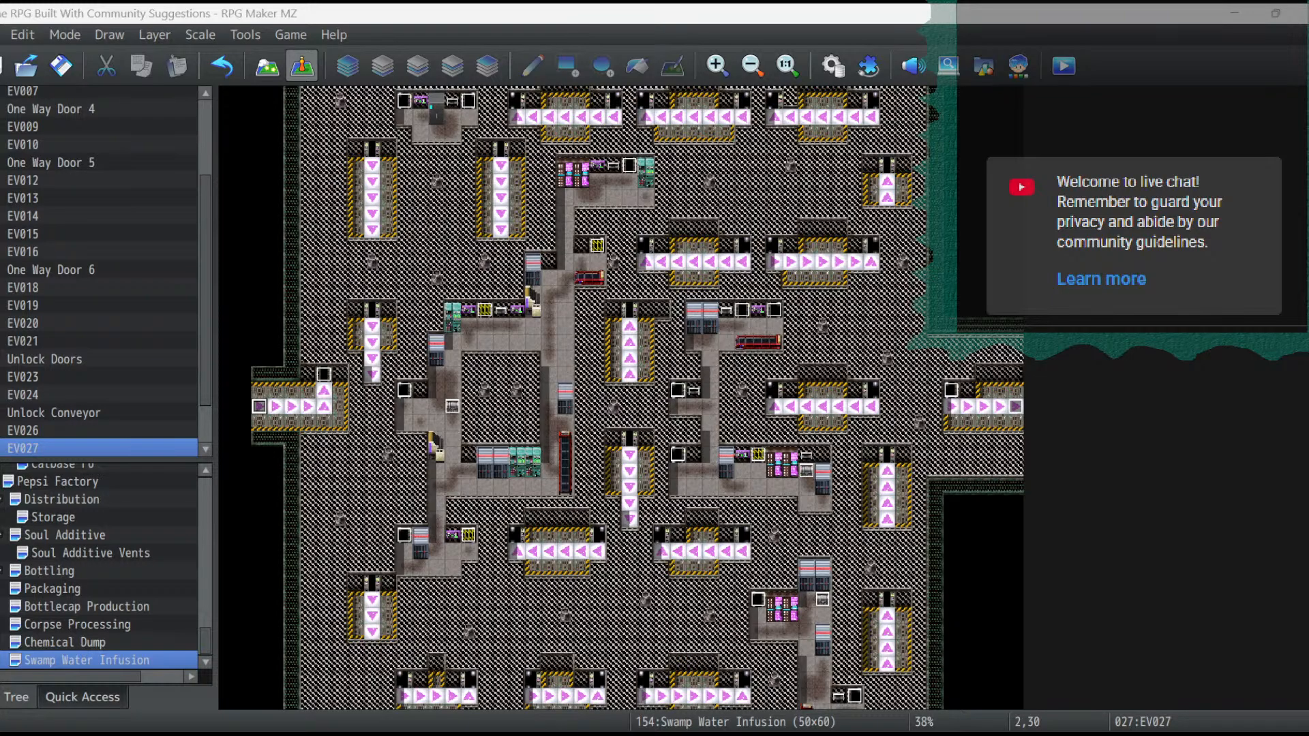
- Open the Swamp Water Infusion map's properties and preview its autoplay background music, keeping Ship2 selected
key(F11)
key(Escape)
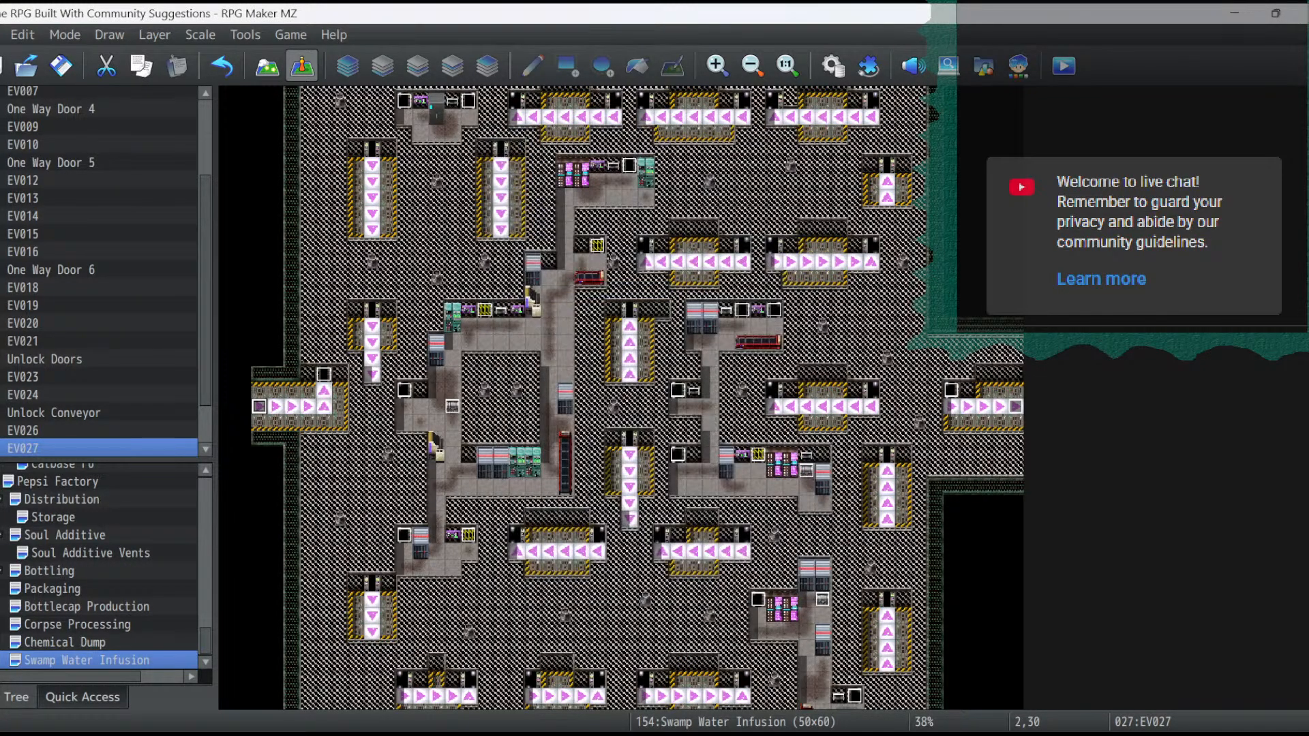
right_click(94, 660)
click(133, 453)
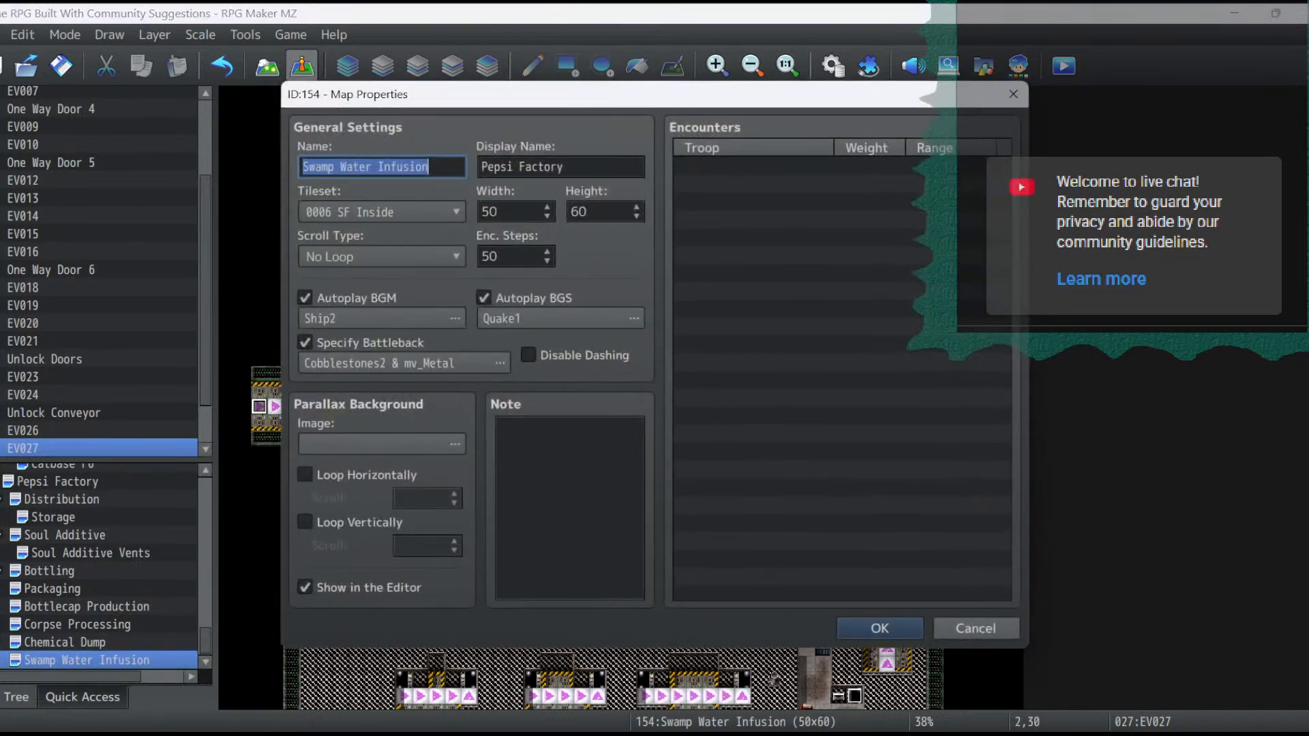
click(382, 319)
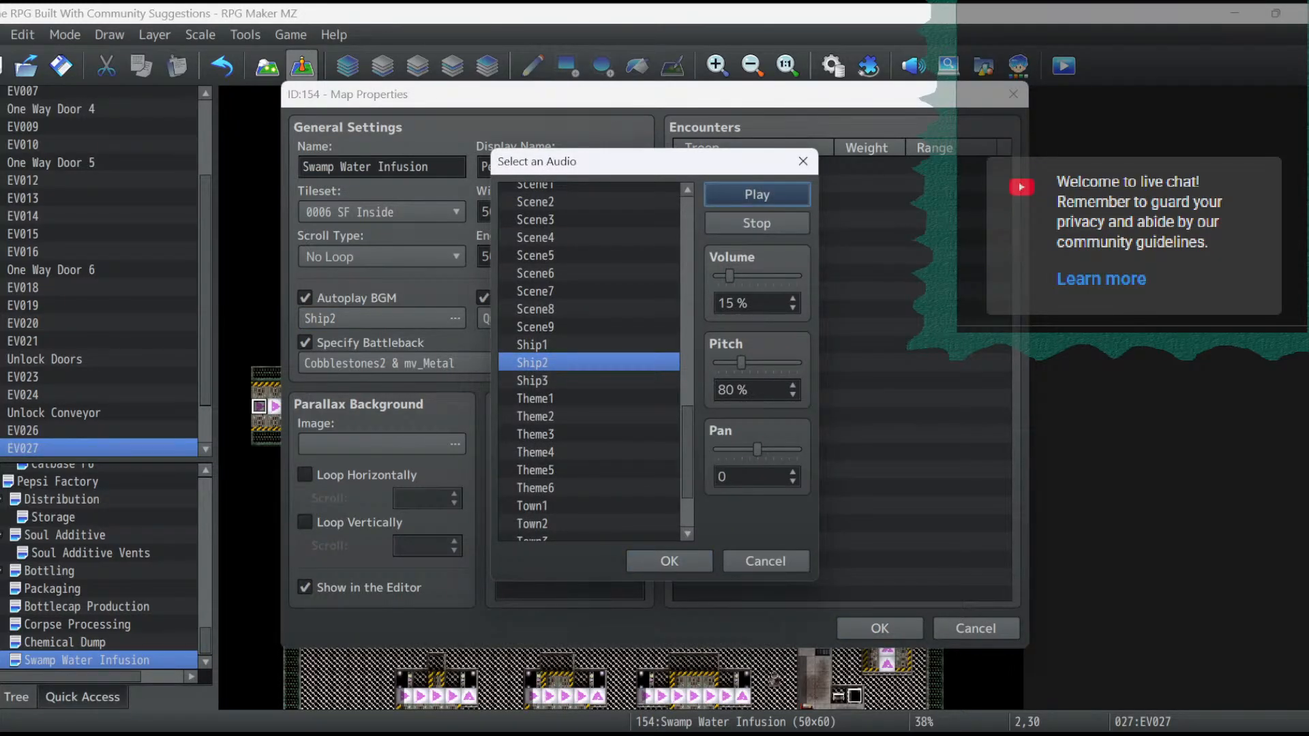
click(669, 561)
- Preview the map's Quake1 background sound and accept the map properties
click(561, 318)
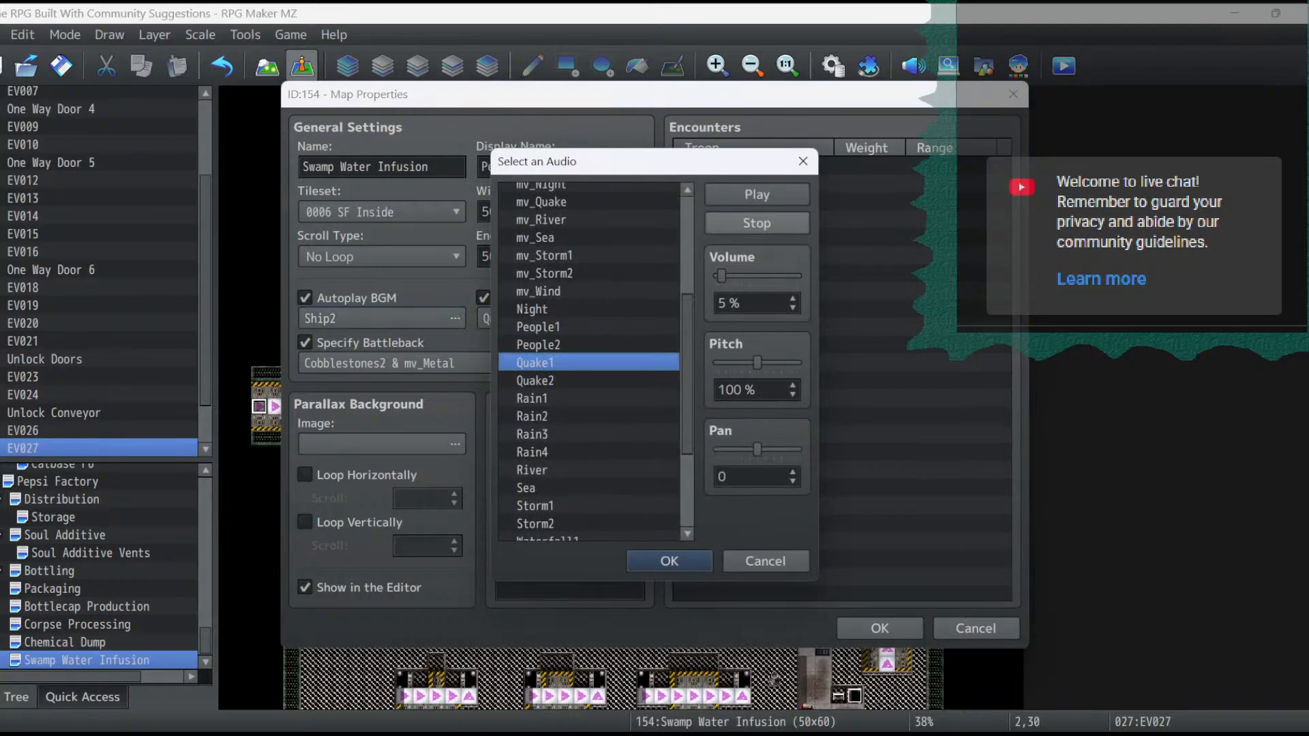
click(757, 195)
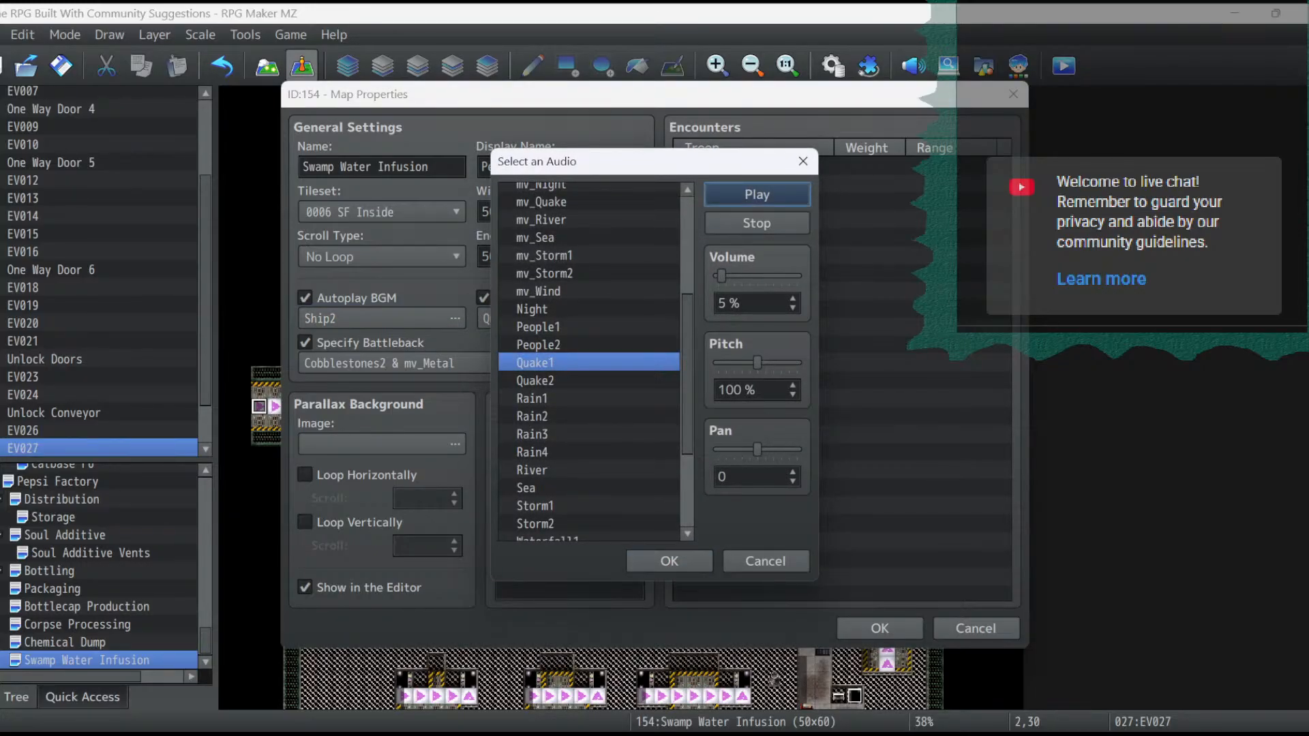
click(669, 561)
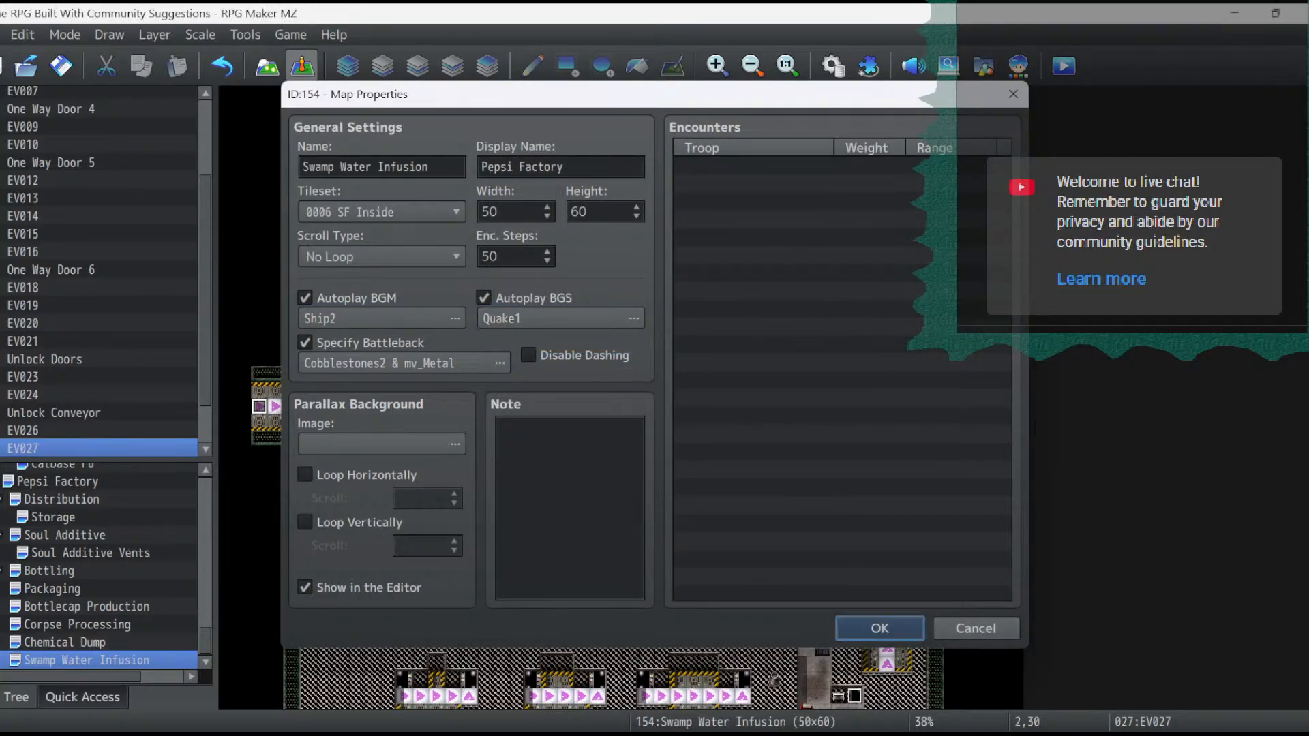
click(879, 628)
- Play the Ship2 background music in the Sound Test at 20% volume and 80% pitch
click(913, 67)
scroll(587, 371, down, 4)
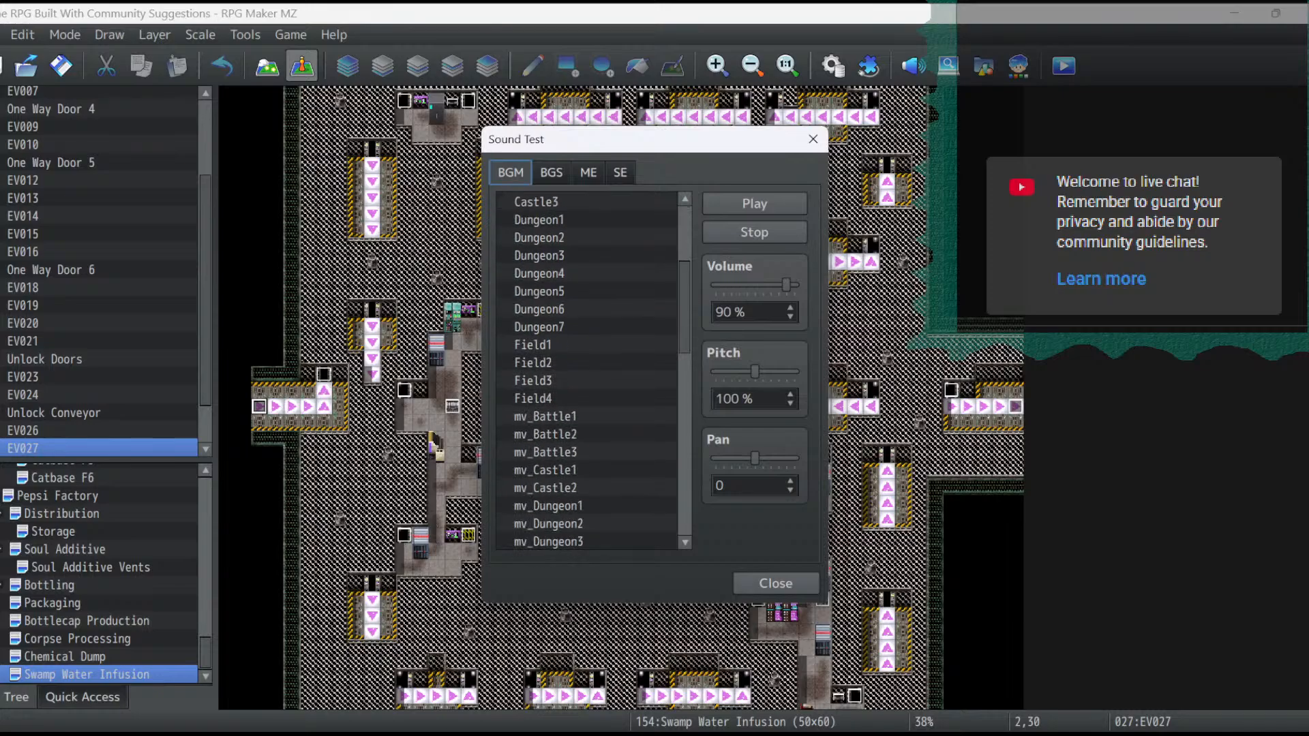
scroll(588, 371, down, 12)
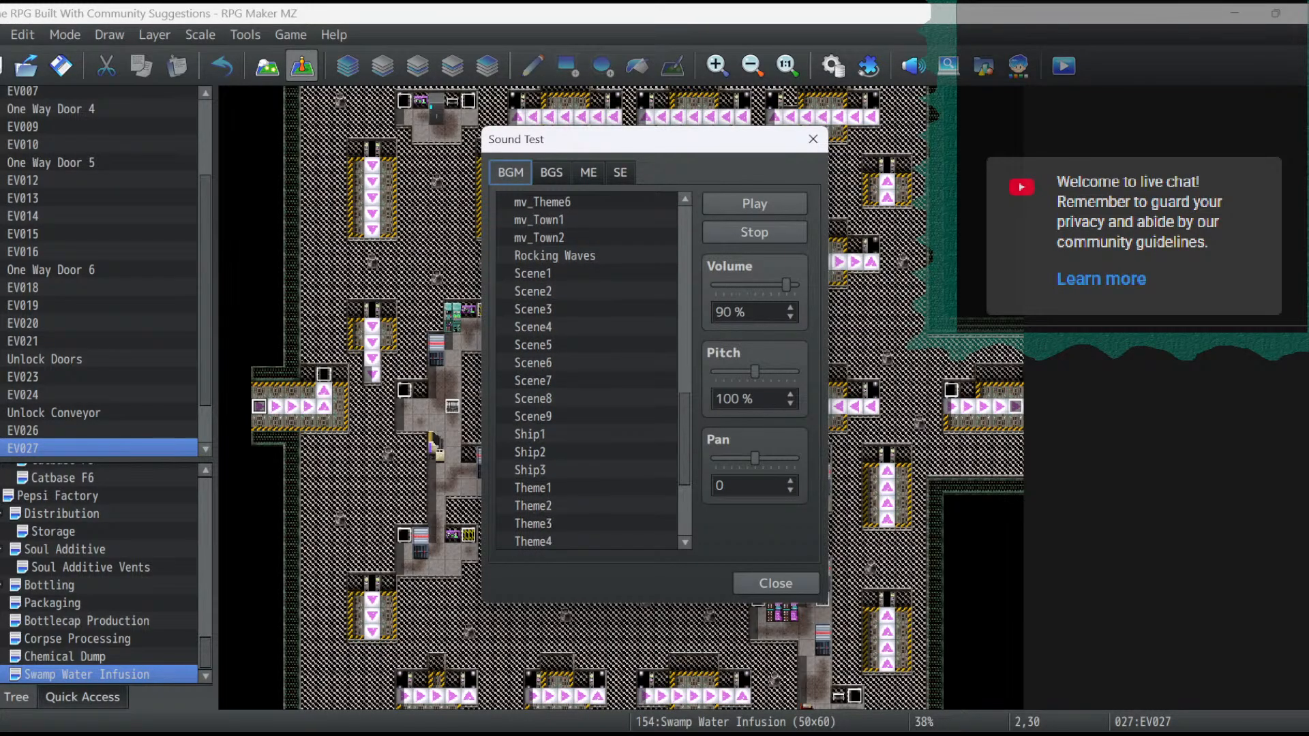
click(588, 452)
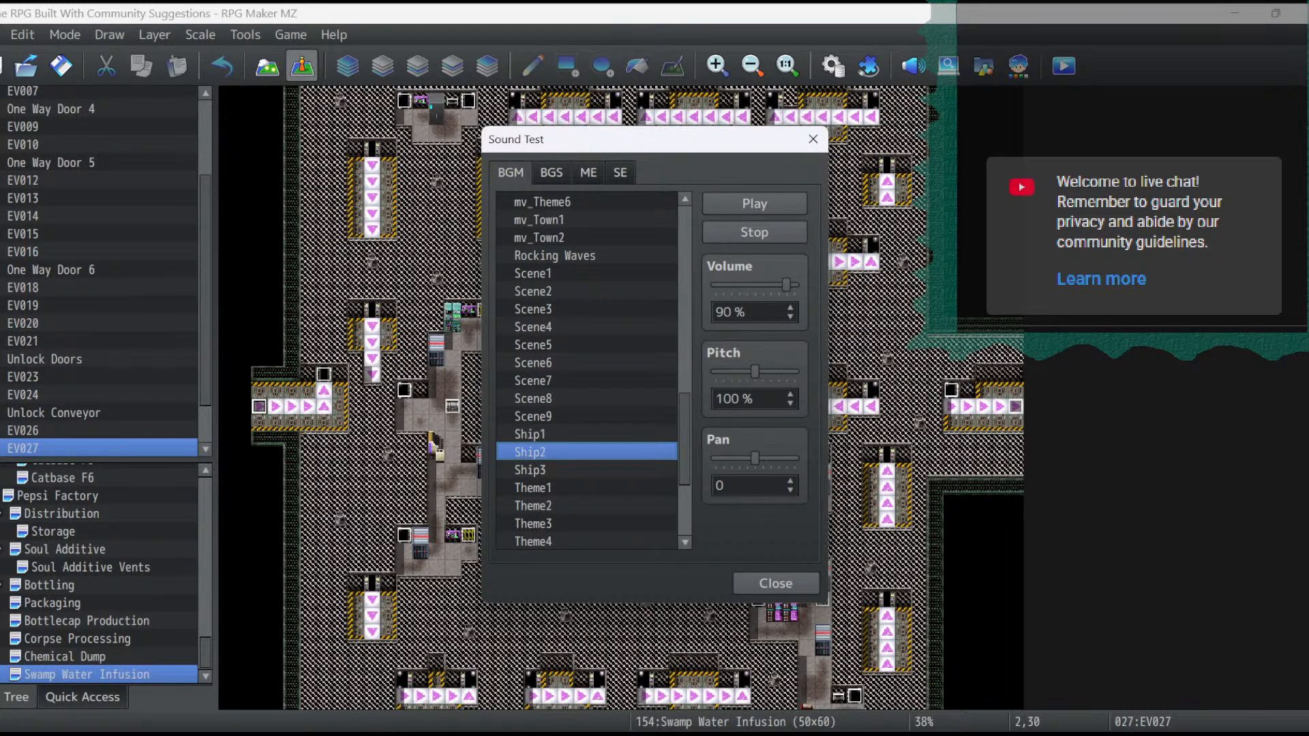
click(790, 403)
click(790, 403)
drag(786, 285, 731, 285)
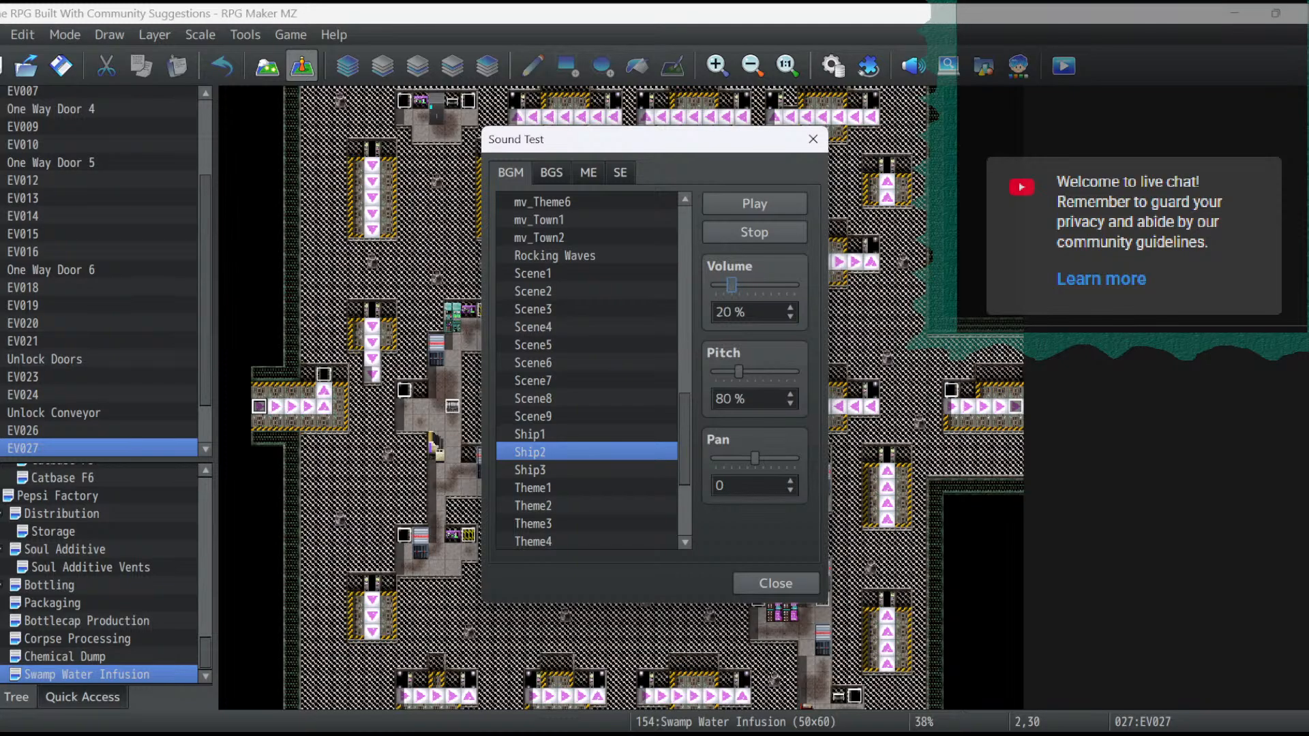
click(755, 204)
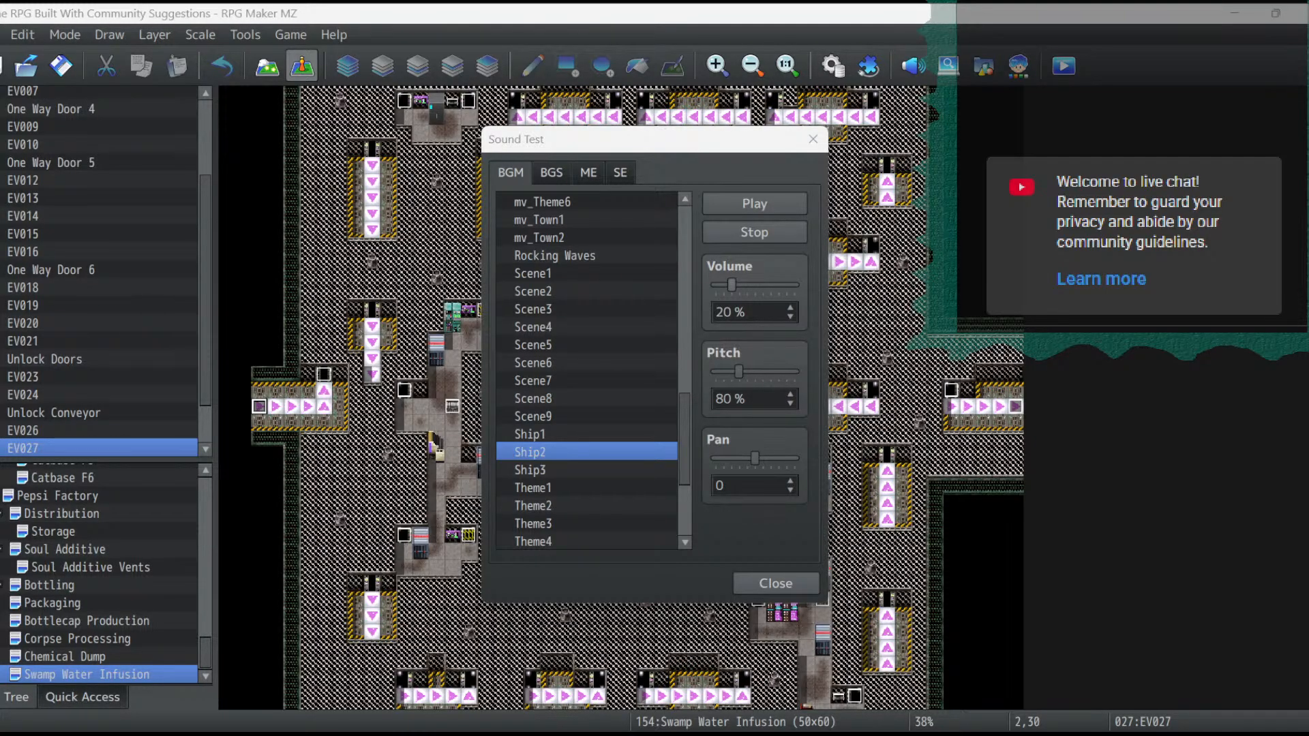
- Replay Ship2 in the Sound Test at 10% volume and close the test
click(790, 317)
click(790, 317)
click(754, 203)
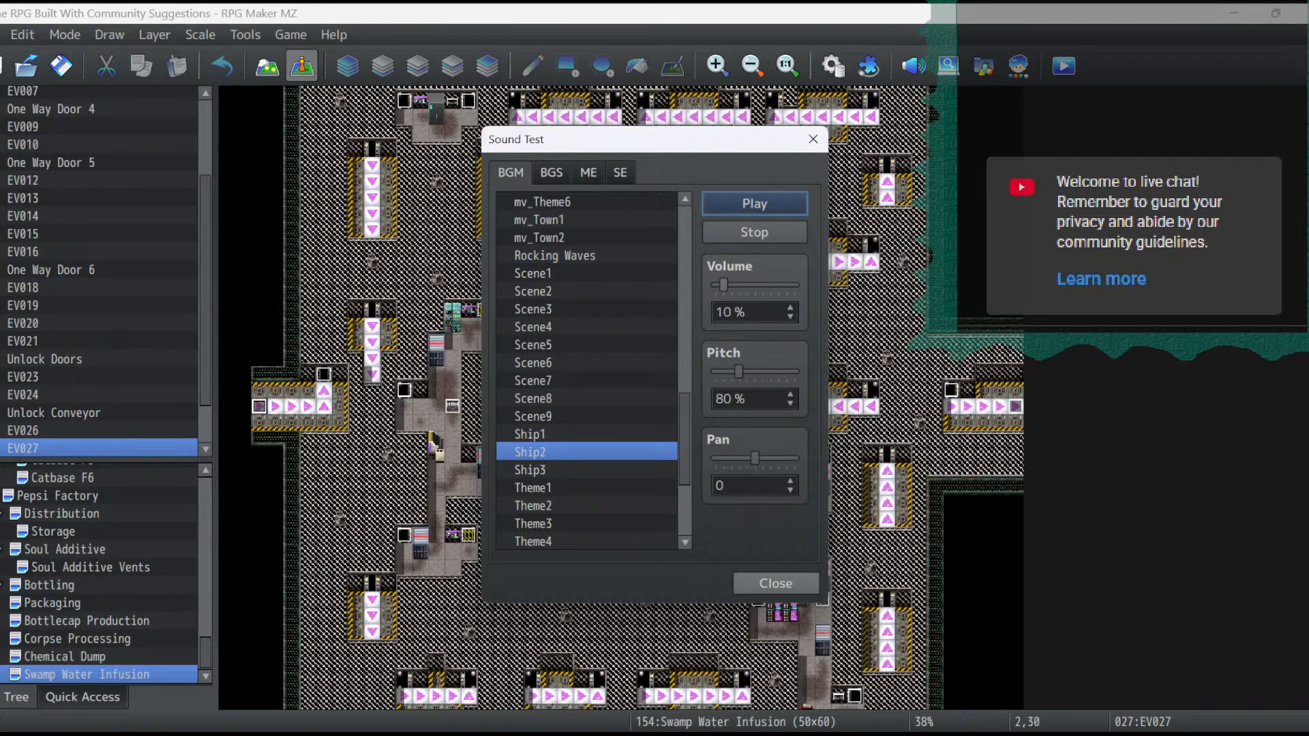
click(776, 583)
- Open the properties of the Chemical Dump map
right_click(66, 656)
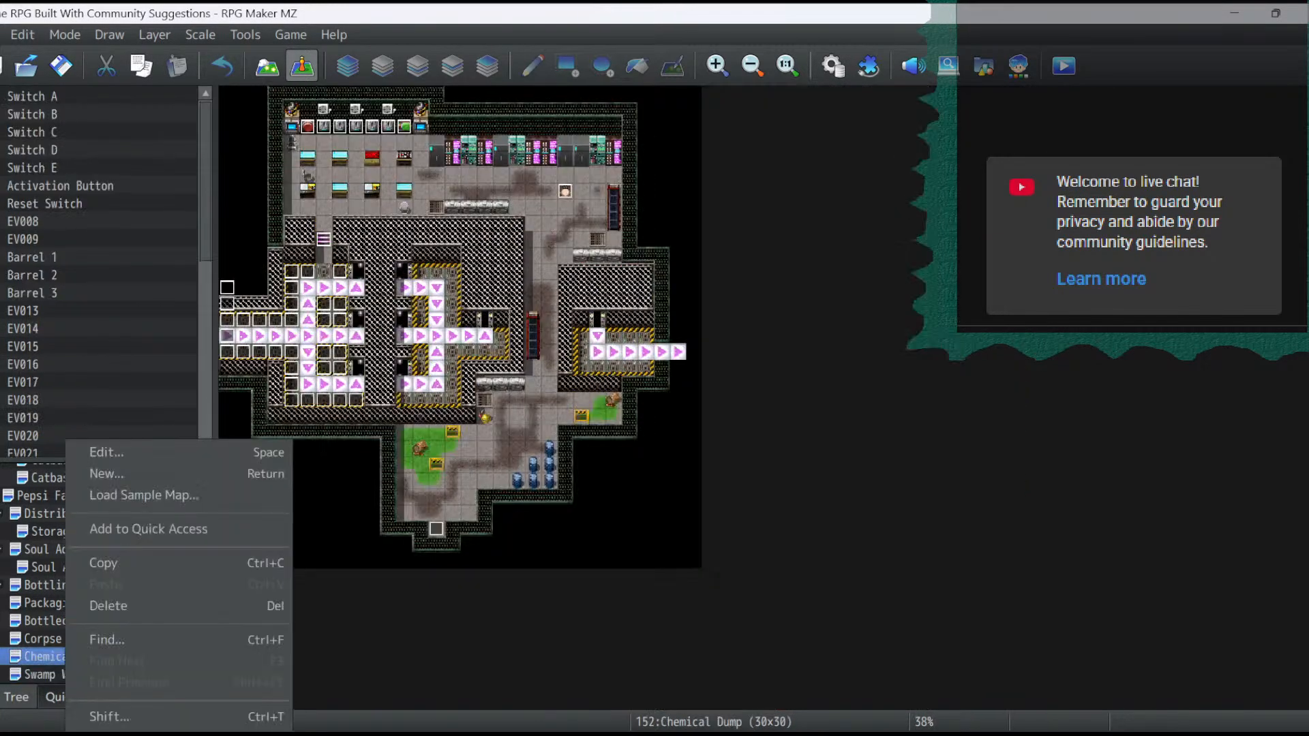
click(106, 453)
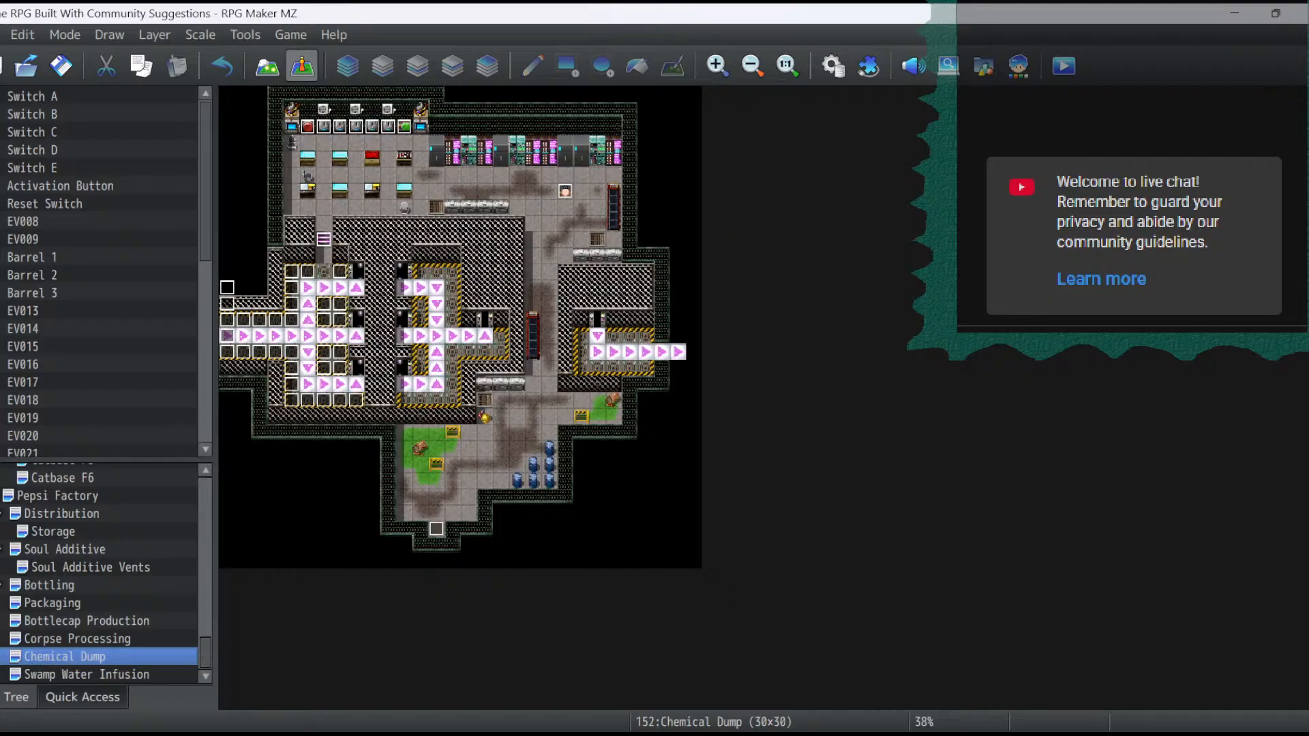
- Switch to the stream project notes in Notepad and highlight the whole Next Stream section
key(alt+Tab)
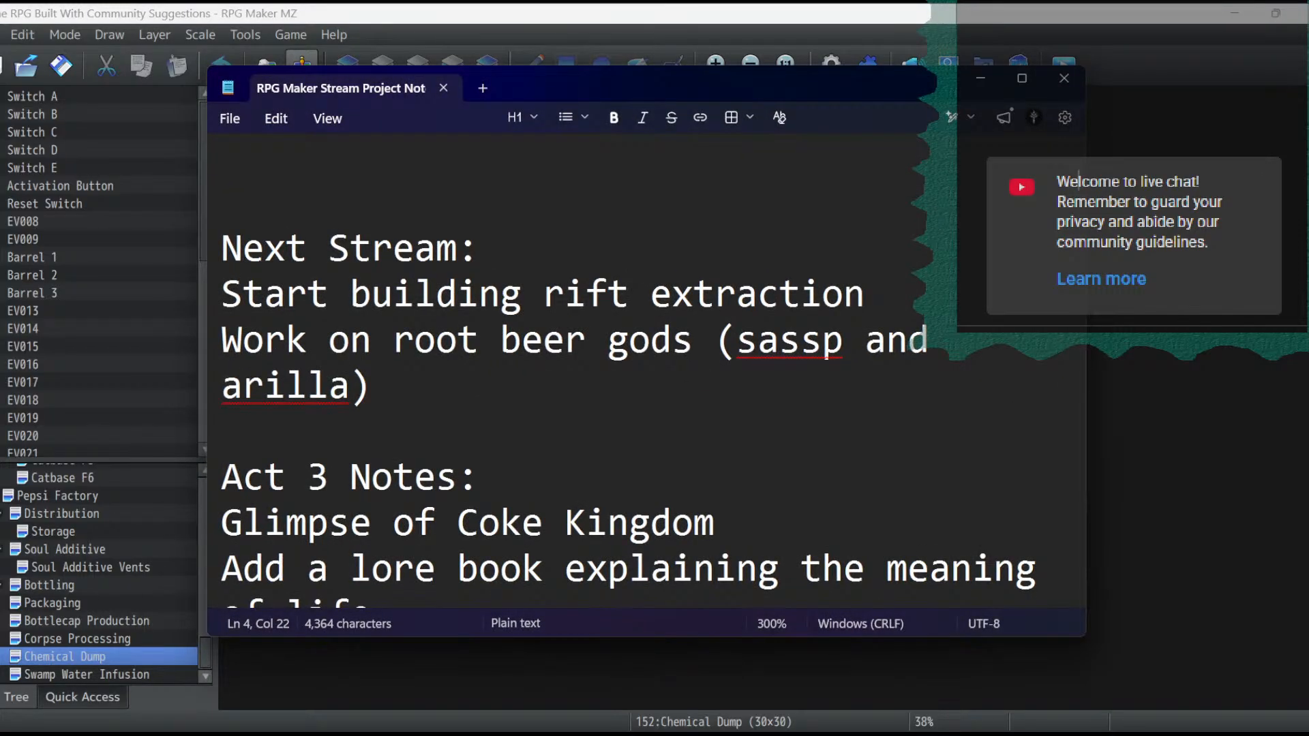
drag(372, 386, 222, 249)
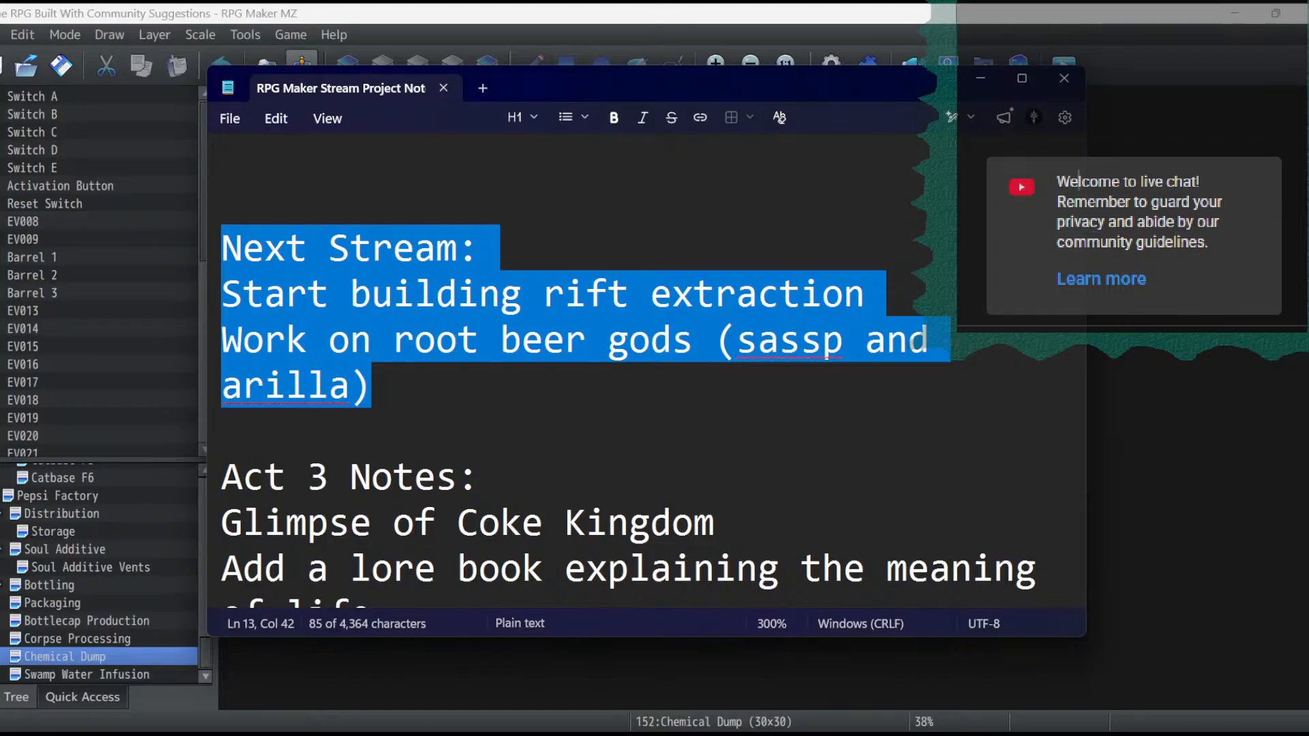
- Switch to the factory routing image in Paint and examine the rift extraction, swamp water infusion and chemical dump rooms at 213% zoom
key(alt+Tab)
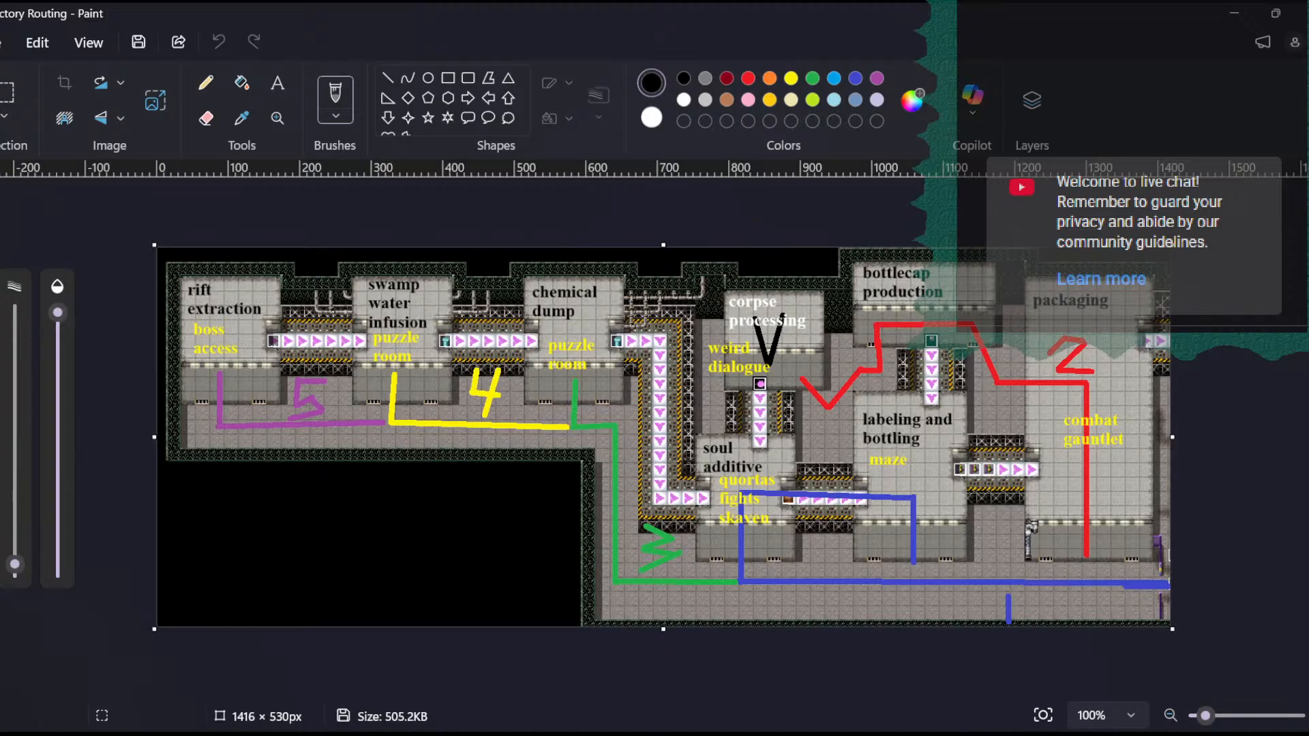
drag(1205, 716, 1218, 715)
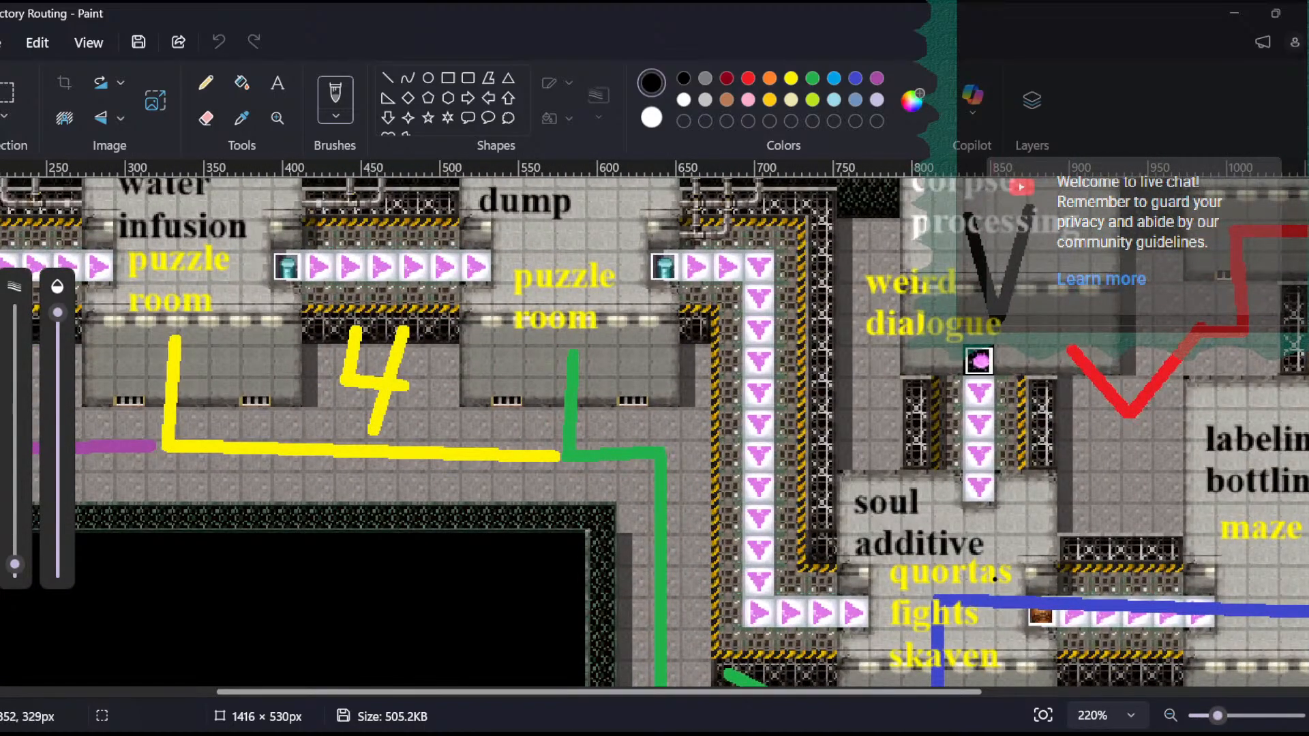
ctrl+scroll(994, 579, down, 2)
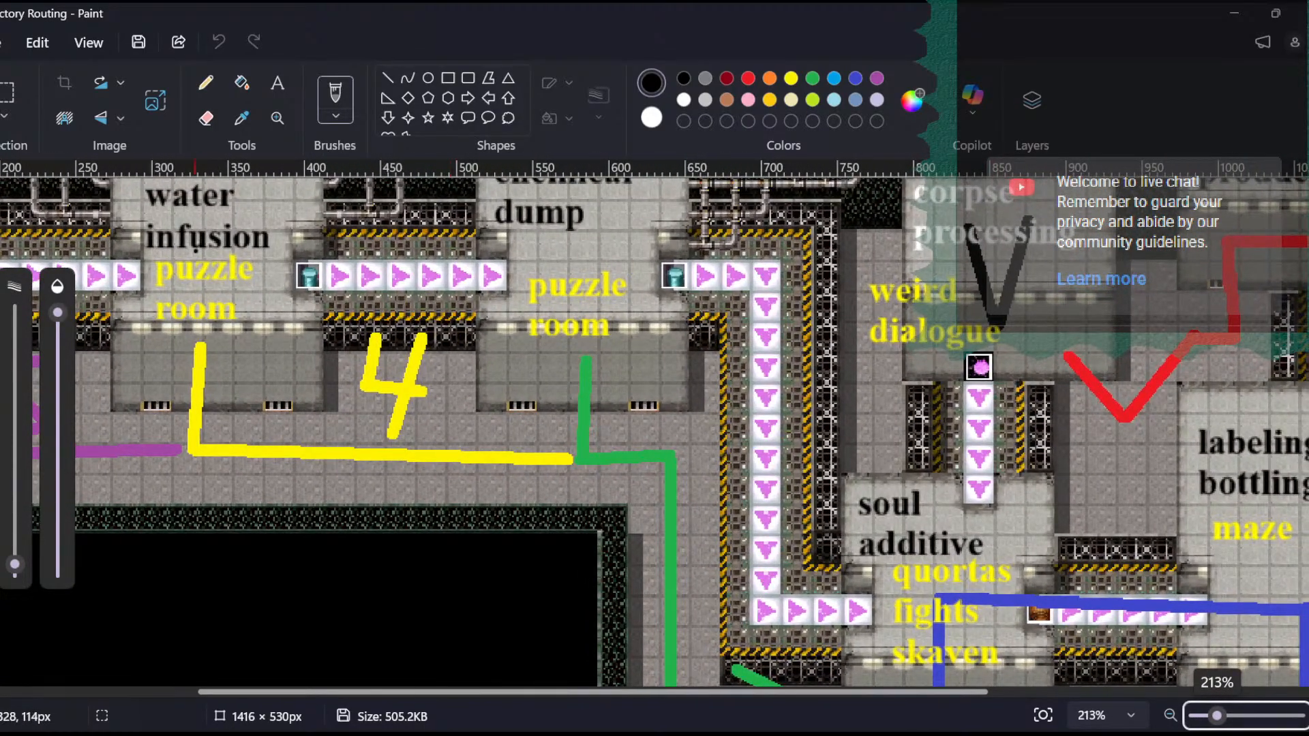
drag(287, 692, 87, 692)
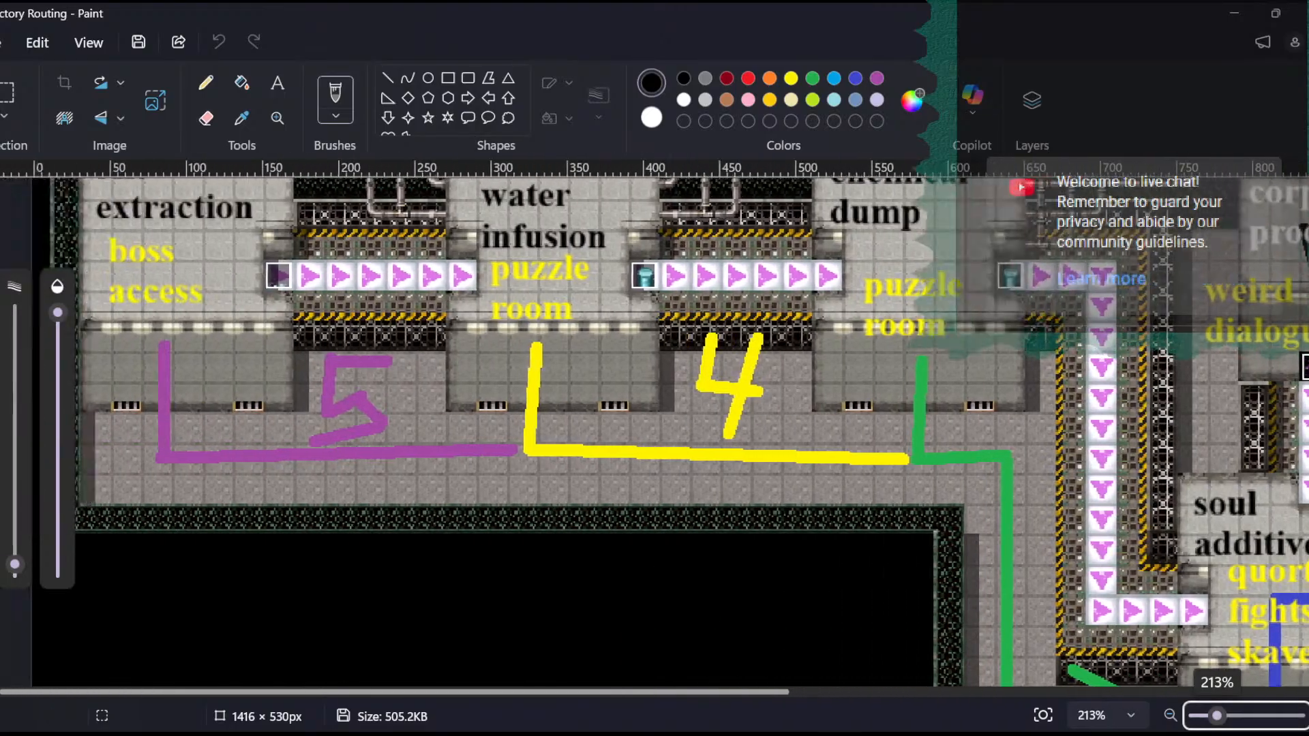
scroll(124, 587, up, 3)
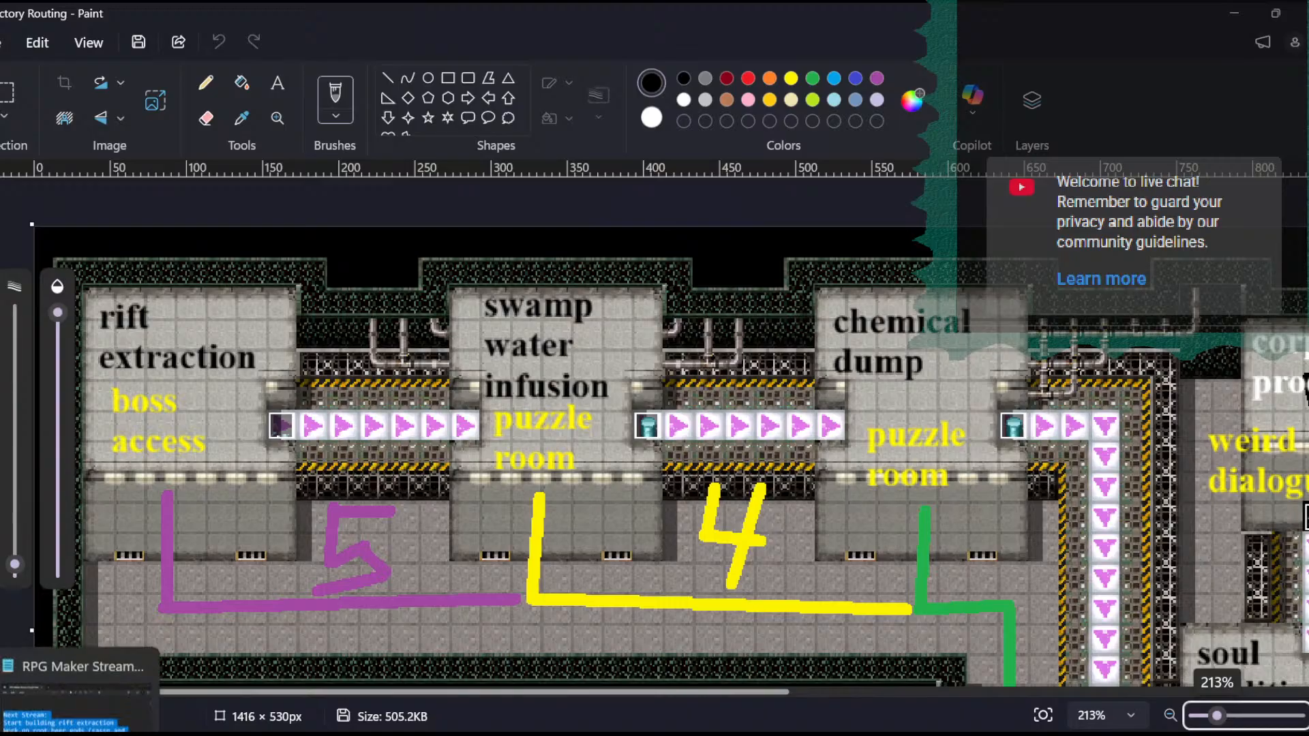
- Return to the Notepad notes and add the line "make sure we can unlock the rift extraction room" below "Start building rift extraction"
click(79, 733)
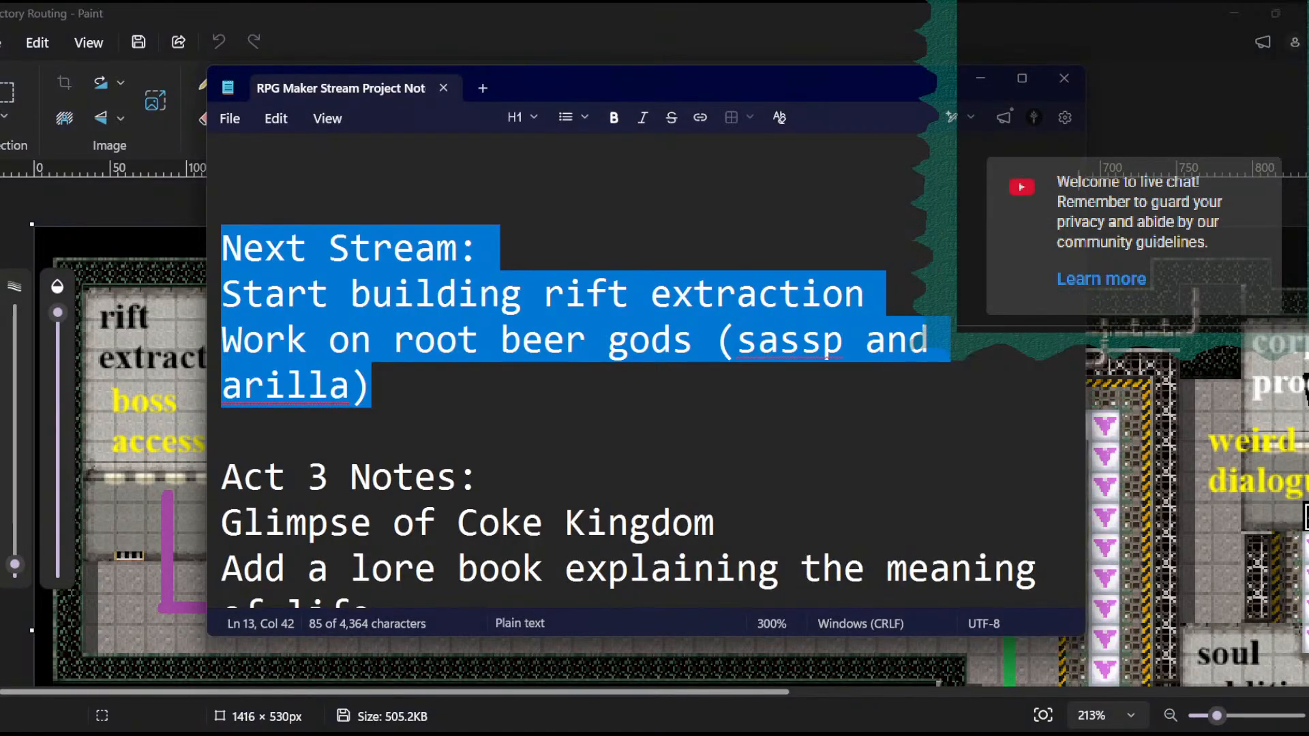
click(866, 295)
key(Return)
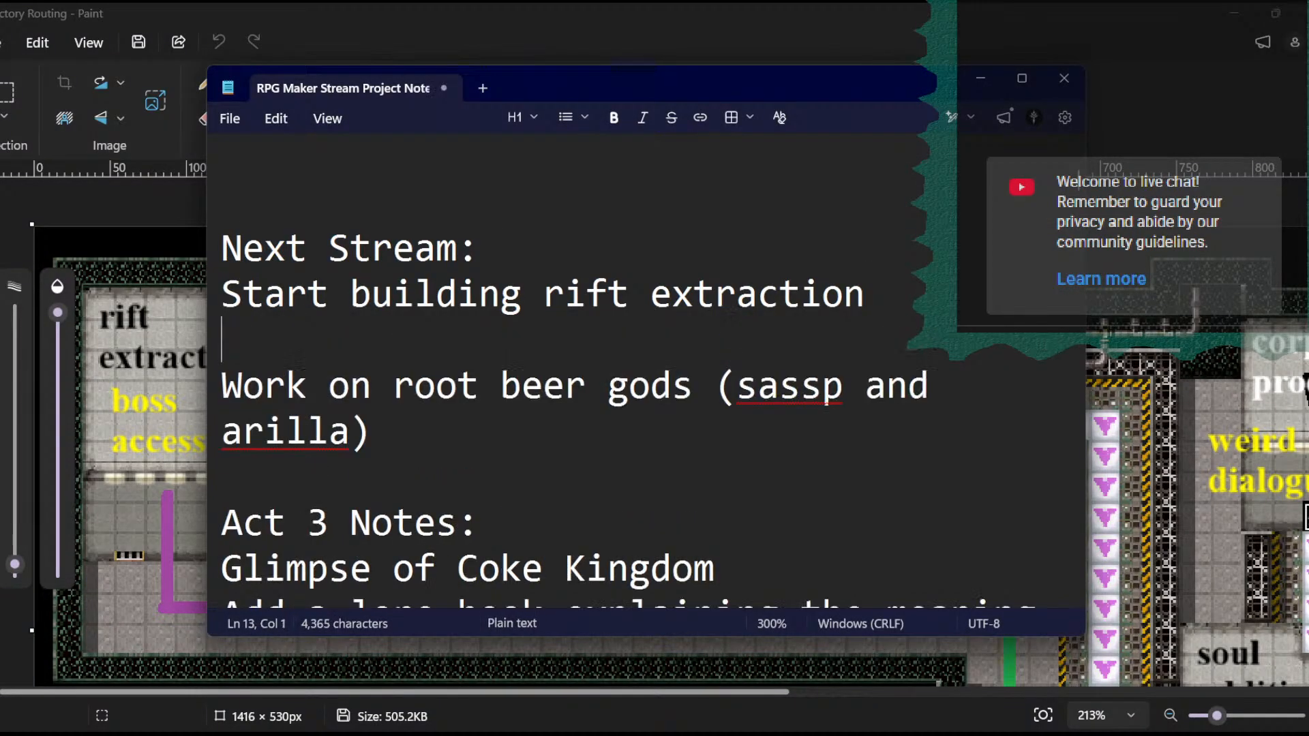
text(make sure w)
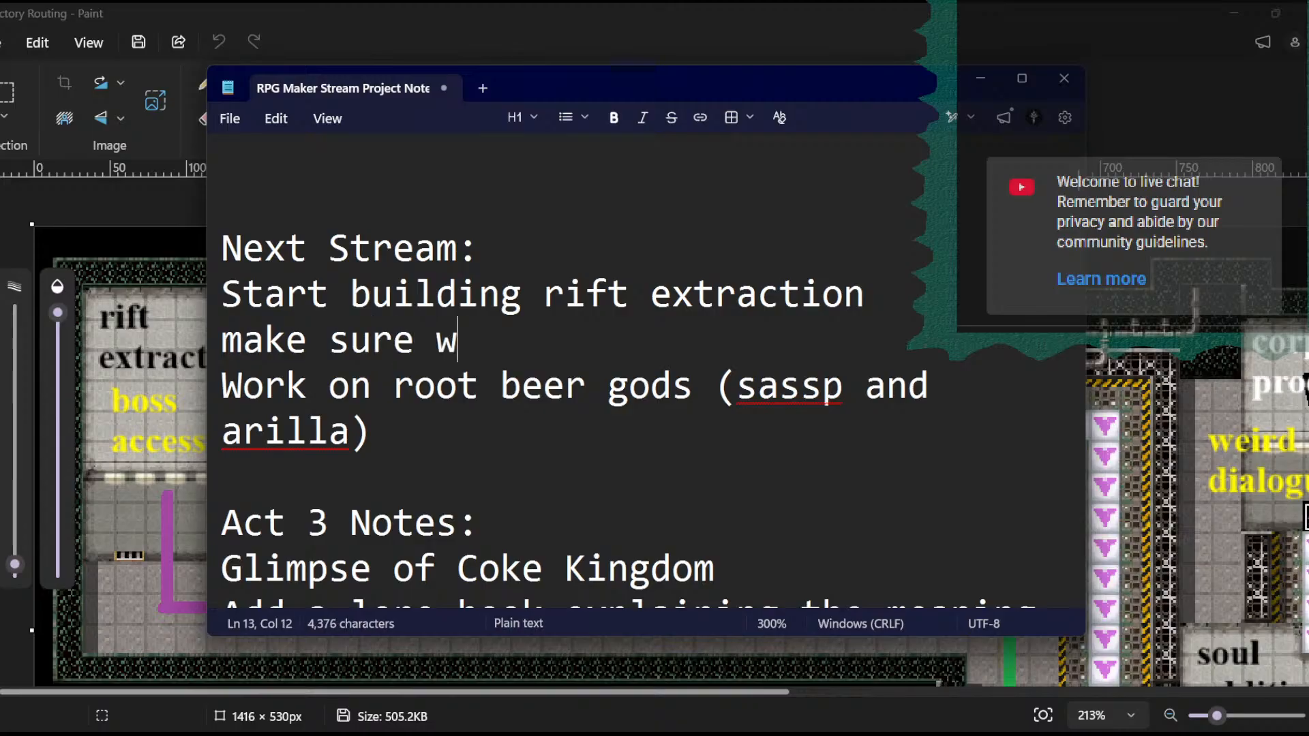
text(e can unlock the rifty)
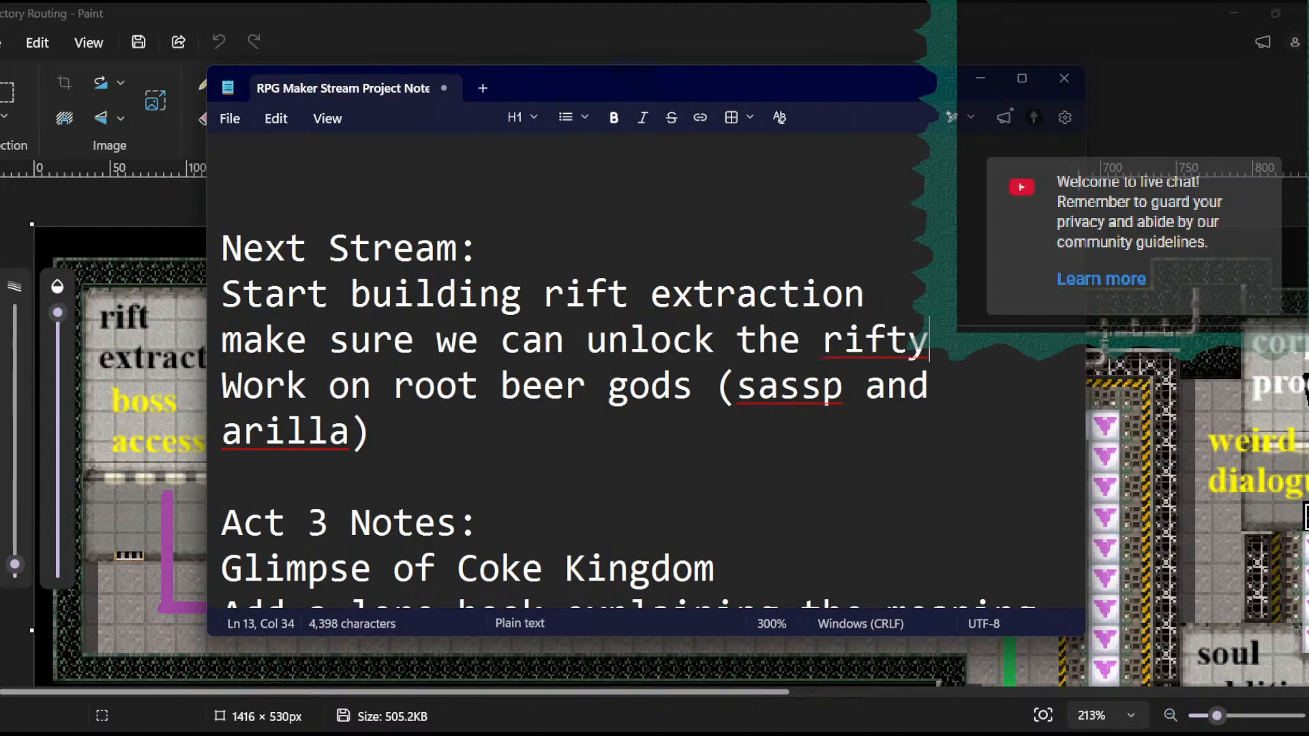
key(BackSpace)
text(extr)
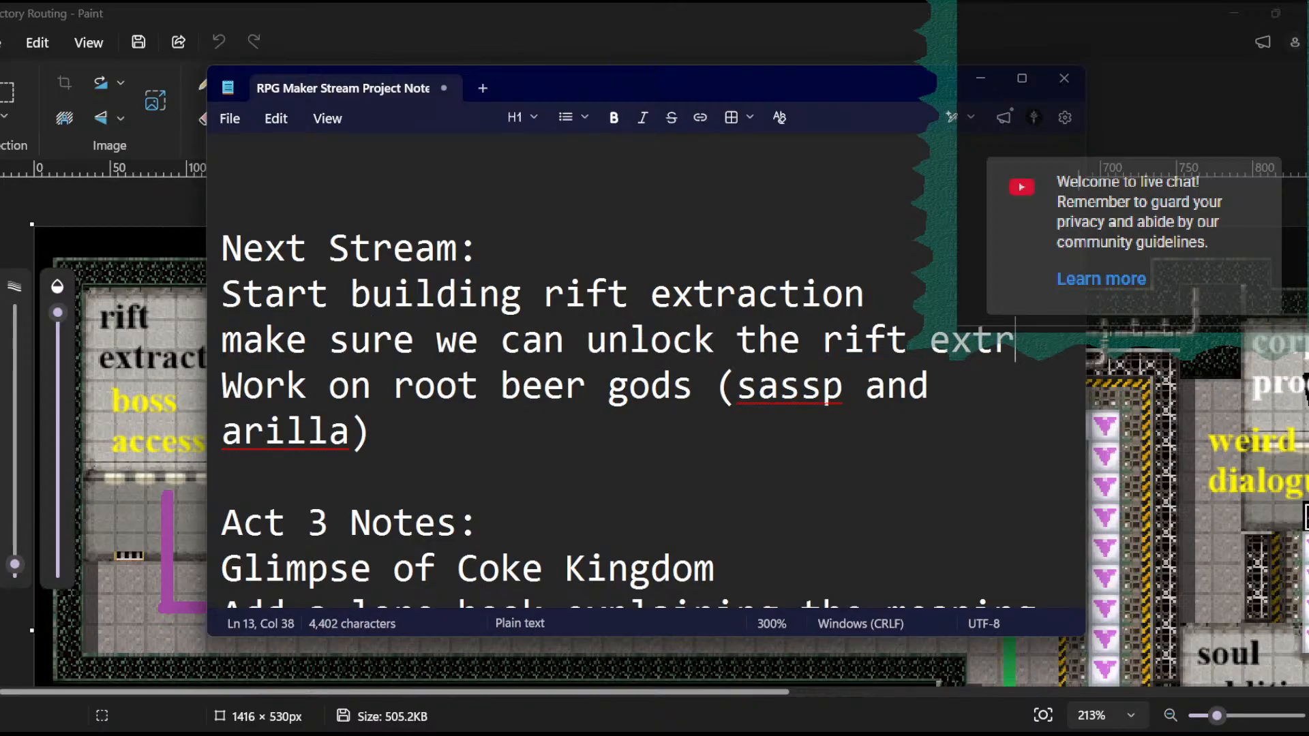
text(action room)
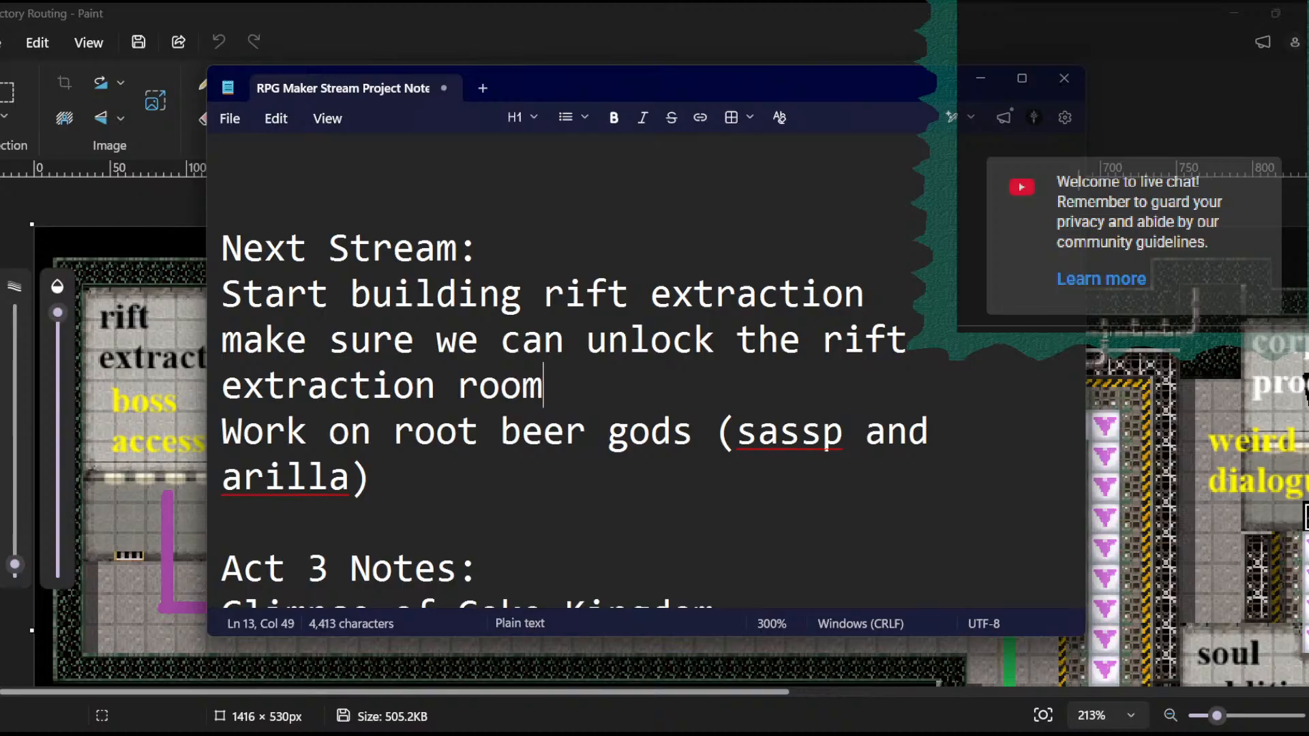
- Add the line "reuniting with the magical cat for briefing about the root beer gods" below the rift extraction room note
key(Return)
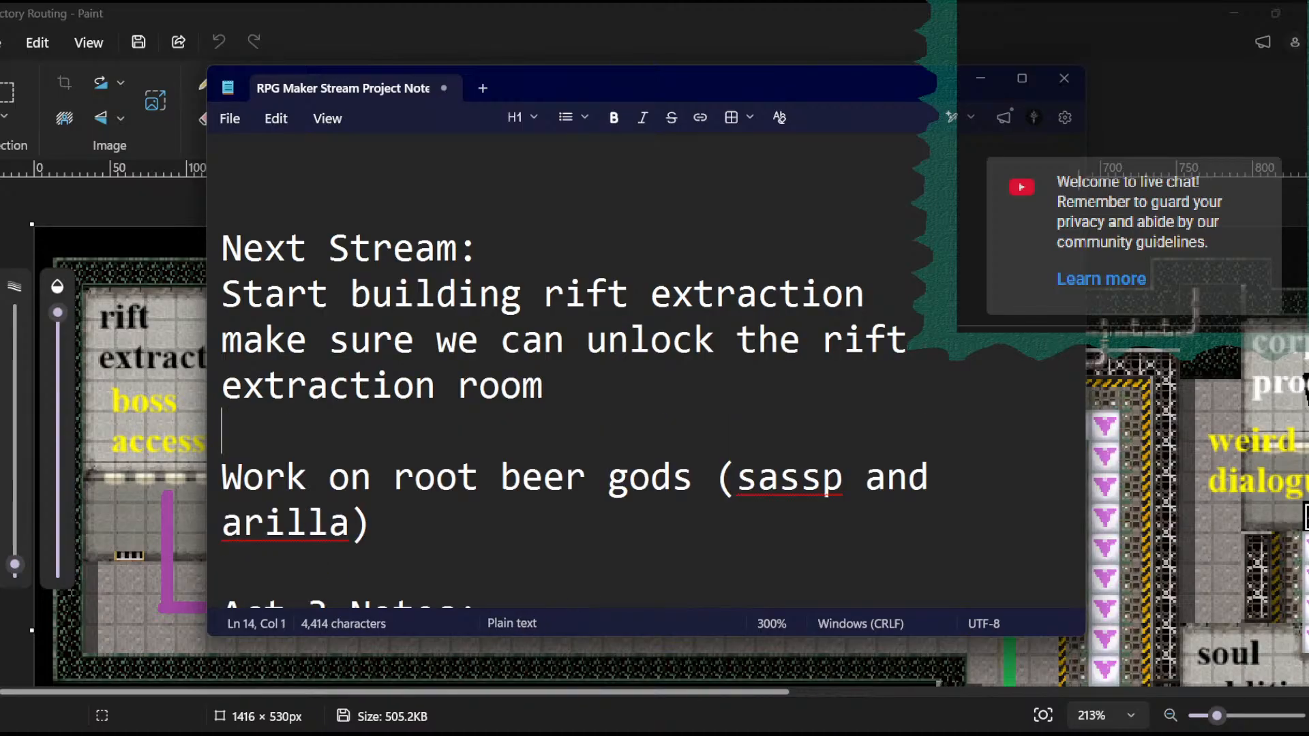
text(r)
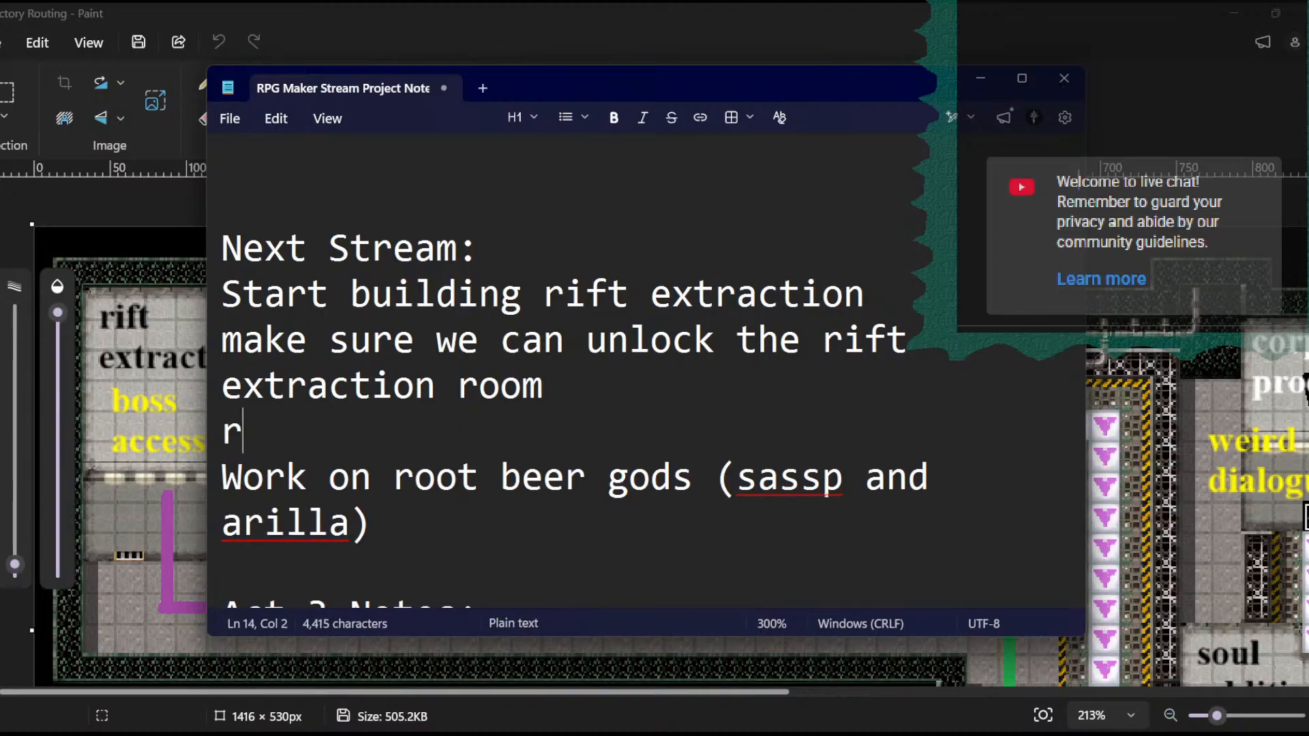
text(euni)
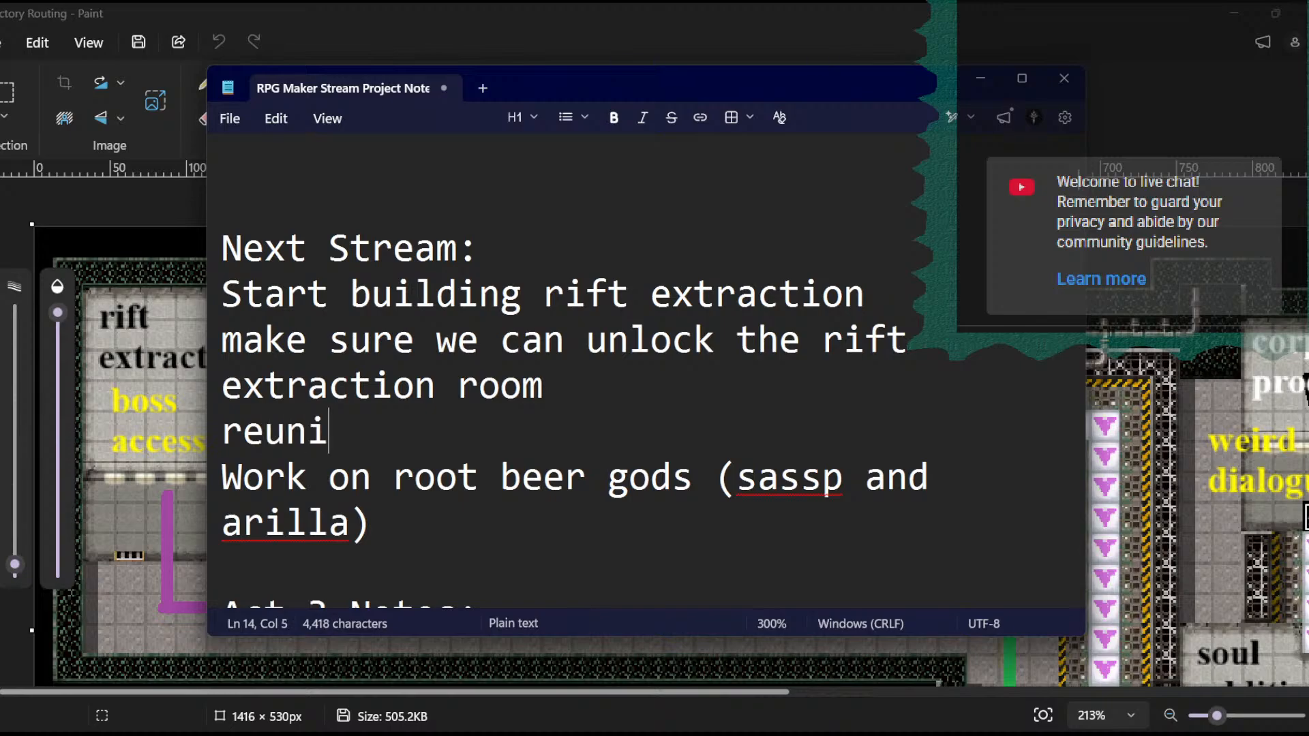
text(ting with the ma)
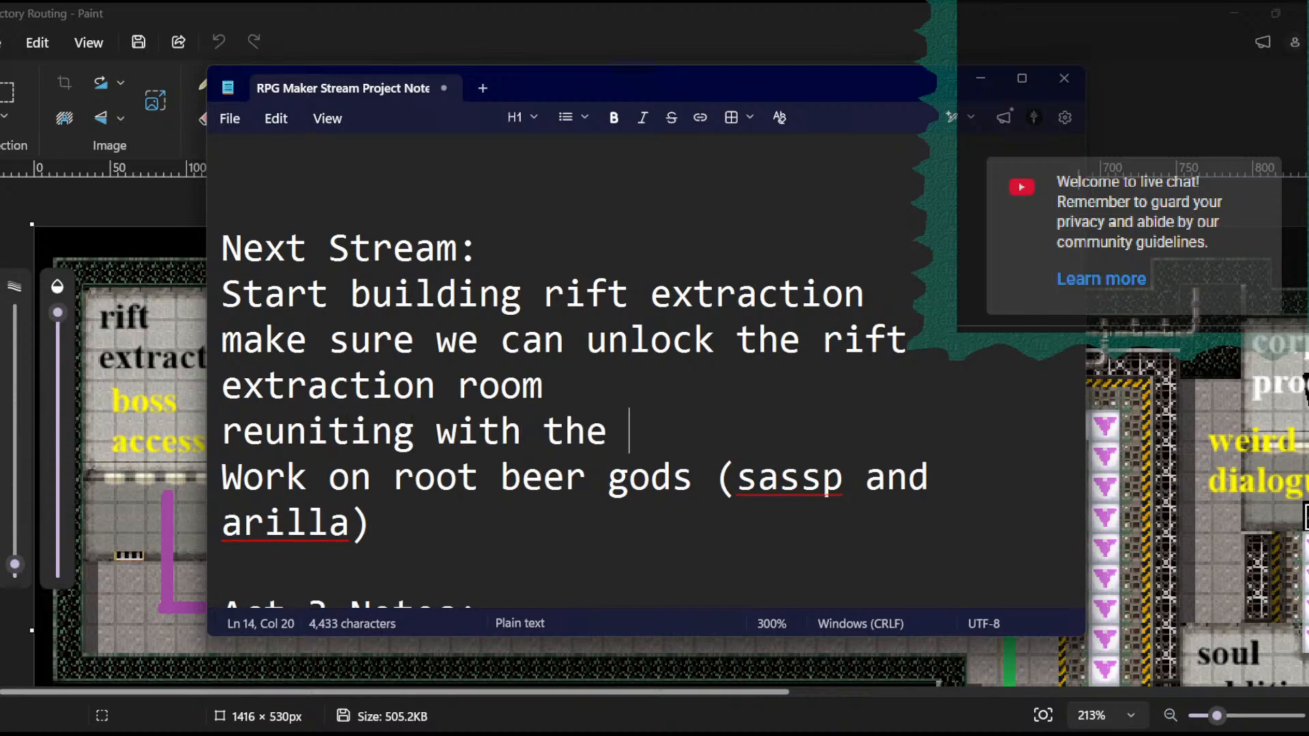
key(BackSpace)
key(BackSpace)
text(agi)
key(BackSpace)
key(BackSpace)
key(BackSpace)
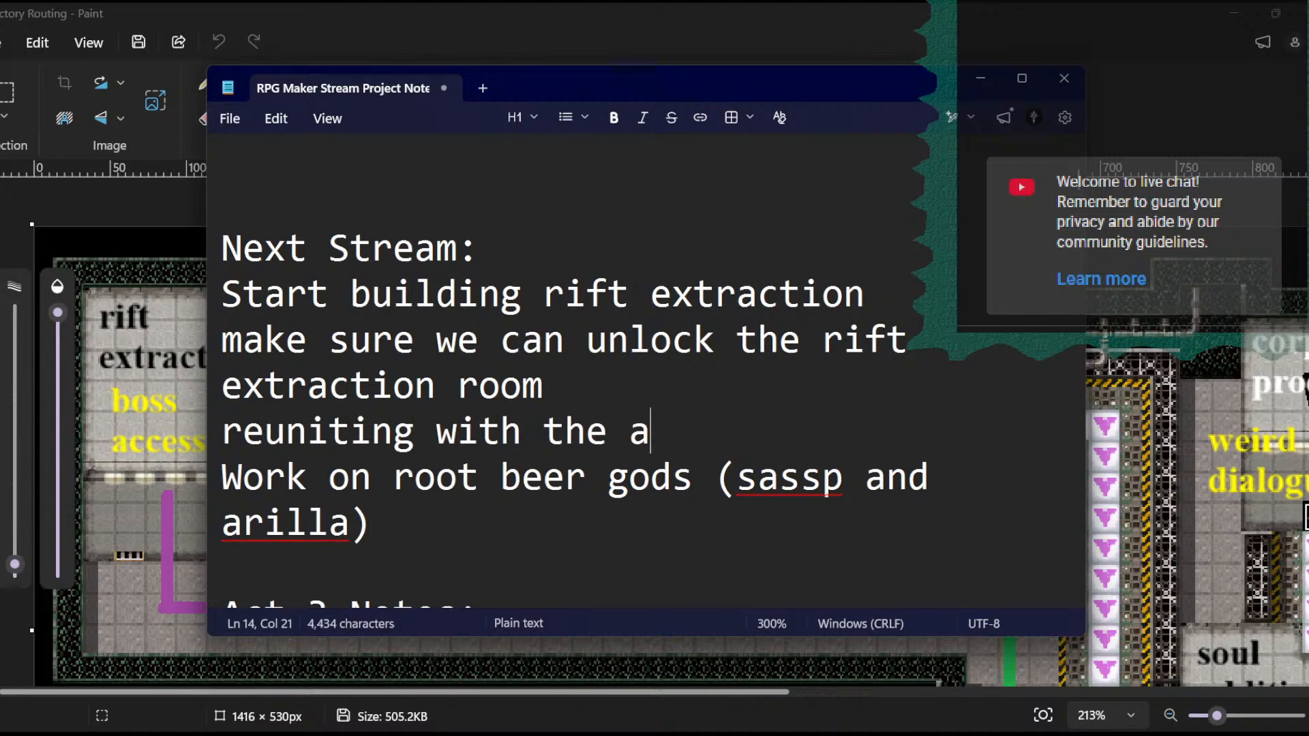
text(magical cat)
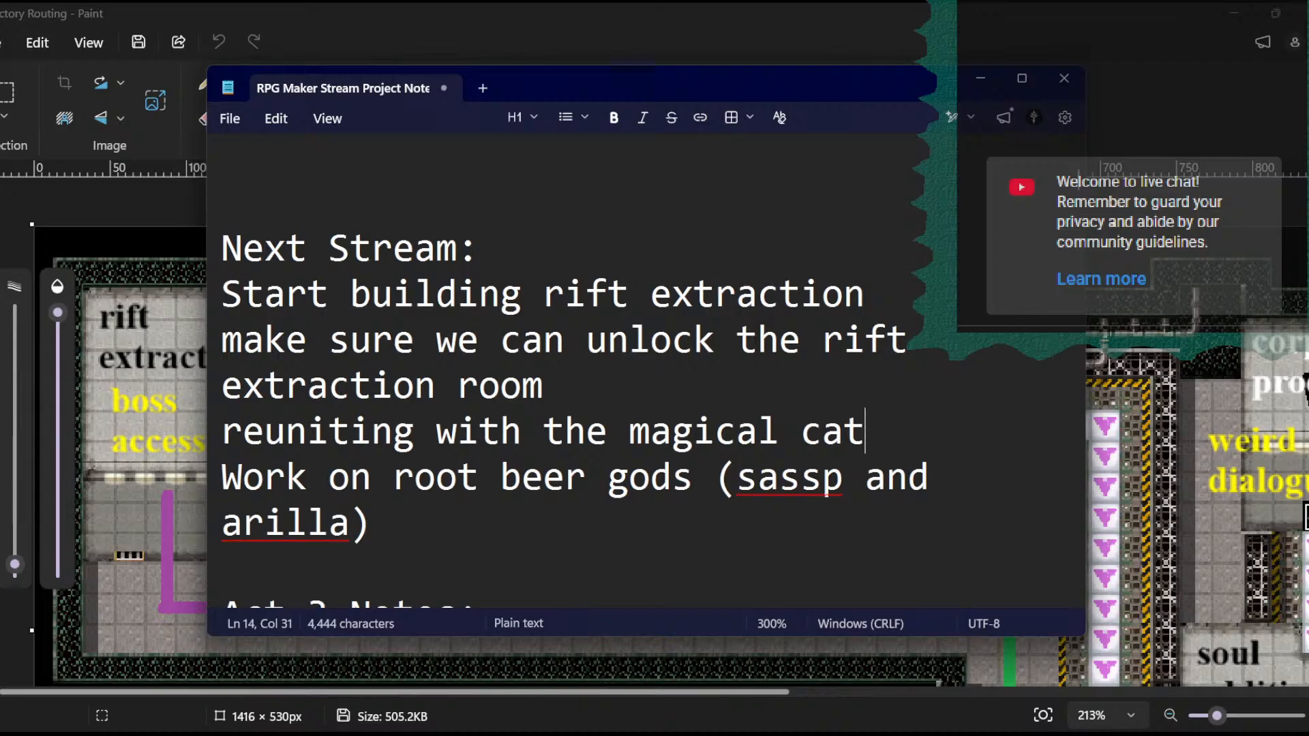
text( for briefin)
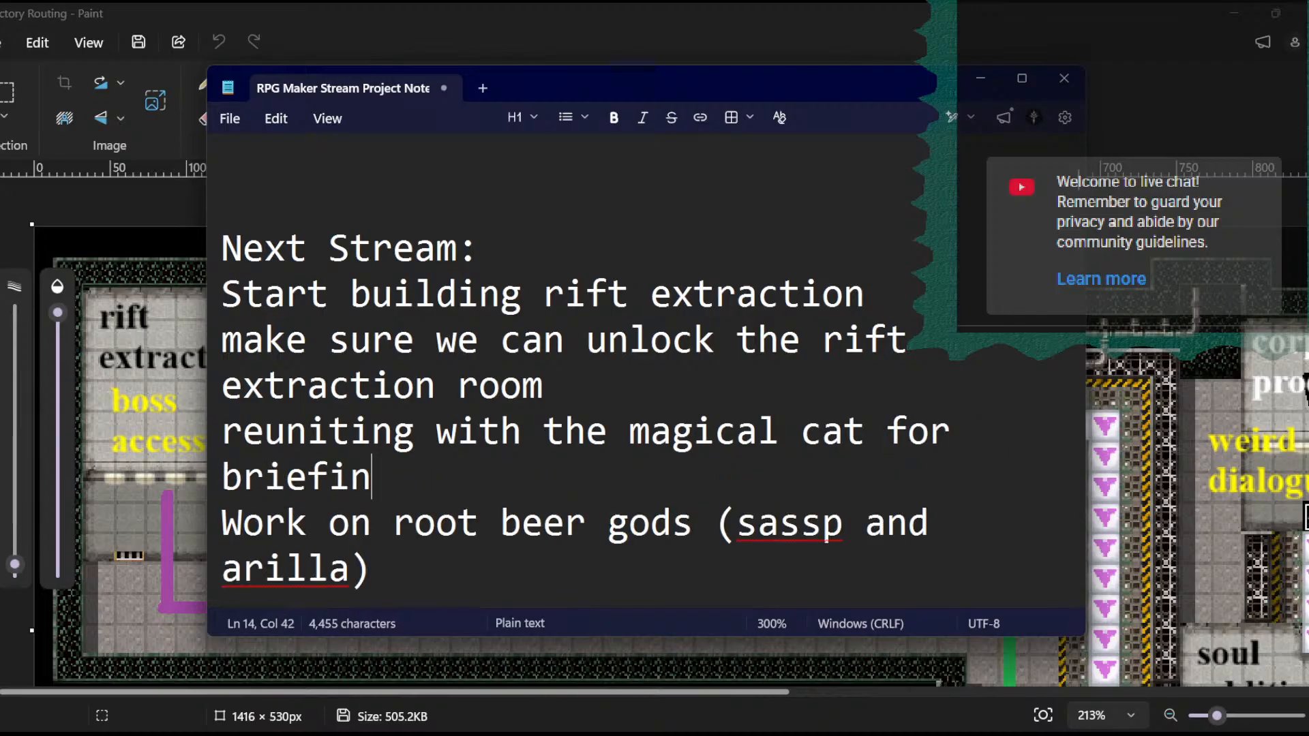
text(g about the root )
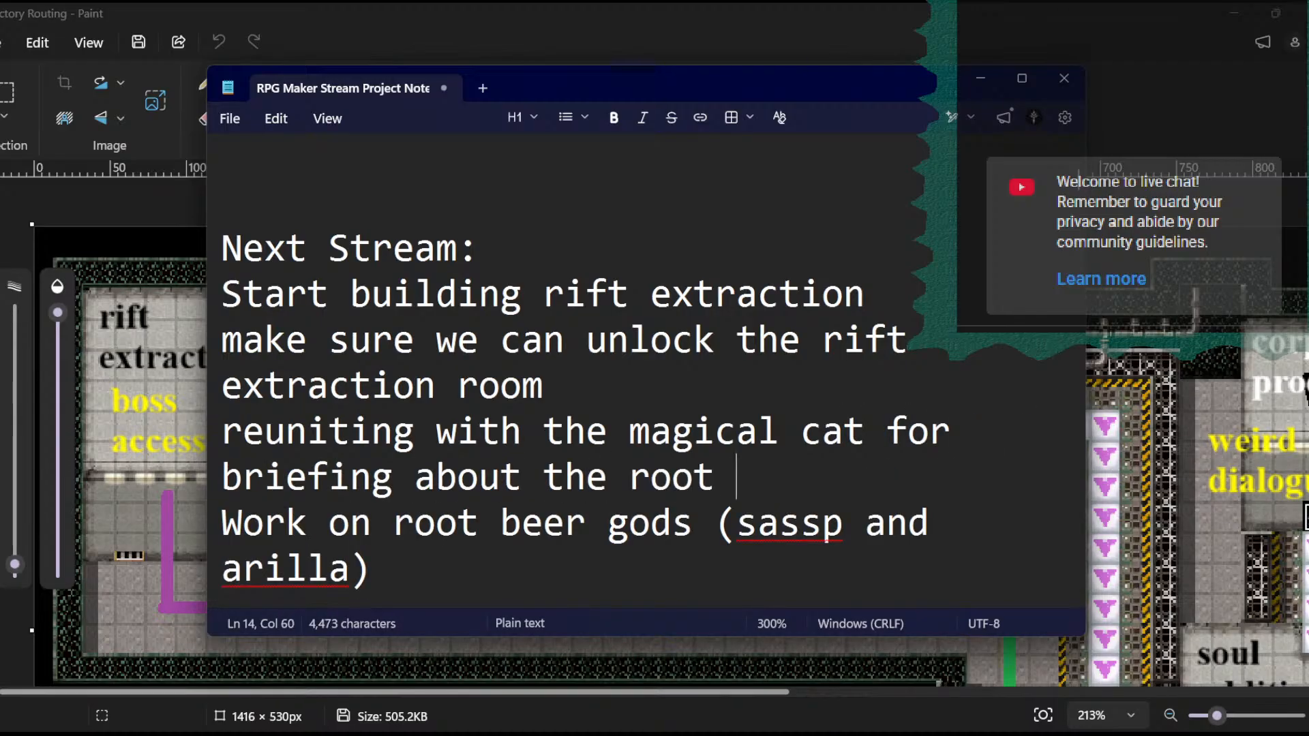
text(beer gods)
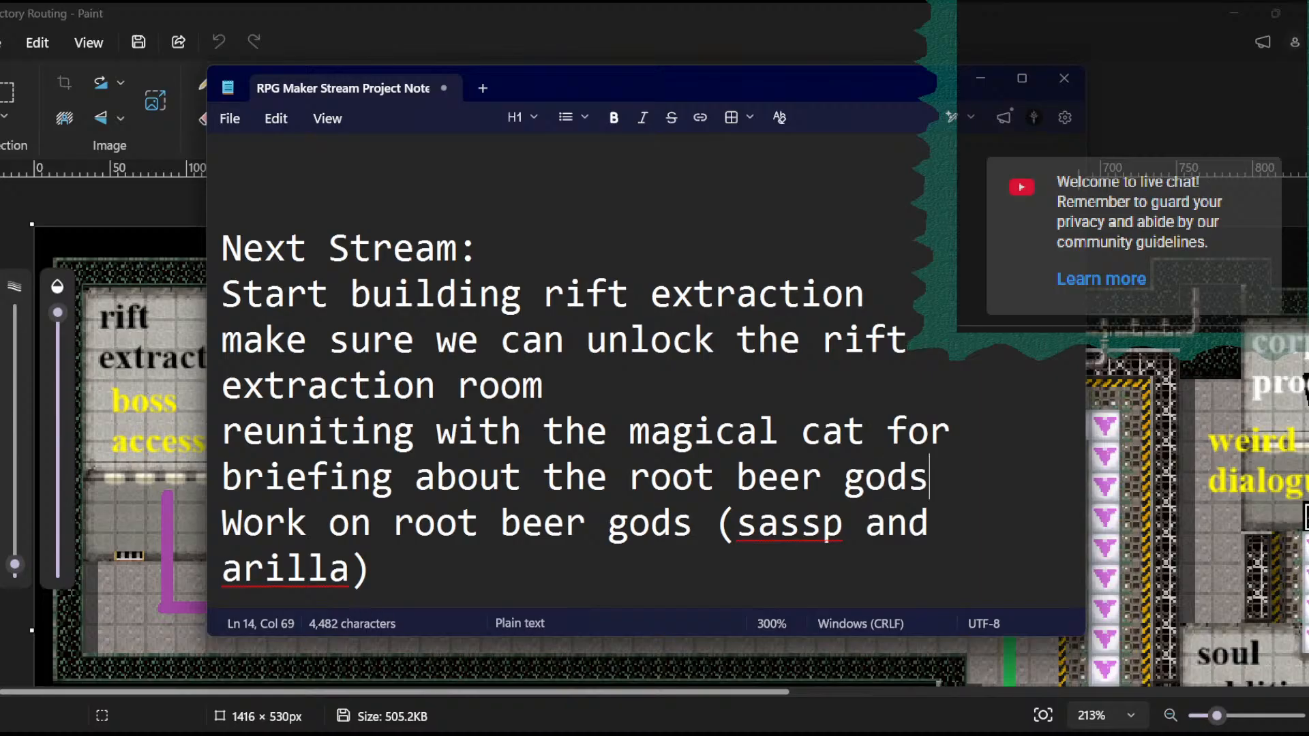
- Highlight the "Work on root beer gods (sassp and arilla)" note and switch back to RPG Maker MZ
drag(372, 570, 222, 525)
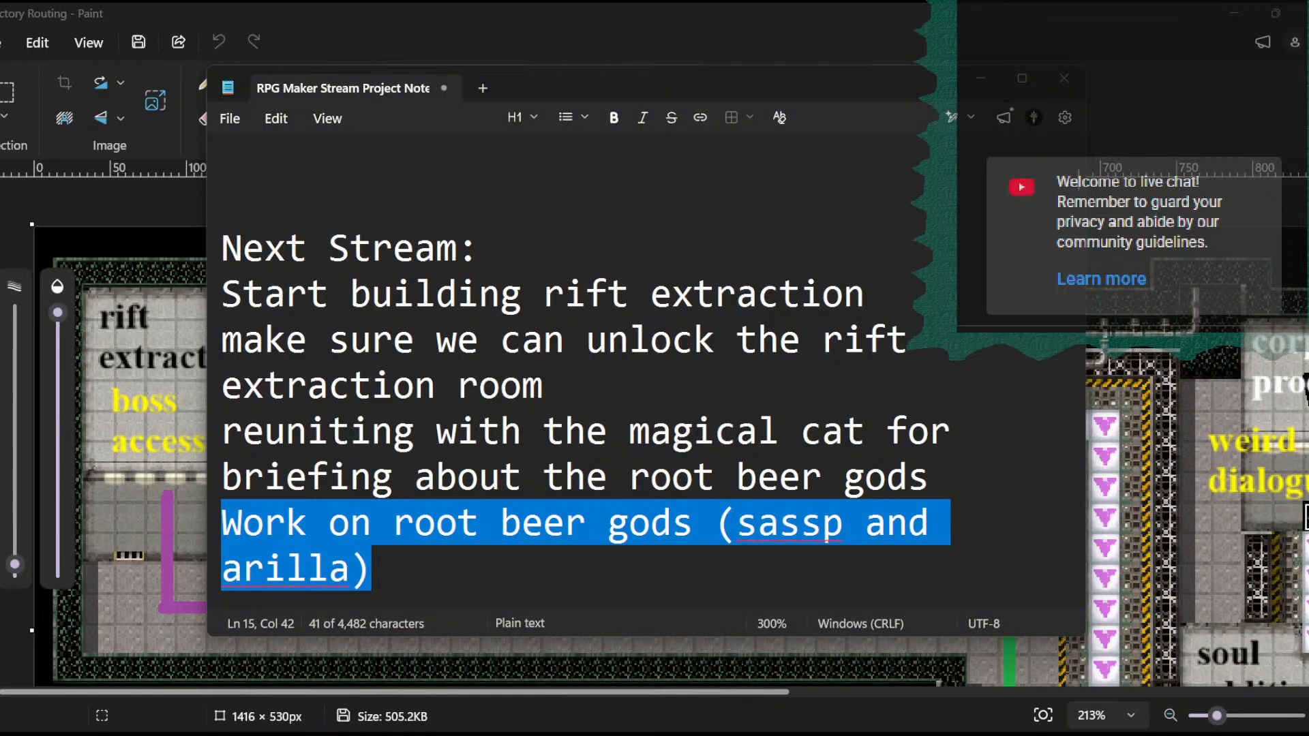
click(372, 569)
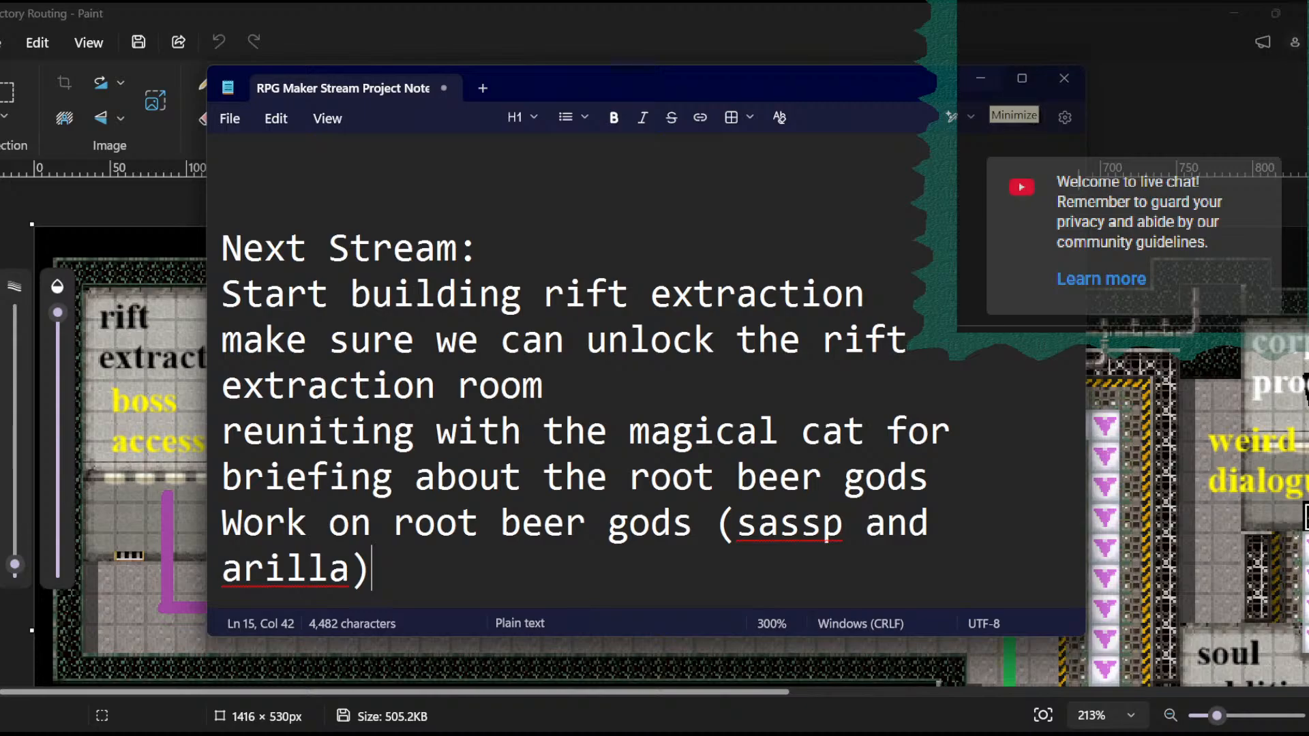
click(981, 78)
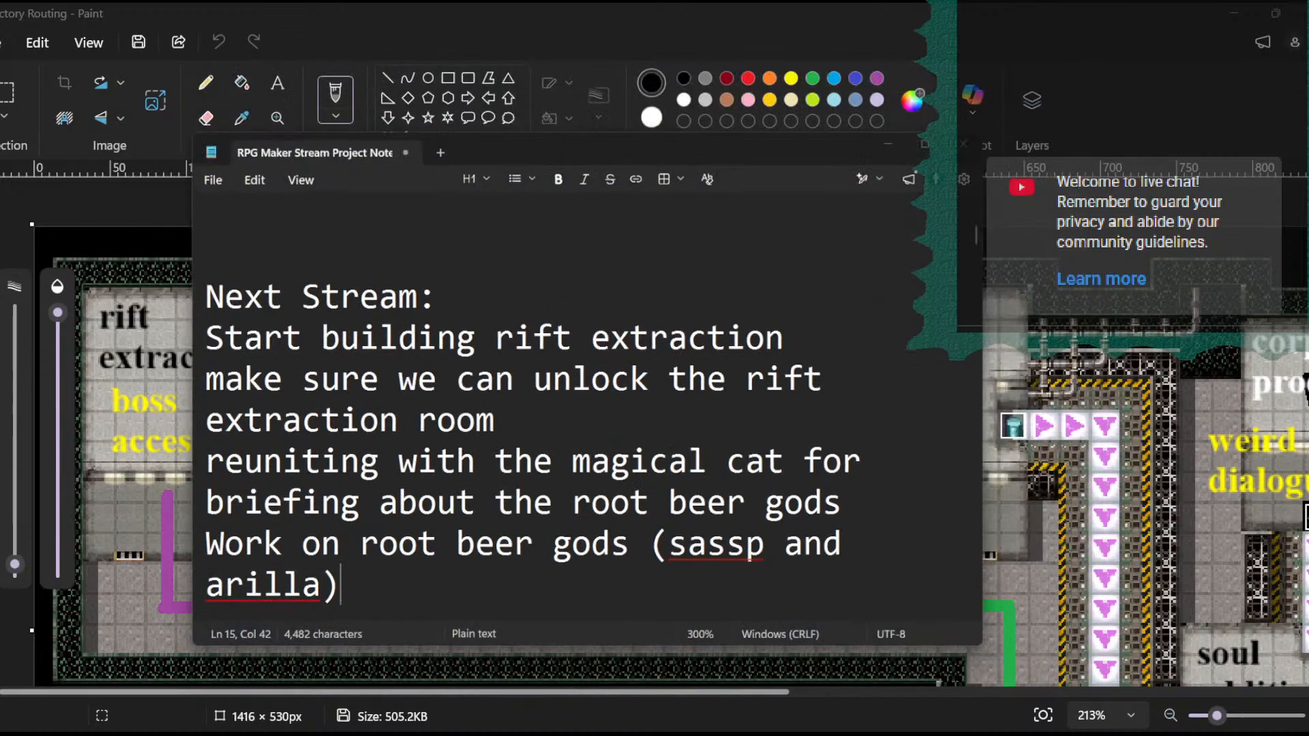
key(alt+Tab)
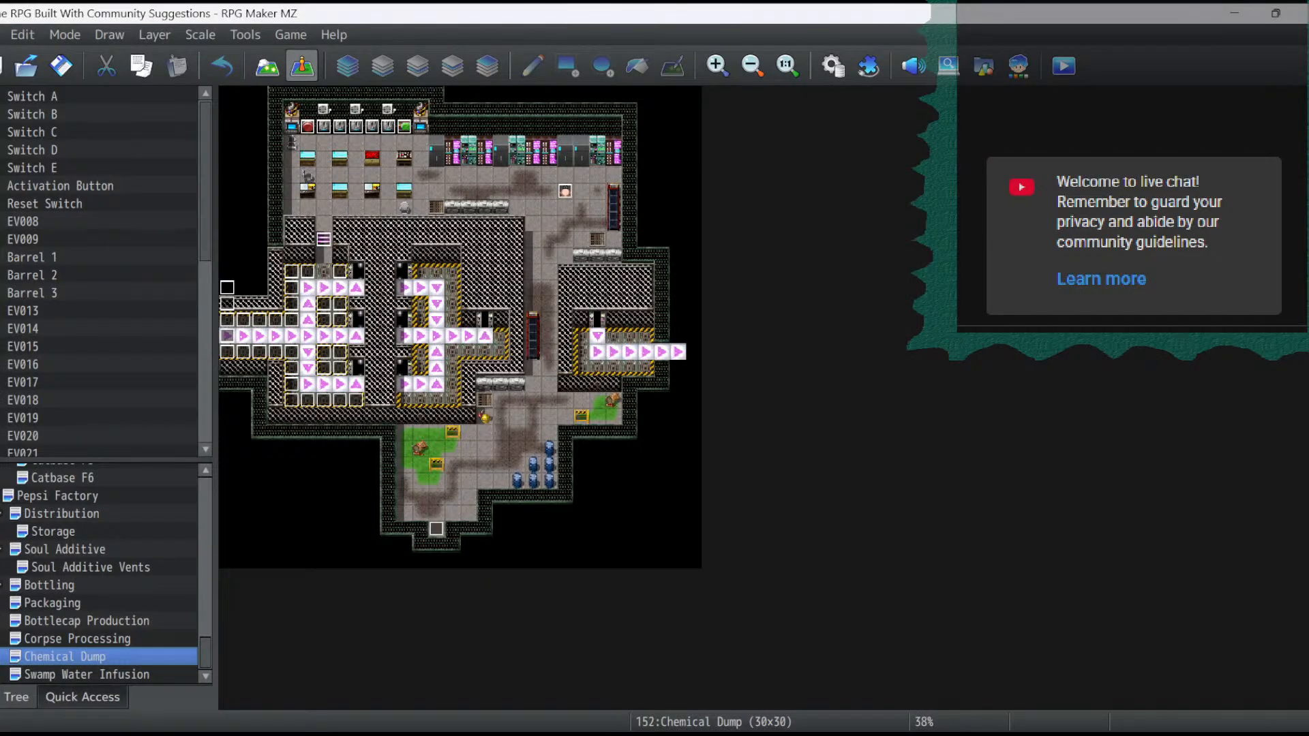
- Look up the sassp and arilla entries among the enemies in the database
click(833, 66)
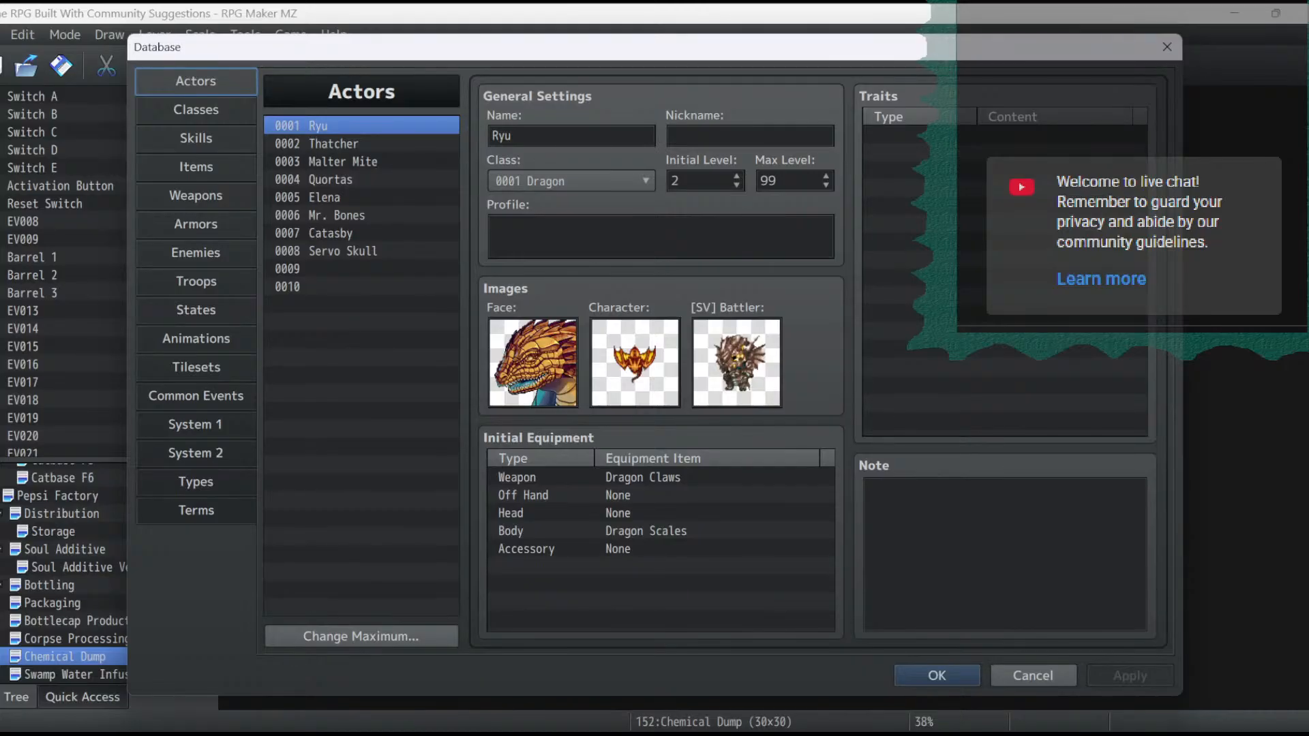
click(196, 253)
drag(452, 162, 452, 421)
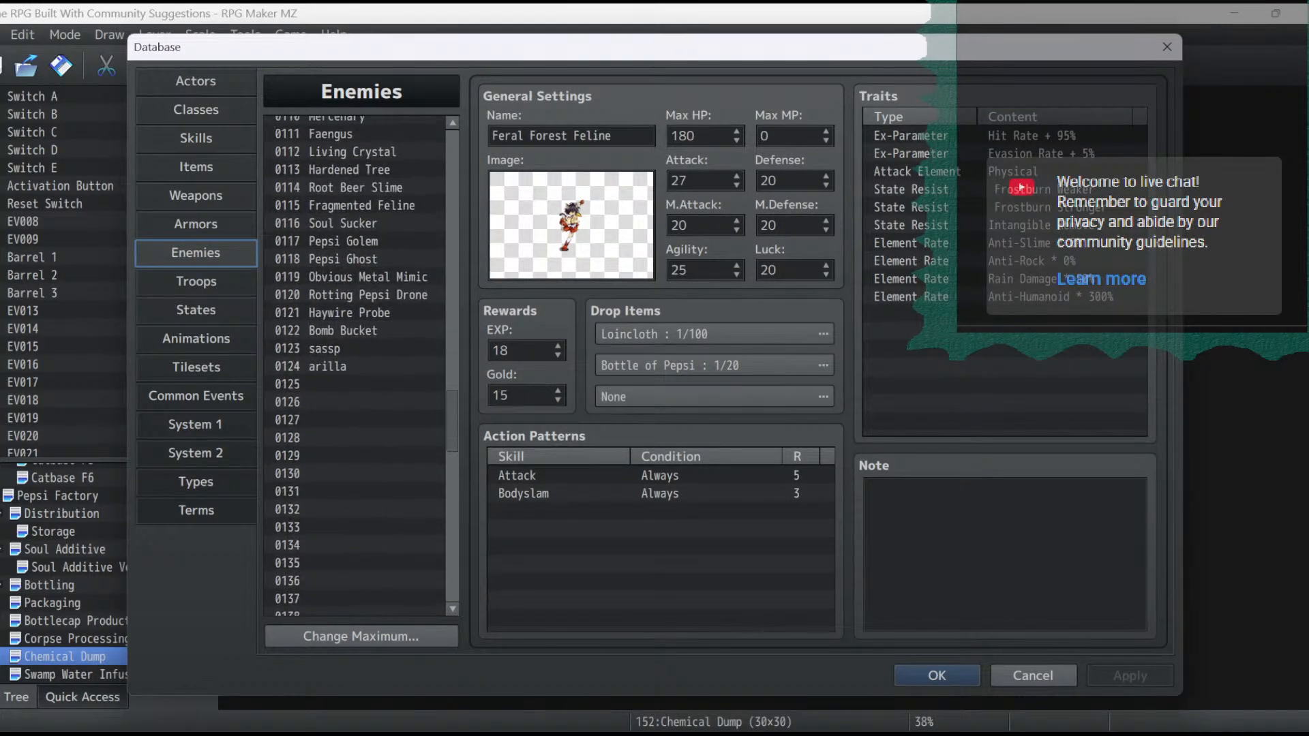
click(355, 349)
click(354, 367)
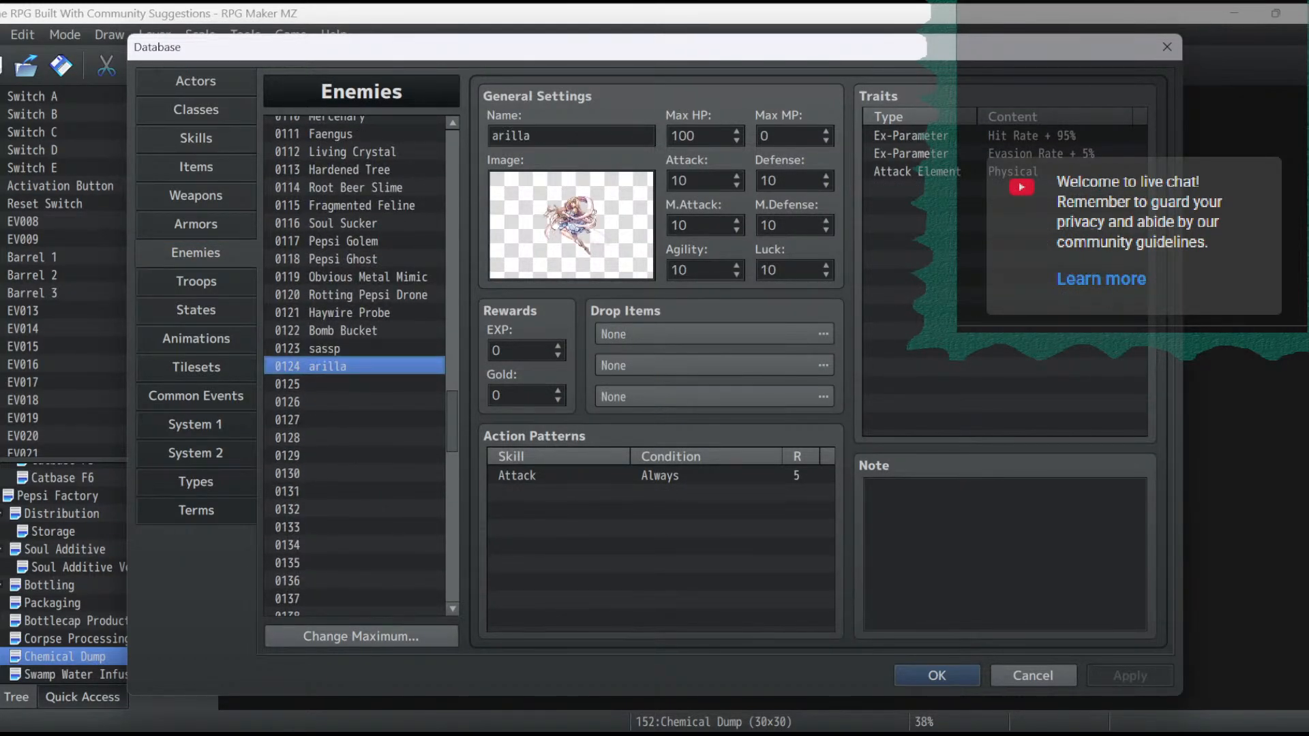
- Find unnamed troop 0171 in the database and inspect the two enemies placed in it
click(196, 282)
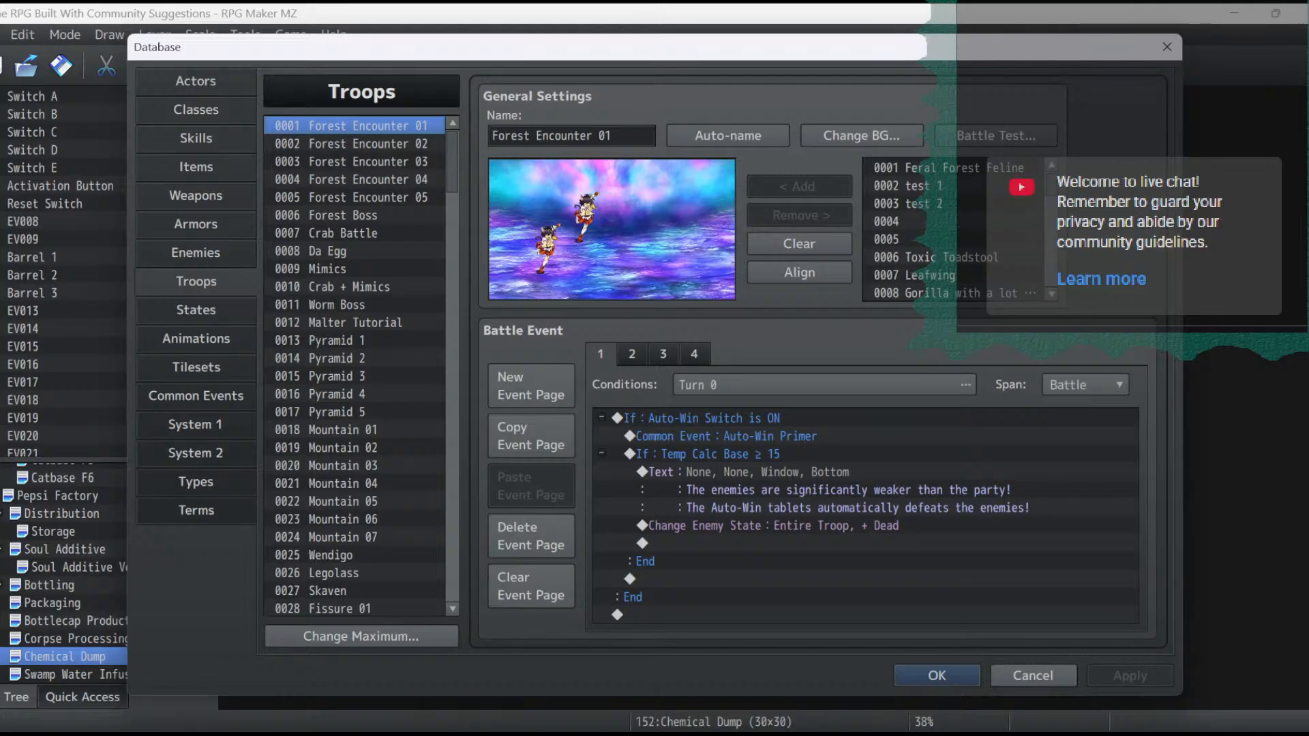
scroll(362, 366, down, 20)
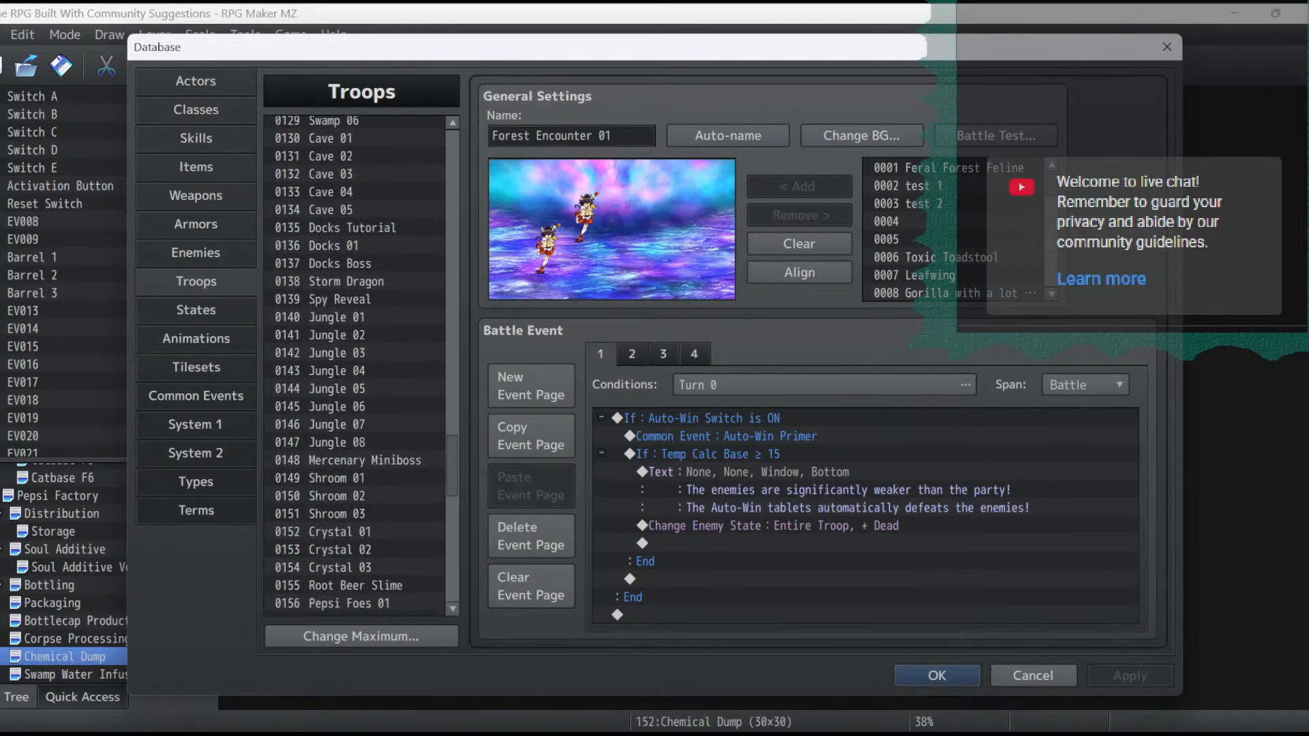
scroll(362, 366, down, 5)
click(354, 370)
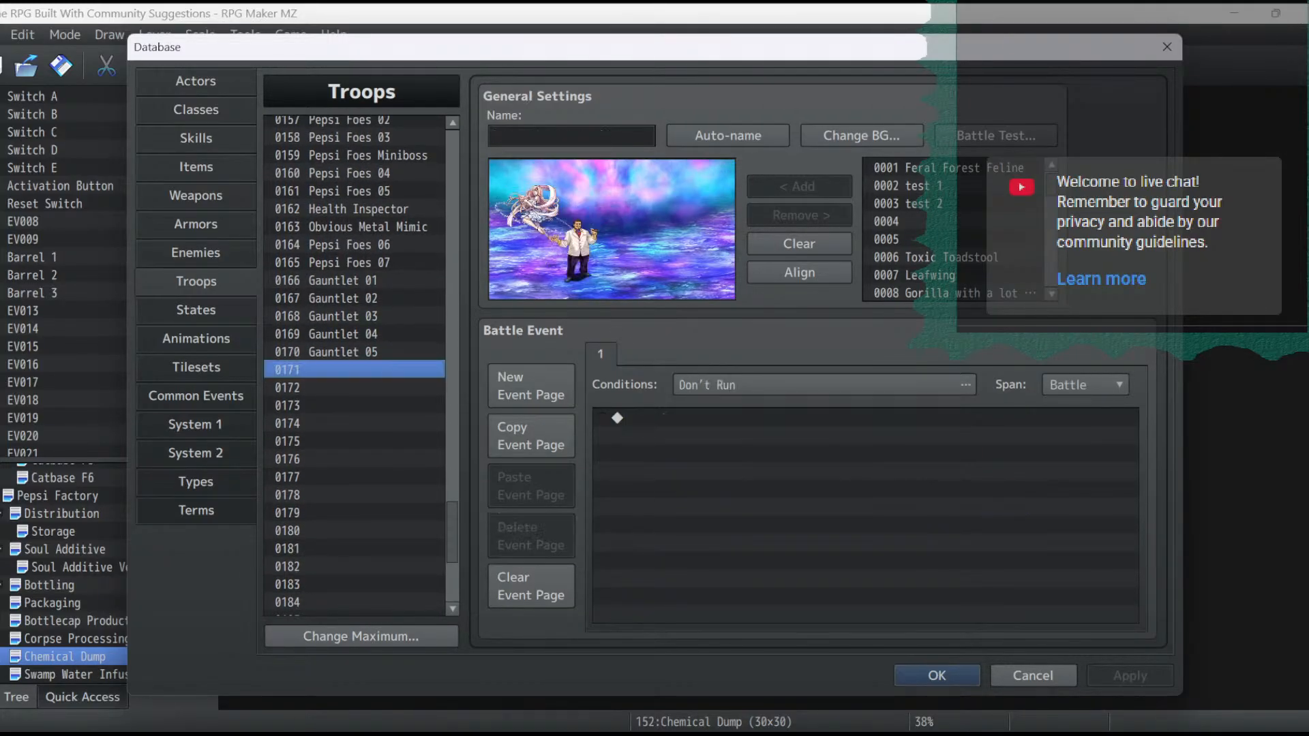
click(534, 214)
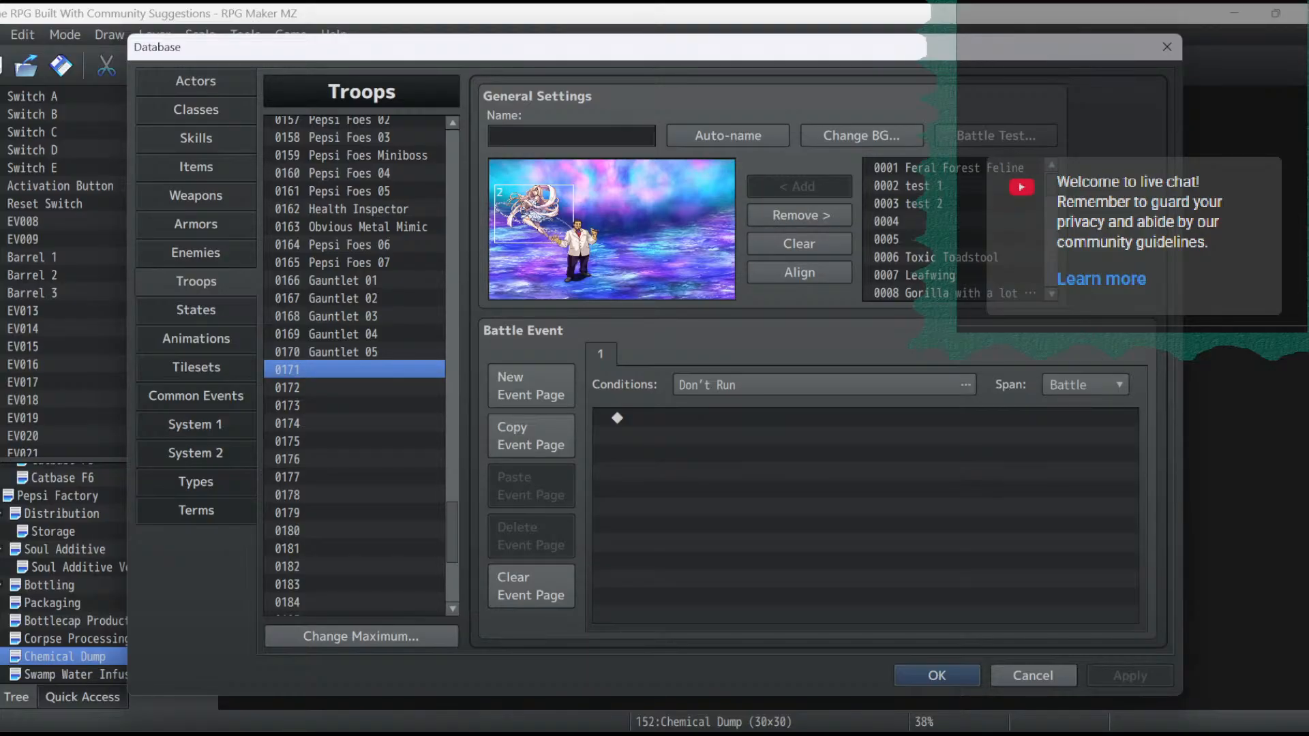
click(576, 252)
- Switch to the Notepad project notes and highlight the whole ROOT BEER GODS BRAINSTORMING section
key(alt+Tab)
scroll(646, 371, up, 3)
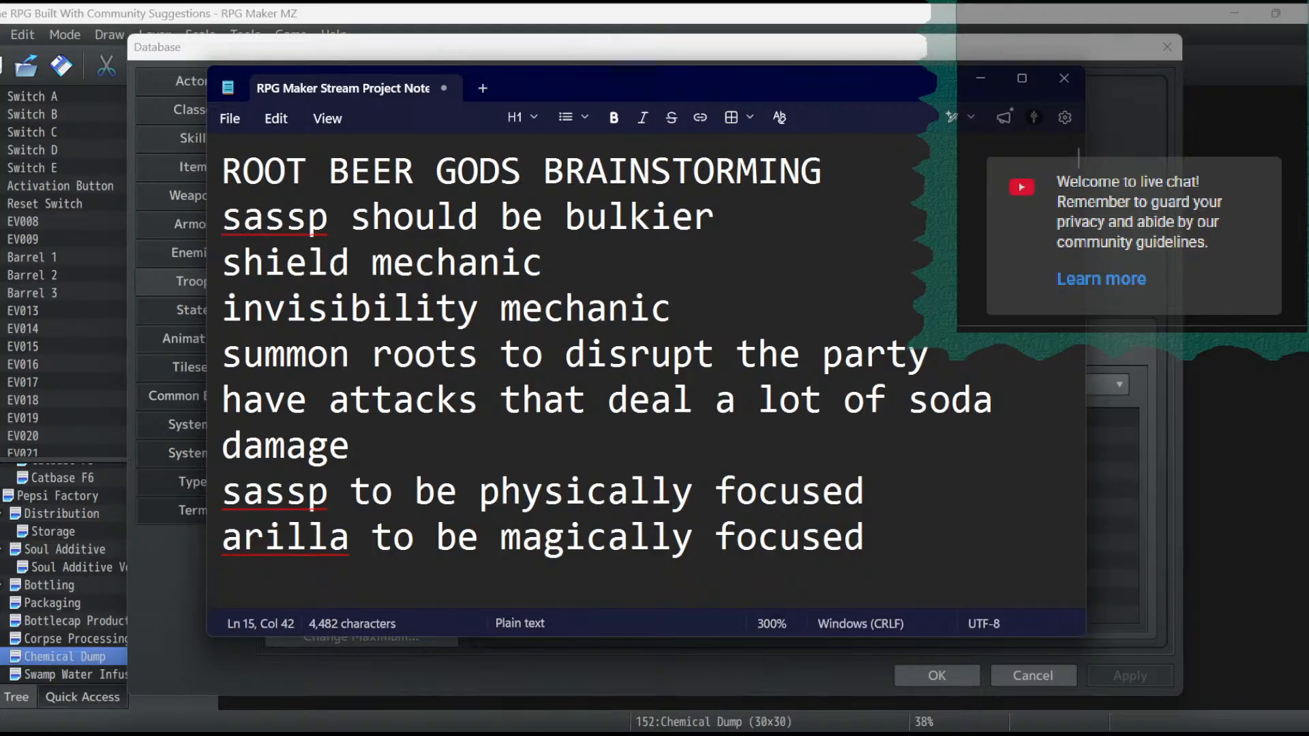
drag(866, 539, 224, 170)
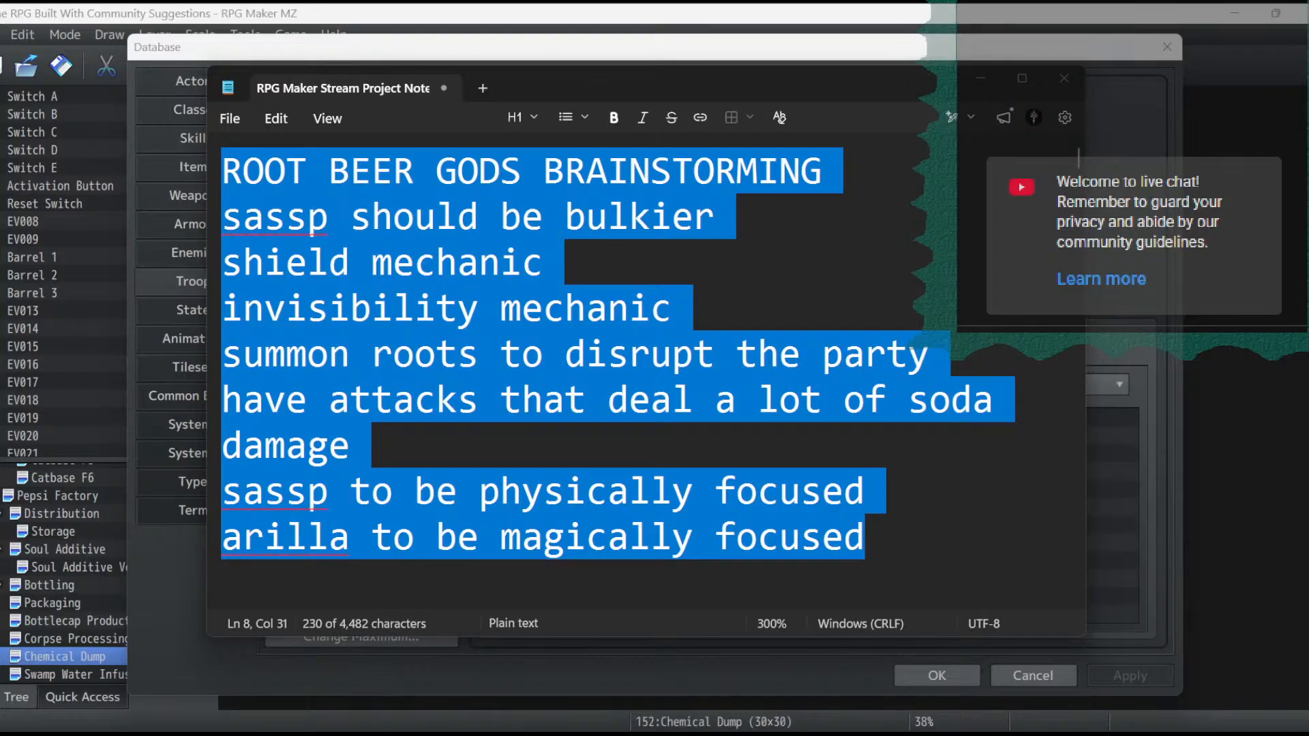
click(714, 354)
- Highlight in turn the notes on bulk, shield and invisibility, root summoning and soda damage, and physical versus magical focus, then hide the notes
drag(673, 309, 224, 218)
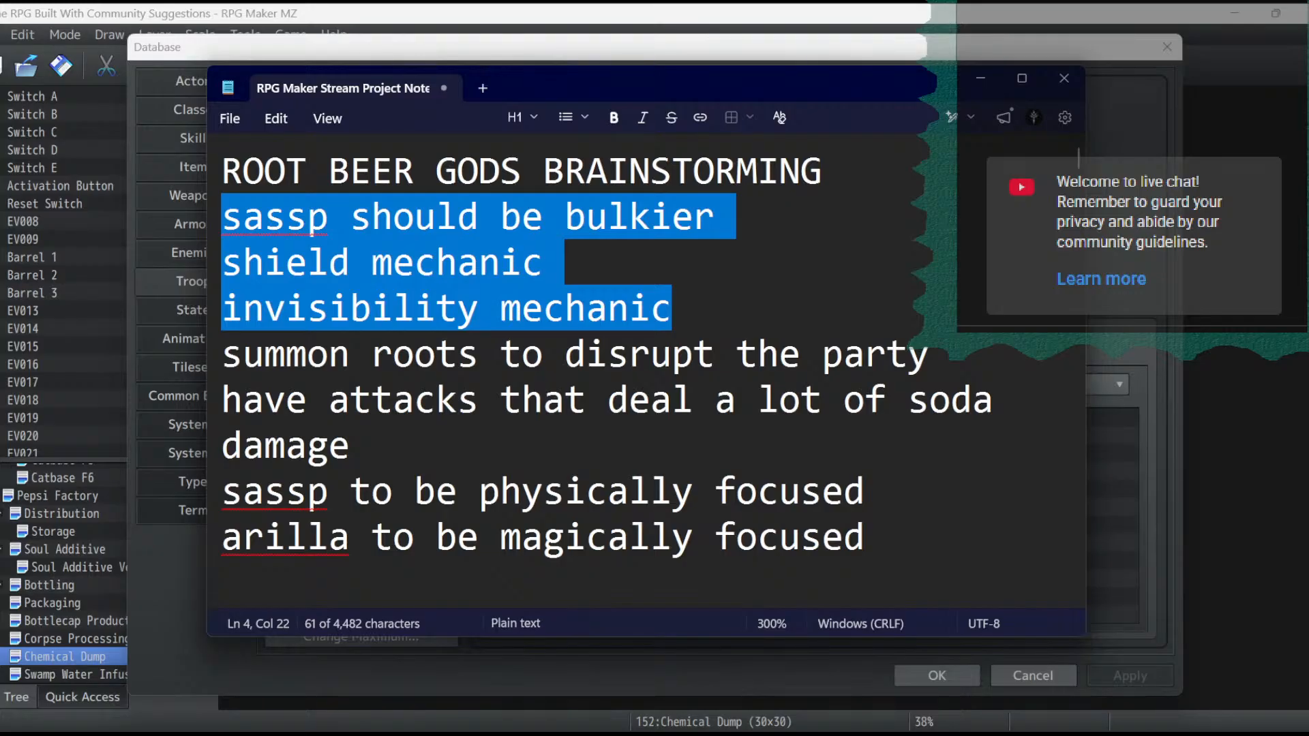
click(479, 491)
drag(350, 447, 222, 355)
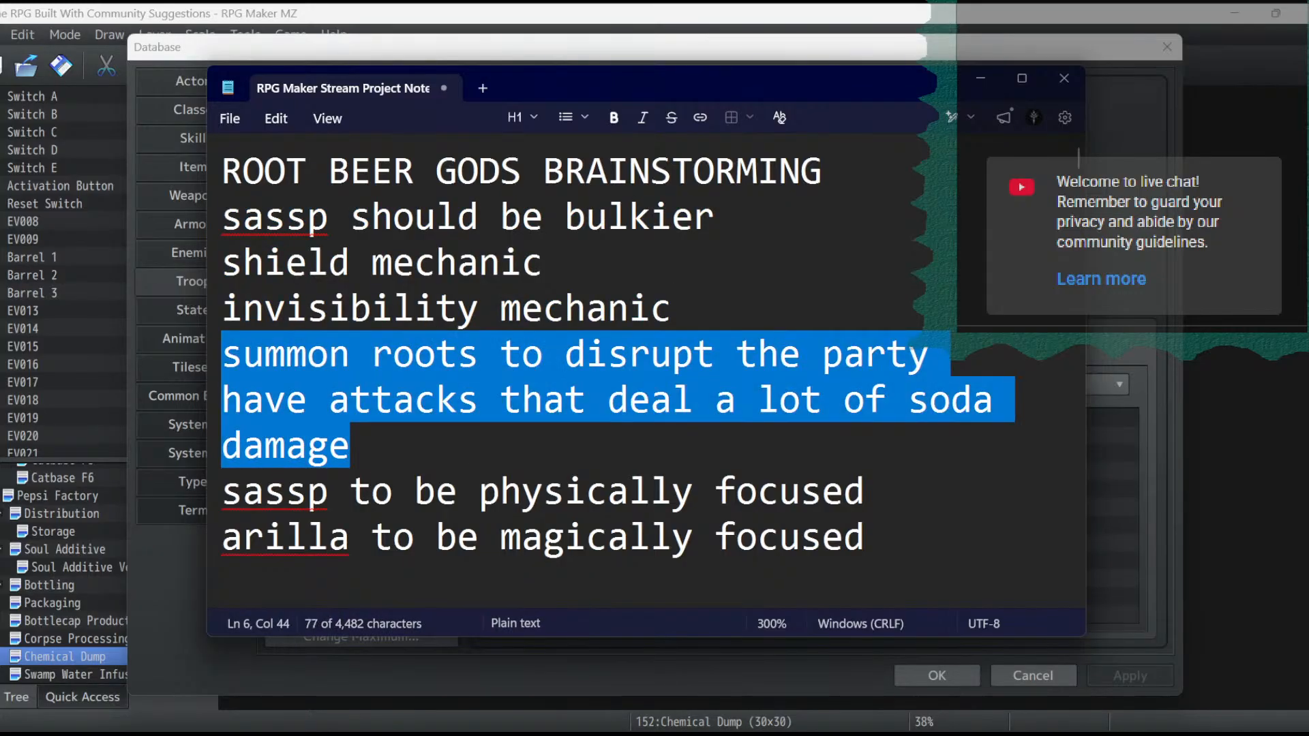
click(352, 446)
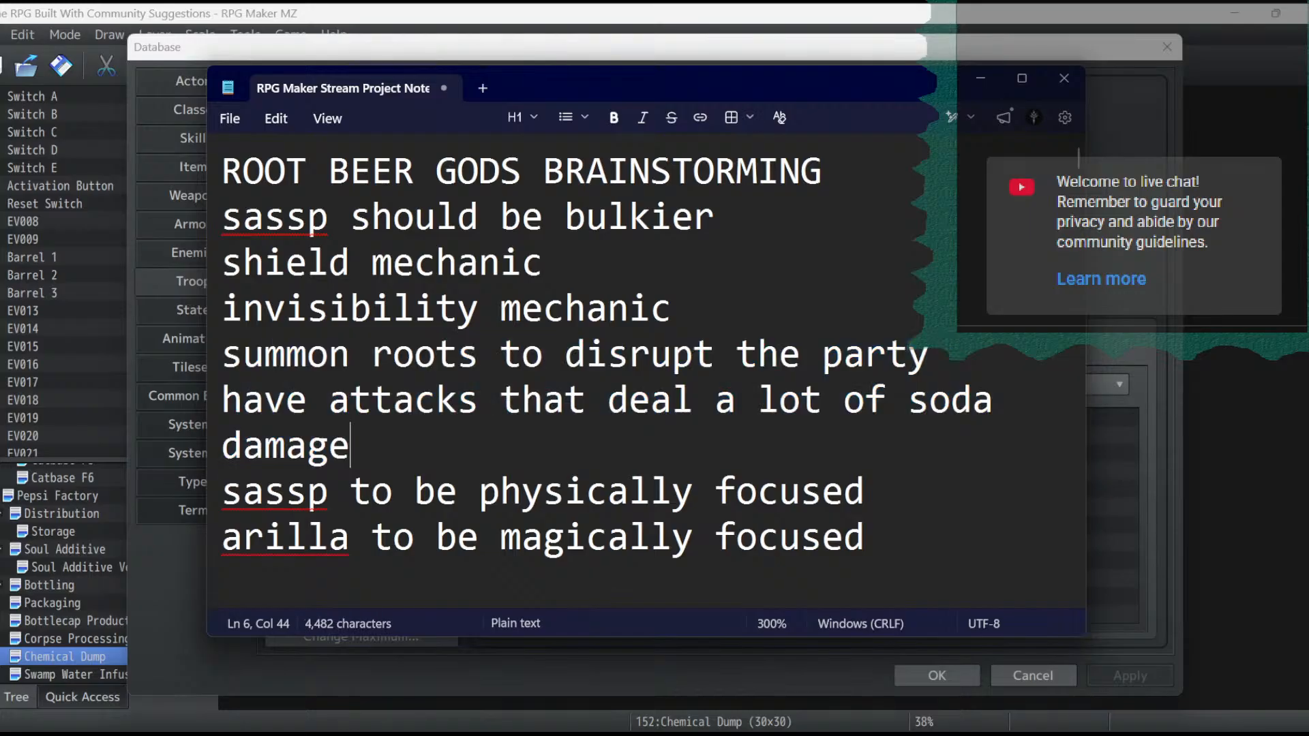
drag(351, 446, 932, 356)
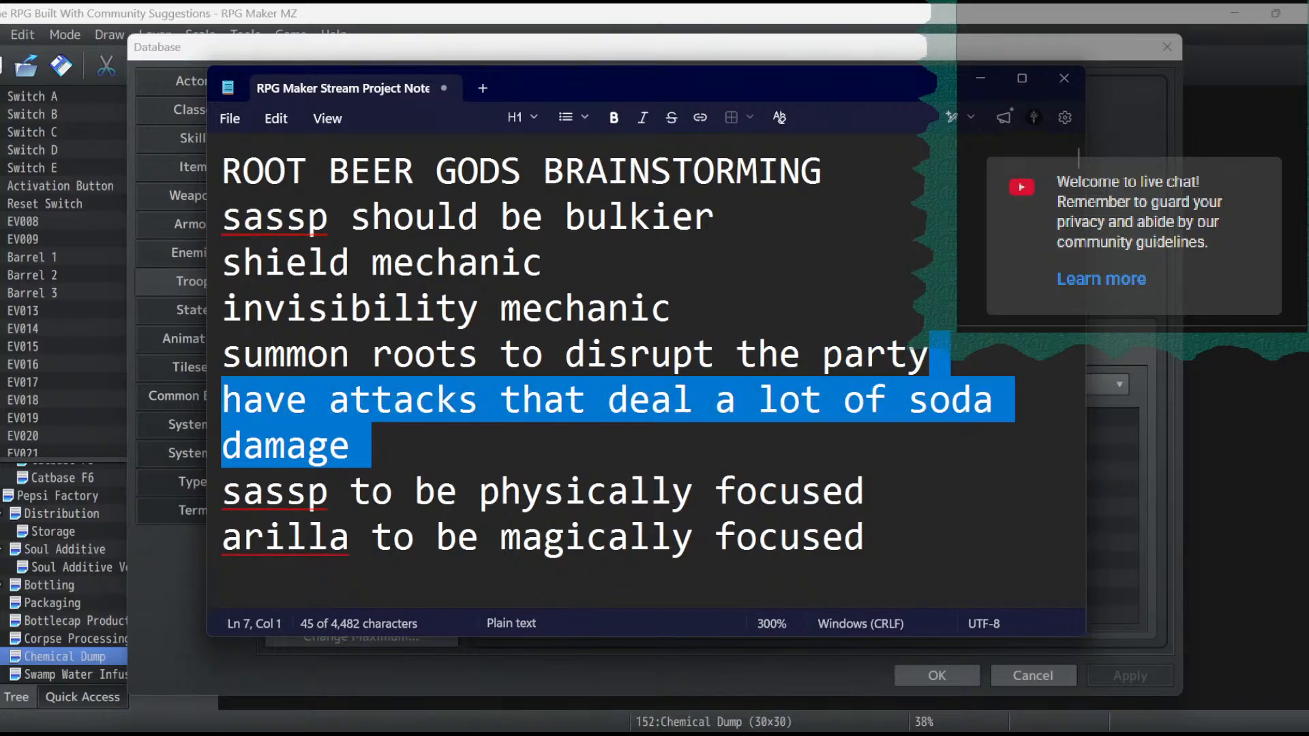
click(586, 354)
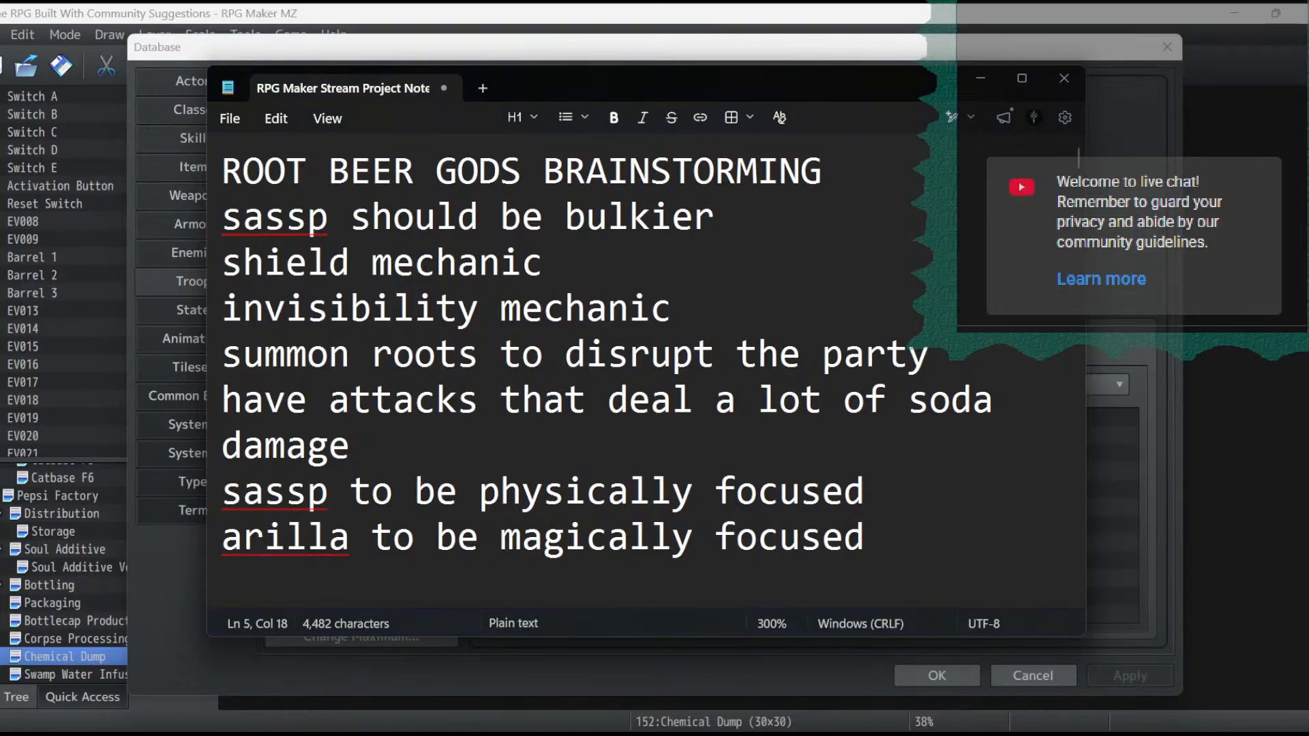
drag(866, 538, 223, 492)
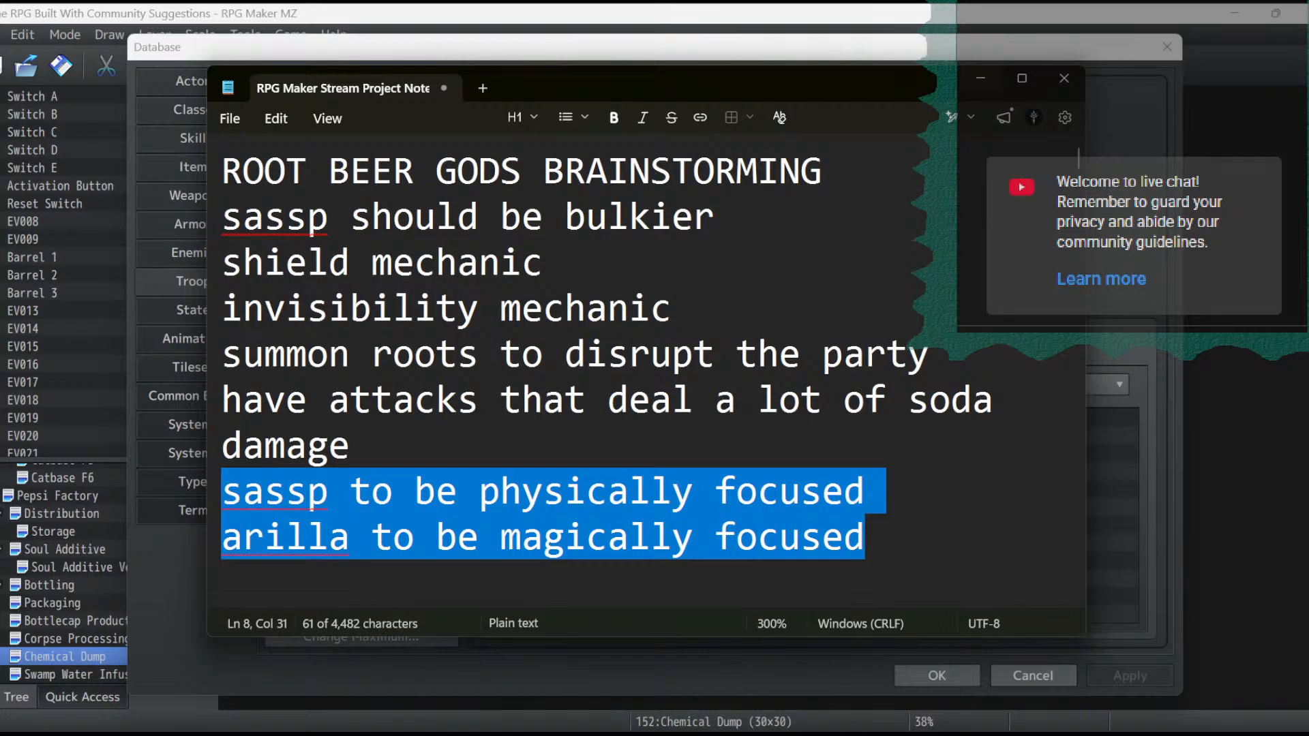
click(980, 79)
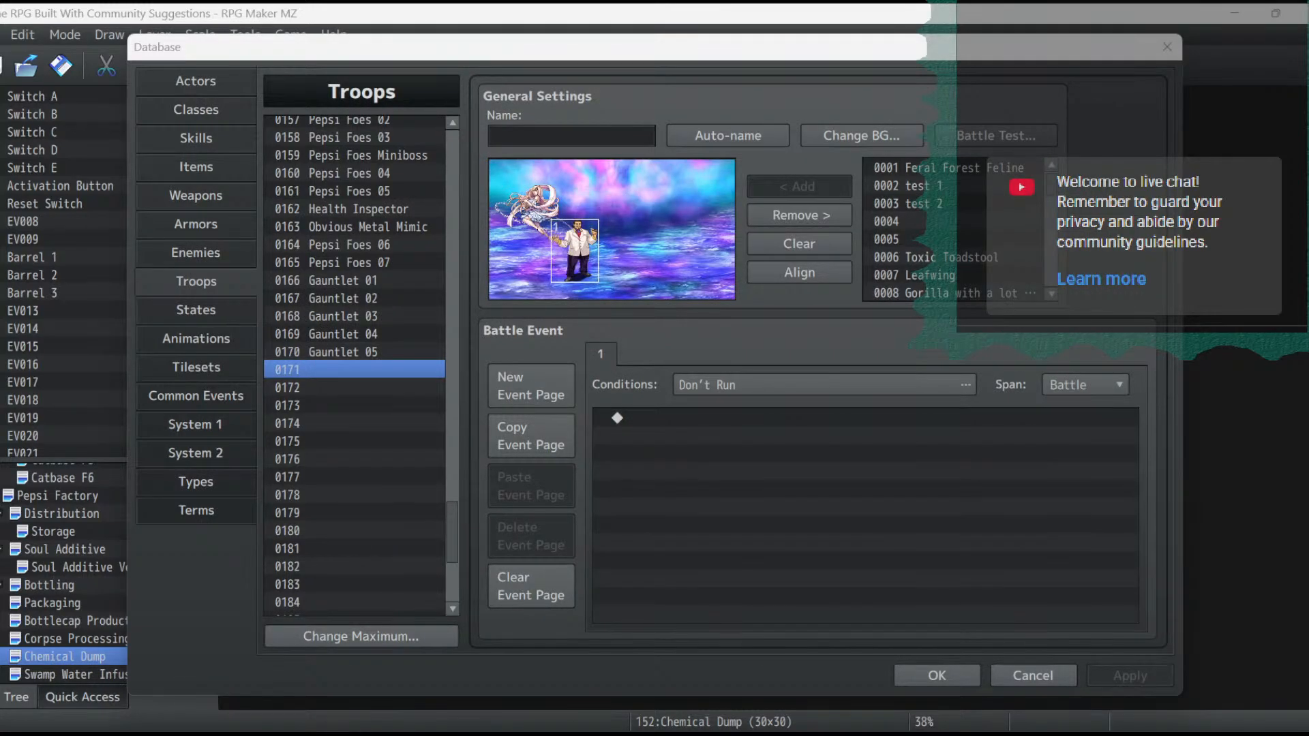
- Close the database with OK and copy the Corpse Processing map
click(937, 676)
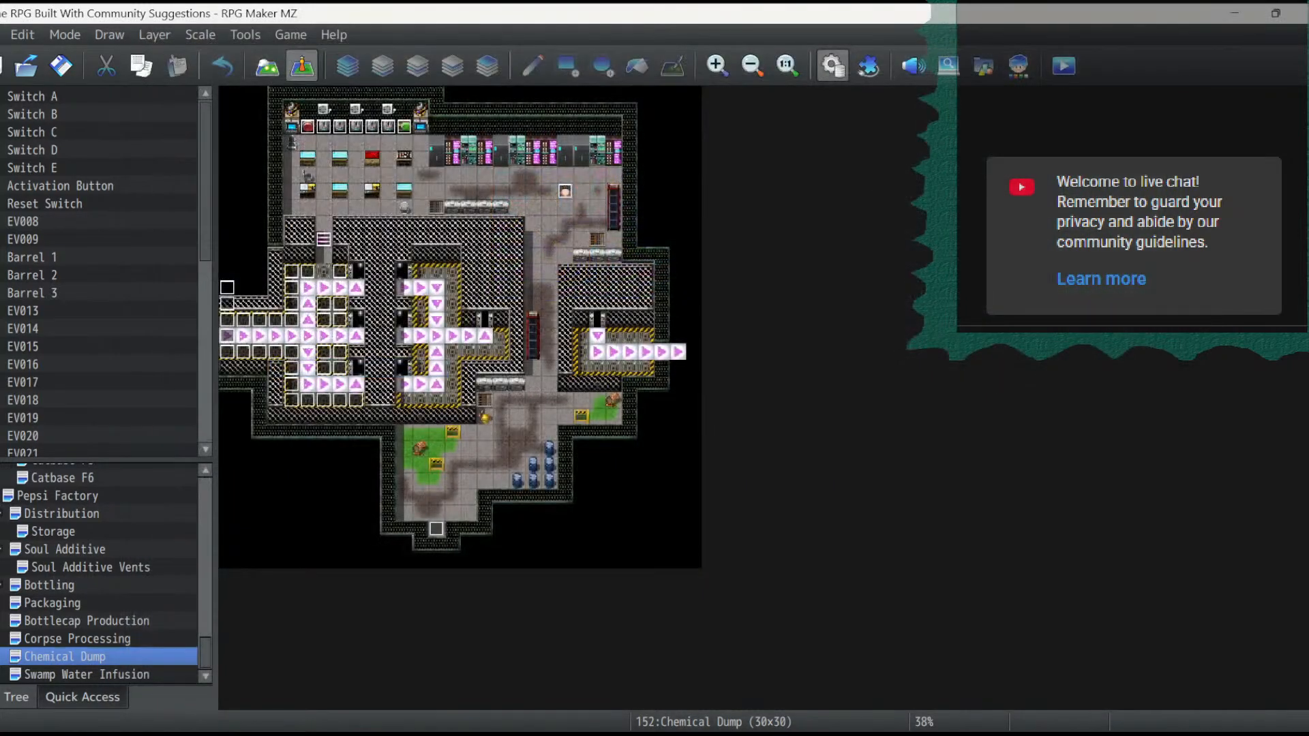
click(77, 638)
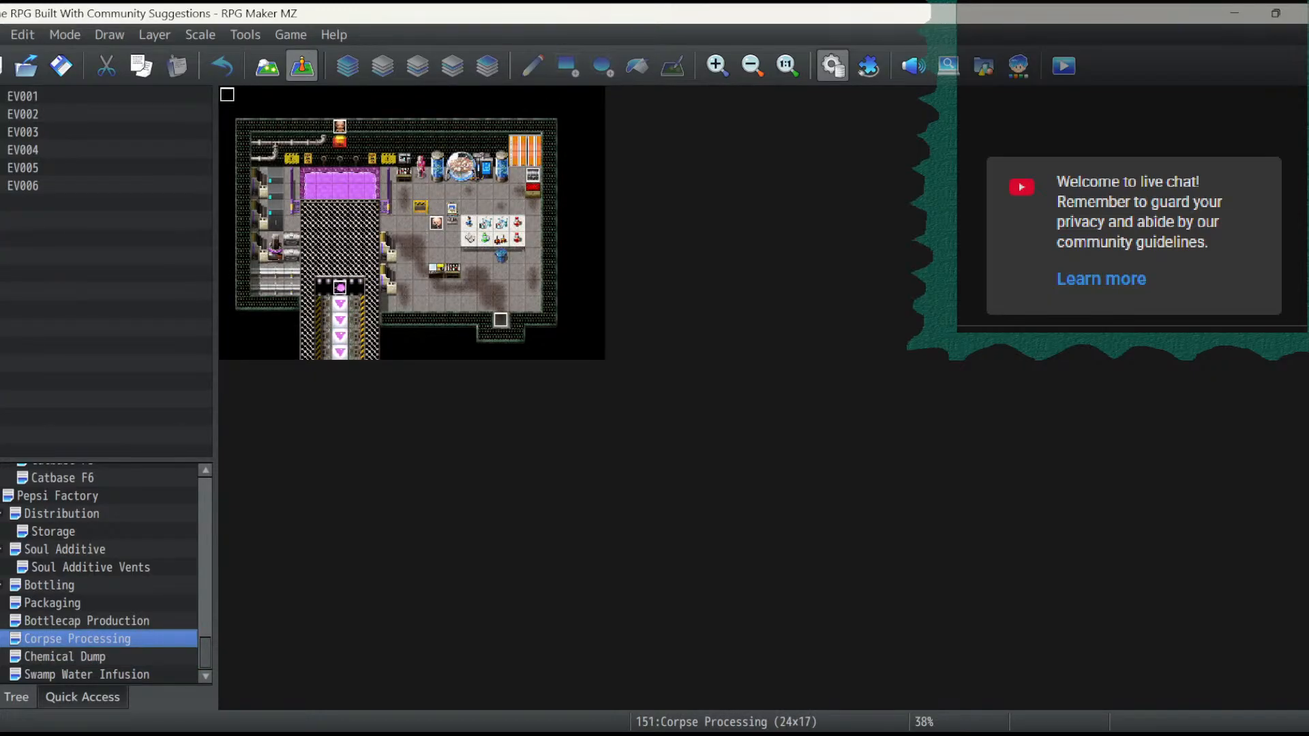
key(Down)
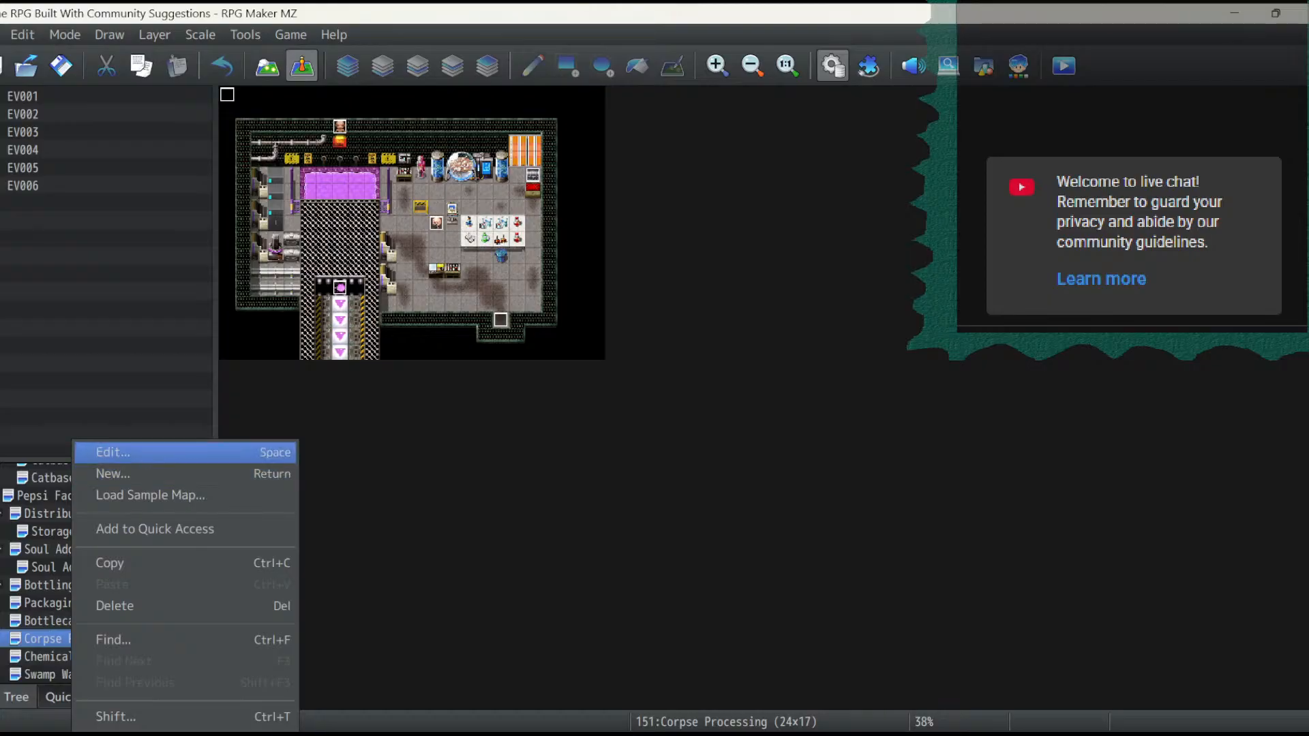
key(Down)
key(Down)
key(Down)
key(Down)
key(Return)
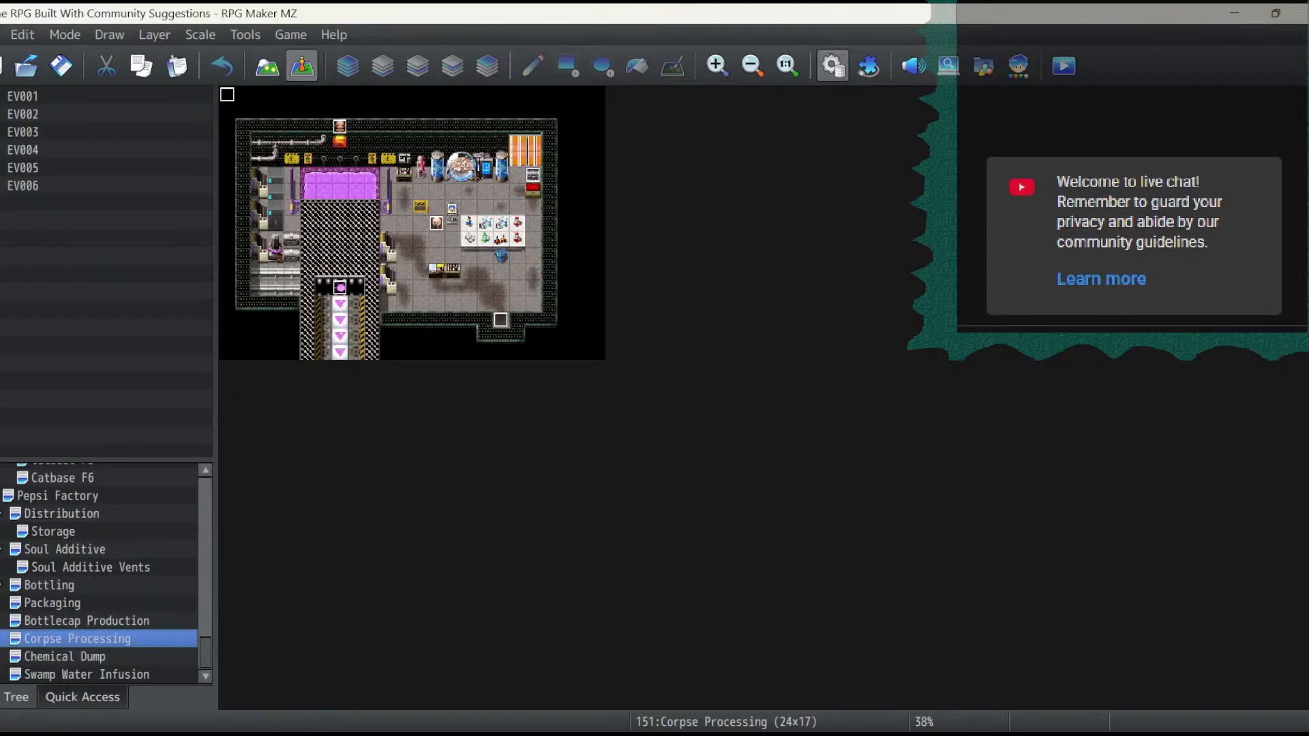
- Collapse the Soul Additive and Distribution branches in the map tree and paste the copied Corpse Processing map under Pepsi Factory
key(Up)
key(Up)
key(Up)
key(Up)
key(Up)
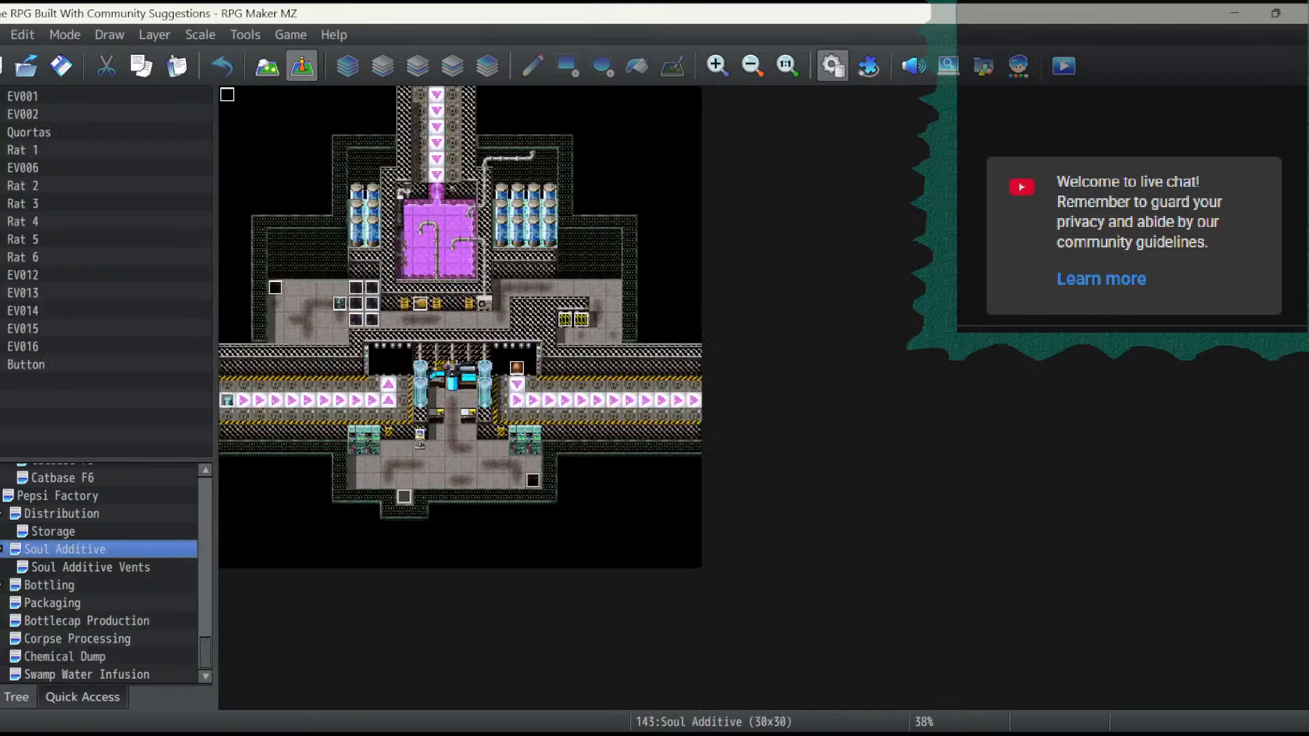
key(Left)
key(Up)
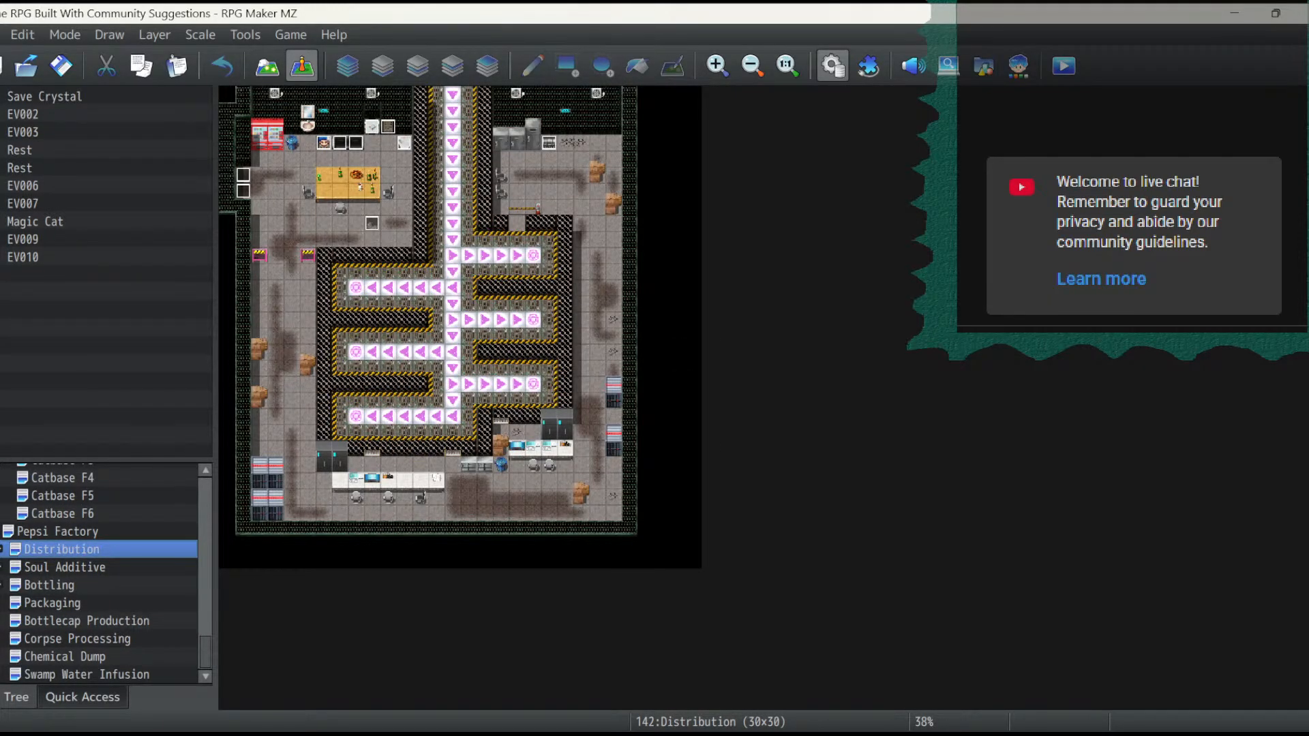
right_click(90, 532)
click(129, 585)
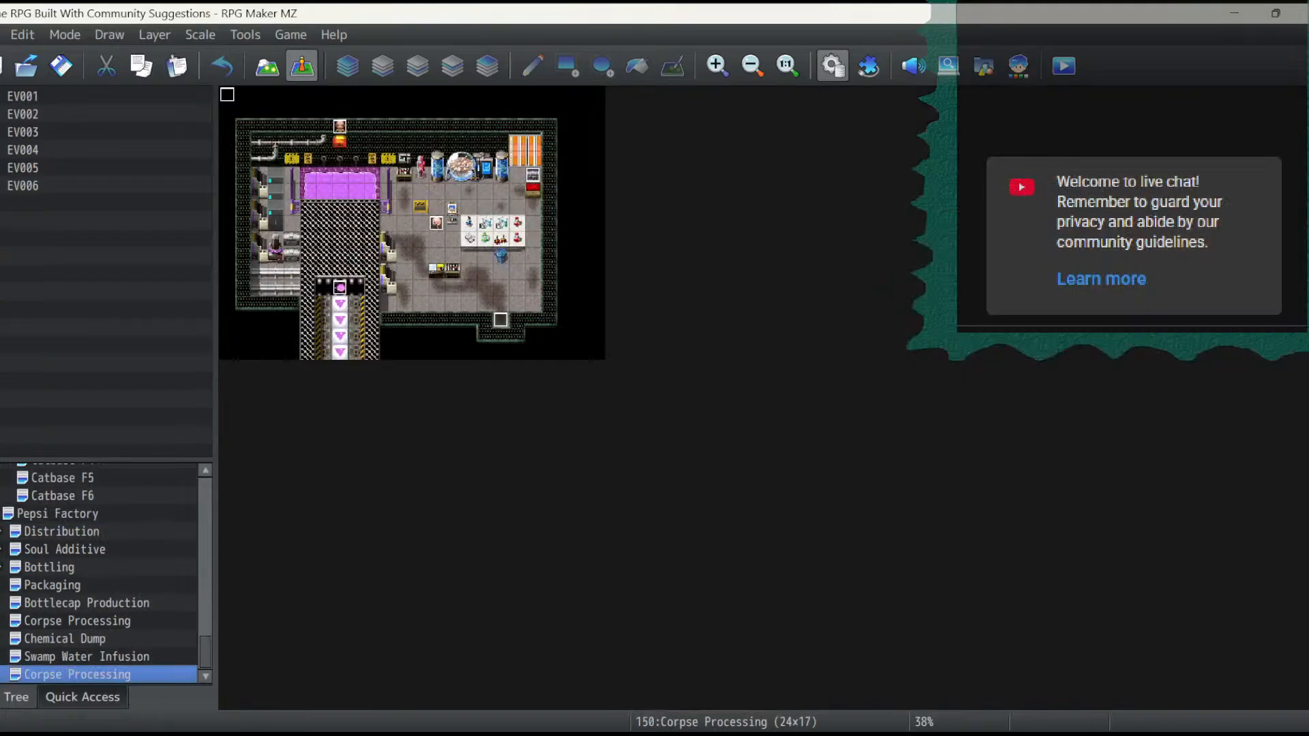
- Rename the pasted Corpse Processing copy as Rift Extraction
right_click(125, 675)
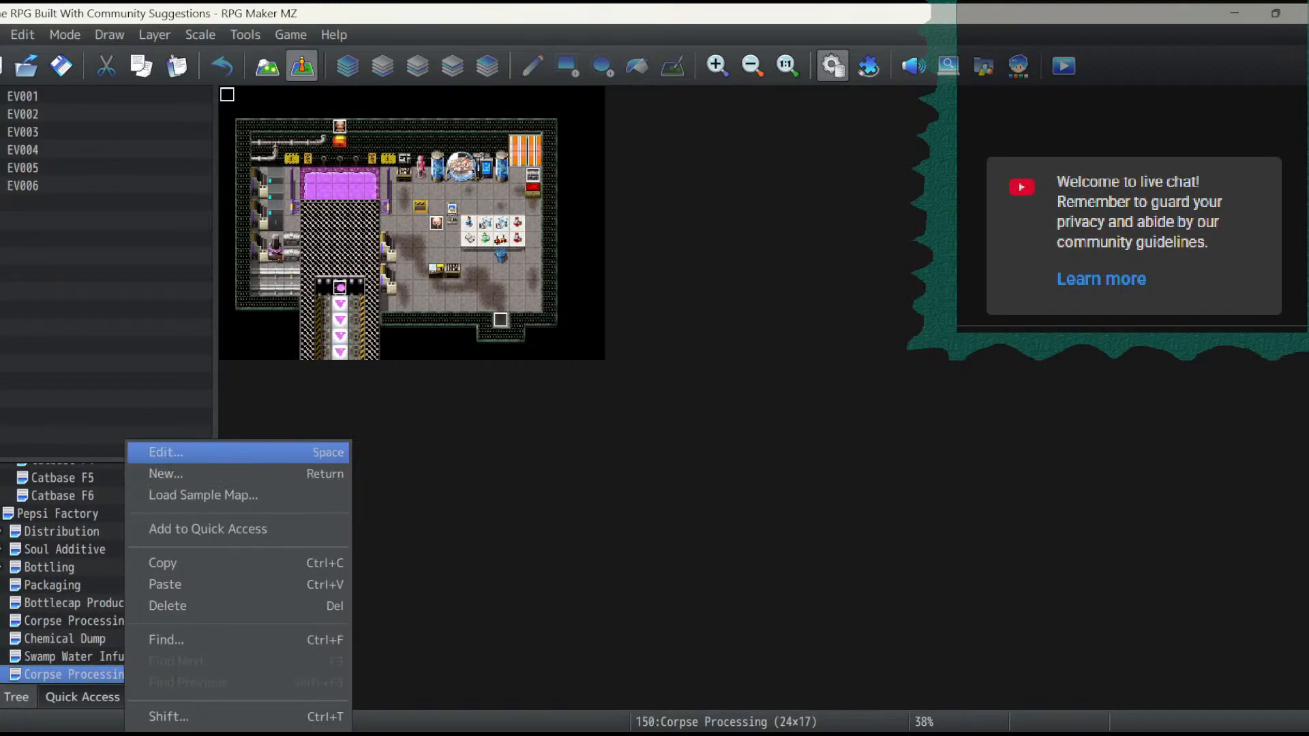
key(Return)
text(R)
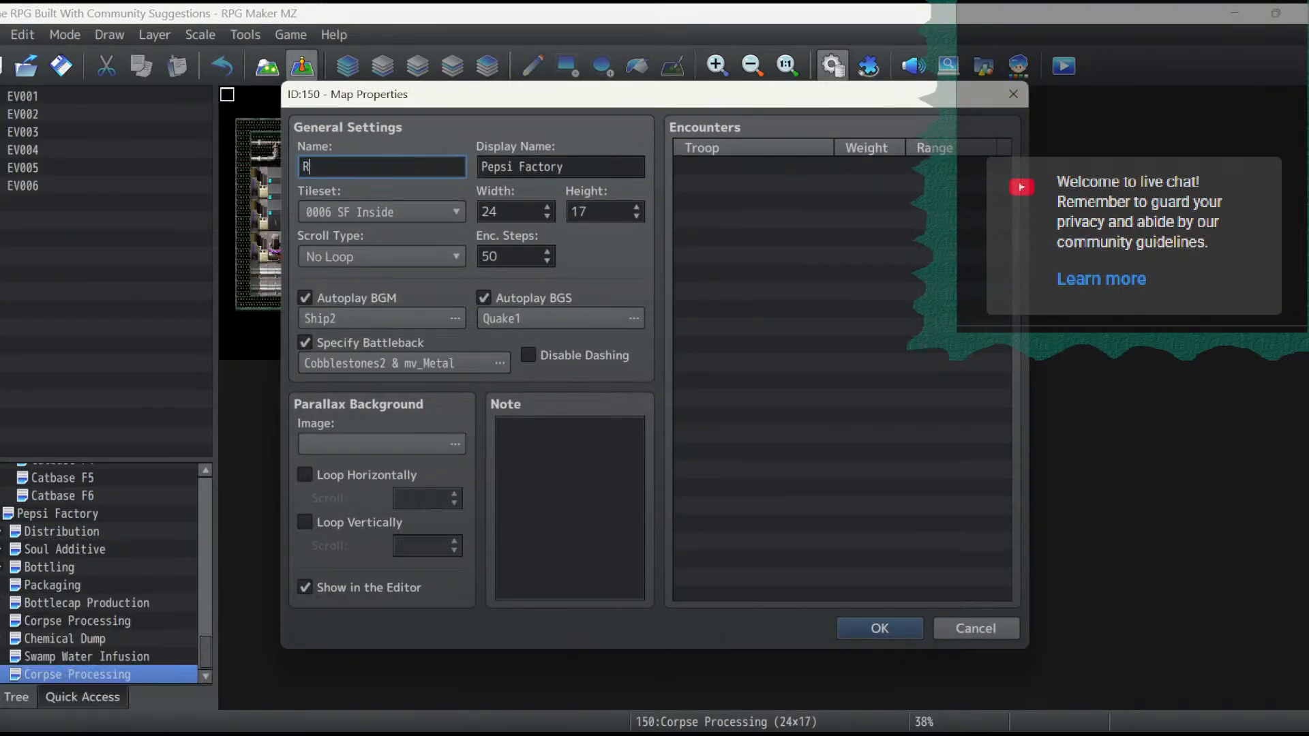
text(ift Extraction)
key(Return)
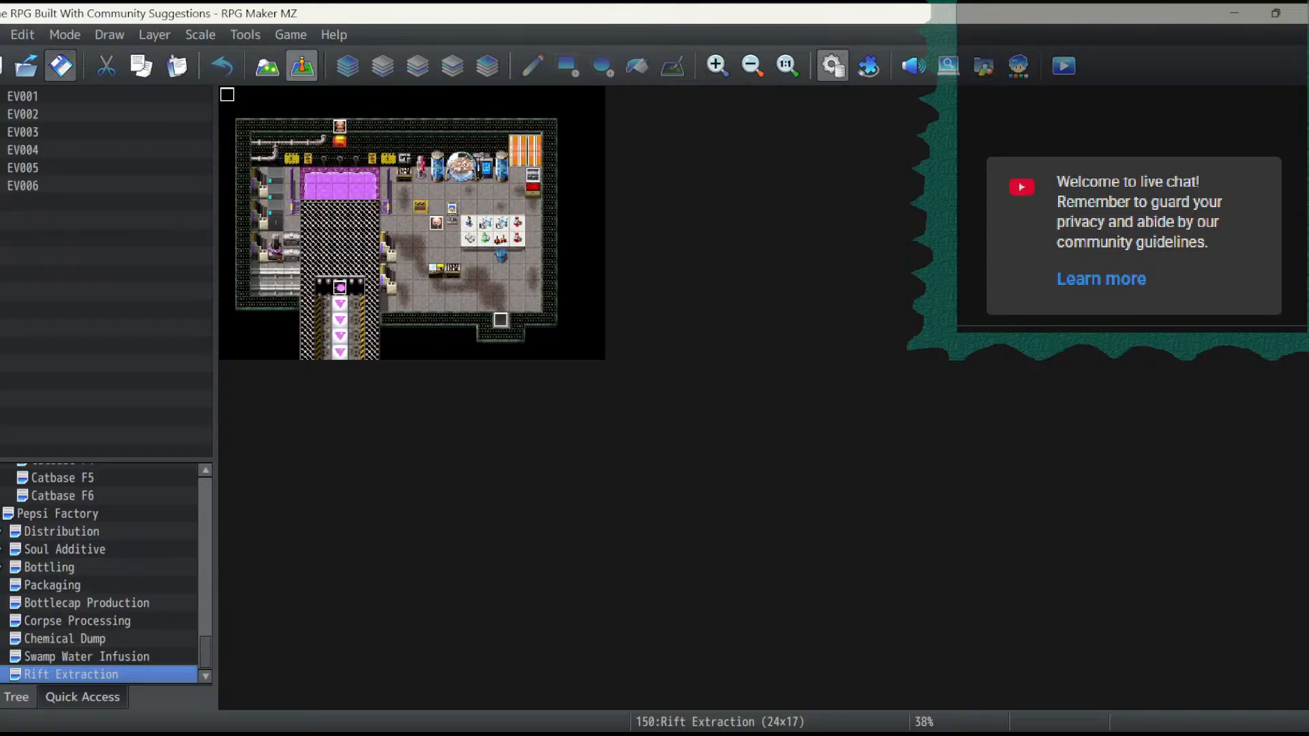
- Clear layer 1 of the Rift Extraction map by filling the whole map with the empty B tile as a rectangle
click(267, 66)
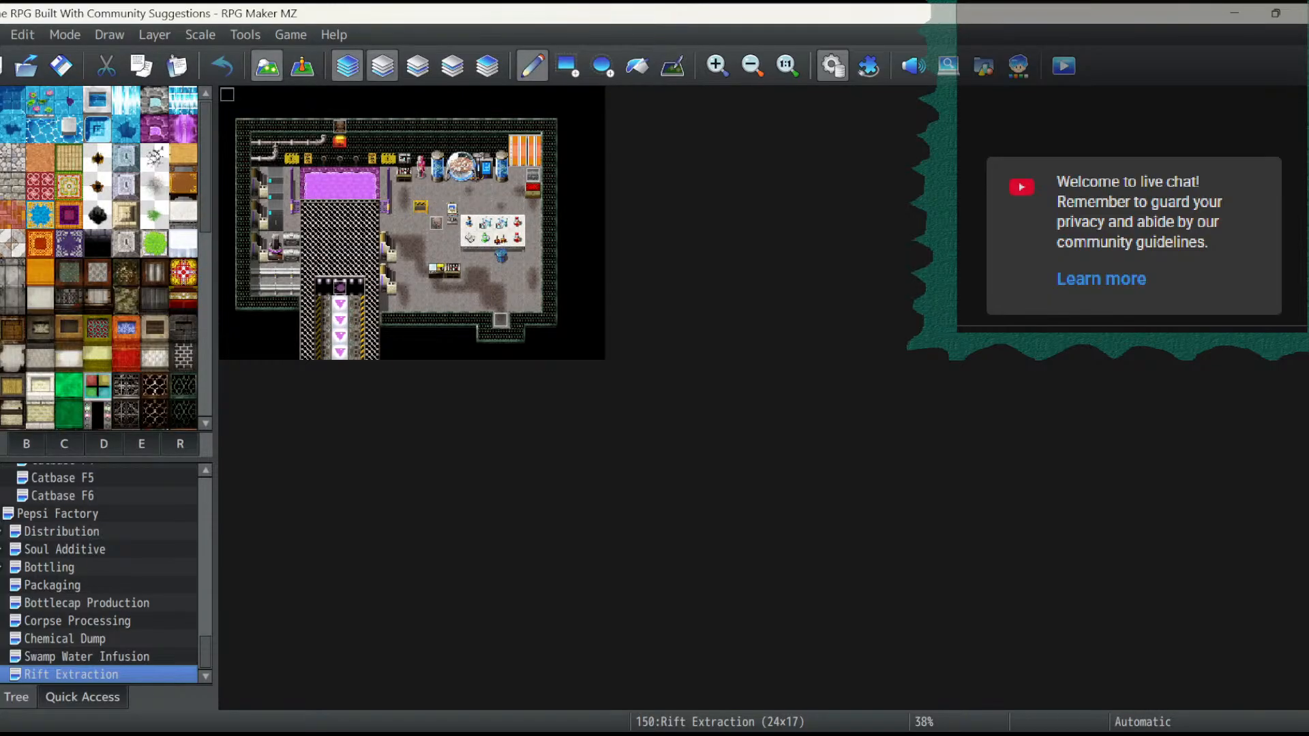
click(383, 66)
click(26, 444)
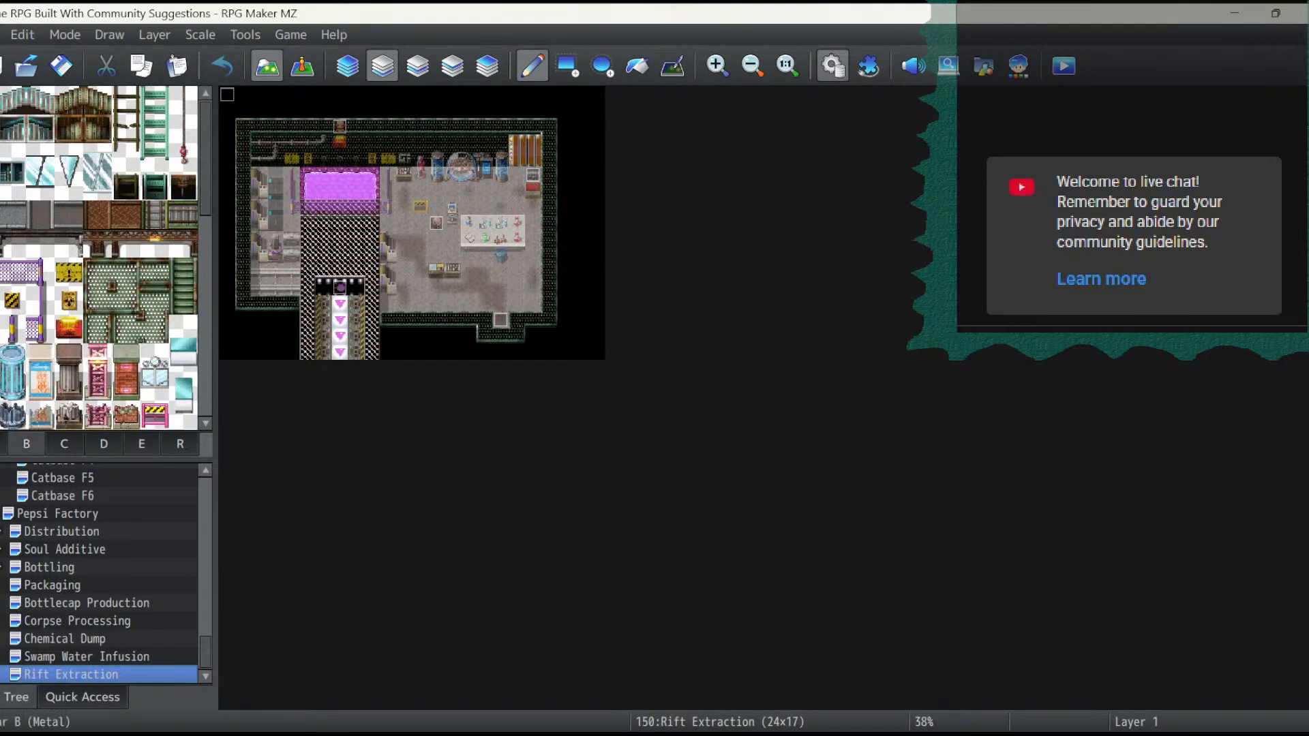
click(567, 66)
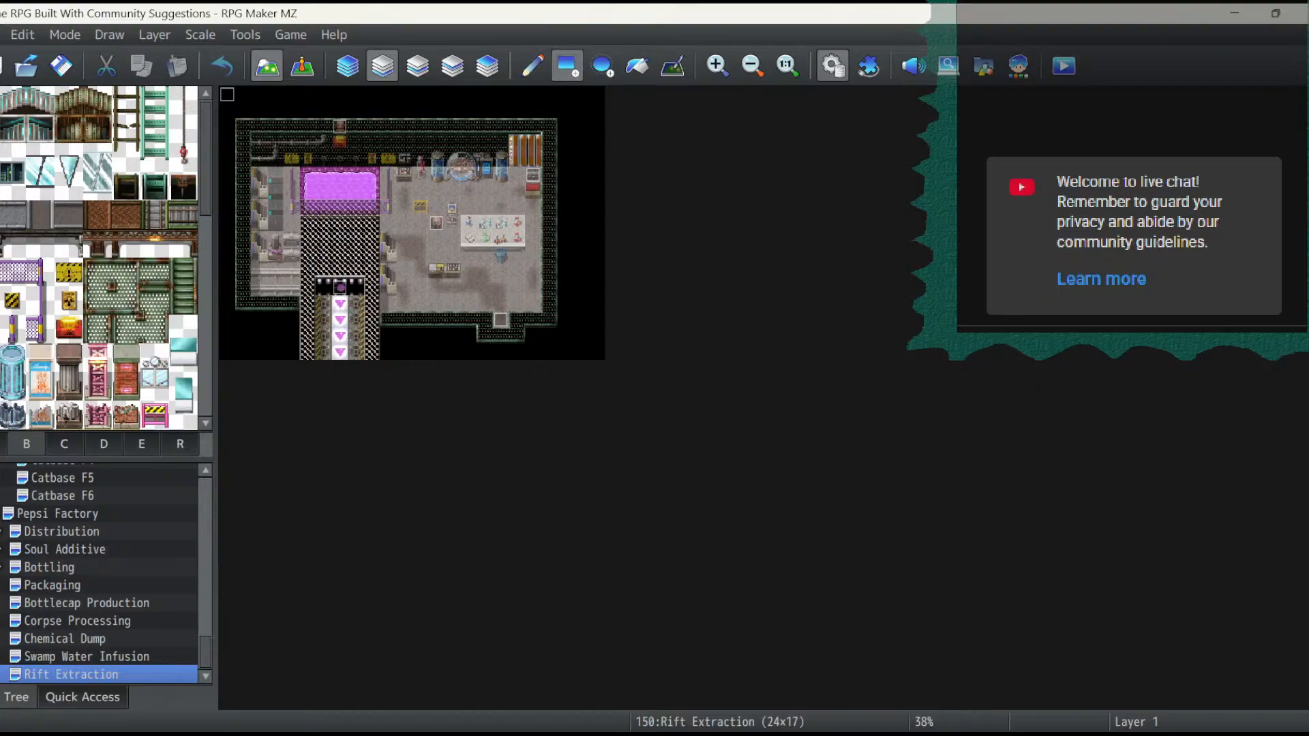
drag(227, 94, 597, 352)
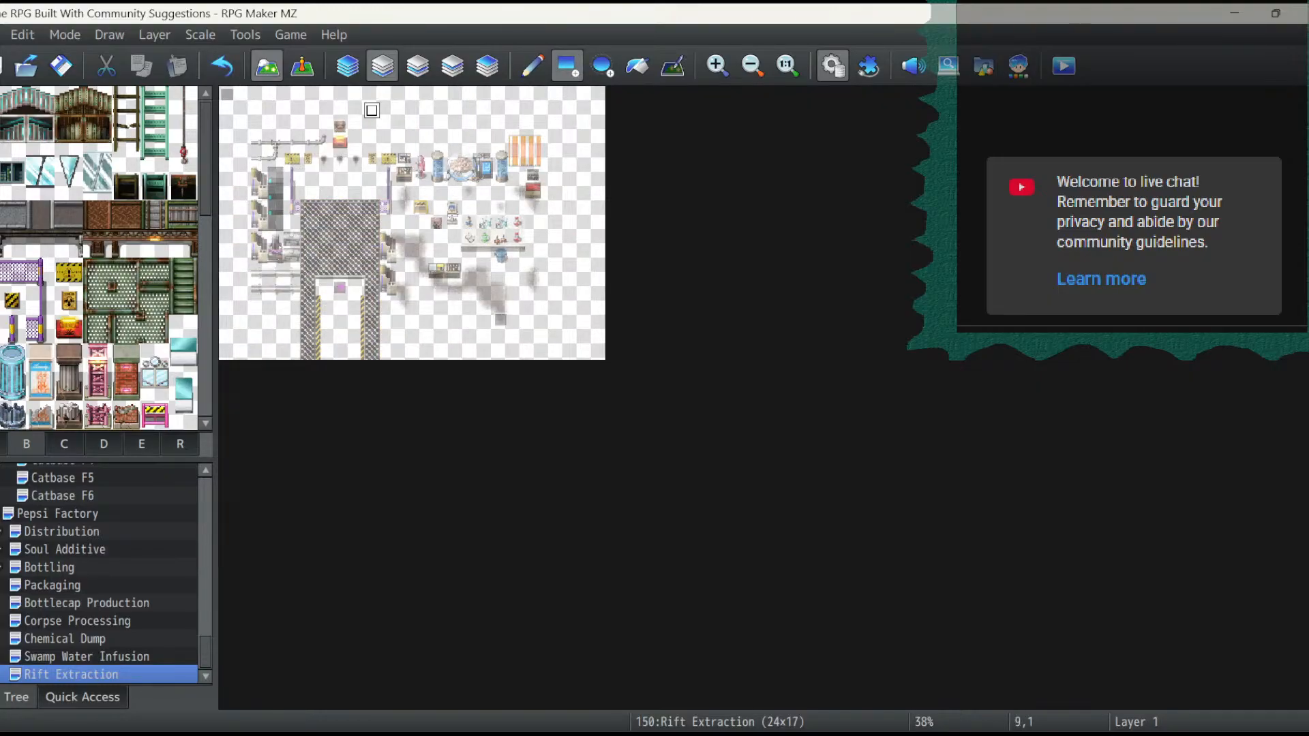
- Clear layers 2, 3 and 4 of the Rift Extraction map with map-wide rectangles of the empty tile
click(417, 66)
drag(227, 94, 608, 362)
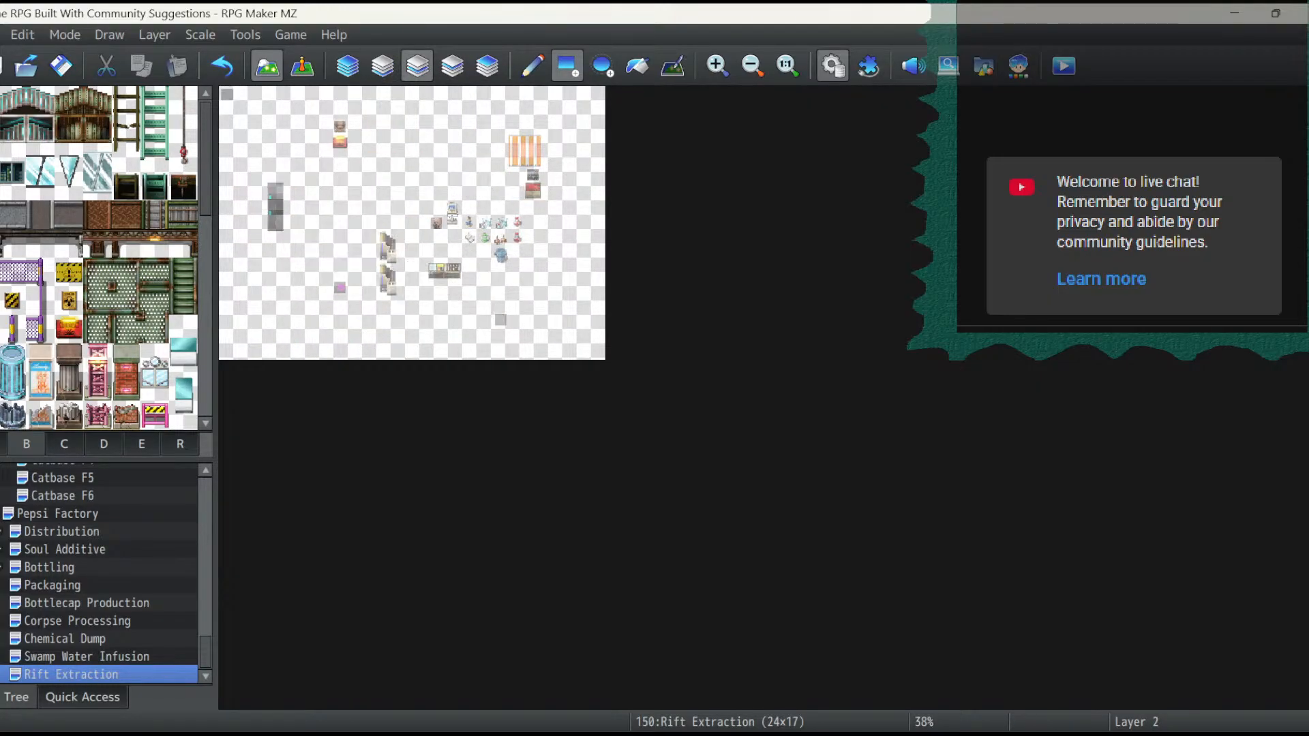
click(452, 66)
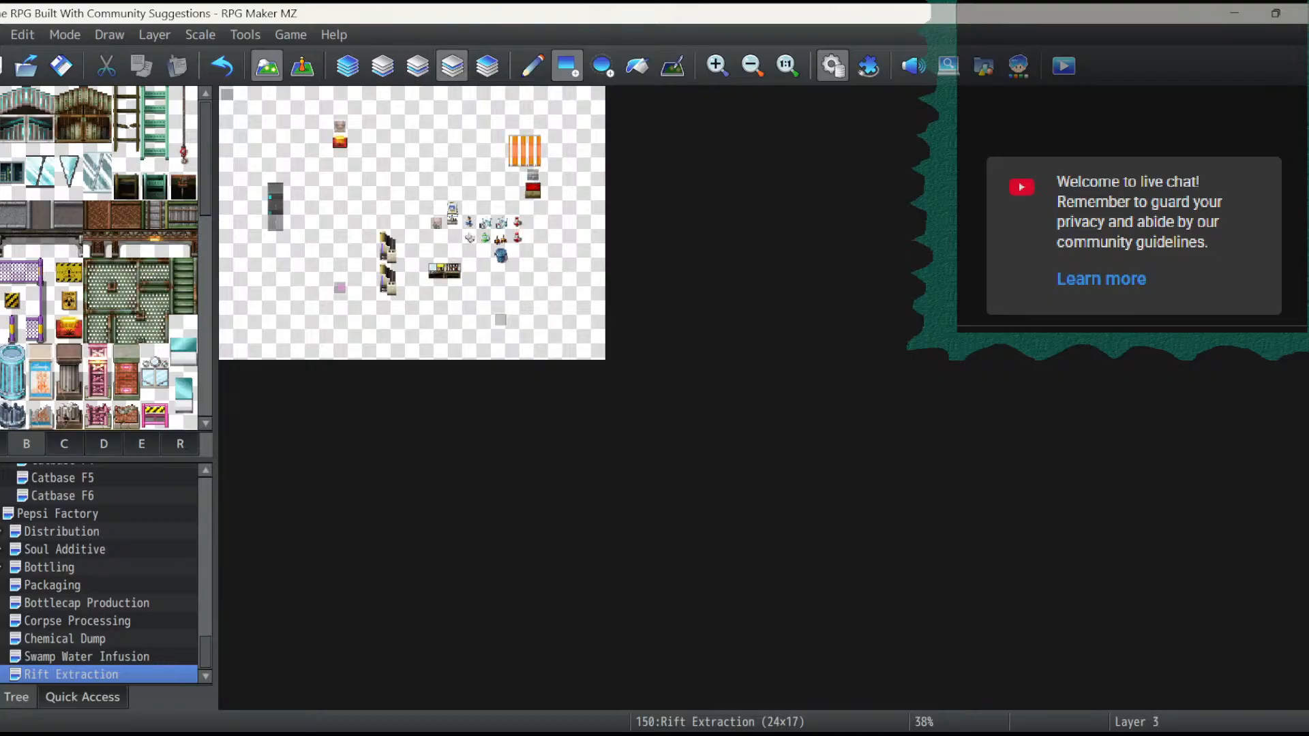
drag(227, 94, 608, 363)
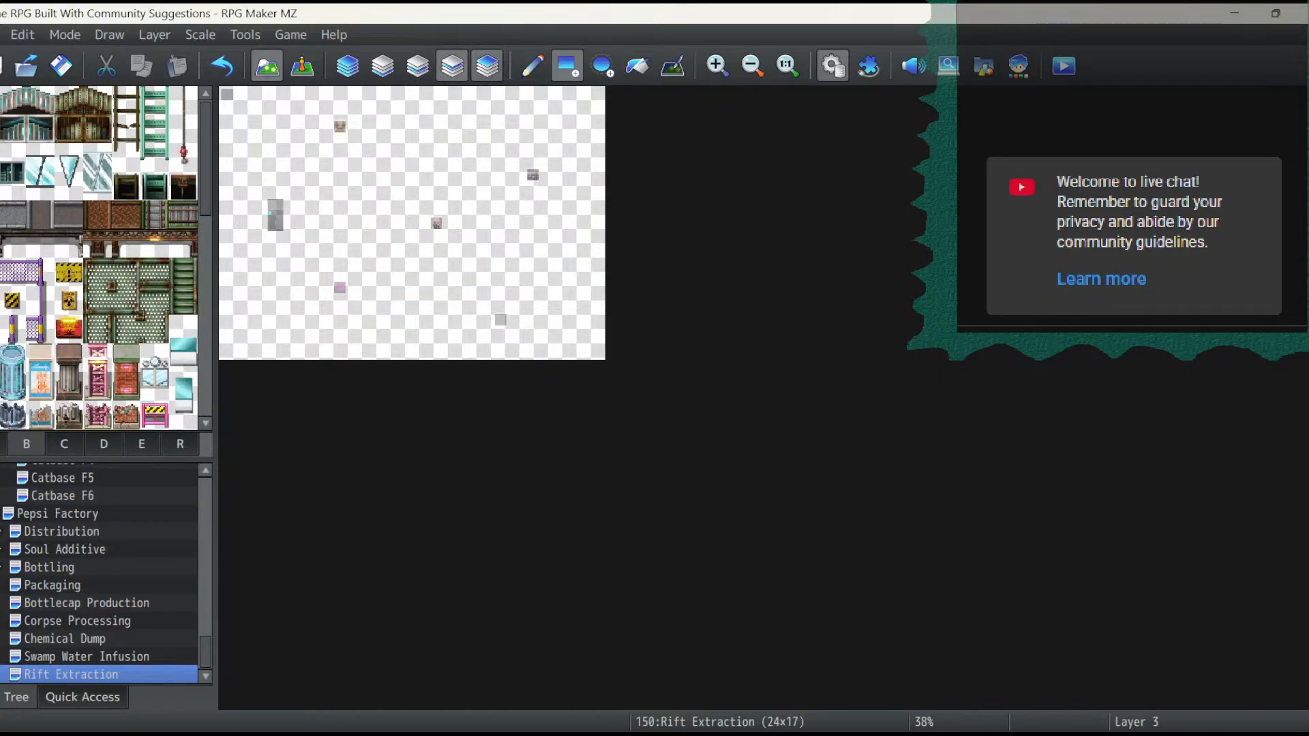
click(487, 67)
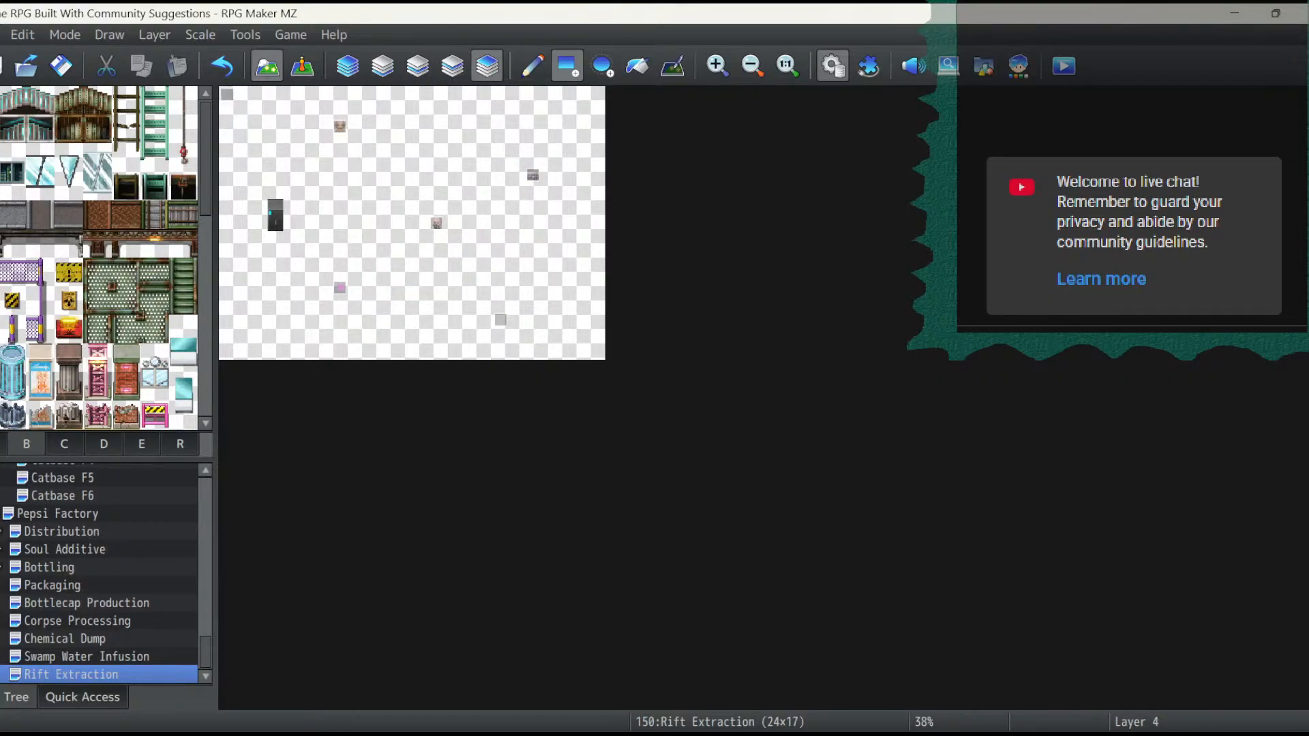
drag(227, 109, 608, 362)
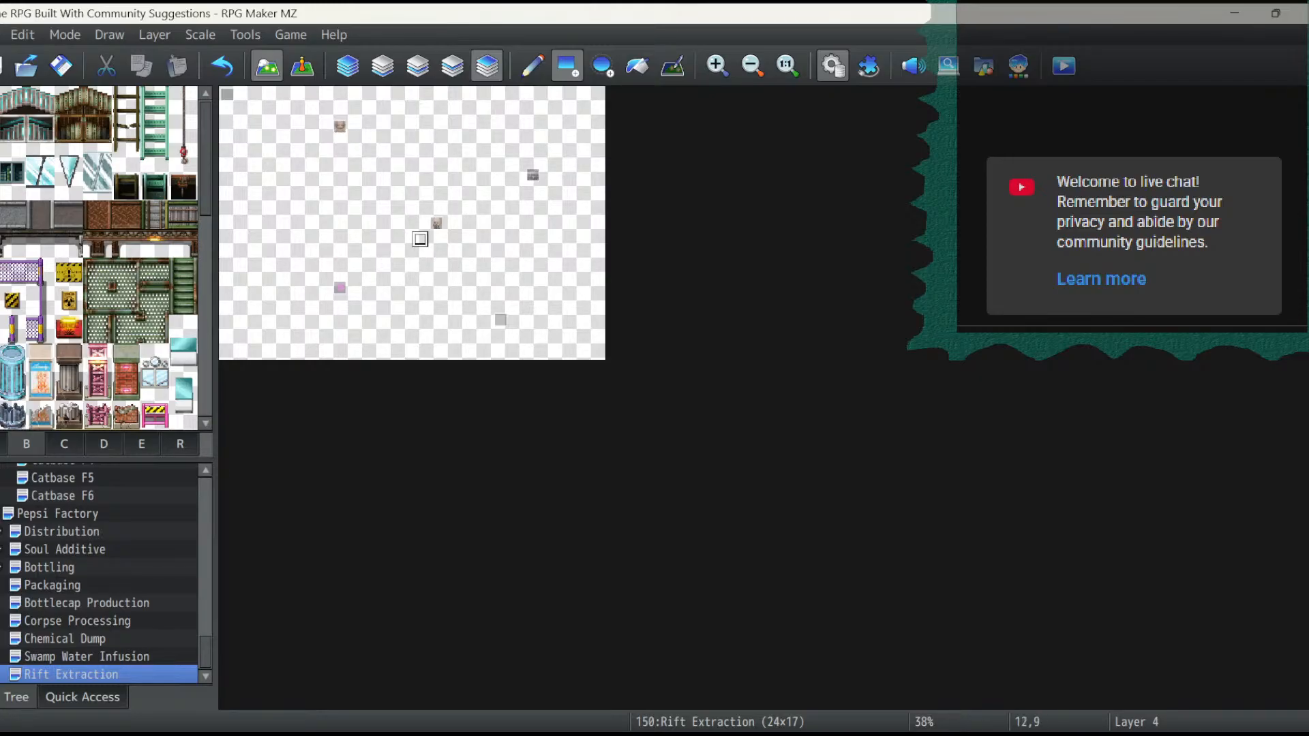
- Switch to event editing and delete events EV003 and EV004 from the cleared map
click(302, 66)
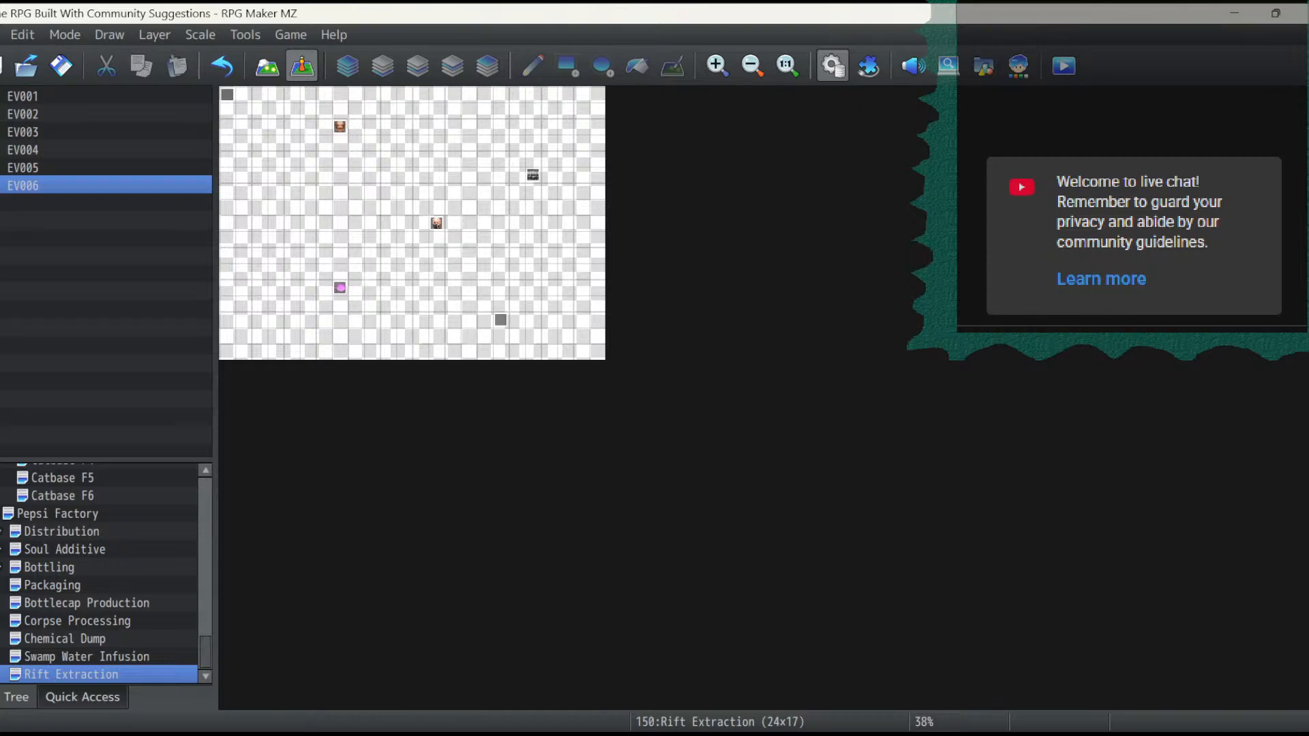
click(339, 127)
key(Delete)
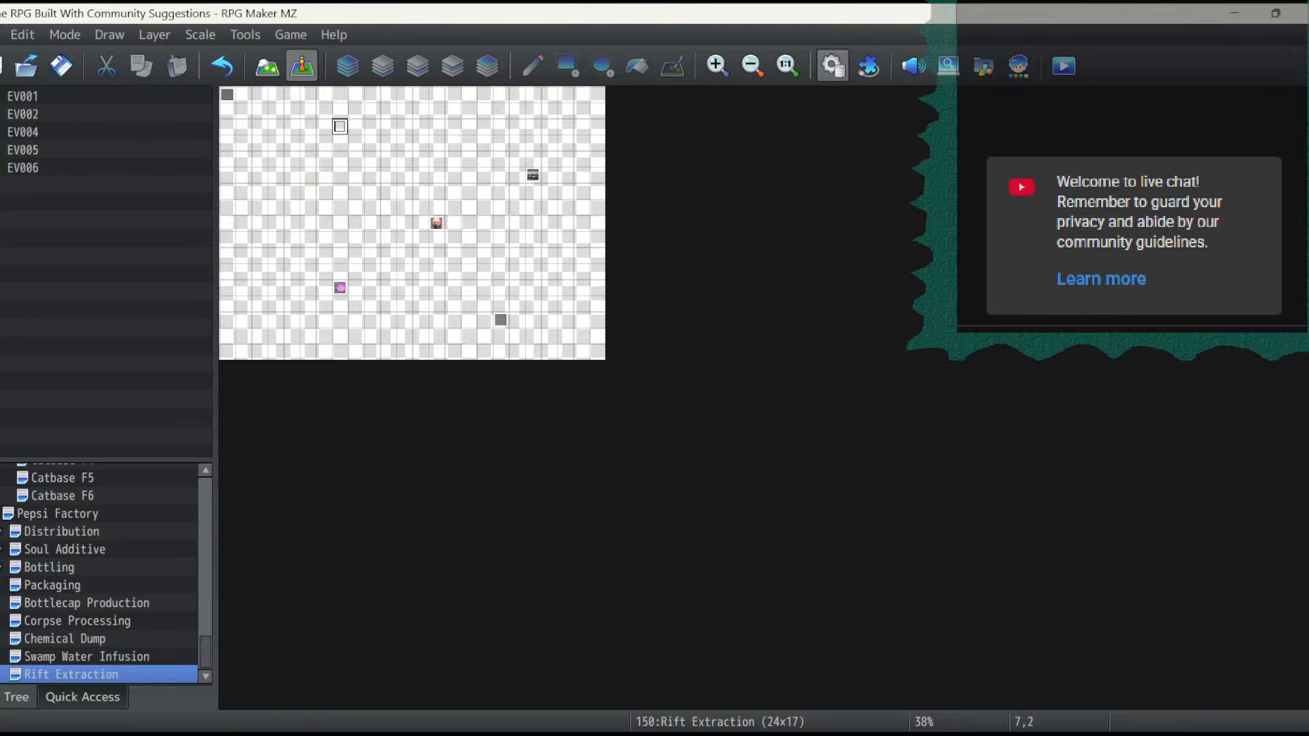
click(436, 224)
key(Delete)
- Move event EV002 to tile 20,10 and delete event EV005
drag(501, 320, 548, 255)
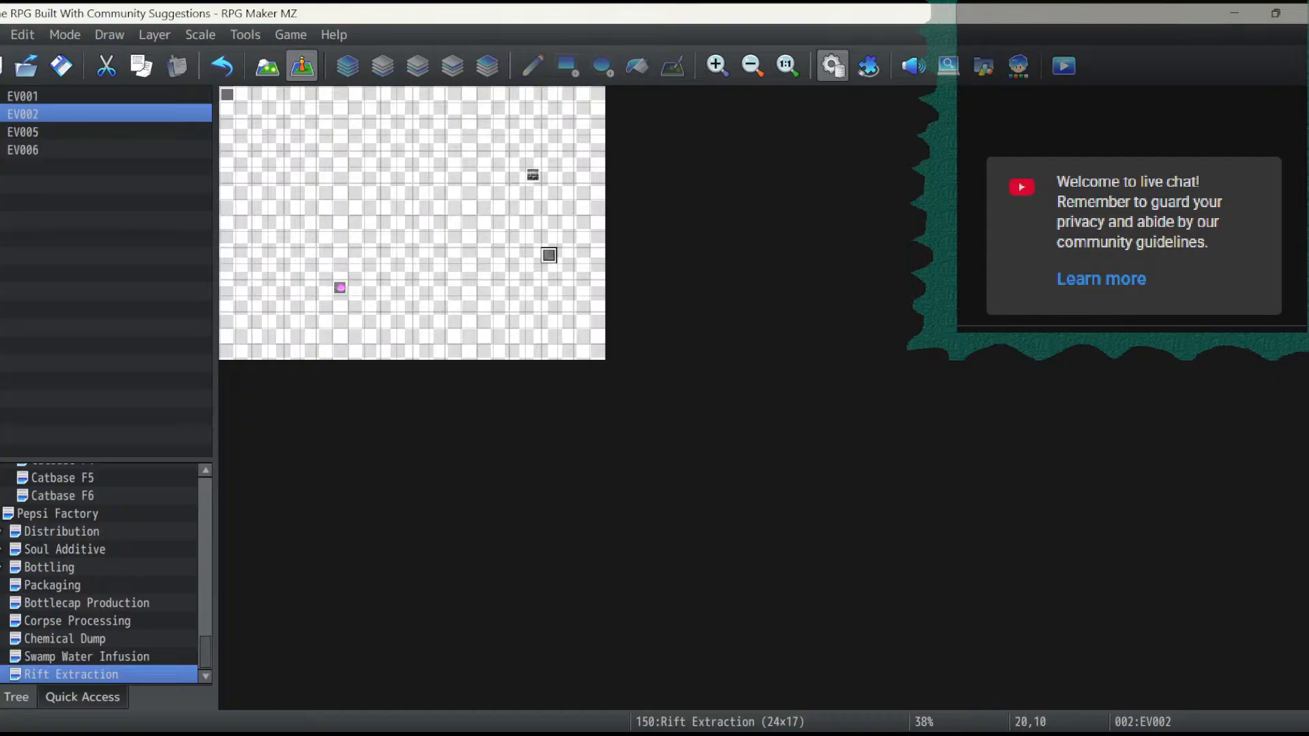
click(533, 175)
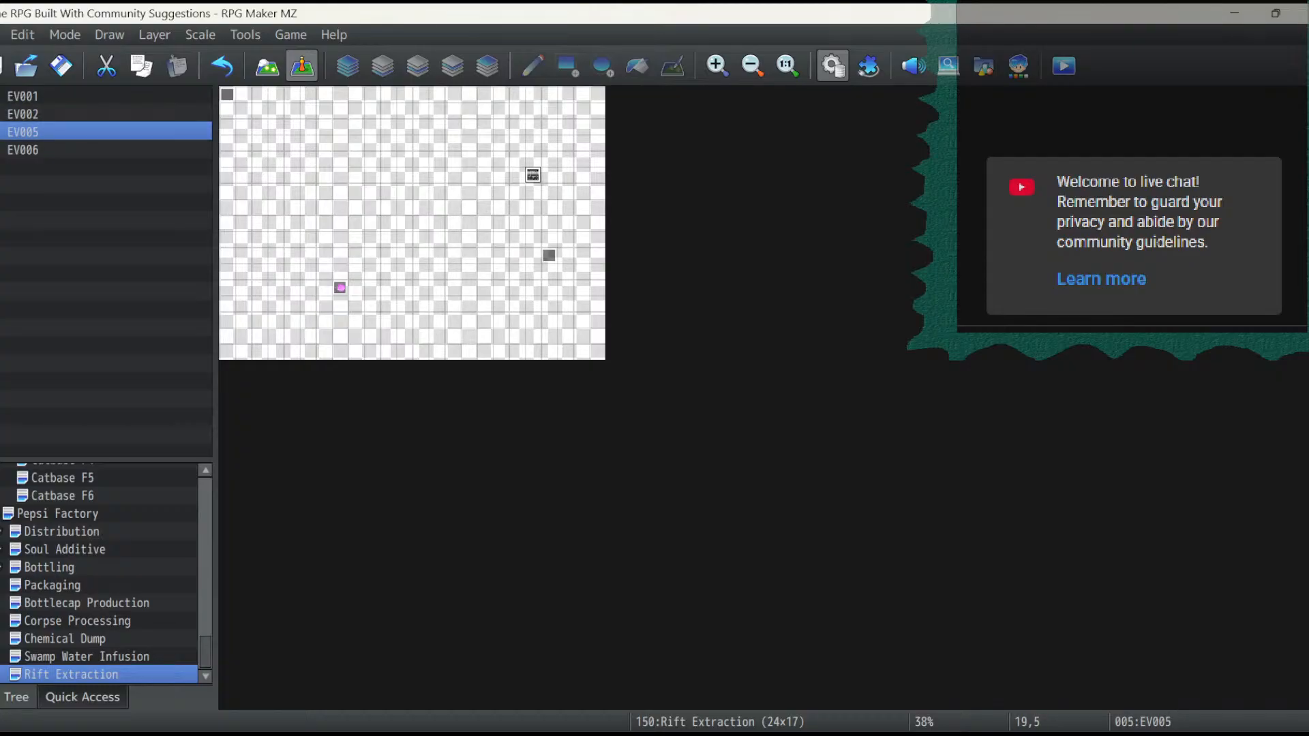
key(Delete)
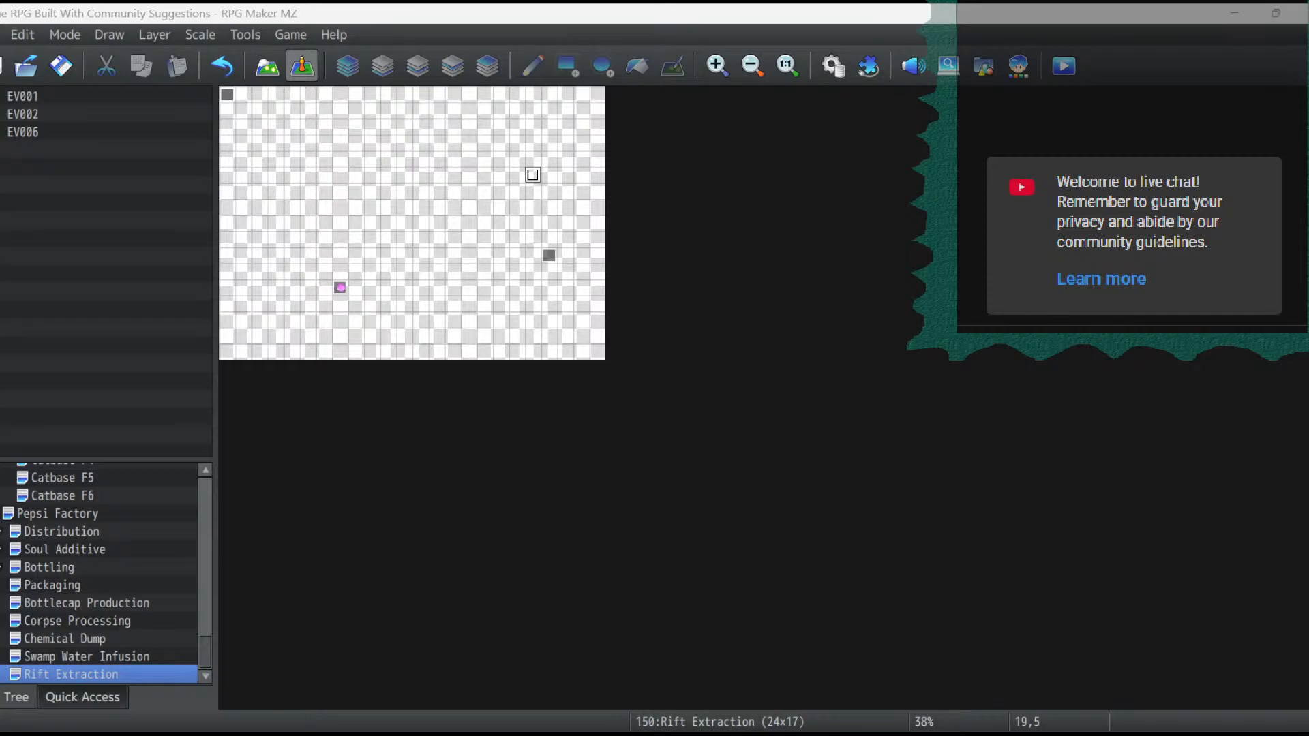
- Open the Rift Extraction map's properties and set both its height and width to 25
click(57, 514)
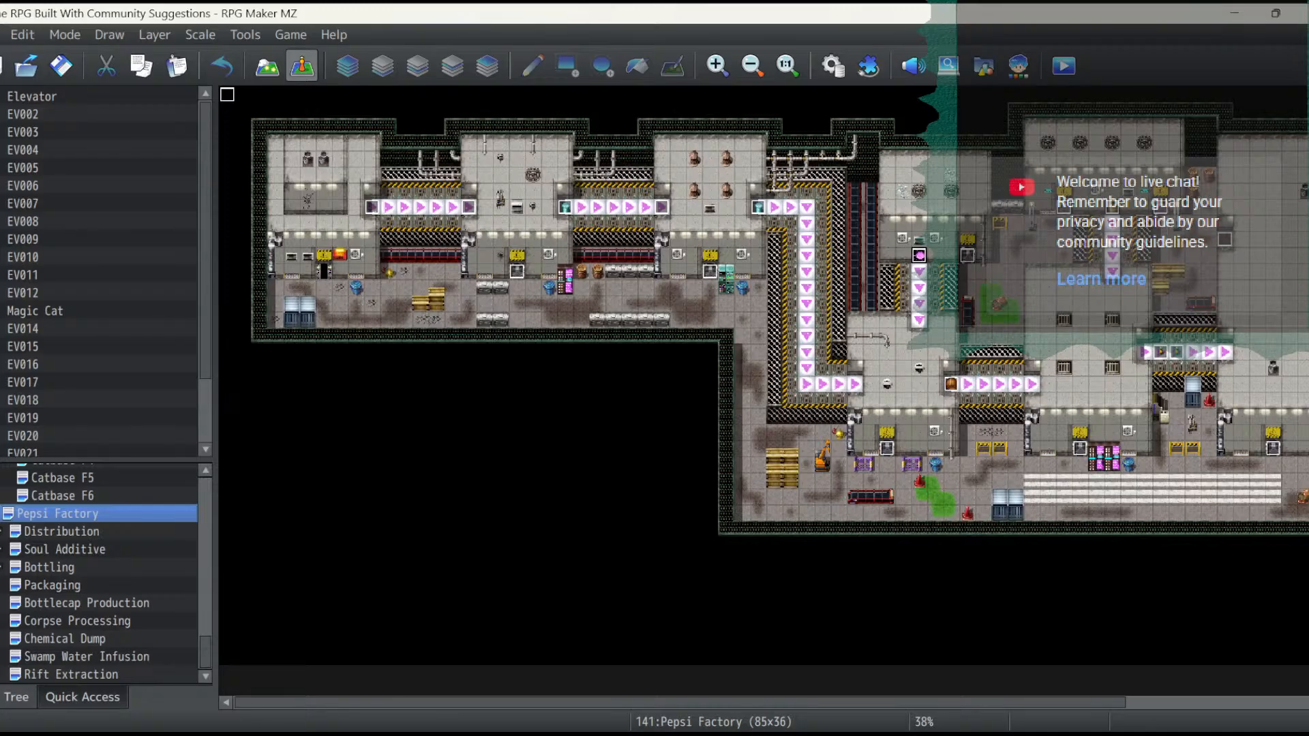
click(71, 675)
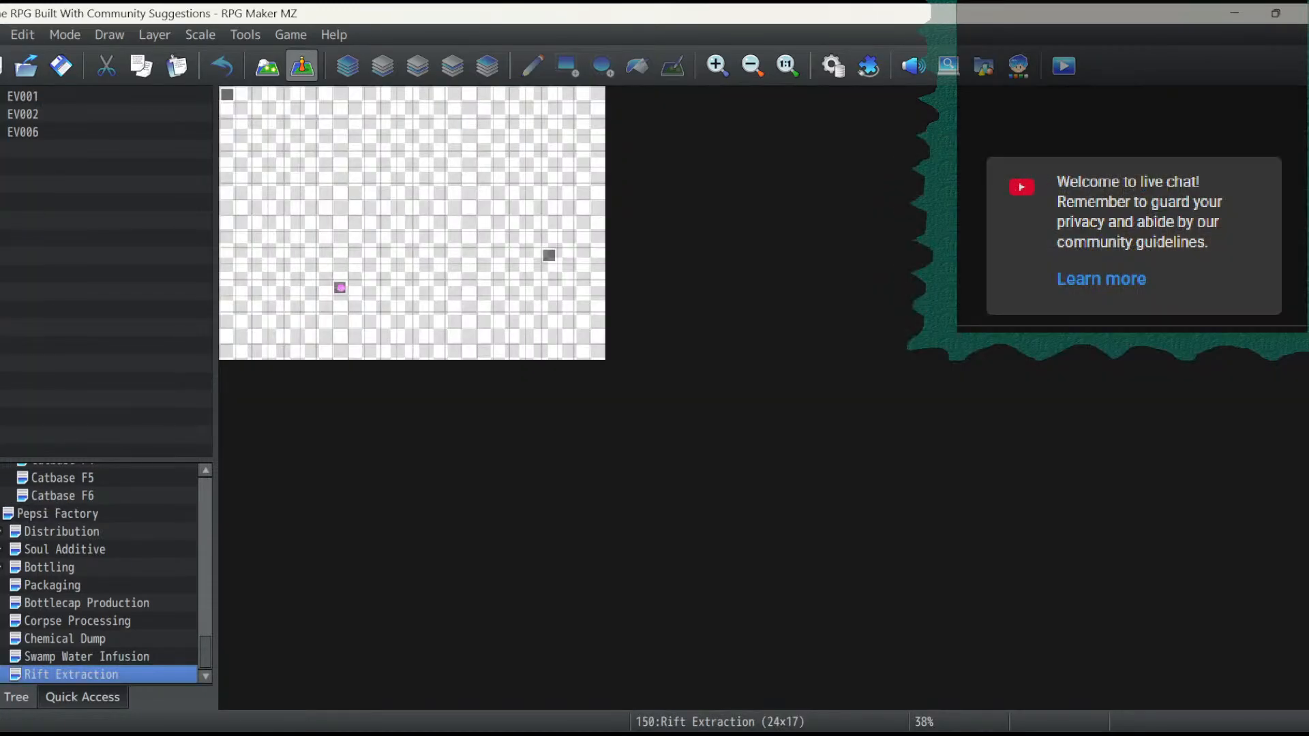
right_click(58, 674)
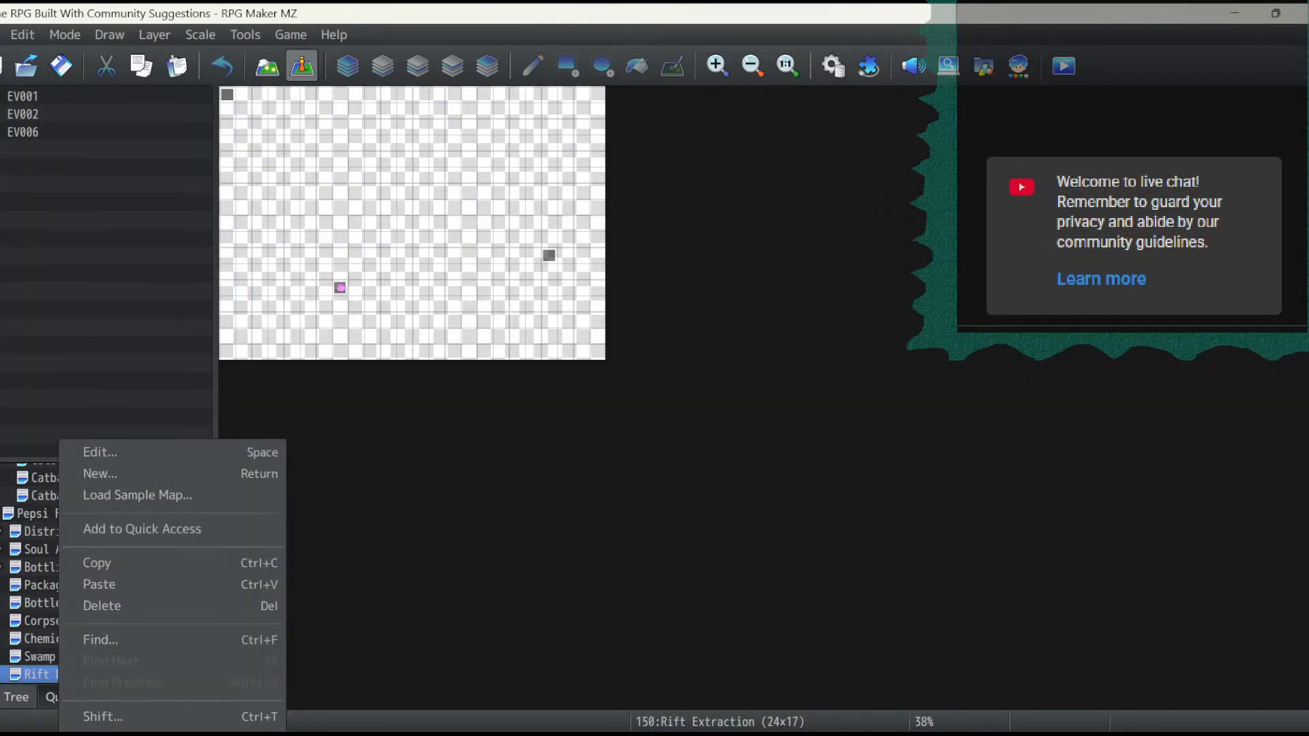
click(100, 453)
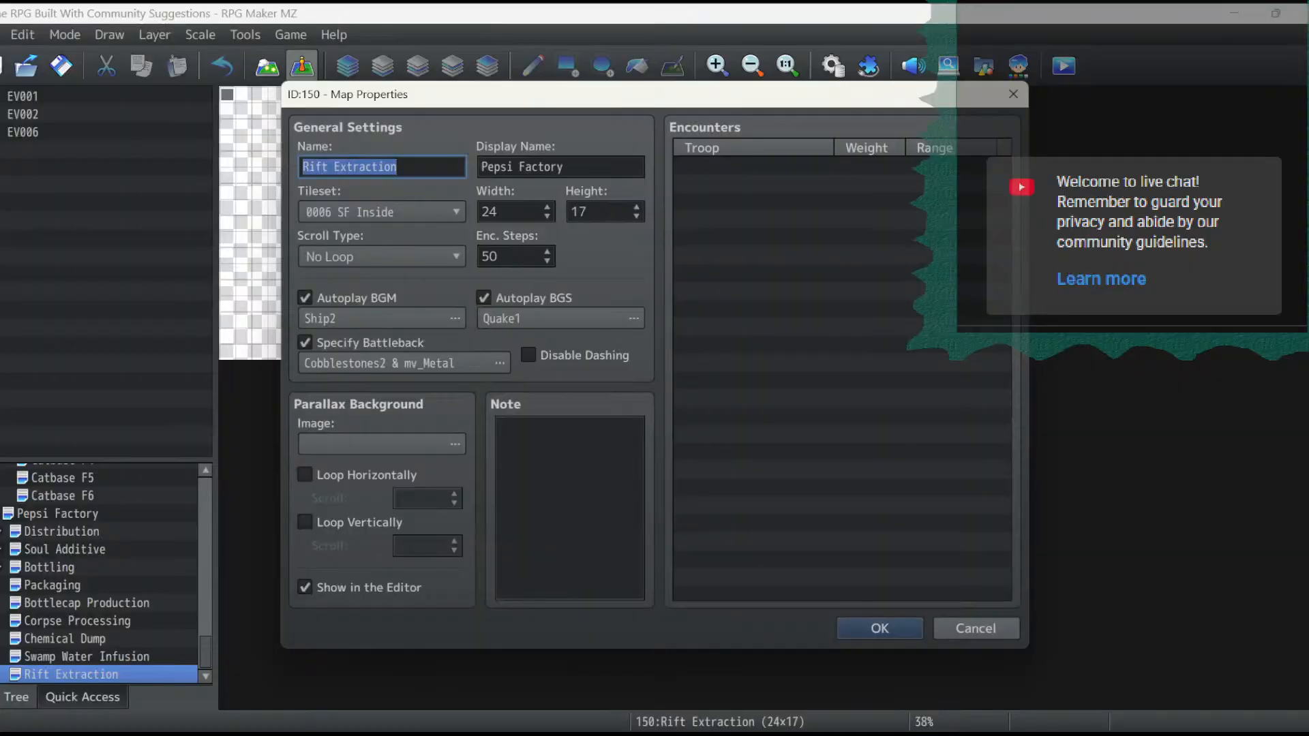
double_click(584, 212)
text(25)
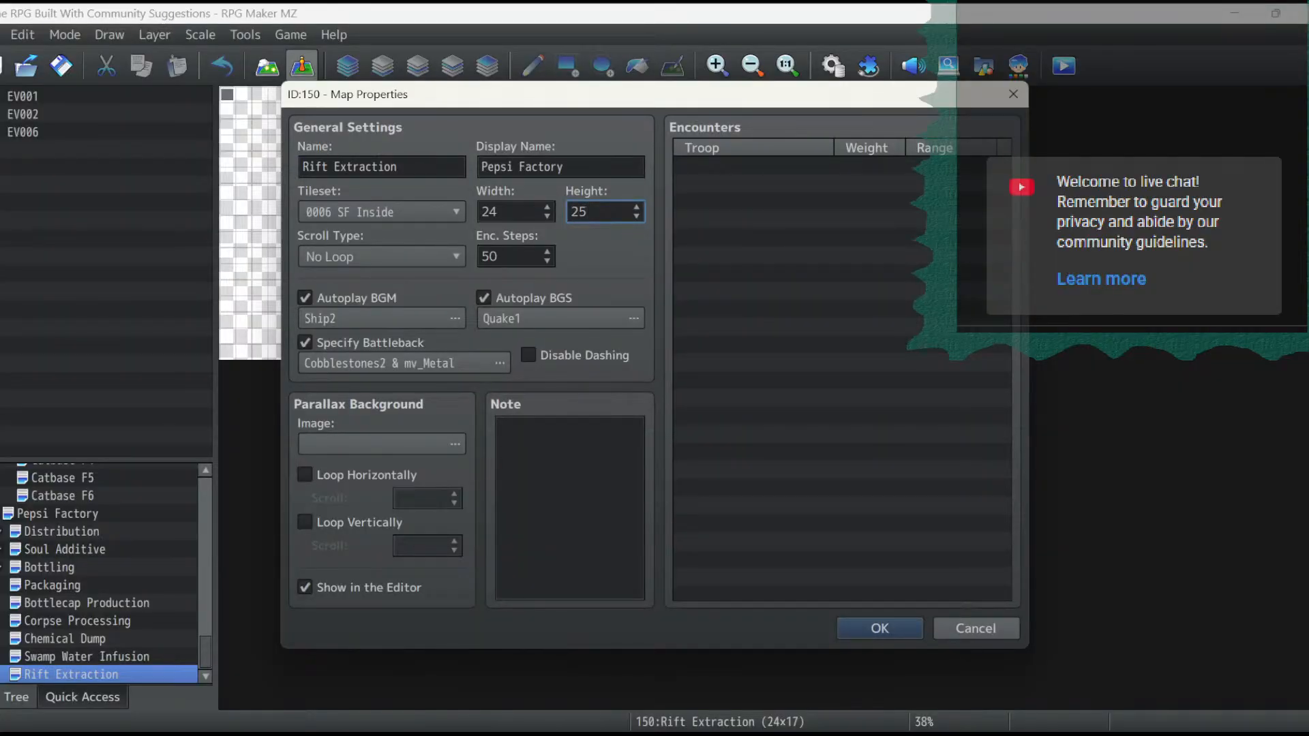
double_click(489, 212)
text(25)
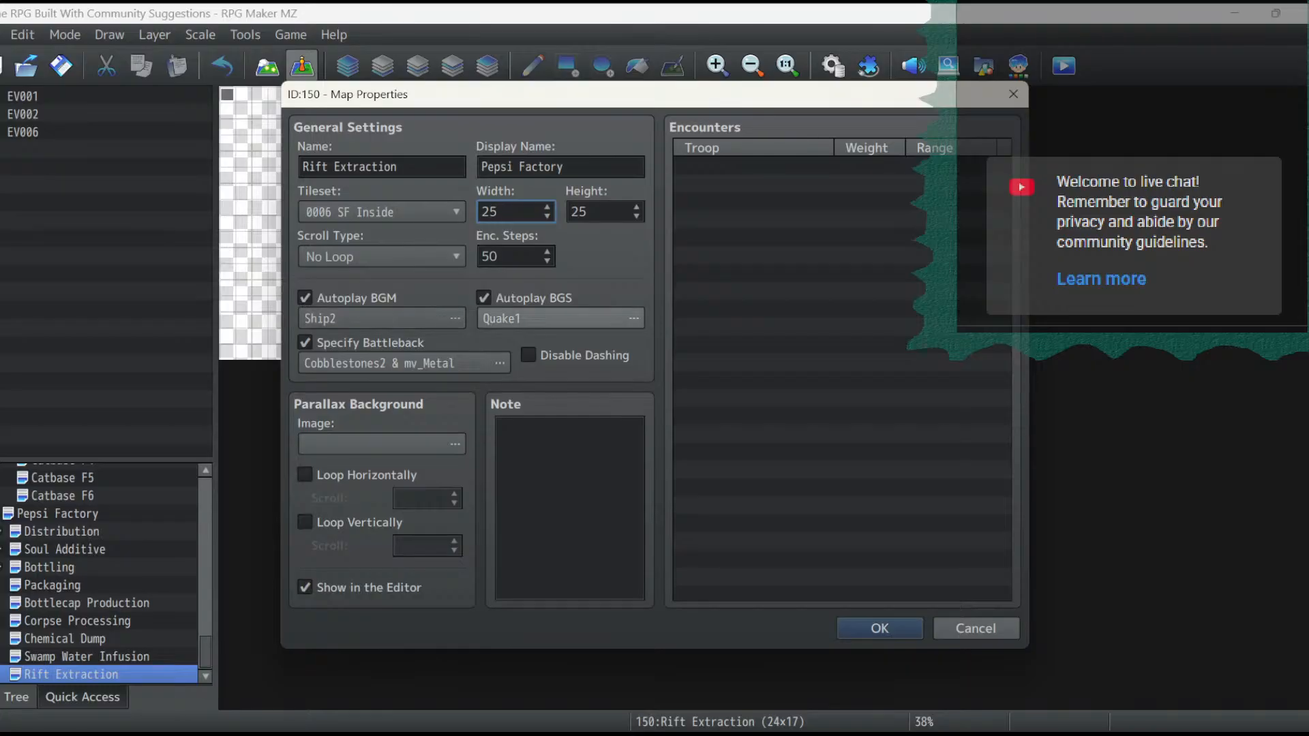
- Check the volume and pitch settings of the map's Quake1 background sound and Ship2 background music without changing them
click(546, 318)
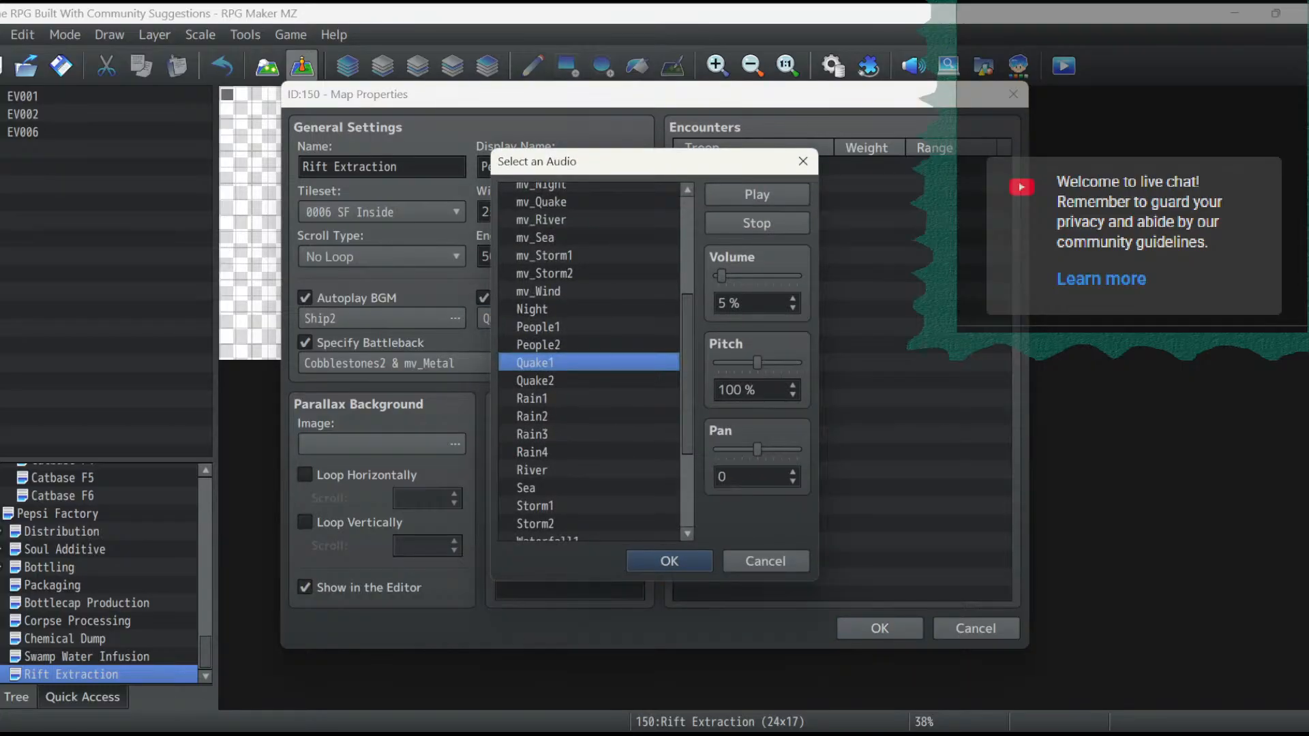
click(765, 562)
click(382, 319)
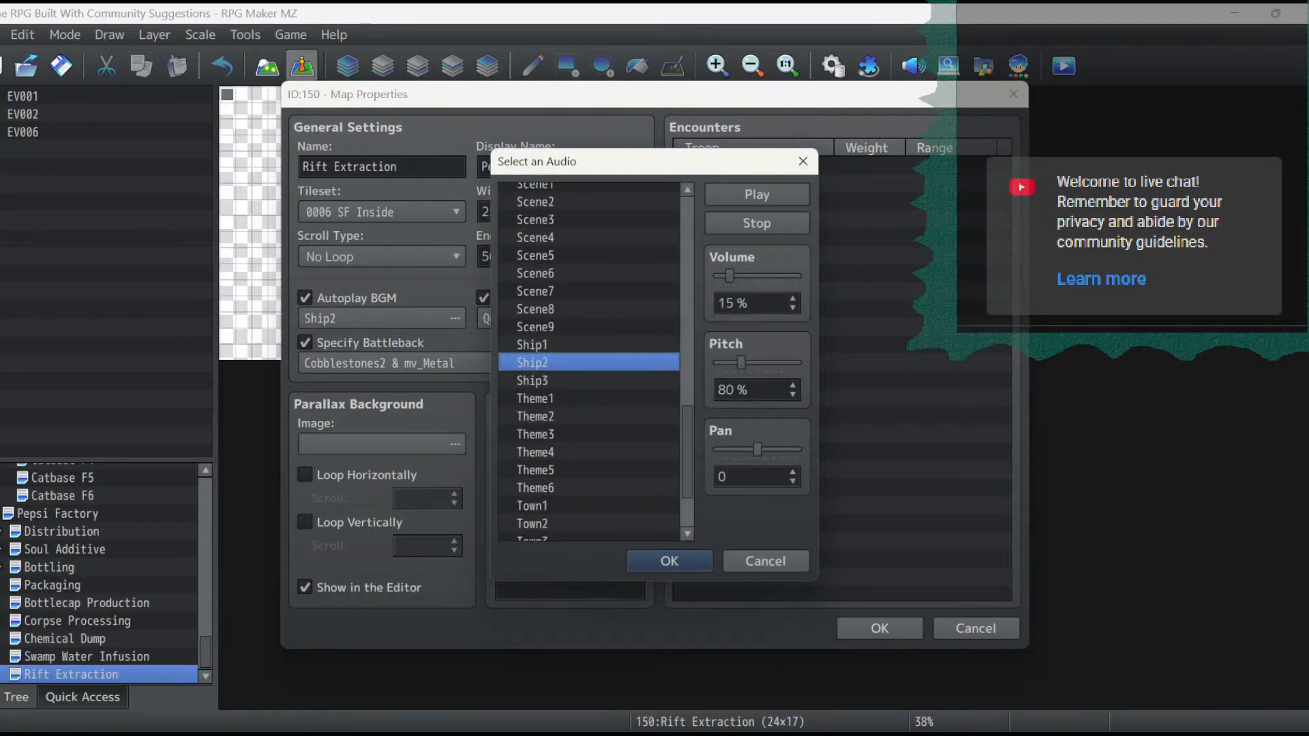
click(765, 562)
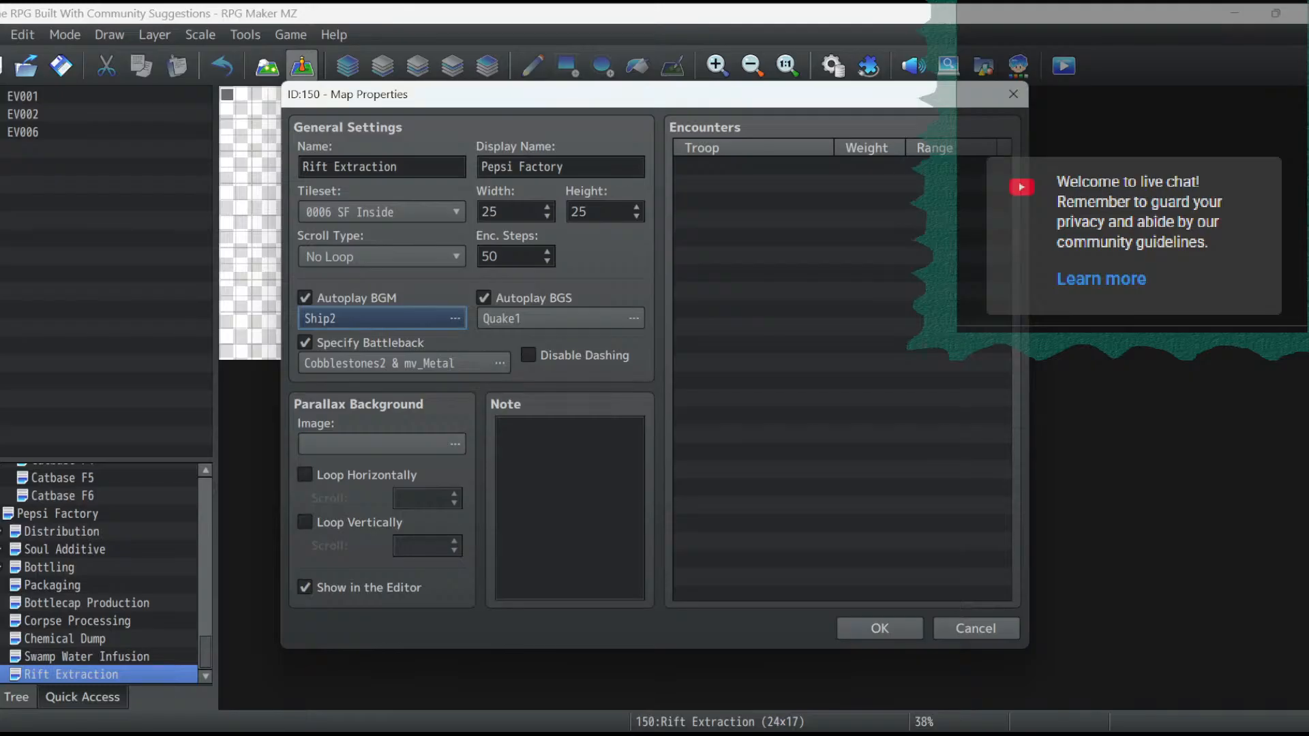
- Clear the Rift Extraction map's autoplay background music selection and confirm the map properties
click(381, 319)
scroll(589, 362, up, 8)
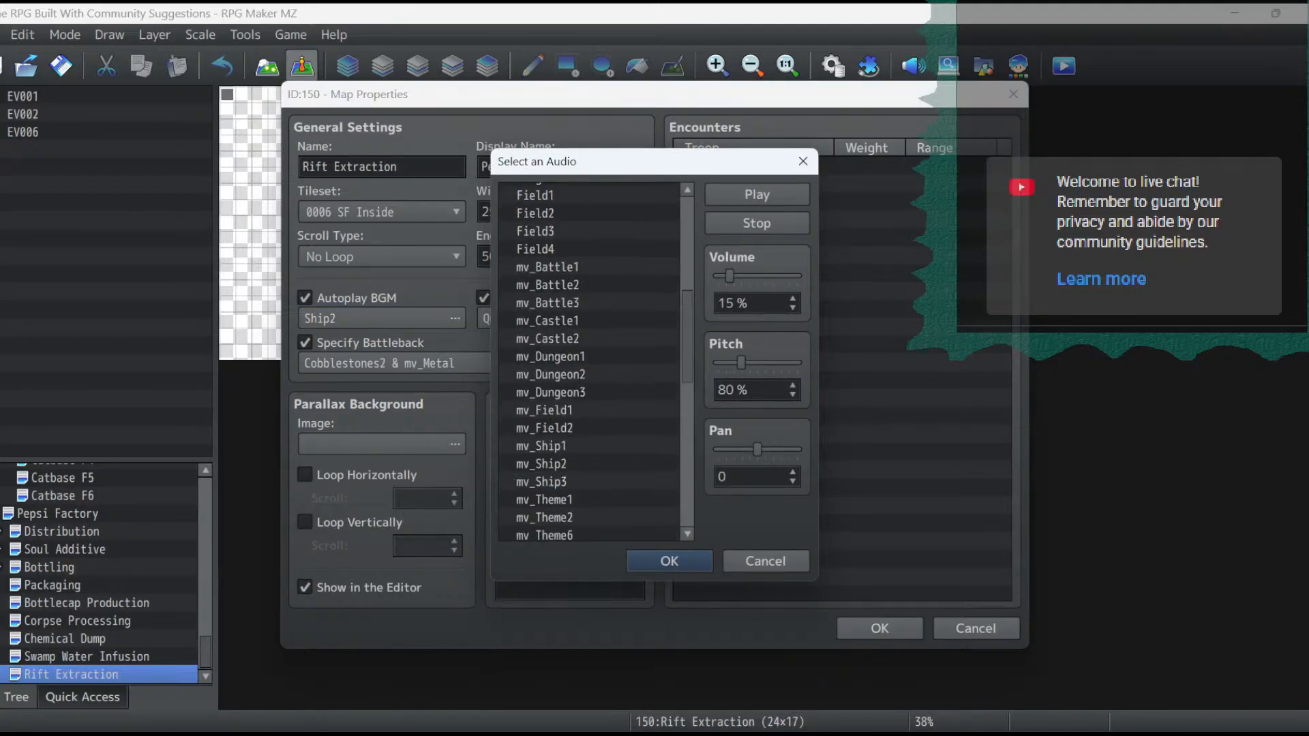
scroll(589, 362, up, 3)
click(541, 186)
click(669, 561)
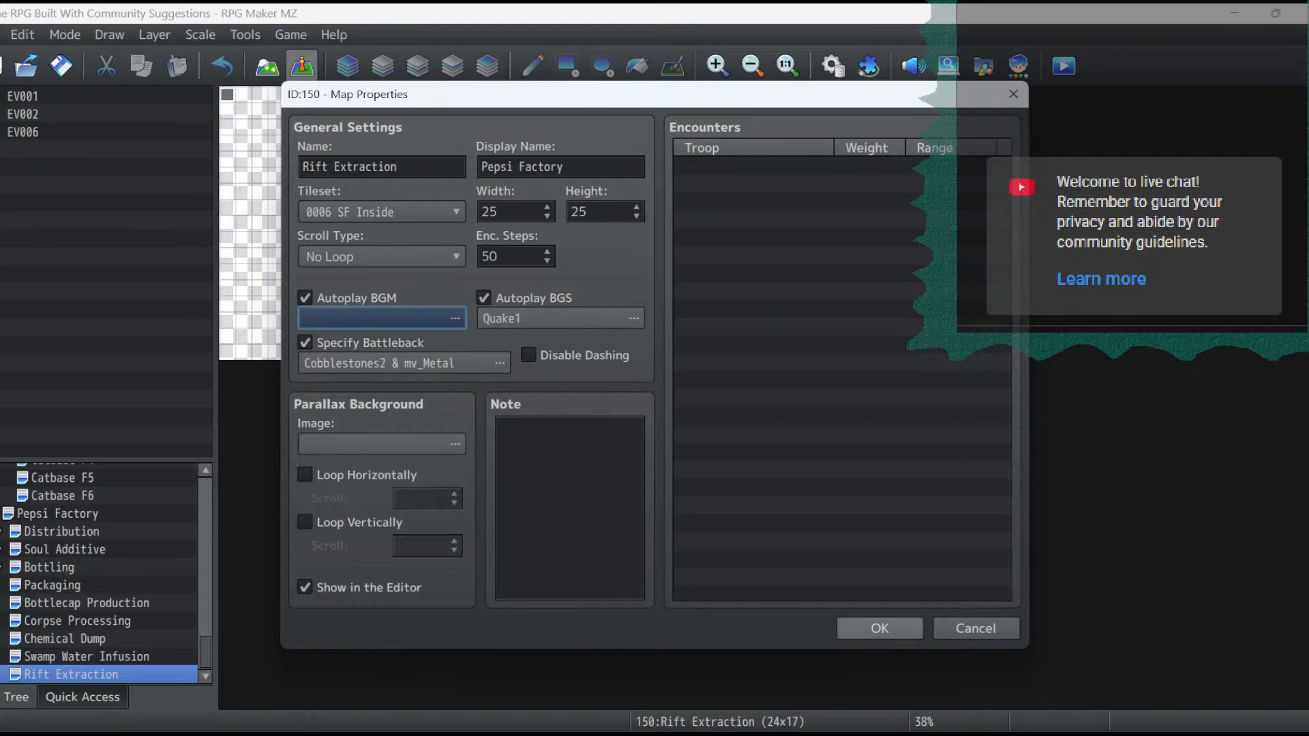
click(880, 628)
- Check the encounter list in the Swamp Water Infusion map's properties and close them
right_click(78, 657)
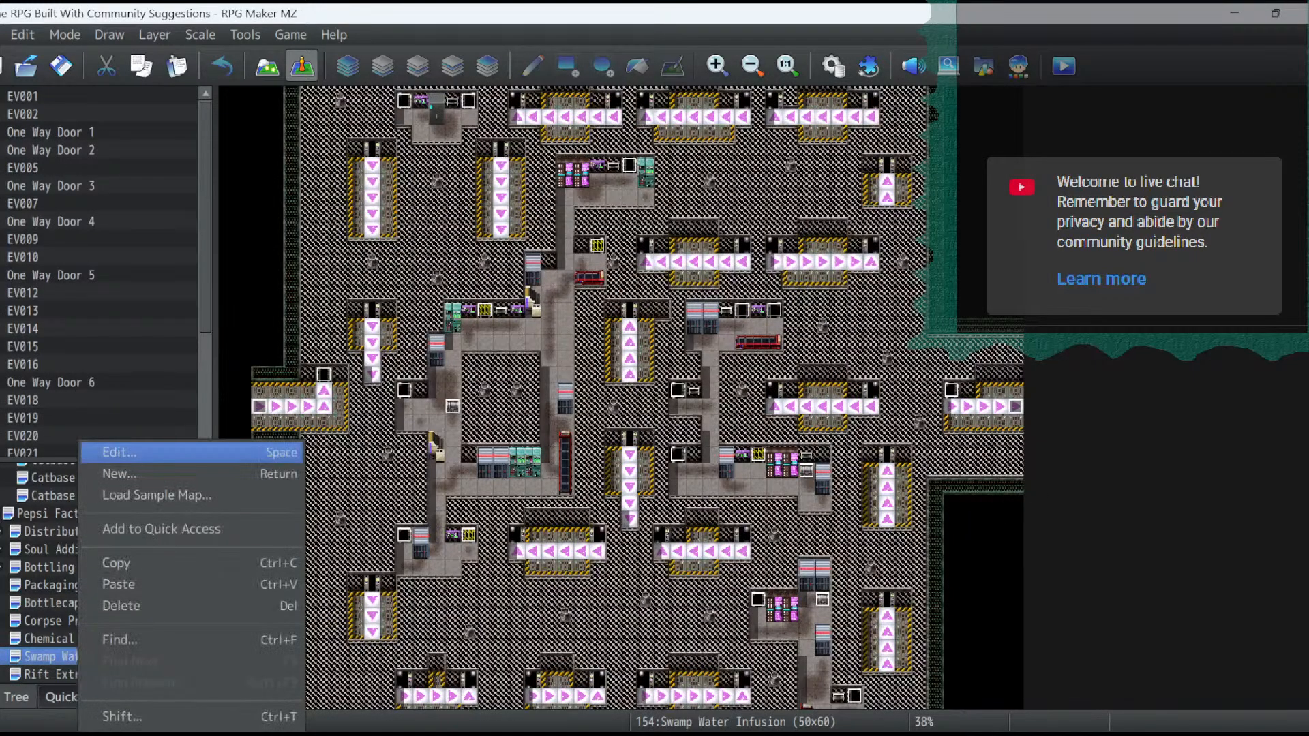
click(116, 453)
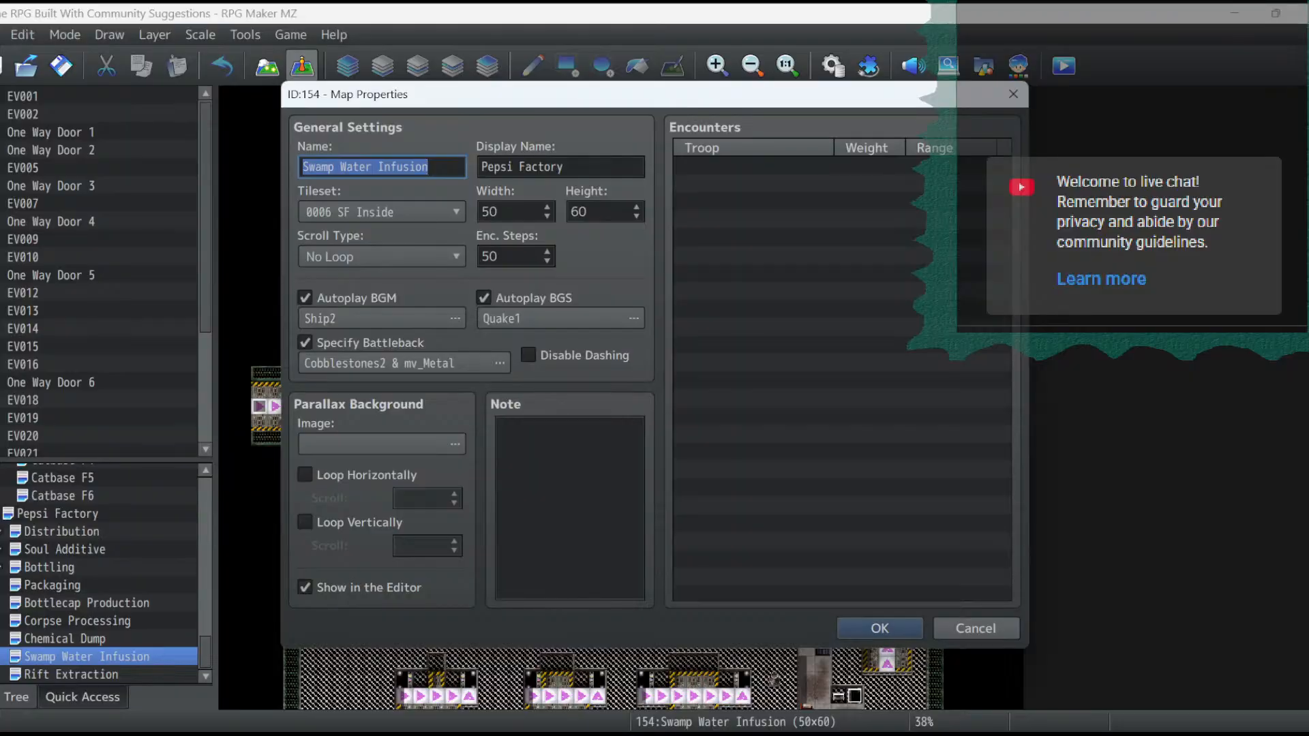
click(879, 628)
- Copy all encounter entries from the Chemical Dump map's properties and close them
right_click(75, 638)
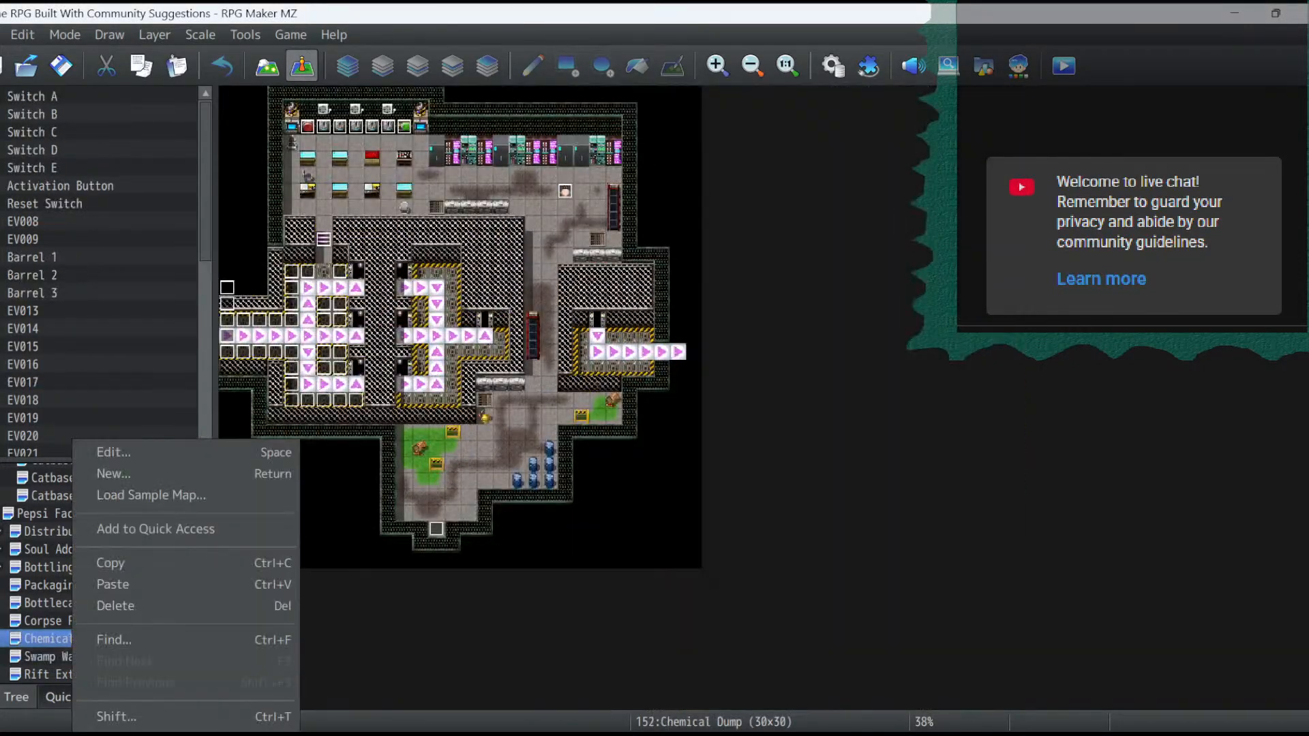
click(116, 451)
click(725, 167)
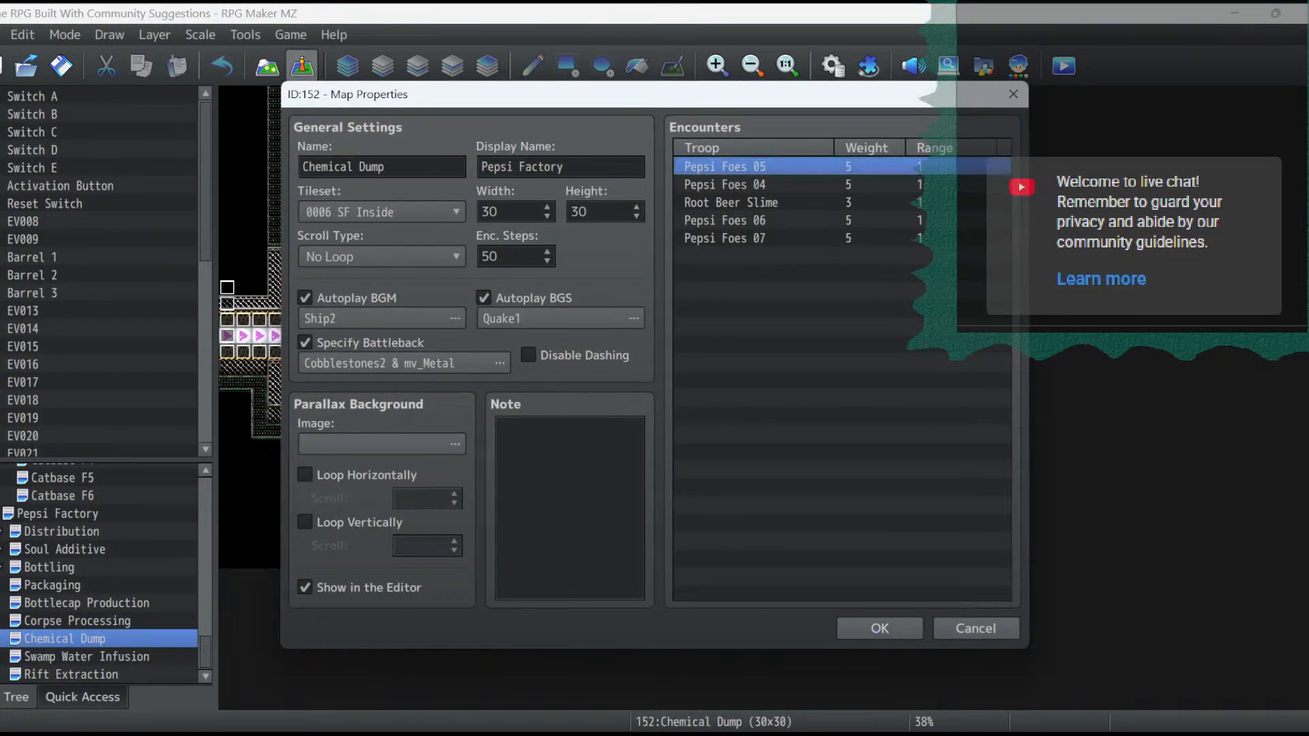
key(ctrl+a)
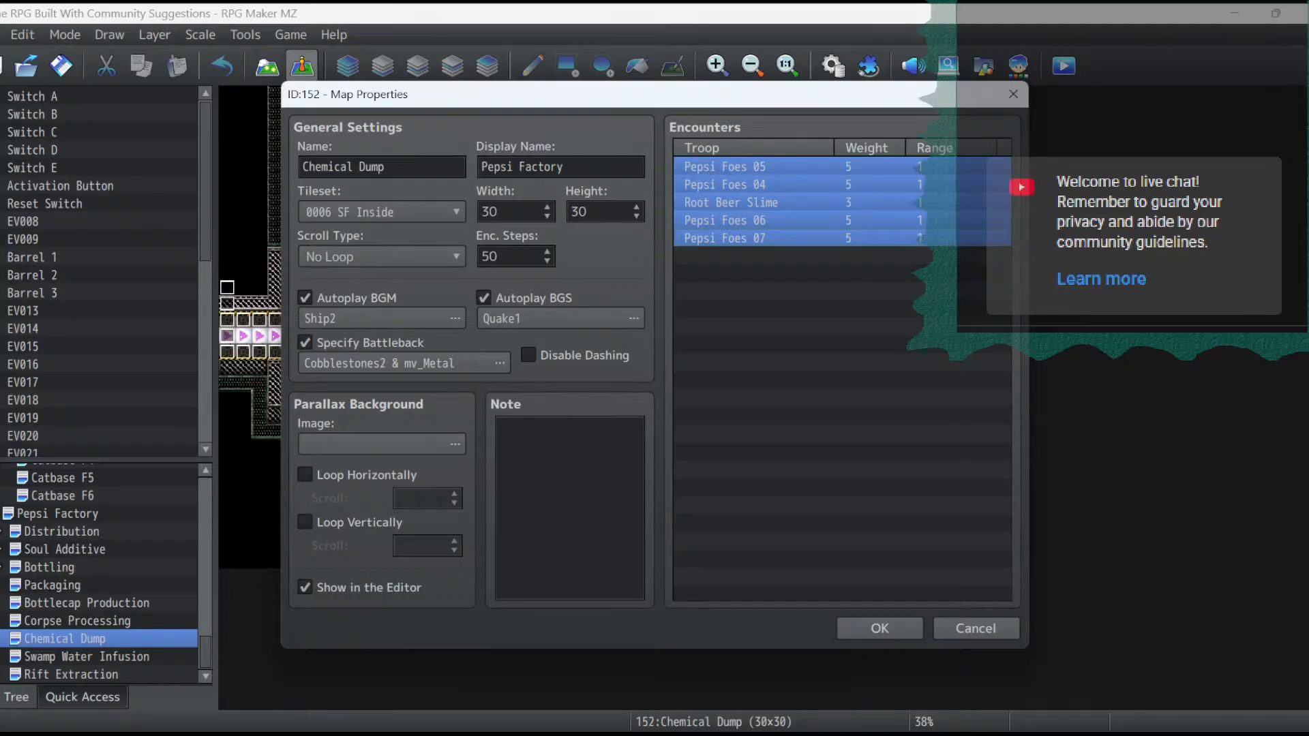
click(879, 628)
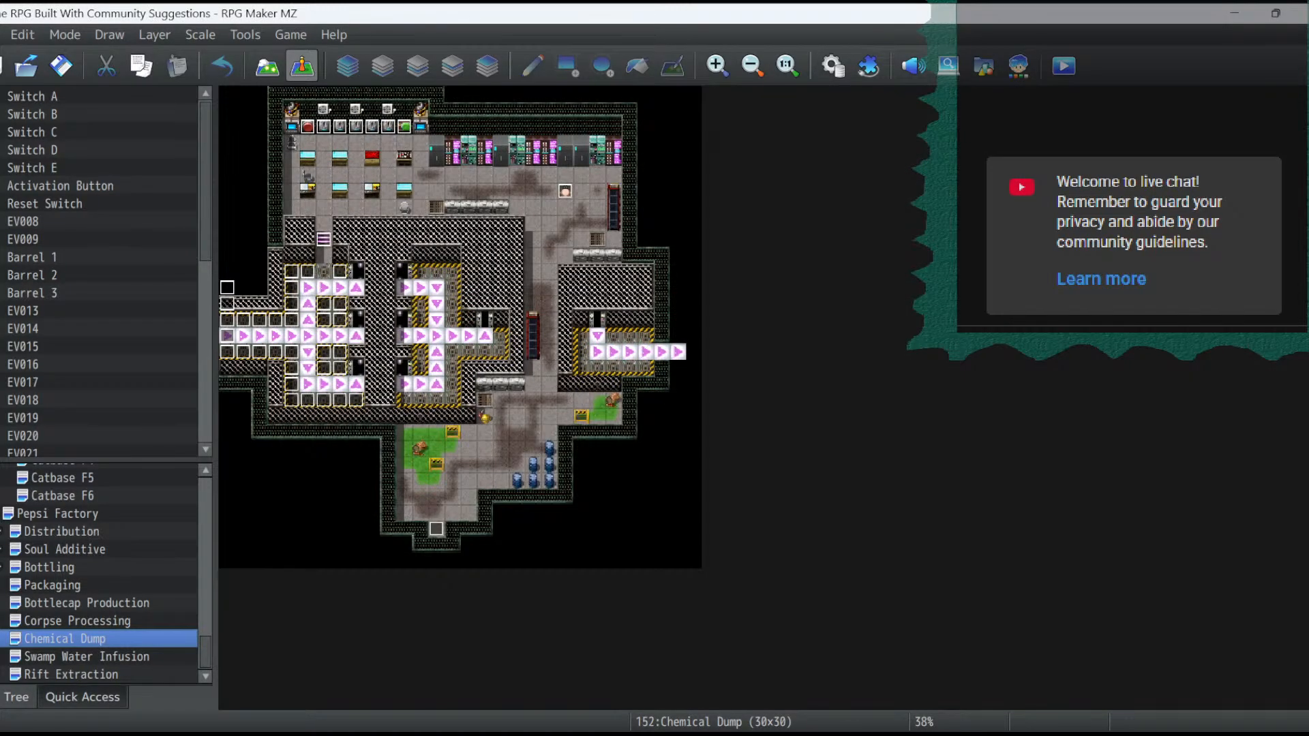
- Paste the copied encounter entries into the Swamp Water Infusion map's properties and confirm
right_click(36, 656)
click(68, 450)
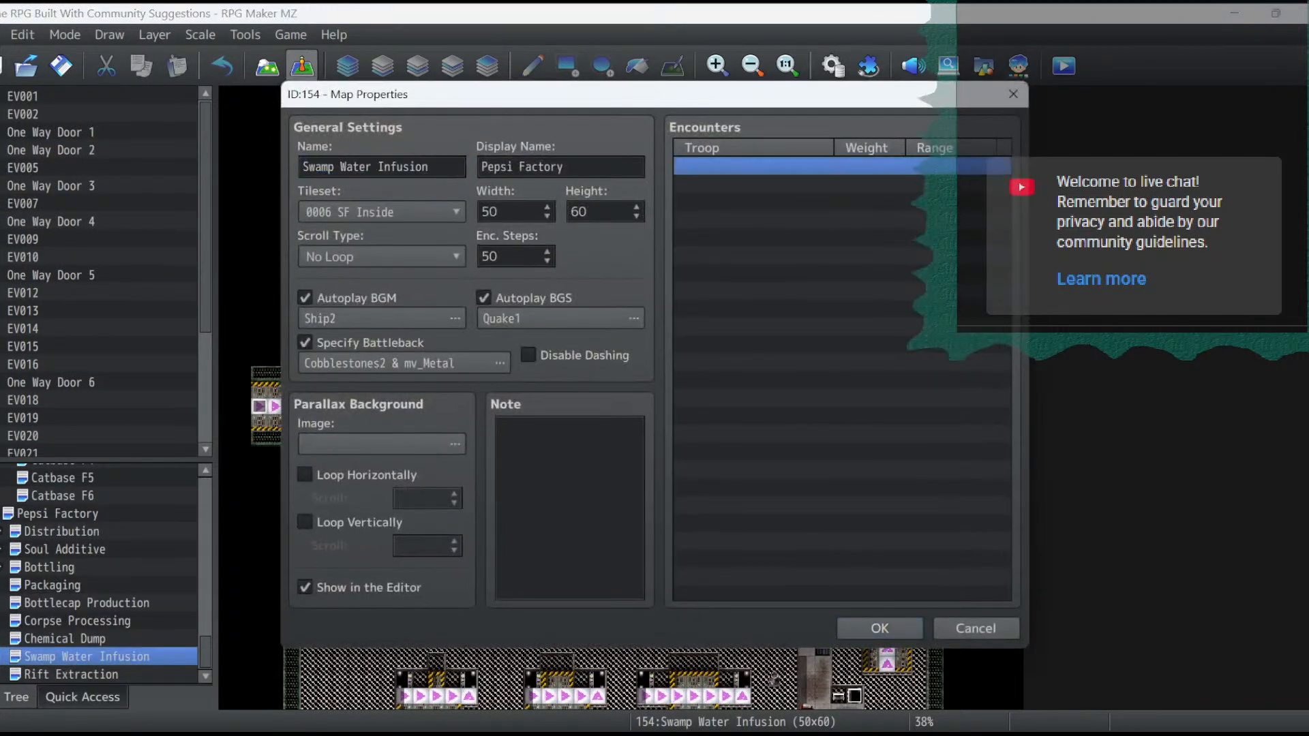
key(ctrl+v)
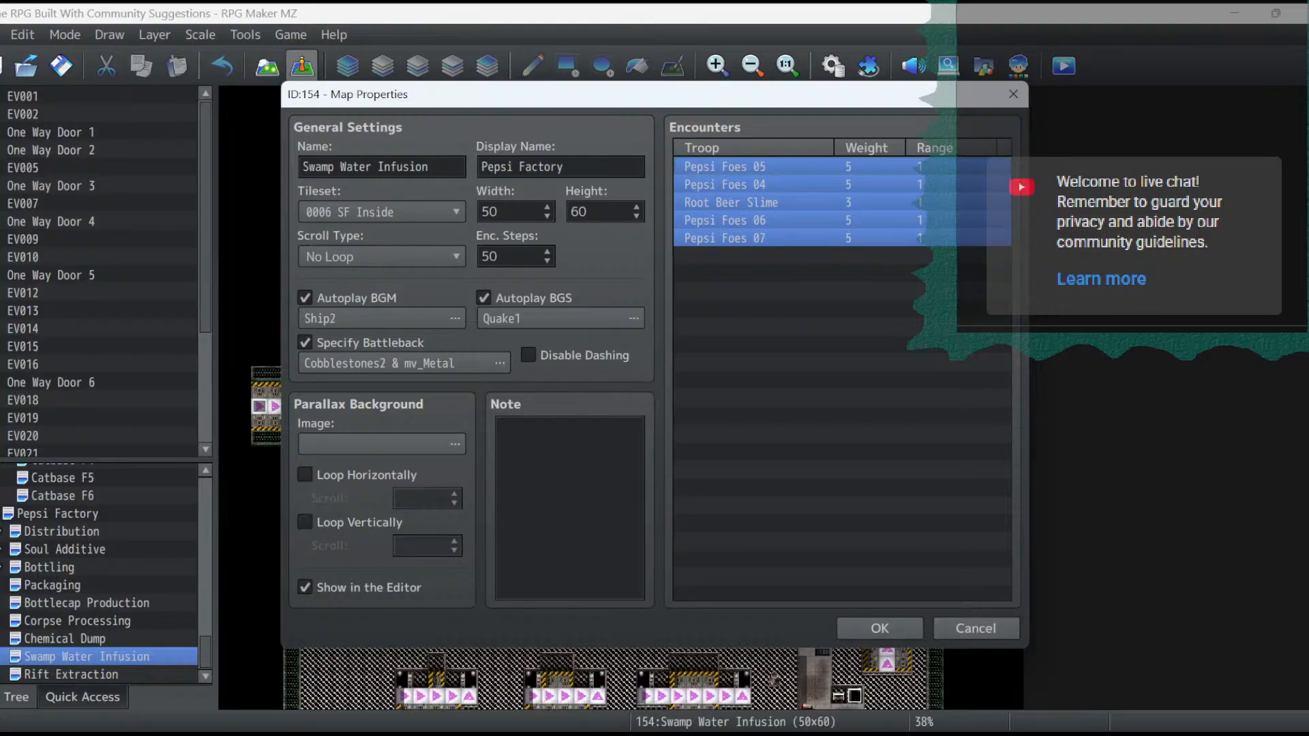
click(880, 628)
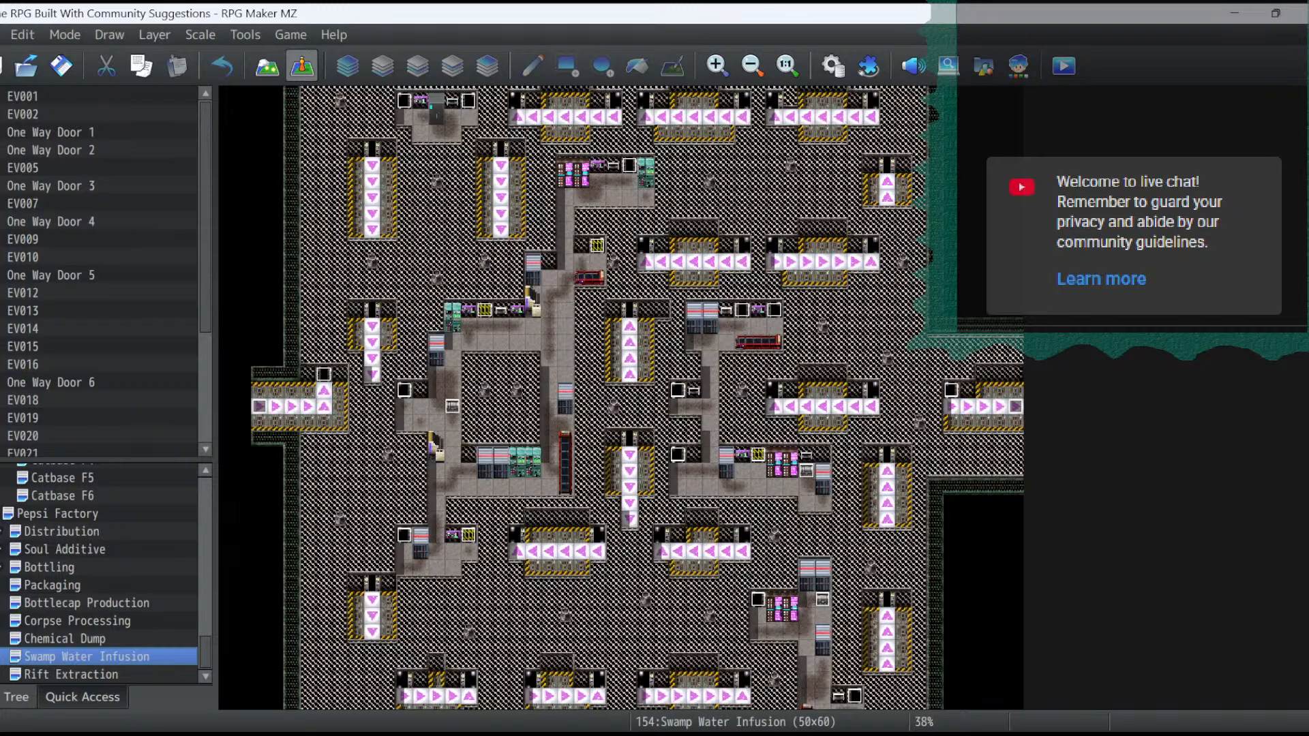
- On layer 1 of the Rift Extraction map, paint a two-tile-thick black border around the whole map
click(70, 675)
key(F5)
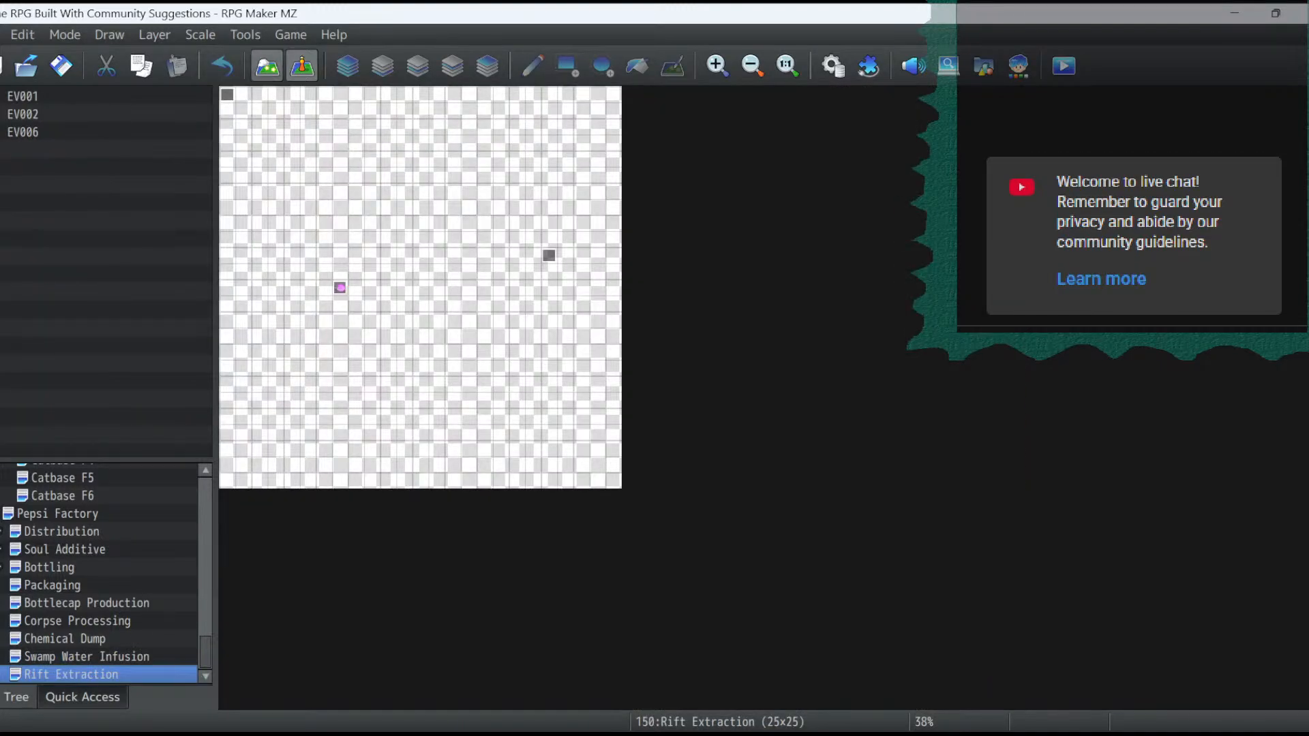
click(347, 65)
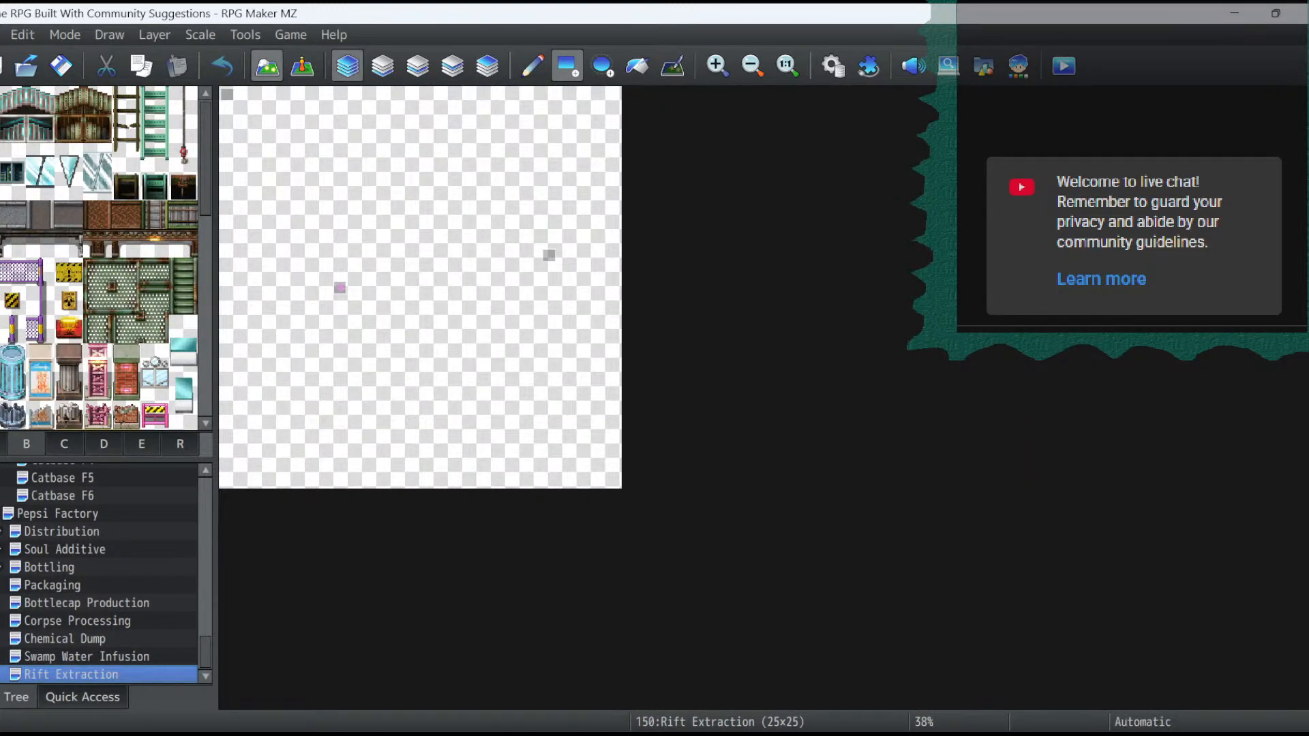
click(383, 65)
click(3, 444)
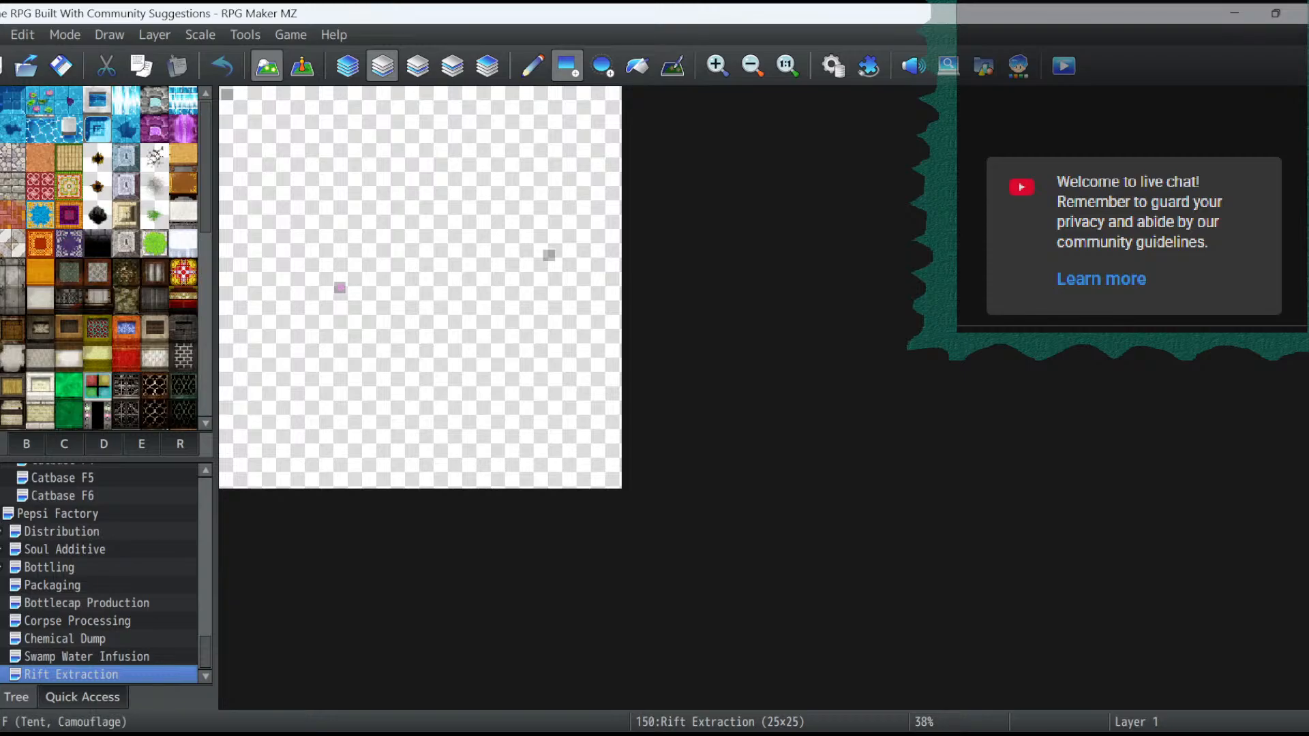
scroll(99, 259, down, 1)
click(182, 351)
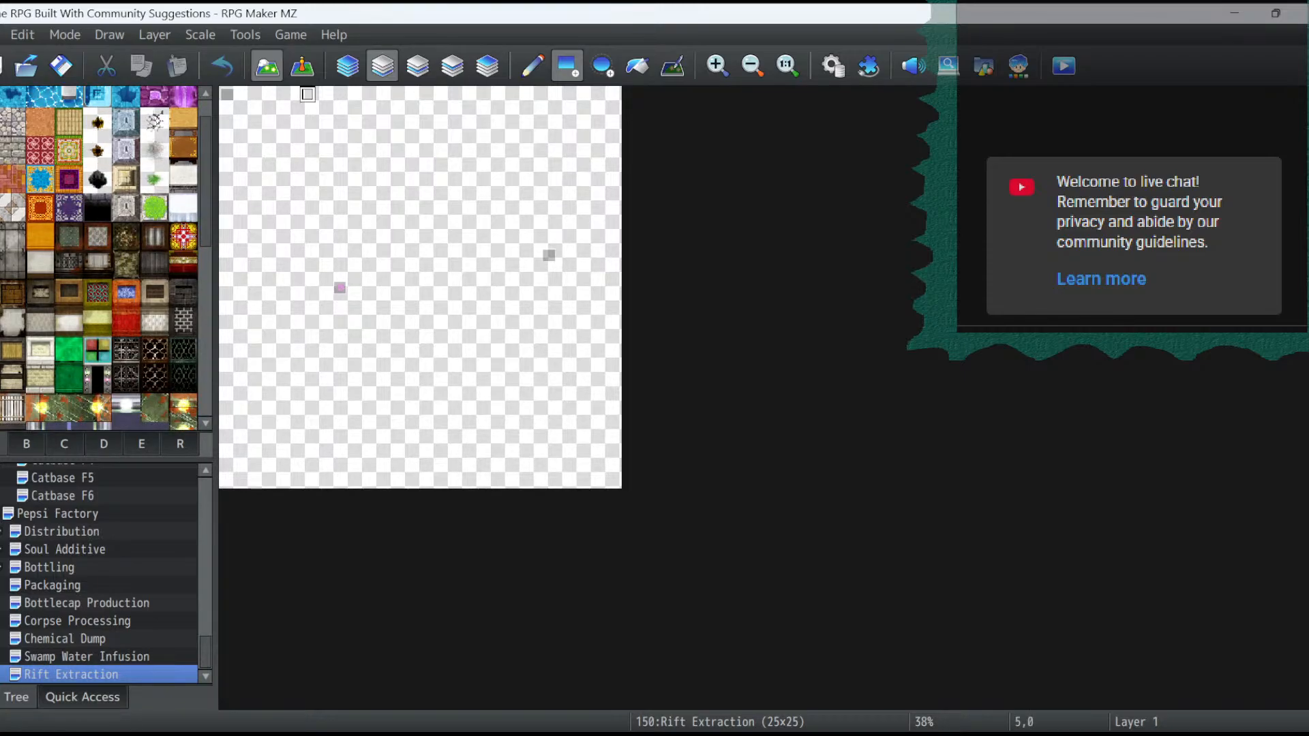
drag(227, 94, 227, 126)
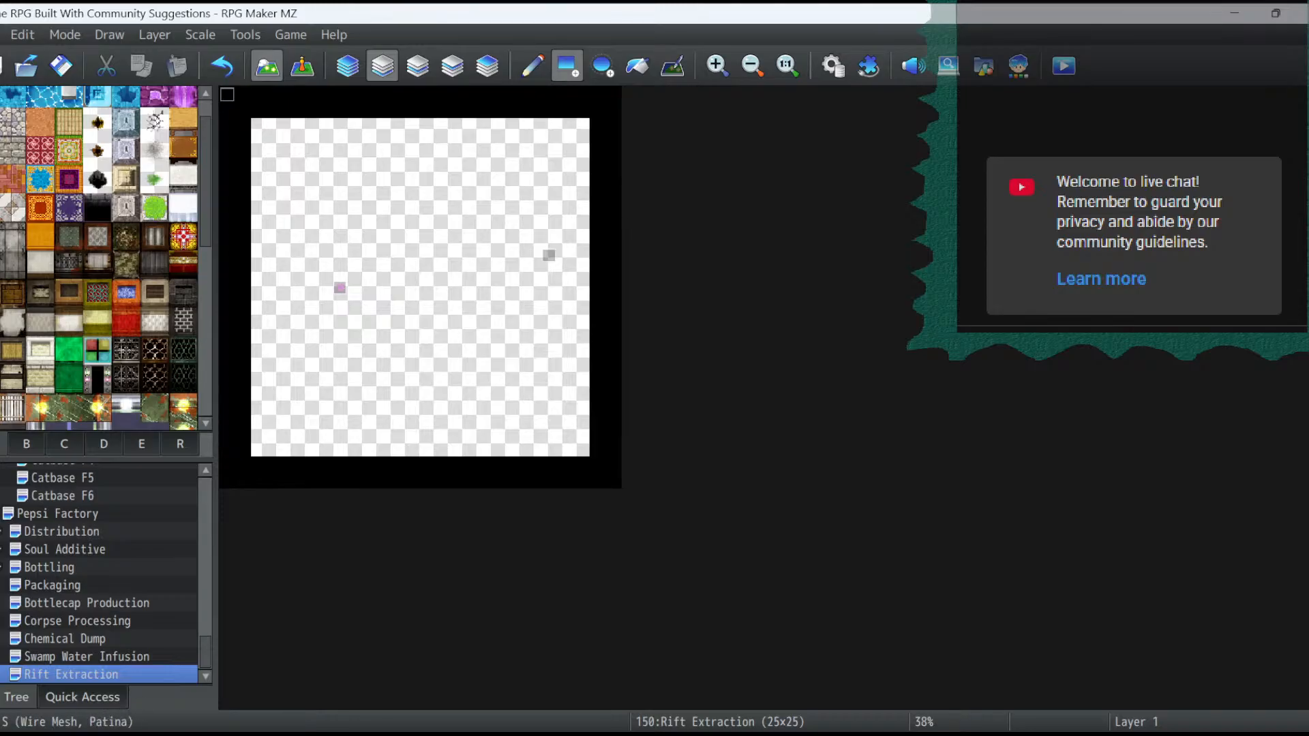
- Outline the room just inside the black border with dark green wire mesh wall tops, leaving a one-tile exit notch in the lower wall
click(182, 351)
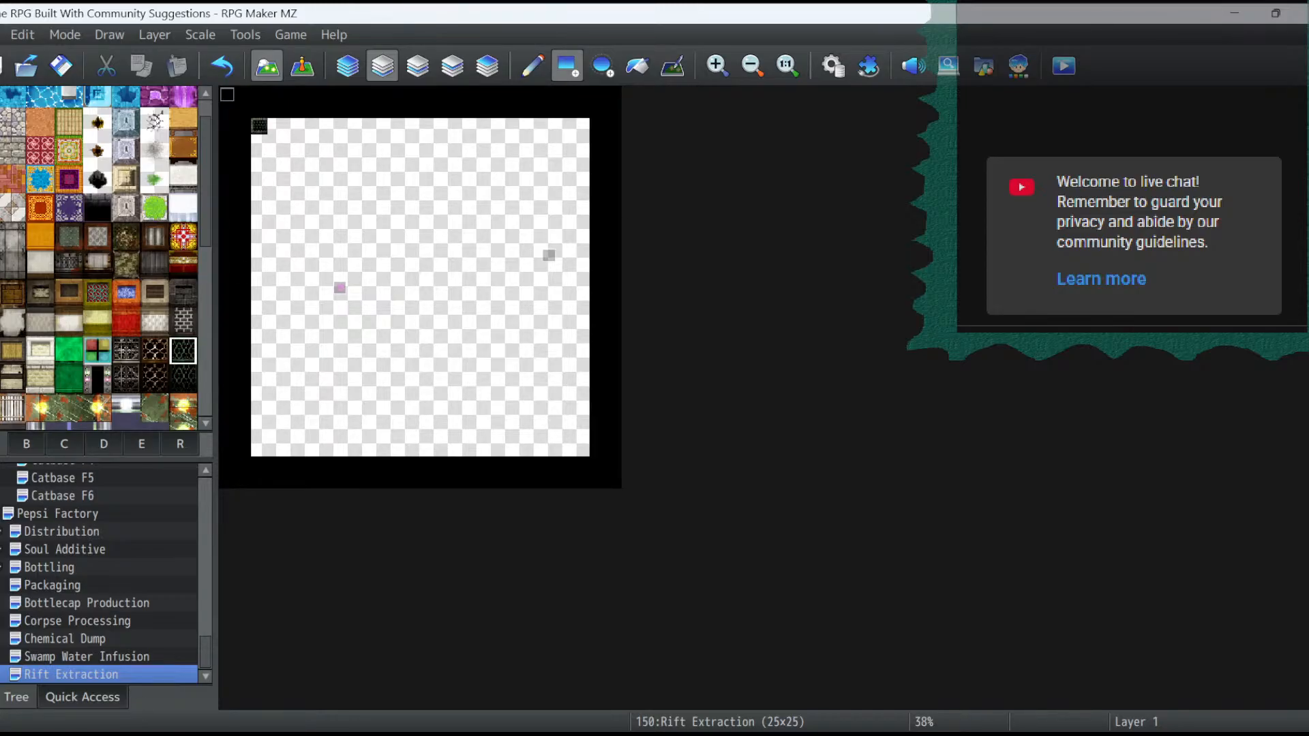
mouse_move(259, 127)
mouse_down()
mouse_move(259, 158)
mouse_move(259, 126)
mouse_move(582, 126)
mouse_up()
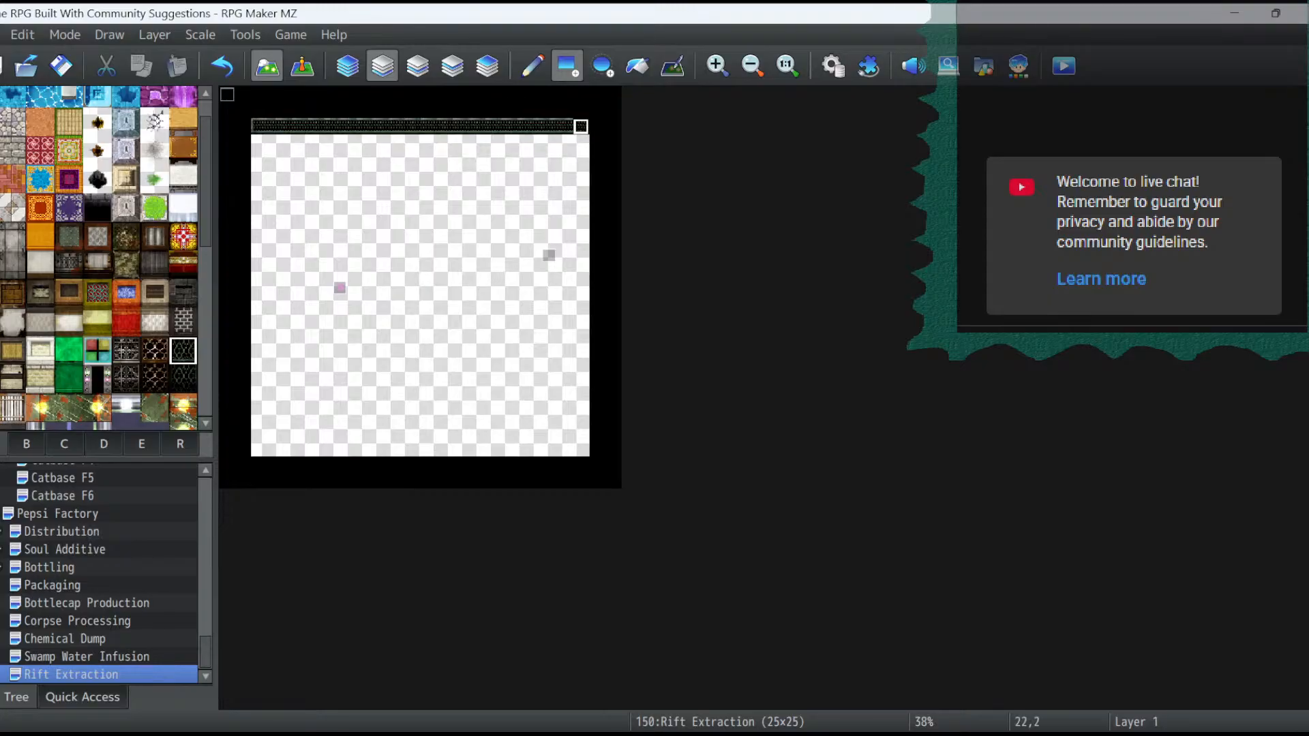
mouse_move(259, 126)
mouse_down()
mouse_move(259, 440)
mouse_move(455, 431)
mouse_move(403, 431)
mouse_move(436, 448)
mouse_move(583, 431)
mouse_up()
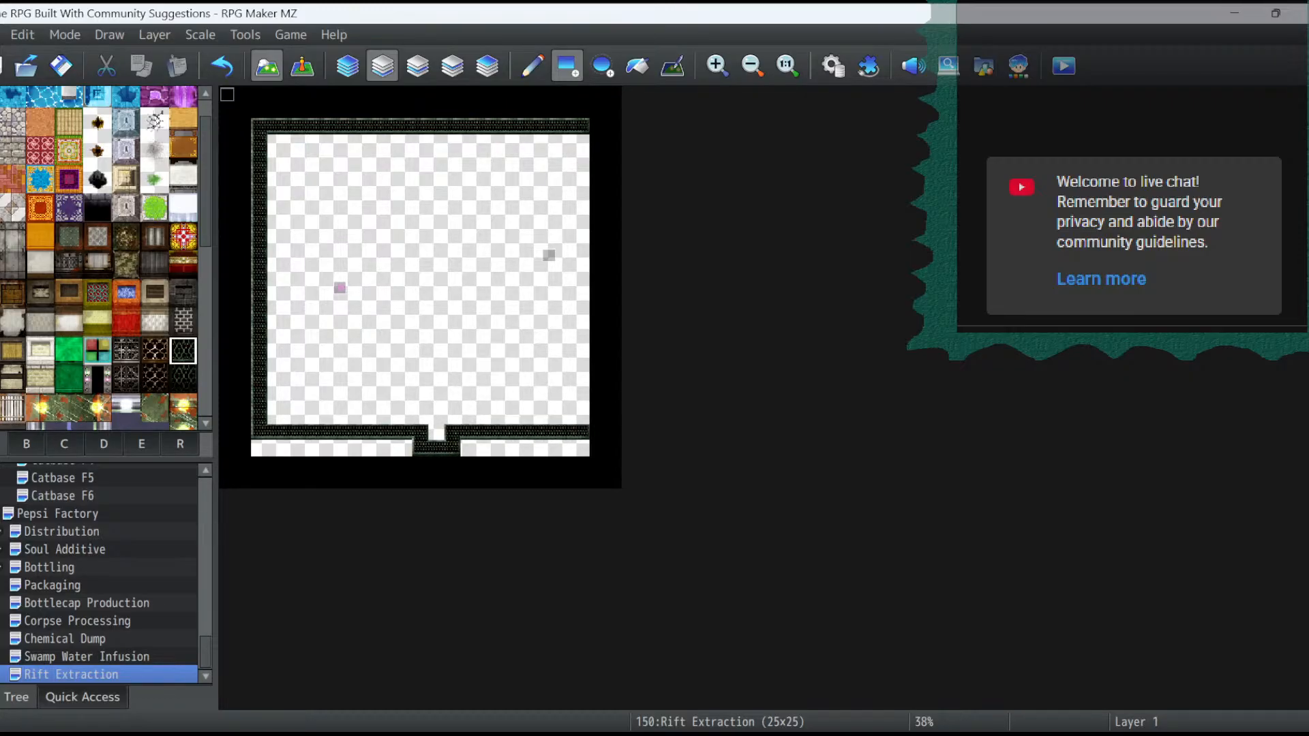
drag(581, 119, 581, 424)
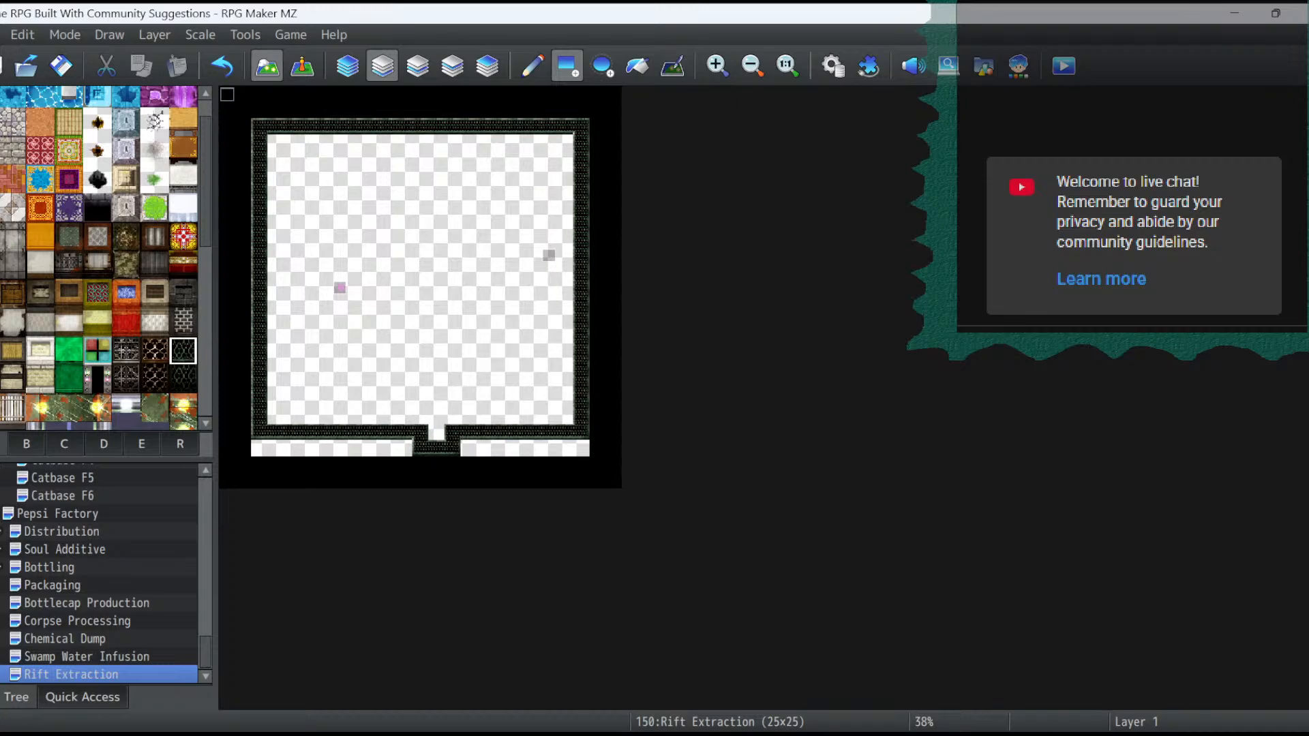
- Fill a three-tile-high wire mesh wall face under the upper wall and flood-fill the empty strips below the room with black
click(182, 379)
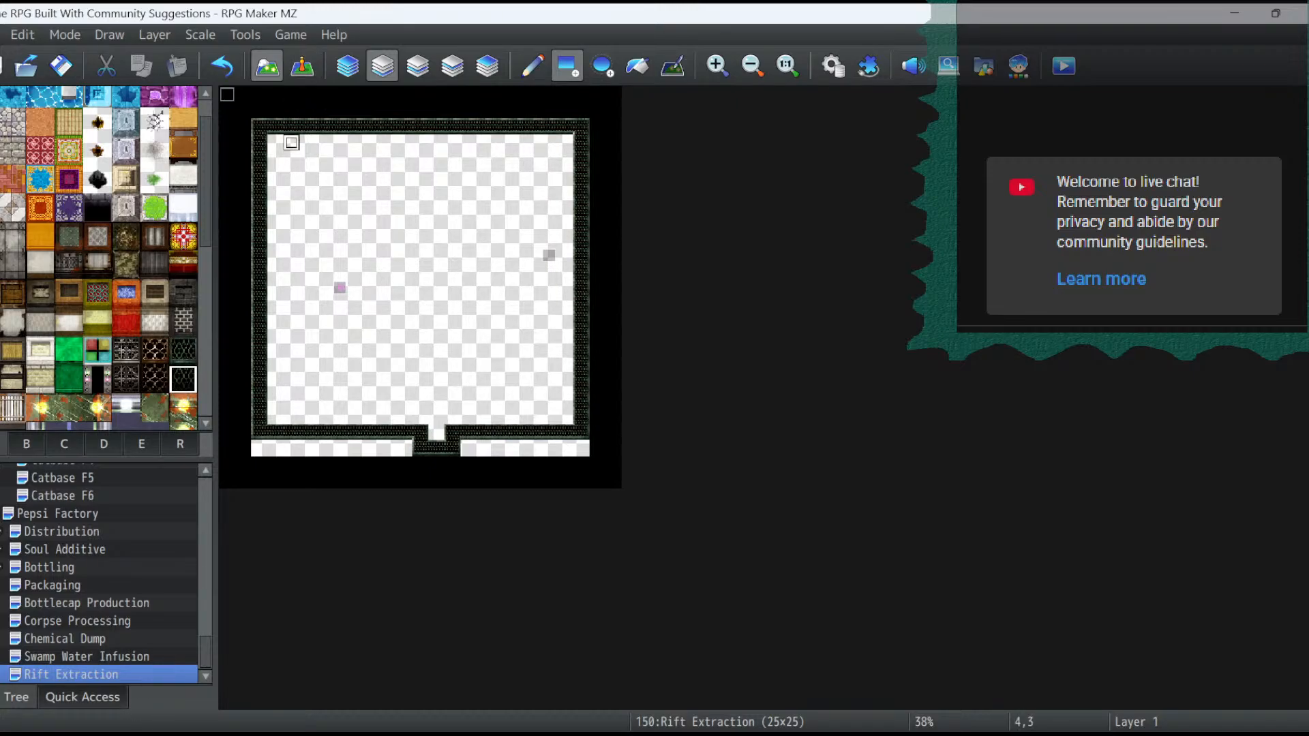
drag(274, 153, 567, 175)
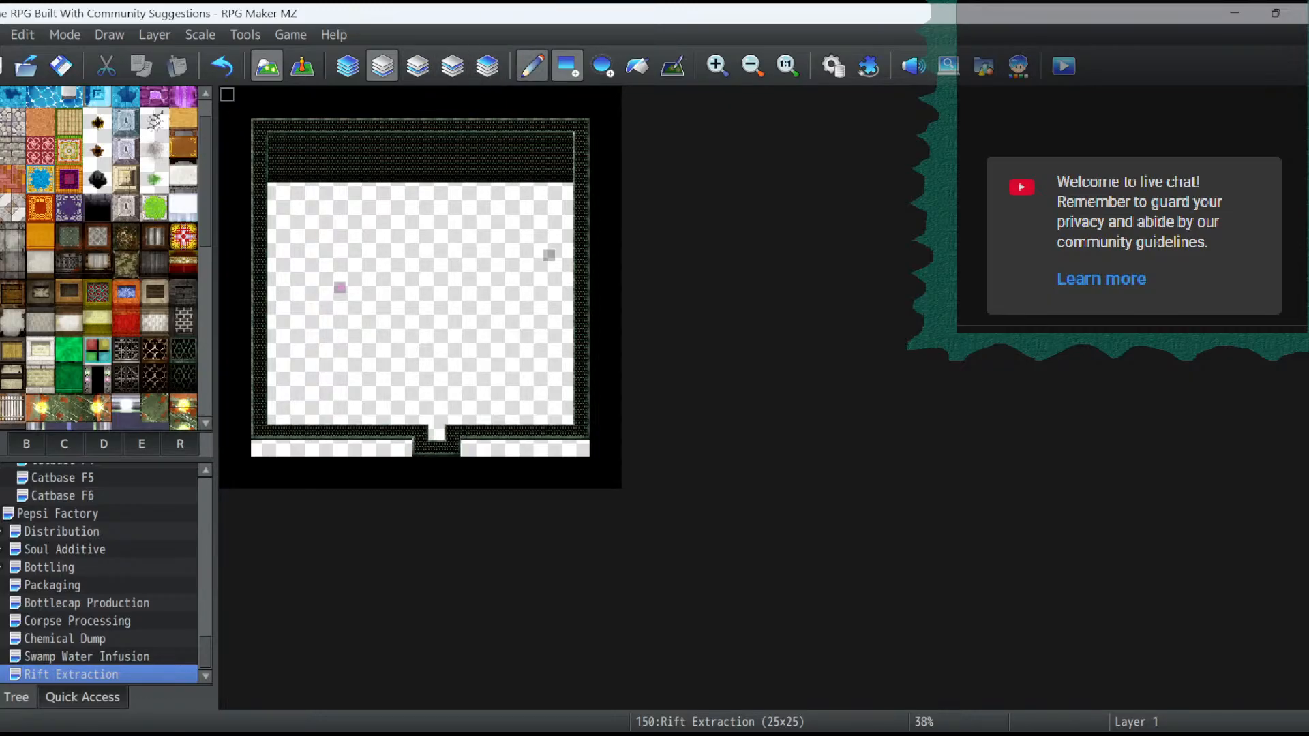
click(637, 66)
click(355, 448)
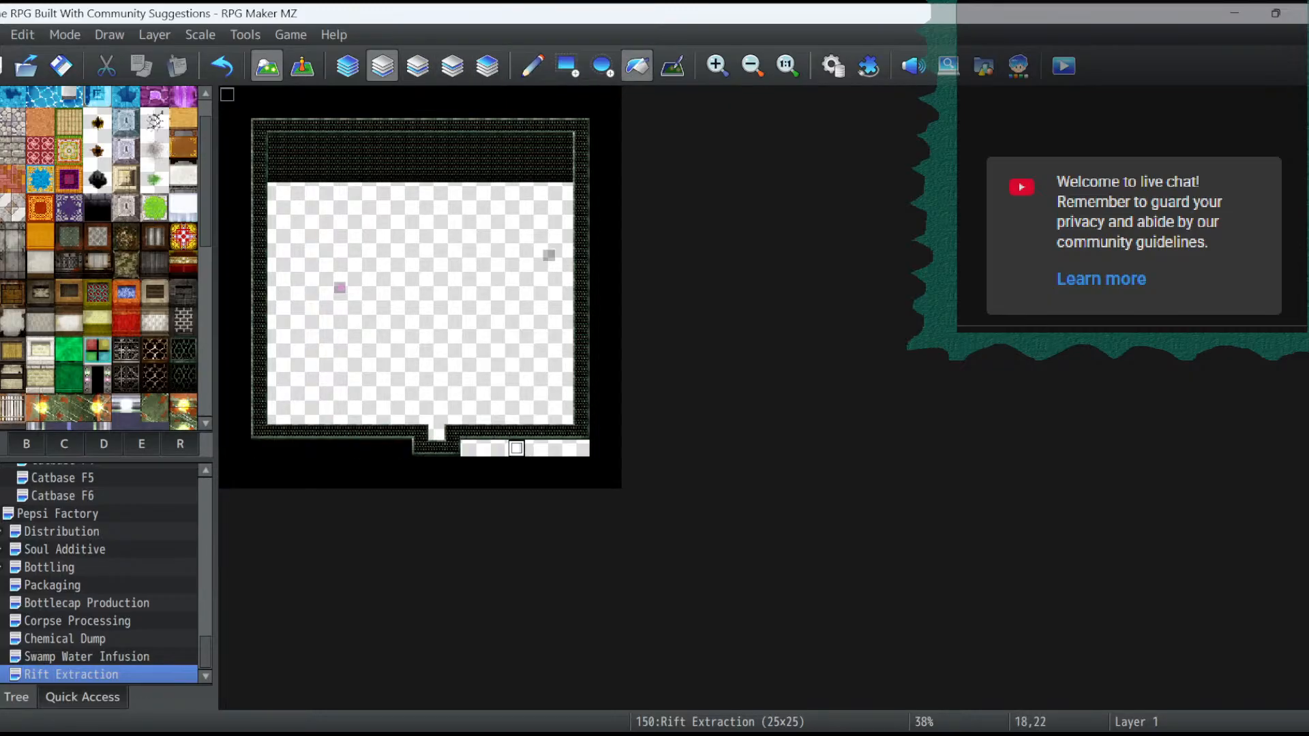
click(516, 448)
- Switch to automatic layering and flood-fill the room's interior with plain concrete floor
click(347, 66)
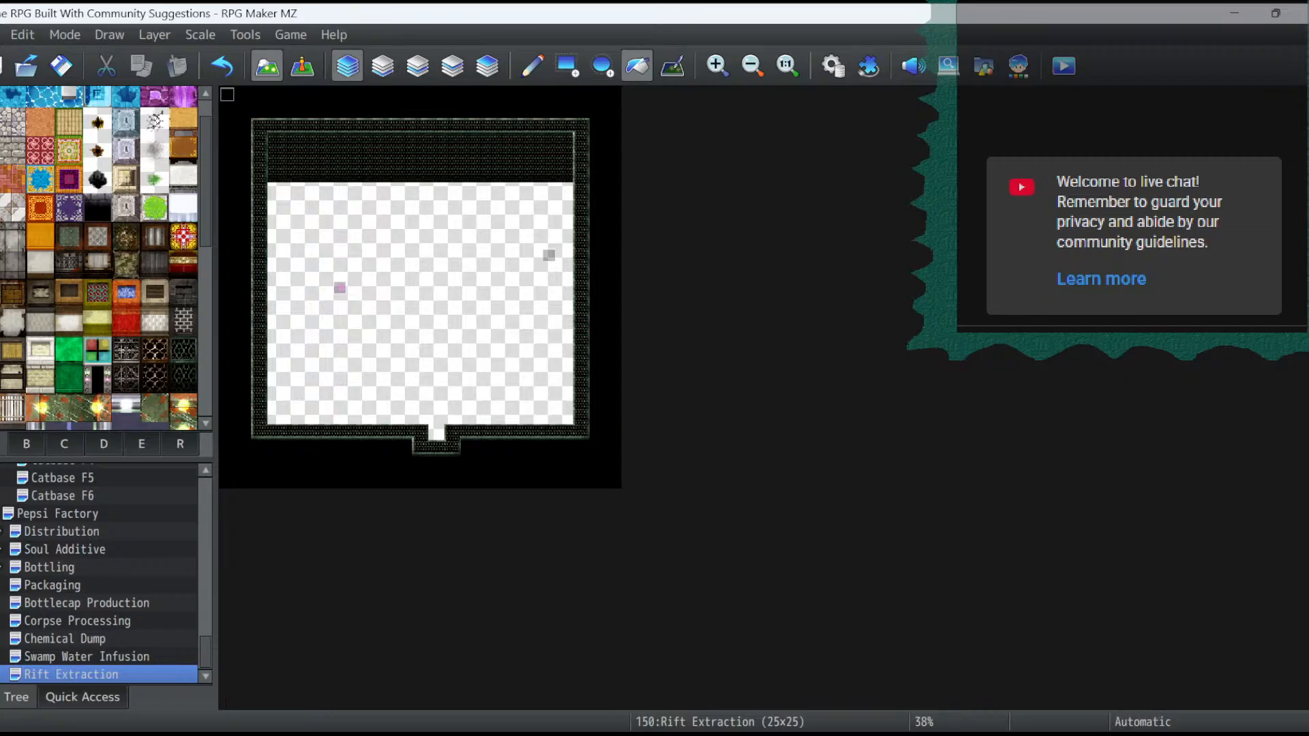
scroll(102, 259, down, 3)
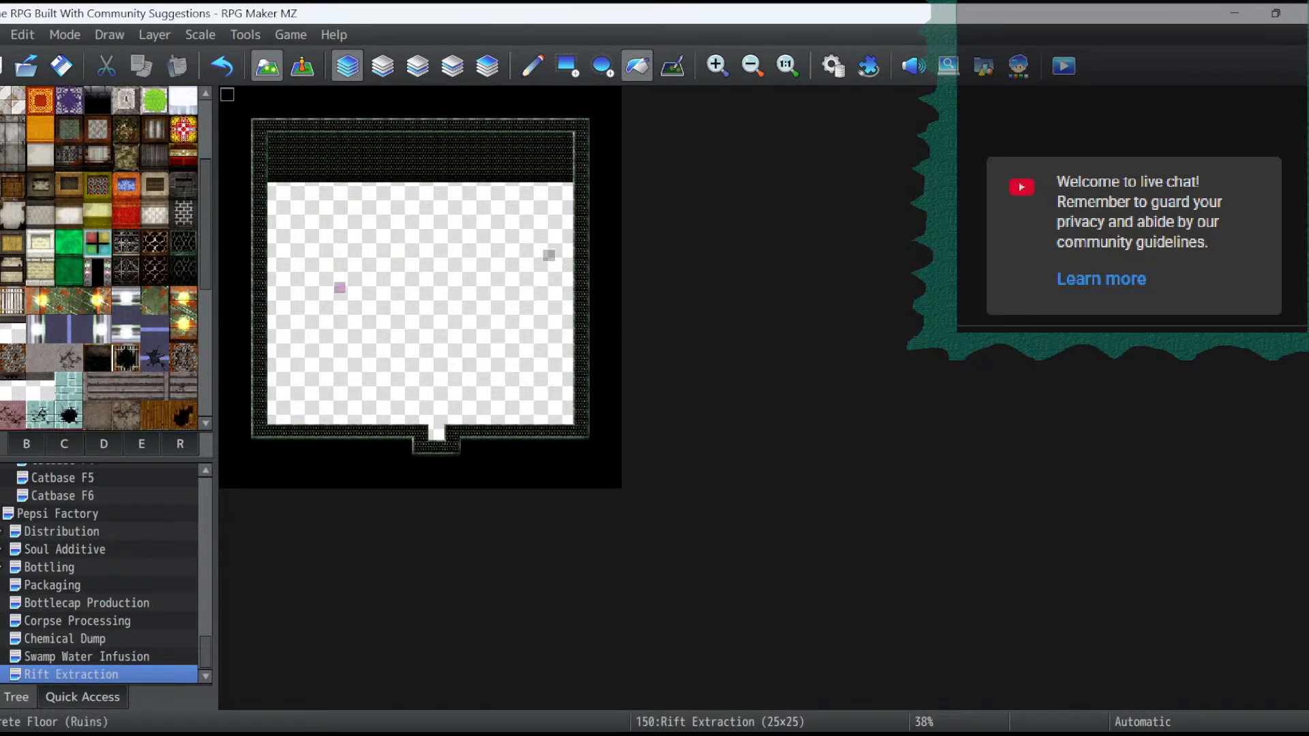
click(39, 358)
click(484, 319)
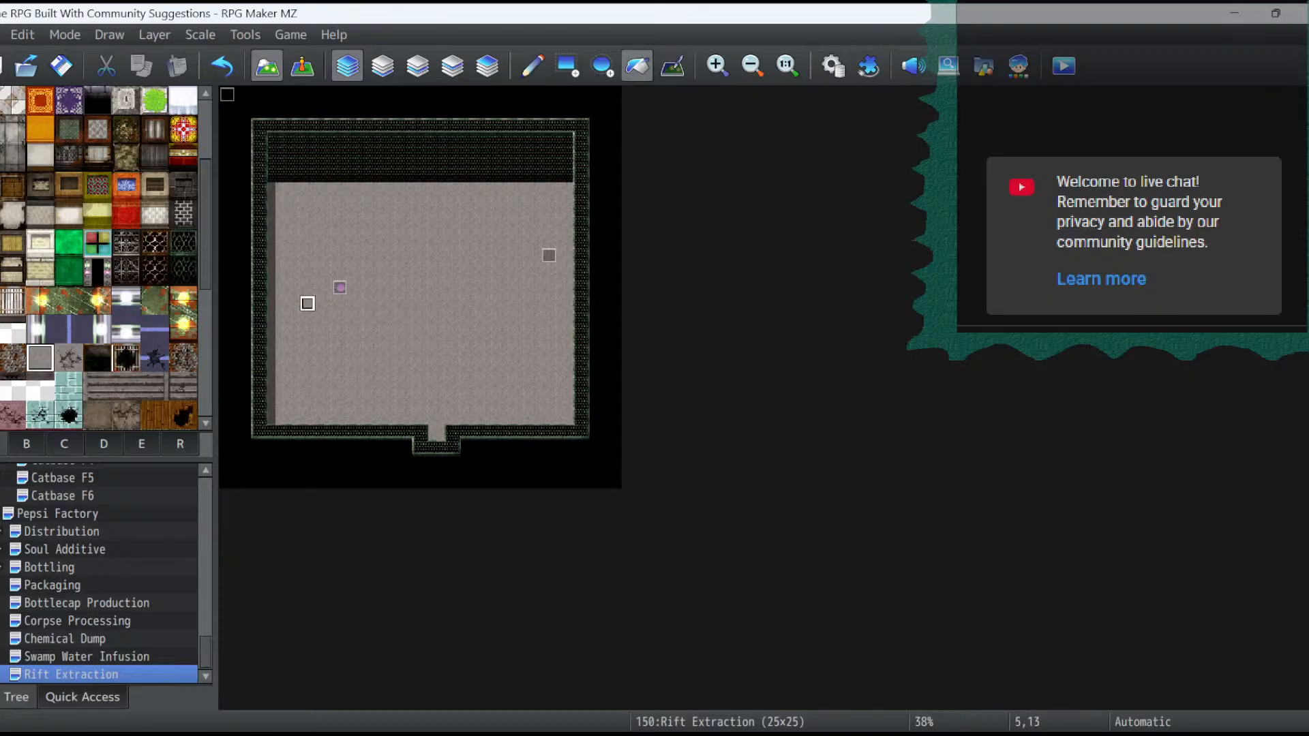
- Lay an eight-tile row of right-pointing conveyor arrows from inside the room through the right wall to the map edge
scroll(103, 259, up, 1)
scroll(103, 259, down, 7)
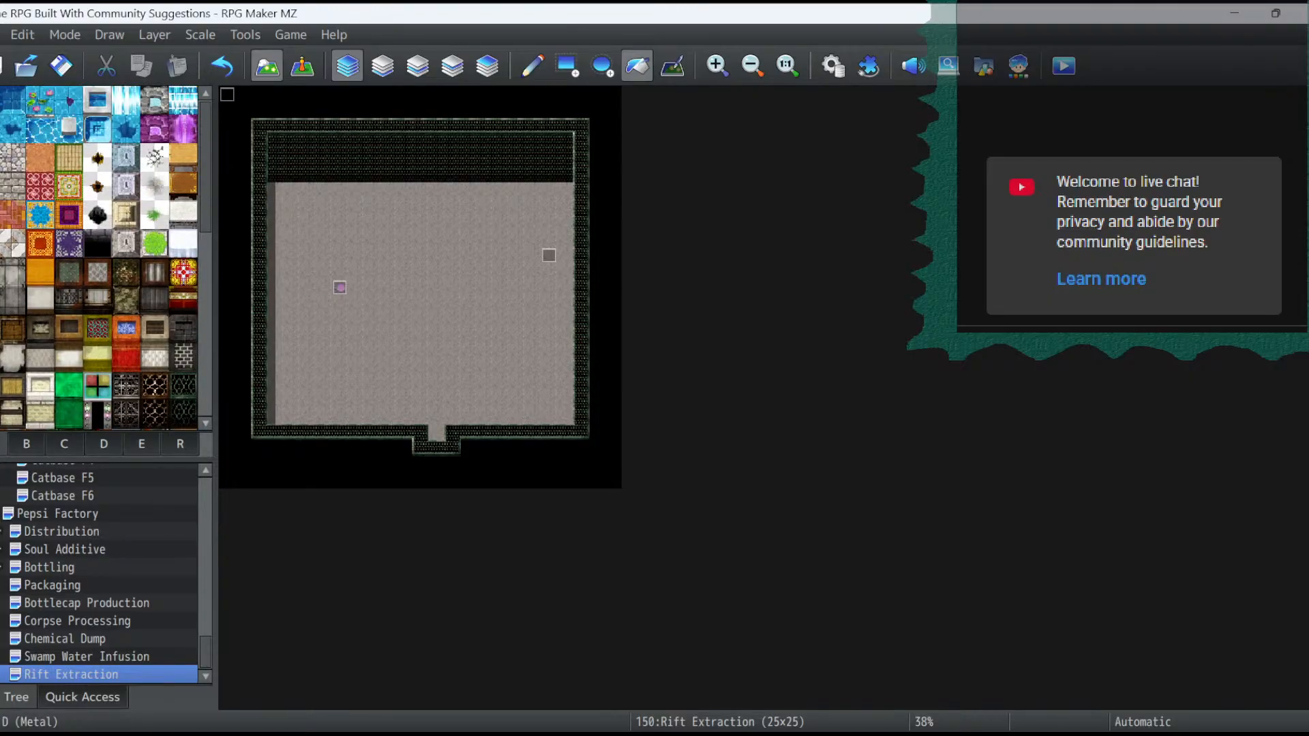
scroll(103, 259, down, 1)
click(68, 336)
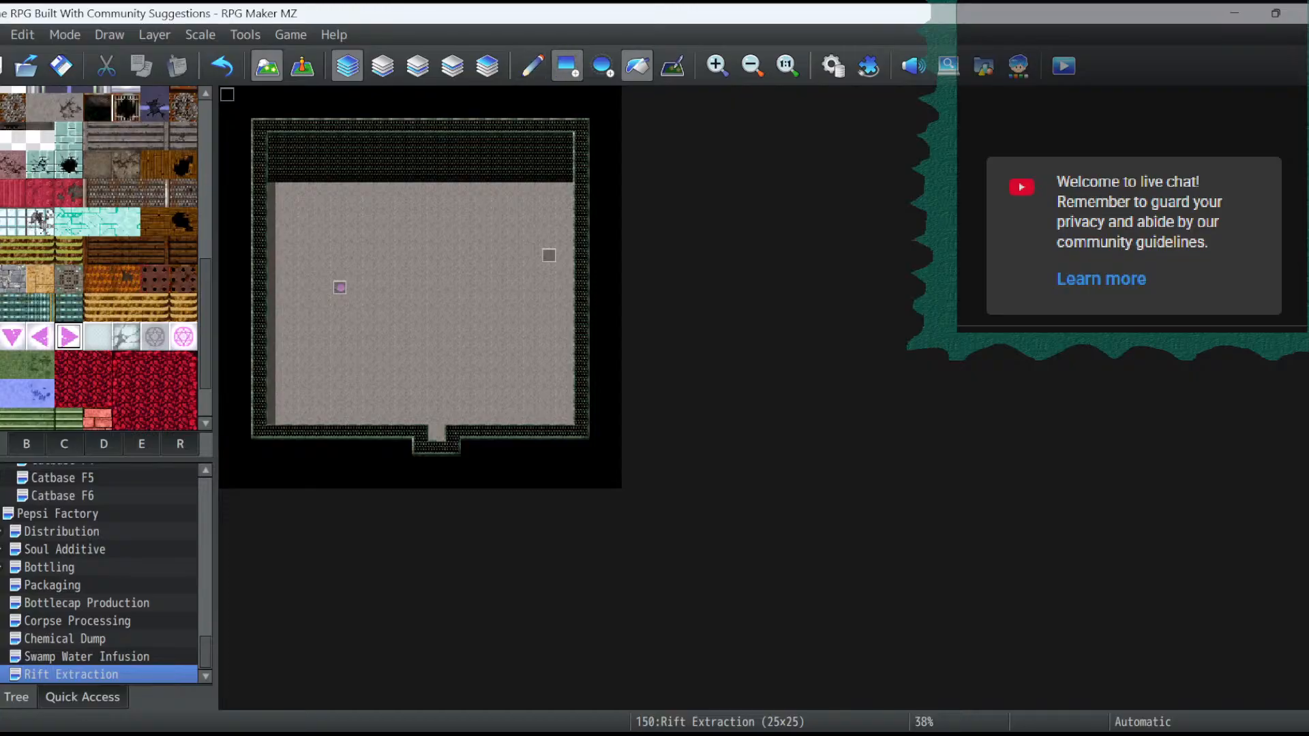
click(567, 66)
drag(581, 287, 501, 287)
drag(580, 287, 613, 287)
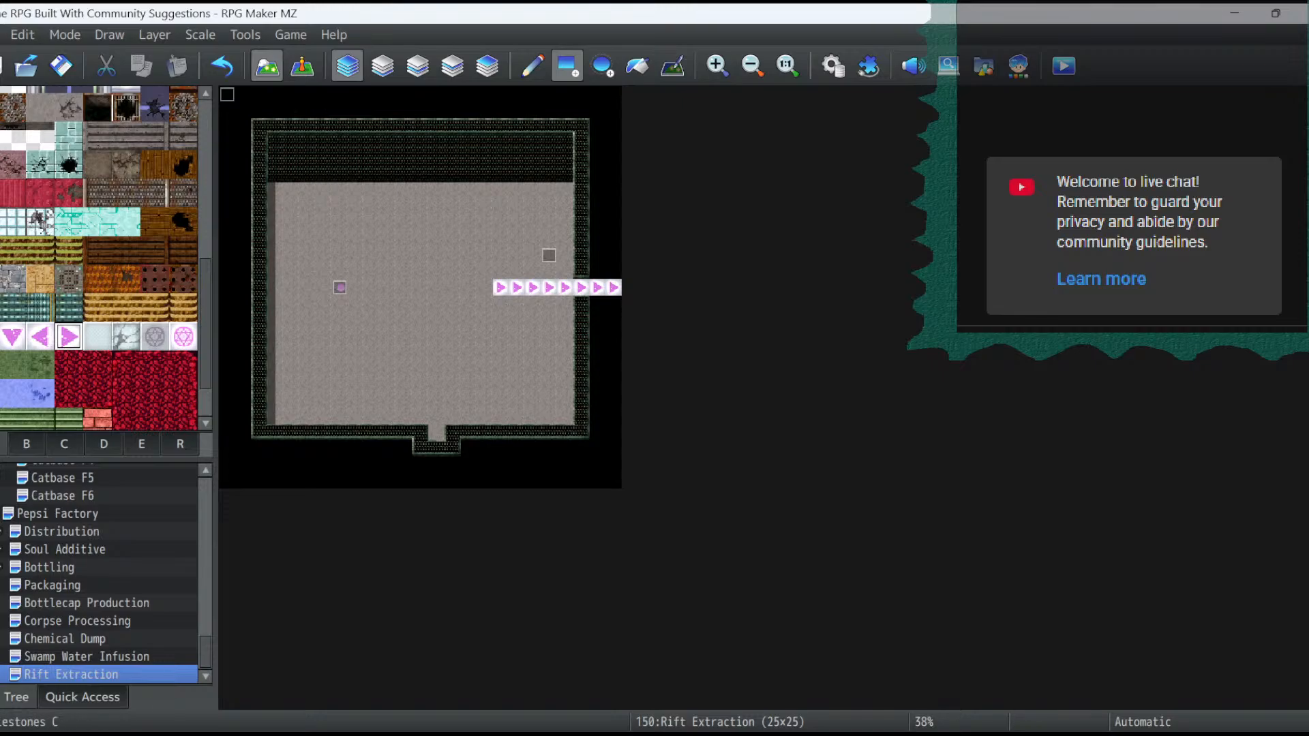
- Line both sides of the conveyor with a row of dark metal floor tiles along its full length
scroll(103, 260, up, 2)
scroll(99, 258, down, 1)
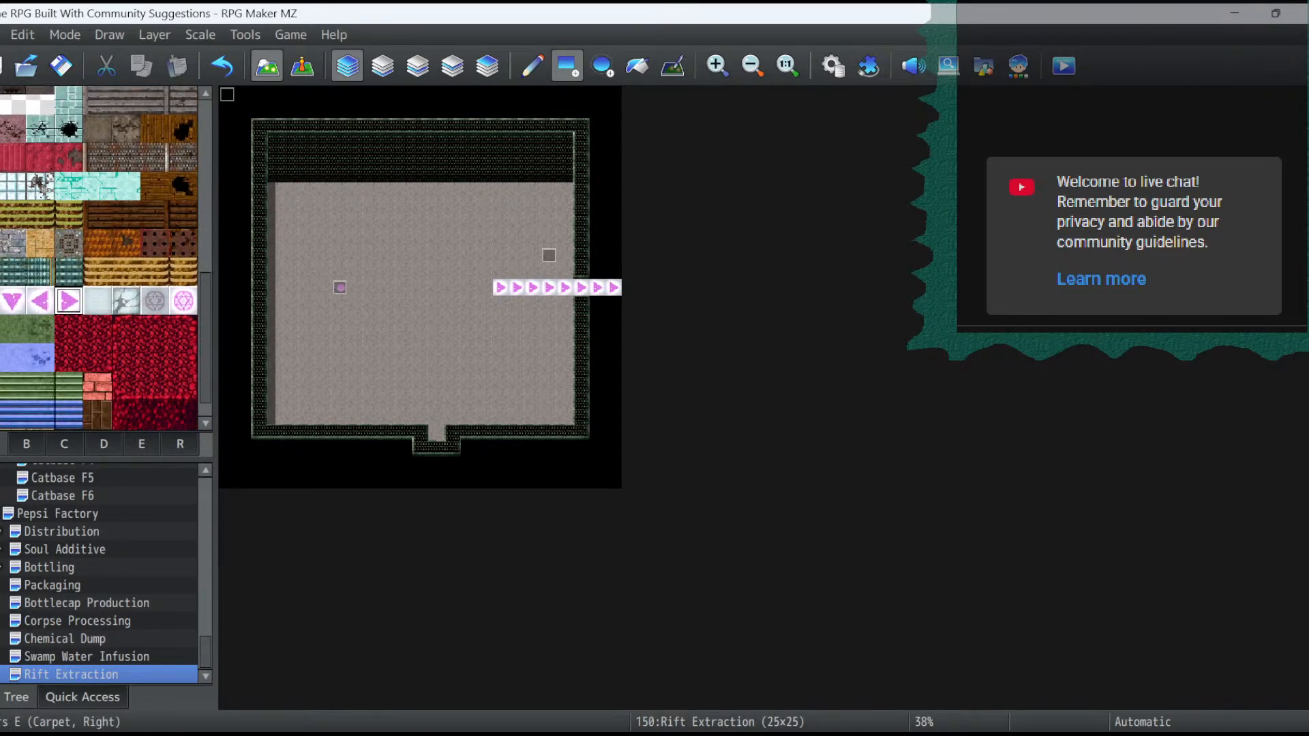
click(69, 244)
mouse_move(613, 271)
mouse_down()
mouse_move(501, 271)
mouse_move(516, 303)
mouse_move(617, 303)
mouse_up()
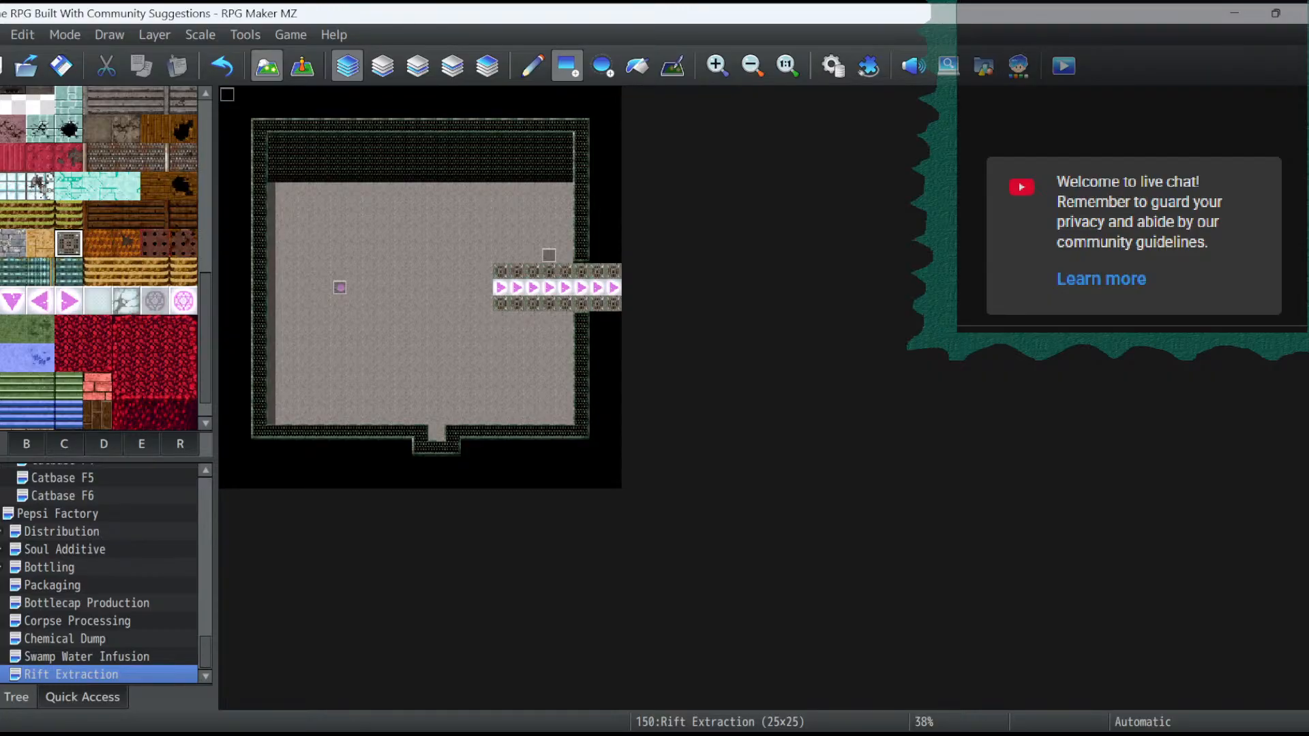
- Paint a five-tile horizontal row of rough brownish stone wall near the room's center, starting at 10,10
scroll(103, 259, up, 3)
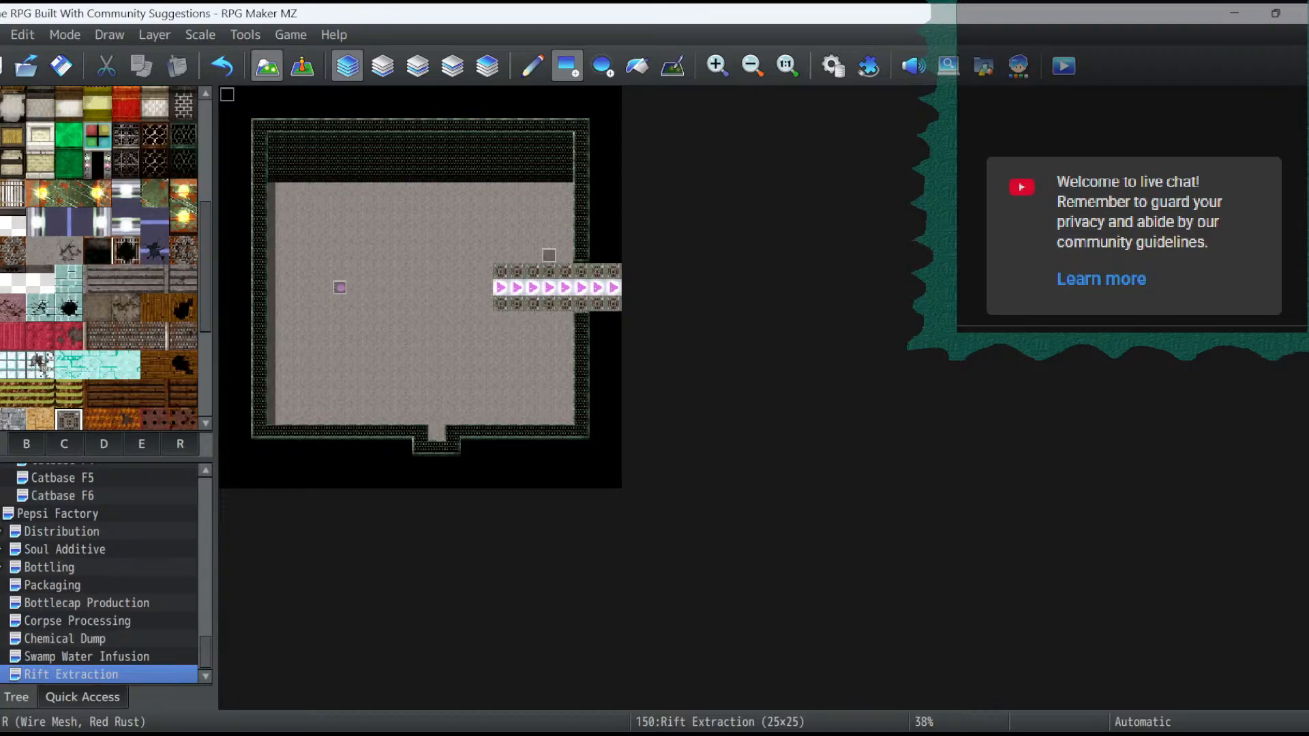
scroll(102, 259, up, 3)
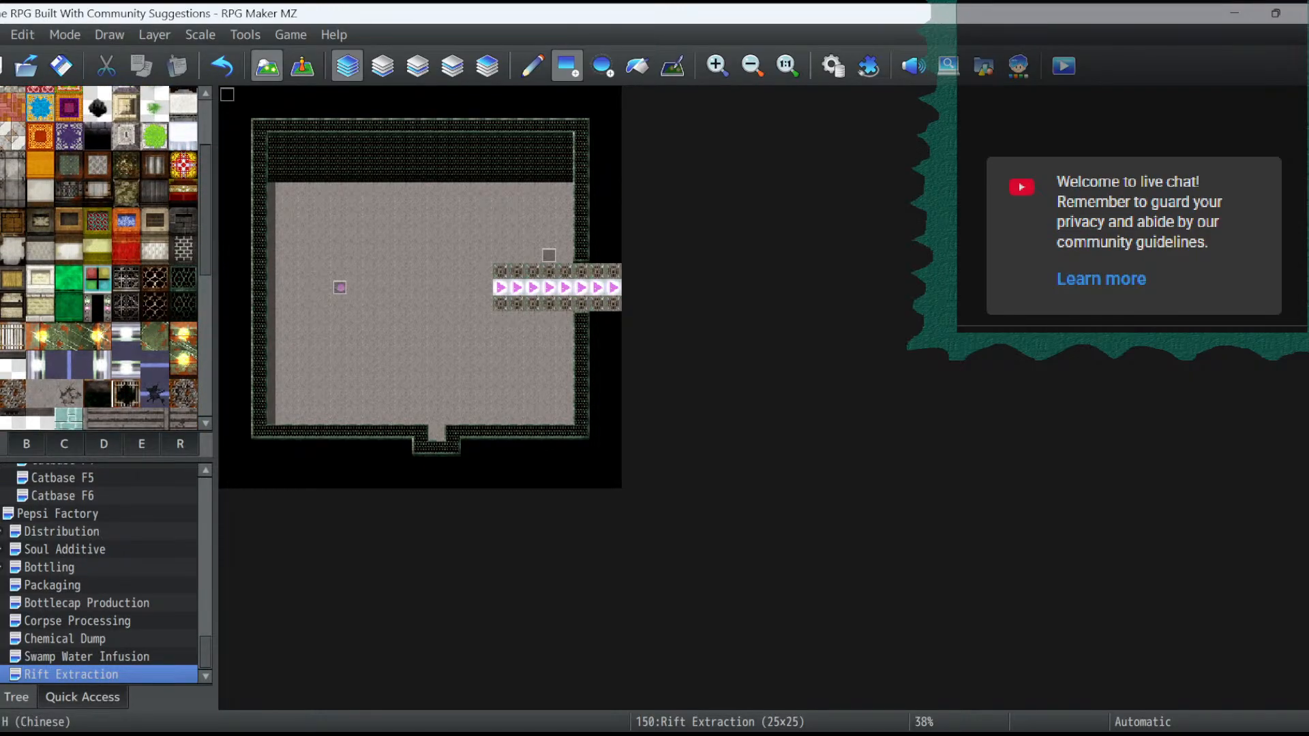
scroll(68, 215, down, 5)
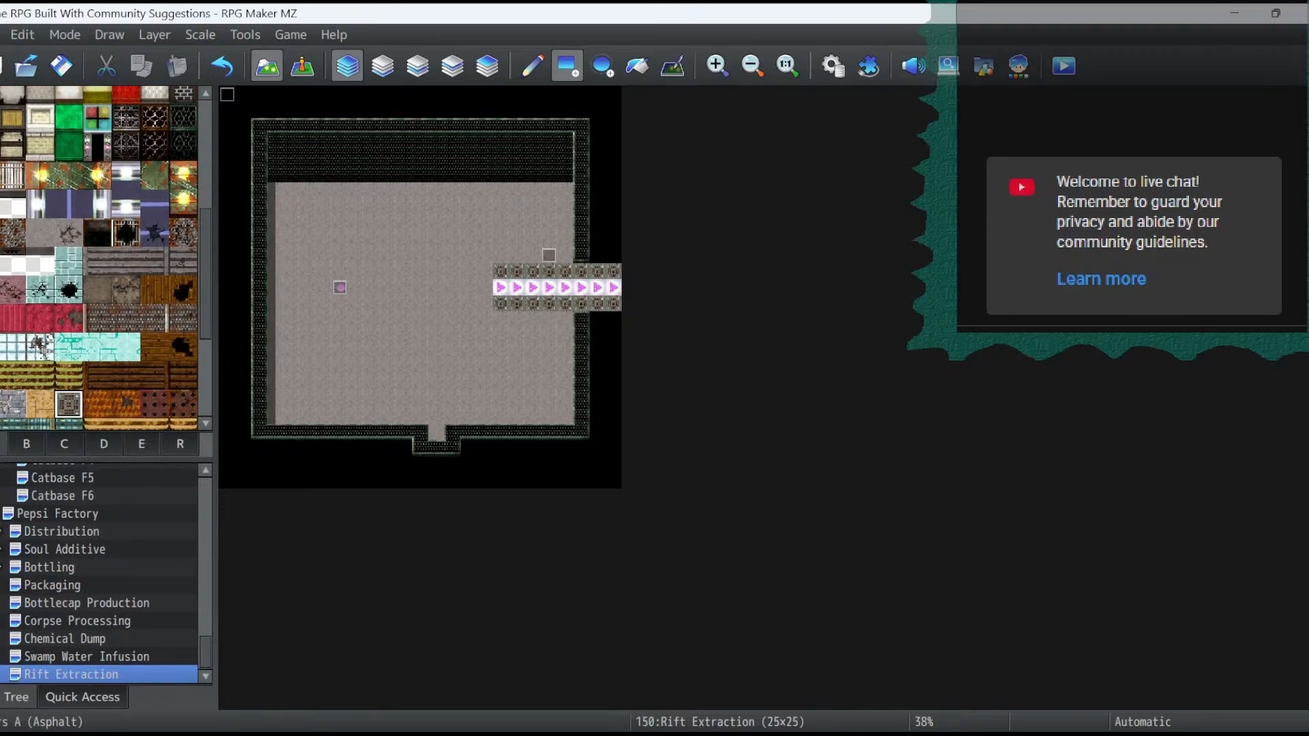
scroll(102, 259, up, 6)
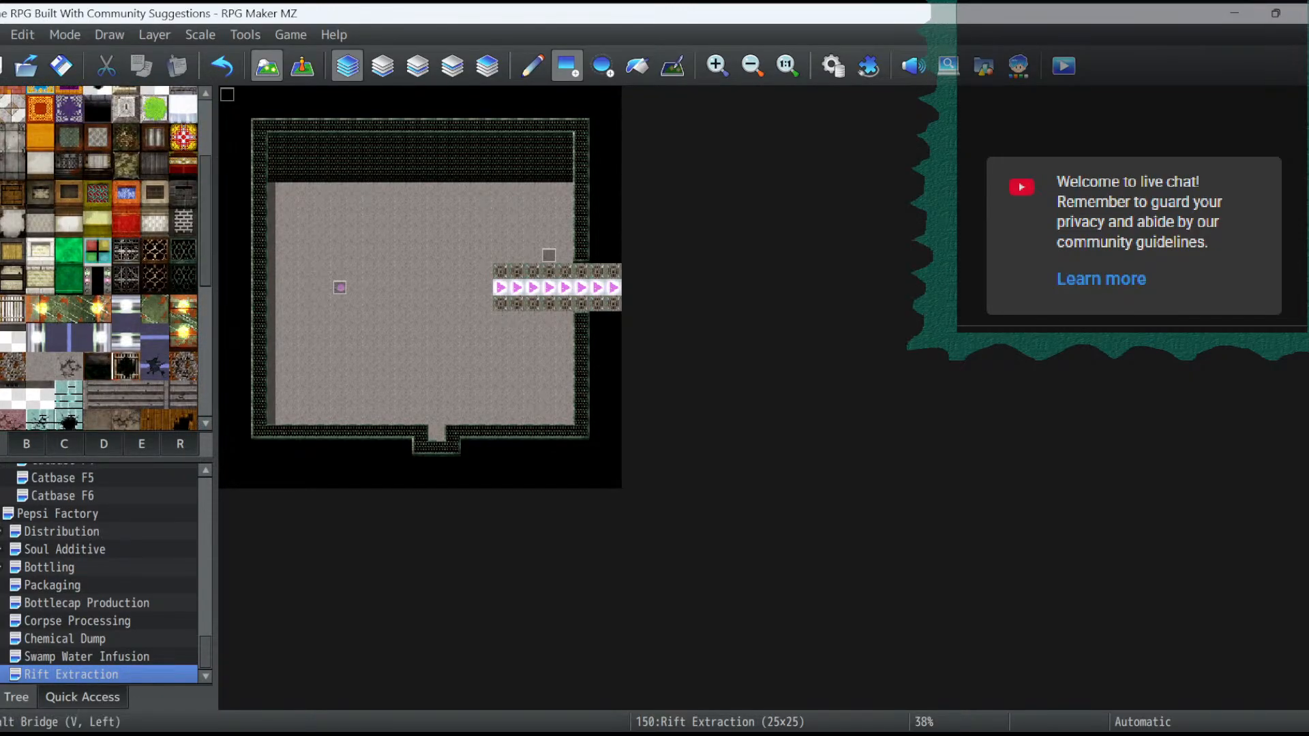
click(40, 337)
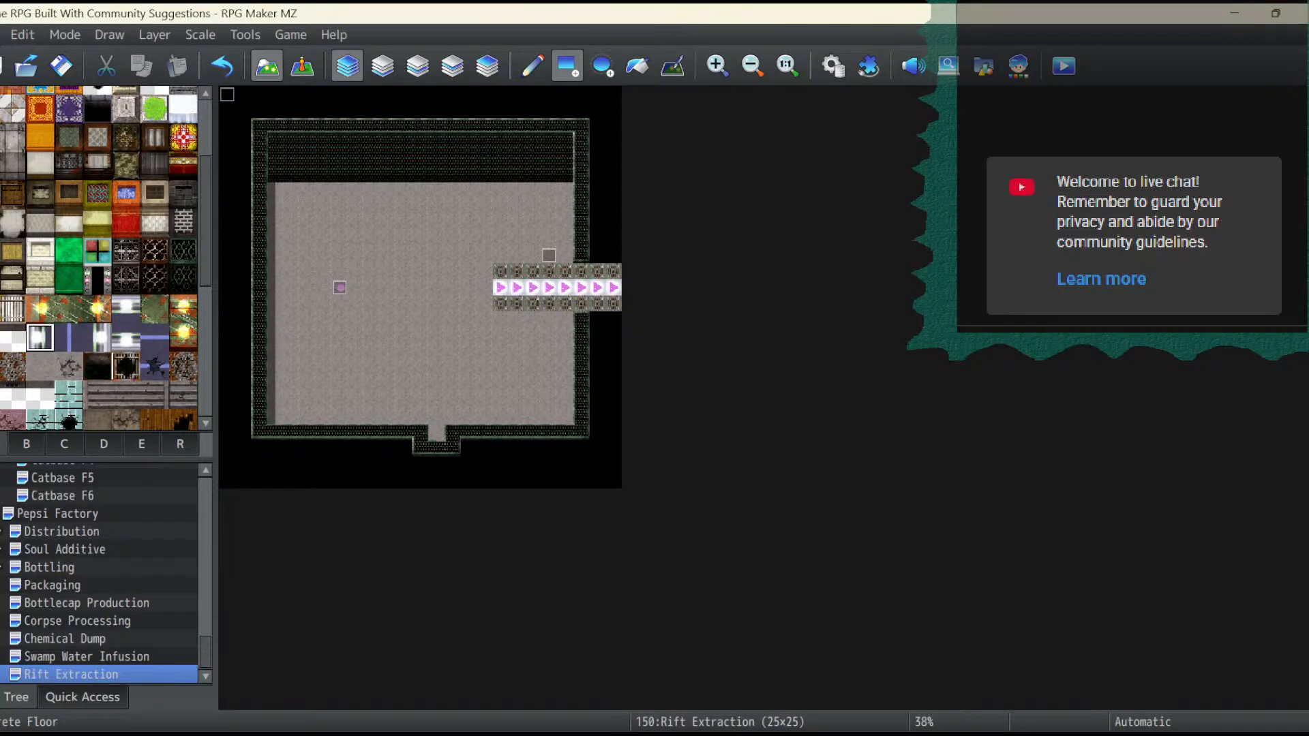
scroll(102, 259, up, 3)
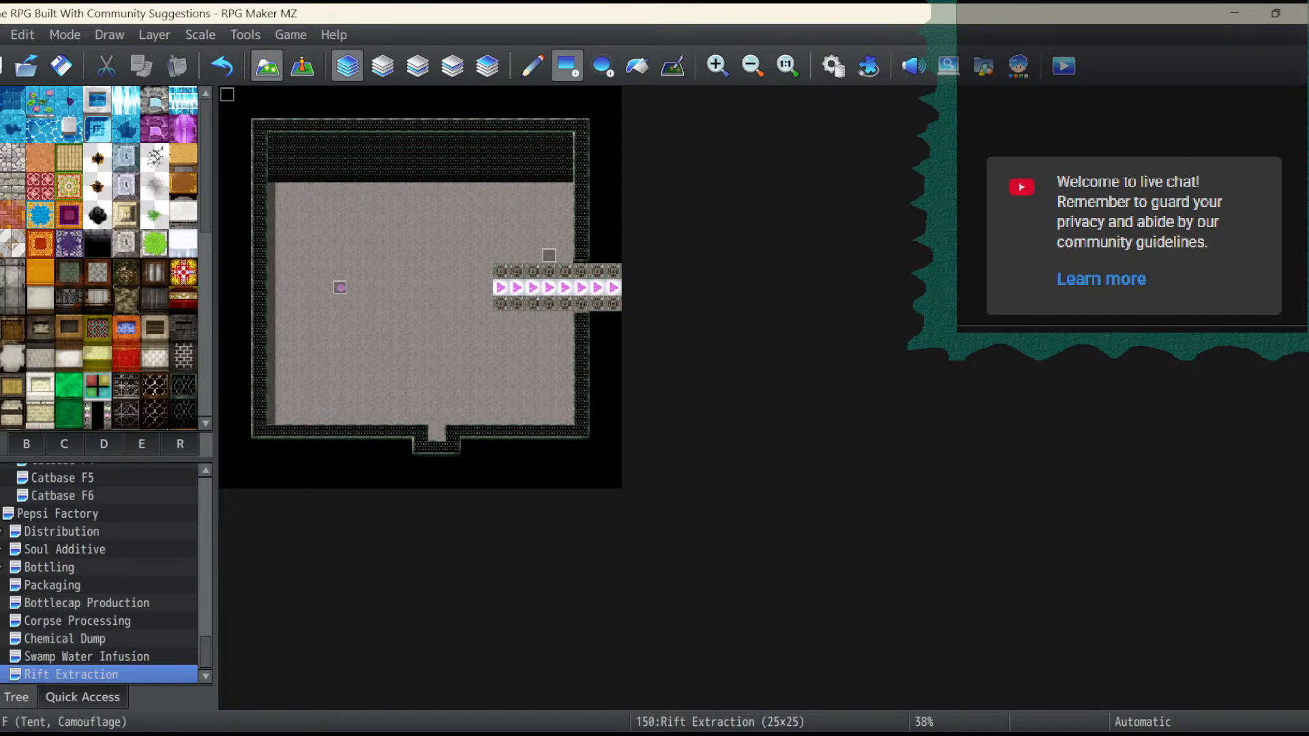
click(126, 300)
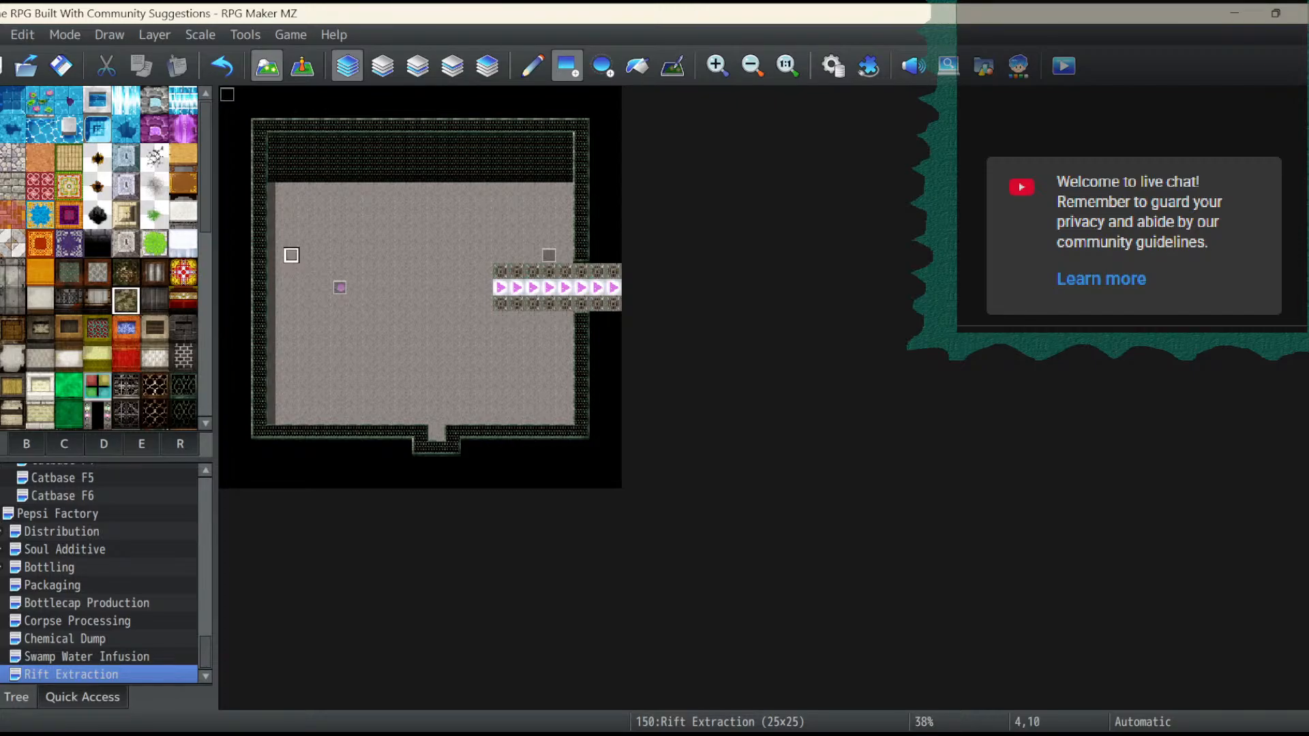
click(388, 255)
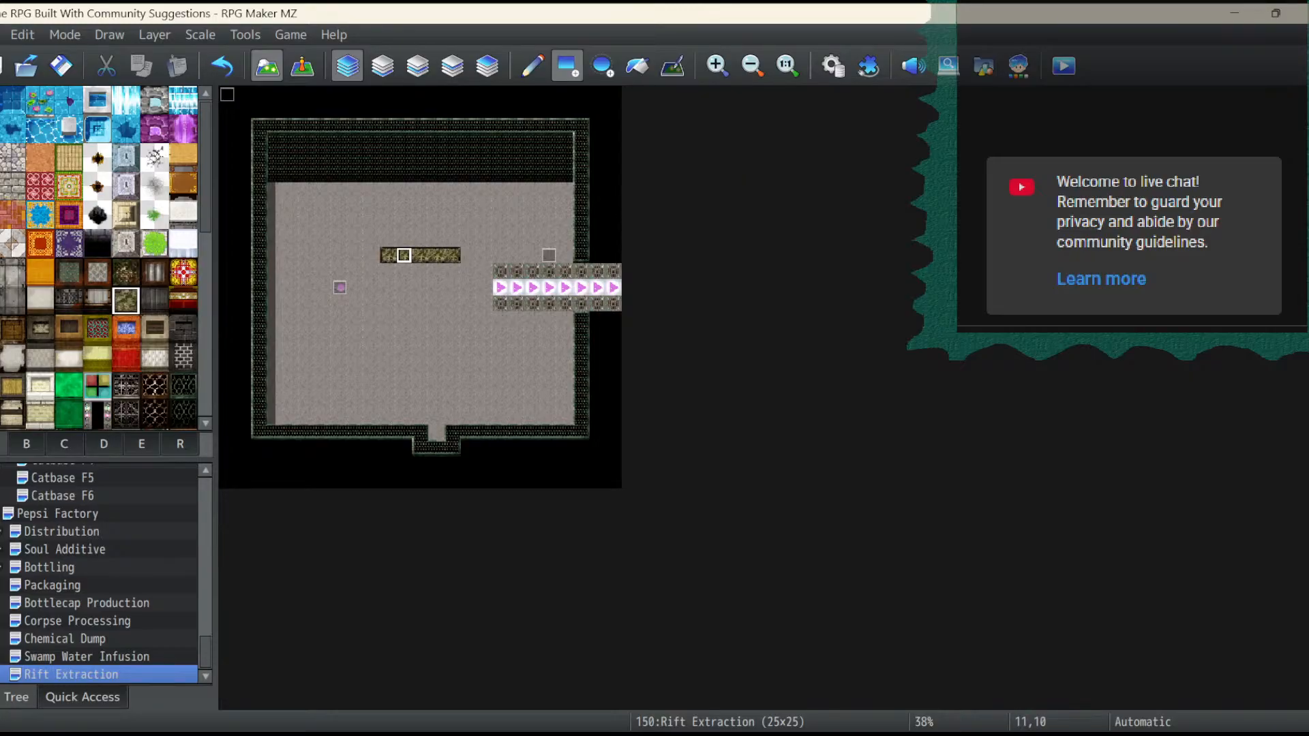
- Enlarge the rough stone wall to seven tiles wide and three high, and add a five-row matching wall top above it up to the room's top
click(468, 255)
click(373, 255)
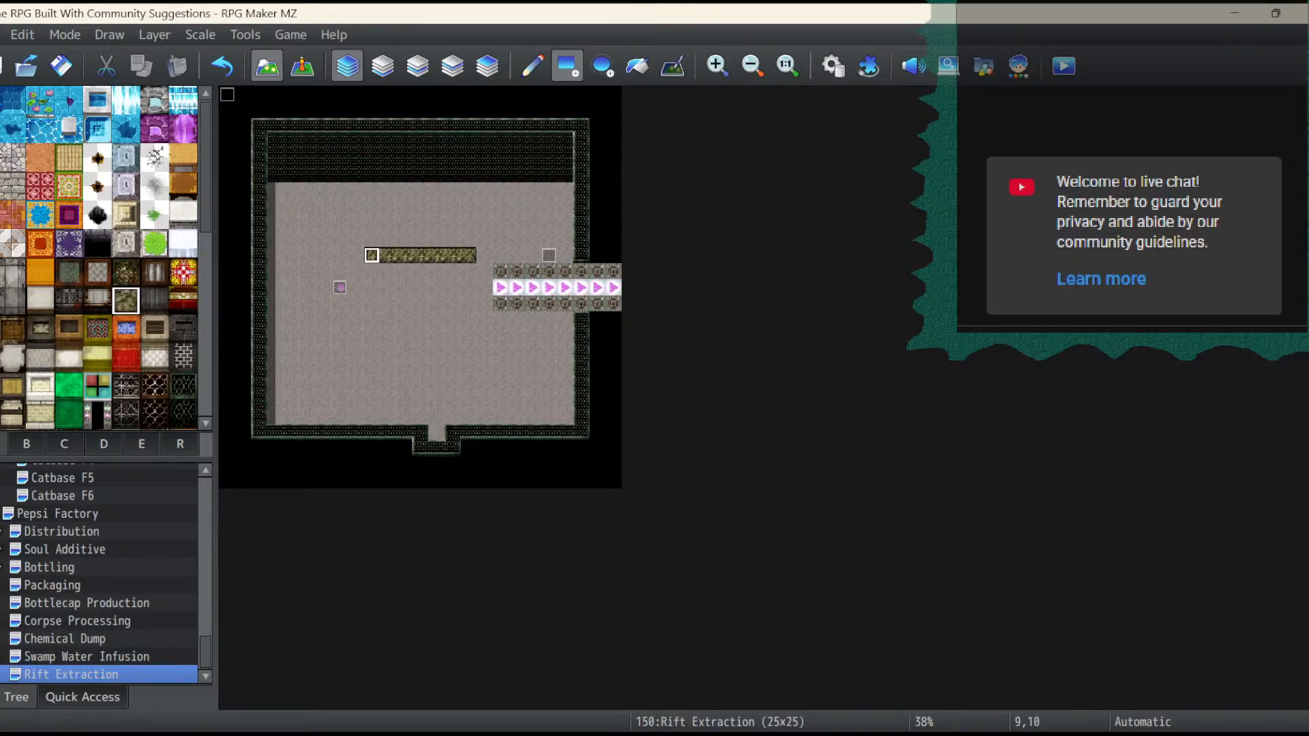
drag(372, 255, 469, 223)
click(125, 272)
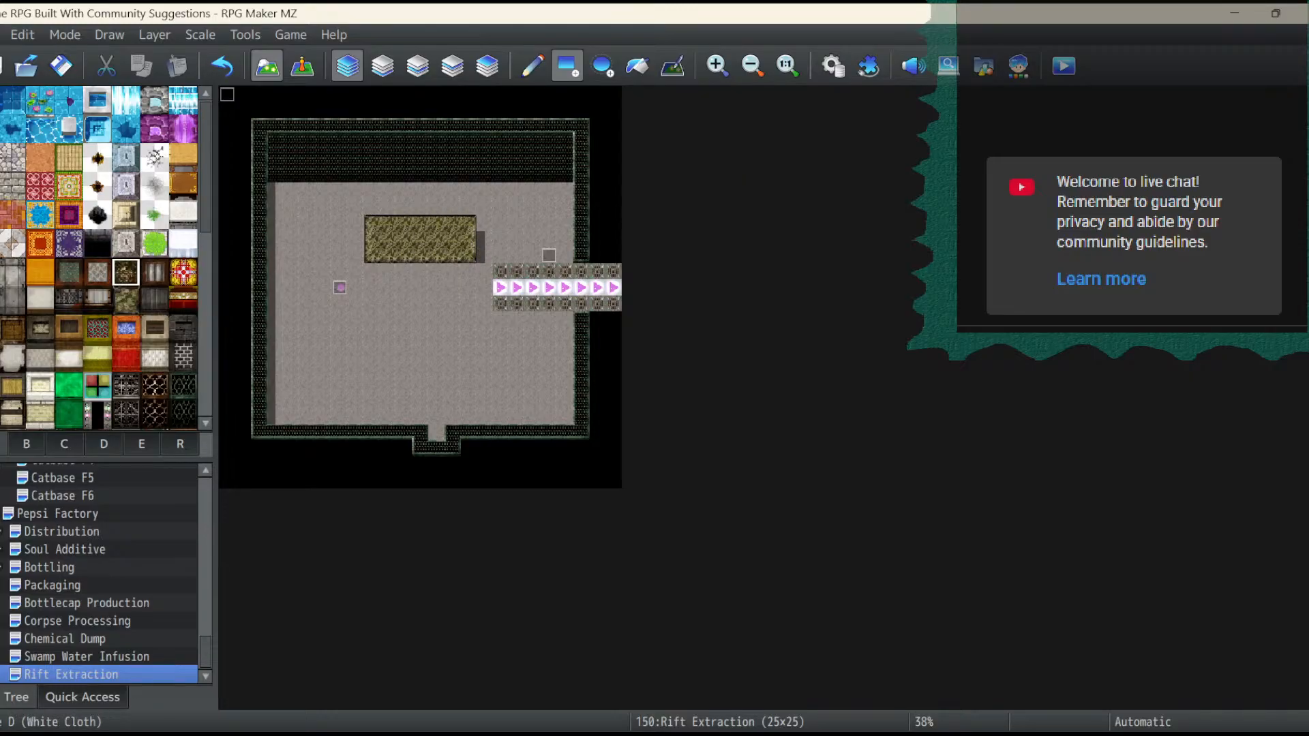
mouse_move(373, 206)
mouse_down()
mouse_move(372, 158)
mouse_move(468, 141)
mouse_up()
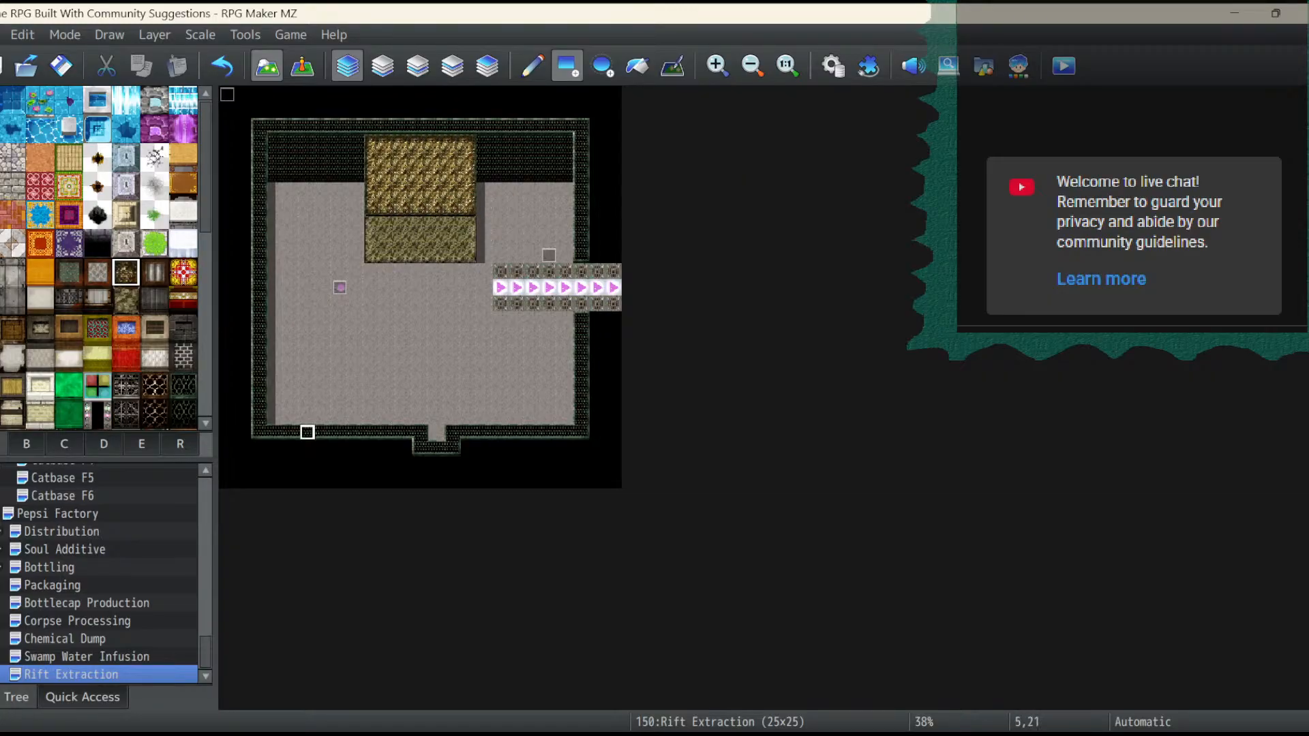
- Cut a neon-edged black doorway, three tiles wide and two high, into the base of the stone structure from 11,9 to 13,10
click(97, 415)
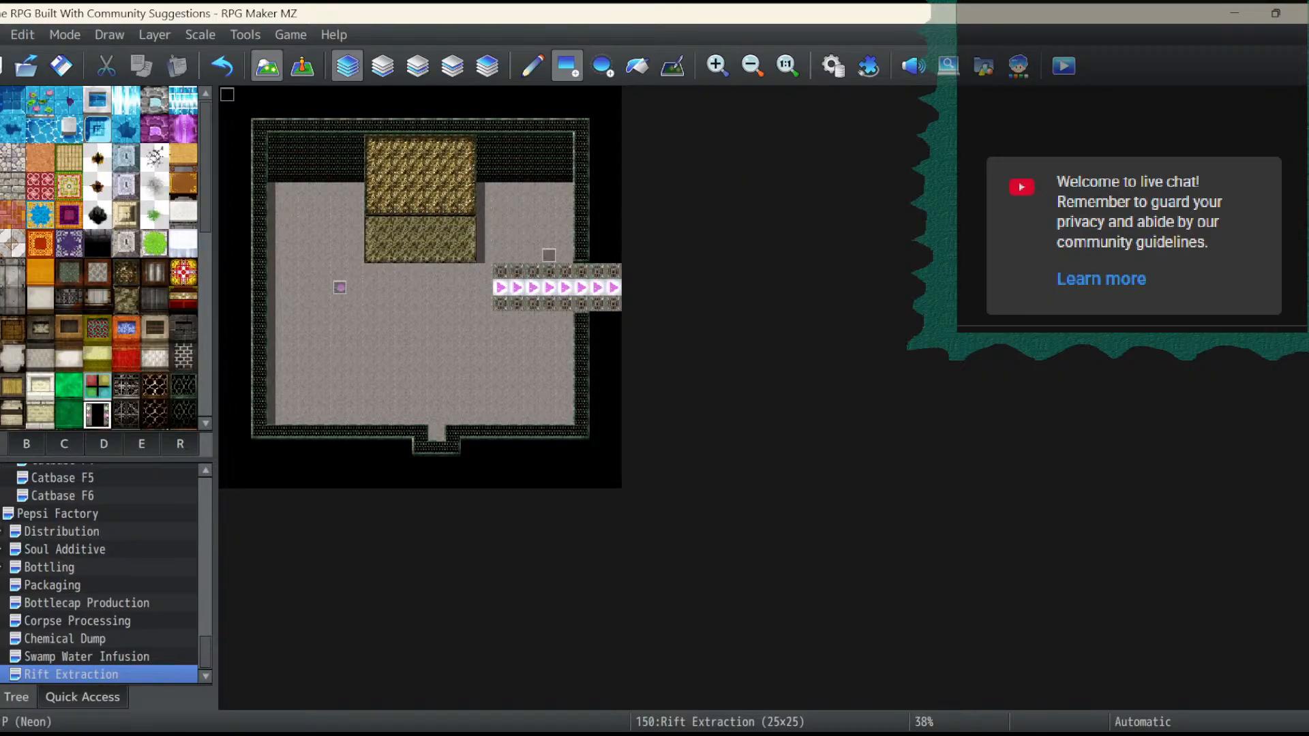
click(420, 255)
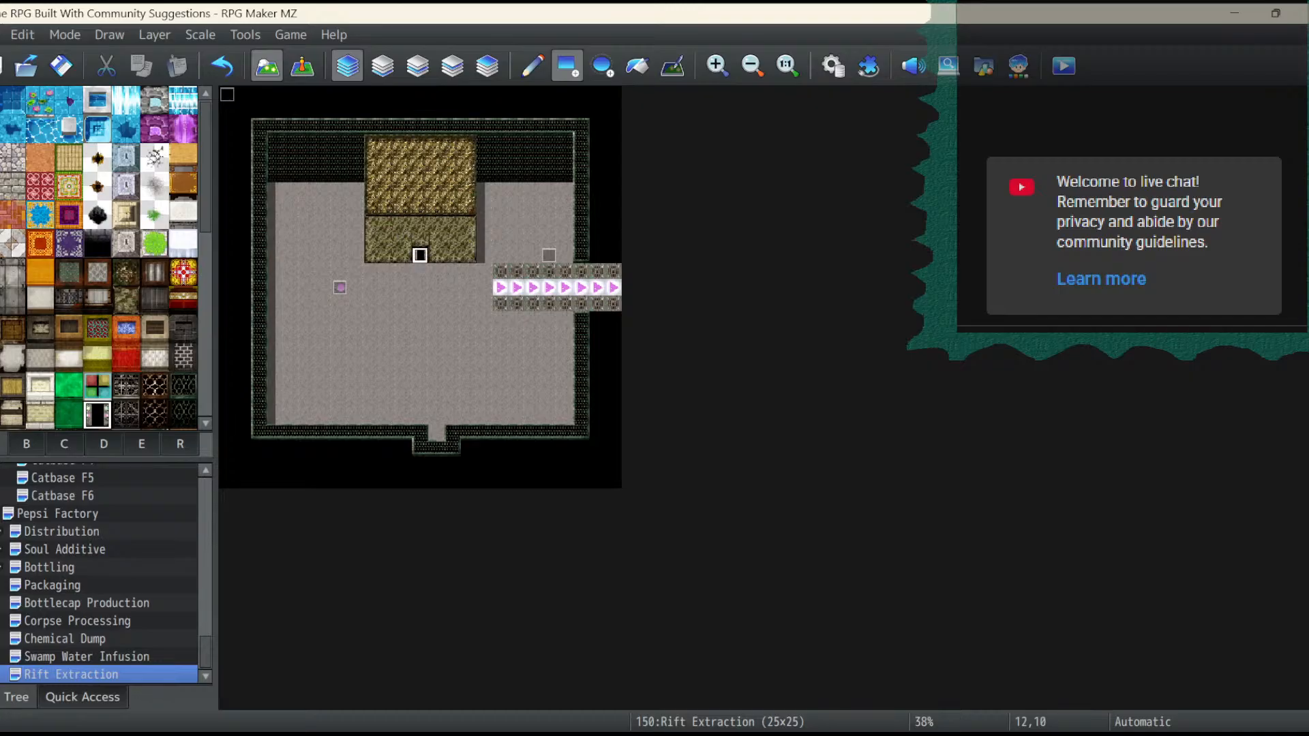
click(404, 255)
click(436, 255)
click(436, 239)
click(420, 239)
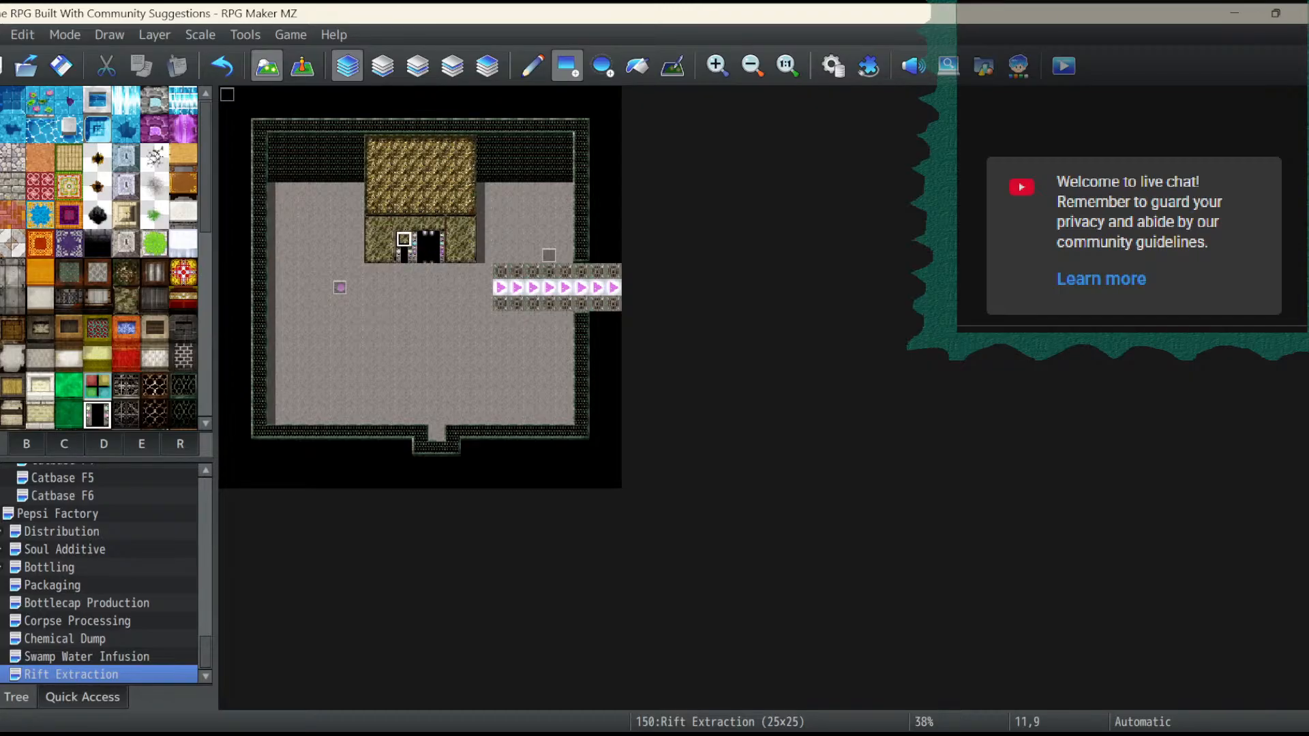
click(404, 240)
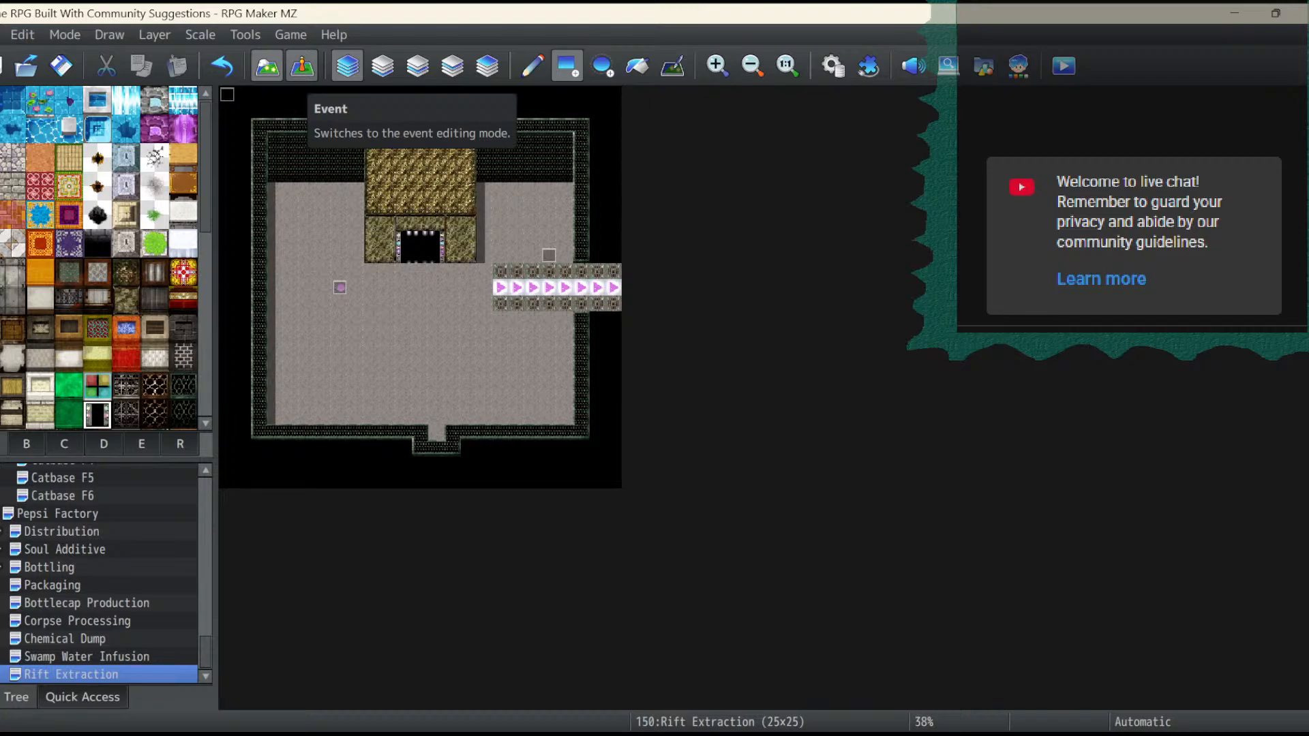
scroll(102, 259, down, 3)
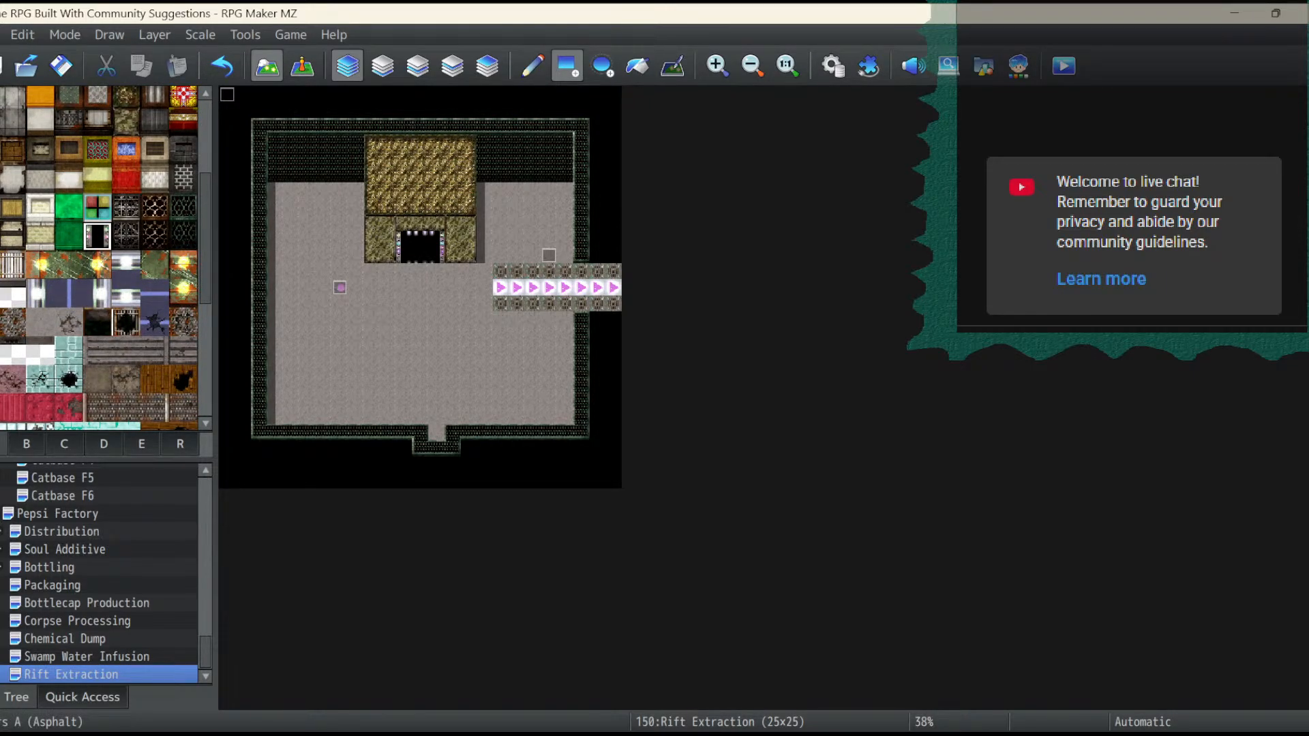
click(184, 350)
click(155, 350)
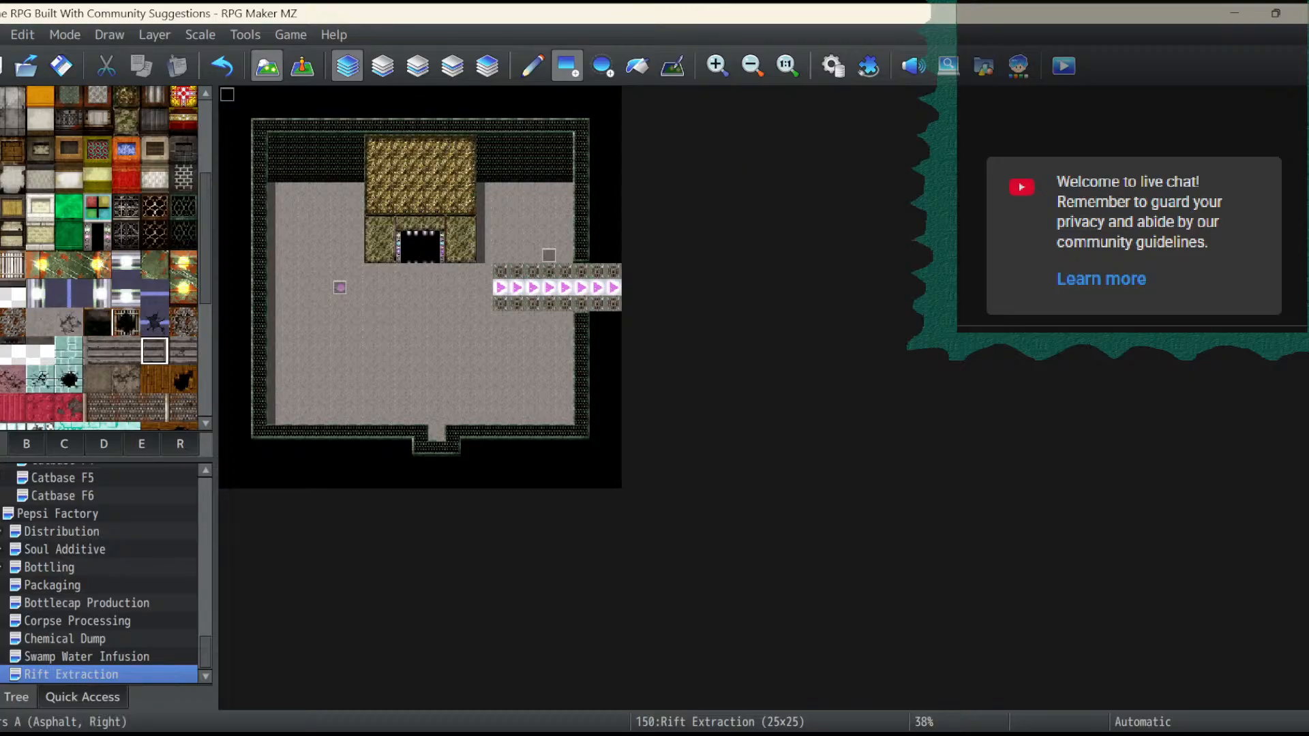
click(484, 304)
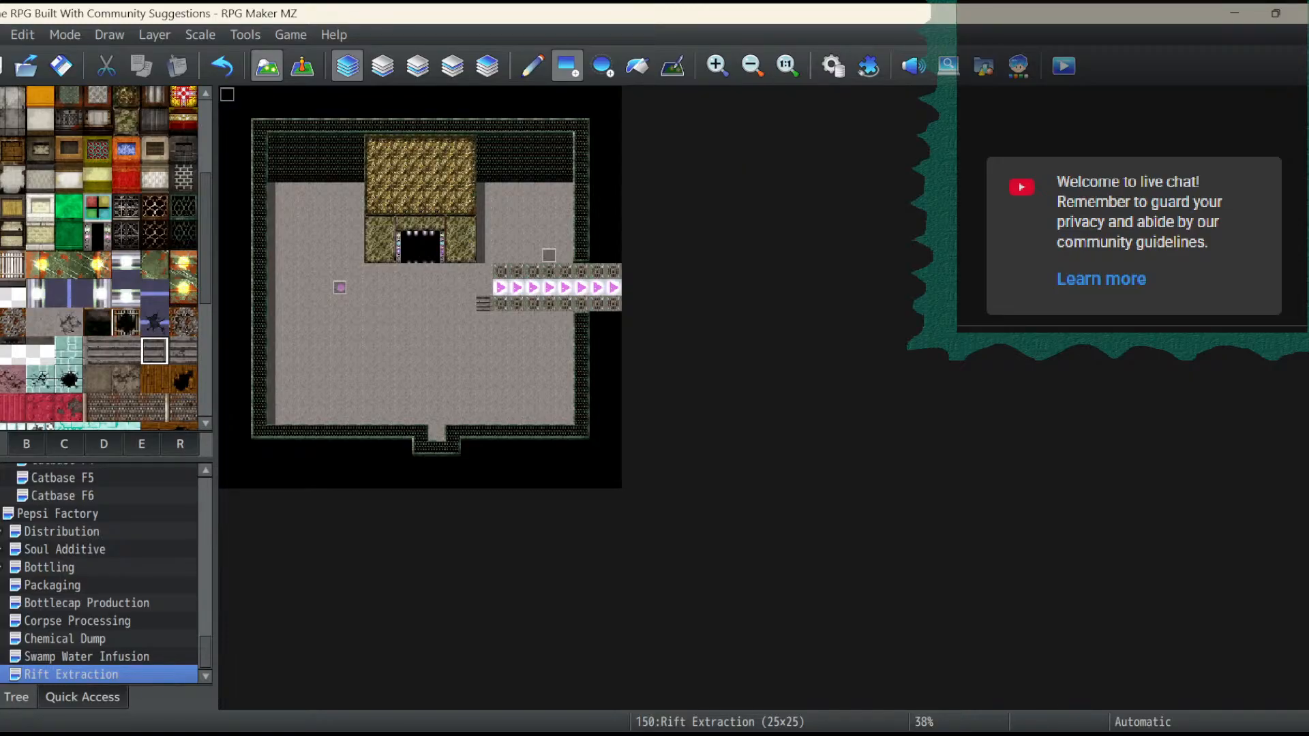
click(222, 66)
- Place a two-by-two block of asphalt stairs below the conveyor at 15,14 to 16,15
click(97, 350)
click(468, 319)
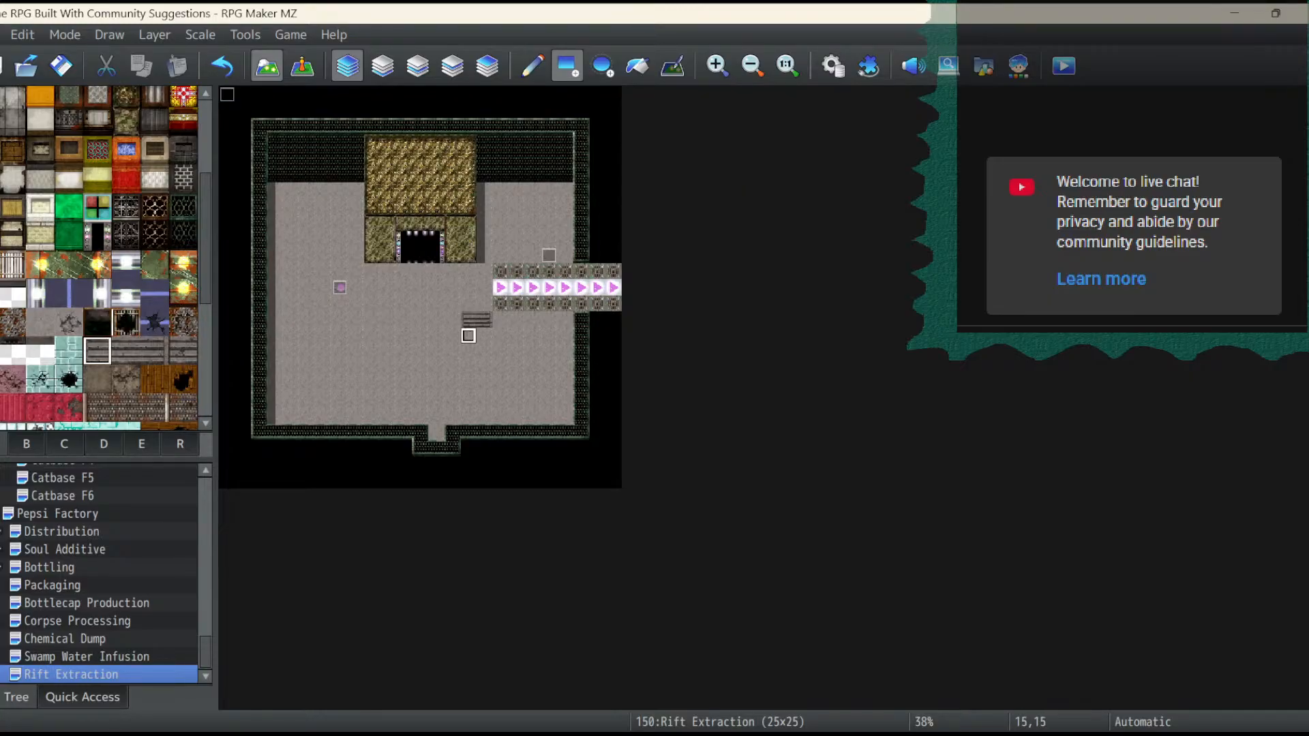
click(468, 336)
click(154, 351)
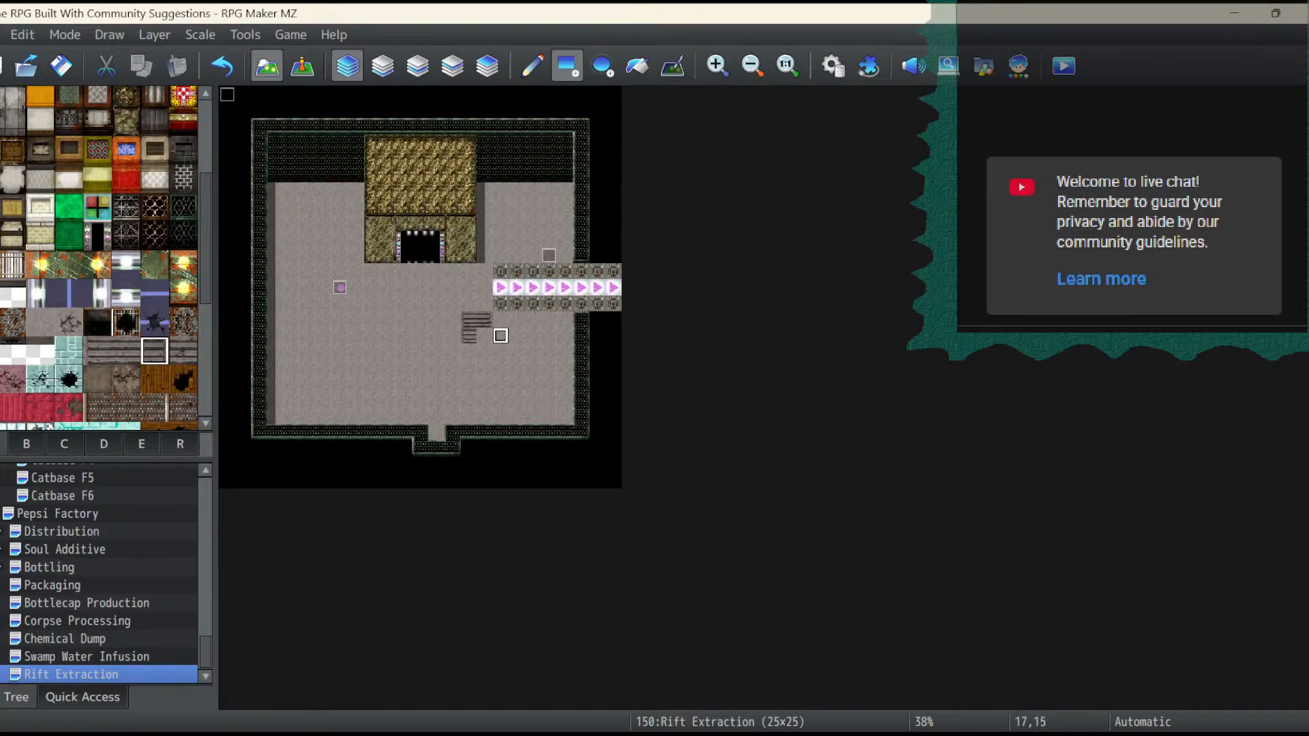
click(484, 335)
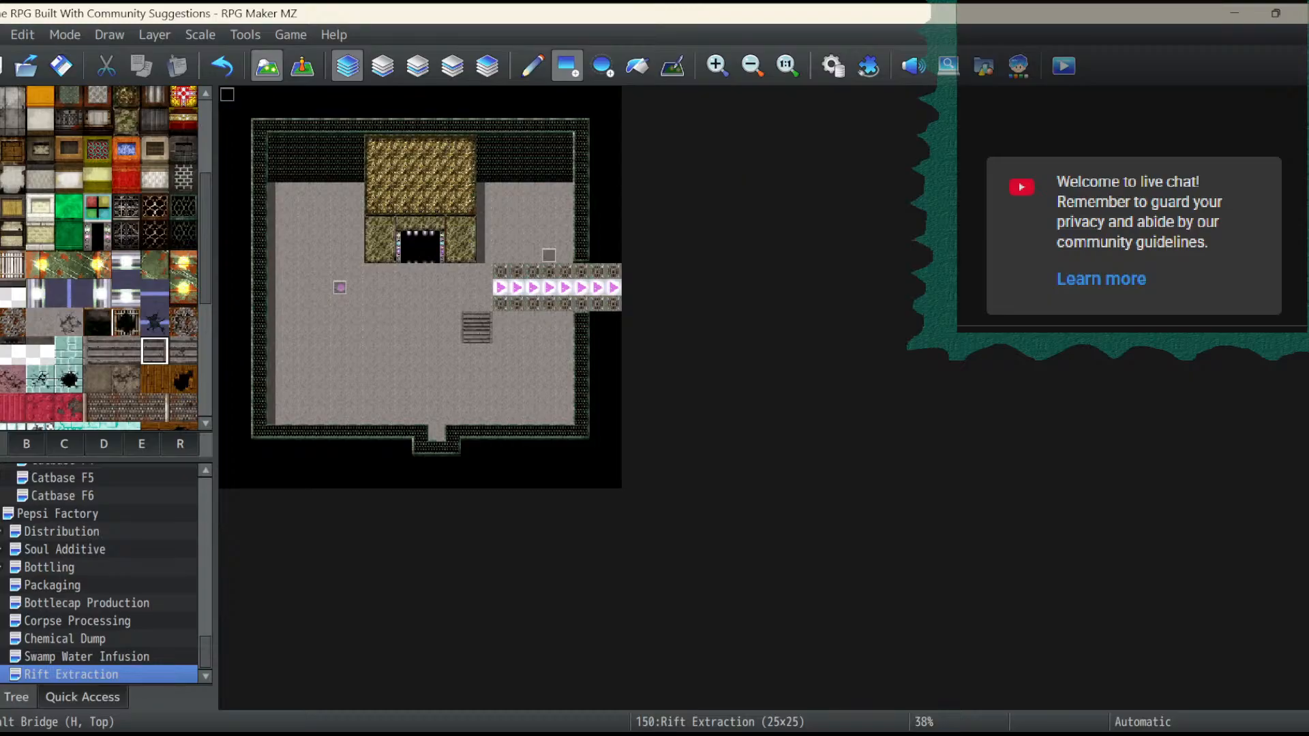
- Extend the dark metal floor border leftward along both conveyor sides and around a closed end at column 11, leaving 12,11 open below the doorway
scroll(103, 259, down, 4)
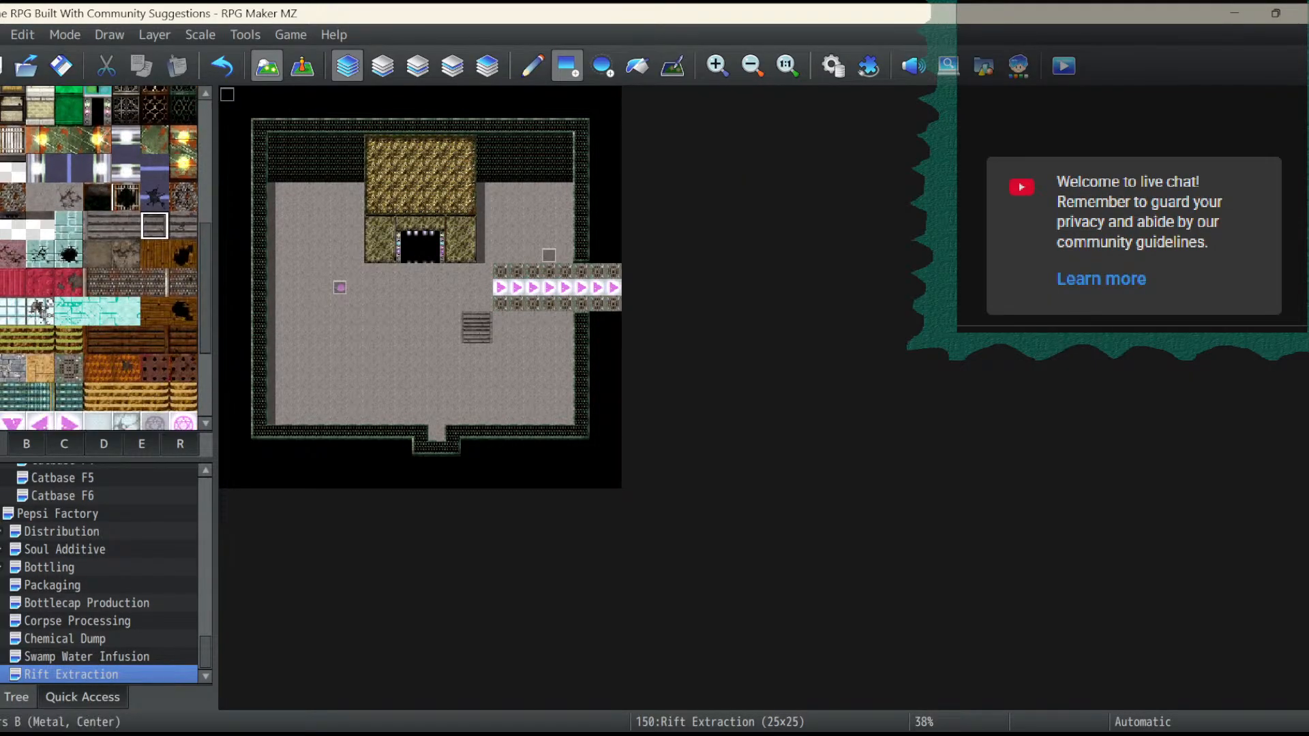
click(68, 368)
mouse_move(485, 305)
mouse_down()
mouse_move(403, 287)
mouse_move(404, 271)
mouse_up()
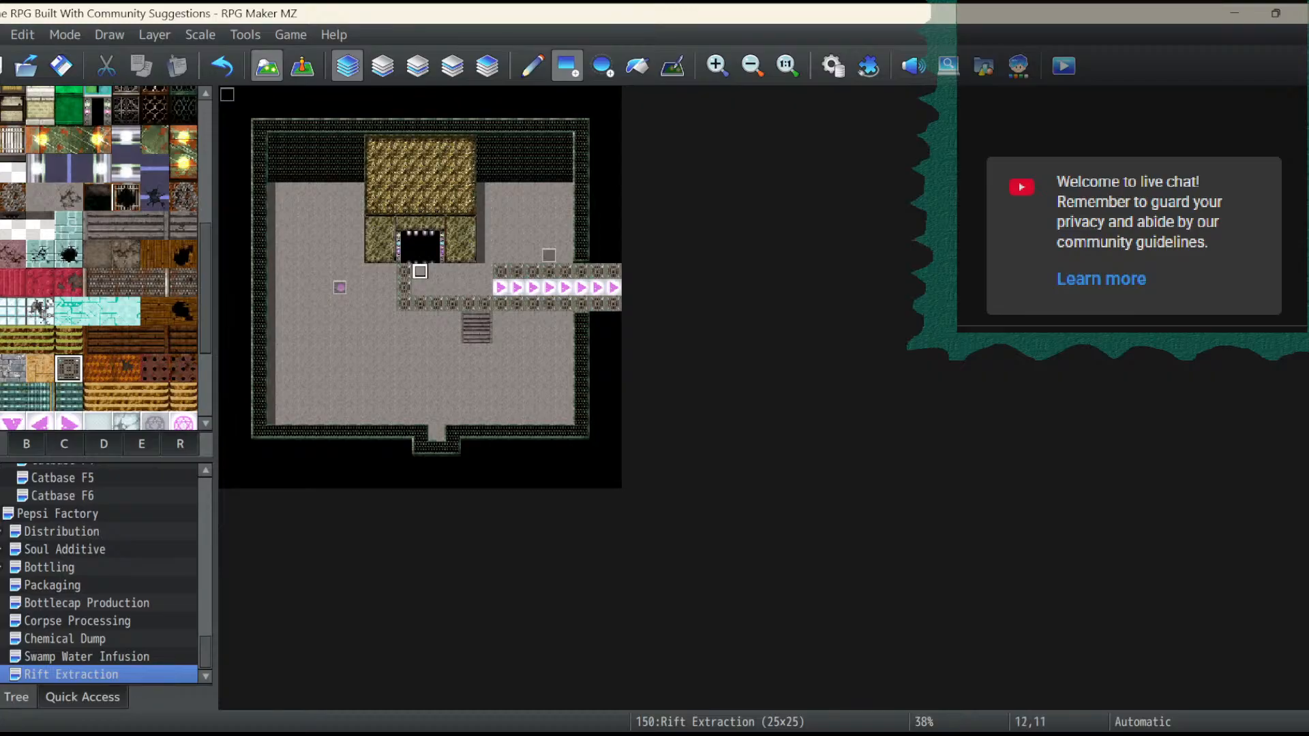
click(436, 271)
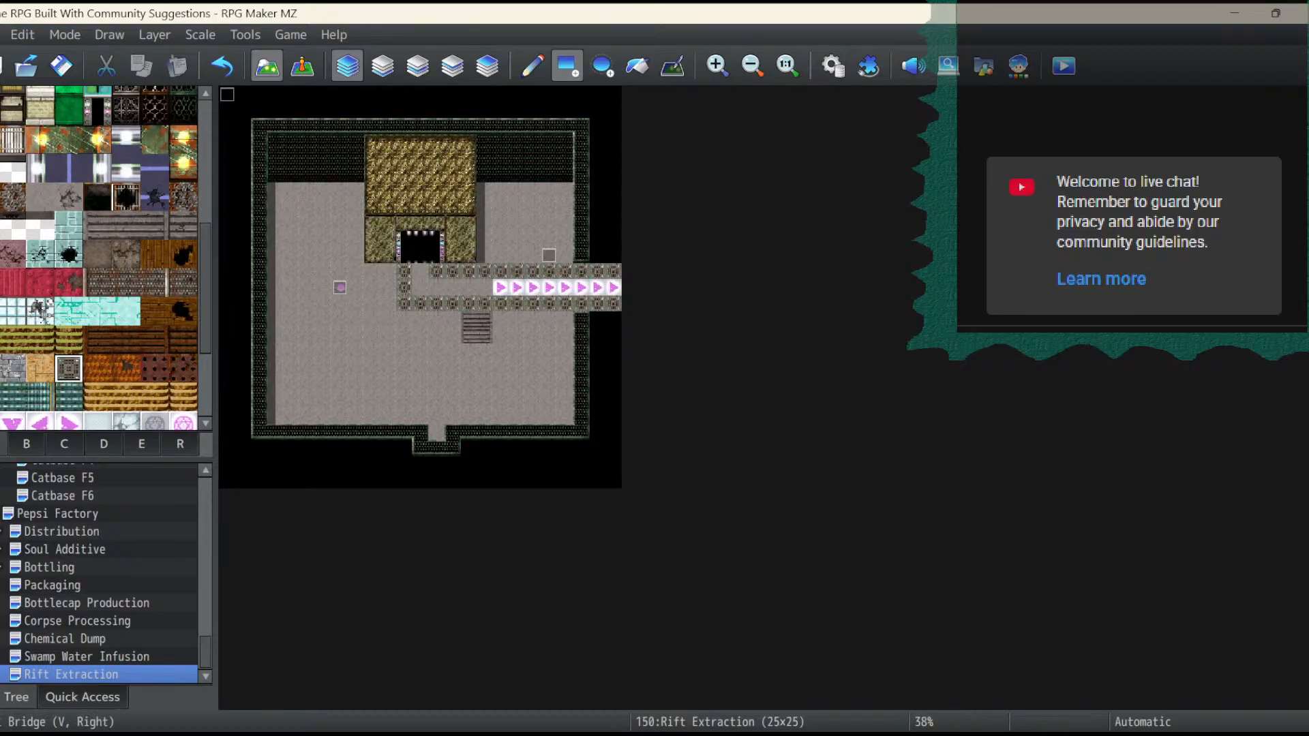
- Connect the doorway to the conveyor with a down-pointing arrow at 12,11 and right-pointing arrows from 12,12 to 16,12
scroll(102, 259, down, 1)
click(12, 390)
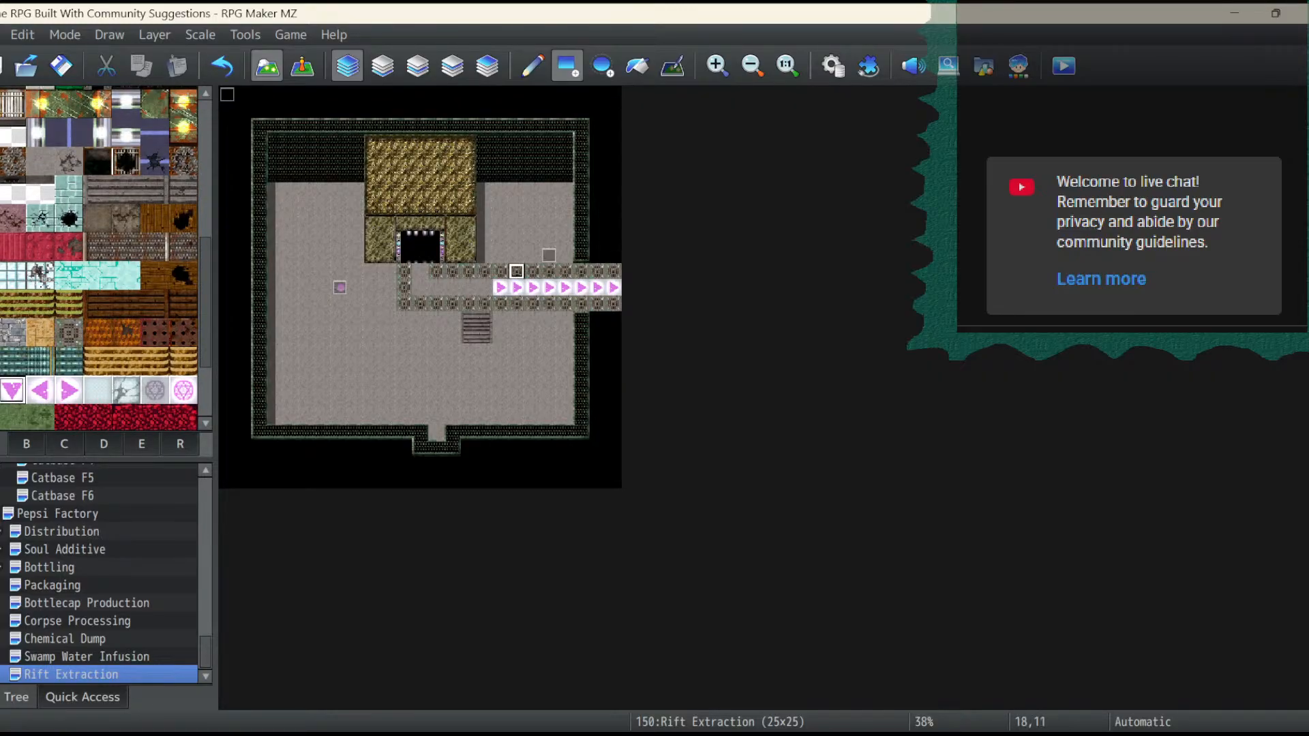
click(420, 270)
click(68, 390)
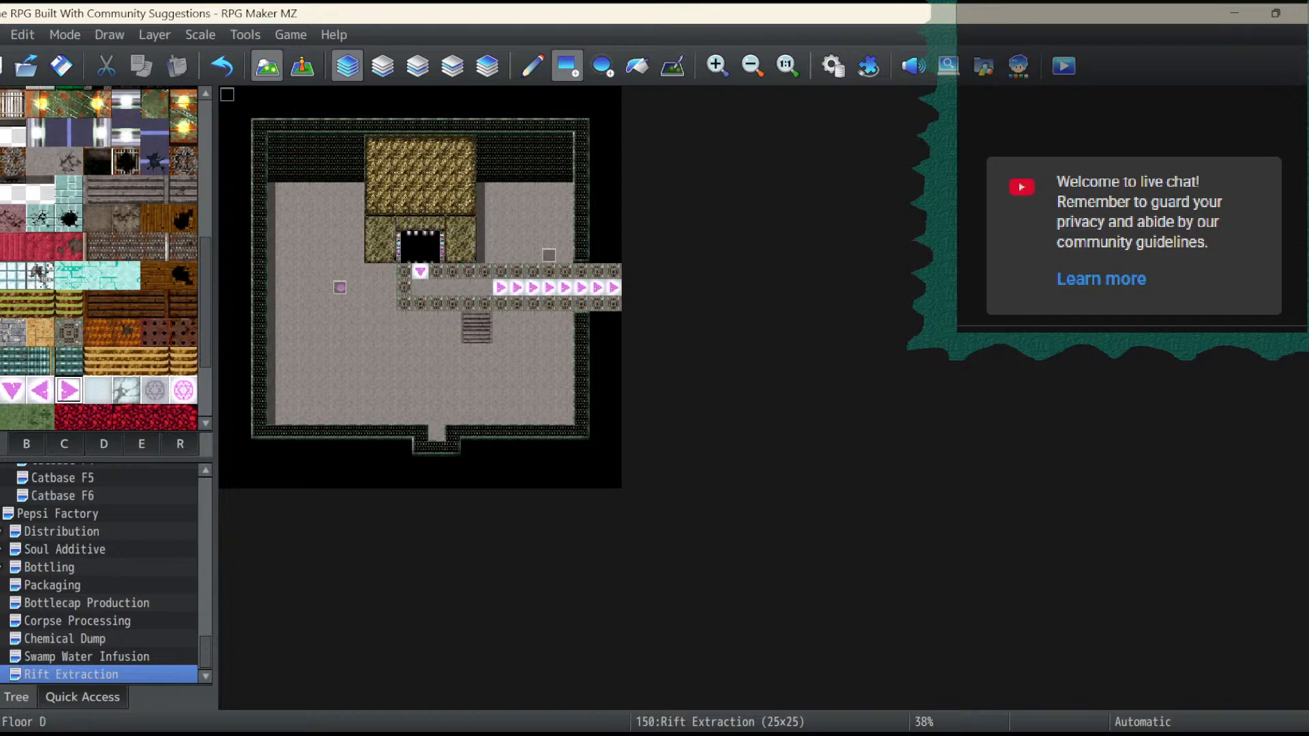
drag(420, 287, 484, 287)
- Build a two-tile-high patina wire-mesh wall face above the conveyor, from the stone structure to the room's right wall
scroll(103, 259, up, 3)
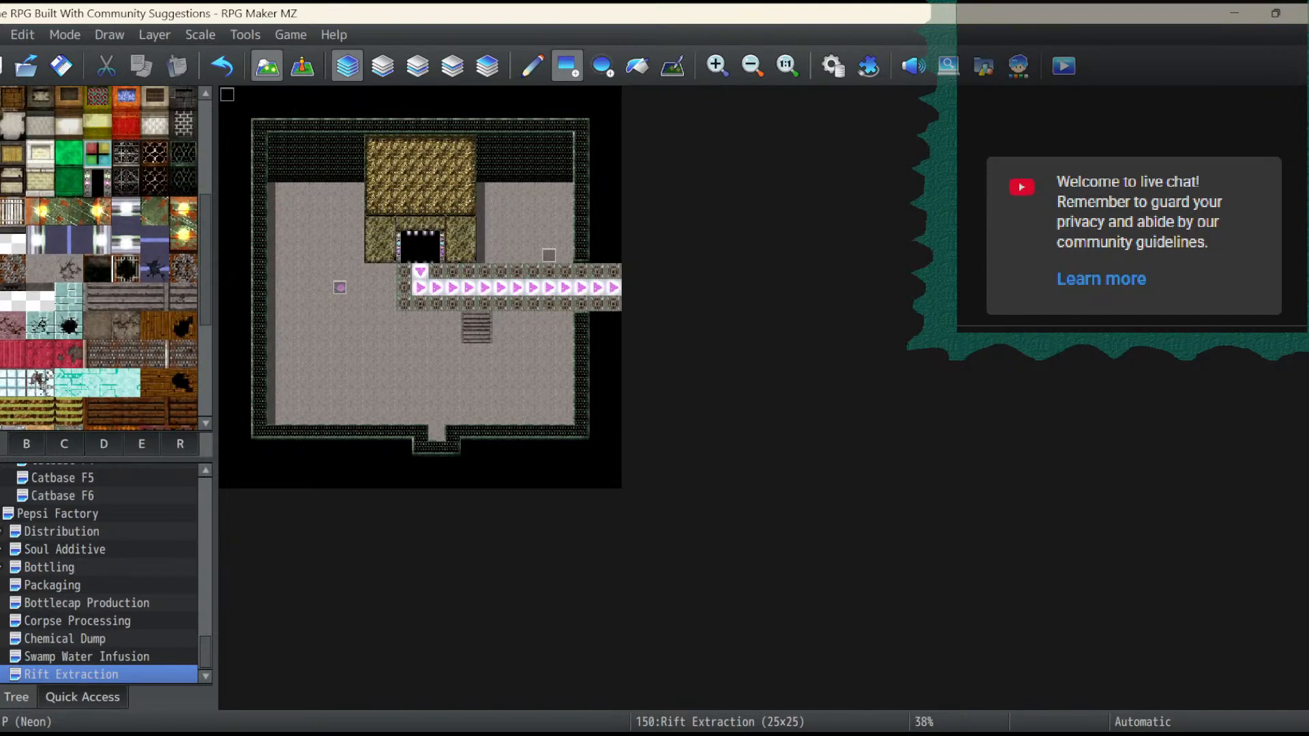
click(183, 182)
mouse_move(485, 255)
mouse_down()
mouse_move(549, 255)
mouse_move(565, 239)
mouse_up()
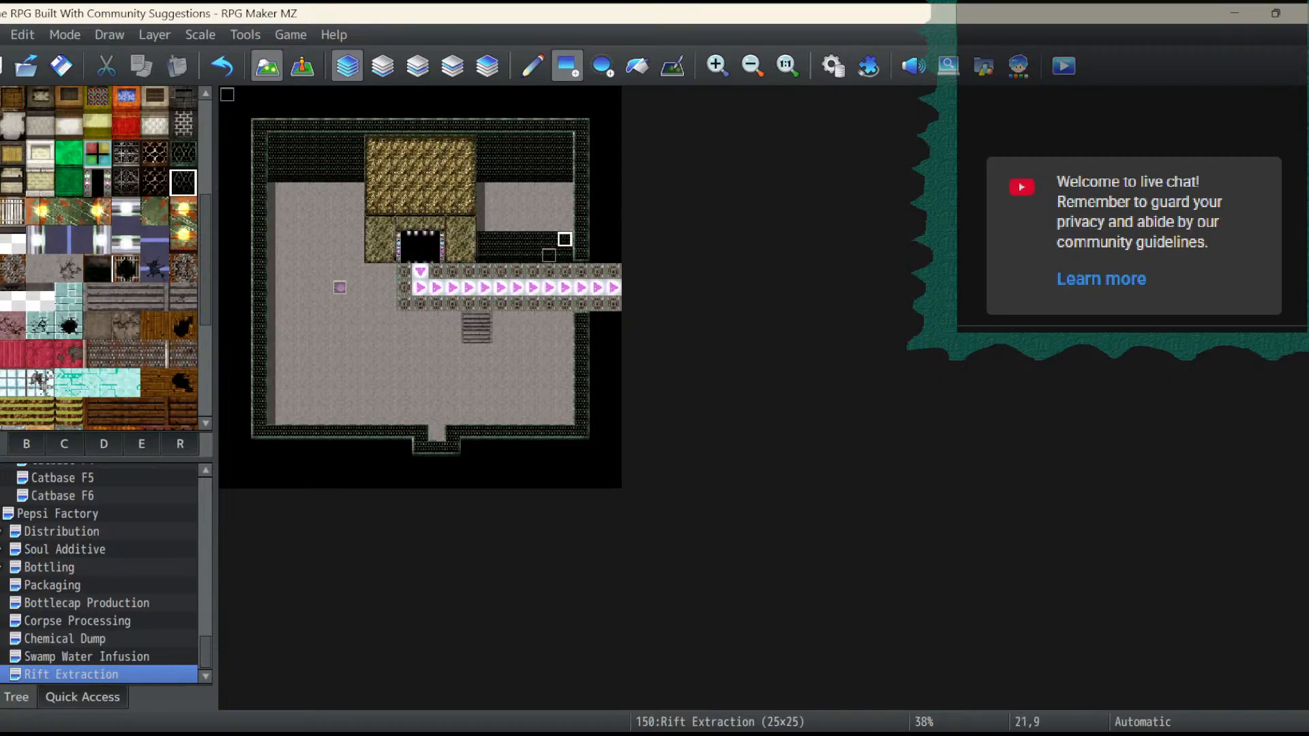
- Wrap the conveyor's left end and lower side in patina wire-mesh wall top, with a row of wall face beneath, keeping the stairs open
click(183, 154)
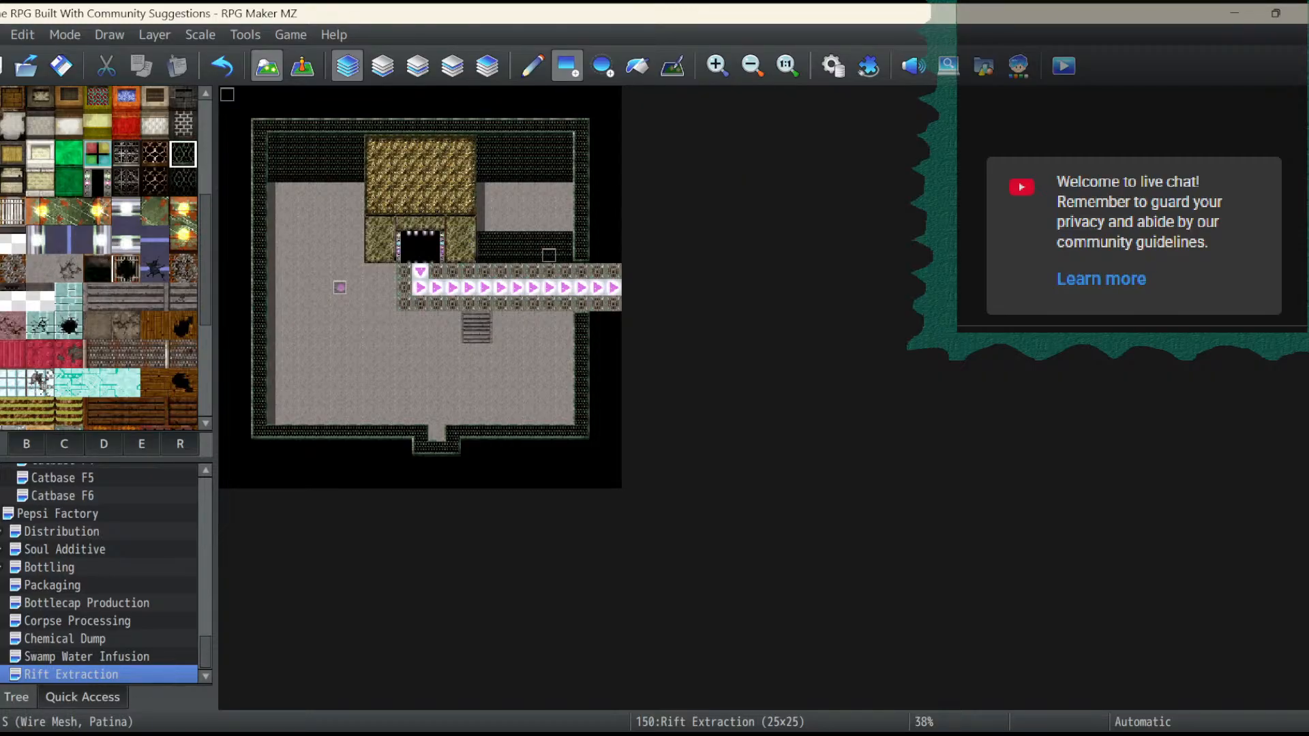
click(388, 271)
drag(388, 303, 388, 287)
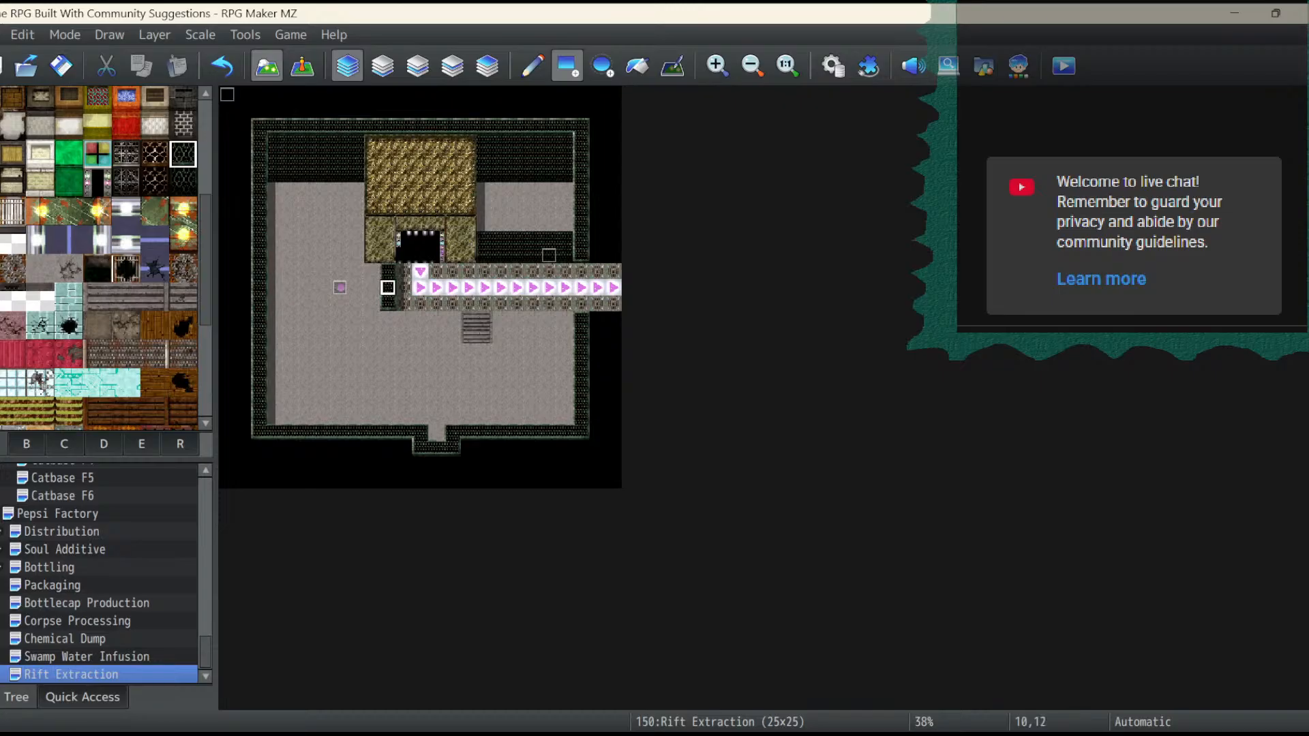
click(388, 319)
click(403, 319)
click(420, 303)
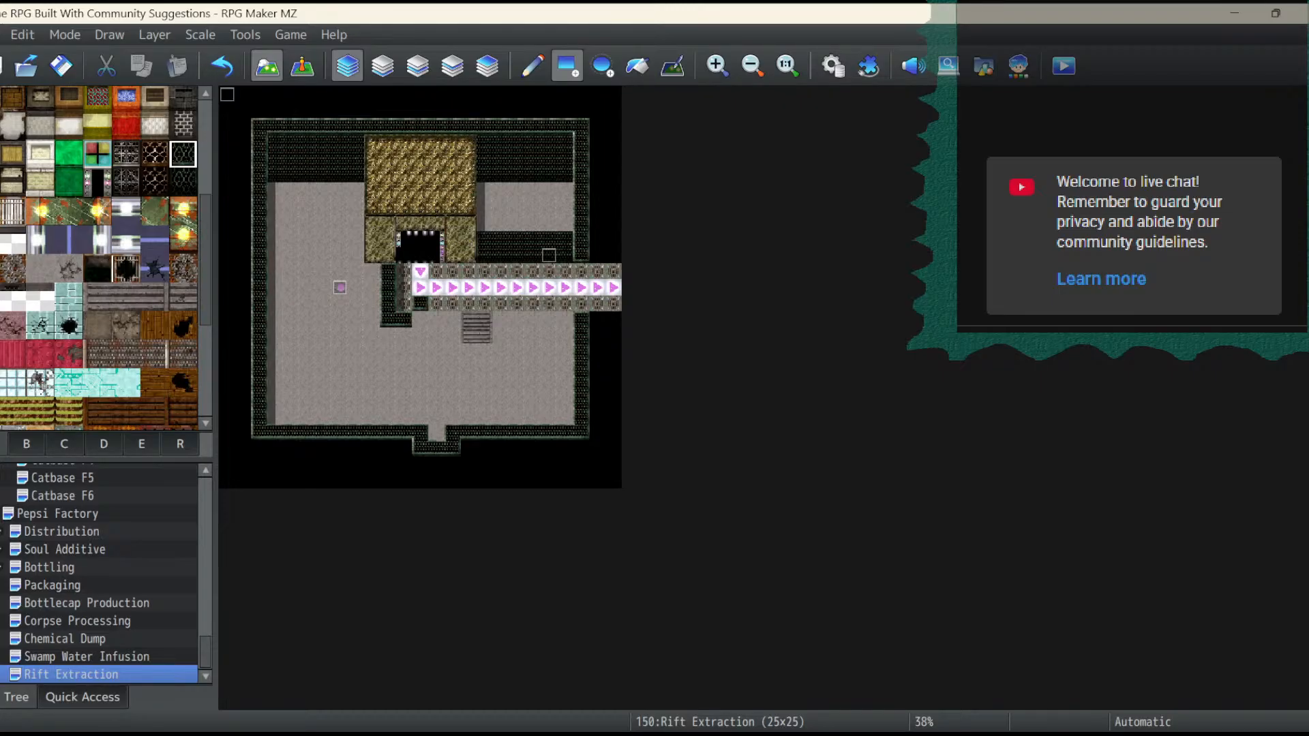
click(222, 66)
click(452, 320)
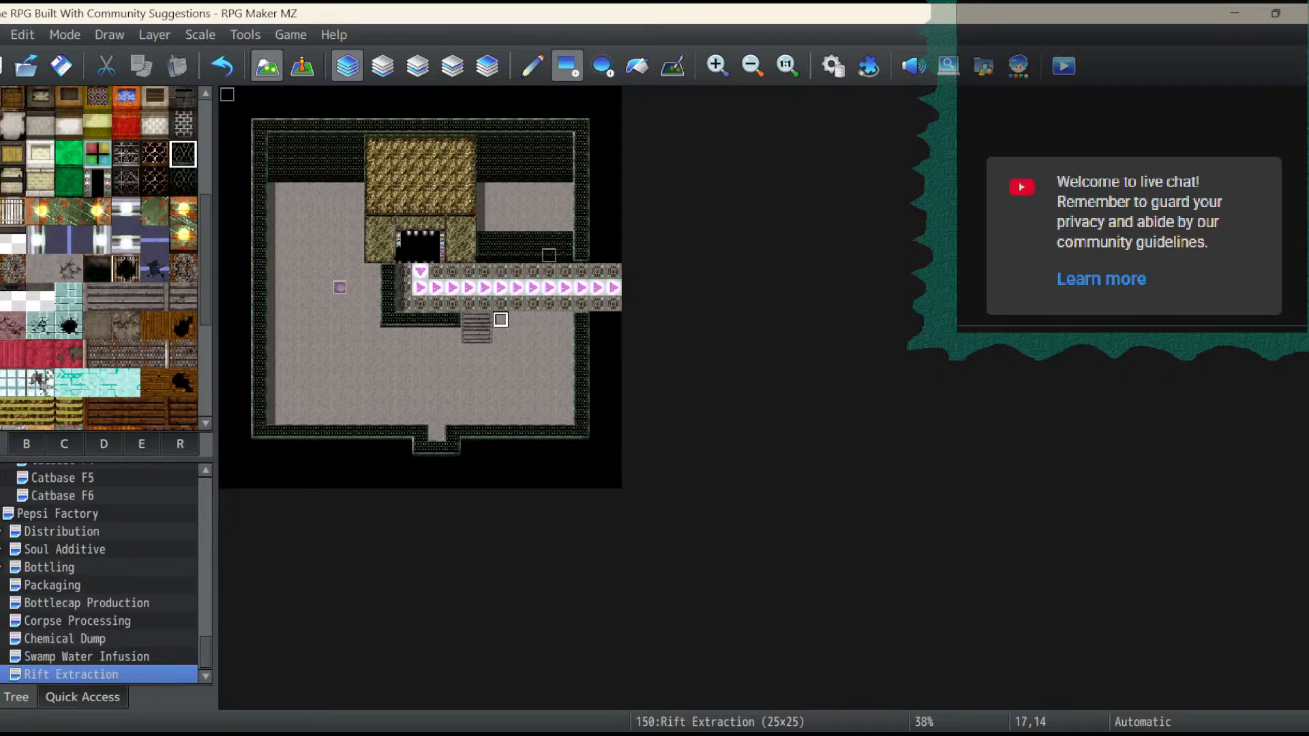
drag(501, 320, 517, 319)
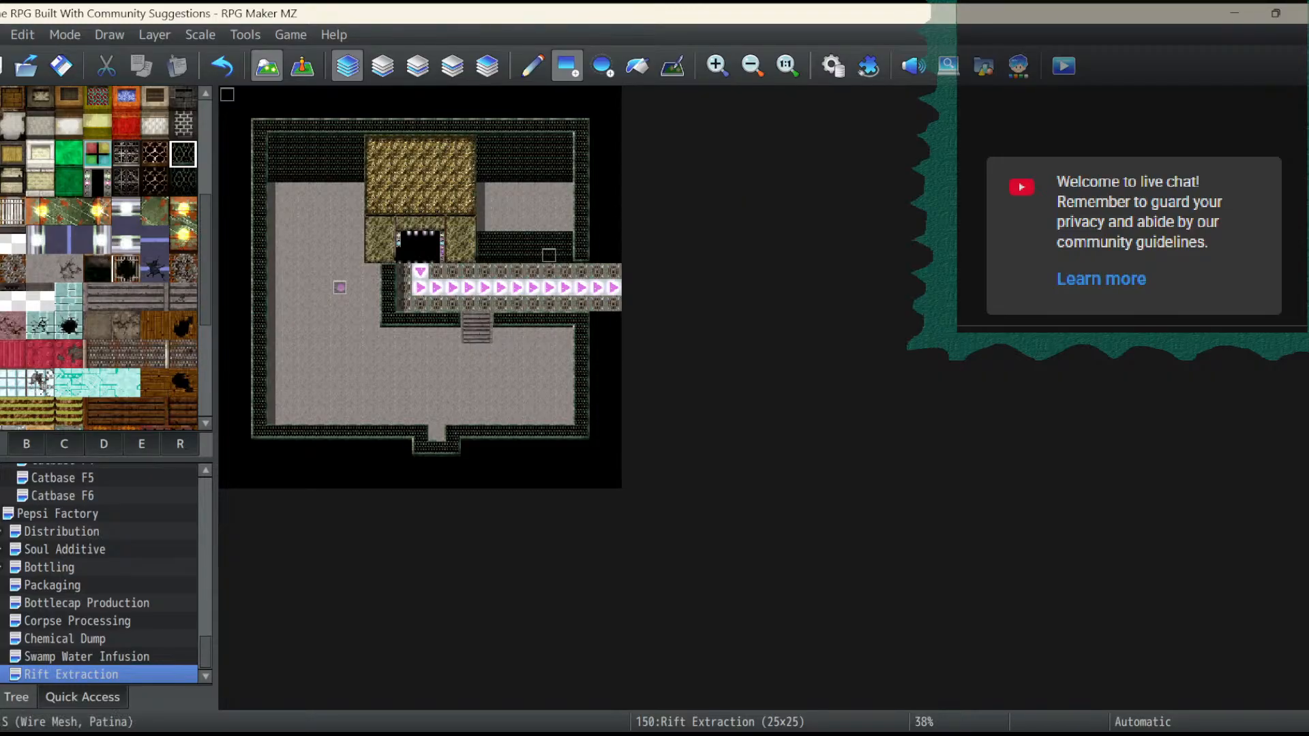
click(184, 183)
drag(389, 336, 567, 335)
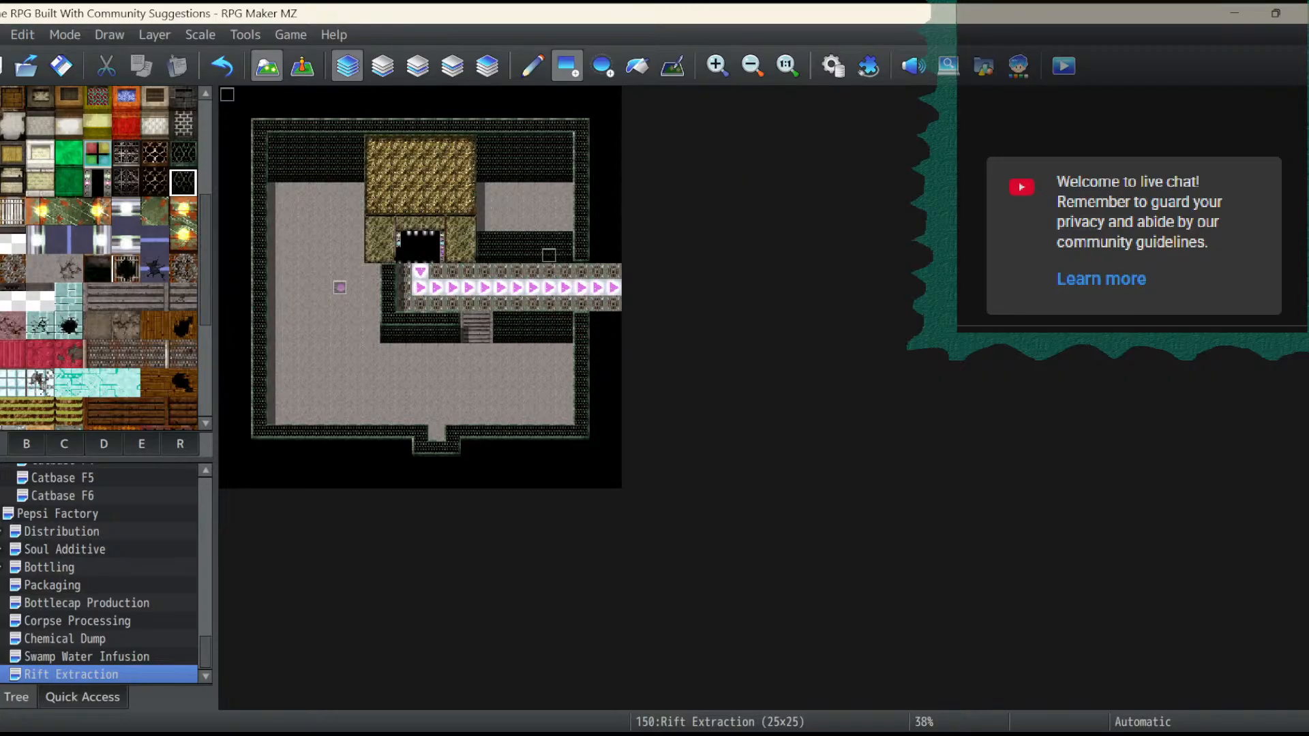
- Cap the wall above the conveyor with wire-mesh wall top at row 8 and clear the room's upper-right corner beyond it to black
click(183, 154)
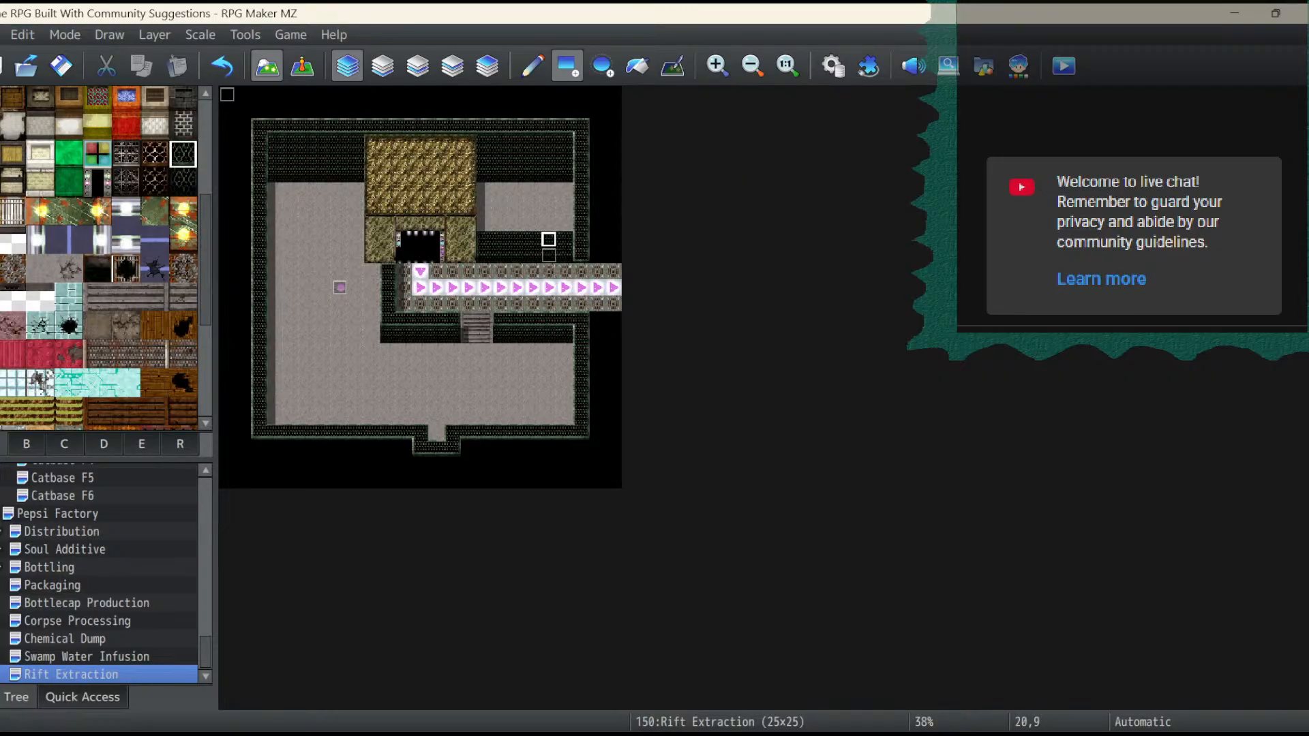
drag(484, 223, 565, 223)
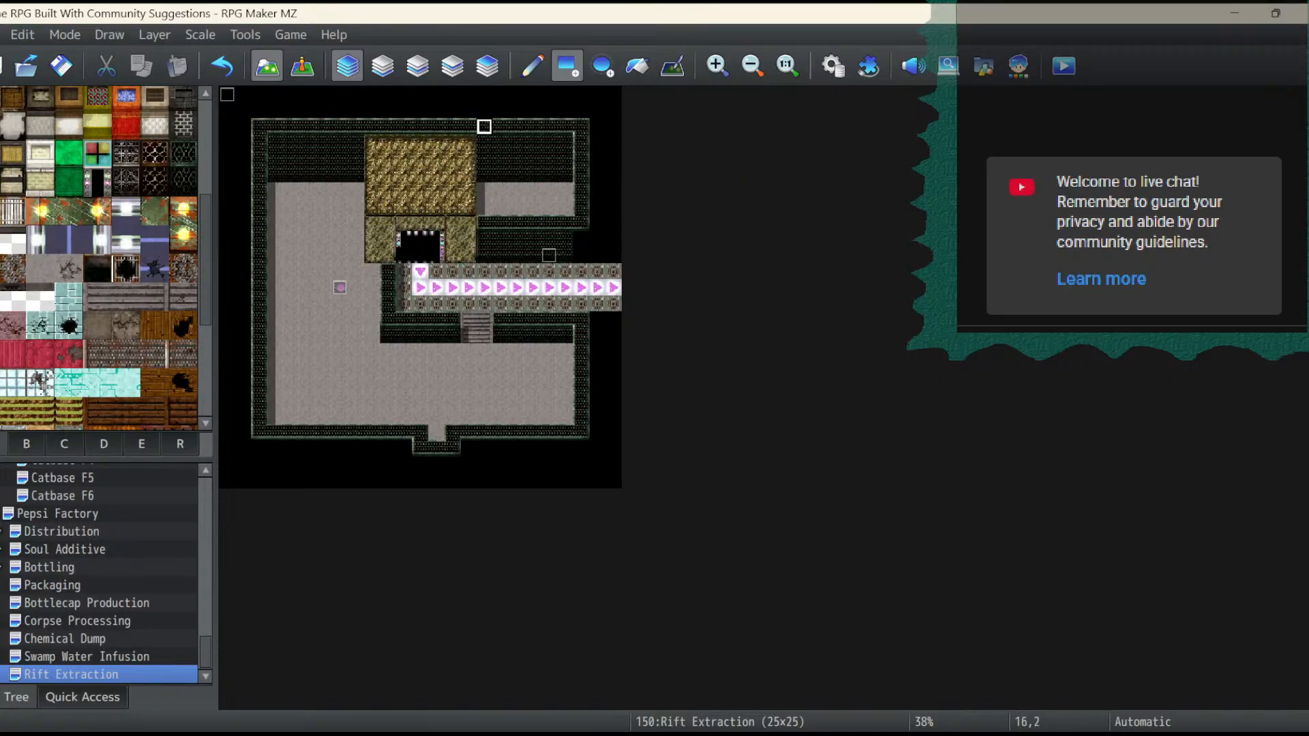
drag(501, 127, 583, 208)
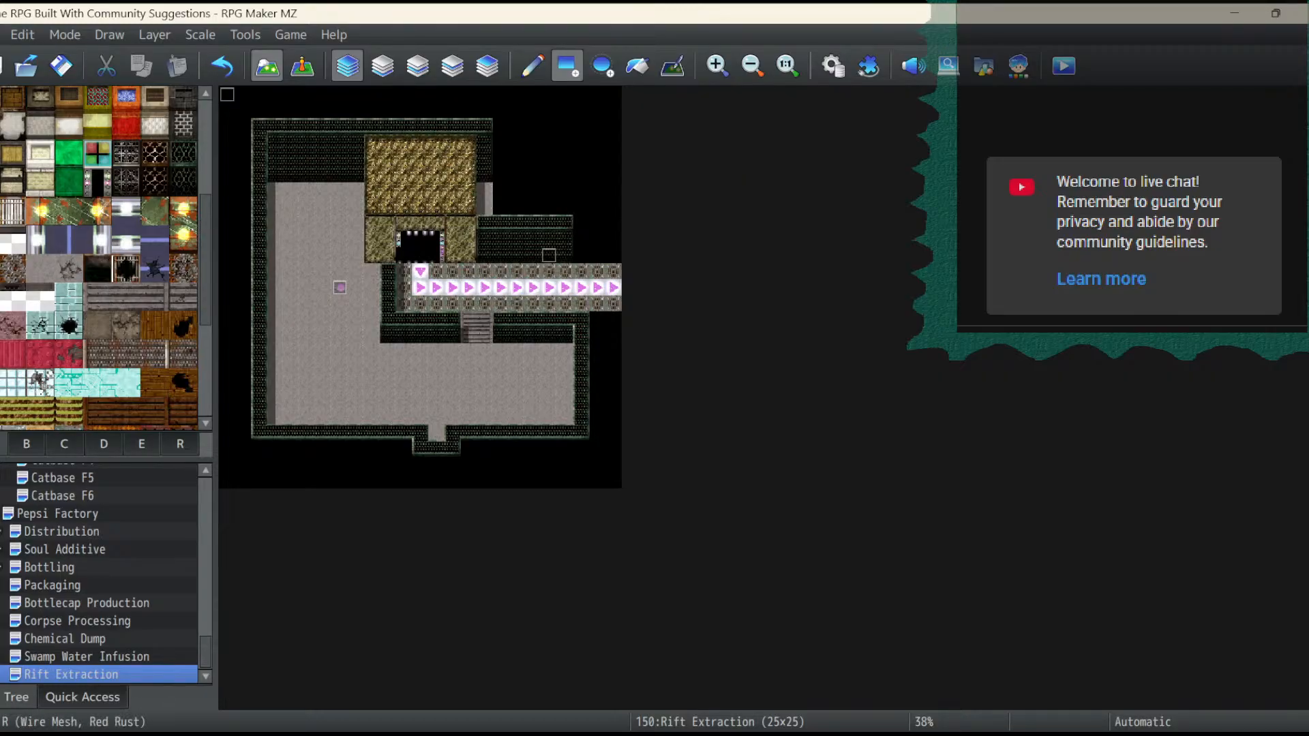
- Extend the upper conveyor wall and its top to the map's right edge, and fill the gap beside the stone structure with wall top
drag(581, 239, 613, 256)
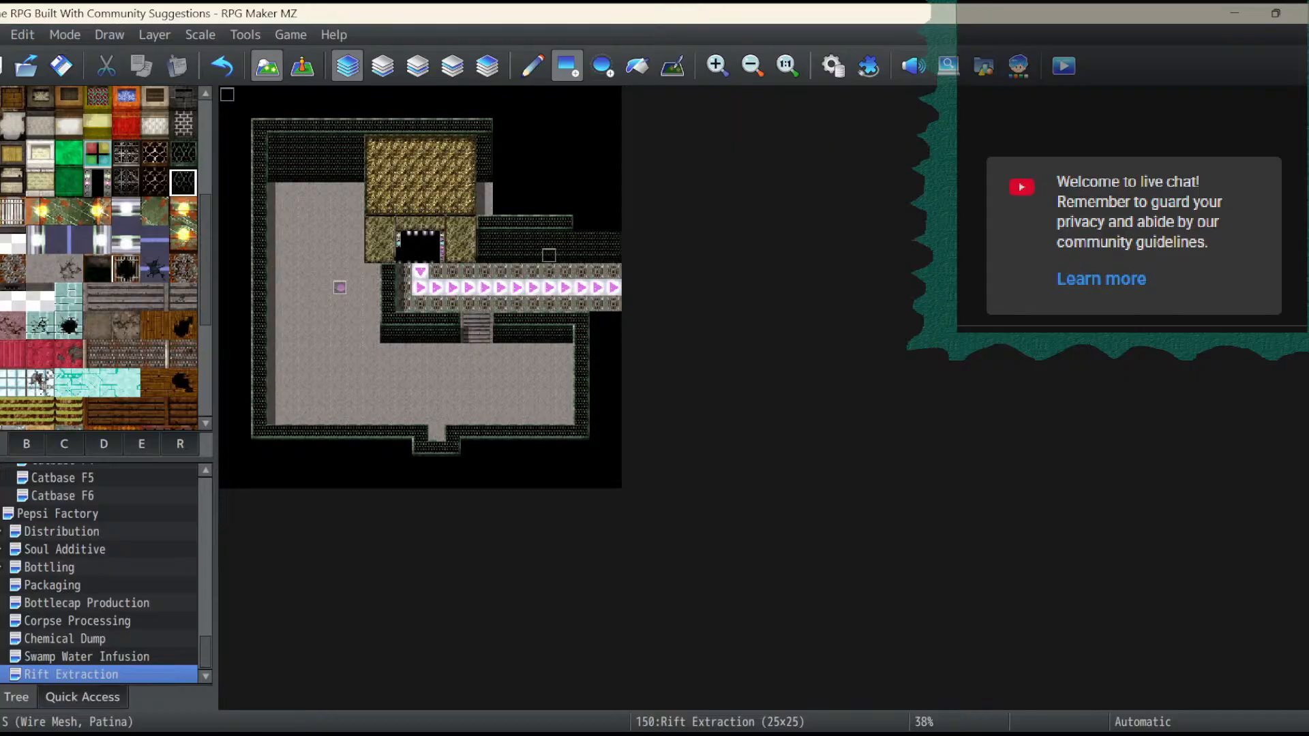
click(183, 154)
drag(581, 223, 614, 223)
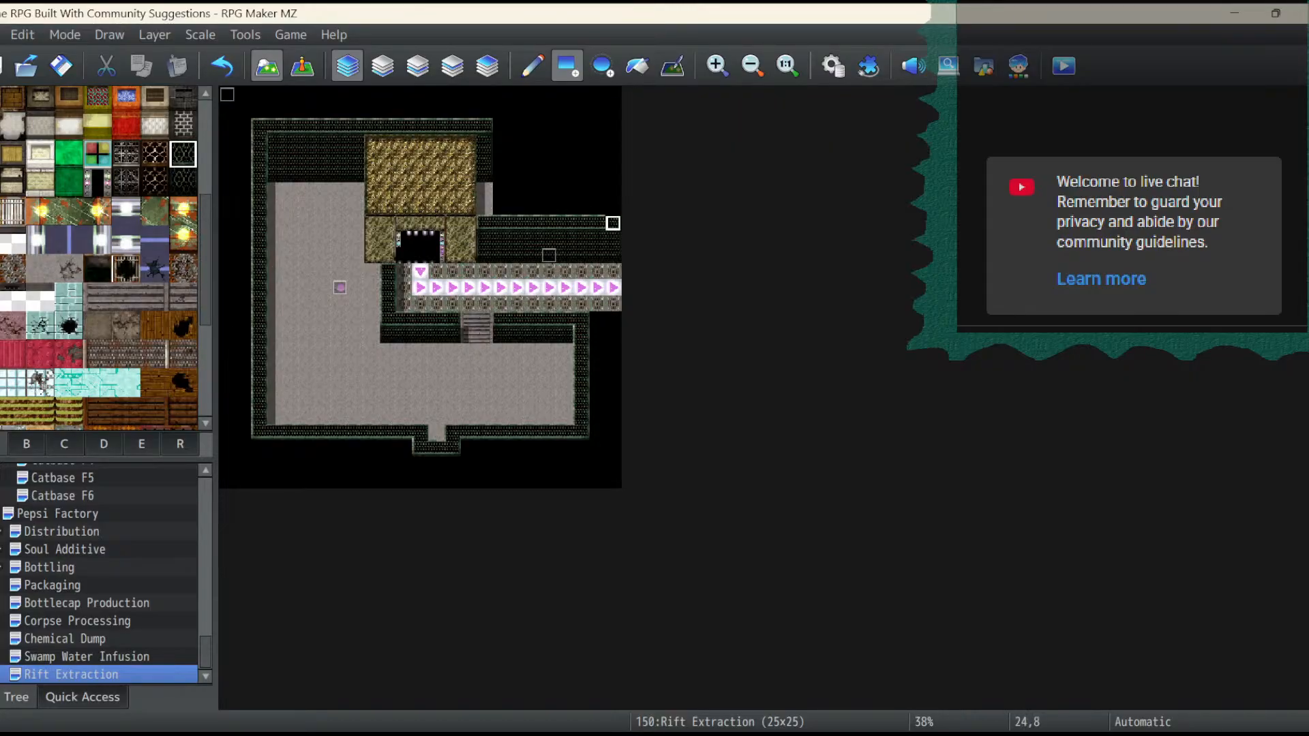
click(484, 126)
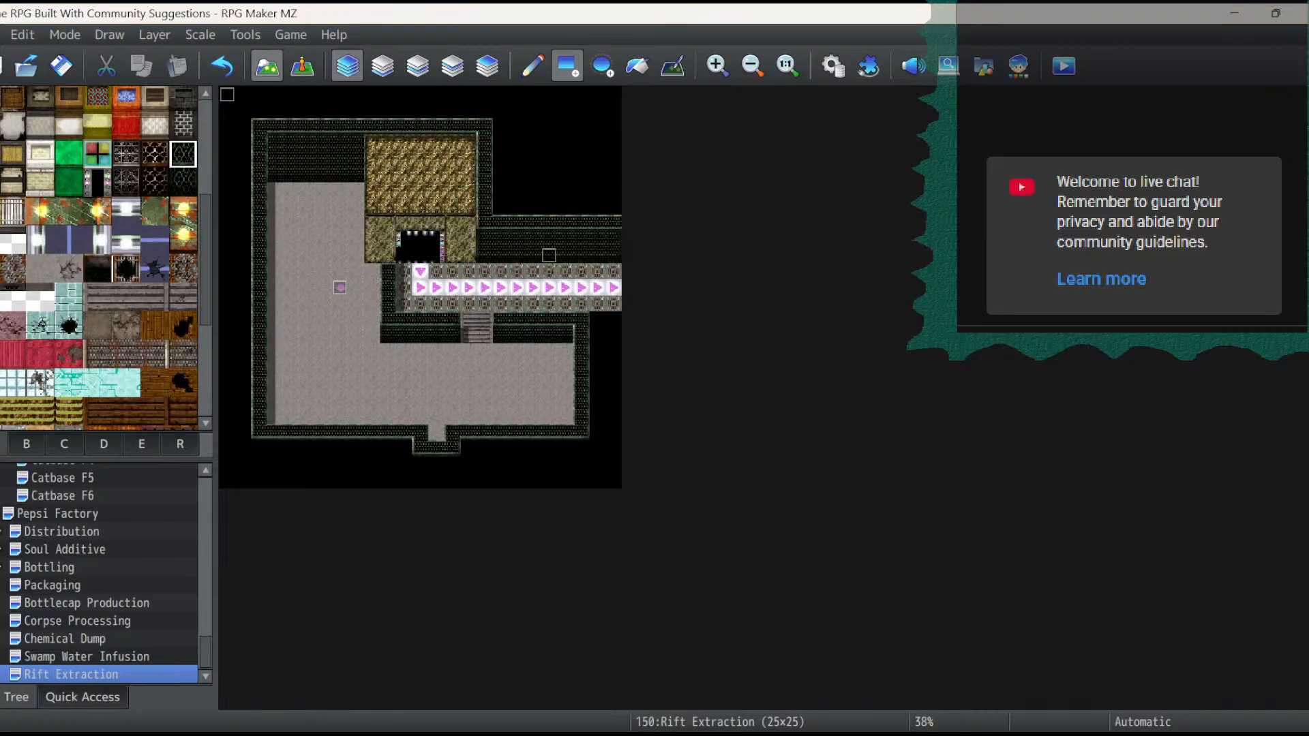
click(716, 65)
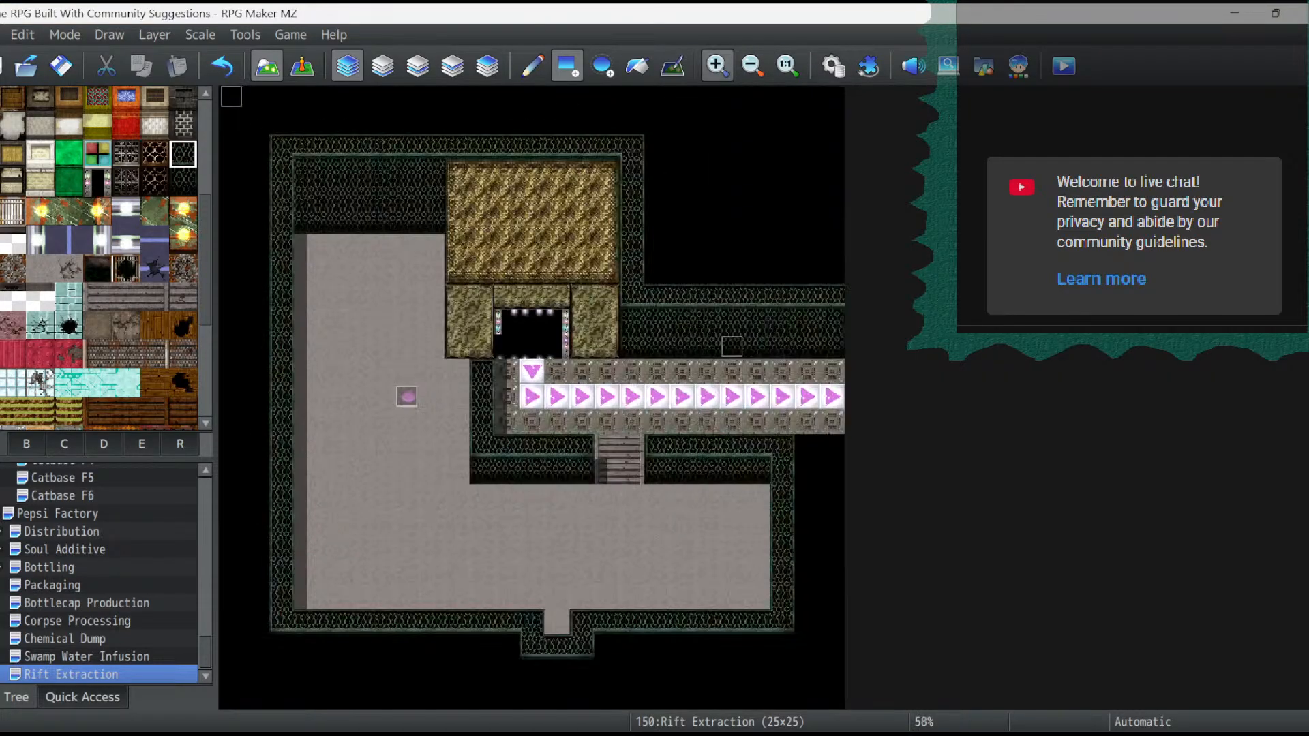
click(717, 65)
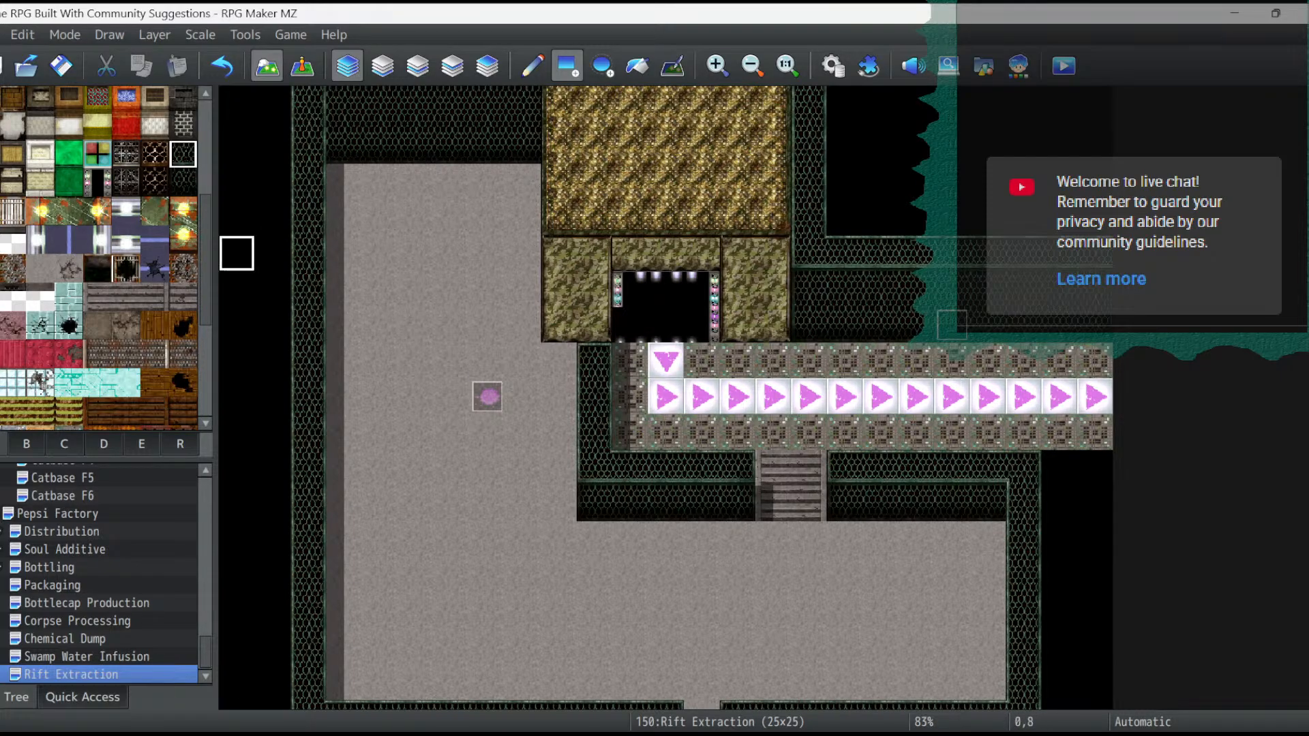
scroll(102, 259, up, 2)
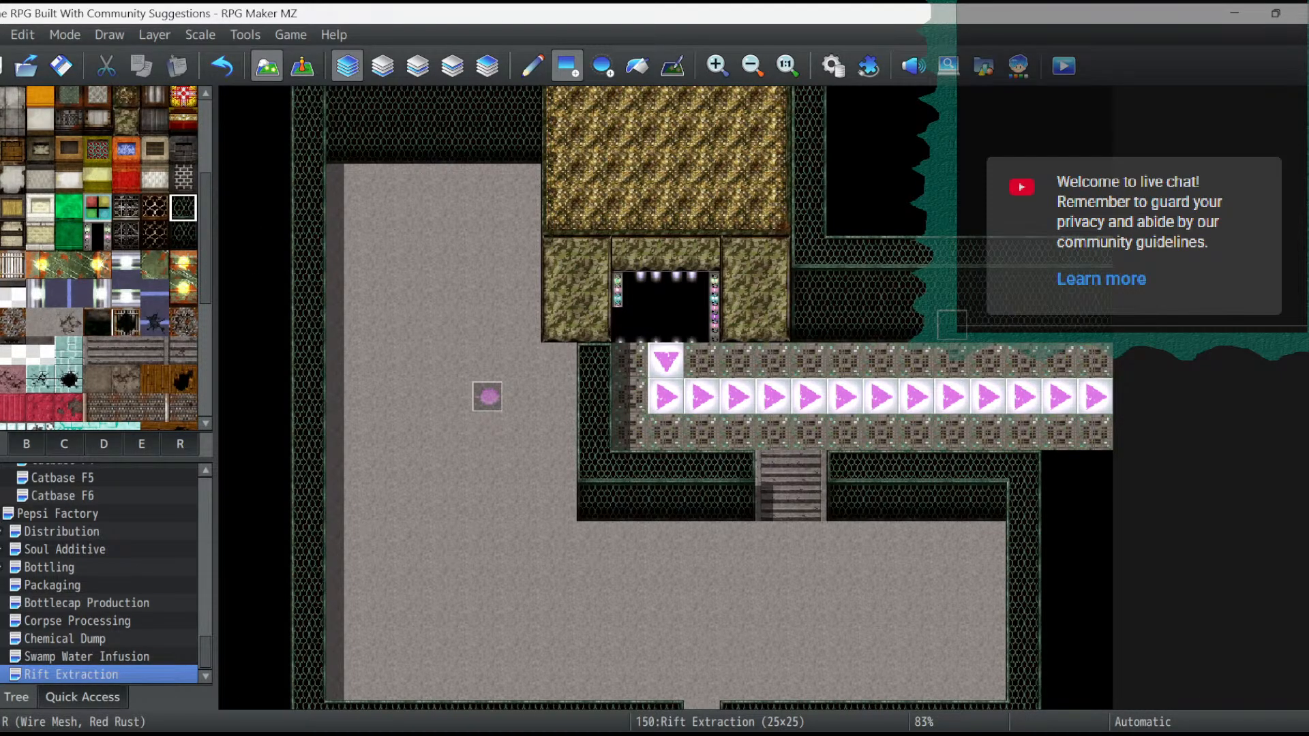
- Flood-fill the left pillar of the stone extraction structure with the mossy stone wall face
scroll(126, 194, up, 2)
click(126, 194)
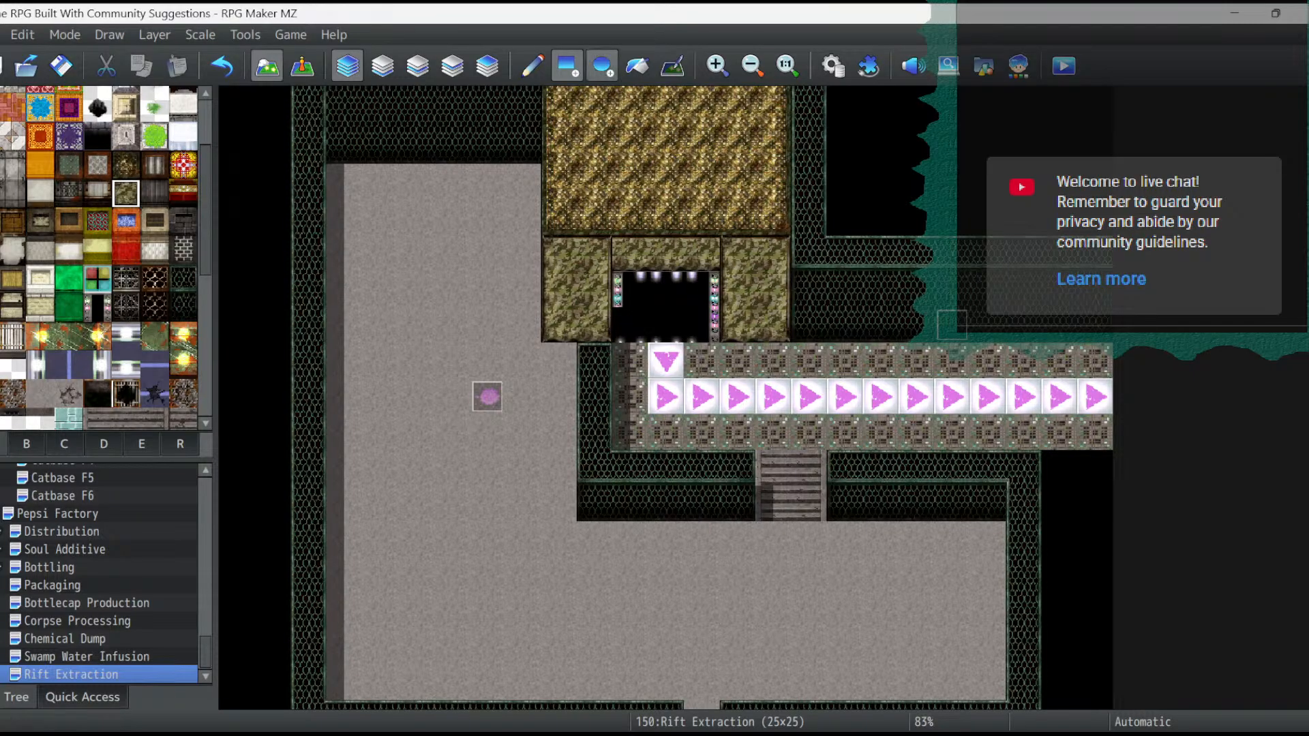
click(636, 65)
click(594, 290)
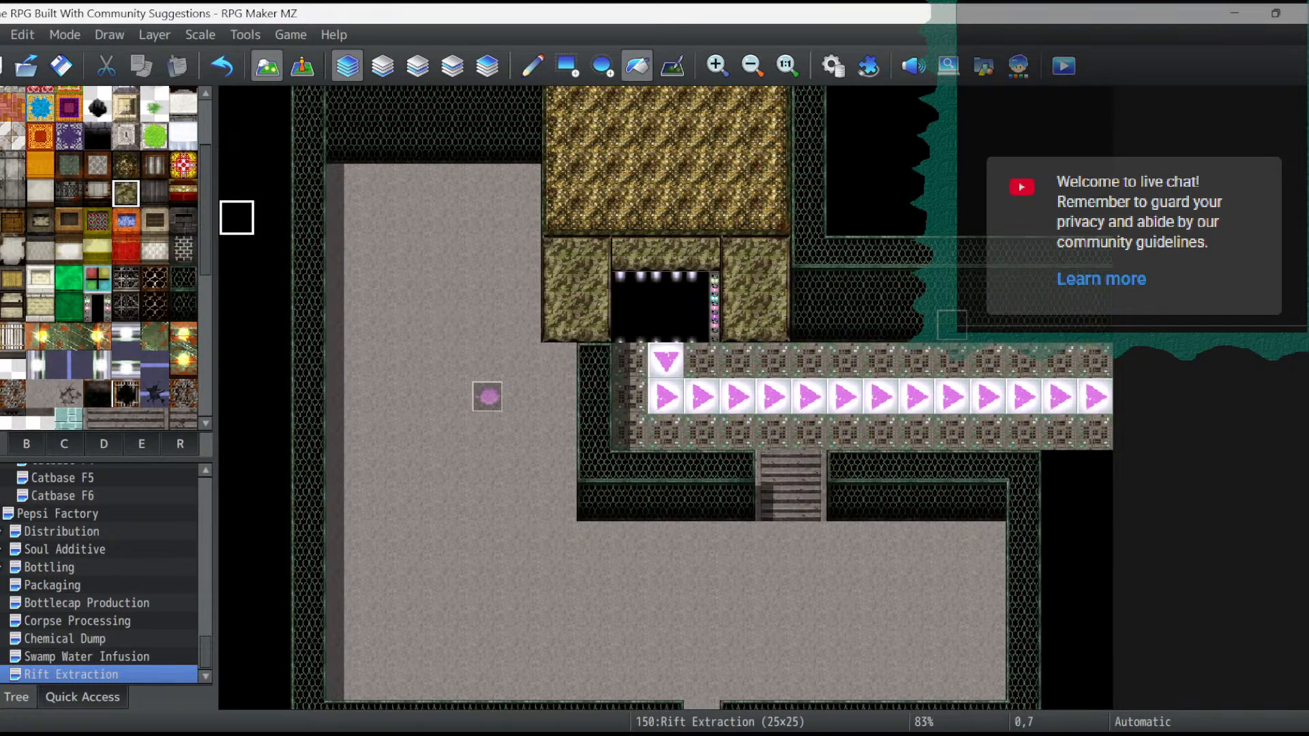
- On Layer 2, line the conveyor's lower edge with the yellow and black line up to the map's right edge, leaving the stairs open
click(125, 165)
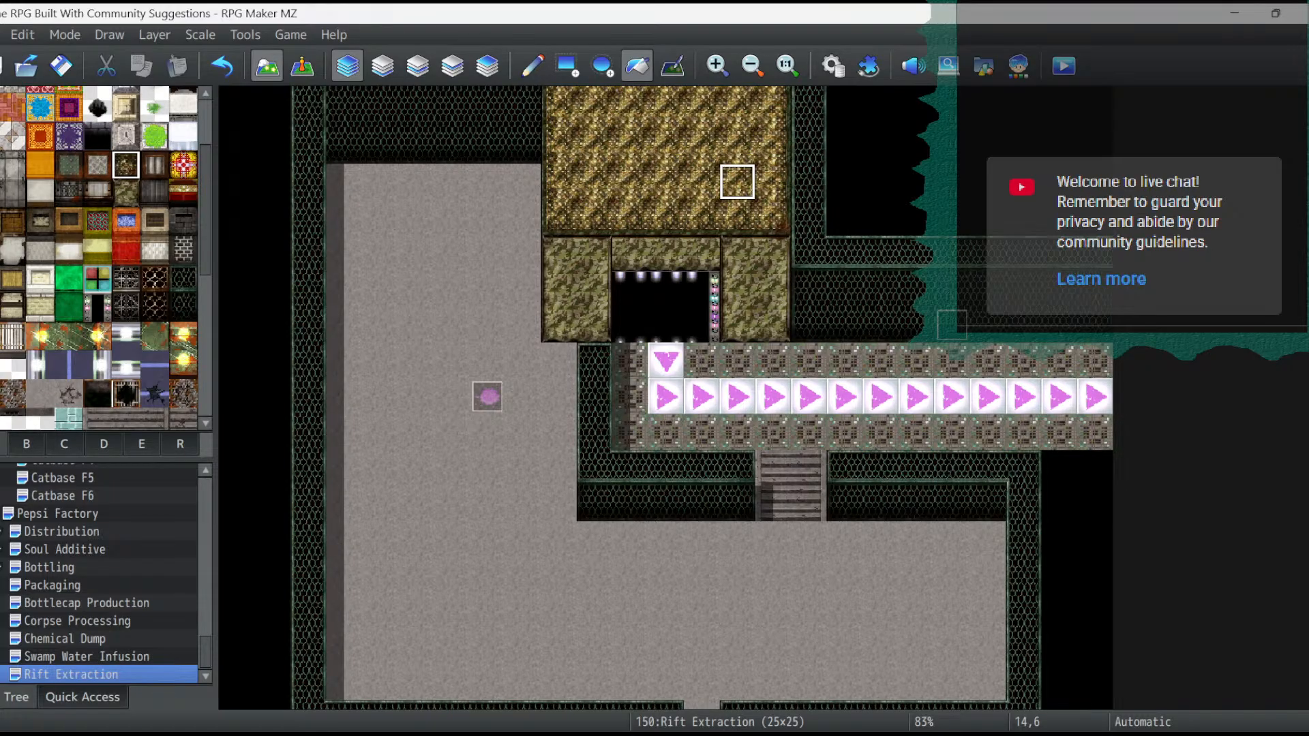
click(104, 444)
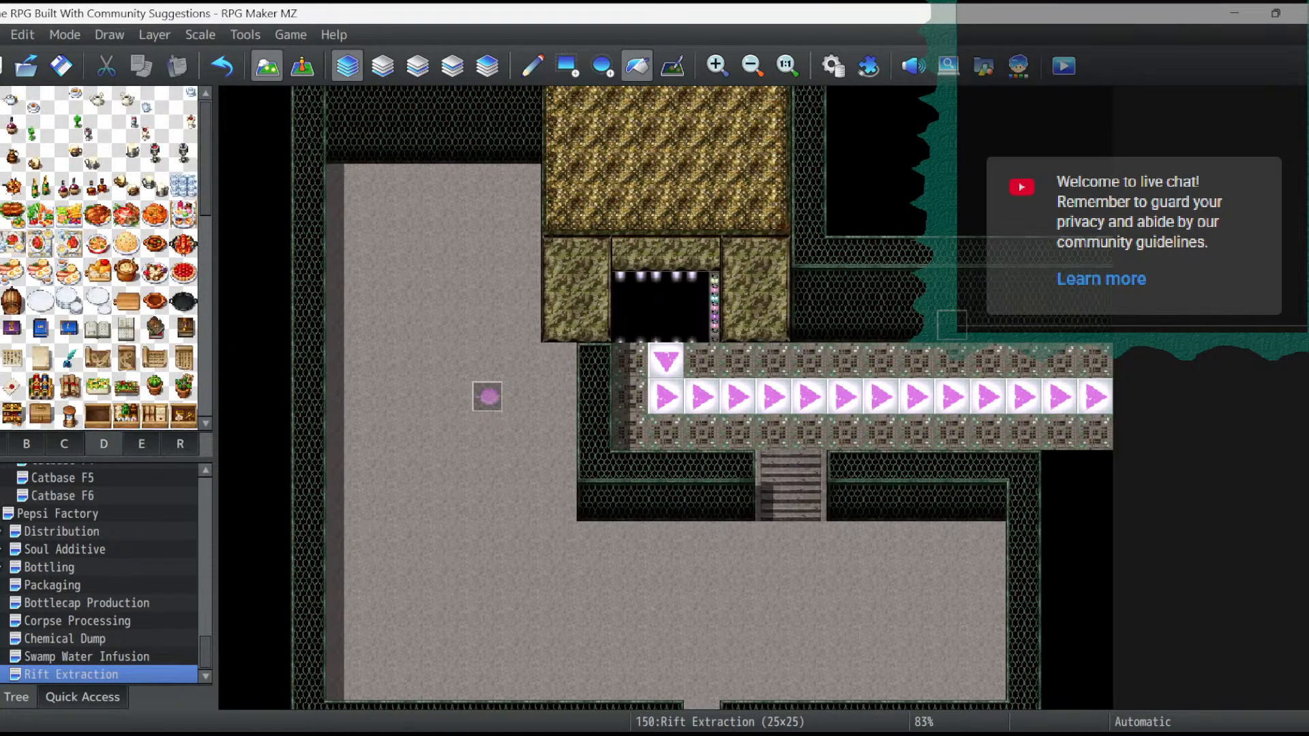
click(64, 444)
click(27, 444)
scroll(155, 399, down, 3)
click(142, 444)
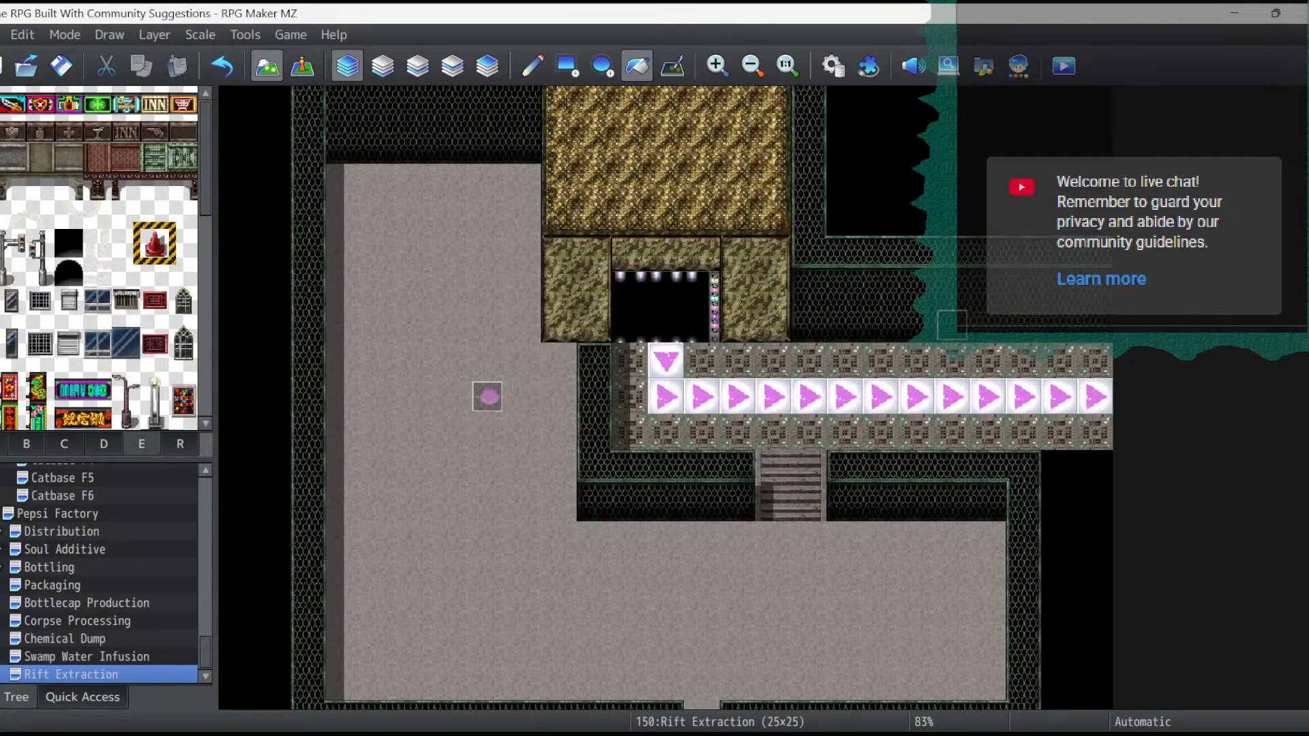
click(154, 215)
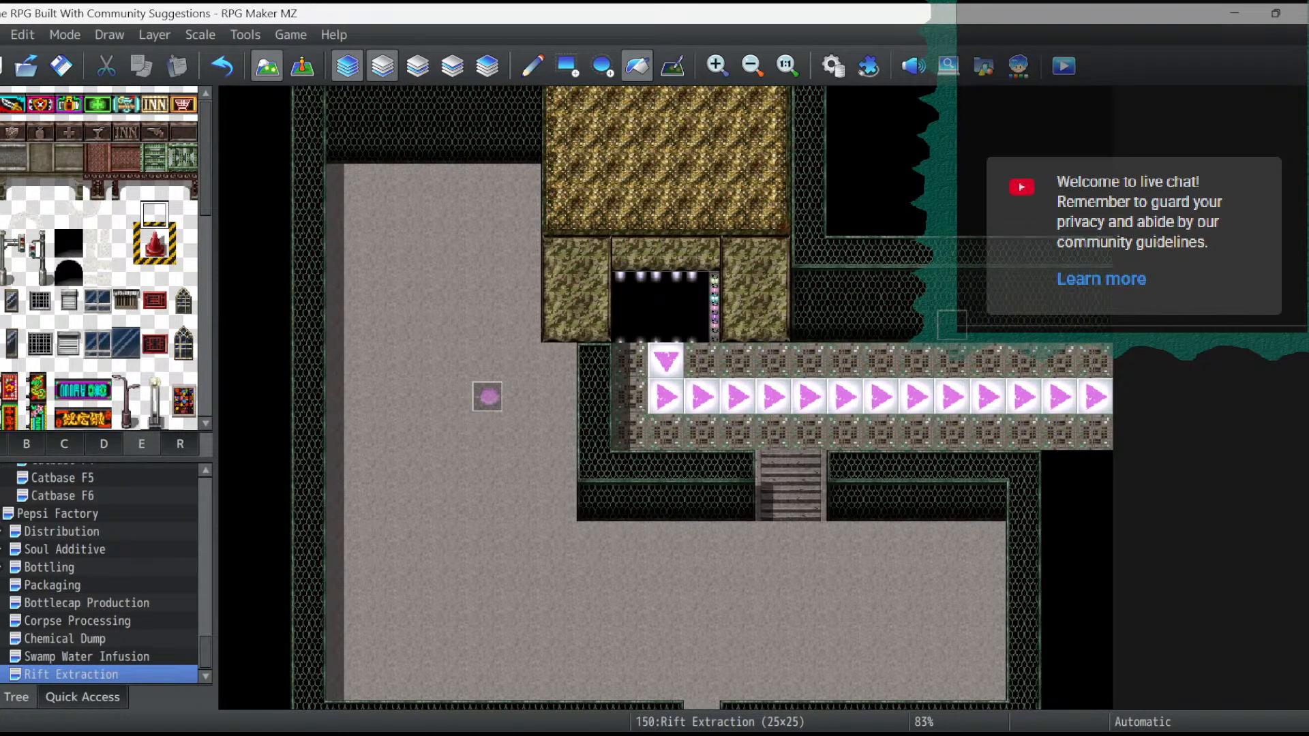
click(417, 66)
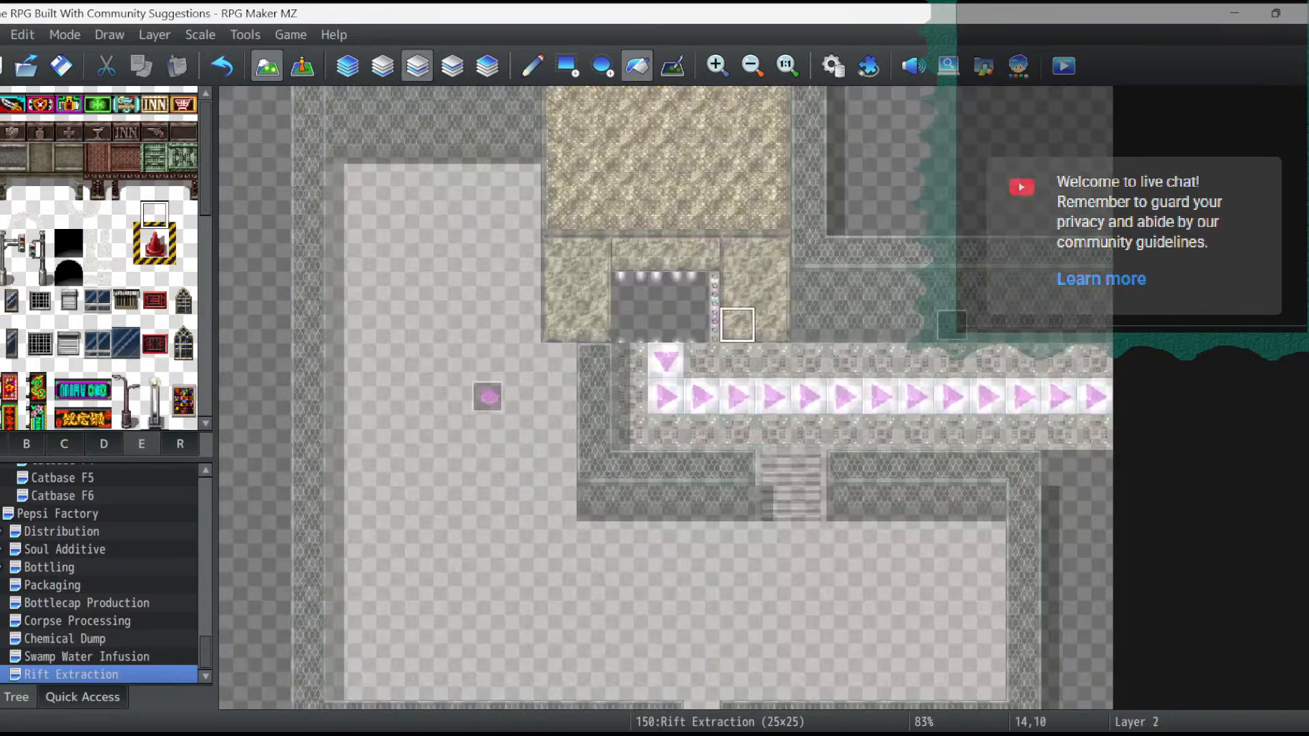
click(629, 432)
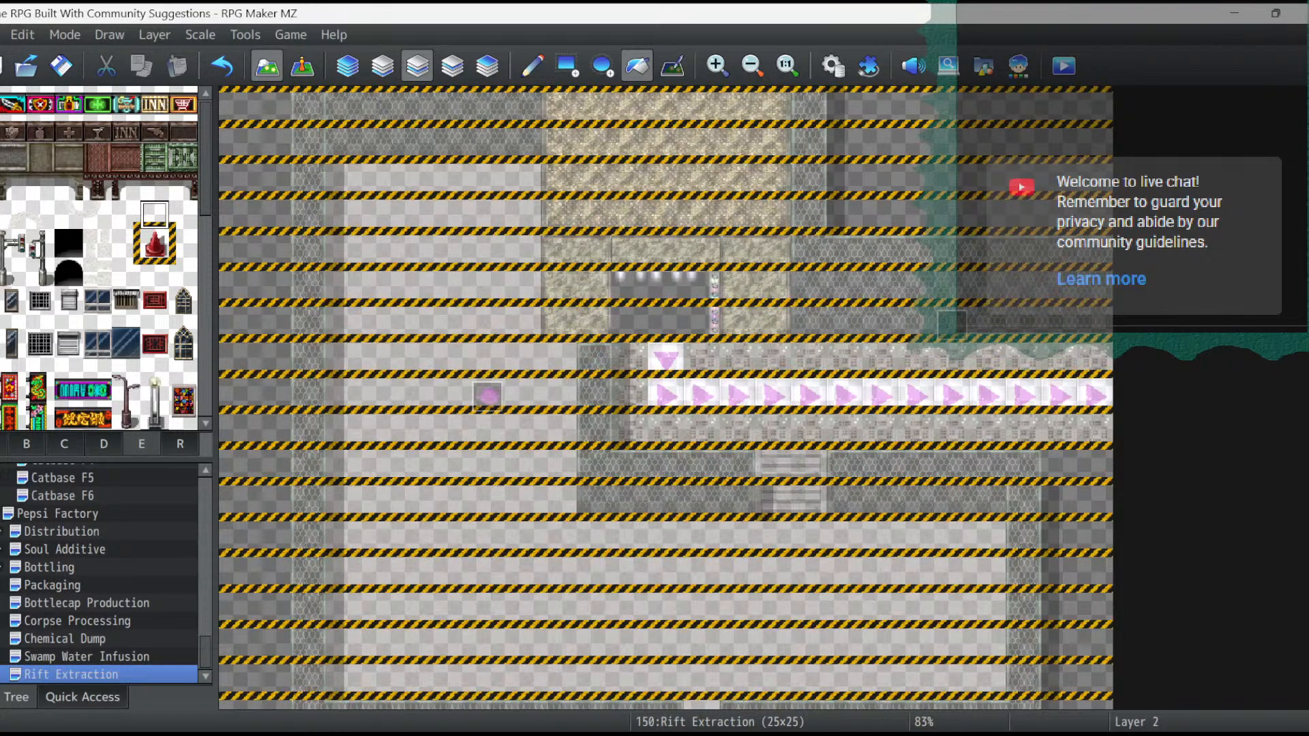
click(222, 66)
click(566, 66)
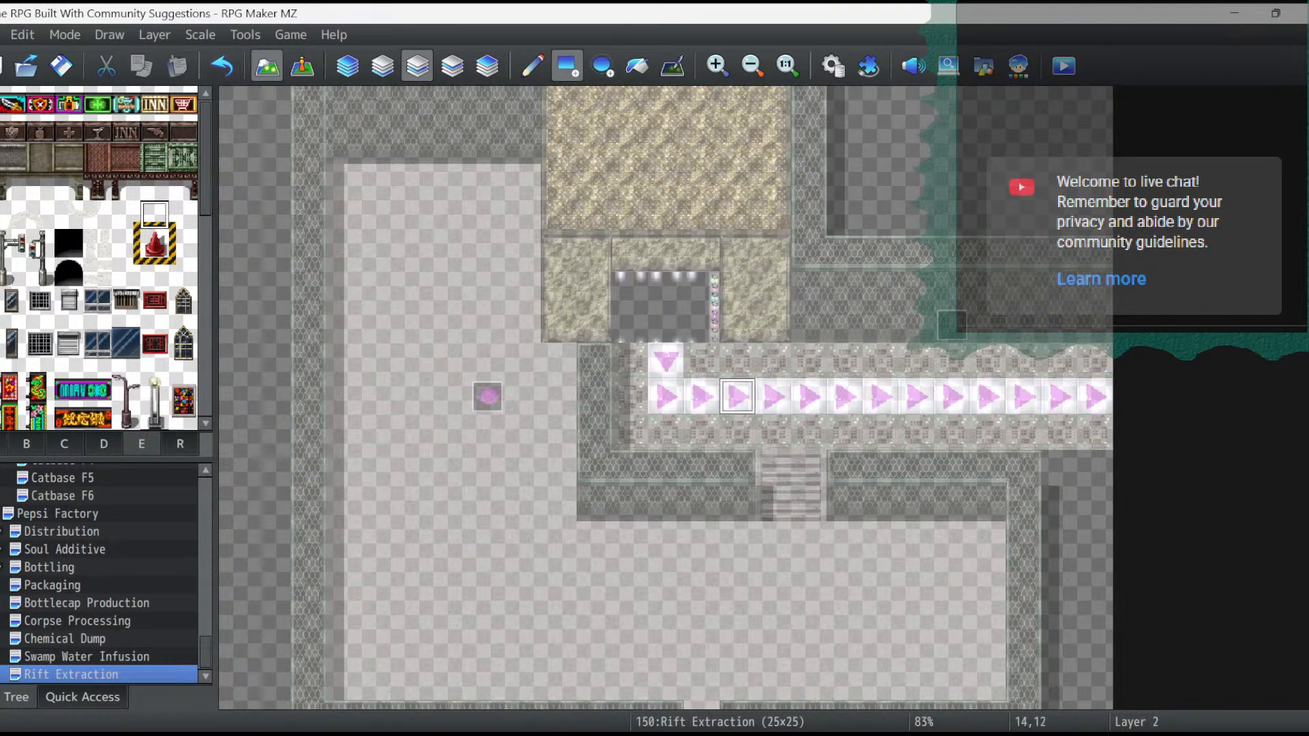
click(737, 432)
drag(666, 433, 630, 432)
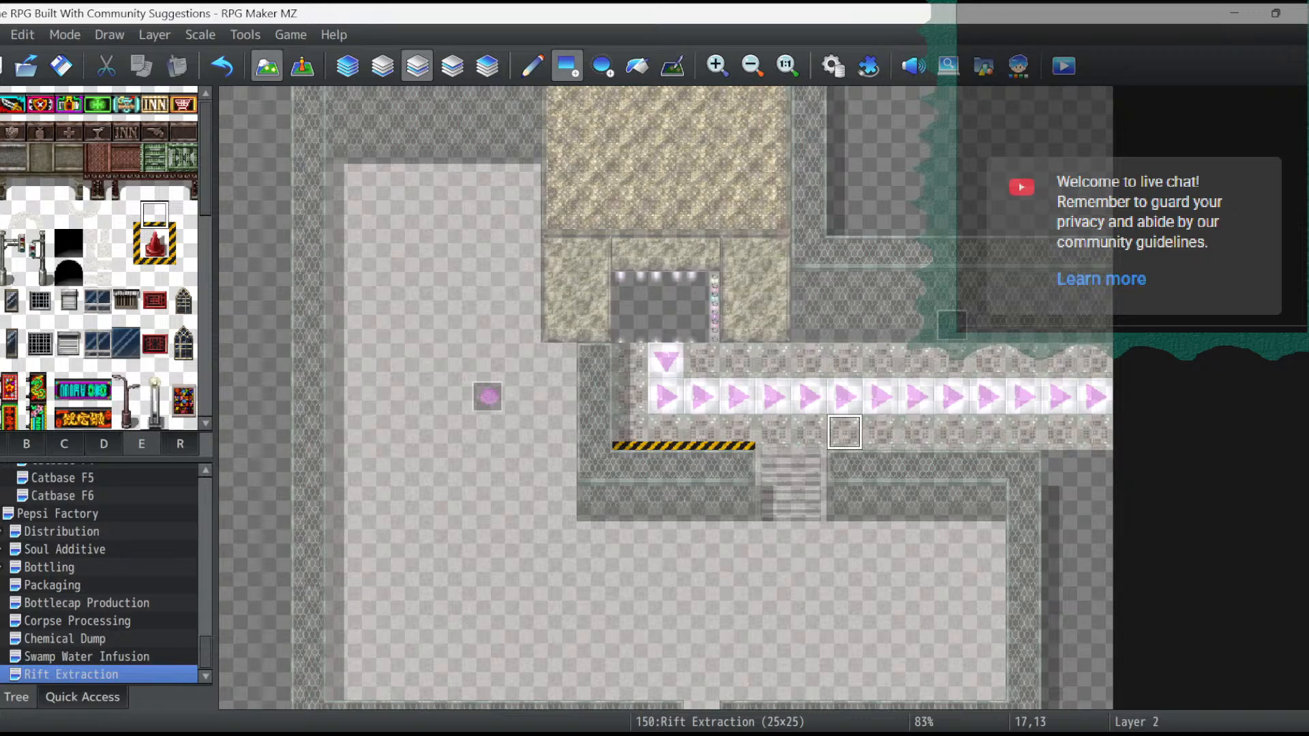
drag(845, 432, 1094, 445)
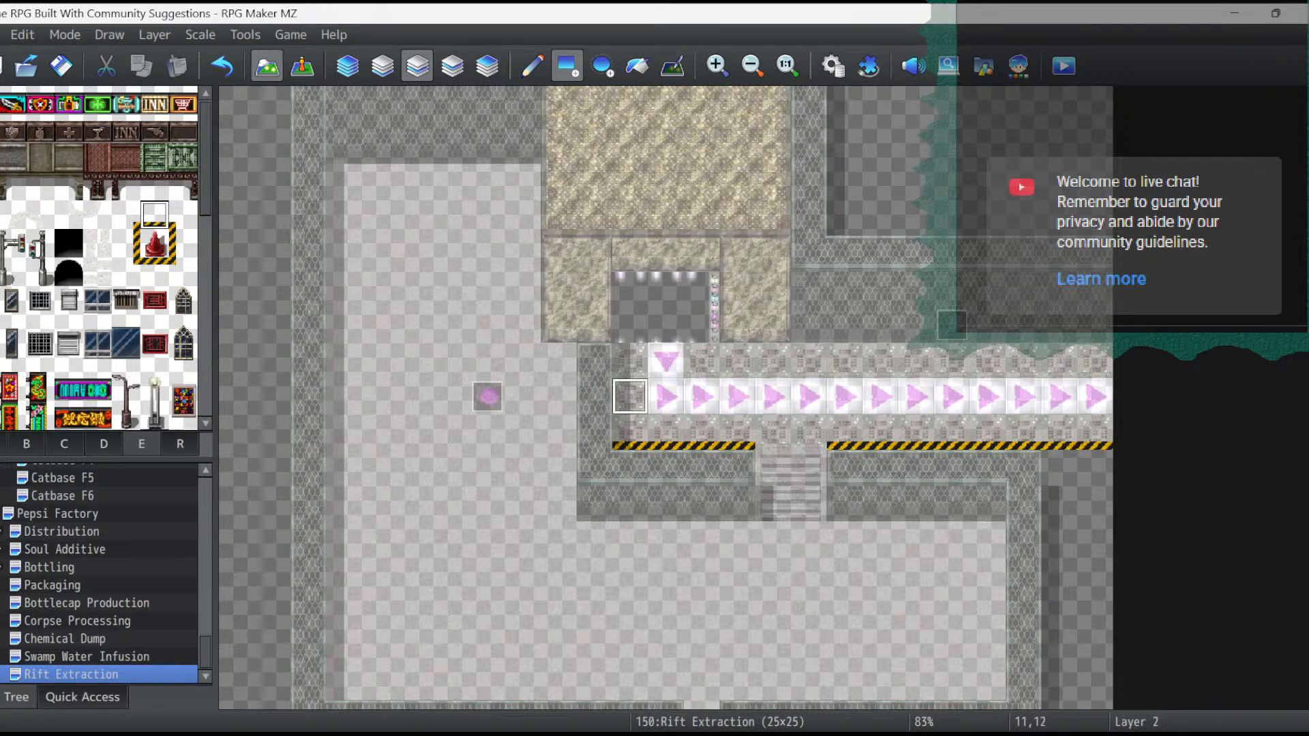
- Add the yellow and black line along the conveyor's upper edge to the map's right edge and down the upper two tiles of its left end
click(154, 271)
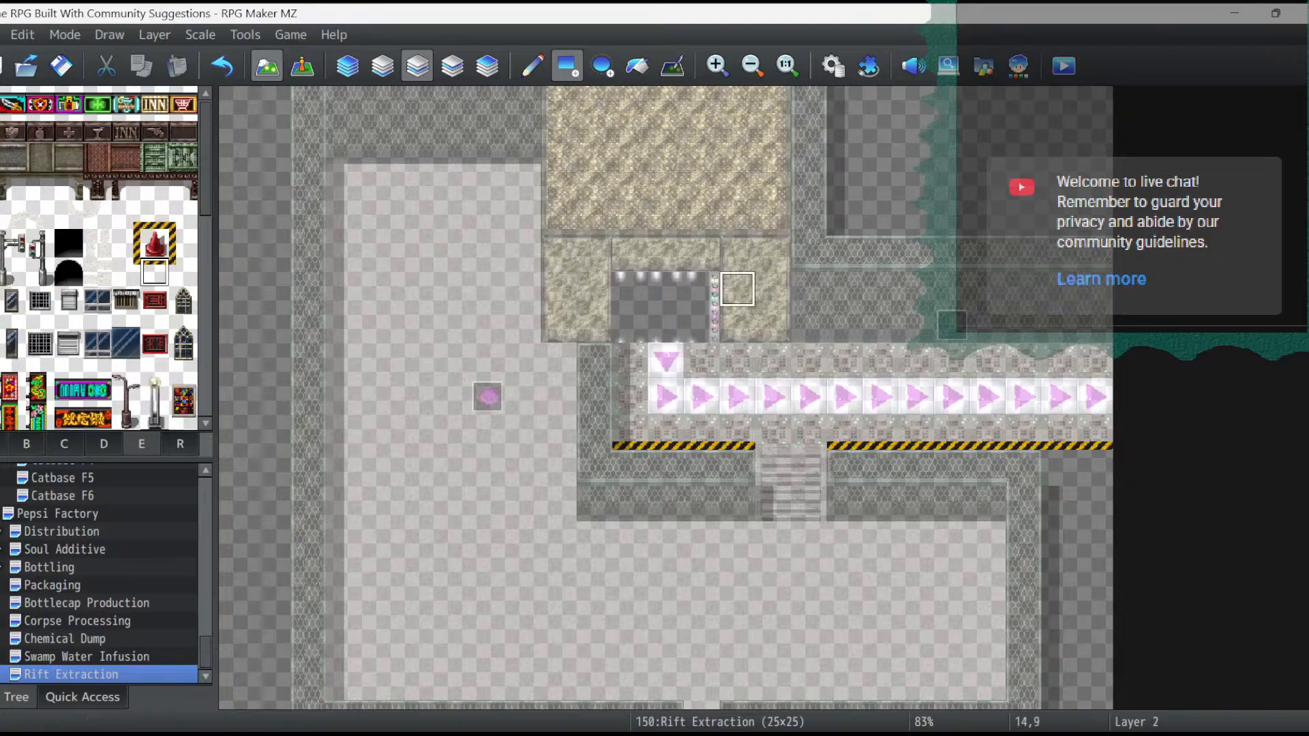
drag(702, 347, 1029, 347)
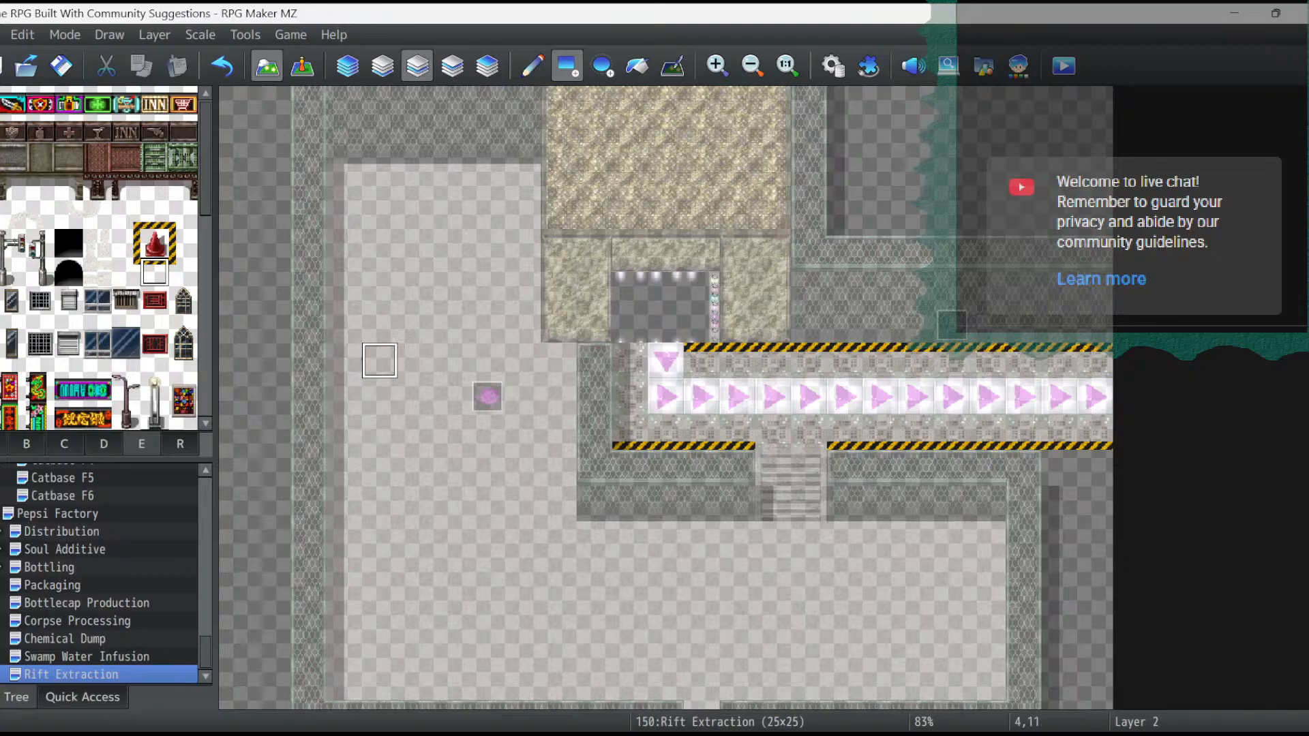
click(184, 243)
click(630, 360)
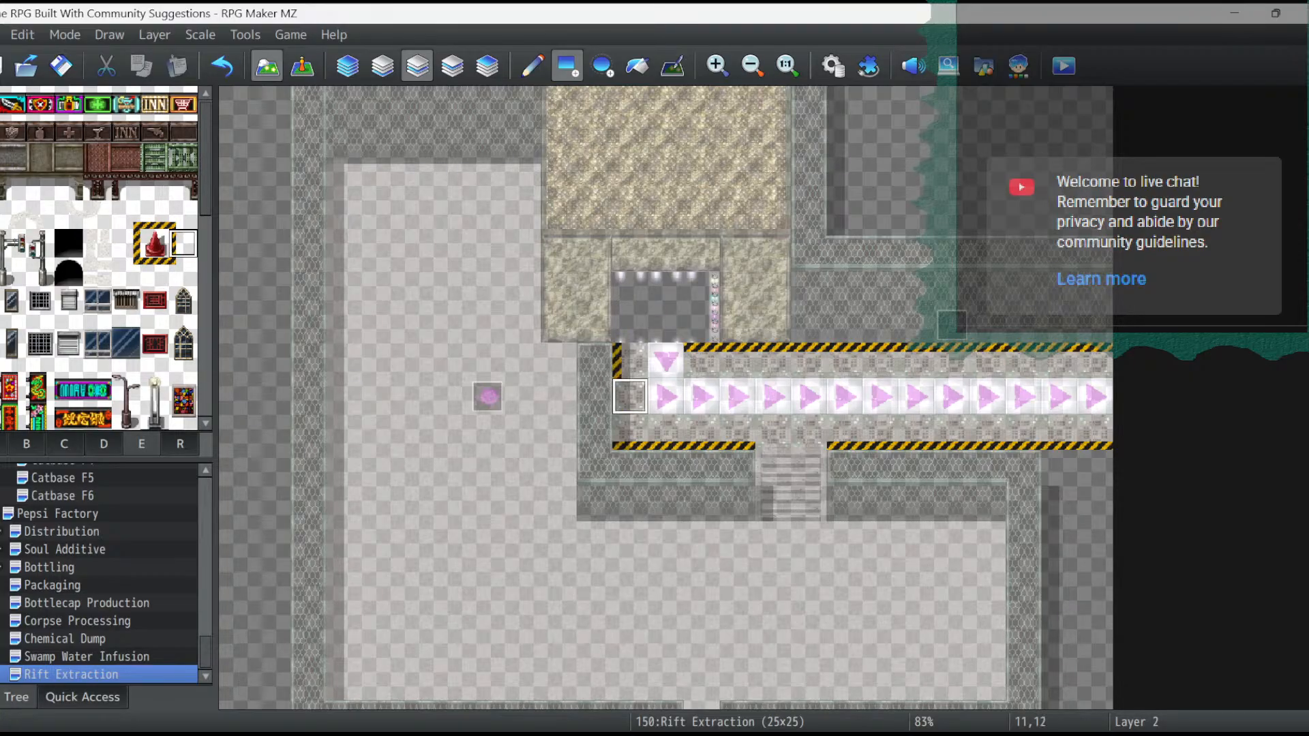
click(629, 395)
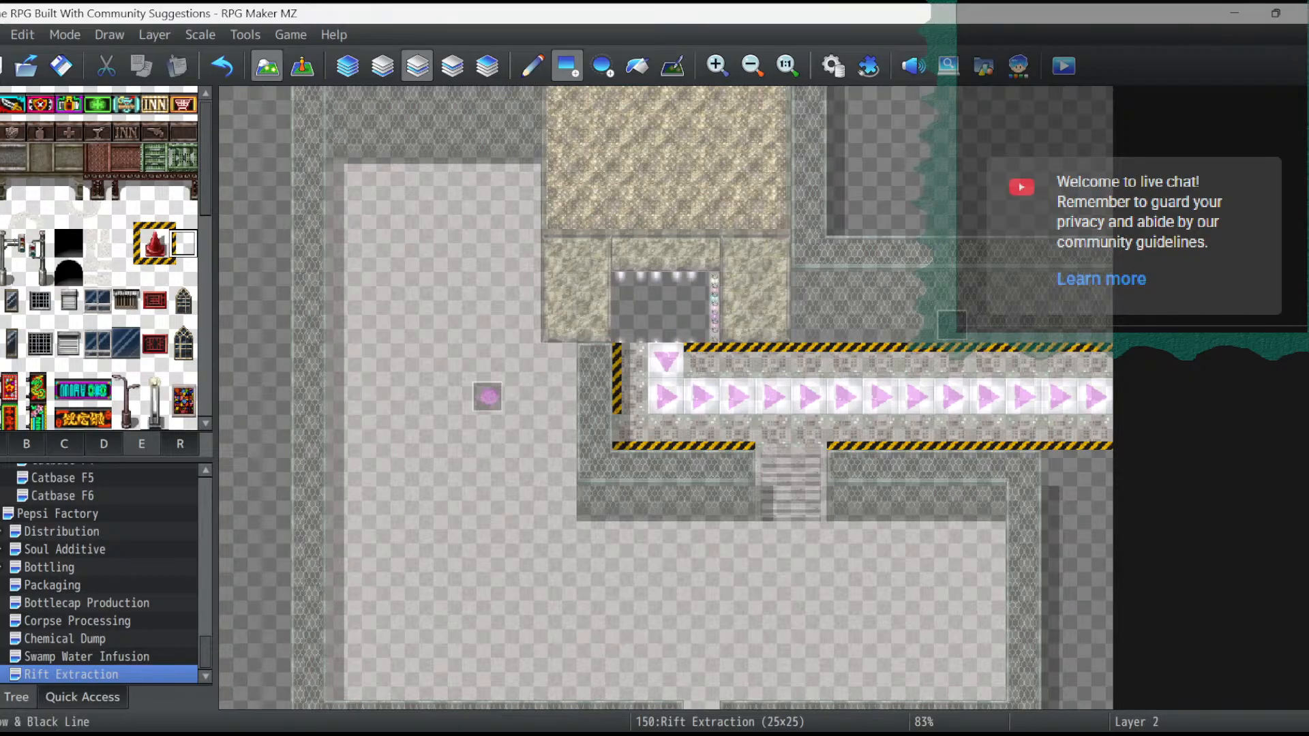
- Replace the upper stripe's first tile with the corner piece, and add the vertical stripe to the conveyor's lower-left corner on Layer 3
click(126, 272)
click(702, 360)
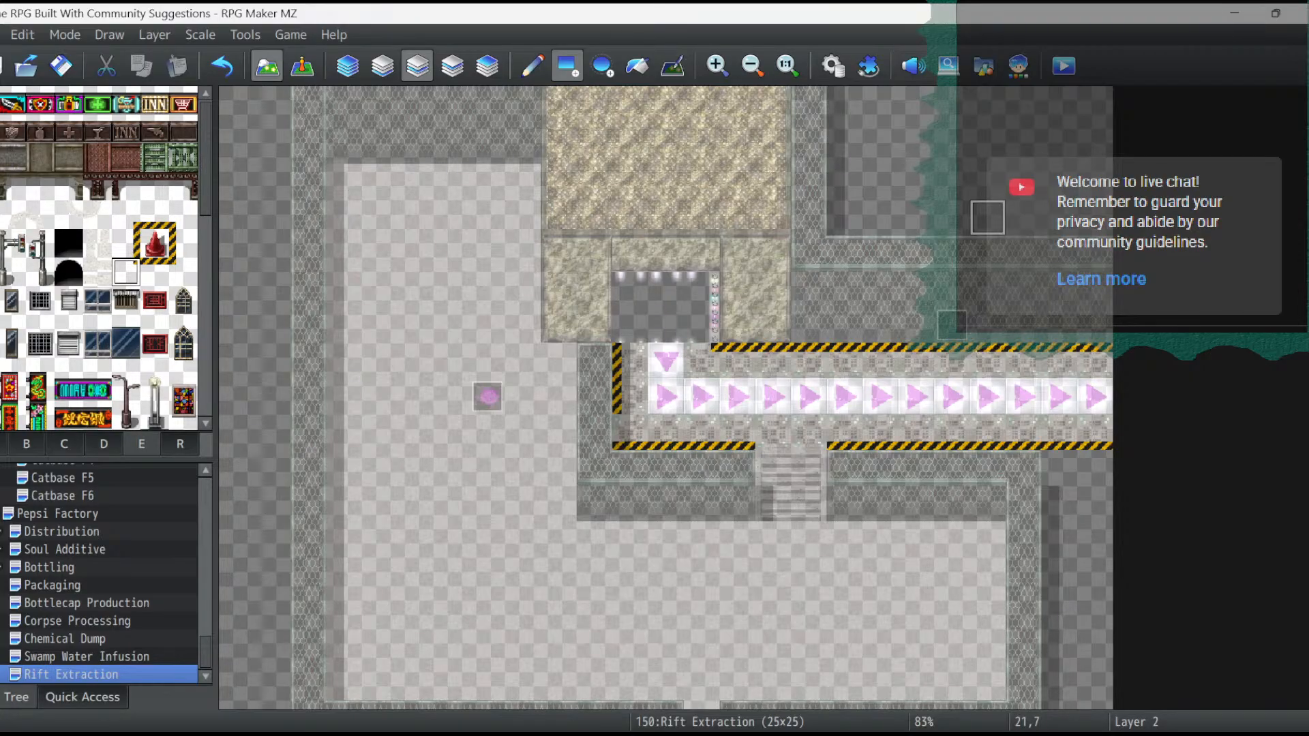
click(452, 66)
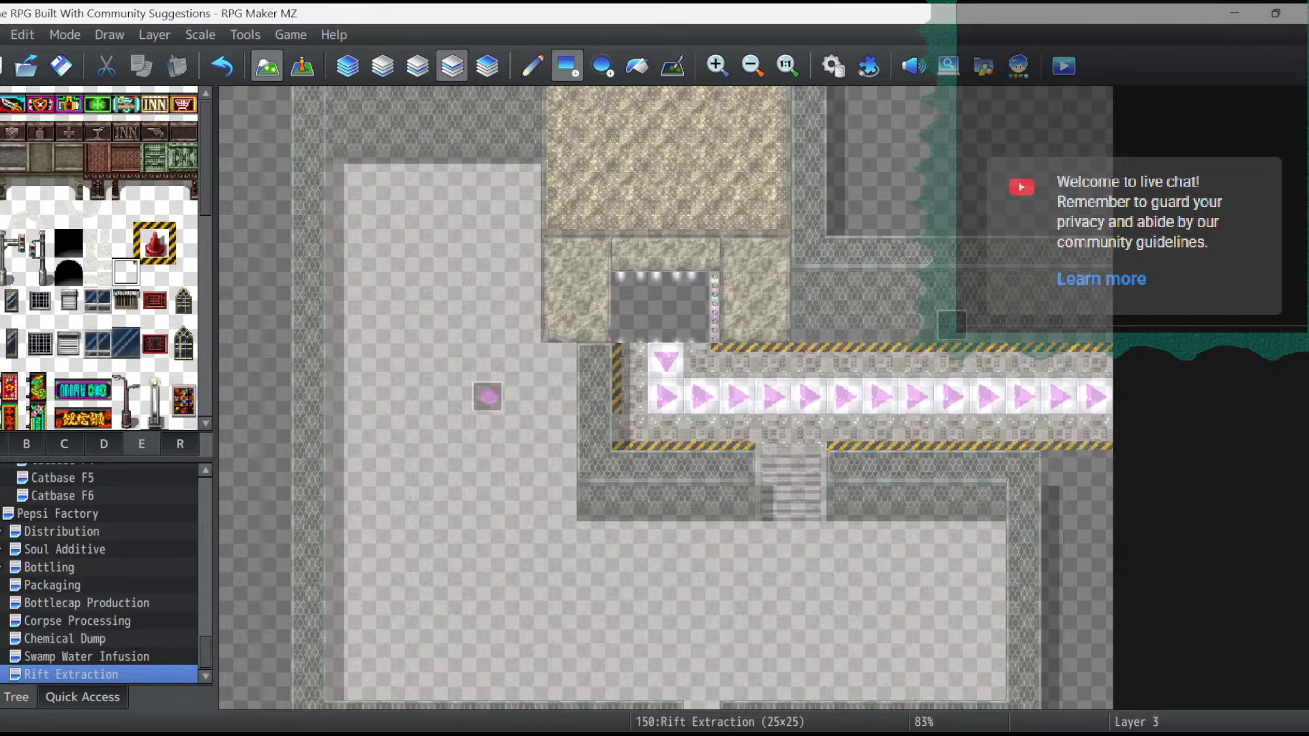
click(183, 243)
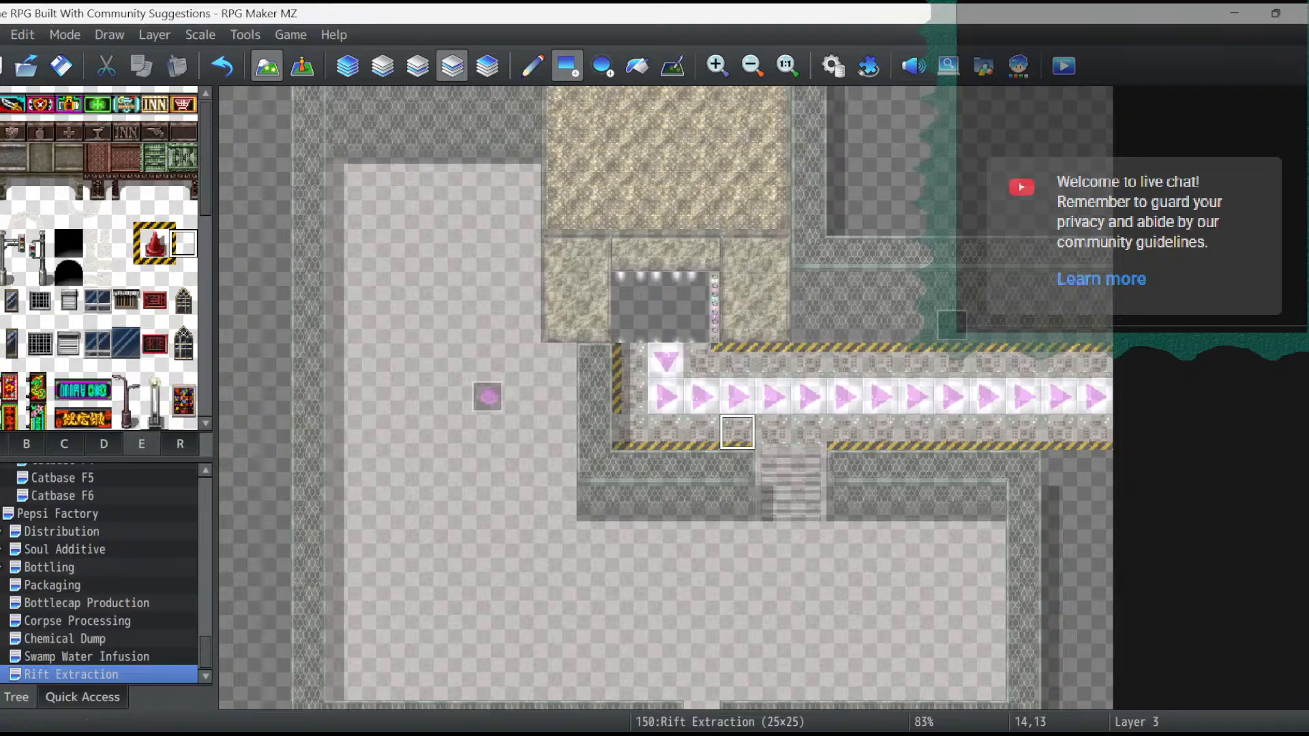
click(630, 432)
click(302, 66)
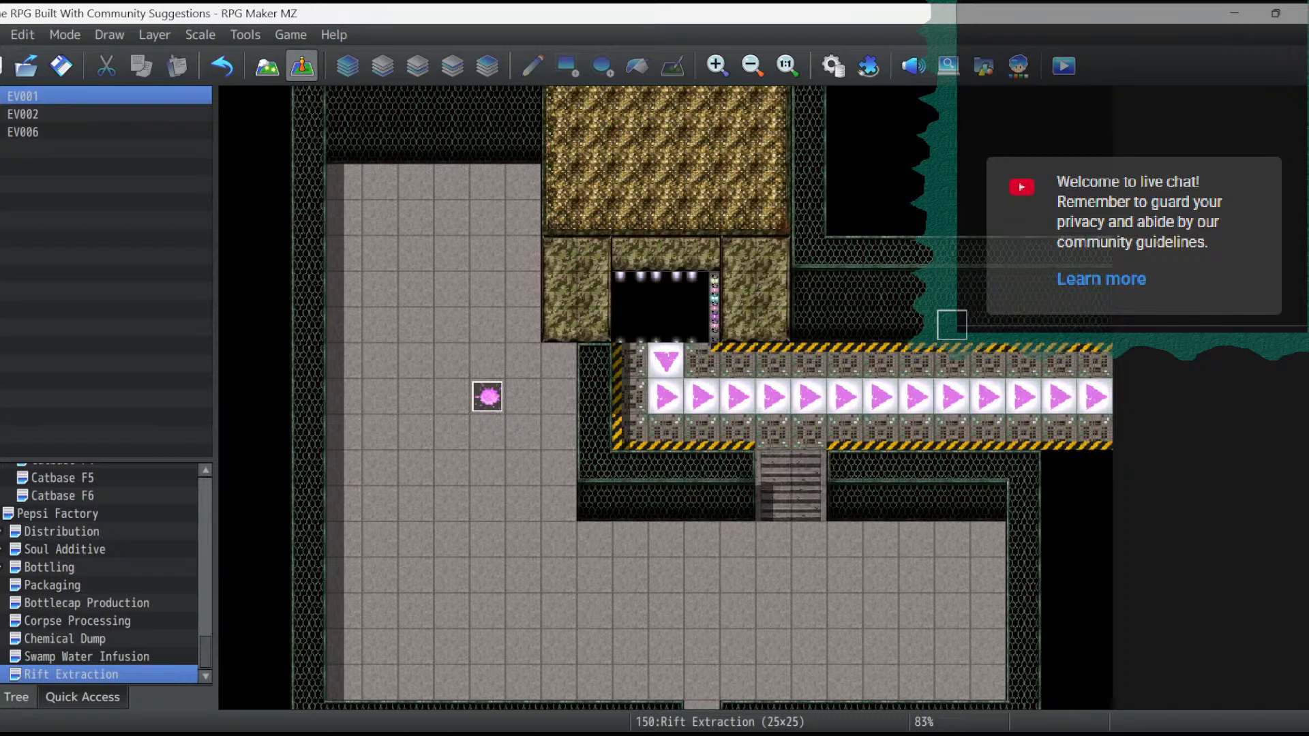
- On Layer 1, extend the wire-mesh wall top below the conveyor along row 14 to the map's right edge
click(267, 66)
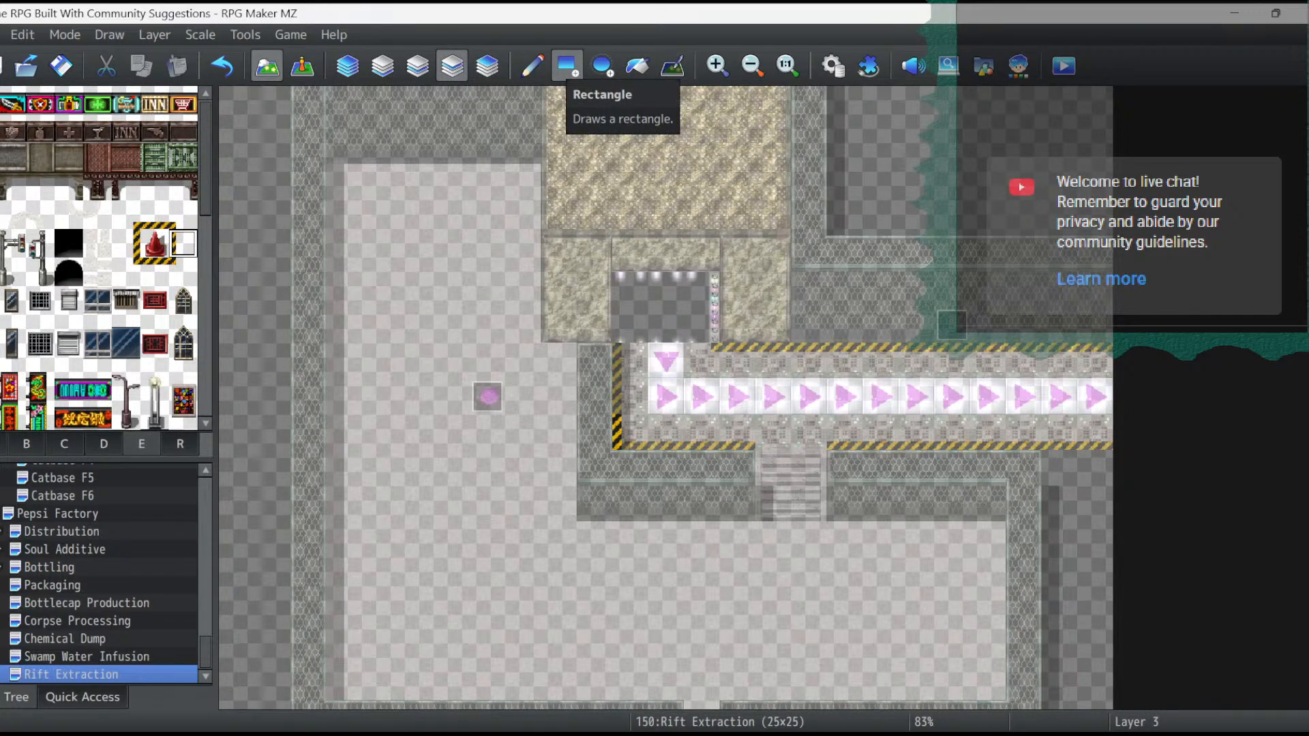
click(2, 444)
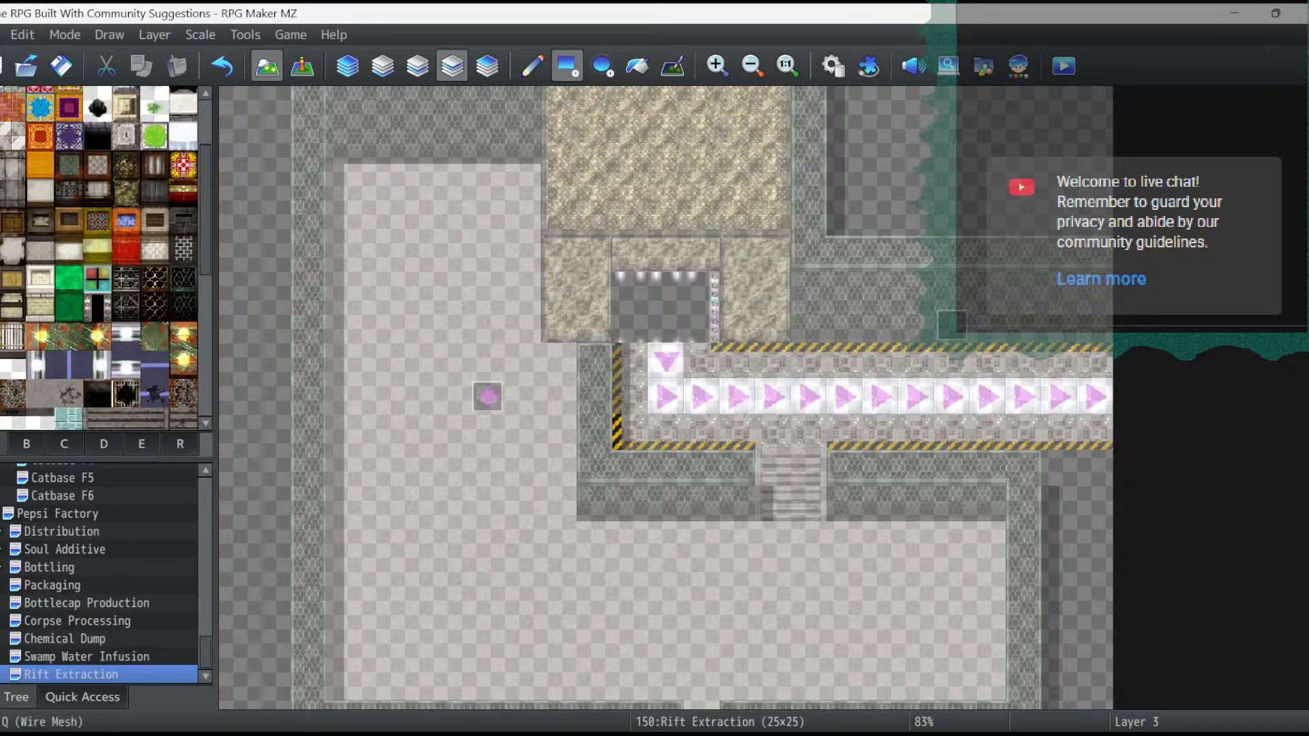
click(183, 279)
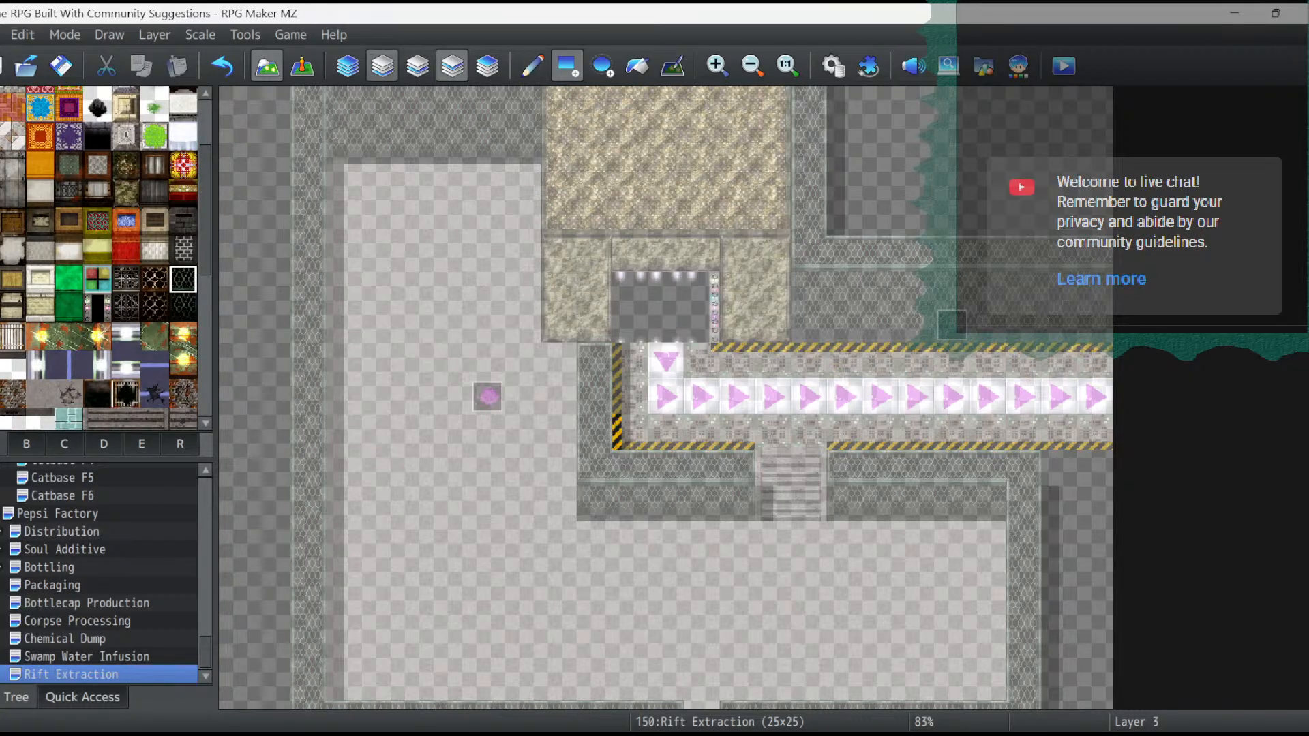
click(383, 65)
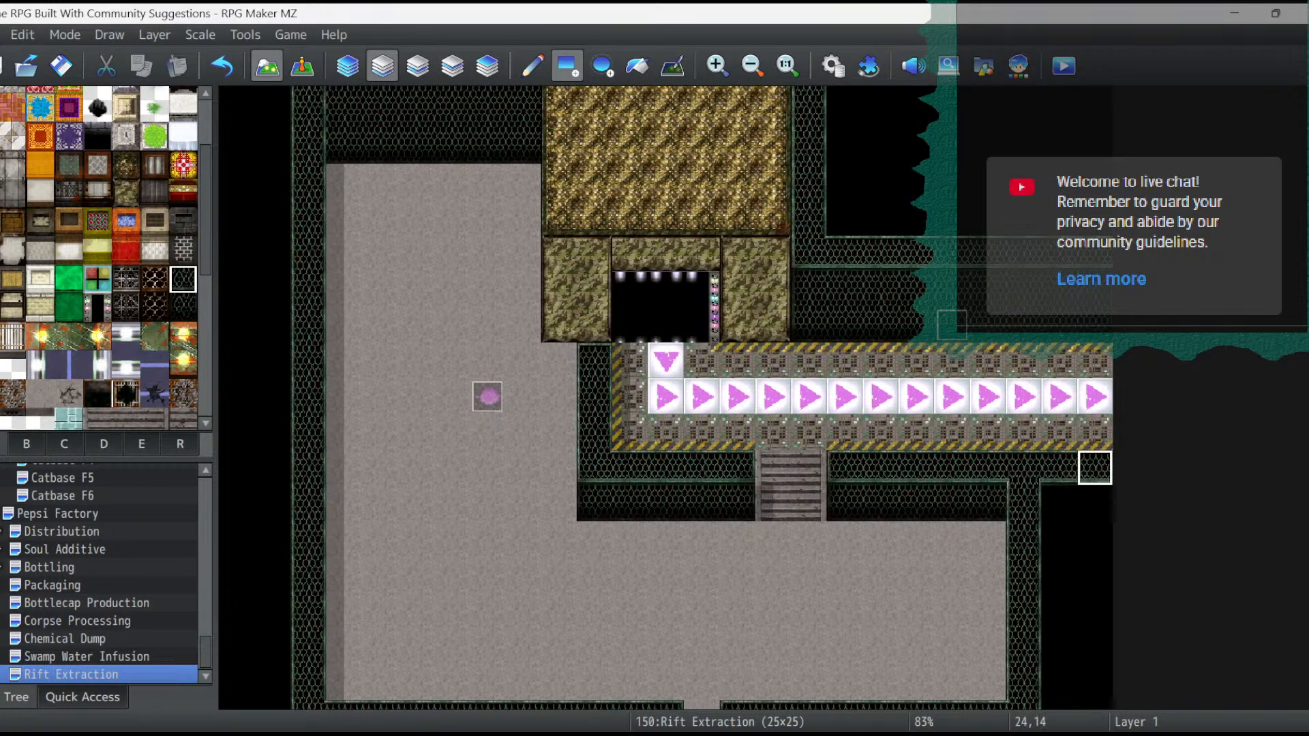
scroll(1094, 468, down, 4)
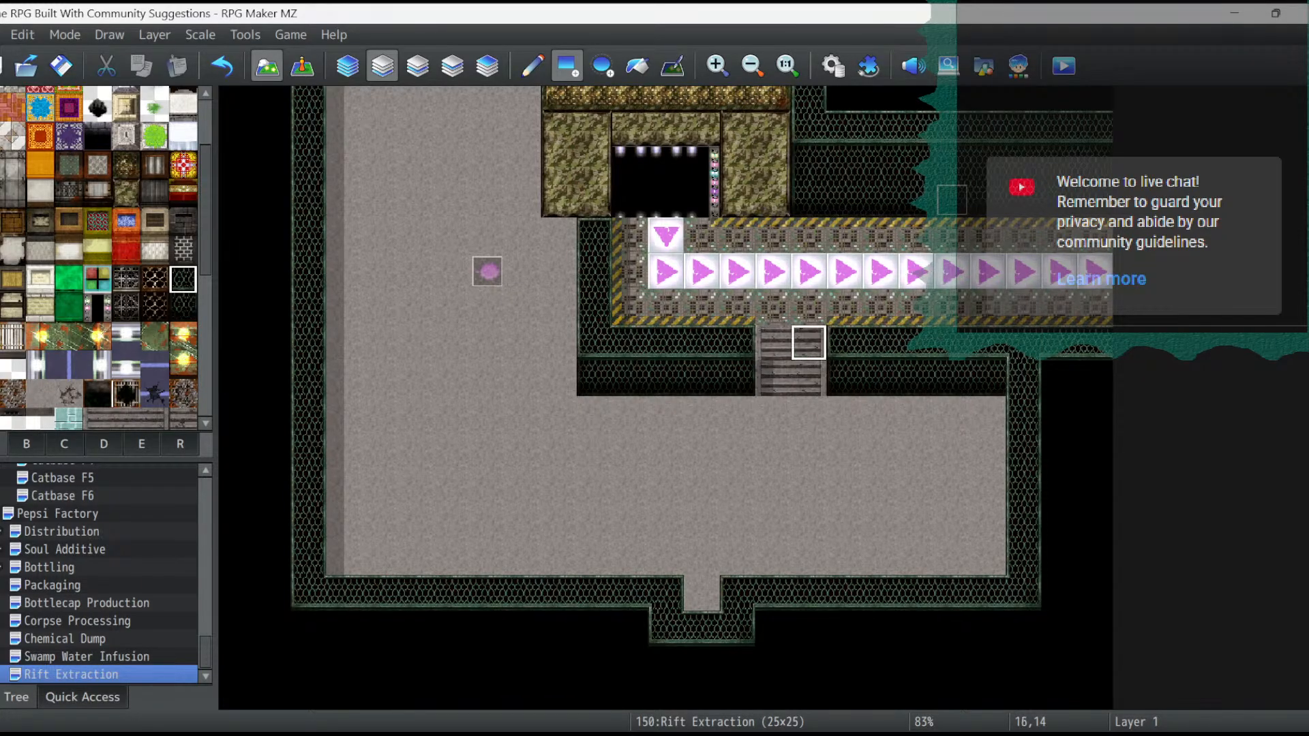
scroll(951, 402, up, 5)
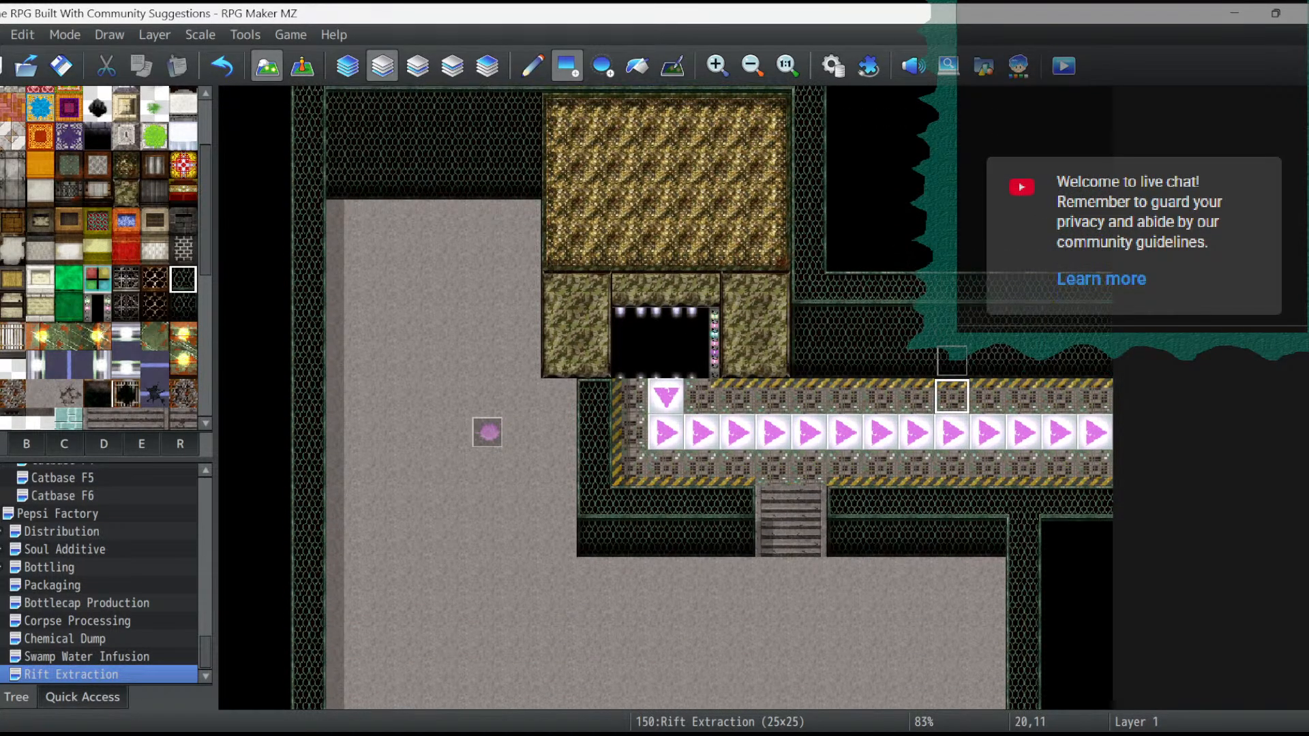
- Delete event EV001, the pink rift at tile 7,12 on the left floor, and return to map editing
click(302, 66)
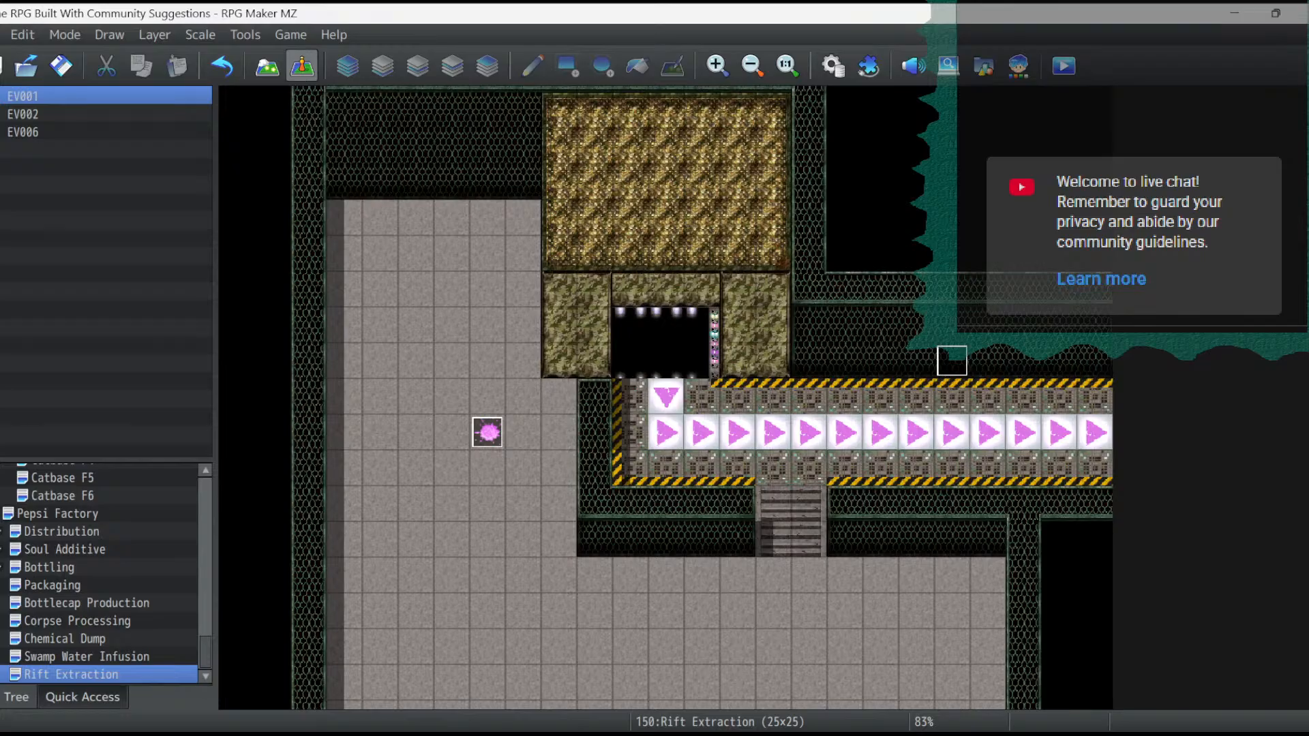
click(487, 432)
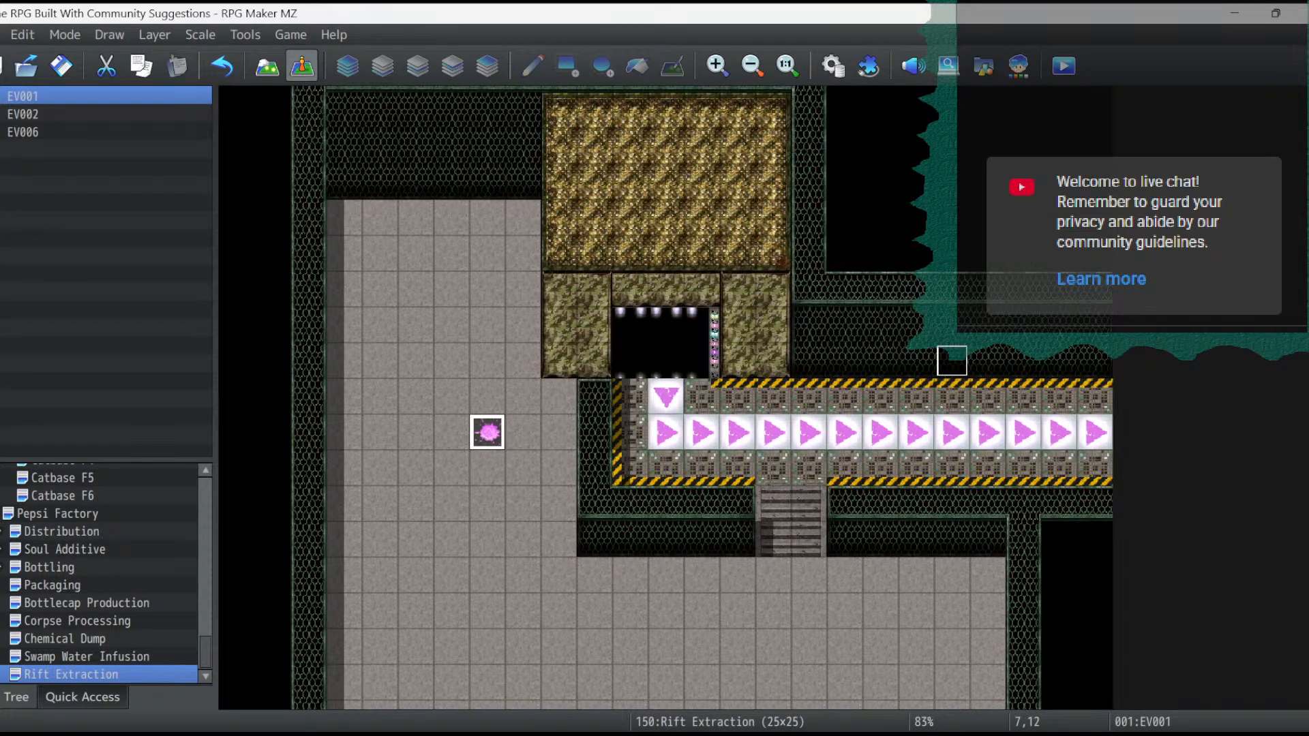
key(Delete)
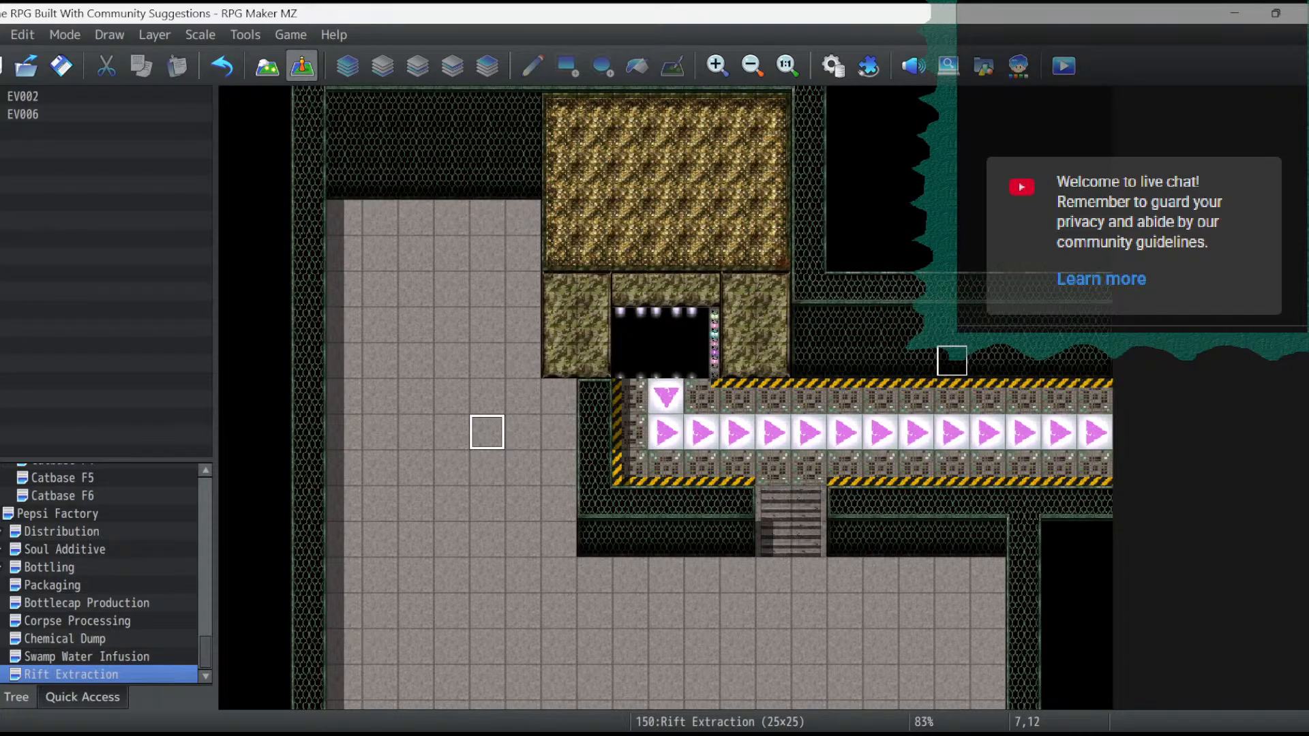
key(F5)
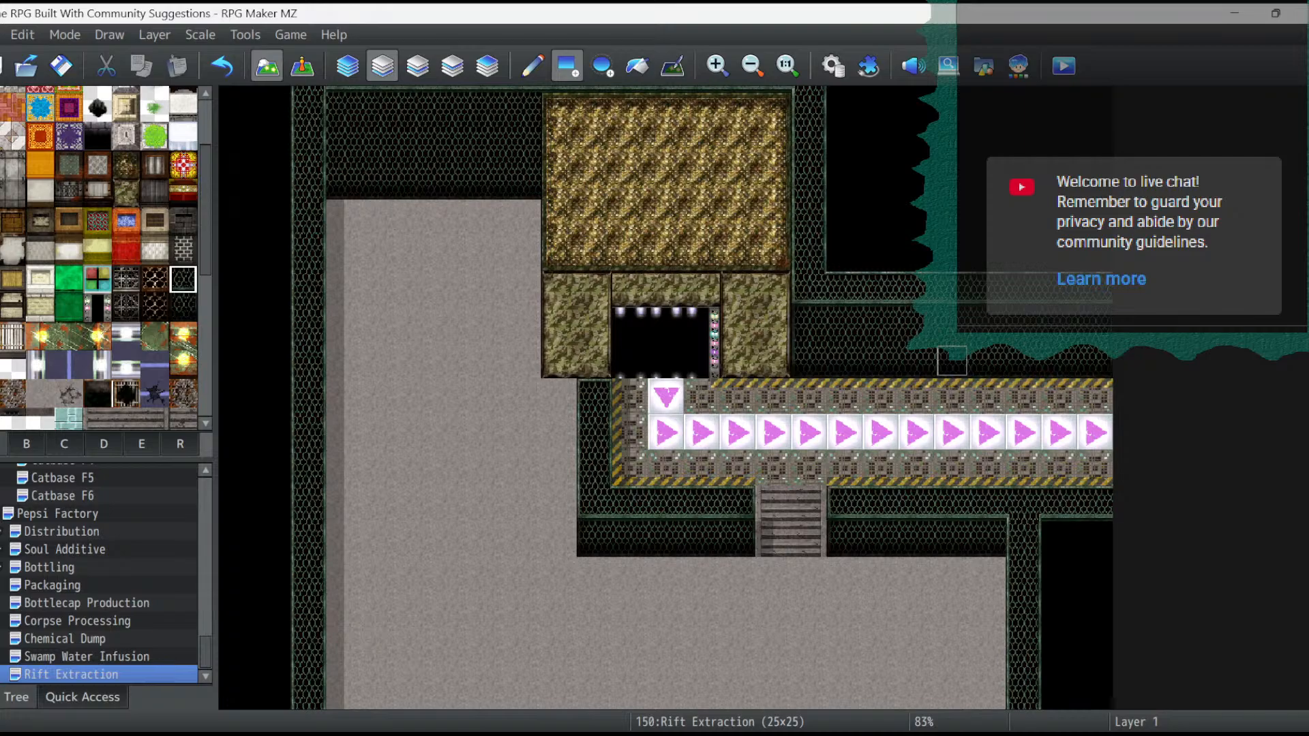
- Try filling the stone structure's roof with the multicoloured block tile, and undo the fill
click(97, 279)
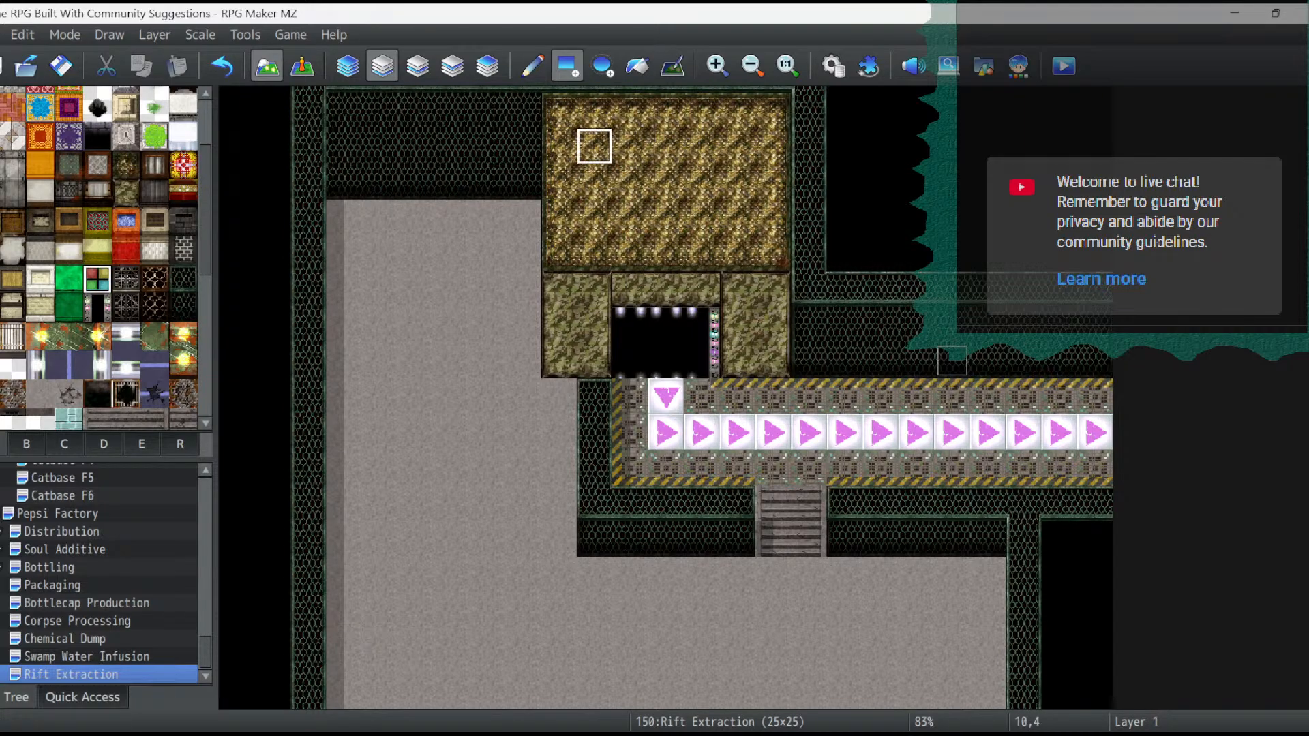
click(630, 217)
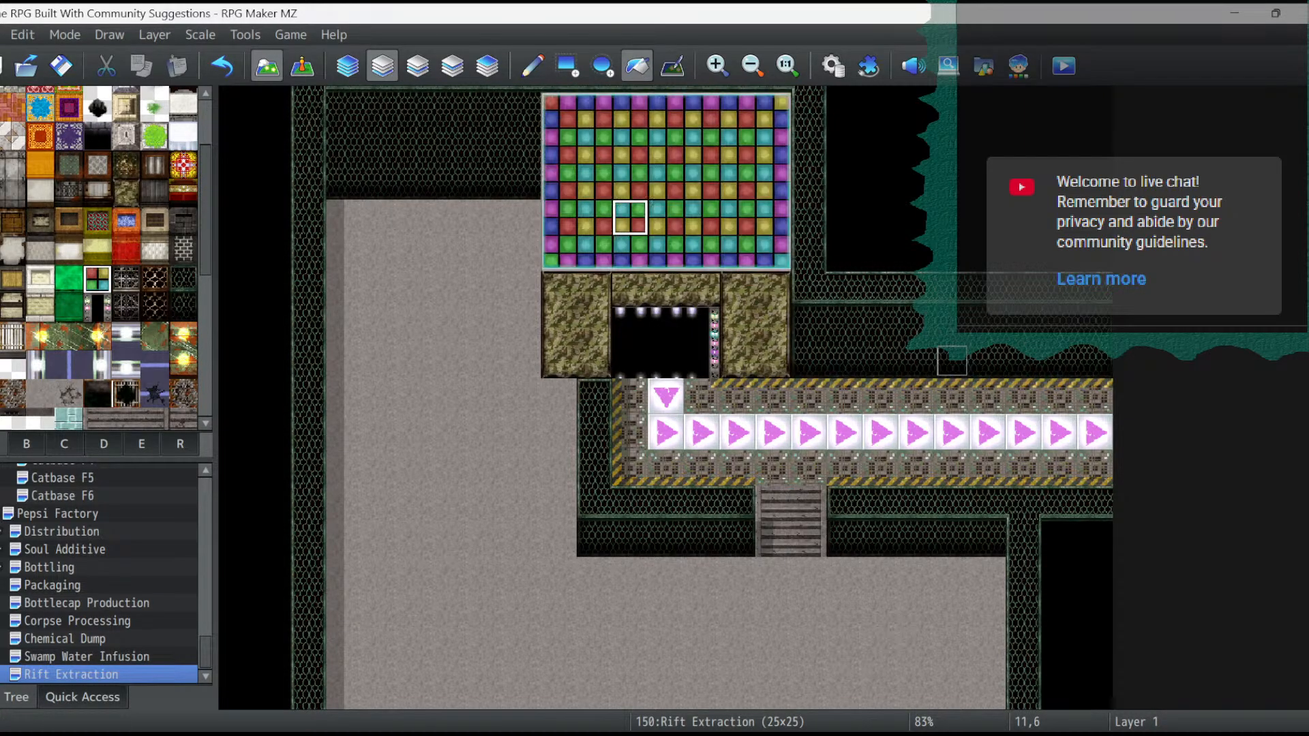
click(222, 66)
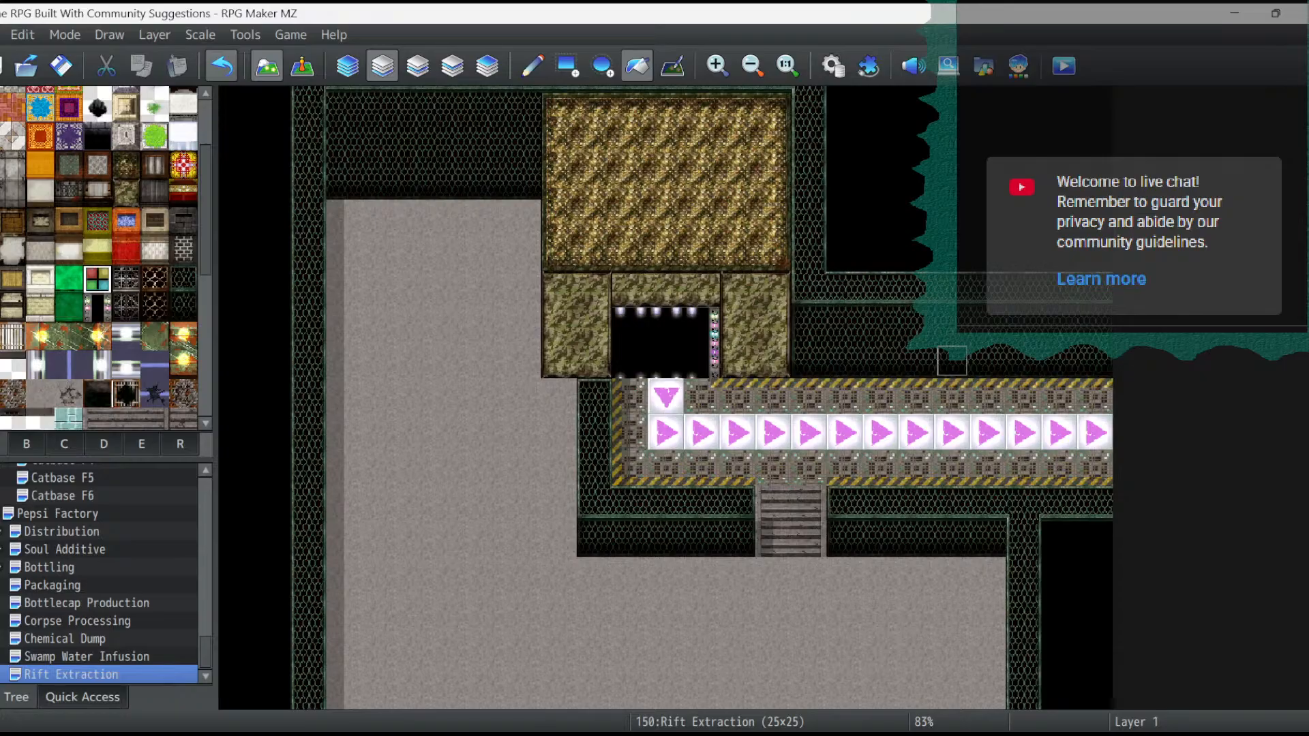
- Flood-fill the extraction structure's roof with the blue patterned, orange-bordered wall top and look through the tile palette for further tiles
click(126, 222)
click(702, 182)
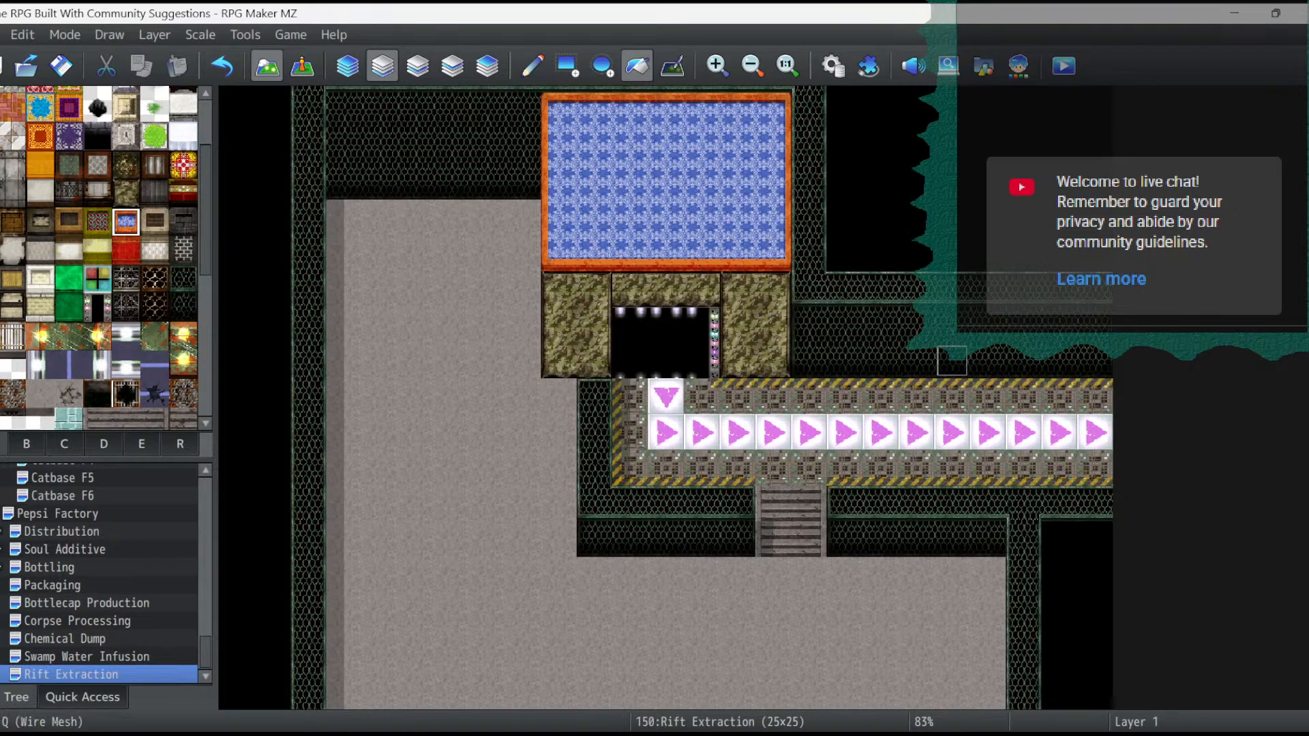
scroll(102, 259, up, 3)
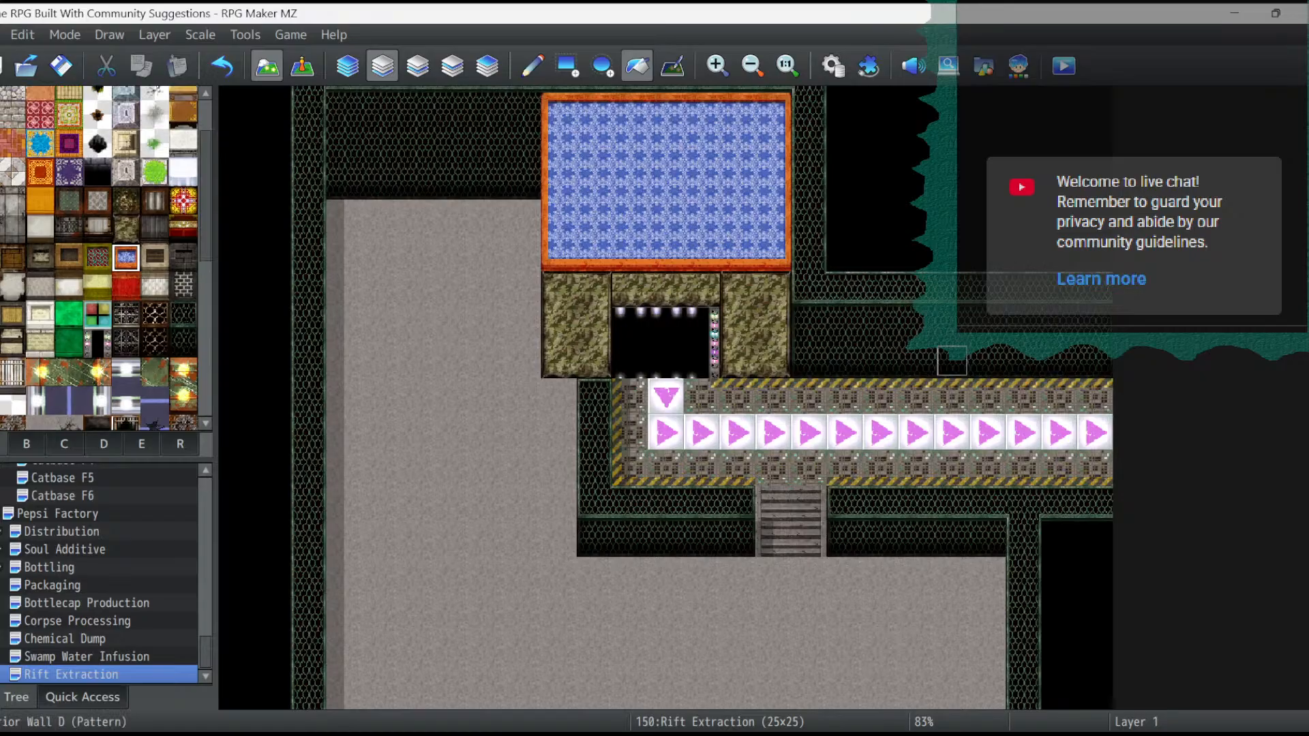
scroll(103, 259, down, 15)
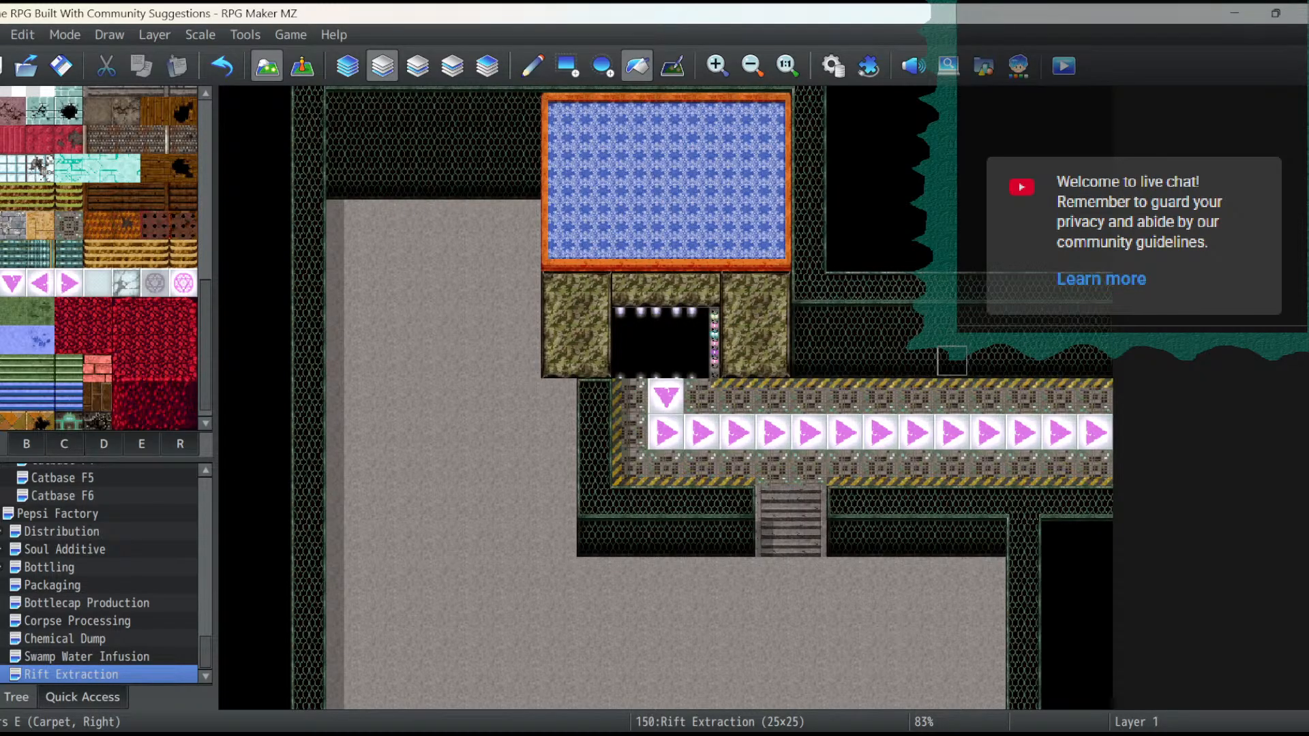
- Flood-fill the extraction structure's roof with the dark brick wall top in place of the blue patterned one
scroll(99, 259, down, 1)
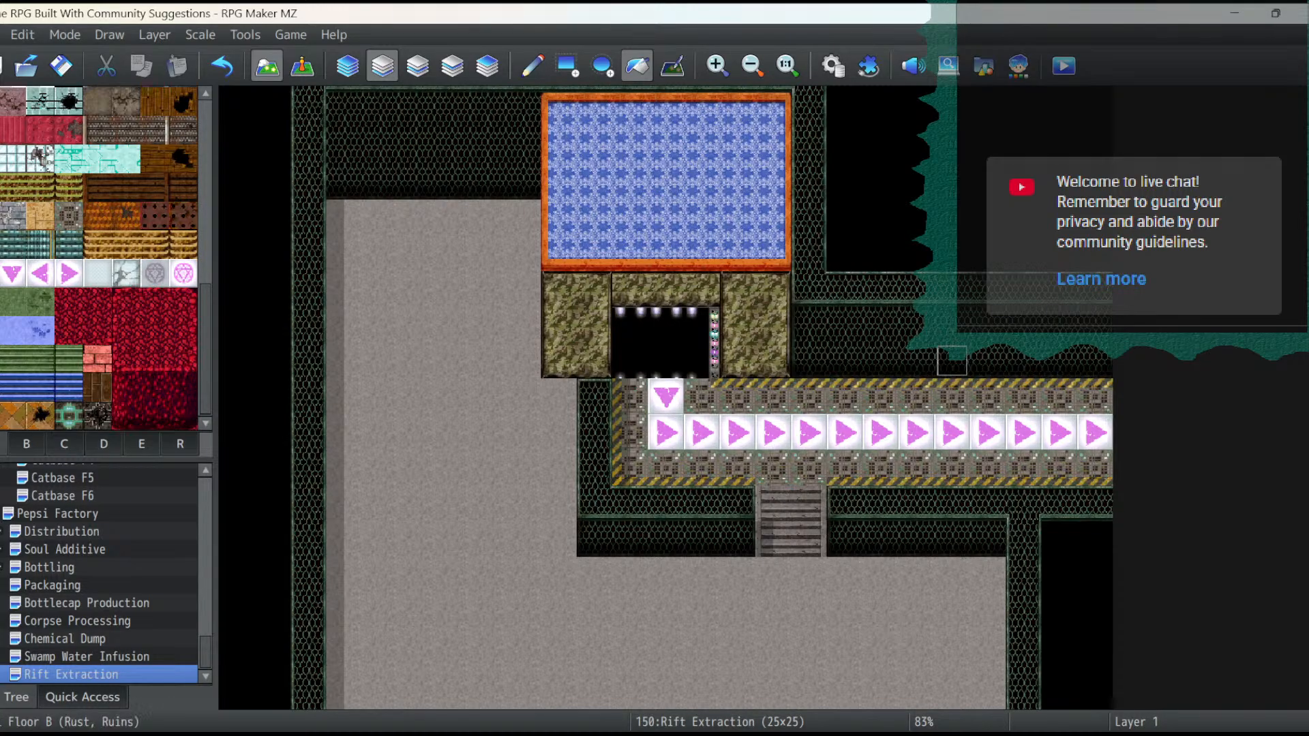
scroll(99, 259, up, 2)
scroll(99, 259, up, 15)
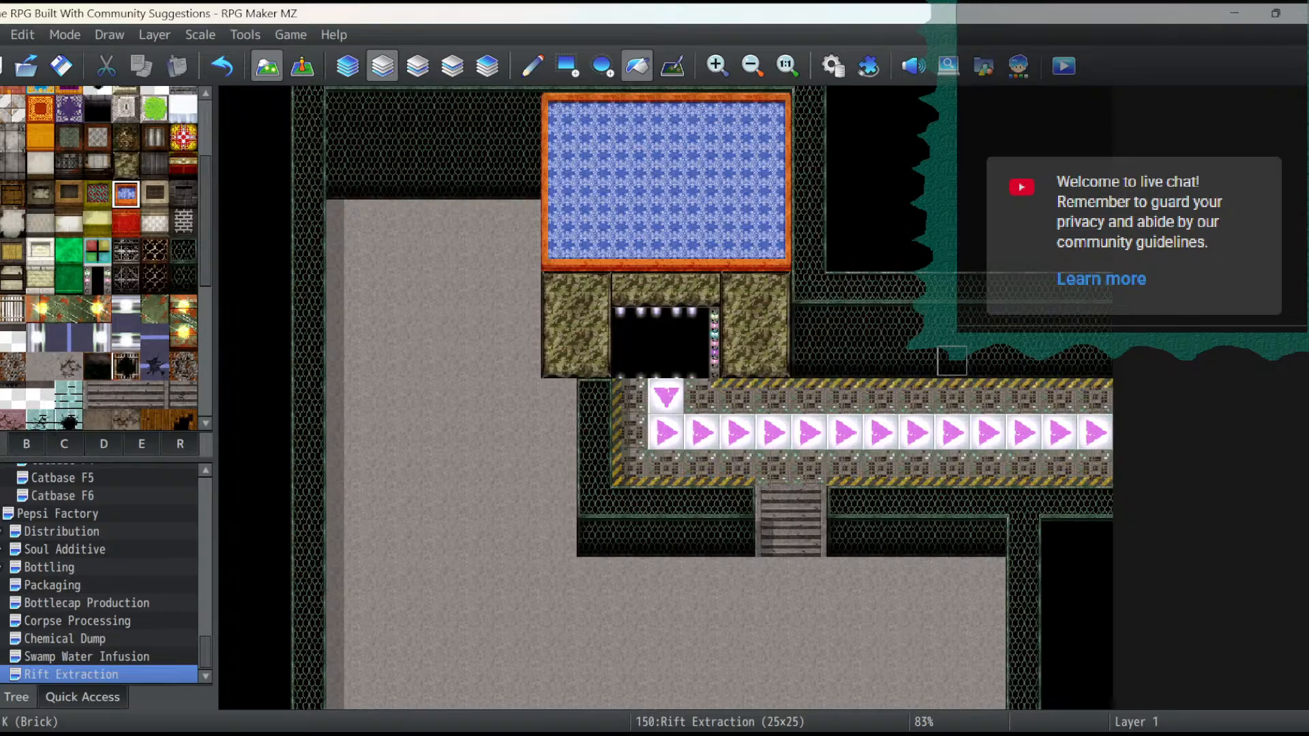
click(183, 193)
click(594, 217)
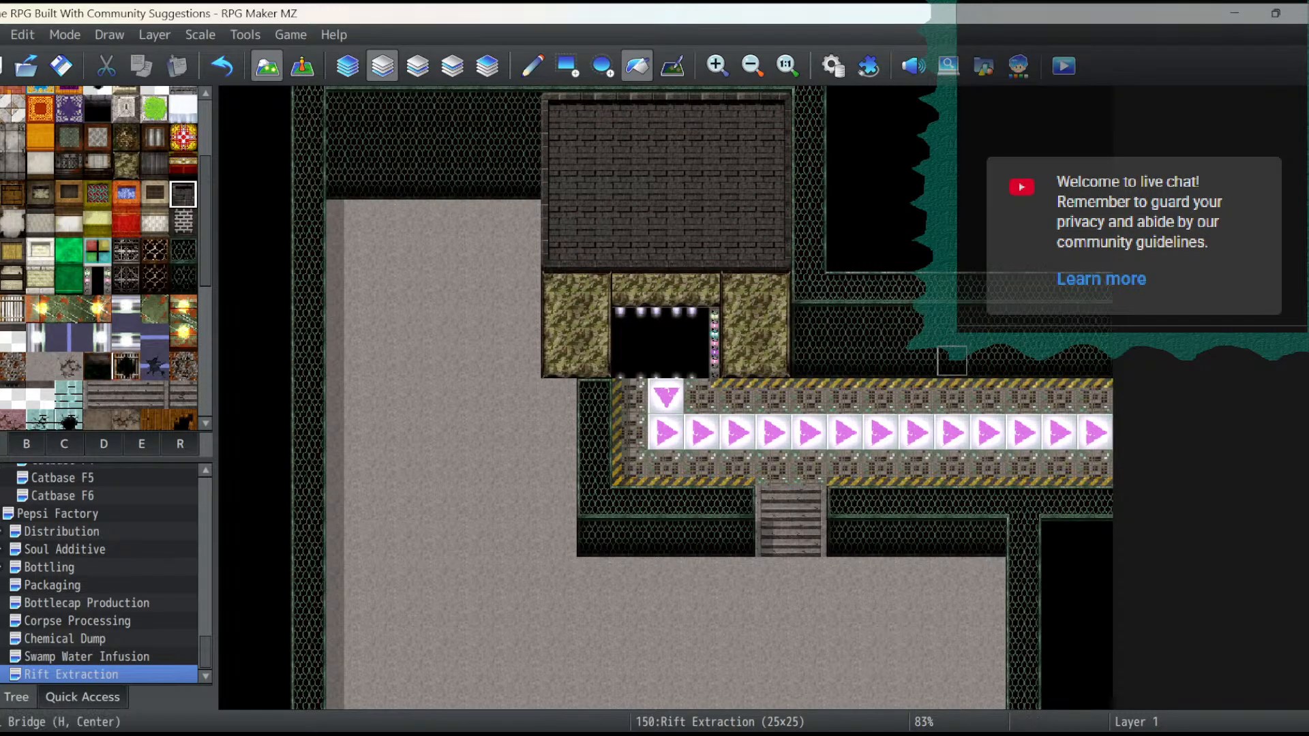
- Fill the structure's front wall and doorway with grey metal panelling, and replace it with the dark brick wall with lamps
click(182, 223)
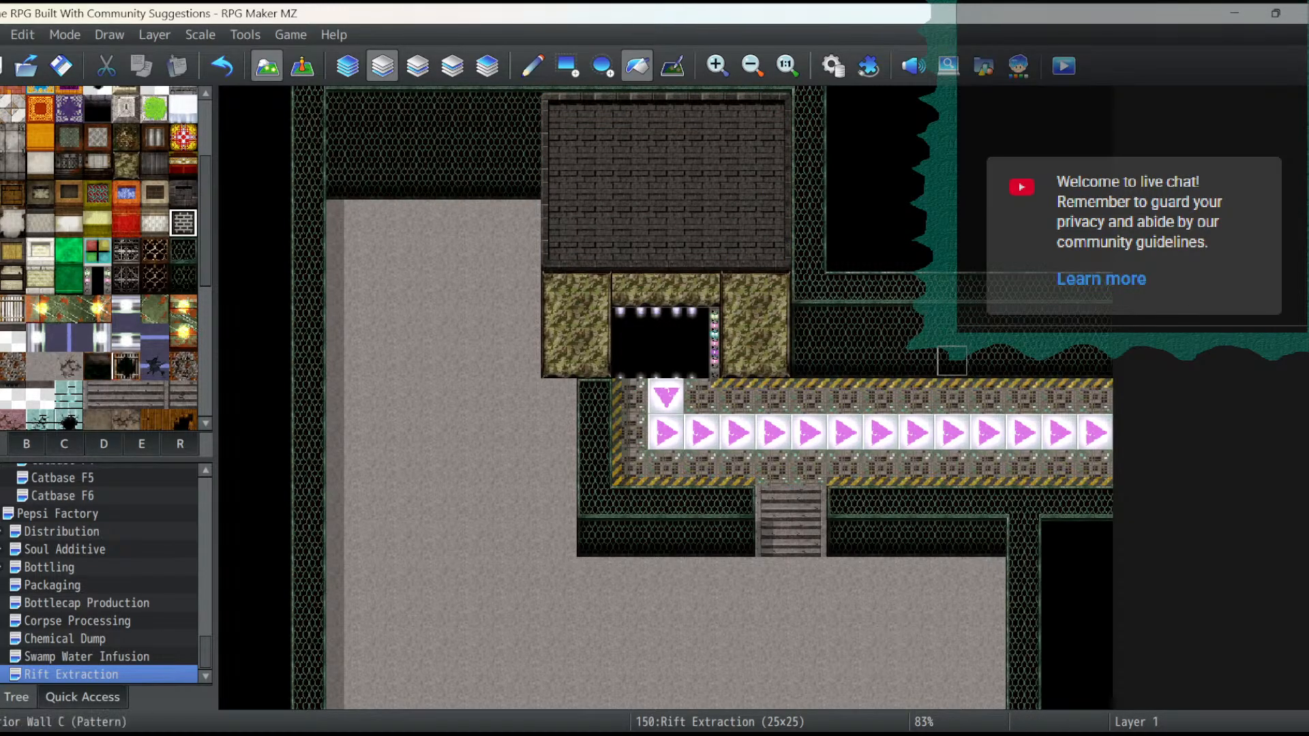
click(68, 165)
click(594, 325)
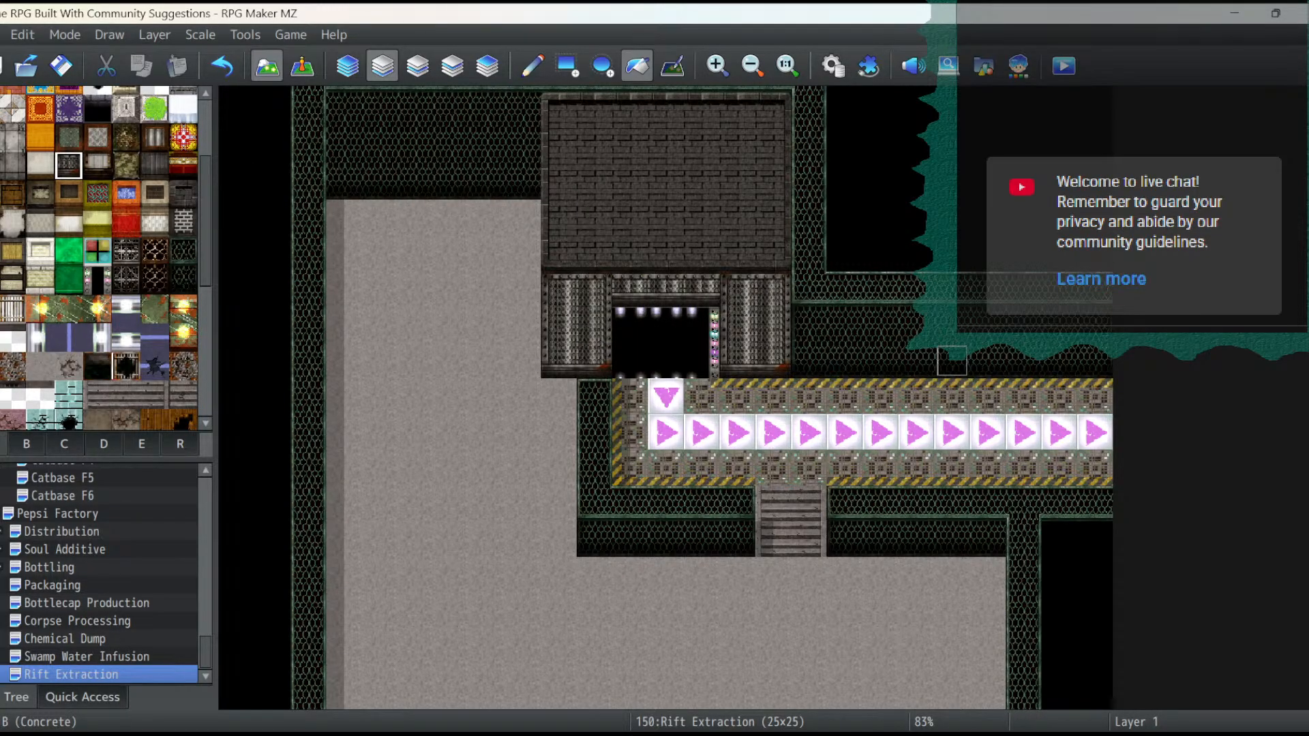
click(666, 326)
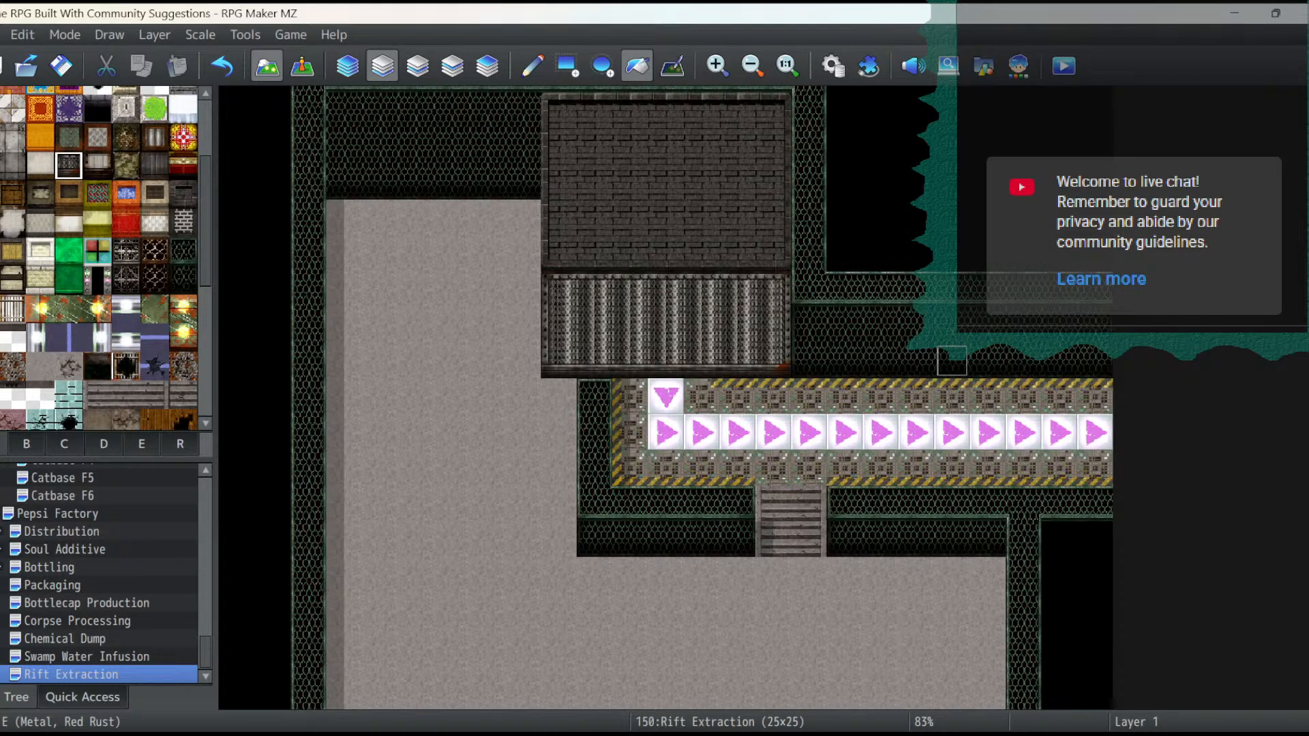
click(154, 279)
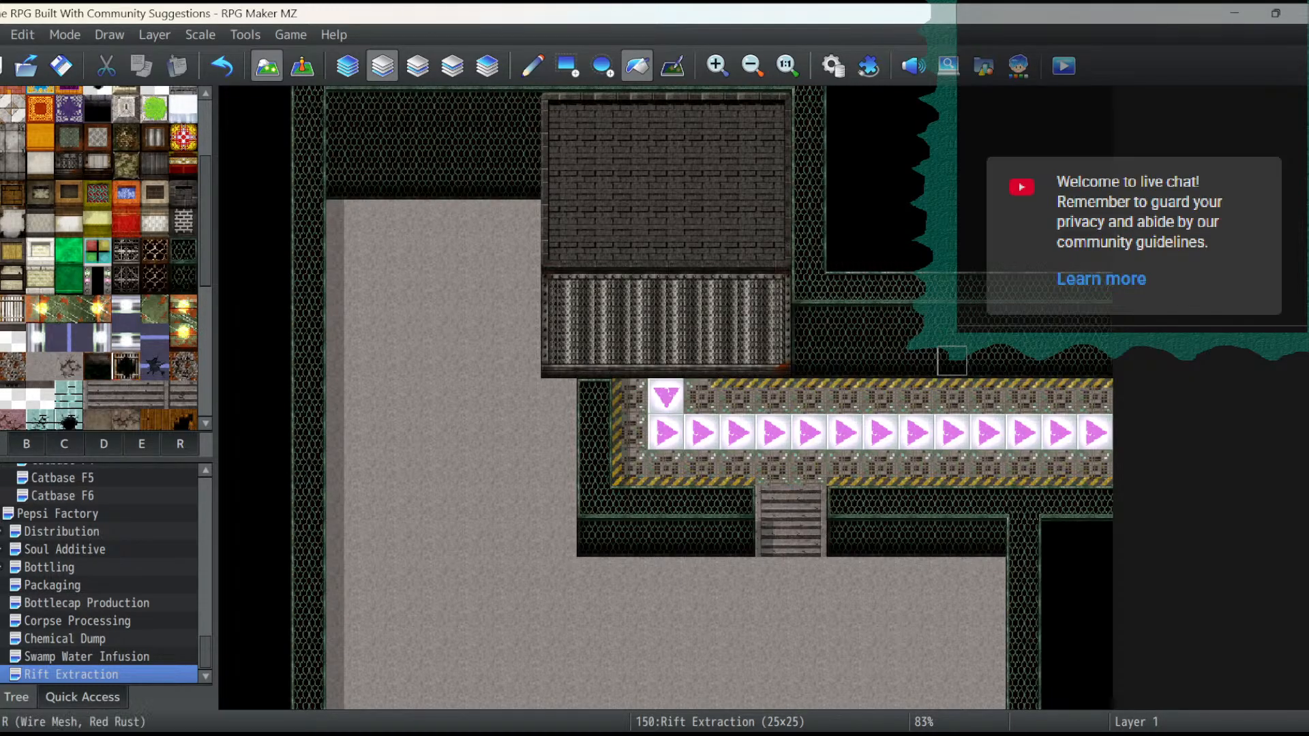
click(736, 286)
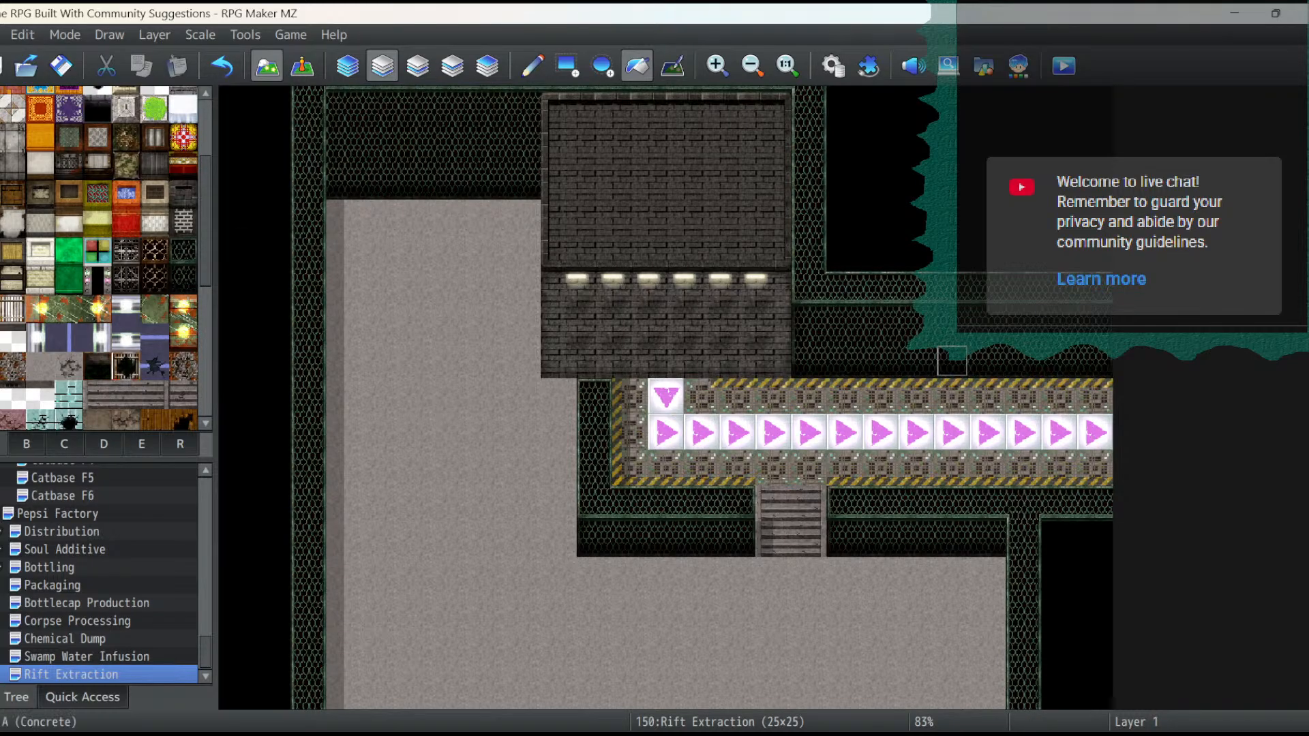
- Pencil the dark brick wall down to row 12 in columns 8 and 9, and extend the roof over column 8, rows 3 to 7
click(532, 66)
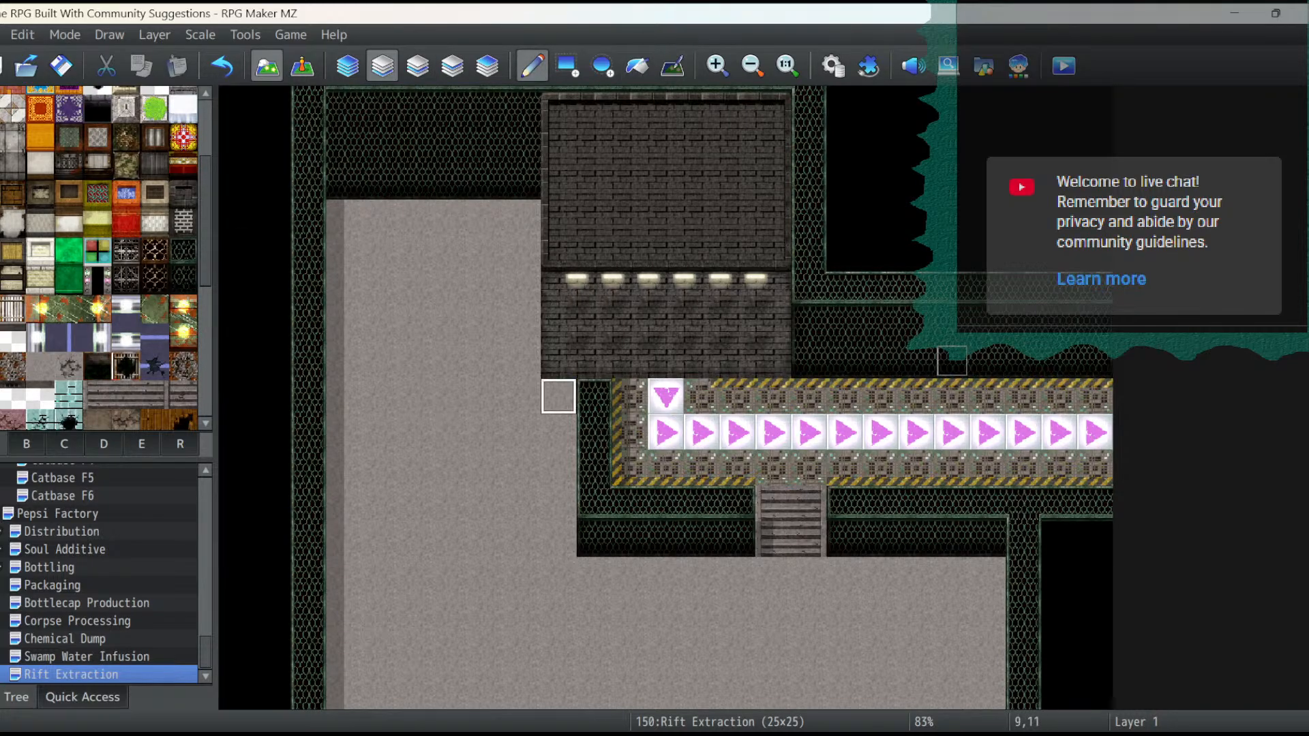
click(558, 397)
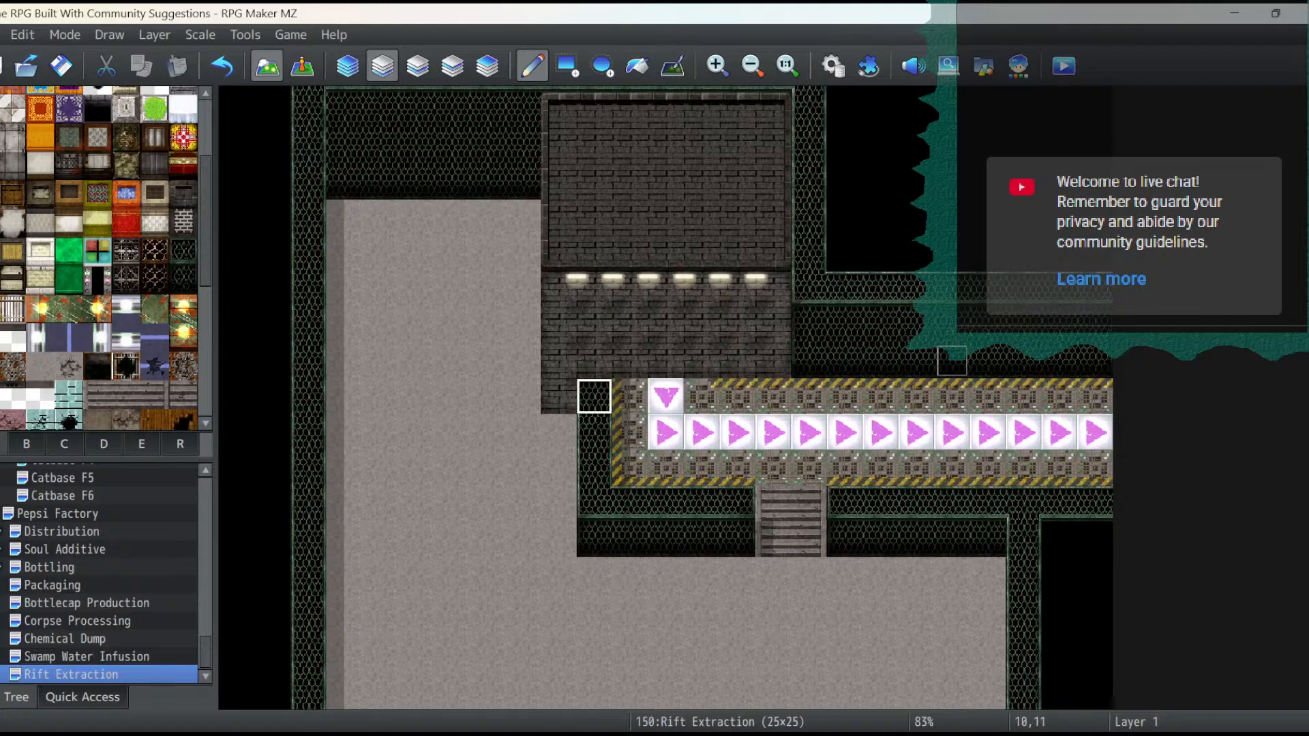
click(557, 431)
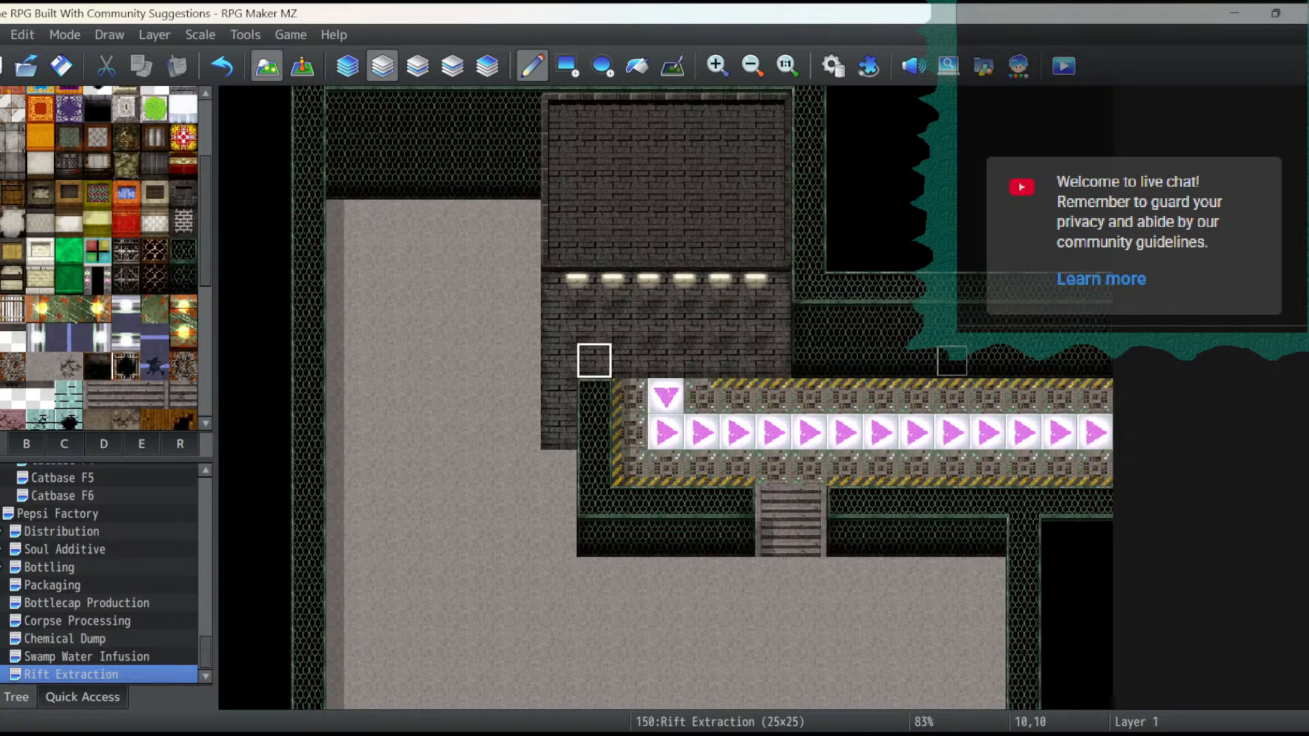
click(522, 289)
drag(523, 289, 523, 430)
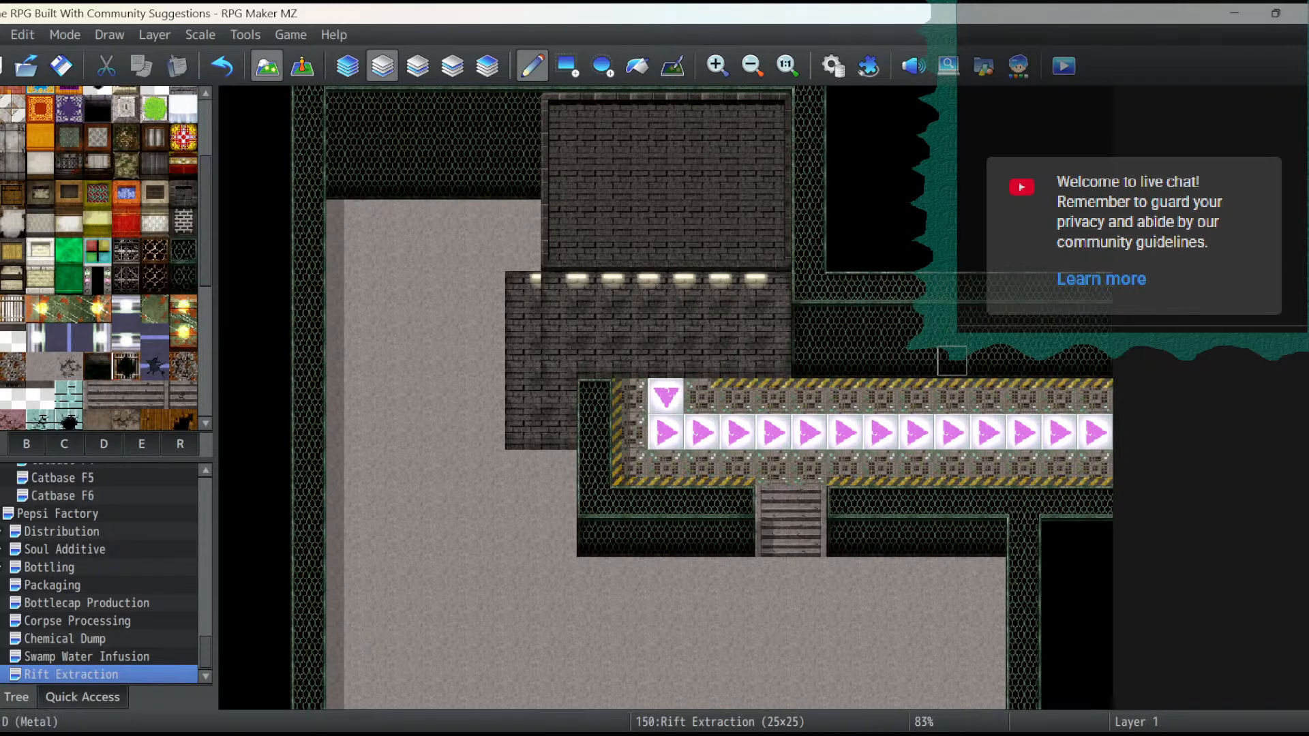
click(183, 194)
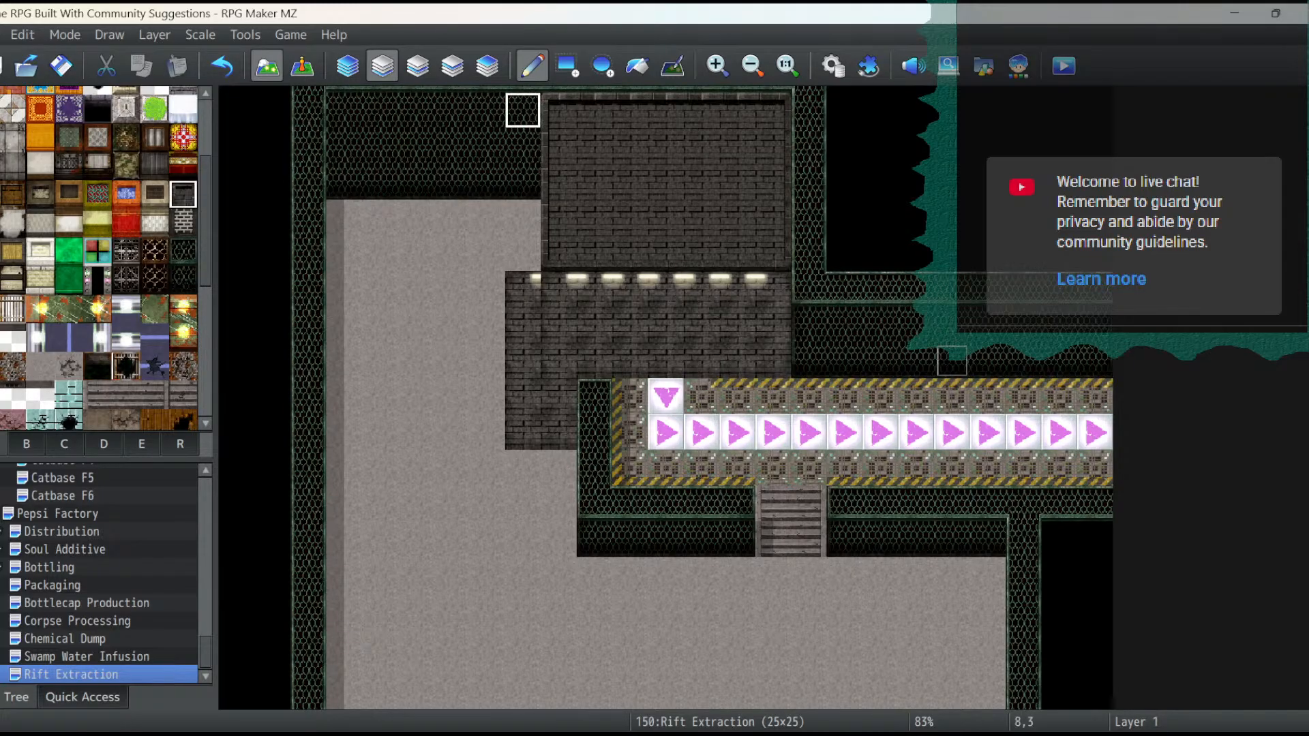
drag(522, 110, 522, 254)
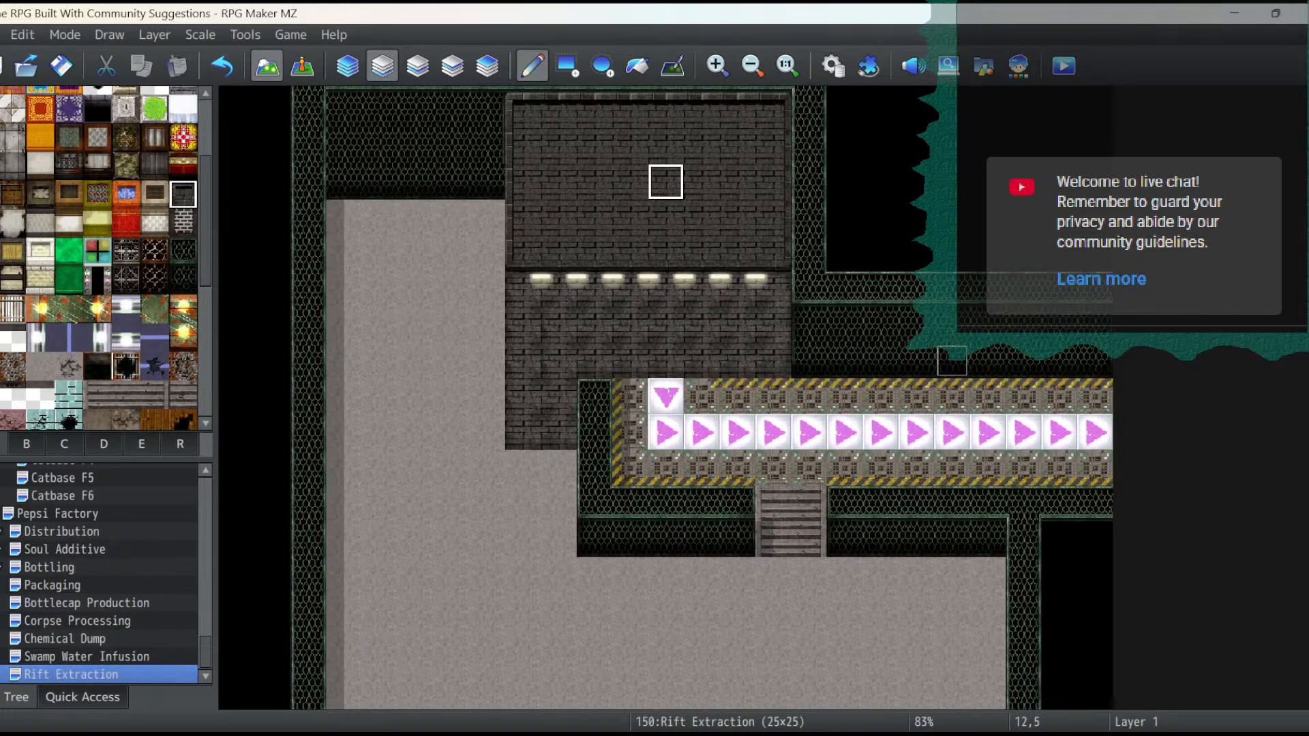
- On Layer 2, paint a black neon-edged doorway above the conveyor's start, covering columns 11 to 13 in rows 9 and 10
click(97, 278)
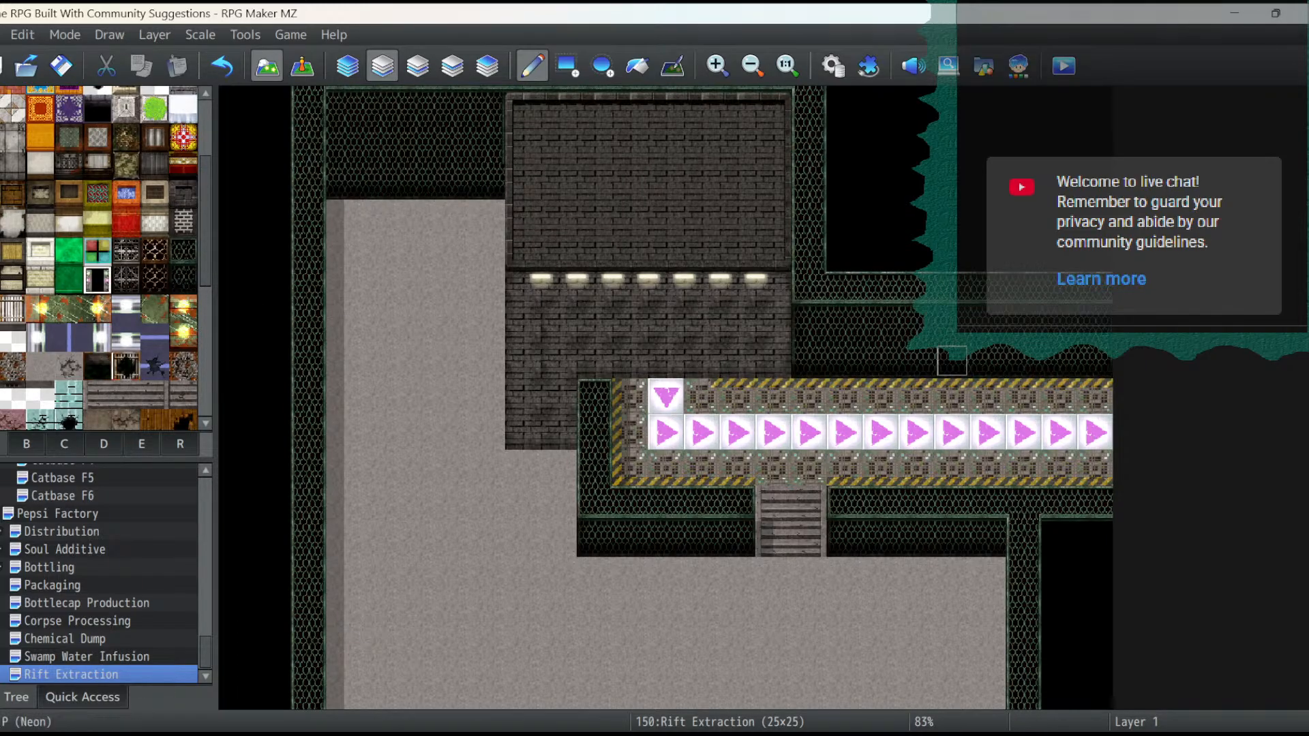
click(417, 66)
click(666, 360)
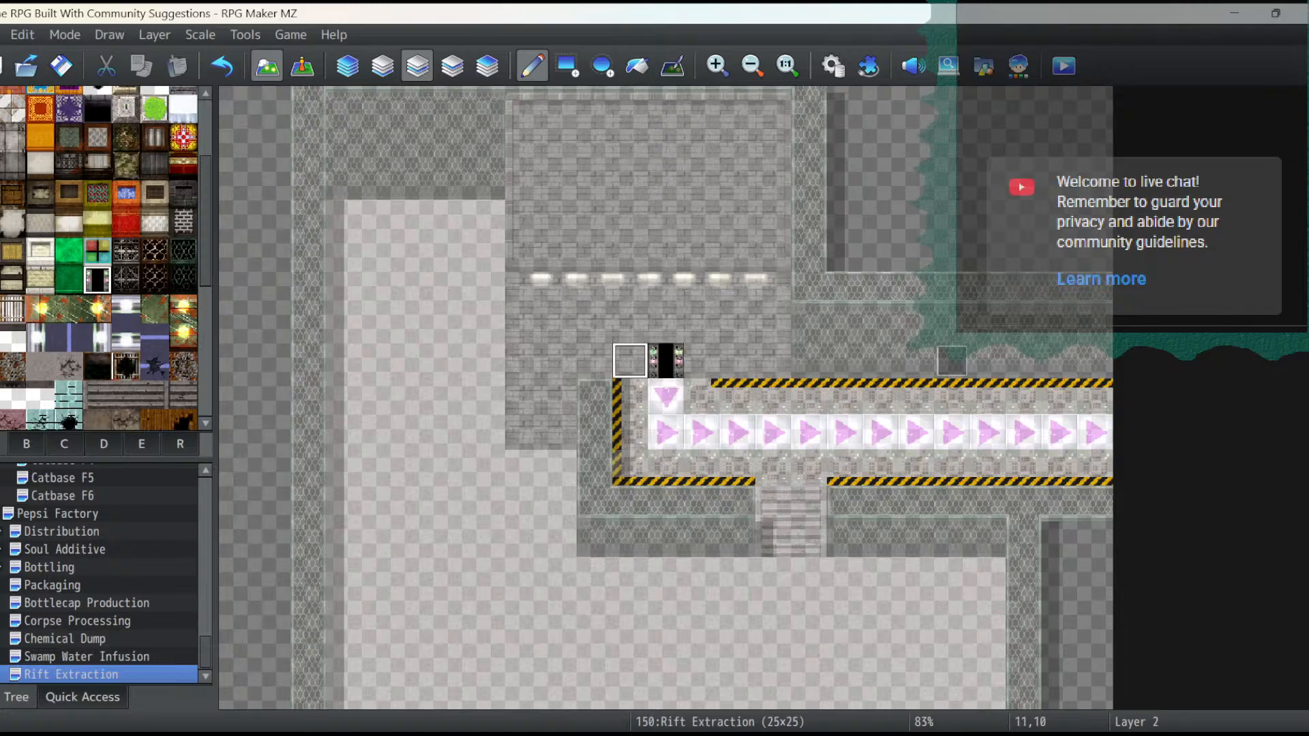
mouse_move(666, 360)
mouse_down()
mouse_move(666, 325)
mouse_move(631, 360)
mouse_move(700, 360)
mouse_move(701, 324)
mouse_up()
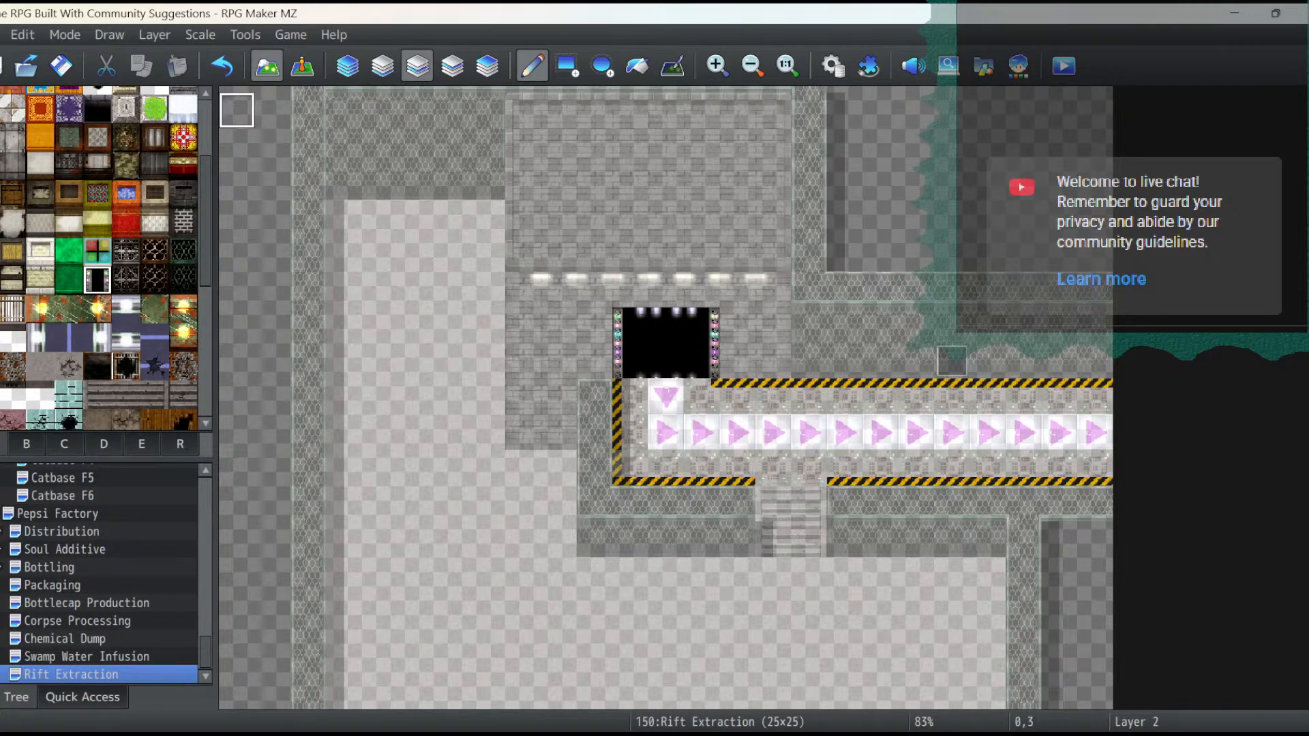
- Switch to event editing and check the contents of EV006 at tile 0,0 and EV002 at tile 20,10 without changing them
click(302, 66)
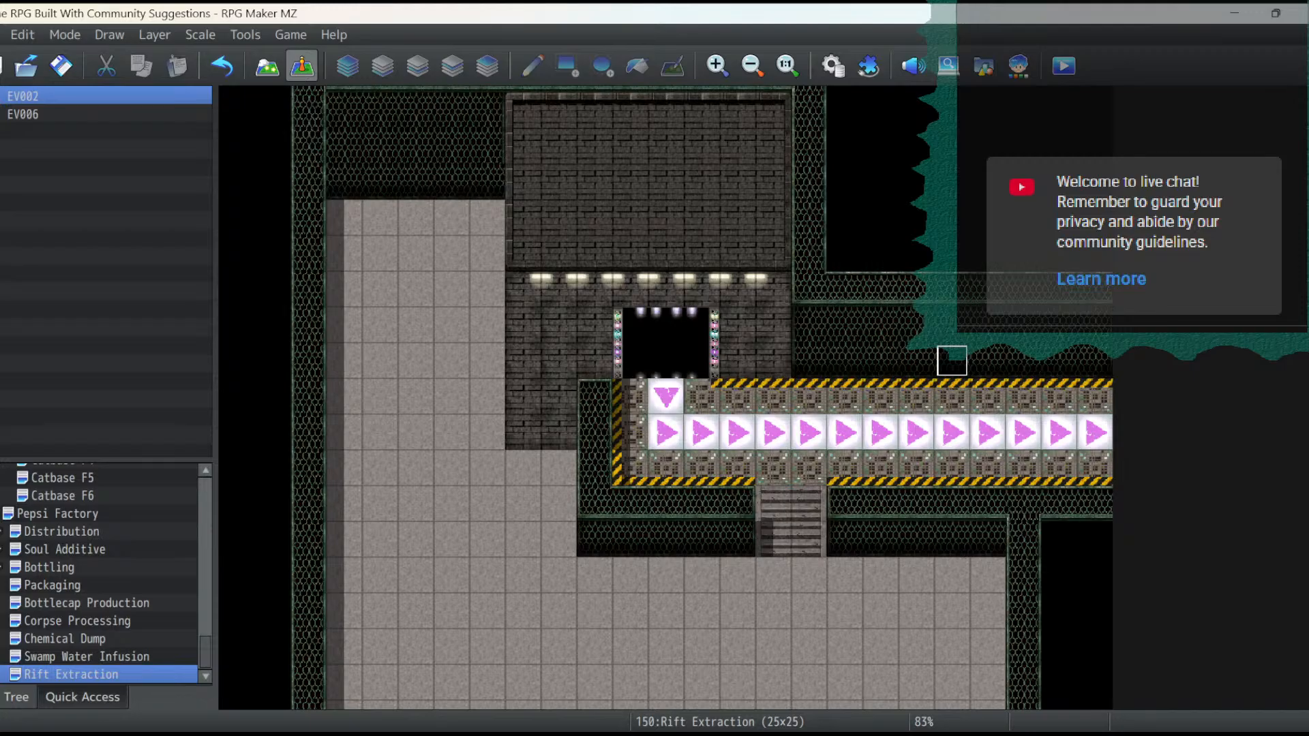
scroll(702, 396, down, 3)
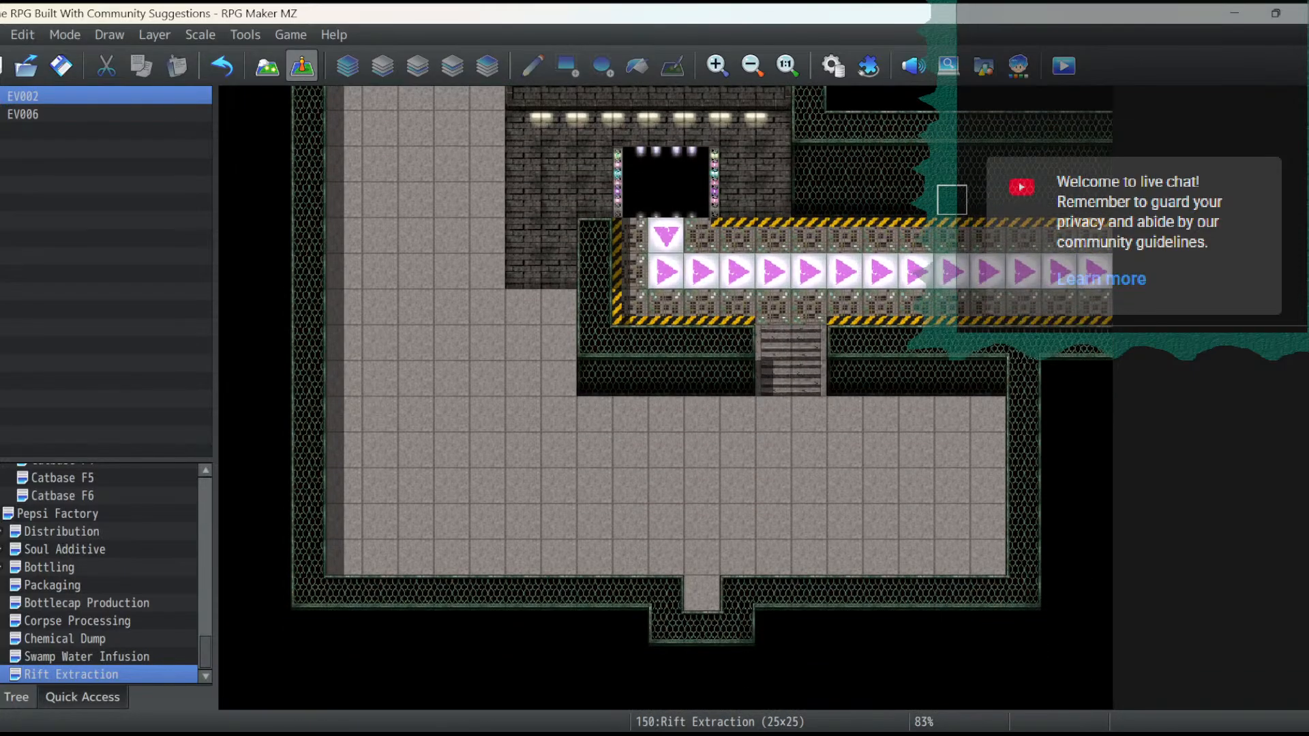
scroll(702, 395, up, 5)
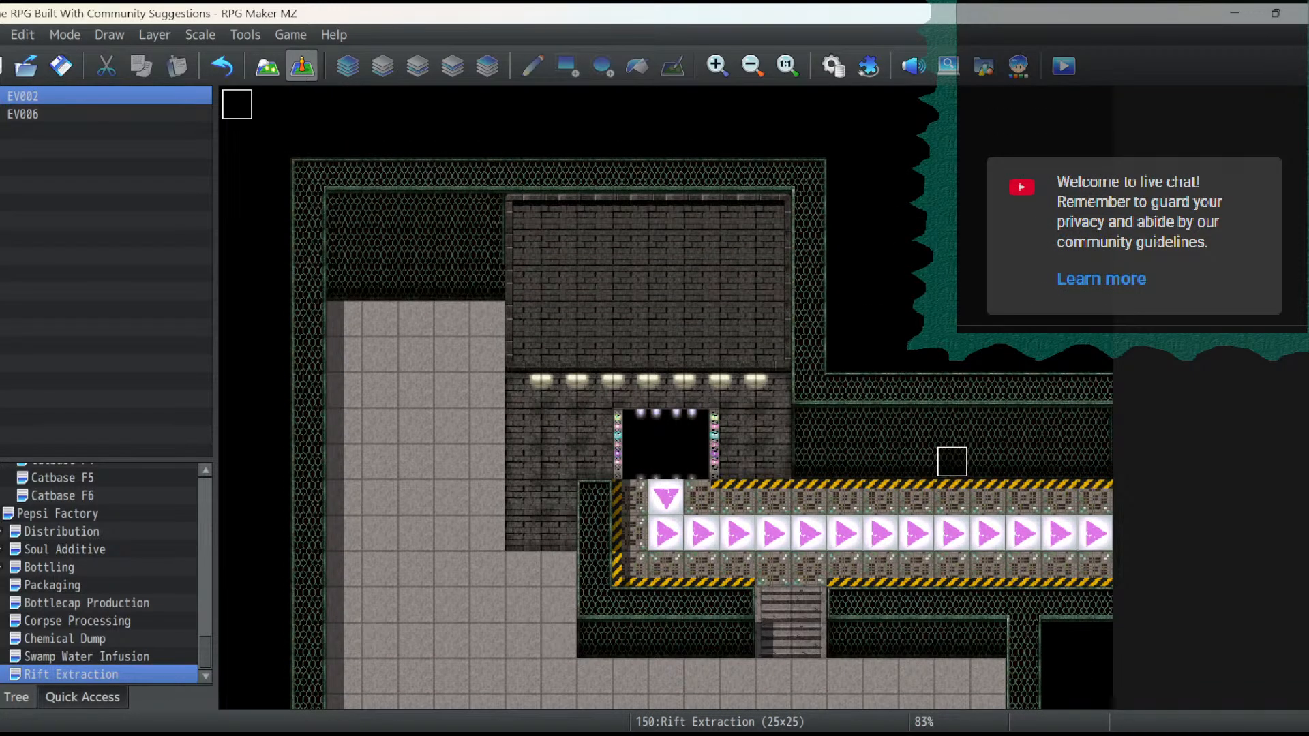
double_click(237, 105)
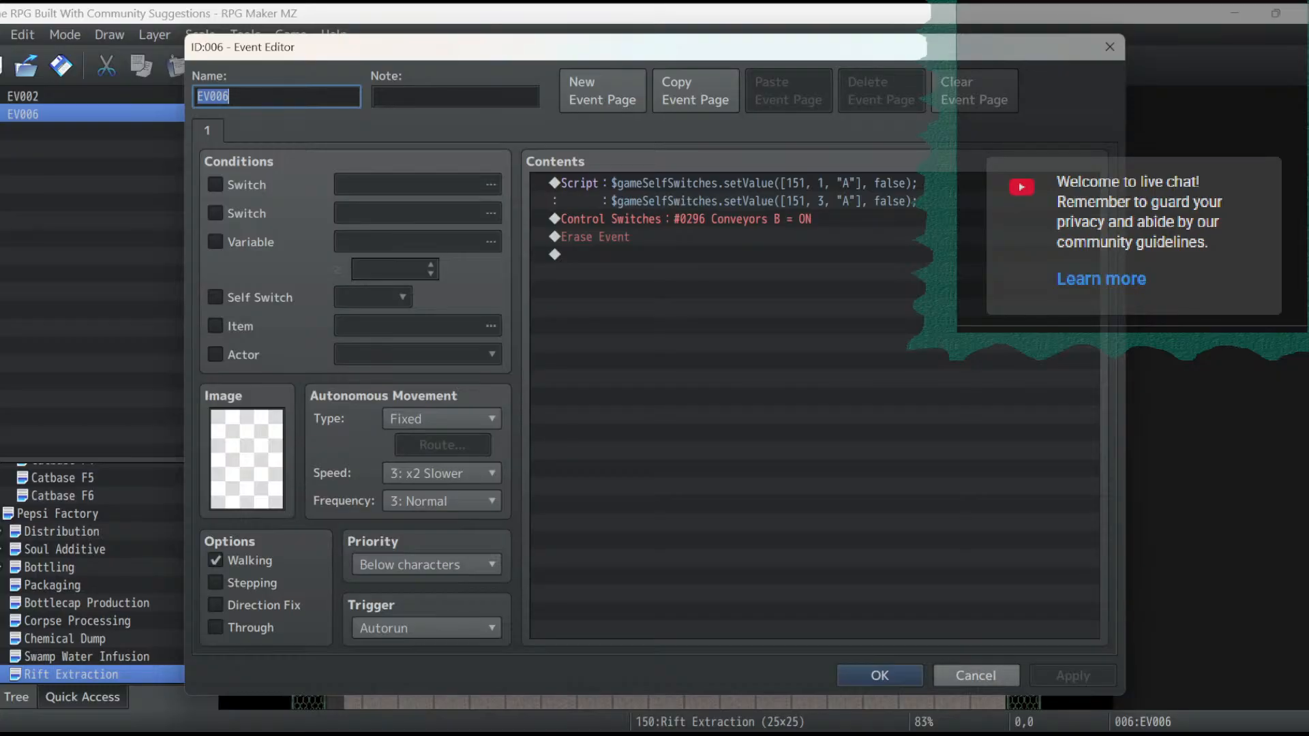
click(975, 673)
scroll(955, 409, down, 3)
click(951, 337)
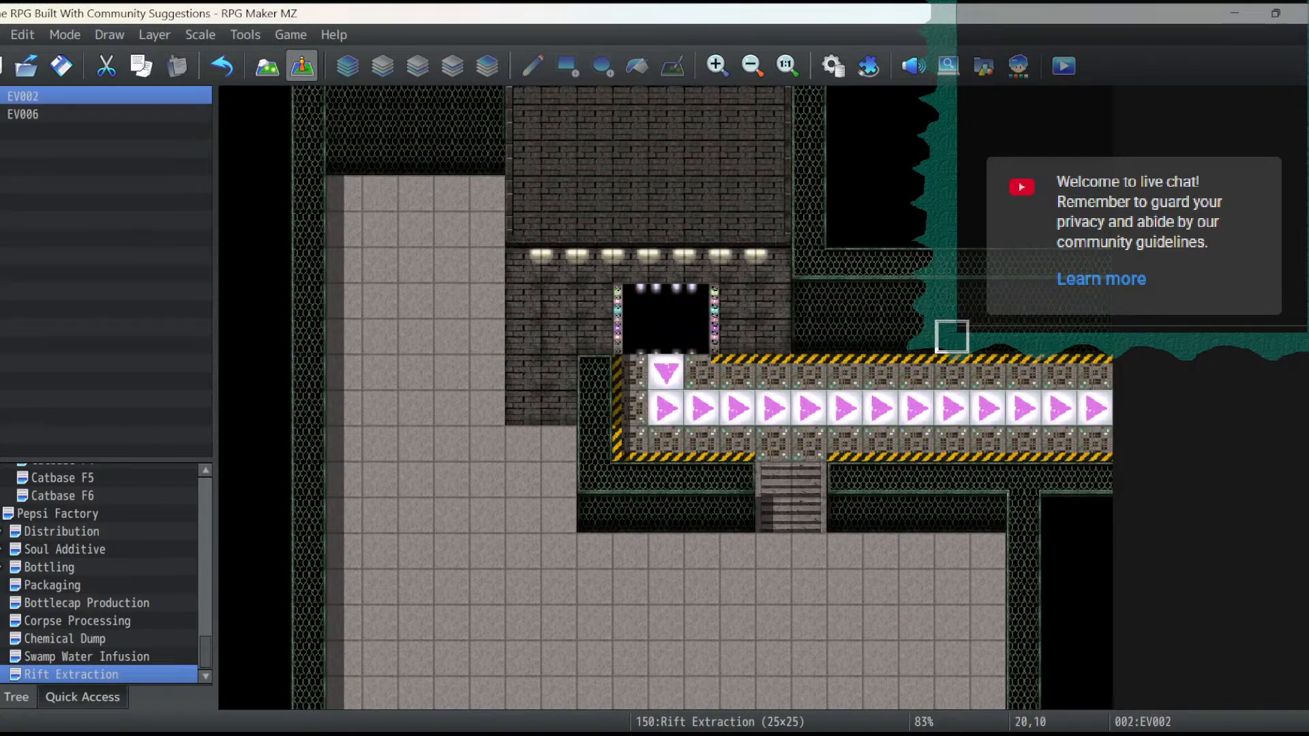
double_click(952, 337)
click(975, 674)
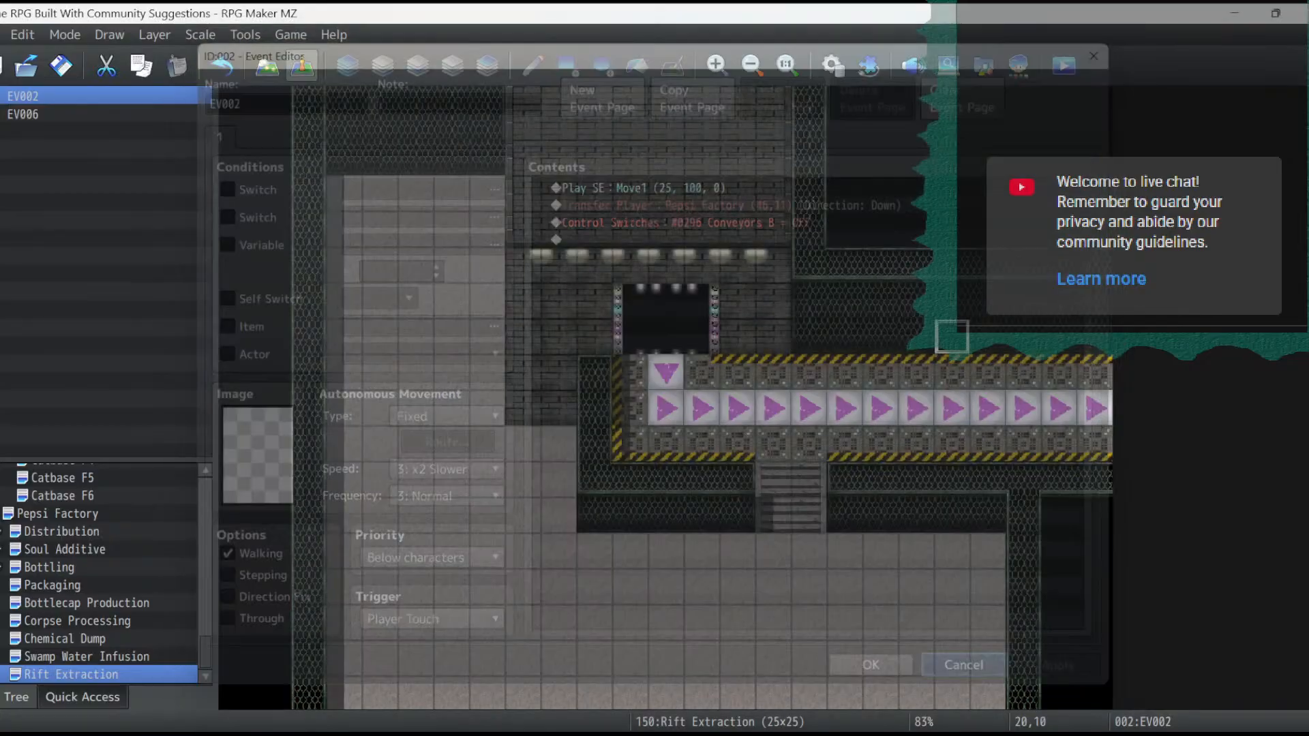
- Move EV002 to the conveyor's right end at tile 24,12 and set its player transfer to Pepsi Factory (10,7), direction Right
double_click(1095, 408)
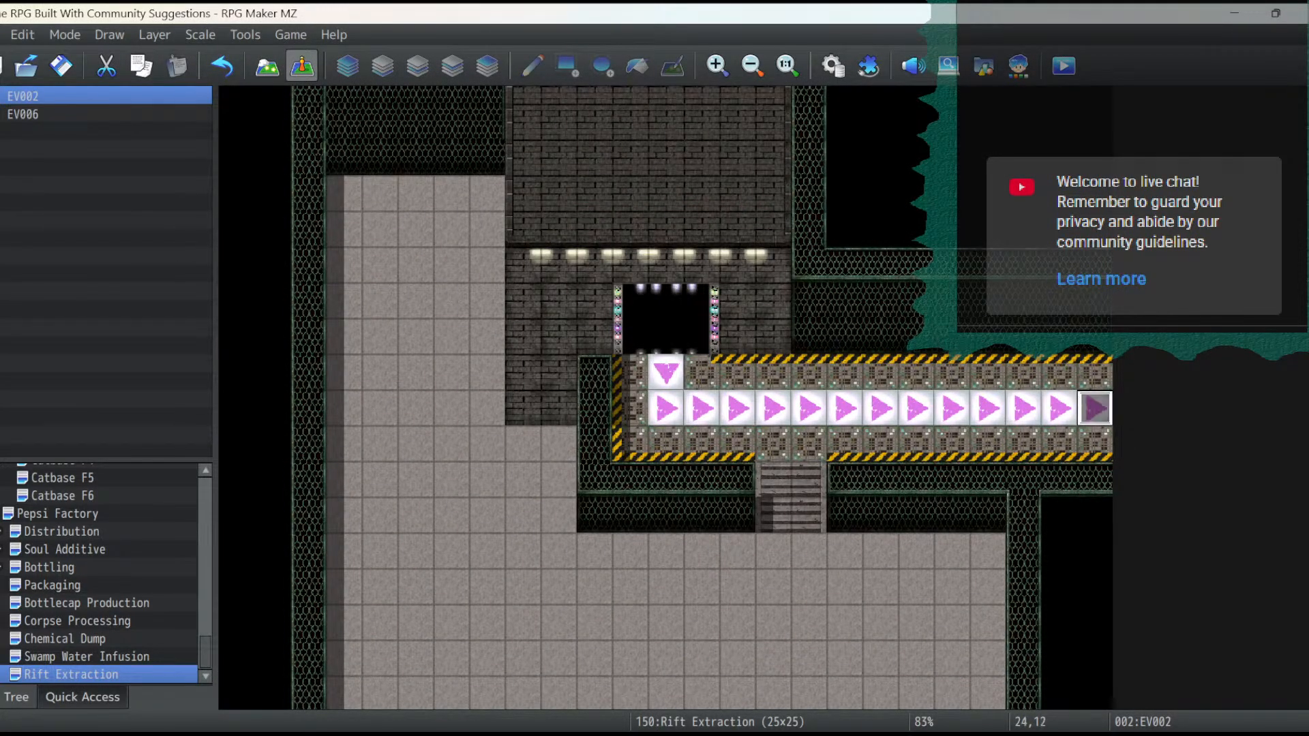
double_click(737, 201)
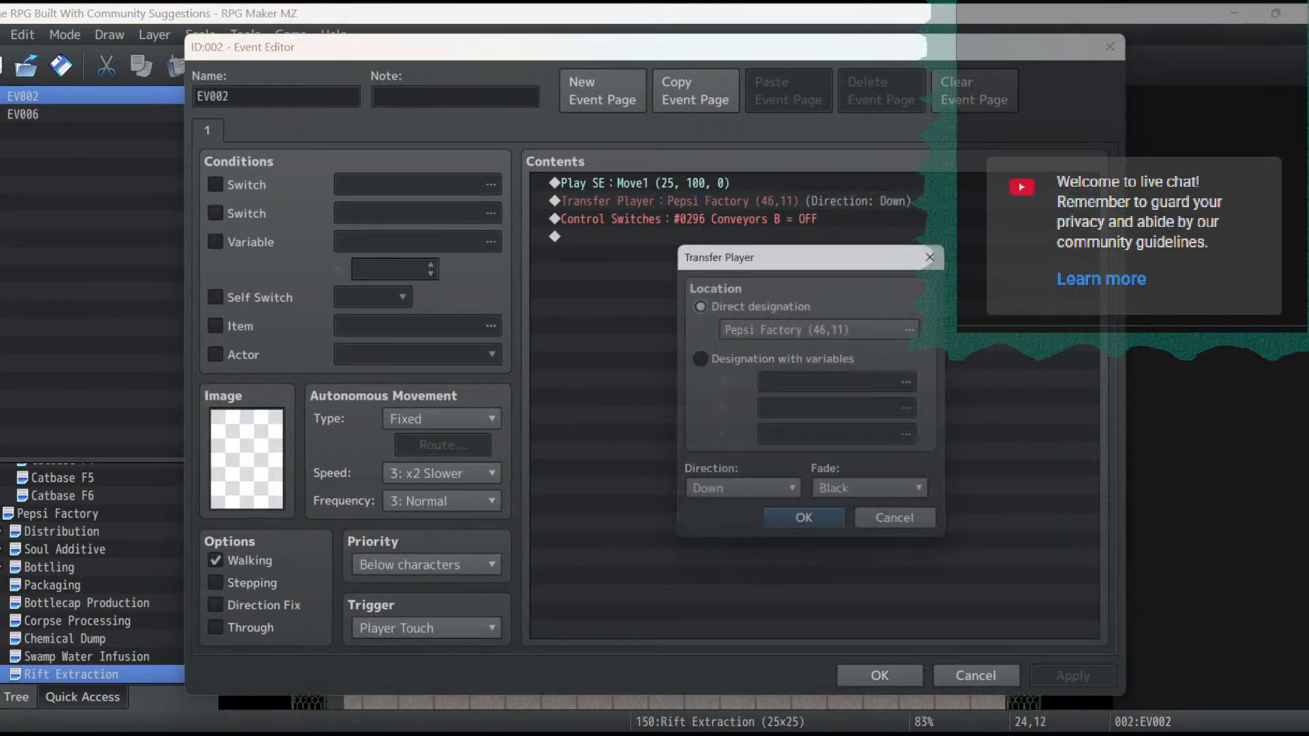
click(820, 328)
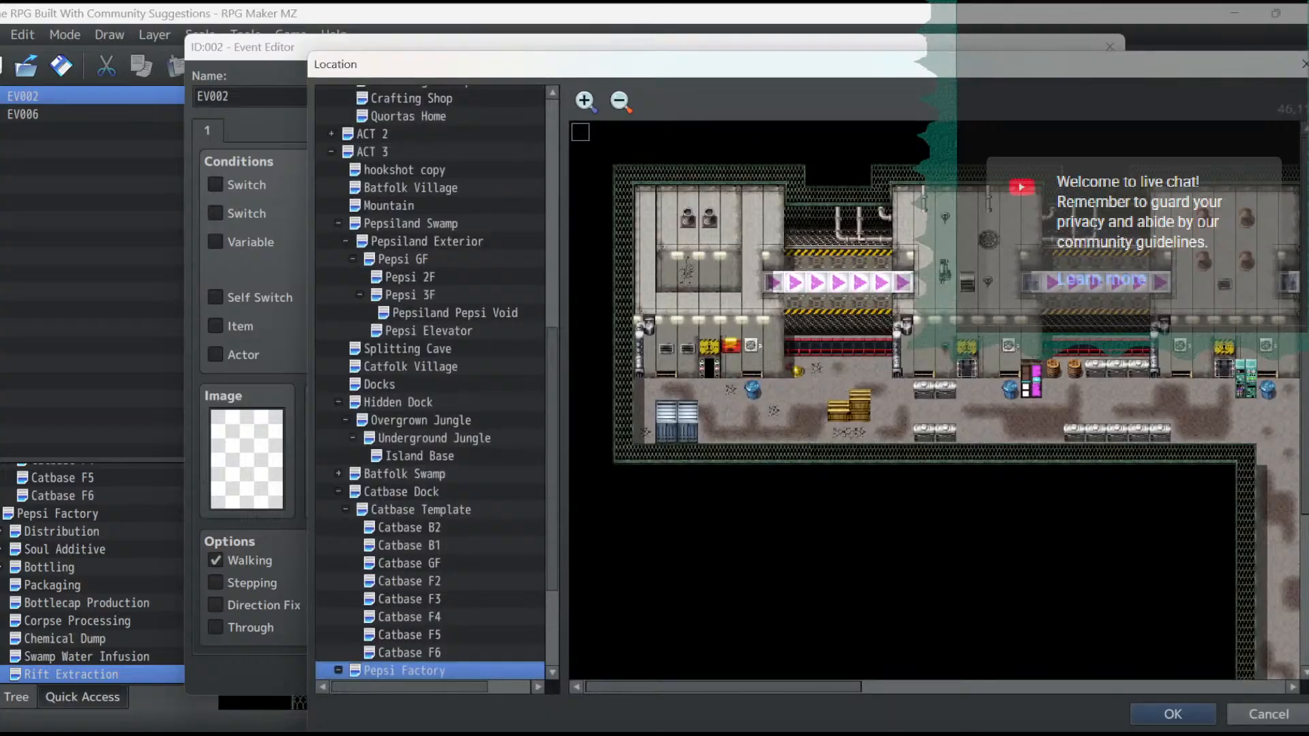
double_click(774, 282)
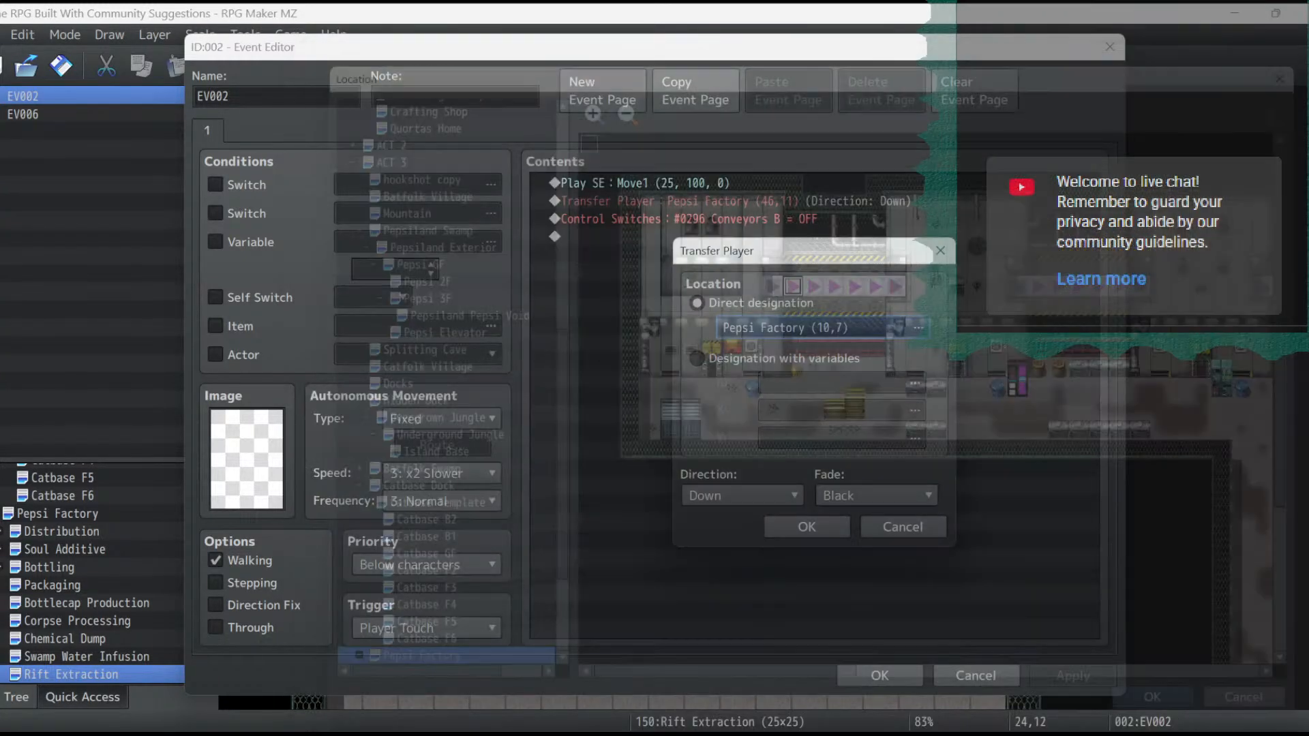
click(742, 495)
click(716, 582)
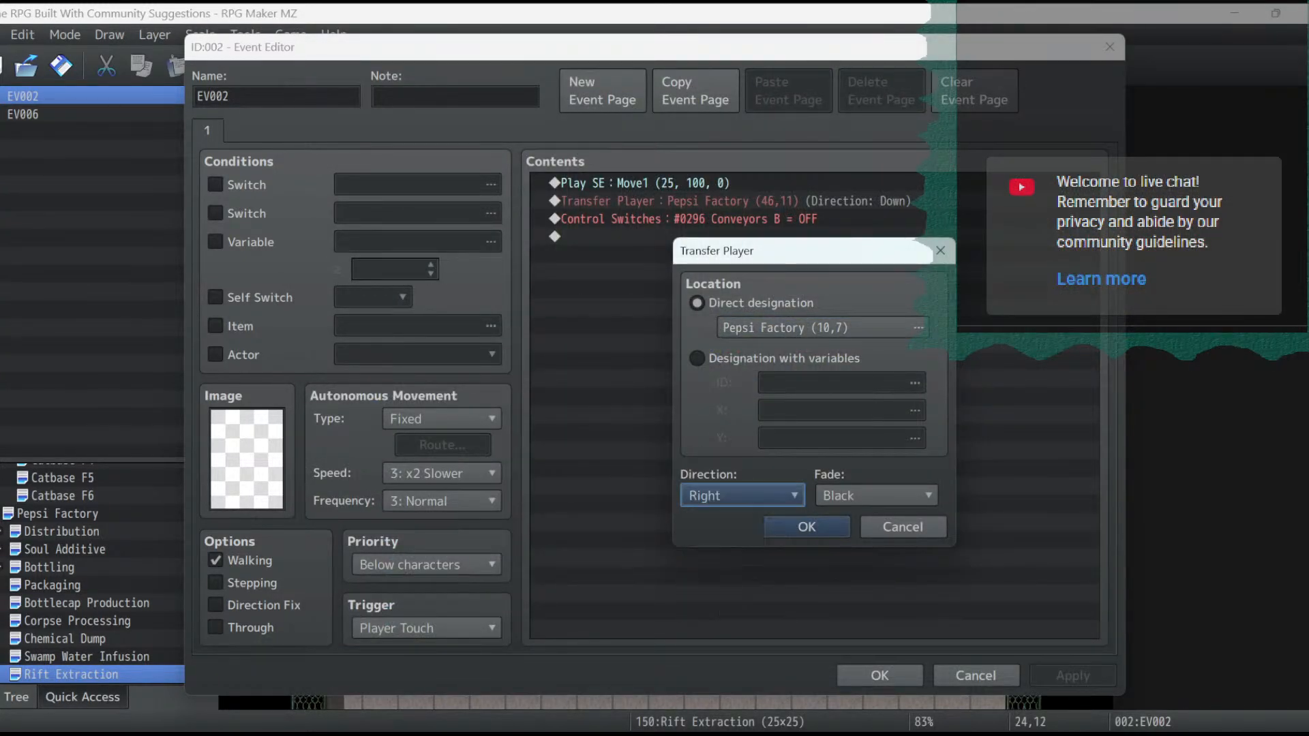
click(807, 527)
click(1073, 675)
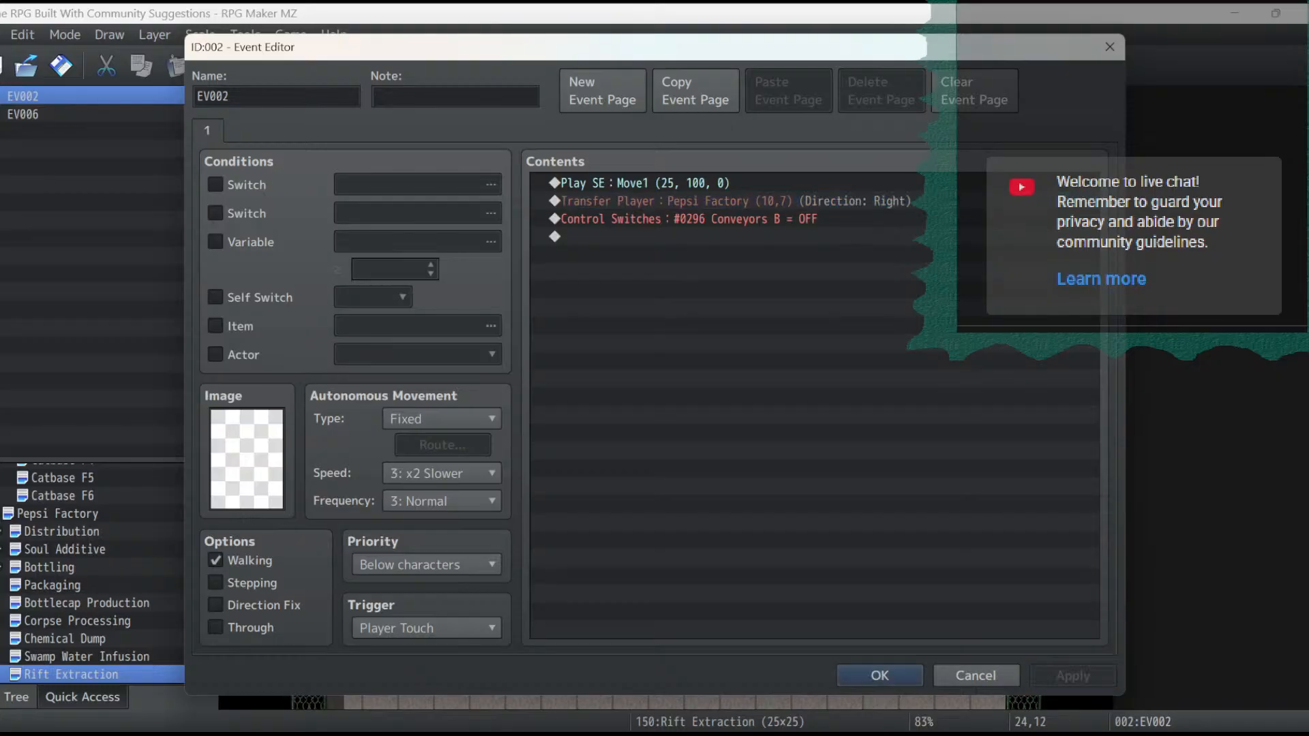
click(880, 675)
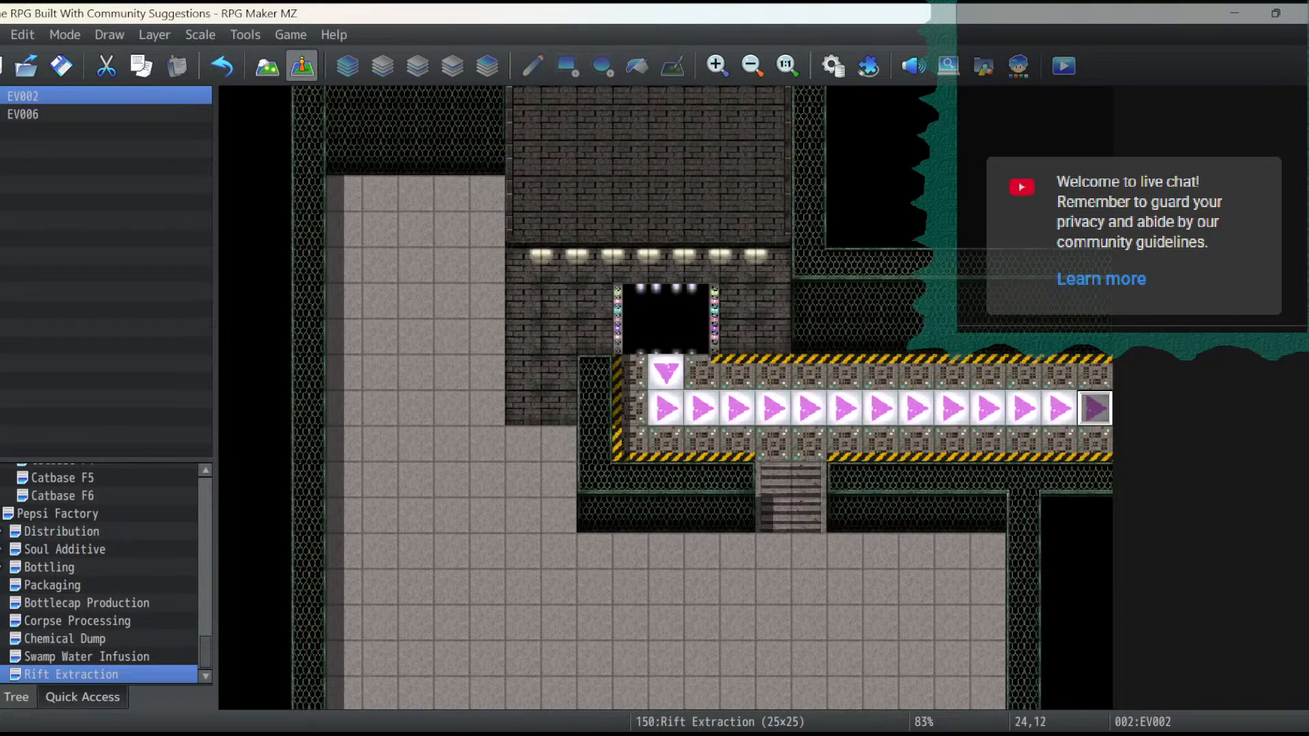
- Open the Pepsi Factory map and check the pages of EV007 at the first conveyor's left end, tile 9,7
click(63, 496)
click(57, 513)
double_click(504, 199)
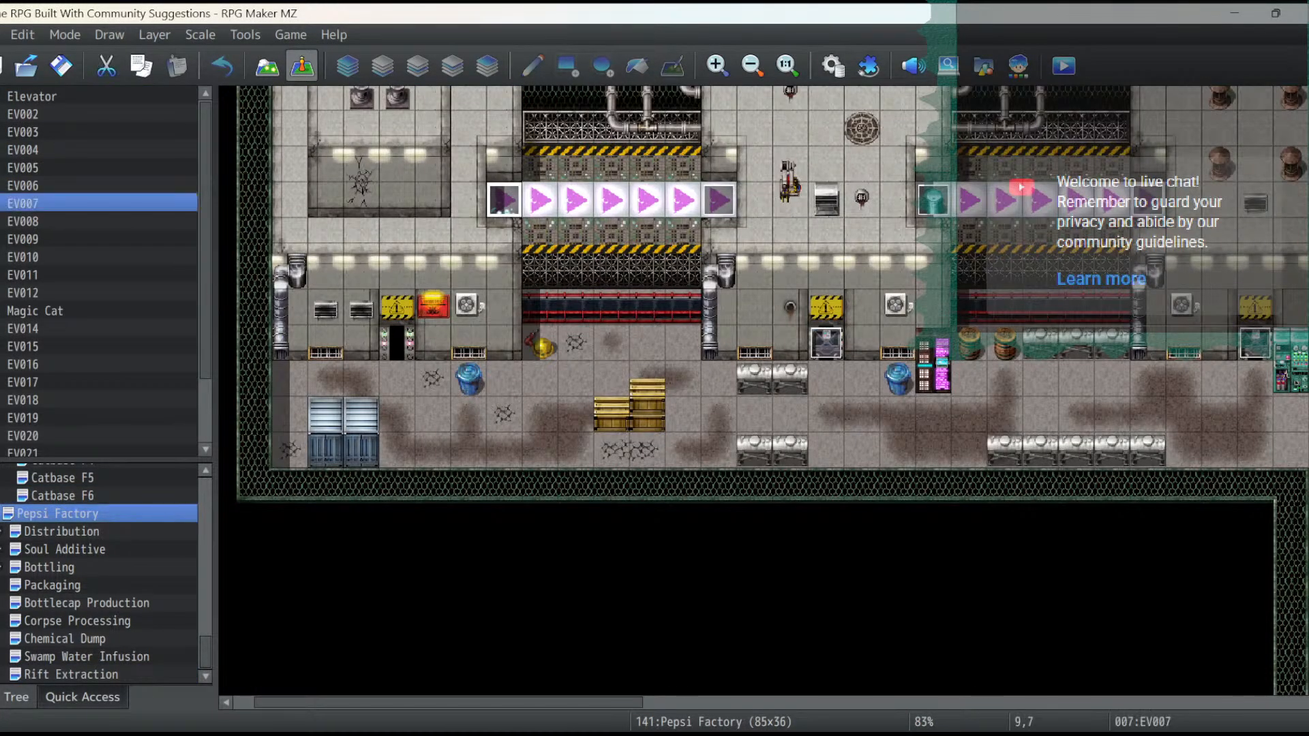
click(239, 130)
click(270, 130)
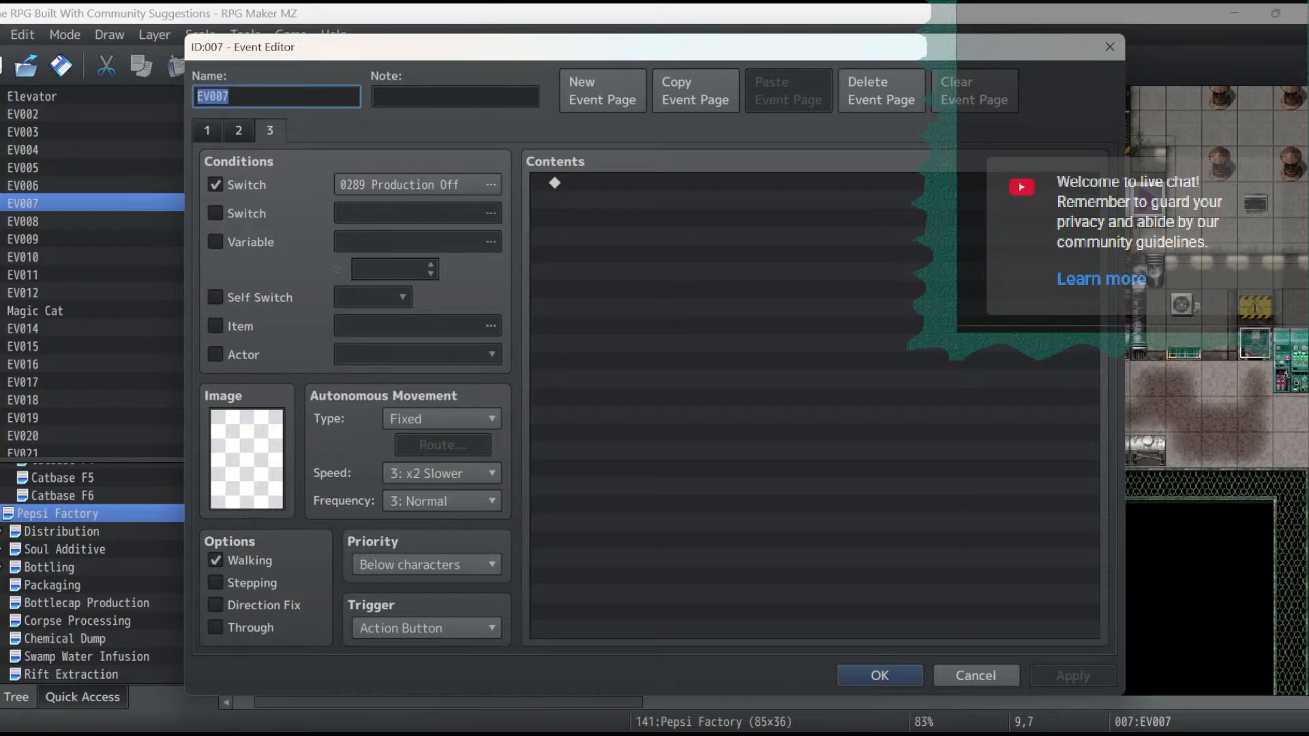
click(976, 676)
- Copy the event page of EV025, the transfer at the first conveyor's right end on tile 15,7, and close the event
click(719, 199)
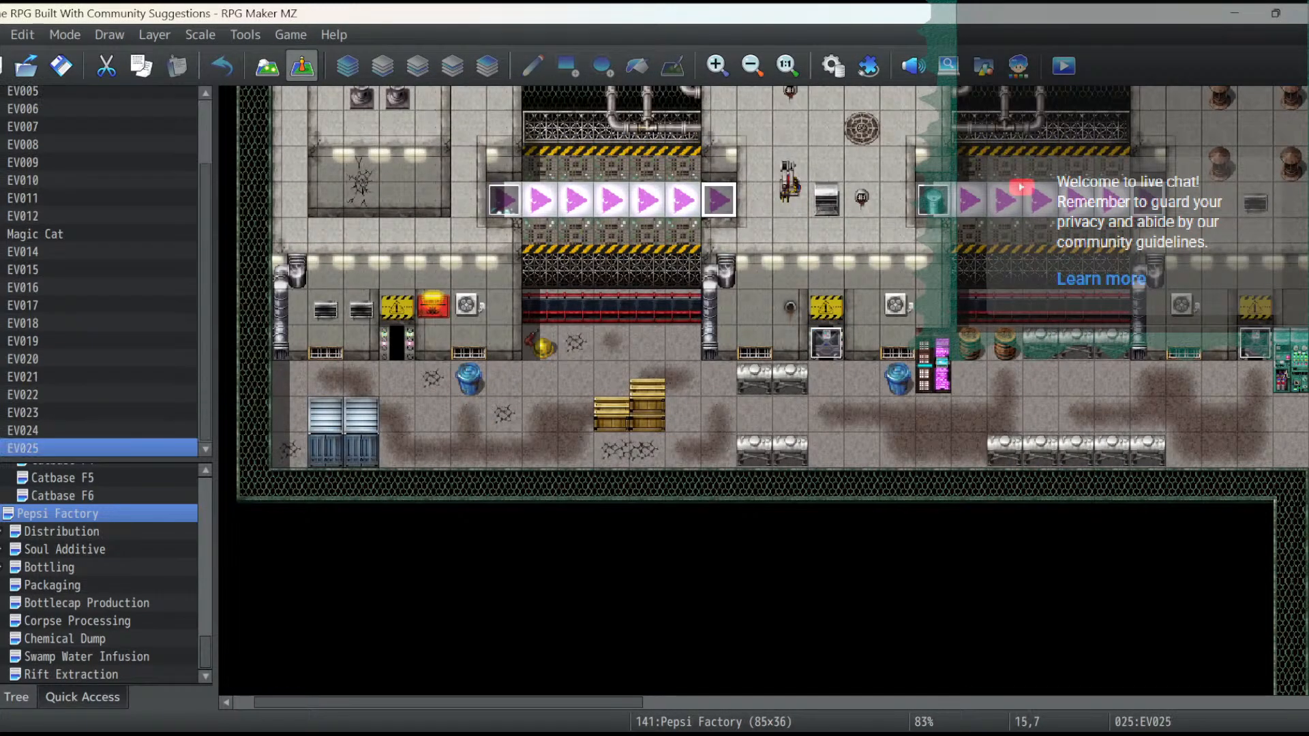
double_click(718, 199)
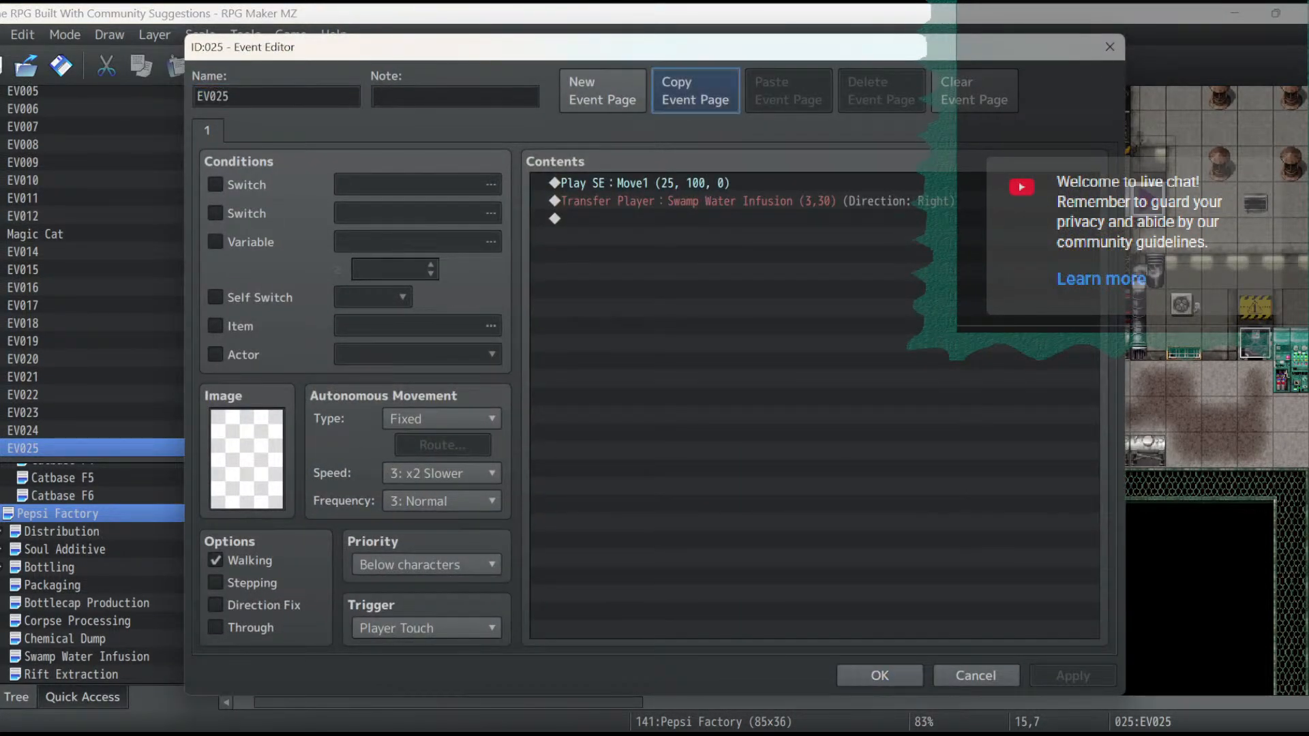
click(694, 91)
click(879, 675)
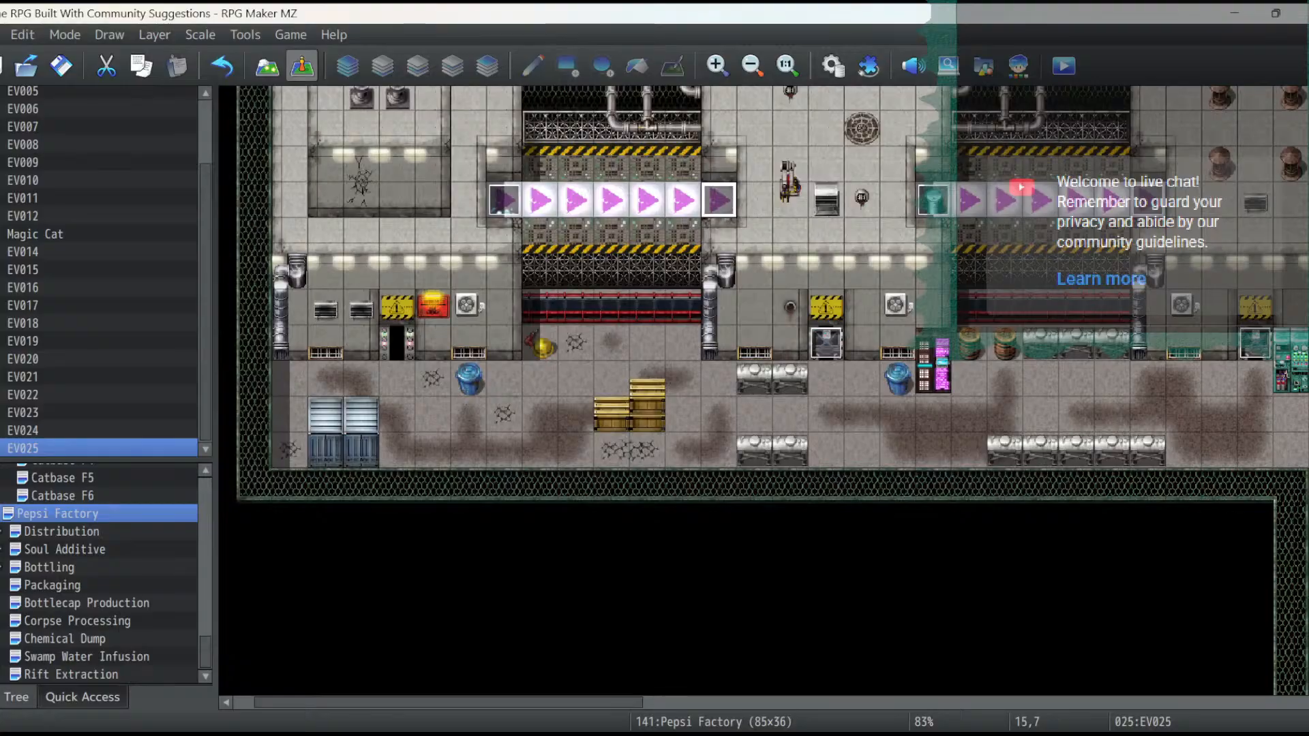
- Open EV007 at tile 9,7 and paste the copied transfer page as a fourth event page
double_click(504, 200)
click(239, 131)
click(270, 130)
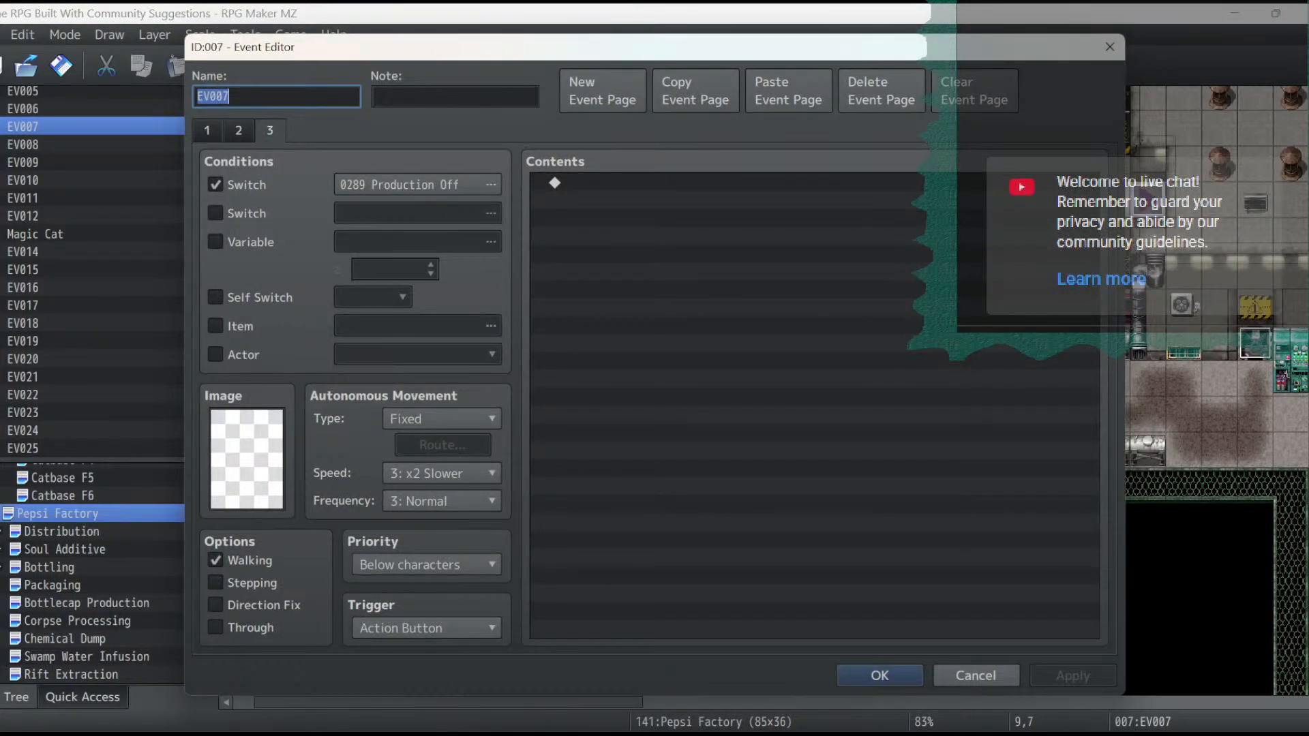
click(788, 90)
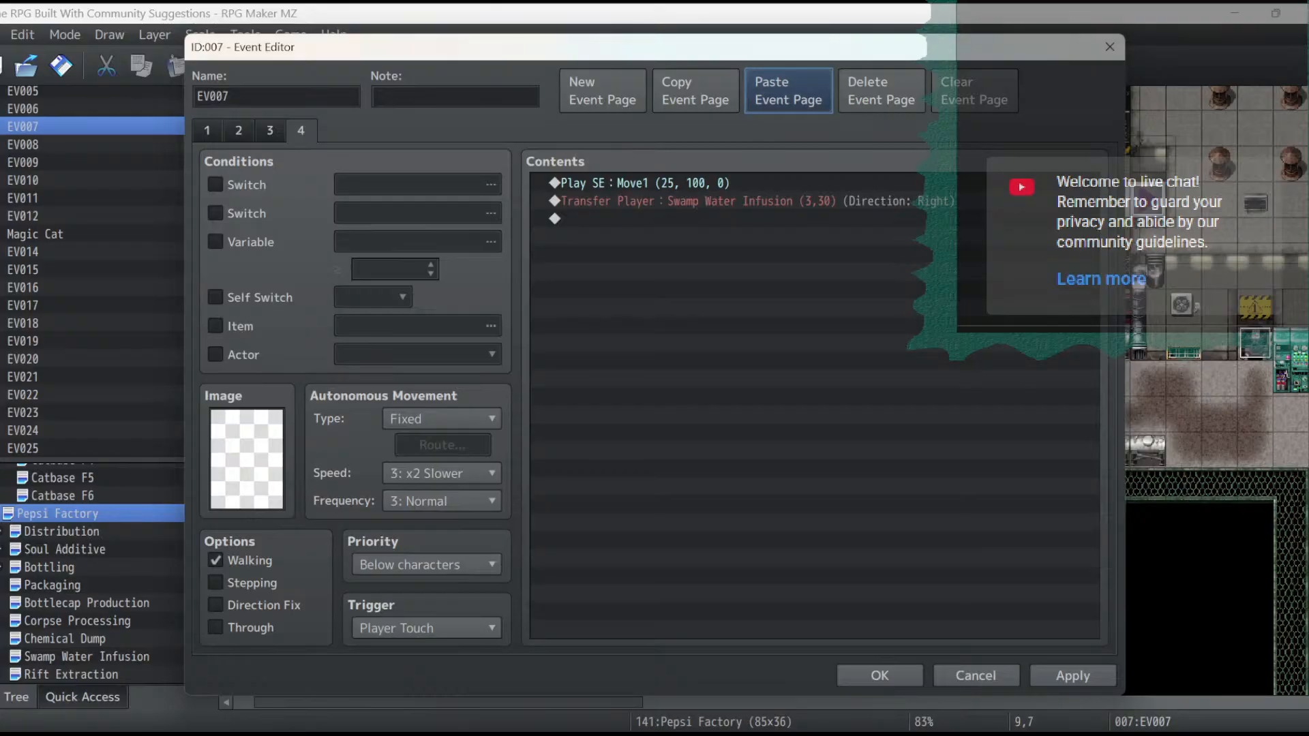
- Set the pasted page's switch condition to 0289 Production Off and apply it
click(301, 130)
click(215, 185)
click(417, 185)
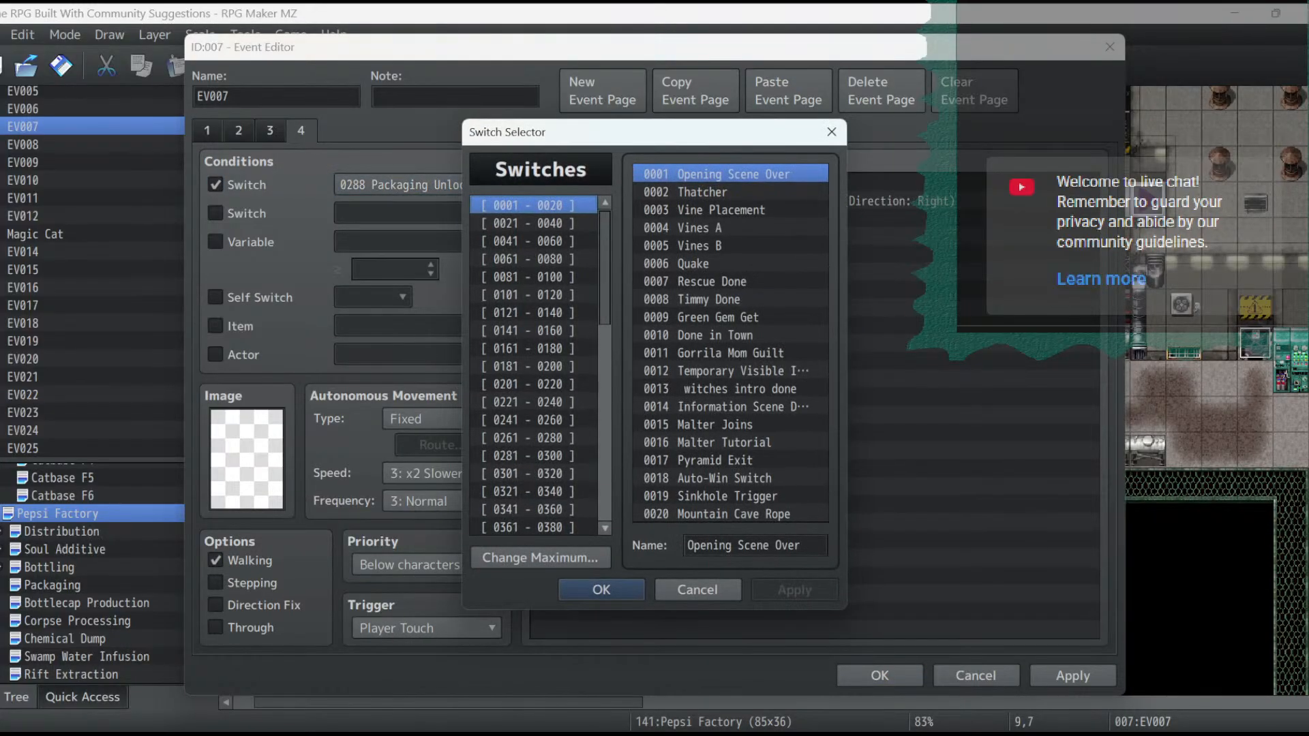
click(534, 456)
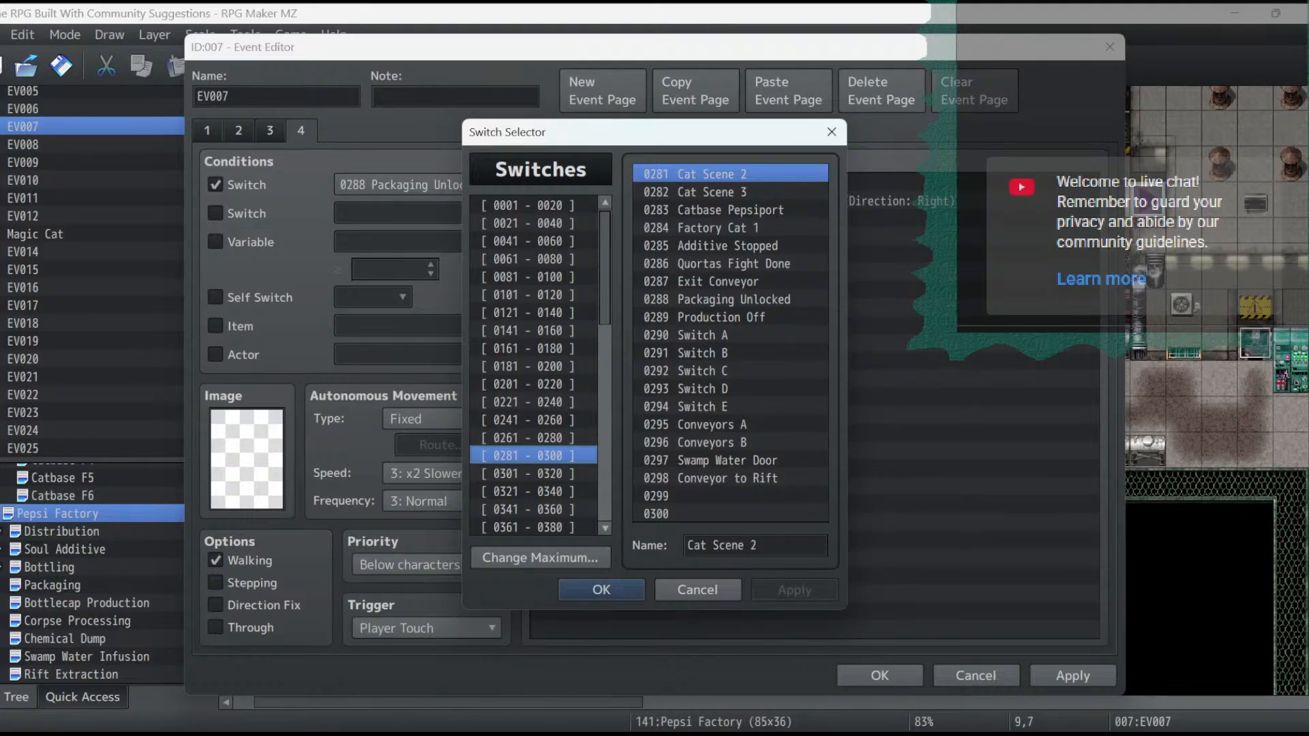
double_click(721, 318)
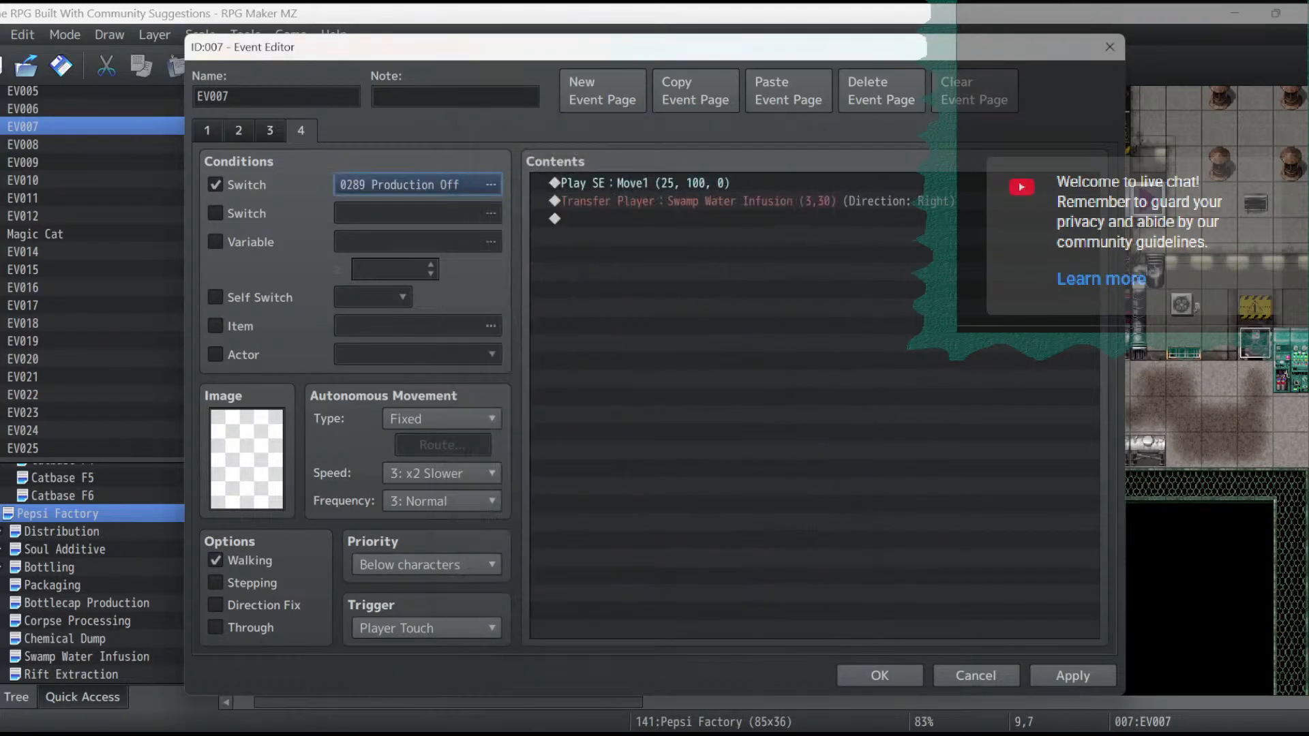
click(1073, 676)
- Change the pasted page's player transfer to Rift Extraction (23,12) with direction Left and apply it
double_click(750, 201)
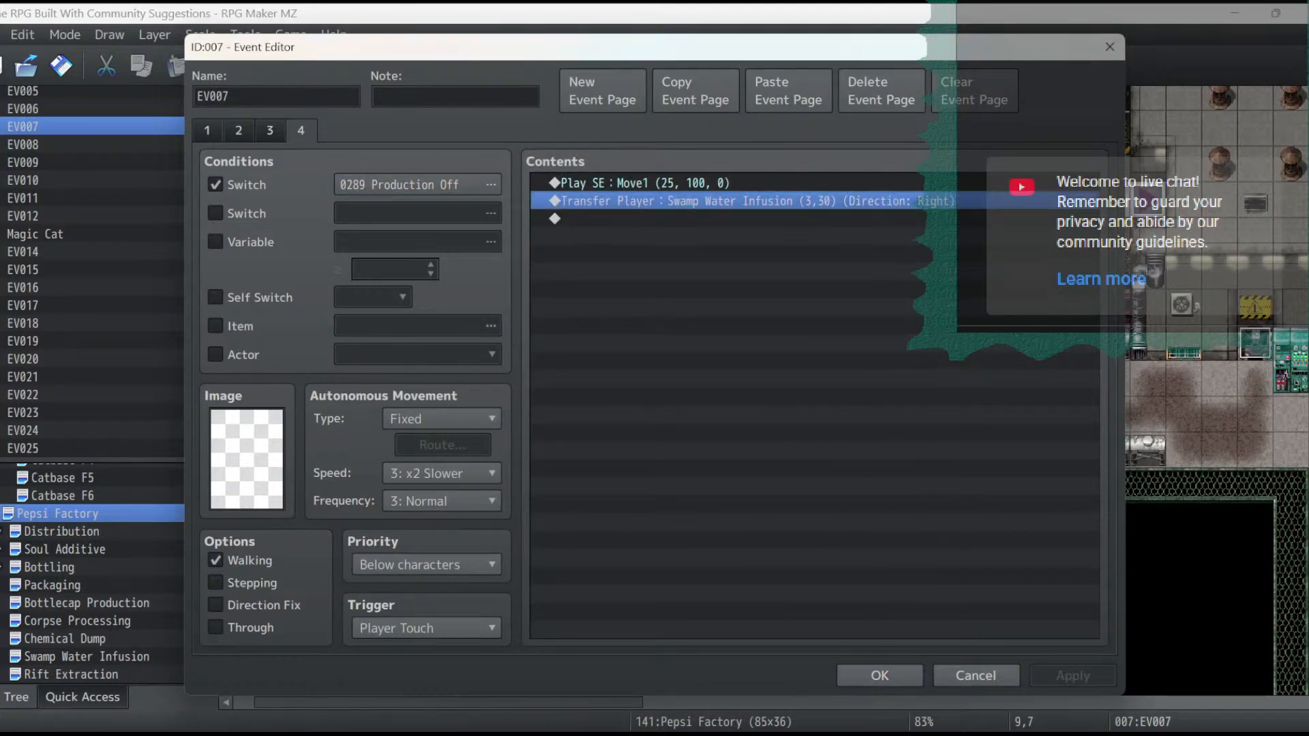
click(822, 328)
scroll(436, 382, down, 1)
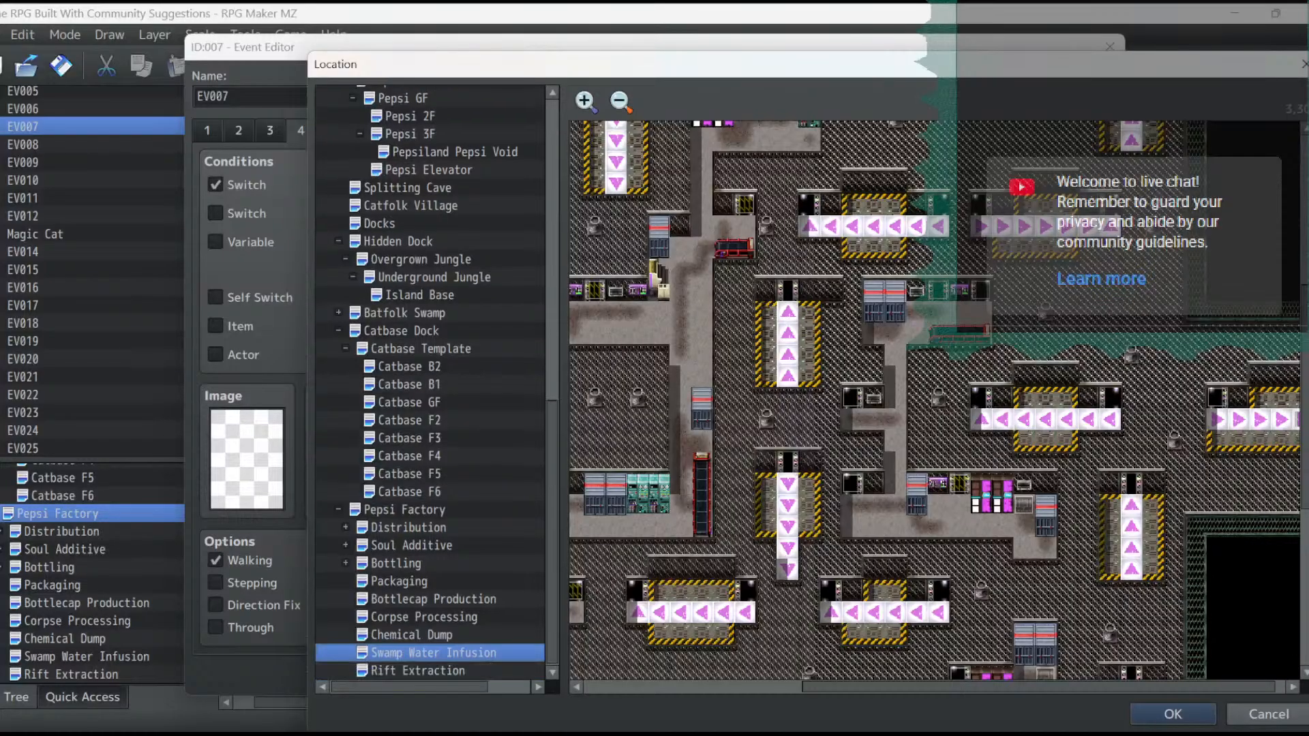
click(418, 671)
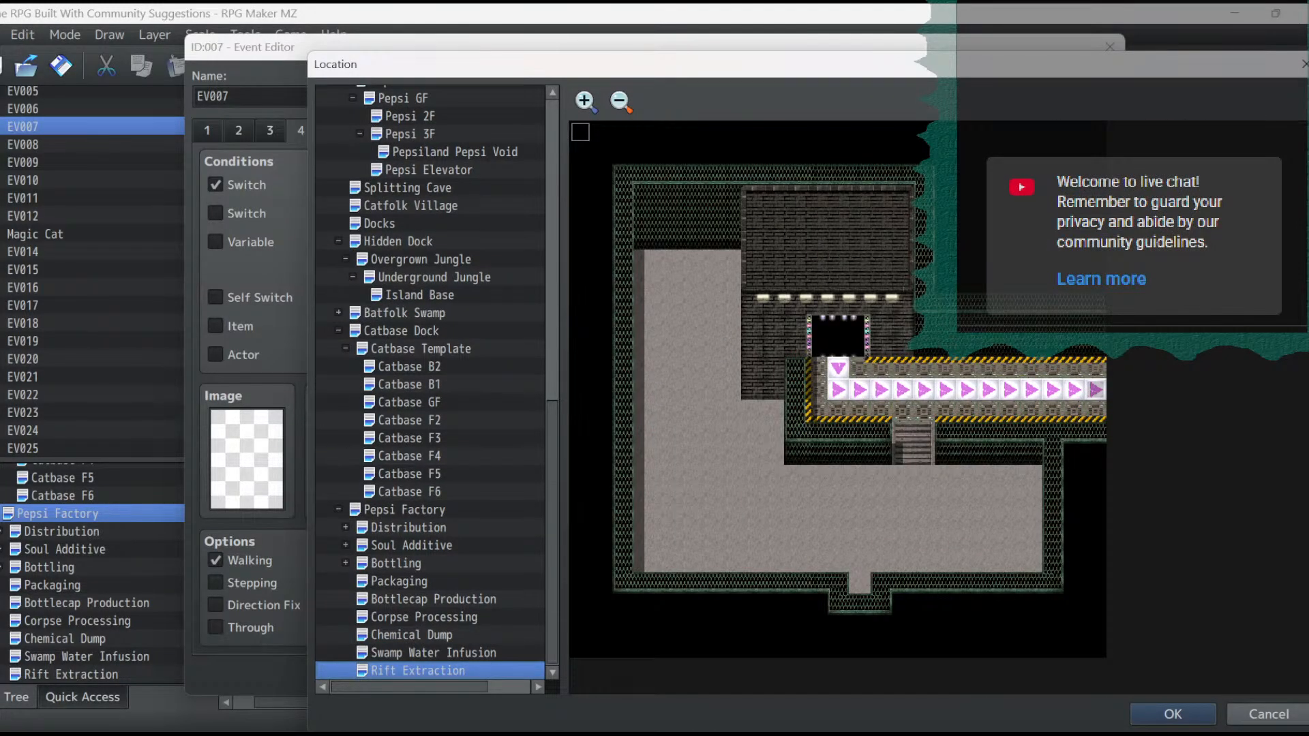
click(1173, 713)
click(741, 495)
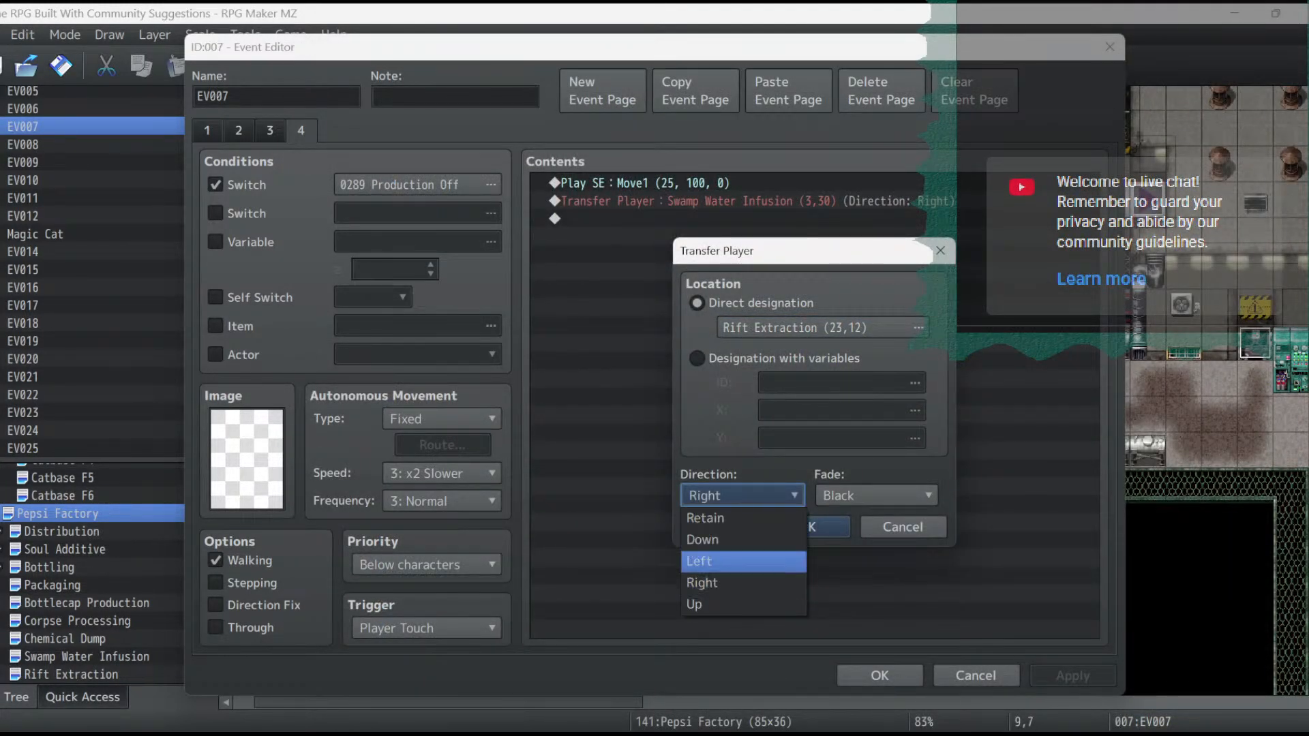
click(744, 561)
click(828, 527)
click(1073, 675)
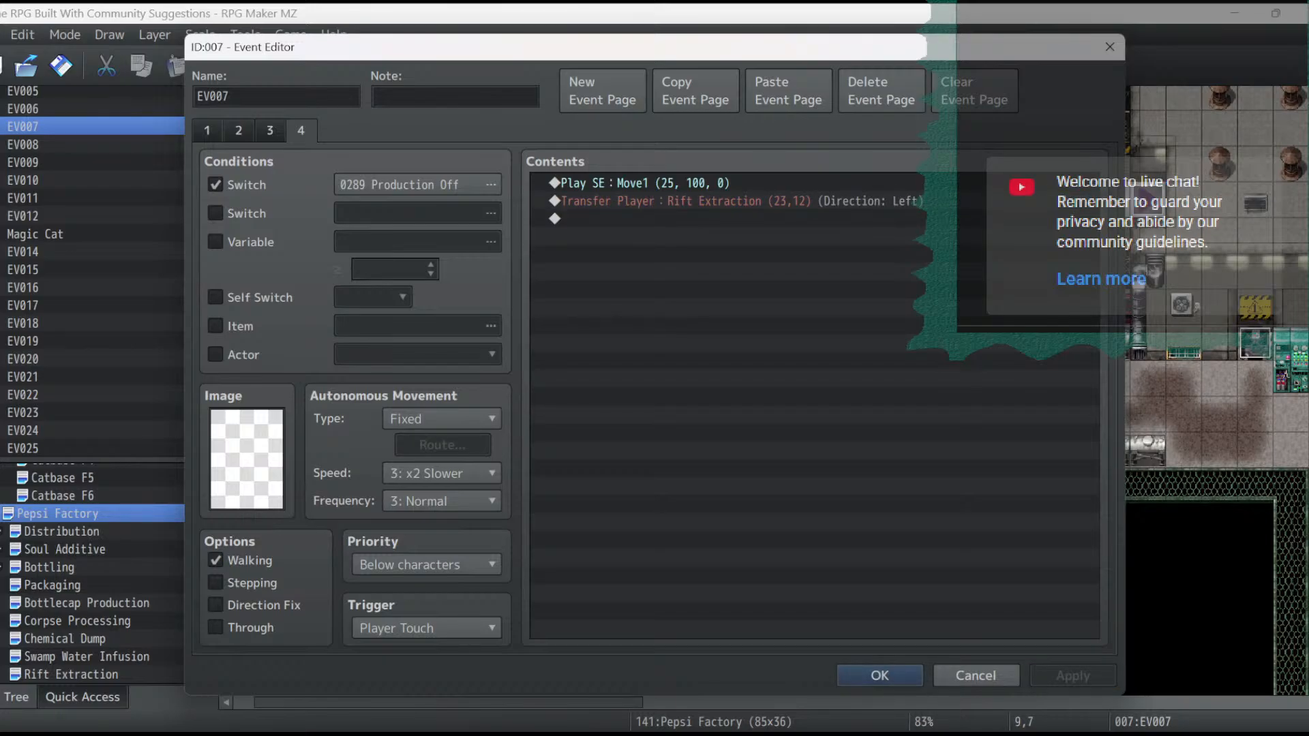
- Delete EV007's empty third page and save the event
click(270, 130)
click(880, 91)
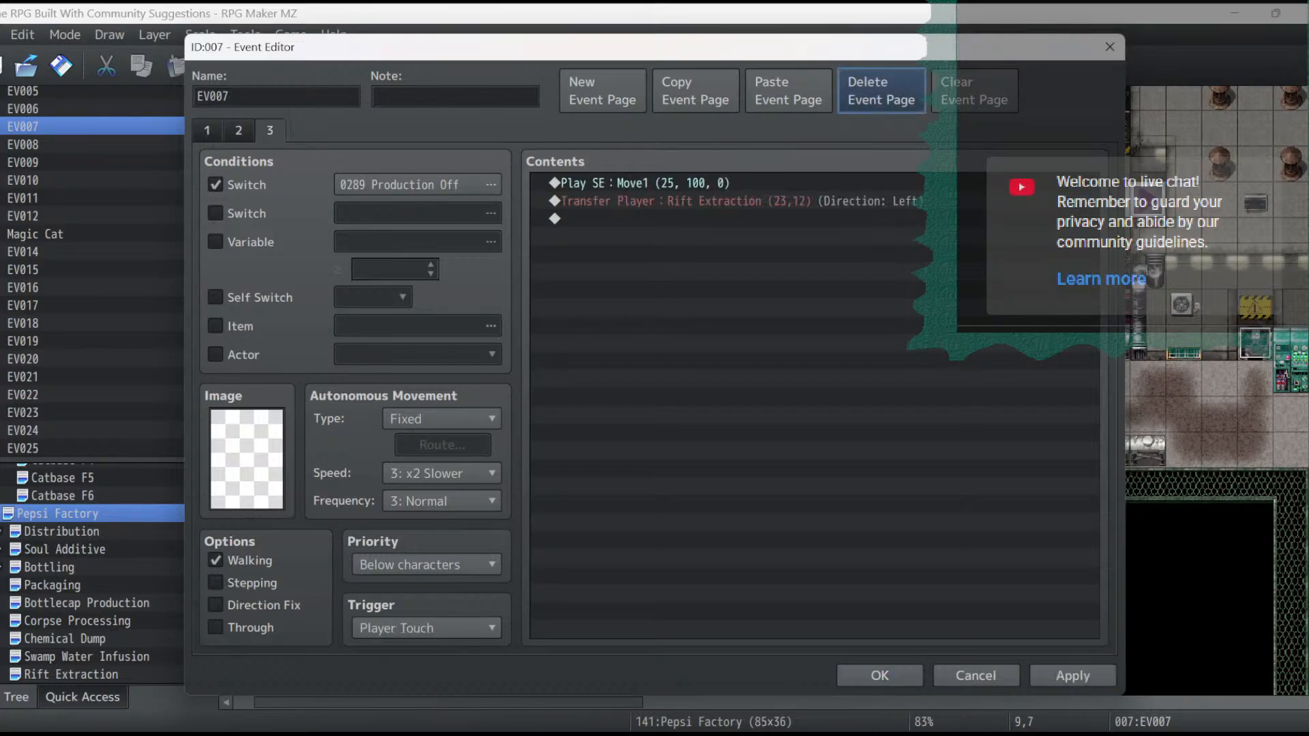
click(879, 676)
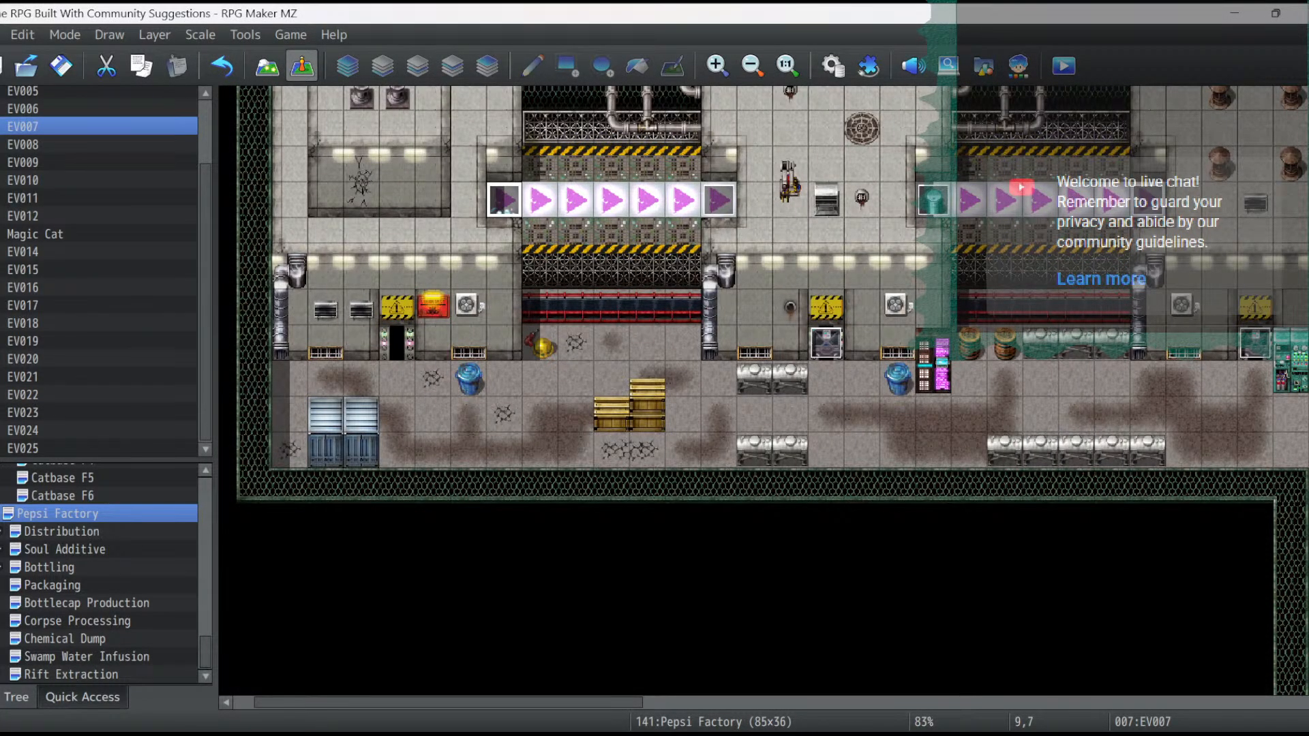
- Open the Rift Extraction map, look over its layout, and switch to map editing
click(71, 675)
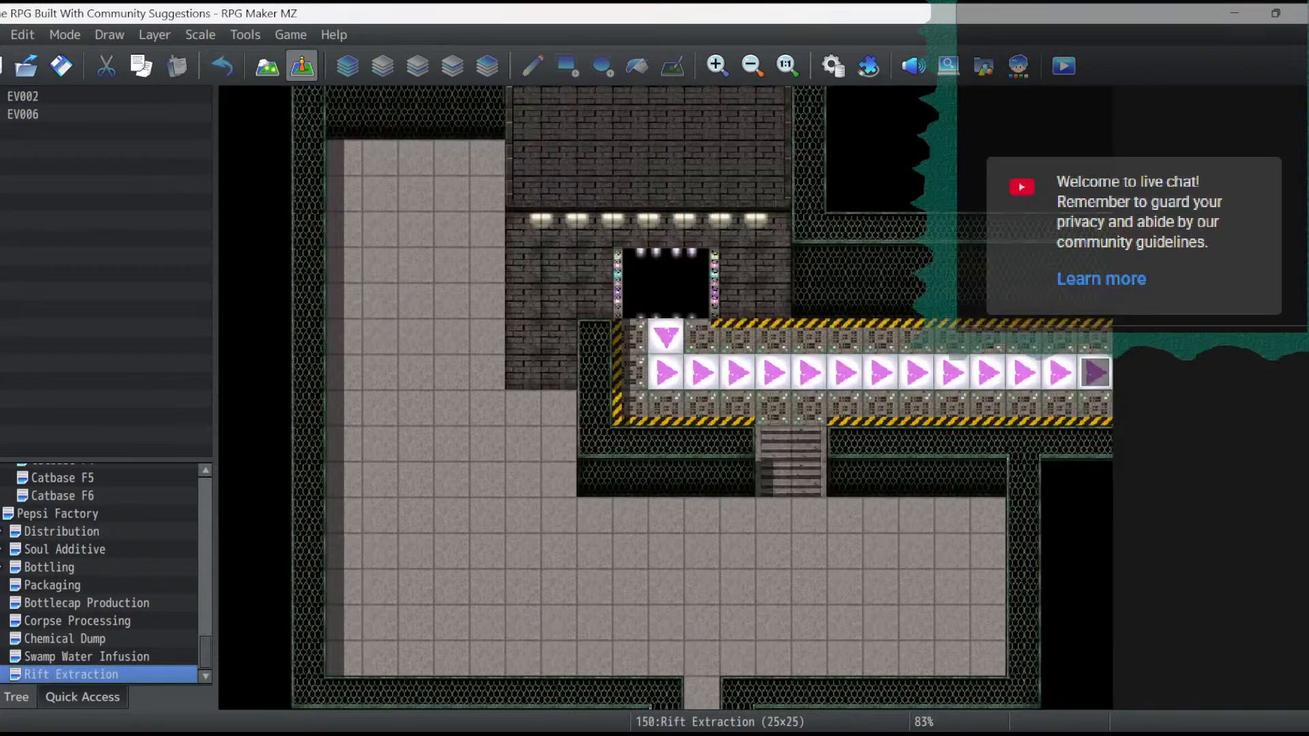
scroll(702, 398, down, 1)
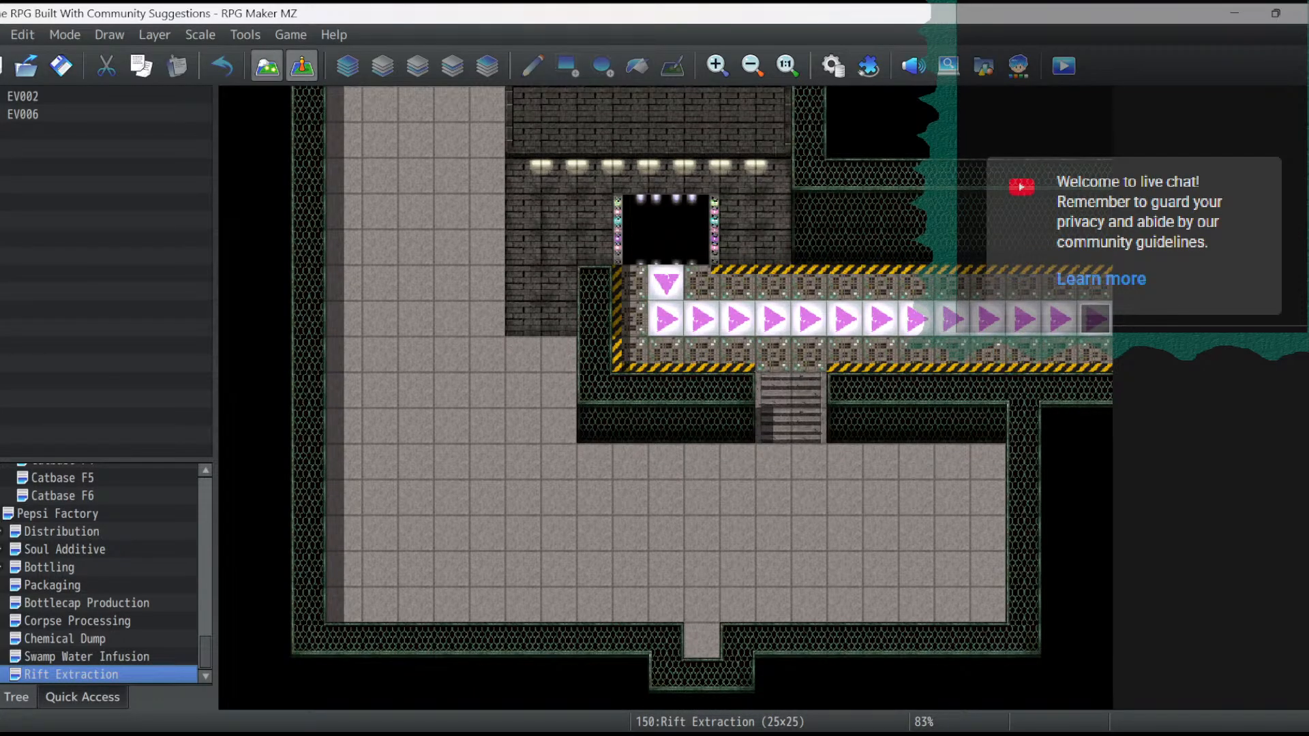
scroll(702, 397, up, 3)
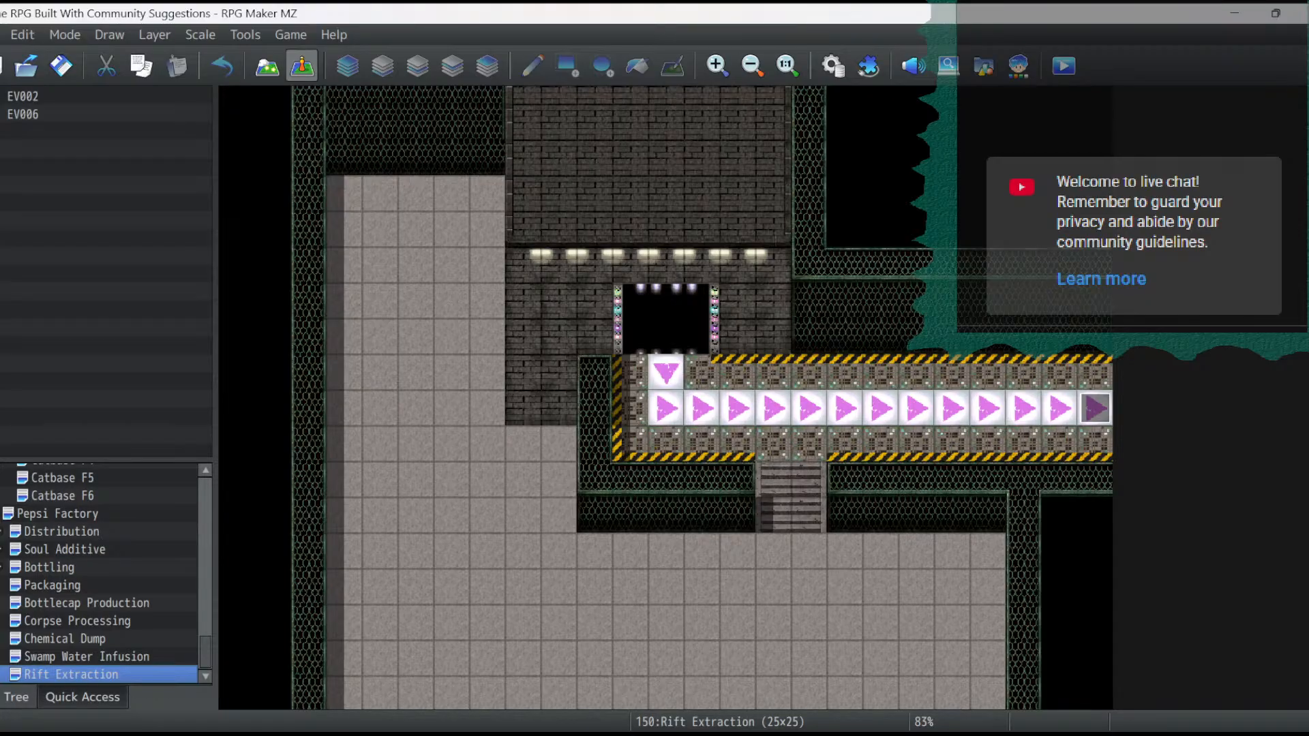
scroll(702, 396, up, 2)
click(266, 66)
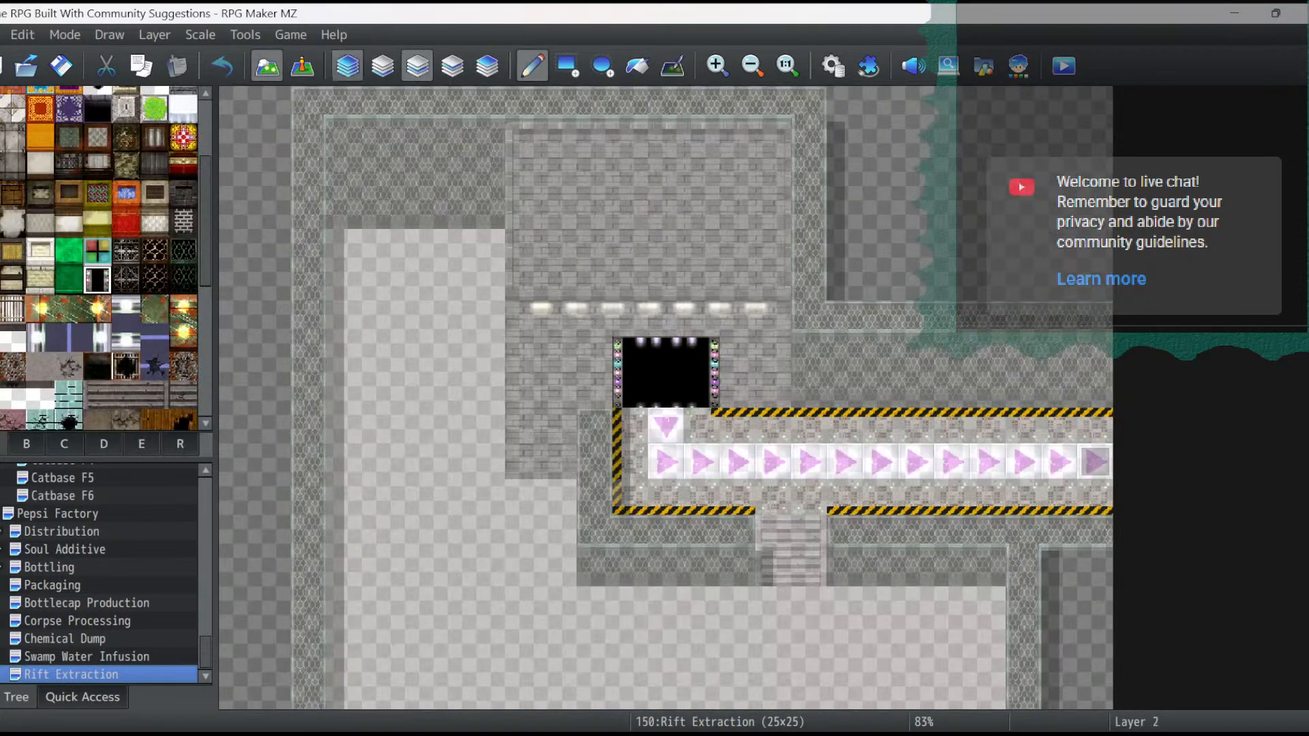
- Look through the R, E, D, C and B tilesets for tiles to decorate the extraction structure
click(180, 445)
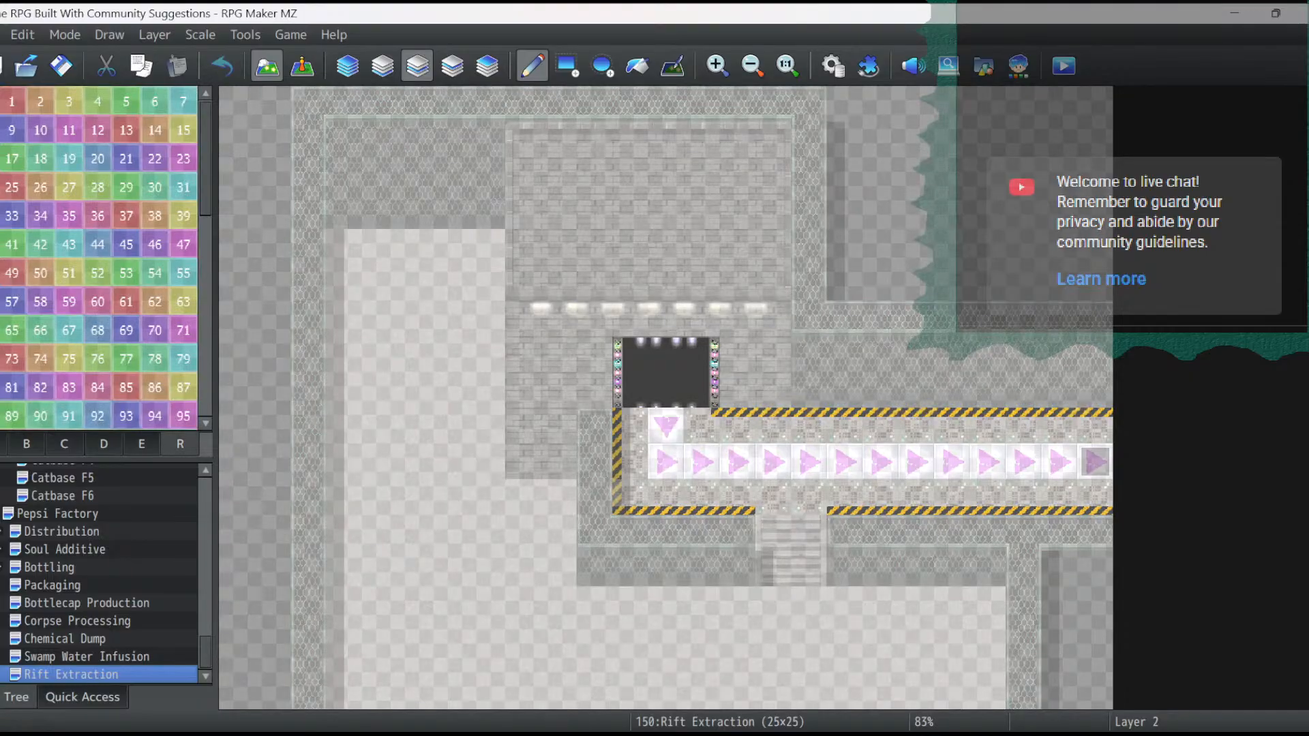
click(142, 445)
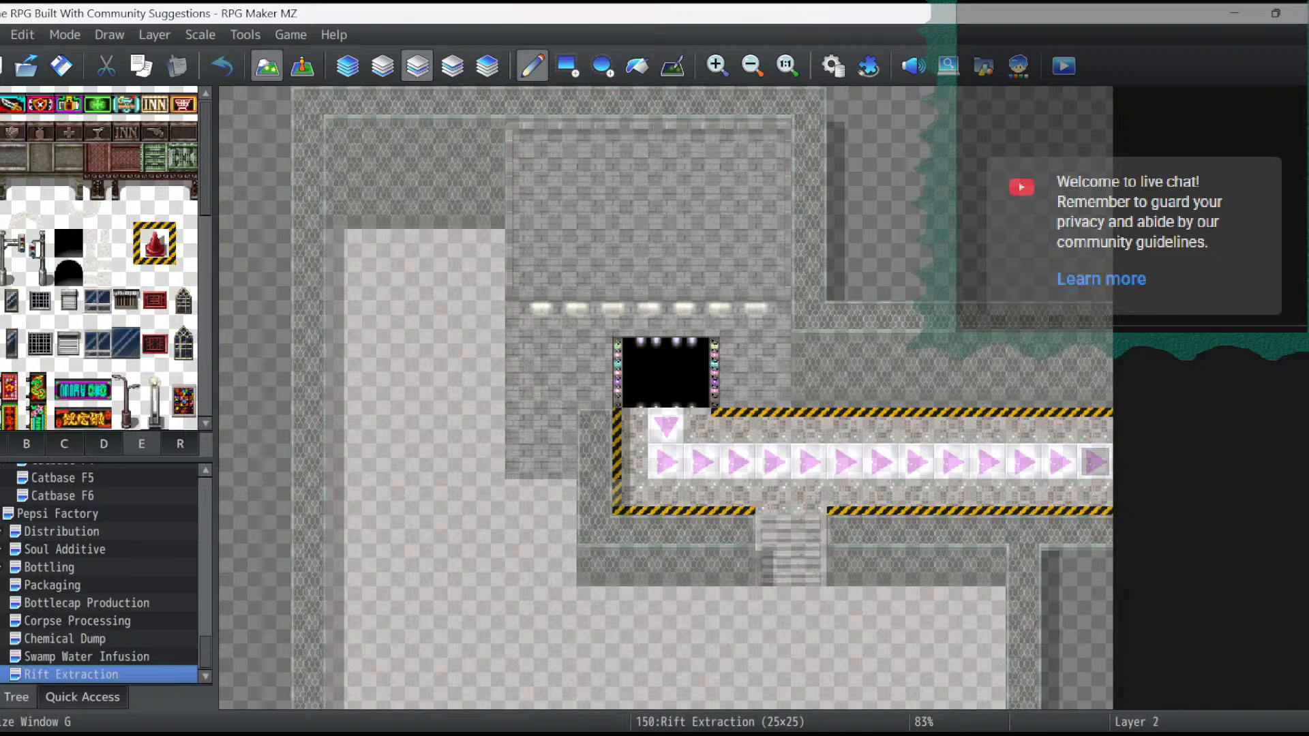
scroll(102, 259, down, 5)
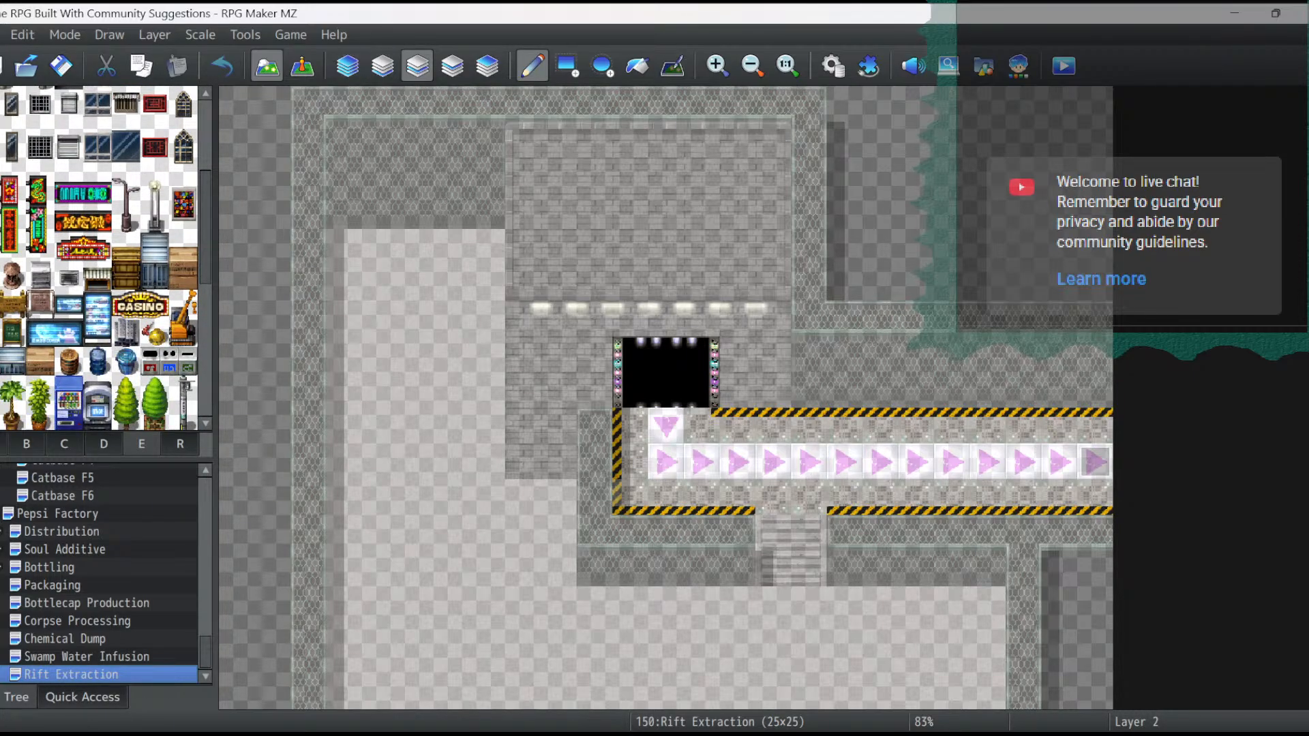
scroll(102, 259, down, 4)
scroll(102, 259, down, 5)
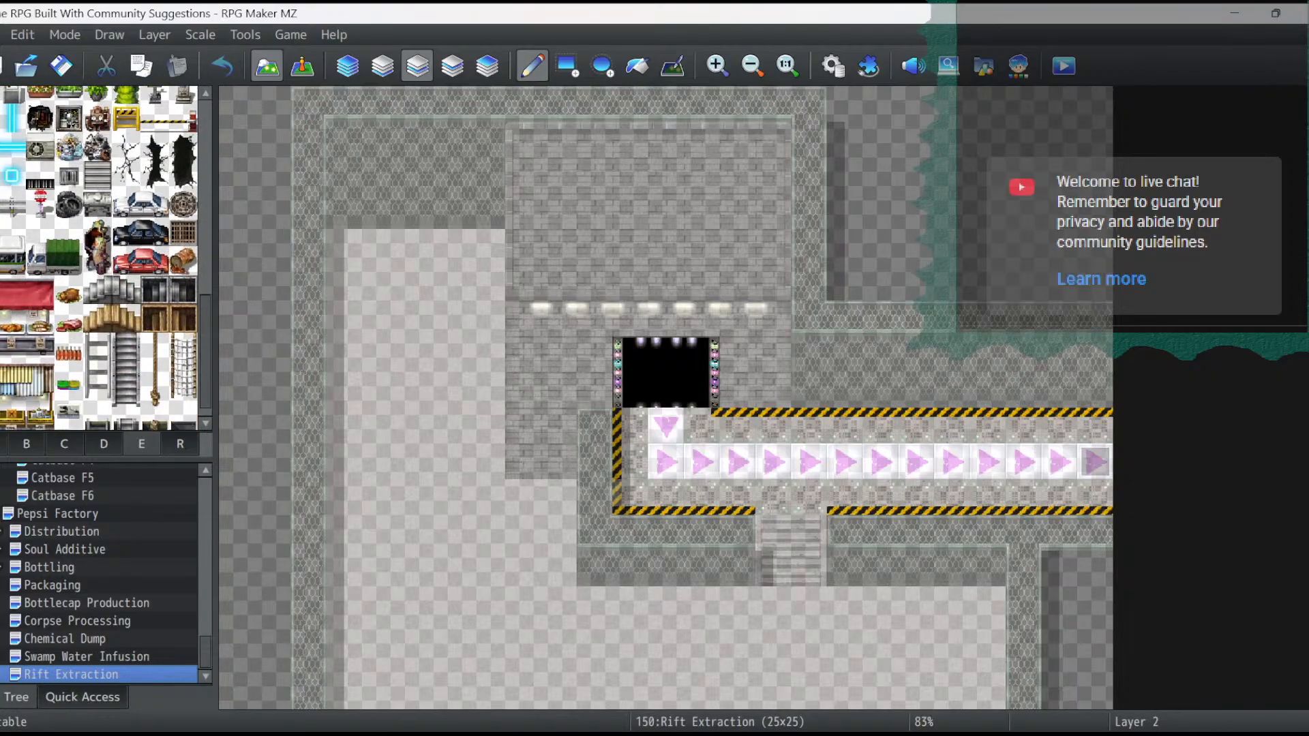
scroll(102, 259, down, 10)
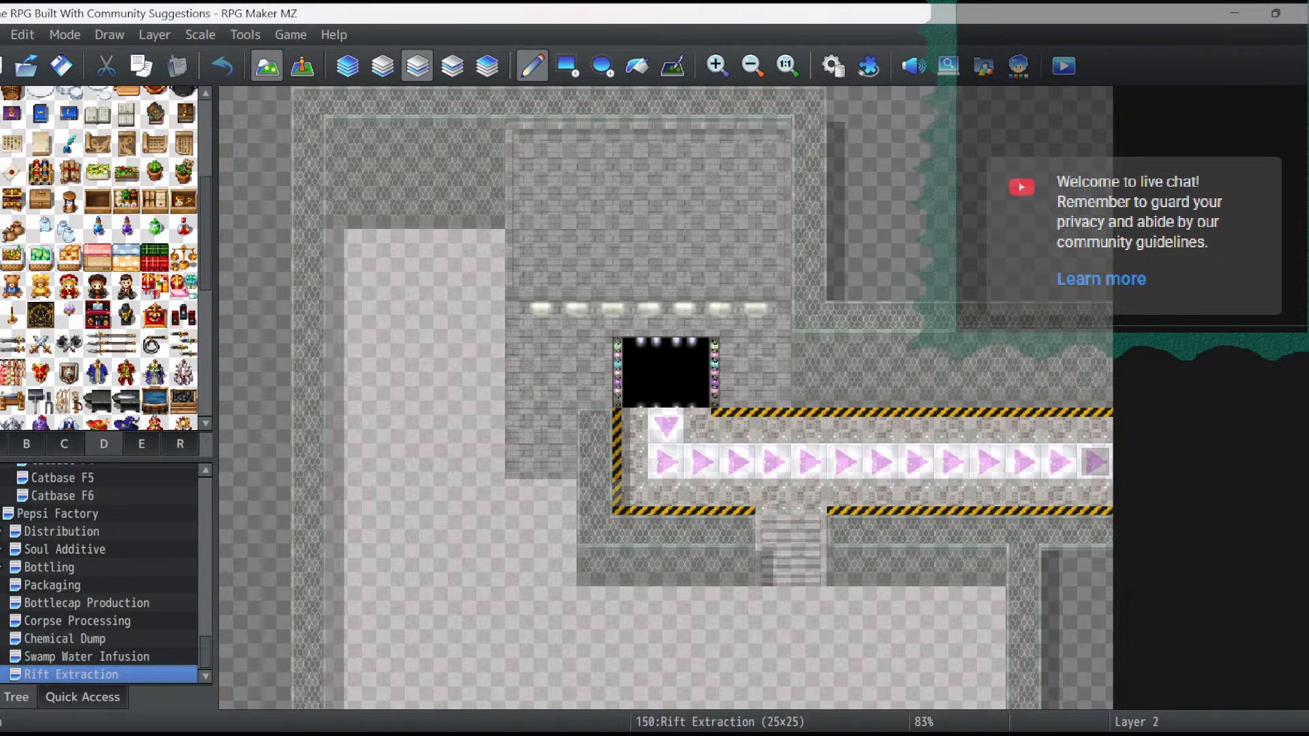
scroll(102, 259, down, 1)
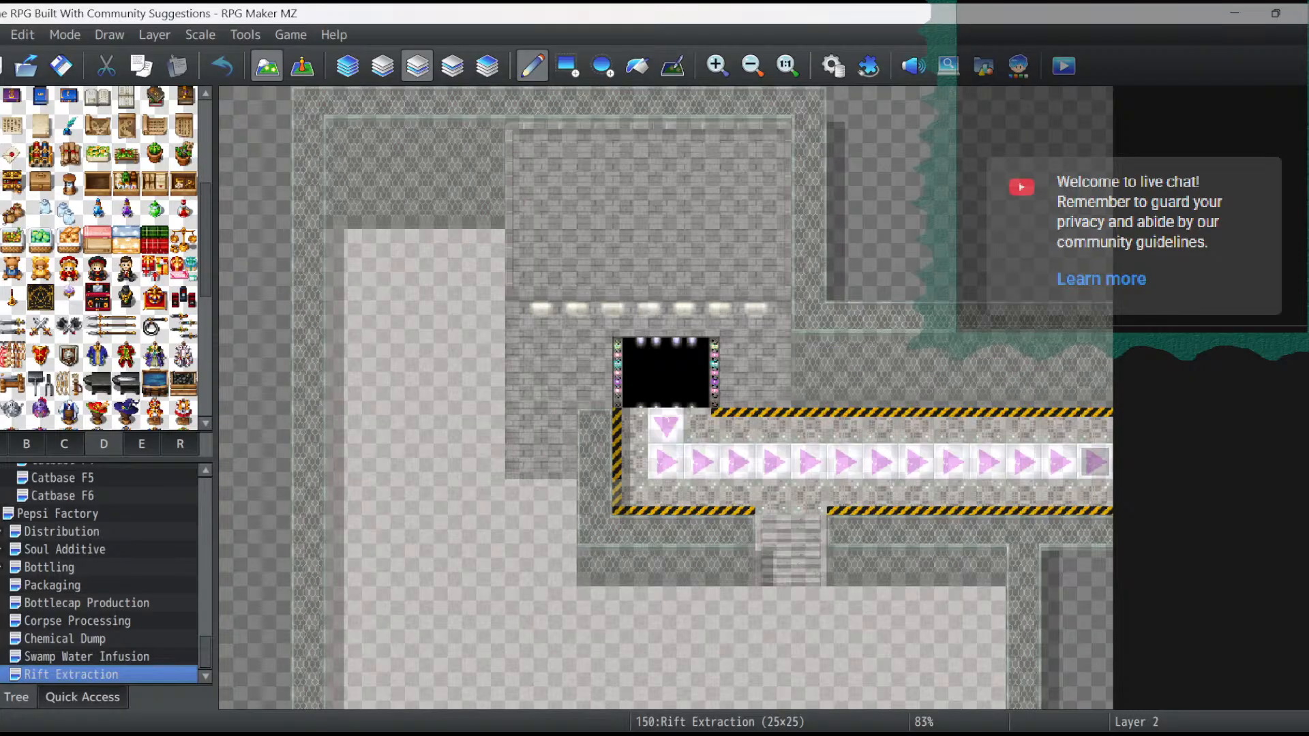
scroll(102, 259, down, 10)
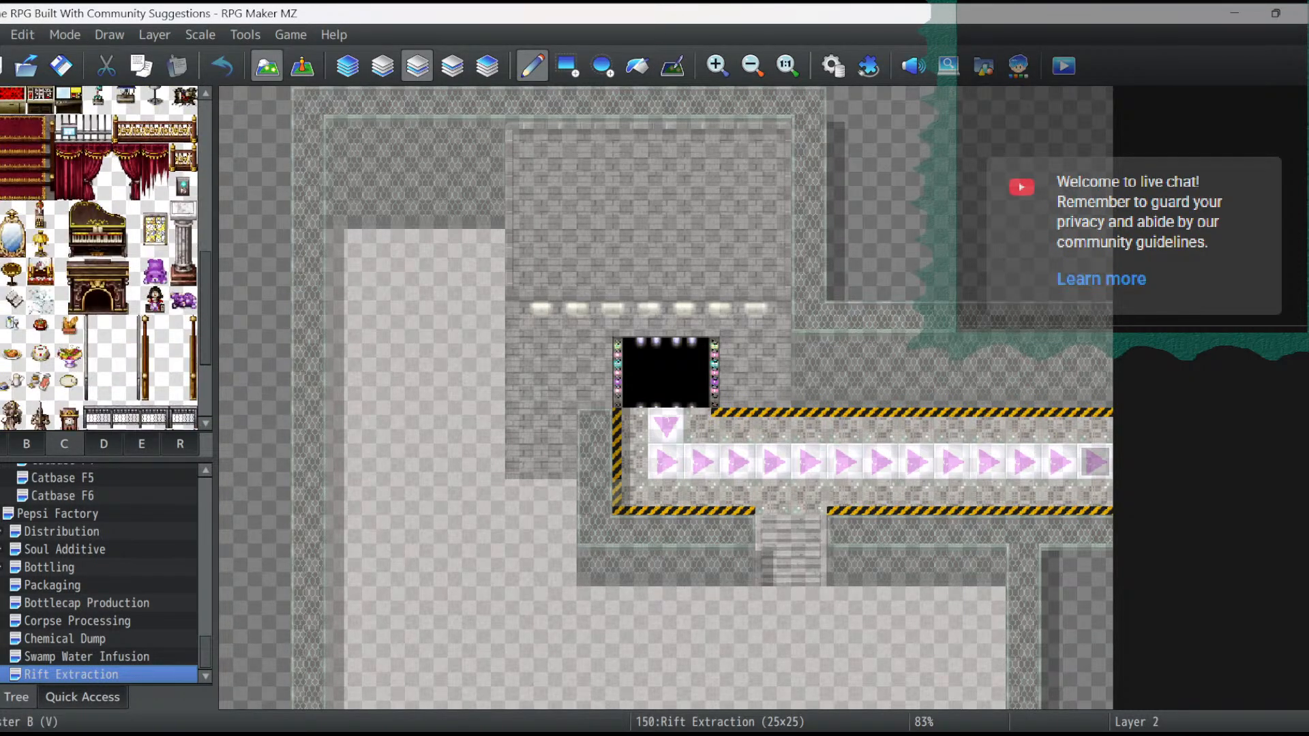
scroll(102, 259, down, 10)
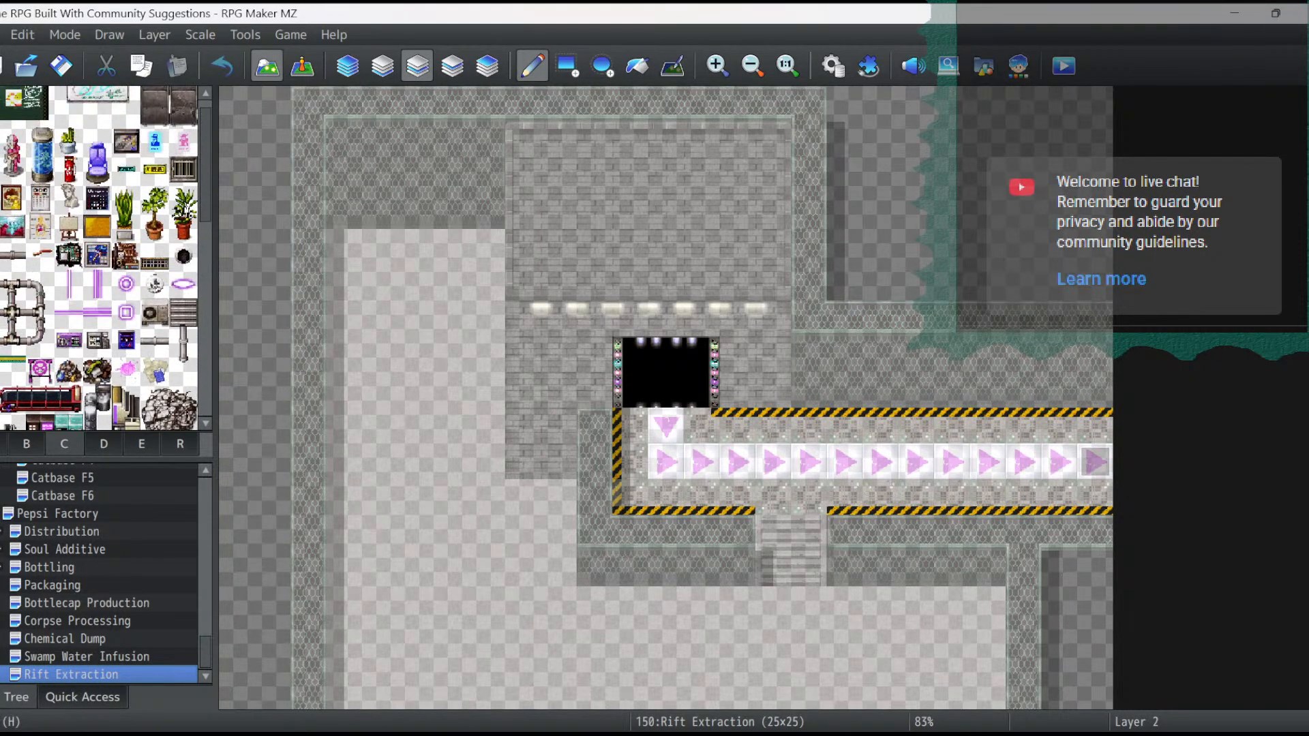
scroll(103, 259, up, 1)
scroll(103, 259, down, 5)
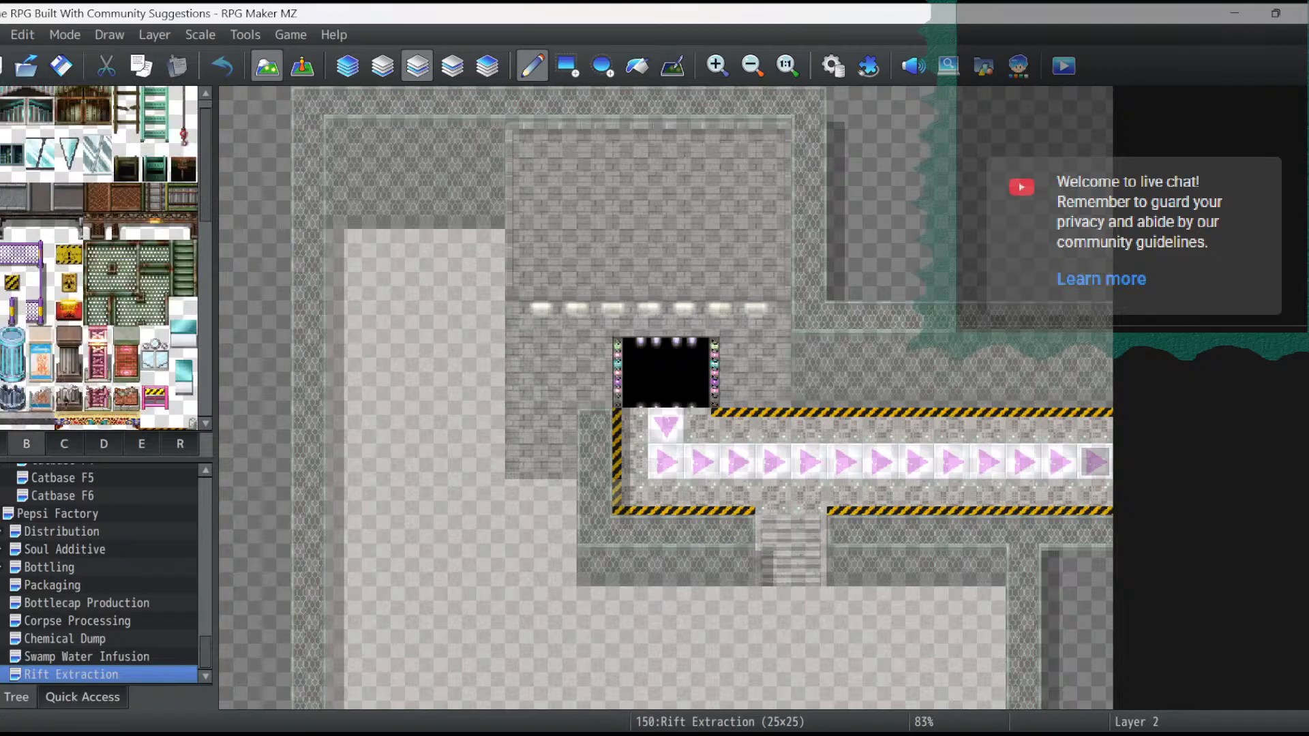
- Place yellow exclamation-mark warning plates on the brick wall around the dark opening at tiles 9,9, 15,9 and 12,8
click(68, 255)
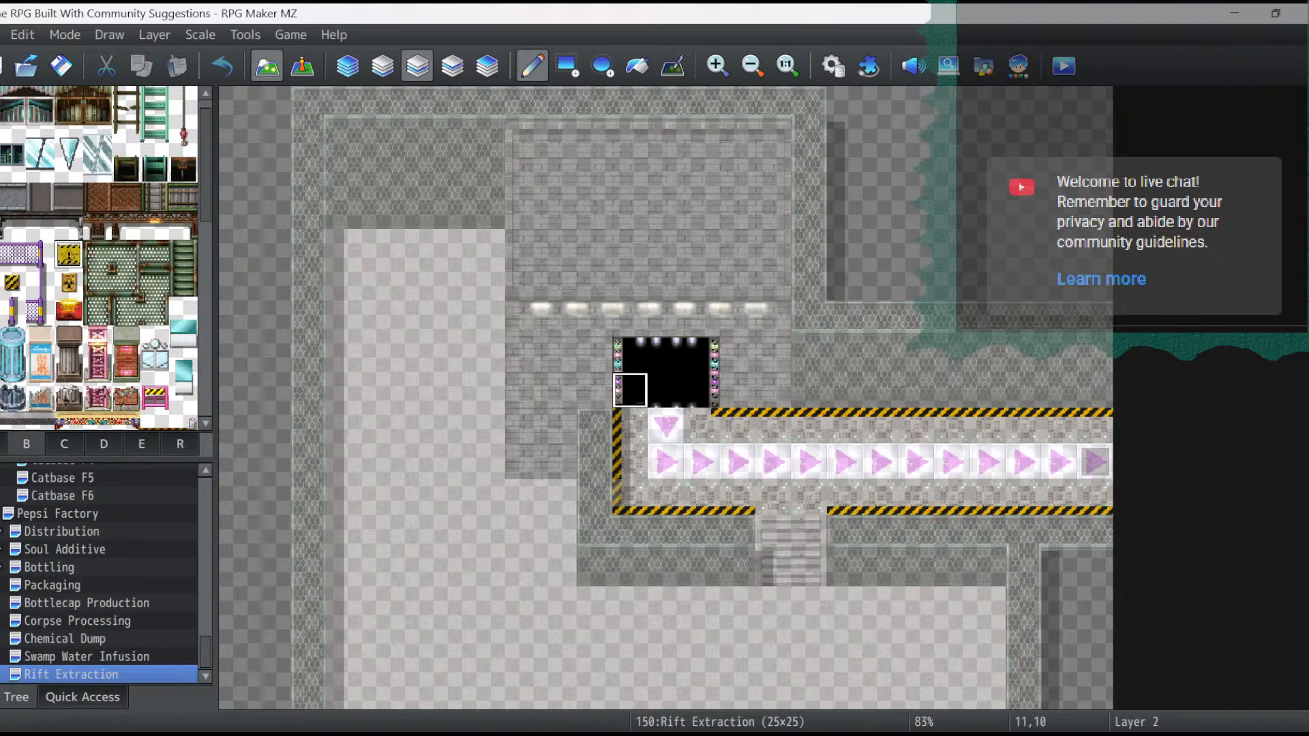
click(558, 354)
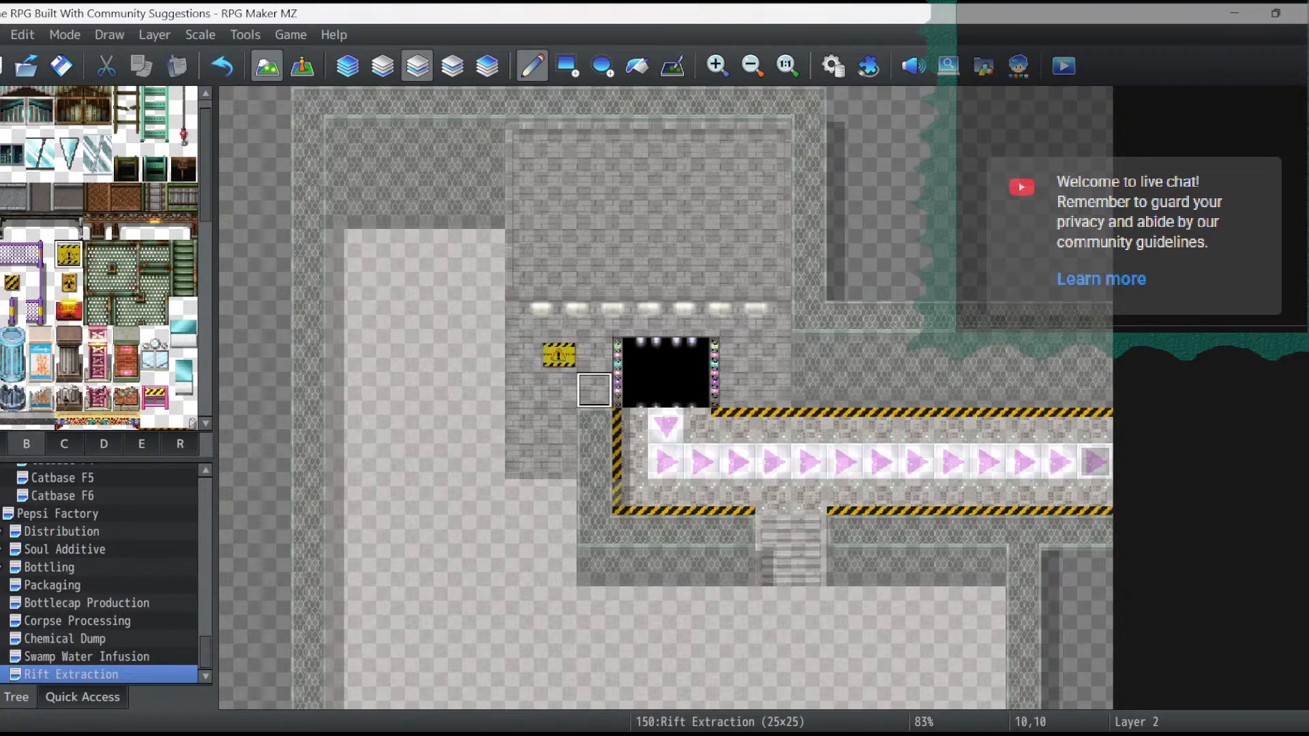
click(774, 355)
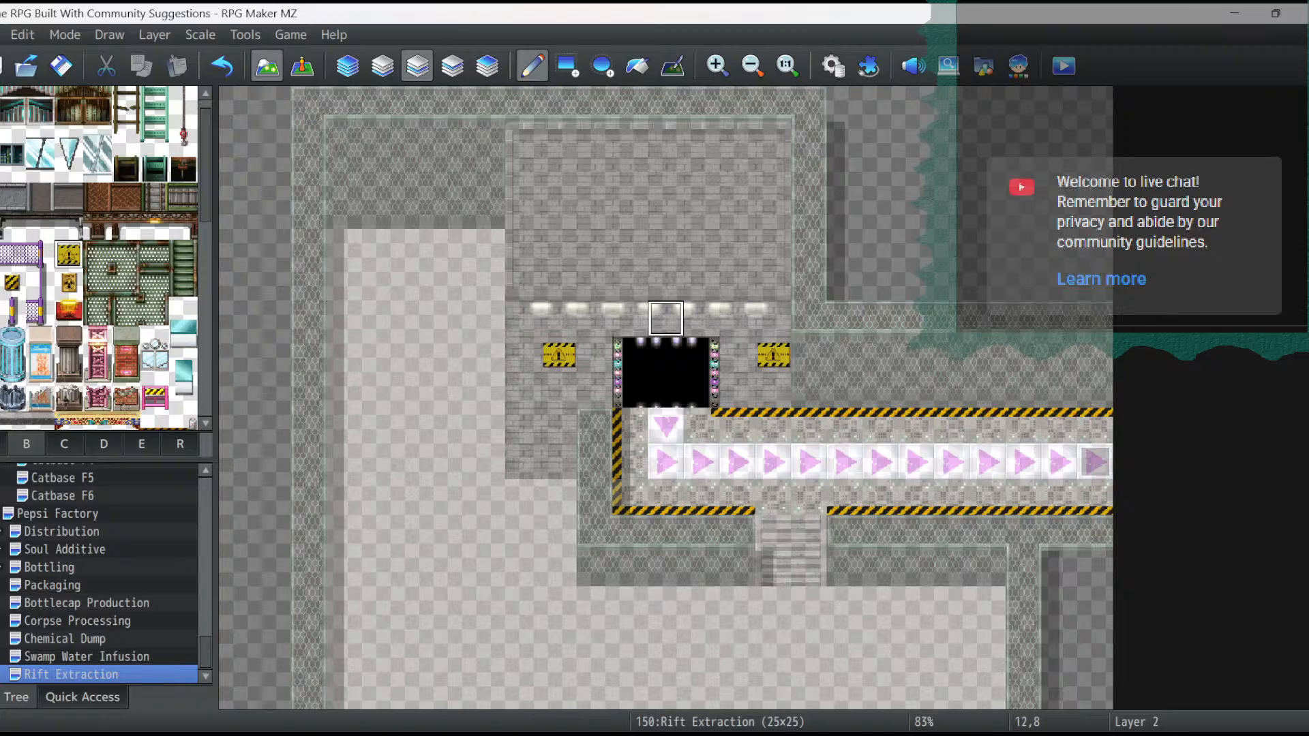
click(666, 319)
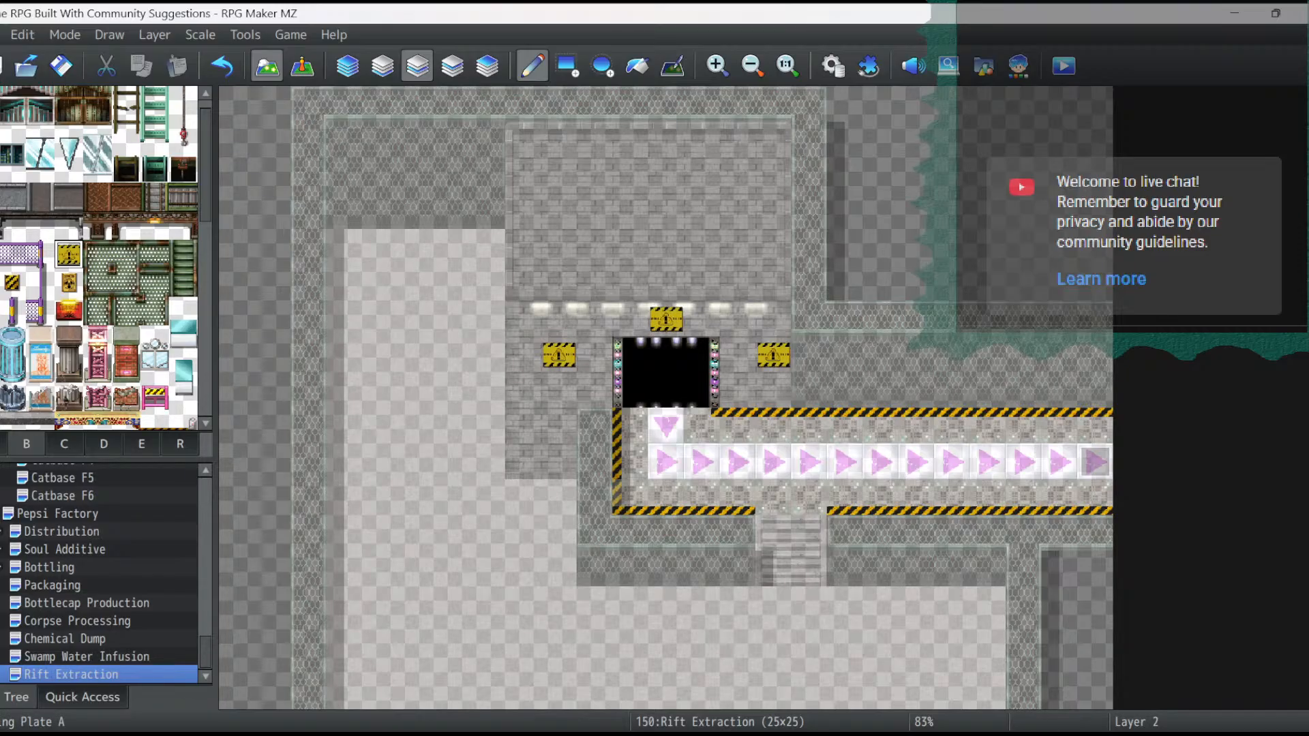
- Place small hazard-striped plates around the dark opening at tiles 10,9, 11,8, 13,8, 14,9, 10,10 and 14,10
click(12, 281)
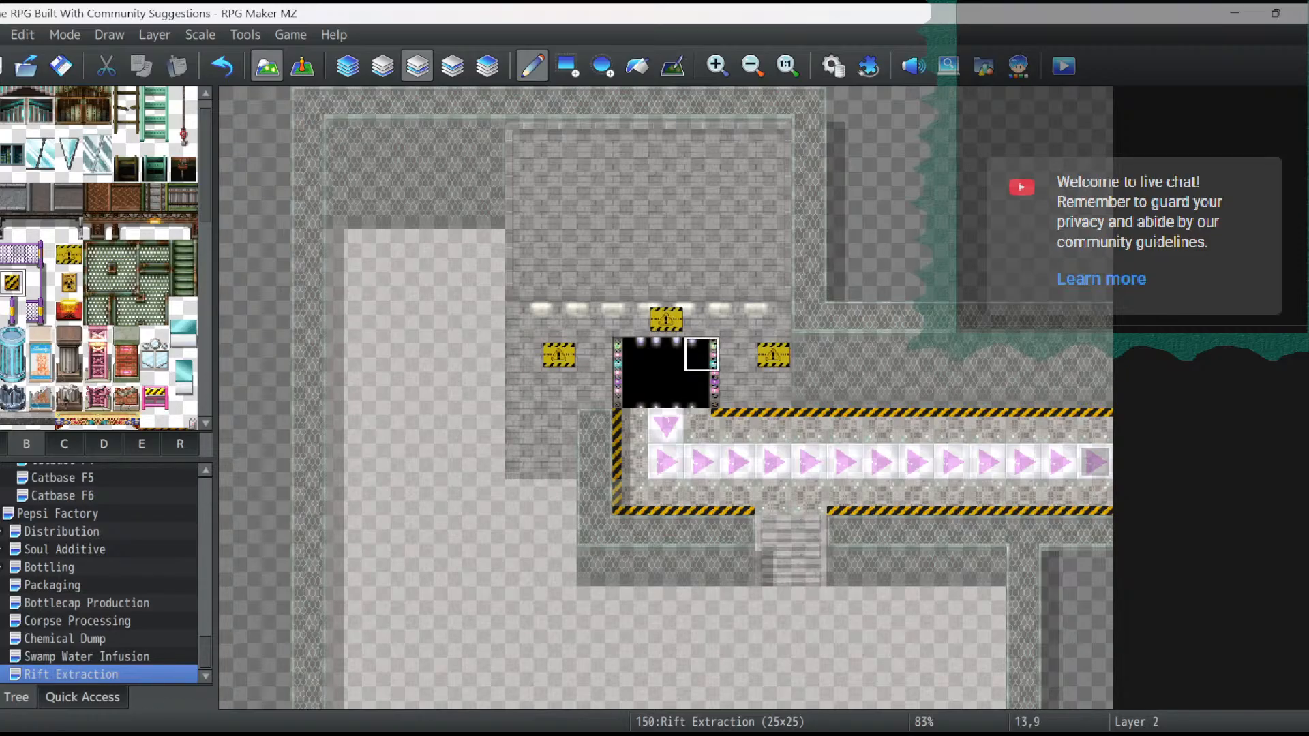
click(595, 355)
click(630, 318)
click(702, 318)
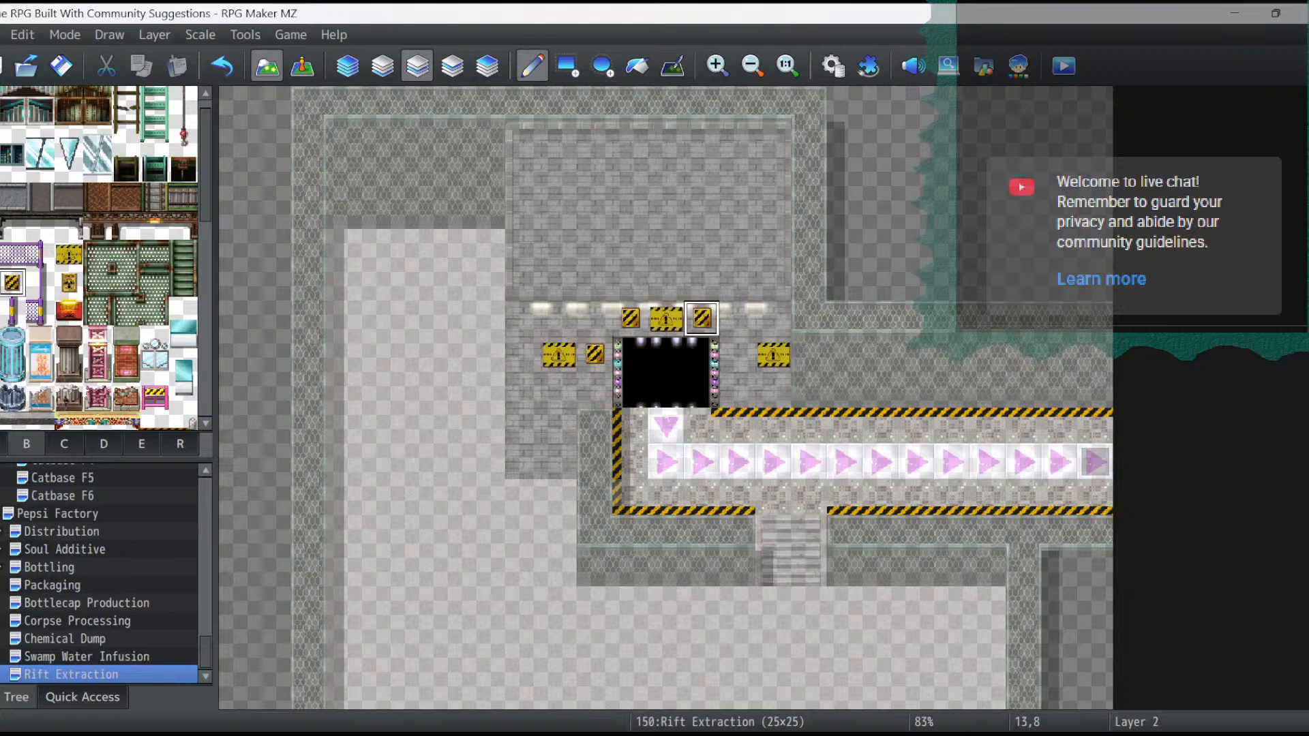
click(738, 355)
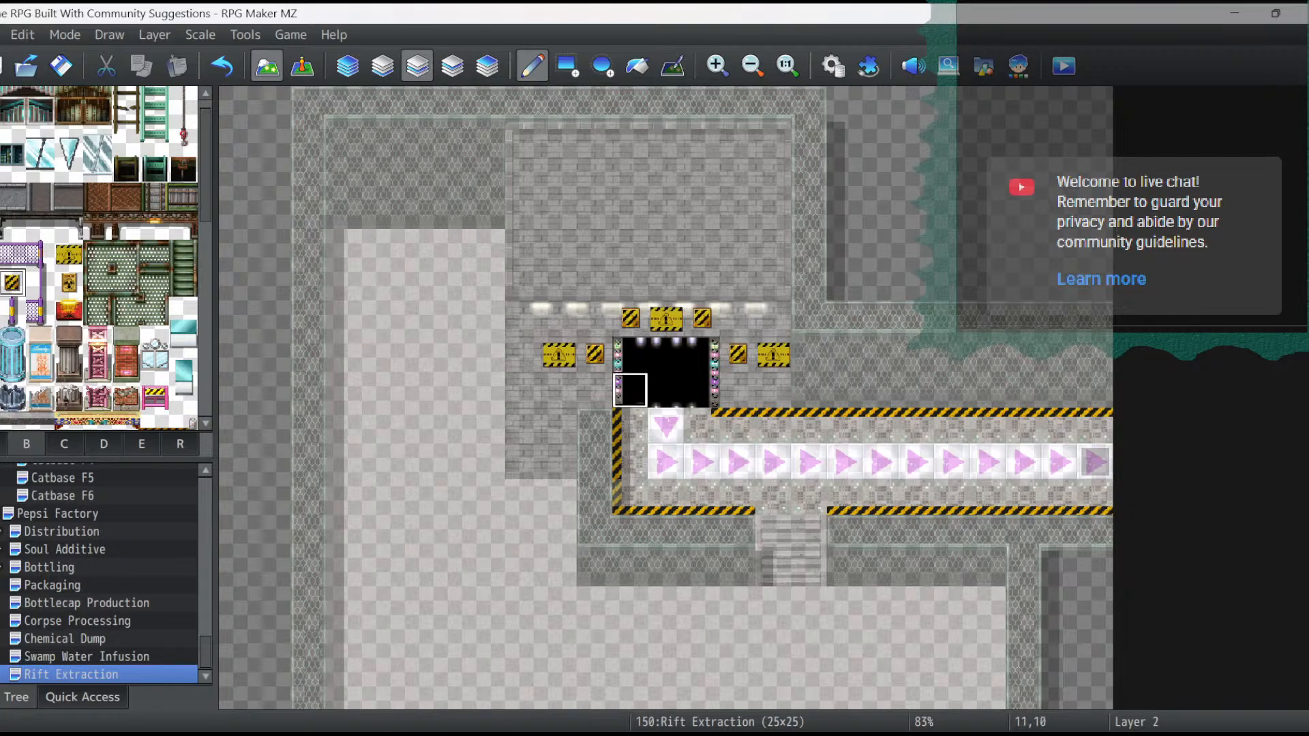
click(594, 389)
click(737, 389)
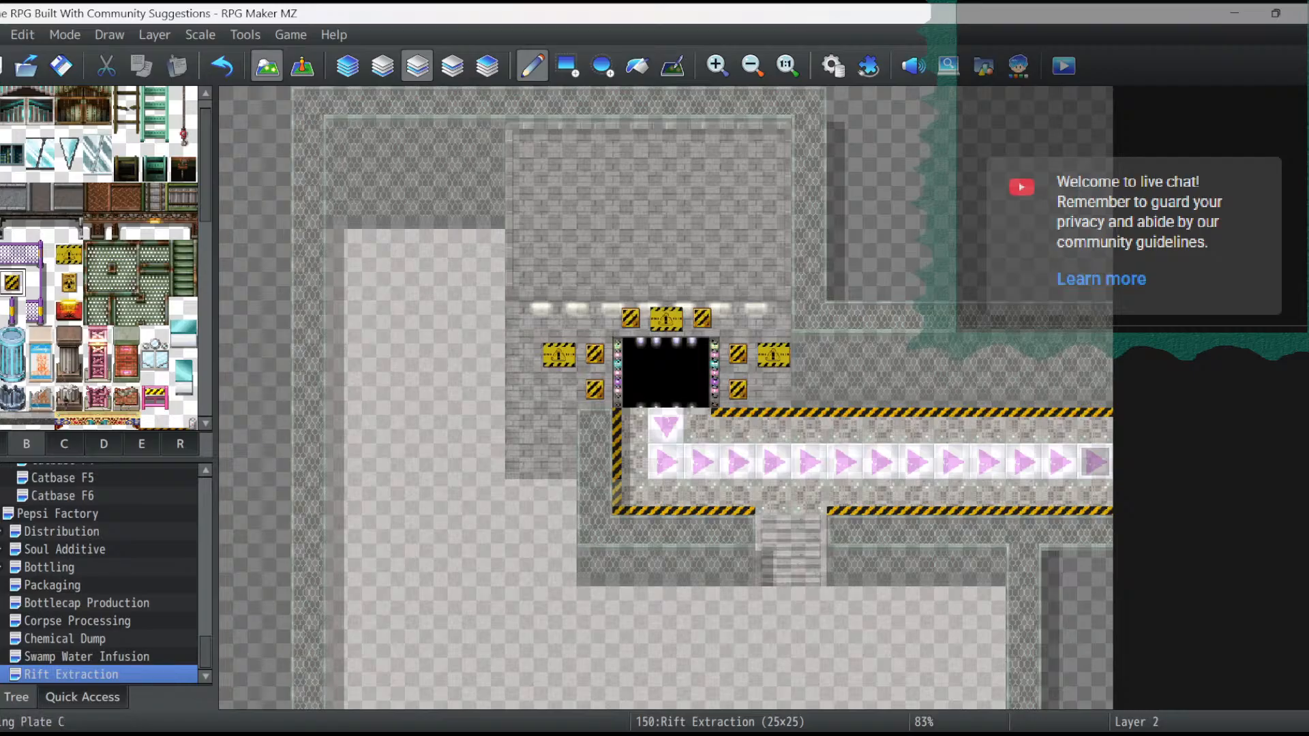
- Place yellow exclamation-mark warning plates on the lower wall either side of the stairs at tiles 14,15 and 17,15
click(69, 282)
click(69, 310)
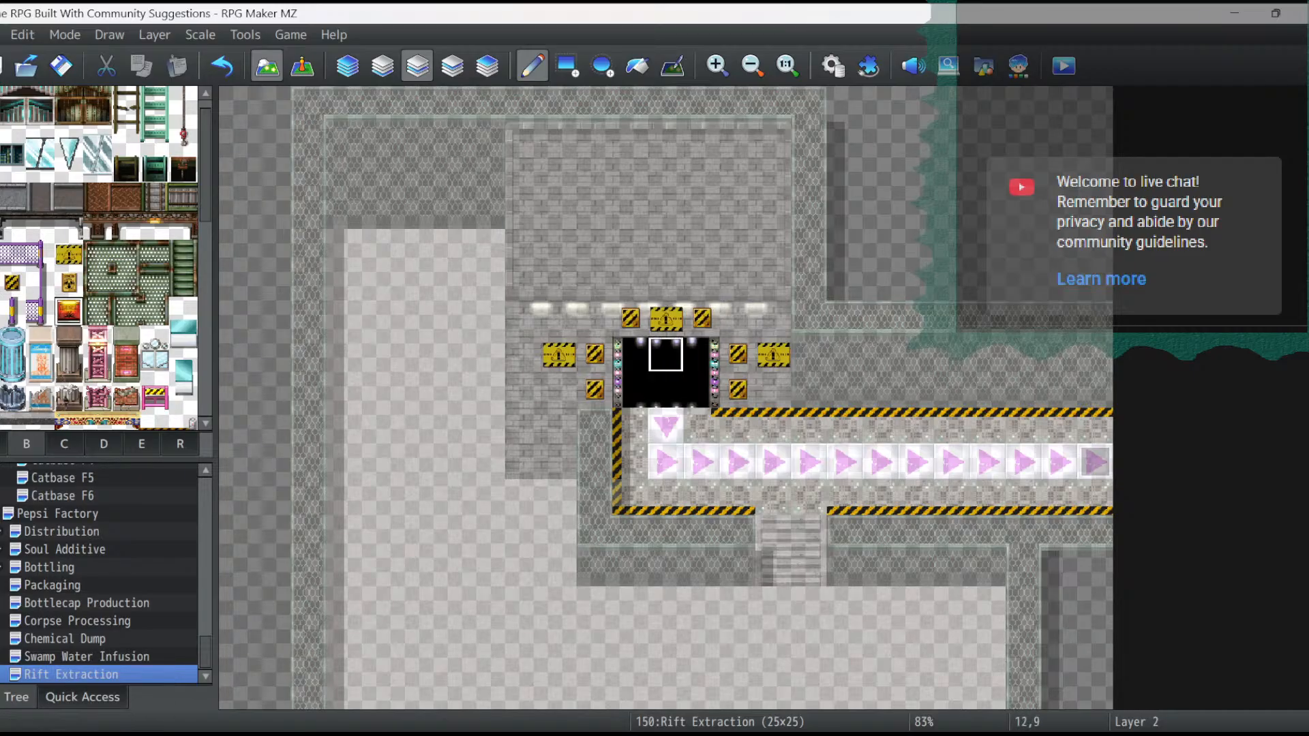
click(523, 426)
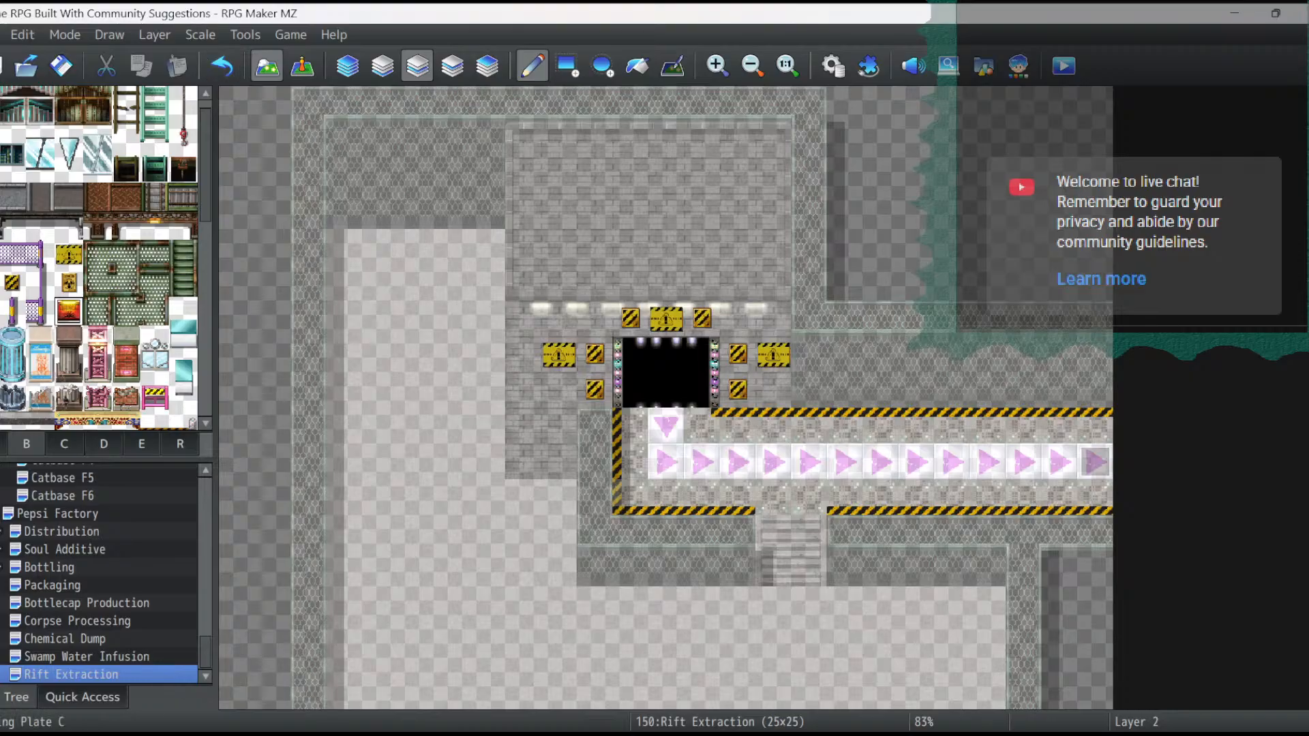
click(69, 254)
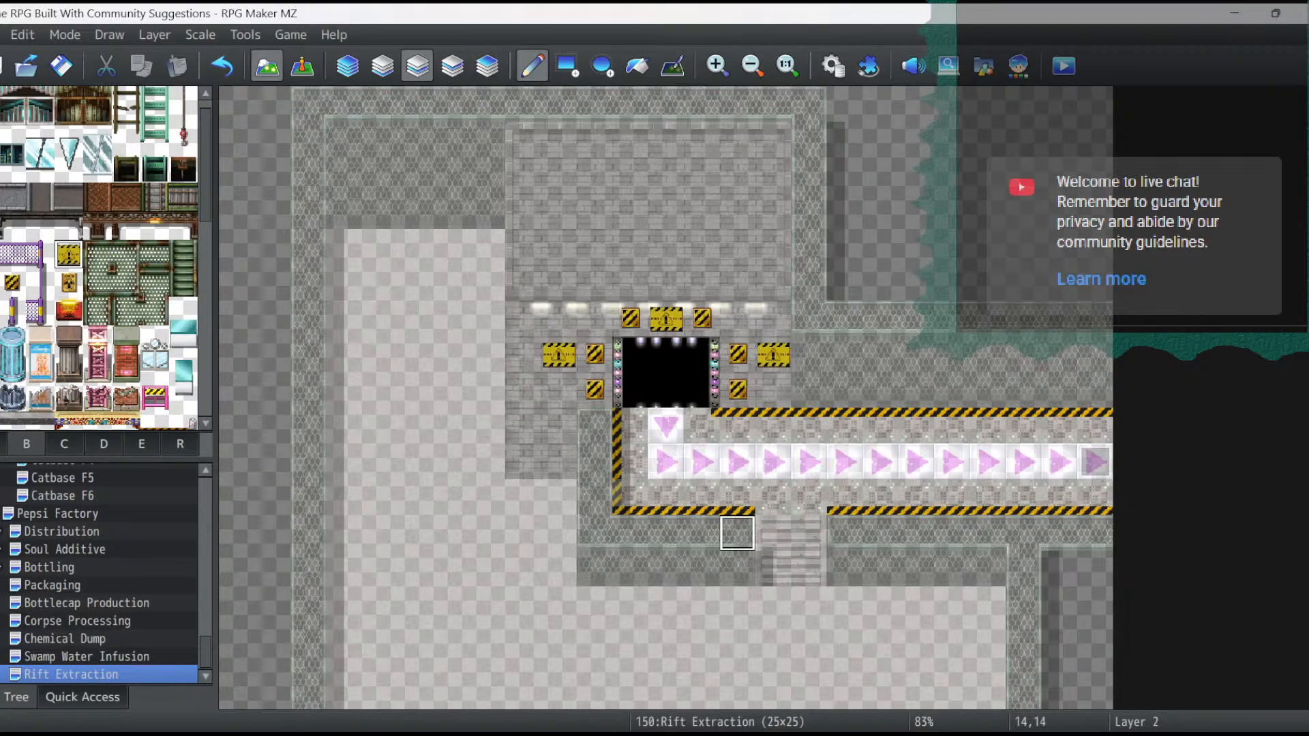
click(737, 567)
click(844, 569)
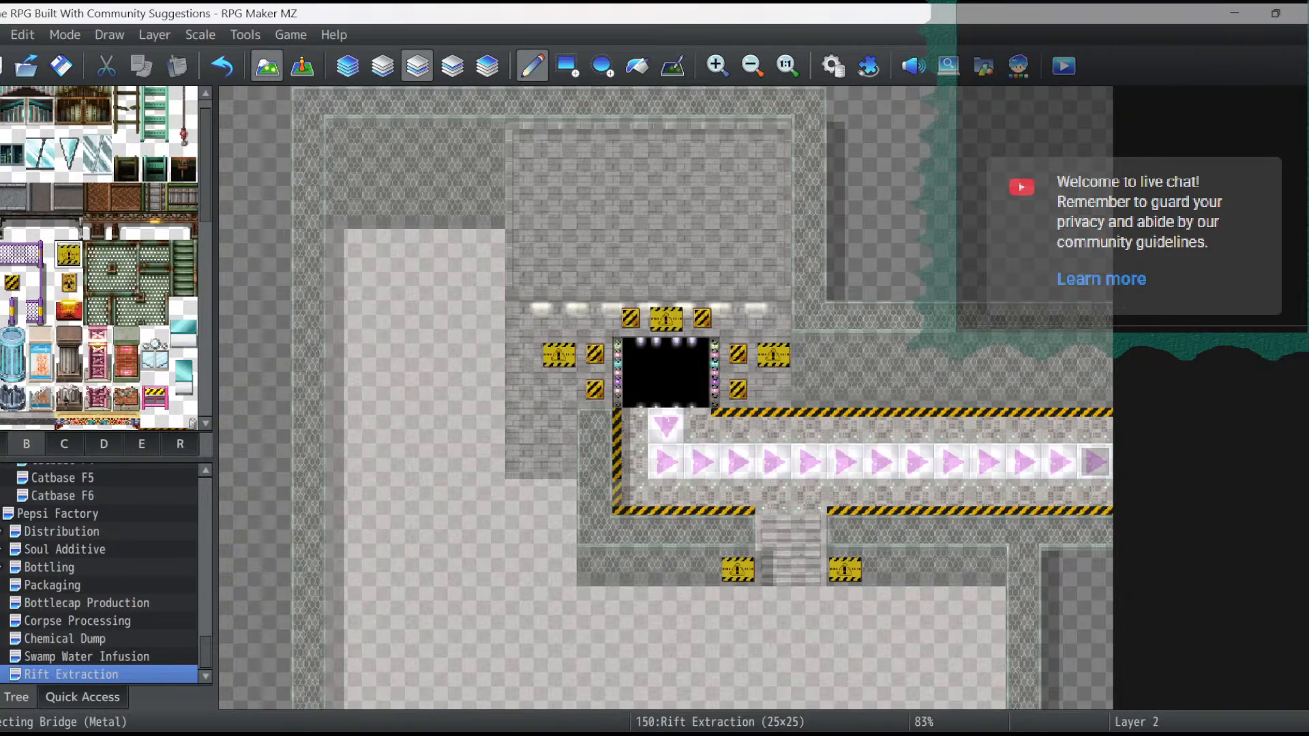
- Place hazard-striped barriers on the floor below the two stair-side warning plates at tiles 14,16 and 17,16
click(155, 398)
click(737, 605)
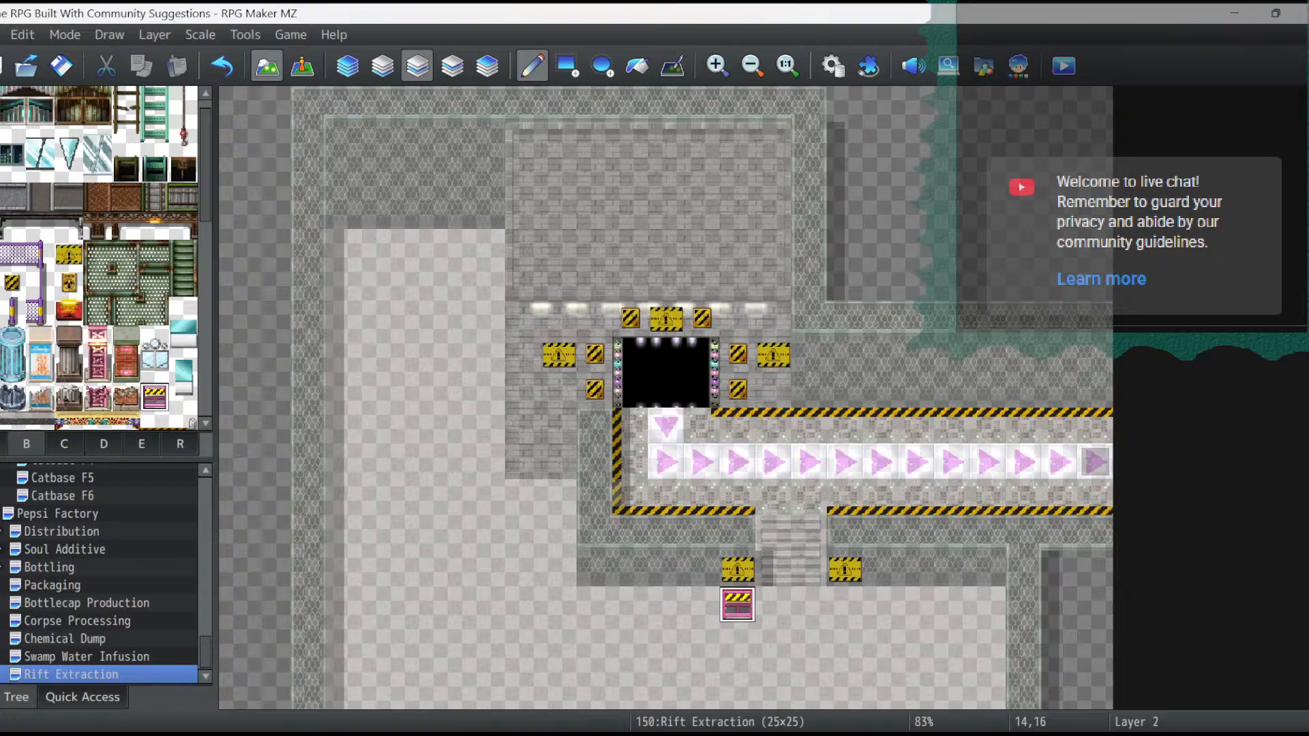
click(845, 604)
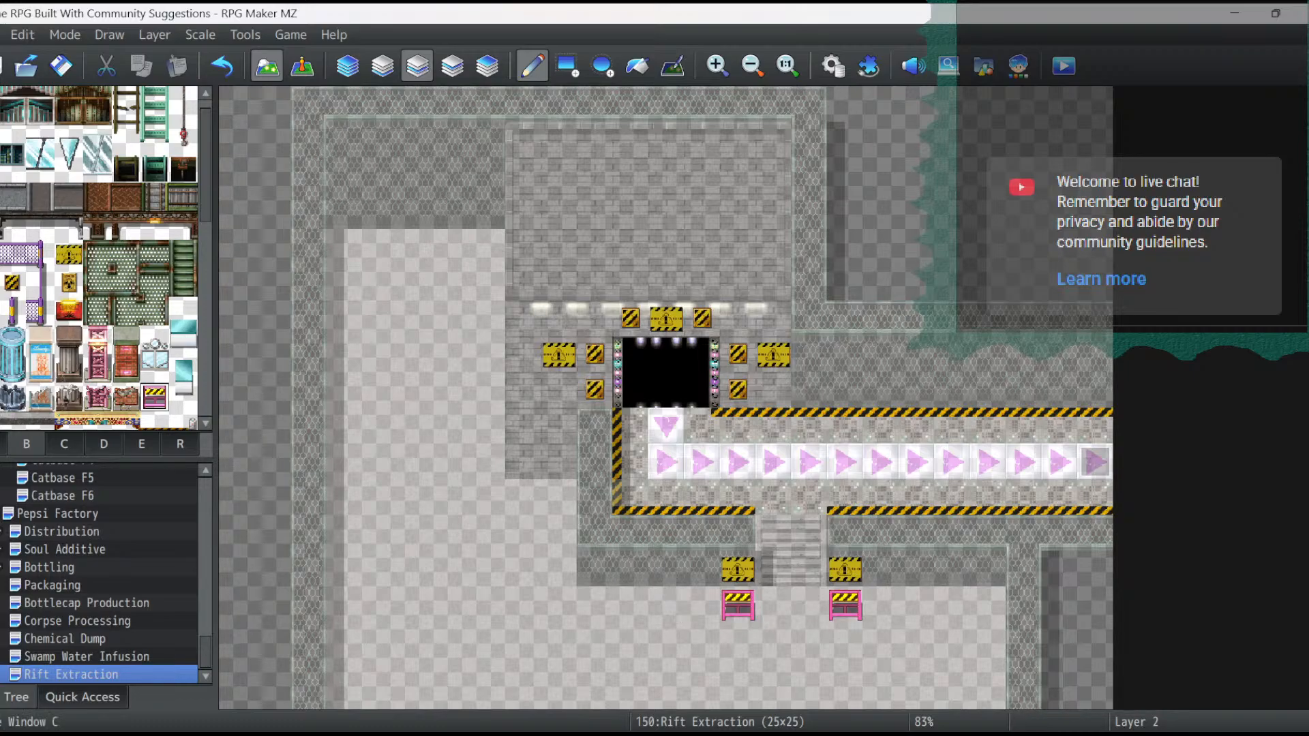
- Look through the rest of the B tileset and the C tileset for more decoration tiles
scroll(106, 259, down, 3)
scroll(107, 259, down, 5)
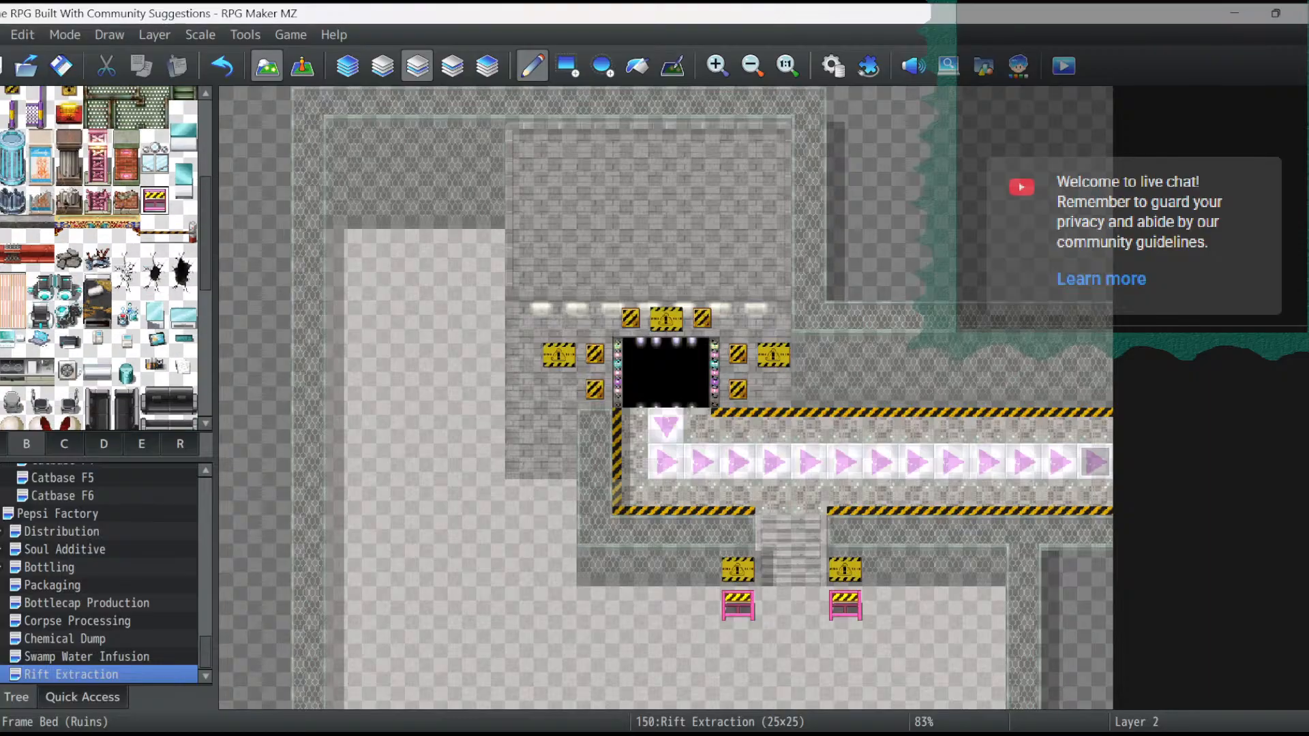
scroll(107, 259, up, 3)
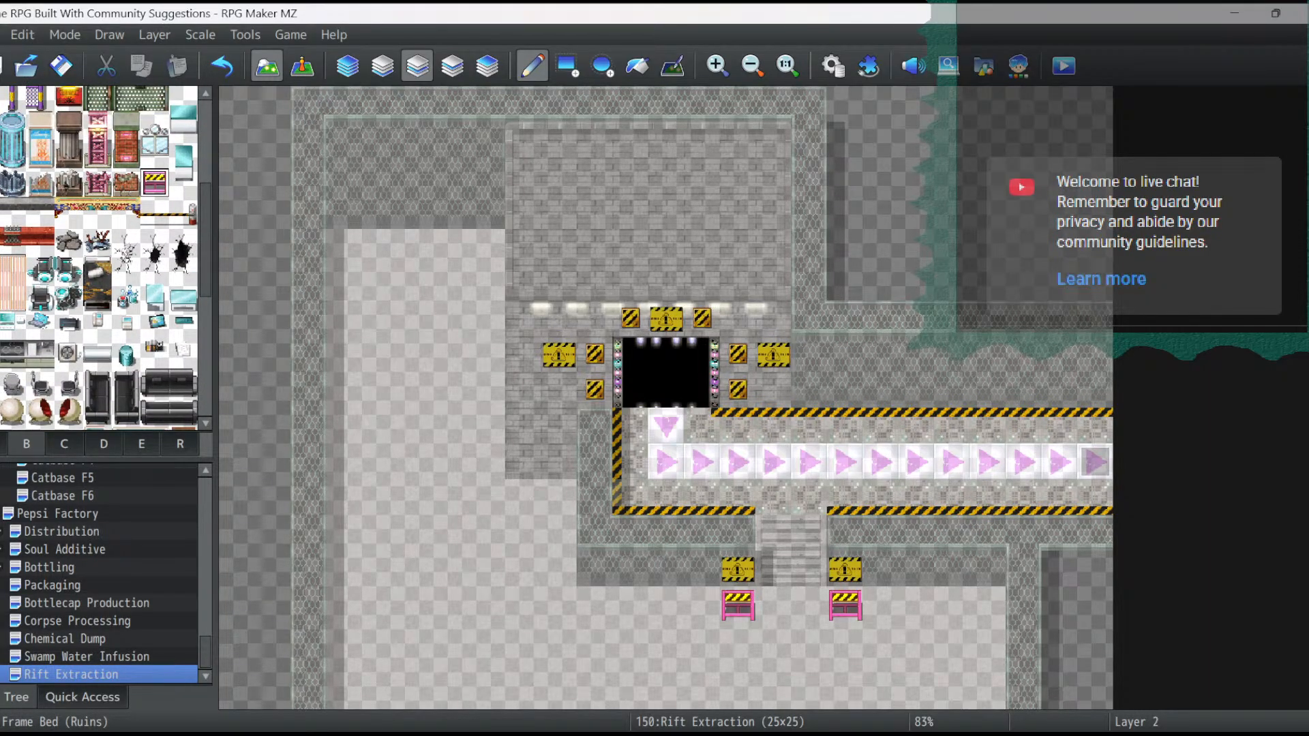
scroll(107, 259, down, 3)
scroll(106, 259, down, 3)
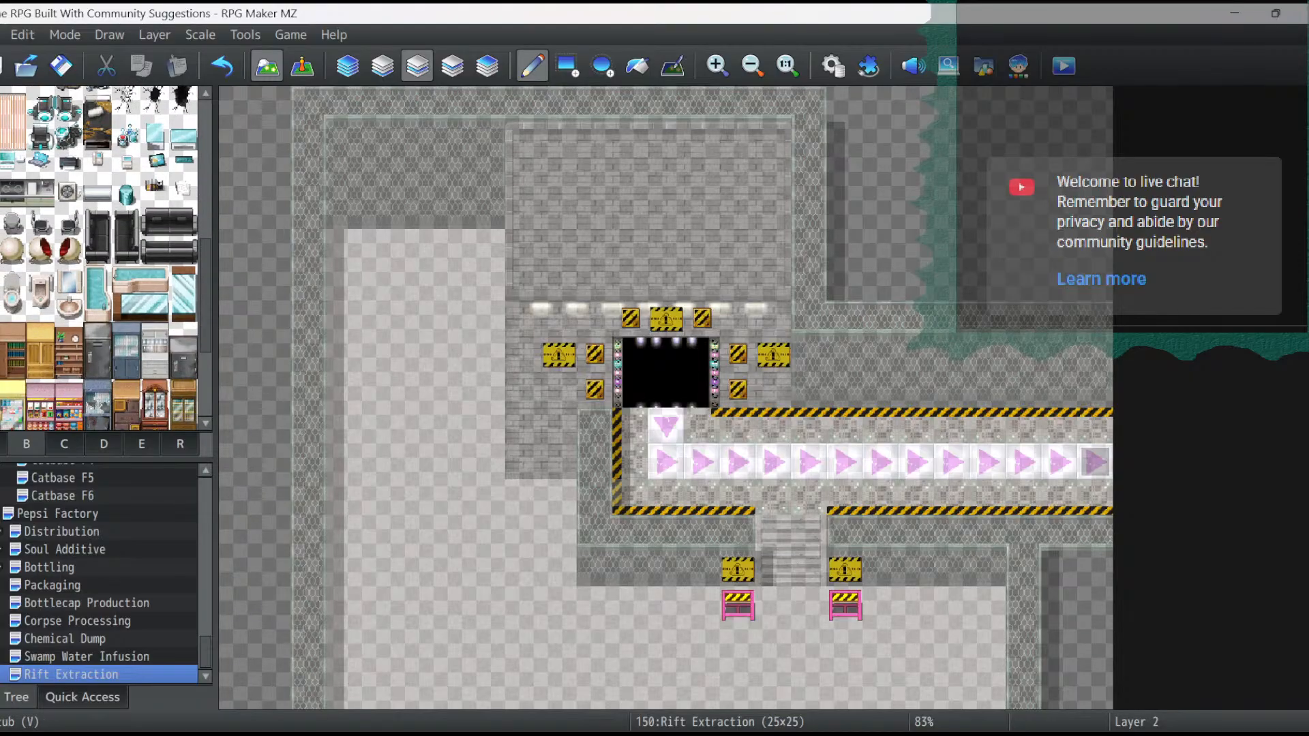
scroll(107, 259, down, 3)
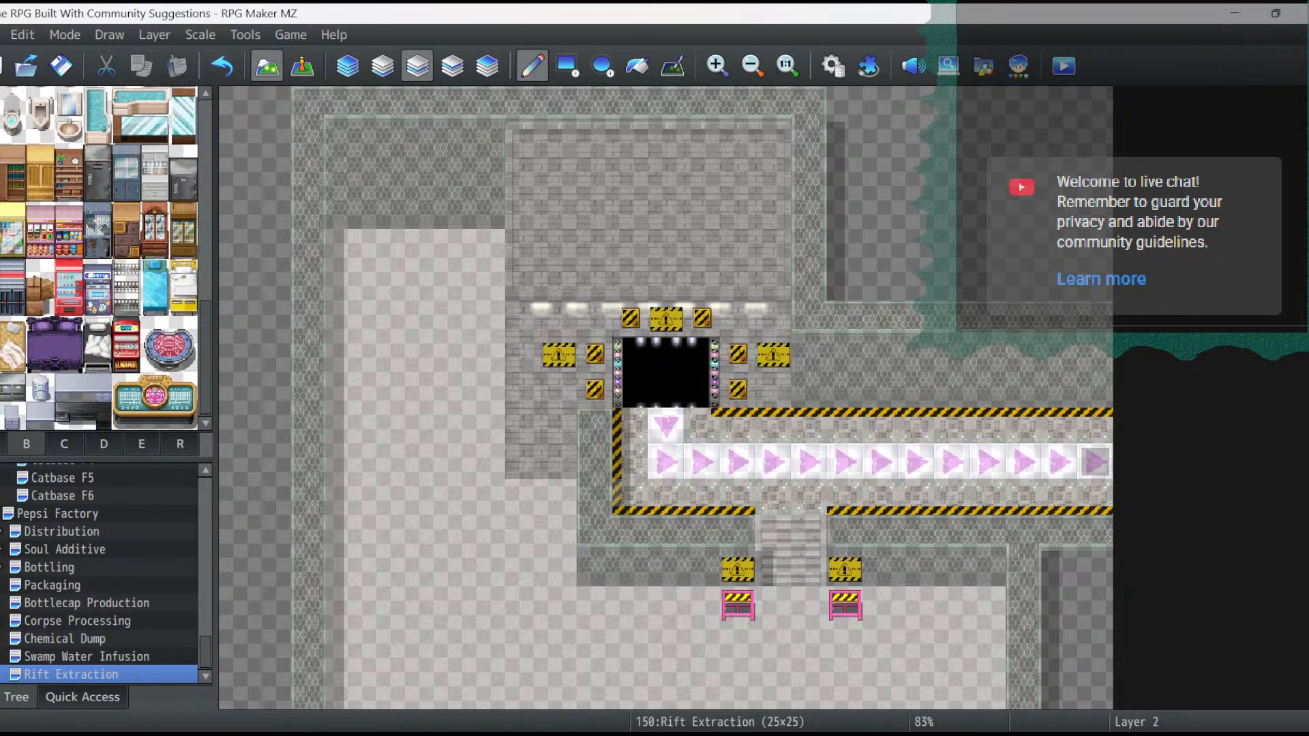
click(64, 444)
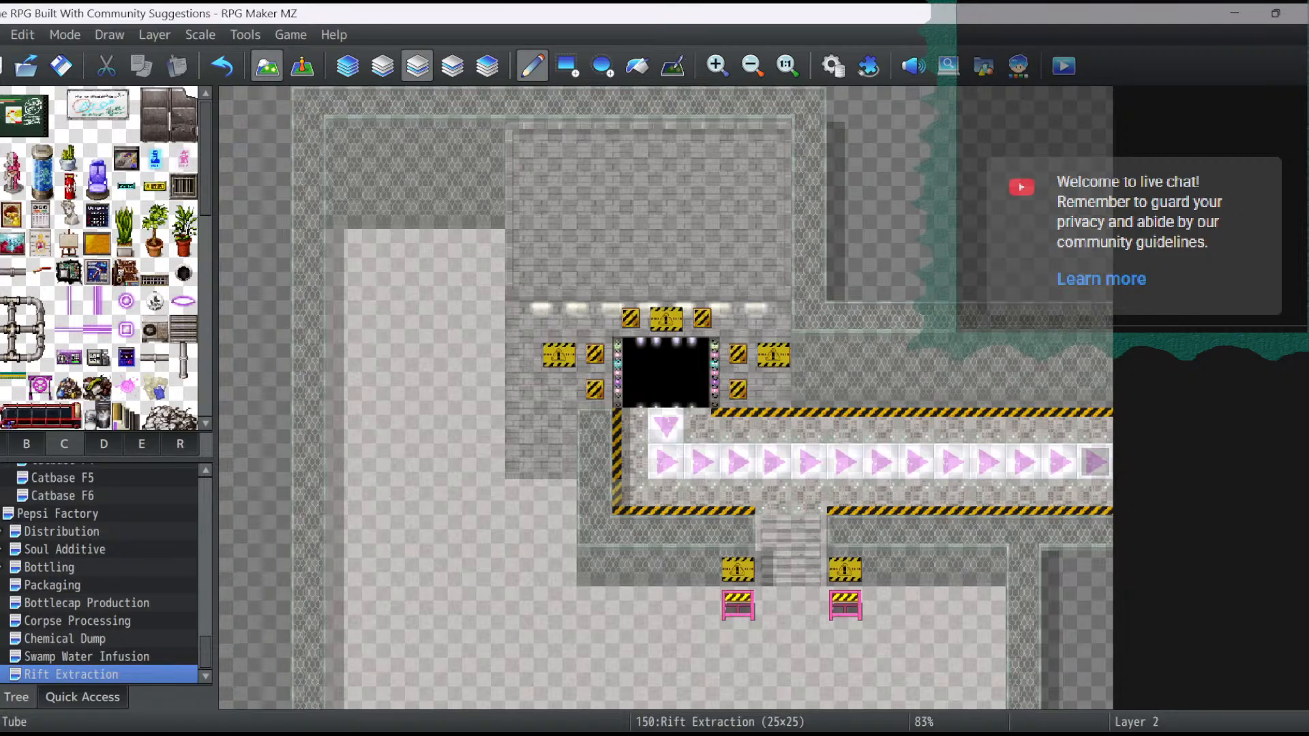
- Place a three-tile-tall metal pipe on the left edge of the brick wall, with its top at tile 8,10
scroll(98, 259, down, 3)
drag(96, 253, 97, 311)
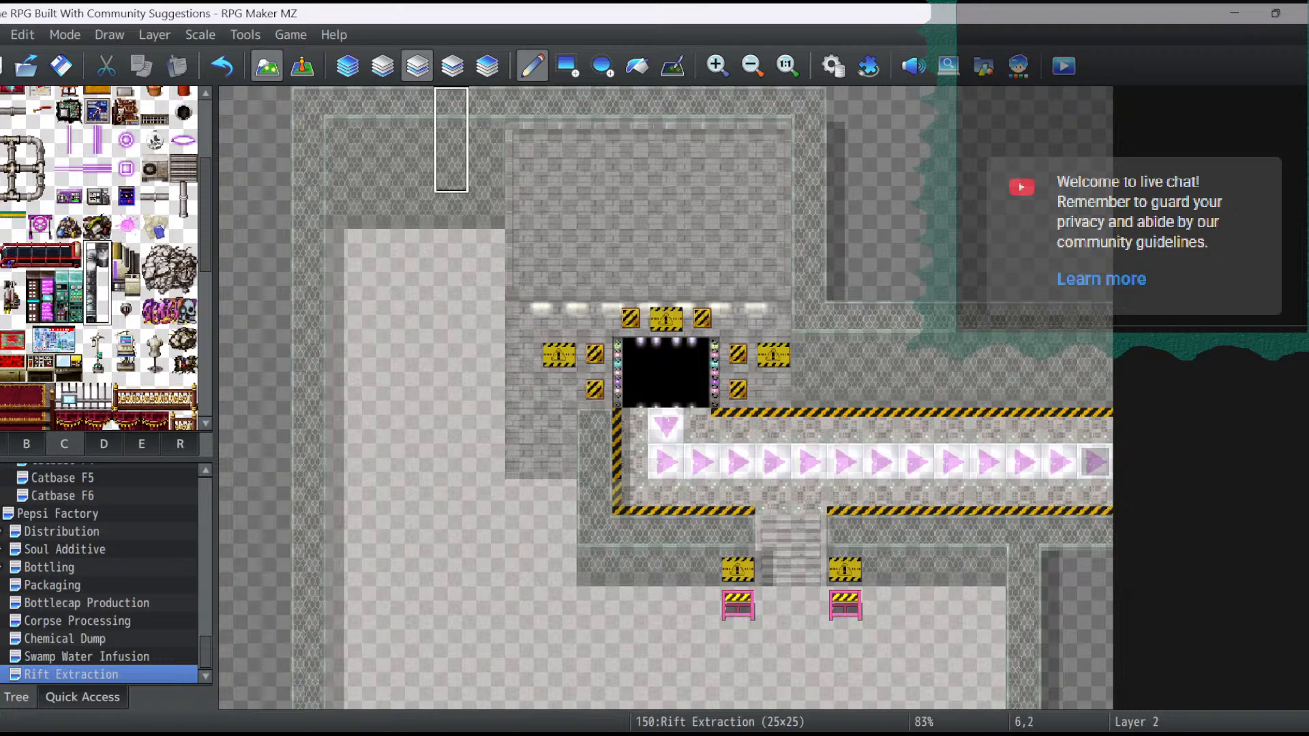
click(559, 426)
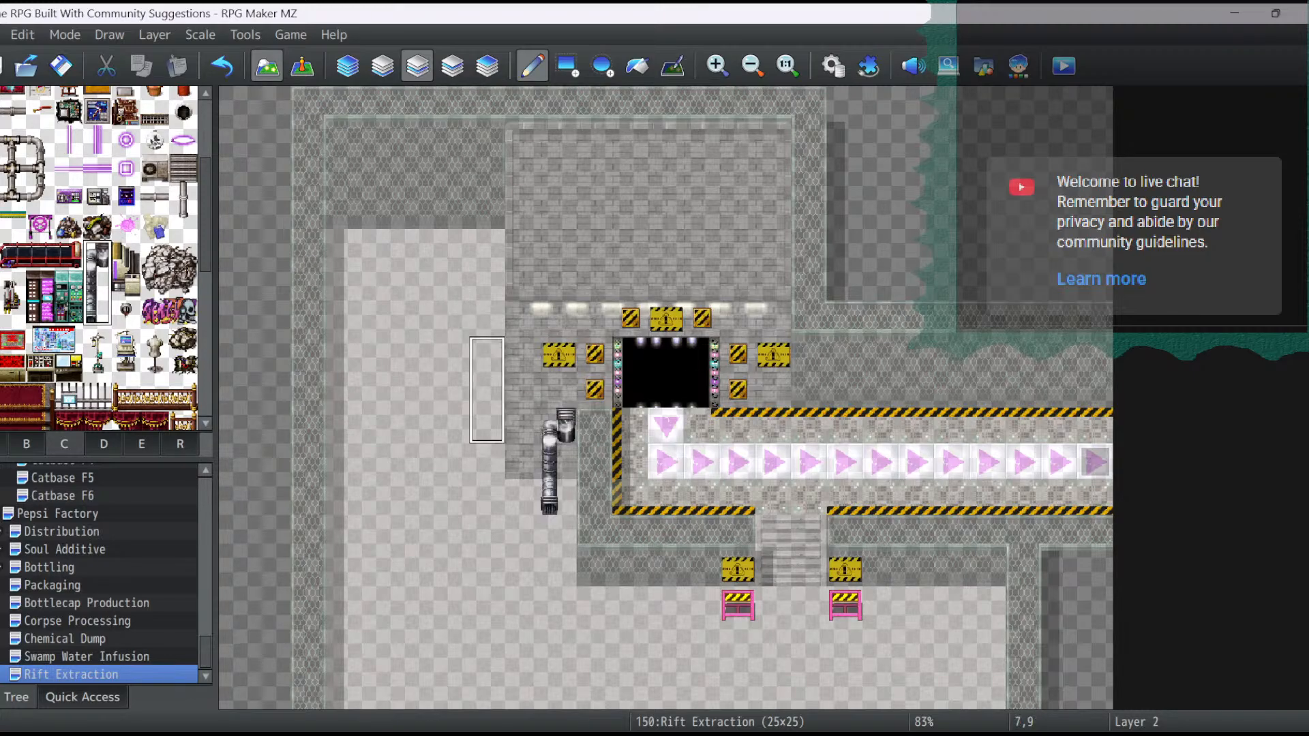
click(222, 66)
click(522, 390)
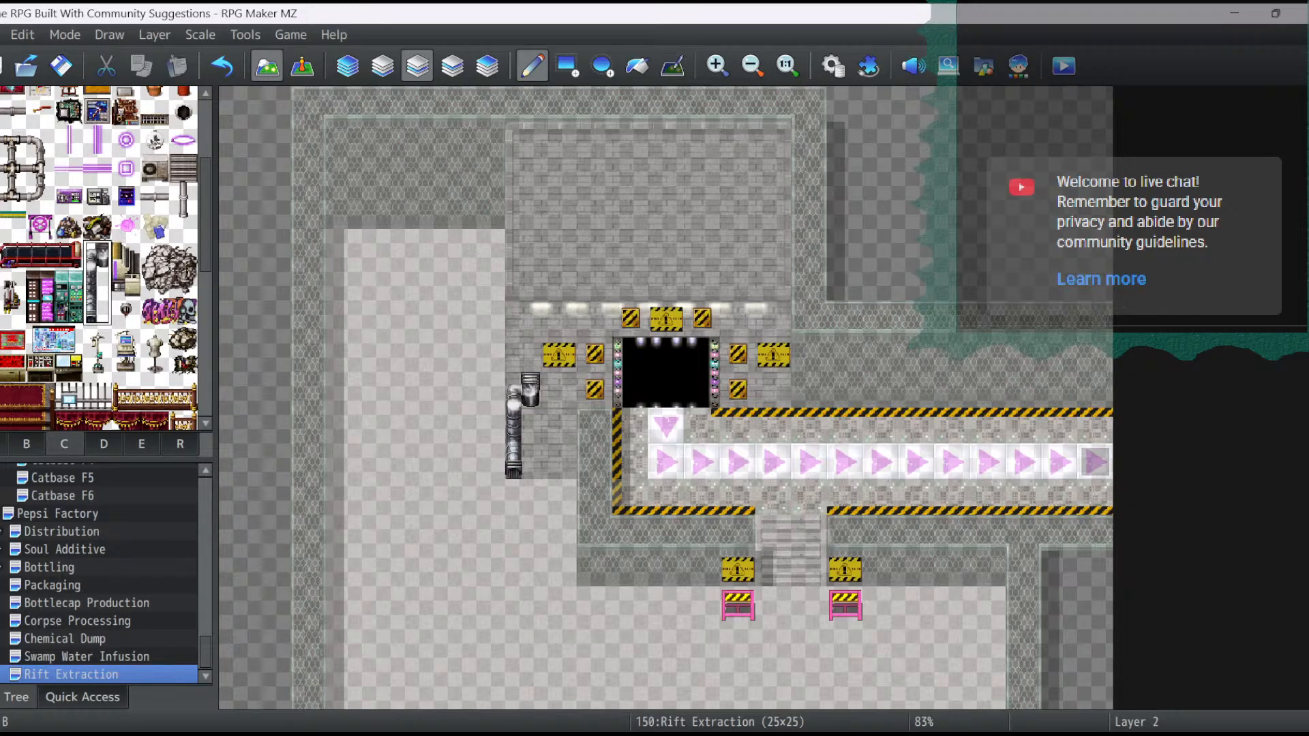
- Place a small floor-level vent grille at the base of the brick wall at tile 9,12
scroll(99, 259, up, 1)
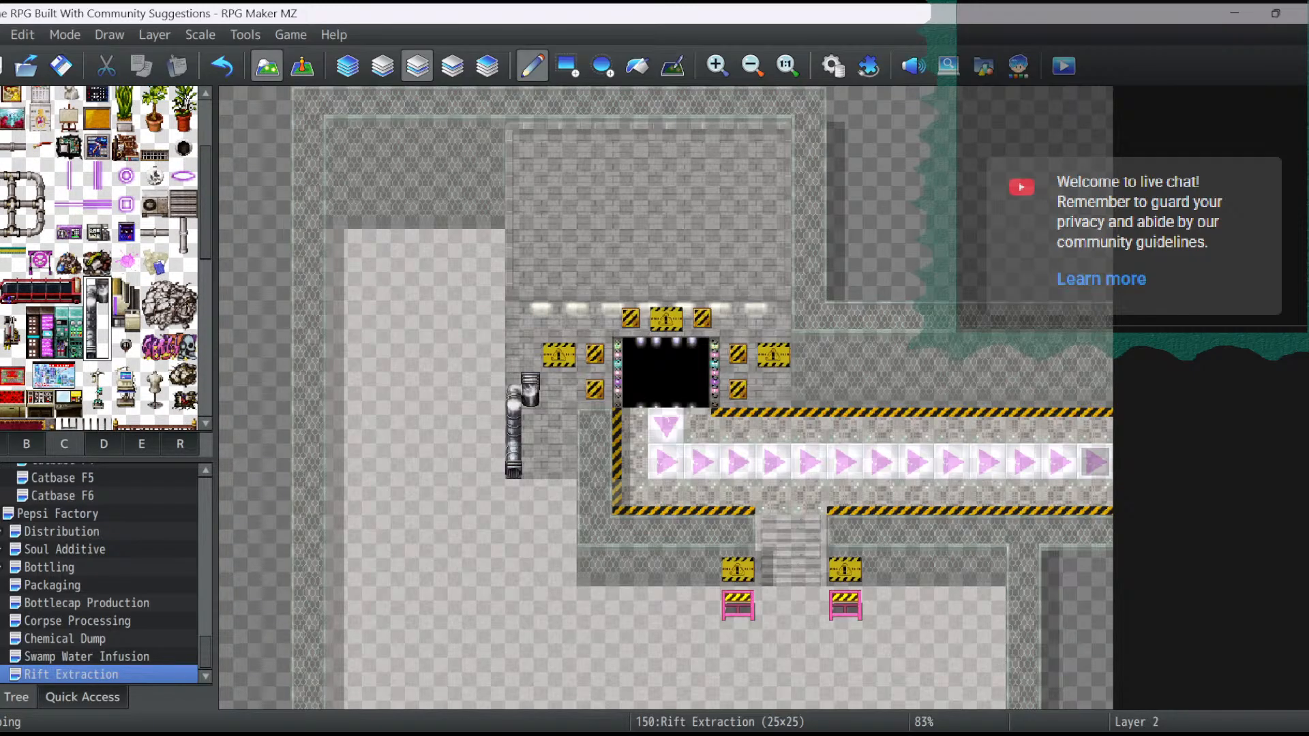
click(154, 147)
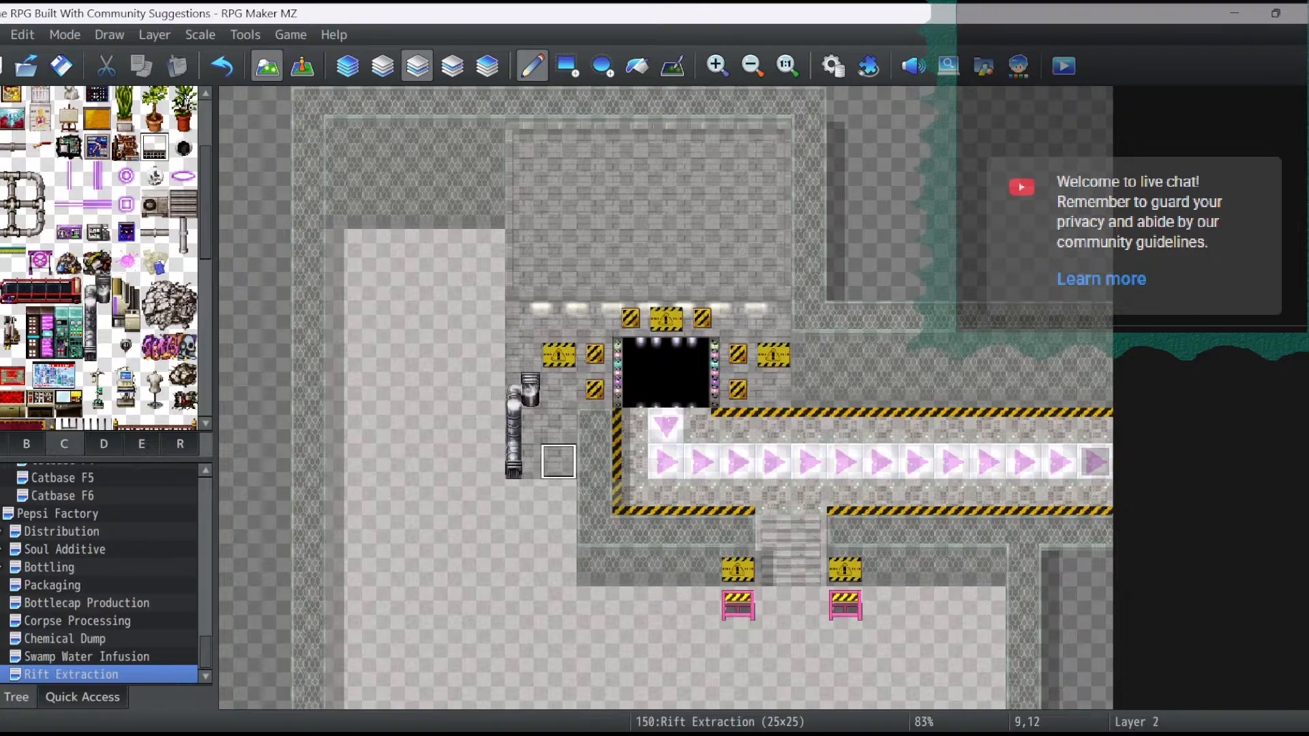
click(558, 462)
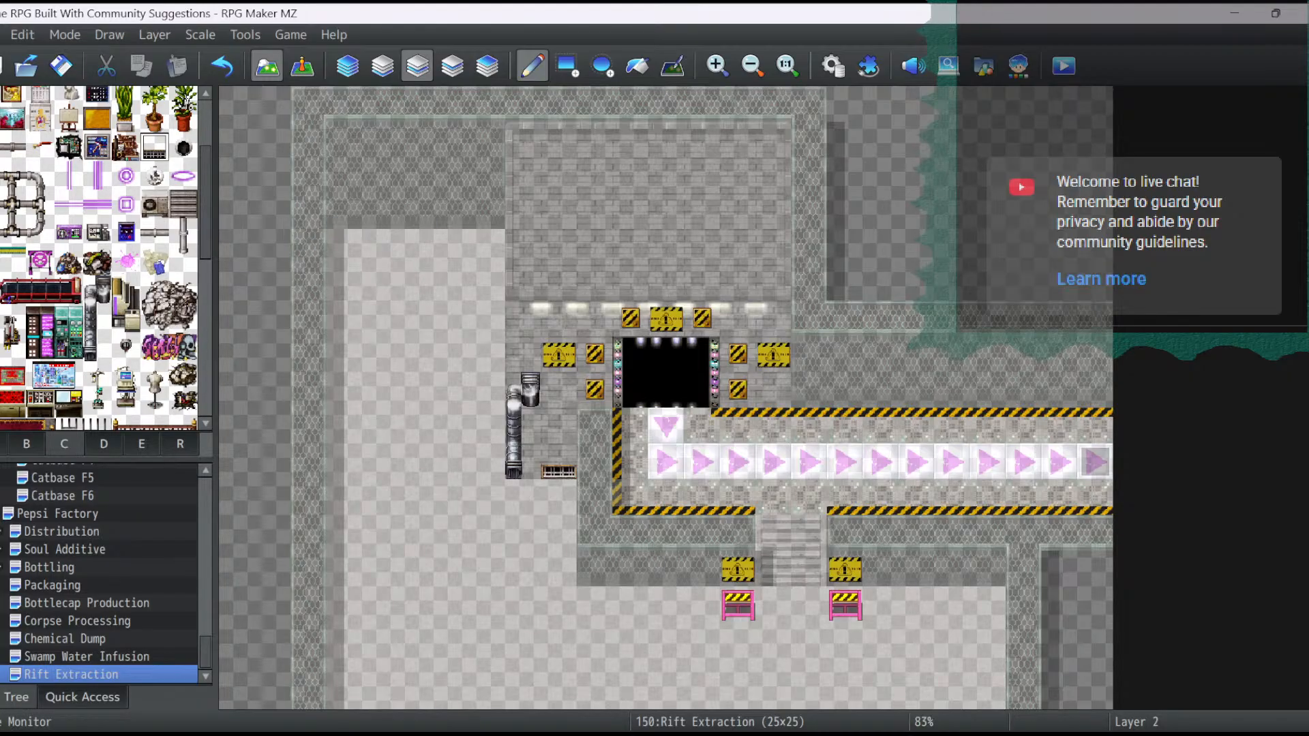
- Replace the two pink barriers below the stair-side warning plates with yellow hazard barriers from the E tileset at tiles 14,16 and 17,16
scroll(99, 259, up, 4)
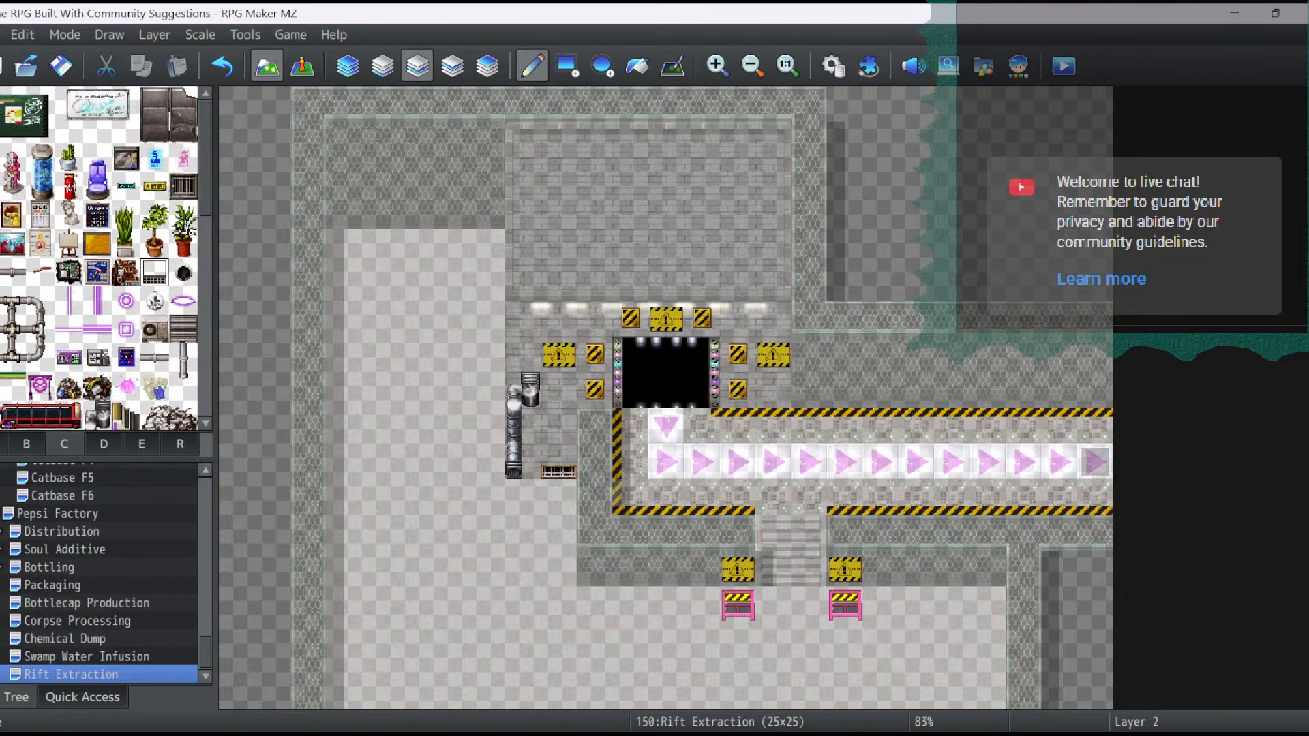
scroll(102, 259, up, 6)
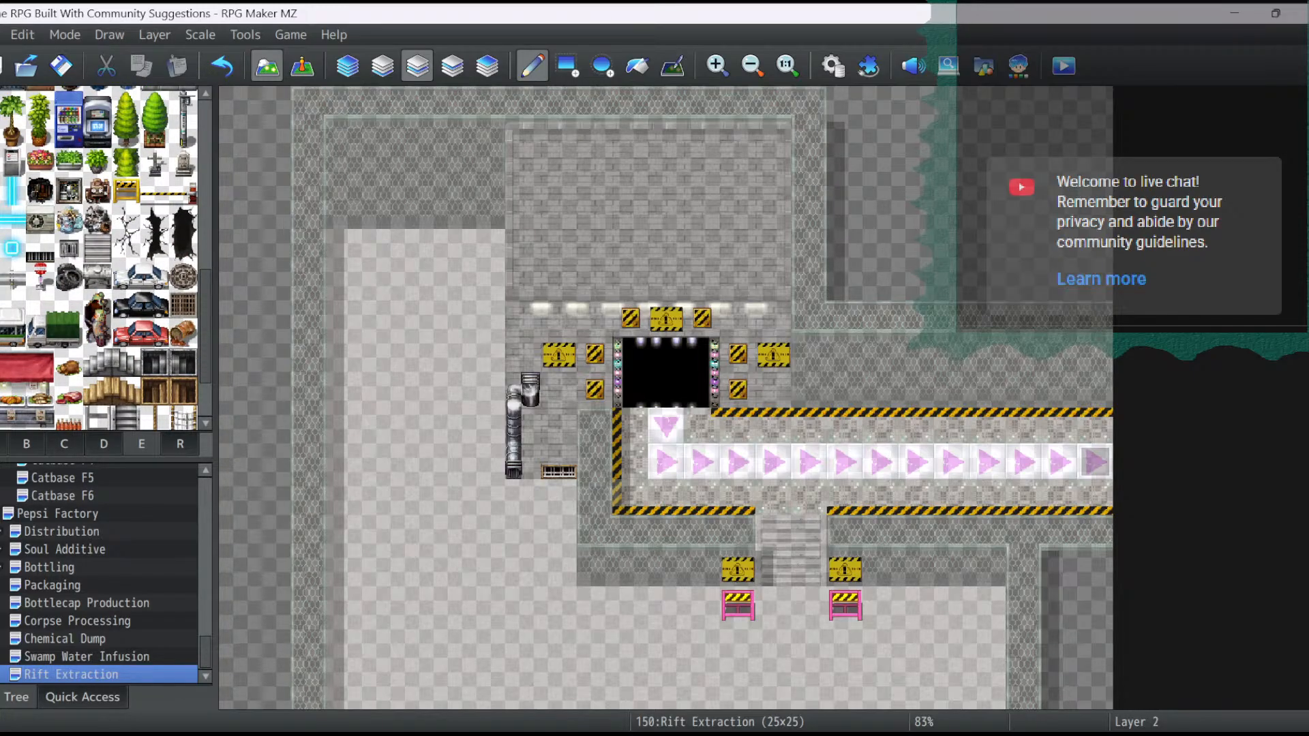
click(126, 191)
click(737, 604)
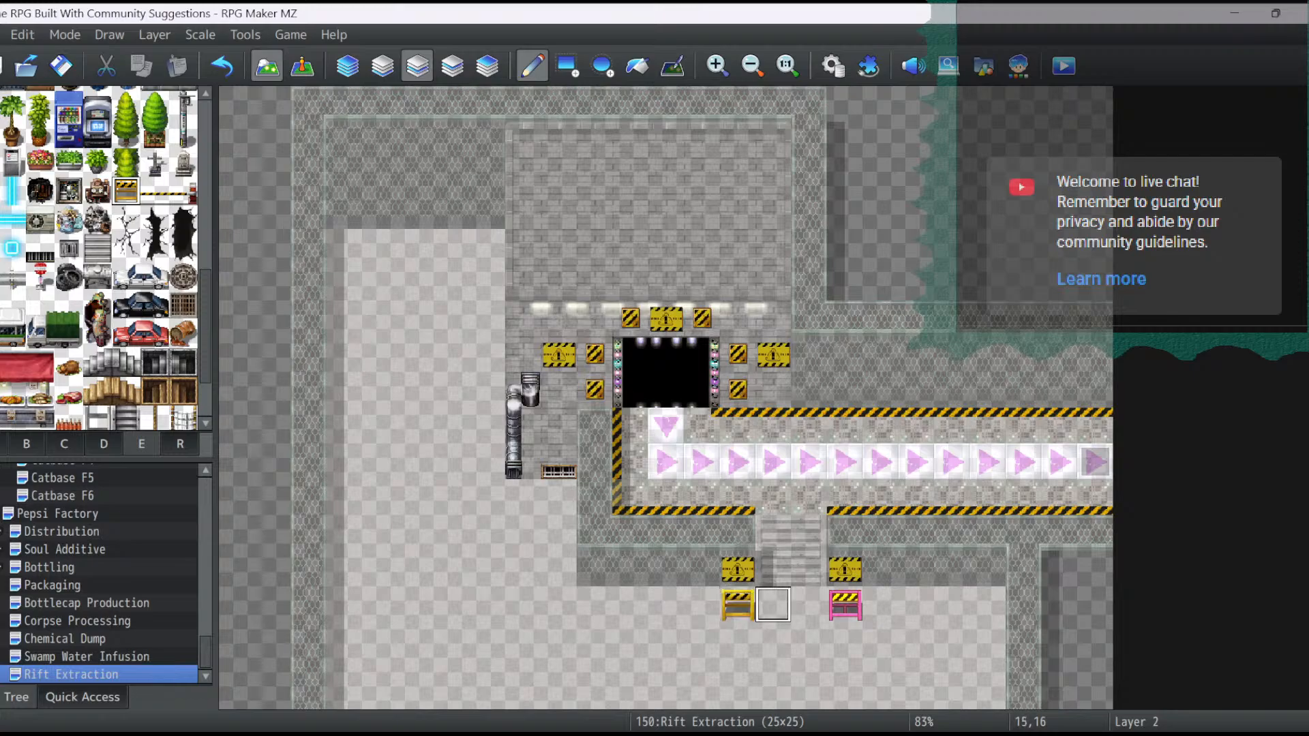
click(845, 605)
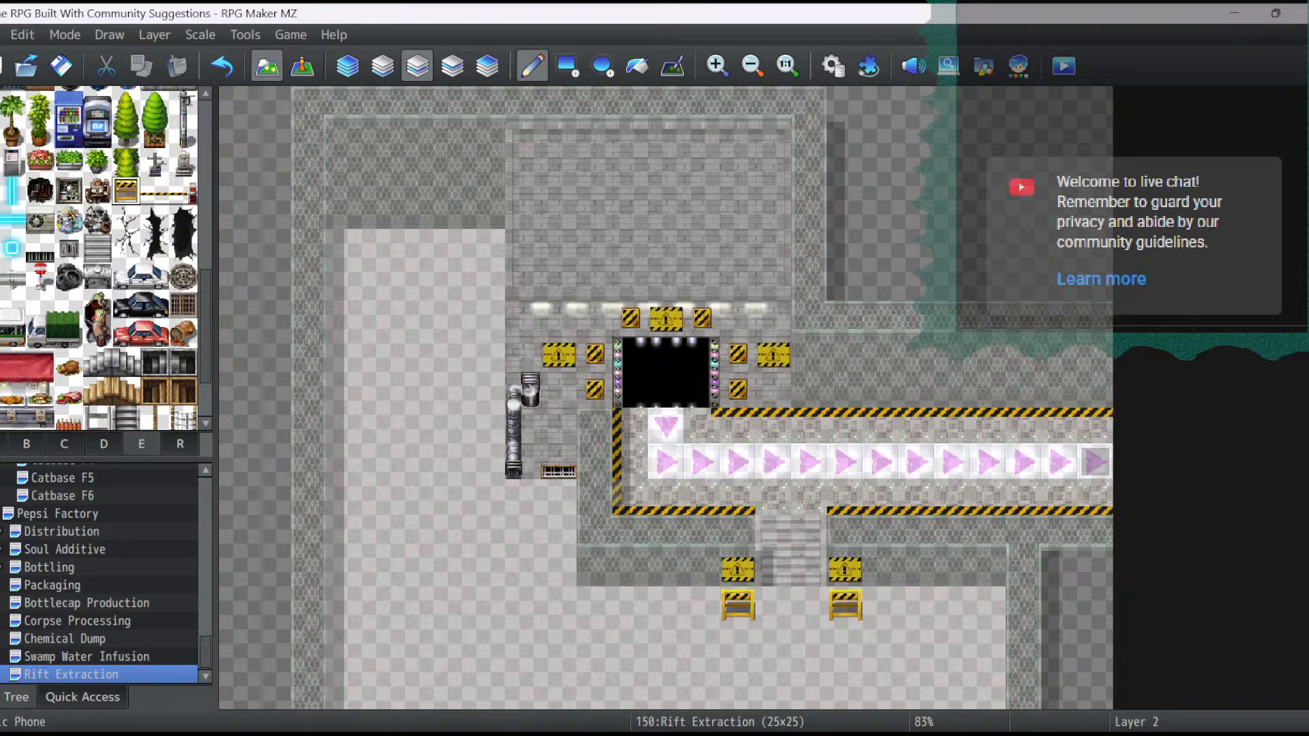
scroll(102, 258, up, 1)
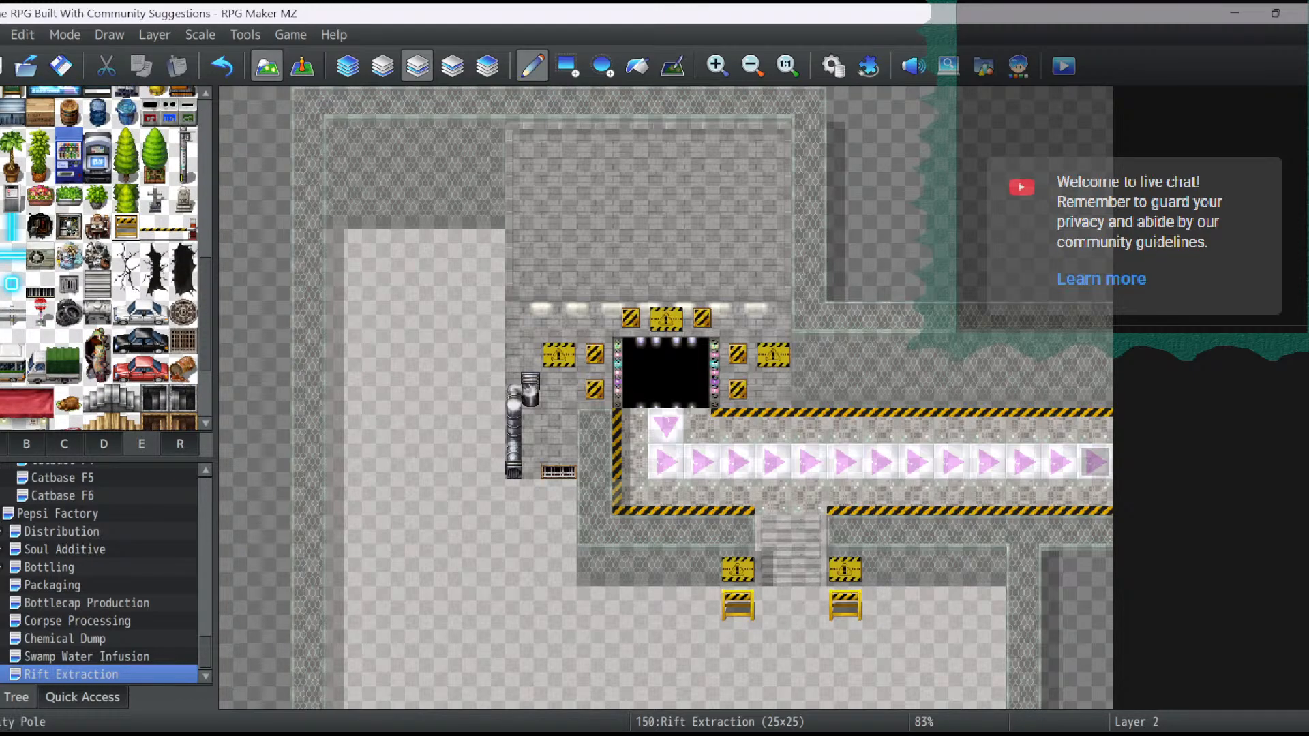
click(183, 141)
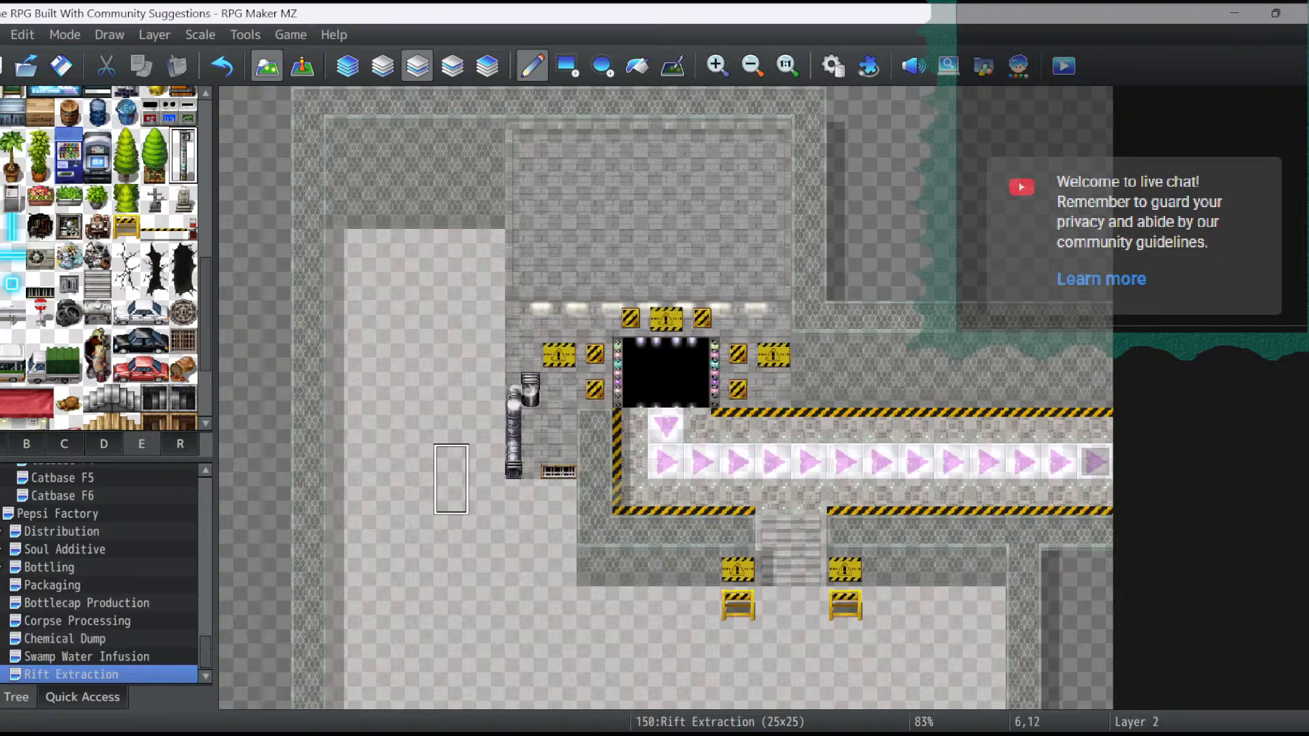
click(488, 586)
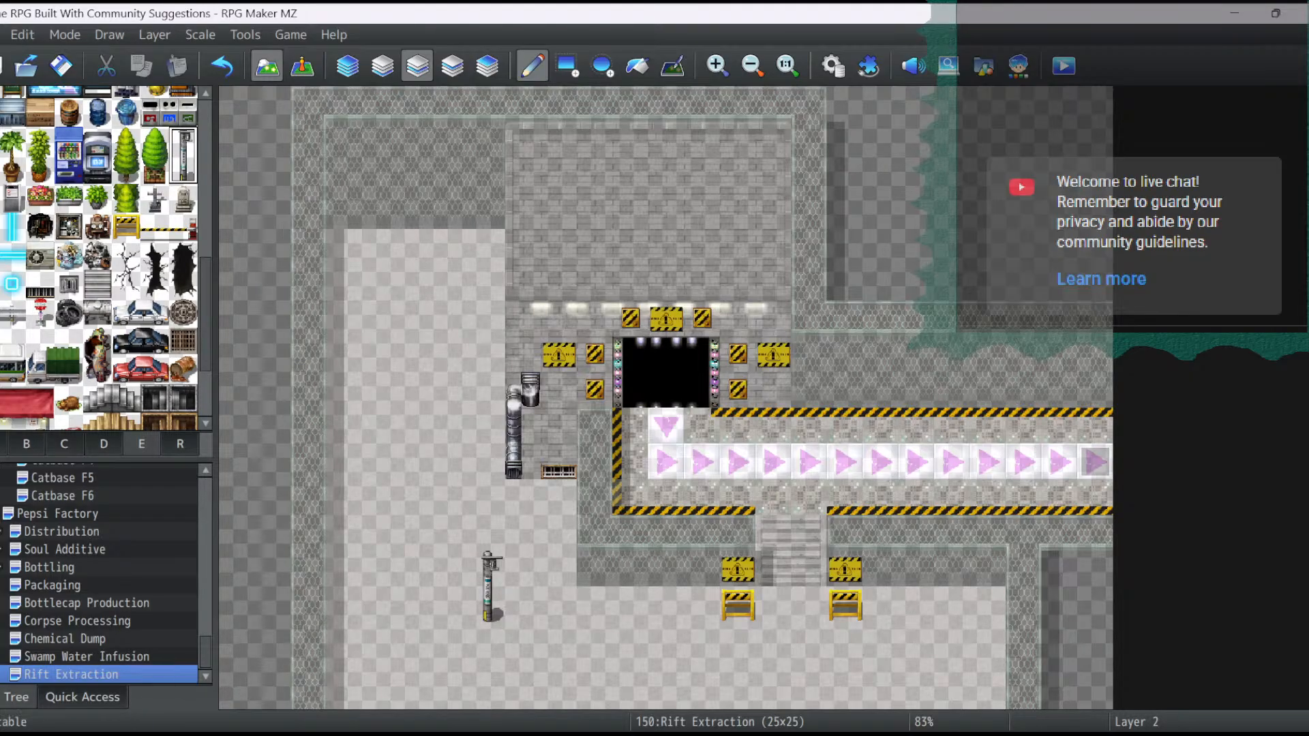
scroll(103, 257, down, 1)
scroll(102, 258, up, 5)
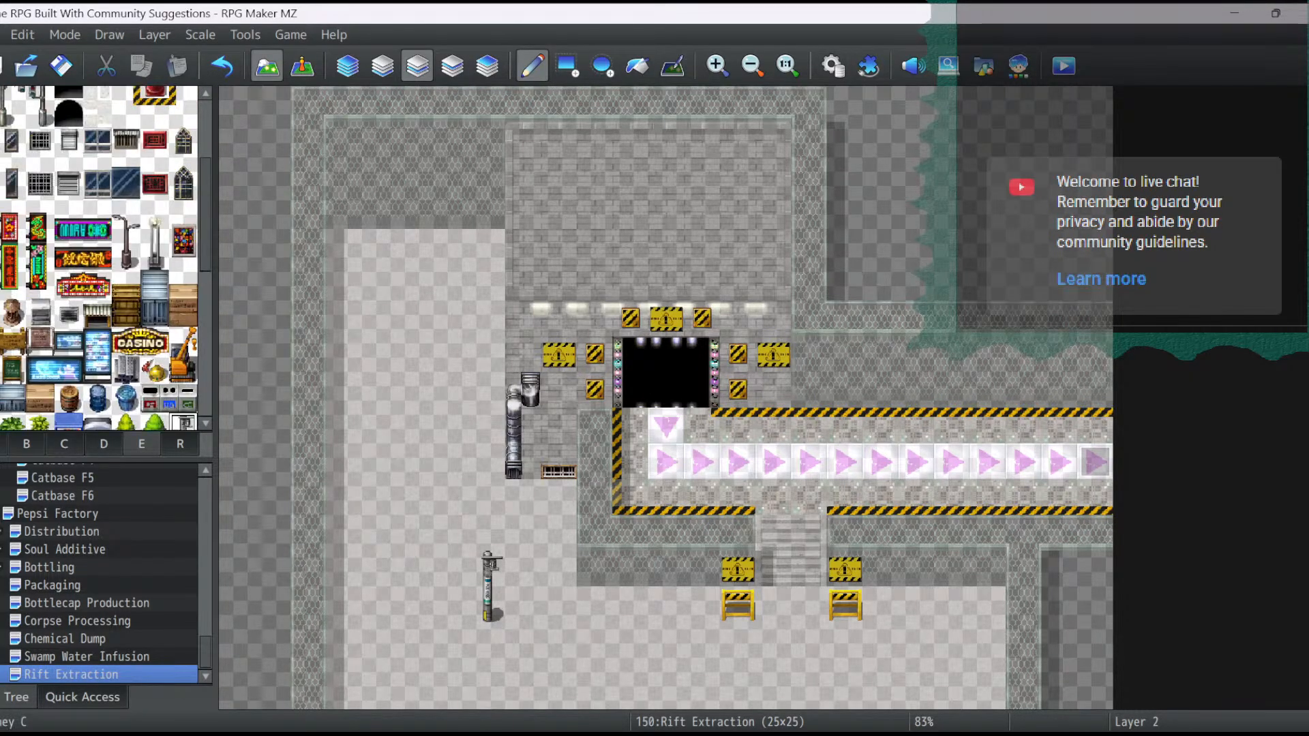
scroll(102, 258, up, 1)
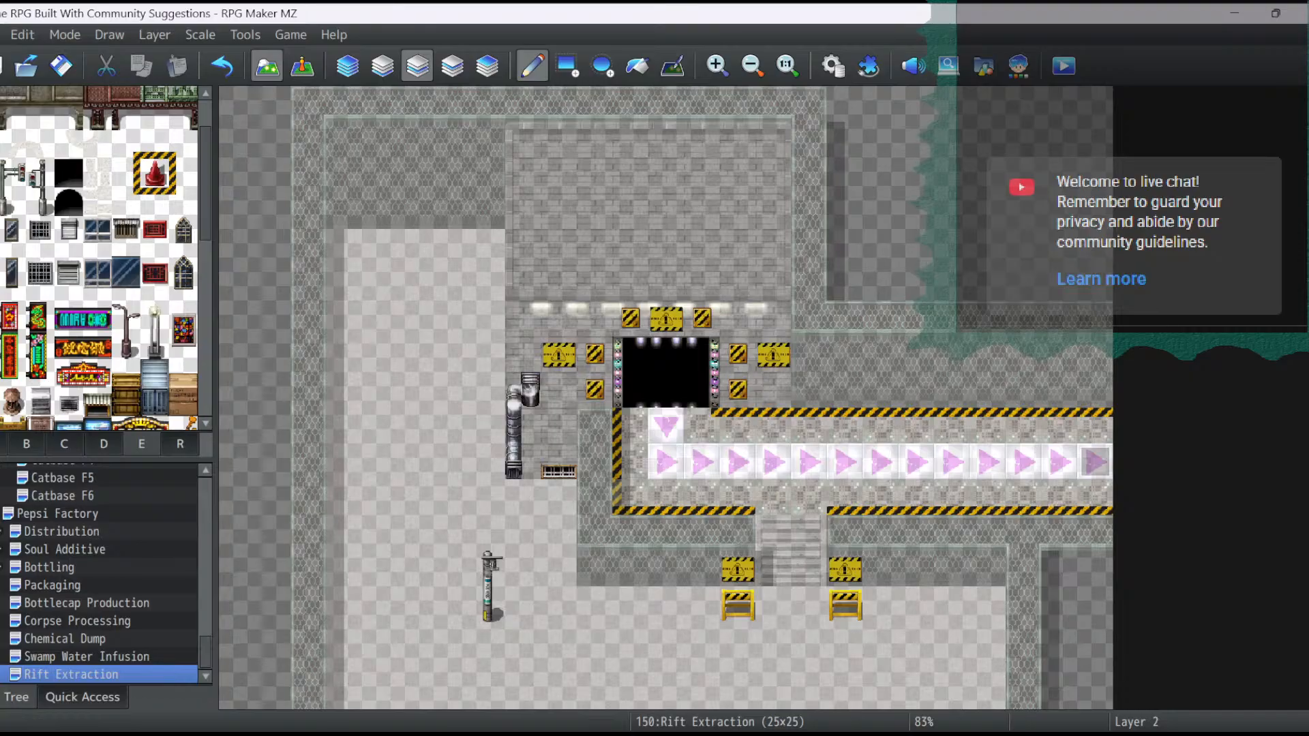
scroll(102, 258, up, 2)
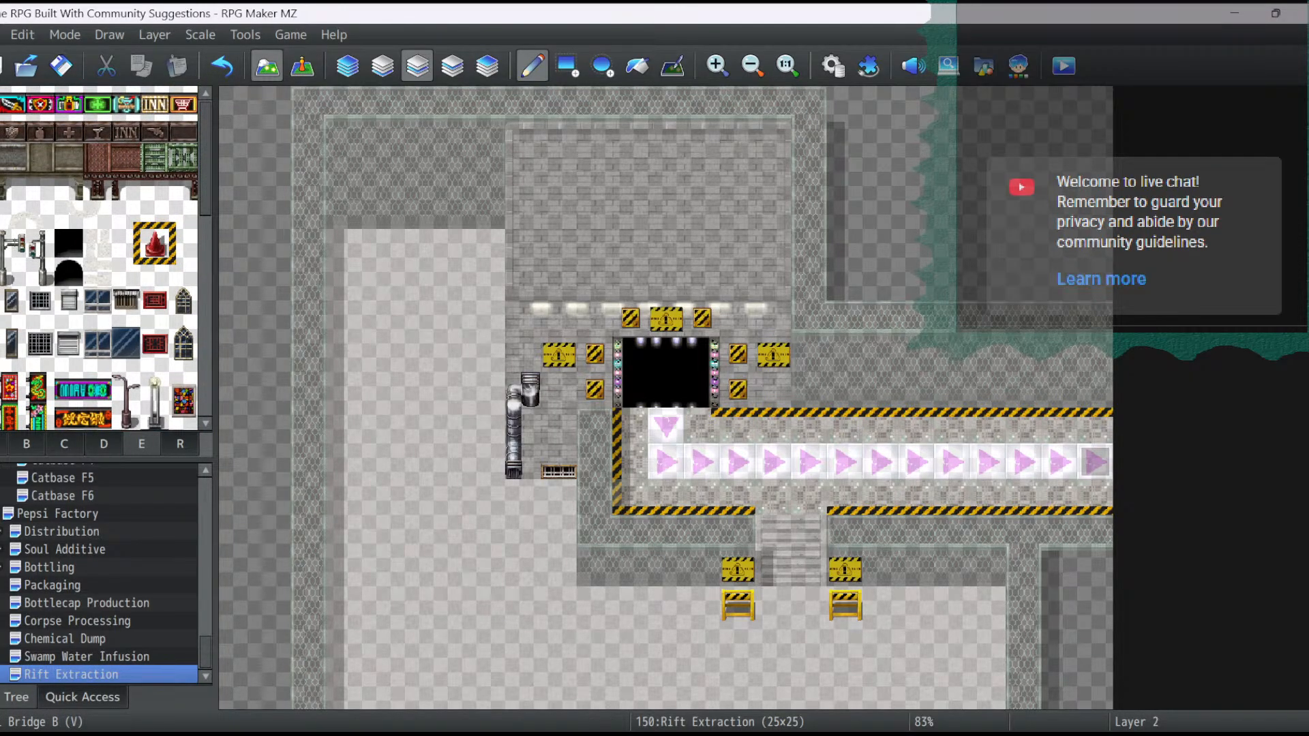
- Place eight pot-shaped metal fixtures on the upper brick area in rows 4 and 6, at columns 9, 11, 13 and 15
scroll(102, 257, down, 4)
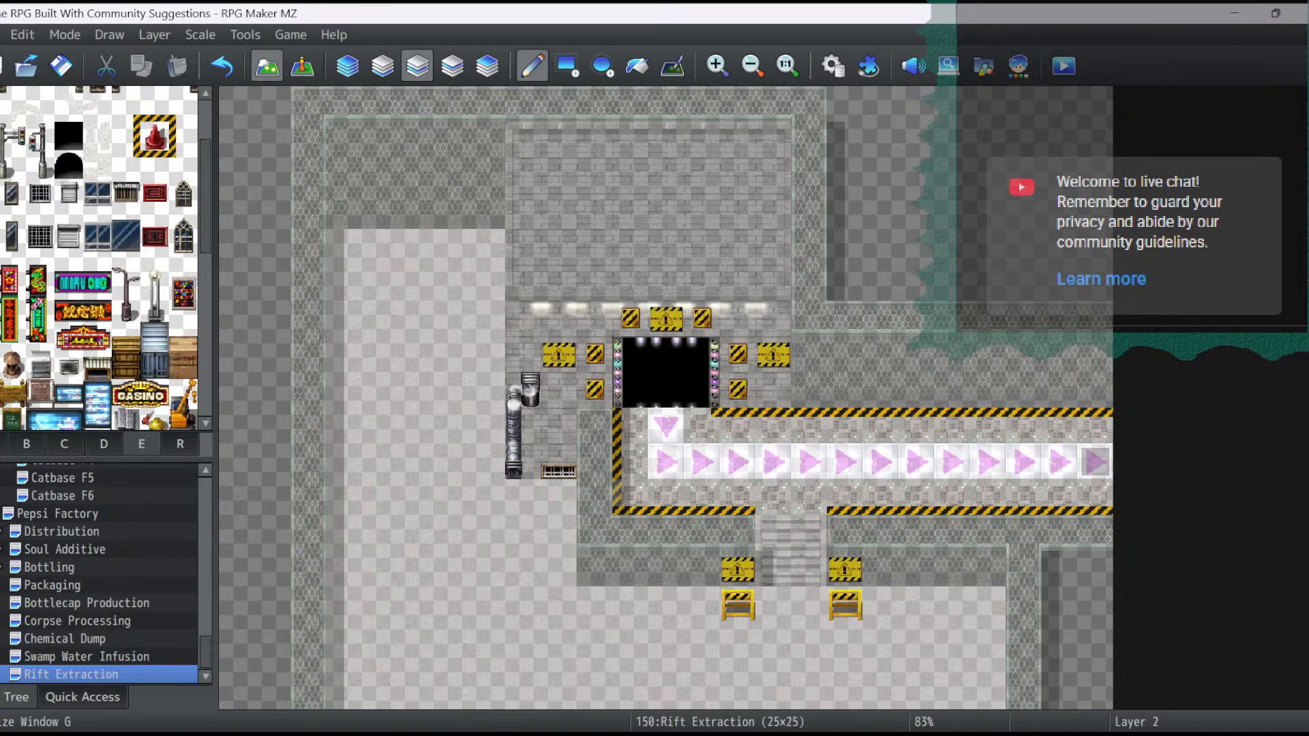
scroll(102, 257, down, 1)
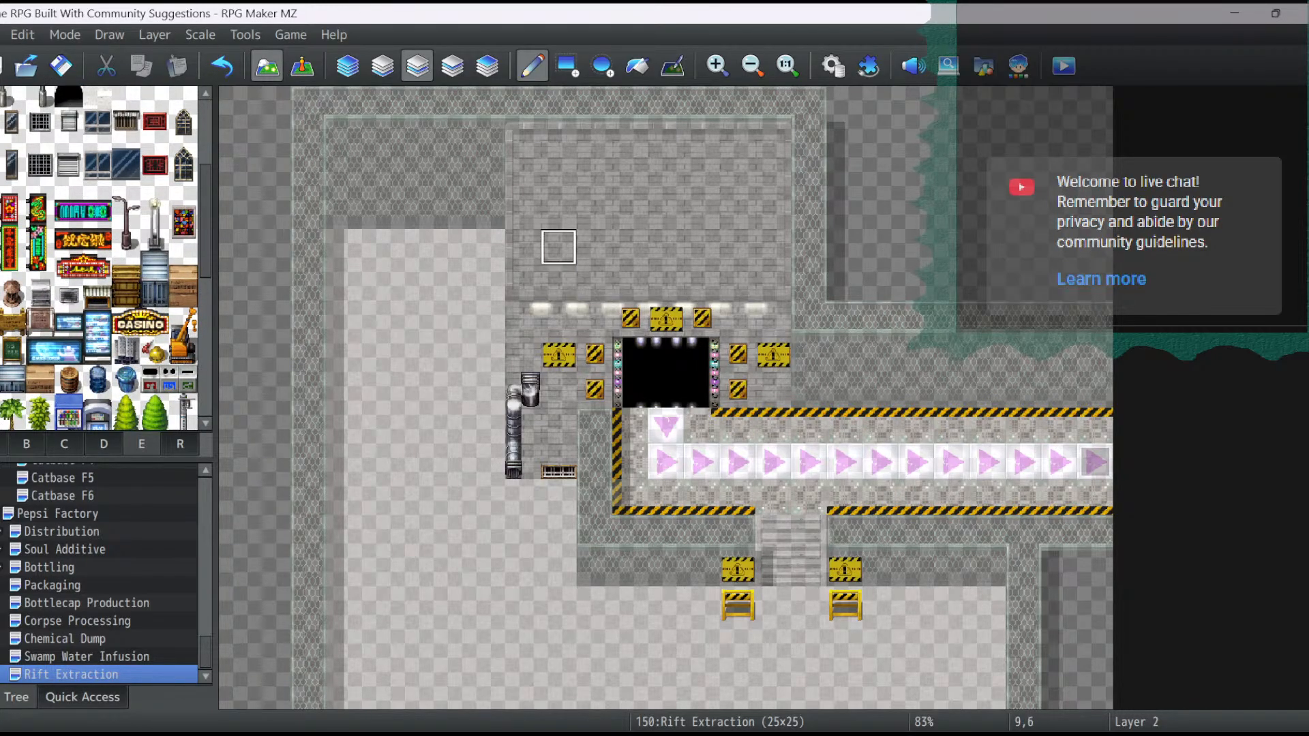
click(558, 246)
click(631, 247)
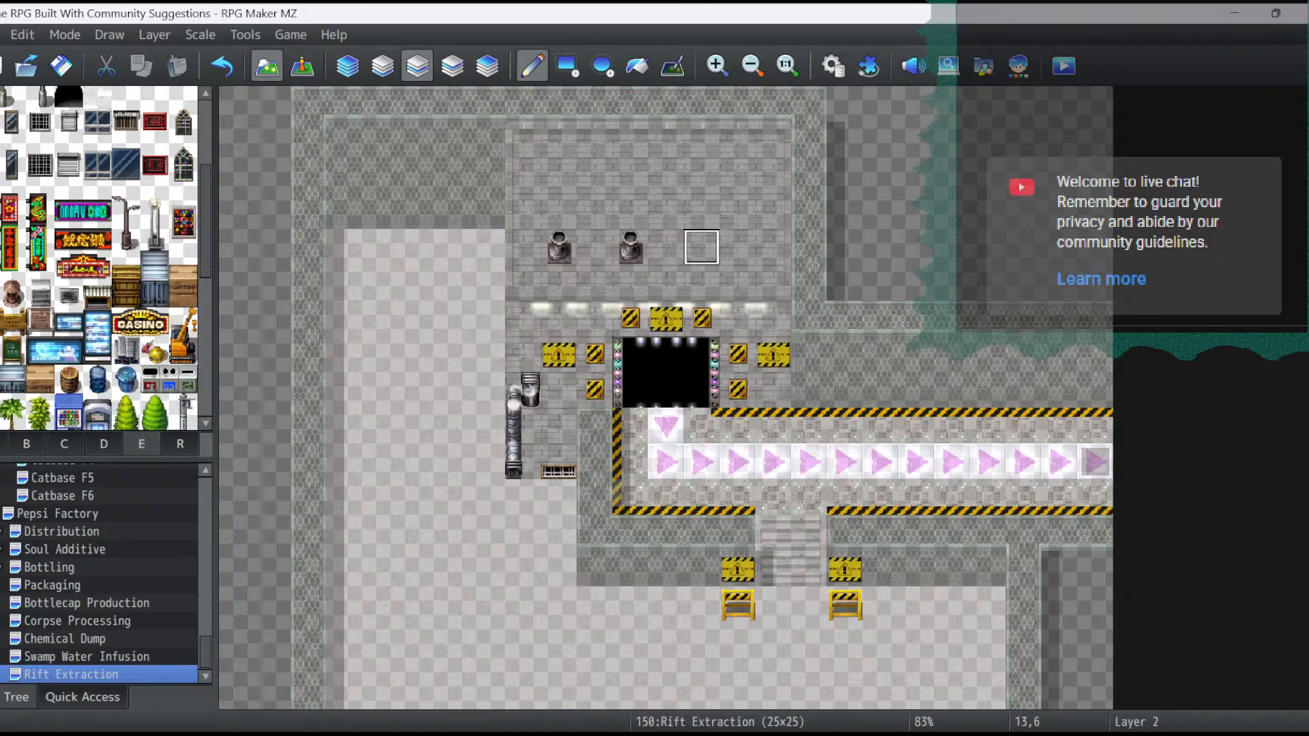
click(702, 247)
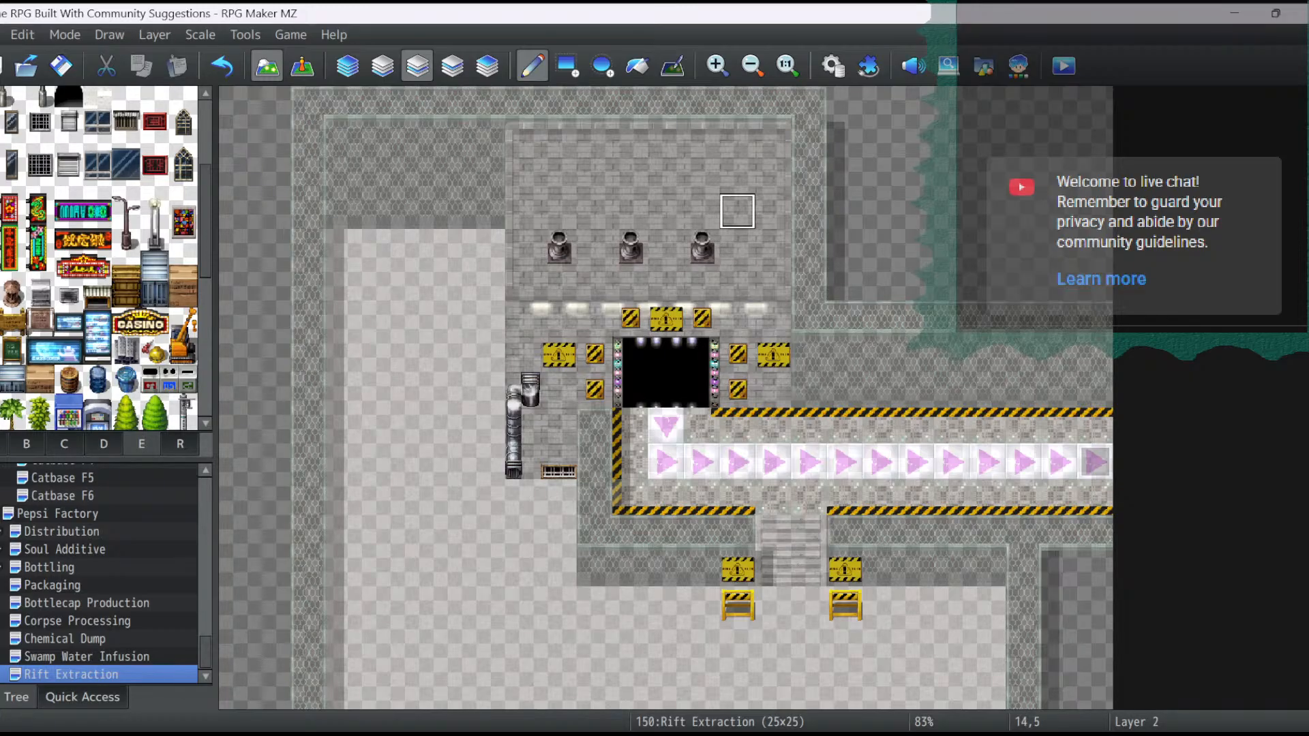
click(559, 176)
click(630, 176)
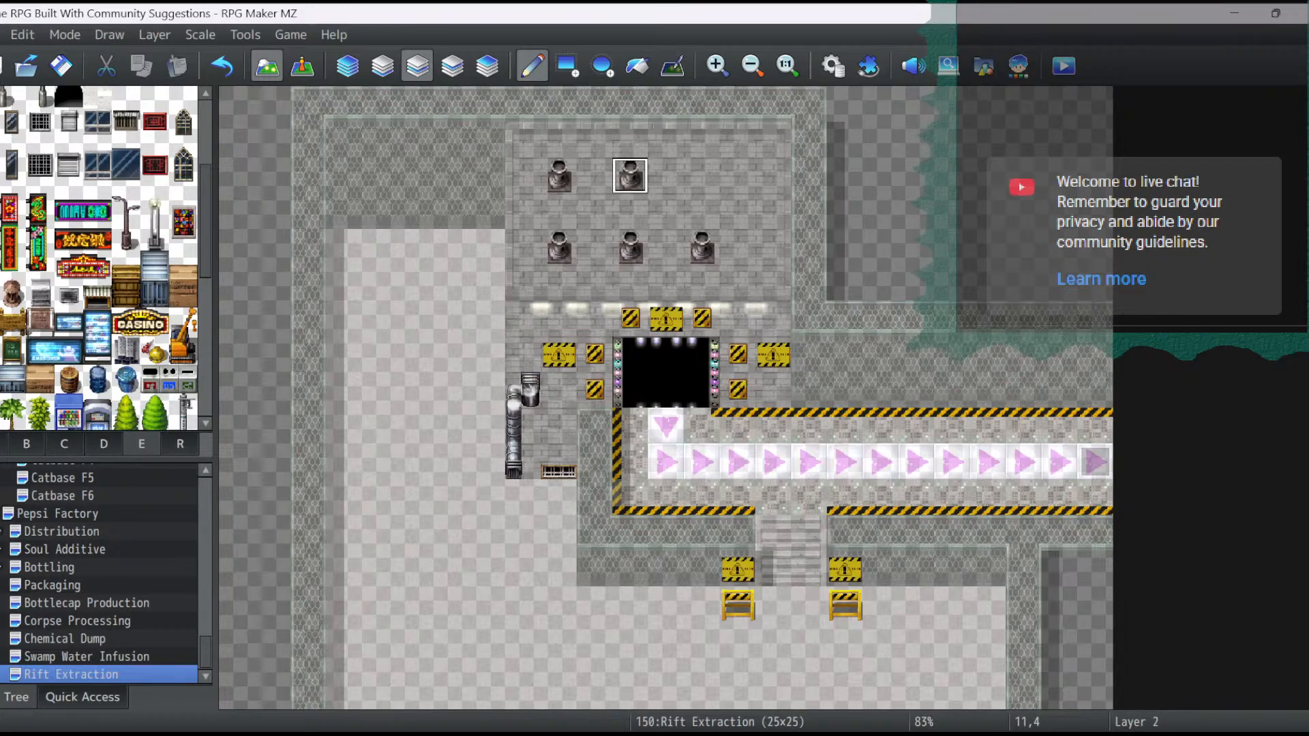
click(701, 176)
click(774, 176)
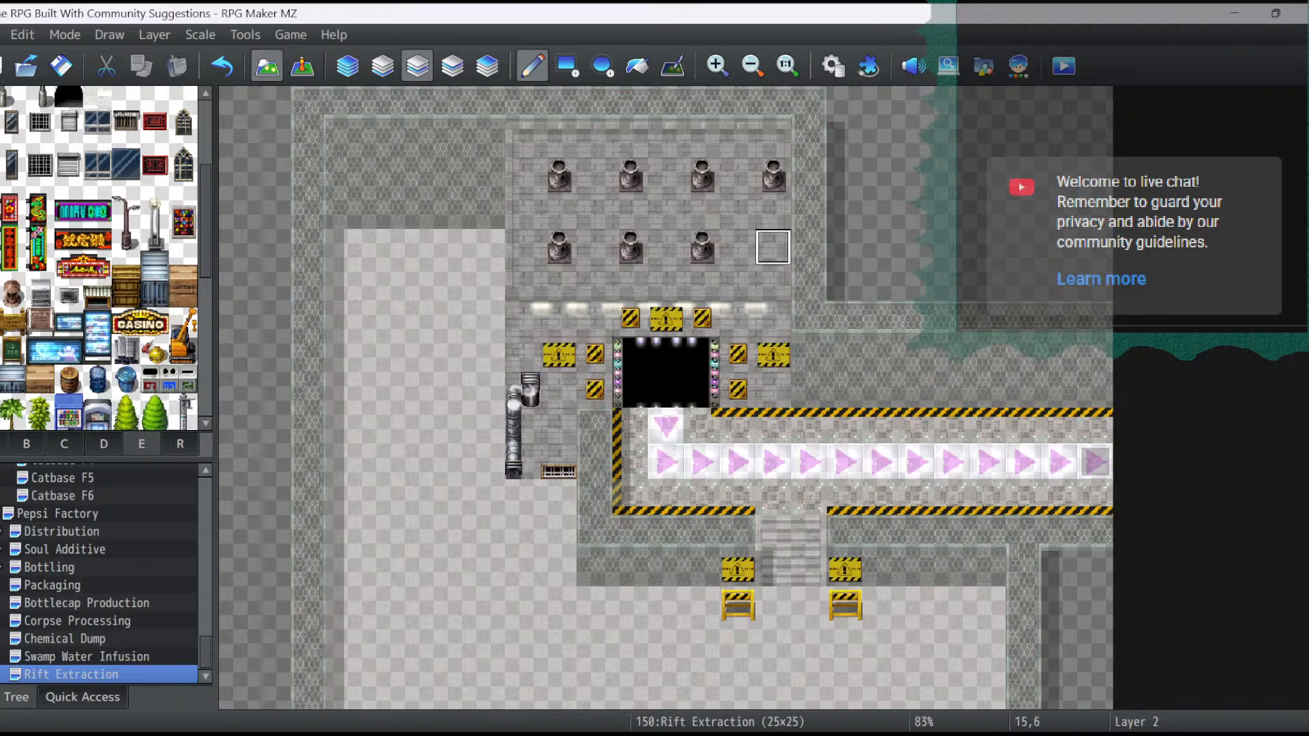
click(773, 247)
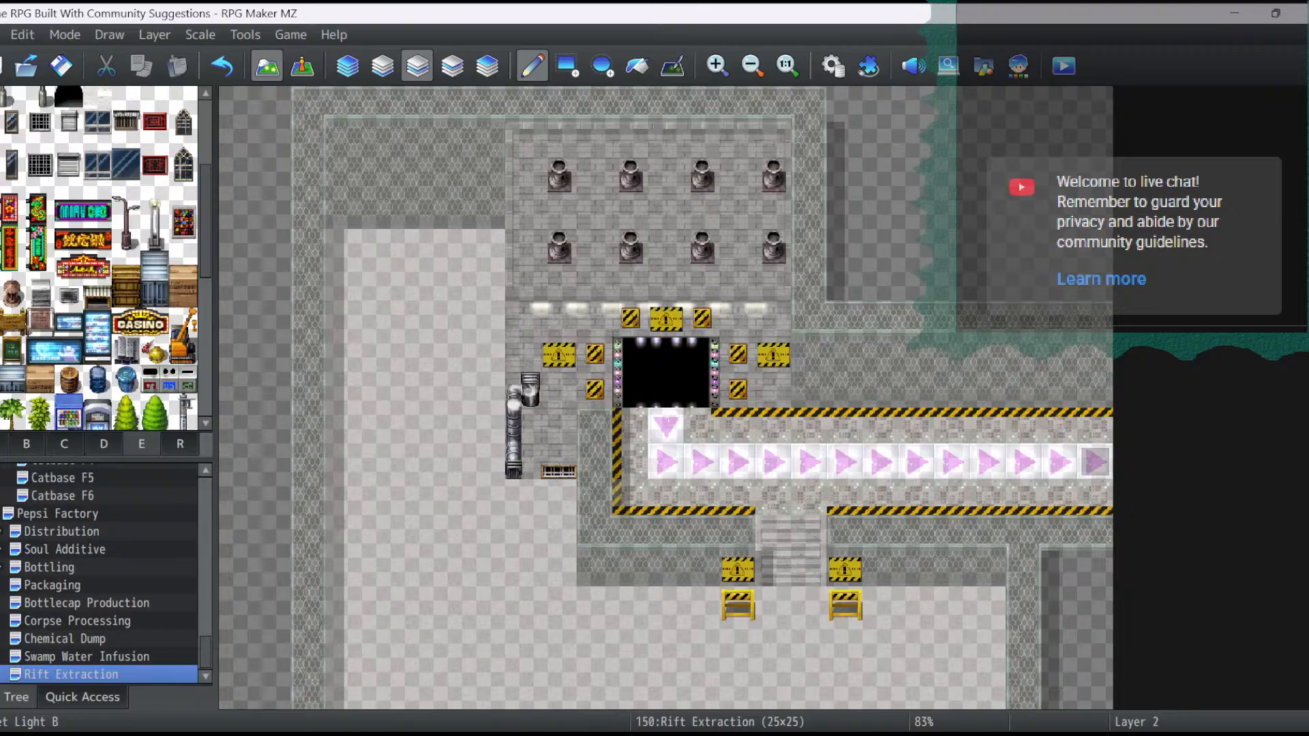
- Place two-tile-tall Street Light B lamps outside the two yellow barriers, with their tops at tiles 13,15 and 18,15
drag(154, 207, 154, 235)
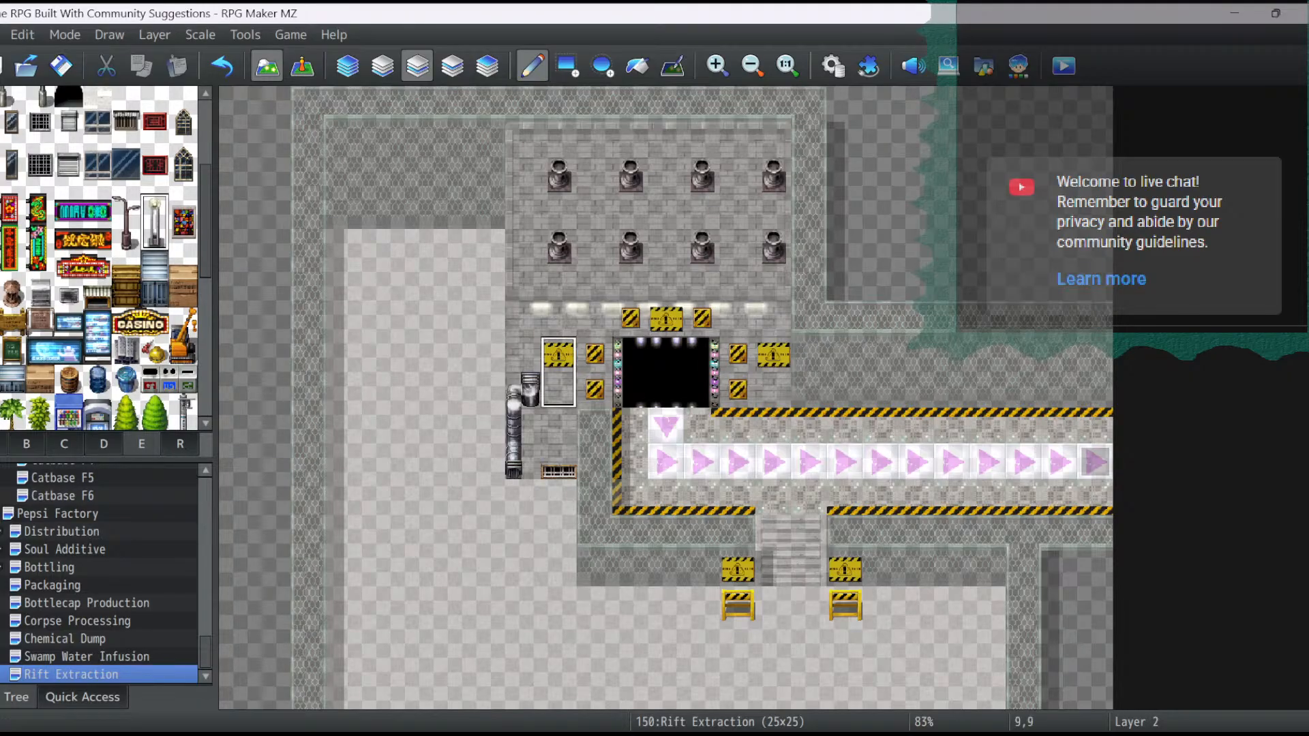
scroll(559, 372, down, 3)
click(702, 464)
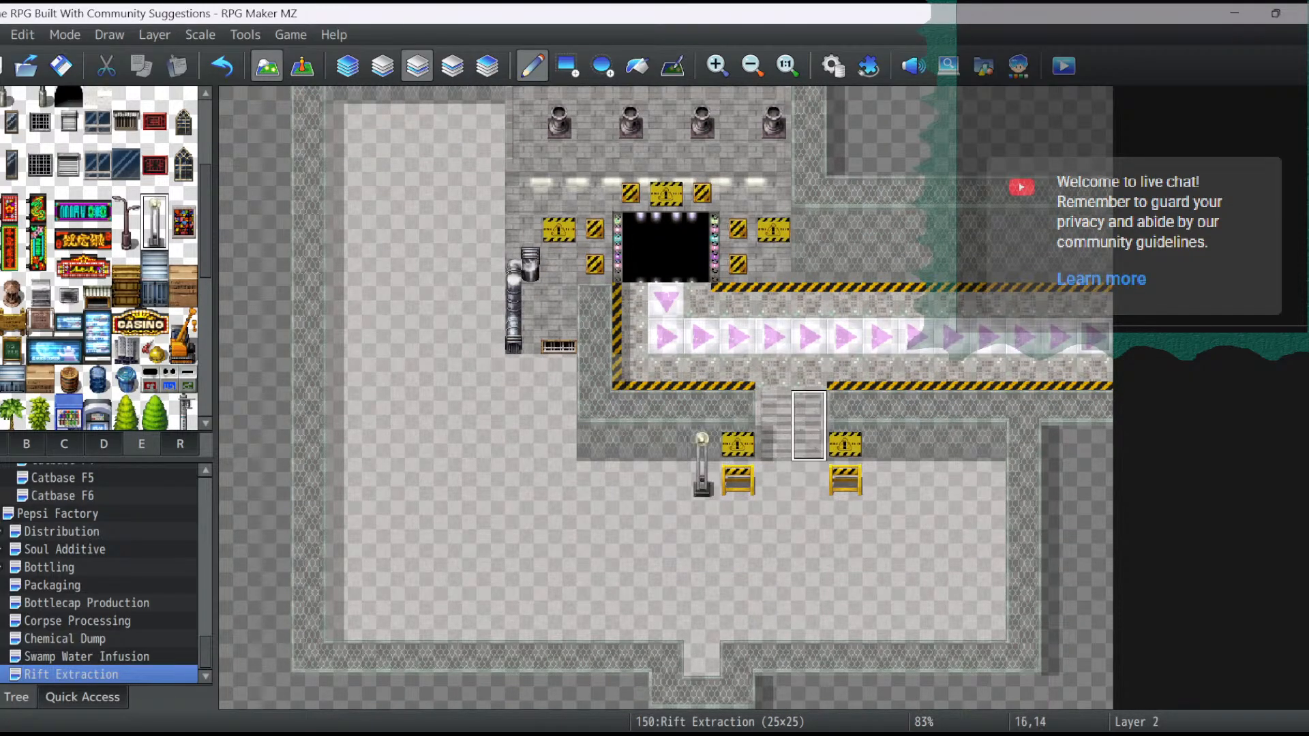
click(880, 464)
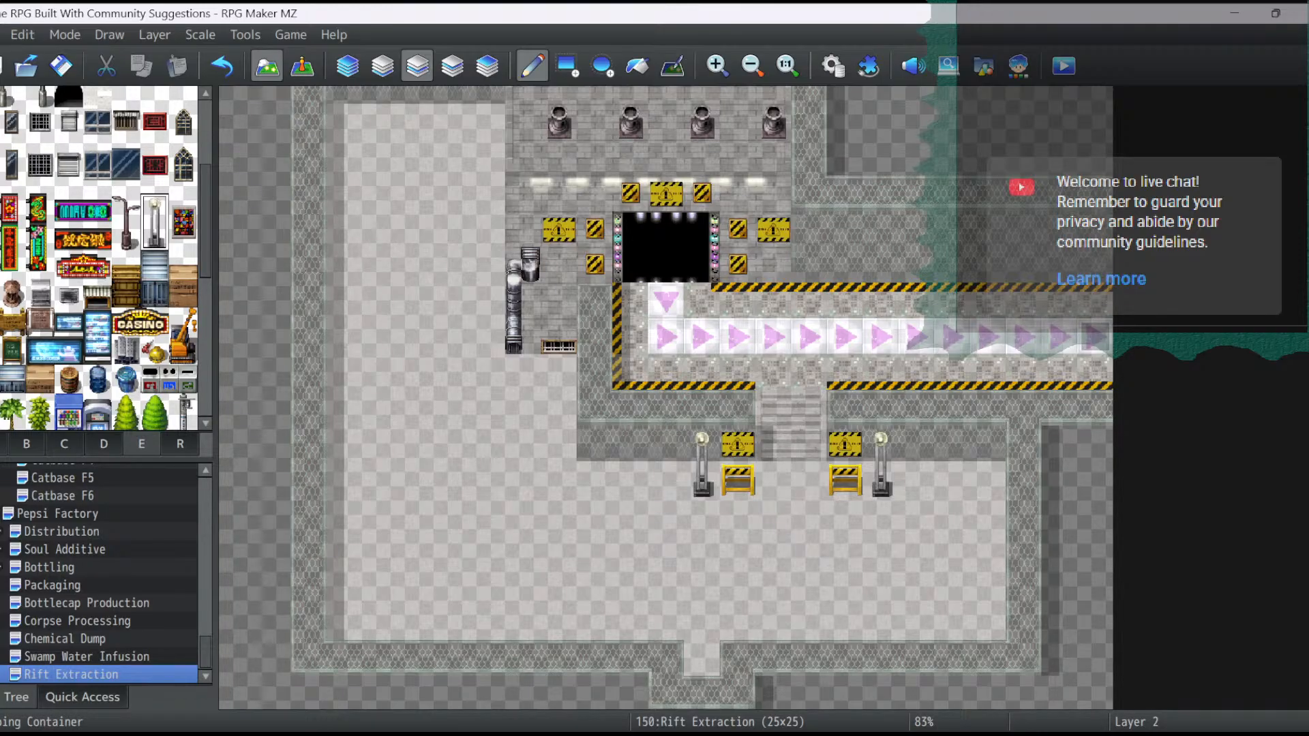
- Draw a wire-mesh wall top across the left part of the room from tile 7,8 to 3,8, using automatic layering
click(348, 65)
scroll(450, 176, up, 2)
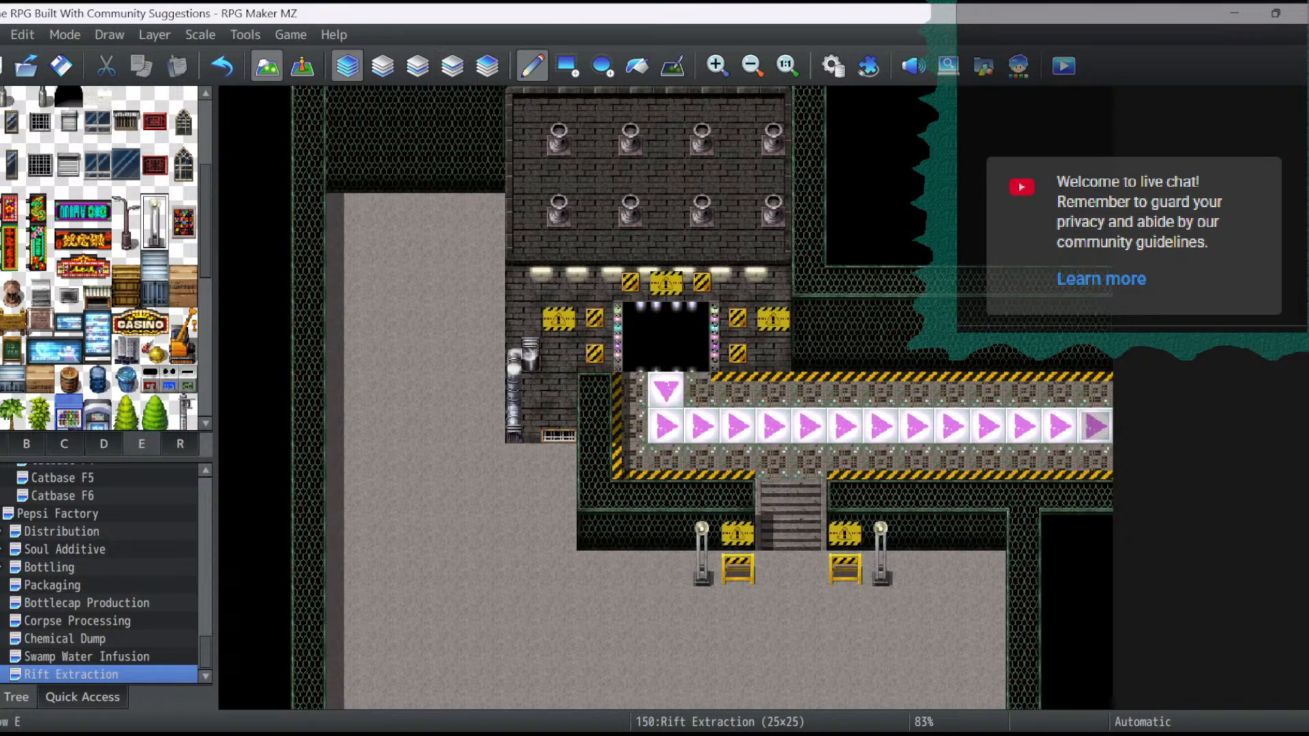
click(3, 444)
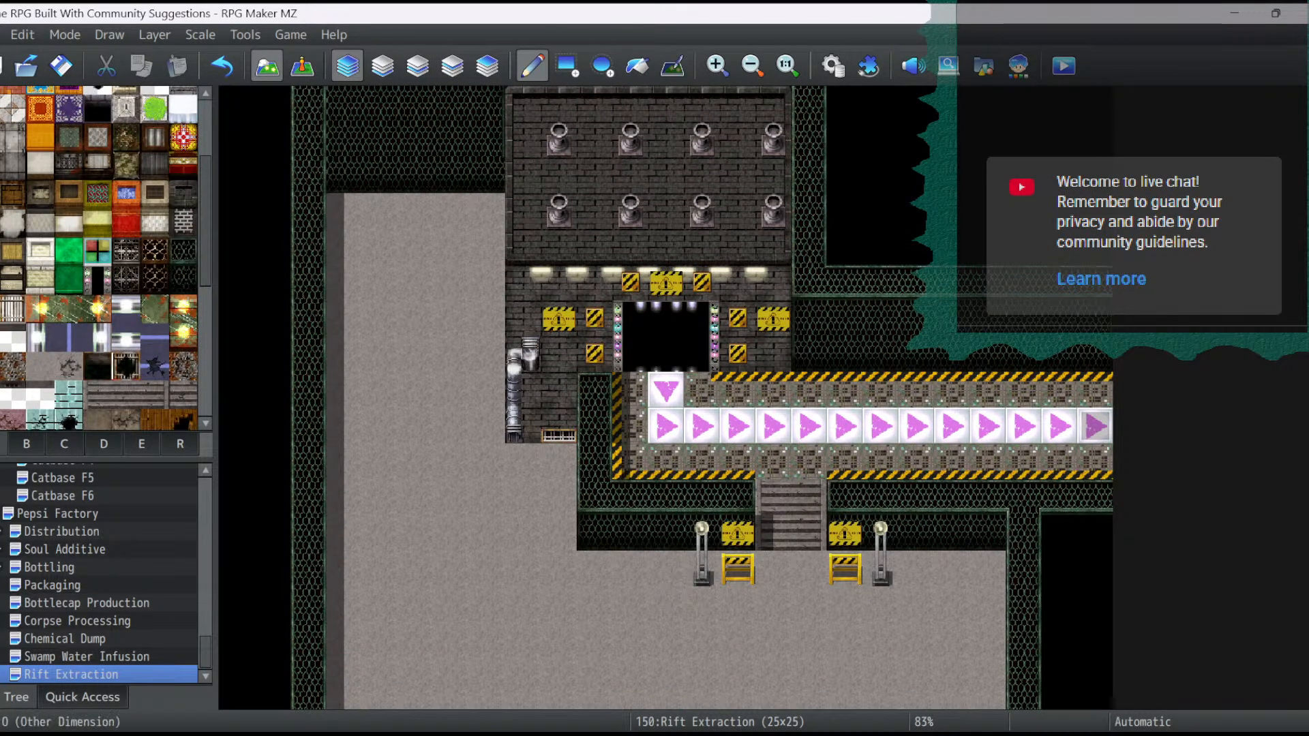
click(183, 252)
scroll(450, 176, up, 2)
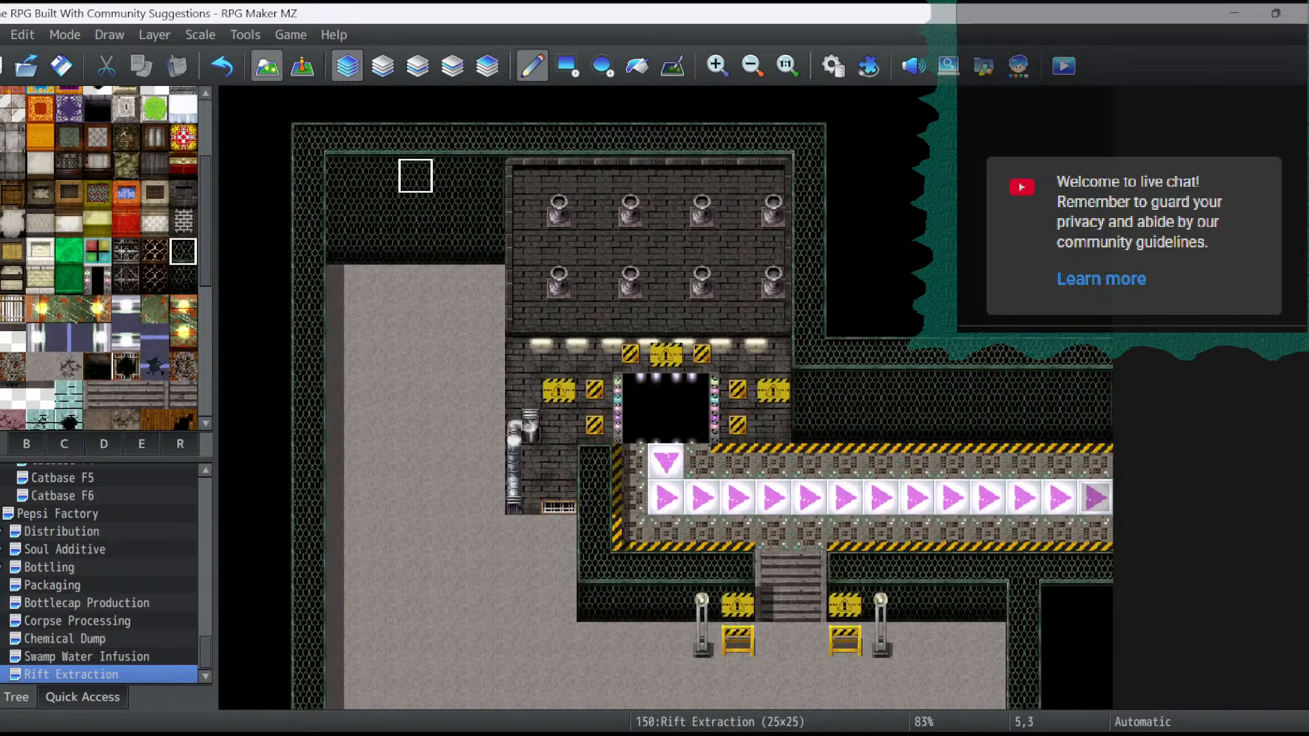
drag(487, 354, 344, 354)
- Fill the two rows beneath the new wall top with the matching wire-mesh wall face, from tile 3,9 to 7,10
click(182, 279)
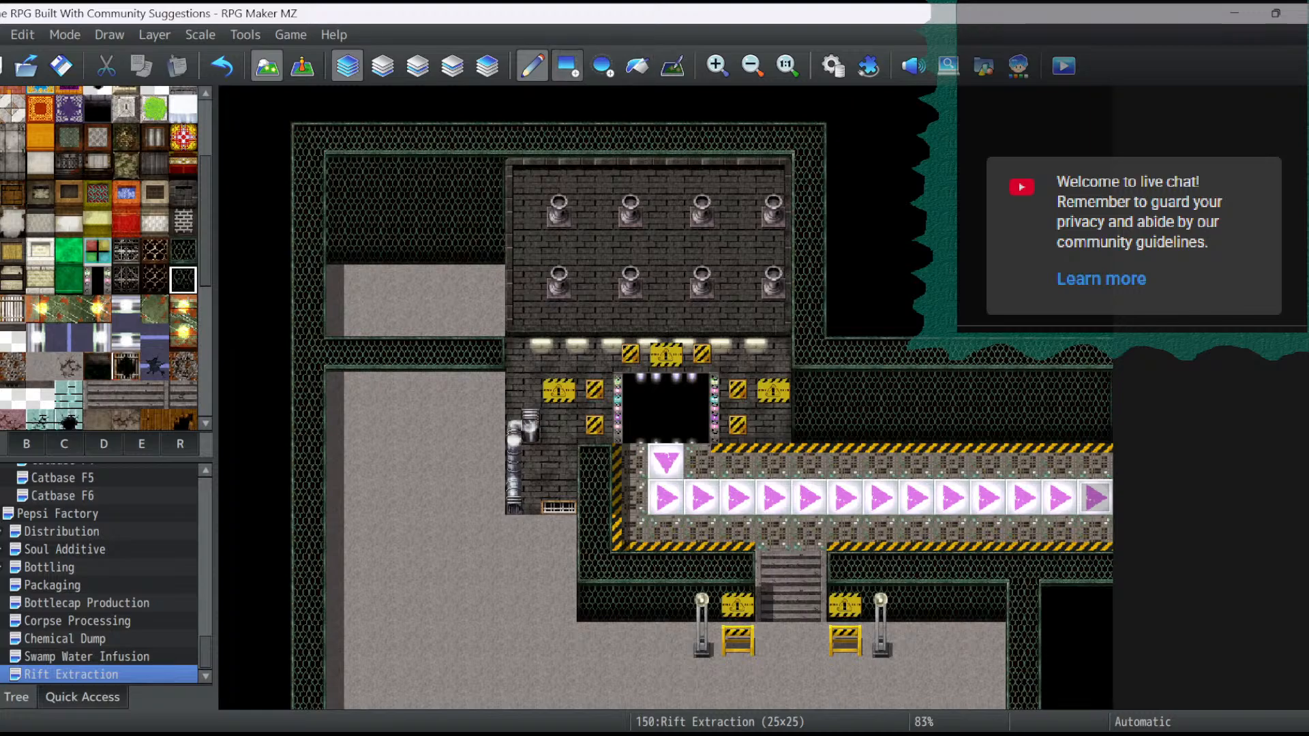
click(567, 65)
click(343, 389)
drag(342, 425, 488, 426)
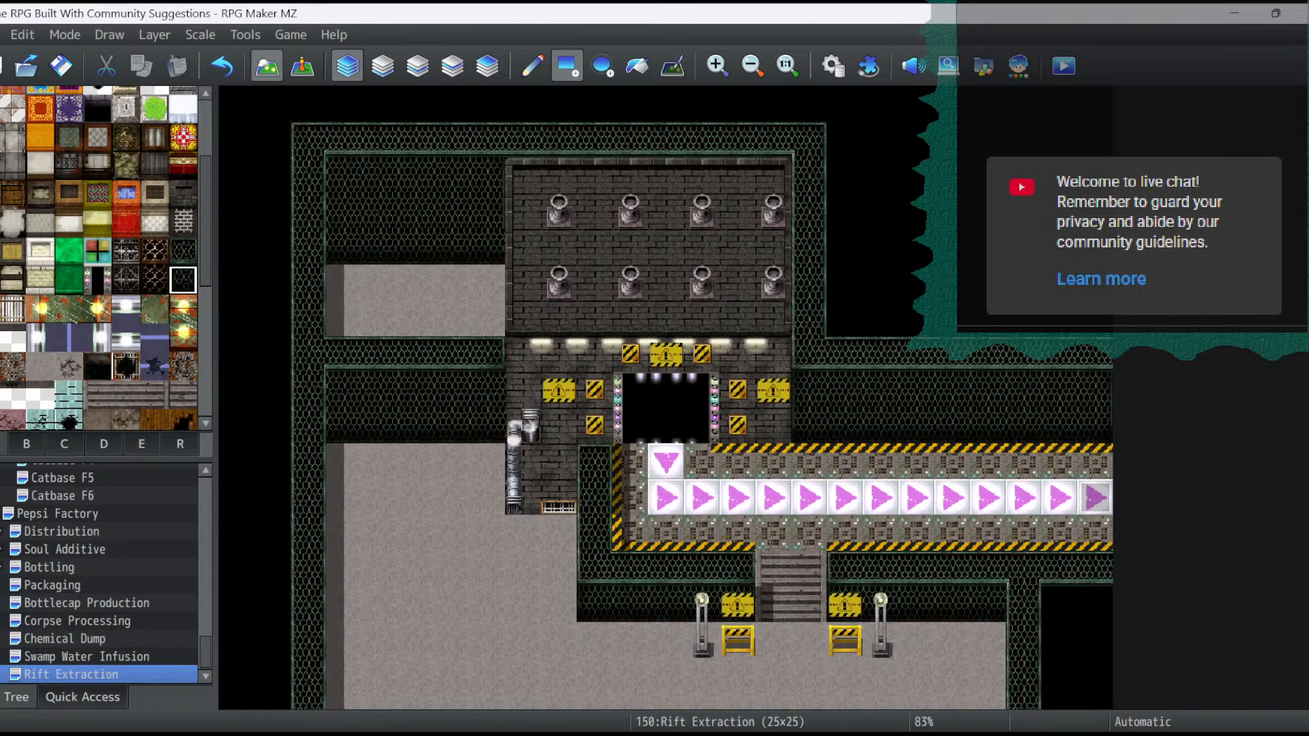
- Clear the cut-off upper-left corner to black and draw a wire-mesh wall top beside the brick area from tile 7,2 down to the new wall
drag(487, 319, 309, 141)
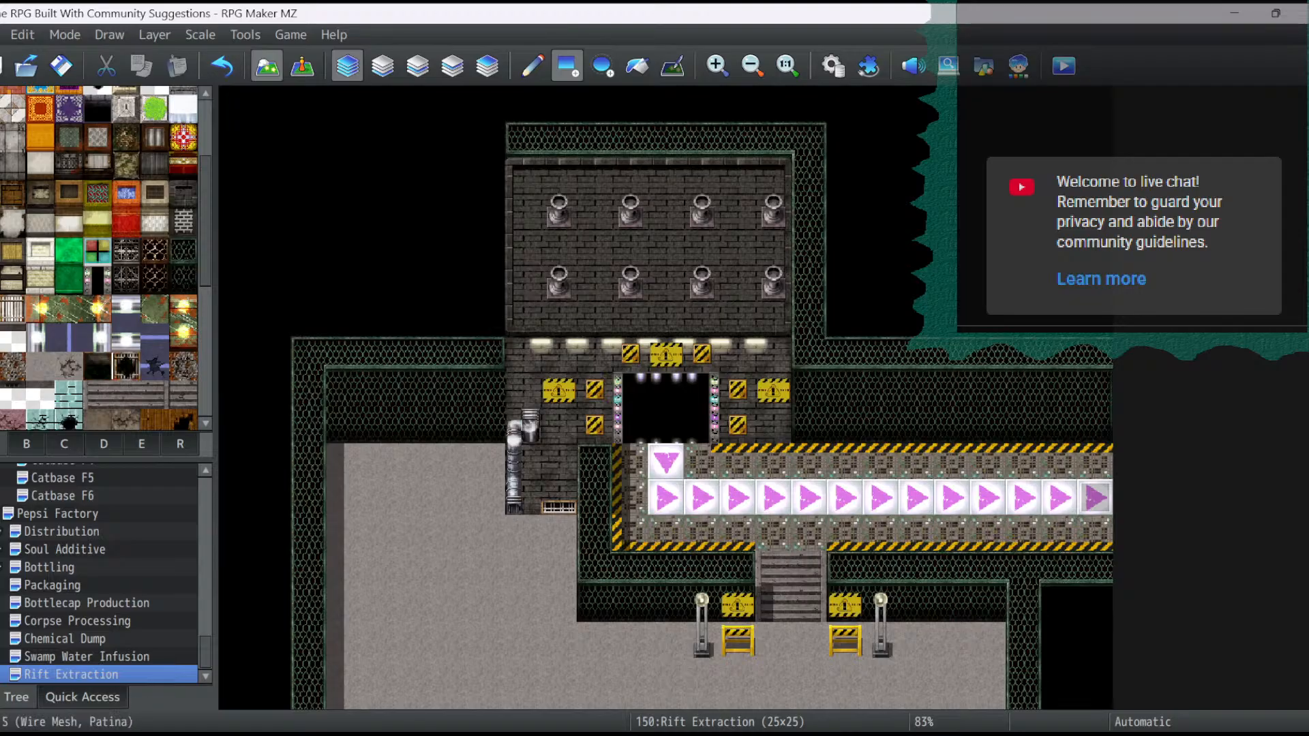
click(183, 251)
drag(487, 140, 487, 332)
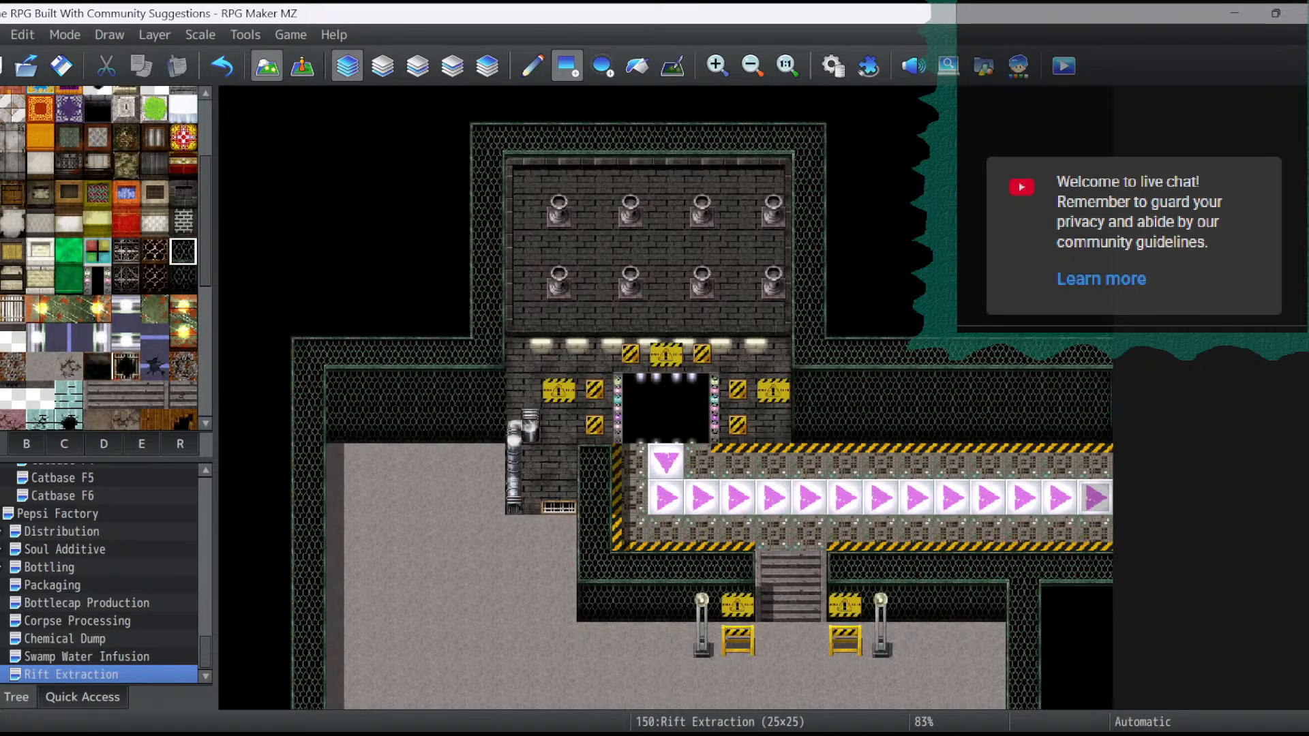
scroll(737, 211, down, 3)
scroll(737, 212, down, 2)
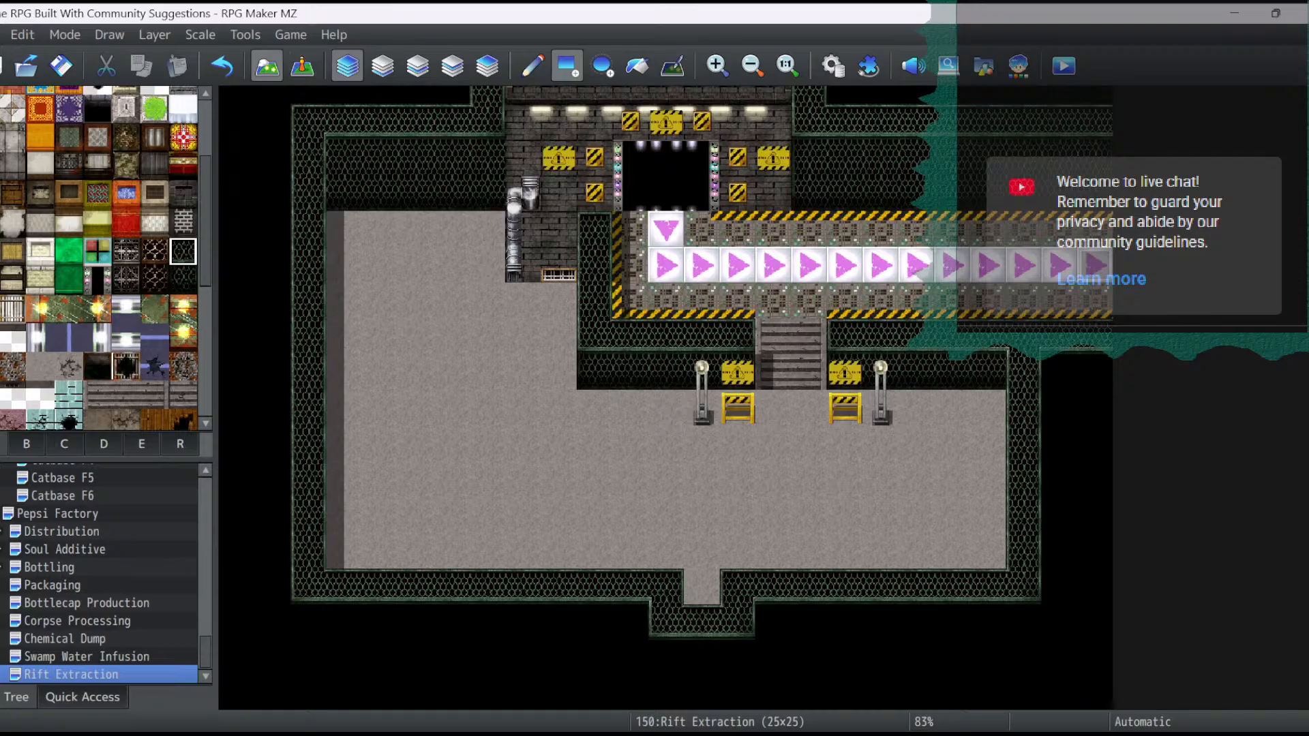
scroll(102, 259, up, 4)
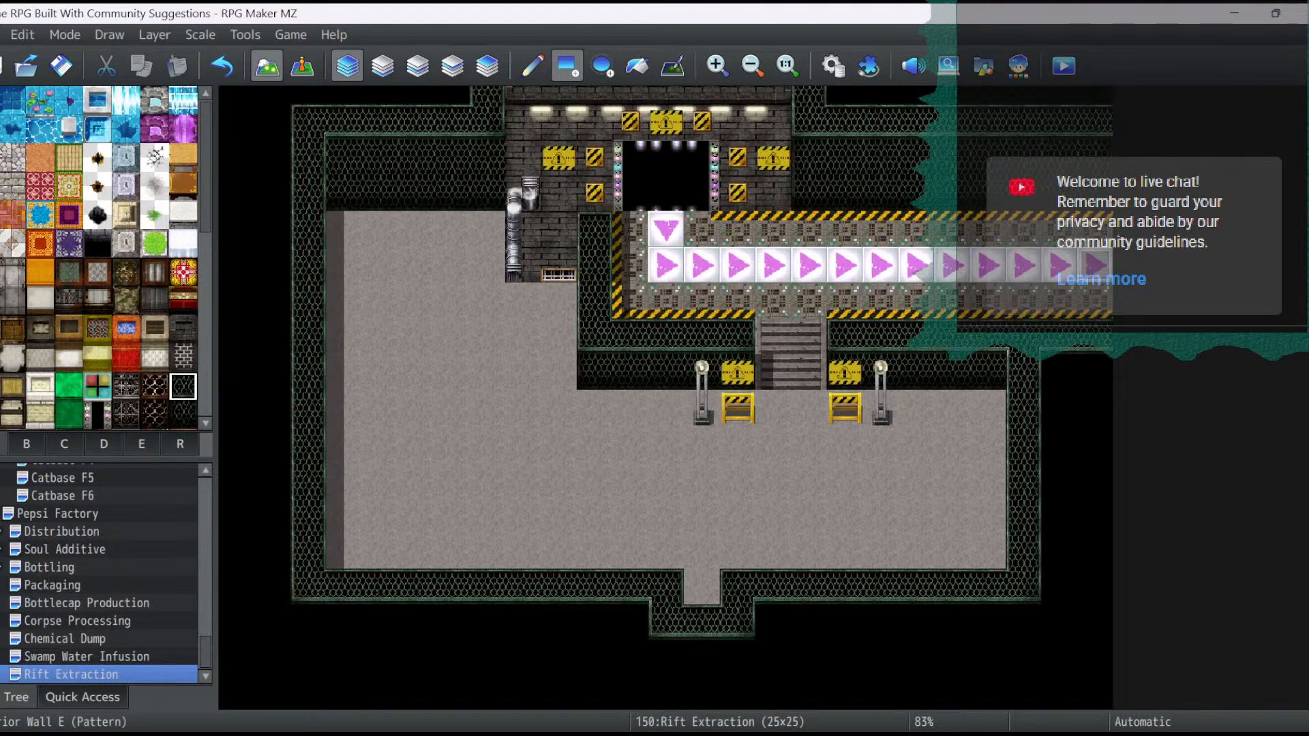
- On Layer 2, place four two-tile-tall magenta machine cabinets side by side against the left wire-mesh wall, tops from tile 3,10 to 6,10
scroll(154, 300, down, 4)
click(26, 444)
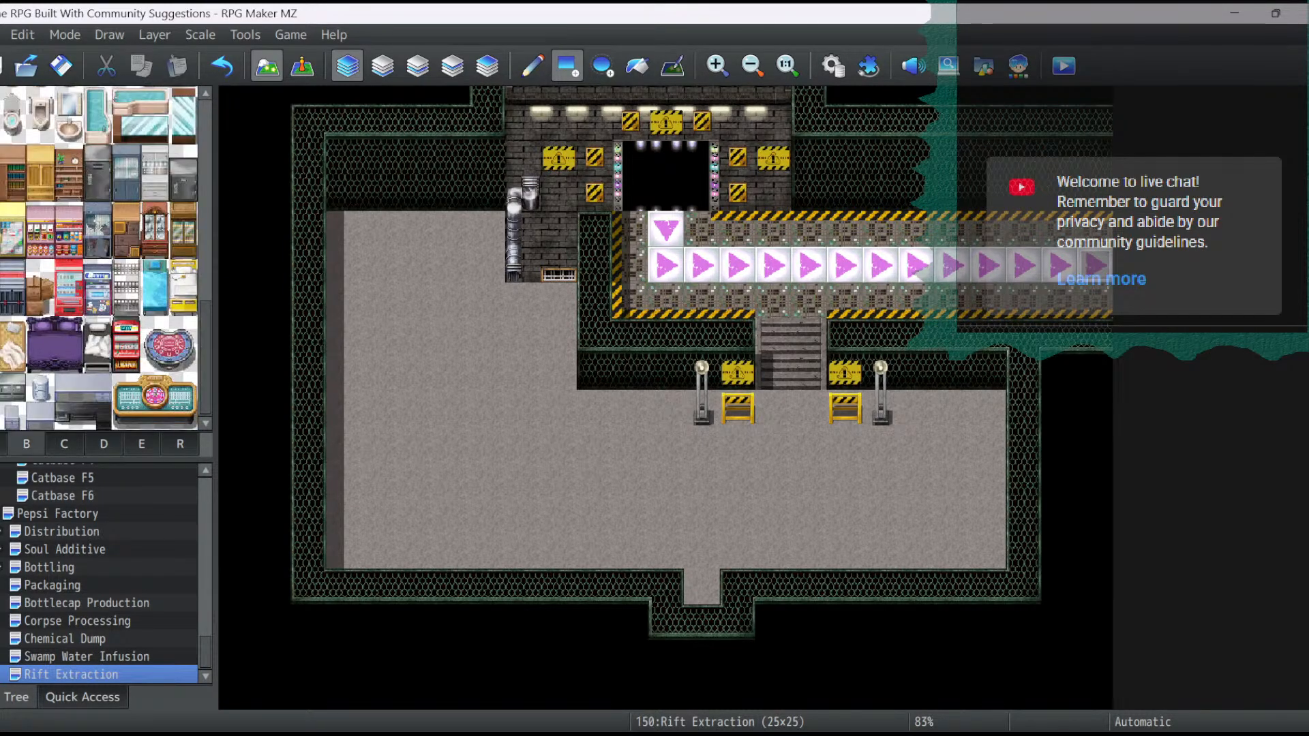
click(417, 65)
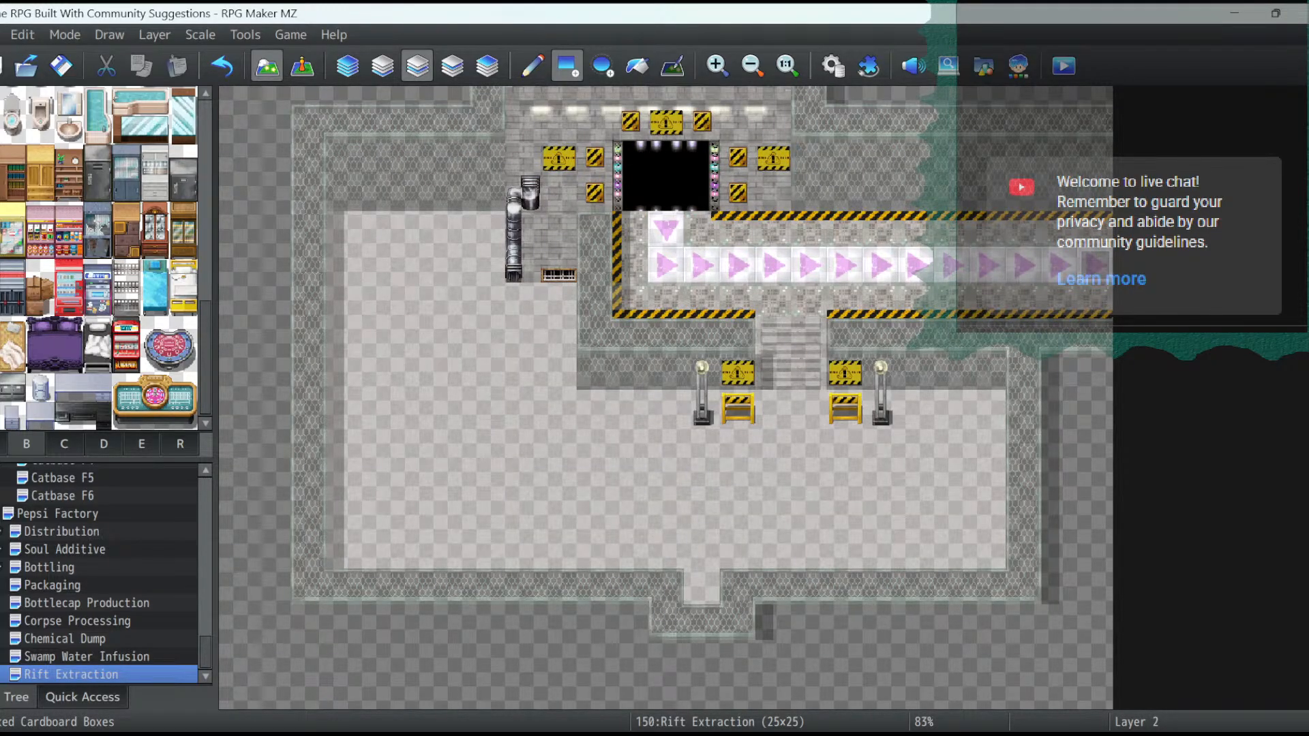
scroll(41, 300, up, 2)
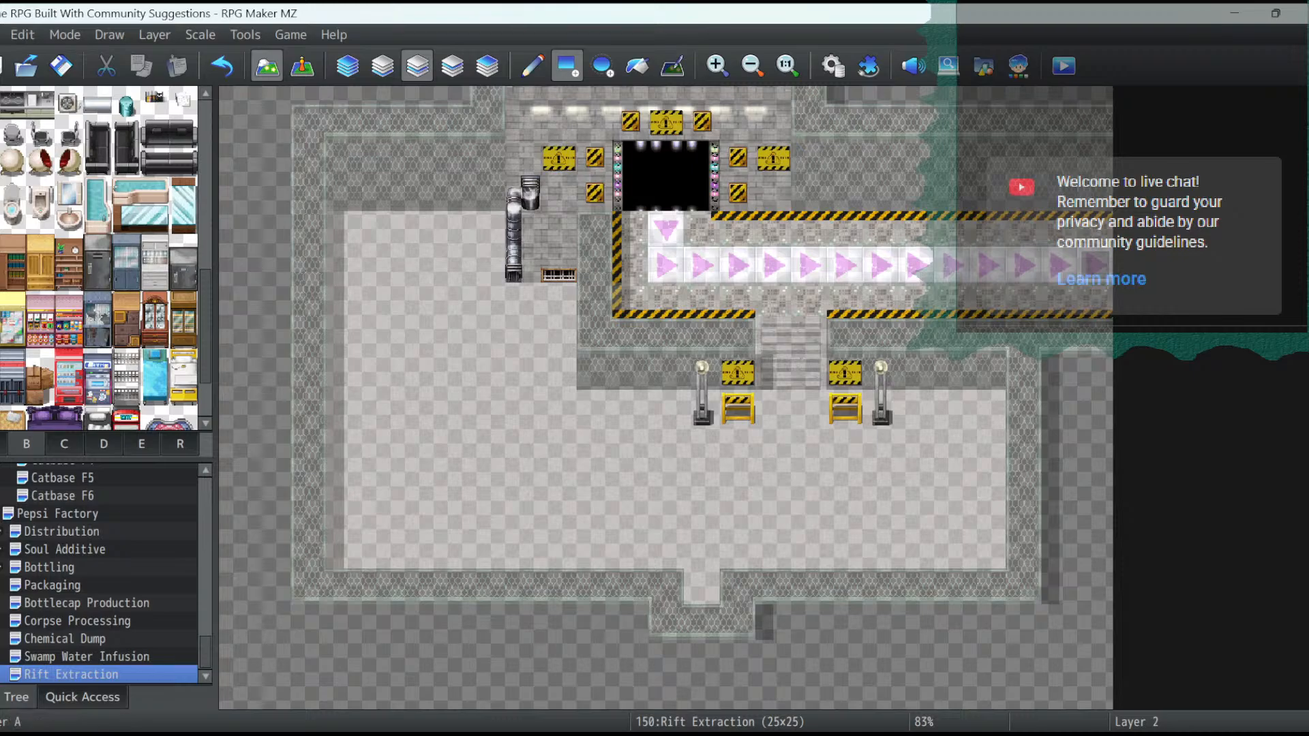
click(64, 444)
scroll(95, 351, down, 3)
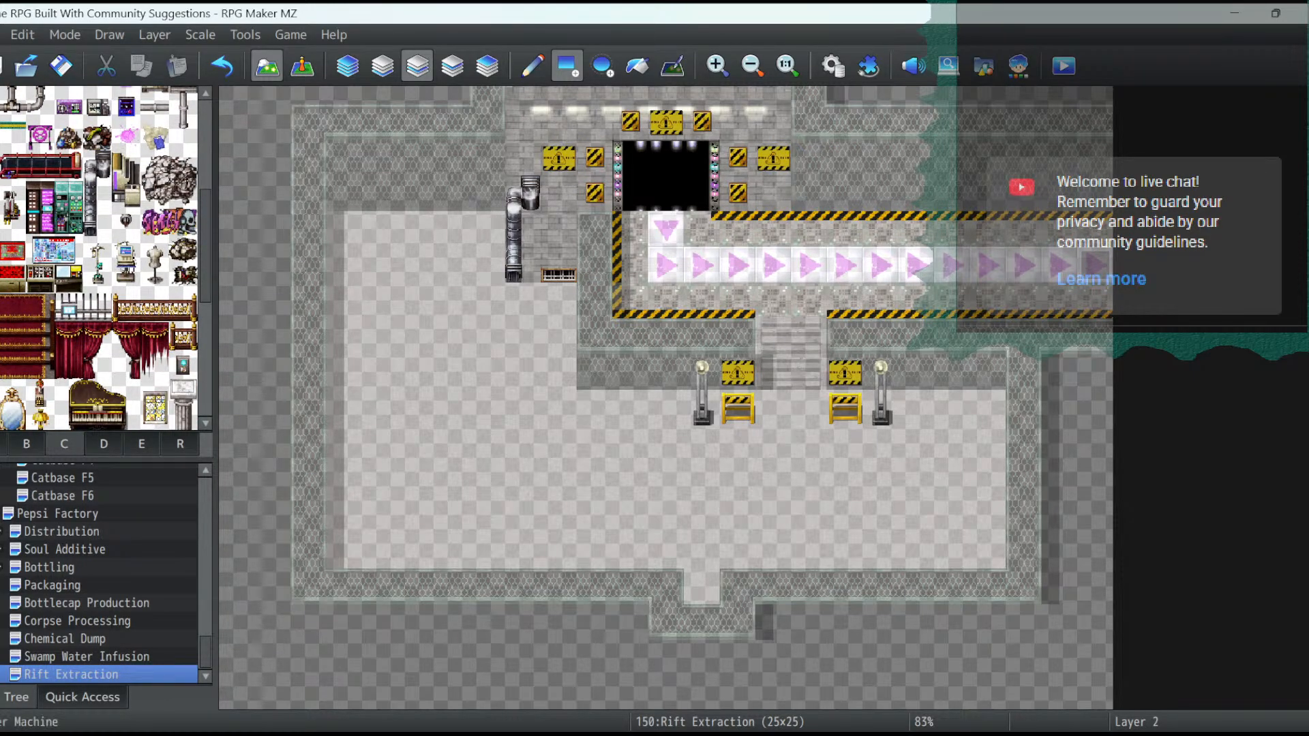
drag(40, 194, 40, 222)
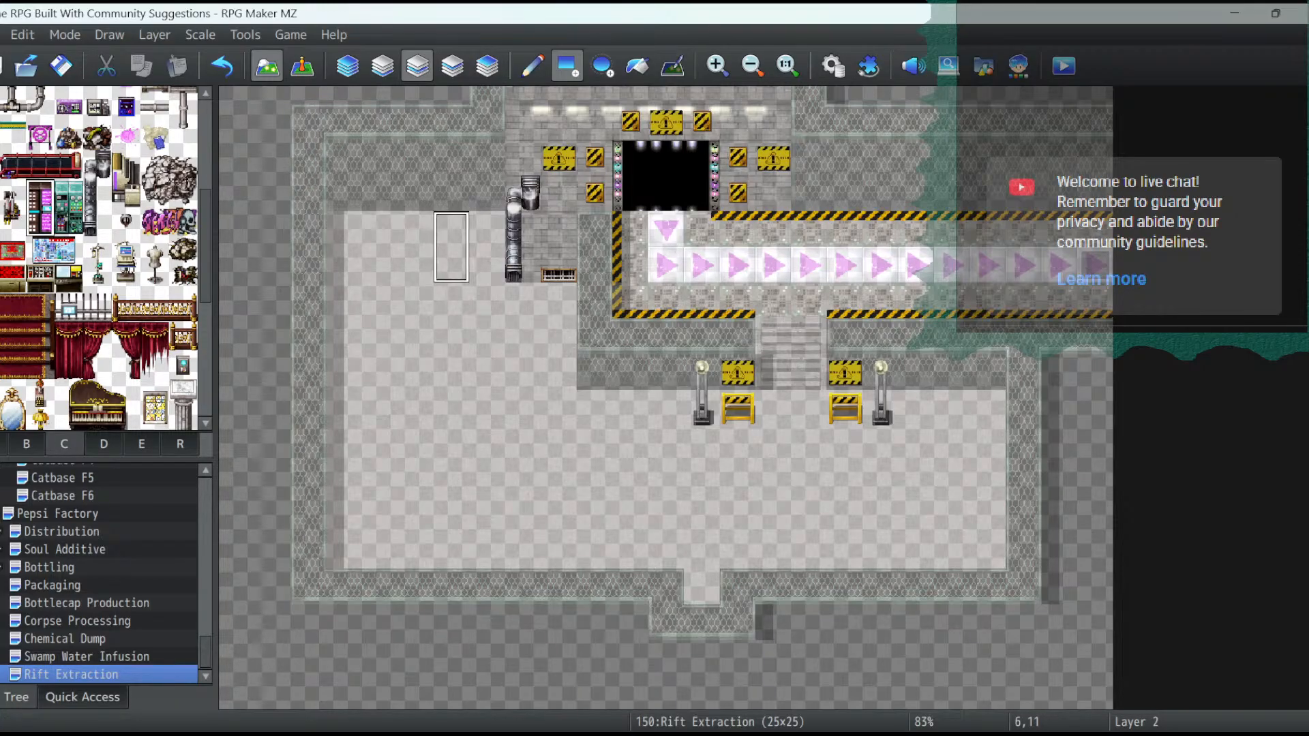
click(451, 197)
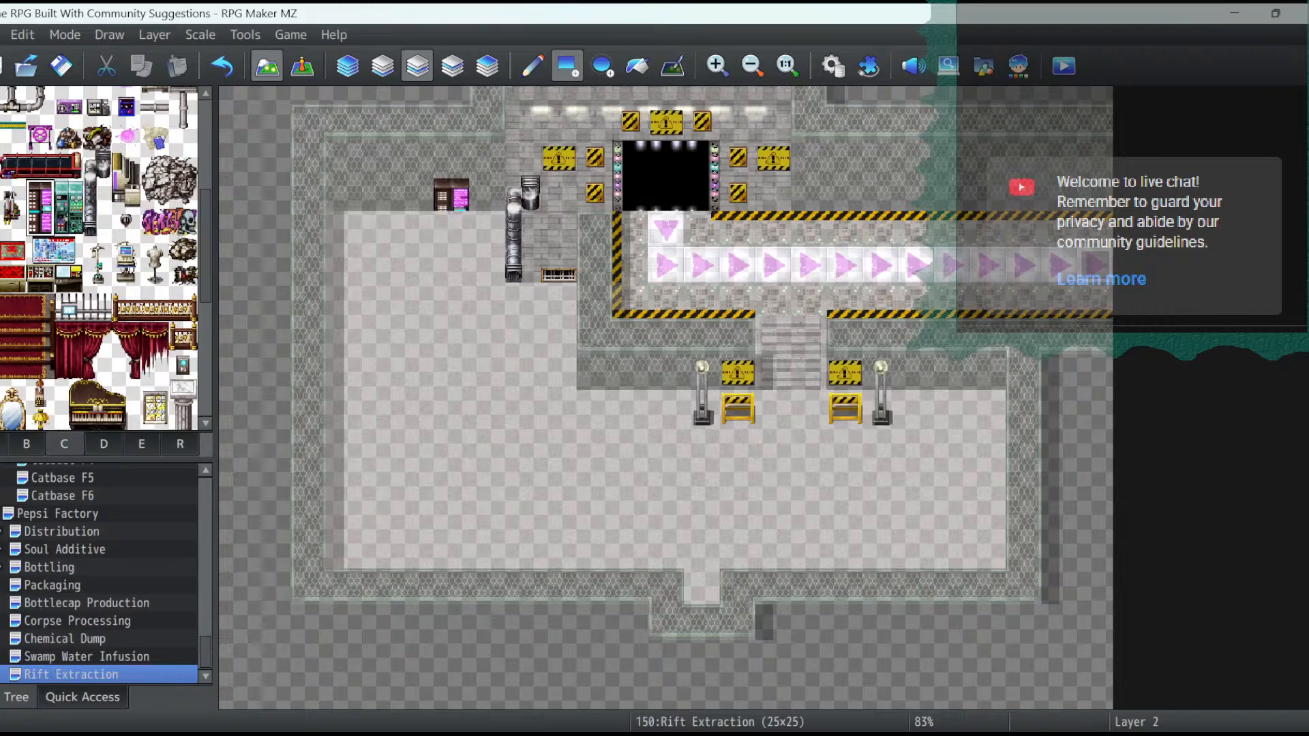
click(533, 66)
click(451, 195)
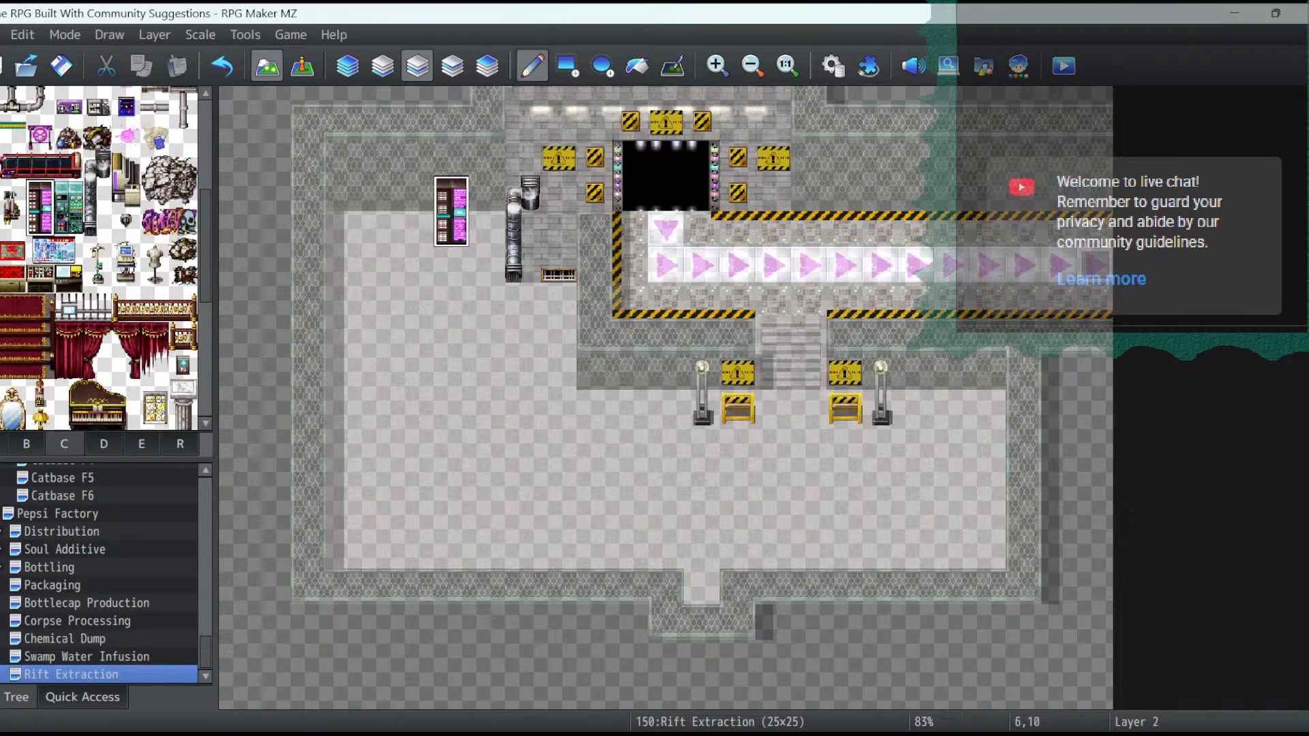
click(416, 195)
click(381, 205)
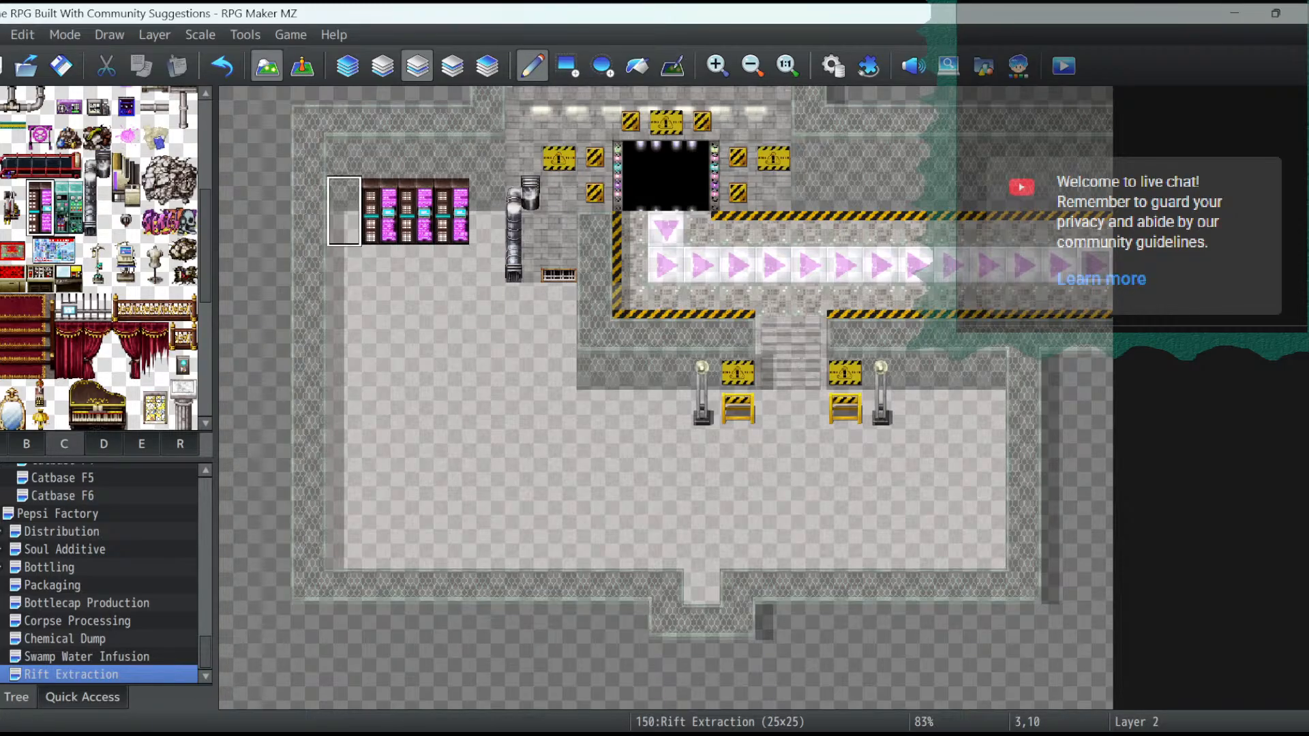
click(344, 204)
- Add two more rows of four magenta machine cabinets below the first, with tops from tile 3,14 to 6,14 and from 3,18 to 6,18
click(344, 341)
click(380, 341)
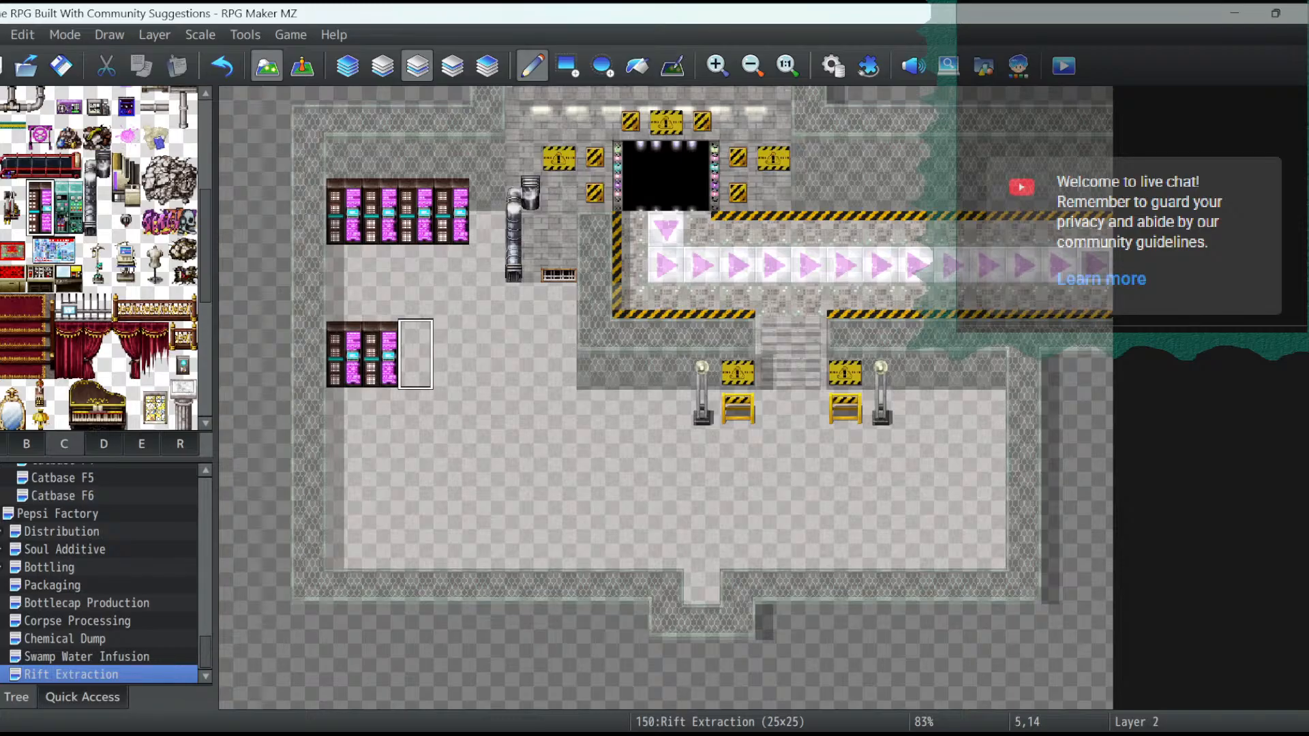
click(416, 341)
click(451, 354)
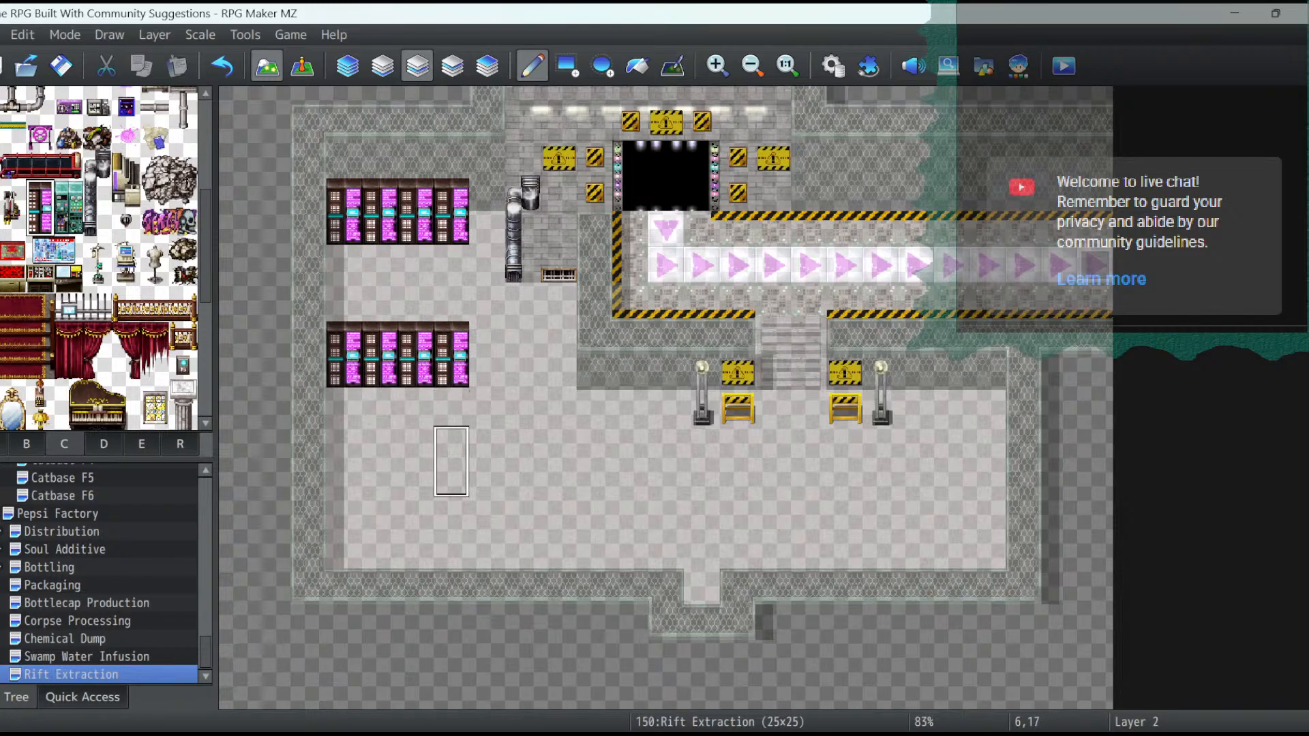
click(416, 497)
click(381, 497)
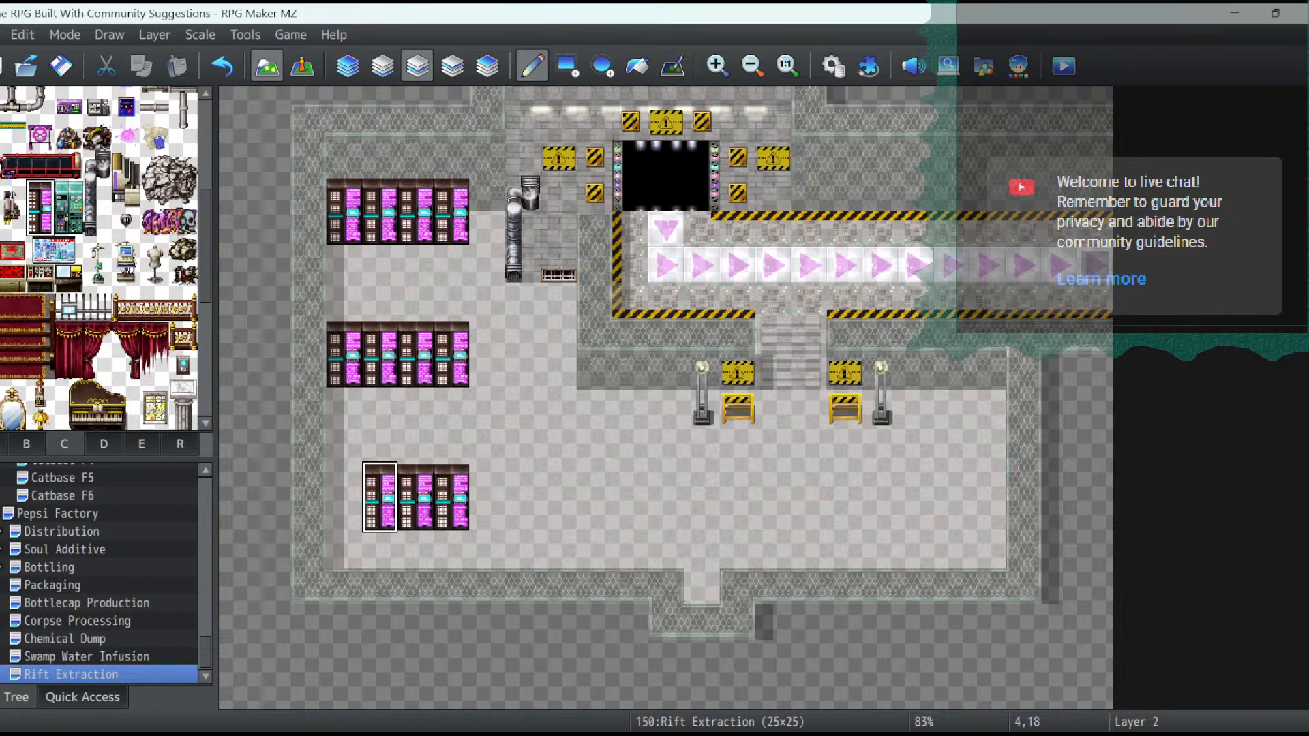
click(344, 497)
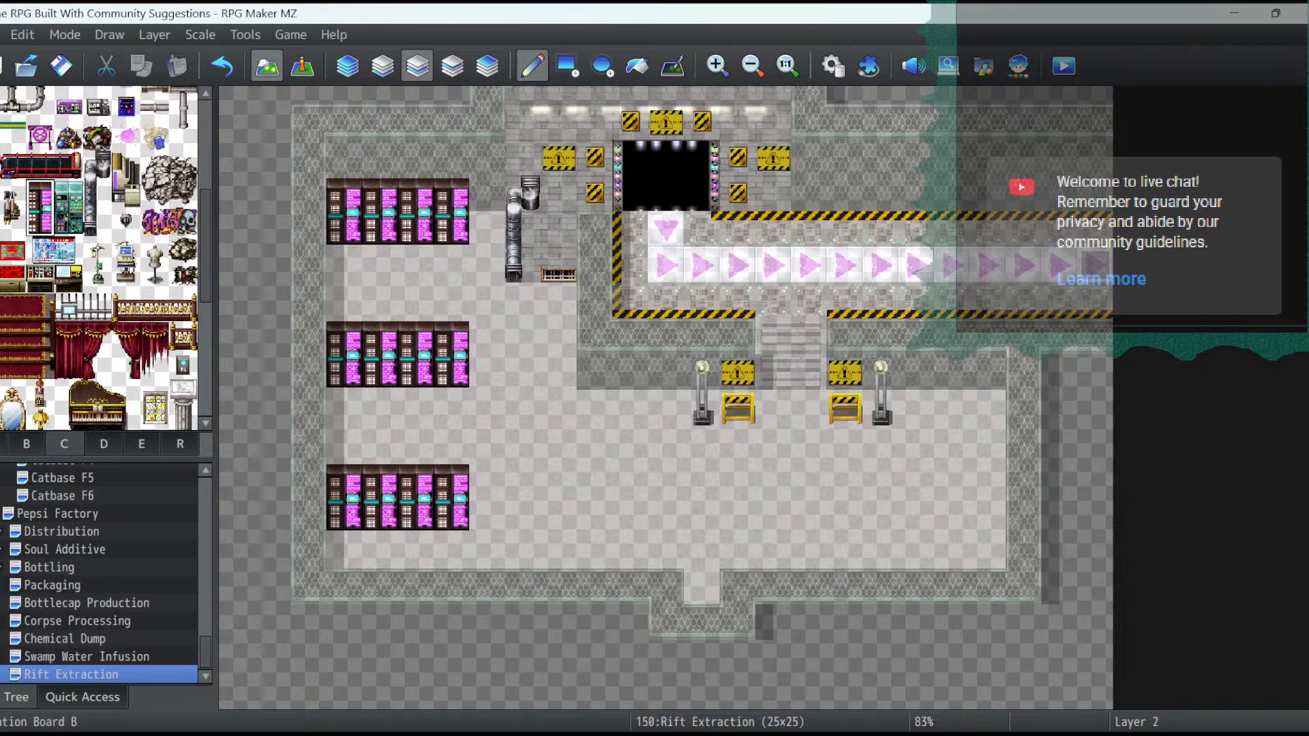
- Place an operation board console at the end of the lower two machine rows, at tiles 7,19 and 7,15
click(39, 280)
click(487, 515)
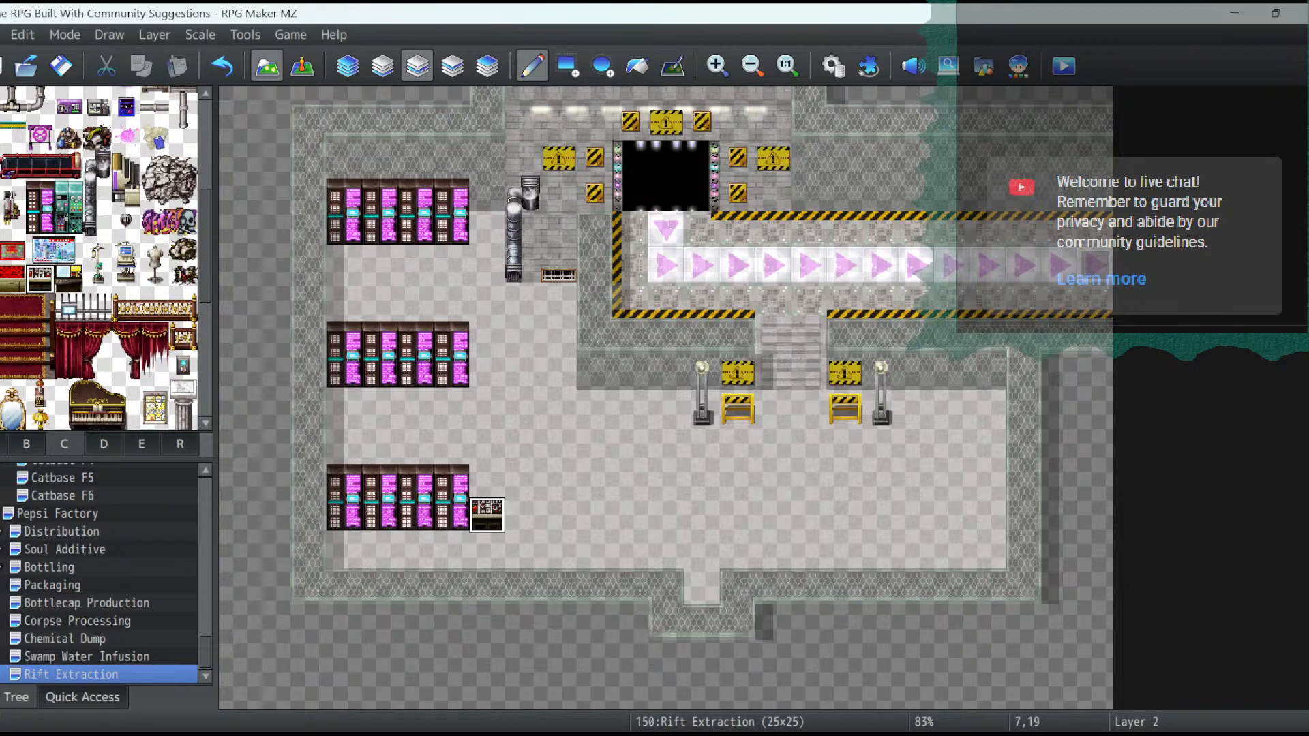
click(486, 371)
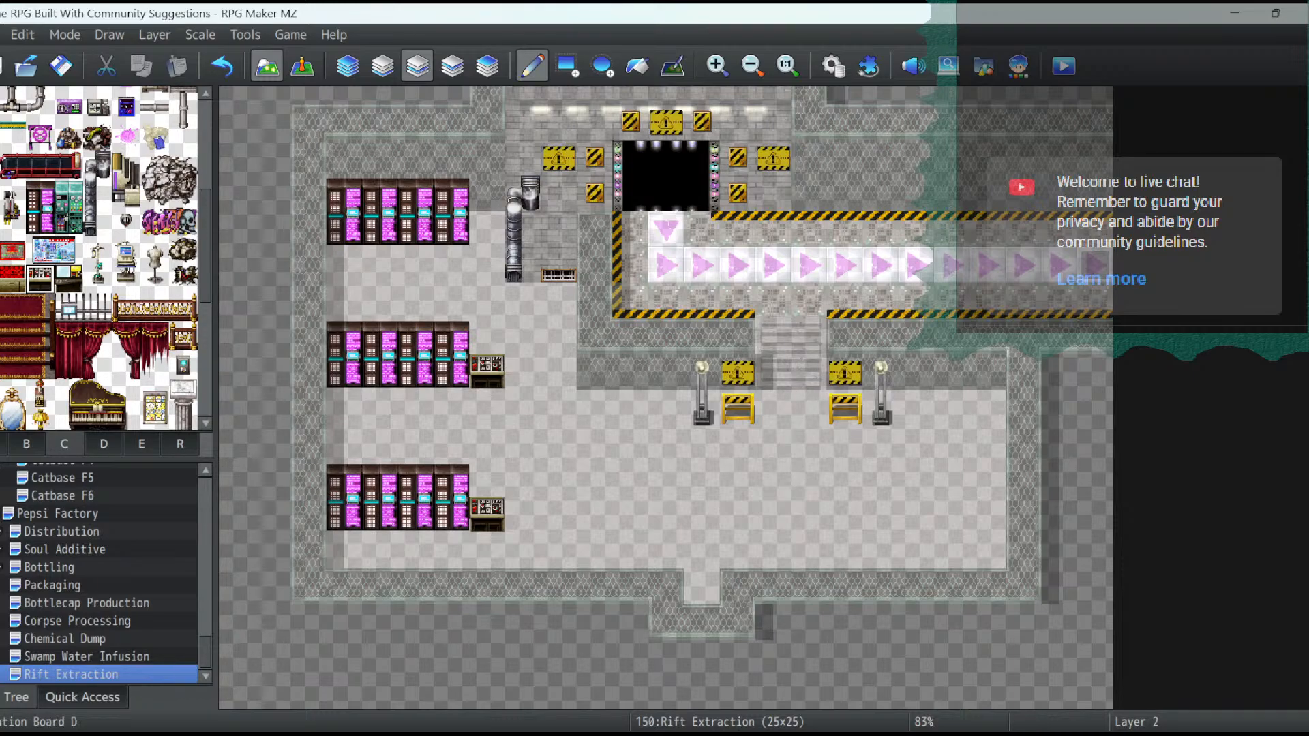
- Place three two-tile-tall blue liquid tubes with tops from tile 10,17 to 12,17, and three more from 18,18 to 20,18
click(69, 279)
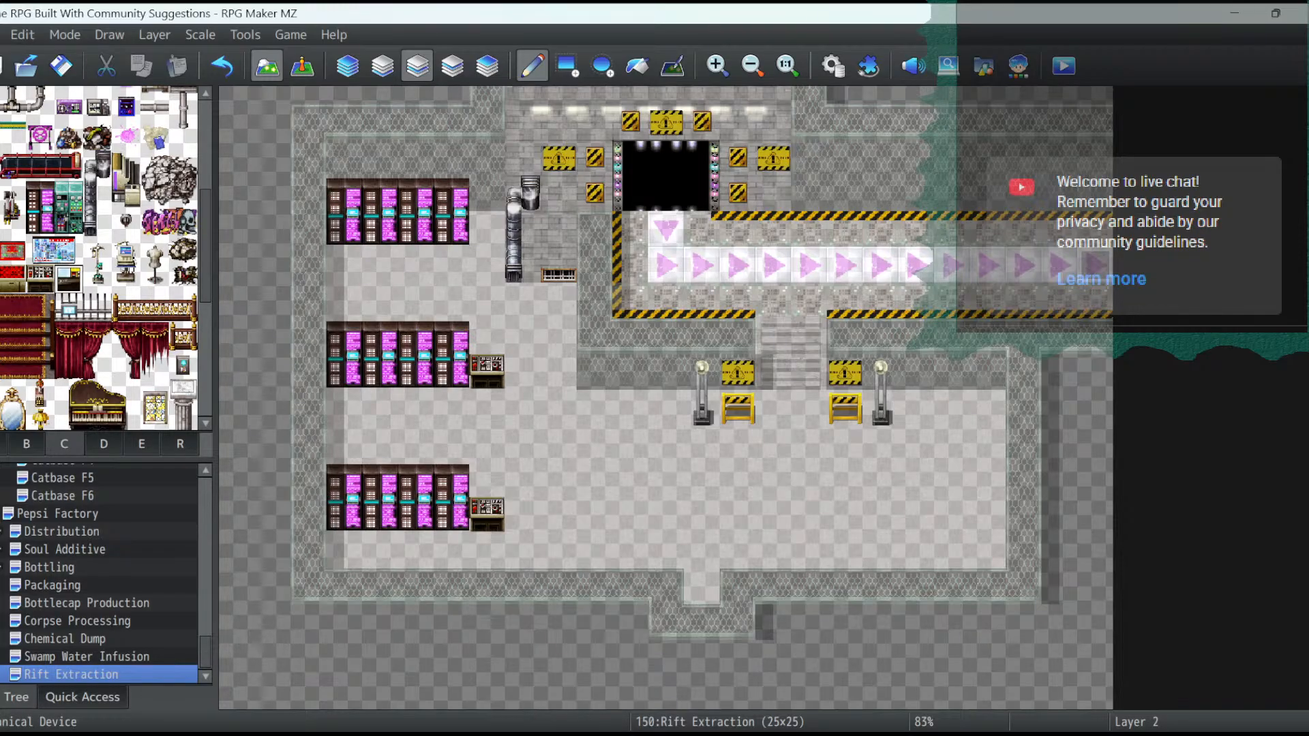
scroll(102, 259, up, 2)
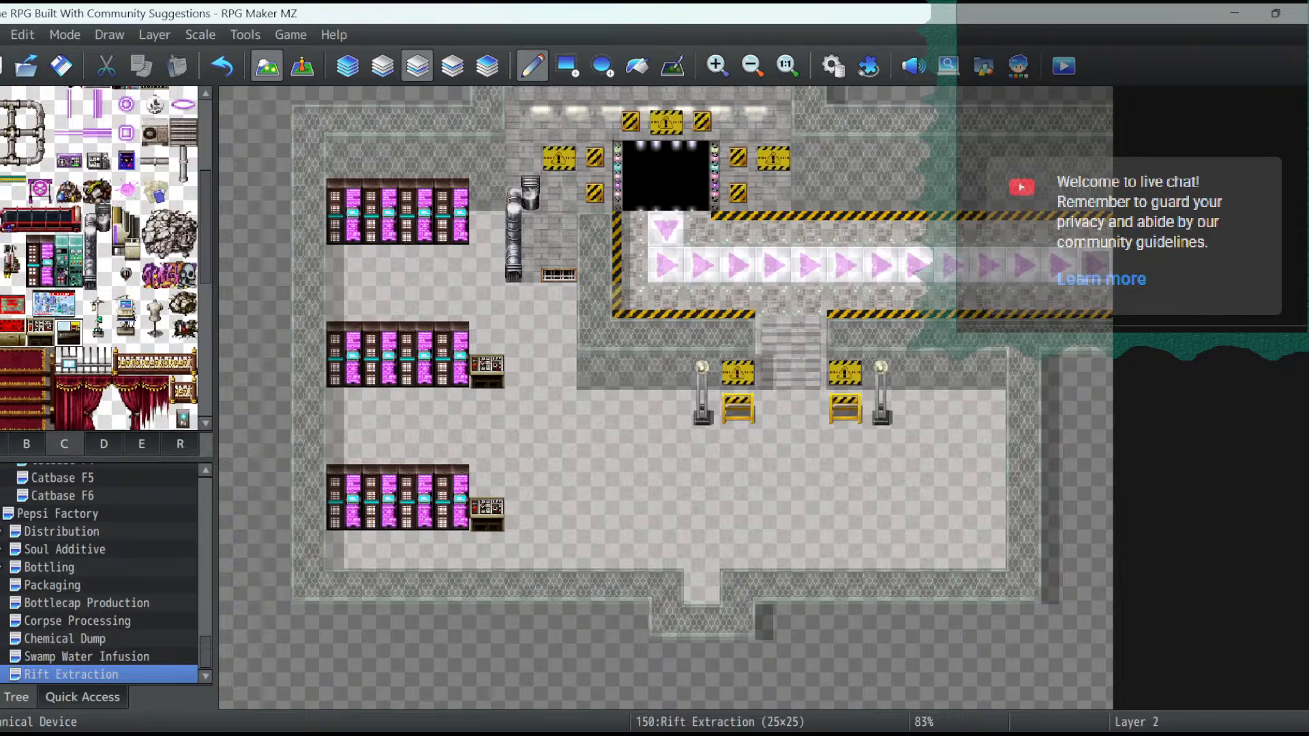
scroll(102, 259, up, 5)
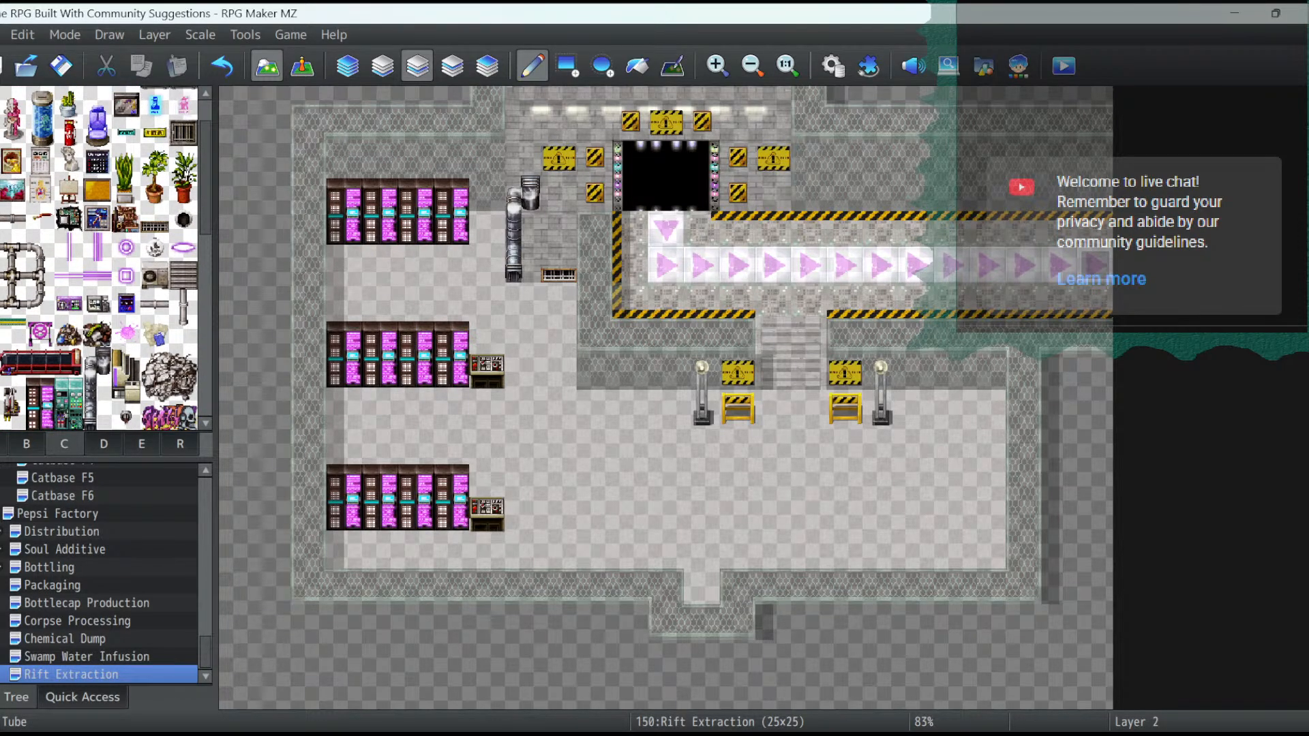
scroll(102, 259, up, 2)
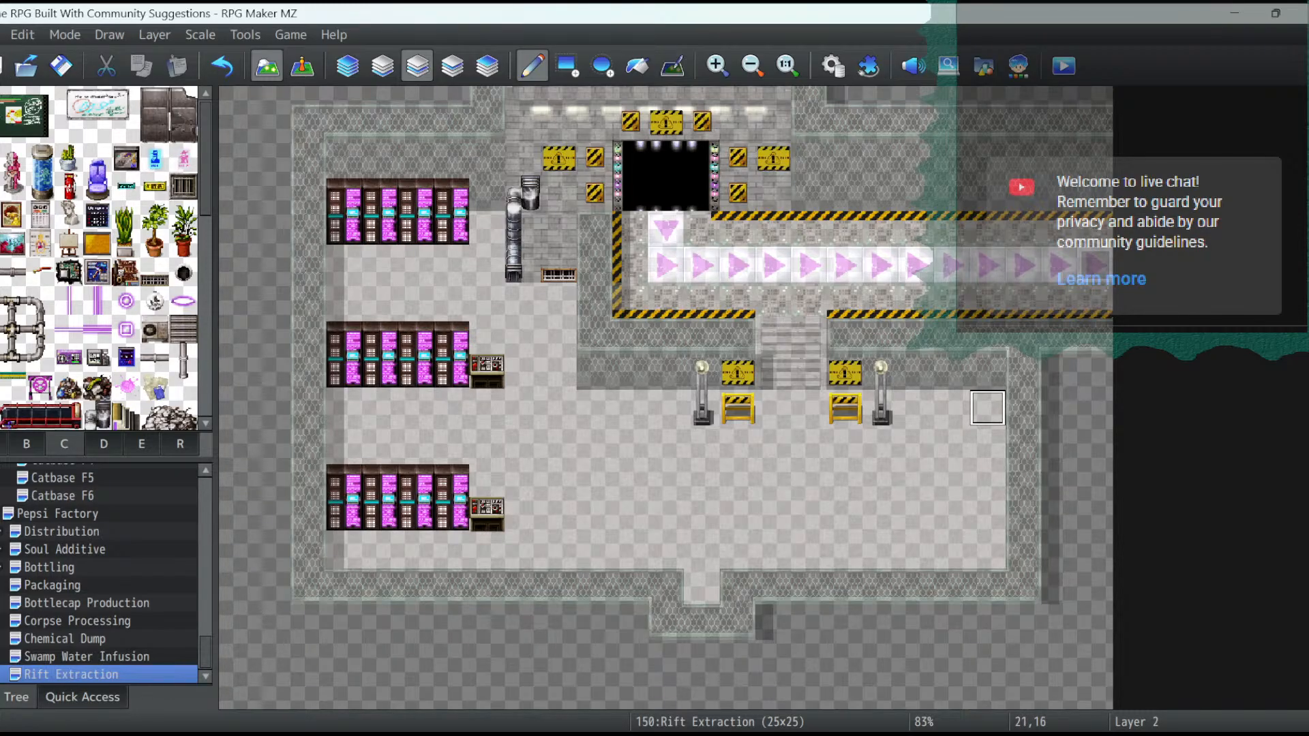
click(487, 230)
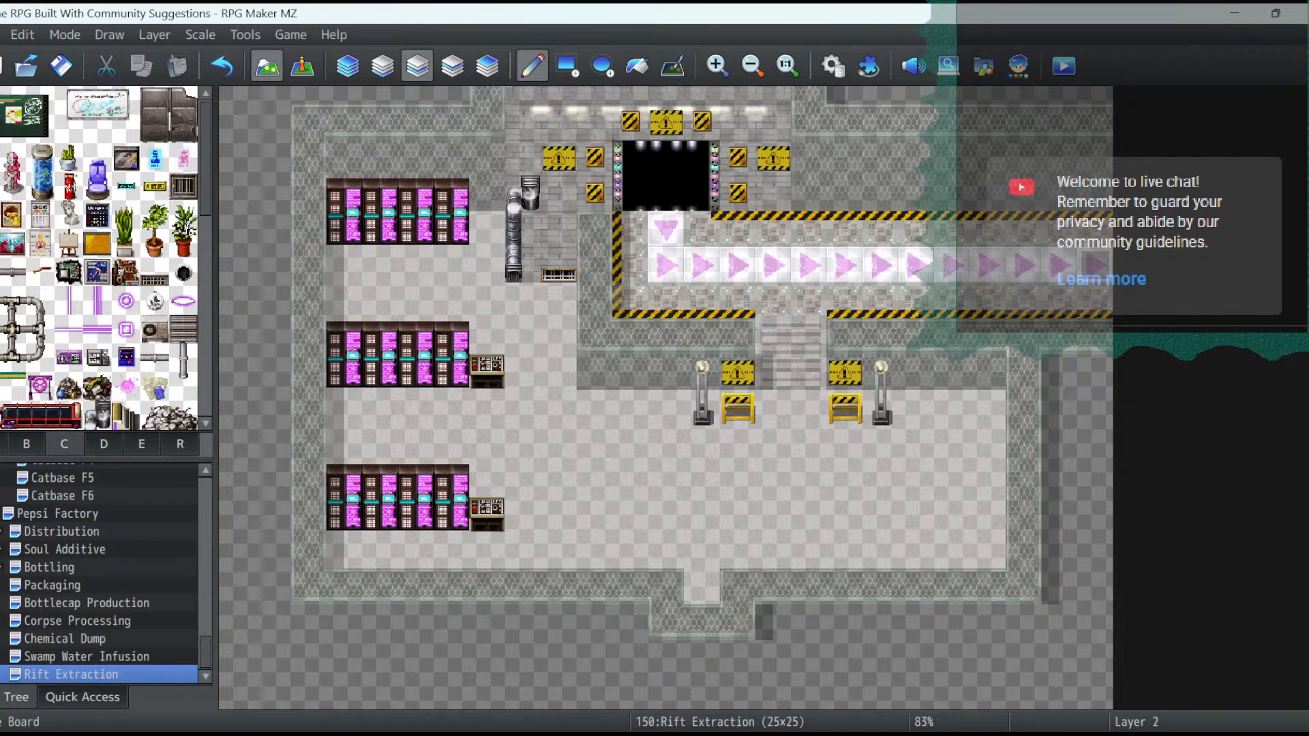
click(40, 172)
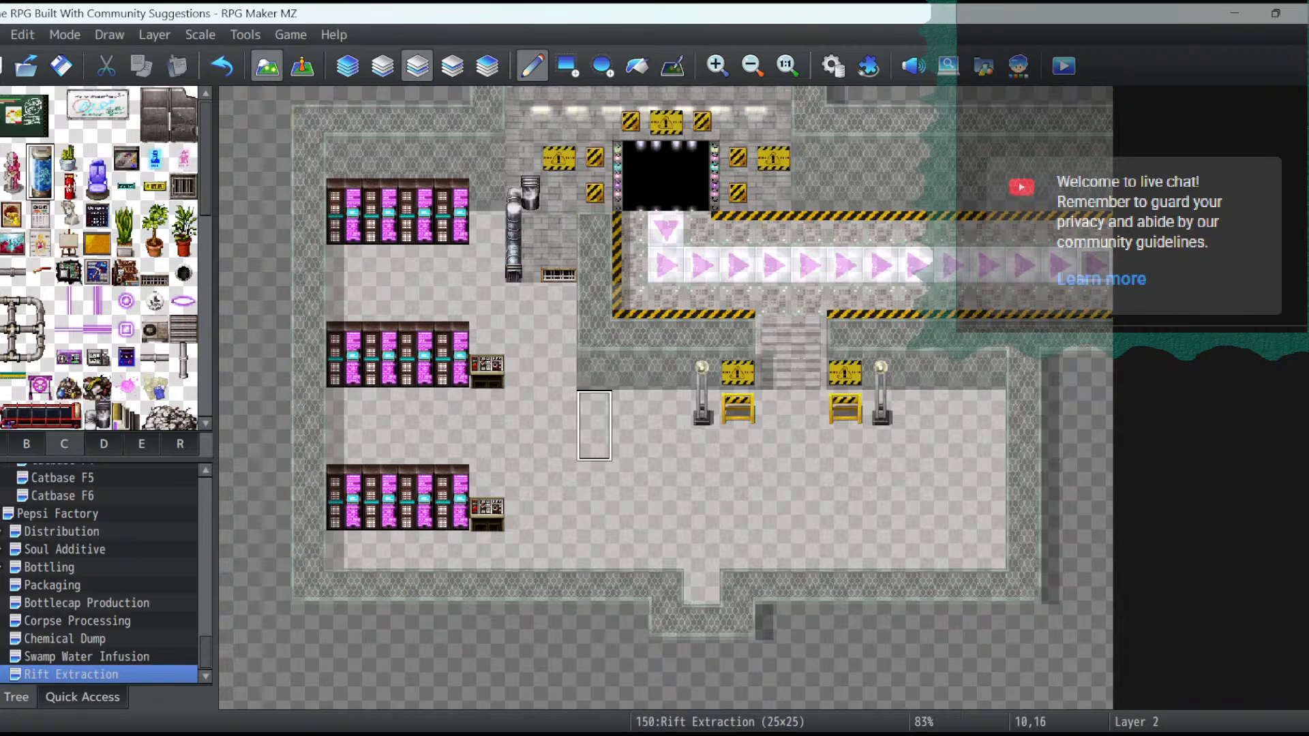
click(595, 445)
click(633, 450)
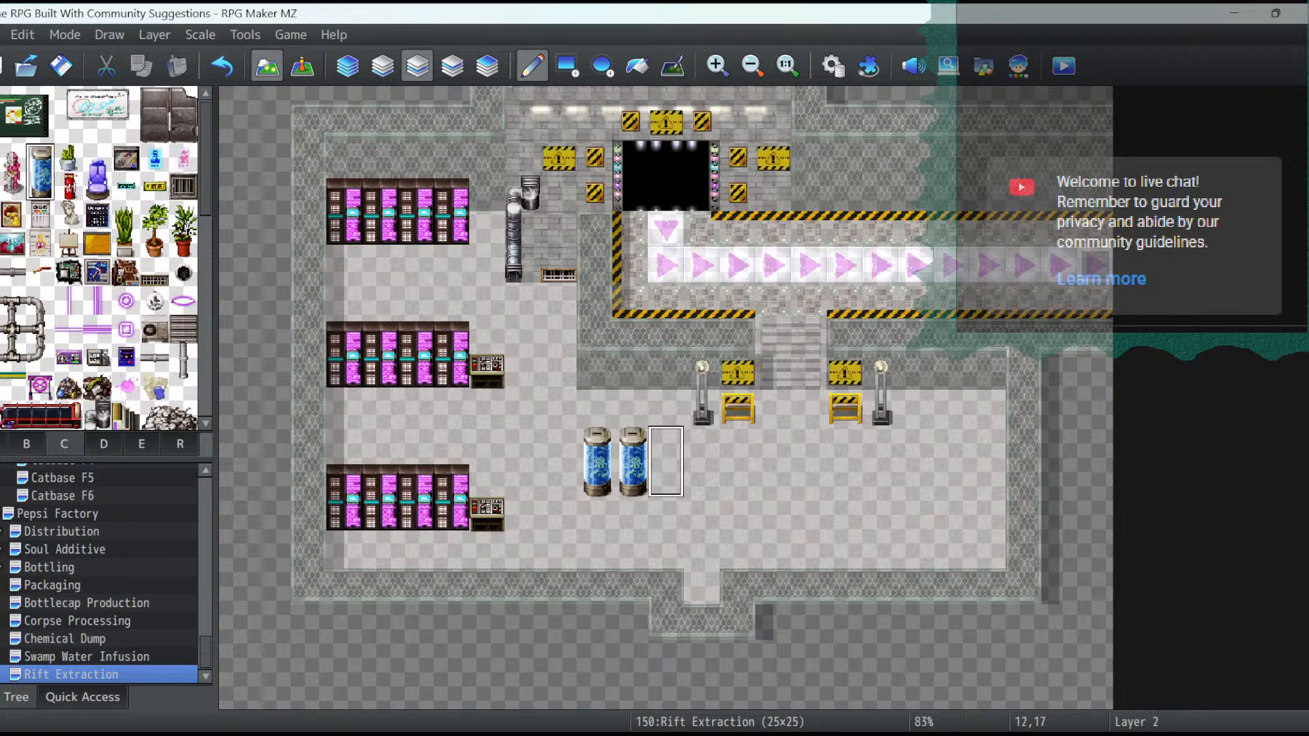
click(668, 450)
click(880, 482)
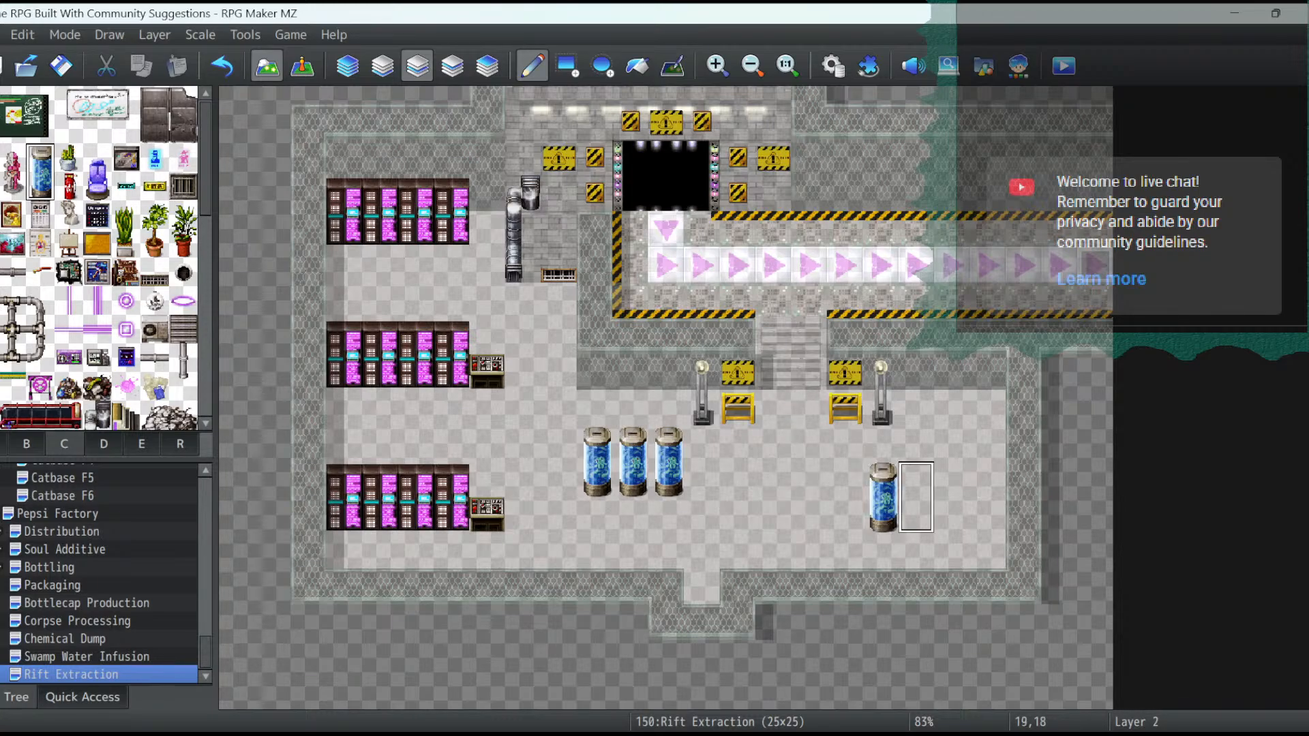
click(915, 481)
click(952, 496)
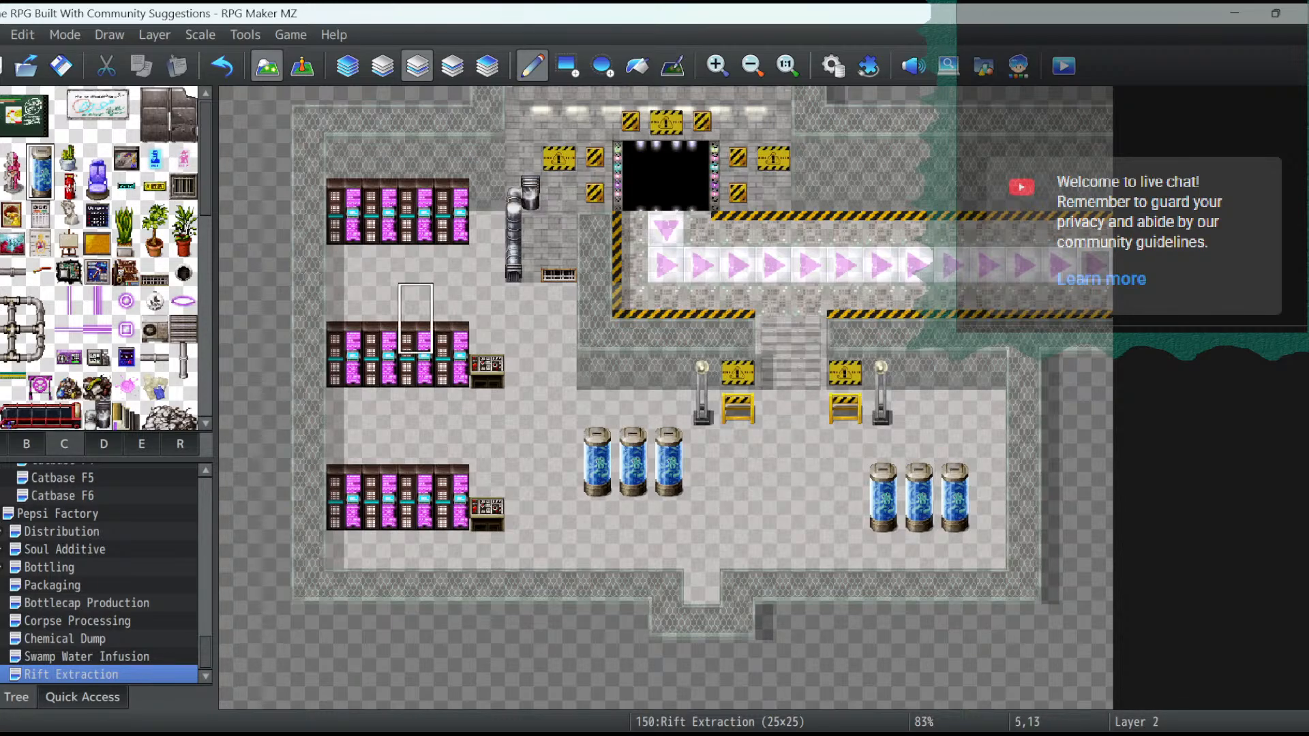
- Paint brown dirt stains on the floor between the magenta machine rows and along the aisle beside them, down to row 20
click(27, 444)
scroll(179, 290, up, 7)
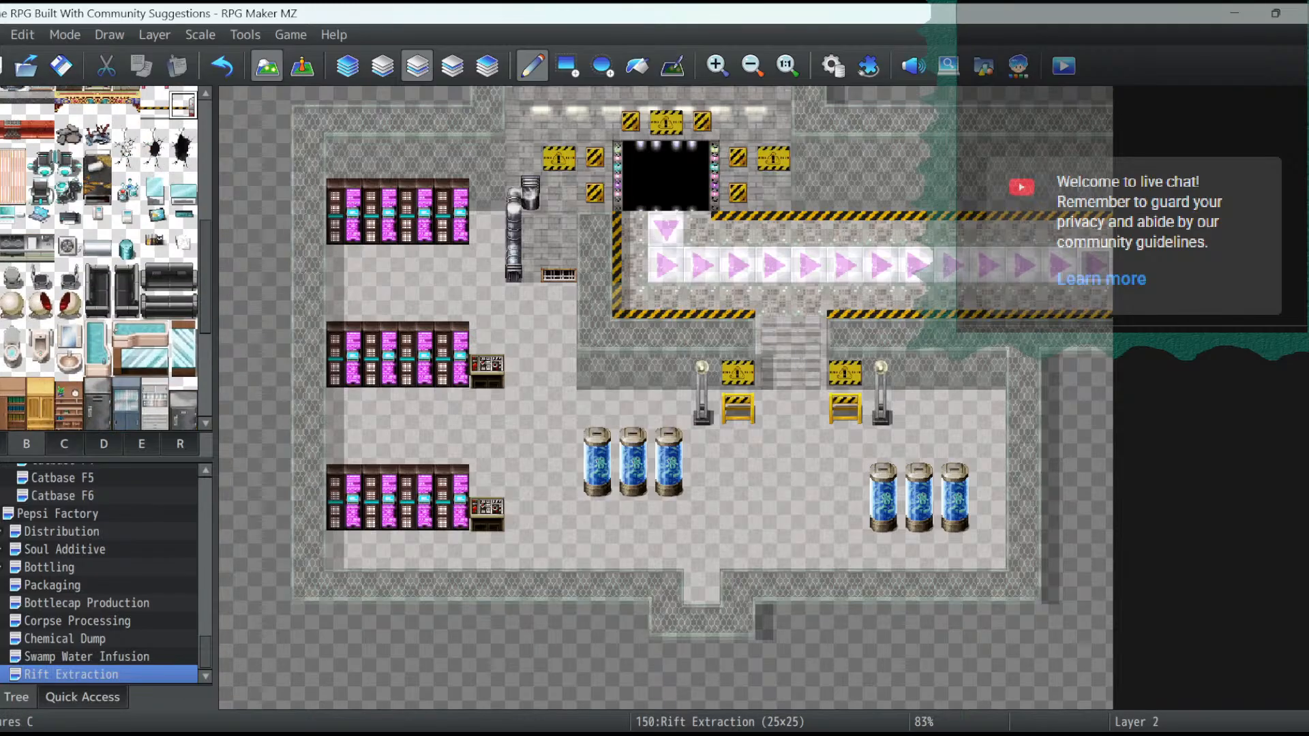
click(3, 444)
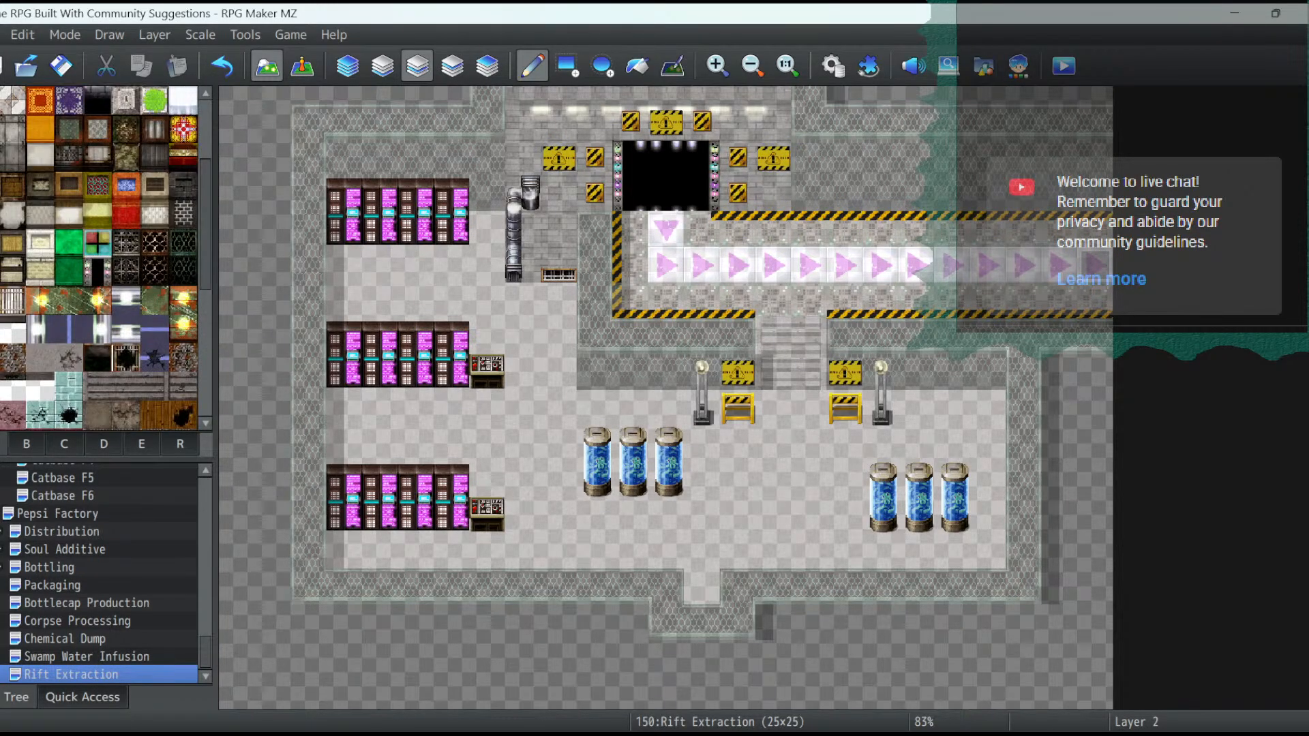
scroll(102, 259, up, 5)
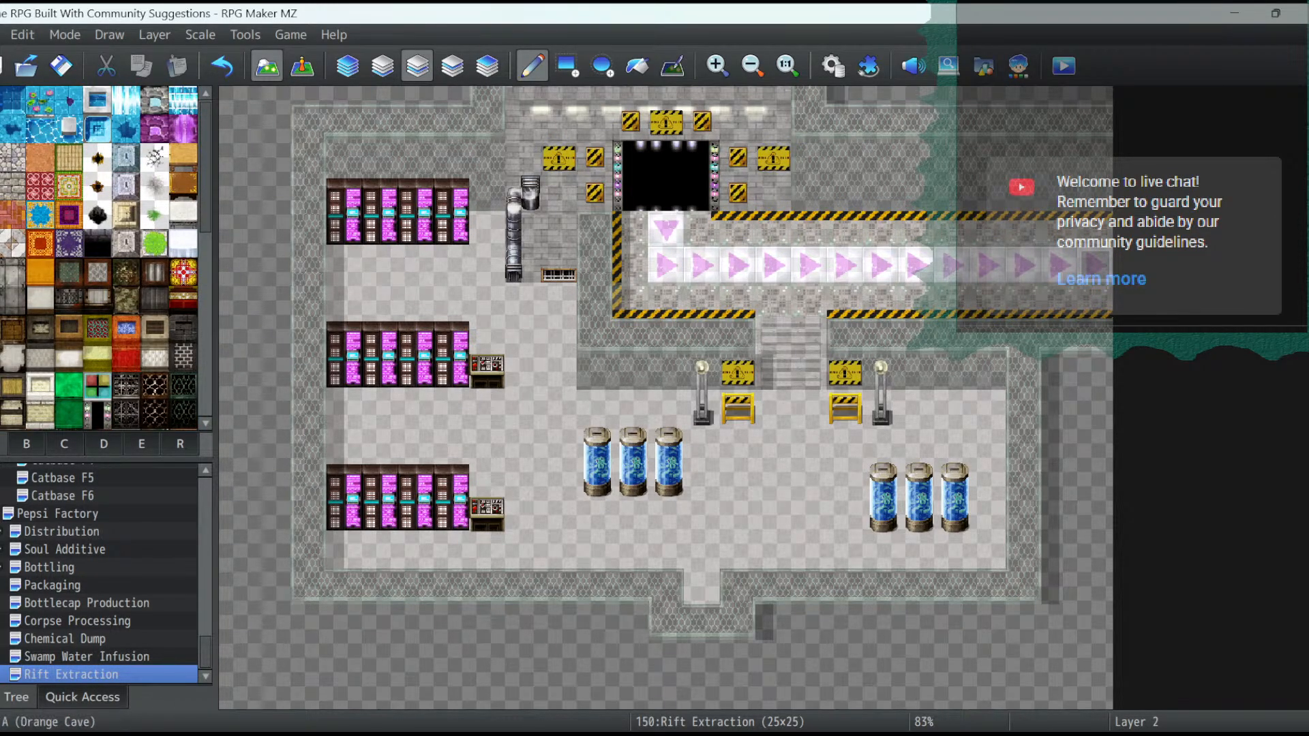
click(155, 185)
drag(344, 264, 555, 334)
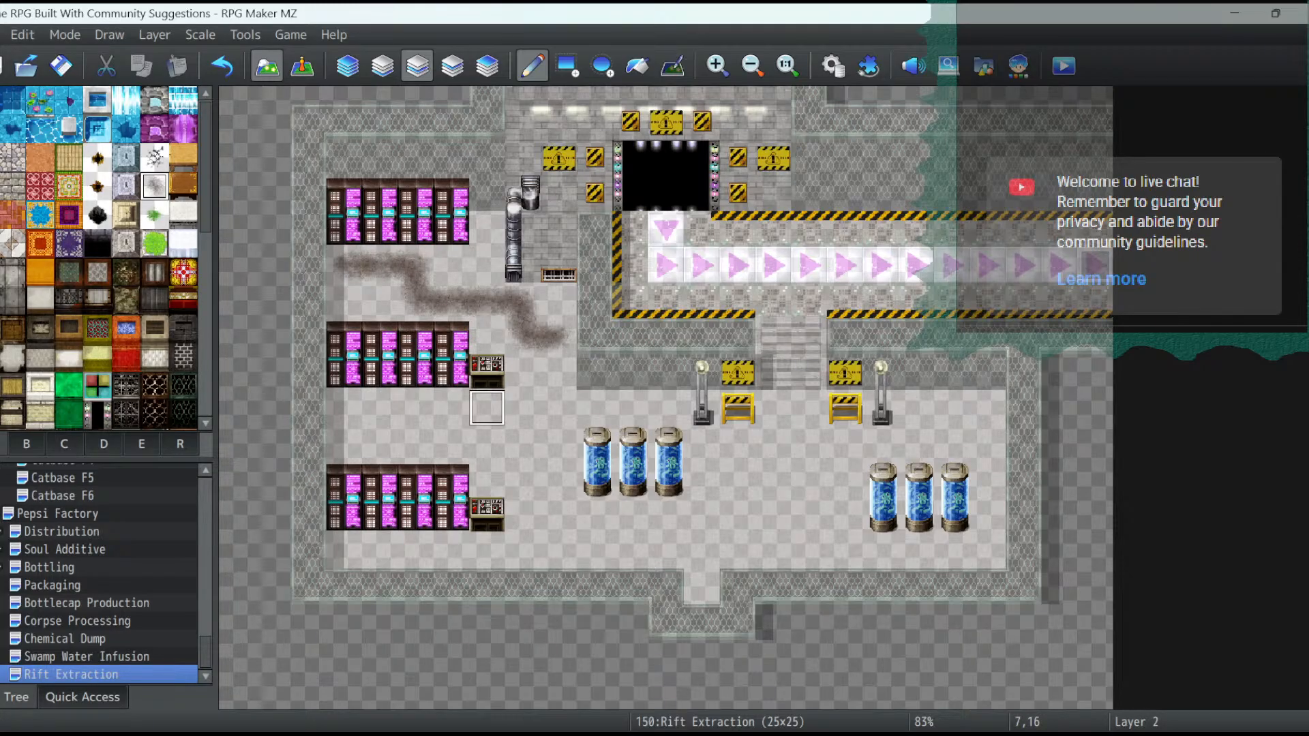
mouse_move(559, 408)
mouse_down()
mouse_move(560, 373)
mouse_move(524, 373)
mouse_up()
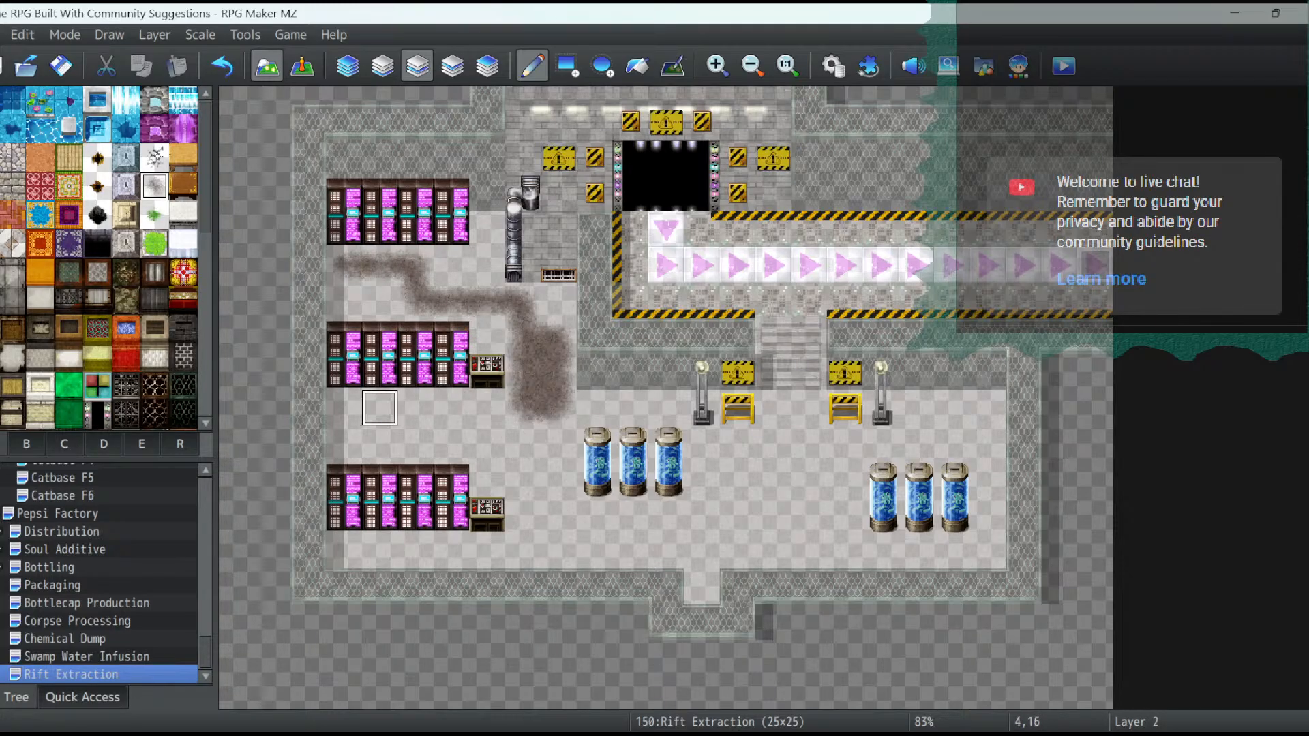
mouse_move(379, 407)
mouse_down()
mouse_move(452, 443)
mouse_move(344, 444)
mouse_move(380, 443)
mouse_up()
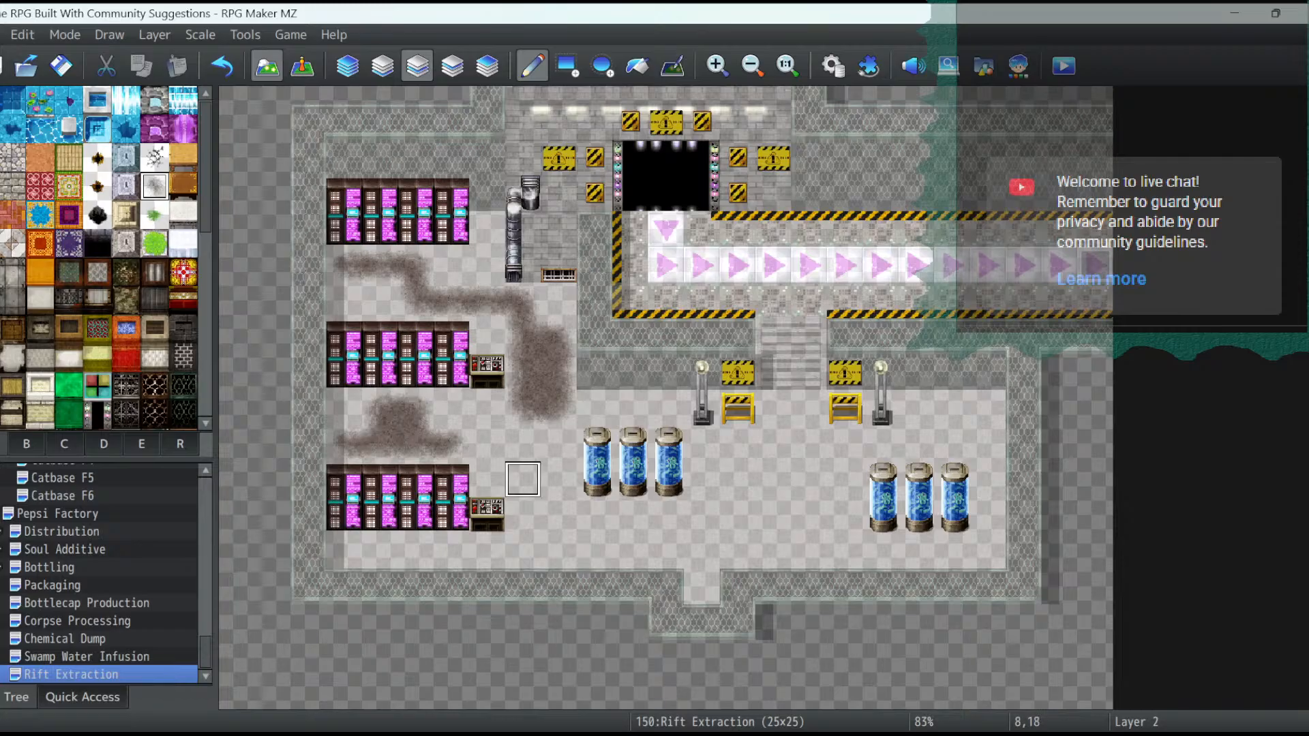
mouse_move(522, 479)
mouse_down()
mouse_move(594, 515)
mouse_move(559, 552)
mouse_move(522, 552)
mouse_up()
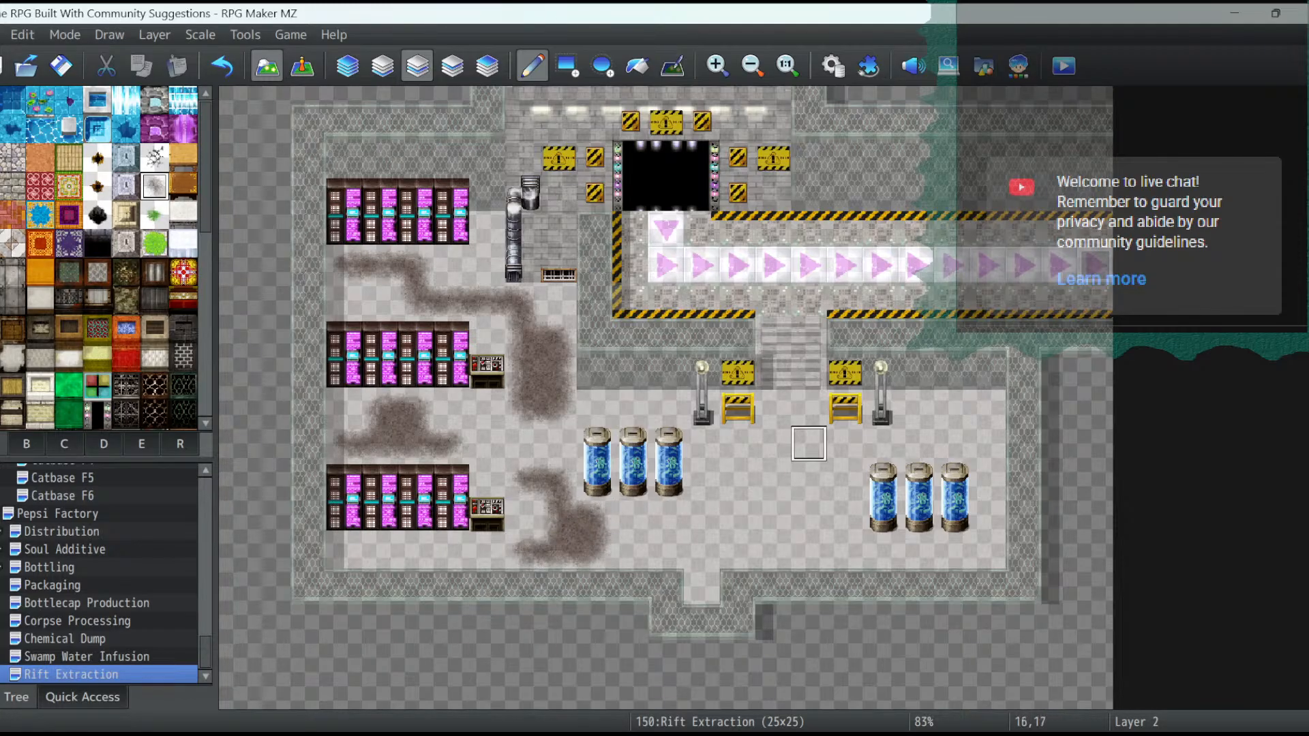
- Paint more brown dirt stains from the central floor into the lower exit, beside the right-hand tubes, and above the left-hand tubes
mouse_move(808, 443)
mouse_down()
mouse_move(737, 479)
mouse_move(773, 550)
mouse_move(702, 551)
mouse_move(701, 586)
mouse_up()
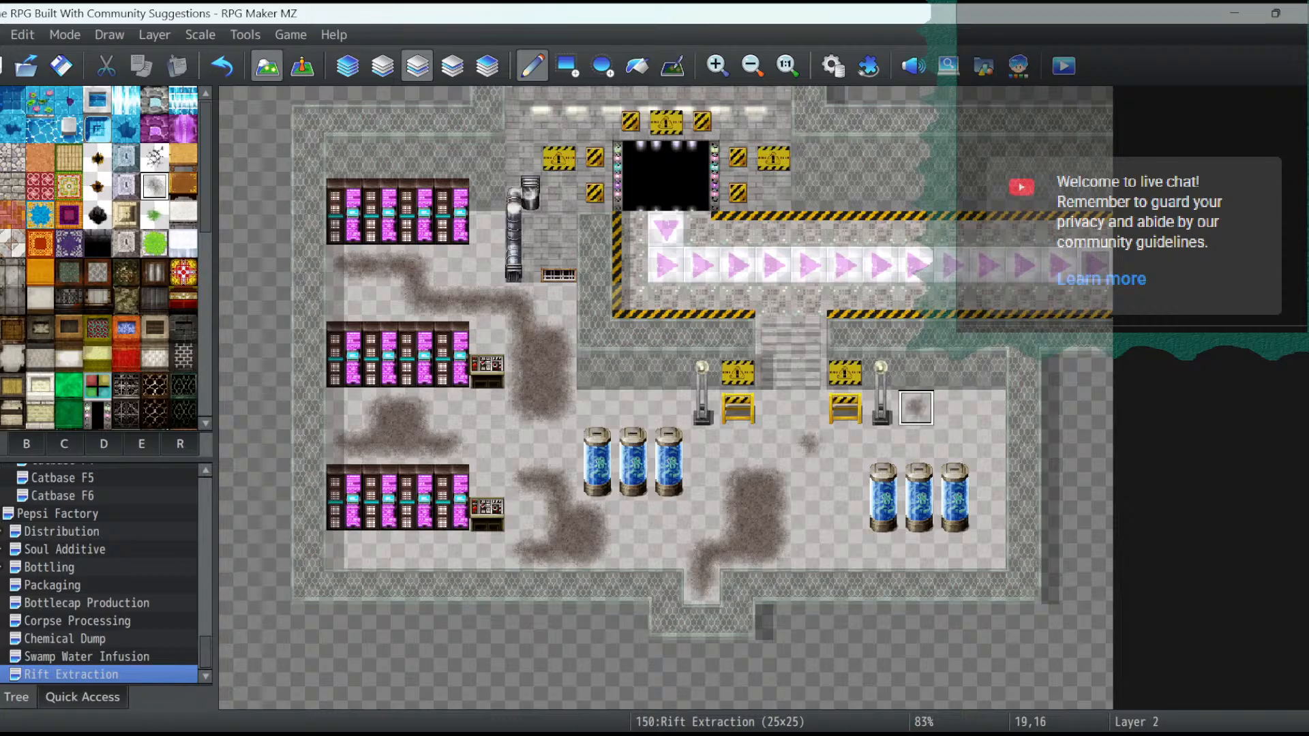
mouse_move(917, 407)
mouse_down()
mouse_move(988, 443)
mouse_move(952, 407)
mouse_move(988, 479)
mouse_move(988, 515)
mouse_up()
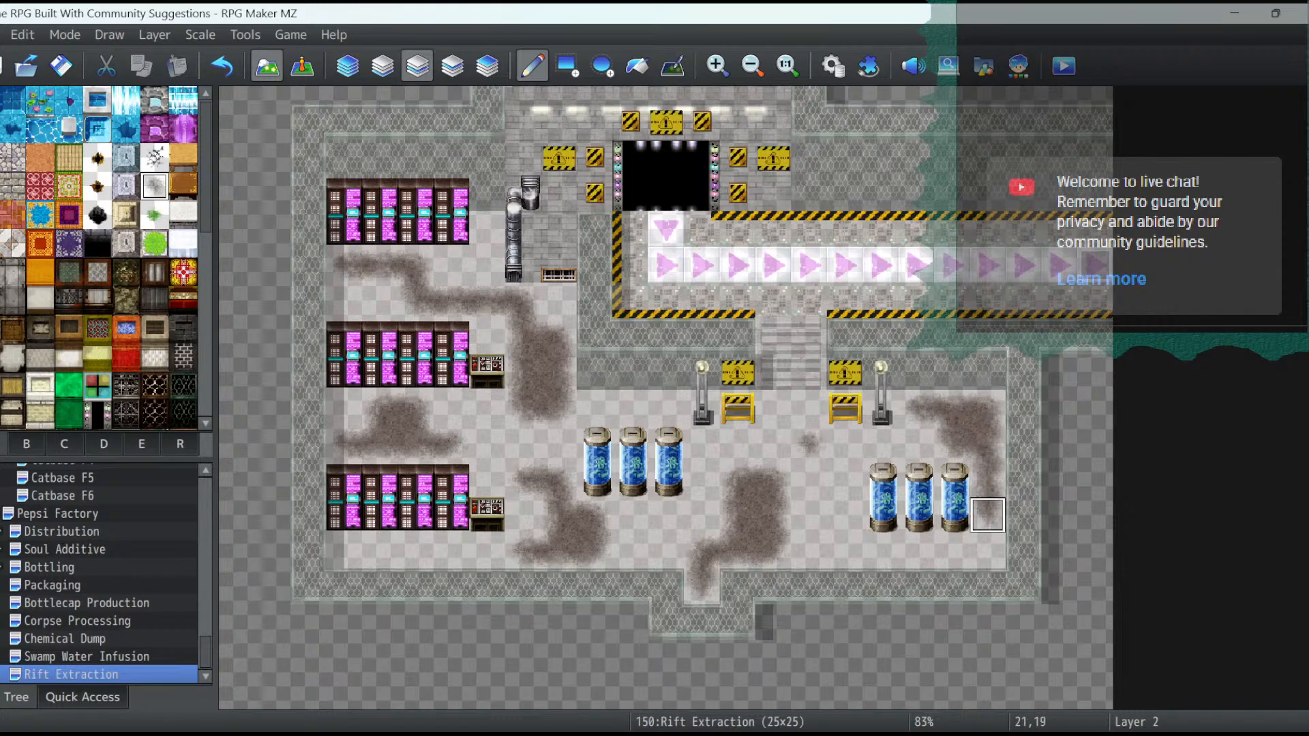
click(737, 443)
click(630, 408)
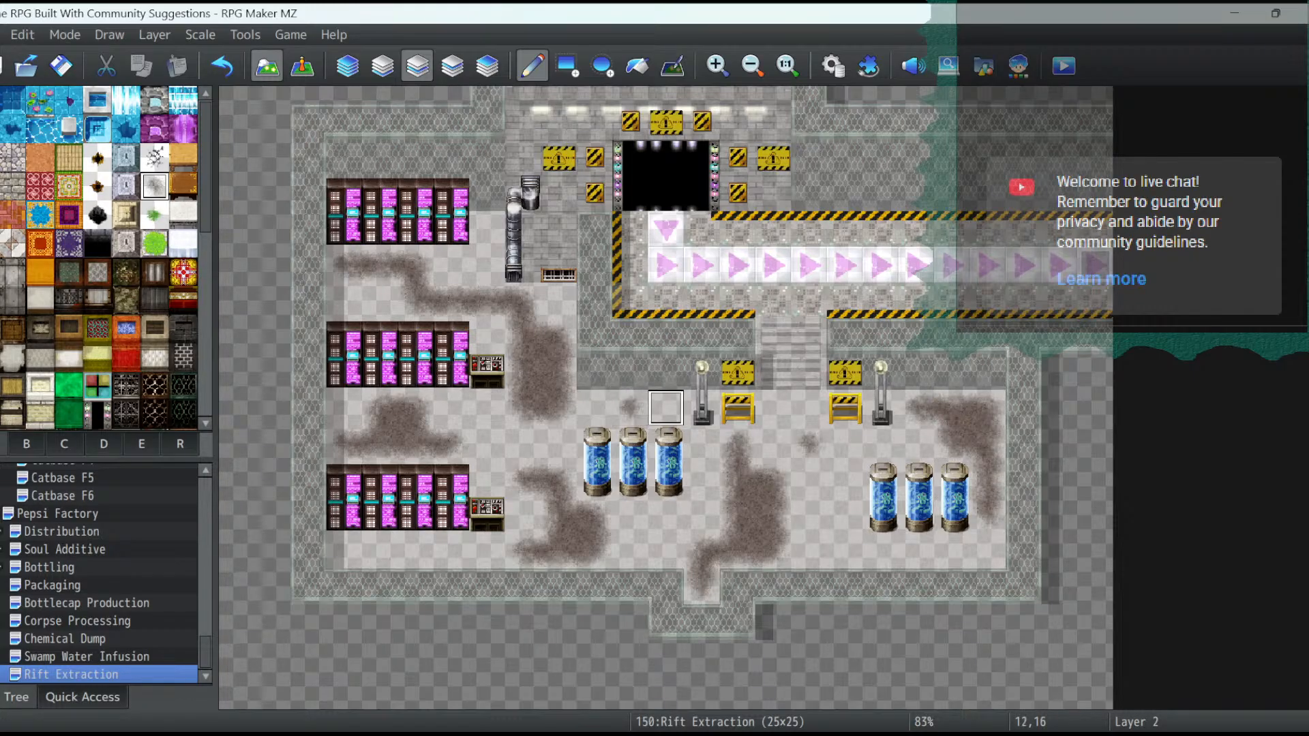
click(666, 407)
- In event mode, copy the Swamp Water Infusion door event at 18,11 on the Pepsi Factory map and paste it into the doorway at 6,11
click(302, 66)
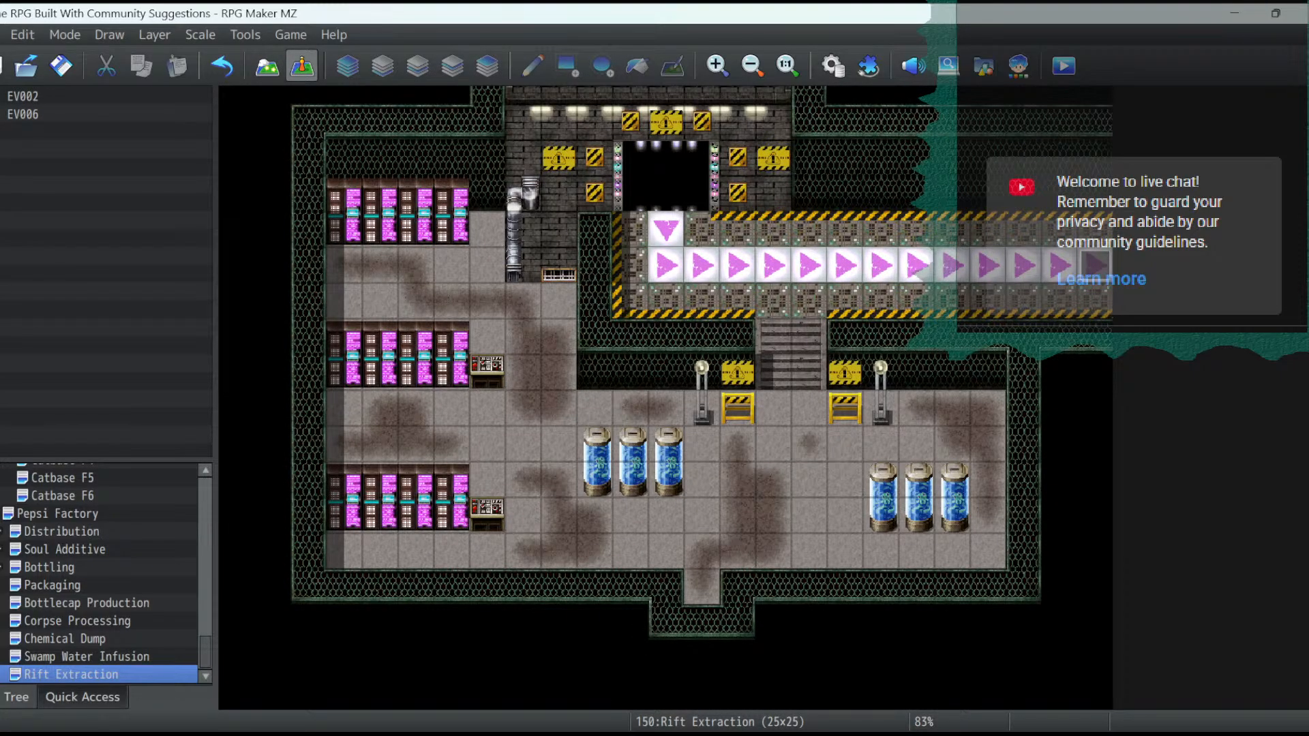
scroll(702, 382, up, 3)
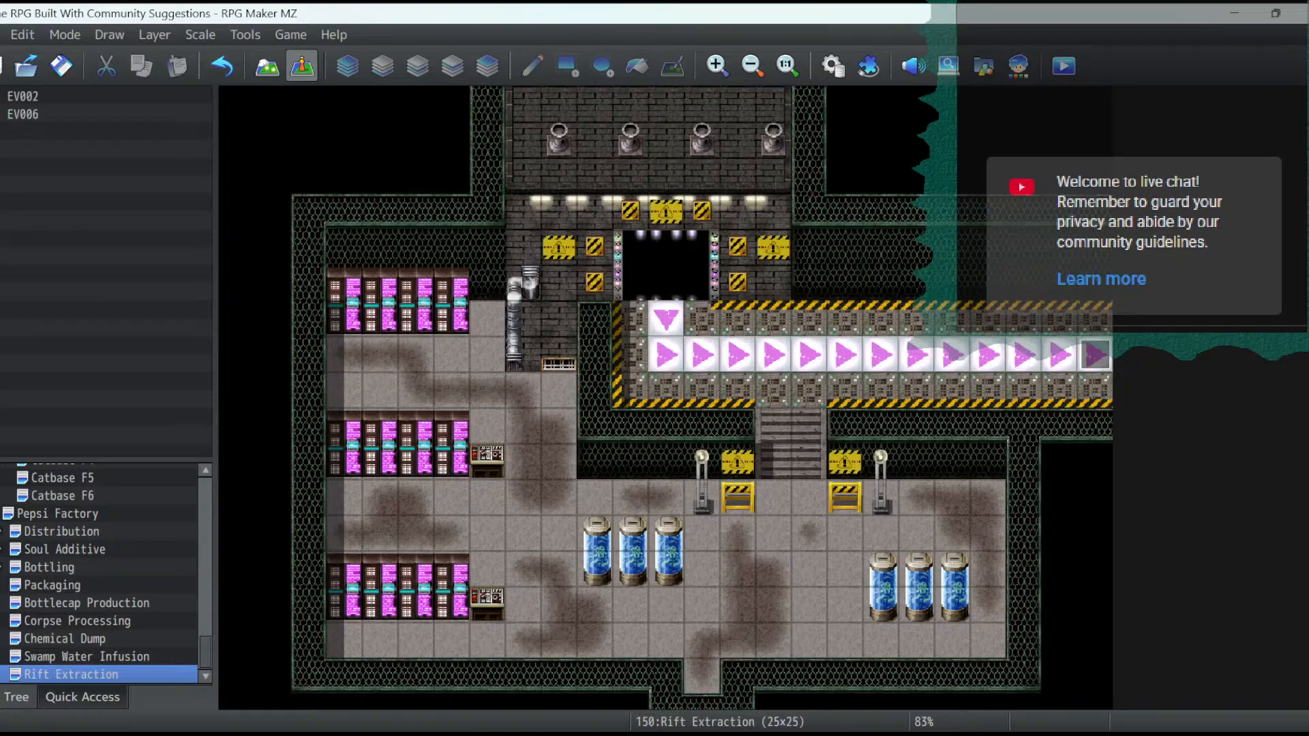
click(58, 514)
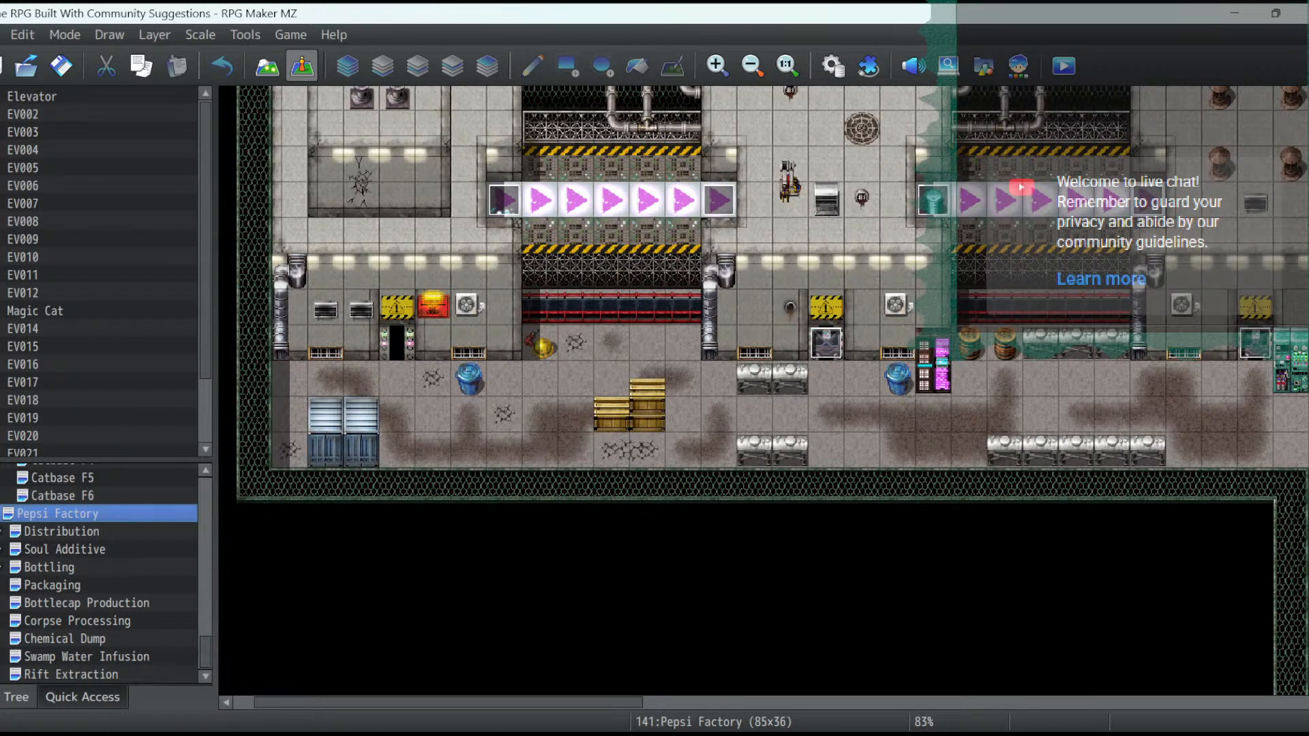
click(825, 342)
right_click(832, 353)
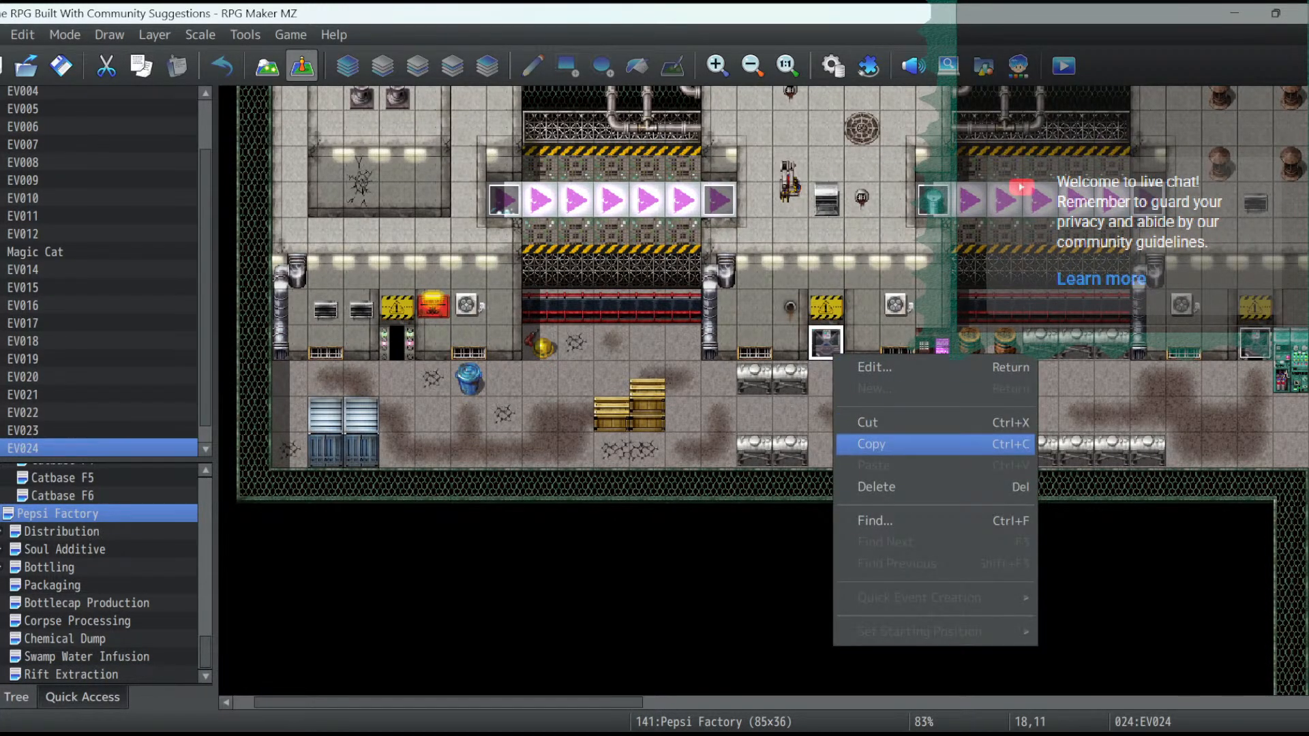
click(871, 444)
click(391, 344)
right_click(390, 343)
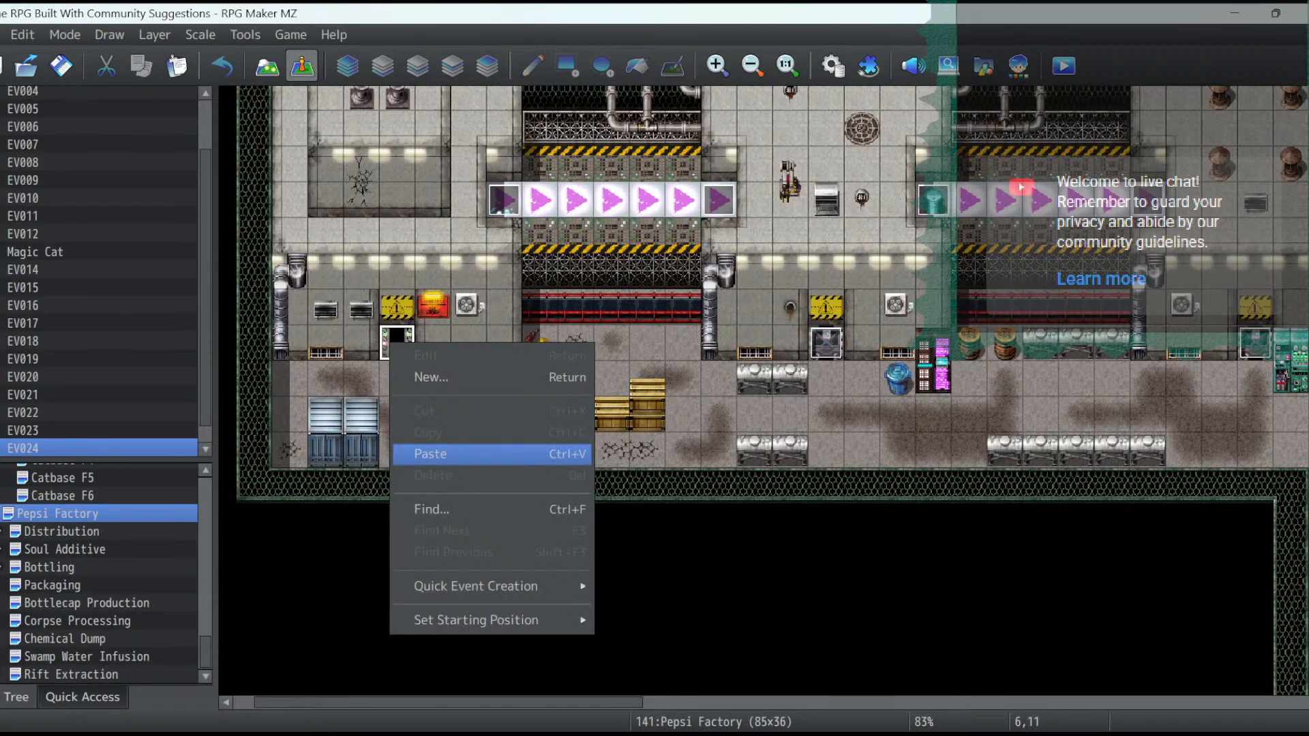
click(436, 454)
- Change the label in the pasted door event's locked-door message to "Rift Extraction"
double_click(397, 341)
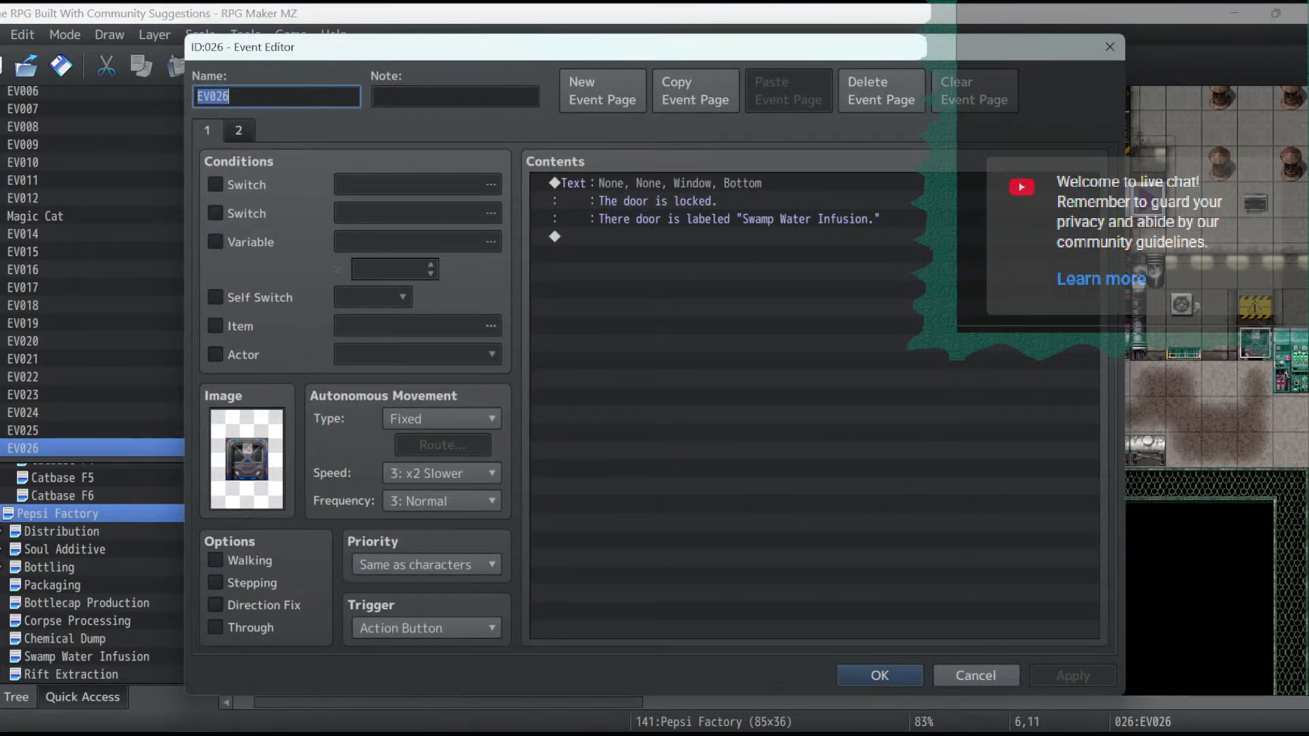
click(706, 201)
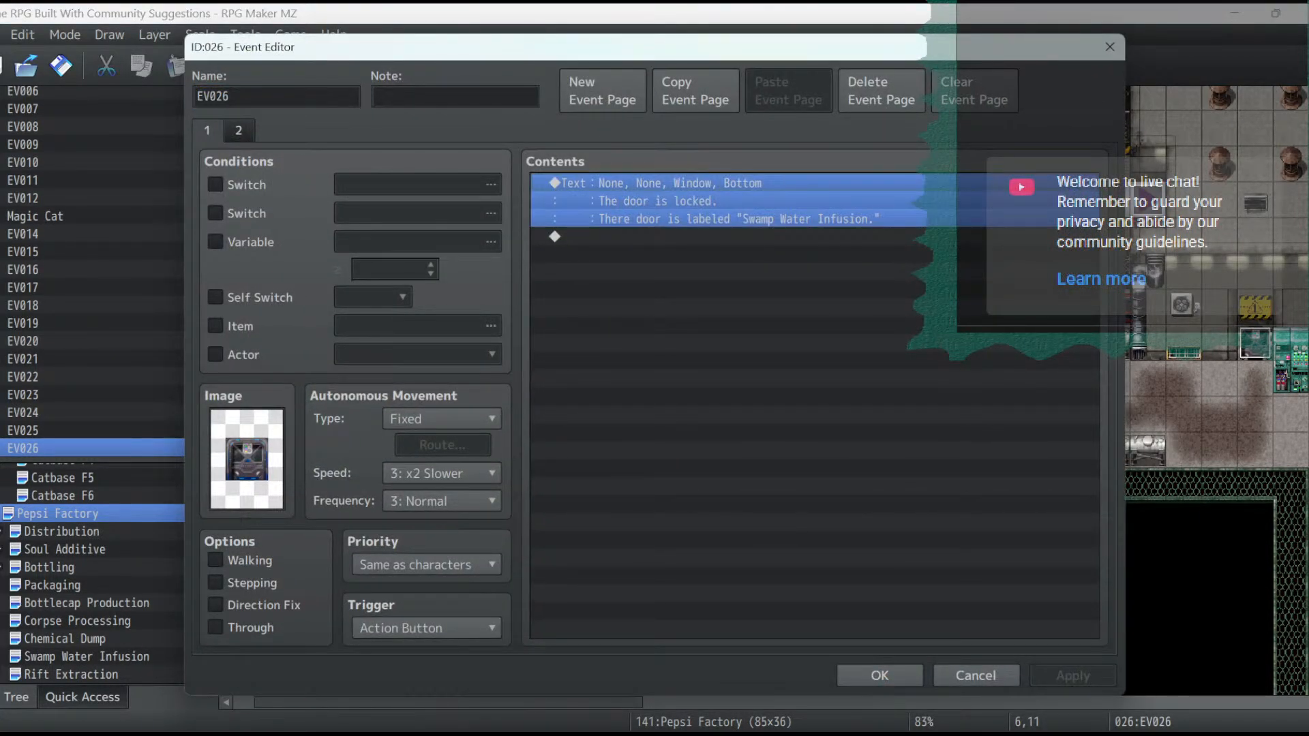
key(space)
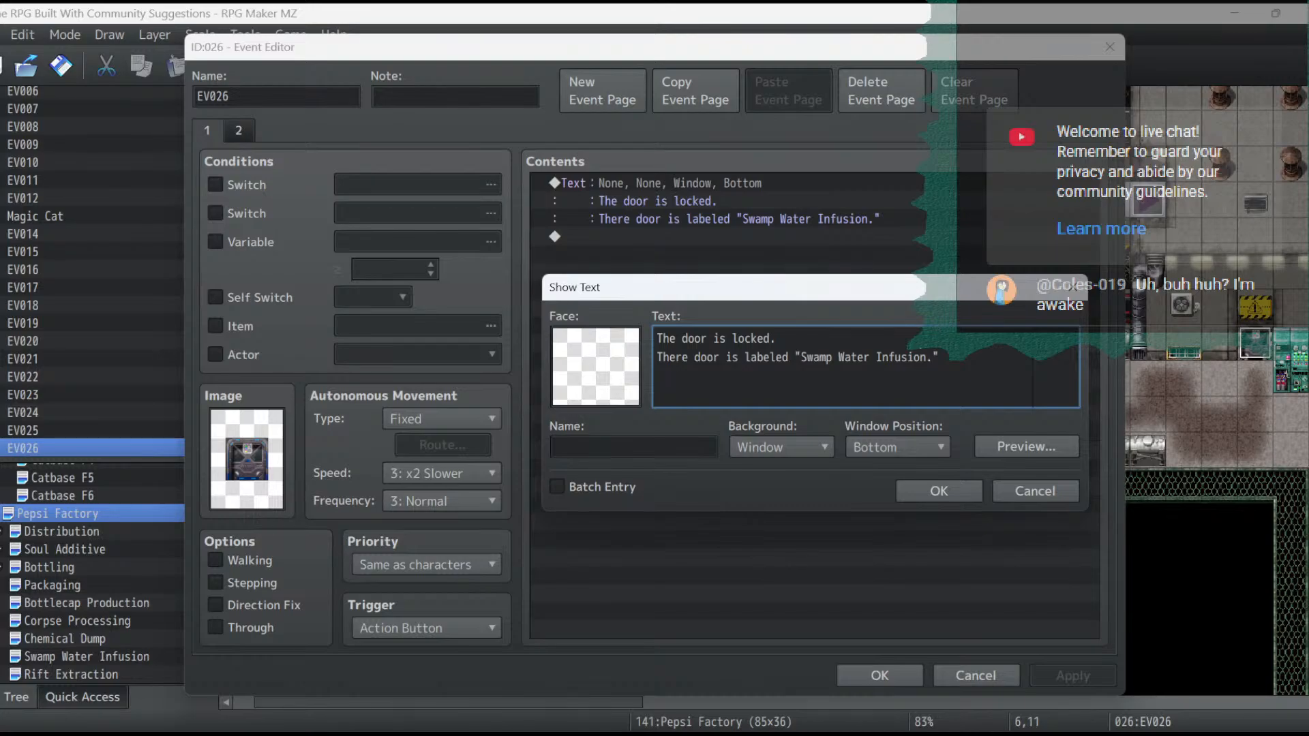
key(BackSpace)
key(BackSpace)
key(BackSpace)
key(BackSpace)
key(BackSpace)
key(BackSpace)
key(BackSpace)
key(BackSpace)
key(BackSpace)
key(BackSpace)
key(BackSpace)
key(BackSpace)
key(BackSpace)
key(BackSpace)
key(BackSpace)
key(BackSpace)
key(BackSpace)
key(BackSpace)
key(BackSpace)
key(BackSpace)
text(Rift Ex)
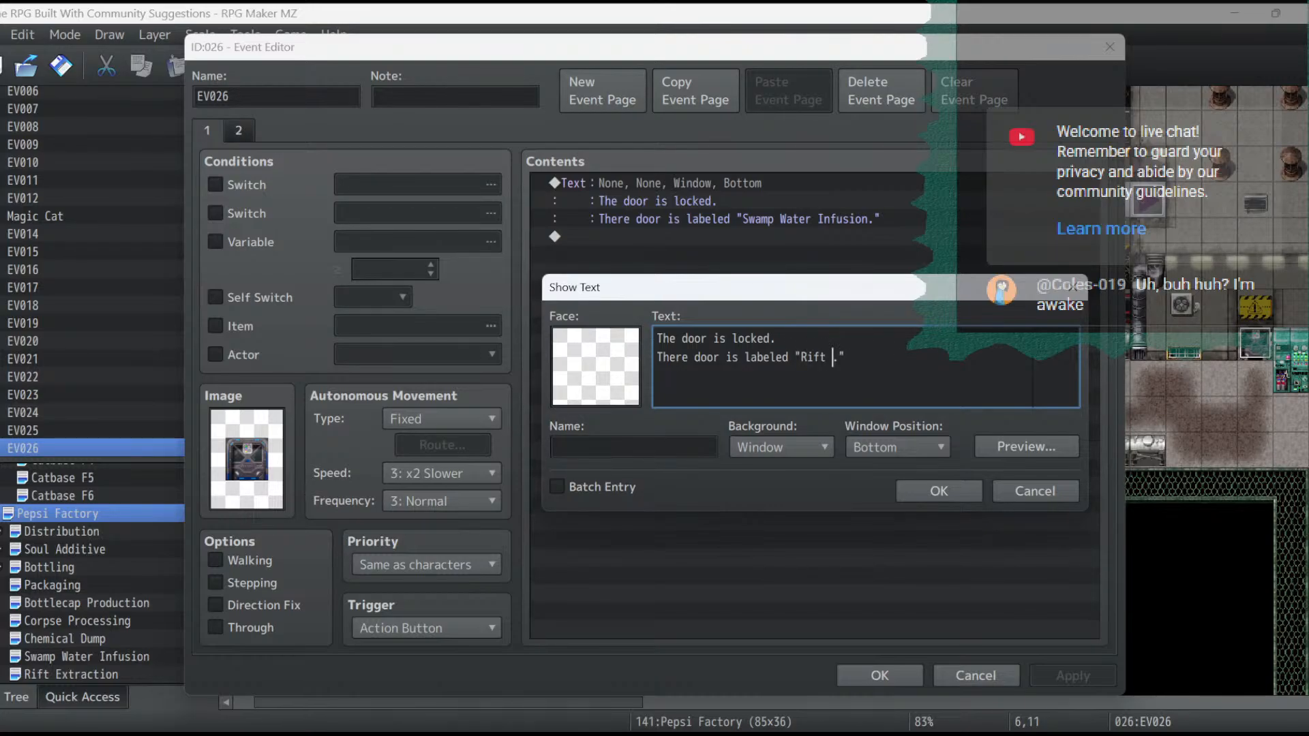
text(traction)
click(939, 490)
- Name switch 0299 "Rift Access" and make it the condition for the door event's second page
click(238, 130)
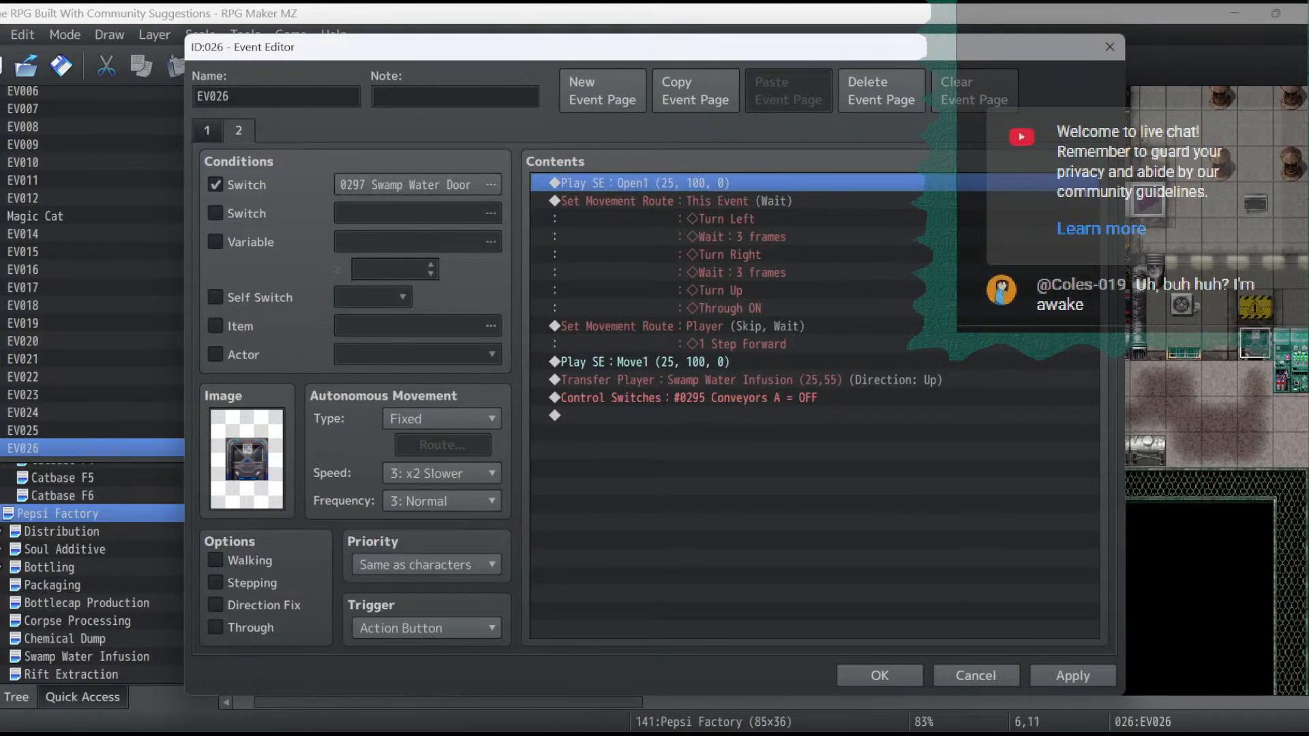
click(418, 185)
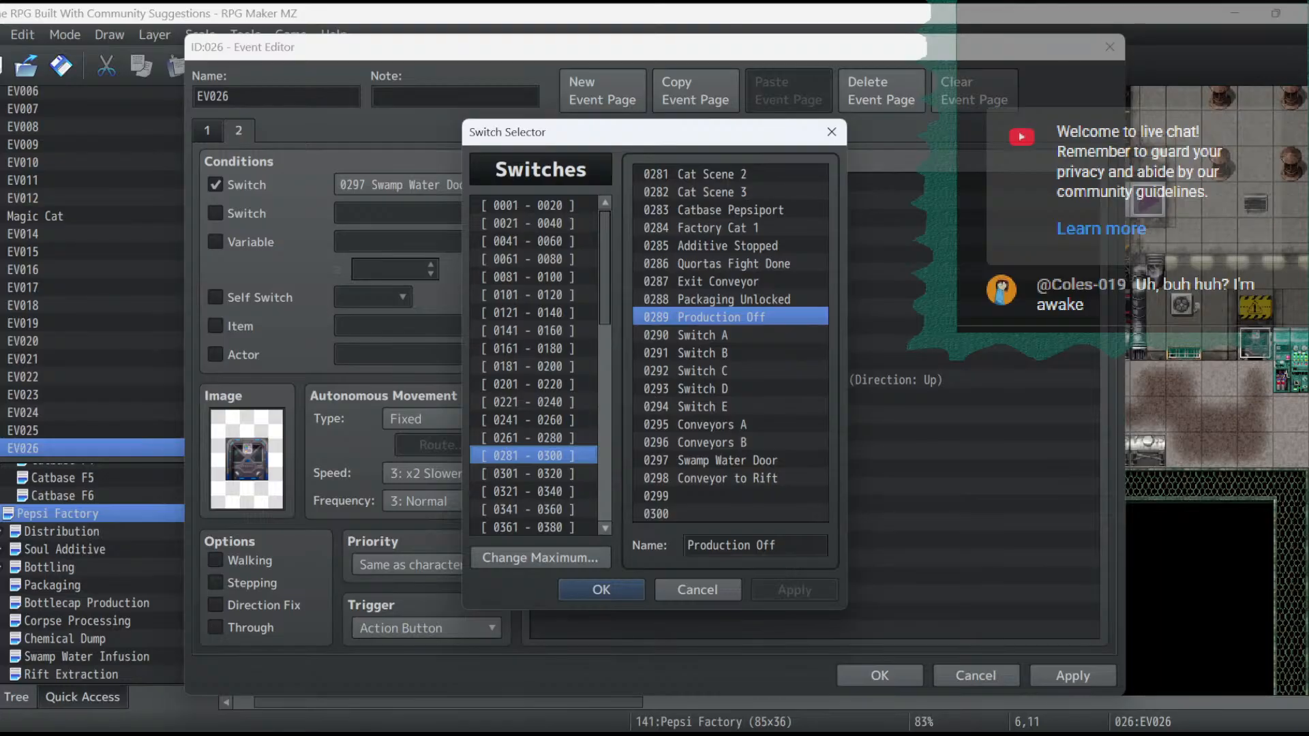
click(729, 496)
click(755, 546)
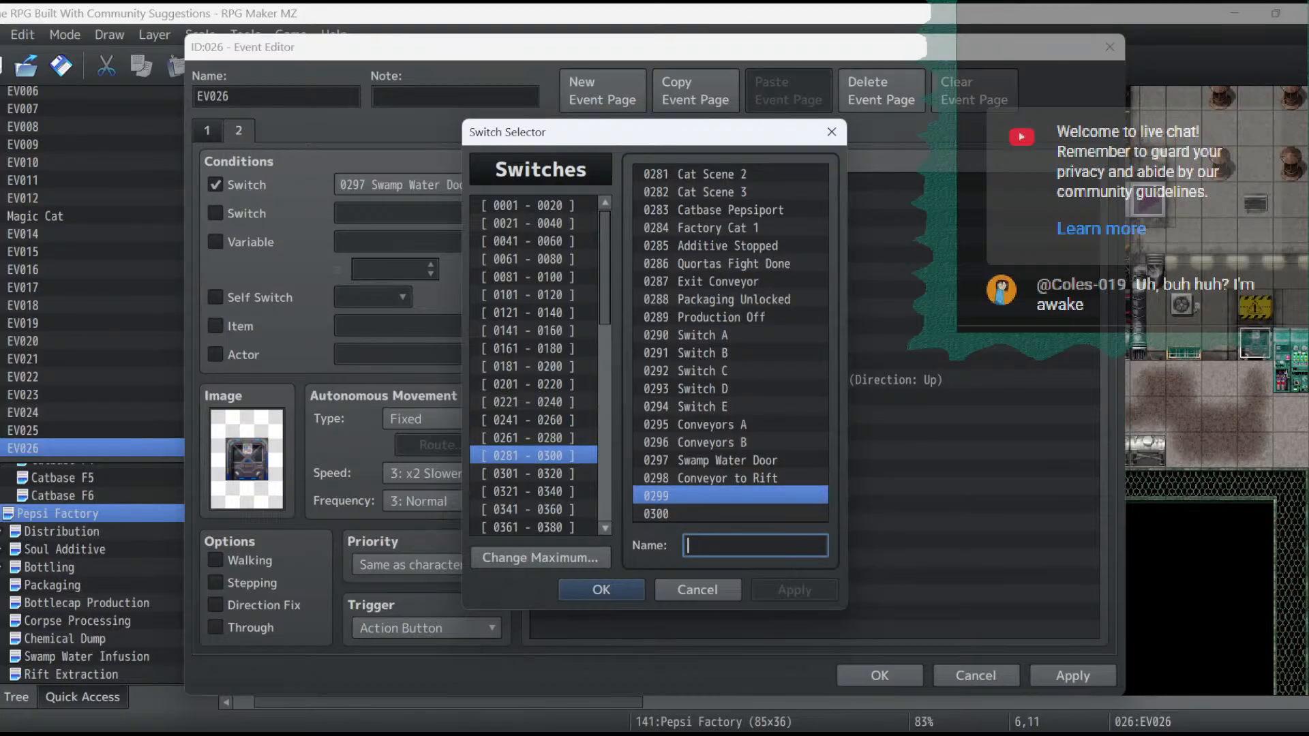
text(Rift )
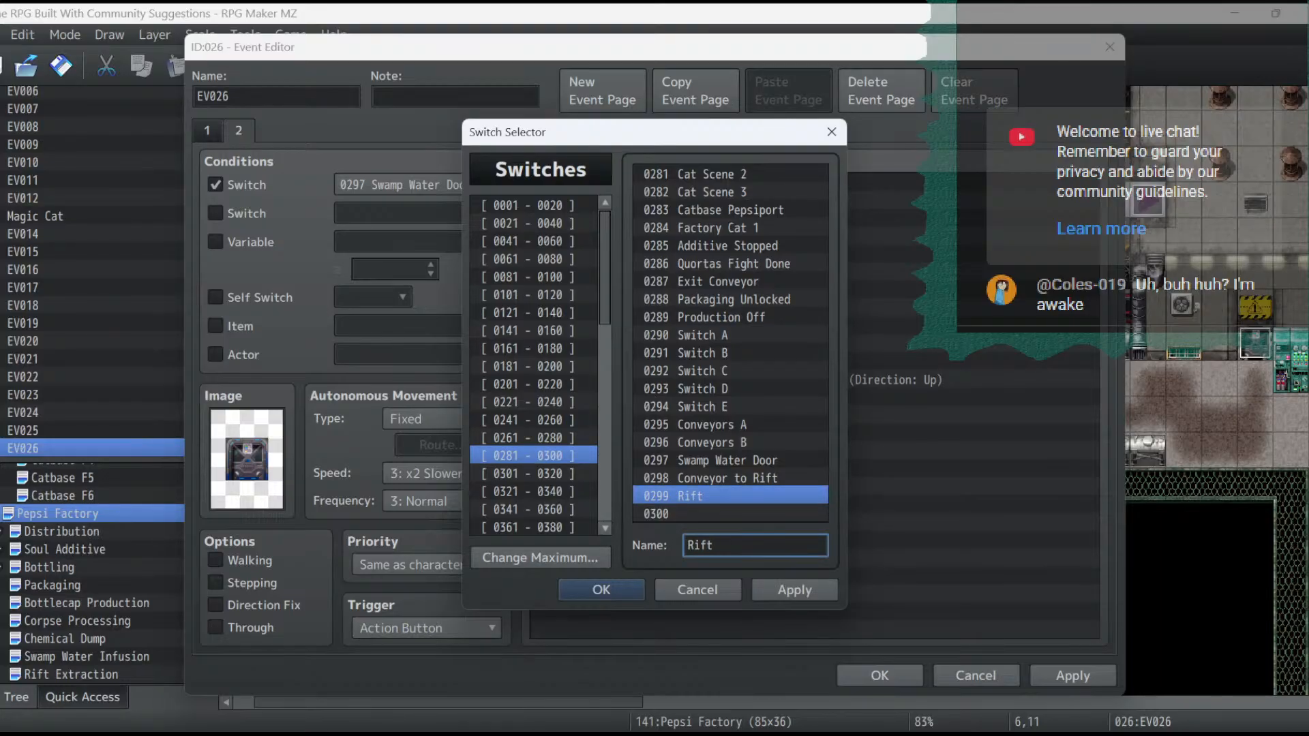
text(Access)
click(794, 590)
click(601, 590)
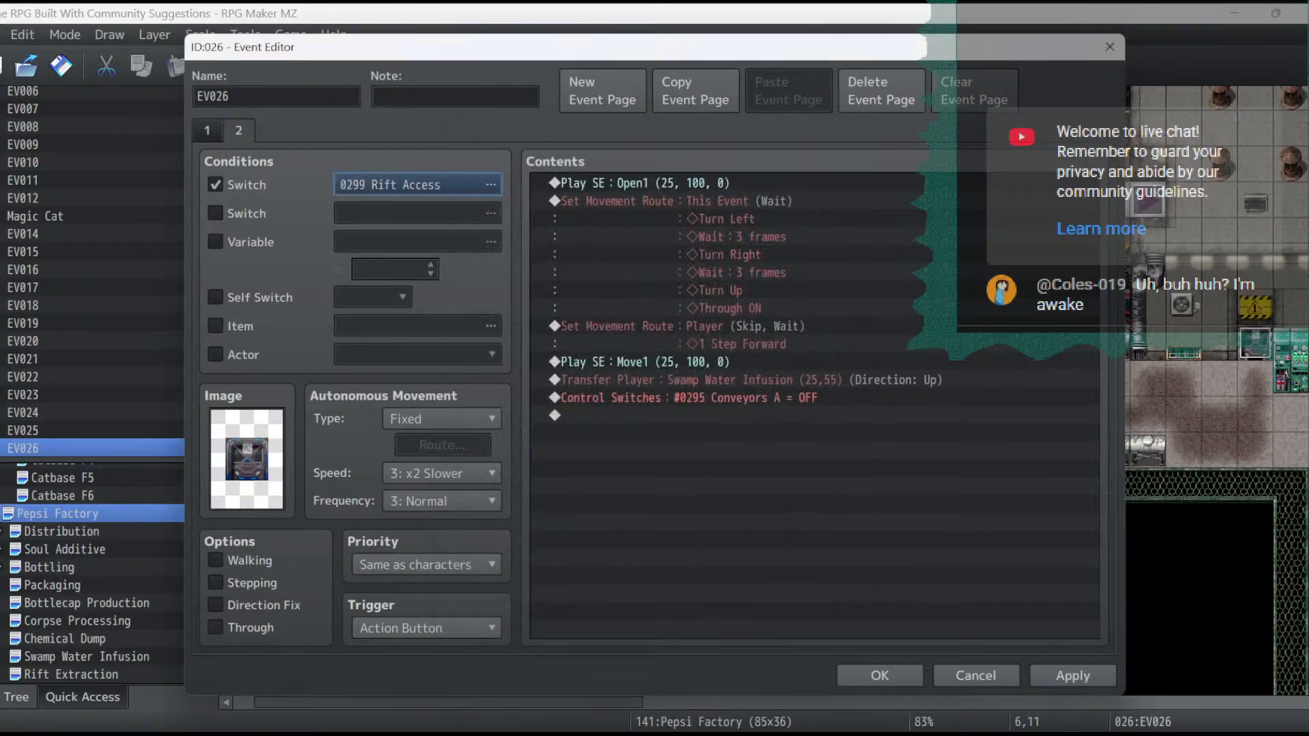
click(1073, 676)
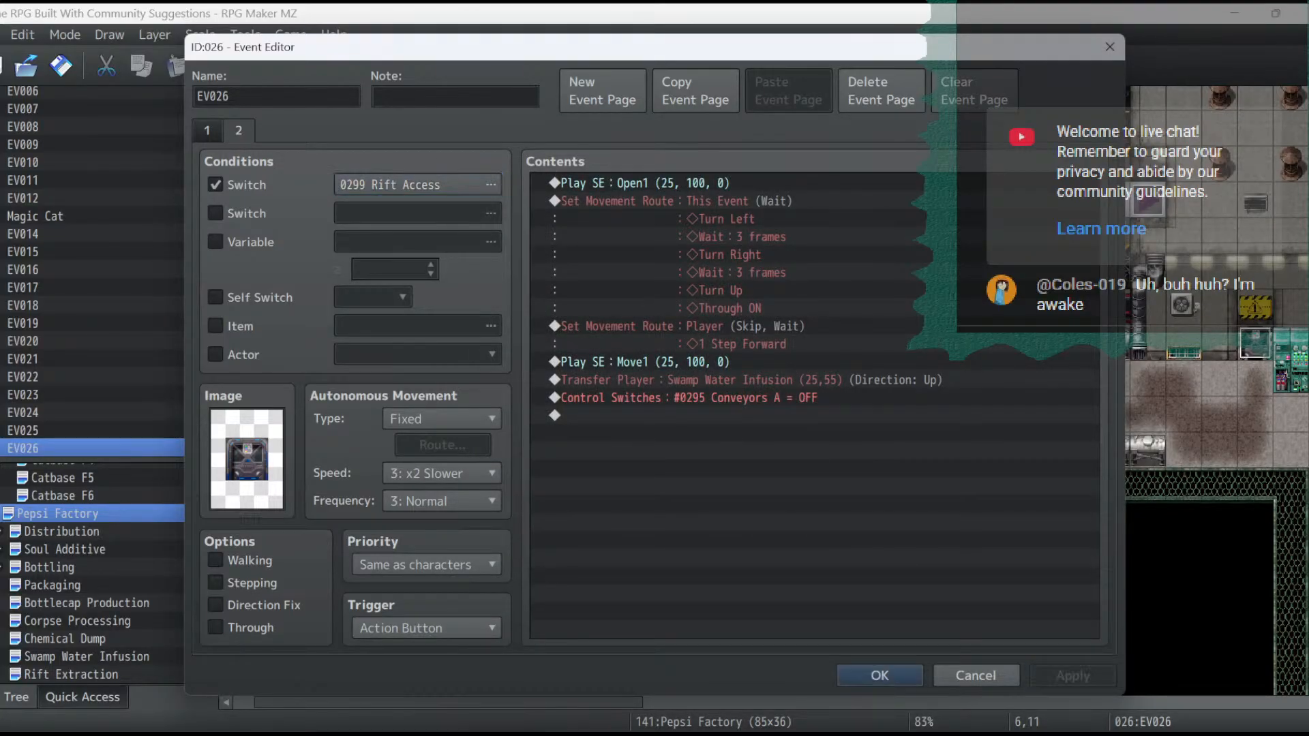
- Set the second page's player transfer destination to Rift Extraction (13,20) and save the door event
double_click(757, 380)
click(821, 328)
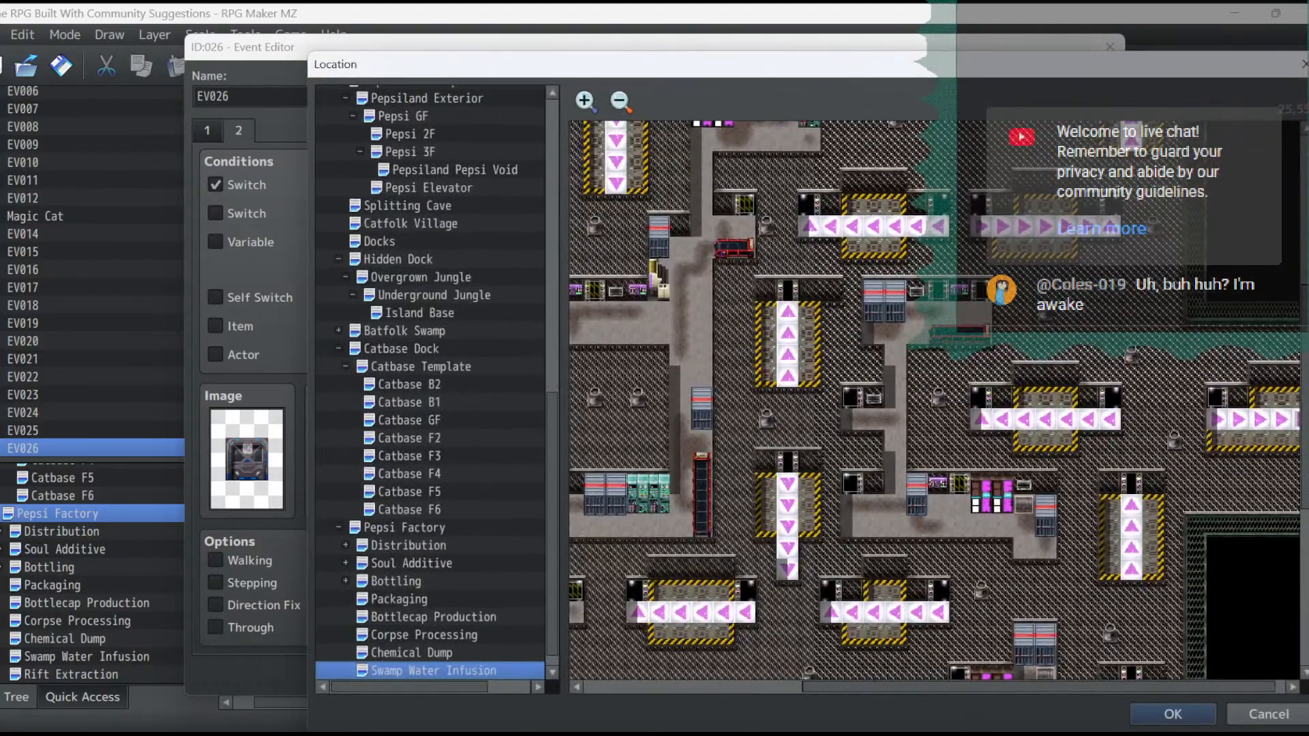
key(Down)
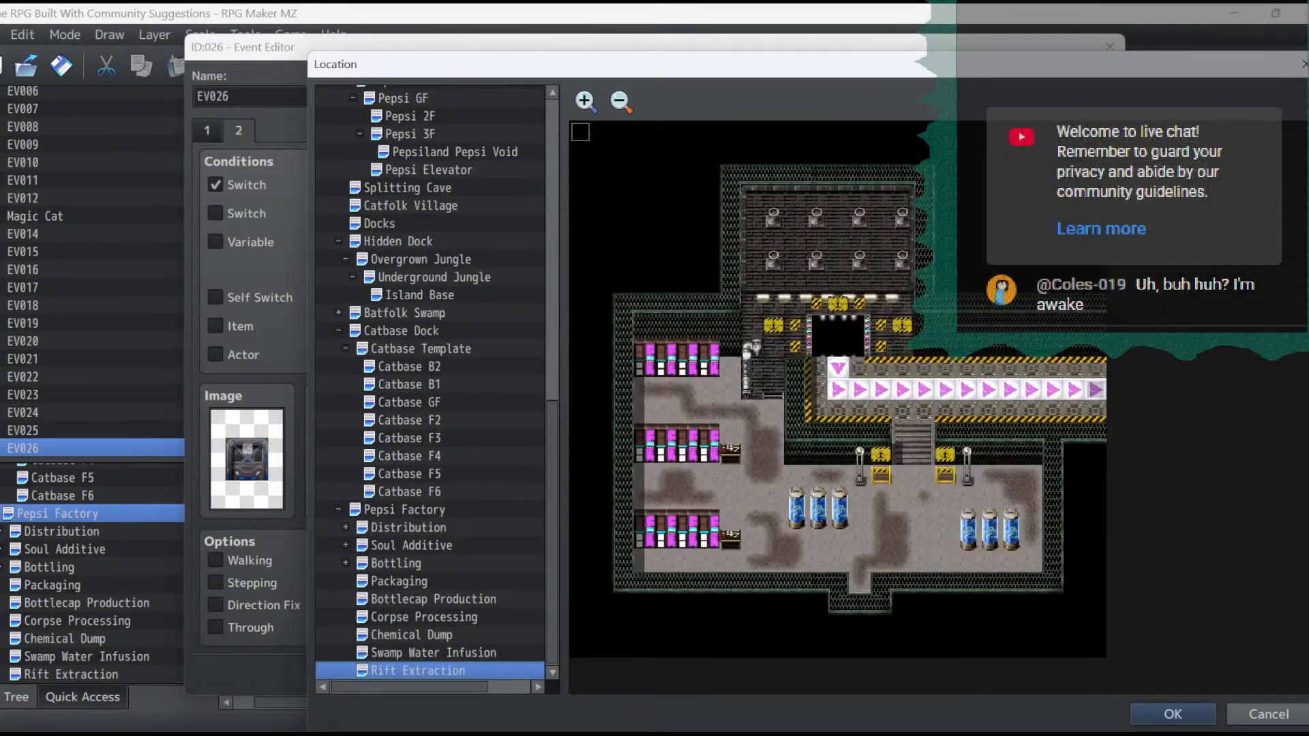
double_click(859, 562)
click(807, 526)
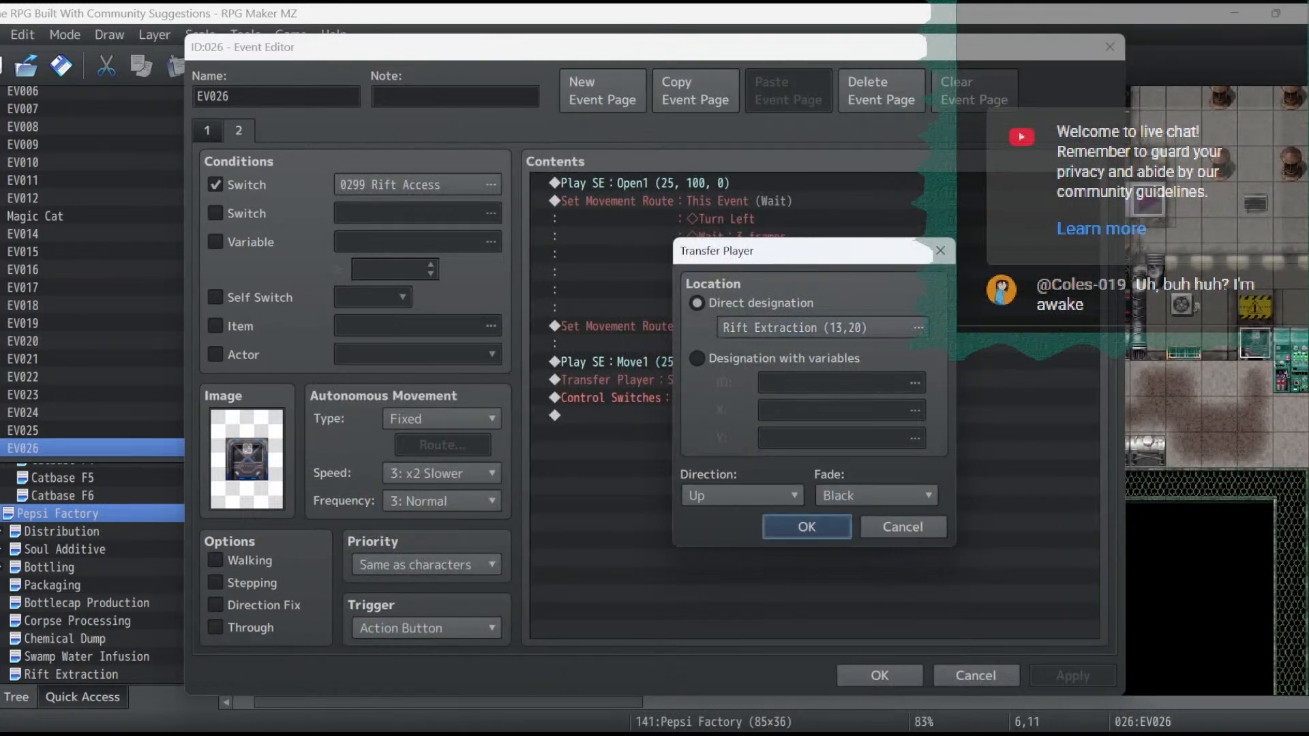
click(1073, 676)
click(879, 676)
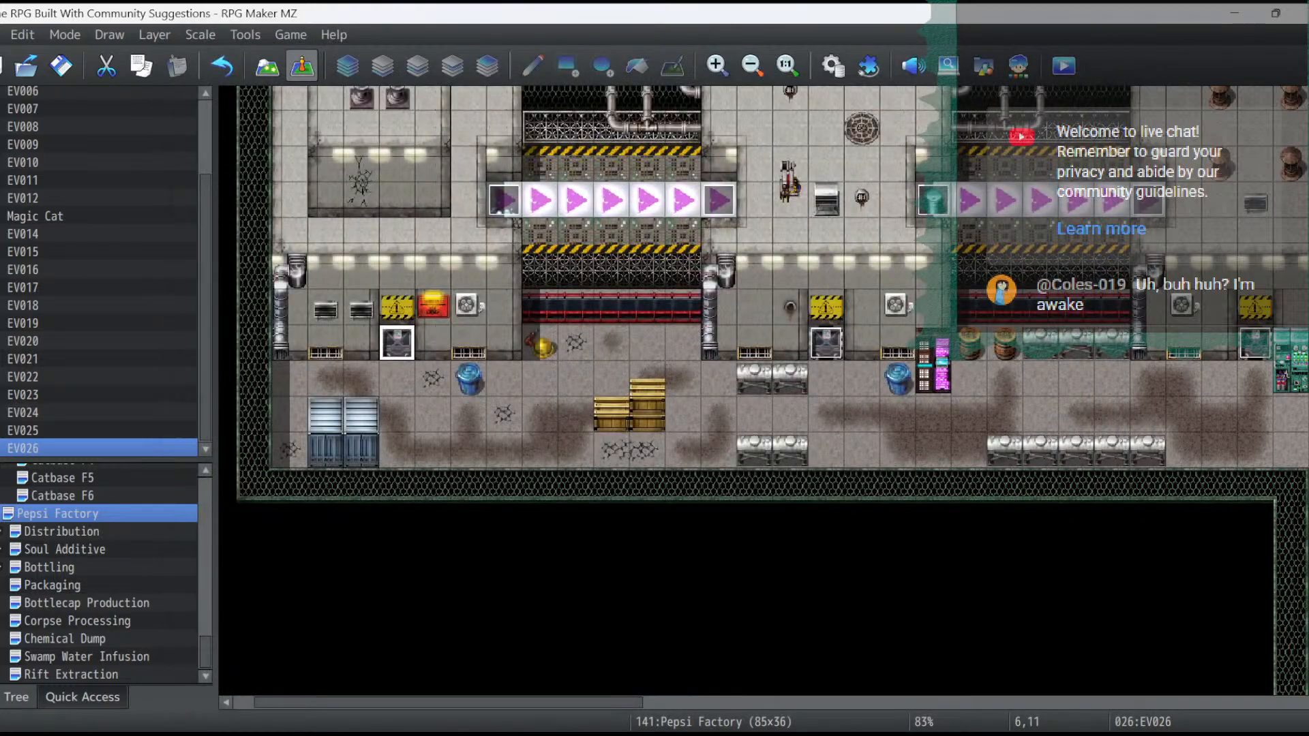
- On the Rift Extraction map, place a grey chair at 7,16 and another facing the lower console at 7,18
click(71, 675)
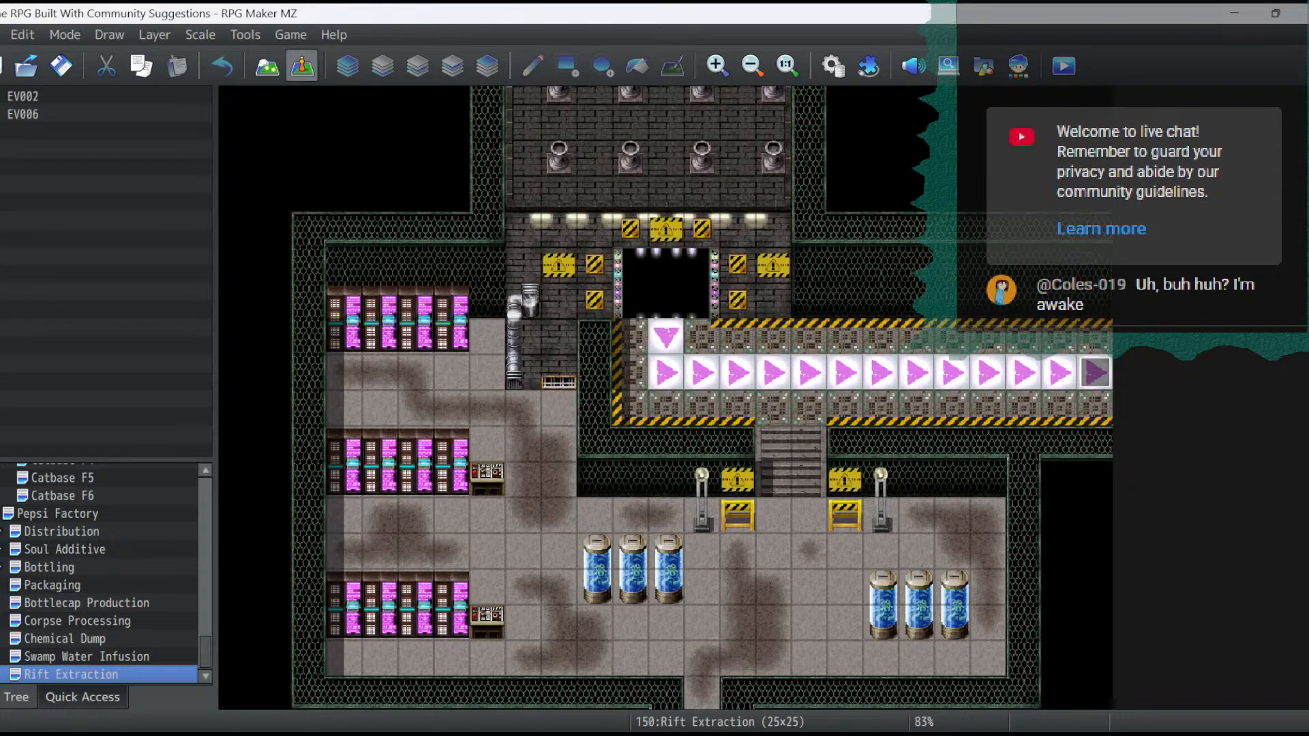
click(267, 66)
click(64, 445)
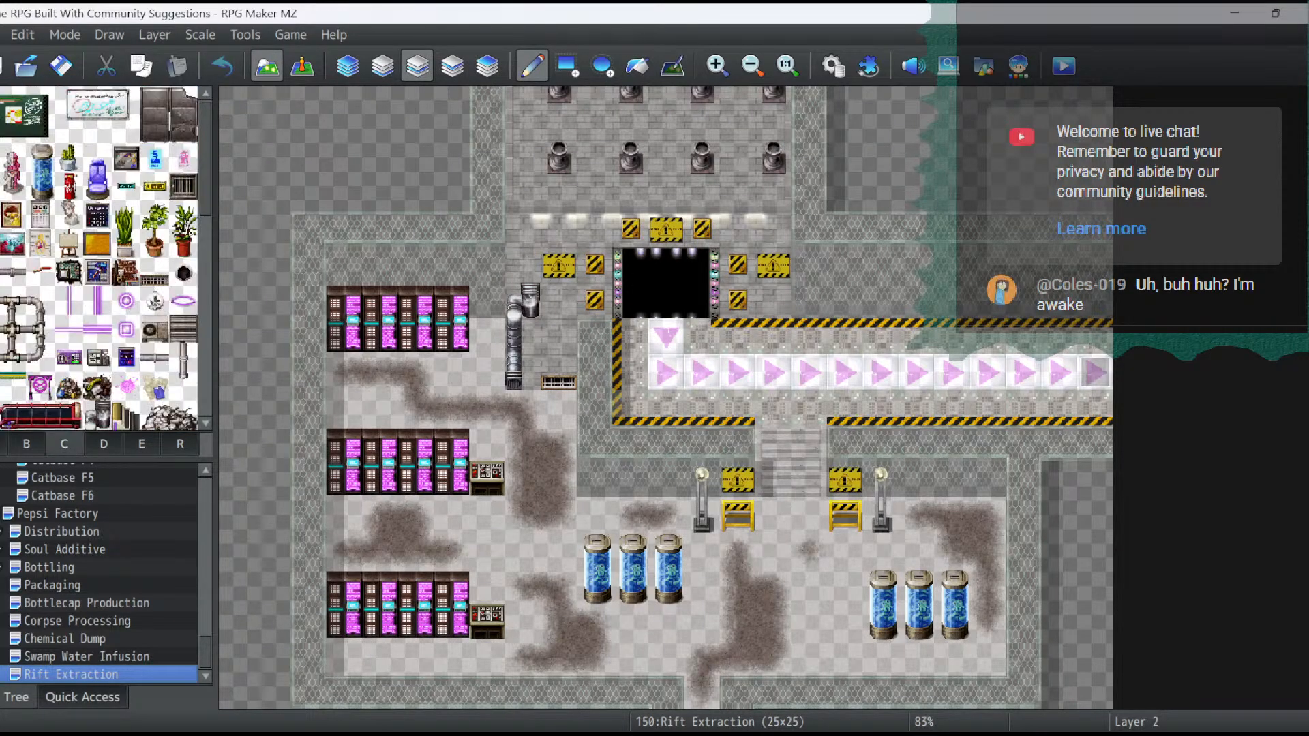
scroll(98, 273, down, 5)
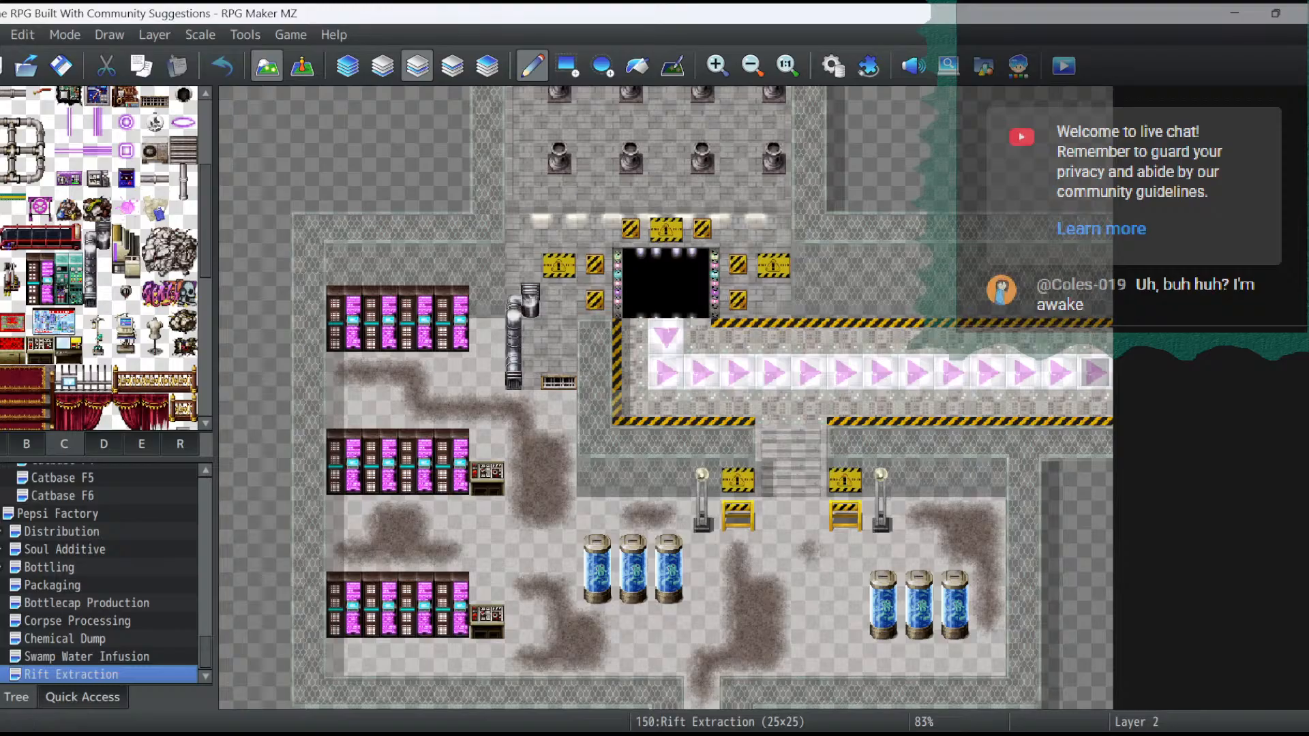
click(26, 444)
scroll(99, 259, down, 3)
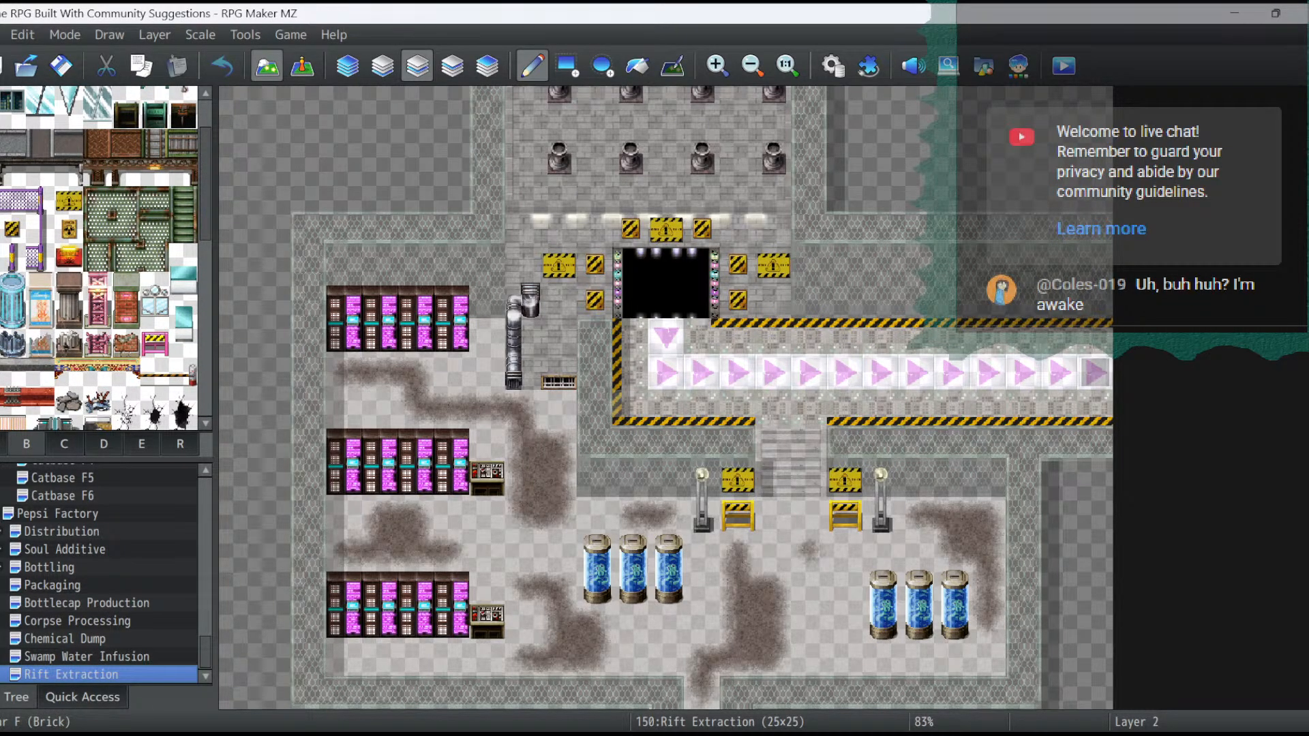
scroll(99, 259, down, 4)
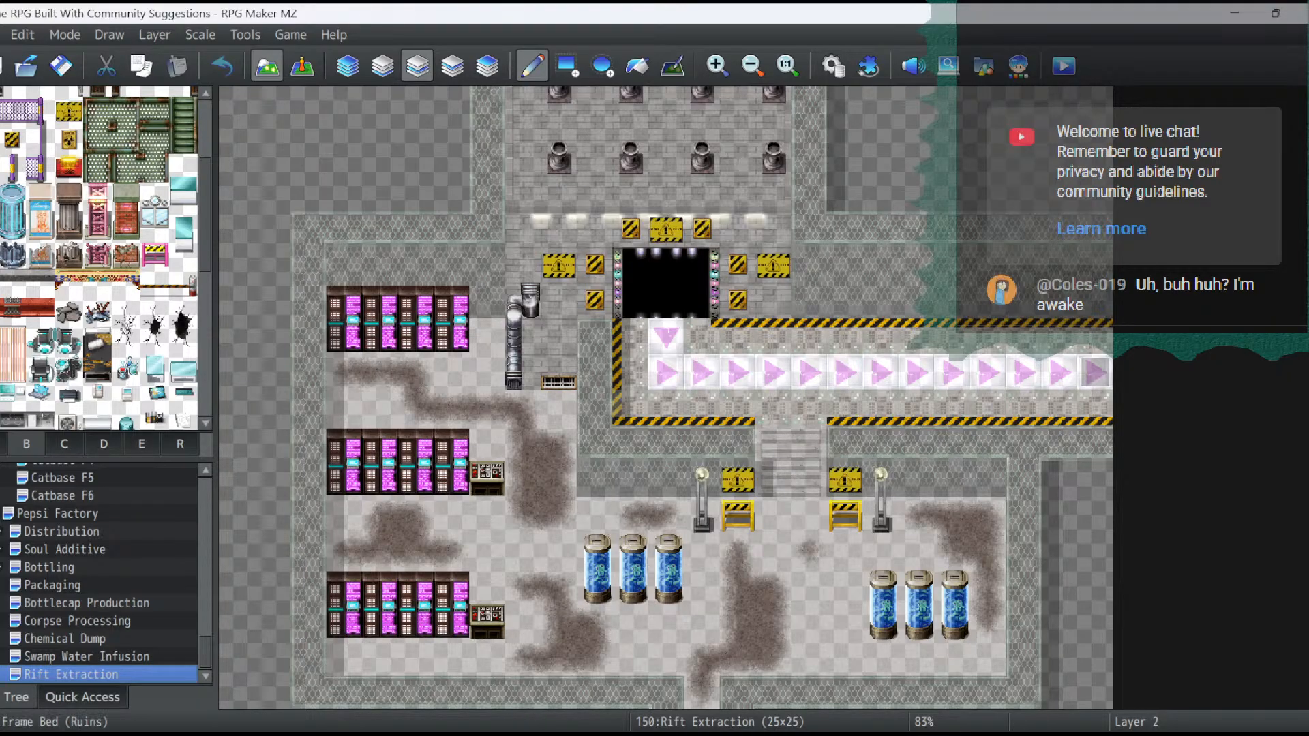
scroll(102, 259, down, 4)
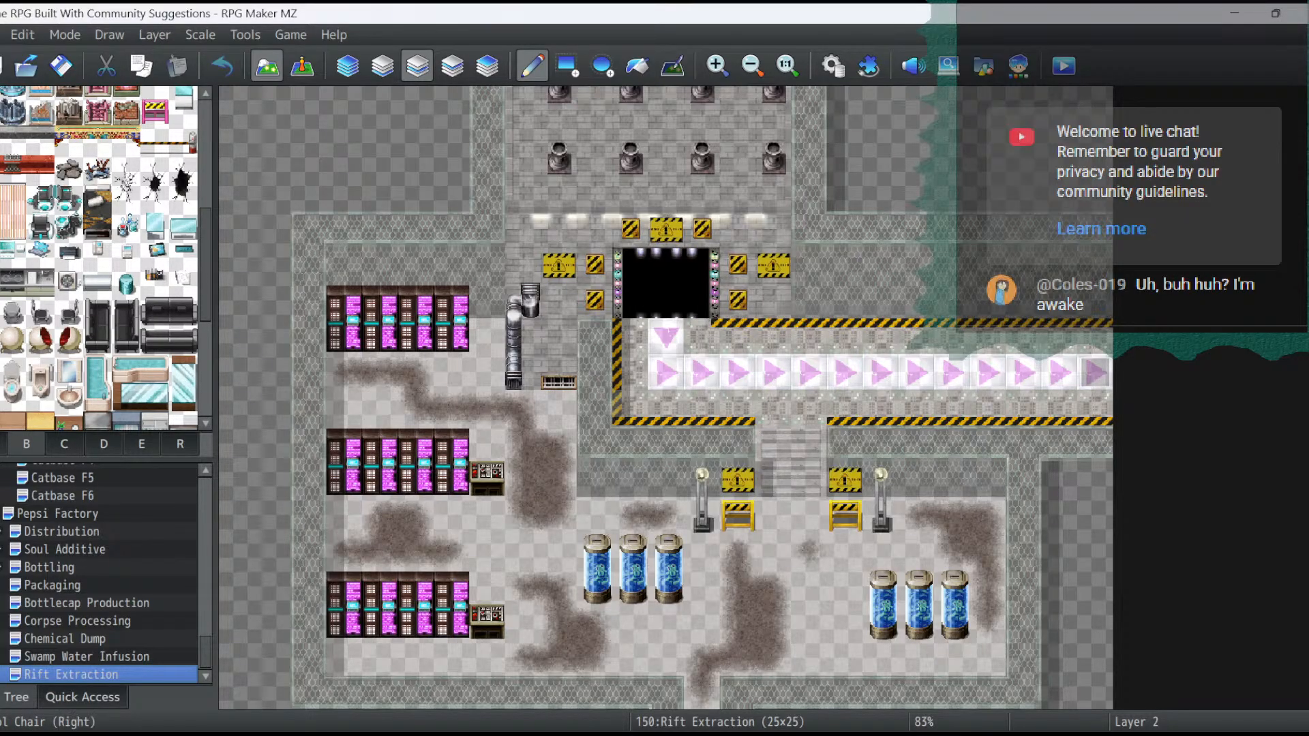
click(13, 312)
click(488, 516)
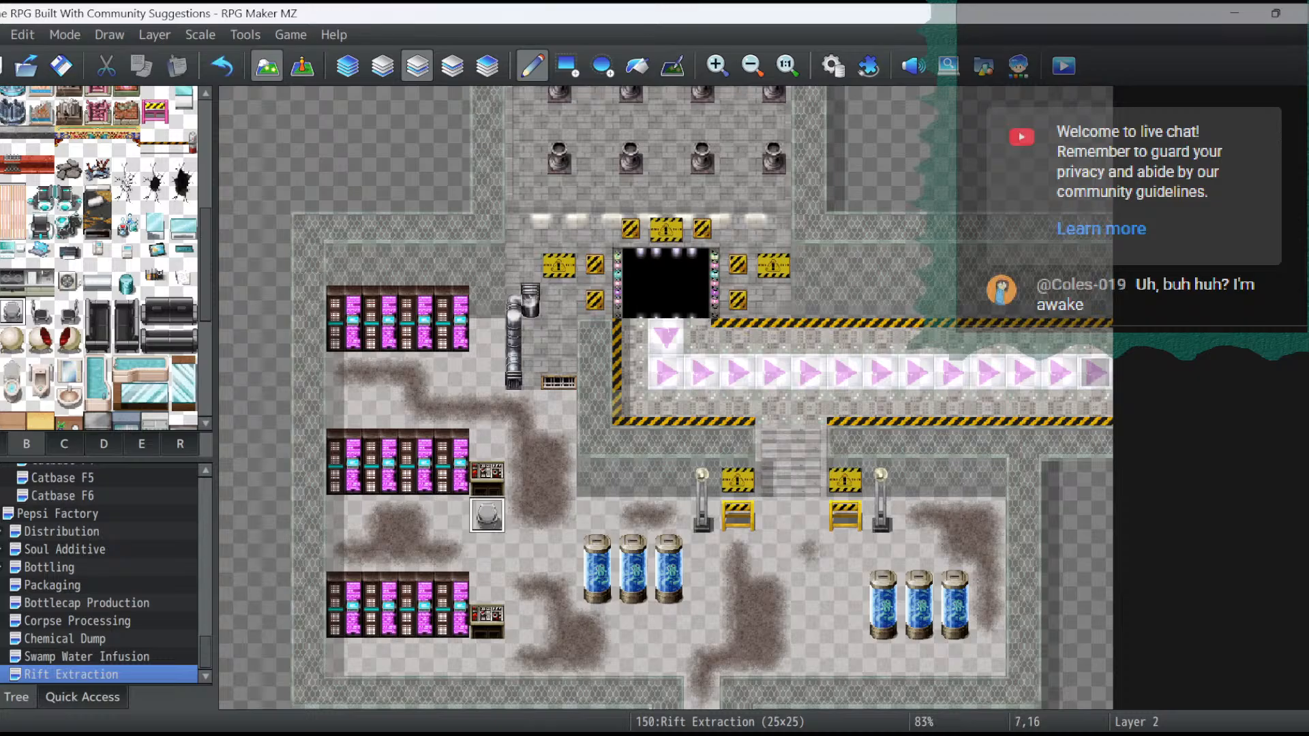
click(68, 312)
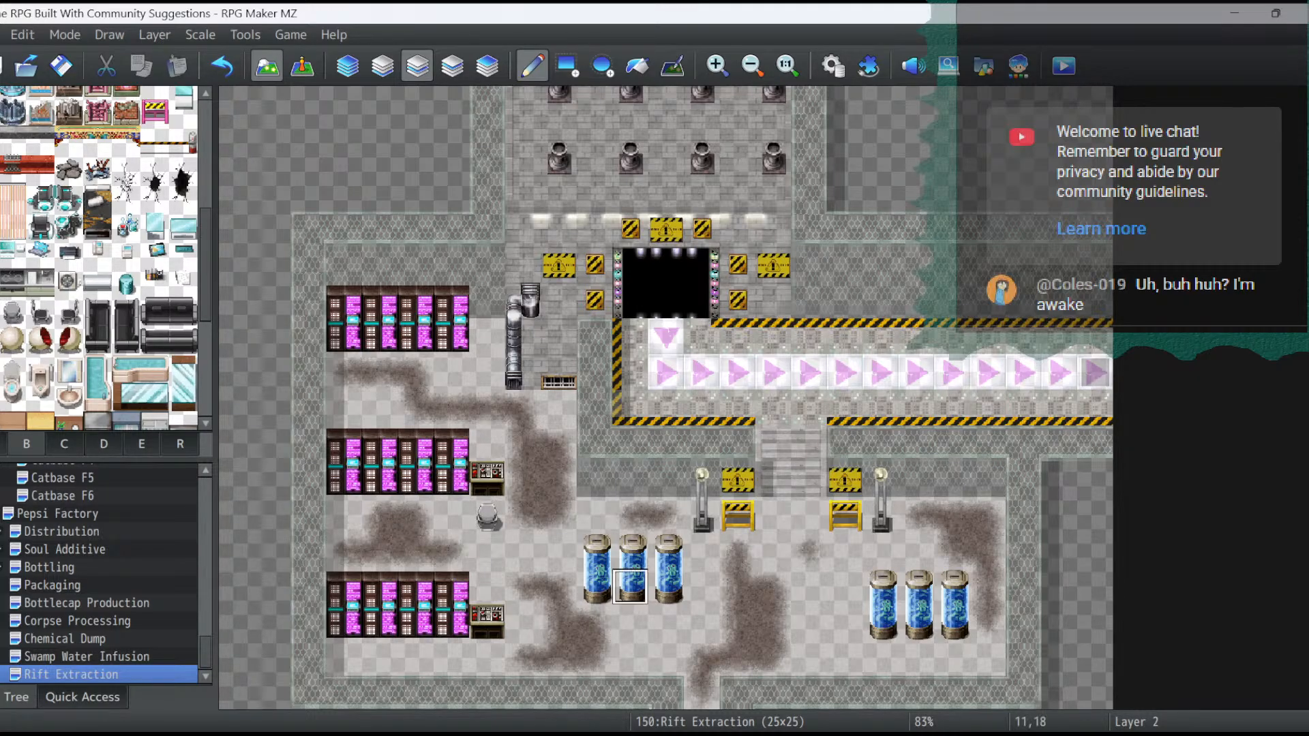
click(487, 586)
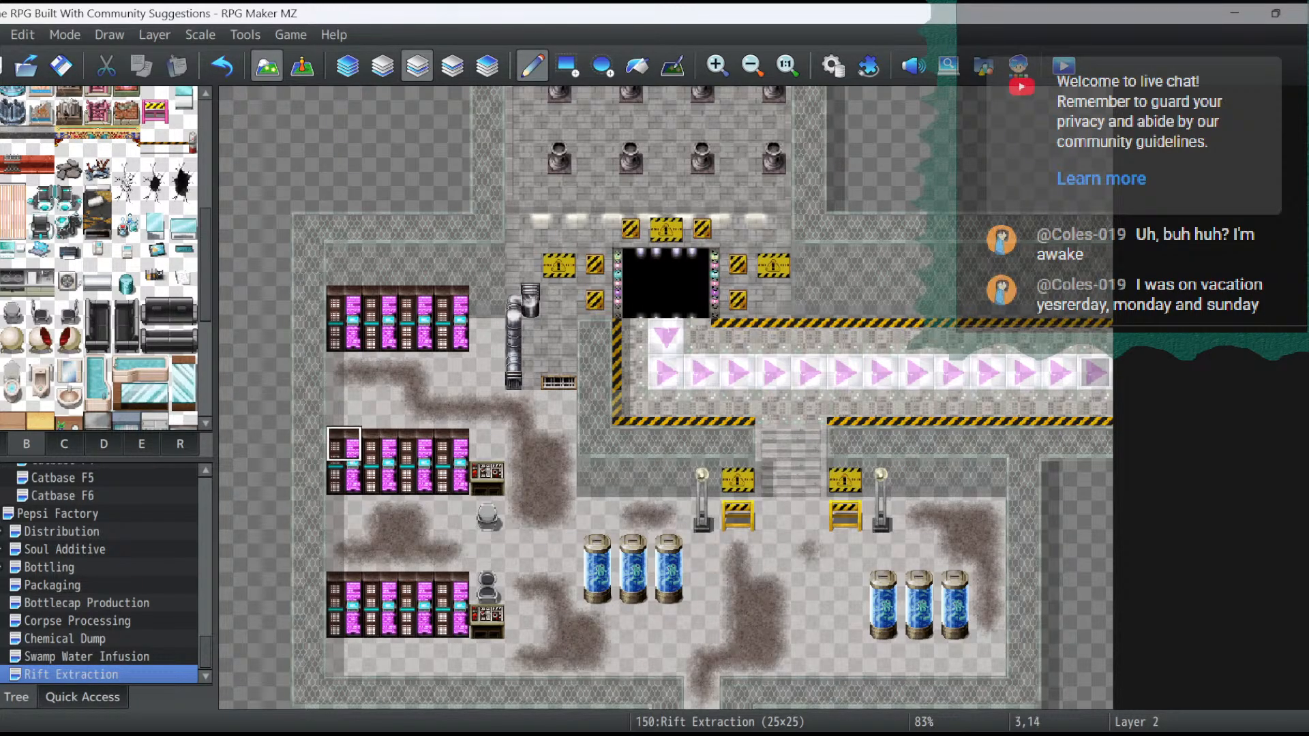
- On layer 3, place two two-tile-tall black cabinets side by side from 20,15 to 21,16, and teal bins at 7,11 and 9,13
scroll(102, 259, down, 3)
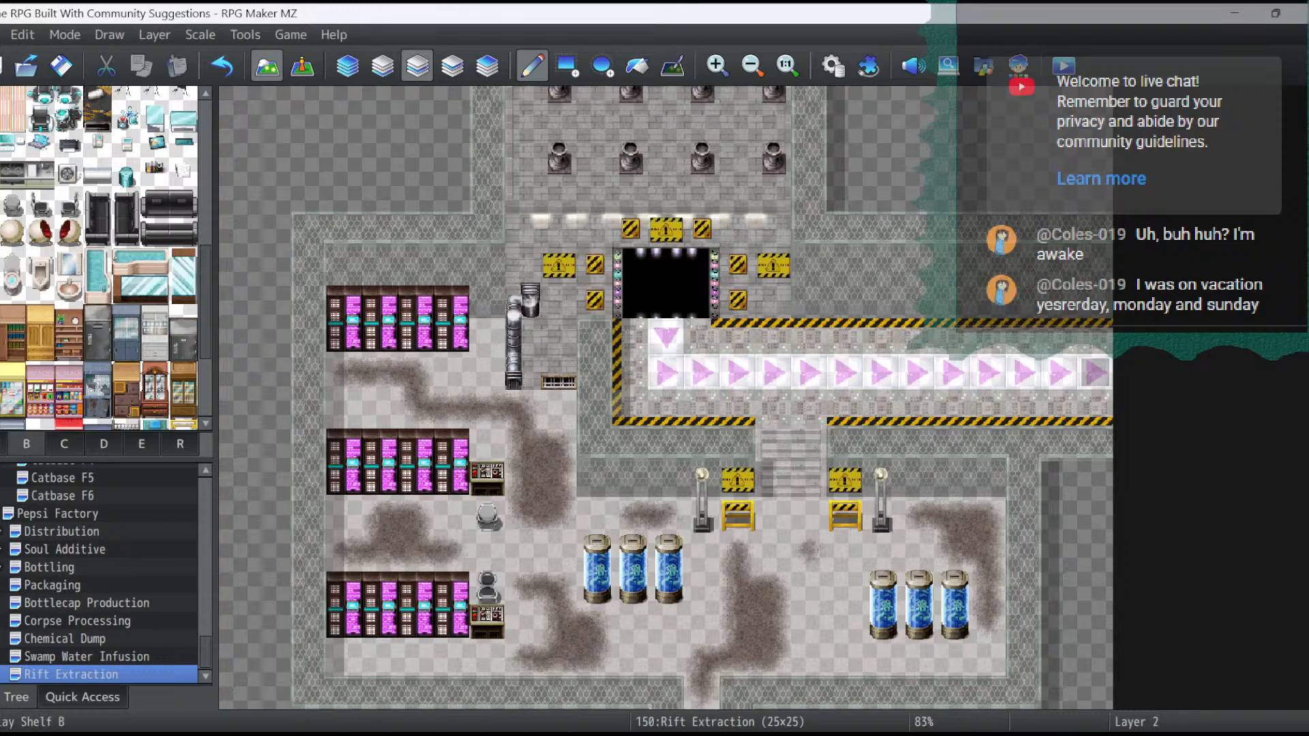
click(452, 66)
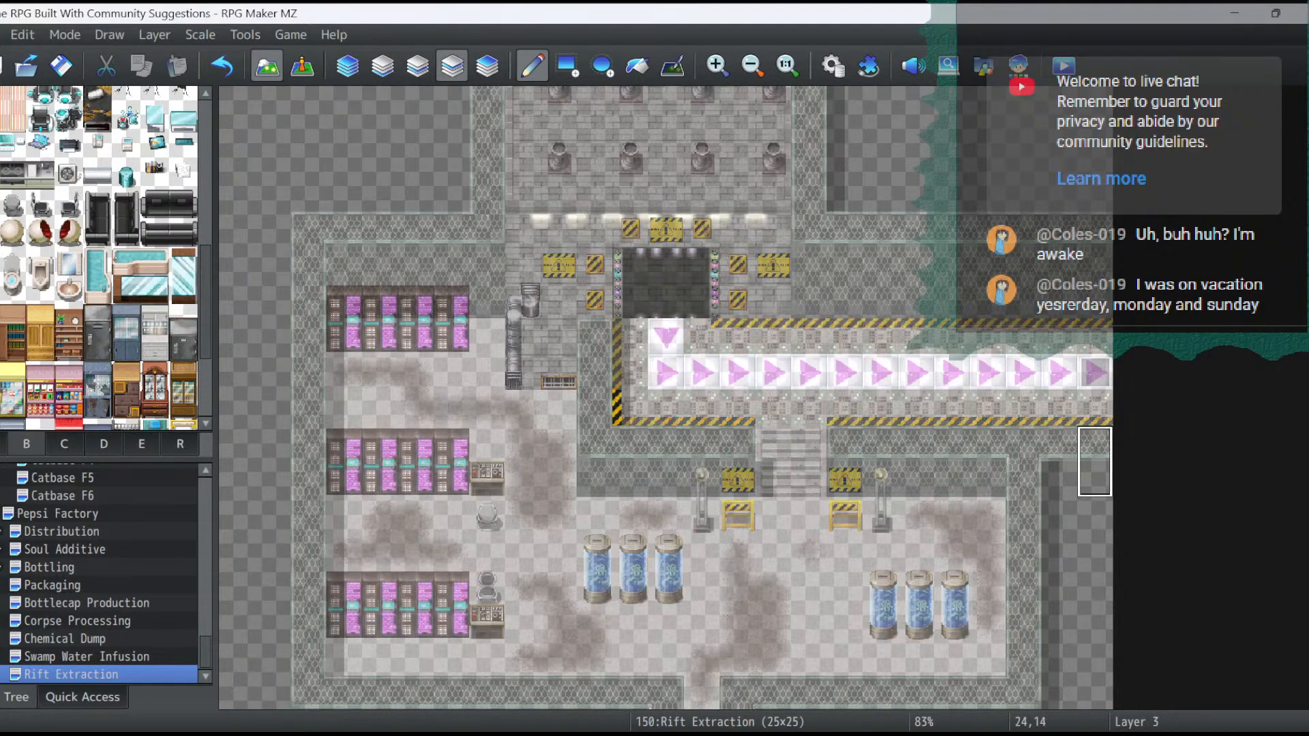
click(952, 480)
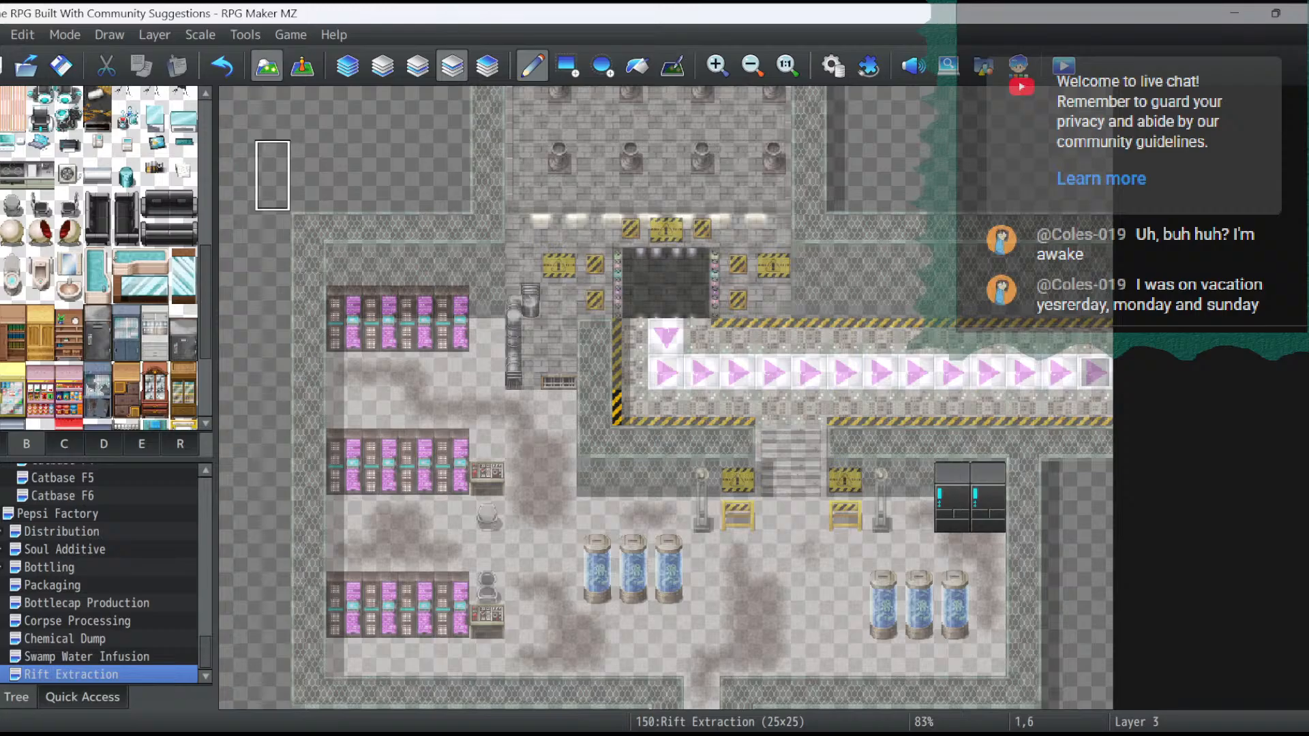
click(126, 175)
click(486, 336)
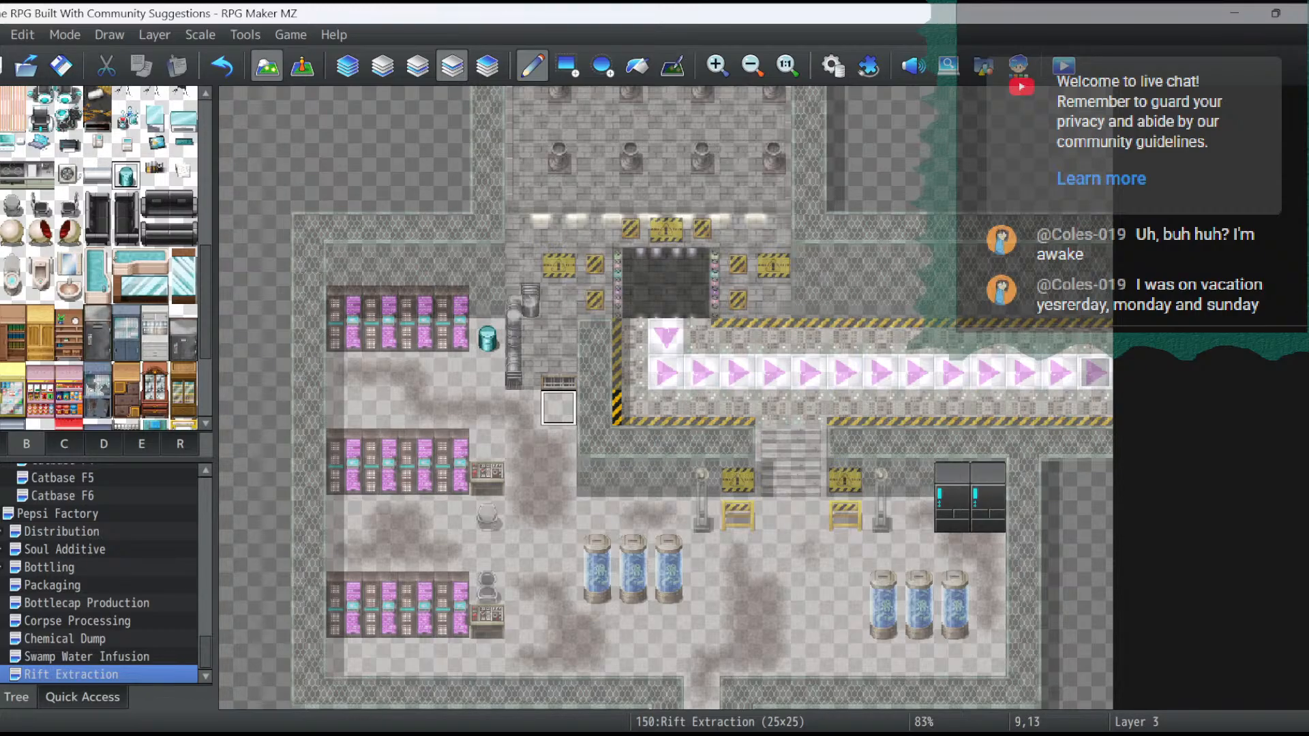
click(558, 407)
- Copy the Magic Cat event at 72,24 on the Pepsi Factory map and return to the Rift Extraction map
click(302, 66)
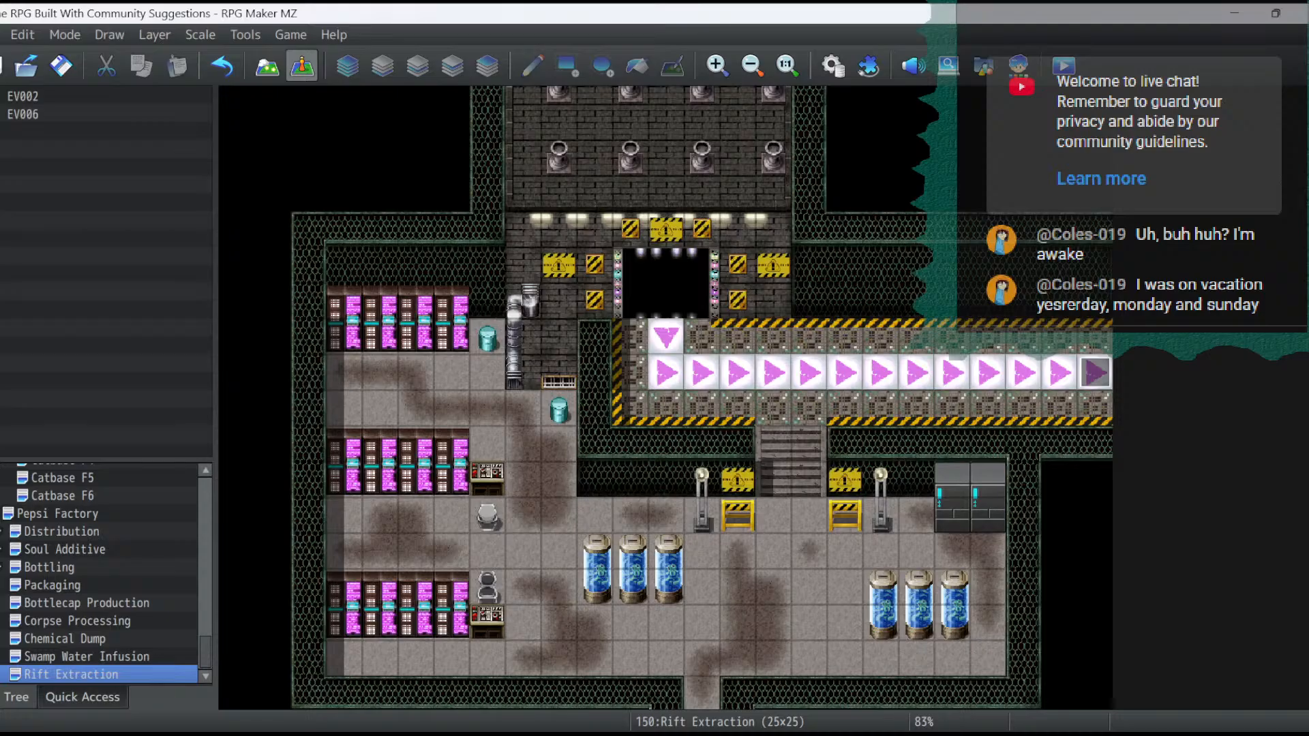
click(62, 496)
click(57, 514)
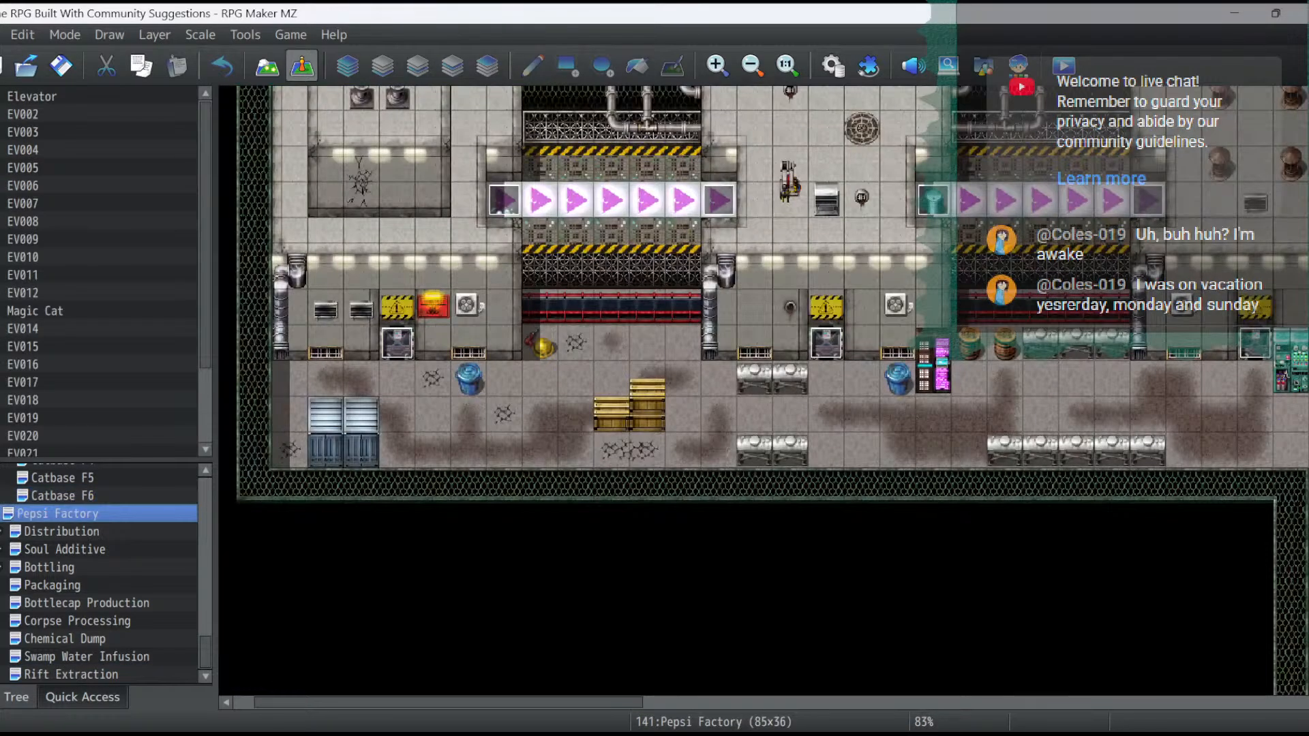
drag(447, 702, 989, 702)
scroll(764, 390, down, 4)
scroll(763, 390, down, 2)
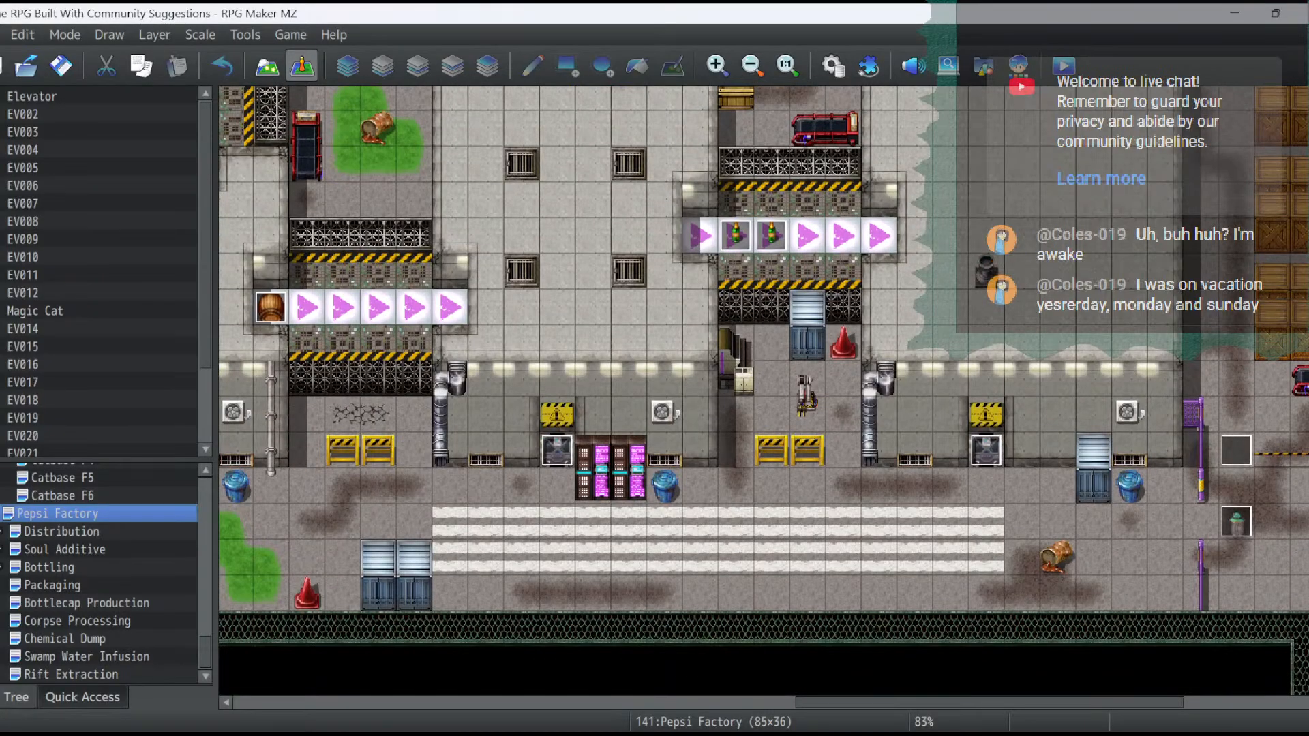
right_click(1236, 522)
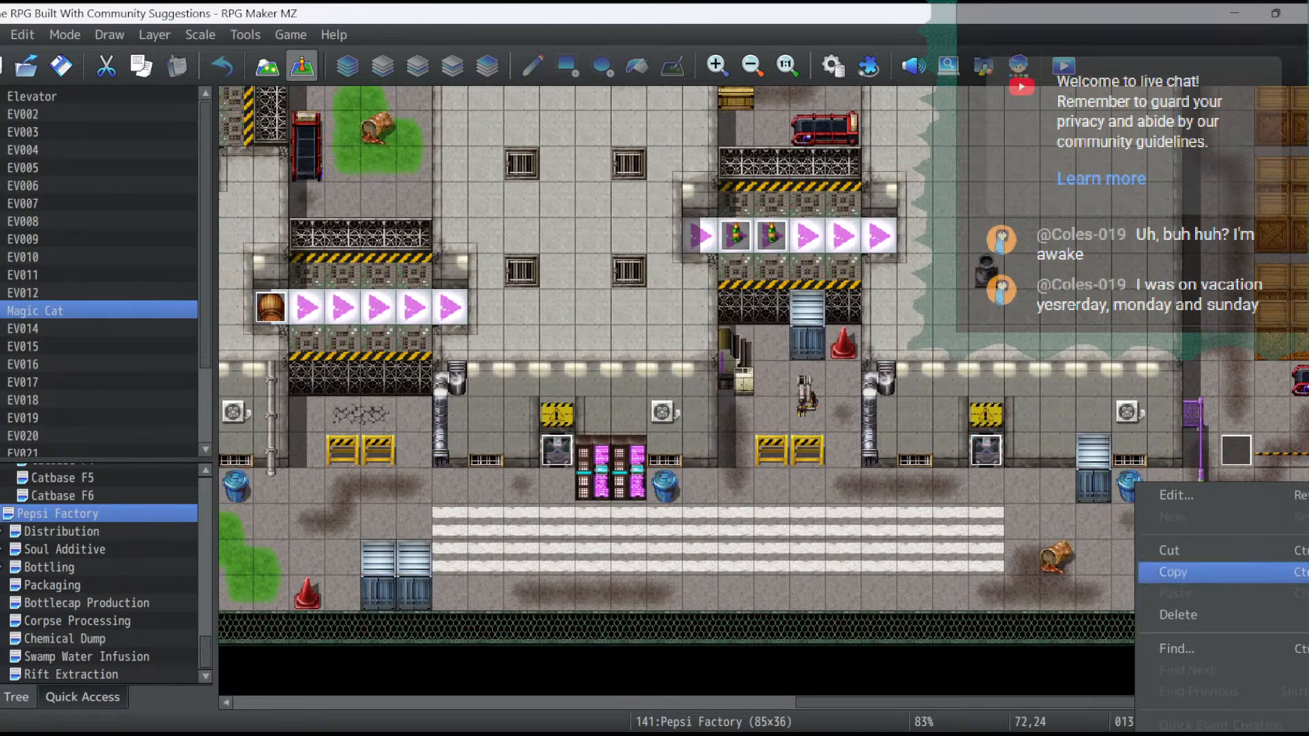
click(1234, 573)
click(71, 675)
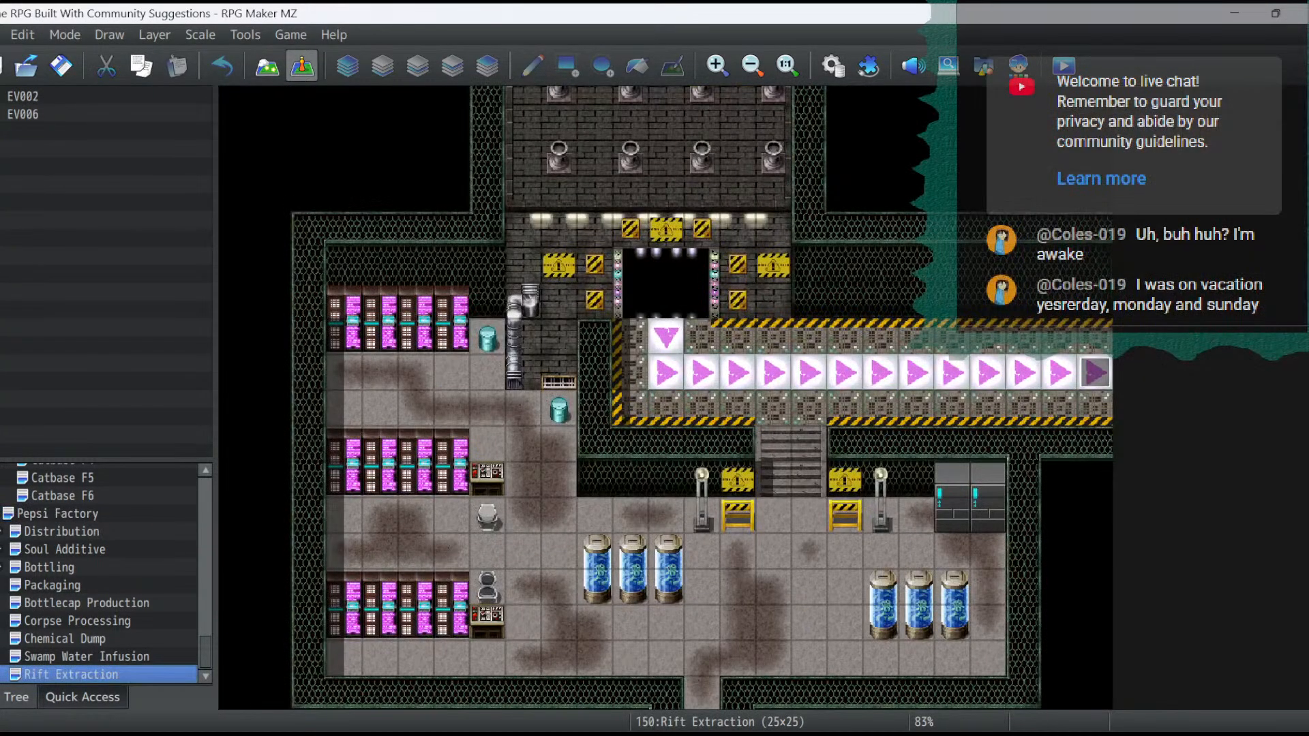
scroll(665, 397, down, 1)
scroll(665, 398, up, 3)
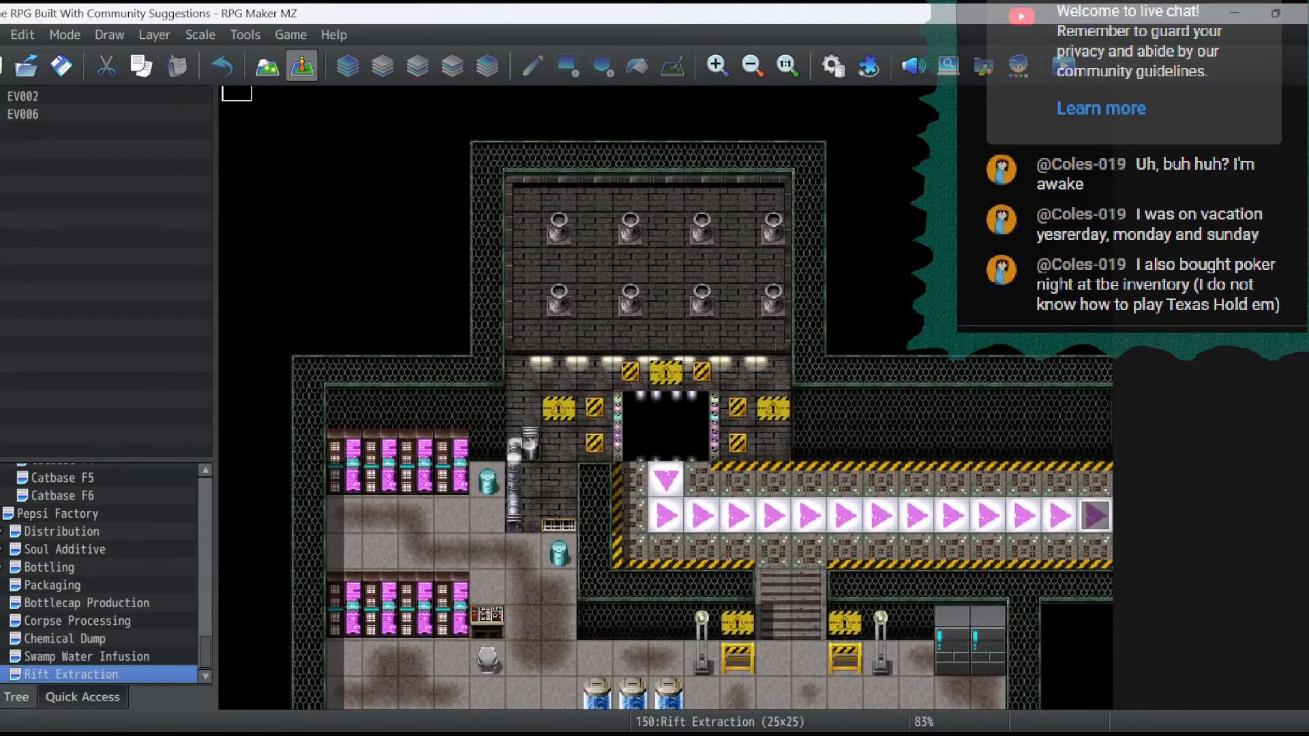
scroll(665, 398, down, 3)
scroll(666, 397, down, 2)
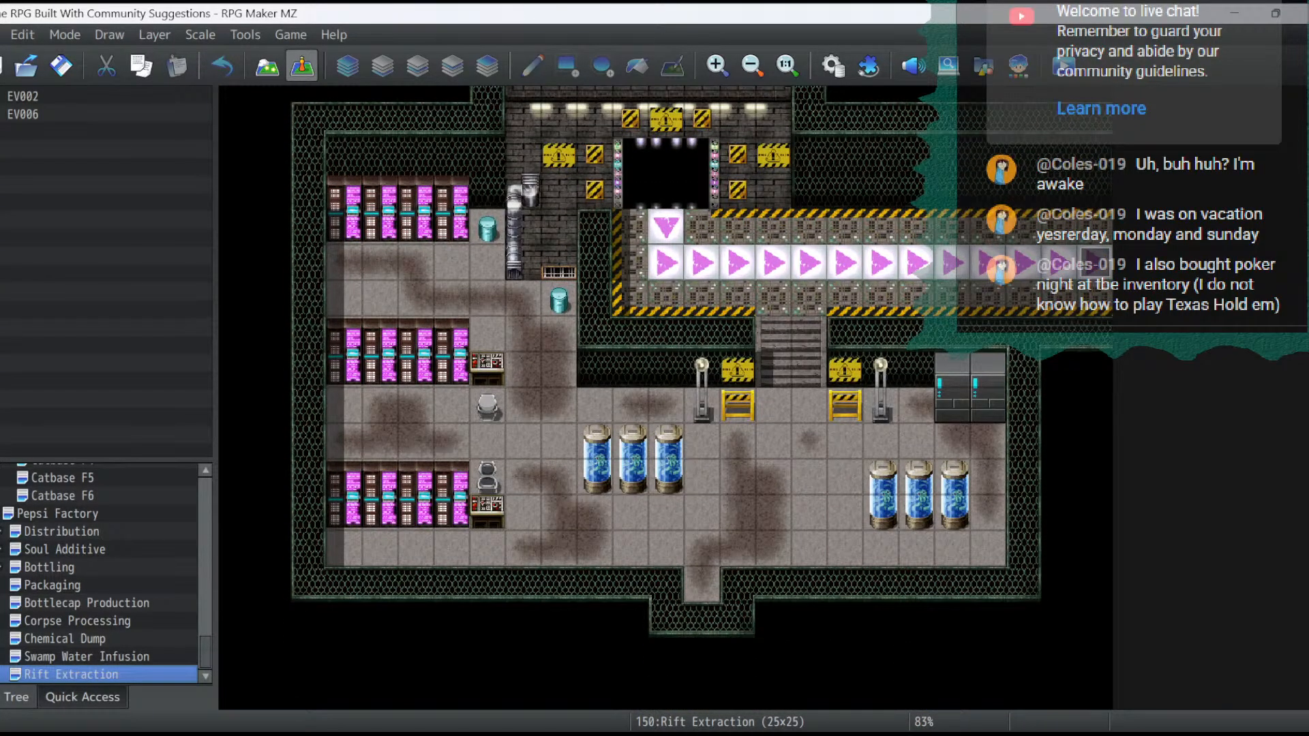
- Switch to the RPG Maker stream project notes and delete the line "Start building rift extraction" under Next Stream
click(103, 734)
click(437, 216)
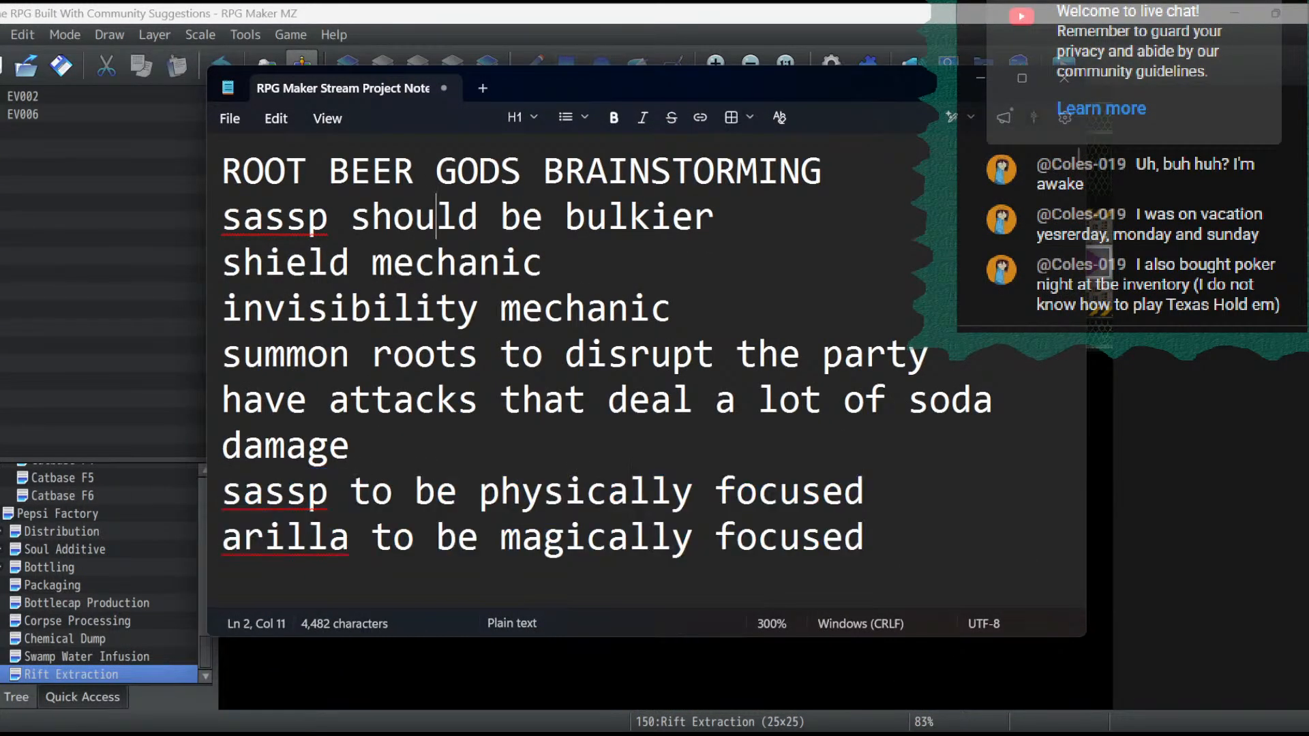
scroll(437, 216, down, 5)
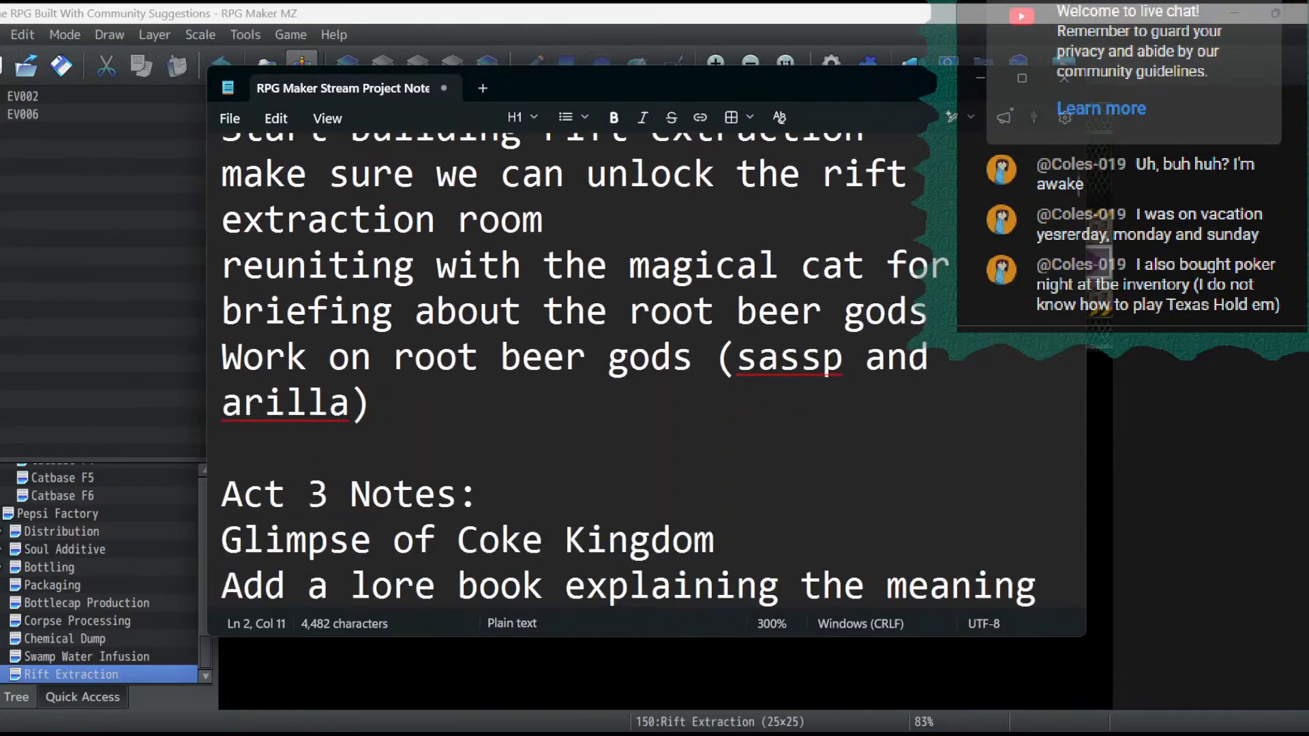
scroll(585, 392, up, 1)
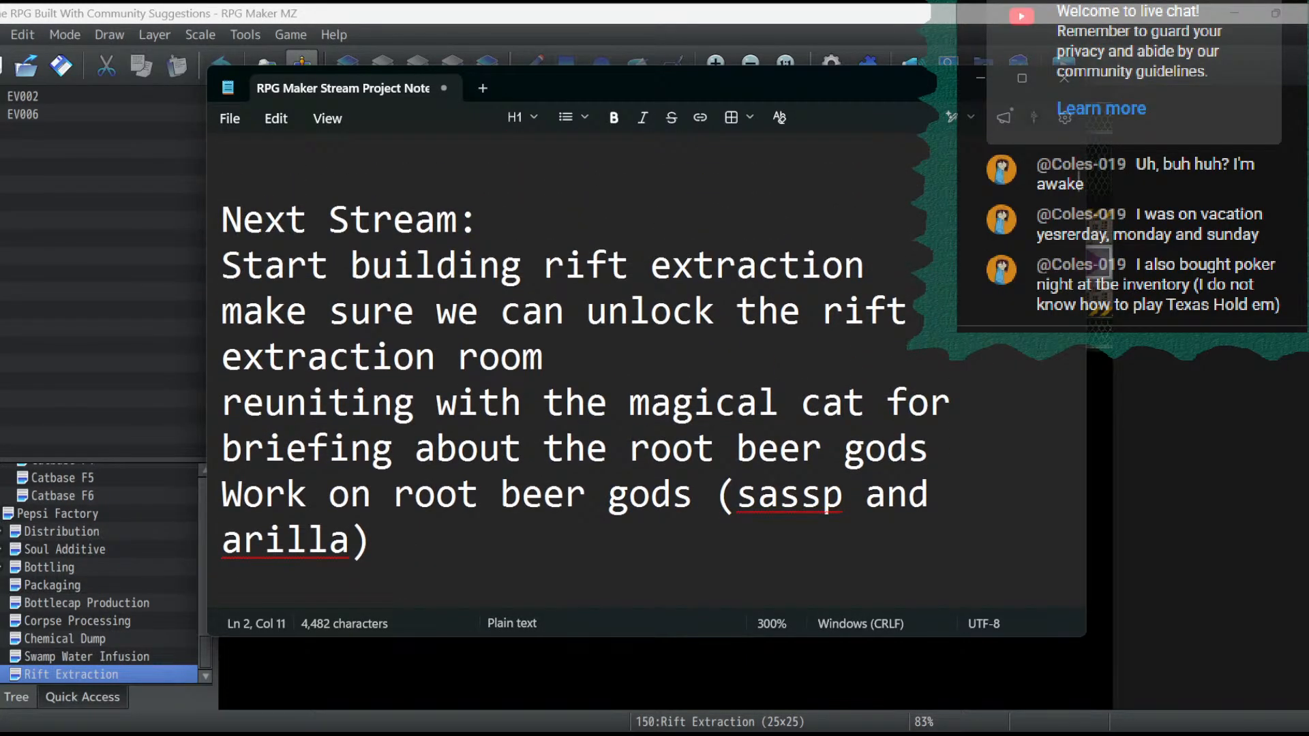
right_click(838, 276)
key(Escape)
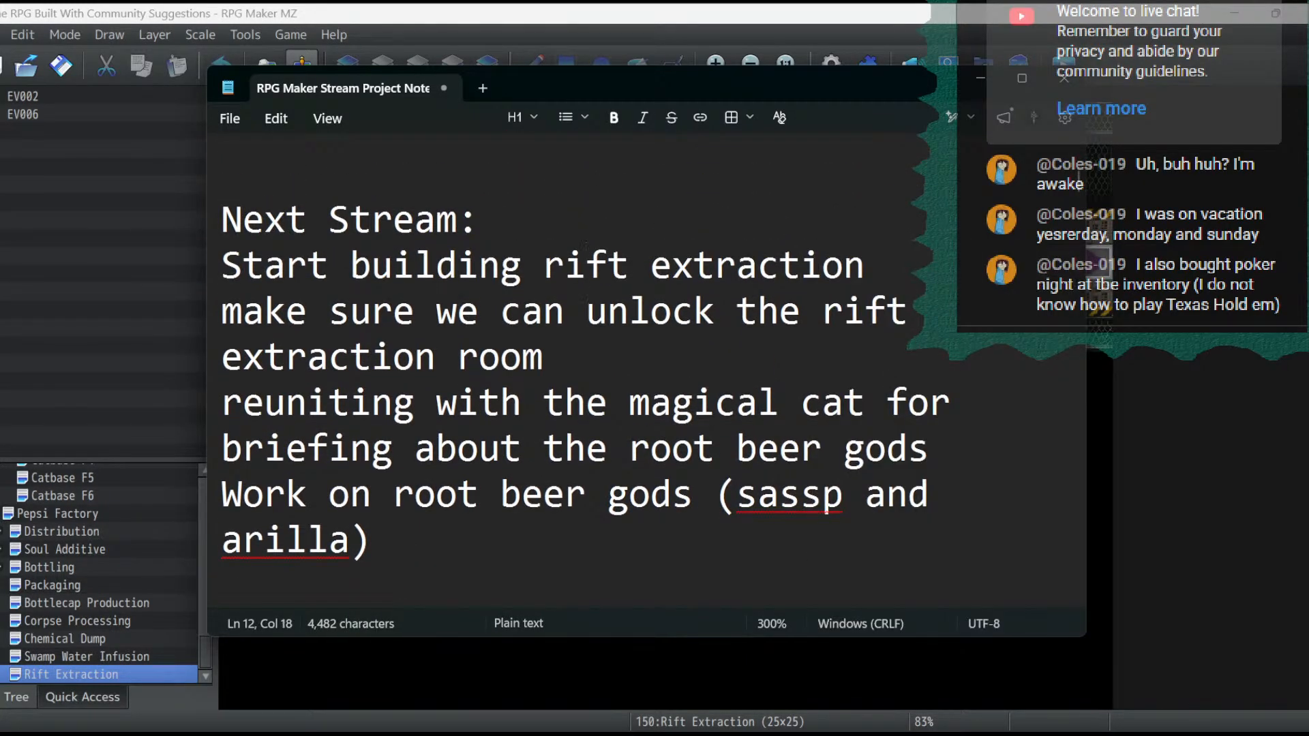
key(shift+Right)
key(Home)
key(shift+End)
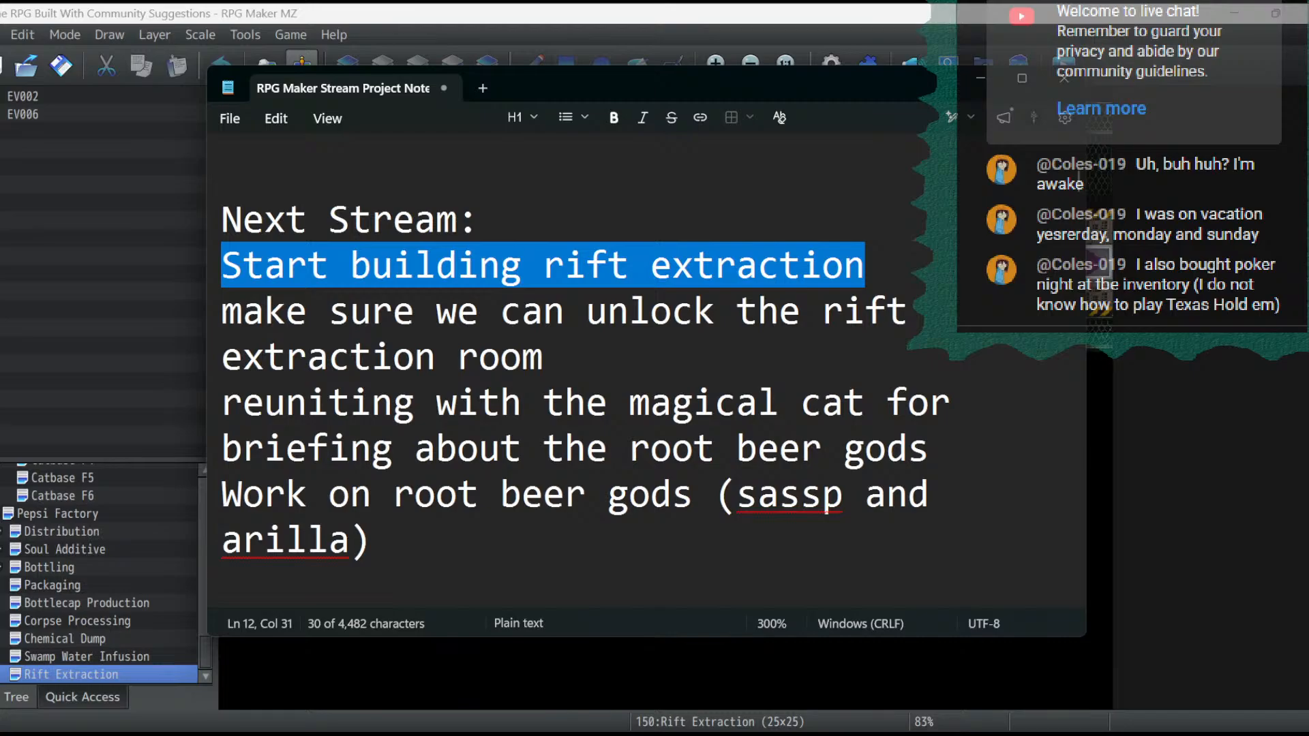
key(Delete)
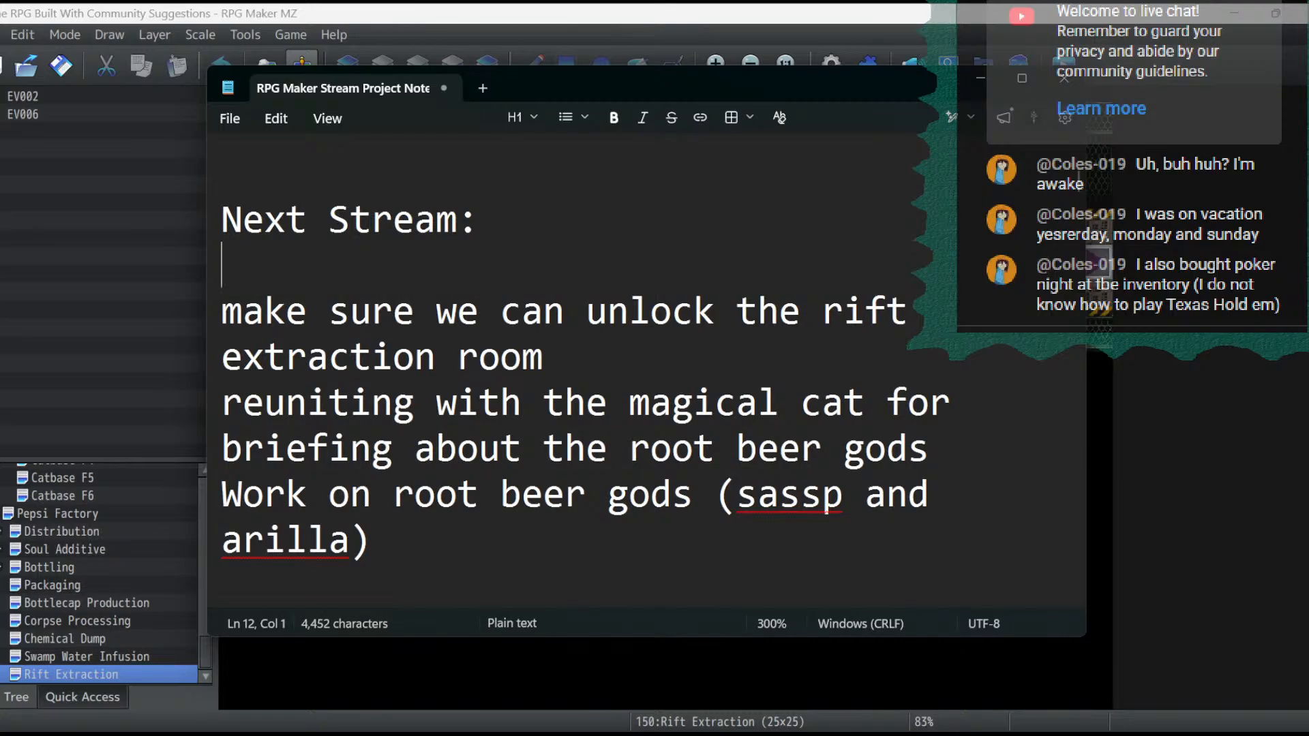
- Enter "rift extraction interior" as the first Next Stream item, save the notes and return to RPG Maker MZ
text(rift )
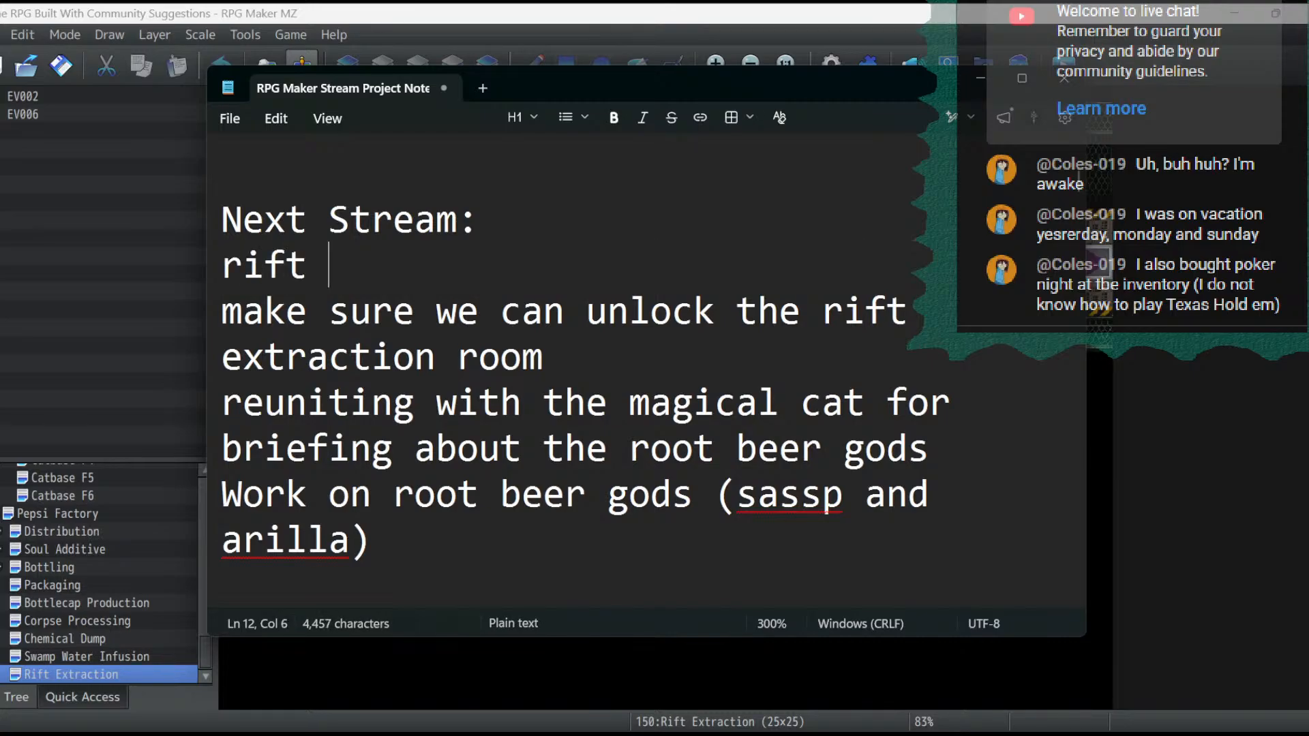
text(extraction )
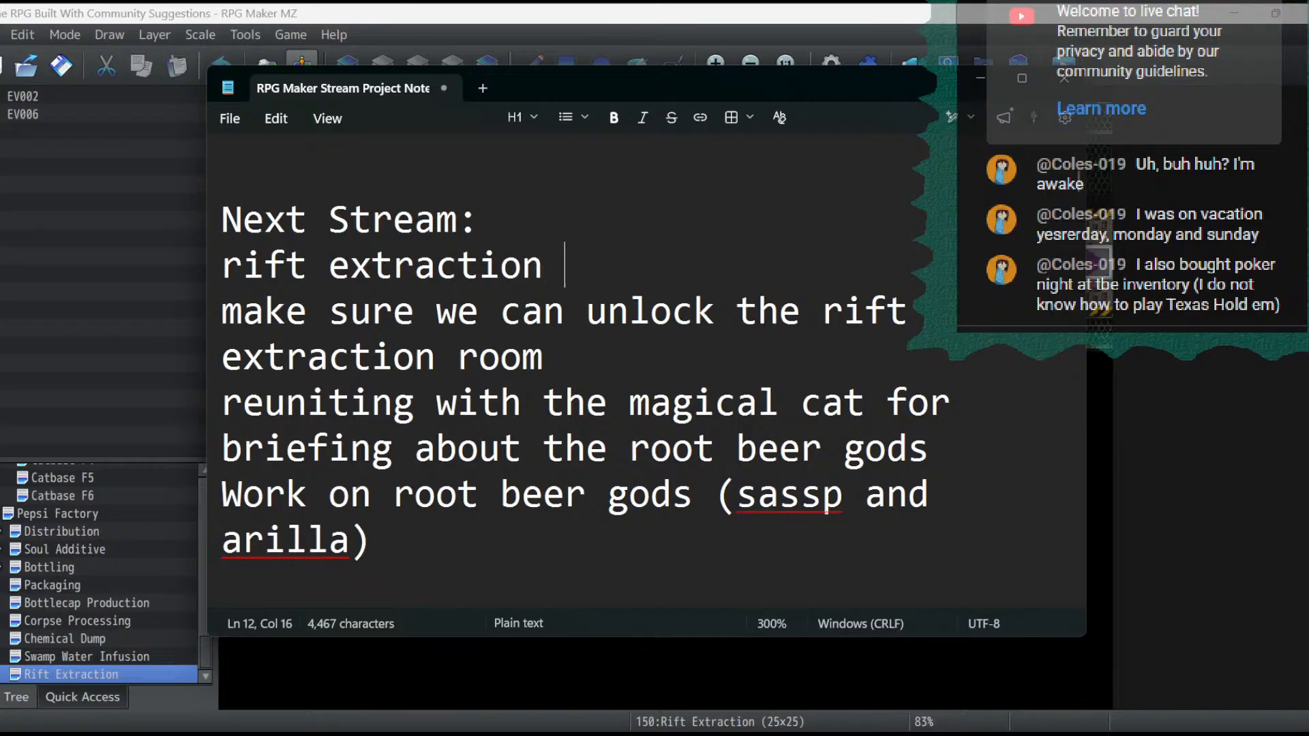
text(interior)
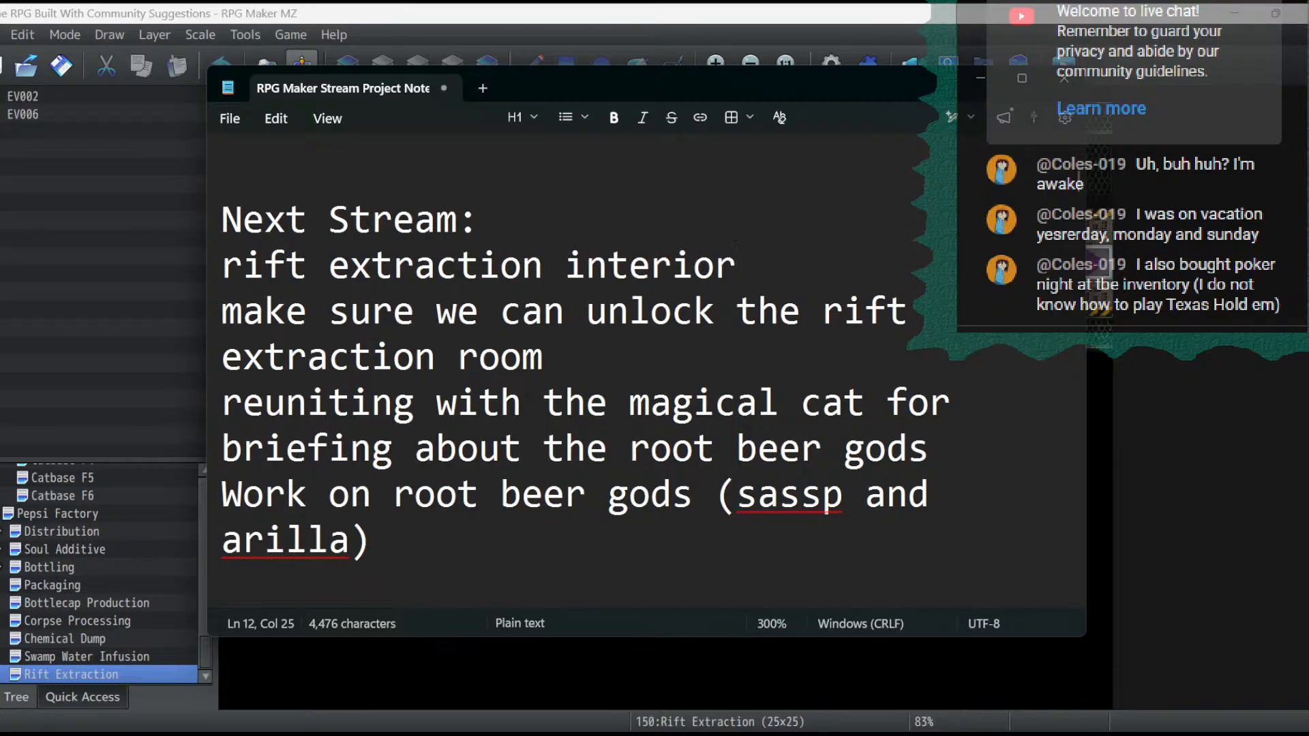
click(229, 119)
click(245, 306)
click(980, 78)
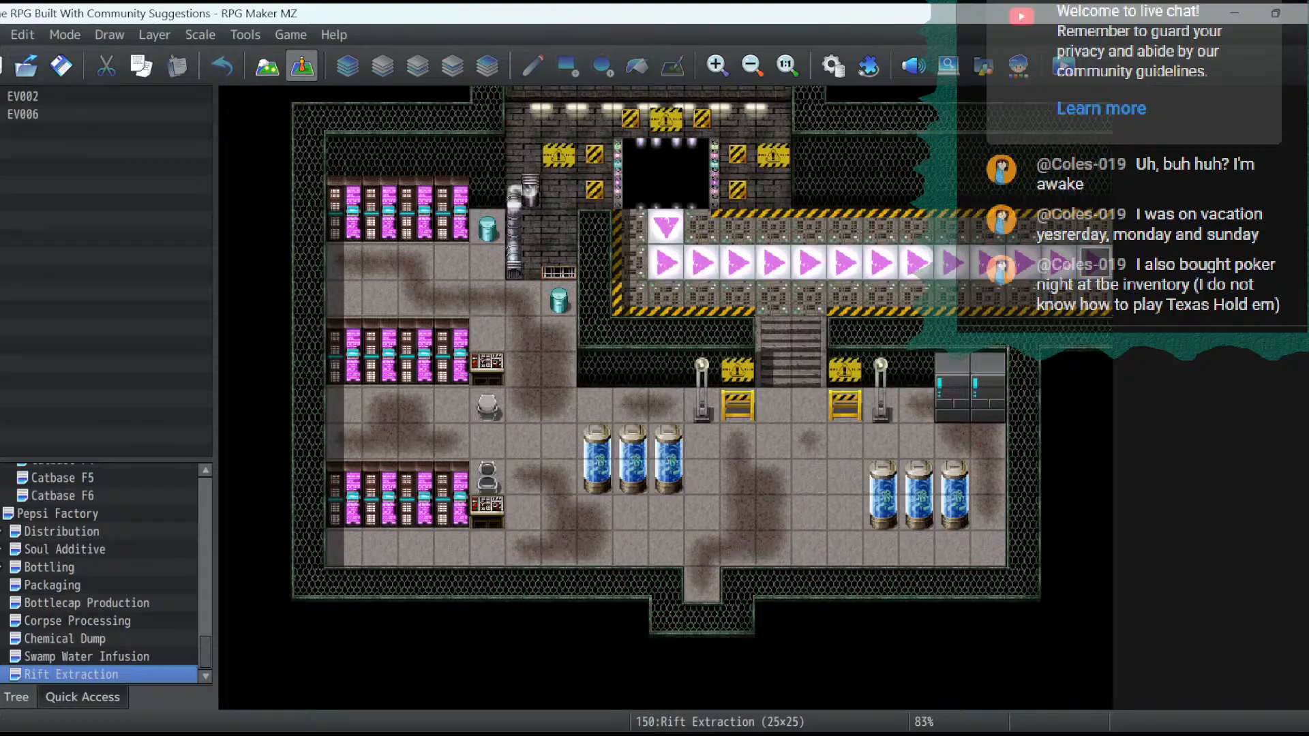
- Paste the copied Magic Cat event at 13,22, below the Rift Extraction room's entrance
click(702, 549)
right_click(702, 549)
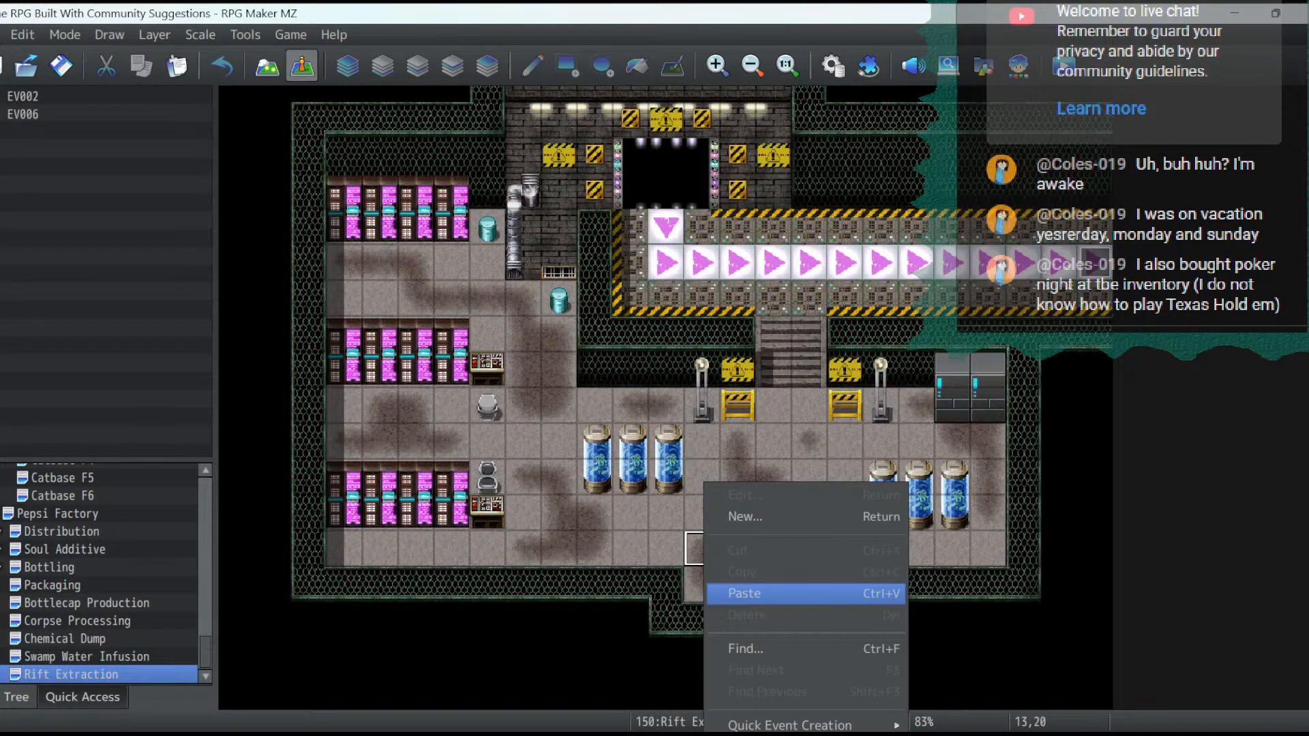
click(630, 548)
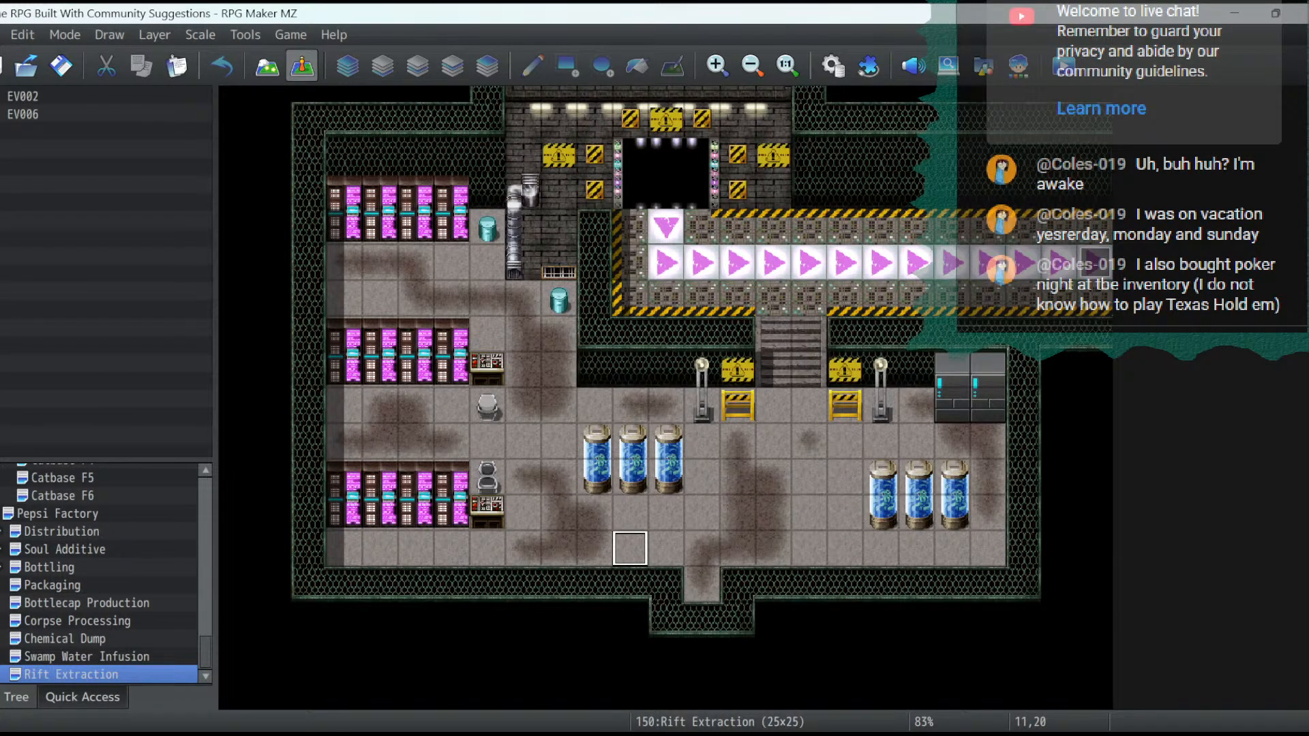
click(737, 549)
click(701, 548)
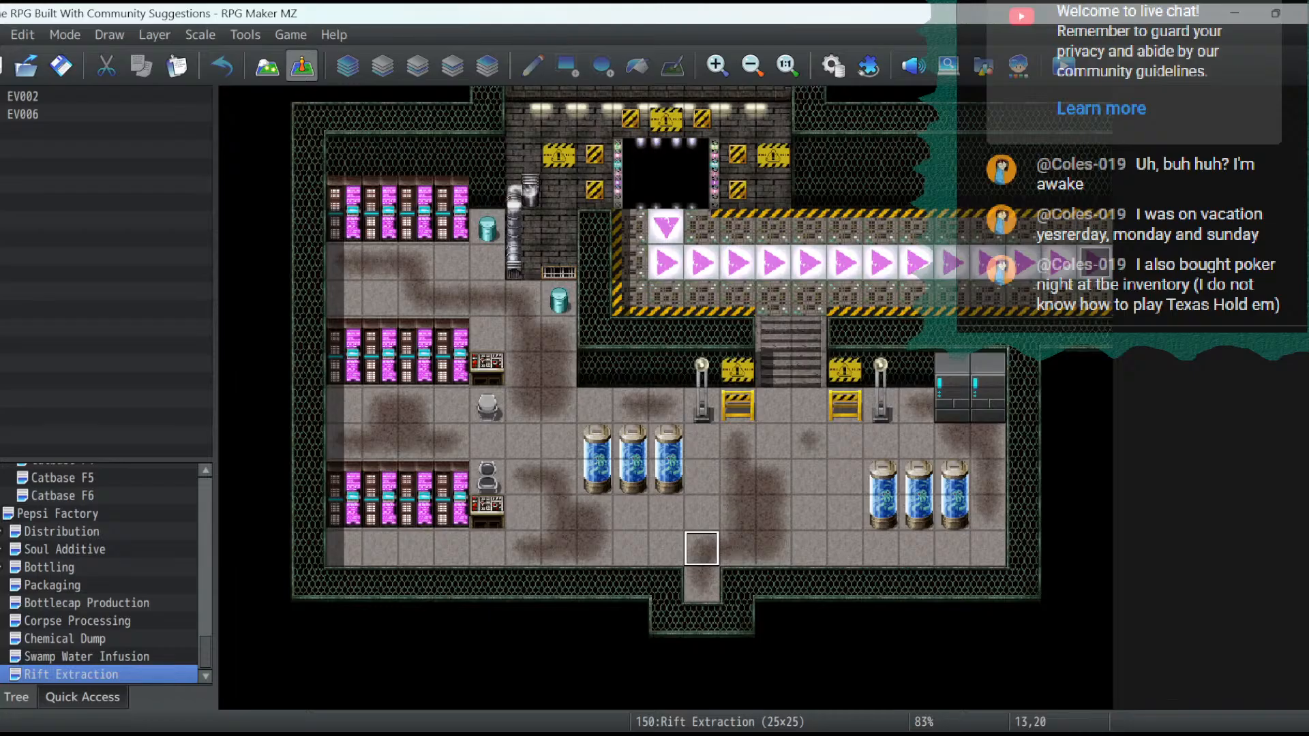
click(701, 584)
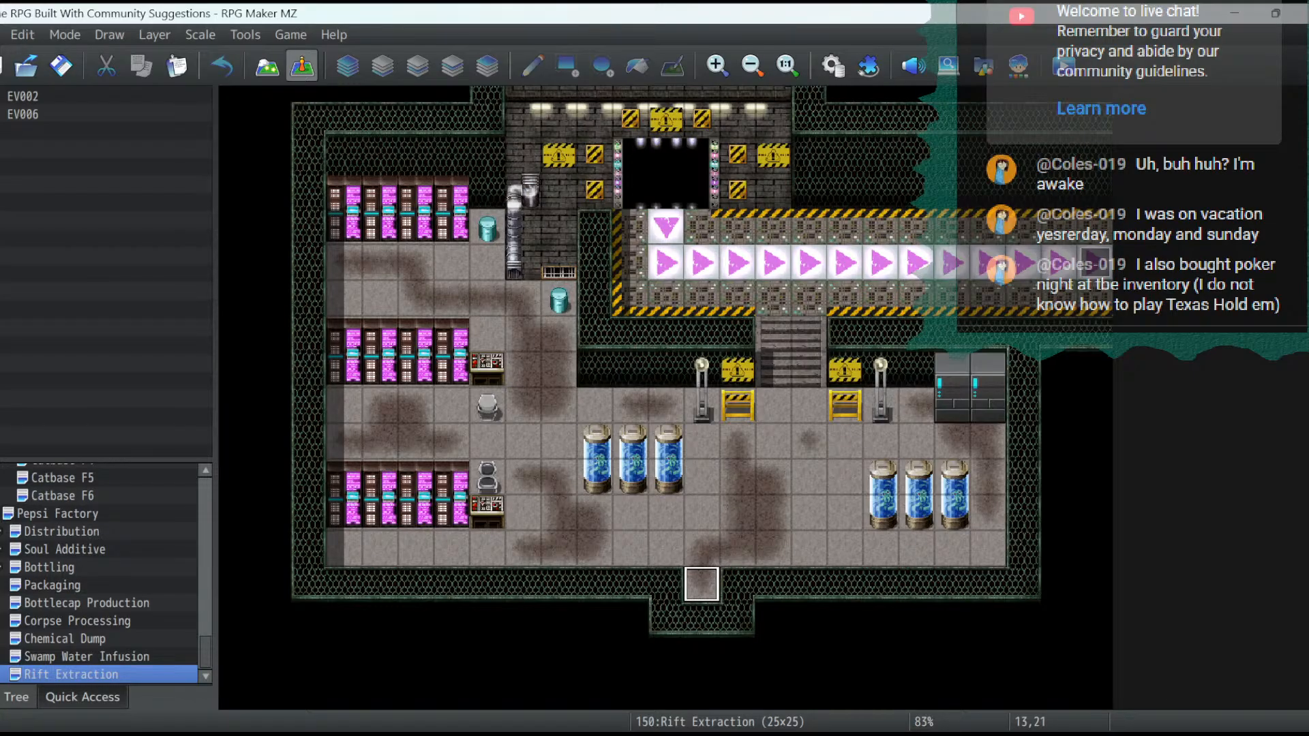
click(707, 620)
right_click(707, 620)
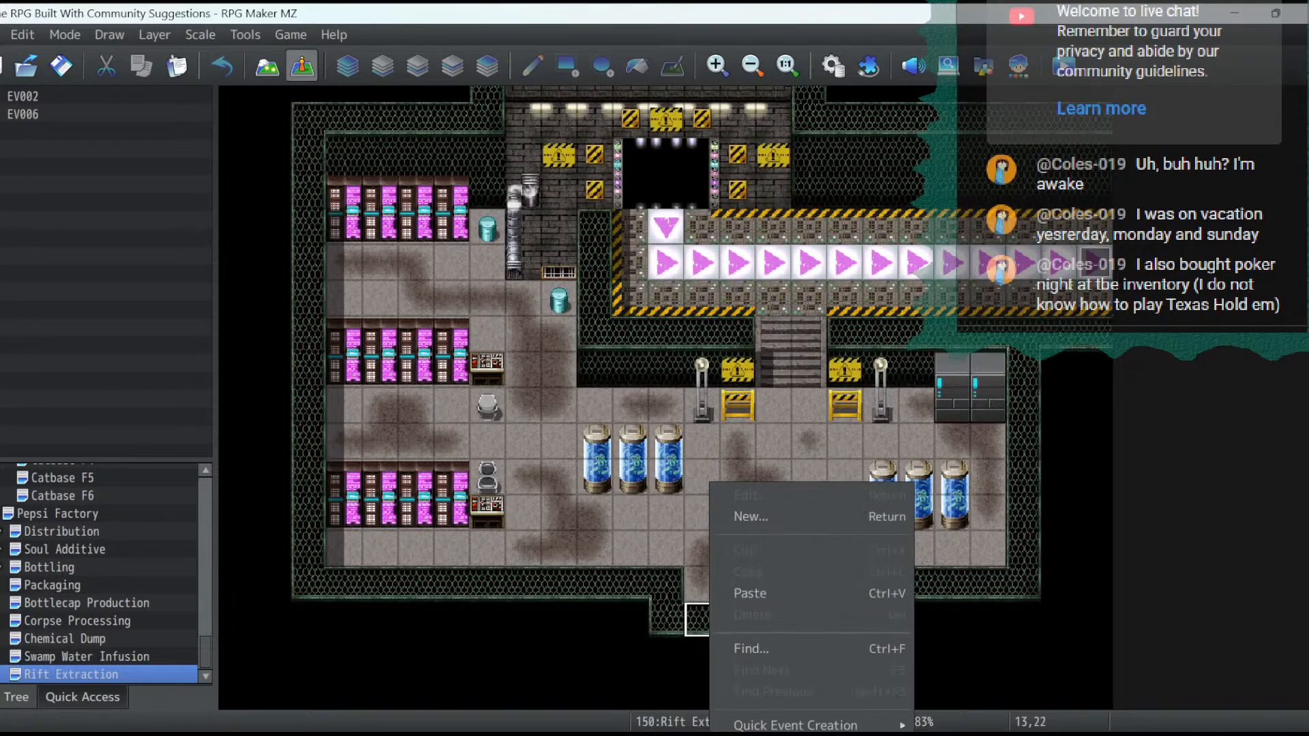
click(743, 593)
- Set the switch condition on the pasted Magic Cat event's second page to 0299 Rift Access and apply it
double_click(702, 620)
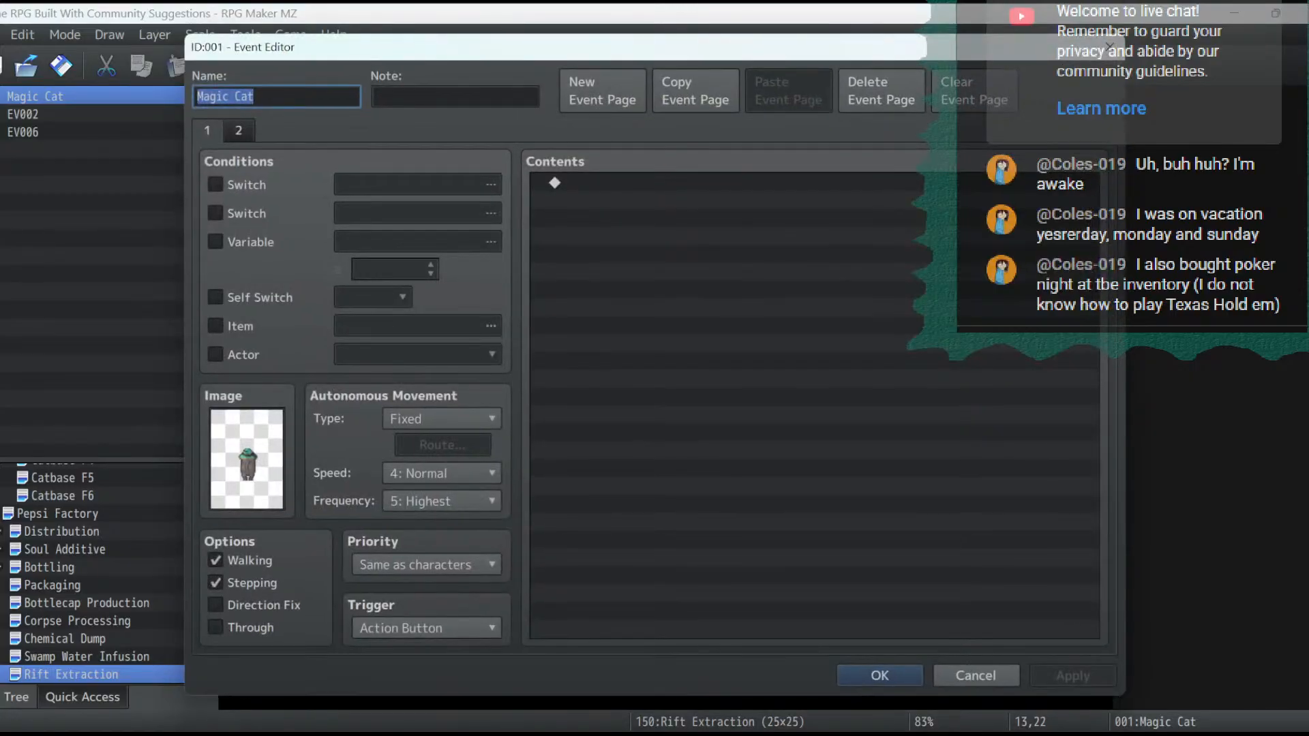
click(239, 131)
click(417, 184)
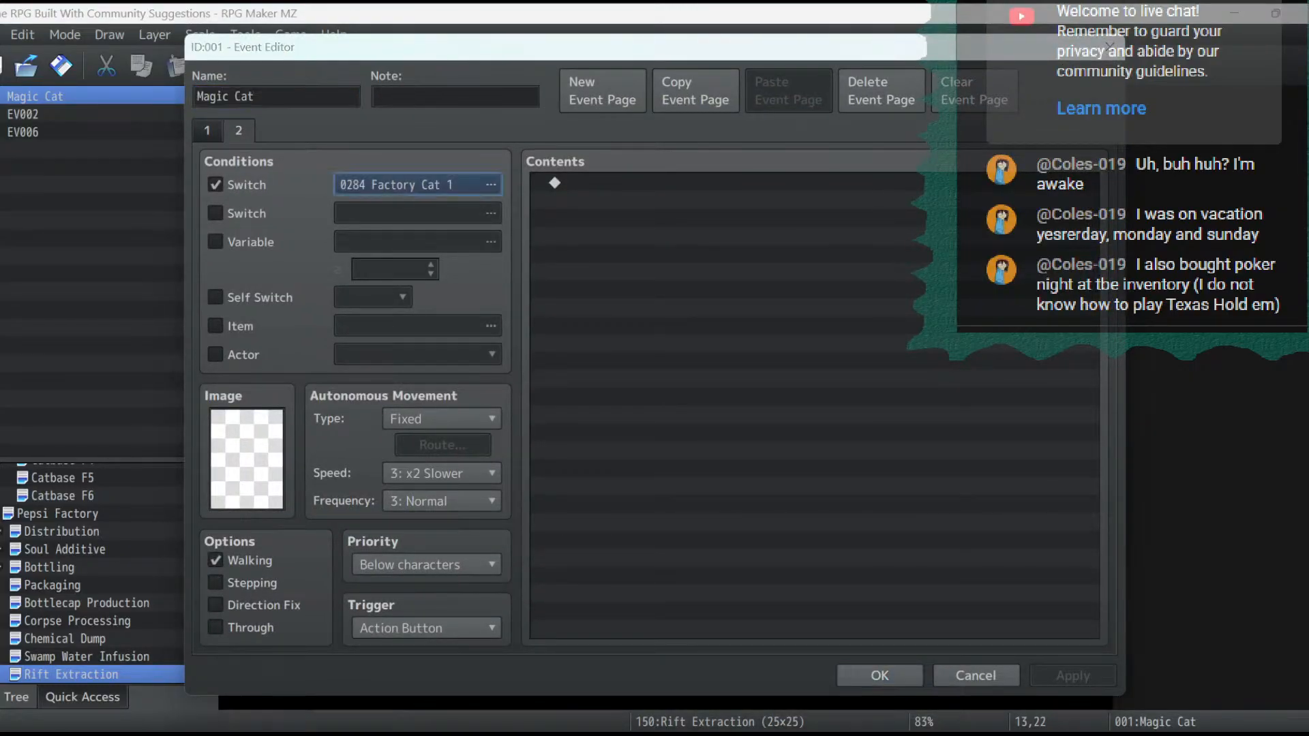
double_click(713, 497)
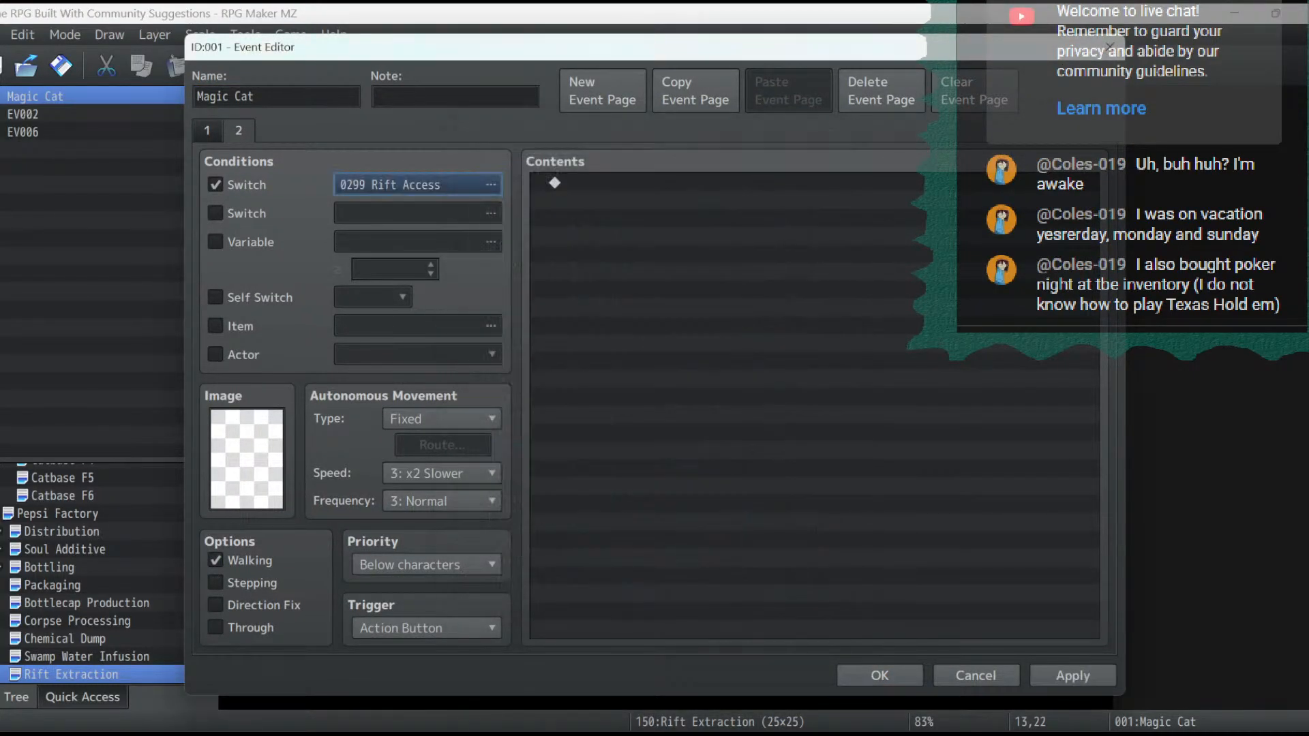
click(1073, 676)
- Enable Through on the Magic Cat event's first page and save the event
click(208, 131)
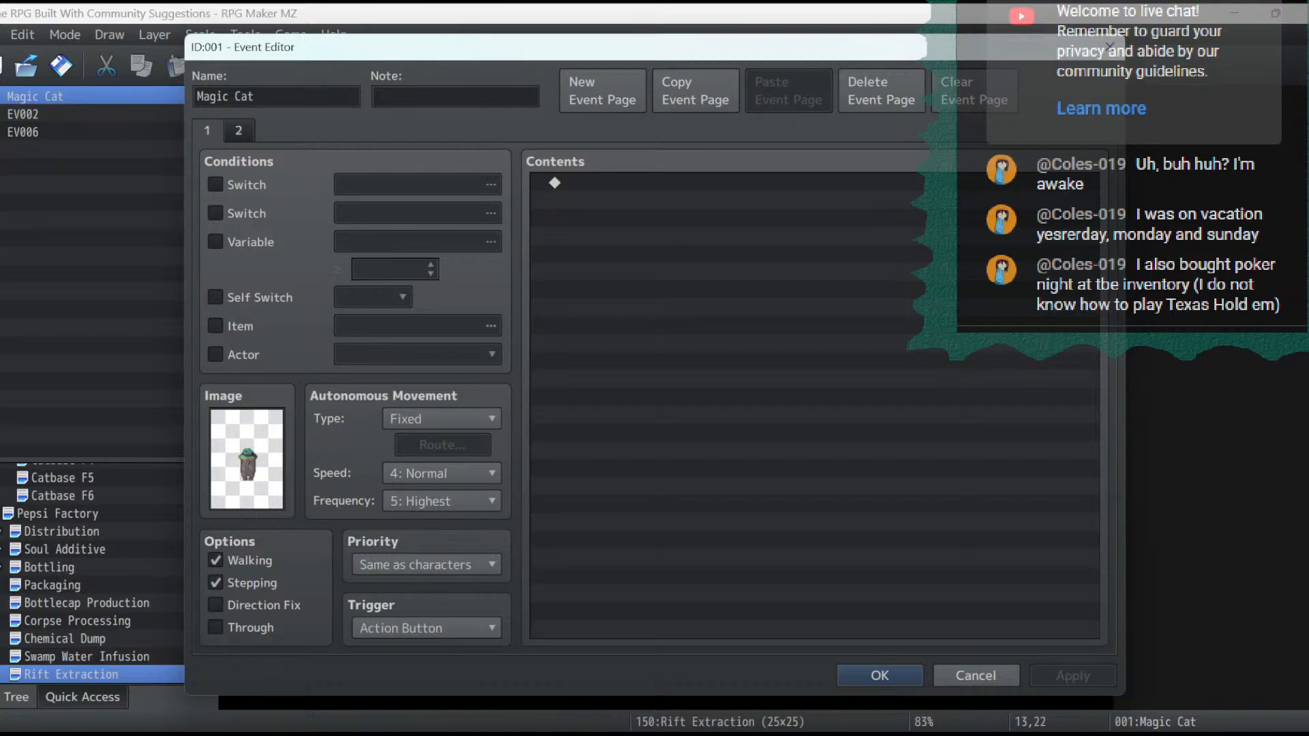
click(216, 627)
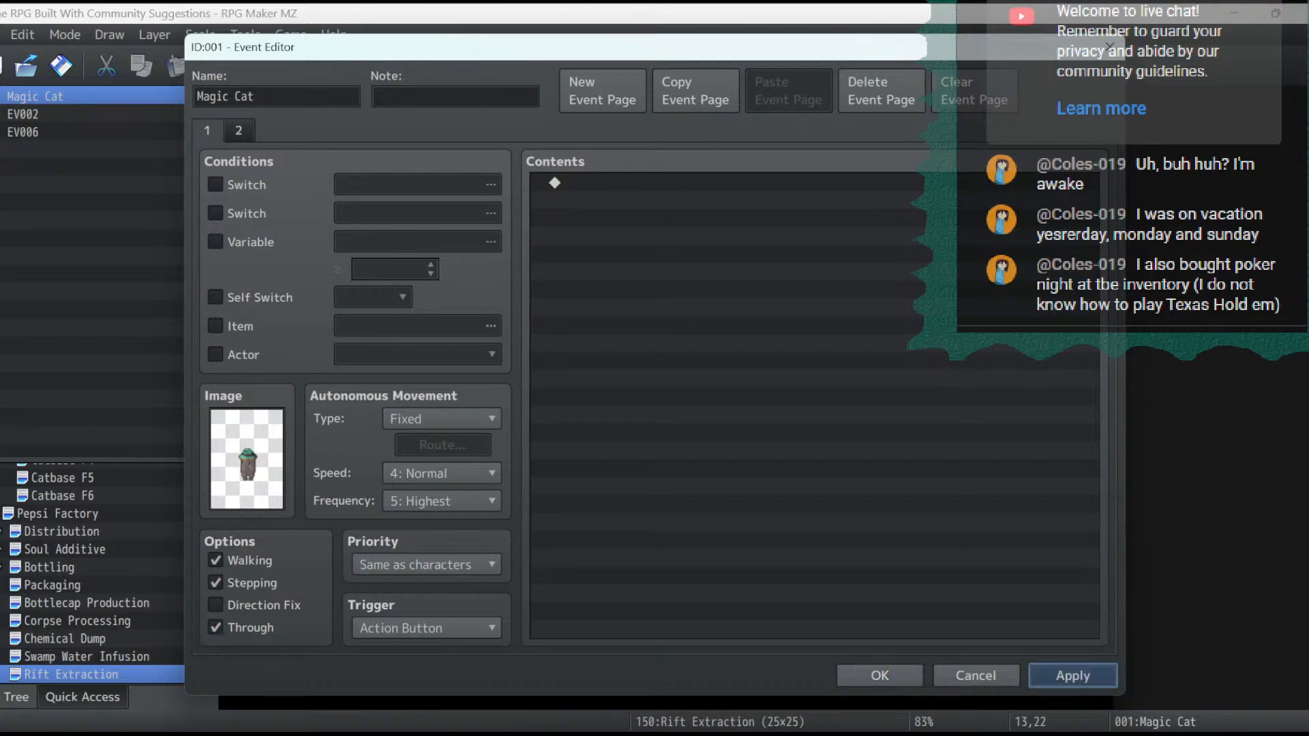
click(880, 676)
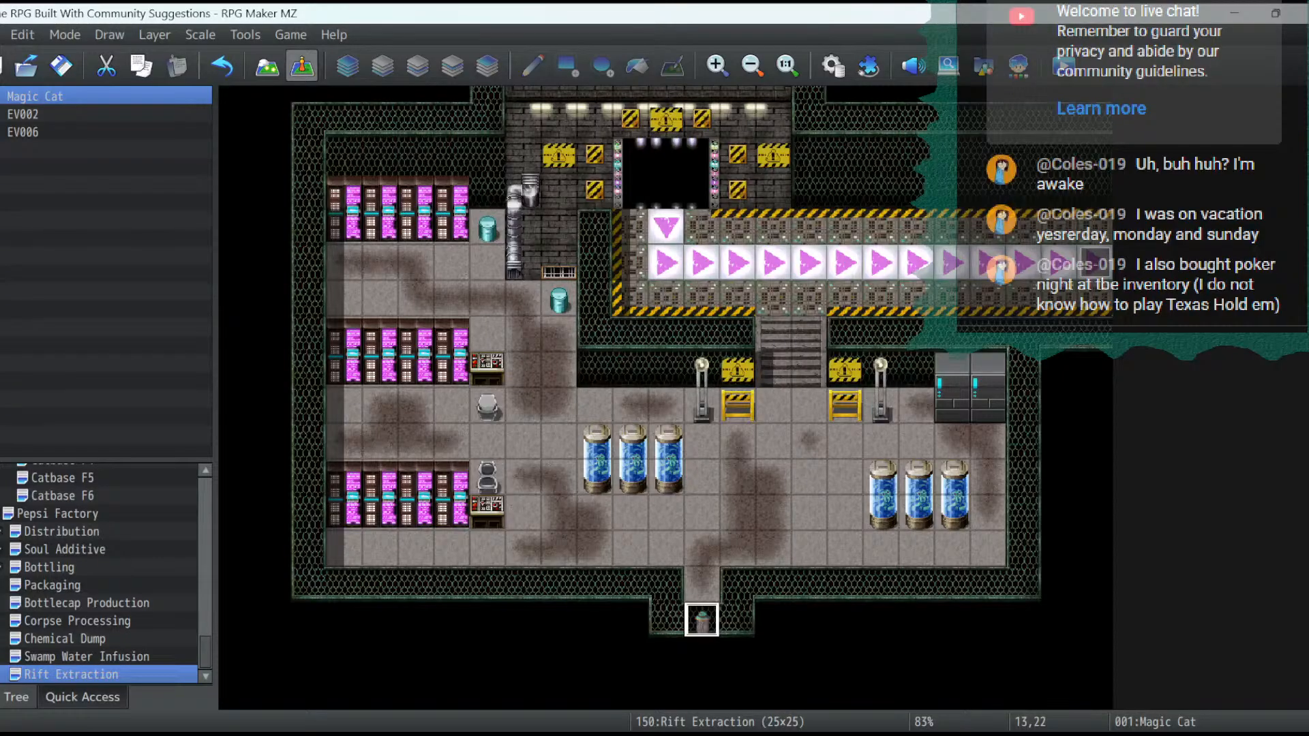
- Set the Magic Cat event's first-page image to (None) and its priority to Below characters, and save the event
double_click(701, 619)
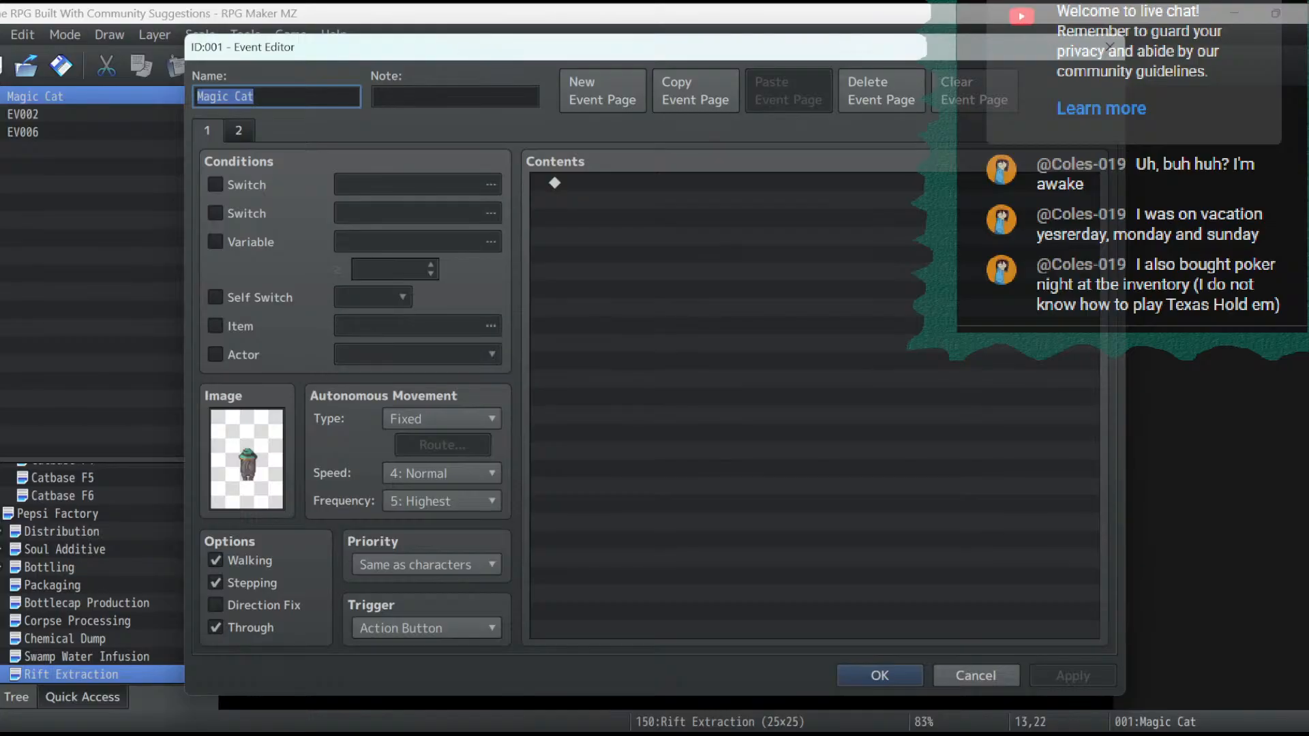
double_click(247, 458)
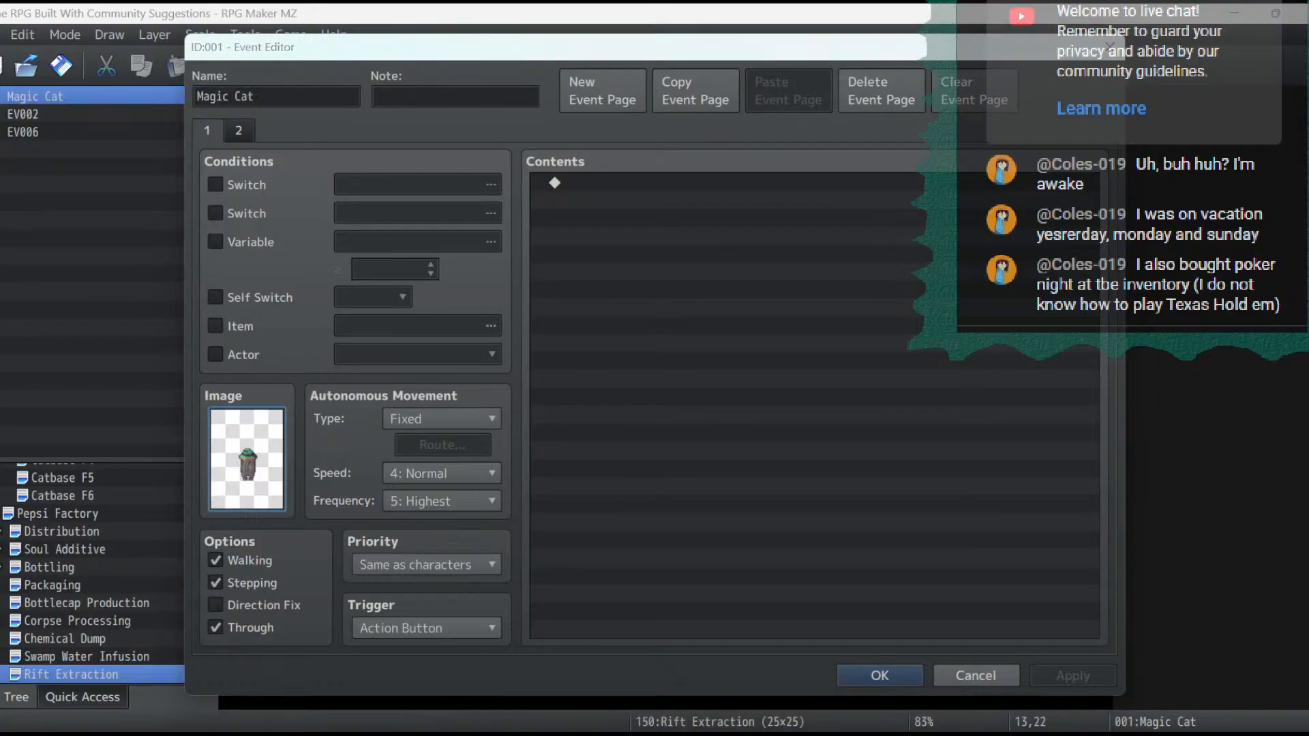
scroll(420, 362, up, 3)
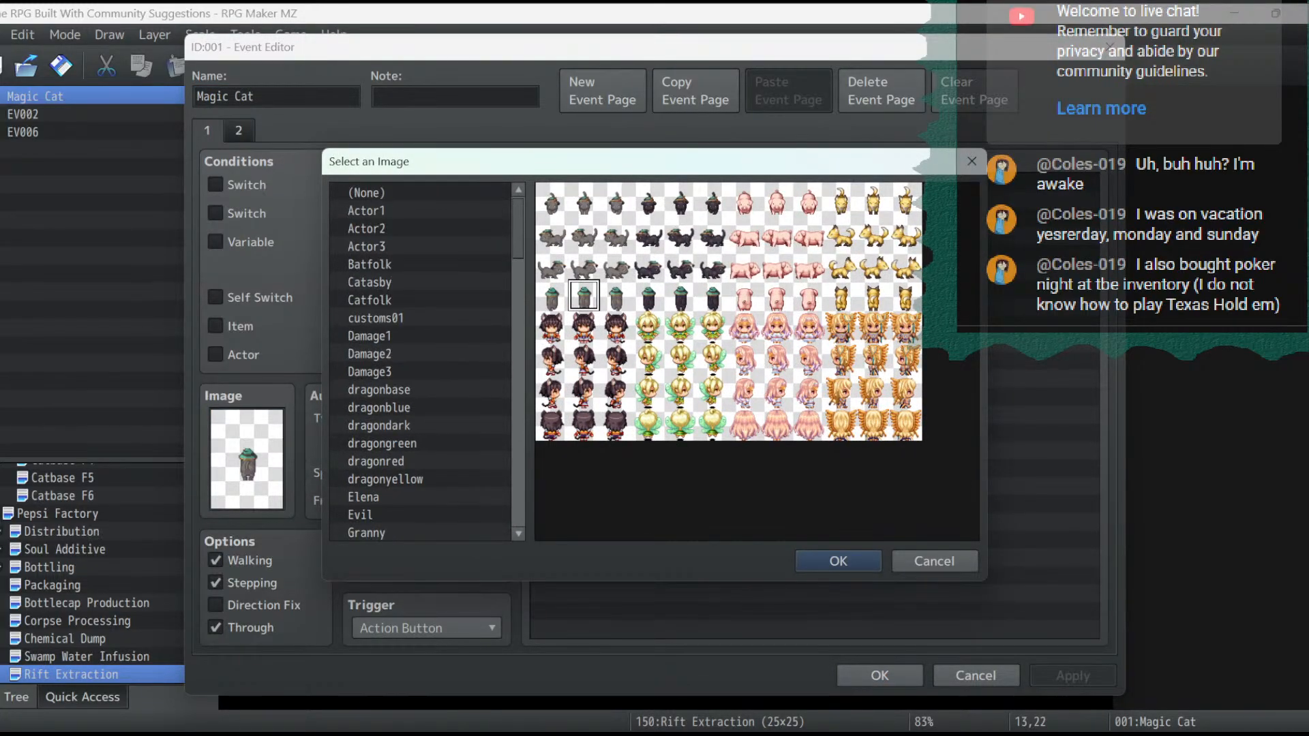
double_click(382, 190)
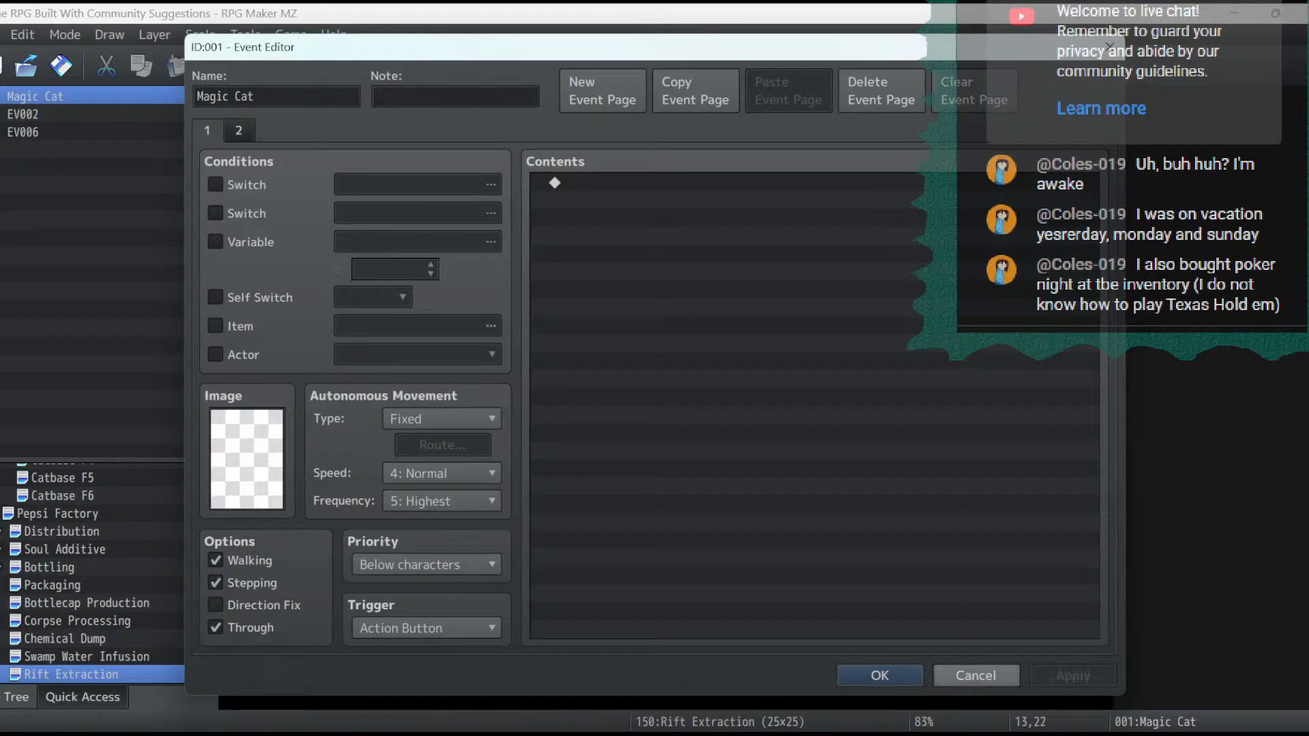
click(879, 674)
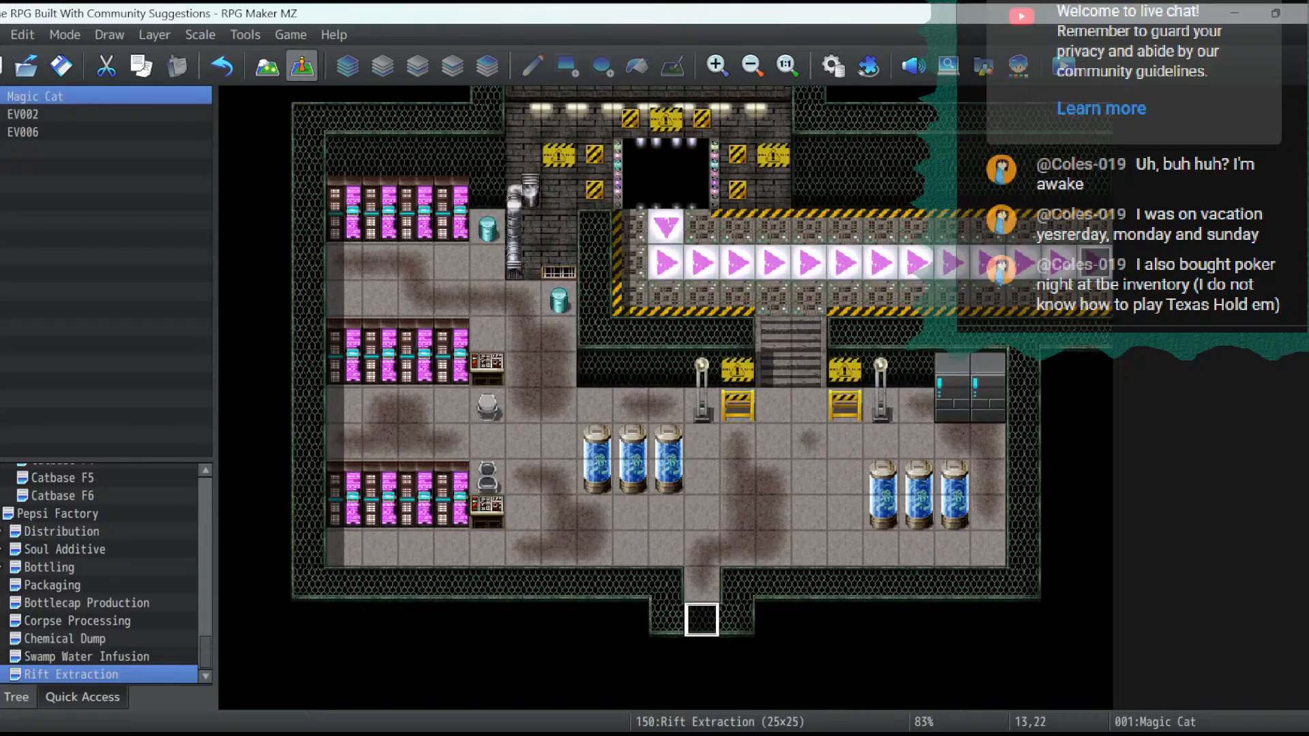
- Copy the locked-door event at 25,56 on the Swamp Water Infusion map and paste it at 13,21 in Rift Extraction
click(86, 658)
scroll(764, 389, down, 9)
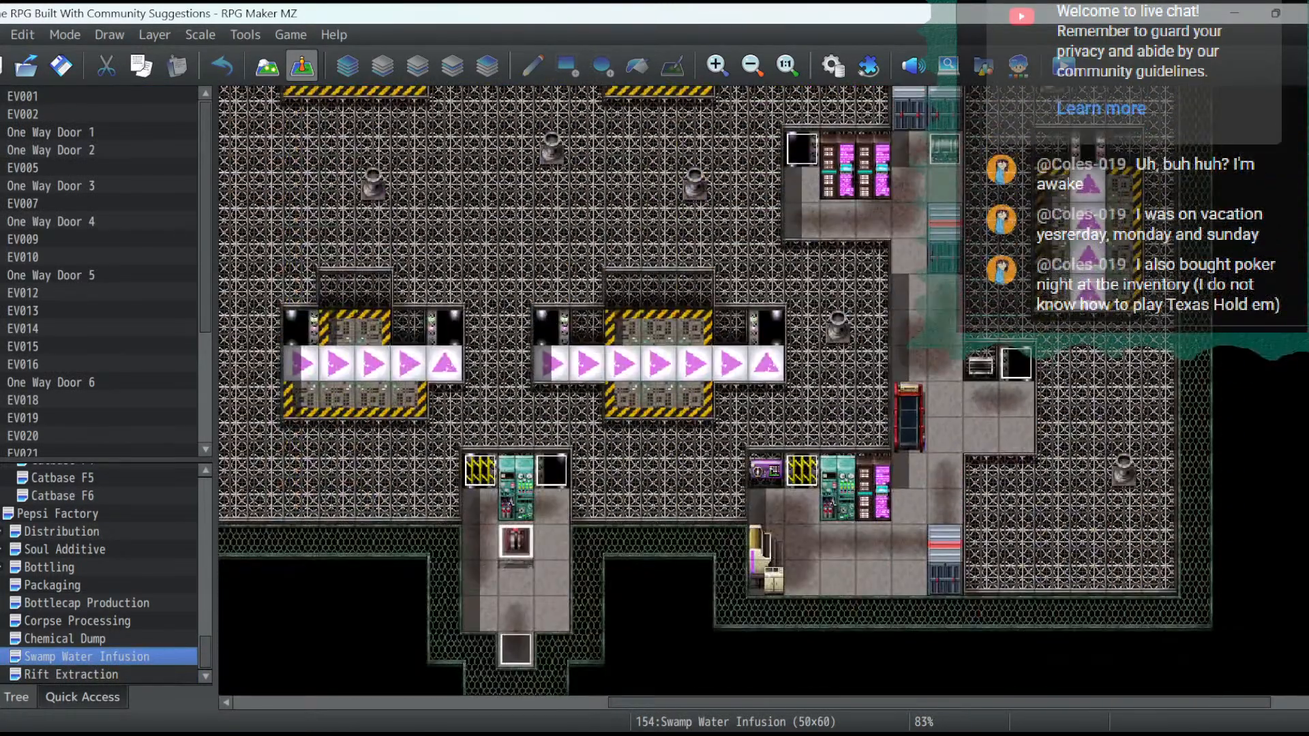
scroll(715, 390, down, 3)
right_click(515, 569)
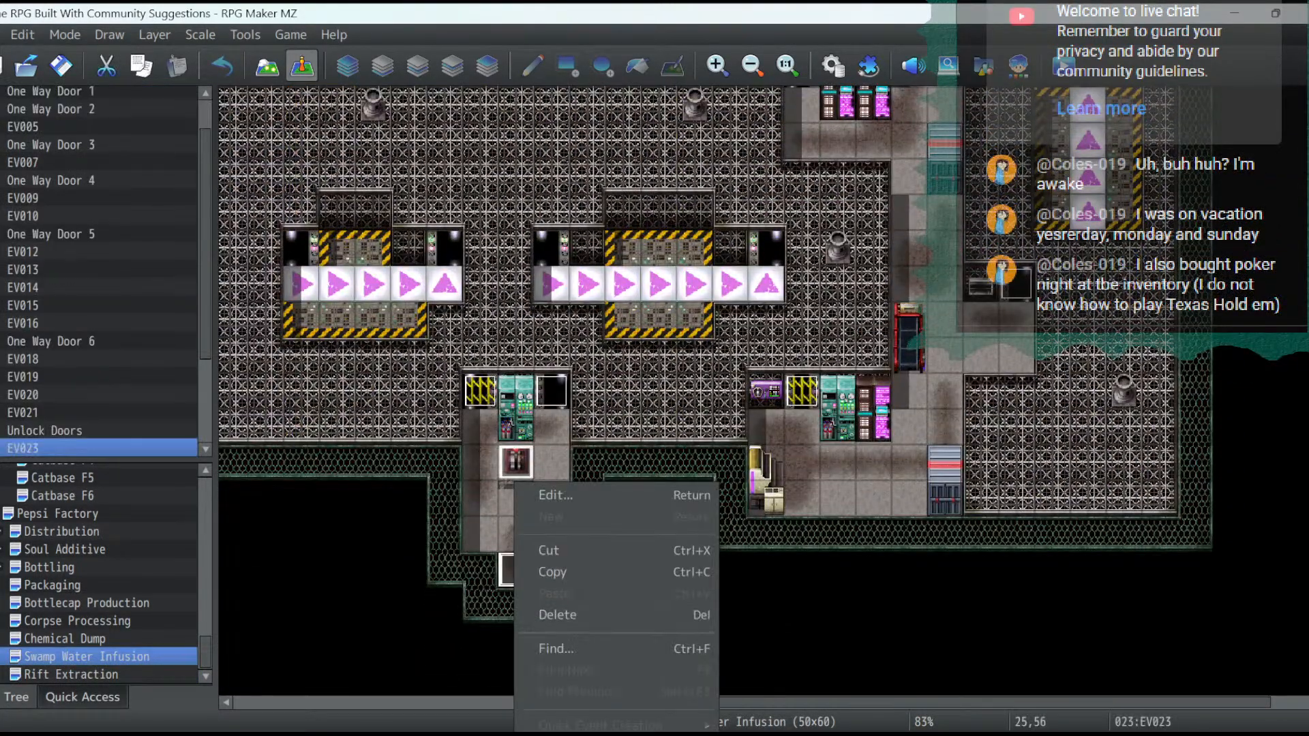
click(538, 570)
click(71, 675)
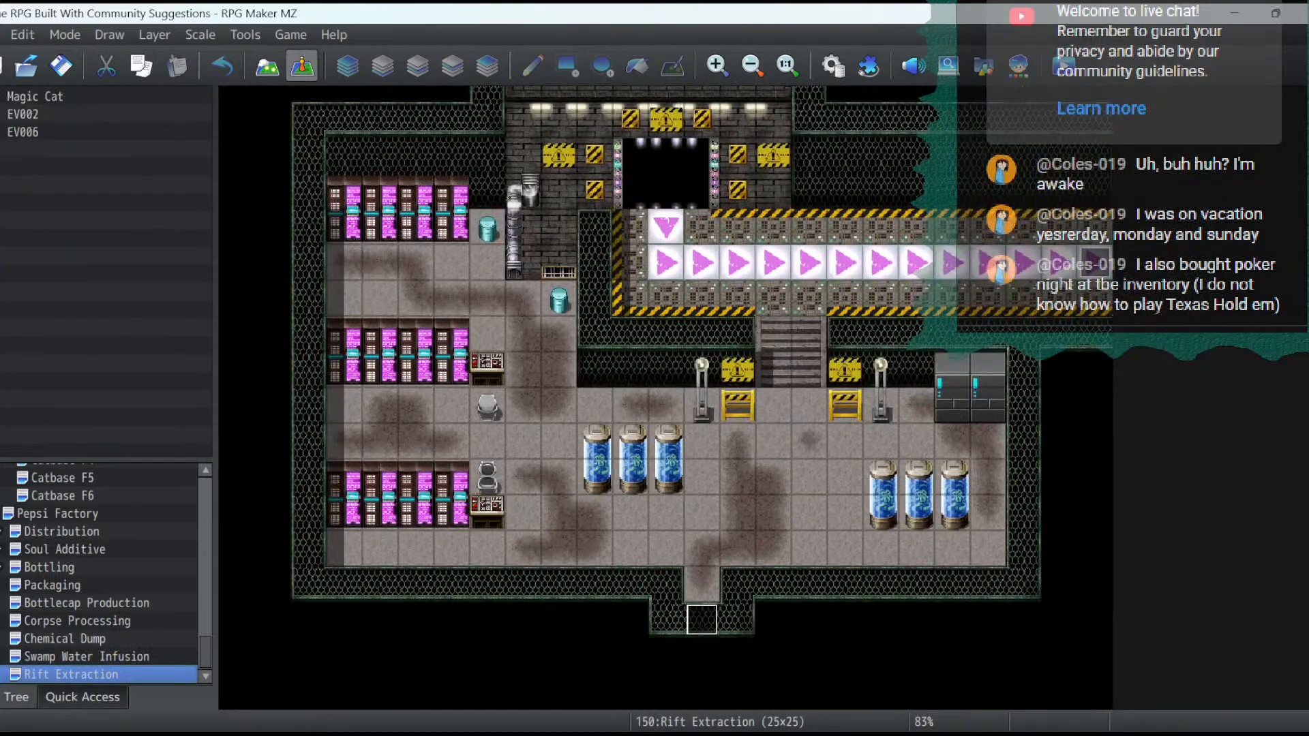
right_click(702, 584)
click(743, 593)
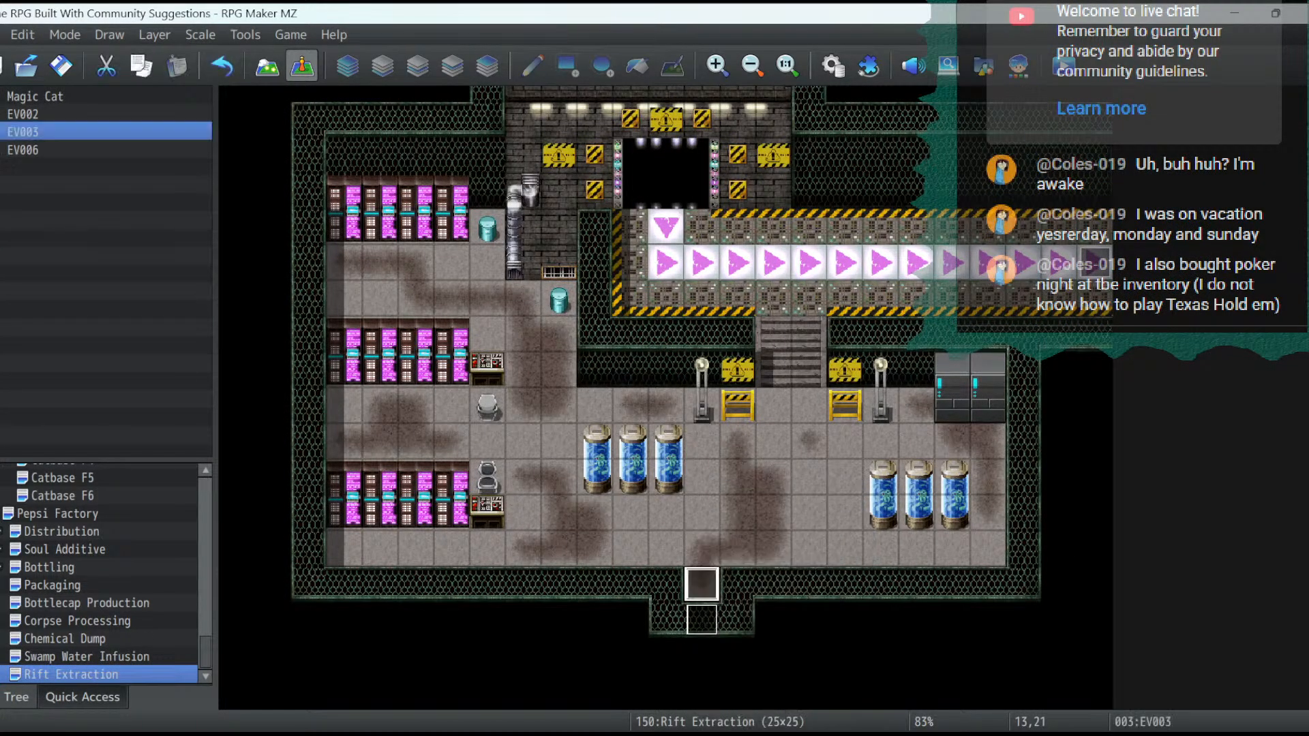
- On the second page of the pasted door event, replace the switch condition with Self Switch A and apply it
double_click(702, 584)
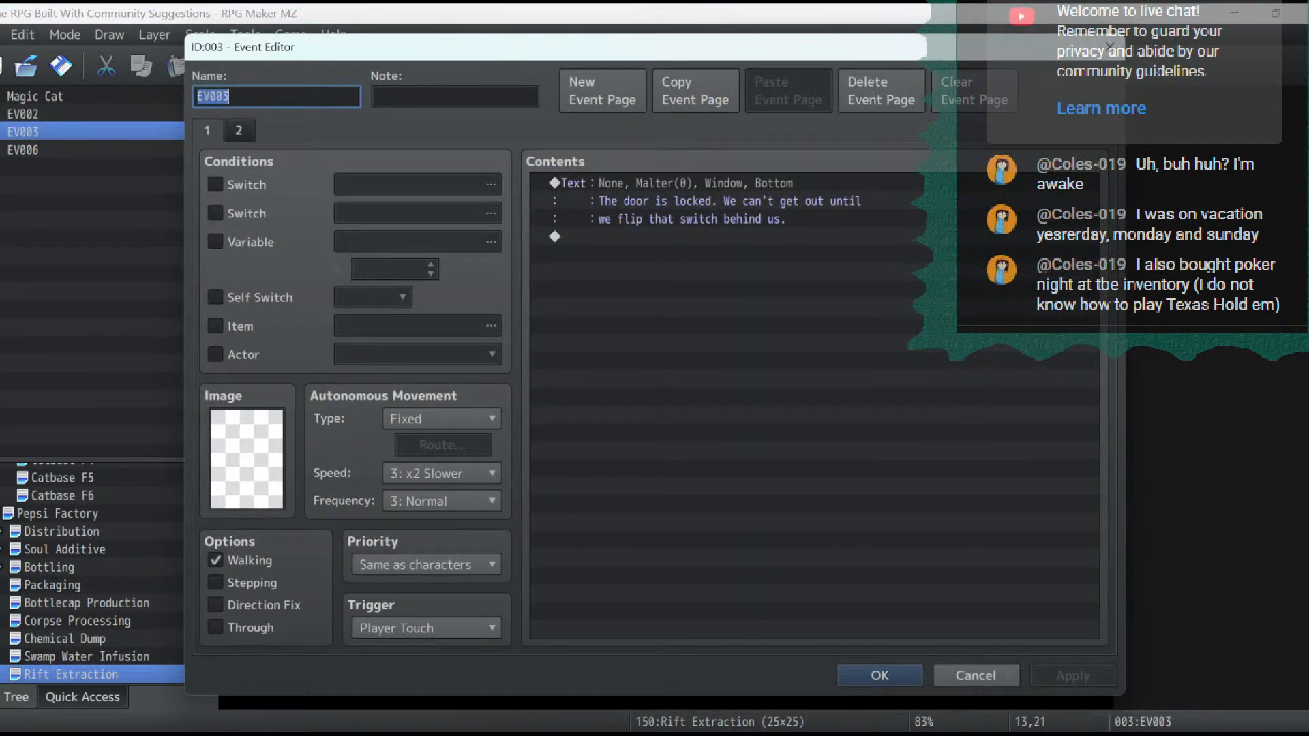
click(239, 131)
click(208, 131)
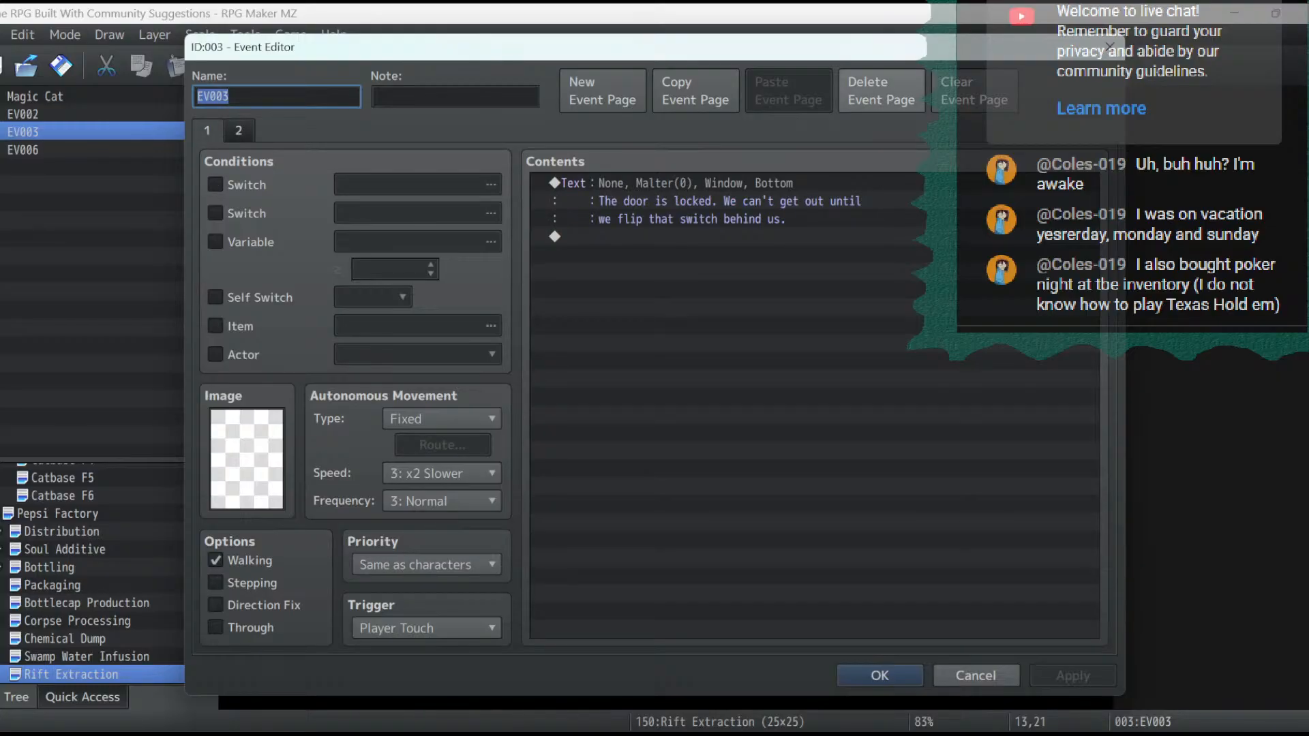
click(238, 131)
click(215, 184)
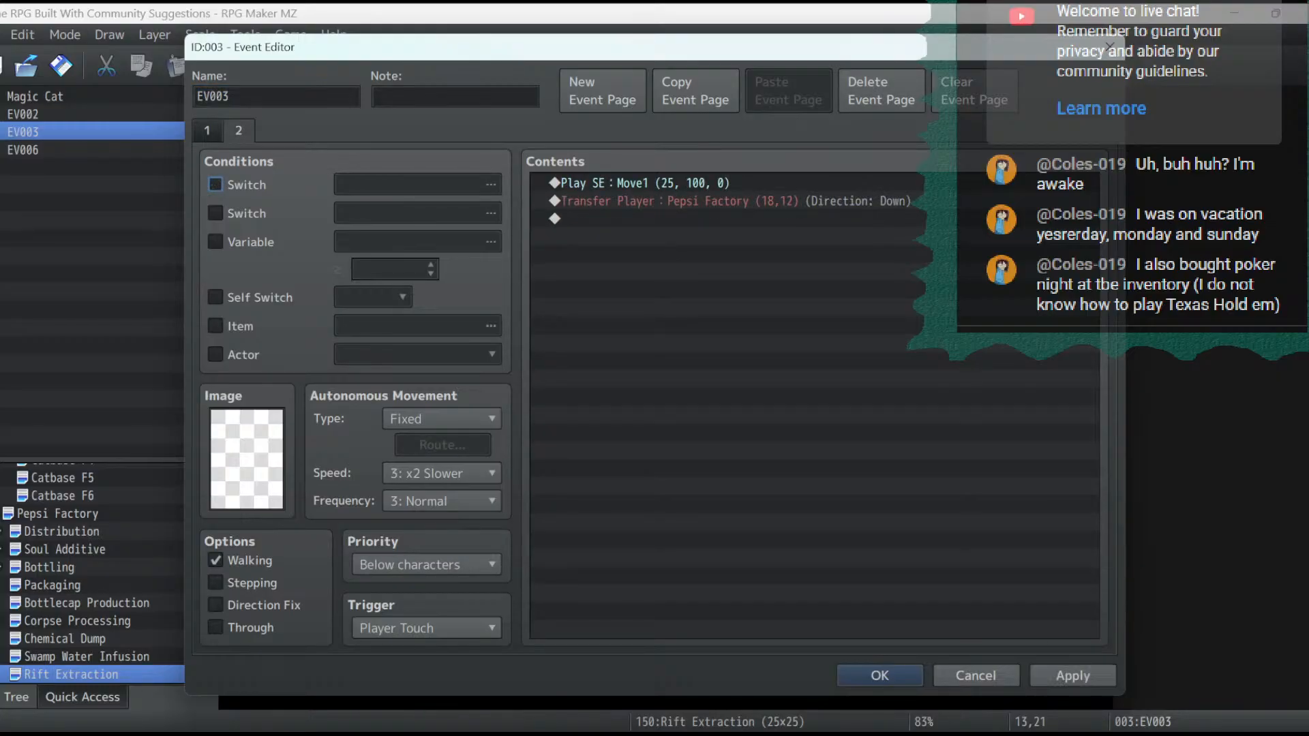
click(214, 297)
click(1072, 675)
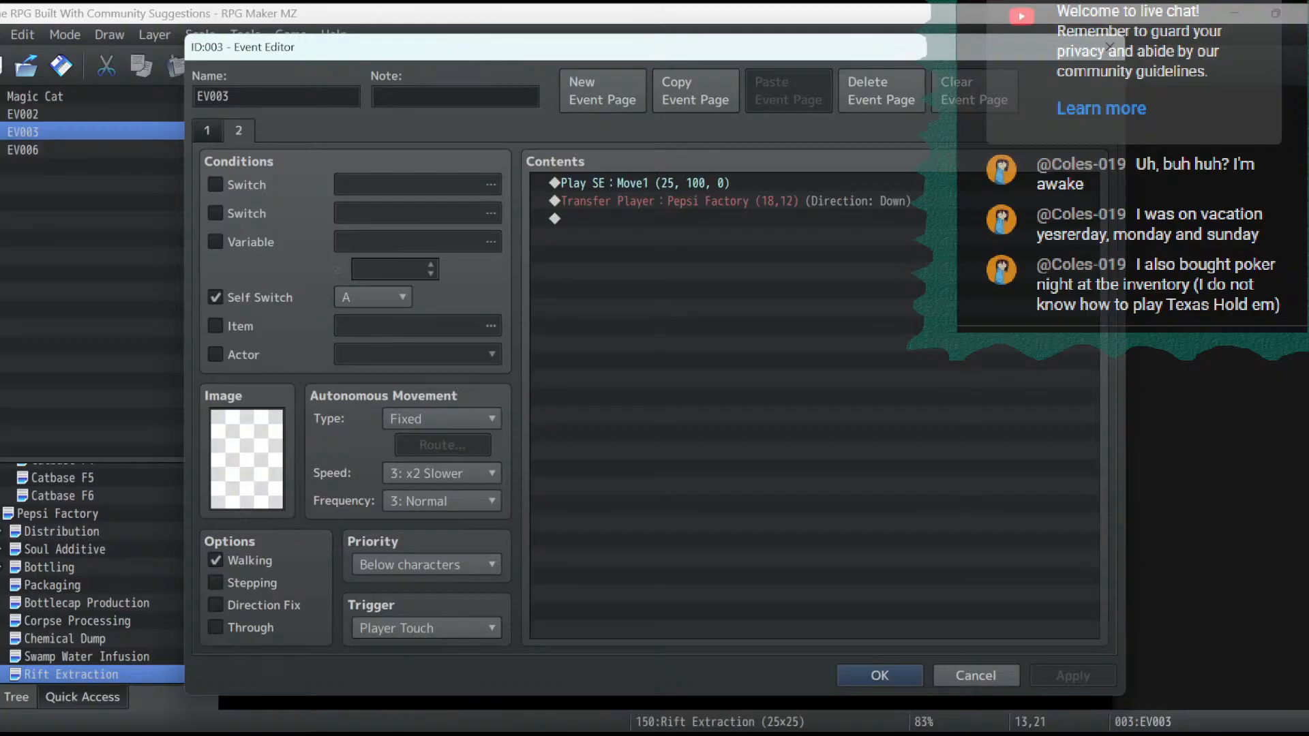
- Change the second page's Transfer Player destination to Pepsi Factory (6,12) and save the door event
double_click(730, 200)
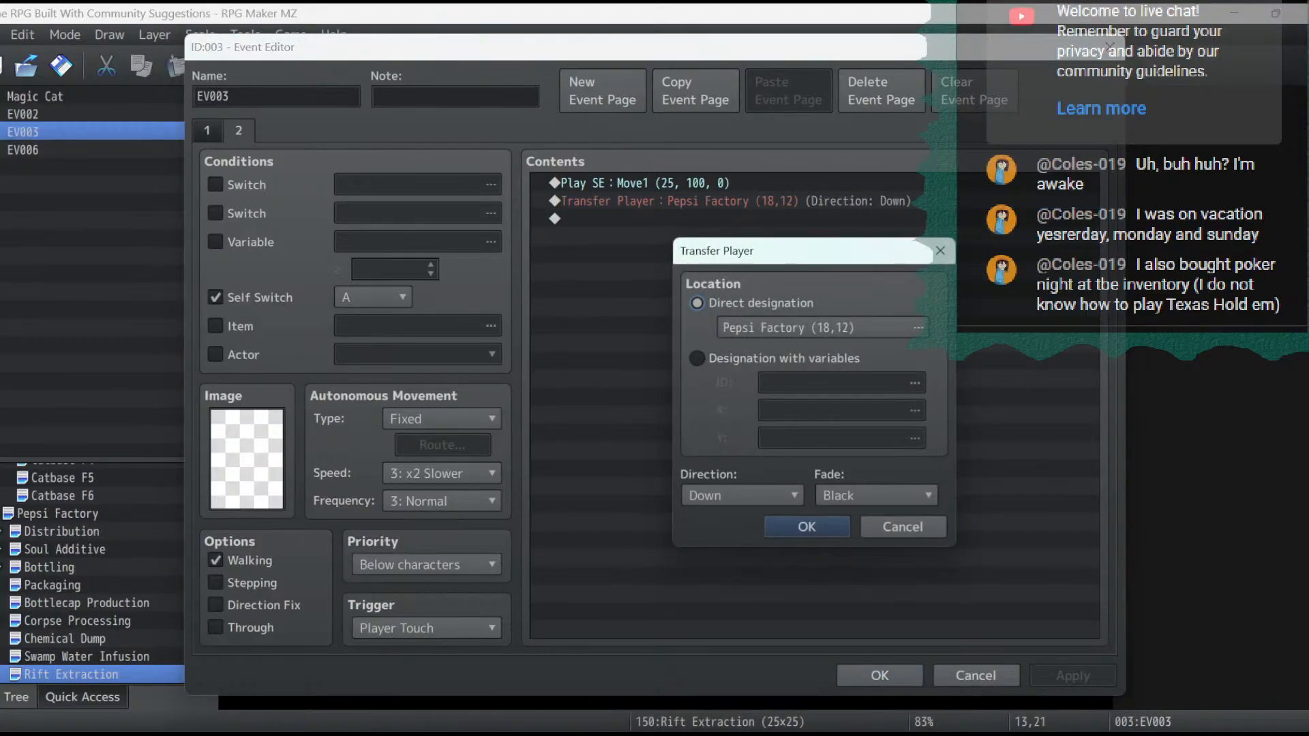
click(823, 328)
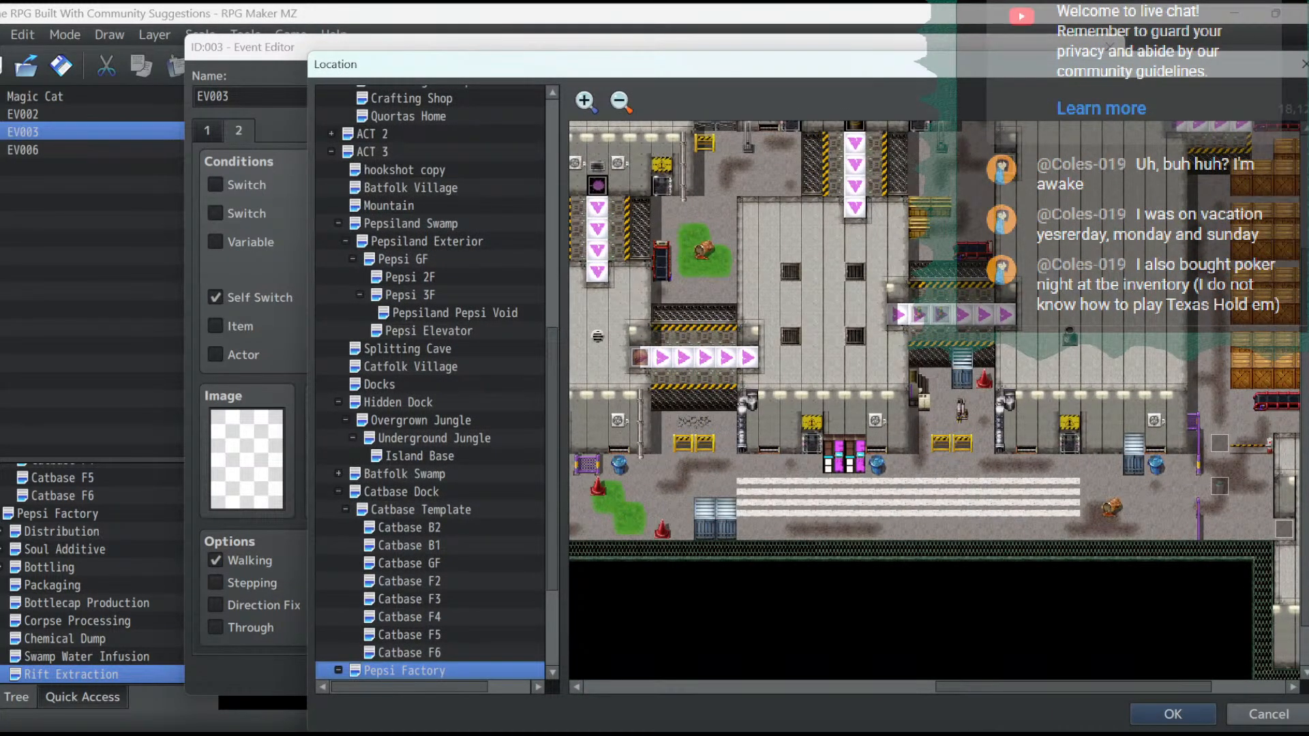
drag(1074, 687, 723, 686)
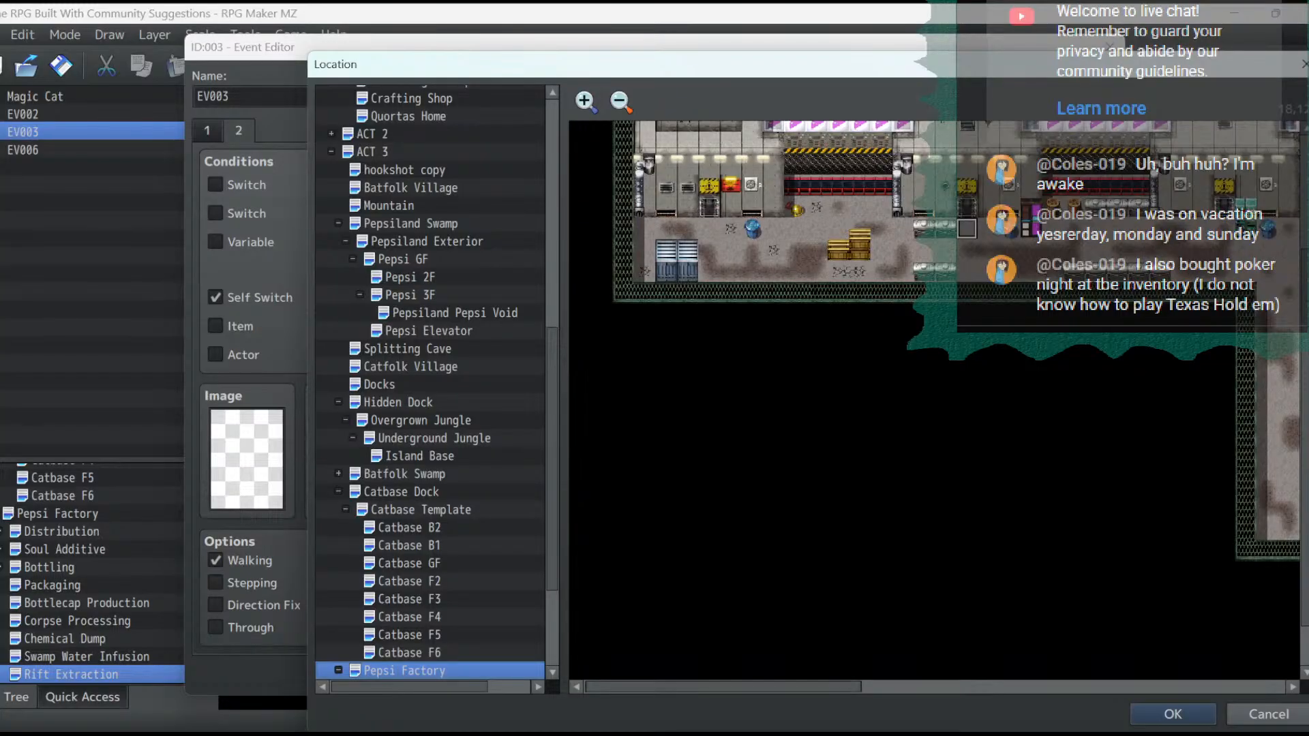
double_click(709, 228)
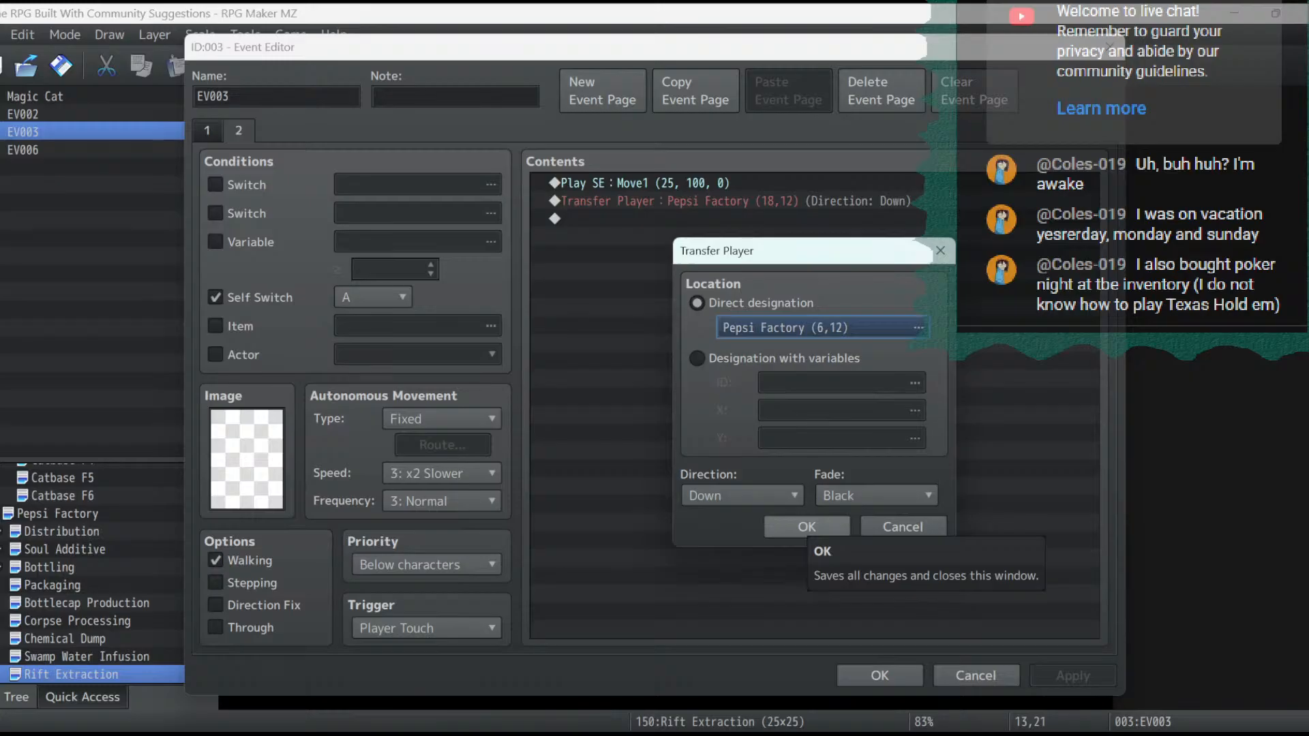
click(807, 526)
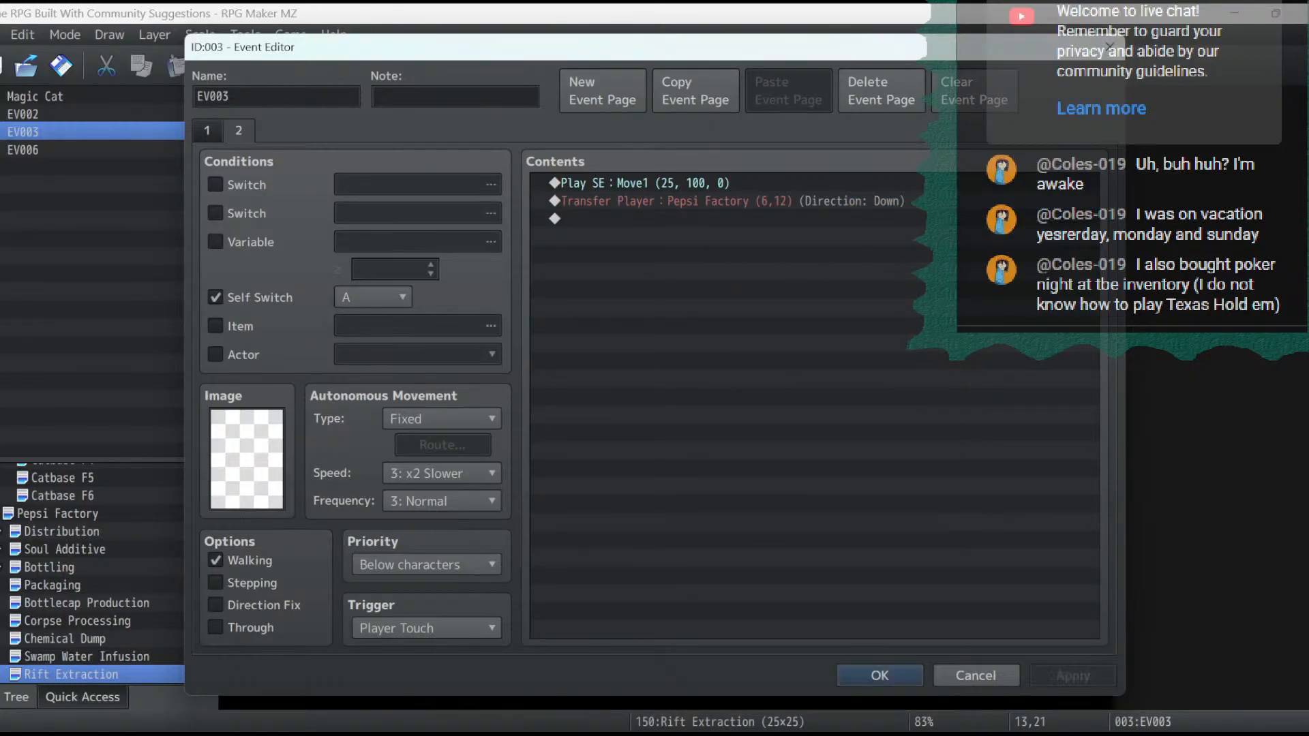
click(880, 675)
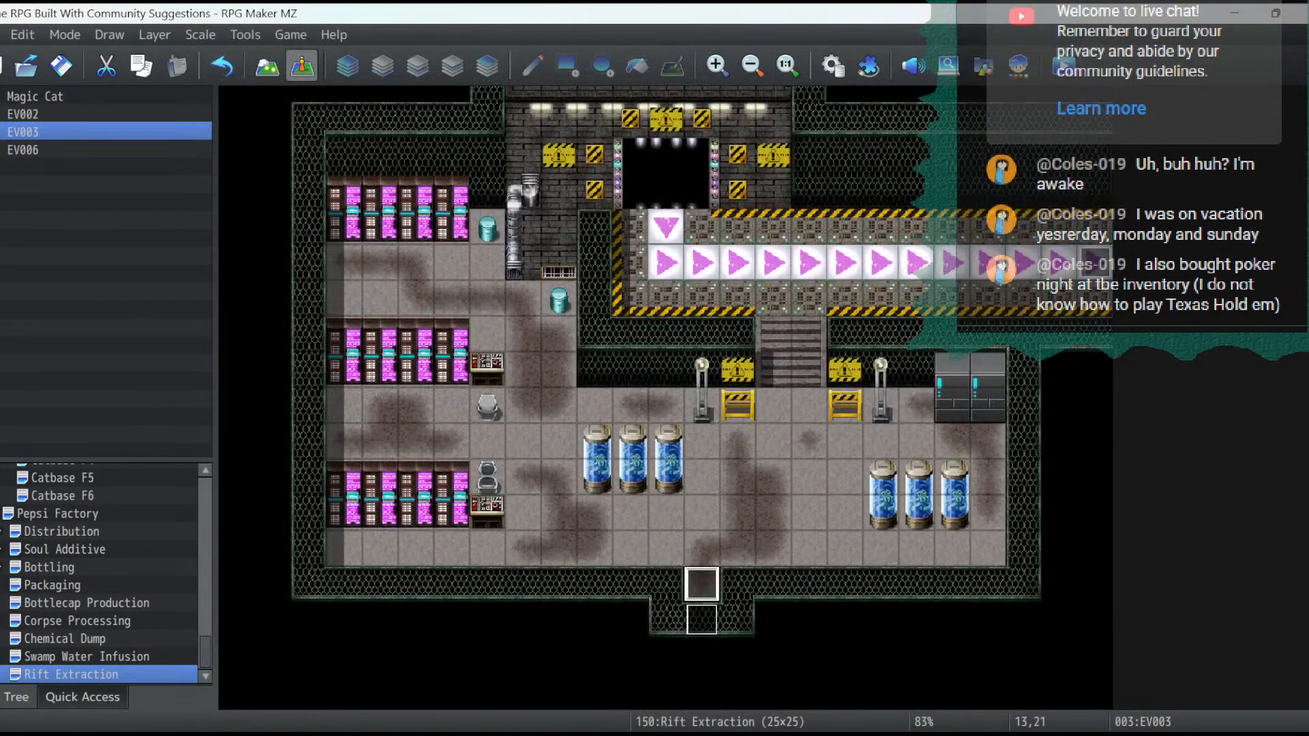
double_click(701, 584)
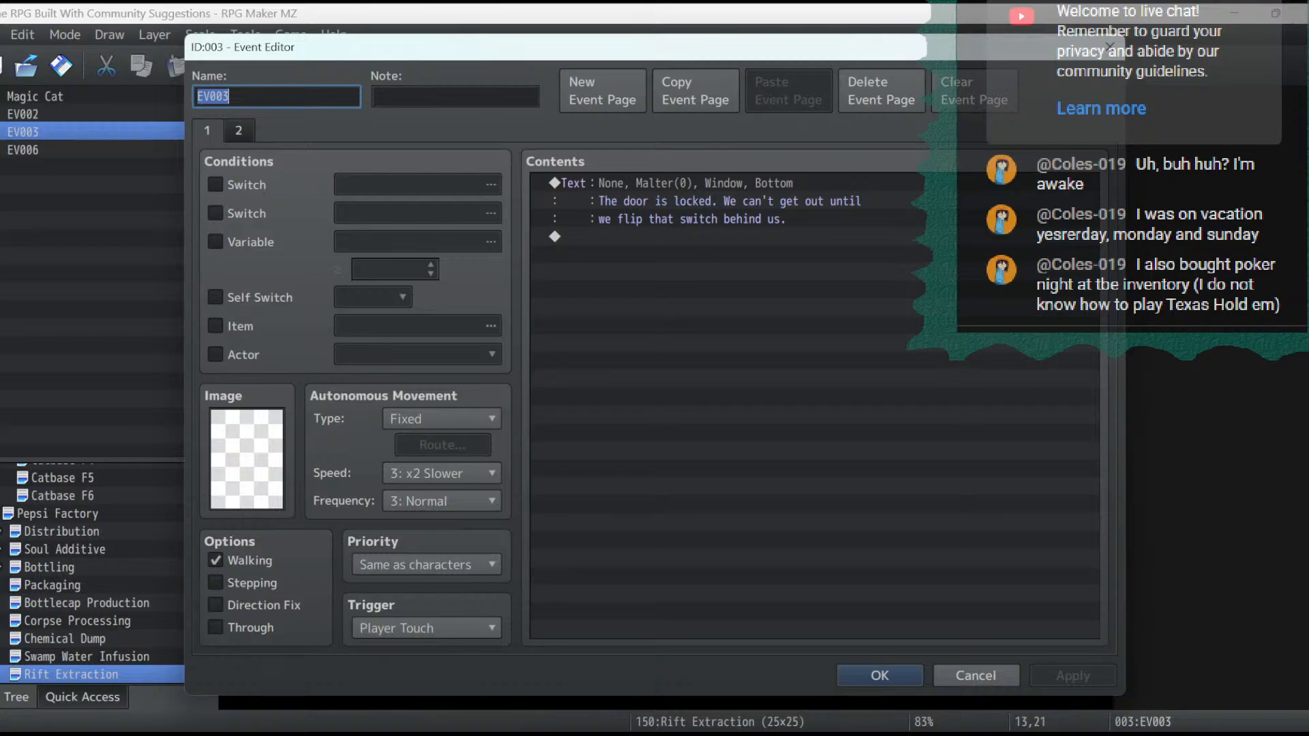
click(239, 131)
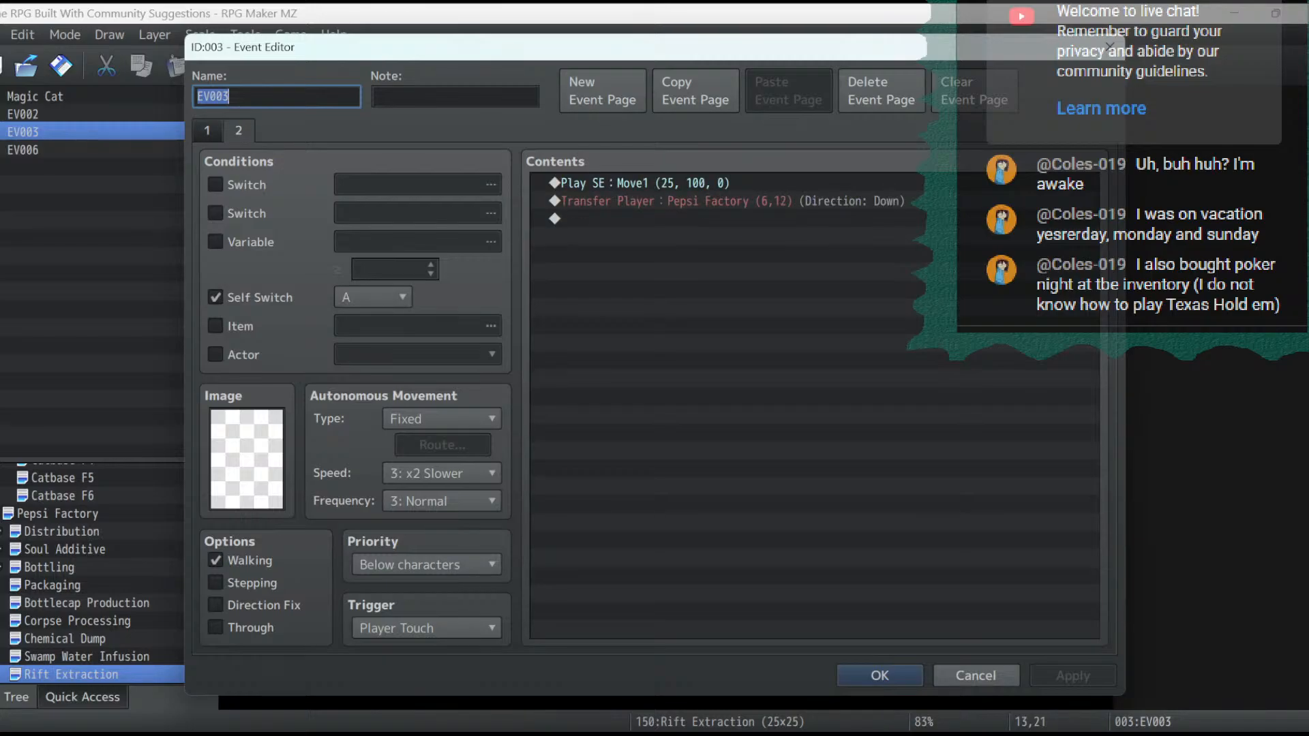
click(207, 130)
click(879, 675)
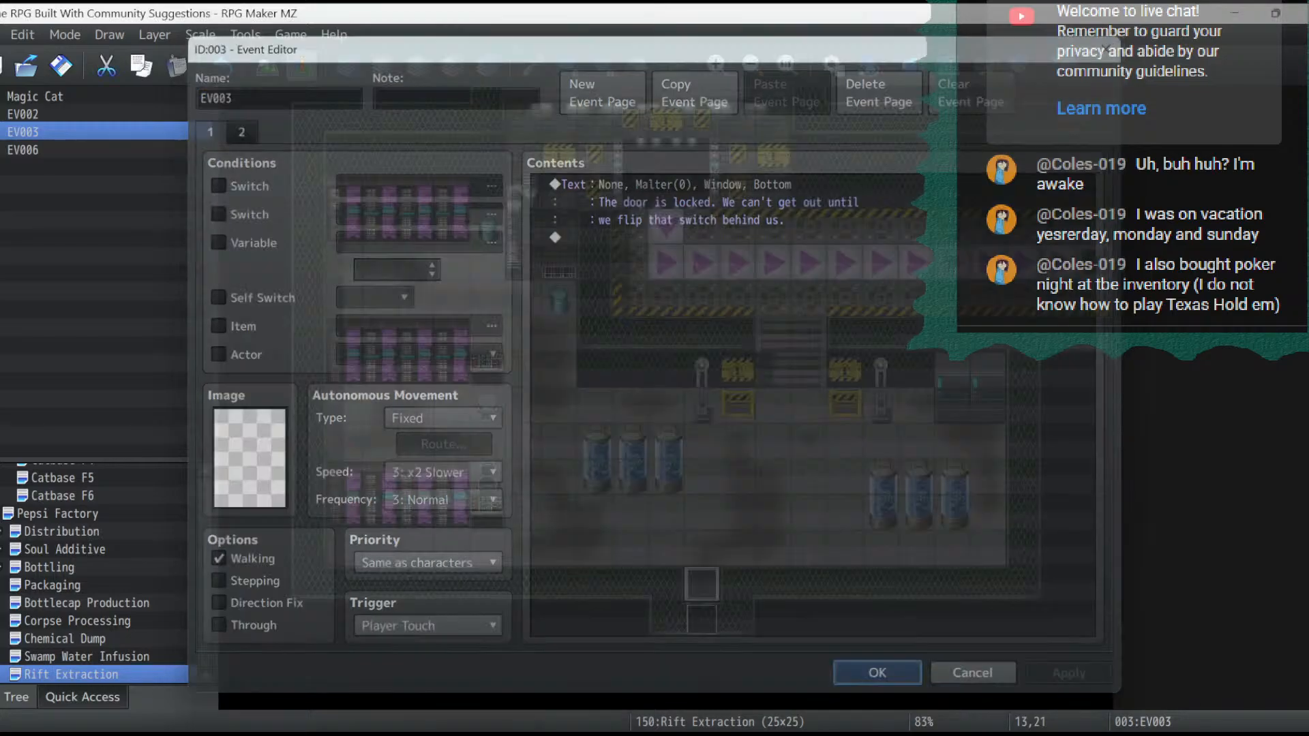
click(701, 549)
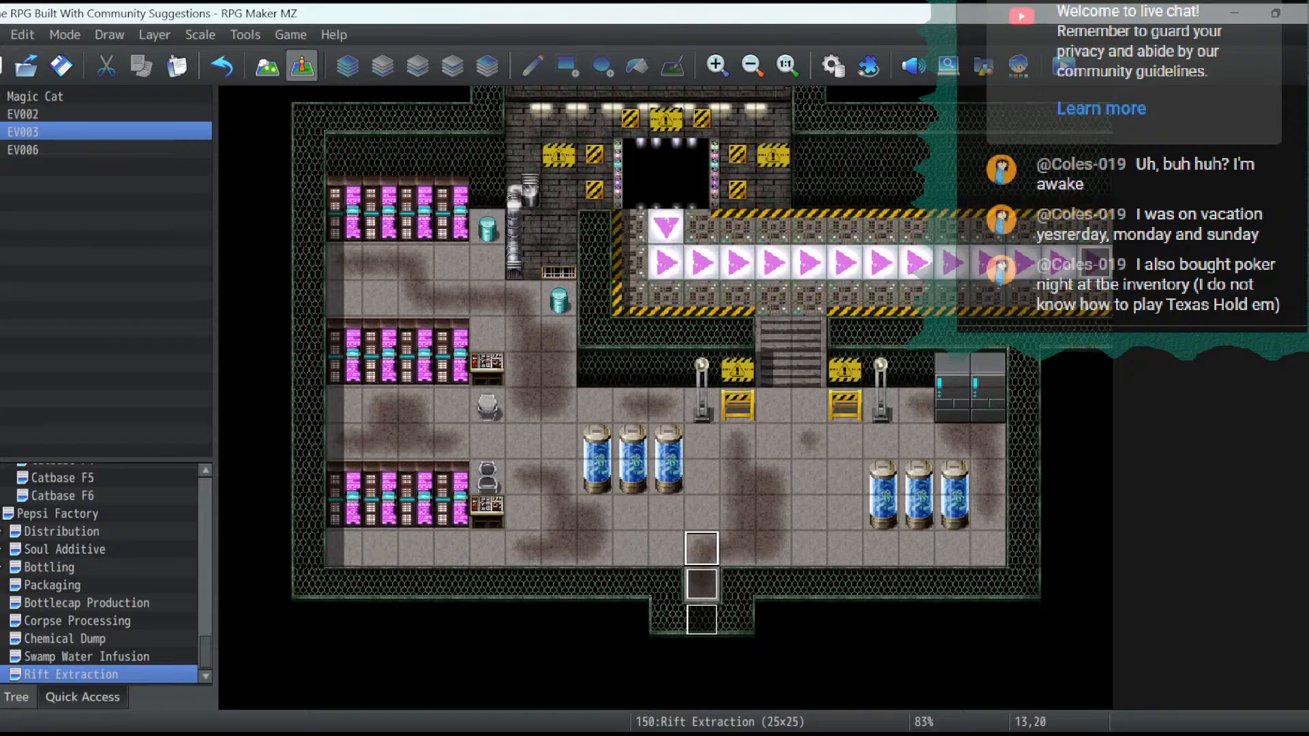
- Replace the locked-door message on the first page of the event at 13,21 with "We just need to unlock this and..."
double_click(701, 584)
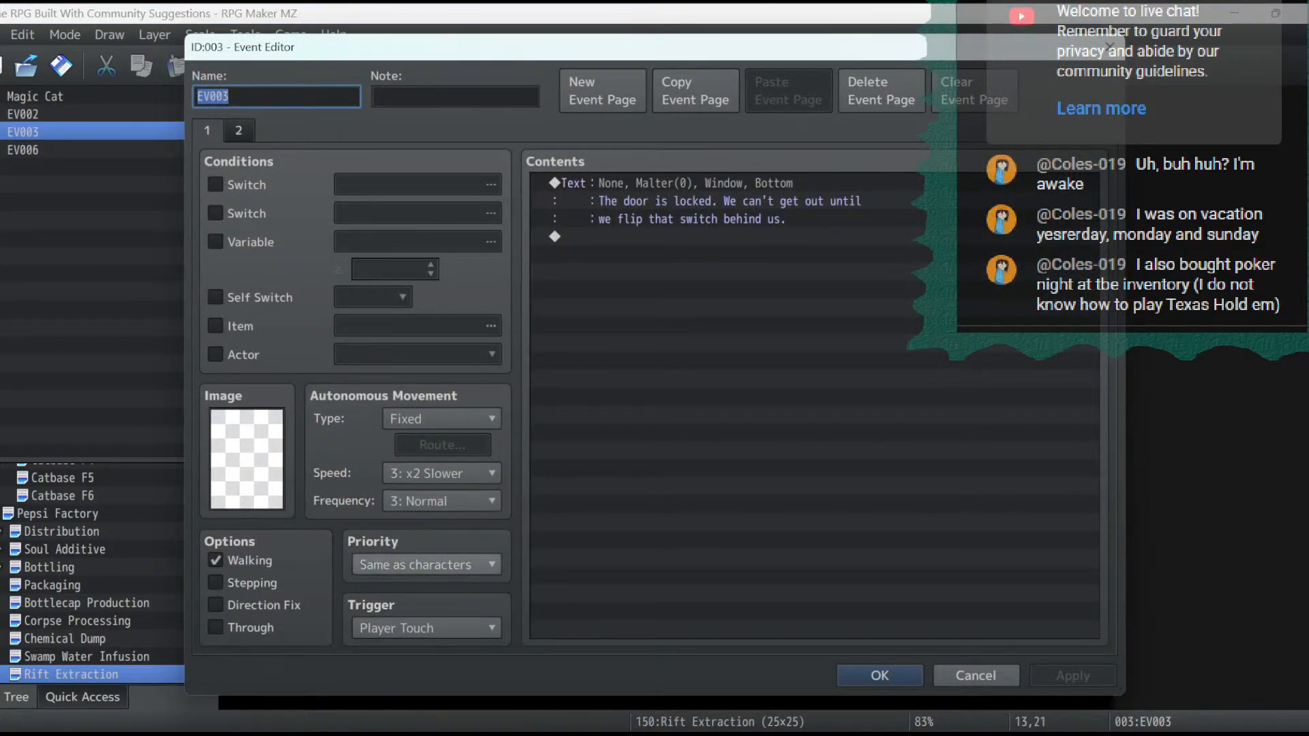
double_click(688, 202)
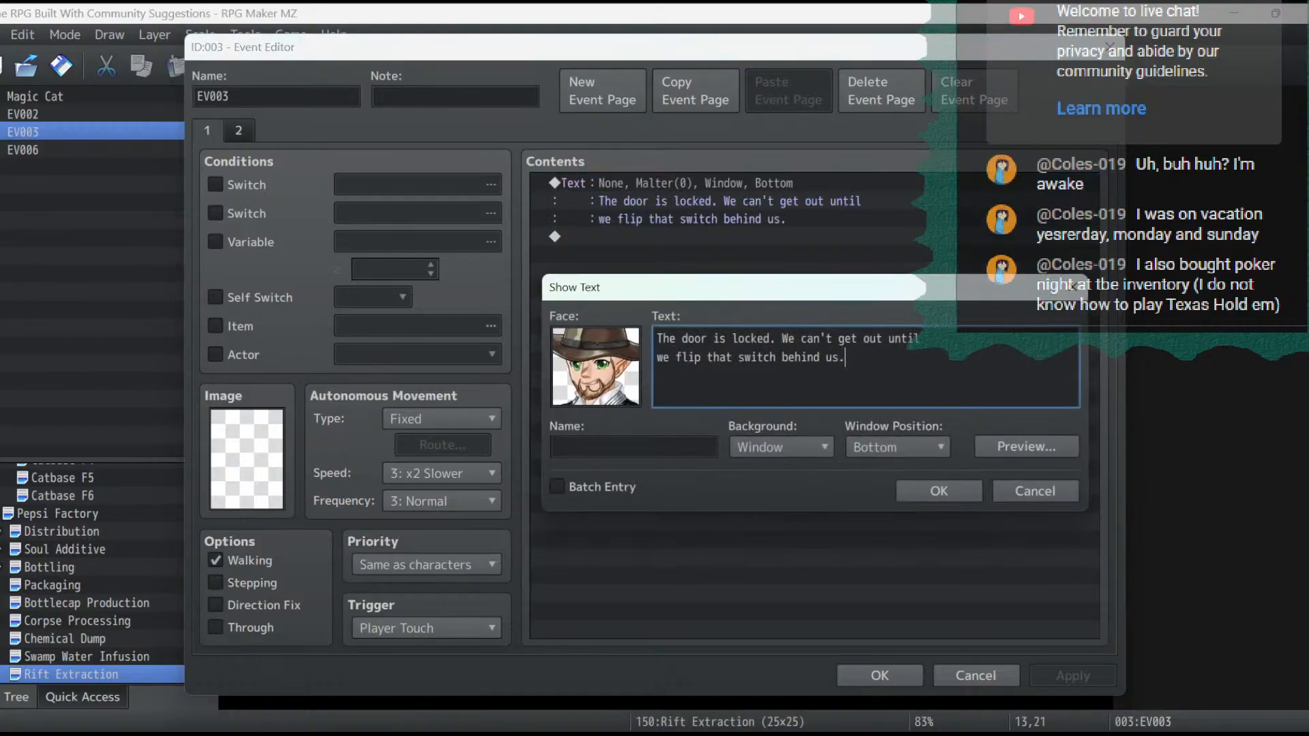
key(ctrl+a)
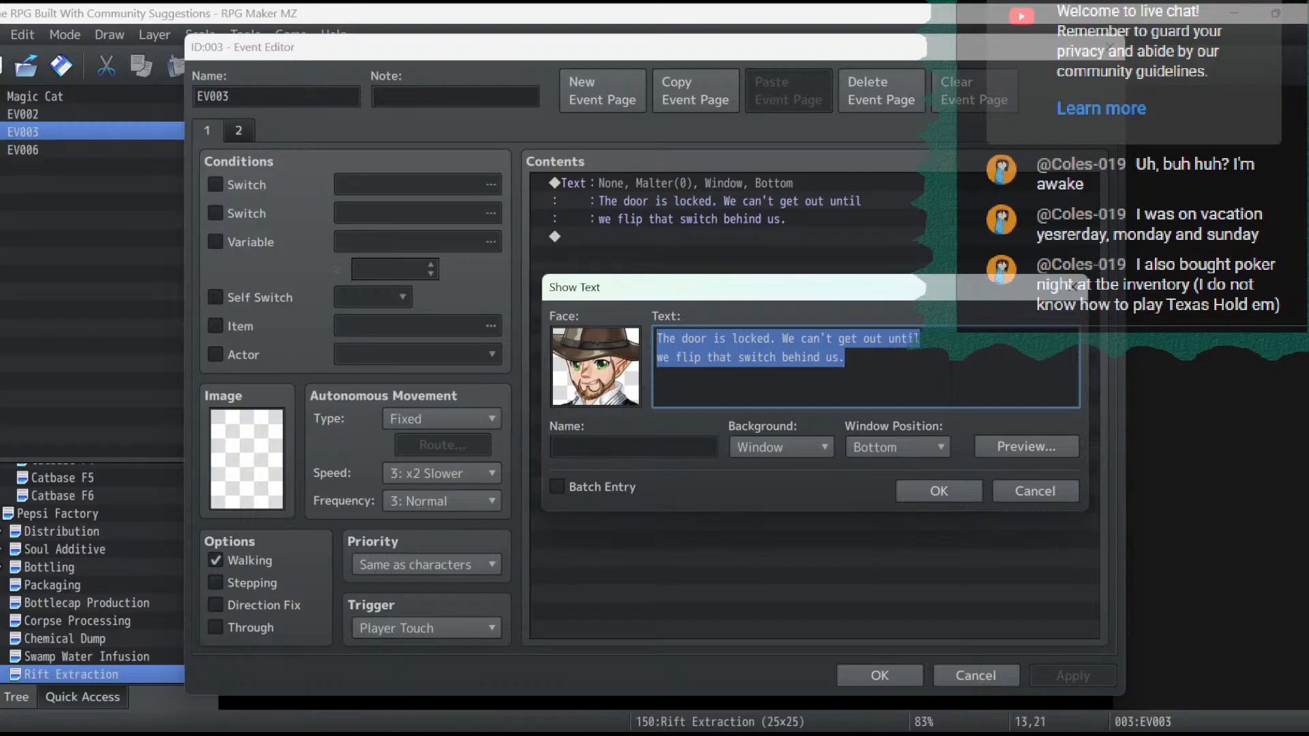
text(We j)
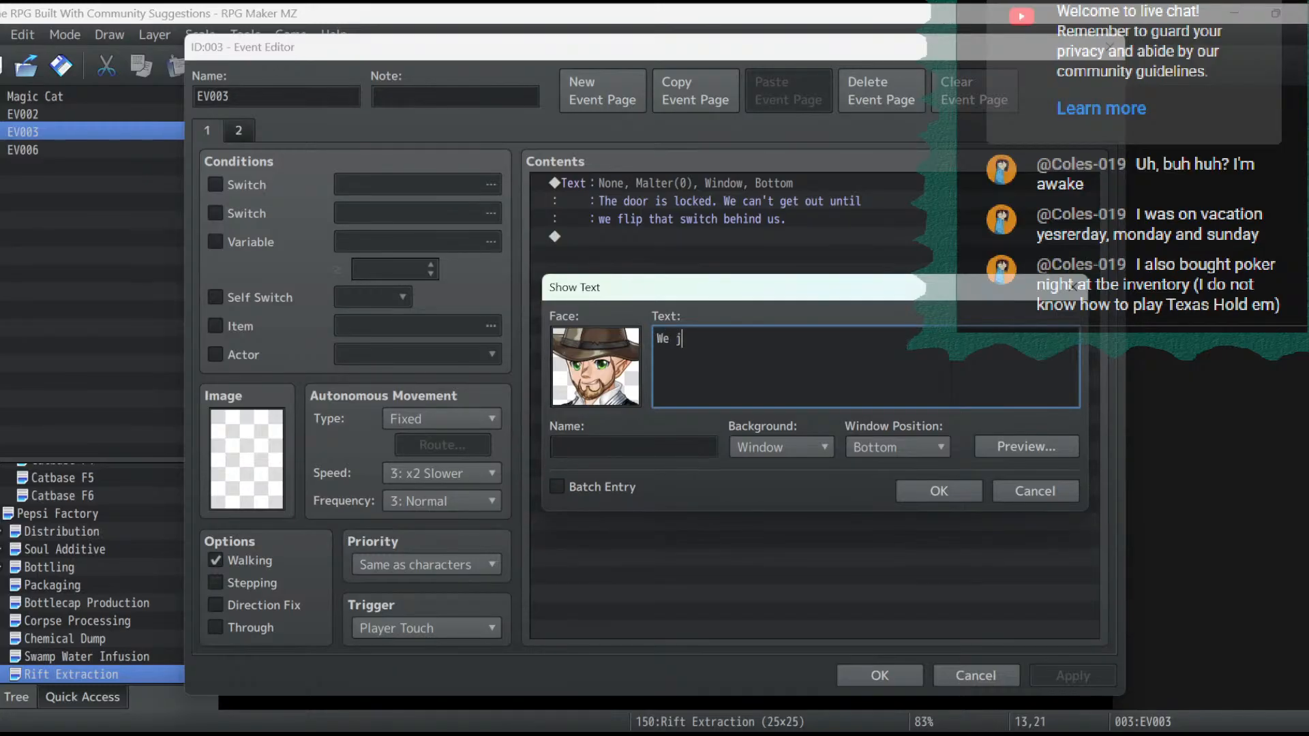
text(ust need to unlock this )
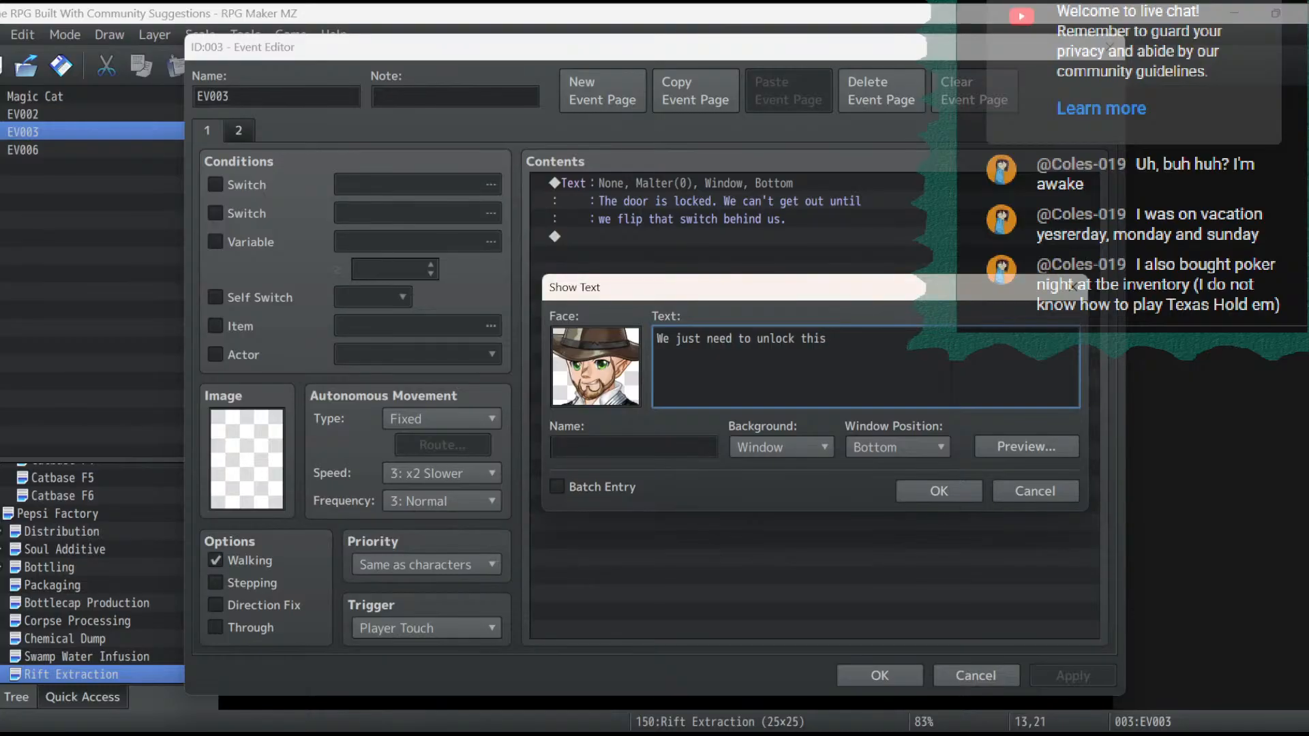
text(and...)
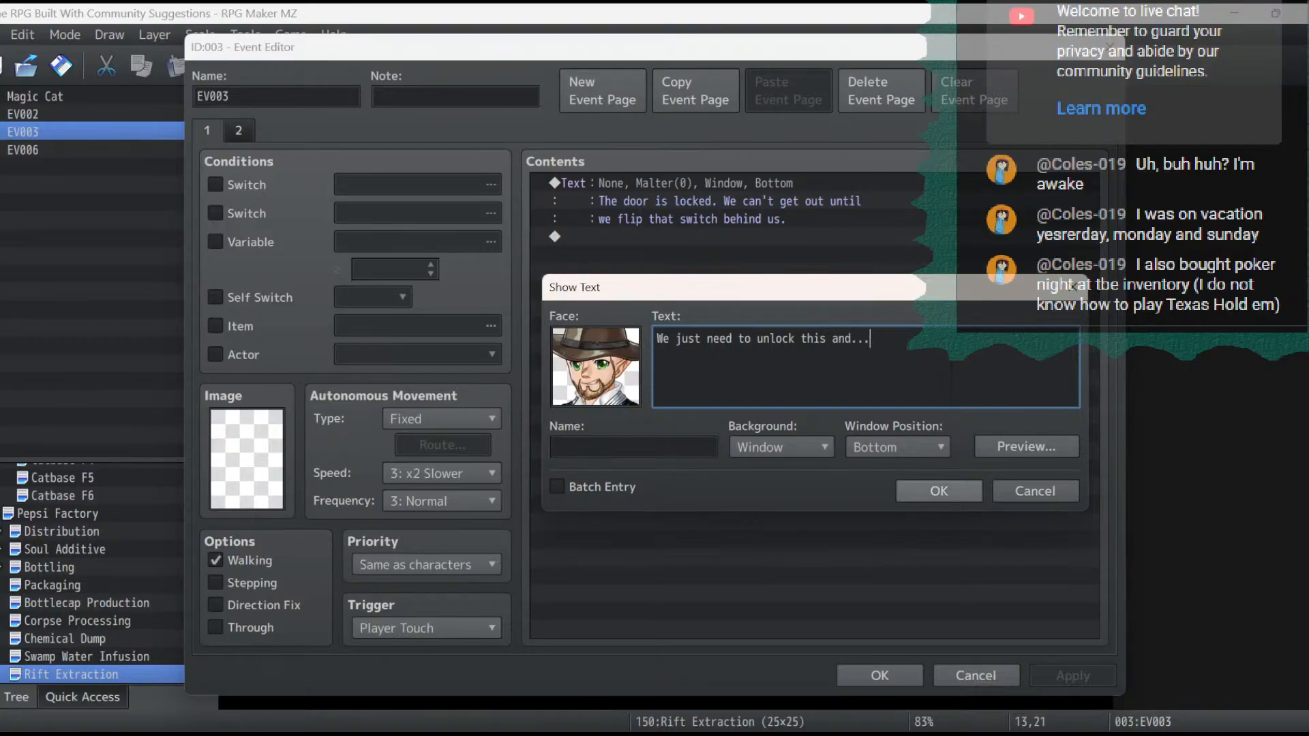
click(939, 490)
- Add a Play SE command after the message, using the Open1 sound at 20% volume
double_click(757, 219)
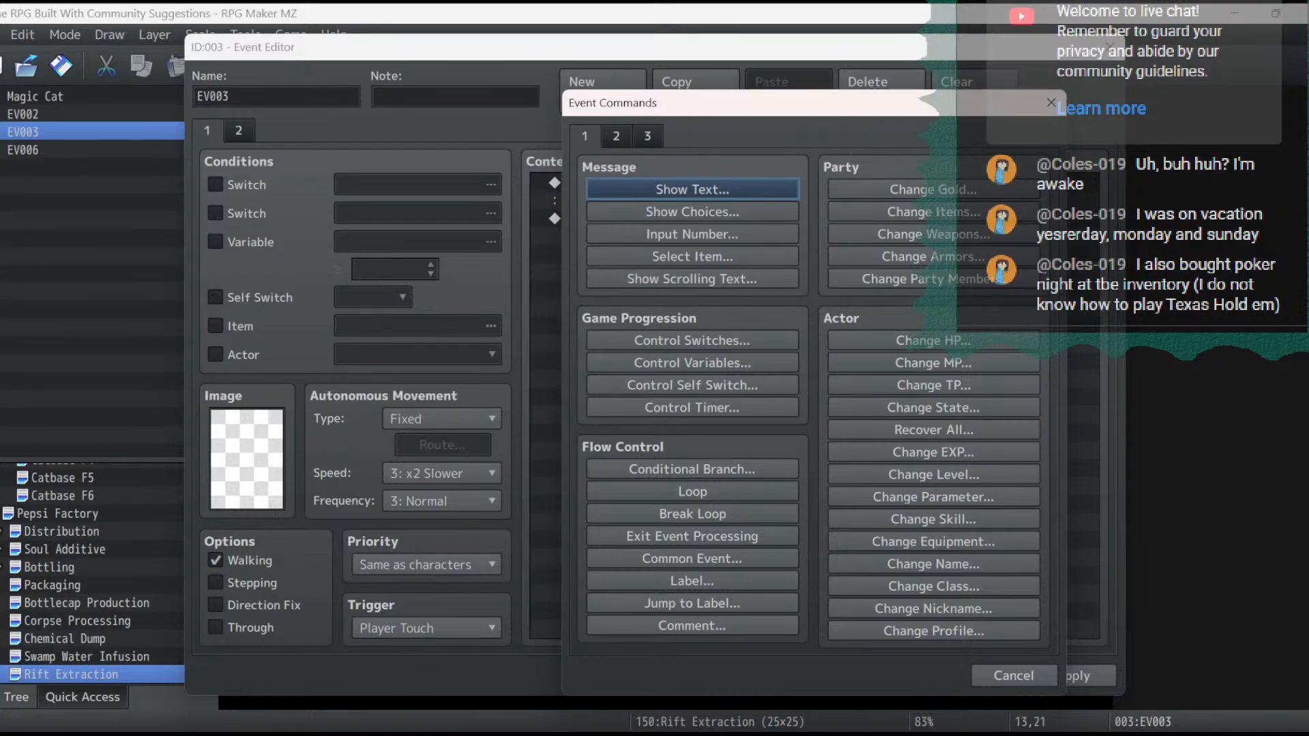
click(616, 136)
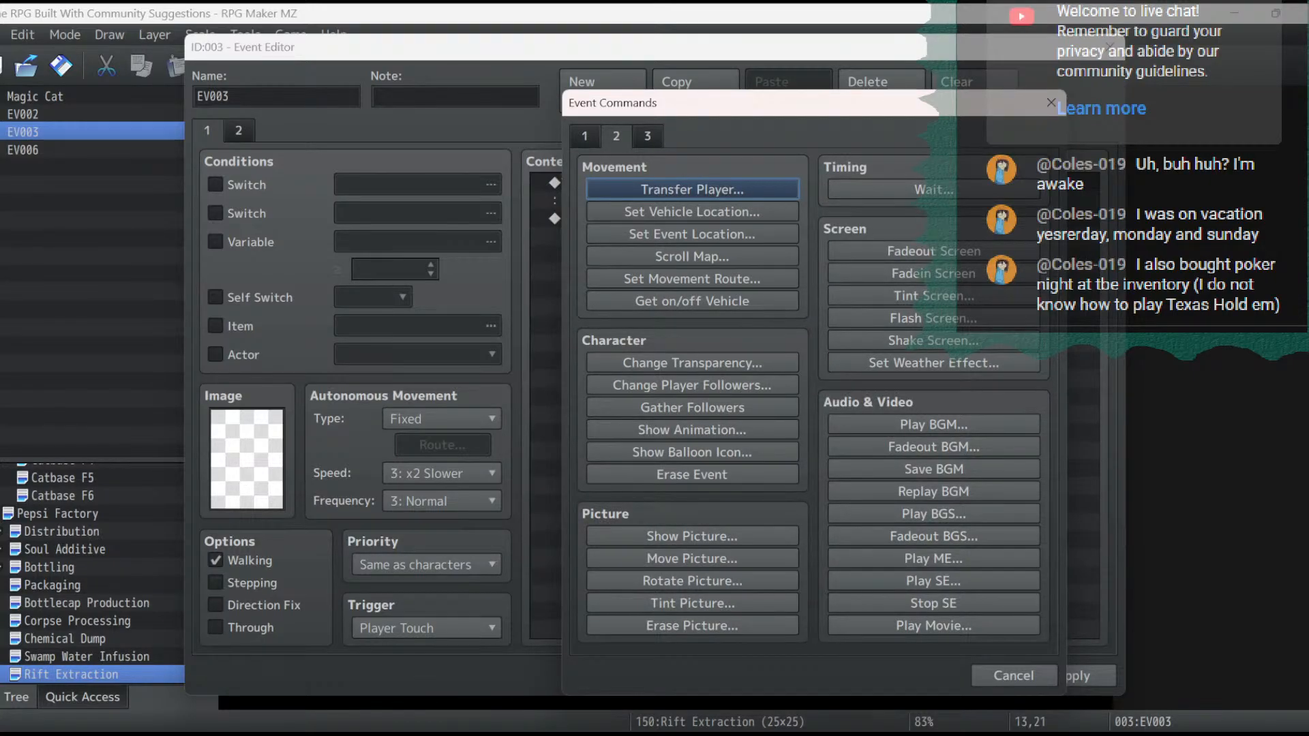
click(933, 581)
click(749, 327)
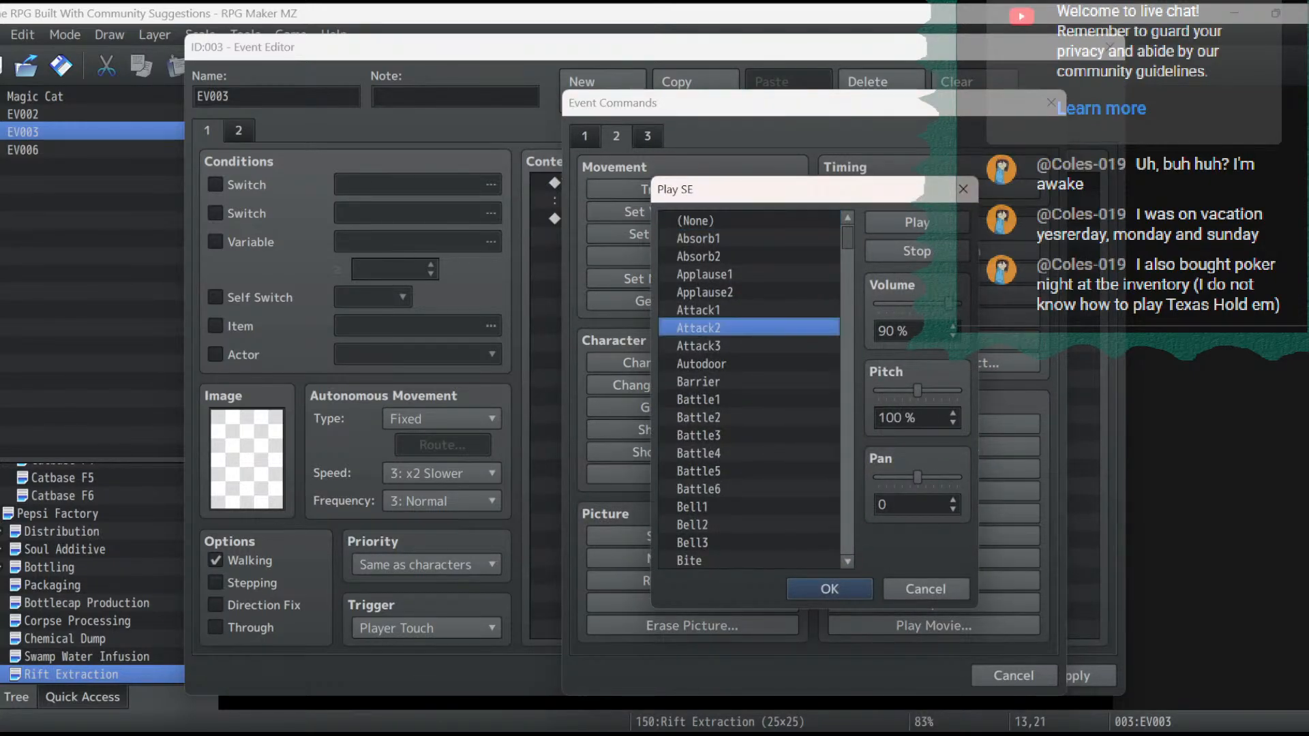
key(o)
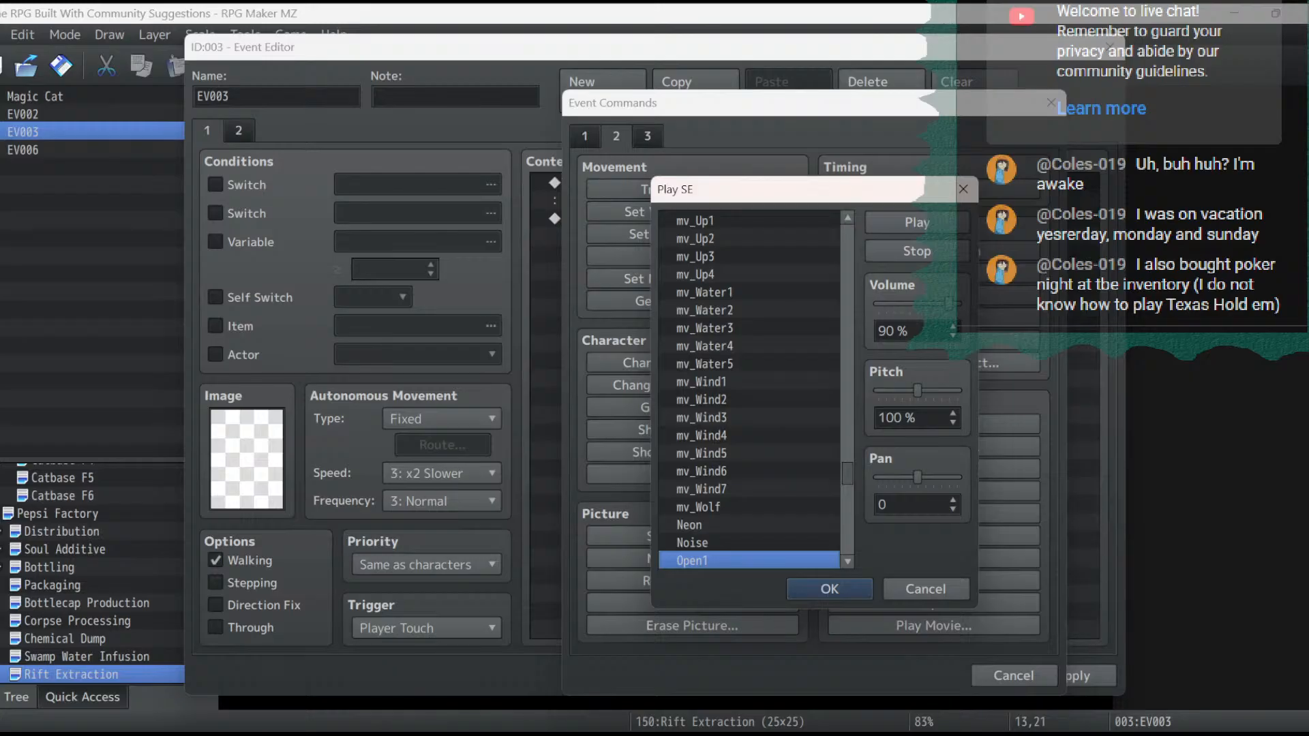
drag(948, 305, 894, 304)
click(917, 222)
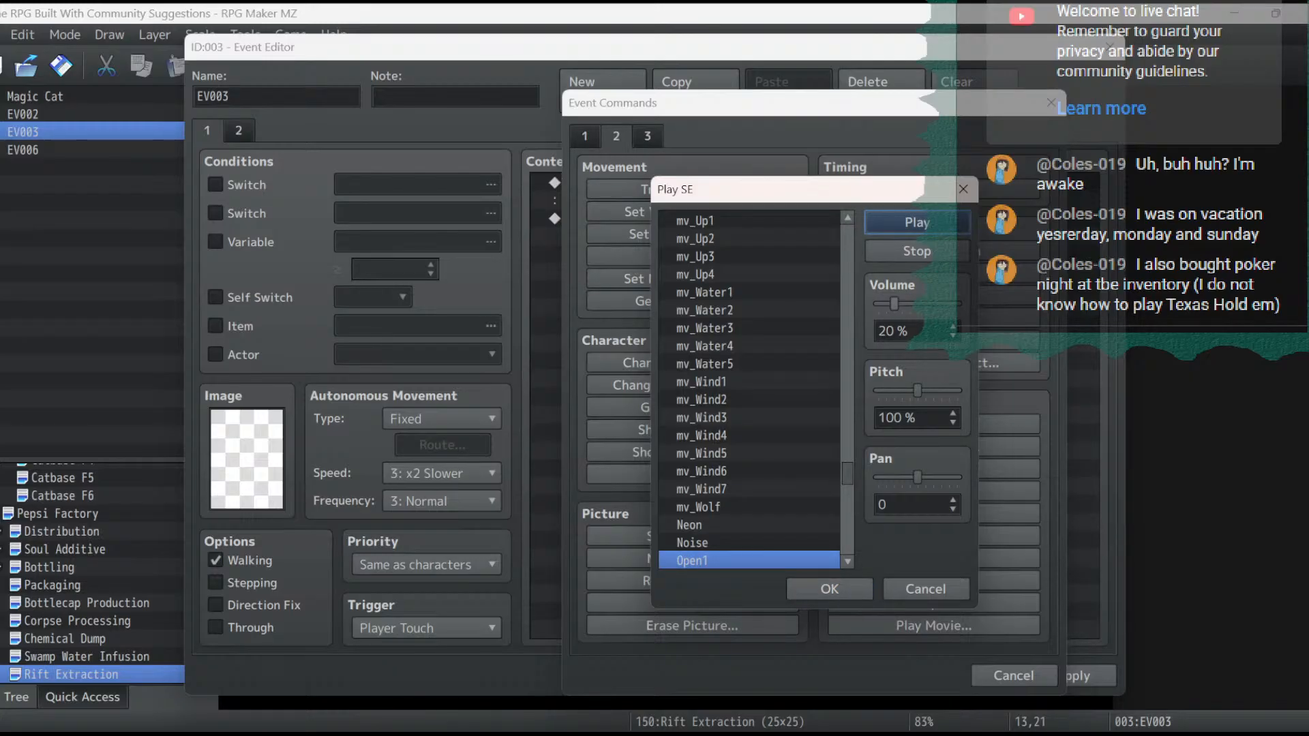
click(829, 588)
- Add a Wait of 30 frames after the Open1 sound effect
double_click(689, 237)
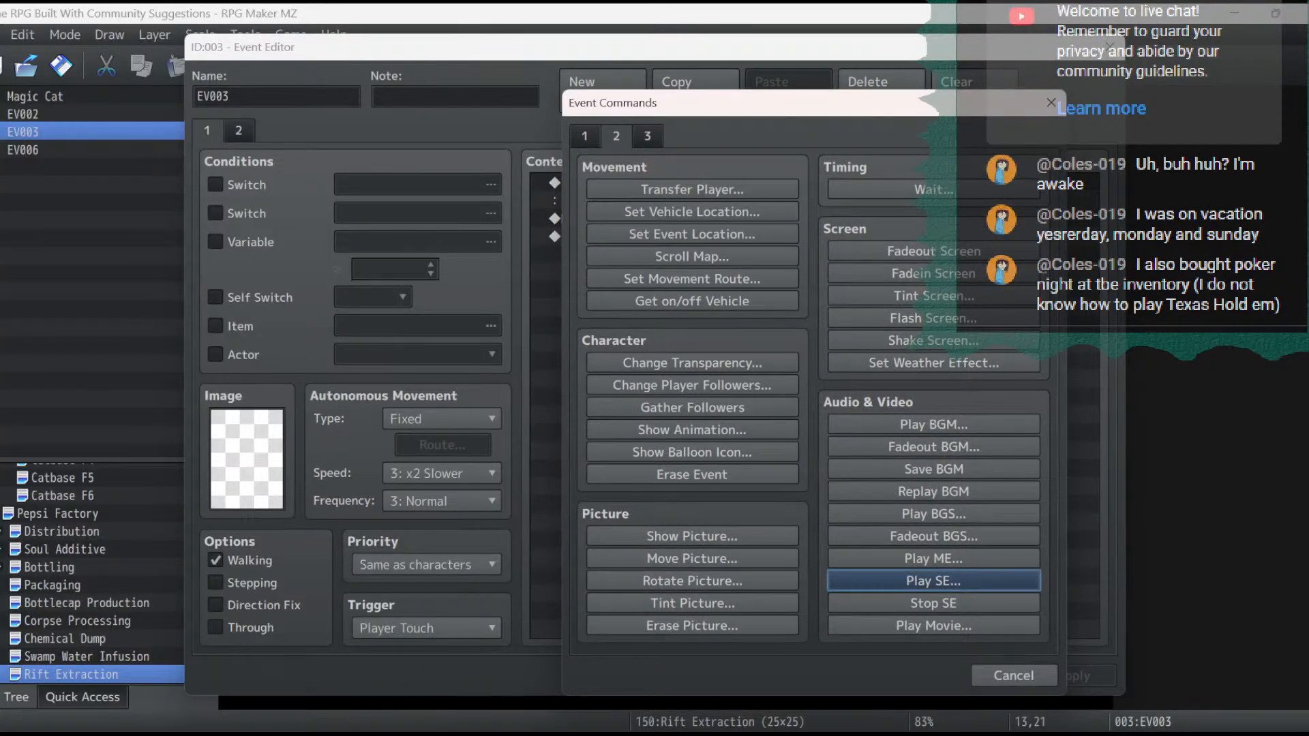
click(933, 189)
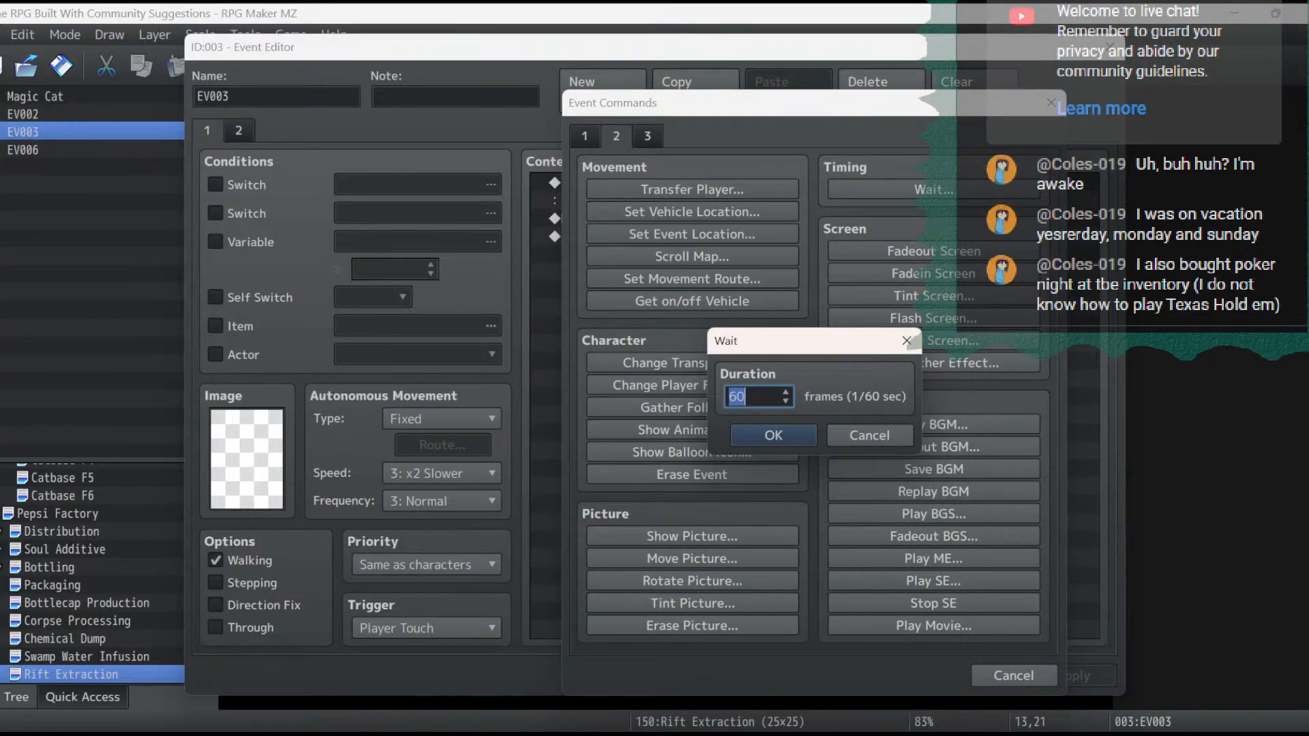
text(30)
key(Return)
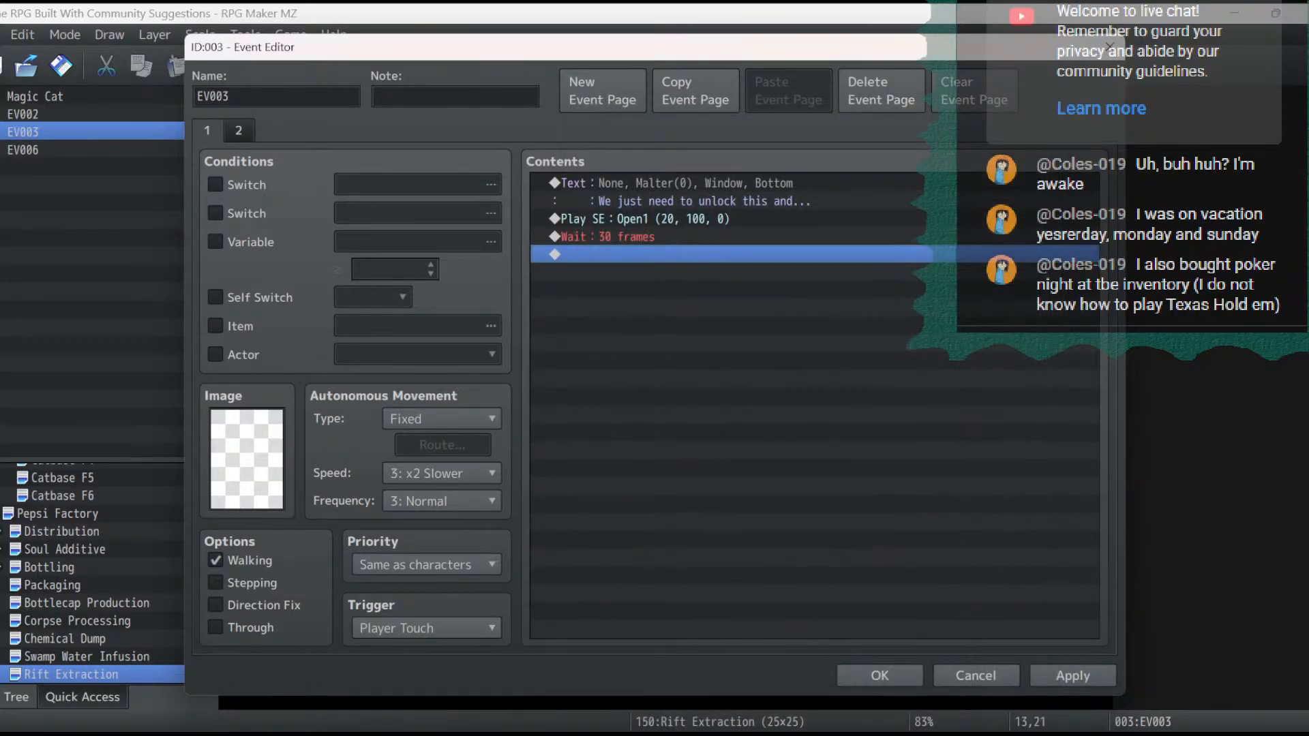
- Add a Set Movement Route command for the Magic Cat after the Wait, beginning with Move Up
double_click(692, 255)
click(692, 278)
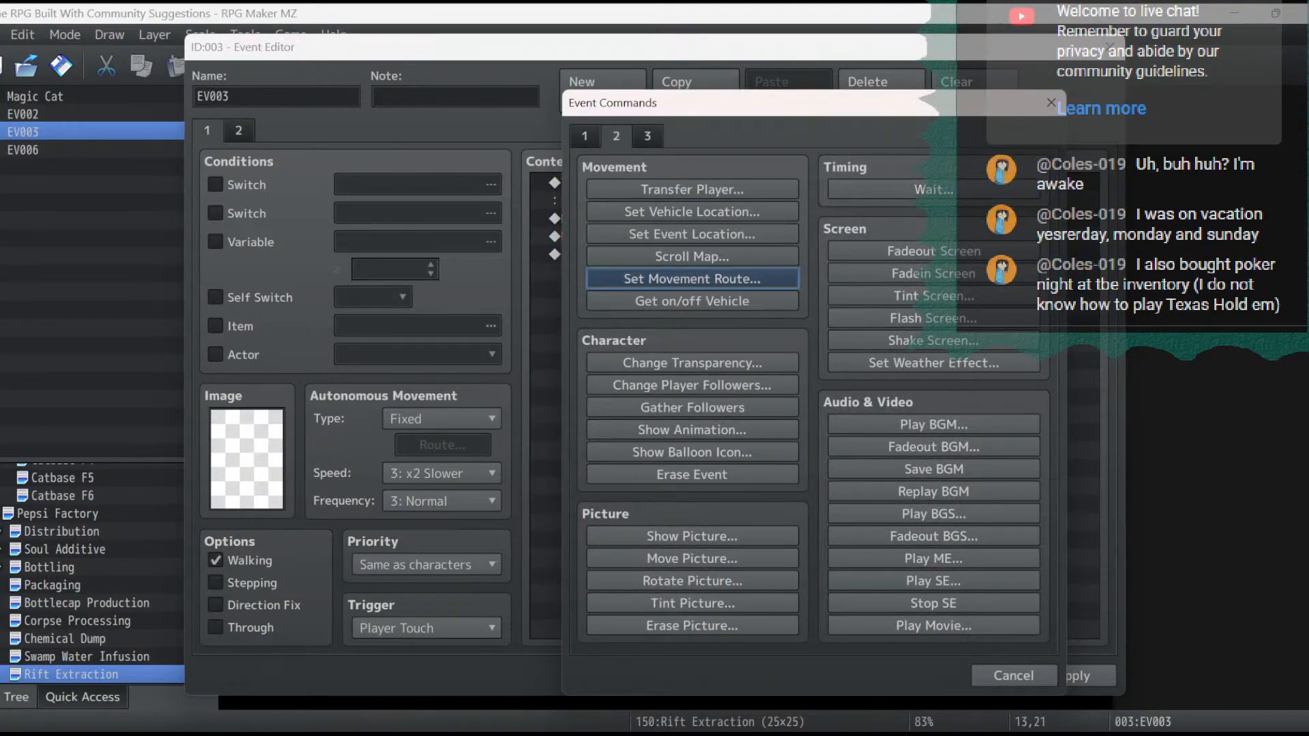
click(525, 212)
click(525, 278)
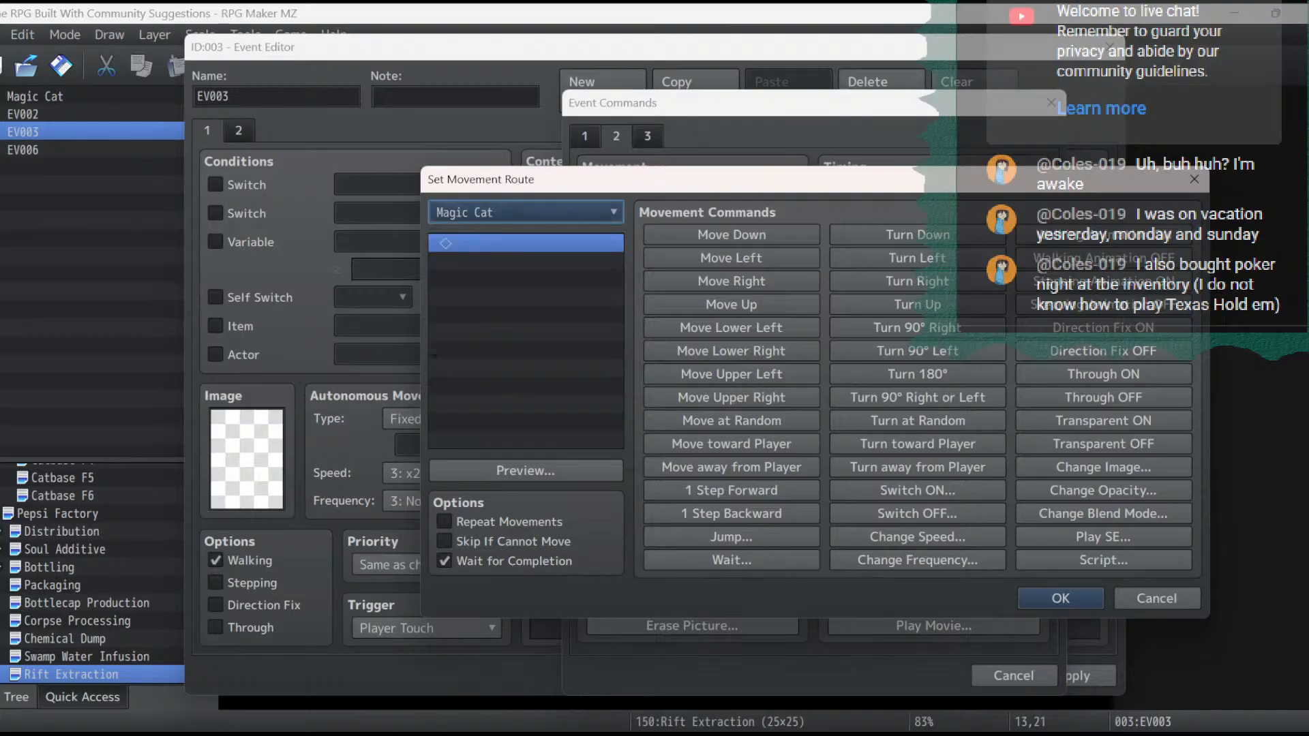
click(732, 304)
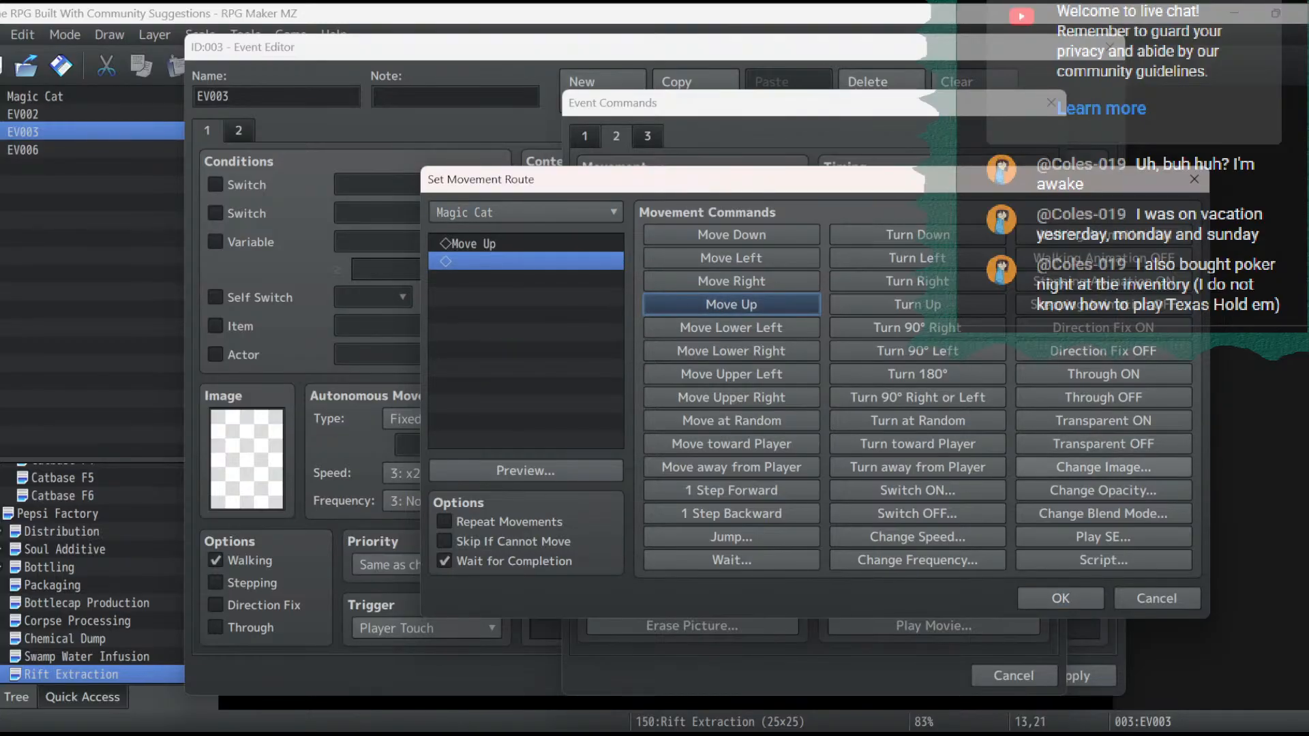
- Add a Change Image to the first MagicCats sprite to the cat's route and save the event
click(1103, 467)
double_click(761, 398)
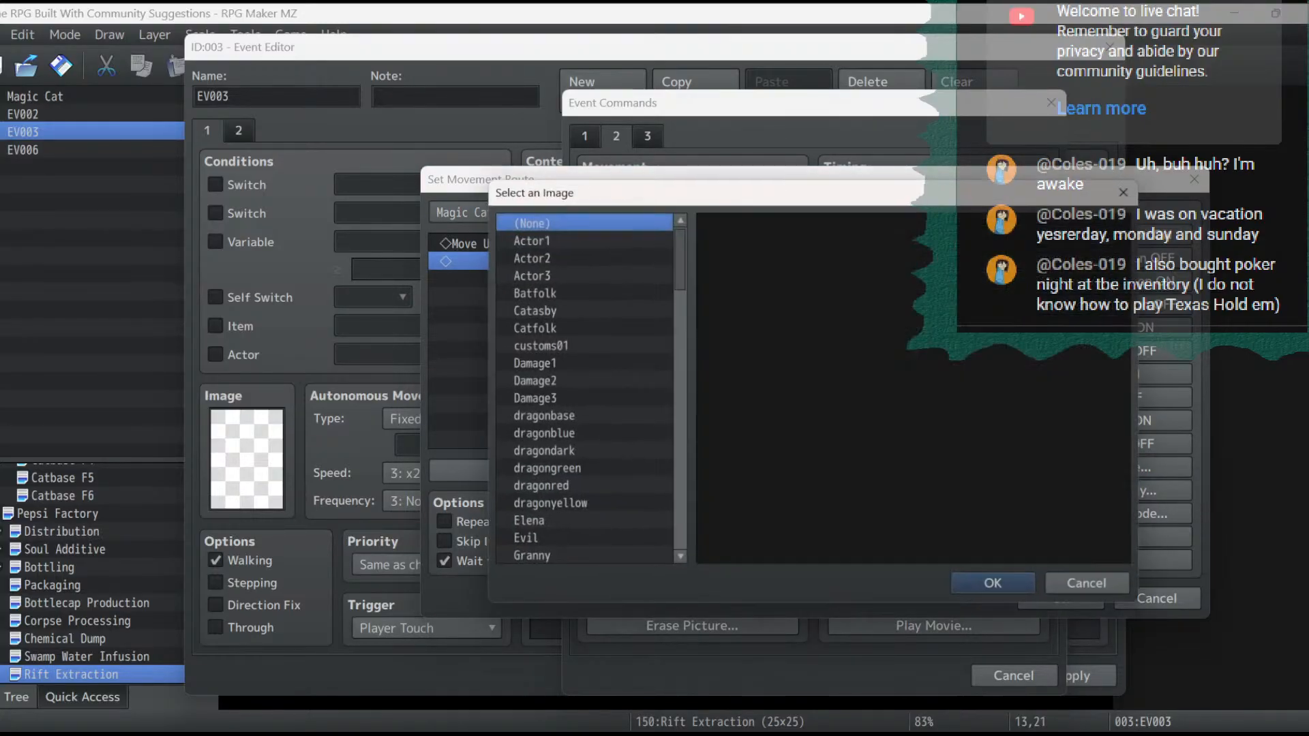
scroll(580, 389, down, 3)
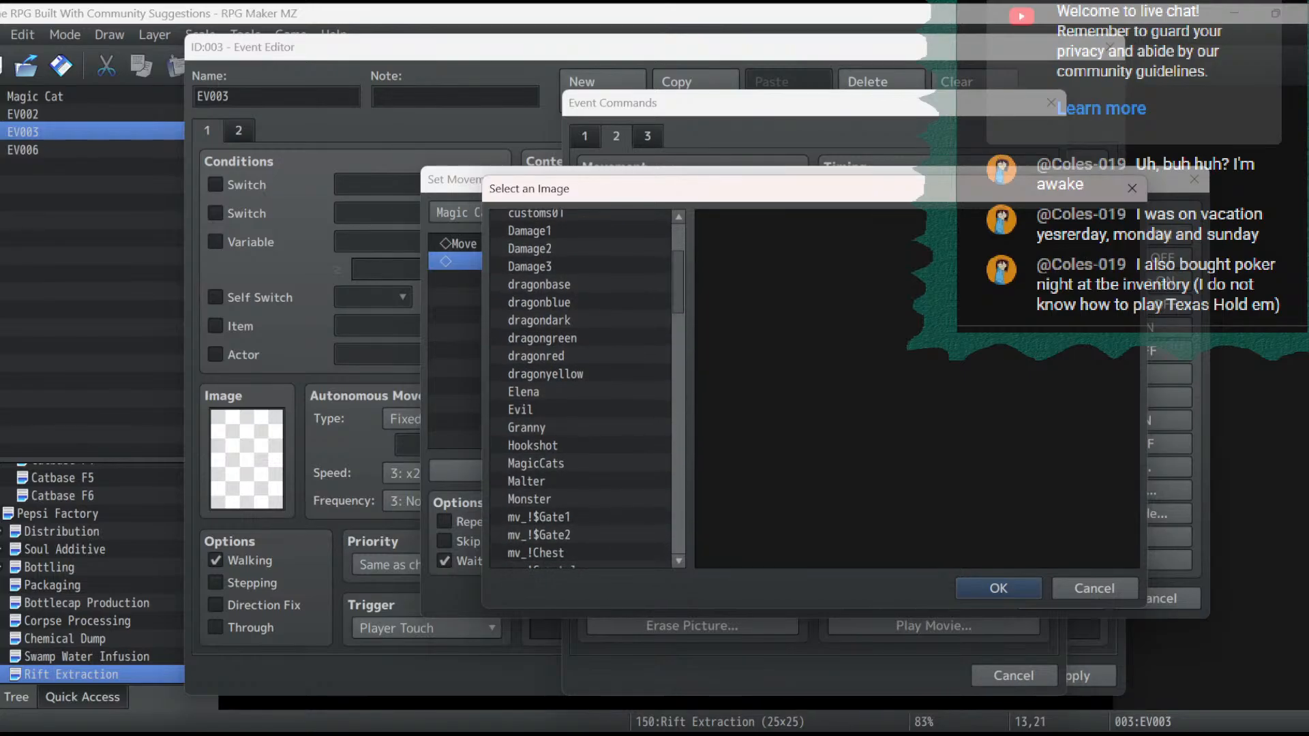
click(536, 463)
key(Return)
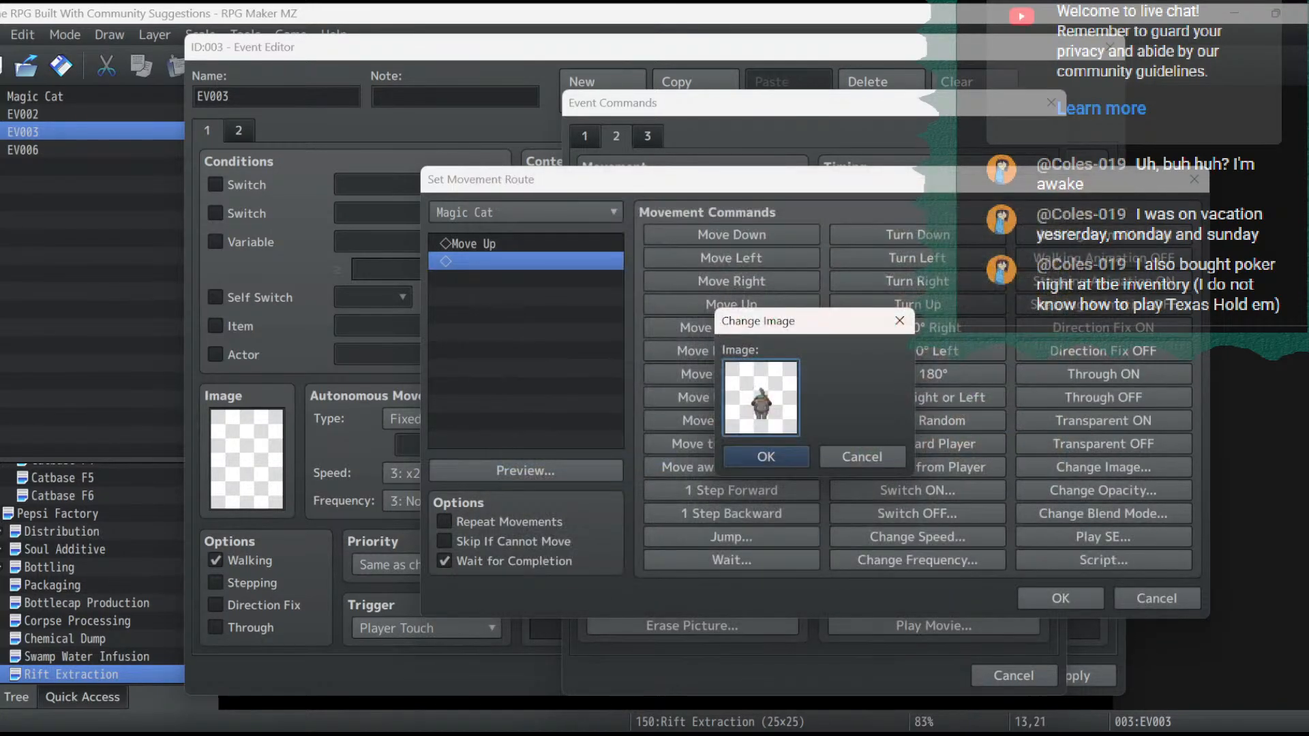
key(Return)
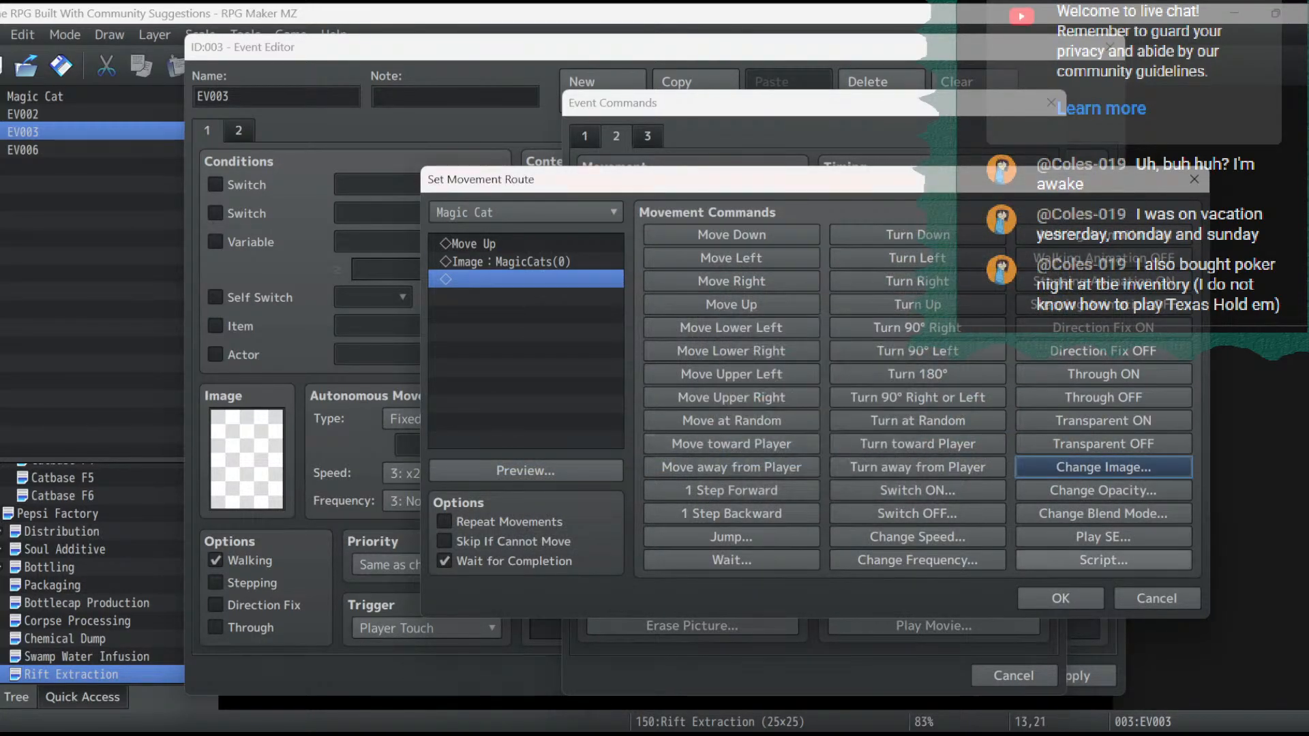
click(1061, 599)
click(1072, 676)
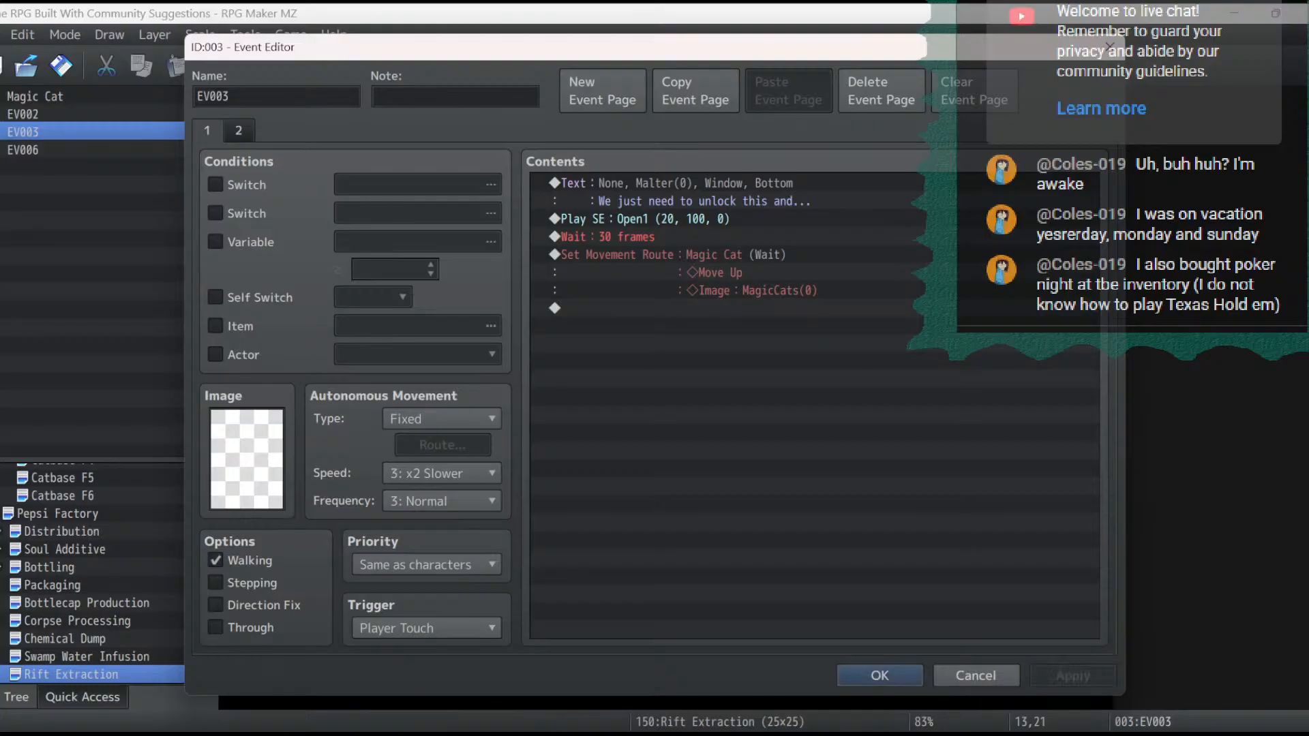
double_click(911, 669)
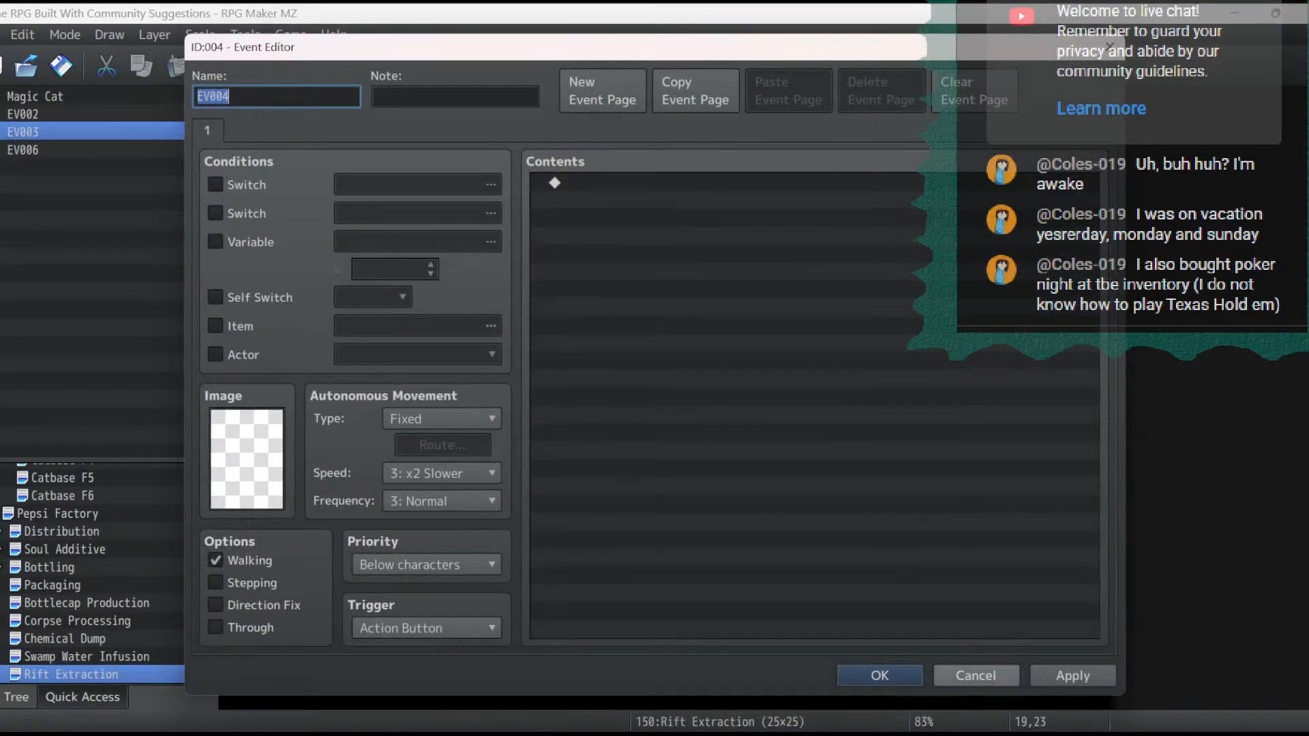
click(976, 676)
click(666, 512)
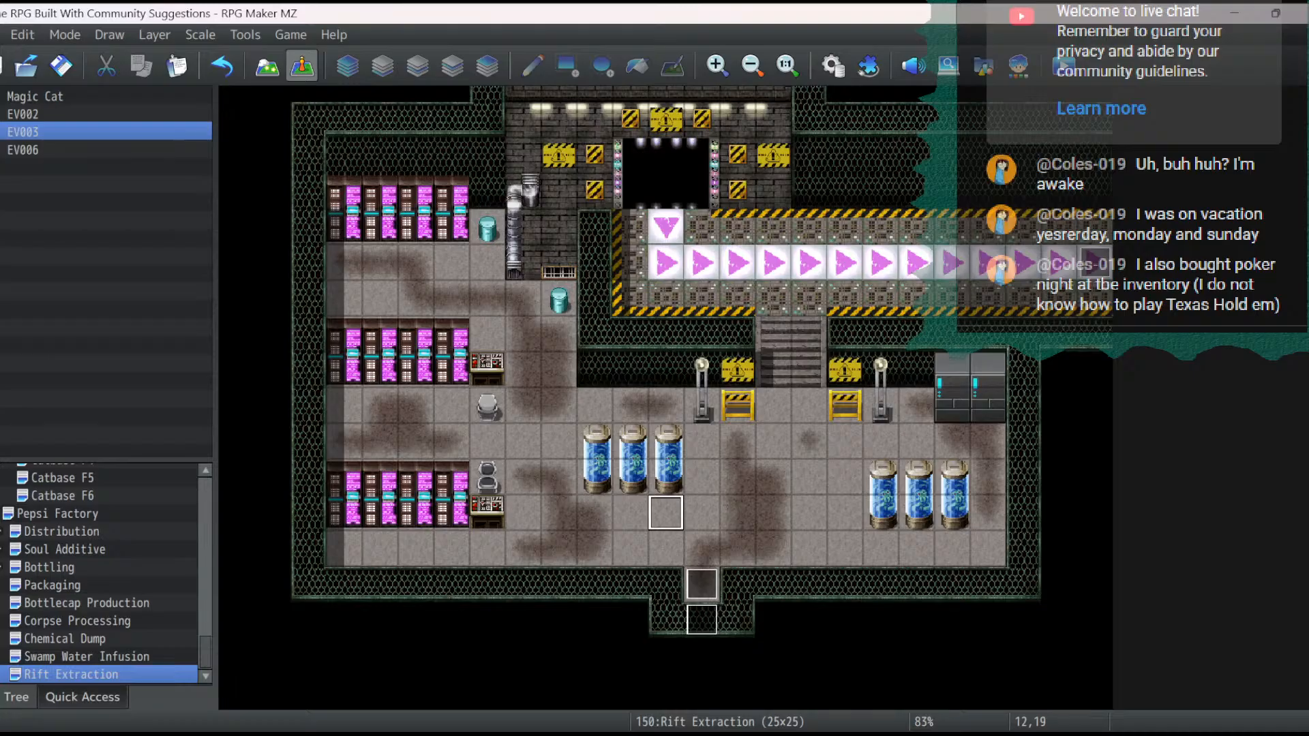
click(701, 548)
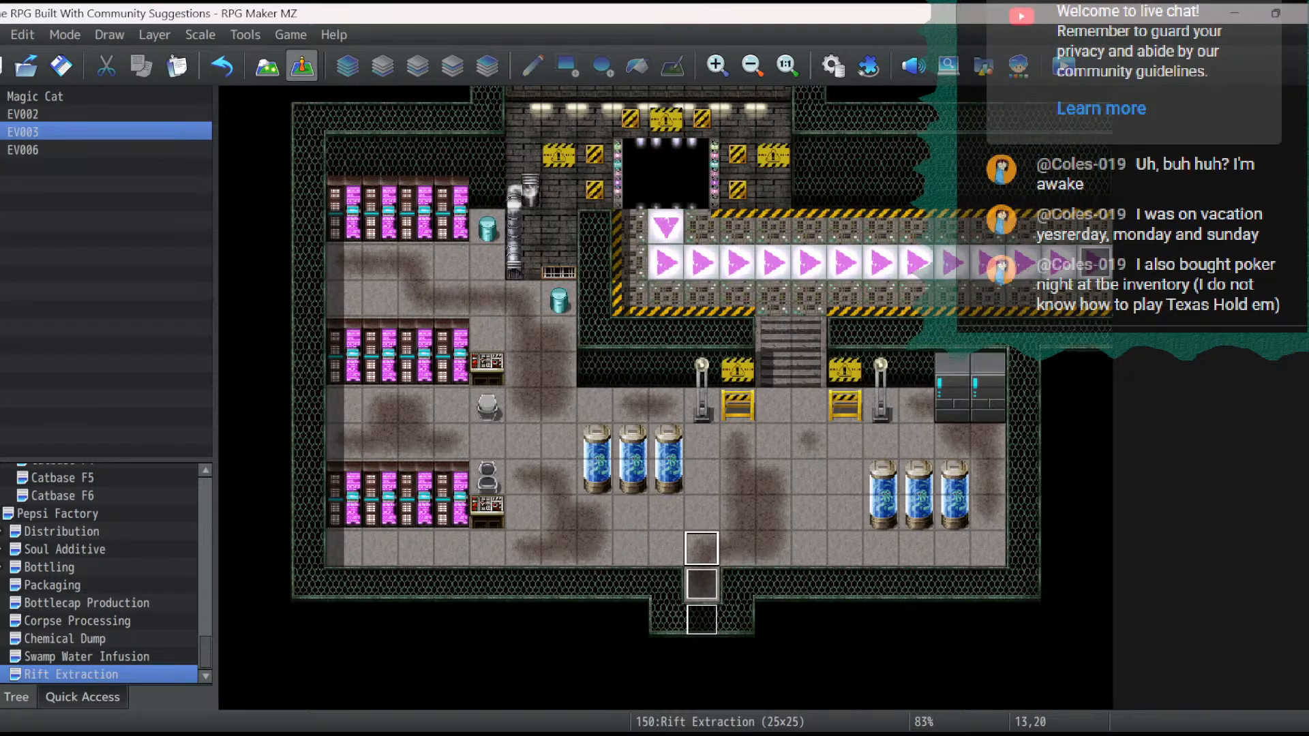
double_click(702, 585)
double_click(688, 309)
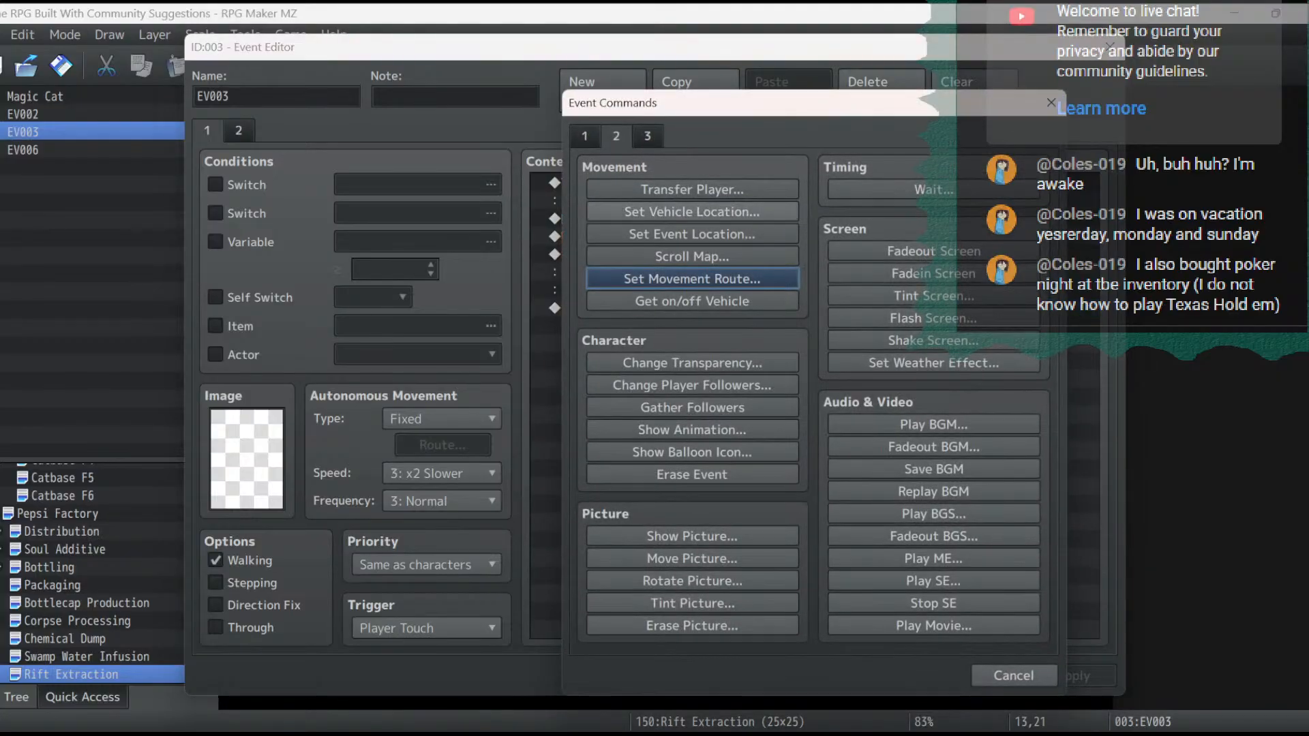
click(1014, 676)
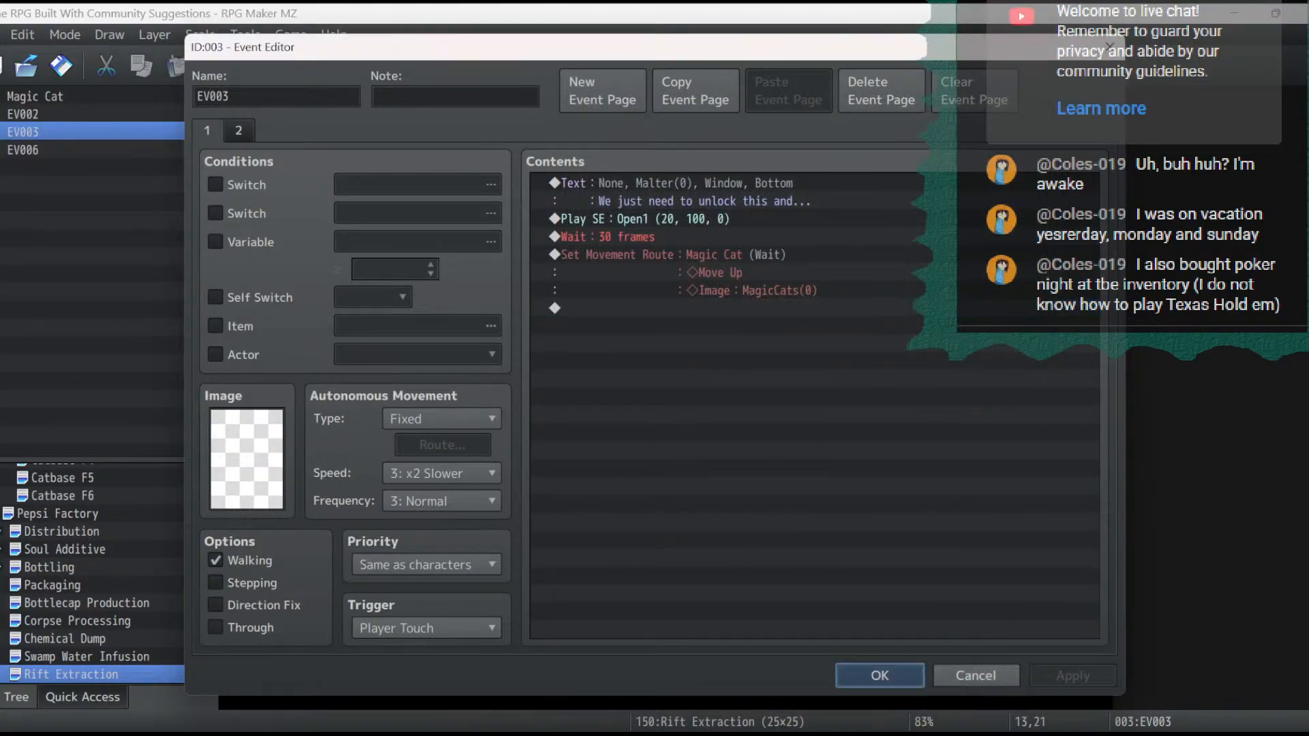
click(989, 675)
- Copy the first Show Text command from the Magic Cat event at 9,8 on the Distribution map
click(61, 531)
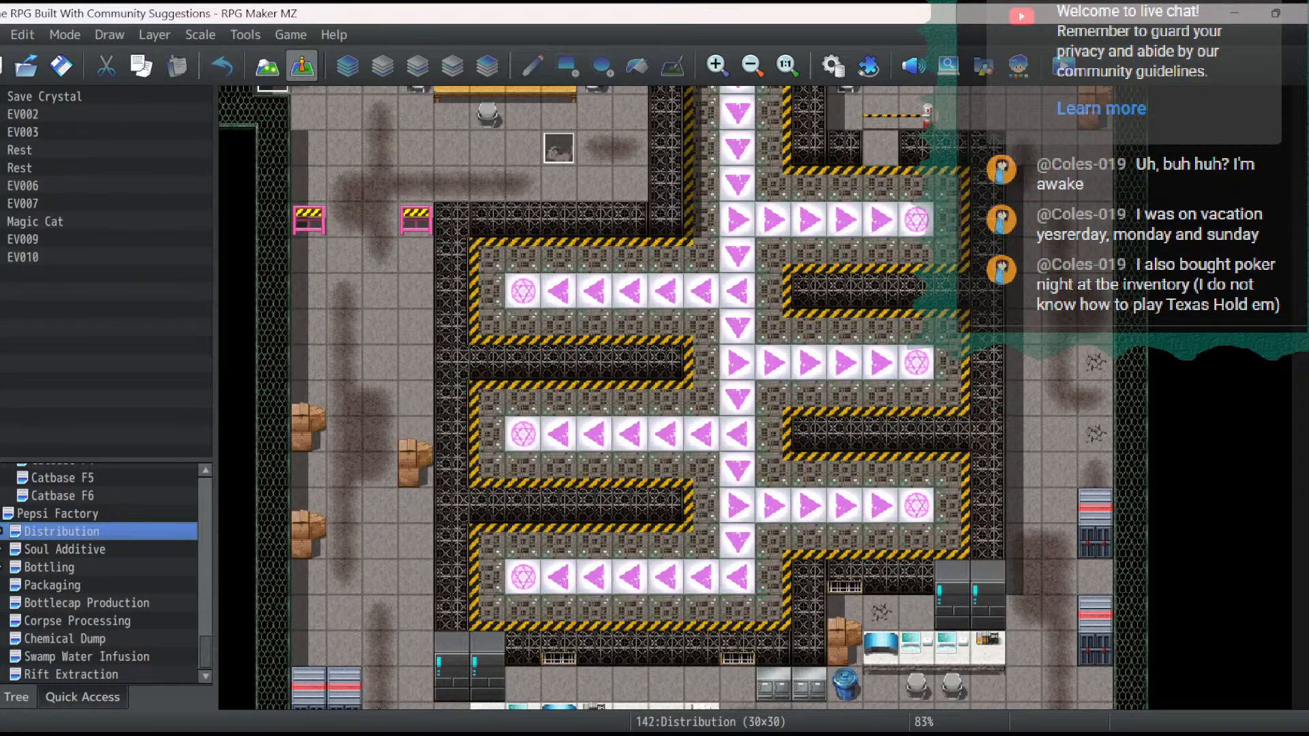
double_click(559, 148)
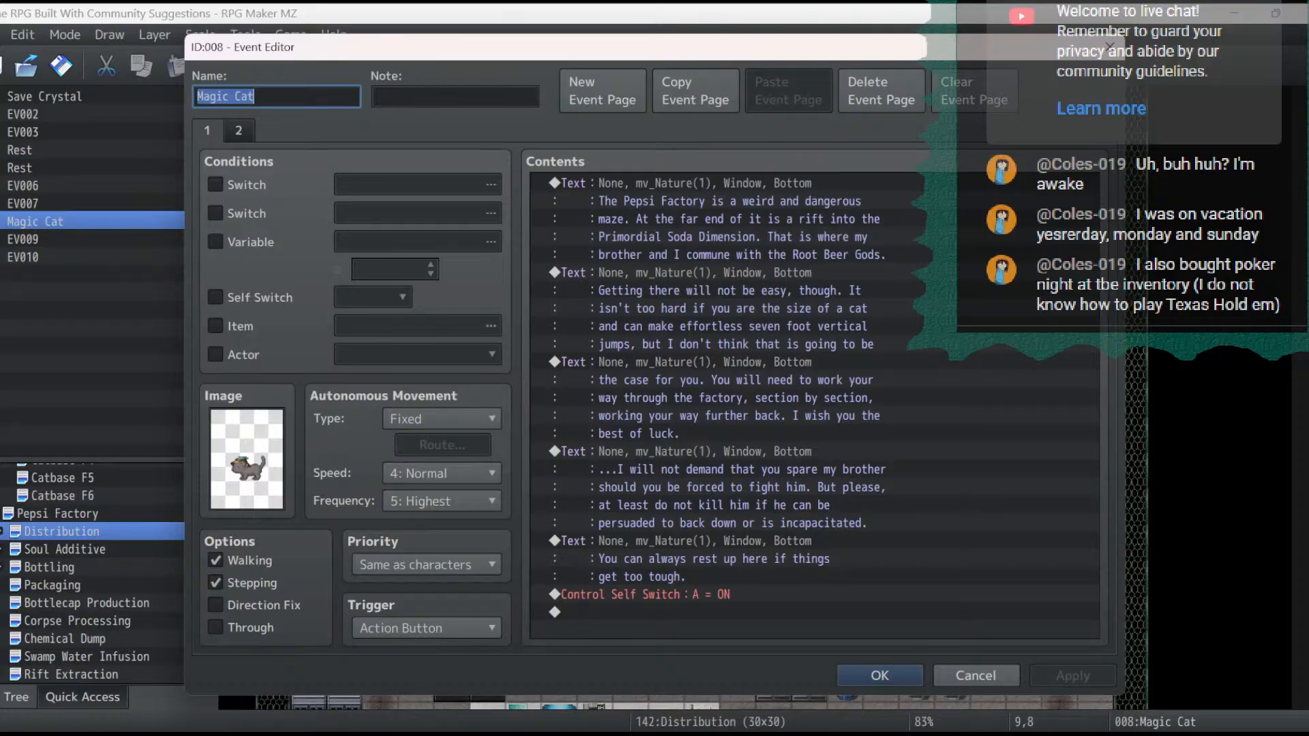
click(709, 218)
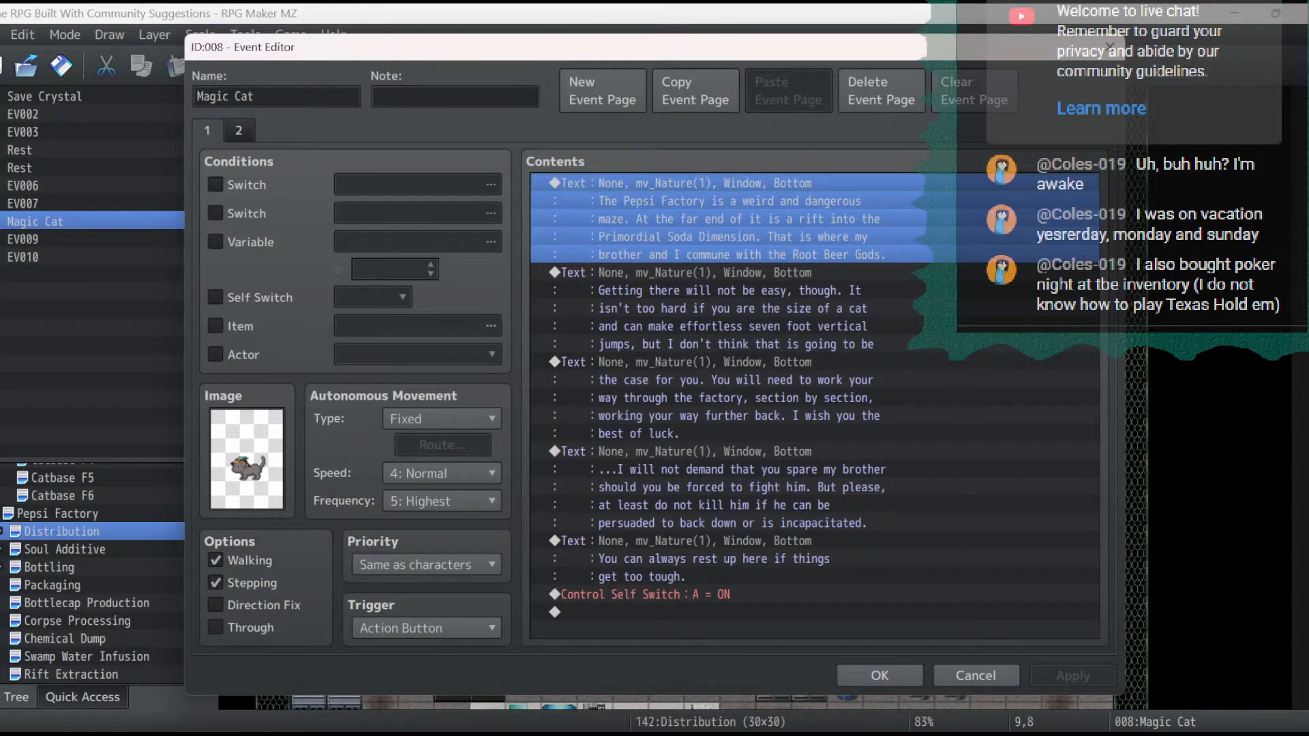
right_click(752, 182)
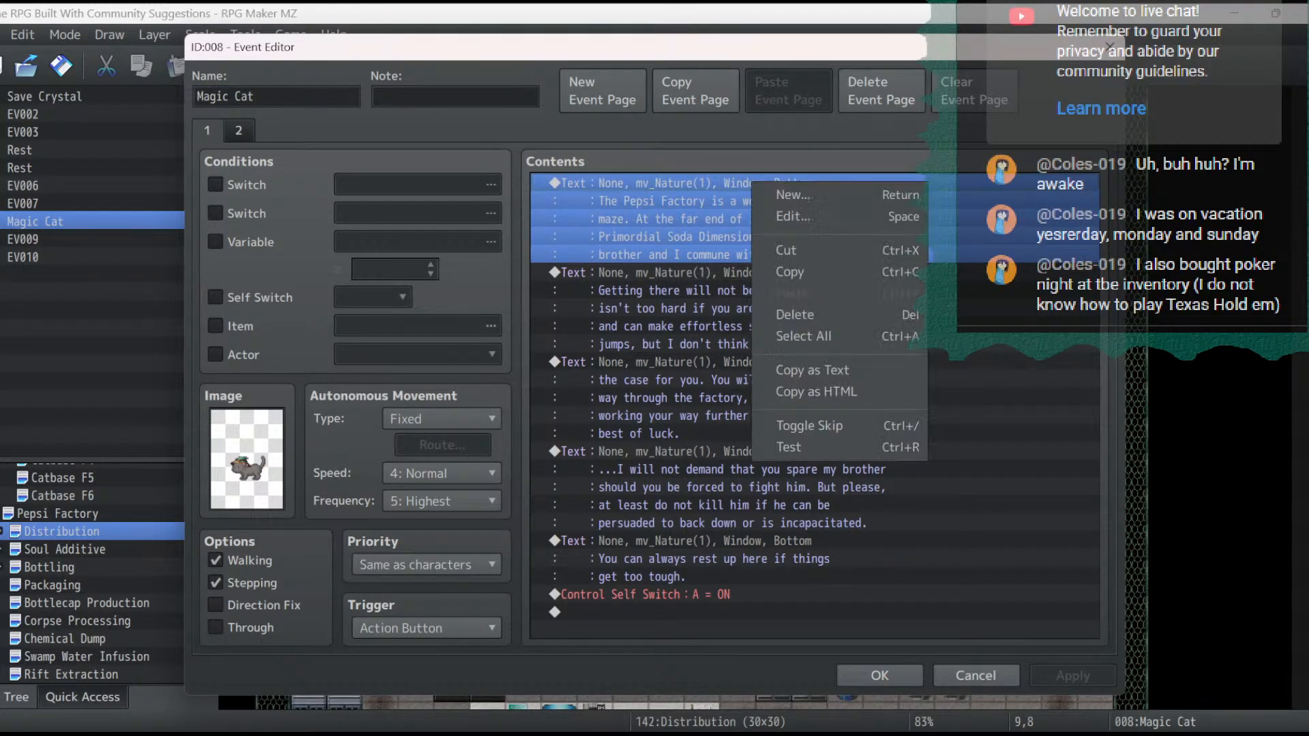
click(791, 272)
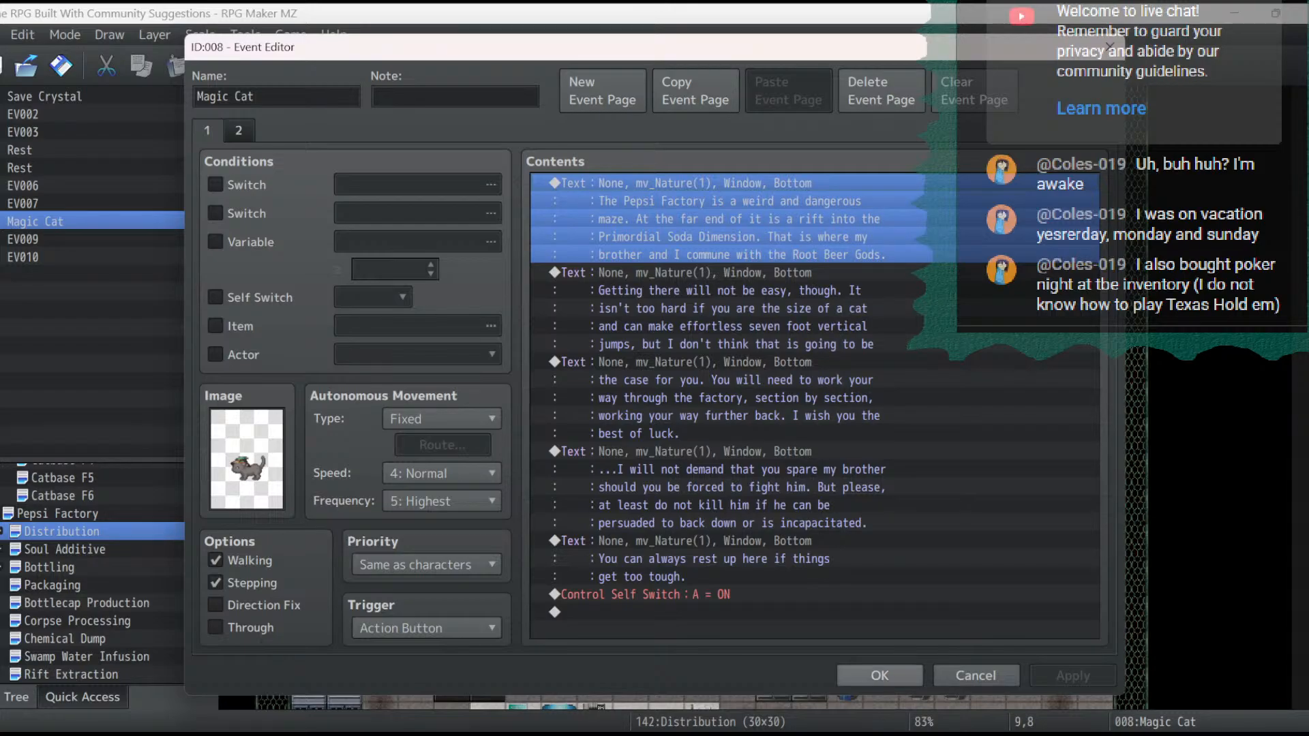
click(880, 676)
- Paste the copied Show Text command at the end of the event at 13,21 on the Rift Extraction map
click(71, 675)
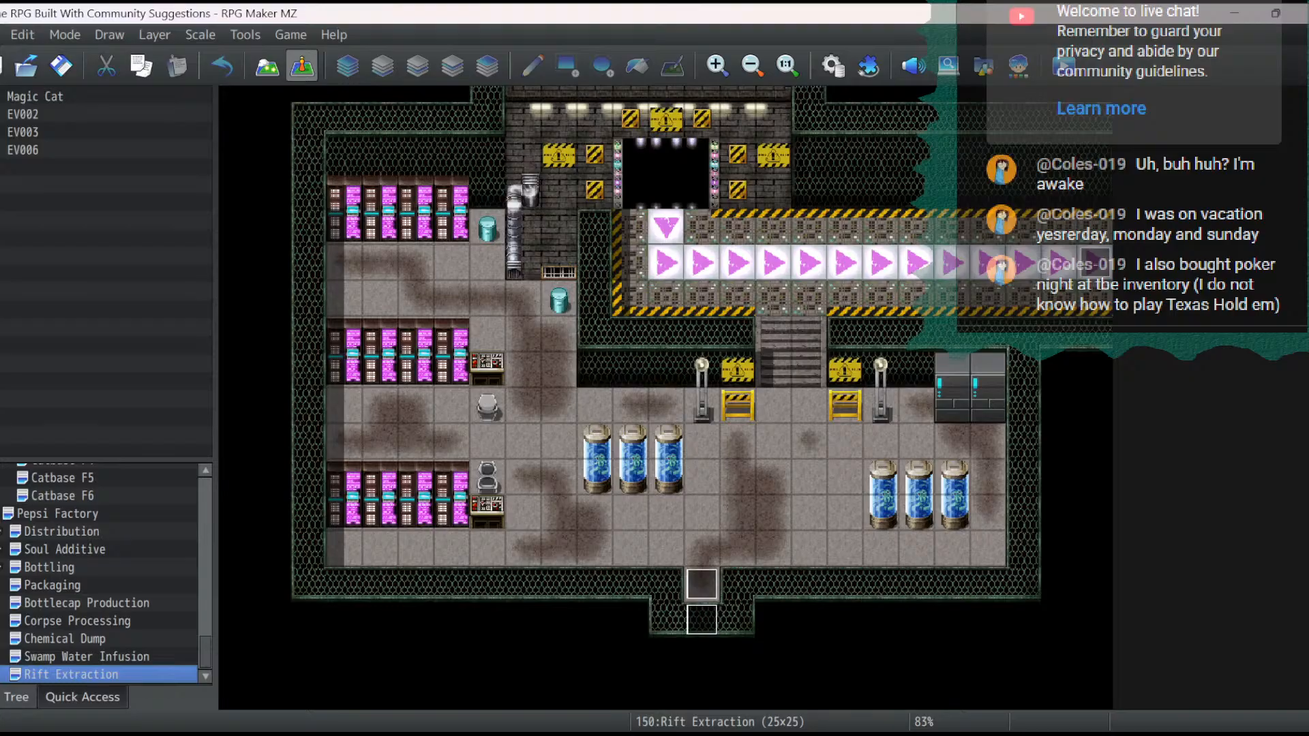
double_click(701, 584)
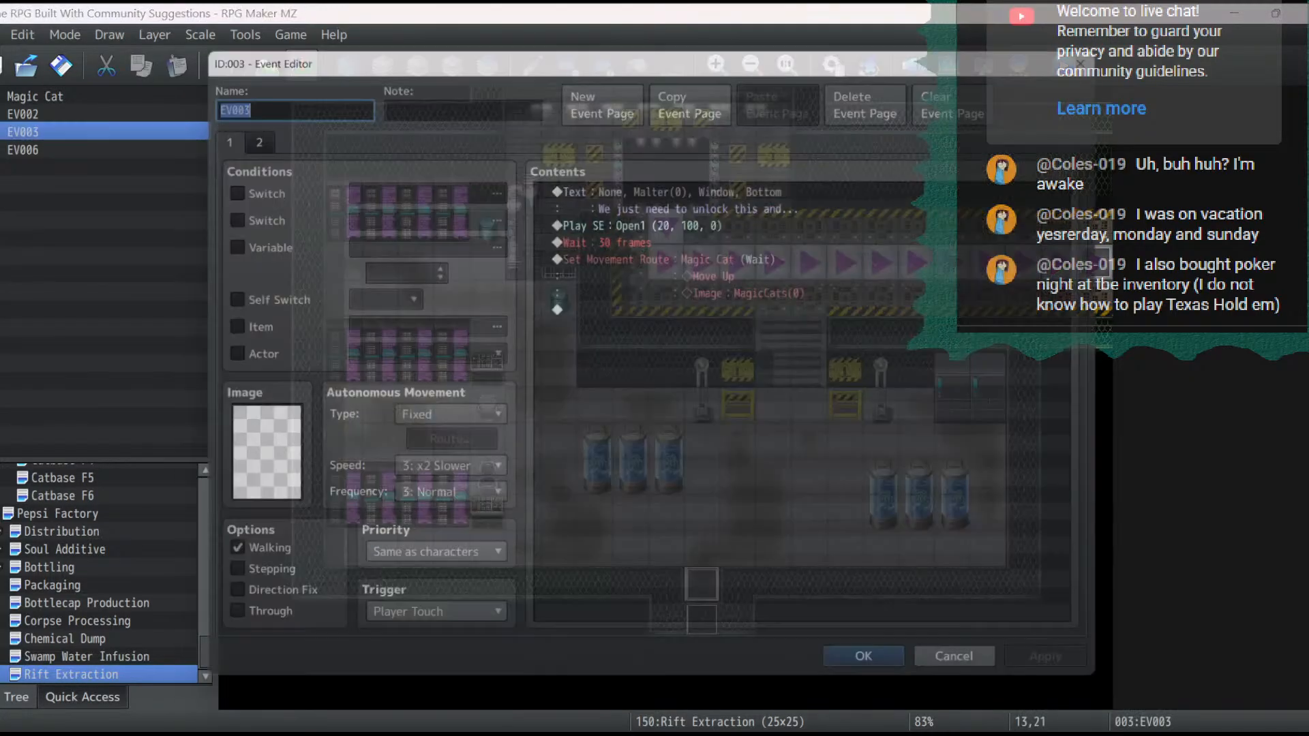
click(614, 307)
right_click(647, 310)
click(686, 427)
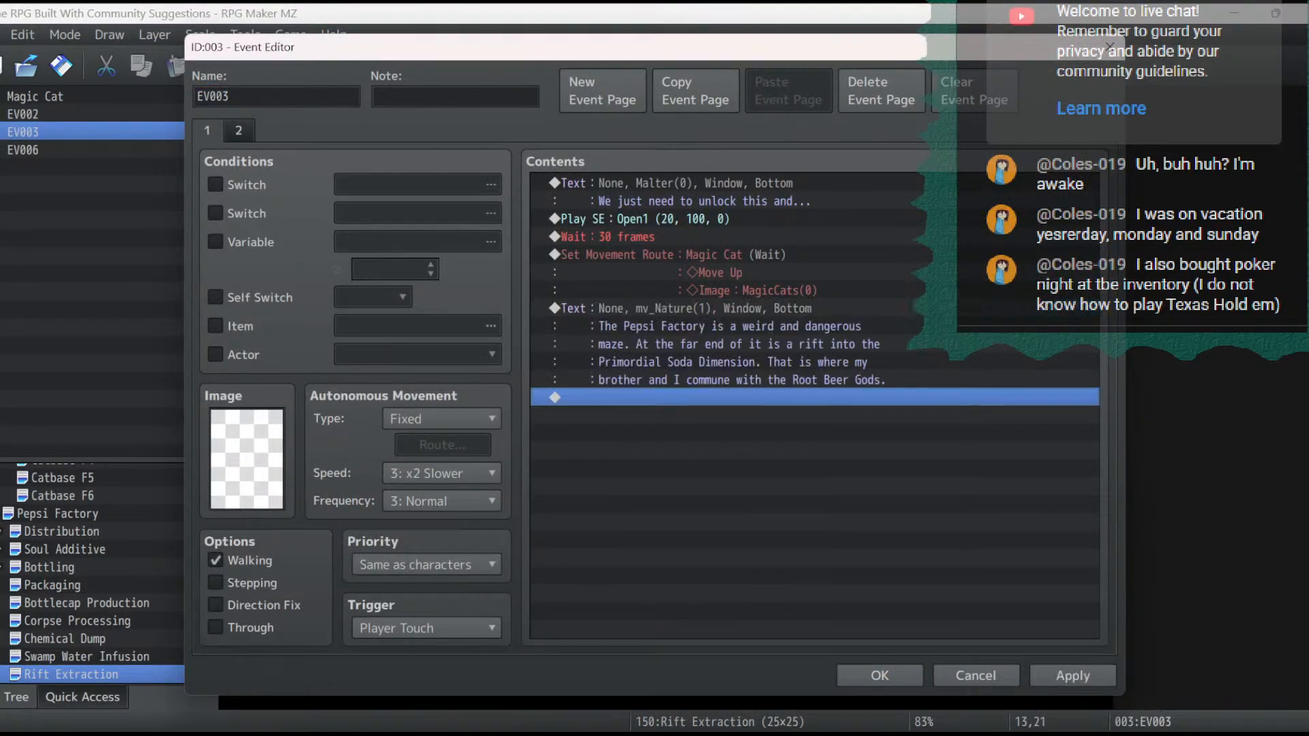
- Replace the pasted message with "Excellent! You made your way through the entire factory! The Rift is just ahead!" and apply the change
double_click(685, 361)
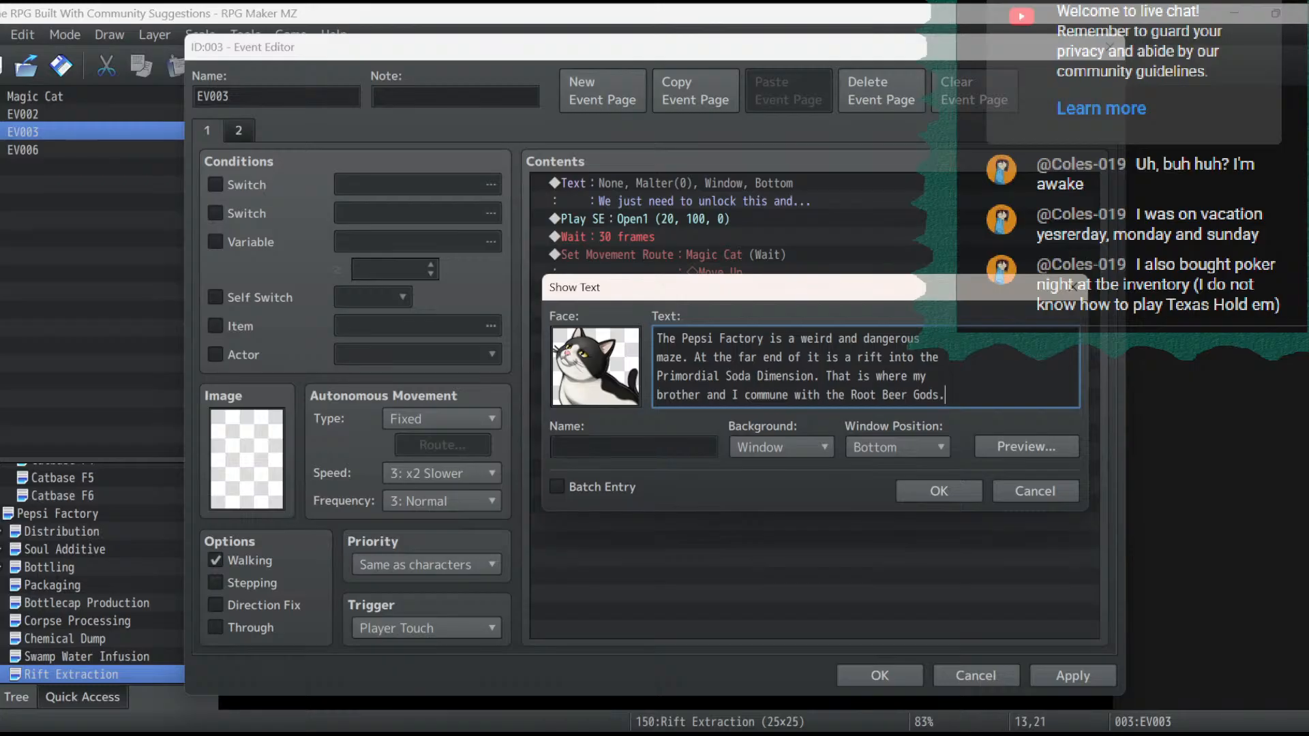
key(ctrl+a)
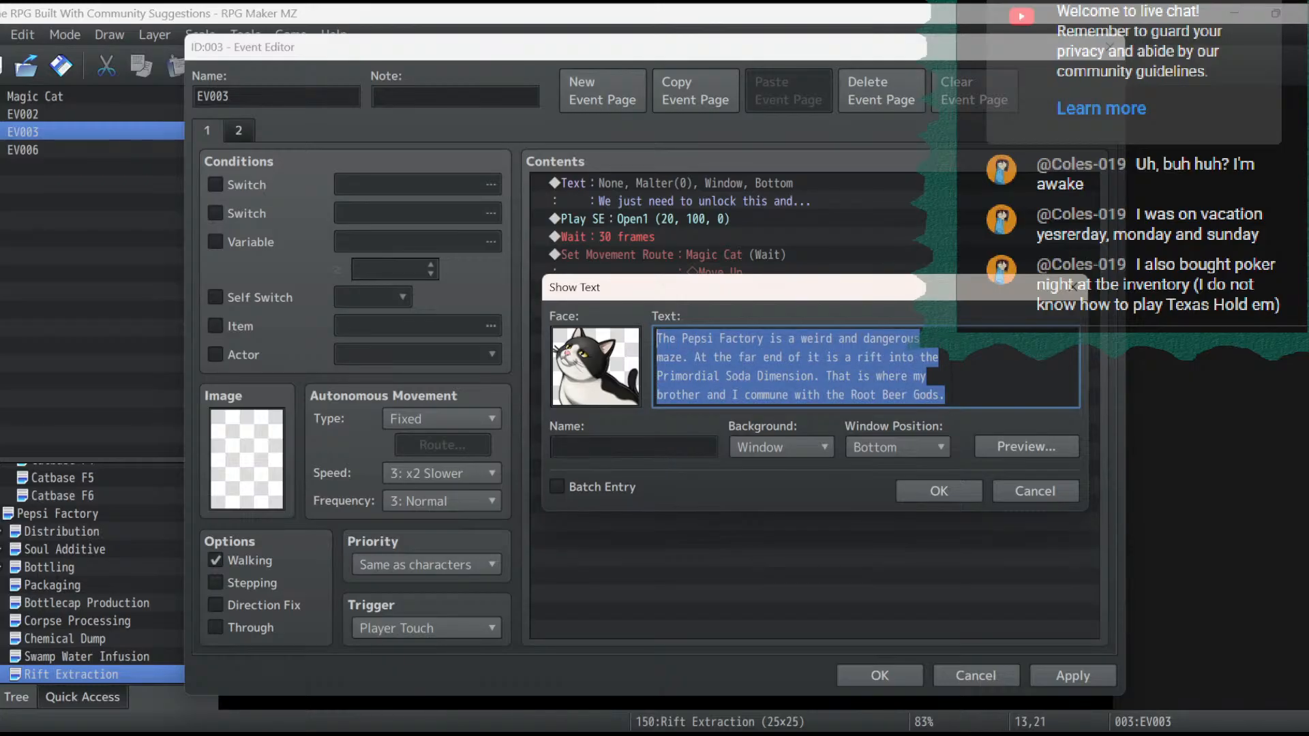
text(Excellent)
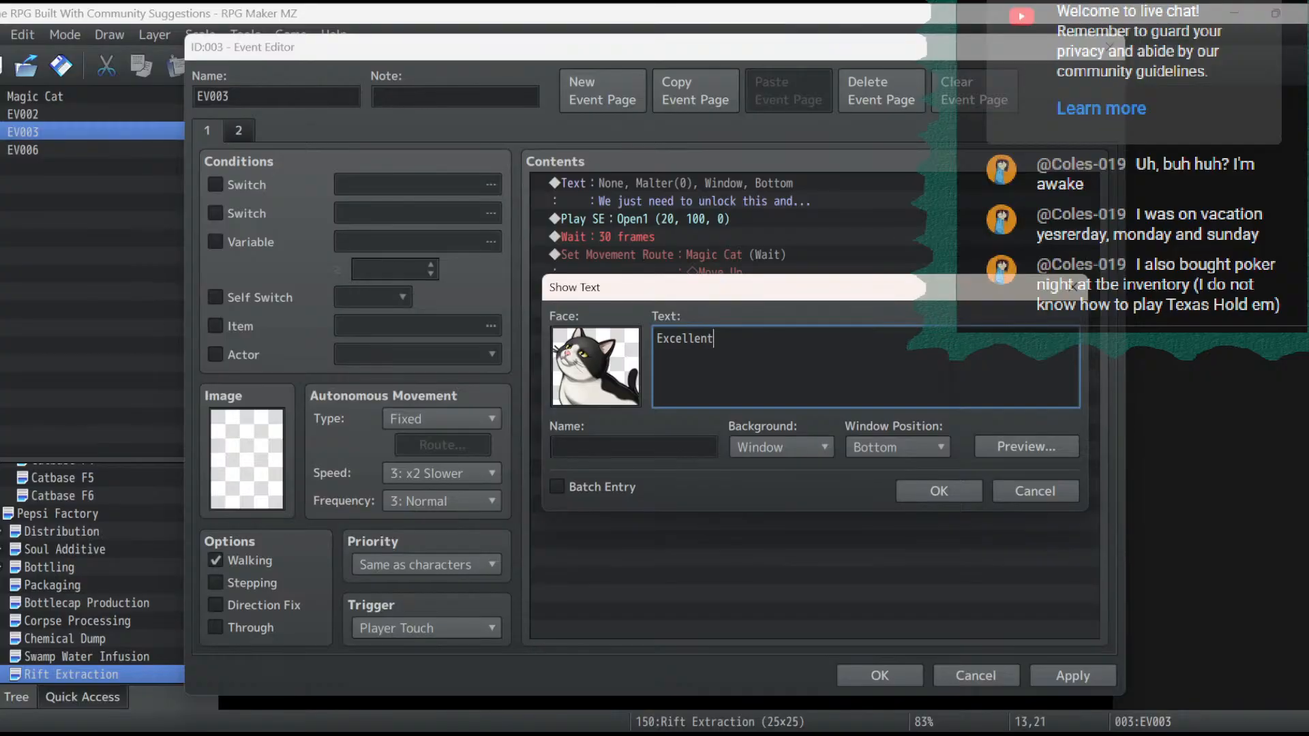
text(! You made yourt)
key(BackSpace)
text(way through)
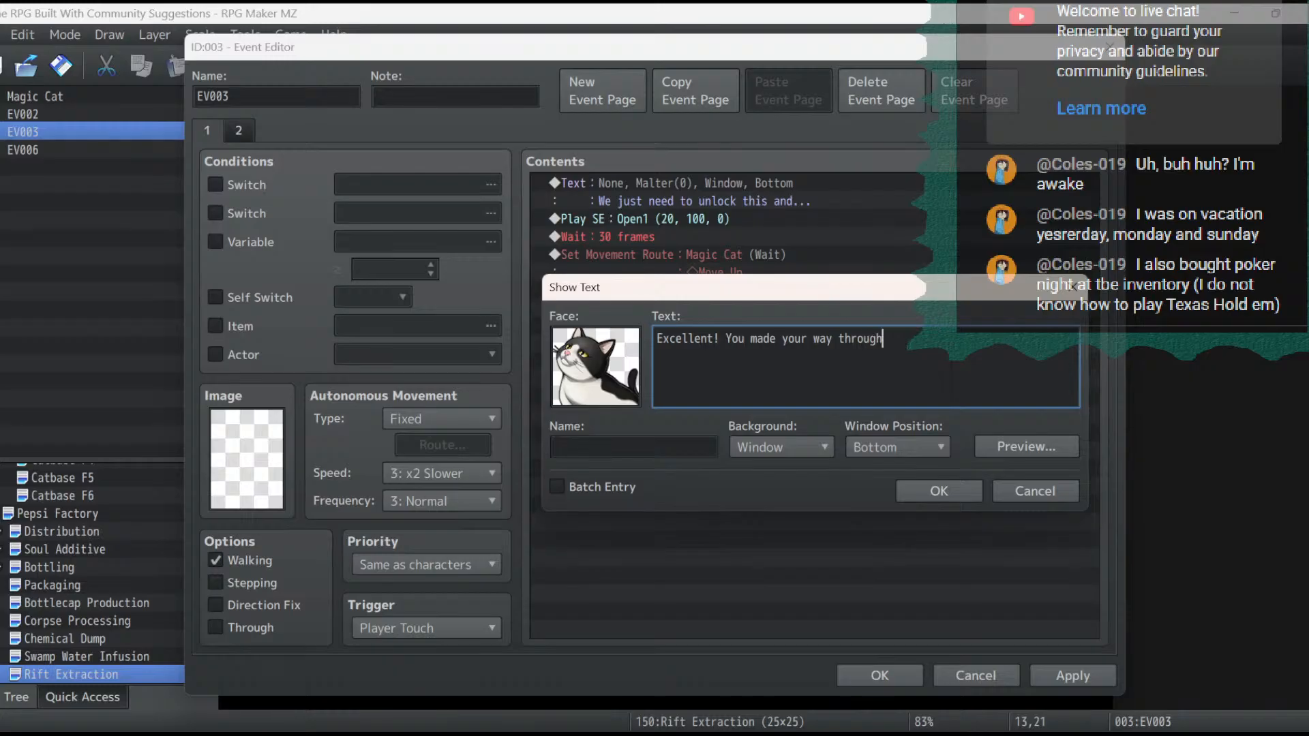
text( the ent)
key(BackSpace)
key(BackSpace)
key(BackSpace)
text(entire factory! The Rift is )
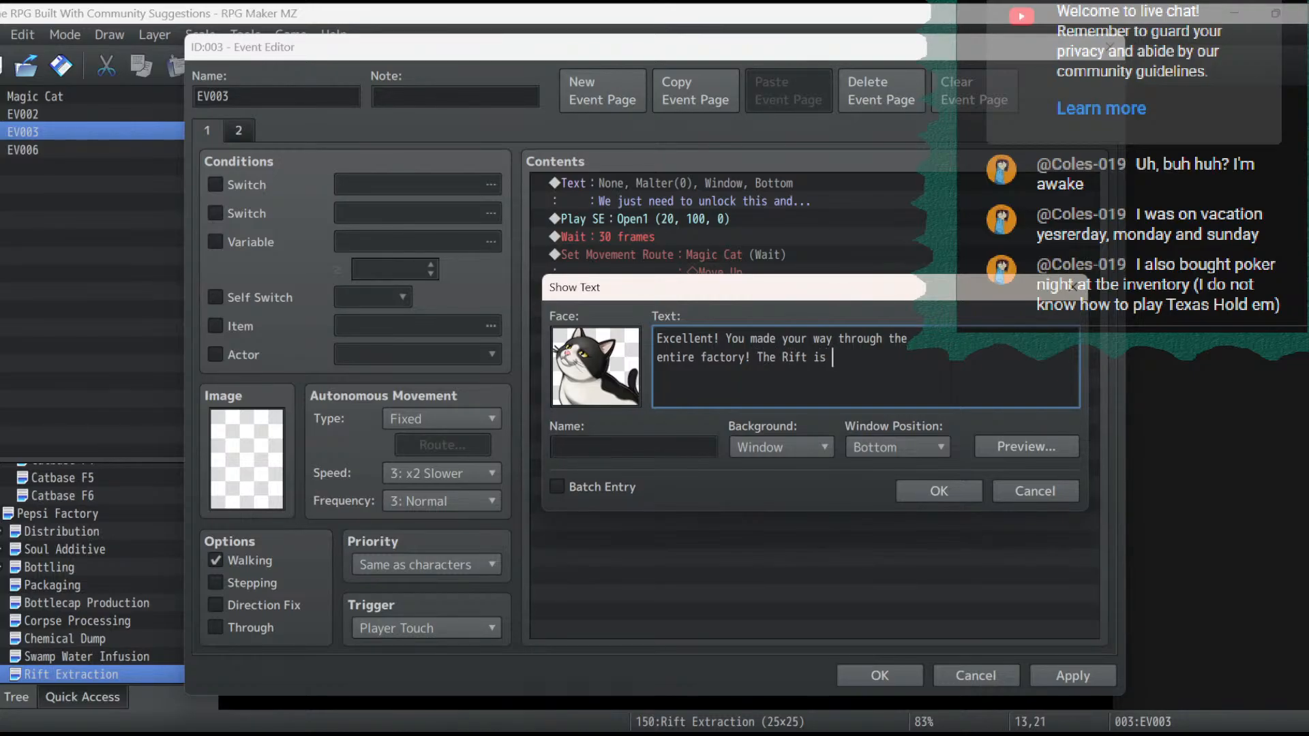
text(just ahead!)
click(939, 491)
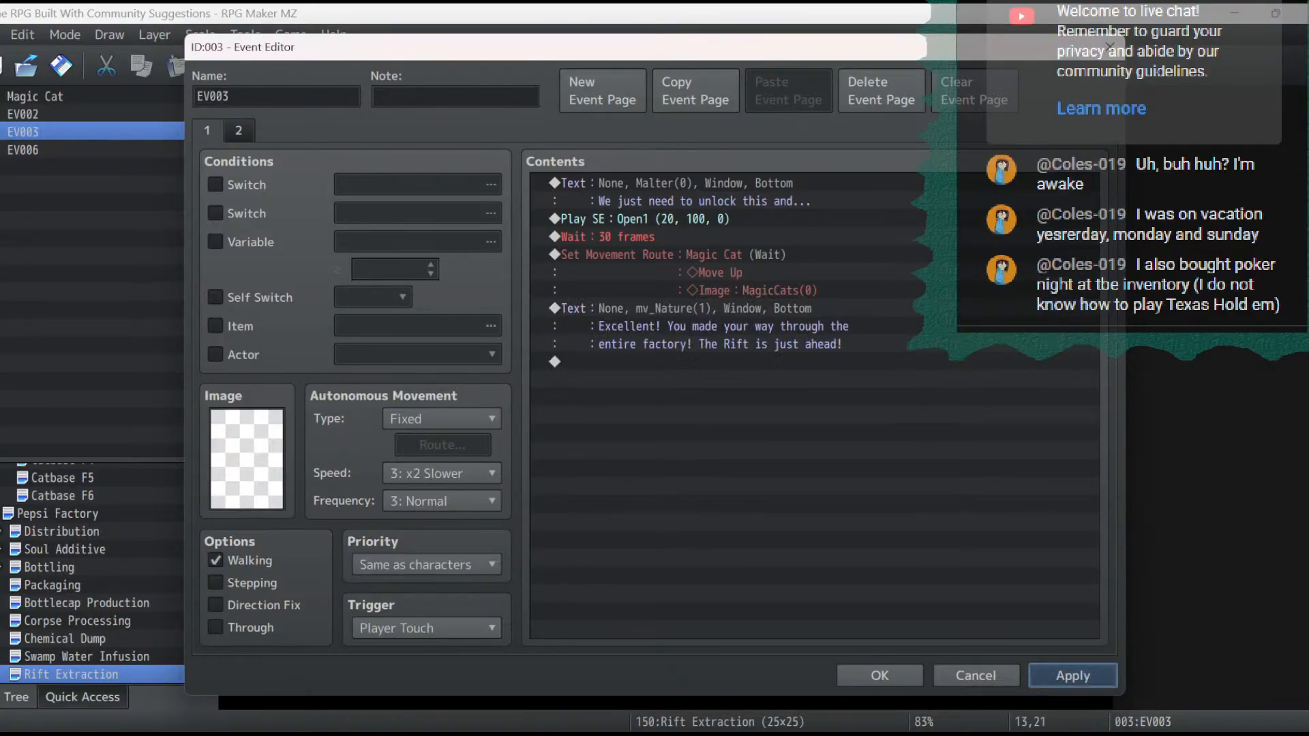
click(1073, 676)
- Add a Player movement route of Move Up twice and Turn Down after the message, with Wait for Completion off
double_click(614, 361)
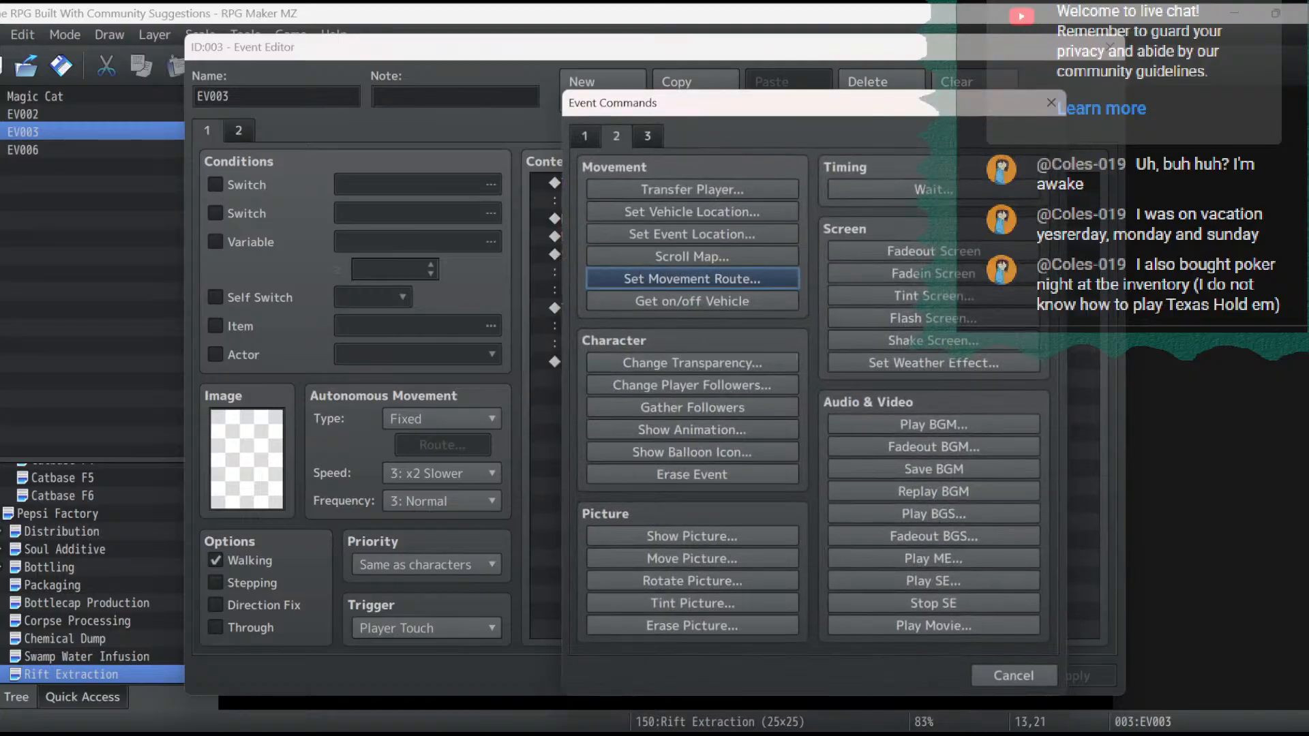
click(692, 276)
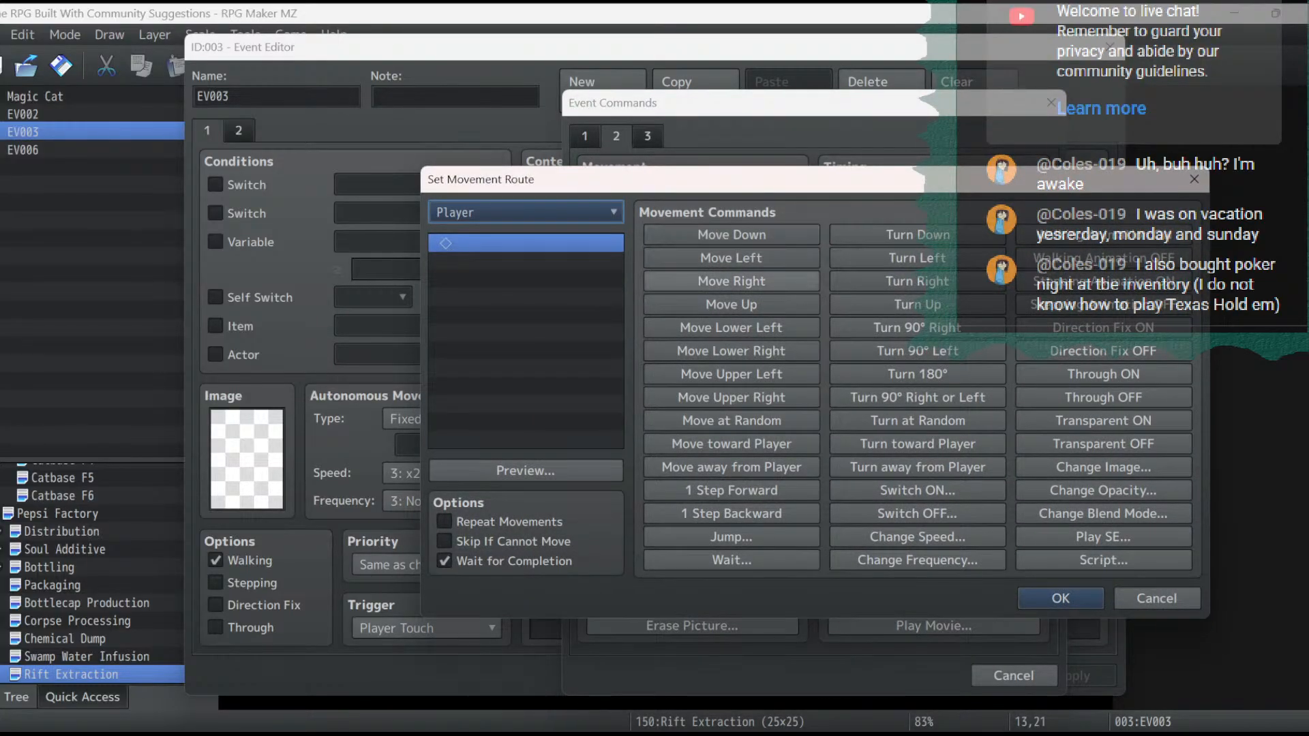
double_click(732, 304)
click(917, 235)
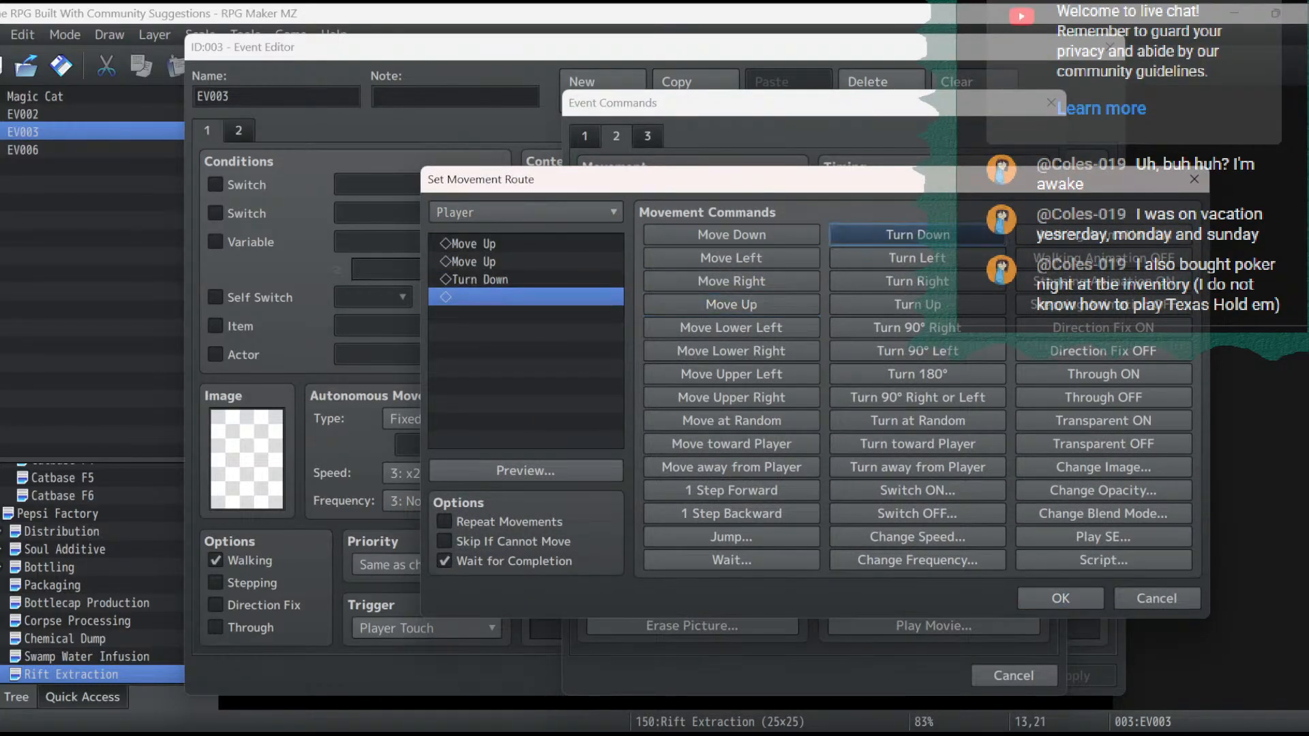
click(525, 470)
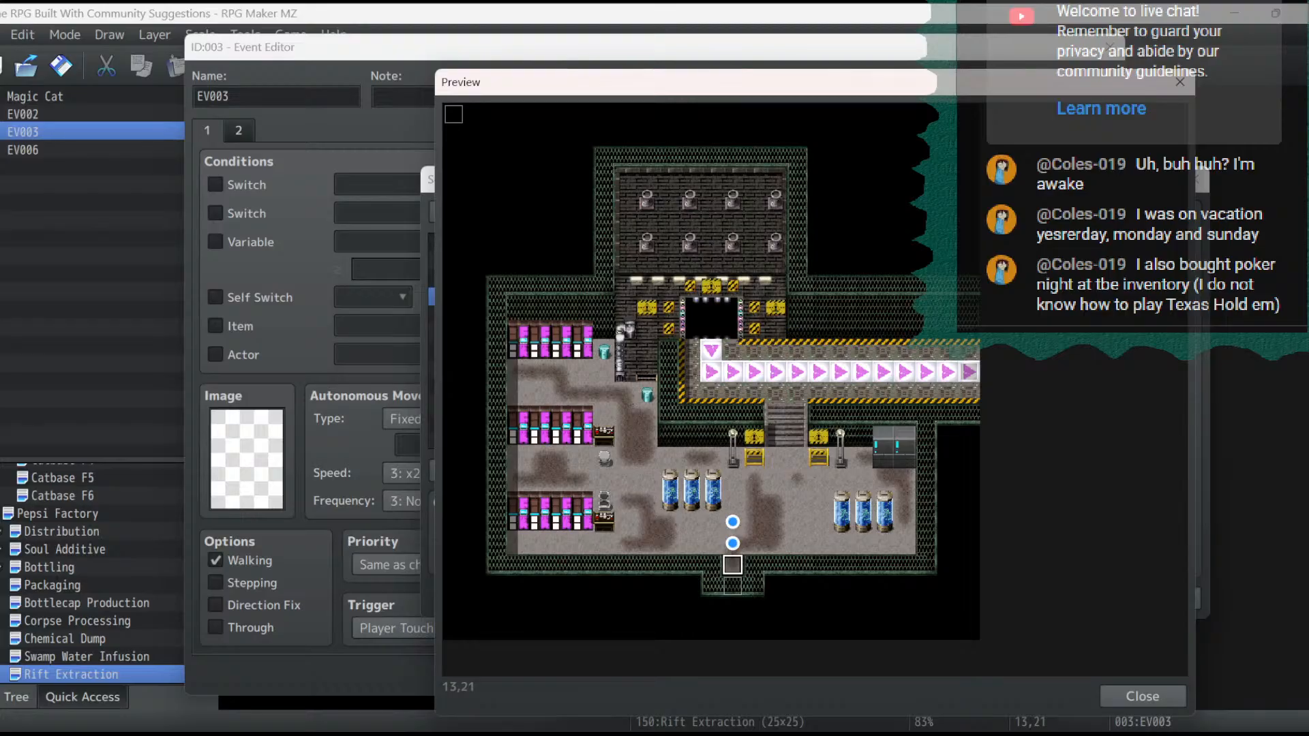
click(1142, 696)
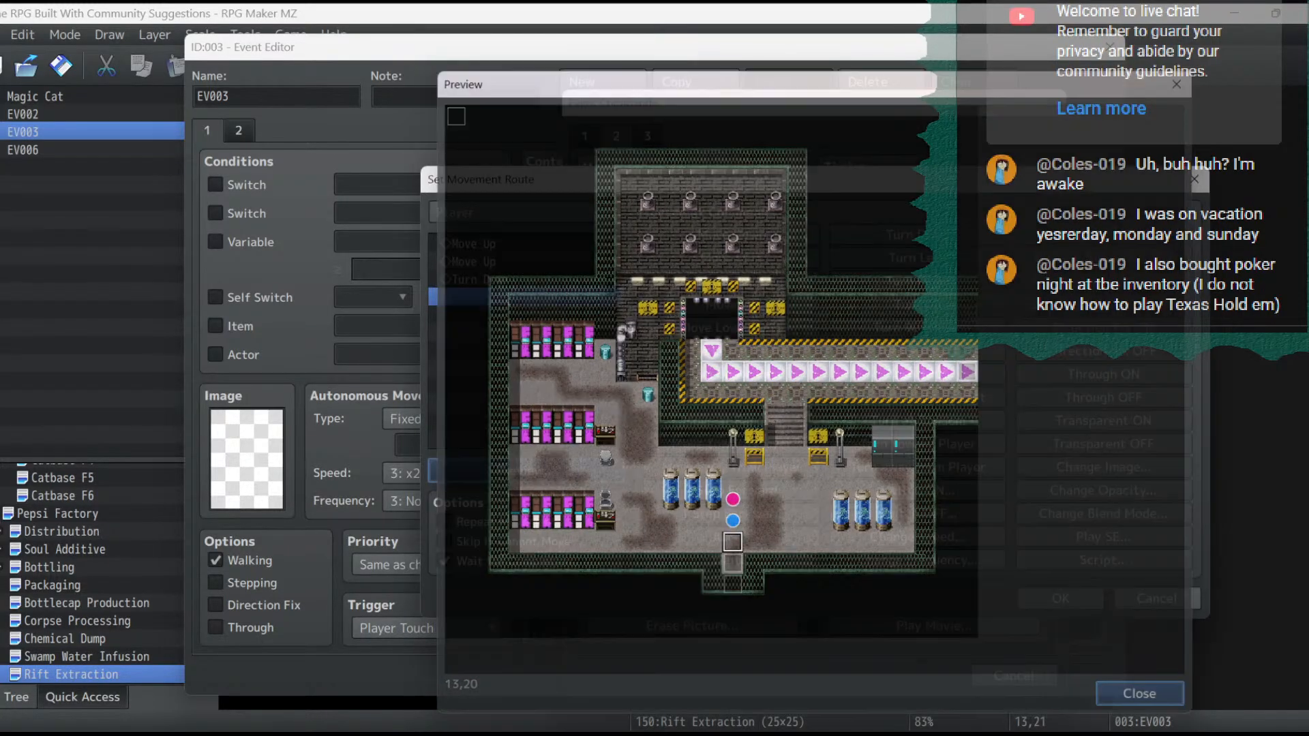
click(1060, 599)
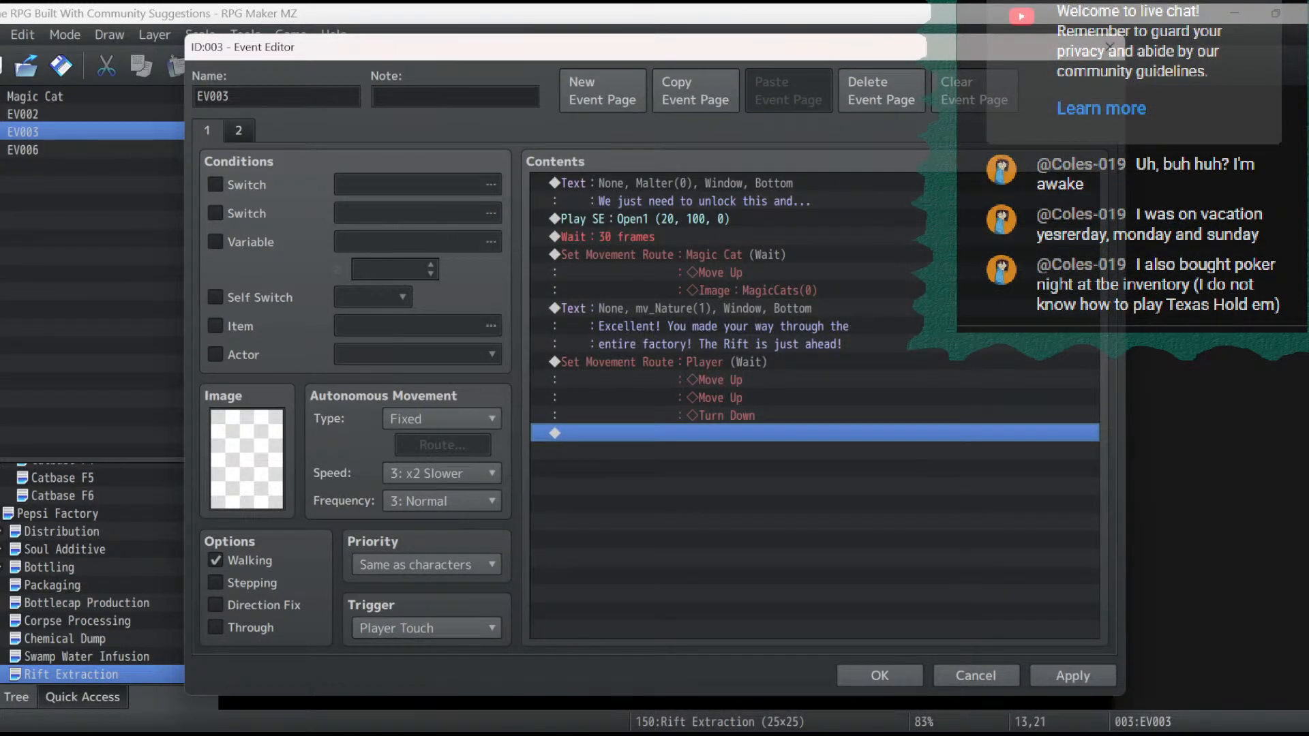
double_click(648, 417)
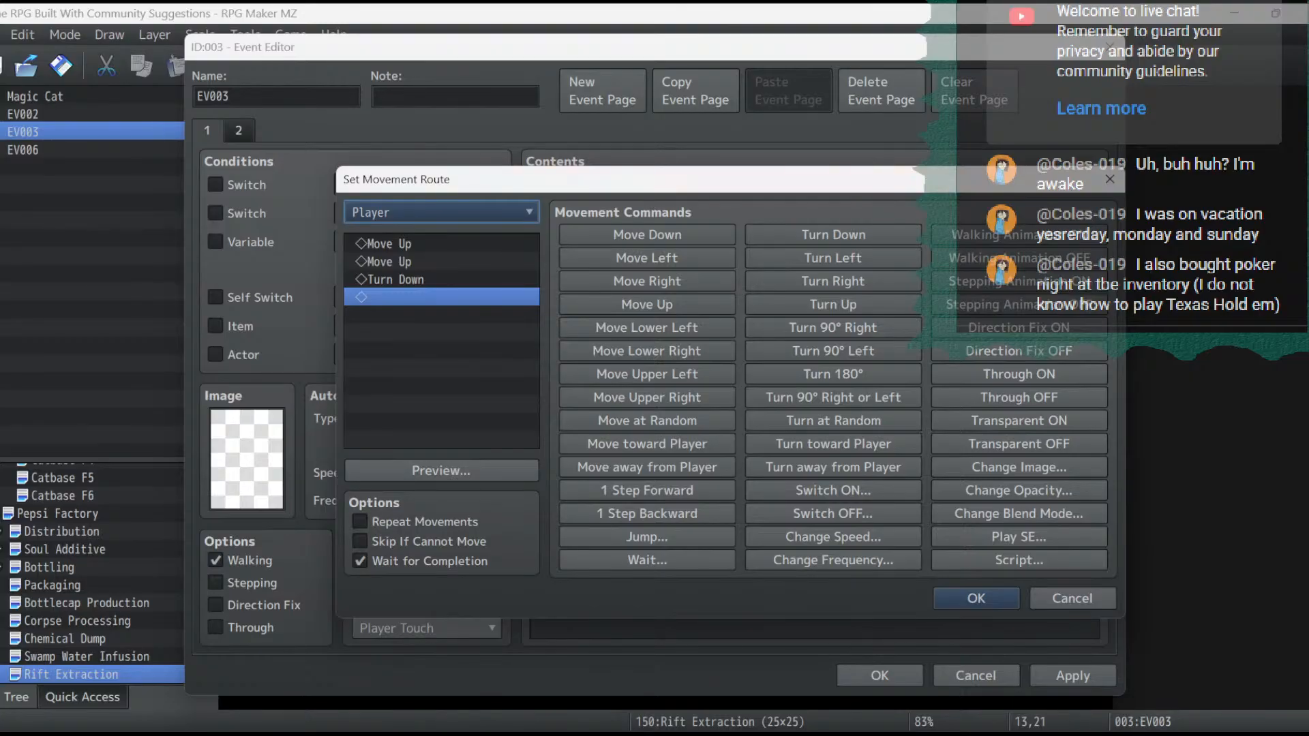
click(976, 598)
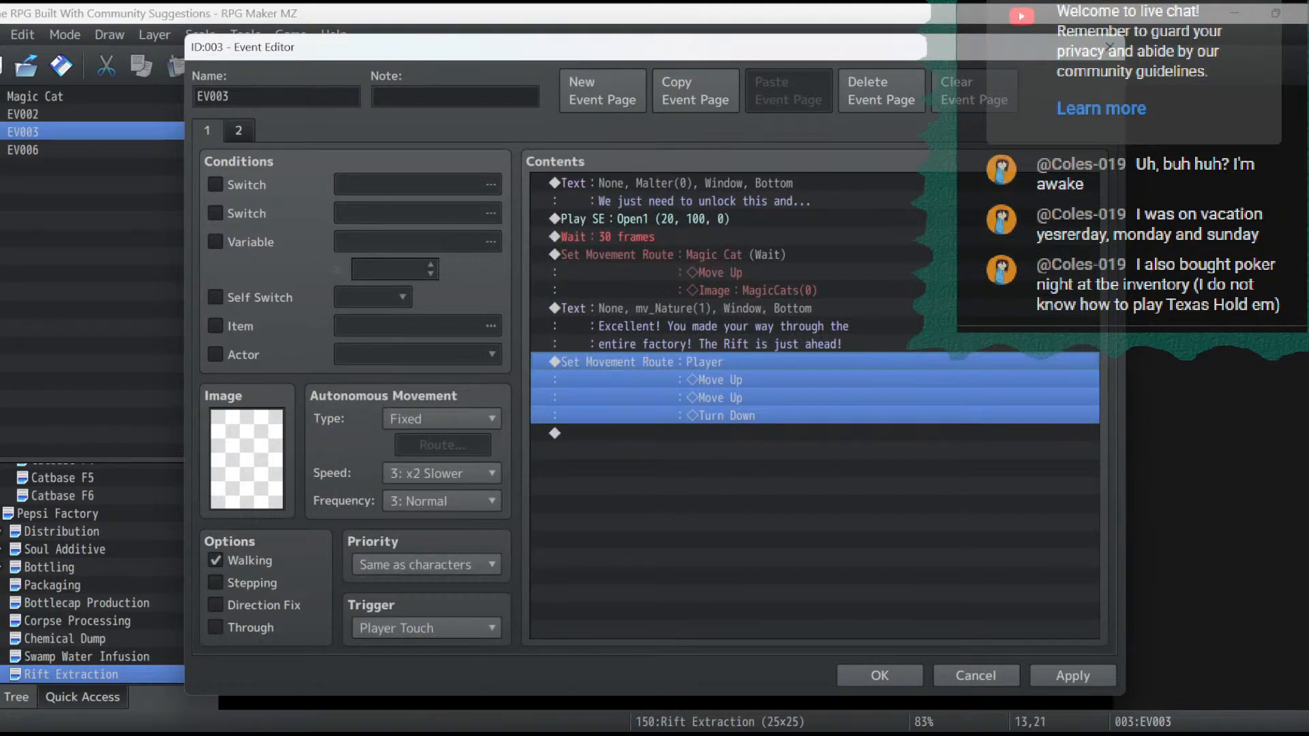
- Add a Magic Cat movement route of Move Up twice after the Player's route, with Wait for Completion on
click(648, 433)
key(ctrl+v)
double_click(647, 451)
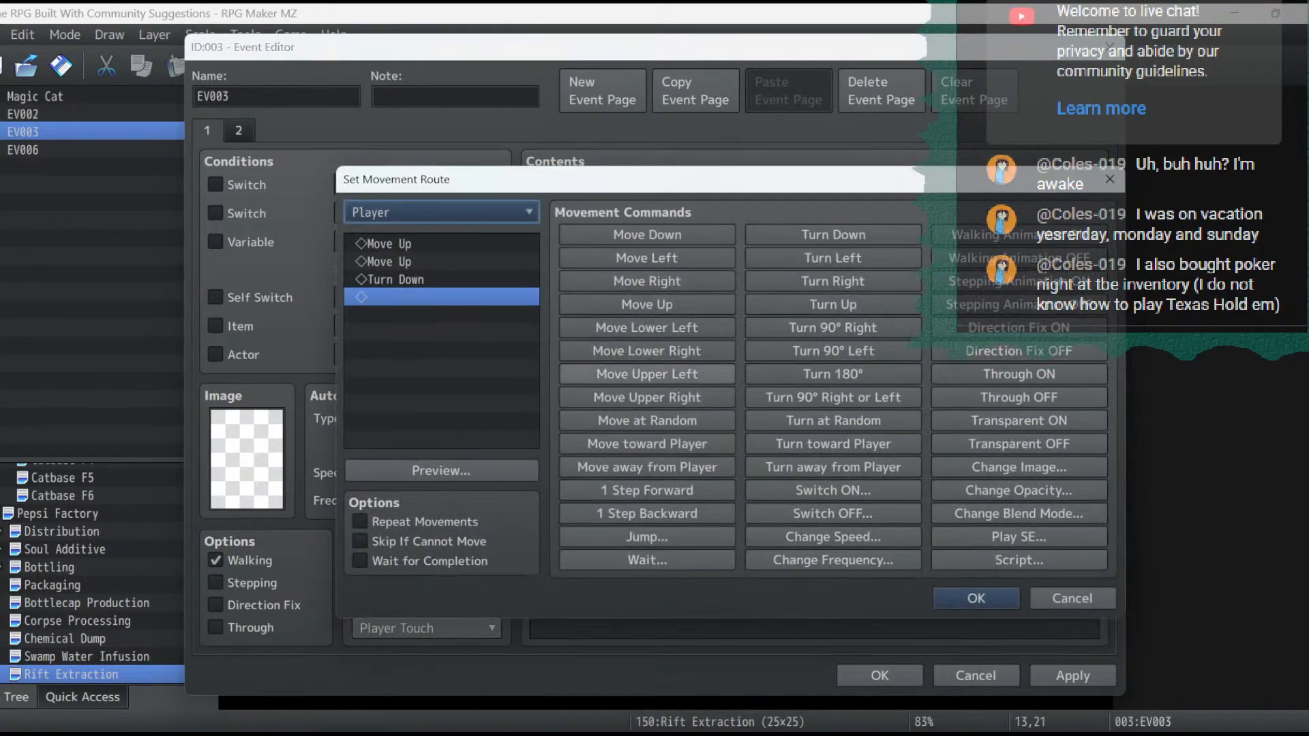
click(442, 212)
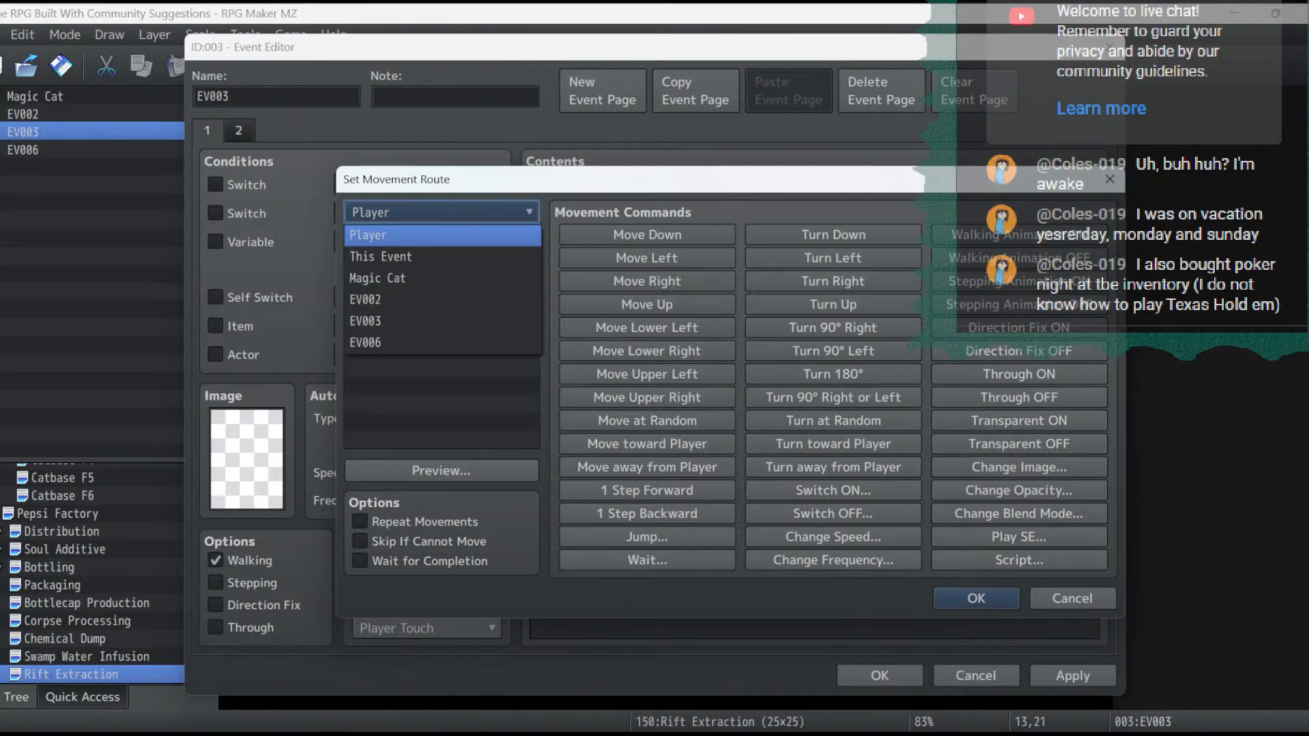
click(378, 278)
click(397, 280)
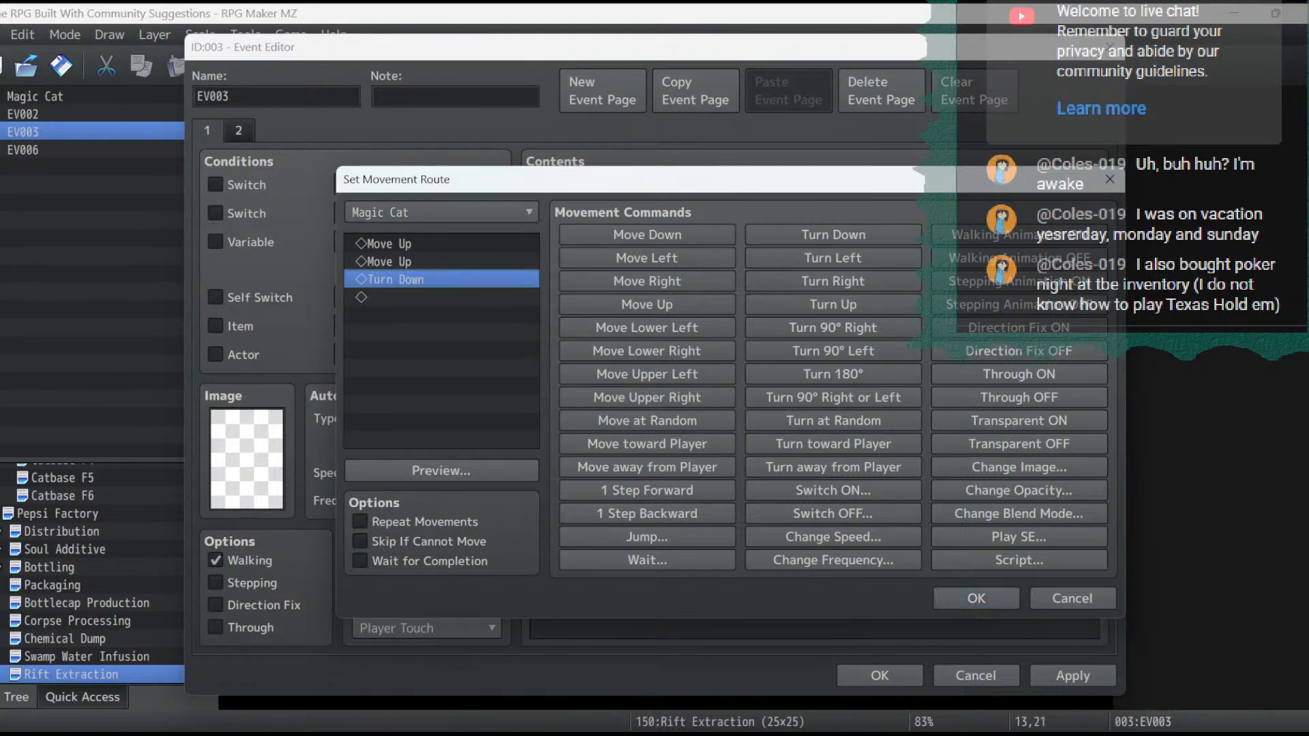
key(Delete)
click(359, 561)
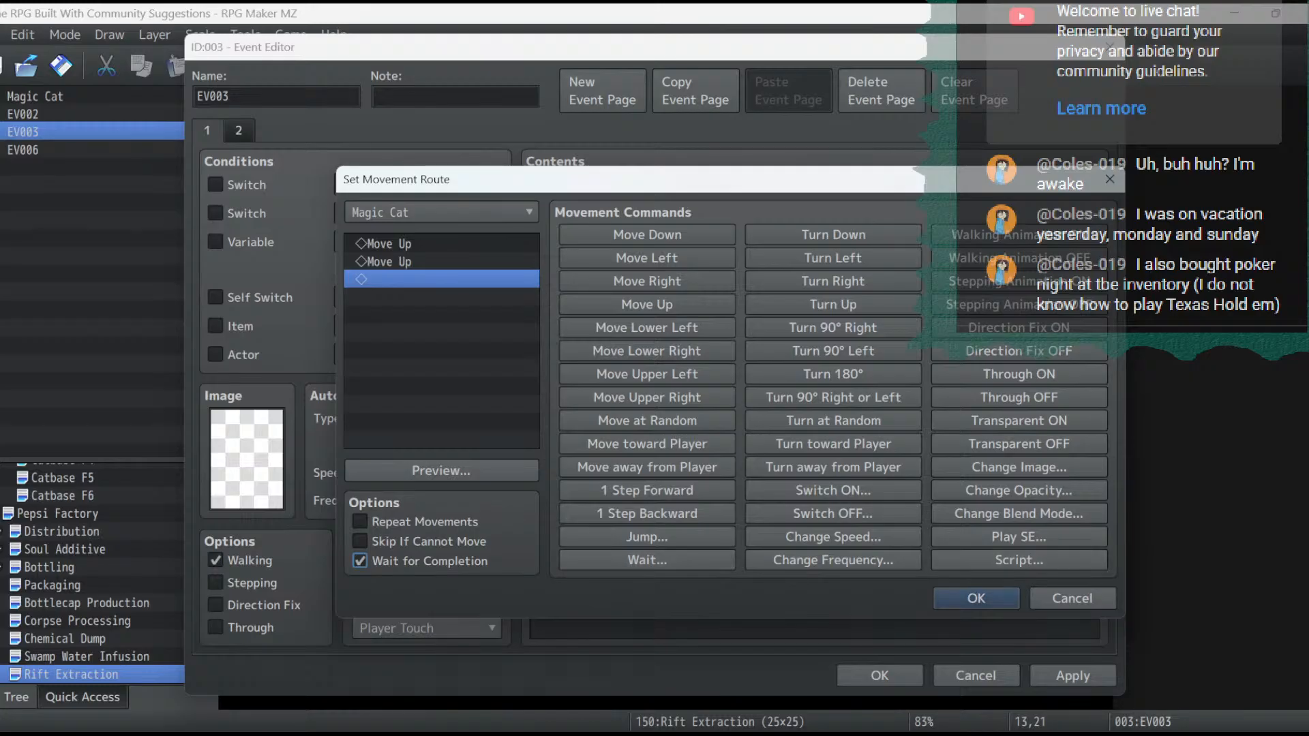
click(976, 598)
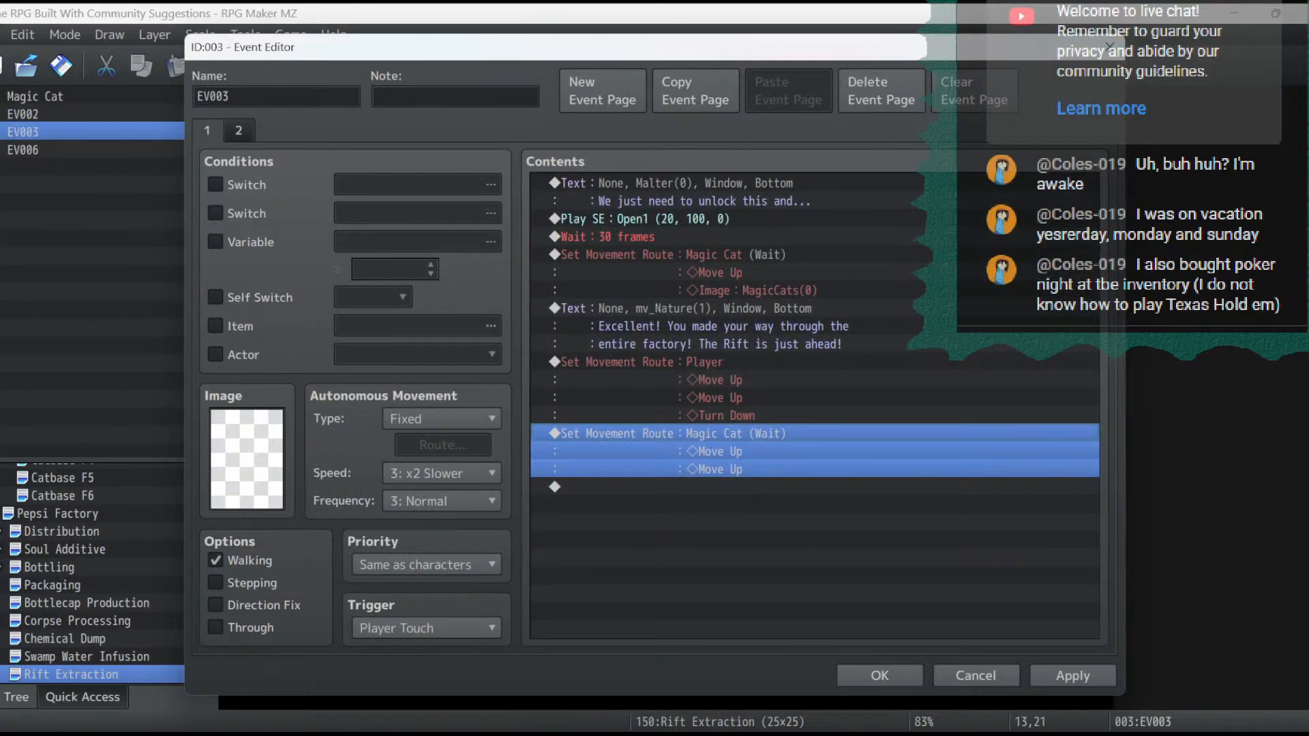
- Add a Magic Cat message at the event's end reading "I will go on ahead and prepare to open the Rift enough for you to get inside."
click(722, 326)
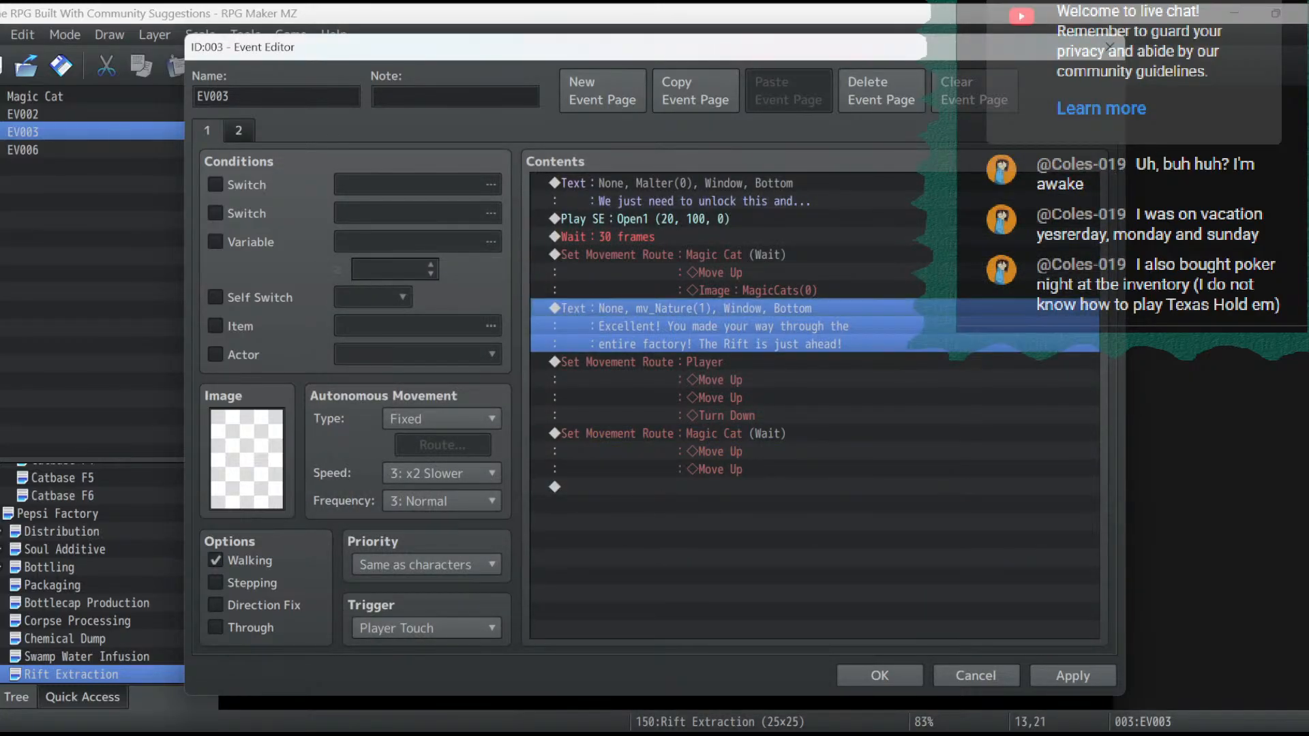
click(750, 488)
key(ctrl+v)
double_click(723, 505)
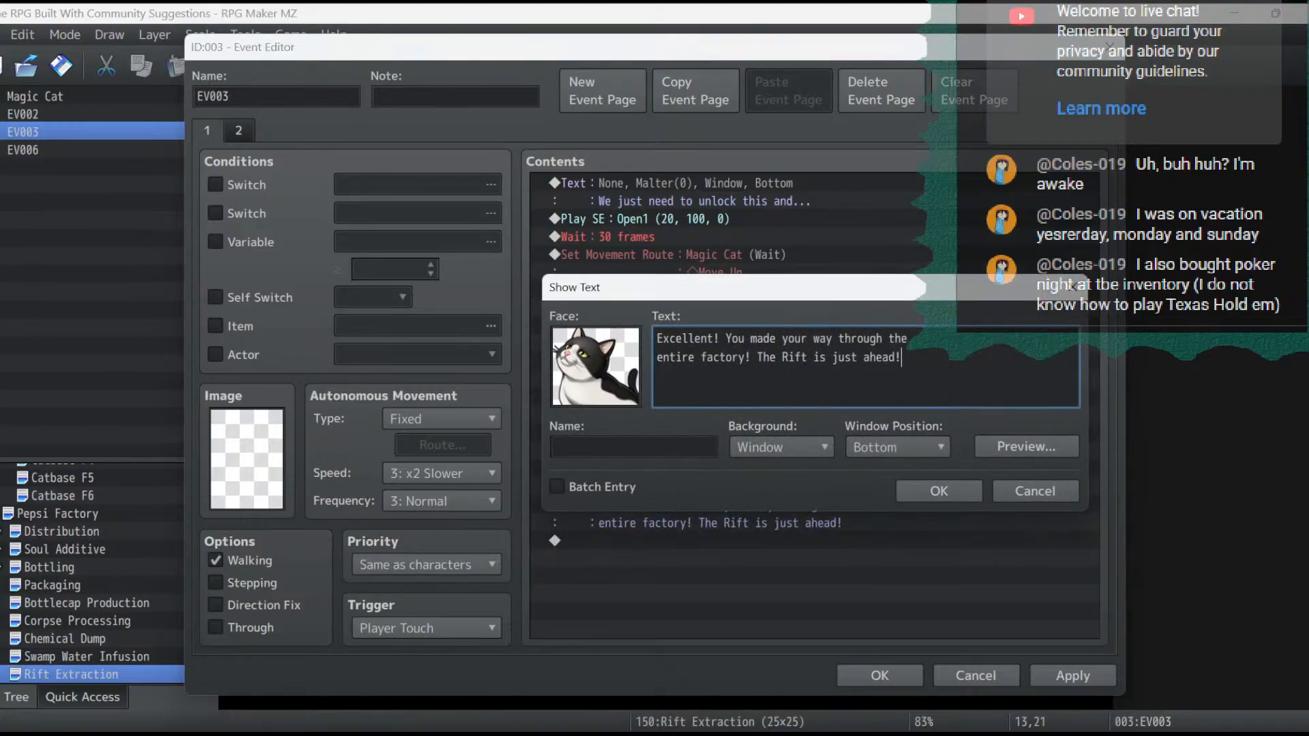
key(ctrl+a)
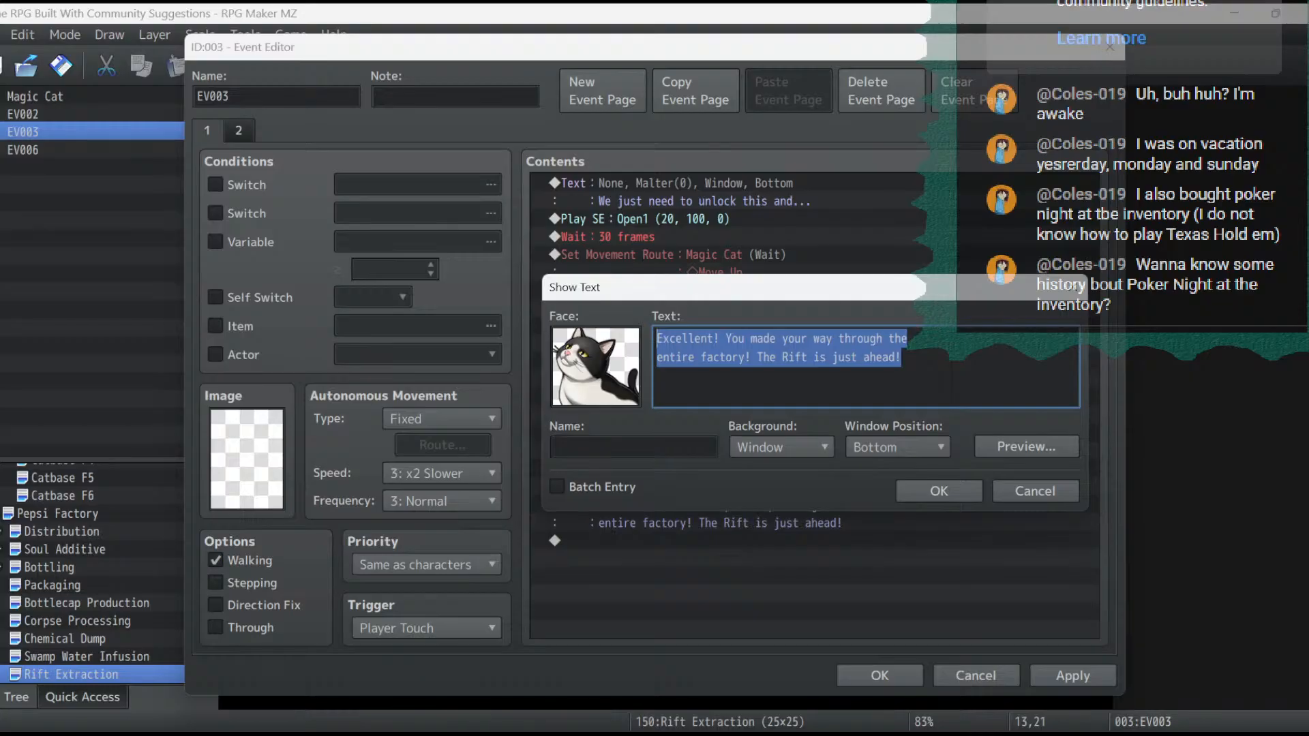
text(W)
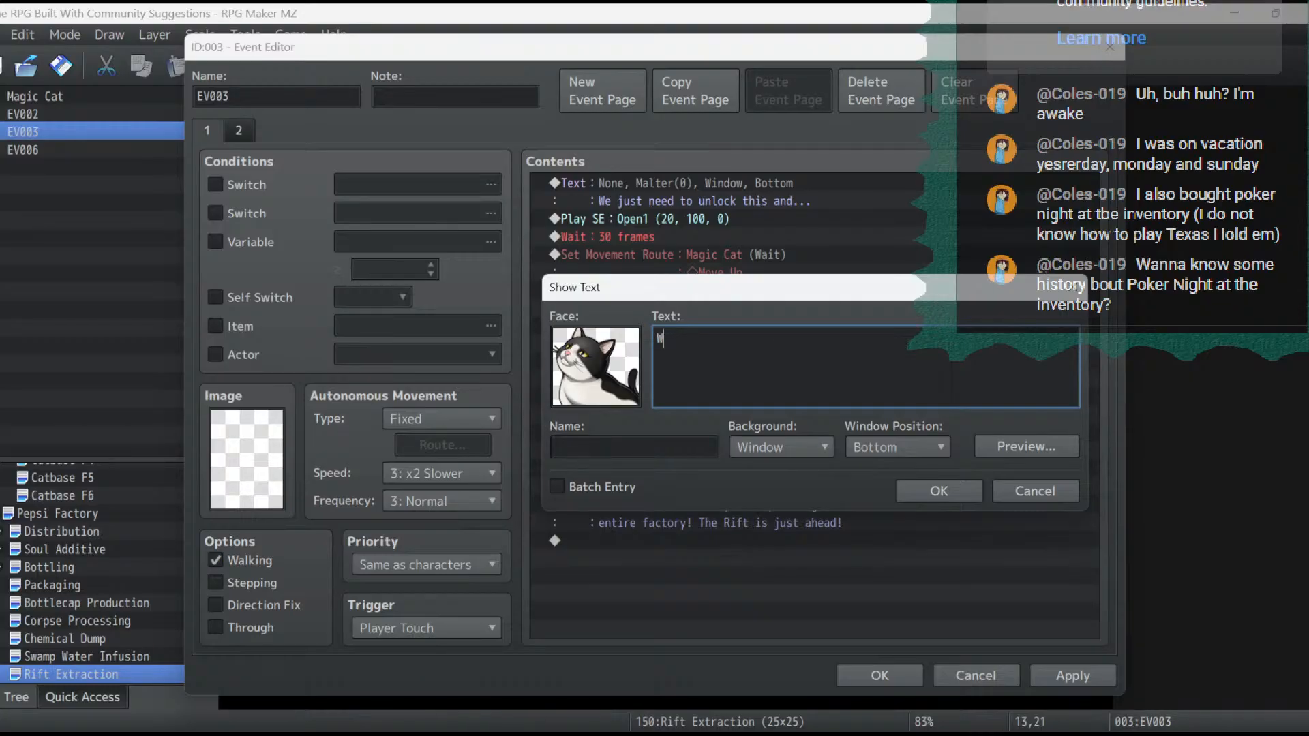
key(BackSpace)
text(I will go on ahead and prepare)
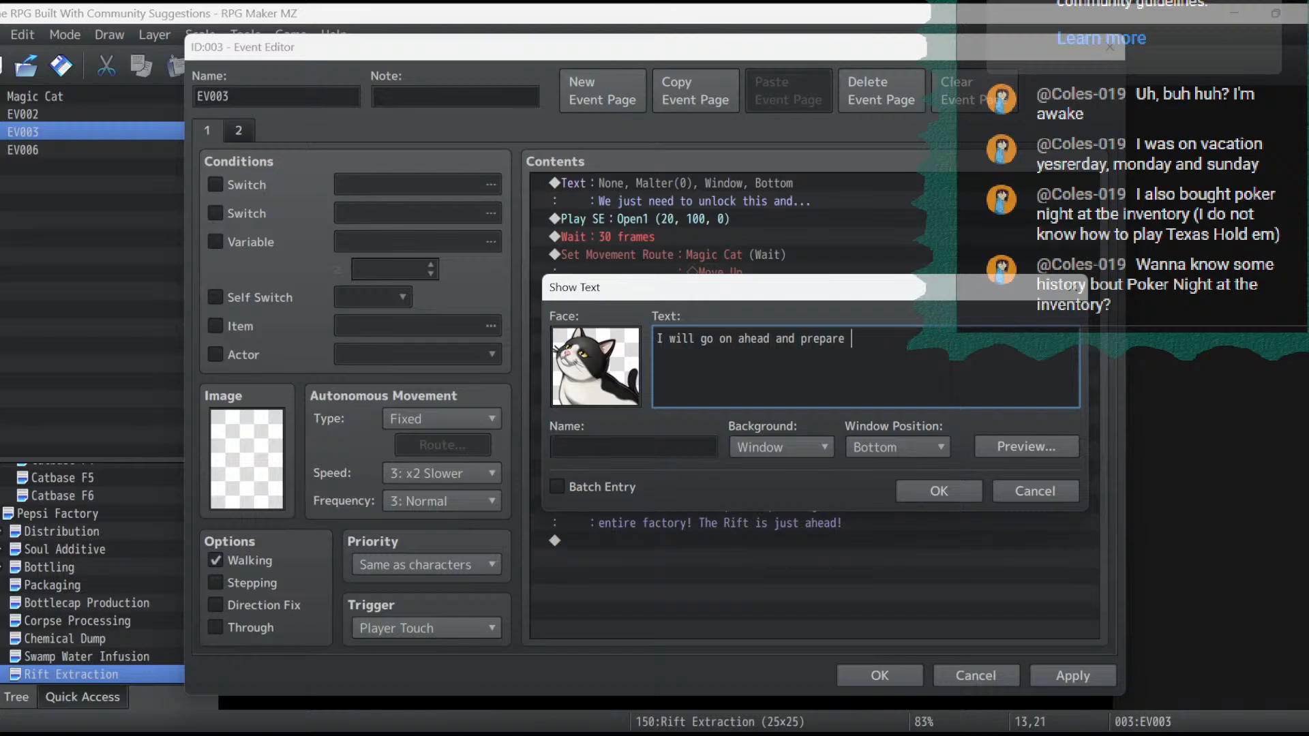
text( to open the)
key(Return)
text(Rift enough for you )
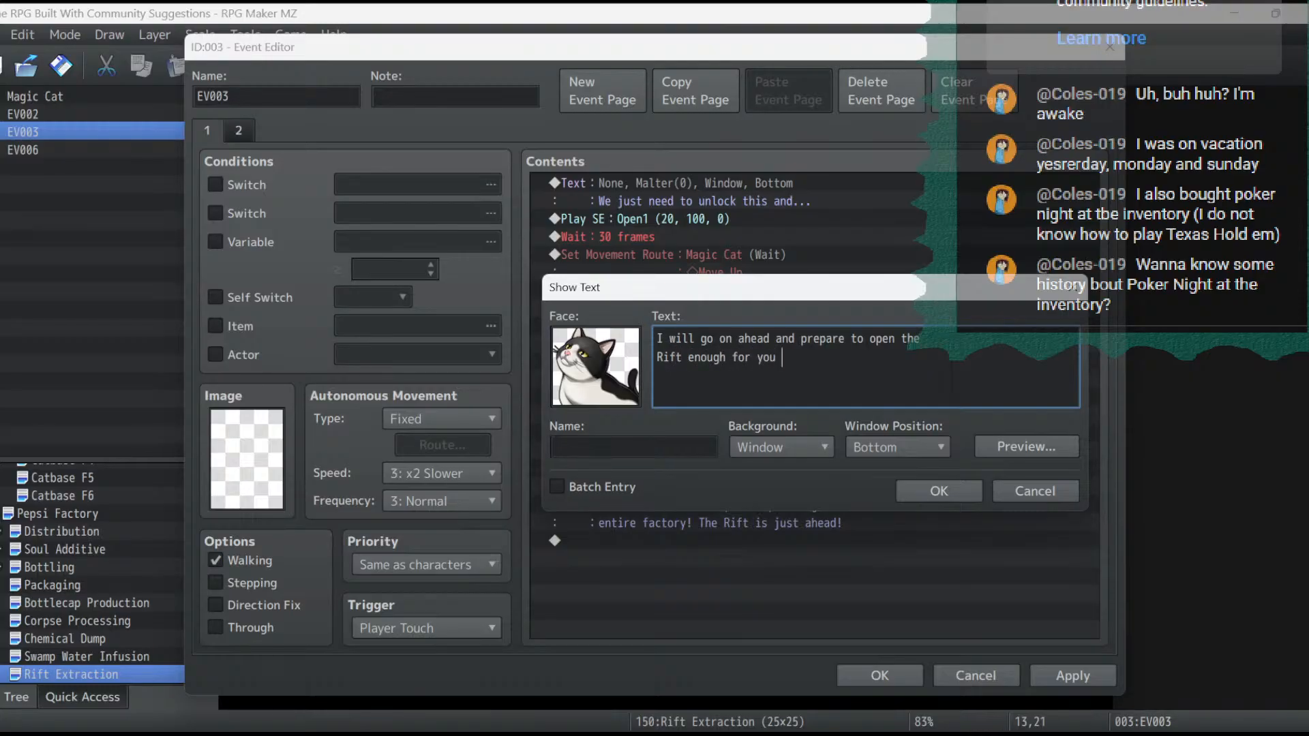
text(to get inside.)
click(939, 490)
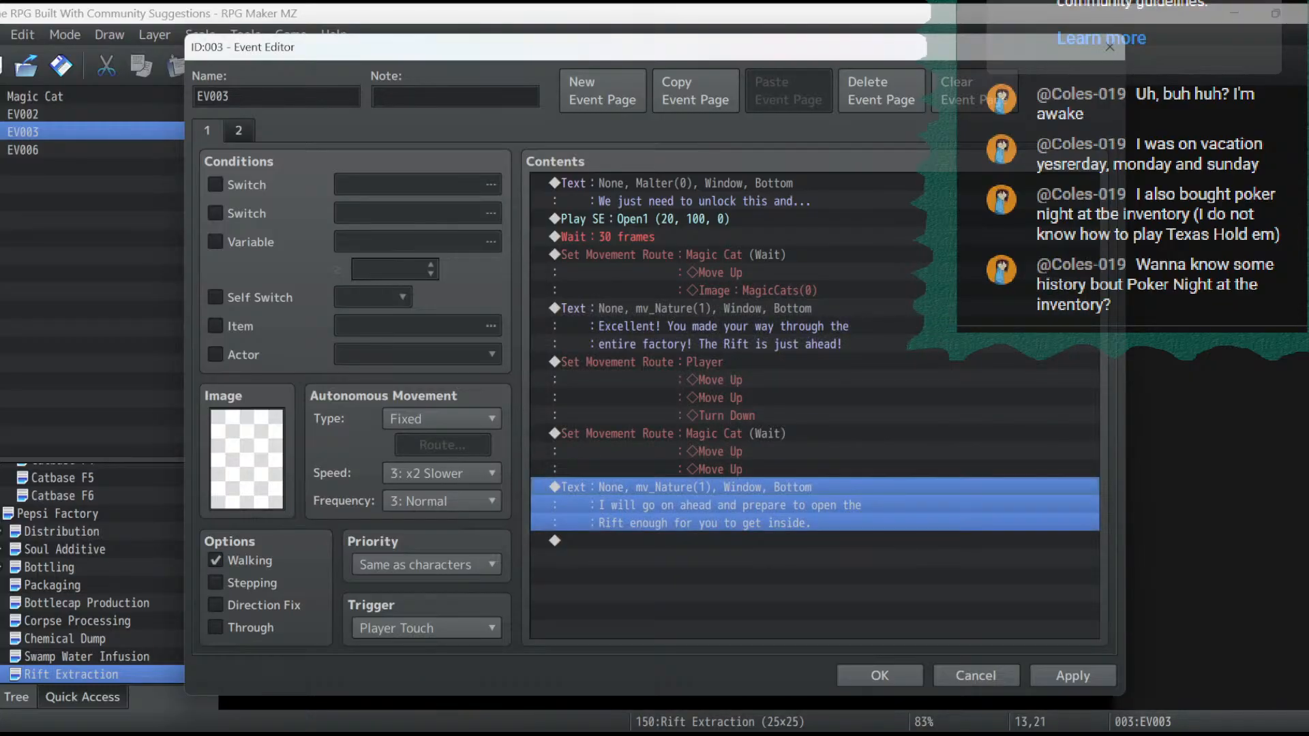
- Append a Magic Cat message about easily reaching the break area to recover strength before the coming battle, now all doors are unlocked, and save the event
click(818, 541)
key(ctrl+v)
double_click(818, 559)
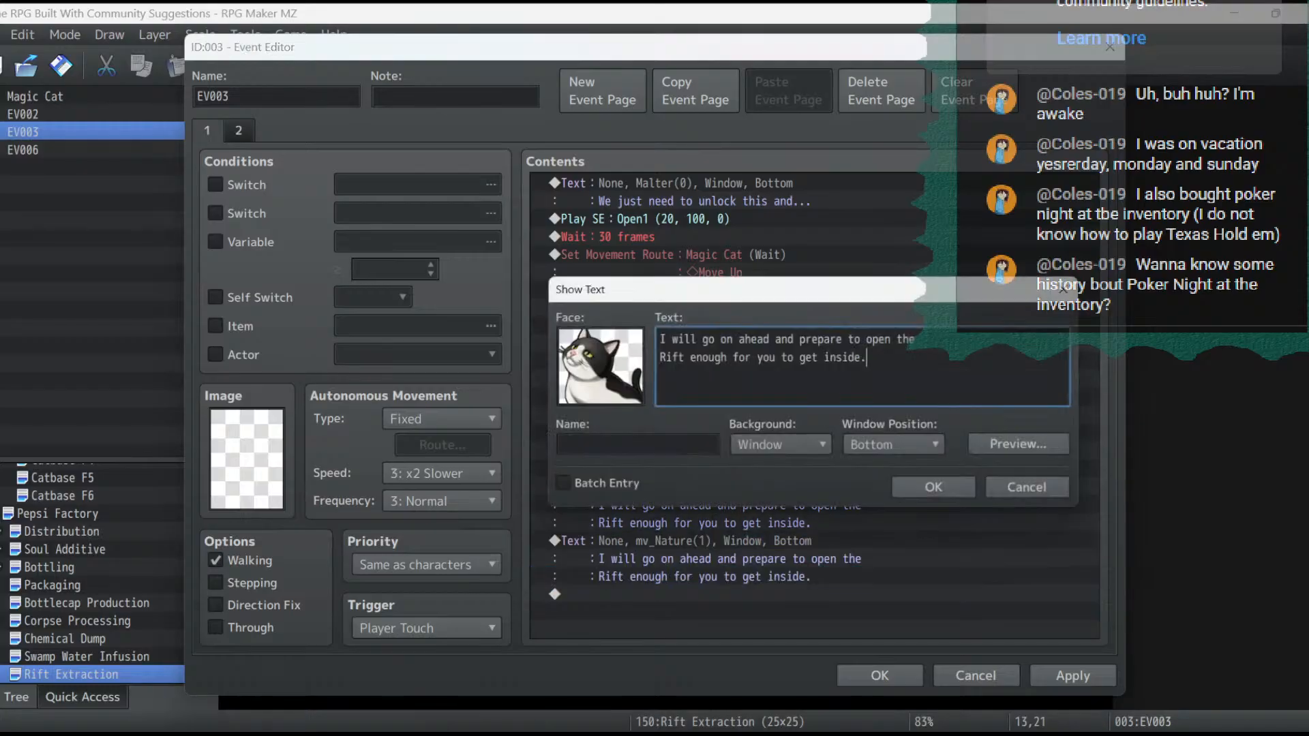
key(ctrl+a)
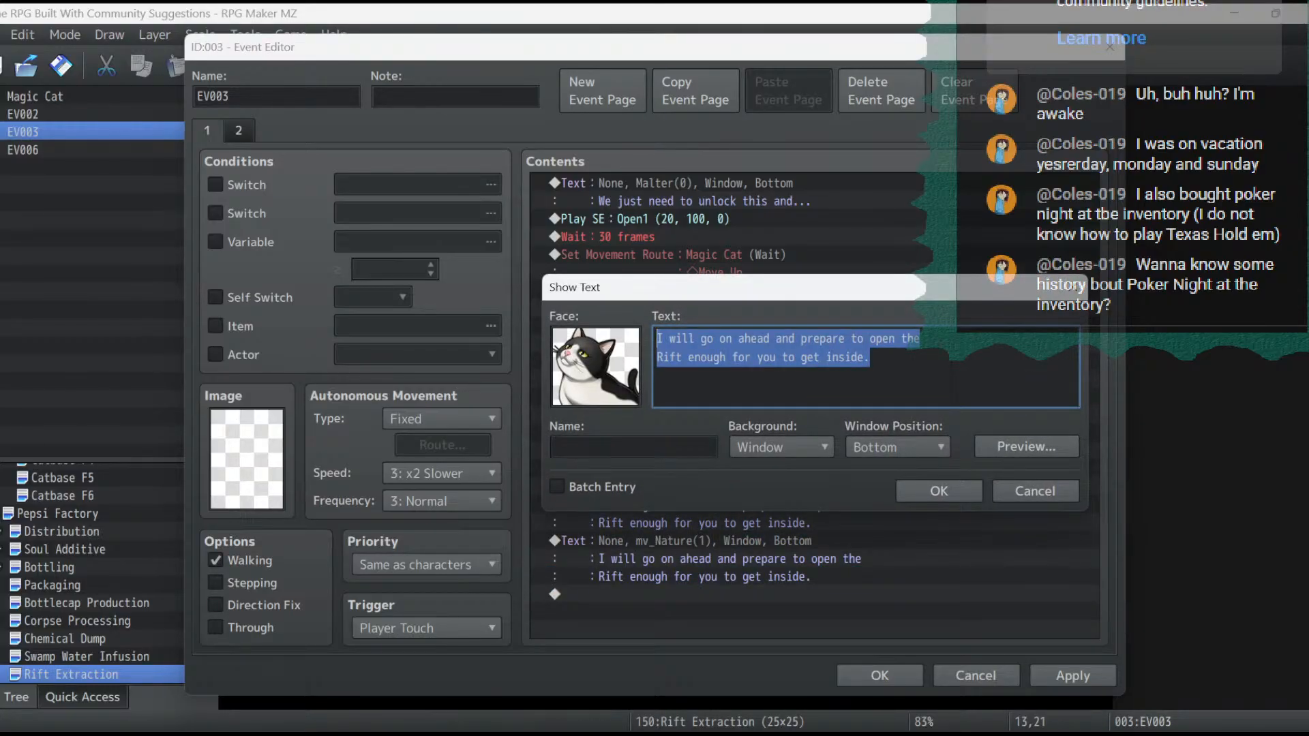
text(If you need t)
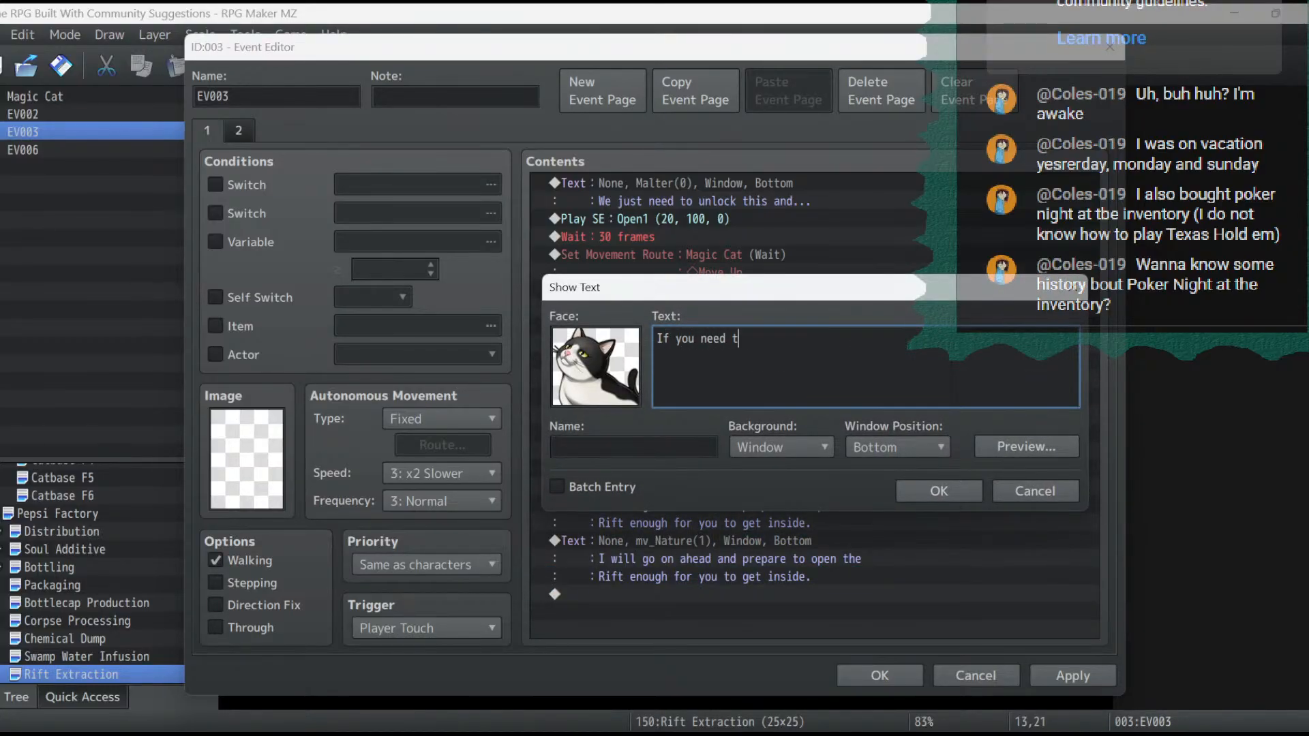
text(o recover your strength)
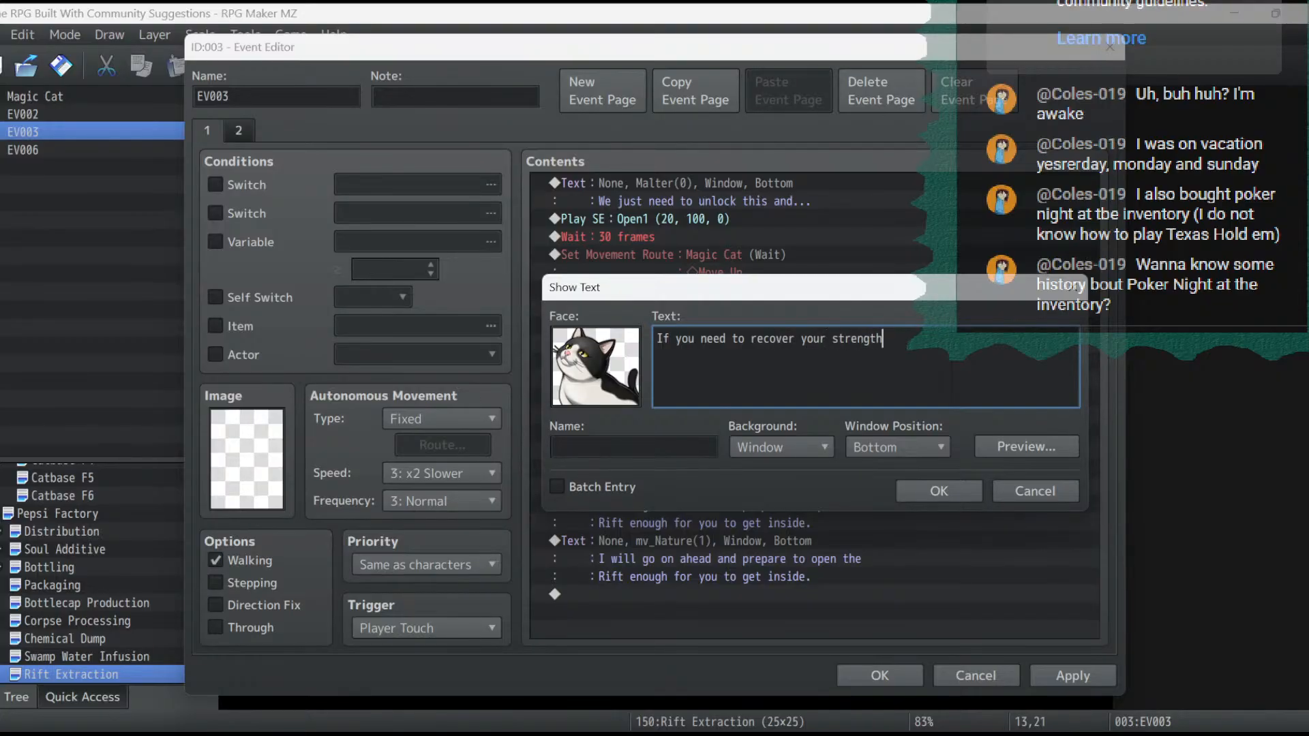
text( before )
text(the coming bat)
text(tle)
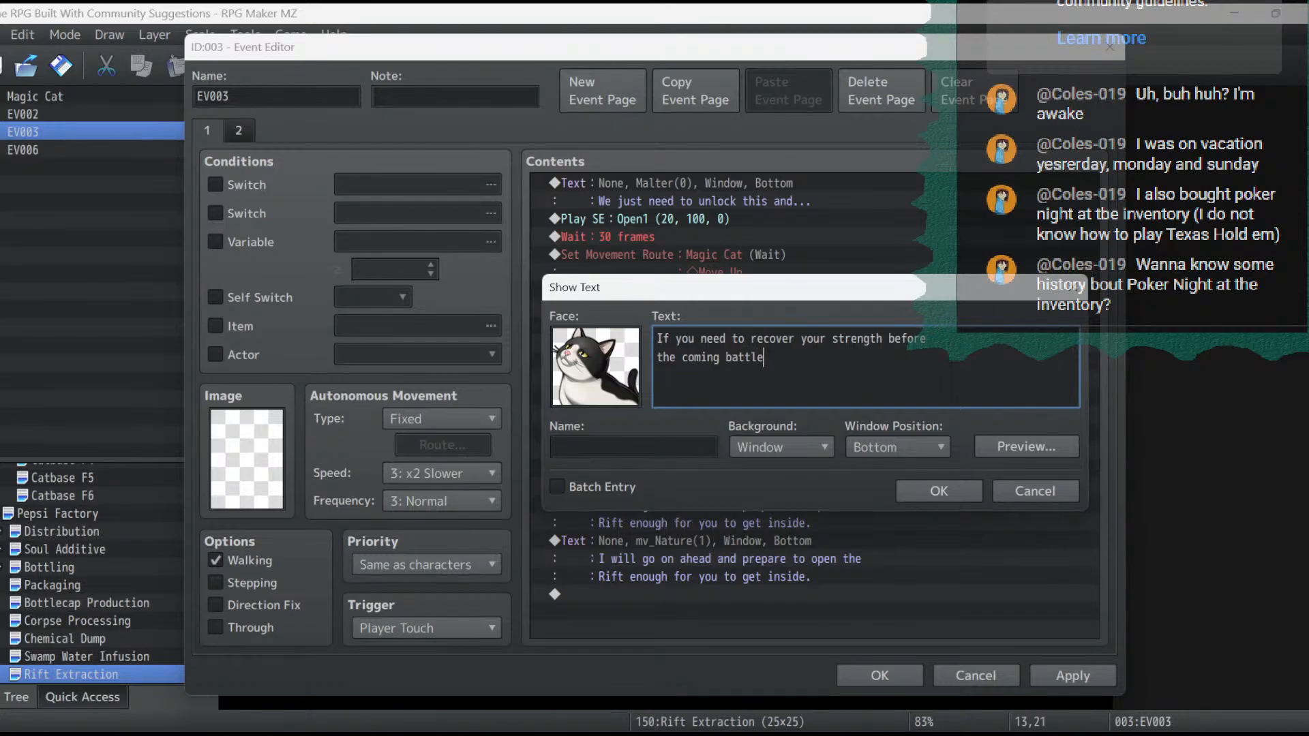
text(, you should be able to)
key(Return)
text(easily)
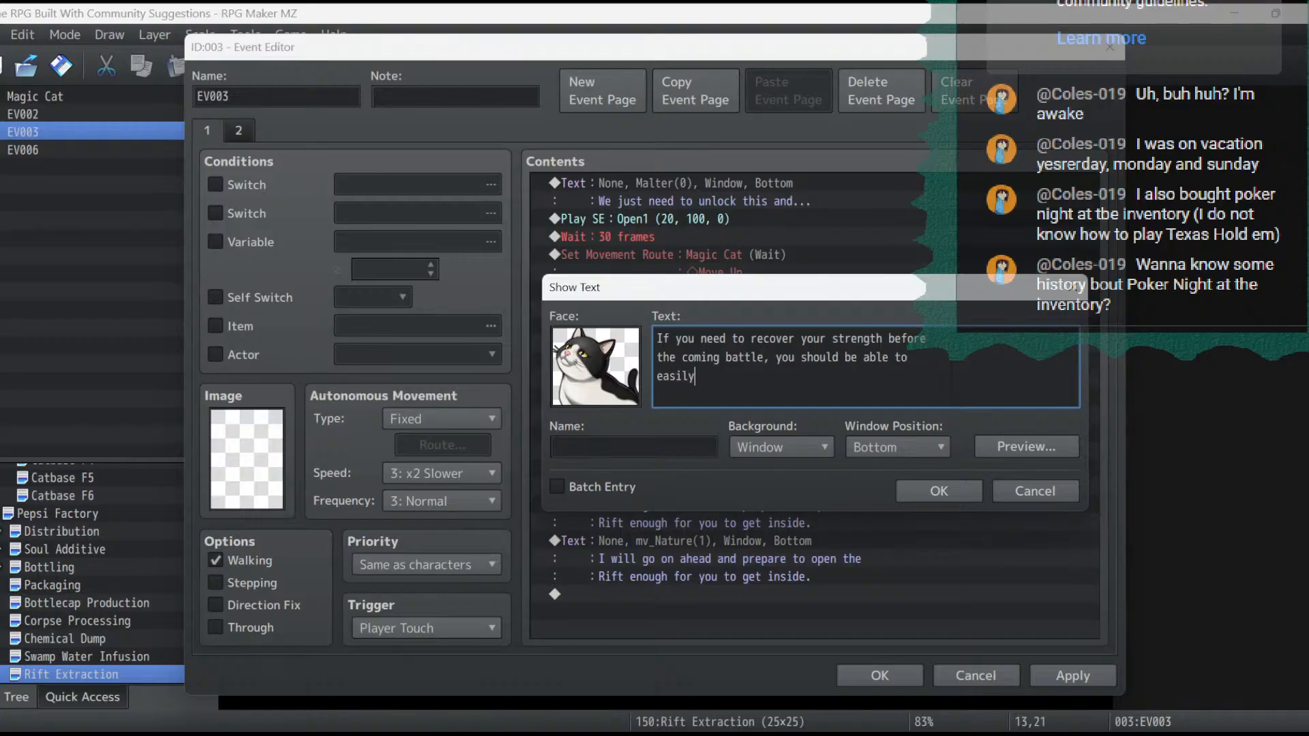
text( reach the break area now that a)
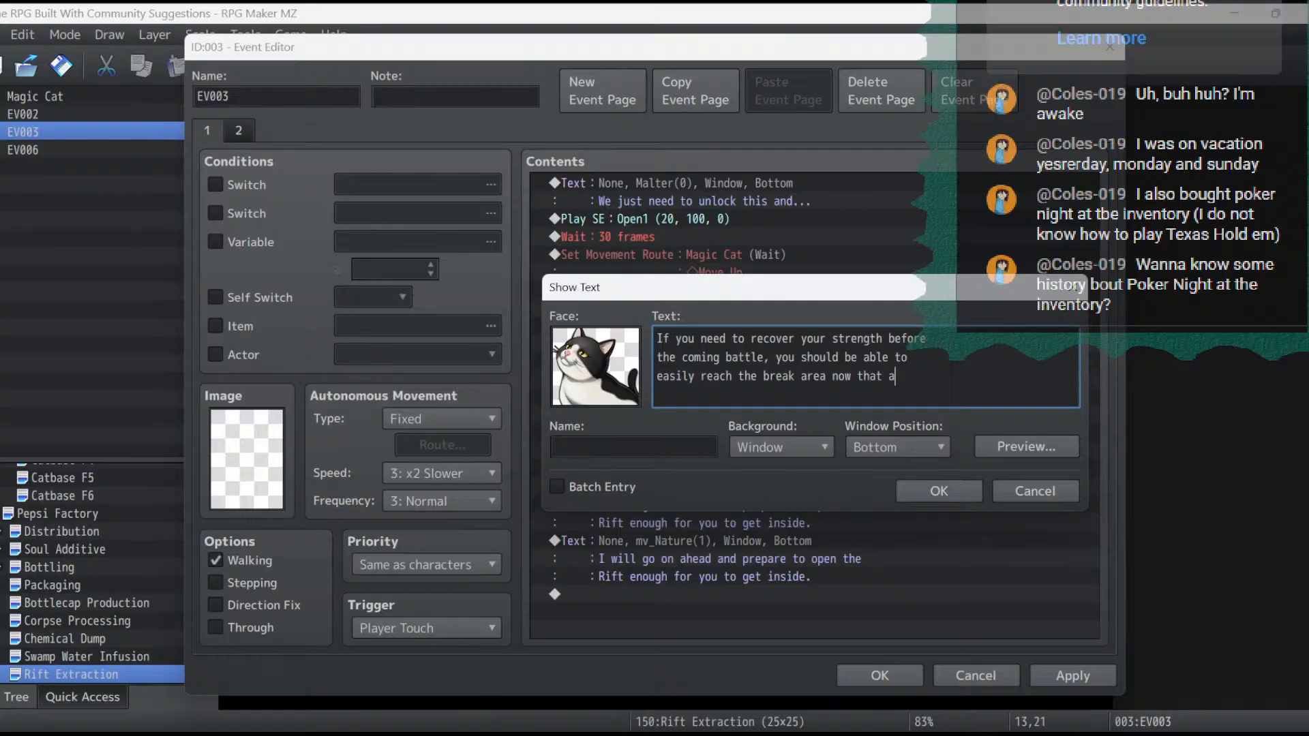
text(ll the)
key(Return)
text(doors are unlocked.)
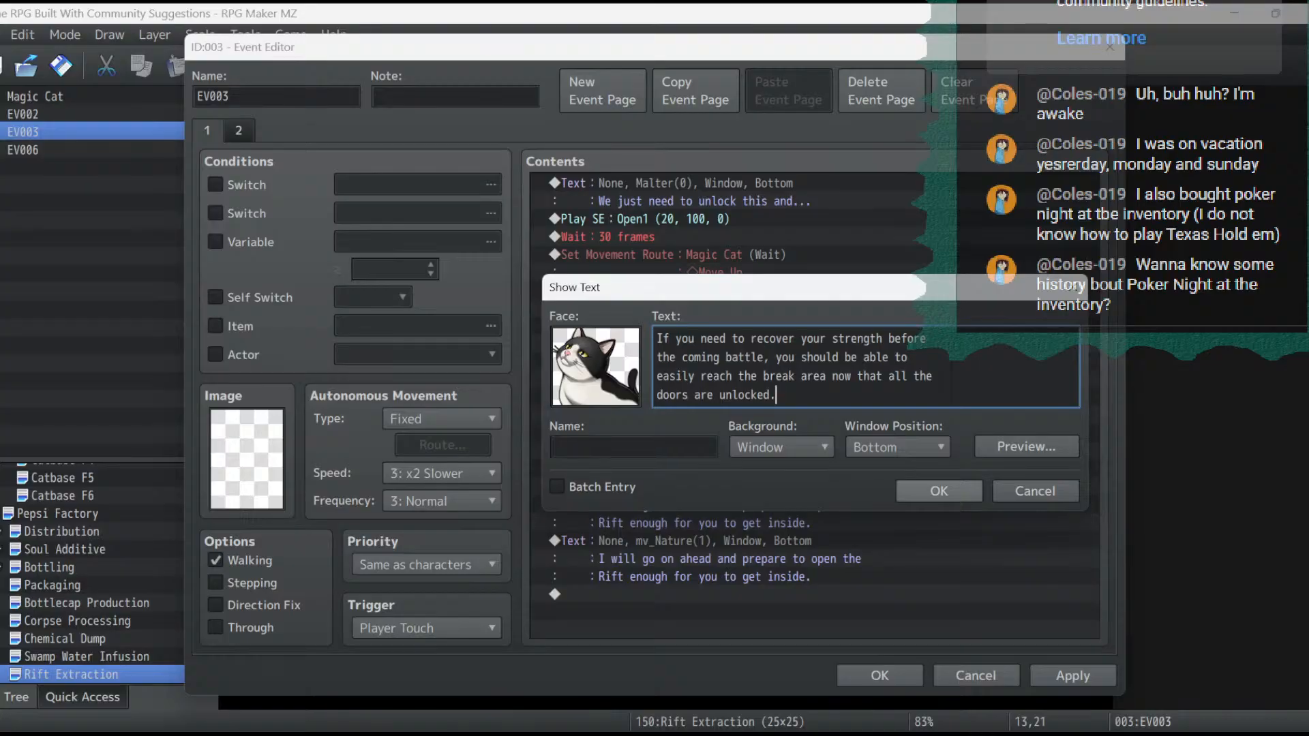
click(939, 491)
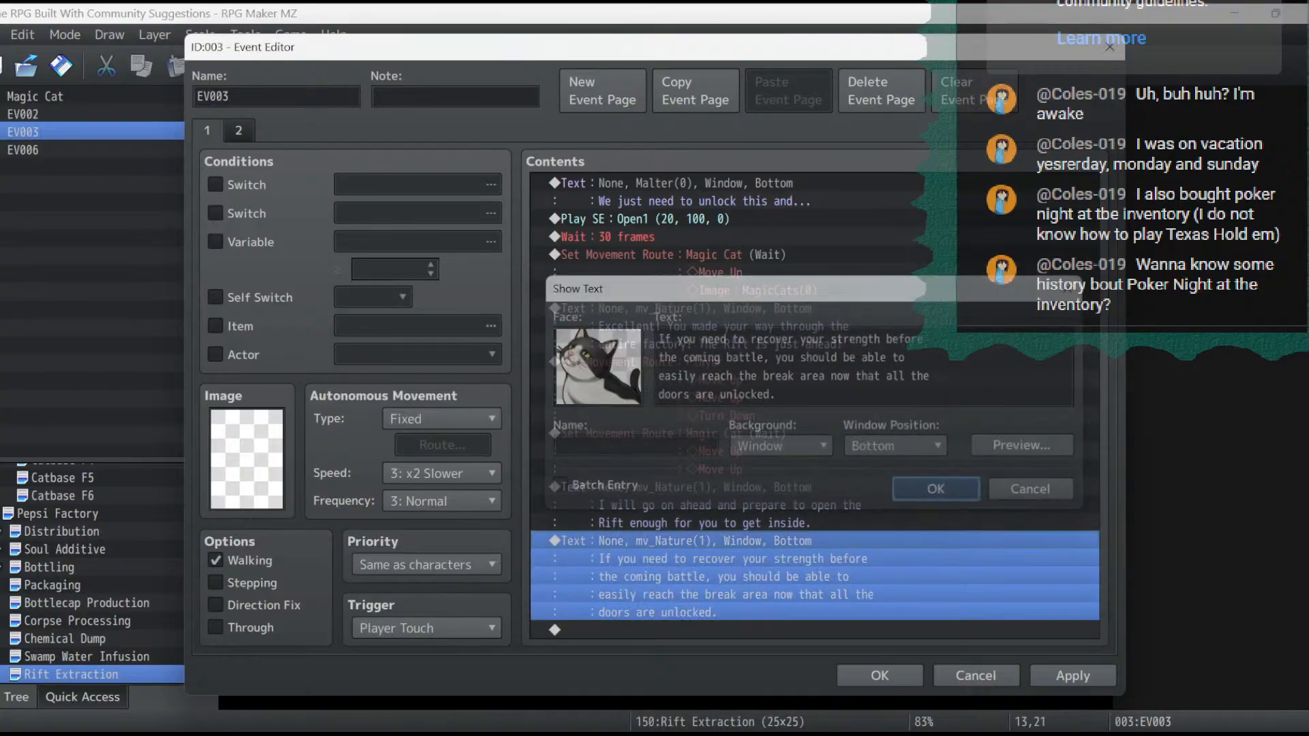
click(1073, 675)
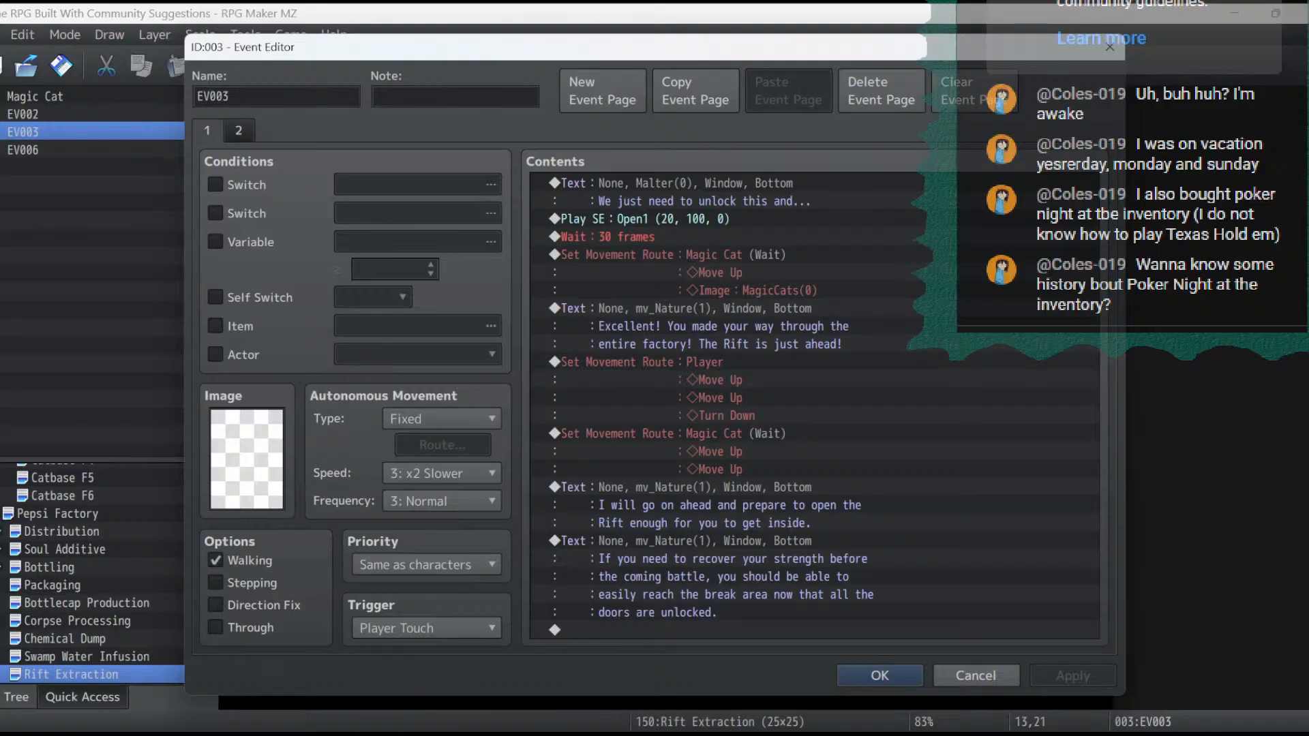
click(880, 675)
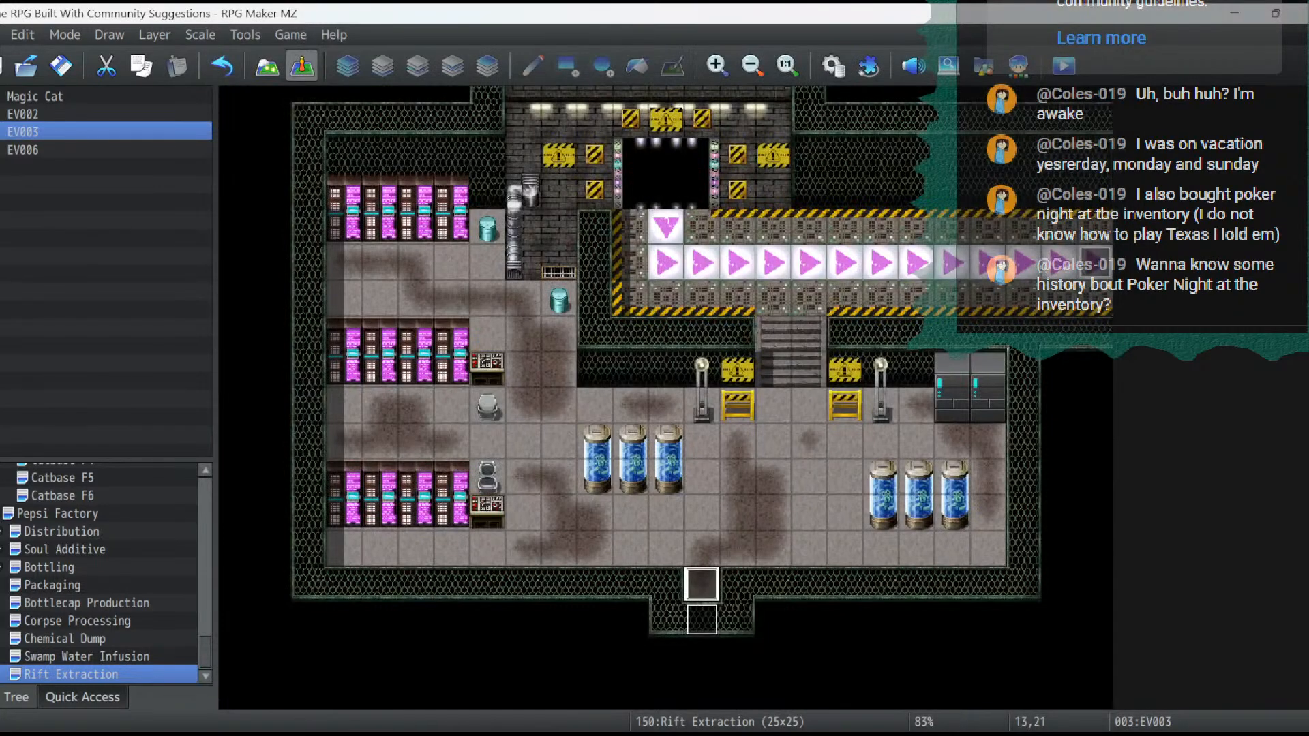
- Open the Distribution map and check its map properties without changing them
click(41, 531)
right_click(49, 531)
click(91, 453)
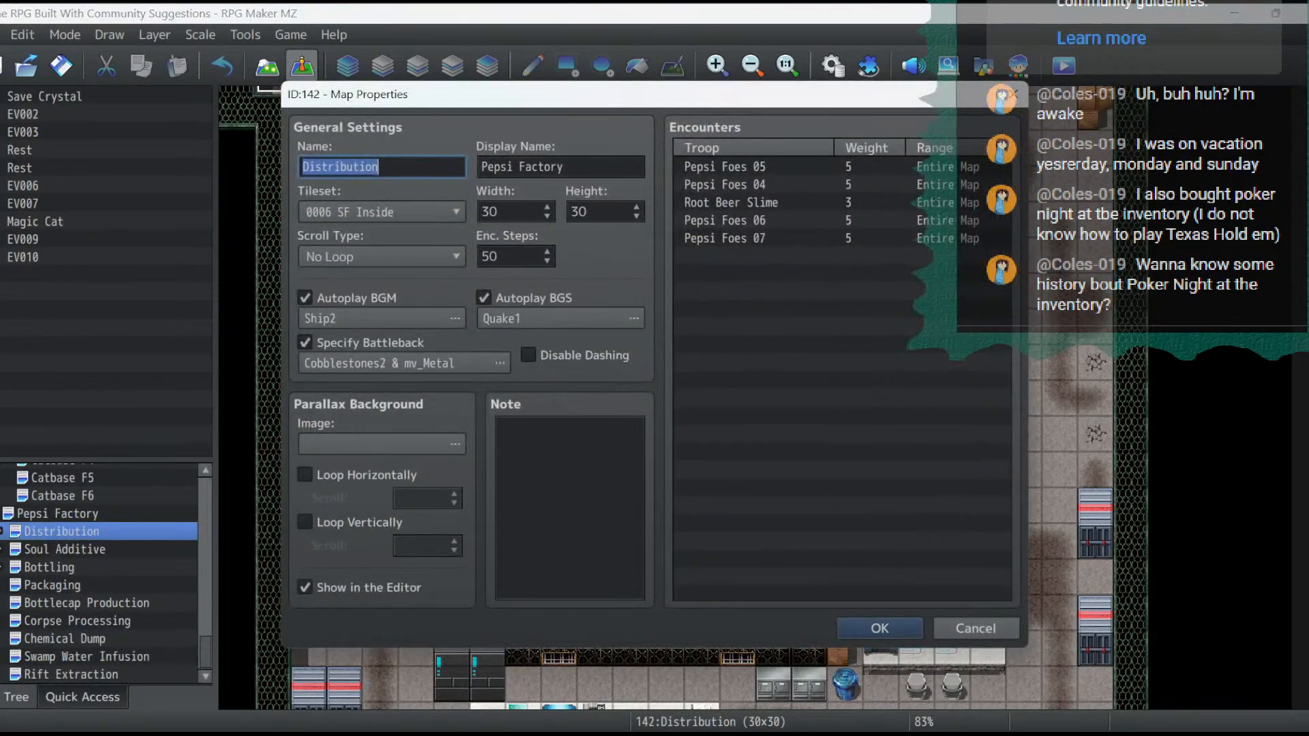
key(Escape)
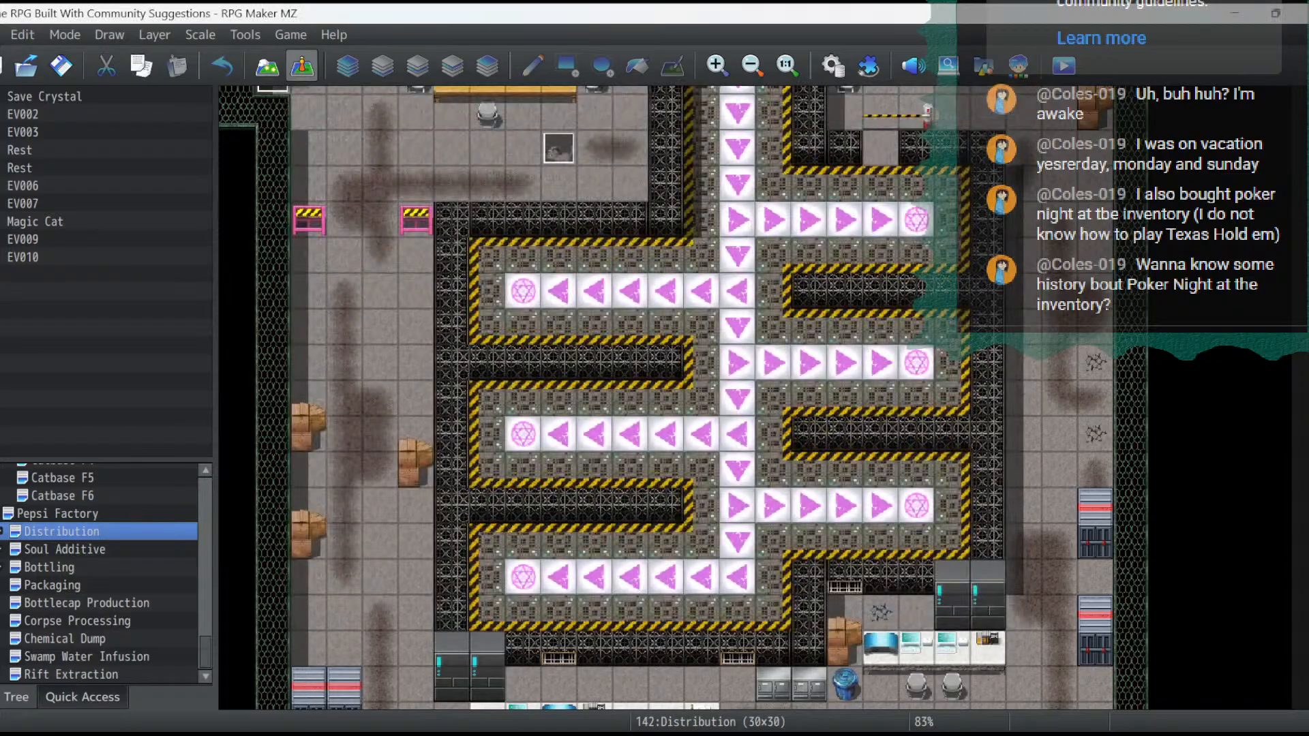
- Add a blank third page to the Magic Cat event at 9,8, conditioned on switch 0299 Rift Access, and apply the change
scroll(684, 397, up, 3)
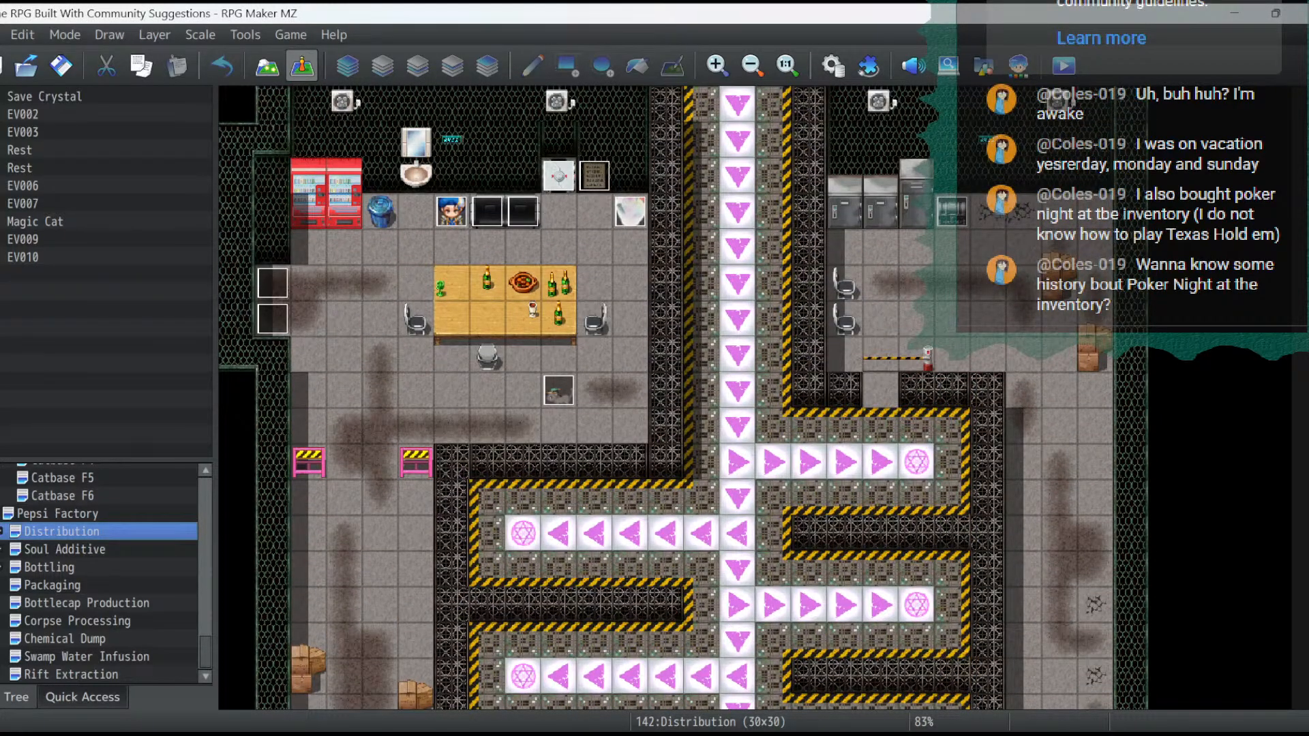
double_click(559, 390)
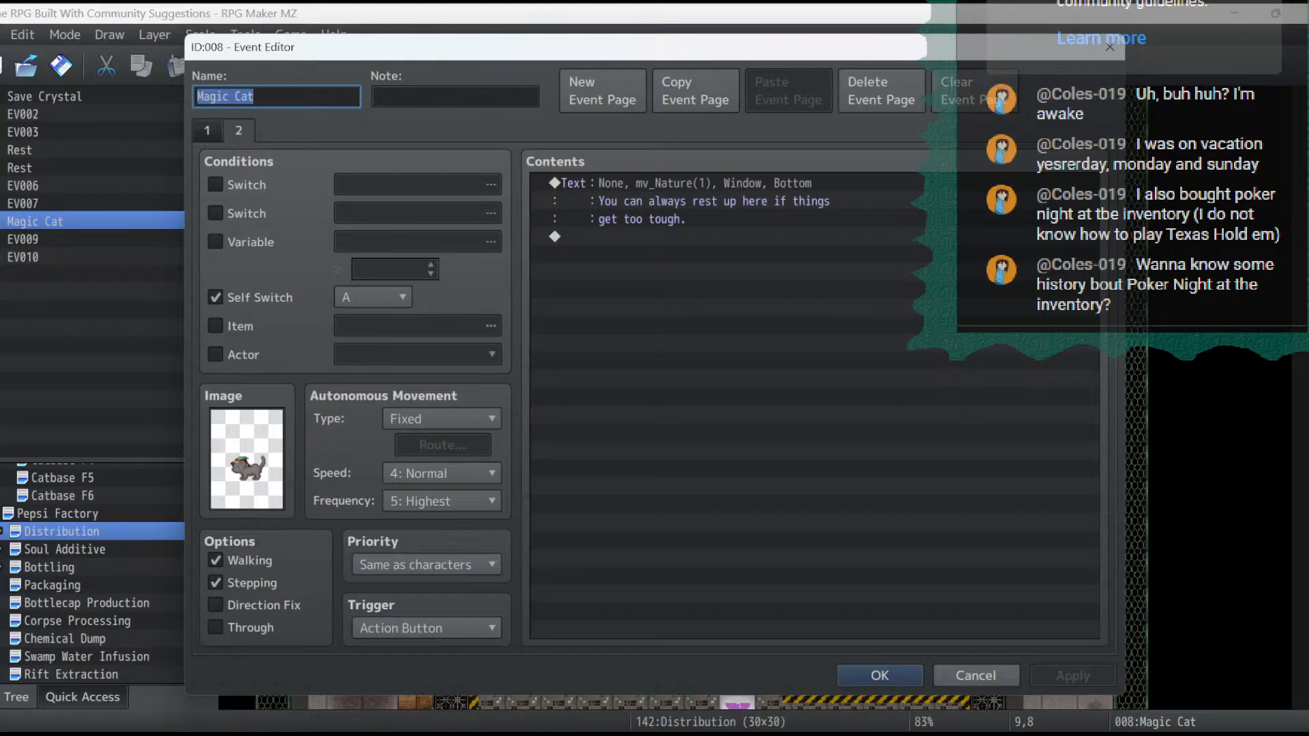
click(603, 91)
click(215, 184)
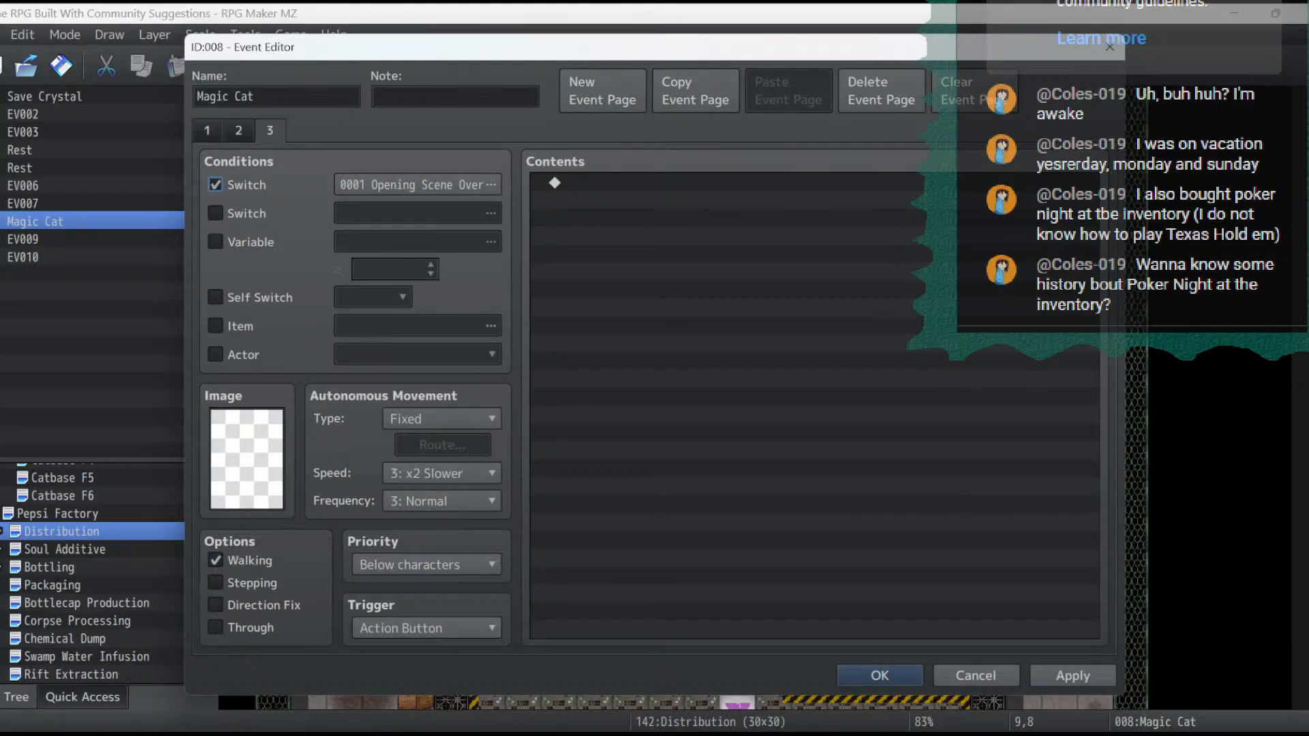
click(418, 185)
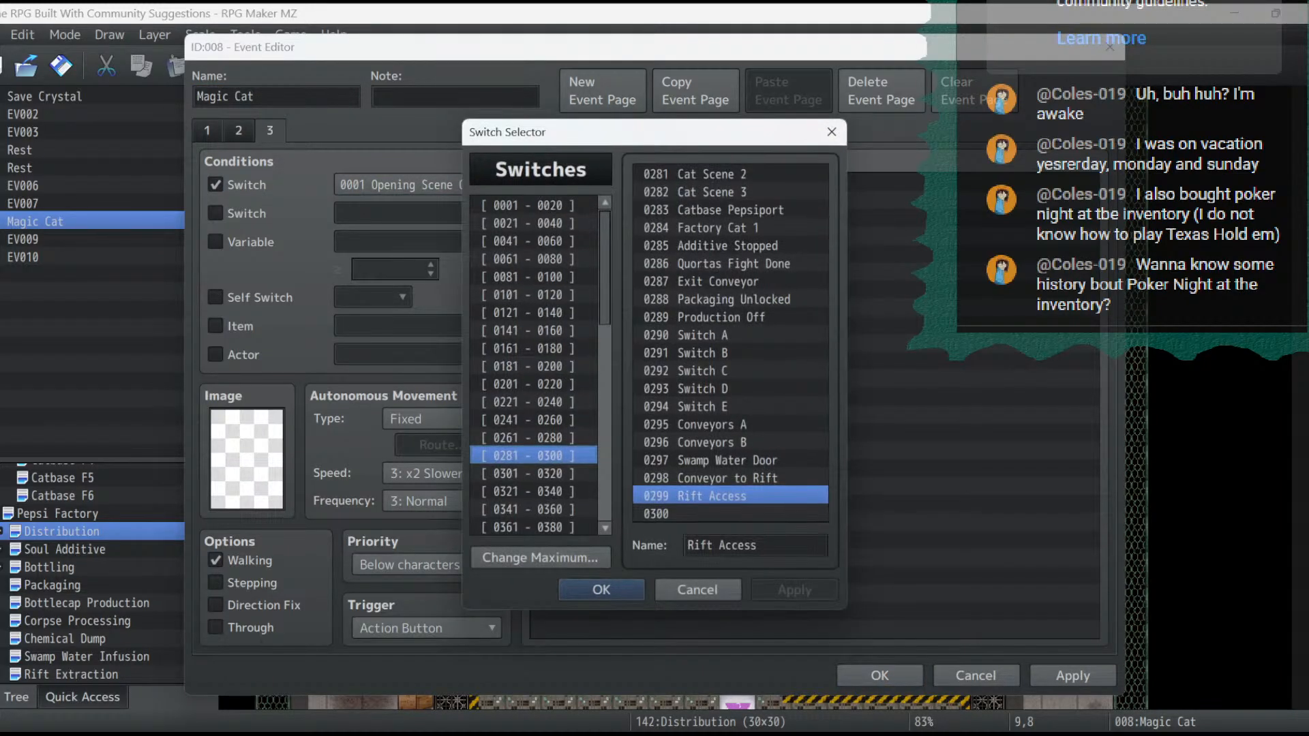
click(601, 578)
click(1073, 675)
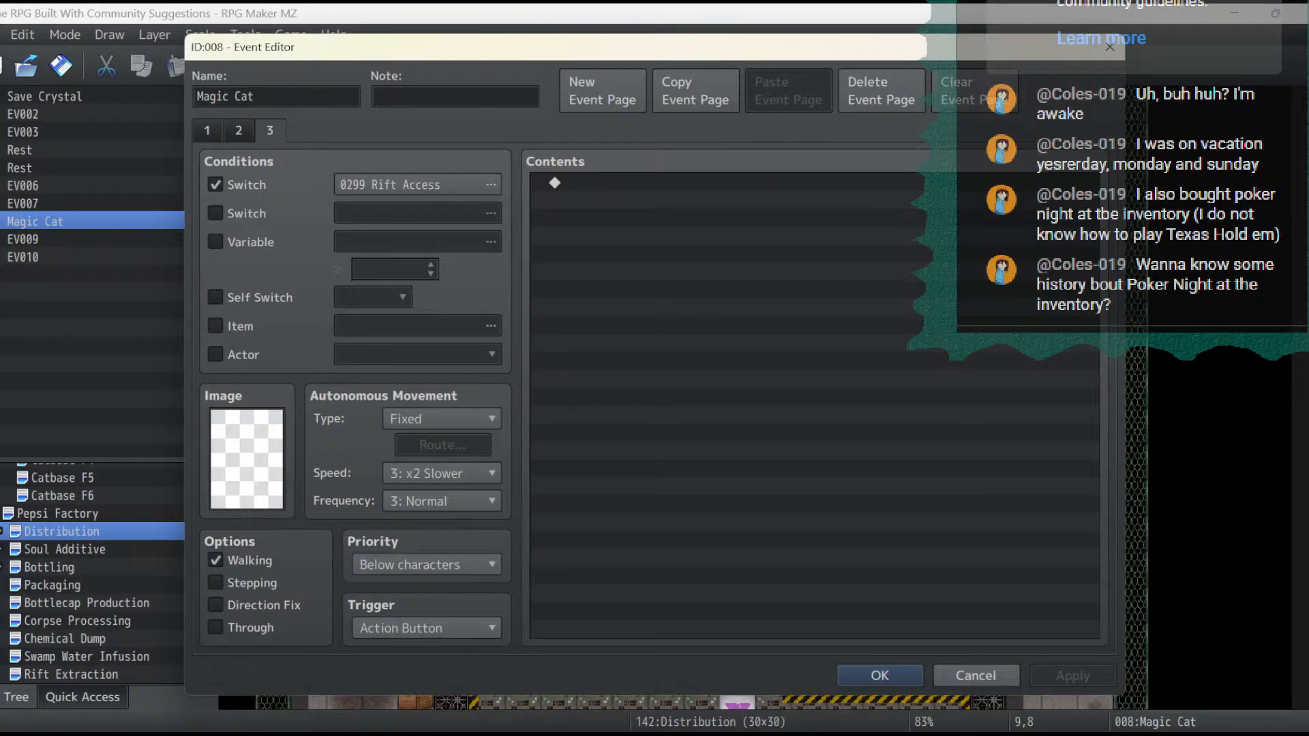
- Review the first two pages of the Magic Cat event and close it
click(239, 131)
click(208, 131)
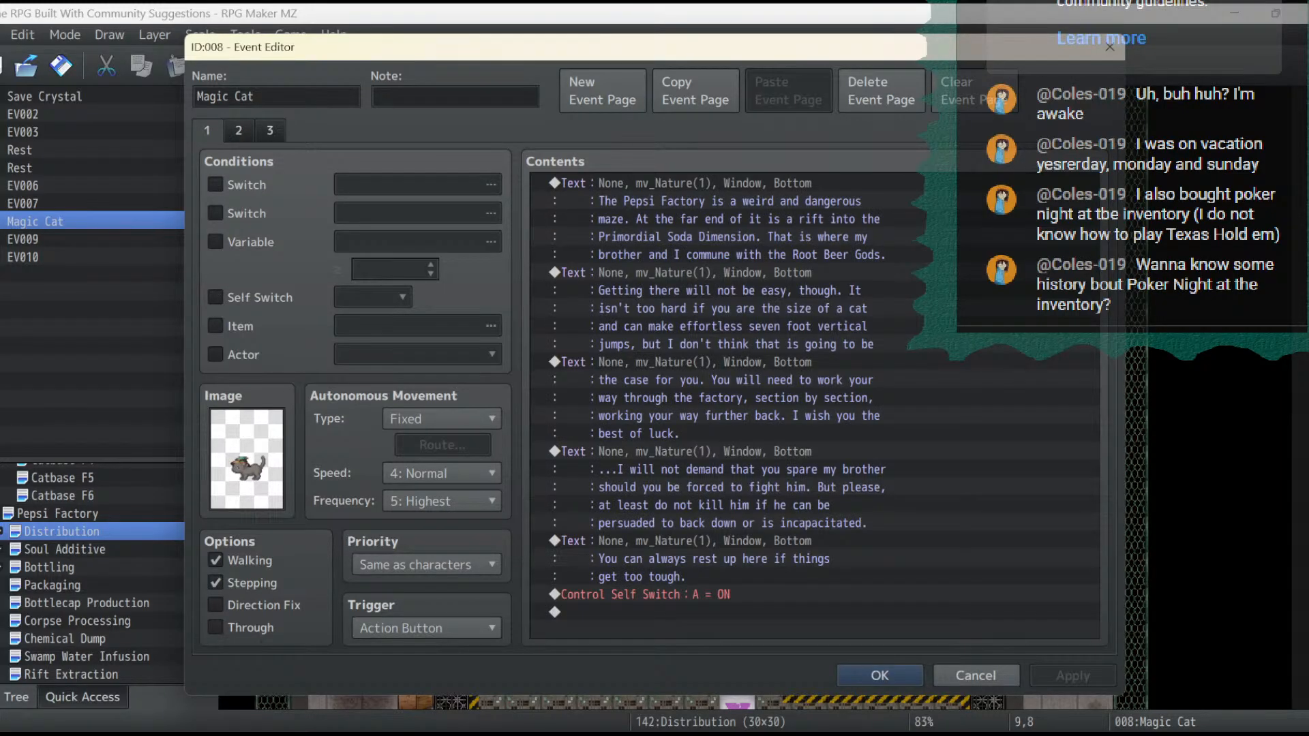
click(239, 131)
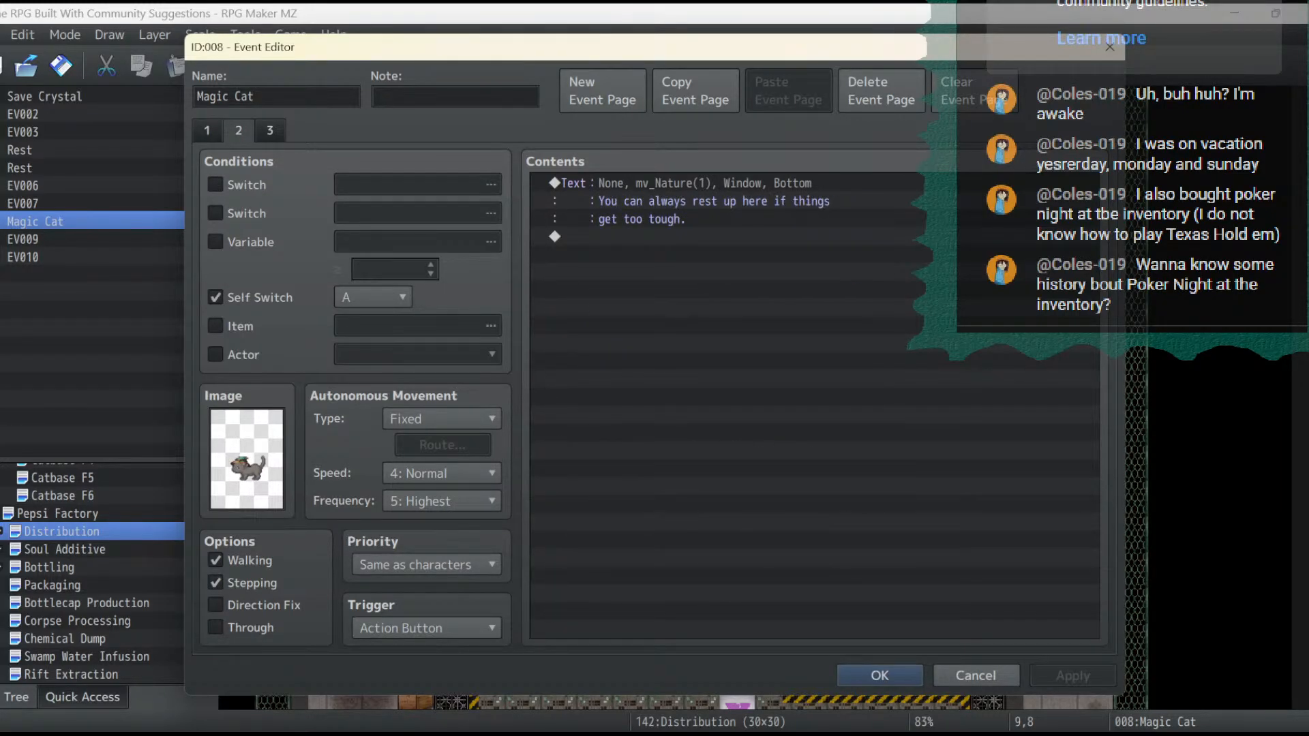
key(Escape)
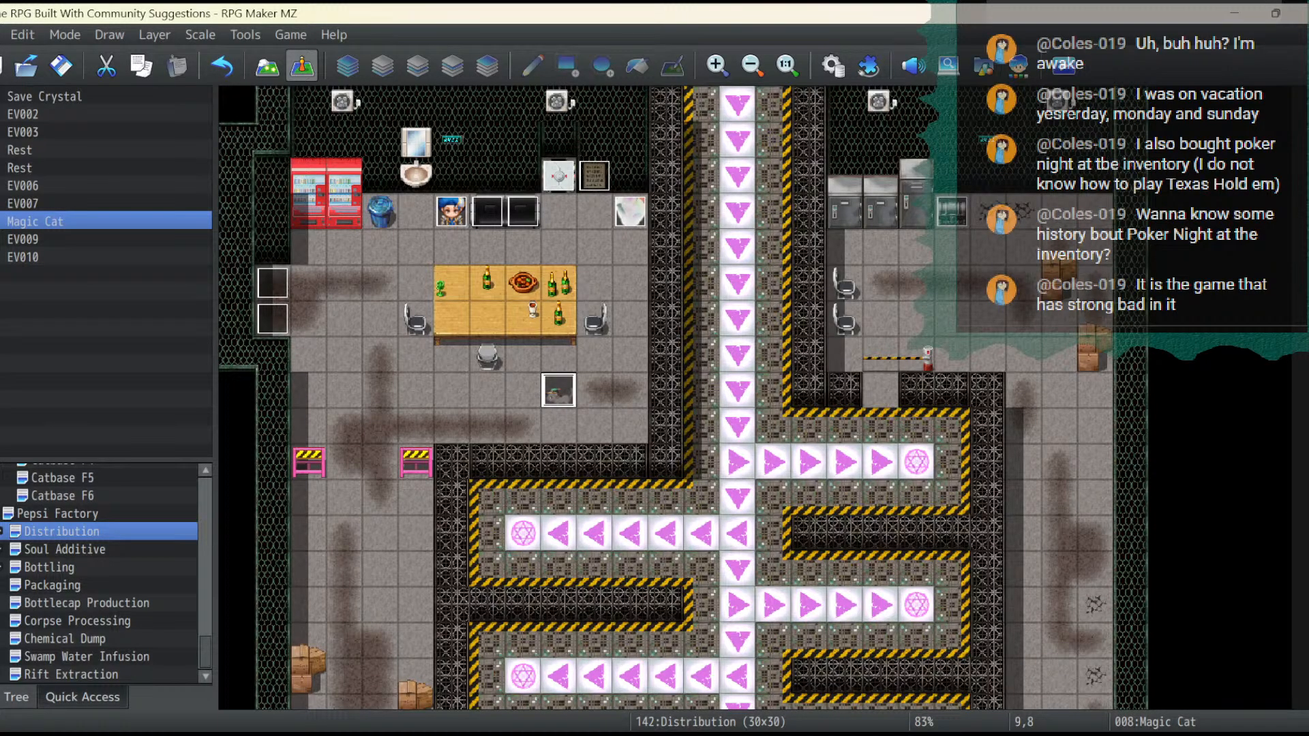
- Place a pharmacy shop sign tile on layer 3 above the west doorway of the Pepsi Factory map's southeast room, and return to event editing
click(57, 514)
click(751, 65)
click(752, 65)
click(752, 65)
click(752, 66)
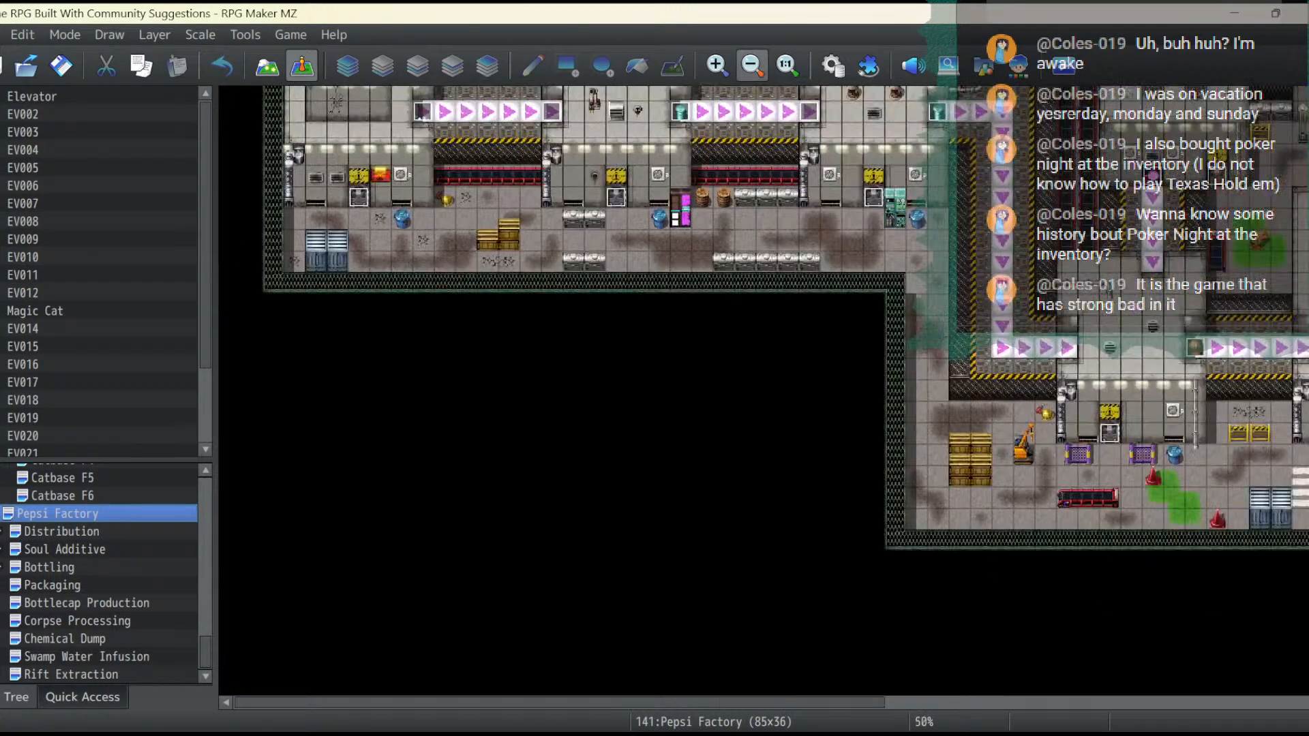
drag(613, 703, 1042, 703)
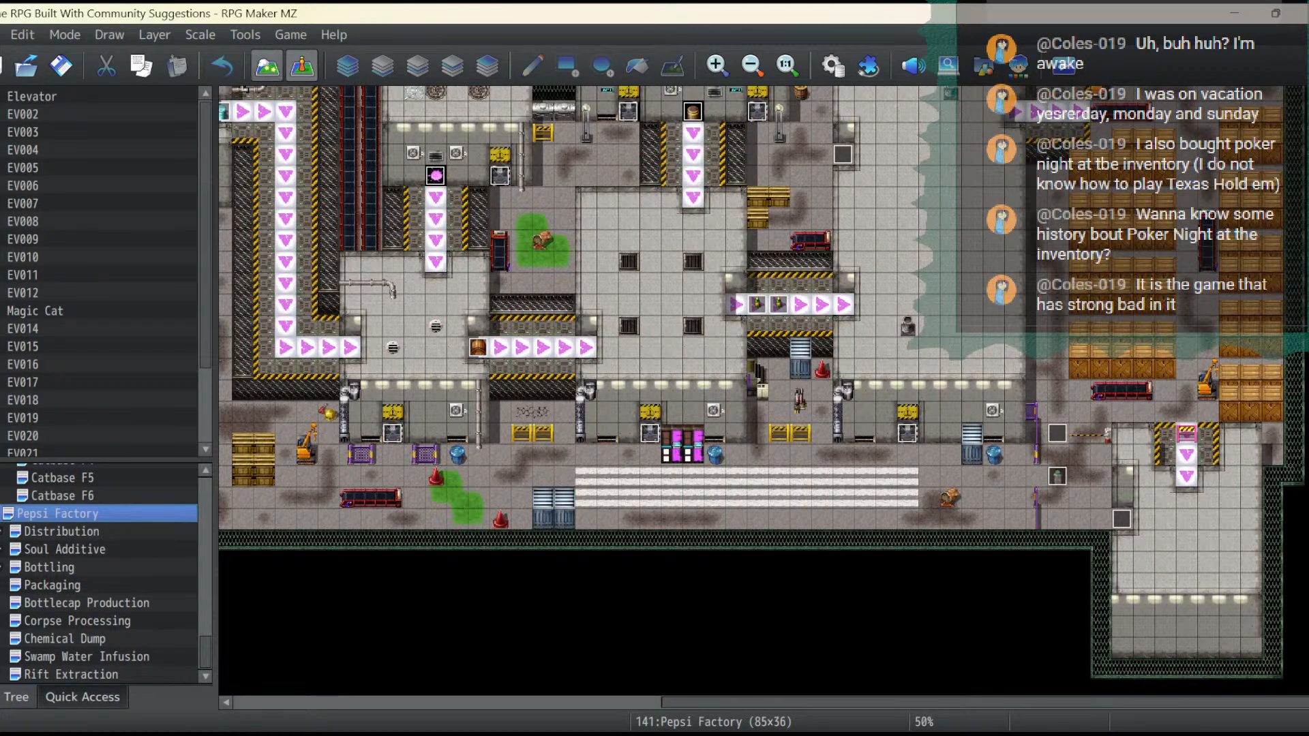
click(267, 66)
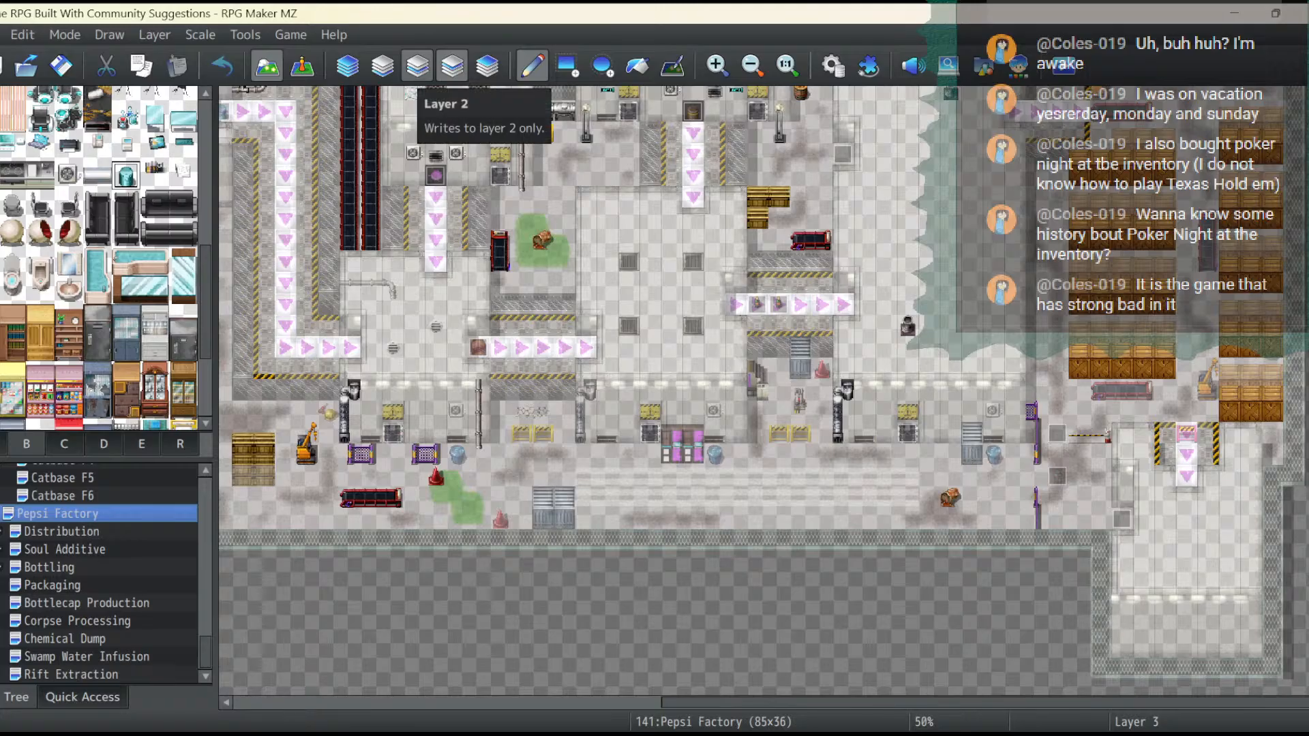
click(64, 443)
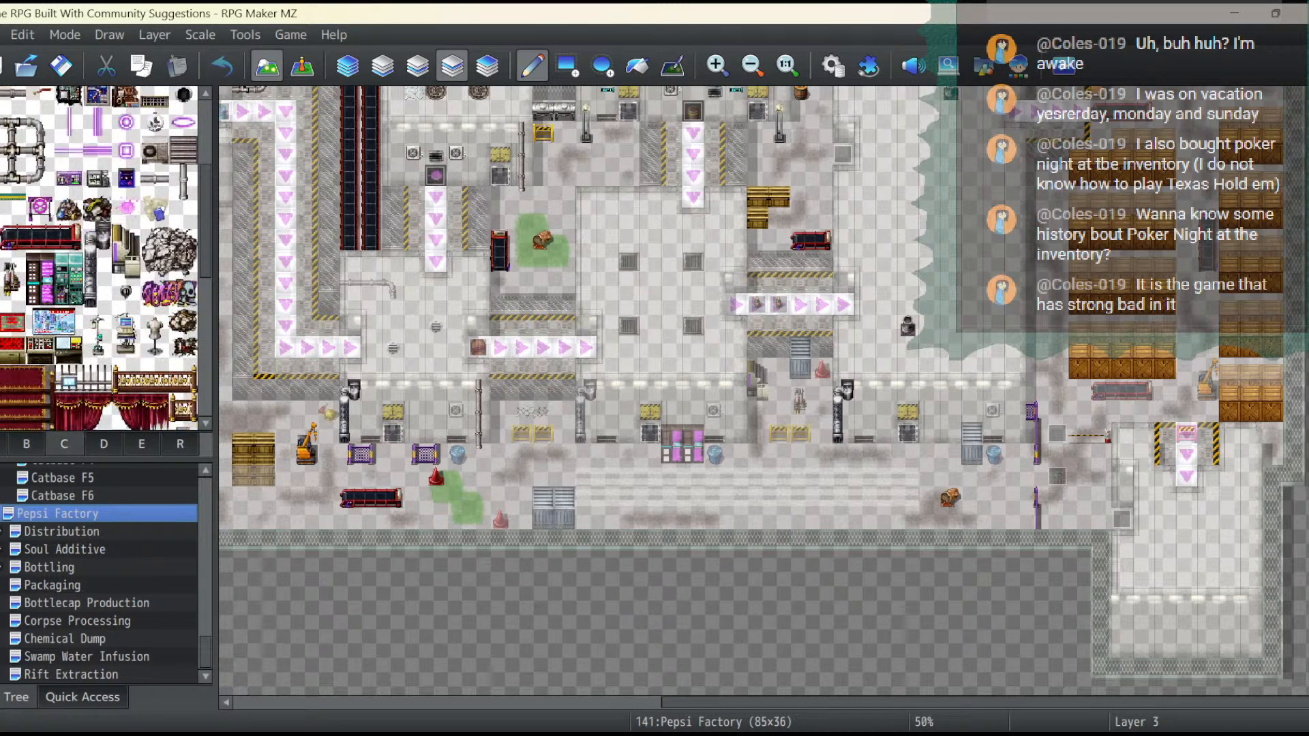
scroll(99, 259, down, 10)
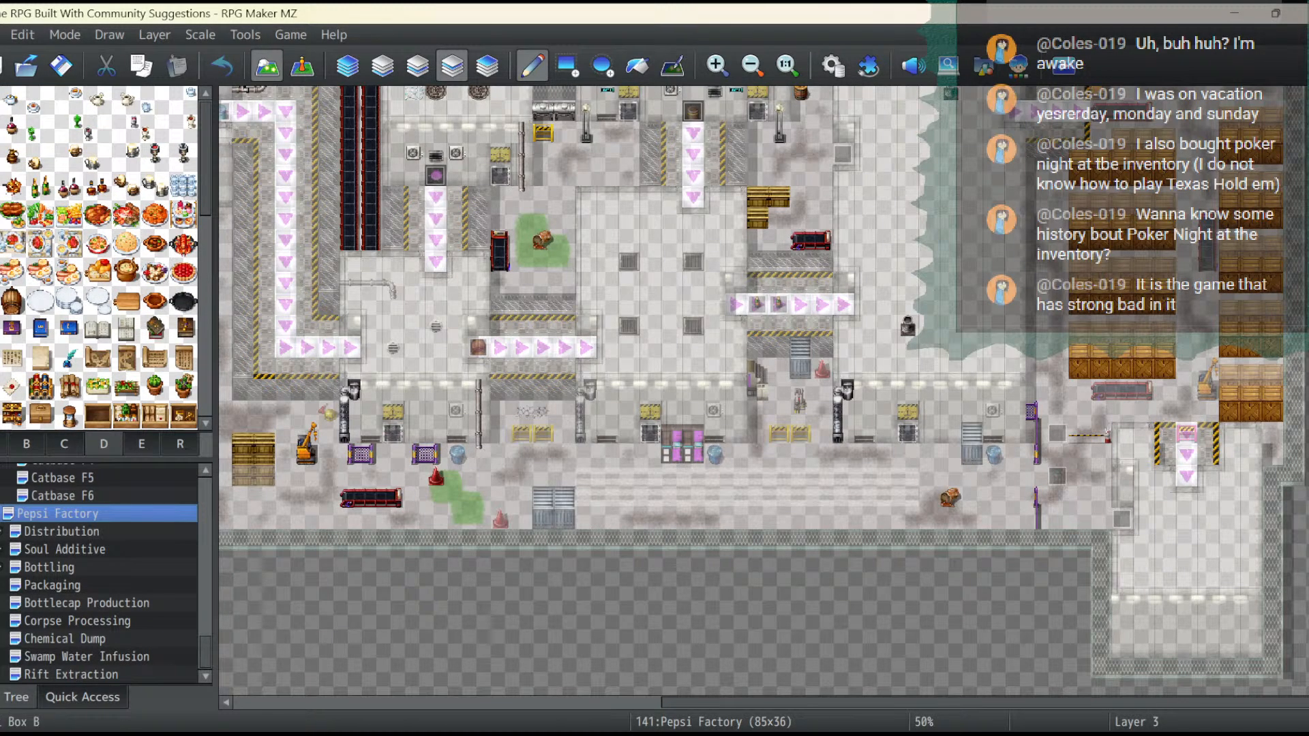
scroll(99, 259, down, 10)
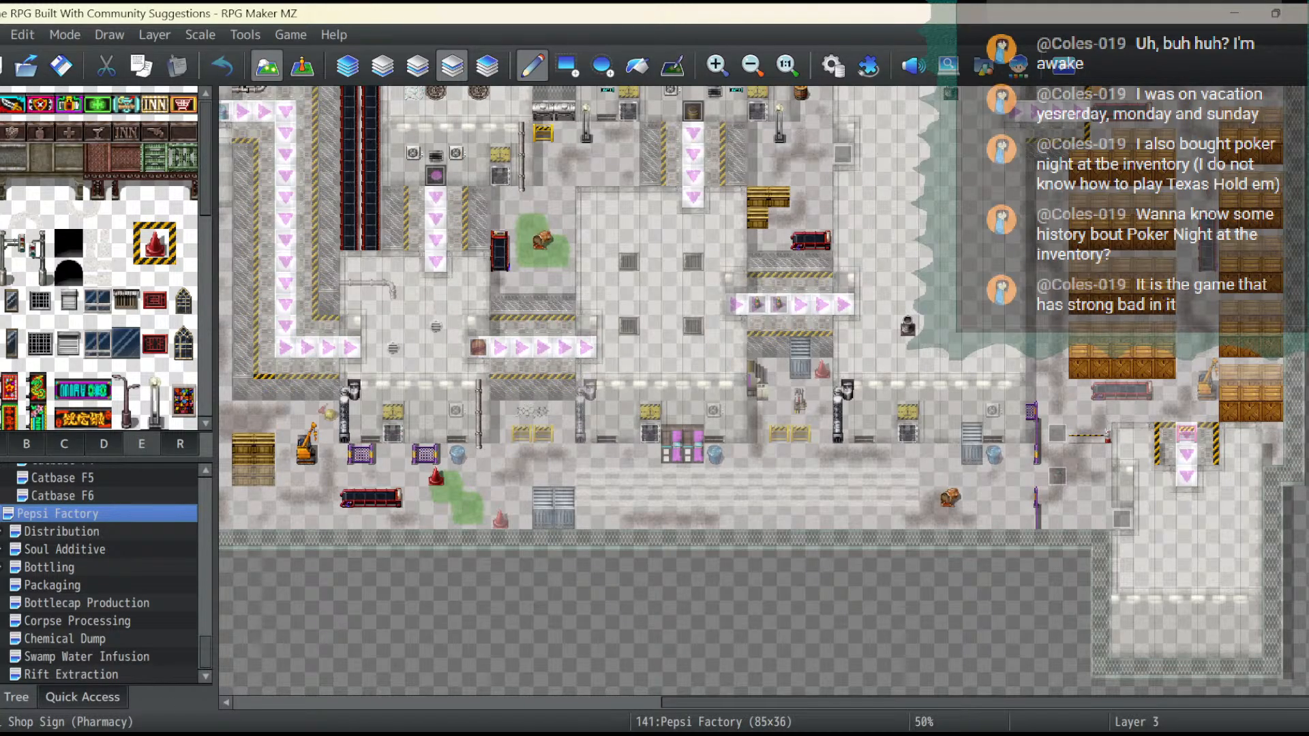
click(68, 132)
click(1123, 478)
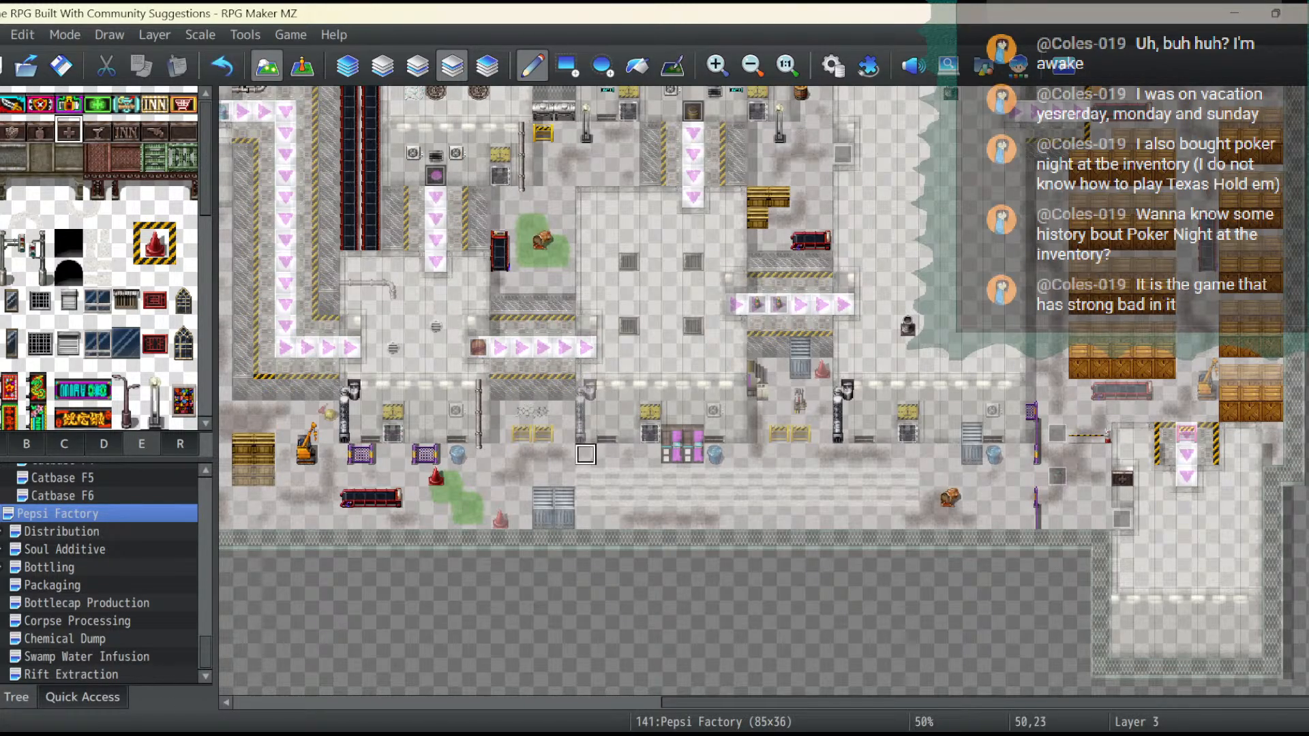
click(302, 66)
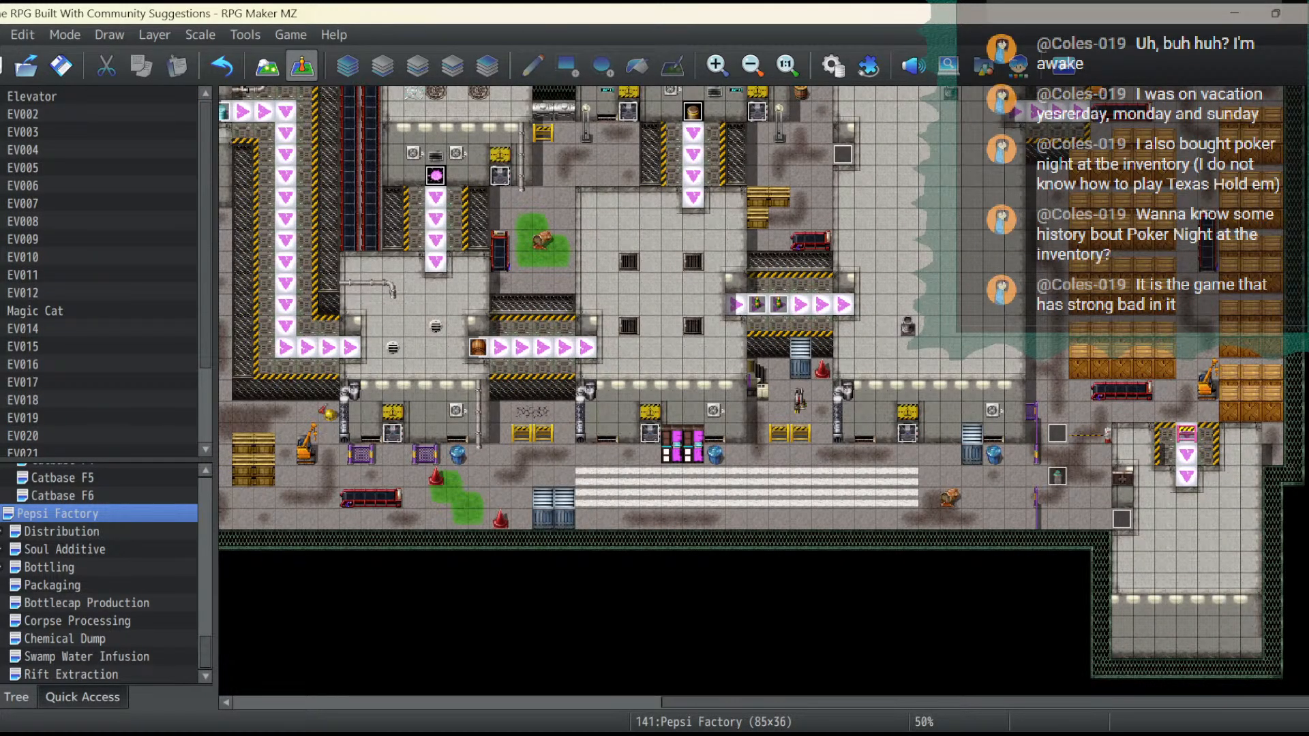
- Append a Set Movement Route command targeting Magic Cat to the Rift Extraction event at 13,21, and preview the route on the map
click(71, 675)
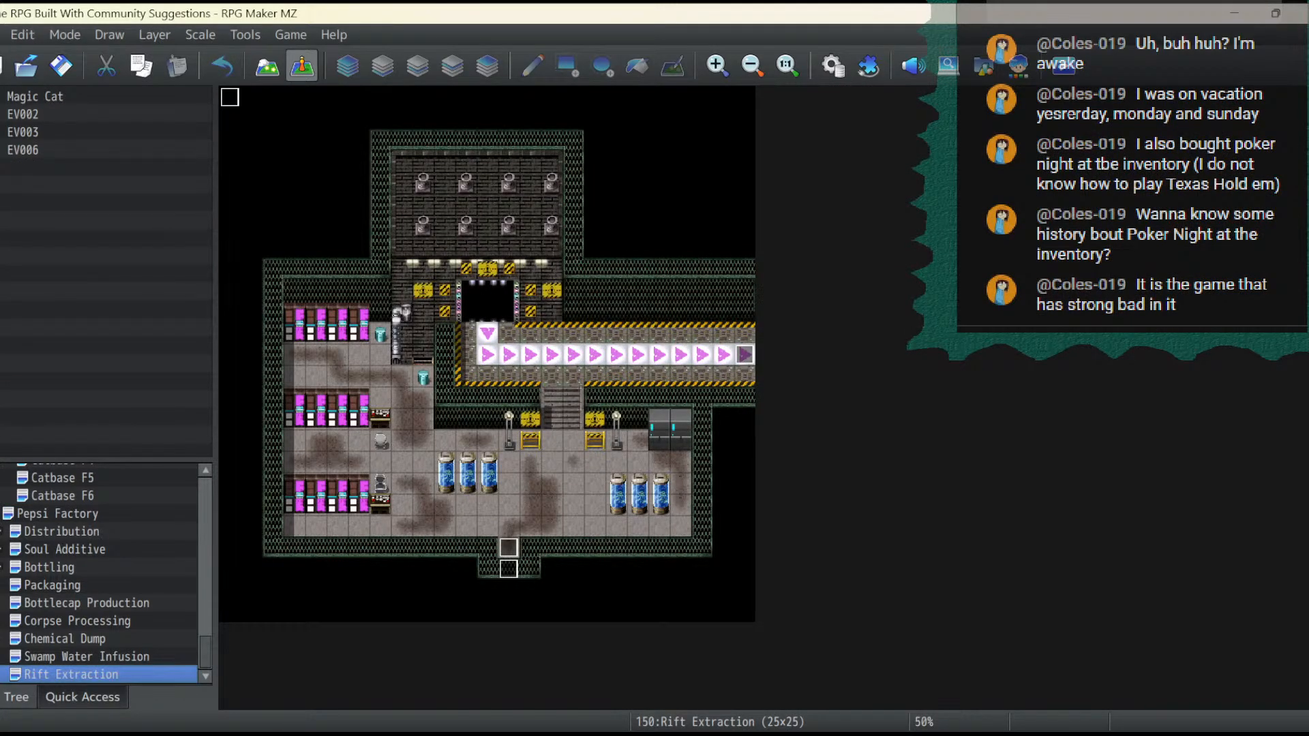
double_click(509, 547)
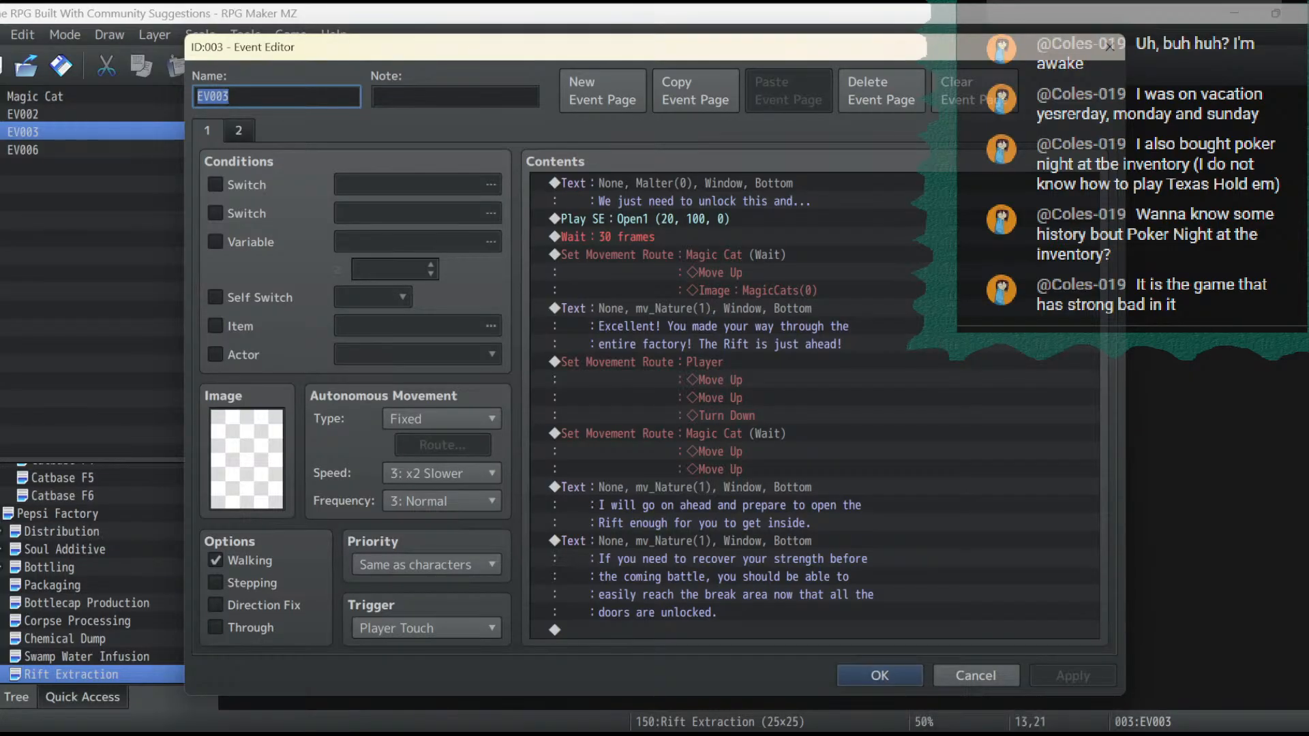
double_click(737, 629)
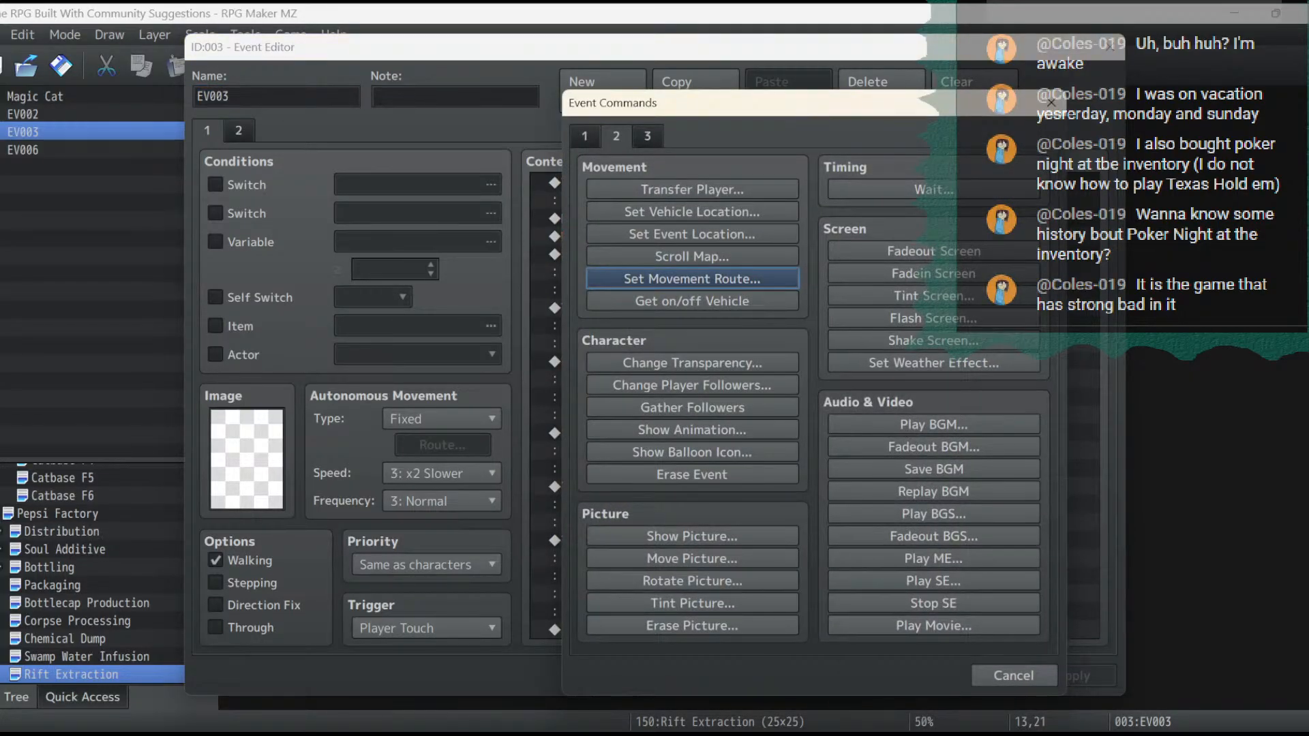
click(691, 278)
click(525, 212)
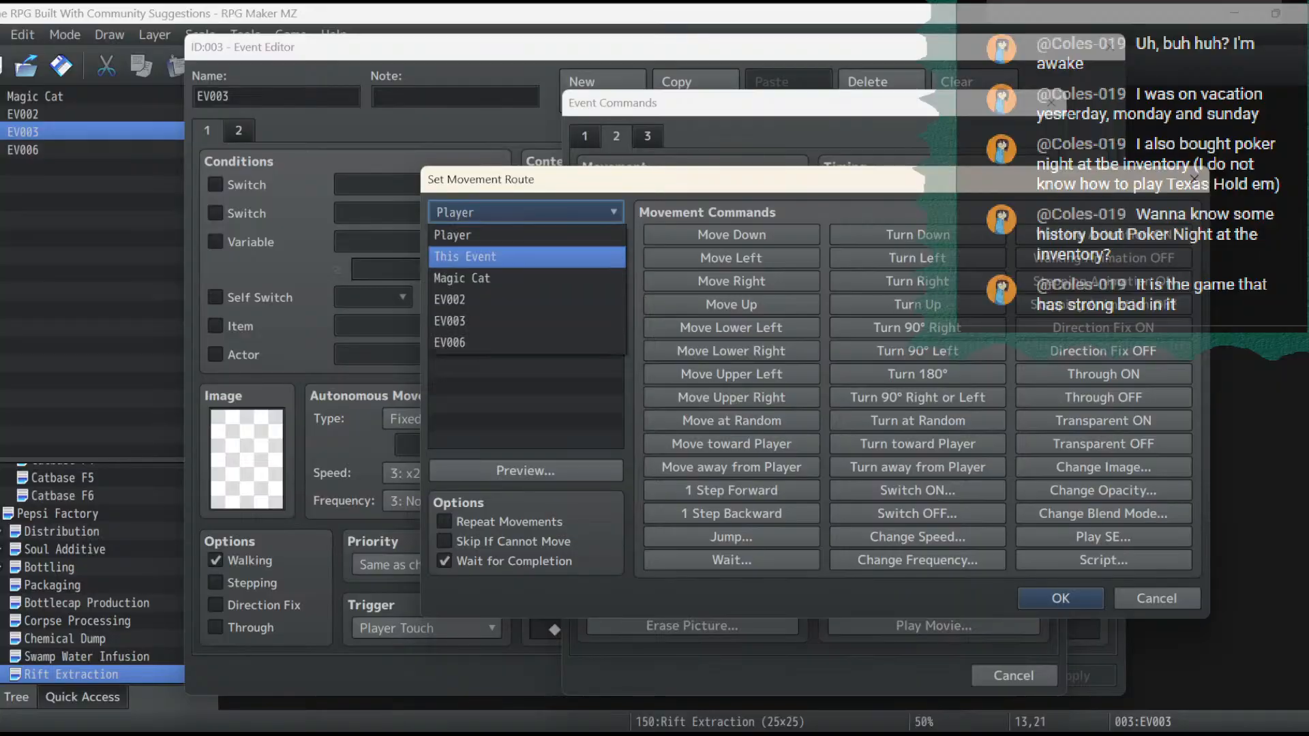
click(462, 278)
click(525, 470)
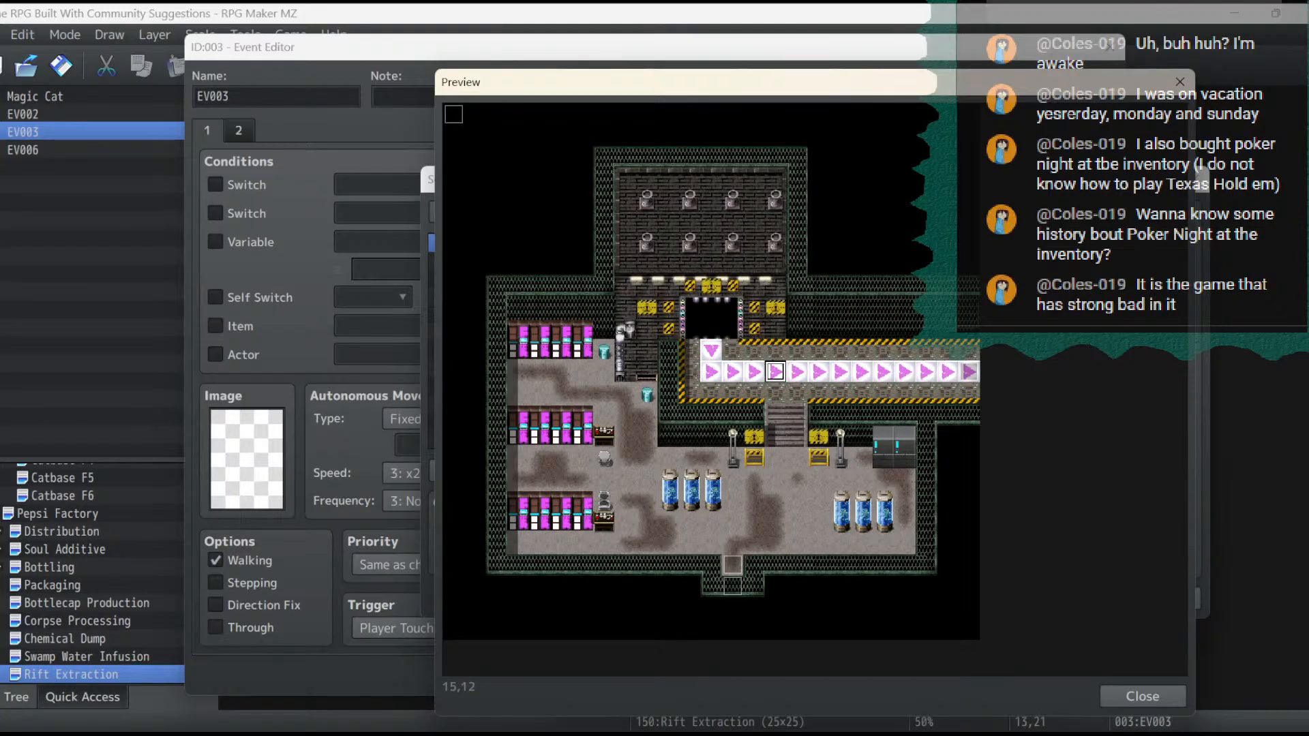
- Add two Move Right and seven Move Up commands to Magic Cat's movement route and preview the path on the map
click(1143, 696)
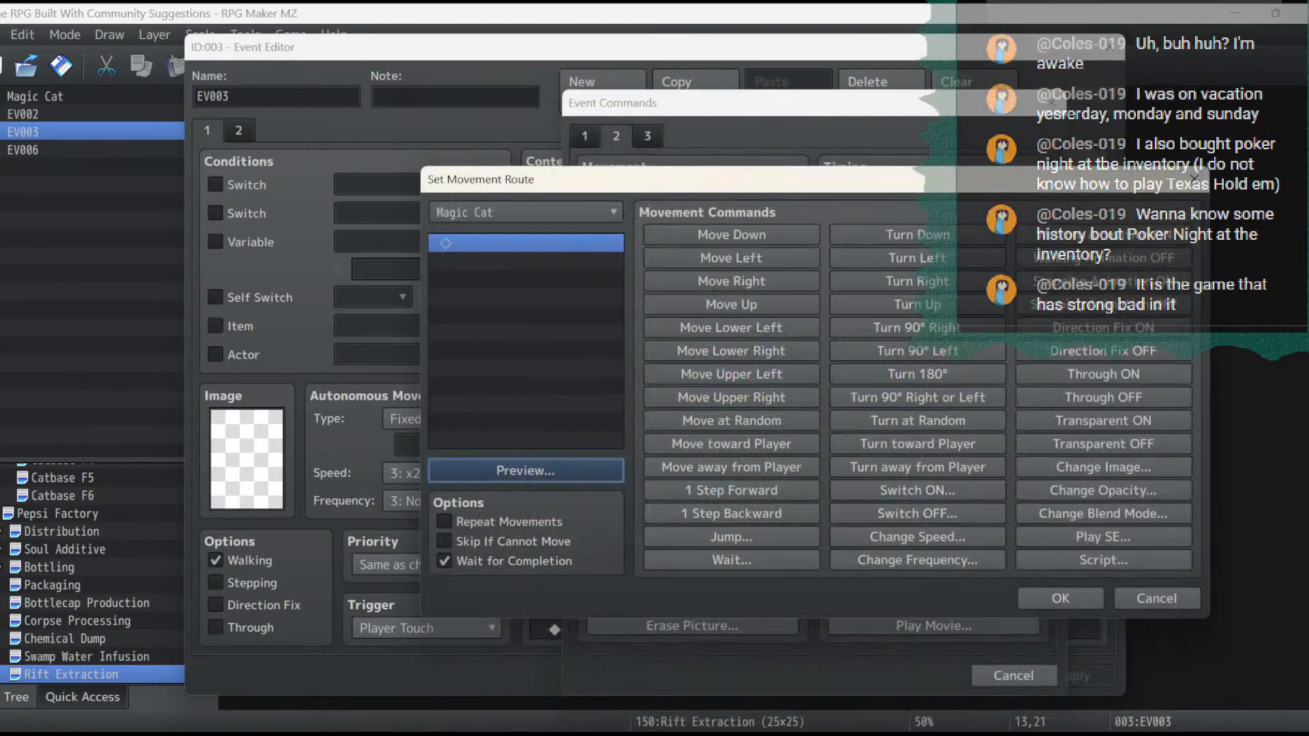
click(731, 281)
click(731, 281)
click(731, 304)
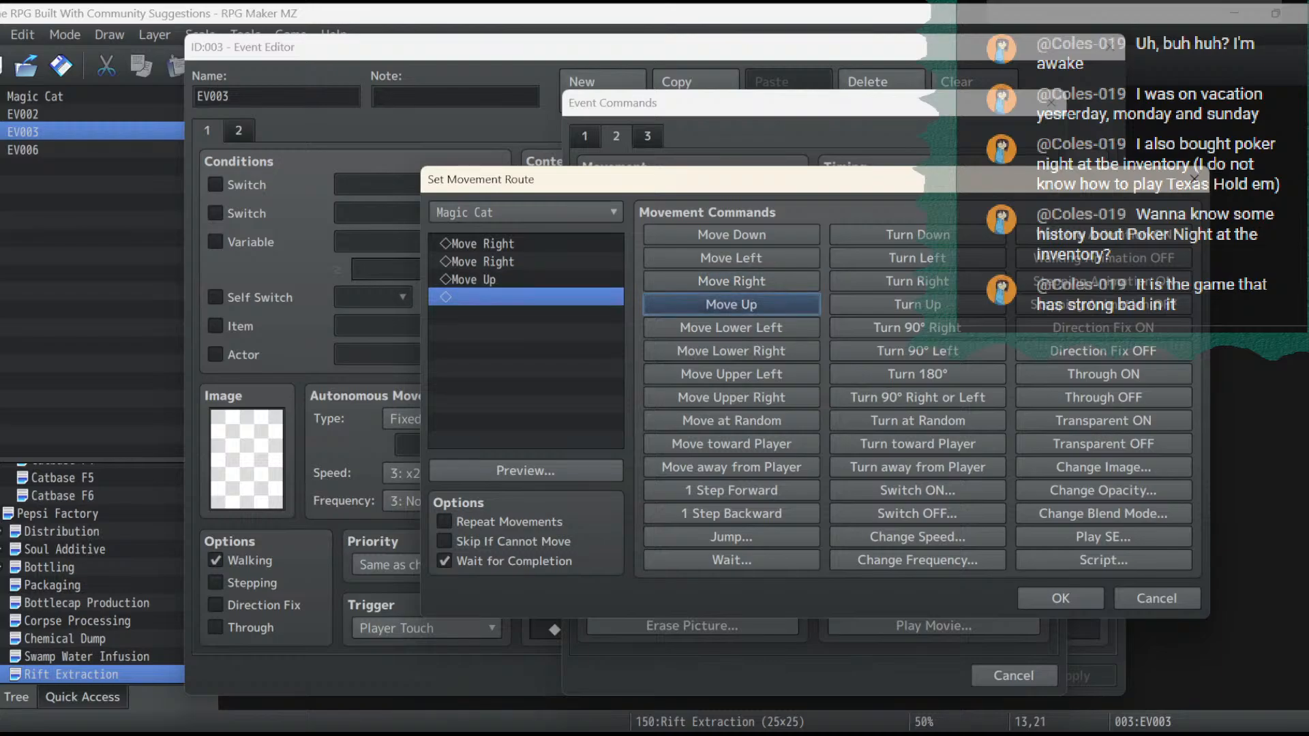
click(732, 304)
click(731, 304)
click(731, 304)
click(731, 304)
click(731, 304)
click(732, 305)
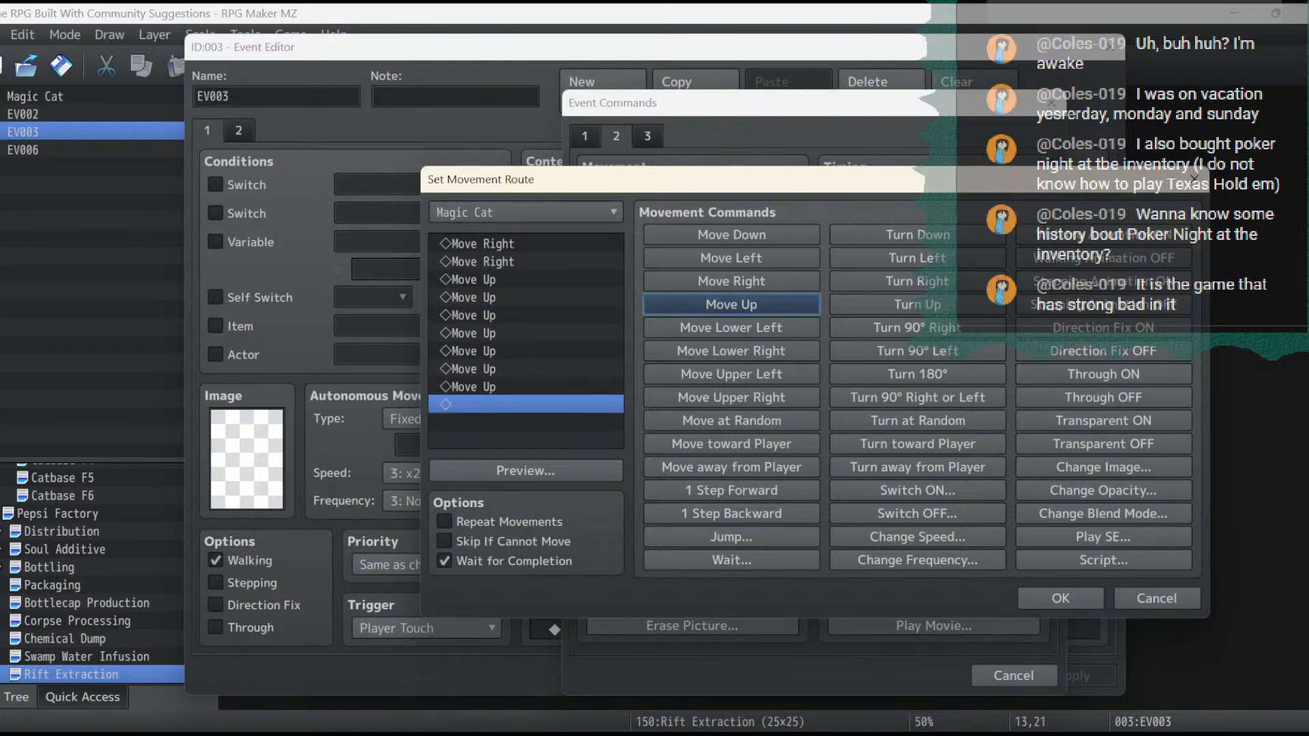
click(525, 471)
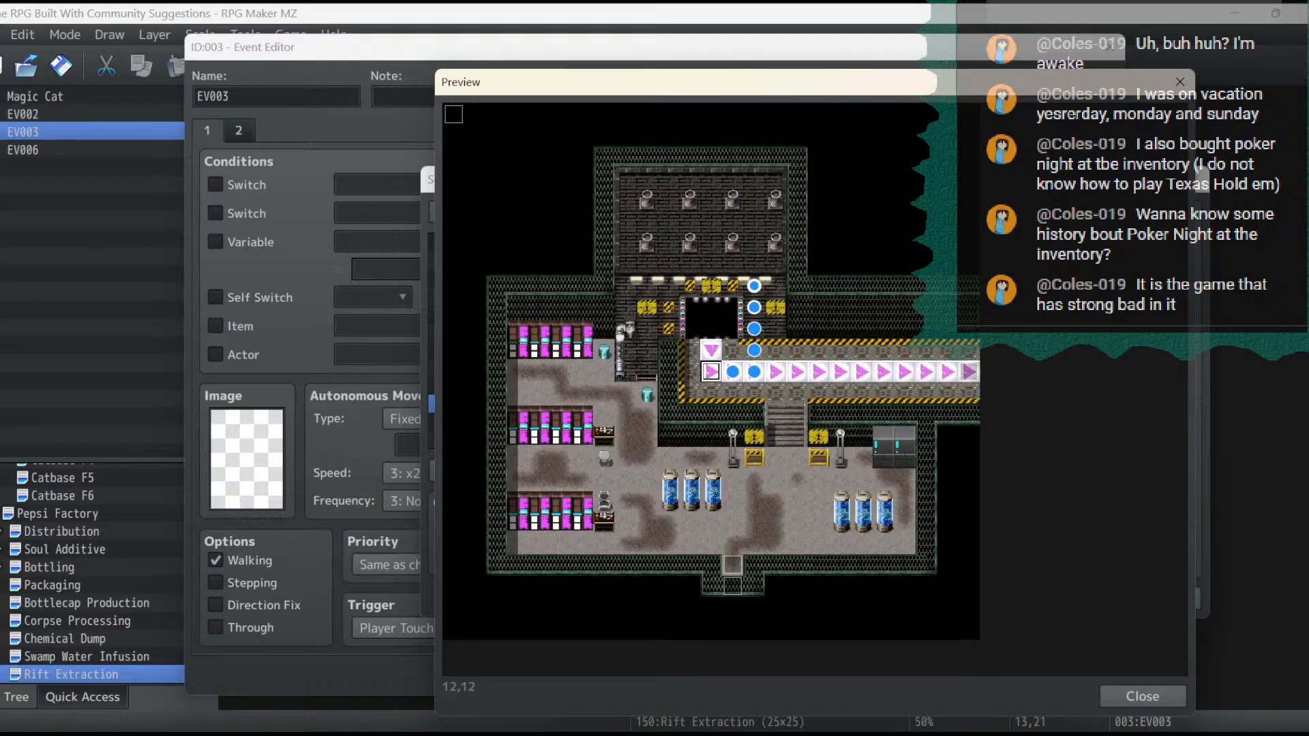
click(1142, 696)
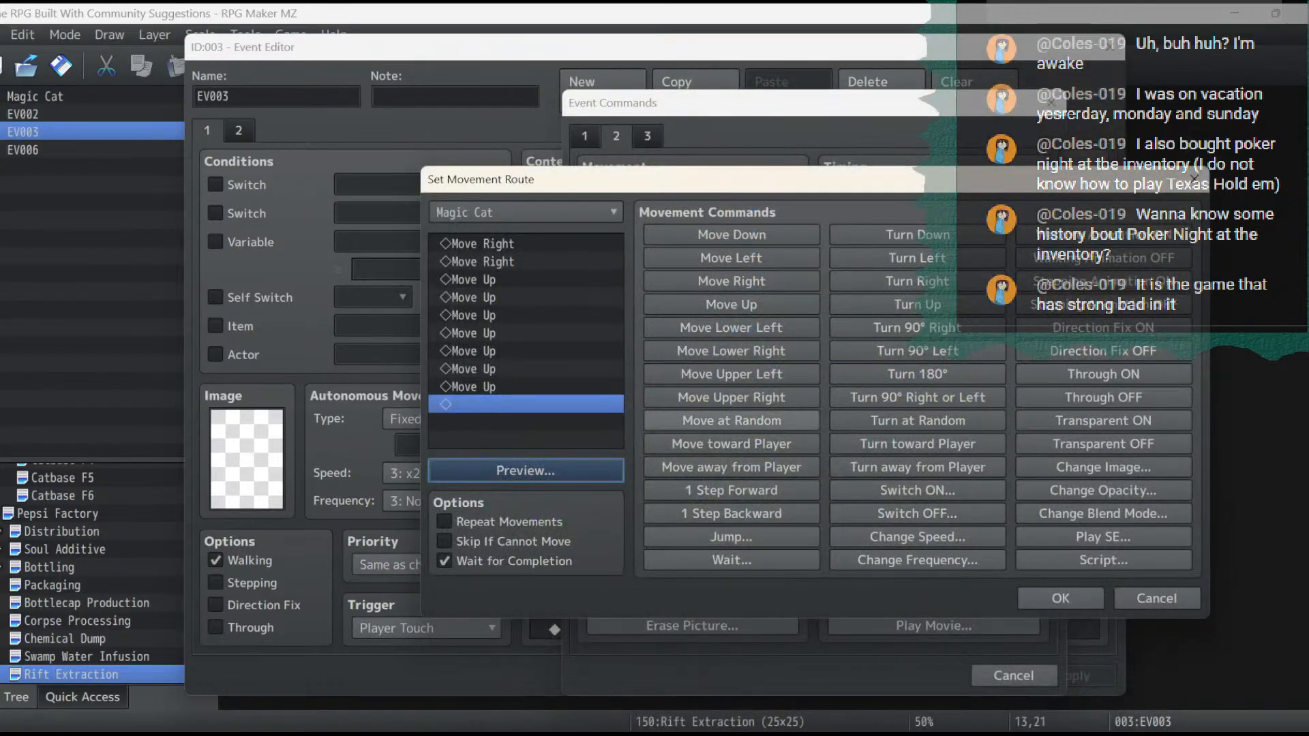
- Extend Magic Cat's route with three Move Left, two Move Up and a Transparent ON command, and apply it to the event
click(732, 257)
click(732, 258)
click(731, 257)
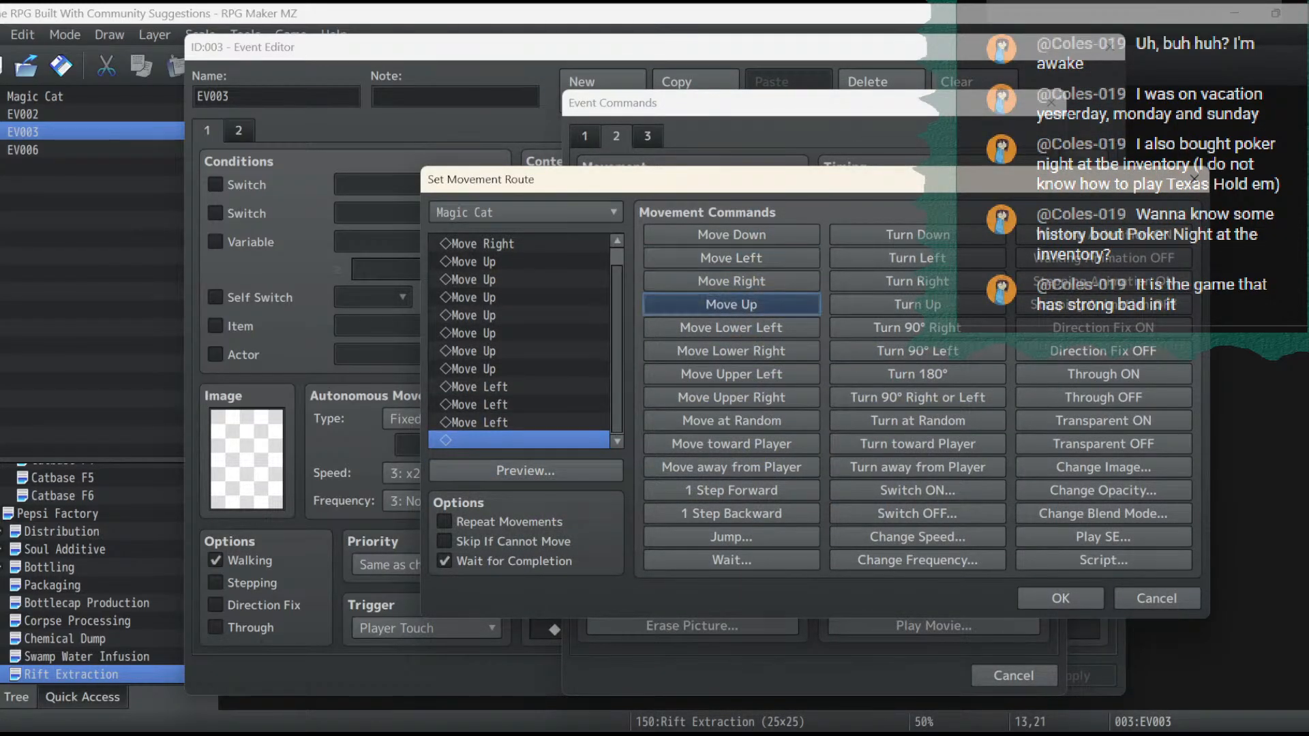
click(731, 304)
click(731, 304)
click(1103, 420)
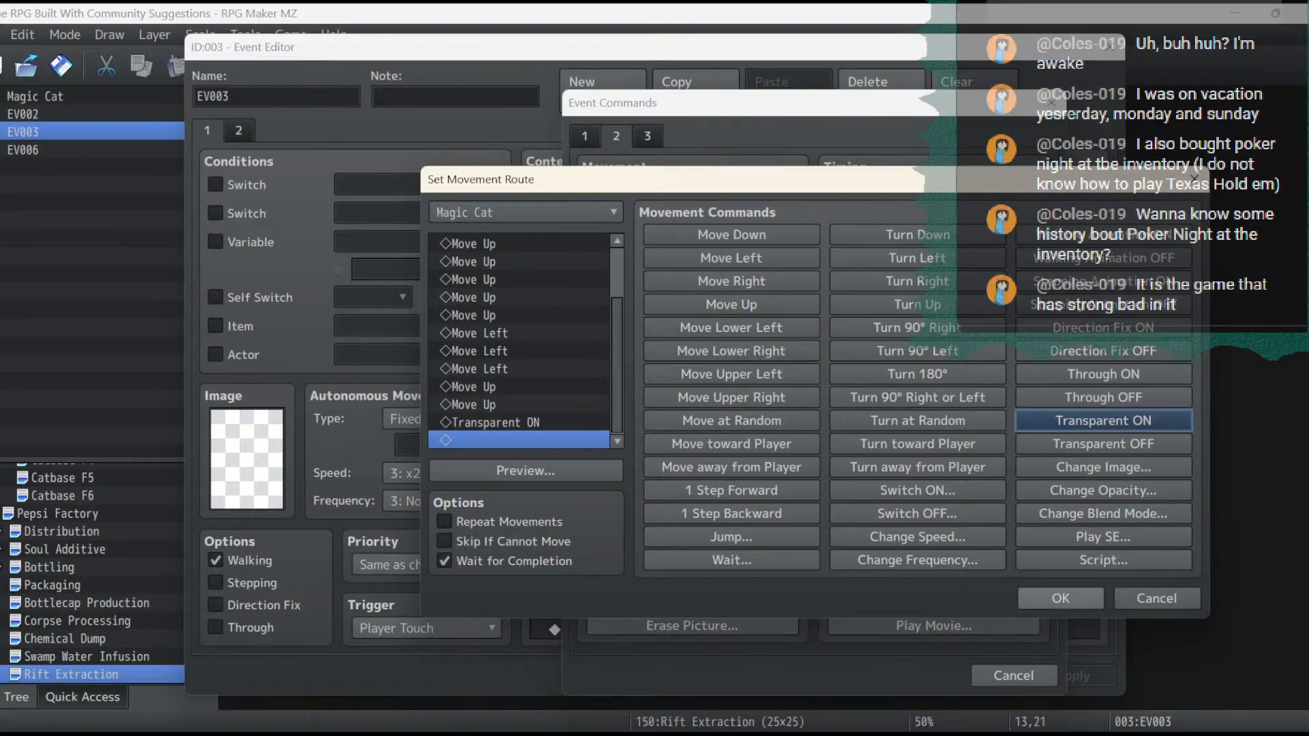
click(1061, 599)
click(1073, 676)
- Append a Control Self Switch command setting A to ON after Magic Cat's departure route
scroll(808, 405, down, 3)
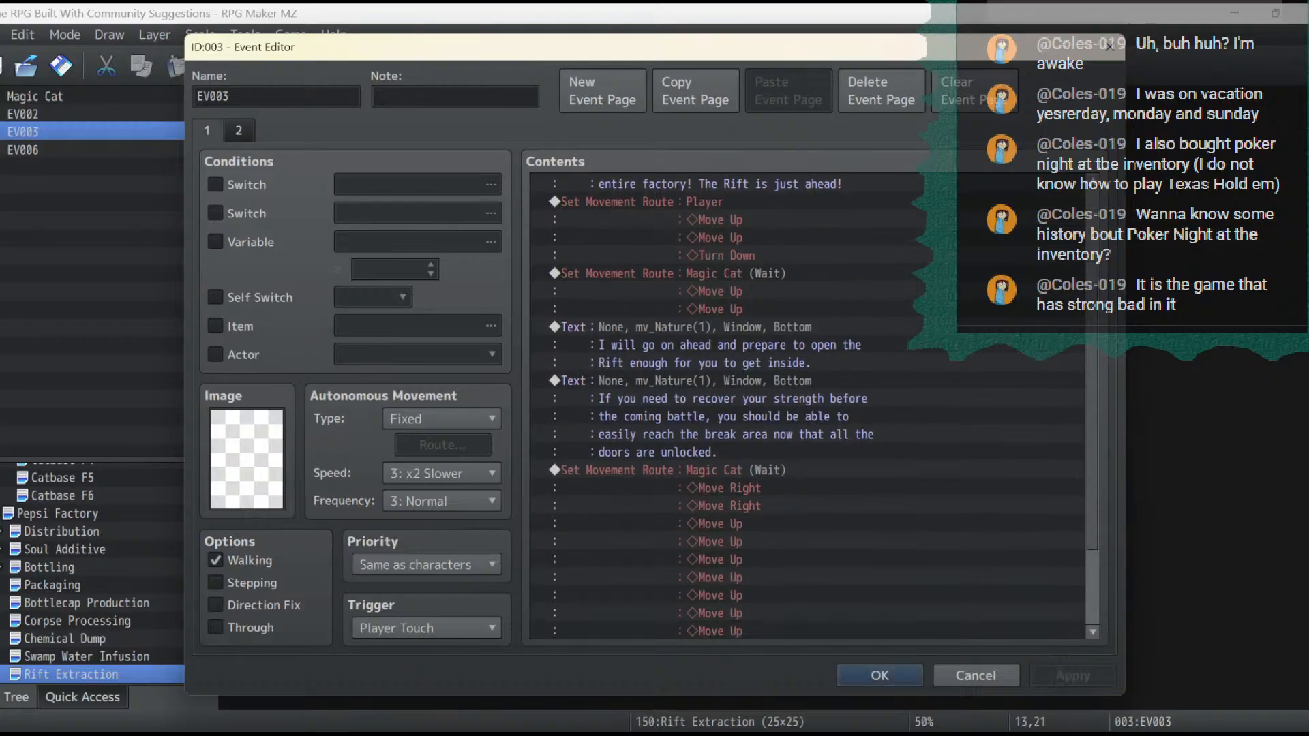
scroll(808, 406, down, 3)
double_click(723, 631)
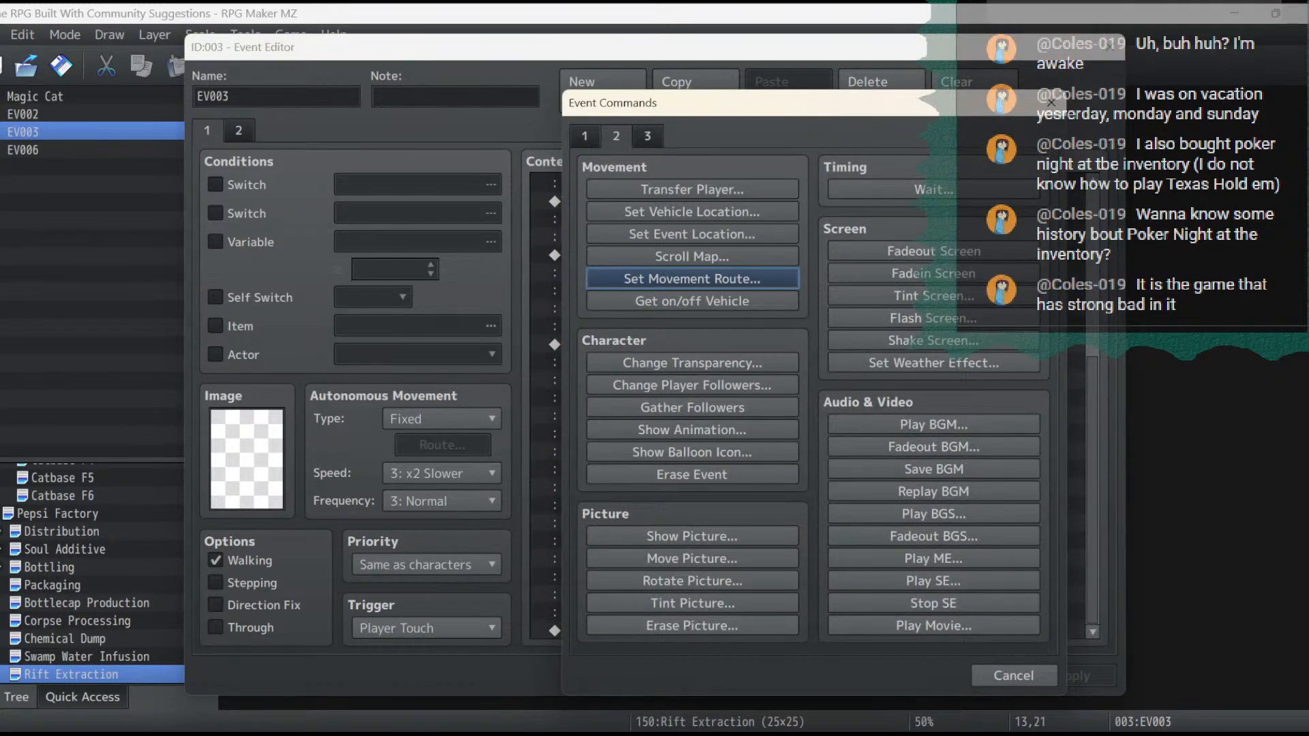
click(585, 137)
click(691, 385)
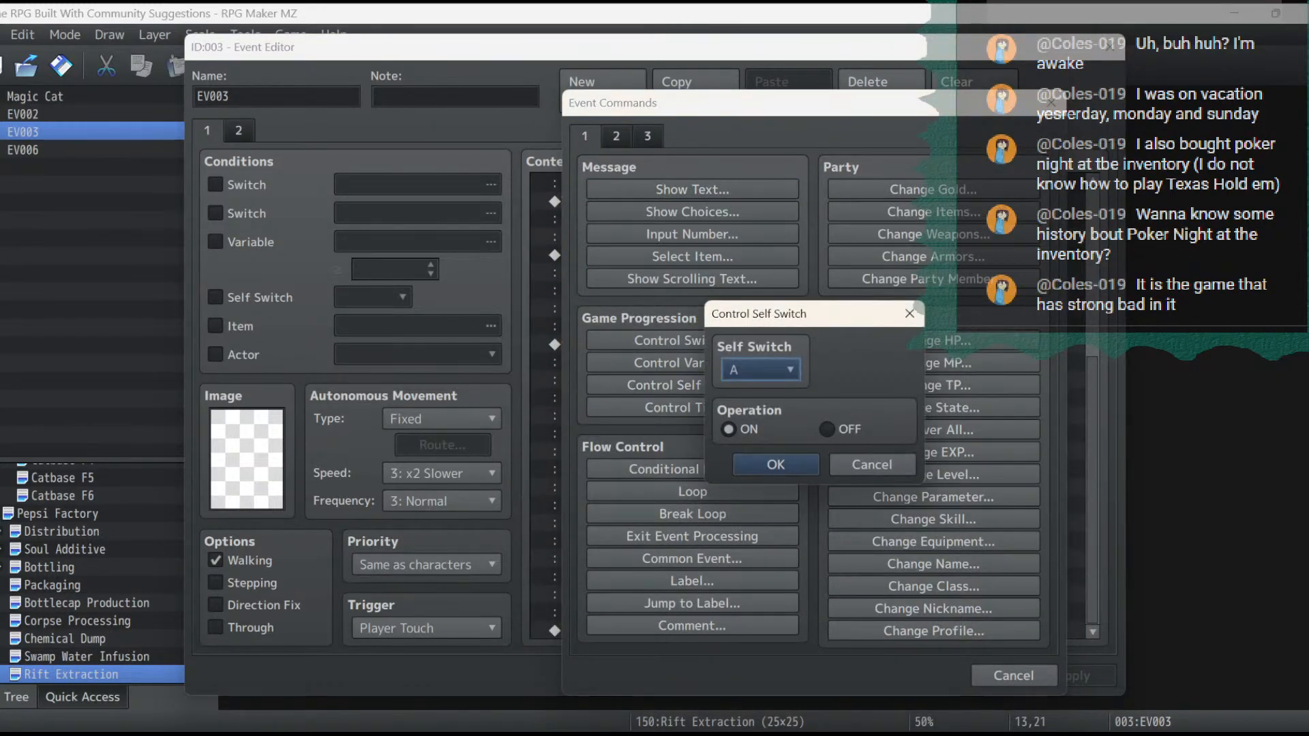
key(Return)
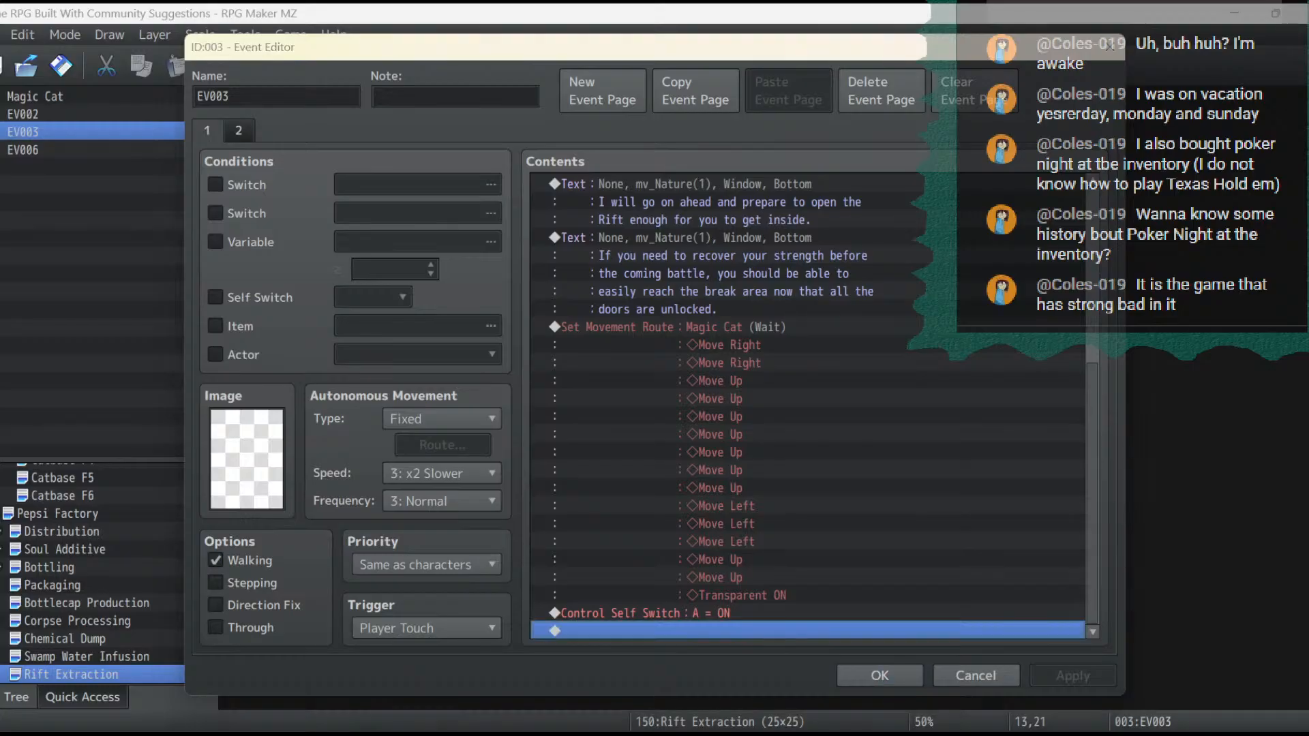
- Append a Control Switches command turning 0299 Rift Access ON, apply the change and close the event
double_click(716, 630)
click(695, 340)
click(863, 354)
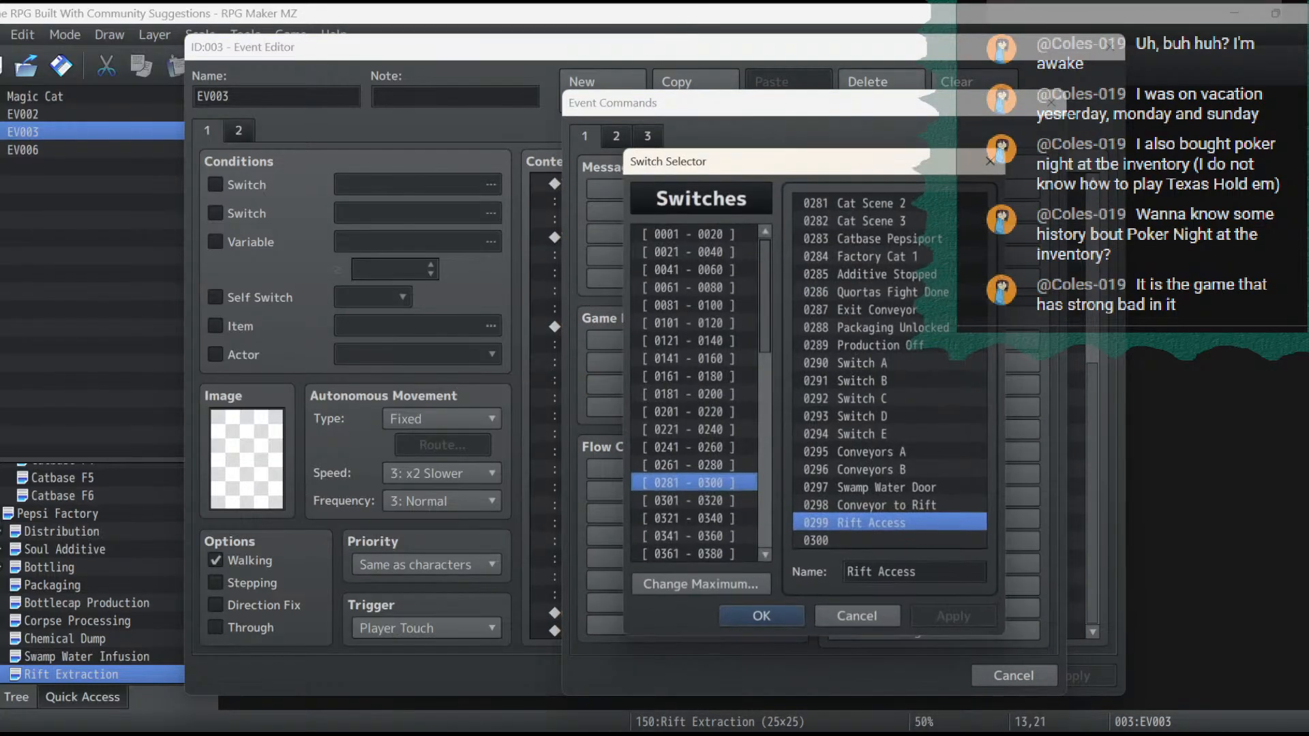
key(Return)
key(Return)
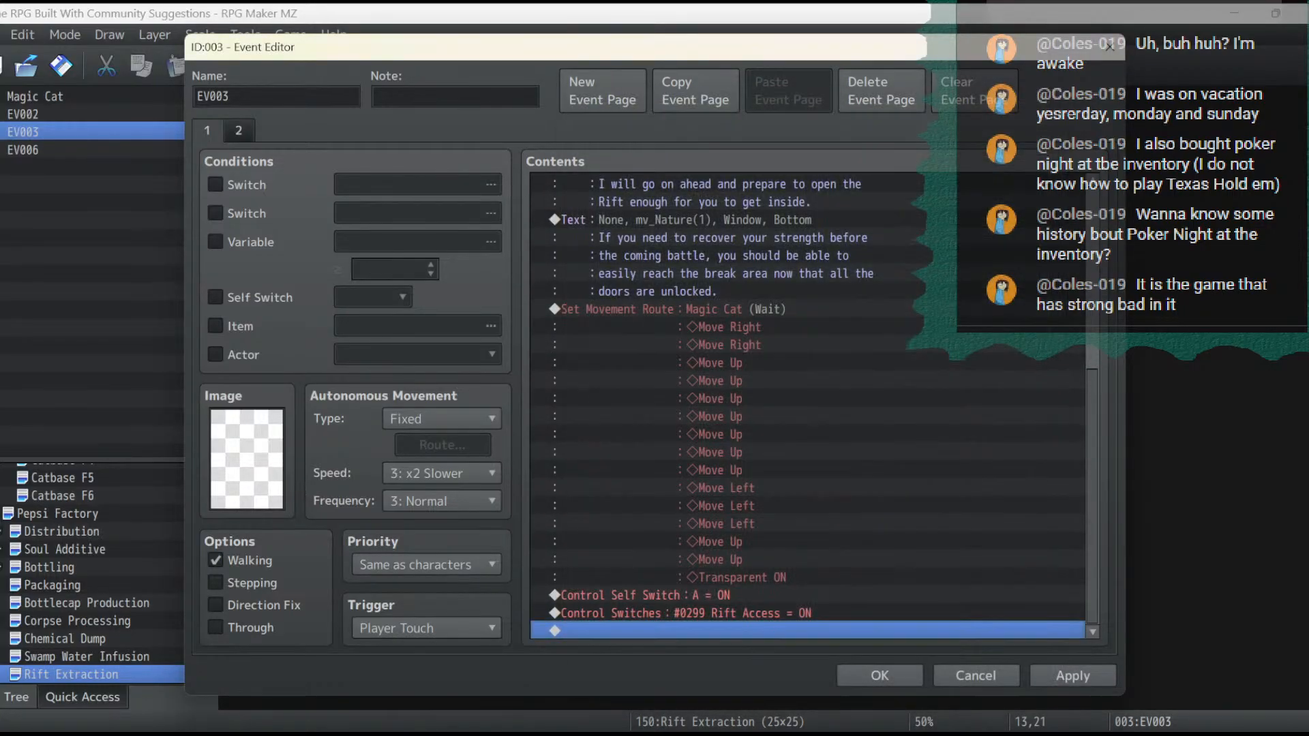
click(1072, 676)
click(879, 676)
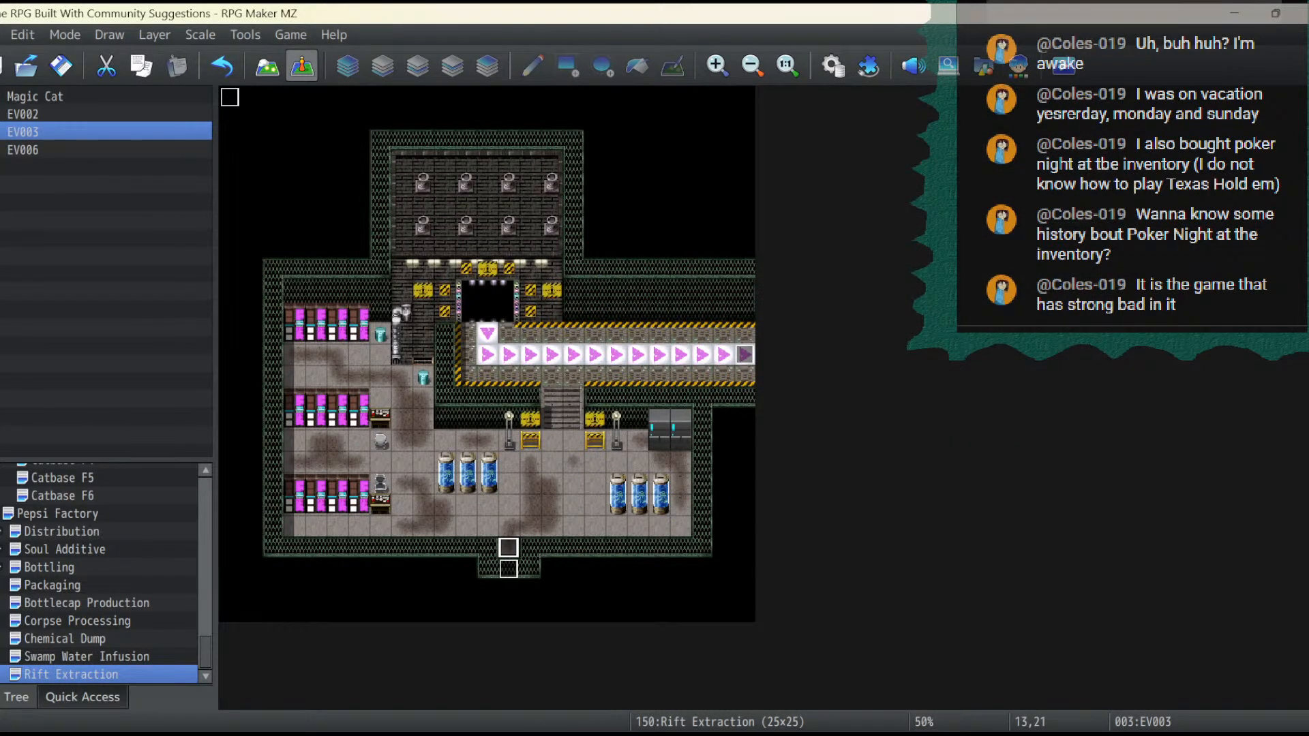
- Save the project, start a playtest in a maximized window and continue the saved game
click(60, 66)
click(61, 66)
click(1064, 66)
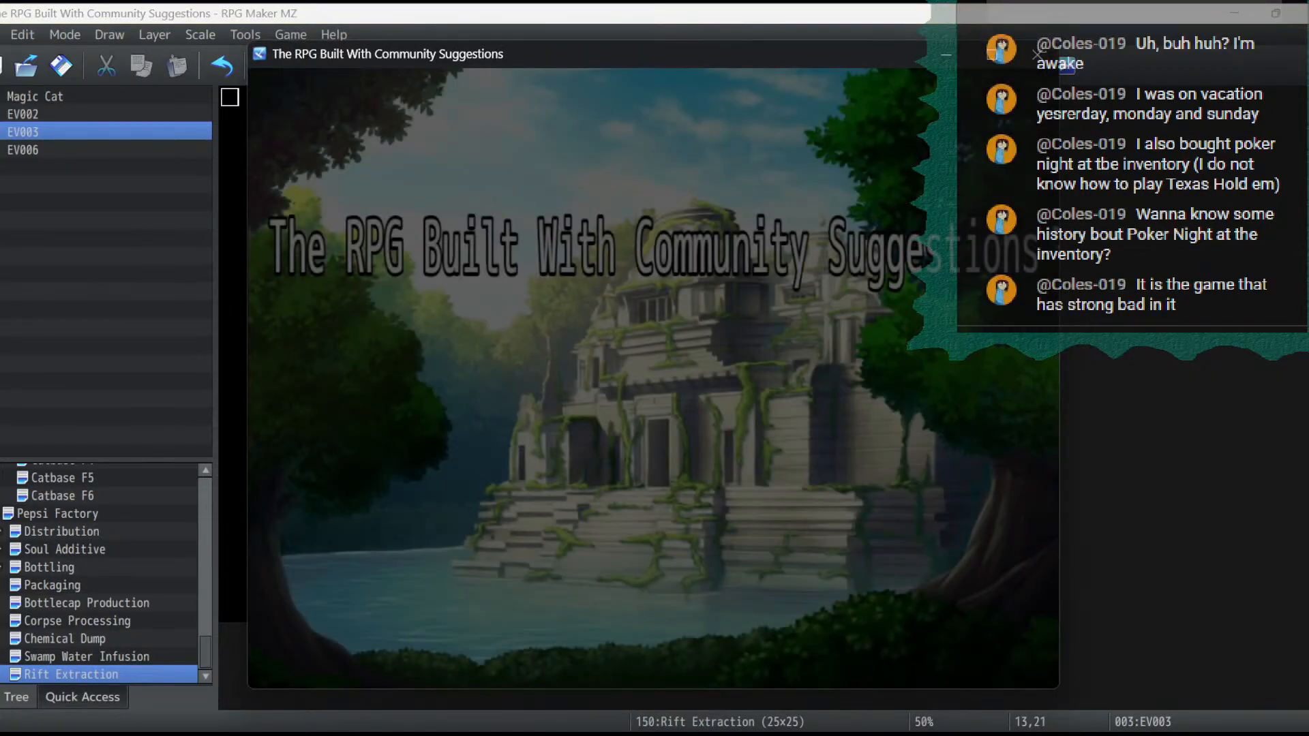
click(992, 55)
key(Return)
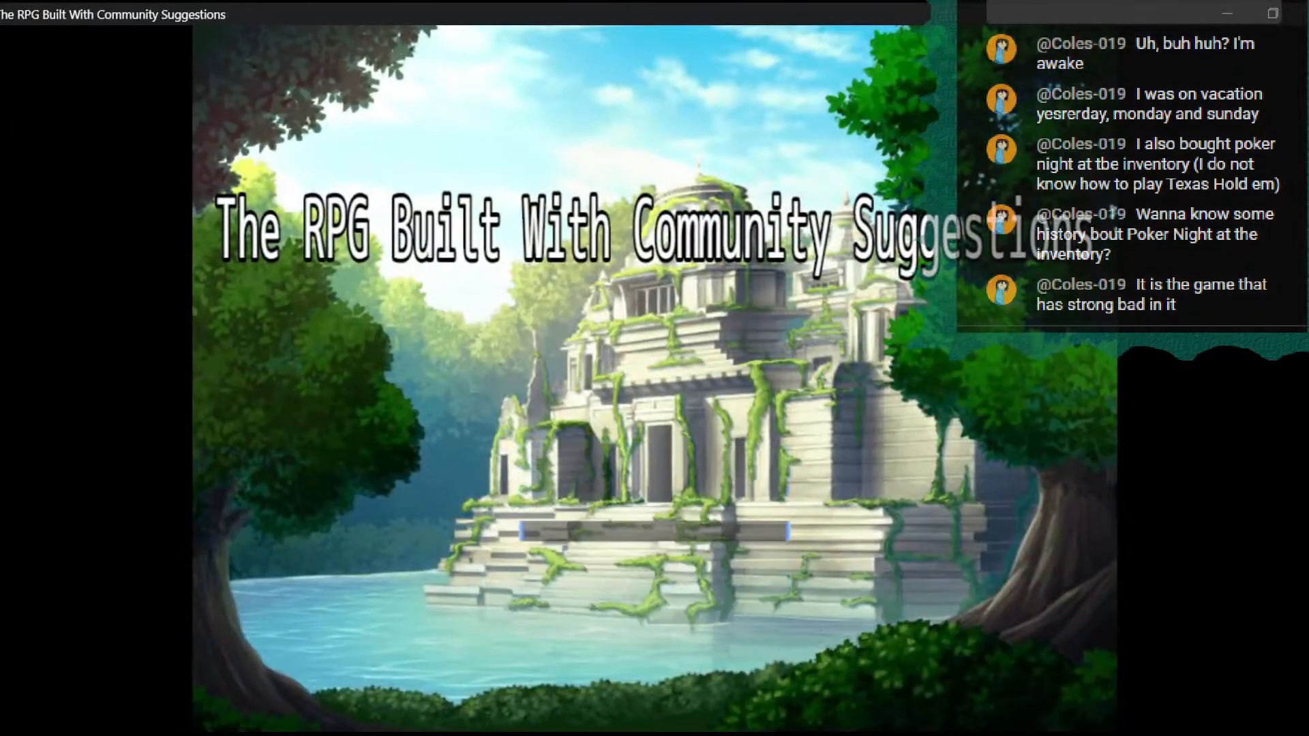
key(Return)
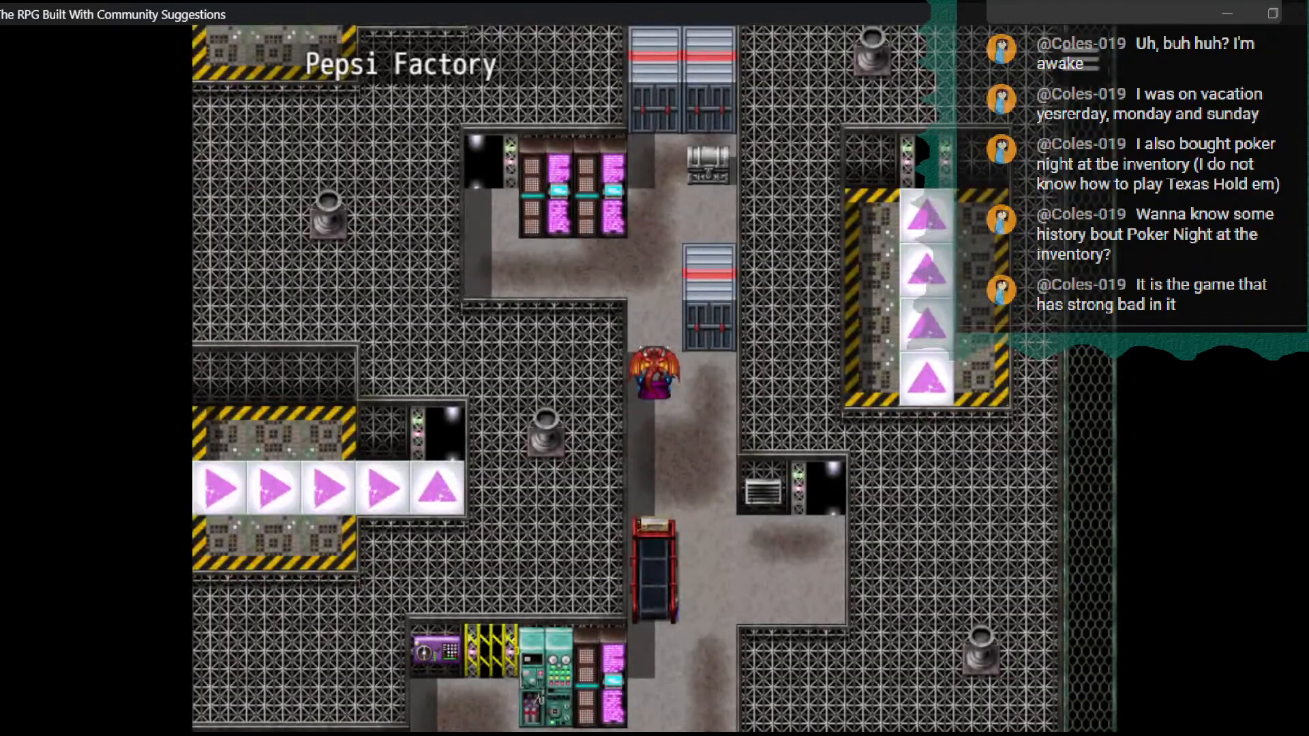
- Move the party west across the factory map onto the conveyor platform that leads west into the Rift Extraction area
key(ctrl+Left)
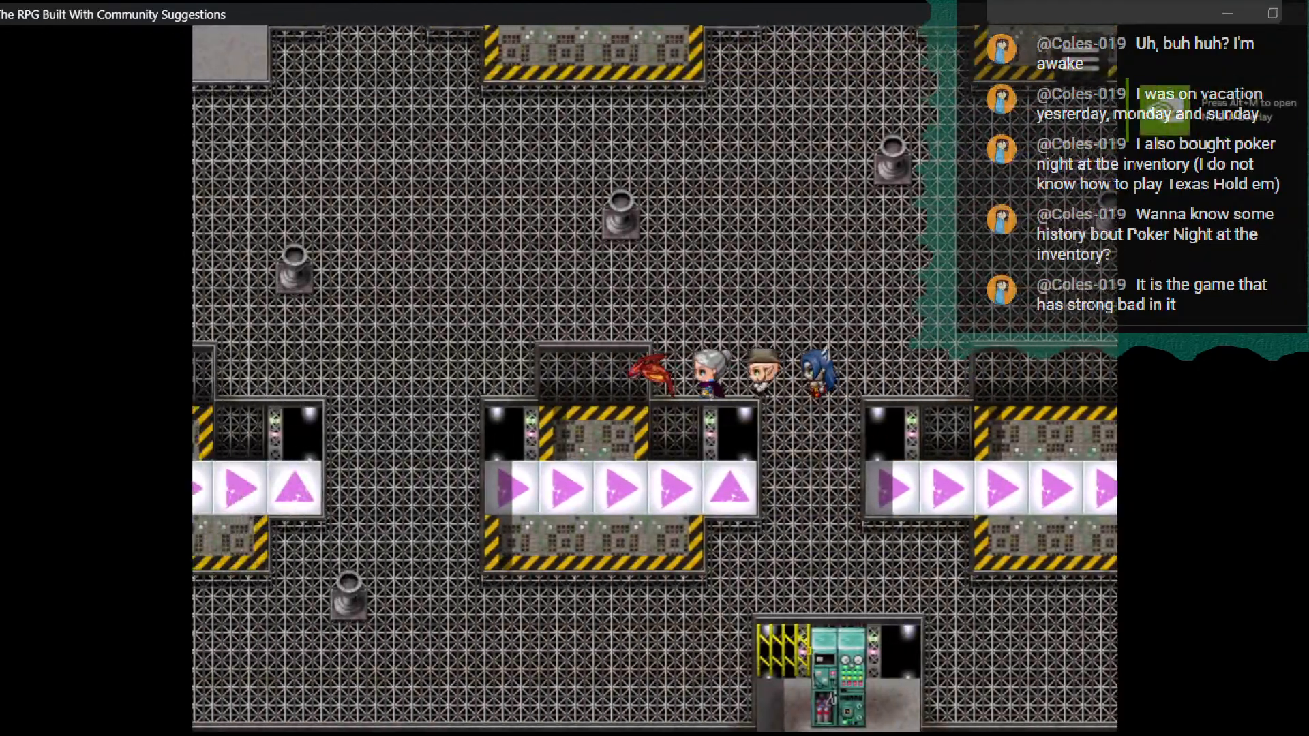
key(ctrl+Left)
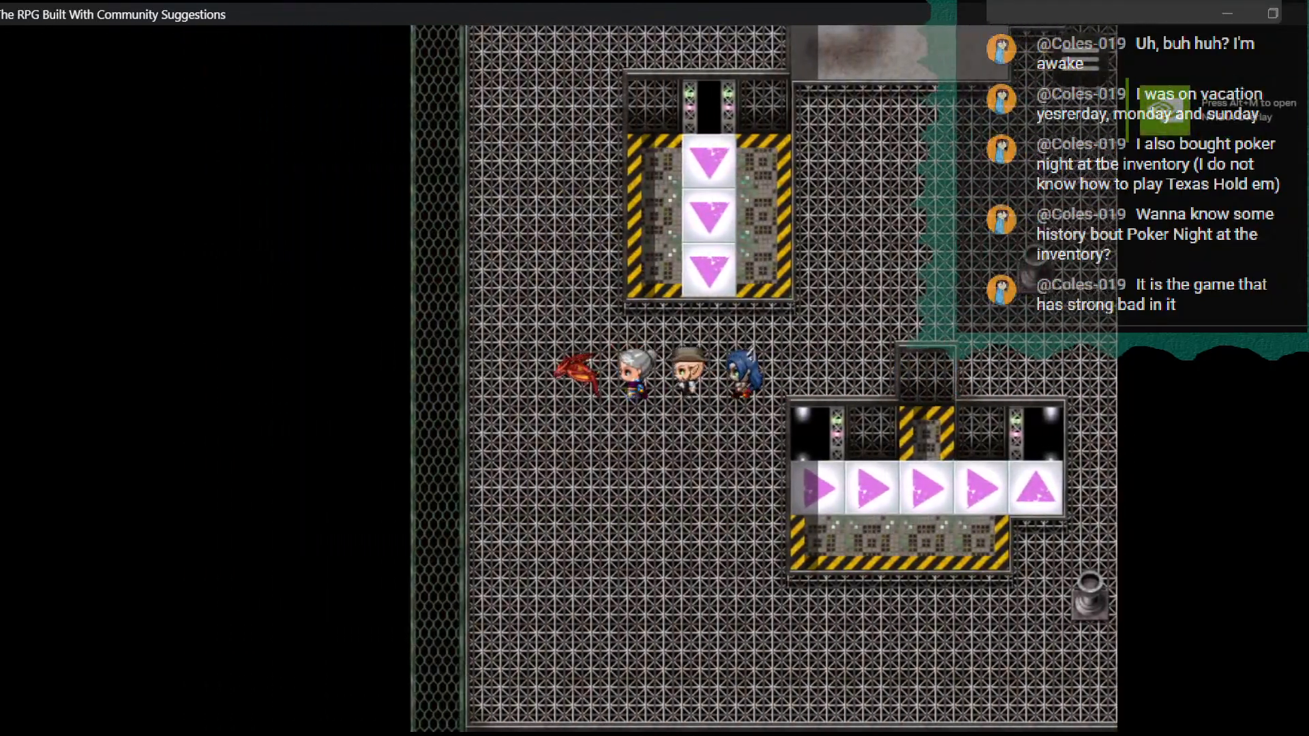
key(ctrl+Down)
key(ctrl+Up)
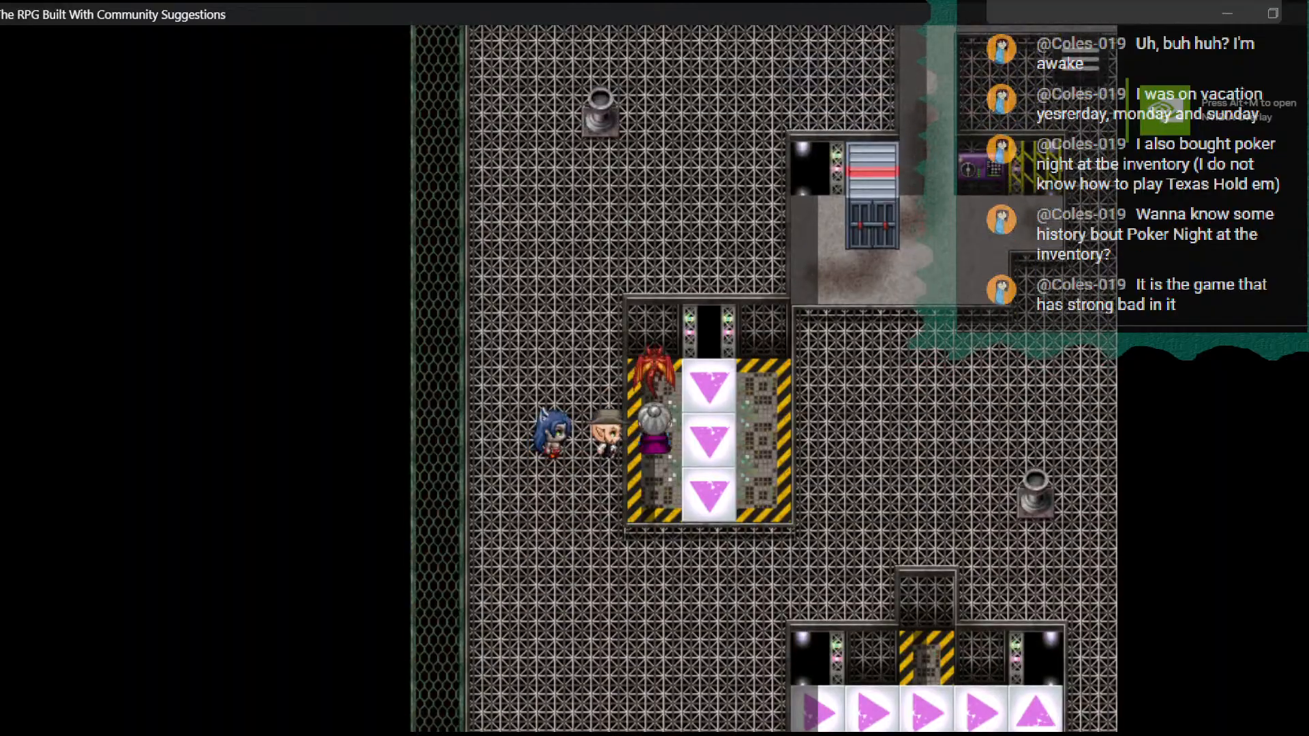
key(ctrl+Down)
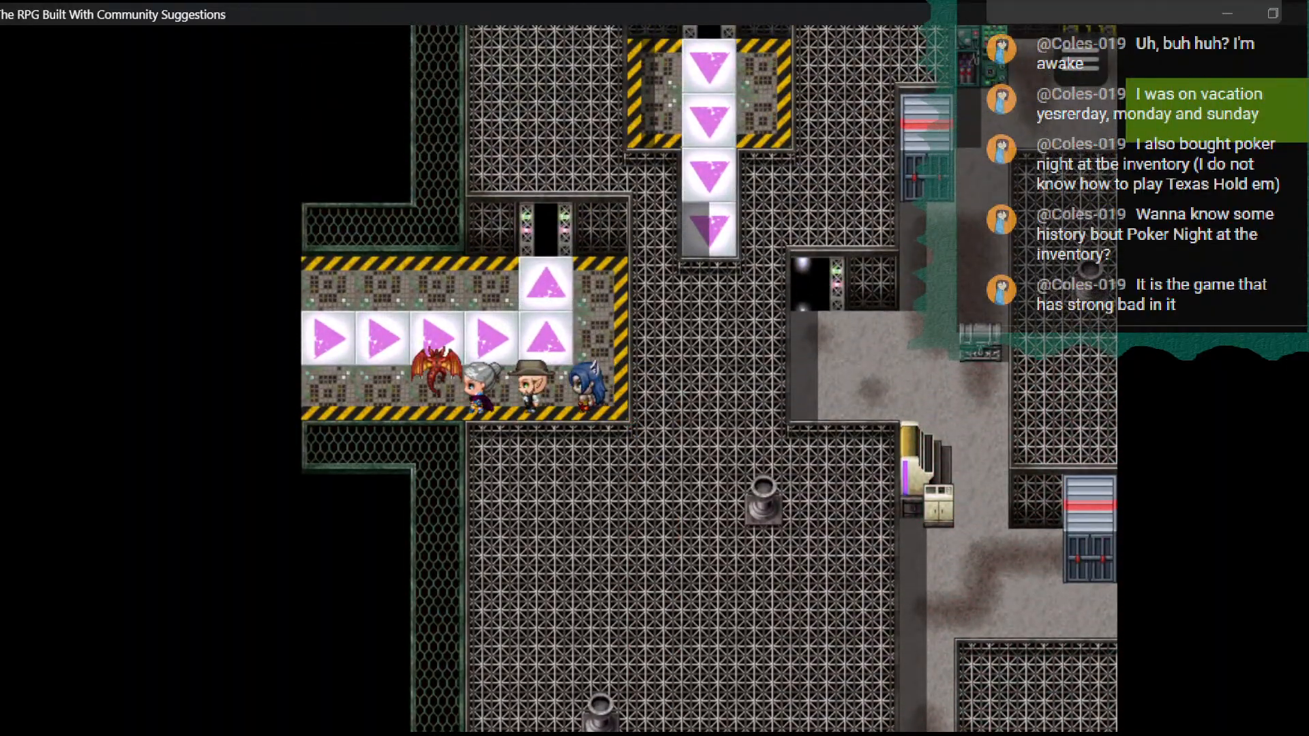
key(ctrl+Left)
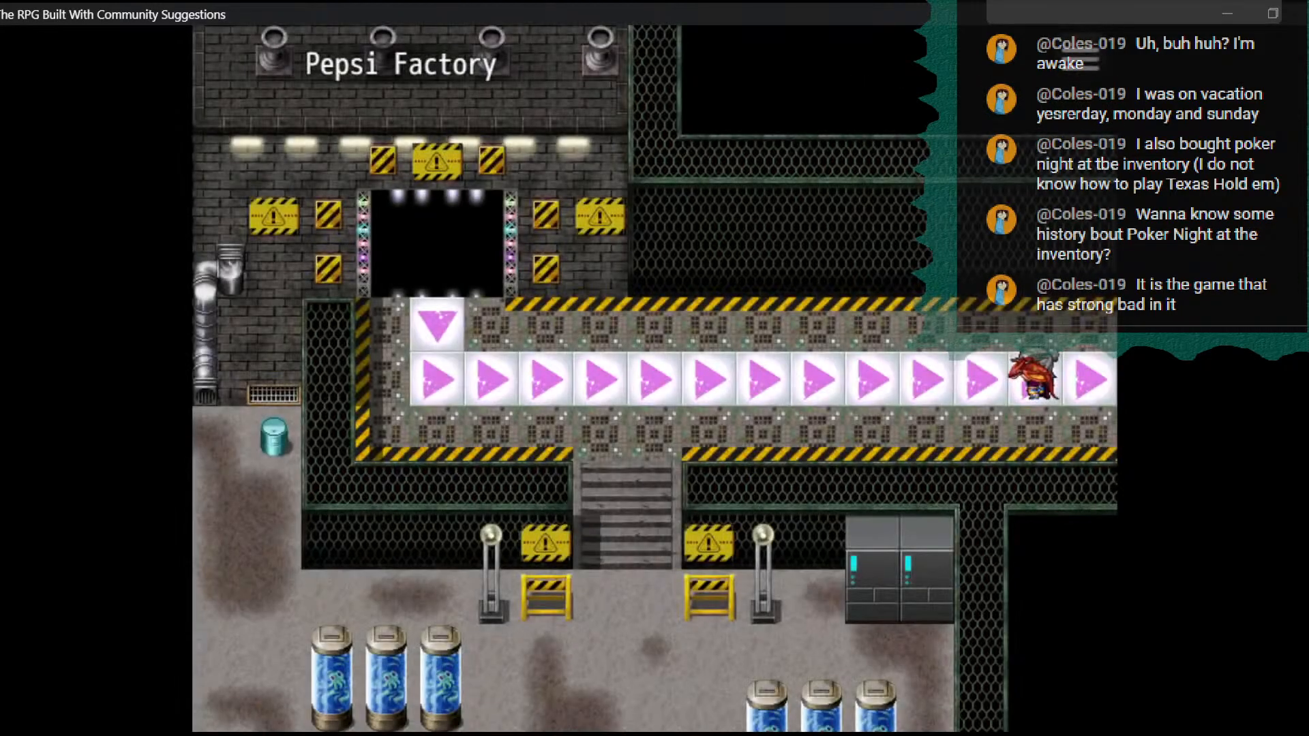
- Walk the party down the stairs to the tile above the south doorway to trigger the Magic Cat scene
key(Left)
key(Down)
key(Right)
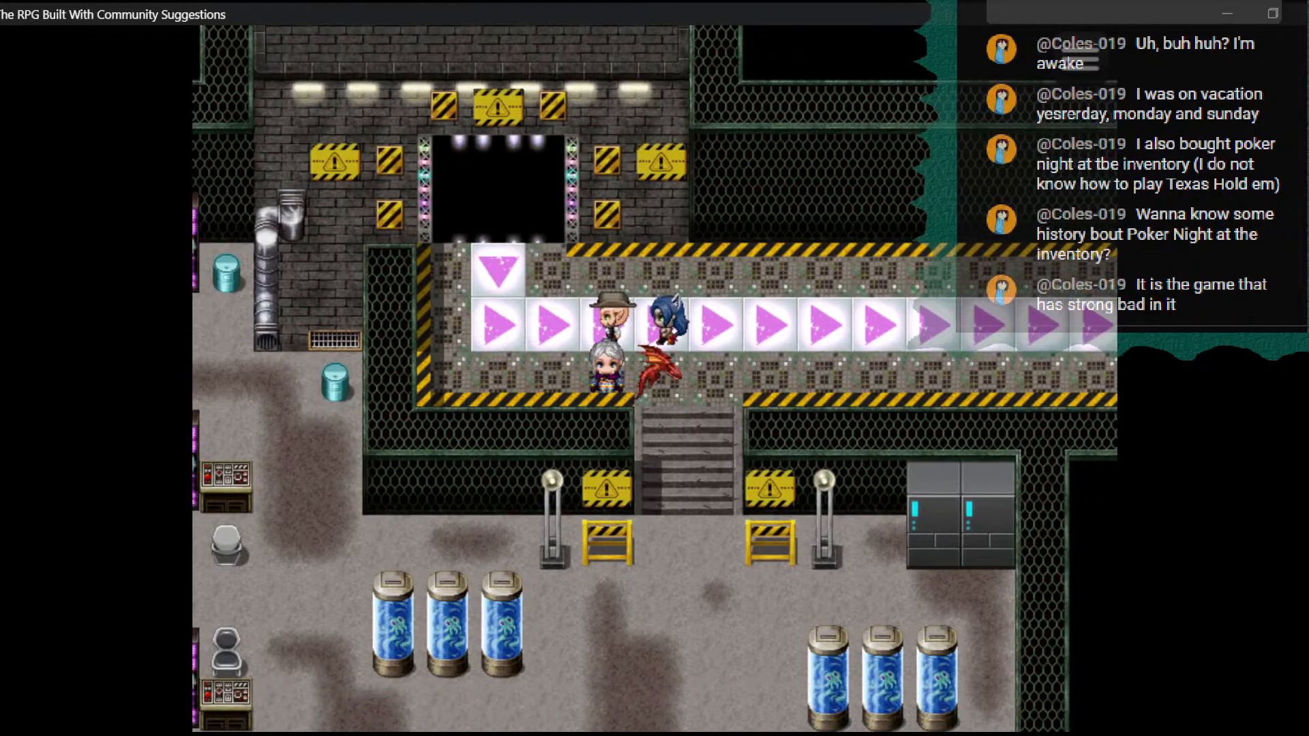
key(Down)
key(Left)
key(Down)
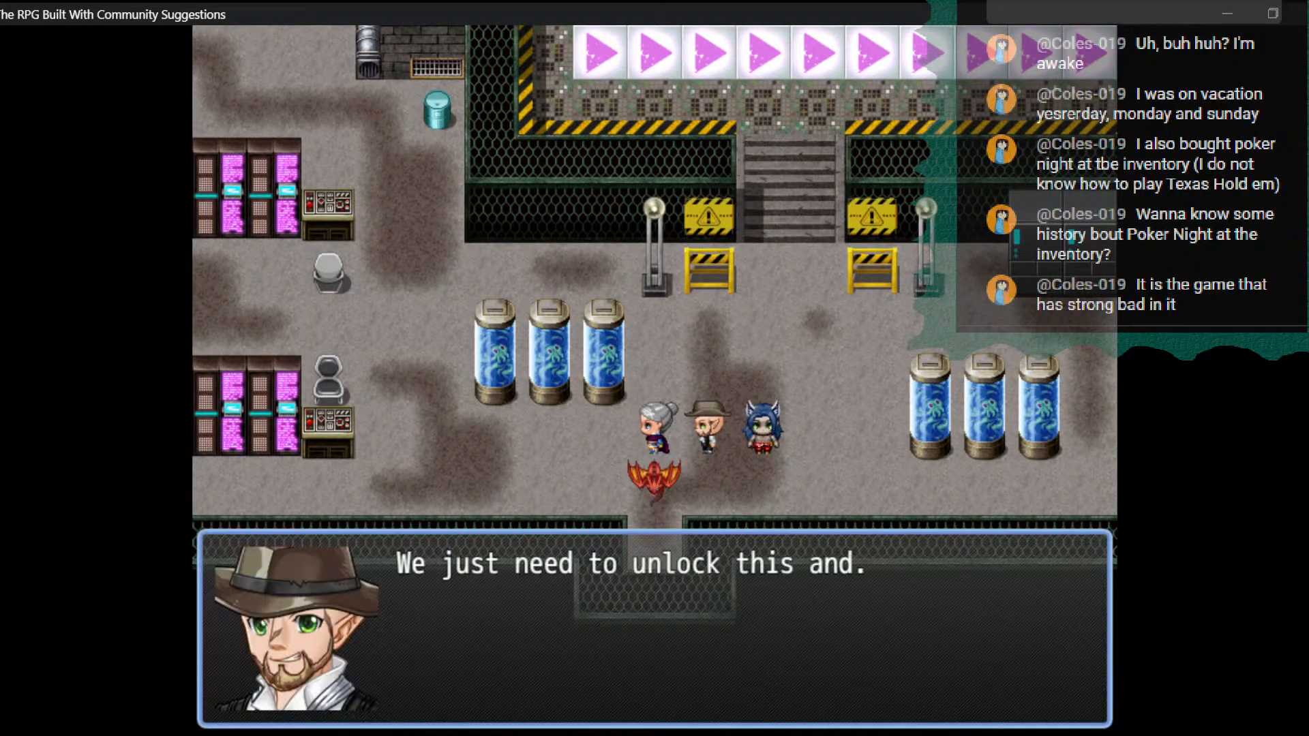
- Play through the reunion dialogue and watch Magic Cat's departure route
key(Return)
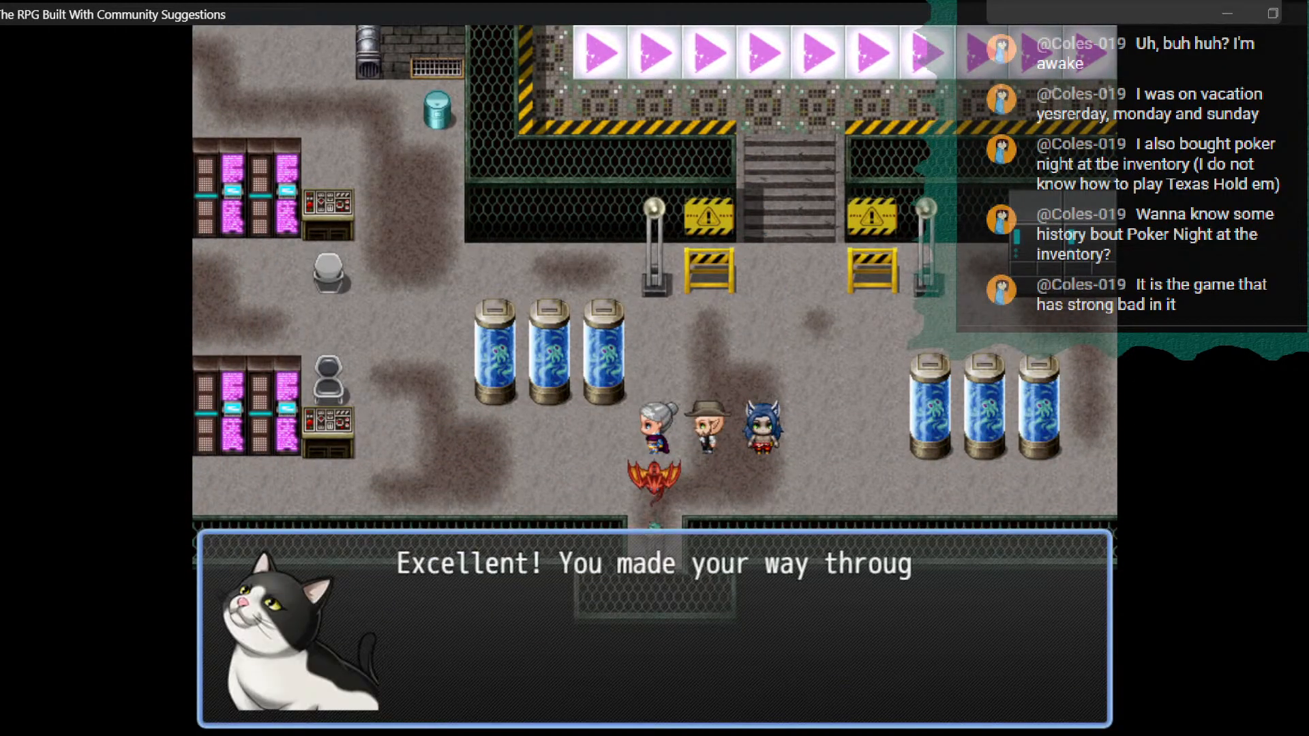
key(Return)
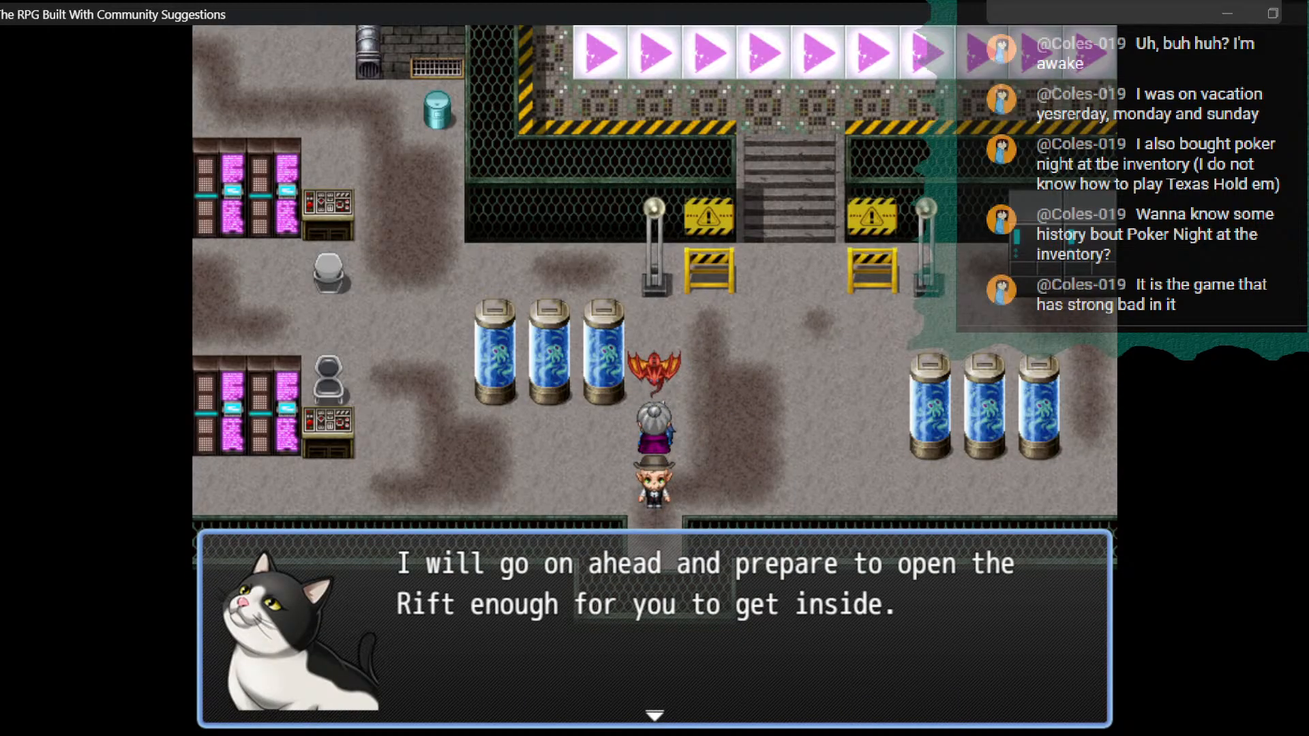
key(Return)
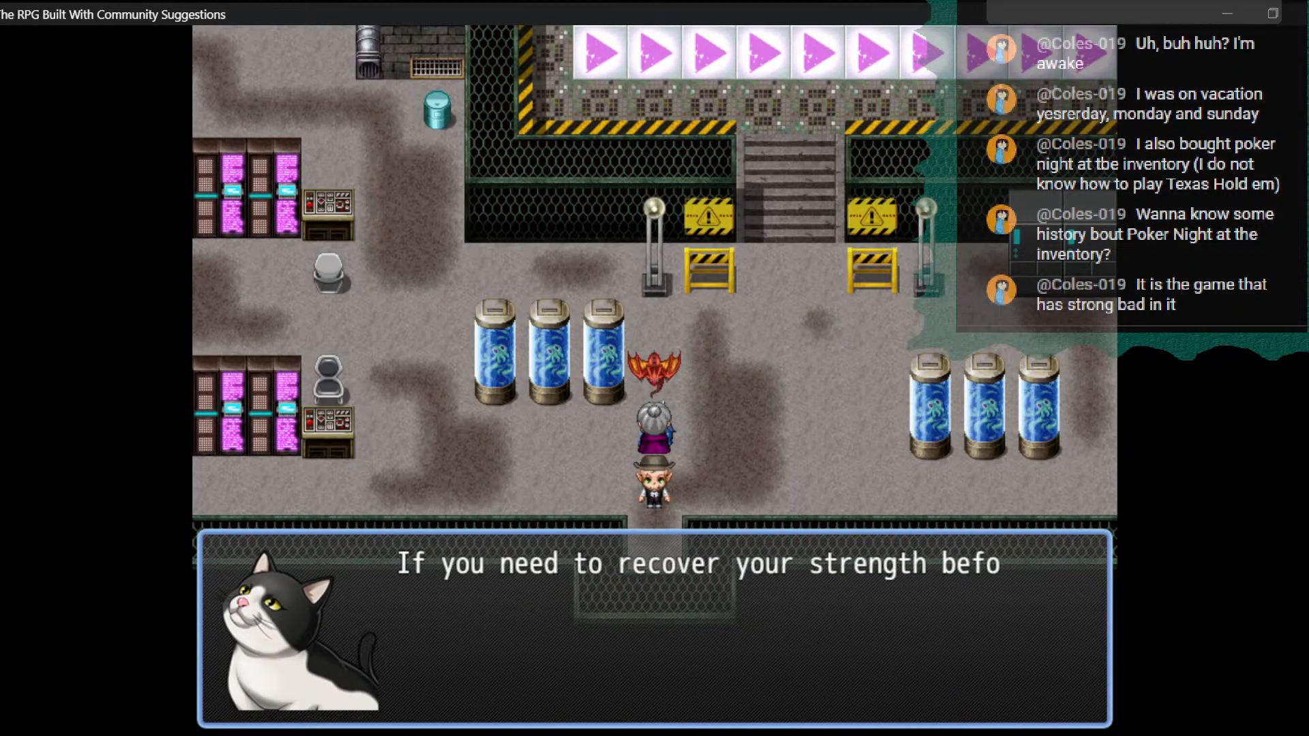
key(Return)
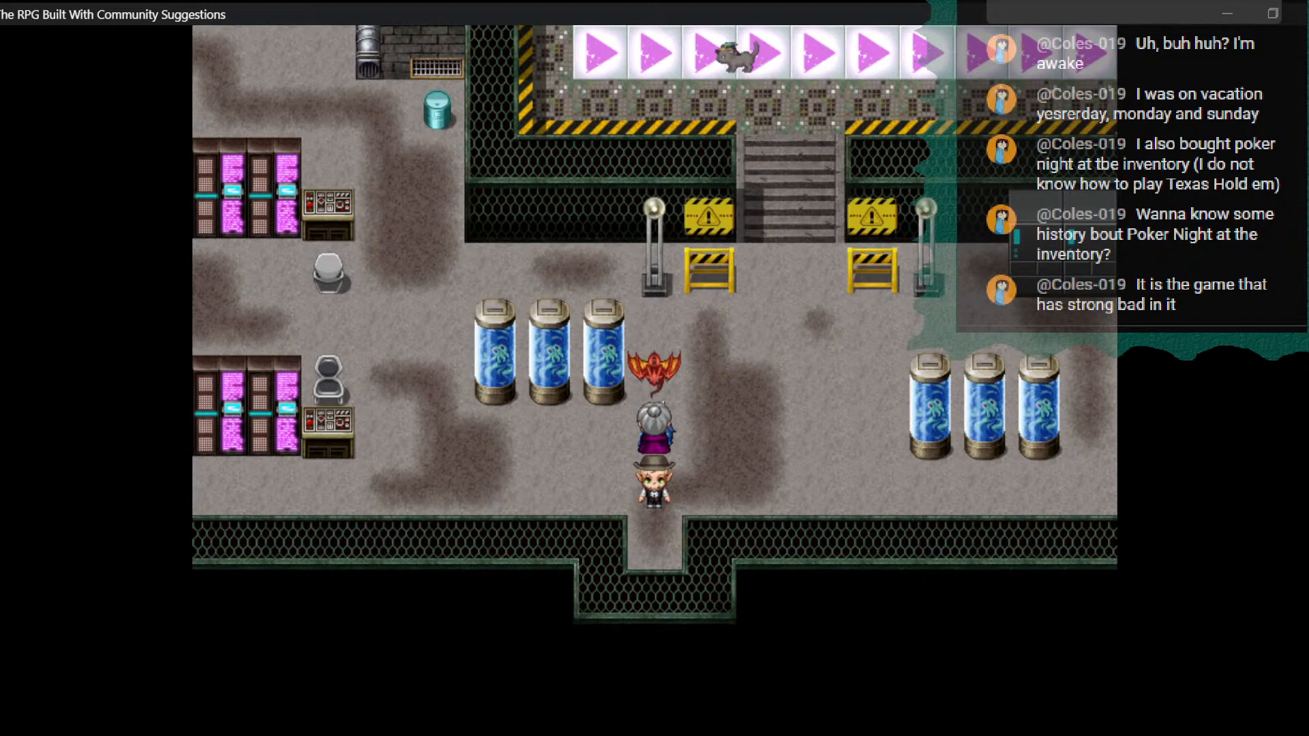
- Walk the party back up the stairs onto the conveyor and return to the Rift Extraction map
key(Right)
key(Up)
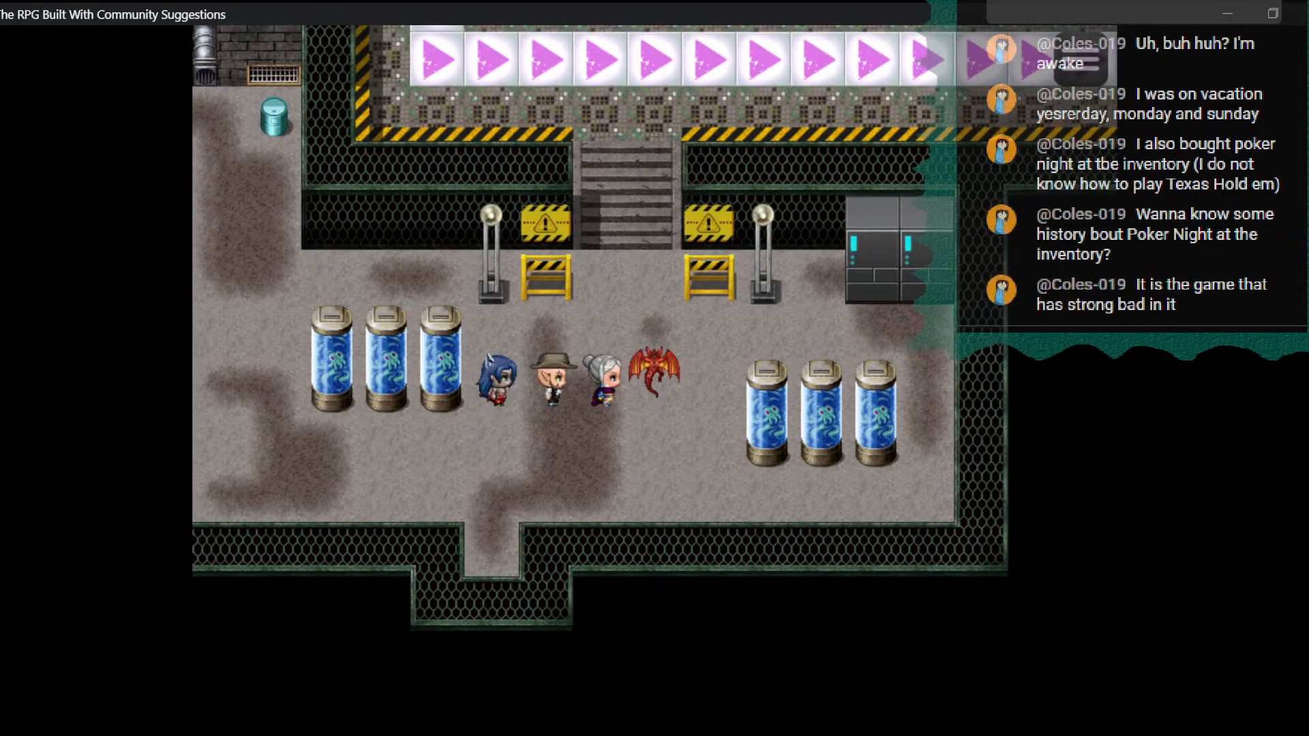
key(Left)
key(Up)
key(Up)
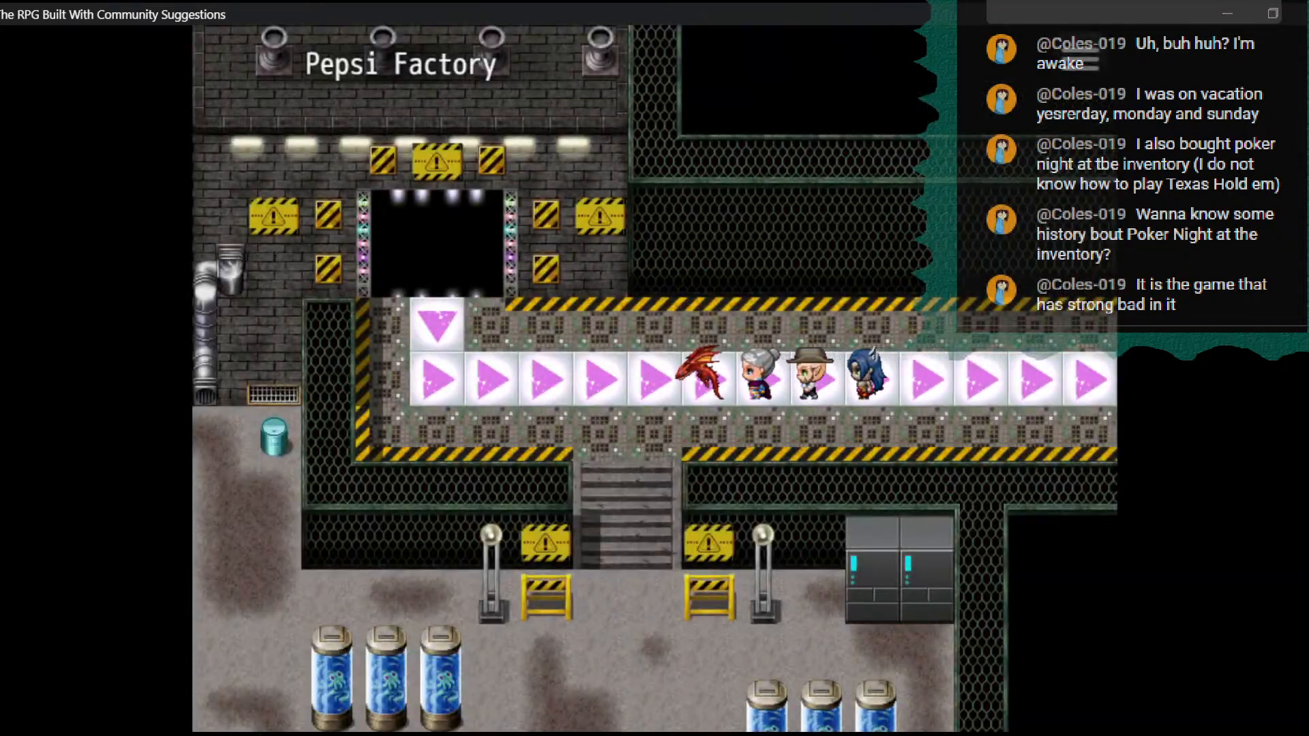
- Test the party's movement around the conveyor platform, the stairs and the area in front of the Rift opening
key(Left)
key(Up)
key(Down)
key(Right)
key(Down)
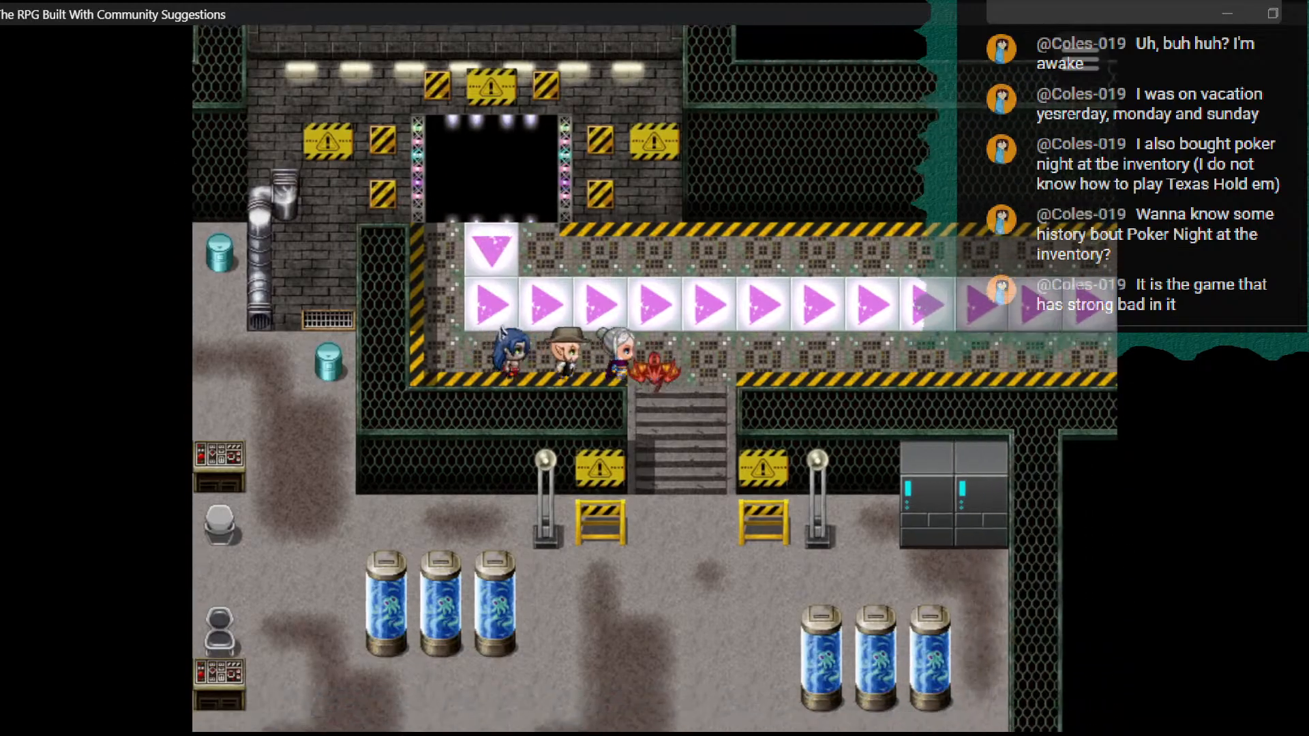
key(Up)
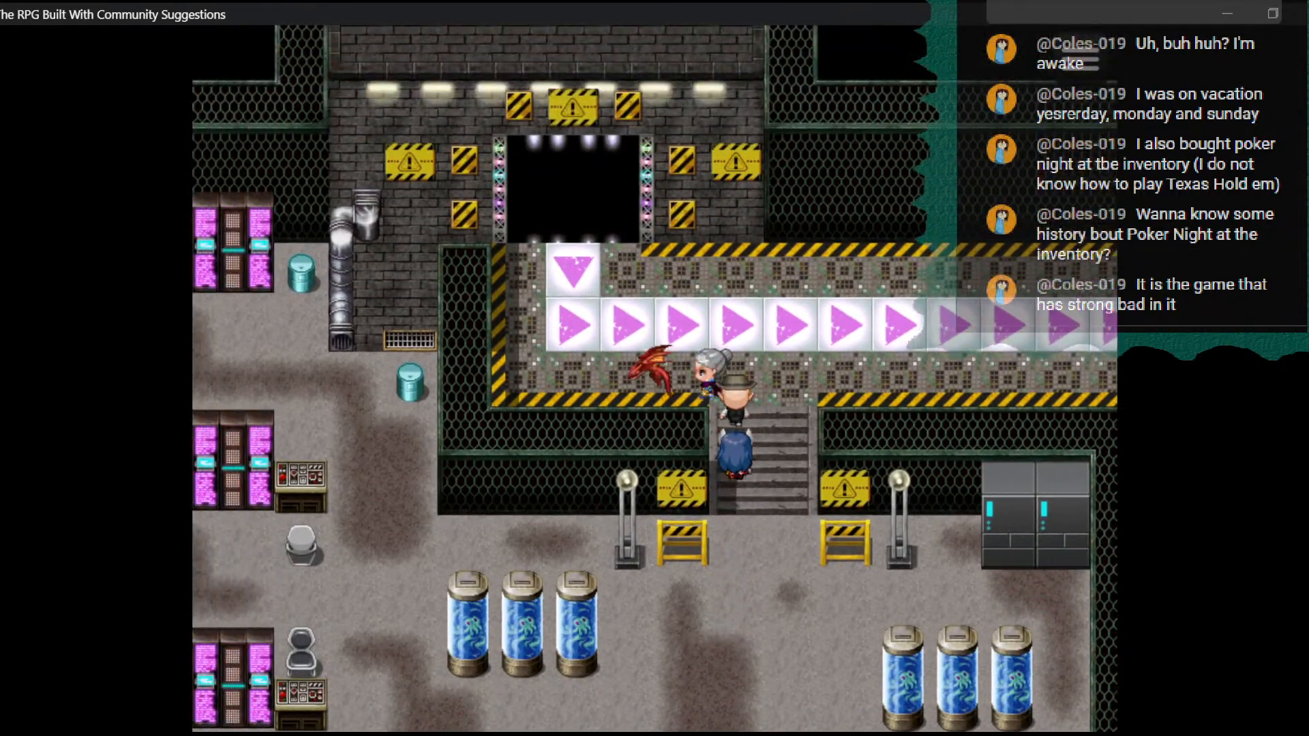
key(Up)
key(Right)
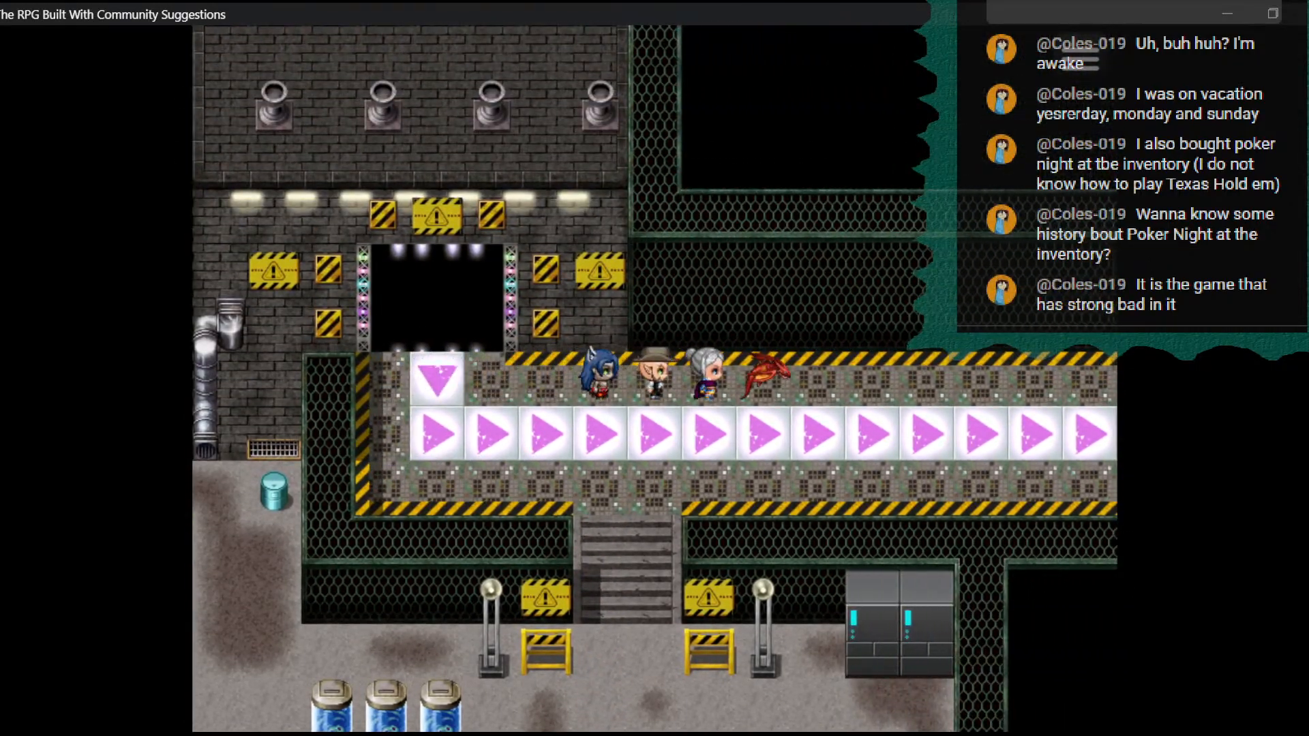
- Walk the party down the stairs, around the glass tanks on the lower floor, and out through the south doorway to the Pepsi Factory map
key(Down)
key(Left)
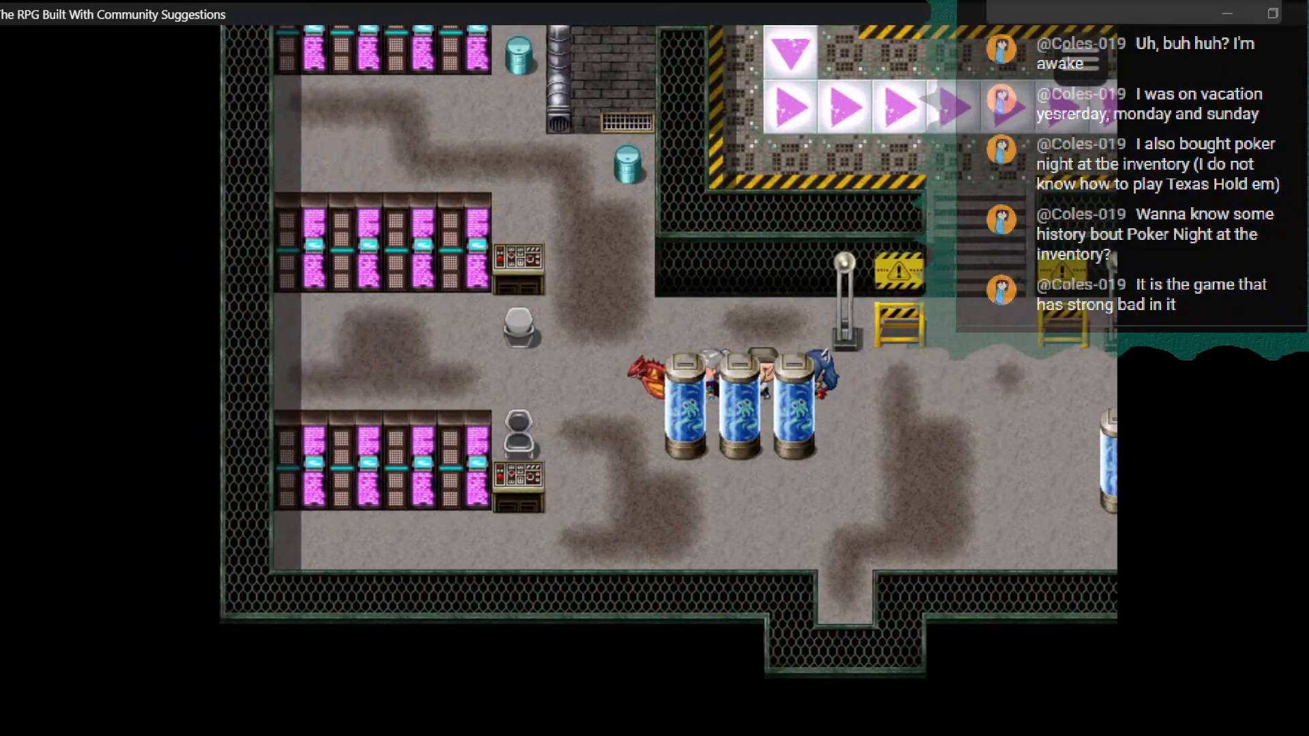
key(Up)
key(Down)
key(Right)
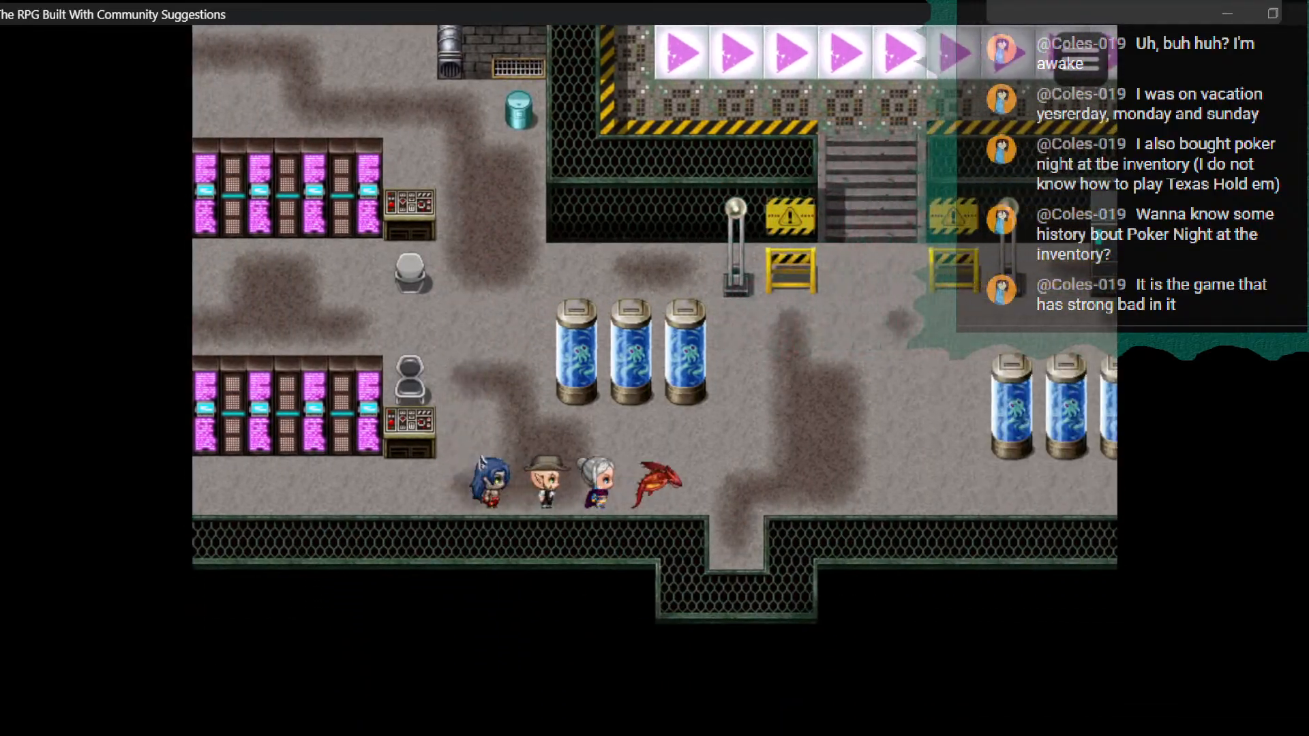
key(Right)
key(Down)
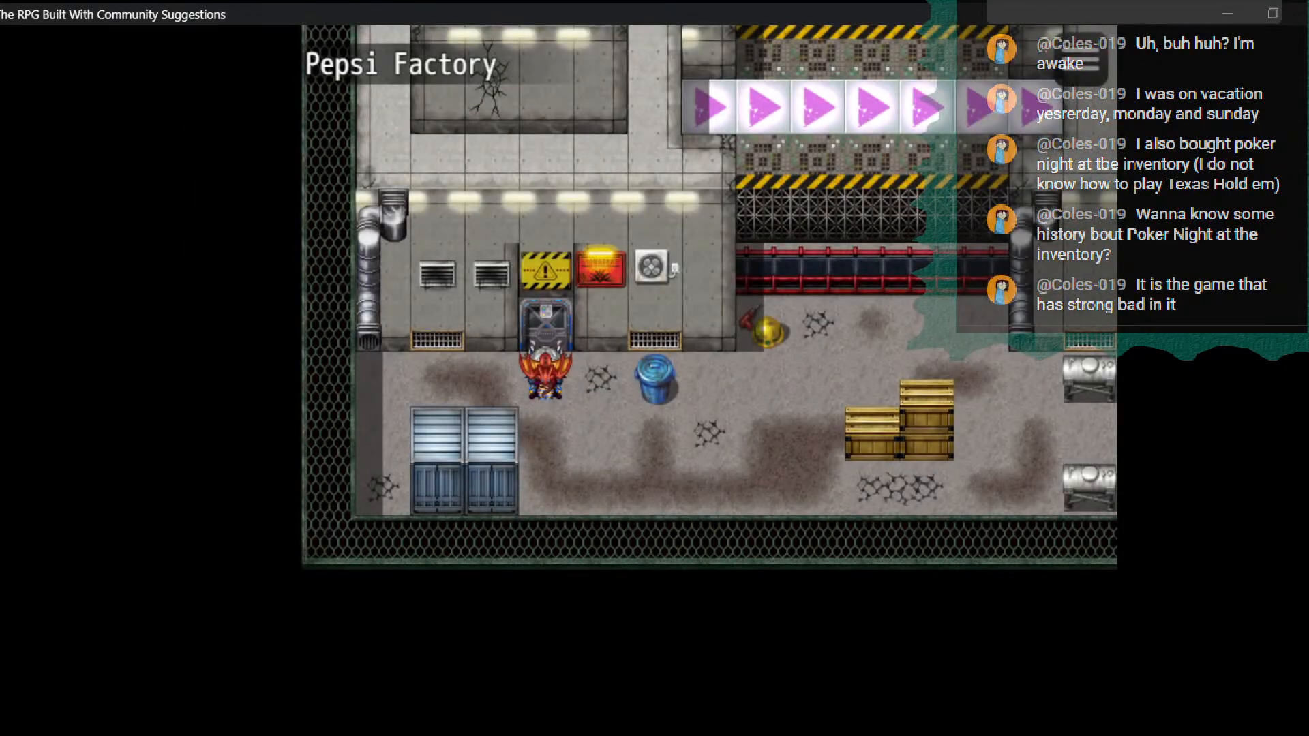
- Walk the party east along the Pepsi Factory corridor past the crates and tanks, and end the playtest
key(Down)
key(Right)
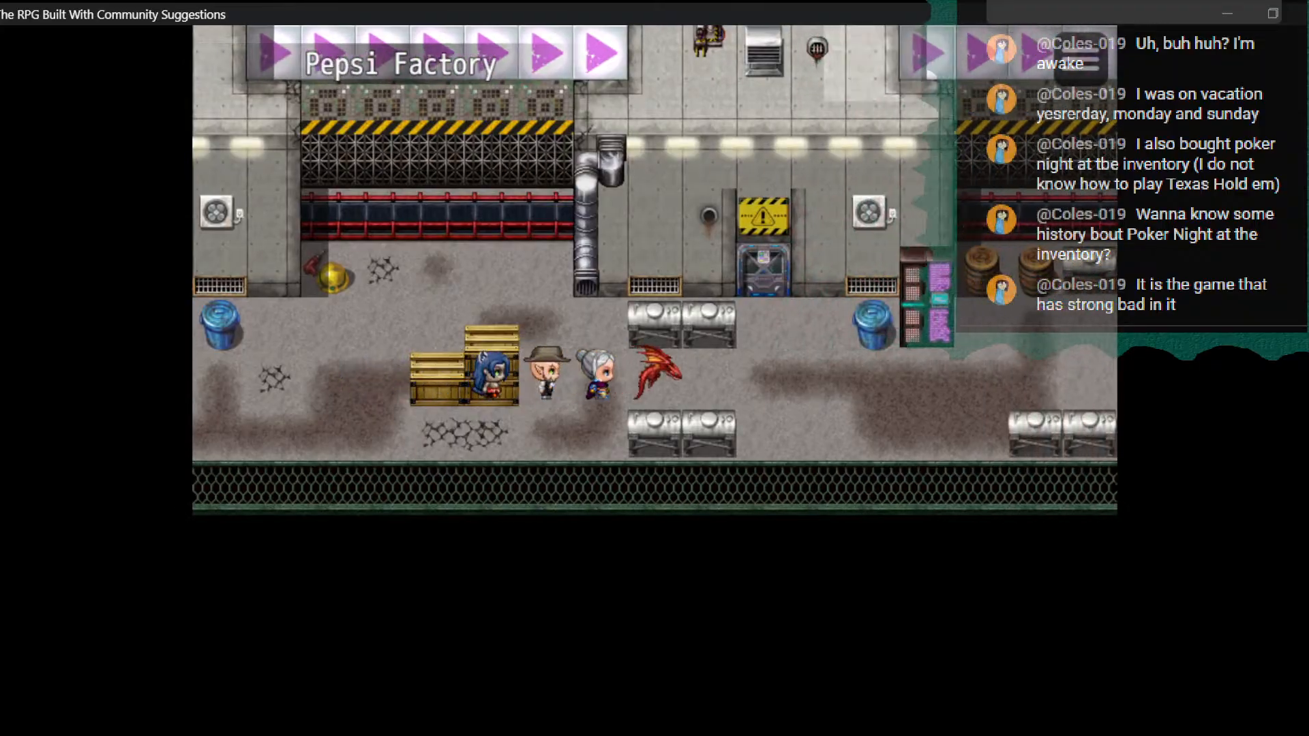
key(Right)
click(1303, 12)
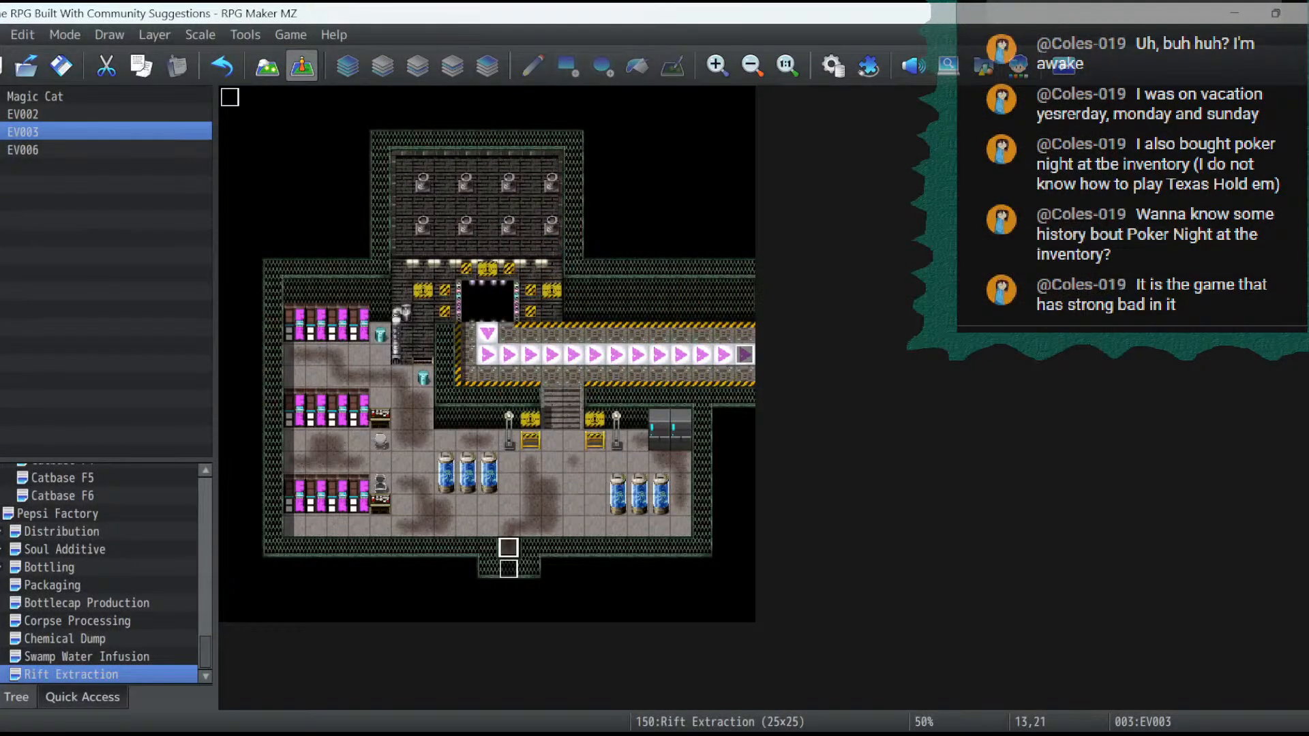
- Insert a Gather Followers command in EV003 of Rift Extraction, directly before the Player's Move Up, Move Up, Turn Down route
key(Return)
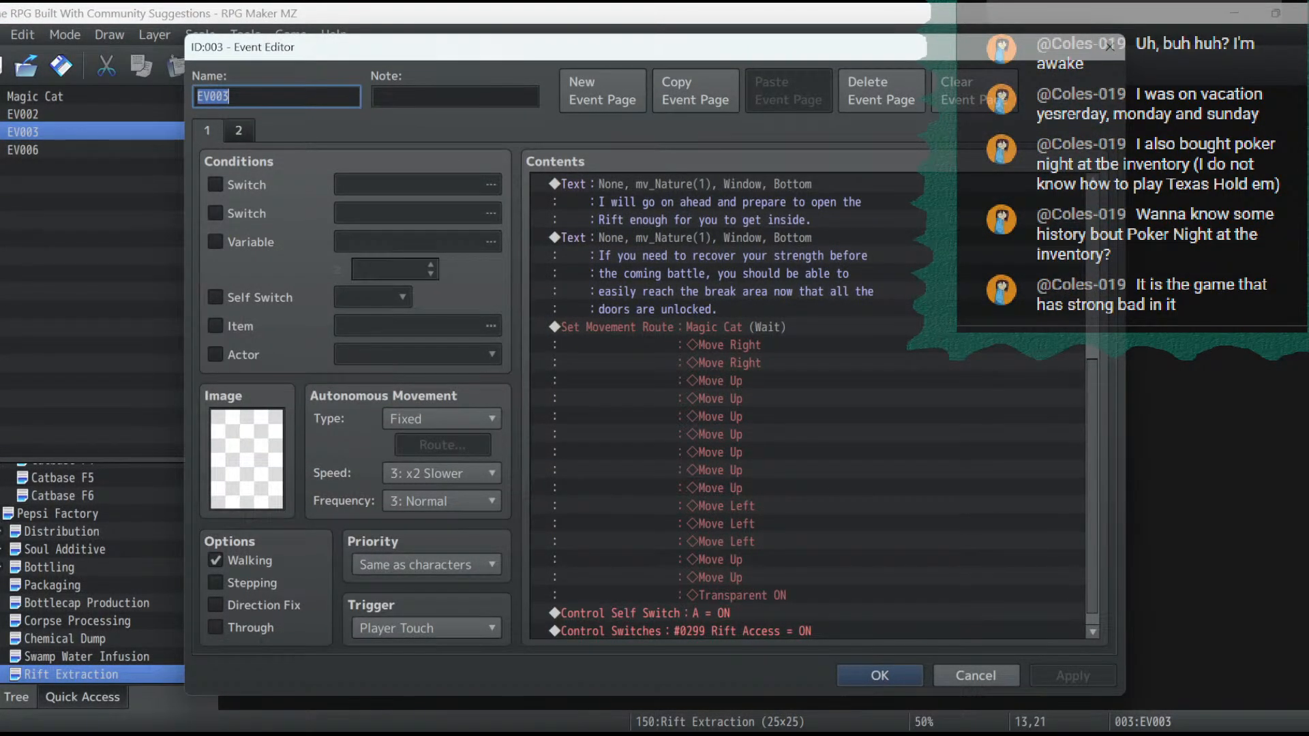
scroll(812, 406, up, 2)
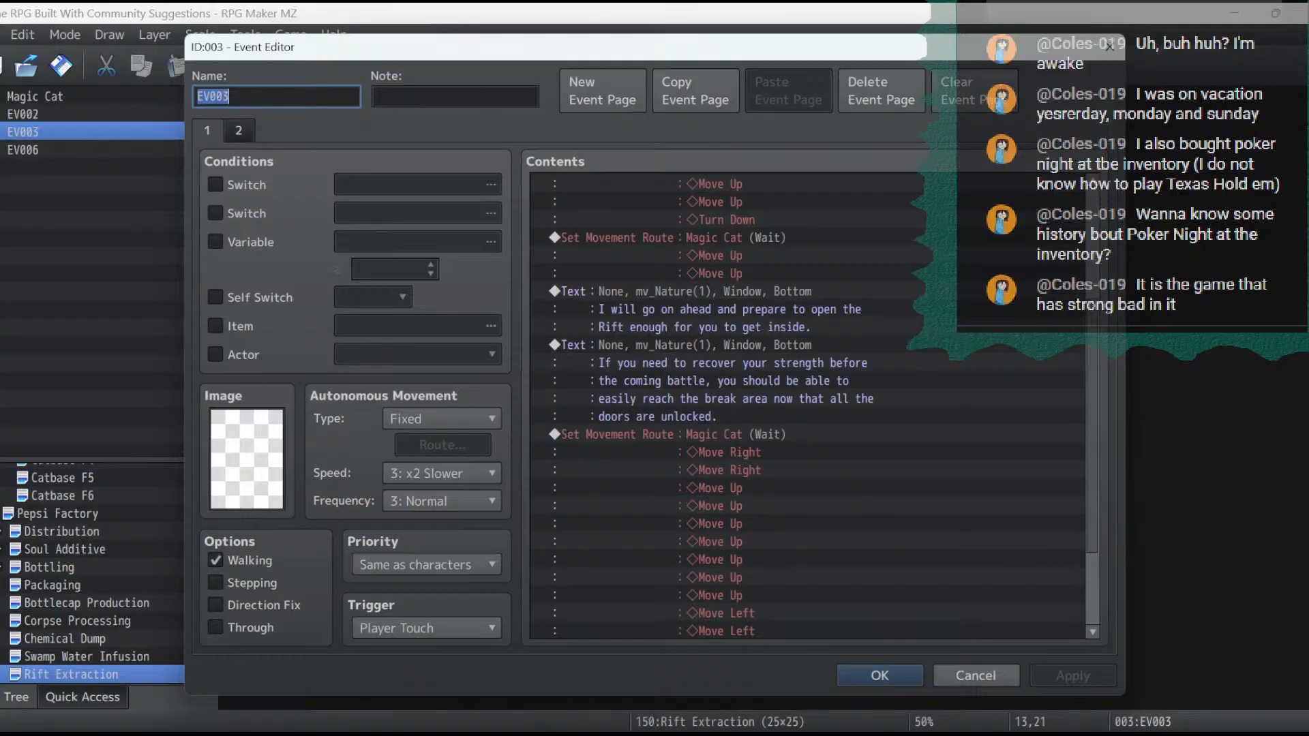
scroll(811, 405, up, 4)
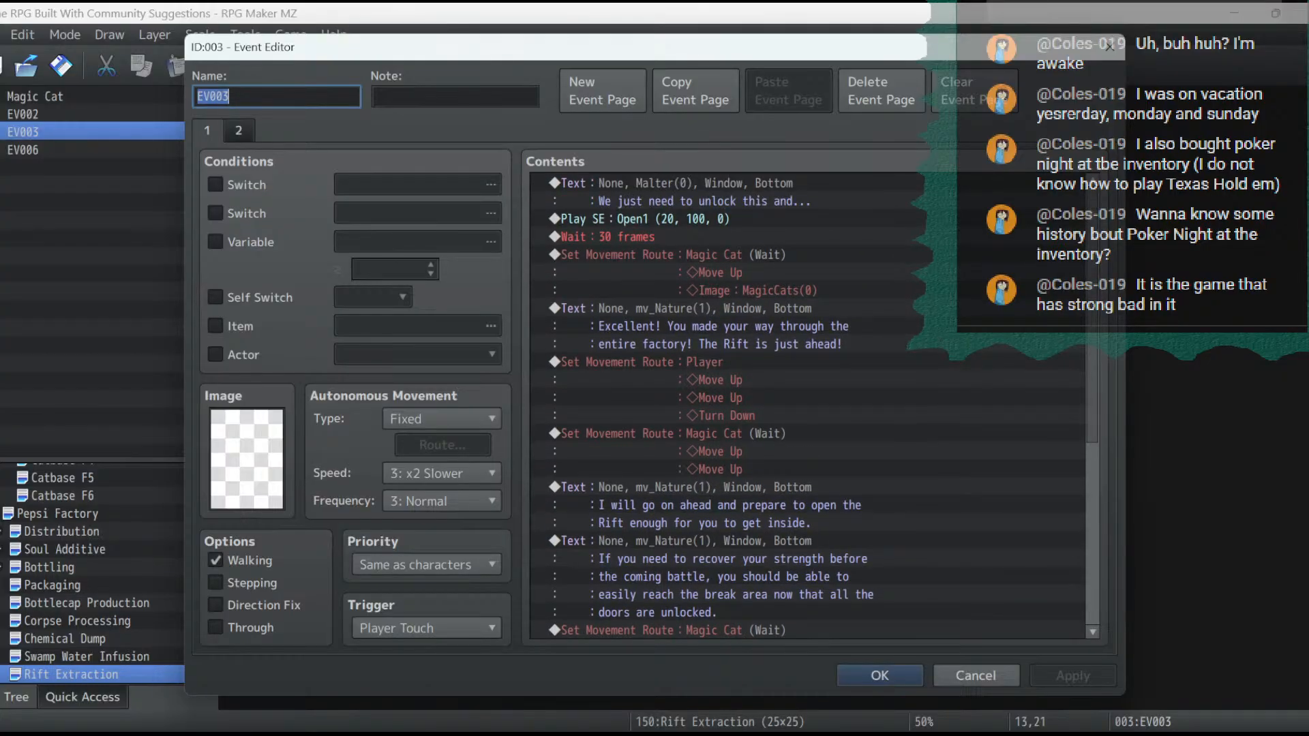
double_click(682, 363)
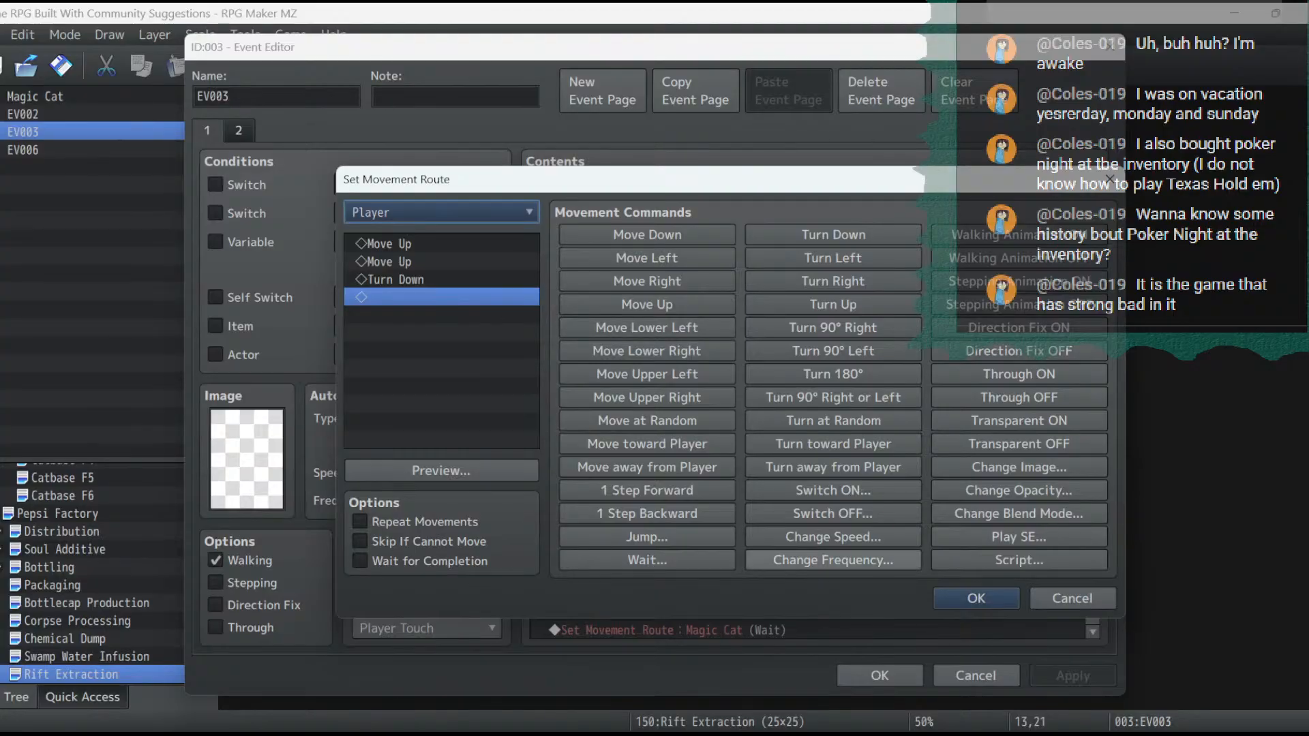
click(975, 598)
right_click(682, 359)
click(702, 370)
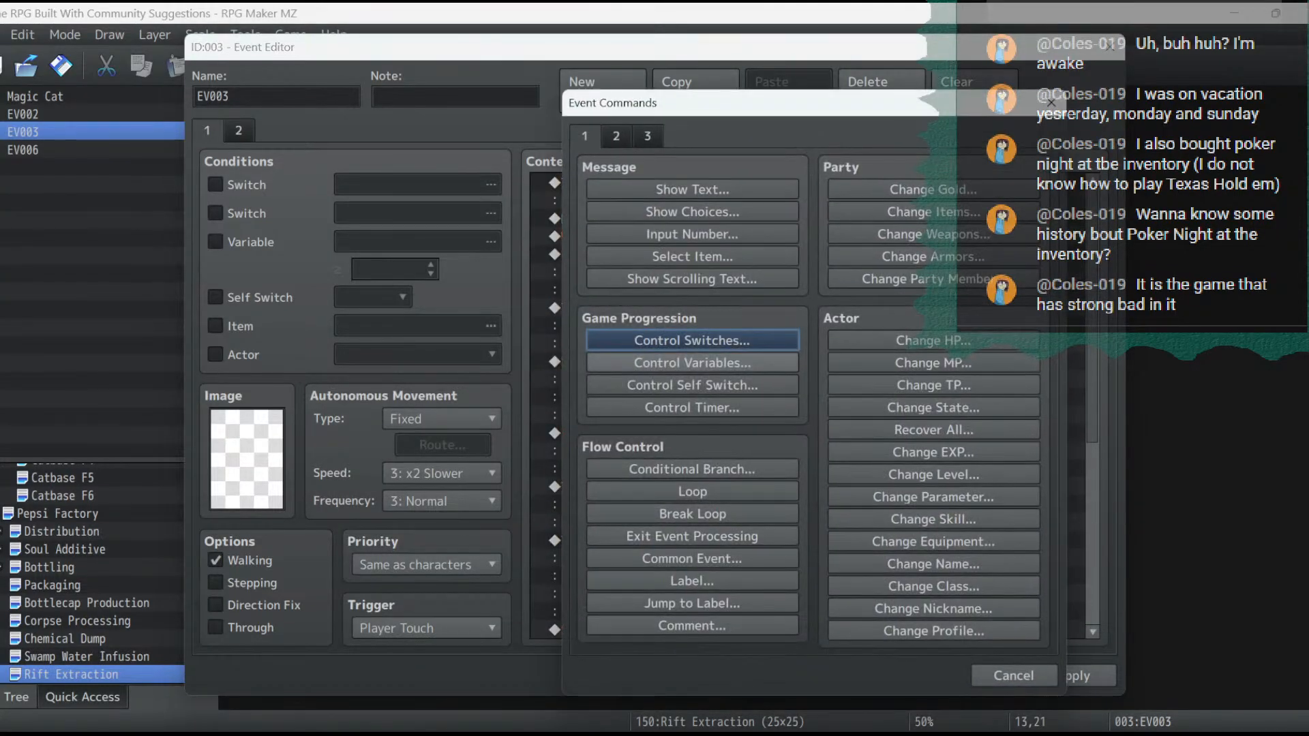
click(616, 137)
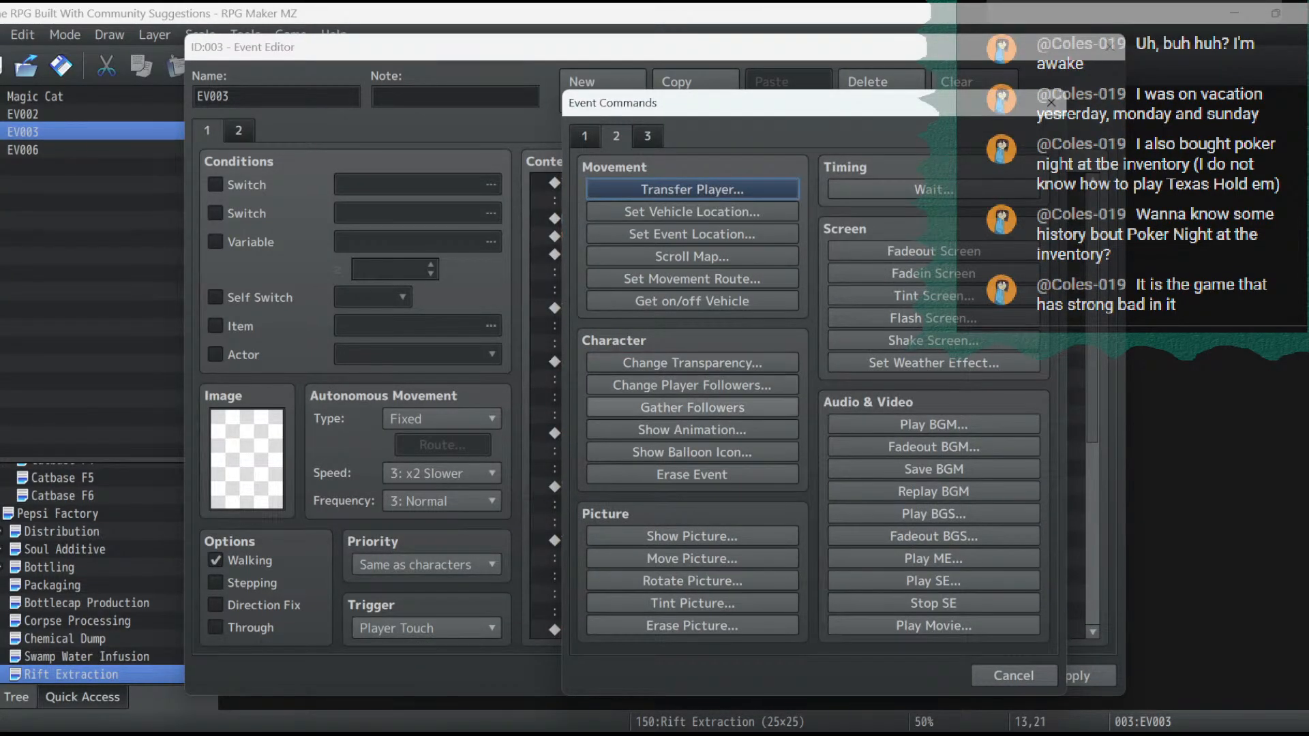
click(692, 408)
- Insert Change Player Followers set to OFF between Gather Followers and the Player's movement route, and apply the event changes
right_click(673, 380)
click(702, 395)
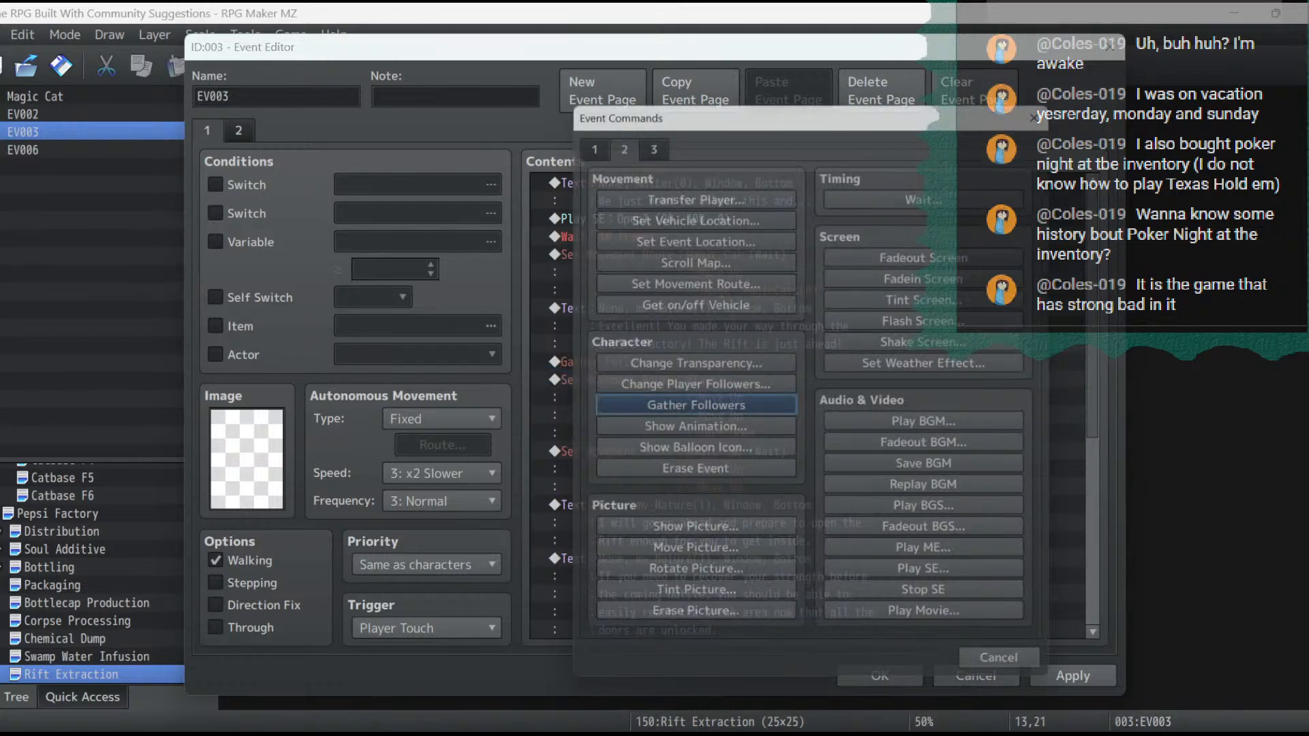
click(691, 386)
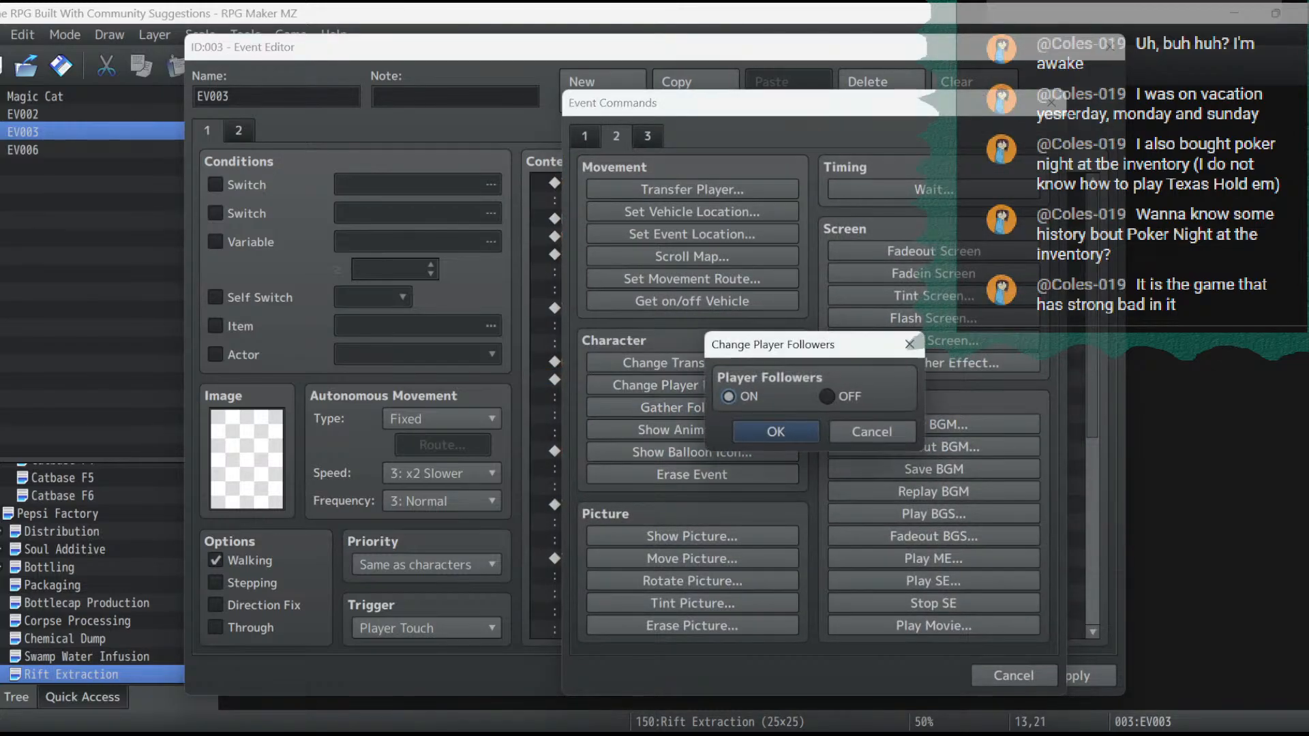
click(826, 396)
click(778, 433)
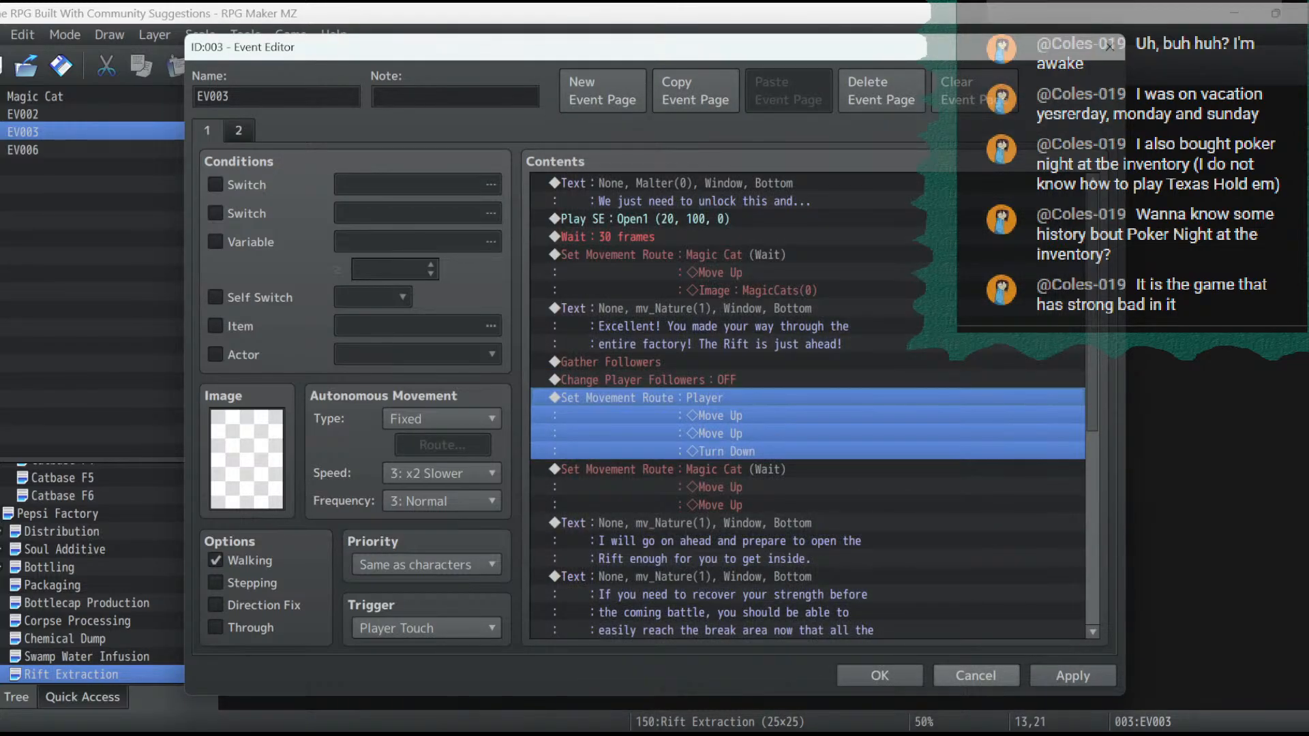
click(1072, 676)
scroll(811, 406, down, 7)
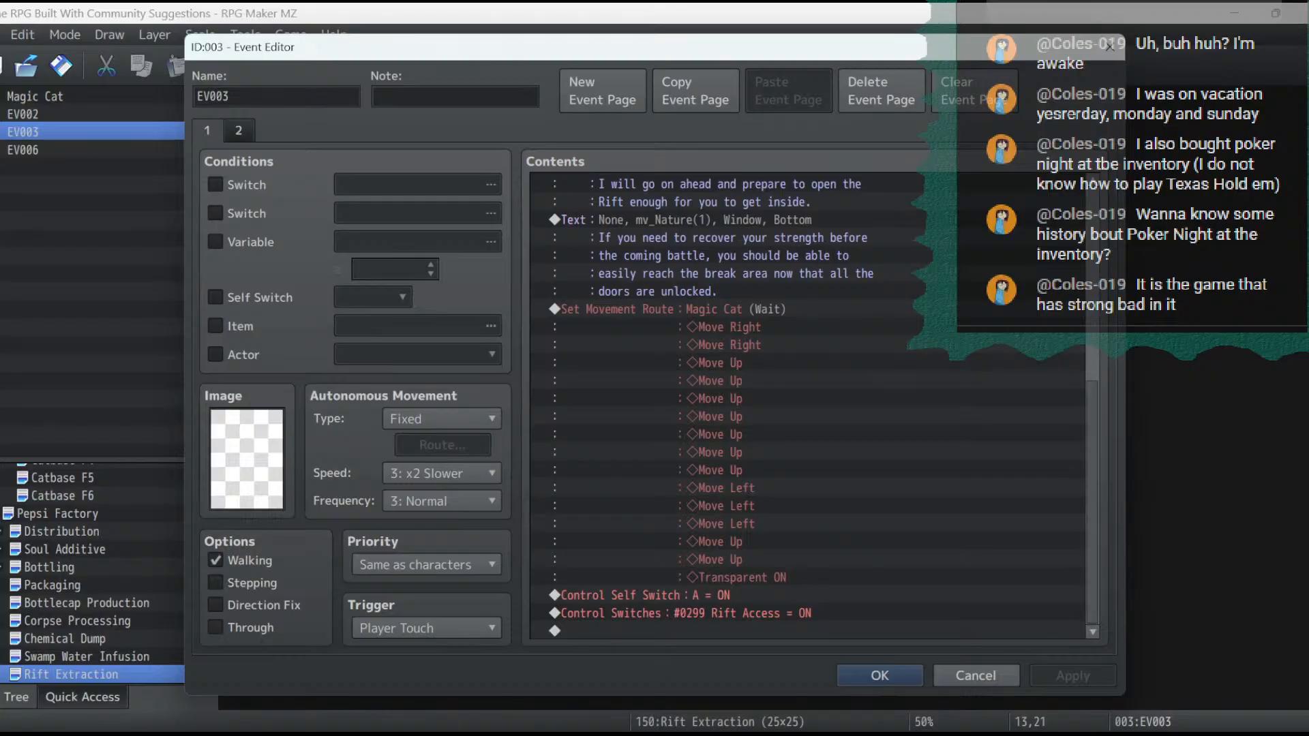
click(778, 630)
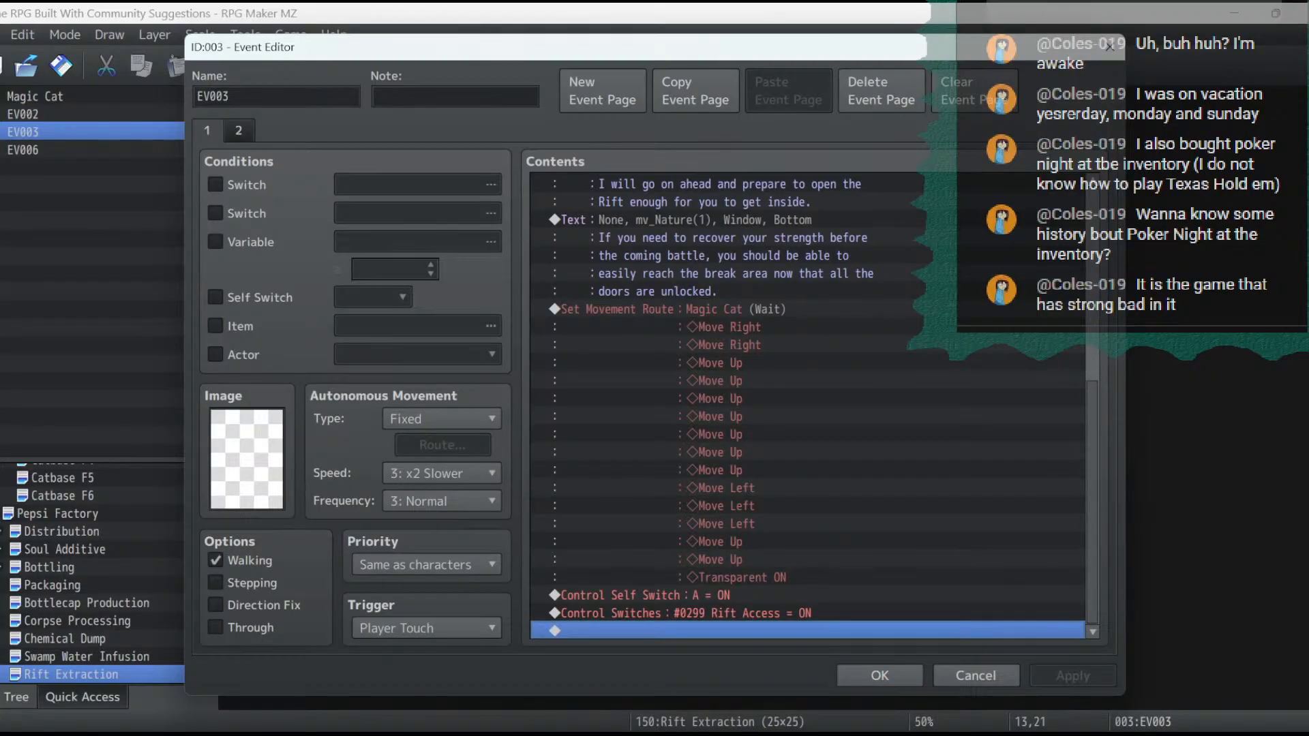
double_click(777, 631)
click(503, 482)
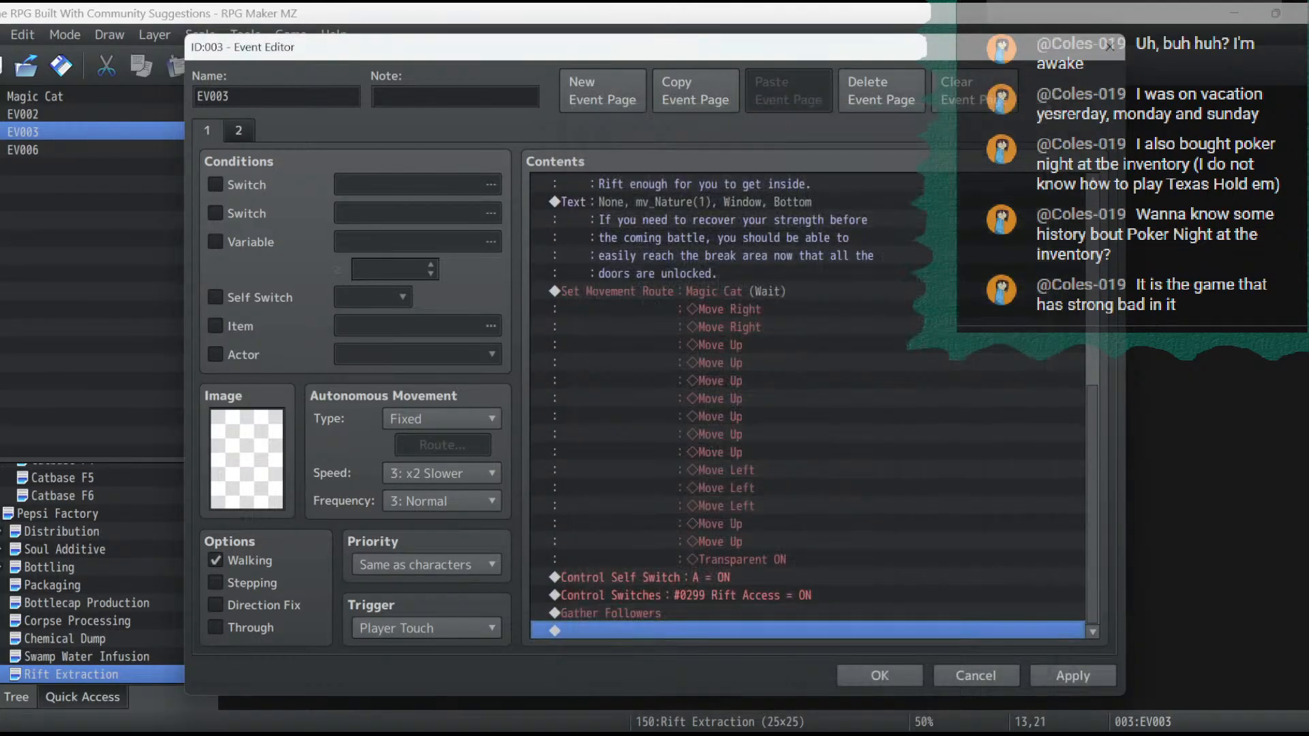
key(Up)
key(Delete)
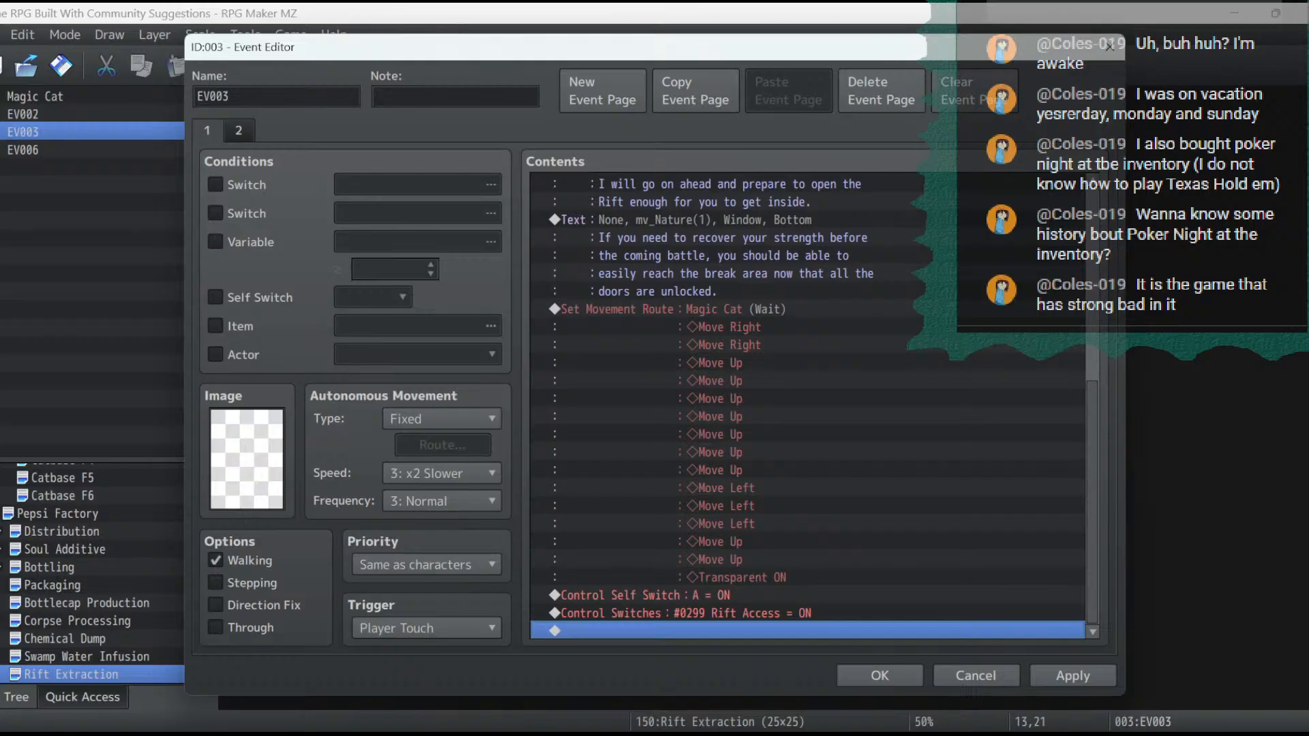
- Add Change Player Followers set to ON after the Rift Access switch command in EV003 and save the event
double_click(764, 631)
click(692, 386)
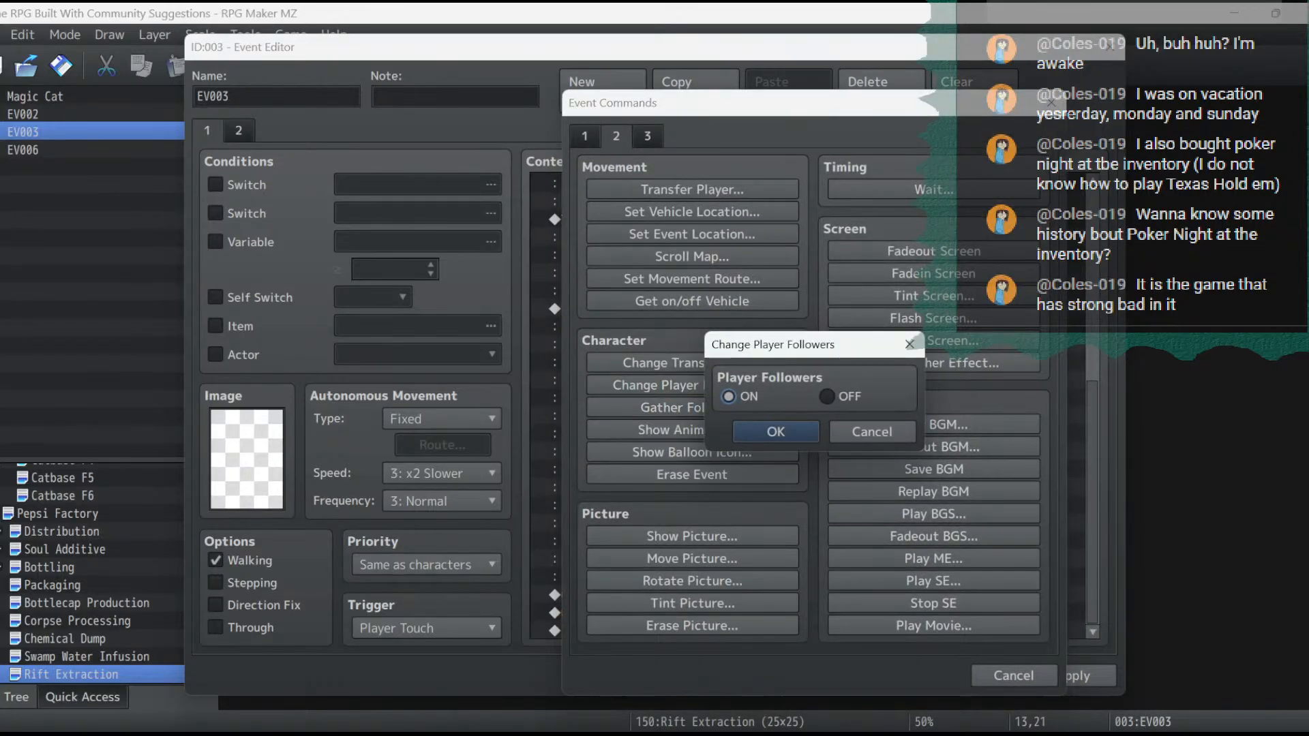
click(776, 432)
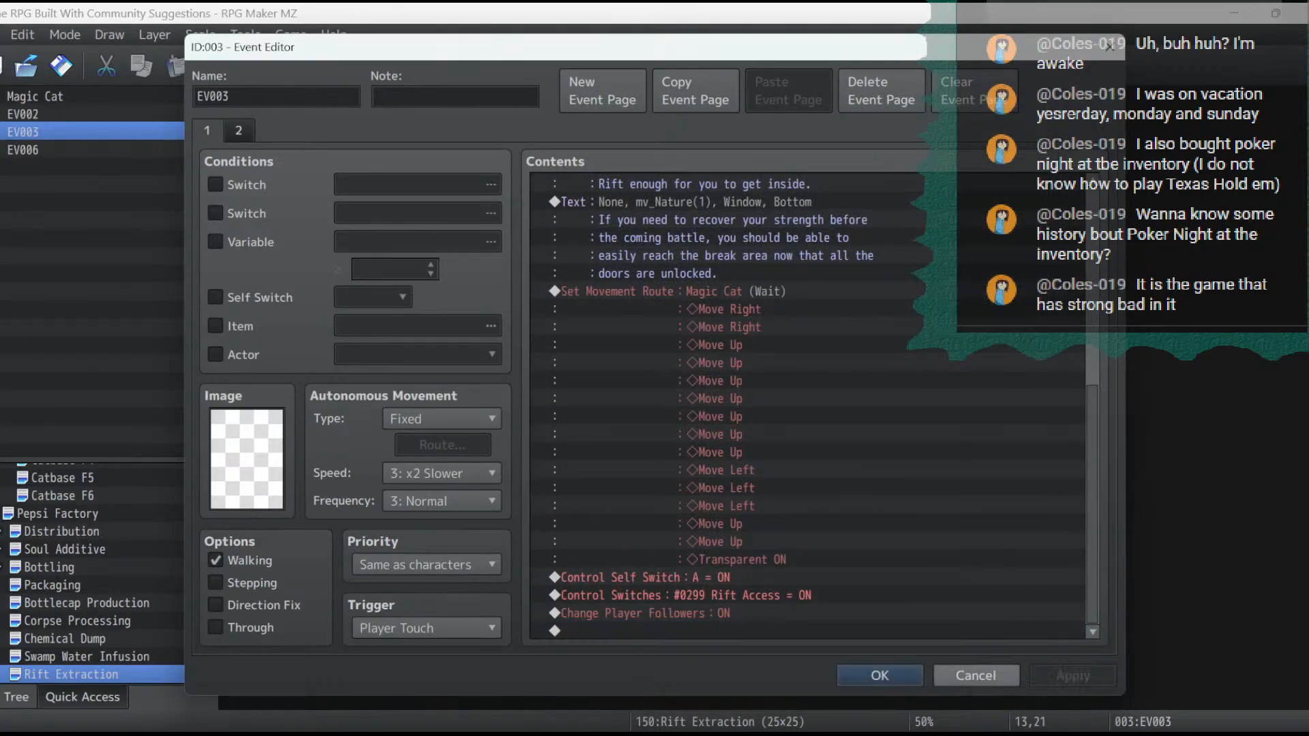
click(880, 675)
- Examine the conditions, priority and commands on all three pages of EV007 at 9,7, the start of the Pepsi Factory's westernmost conveyor
click(58, 514)
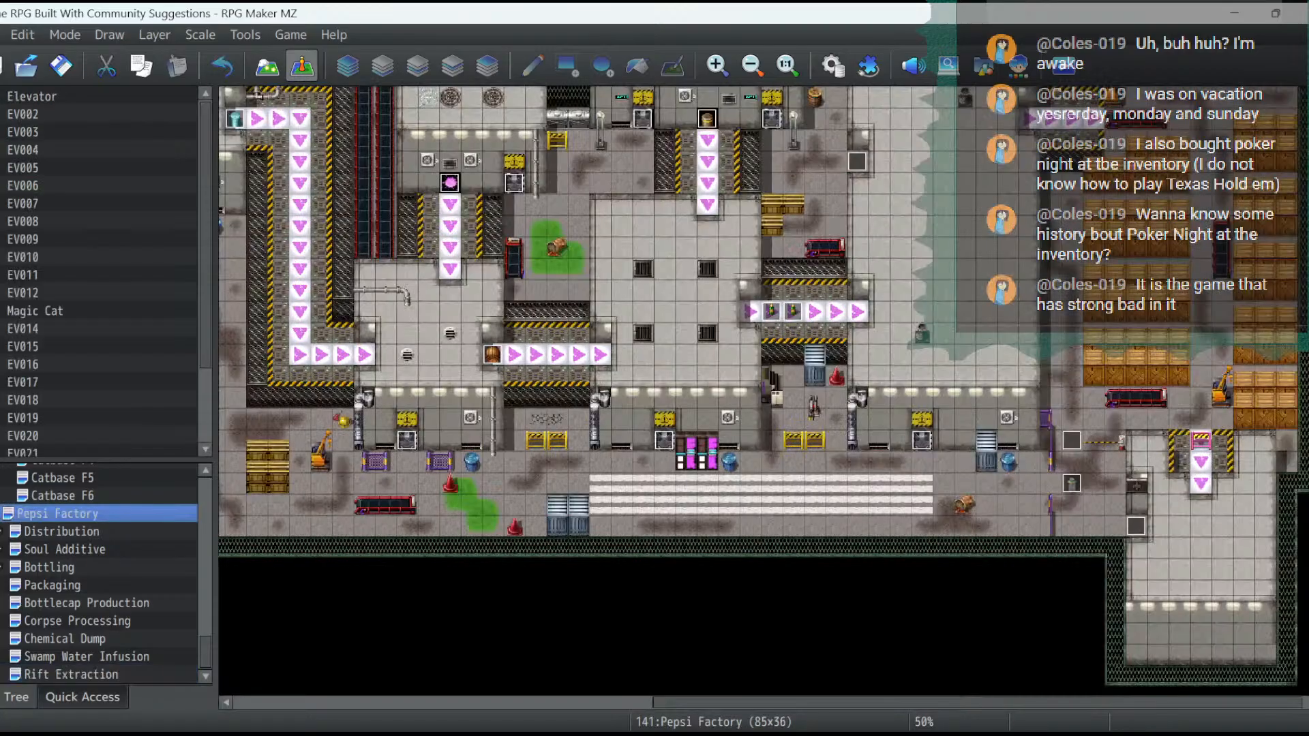
scroll(764, 390, up, 2)
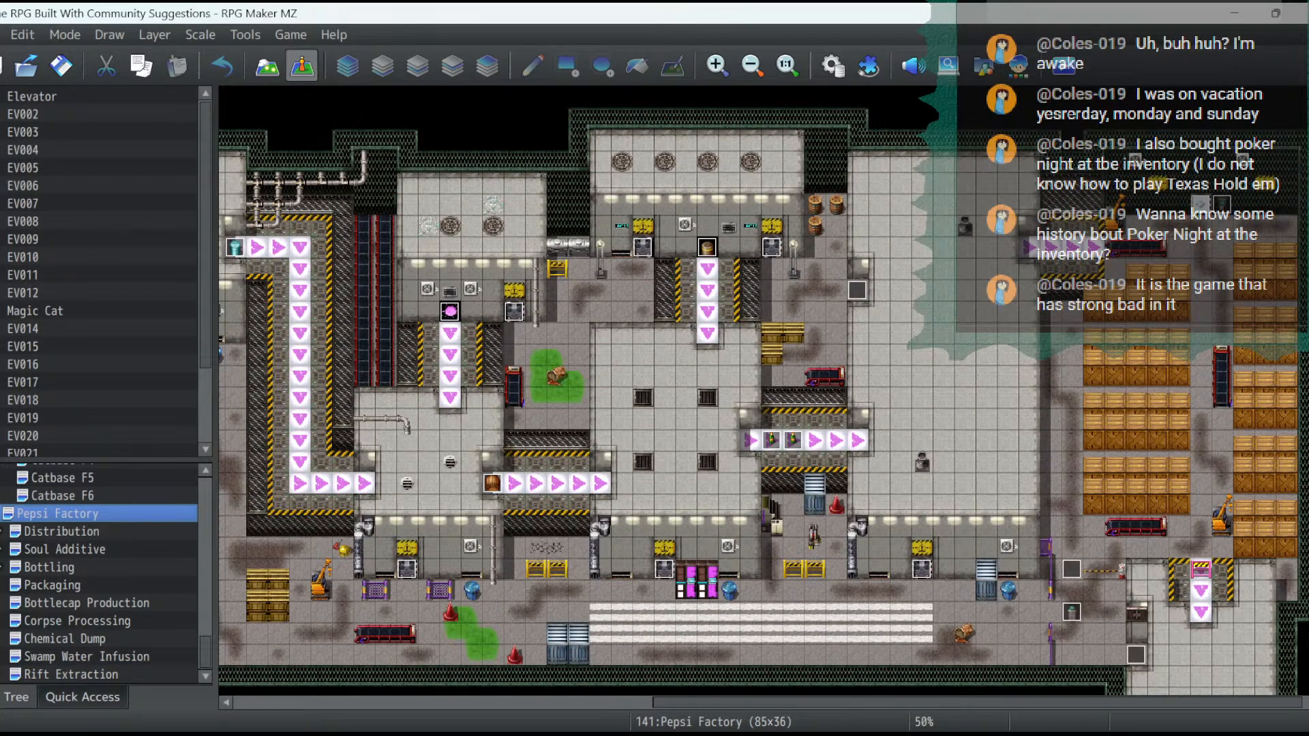
scroll(763, 403, left, 10)
double_click(340, 248)
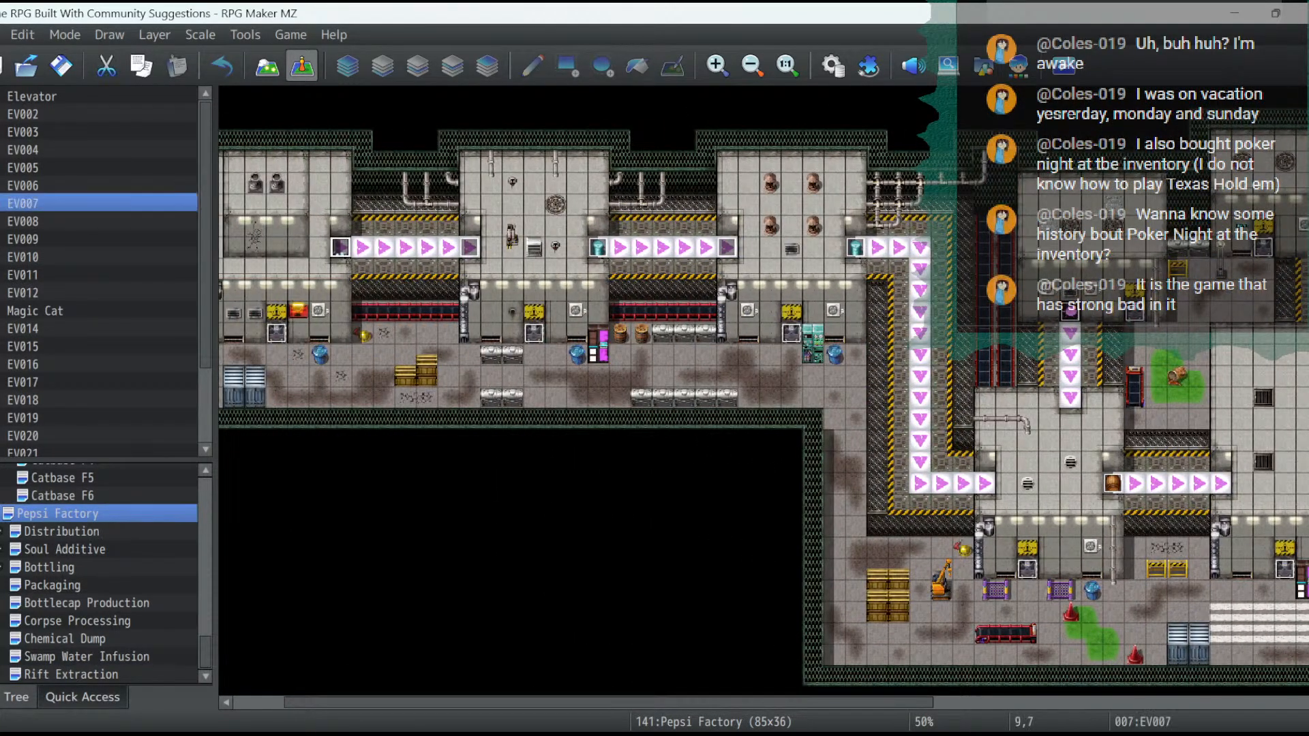
click(270, 131)
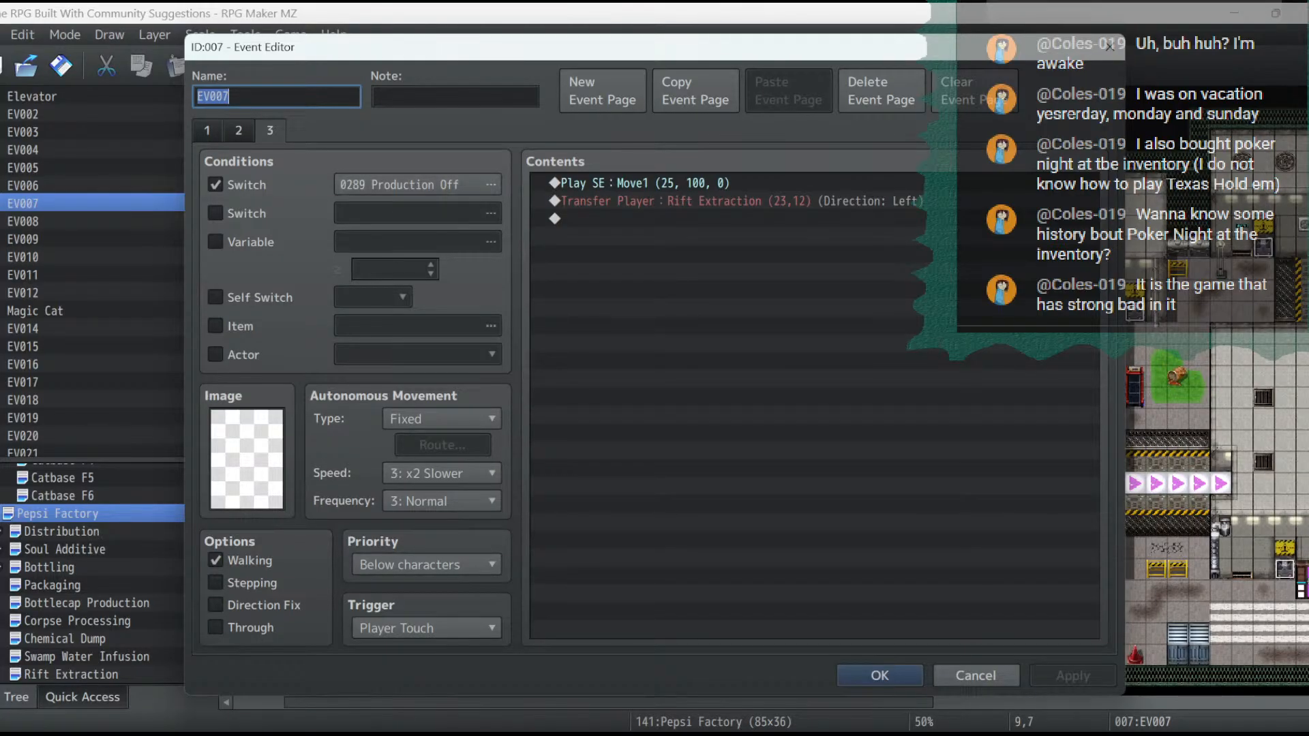
click(238, 131)
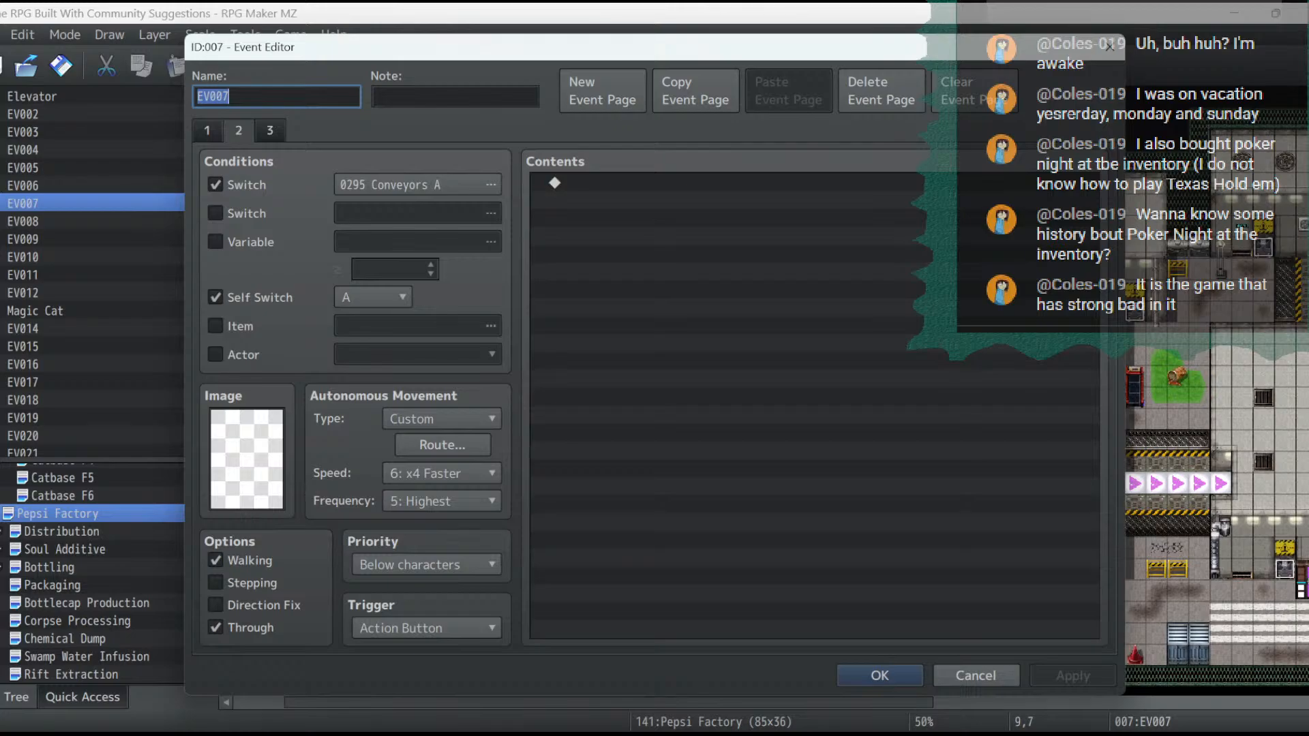
click(207, 130)
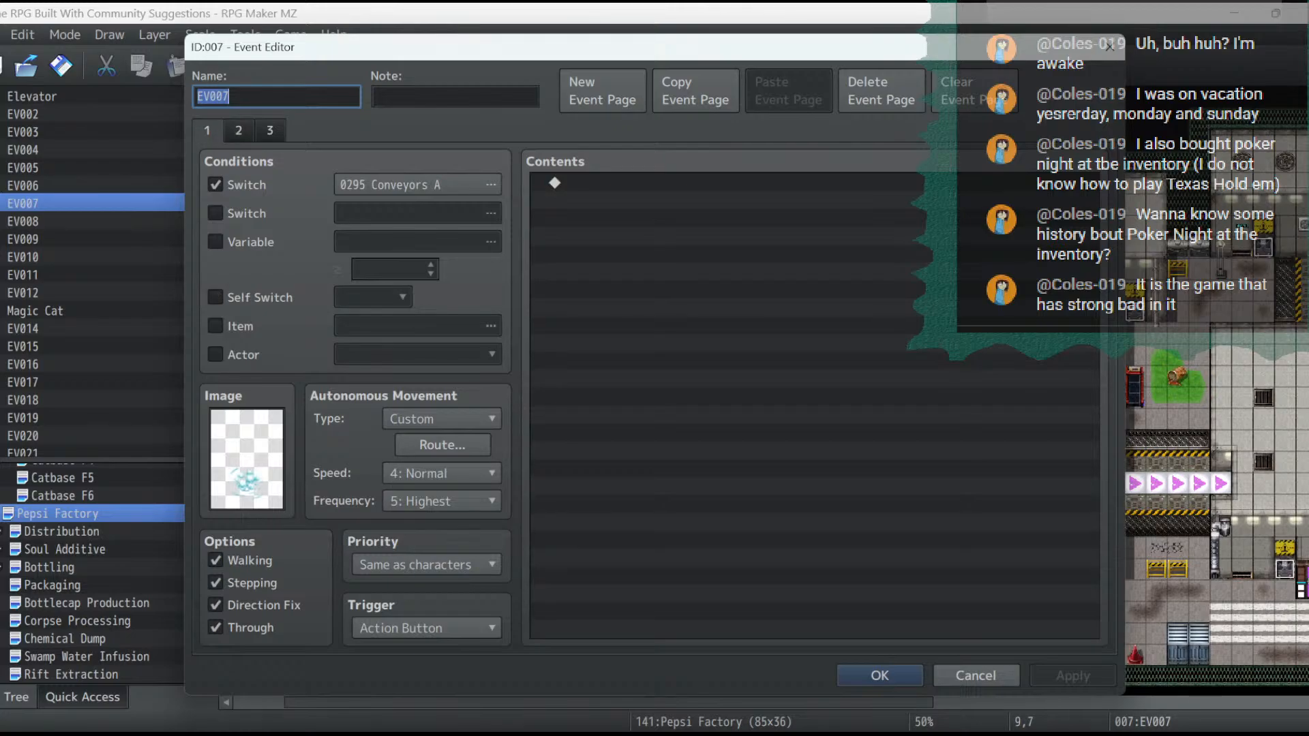
click(239, 130)
click(270, 130)
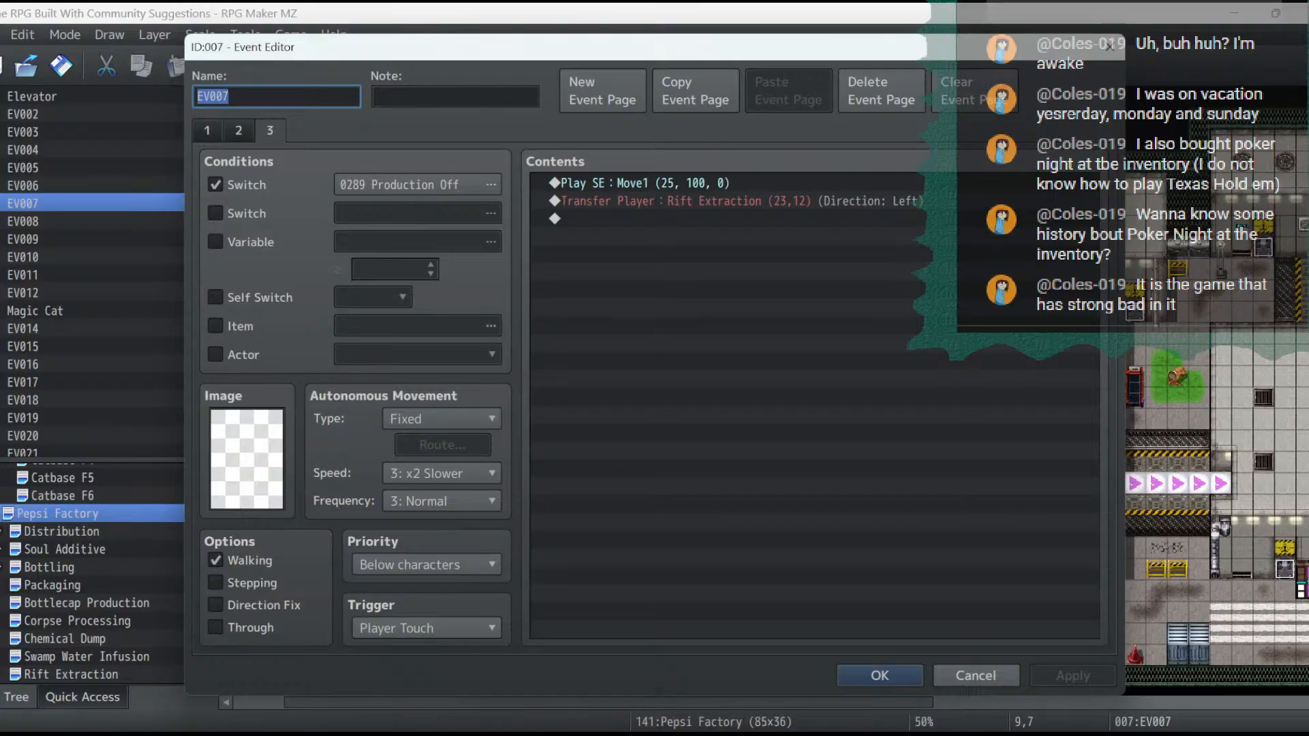
click(436, 564)
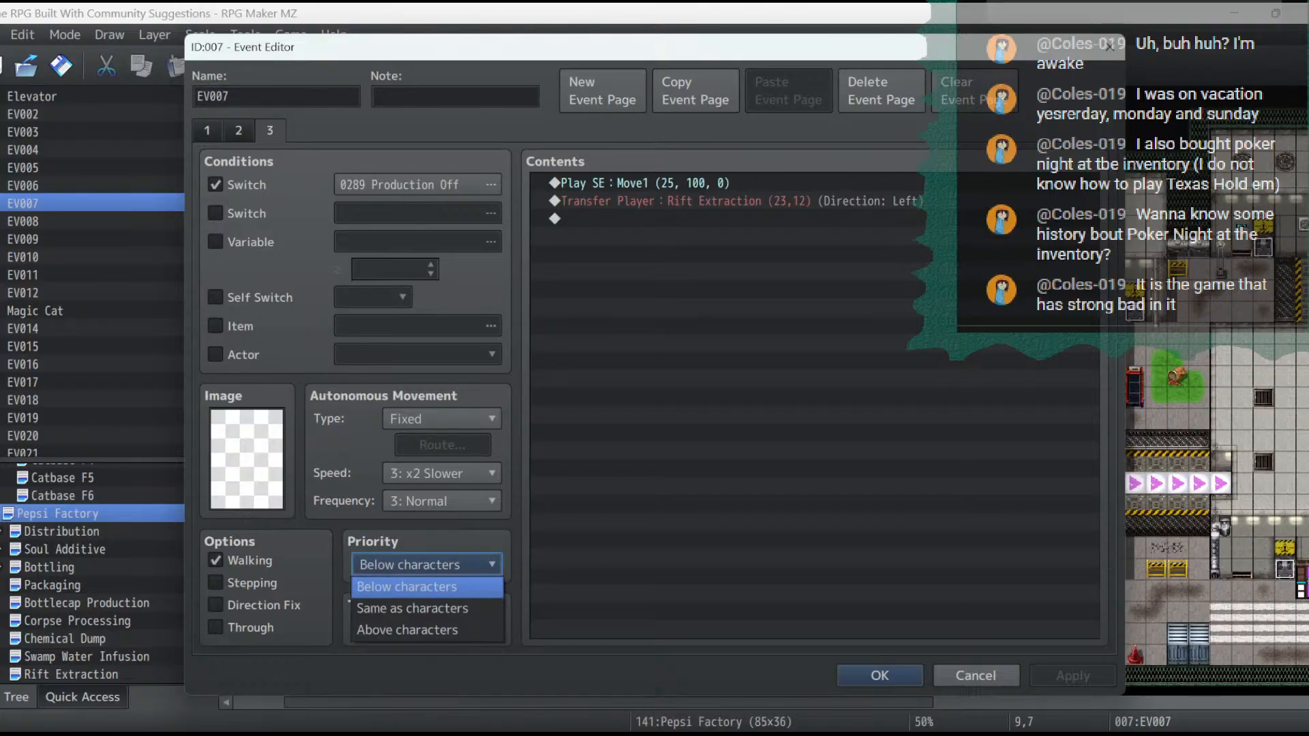
click(436, 586)
click(880, 676)
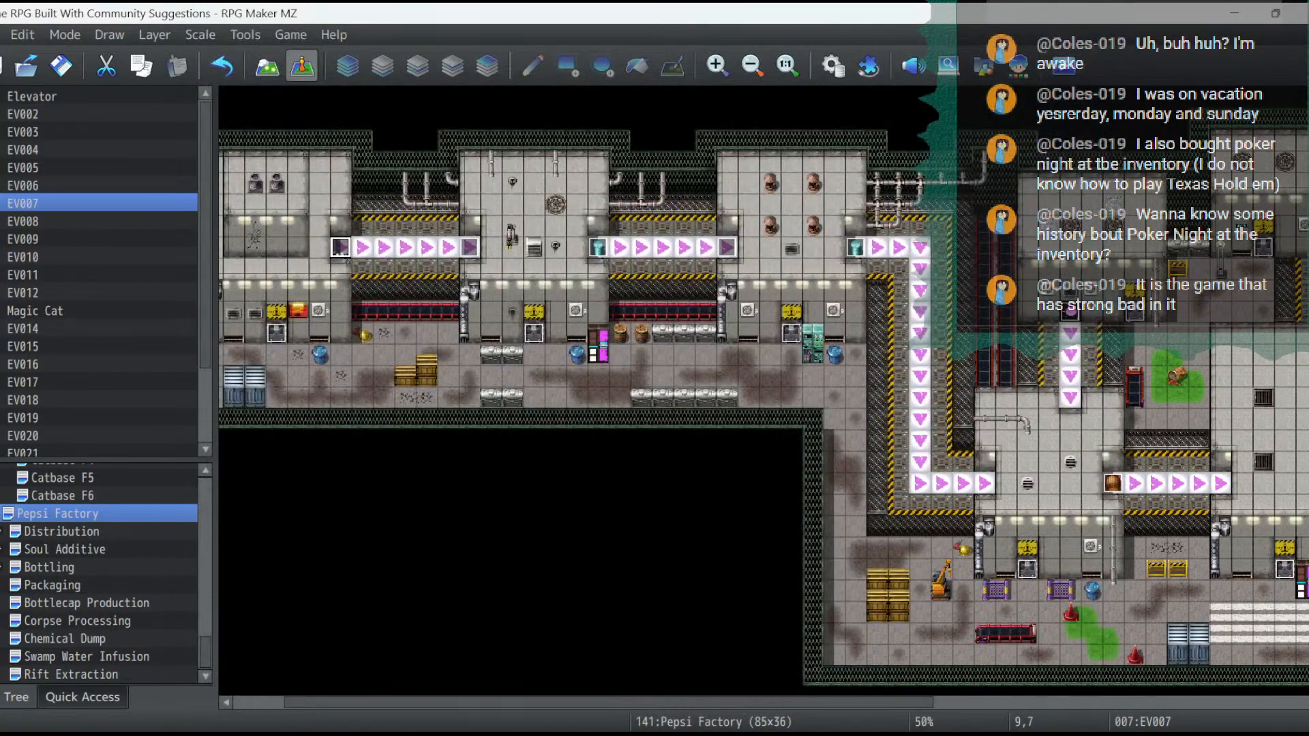
- Enable the Through option on page 3 of EV007, the Production Off page that transfers the player to Rift Extraction
scroll(763, 395, left, 2)
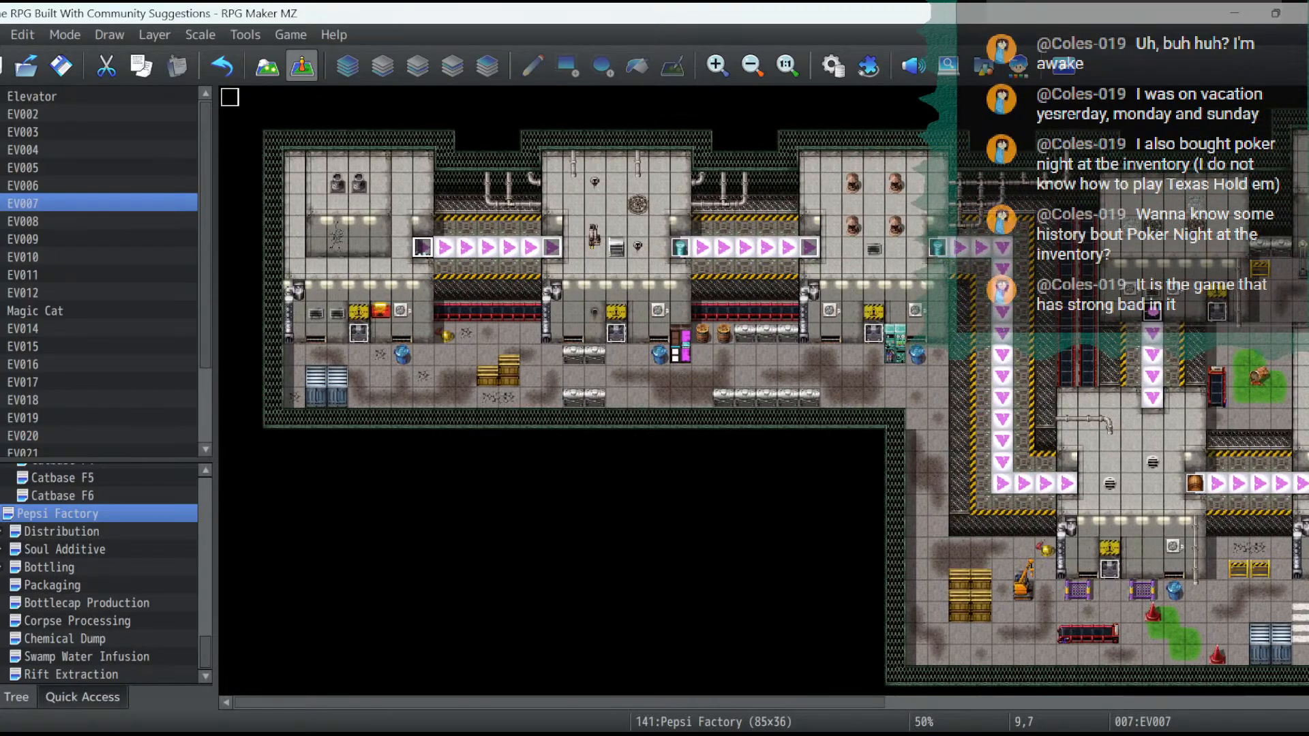
double_click(422, 246)
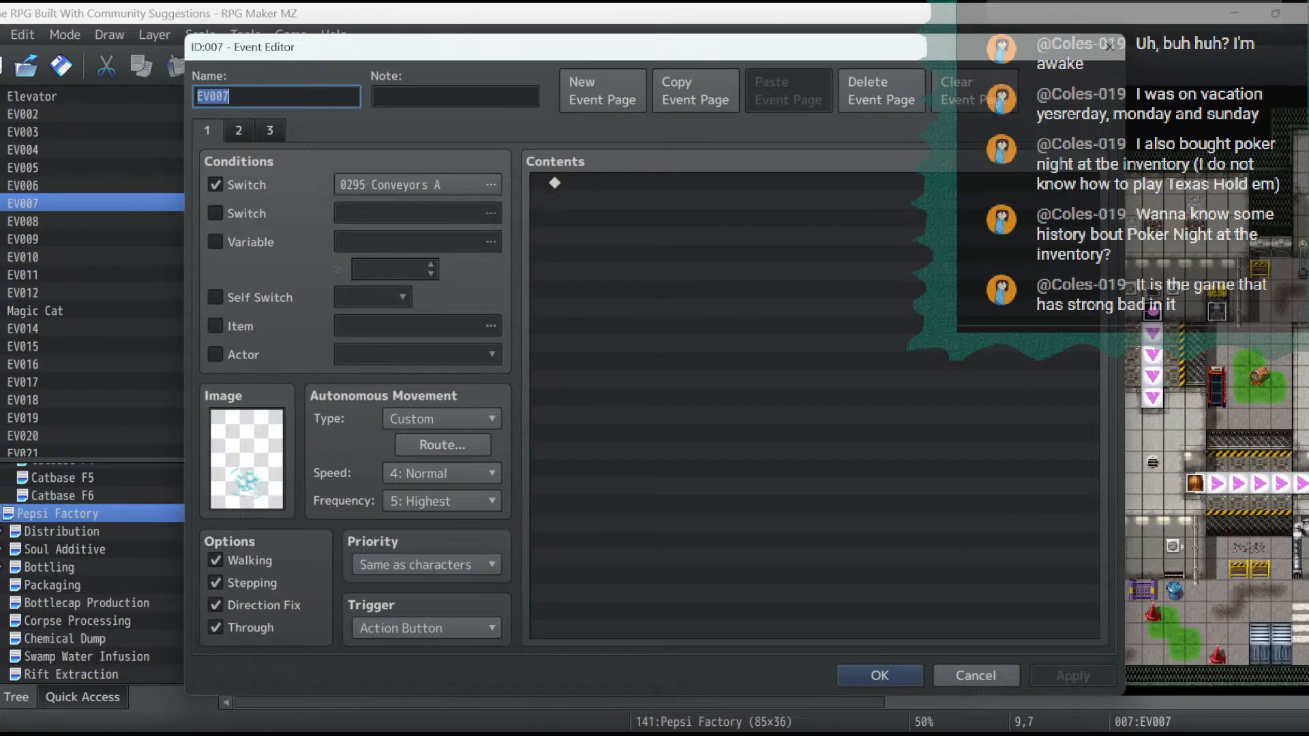
click(270, 130)
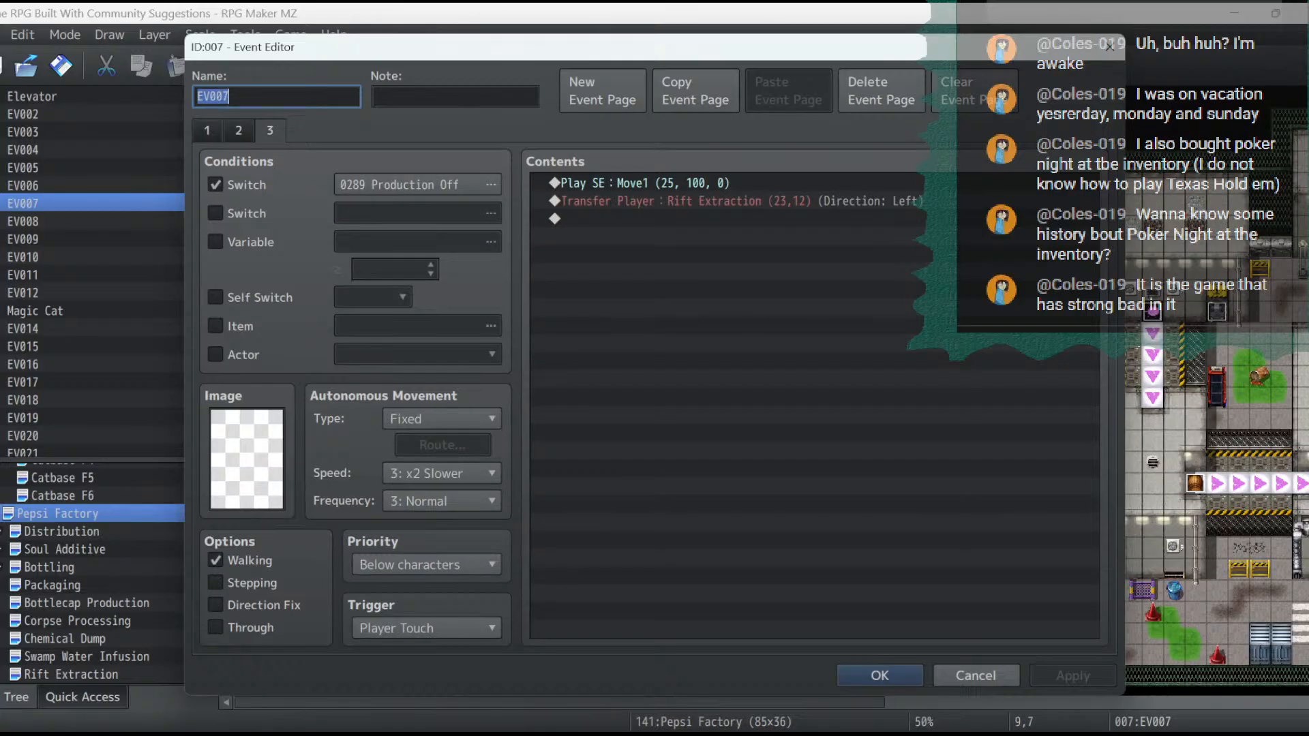
click(216, 628)
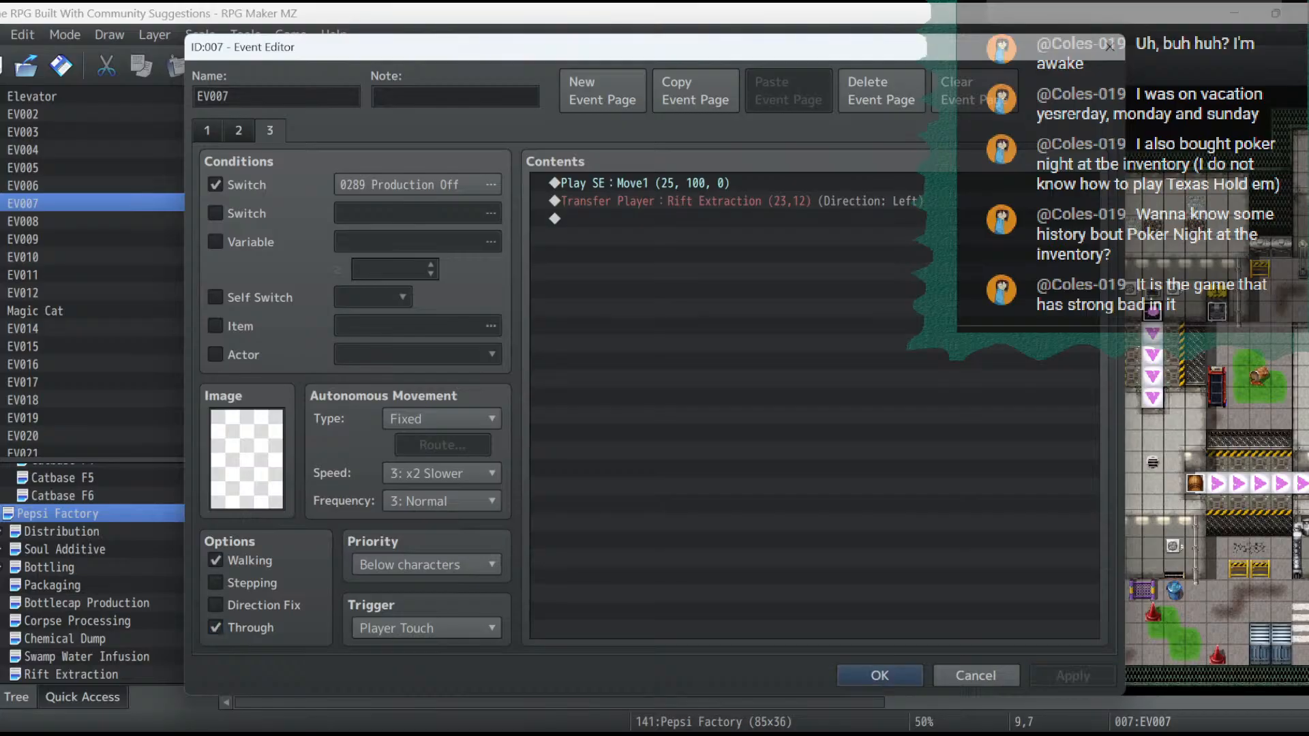
click(879, 675)
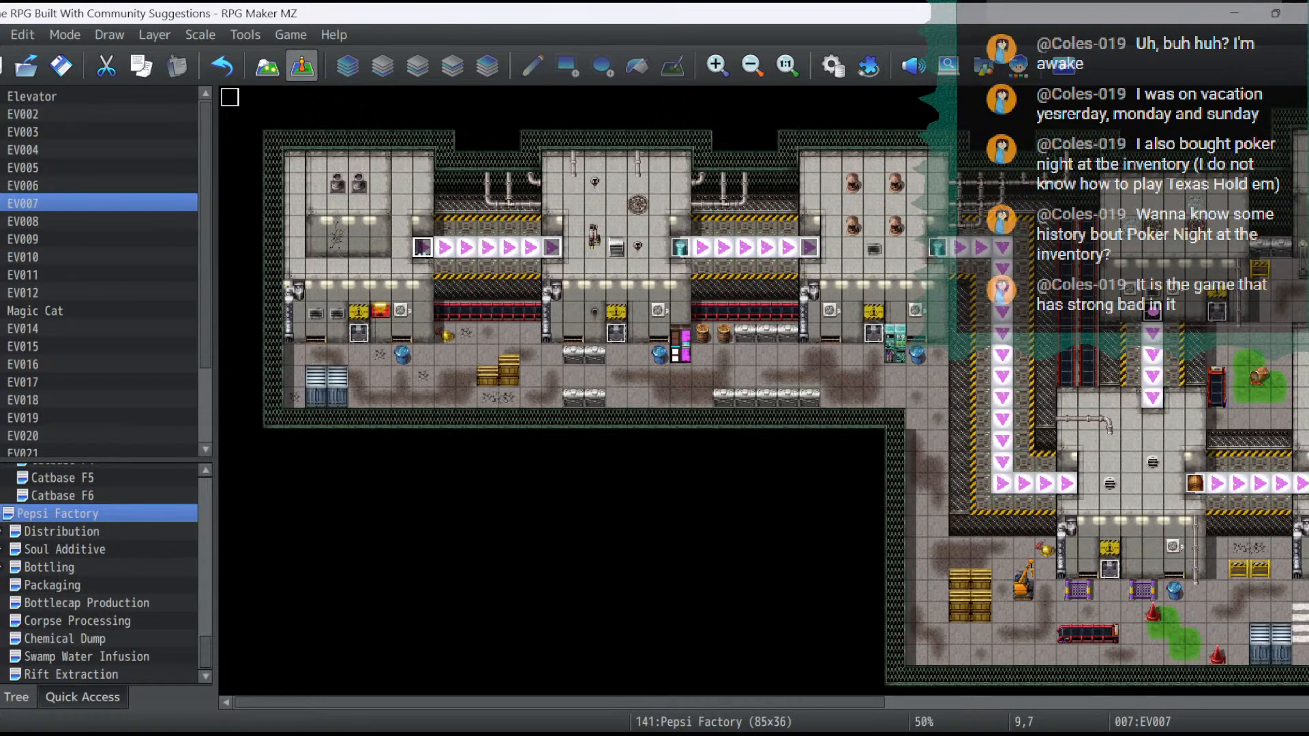
- Play the Ship2 BGM at 10% volume and 80% pitch in the sound test
click(913, 65)
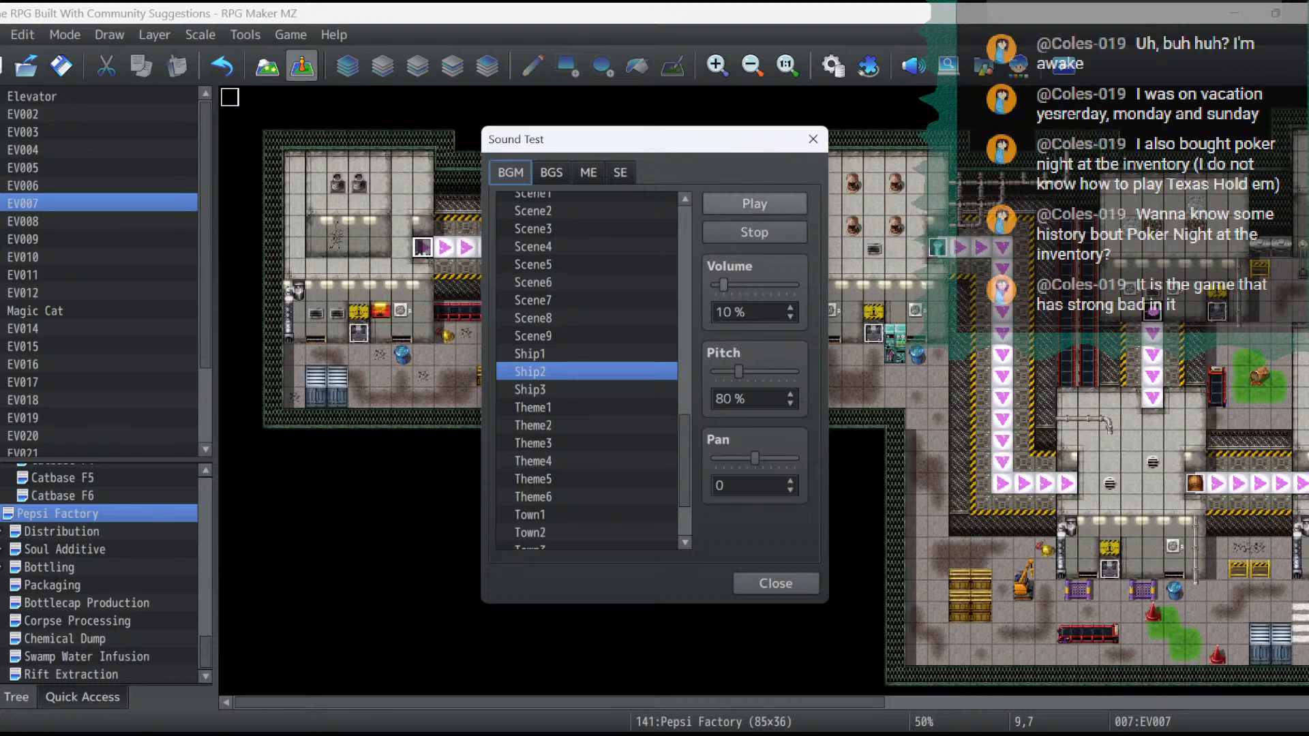
click(754, 203)
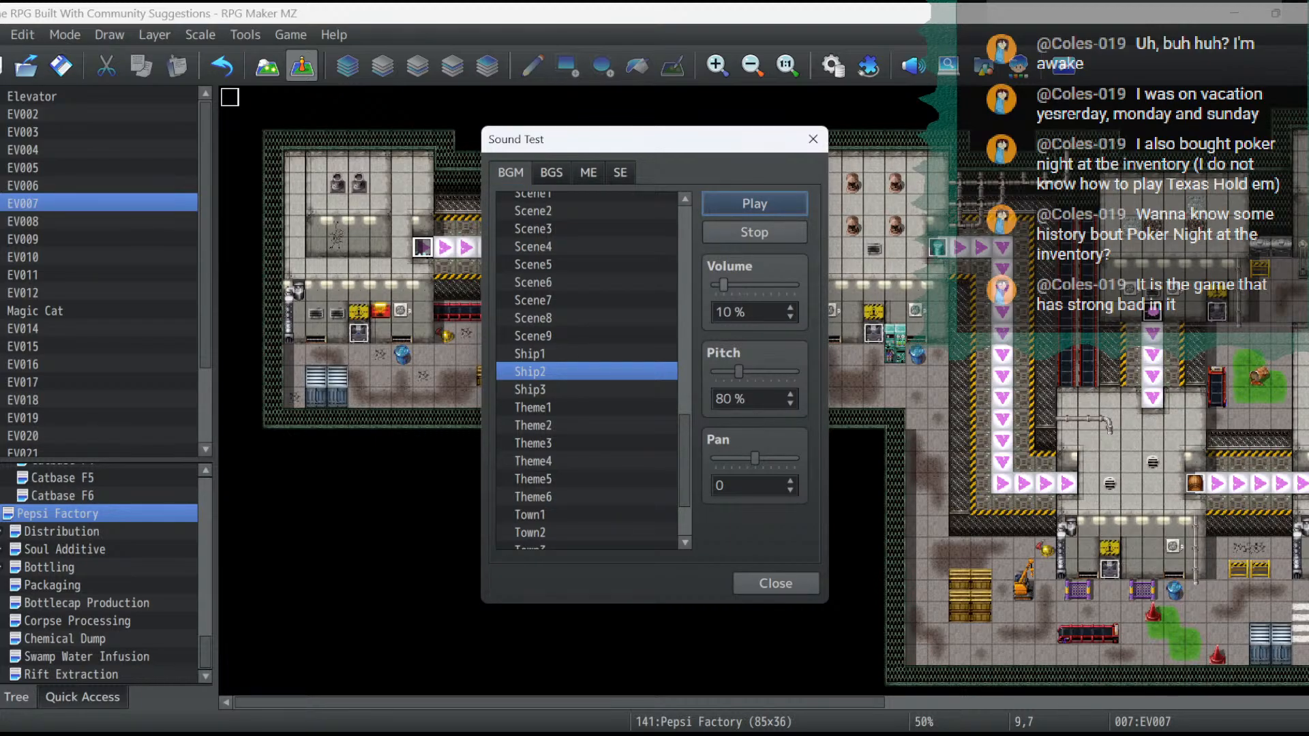
click(776, 583)
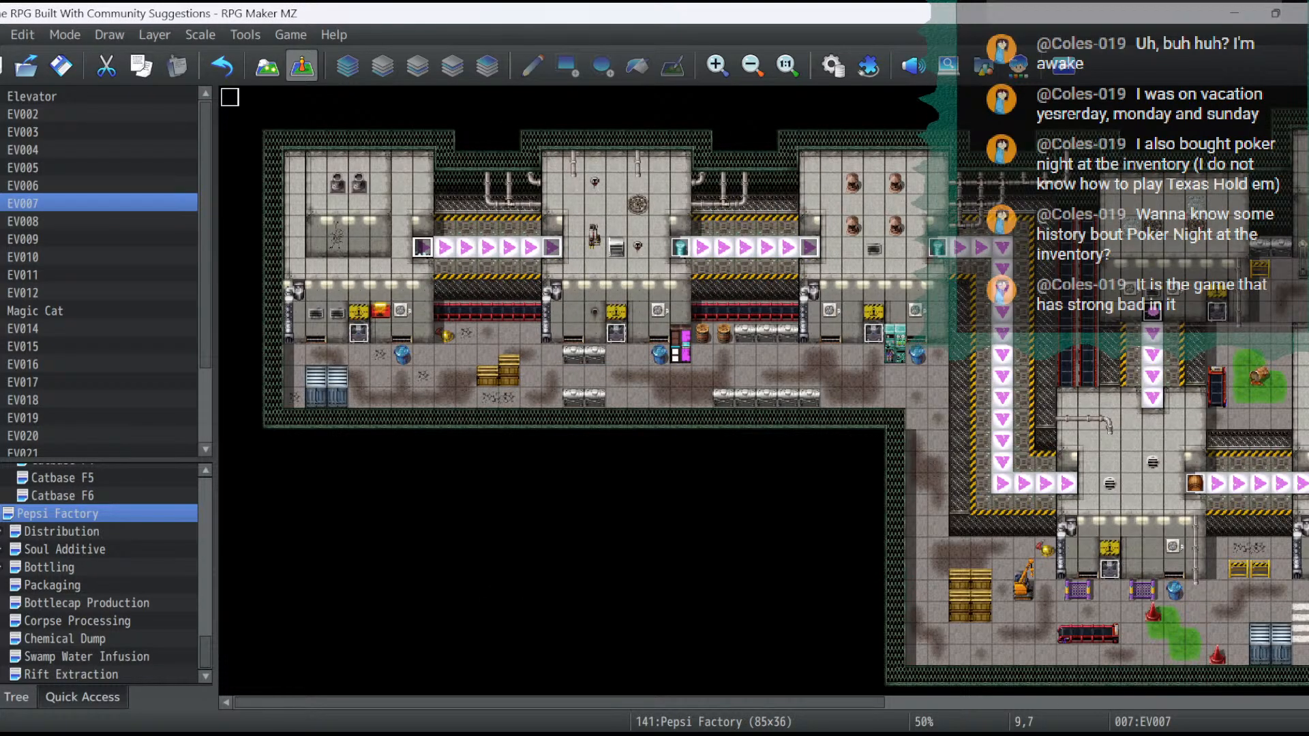
click(70, 675)
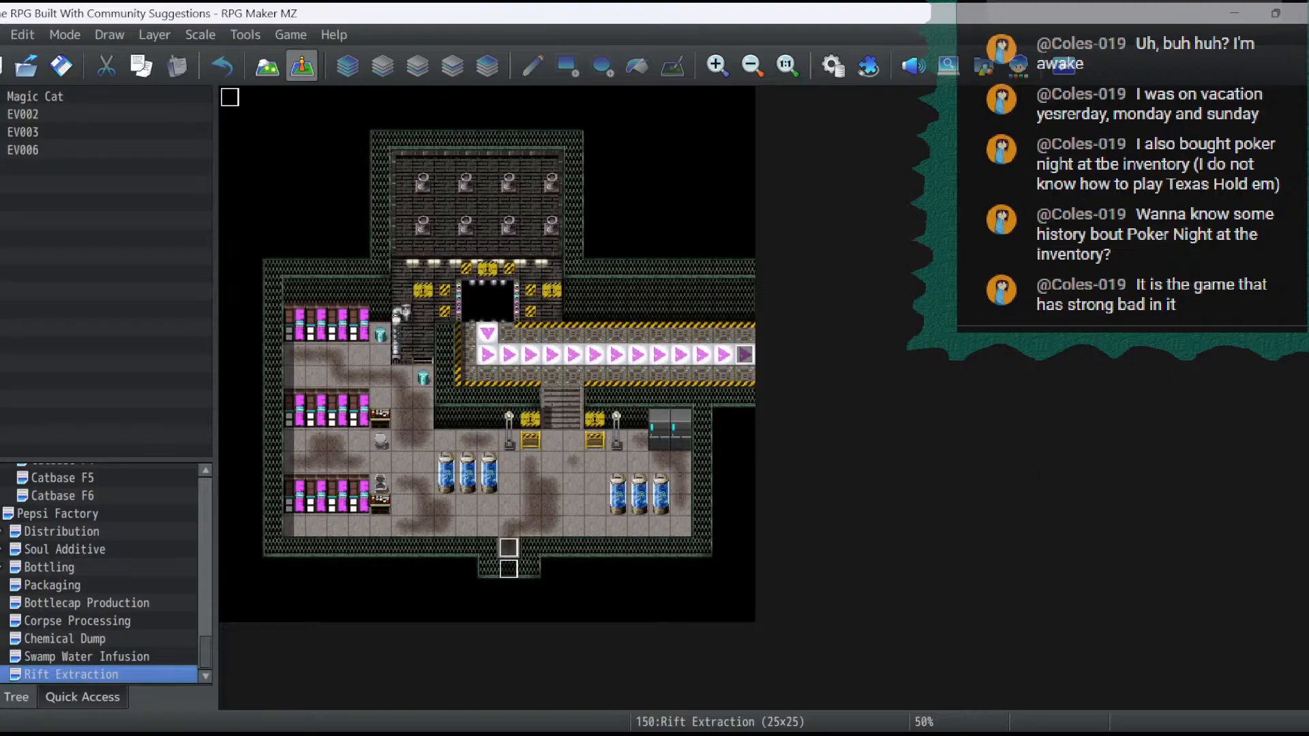
right_click(42, 674)
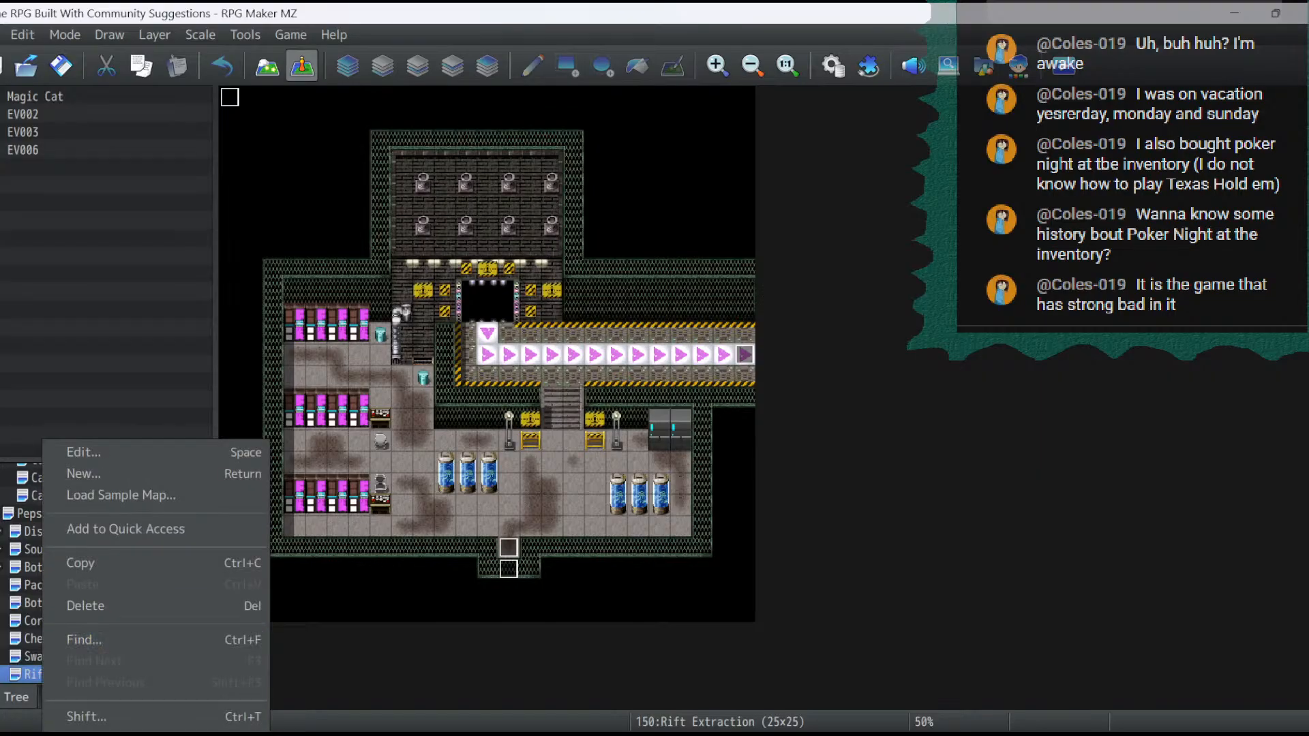
key(Return)
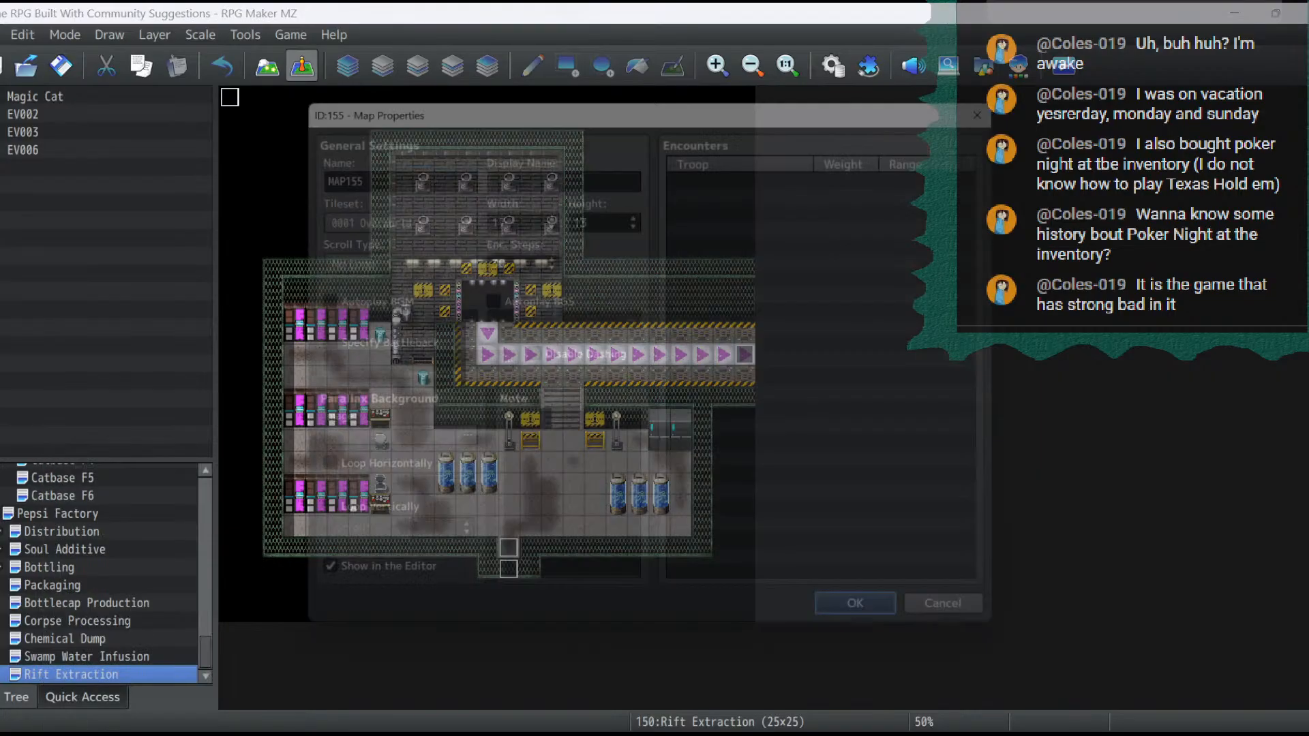
click(976, 629)
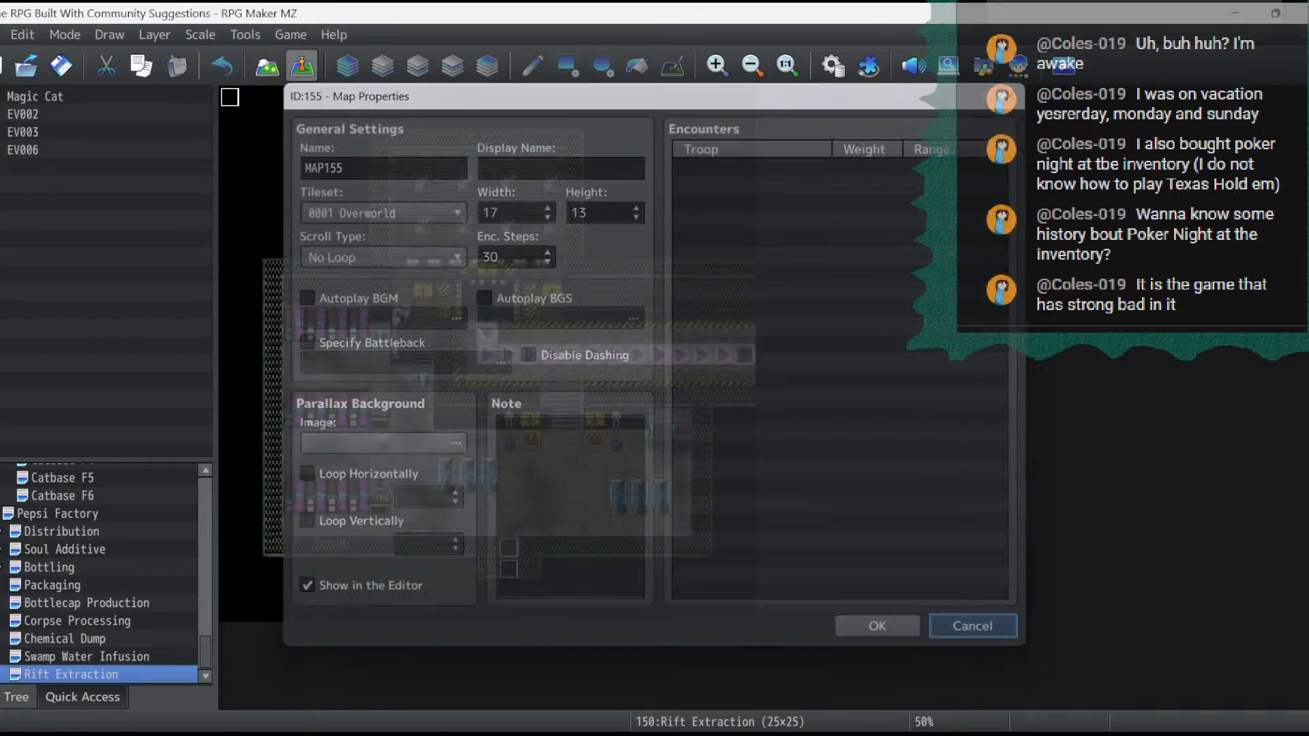
- Duplicate the Rift Extraction map and paste the copy beneath it in the map tree
right_click(100, 675)
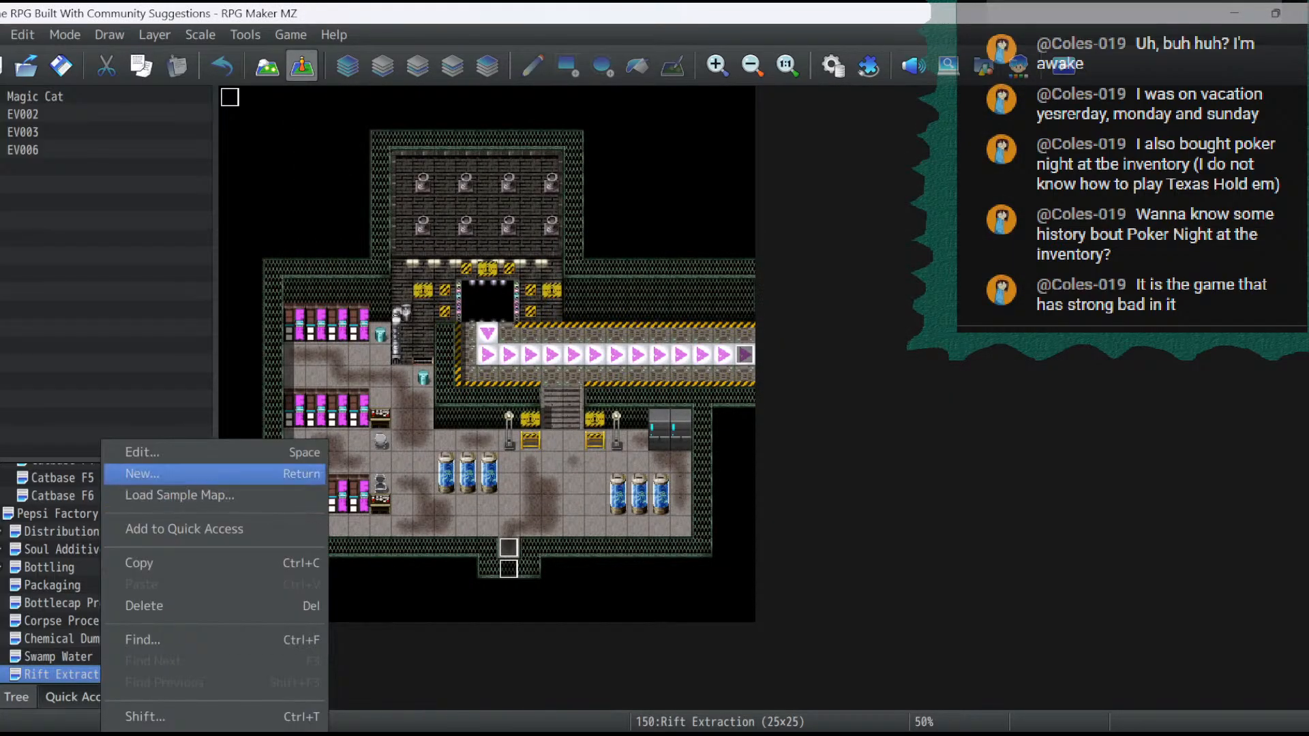
click(139, 563)
right_click(73, 674)
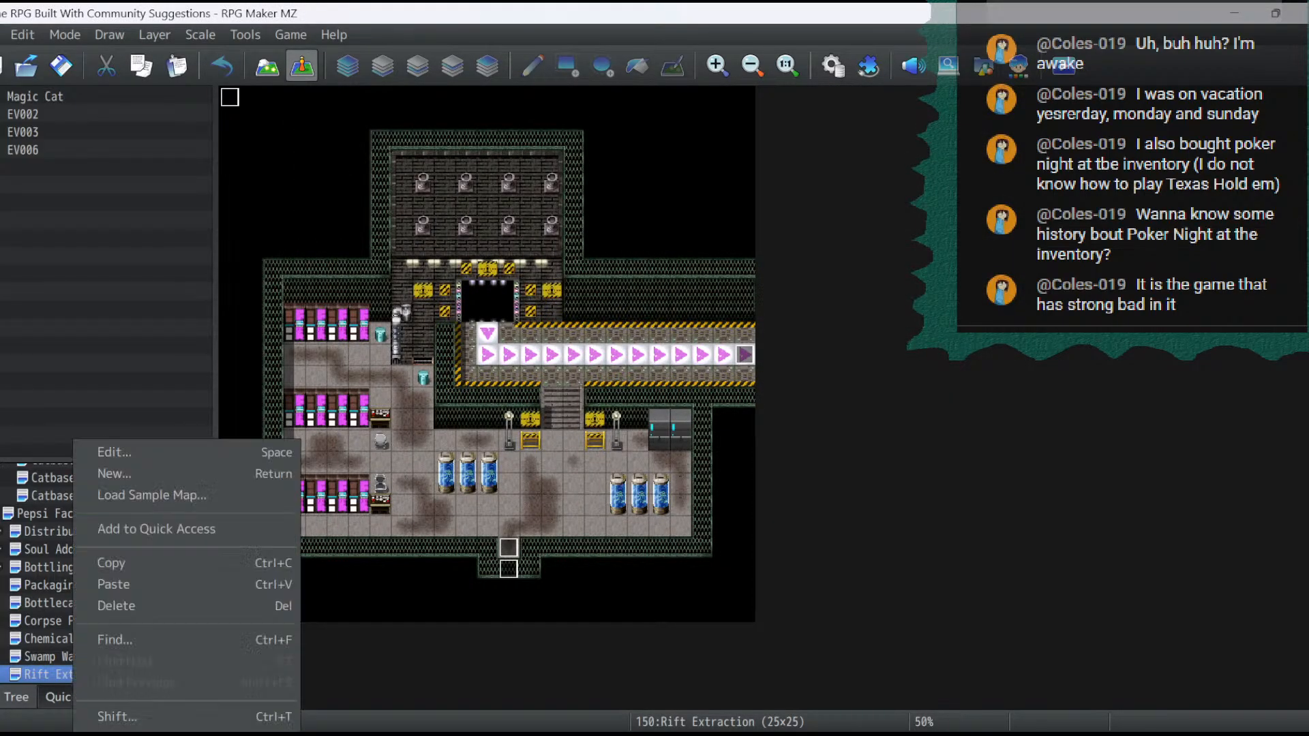
click(113, 585)
- Set both the name and the display name of the copied Rift Extraction map to The Rift
right_click(86, 674)
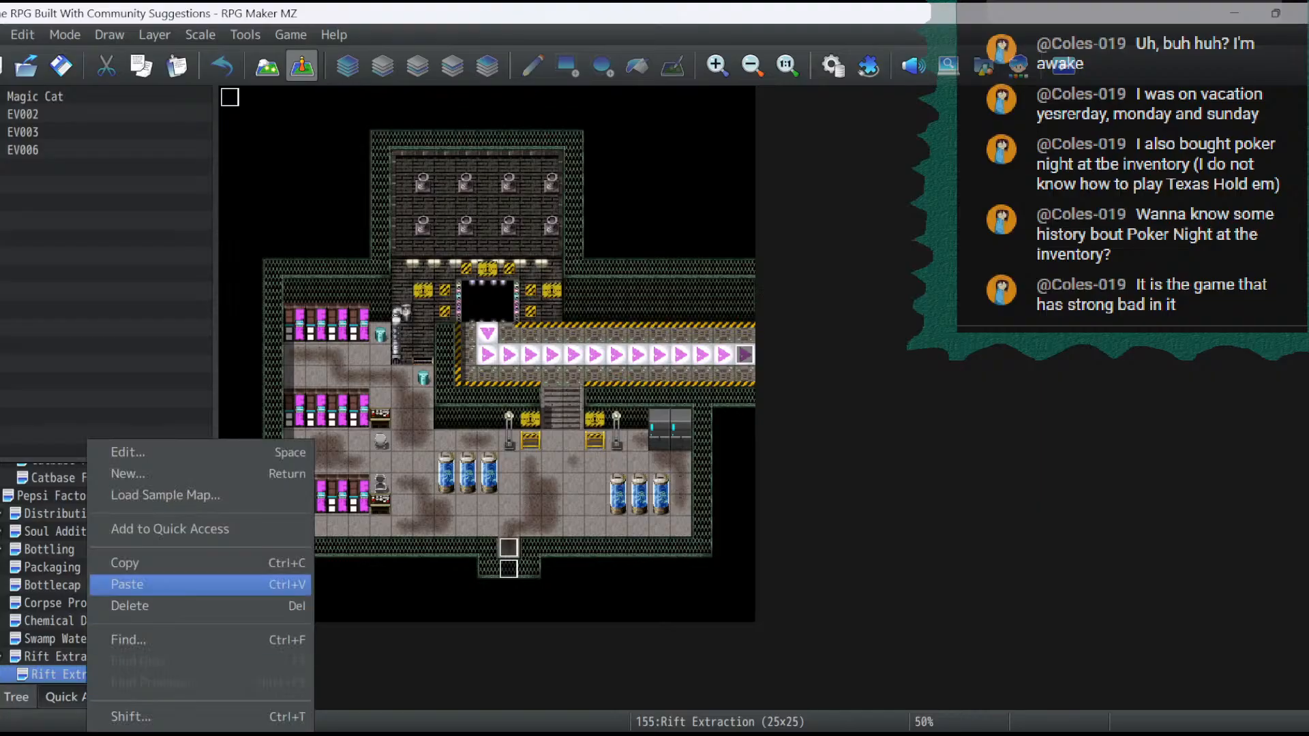
click(114, 452)
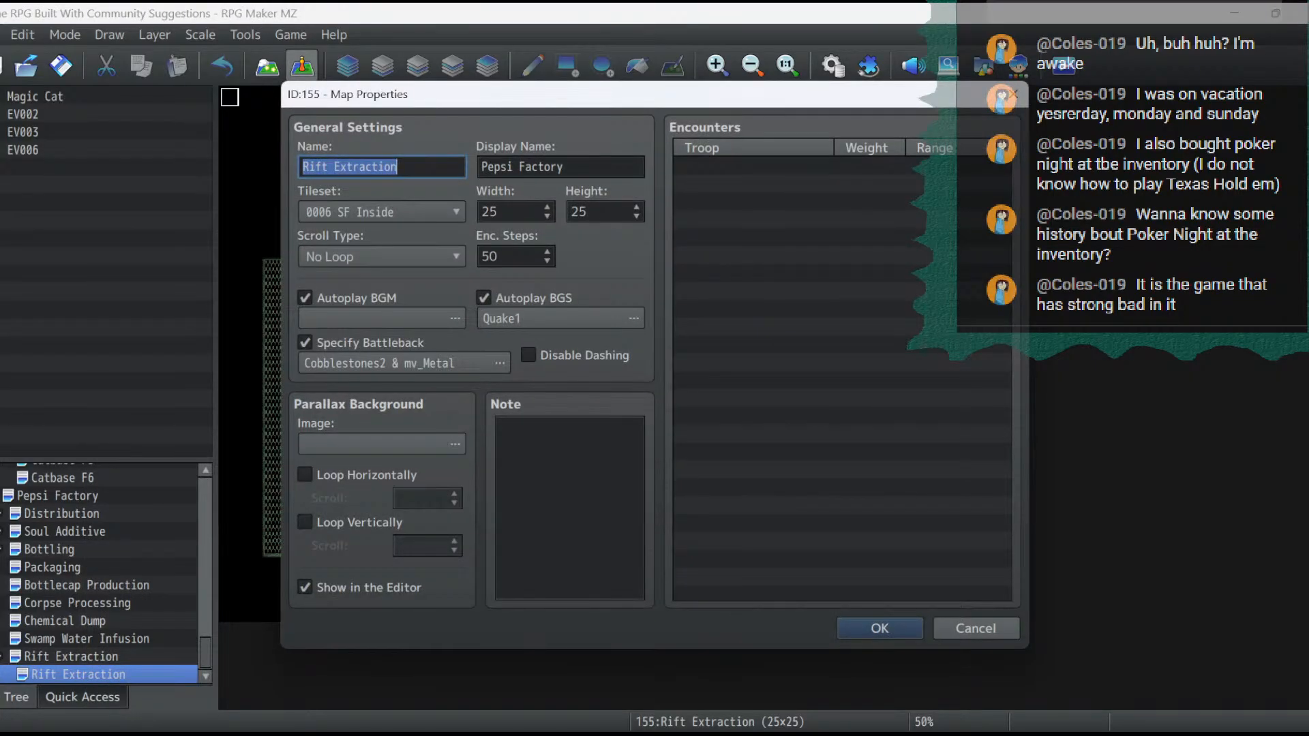
text(Th)
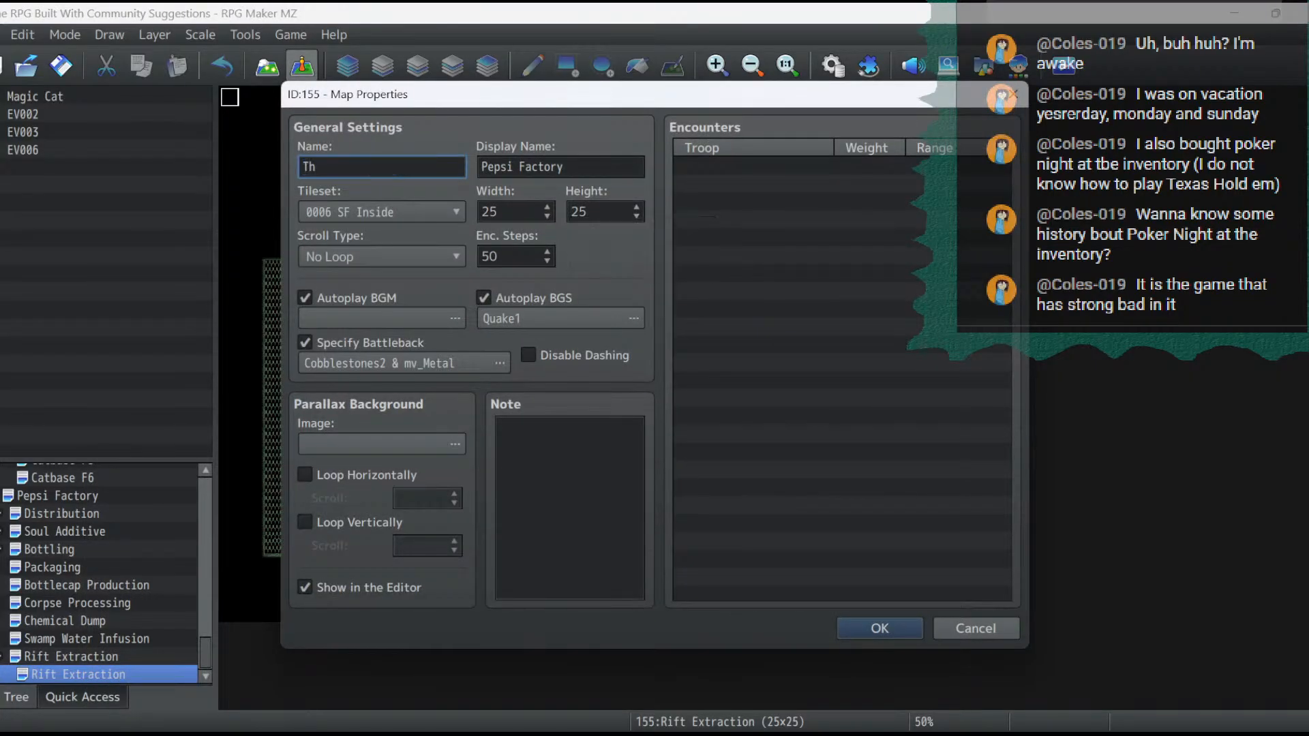
text(e Rift)
key(Tab)
text(The Rift)
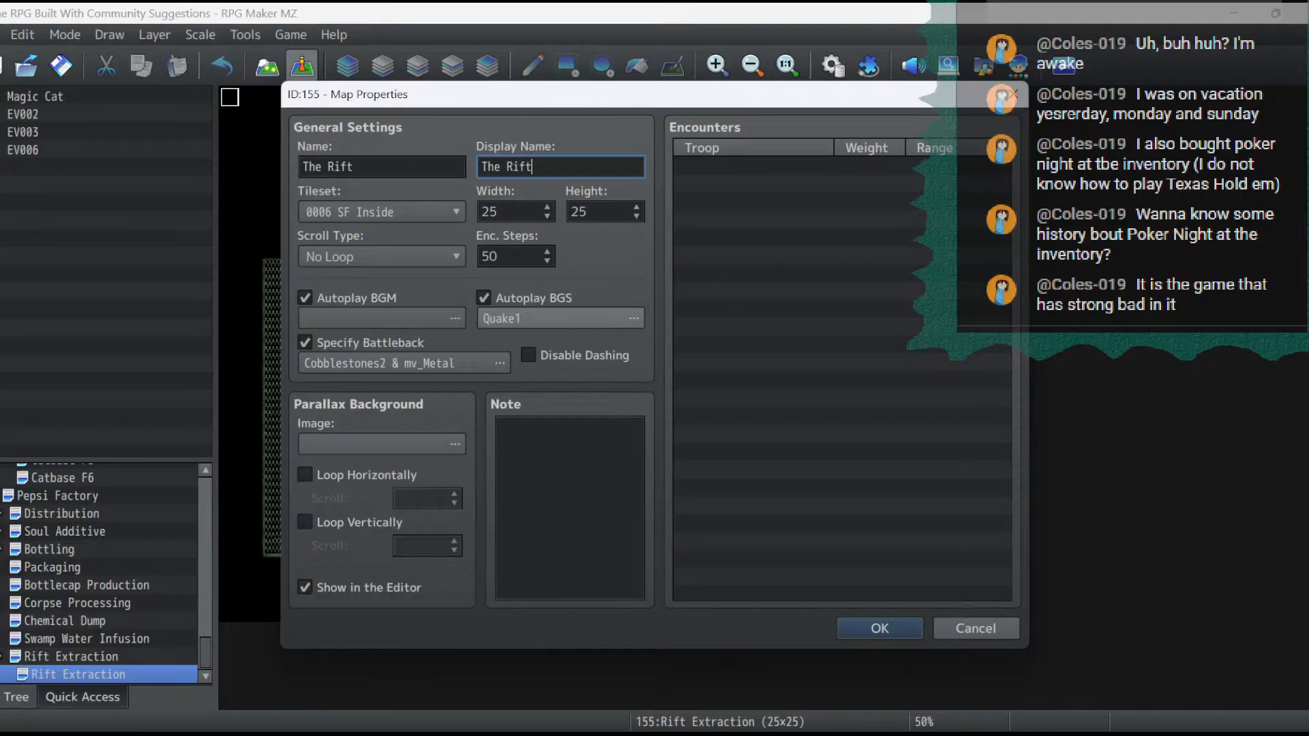
- Resize The Rift map to 15 tiles wide by 15 tiles high and apply the map properties
double_click(490, 212)
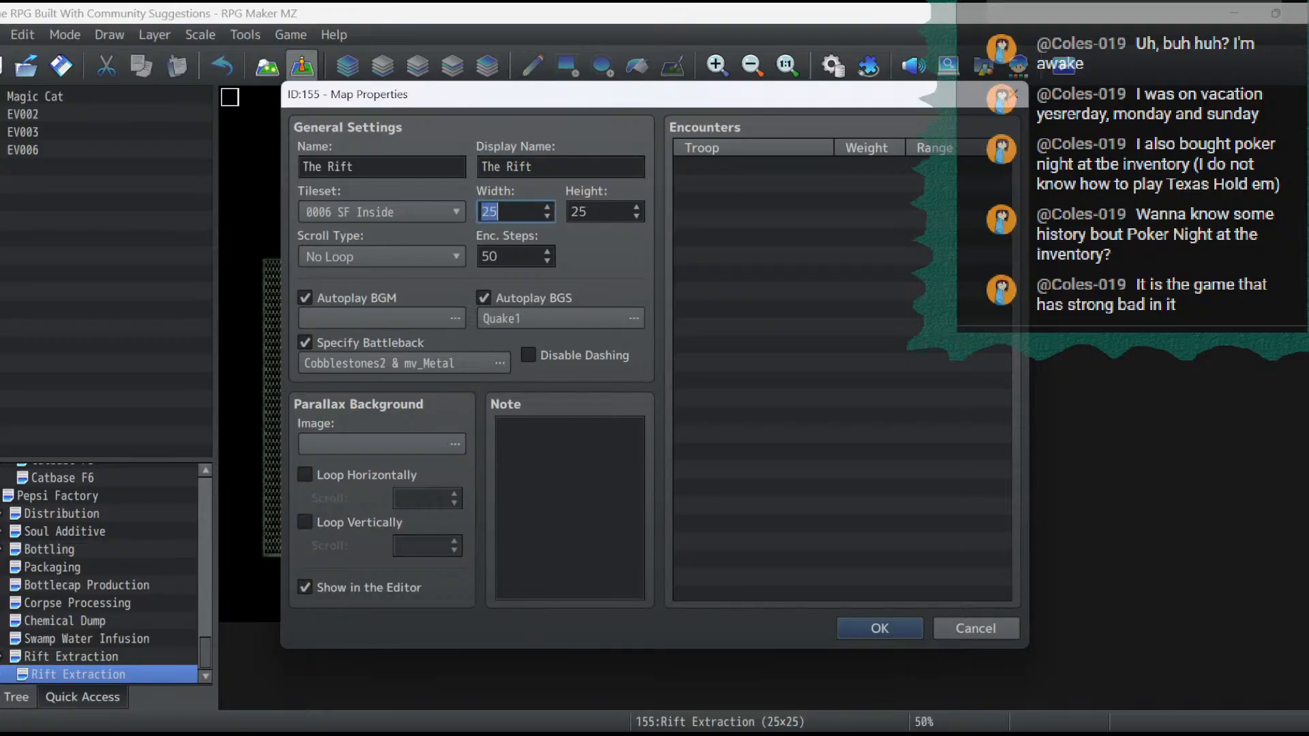
text(15)
key(Tab)
text(15)
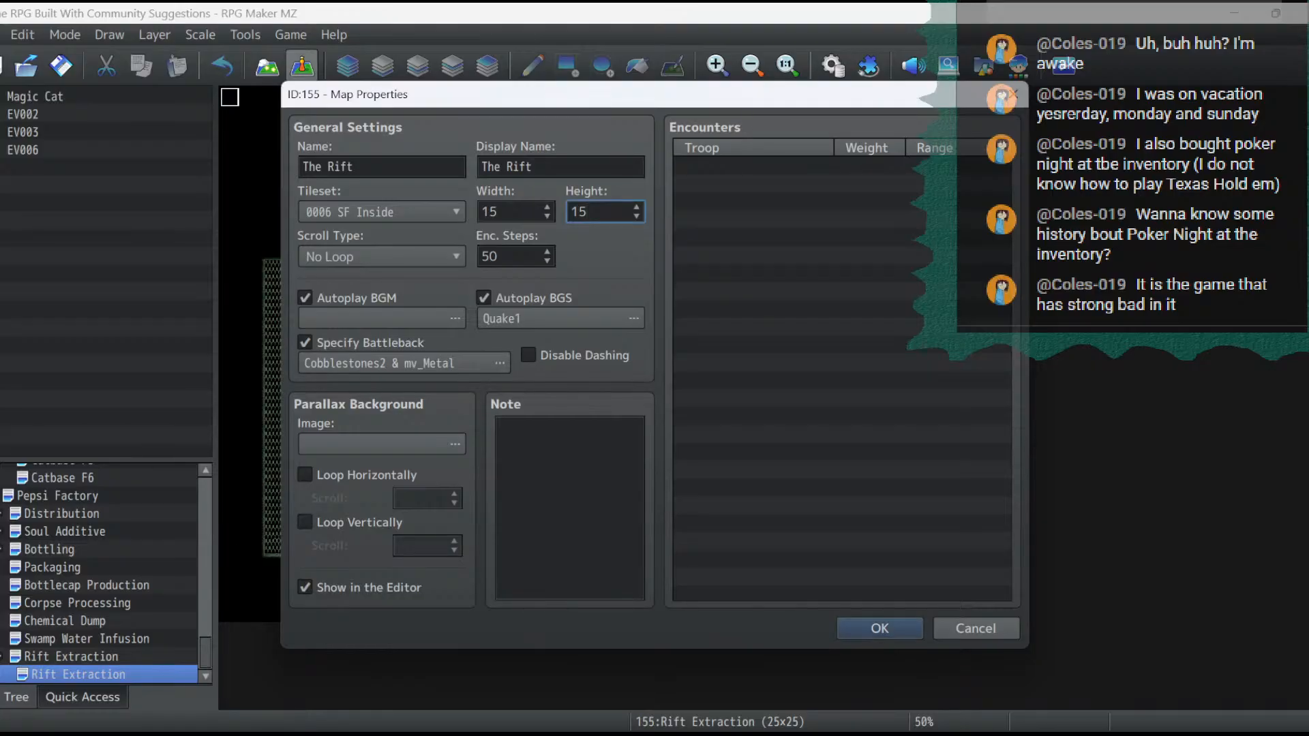
key(Return)
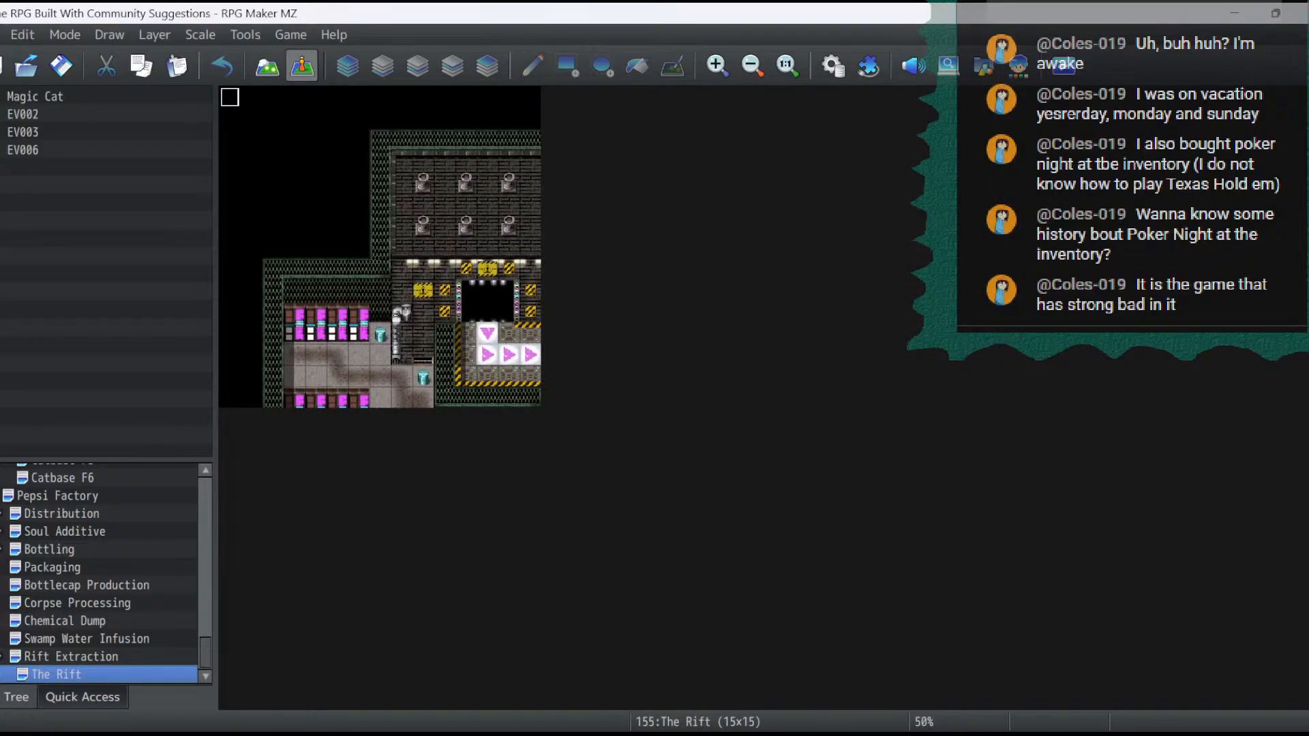
- Erase all inherited tiles from The Rift map, layer by layer, using an empty tile
click(267, 67)
click(383, 66)
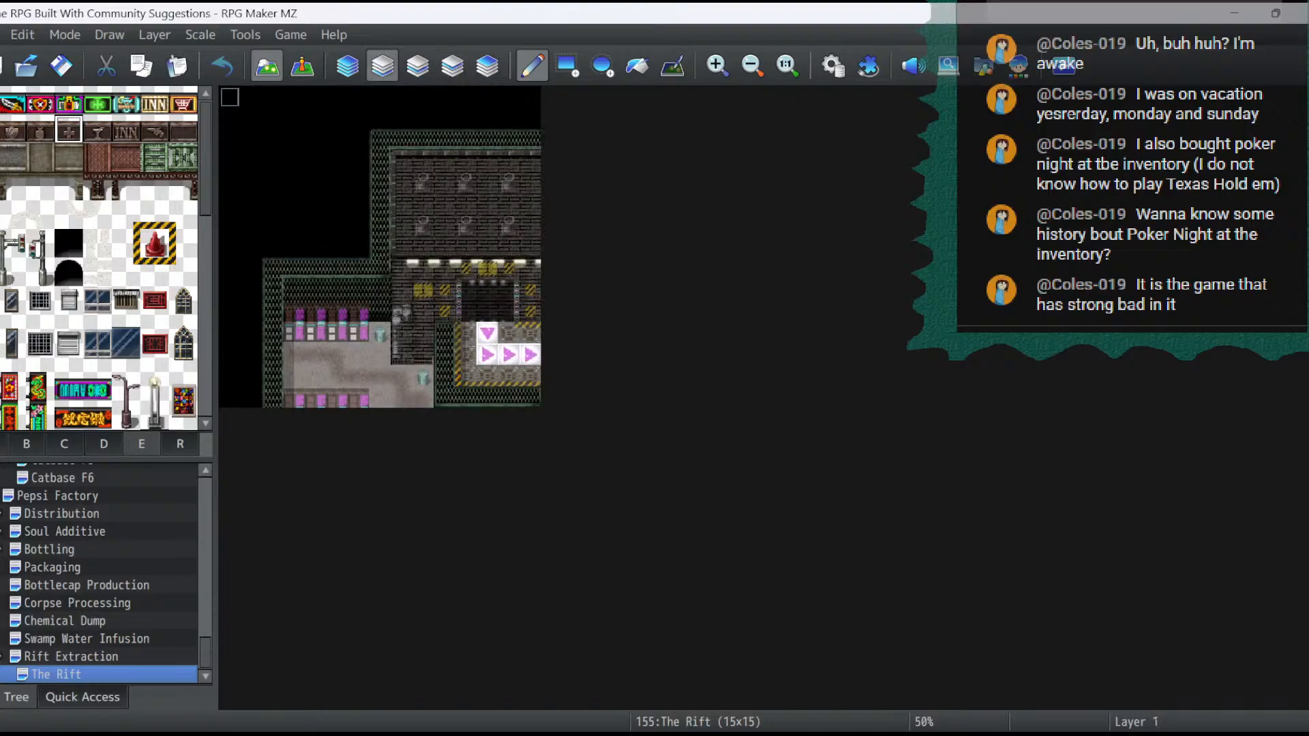
click(0, 101)
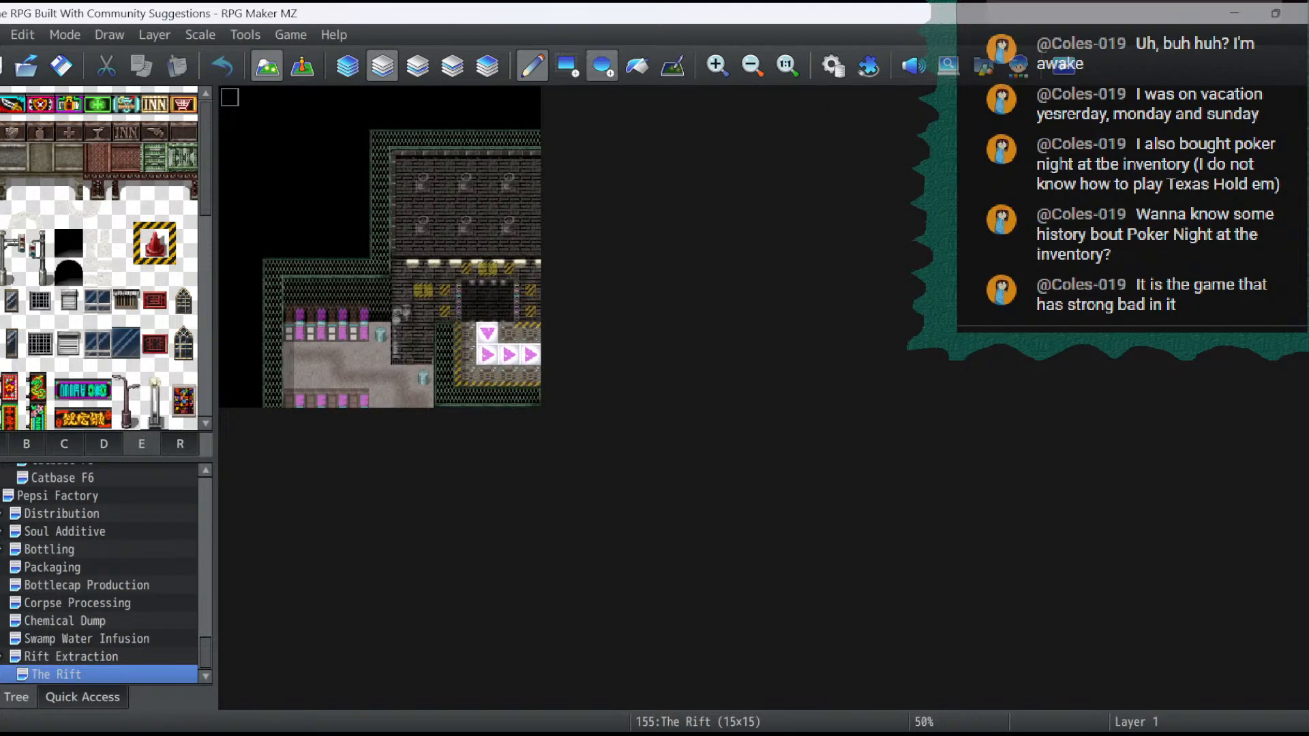
click(567, 66)
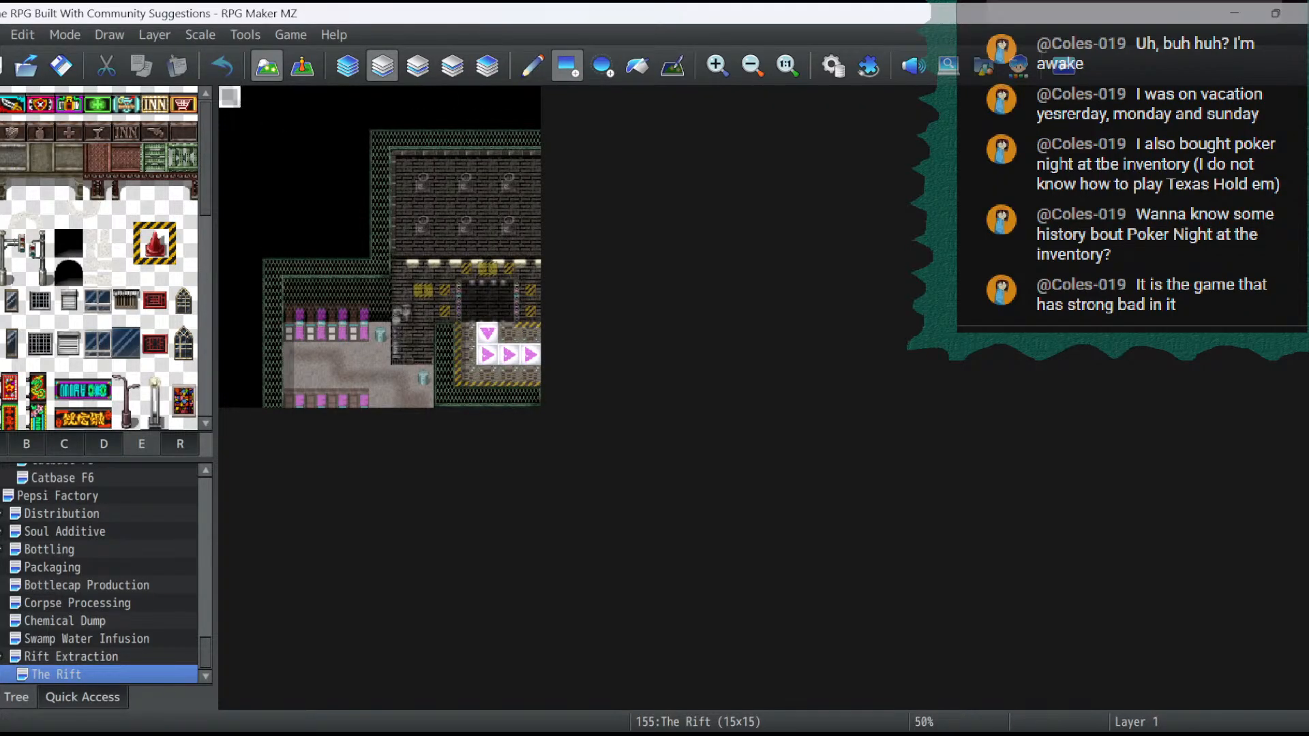
click(417, 66)
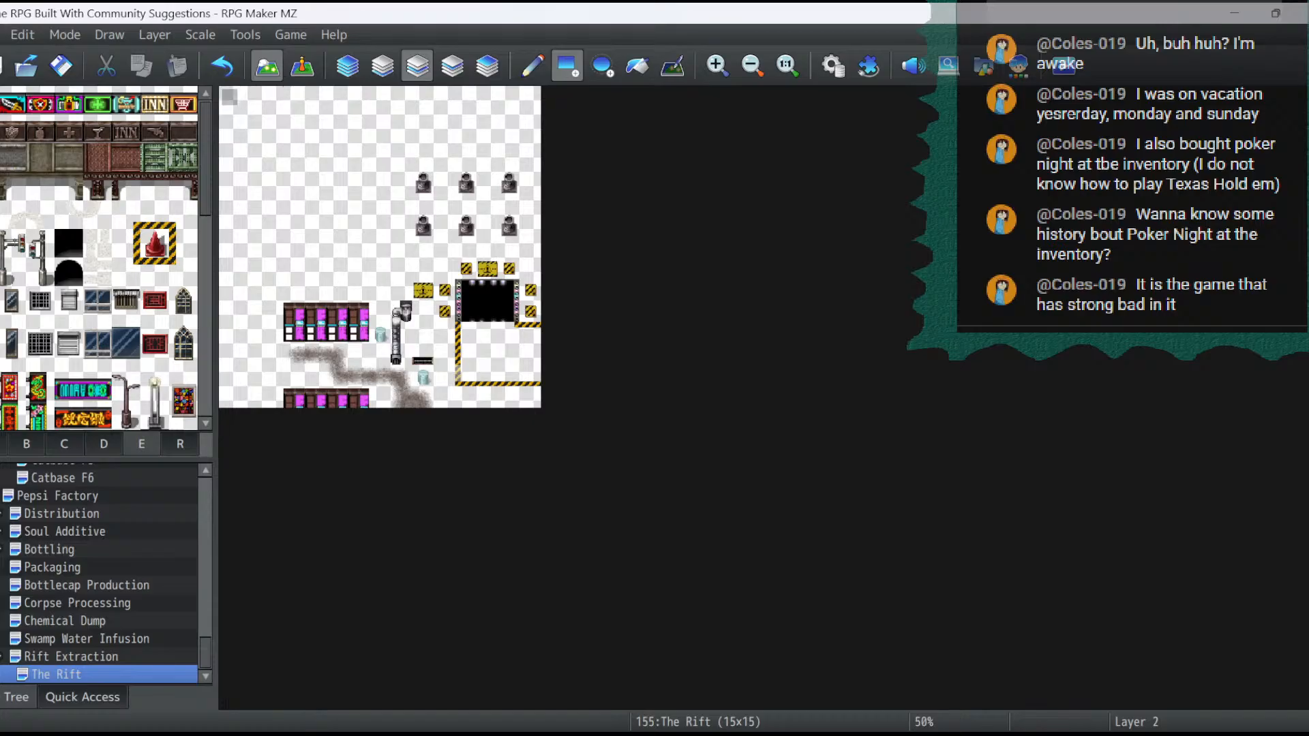
click(452, 66)
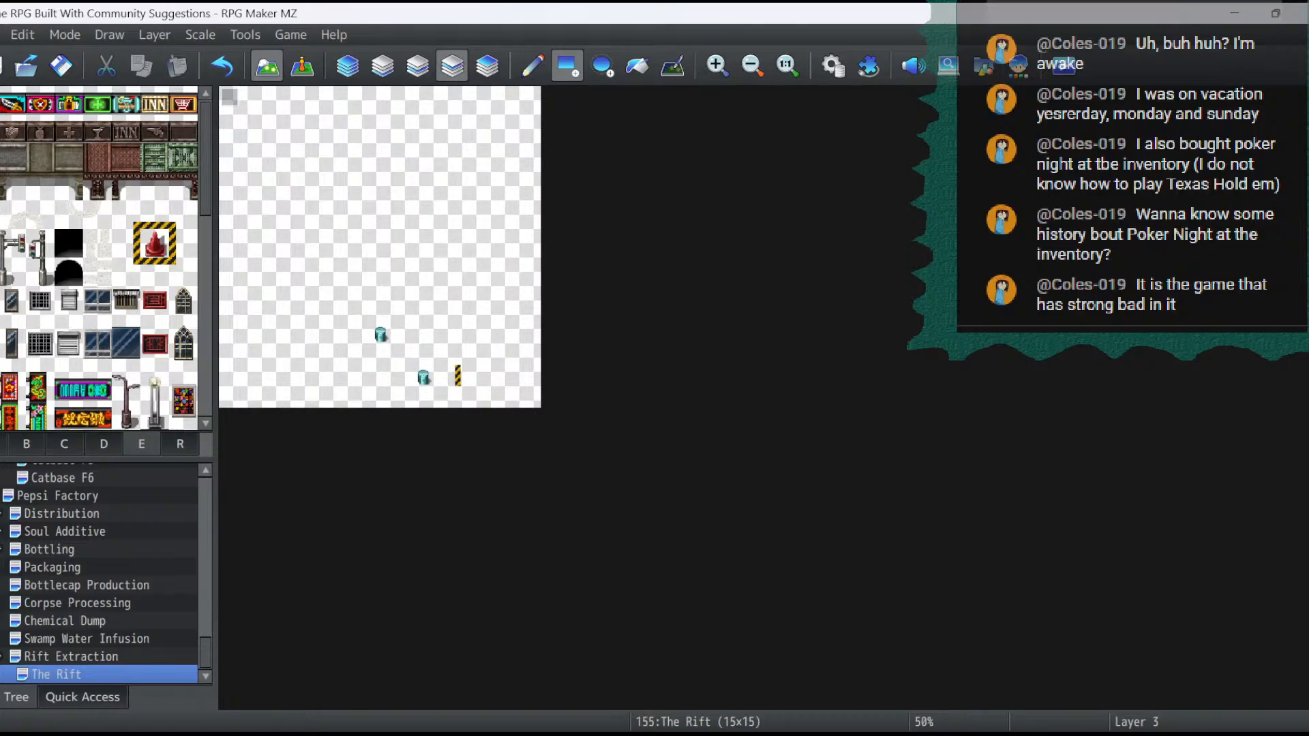
drag(230, 97, 530, 397)
click(487, 67)
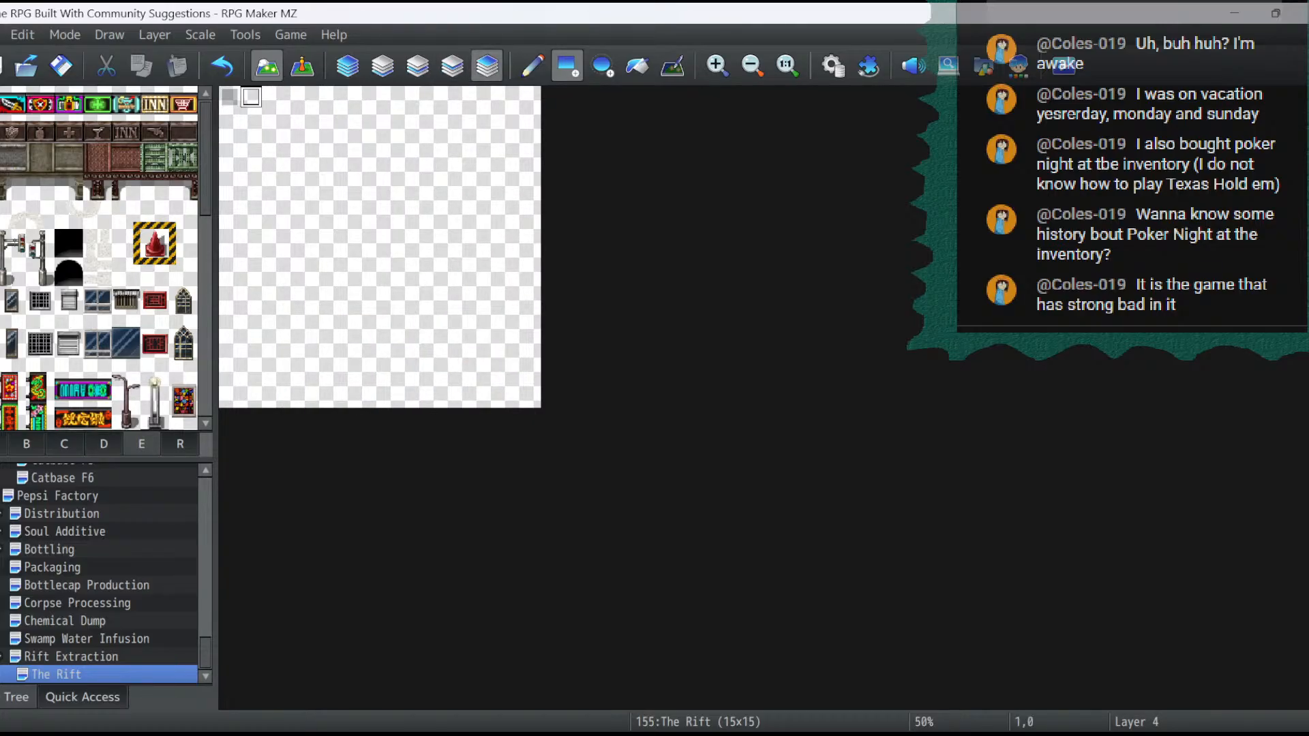
click(383, 66)
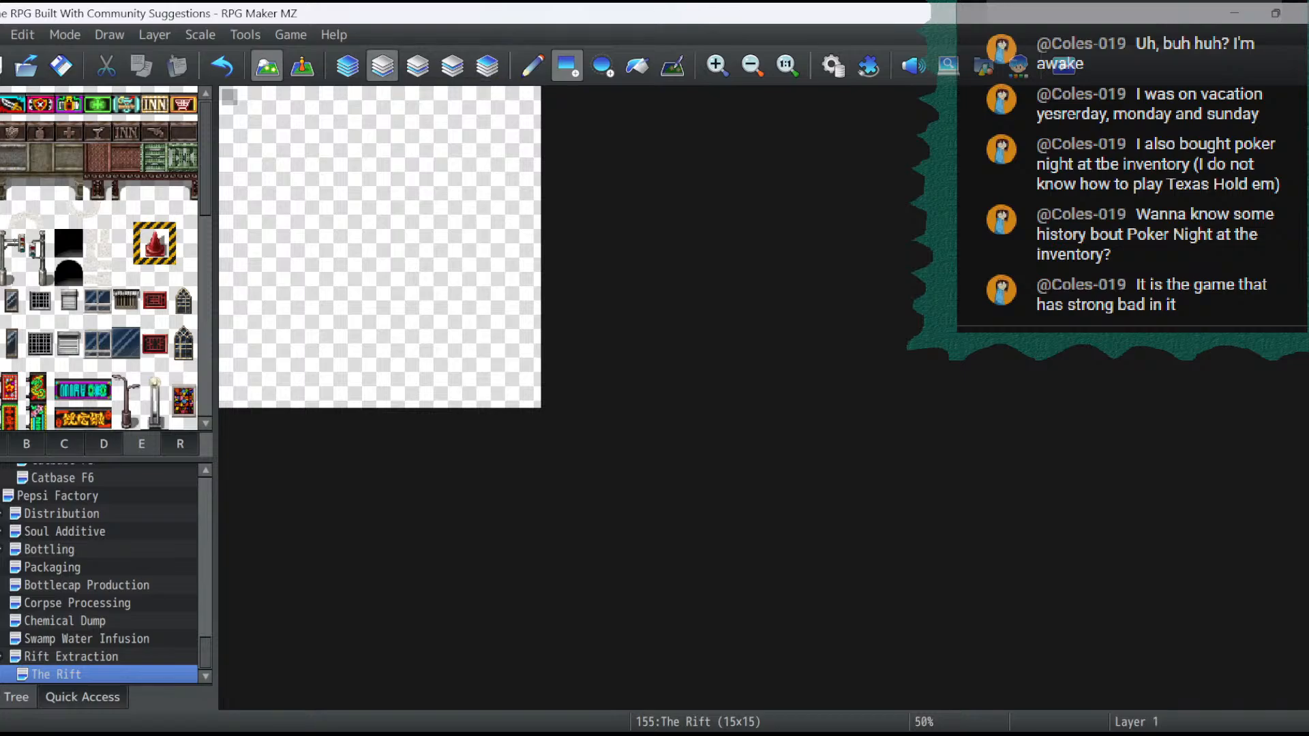
- Paint a round grey stone floor of 11 by 11 tiles, from 2,2 to 12,12, on layer 1 of The Rift
click(71, 656)
click(56, 674)
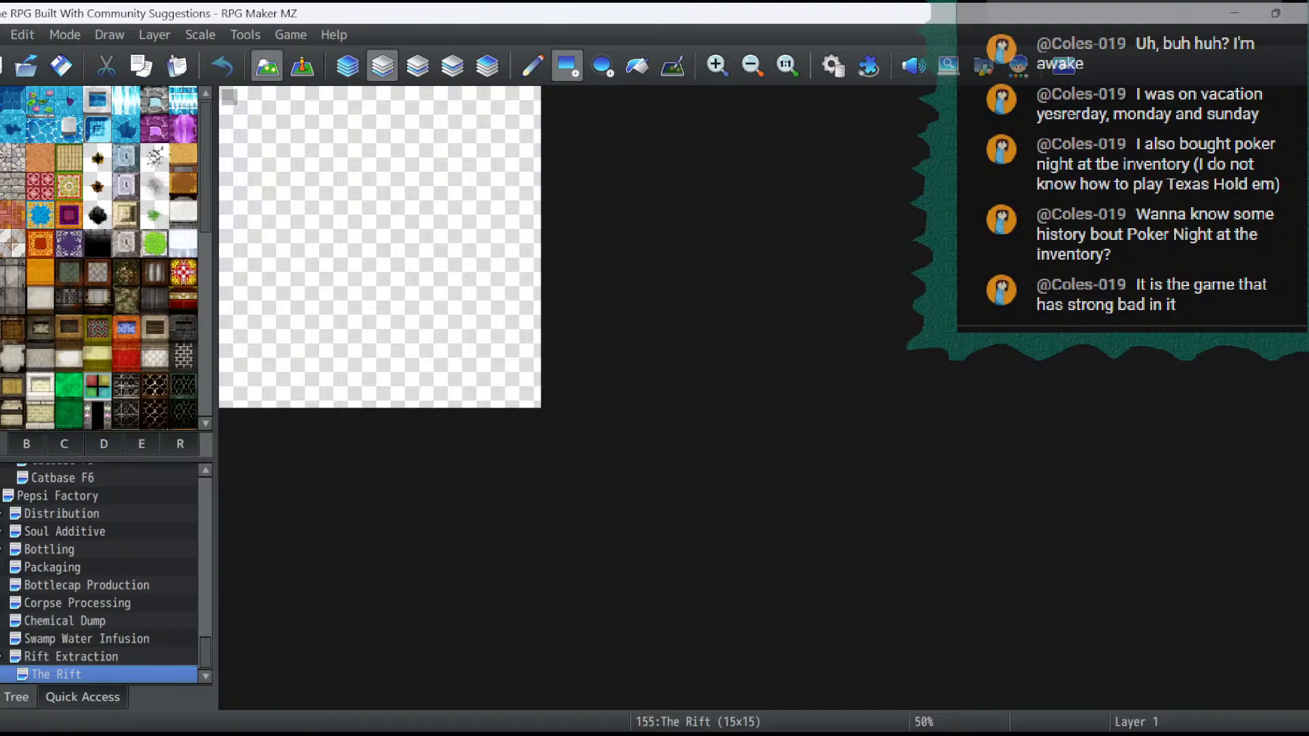
click(602, 66)
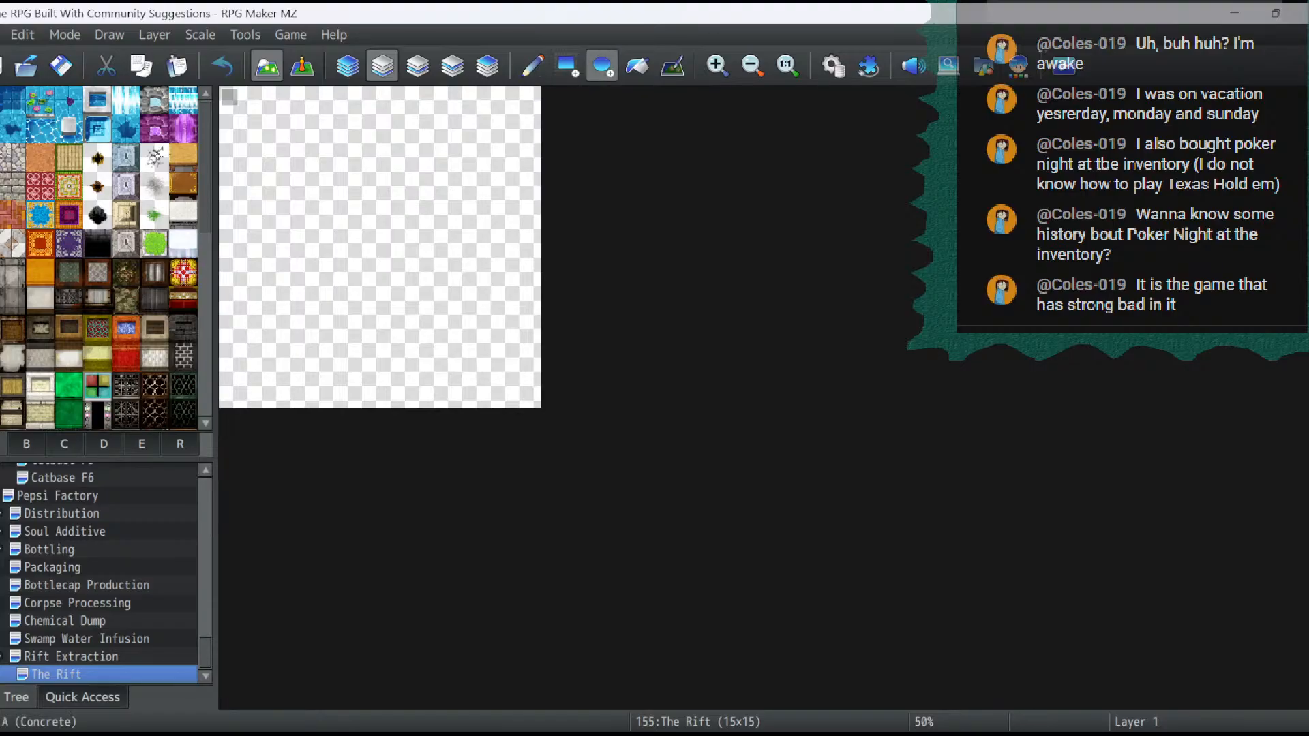
scroll(102, 259, down, 6)
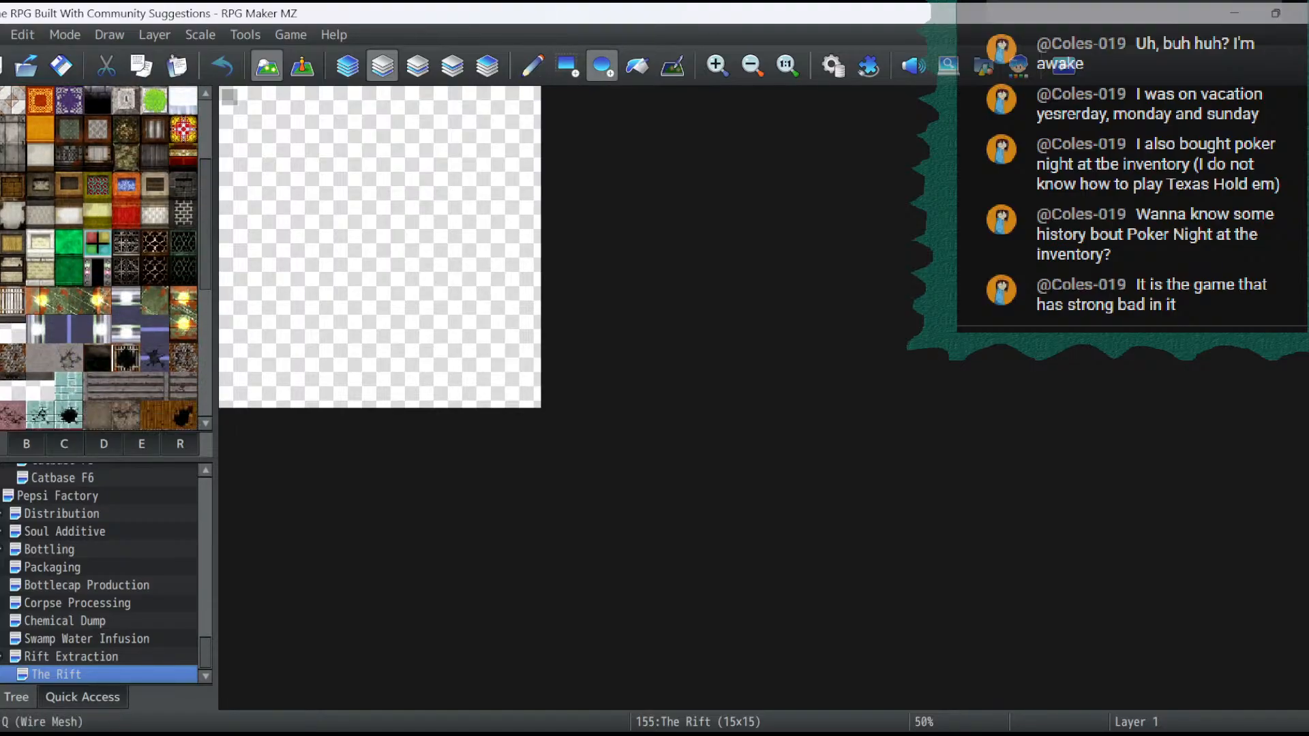
click(39, 287)
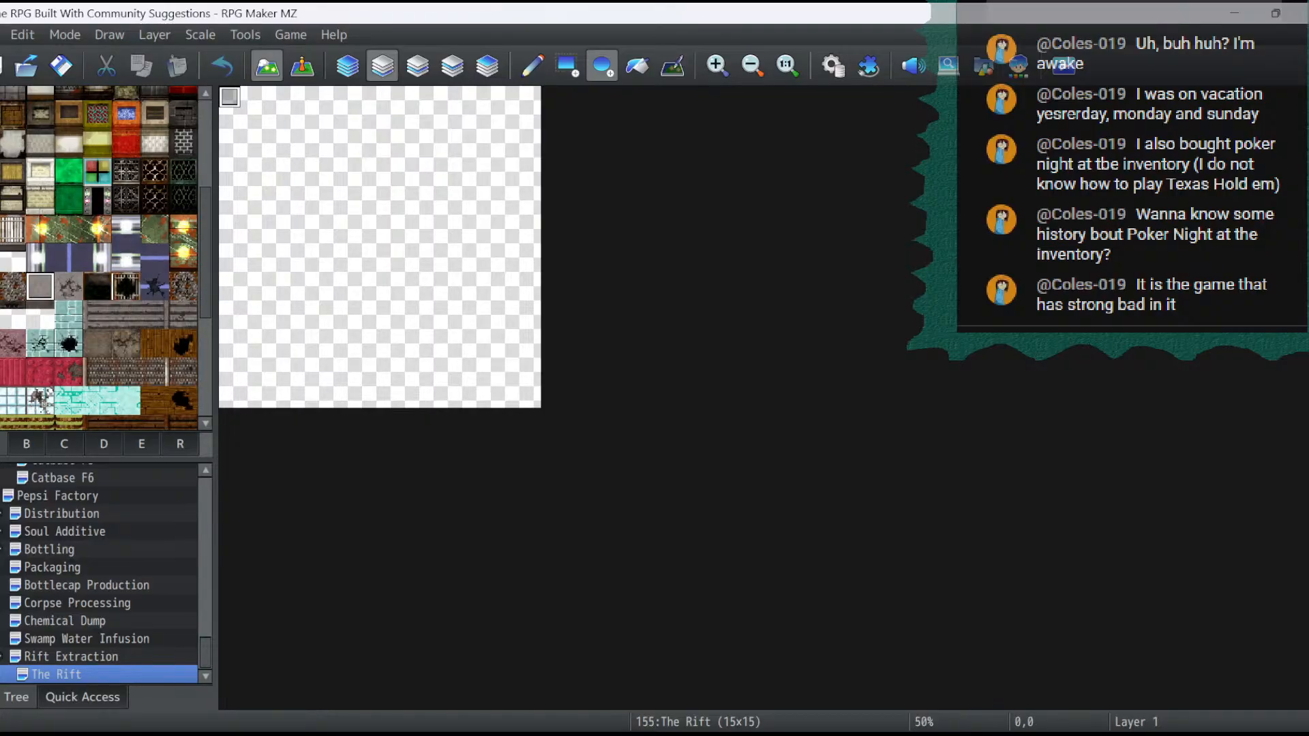
mouse_move(250, 117)
mouse_down()
mouse_move(250, 140)
mouse_move(446, 291)
mouse_move(530, 398)
mouse_move(508, 398)
mouse_move(509, 377)
mouse_up()
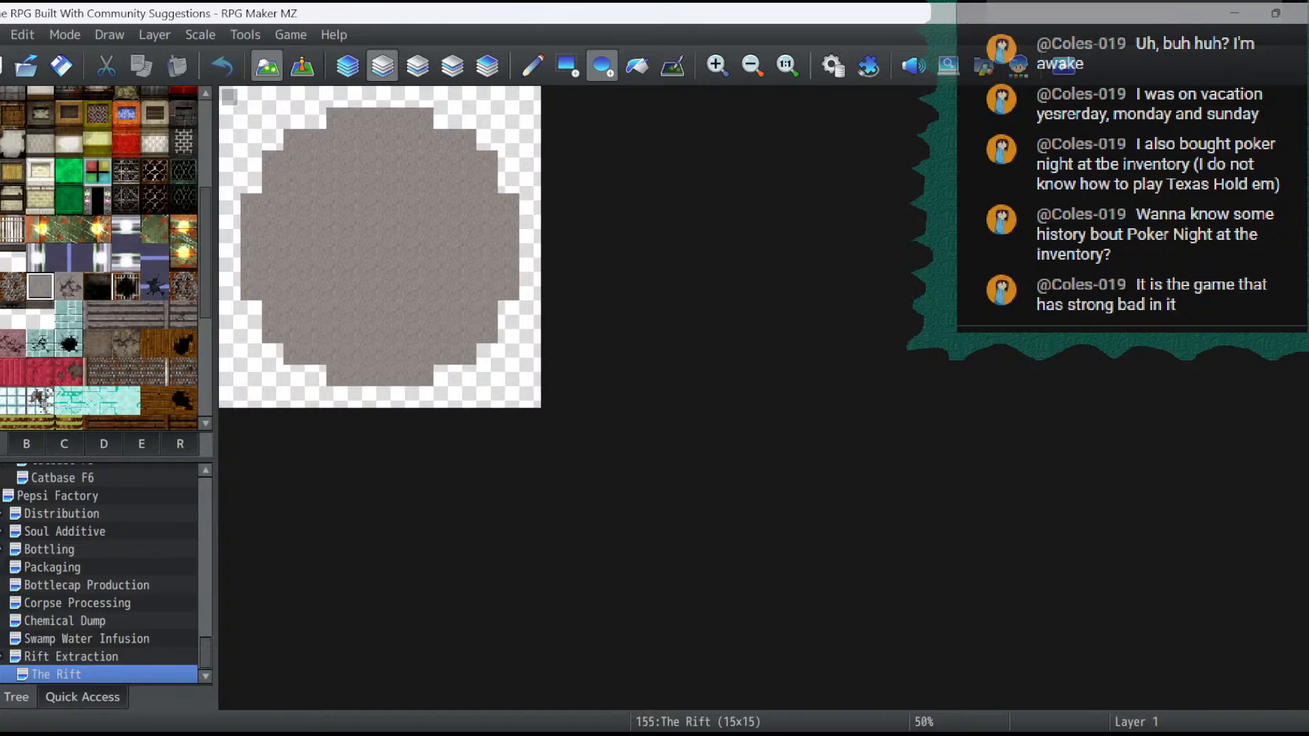
click(221, 66)
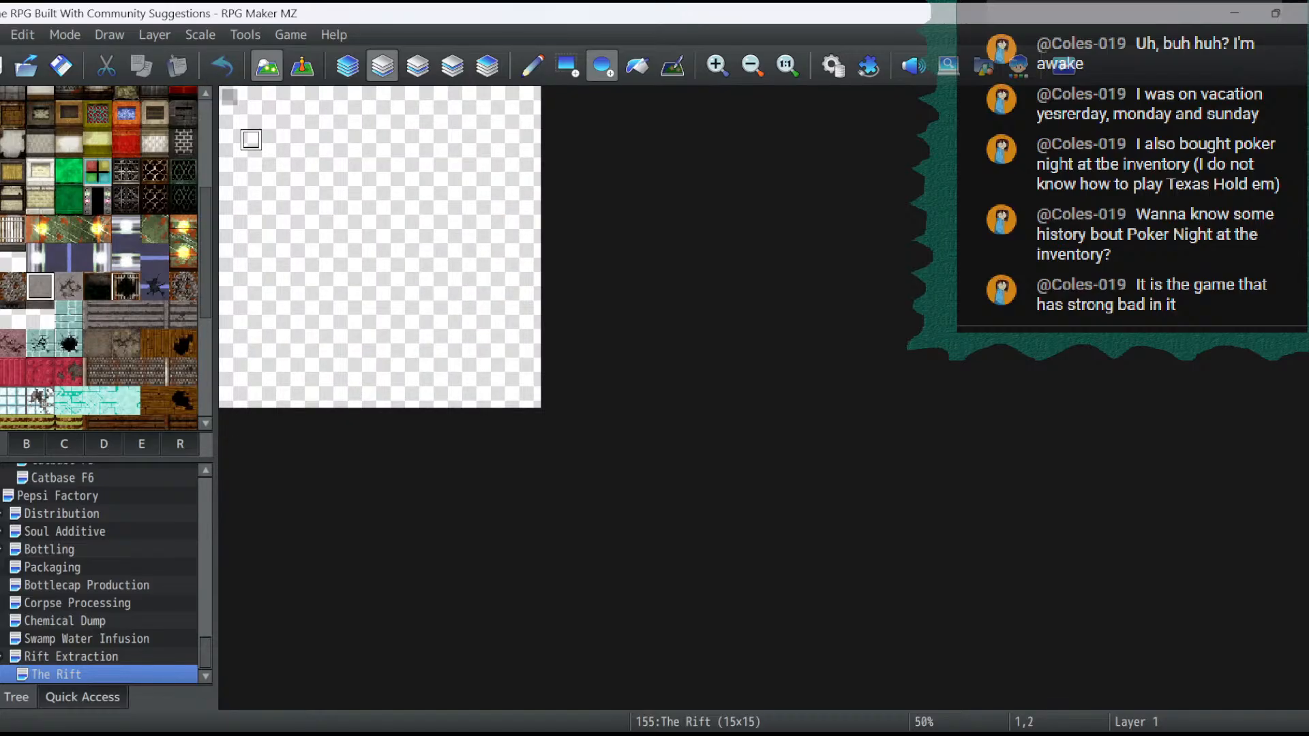
drag(272, 139, 487, 354)
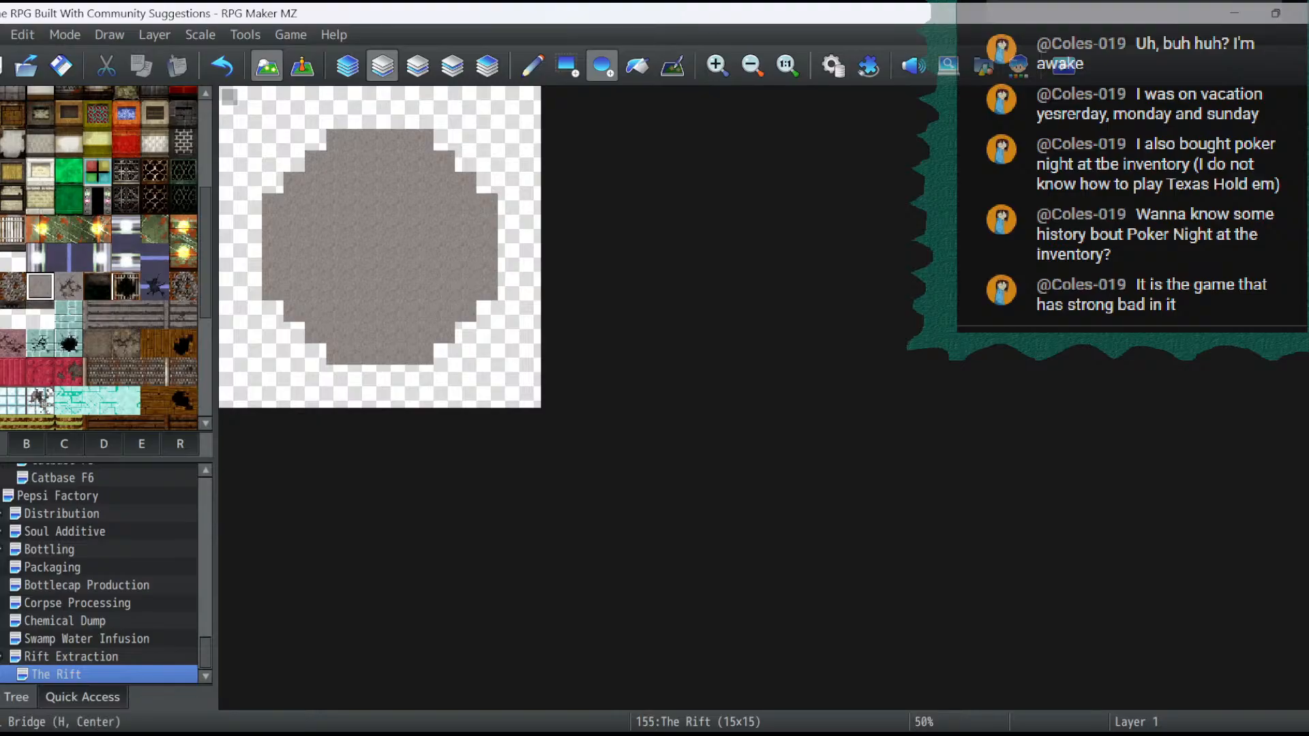
- Paint dark brick walls two tiles high along the round floor's stepped northwest edge and its straight north edge
scroll(107, 259, up, 3)
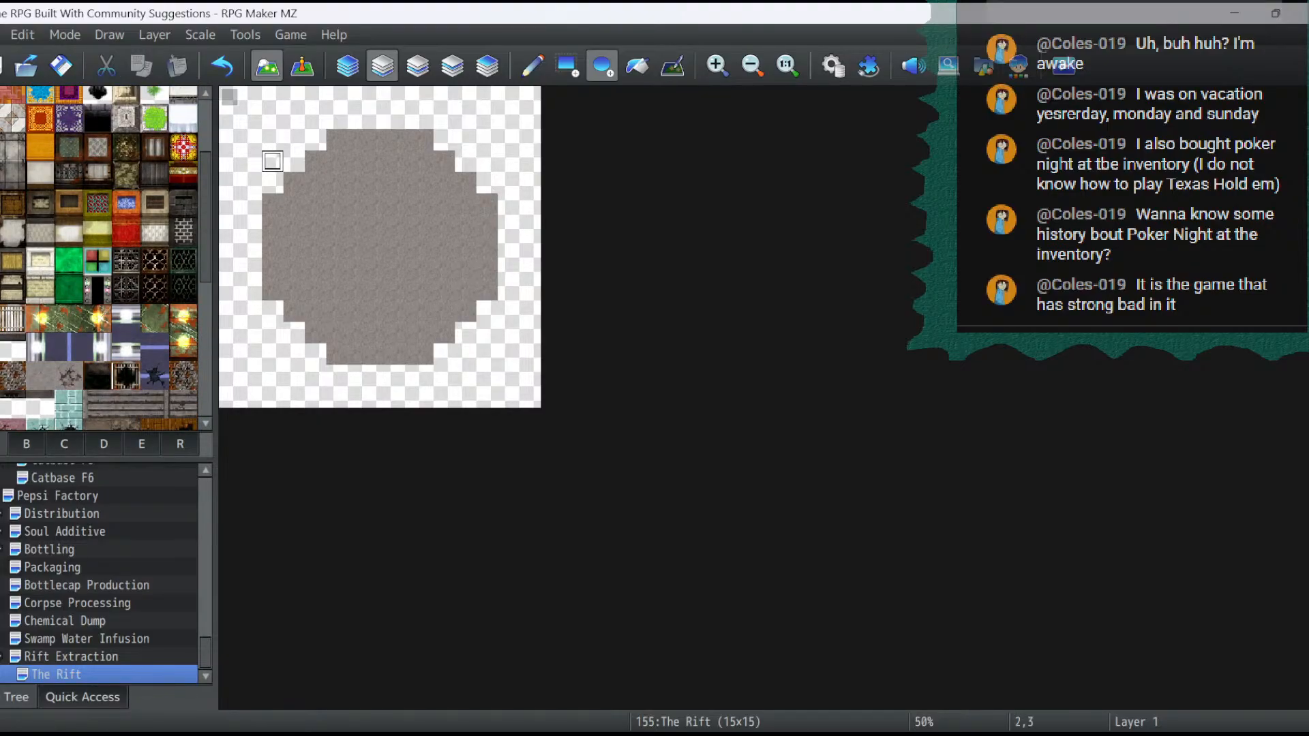
click(568, 66)
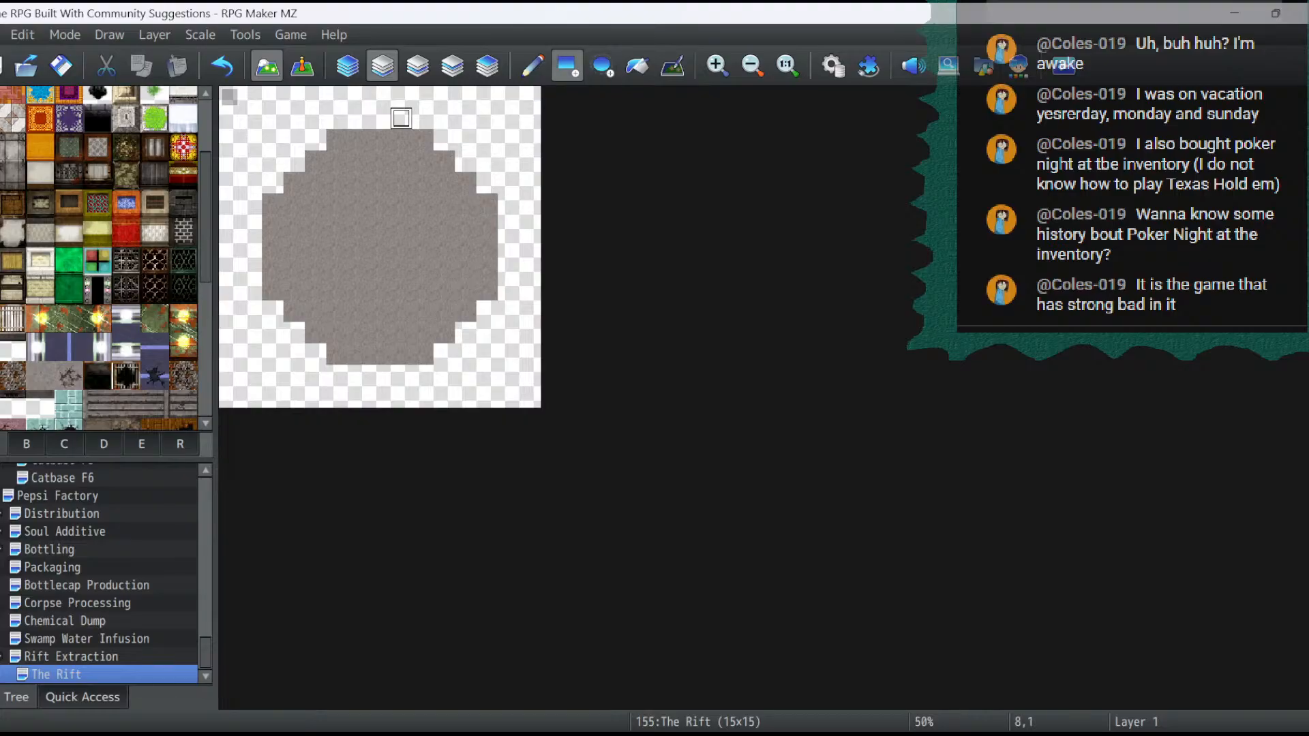
click(272, 182)
click(294, 162)
click(294, 140)
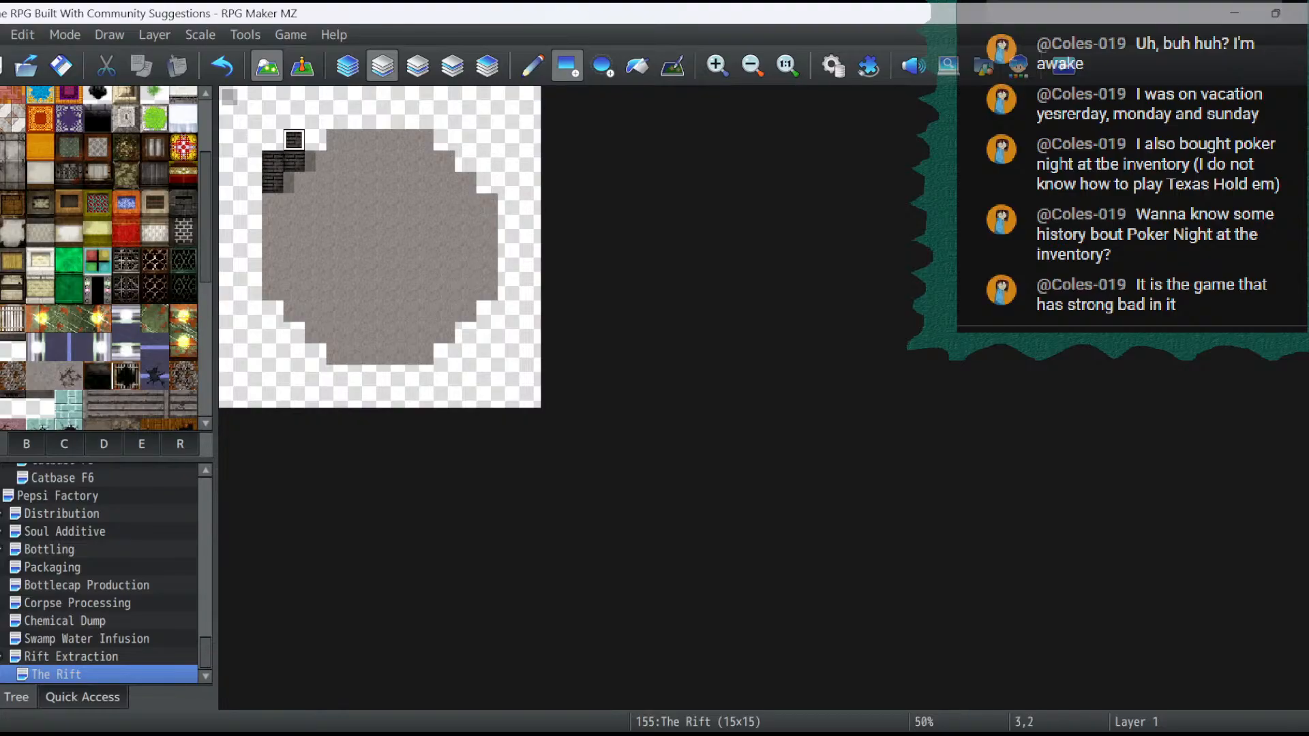
click(315, 139)
click(315, 119)
mouse_move(336, 119)
mouse_down()
mouse_move(402, 118)
mouse_move(443, 98)
mouse_move(422, 99)
mouse_up()
- Continue the two-tile-high dark brick wall down the round floor's stepped northeast edge, mirroring the northwest side
click(444, 140)
click(444, 119)
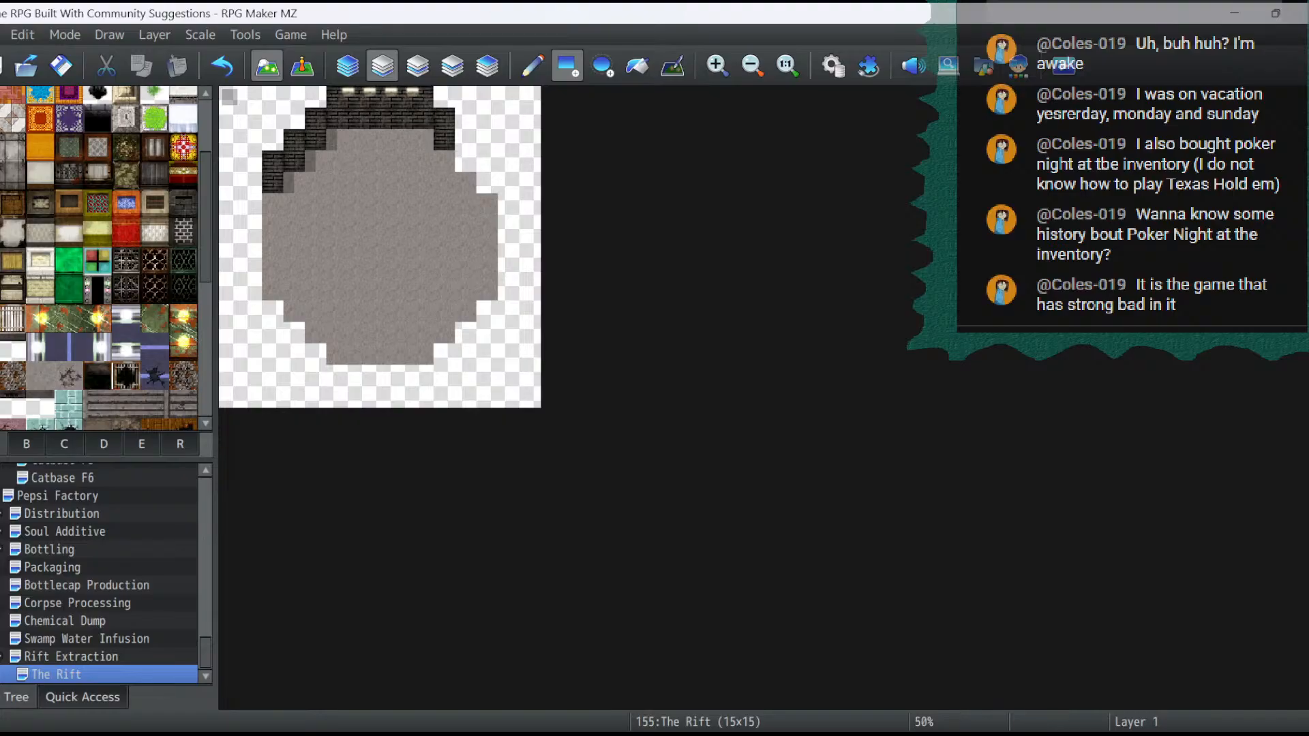
click(466, 140)
click(465, 161)
click(466, 161)
click(486, 161)
click(487, 183)
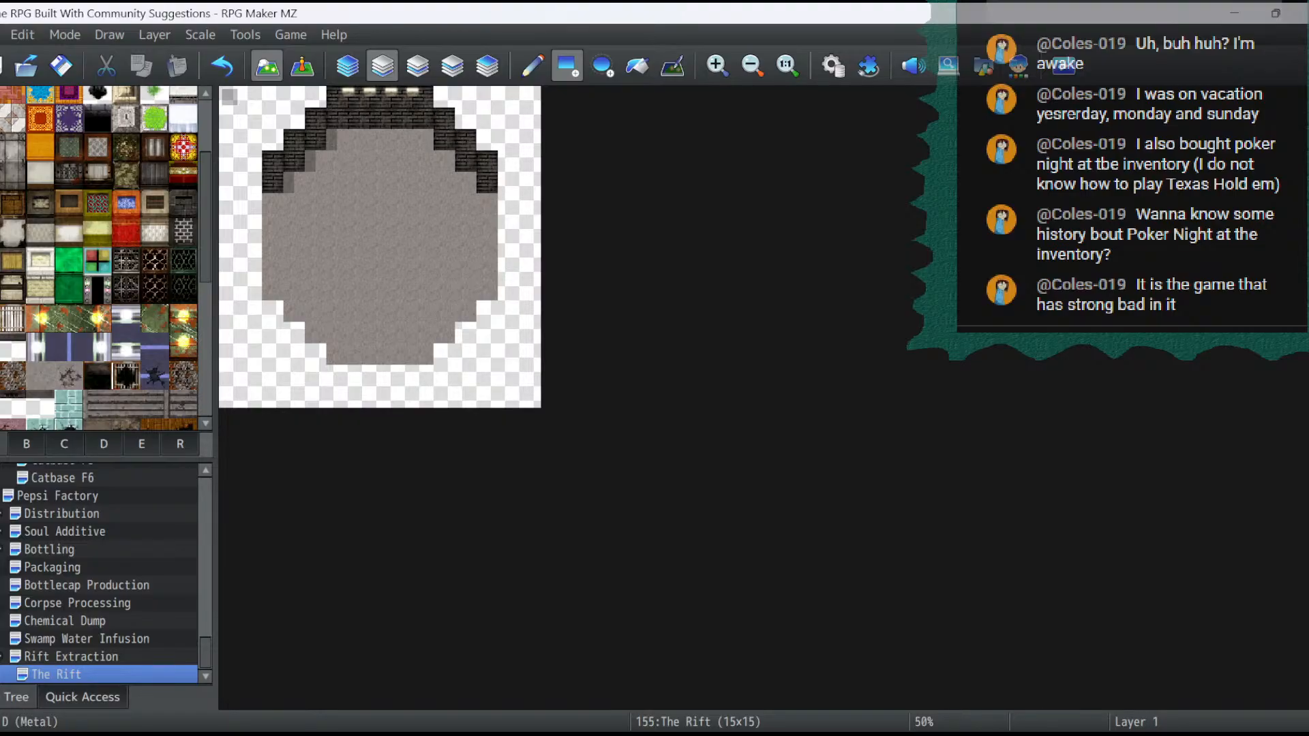
- Outline the whole round room with dark brick wall-top tiles, enclosing a one-tile doorway gap at its south end
click(183, 205)
click(316, 97)
click(293, 97)
mouse_move(299, 117)
mouse_down()
mouse_move(273, 117)
mouse_move(273, 139)
mouse_move(251, 140)
mouse_move(251, 311)
mouse_move(295, 333)
mouse_move(317, 377)
mouse_move(424, 375)
mouse_move(468, 355)
mouse_move(488, 311)
mouse_move(508, 311)
mouse_move(508, 140)
mouse_up()
drag(488, 140, 487, 118)
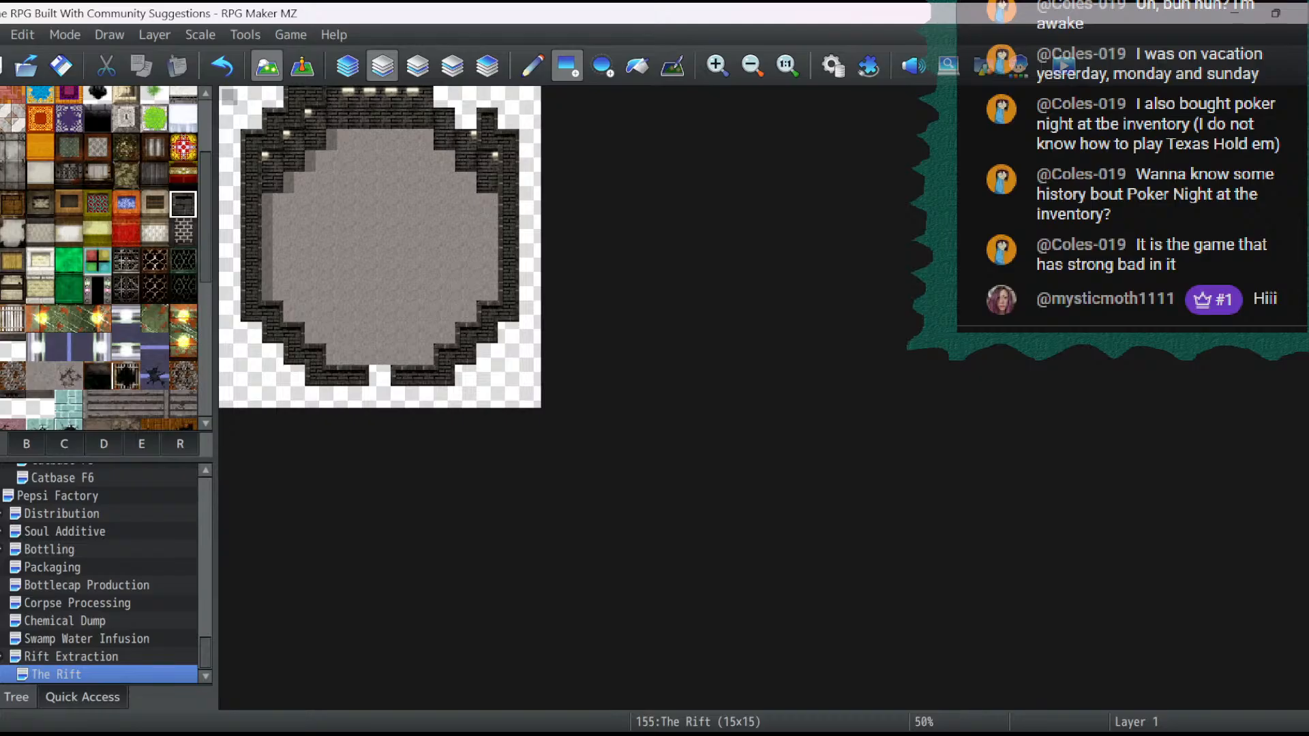
click(466, 118)
click(465, 97)
click(445, 97)
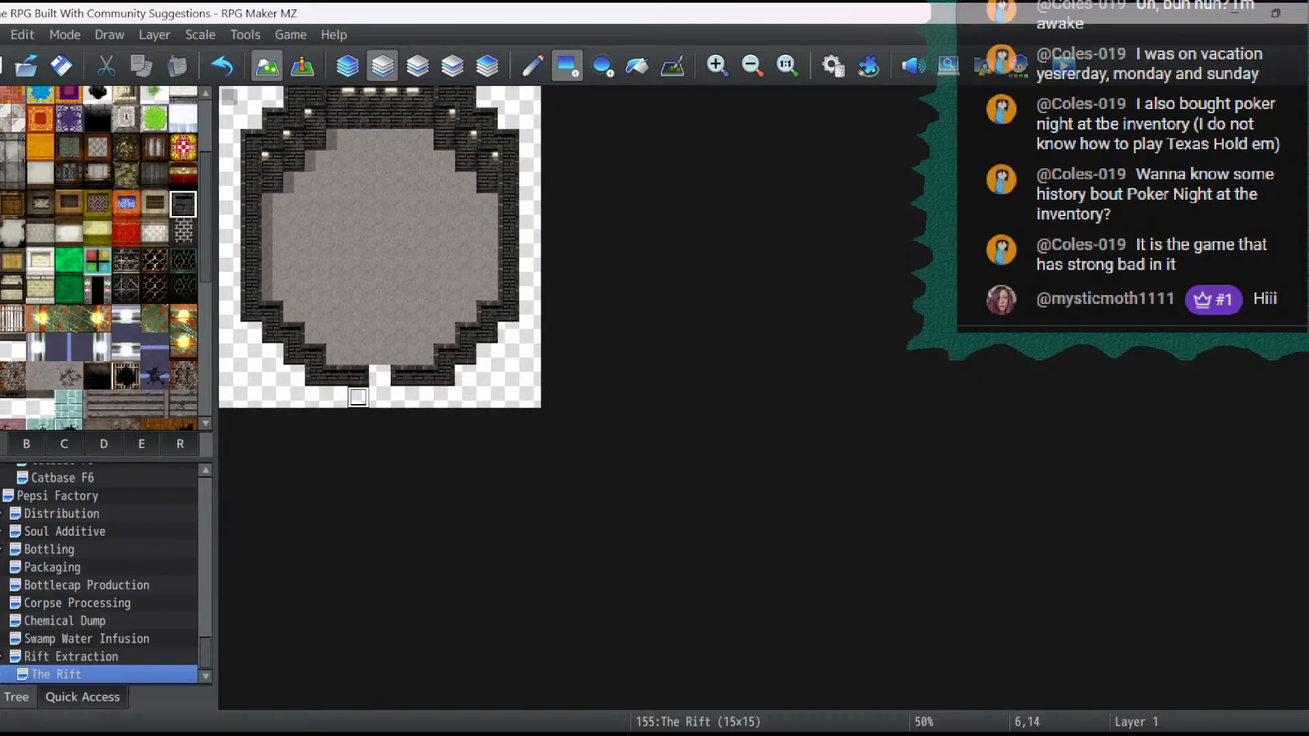
drag(358, 396, 402, 397)
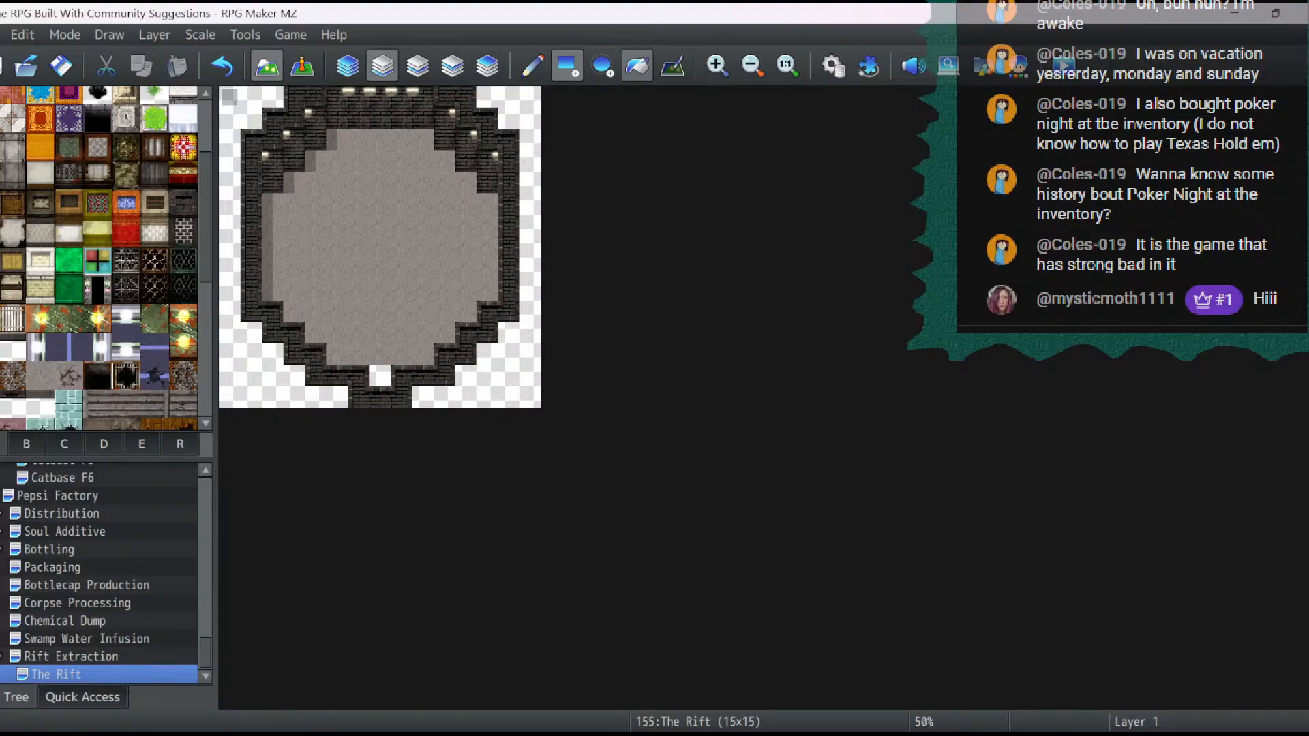
- Flood-fill the empty areas outside the room's walls with the black tile on layer 1
click(637, 65)
click(530, 97)
click(251, 118)
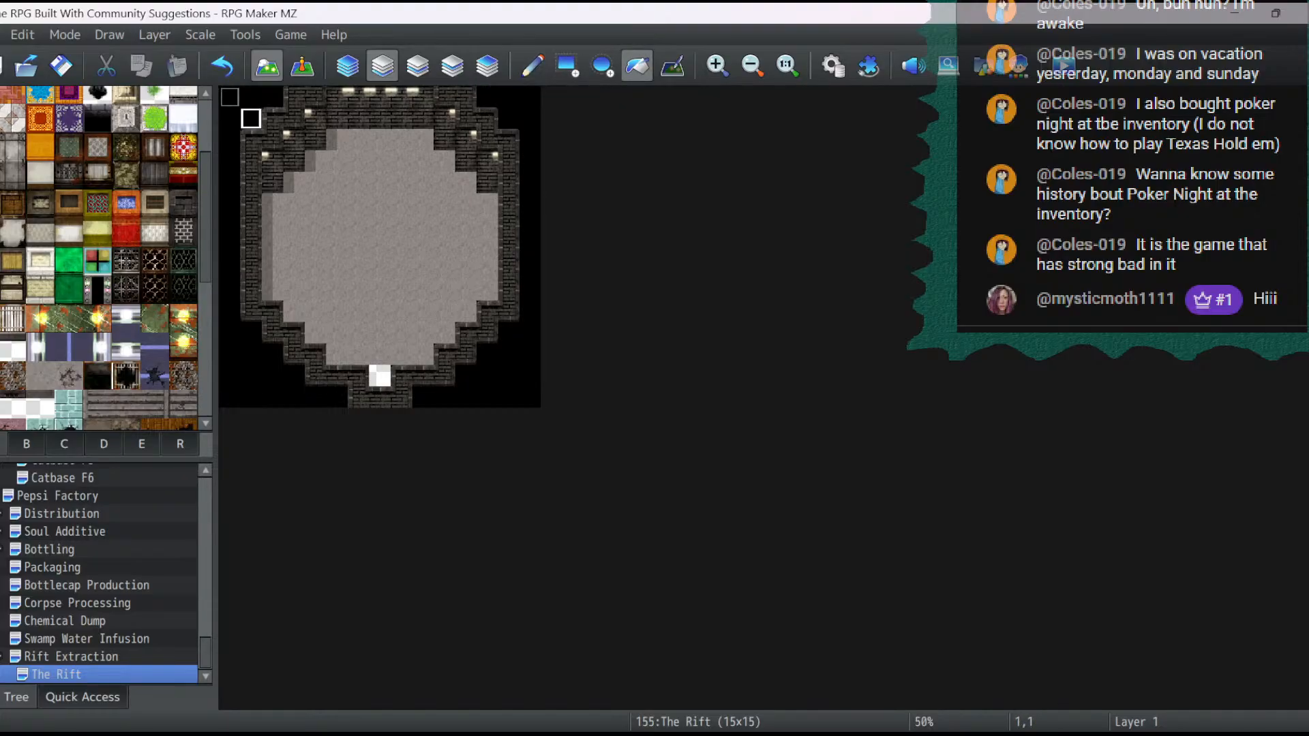
- Paint the grey stone floor tile into the south doorway gap at 7,13 on layer 1
click(347, 66)
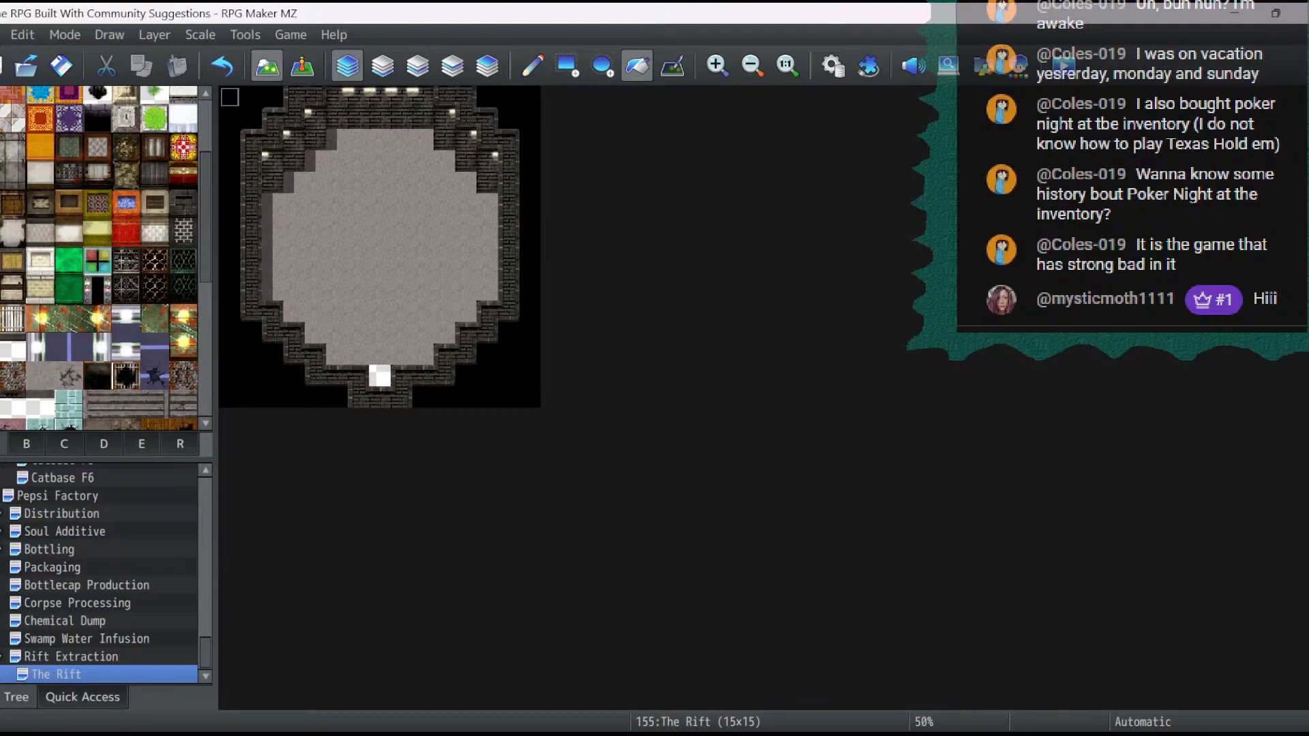
click(41, 376)
click(532, 65)
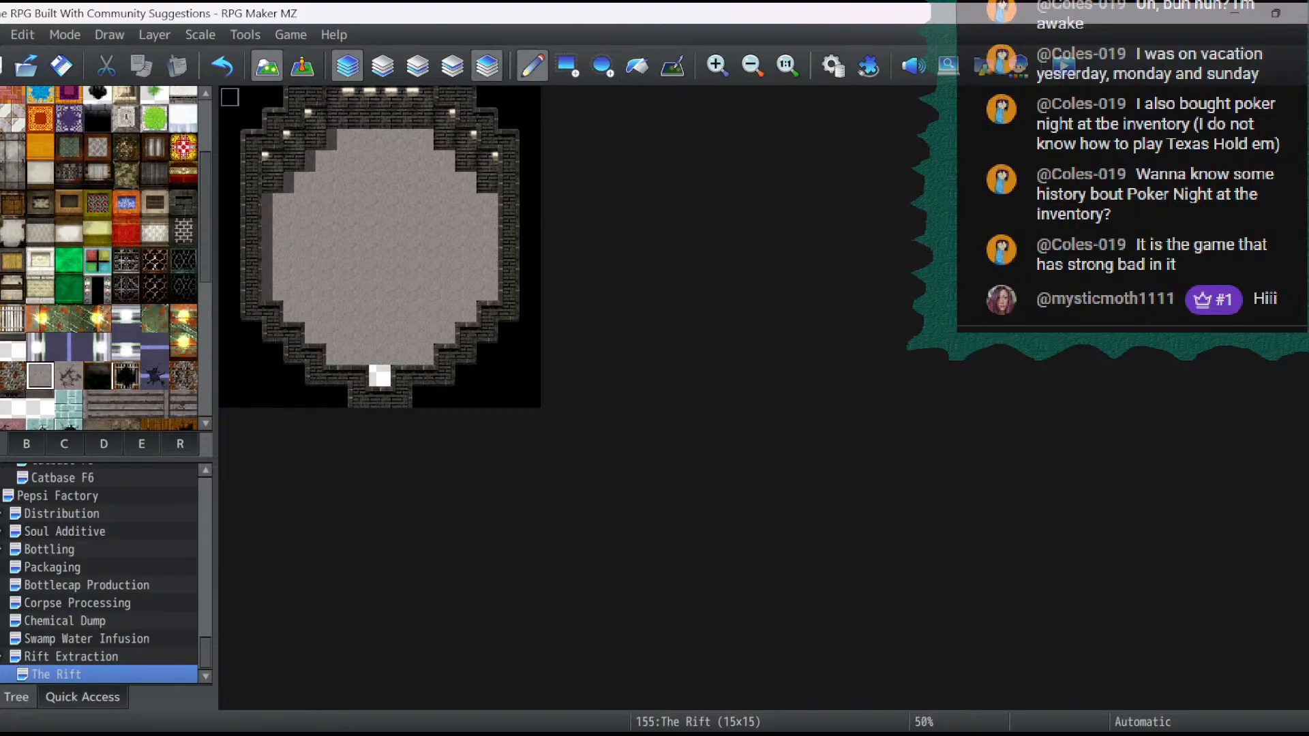
click(382, 66)
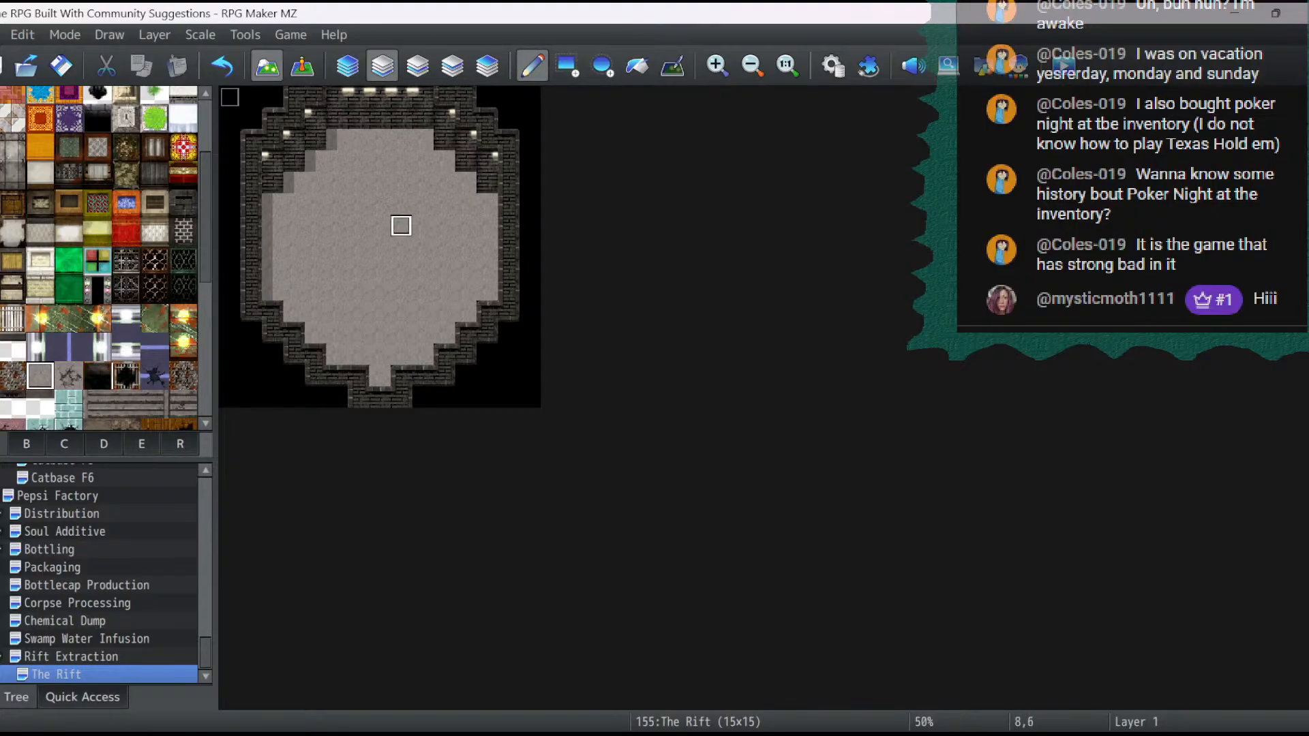
- Paint grey-edged dark pit tiles directly below the north wall, from 5,2 to 9,2, and down both stepped sides to row 5
scroll(103, 260, up, 2)
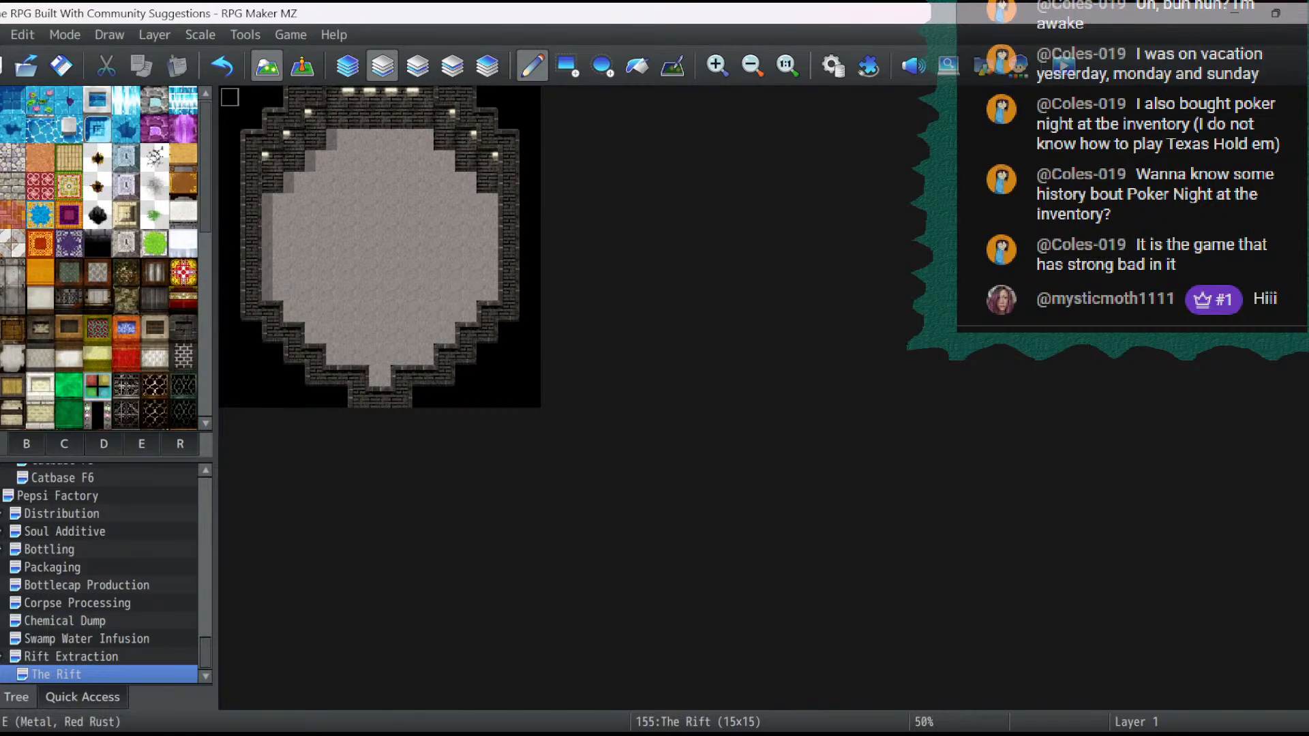
click(97, 244)
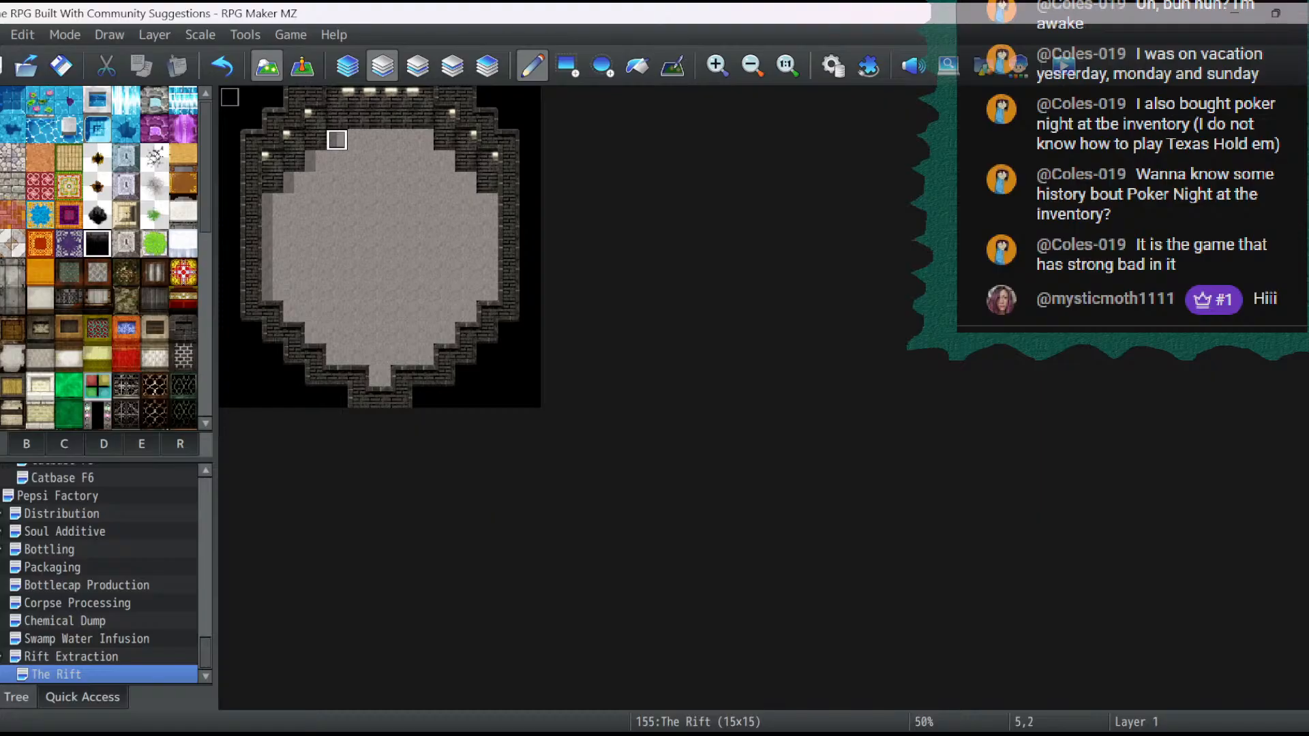
click(337, 140)
drag(358, 140, 422, 139)
click(444, 161)
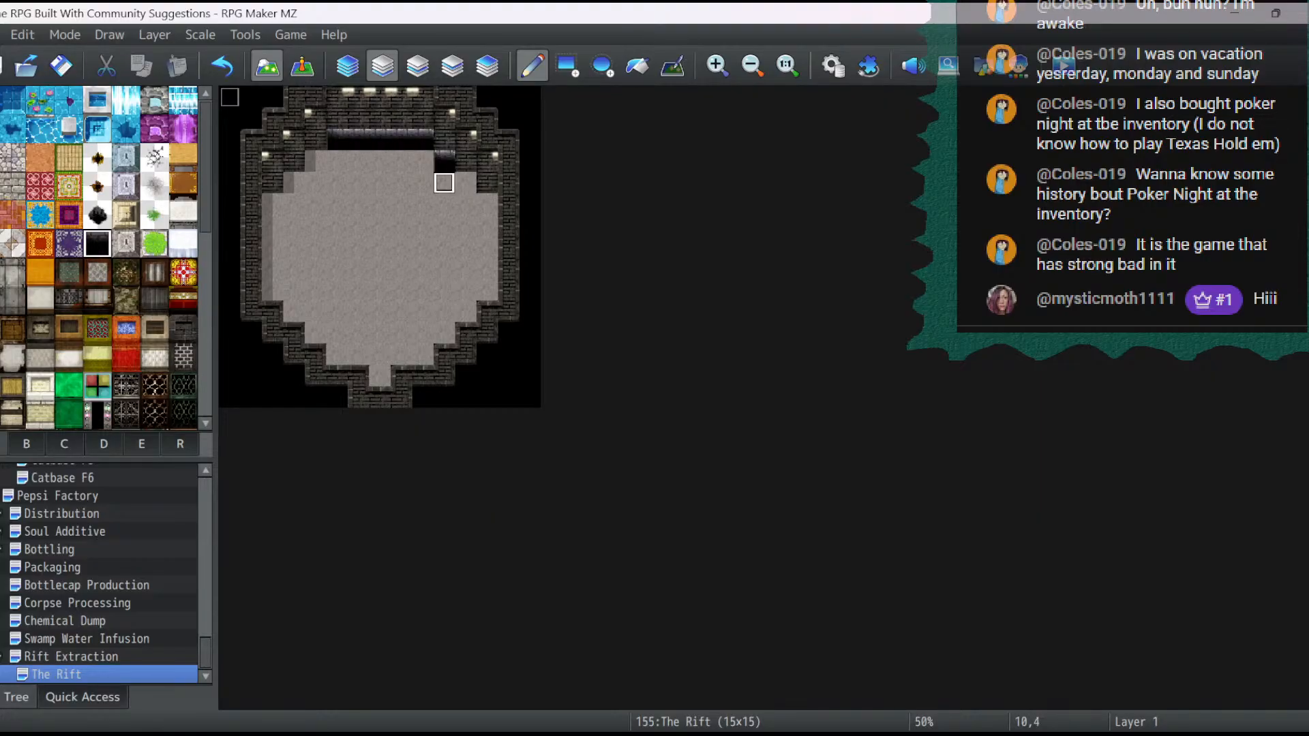
click(466, 183)
click(487, 204)
click(315, 161)
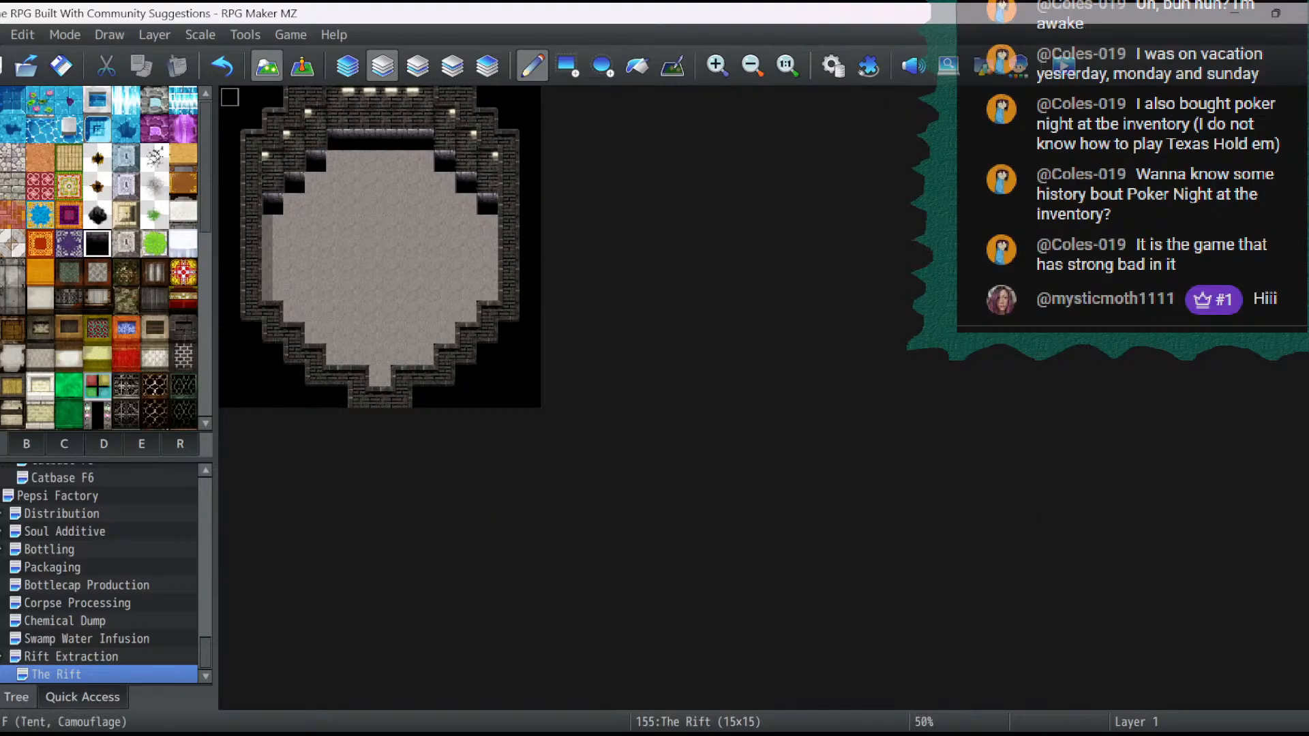
- Fill the floor between the stepped pit edges with black pit tiles down through row 5
scroll(99, 259, down, 4)
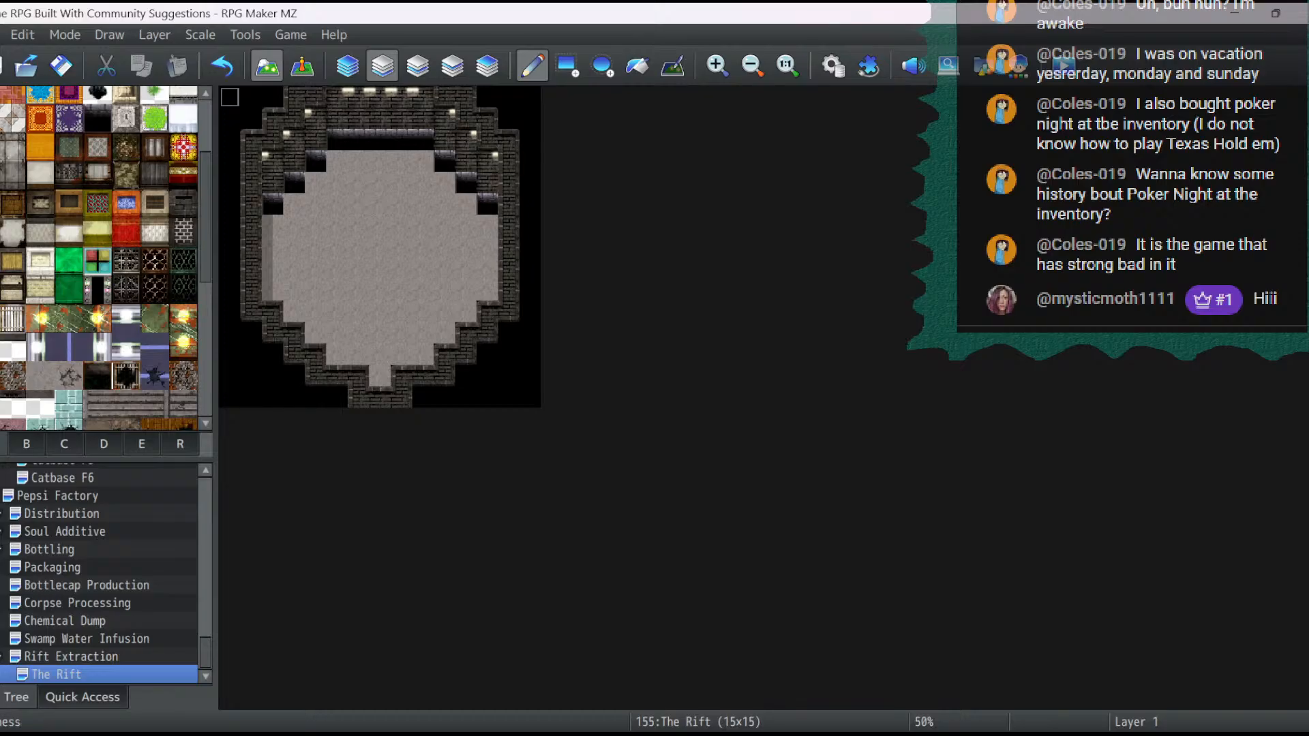
click(294, 204)
mouse_move(315, 183)
mouse_down()
mouse_move(315, 204)
mouse_move(464, 204)
mouse_move(444, 183)
mouse_move(336, 183)
mouse_move(337, 161)
mouse_move(423, 162)
mouse_up()
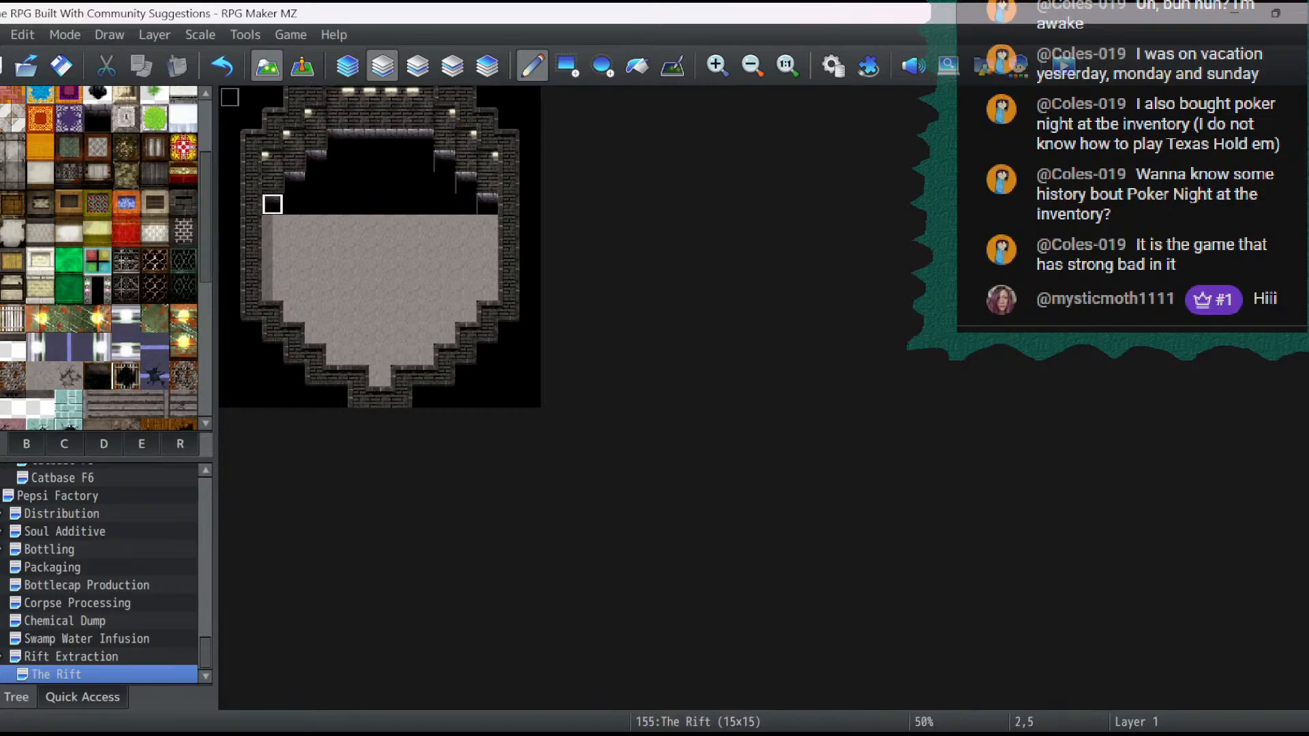
- Repaint the pit's stepped side edges with the brown-edged dark hole tile, undoing its use along the straight north edge
scroll(102, 259, up, 3)
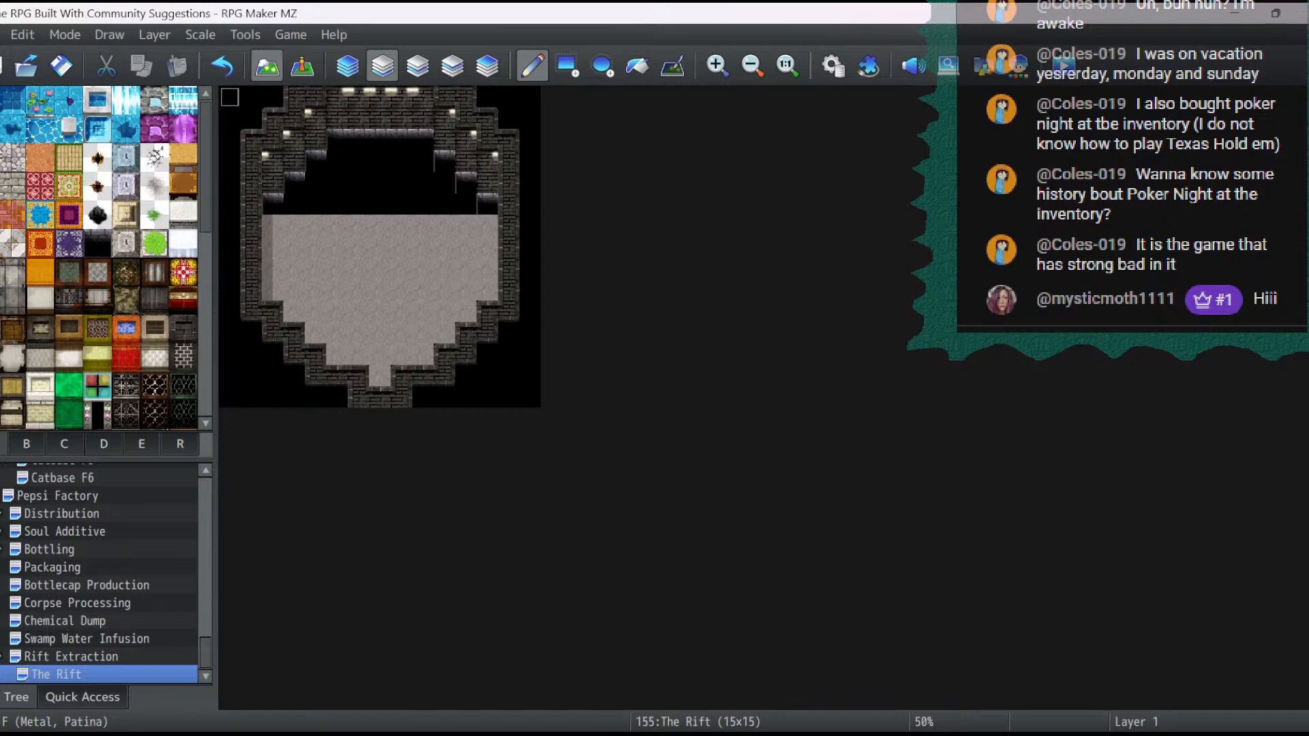
scroll(102, 259, down, 2)
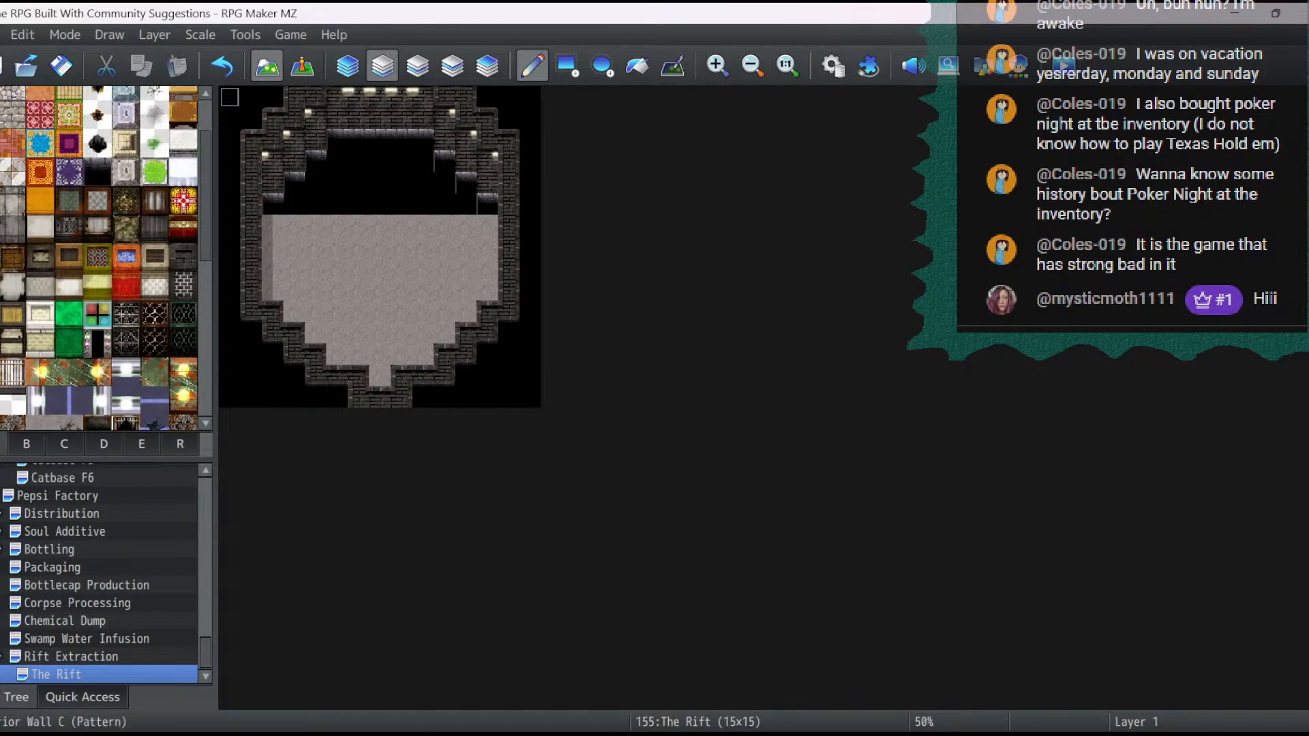
scroll(102, 259, down, 3)
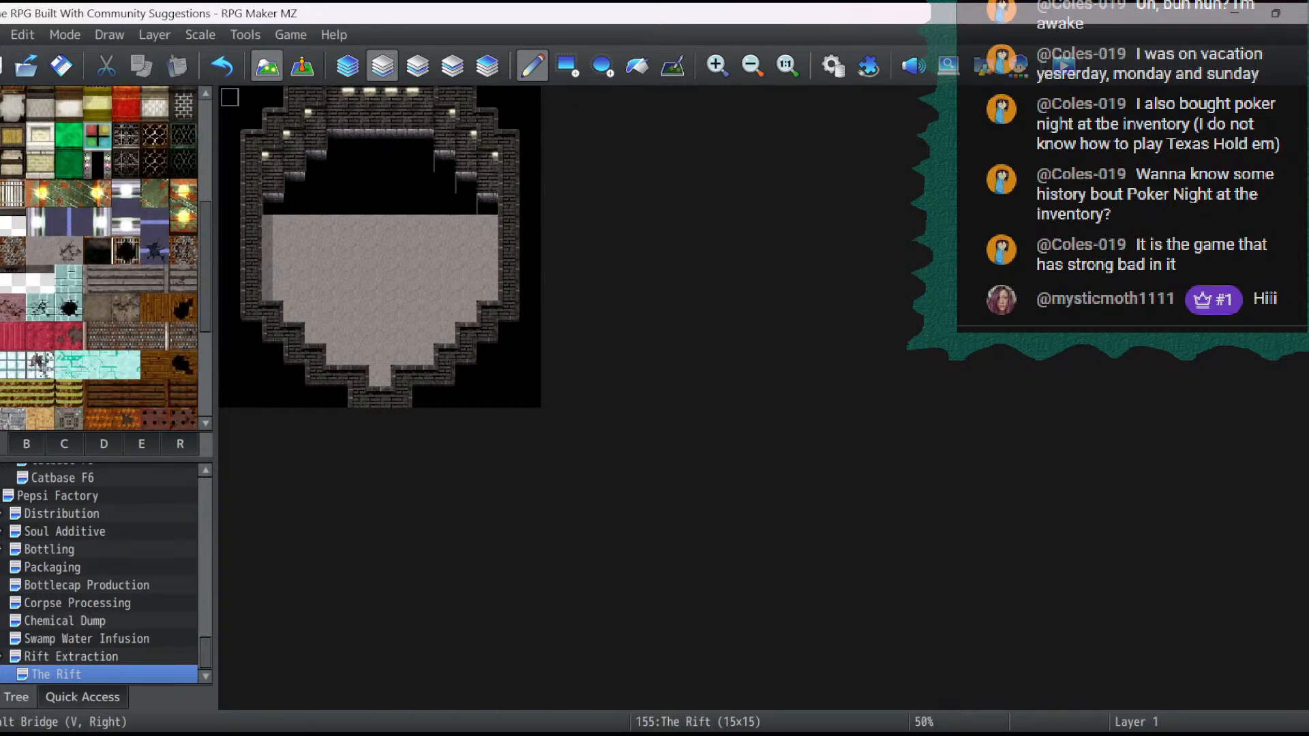
click(98, 251)
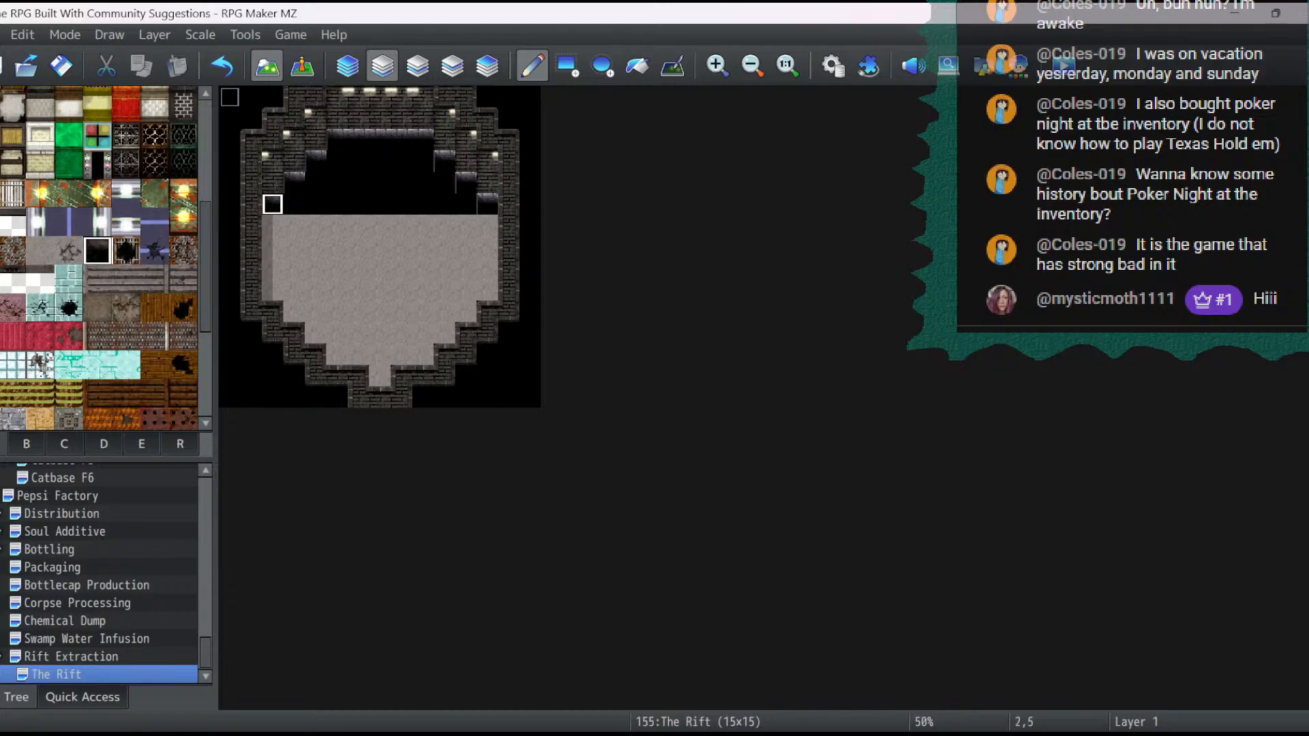
mouse_move(294, 183)
mouse_down()
mouse_move(317, 184)
mouse_move(339, 140)
mouse_move(422, 140)
mouse_up()
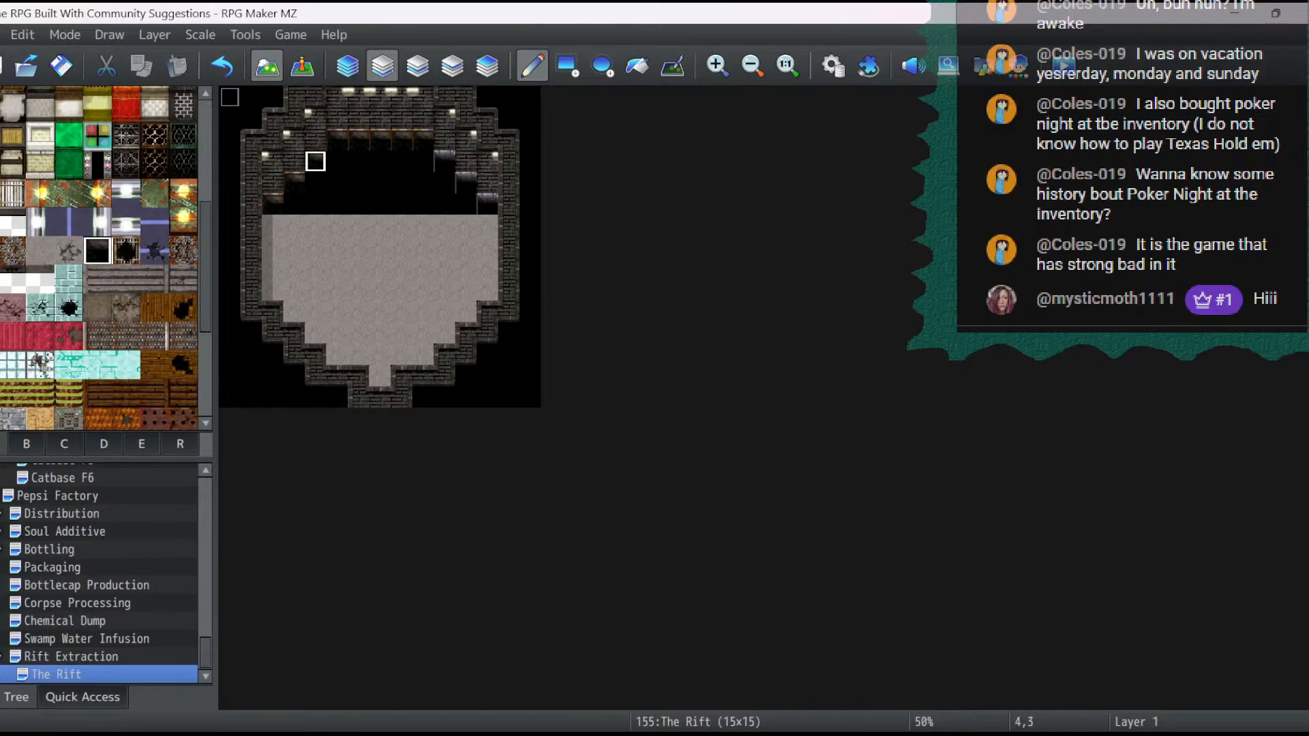
click(221, 67)
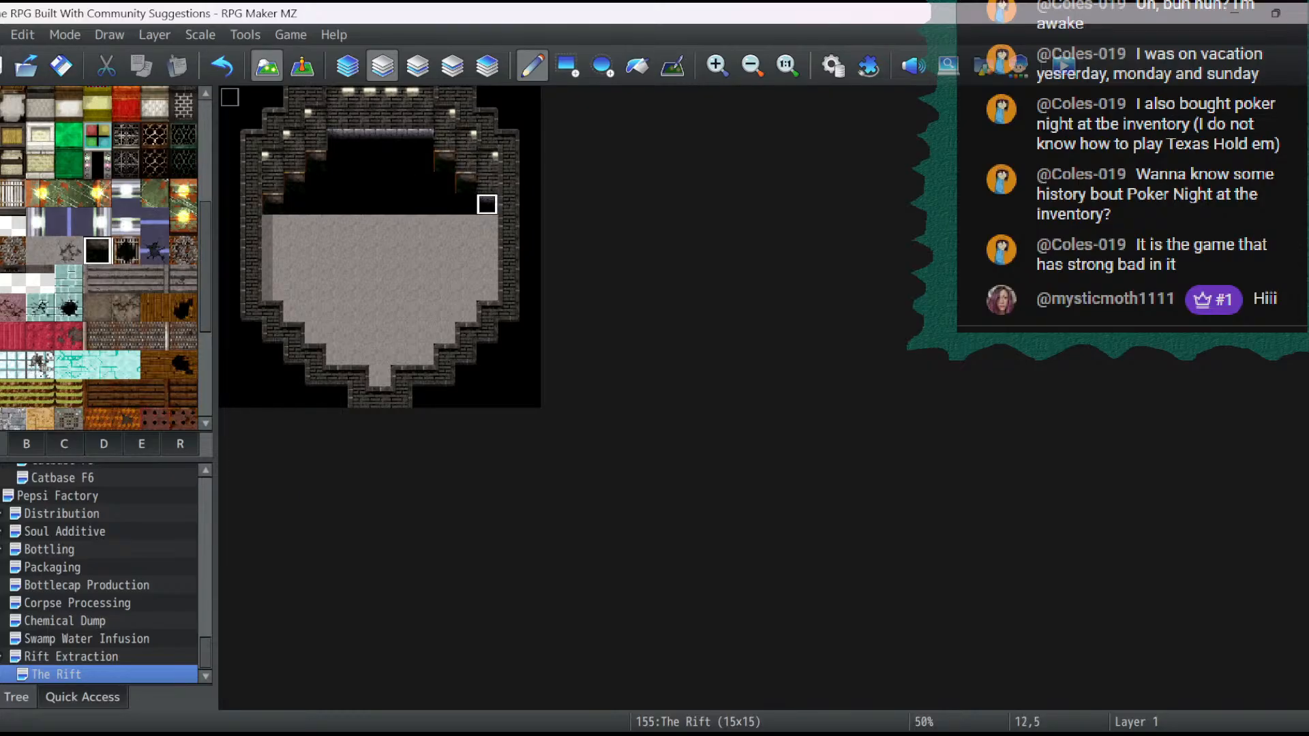
- Browse the available tiles and The Rift's tileset options in its map properties, and close them without changes
scroll(98, 259, down, 1)
scroll(99, 259, up, 5)
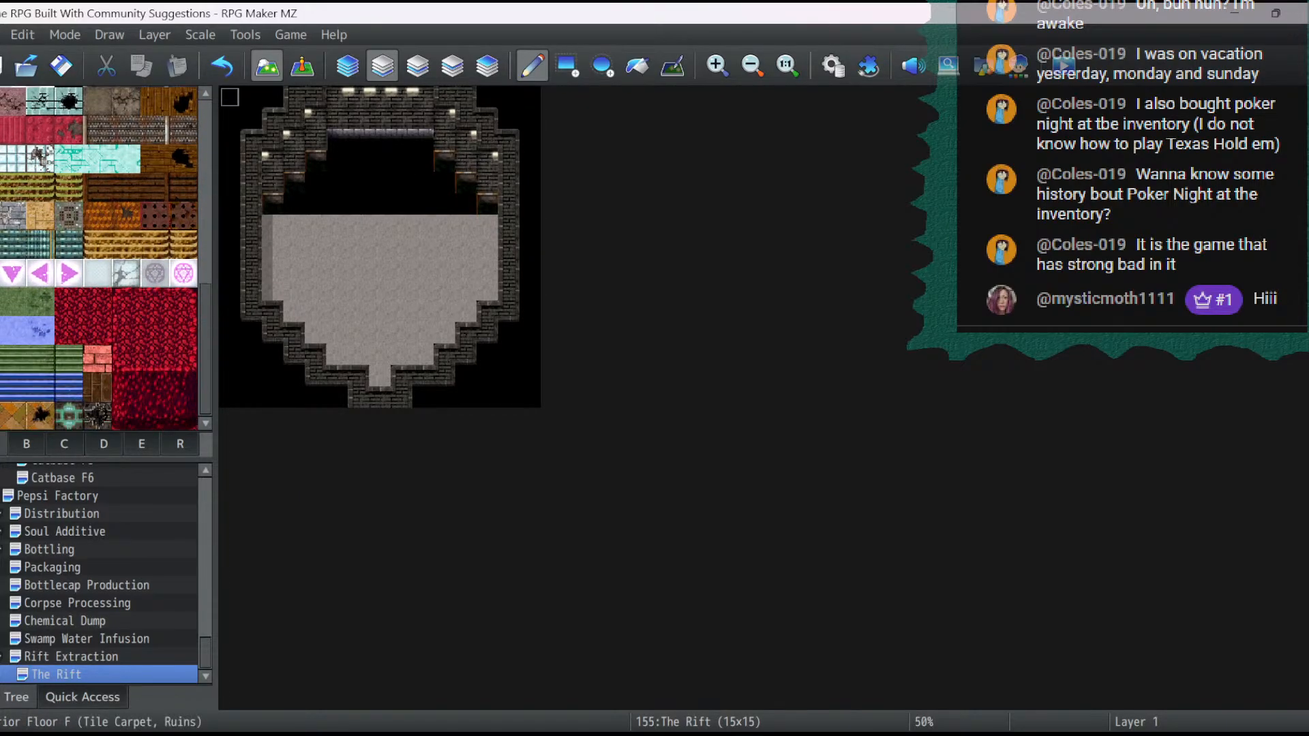
scroll(99, 259, up, 2)
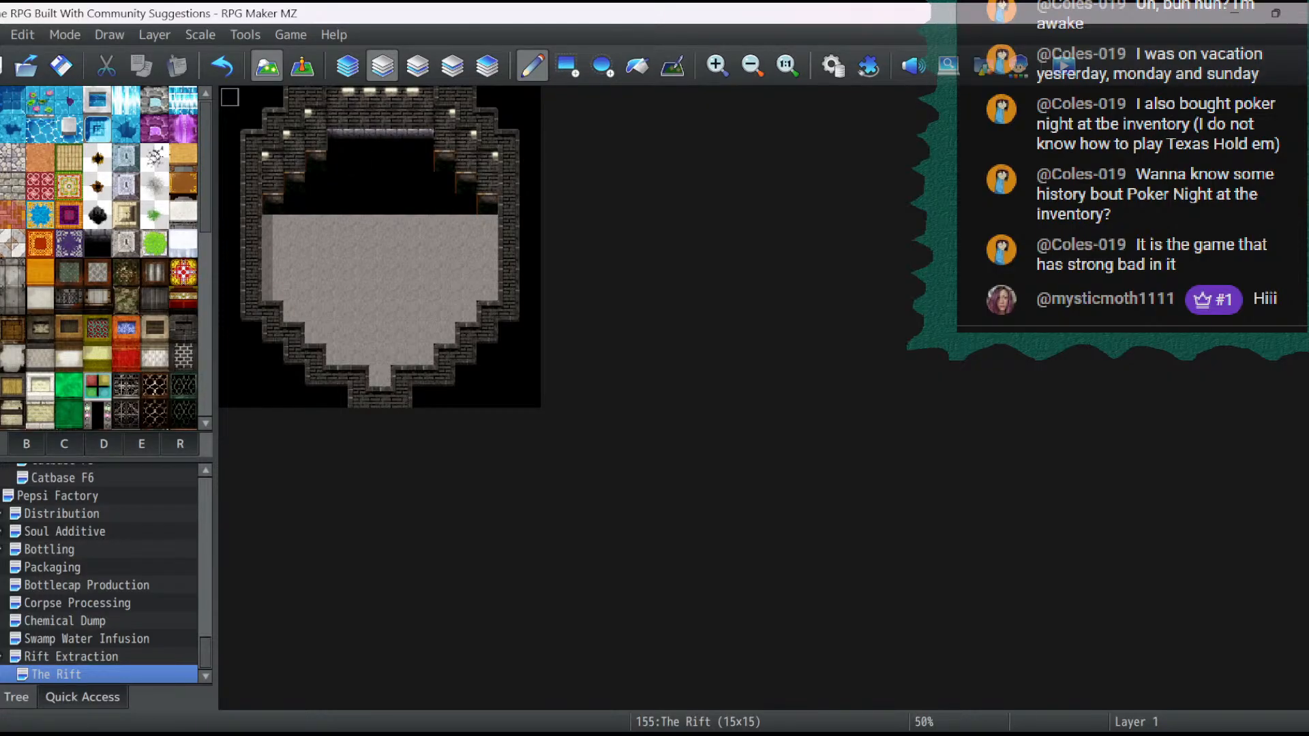
right_click(46, 674)
click(82, 453)
click(382, 212)
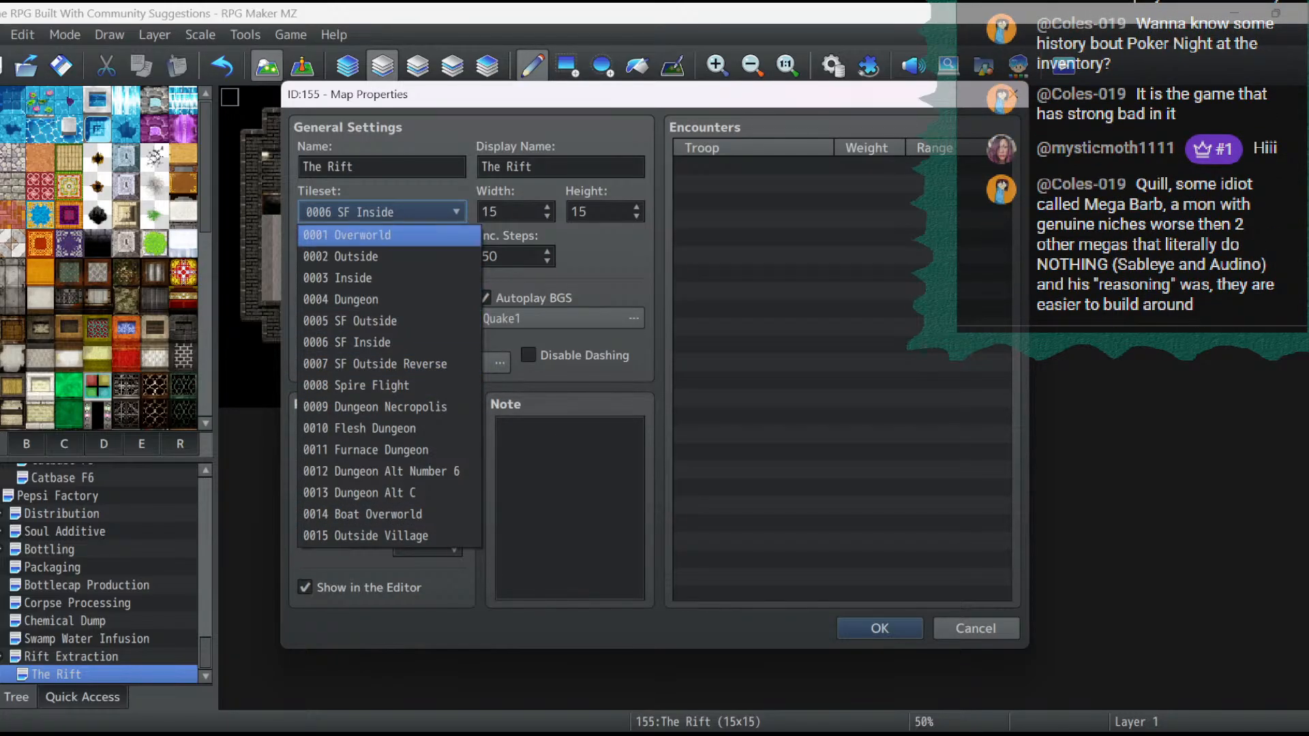
key(Escape)
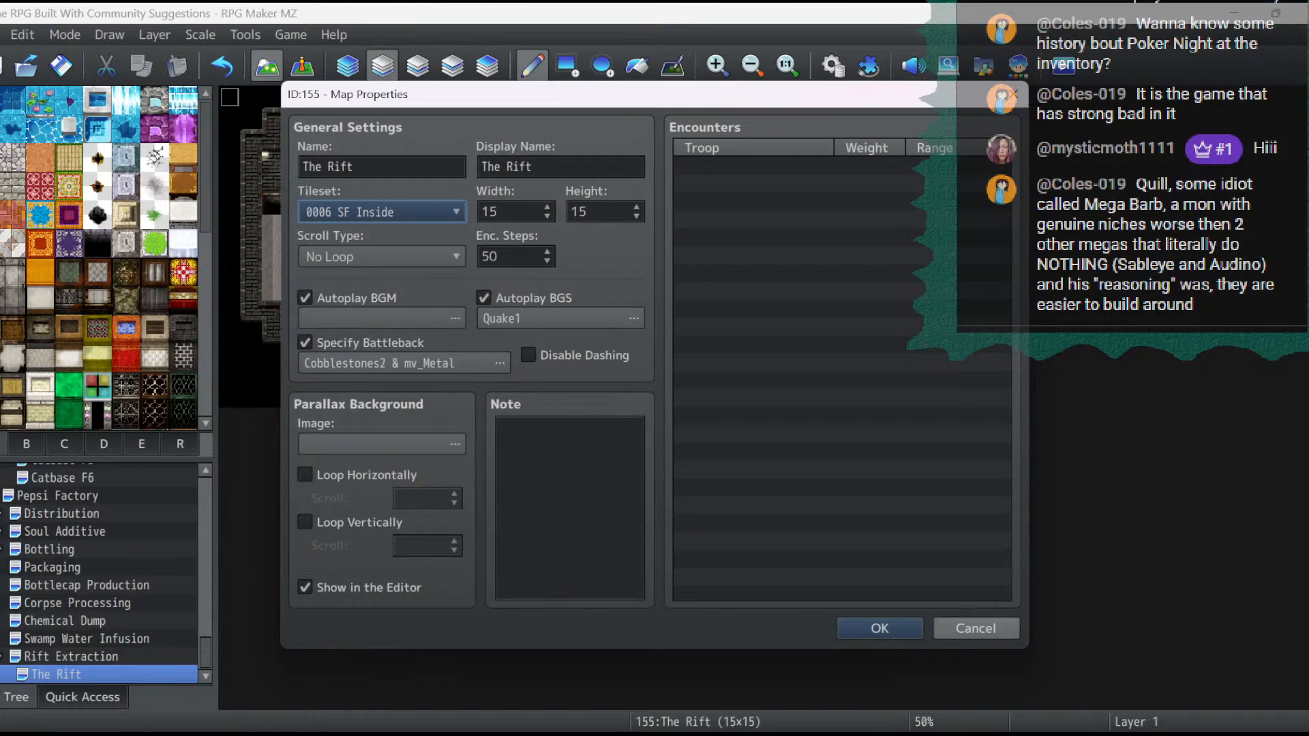
click(976, 627)
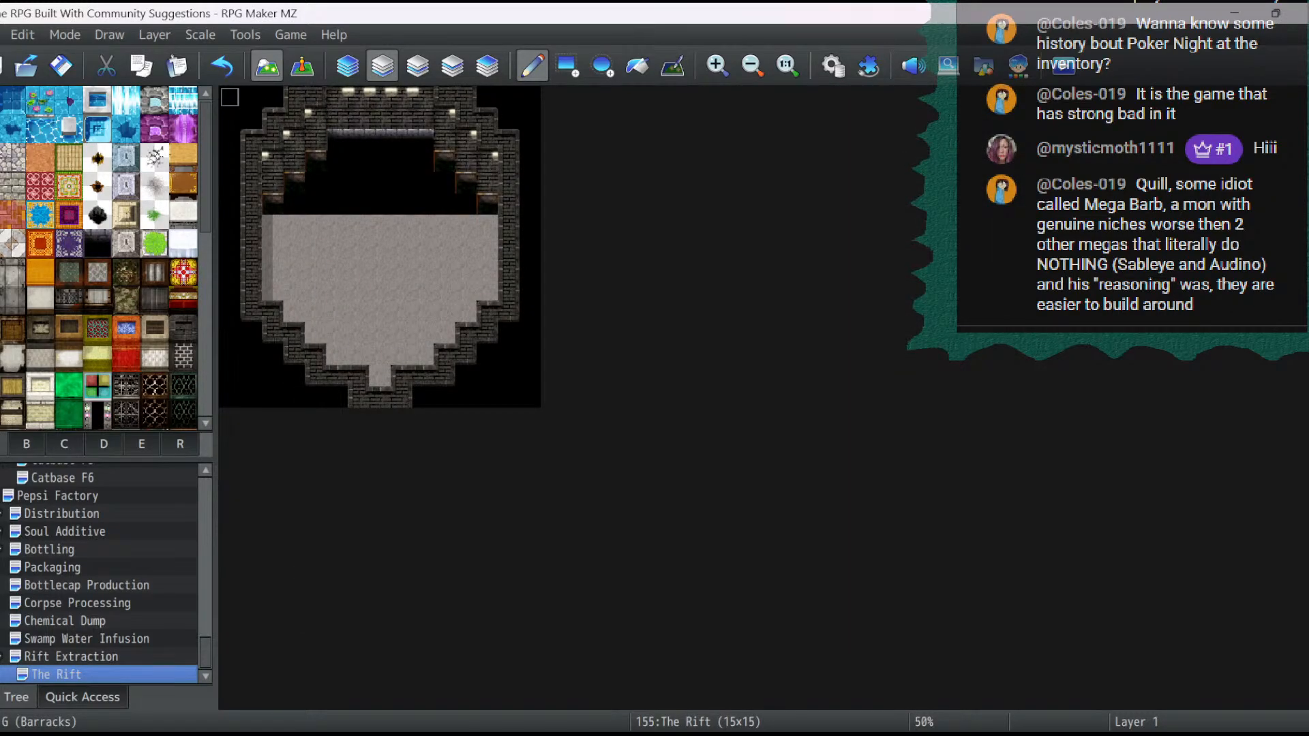
- Extend the pit one row south with a rectangle of brown-edged dark hole tiles from 2,6 to 12,6
scroll(107, 260, down, 3)
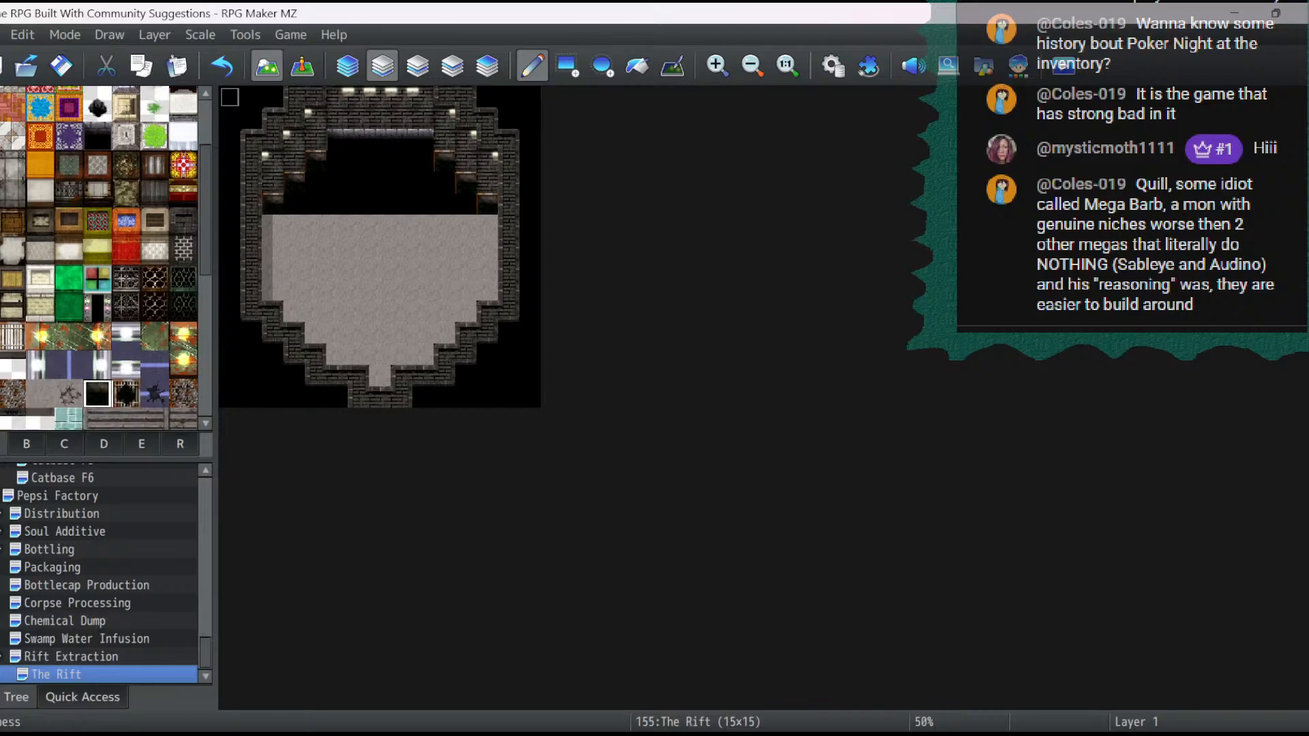
click(98, 393)
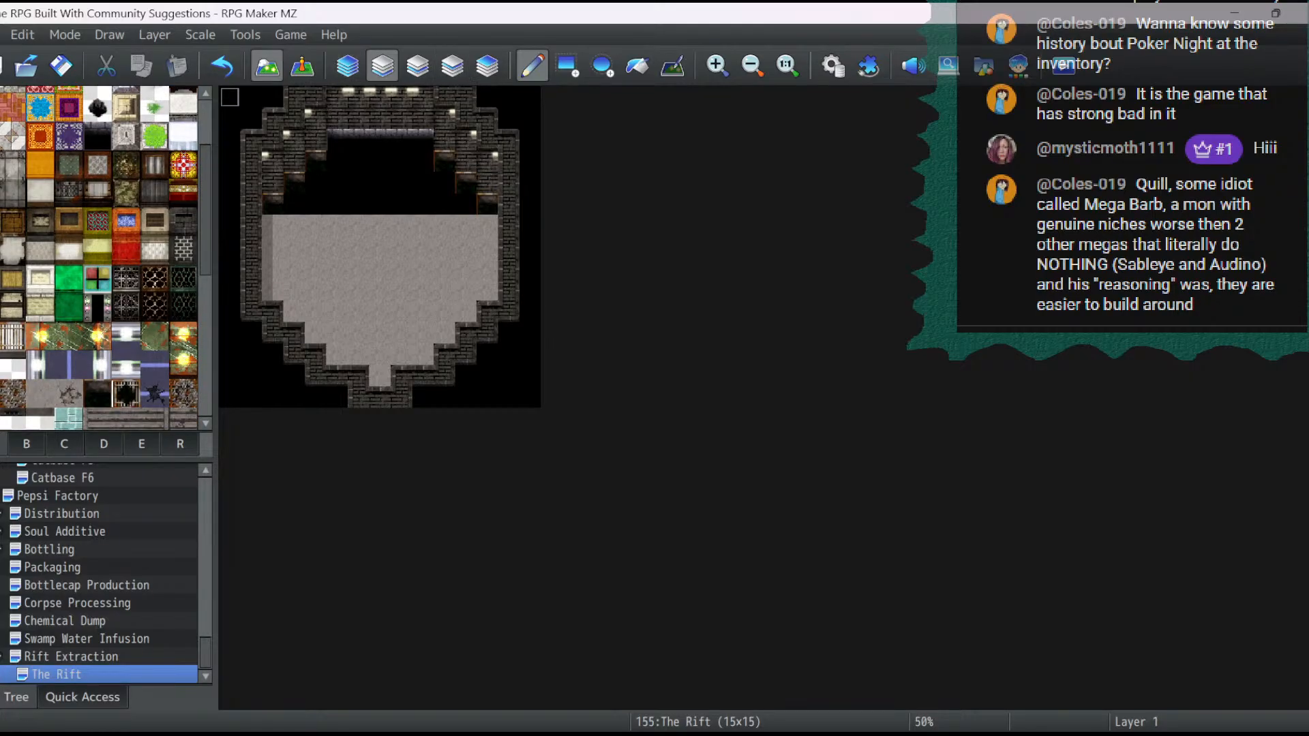
click(567, 66)
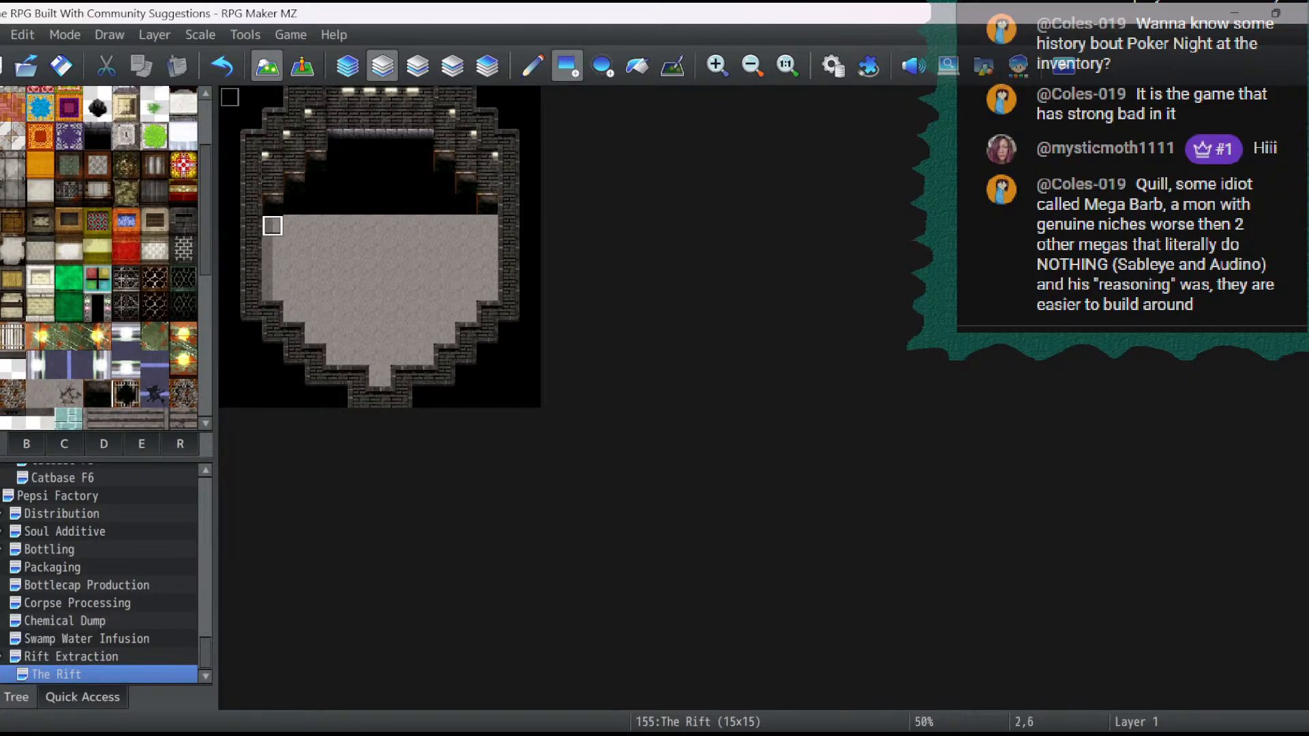
drag(273, 226, 490, 226)
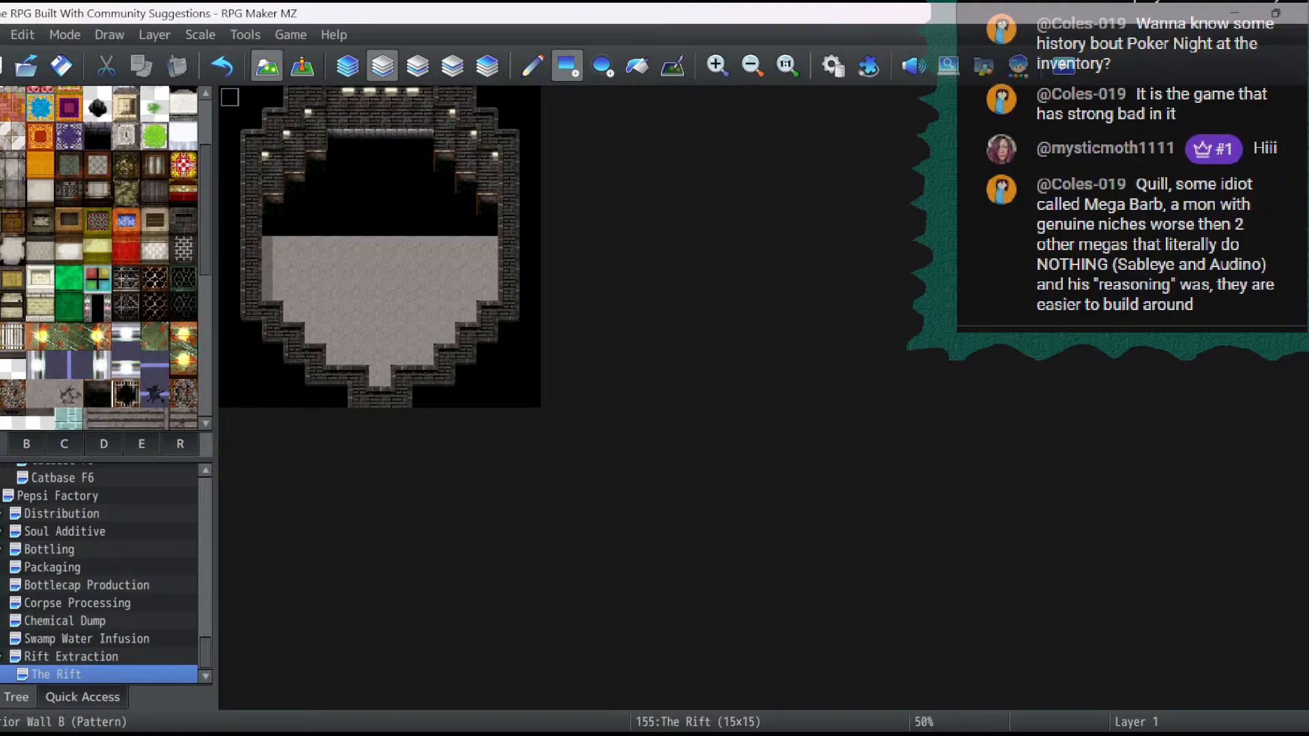
- Try flood-filling the pit with the ragged black hole tile, and undo the fill
scroll(102, 259, up, 4)
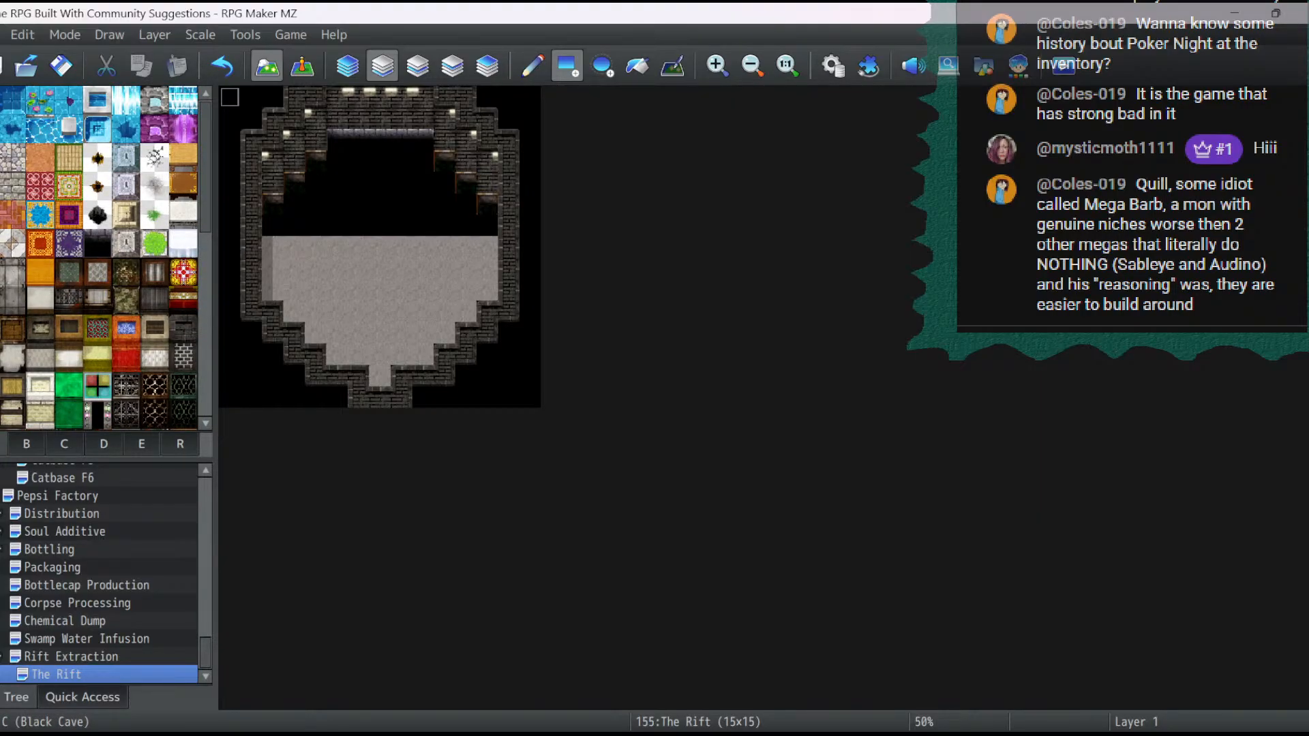
click(98, 215)
click(637, 65)
click(380, 183)
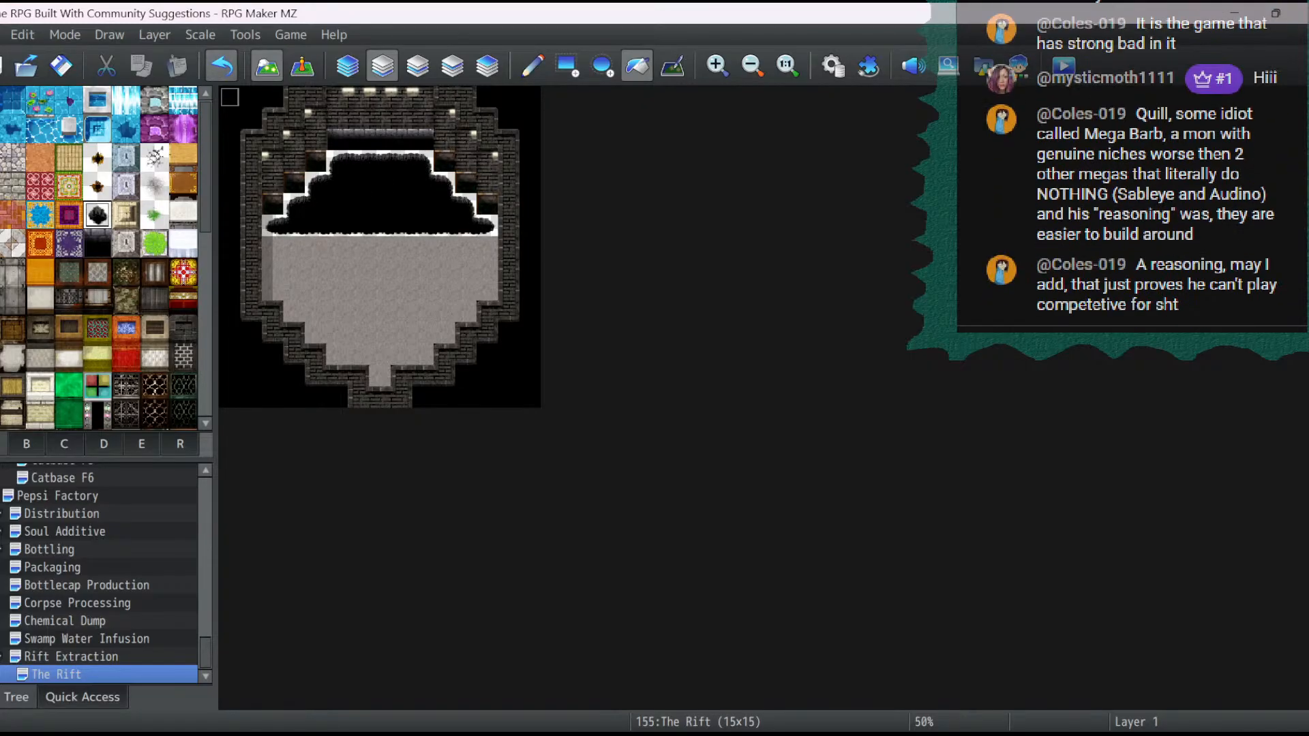
click(221, 65)
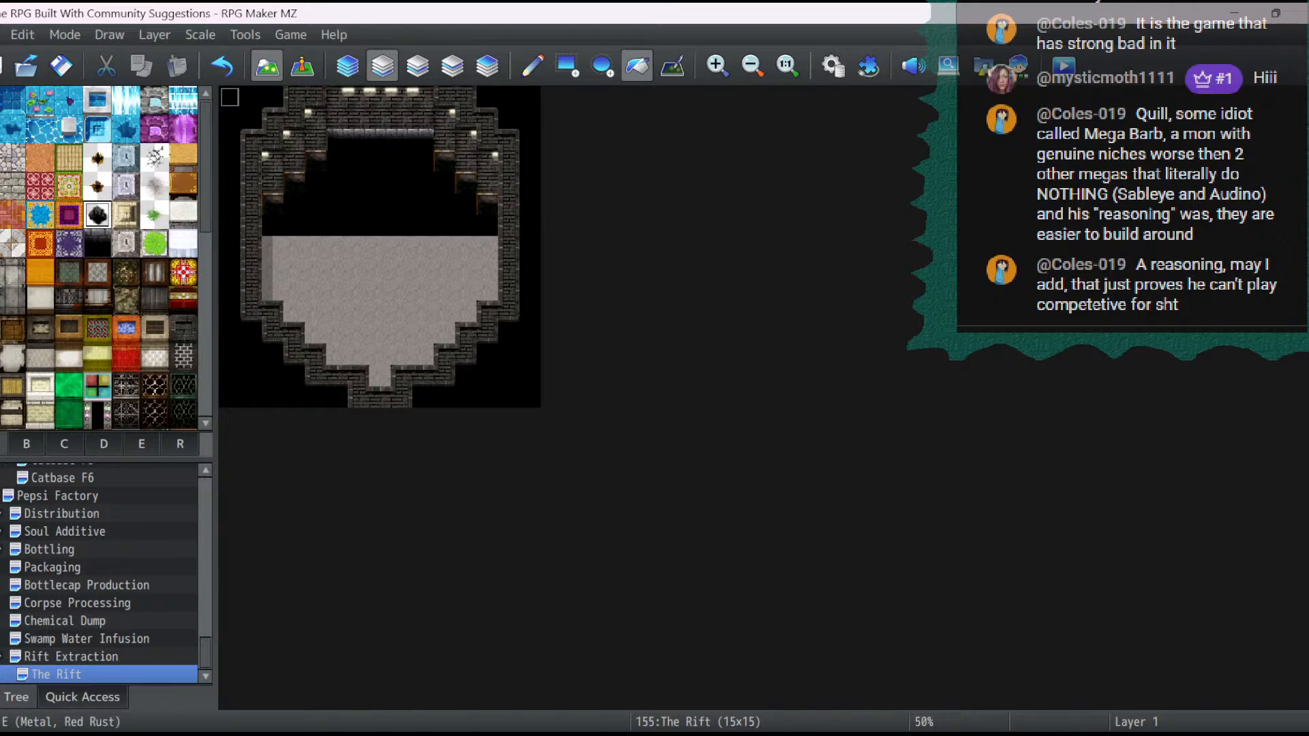
- Try flood-filling the pit with the ragged brown-rimmed hole tile, and undo that fill as well
click(97, 158)
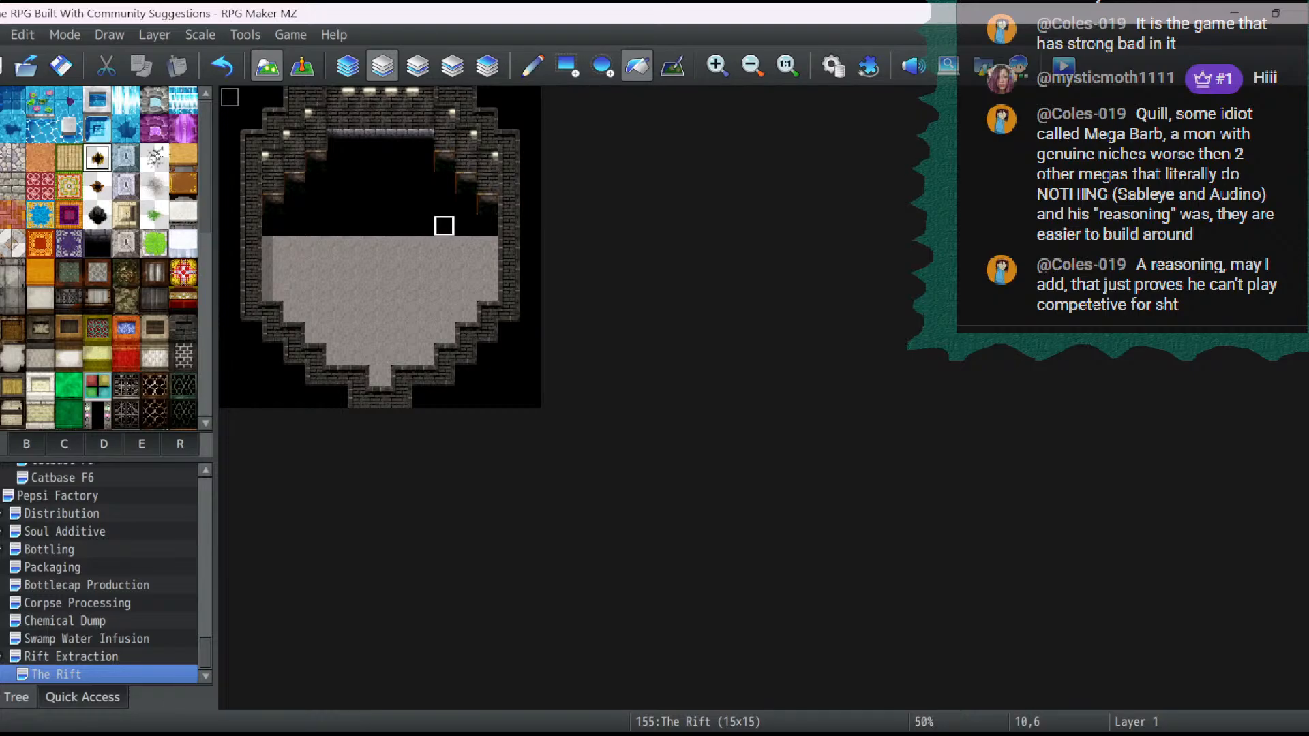
click(380, 203)
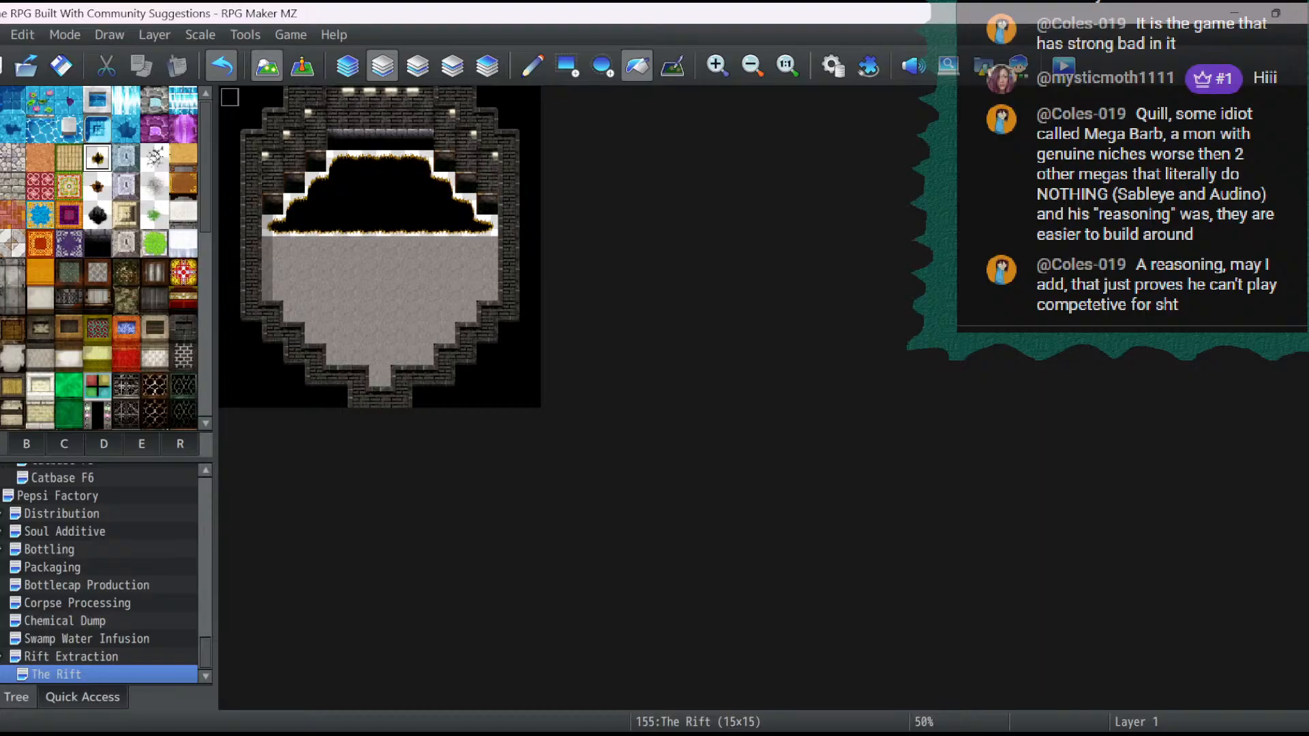
click(223, 66)
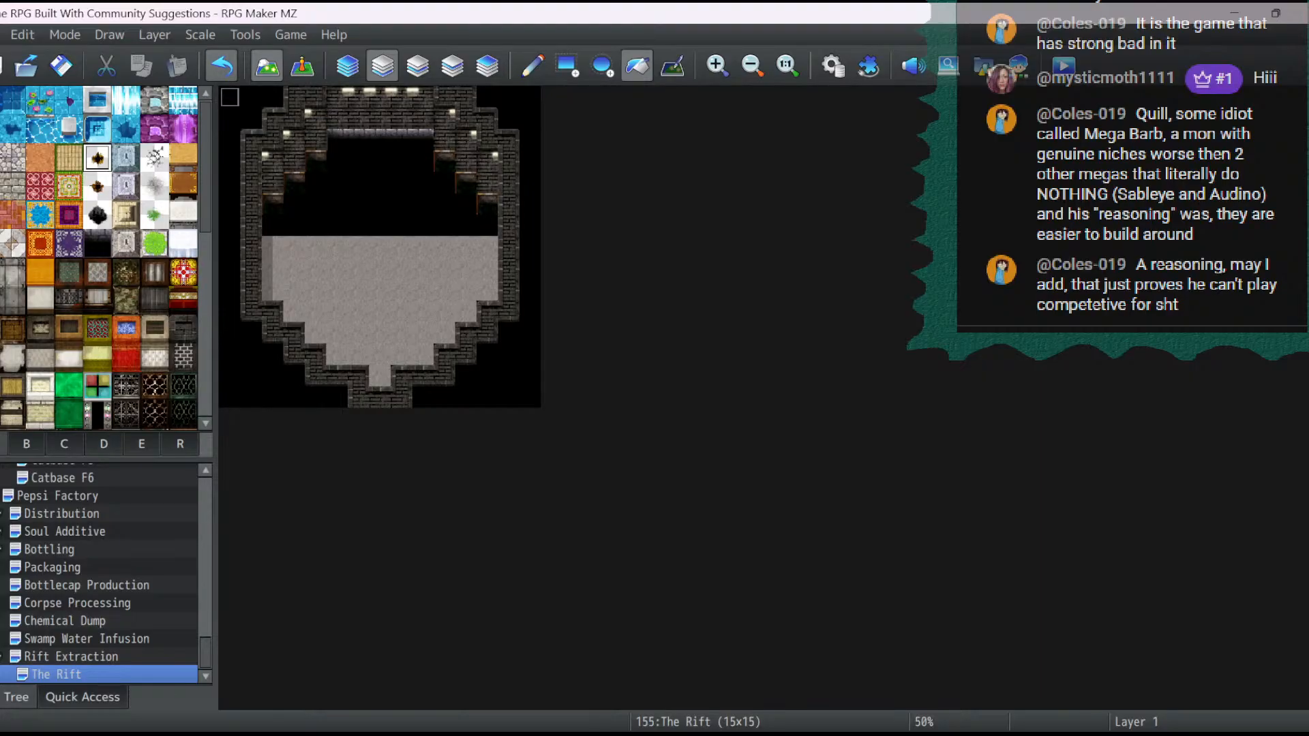
scroll(103, 259, down, 3)
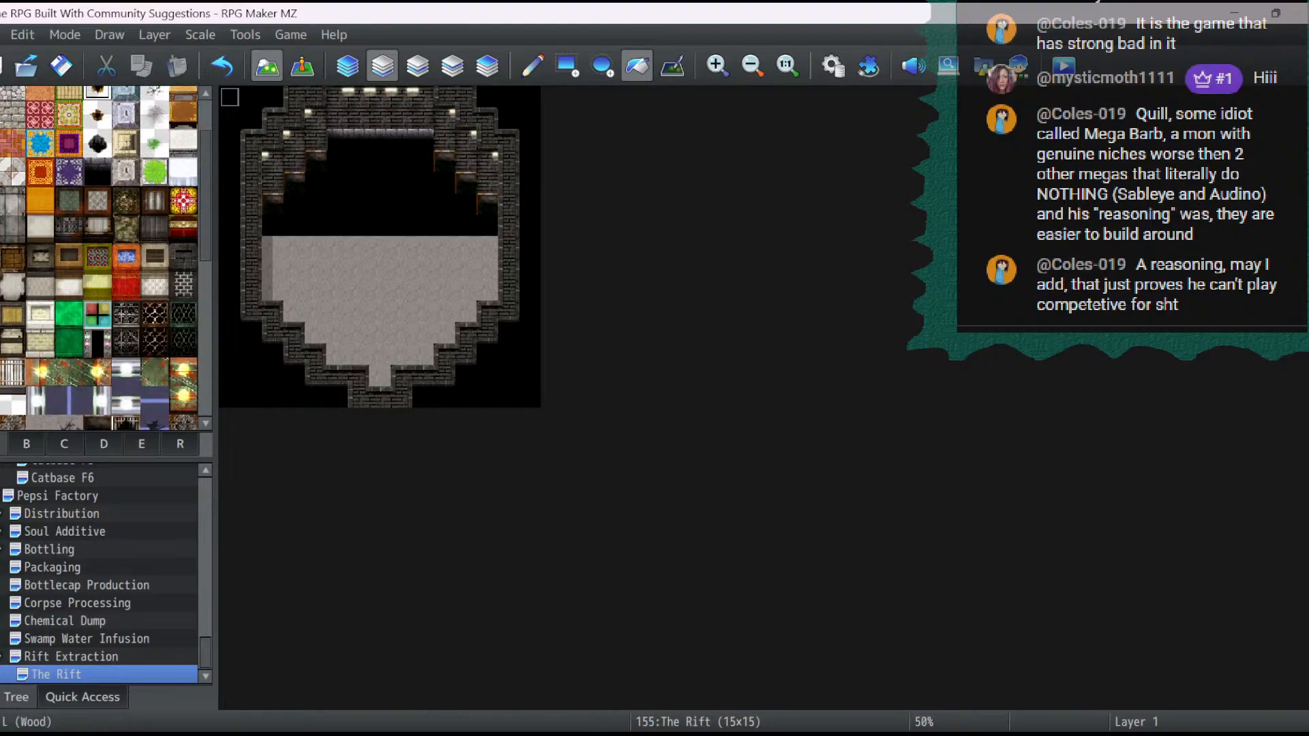
- Clear the brown-edged pieces from the pit and flood-fill the whole pit with Concrete Floor on layer 1
click(380, 141)
mouse_move(315, 161)
mouse_down()
mouse_move(293, 204)
mouse_move(444, 161)
mouse_move(487, 204)
mouse_up()
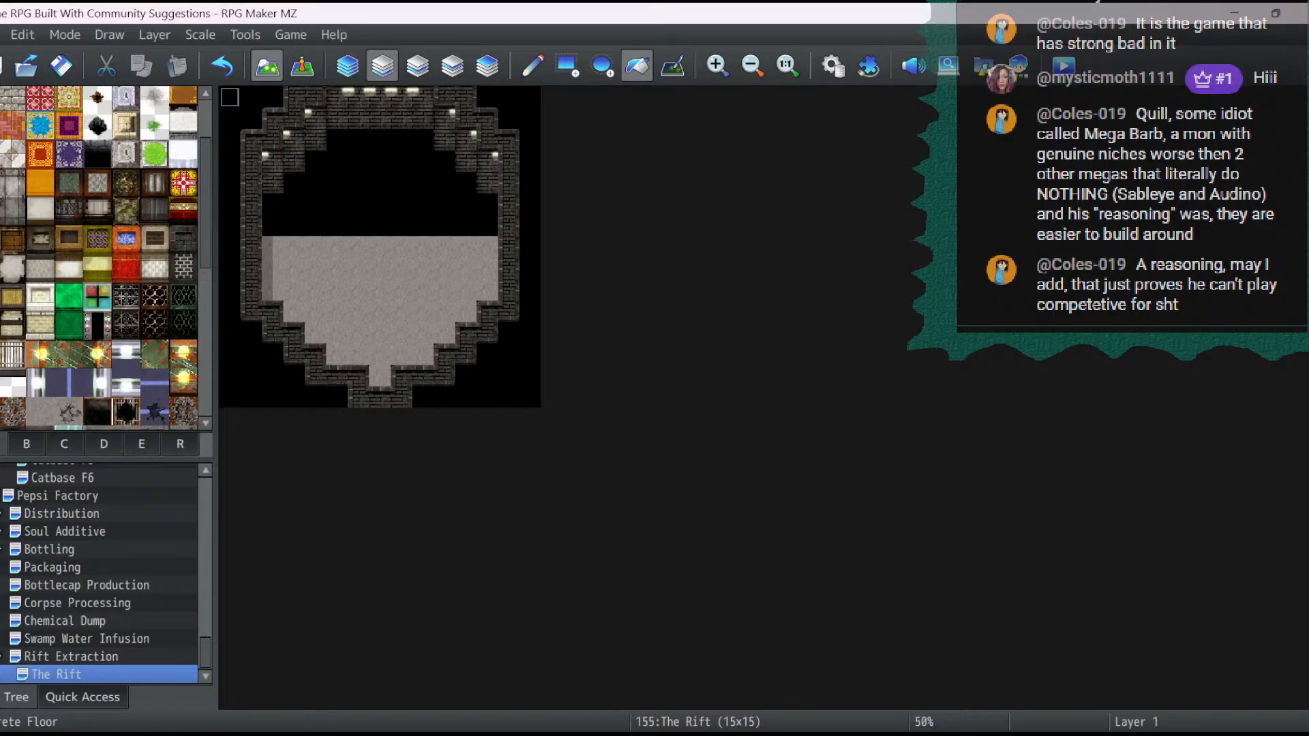
click(40, 411)
click(336, 226)
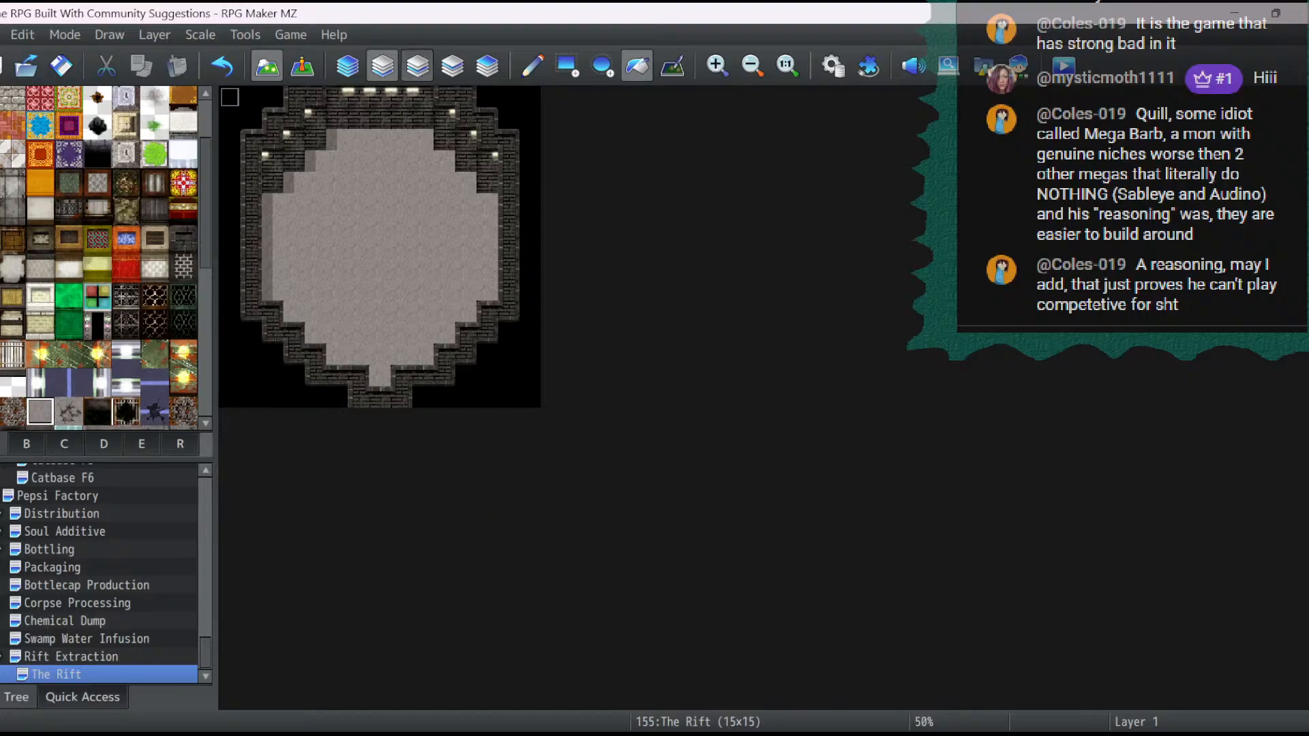
- On layer 2, try three hole tiles as a rectangle from 5,2 to 9,6, keeping the ragged black one
click(417, 66)
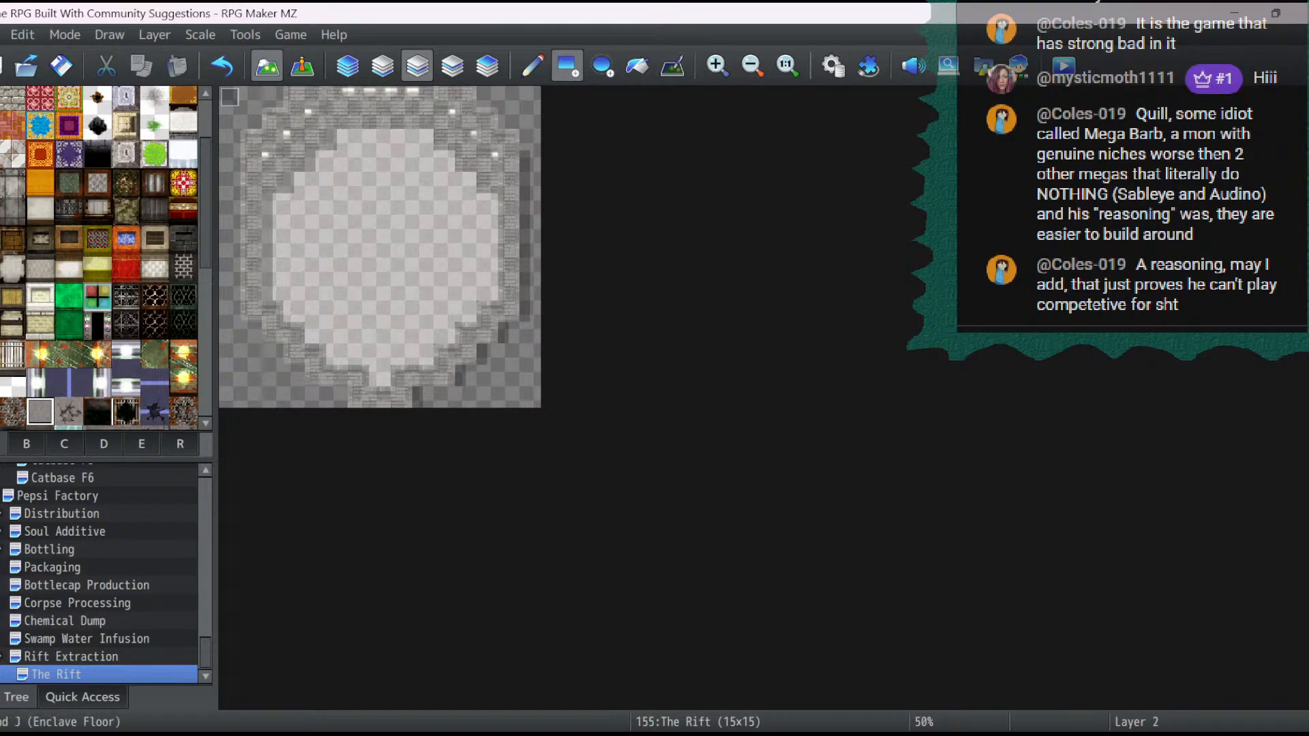
scroll(102, 259, up, 2)
click(97, 122)
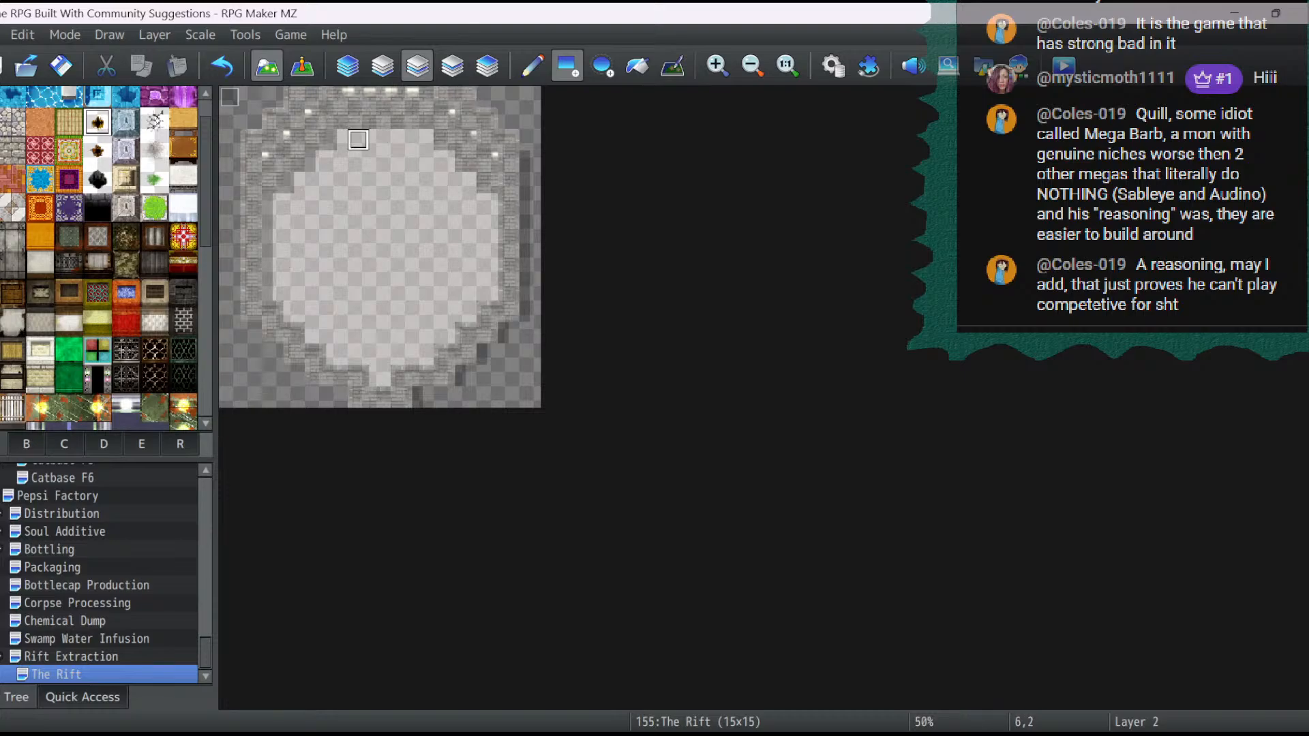
drag(337, 140, 422, 224)
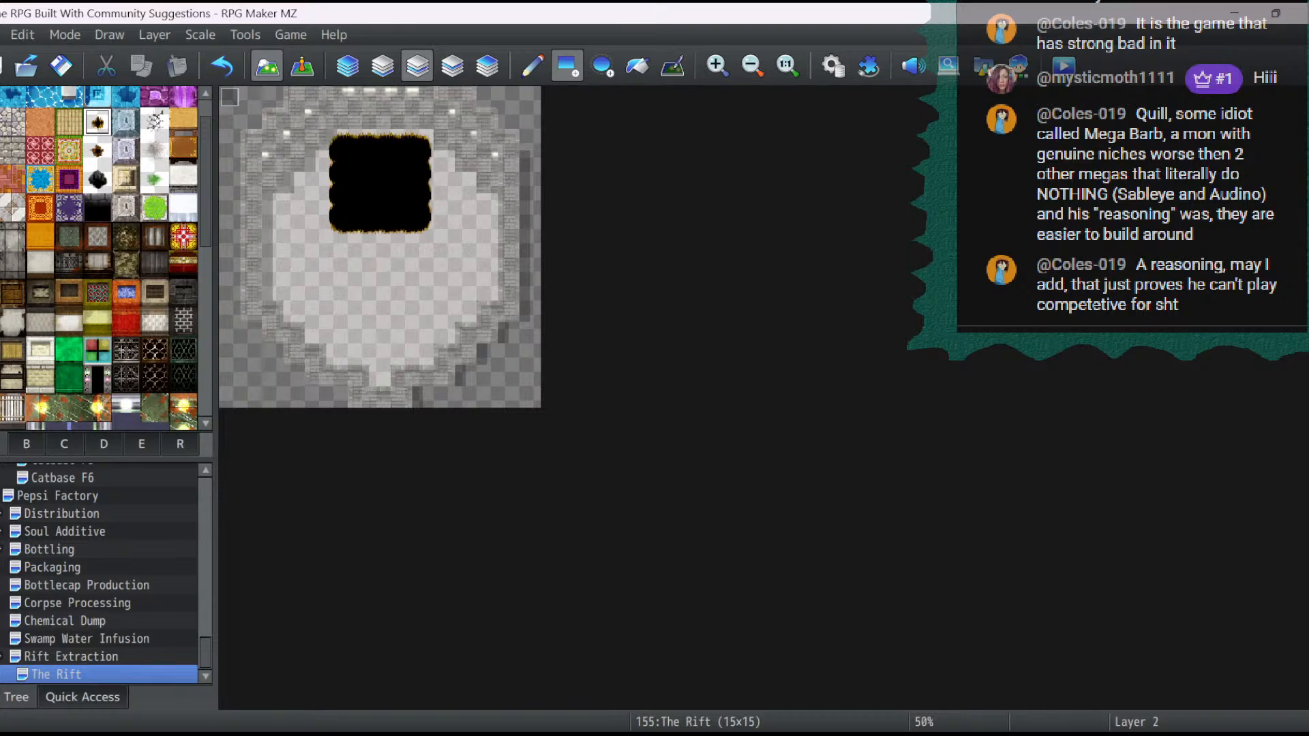
click(97, 151)
mouse_move(337, 141)
mouse_down()
mouse_move(423, 204)
mouse_move(423, 225)
mouse_up()
click(97, 179)
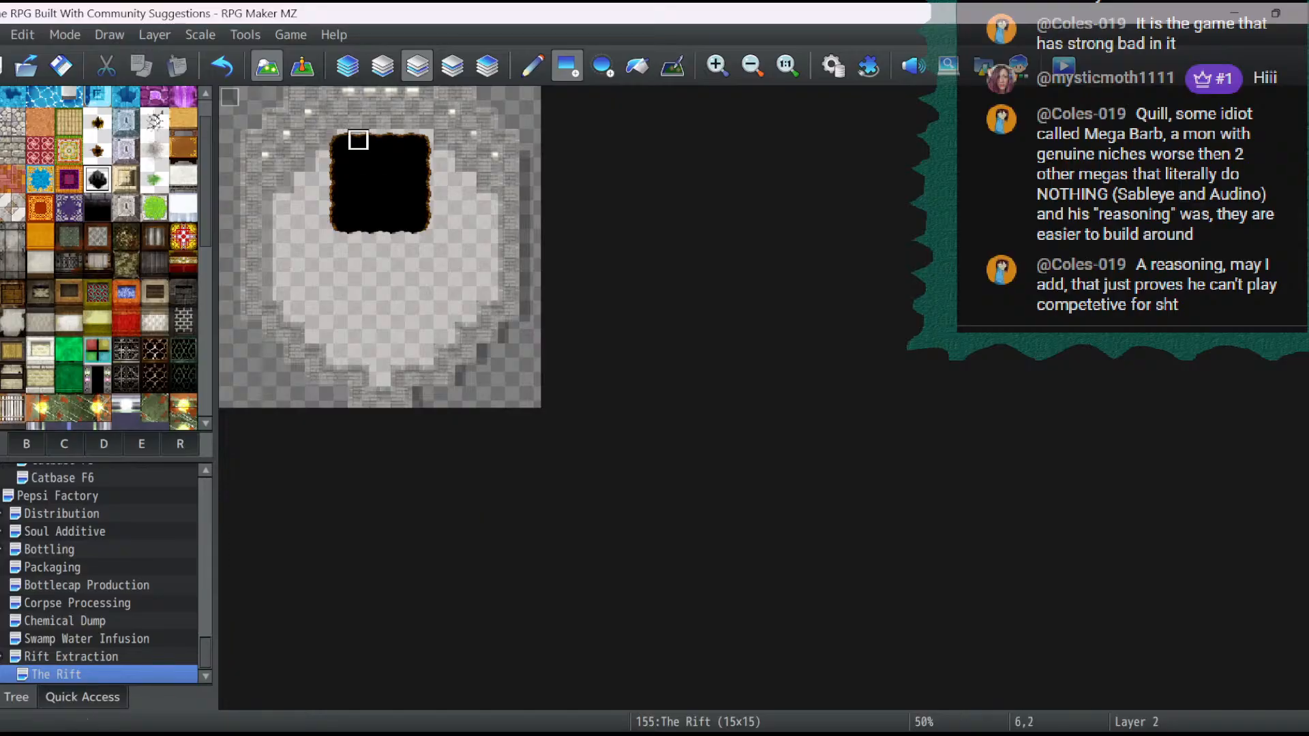
drag(338, 141, 423, 225)
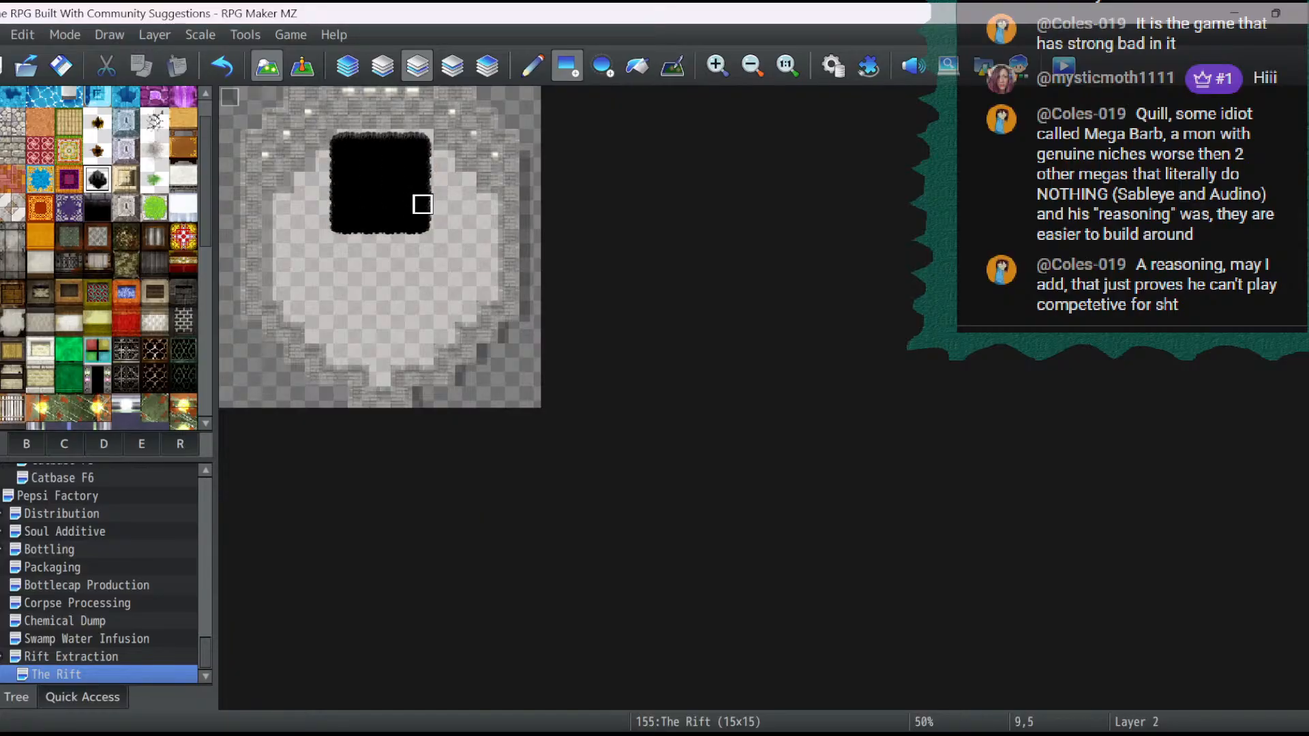
- Extend the ragged black pit in steps along both side walls and across row 7 from 2,7 to 12,7
drag(444, 162, 444, 226)
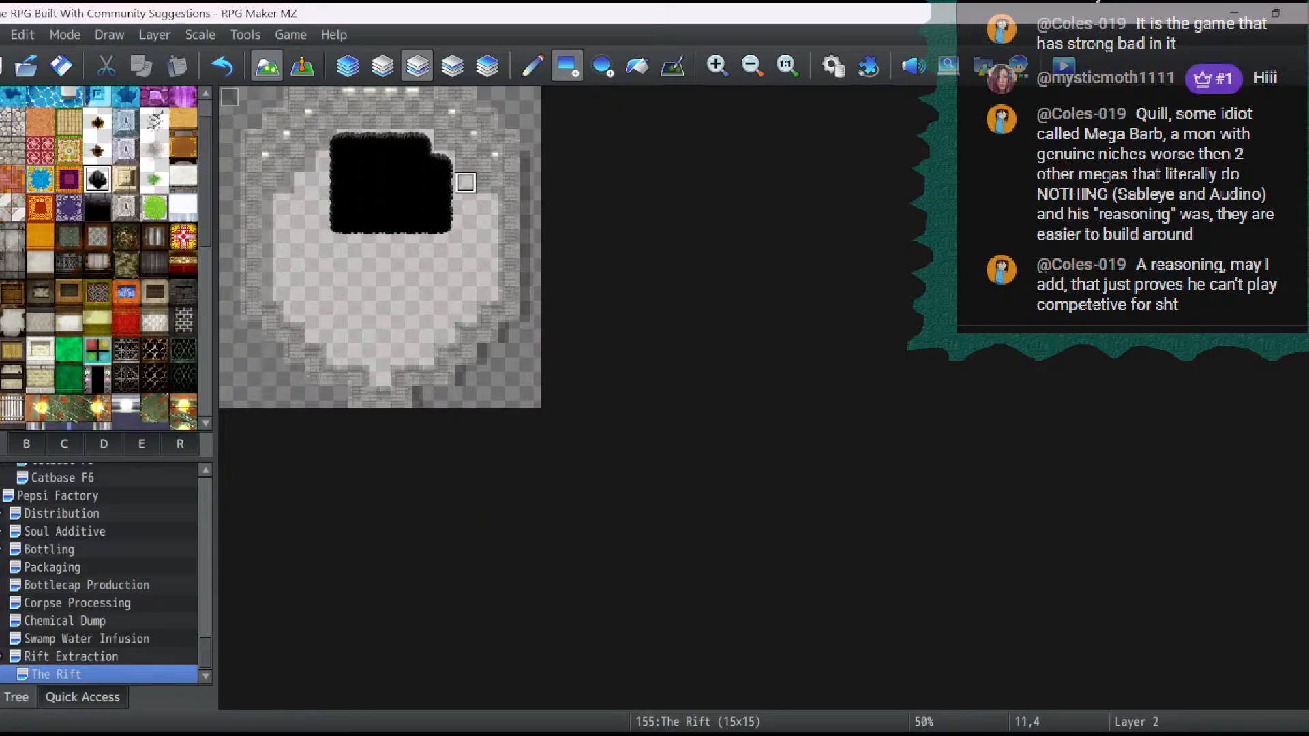
mouse_move(466, 183)
mouse_down()
mouse_move(466, 225)
mouse_move(486, 225)
mouse_up()
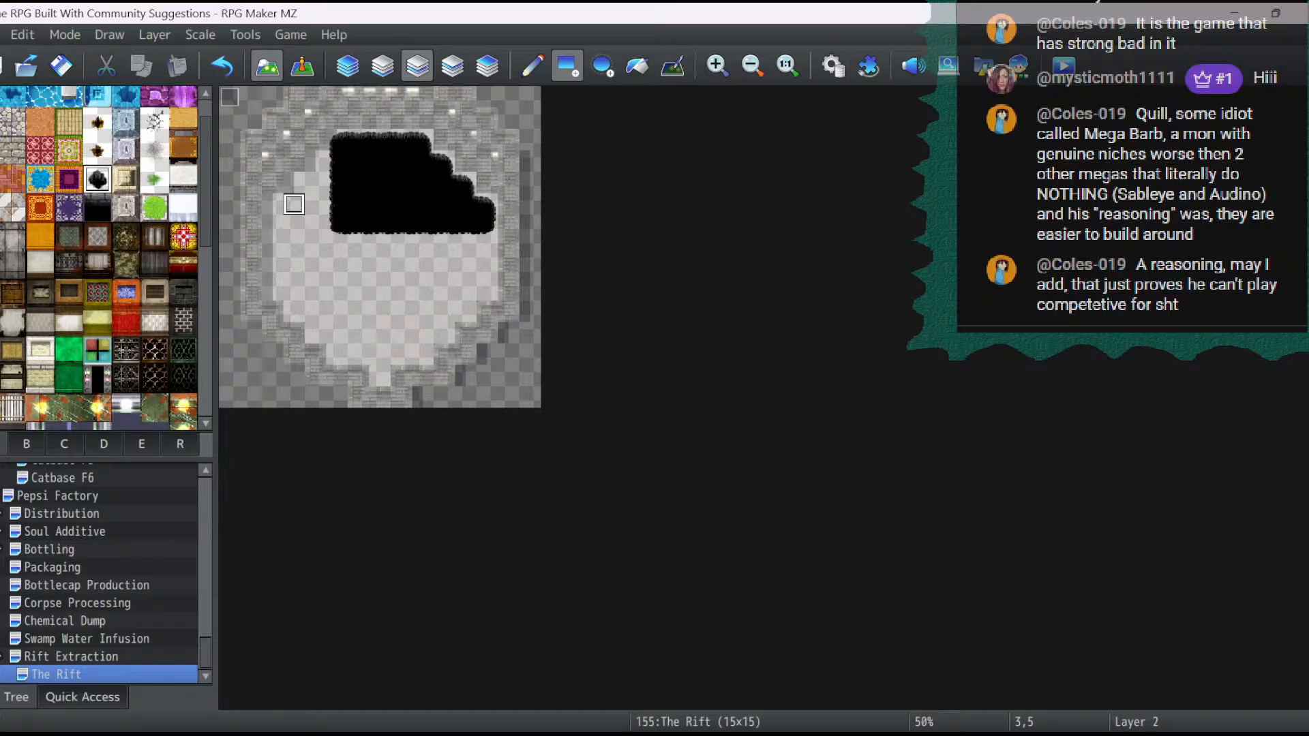
mouse_move(293, 183)
mouse_down()
mouse_move(326, 204)
mouse_move(276, 226)
mouse_move(337, 226)
mouse_move(275, 247)
mouse_move(337, 247)
mouse_up()
click(273, 204)
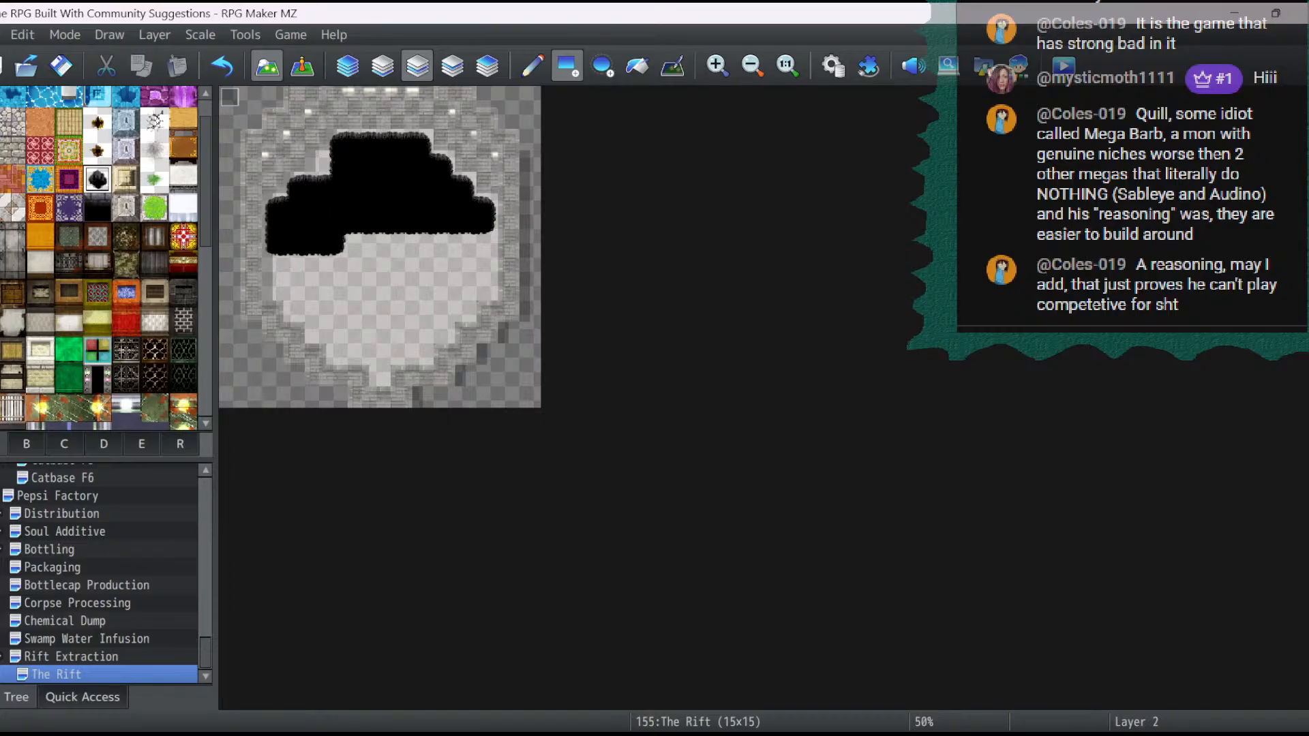
drag(485, 247, 337, 247)
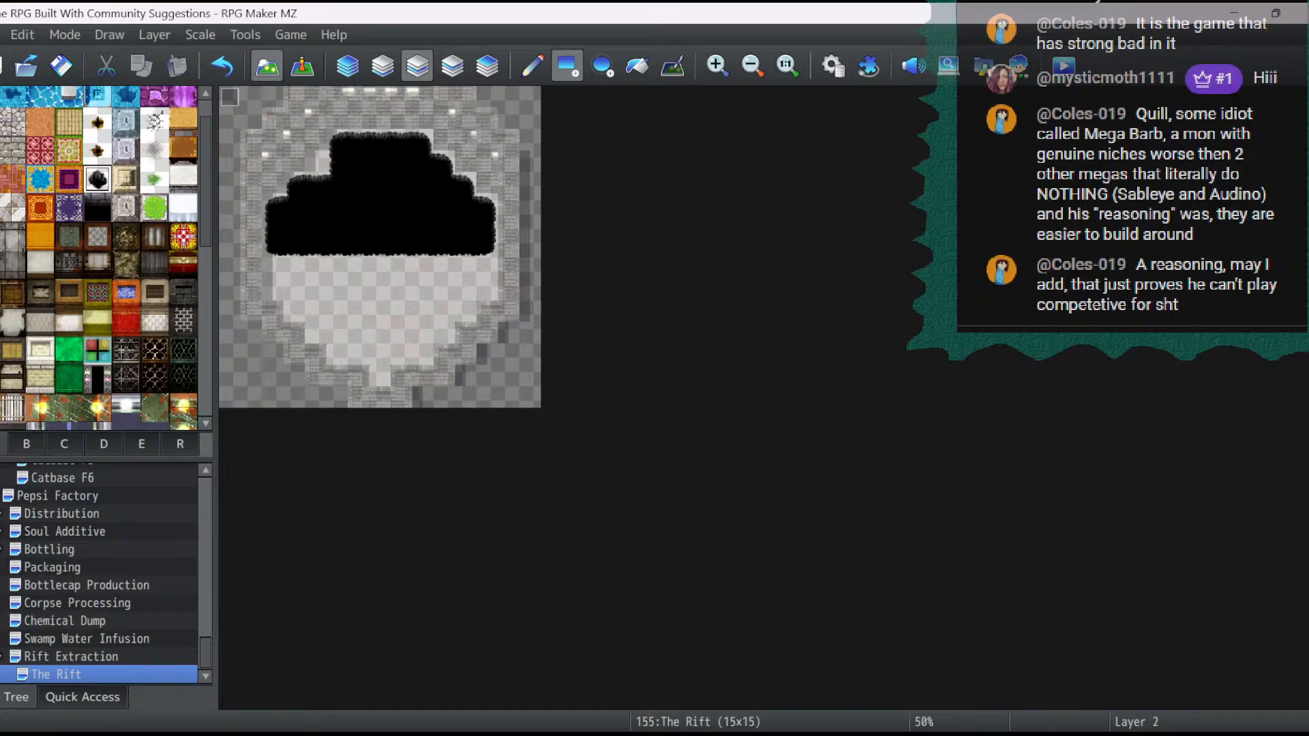
- Fill the gap in the pit's stepped edge at 4,3 on layer 2 and check the complete map
click(347, 65)
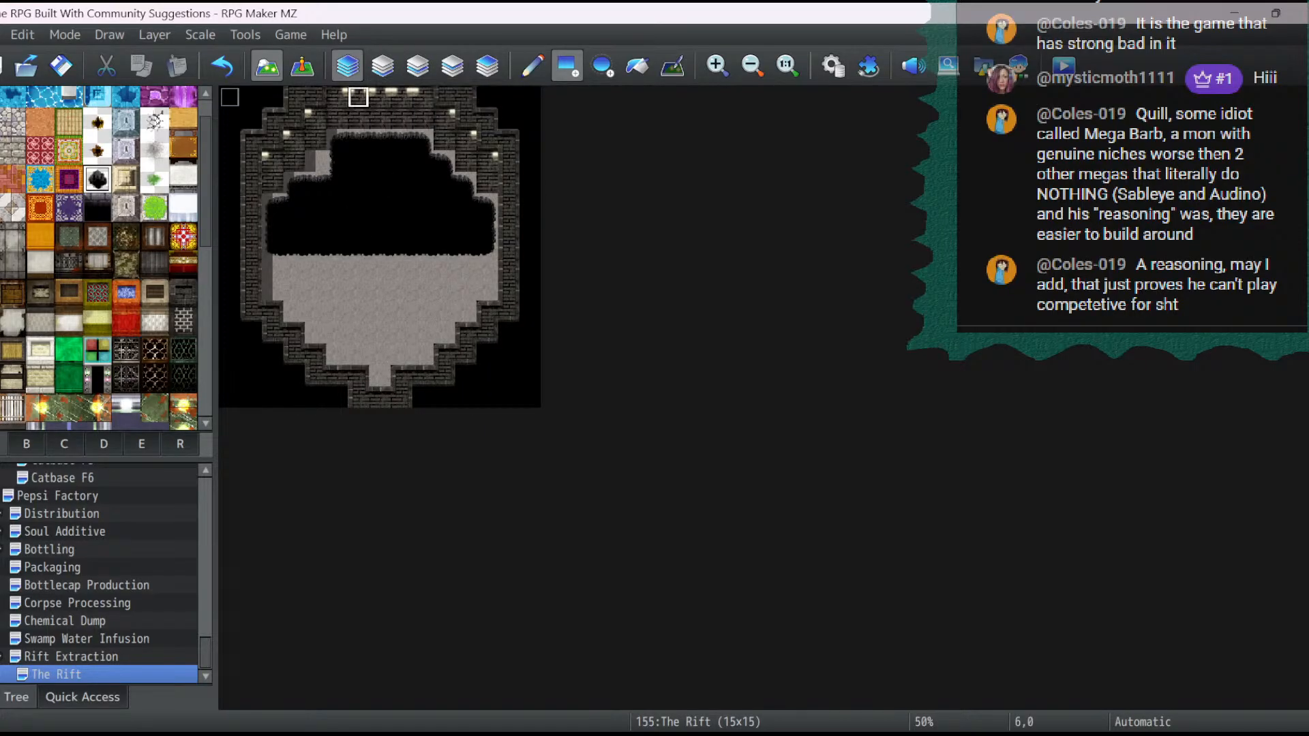
click(417, 65)
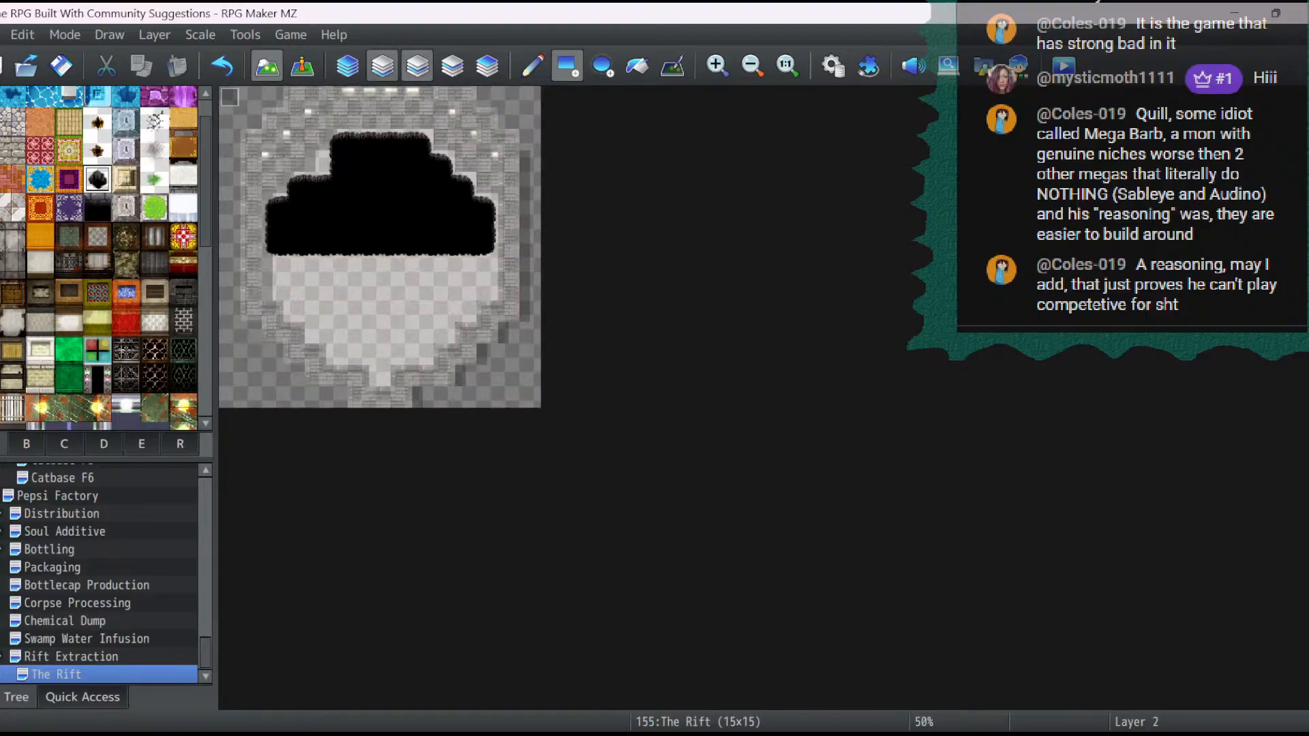
click(302, 66)
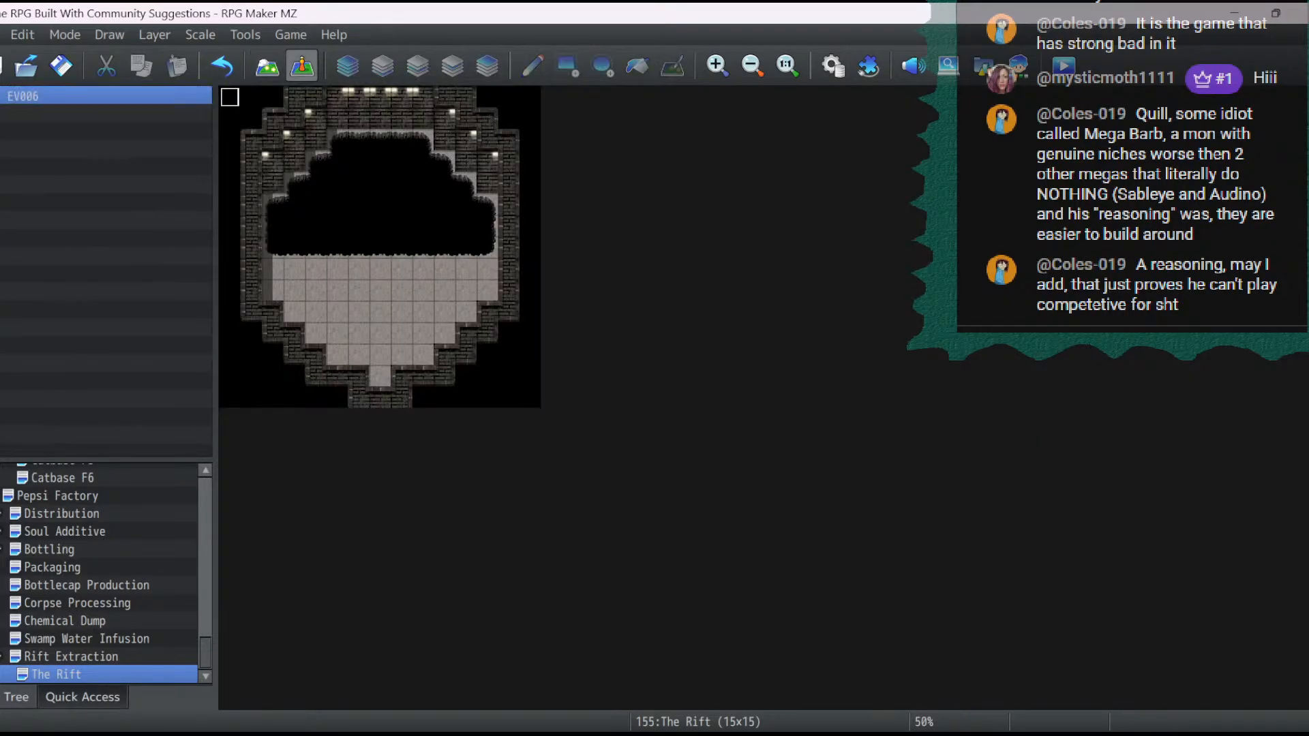
click(267, 65)
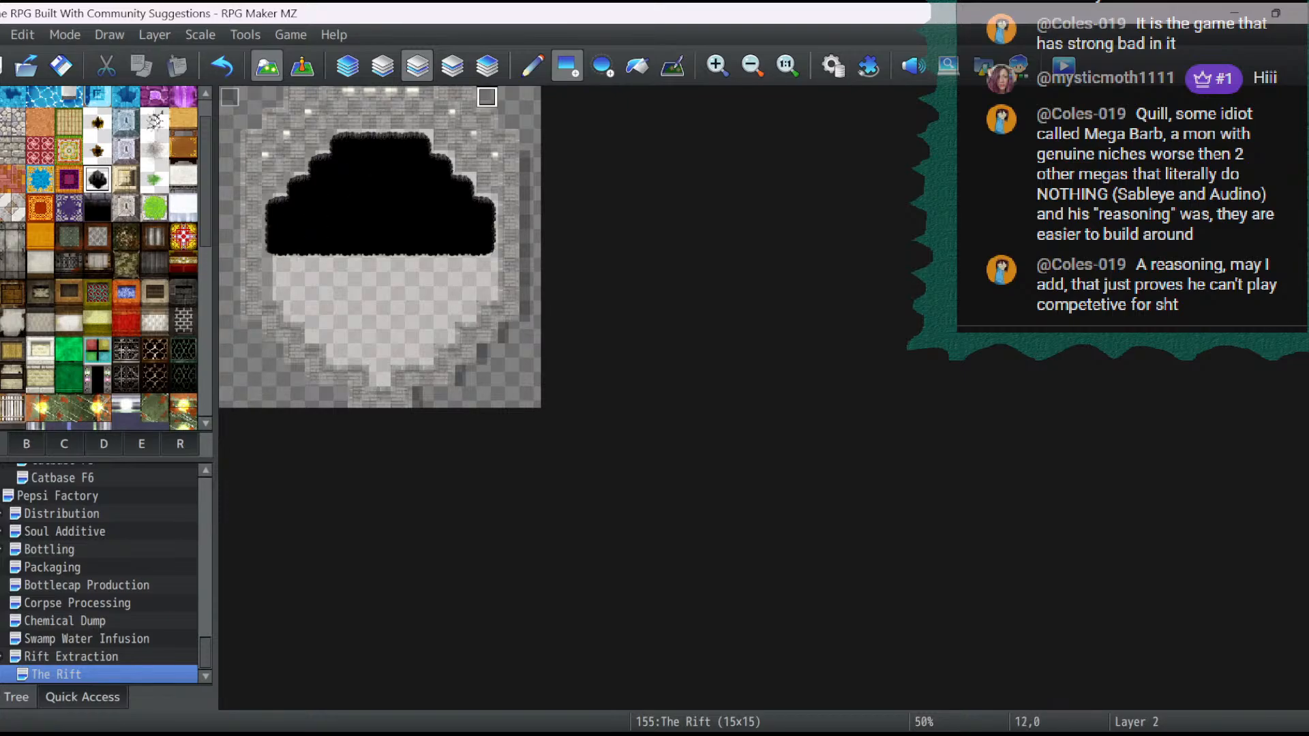
- On layer 3, draw a two-tile concrete floor ledge into the pit at 7,7 and 7,6, and check it
click(452, 65)
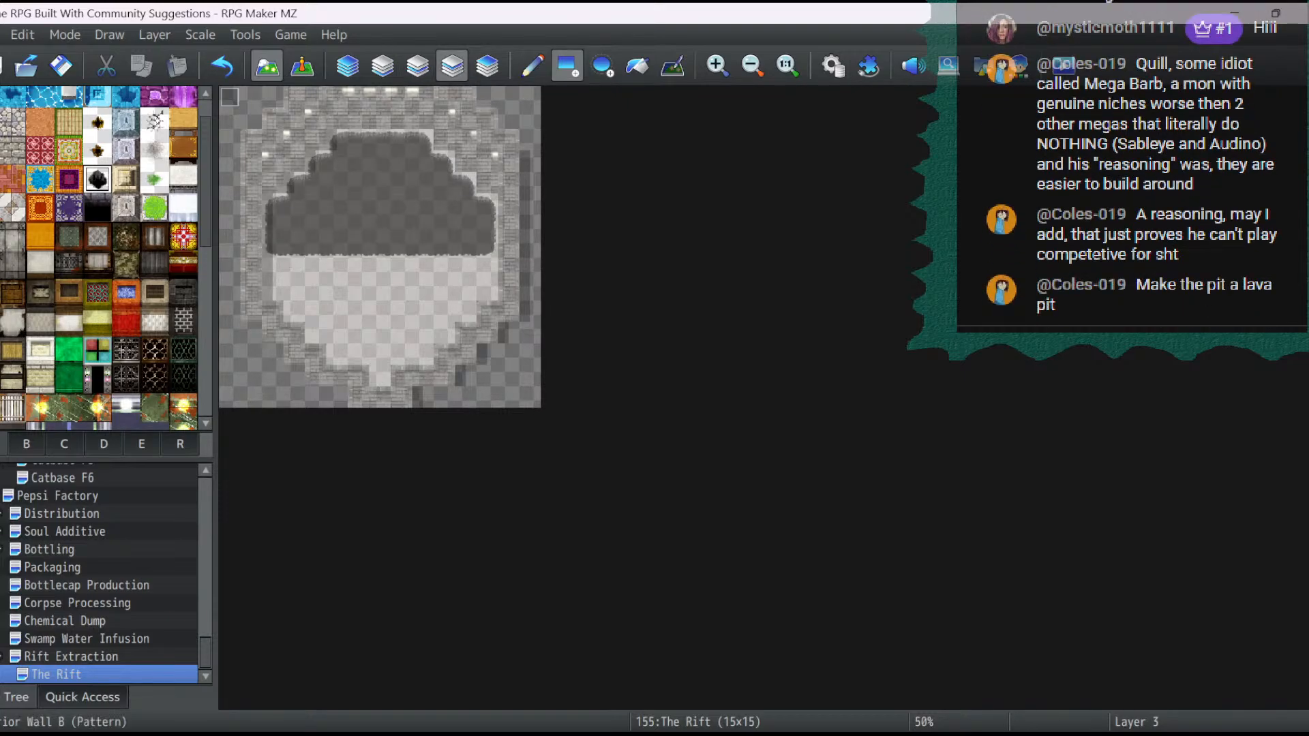
scroll(102, 321, down, 1)
click(40, 347)
click(40, 375)
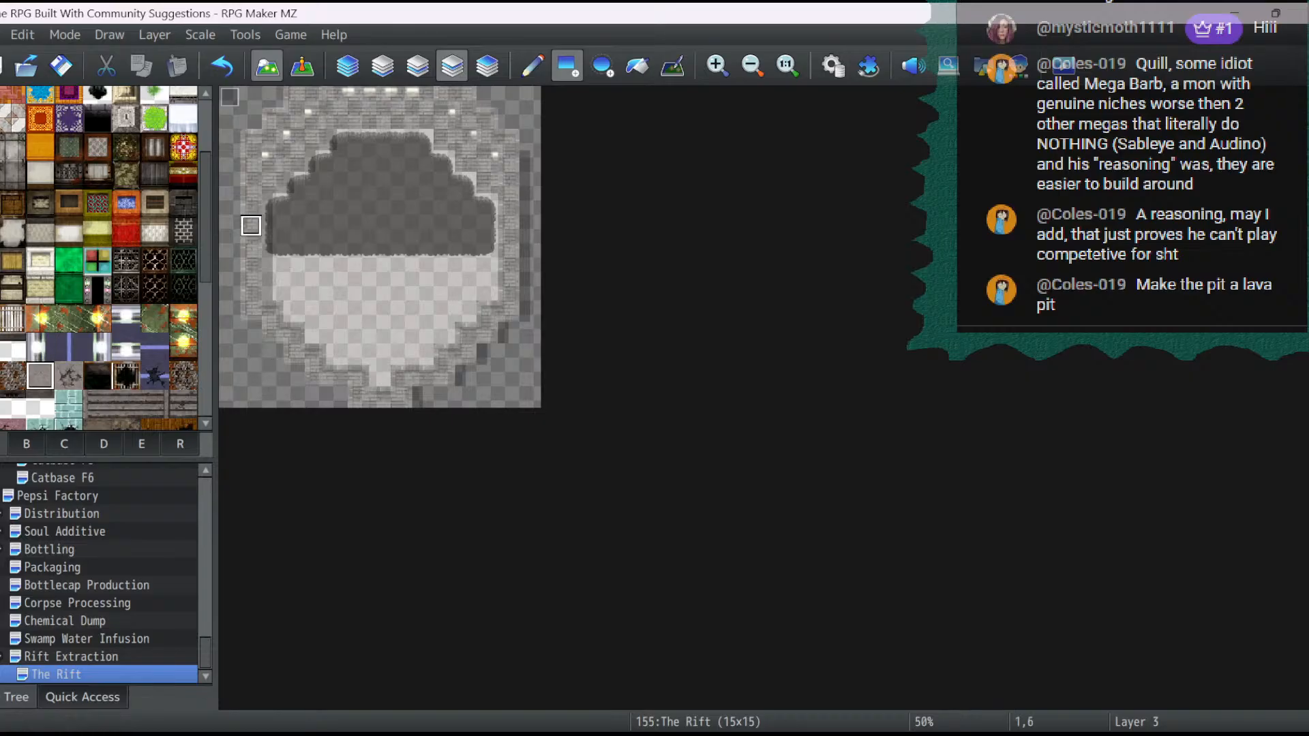
click(532, 66)
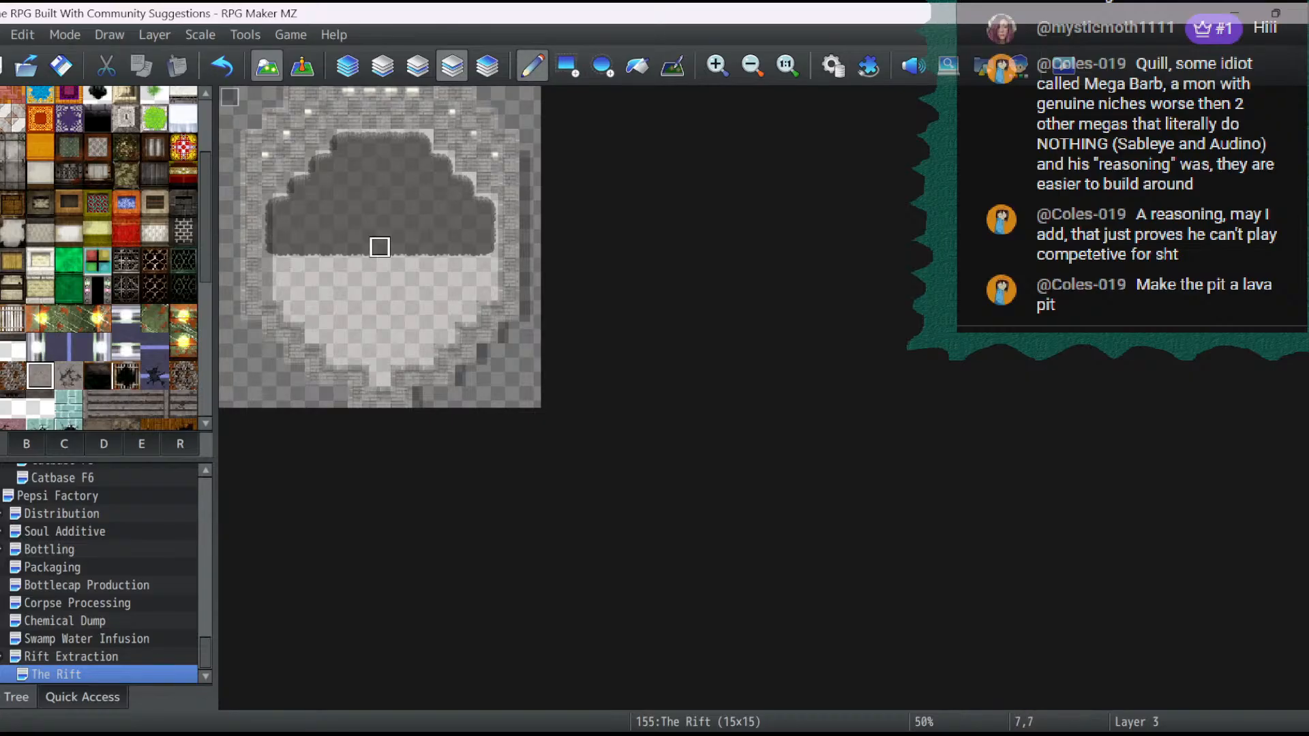
click(380, 247)
click(380, 225)
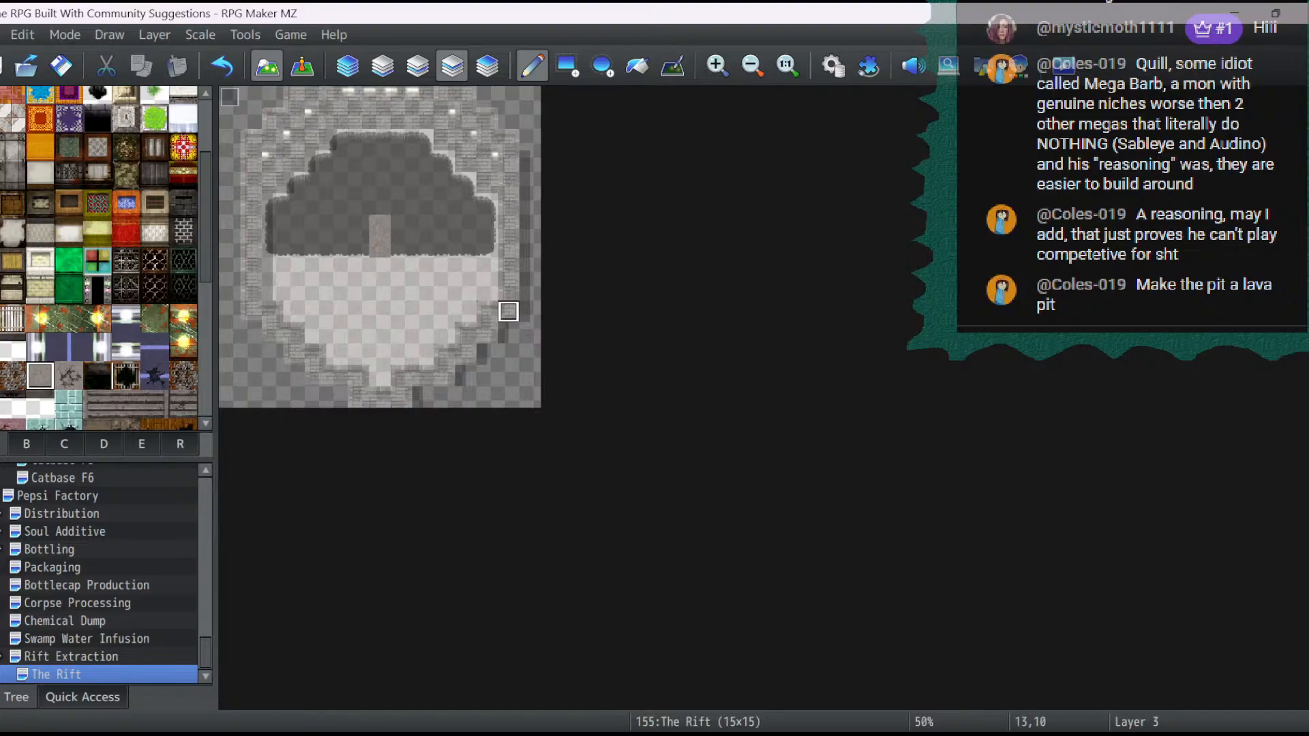
click(302, 67)
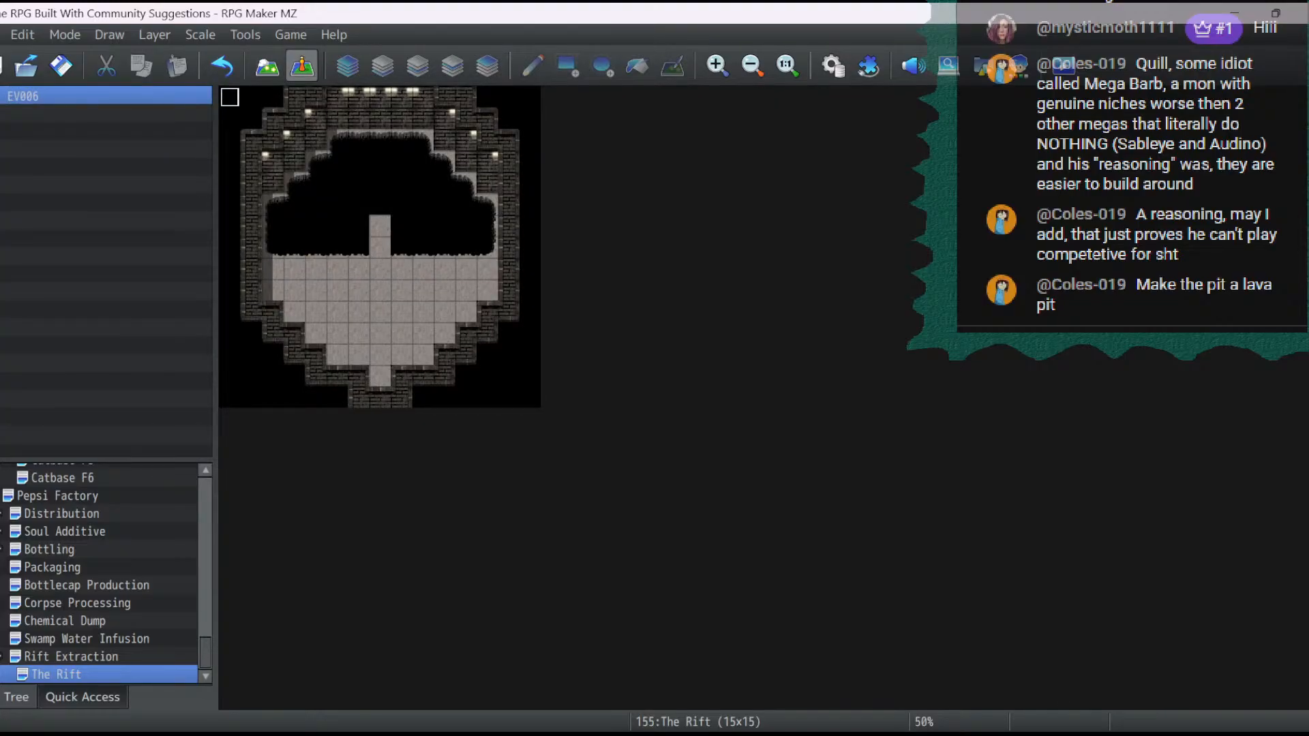
click(267, 66)
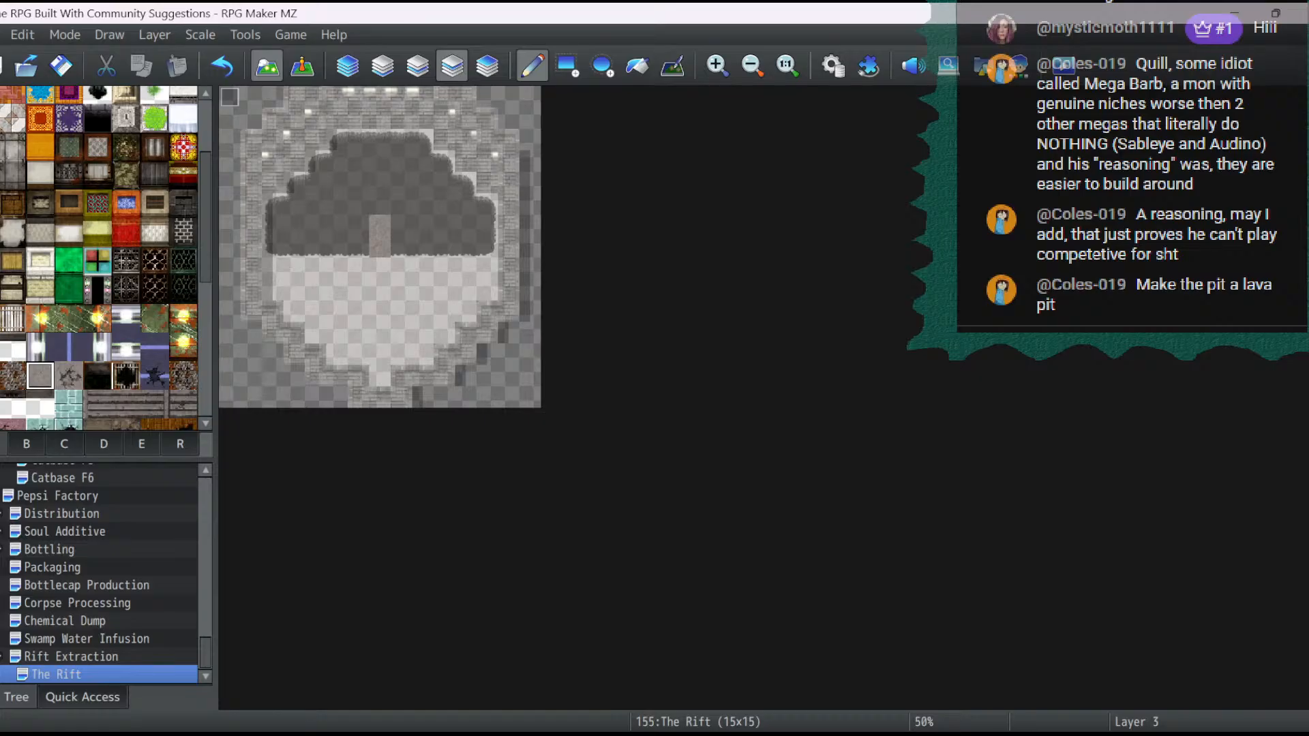
- Paint a column of pink down-arrow tiles on layer 3 from 7,6 to 7,13 and check it
scroll(103, 259, down, 5)
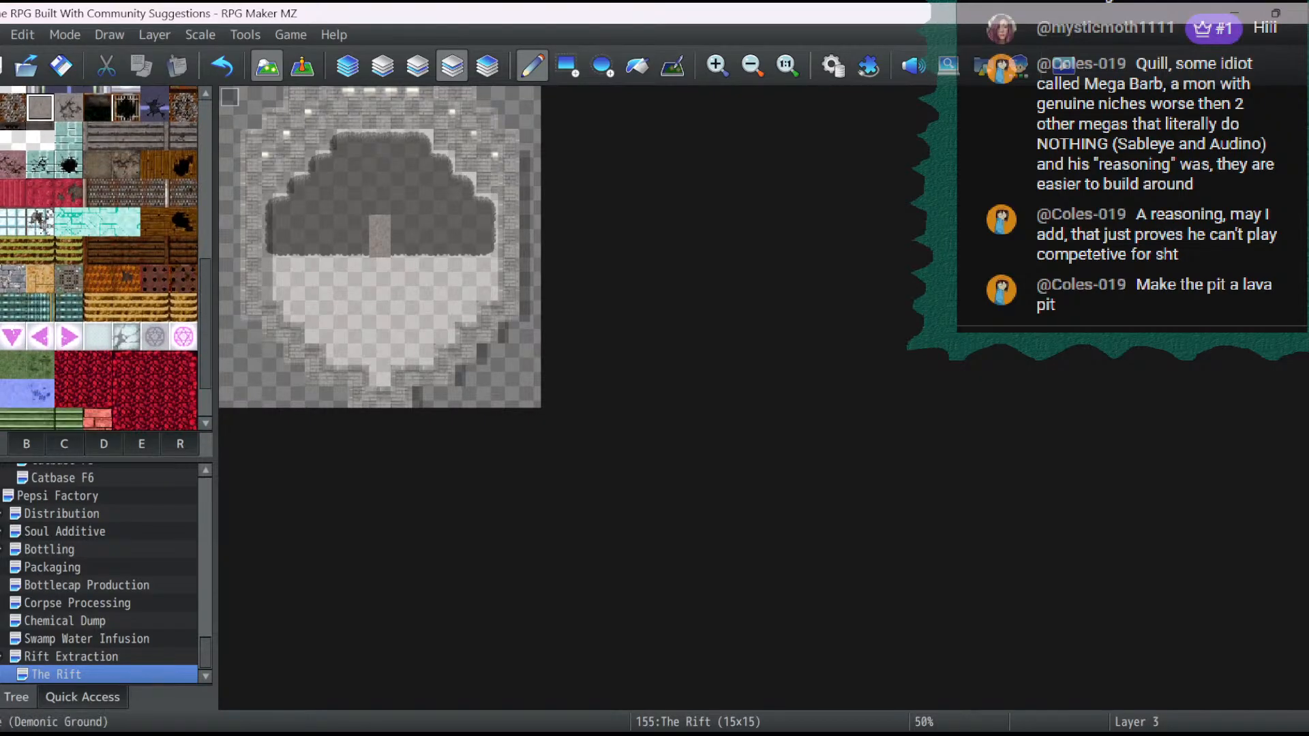
click(13, 337)
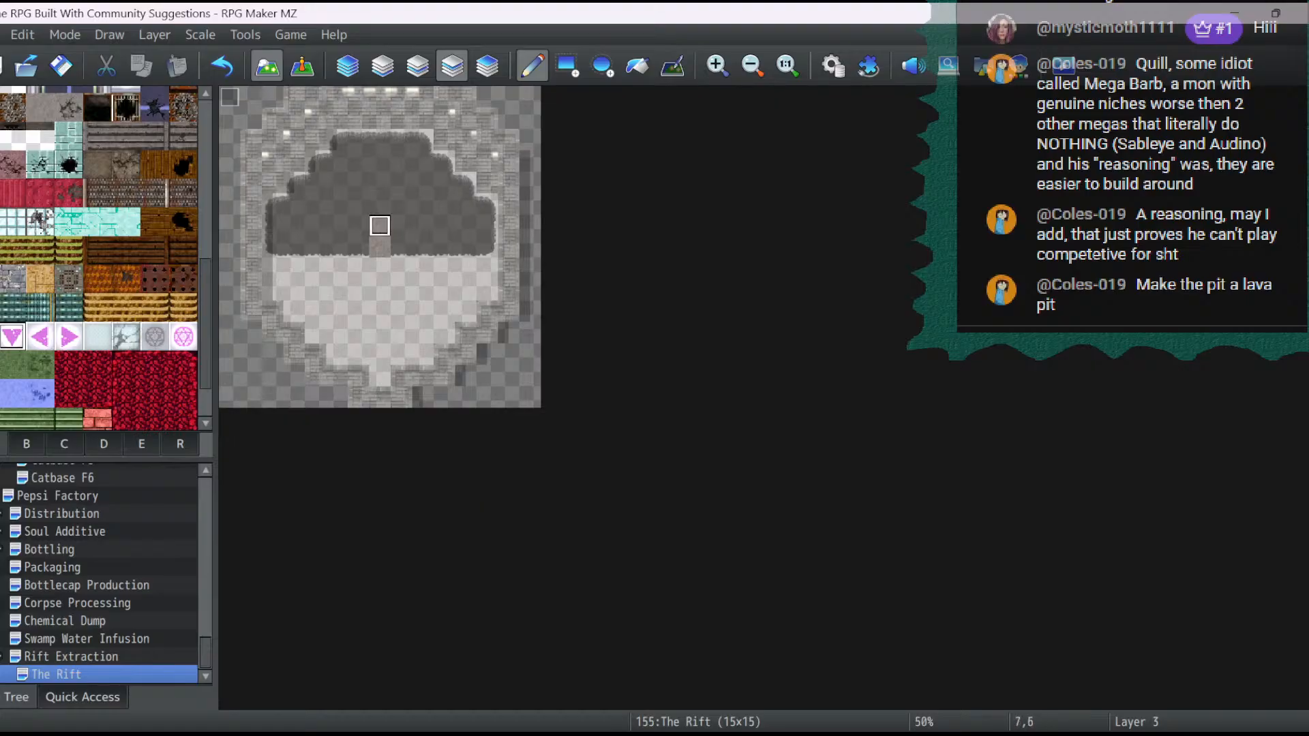
click(380, 225)
drag(380, 247, 380, 376)
key(F6)
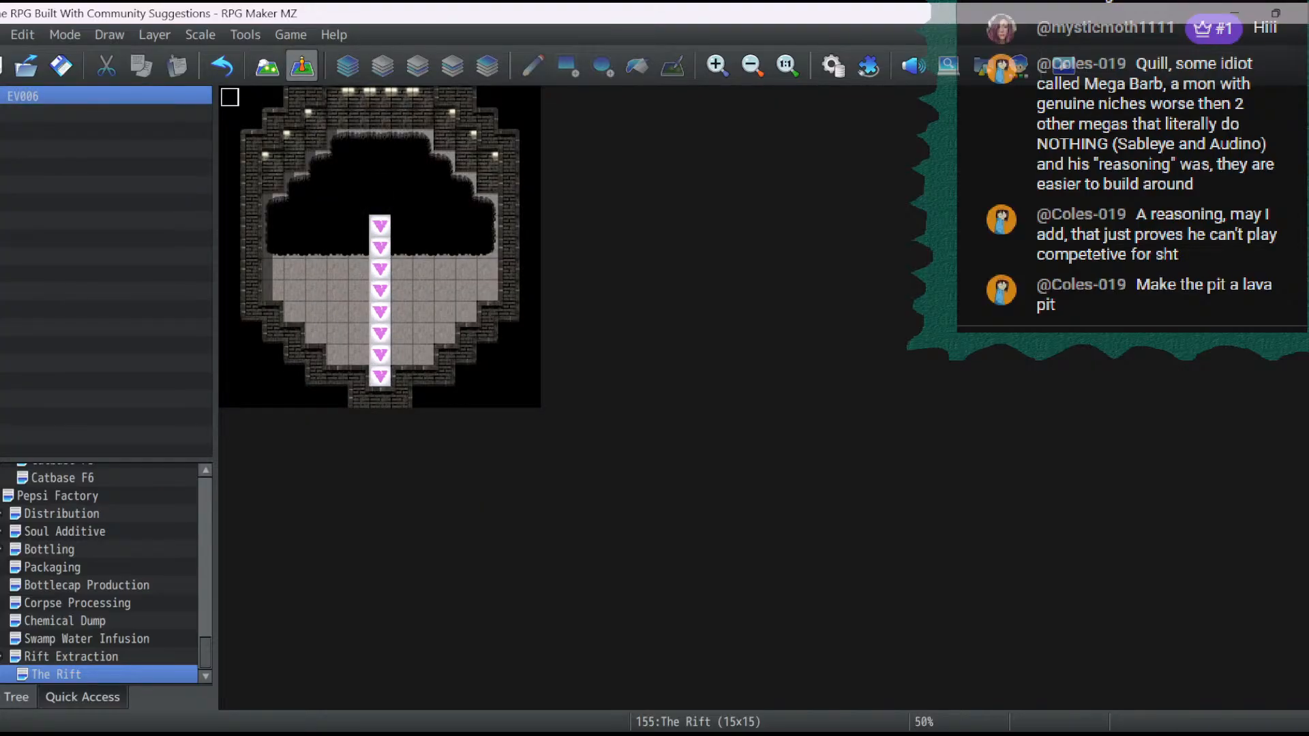
key(F5)
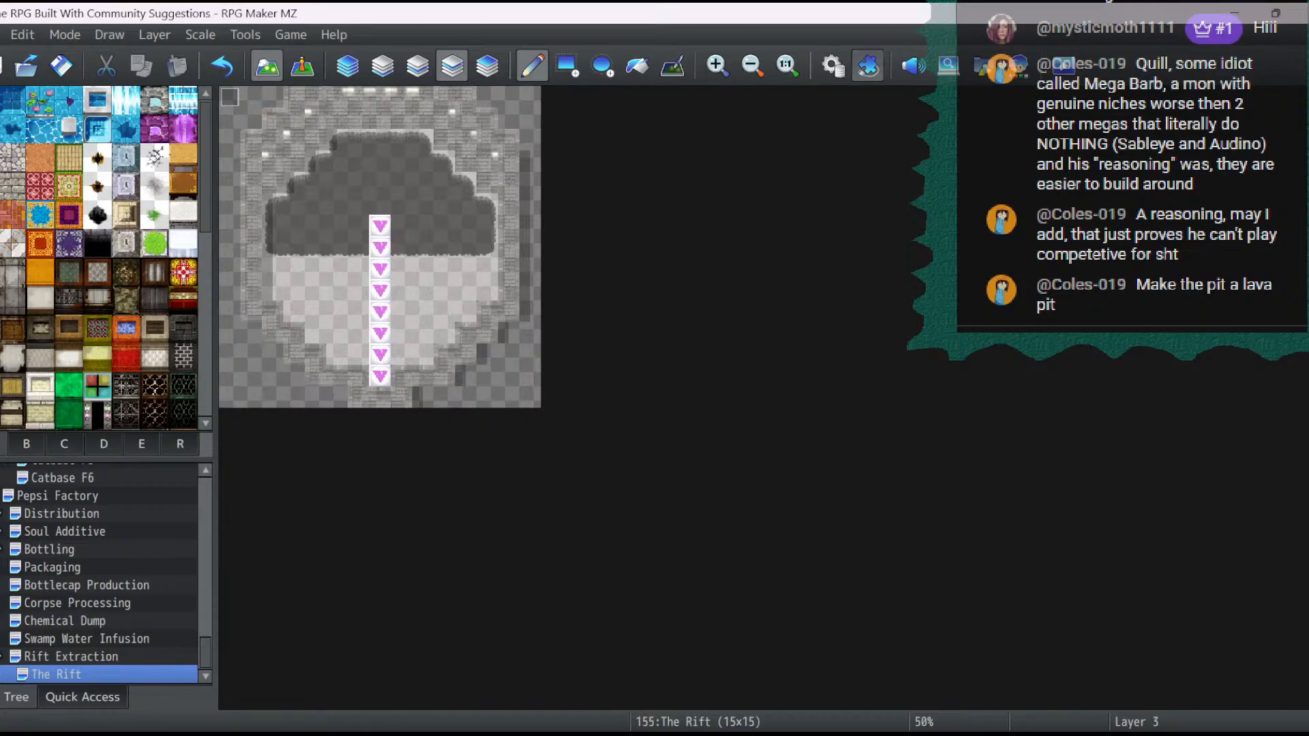
- Open the database's tilesets and raise the maximum number of tilesets to 16
click(833, 65)
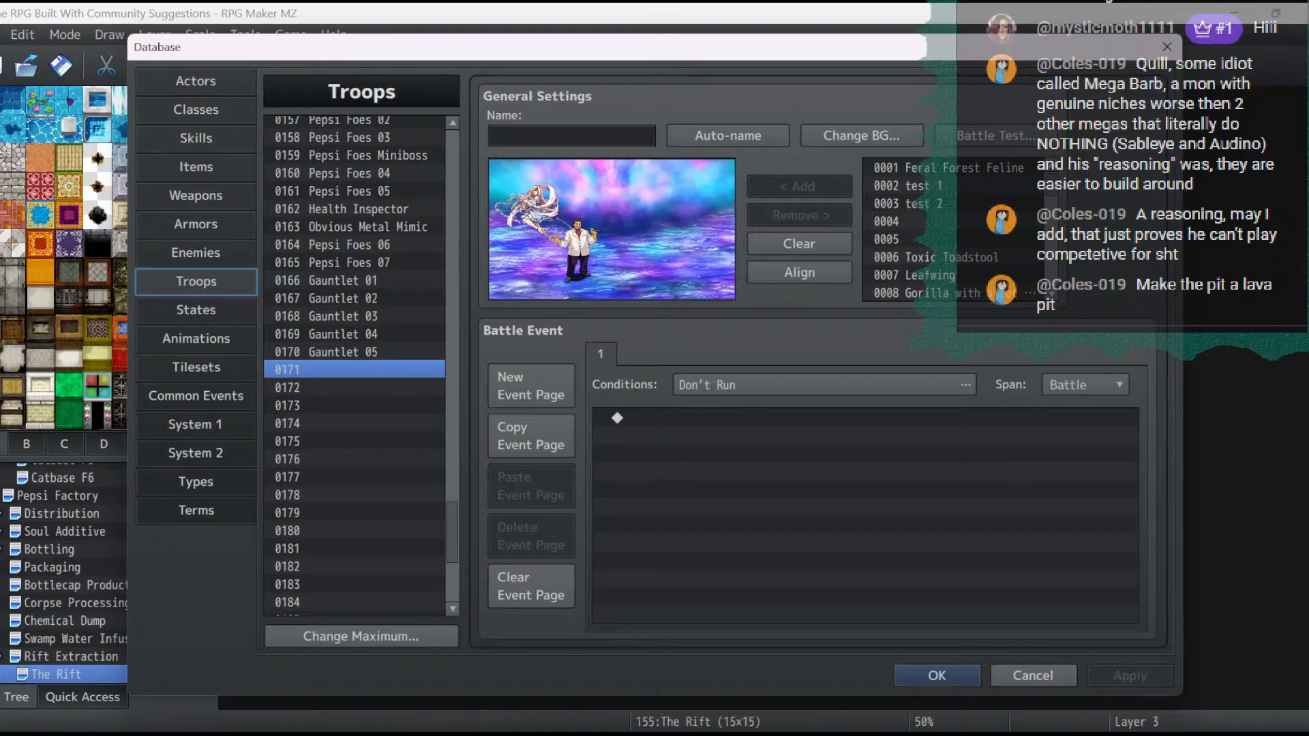
click(195, 367)
click(360, 637)
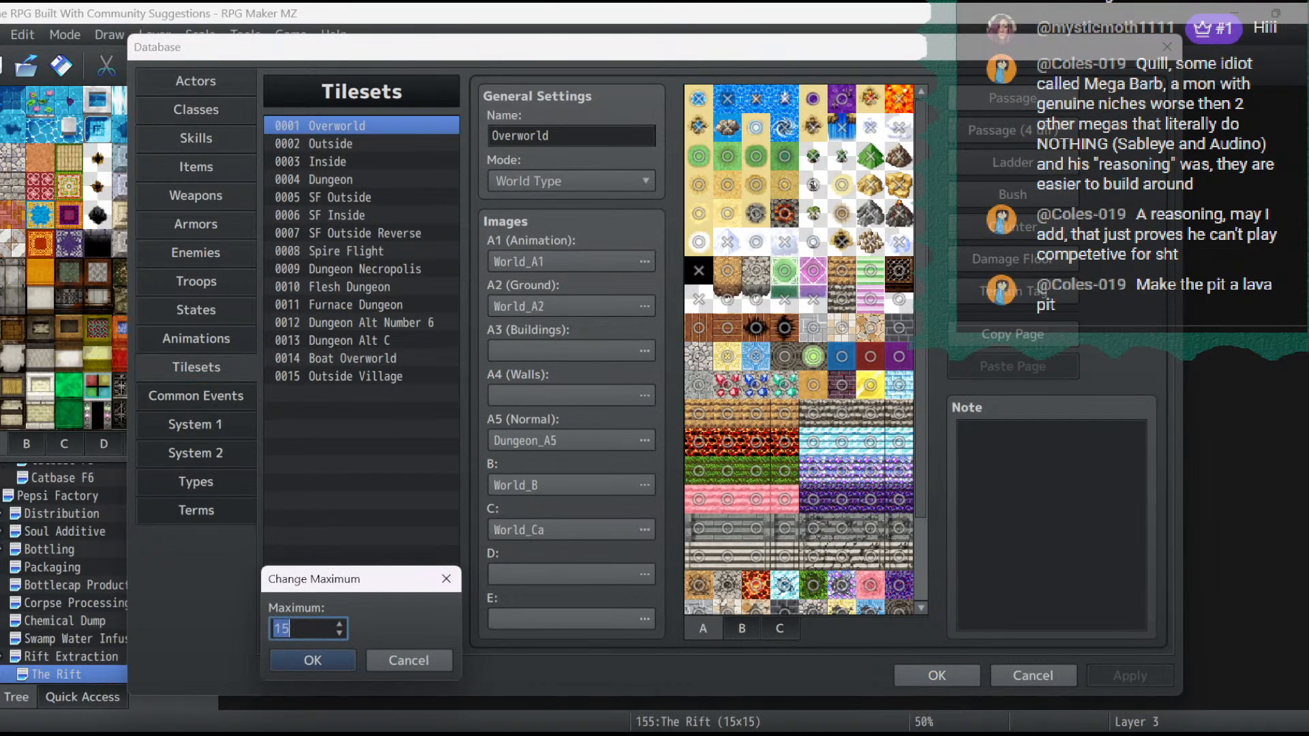
text(16)
key(Return)
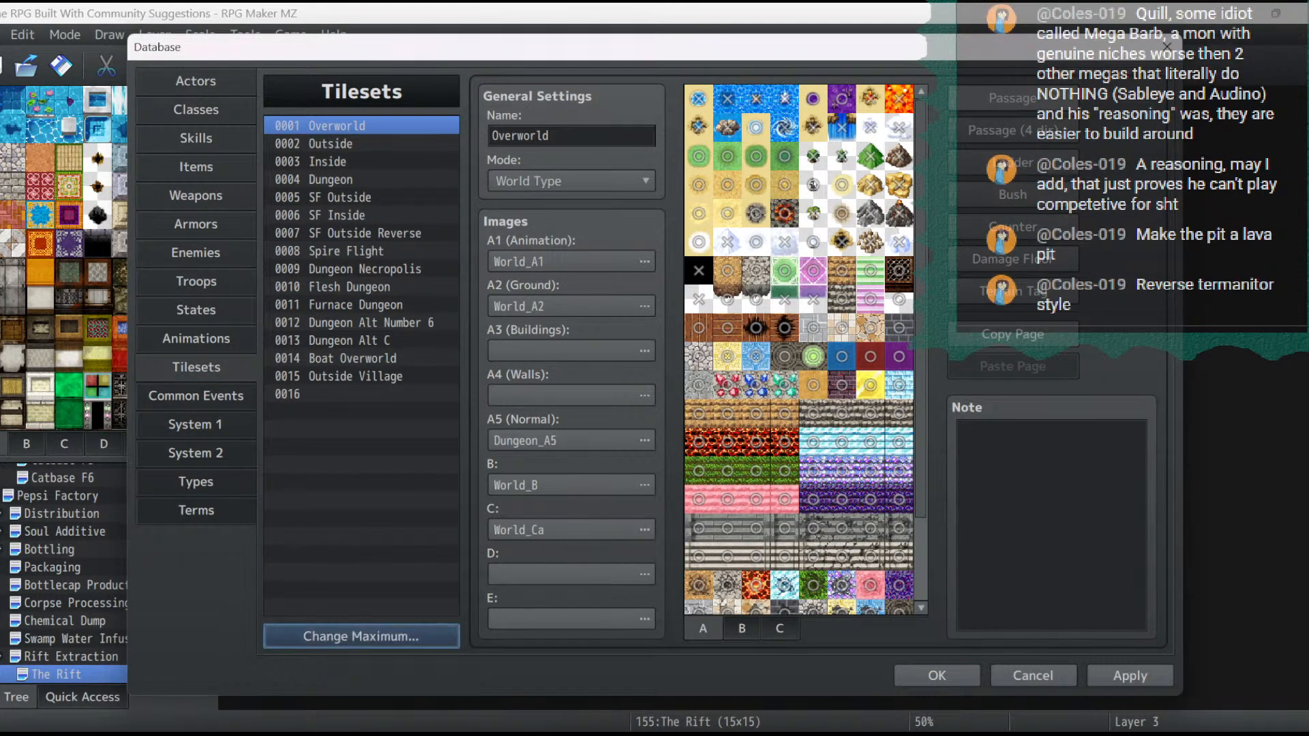
- Look through the SF Outside and SF Inside tilesets' tile sheets and copy the SF Inside tileset
click(334, 197)
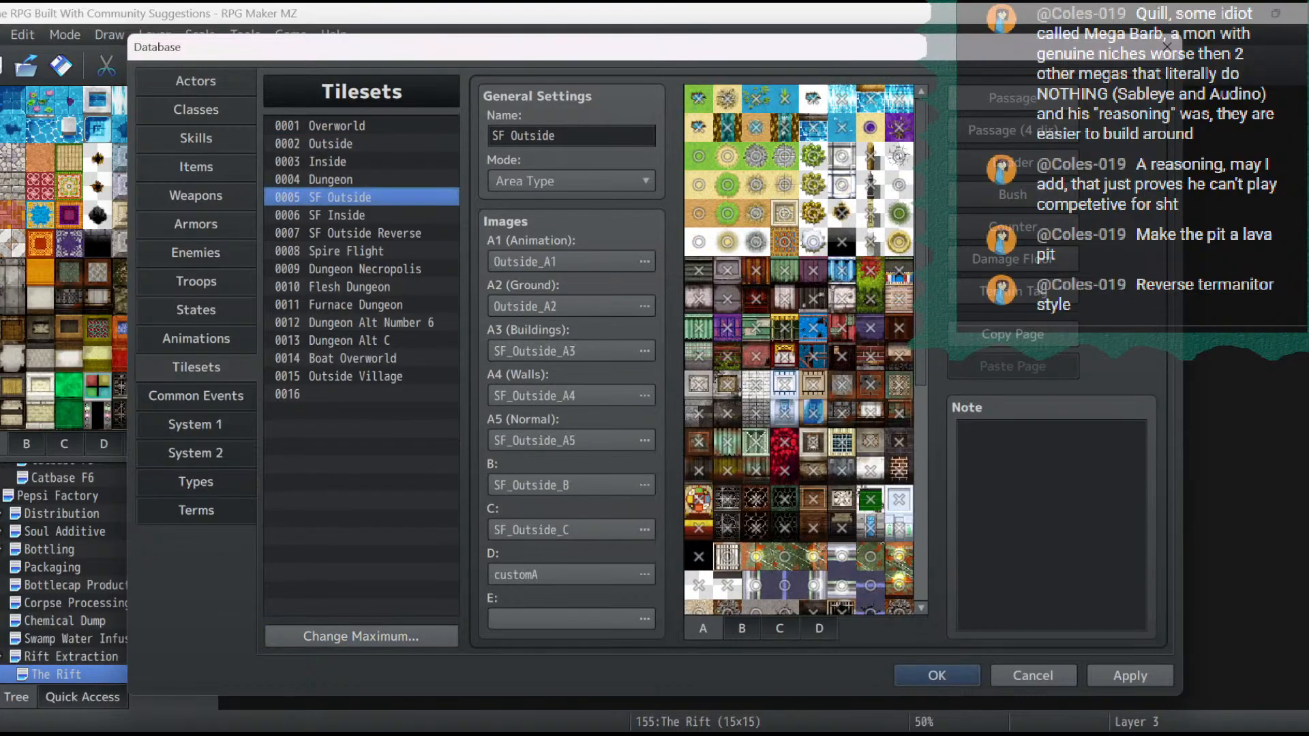
click(337, 215)
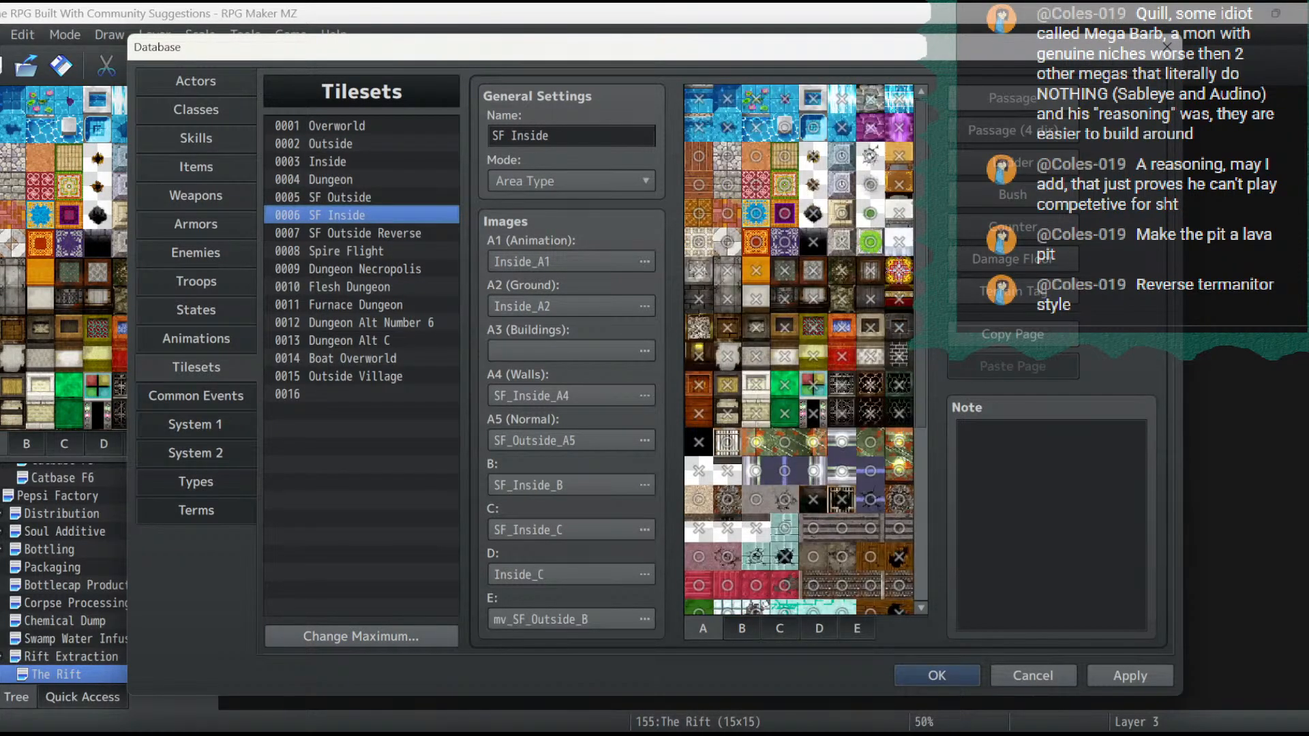
click(857, 629)
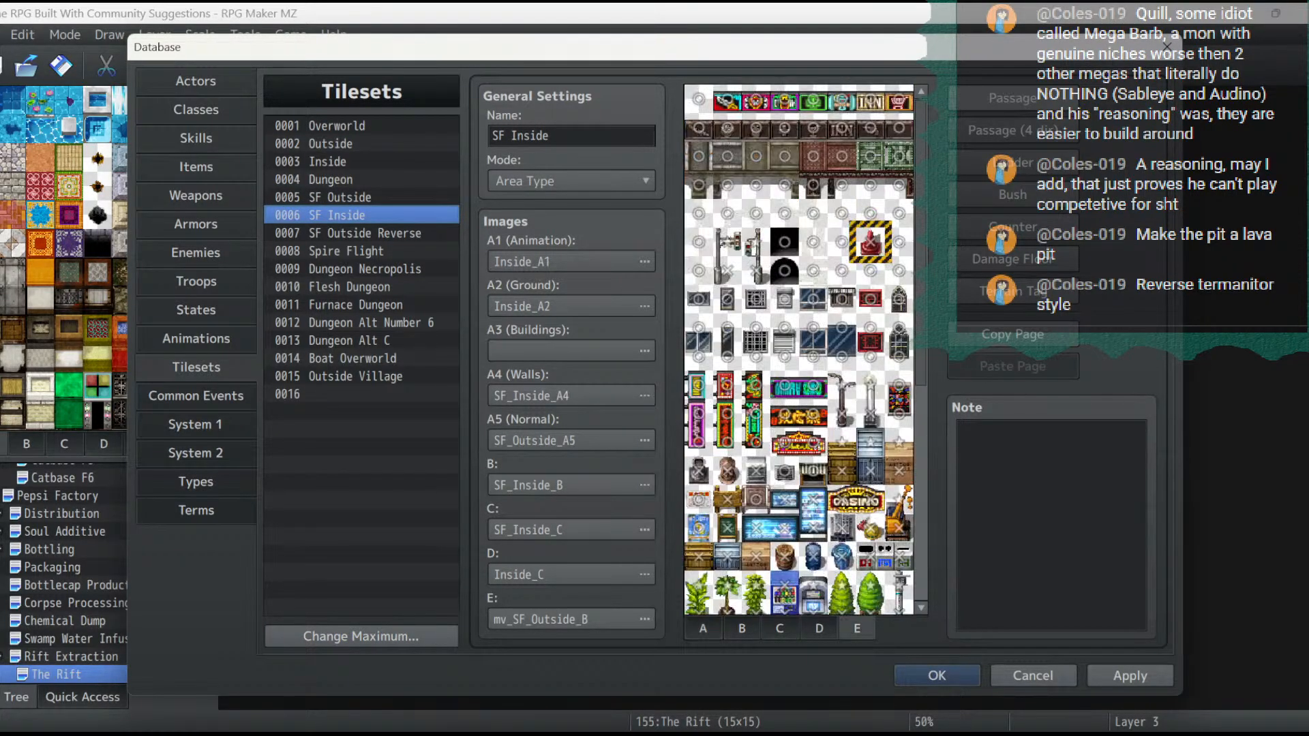
click(819, 628)
click(780, 628)
right_click(319, 216)
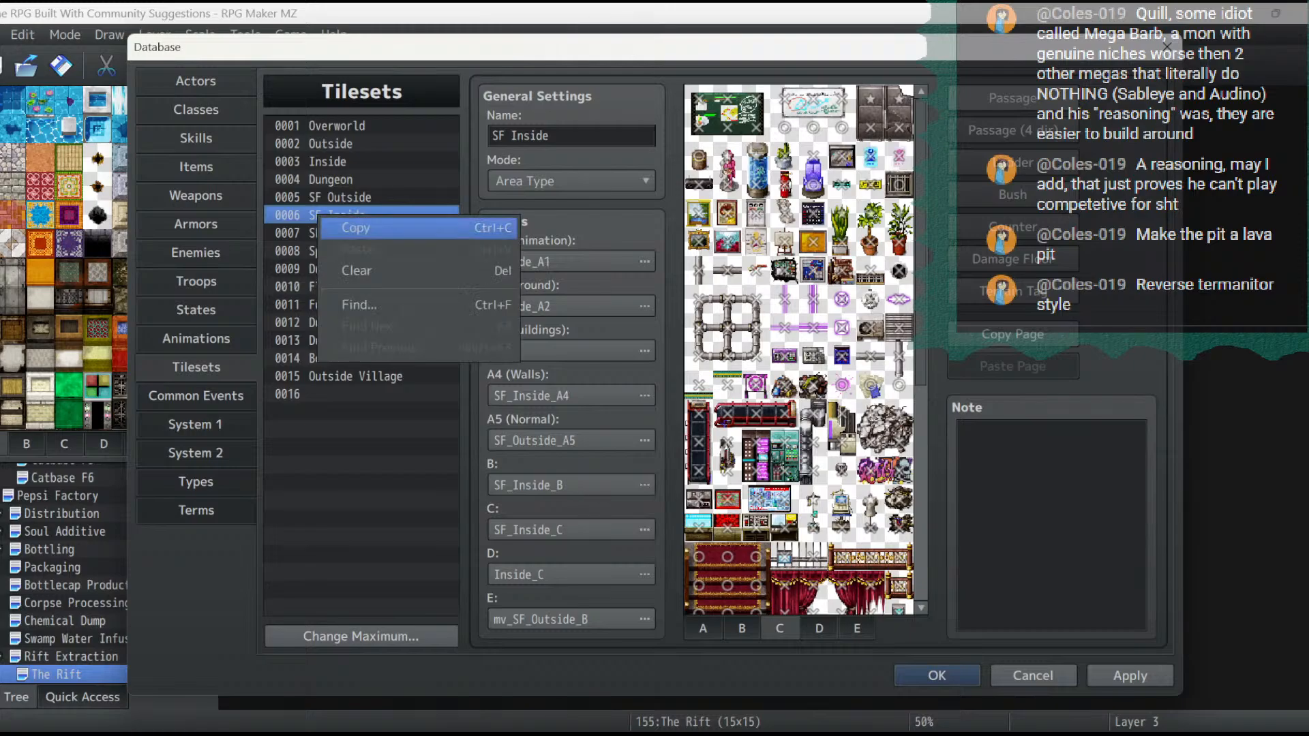
click(356, 228)
- Copy the Dungeon tileset and paste it into the empty tileset slot 0016
click(317, 393)
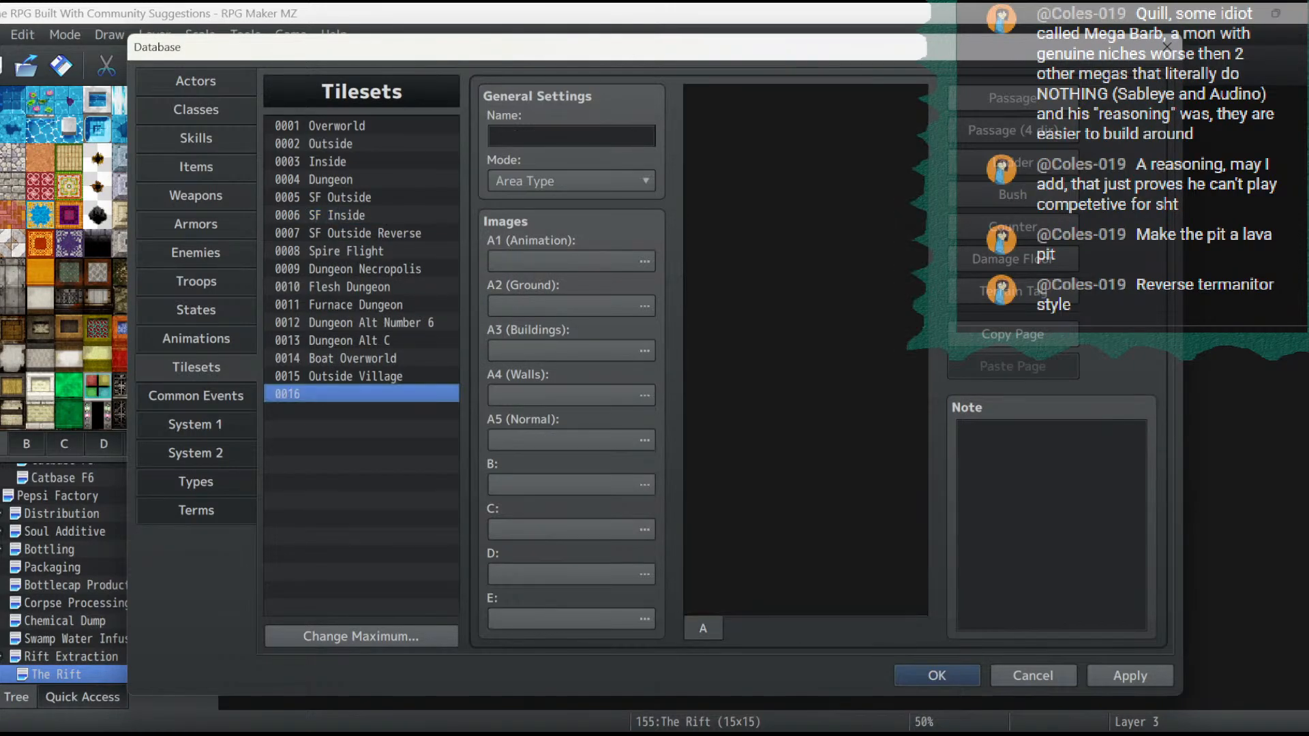
right_click(317, 389)
click(349, 340)
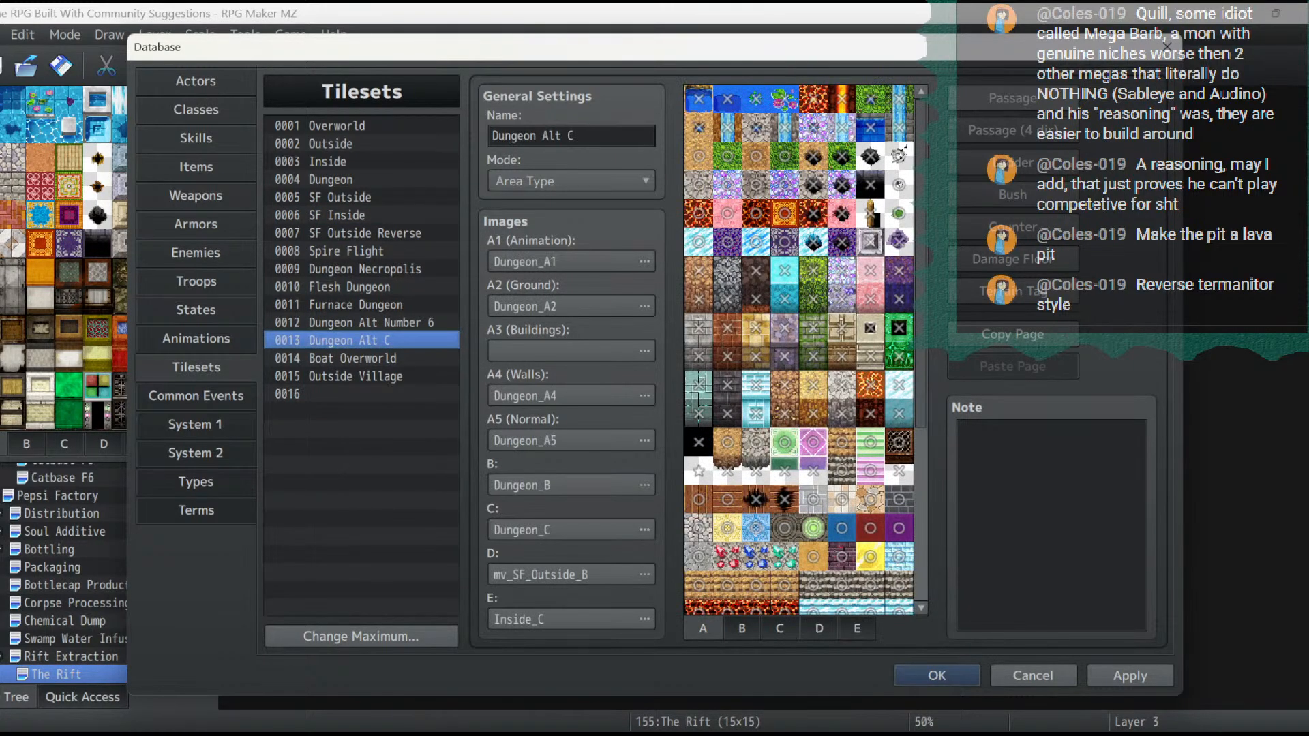
click(350, 179)
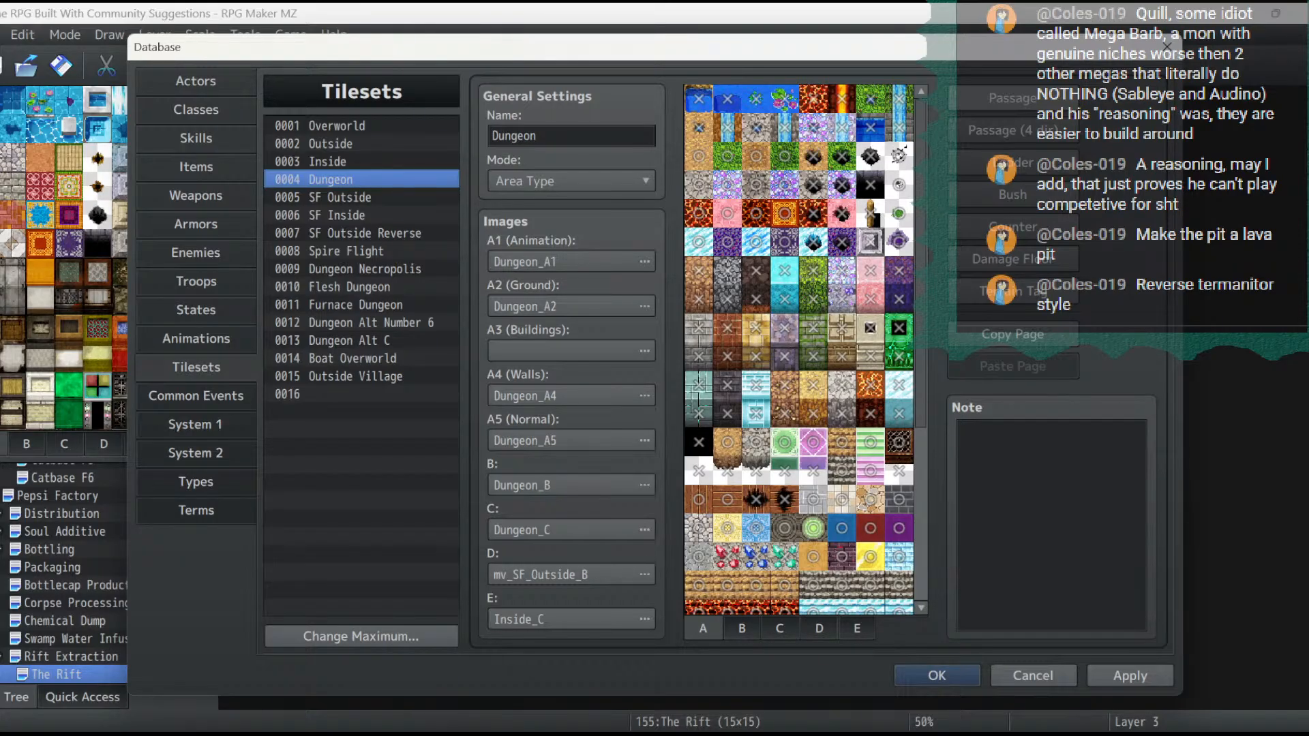
right_click(330, 178)
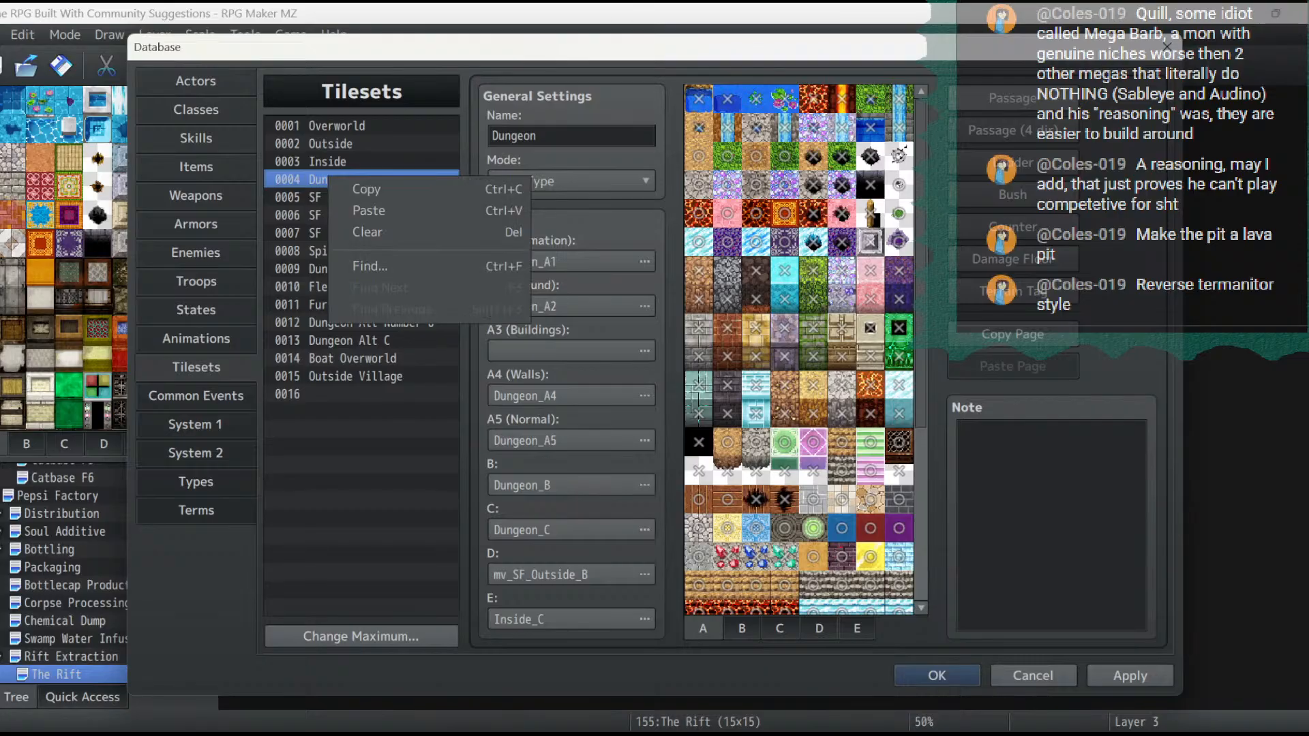
click(361, 189)
click(339, 392)
right_click(339, 390)
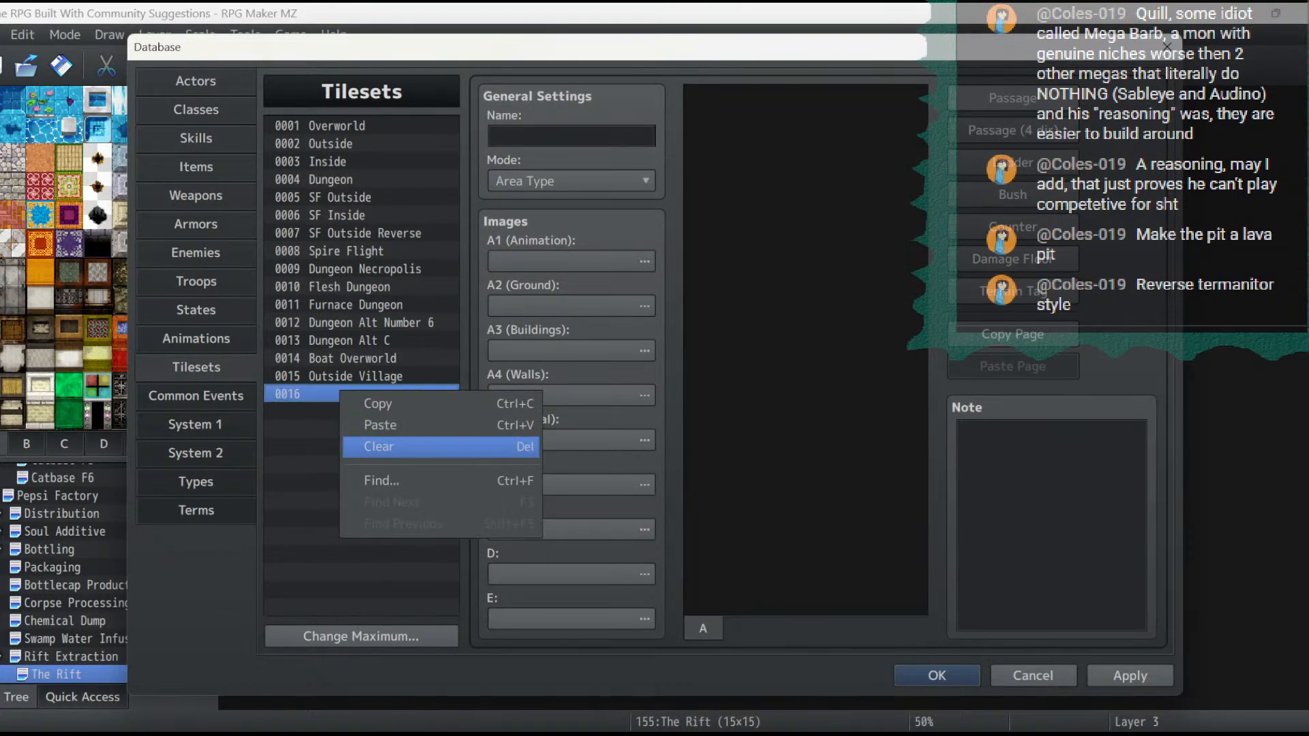
click(365, 447)
right_click(352, 393)
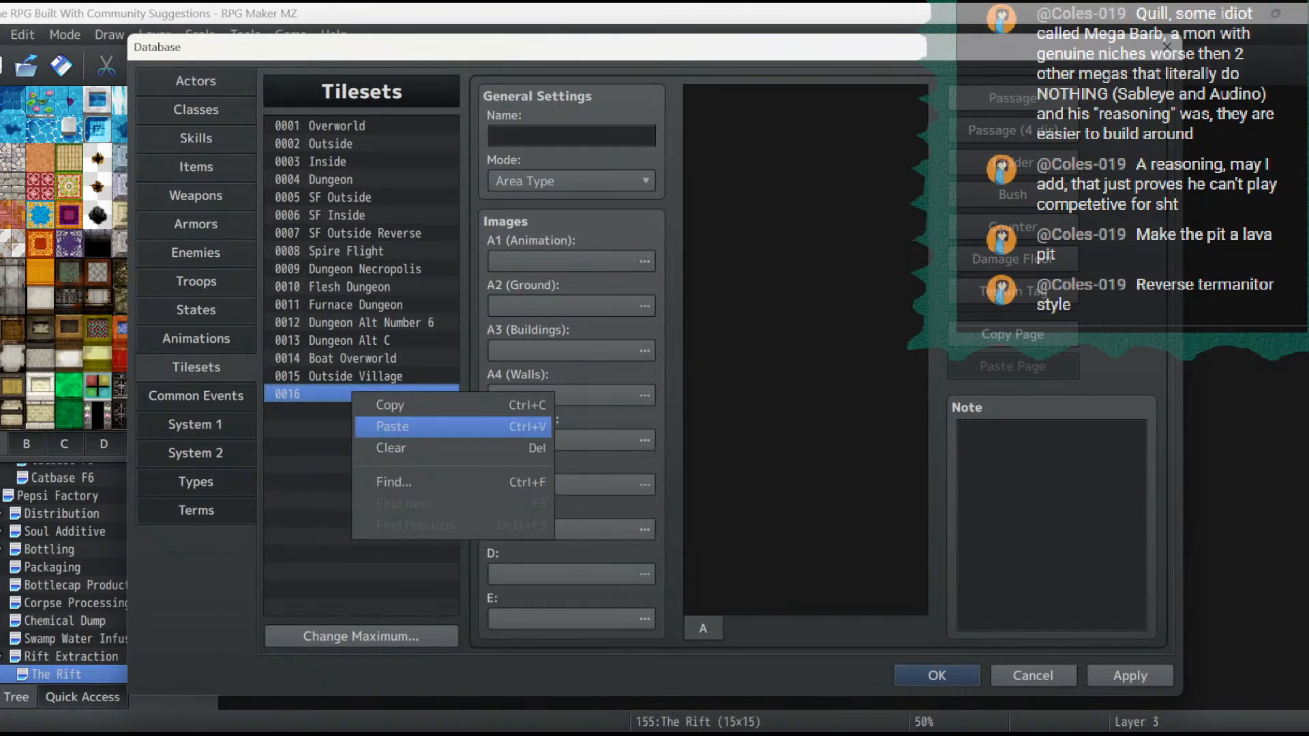
click(393, 426)
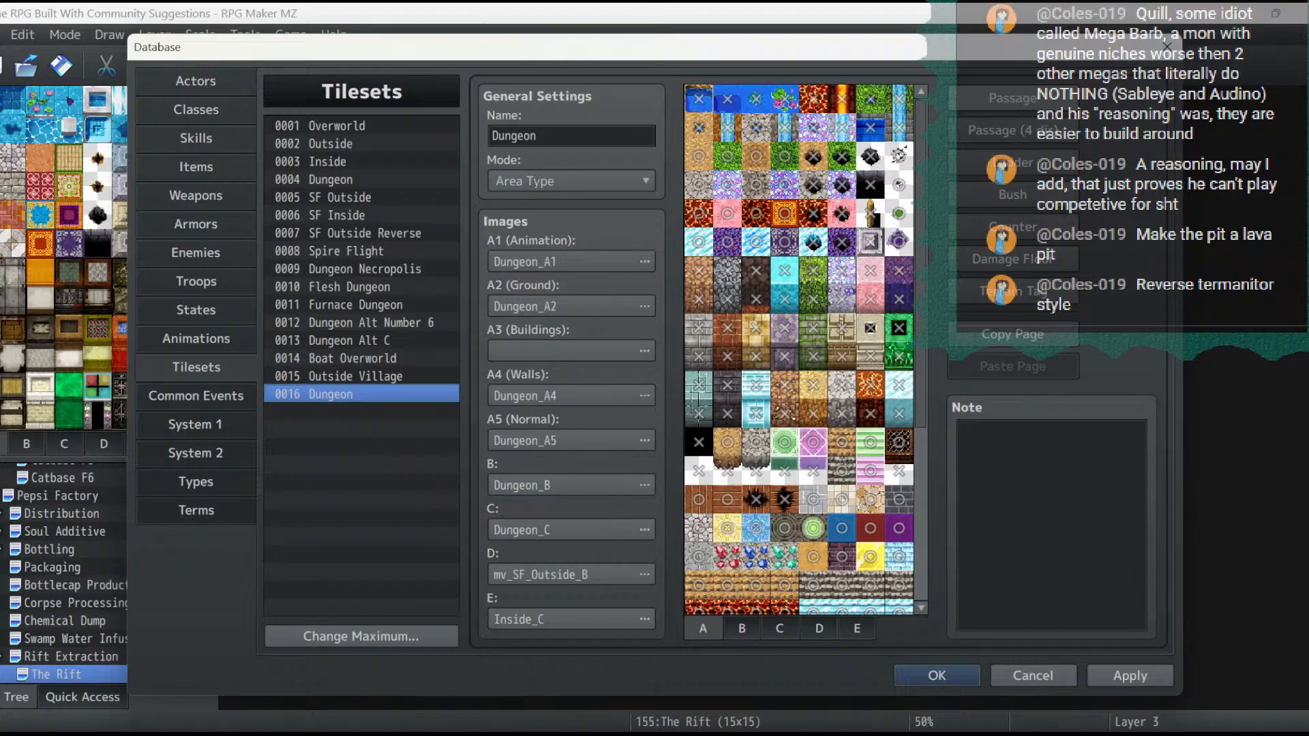
- Look through the B, C, D and E tile sheets of the tileset in slot 0016
click(742, 628)
click(780, 628)
click(819, 629)
click(857, 628)
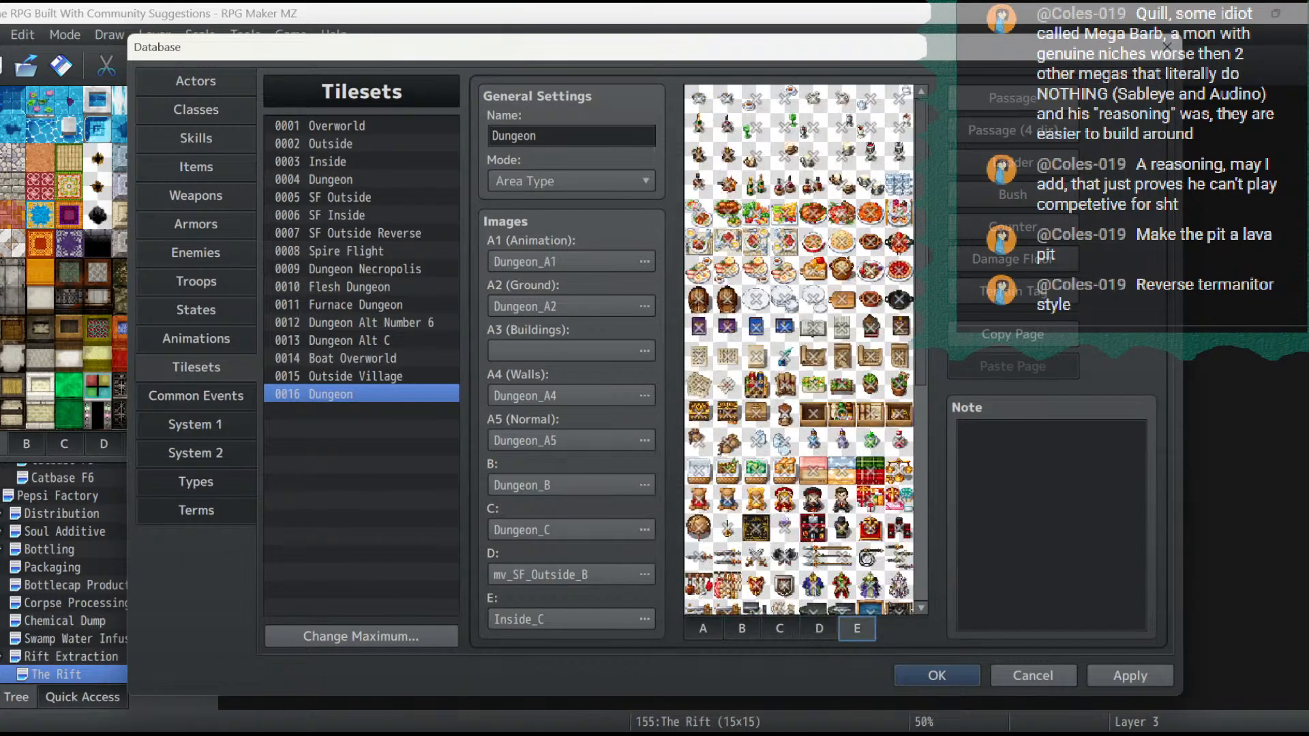
click(819, 628)
scroll(798, 349, down, 1)
scroll(799, 350, down, 4)
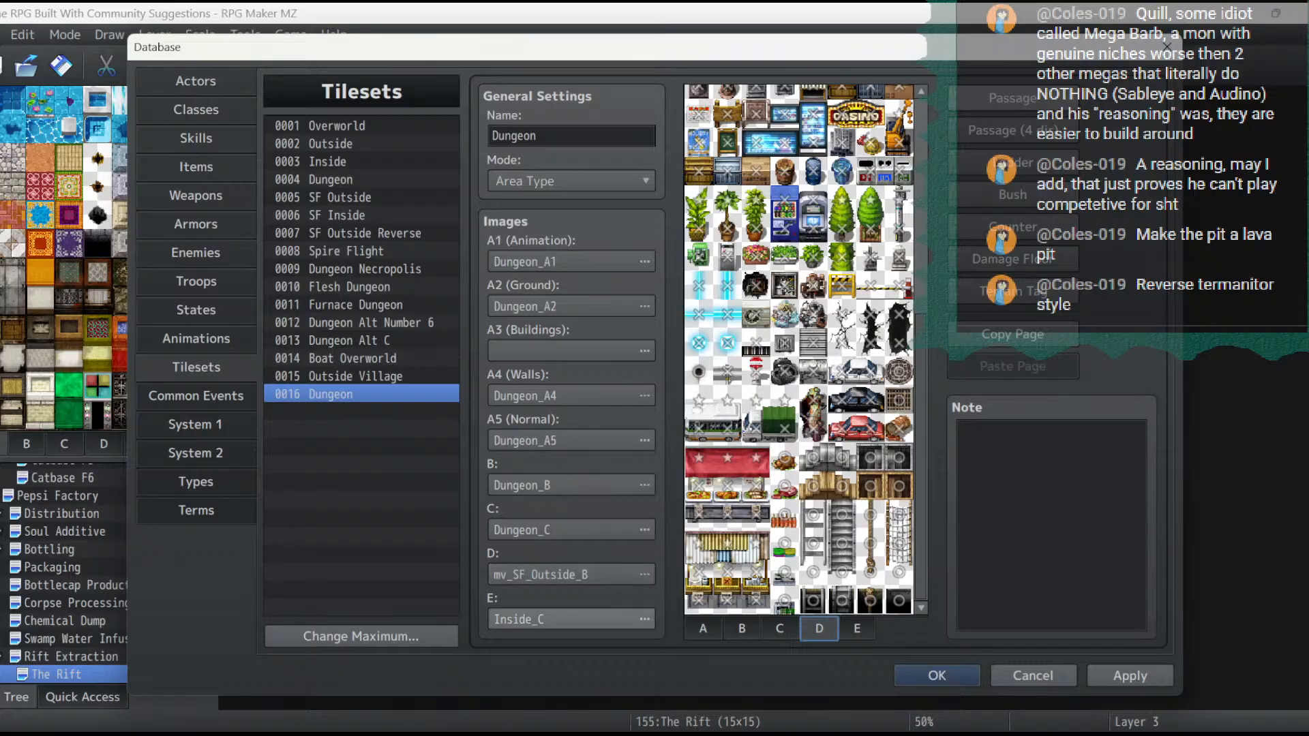
- Set tileset 0016's D image to SF_Outside_A5 and apply the database changes
click(572, 575)
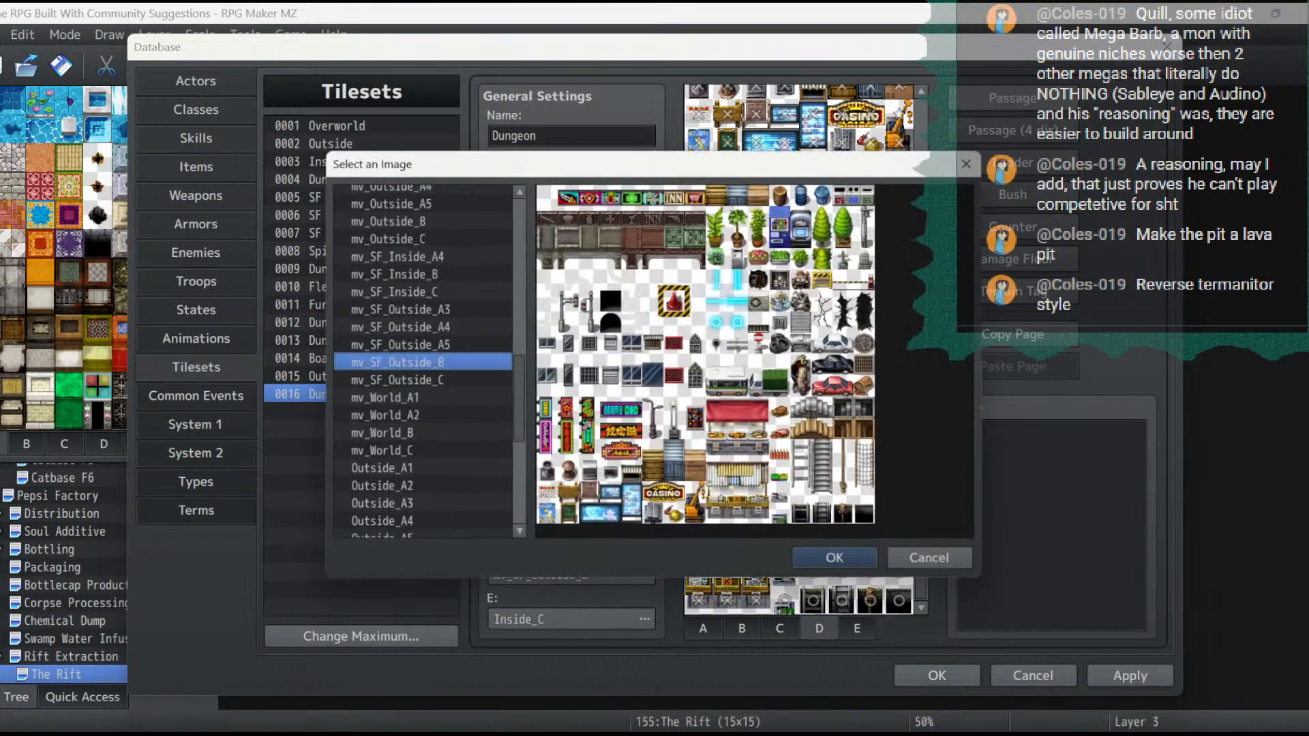
scroll(419, 361, down, 6)
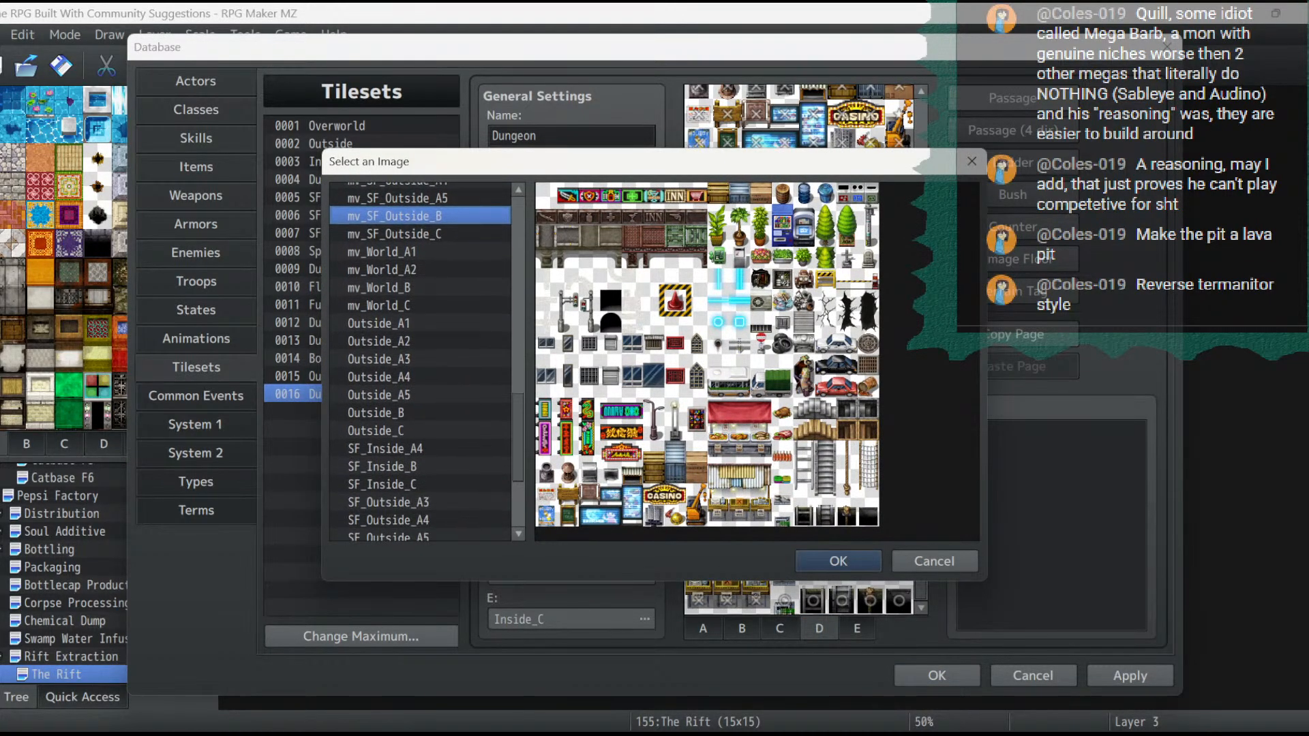
click(409, 336)
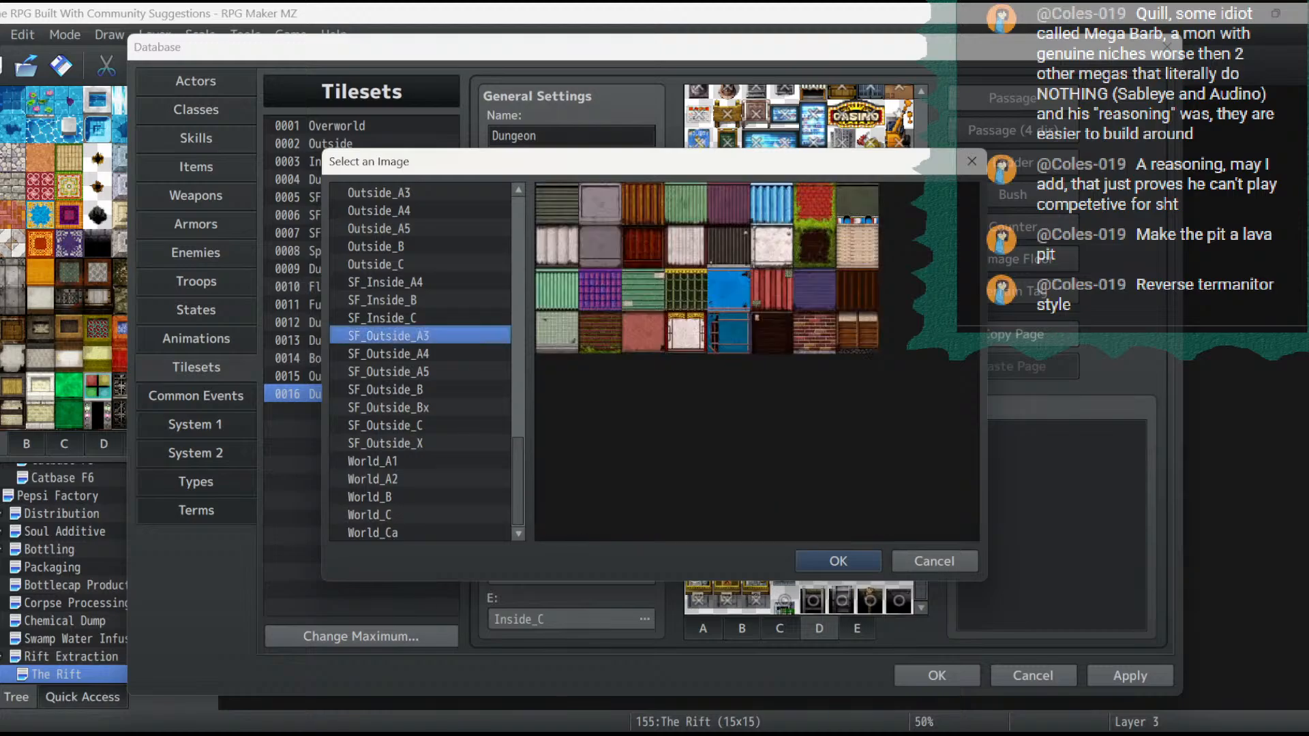
click(409, 354)
click(409, 371)
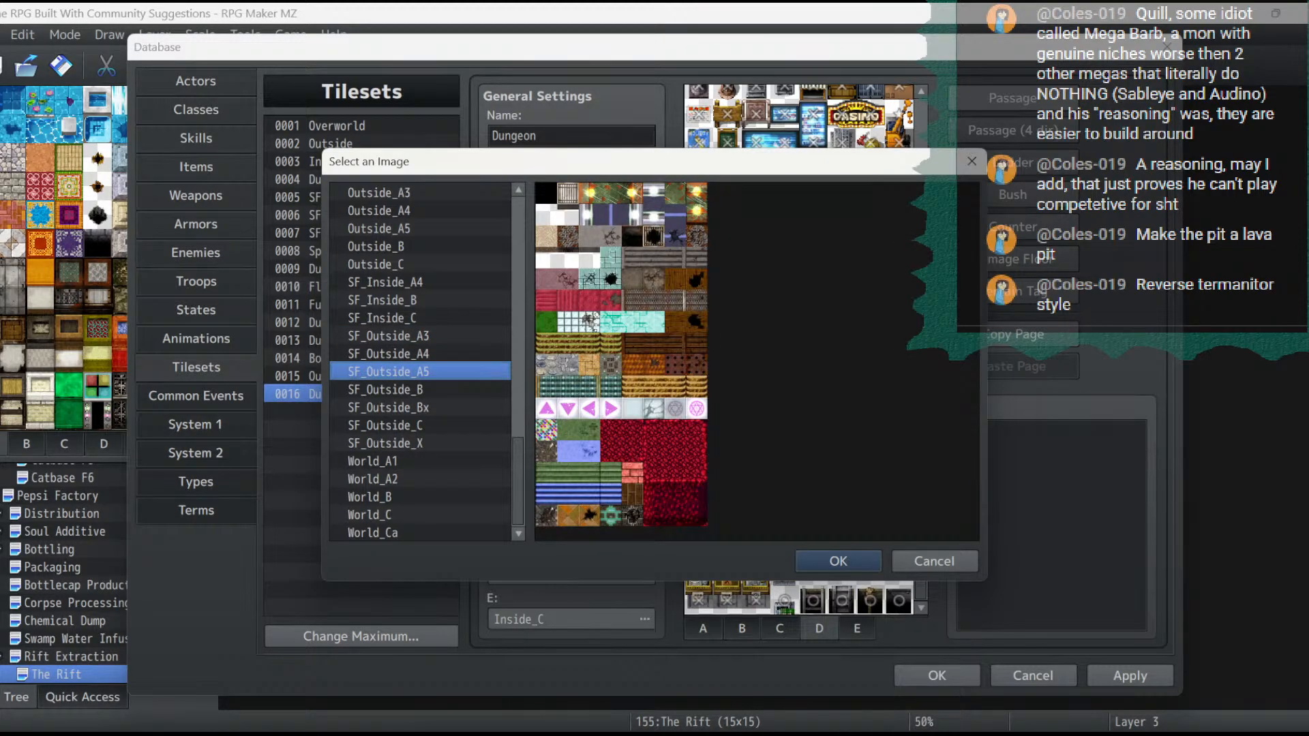
click(837, 561)
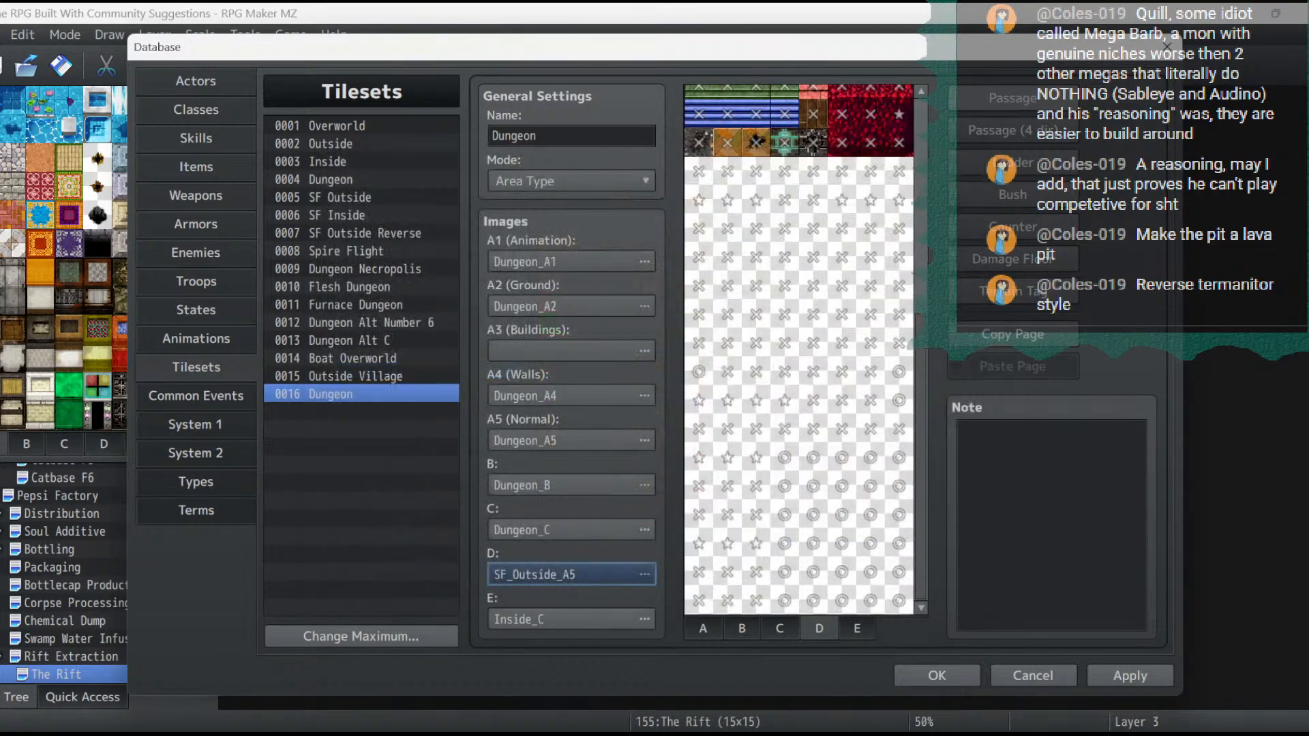
click(1129, 676)
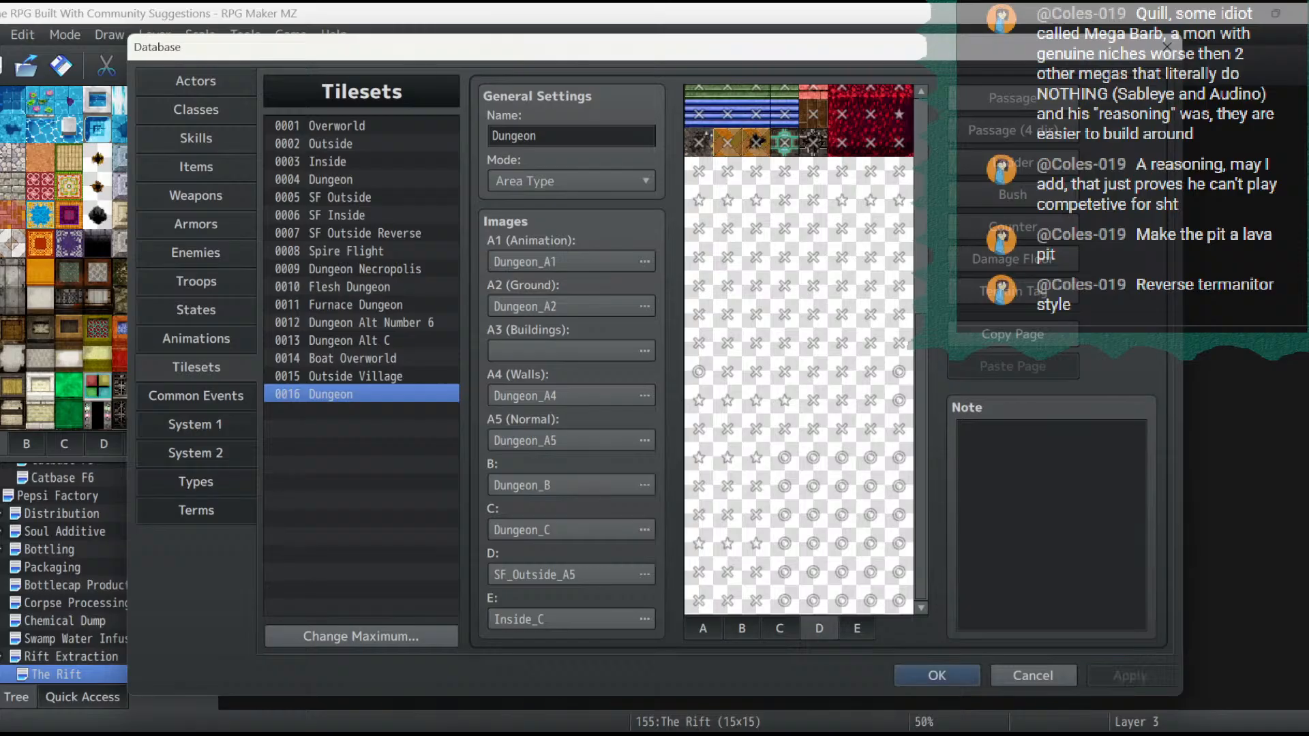
key(Return)
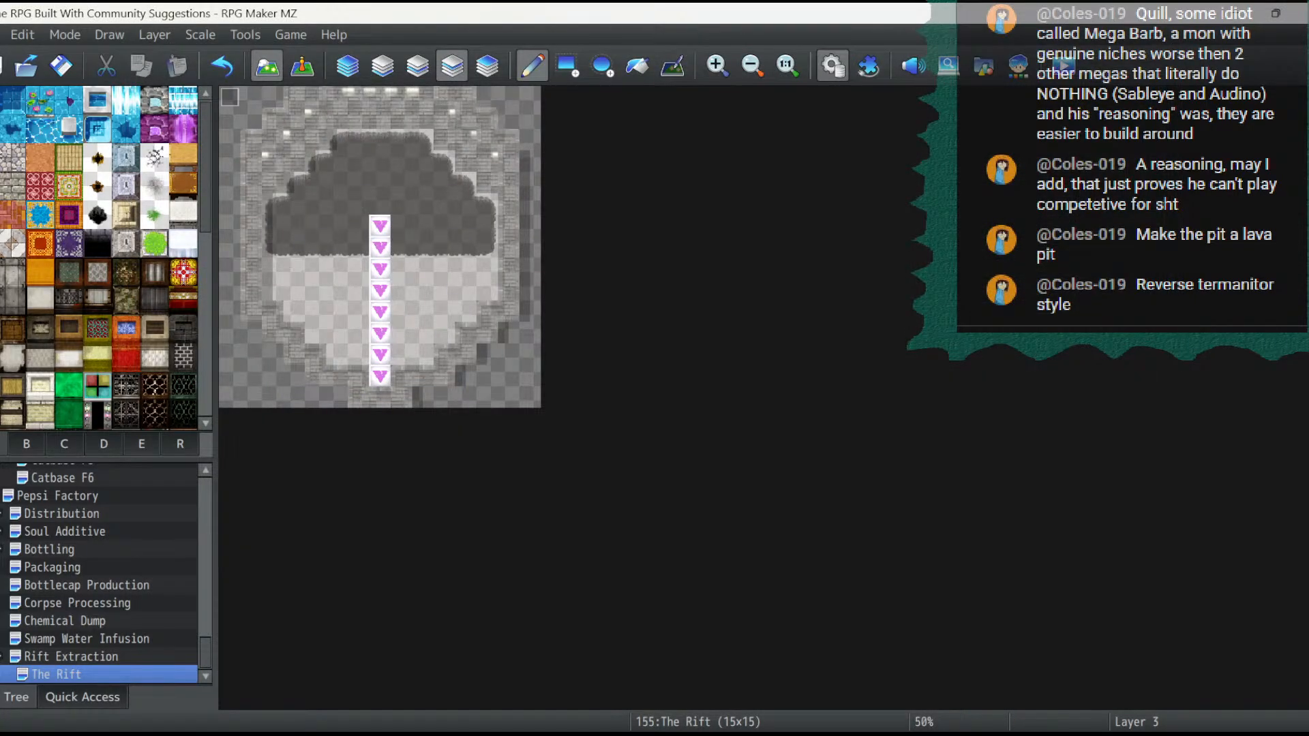
- Reopen the database's tilesets and rename tileset 0016 to Rift Dungeon
right_click(51, 674)
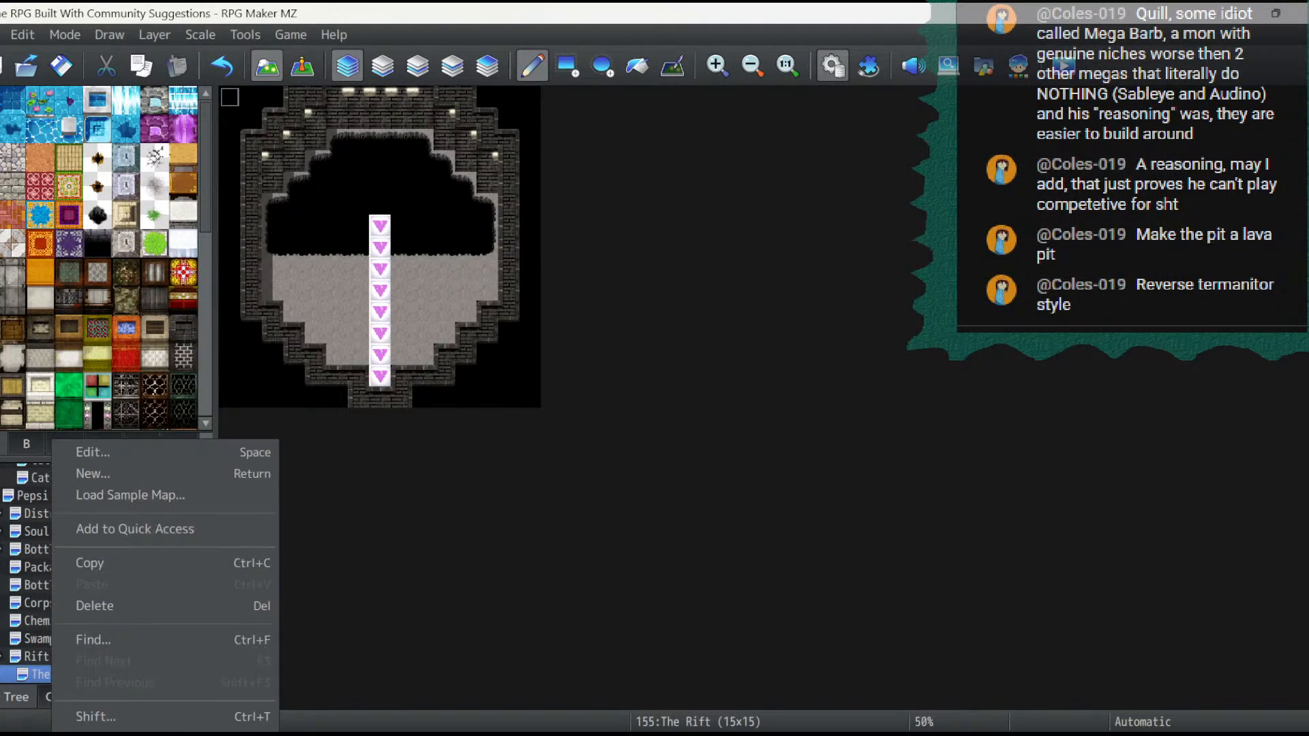
click(92, 451)
key(F9)
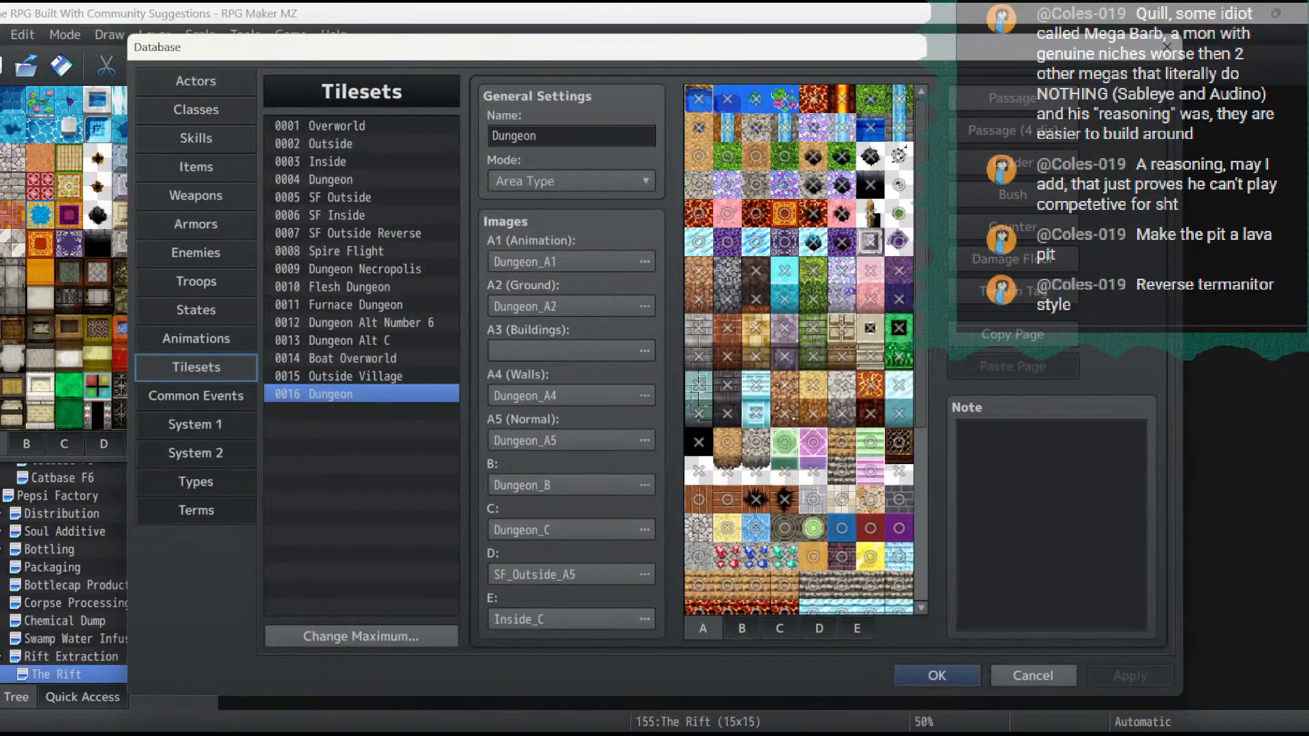
double_click(515, 135)
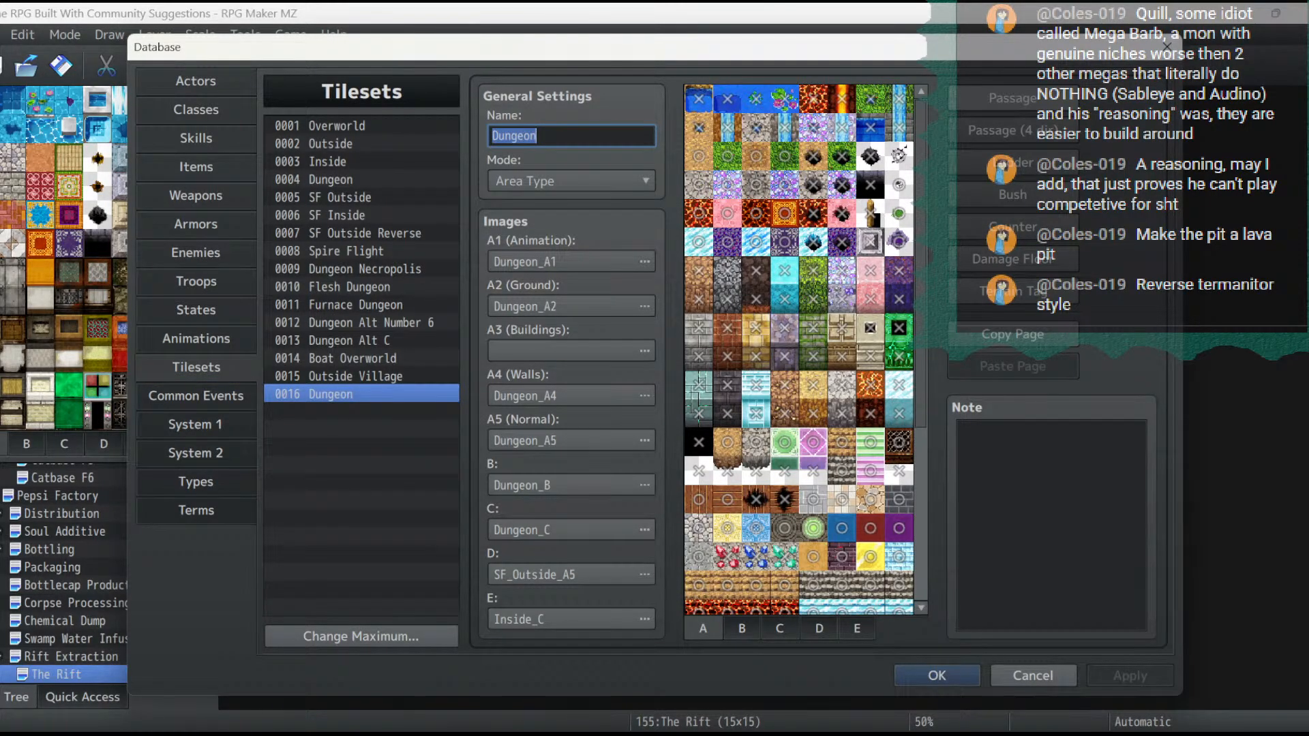
text(Rift)
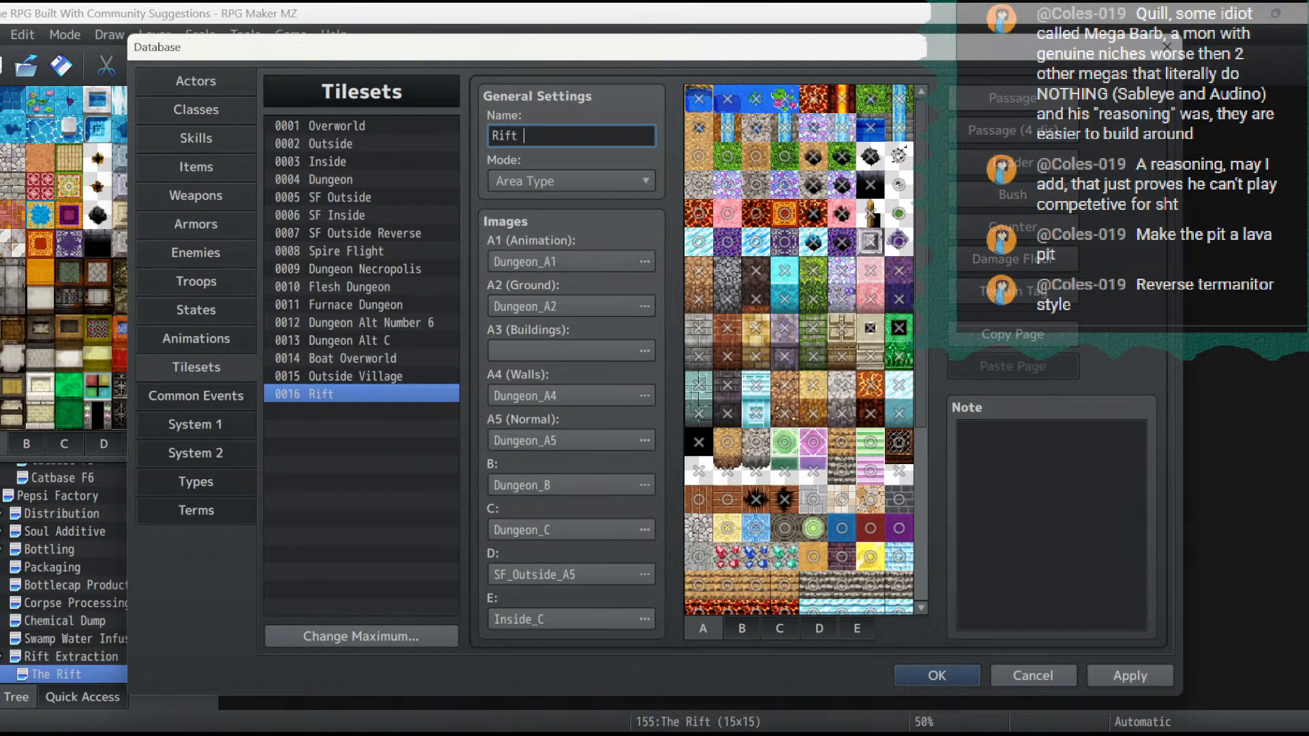
text( Dungeon)
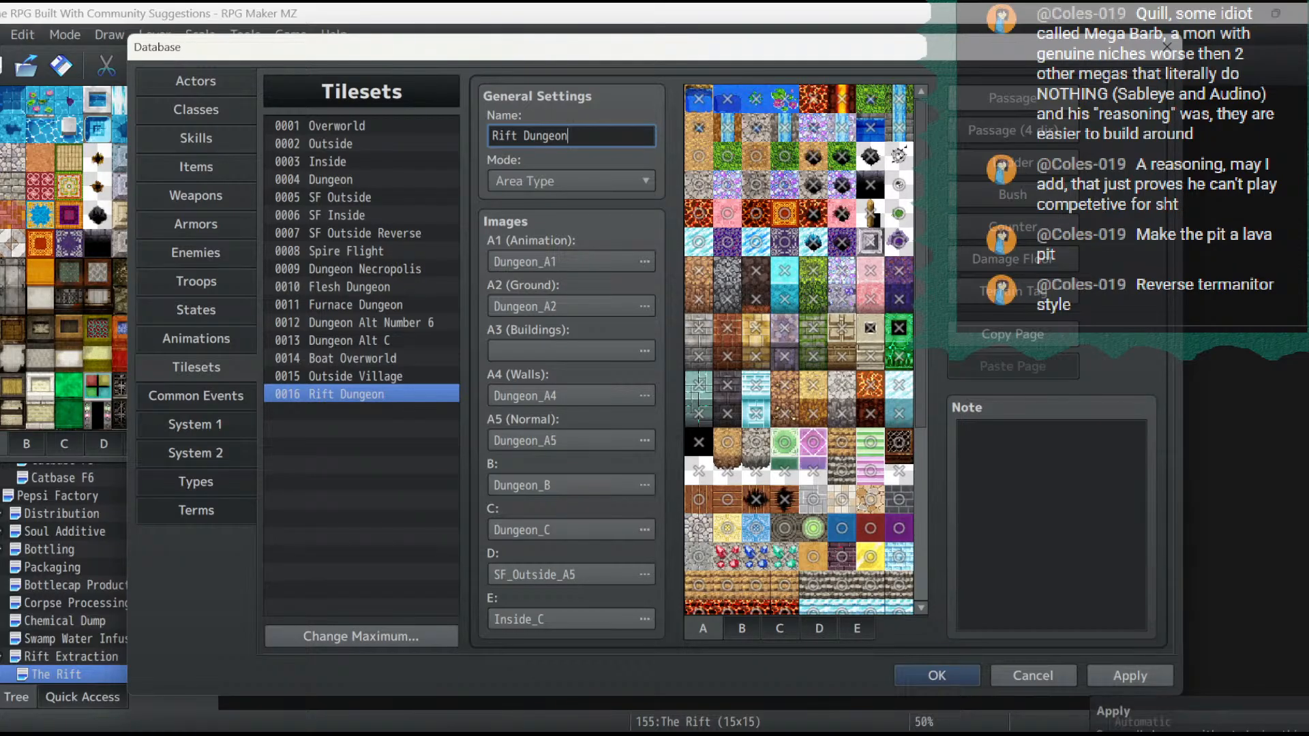
click(936, 675)
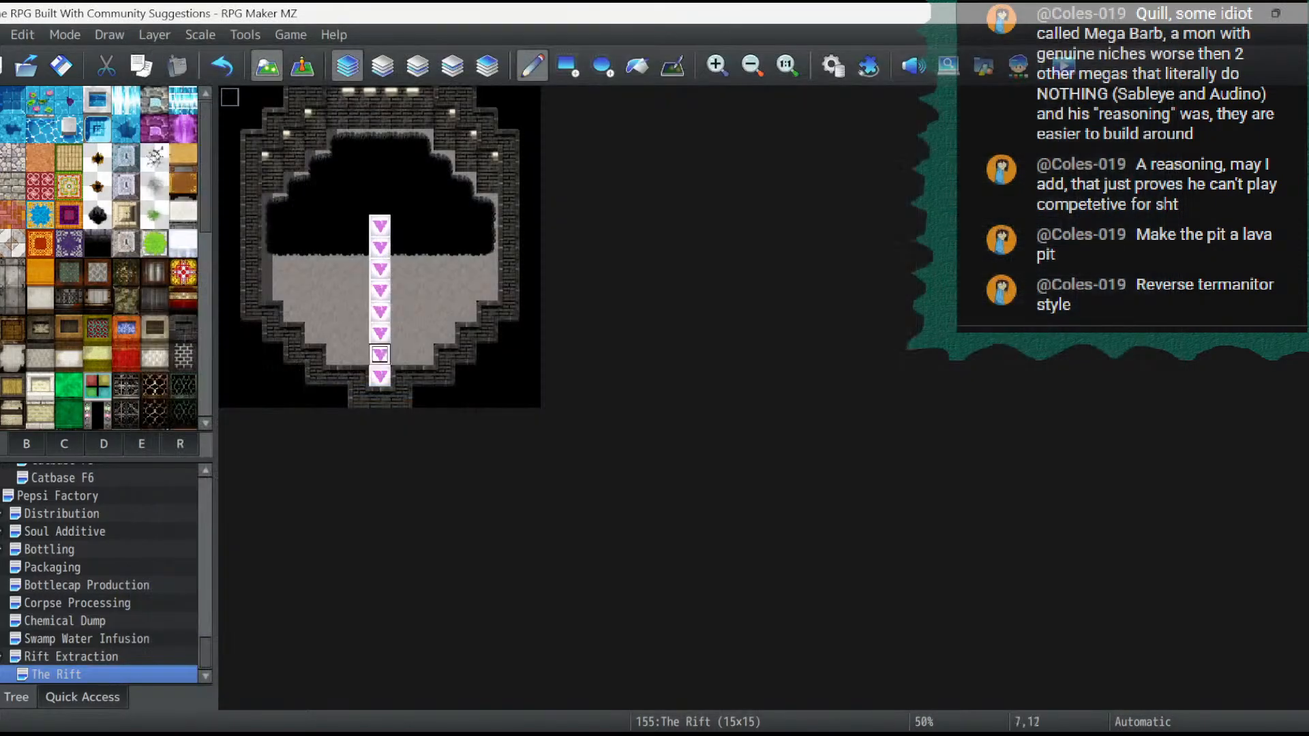
- Change The Rift map's tileset to 0016 Rift Dungeon in its map properties
right_click(75, 674)
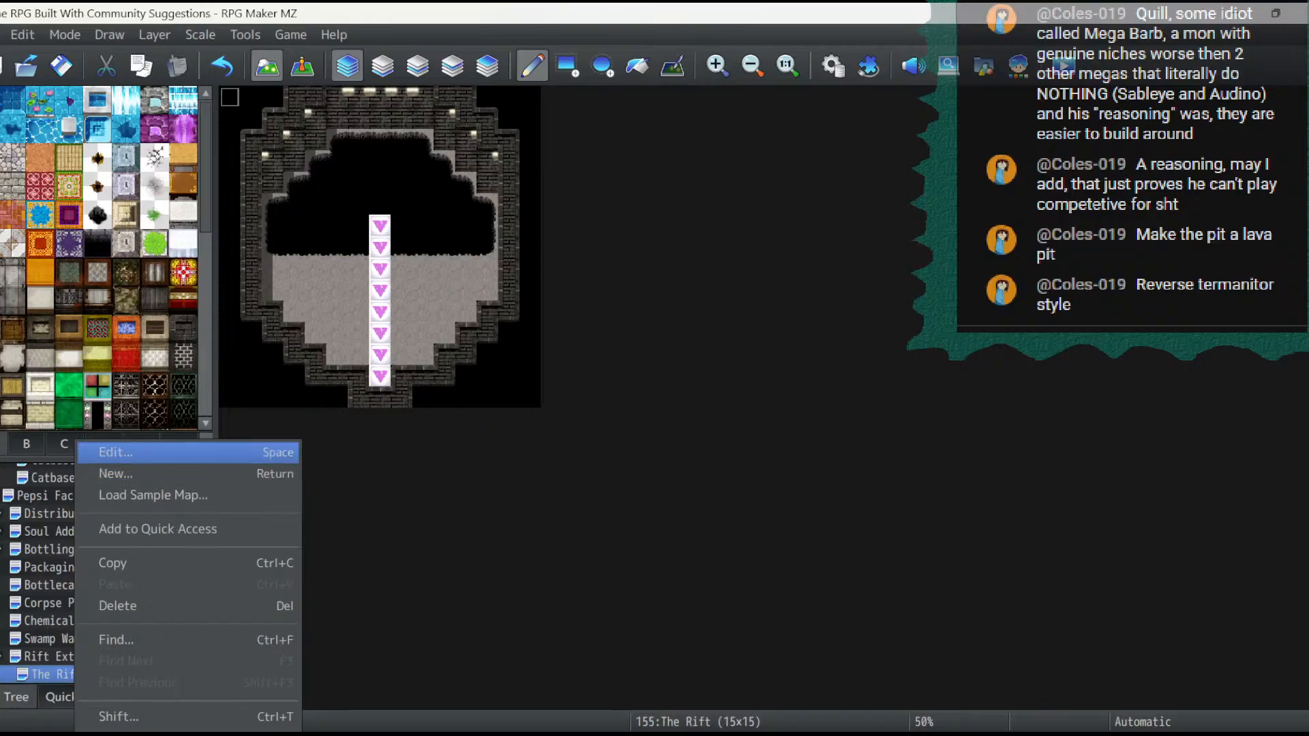
click(103, 449)
click(383, 212)
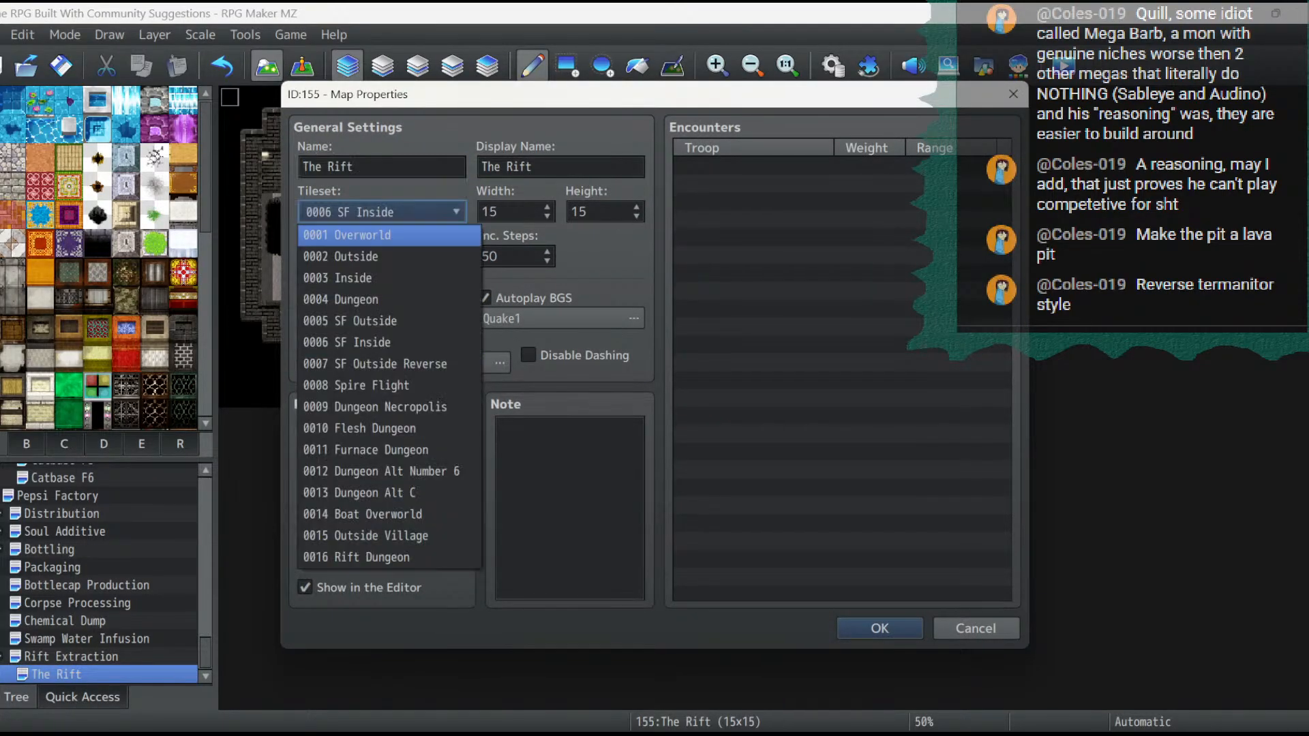
click(375, 558)
click(879, 628)
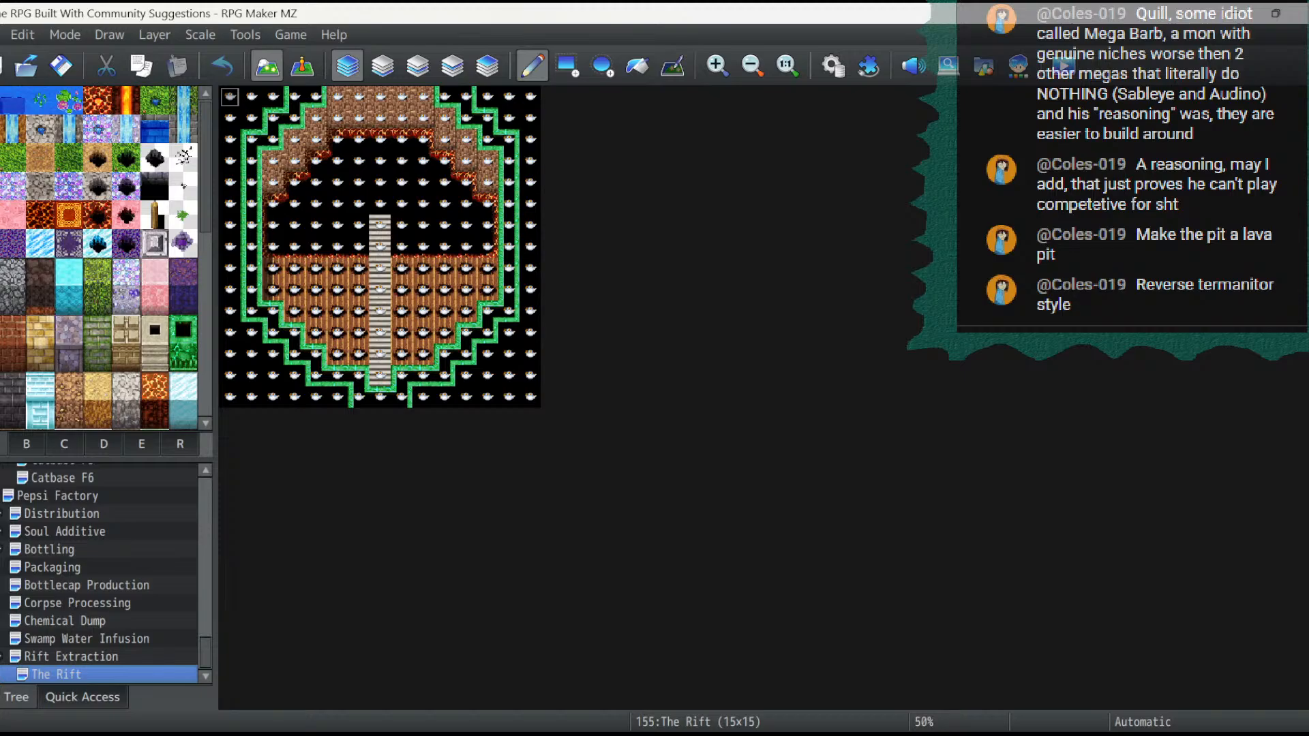
- Check each layer of The Rift map for stray tiles under the Rift Dungeon tileset
click(383, 66)
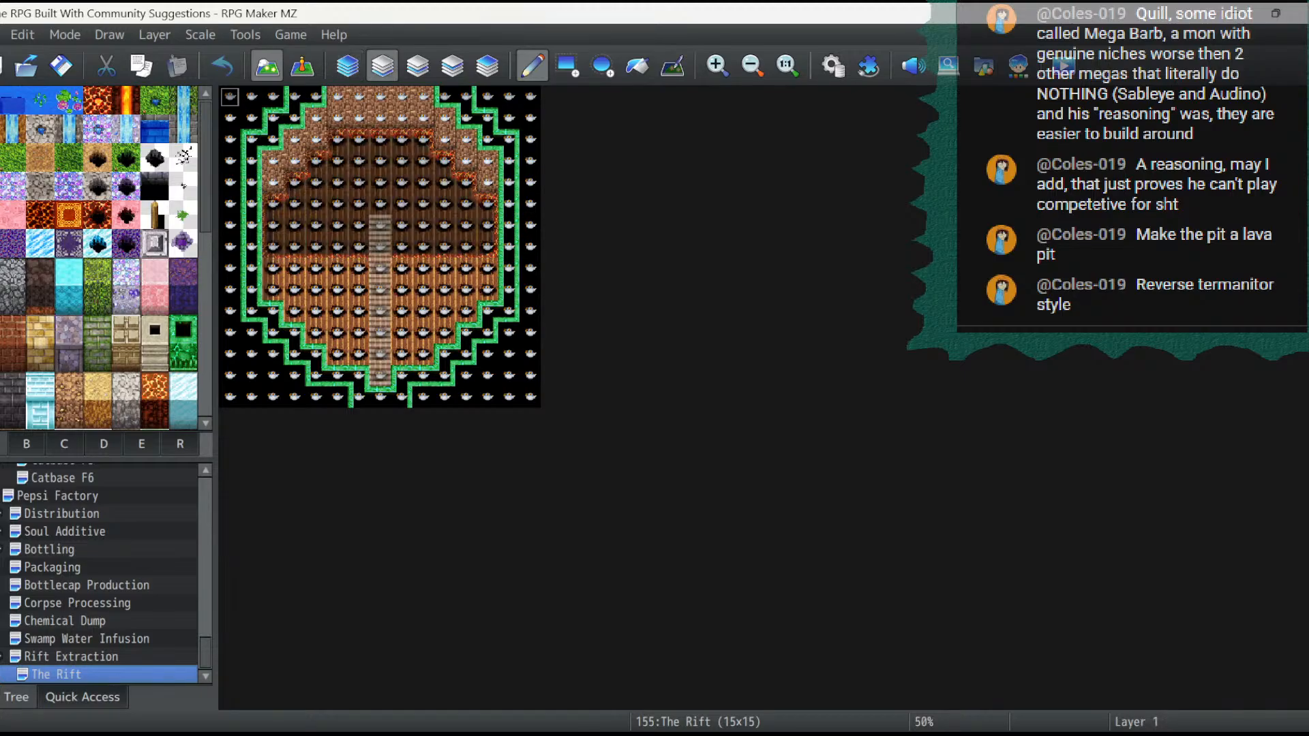
click(417, 66)
click(452, 66)
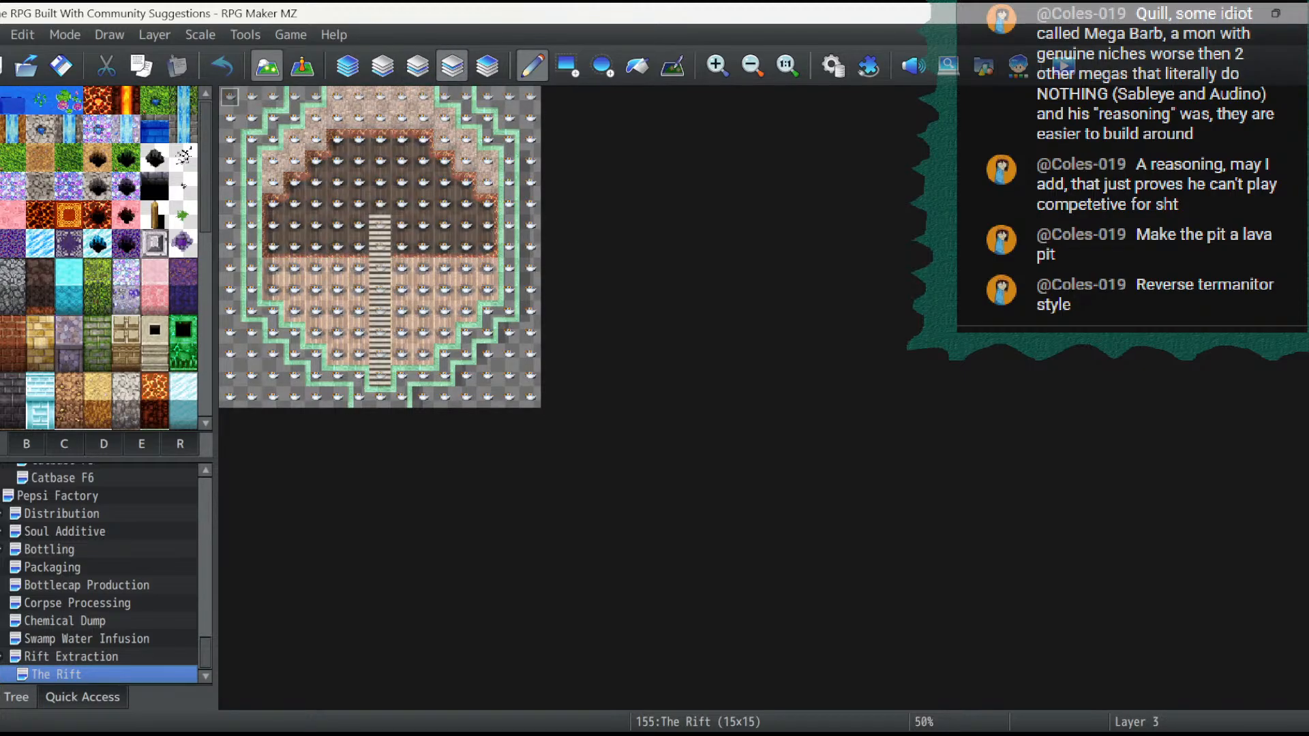
click(486, 66)
click(383, 66)
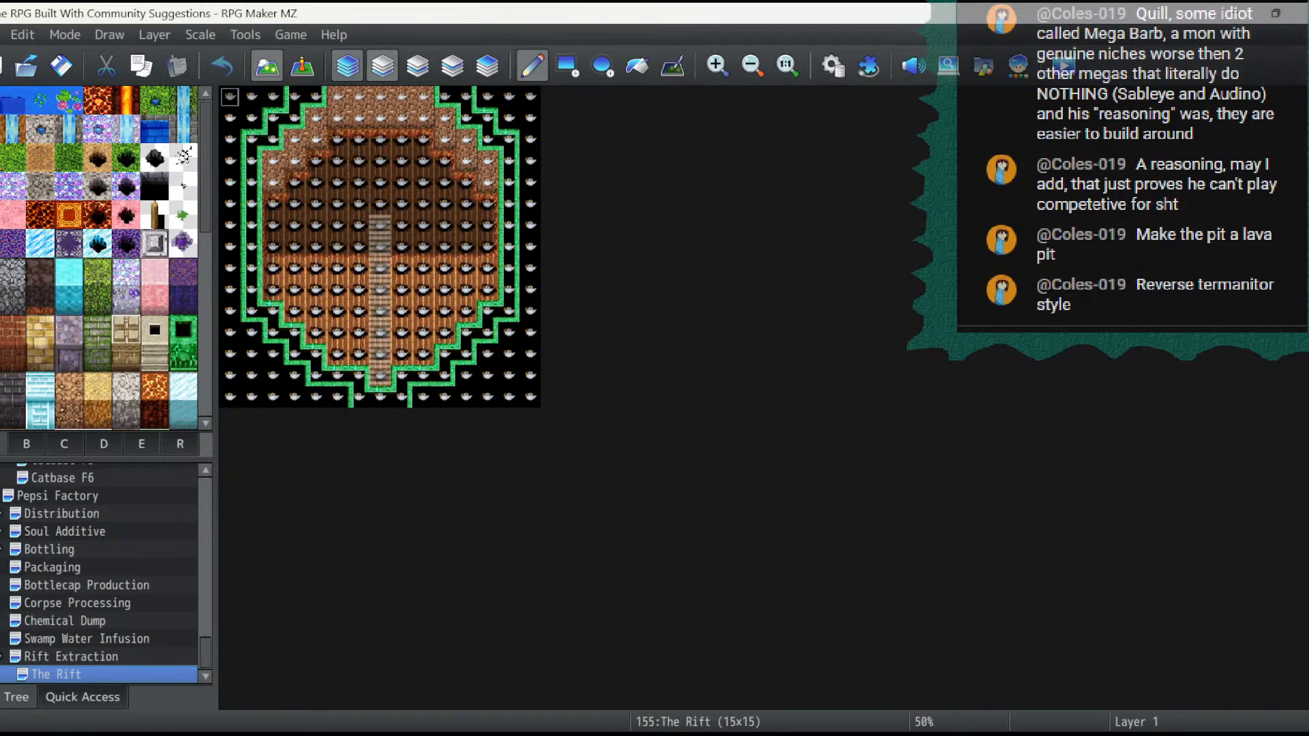
click(348, 66)
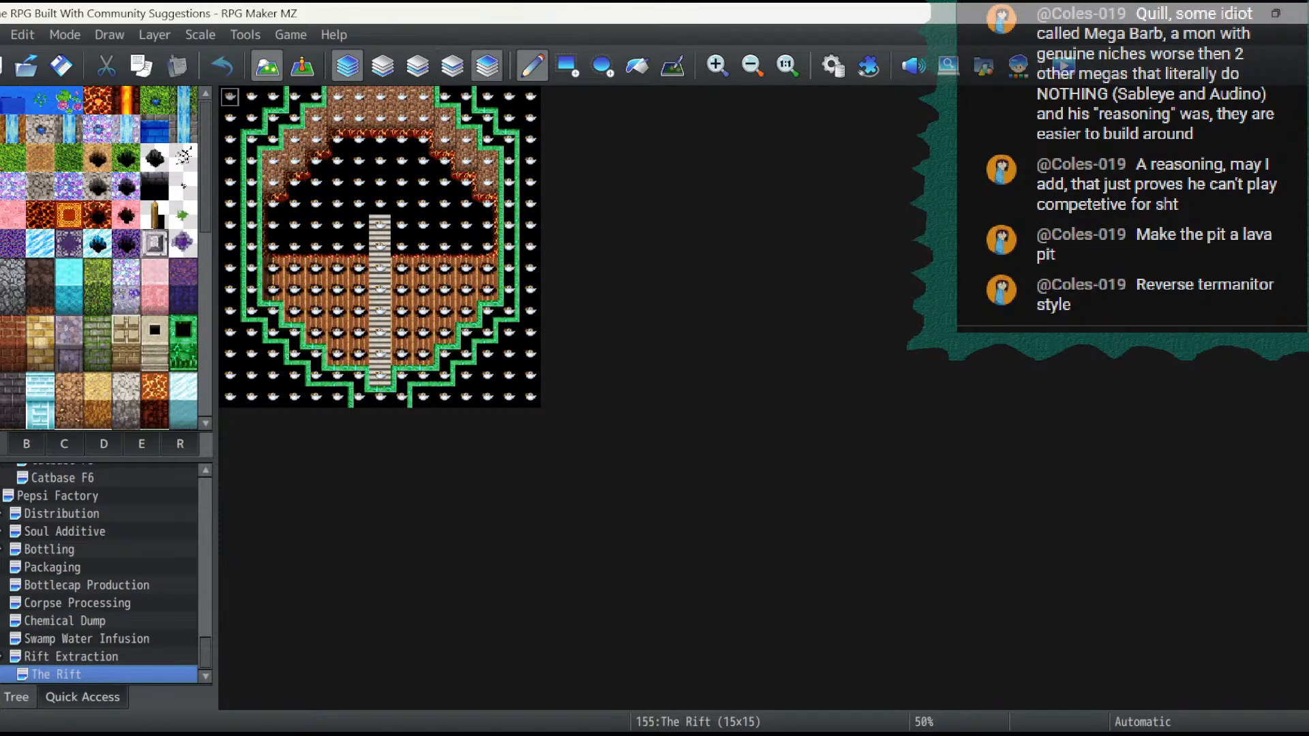
click(487, 66)
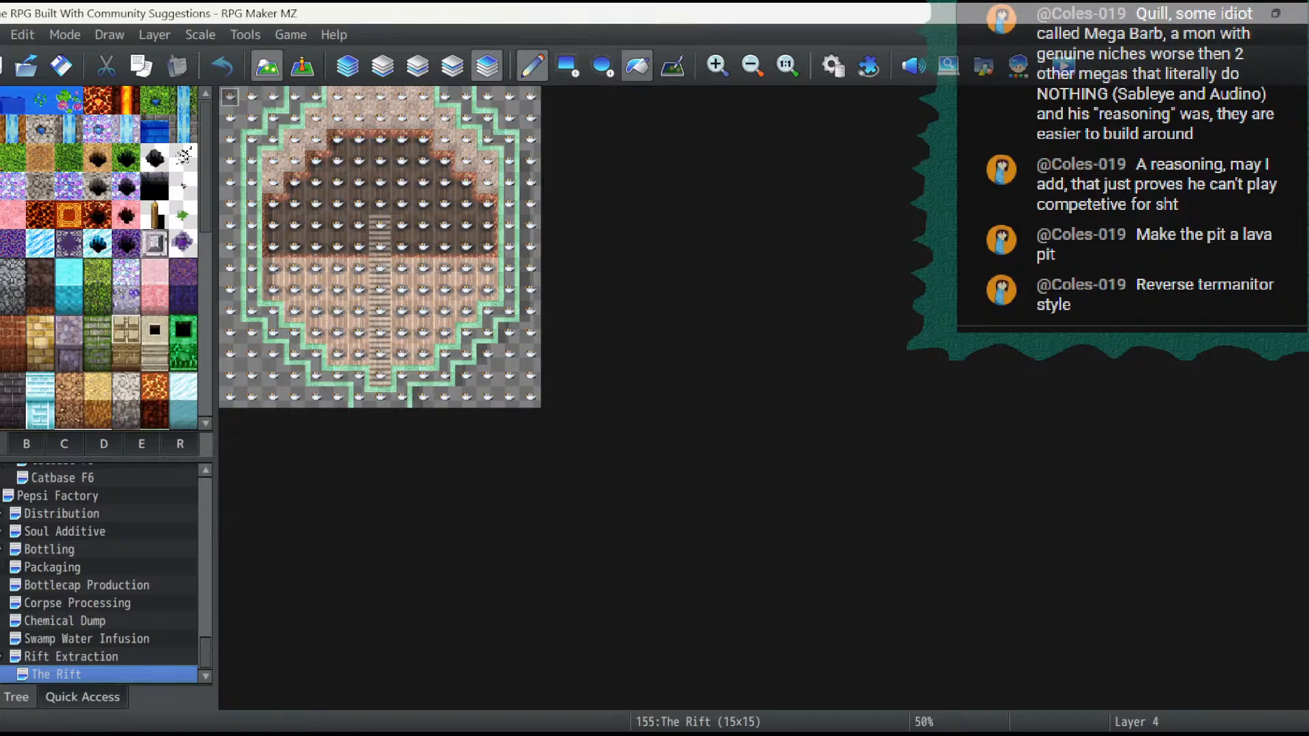
- Flood-fill layers 4, 3 and 2 with the empty B tile to clear the stray cup-shaped tiles from the map
click(636, 66)
click(27, 445)
scroll(99, 259, up, 6)
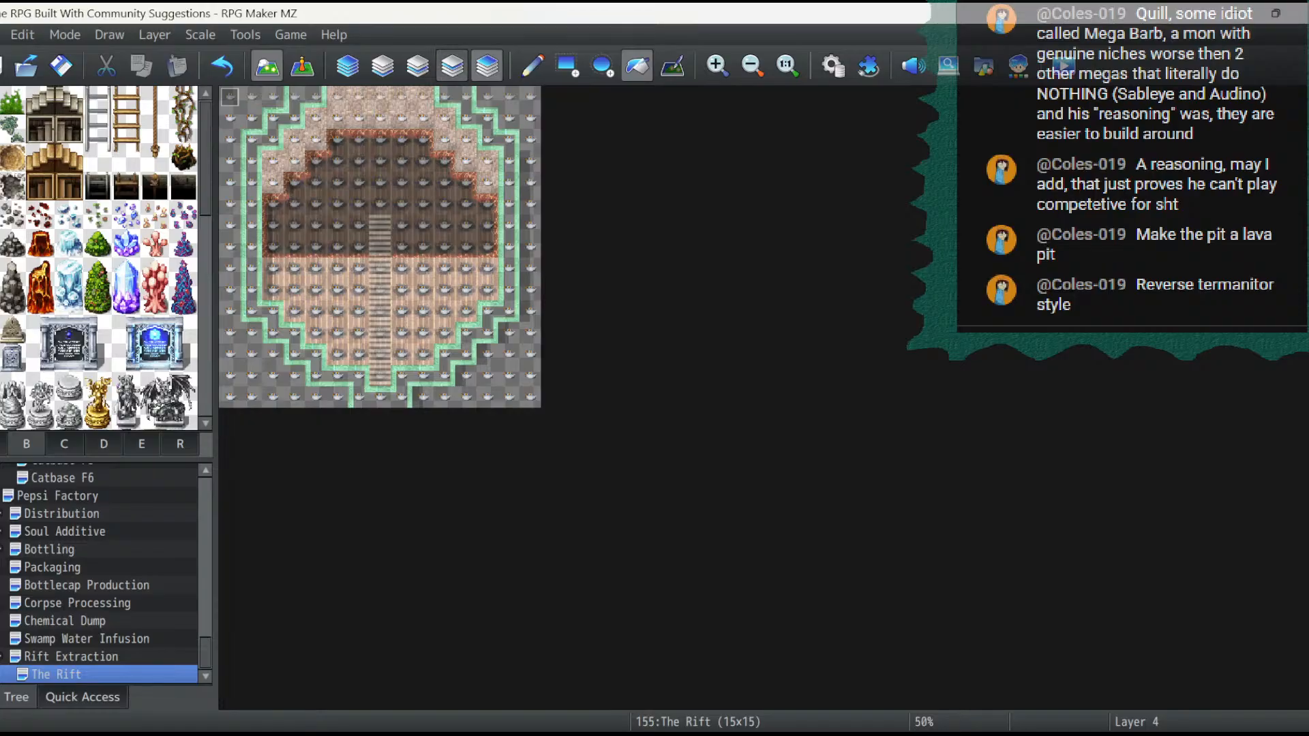
click(452, 66)
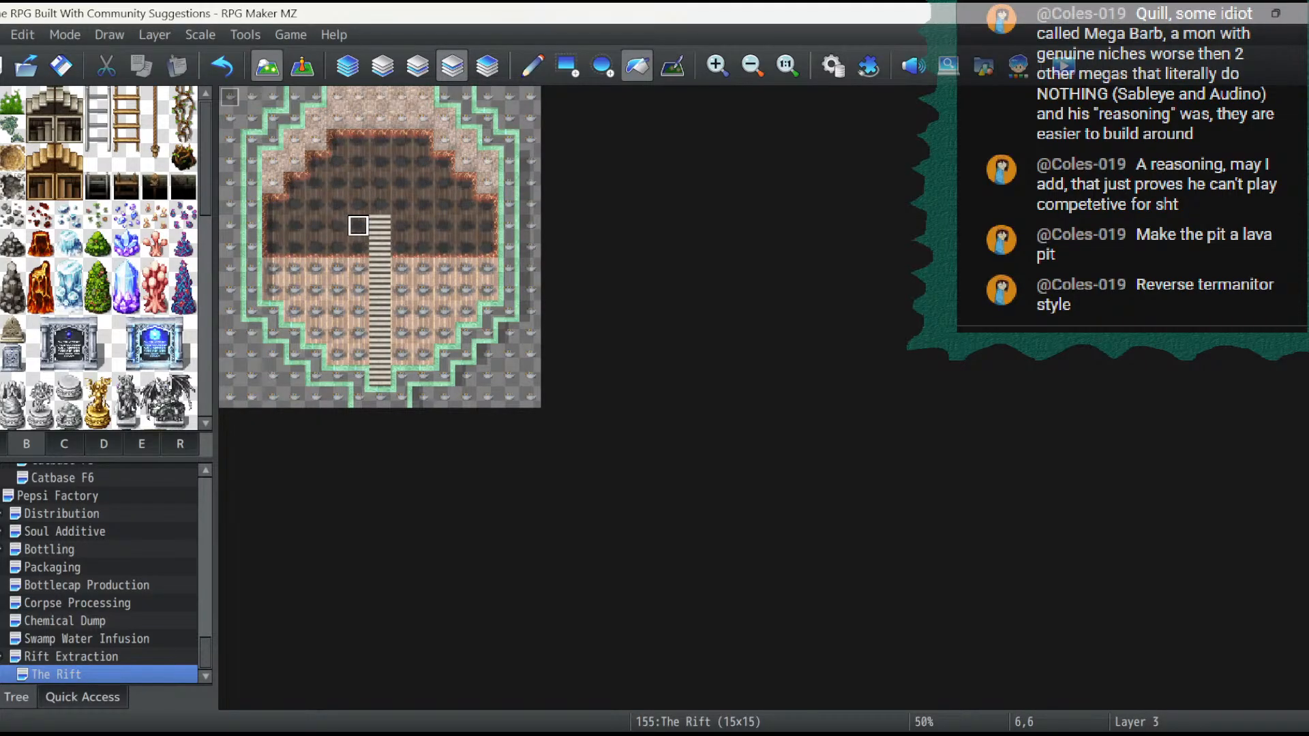
click(417, 66)
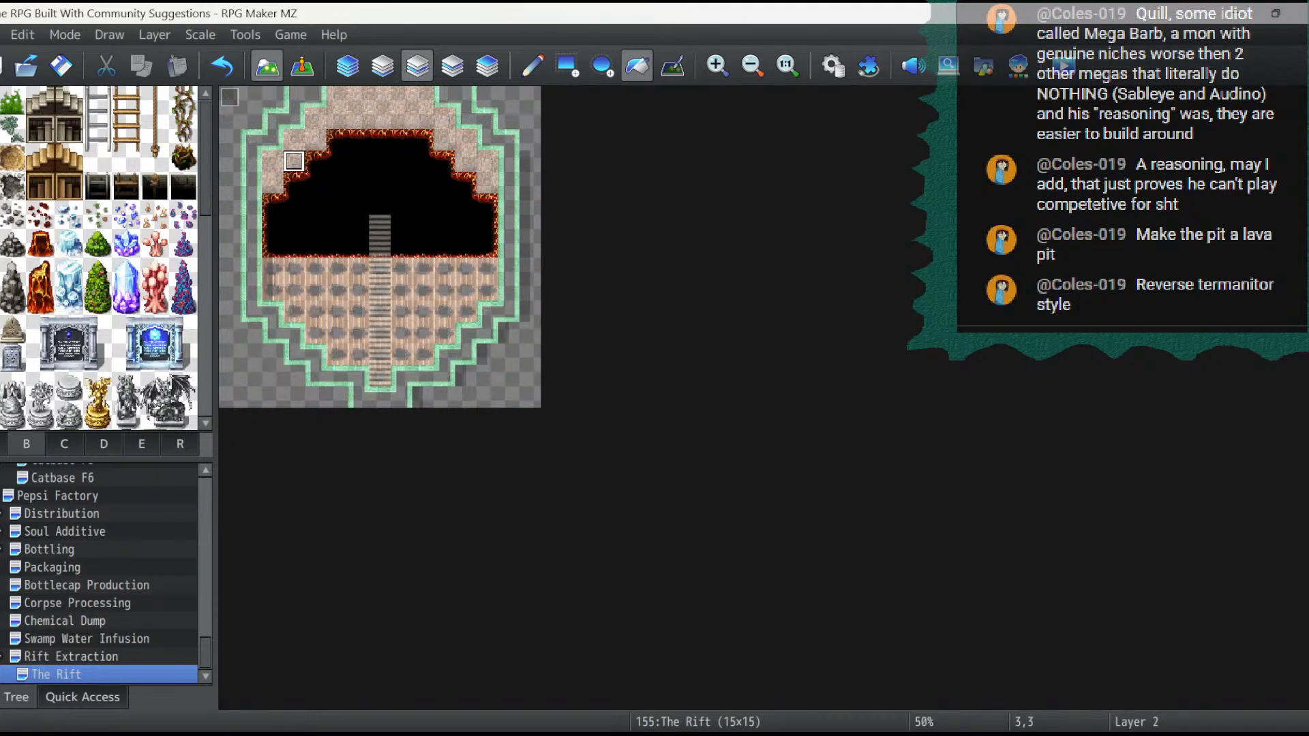
- Flood-fill The Rift's outer border on layer 1 with the dark stone-brick wall-top tile and the inner walls with its matching wall-face tile
click(348, 66)
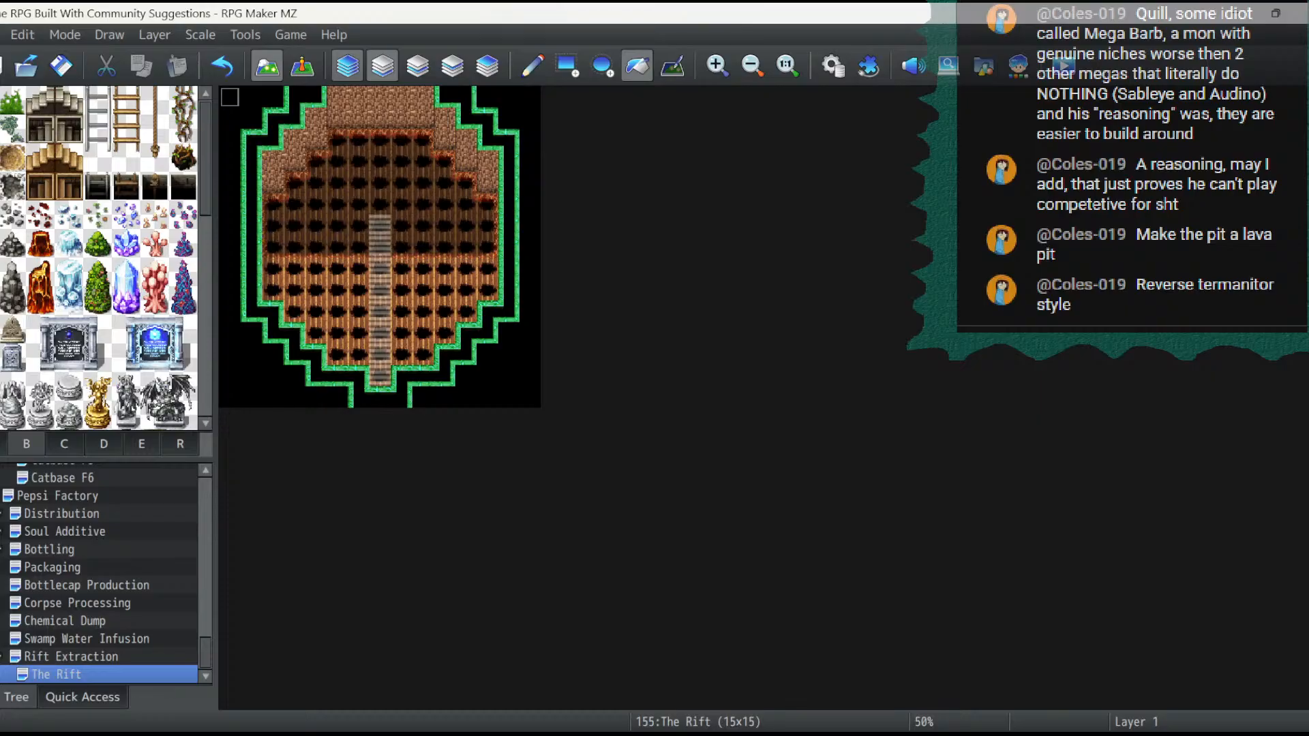
click(348, 66)
click(383, 66)
click(2, 444)
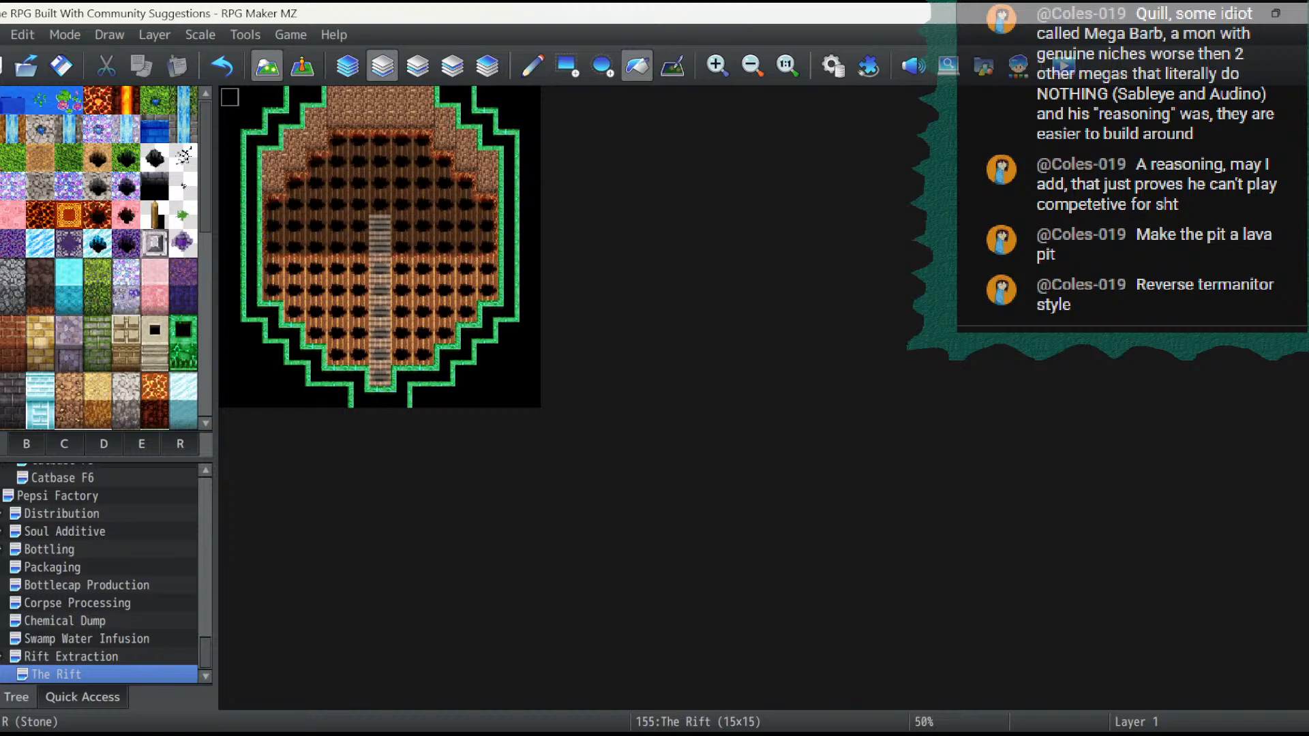
click(11, 387)
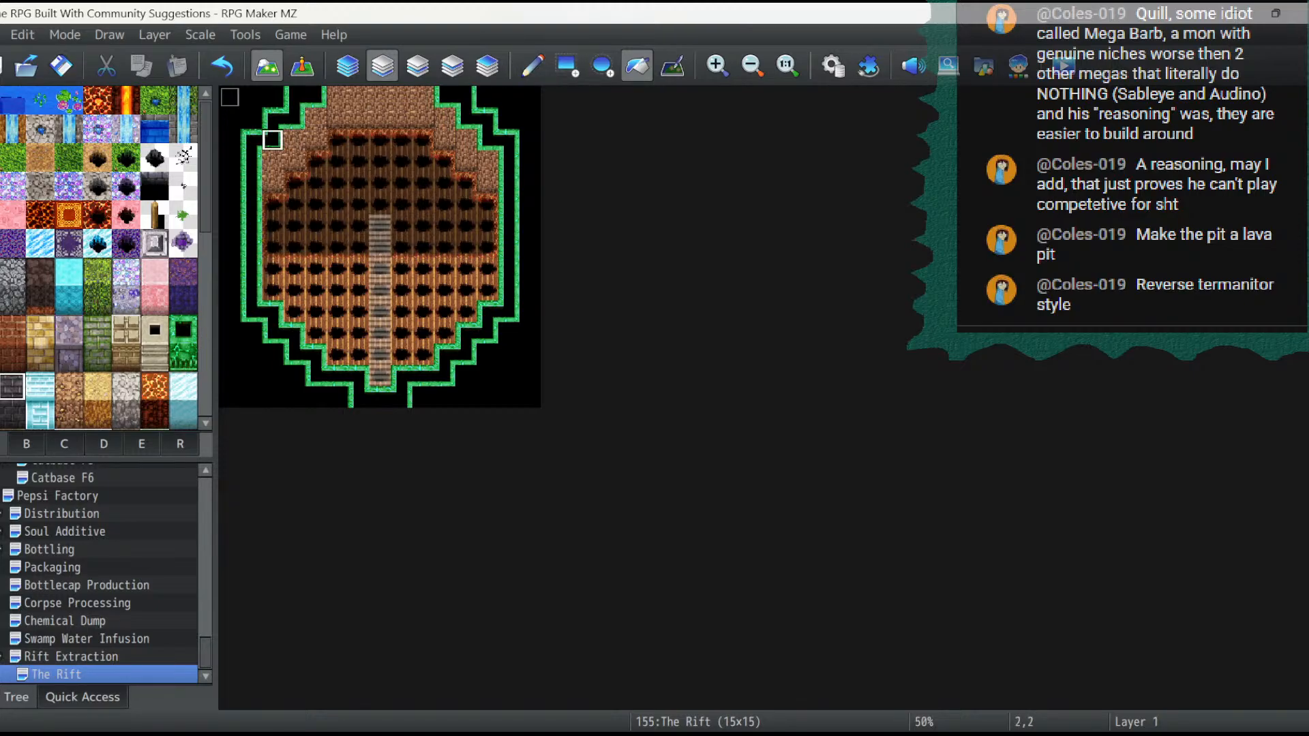
click(272, 140)
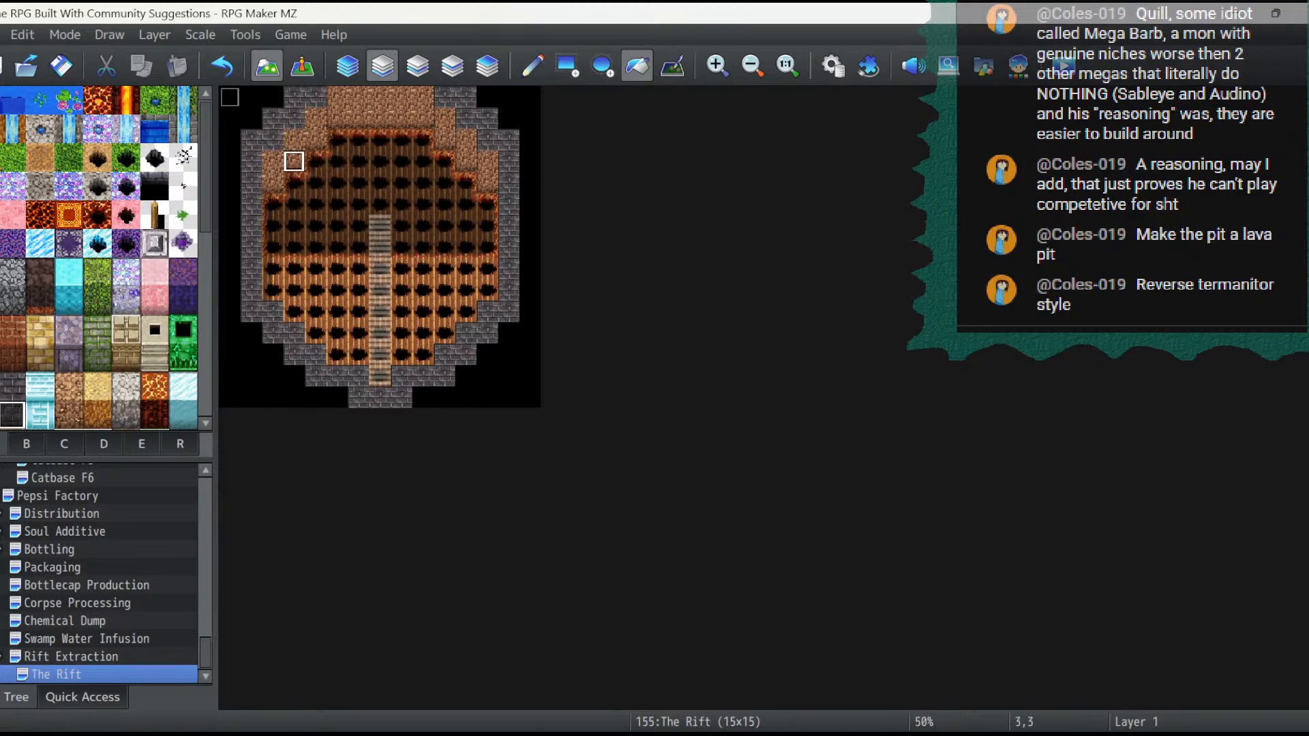
click(294, 160)
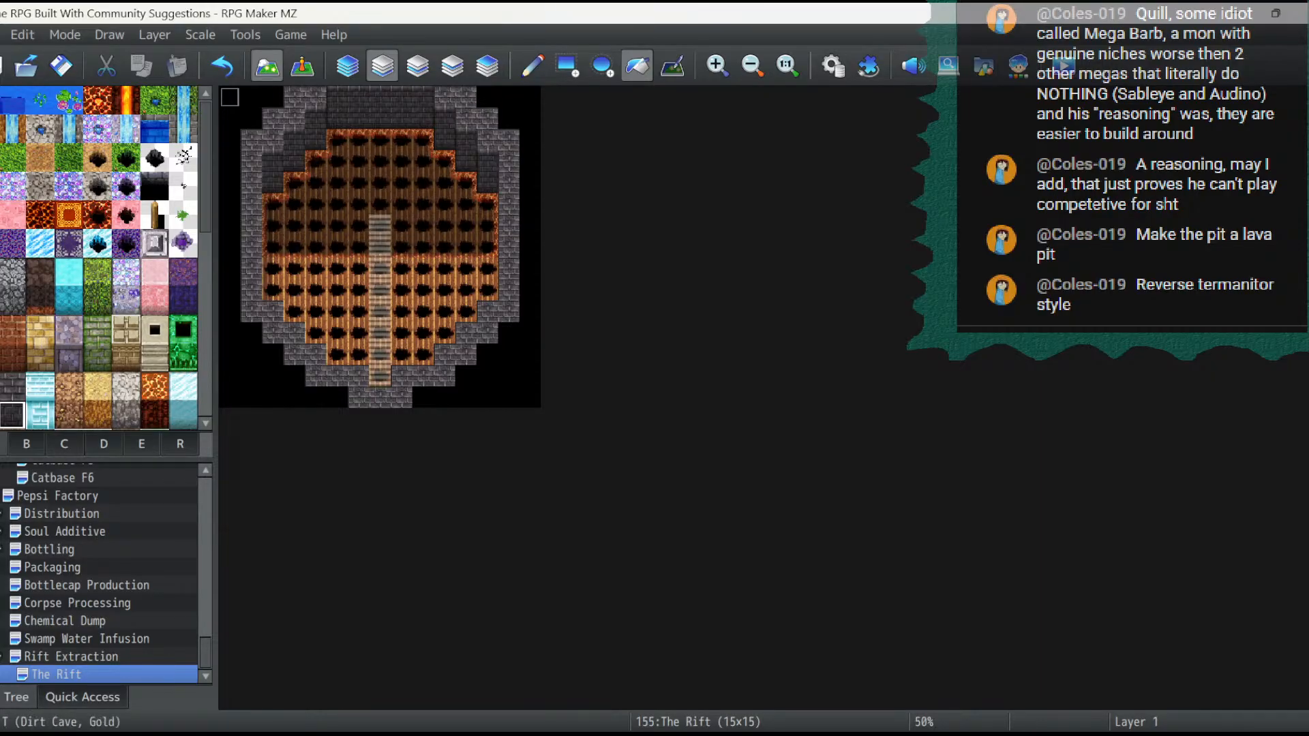
- Paint lava rectangles on layer 1 across the whole upper pit and over the floor just below its right half
scroll(102, 259, down, 3)
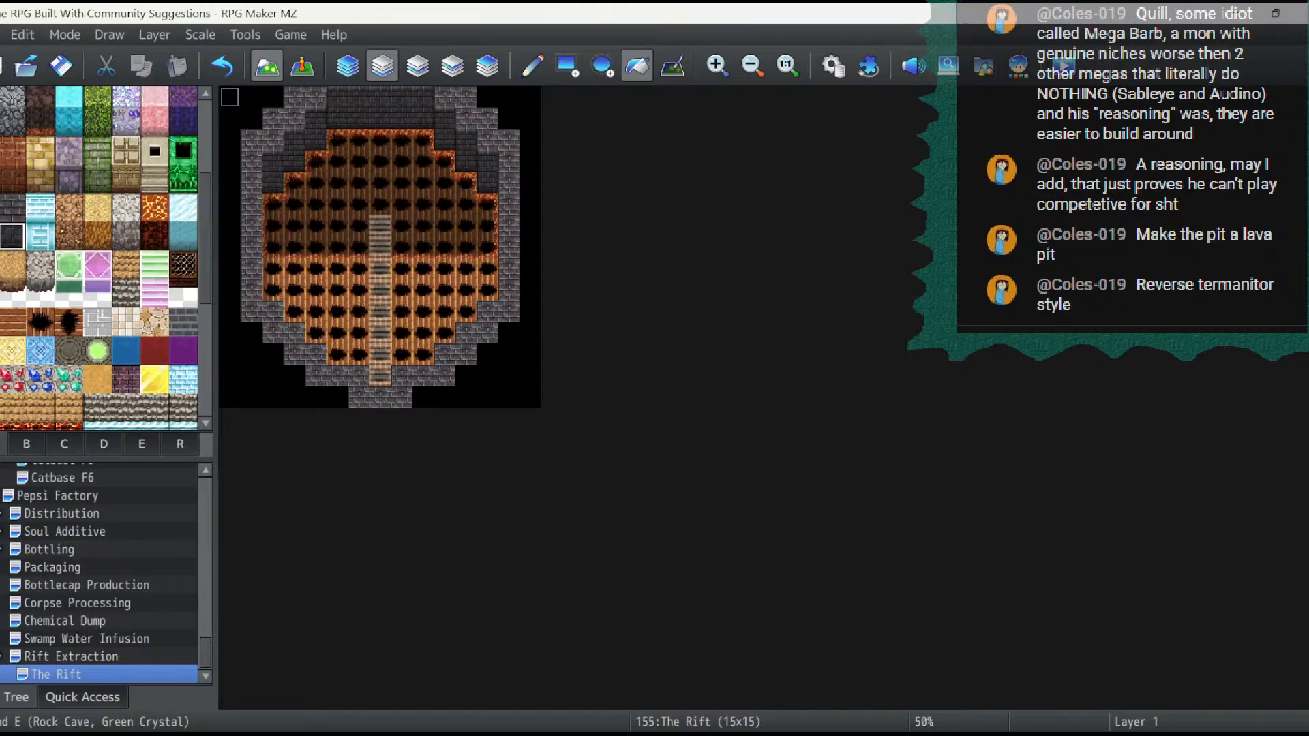
scroll(102, 259, up, 3)
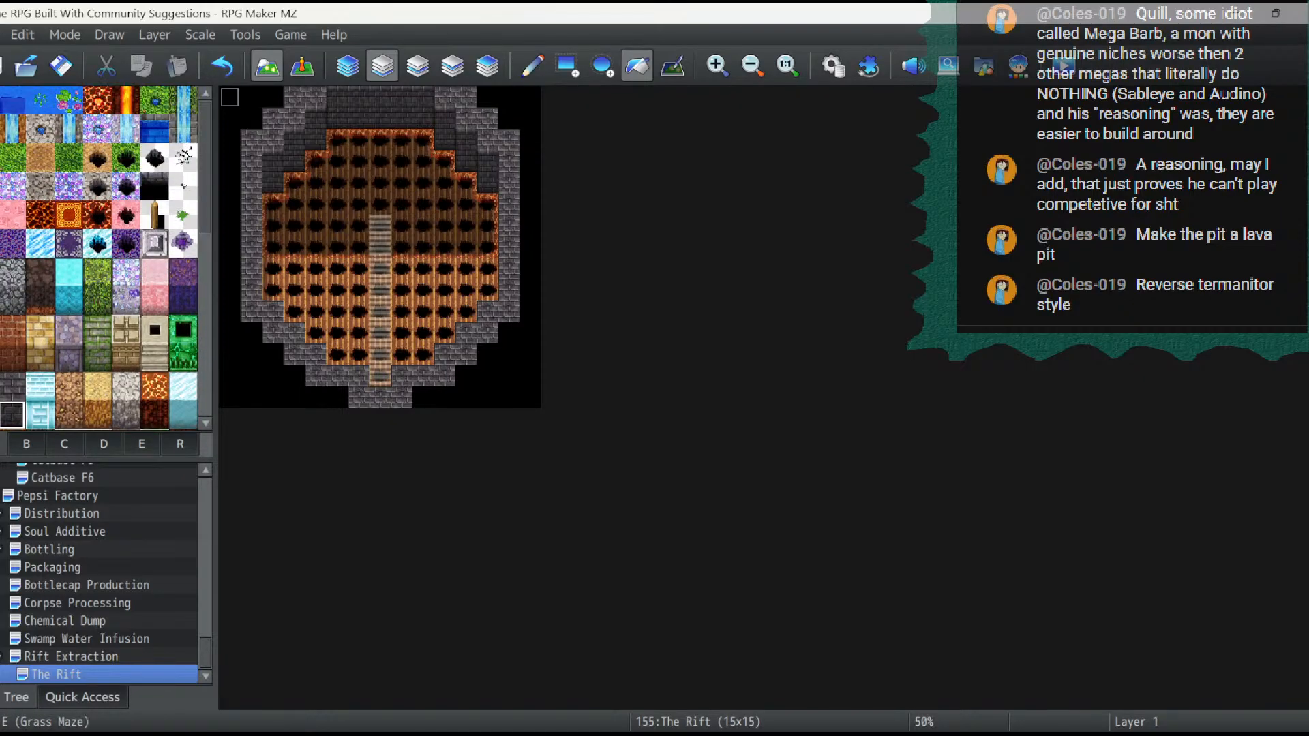
click(98, 100)
click(567, 65)
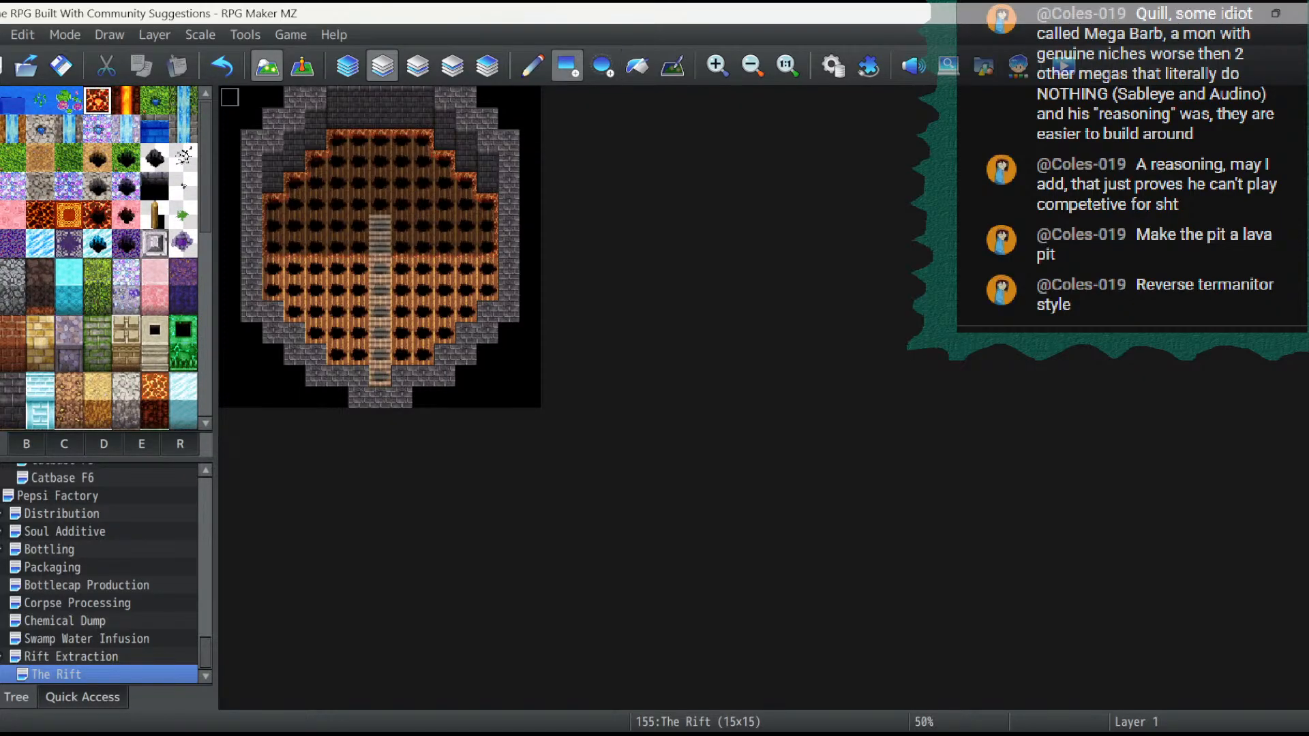
mouse_move(337, 140)
mouse_down()
mouse_move(423, 226)
mouse_move(423, 247)
mouse_up()
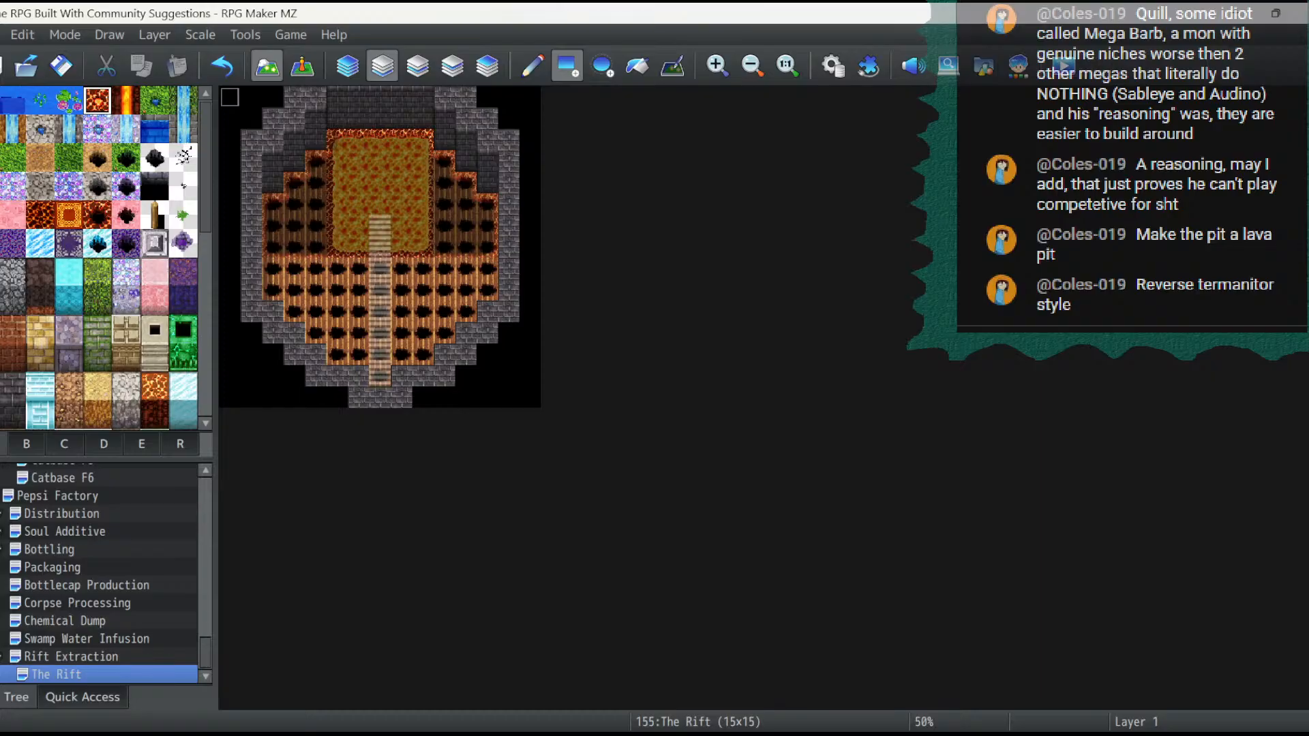
drag(444, 161, 445, 247)
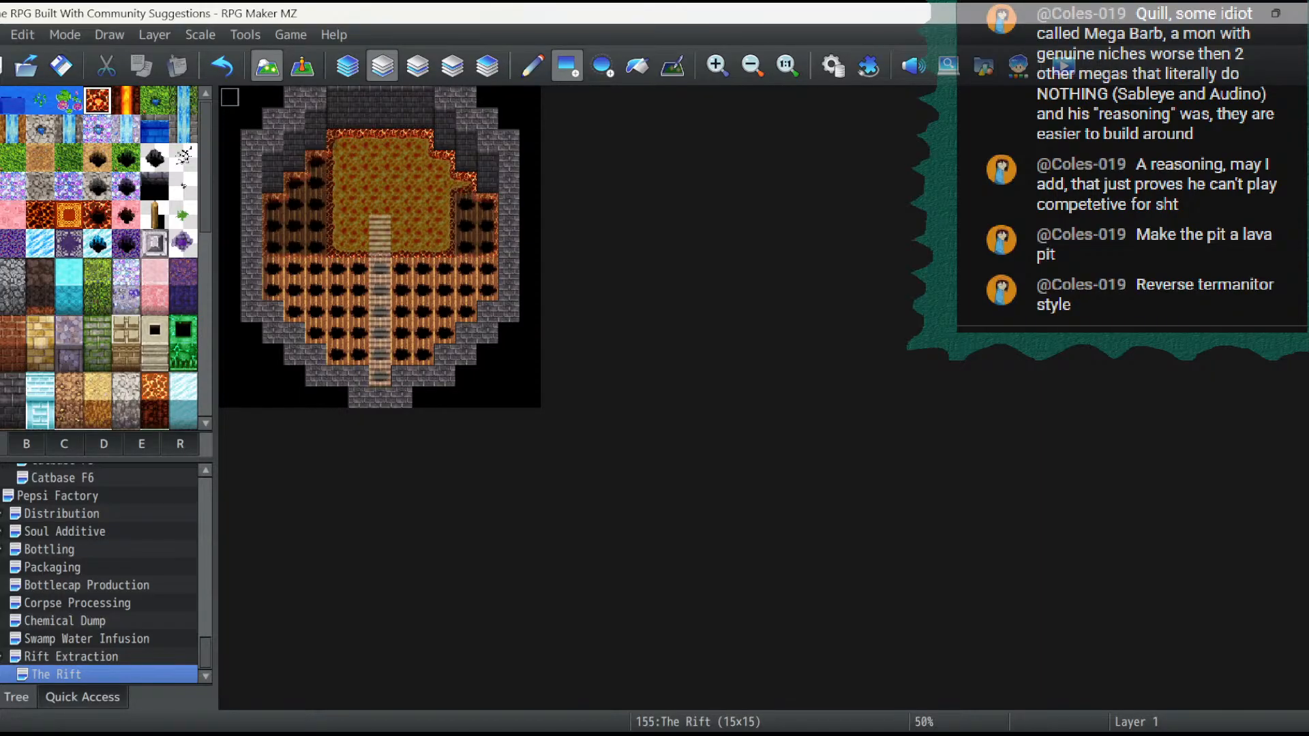
drag(465, 183, 487, 247)
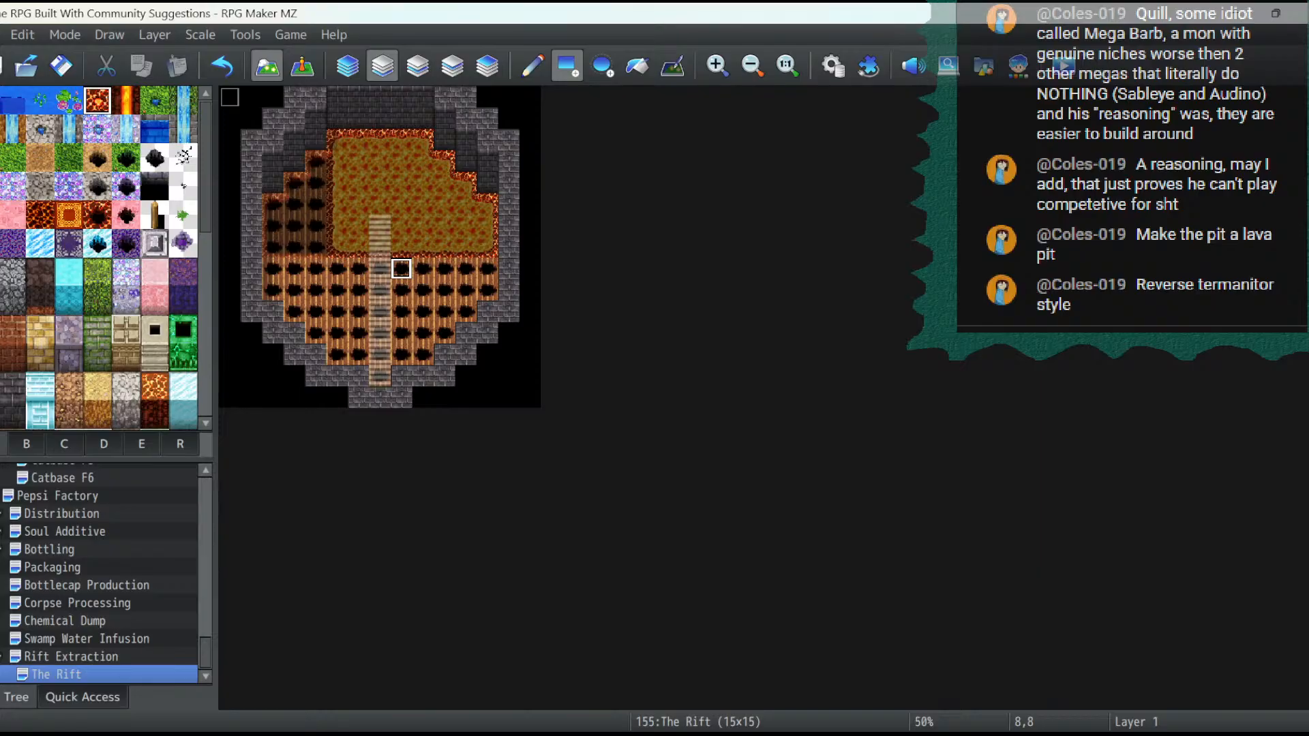
drag(401, 269, 487, 289)
click(444, 290)
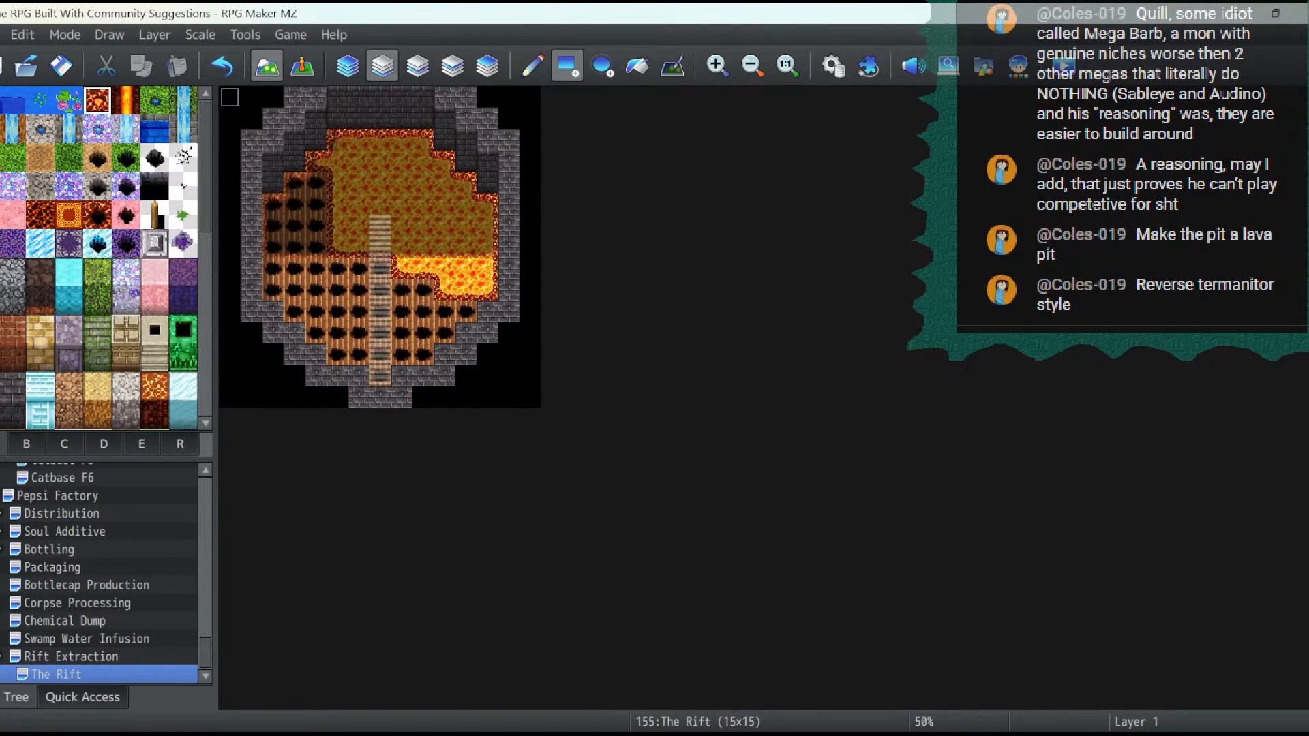
drag(316, 162, 315, 247)
drag(272, 204, 294, 247)
click(295, 183)
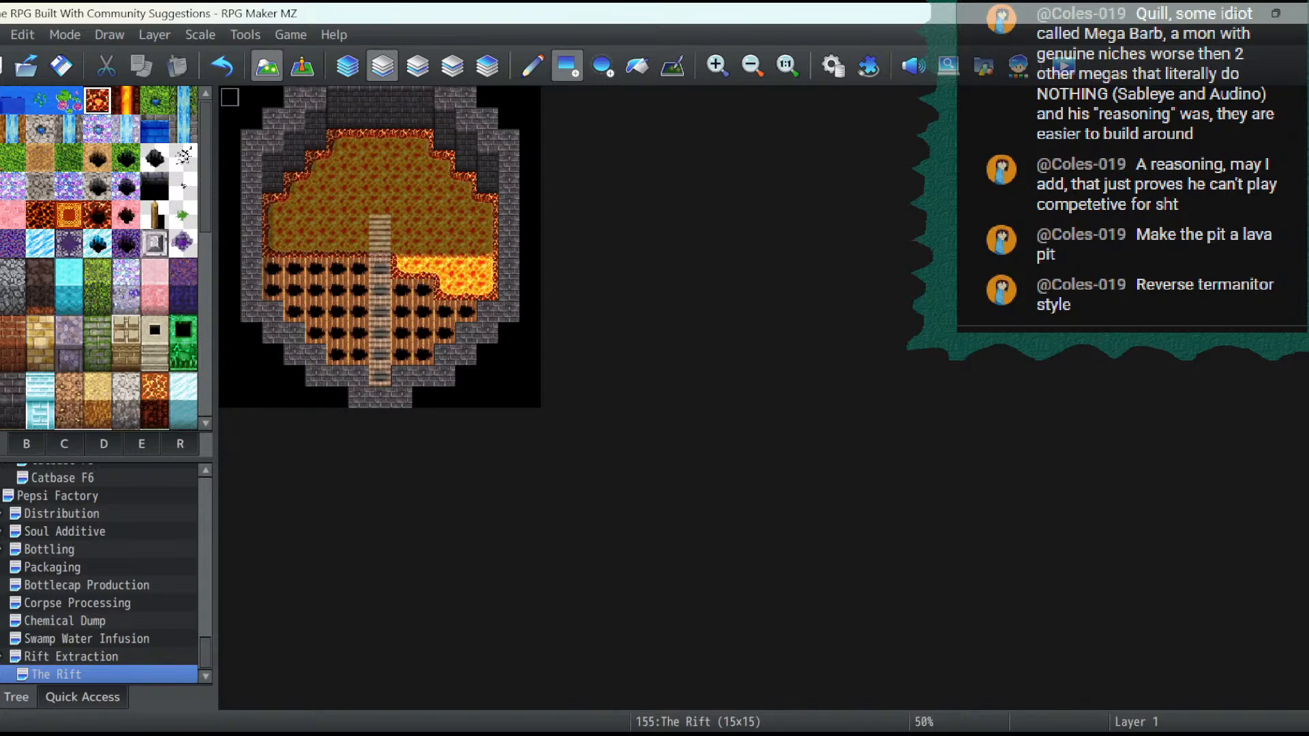
- Extend the lava below the pit's left half and down both curved sides, leaving a central platform around the walkway
drag(401, 268, 273, 289)
click(315, 311)
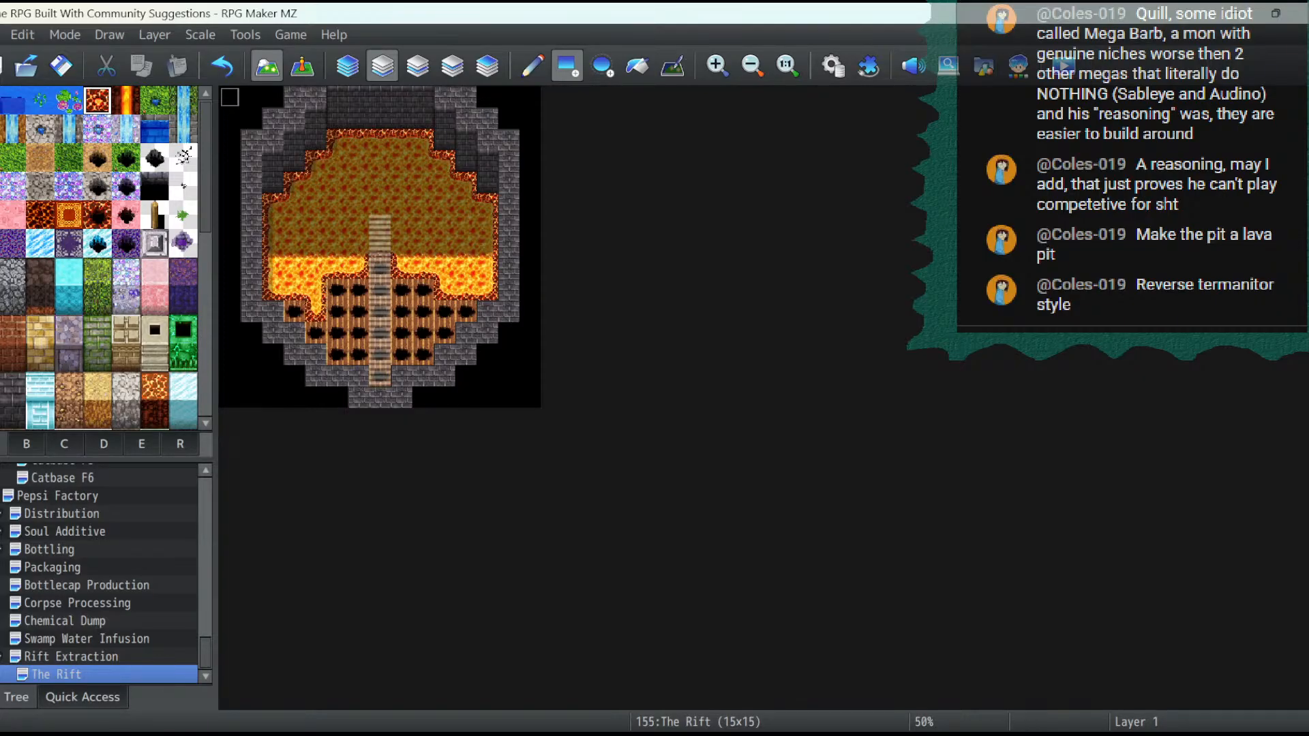
click(315, 333)
click(294, 311)
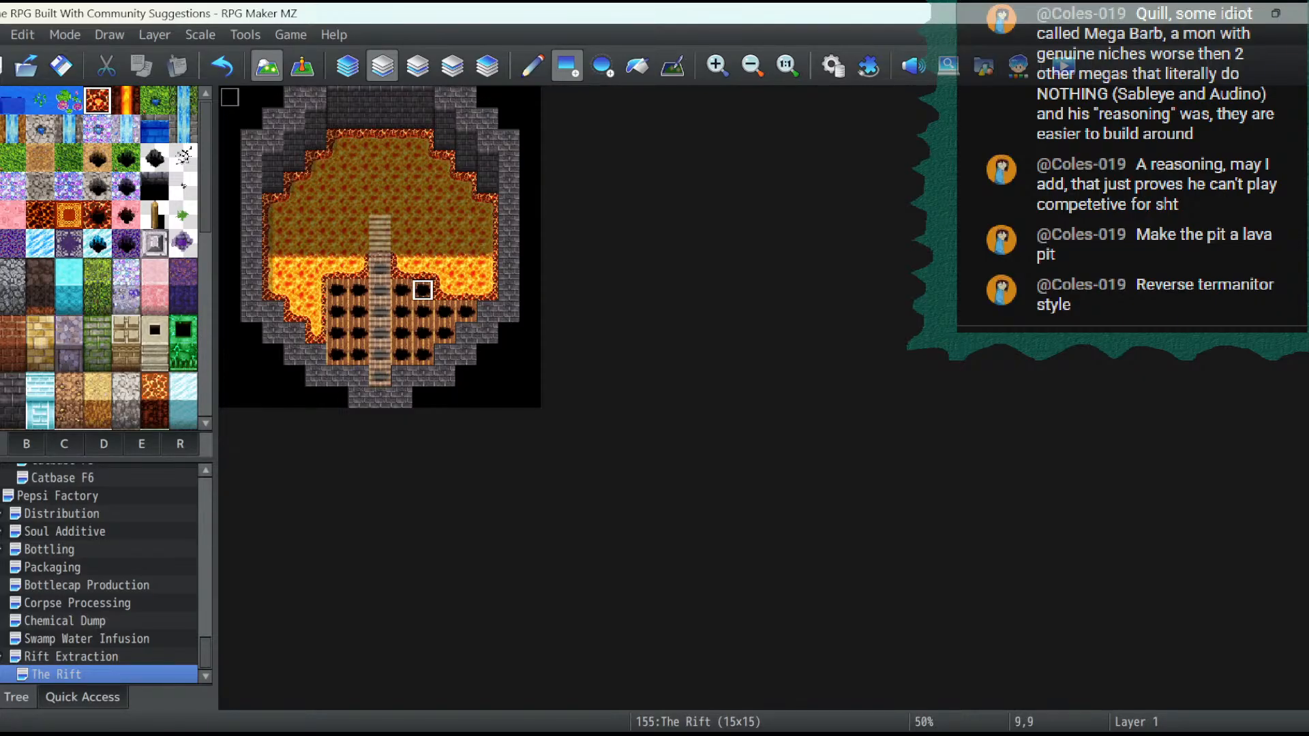
click(448, 315)
click(469, 315)
click(448, 338)
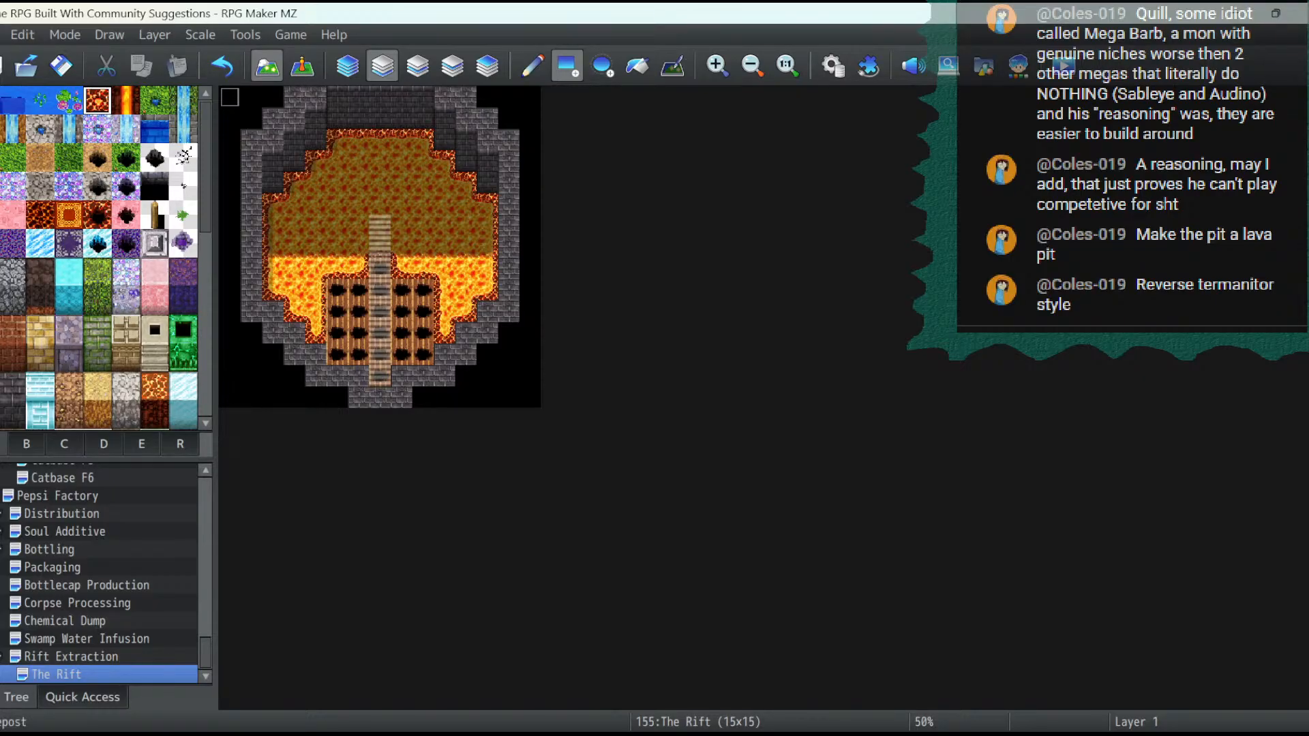
- Repave the central platform's remaining holed wooden floor, including beneath the walkway, with the grey circular-patterned stone floor on layer 1
scroll(99, 259, down, 3)
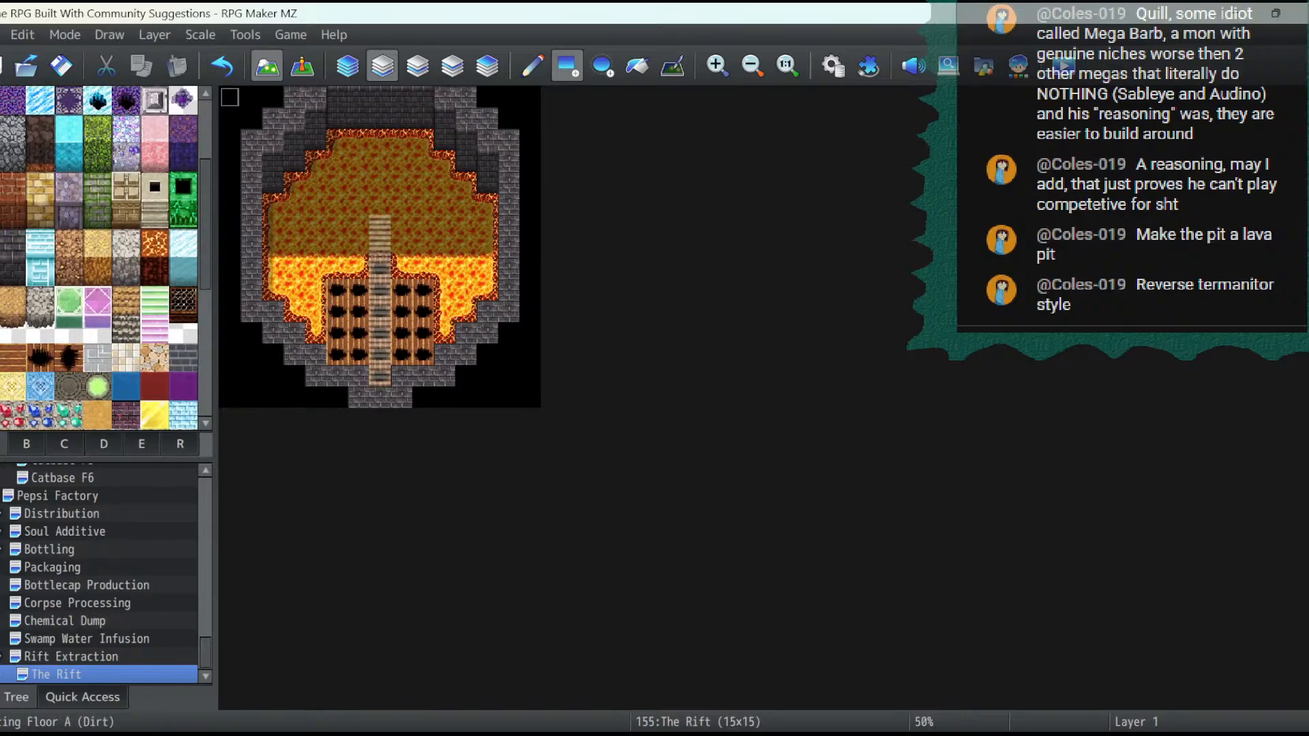
click(68, 387)
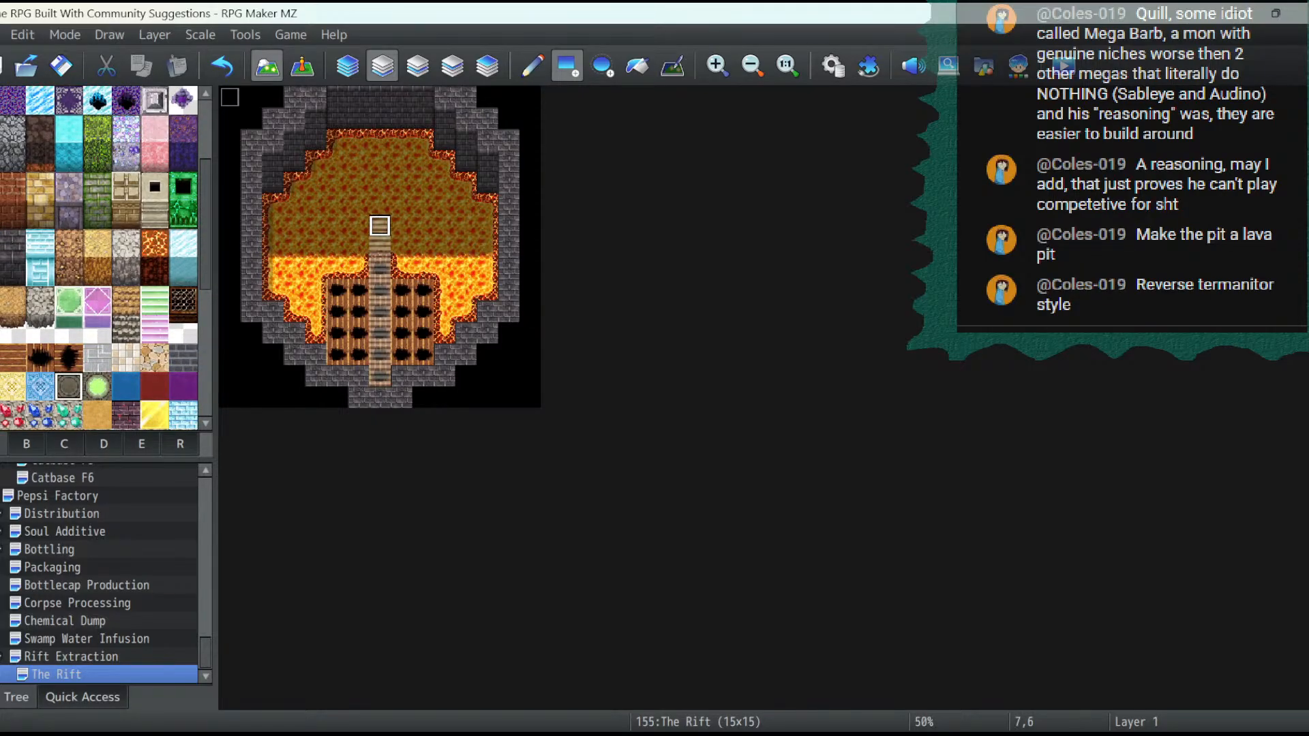
click(380, 226)
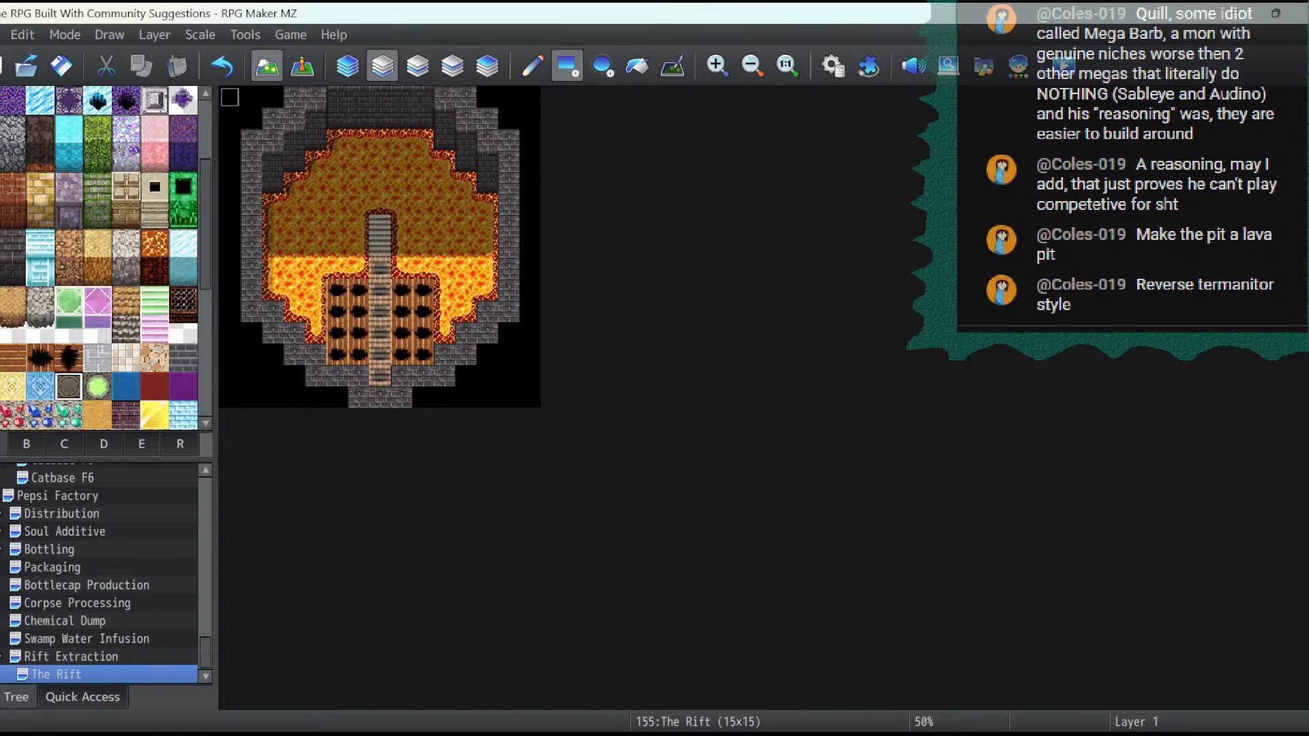
click(221, 65)
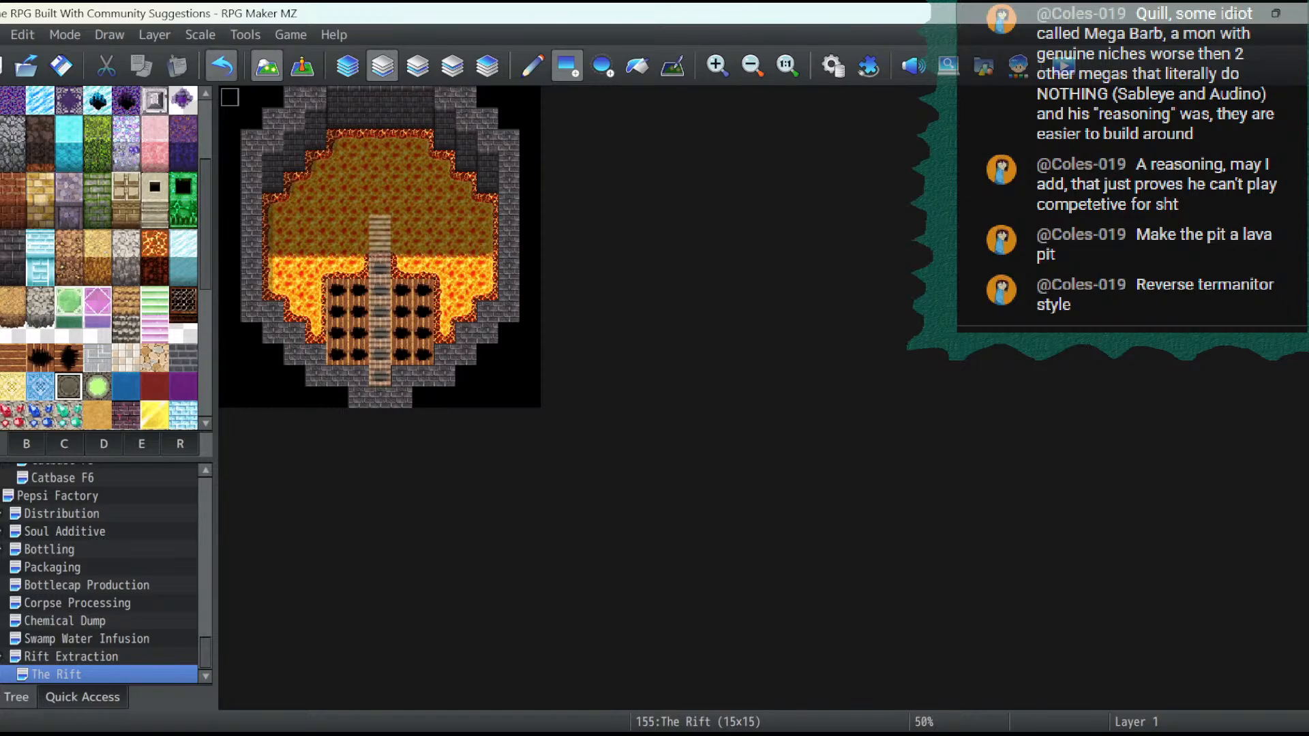
mouse_move(336, 289)
mouse_down()
mouse_move(359, 289)
mouse_move(359, 355)
mouse_up()
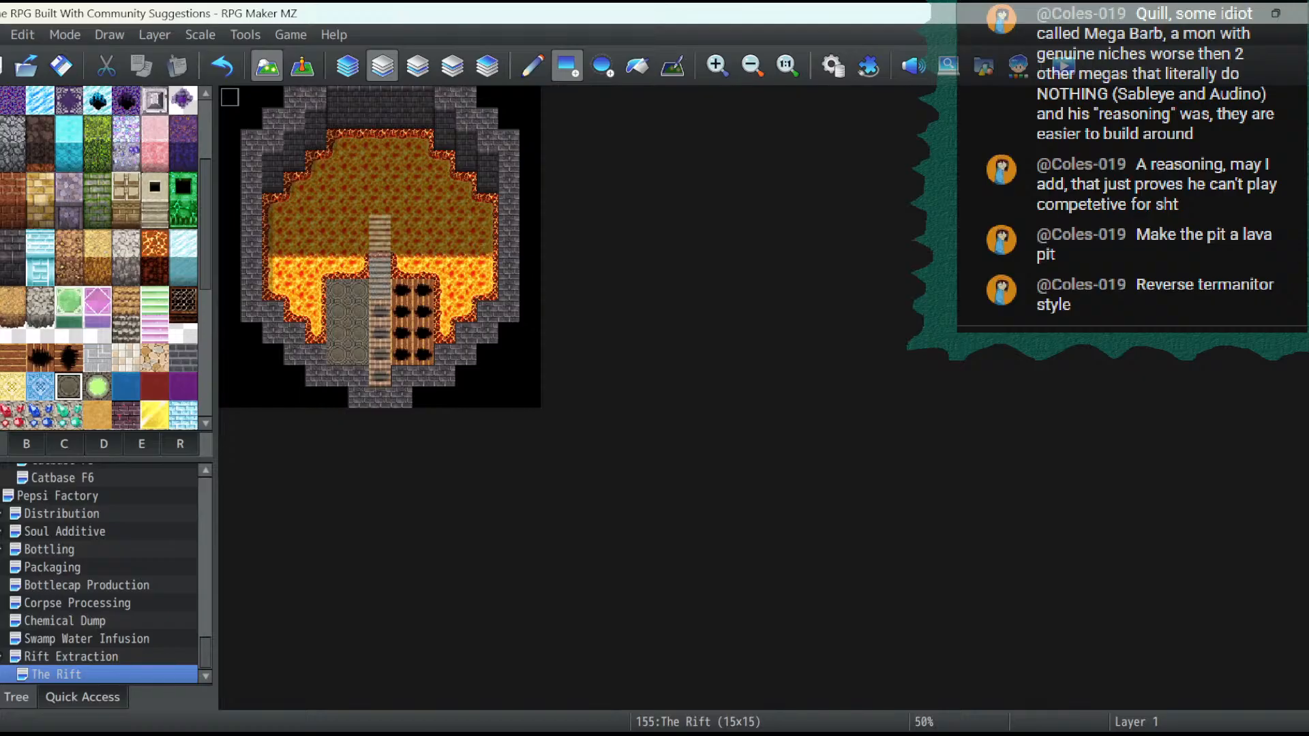
drag(380, 310, 379, 377)
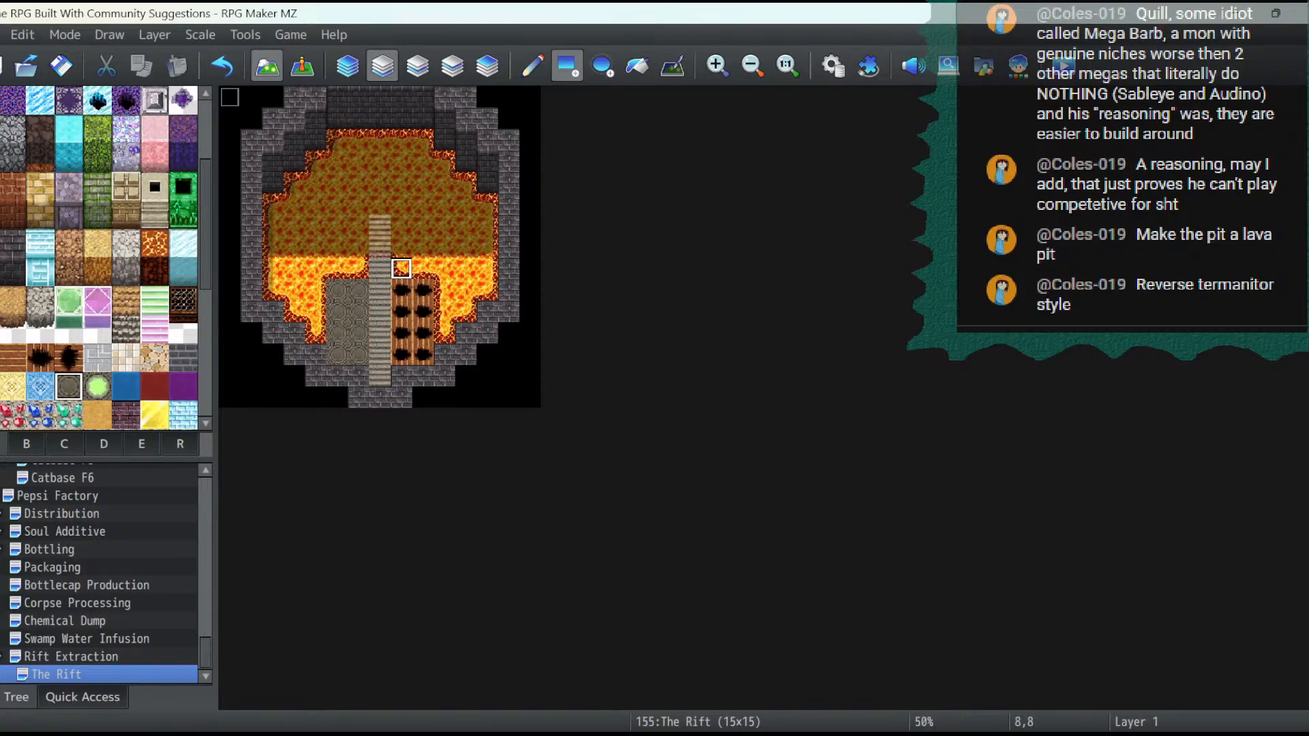
drag(401, 290, 423, 356)
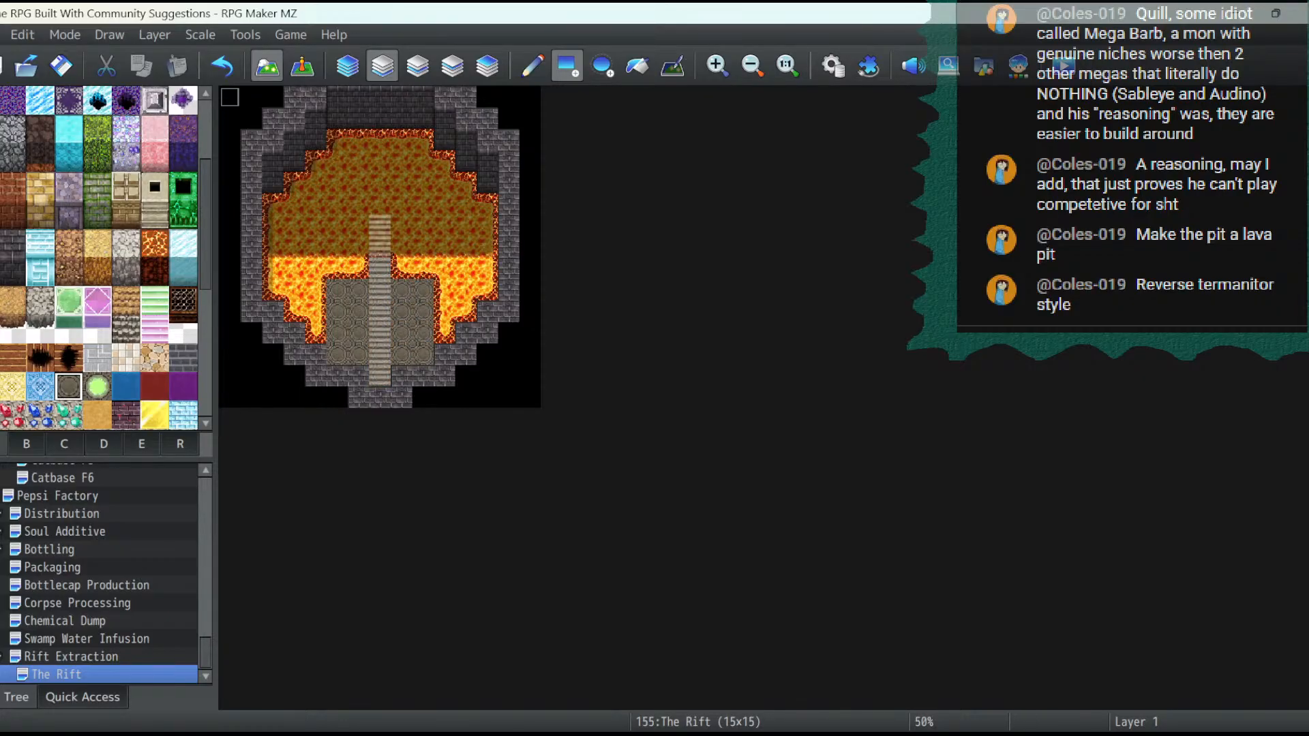
- Flood-fill the black pit on layer 2 with the empty B tile to expose the lava underneath
click(418, 66)
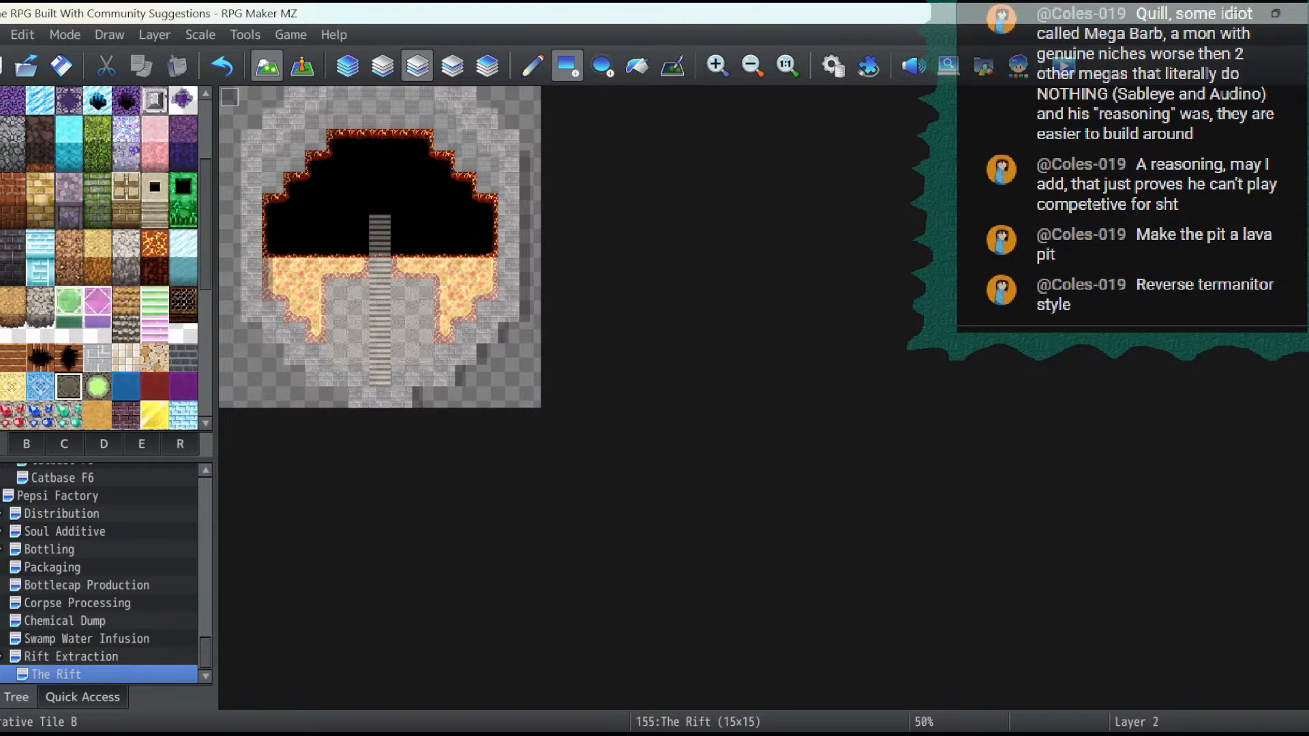
scroll(96, 273, up, 2)
click(26, 444)
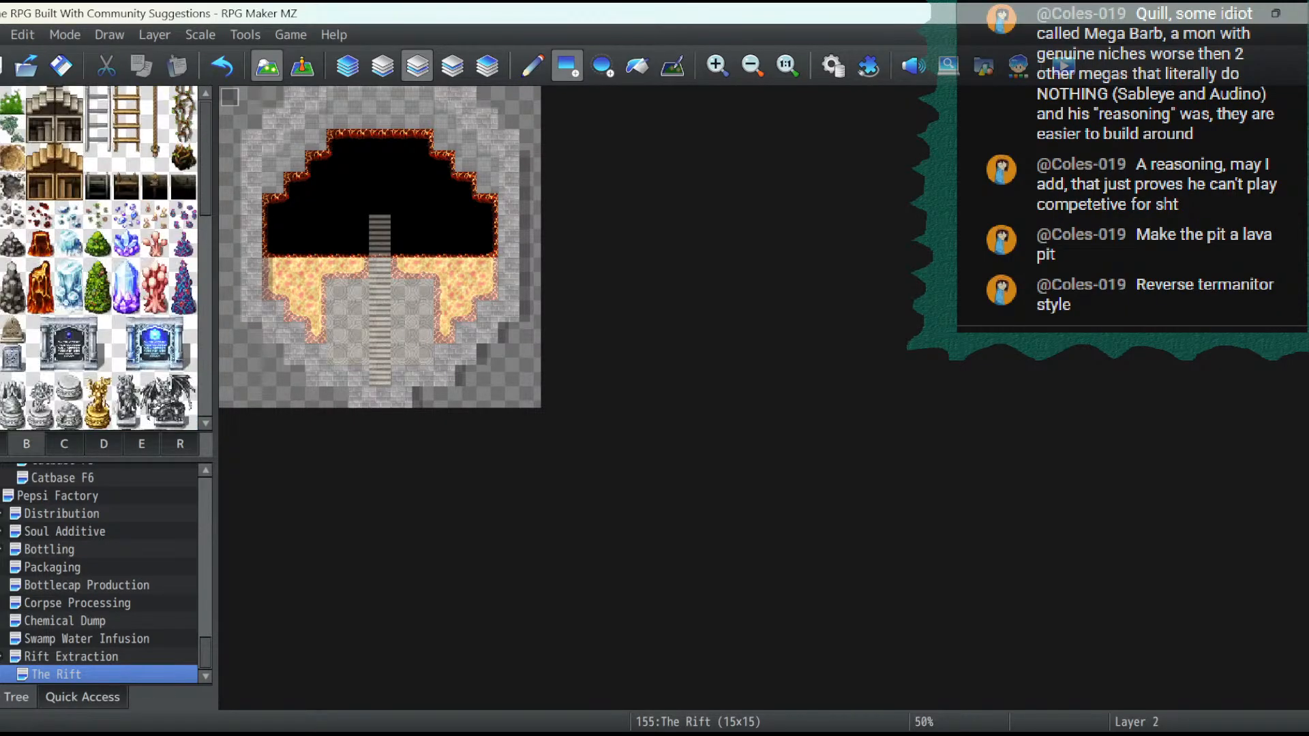
click(637, 65)
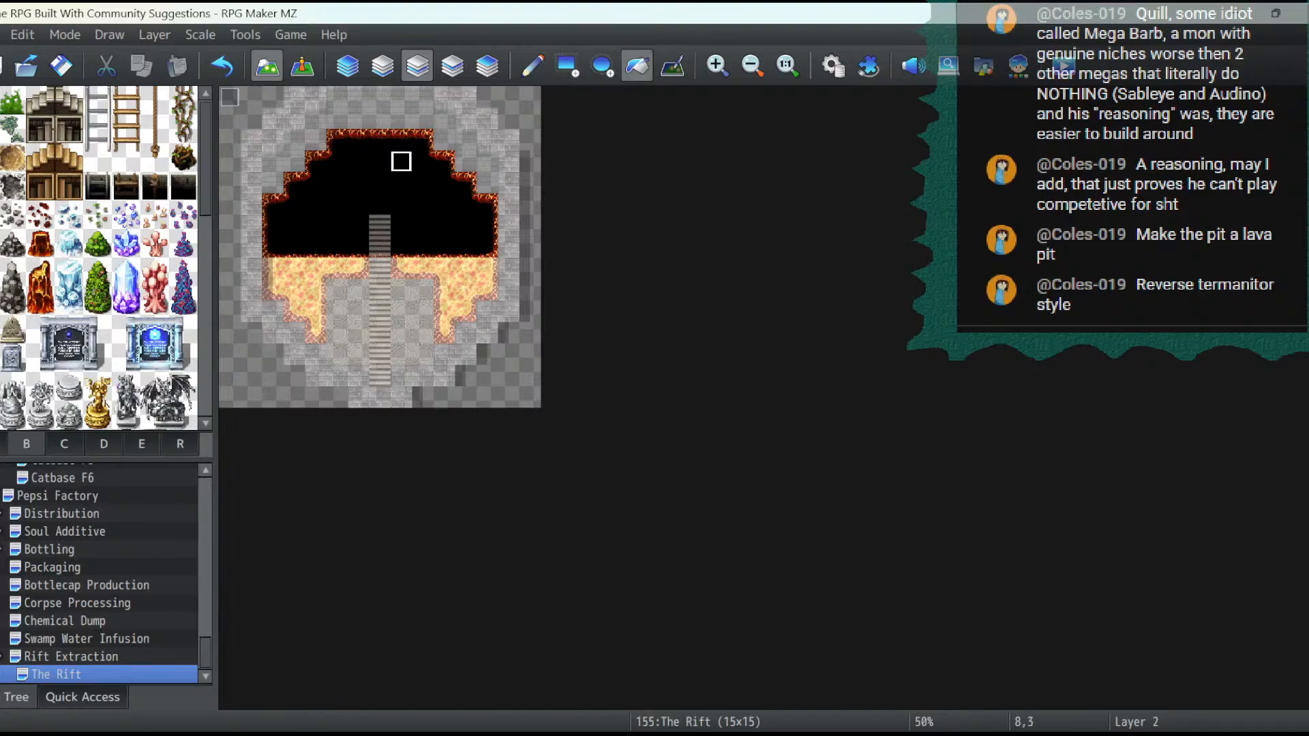
click(401, 161)
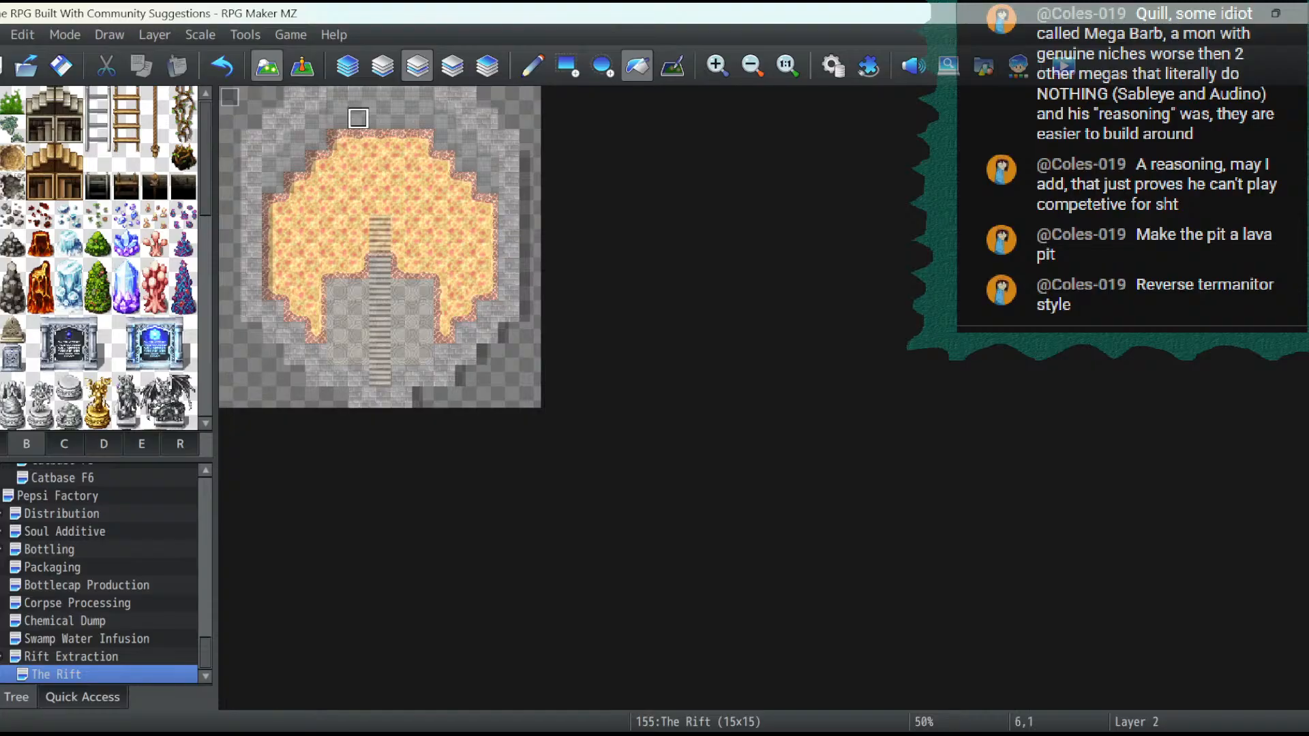
- Replace the walkway on layer 3 with a column of downward pink arrow tiles from tileset D, extending to the map's bottom edge
click(451, 65)
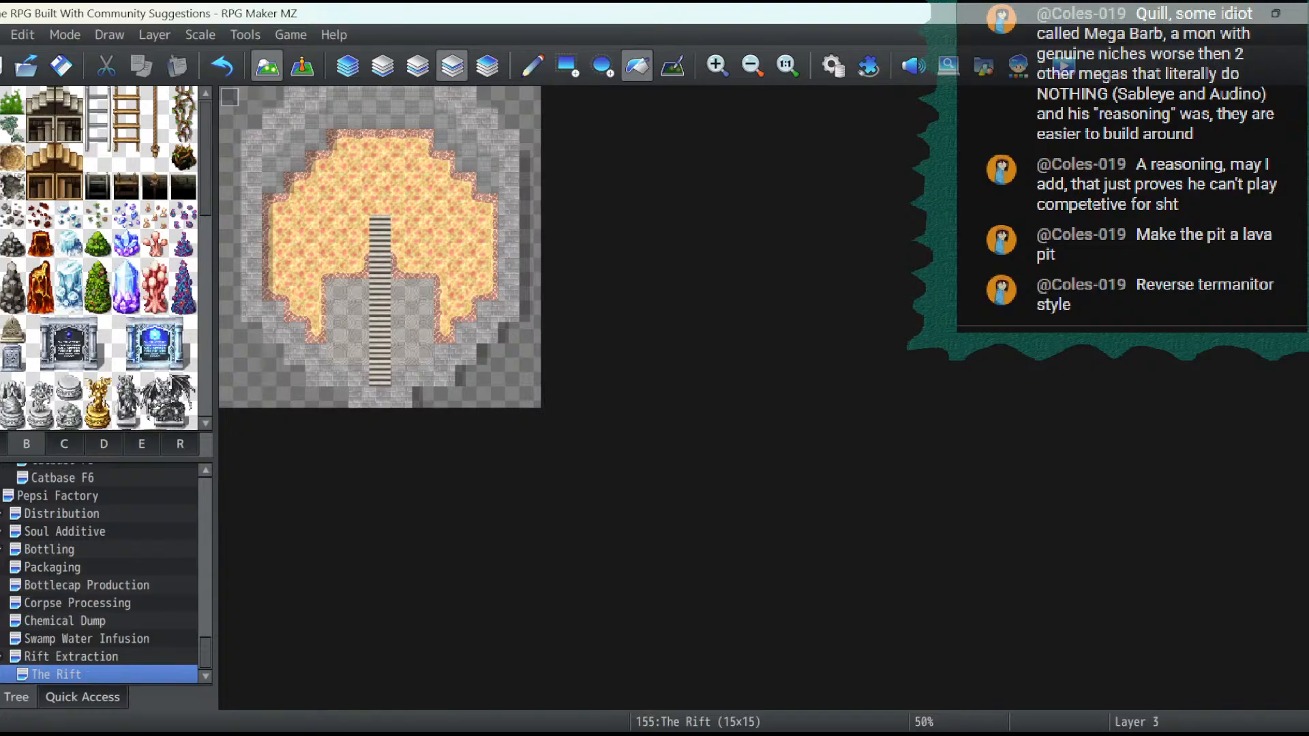
click(103, 443)
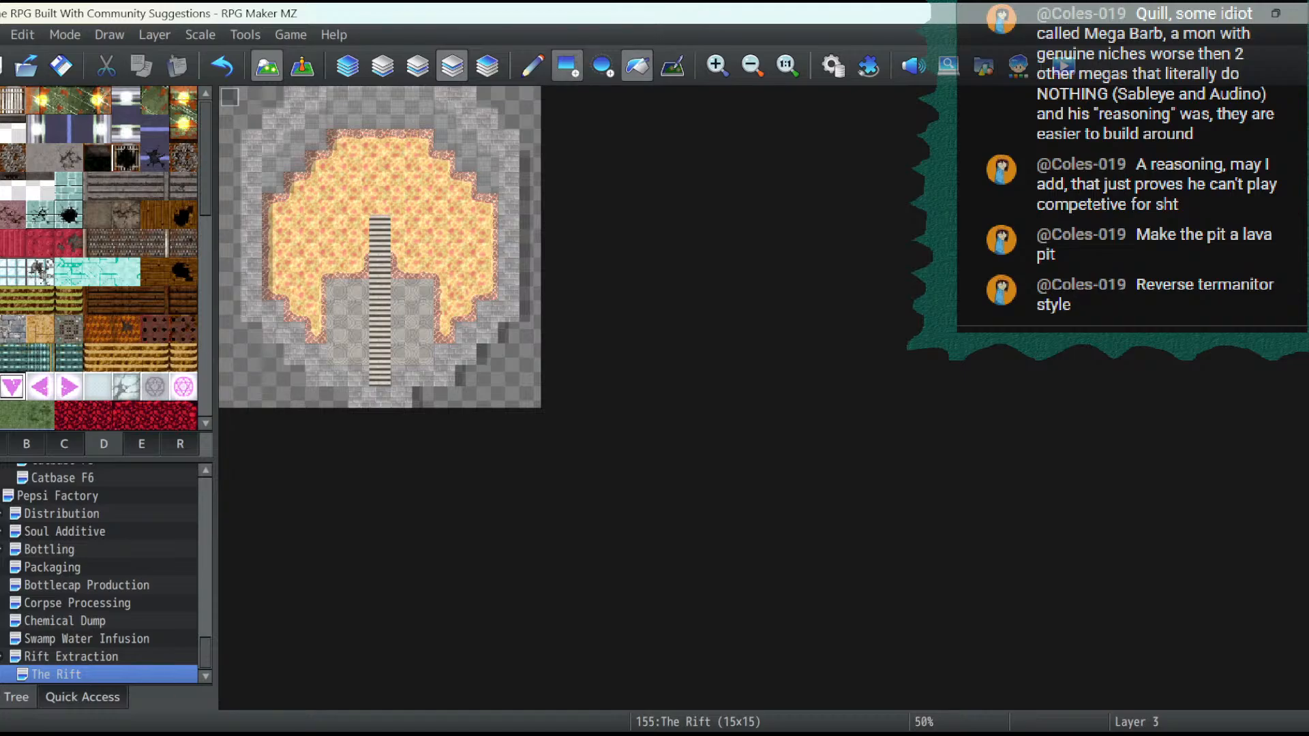
click(567, 66)
drag(380, 225, 380, 398)
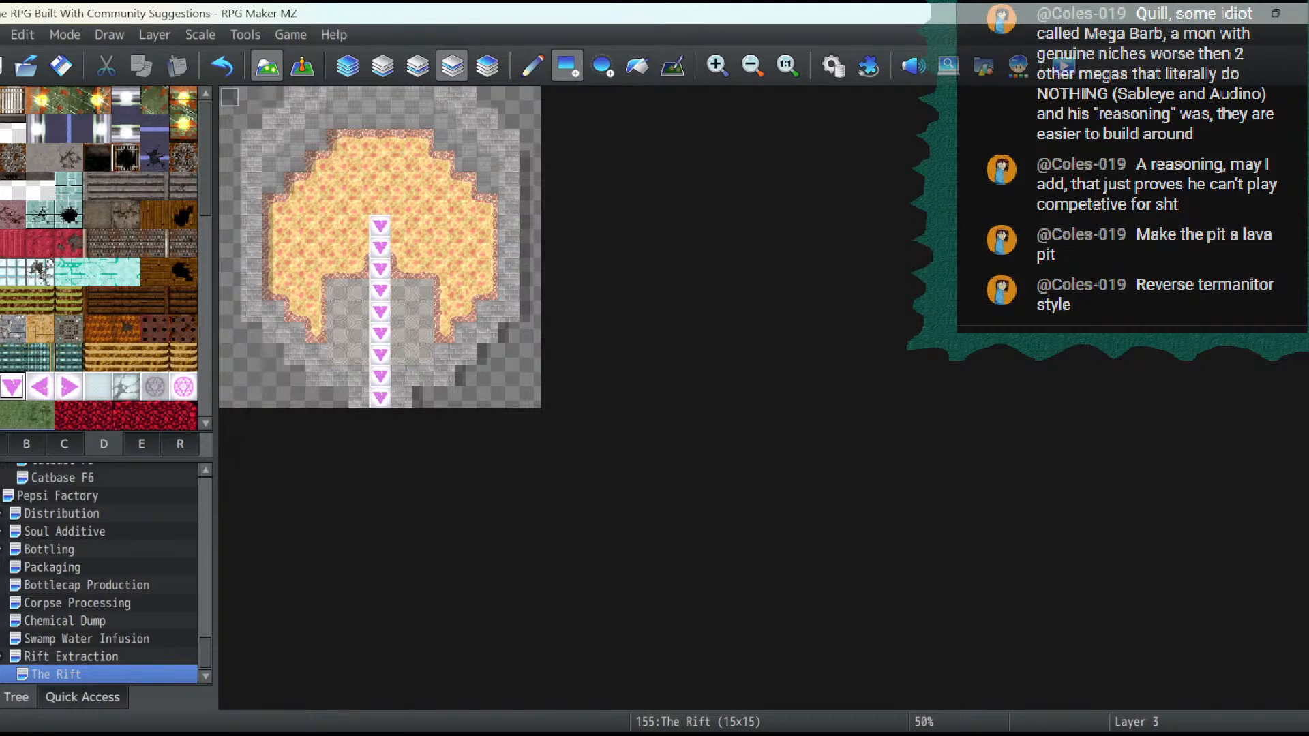
- Paint a three-by-two block of dark red Demonic Ground side tiles from tileset D on layer 2, with its lower row behind the topmost arrow
click(302, 65)
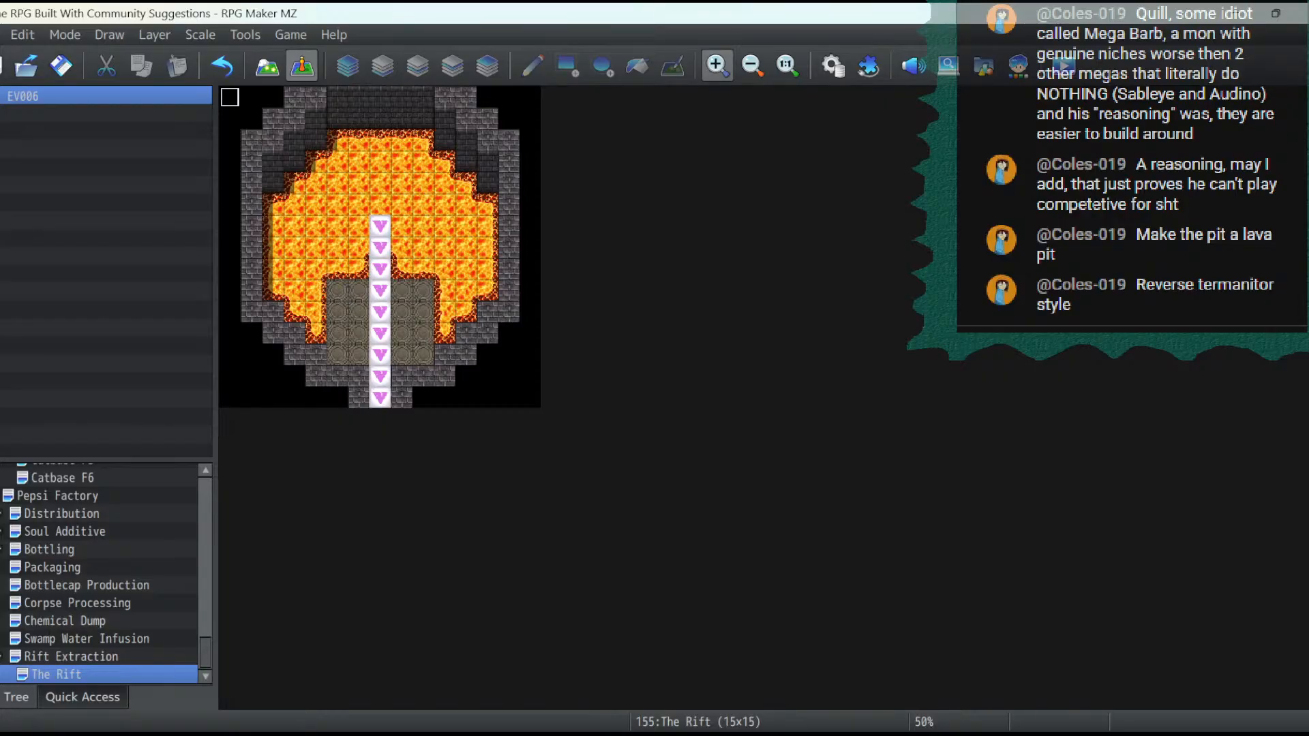
click(716, 65)
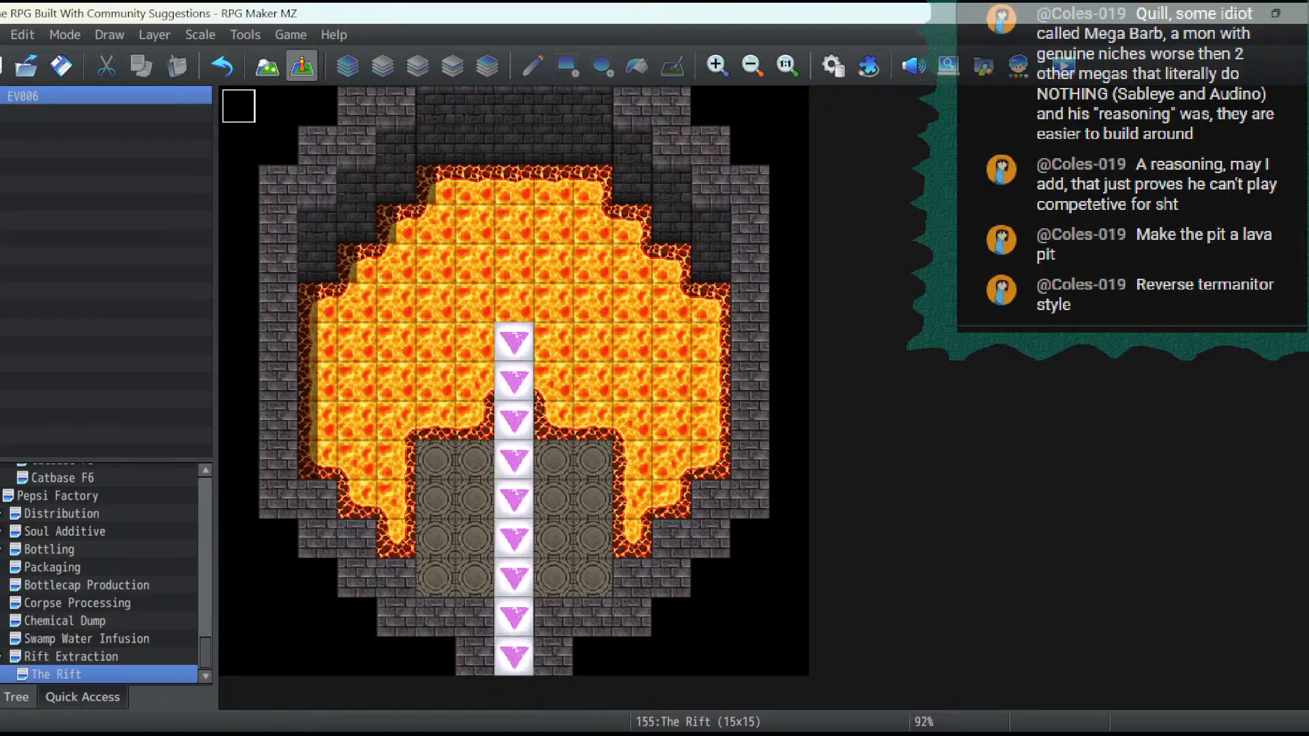
click(267, 65)
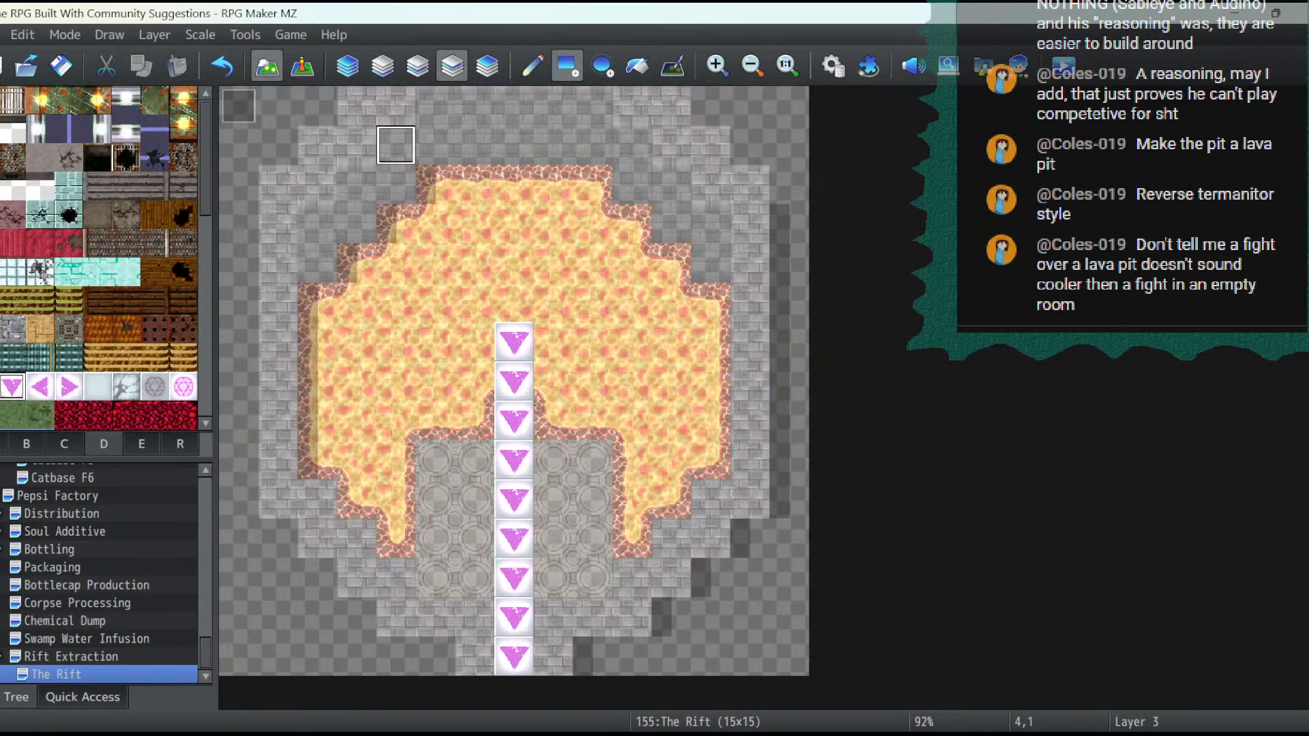
scroll(102, 259, down, 5)
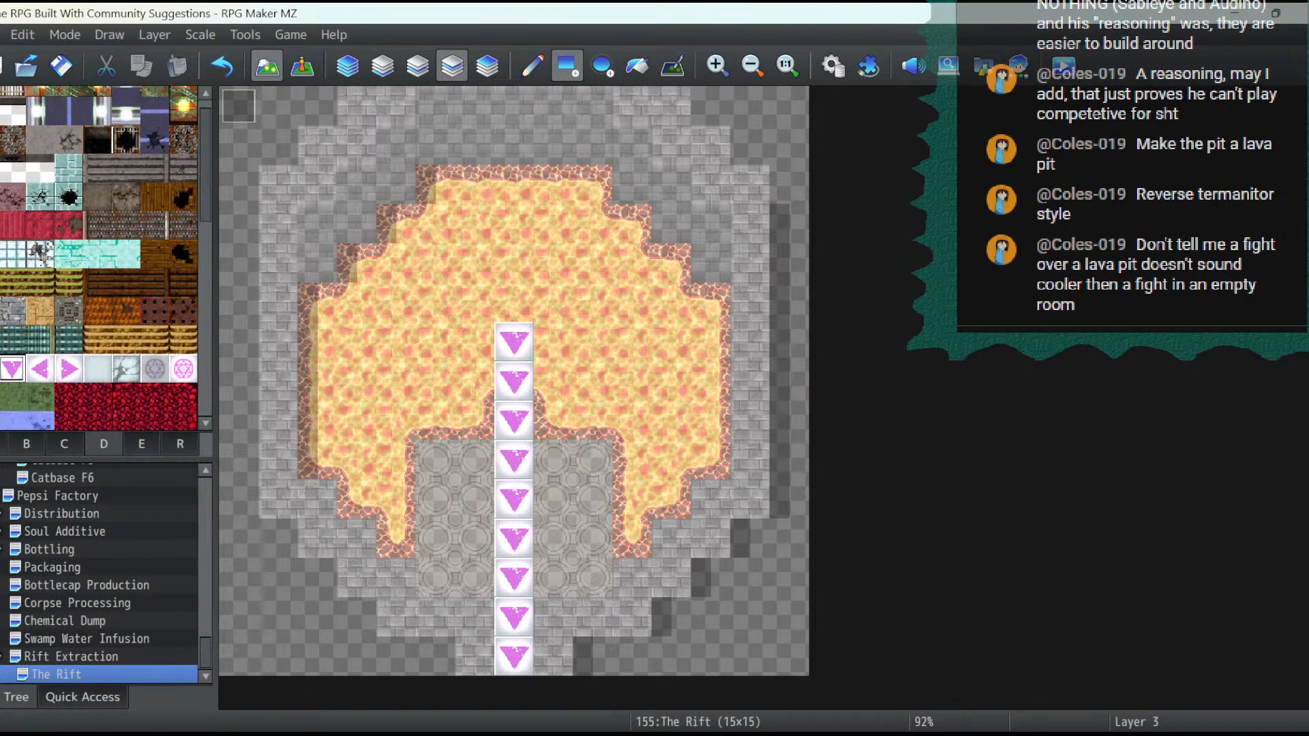
click(154, 333)
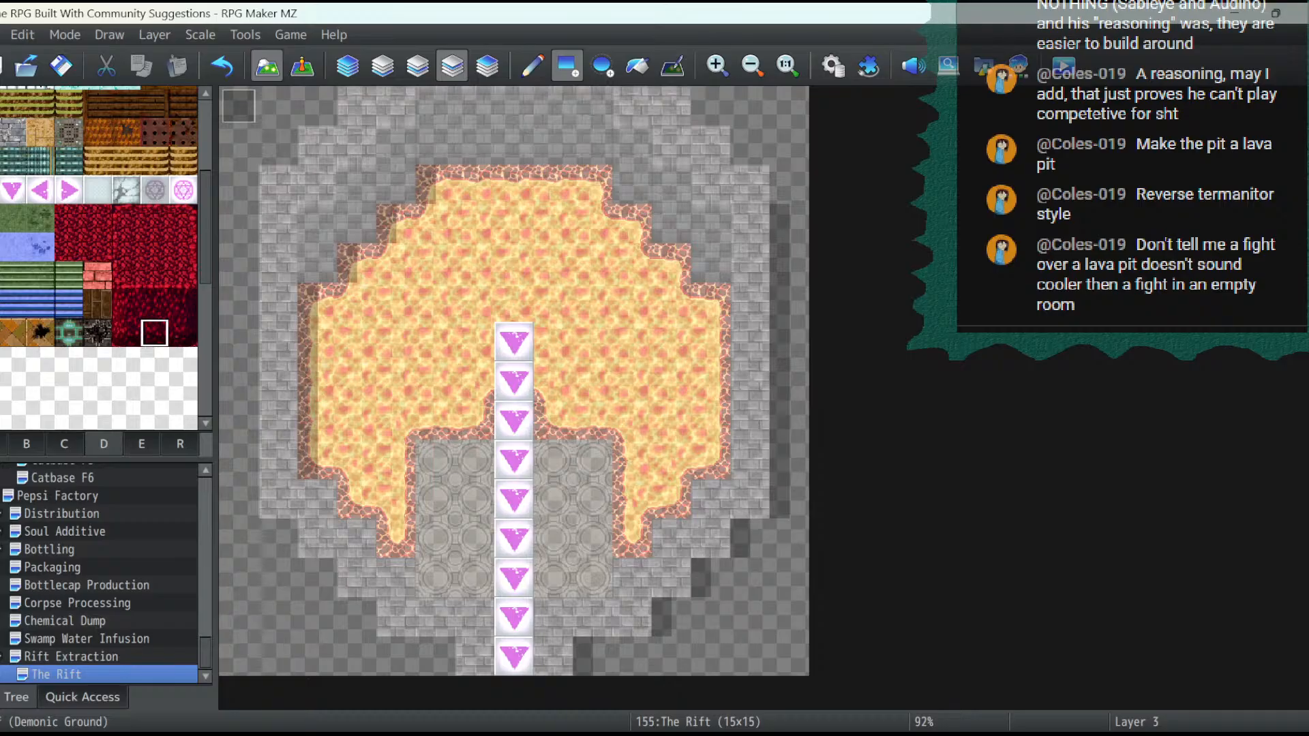
click(383, 66)
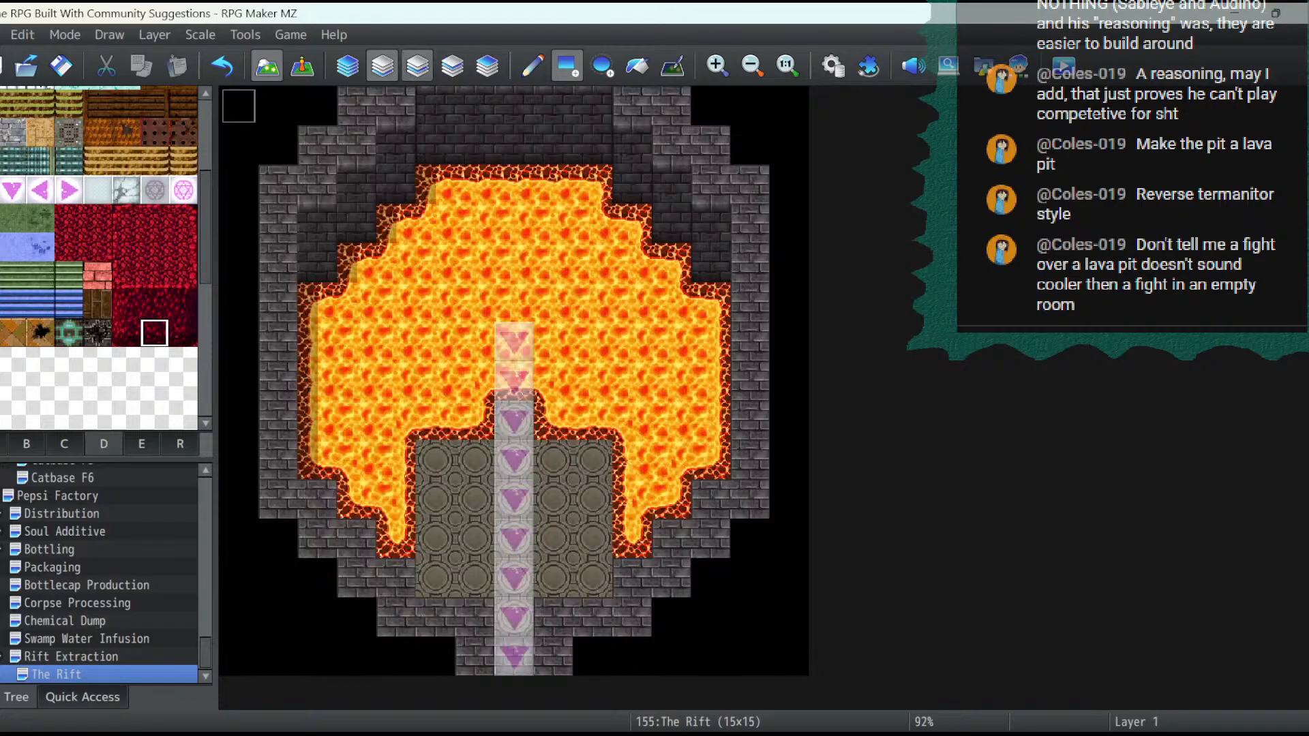
click(417, 66)
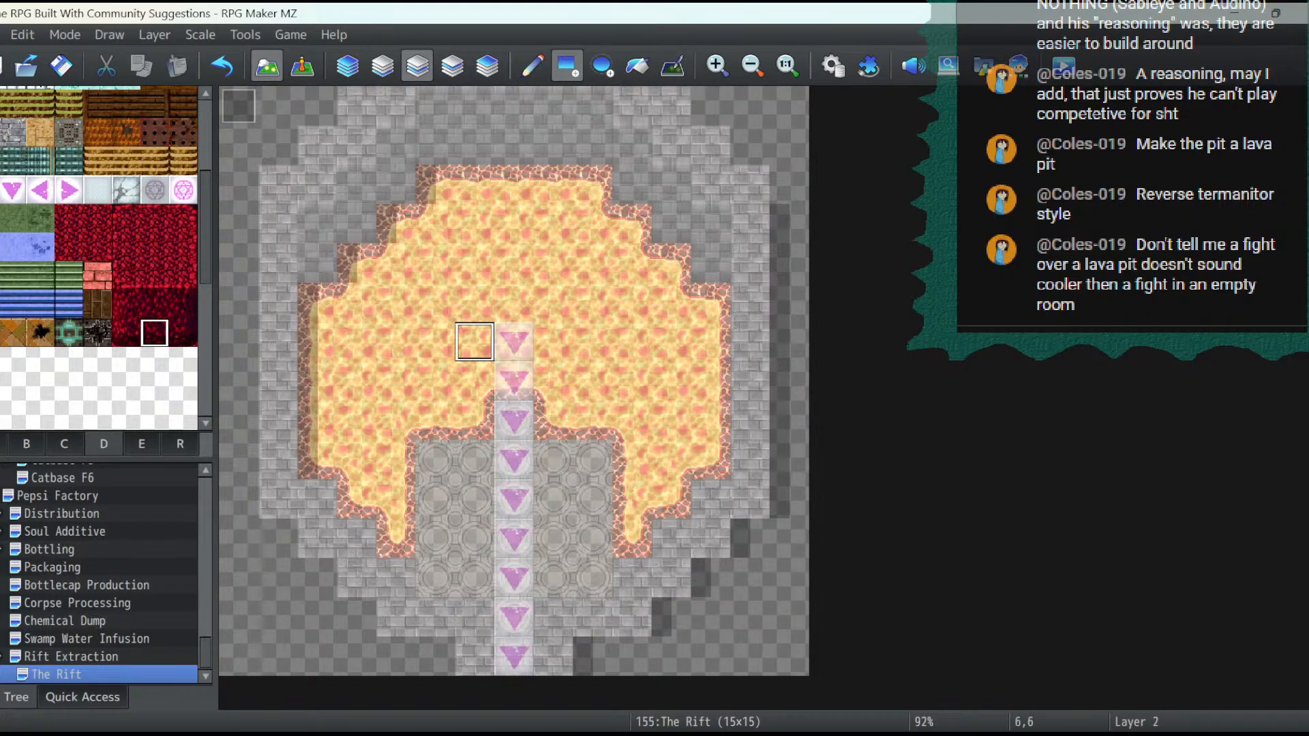
drag(475, 341, 552, 341)
click(154, 304)
click(475, 303)
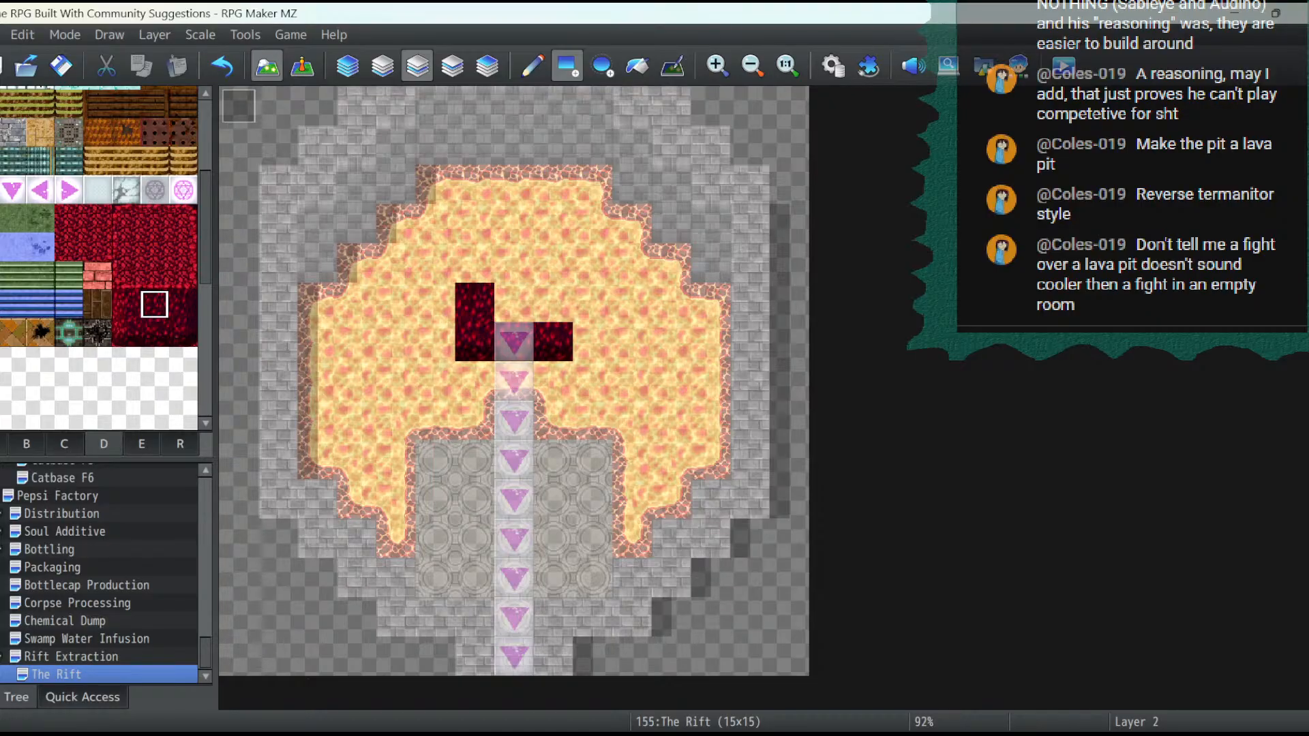
click(513, 303)
click(553, 303)
- Extend the dark red block upward on layer 2 with two three-tile rows of bright red Demonic Ground from tileset D
drag(126, 275, 183, 275)
drag(475, 262, 553, 263)
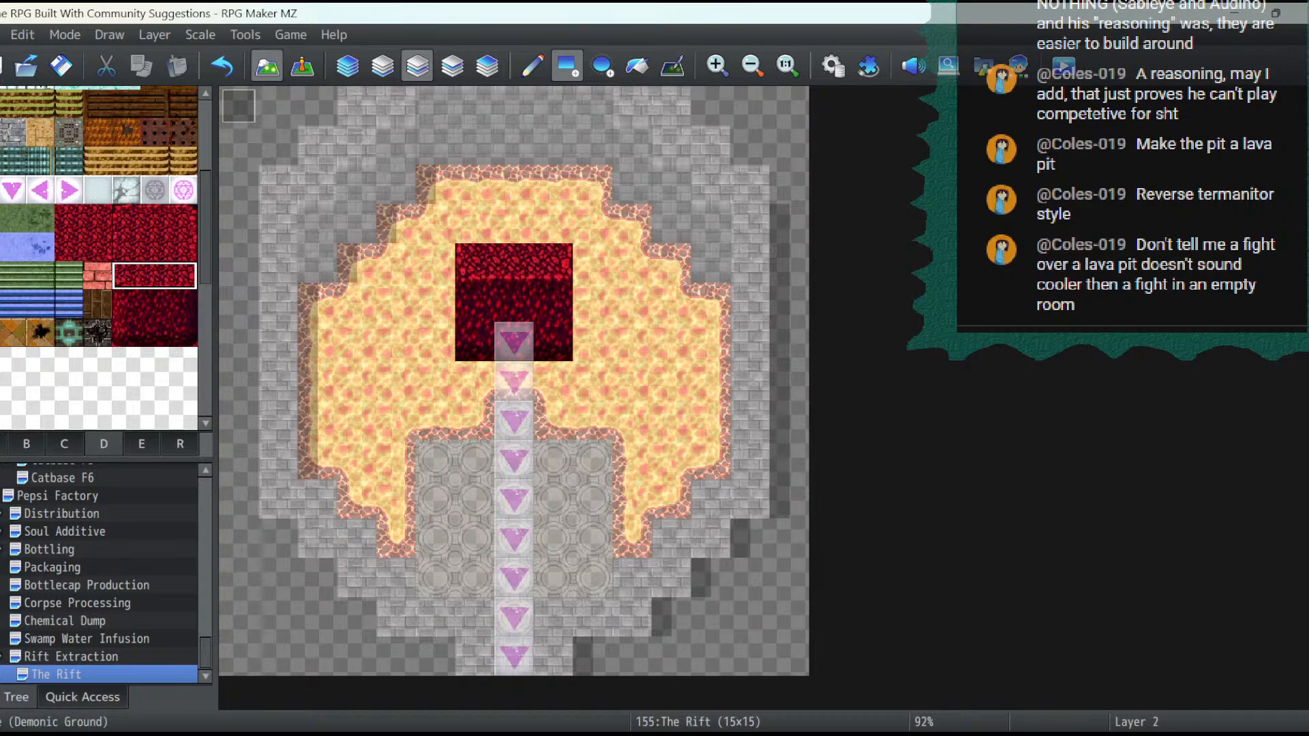
drag(126, 218, 183, 219)
drag(474, 224, 553, 224)
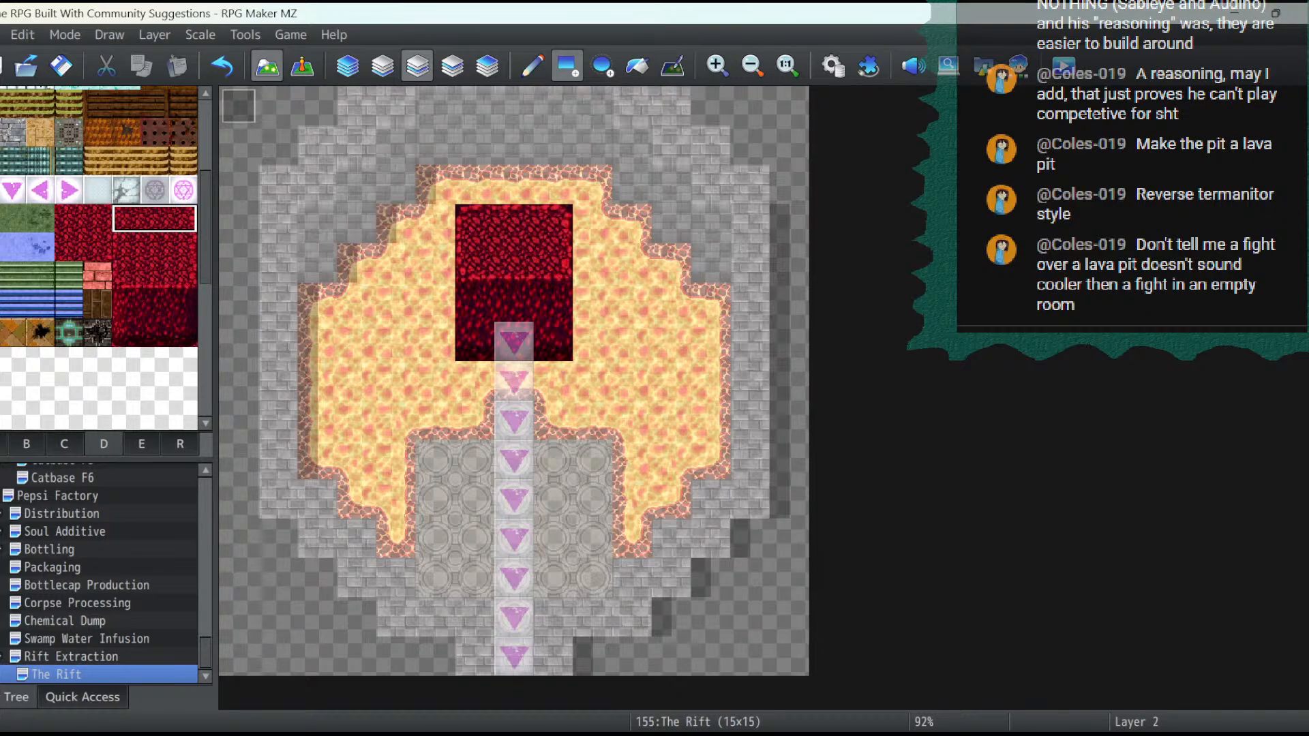
- Check the map without layer dimming and review the Rift Dungeon tileset's assigned images in the database
click(302, 67)
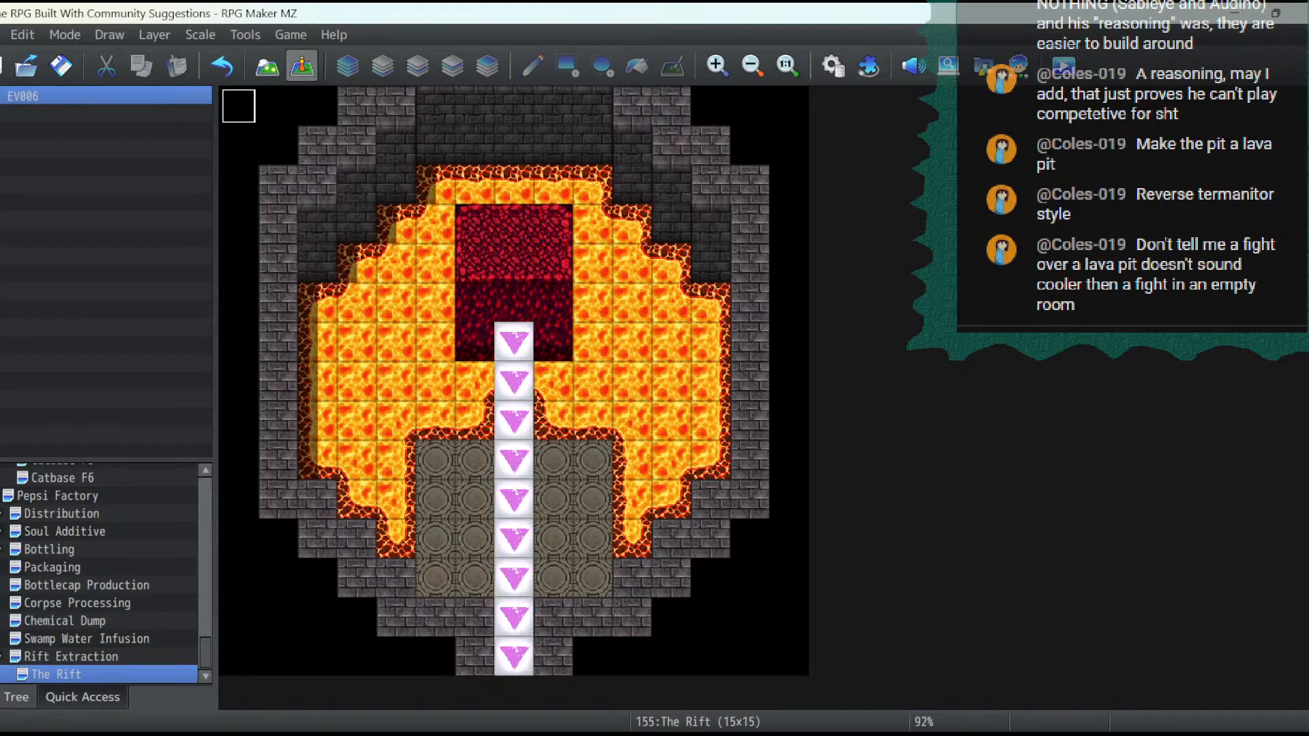
click(267, 66)
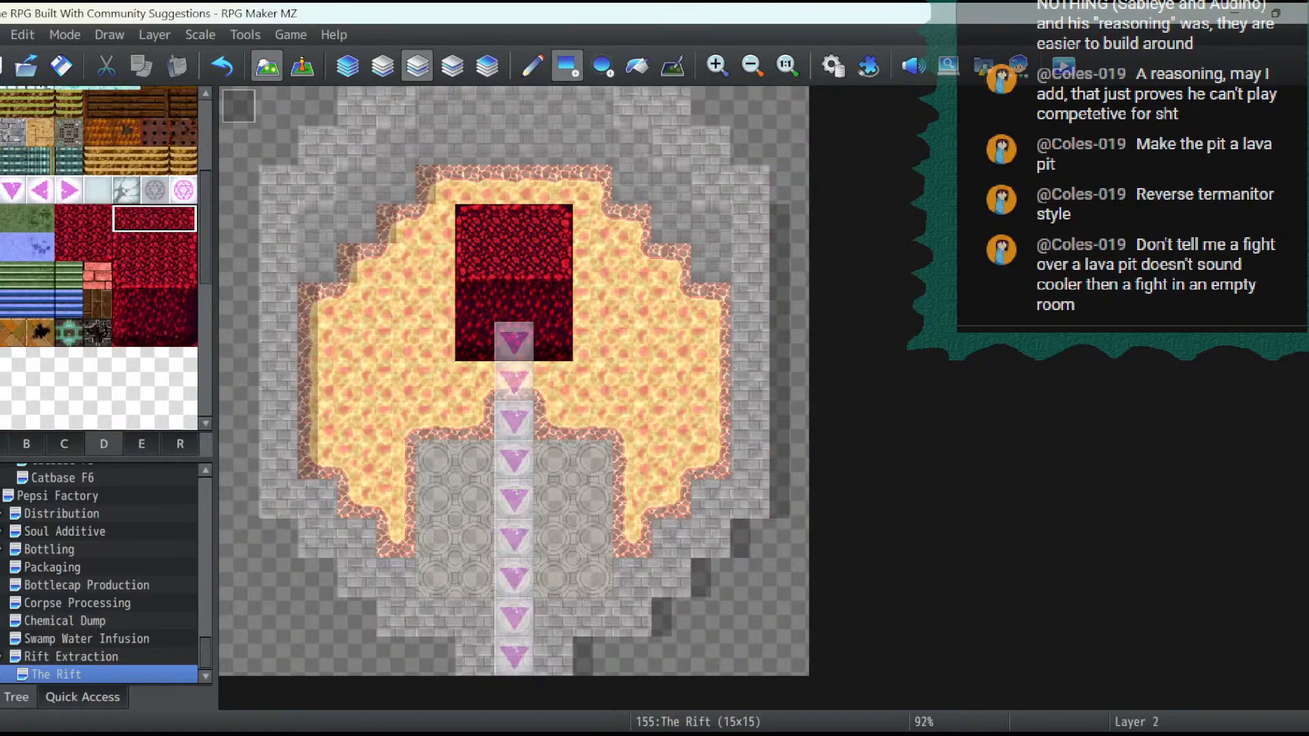
click(142, 443)
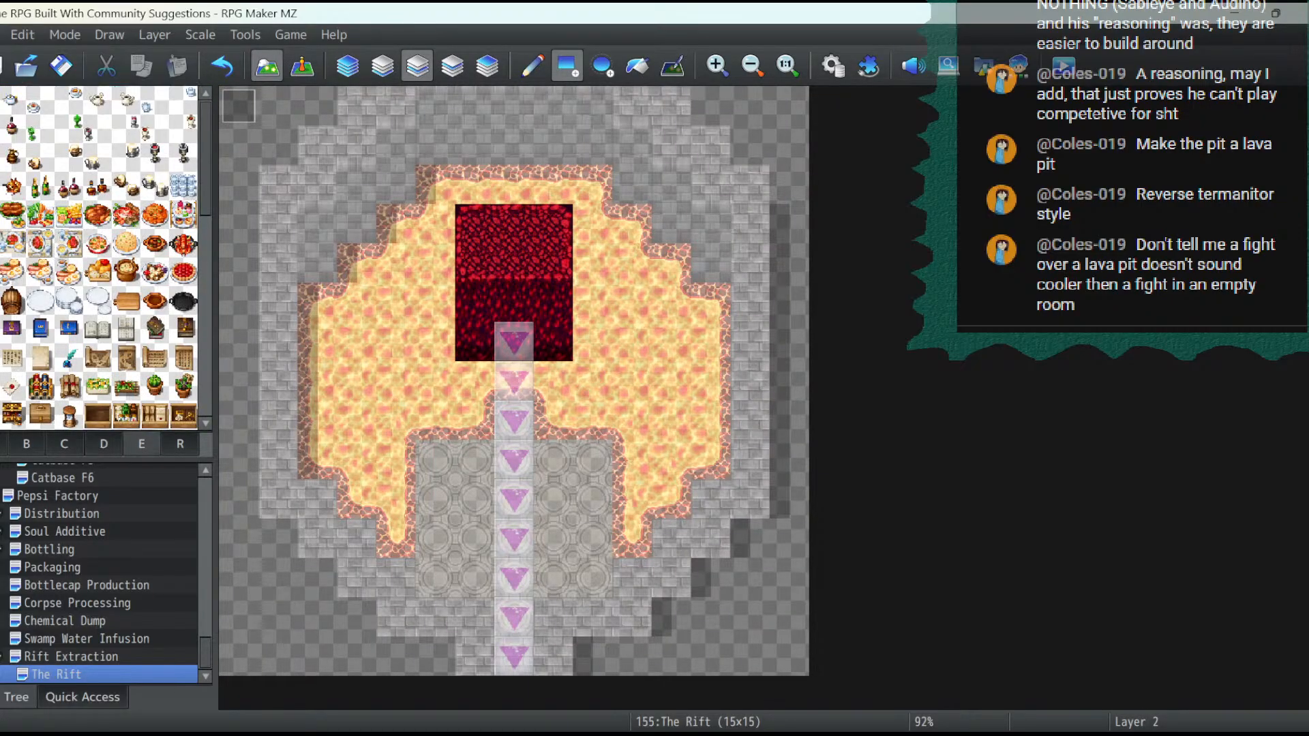
click(104, 444)
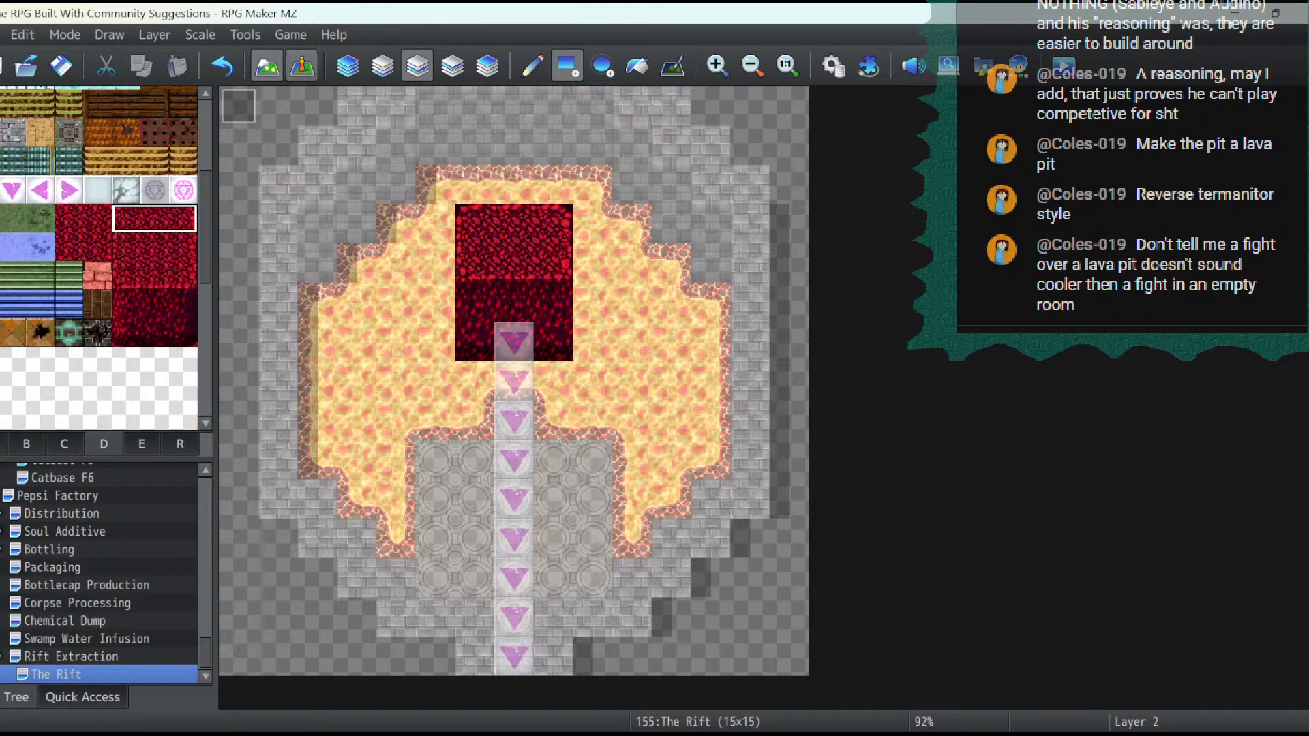
click(302, 66)
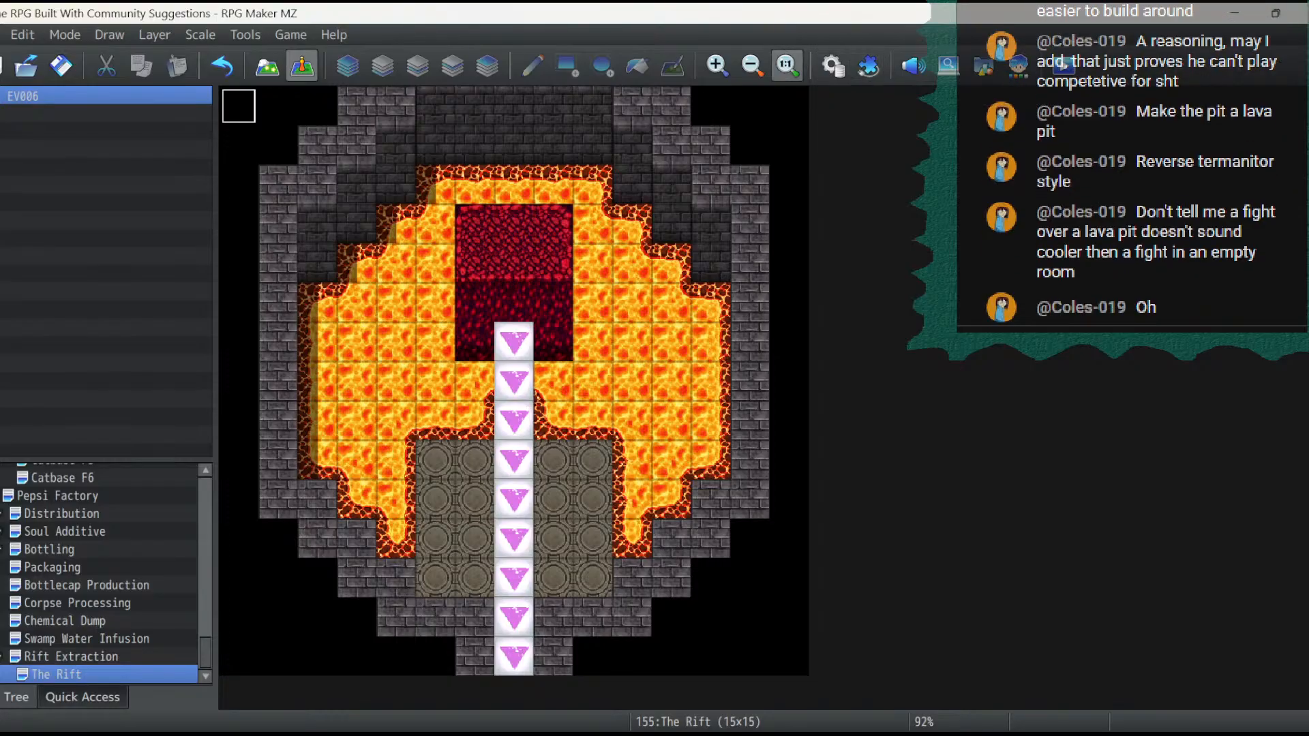
click(833, 66)
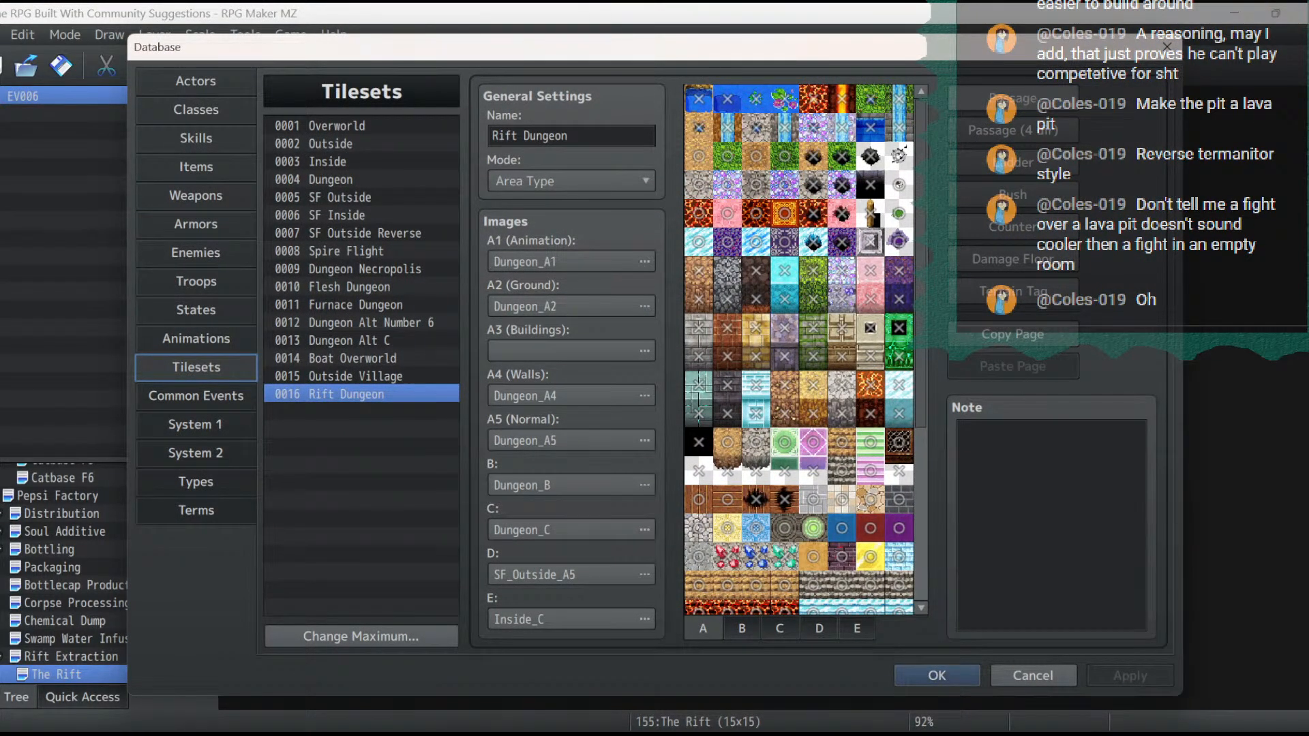
key(Escape)
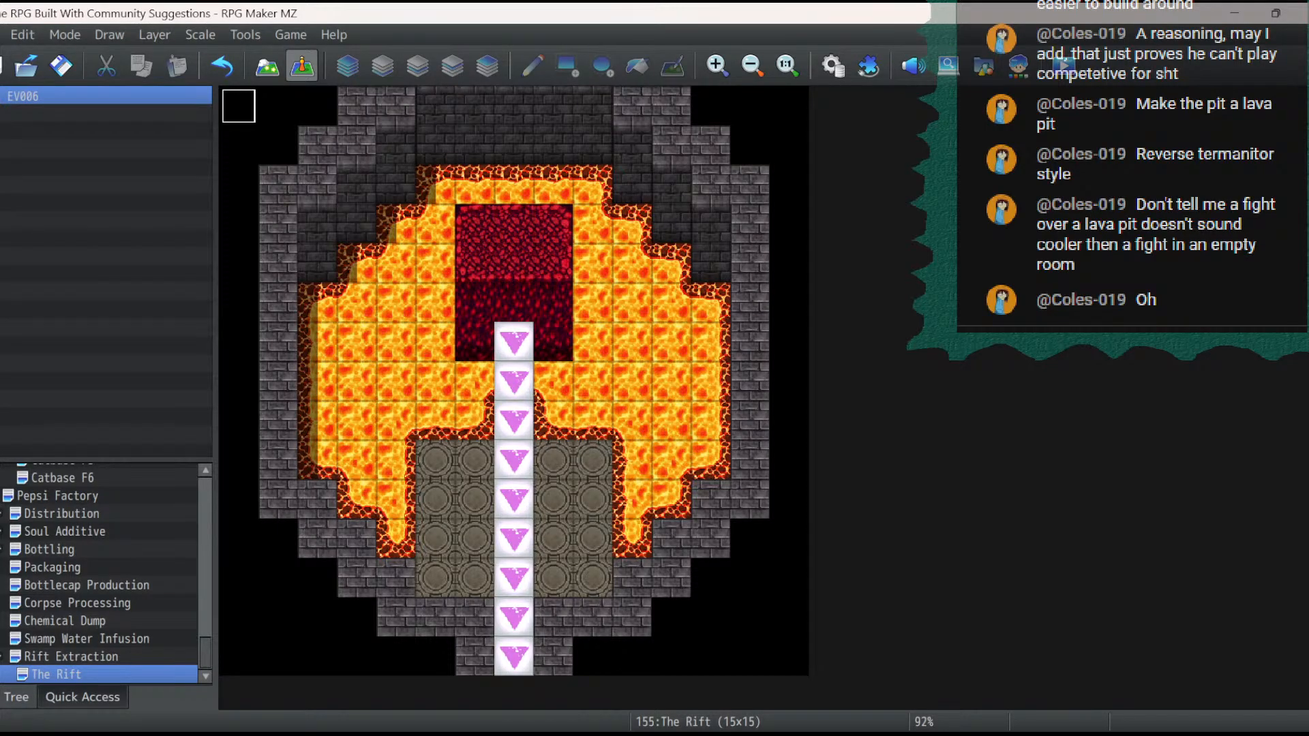
- Border the stone platform's upper edge and both outer sides with raised grey stone from tileset A on layer 2, leaving the arrow walkway open
click(266, 66)
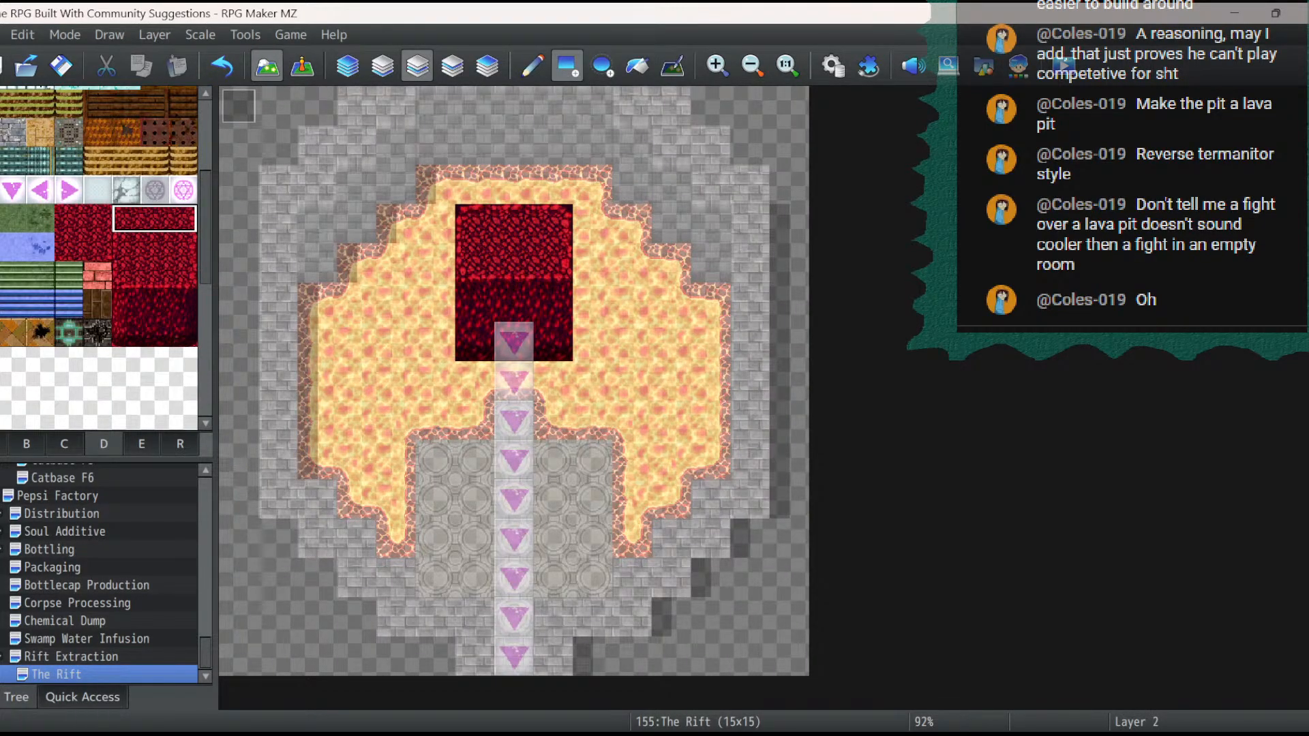
click(2, 444)
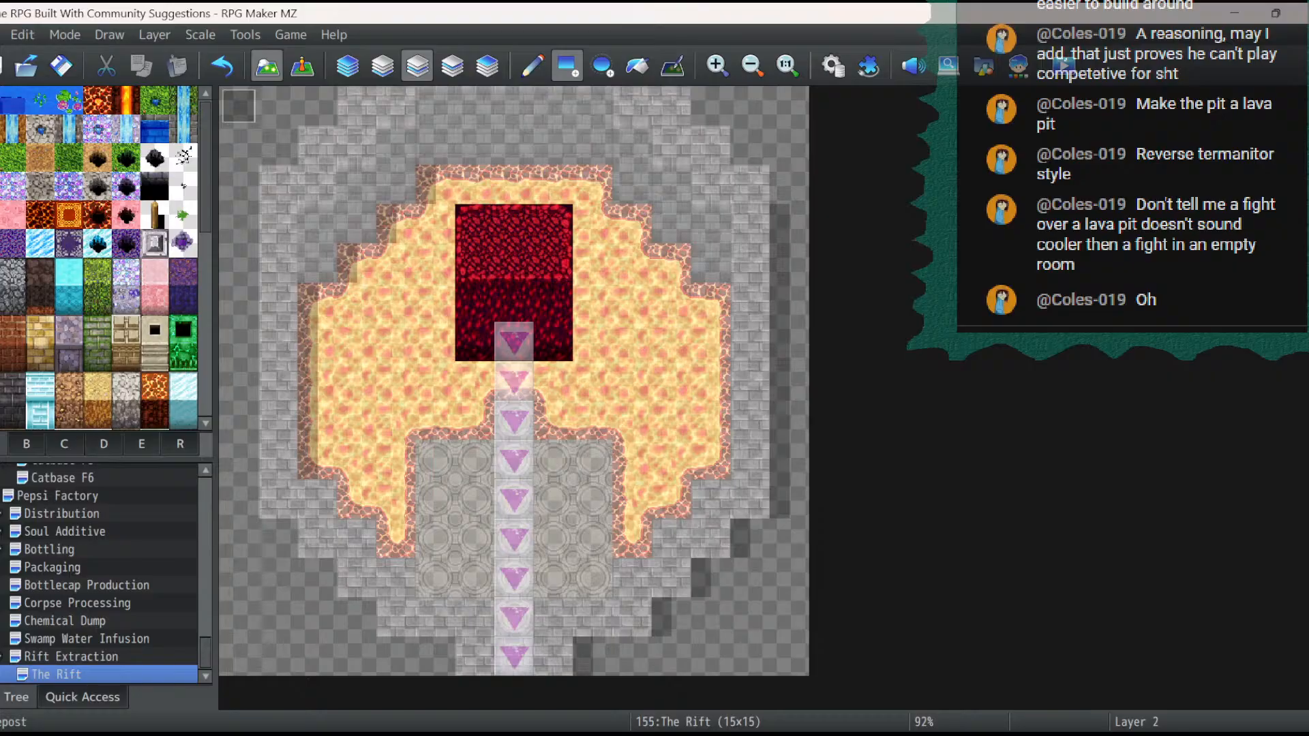
click(154, 243)
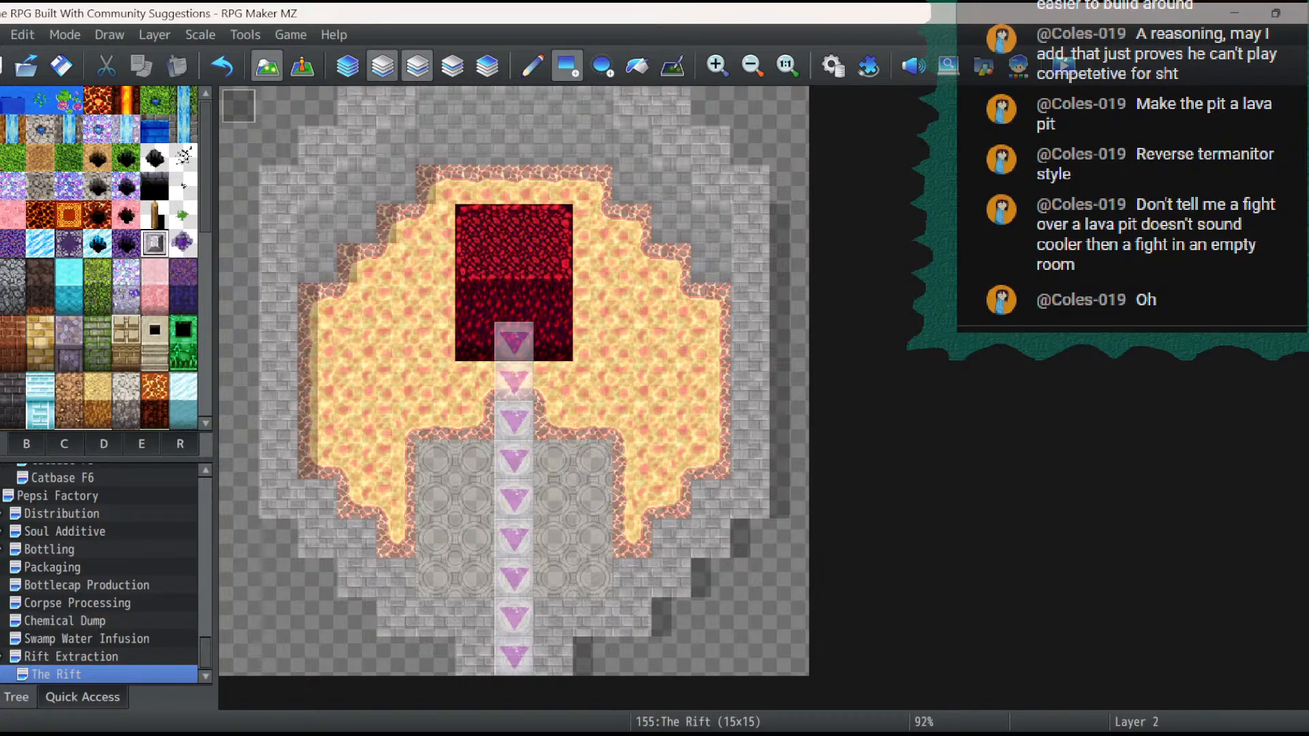
click(435, 460)
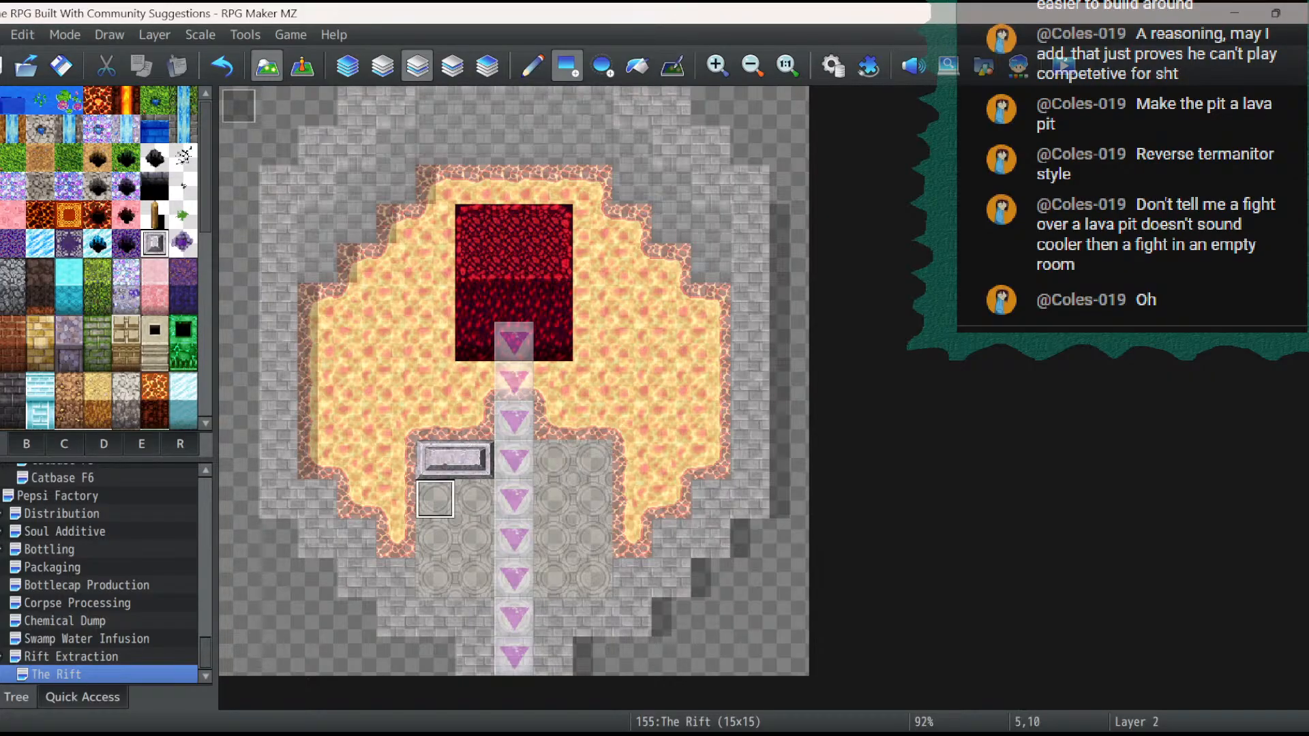
drag(435, 499, 435, 578)
click(553, 461)
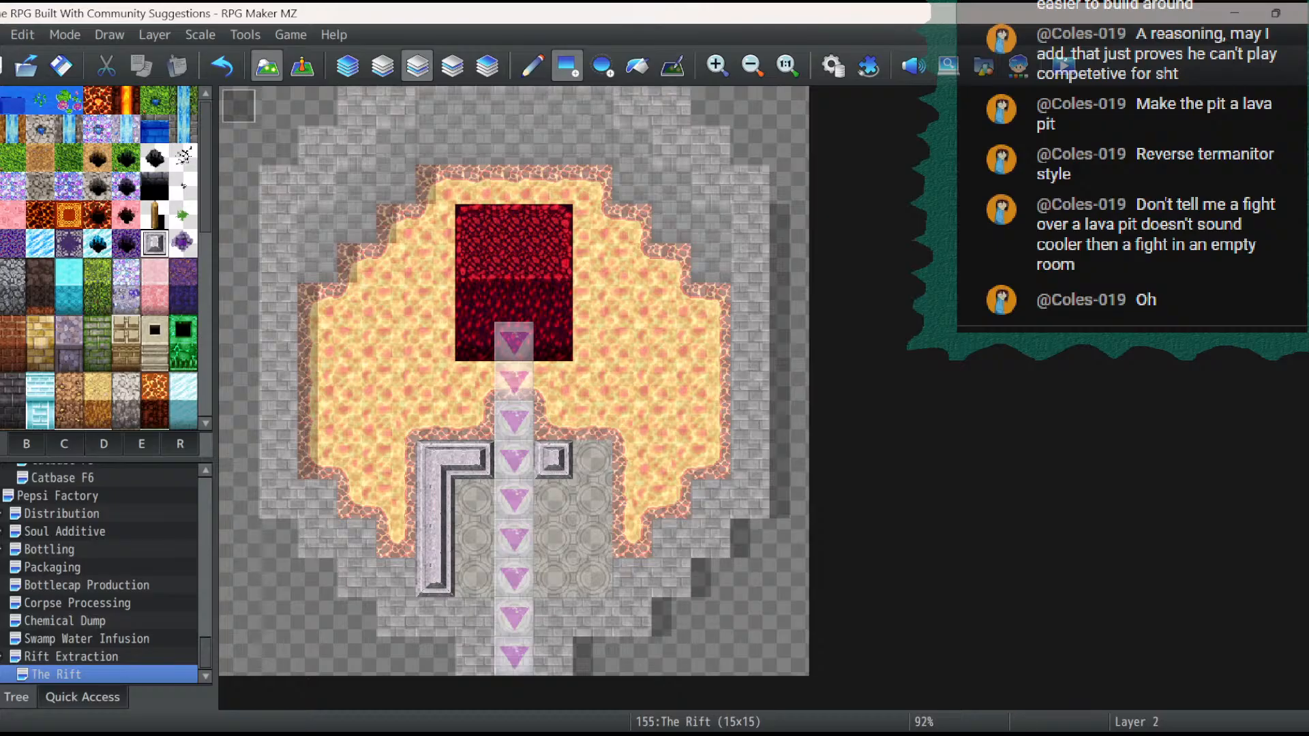
mouse_move(553, 461)
mouse_down()
mouse_move(592, 460)
mouse_move(592, 578)
mouse_up()
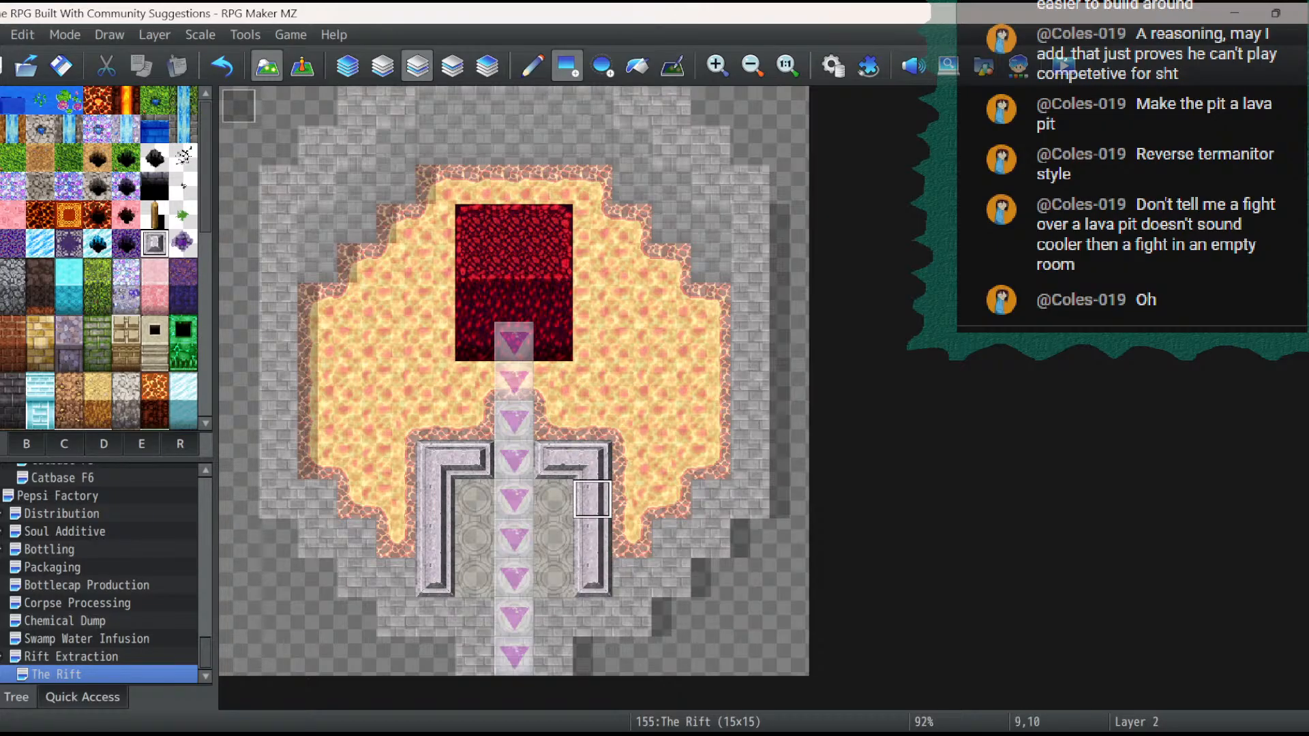
click(302, 67)
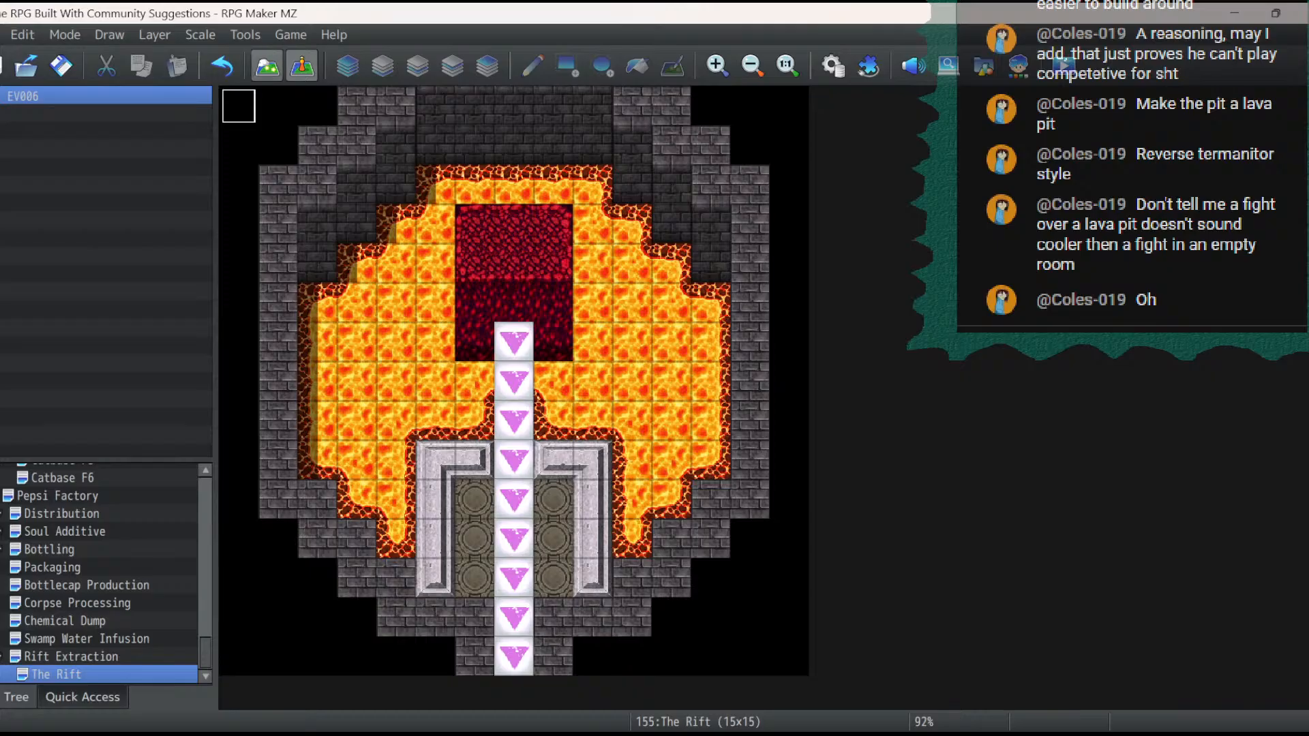
click(267, 66)
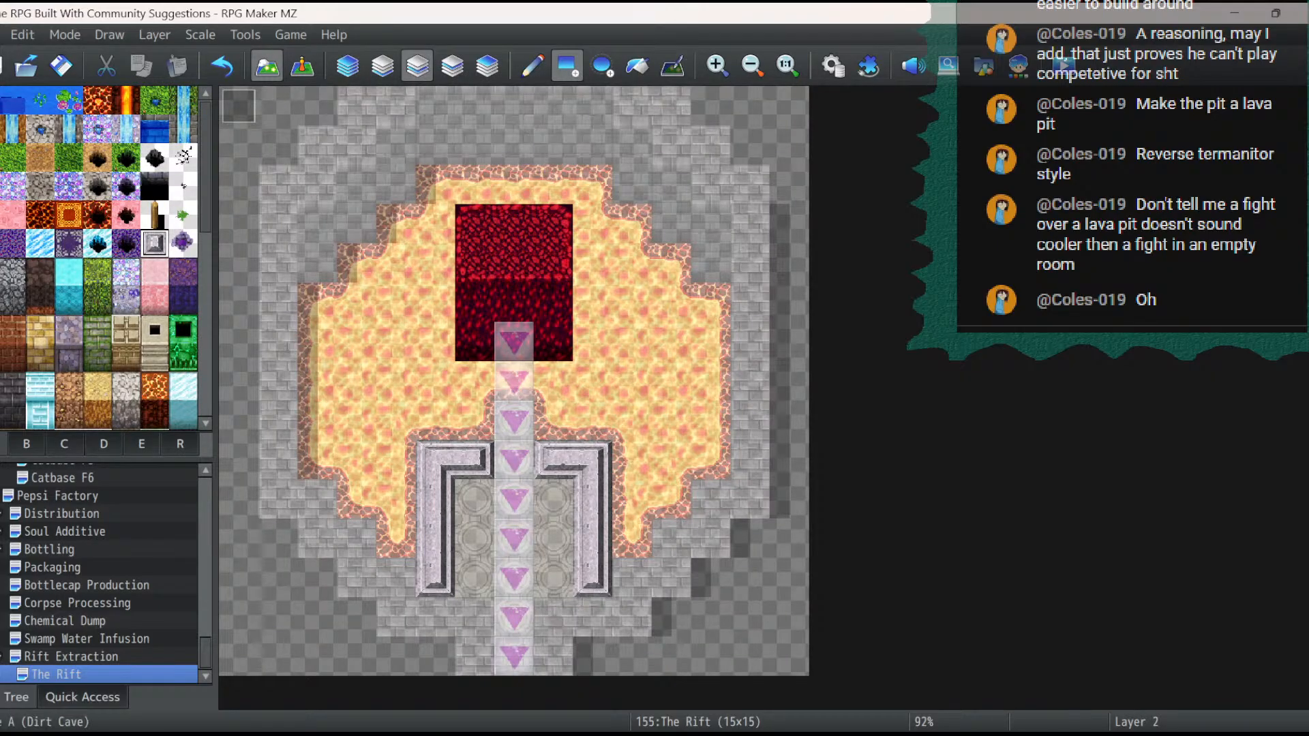
- Try placing the small black jagged hole tile from tileset B on layer 3, directly above the topmost arrow
click(27, 445)
click(64, 444)
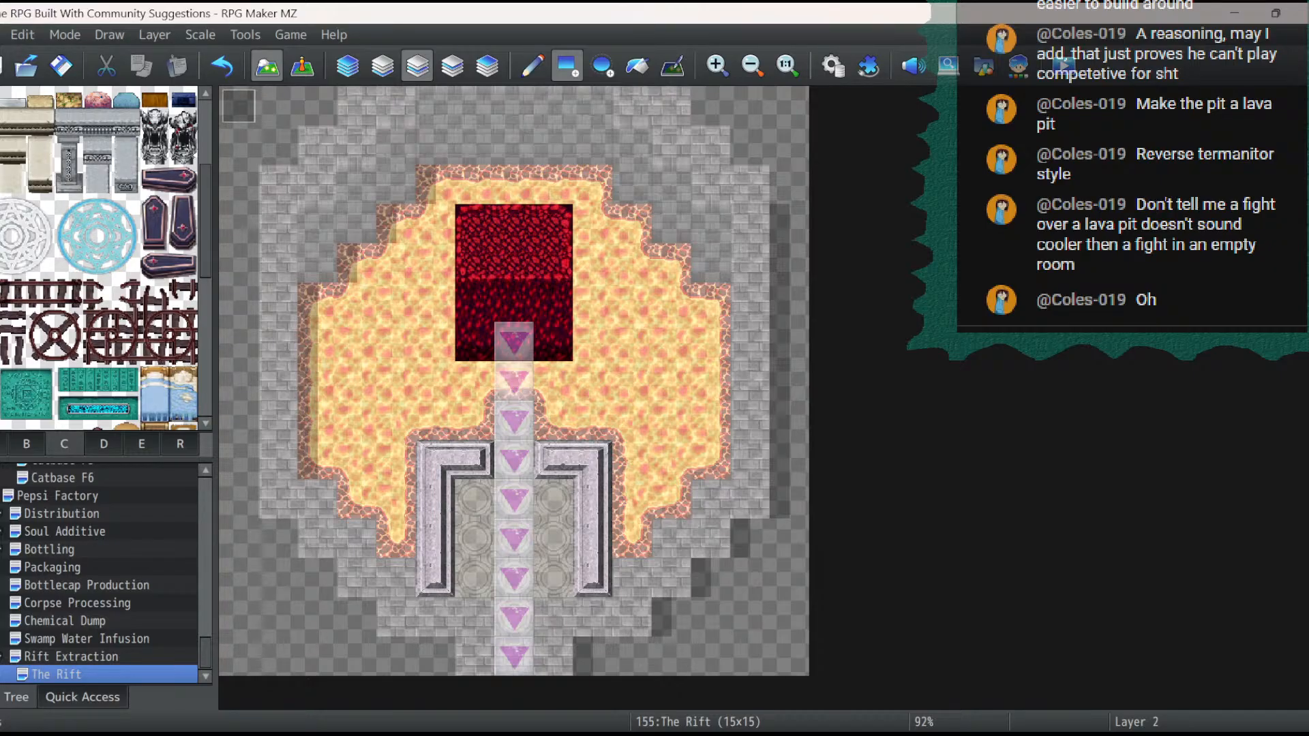
scroll(99, 259, down, 1)
scroll(99, 259, down, 5)
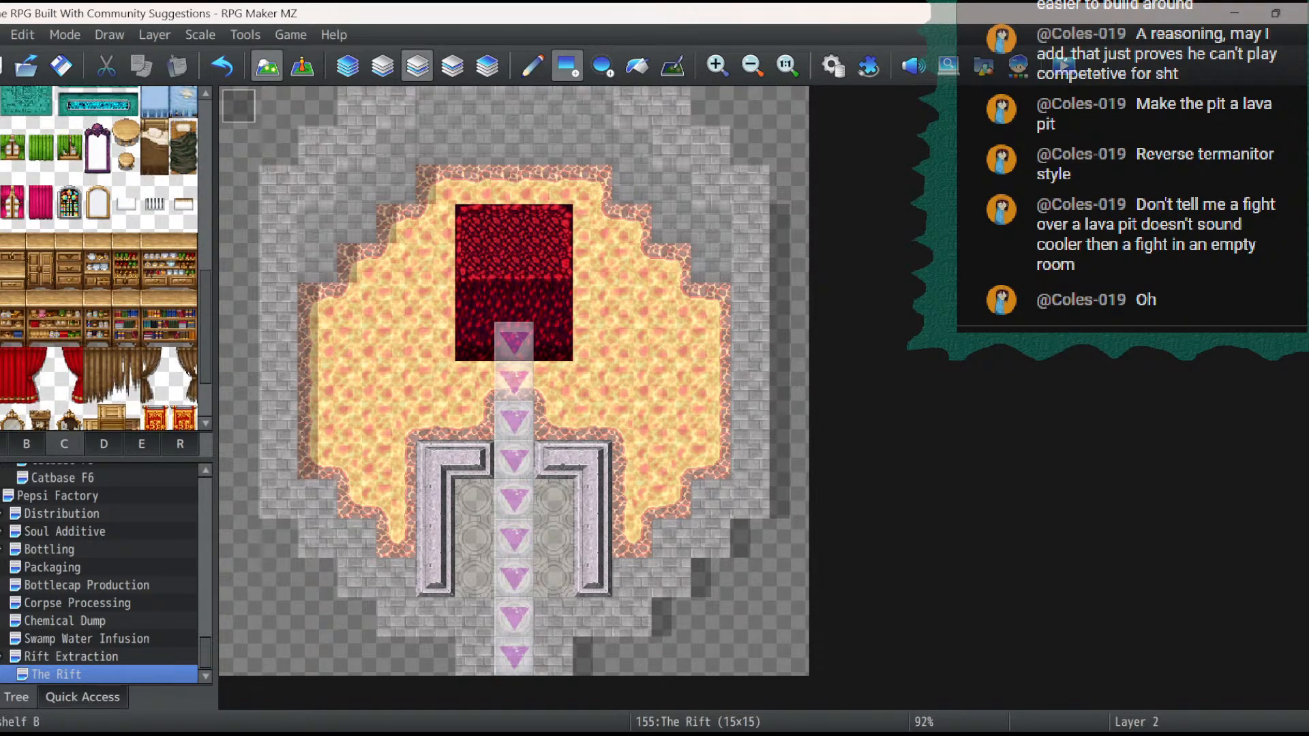
click(104, 444)
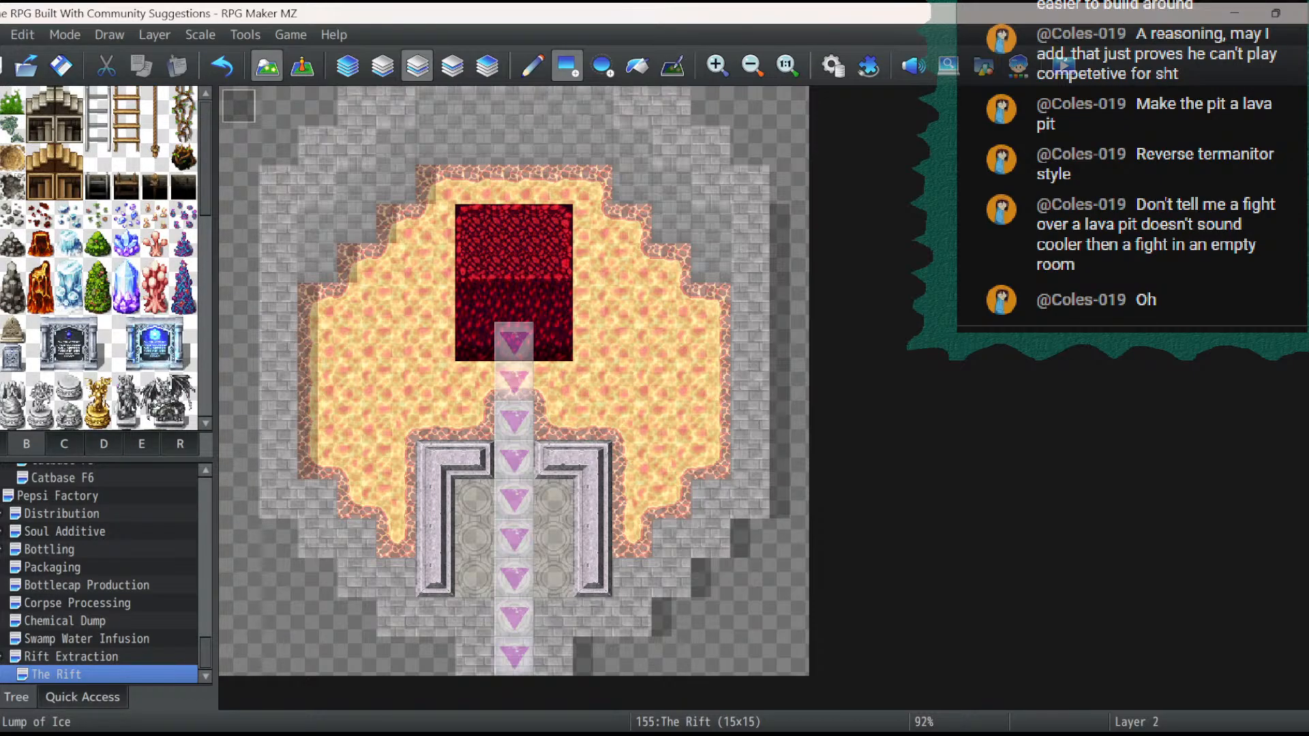
scroll(99, 259, down, 10)
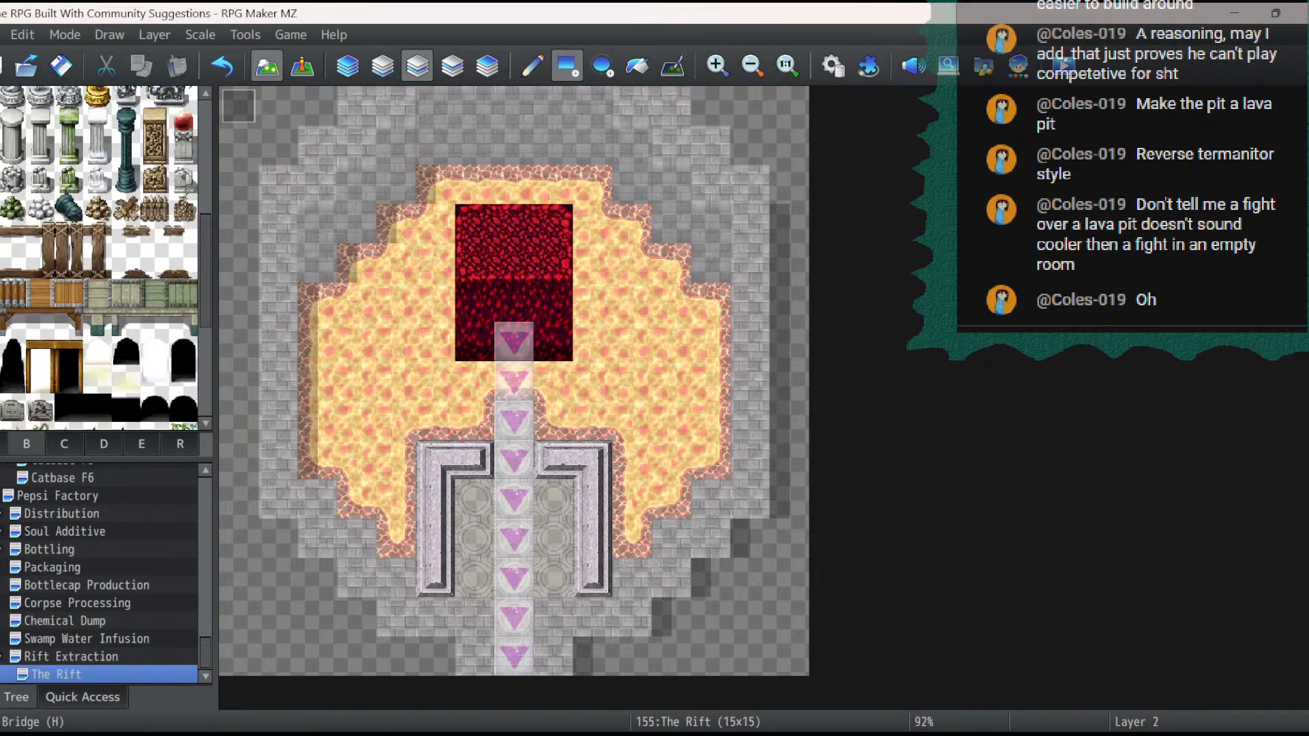
scroll(99, 259, down, 2)
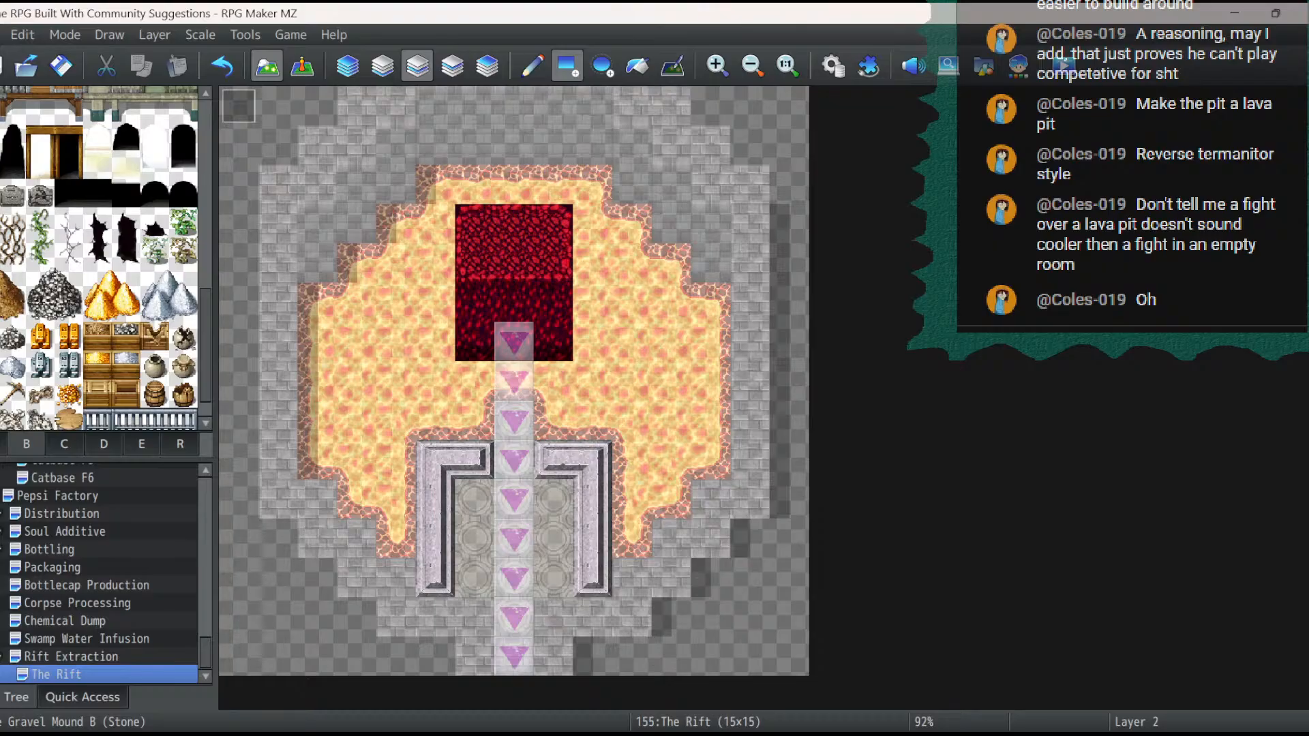
click(155, 222)
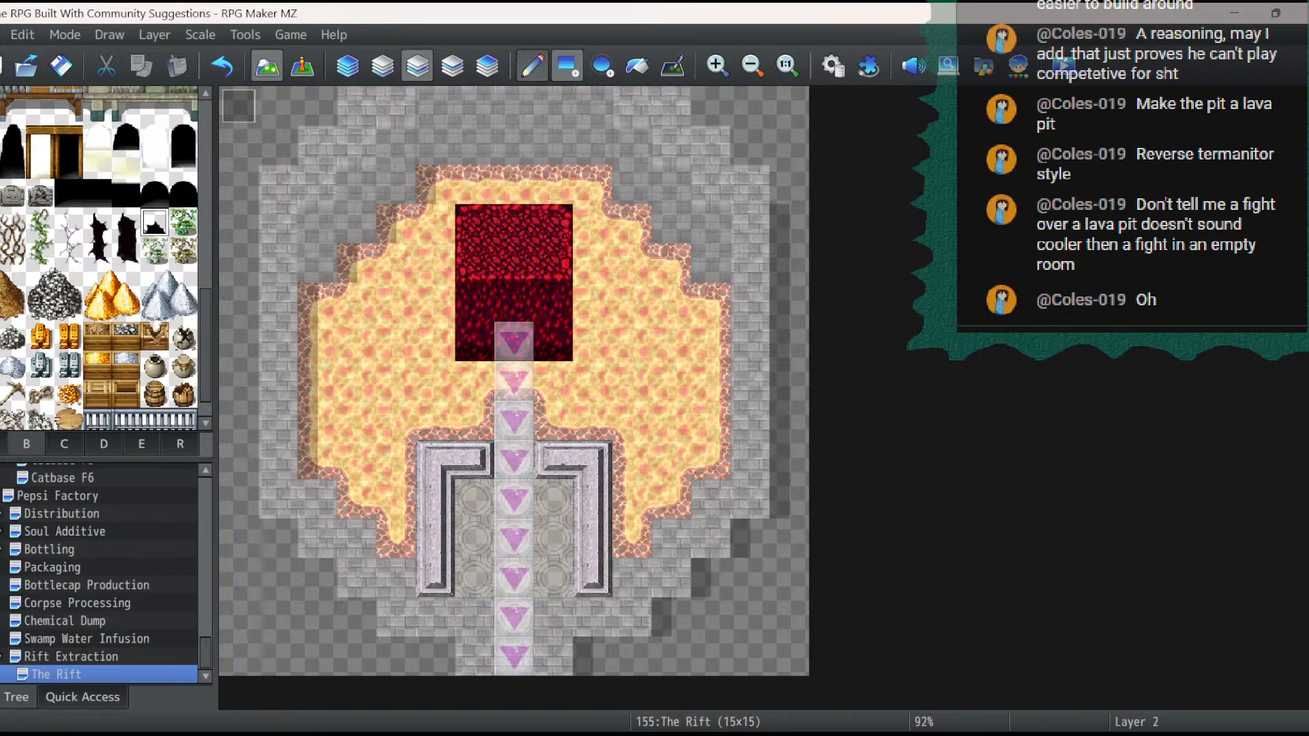
click(533, 66)
click(452, 66)
click(514, 302)
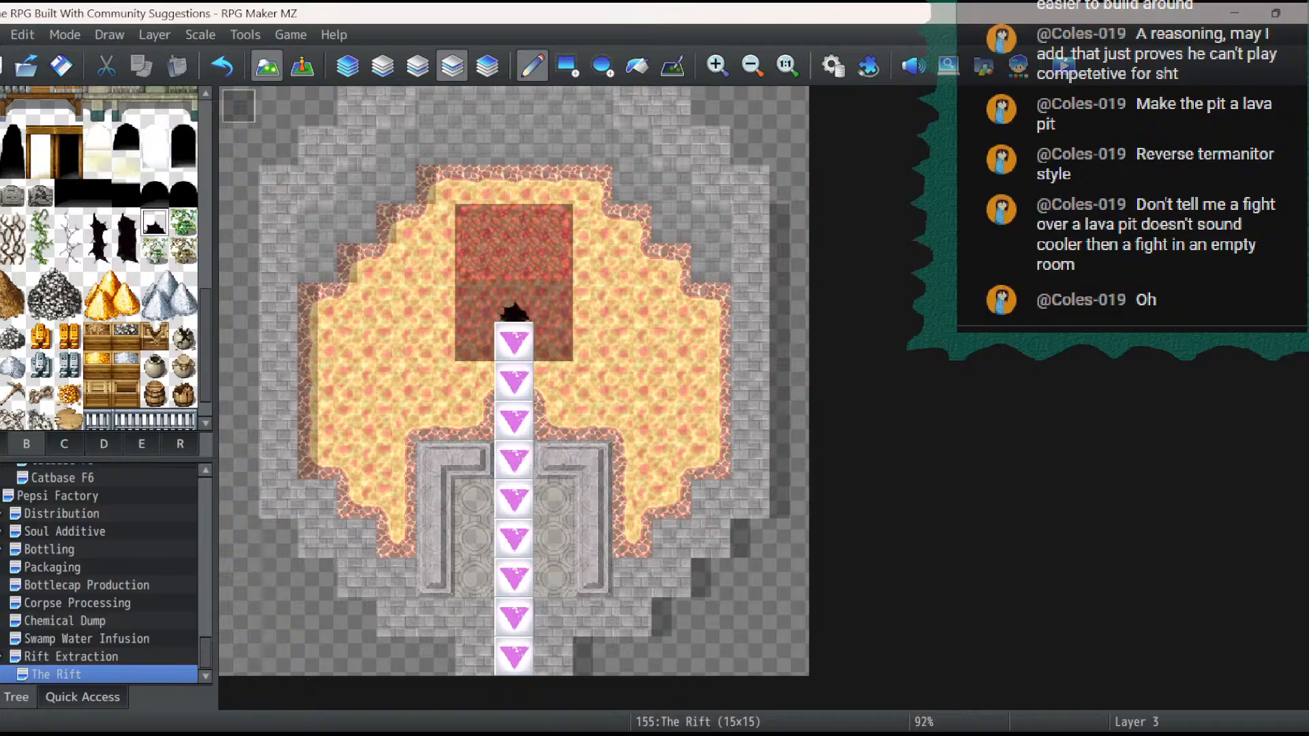
click(302, 66)
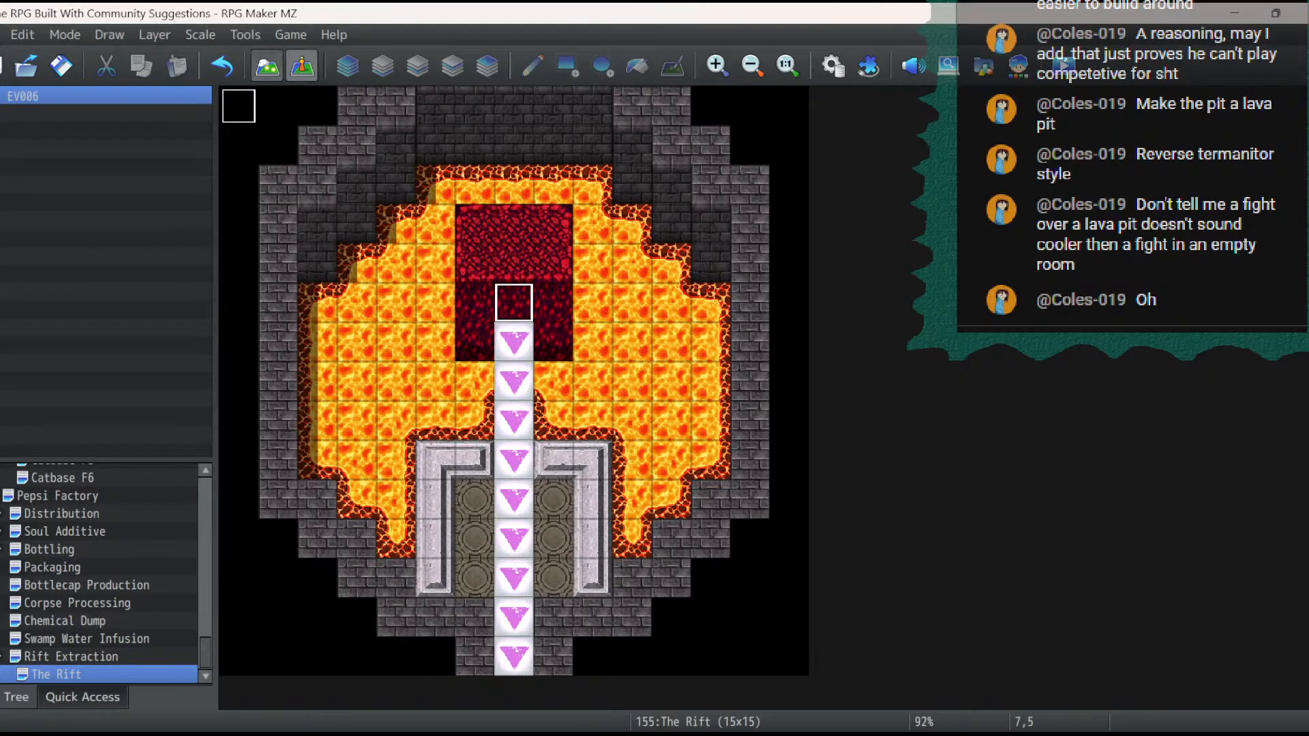
- Look through the tiles of tilesets A, B and C for layer 2 of the map
click(267, 66)
click(417, 67)
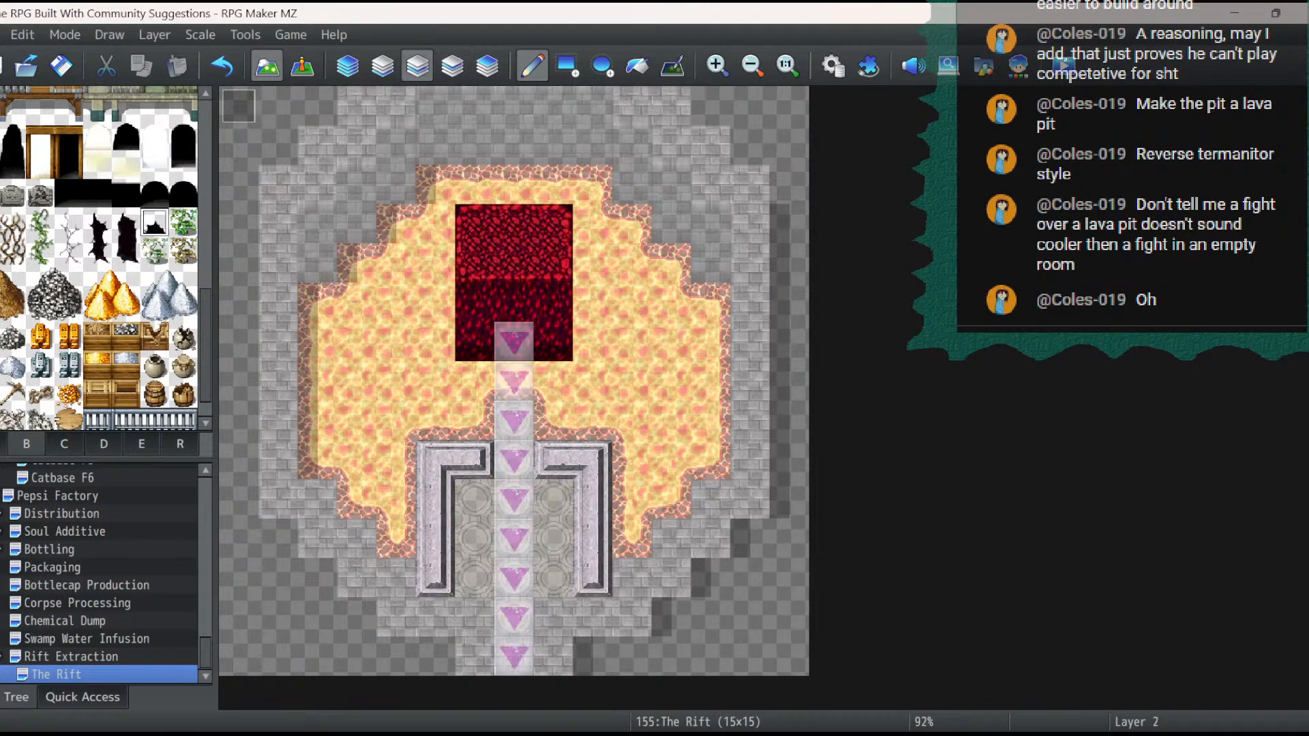
click(3, 444)
scroll(12, 328, down, 4)
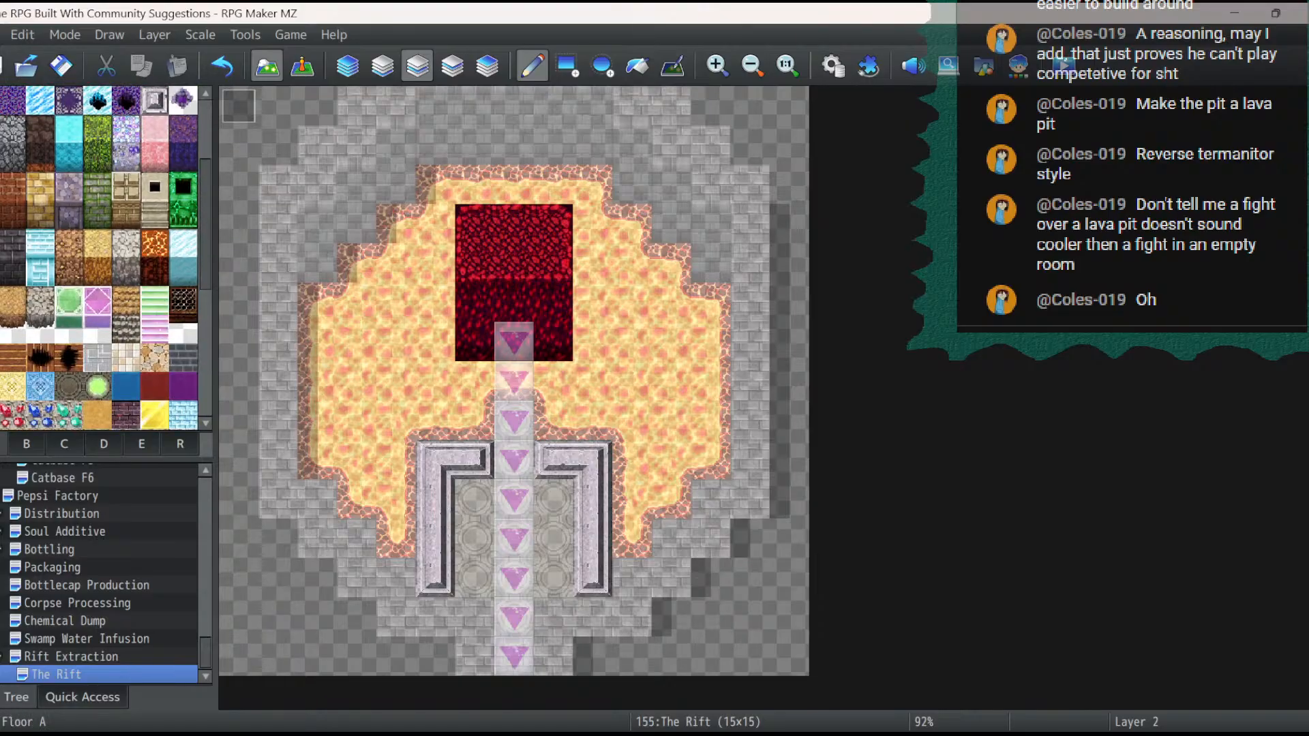
scroll(102, 259, up, 4)
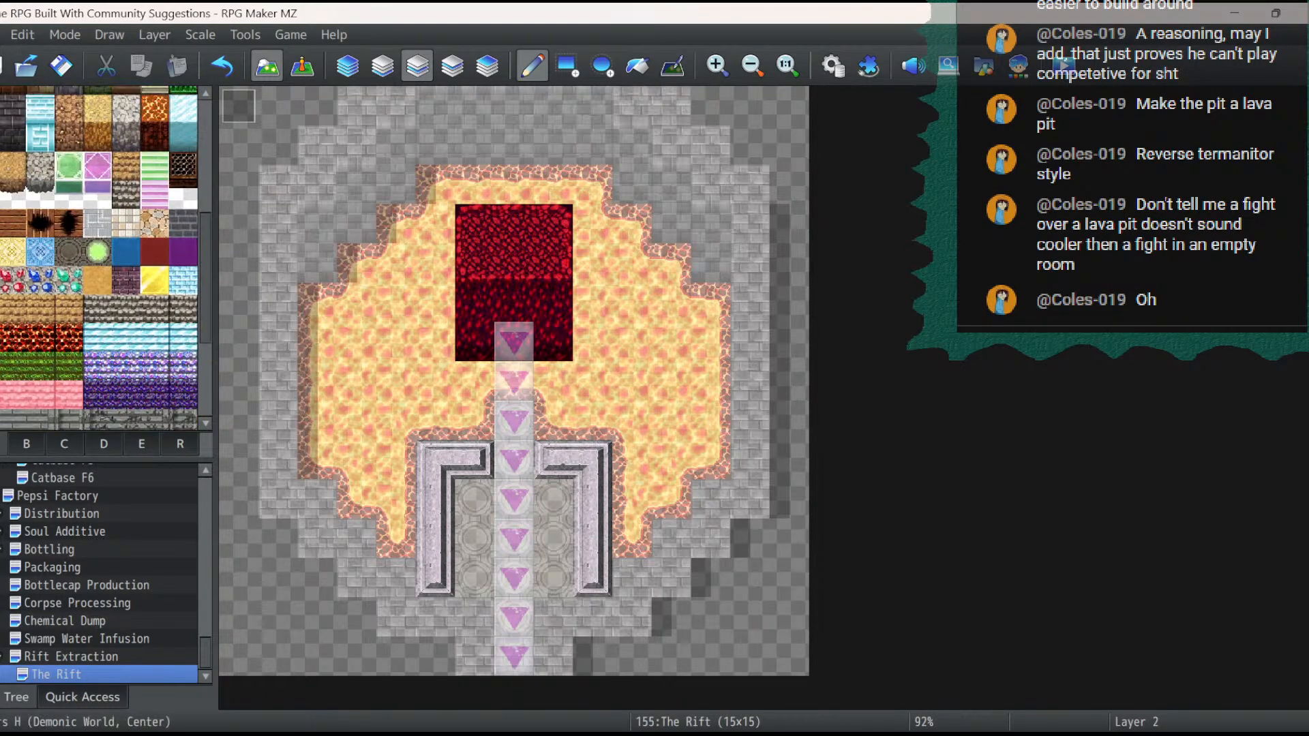
scroll(102, 259, up, 6)
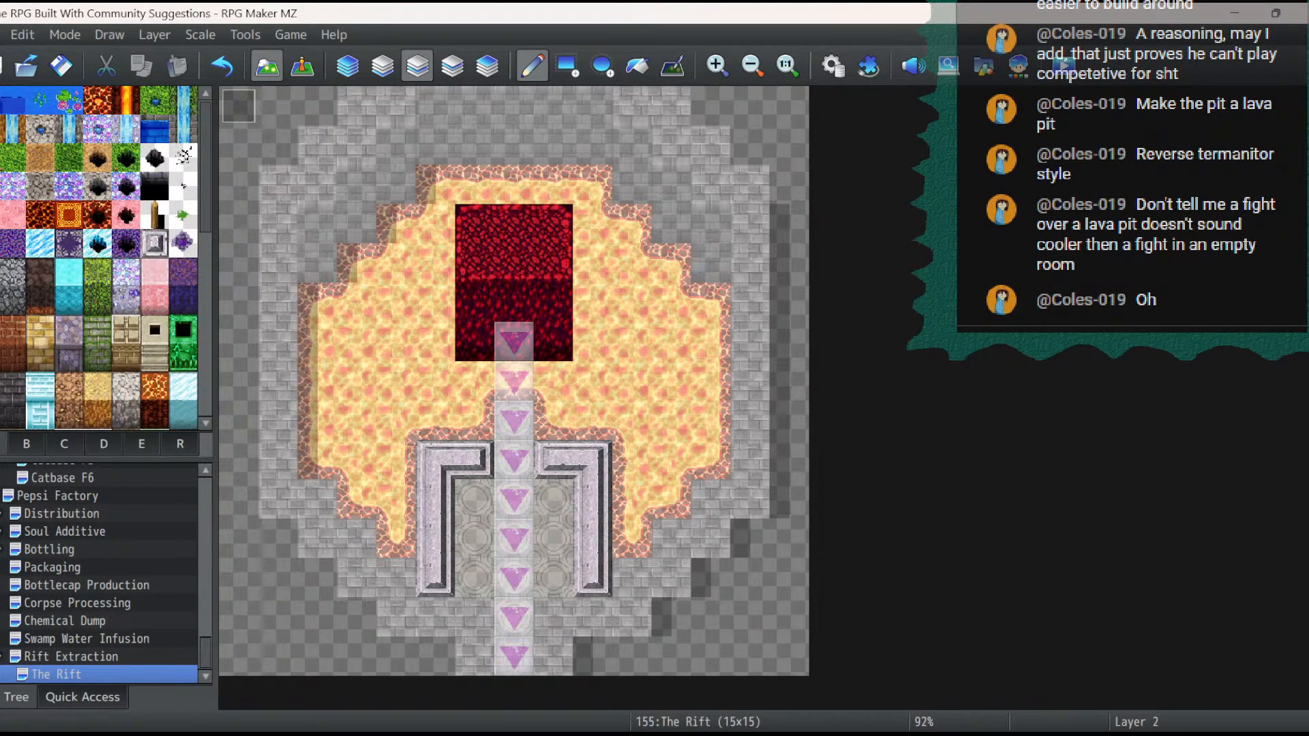
click(27, 444)
scroll(26, 382, up, 4)
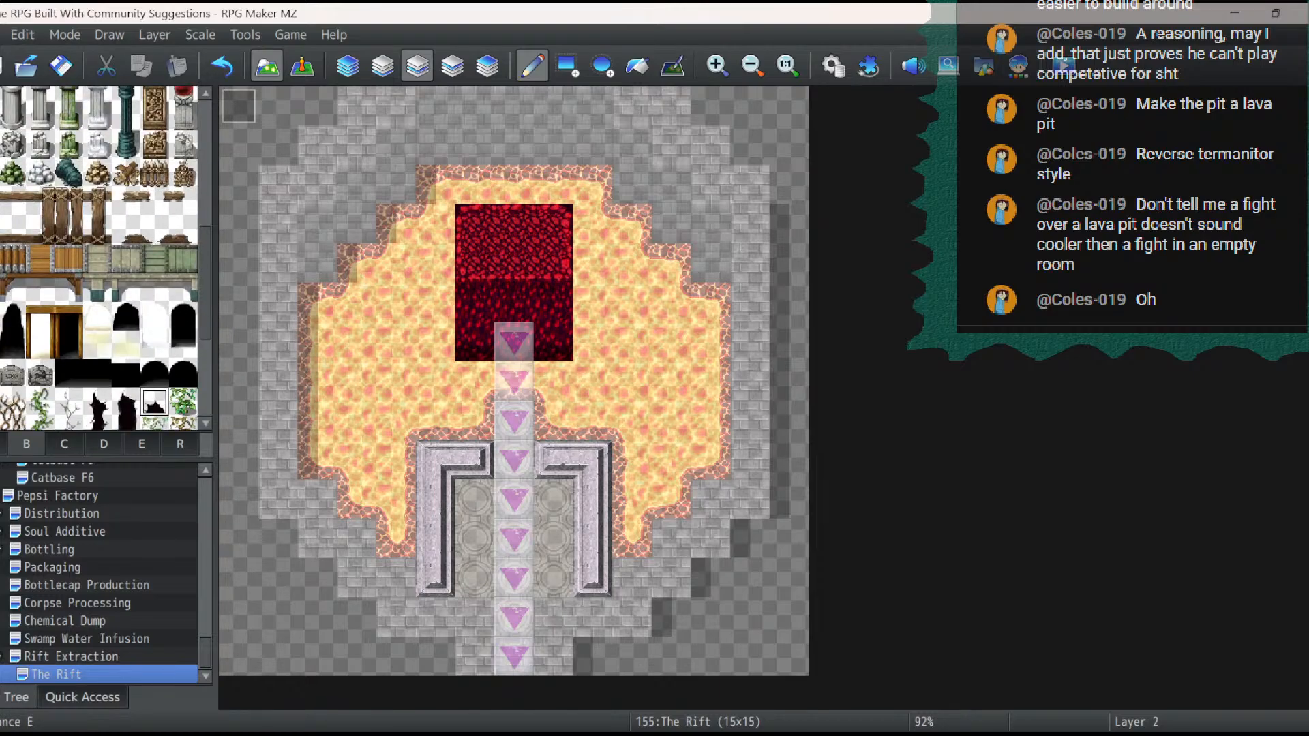
click(64, 444)
scroll(64, 402, down, 3)
- Raise the red platform one tile on layer 2 with three-tile Demonic Ground rows from tileset D: dark wall, transition edge and bright top
click(104, 444)
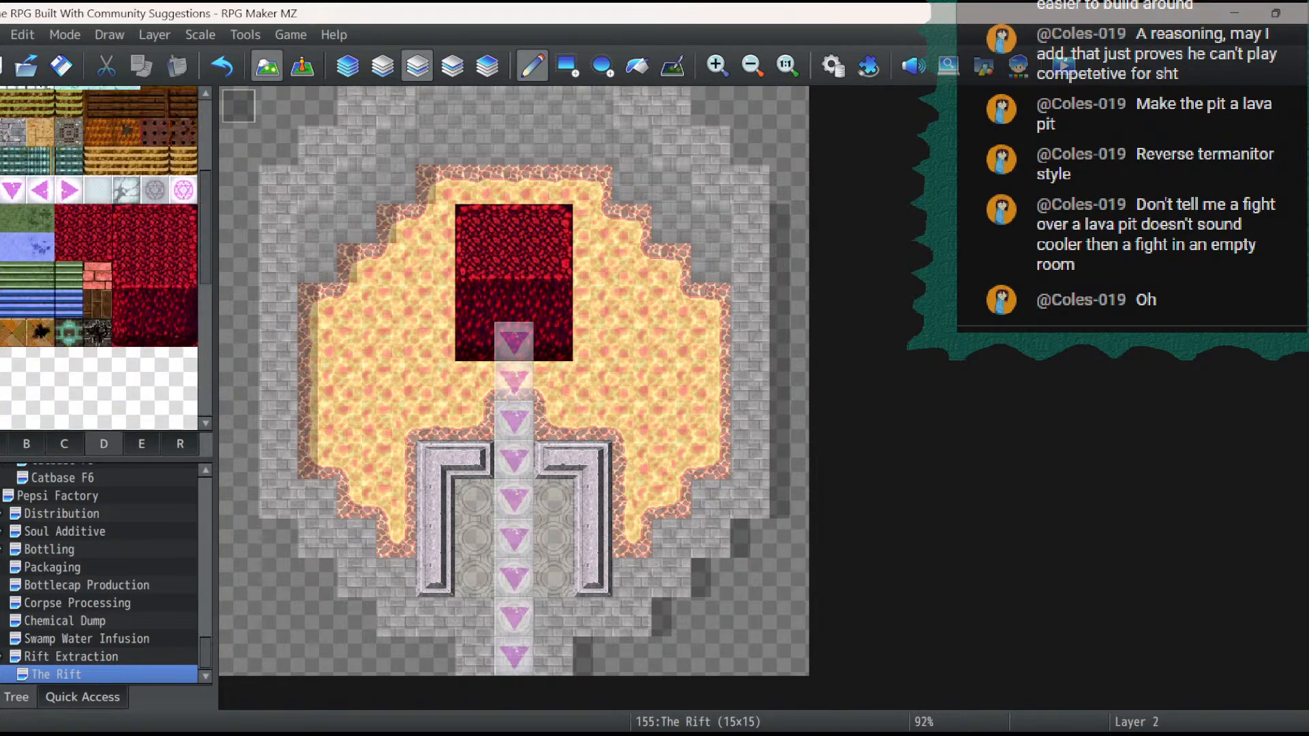
drag(126, 304, 183, 304)
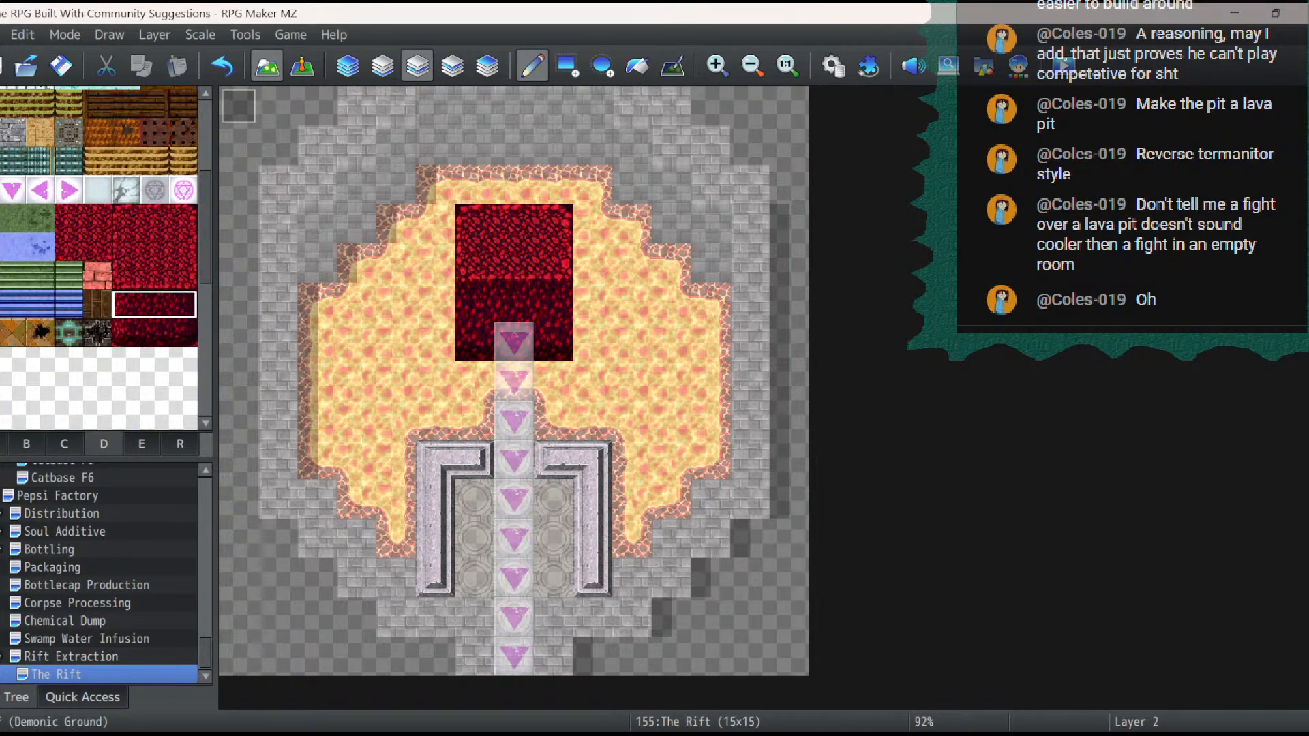
click(473, 262)
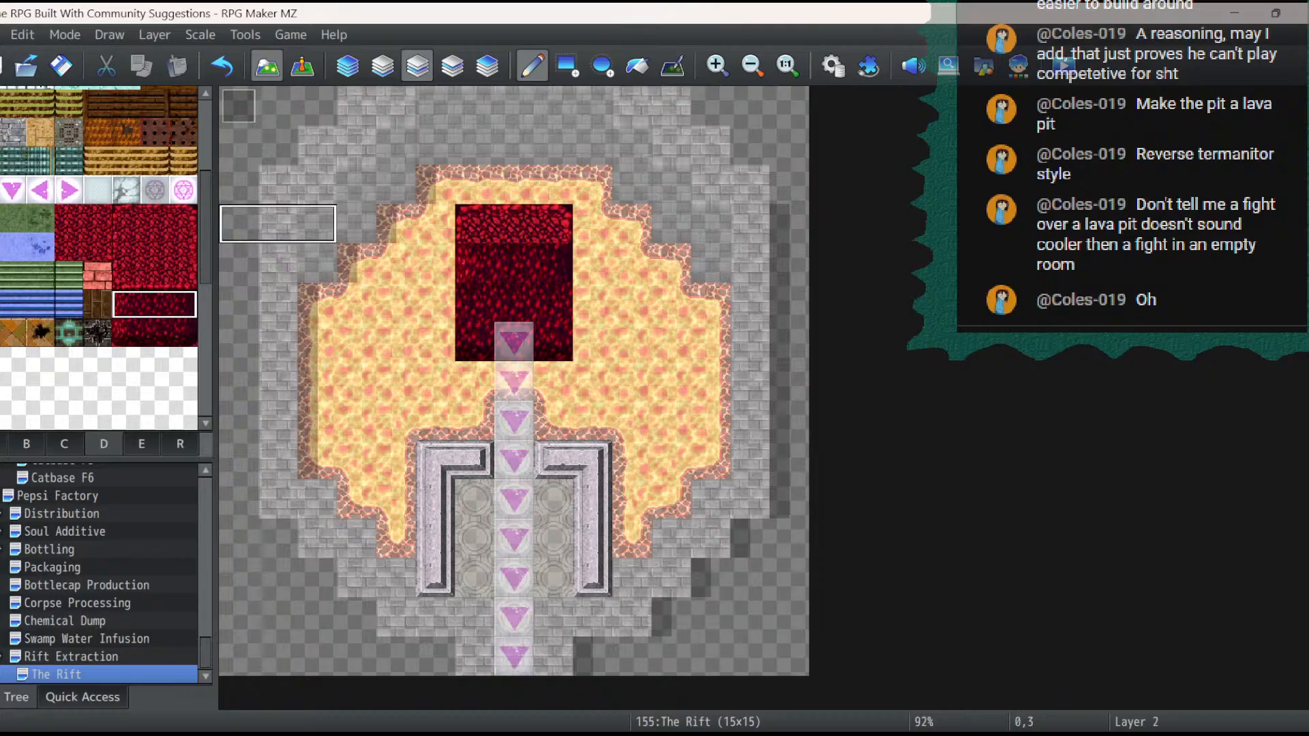
drag(126, 276, 183, 275)
click(475, 224)
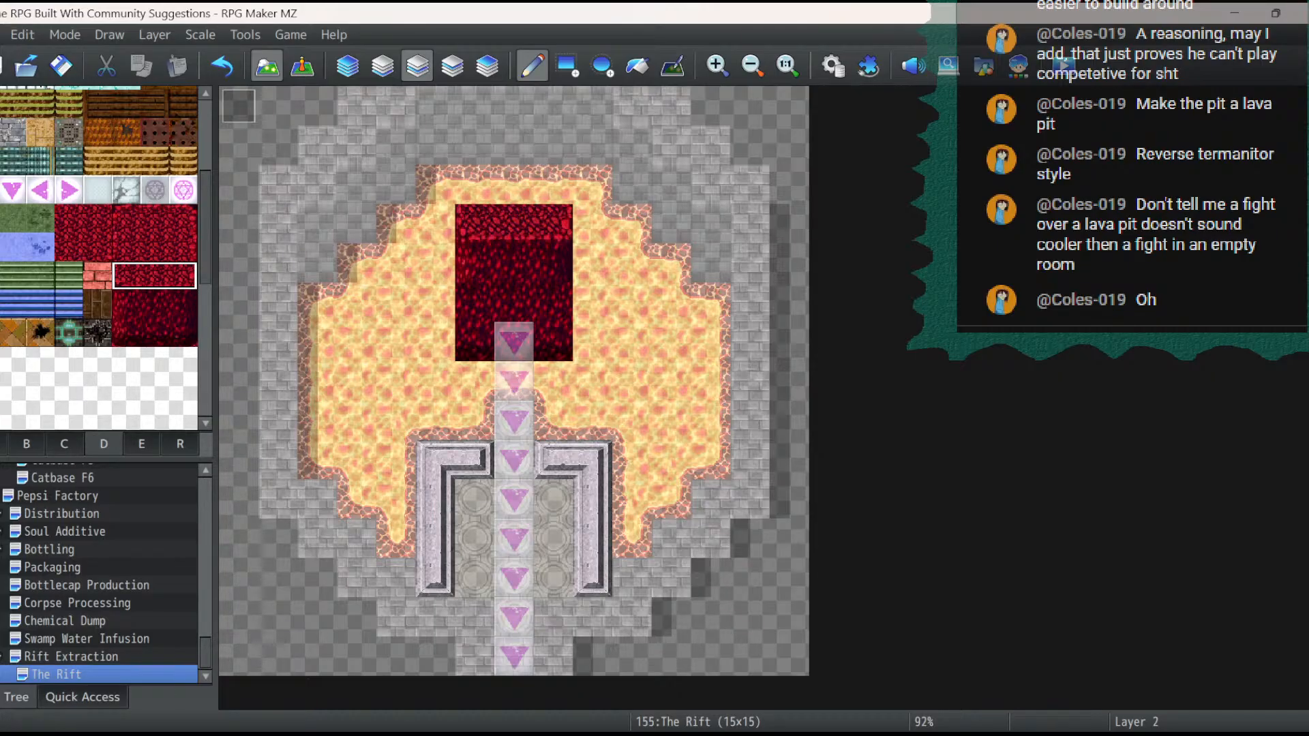
click(127, 219)
drag(127, 219, 183, 219)
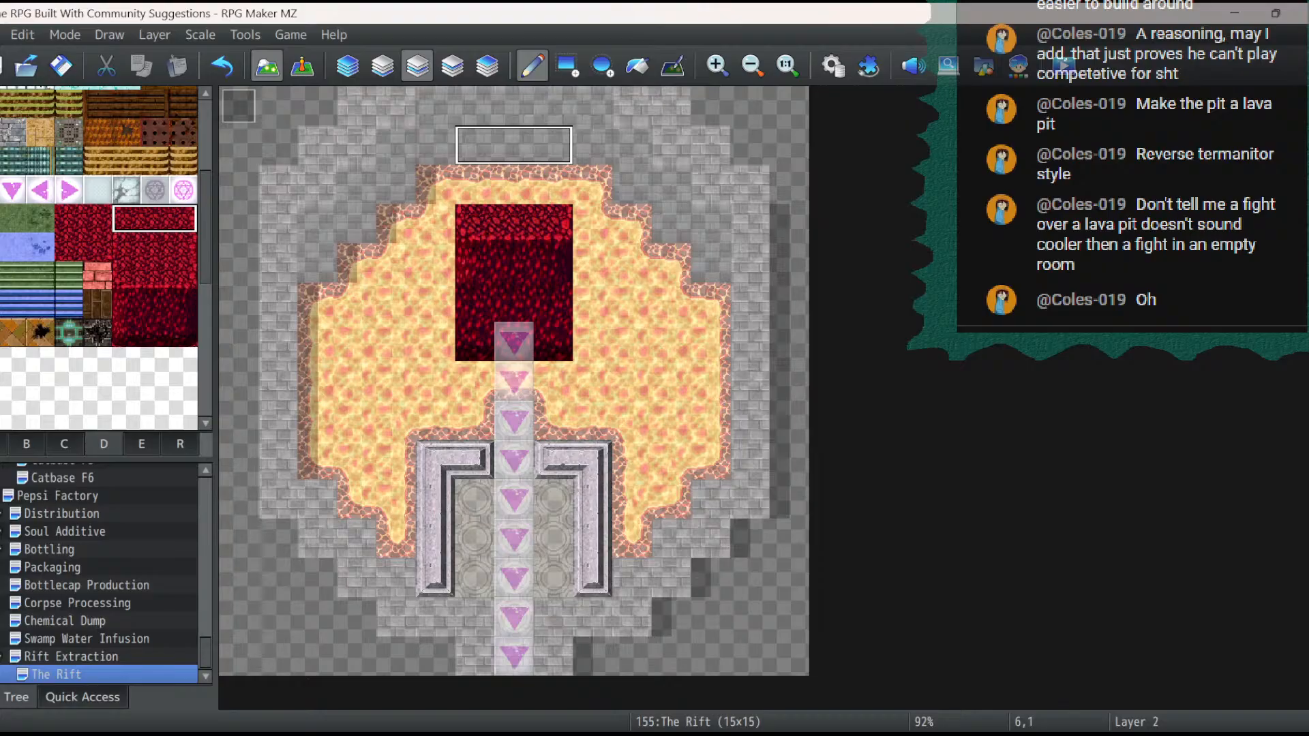
click(476, 185)
- Create an event named Rift Entrance directly above the topmost arrow, using the small black jagged hole from Tileset B as its image
click(302, 67)
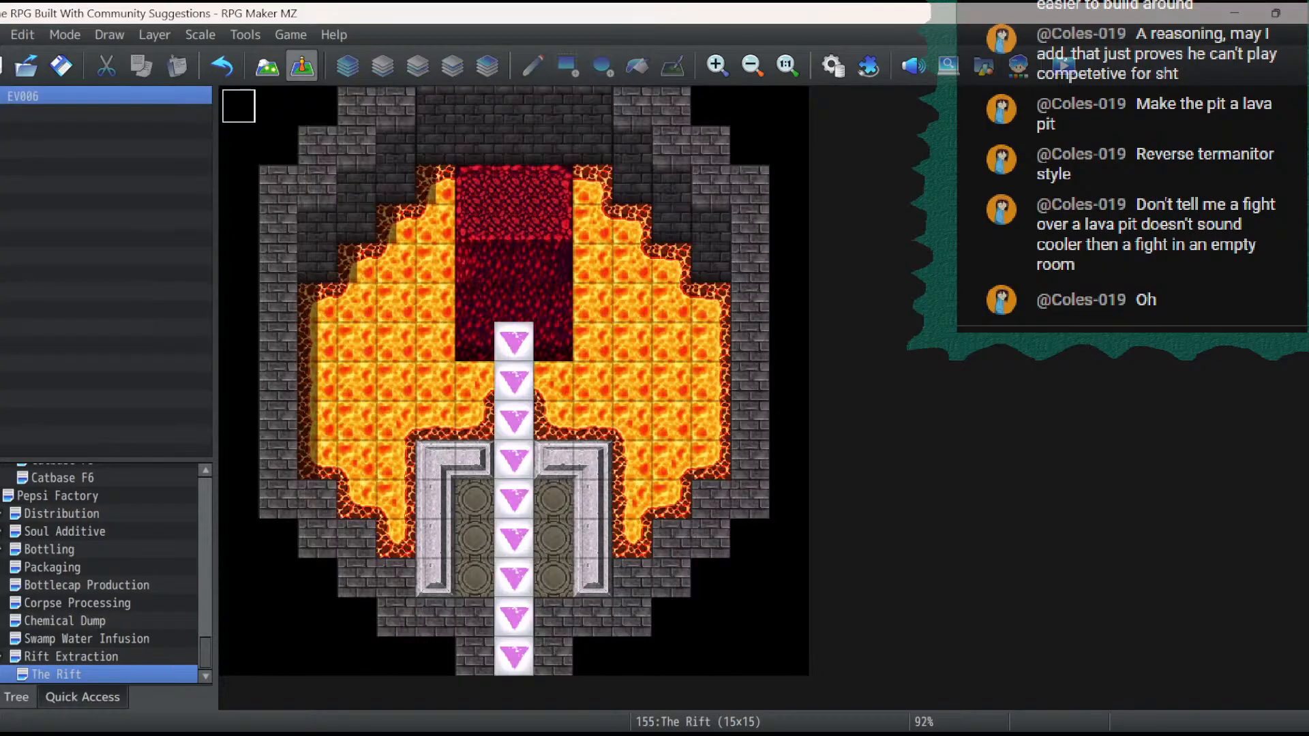
double_click(514, 303)
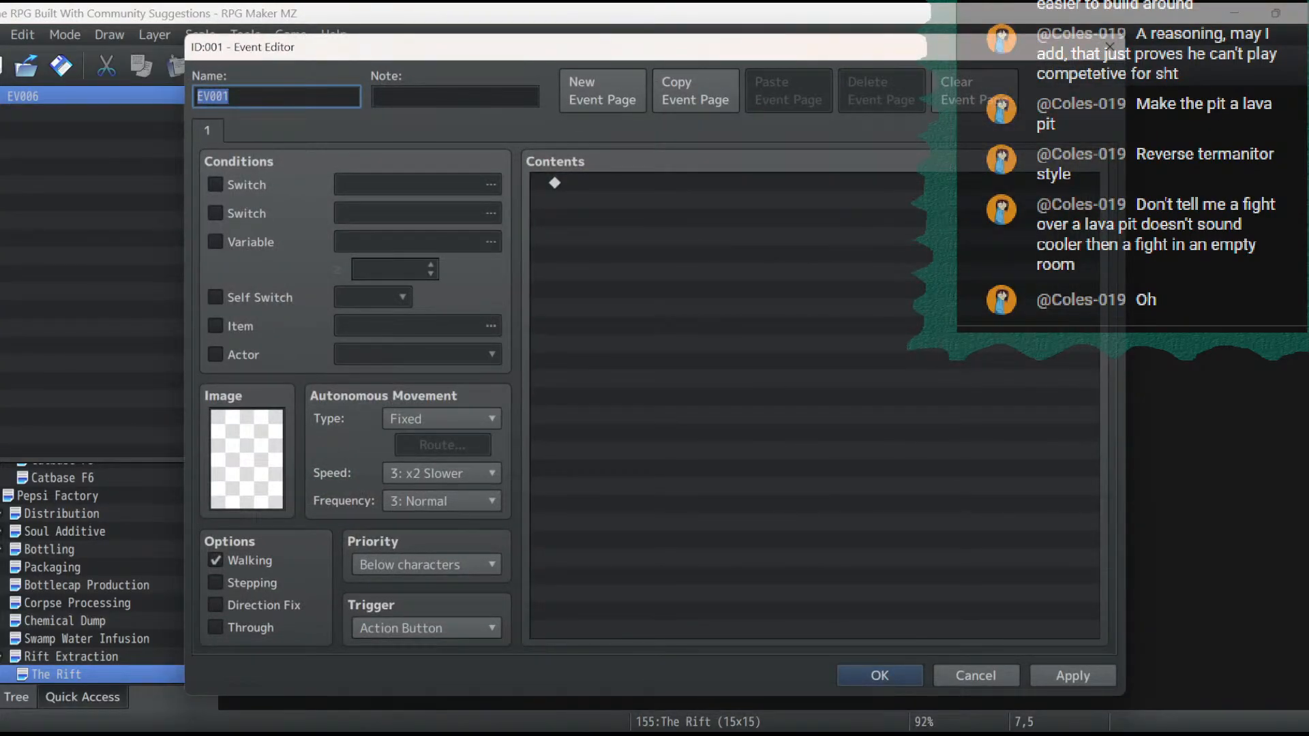
text(Rift Entrance)
double_click(247, 459)
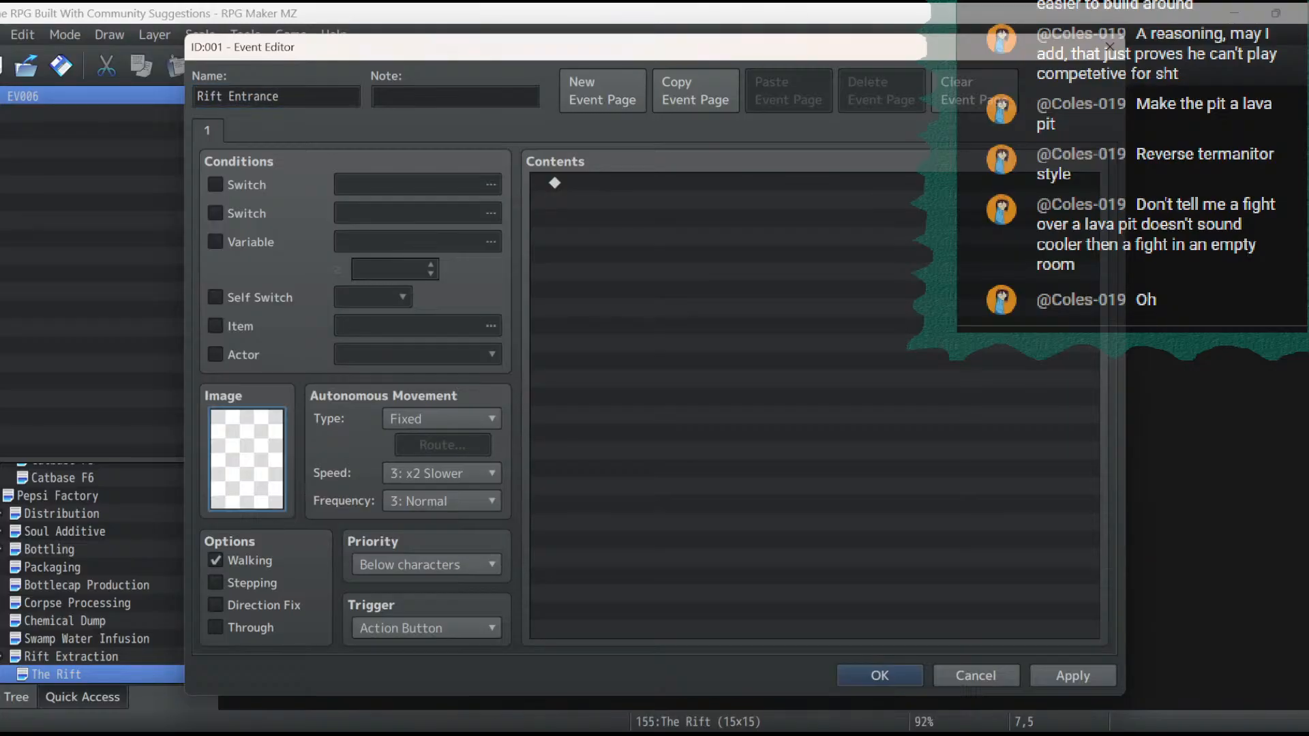
drag(518, 229, 518, 499)
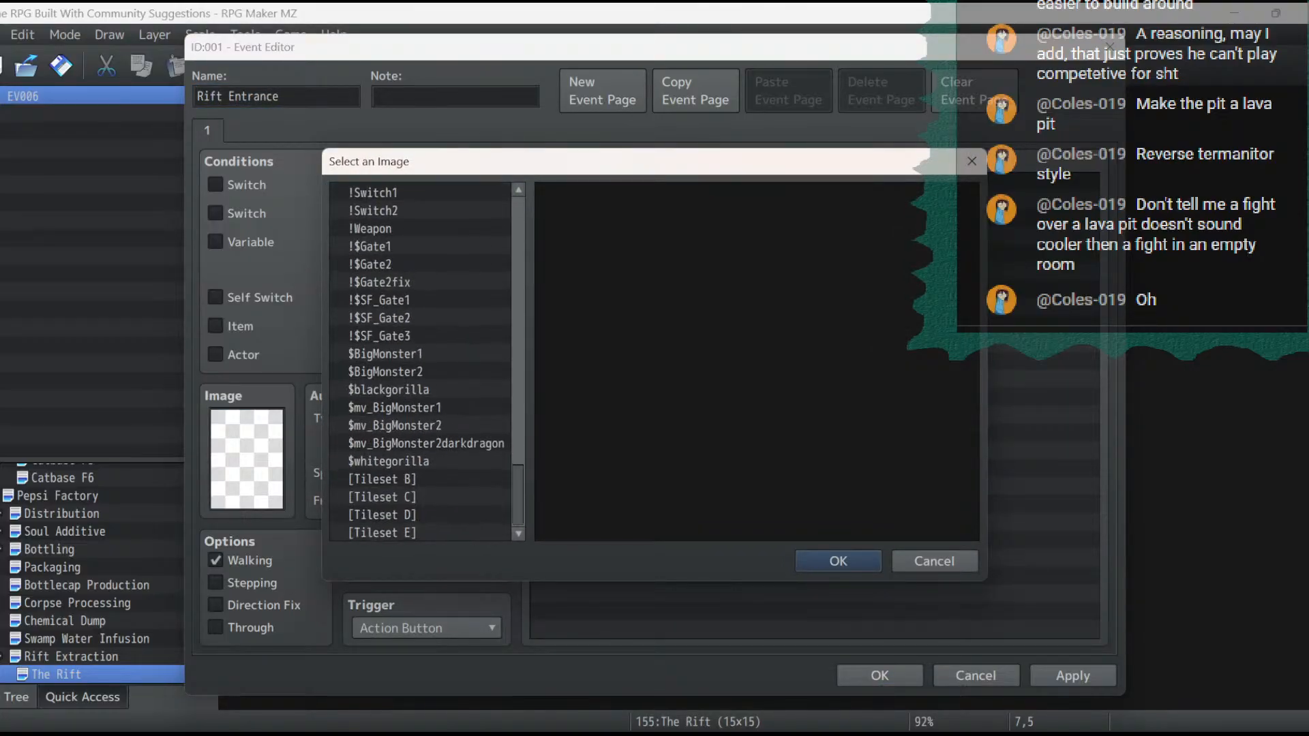
click(409, 479)
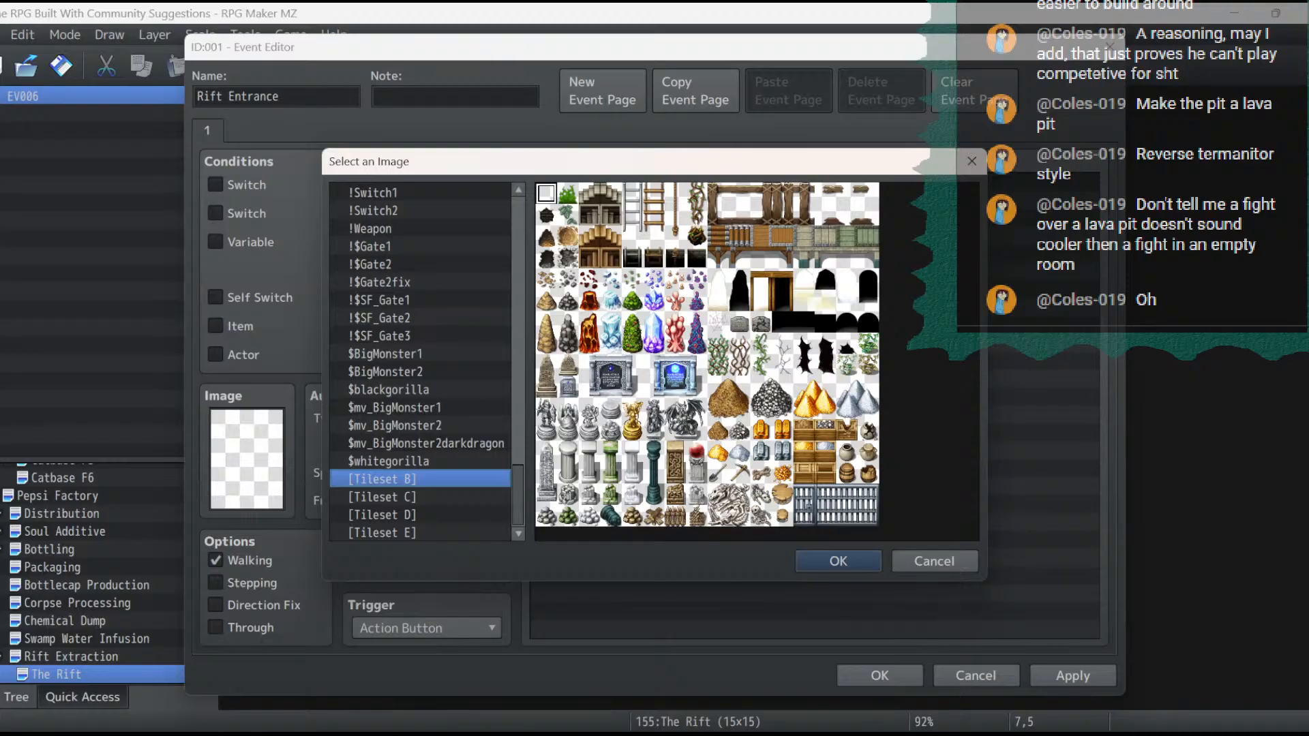
double_click(846, 343)
click(1073, 676)
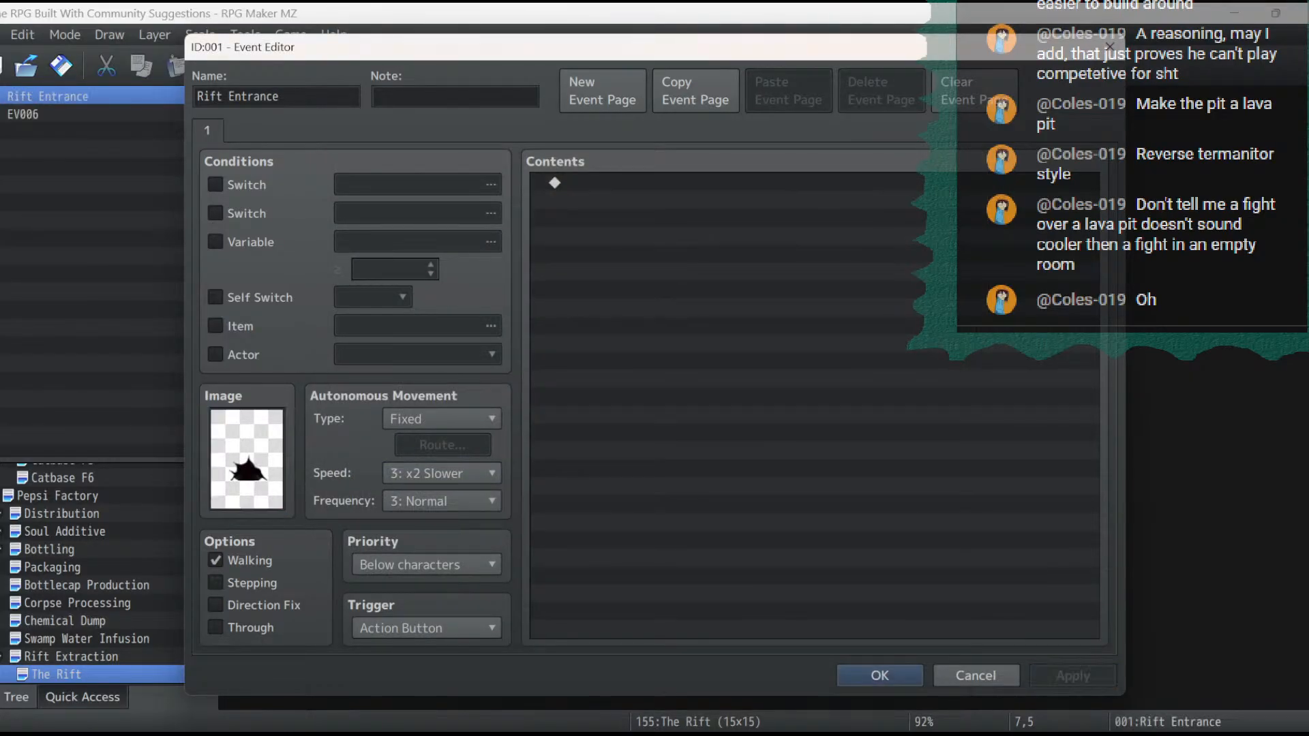
click(880, 676)
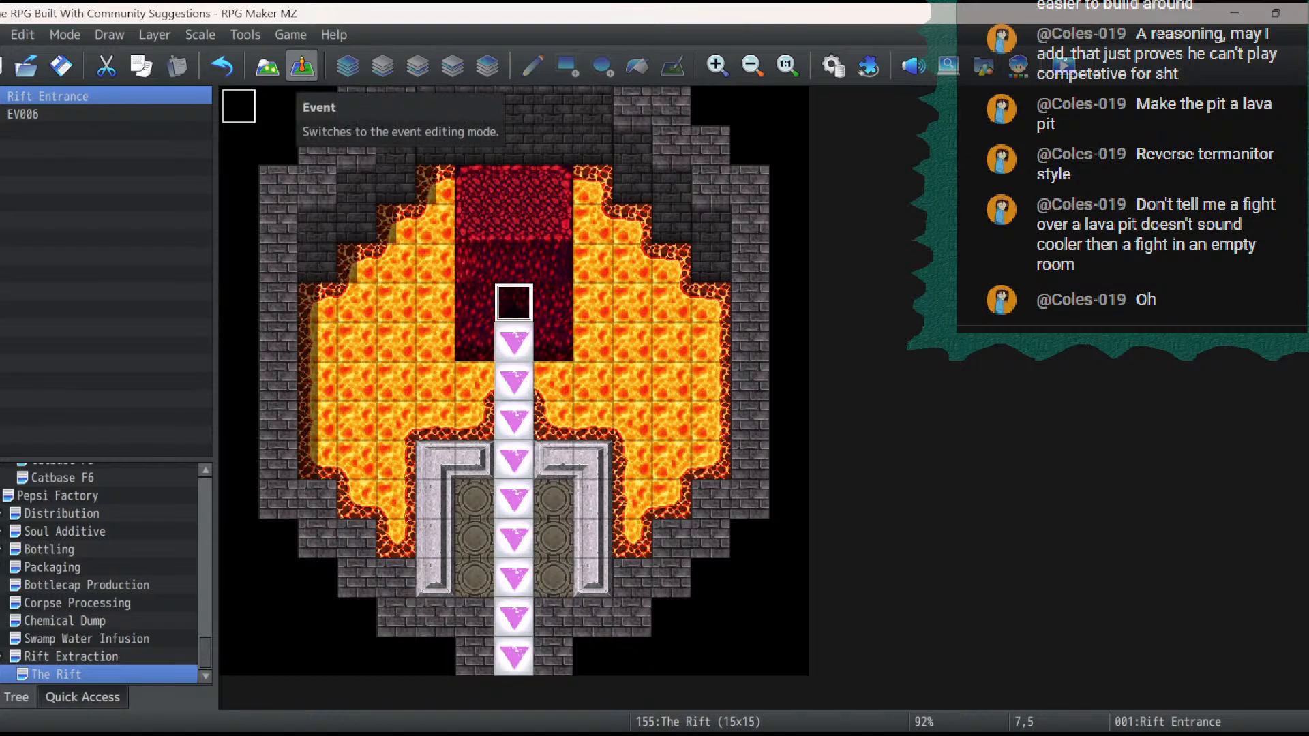
- Review the Rift Dungeon tileset's settings in the database
click(833, 66)
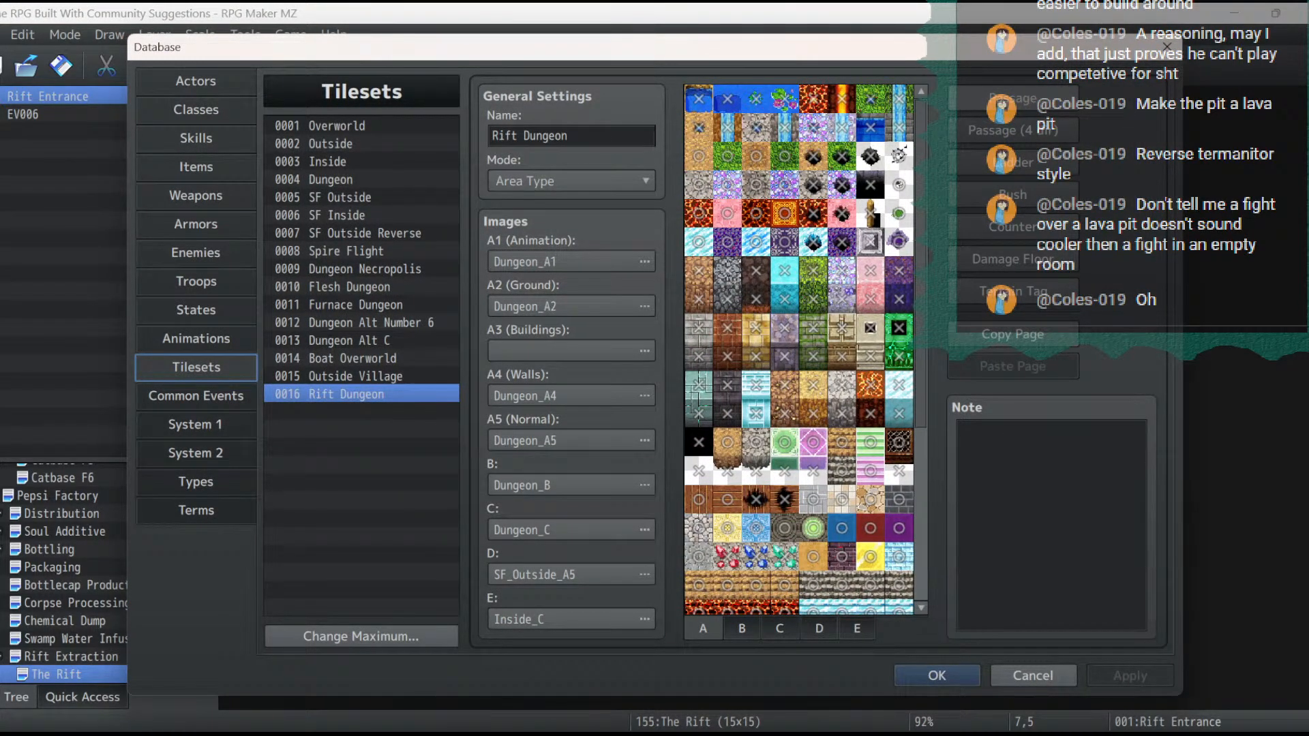
click(937, 675)
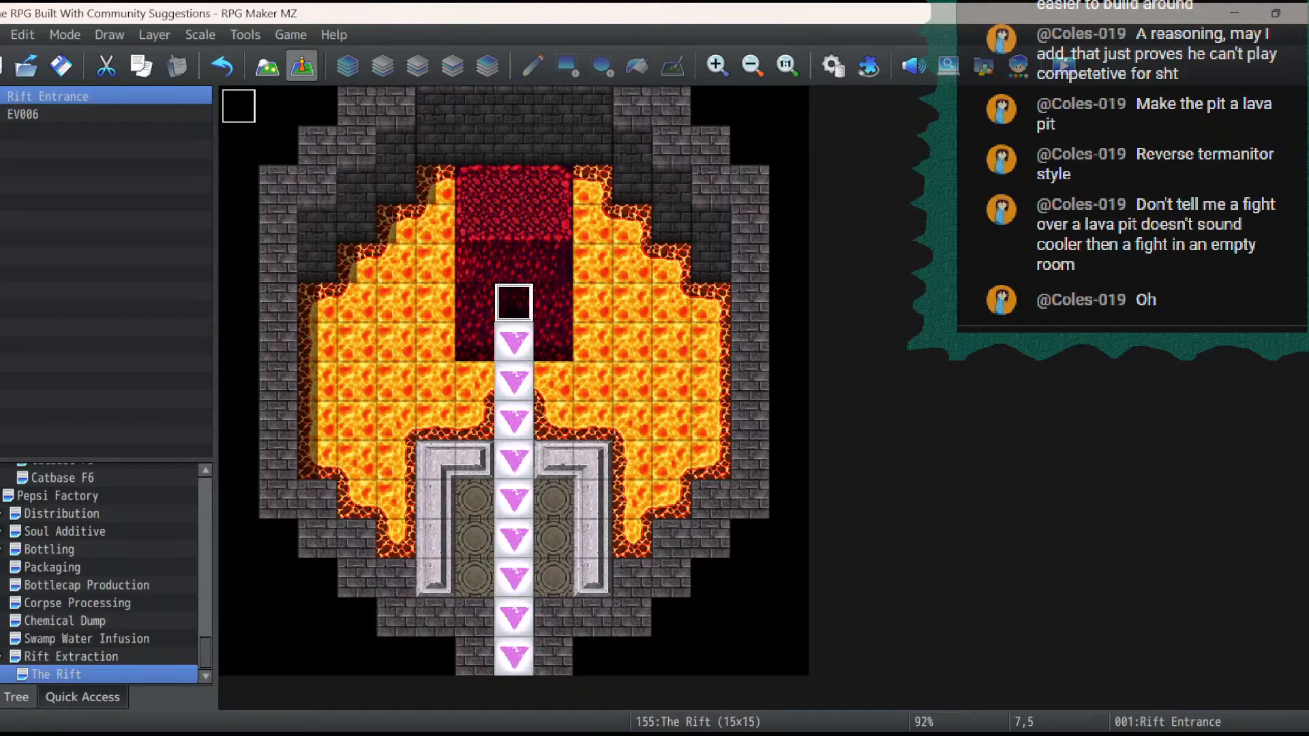
- Review the settings of the Rift Entrance event
key(Return)
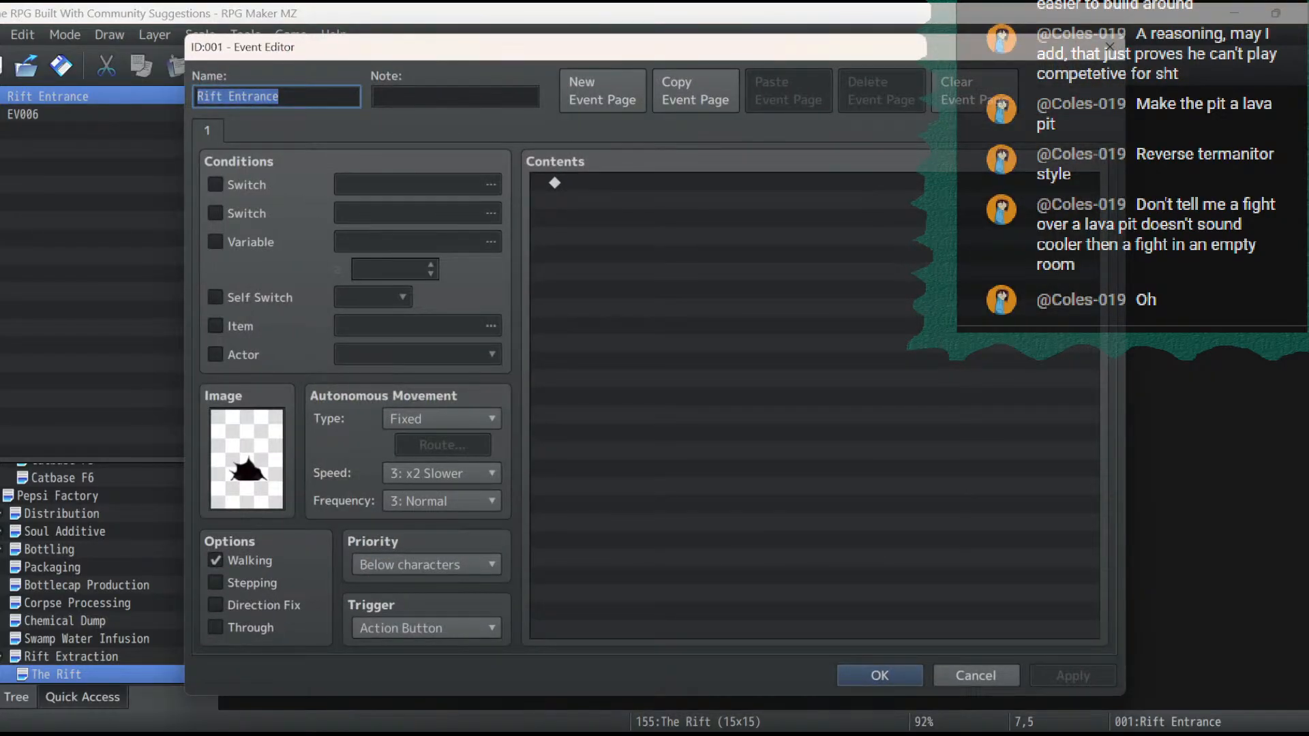
key(Return)
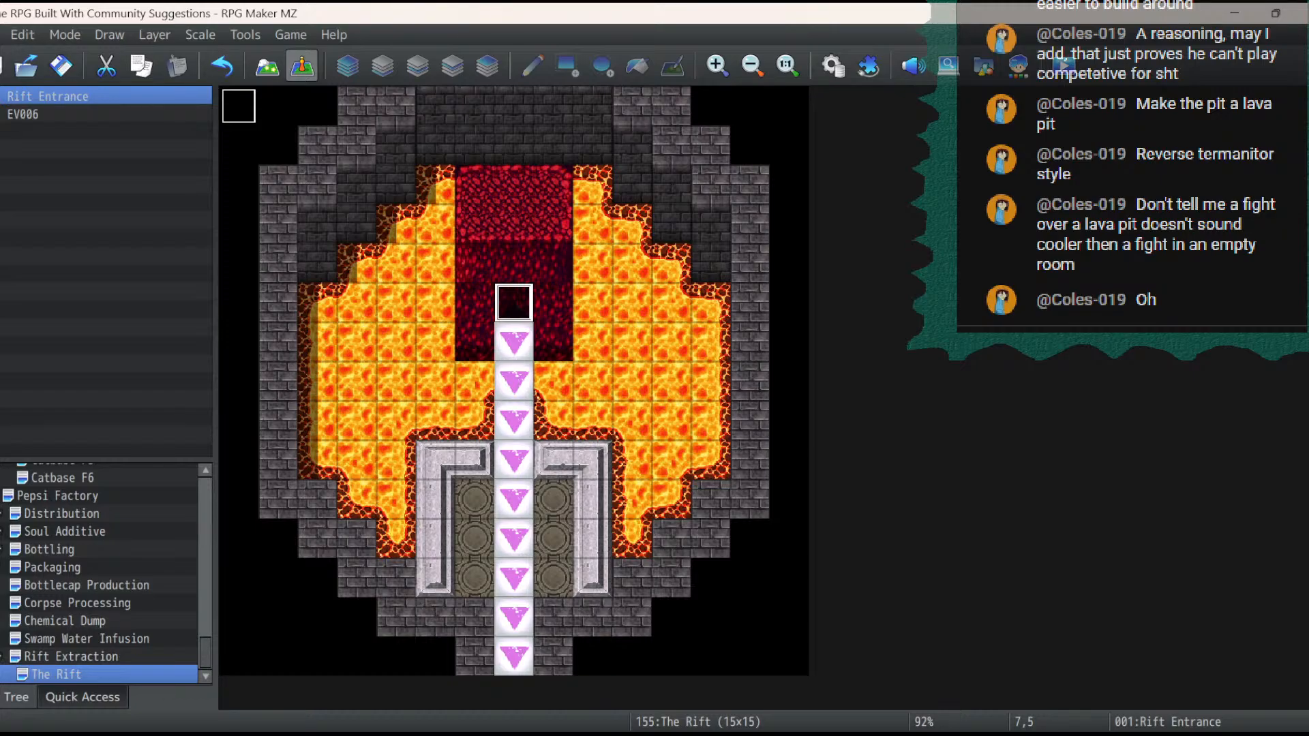
- Create a new event on map tile 0,1 named Rift Visual with the Autorun trigger
double_click(238, 145)
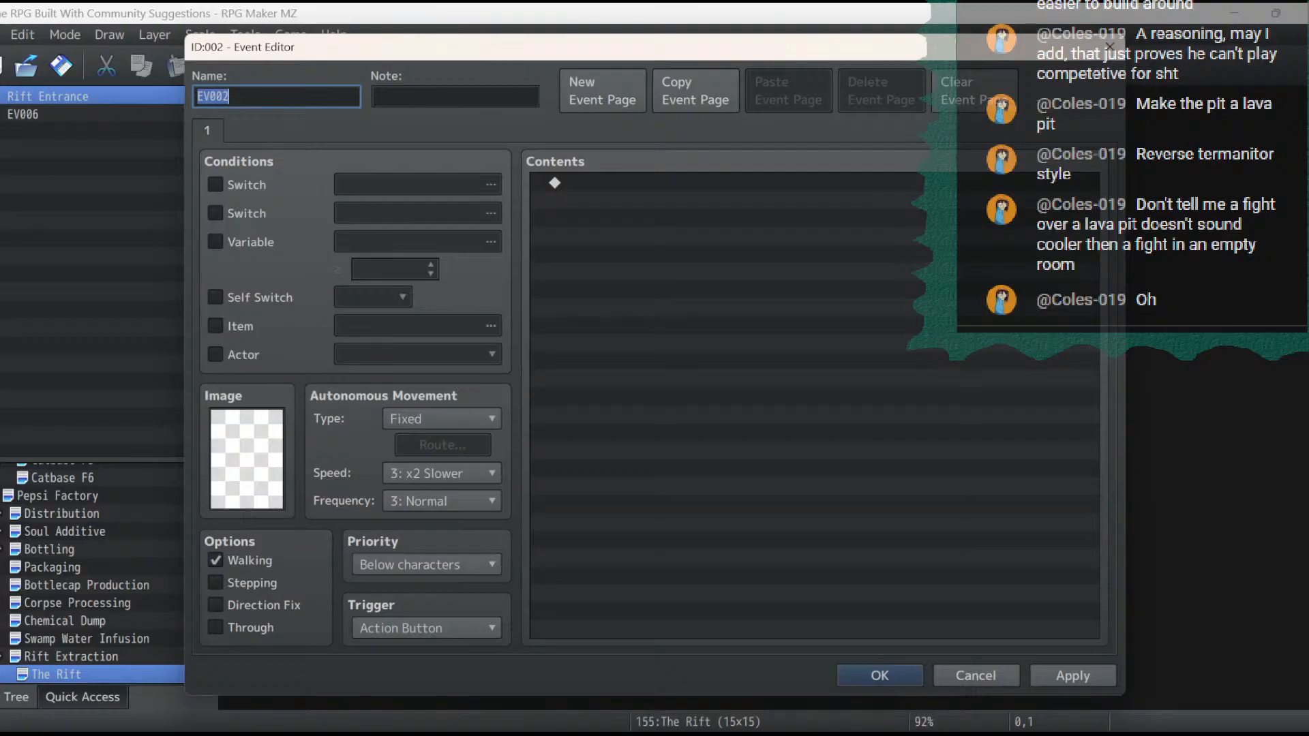
click(427, 628)
click(416, 715)
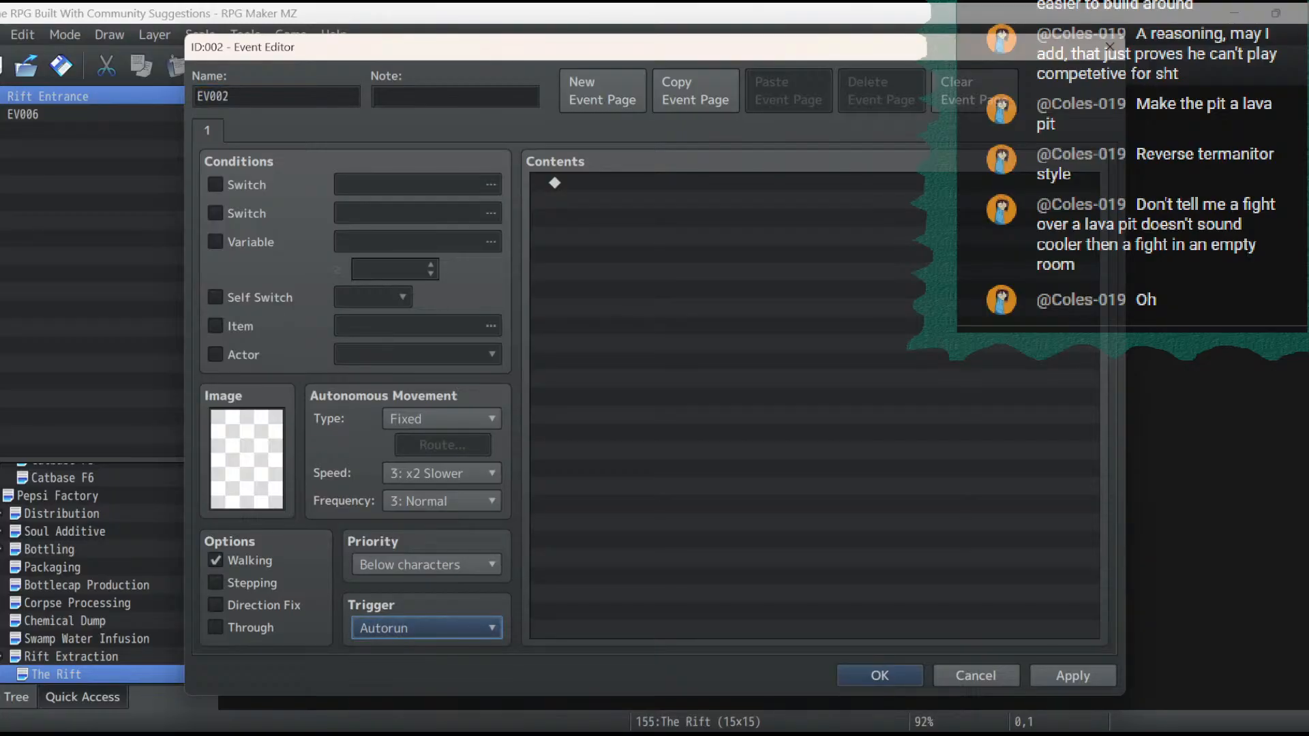
double_click(214, 97)
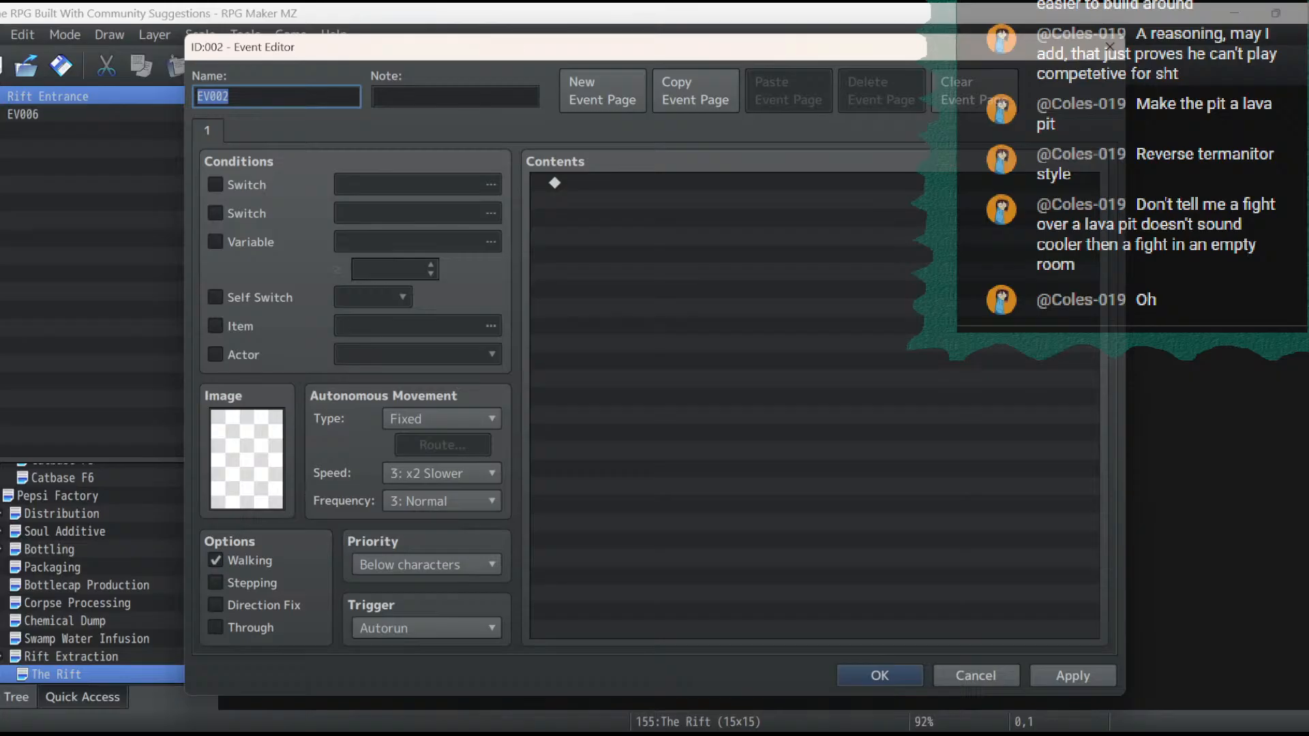
text(Rift Visual)
- Browse the character image sheets, including the doors, flames and mv_ sets, for a rift-like graphic for the event
double_click(246, 459)
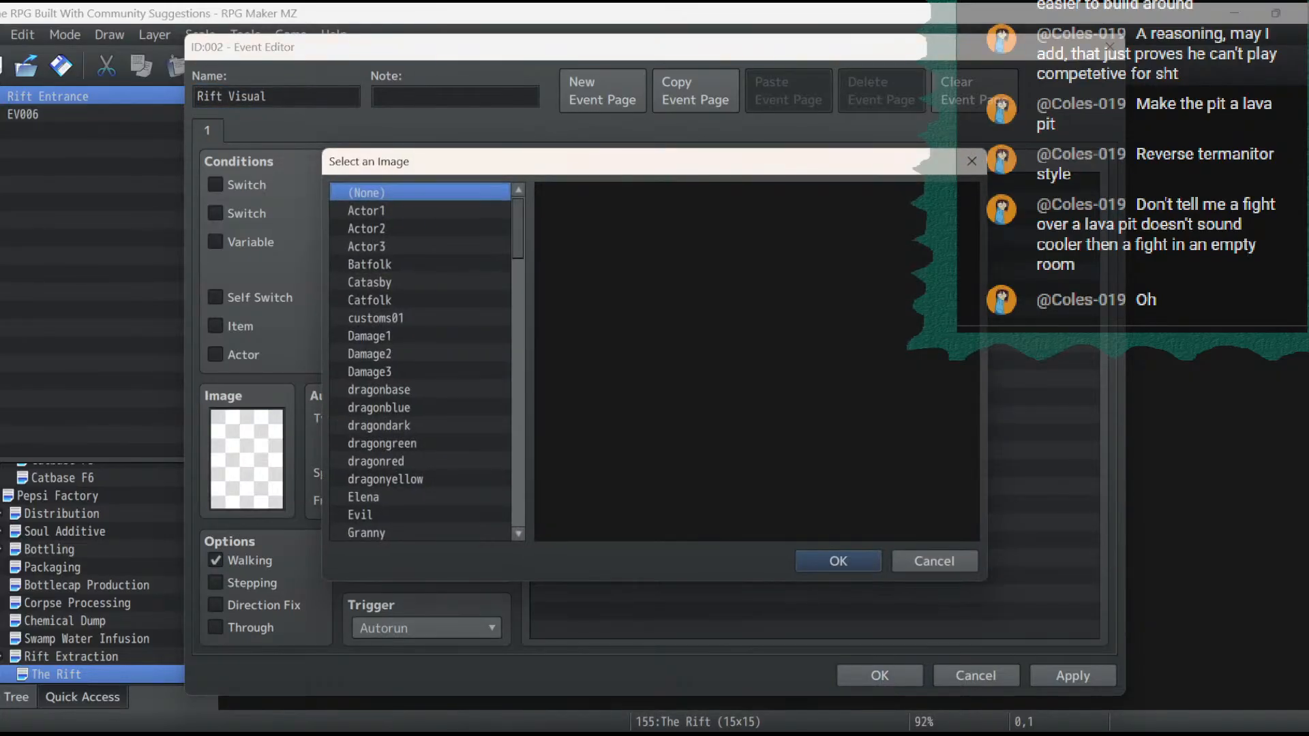
scroll(420, 361, down, 10)
scroll(420, 361, down, 2)
click(395, 463)
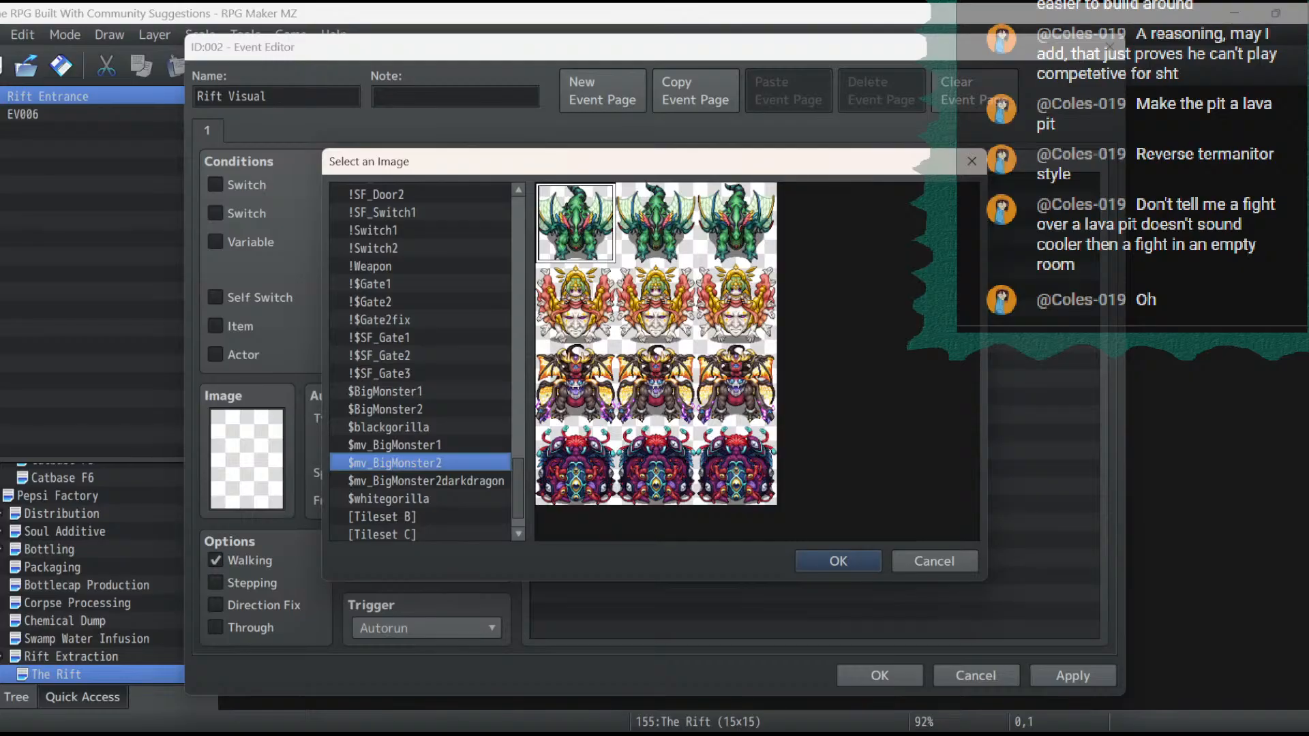
key(Up)
key(Up)
key(Up)
key(Up)
key(Up)
key(Up)
key(Up)
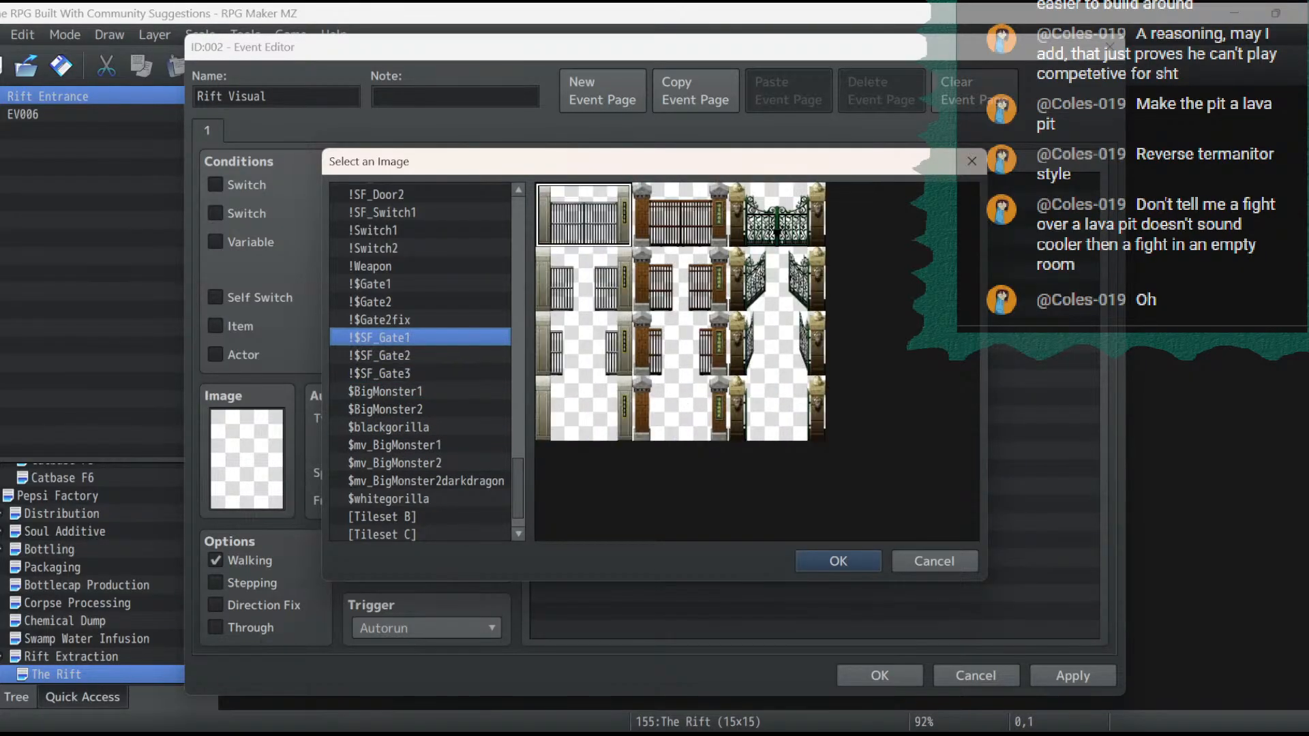
key(Up)
key(Up)
key(Up)
key(Up)
key(Up)
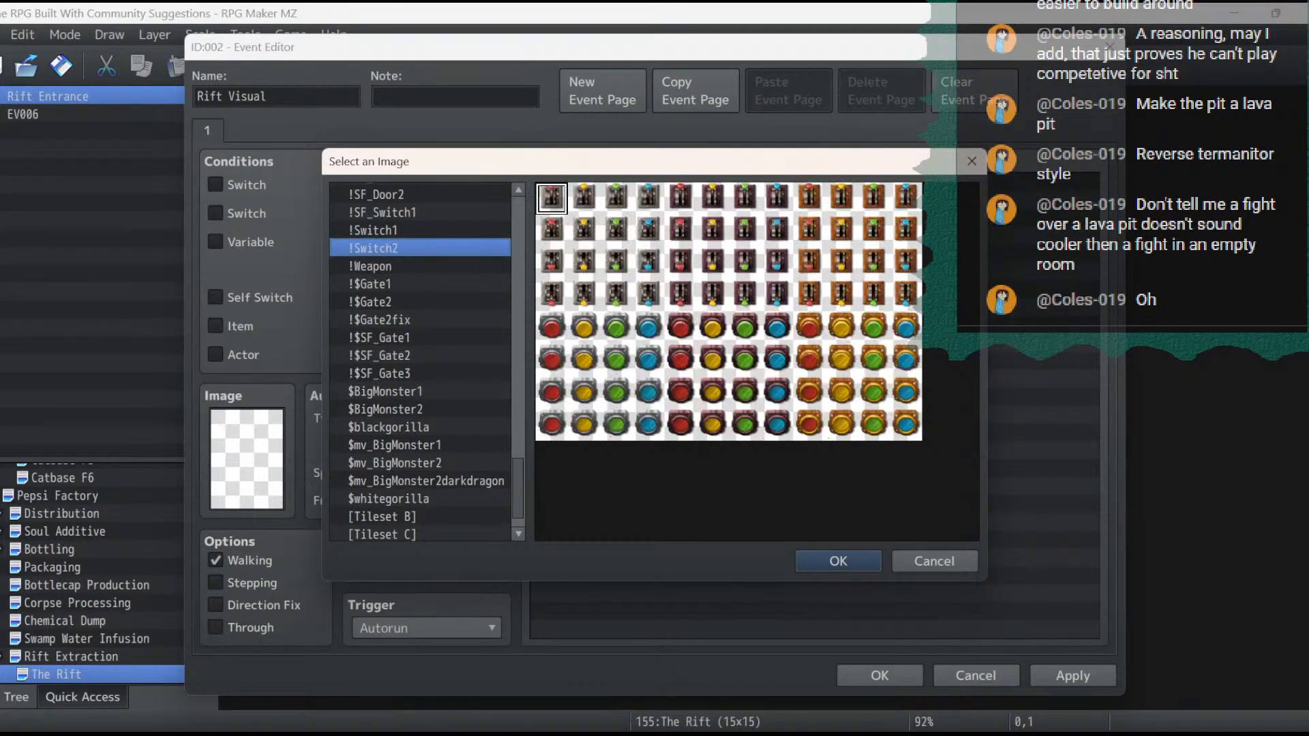
key(Up)
key(Up)
key(Up)
key(Up)
key(Down)
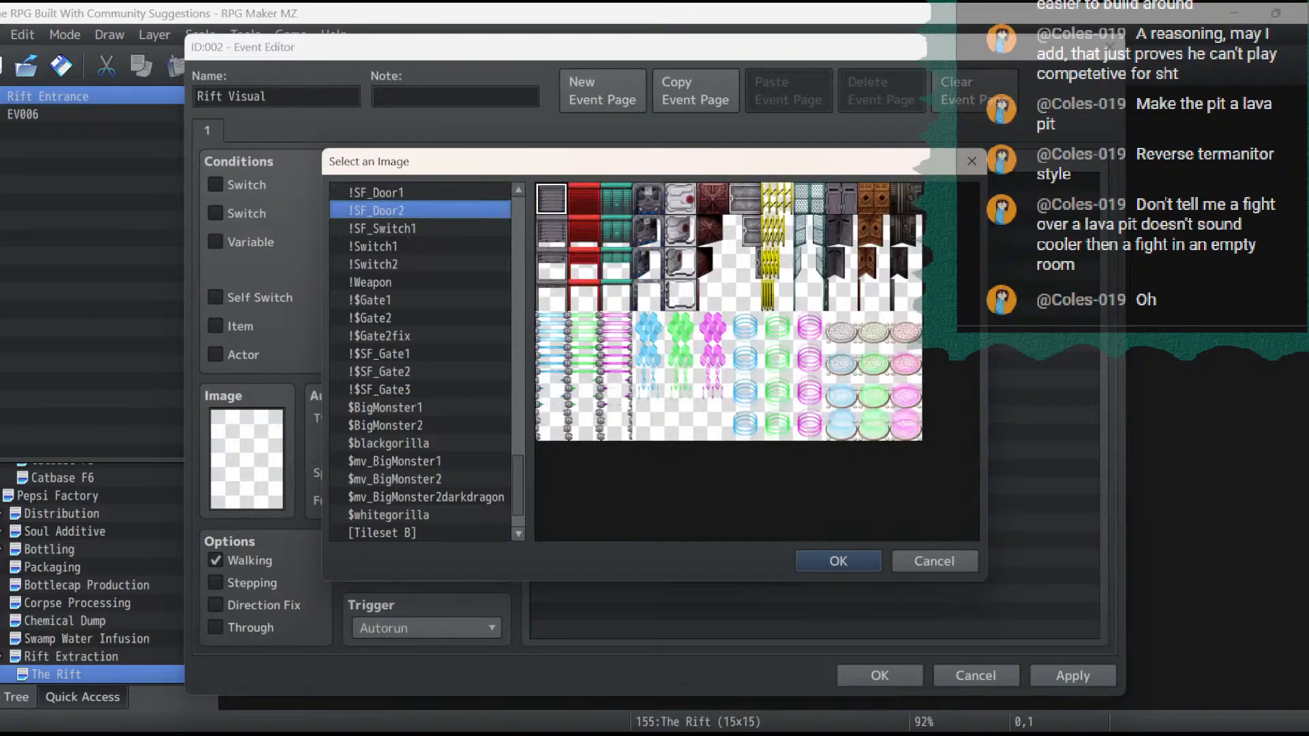
key(Up)
key(Up)
key(Up)
key(Up)
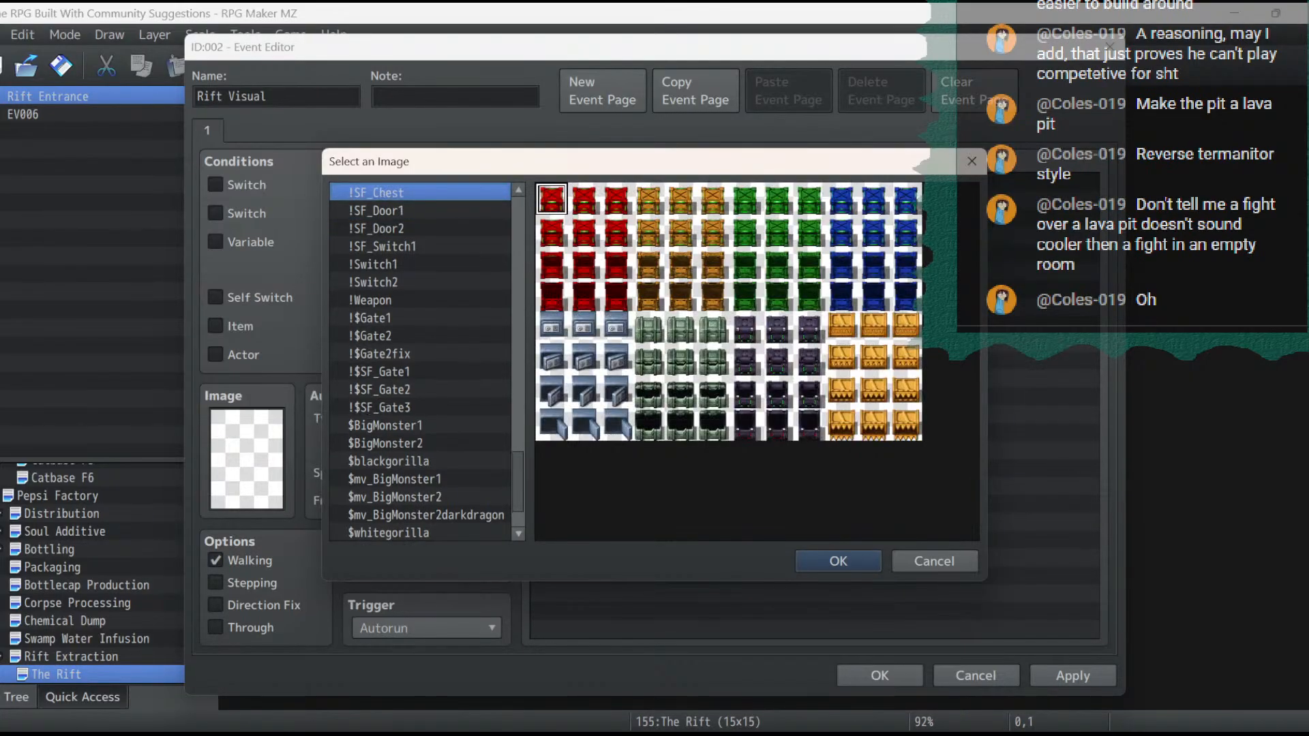
key(Down)
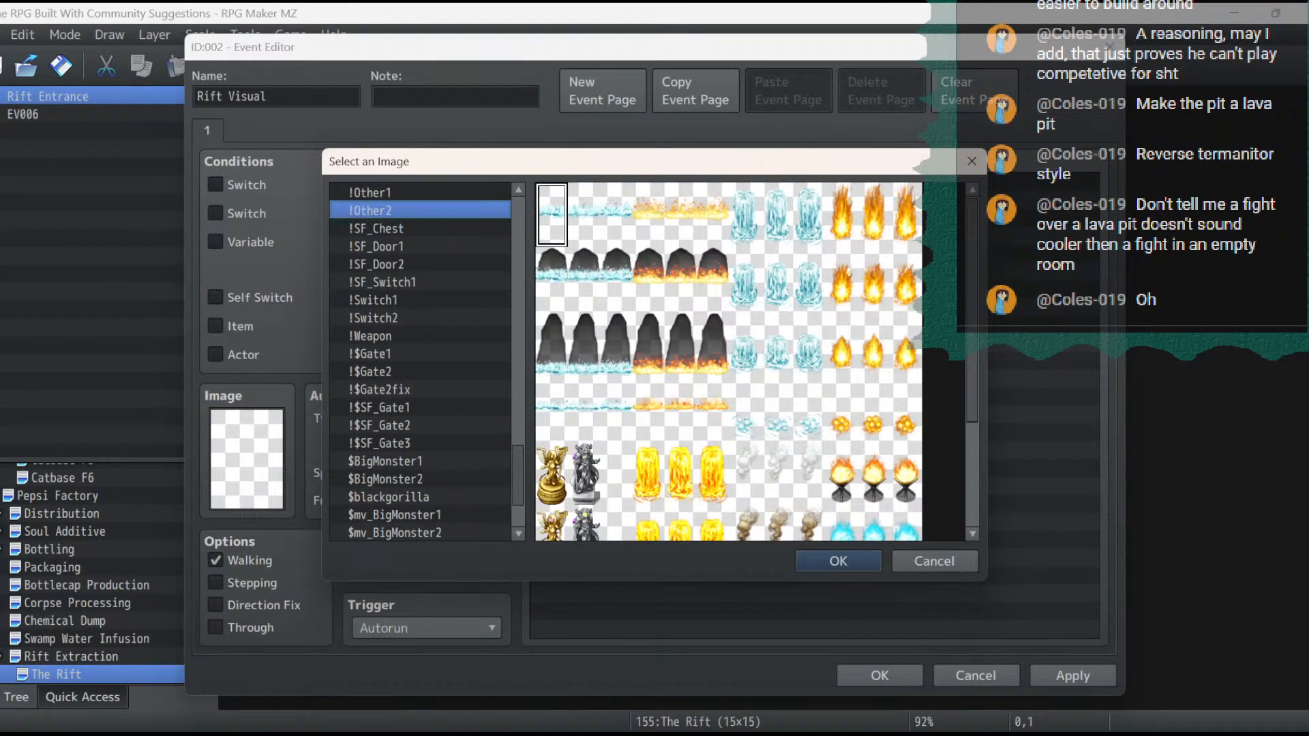
key(Up)
key(Up)
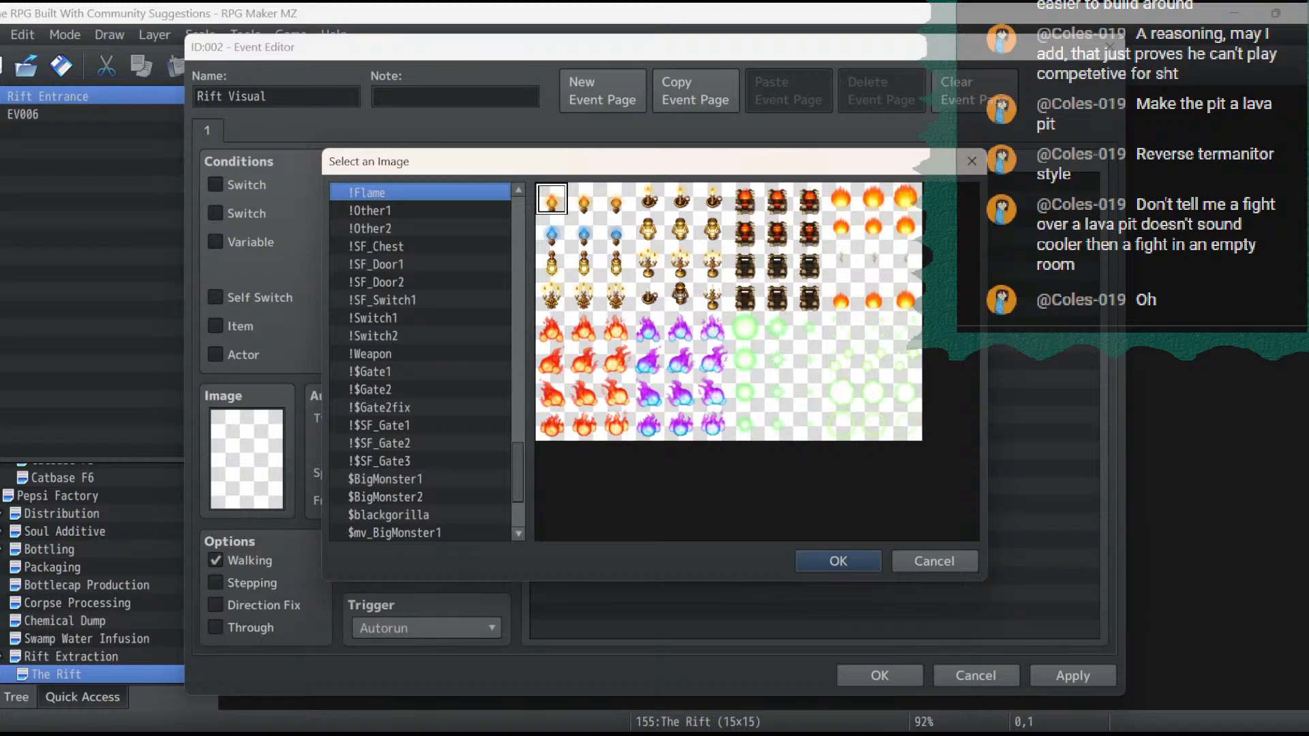
key(Up)
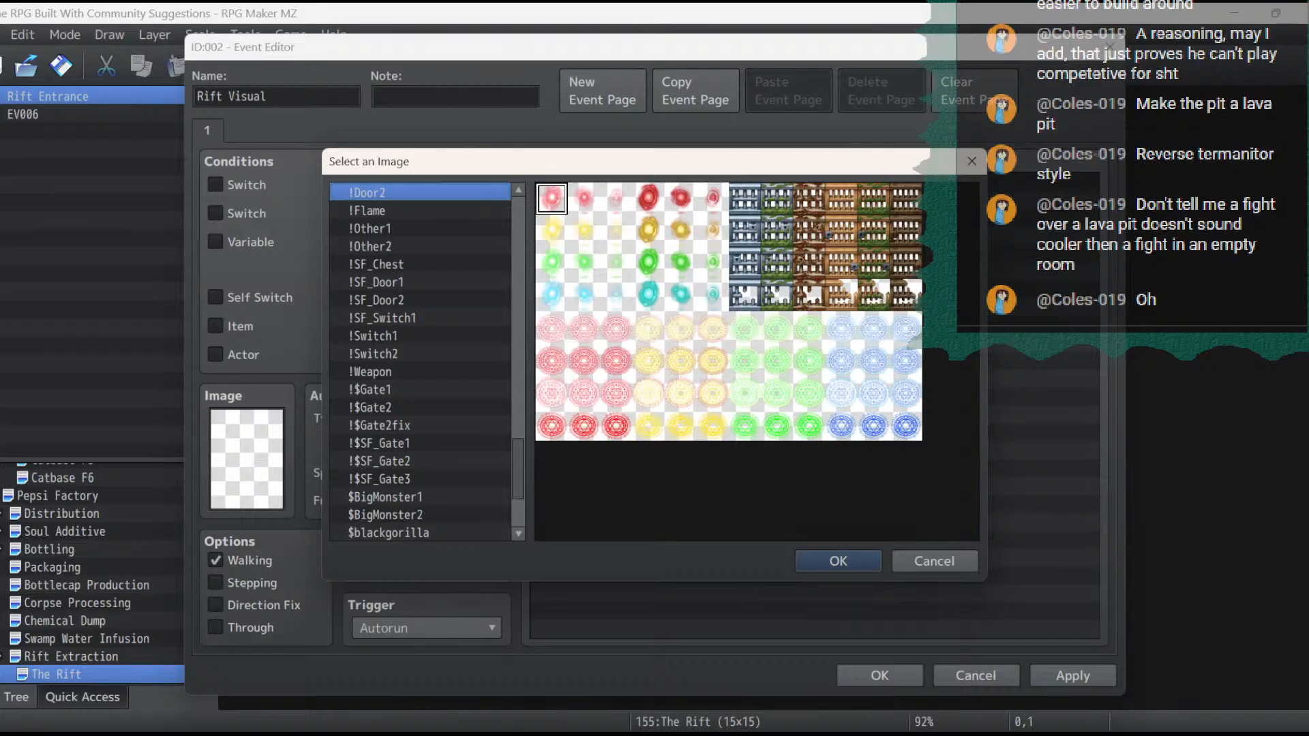
scroll(420, 361, up, 2)
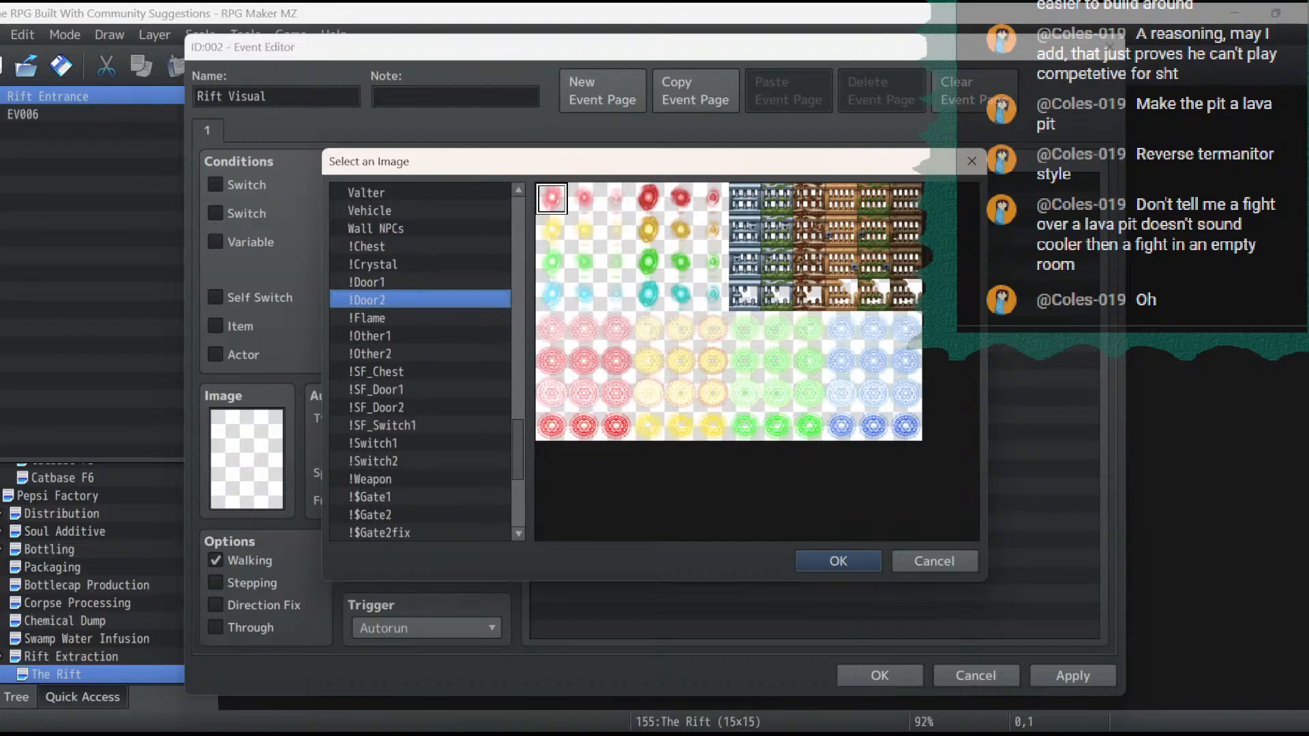
click(420, 282)
scroll(419, 362, up, 12)
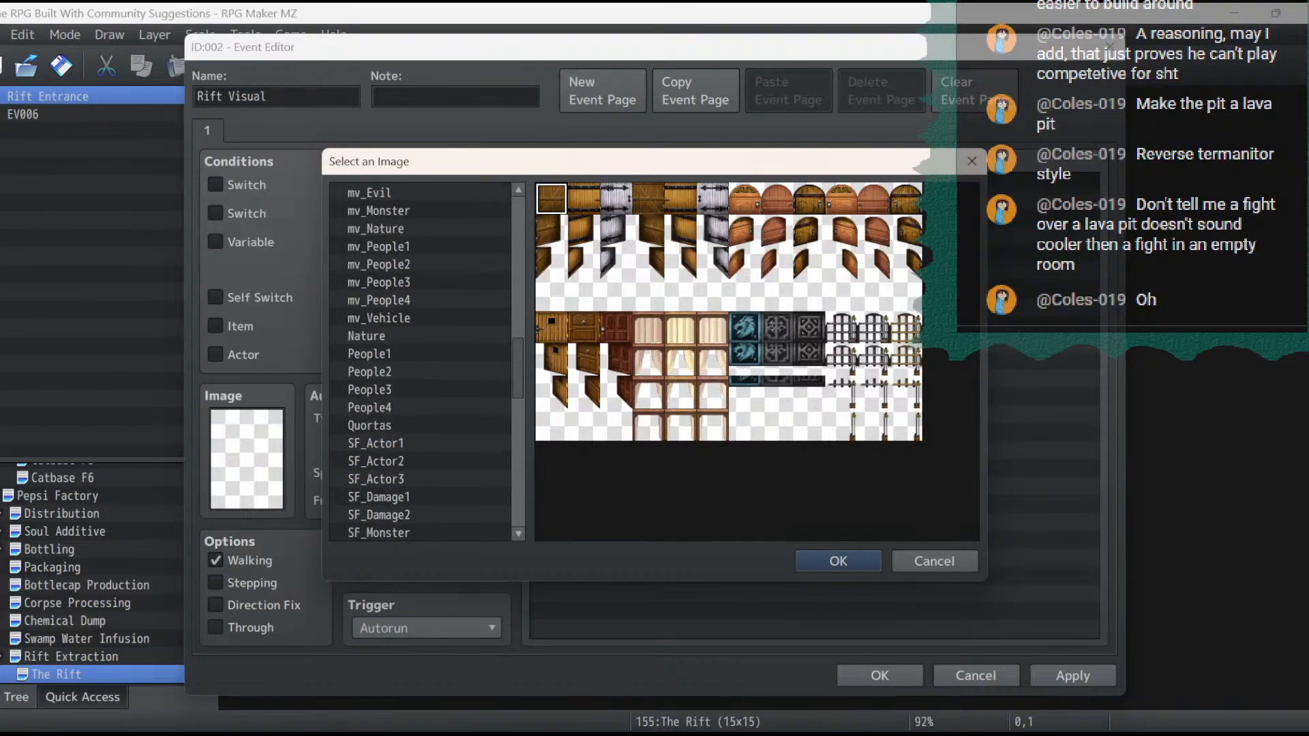
click(420, 443)
key(Up)
key(Up)
key(Up)
key(Up)
key(Up)
key(Up)
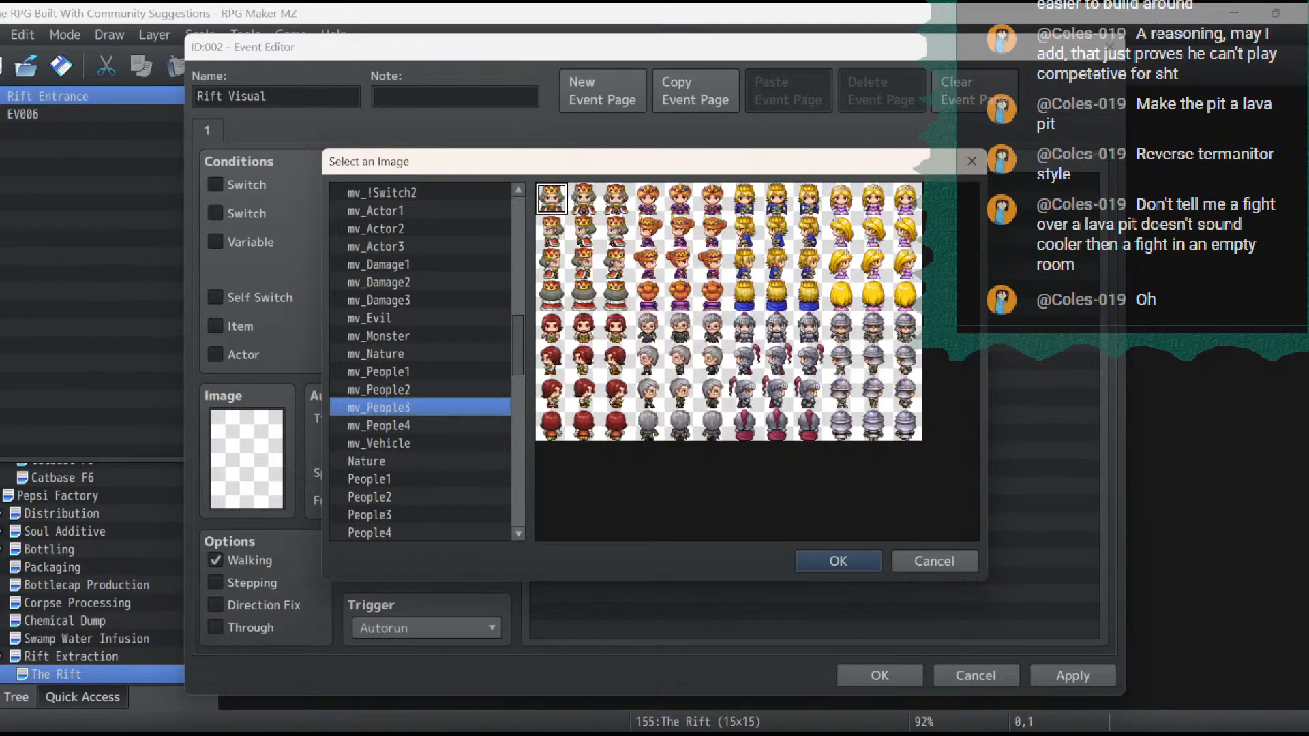
key(Up)
key(Up)
key(Up)
key(Up)
key(Up)
key(Up)
key(Up)
key(Up)
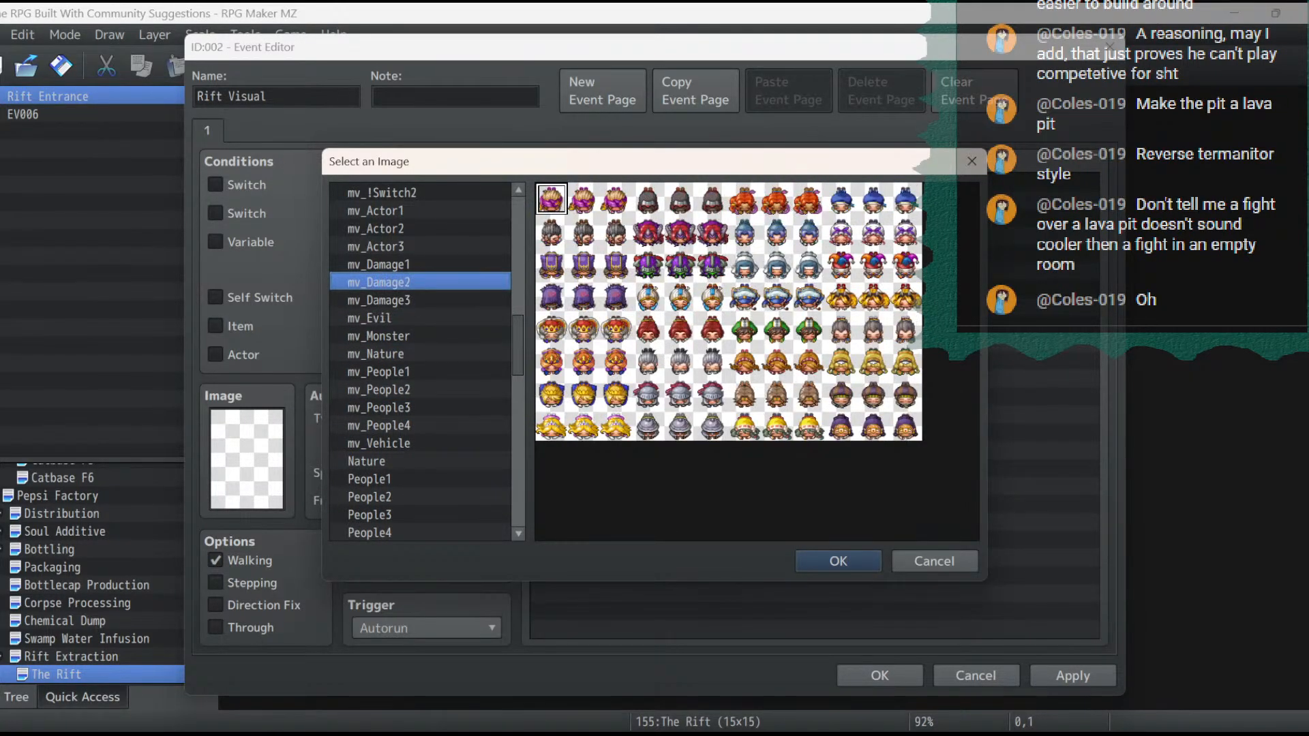
key(Up)
key(Up)
key(Up)
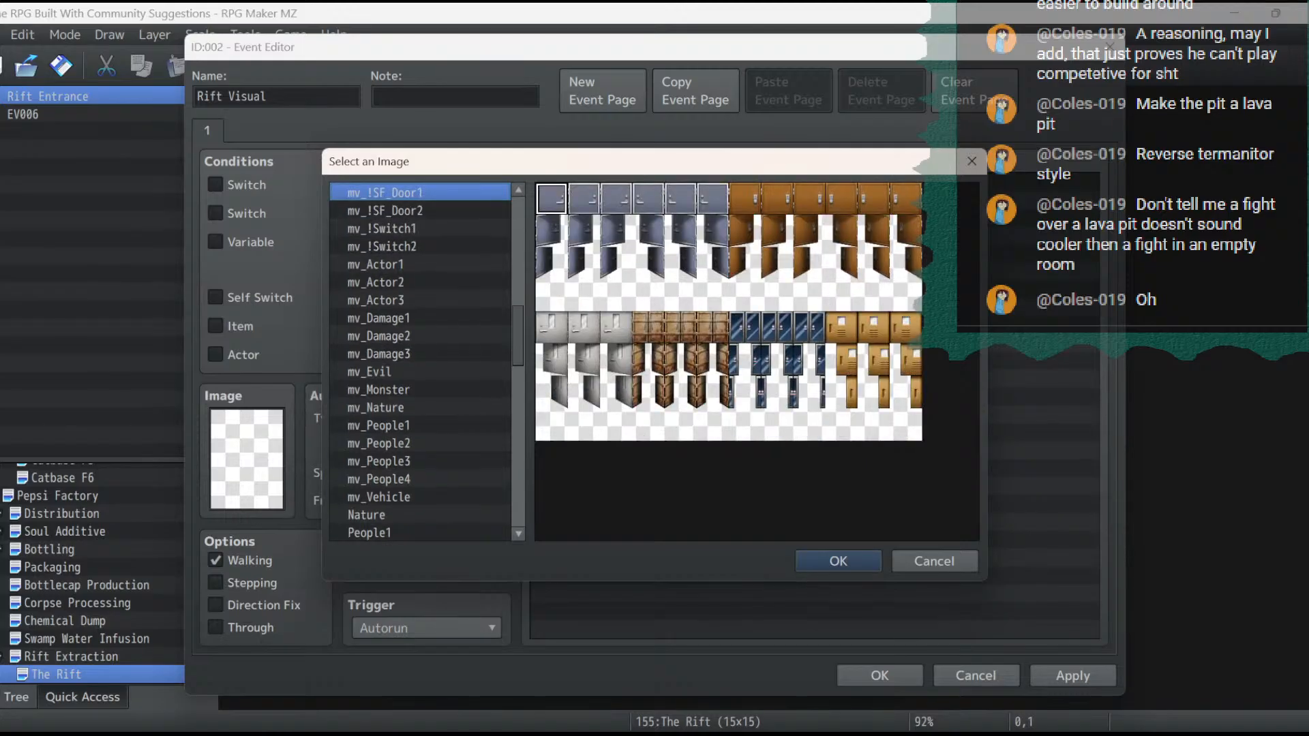
key(Down)
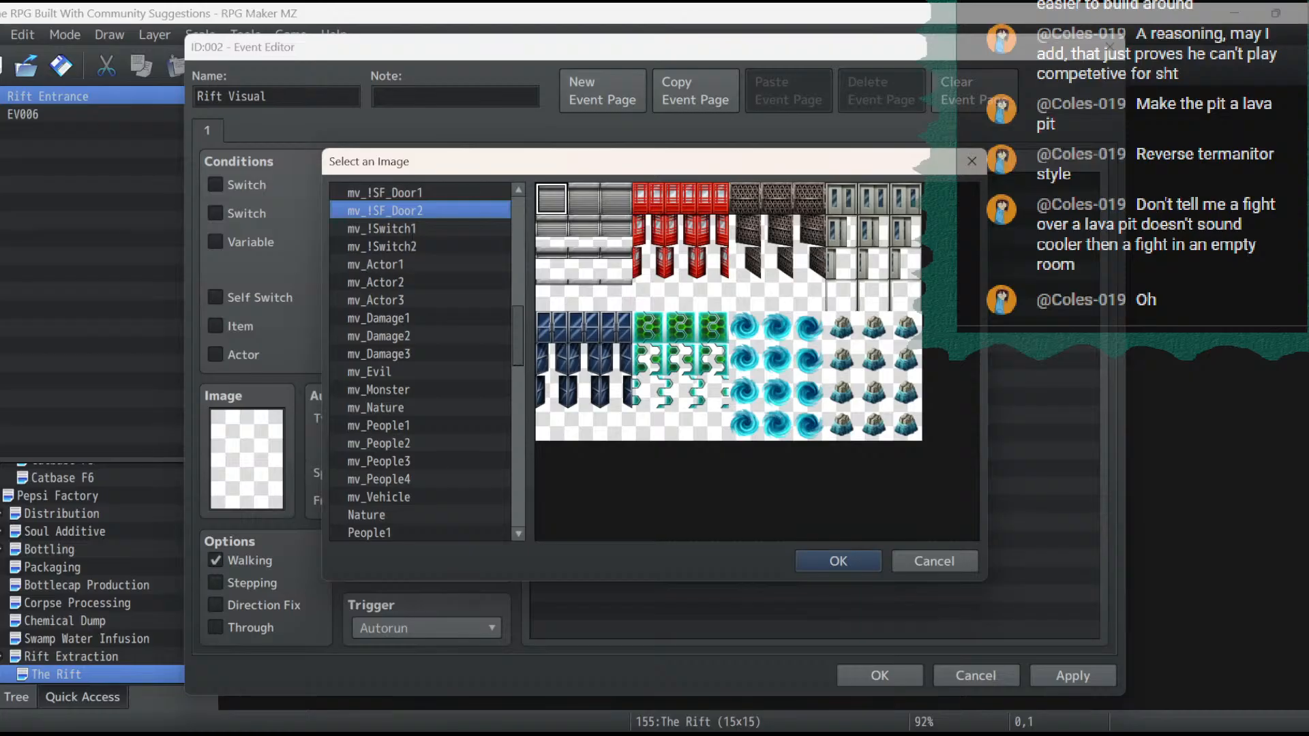
key(Up)
key(Up)
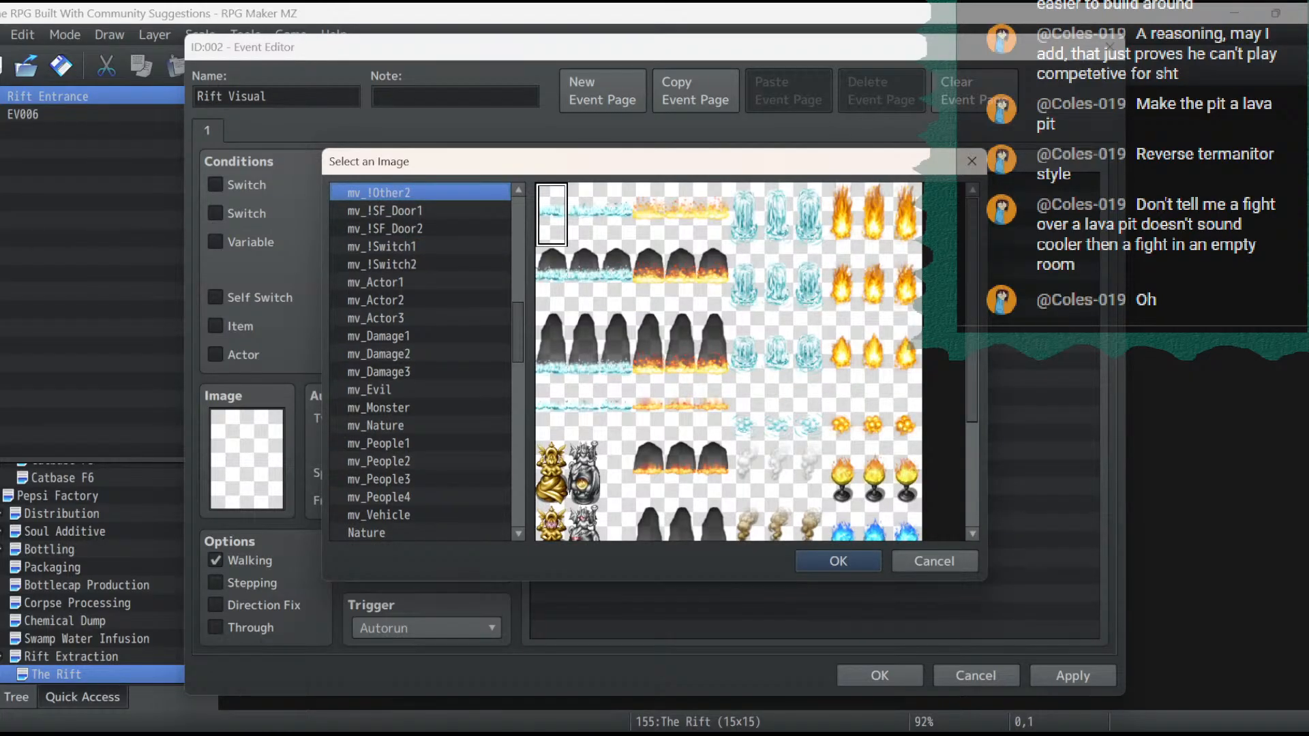
key(Up)
key(Up)
key(Up)
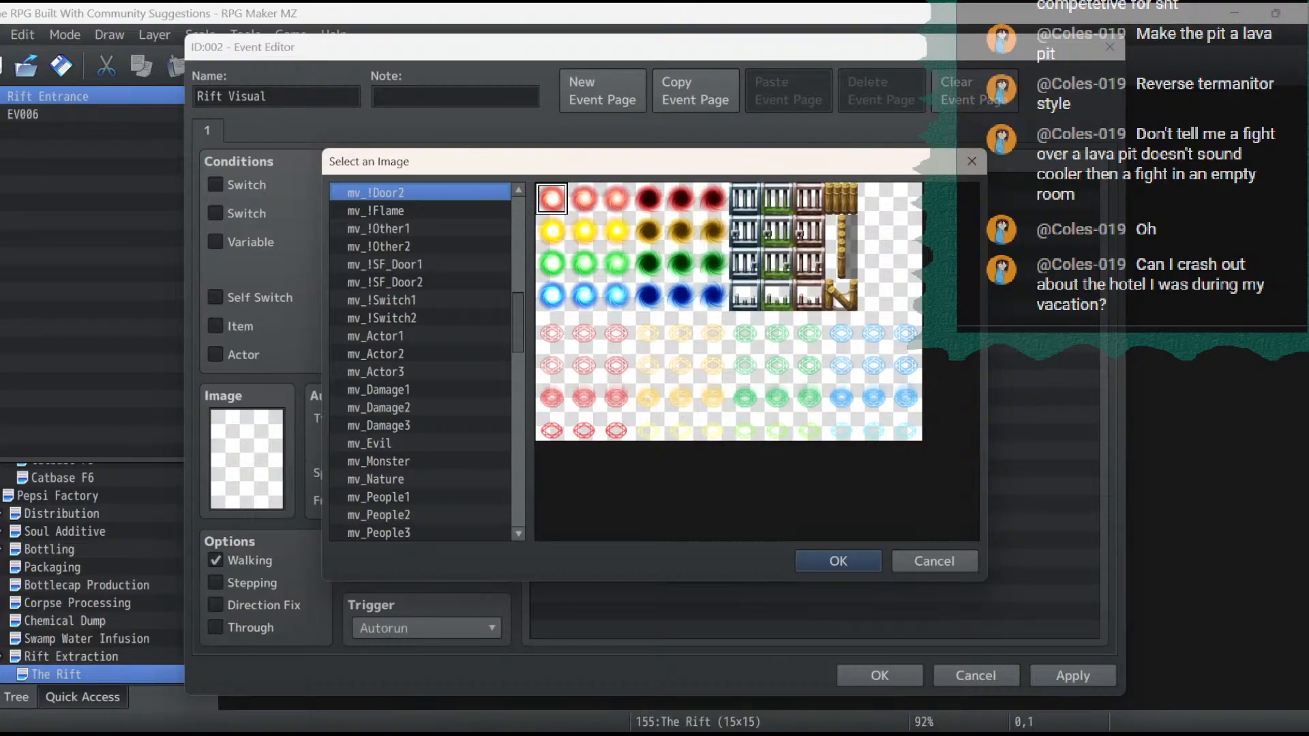
- Assign the dark blue vortex sprite from the mv_!Door2 sheet as the event's image
double_click(649, 295)
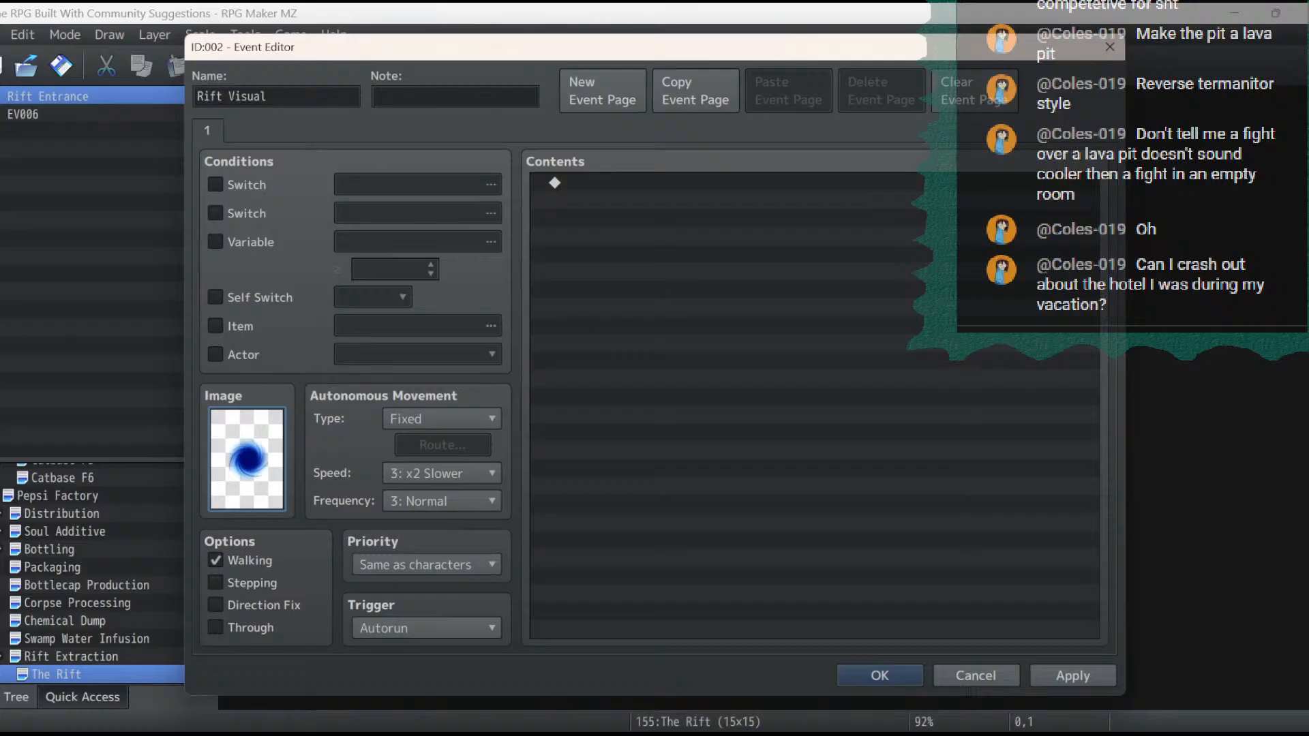
double_click(247, 459)
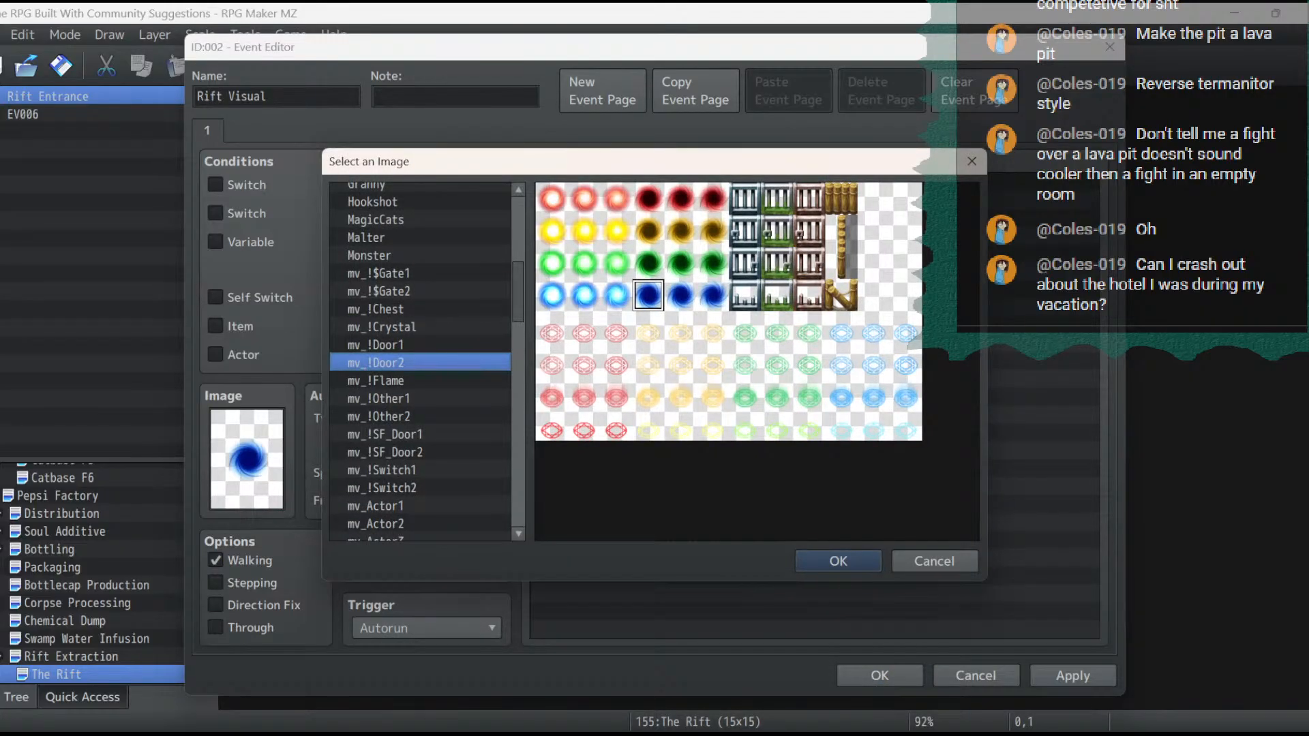
click(801, 557)
- Enable the Stepping option and set the autonomous movement speed to 6: x4 Faster and frequency to 5: Highest
click(215, 583)
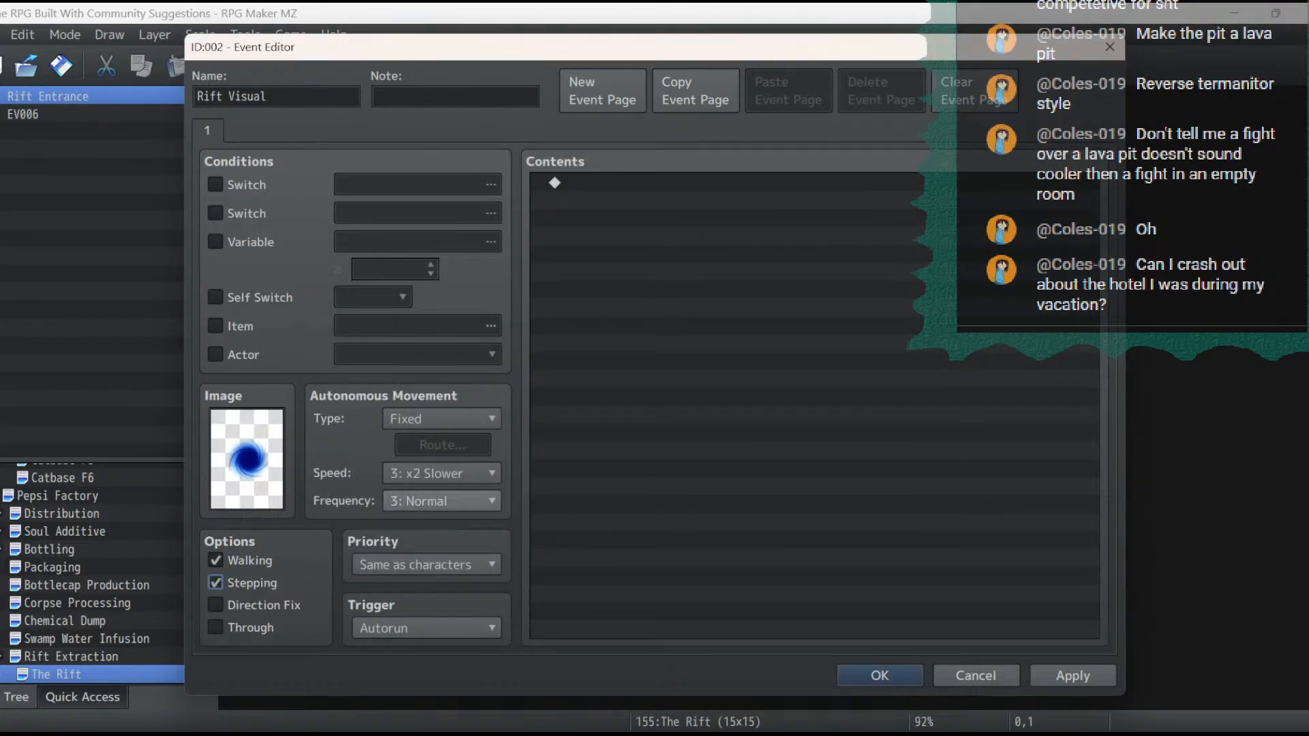
click(442, 474)
click(441, 604)
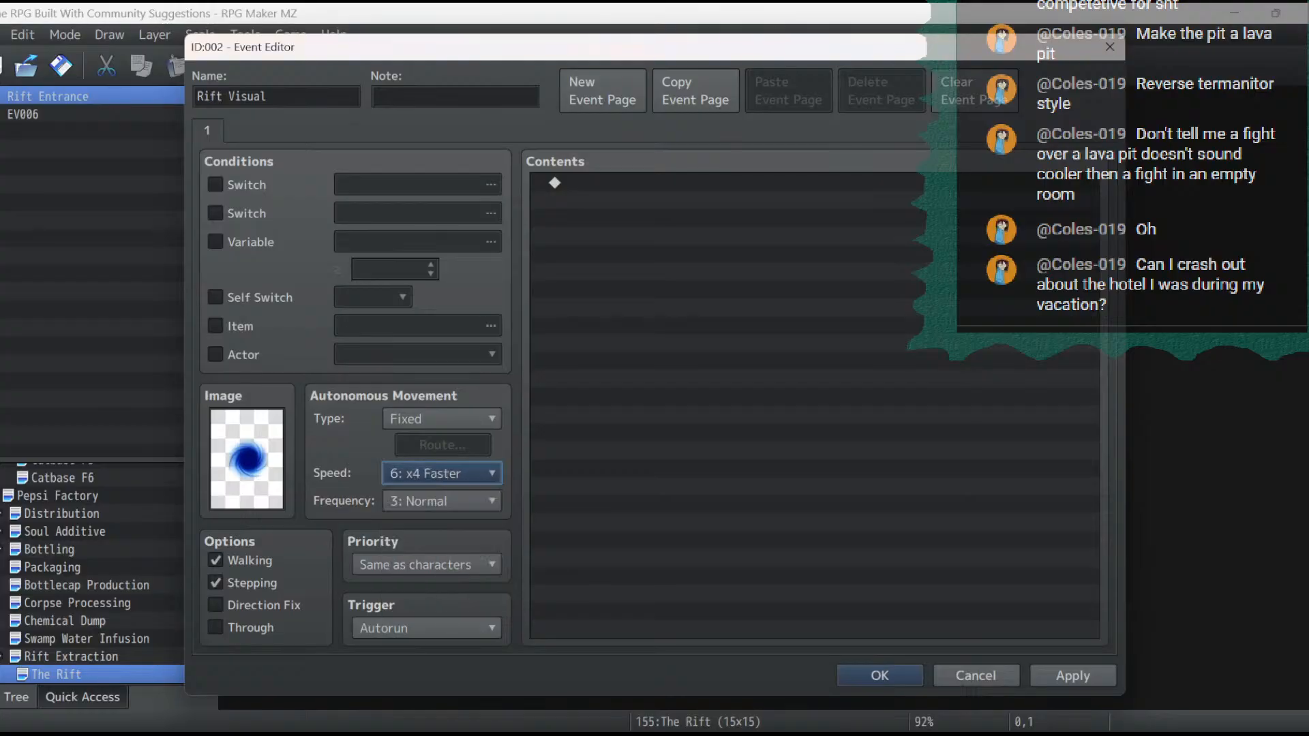
click(441, 501)
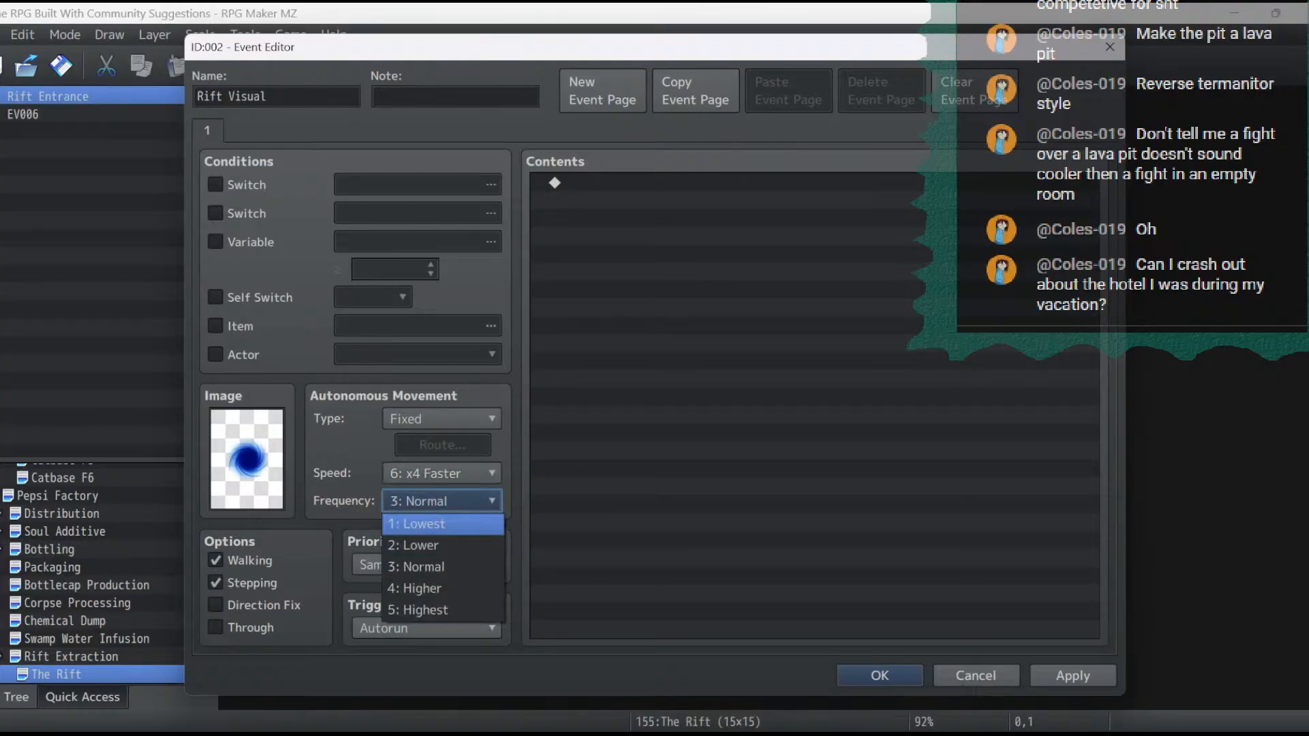
click(418, 609)
click(654, 183)
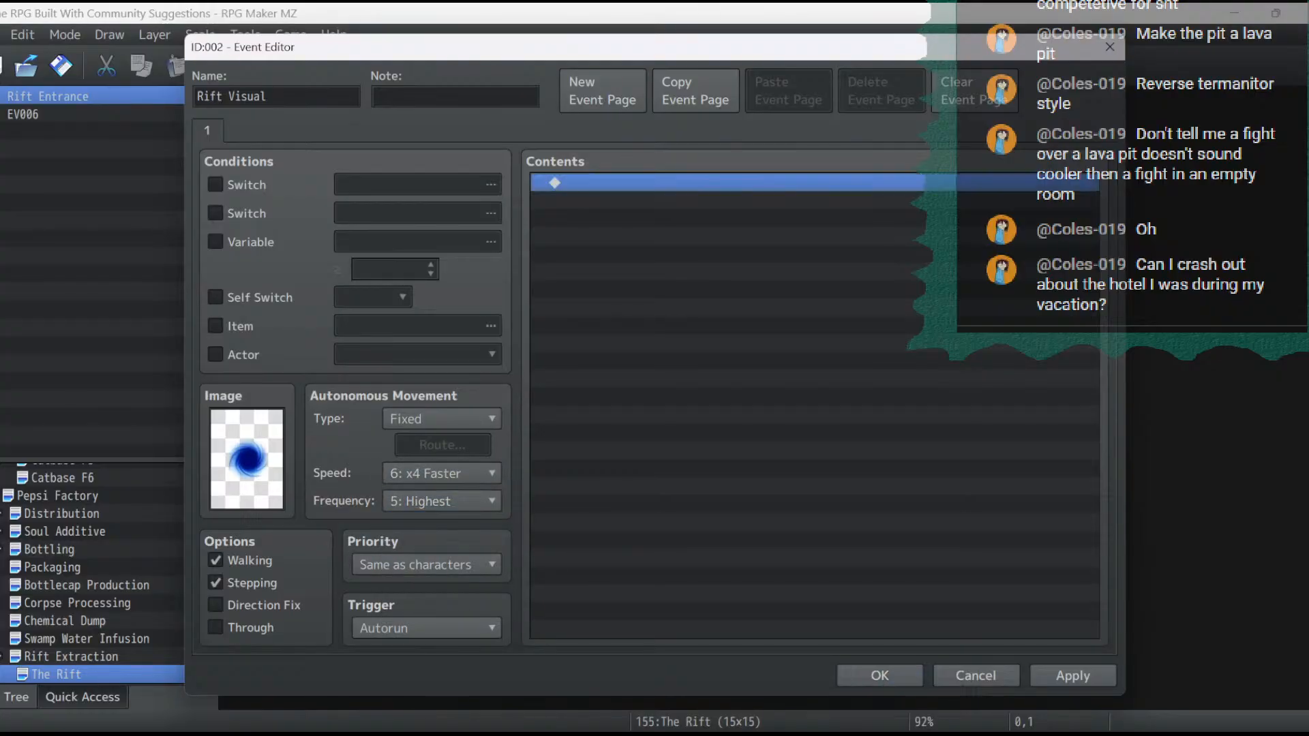
- Set the event's image to (None) and its priority to Same as characters, and apply the changes
double_click(247, 460)
drag(519, 292, 518, 225)
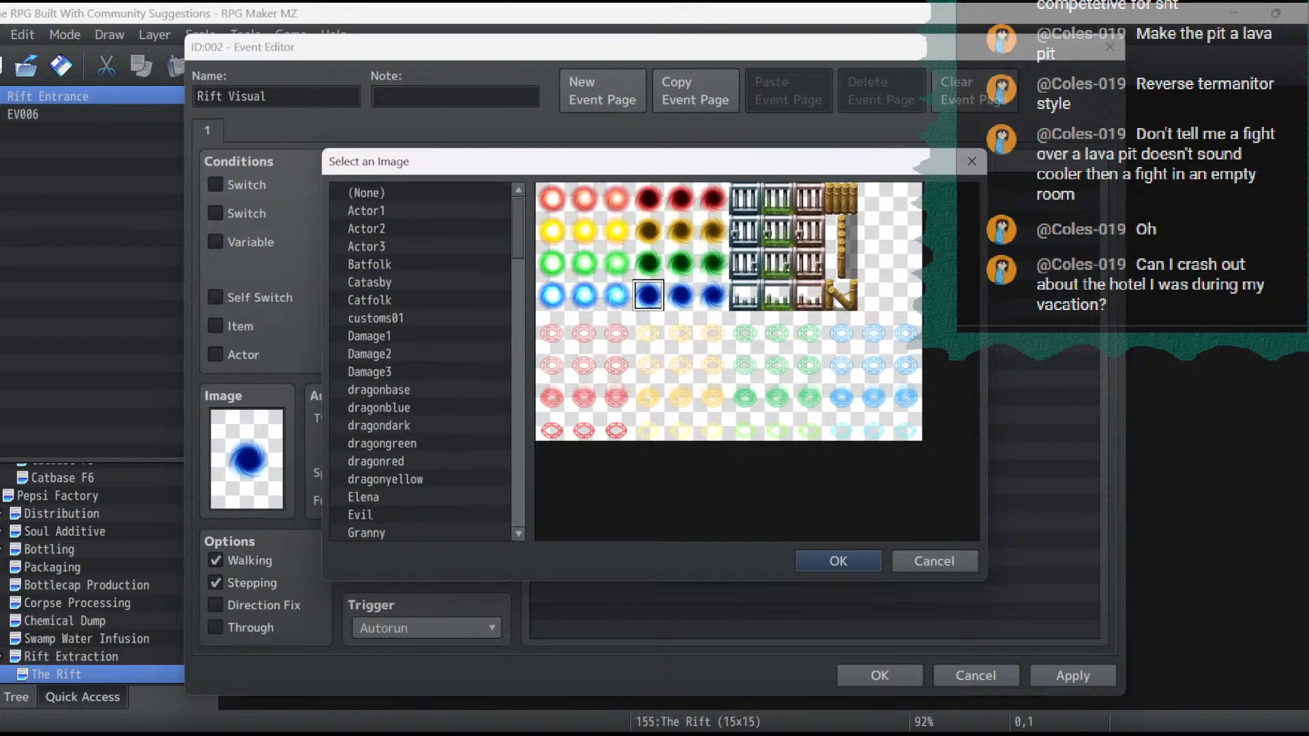
double_click(368, 191)
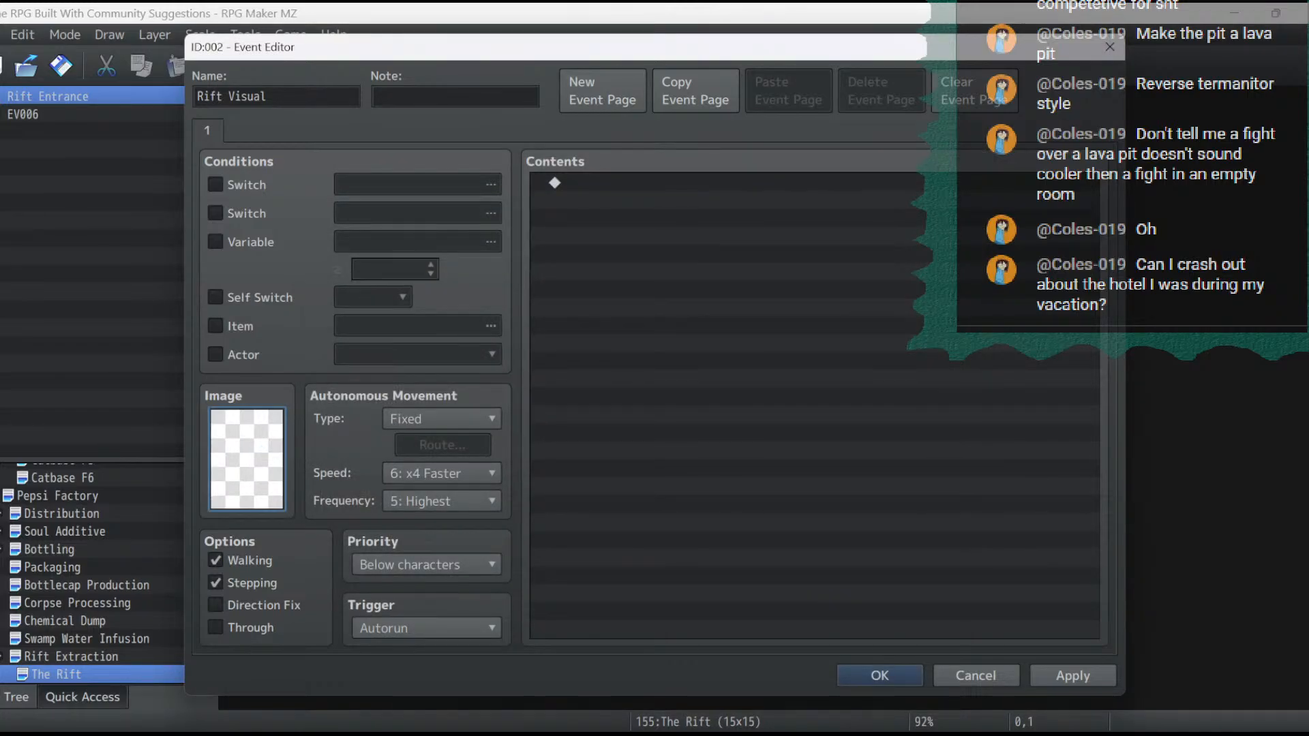
click(427, 565)
click(427, 609)
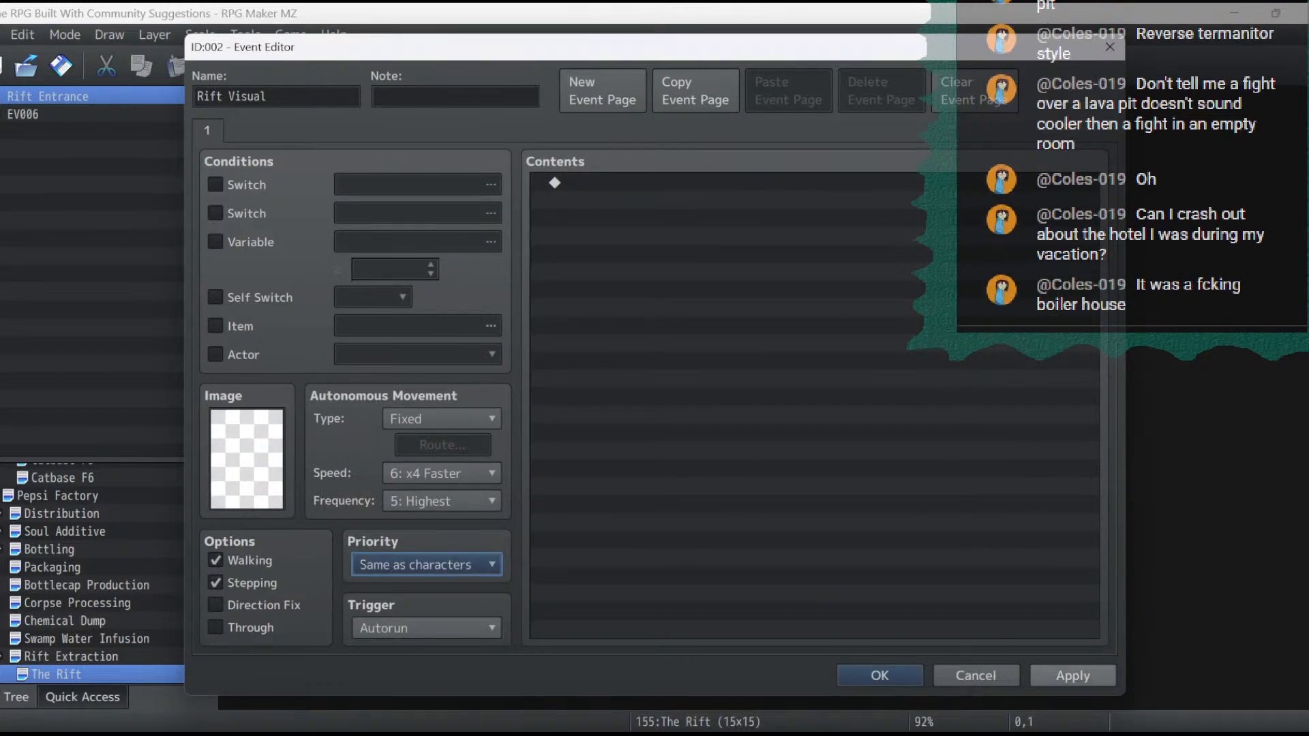
click(1073, 676)
double_click(682, 183)
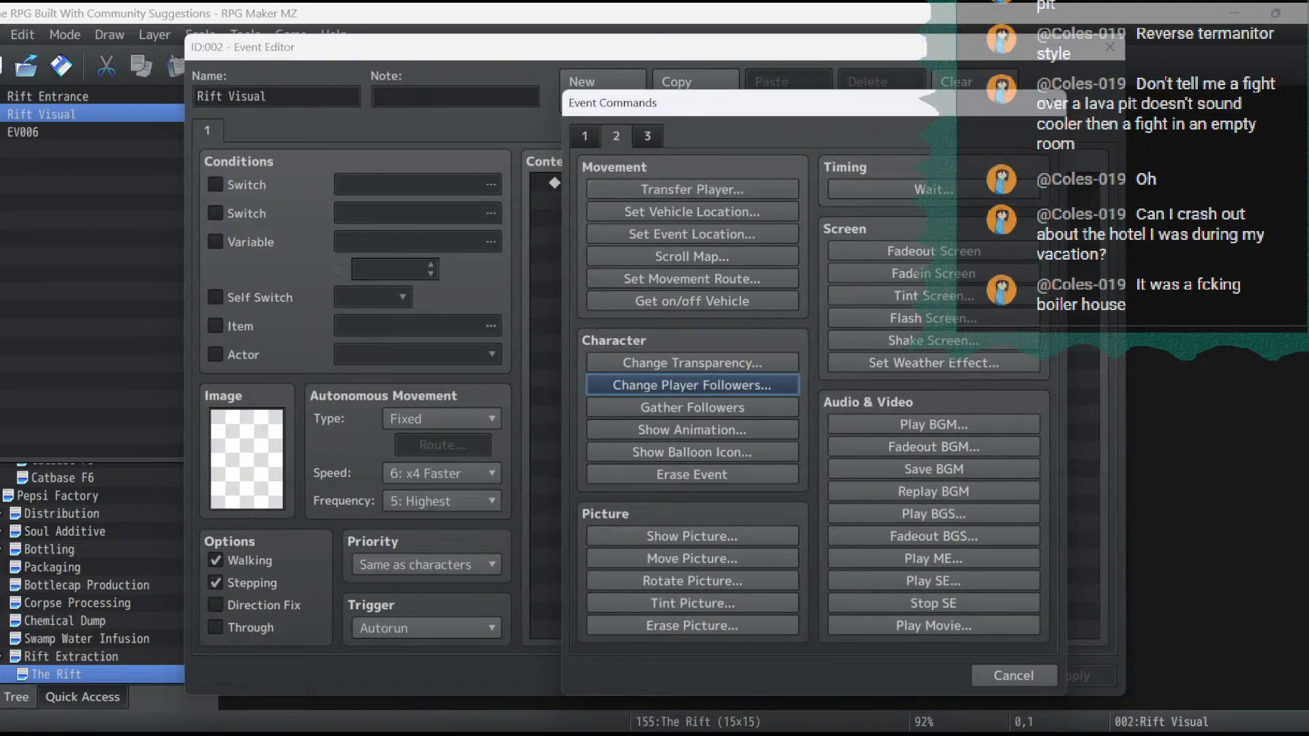
click(691, 279)
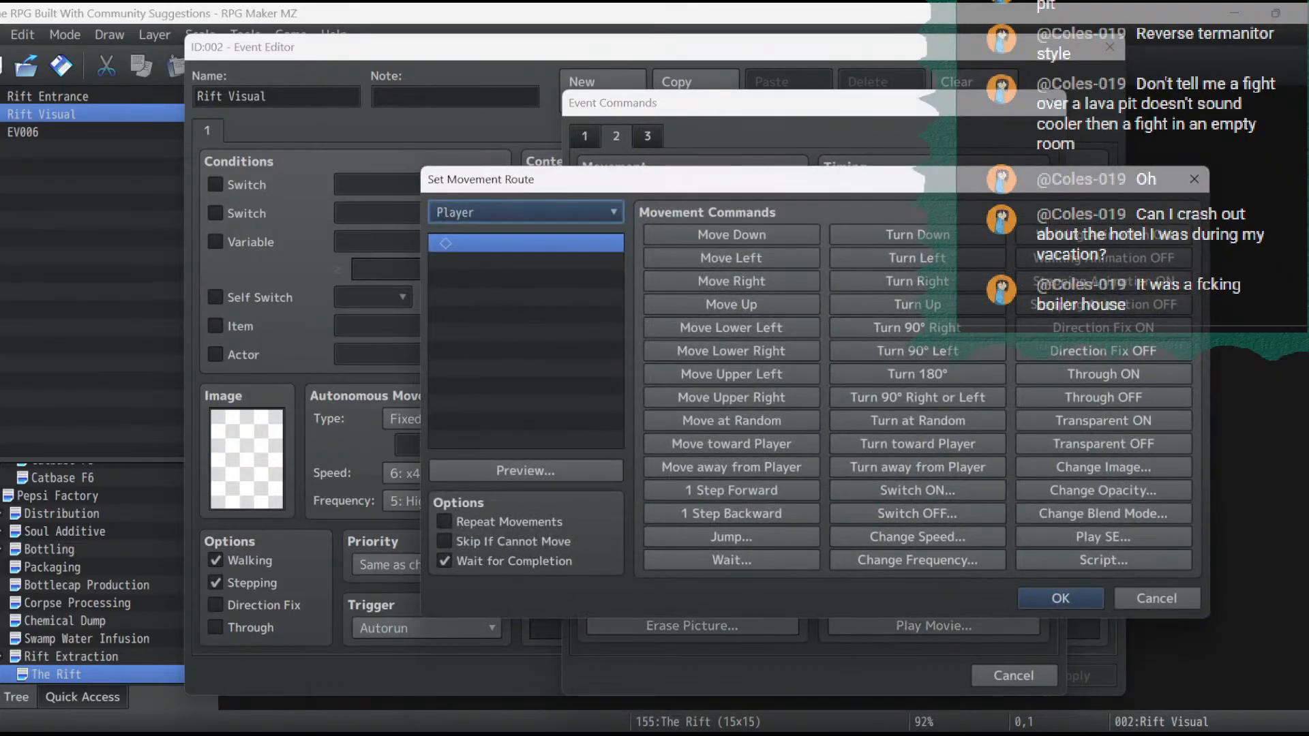
click(525, 212)
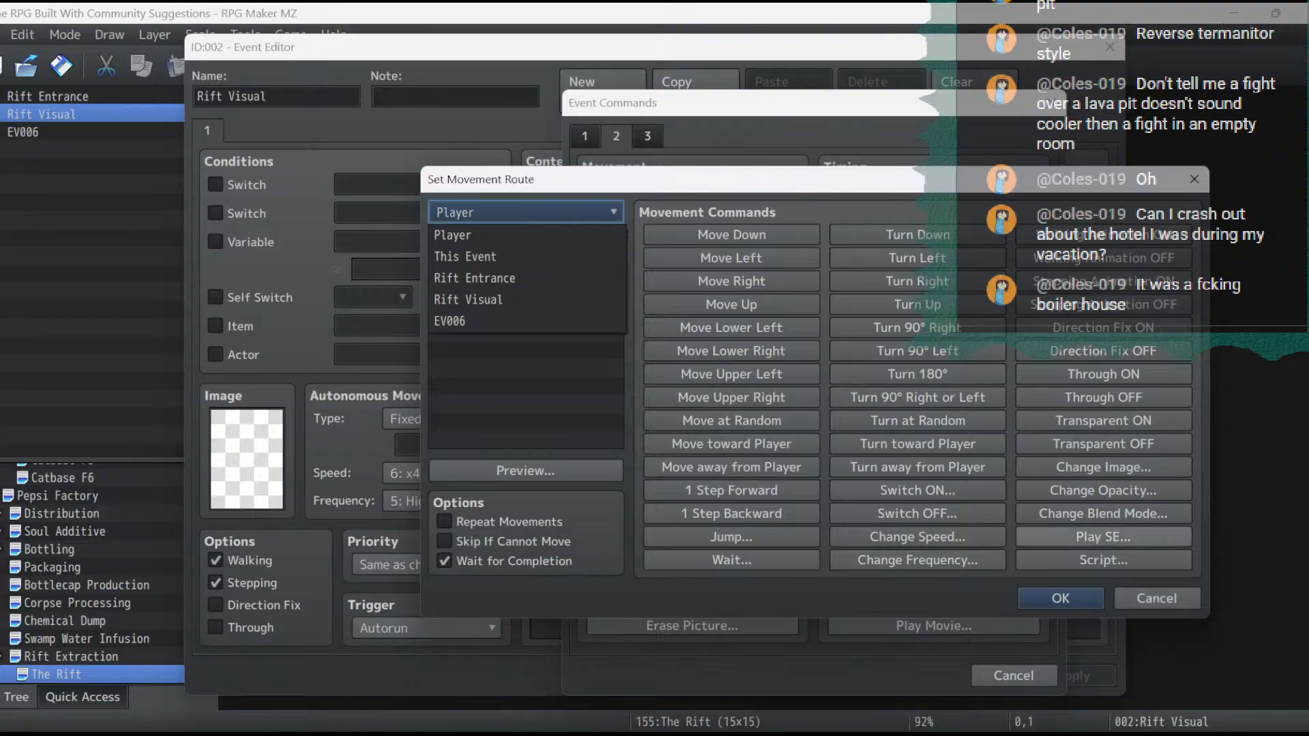
click(1157, 599)
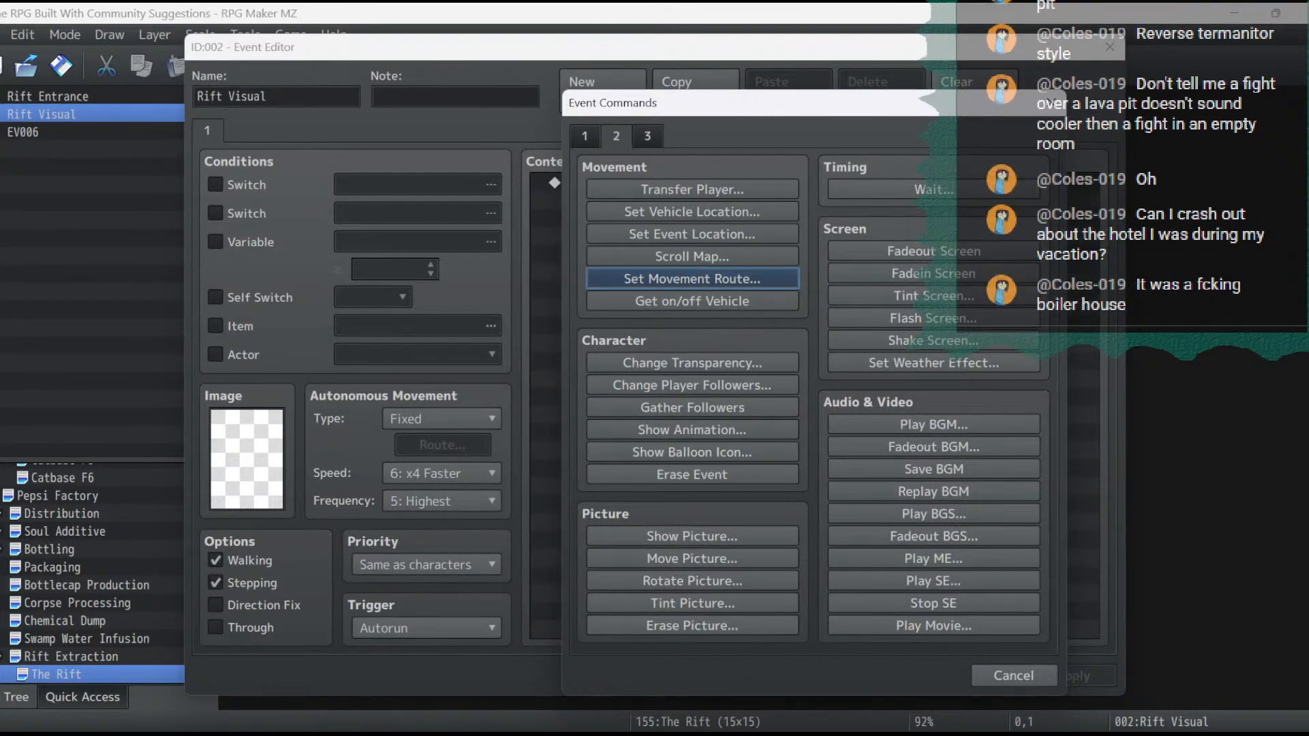
- Start a movement route for the player that changes the image to the red vortex sprite from the mv_!Door2 sheet
click(692, 279)
click(1103, 467)
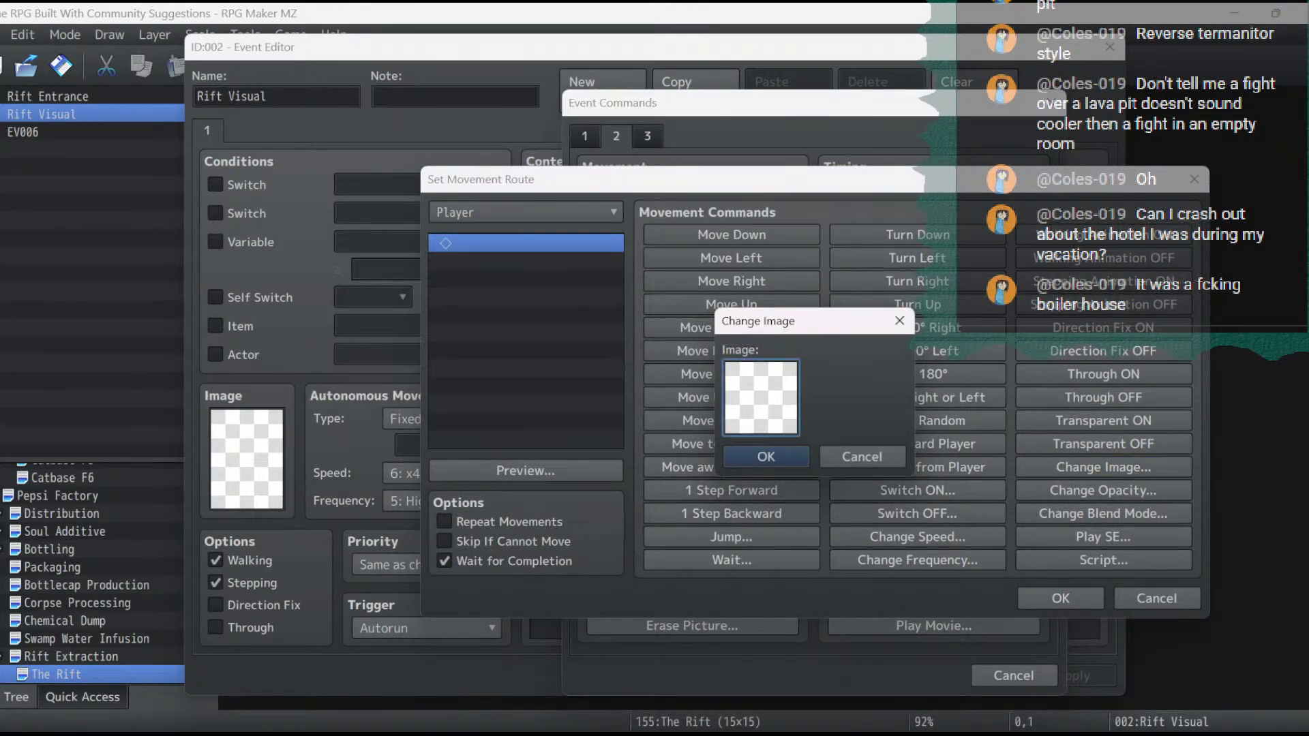
double_click(761, 398)
scroll(581, 389, down, 8)
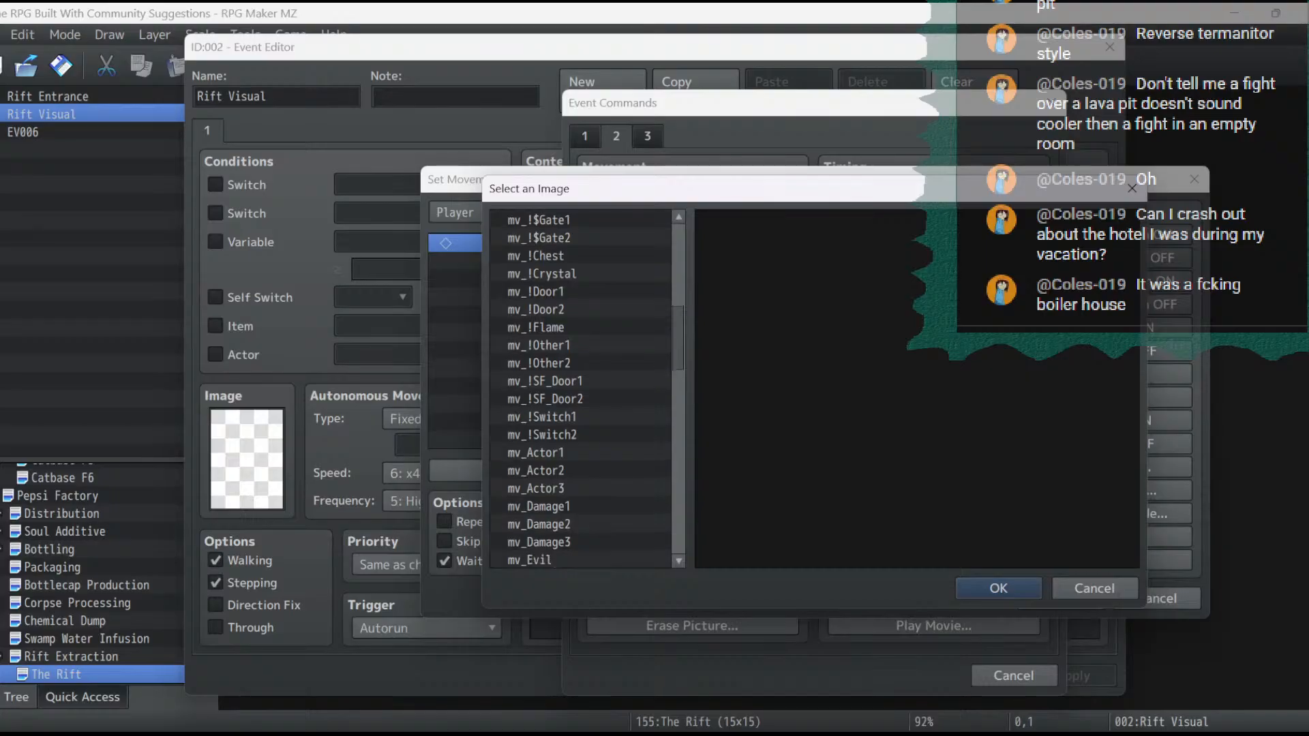
click(581, 309)
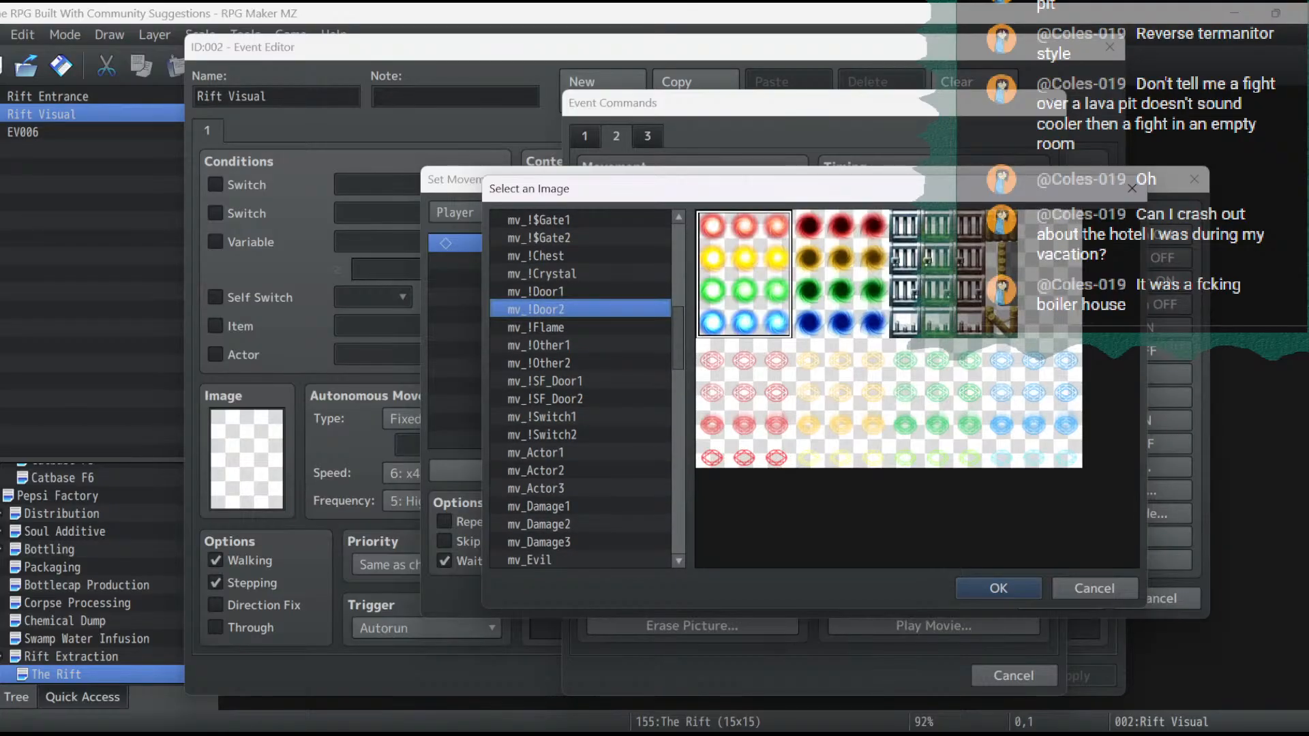
double_click(840, 273)
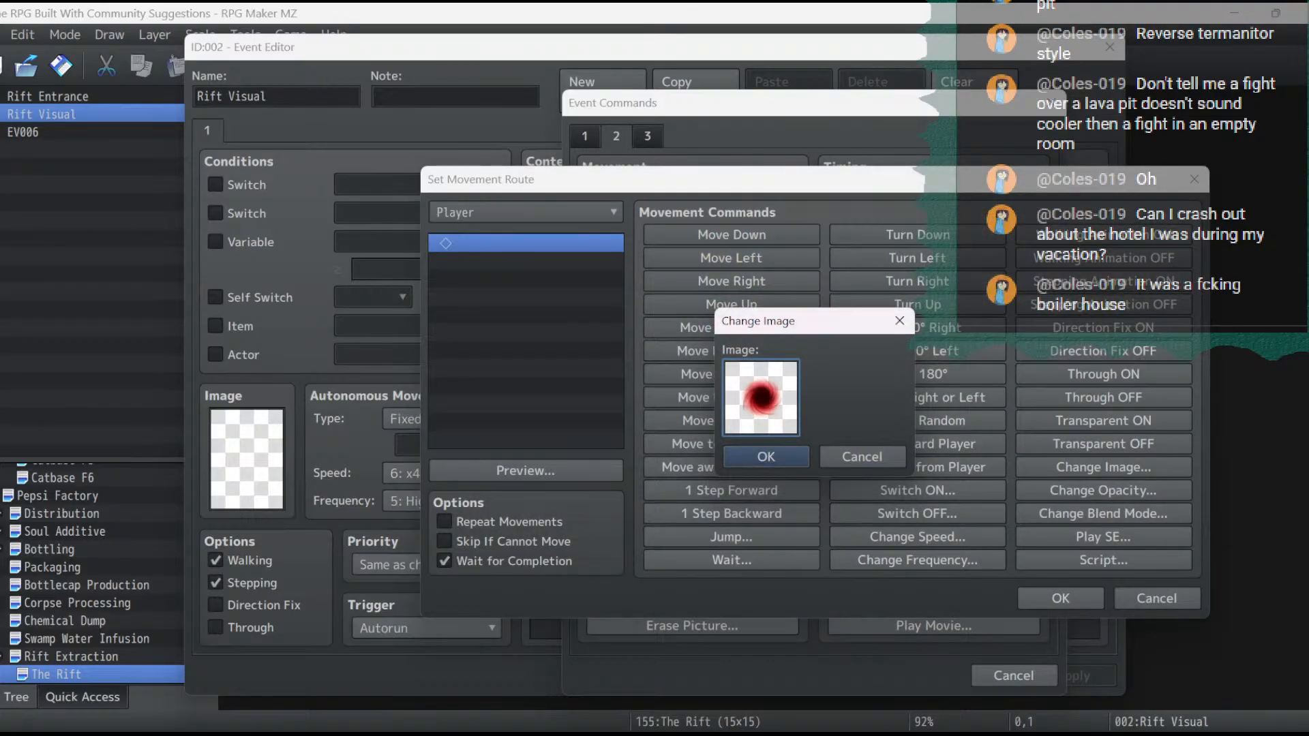
click(766, 456)
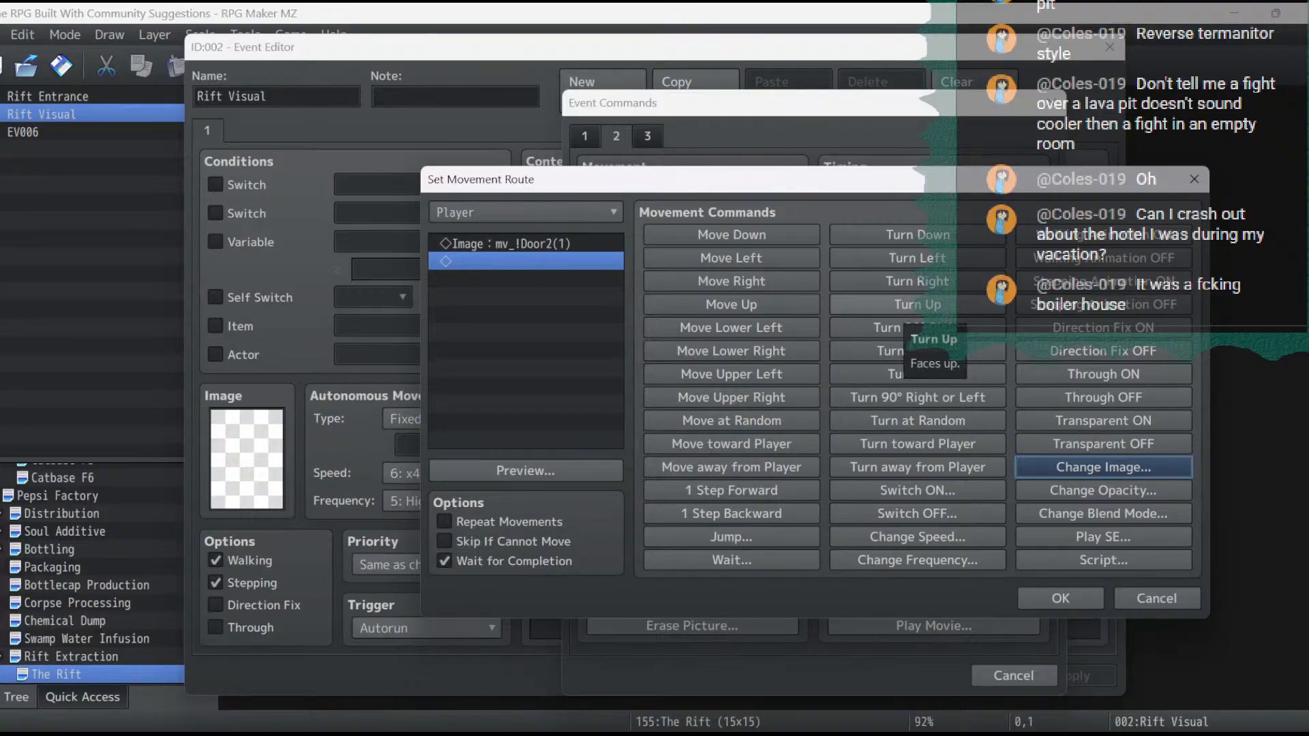
- Insert a Turn Up command before the route's image change and enable the event's Direction Fix option
click(538, 244)
click(910, 328)
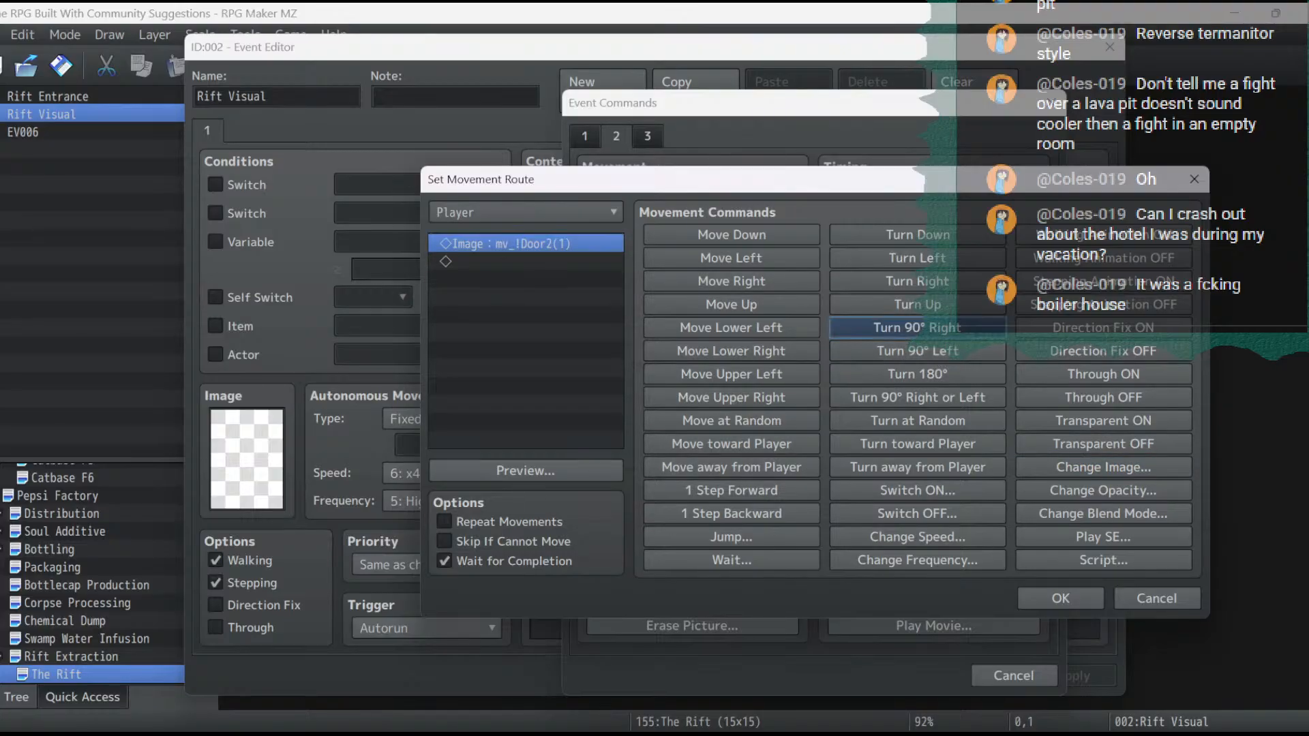
click(538, 244)
key(Delete)
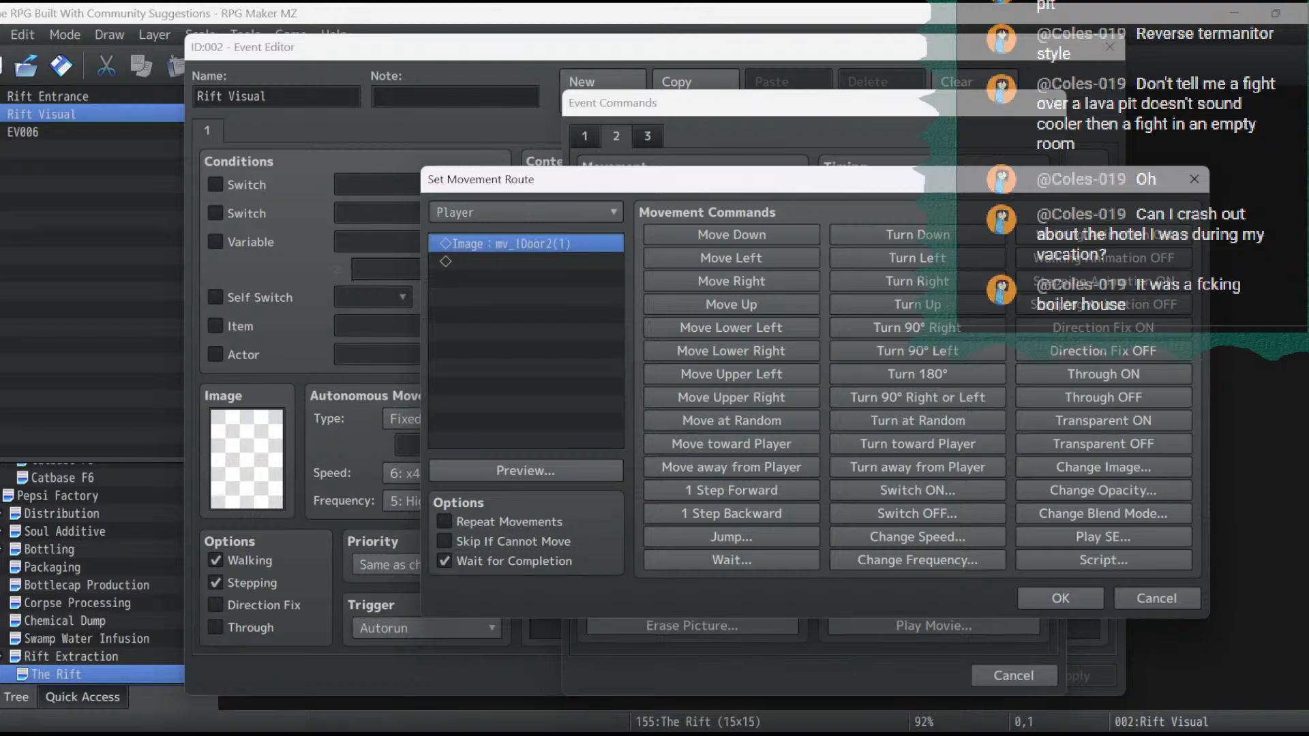
click(918, 304)
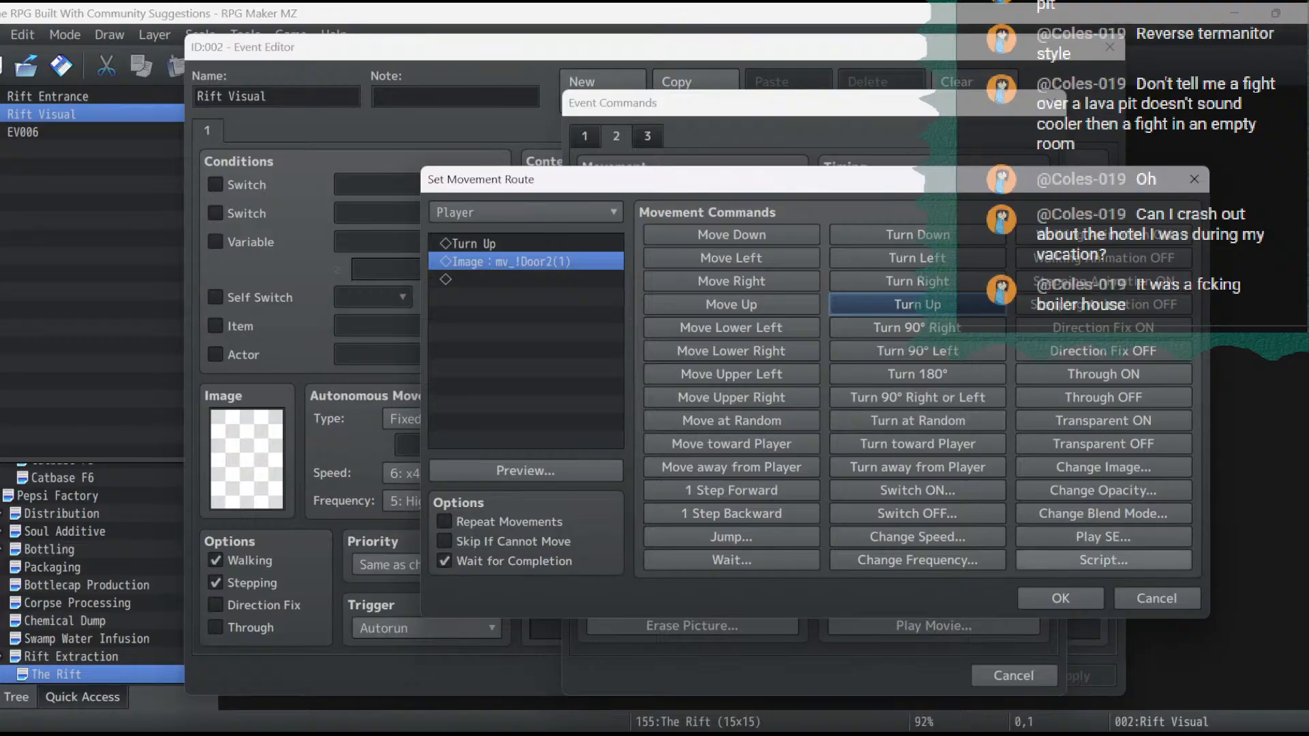
click(1060, 598)
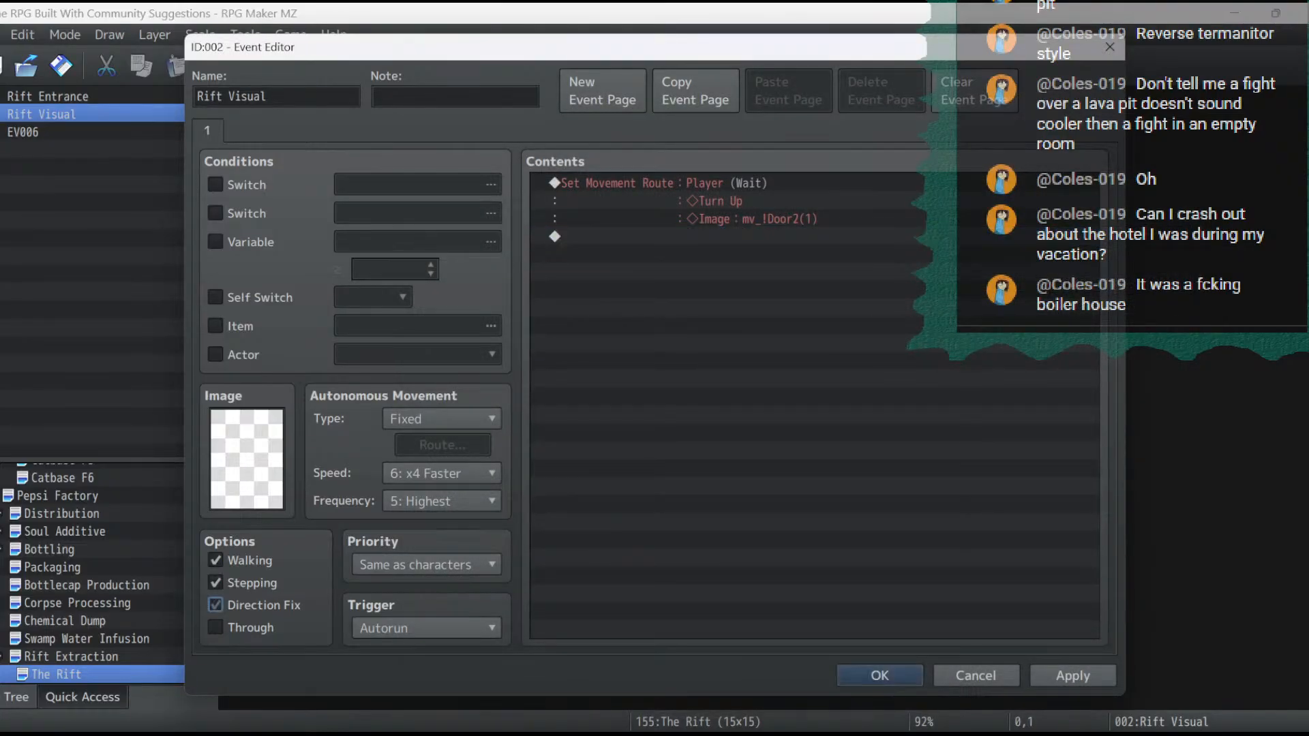
click(215, 605)
- Insert a Set Event Location command before the movement route, placing This Event at (7,5) with direction Up, and confirm the event
right_click(698, 194)
click(738, 204)
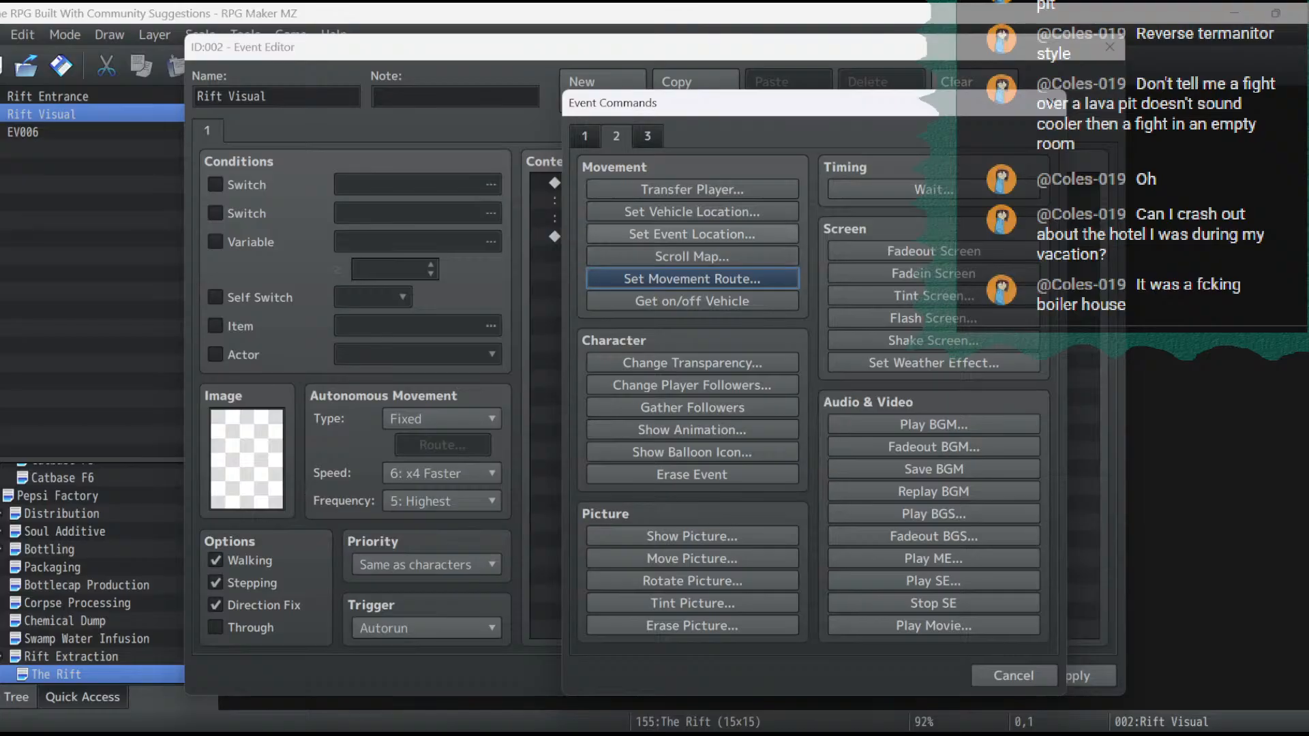
click(692, 234)
click(821, 339)
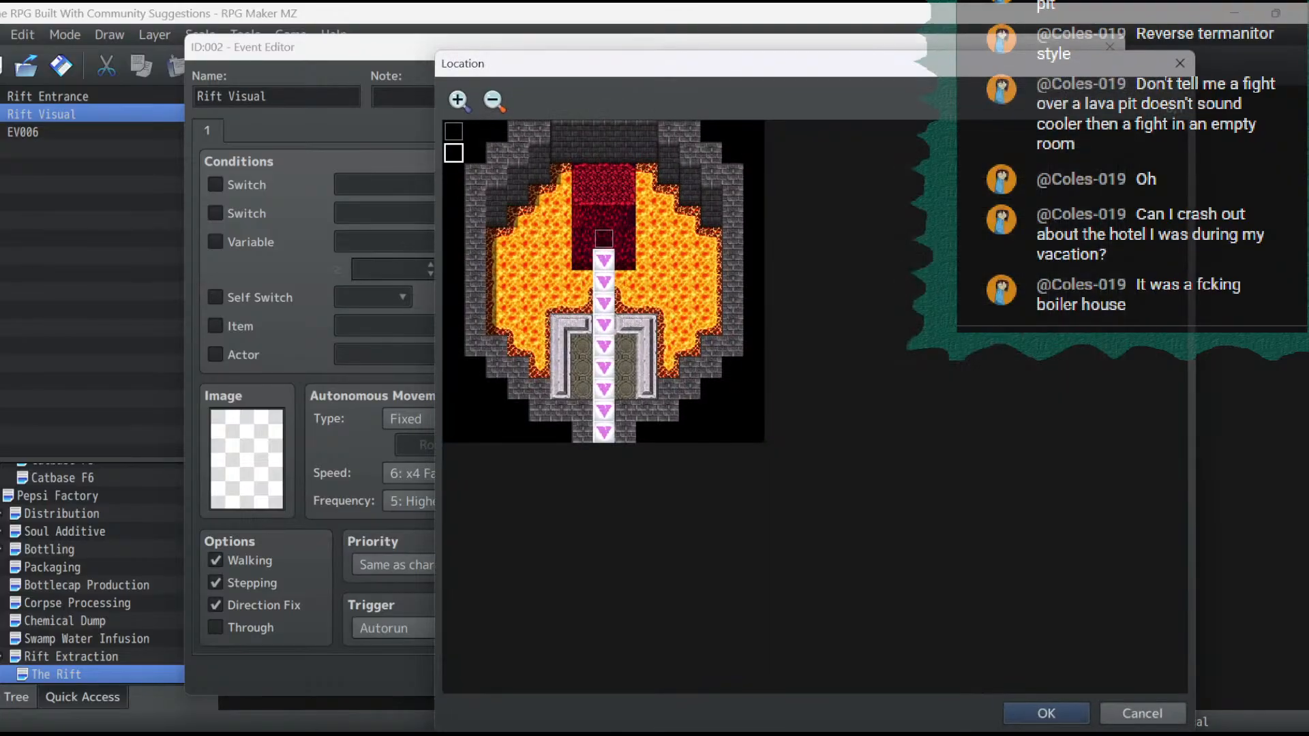
double_click(603, 239)
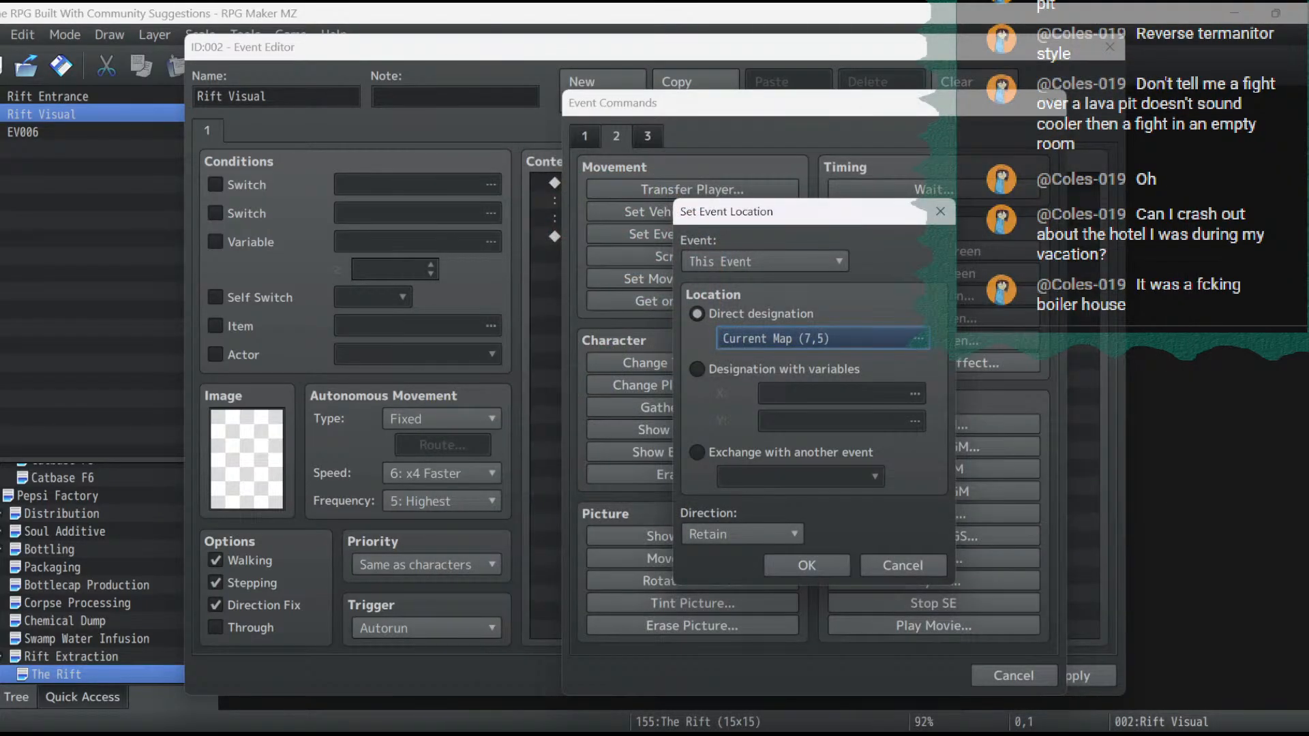
click(742, 535)
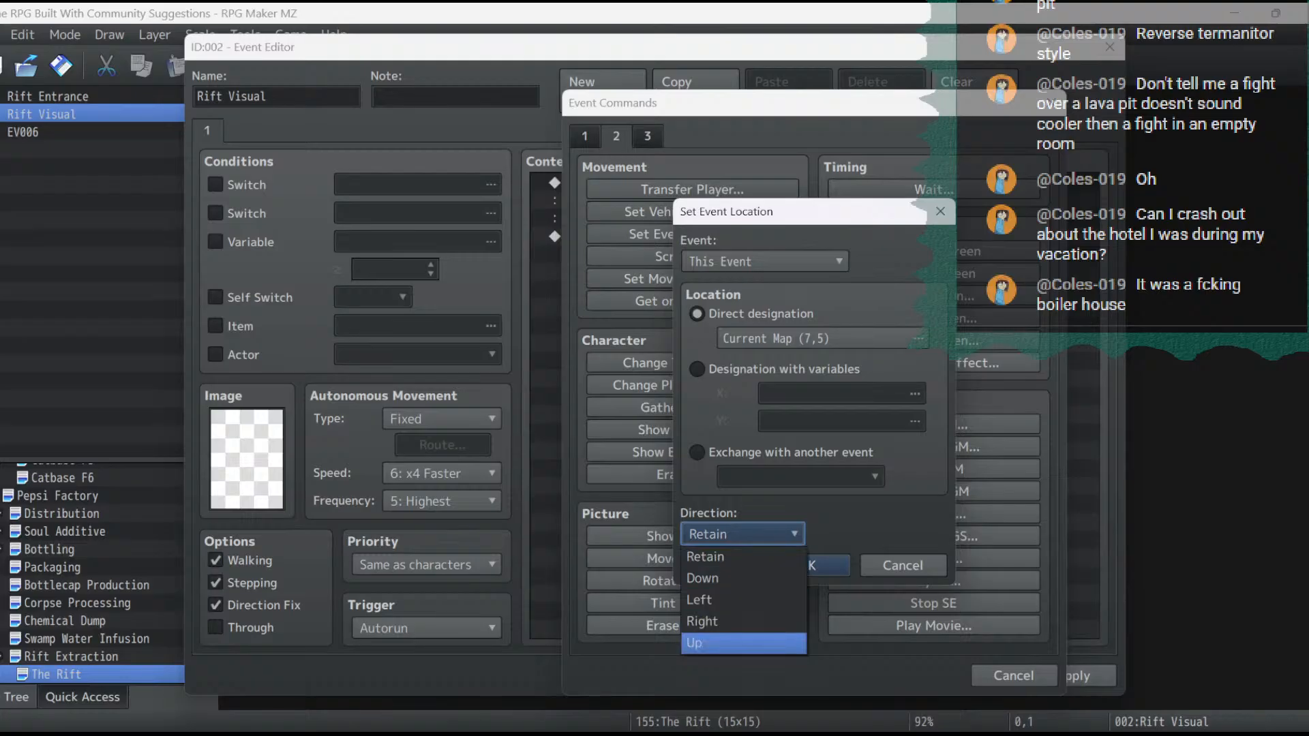
click(743, 643)
click(807, 565)
double_click(716, 254)
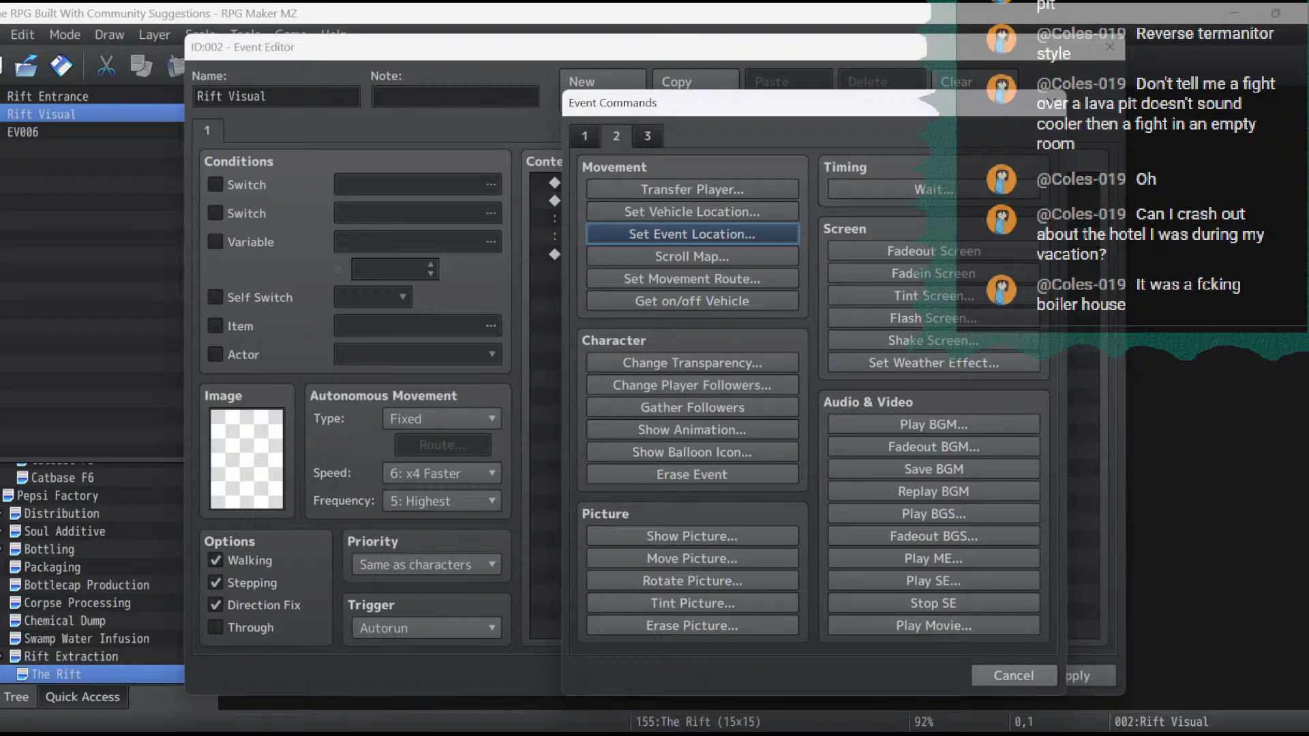
click(1013, 675)
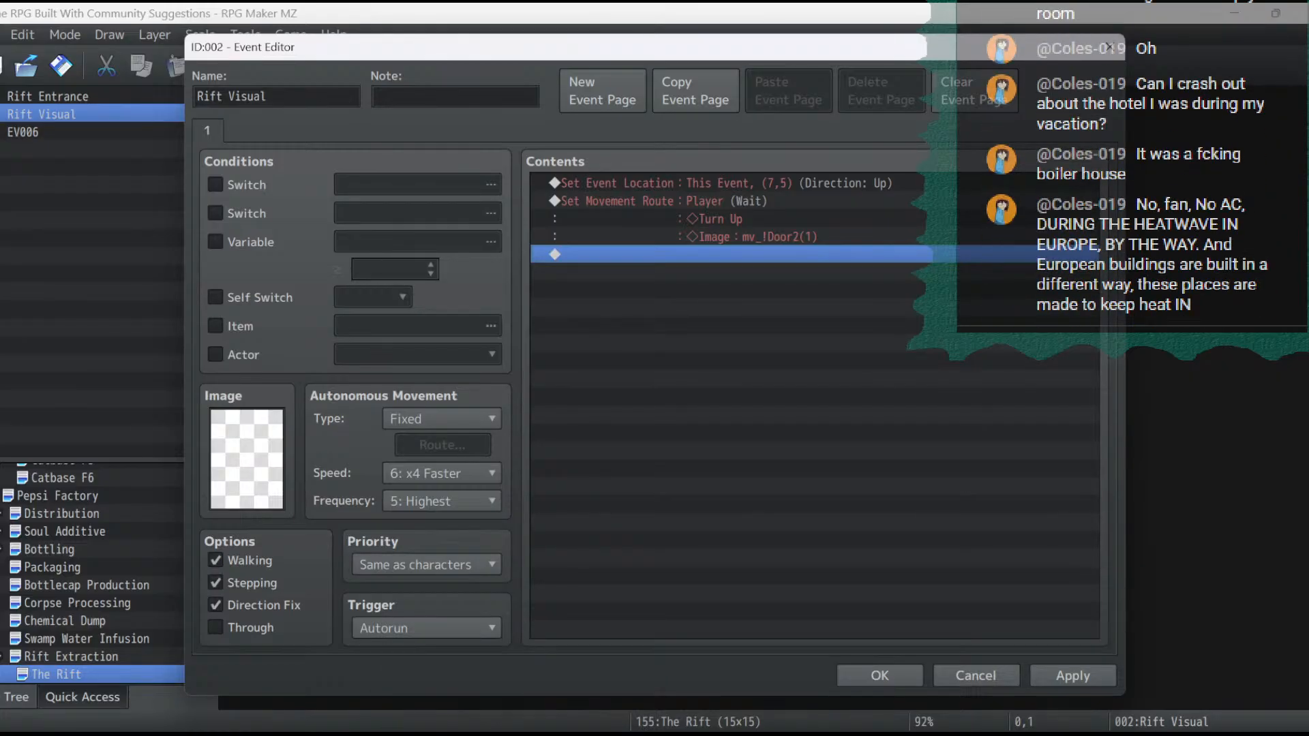
drag(688, 47, 672, 17)
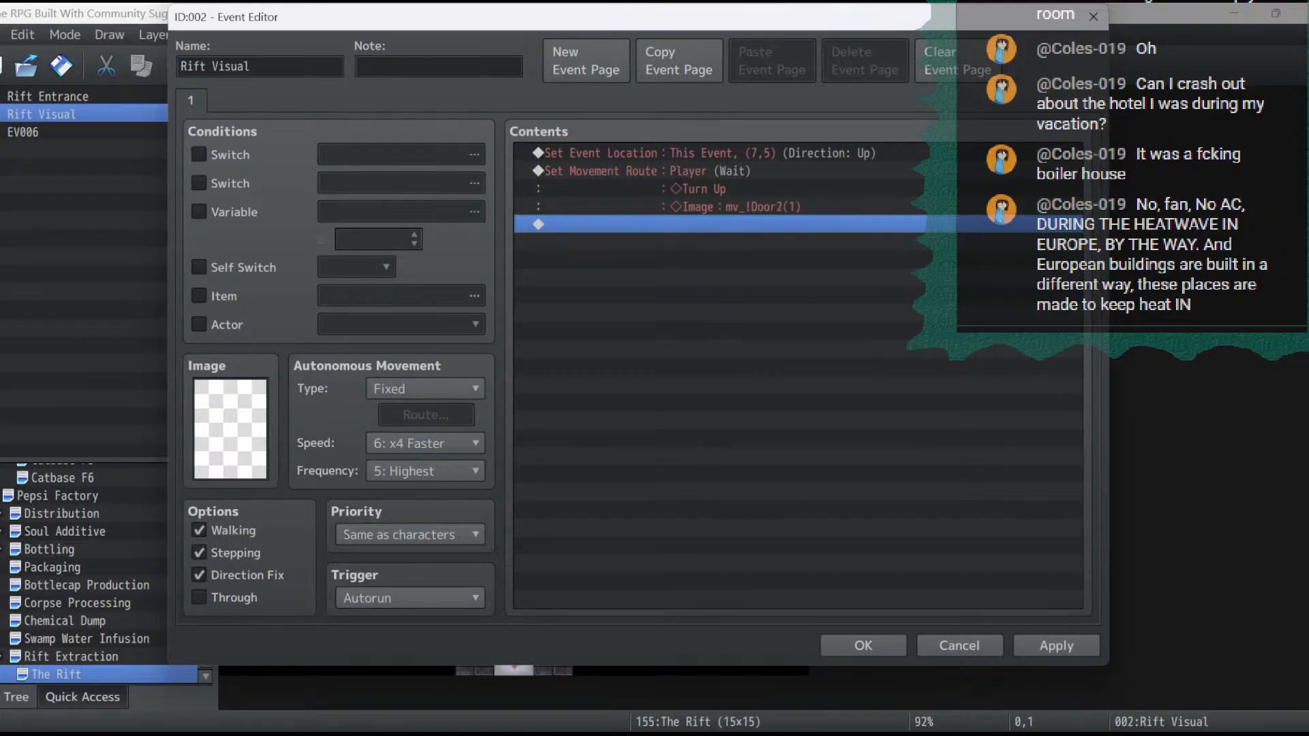
click(863, 646)
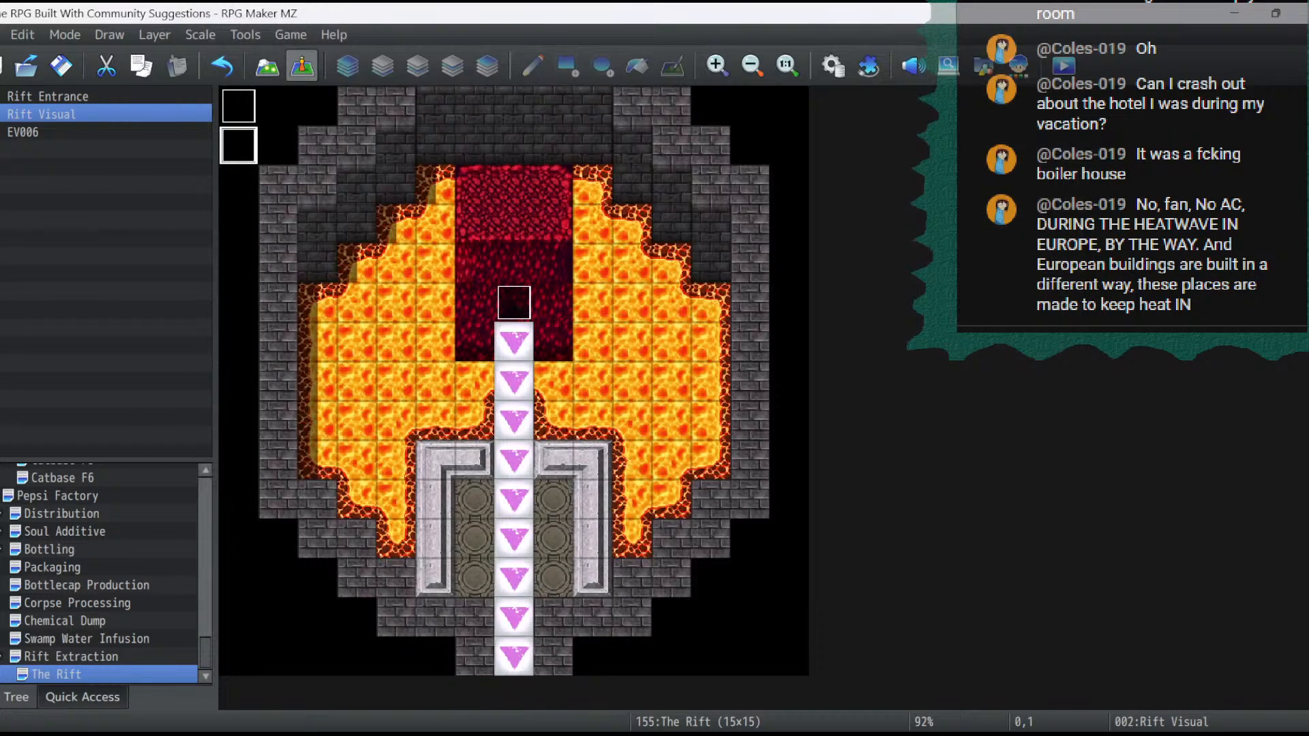
- On the Rift Extraction map, copy the entrance event EV003 and paste it into the dark doorway at (12,10)
click(71, 657)
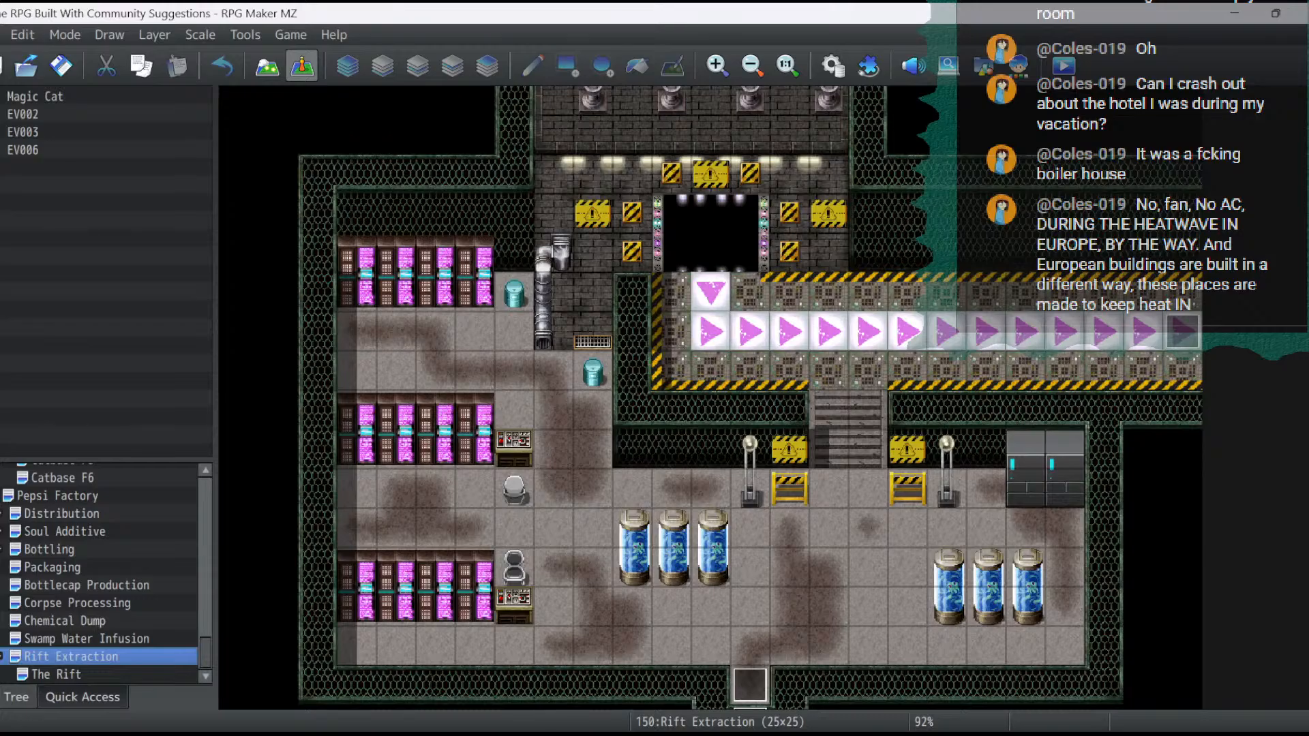
click(750, 685)
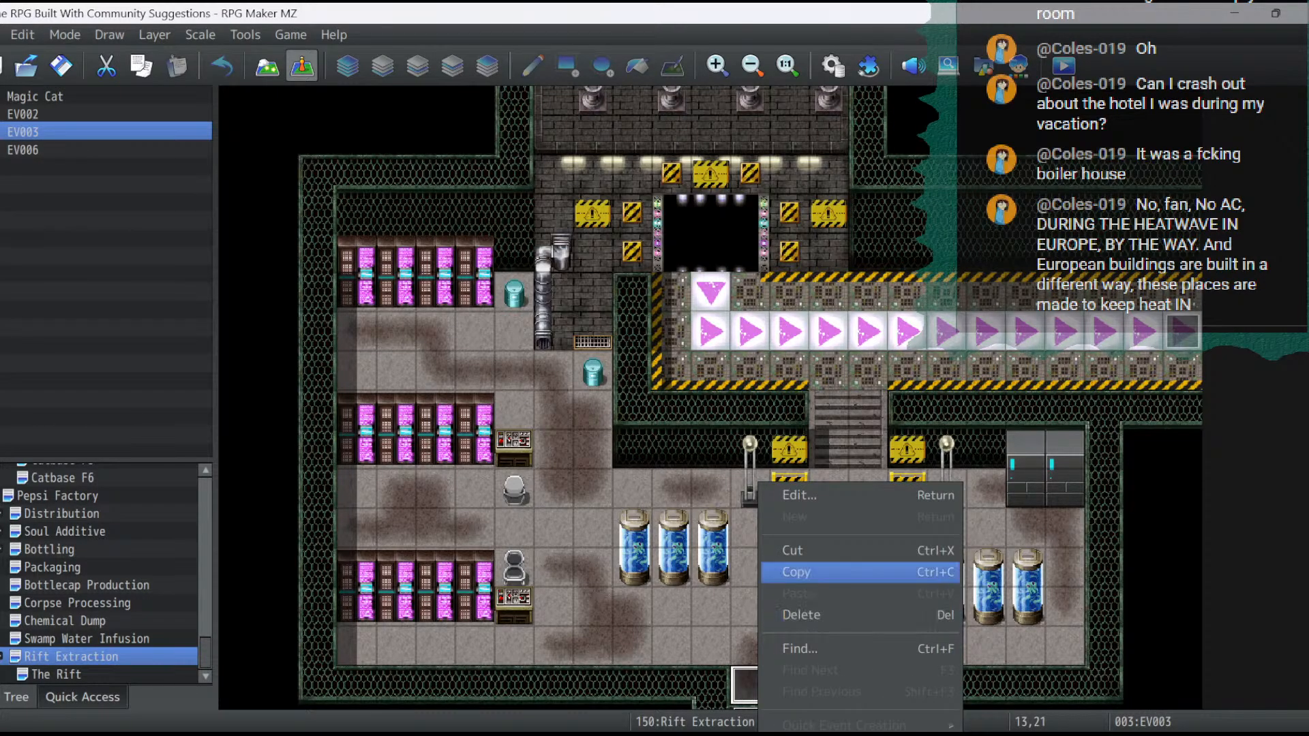
click(796, 572)
click(710, 252)
right_click(711, 252)
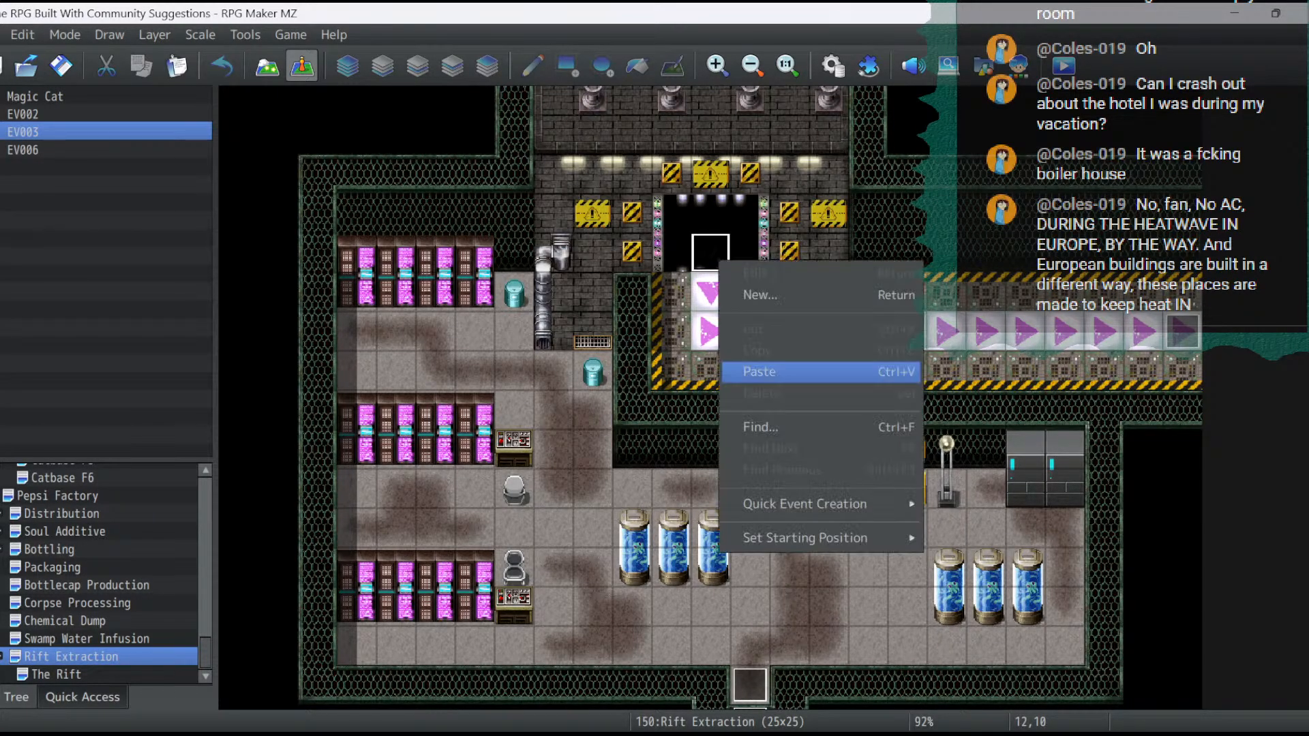
click(763, 372)
- In the pasted event, clear the second page's Self Switch condition, delete the first page, and enable Through on the remaining page
double_click(711, 252)
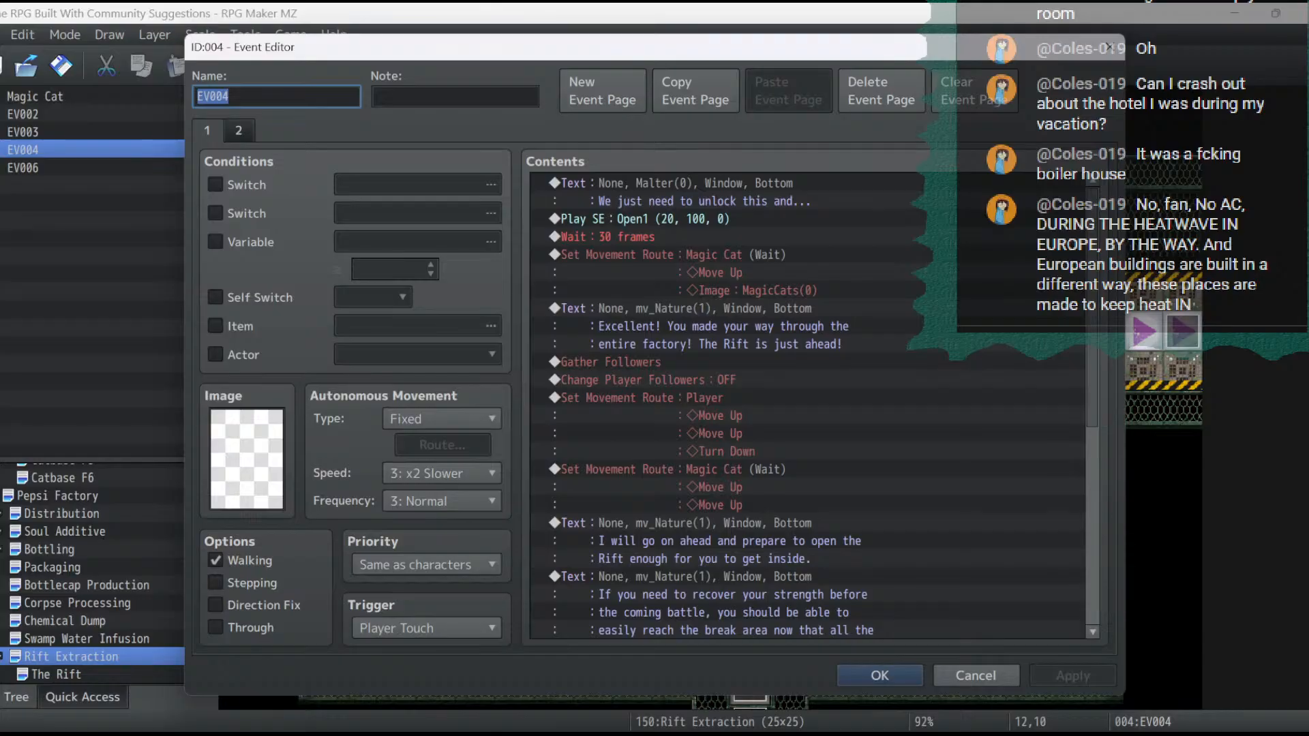
click(239, 131)
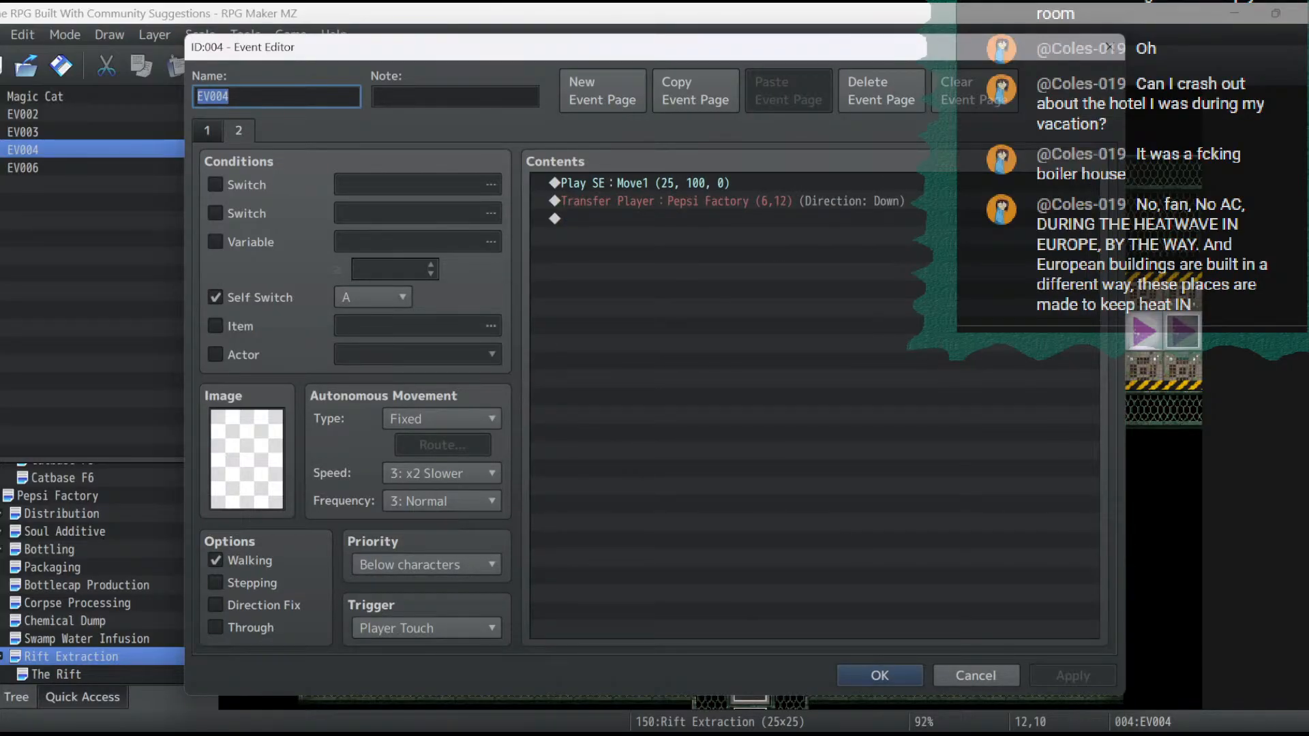
click(216, 297)
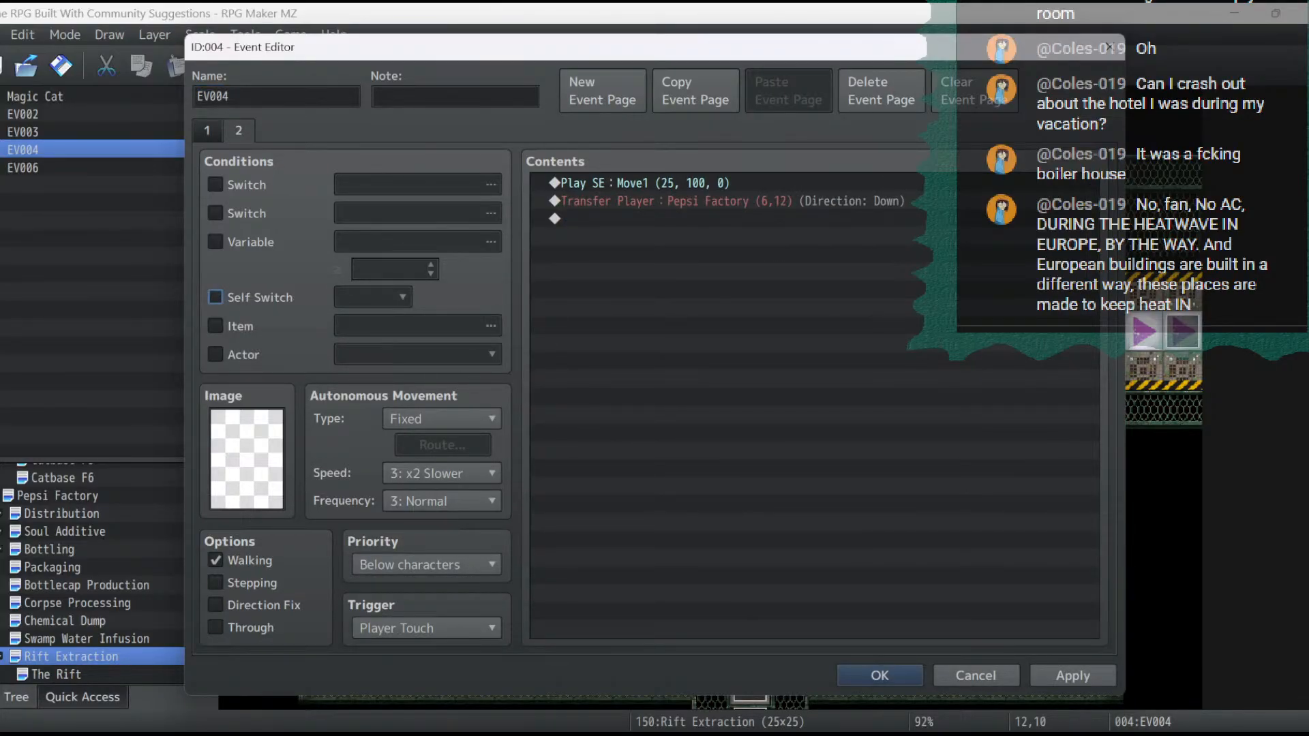
click(207, 130)
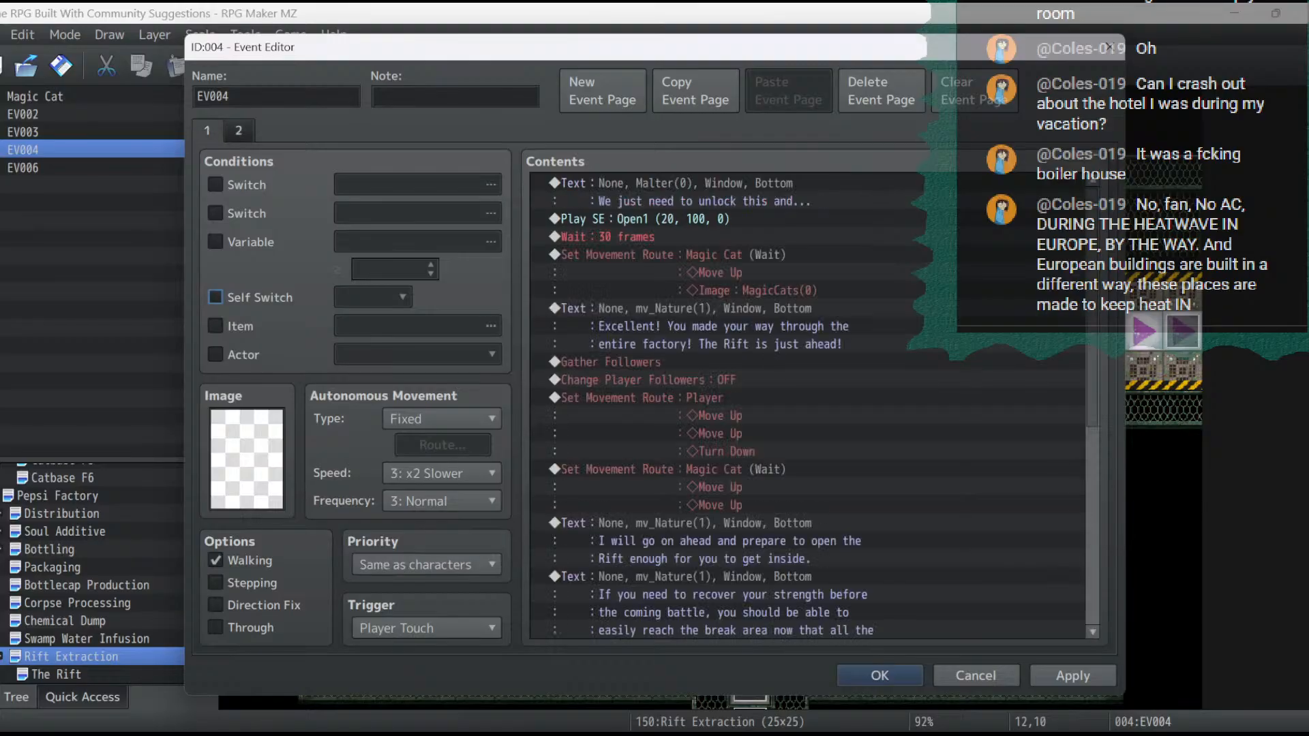
click(881, 91)
click(215, 627)
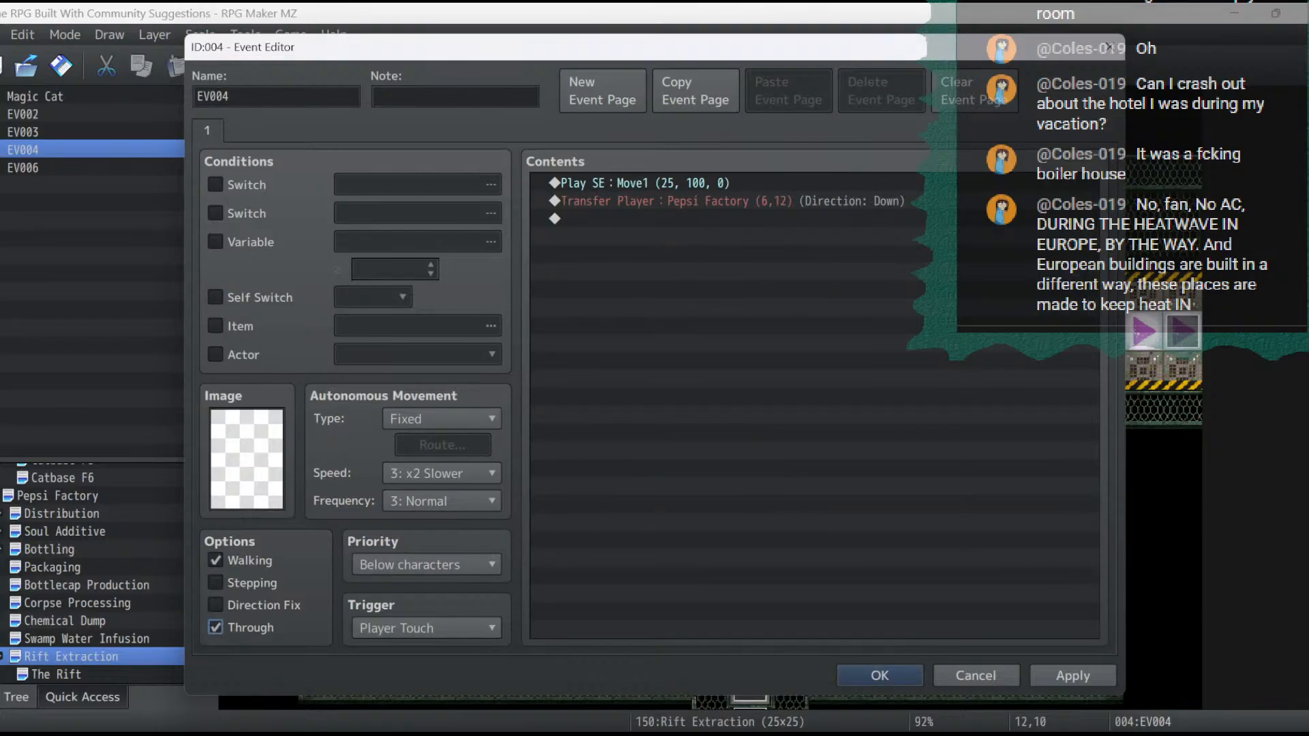
- Redirect the event's Transfer Player command to The Rift (7,13) with direction Up, and confirm the event
double_click(729, 201)
click(822, 328)
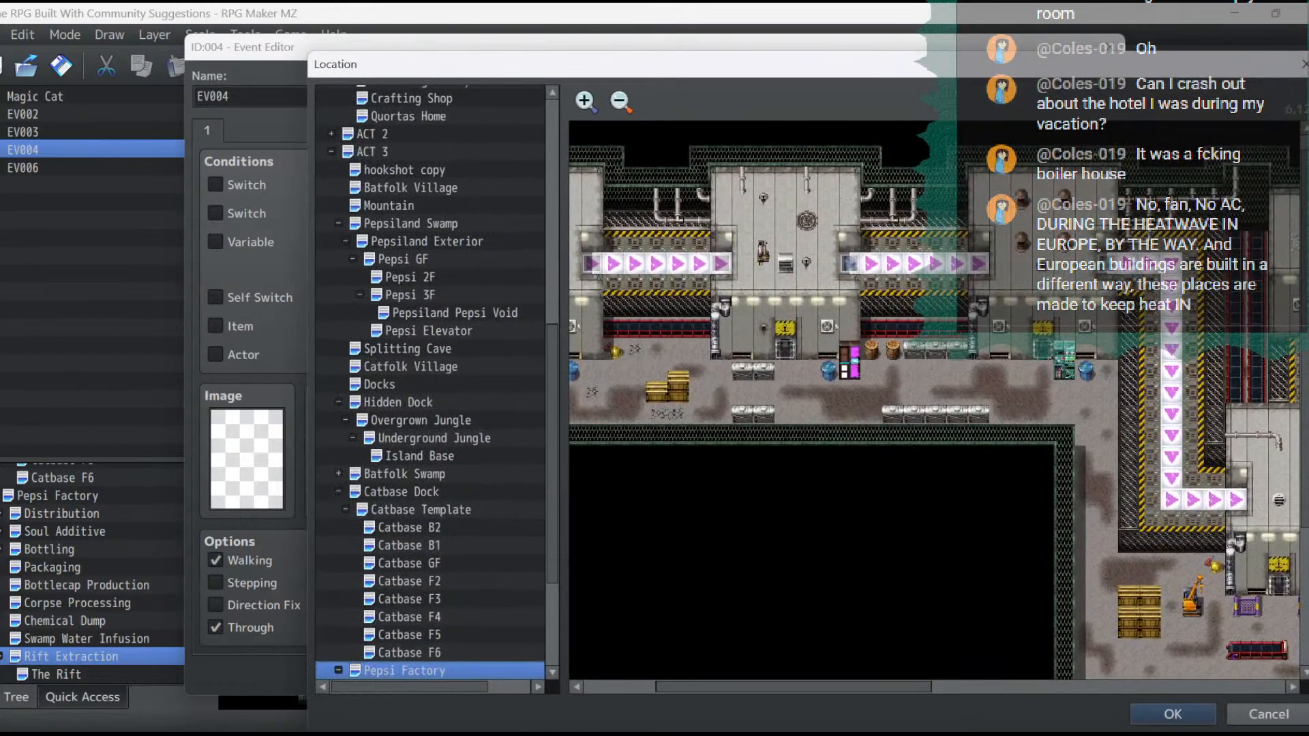
scroll(429, 381, down, 4)
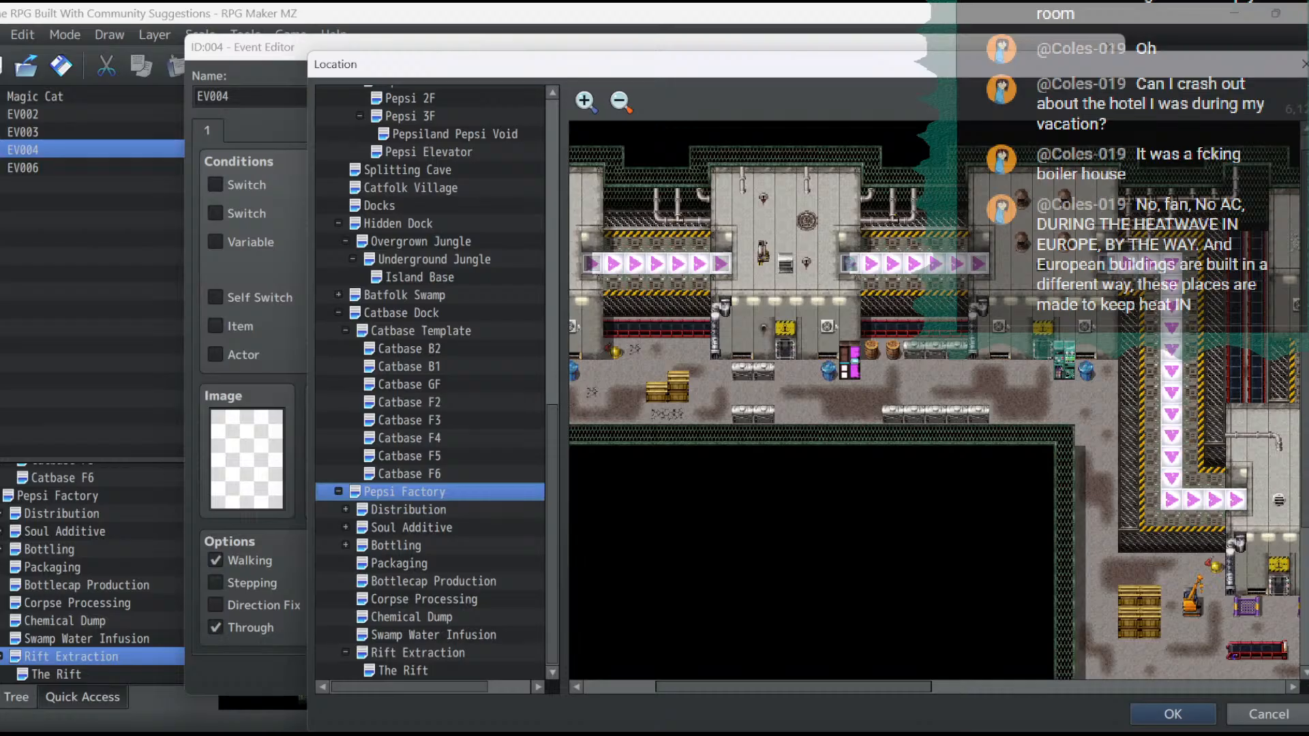
click(417, 653)
click(403, 671)
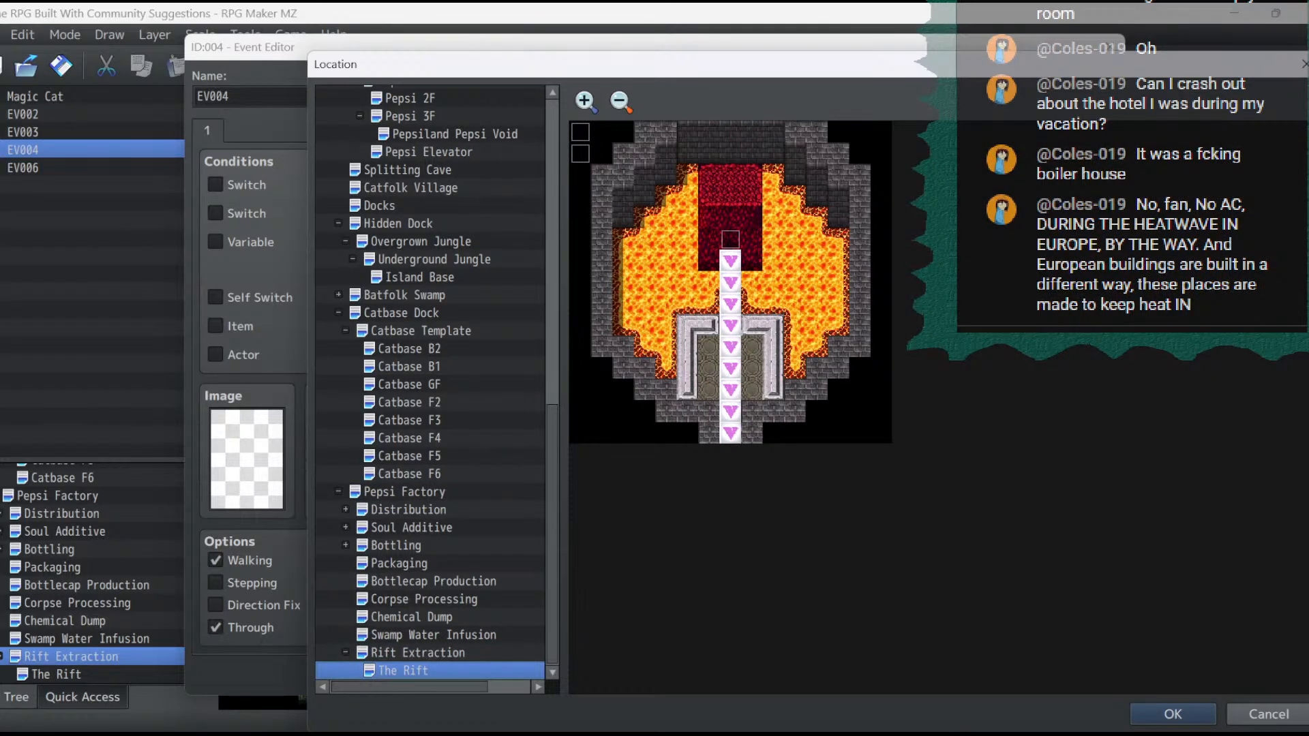
double_click(730, 411)
click(743, 494)
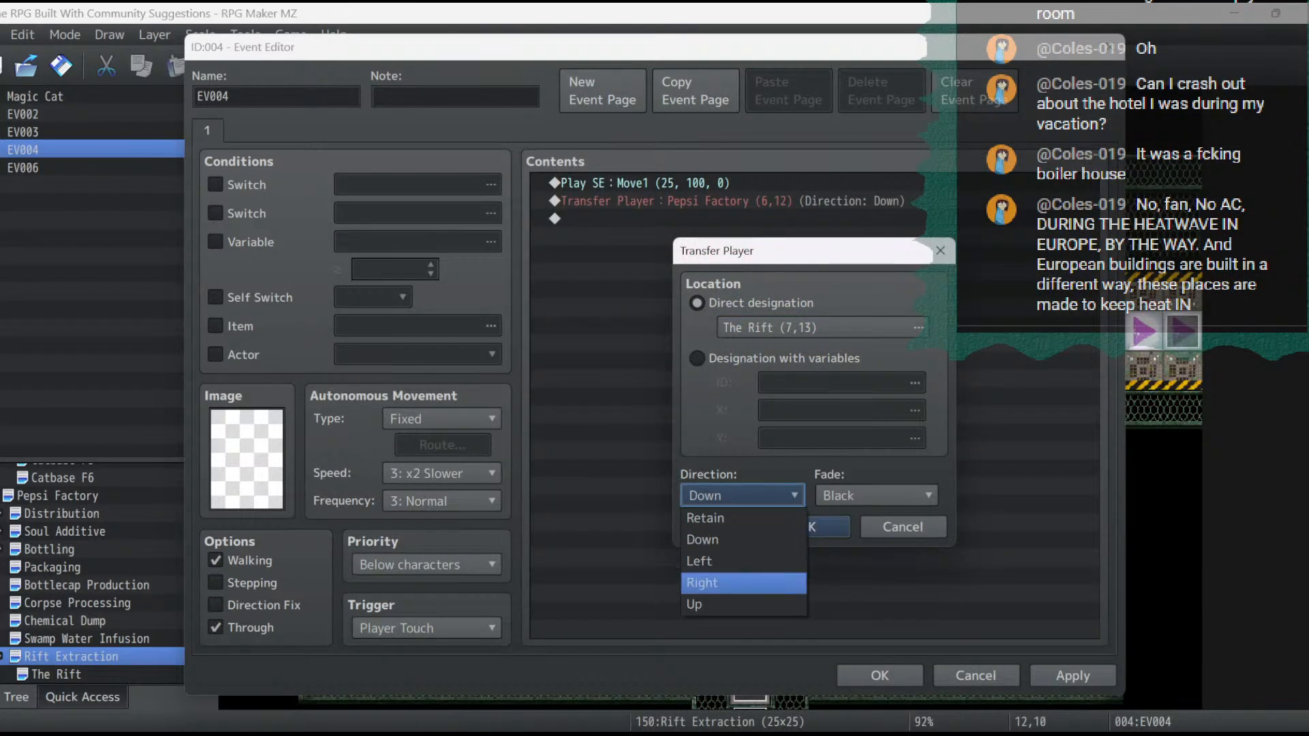
click(709, 604)
click(829, 527)
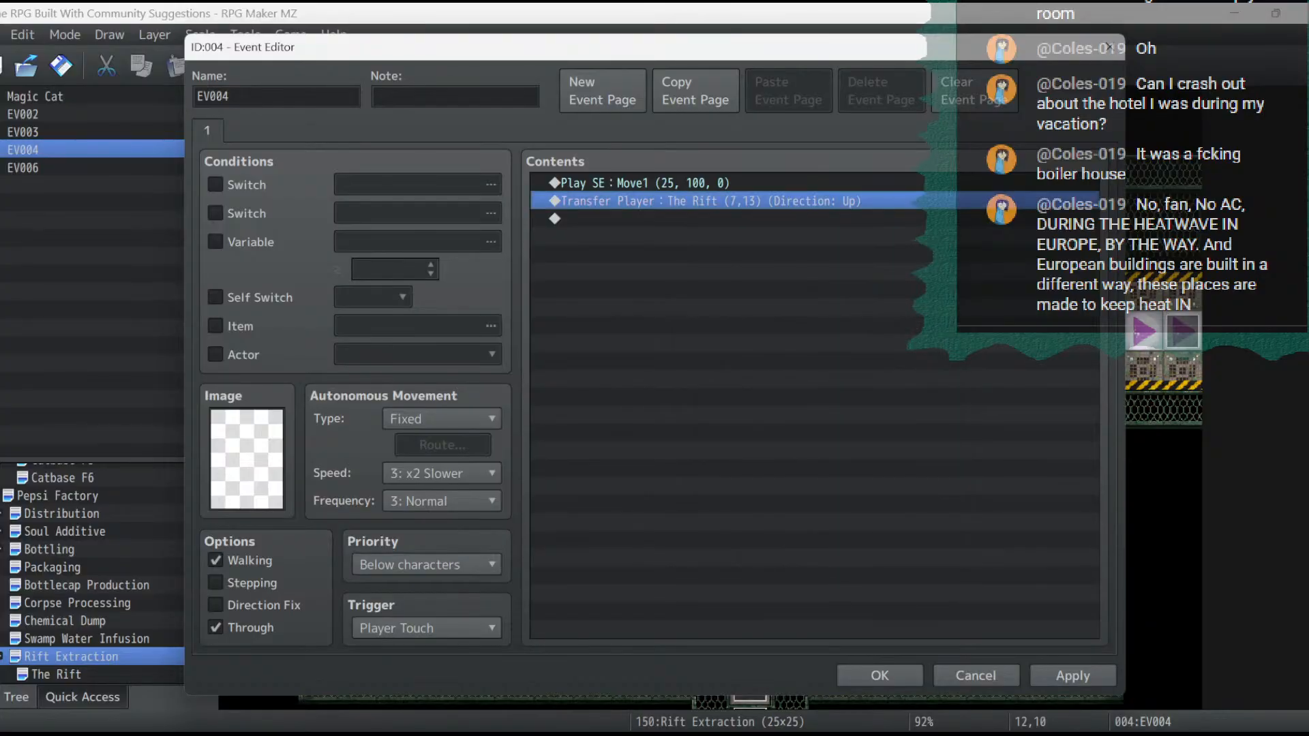
click(1072, 676)
click(880, 676)
- Launch a playtest, saving the game changes, and continue from the File 3 save
click(1064, 65)
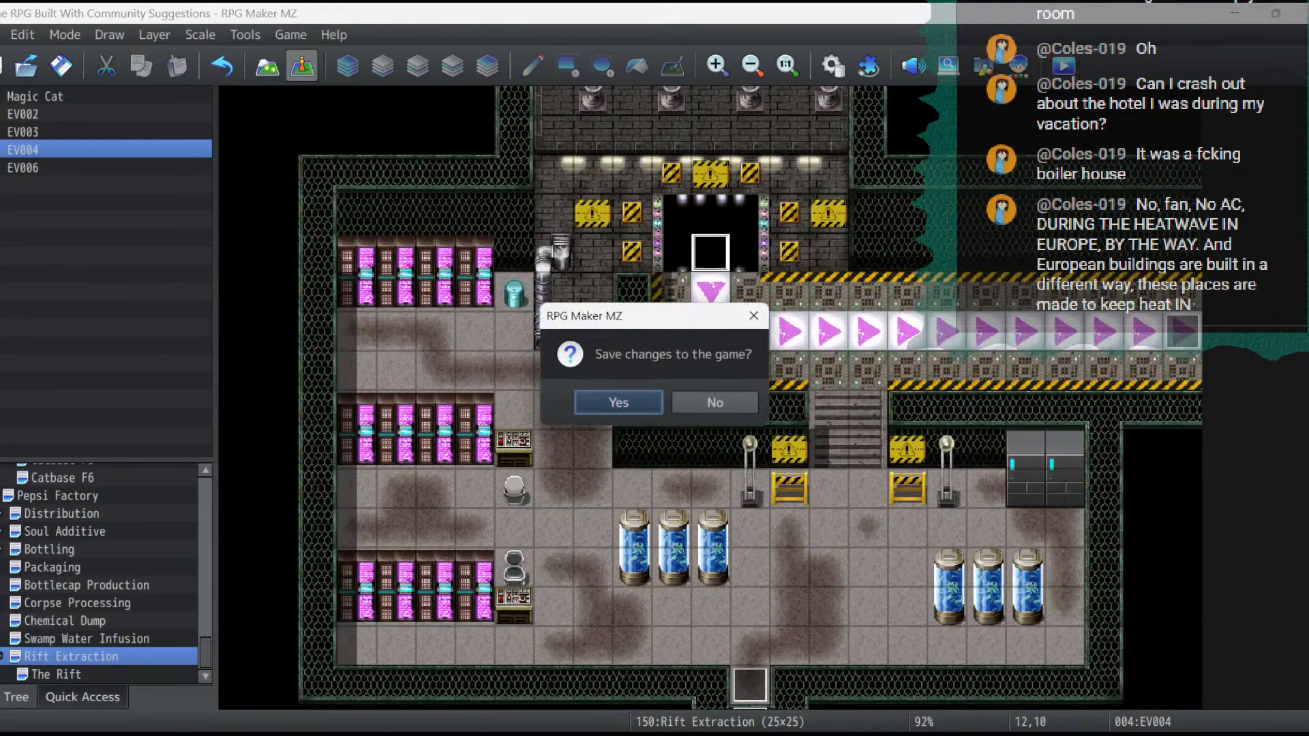
key(Return)
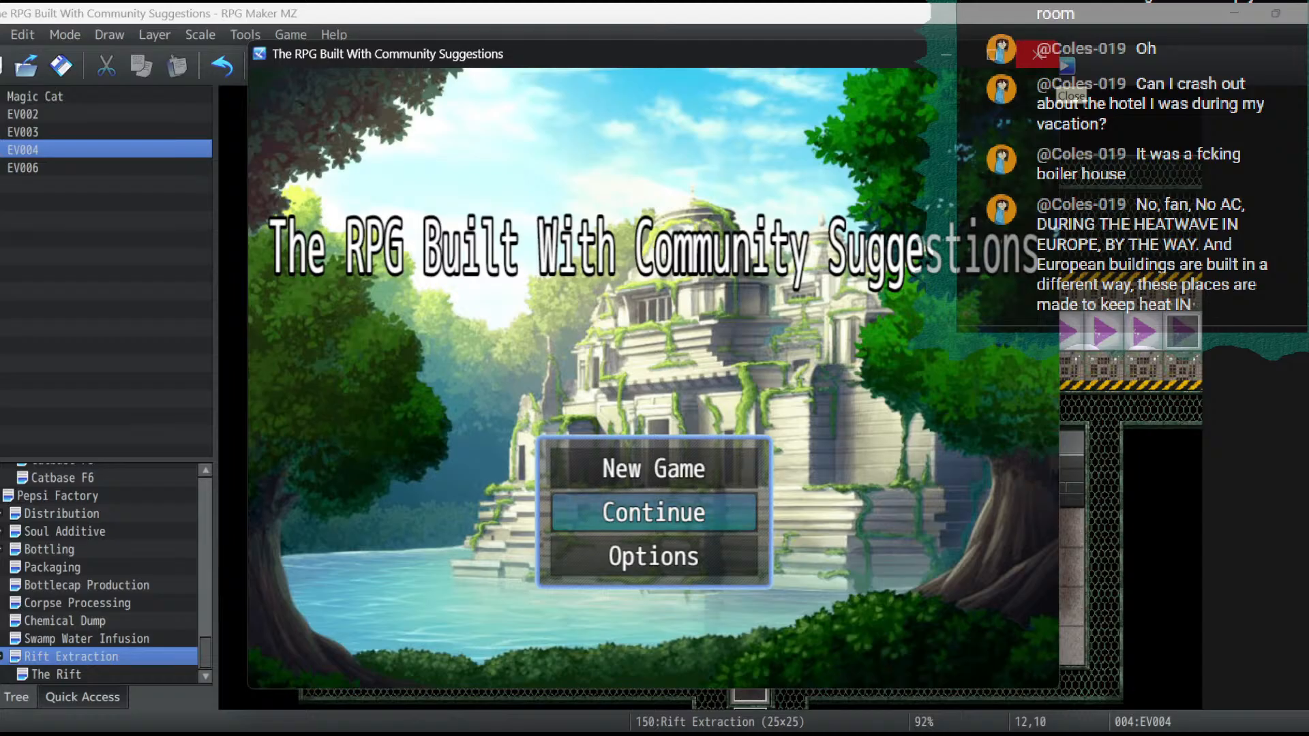
key(Return)
key(Return)
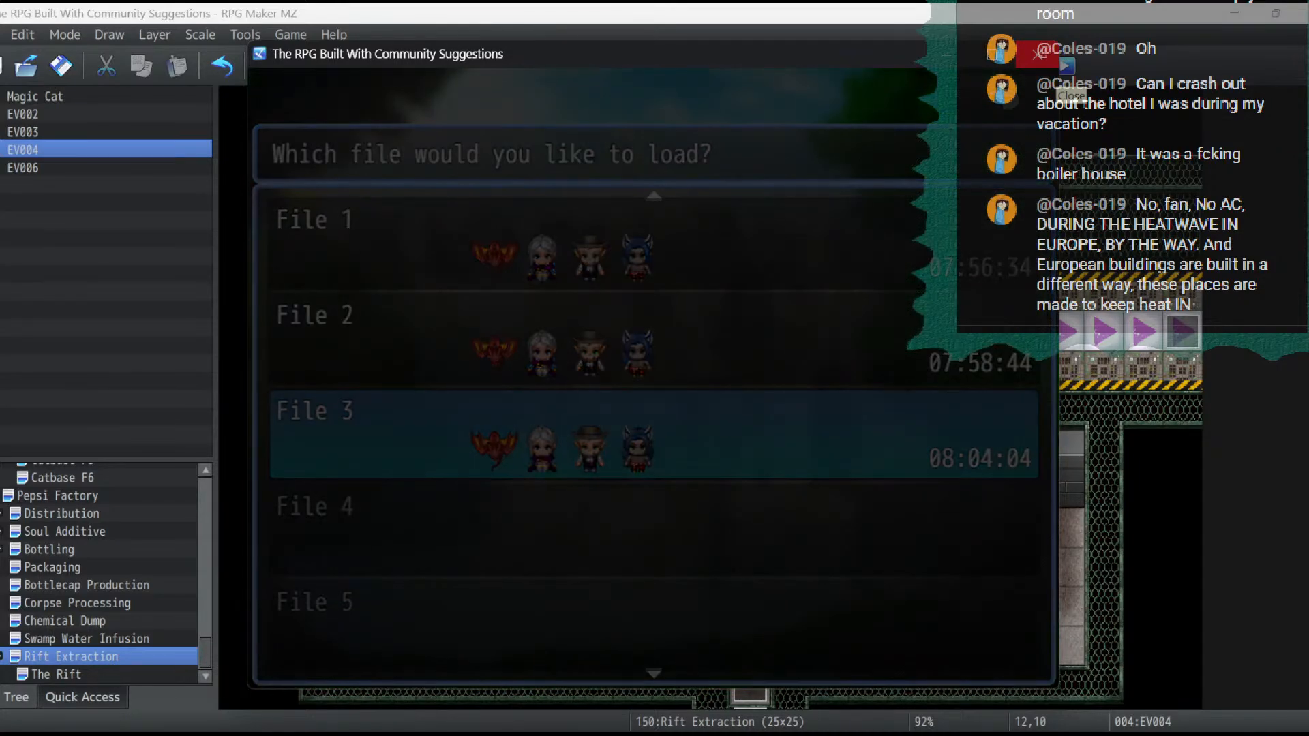
- In the playtest, walk the party west and north through the Pepsi Factory and onto the conveyor leading to the next area
key(Left)
key(Up)
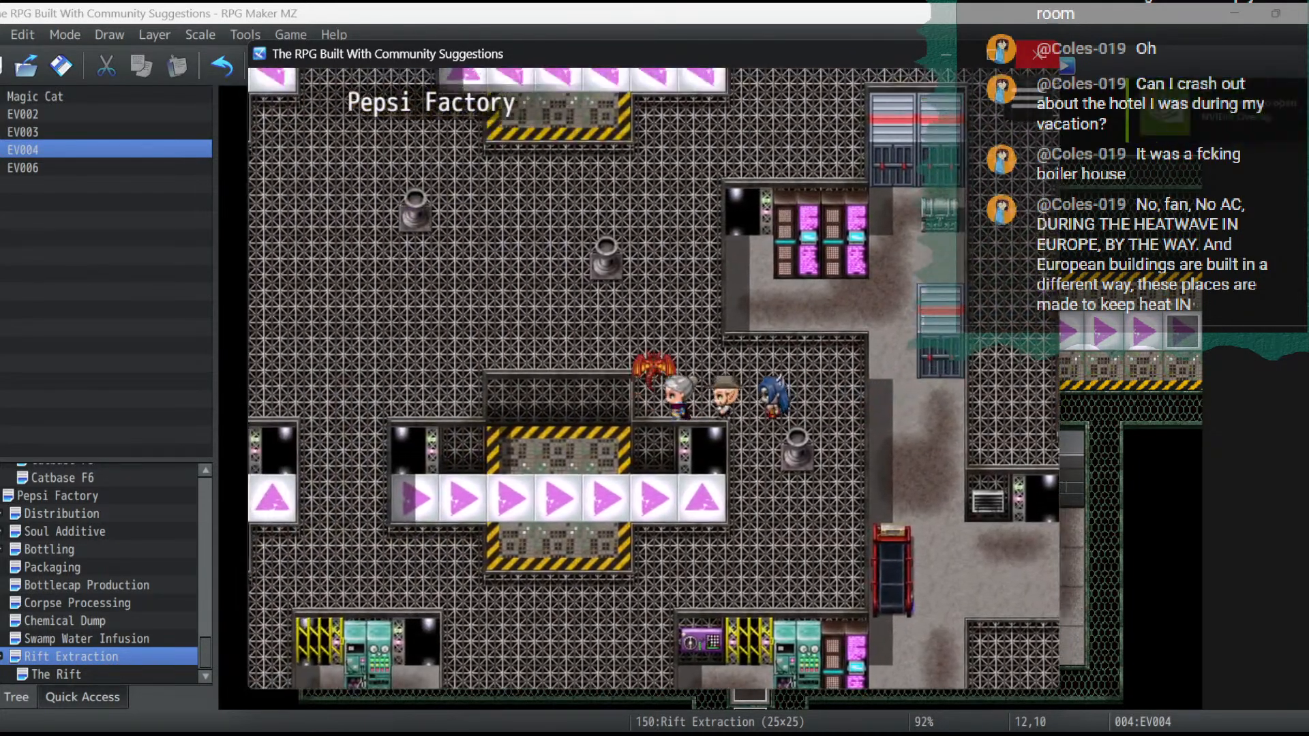
key(Left)
key(Left)
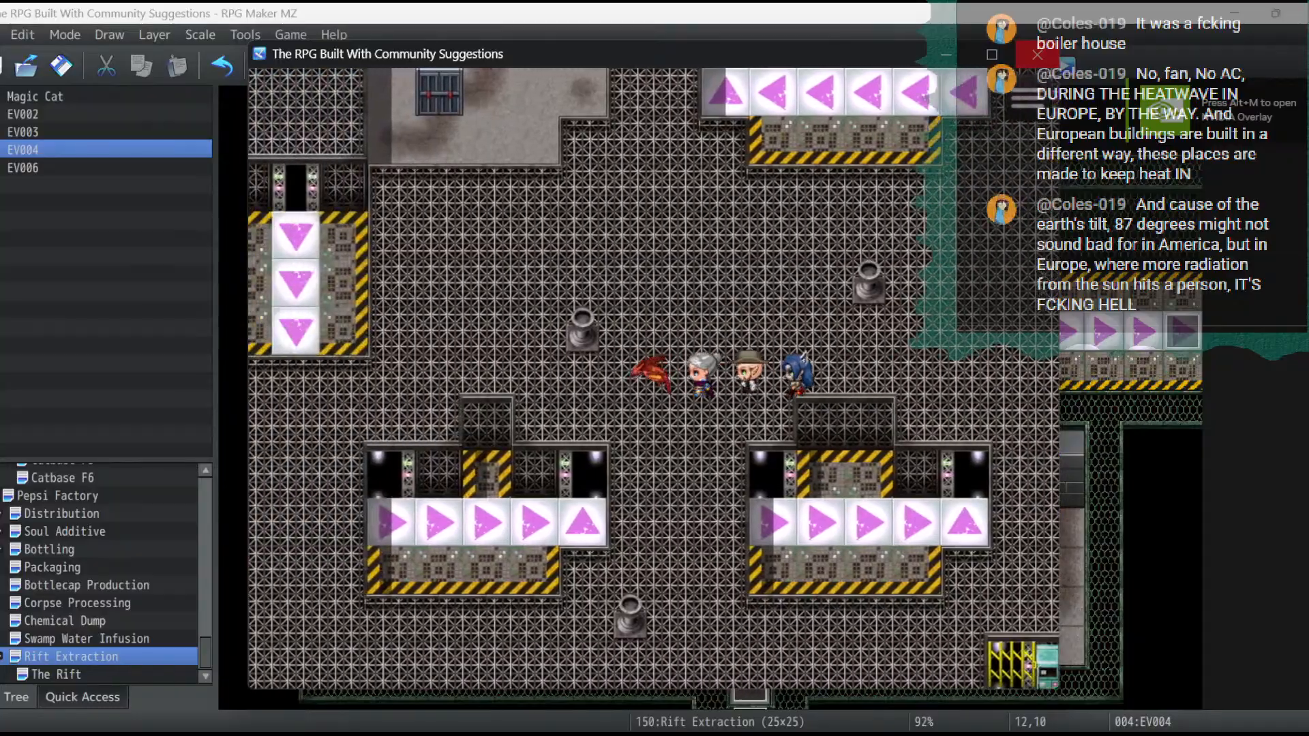
key(Left)
key(Up)
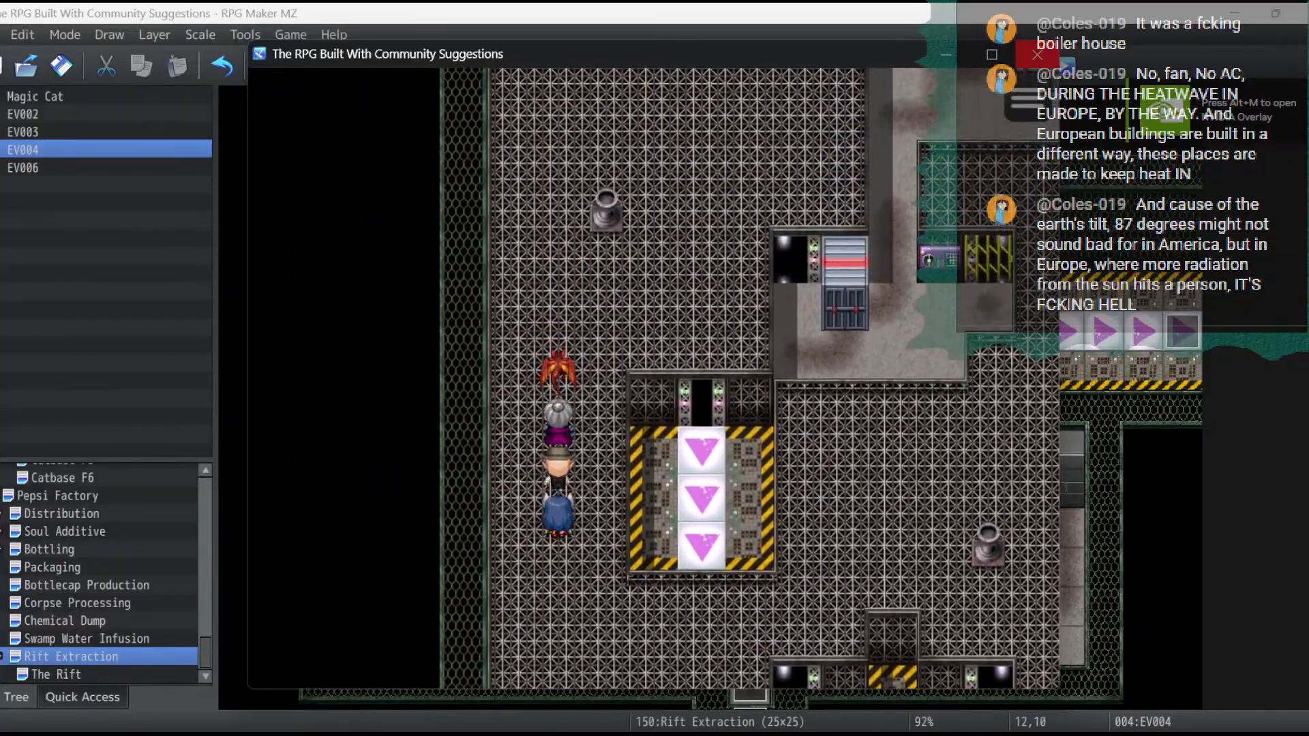
key(Up)
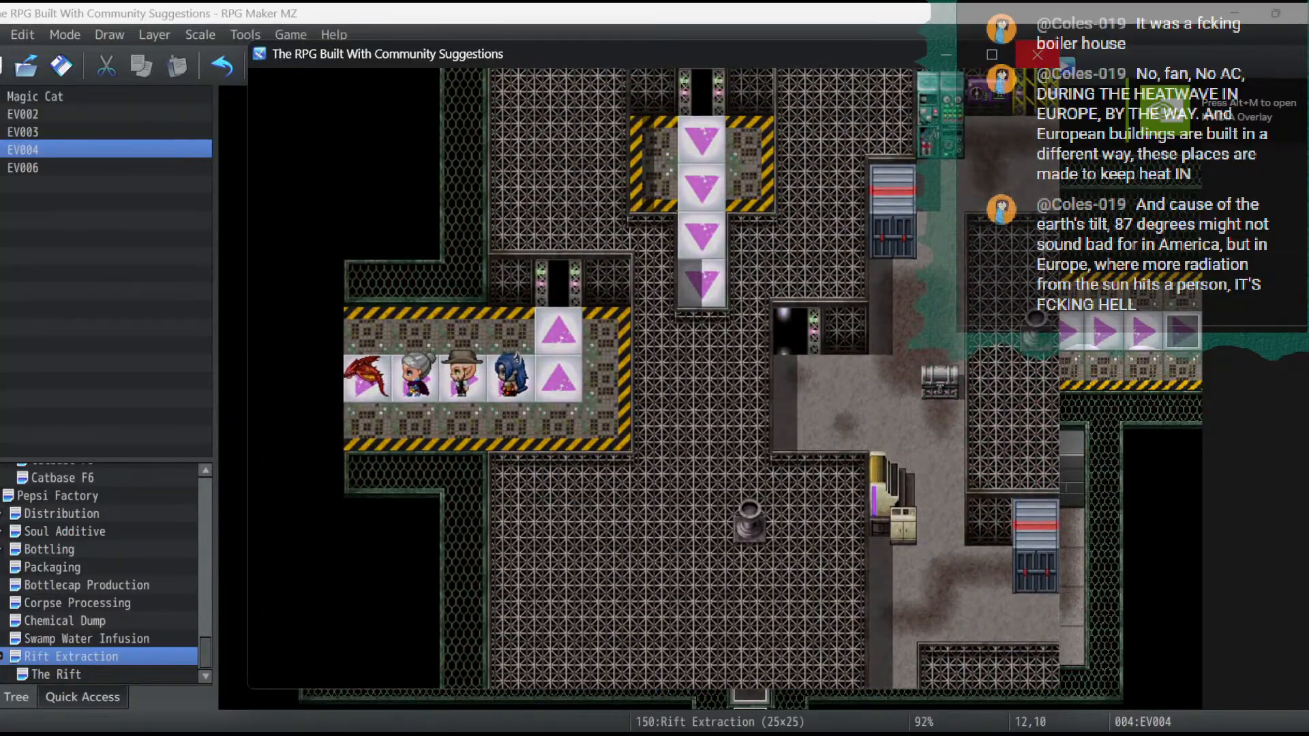
key(Left)
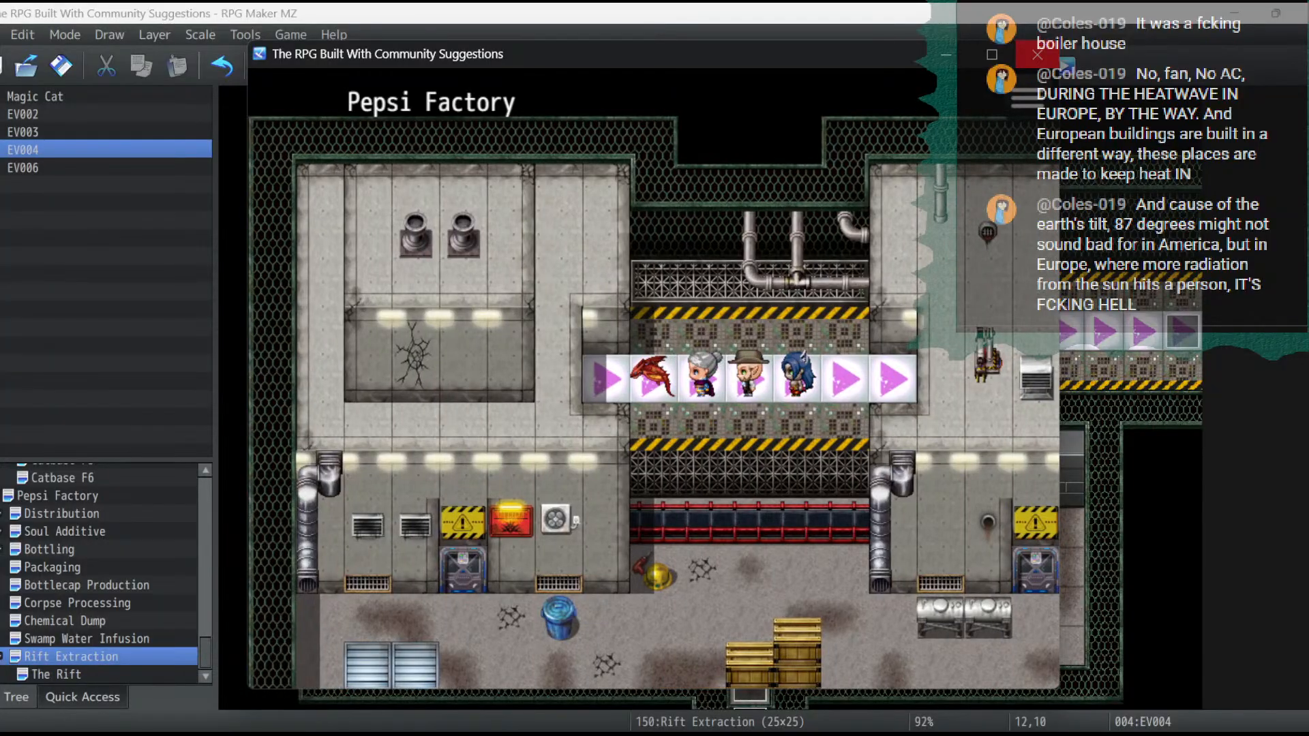
- Test passability around the horizontal conveyor by walking the party off the belt onto the hazard-striped edges and the grating above
key(Up)
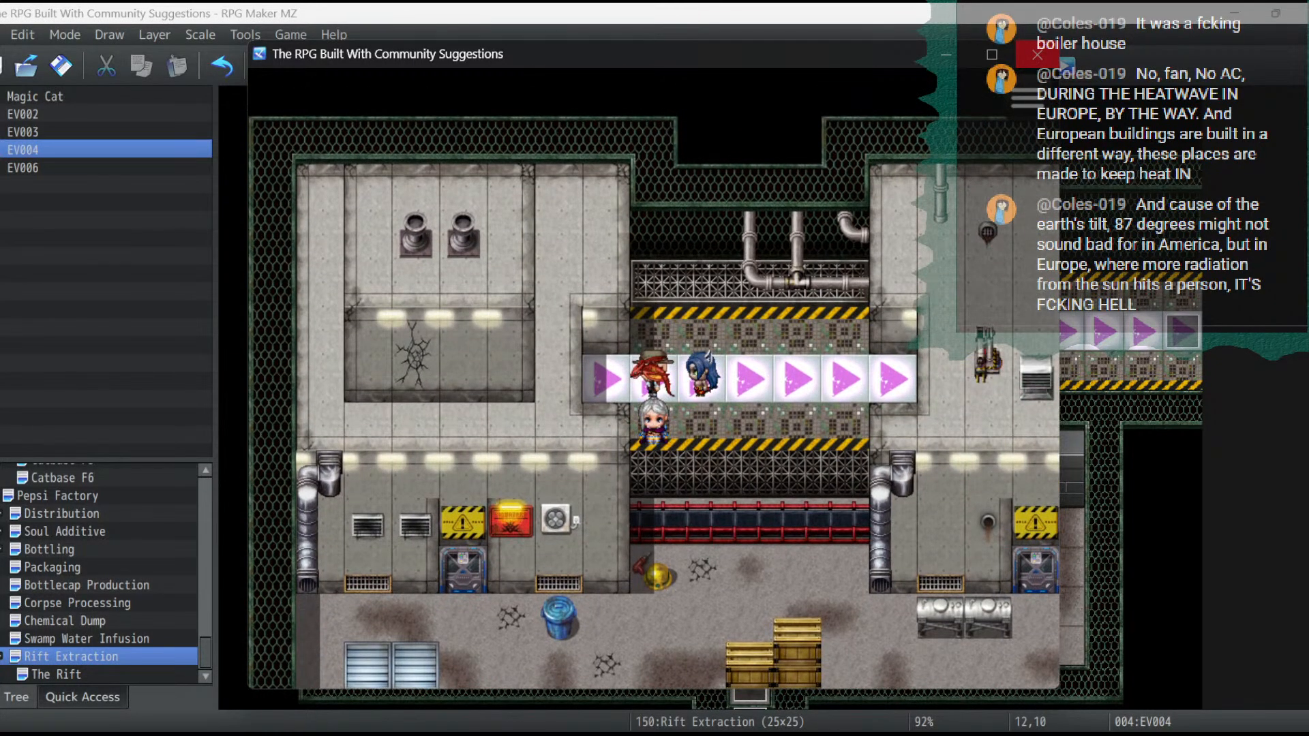
key(Up)
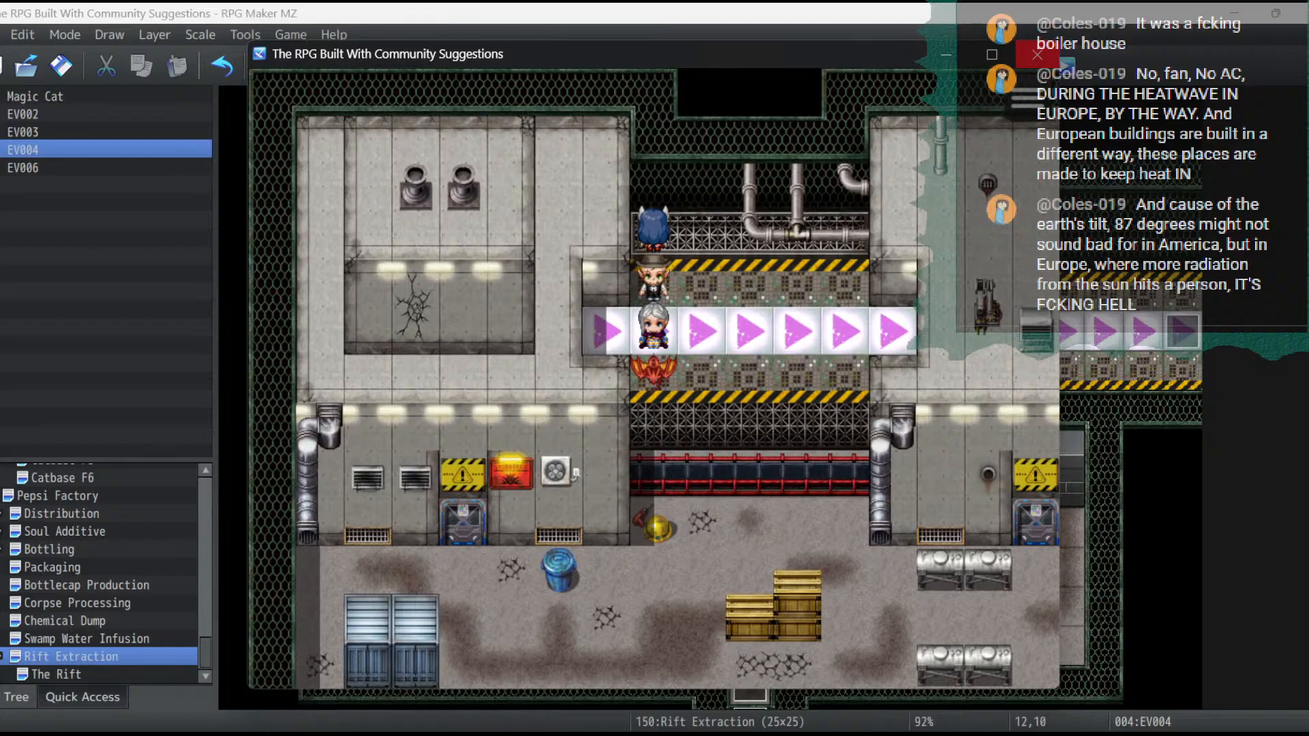
key(Up)
key(Right)
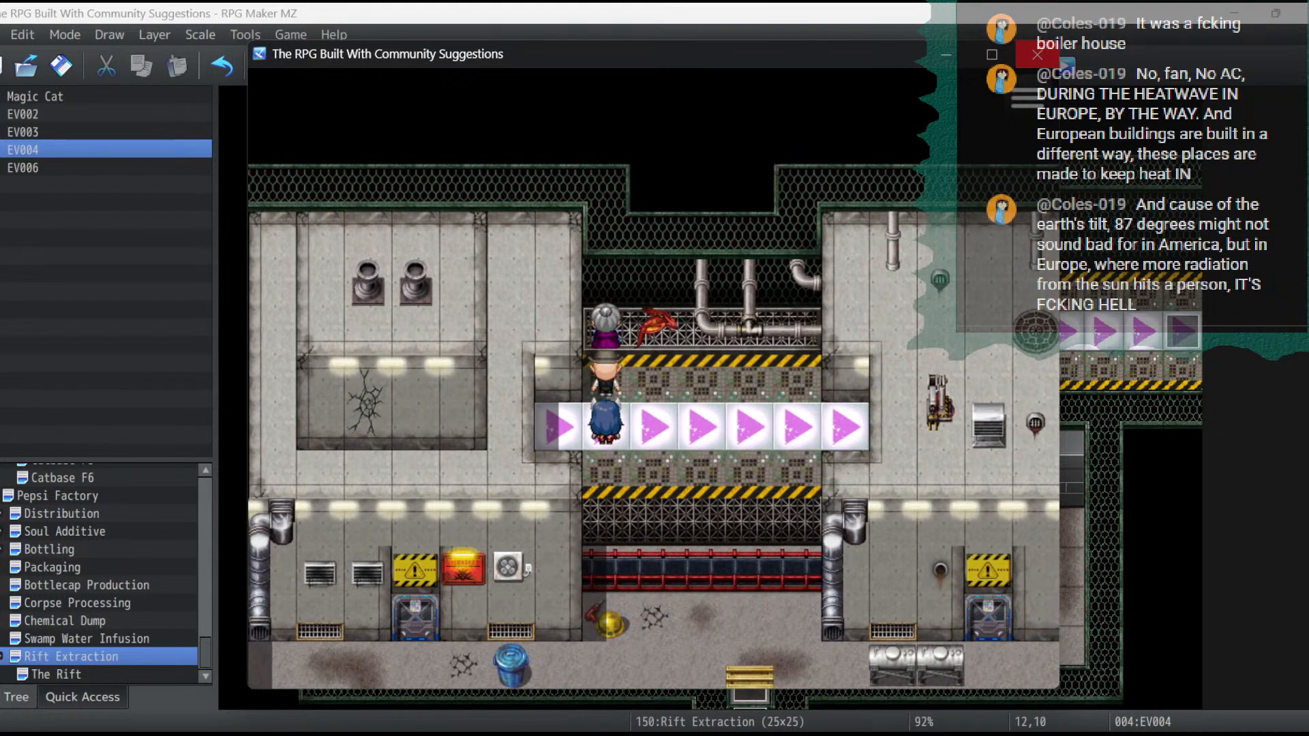
key(Down)
key(Right)
key(Down)
key(Right)
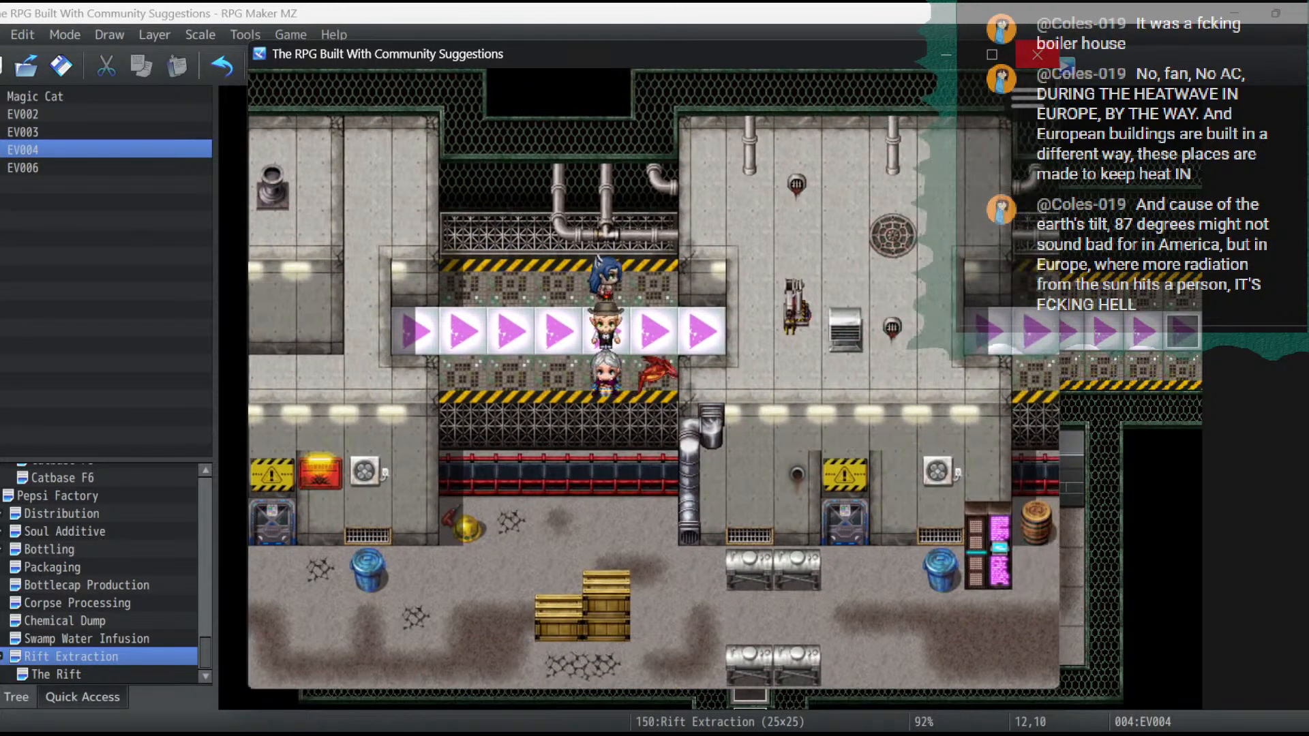
key(Left)
key(Up)
key(Left)
- Walk the party into Rift Extraction and through the dark doorway to test the transfer to The Rift, and end the playtest
key(Left)
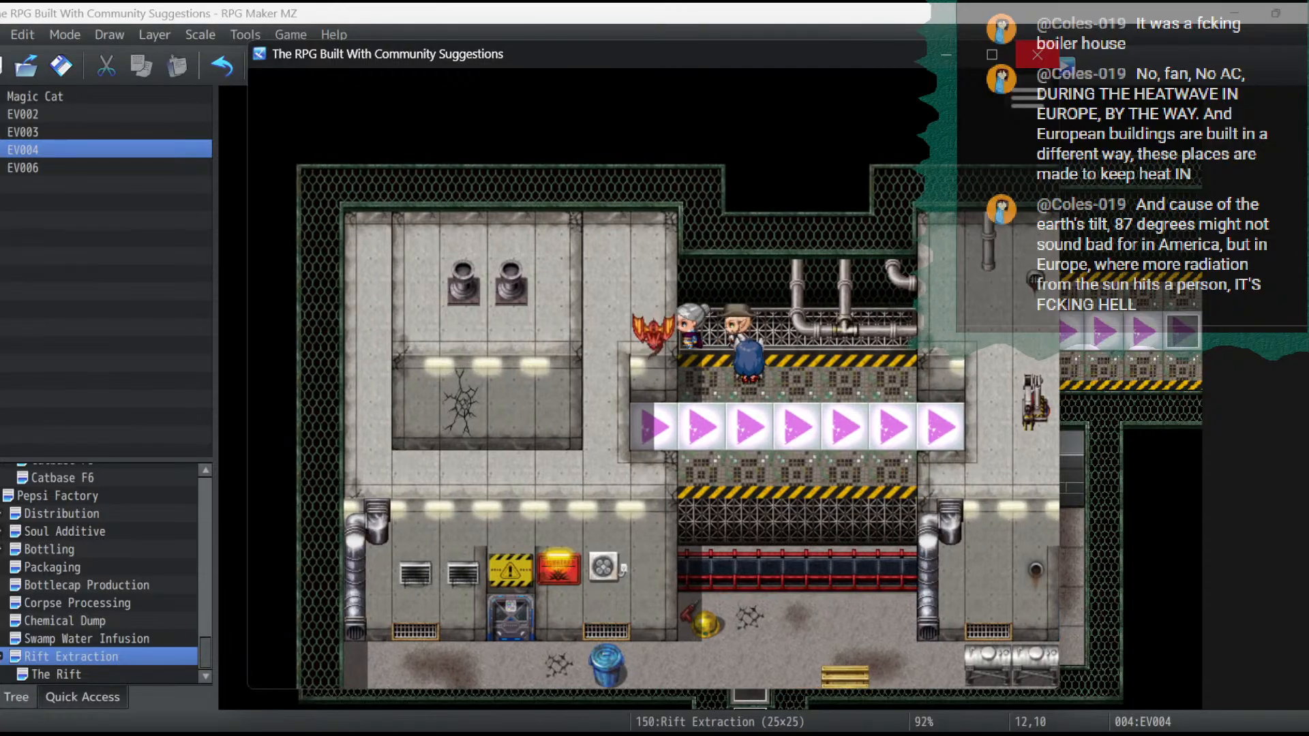
key(Down)
key(Left)
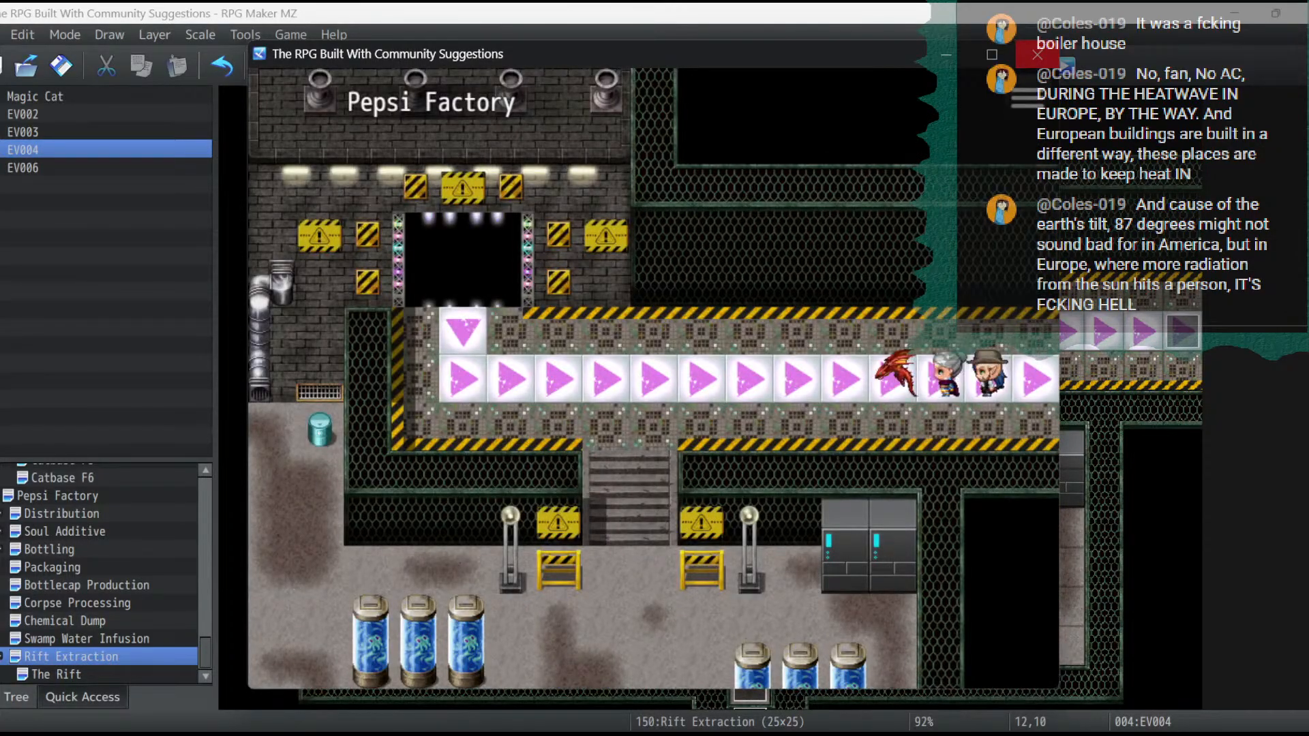
key(Down)
key(Up)
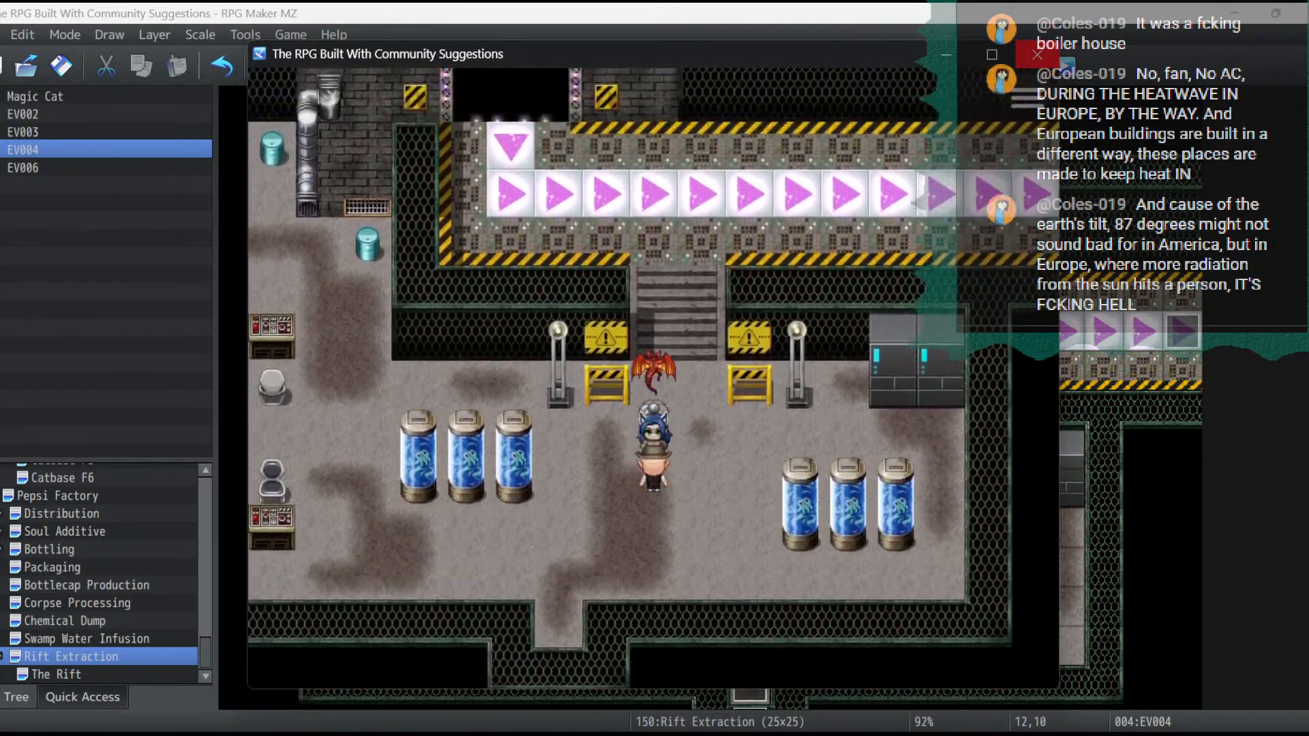
key(Left)
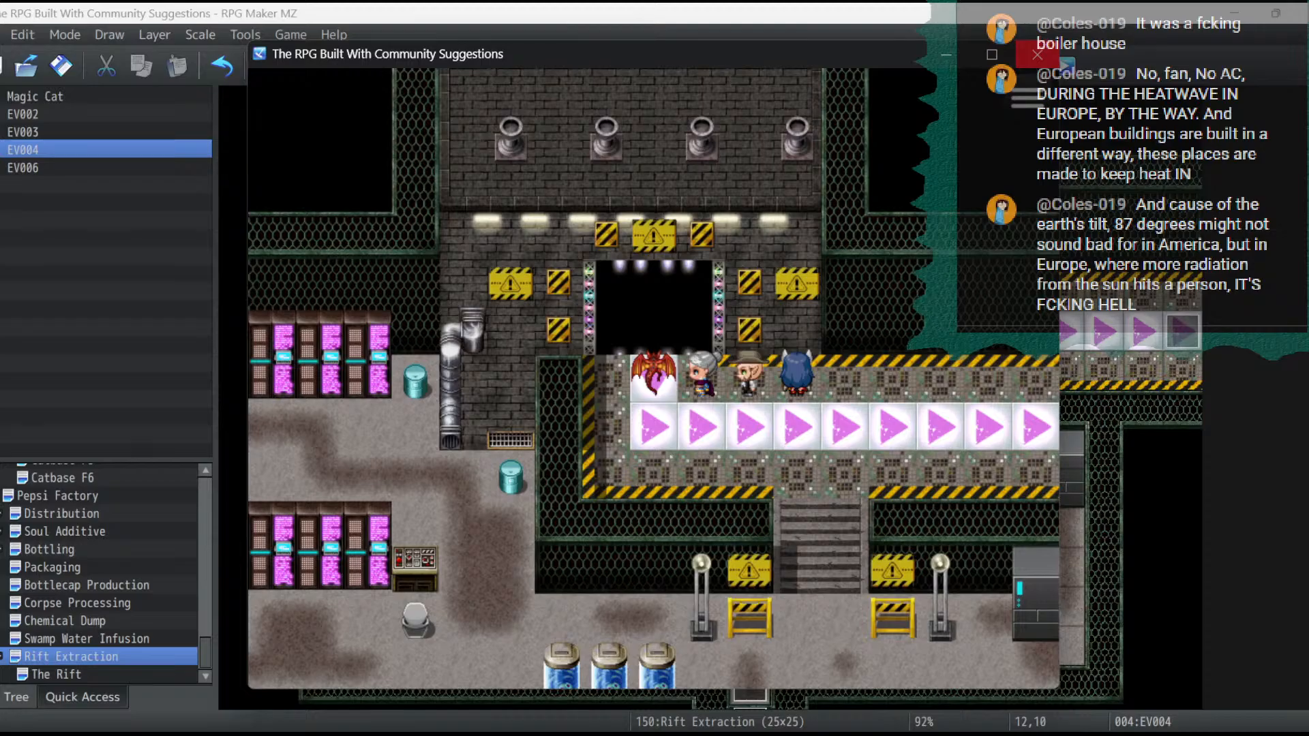
key(Up)
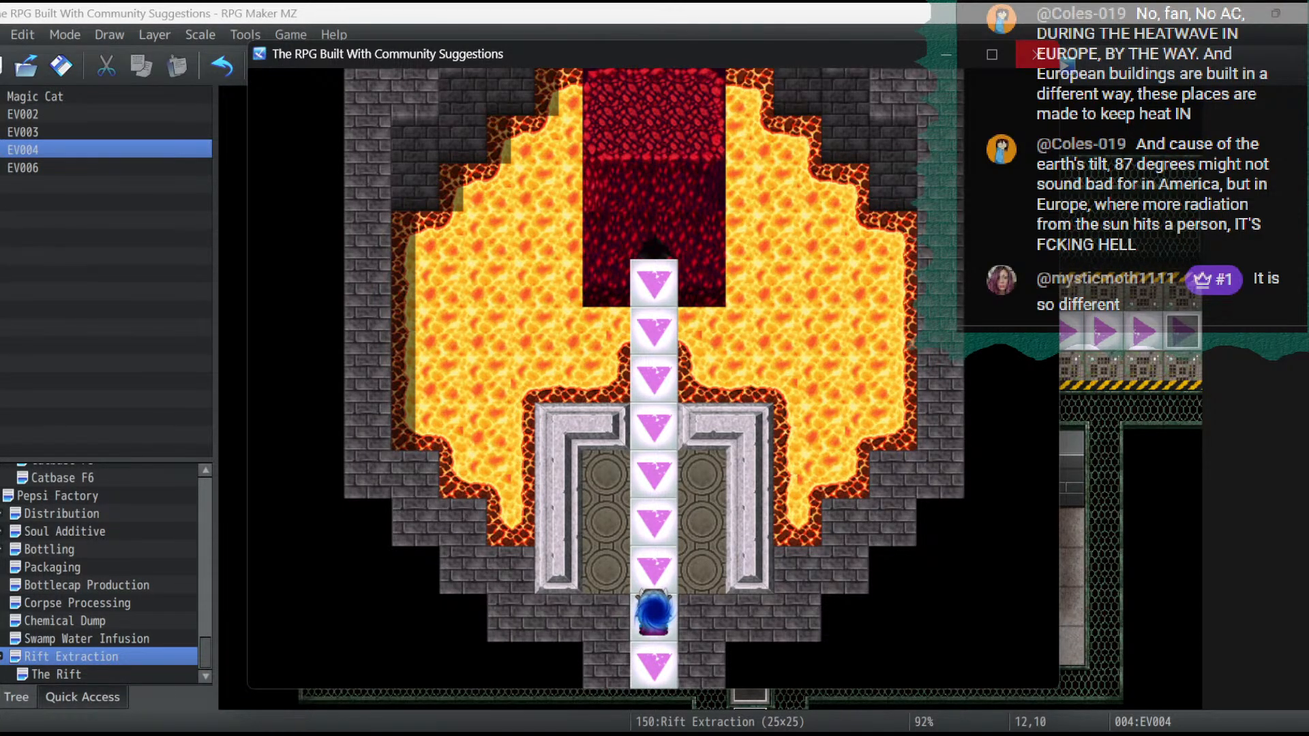
click(1037, 54)
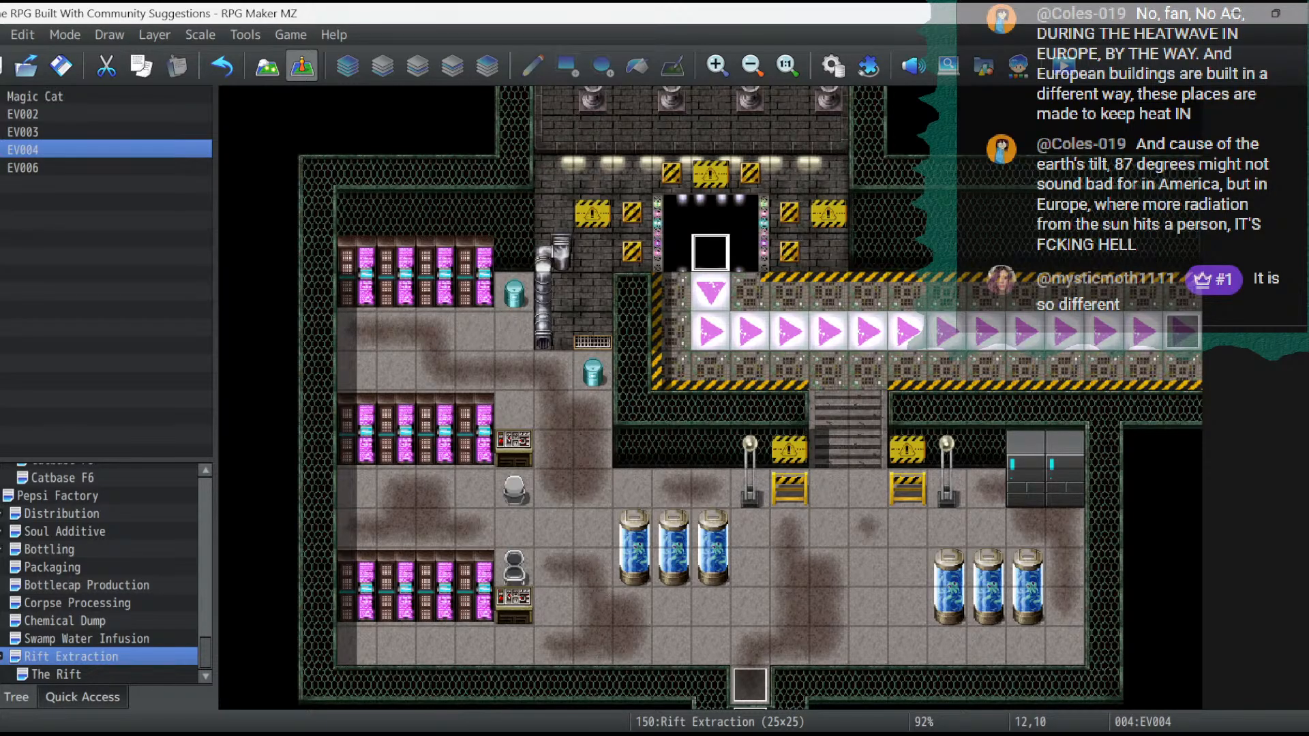
- Examine the passage settings of the SF Inside tileset in the database, including its B, C and D tile pages
click(833, 66)
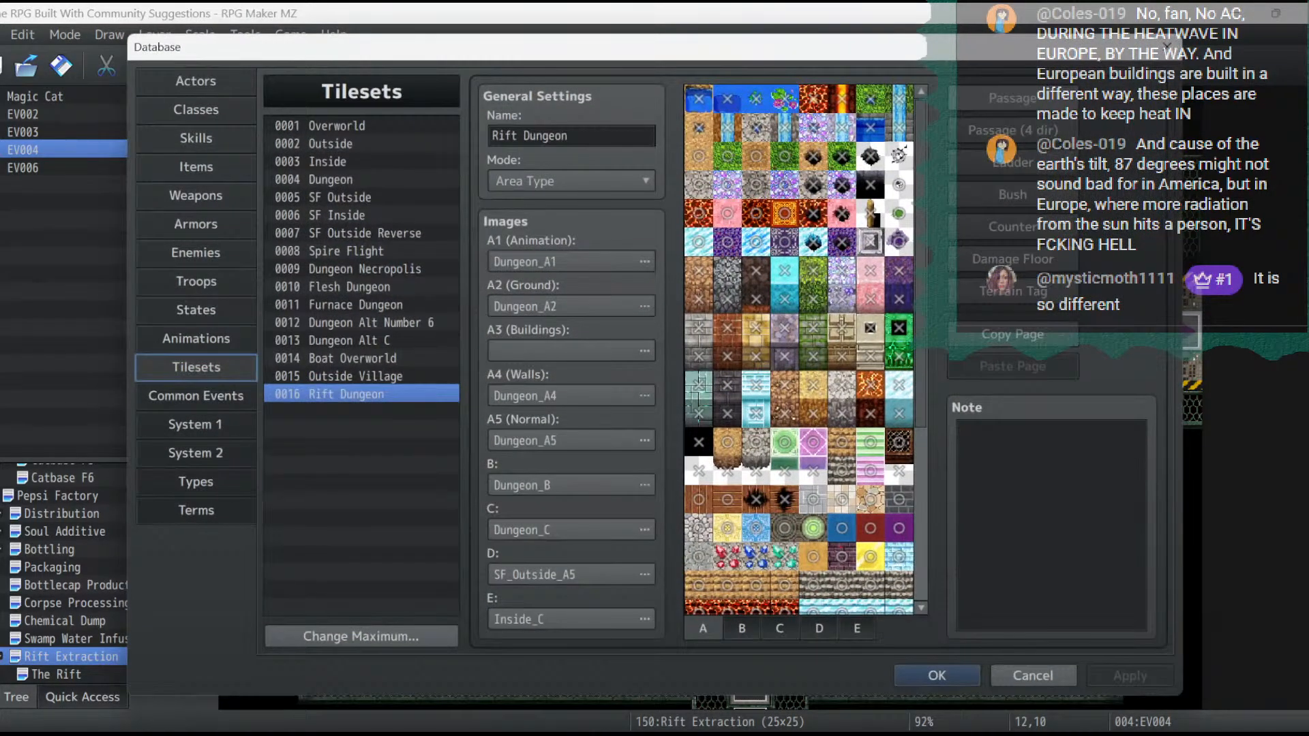
click(344, 216)
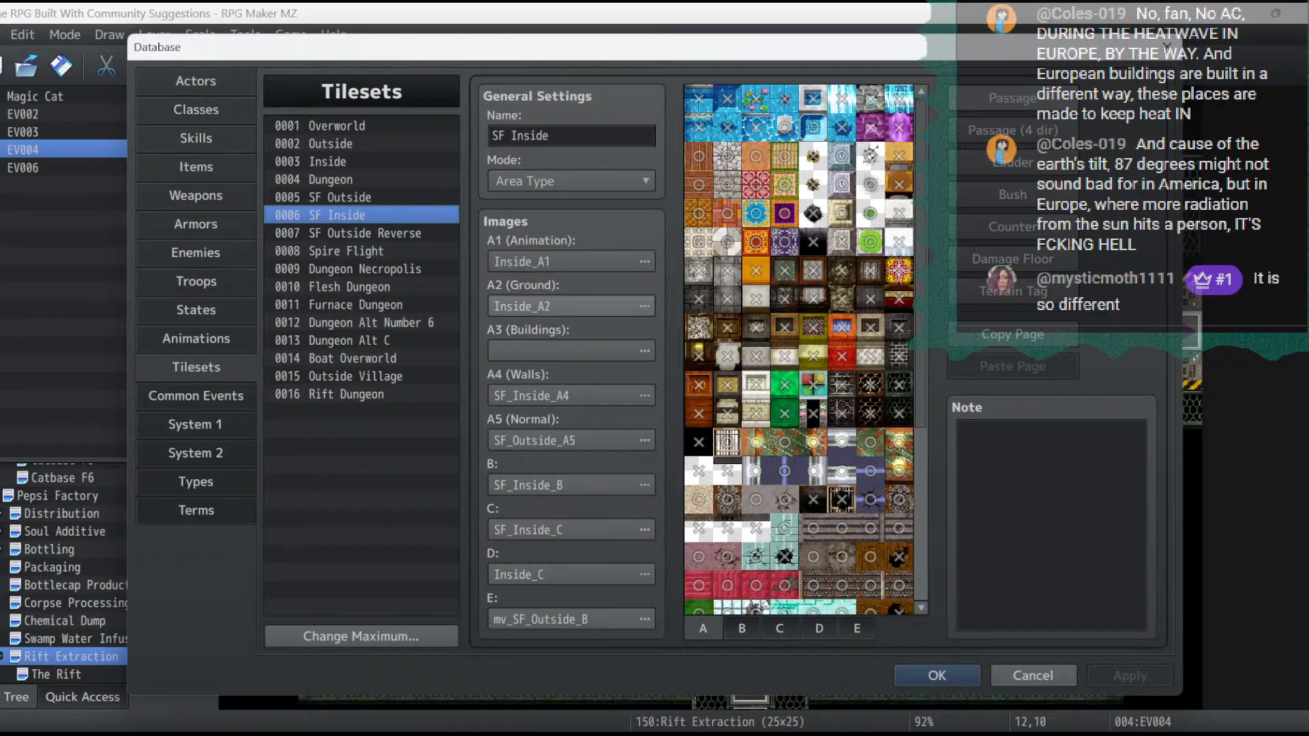
click(937, 675)
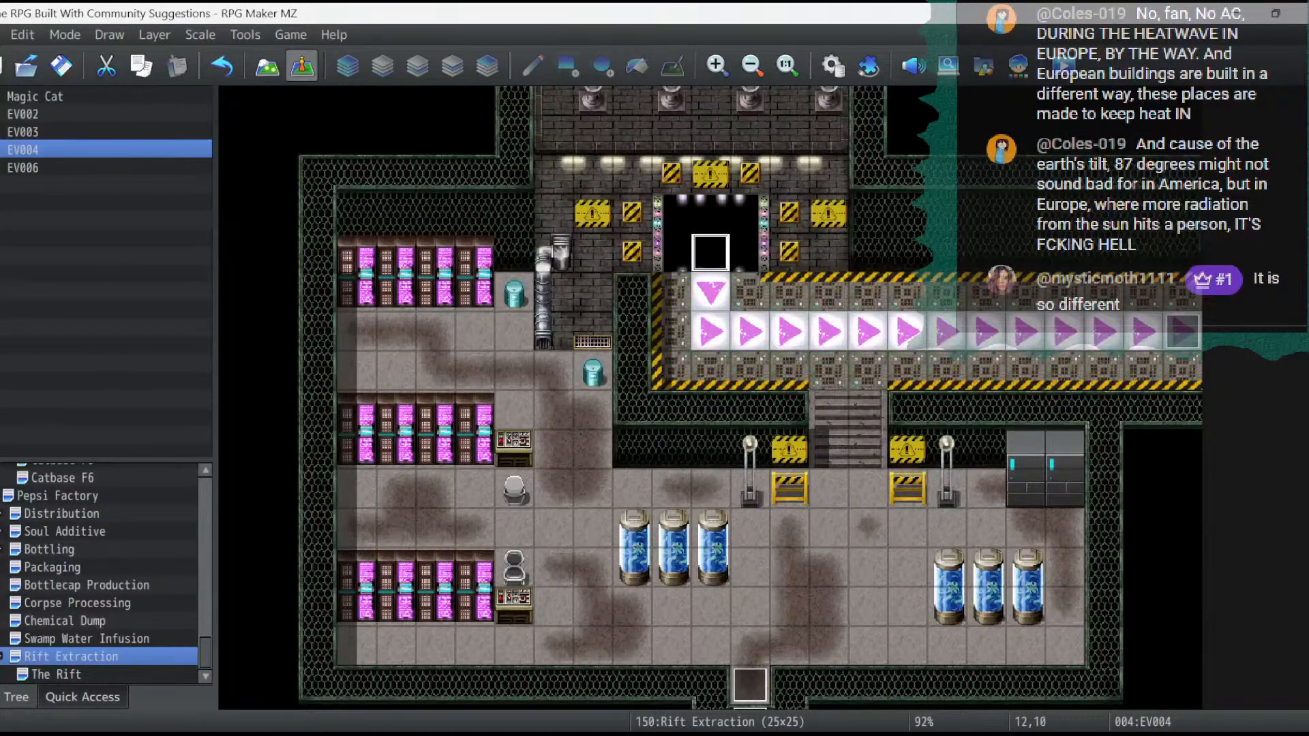
click(267, 66)
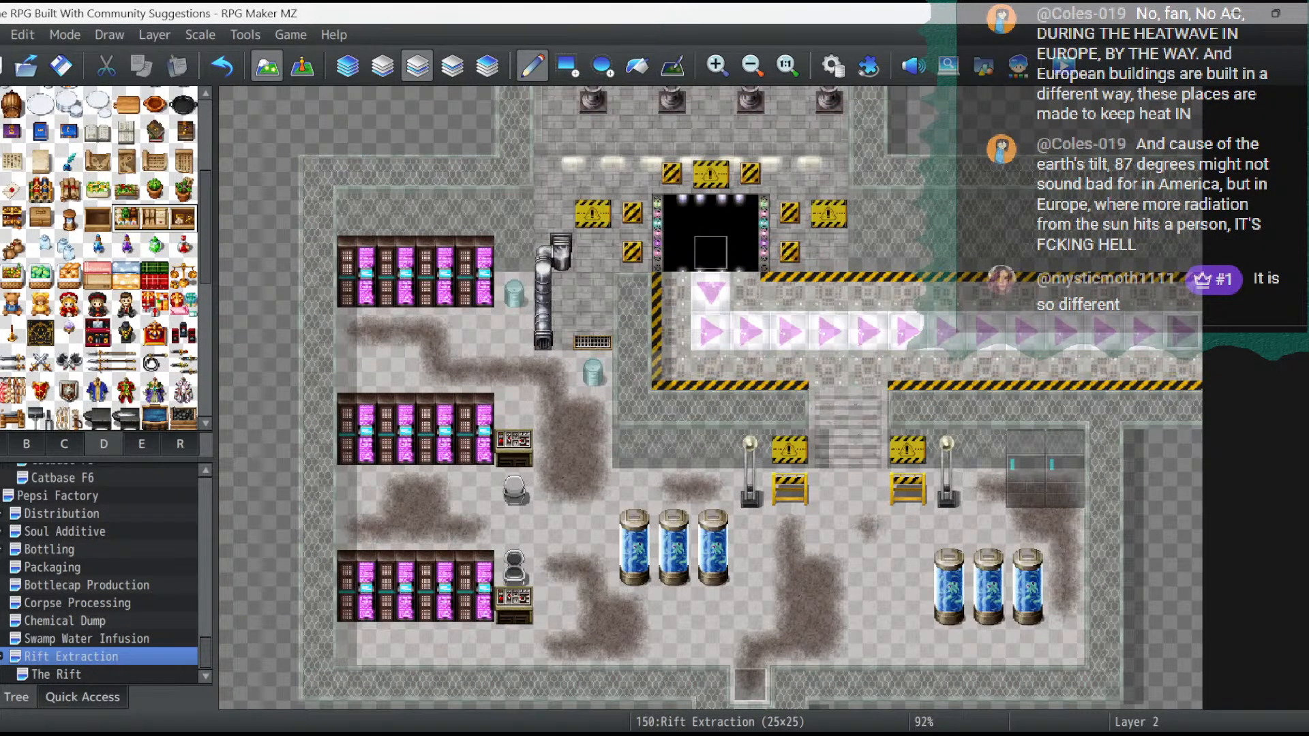
click(833, 67)
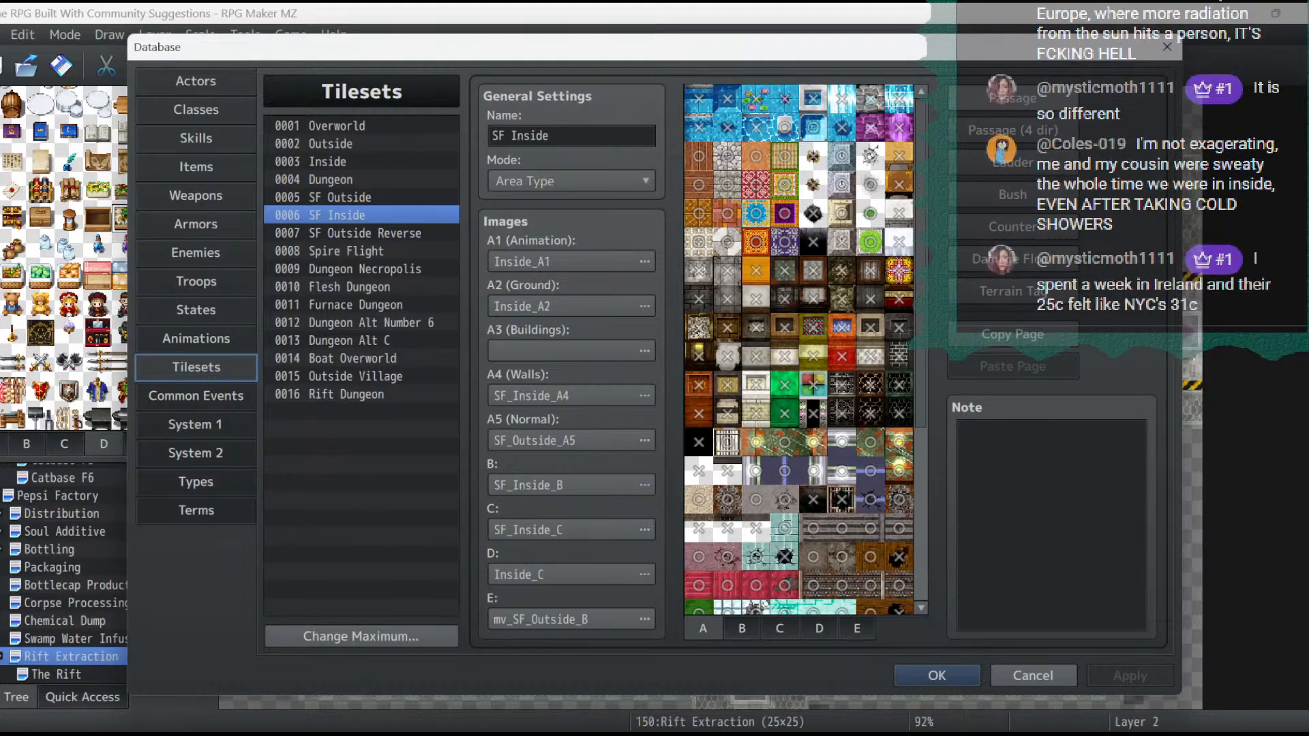
click(742, 629)
click(780, 628)
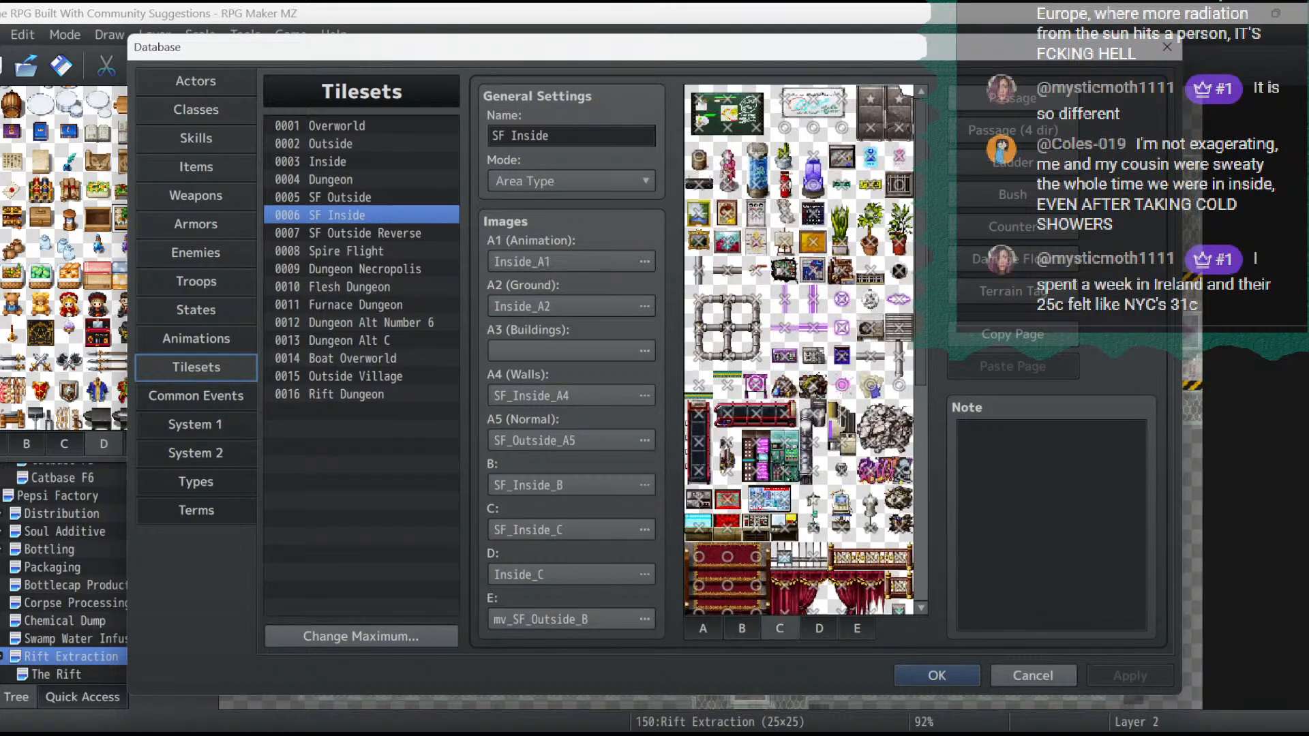
click(819, 628)
click(779, 628)
click(742, 629)
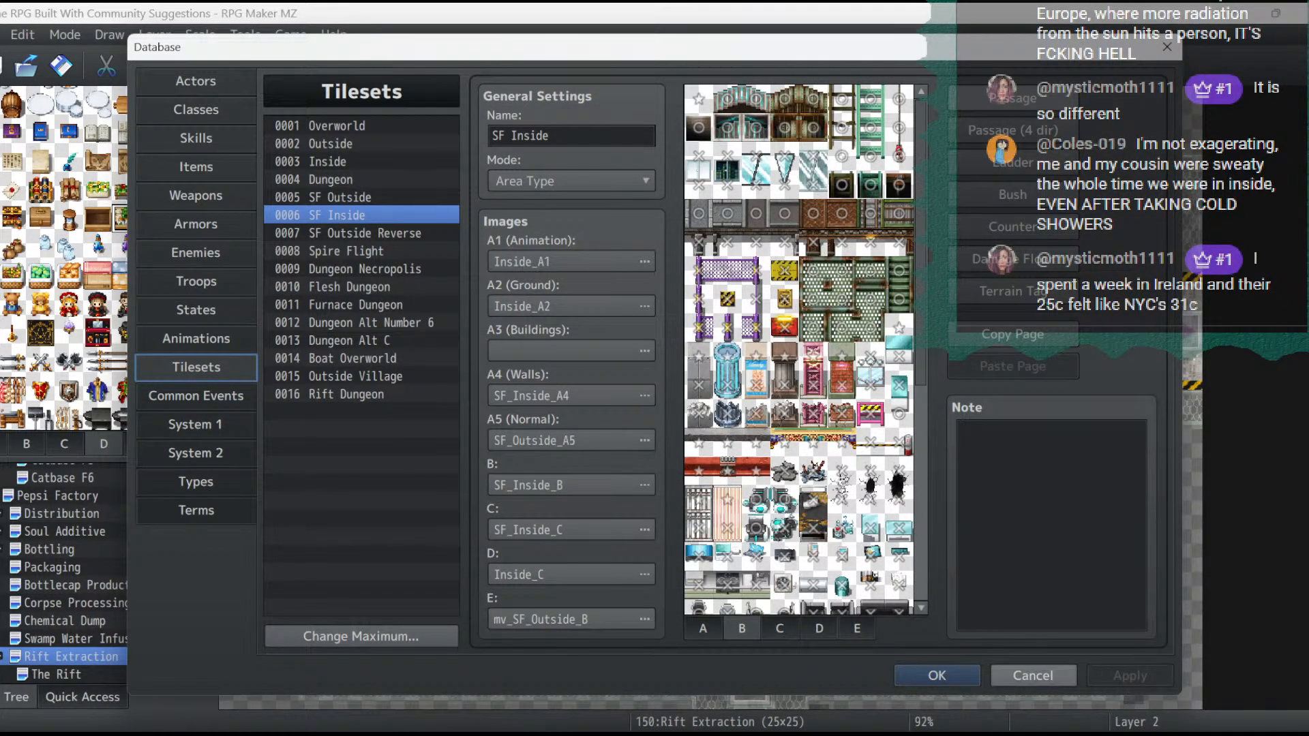
click(1033, 675)
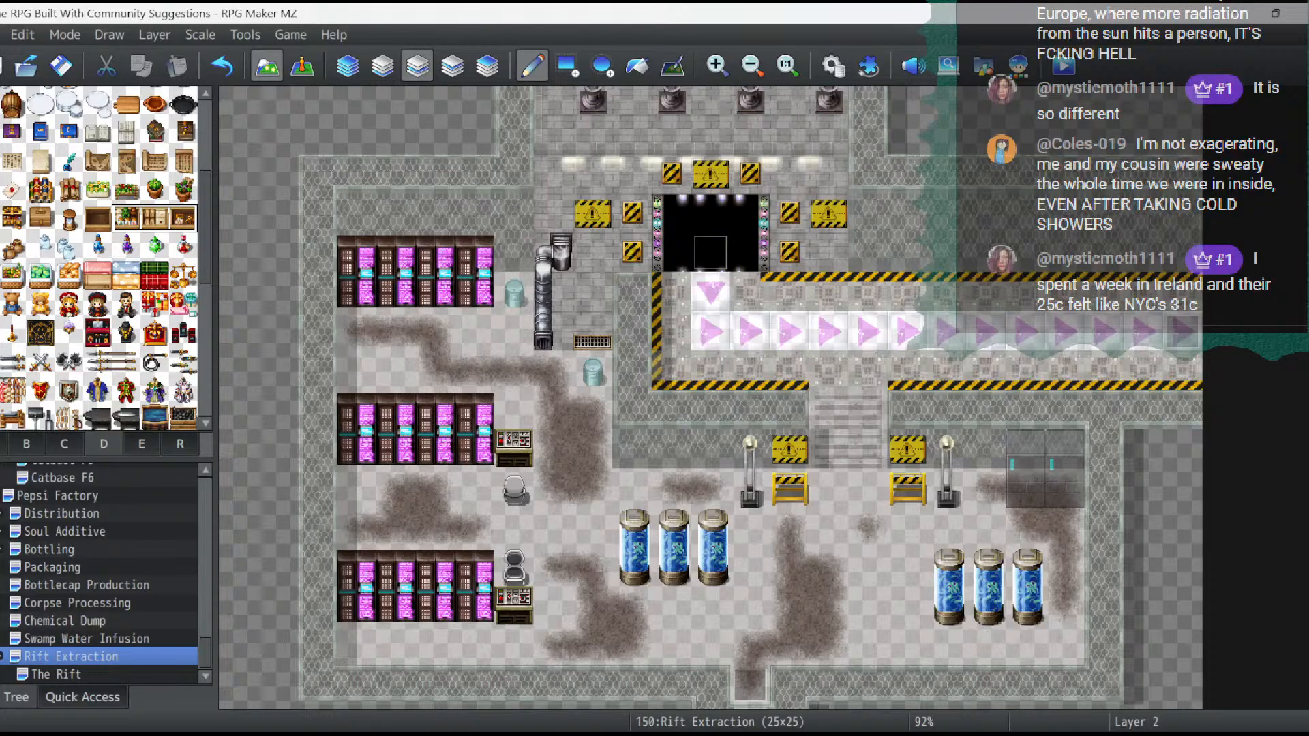
- Check which tileset the Pepsi Factory map uses in its map properties, and review the SF Inside tileset's A tiles in the database
click(57, 497)
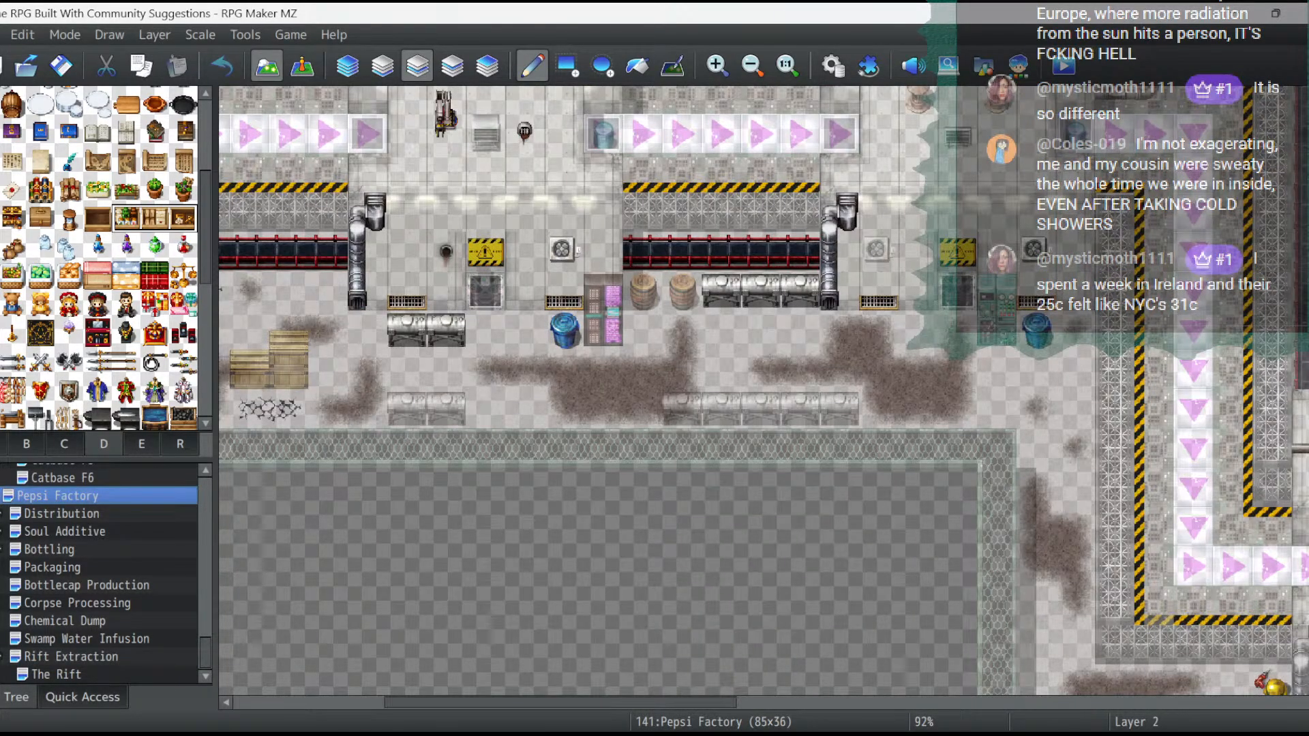
right_click(34, 495)
click(61, 453)
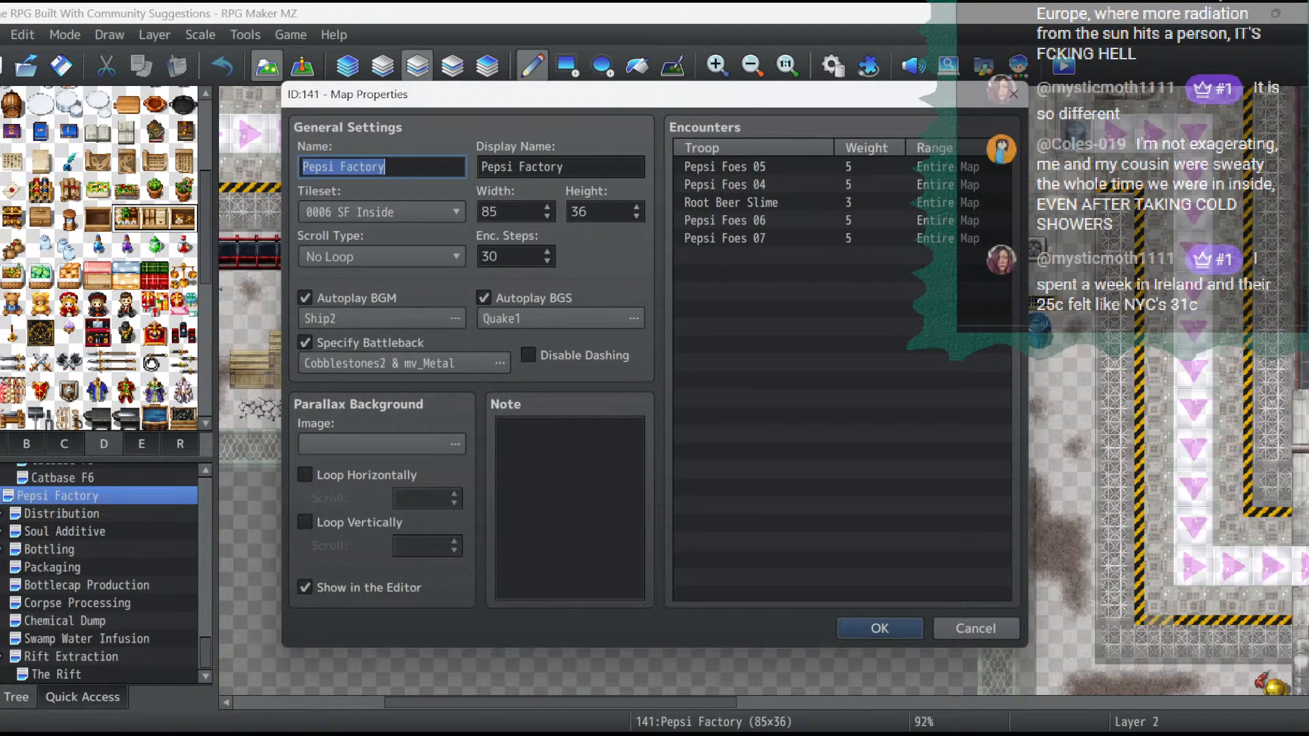
click(879, 629)
click(833, 65)
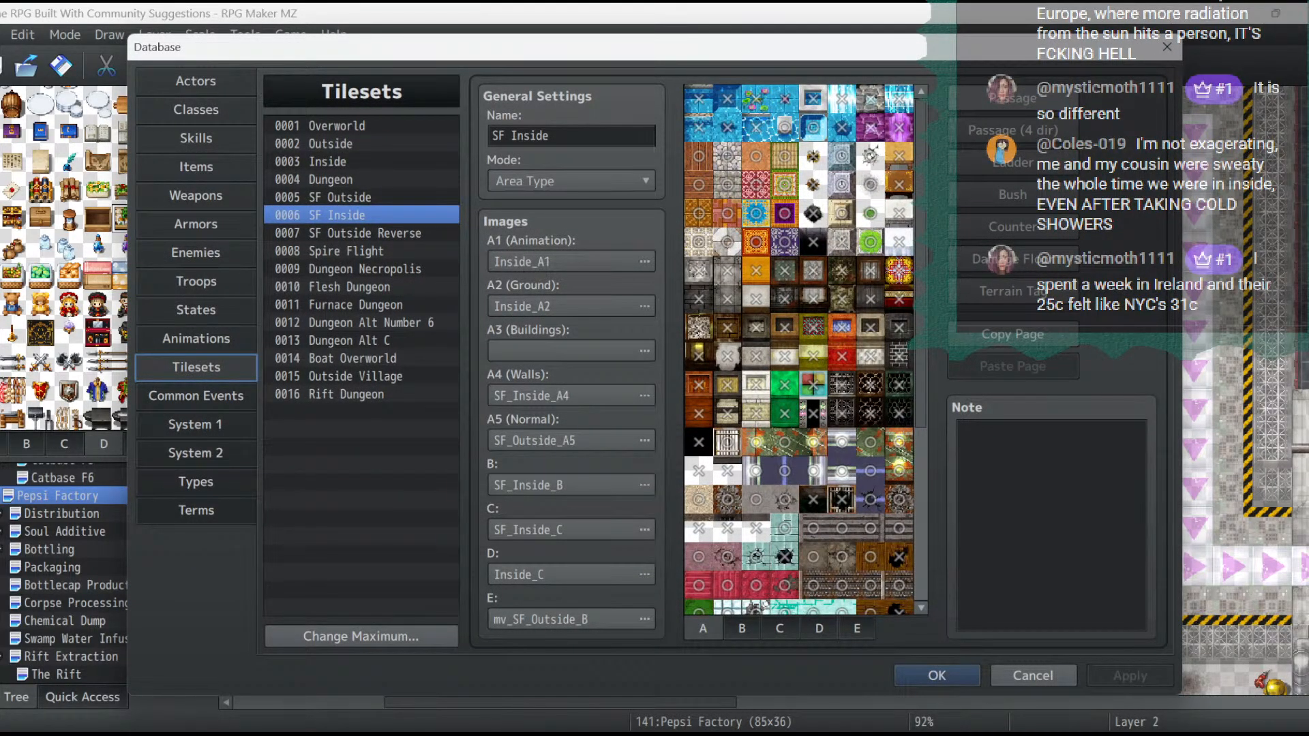
click(937, 675)
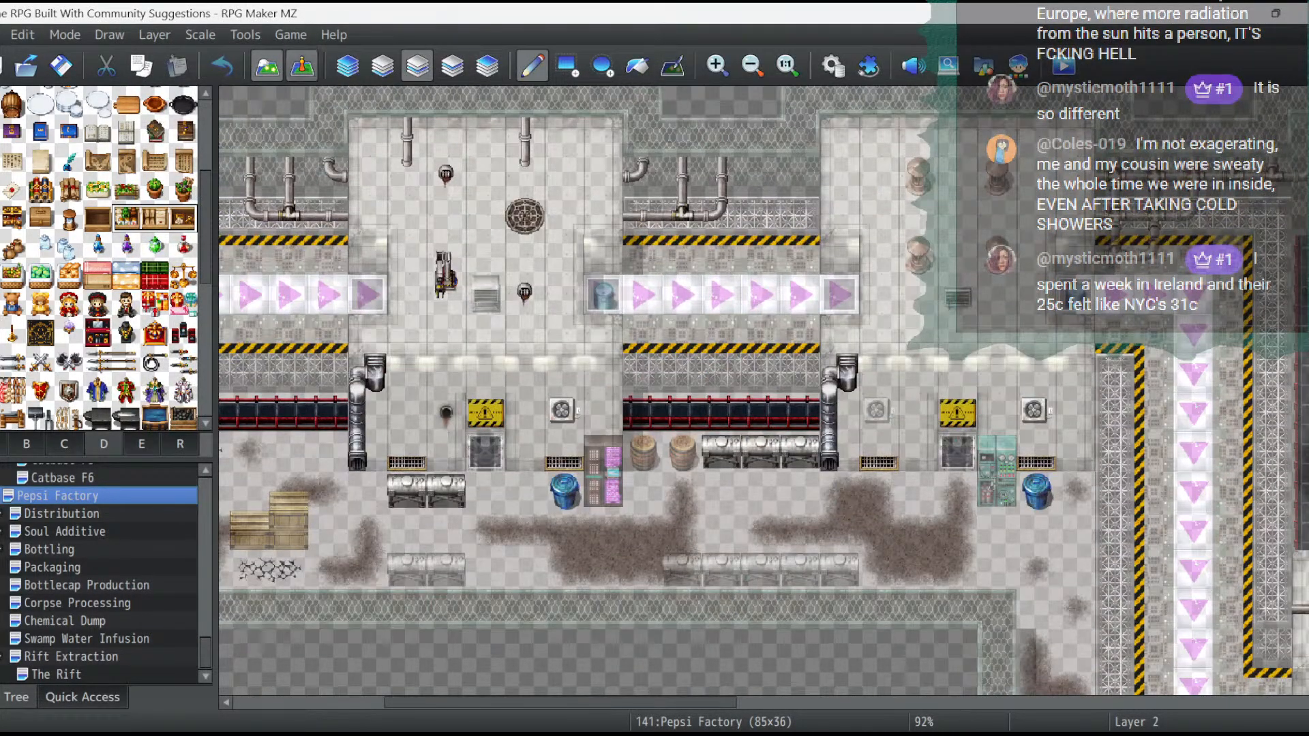
click(302, 65)
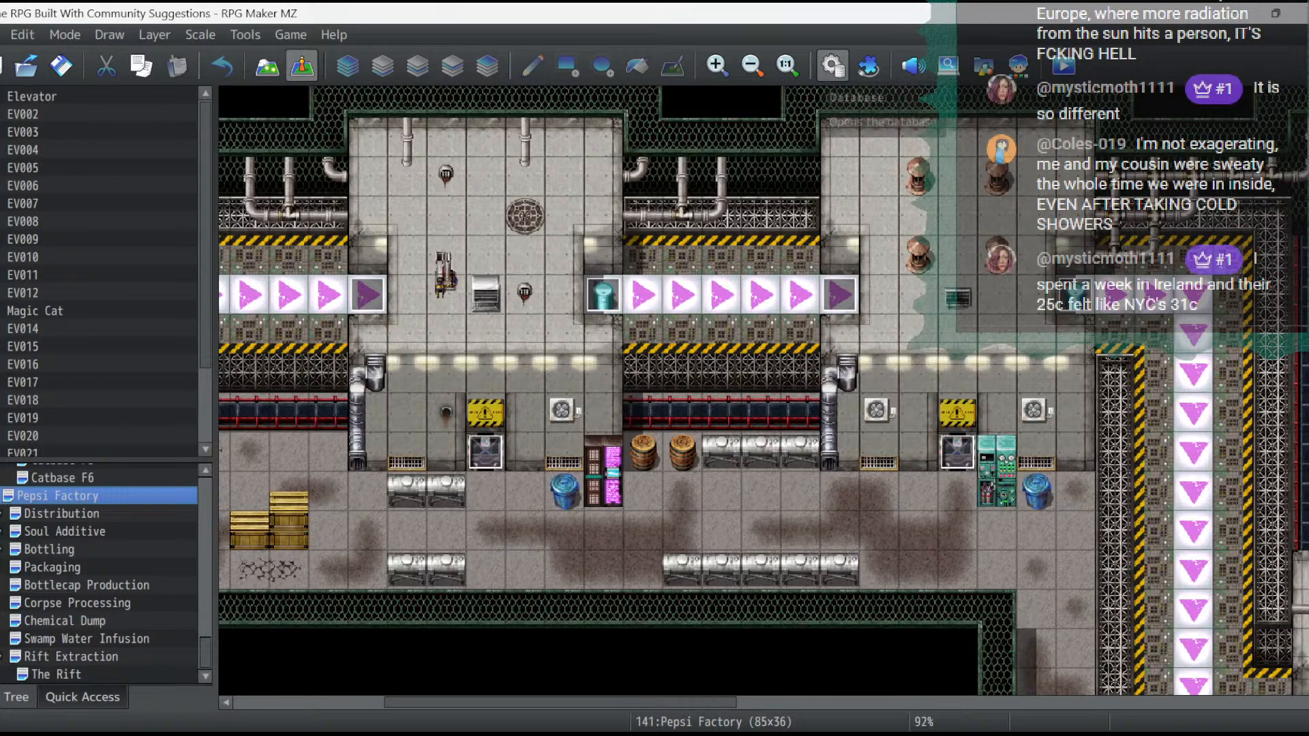
click(833, 66)
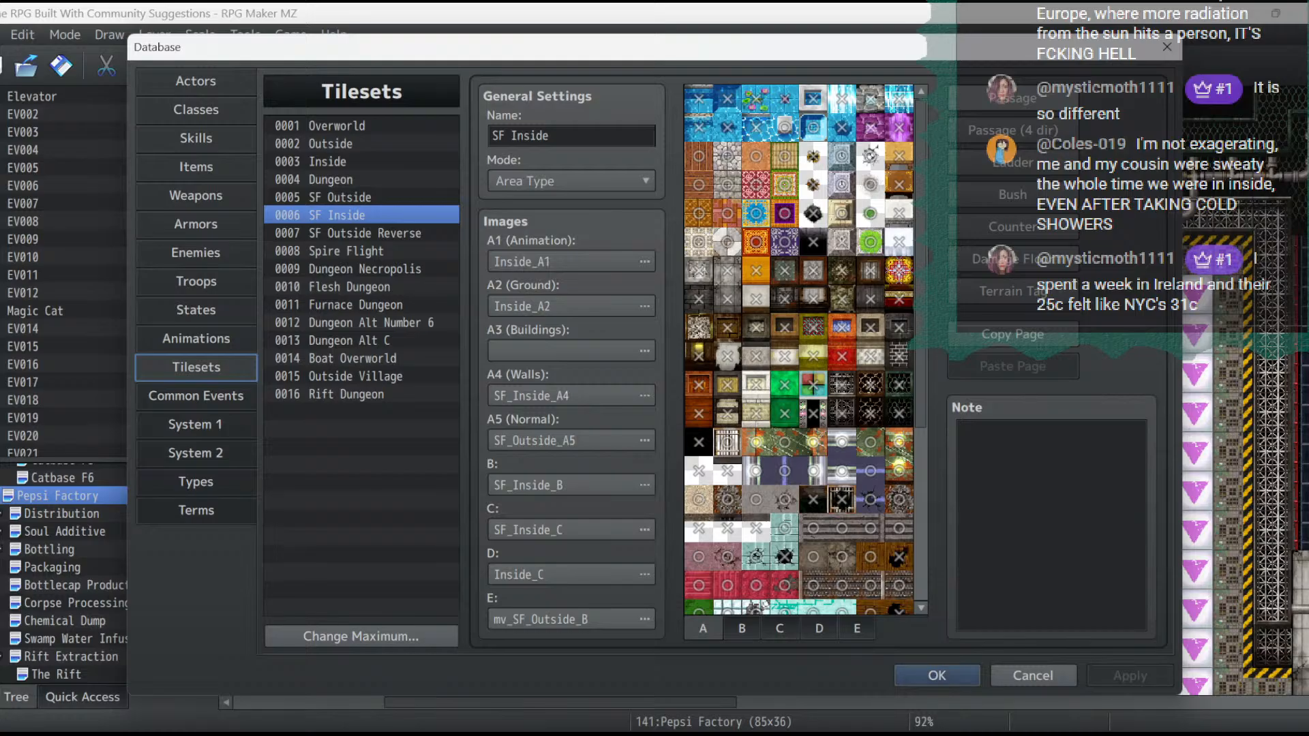
click(937, 675)
click(267, 66)
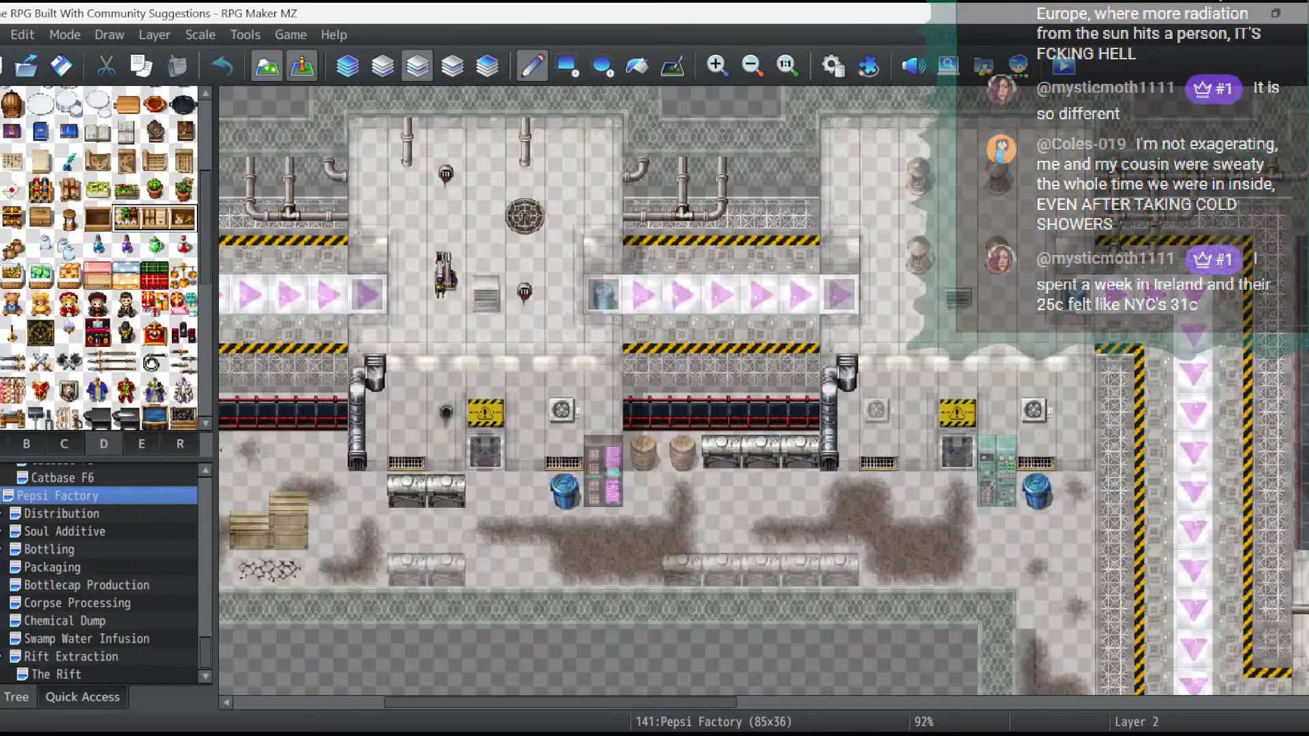
- Compare layers 1 and 2 of the Pepsi Factory map around the conveyors, and bring up the A tiles for layer 2
click(382, 66)
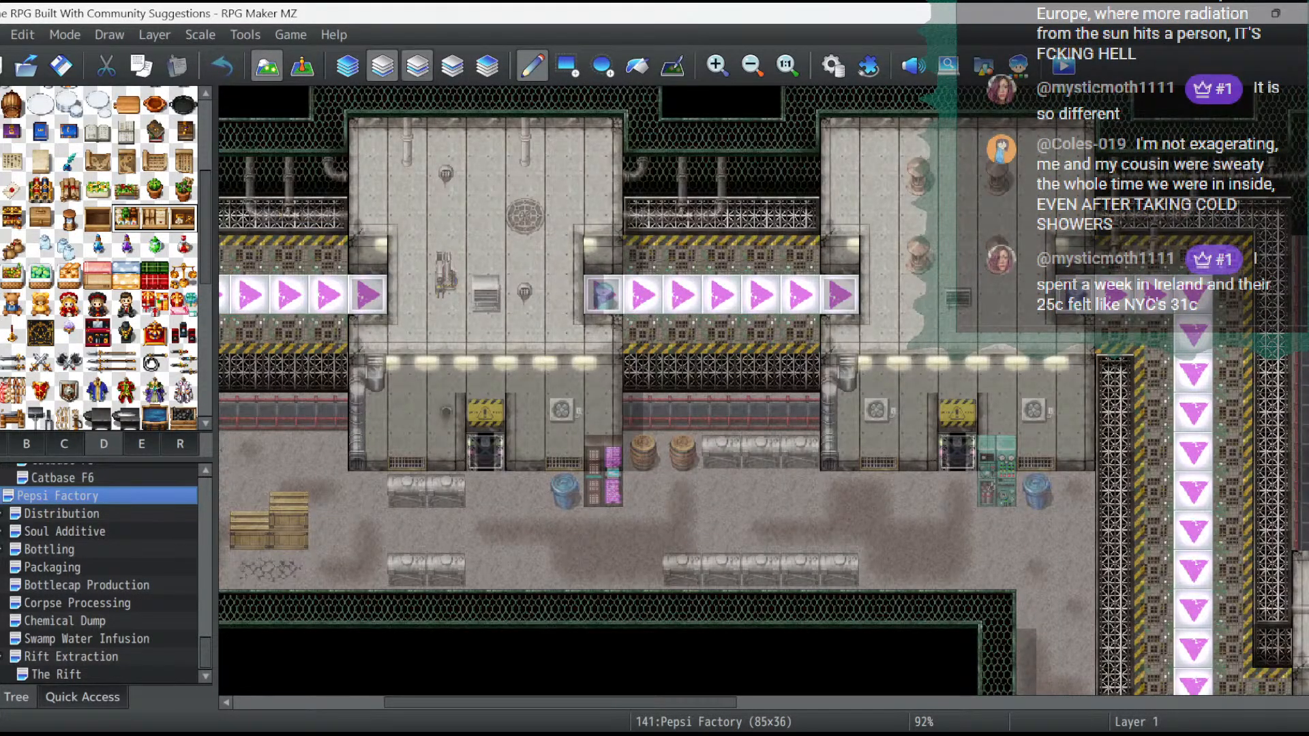
click(417, 66)
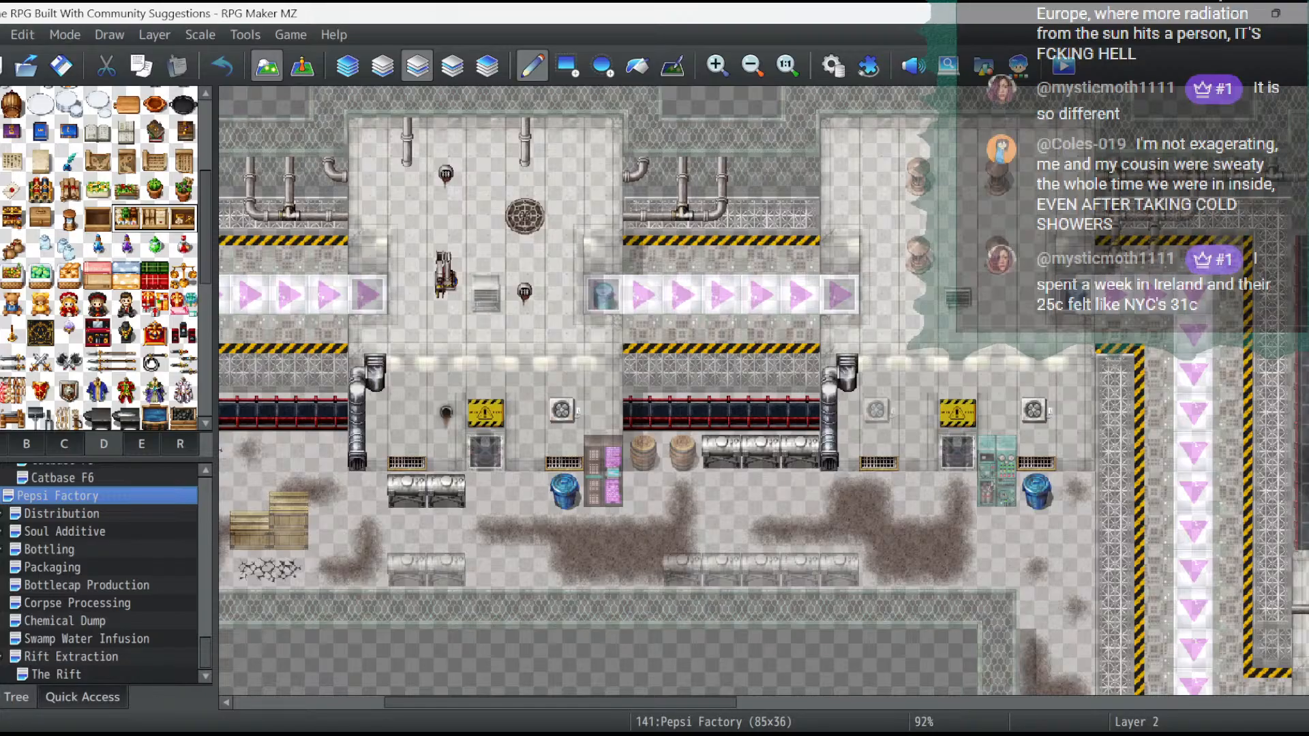
click(3, 444)
scroll(102, 259, down, 5)
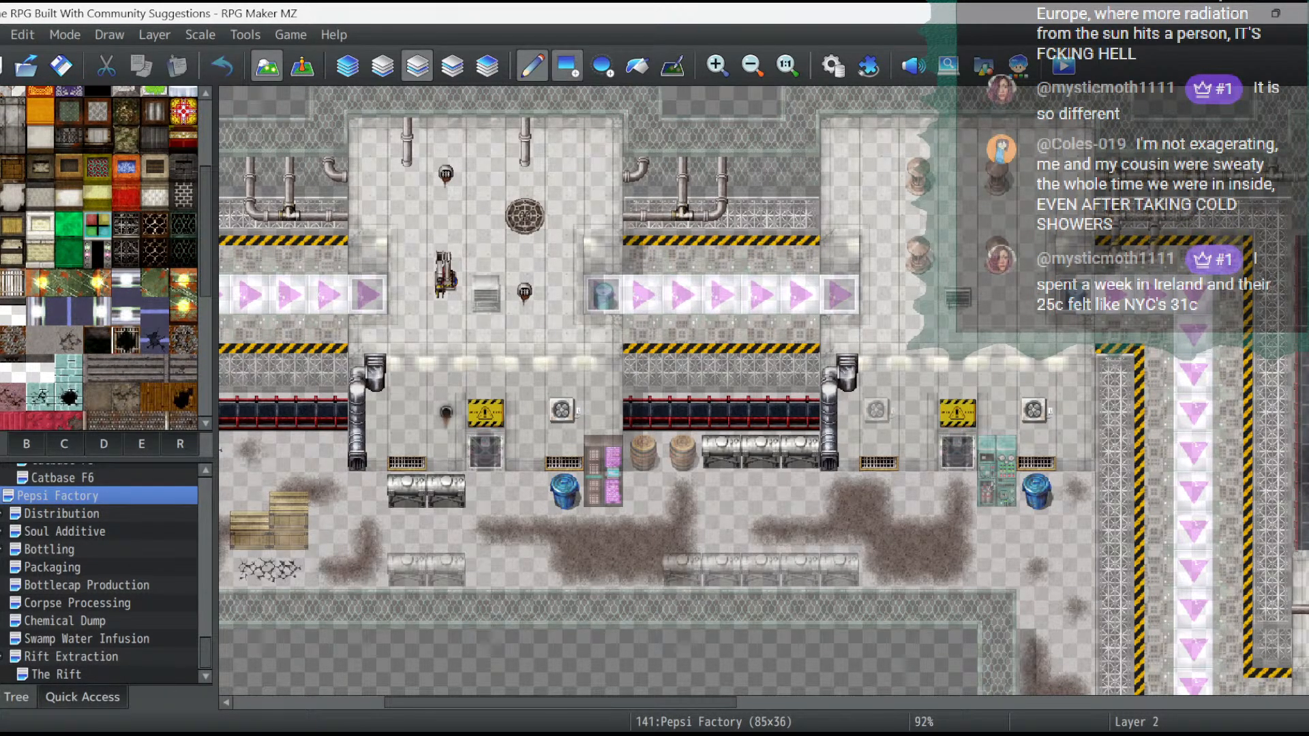
- Go over the grating edges along the Pepsi Factory conveyor belts on layer 2 with the Rectangle tool, across the whole map
click(566, 66)
scroll(747, 491, right, 5)
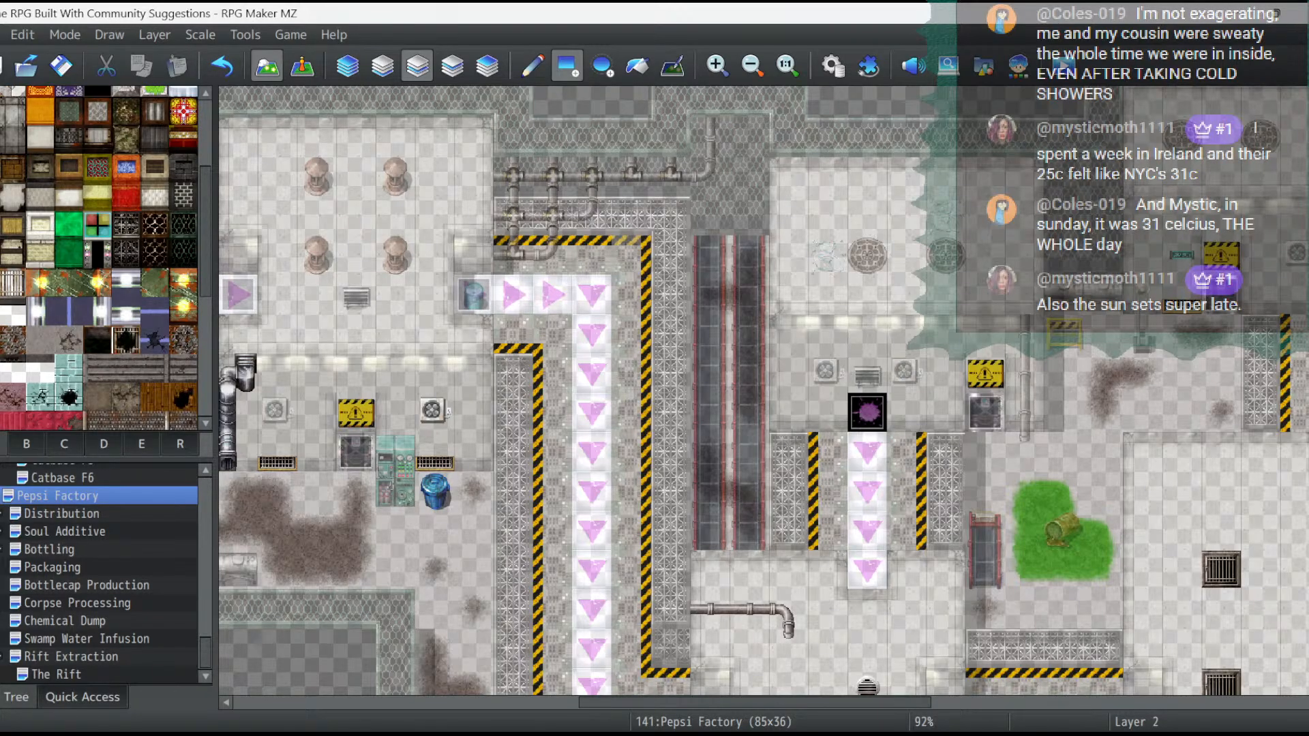
scroll(945, 443, down, 5)
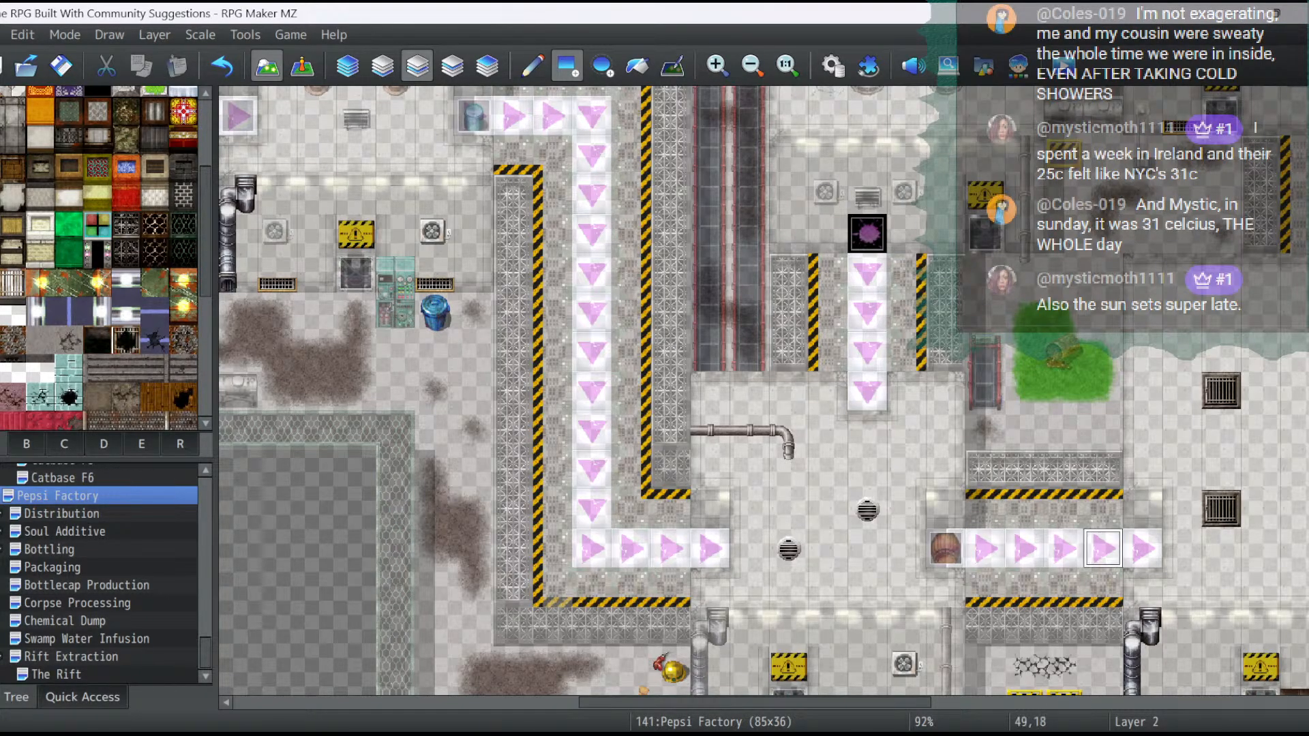
scroll(1102, 464, up, 2)
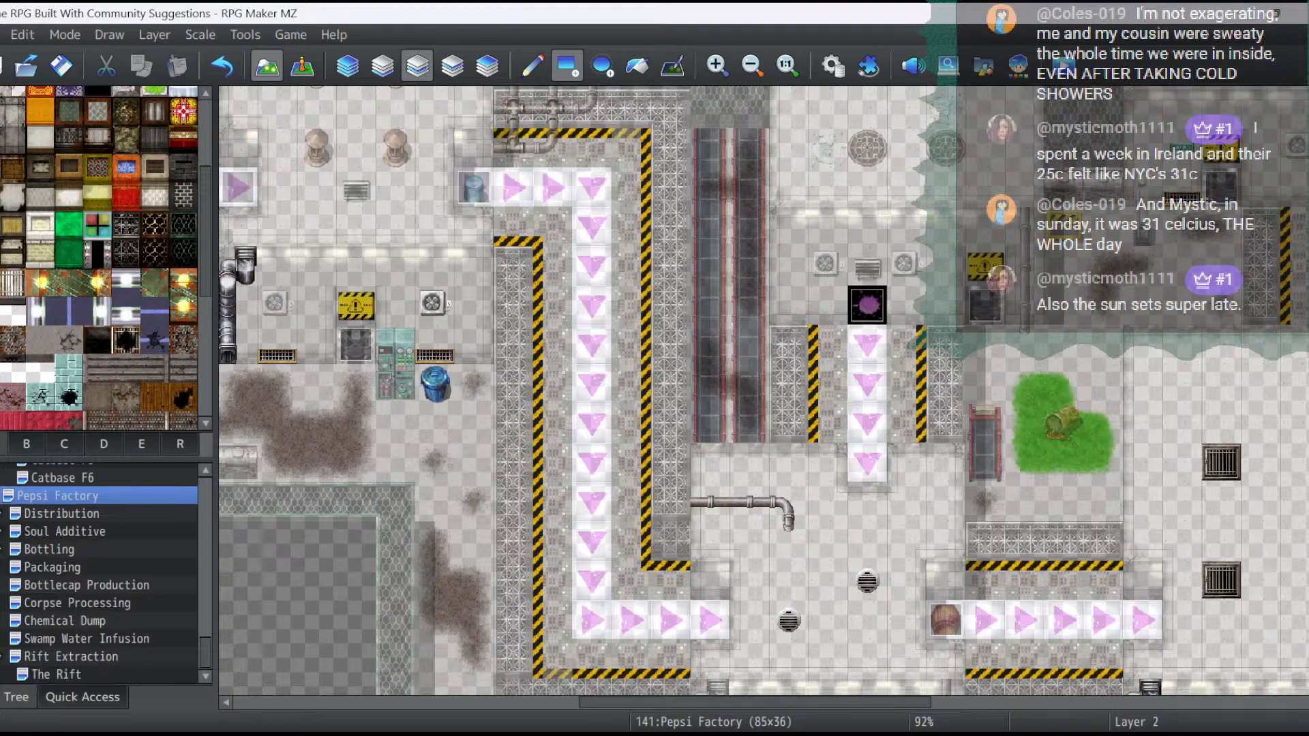
scroll(884, 345, right, 10)
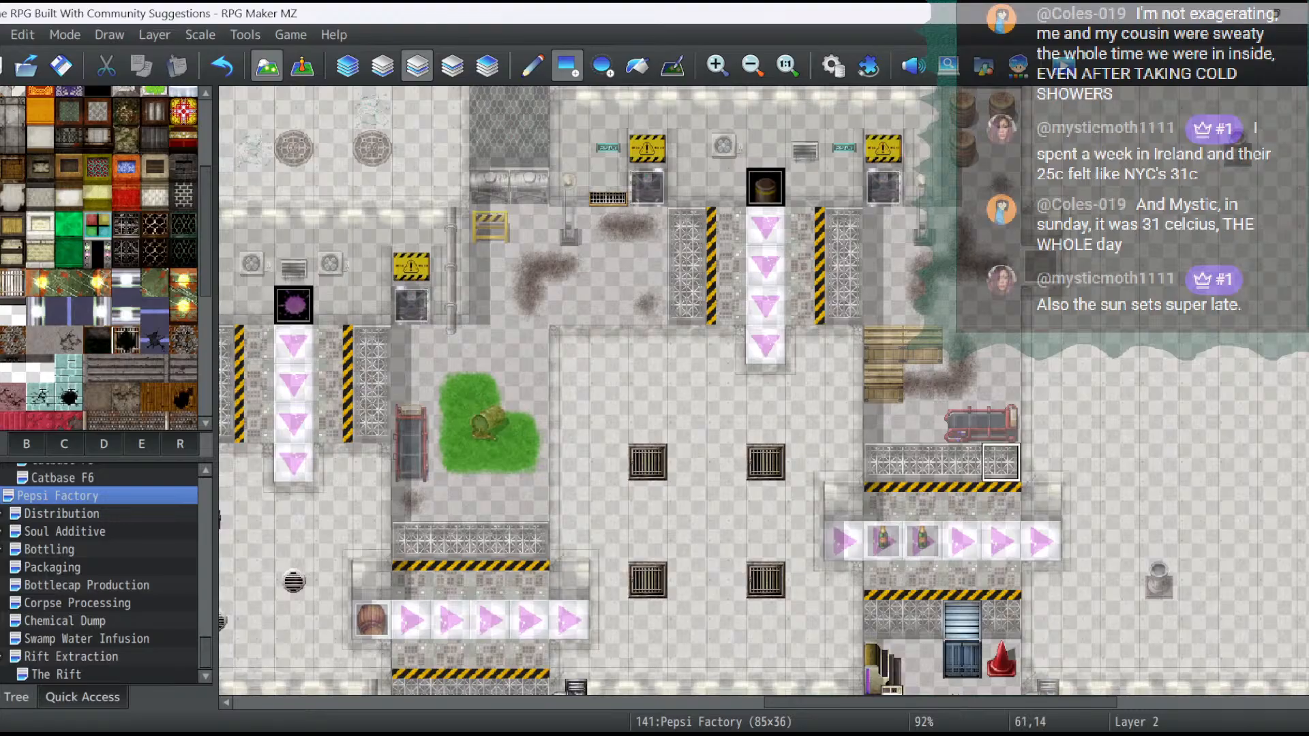
scroll(764, 391, down, 4)
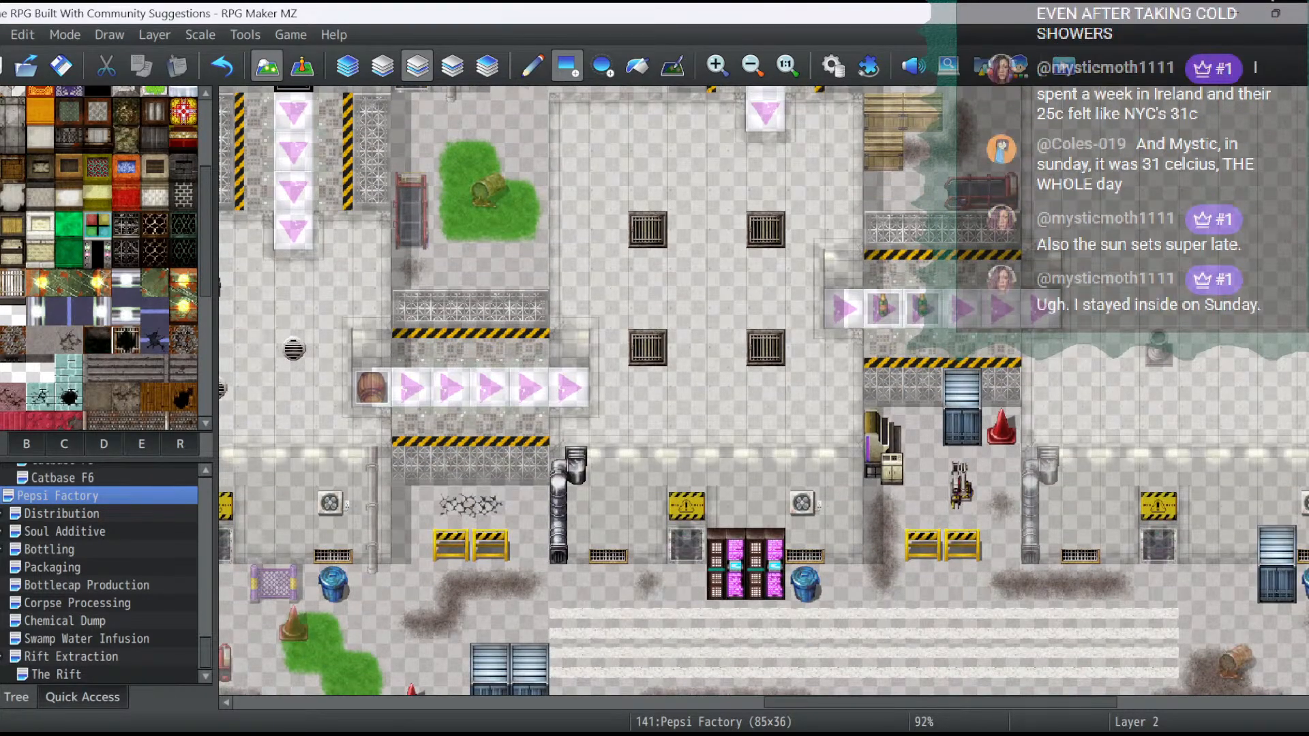
scroll(763, 391, right, 10)
scroll(1030, 595, down, 2)
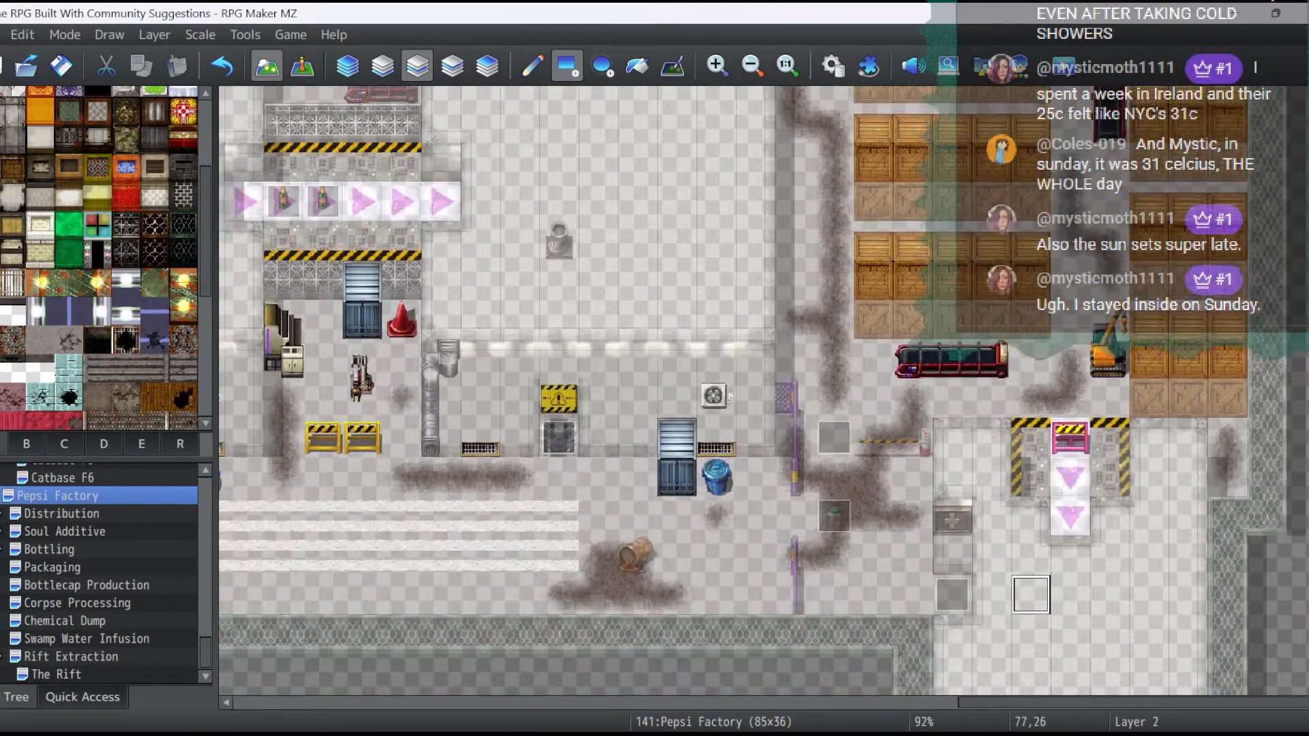
drag(1030, 702, 477, 703)
scroll(496, 323, up, 3)
scroll(496, 323, up, 6)
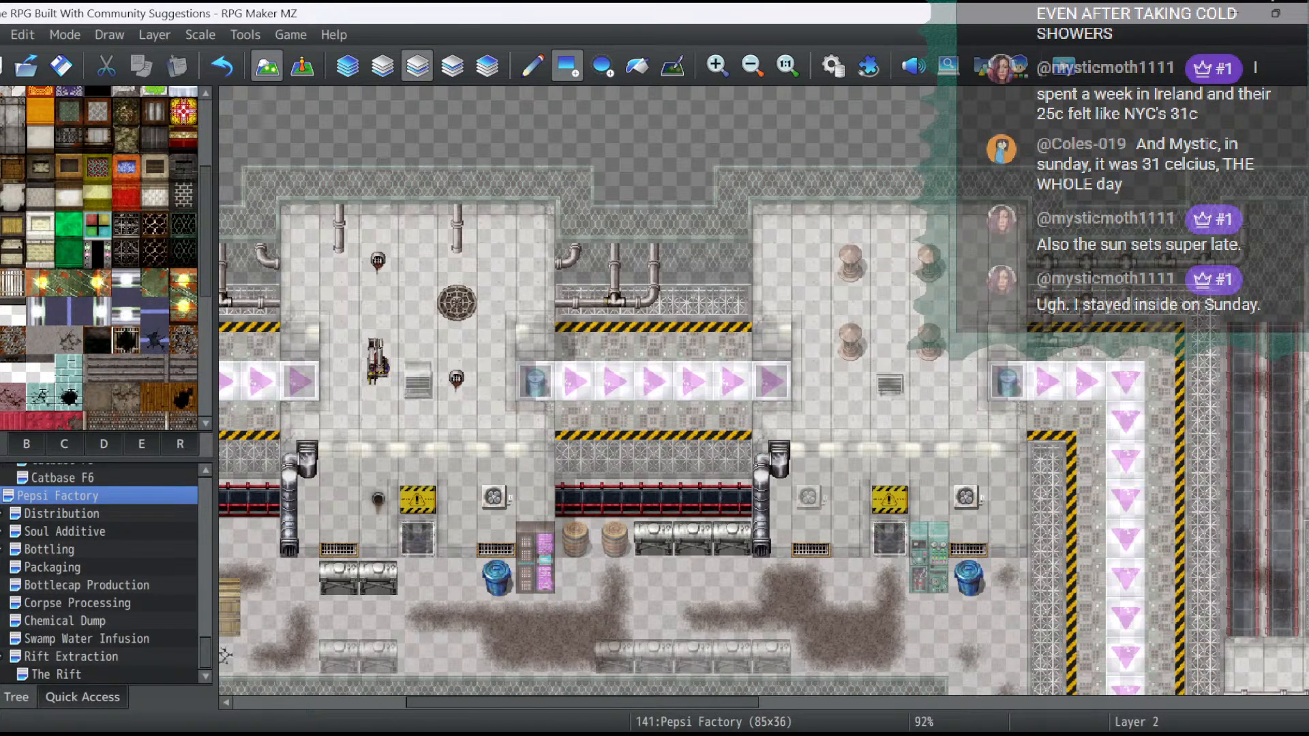
drag(685, 703, 514, 703)
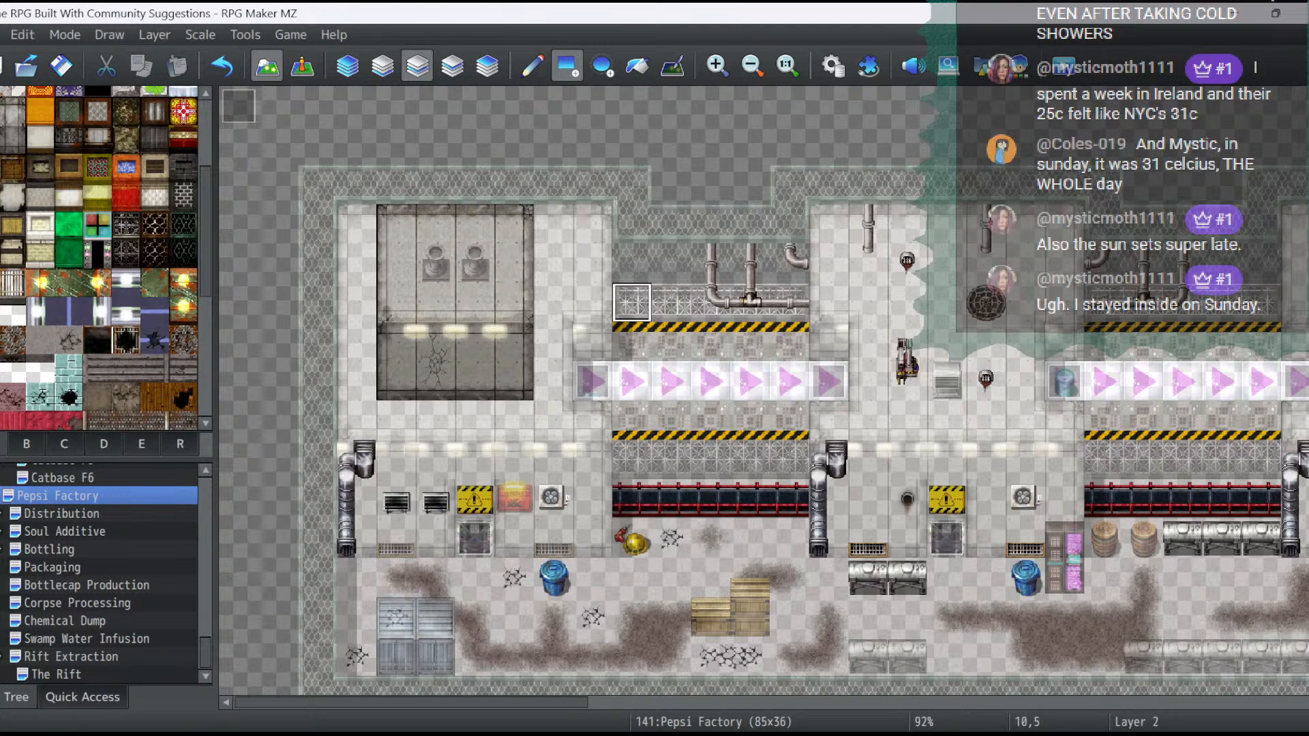
click(302, 66)
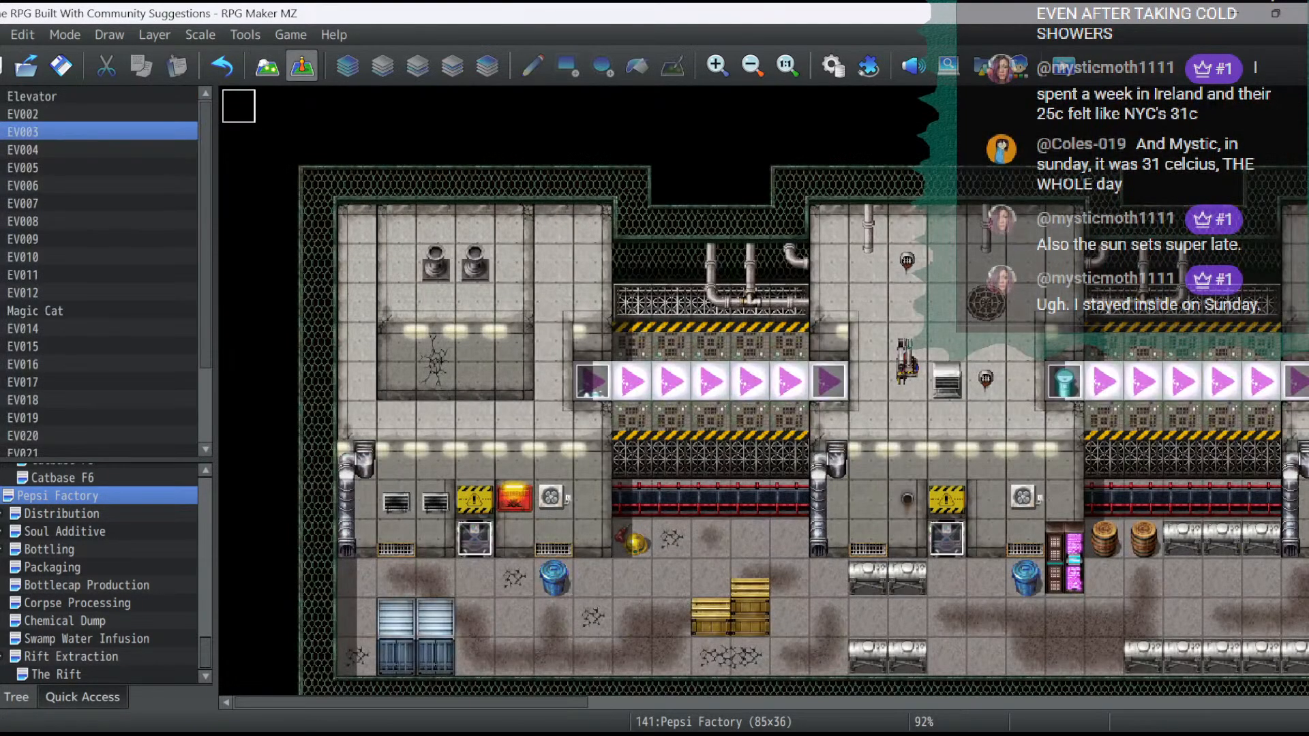
click(267, 66)
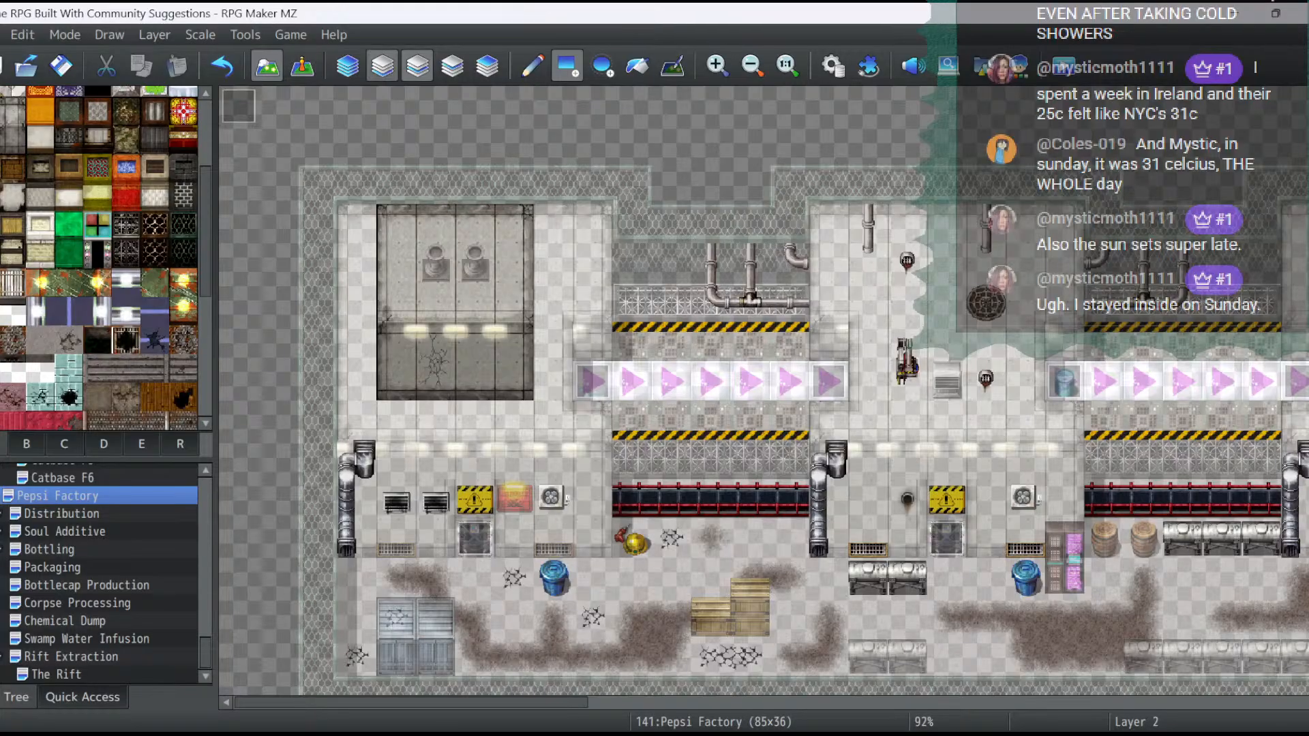
scroll(103, 259, up, 3)
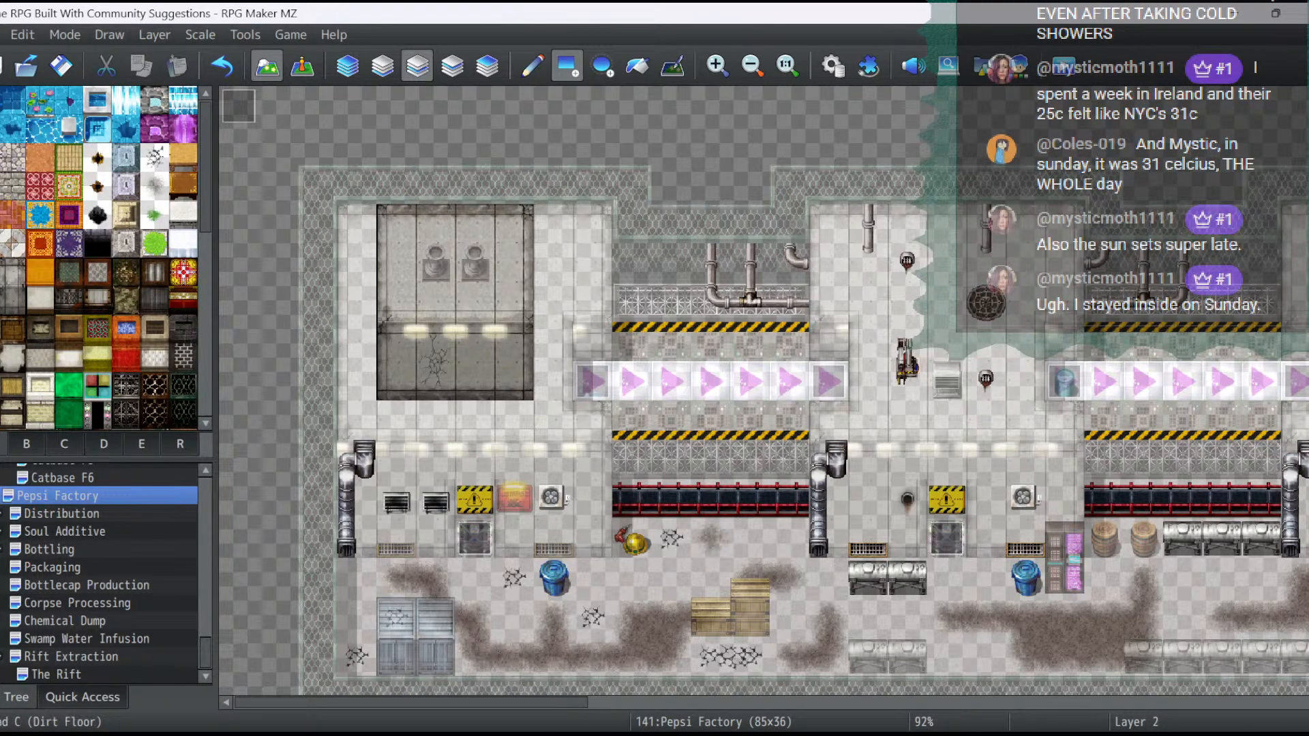
scroll(102, 259, down, 6)
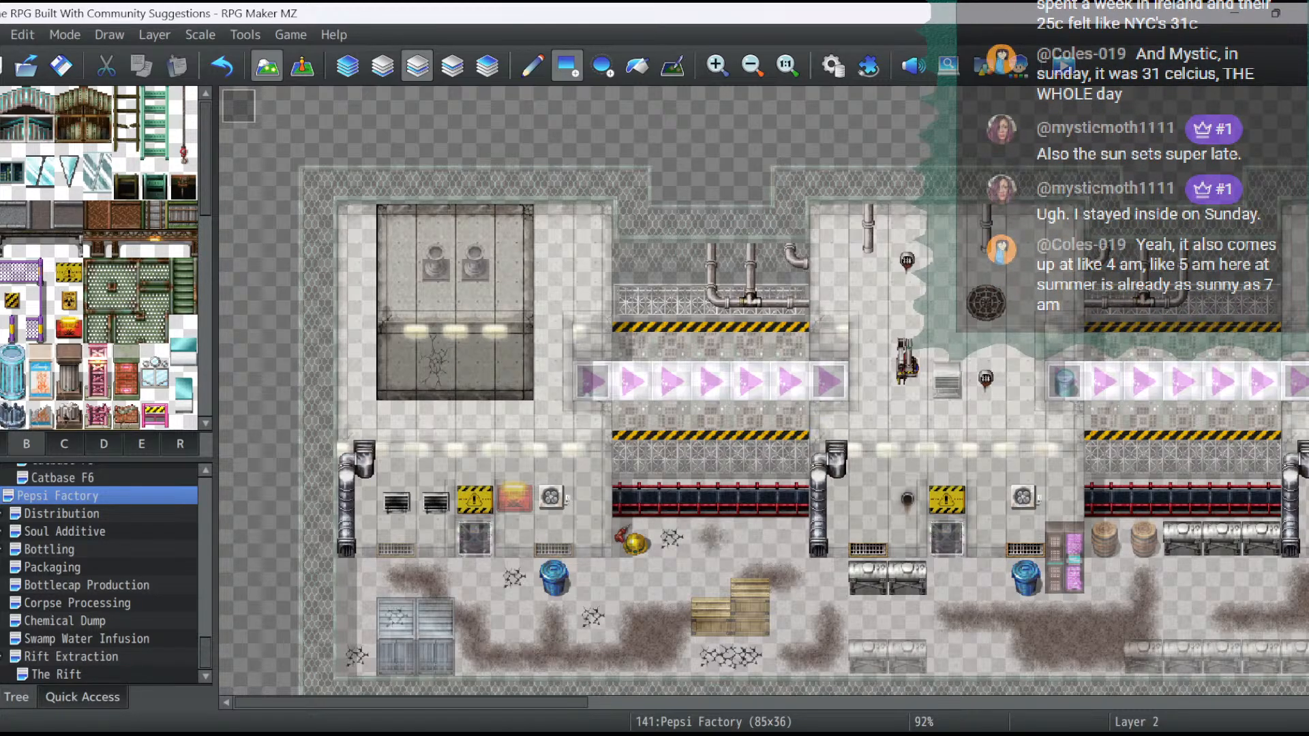
- Examine all three pages of event EV007 at the start of the first conveyor belt, and save the project
click(302, 66)
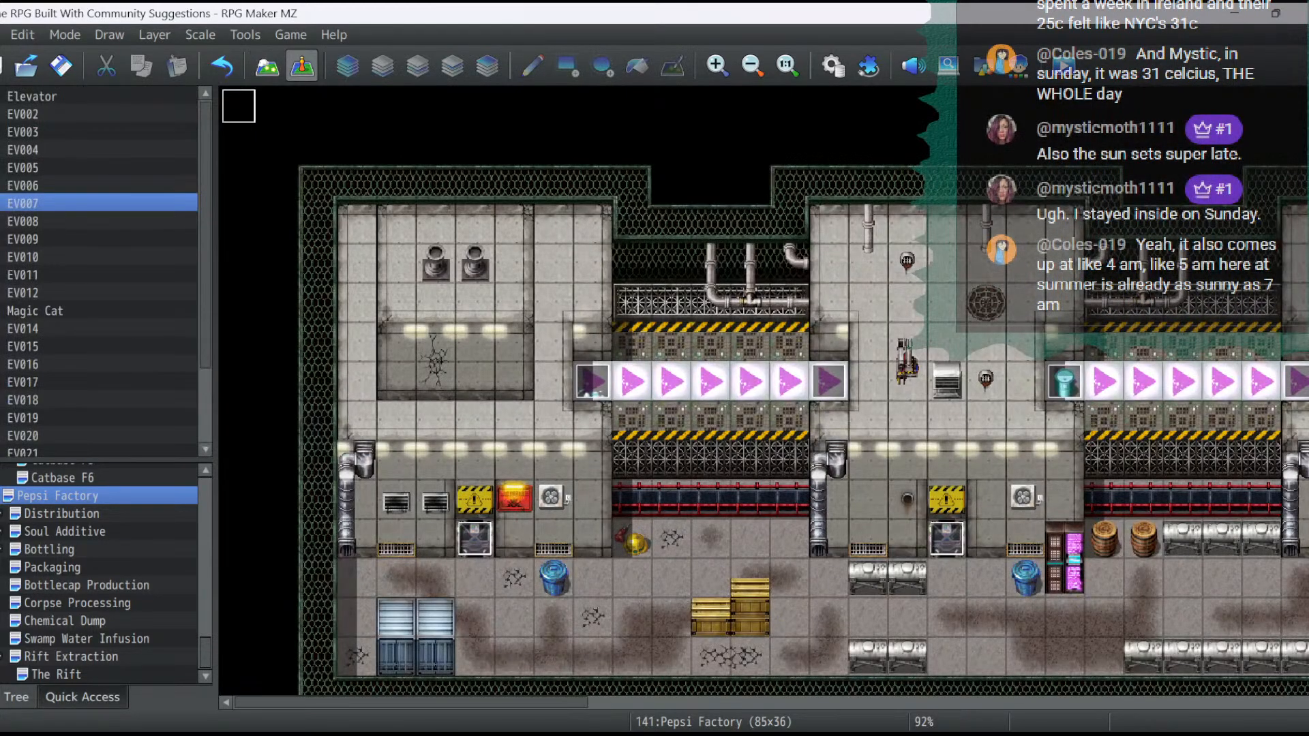
double_click(592, 381)
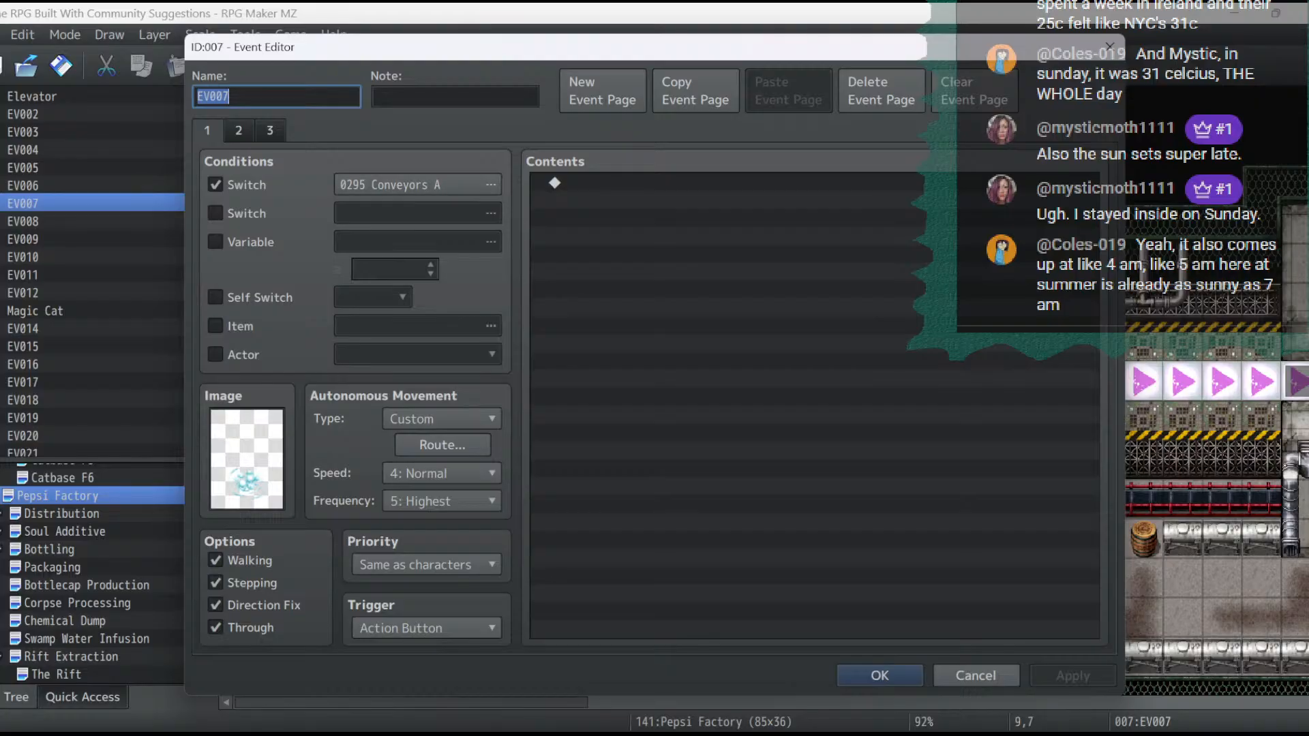
click(238, 131)
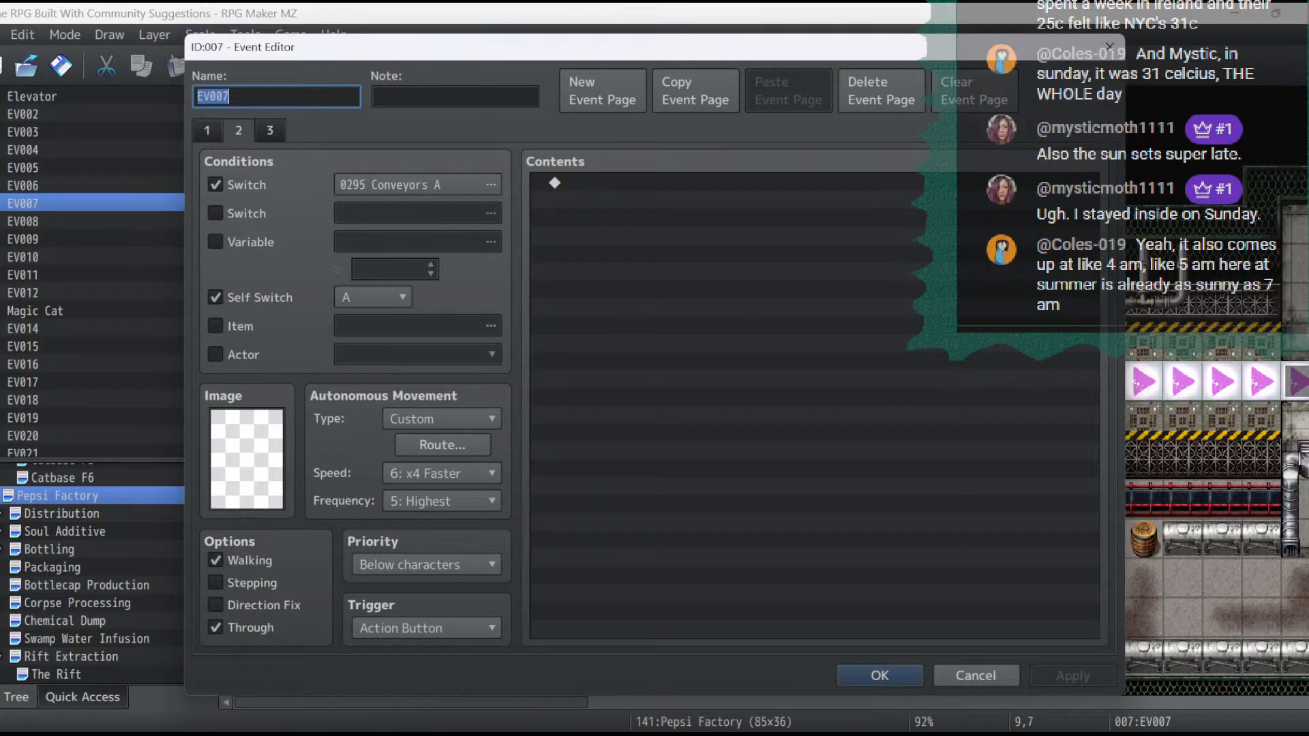
click(270, 131)
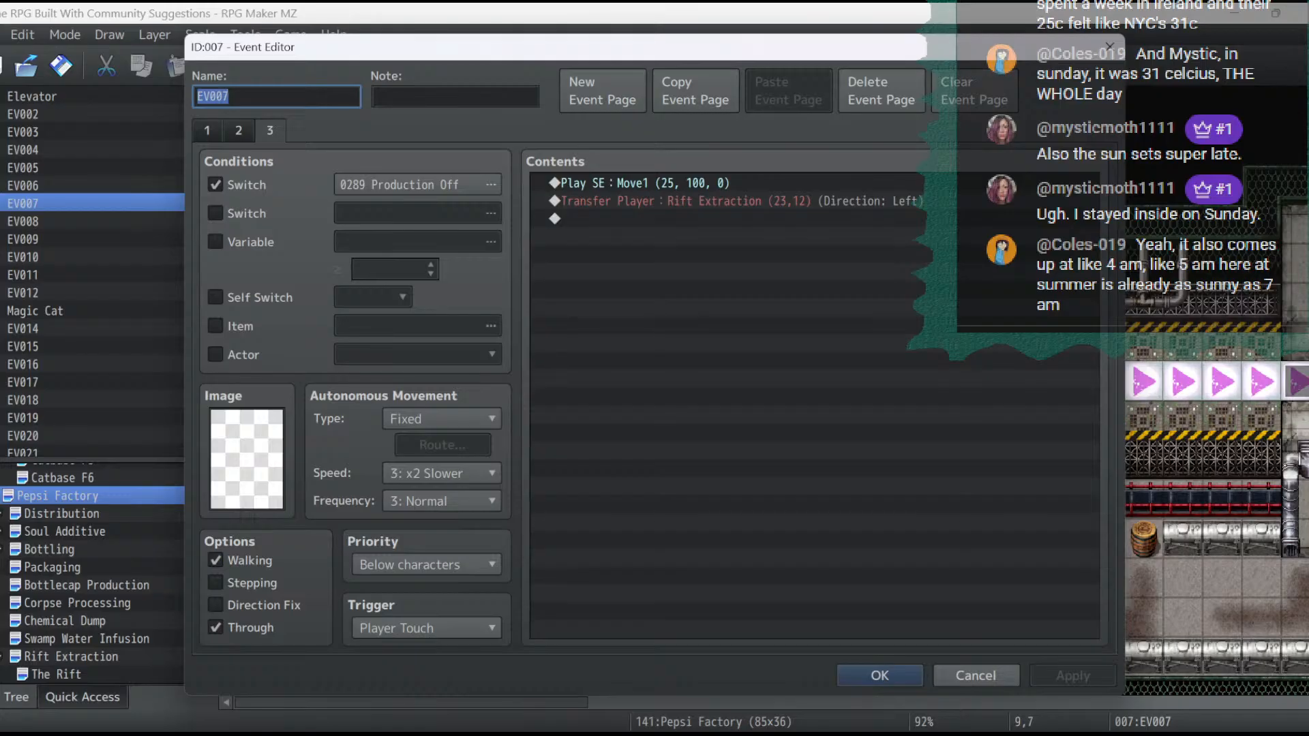
click(238, 131)
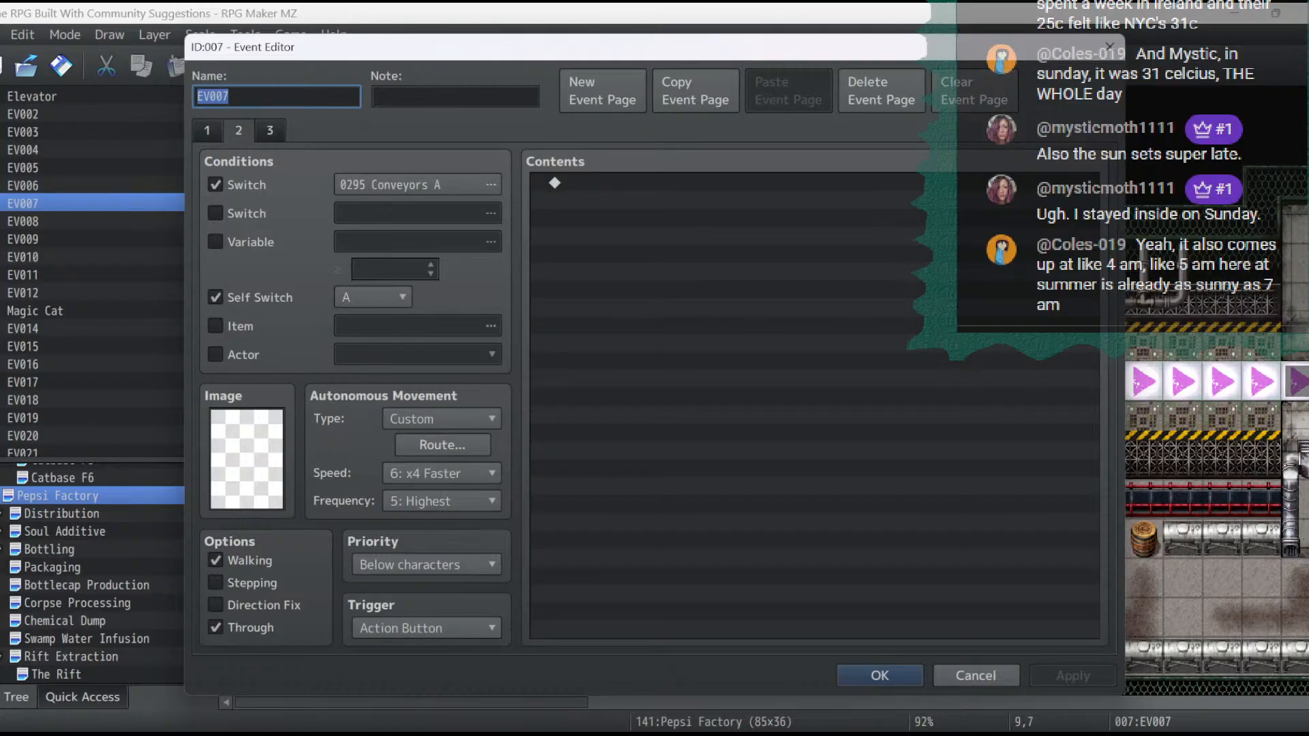
click(270, 131)
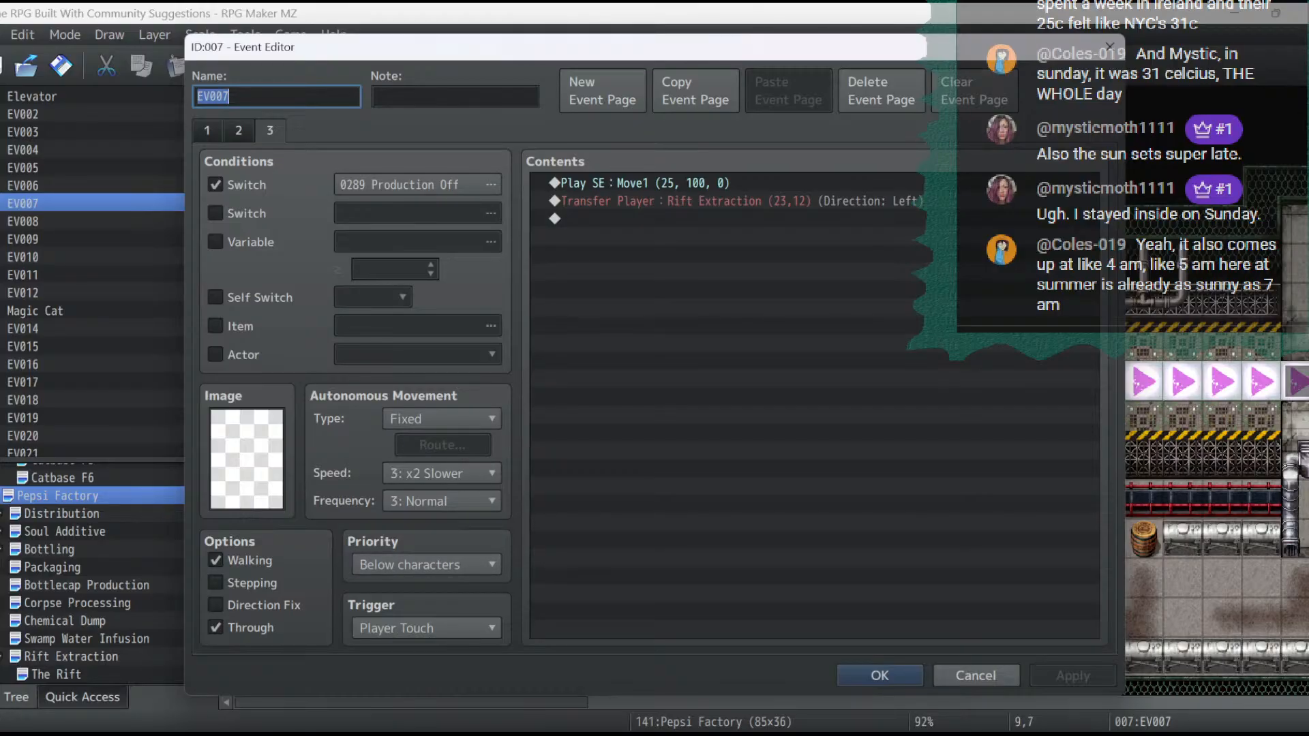
click(239, 131)
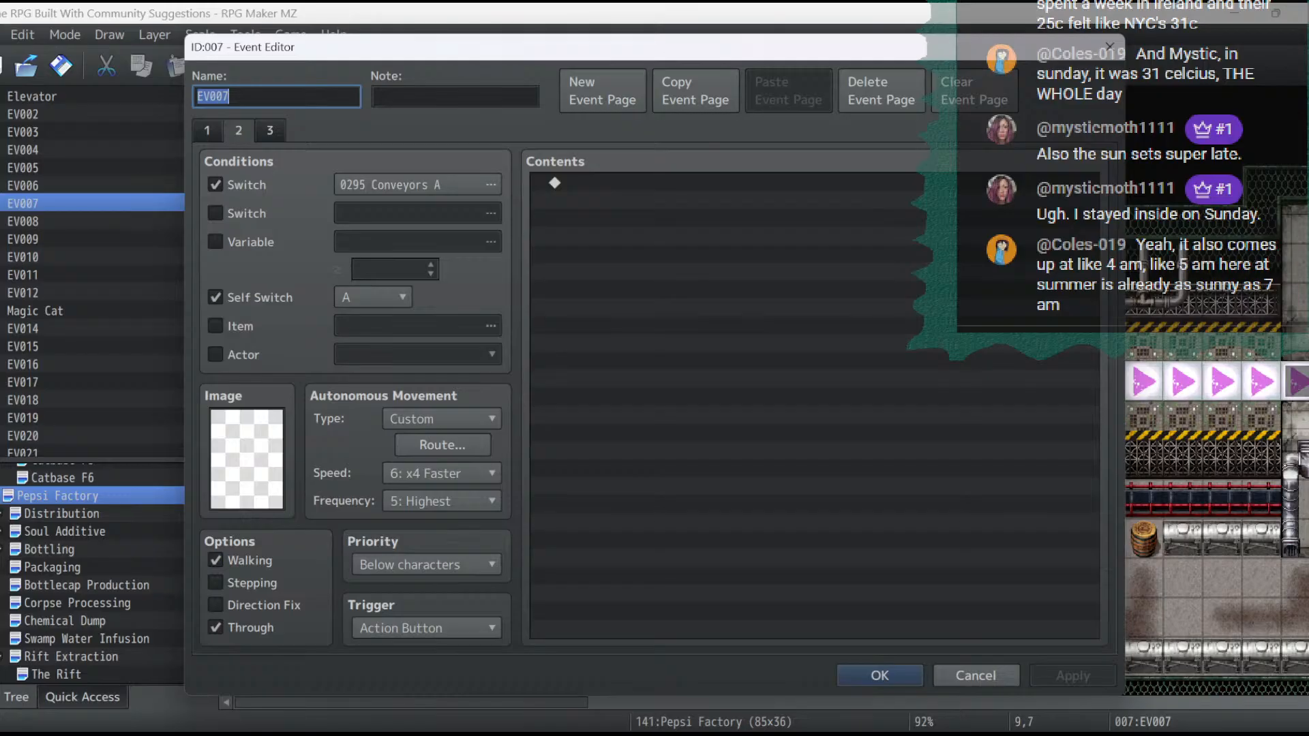
click(208, 131)
click(239, 131)
key(Return)
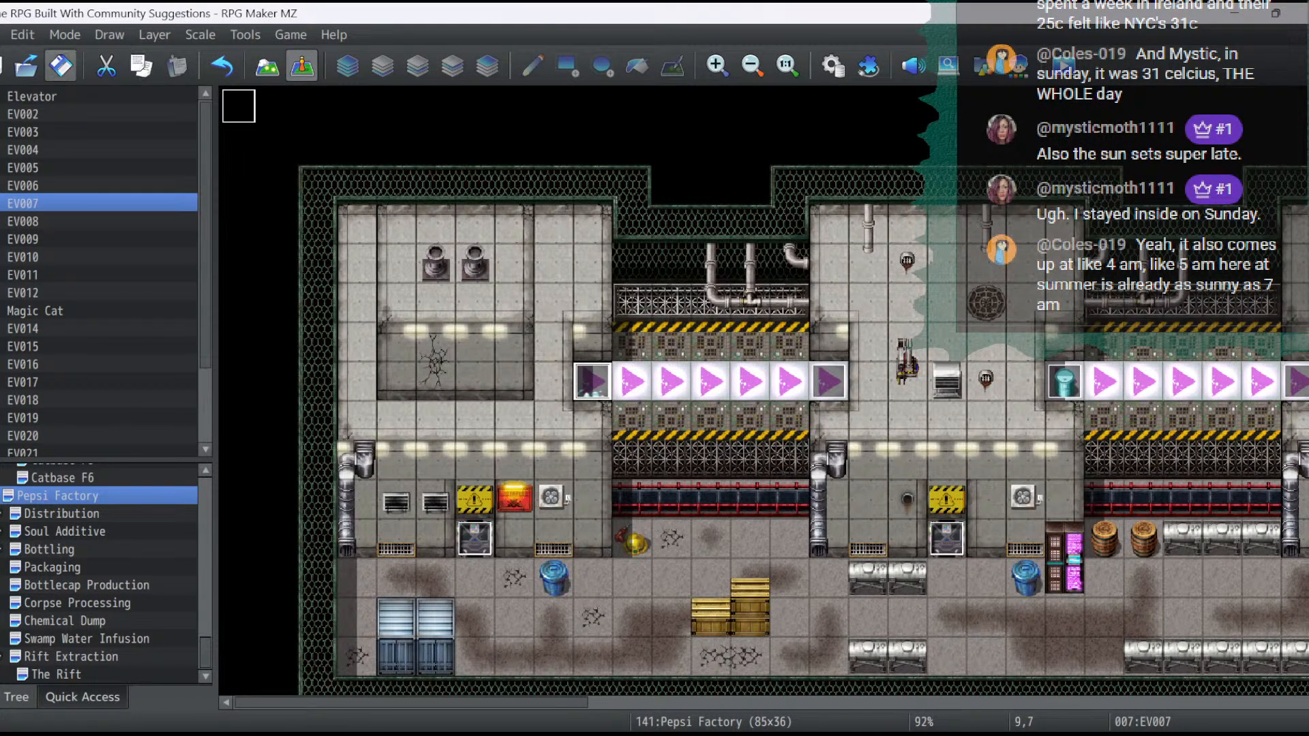
click(60, 67)
- Review the Rift Visual event on The Rift map, checking the target tile of its Set Event Location command
click(57, 674)
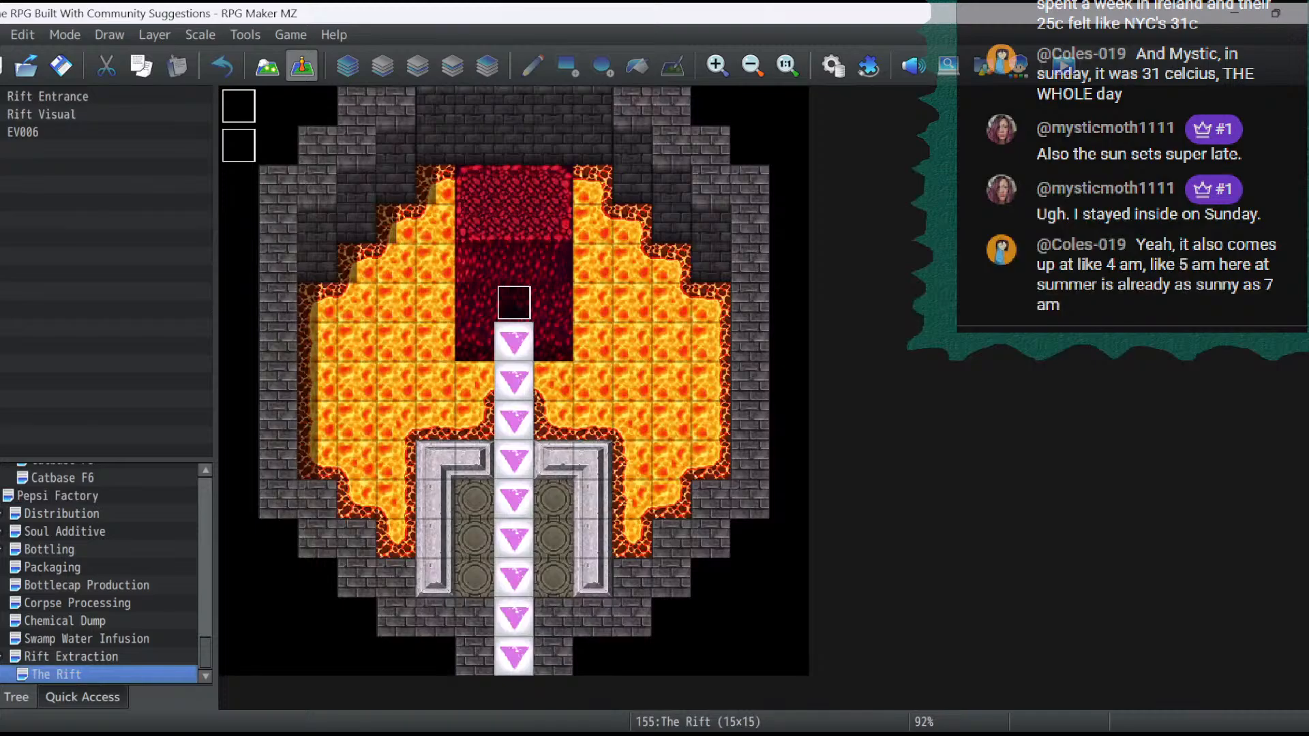
double_click(238, 145)
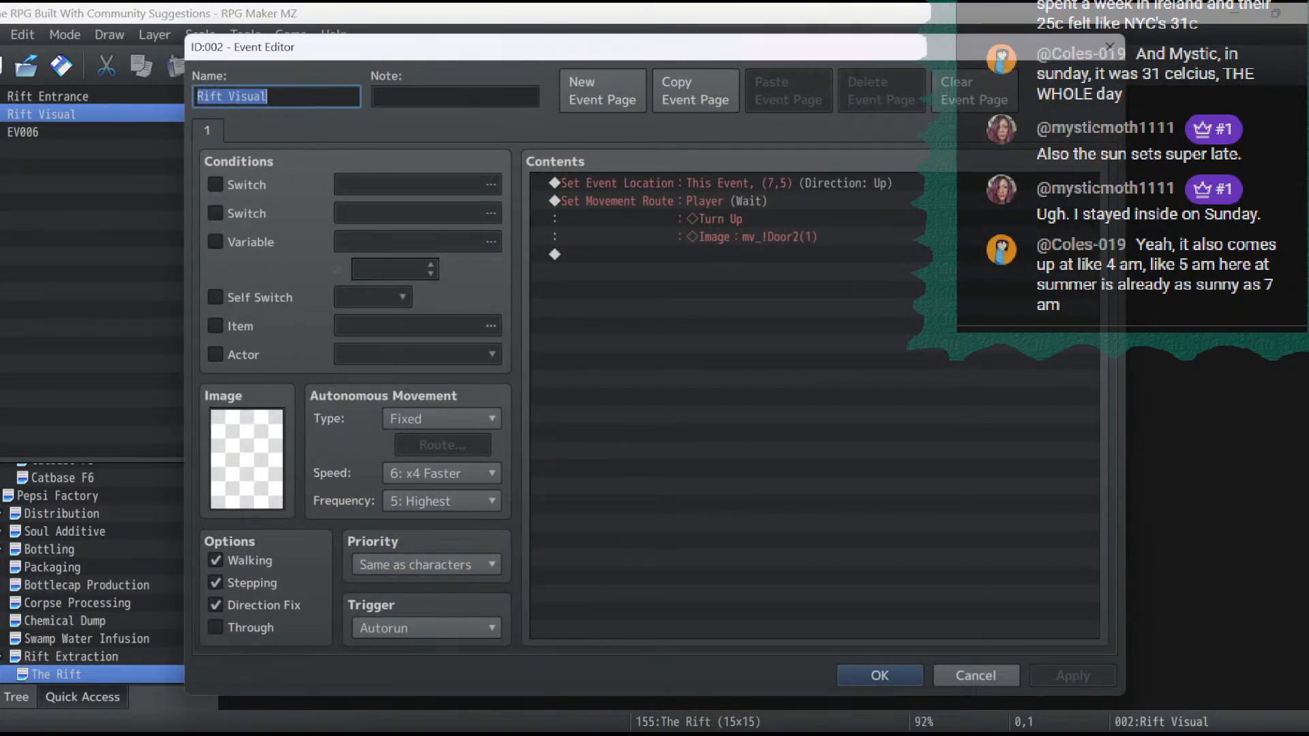
click(725, 183)
double_click(725, 184)
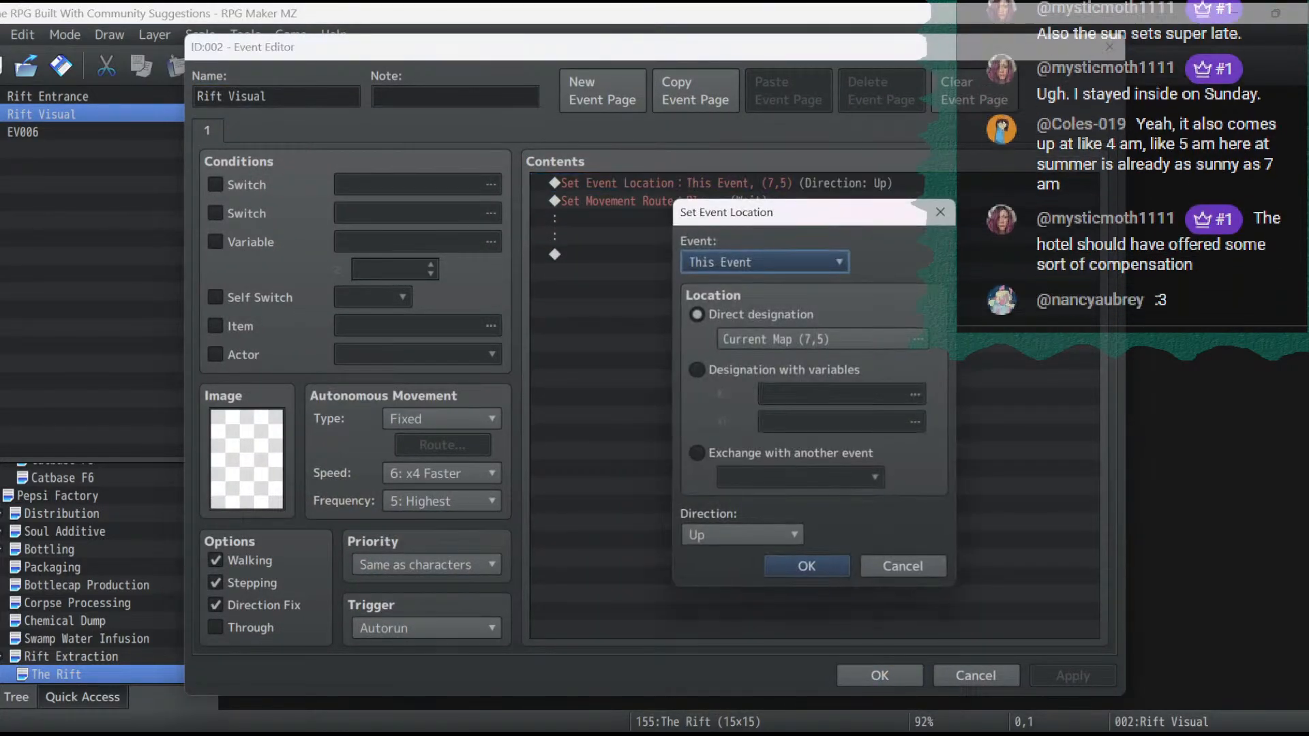
click(820, 339)
click(603, 218)
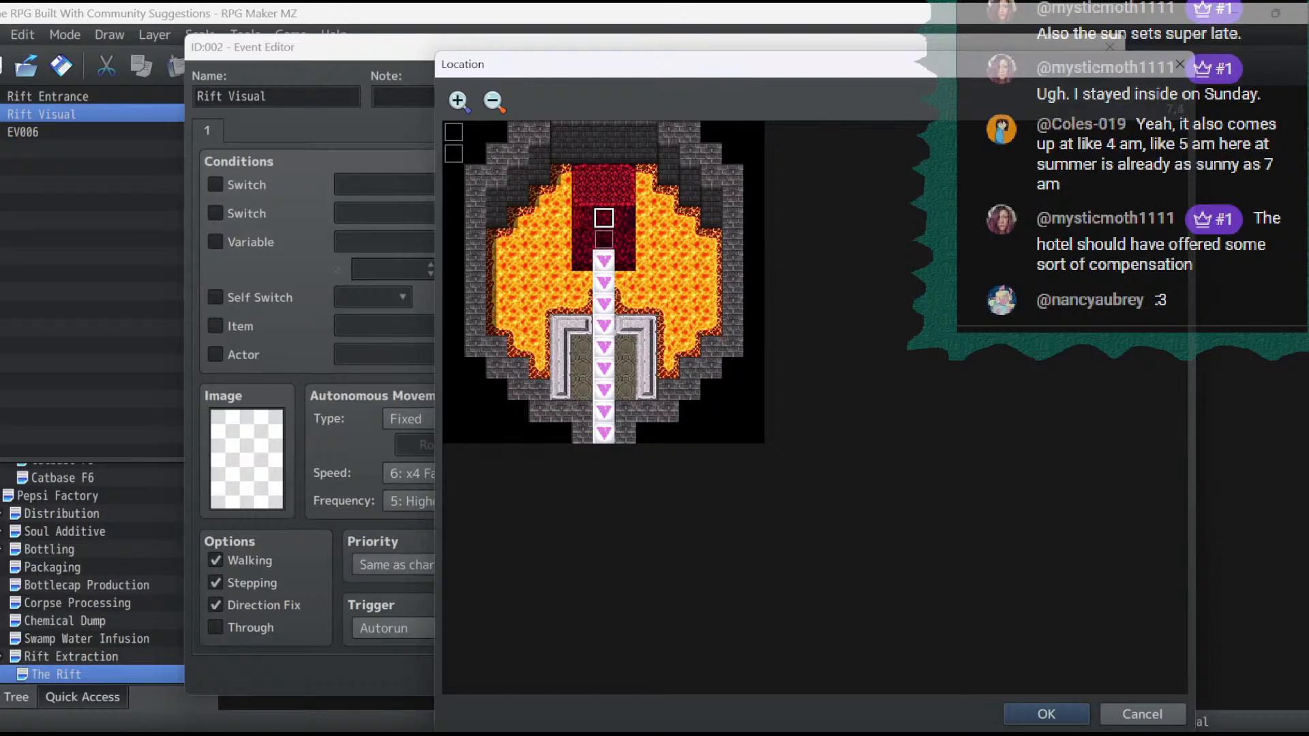
click(604, 240)
click(1047, 715)
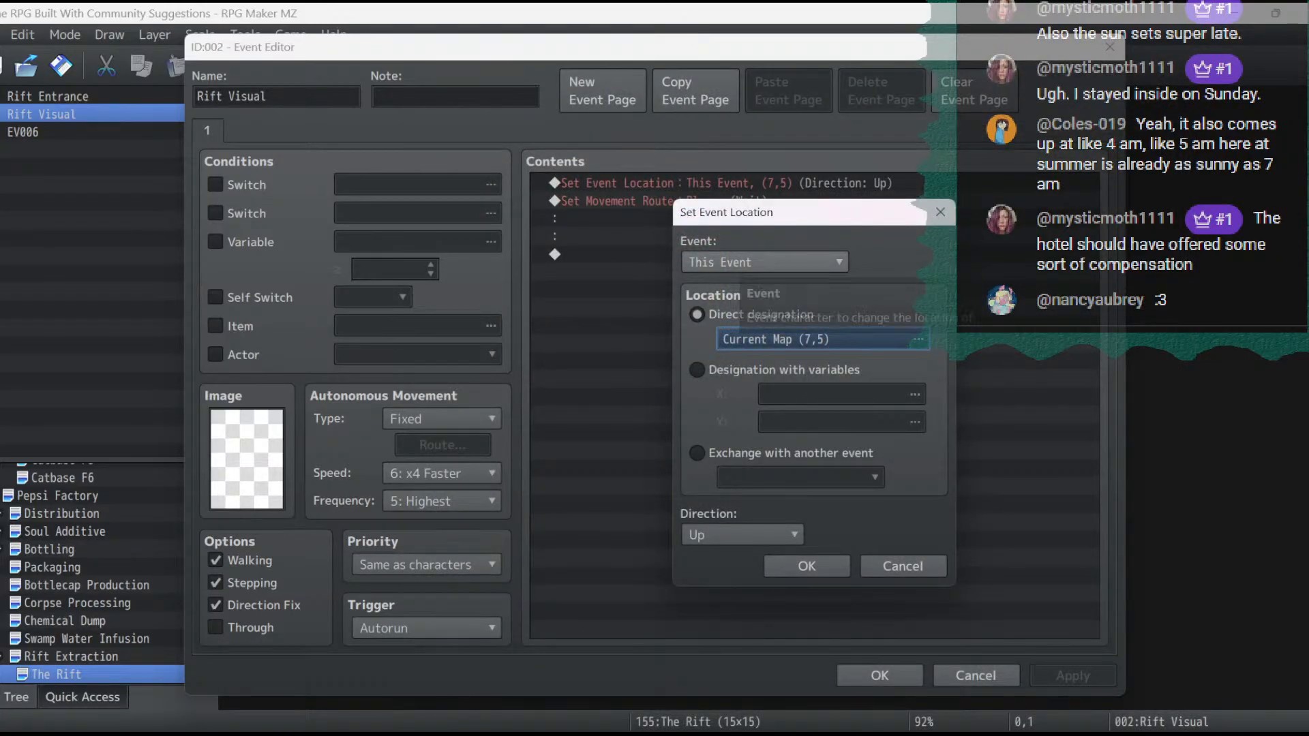
click(737, 263)
click(737, 282)
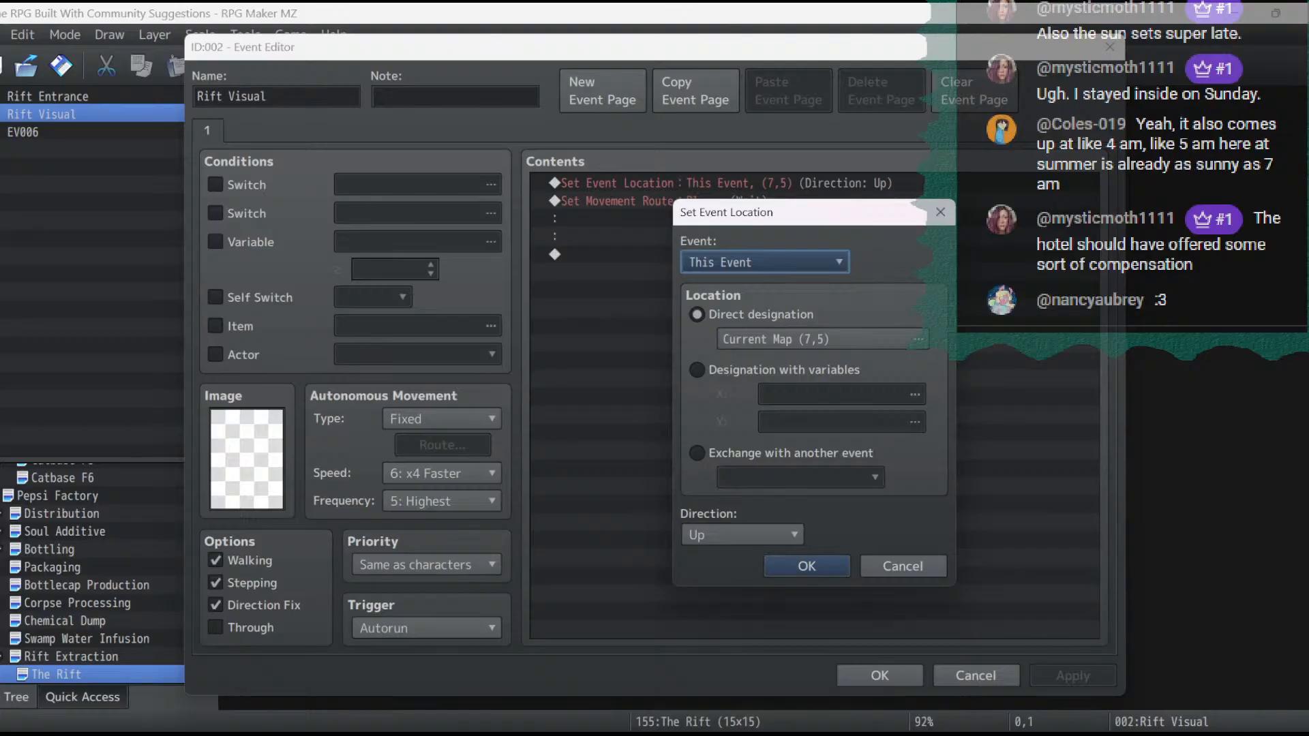
click(806, 565)
click(1072, 676)
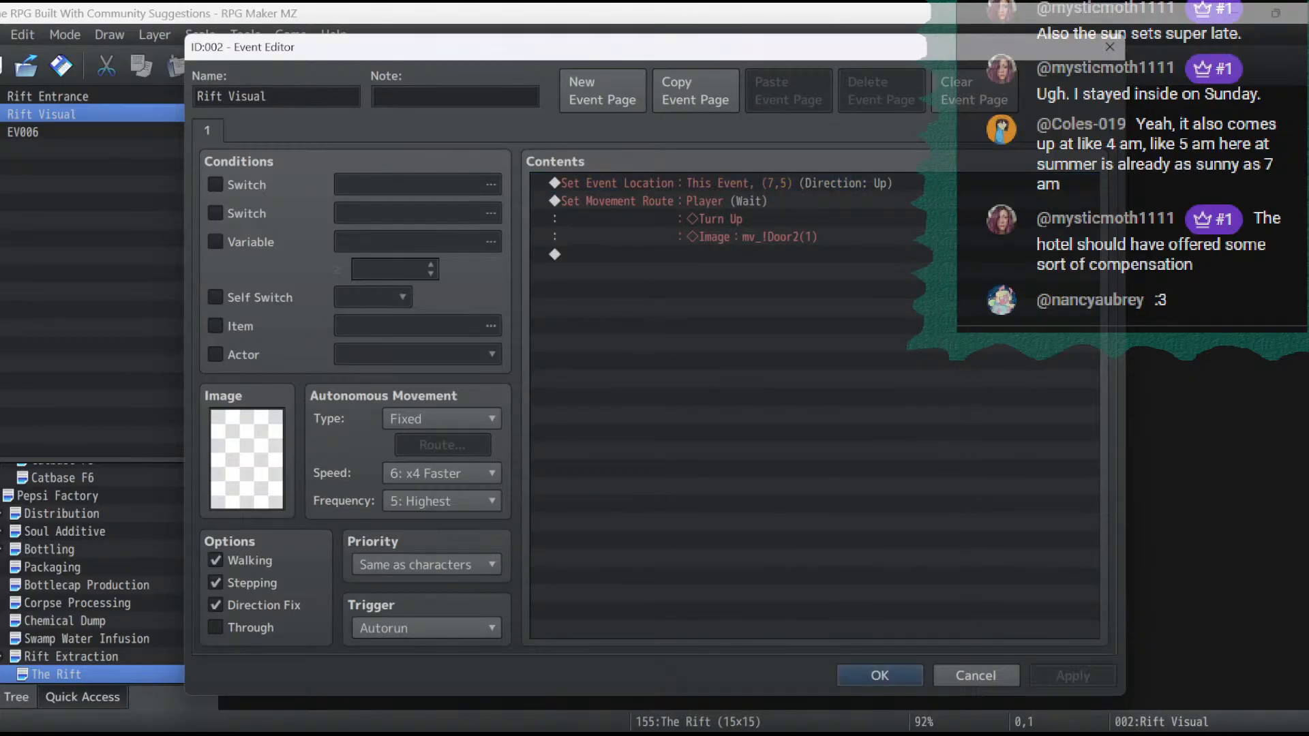
click(880, 675)
- Examine the commands of The Rift's autorun event EV006, and recheck those of Rift Visual
click(238, 107)
double_click(238, 107)
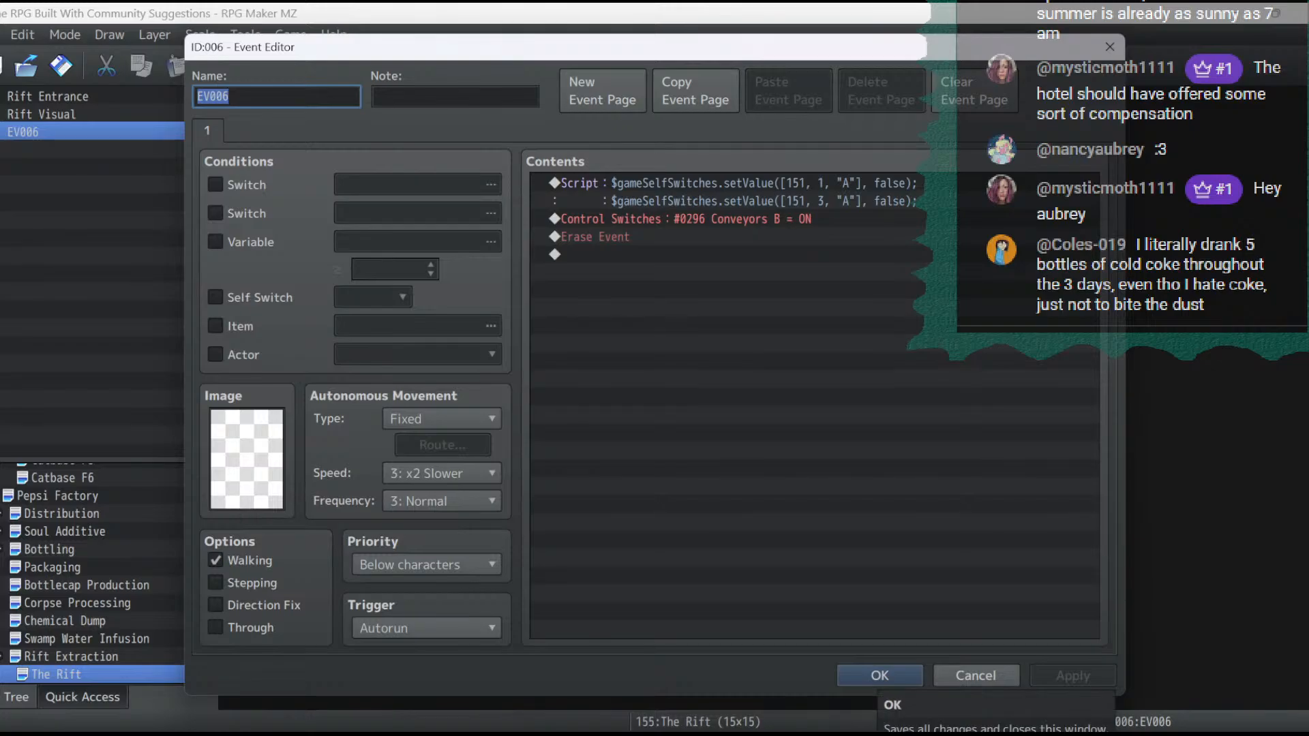
click(880, 675)
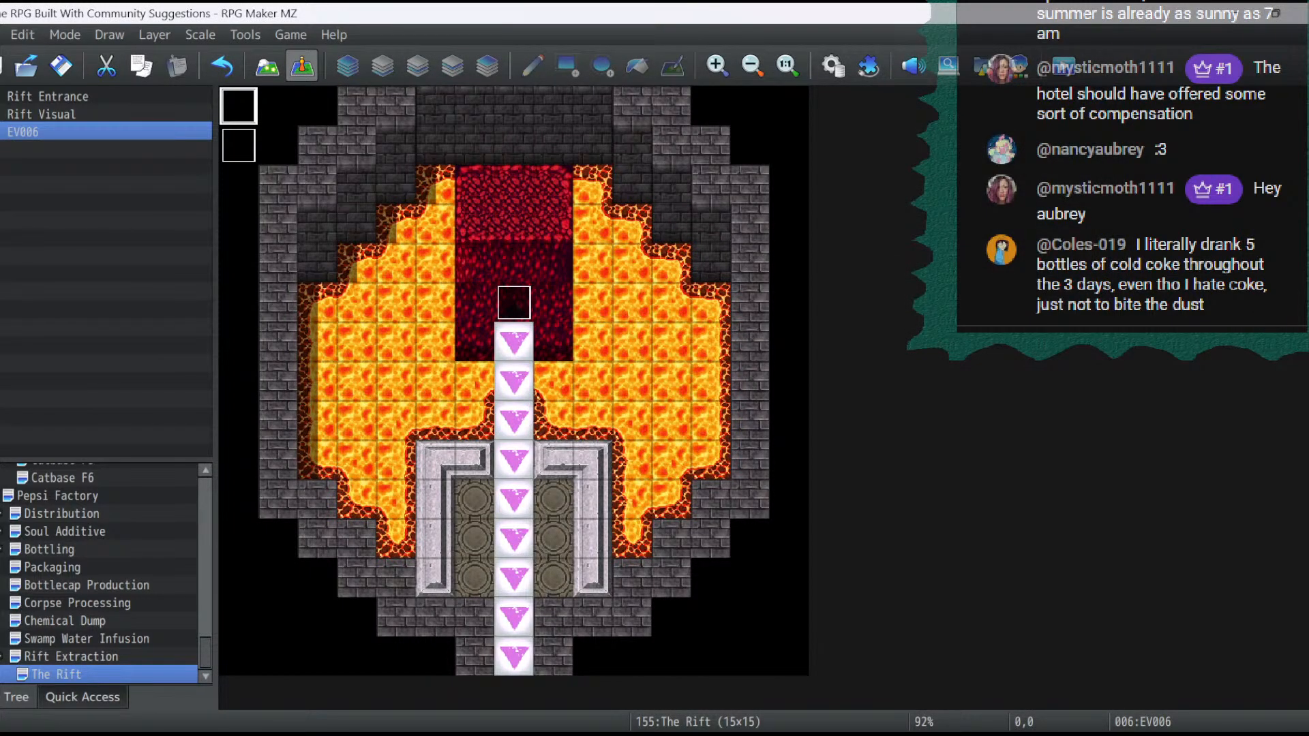
double_click(238, 145)
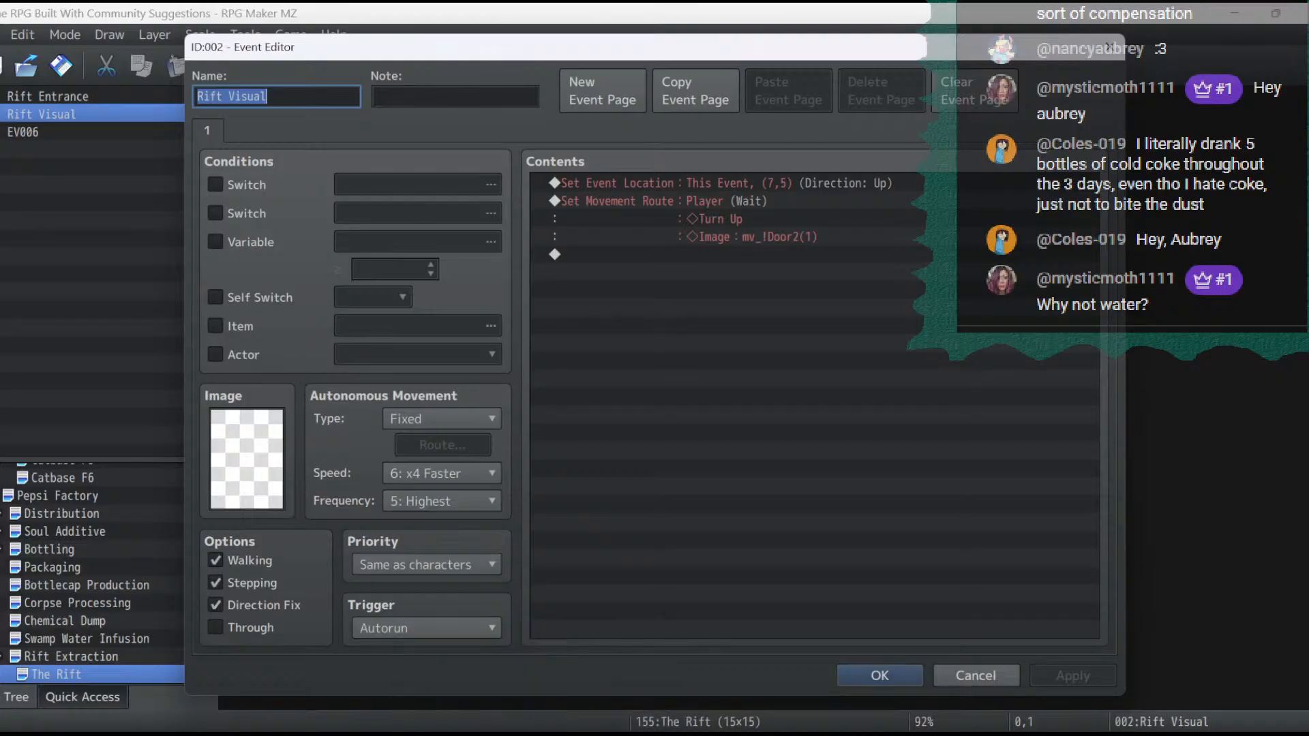
click(879, 676)
- Save the project and start a new playtest
click(61, 65)
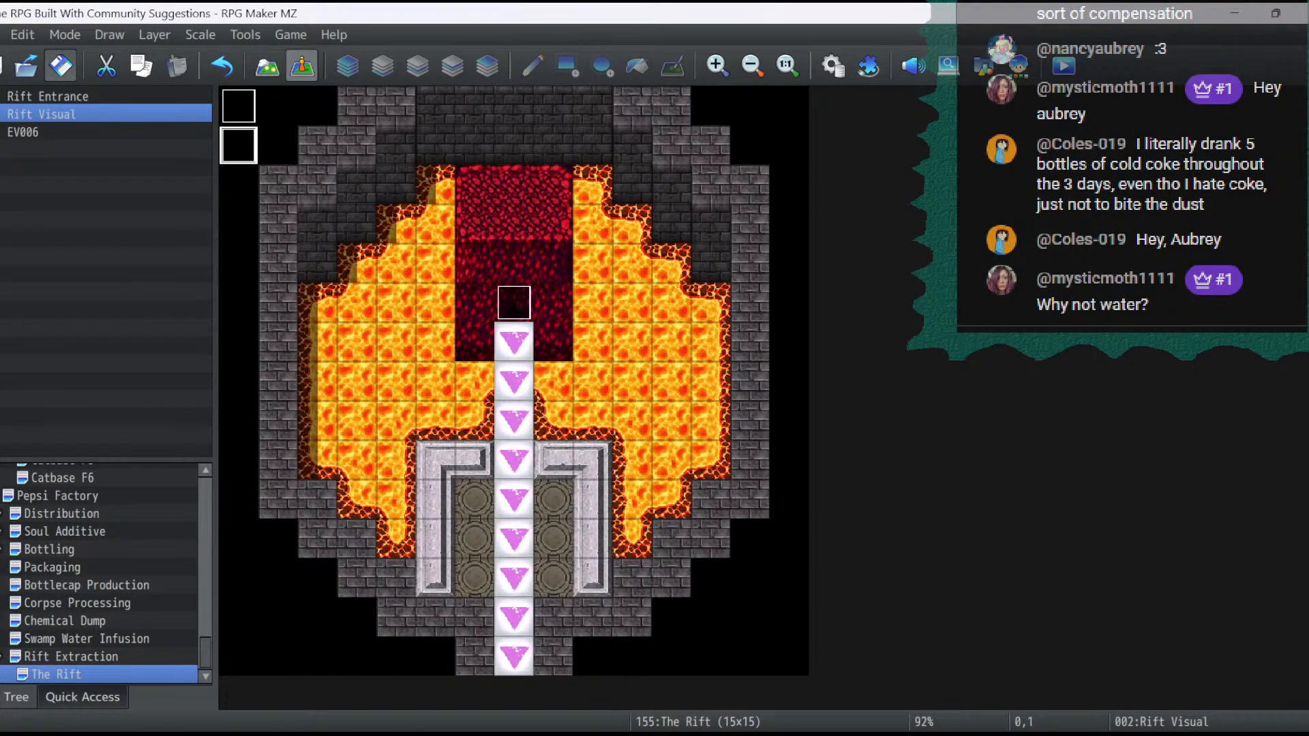
click(302, 65)
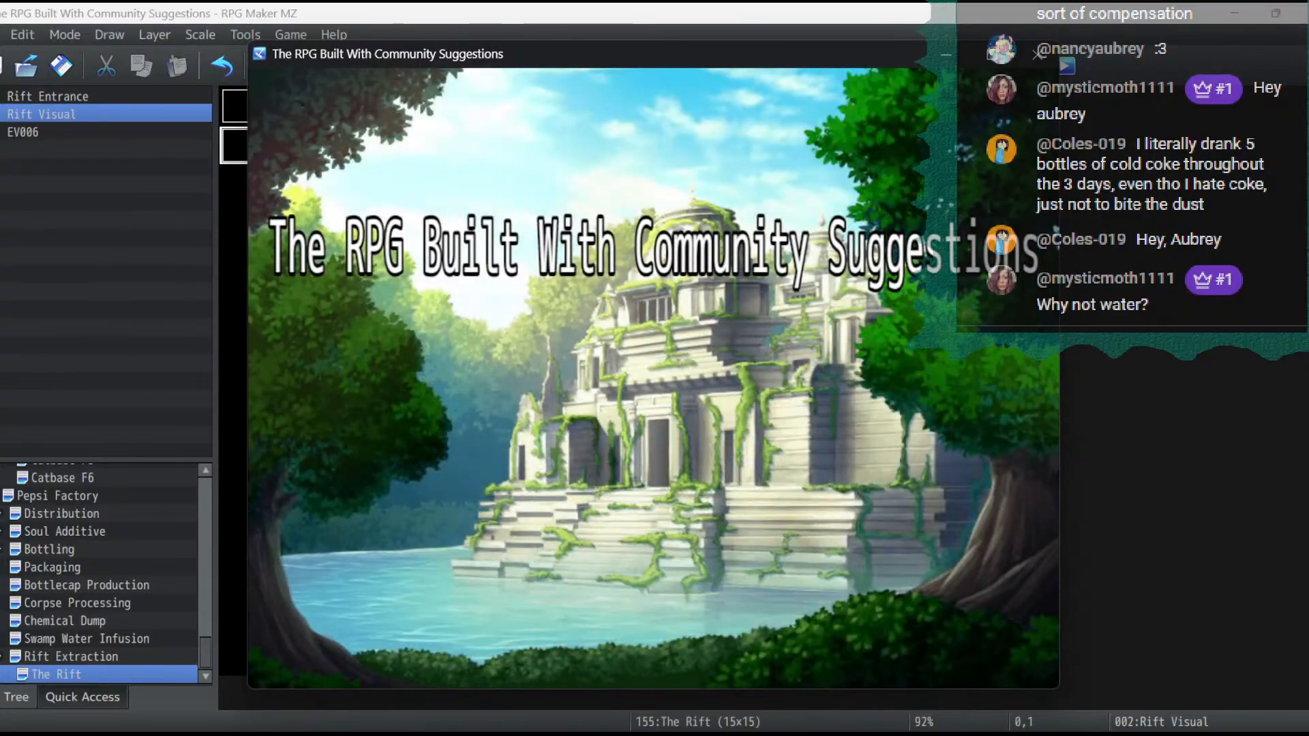
- Load the saved game and walk the party through the factory floor to the first conveyor belt of the Pepsi Factory
key(Return)
key(Return)
key(ctrl+Left)
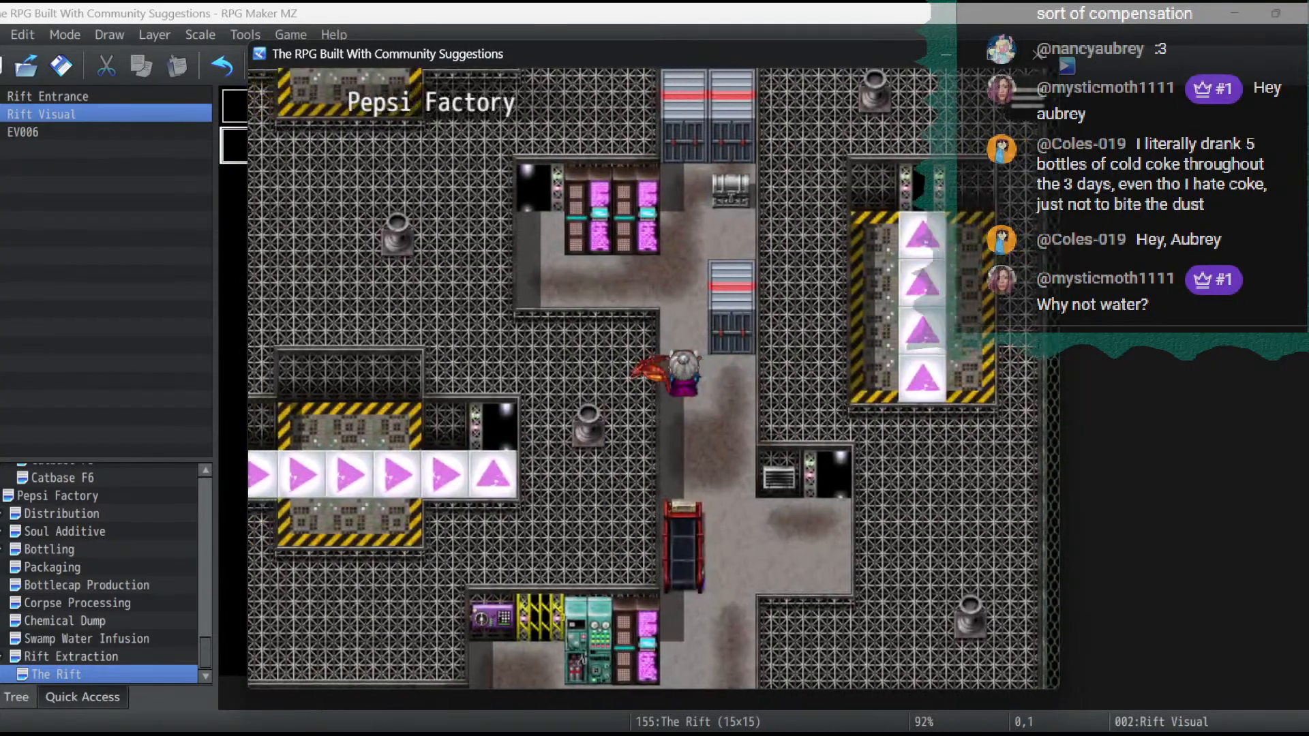
key(ctrl+Up)
key(ctrl+Left)
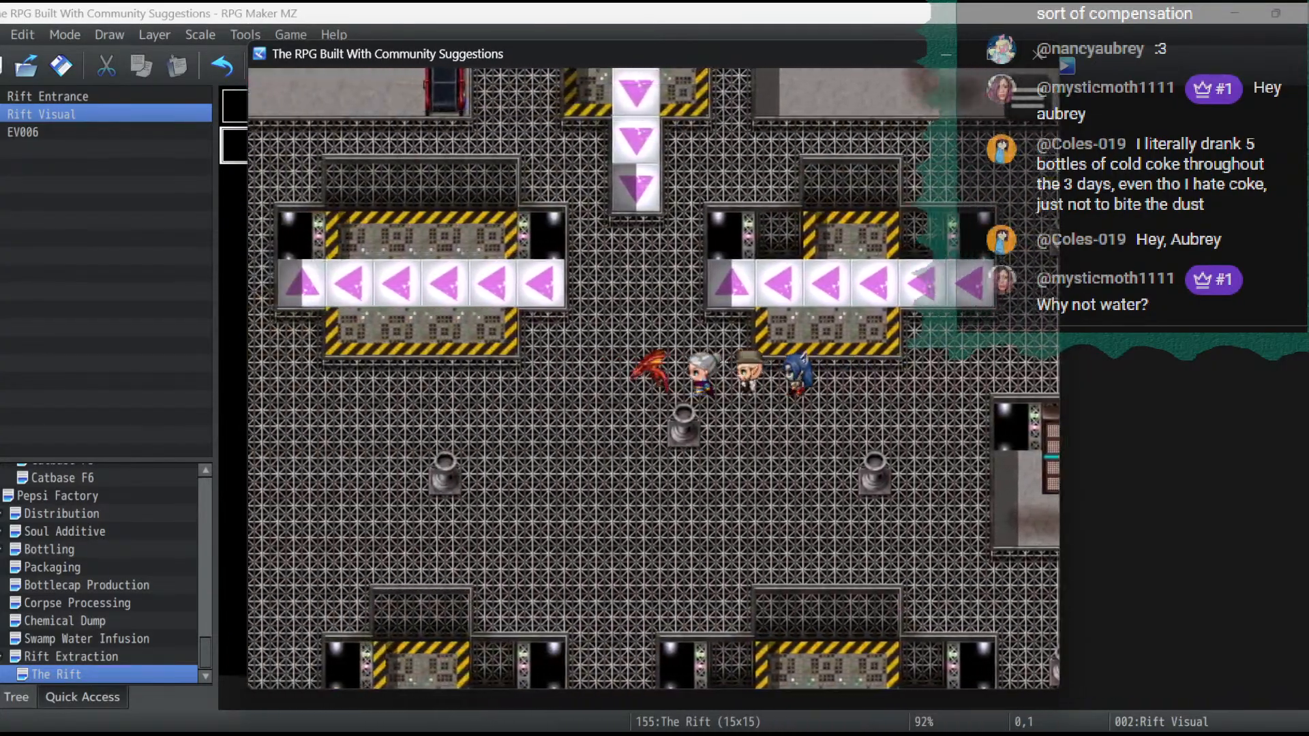
key(Down)
key(Left)
key(Up)
key(Left)
key(Left)
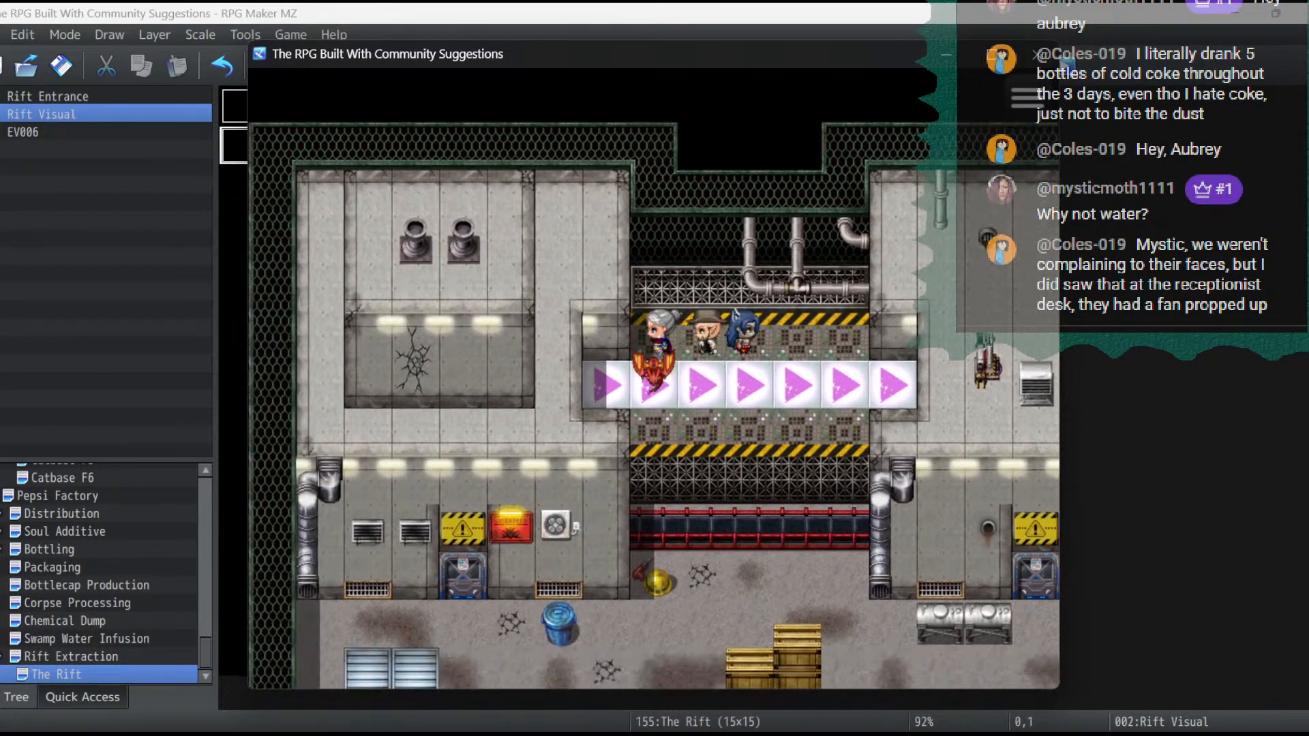
- Walk the party along the factory walkway and across the second conveyor belt toward the following building
key(Down)
key(Right)
key(Down)
key(Right)
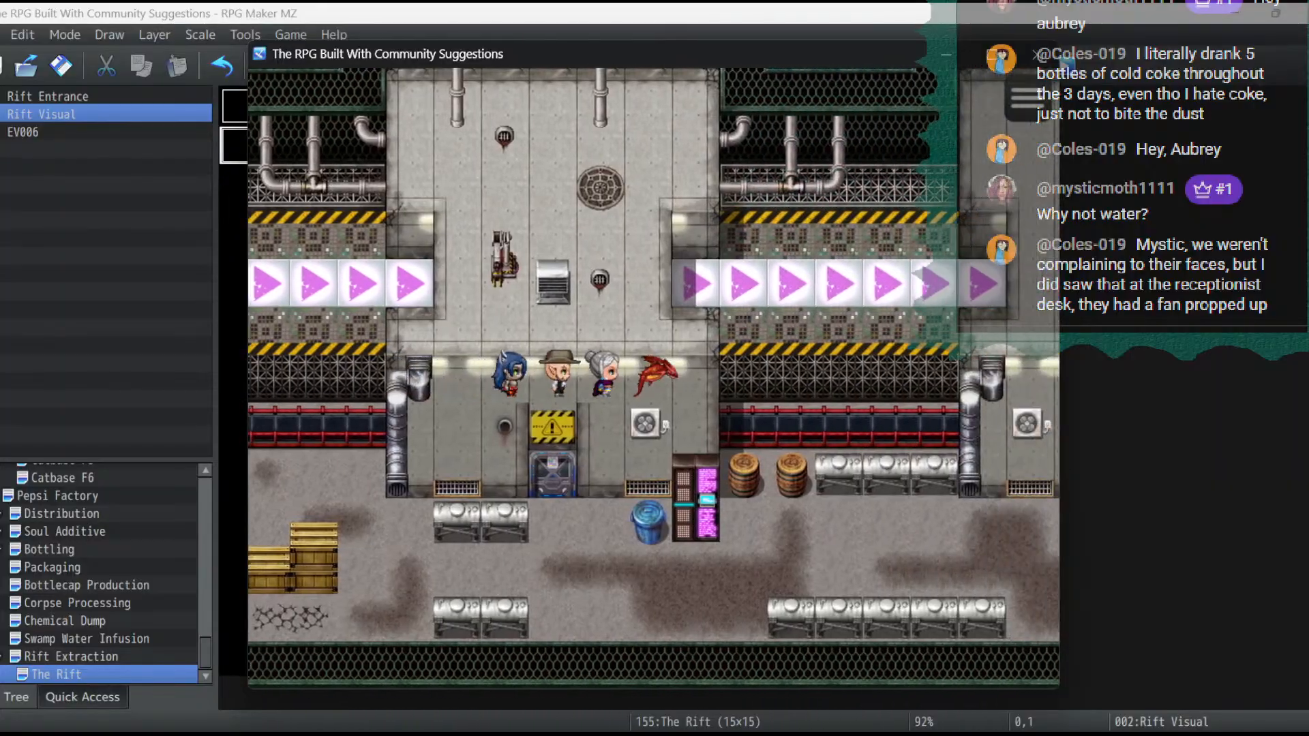
key(Up)
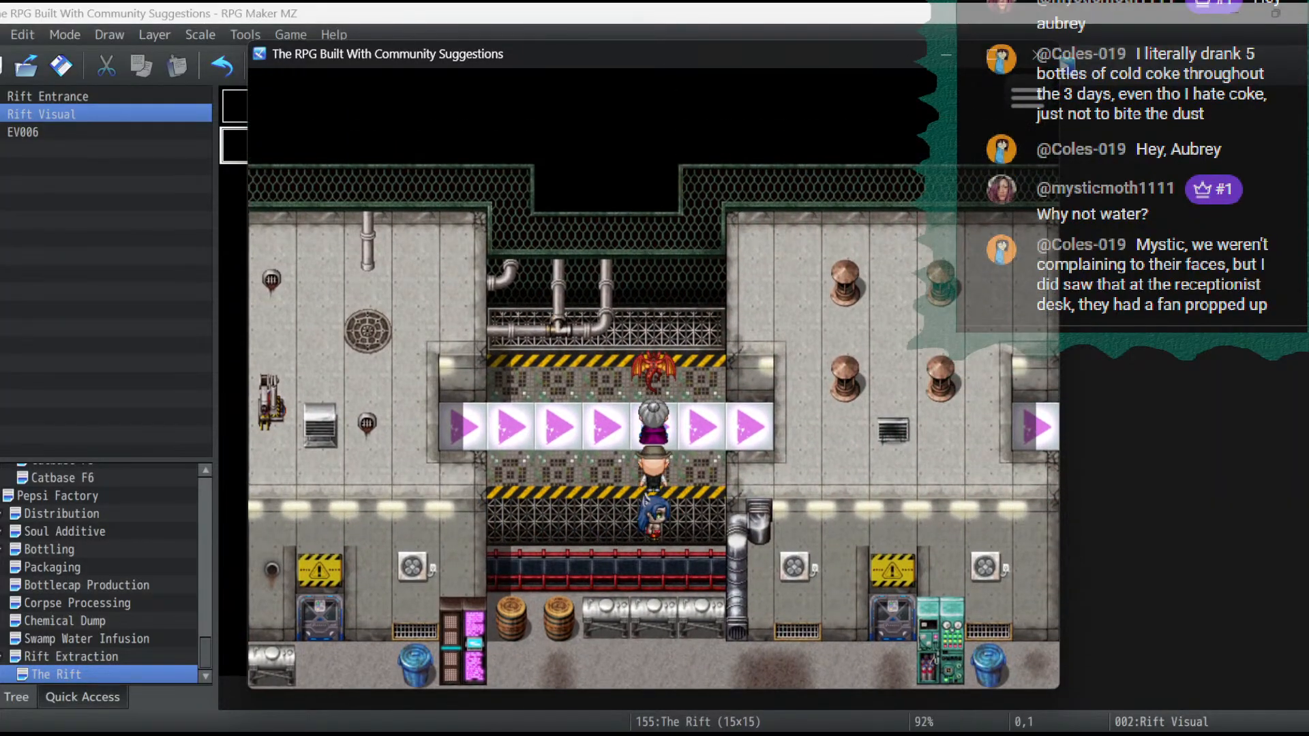
key(Right)
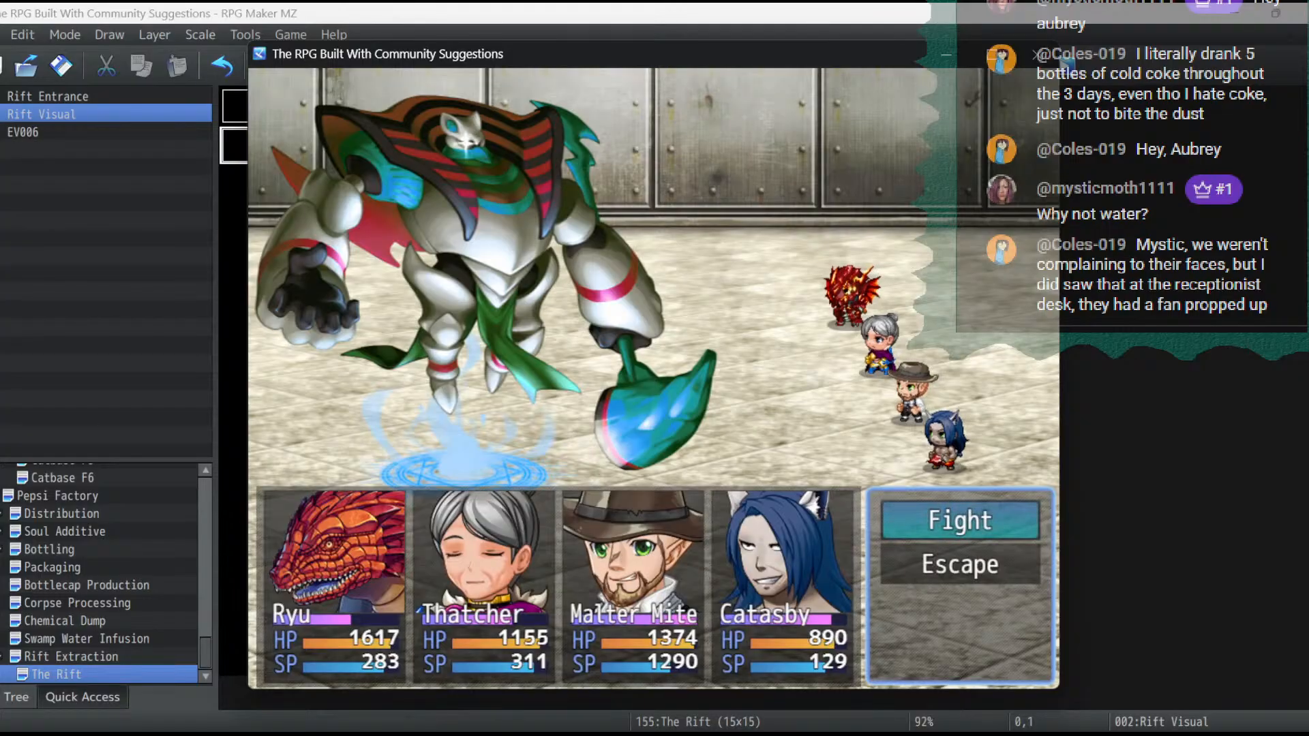
- Escape from the random battle, retrying each turn until the party is back on the factory map
key(Down)
key(Return)
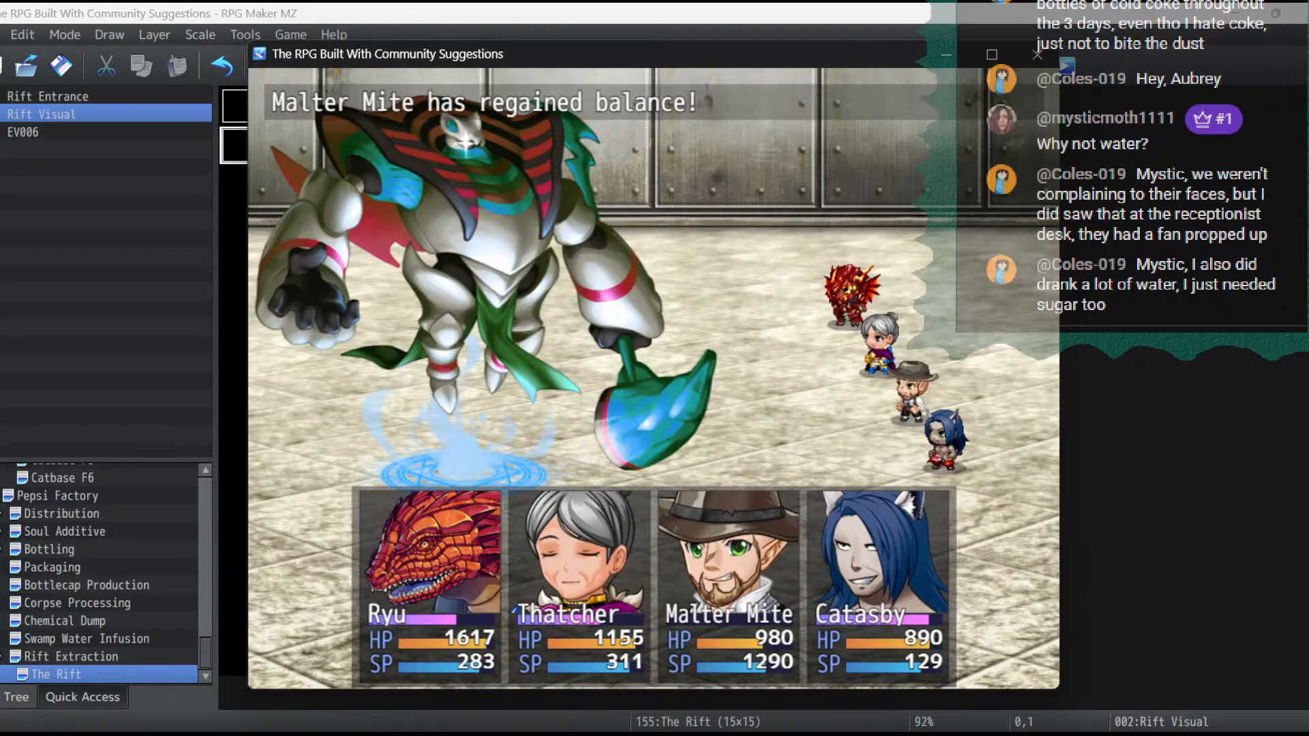
key(Escape)
key(Down)
key(Return)
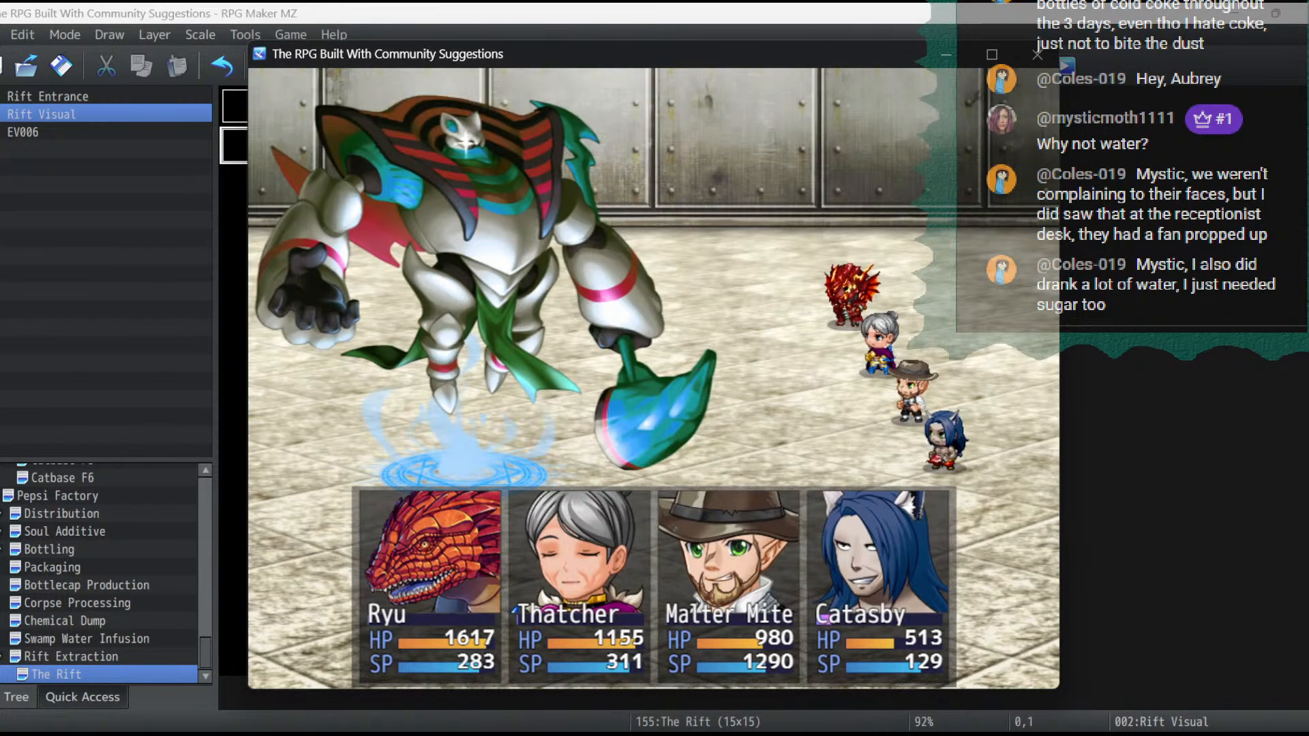
key(Escape)
key(Down)
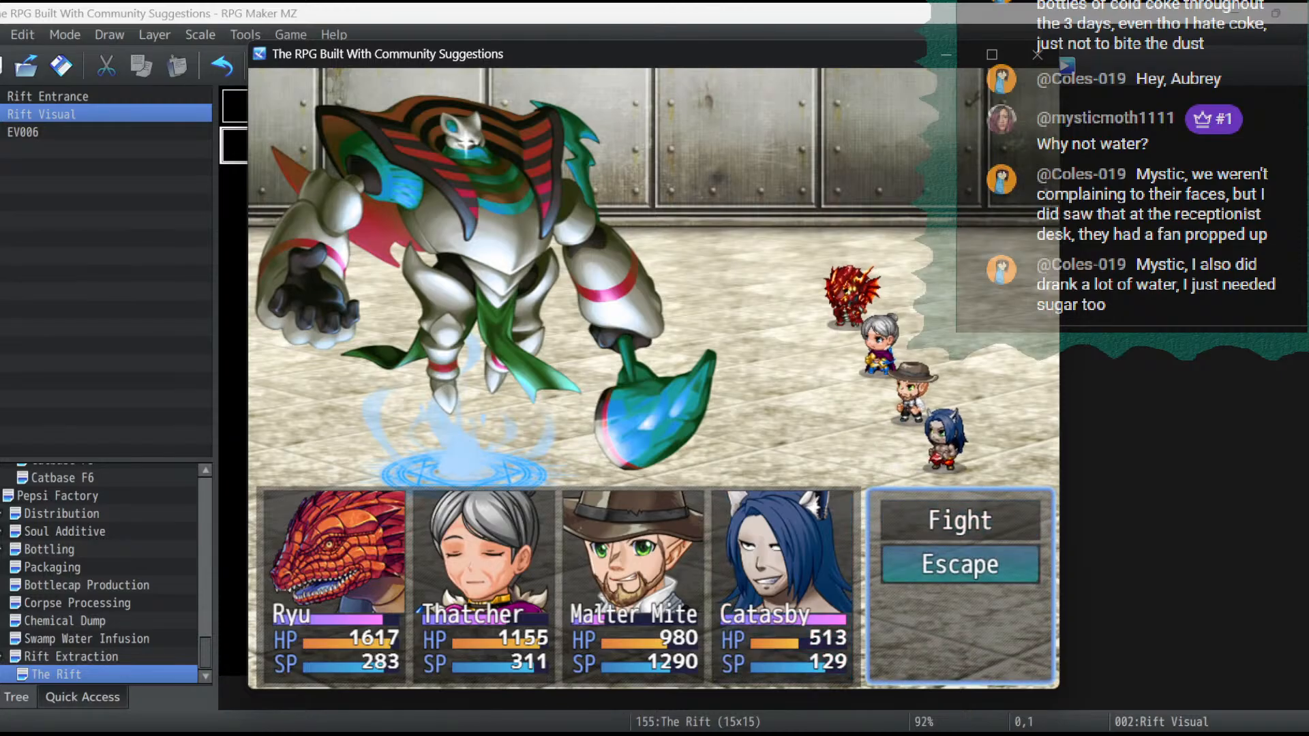
key(Return)
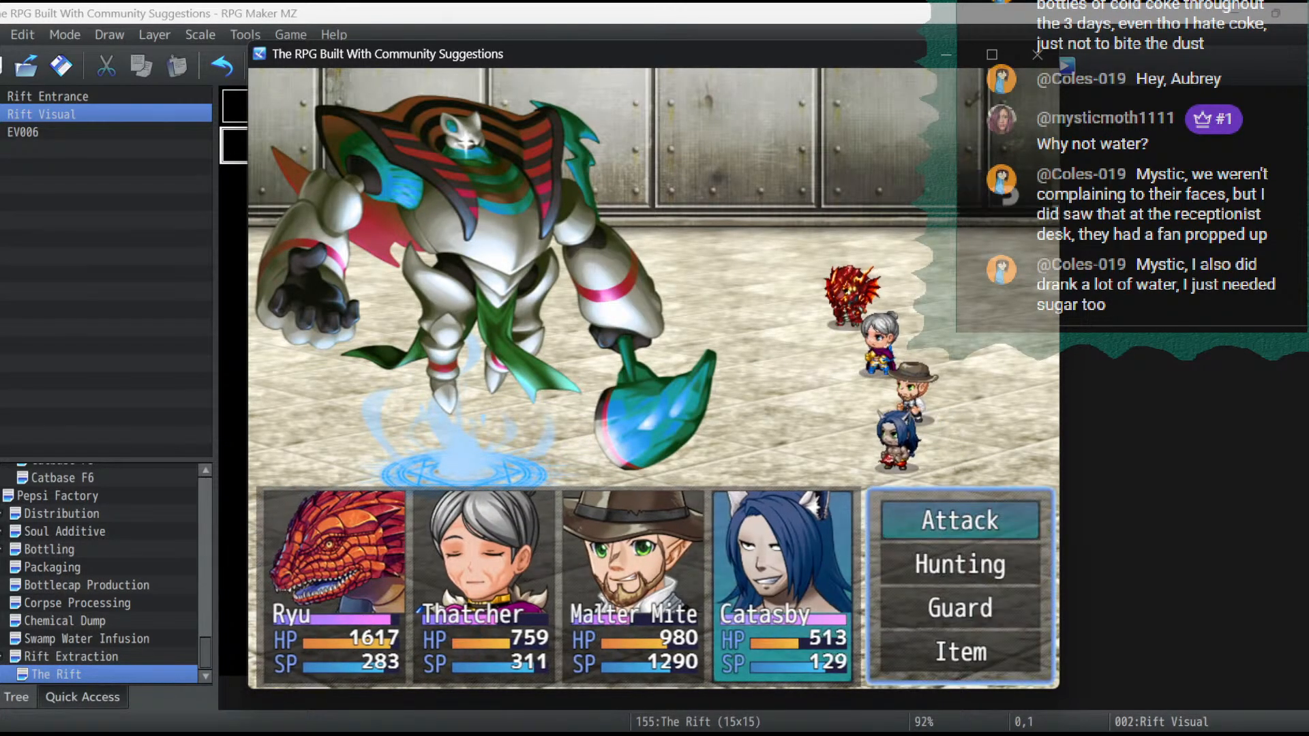
key(Escape)
key(Down)
key(Return)
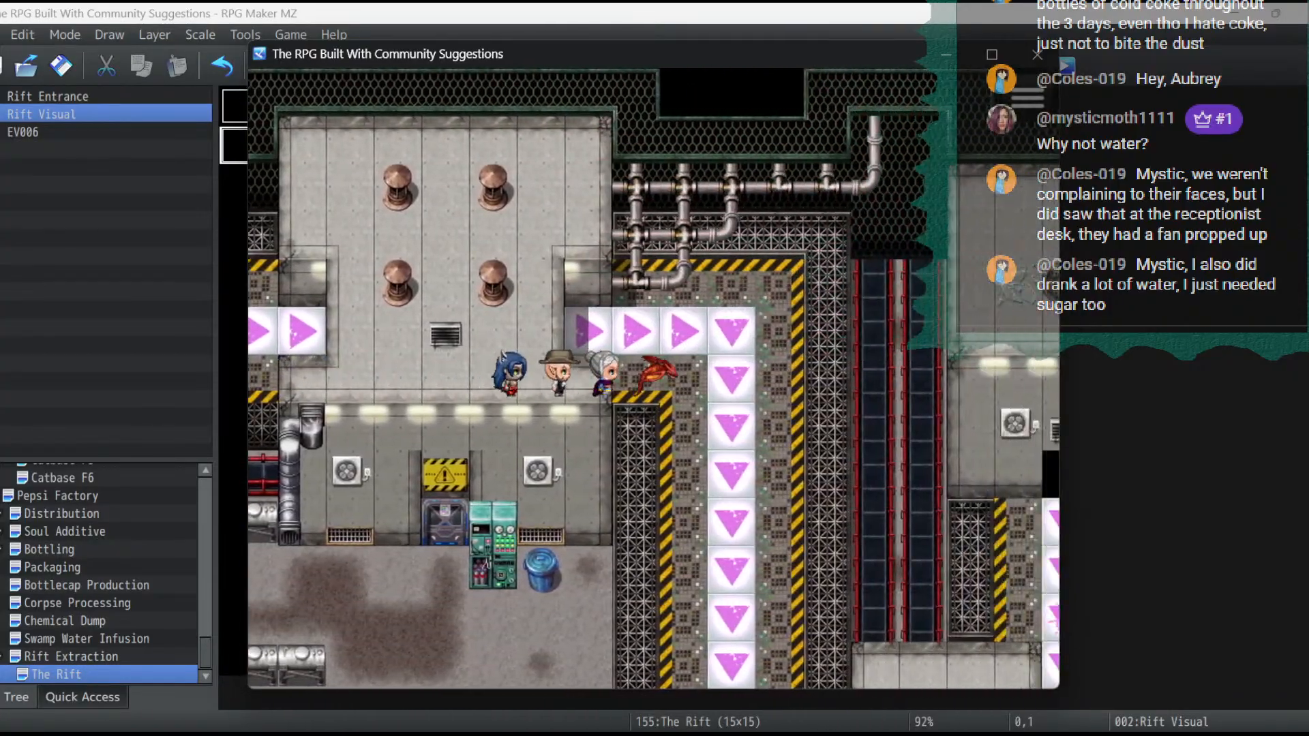
- Walk the party around the corner where the conveyor turns downward and along the vertical belt's edge
key(Right)
key(Up)
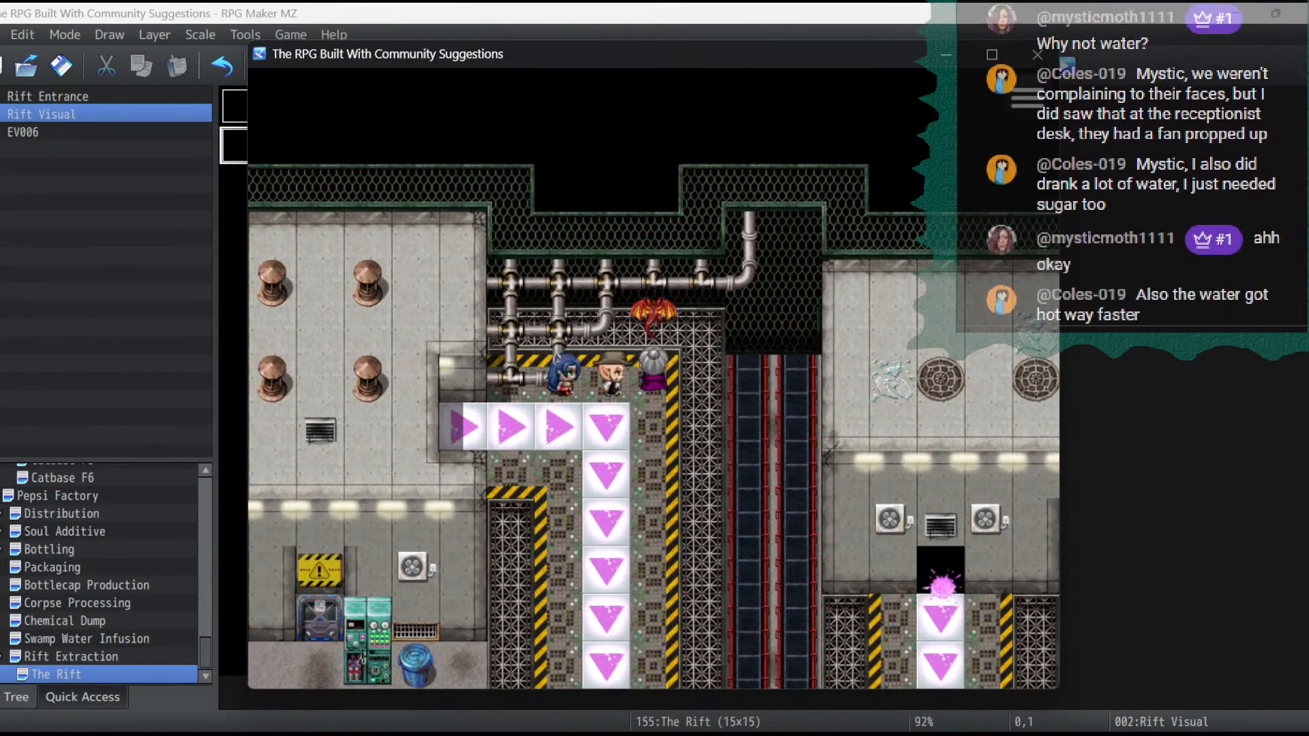
key(Down)
key(Down)
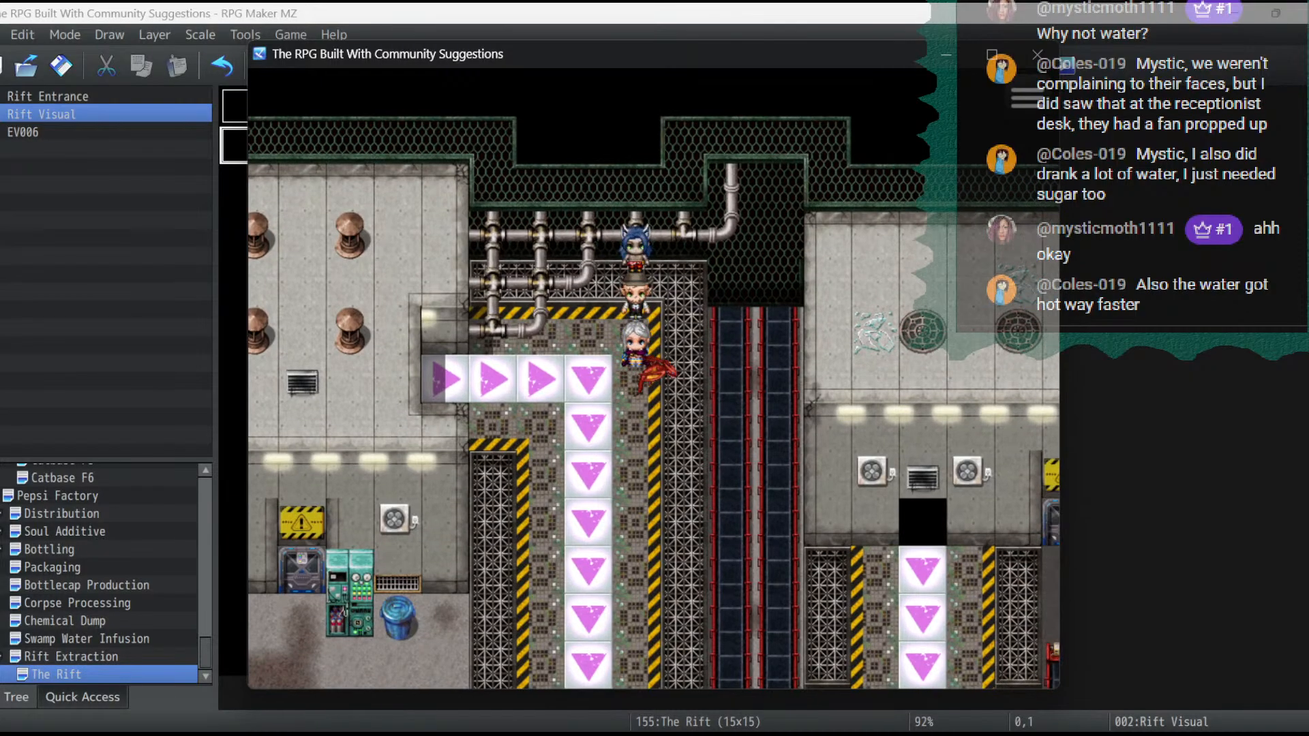
key(Left)
key(Down)
key(Right)
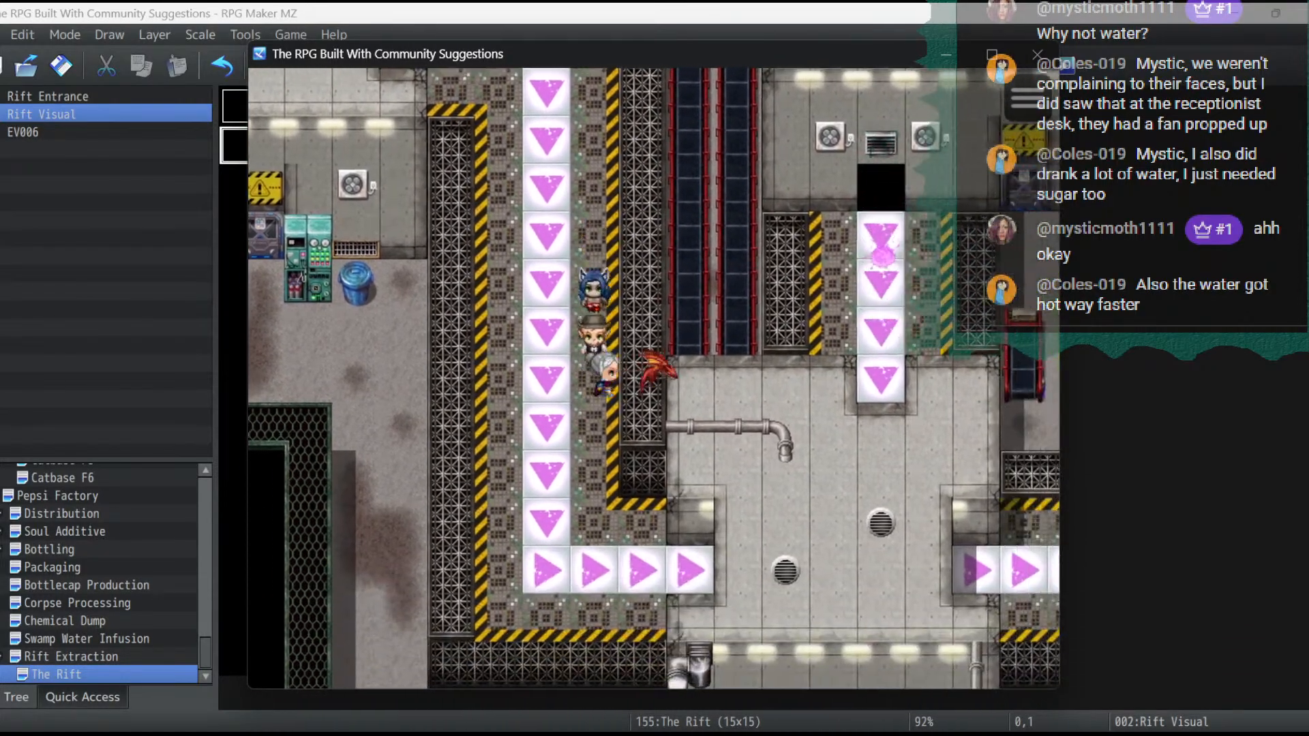
- Return the party to the first conveyor belt and step onto it
key(Up)
key(Left)
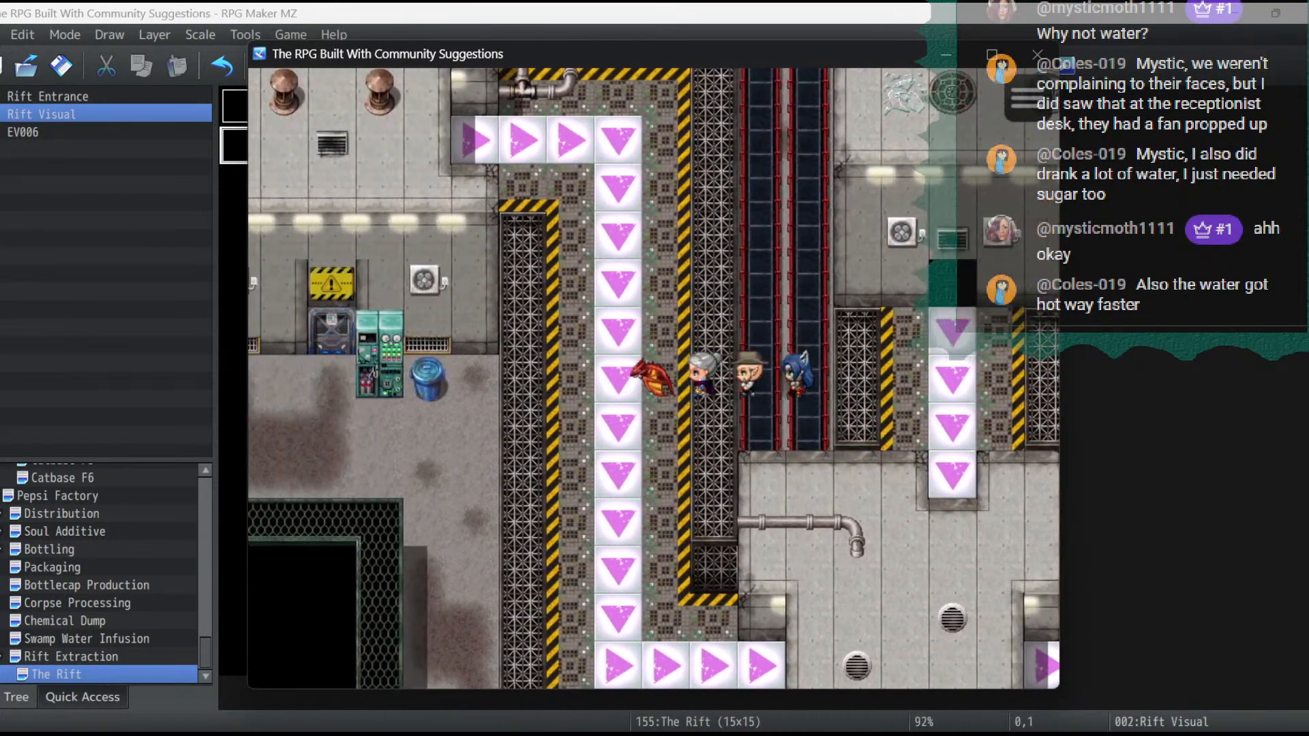
key(Left)
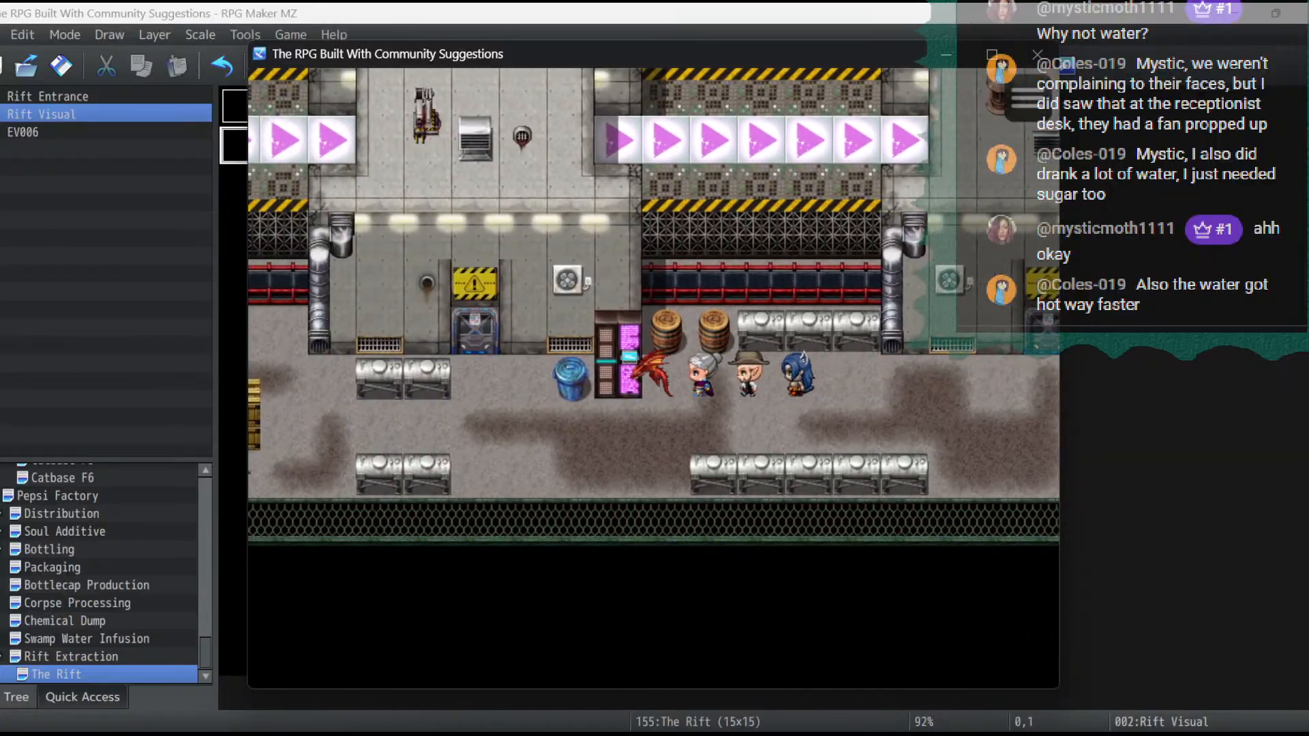
key(Up)
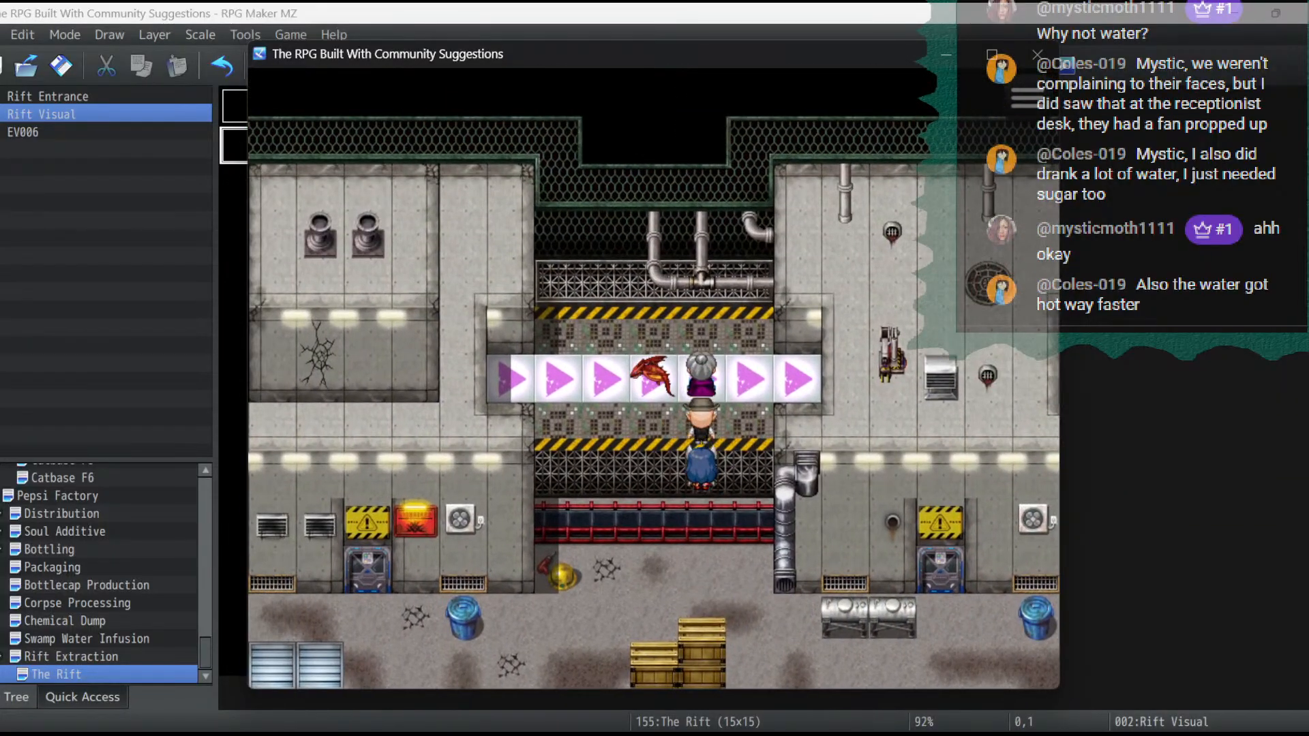
- Examine the factory switches 0281 to 0290 in the playtest's debug list, down to Packaging Unlocked
key(F9)
key(Down)
key(Down)
key(Down)
key(Down)
key(Down)
key(Down)
key(Down)
key(Down)
key(Down)
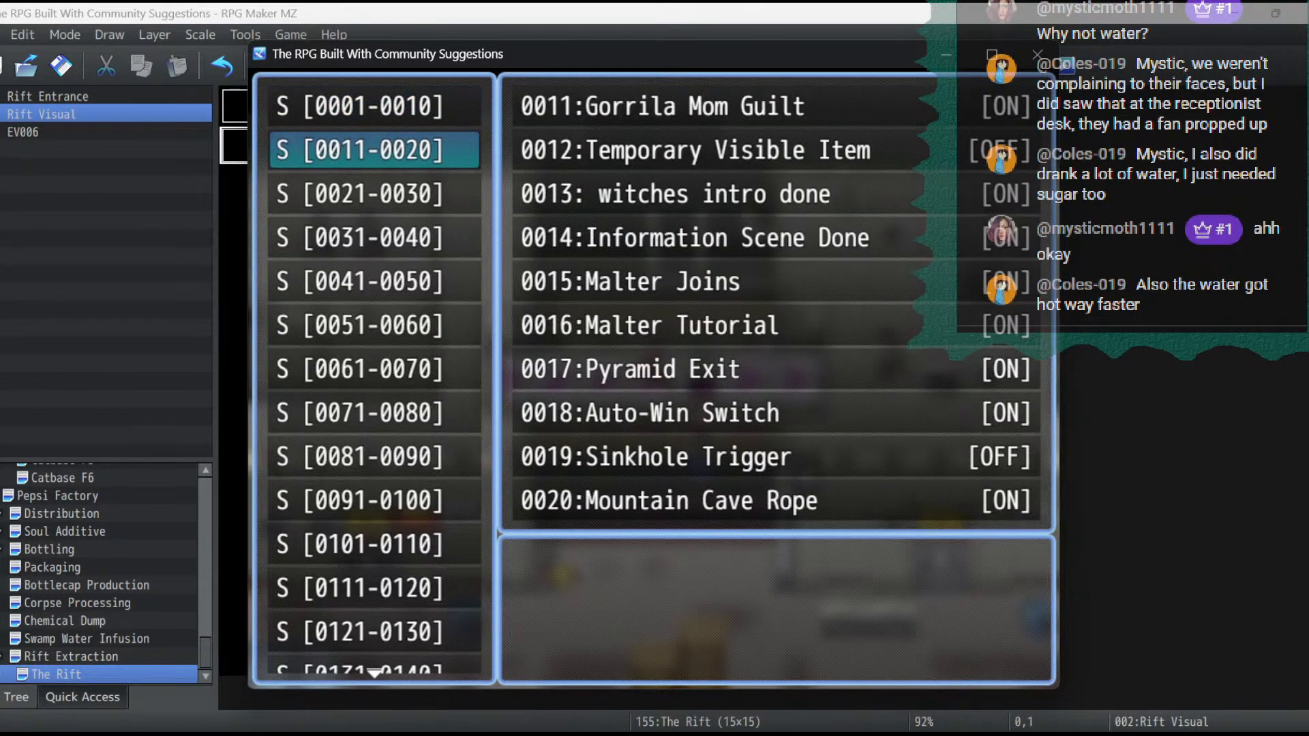
key(Down)
key(Down)
key(Down)
key(Down)
key(Down)
key(Down)
key(Down)
key(Down)
key(Down)
key(Down)
key(Down)
key(Down)
key(Down)
key(Down)
key(Down)
key(Down)
key(Down)
key(Down)
key(Down)
key(Down)
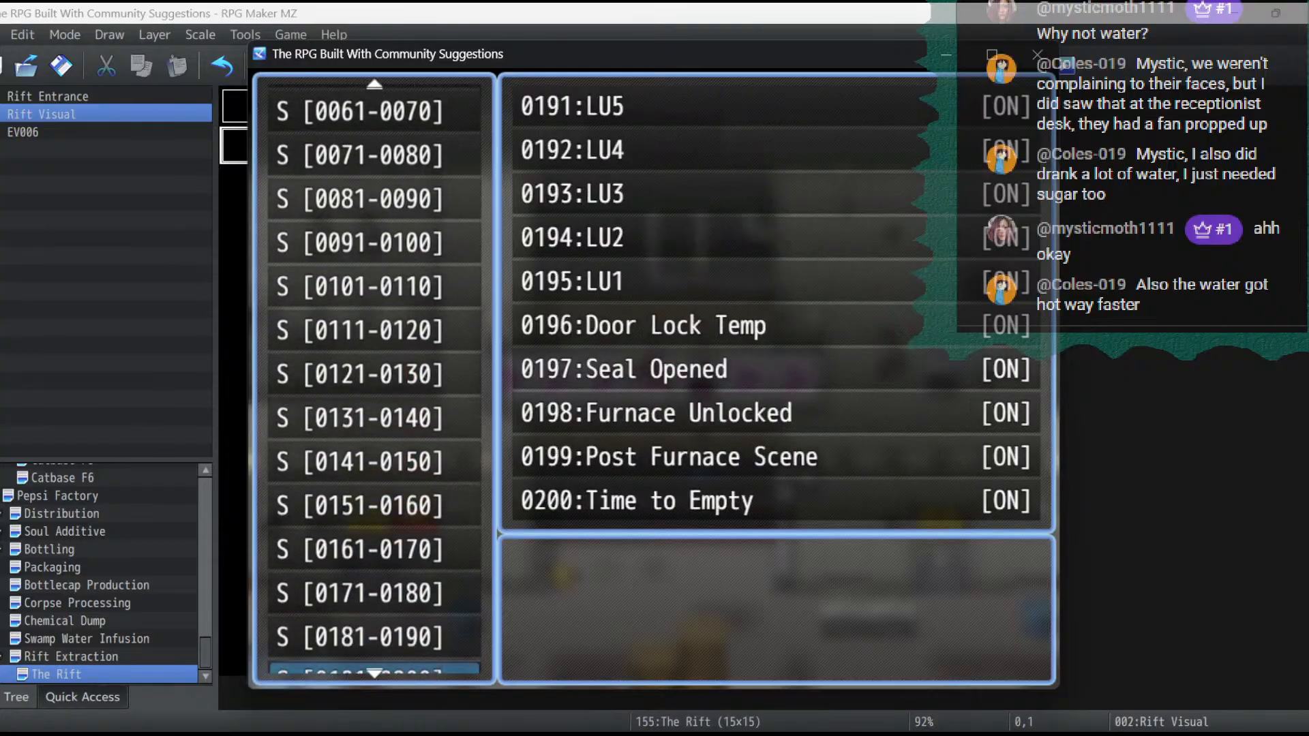
key(Down)
key(Down)
key(Down)
key(Down)
key(Down)
key(Down)
key(Down)
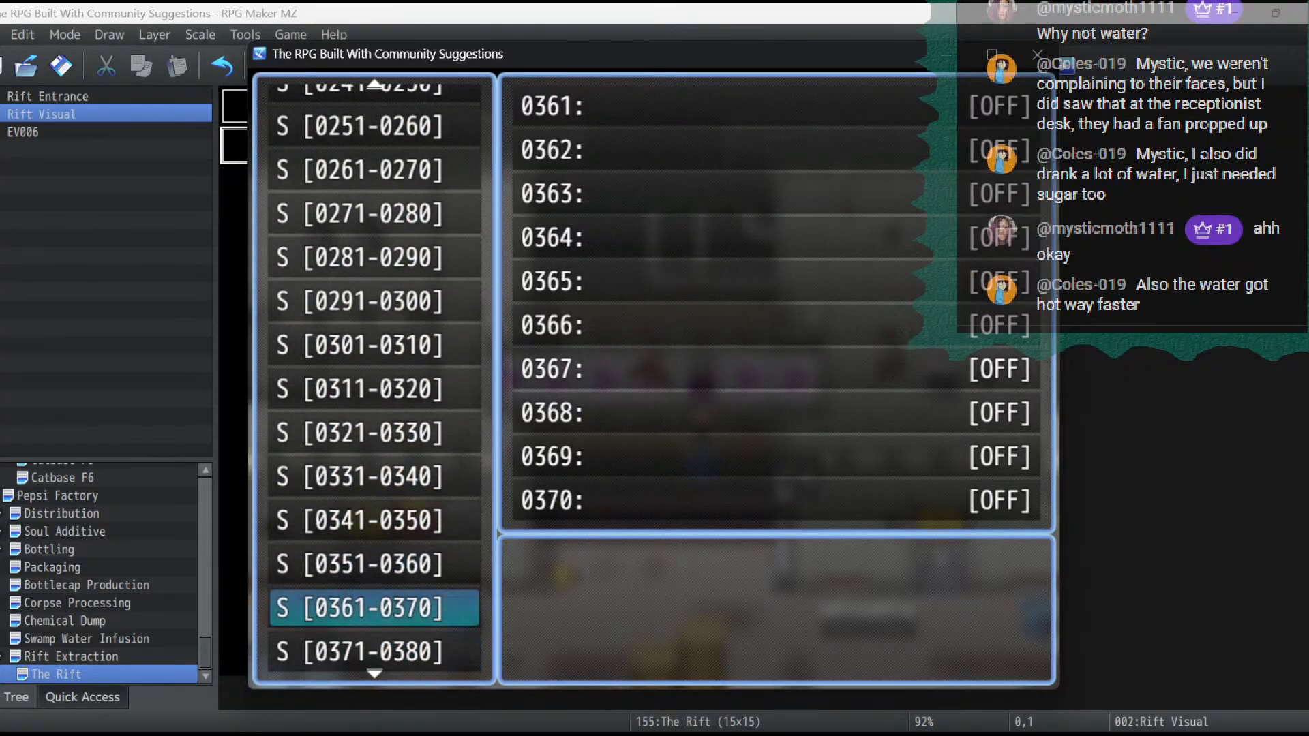
key(Up)
key(Up)
key(Up)
key(Up)
key(Up)
key(Up)
key(Up)
key(Up)
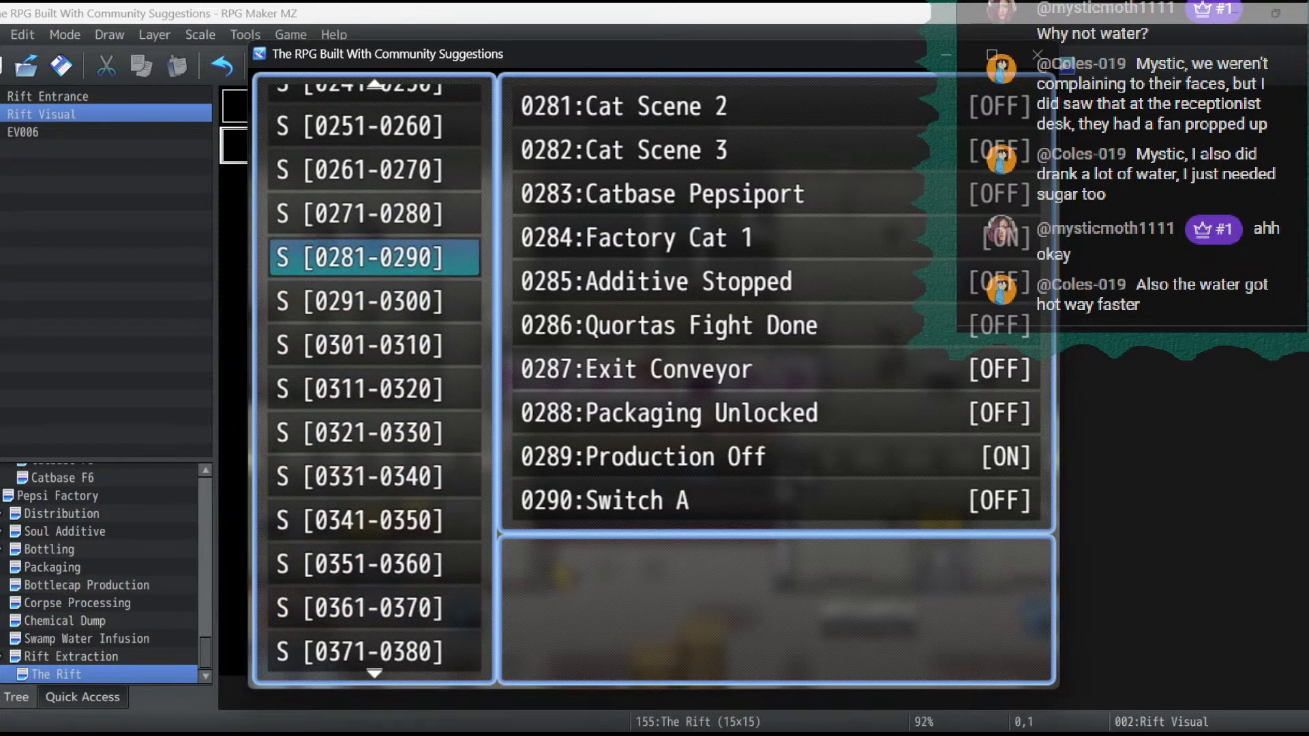
key(Return)
key(Down)
key(Down)
key(Down)
key(Down)
key(Down)
key(Down)
key(Down)
key(Down)
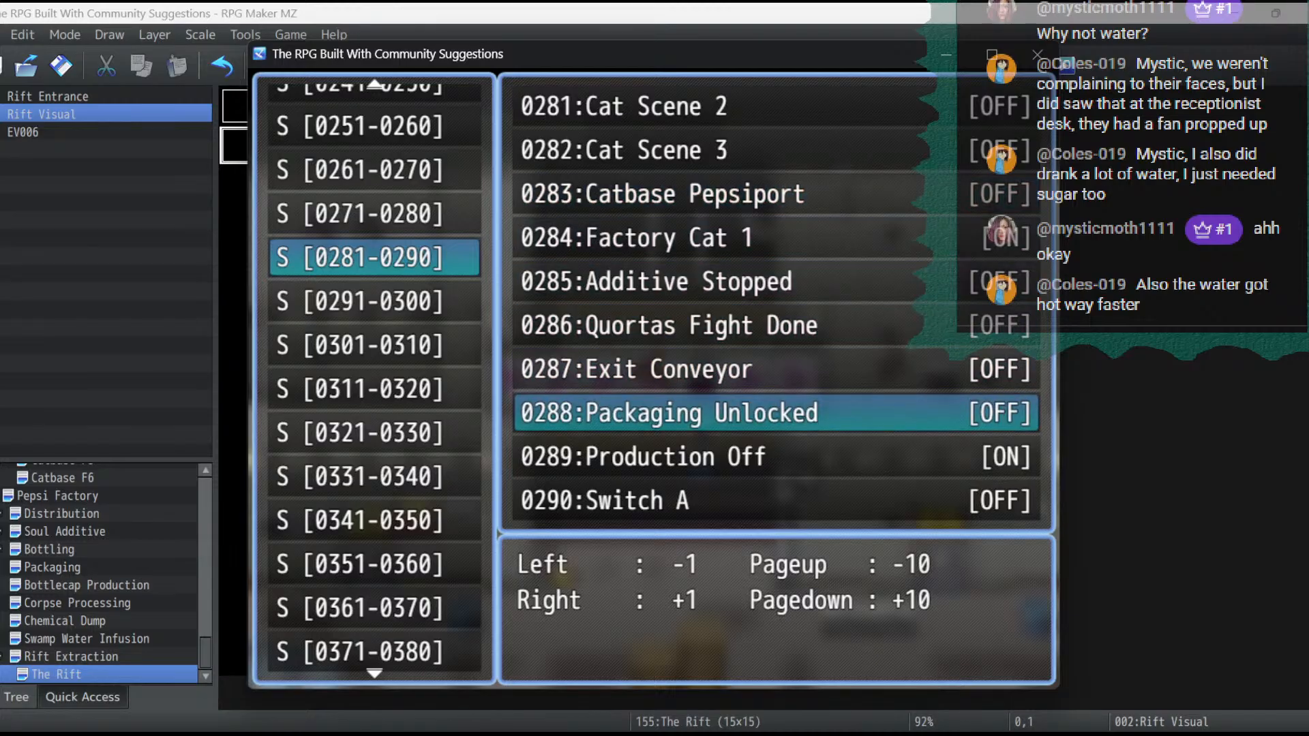
- Leave the debug list, ride the conveyor belts through to The Rift, and end the playtest
key(Escape)
key(Escape)
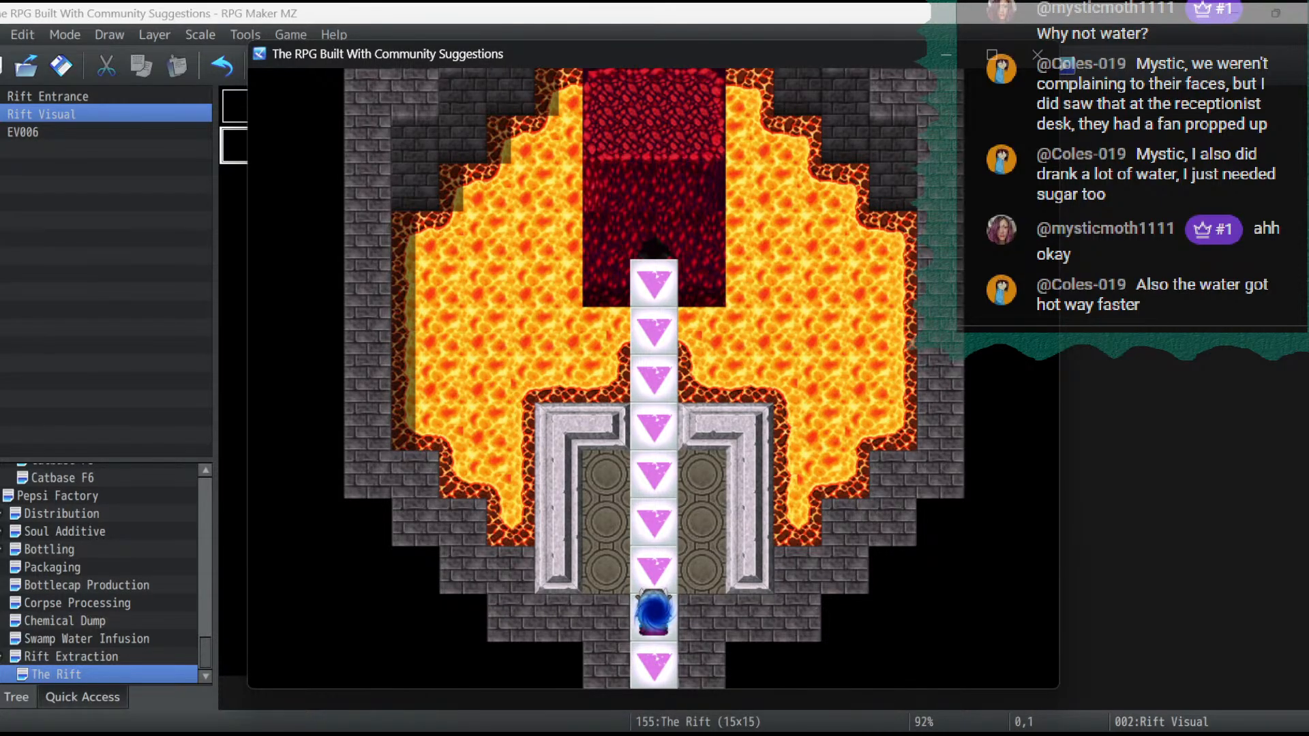
click(1037, 54)
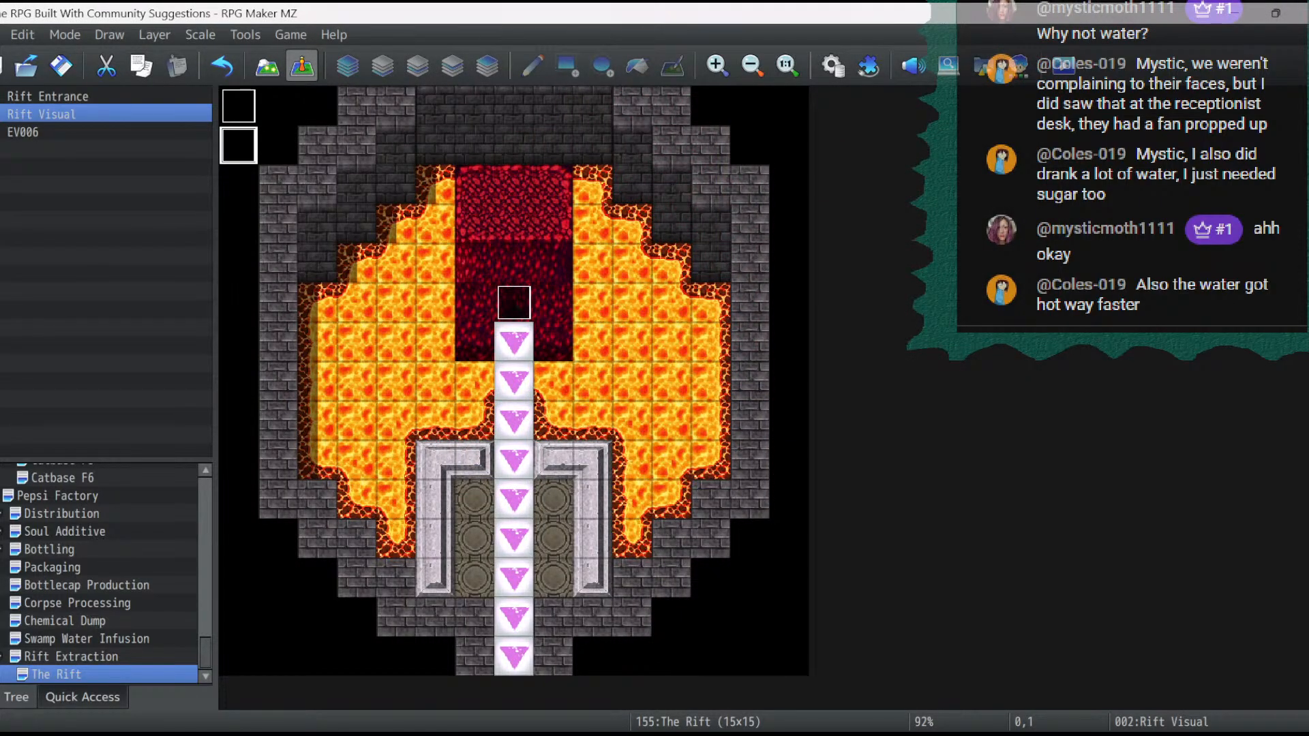
- Check the Rift Entrance event, and set the target of Rift Visual's Set Movement Route command to This Event
double_click(514, 302)
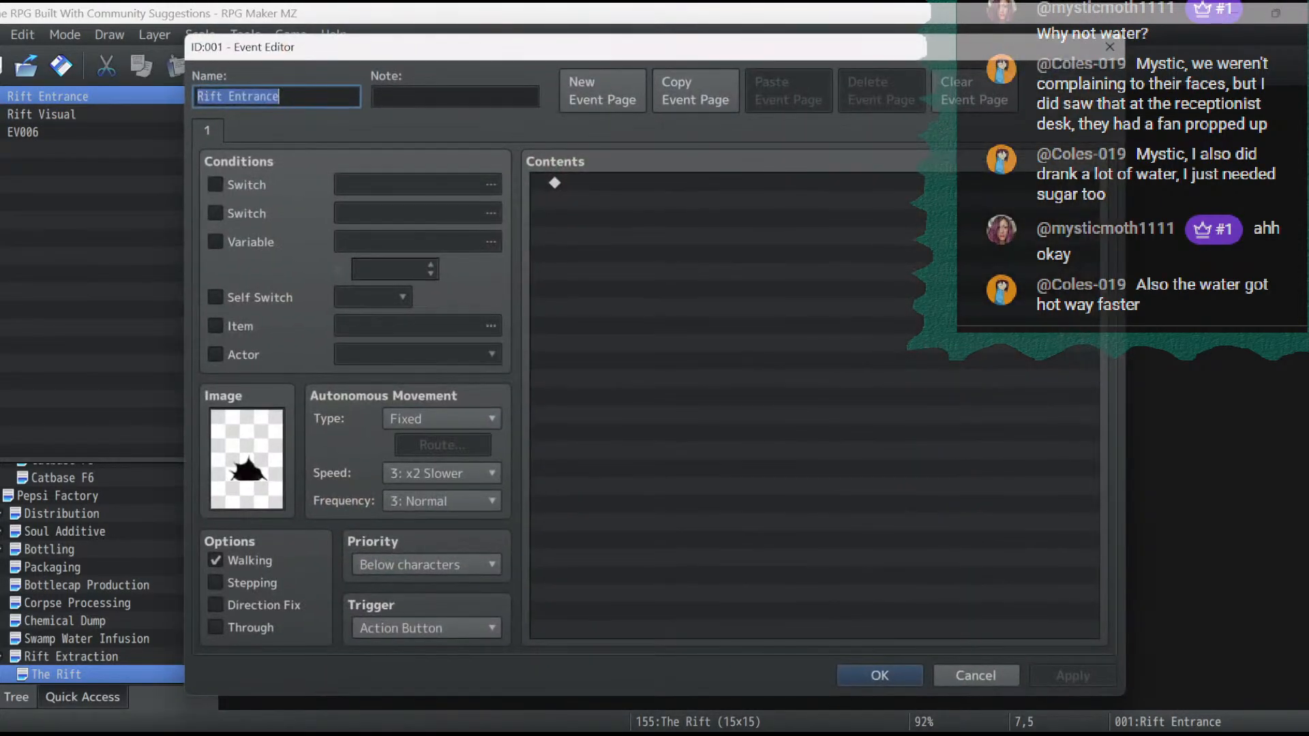
key(Return)
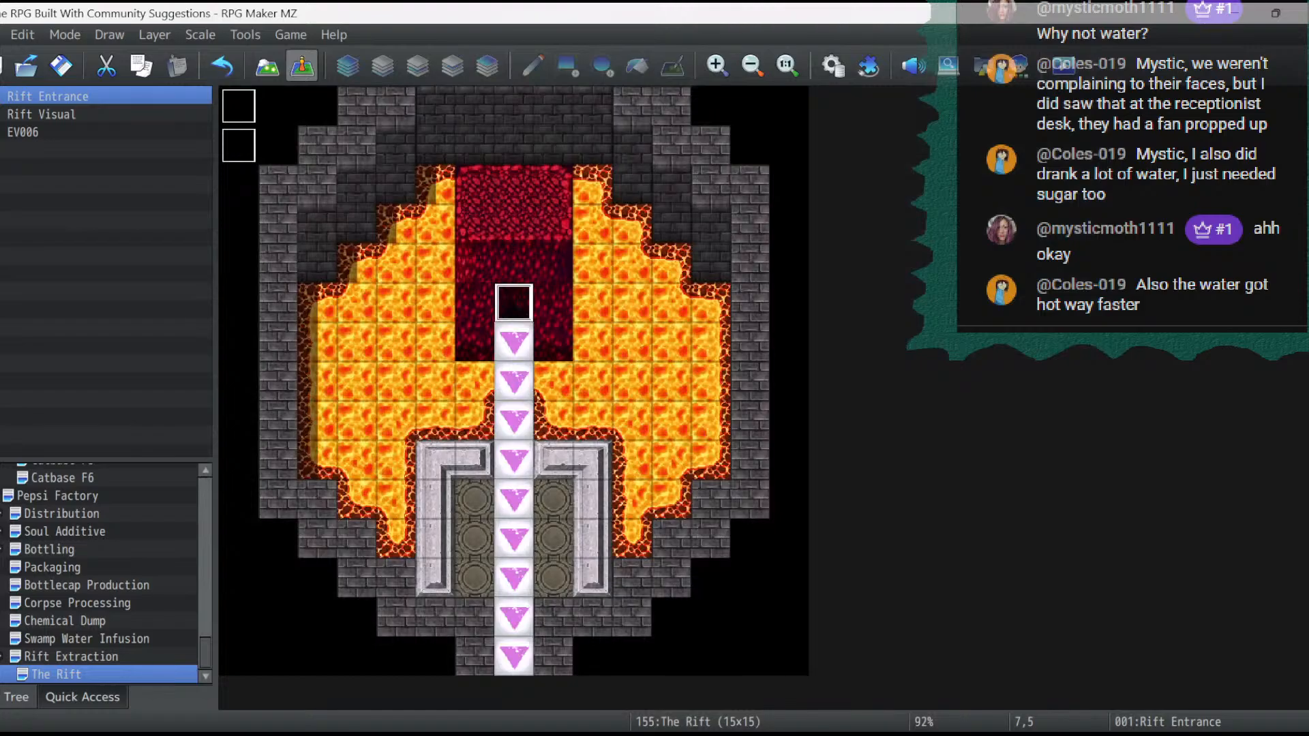
double_click(239, 145)
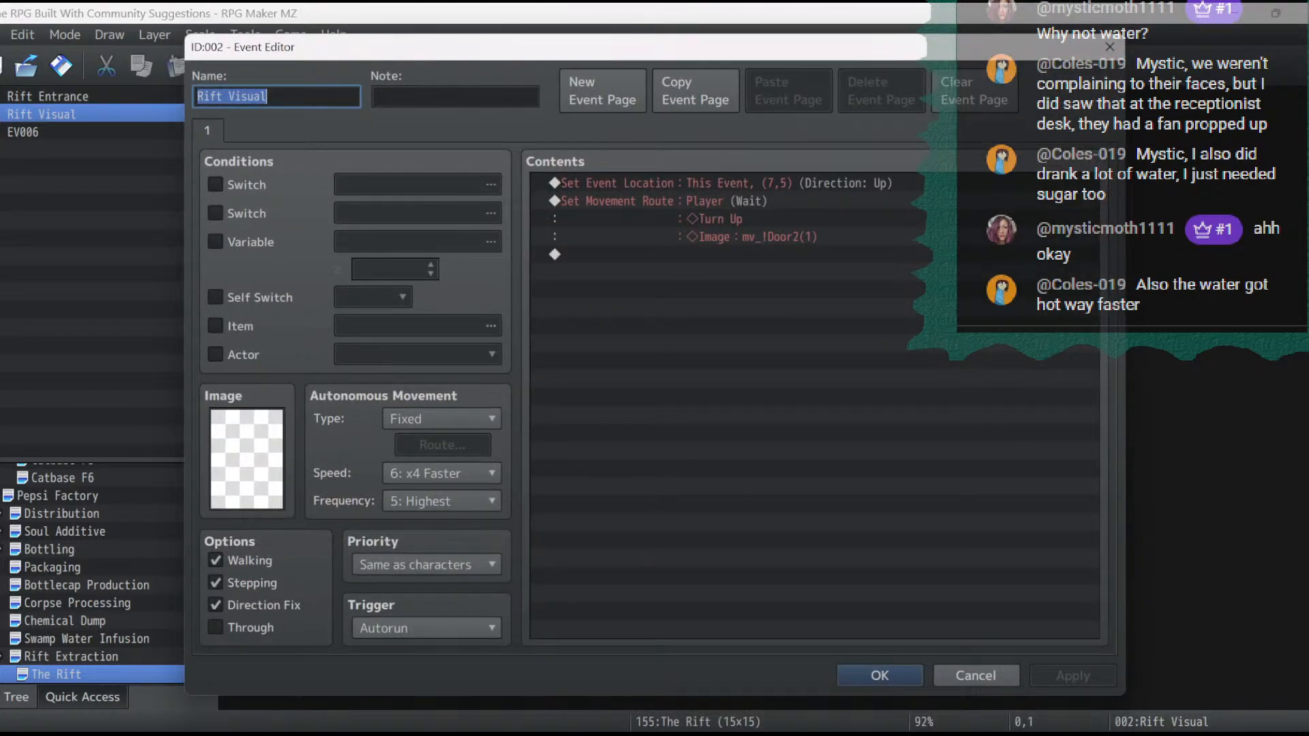
double_click(723, 218)
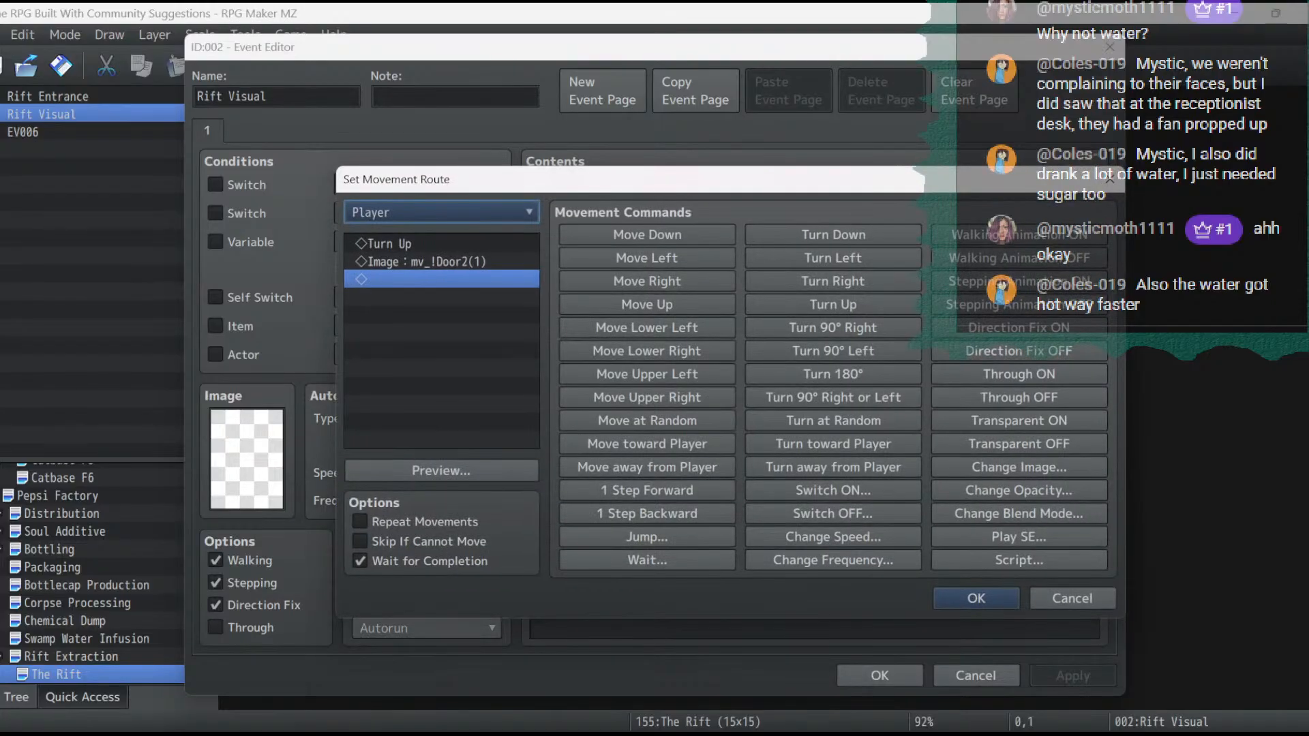
click(441, 212)
click(441, 258)
click(976, 598)
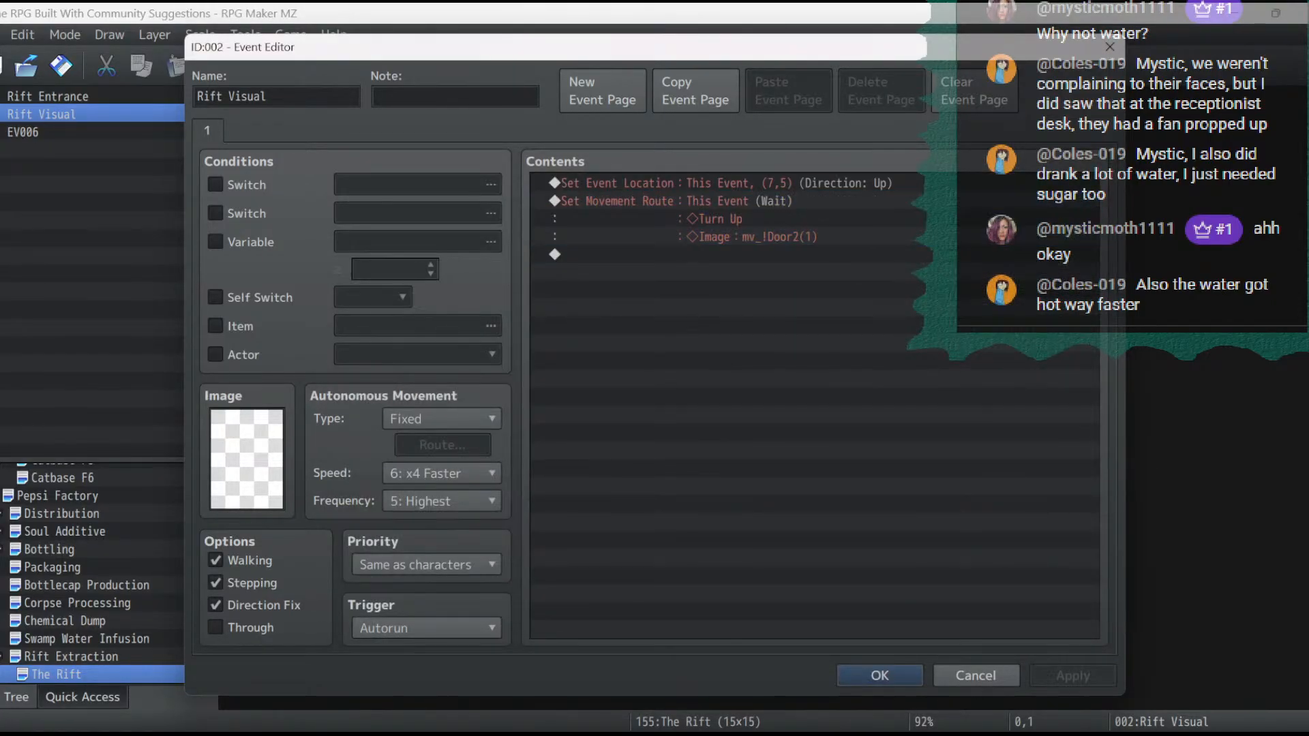
click(879, 675)
- On the Rift Extraction map, set the priority of the event that transfers the player to The Rift to Same as characters
click(71, 656)
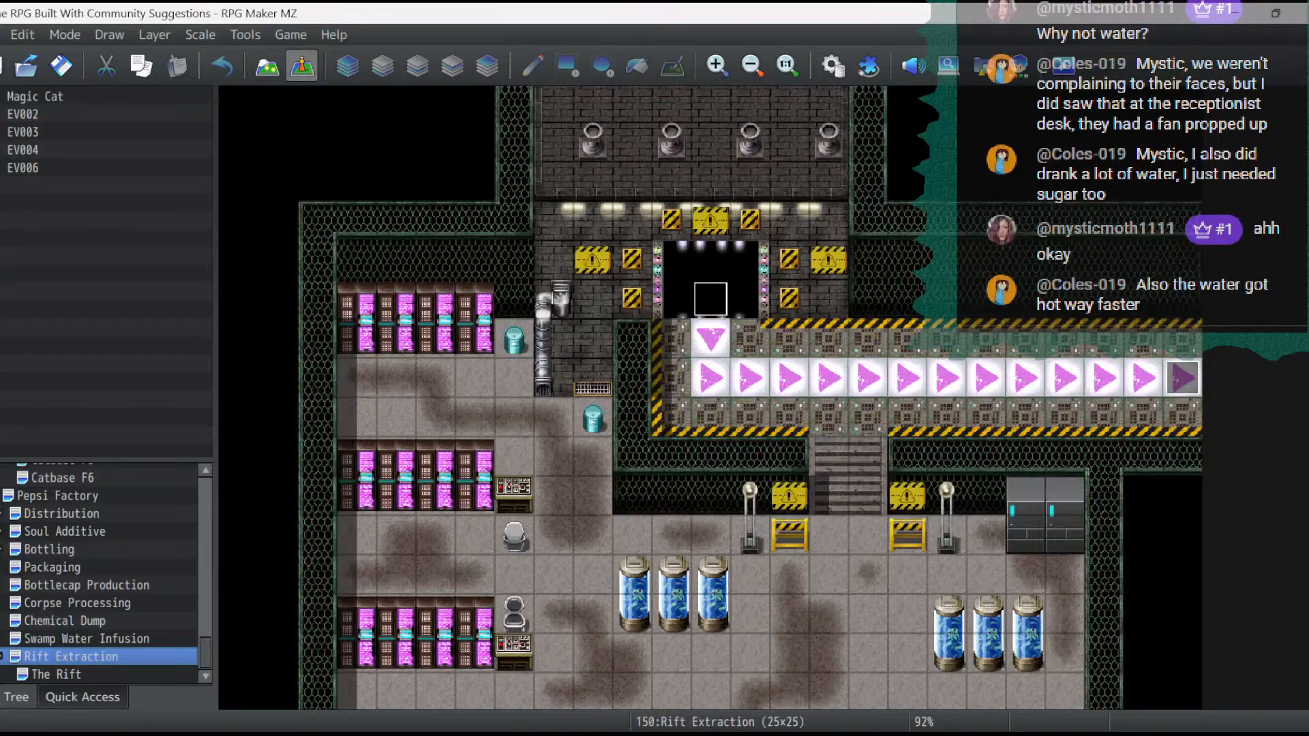
click(57, 496)
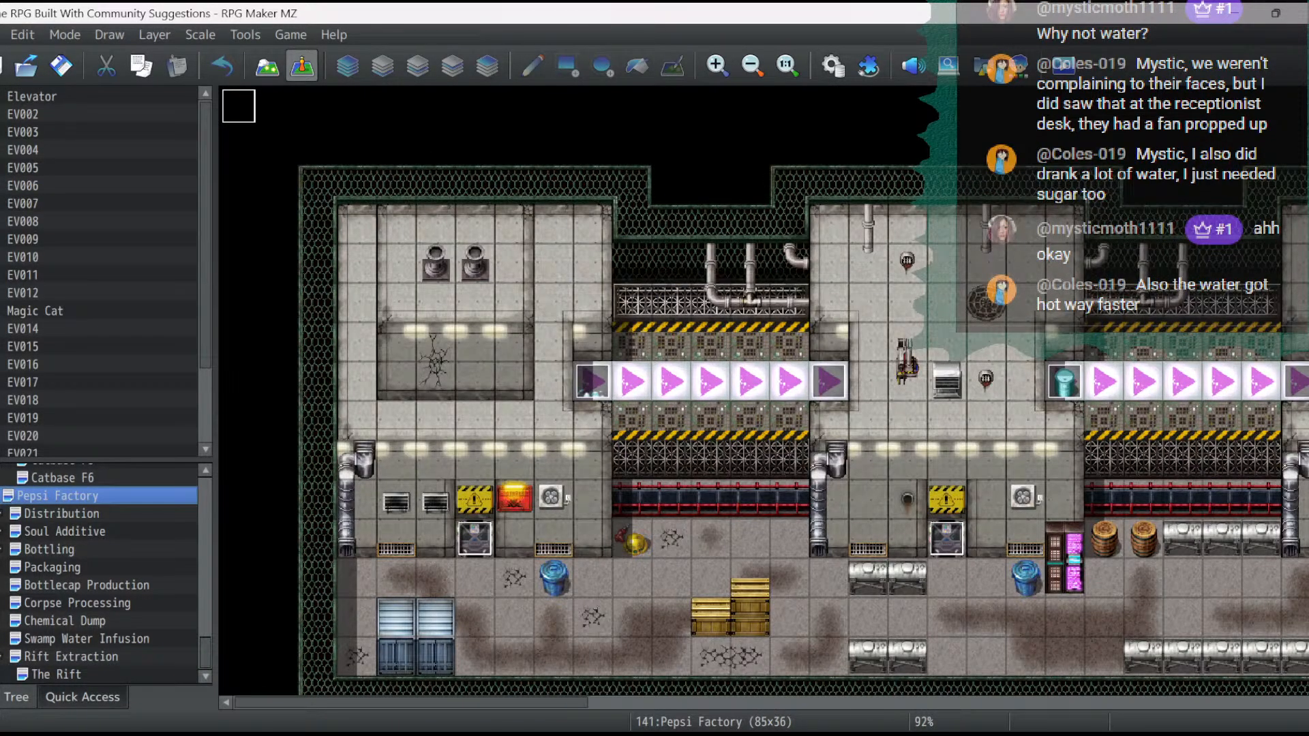
click(57, 674)
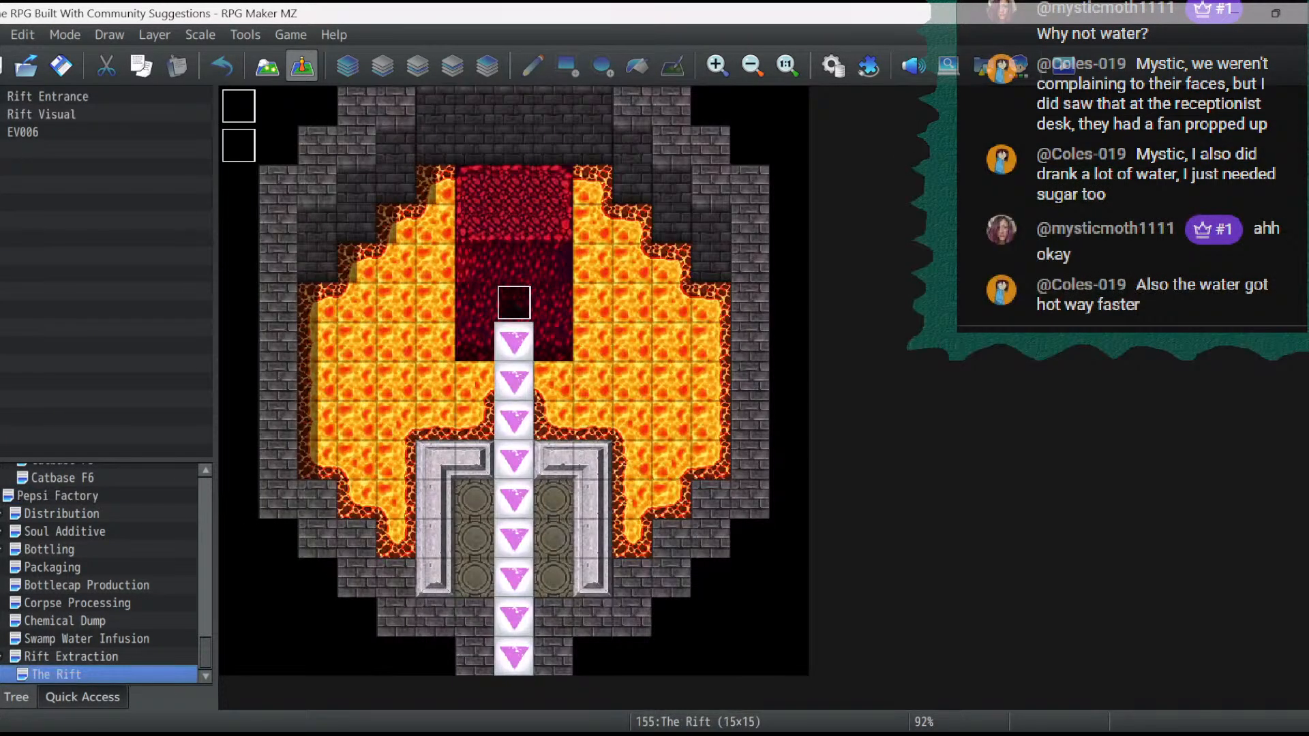
click(71, 656)
click(671, 299)
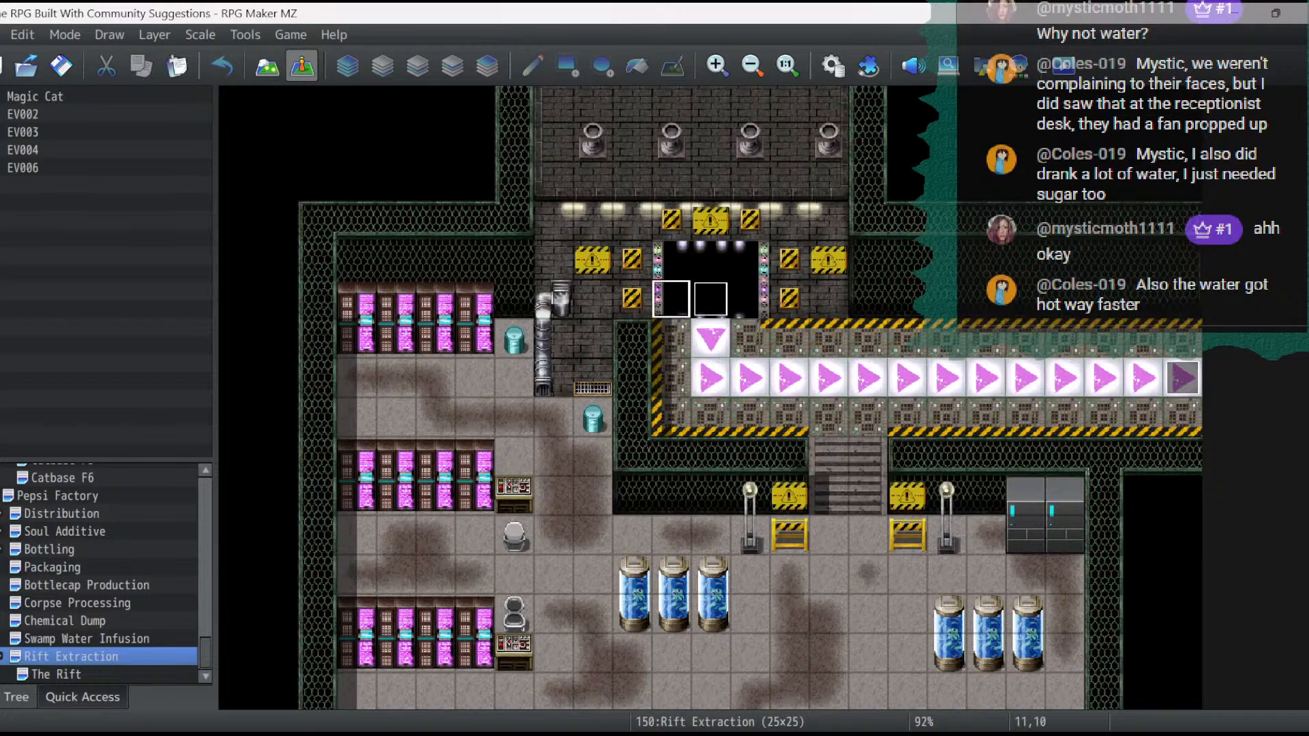
double_click(710, 298)
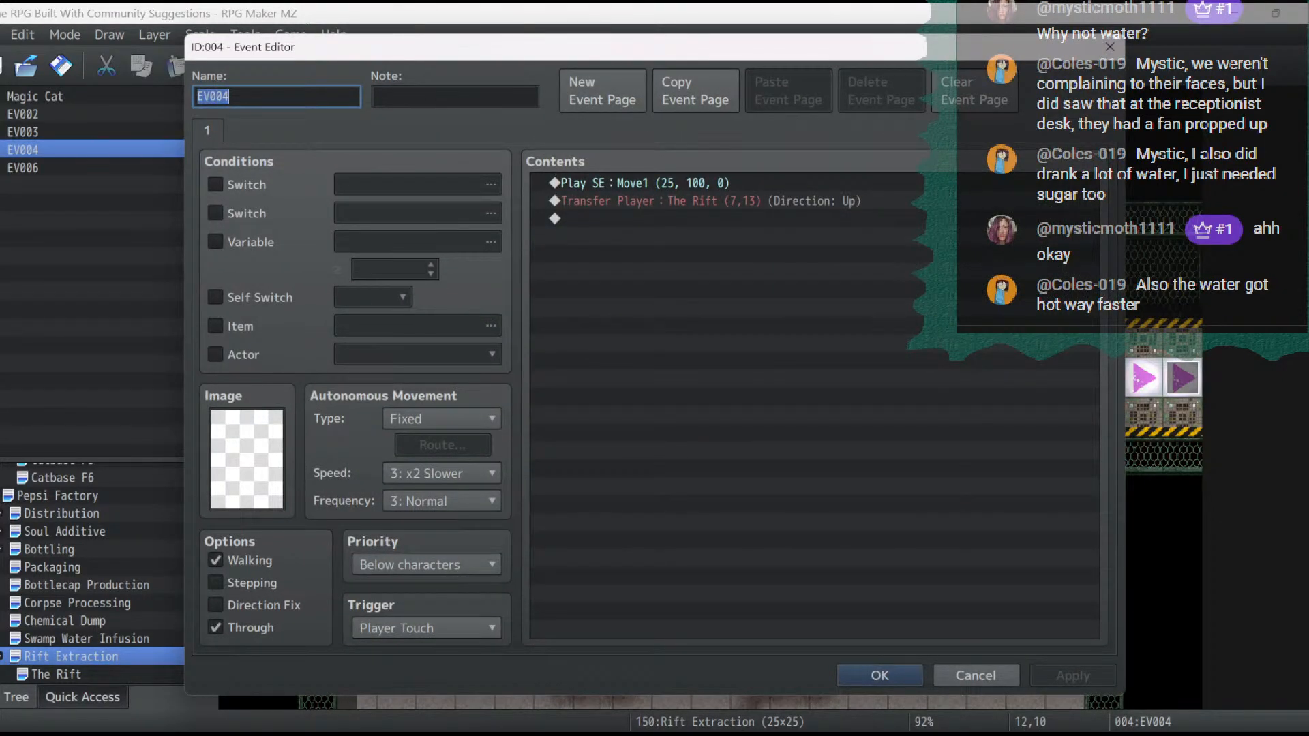
click(426, 564)
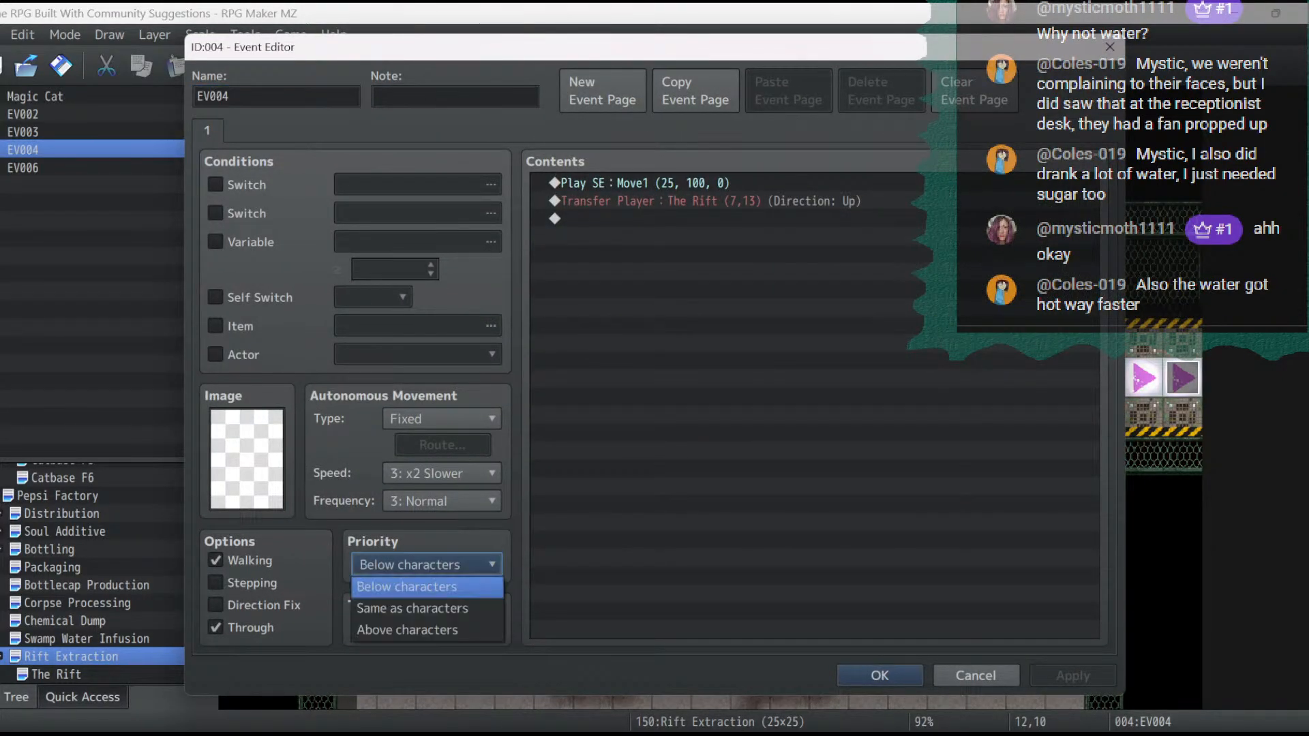
click(427, 609)
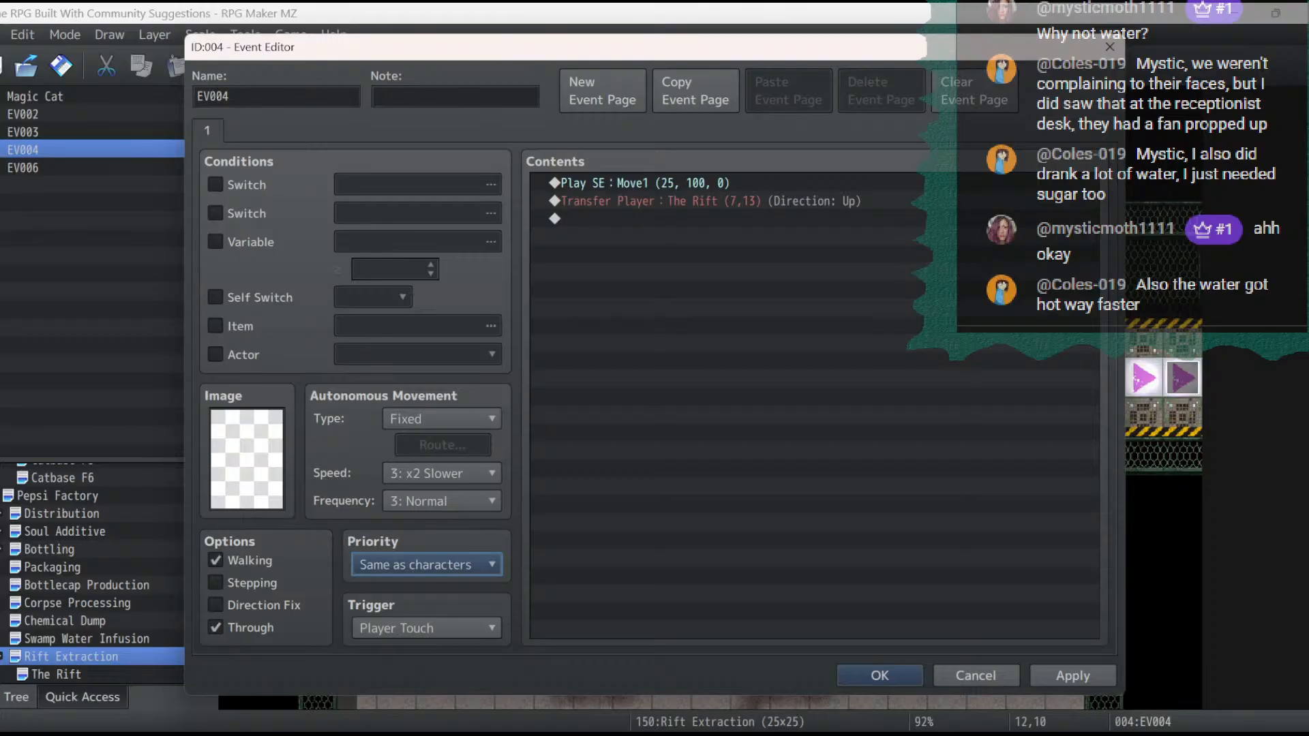
click(1072, 676)
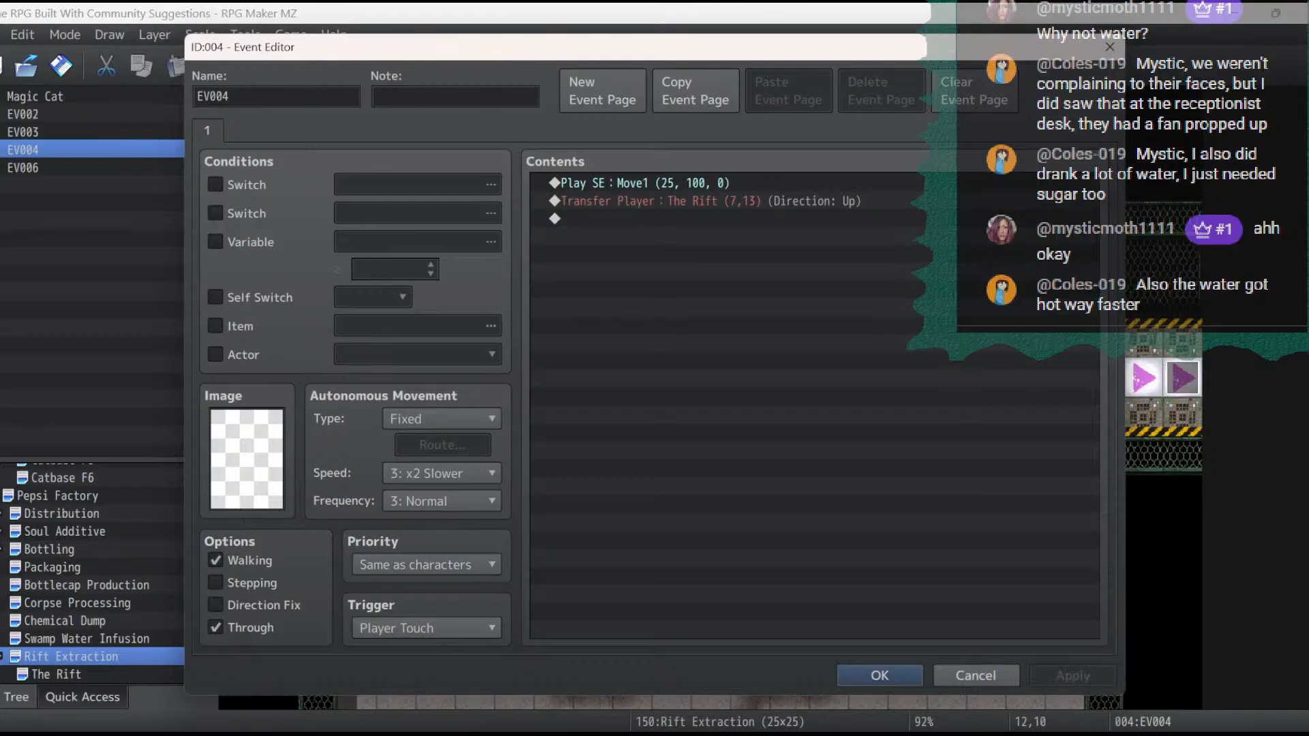
click(879, 676)
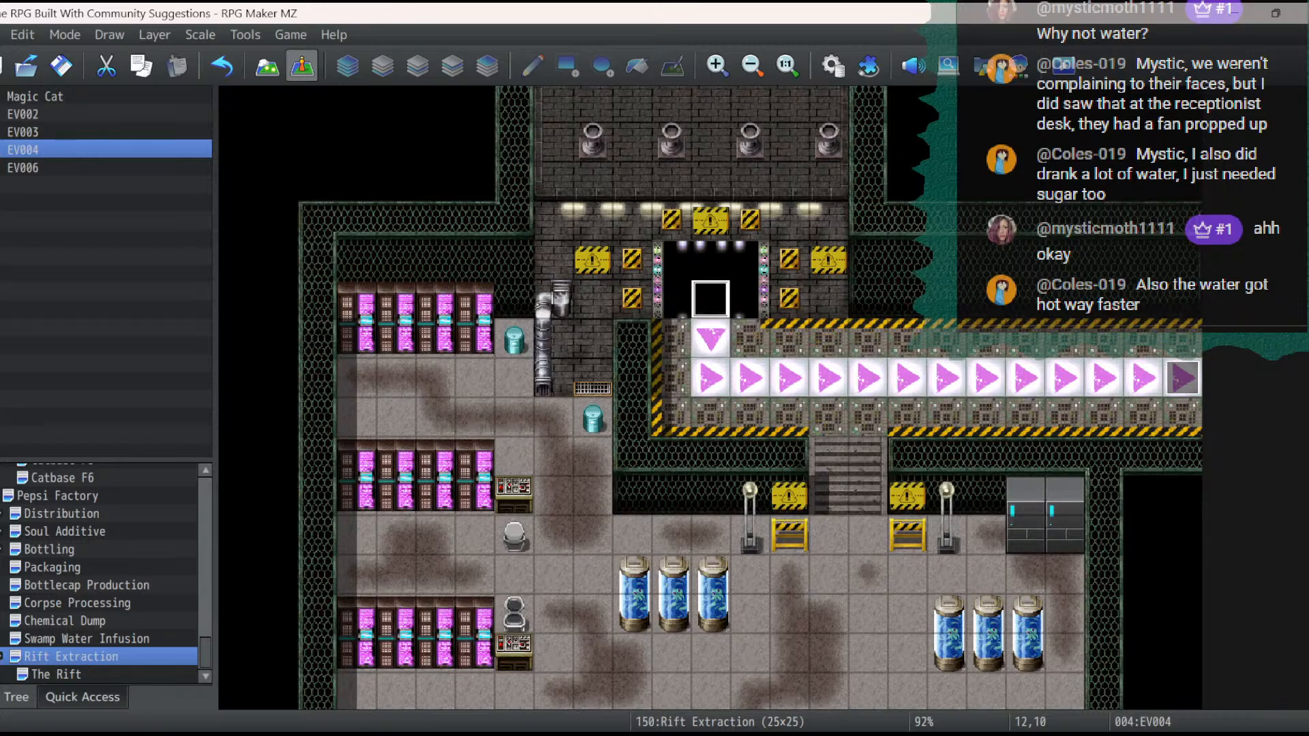
- Return to The Rift map, start a playtest and load save File 3
click(57, 675)
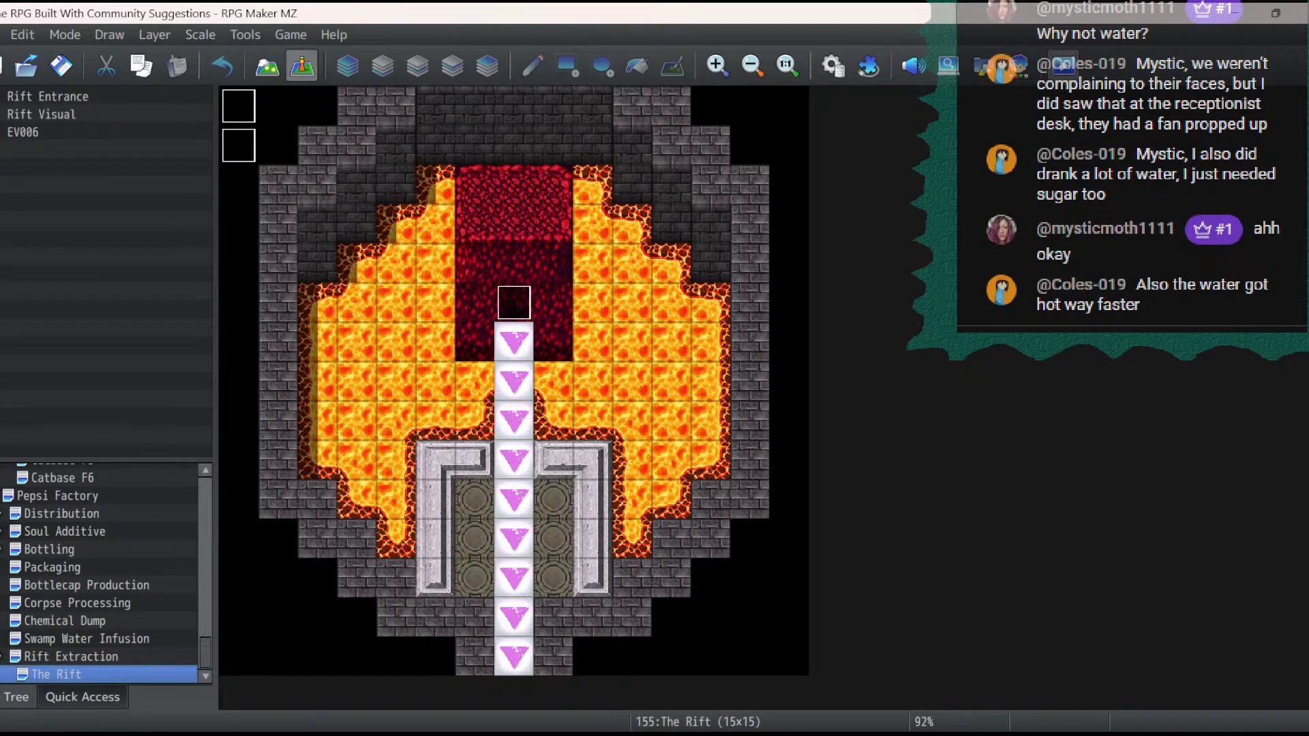
click(1064, 65)
key(Return)
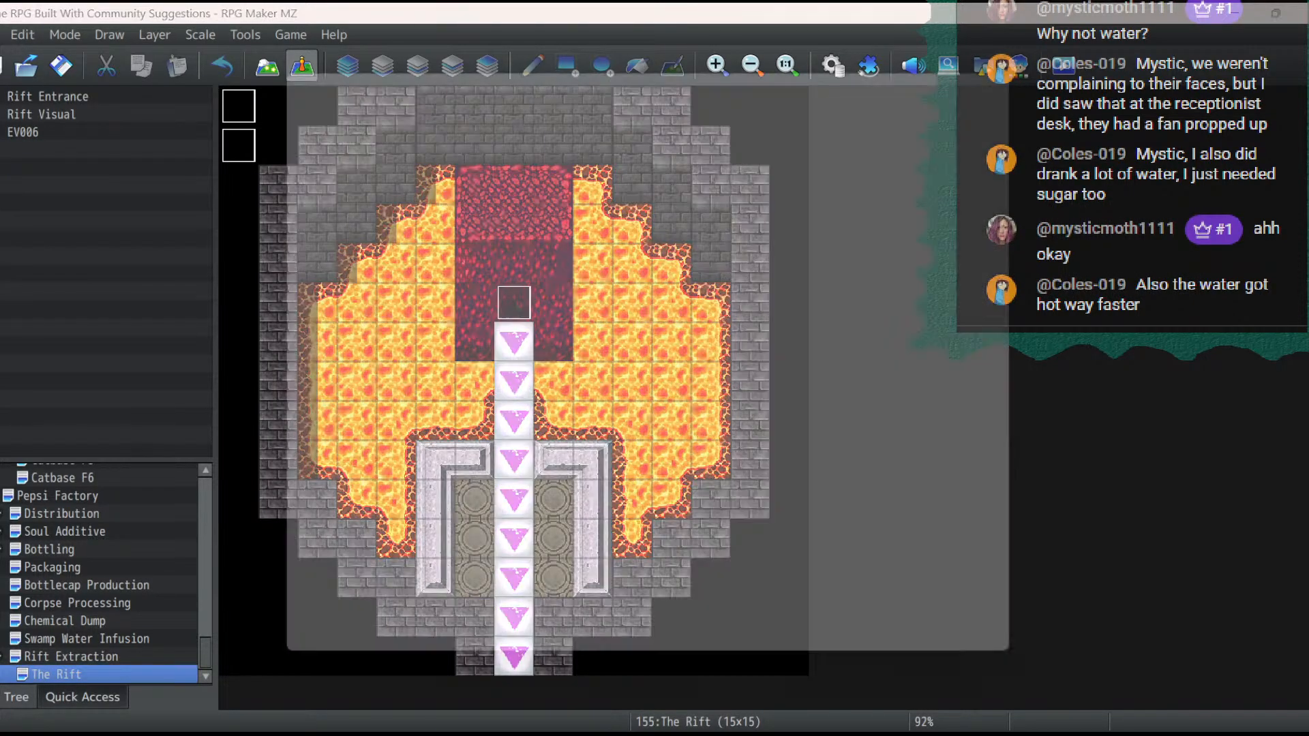
key(Return)
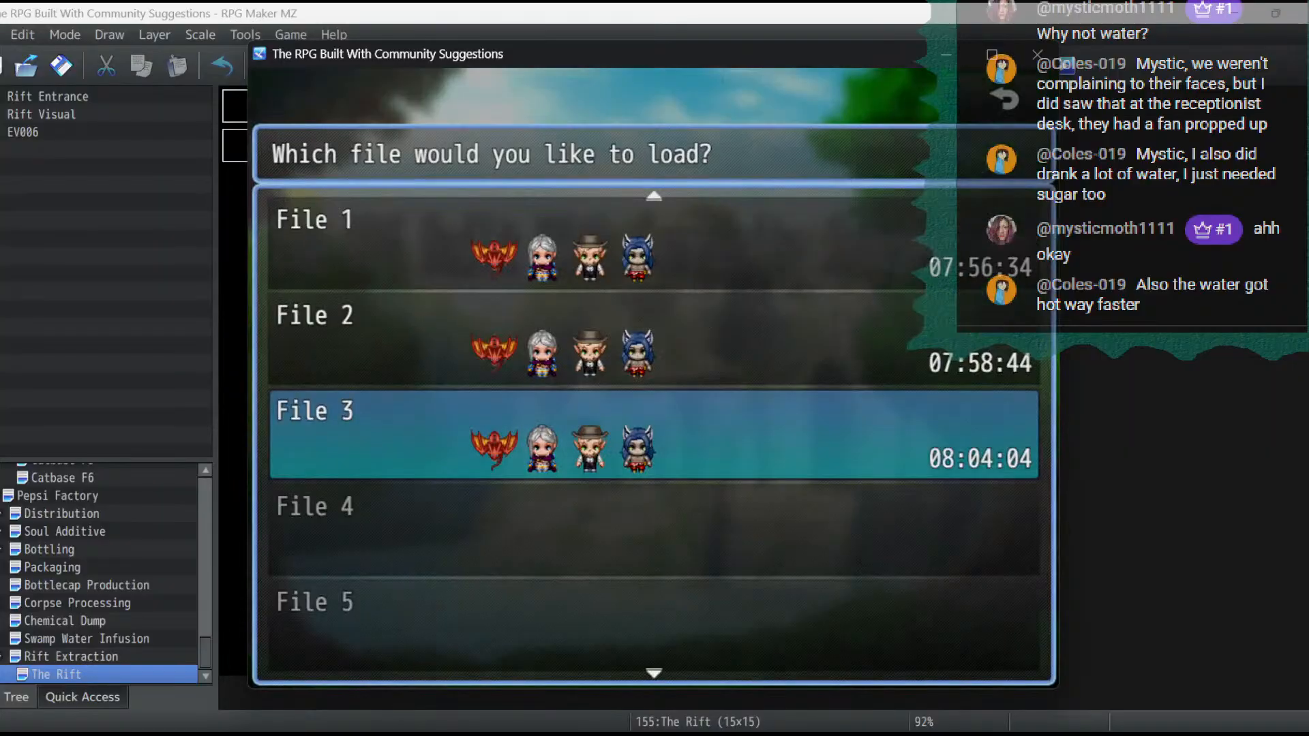
key(Return)
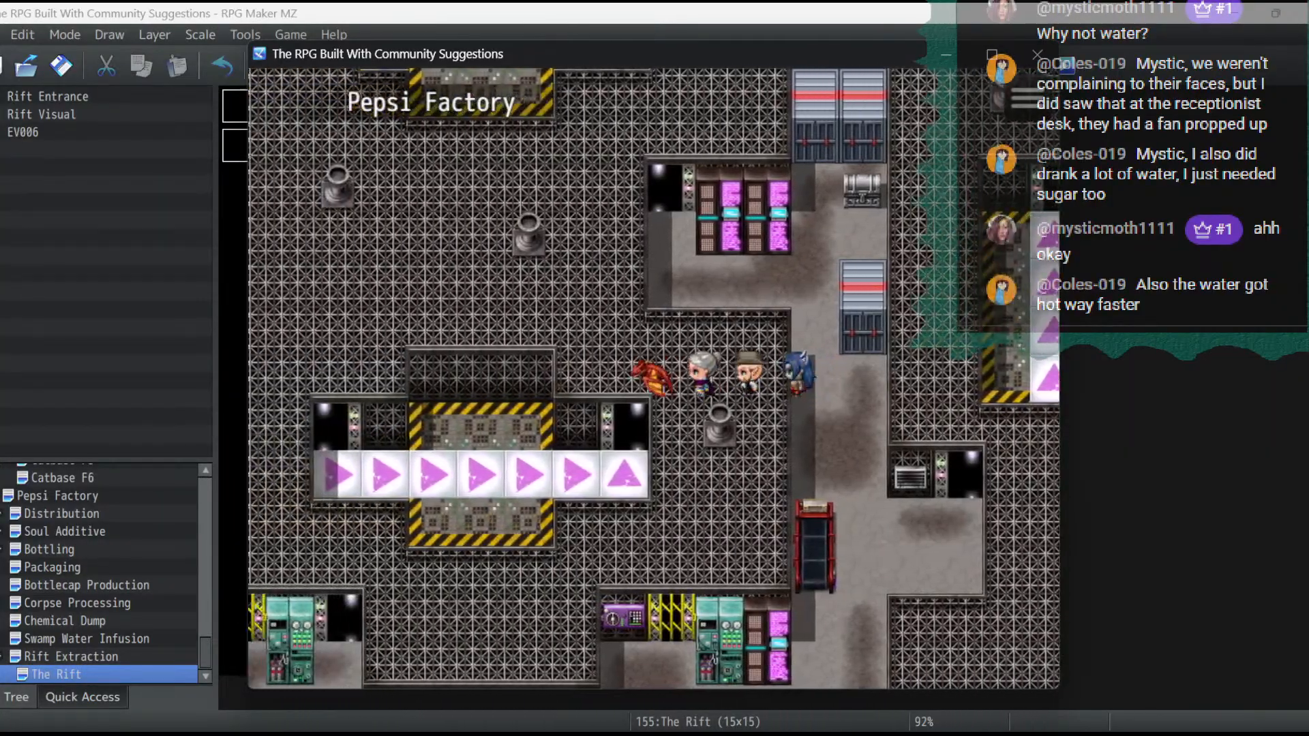
- Walk the party to the conveyor belts, ride them through to The Rift, and end the playtest
key(Left)
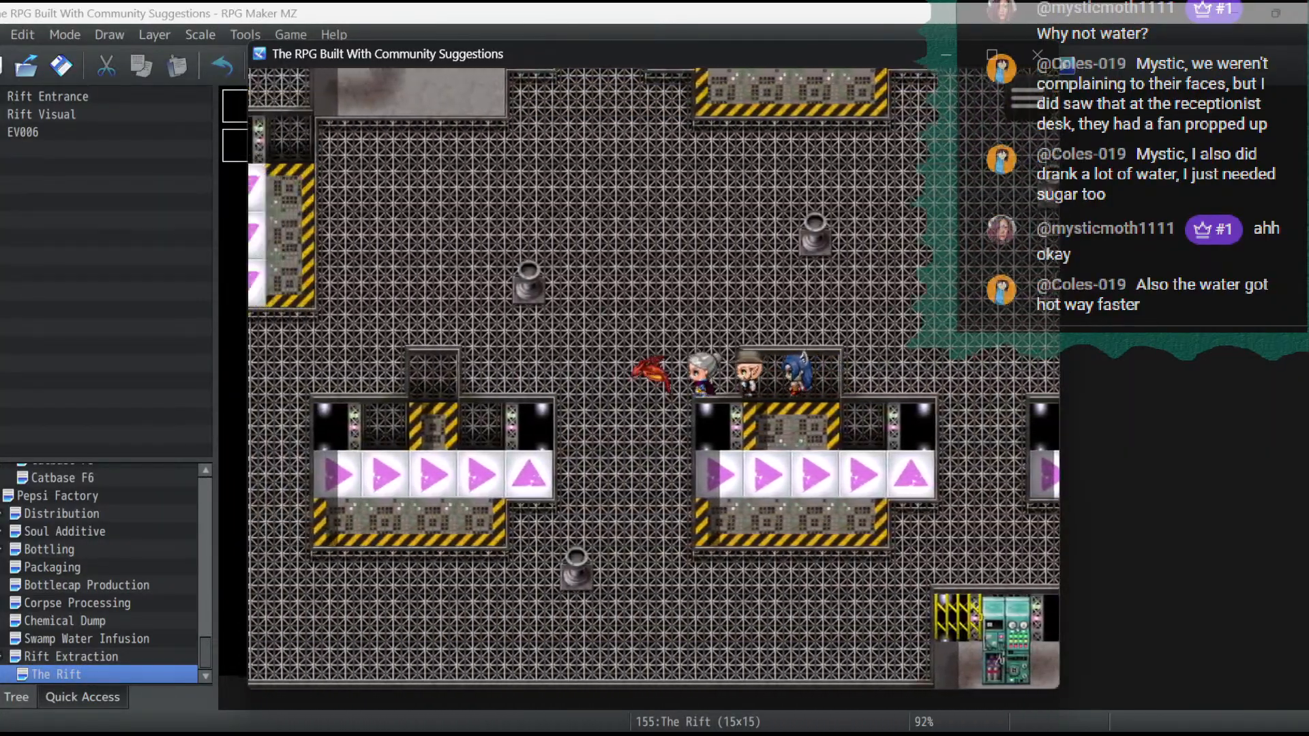
key(Left)
key(Up)
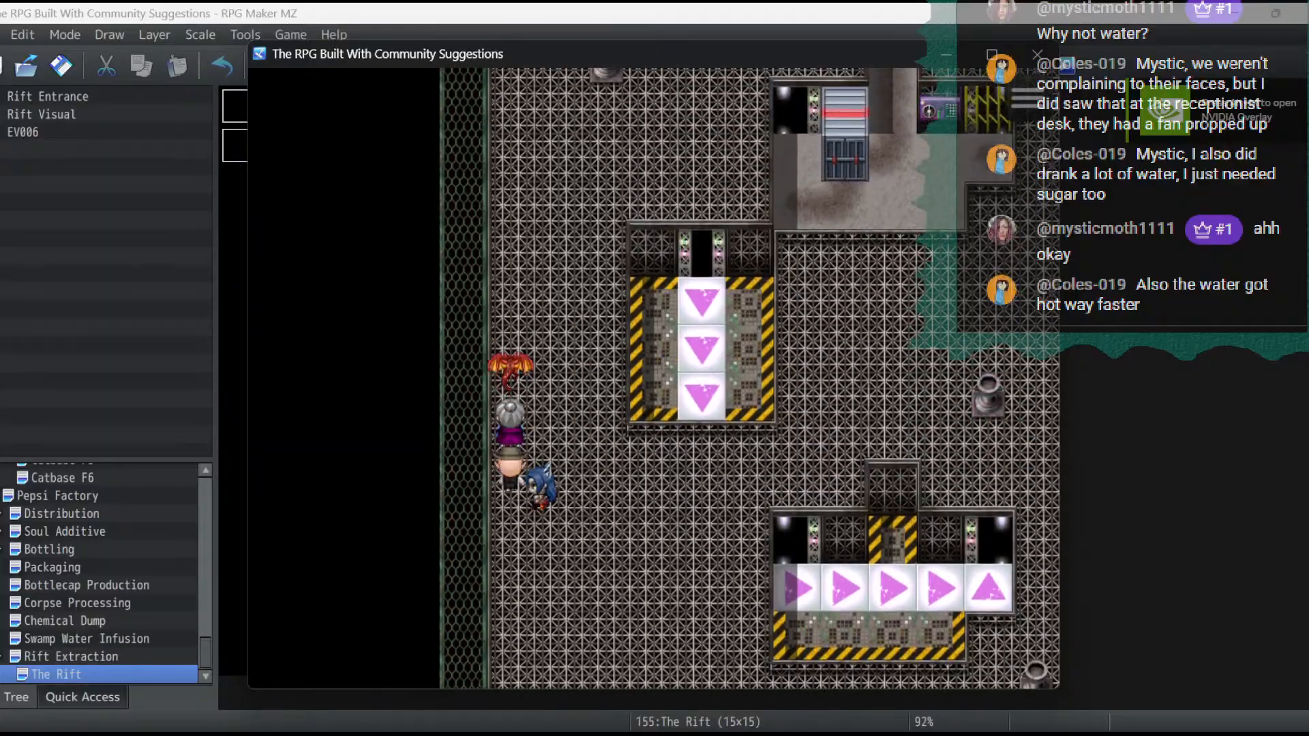
key(Left)
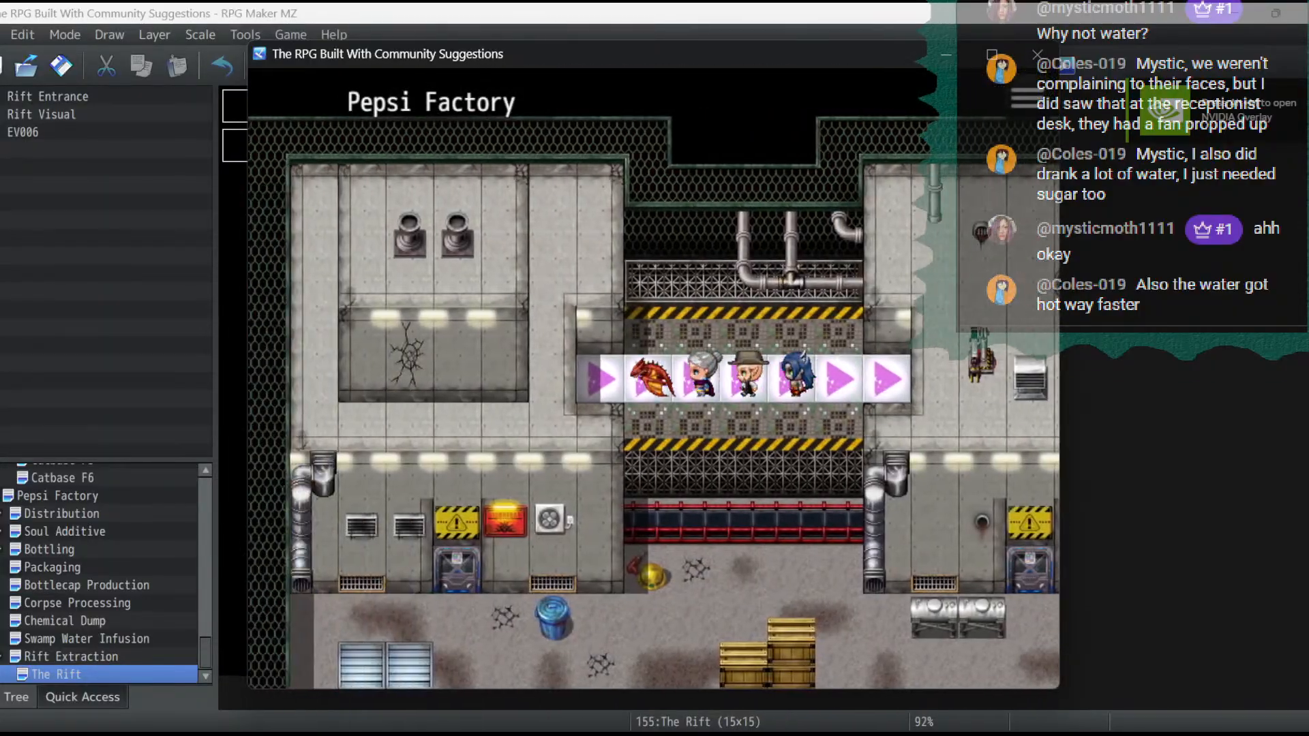
key(Left)
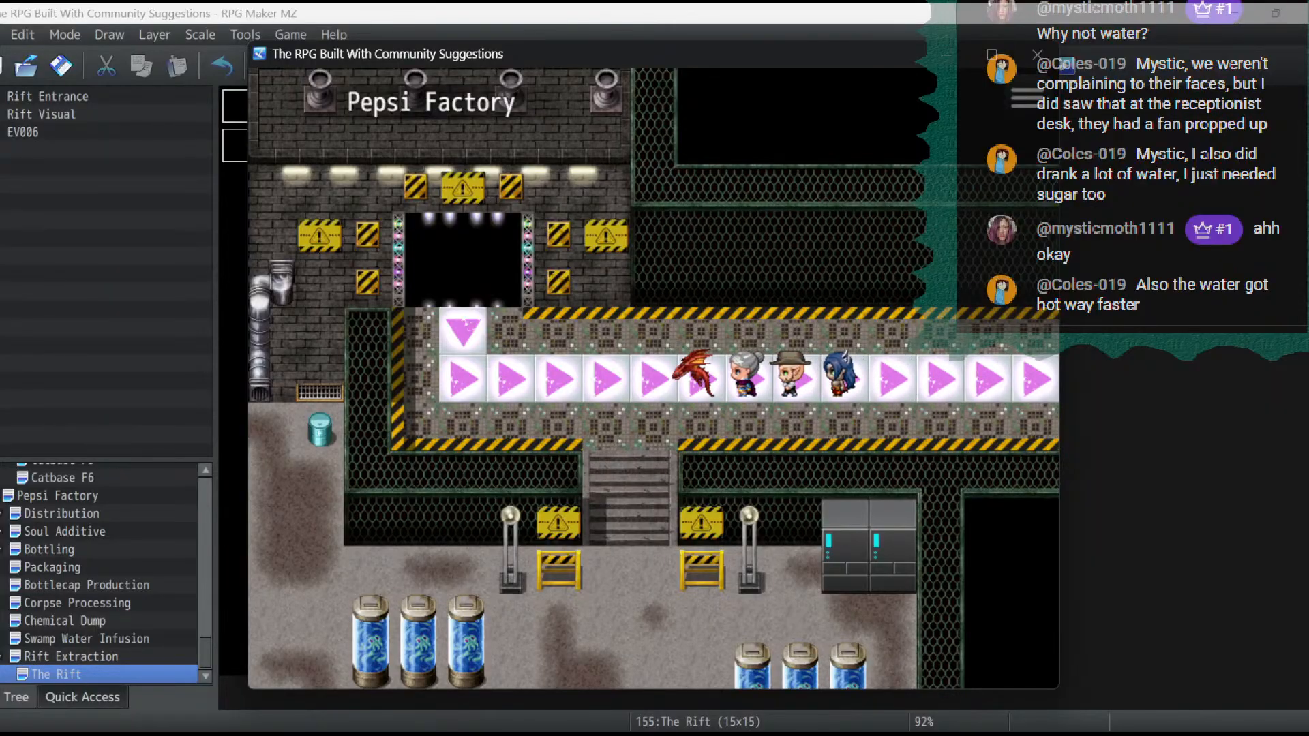
key(Up)
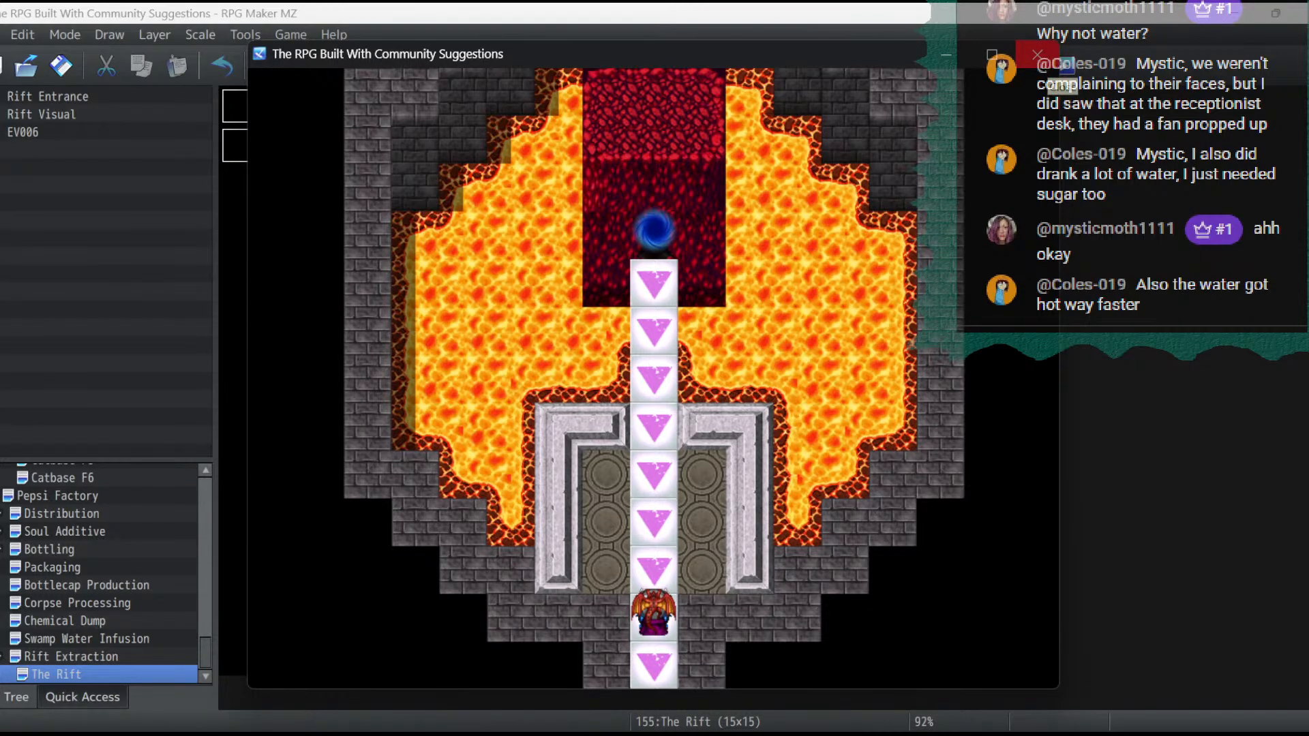
click(1037, 55)
- Set Rift Visual as the target of both the Set Event Location and Set Movement Route commands in the Rift Visual event
double_click(239, 145)
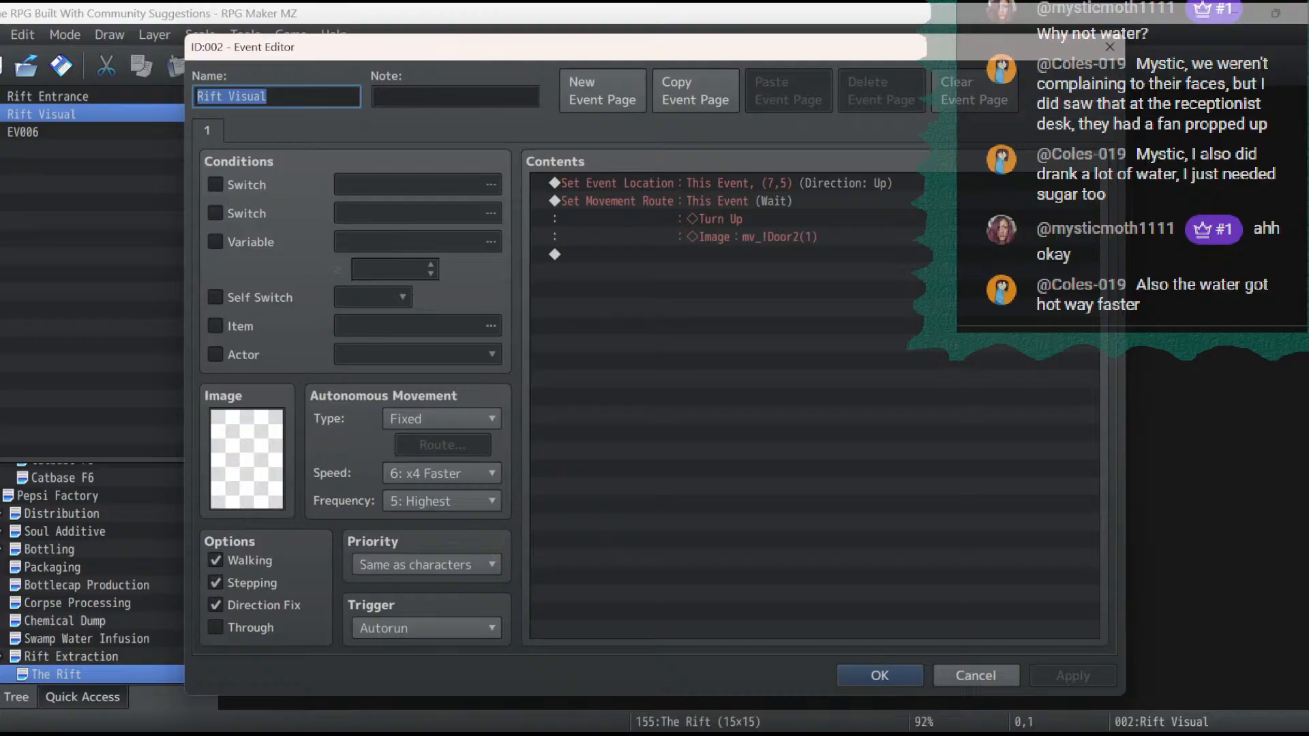
click(723, 184)
click(723, 219)
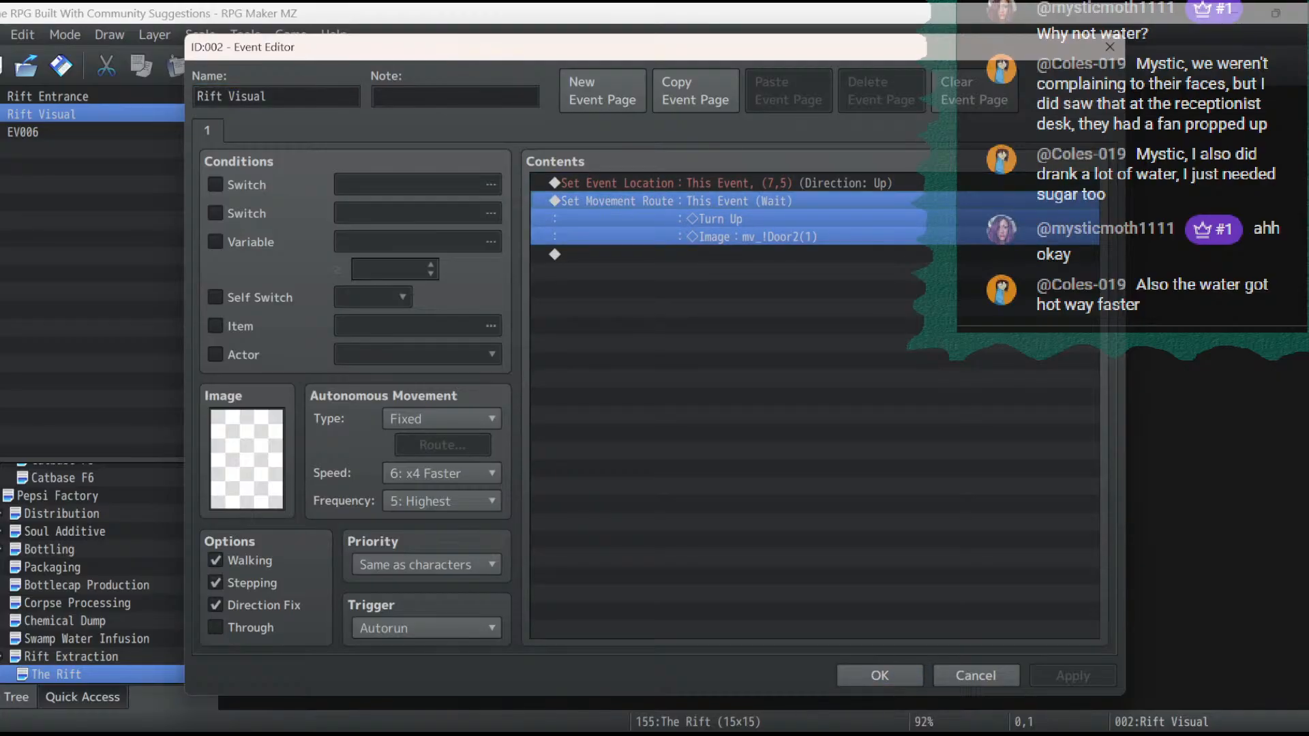
click(723, 255)
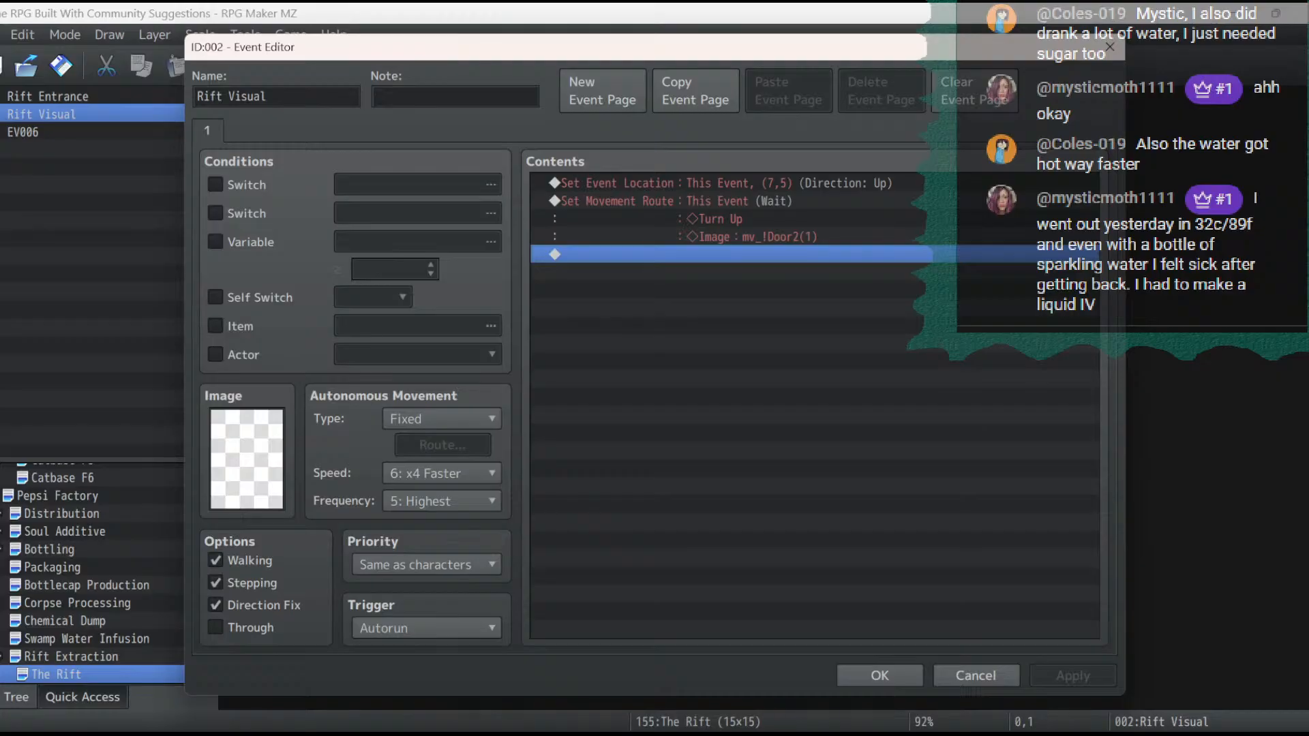
double_click(724, 183)
click(765, 262)
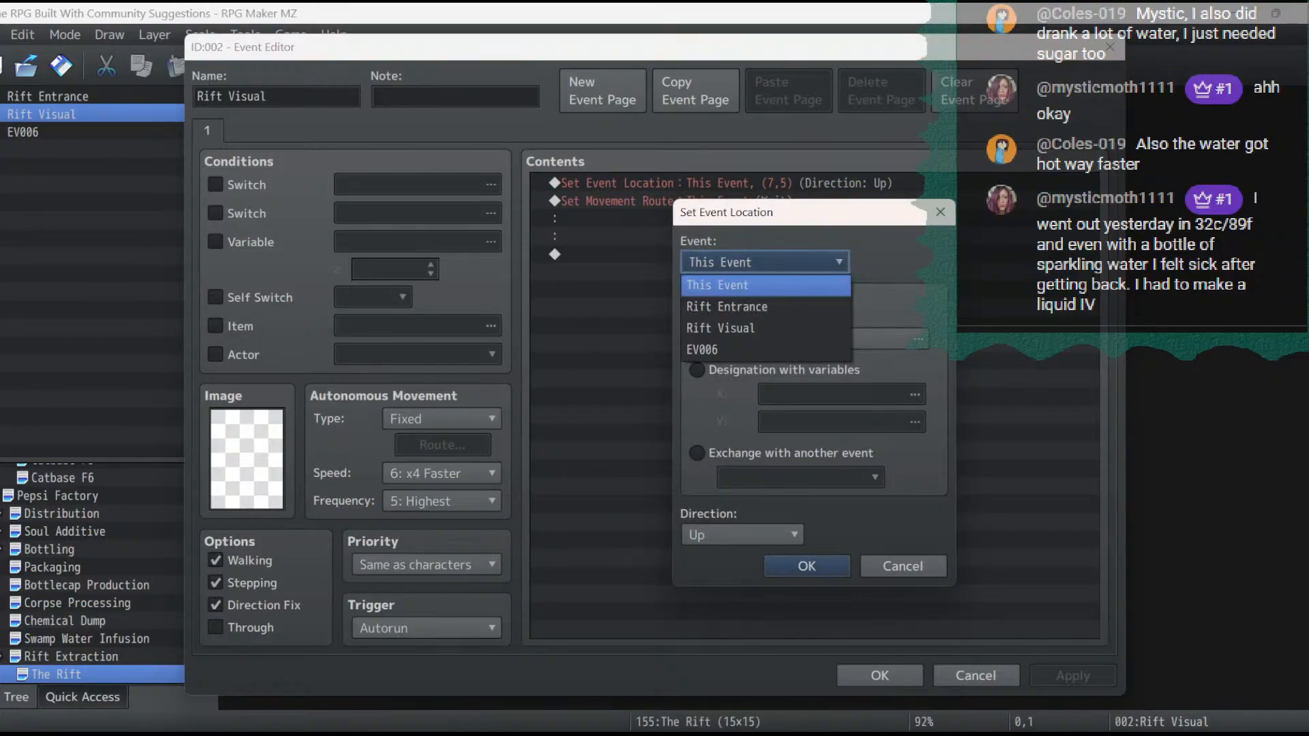
click(757, 331)
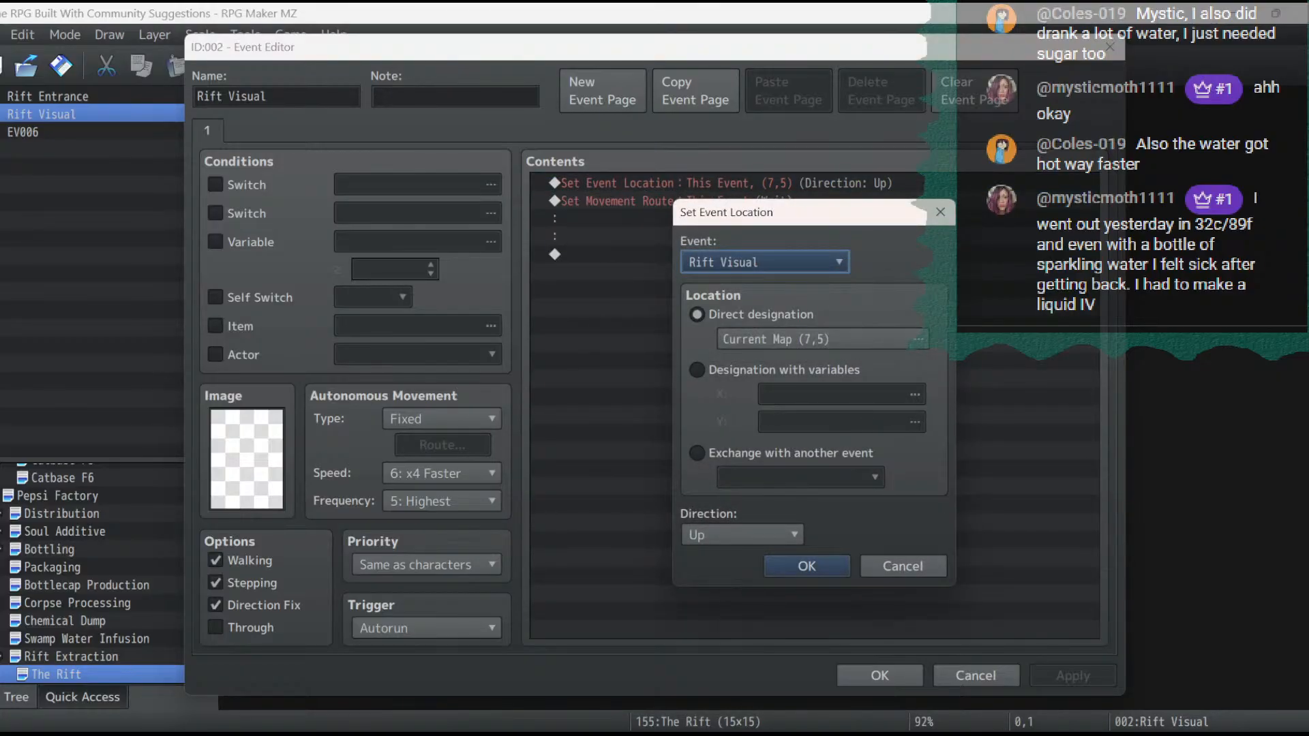
click(807, 566)
double_click(724, 202)
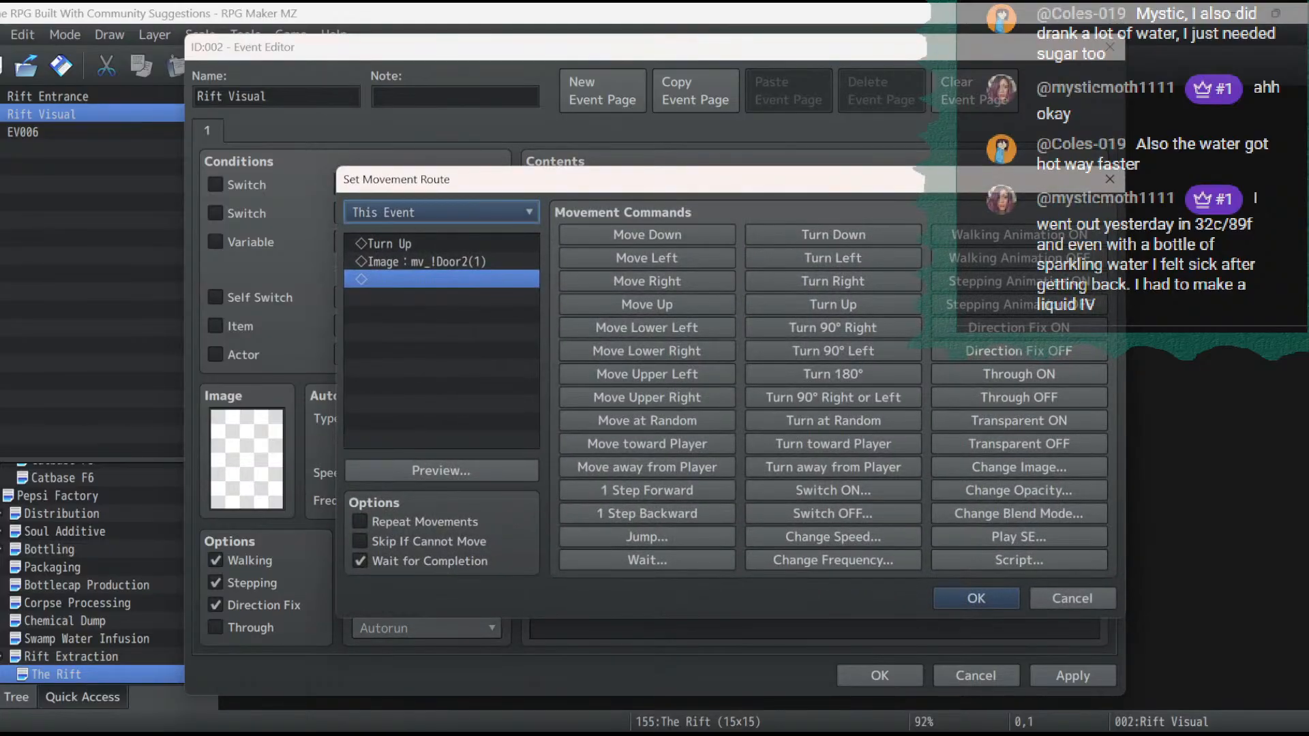
click(442, 212)
click(430, 299)
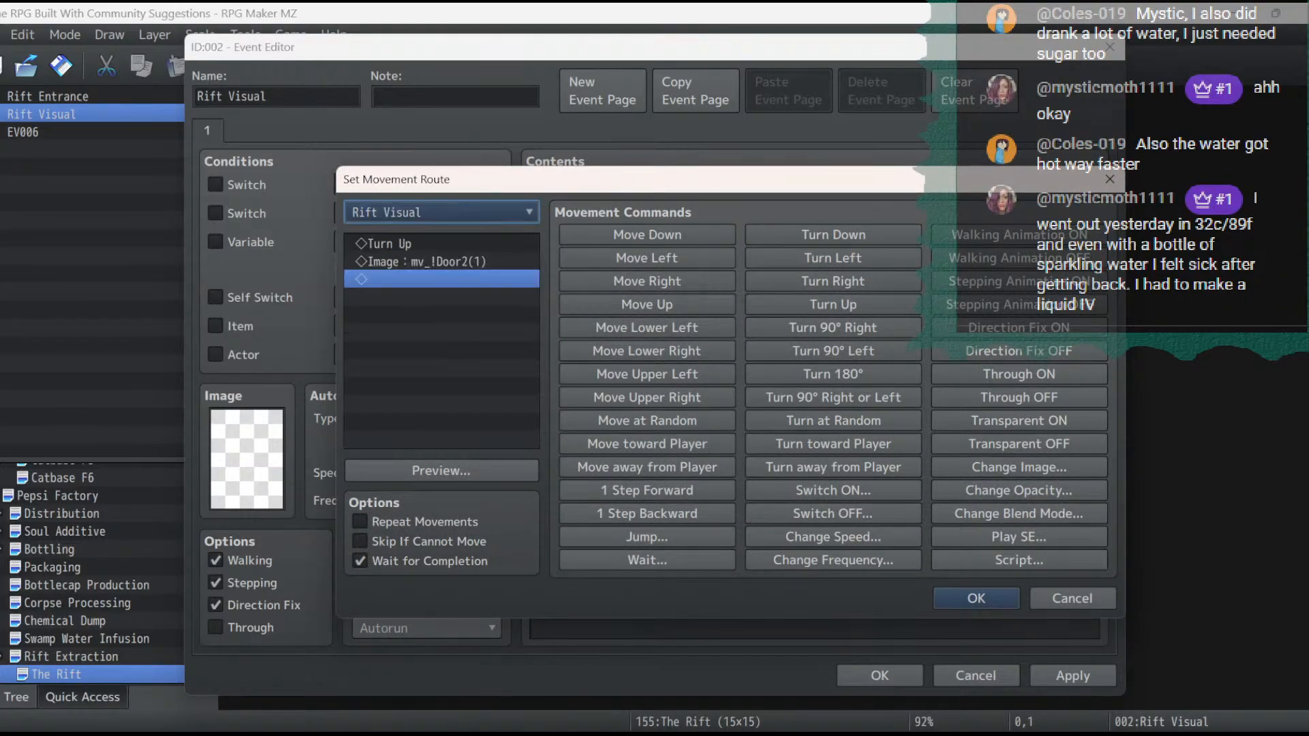
key(Return)
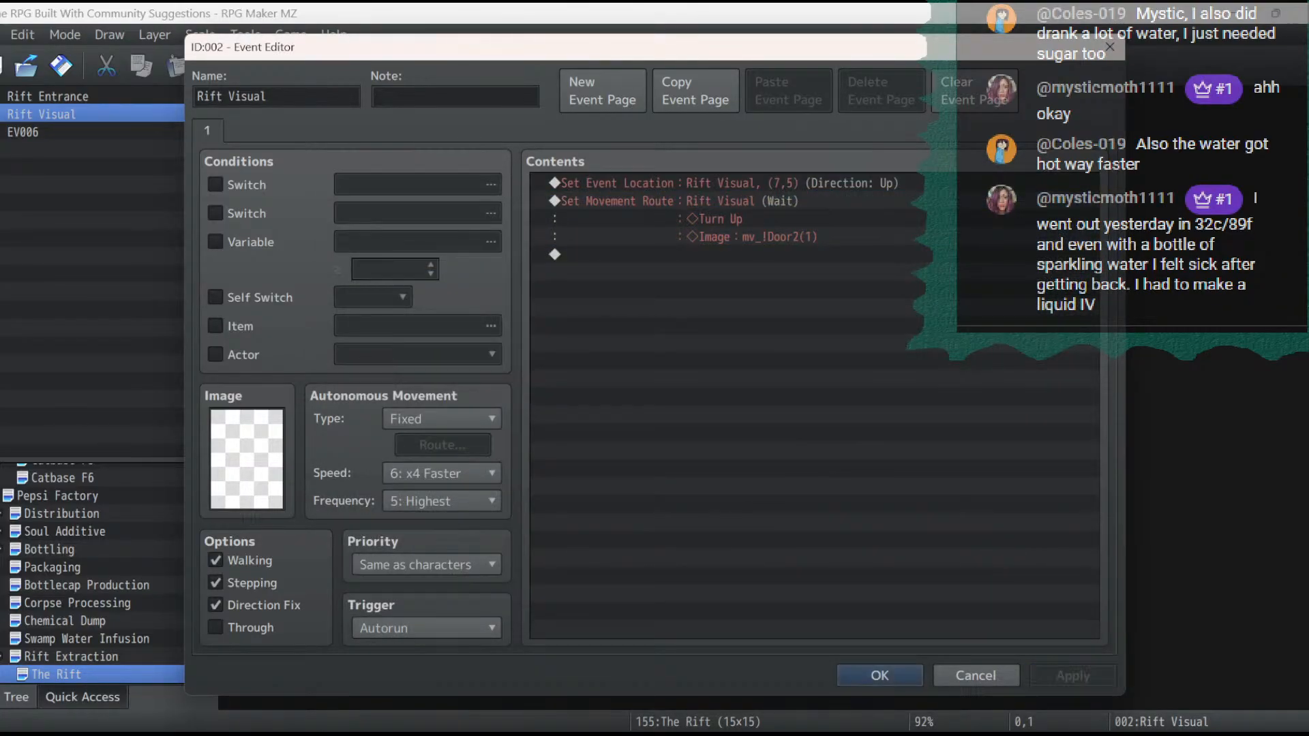
- Copy Rift Visual's commands into a new Autorun event at tile 1,0 of The Rift, and end them with Erase Event
key(shift+Down)
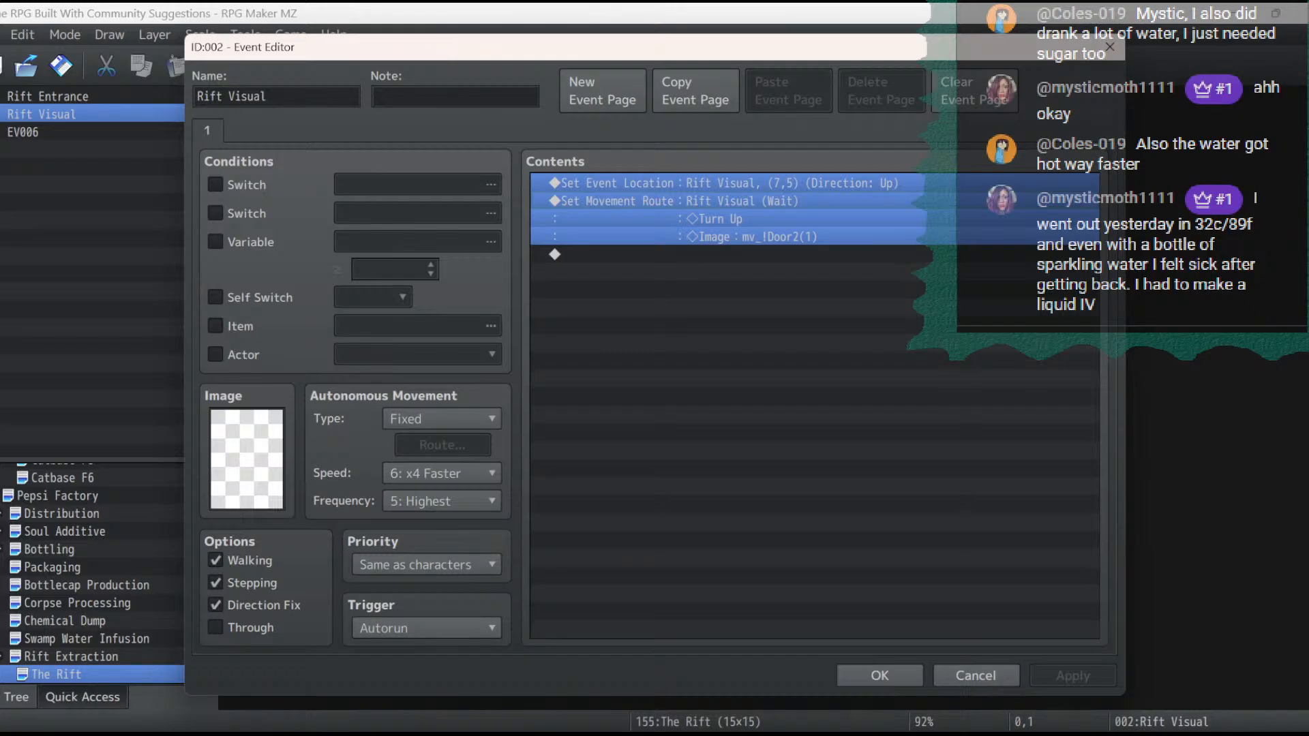
click(879, 675)
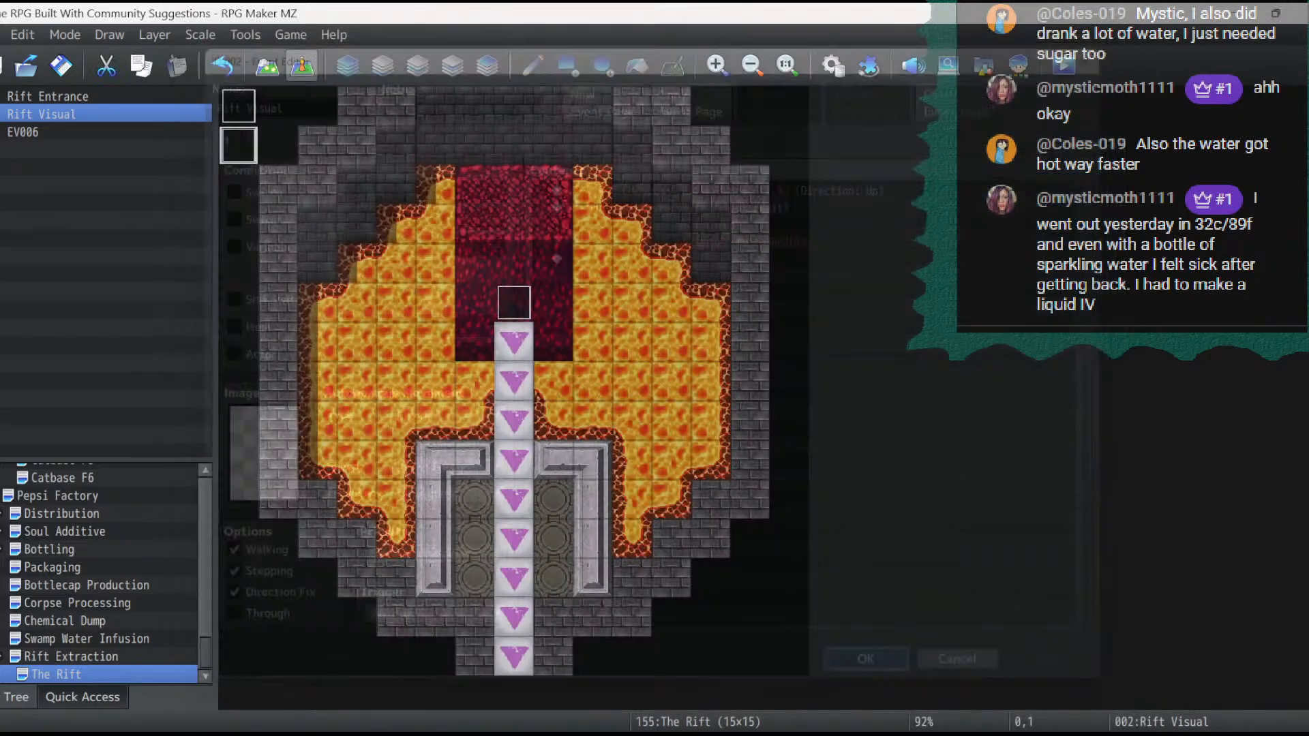
double_click(277, 106)
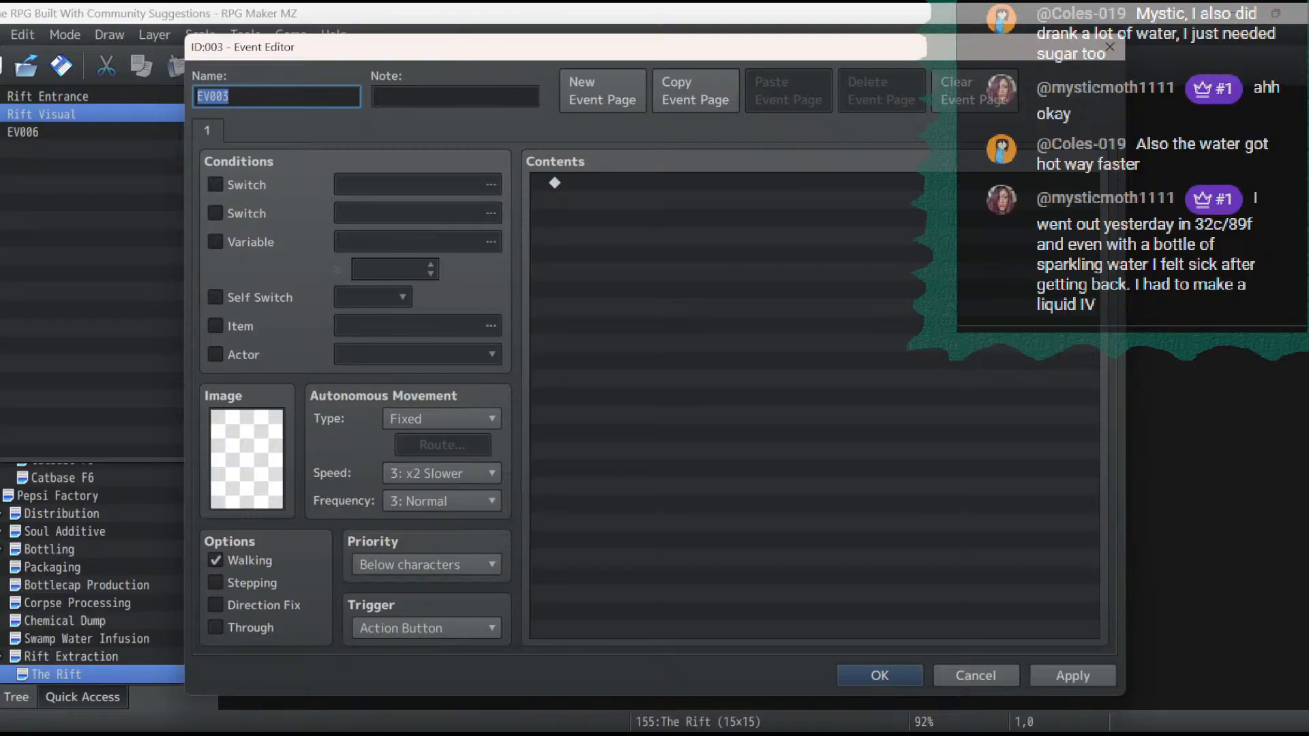
click(426, 628)
click(395, 714)
click(654, 183)
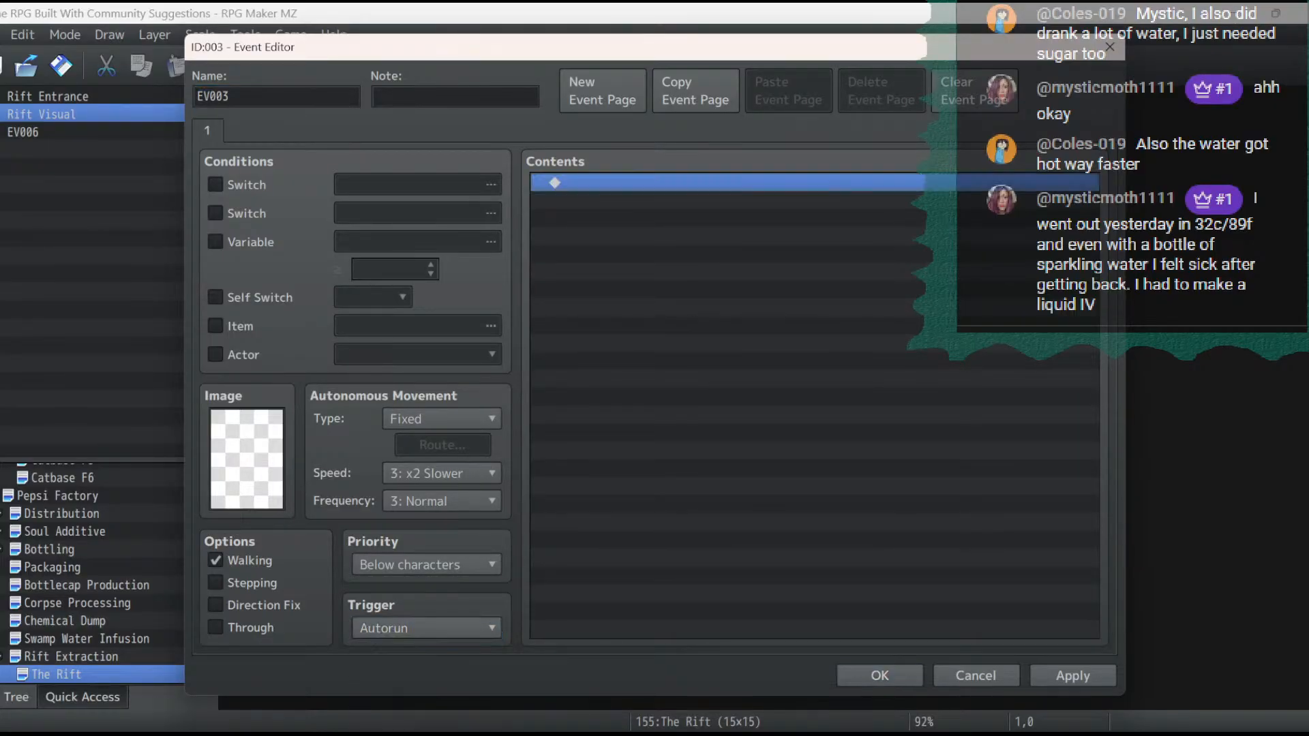
key(ctrl+v)
key(Return)
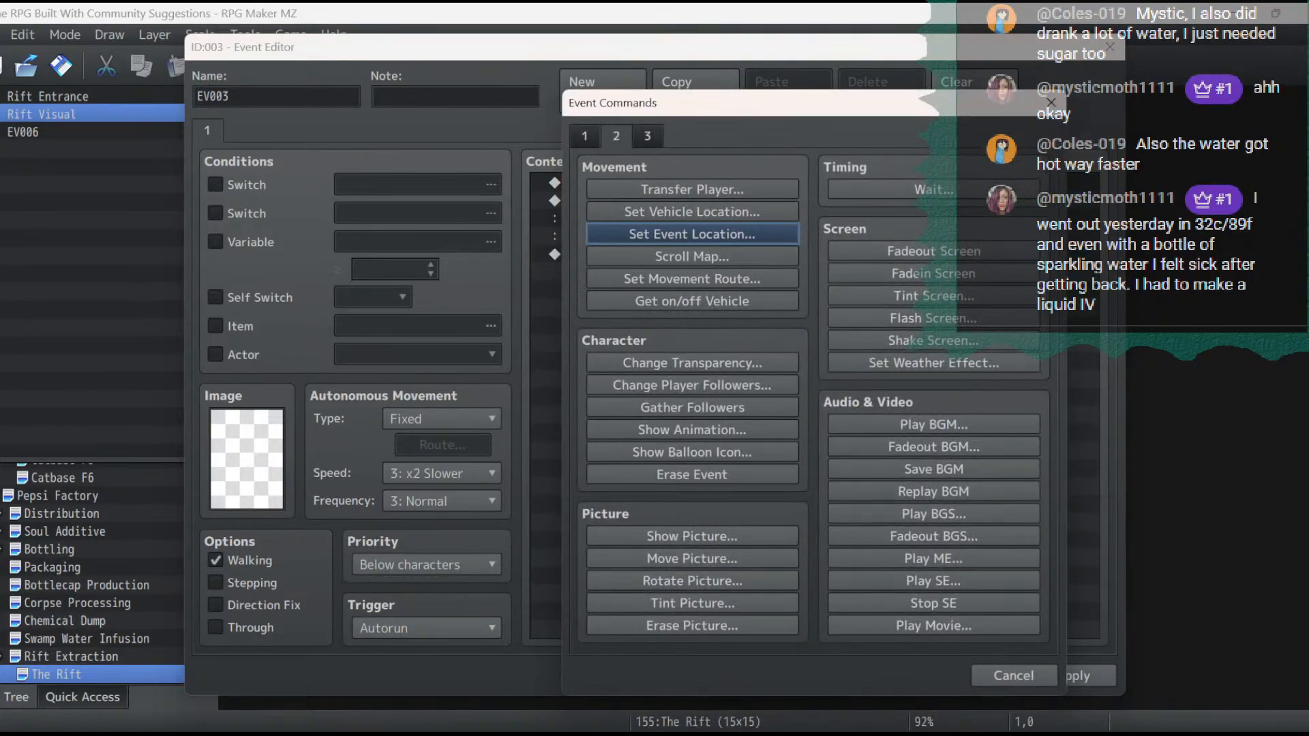
click(692, 474)
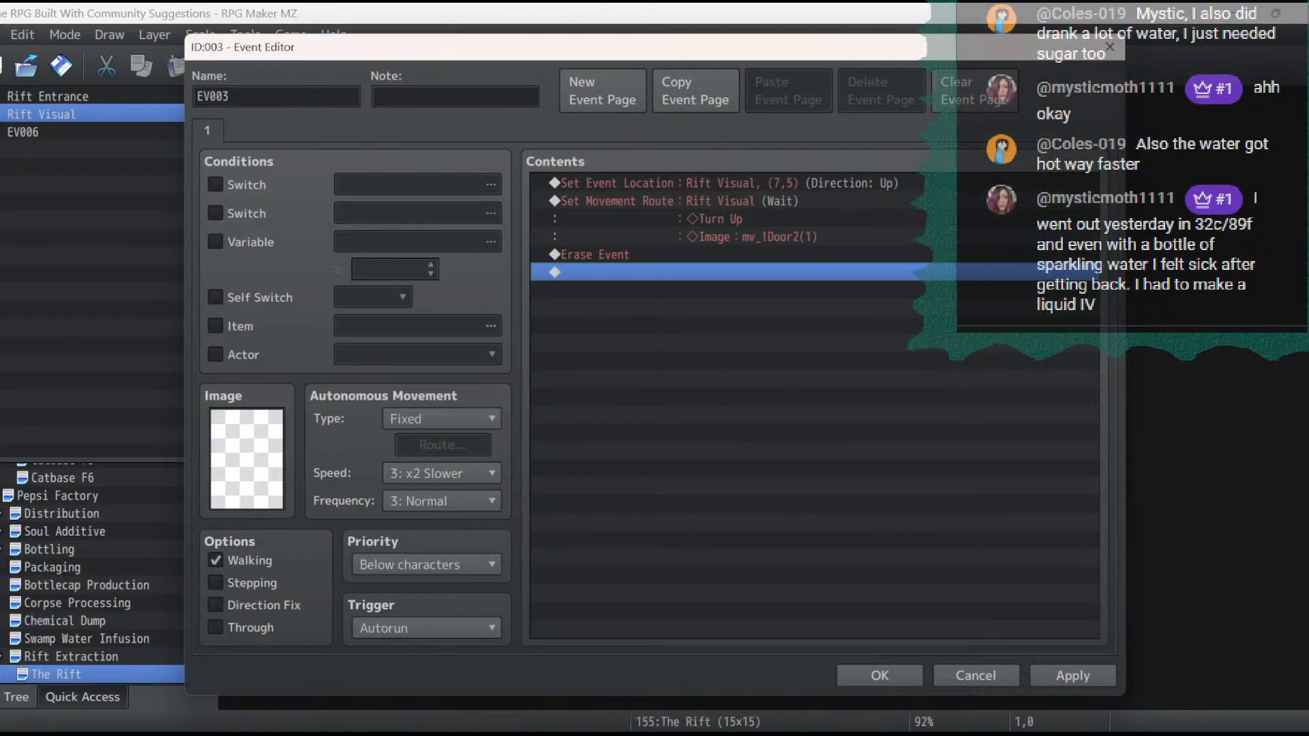
click(1073, 676)
key(Return)
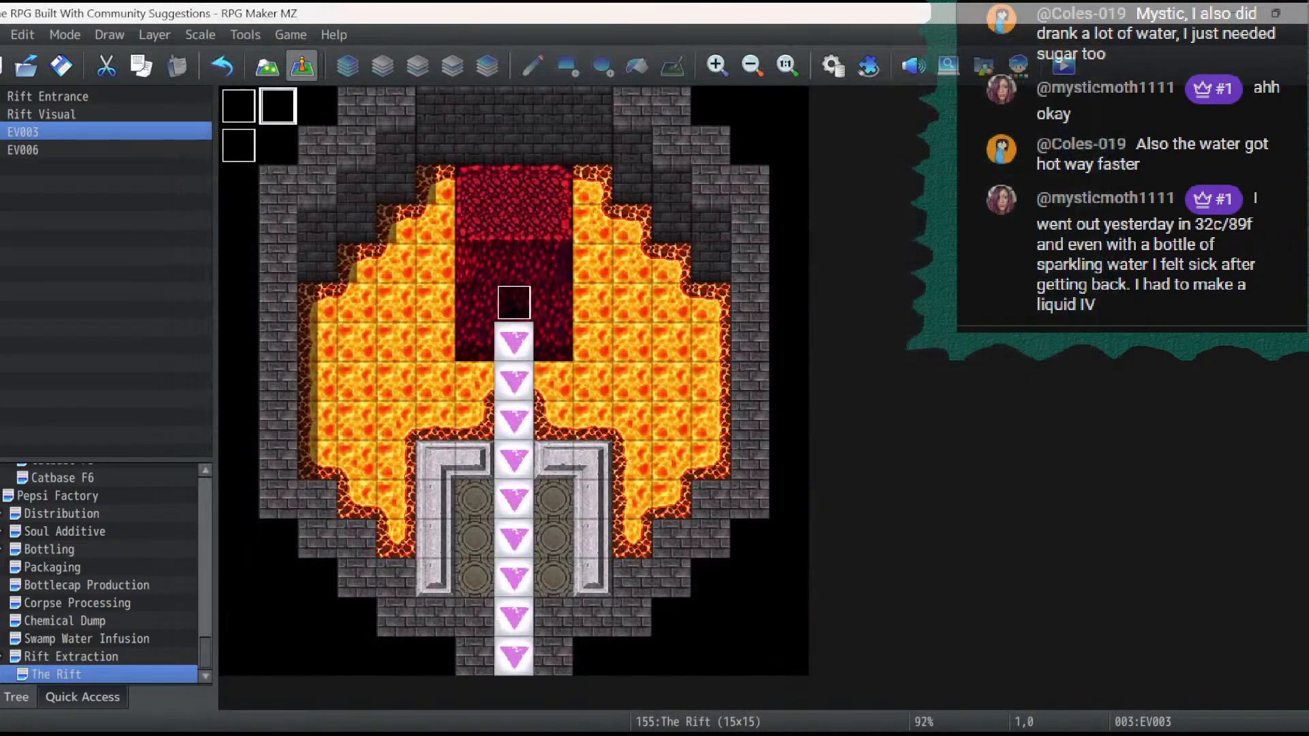
- Delete the Set Event Location and Set Movement Route commands from the Rift Visual event
key(Down)
key(Left)
key(Return)
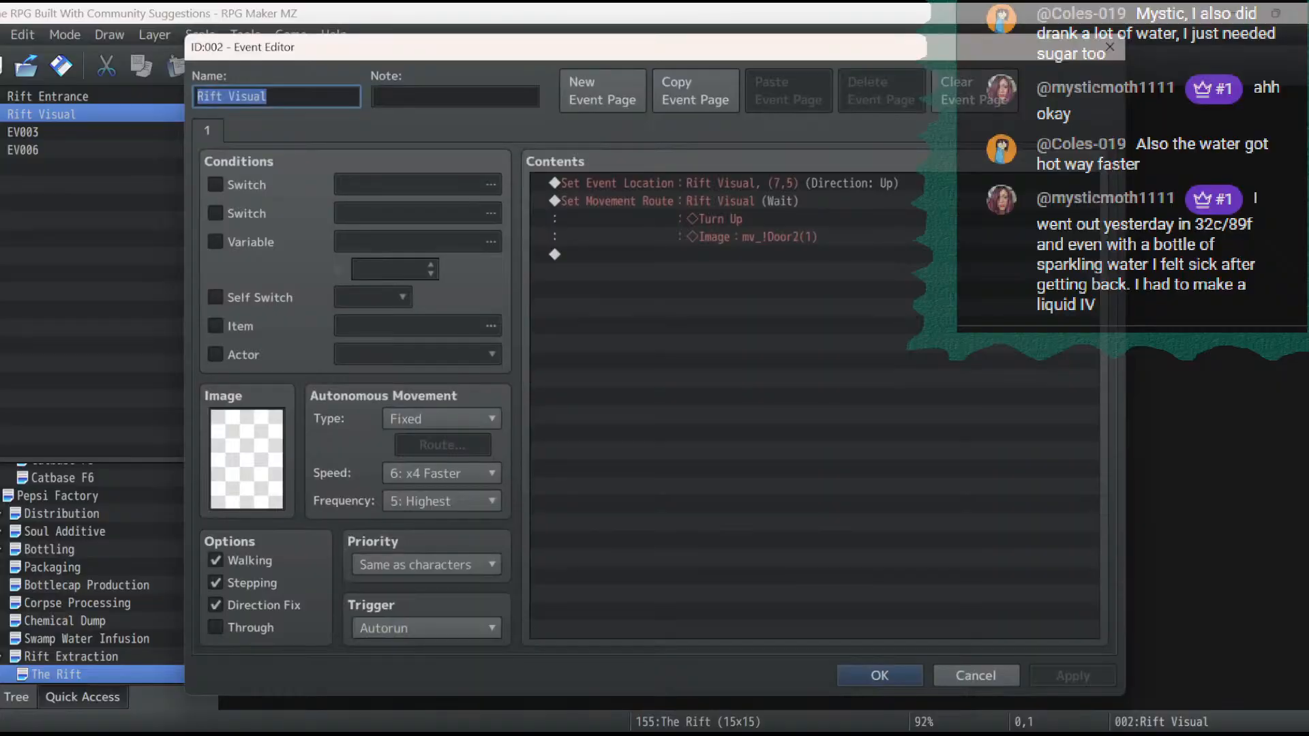
click(723, 183)
key(Delete)
key(Delete)
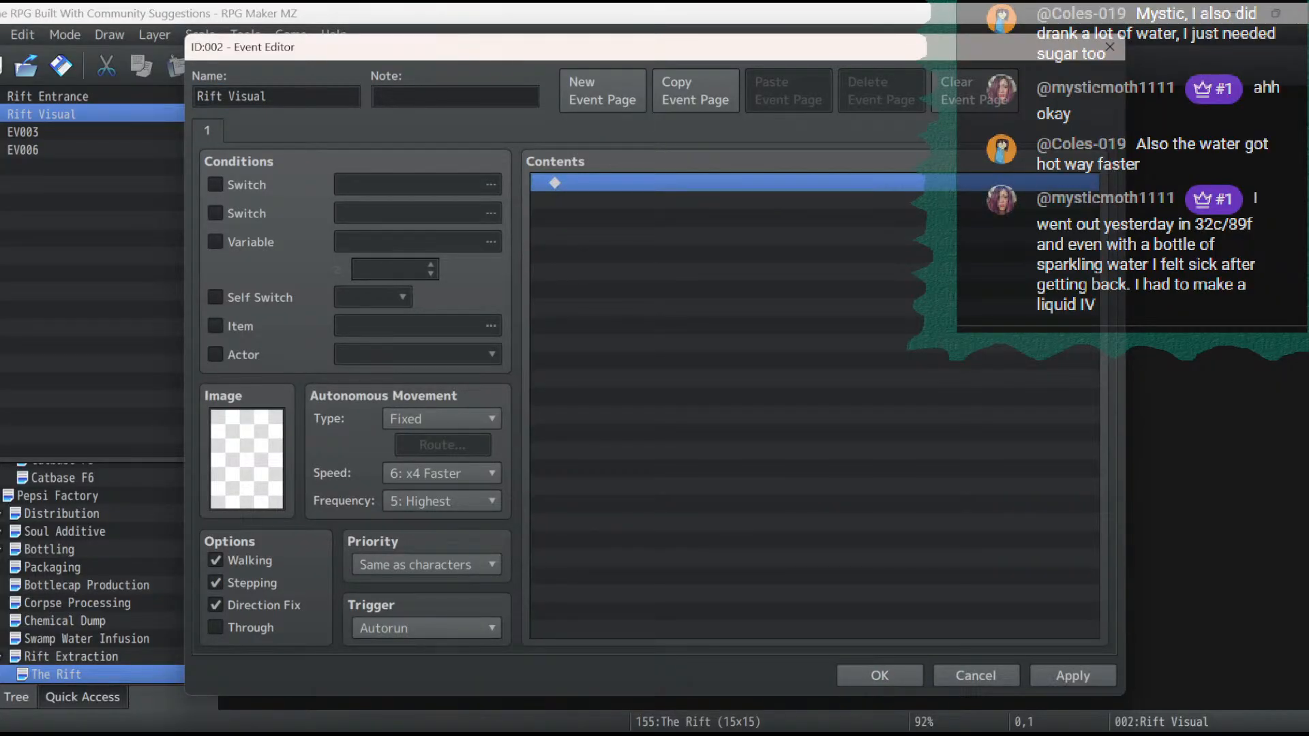
- Close the Rift Visual event, save the game changes, and start a playtest from the existing save file
key(Return)
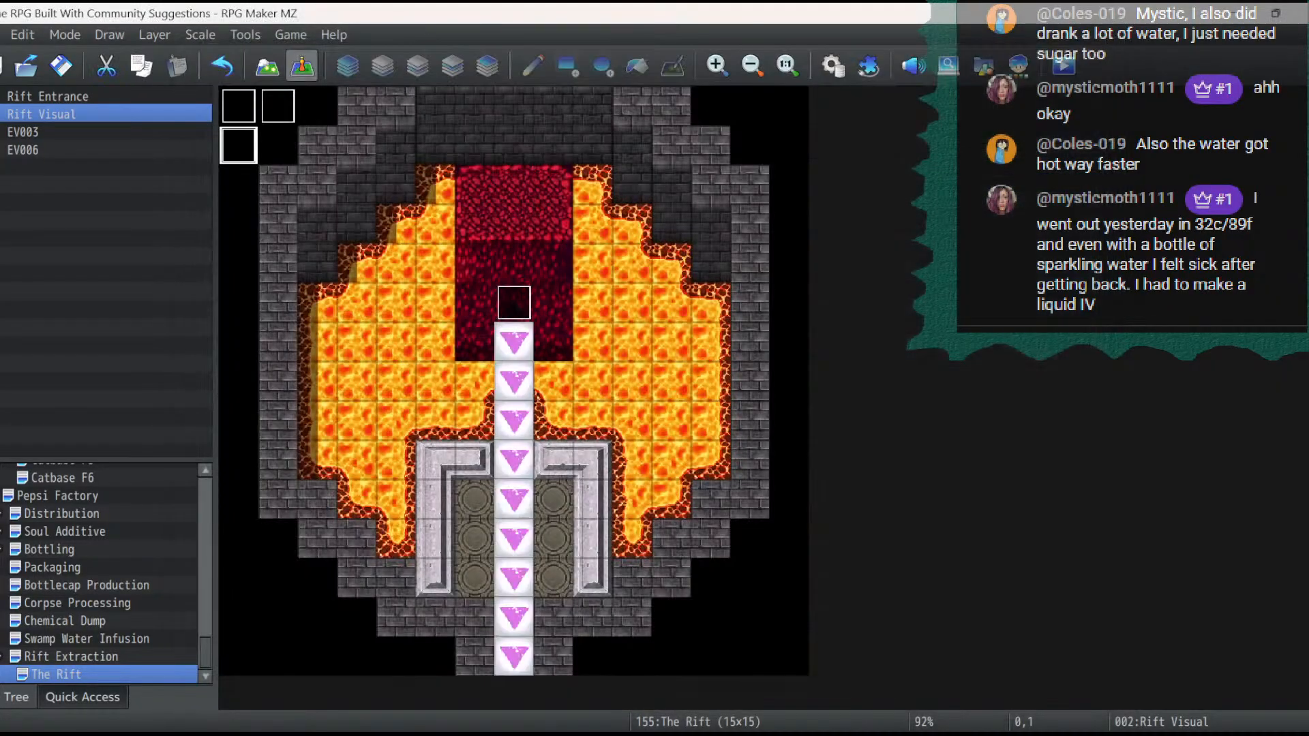
click(1063, 66)
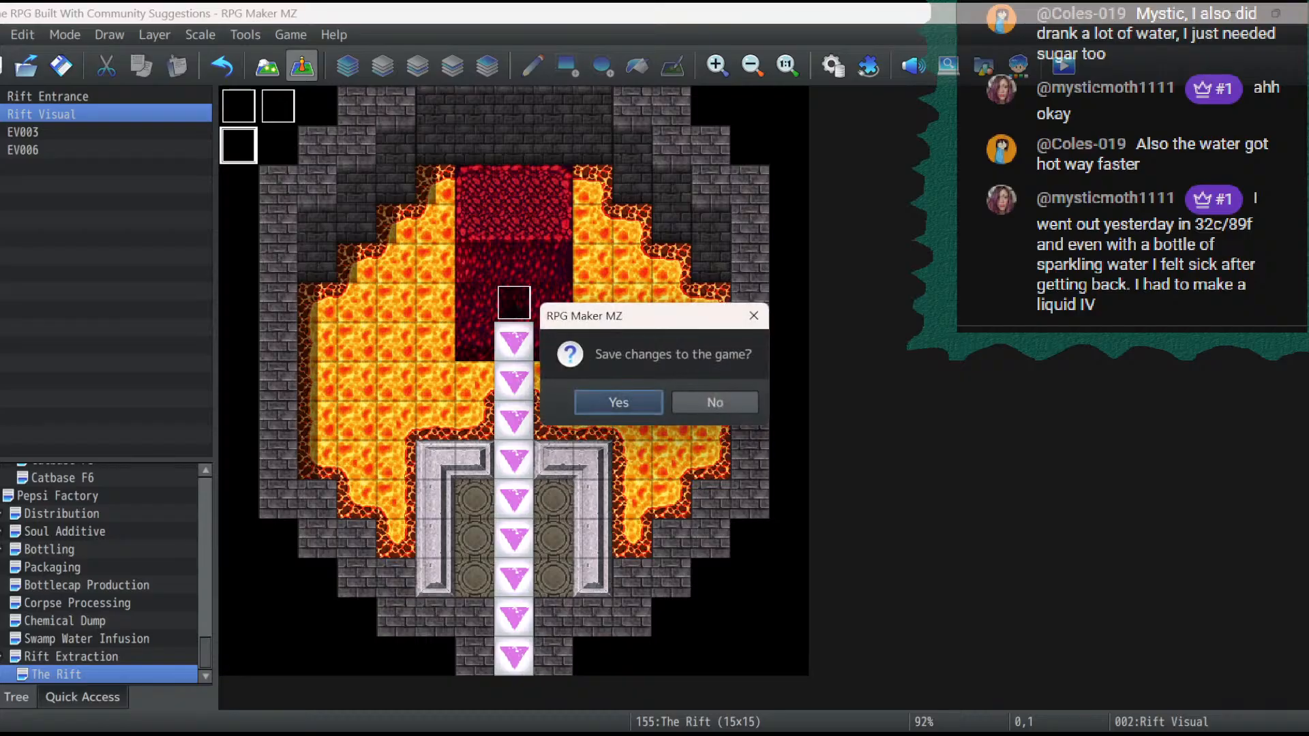
click(619, 401)
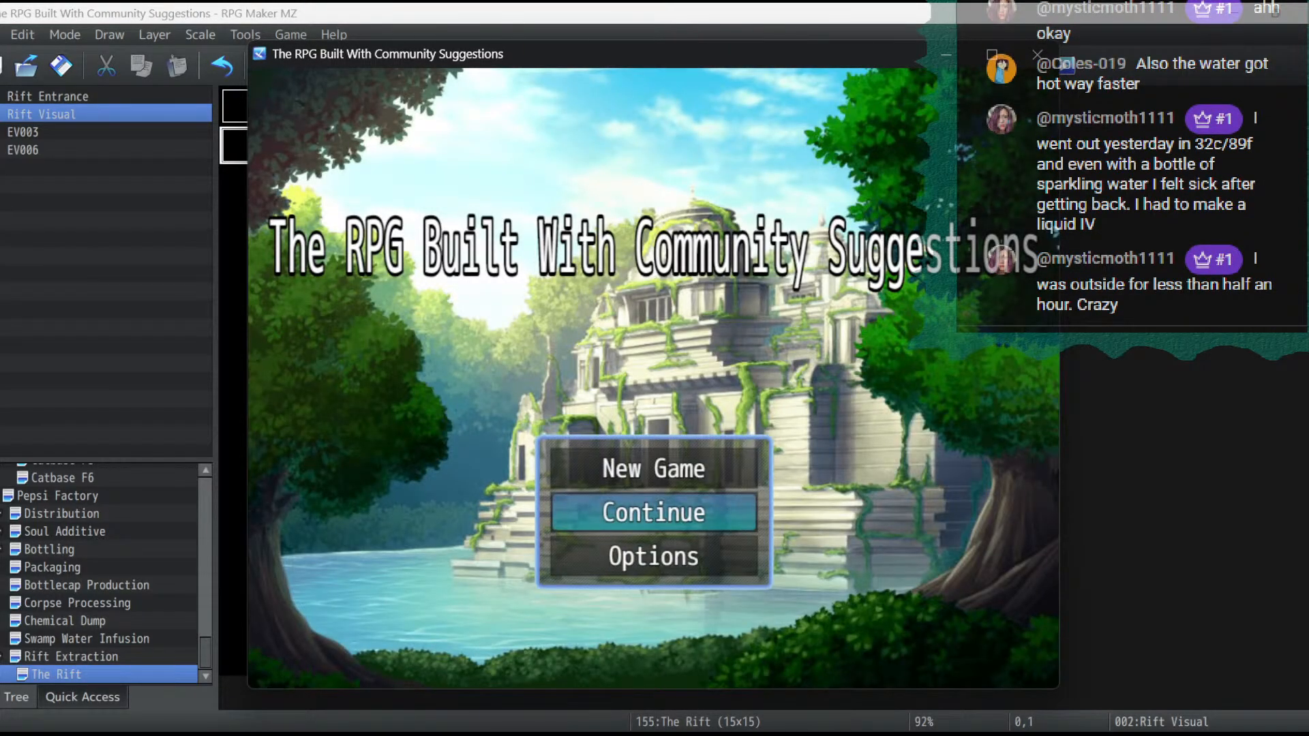
key(Return)
key(Return)
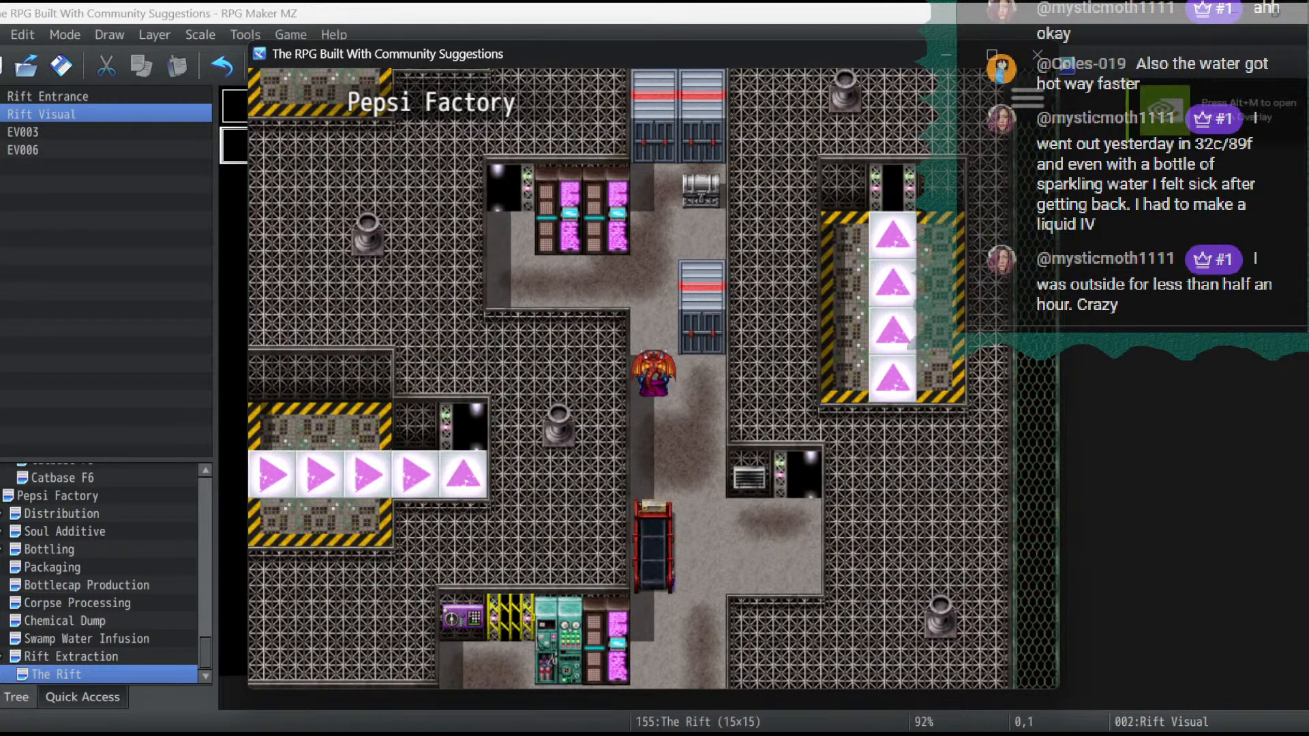
- Move the party through the walls across the Pepsi Factory and onto the main conveyor belt near the dark entrance
key(ctrl+Left)
key(ctrl+Up)
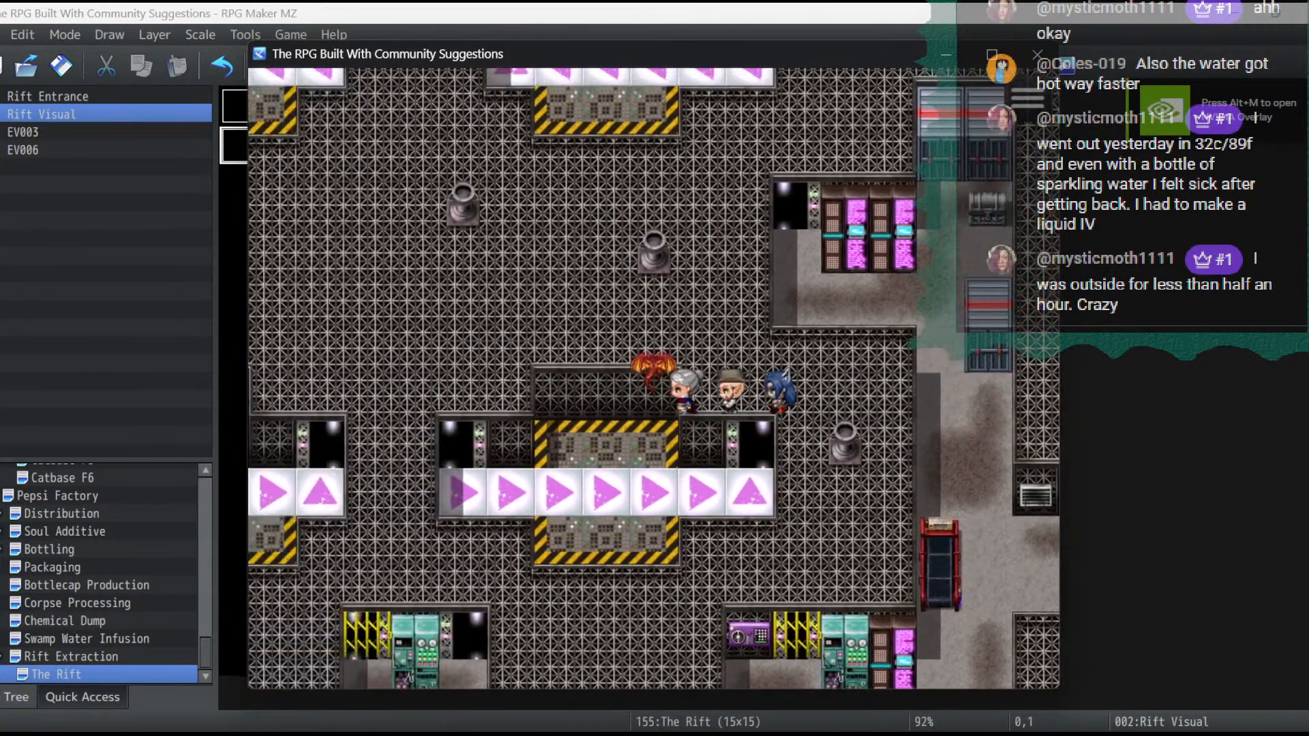
key(ctrl+Left)
key(ctrl+Up)
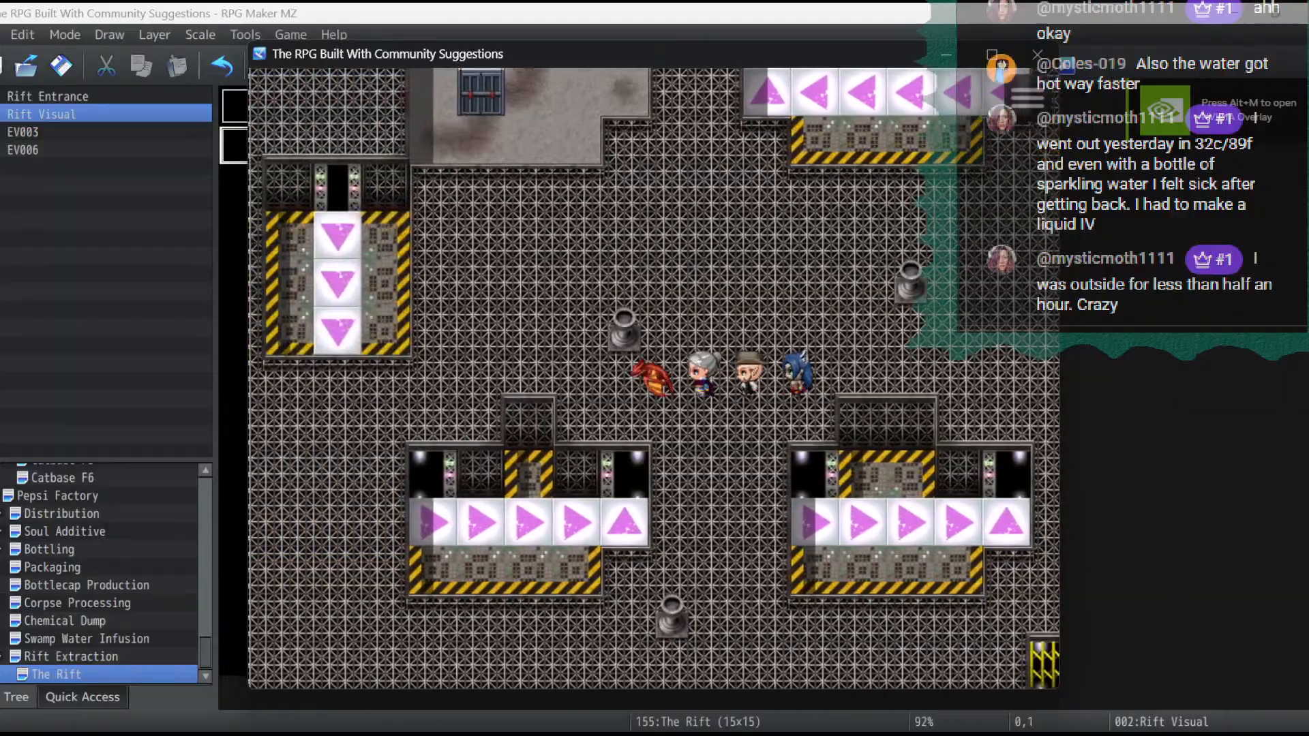
key(ctrl+Left)
key(ctrl+Left)
key(ctrl+Up)
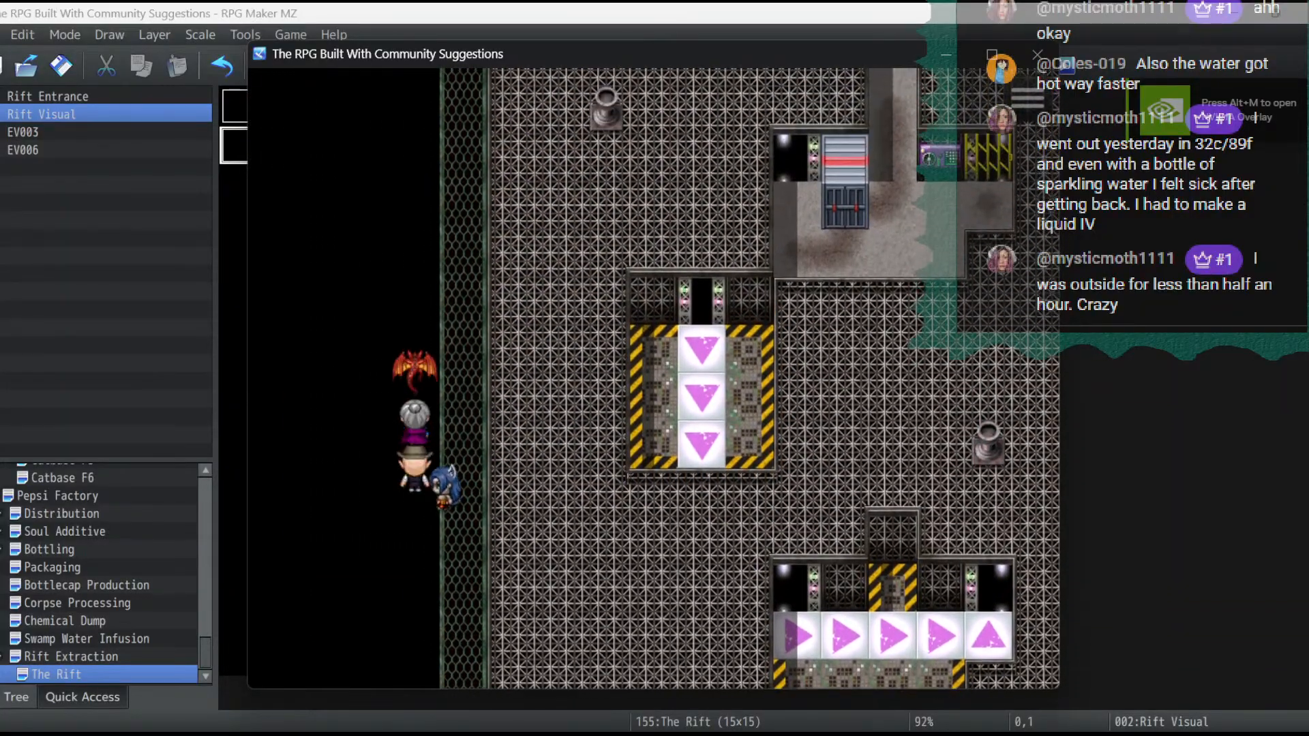
key(ctrl+Up)
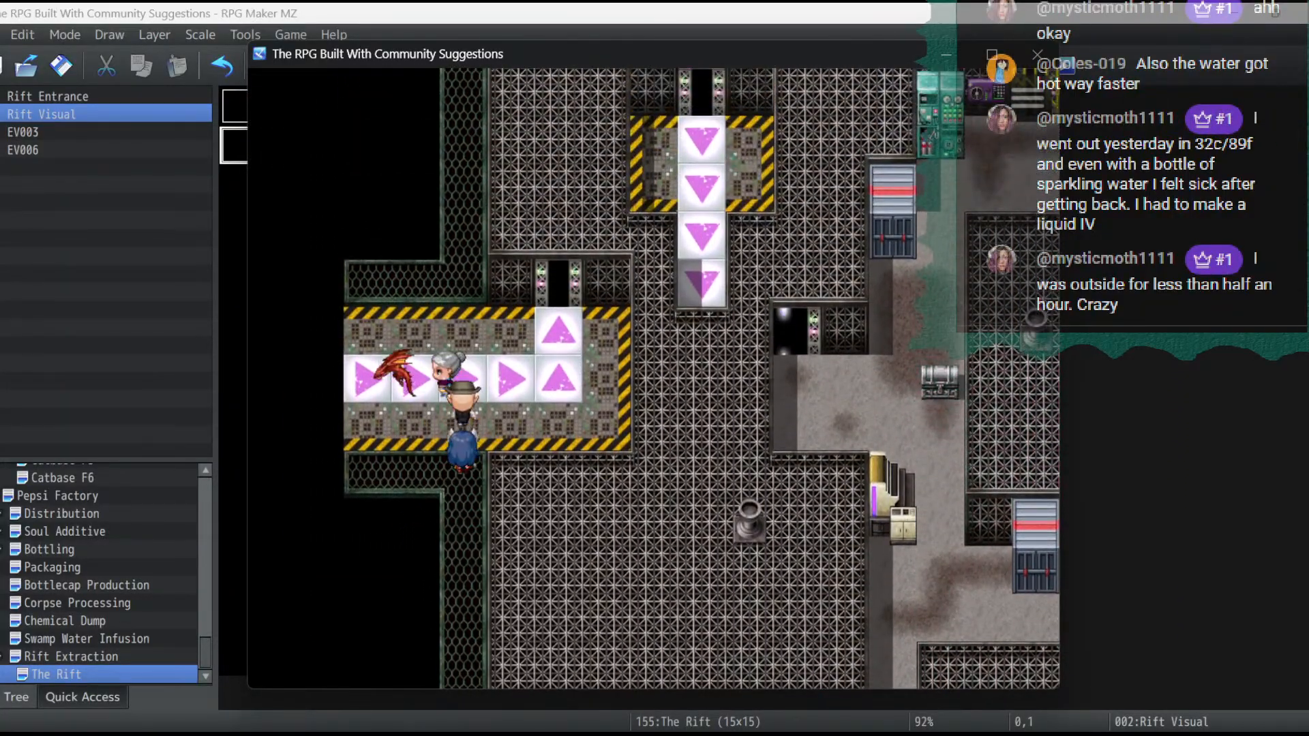
key(Left)
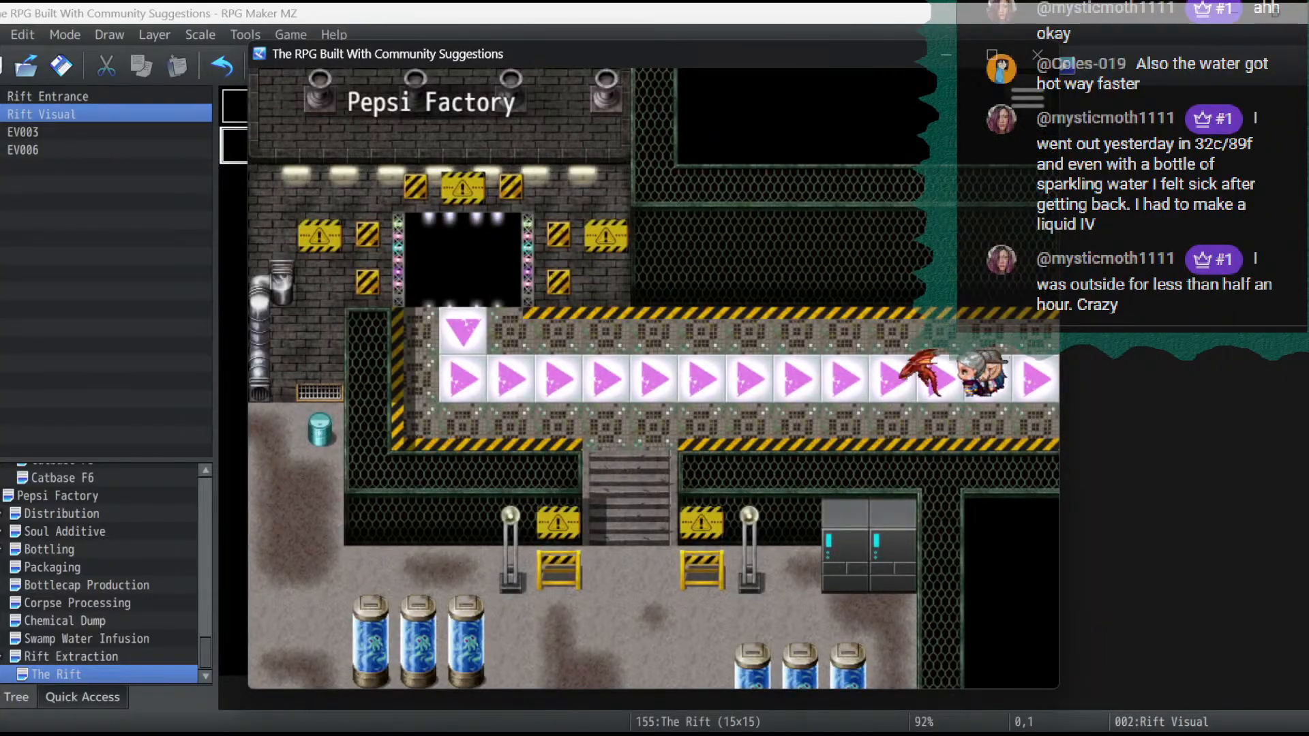
key(Left)
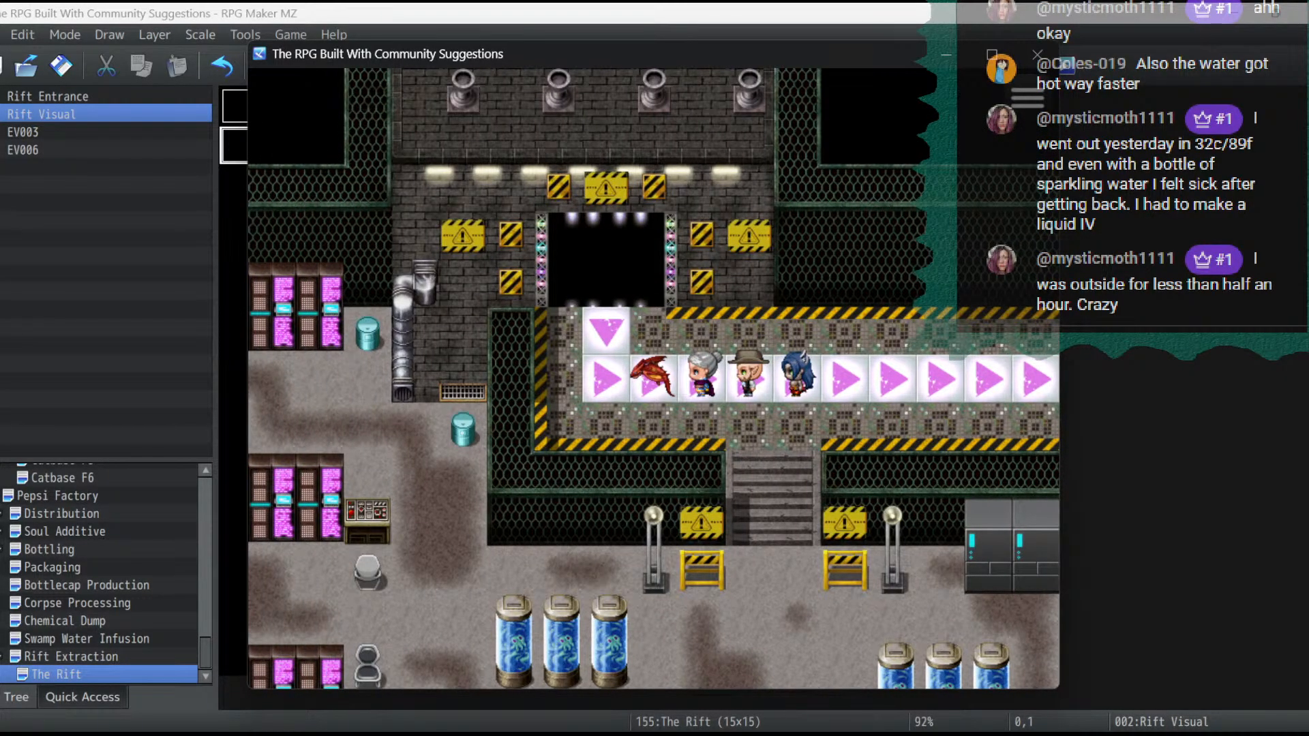
- Use the DEBUG ITEM, bring the party into The Rift to check the rift visual, and end the playtest
key(Escape)
key(Return)
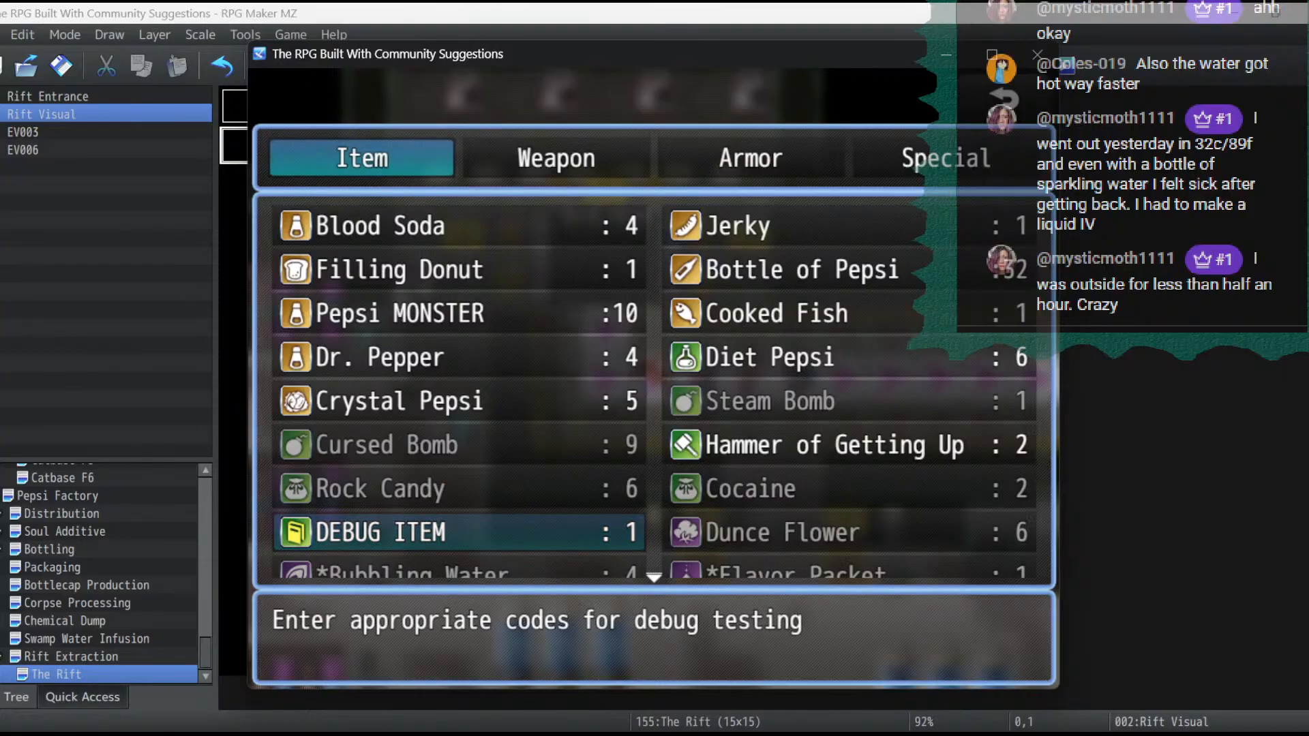
key(Return)
key(Return)
key(Return)
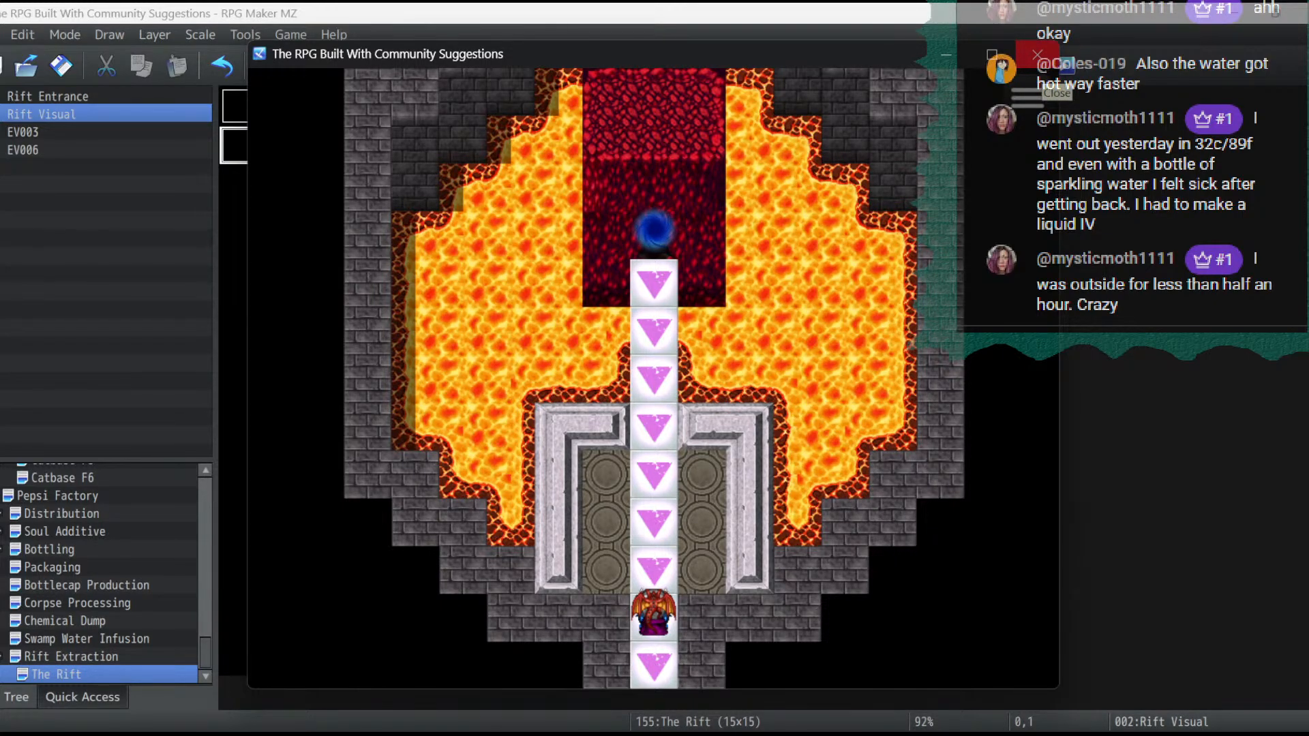
click(1036, 54)
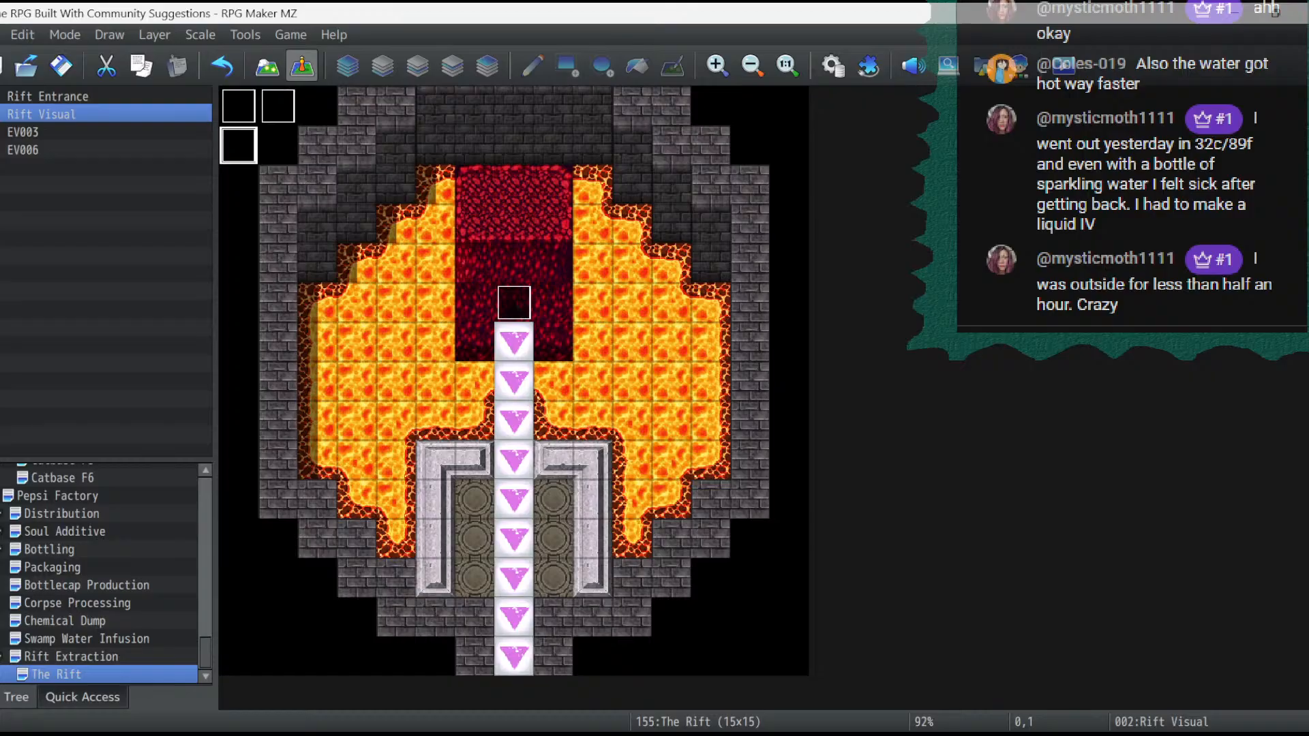
- Change the image in EV003's Set Movement Route for Rift Visual to the bright glowing orbs, mv_!Door2(0)
double_click(278, 107)
double_click(659, 220)
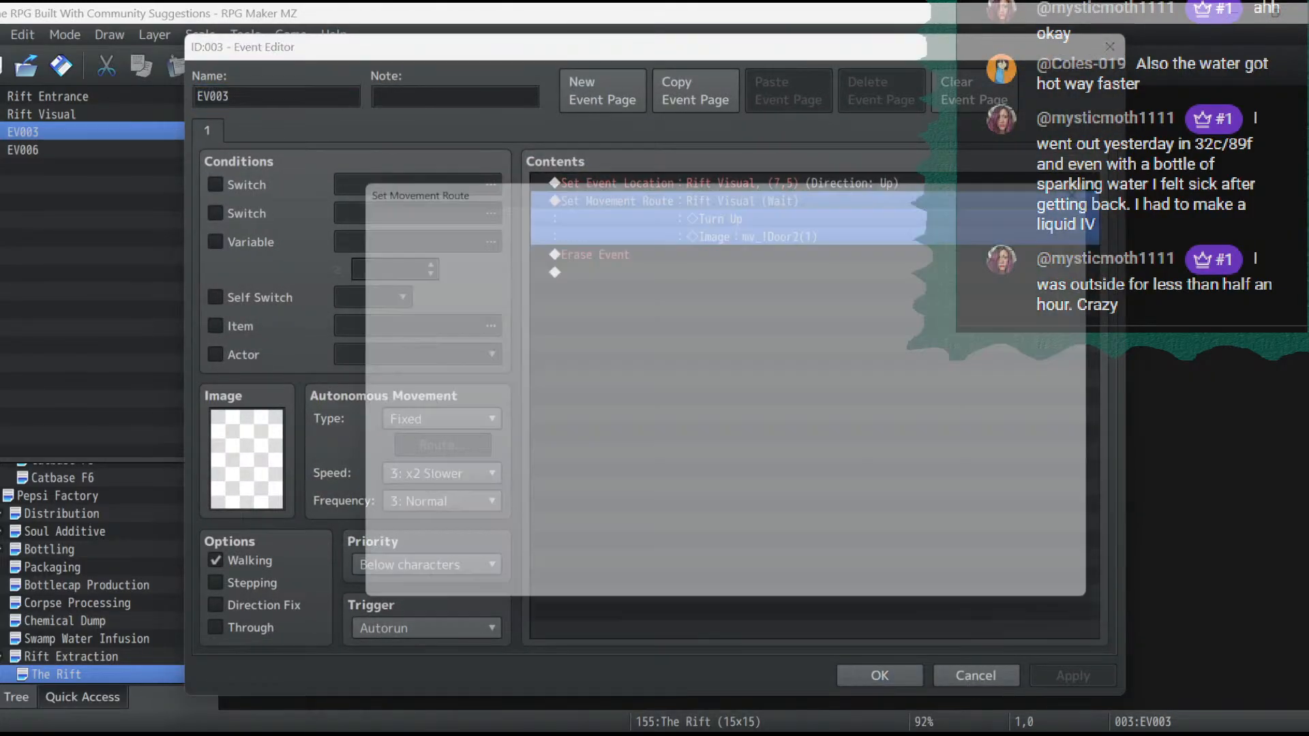
double_click(436, 261)
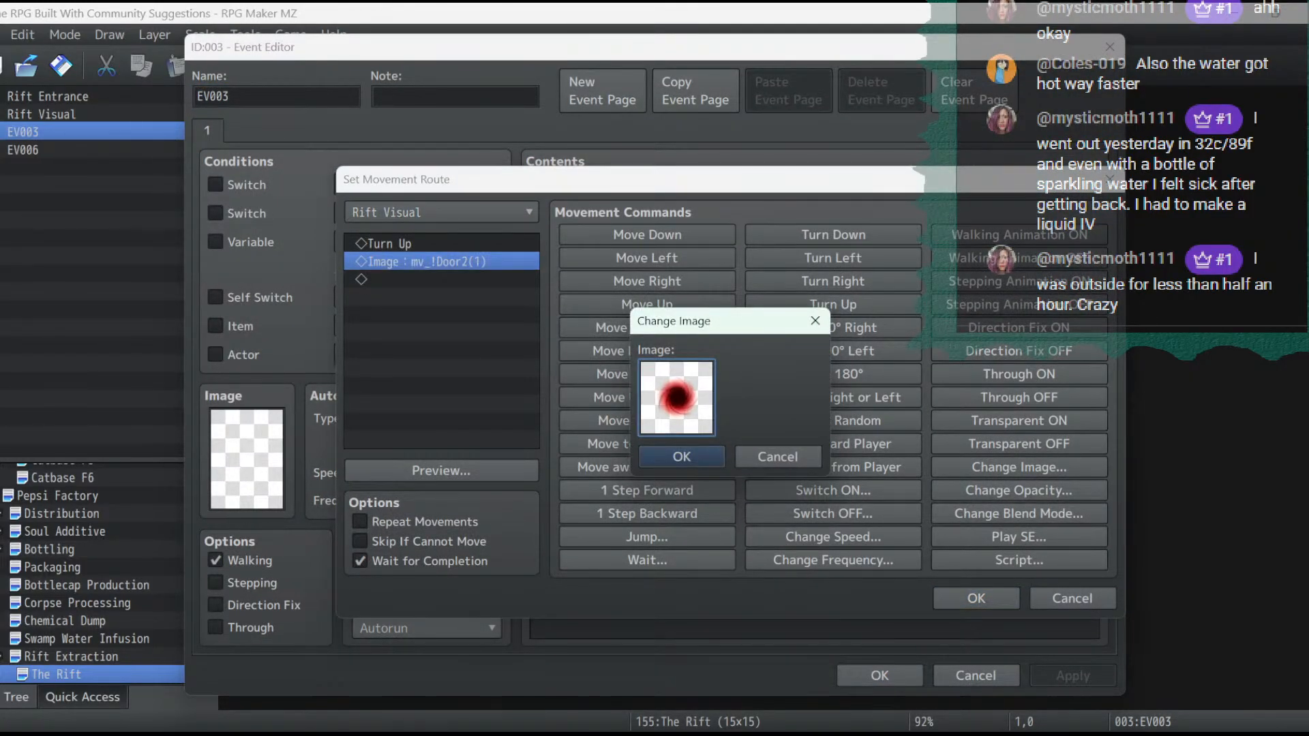
double_click(677, 398)
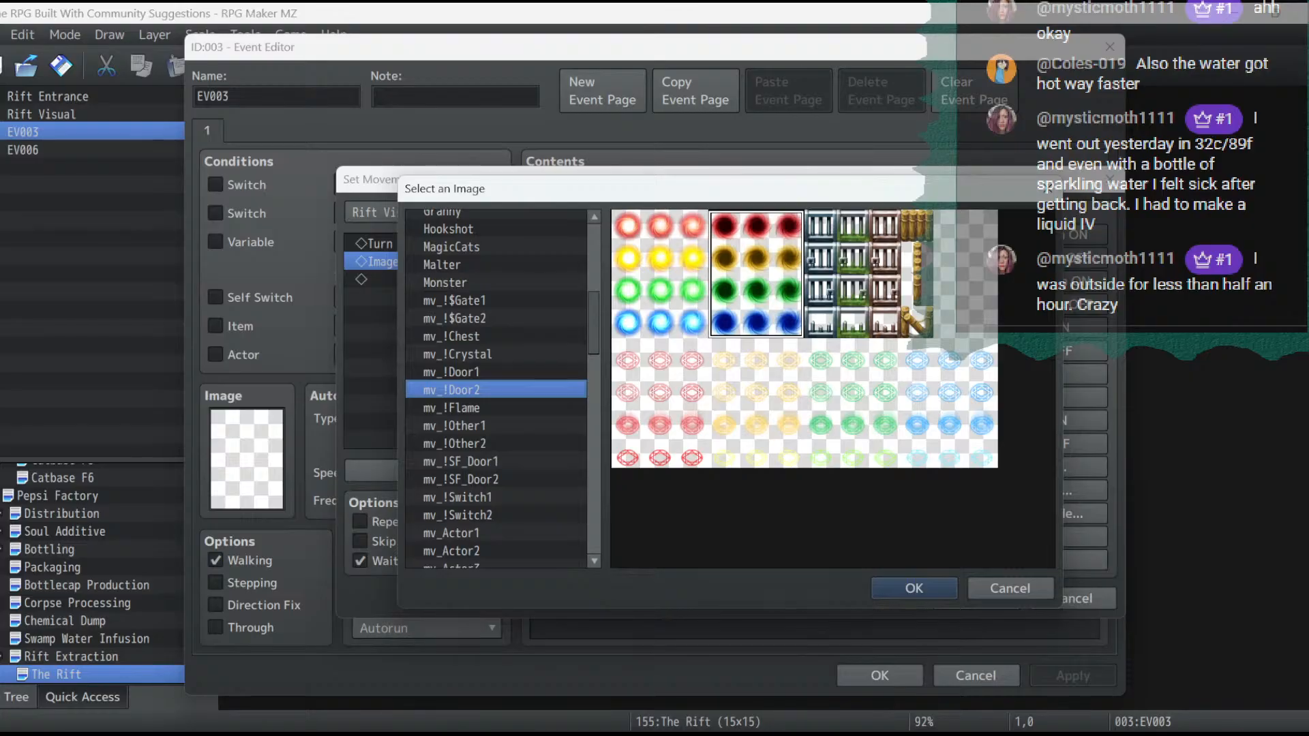
double_click(660, 274)
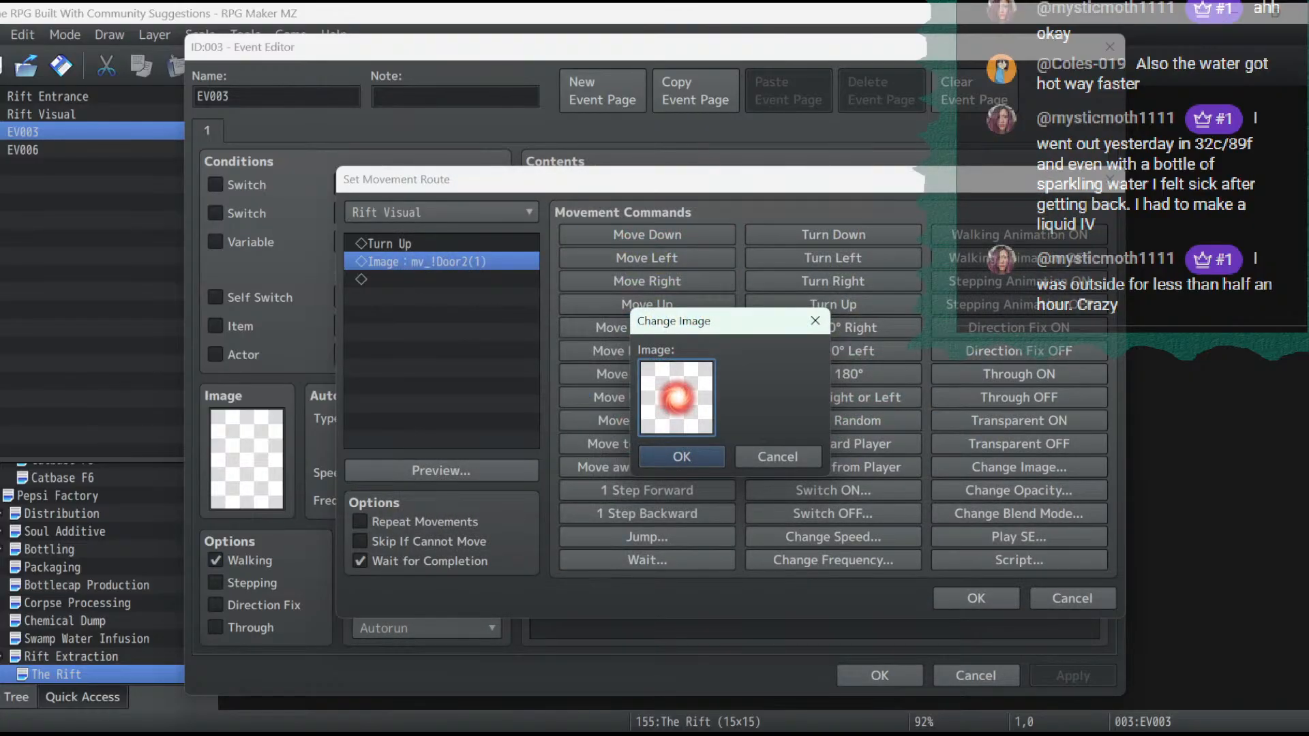
click(682, 457)
click(977, 599)
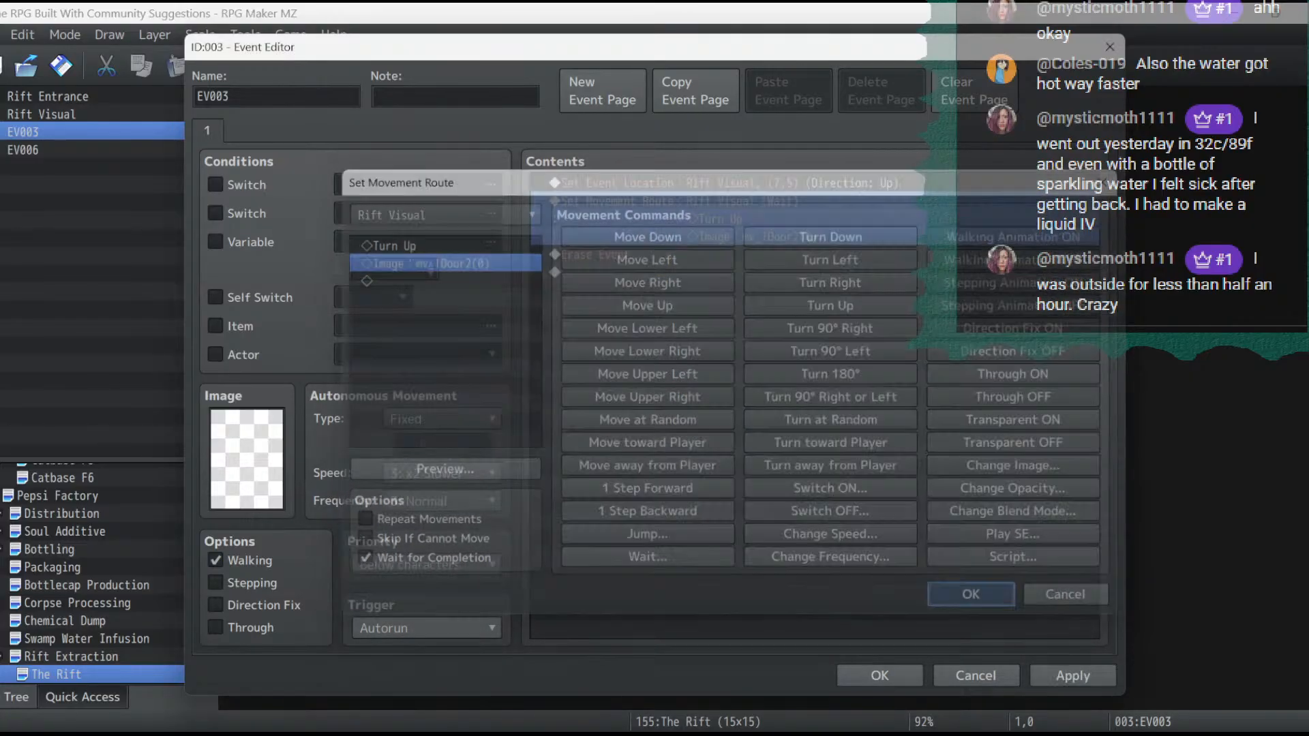
click(1073, 675)
click(880, 675)
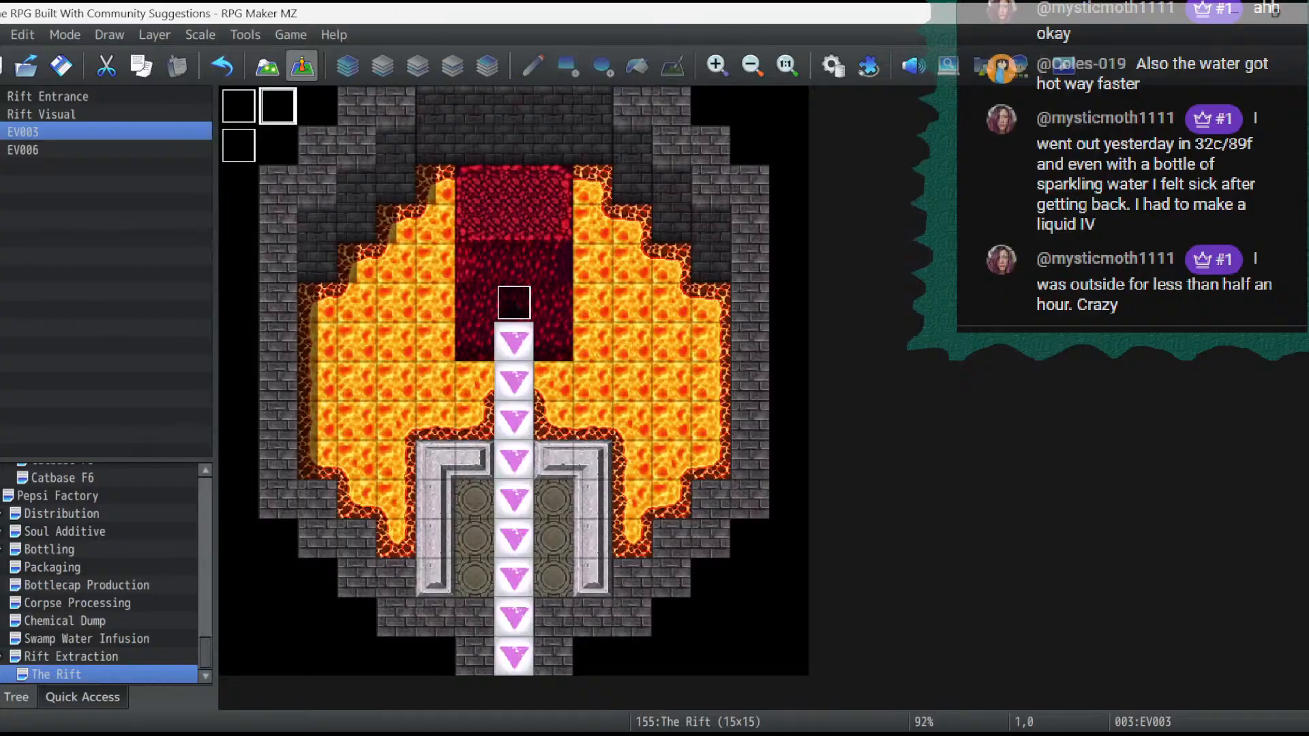
click(267, 66)
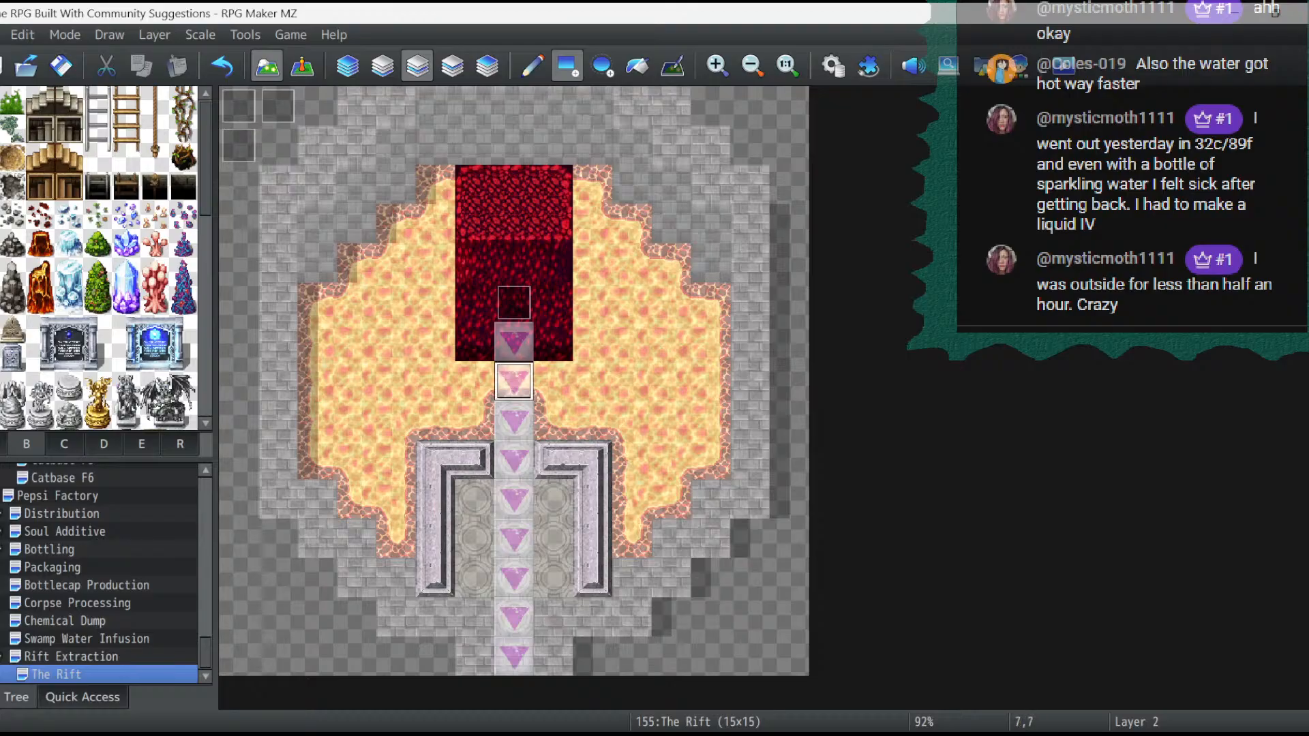
click(514, 341)
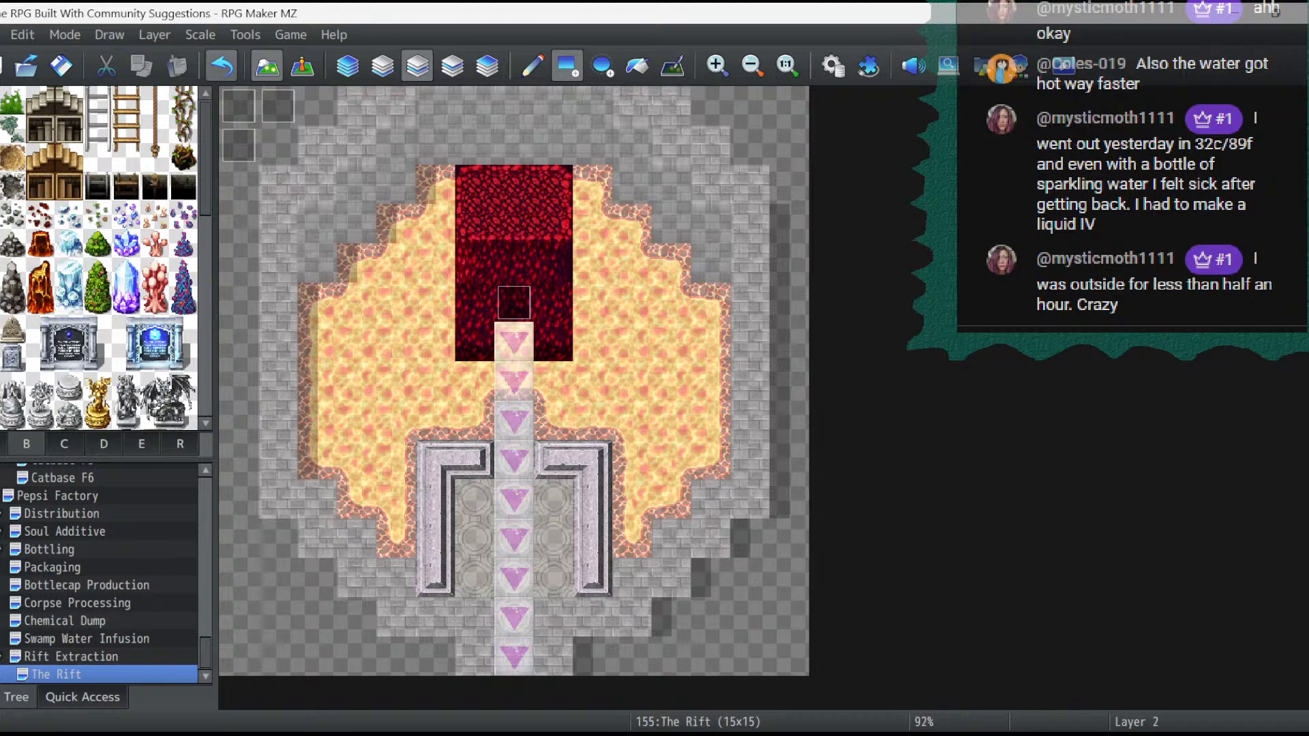
click(222, 67)
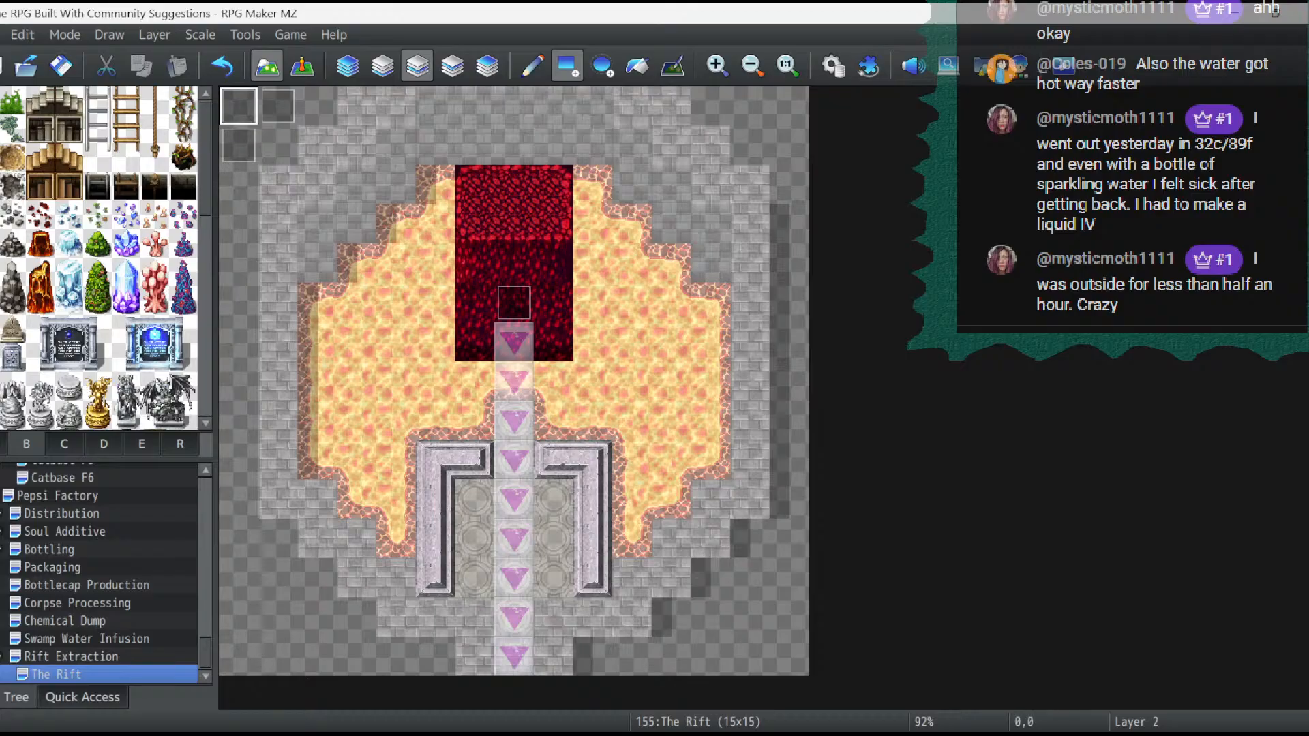
- Change the passability of the upward-arrow conveyor tile on sheet D of the Rift Dungeon tileset
click(452, 65)
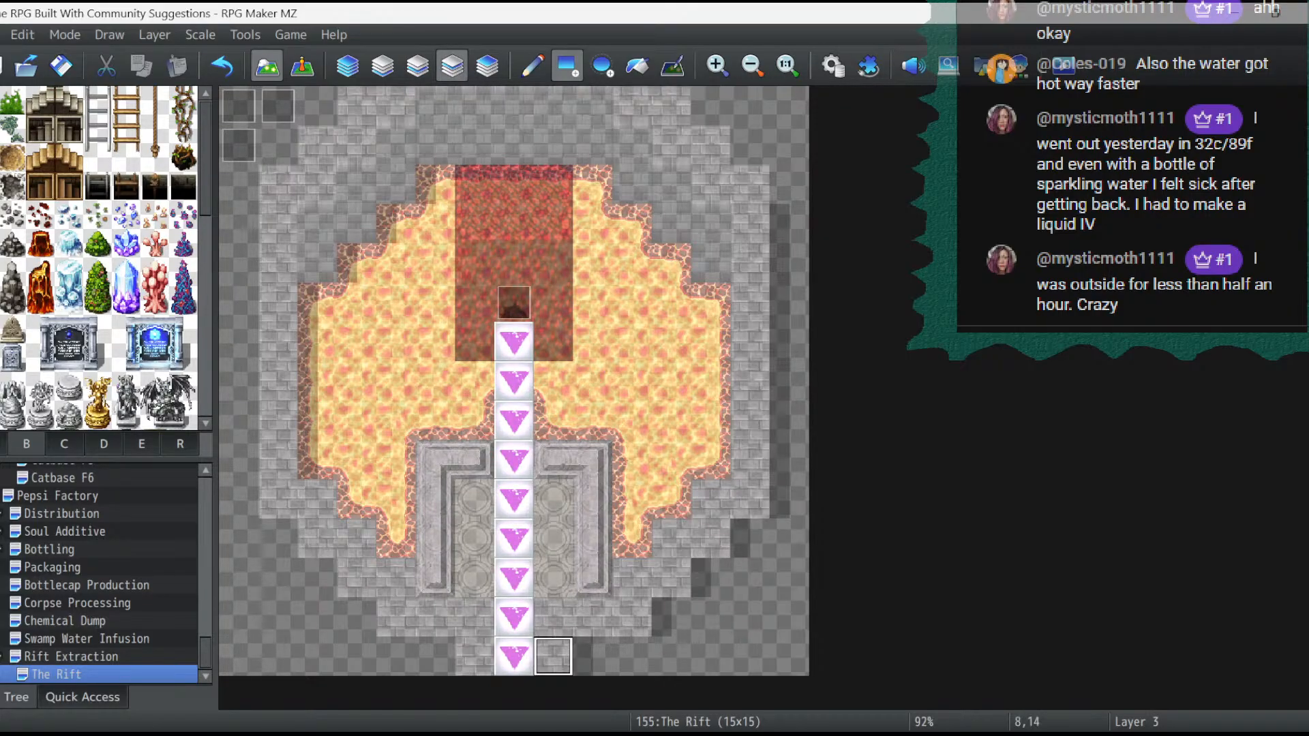
click(487, 66)
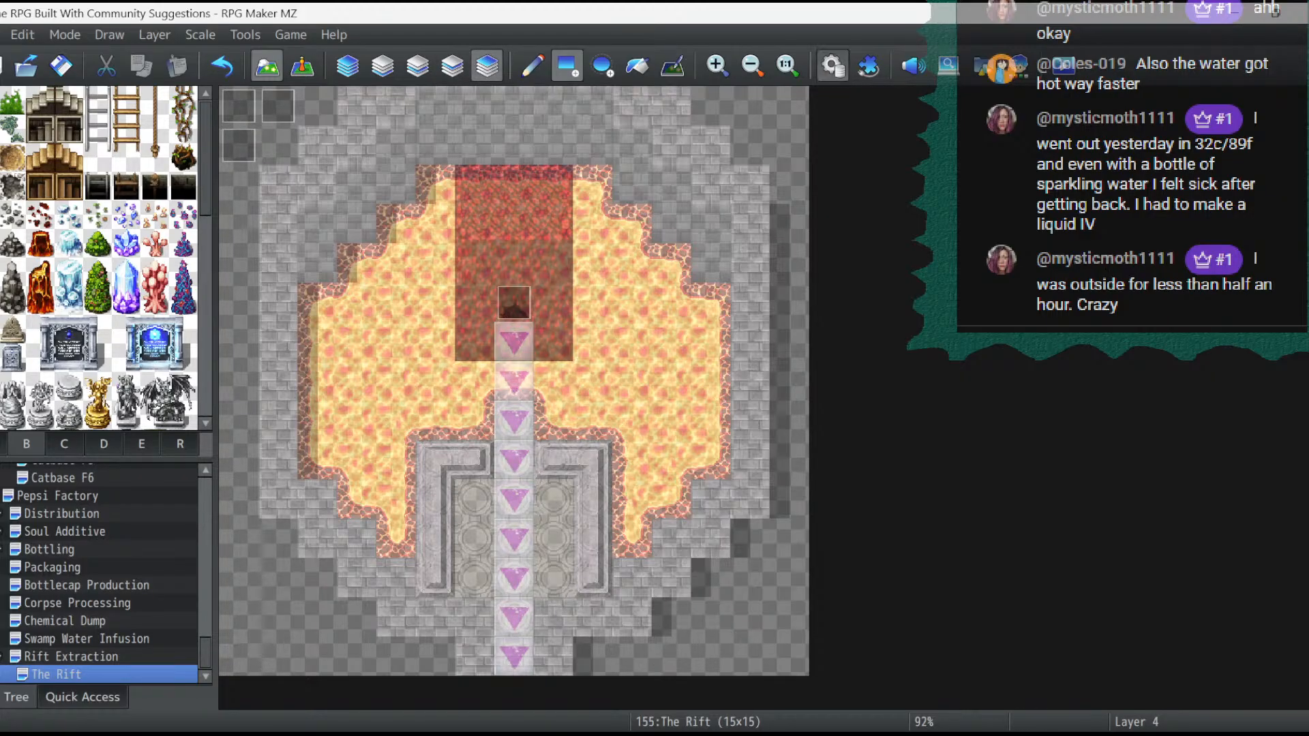
click(833, 65)
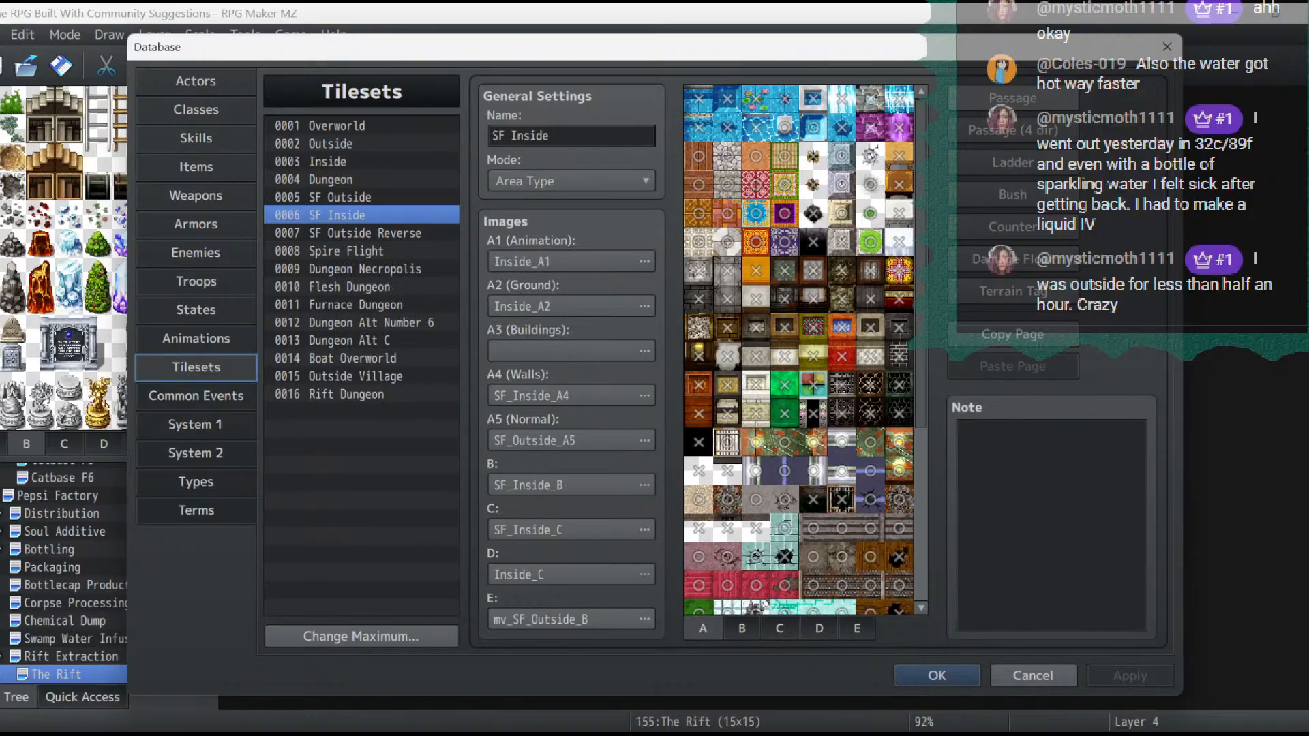
click(347, 394)
click(780, 629)
click(818, 628)
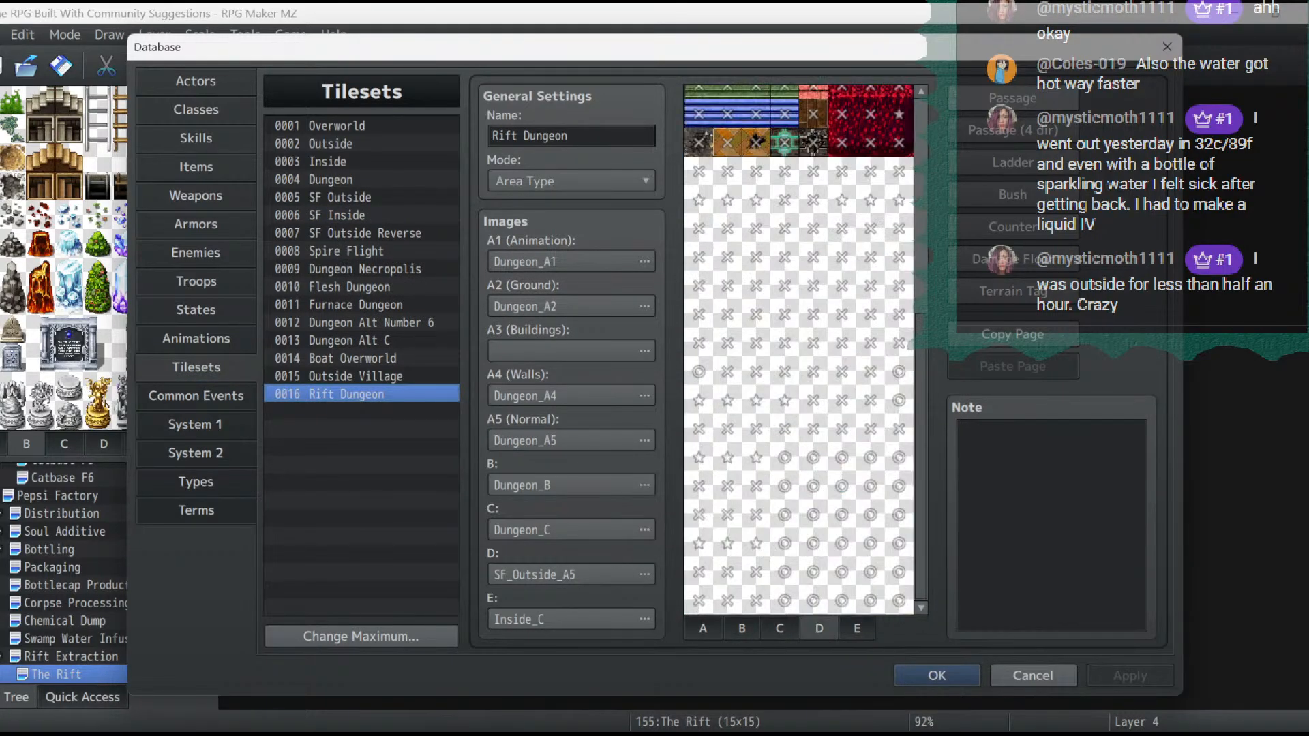
scroll(798, 348, up, 5)
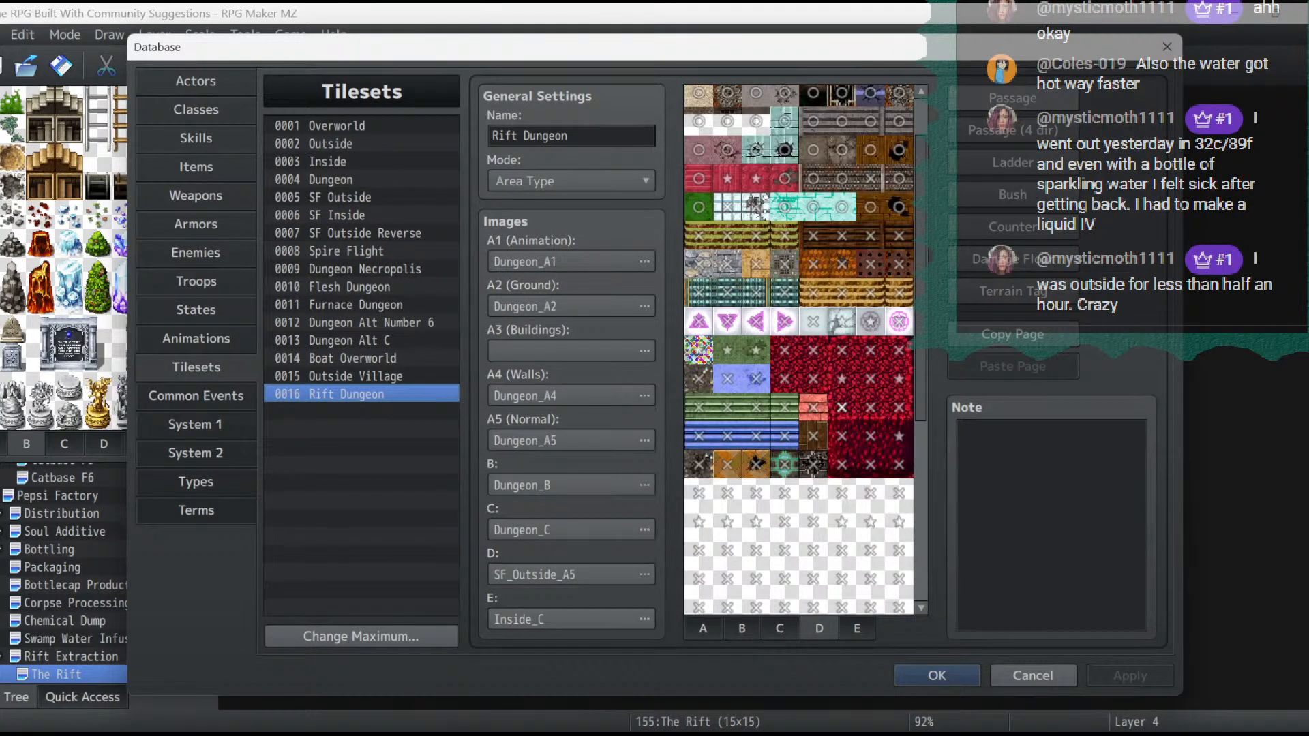
click(699, 321)
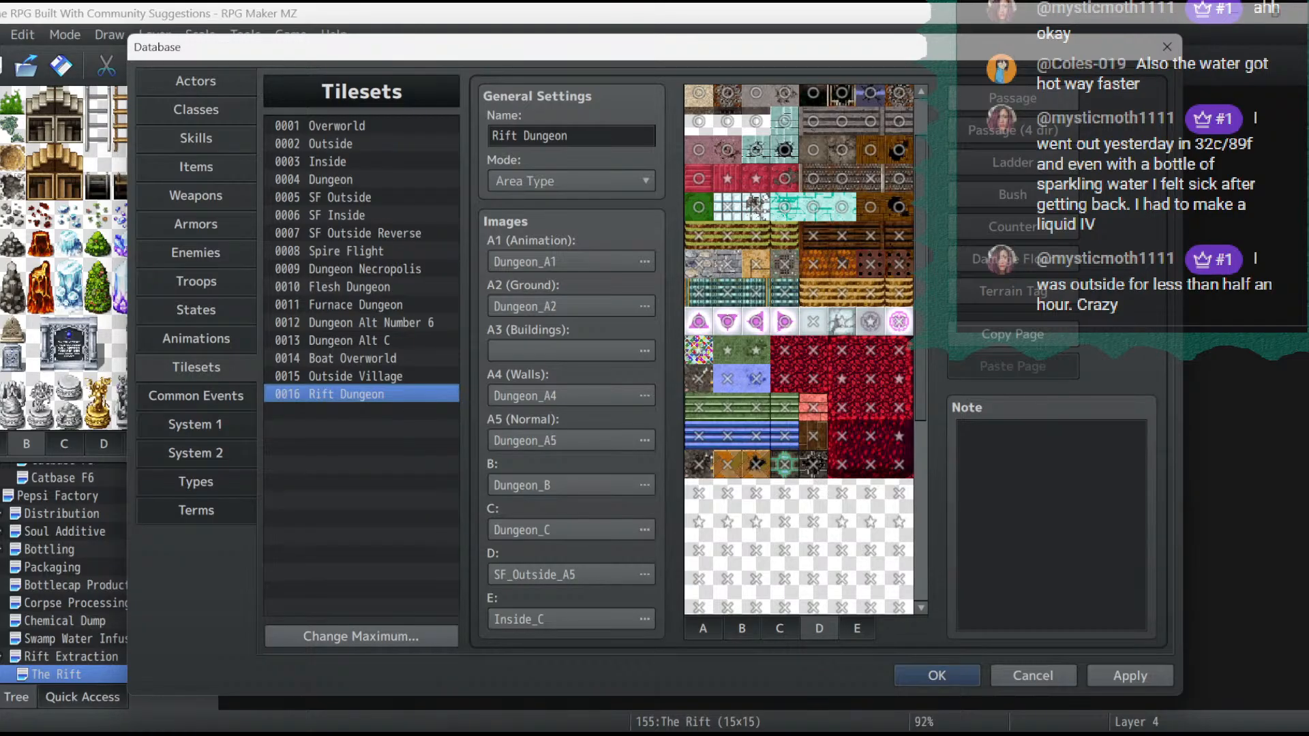
click(937, 675)
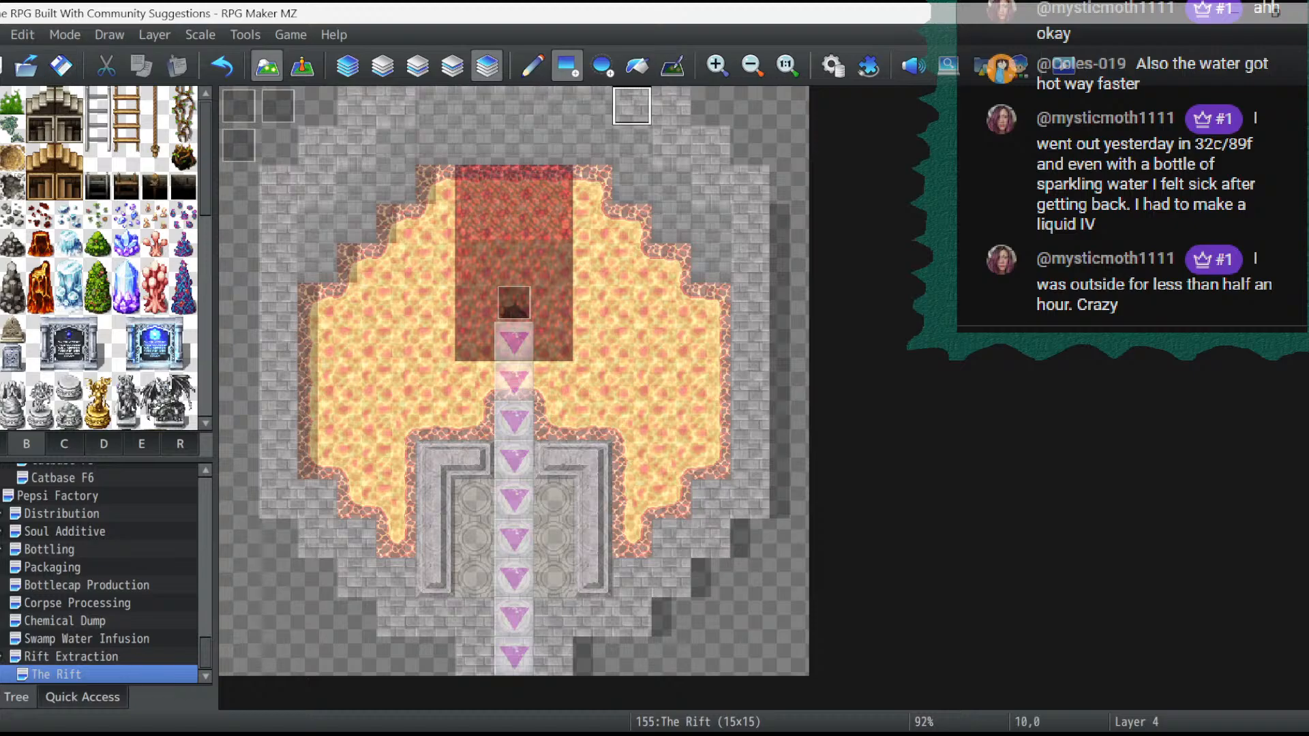
- Set the Rift Entrance event's image to the white arched opening from Tileset B
click(382, 66)
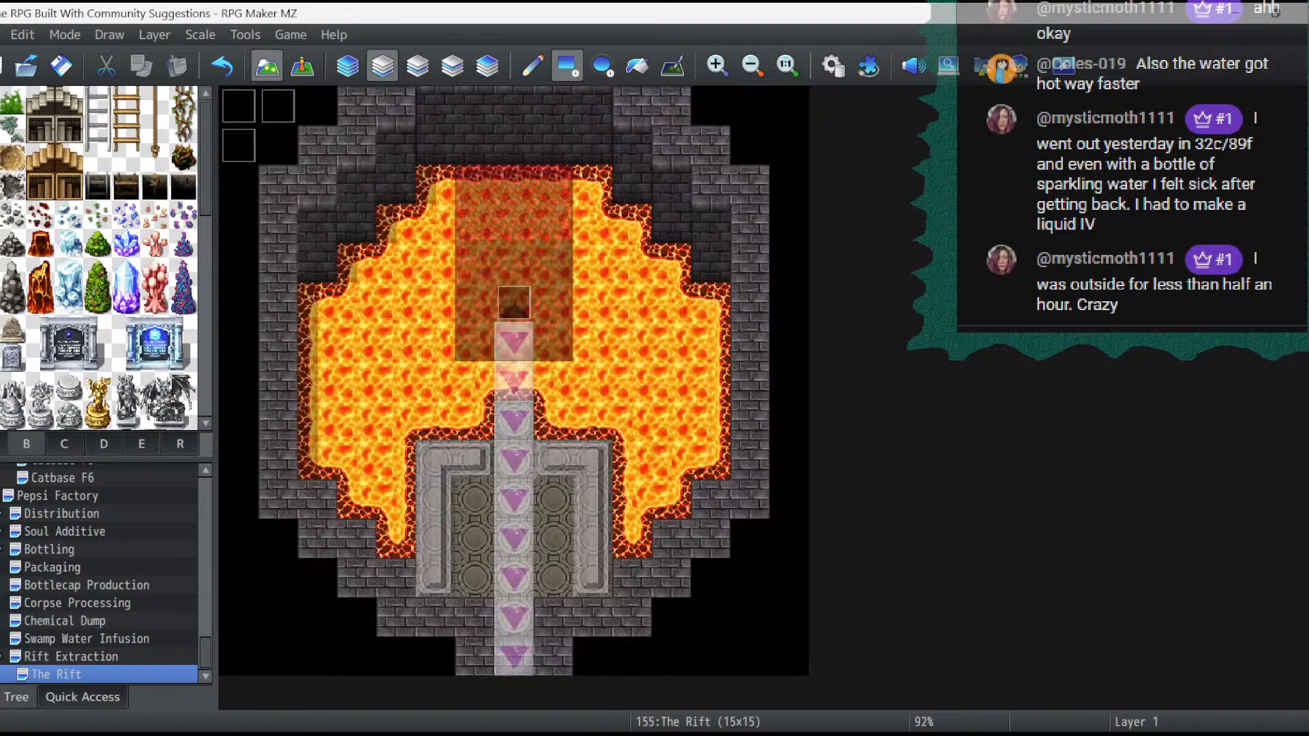
click(302, 66)
double_click(514, 302)
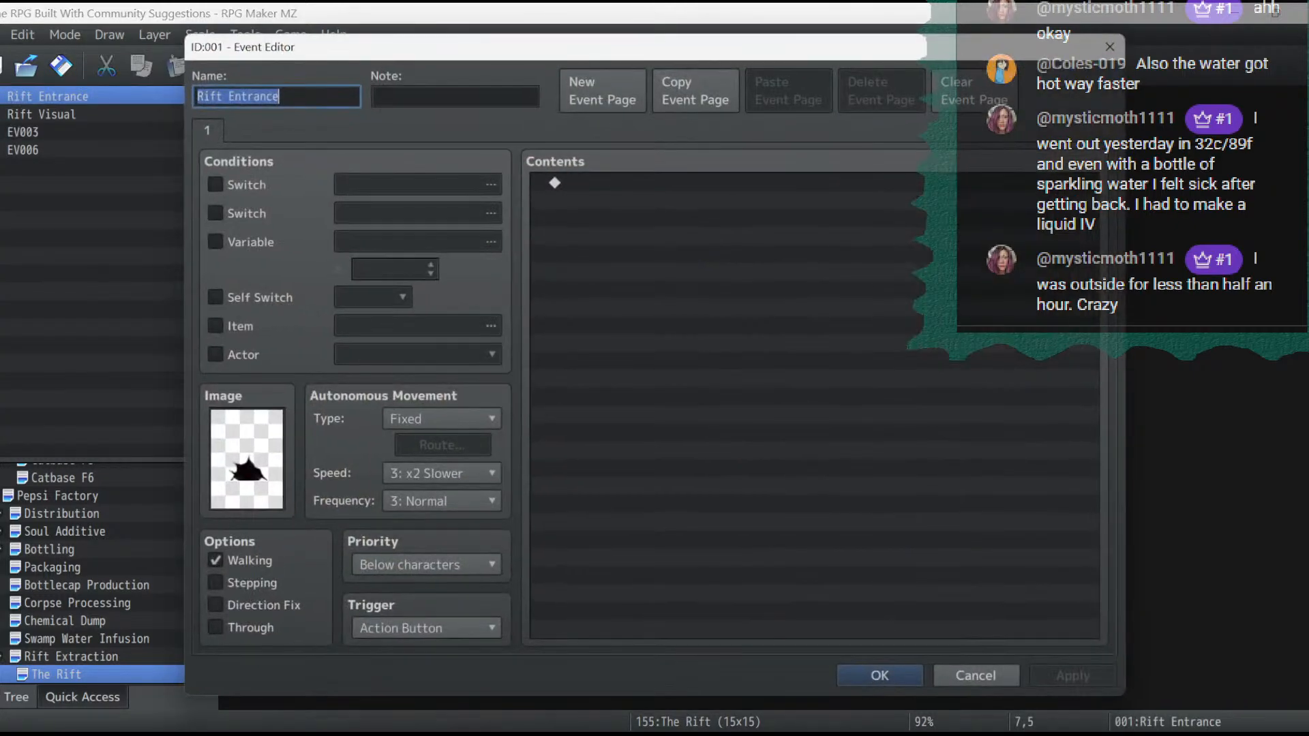
double_click(246, 460)
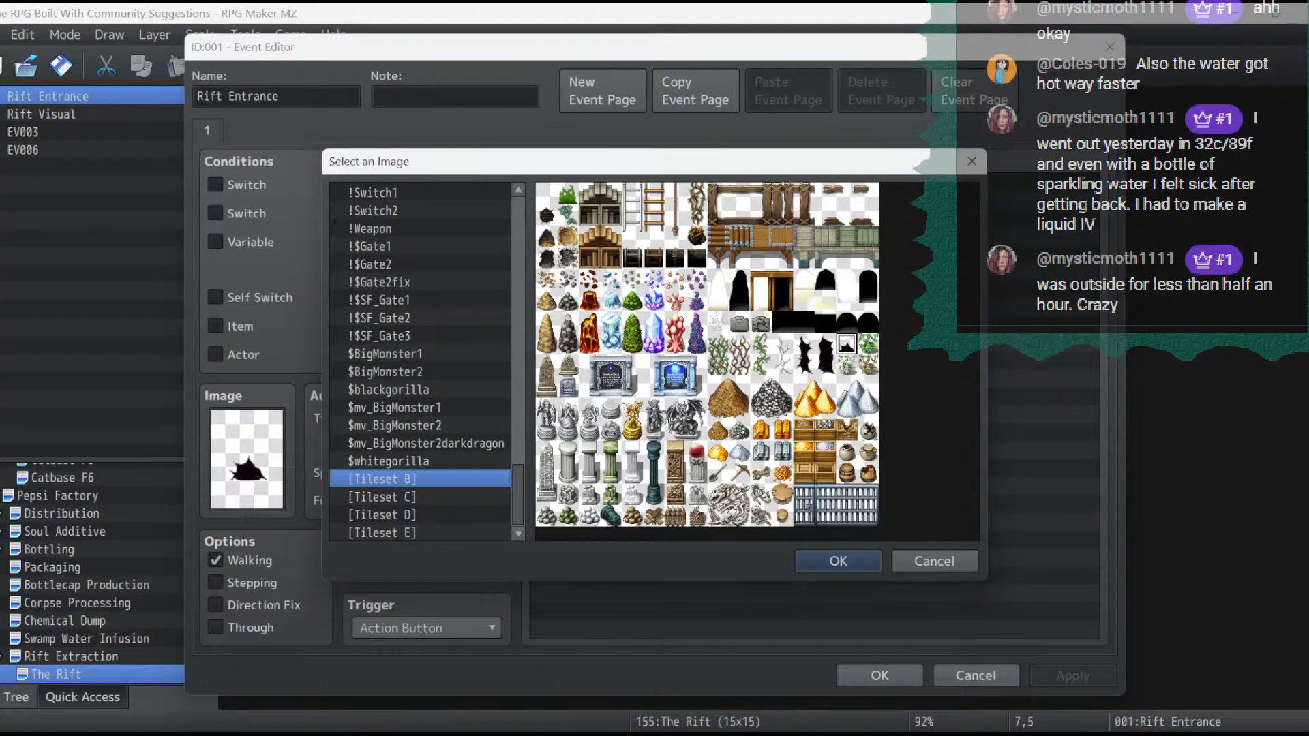
click(803, 365)
click(847, 279)
double_click(804, 279)
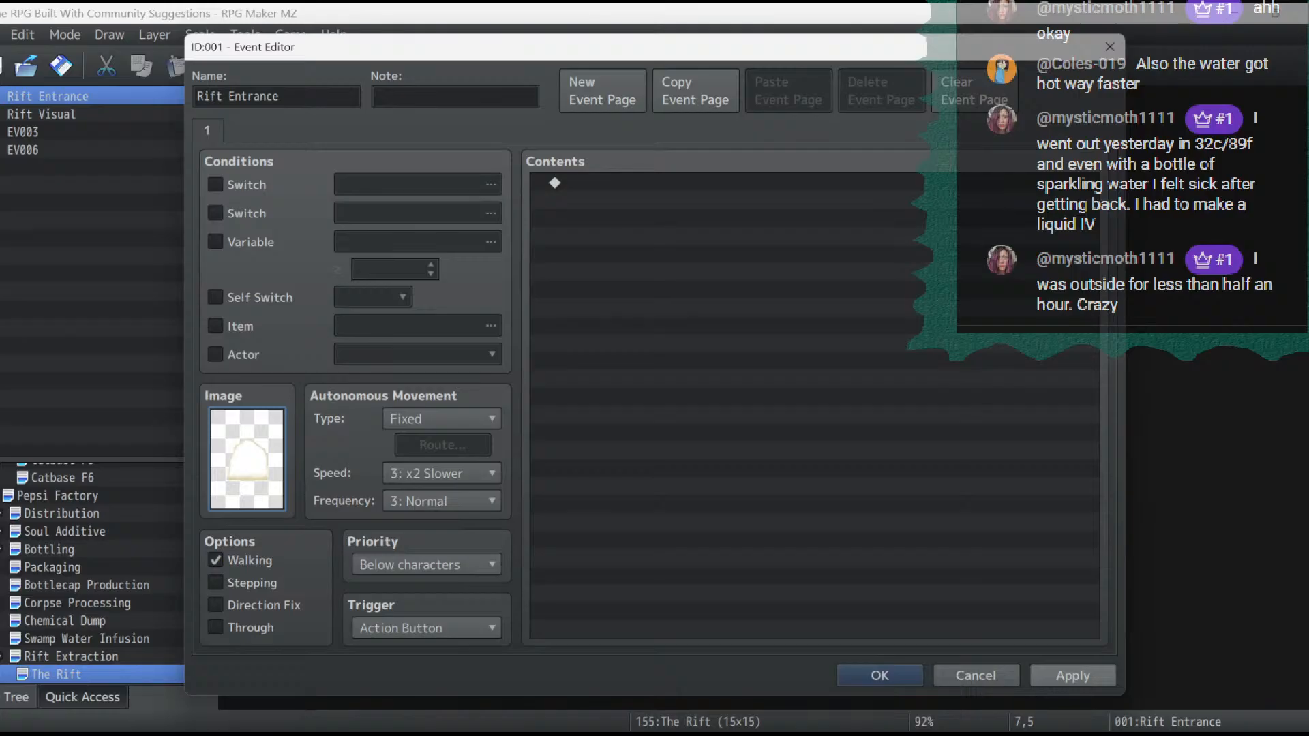
click(1073, 676)
click(879, 675)
- Save the changes, launch a new playtest, and load File 3
click(1063, 66)
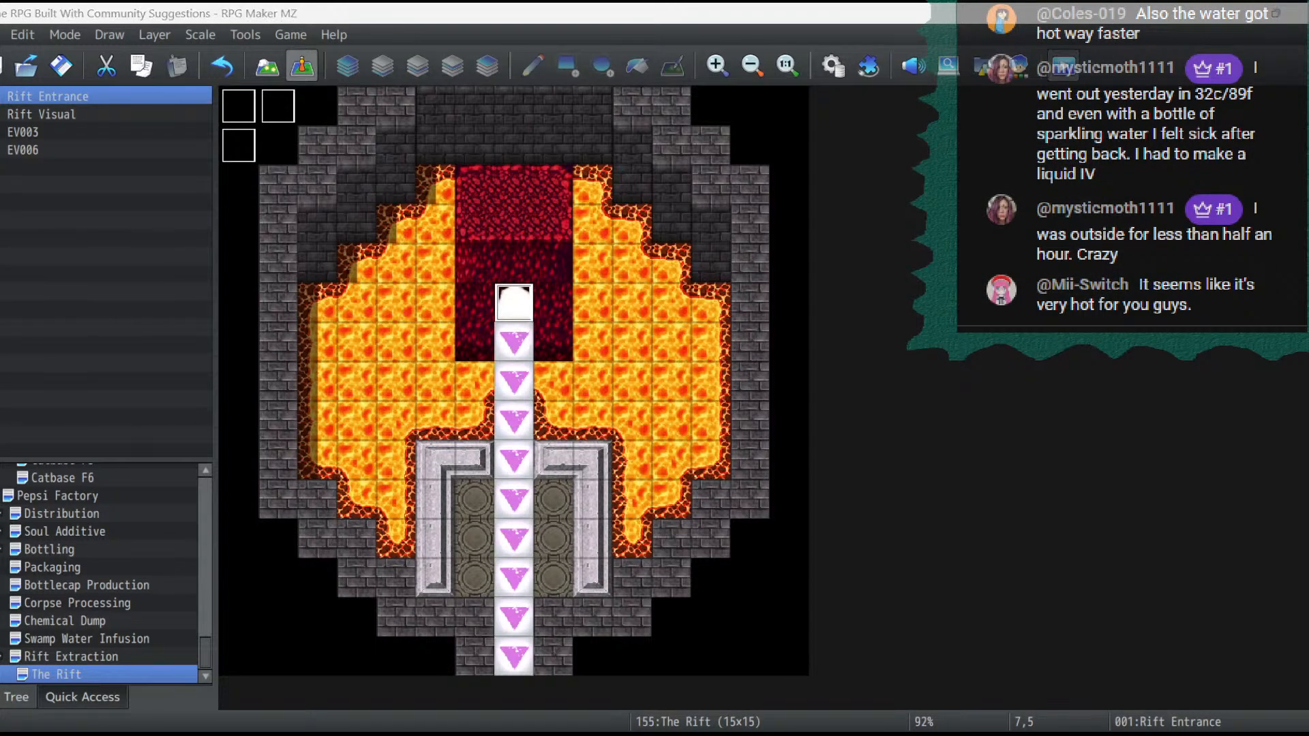
key(Return)
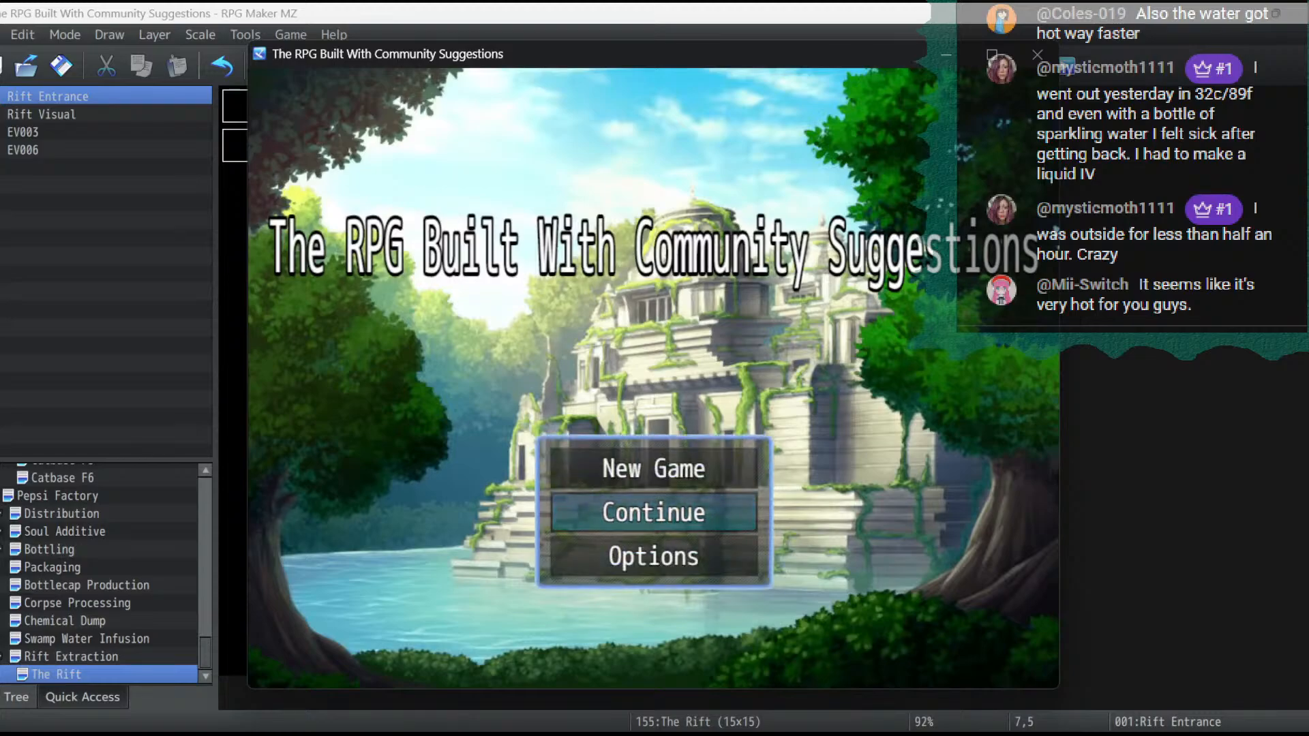
key(Return)
key(Return)
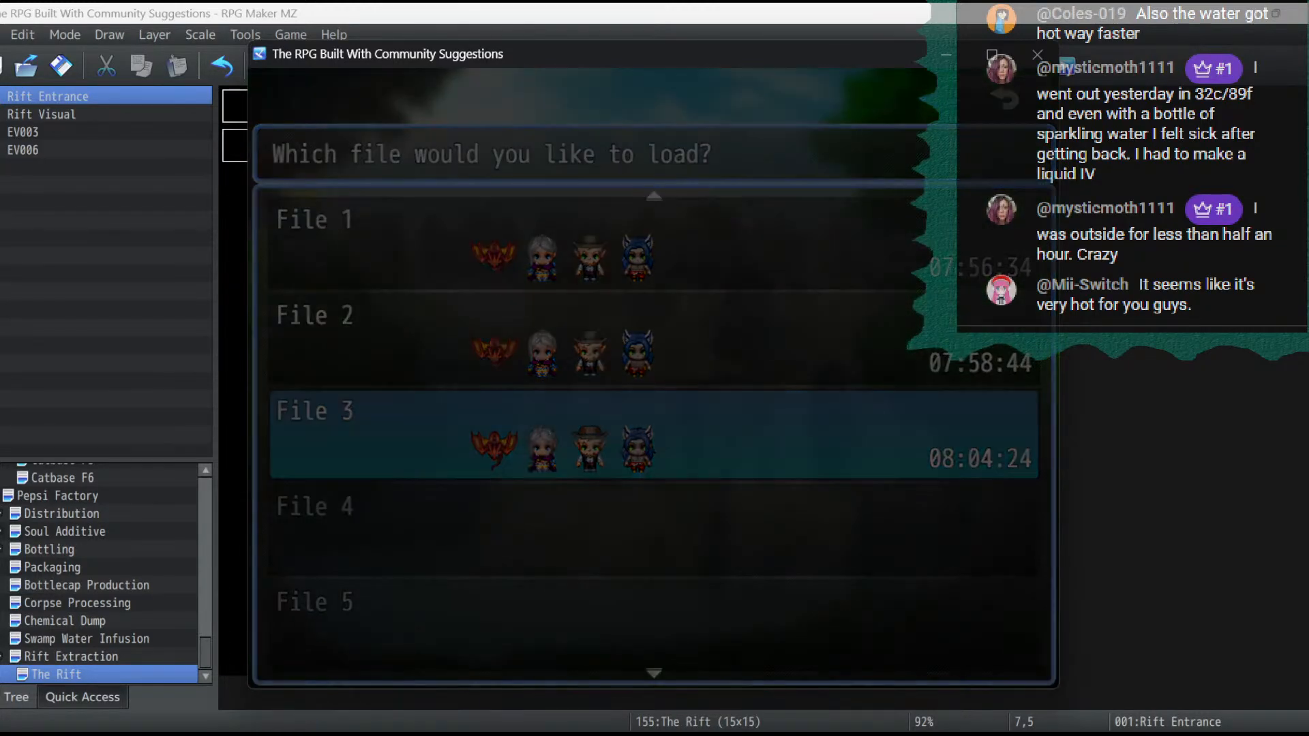
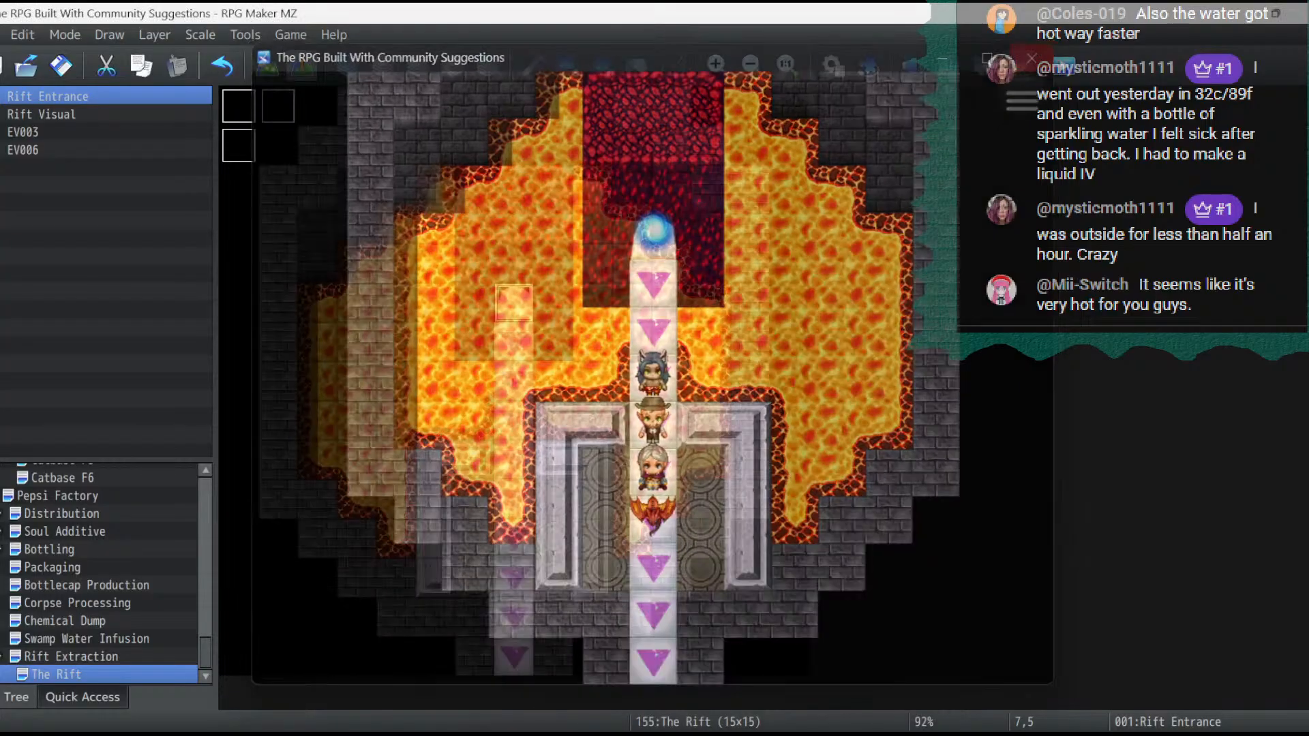
- Try to paint a dark ground-detail patch over the lava west of the conveyor on layer 1 of The Rift
key(F5)
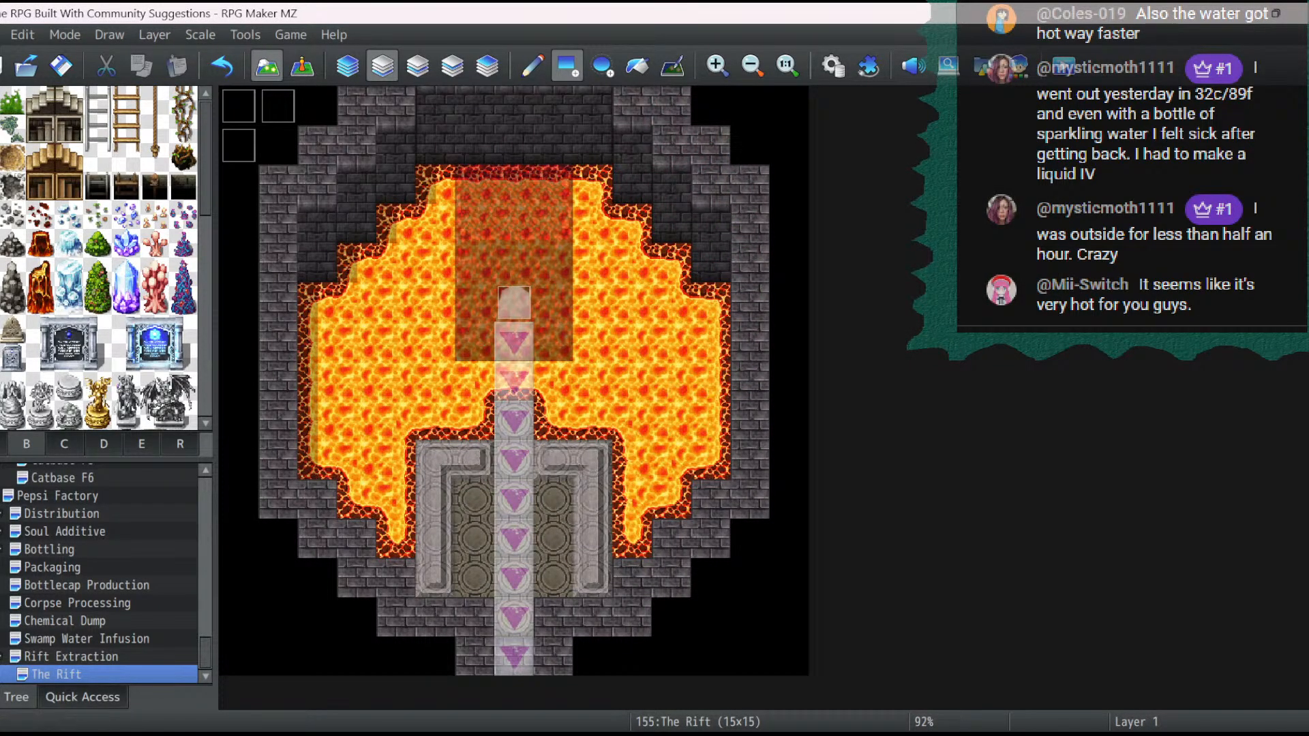
click(1, 444)
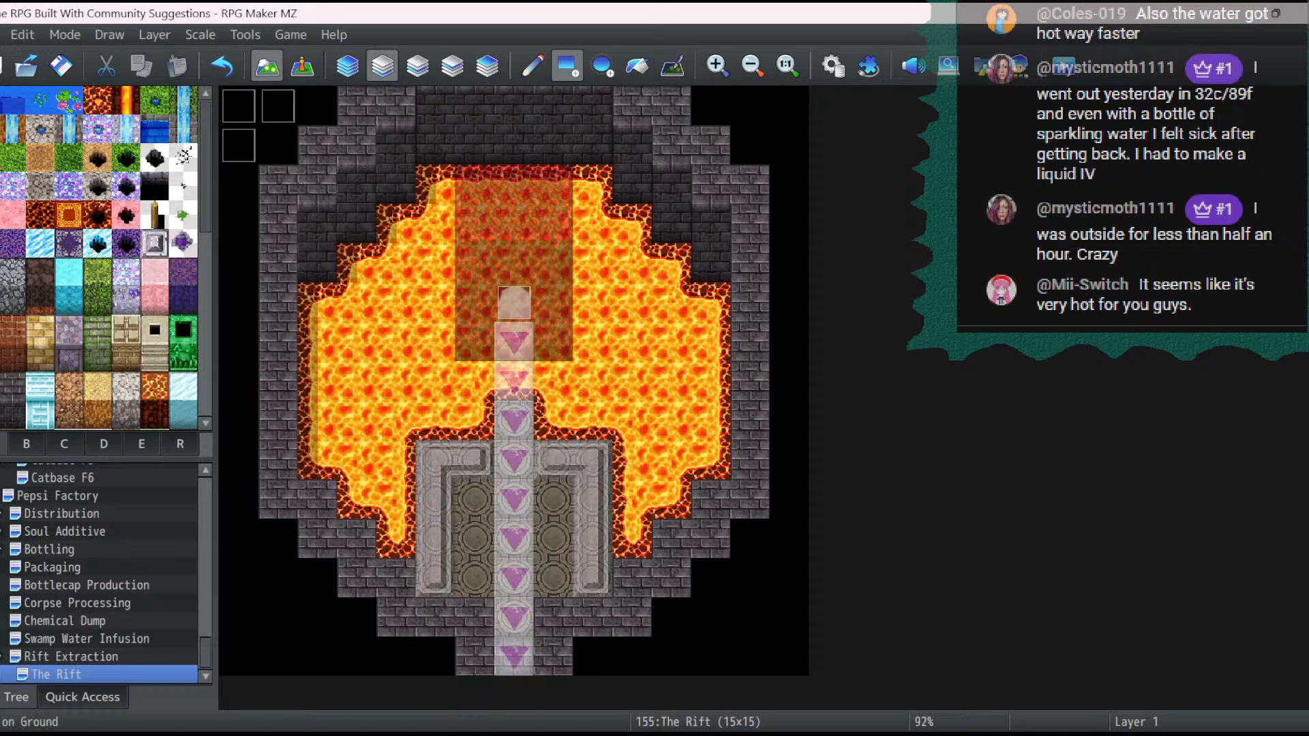
click(183, 186)
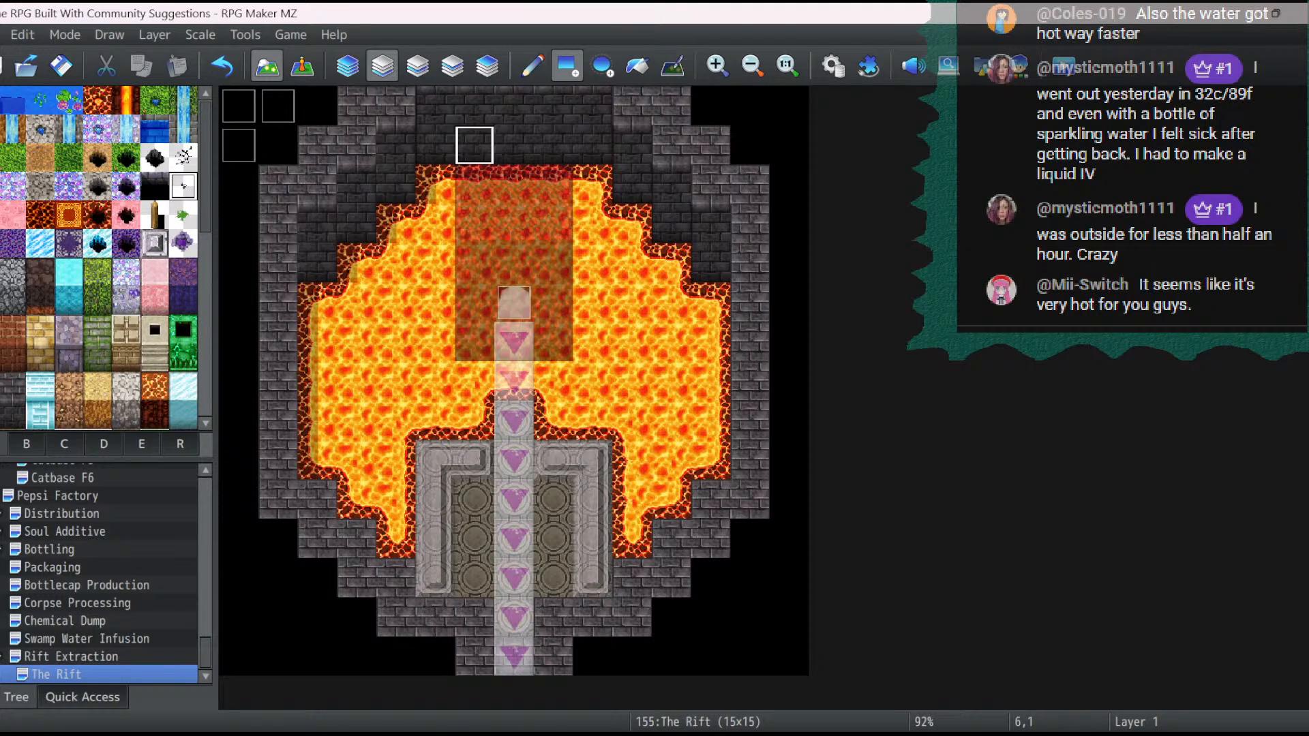
click(356, 301)
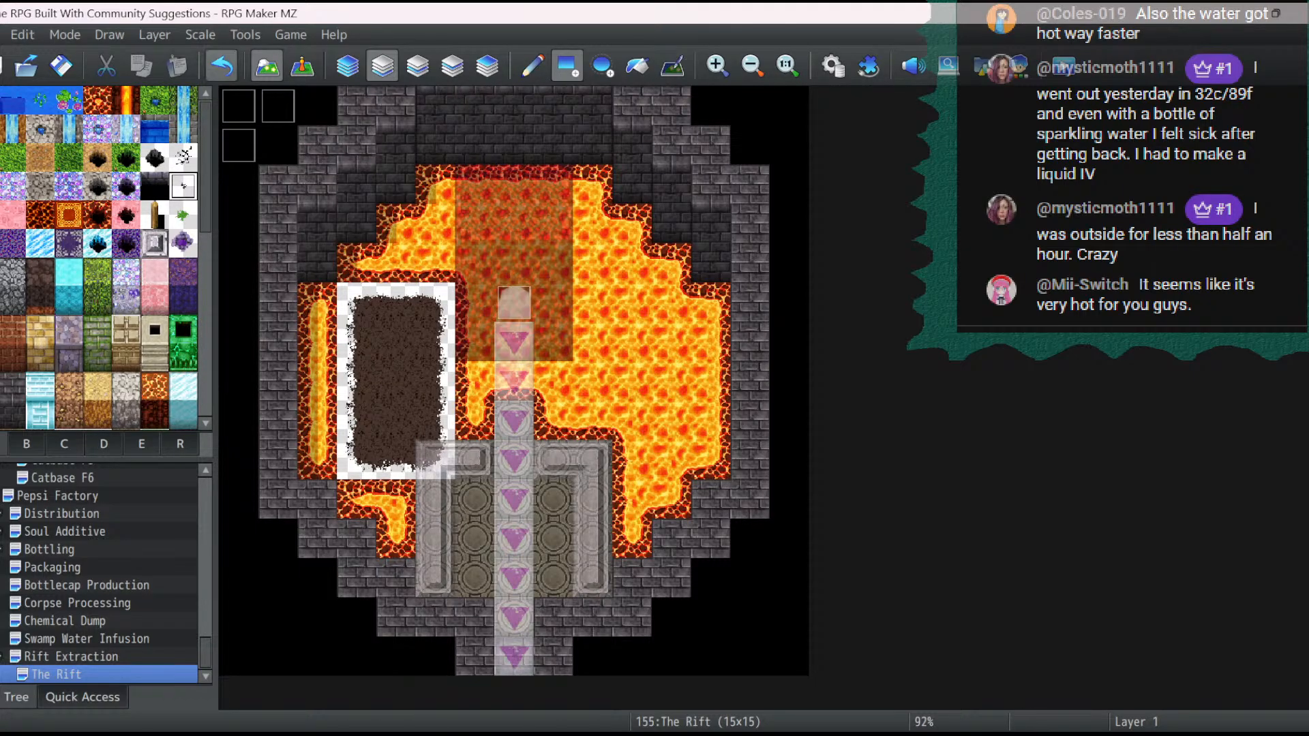
click(222, 66)
- Try a vertical row of wooden posts along the west side of the conveyor on layer 3
click(155, 214)
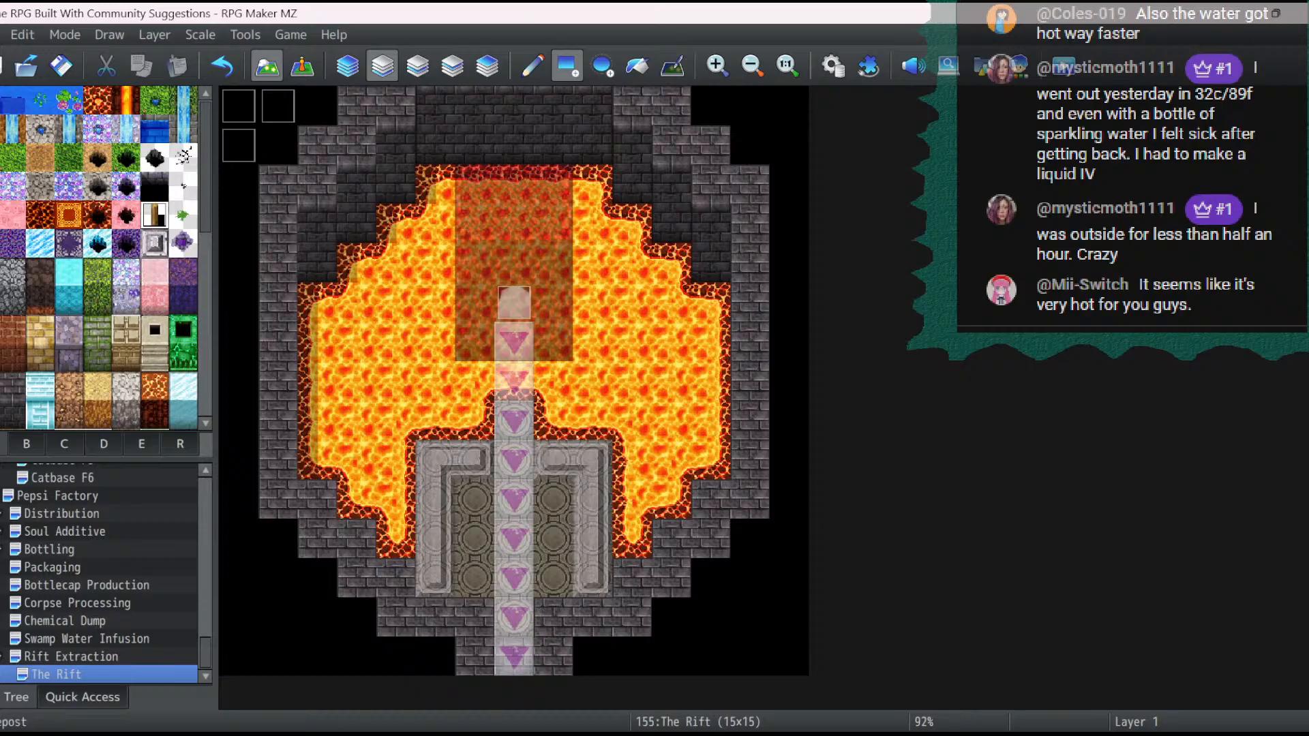
click(417, 66)
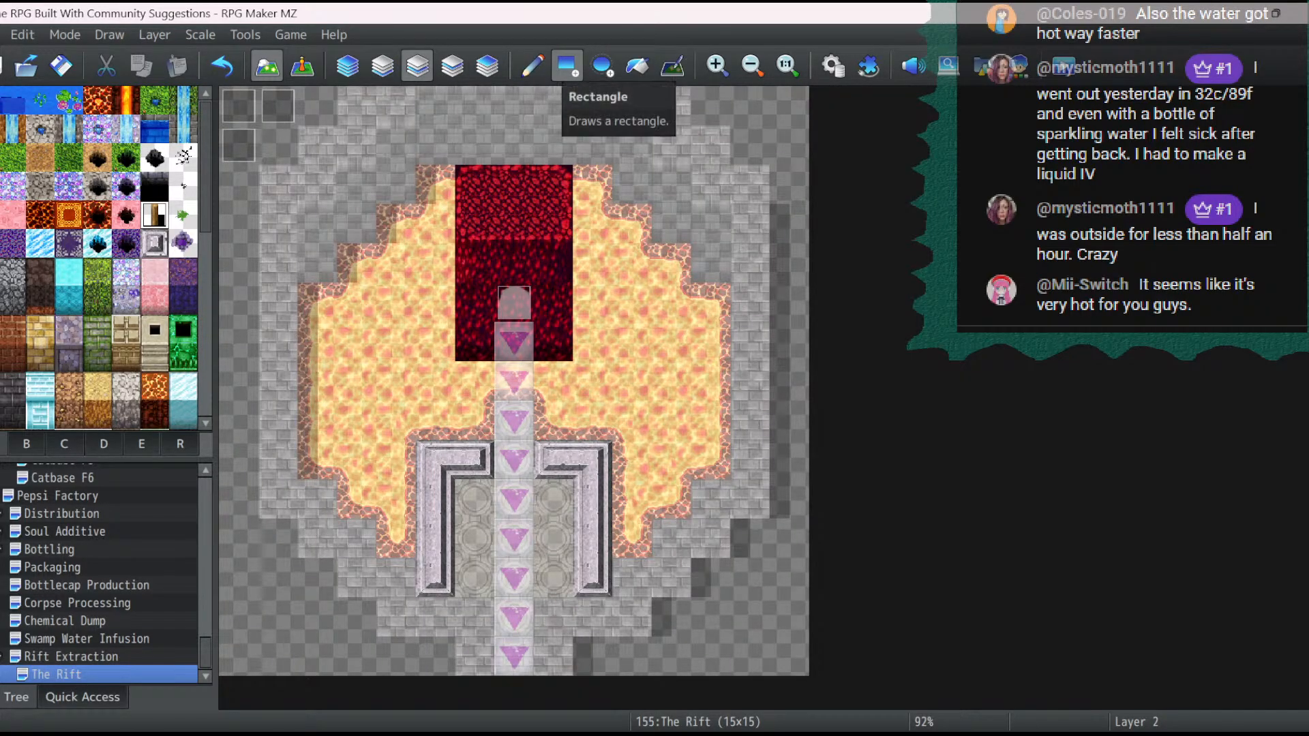
click(452, 66)
drag(474, 341, 475, 420)
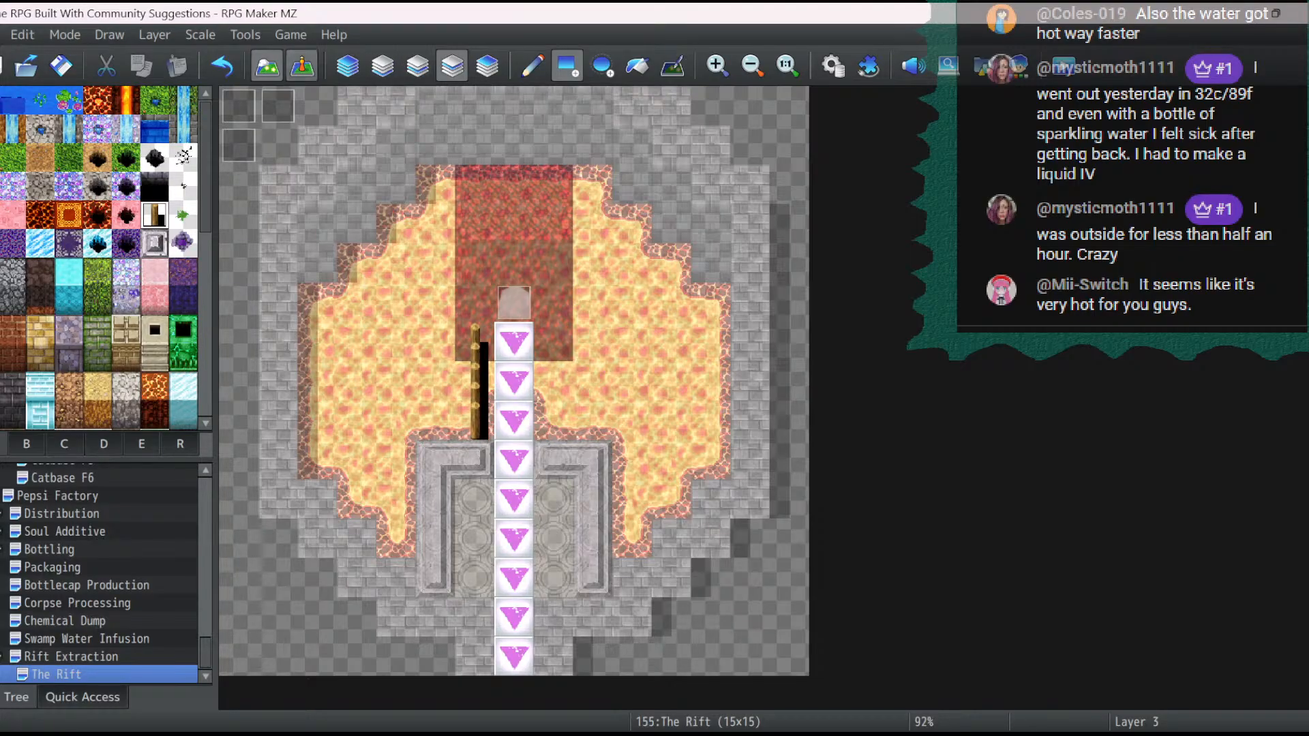
click(223, 66)
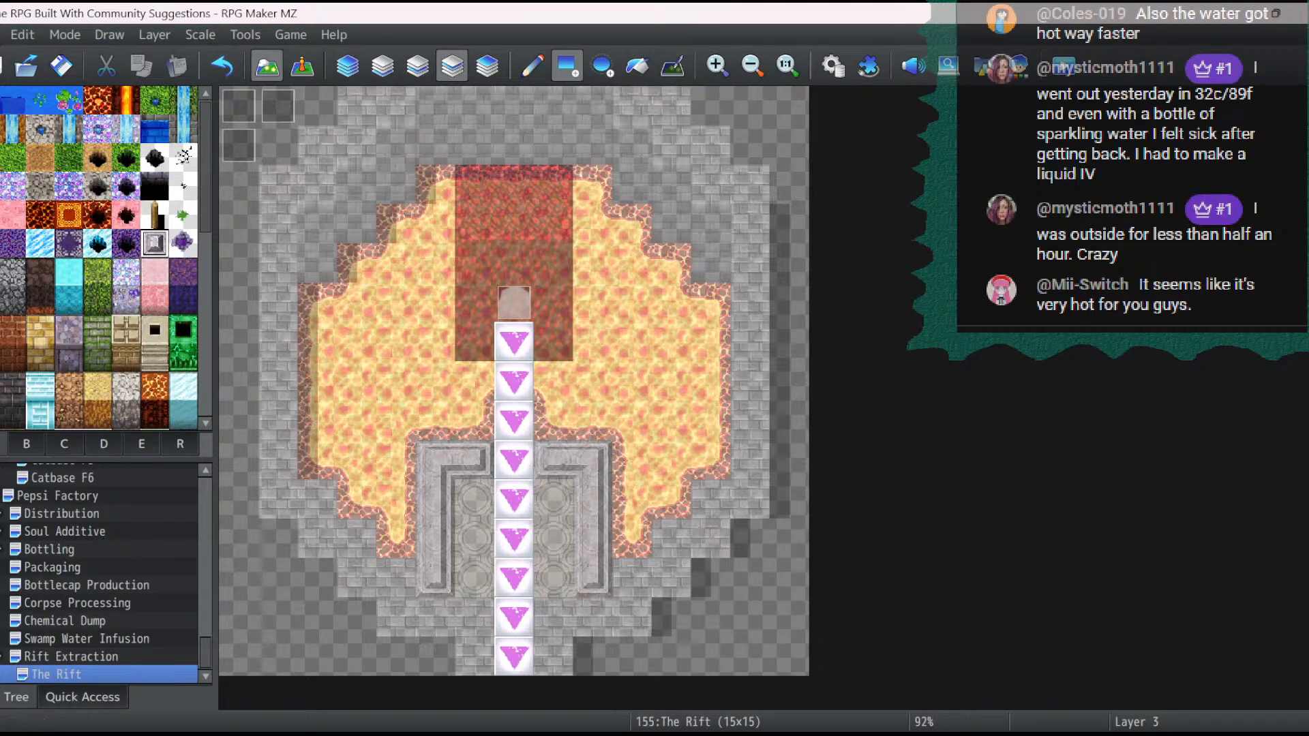
- Extend the grey stone walls two tiles north on both sides of the conveyor on layer 2
click(417, 66)
mouse_move(474, 420)
mouse_down()
mouse_move(514, 381)
mouse_move(552, 380)
mouse_move(552, 419)
mouse_up()
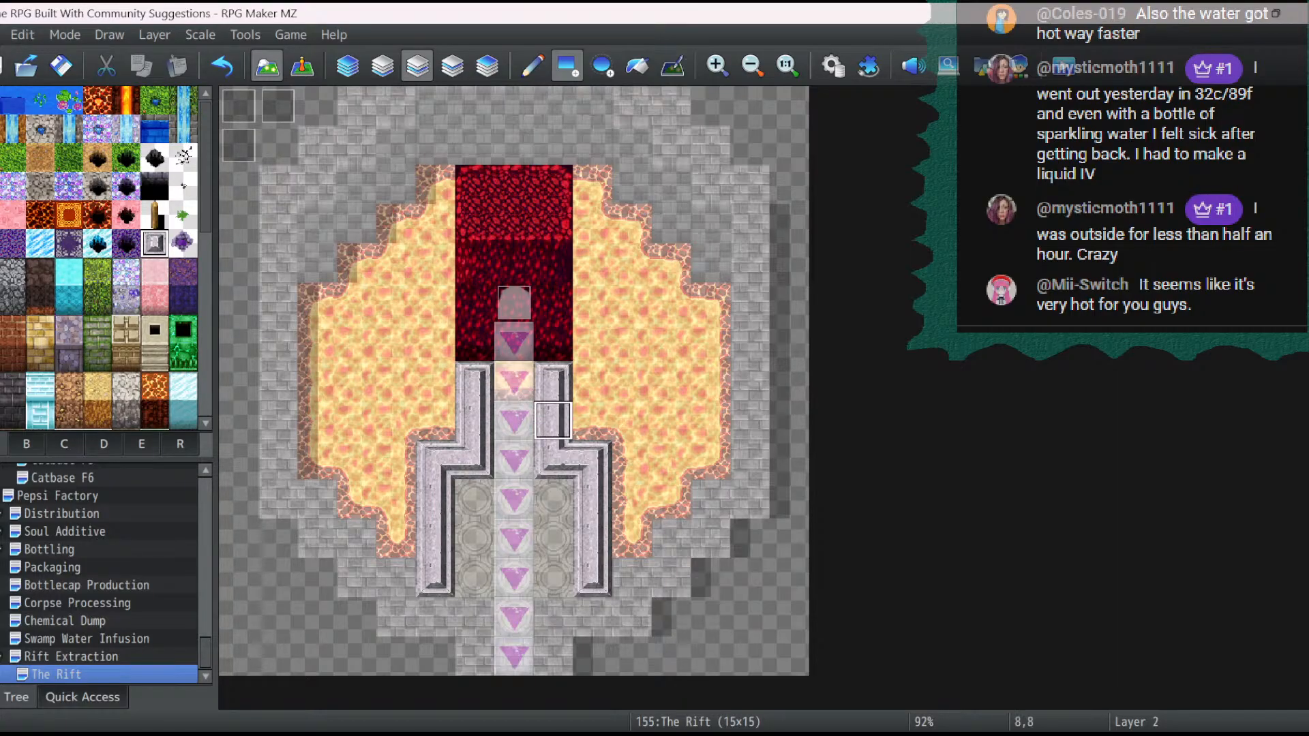
click(302, 66)
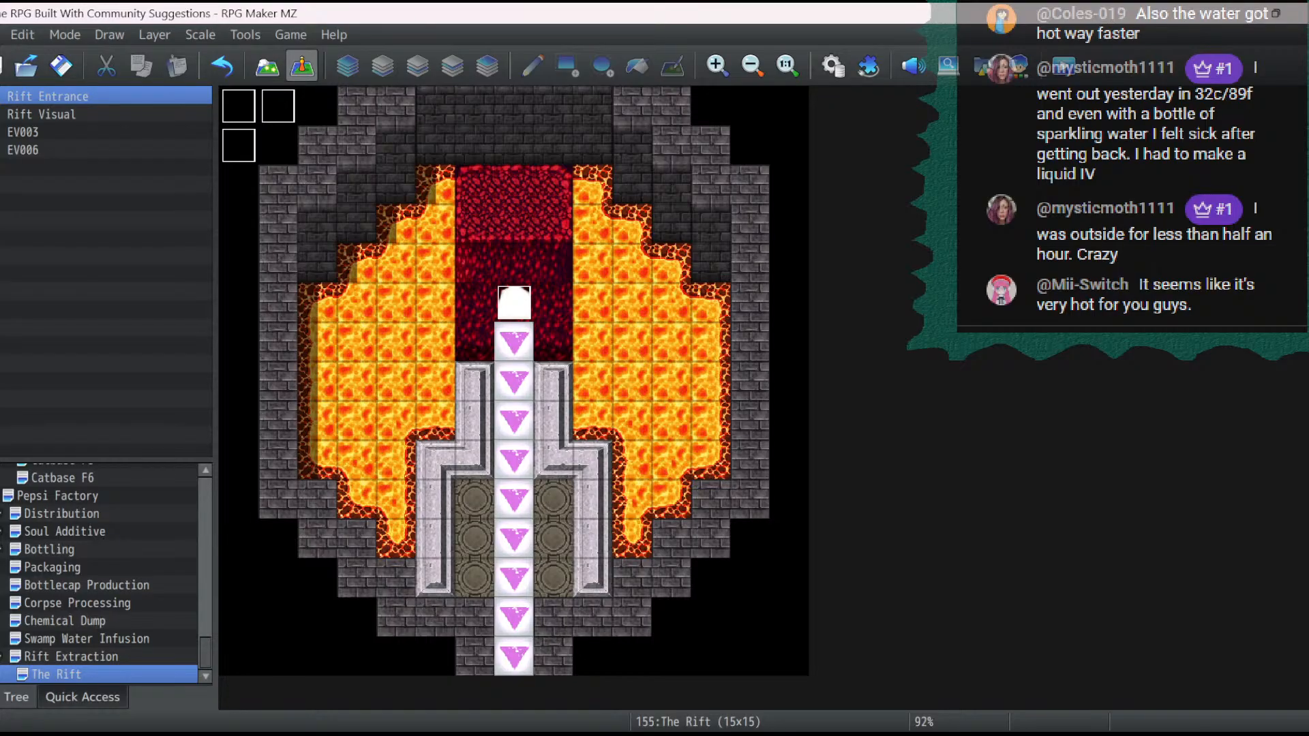
- Paint the glowing green circle tile on the three floor tiles on each side of the conveyor, on layer 1
click(267, 66)
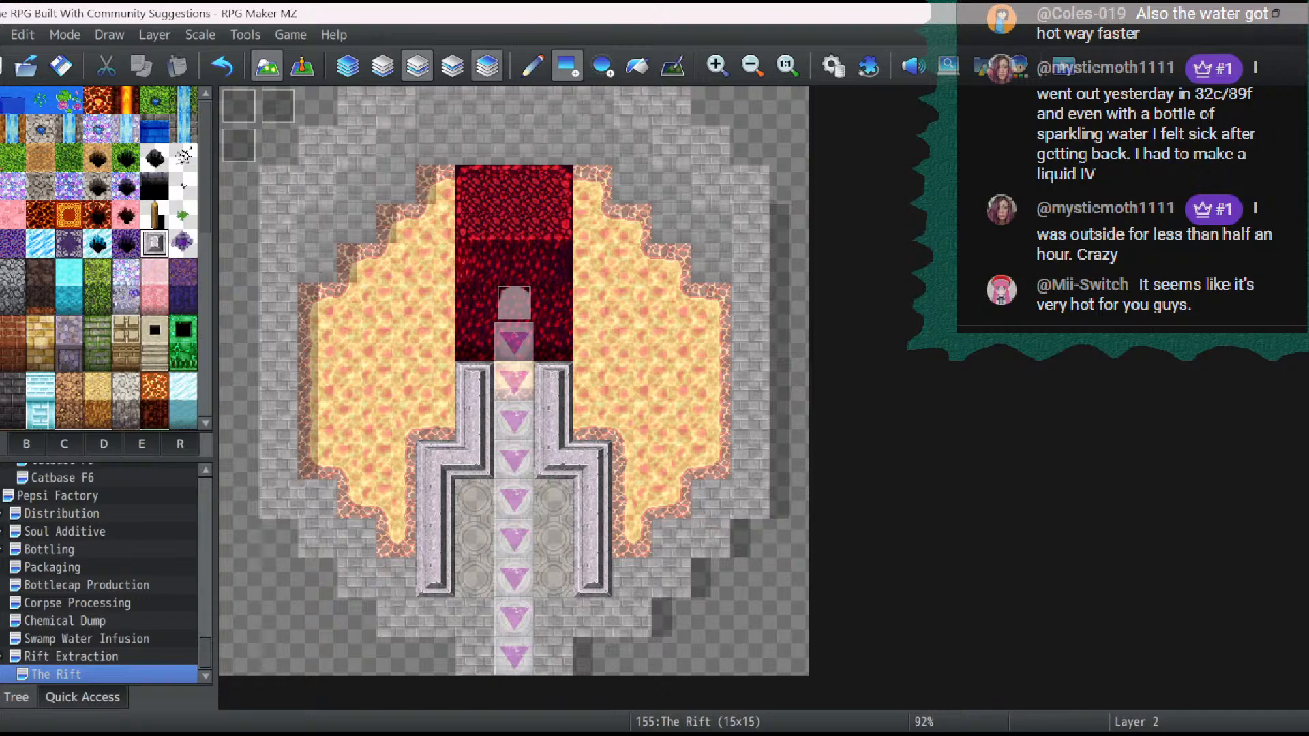
click(382, 66)
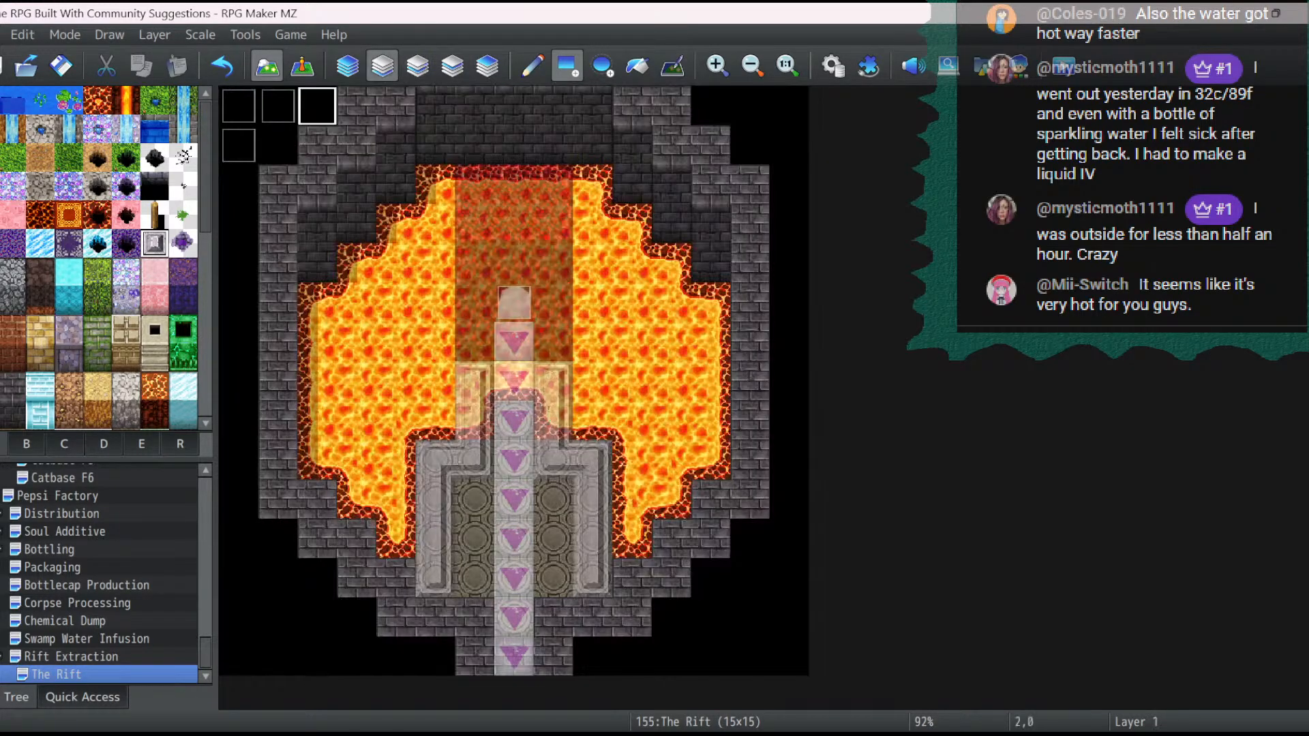
scroll(102, 314, down, 3)
click(98, 350)
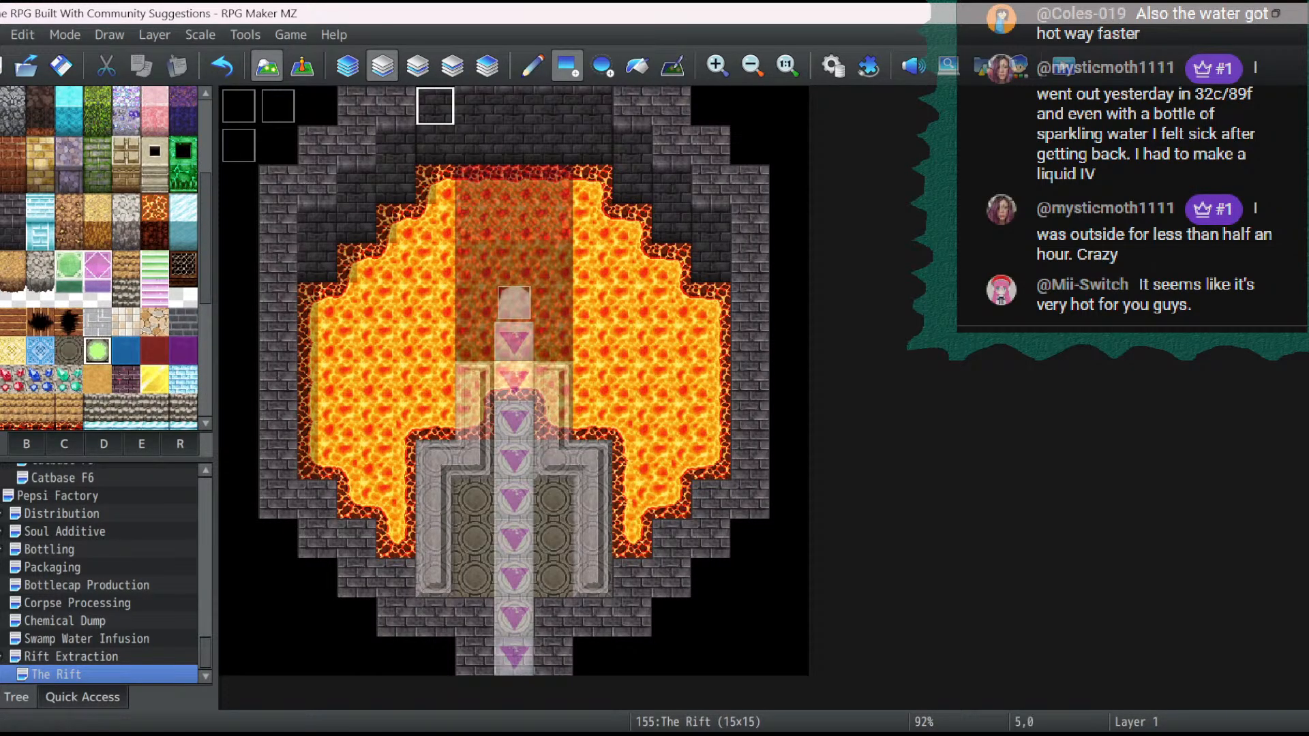
click(532, 66)
drag(475, 499, 474, 579)
drag(553, 499, 553, 578)
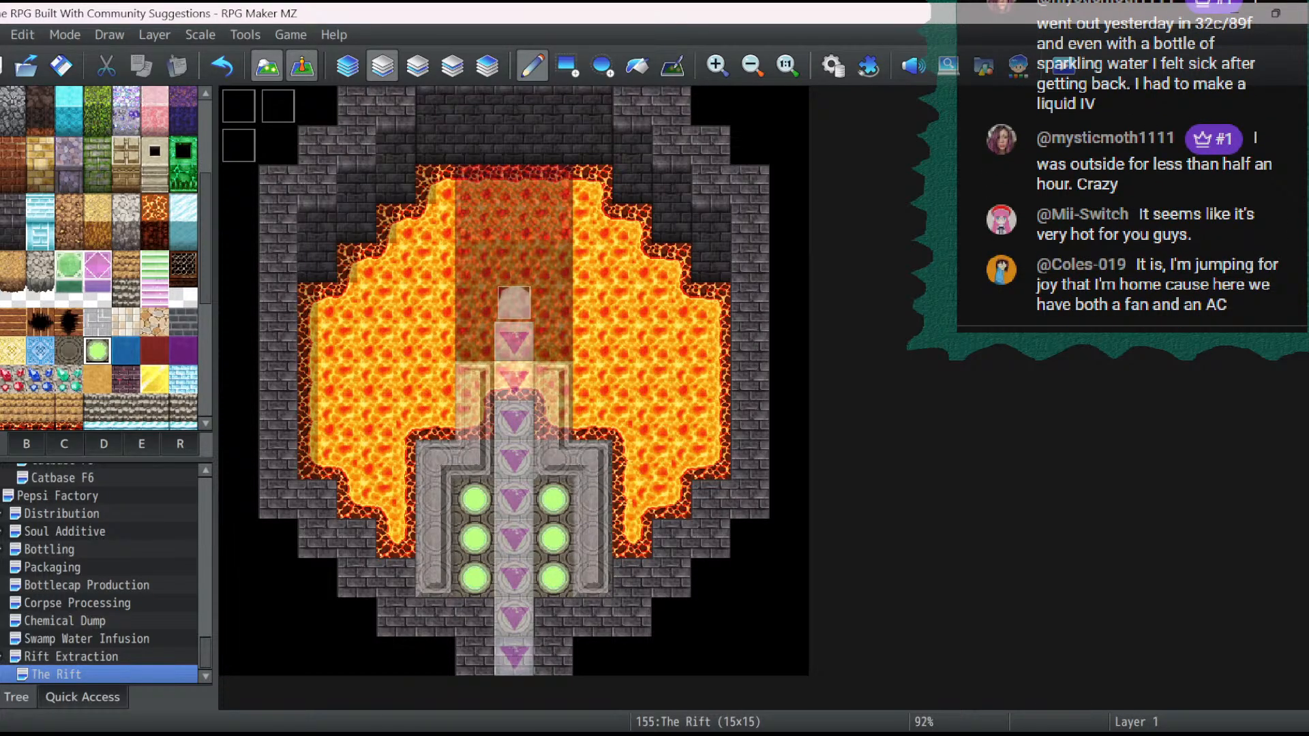
- Rename the Rift Entrance event at the head of the conveyor to Rift Entrance S
click(302, 66)
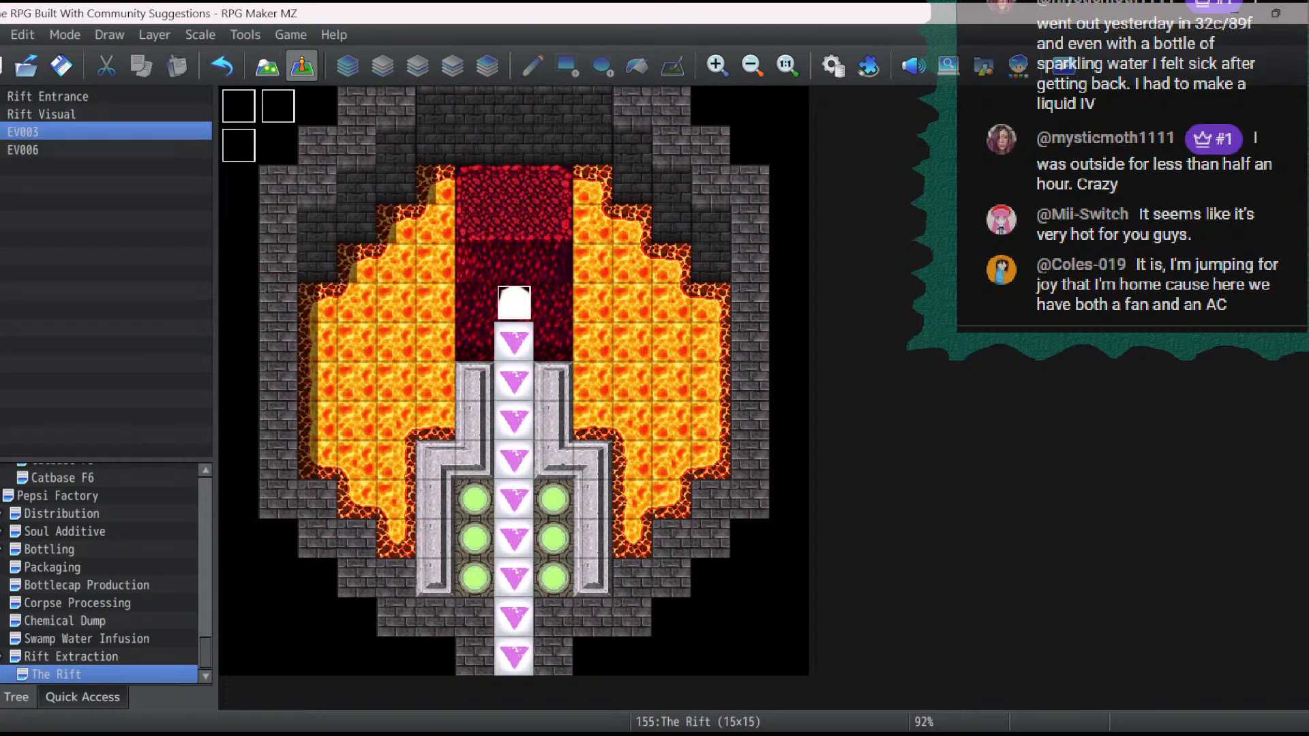
click(514, 303)
right_click(514, 304)
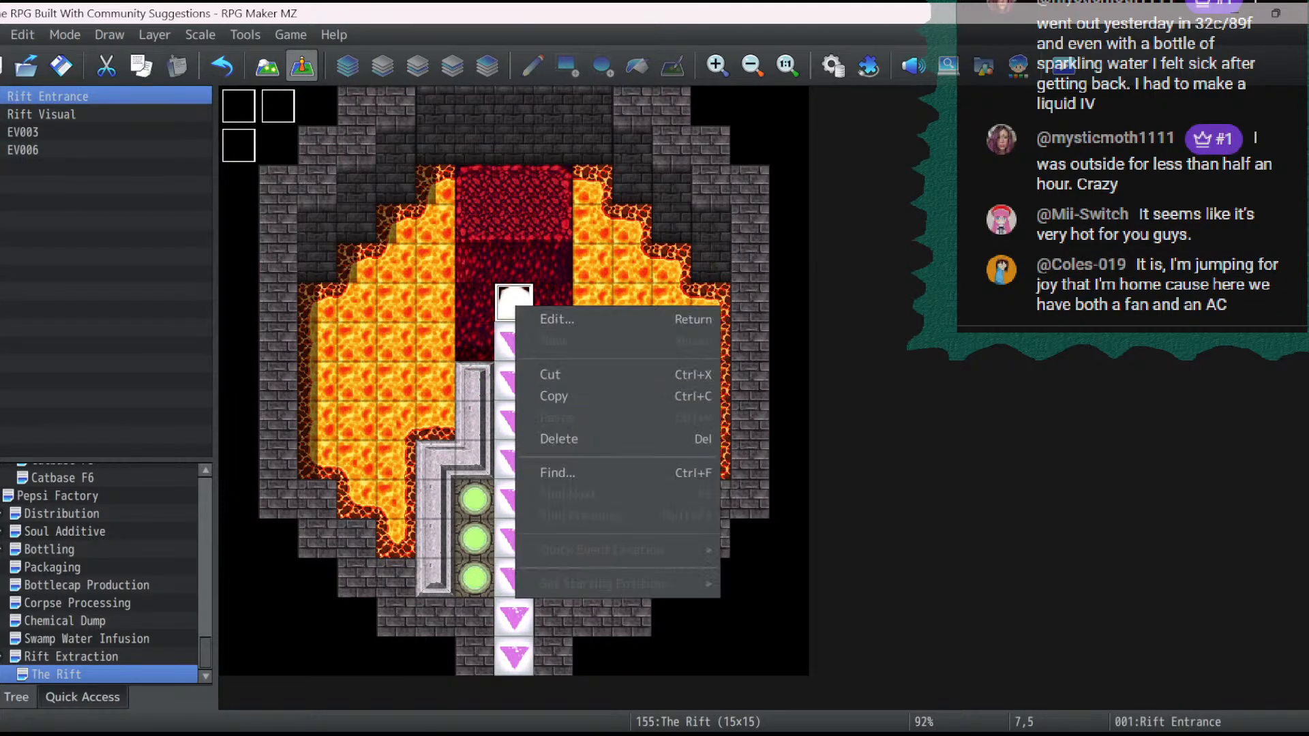
click(546, 396)
right_click(526, 305)
click(549, 318)
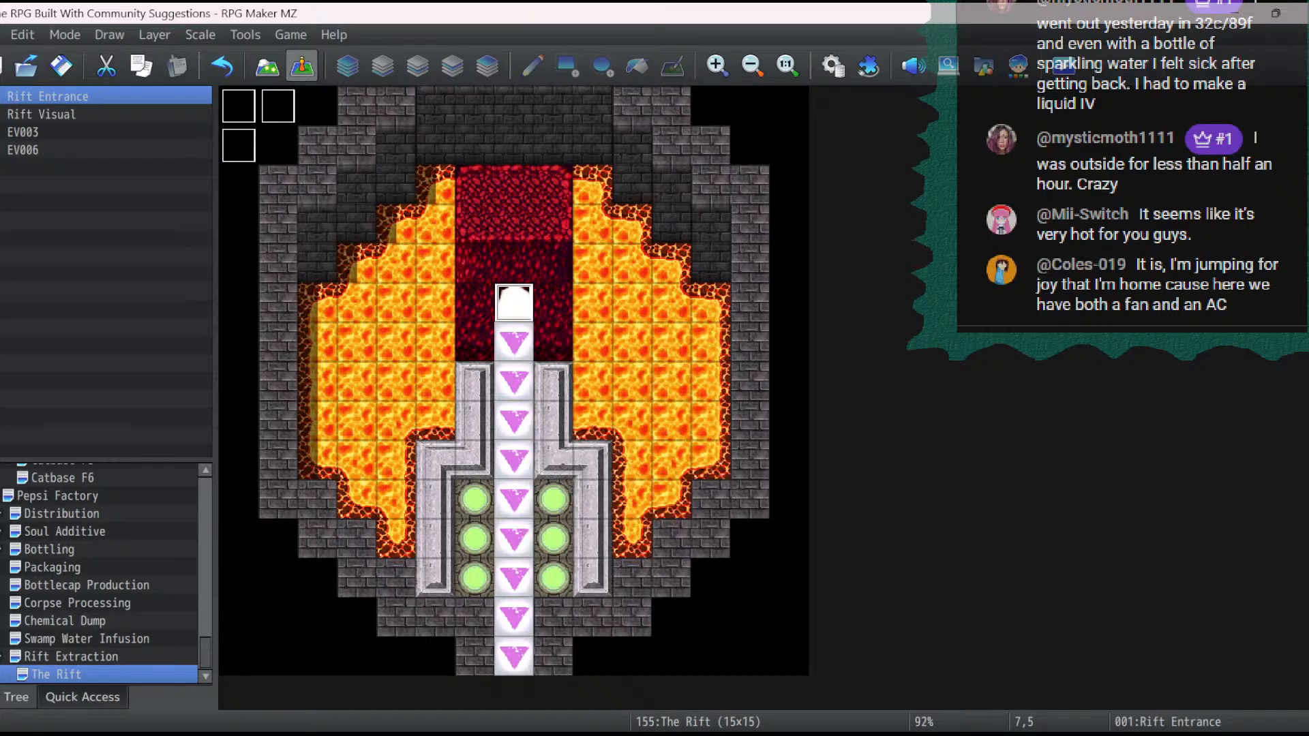
click(281, 97)
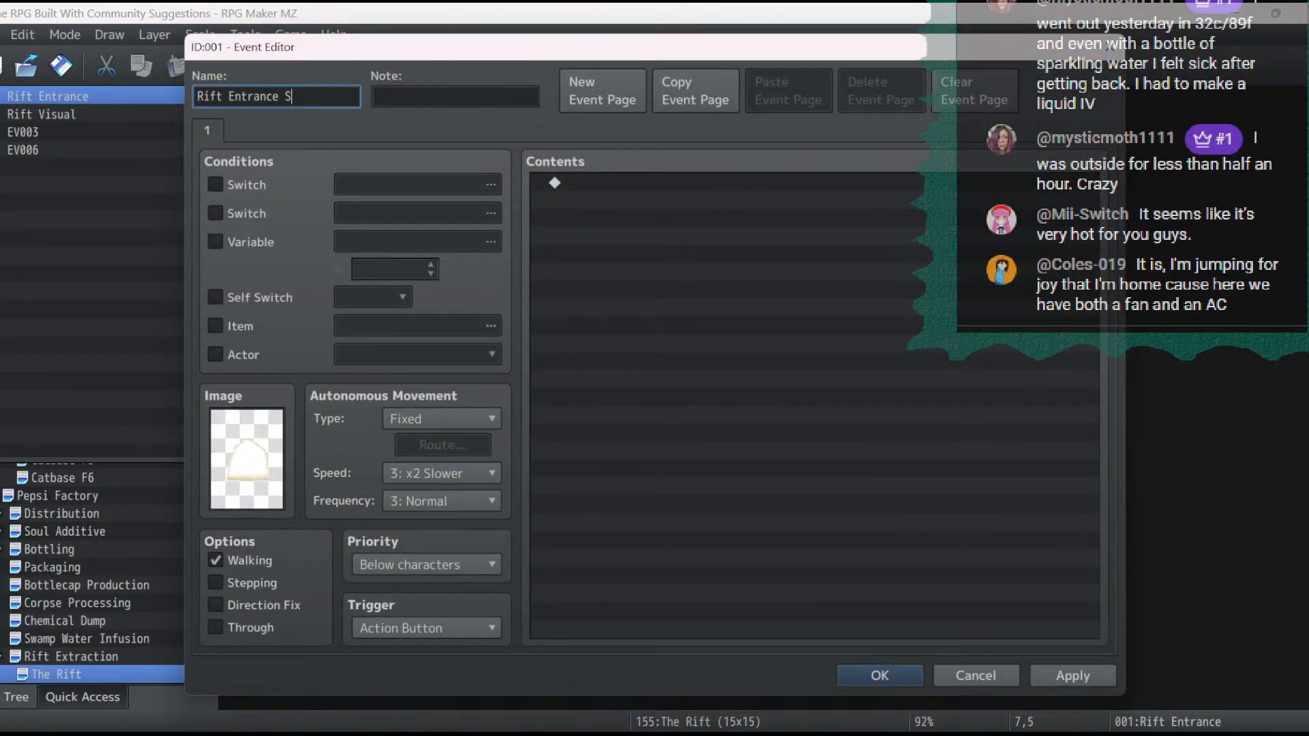
click(880, 675)
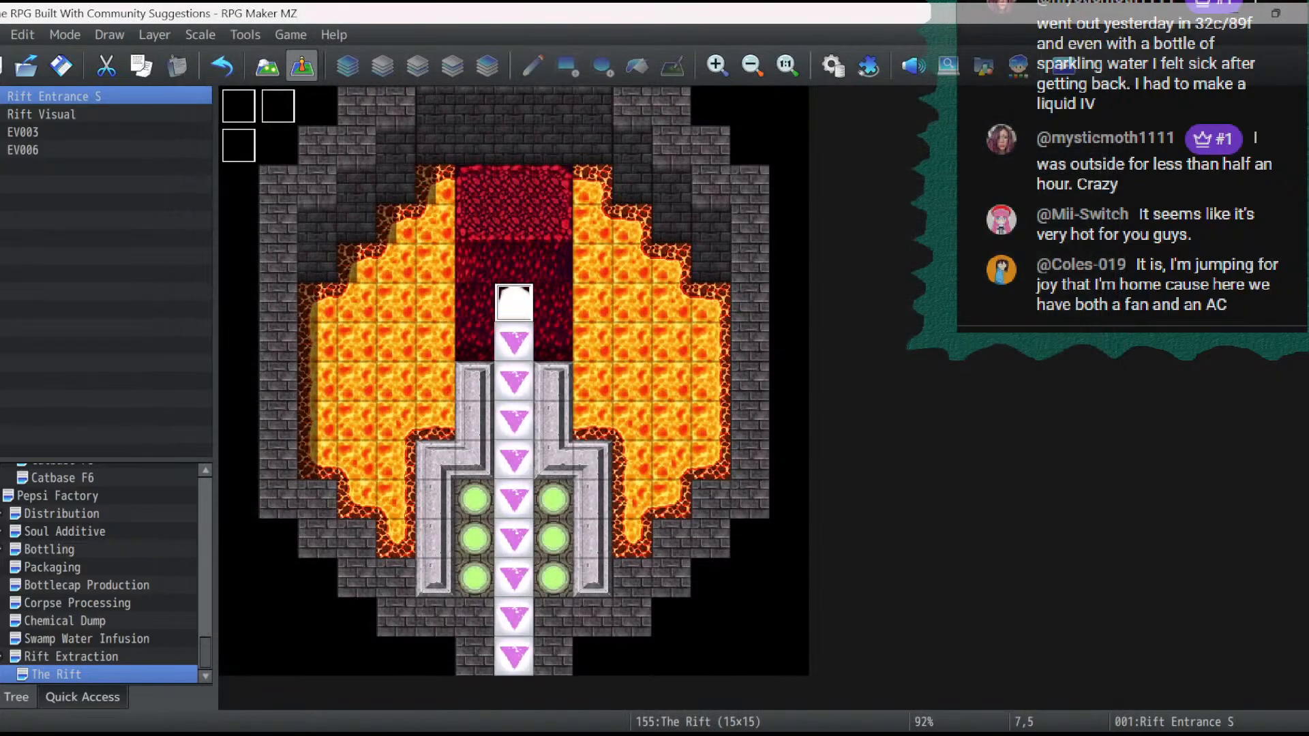
- Copy Rift Entrance S to the tile directly north of it and name the copy Rift Entrance N
right_click(516, 300)
click(559, 390)
right_click(522, 268)
click(563, 379)
double_click(513, 262)
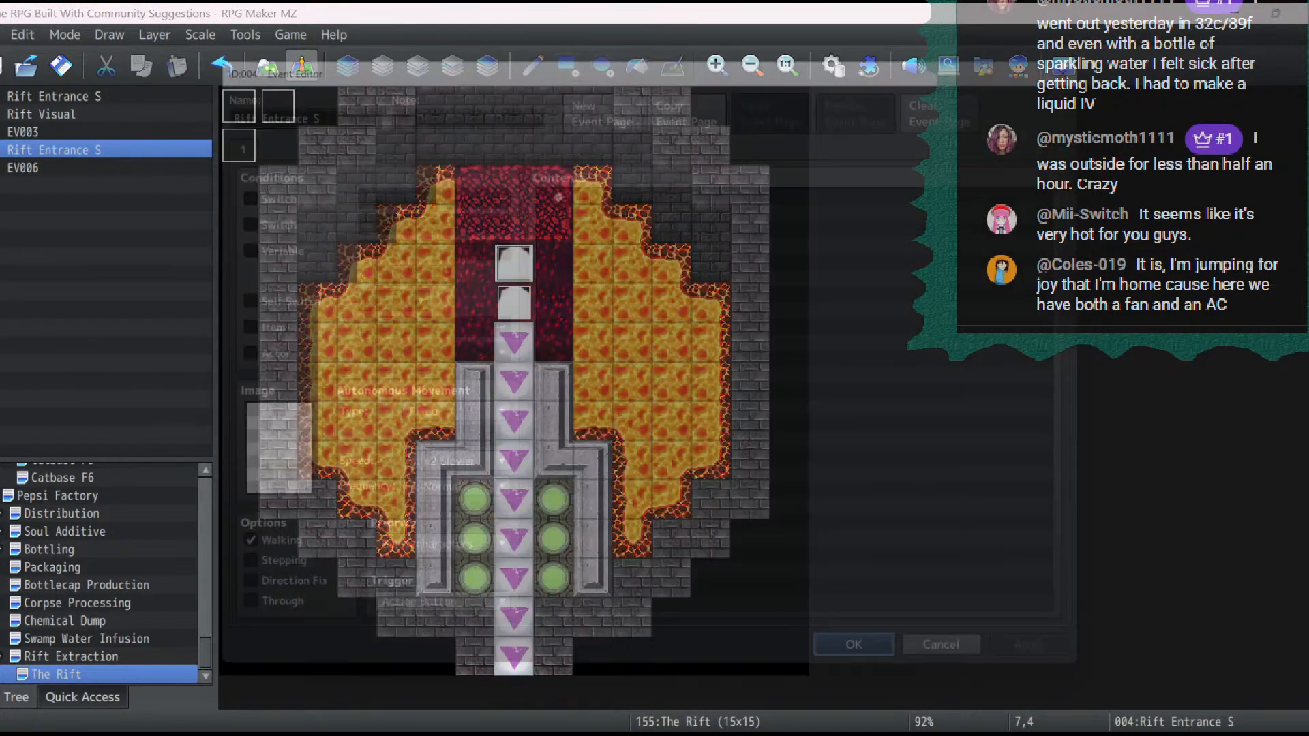
key(End)
key(BackSpace)
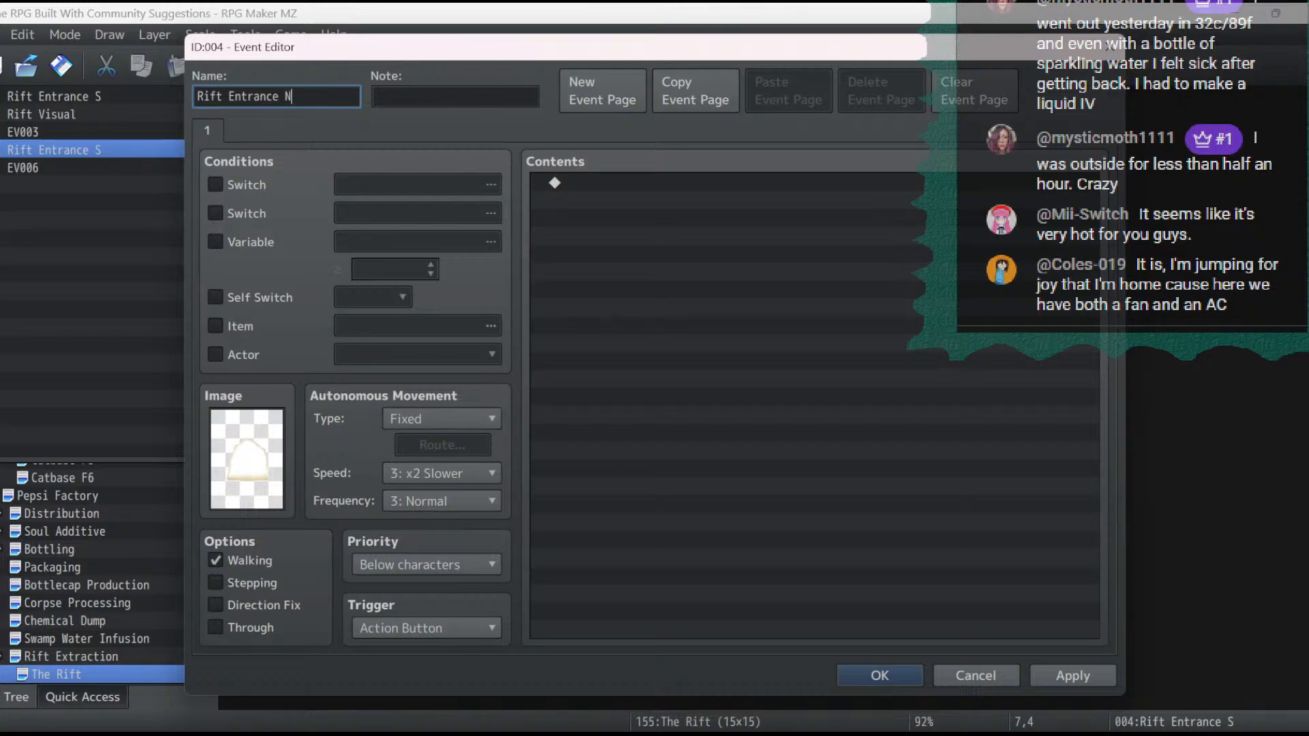
- Remove the image from the Rift Entrance N event and apply the change
double_click(246, 458)
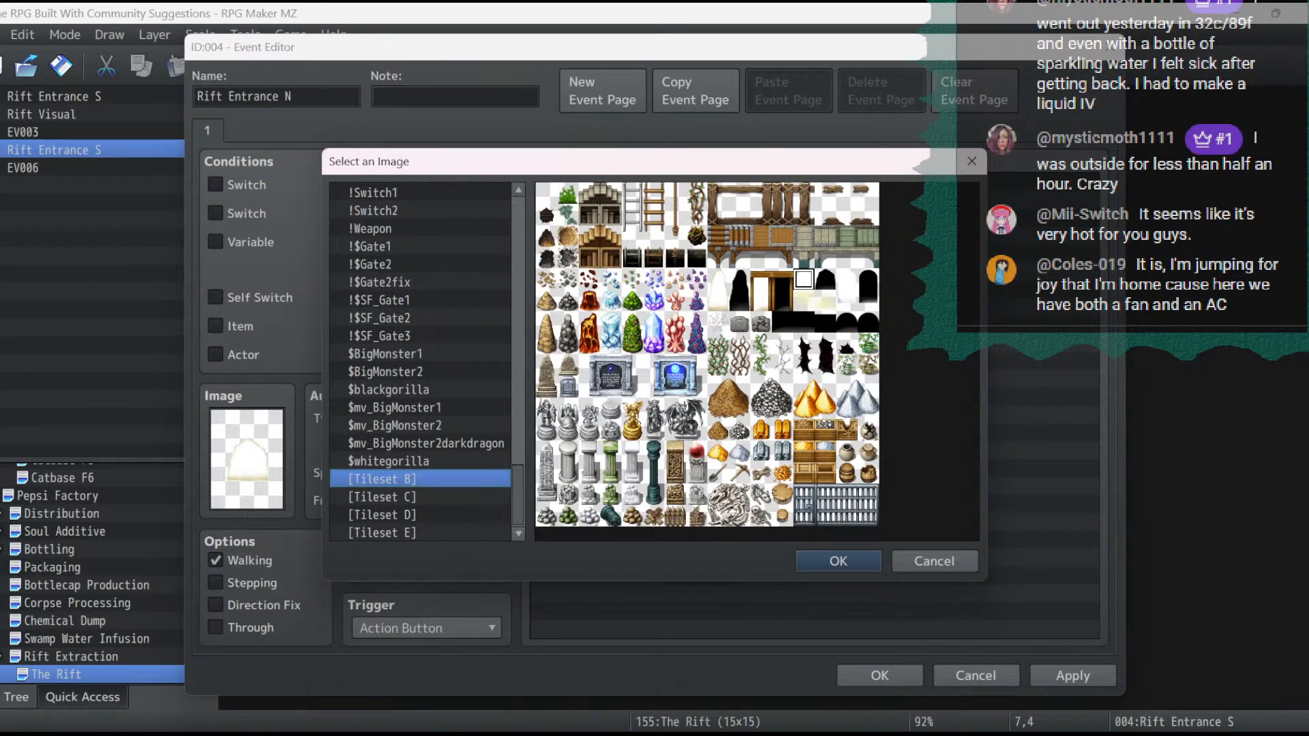
drag(518, 495, 518, 228)
double_click(382, 192)
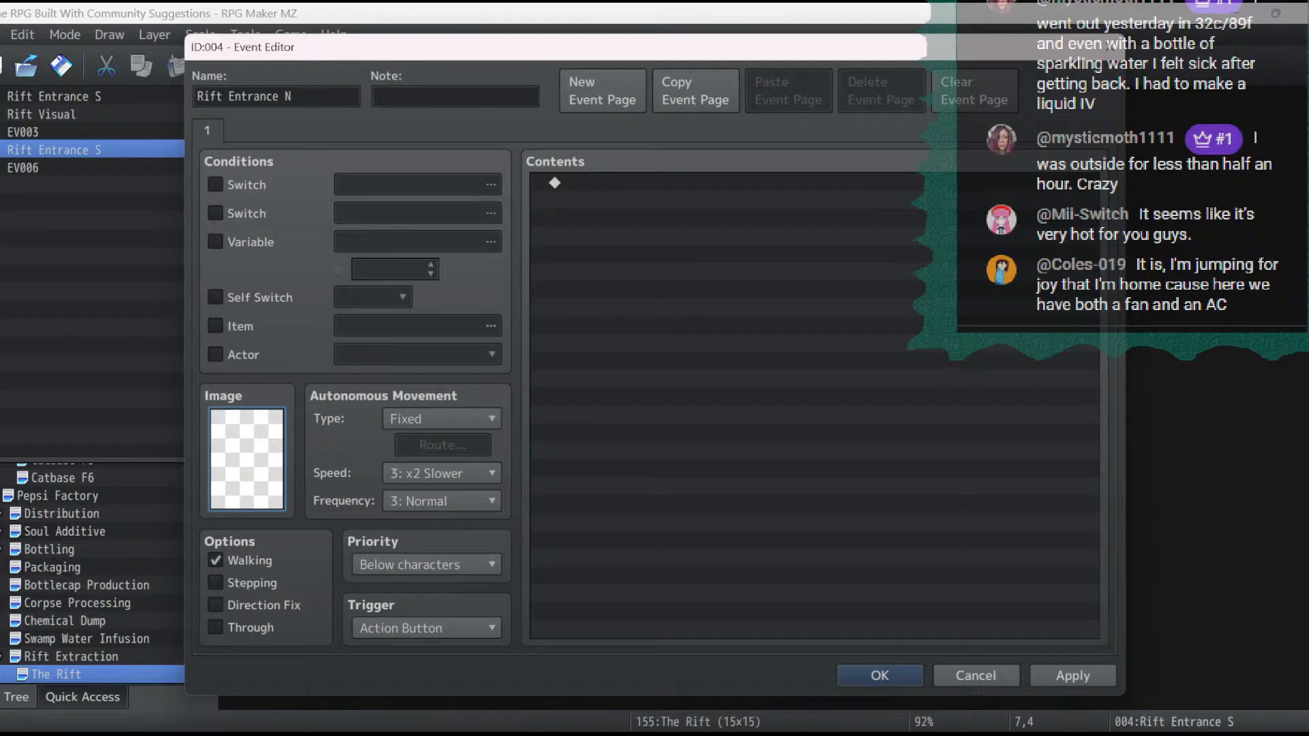
click(880, 674)
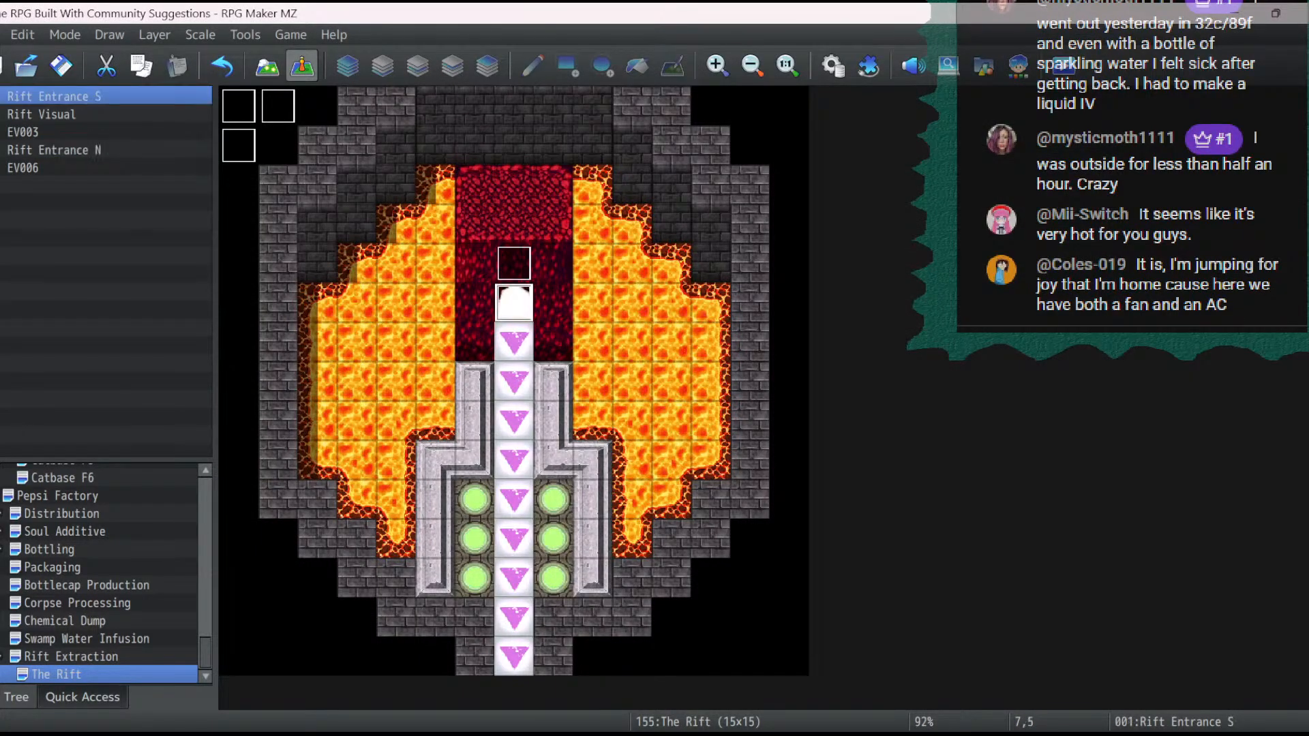
- Change the Rift Entrance S event's image to the narrow white cave opening from Tileset B
double_click(514, 302)
double_click(247, 458)
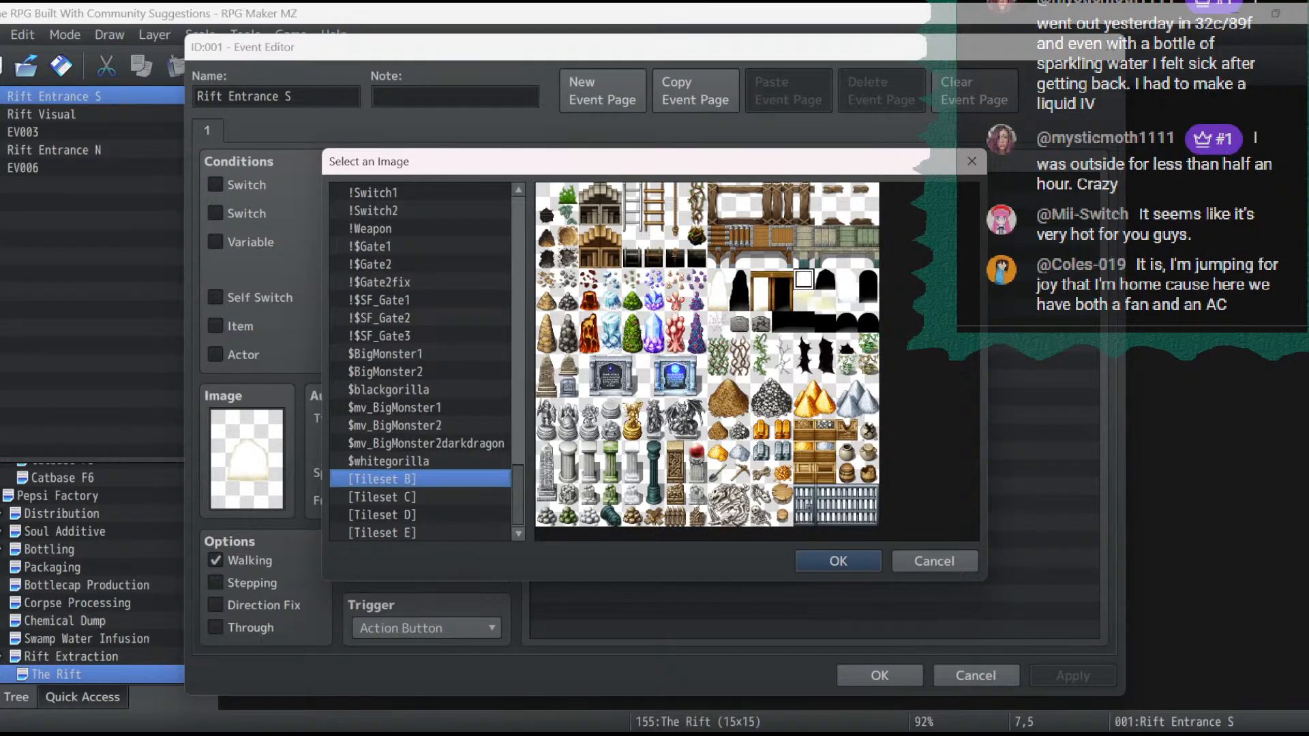
click(381, 497)
click(382, 516)
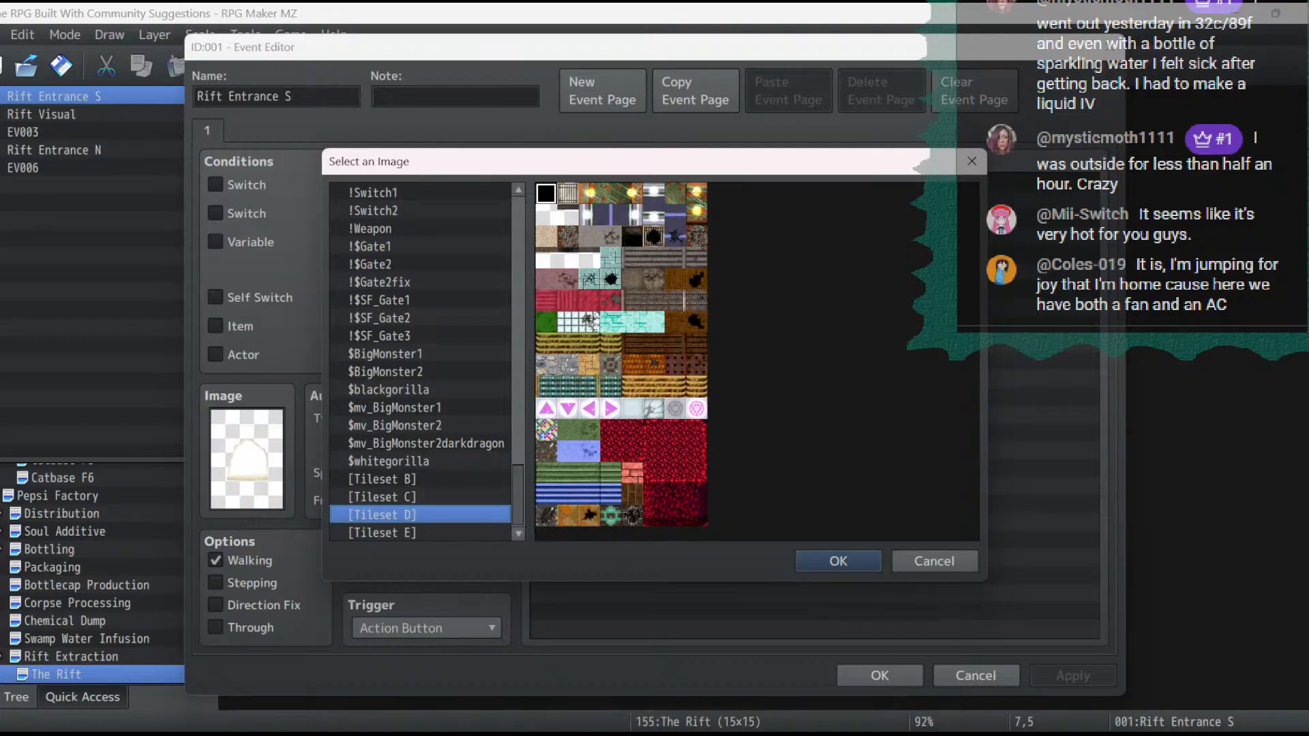
click(381, 533)
click(381, 479)
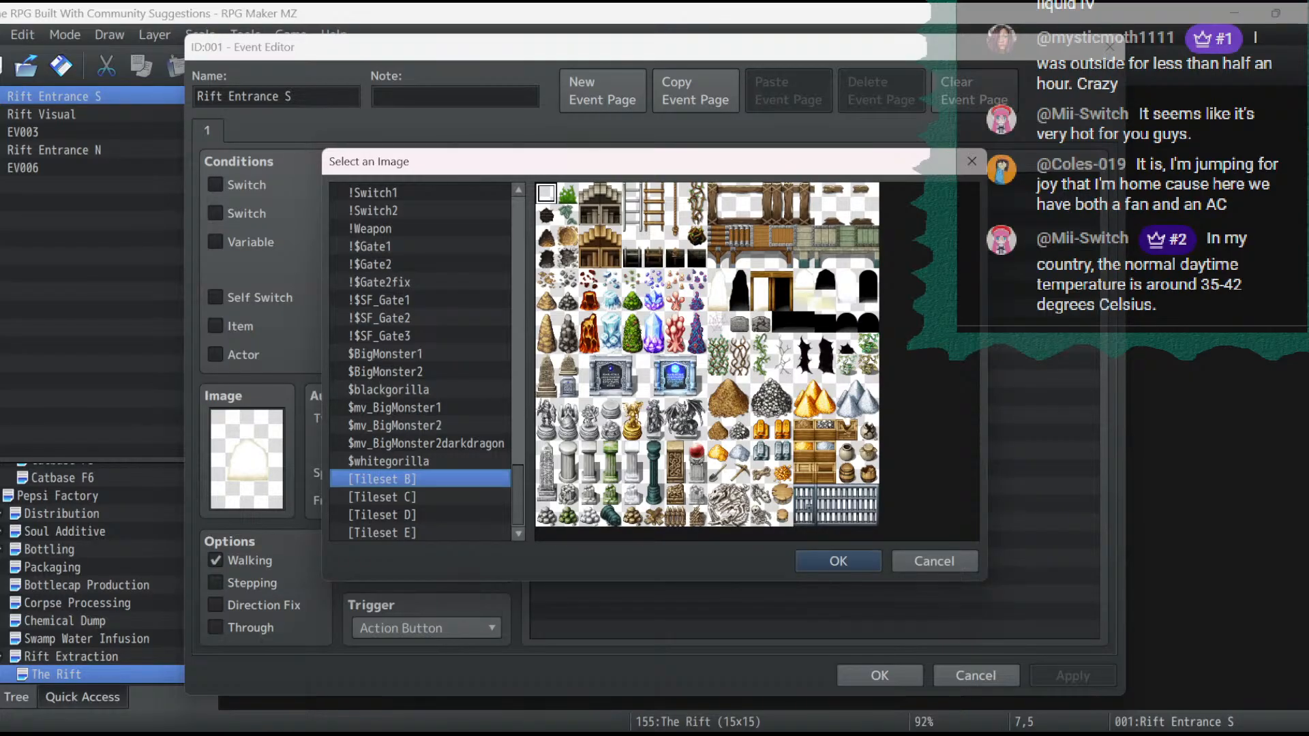
double_click(718, 280)
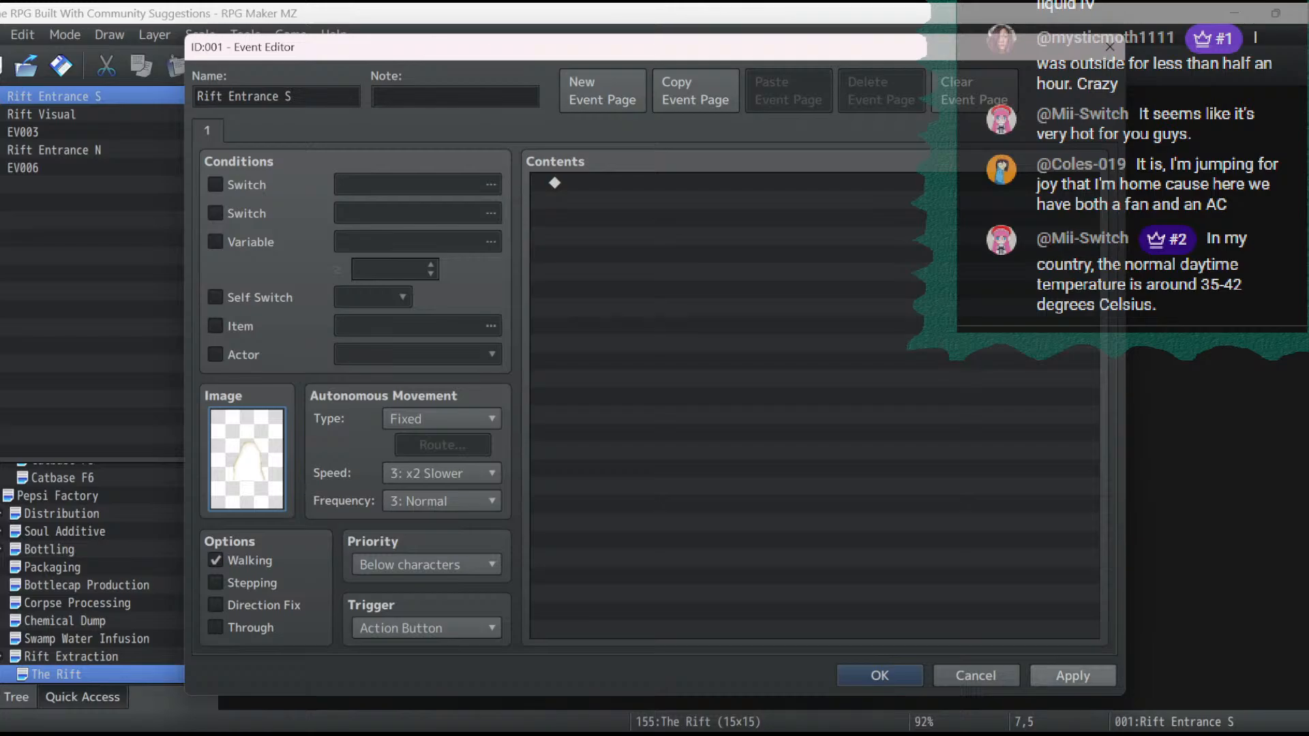
click(880, 675)
- Save the changes, start a playtest, and load File 3
click(1064, 66)
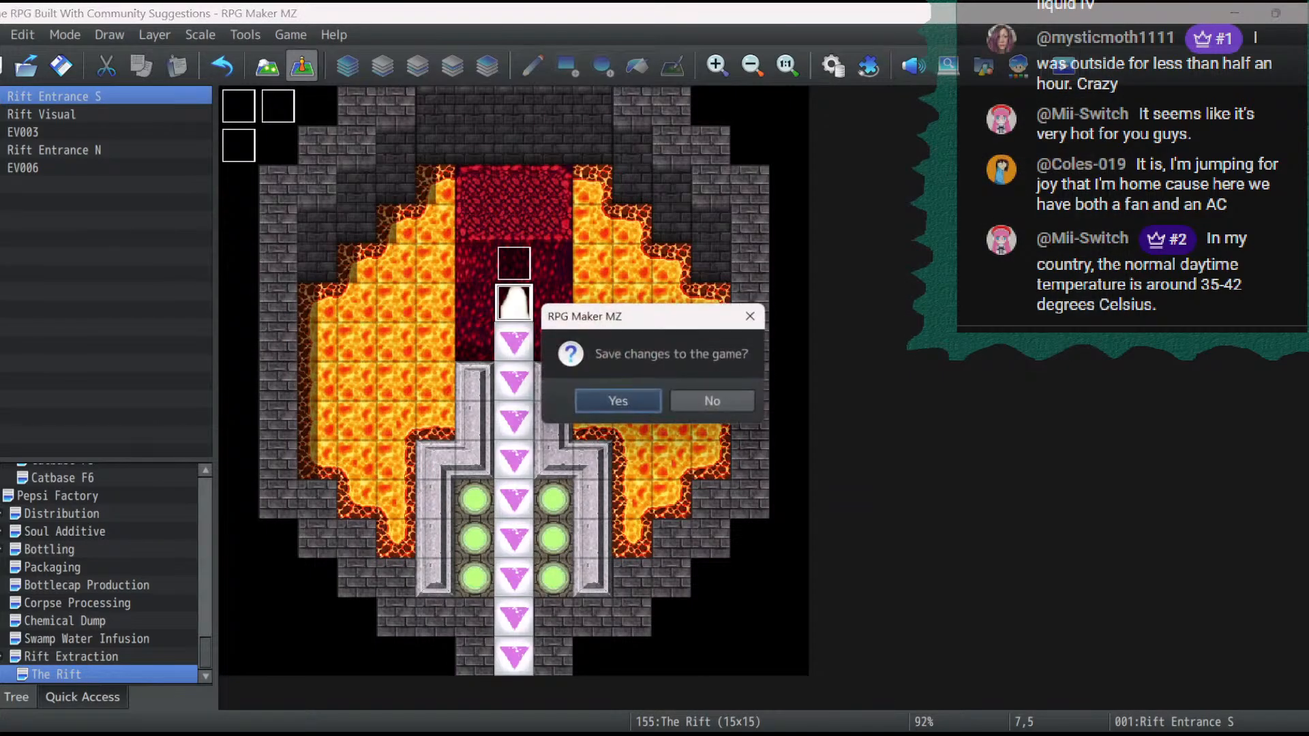
click(617, 401)
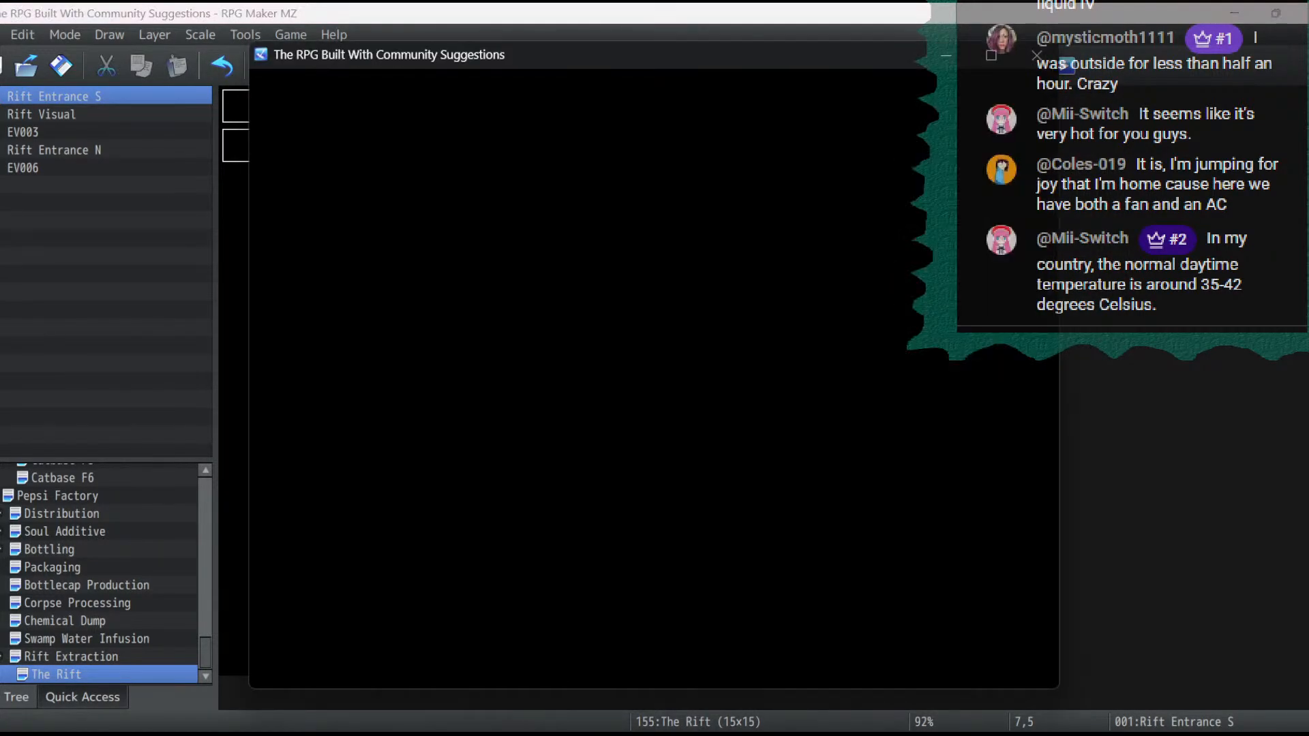
key(Return)
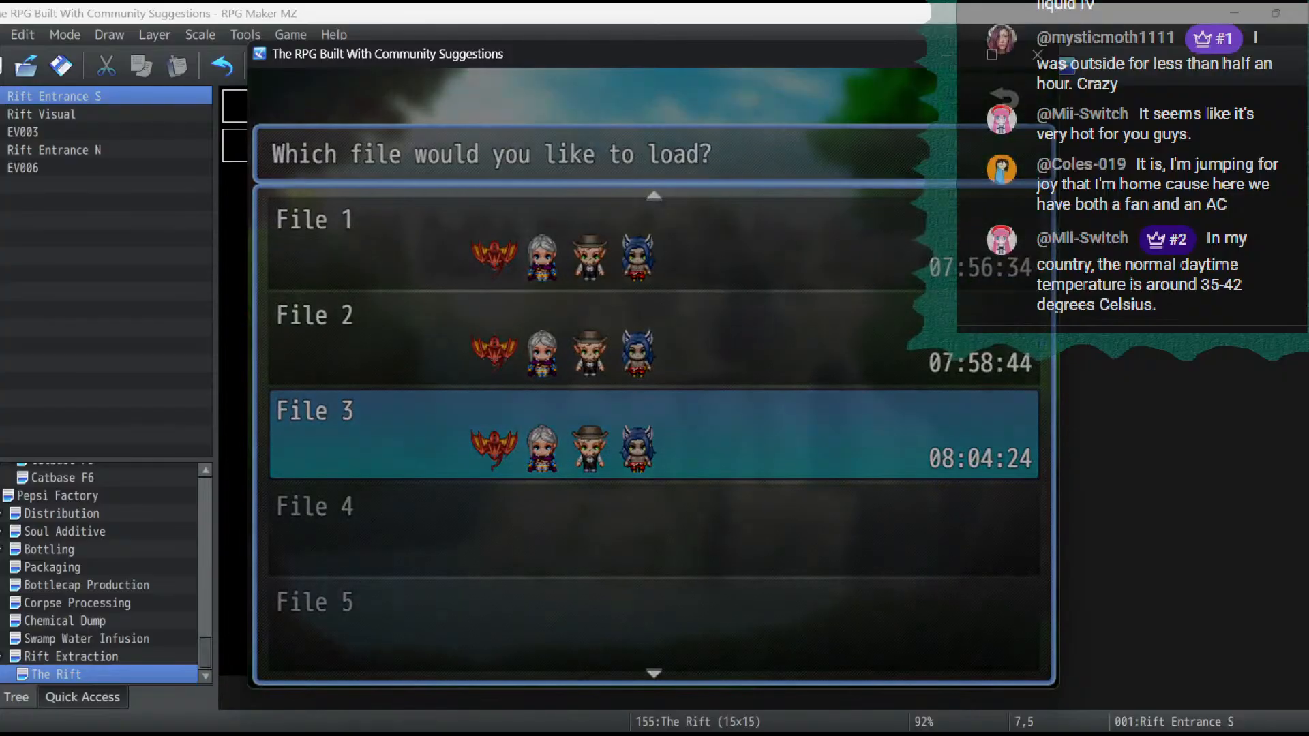
key(Return)
- Walk the party north along the conveyor up to the rift entrance, and close the playtest
key(Left)
key(Up)
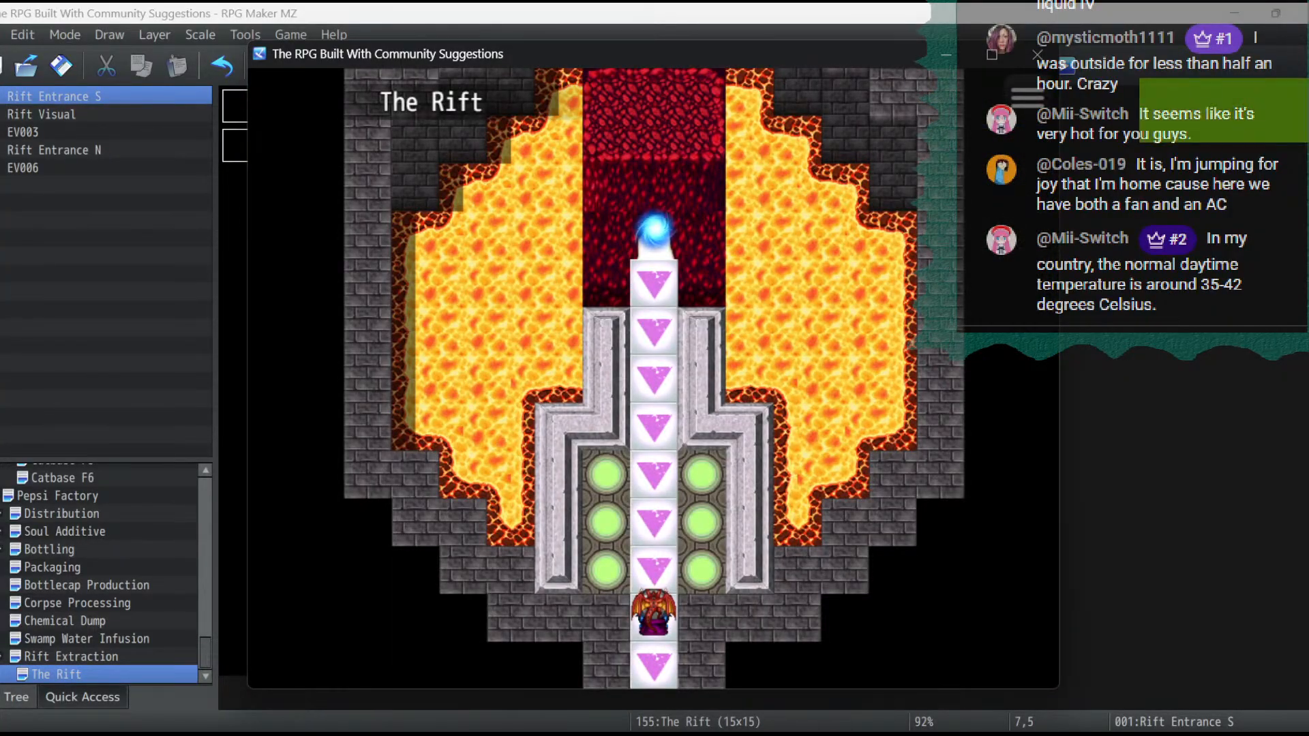
key(Up)
key(Up)
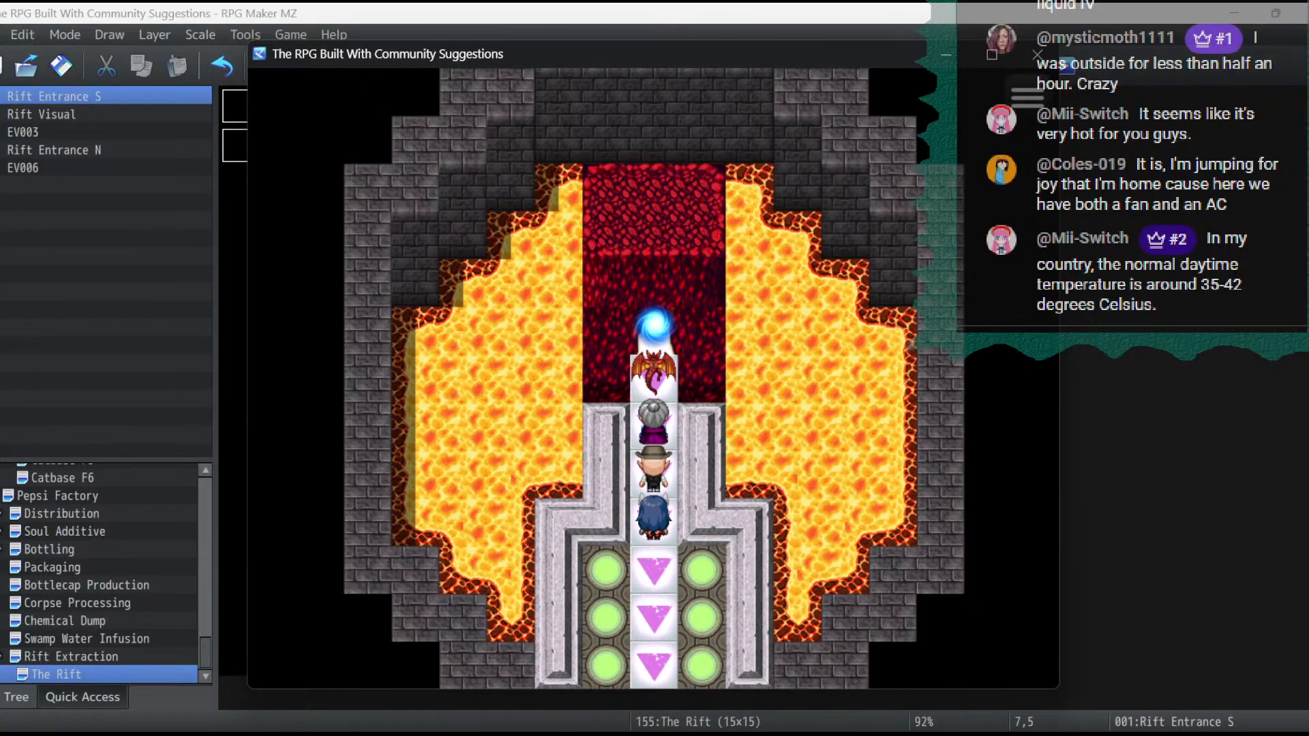
key(alt+F4)
- On layer 2, extend the red demonic wall behind the rift one tile north with a 3×2 block of wall tiles from Tileset D
click(266, 66)
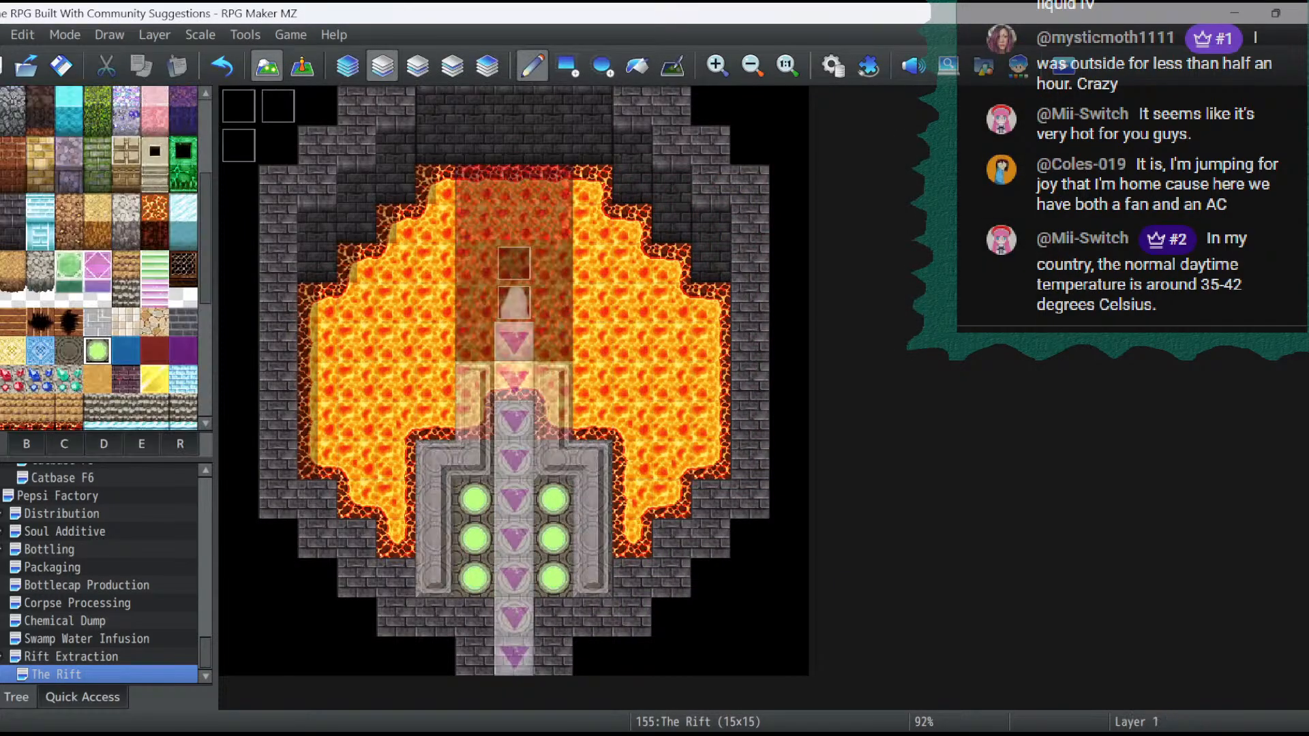
scroll(98, 329, down, 4)
scroll(99, 300, down, 1)
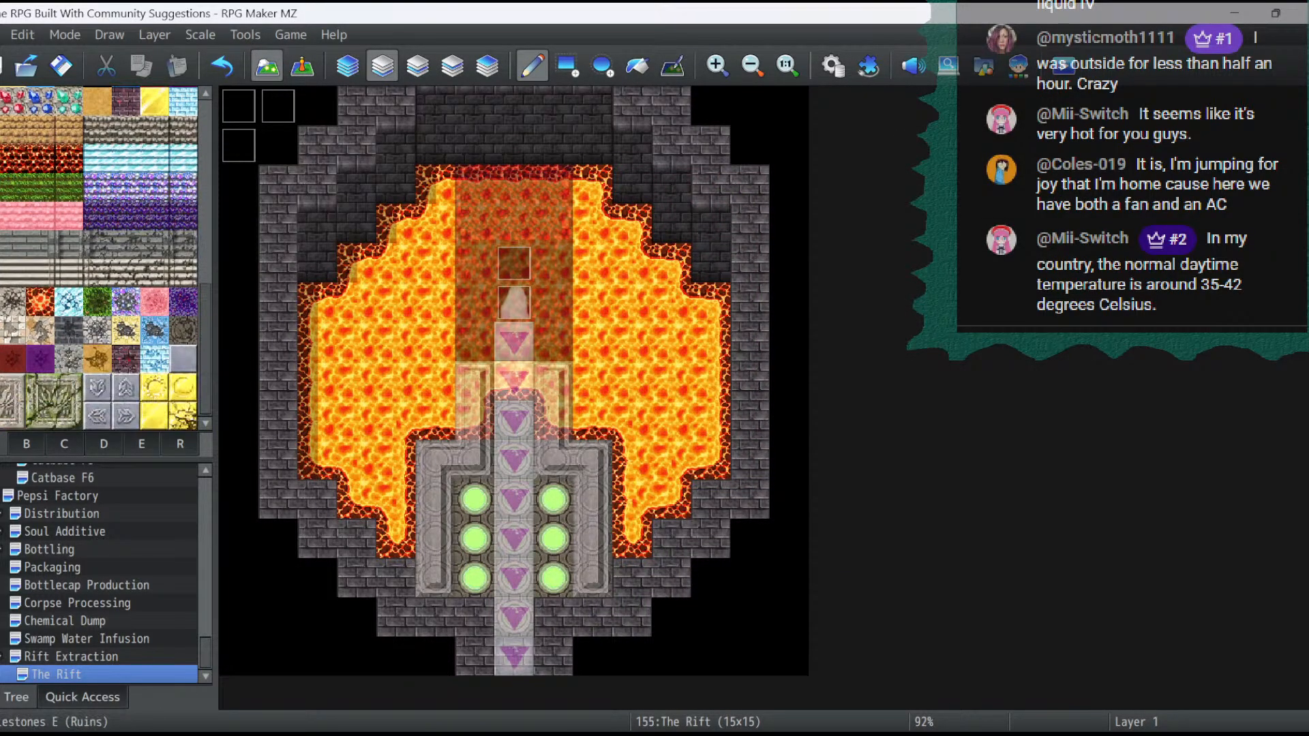
click(104, 443)
click(142, 444)
click(103, 443)
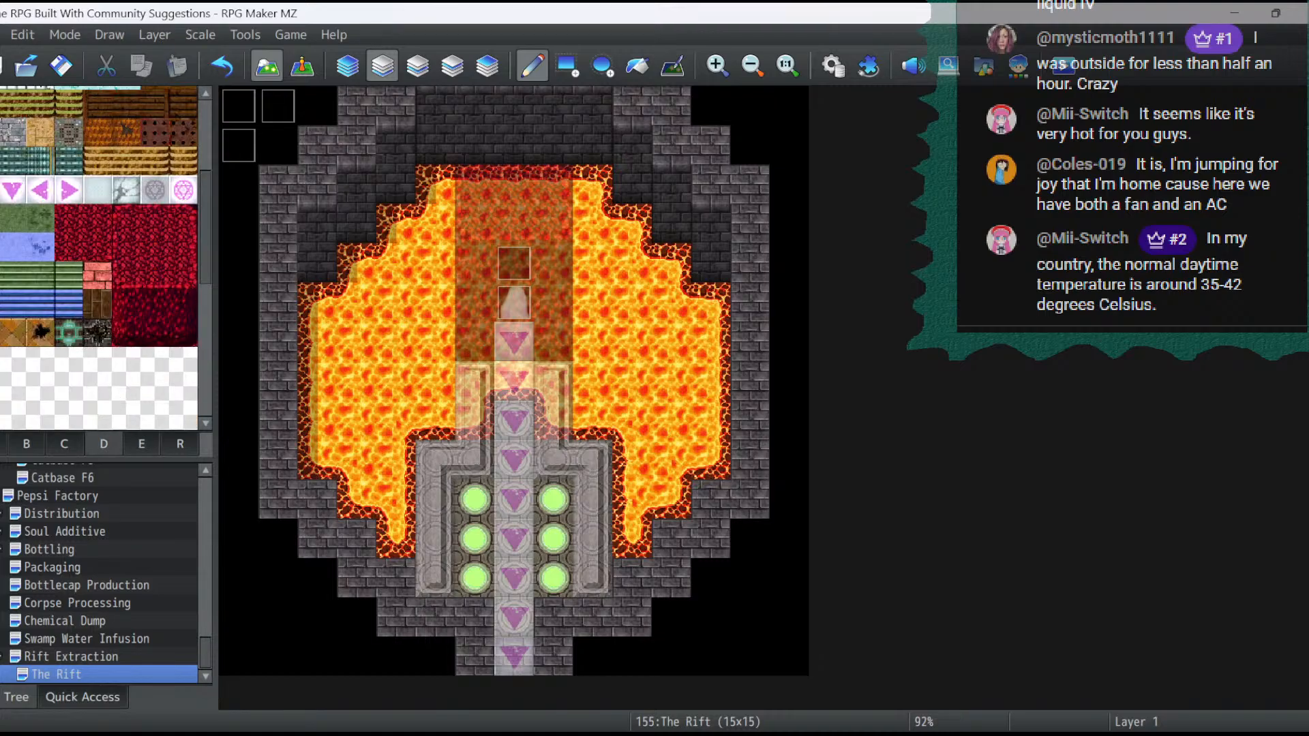
click(126, 304)
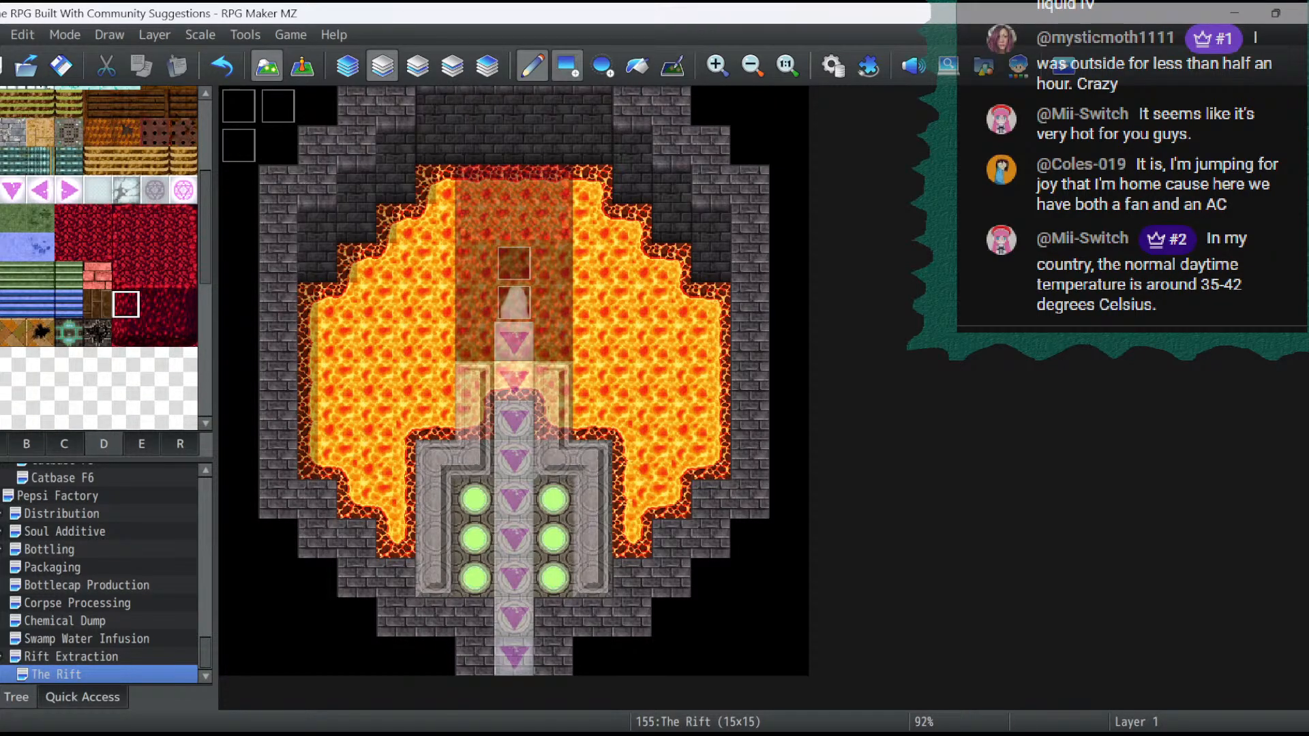
click(417, 65)
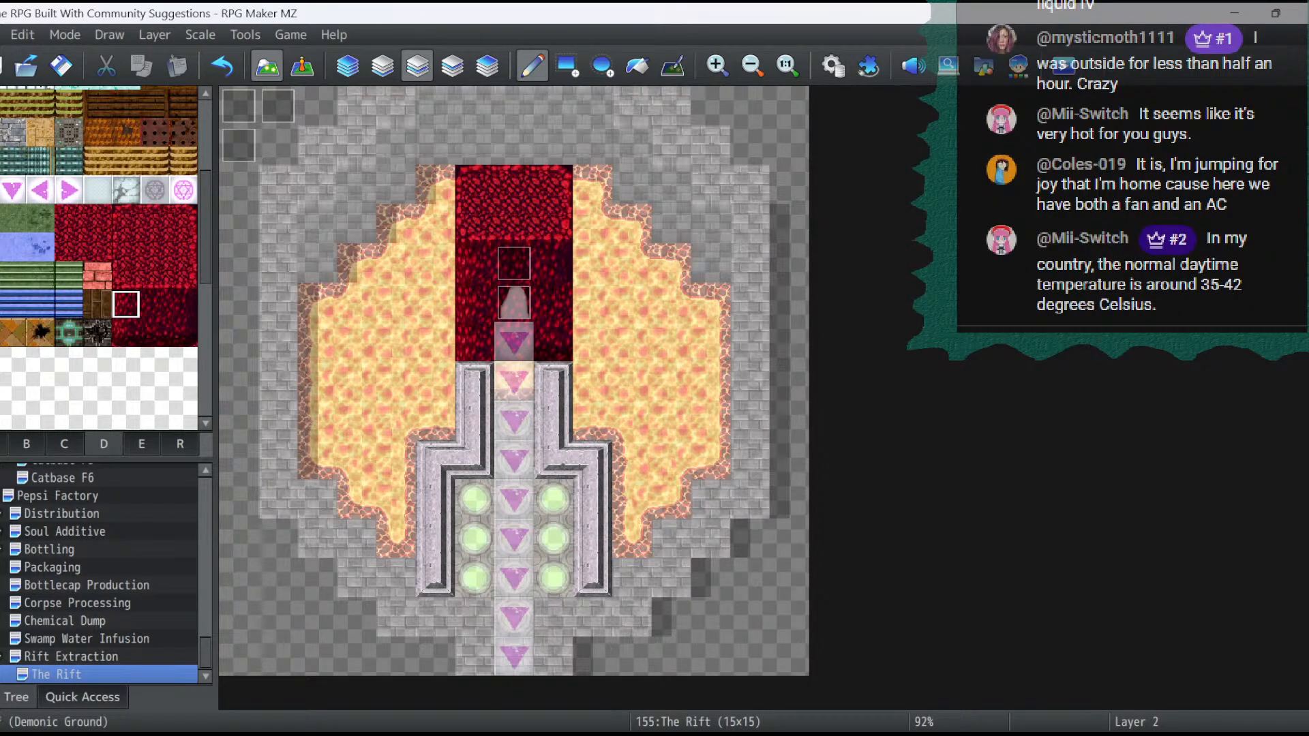
click(182, 305)
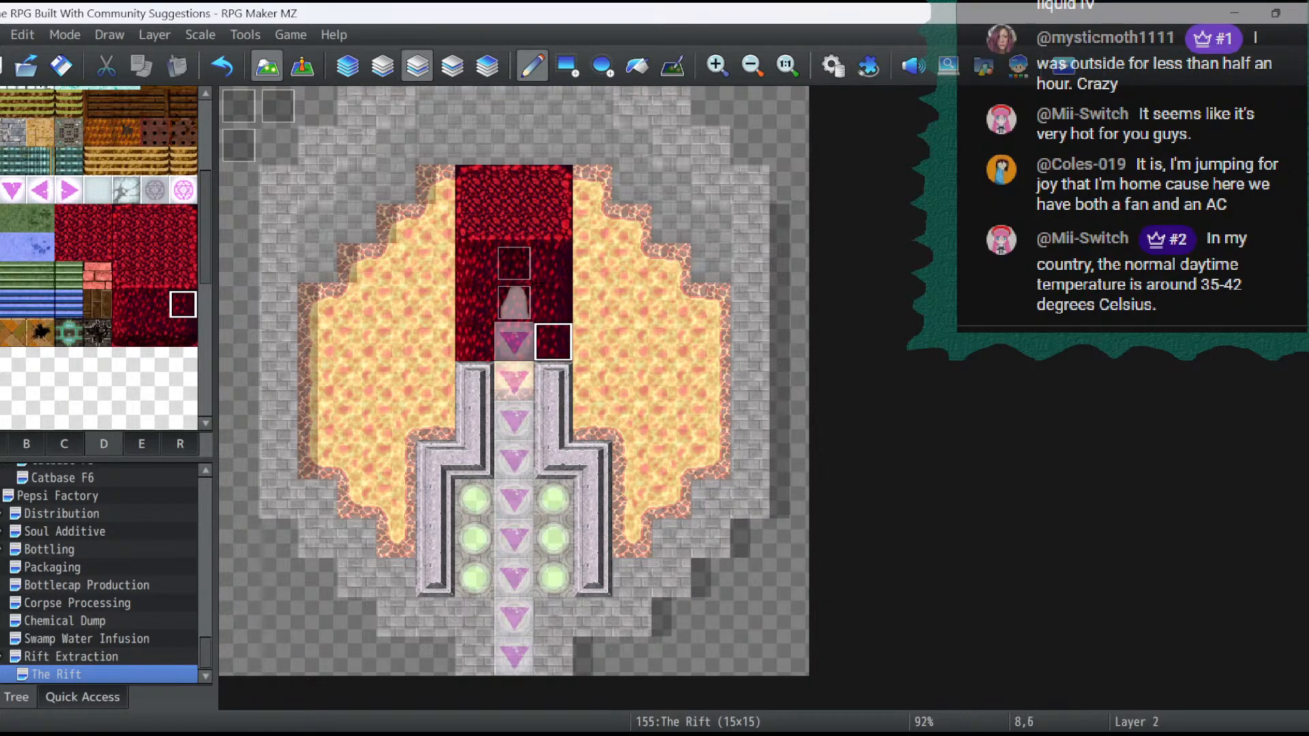
click(302, 66)
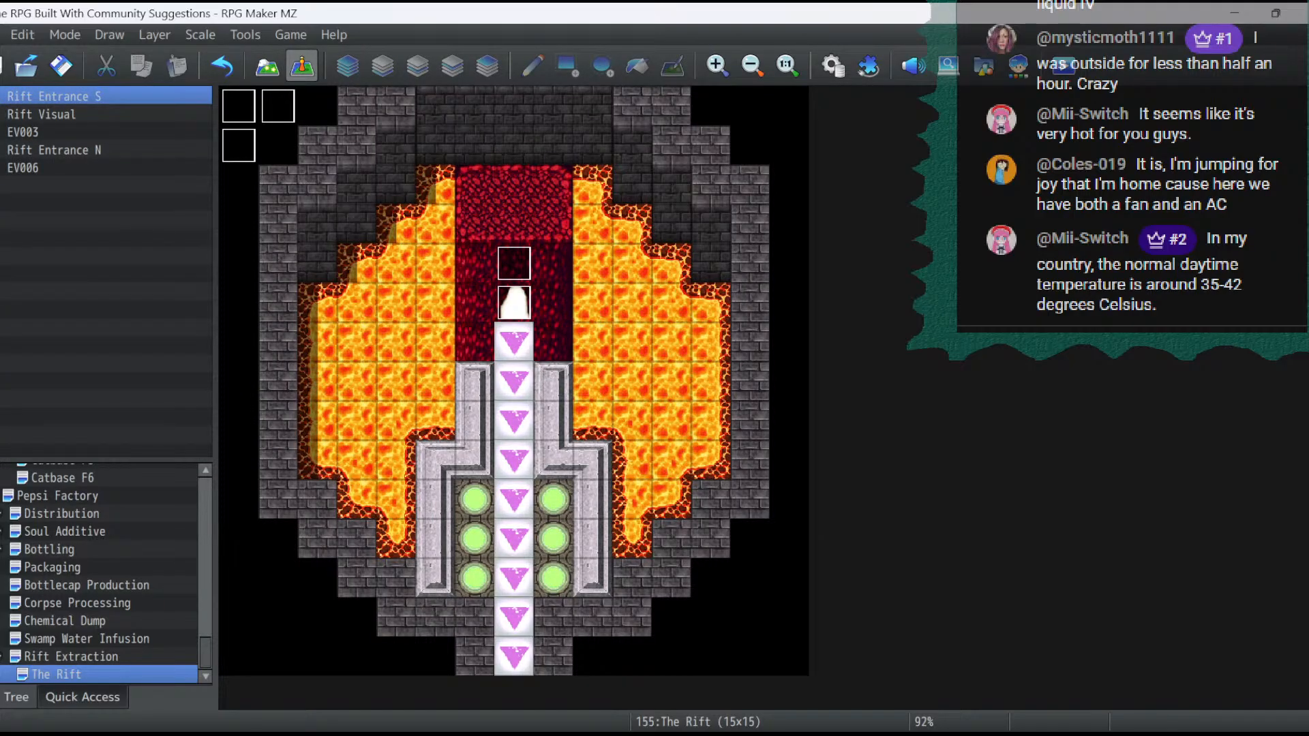
click(266, 66)
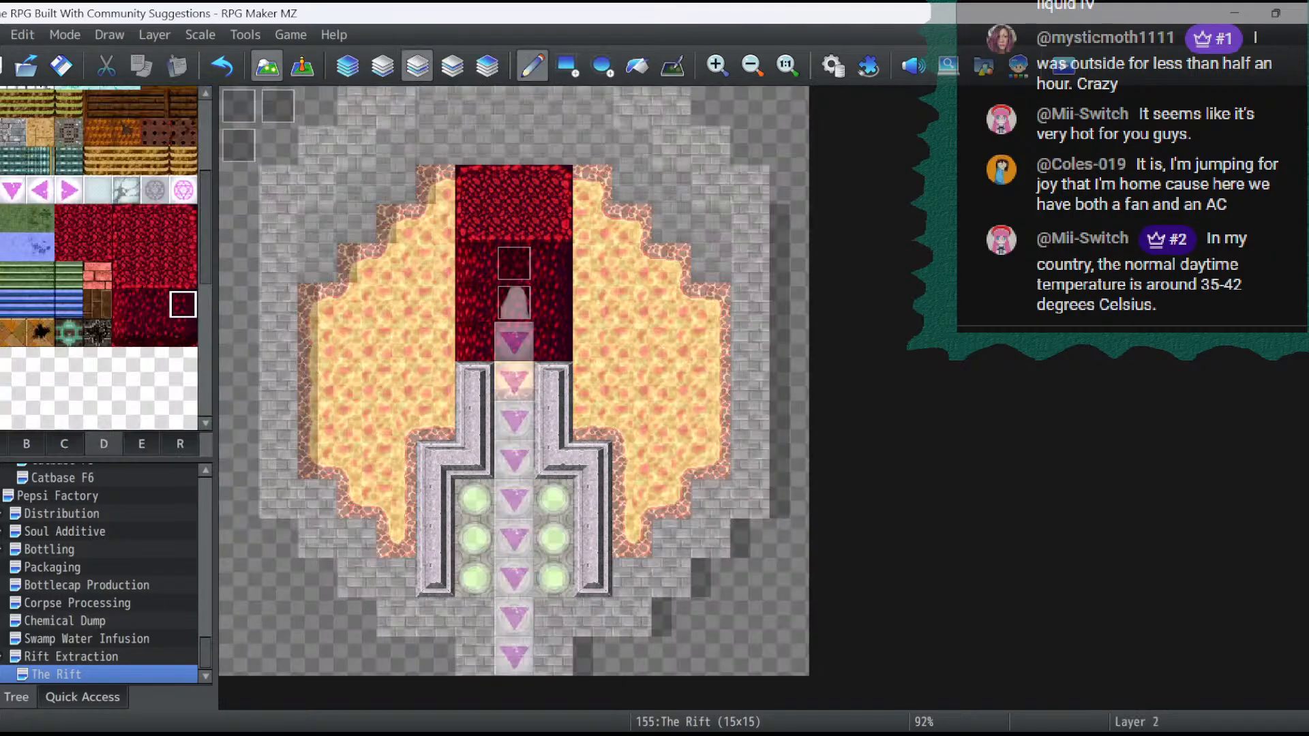
click(155, 218)
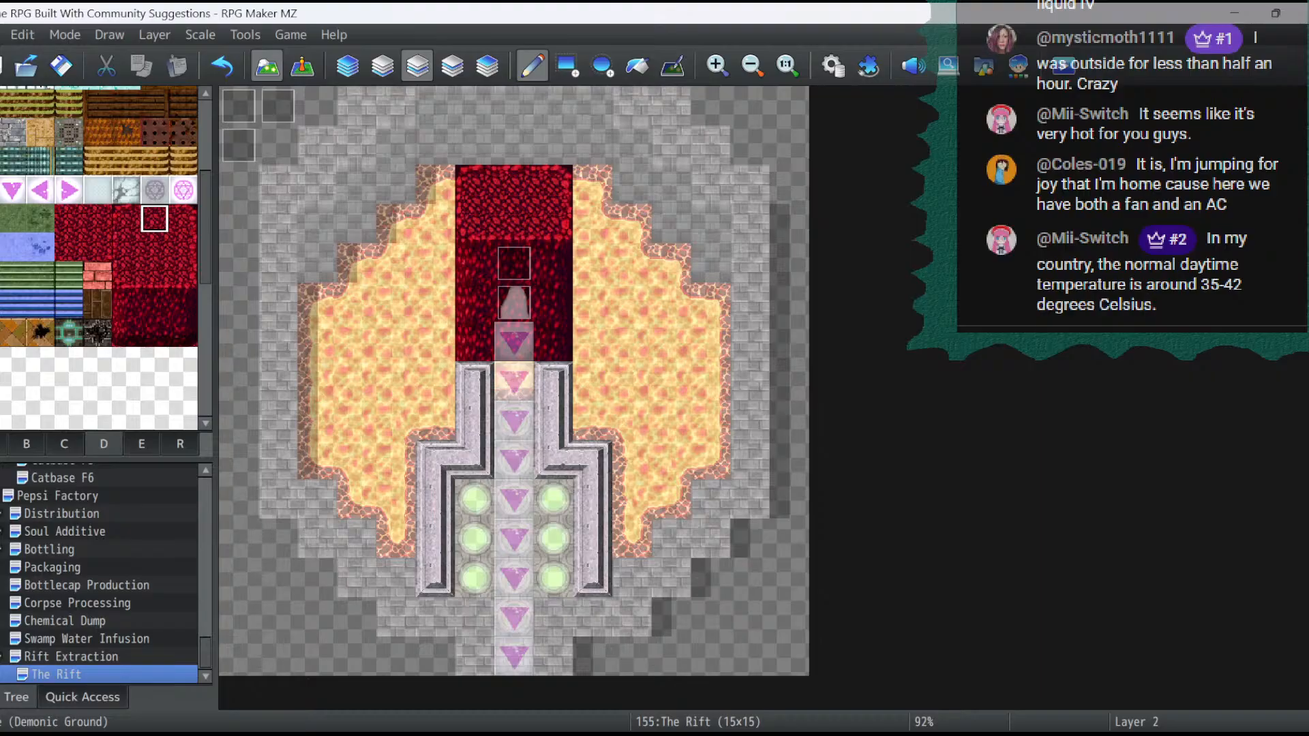
mouse_move(127, 219)
mouse_down()
mouse_move(182, 219)
mouse_move(182, 247)
mouse_up()
click(476, 145)
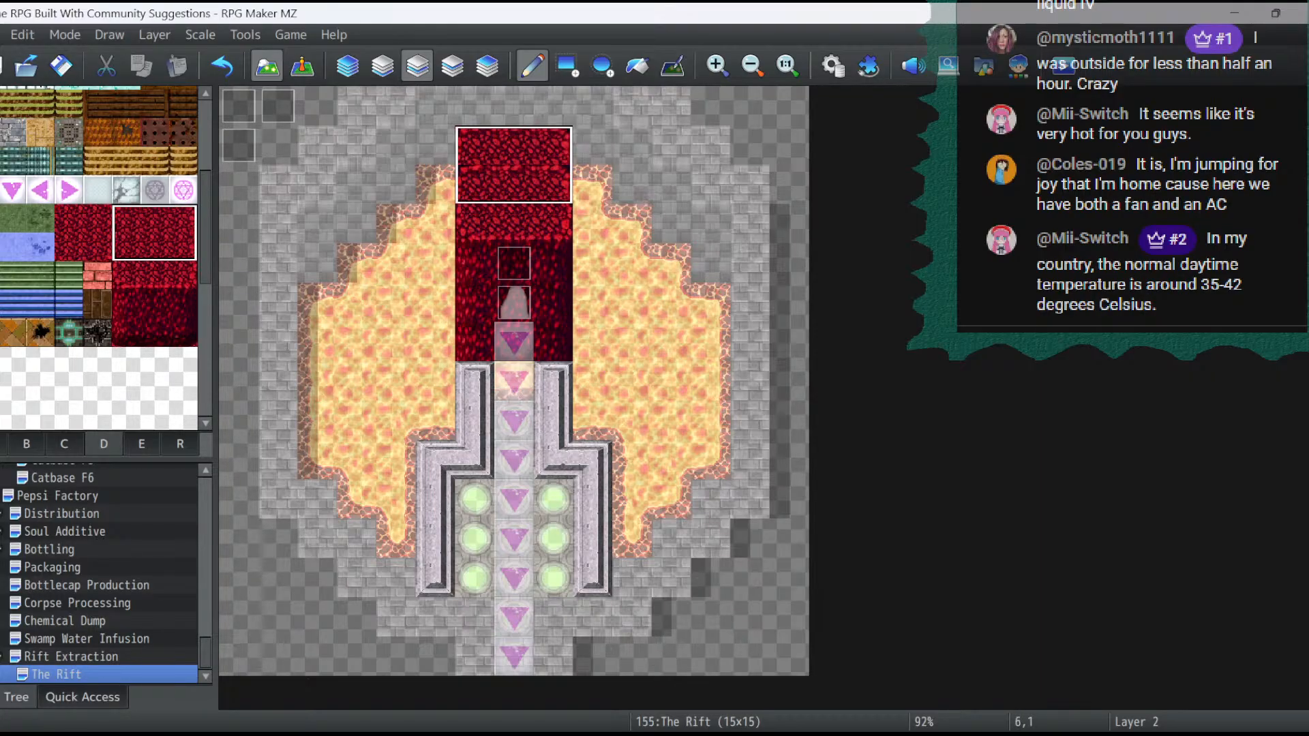
click(475, 145)
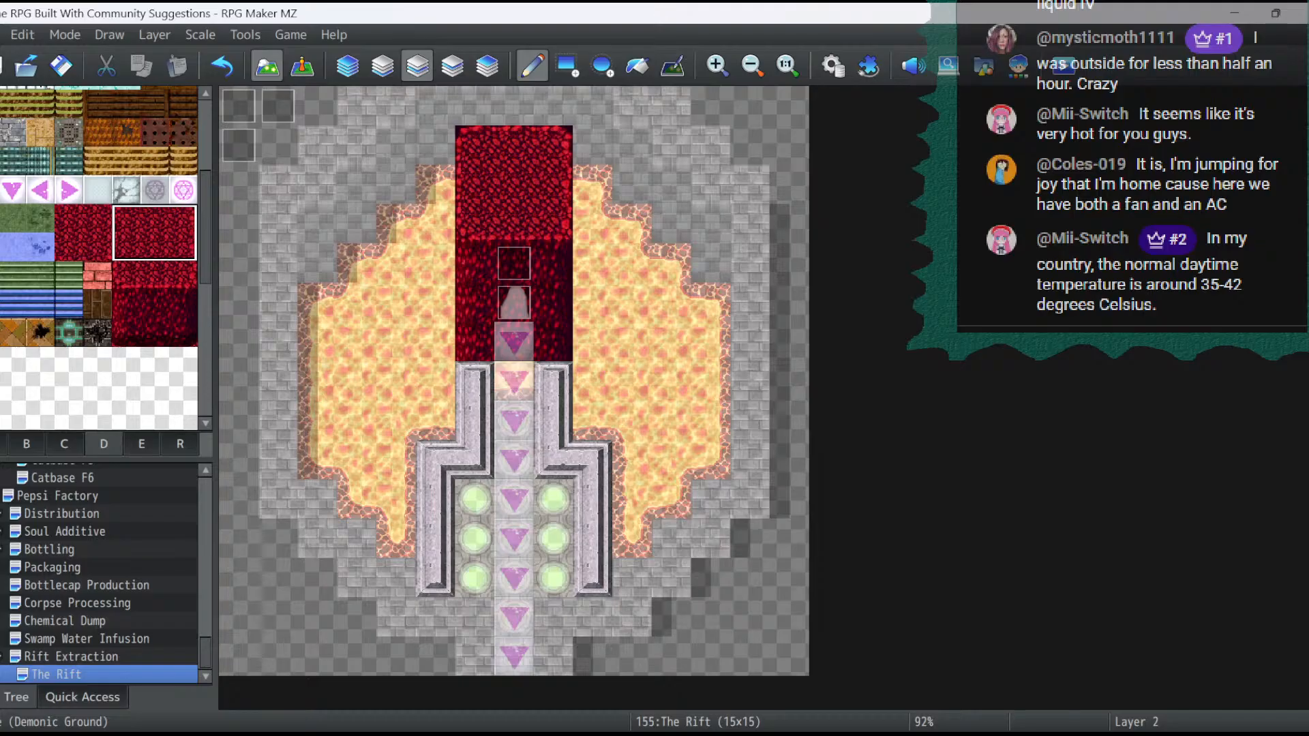
- Choose the pink hexagram tile from Tileset D and make layer 3 the drawing layer
scroll(136, 258, up, 2)
click(183, 226)
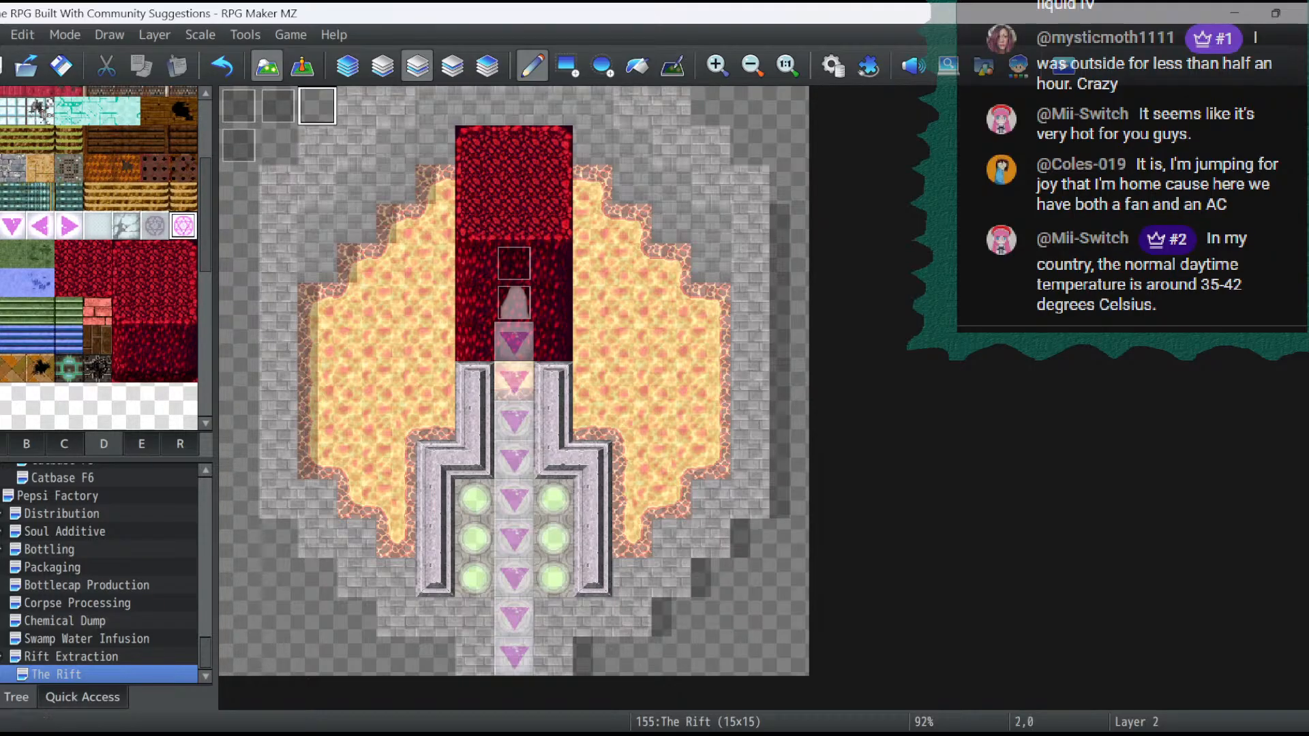
click(452, 67)
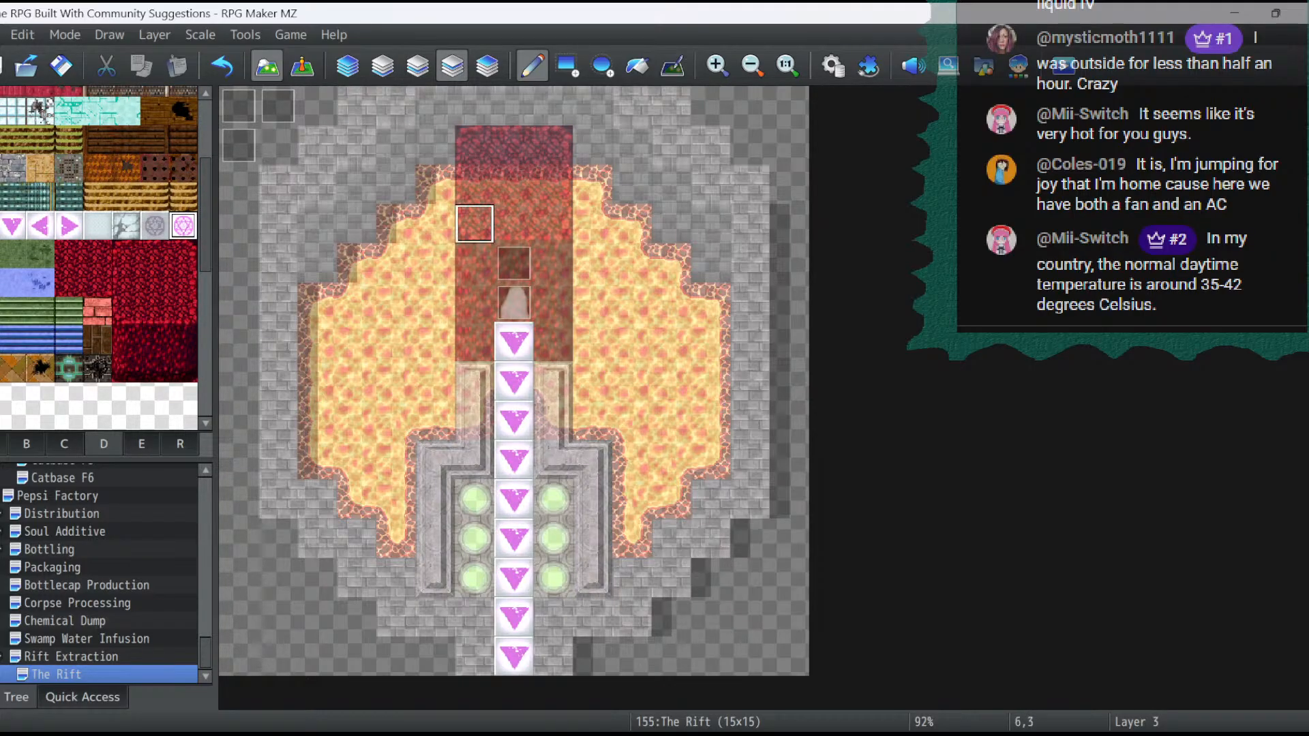
click(514, 184)
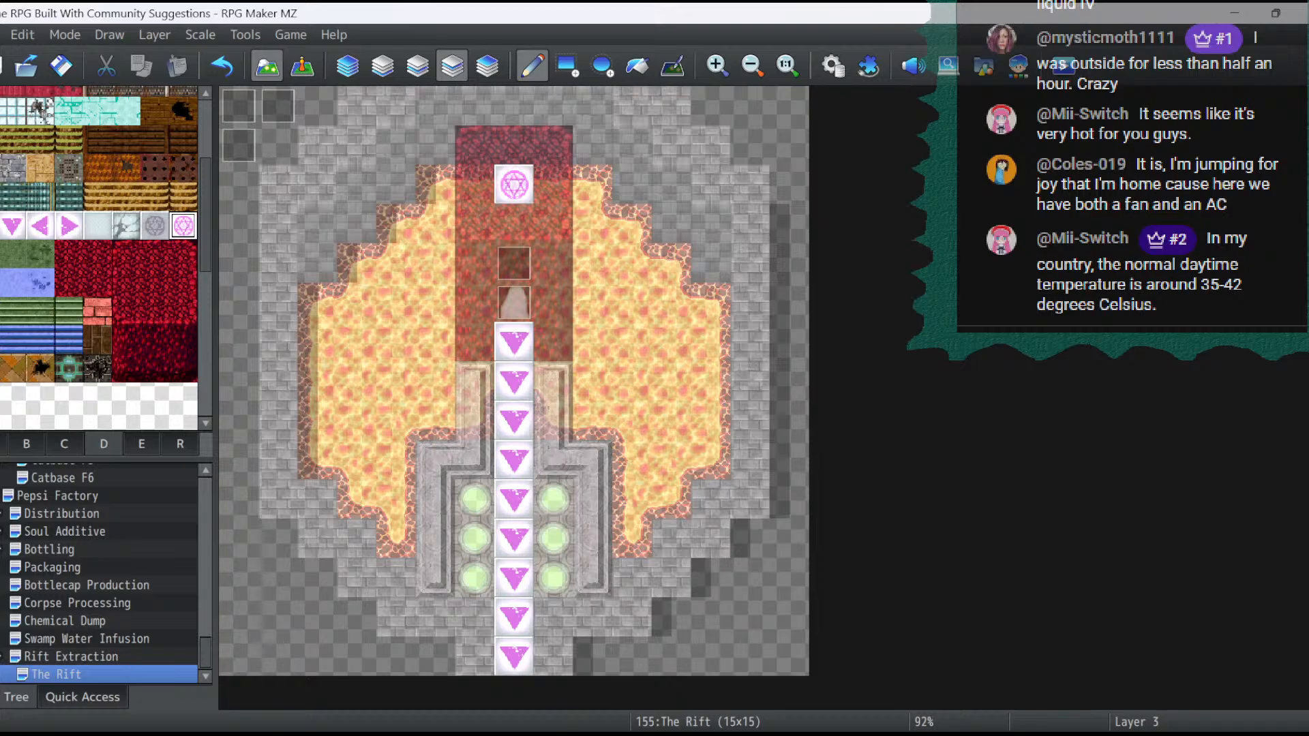
click(302, 66)
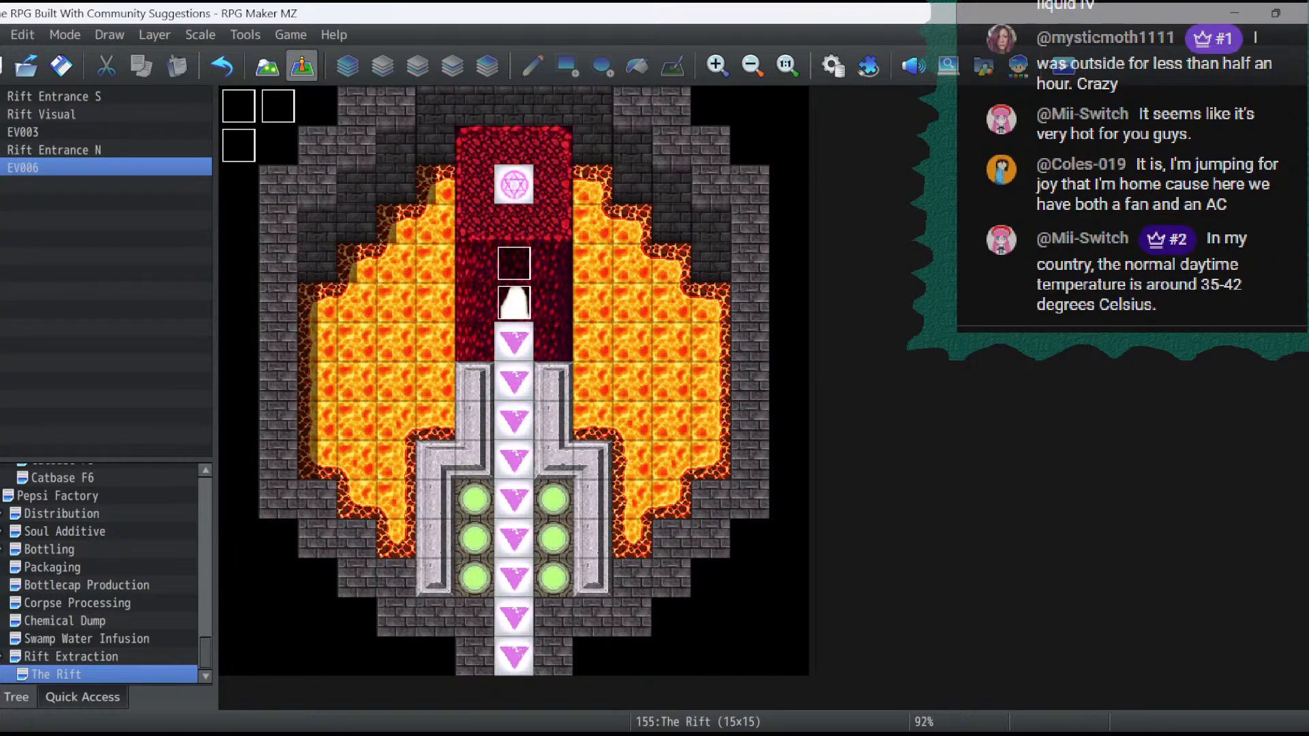
click(221, 66)
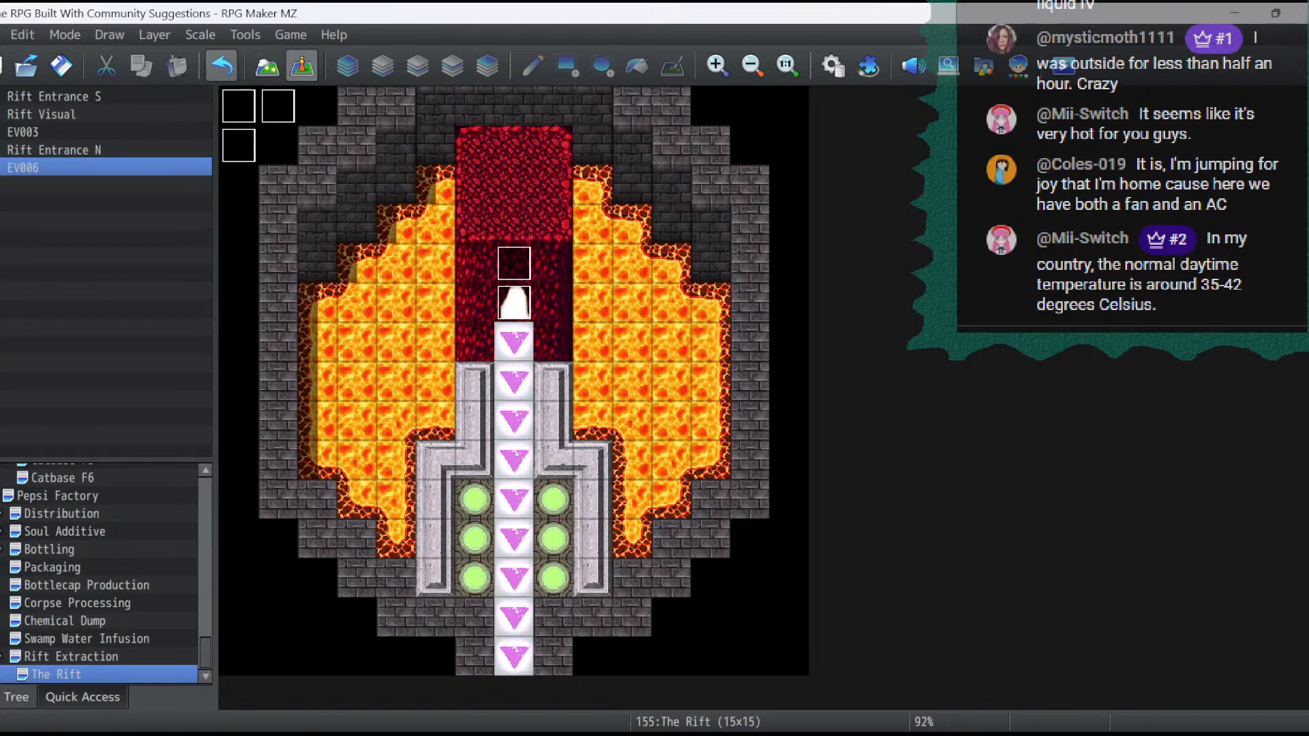
- Replace the northernmost conveyor arrow, directly below the rift entrance, with the pink hexagram tile and return to event editing
click(267, 67)
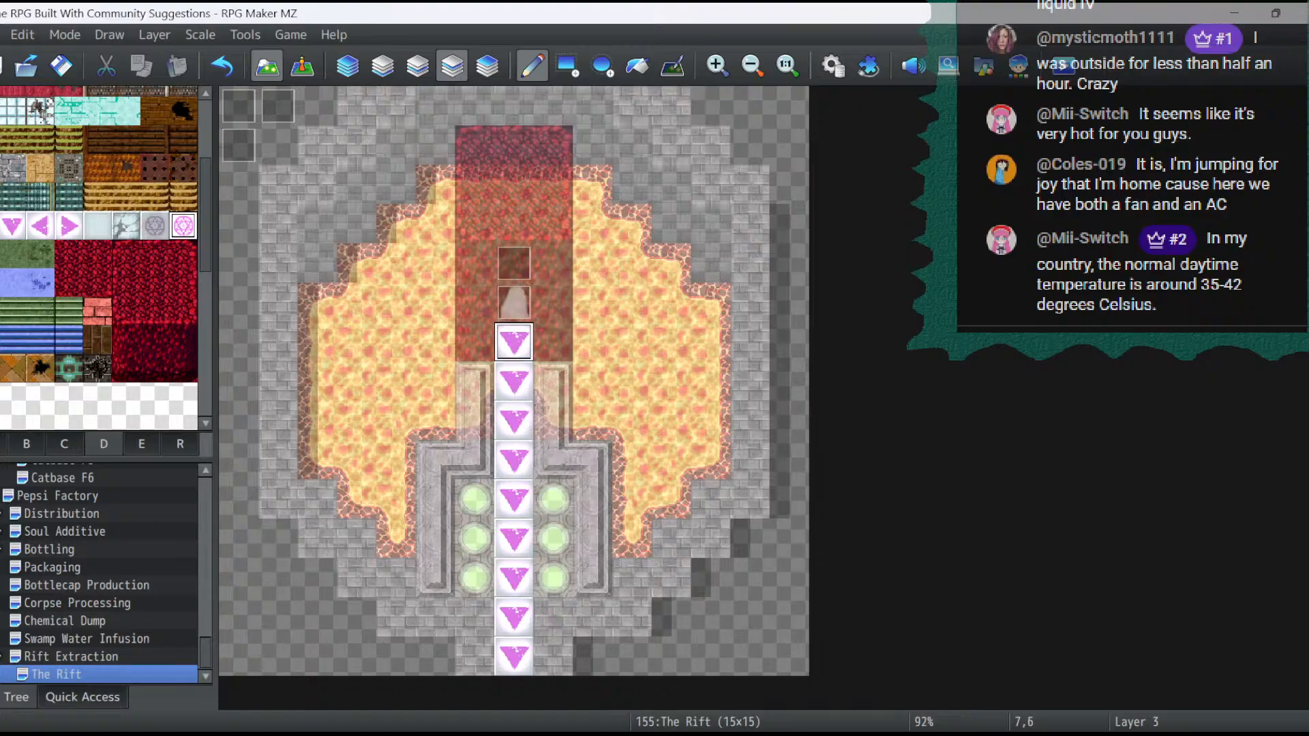
click(514, 341)
click(302, 66)
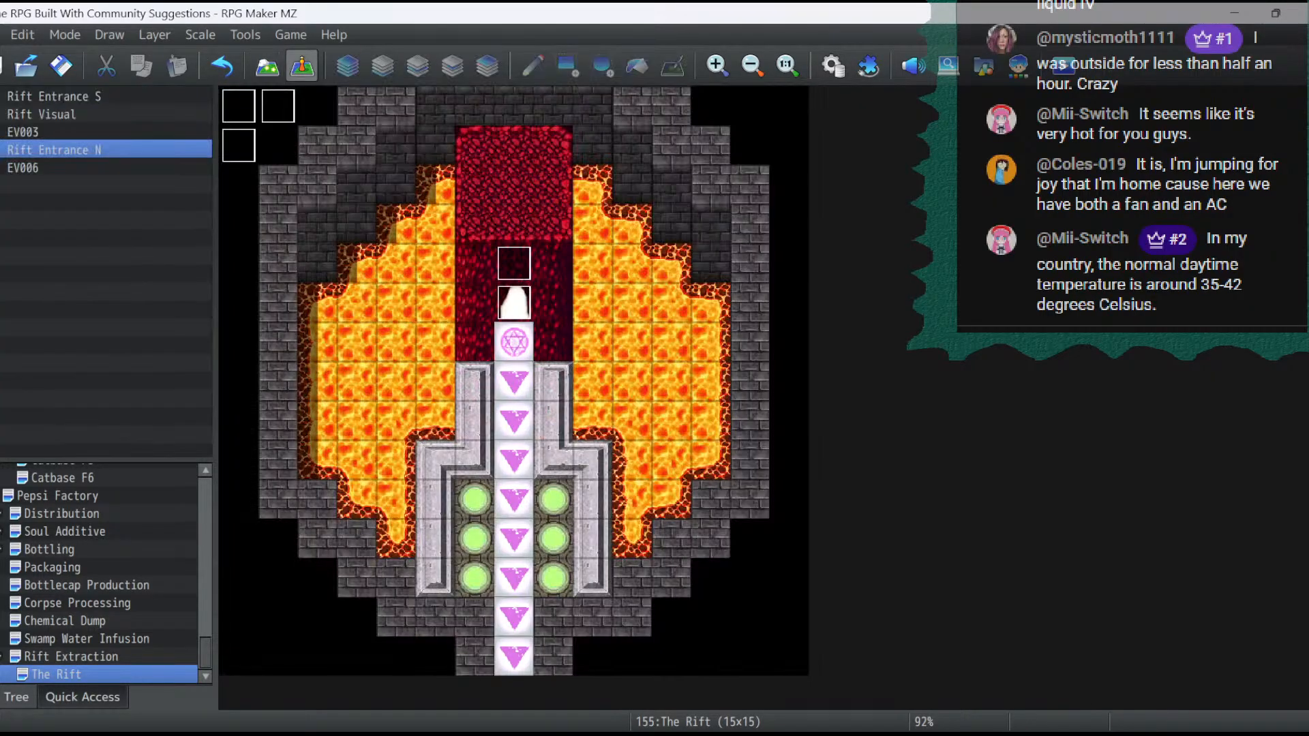
- In the database, make the pink hexagram tile on page D of the Rift Dungeon tileset passable and apply the change
click(832, 66)
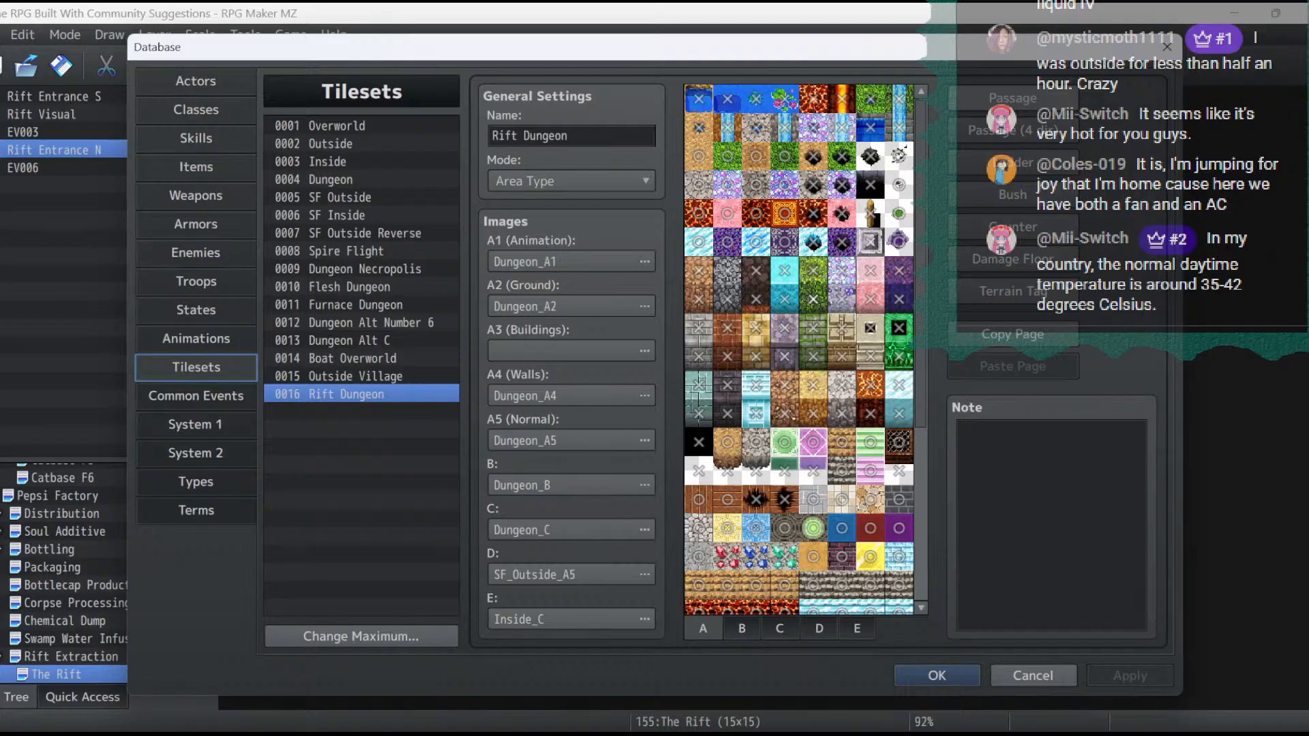
scroll(797, 348, down, 6)
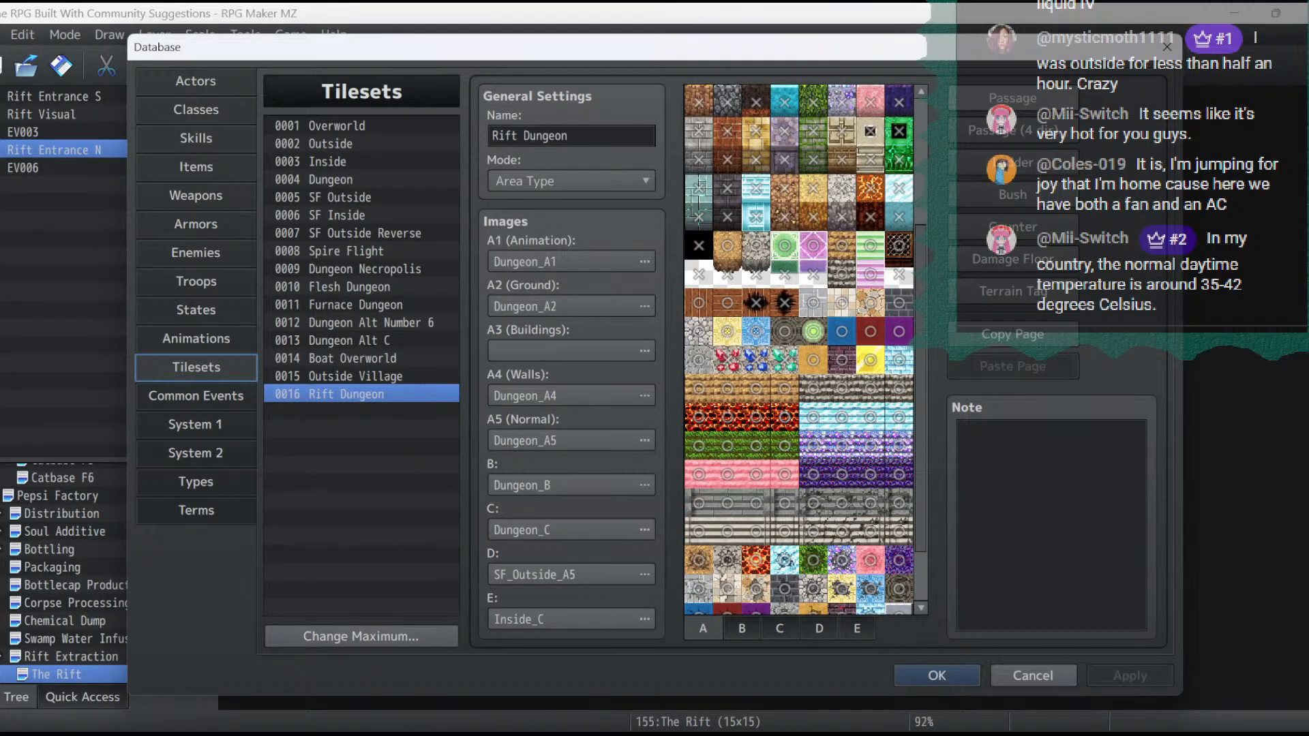
click(899, 321)
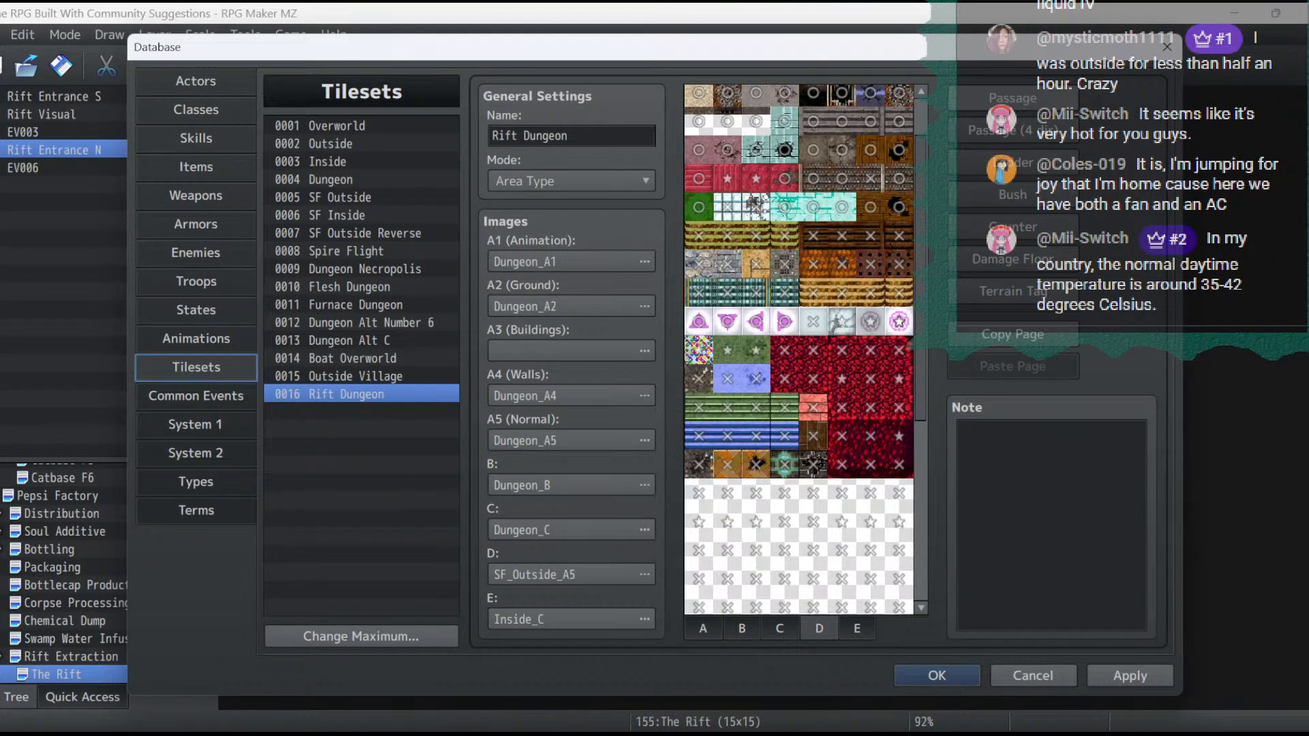
click(1130, 676)
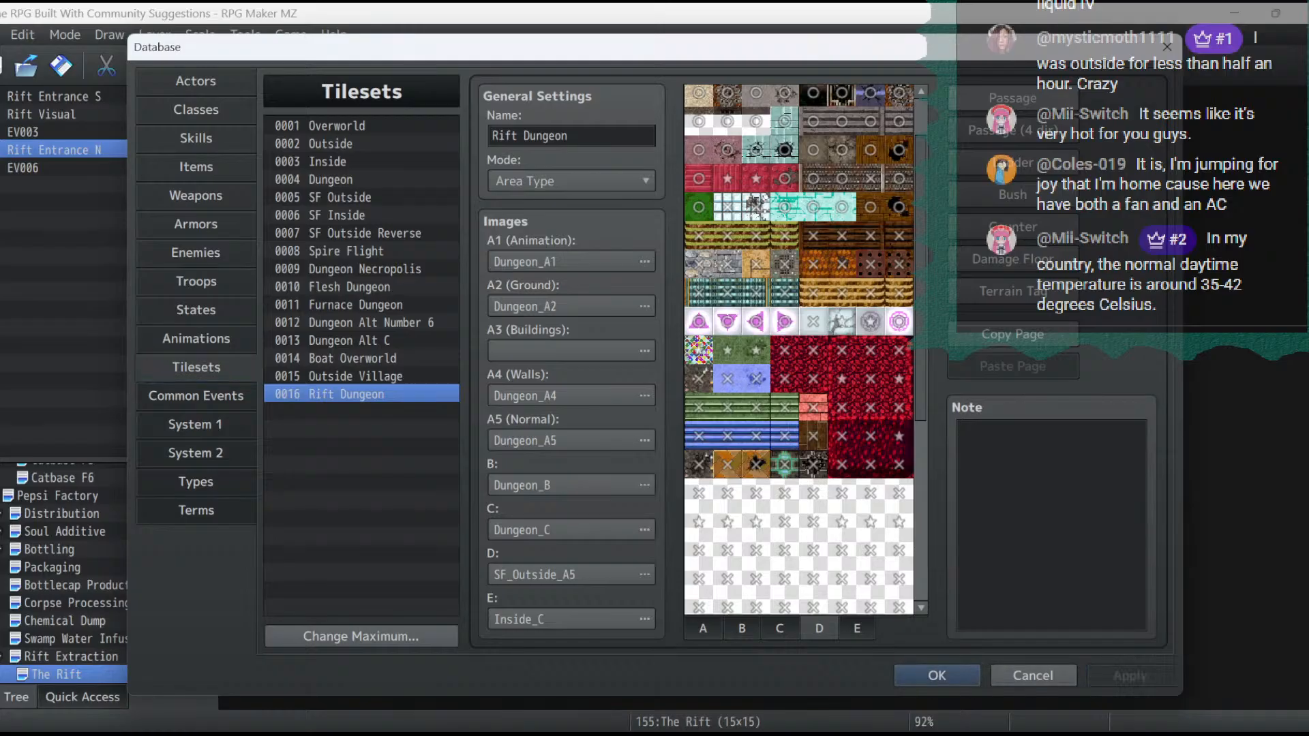
click(937, 675)
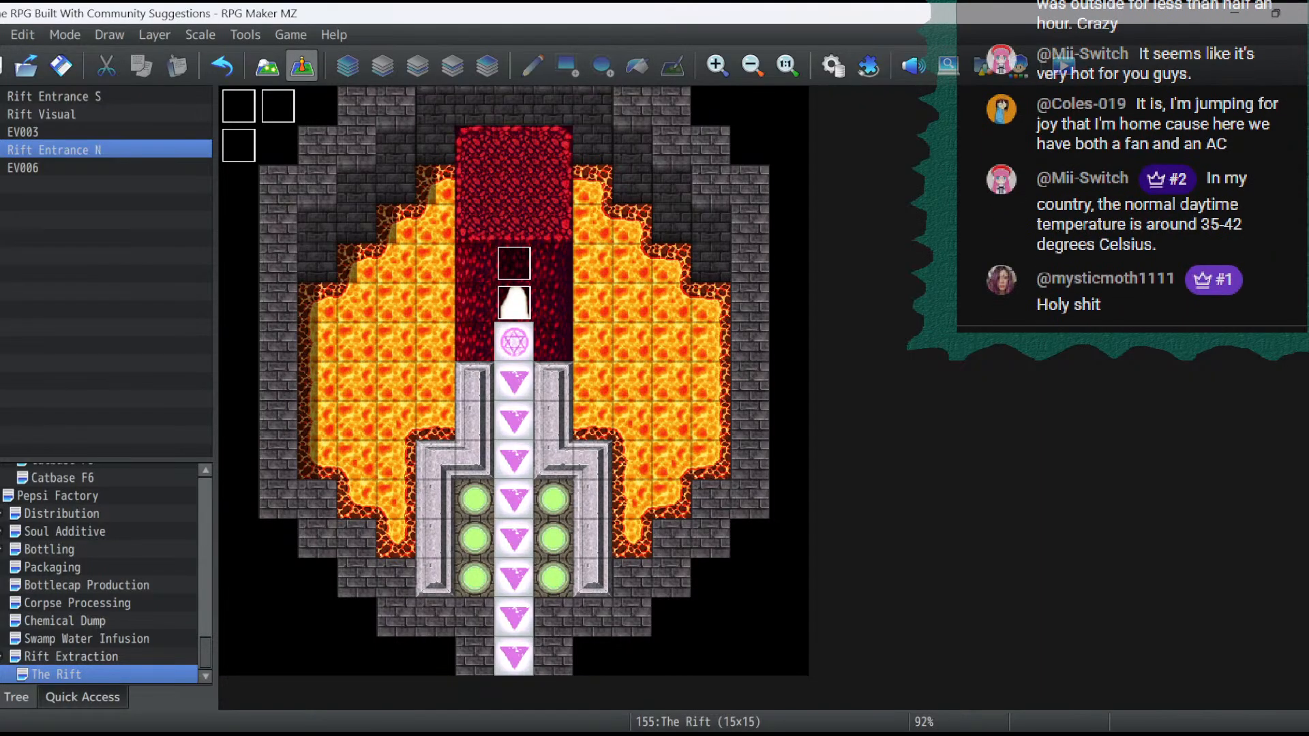
- Save the project, start a playtest, and continue from the saved game
click(61, 66)
click(1064, 66)
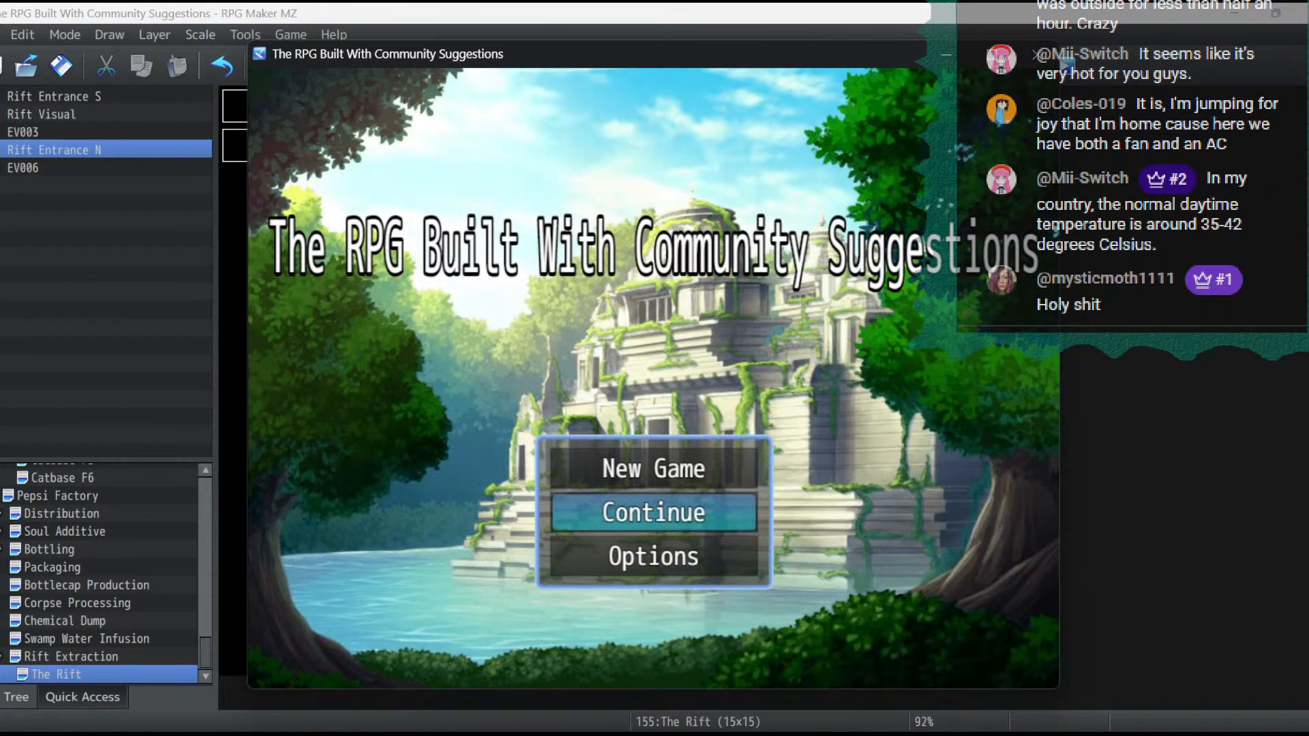
key(Return)
key(Return)
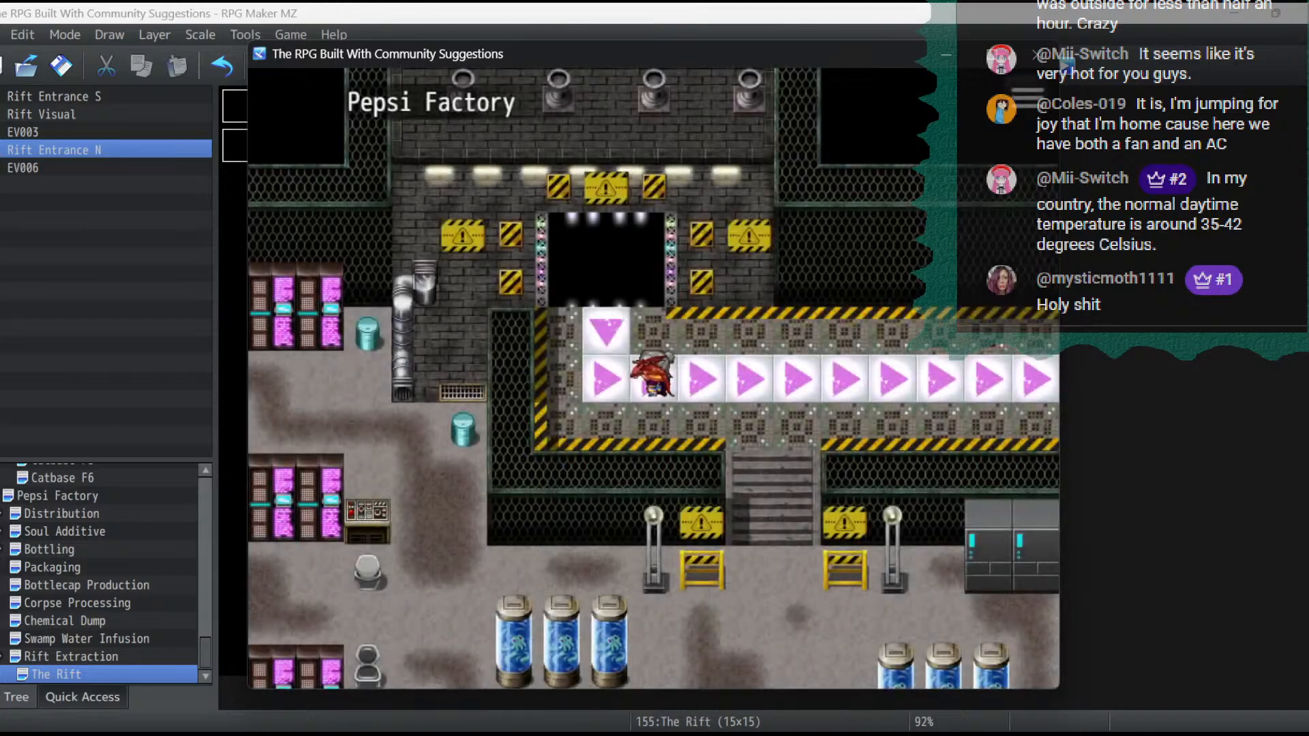
- Walk the party from the Pepsi Factory conveyor into The Rift and north onto the pink hexagram tile
key(Left)
key(Down)
key(Right)
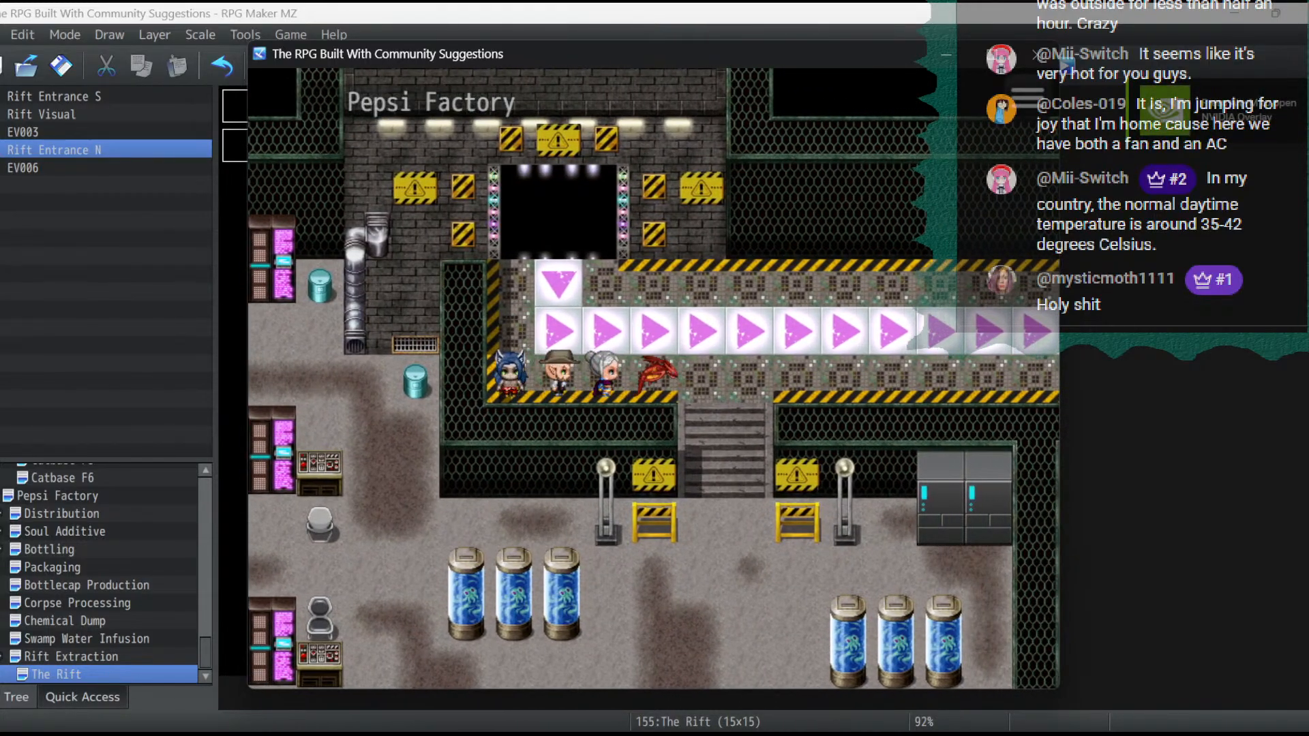
key(Left)
key(Up)
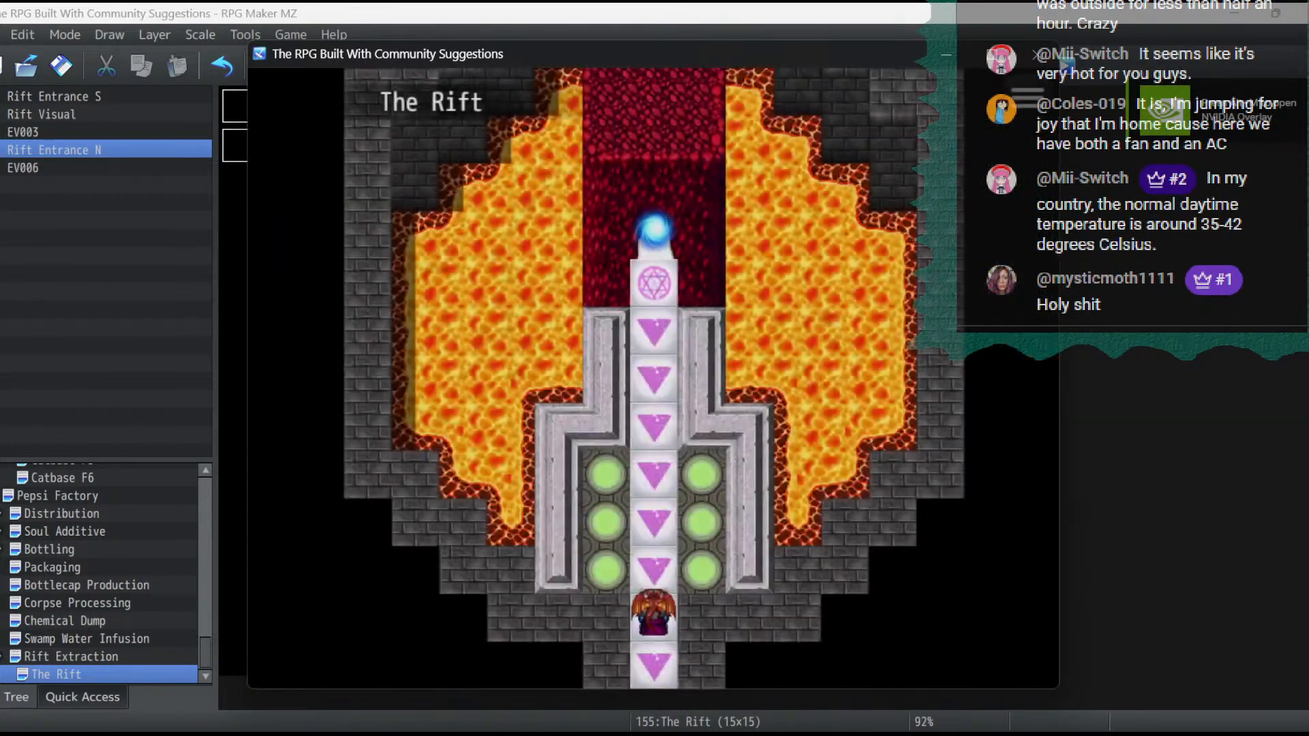
key(Up)
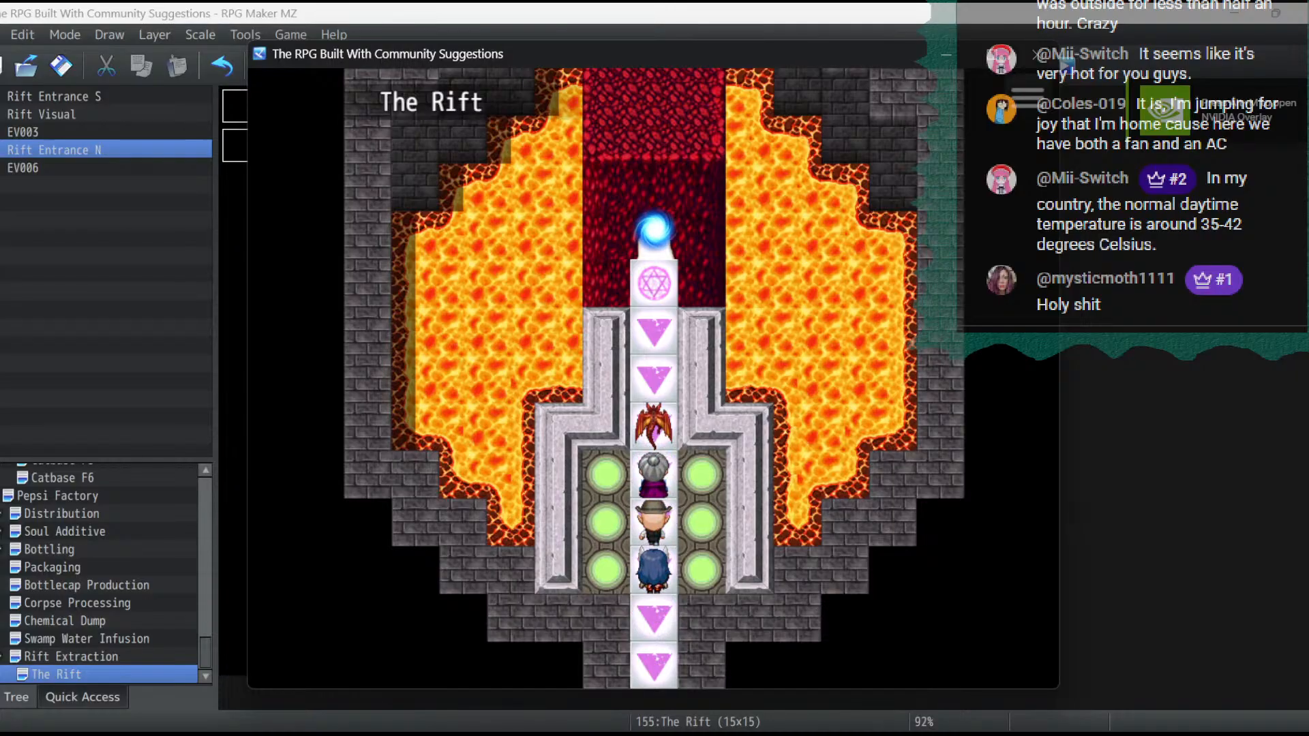
key(Up)
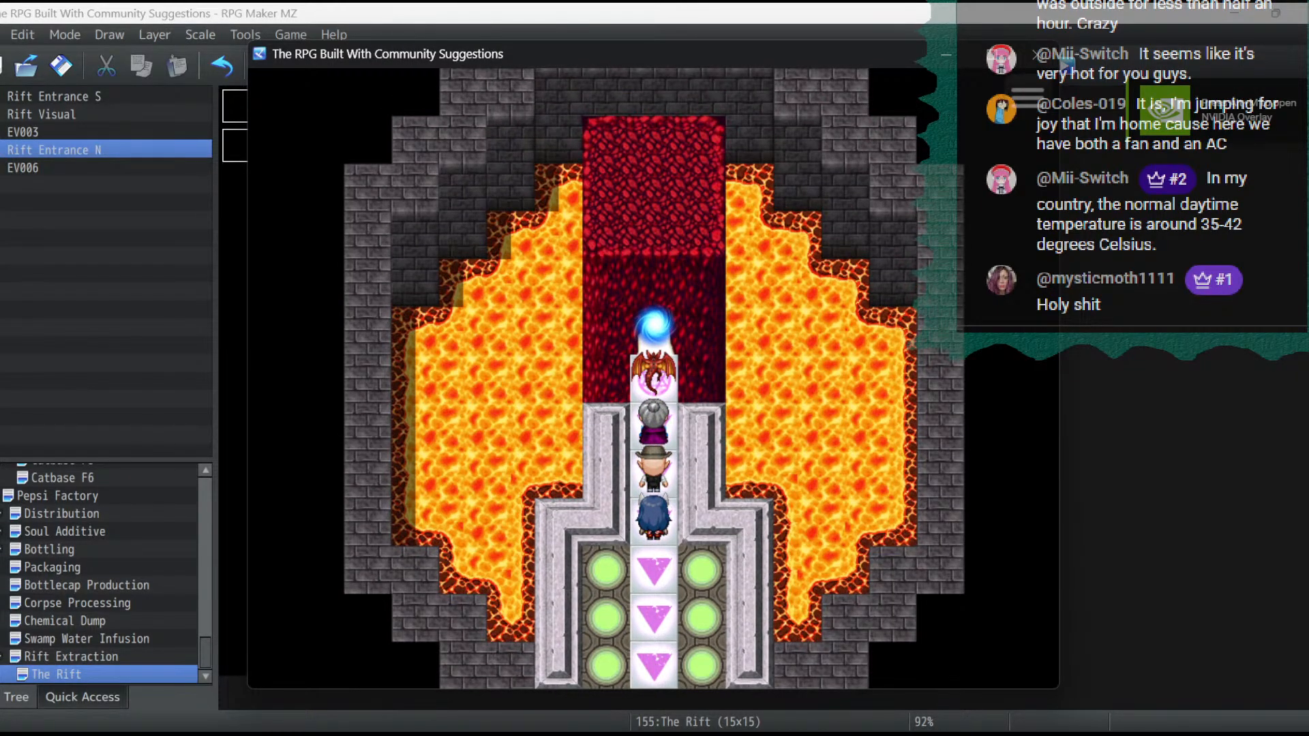
- Test the rift end of the conveyor by walking the party repeatedly south and back north onto the hexagram tile
key(Up)
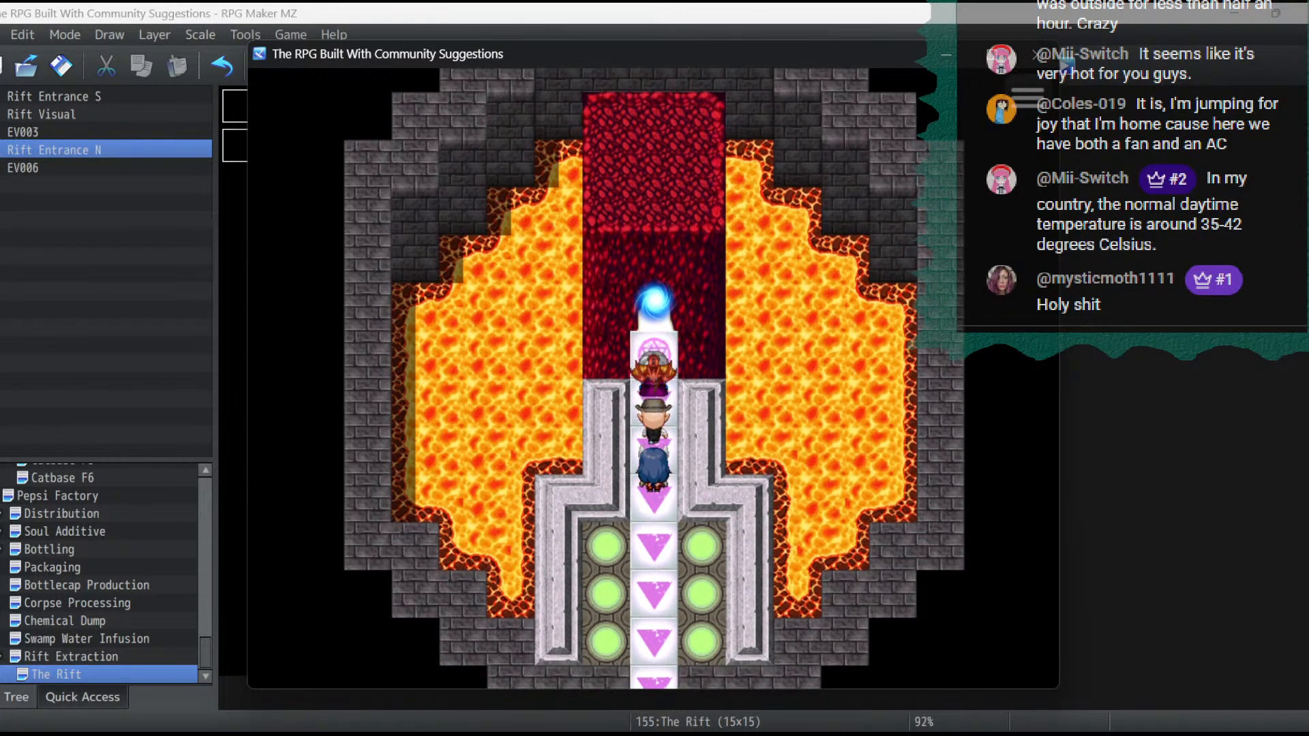
key(Down)
key(Up)
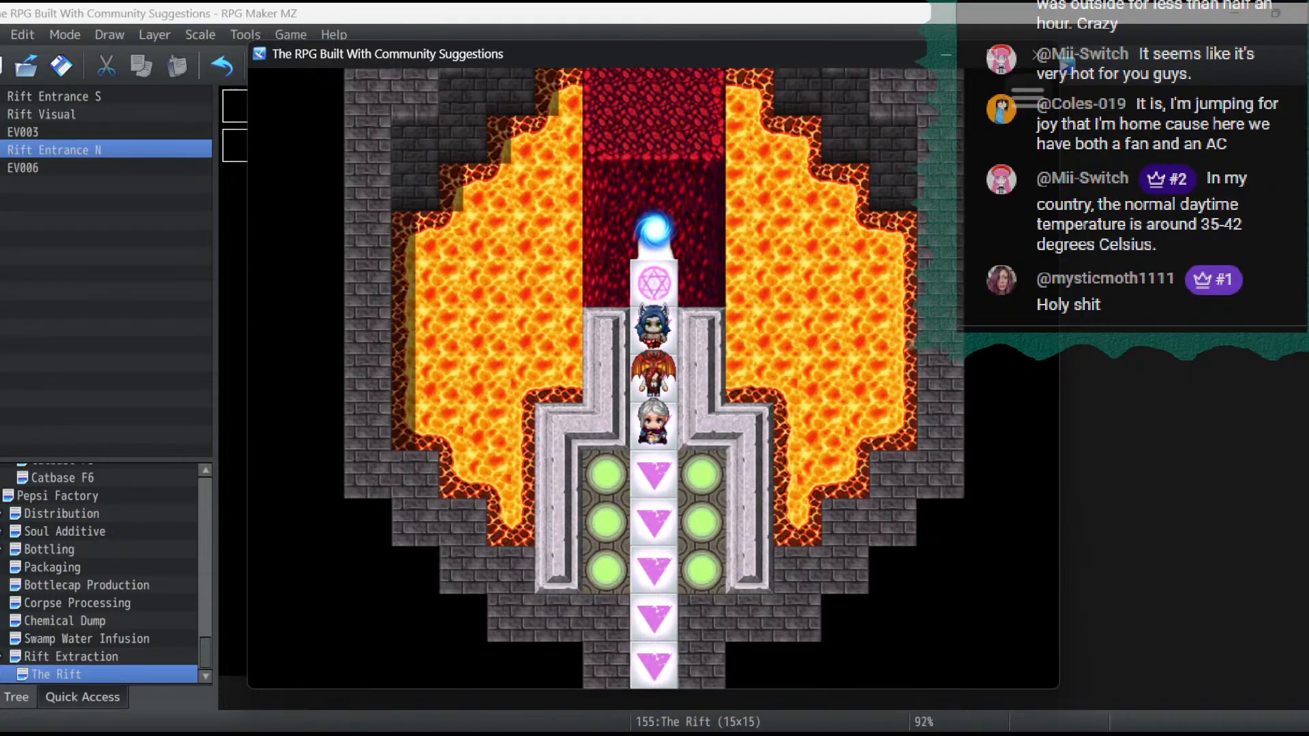
key(Up)
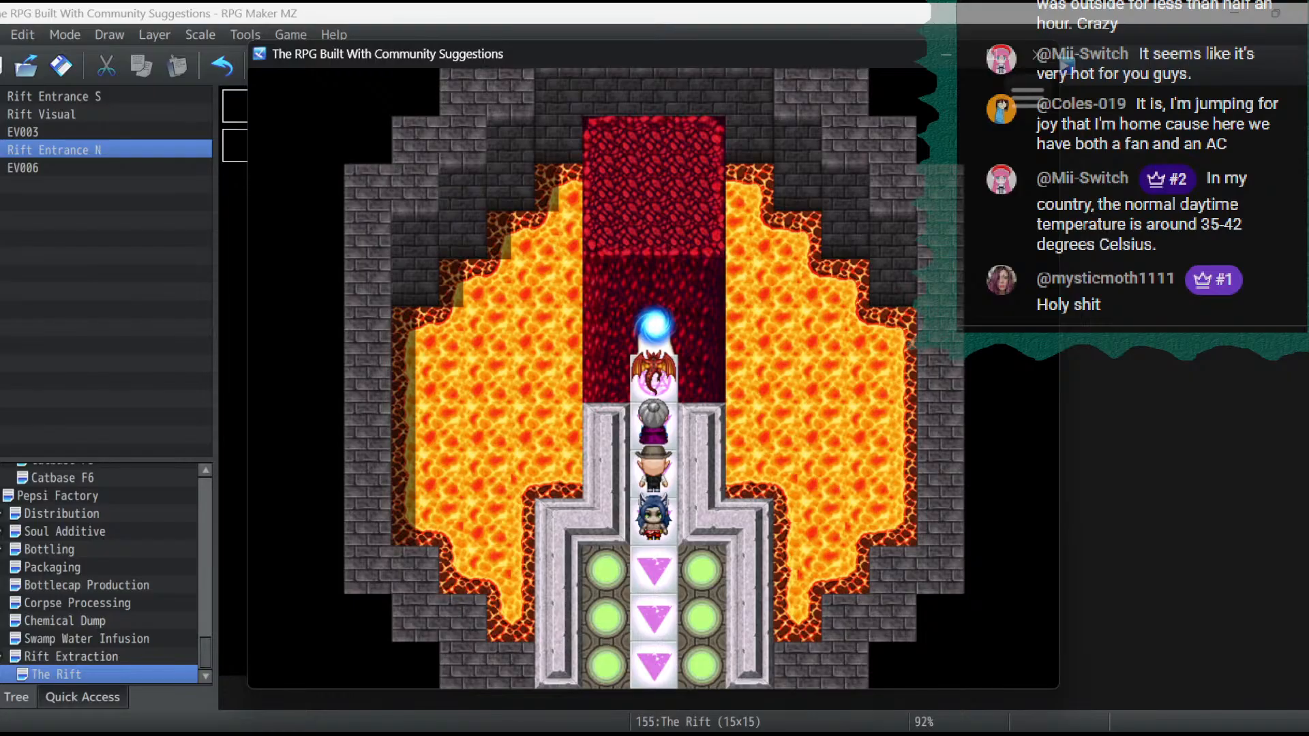
key(Down)
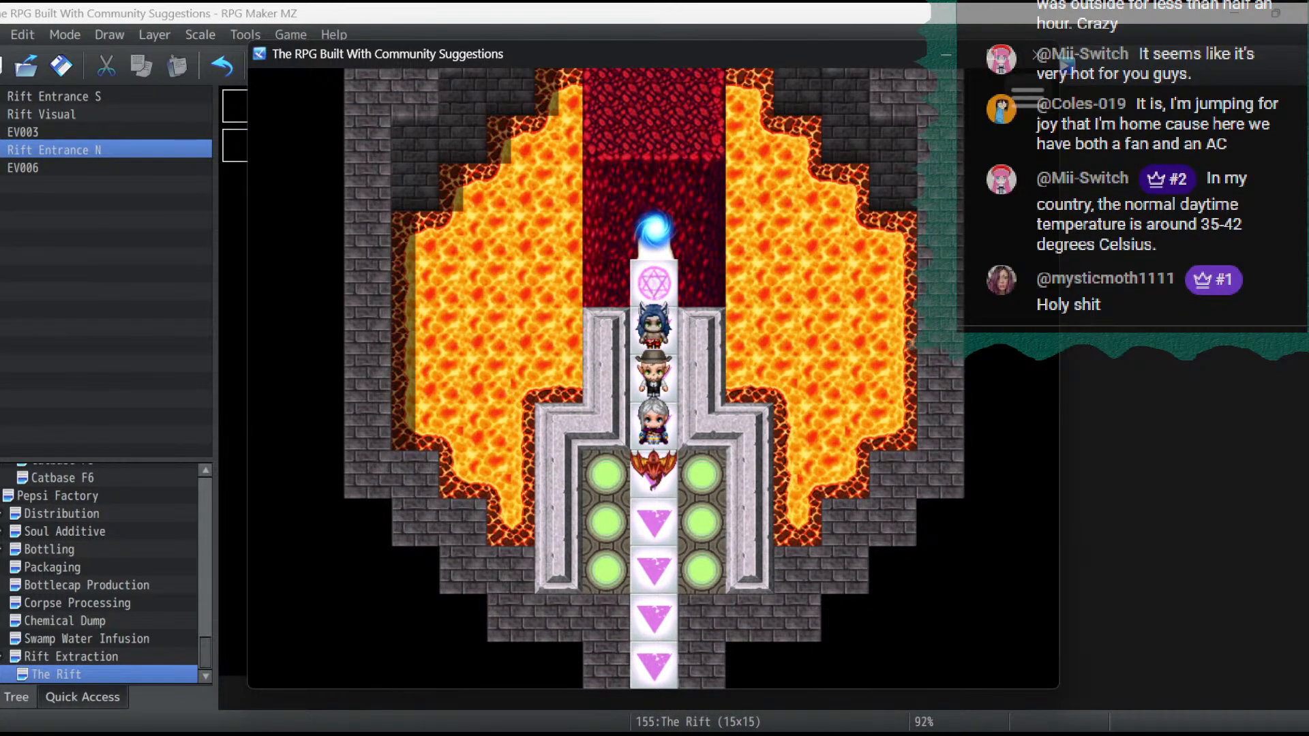
key(Up)
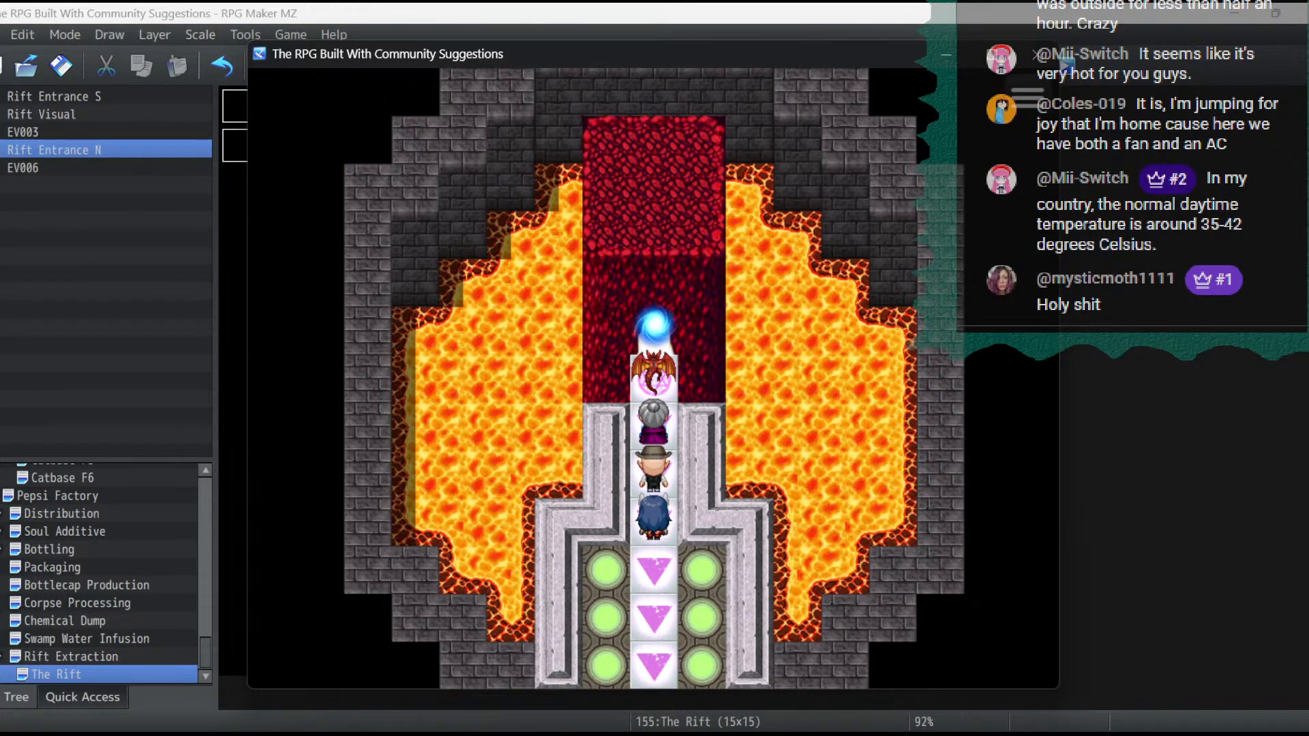
mouse_move(352, 734)
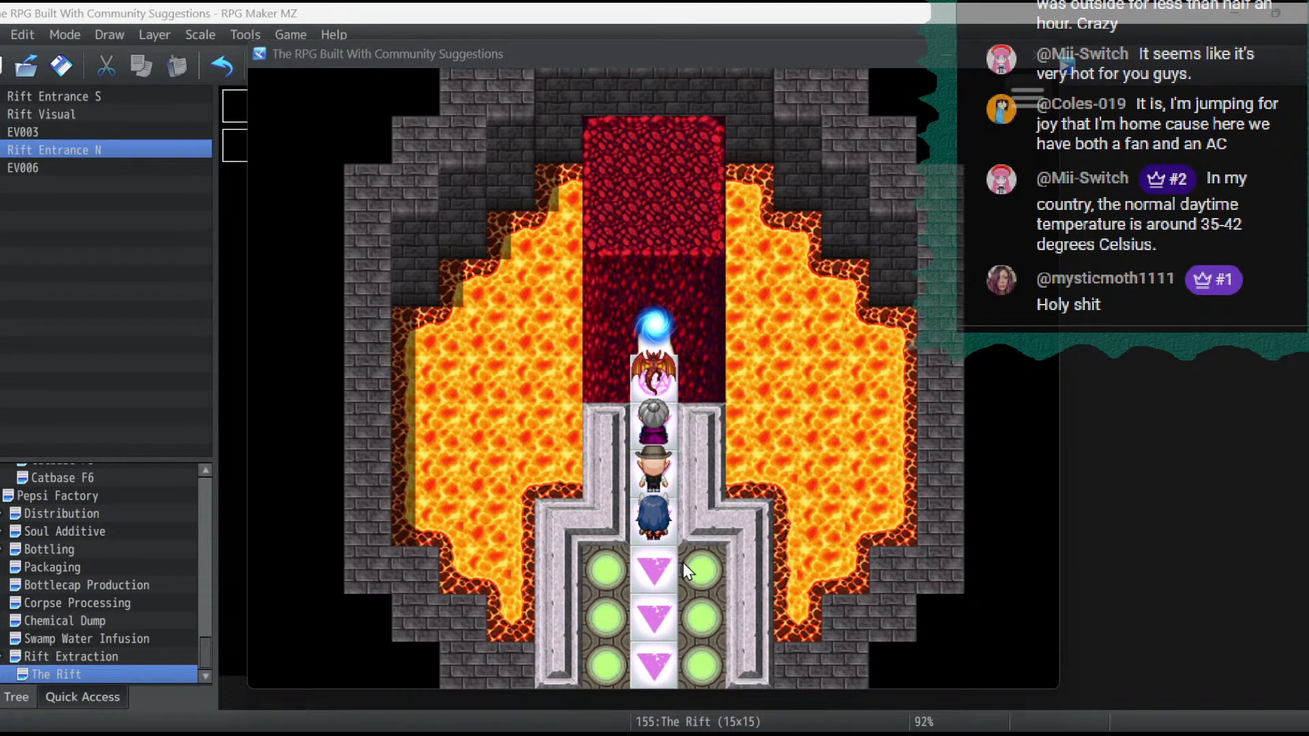
- Recheck the conveyor by walking the party south and back north to the rift, and end the playtest
click(660, 550)
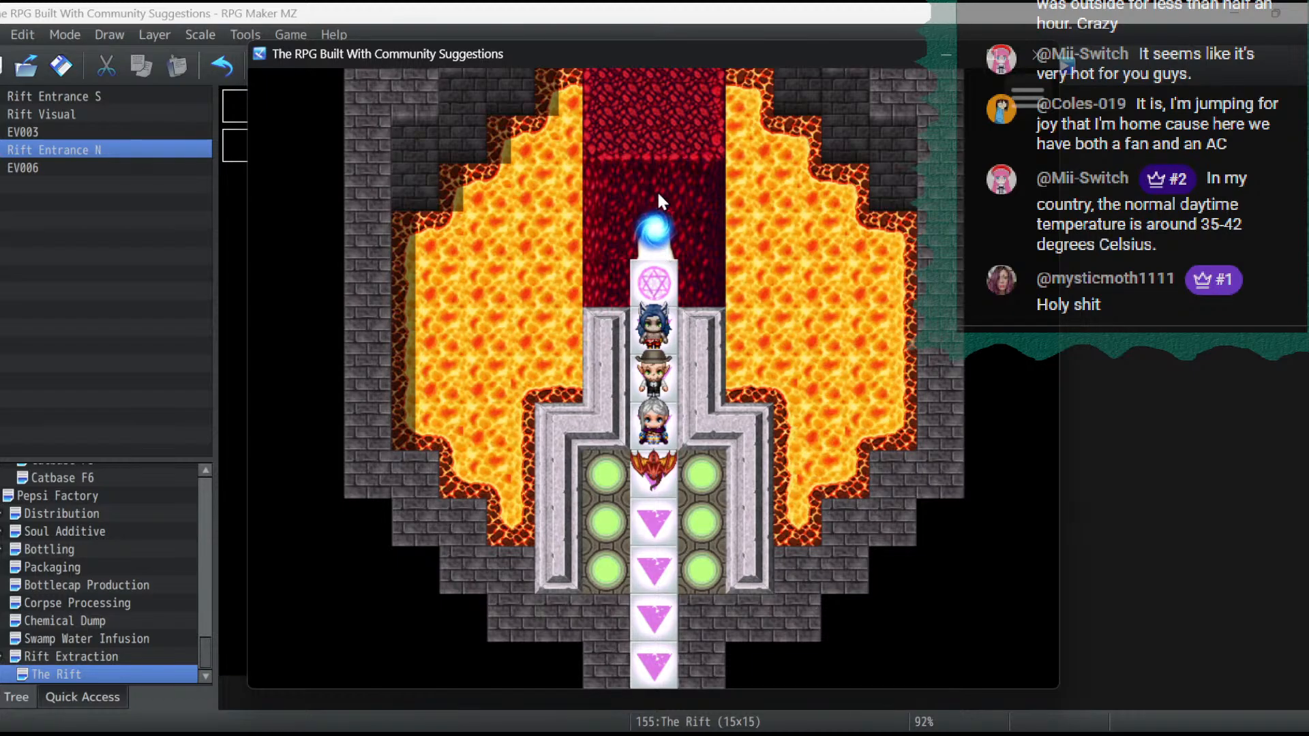
click(668, 248)
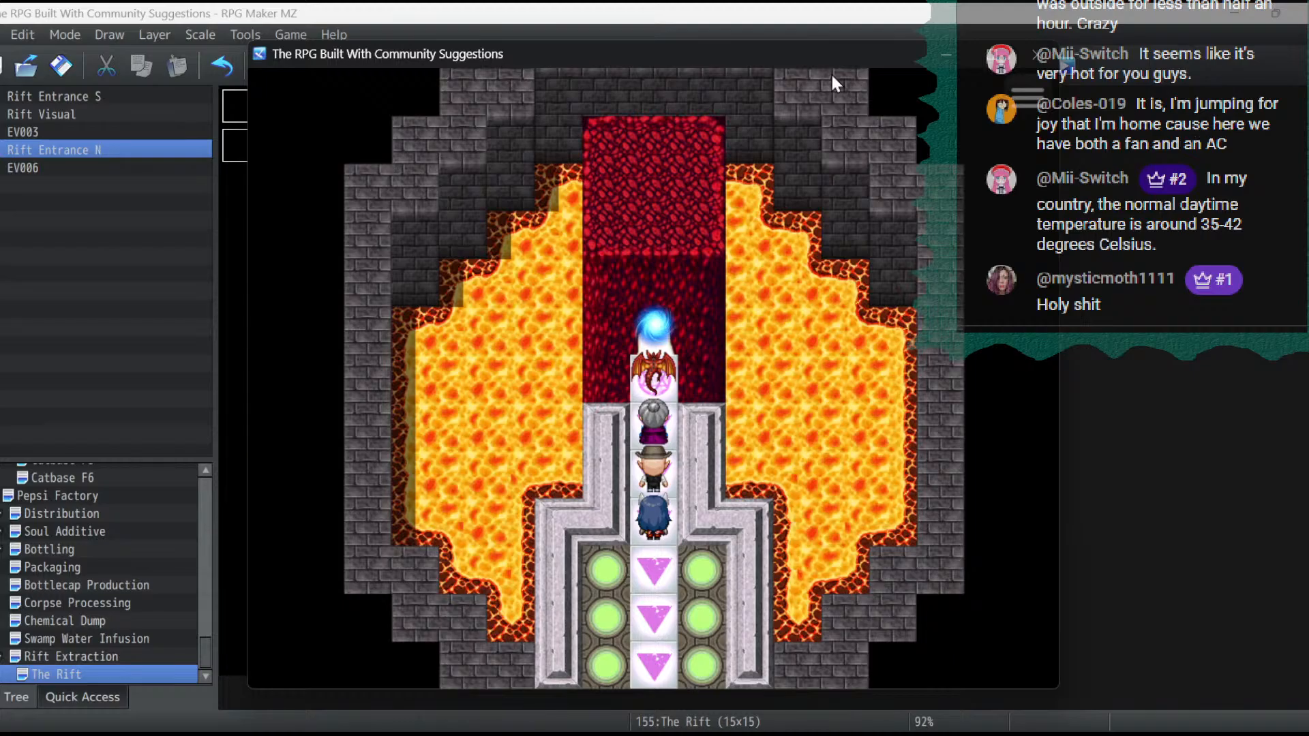
click(1041, 53)
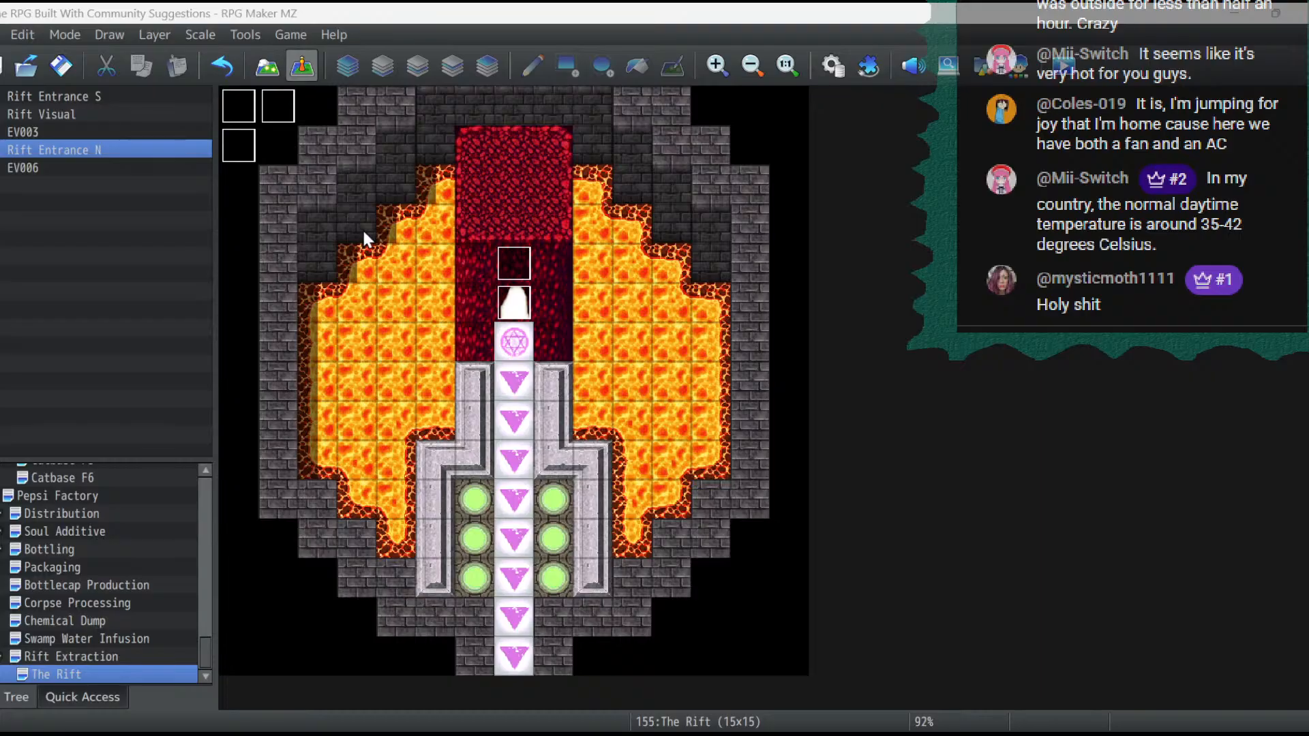
- On layer 1 of The Rift, replace the two southern green-lit floor tiles on each side of the conveyor with the unlit version
click(267, 66)
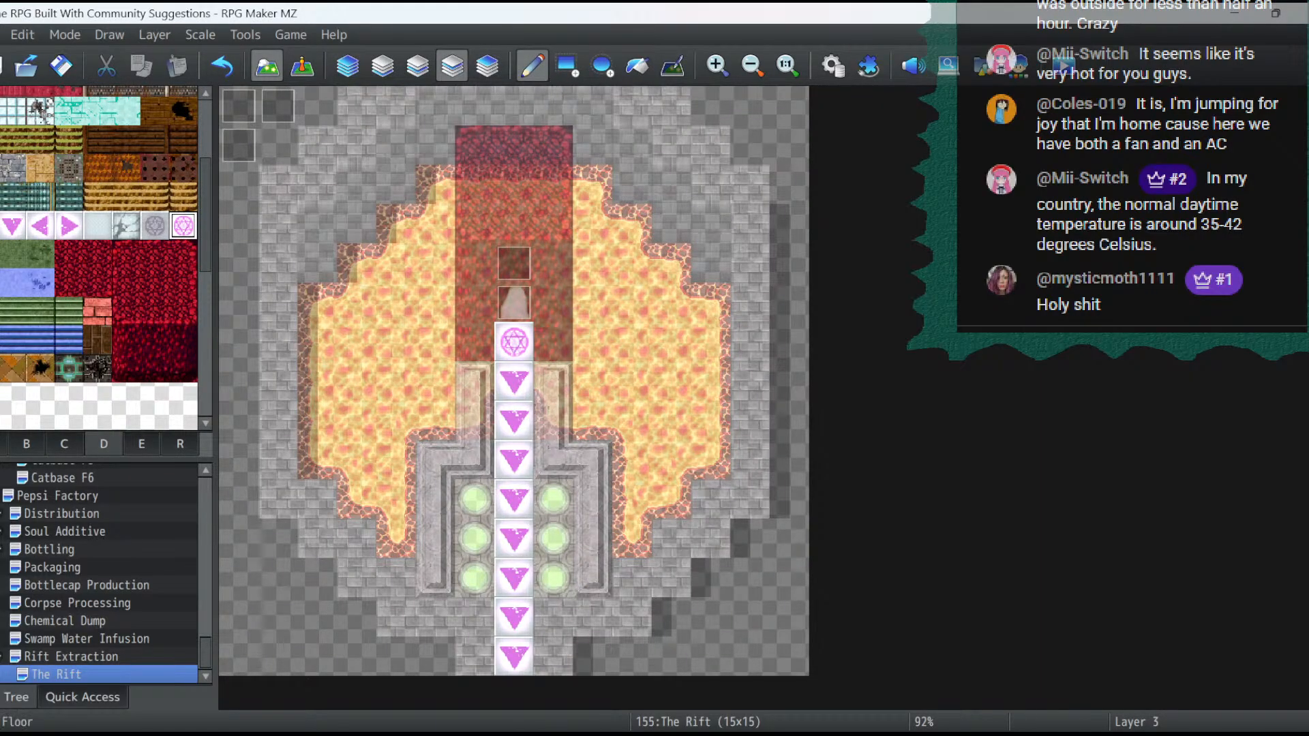
click(10, 445)
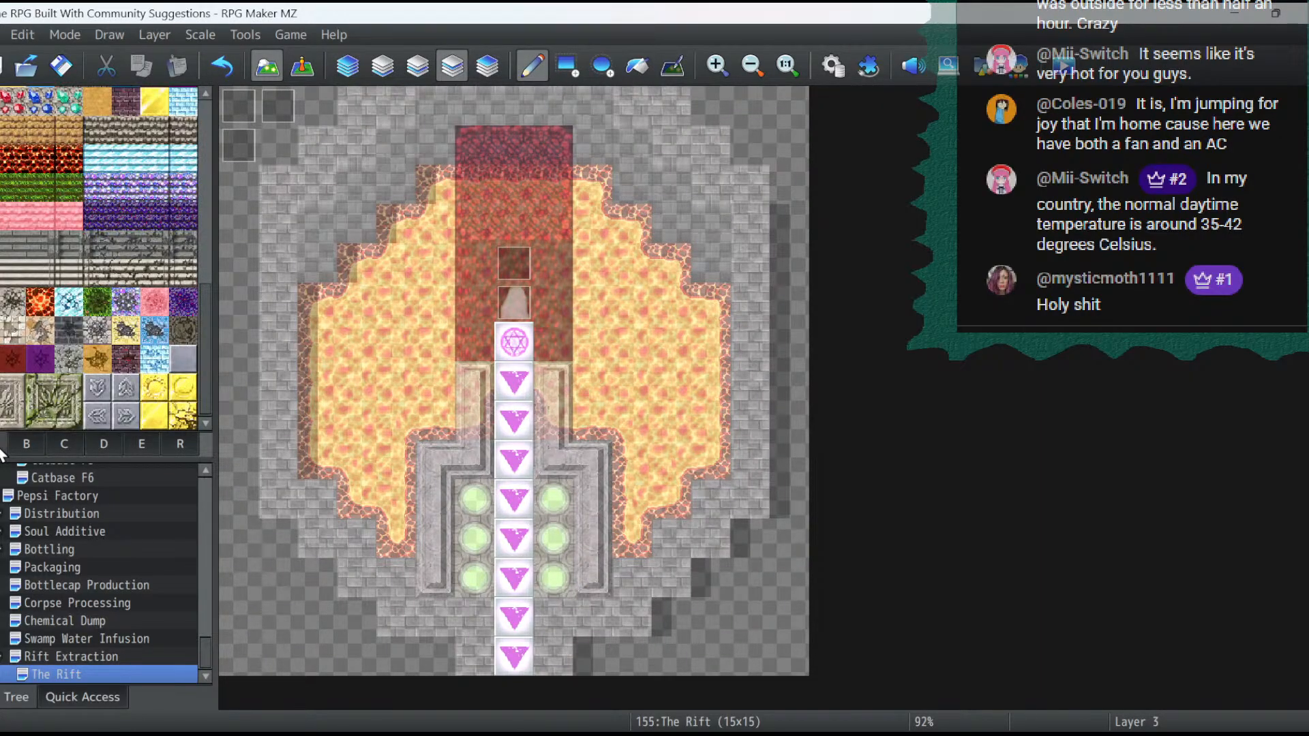
scroll(133, 342, up, 5)
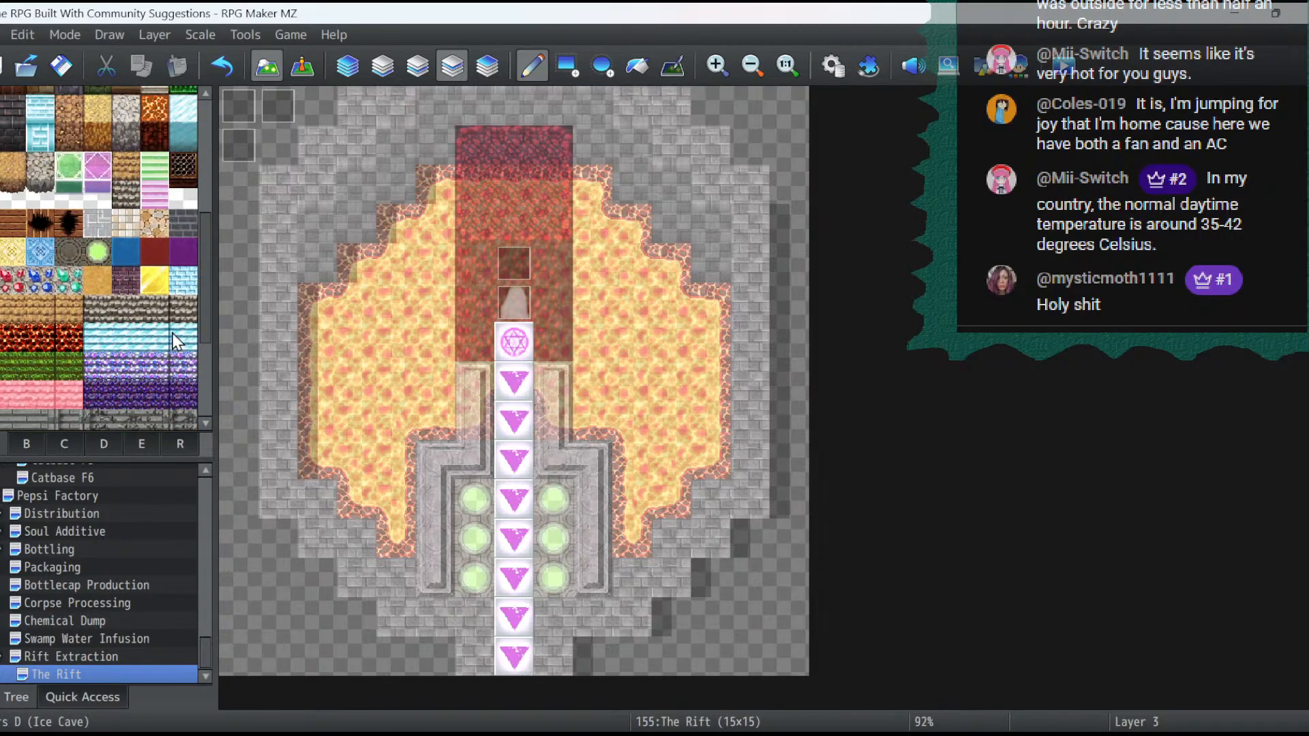
click(378, 71)
click(464, 540)
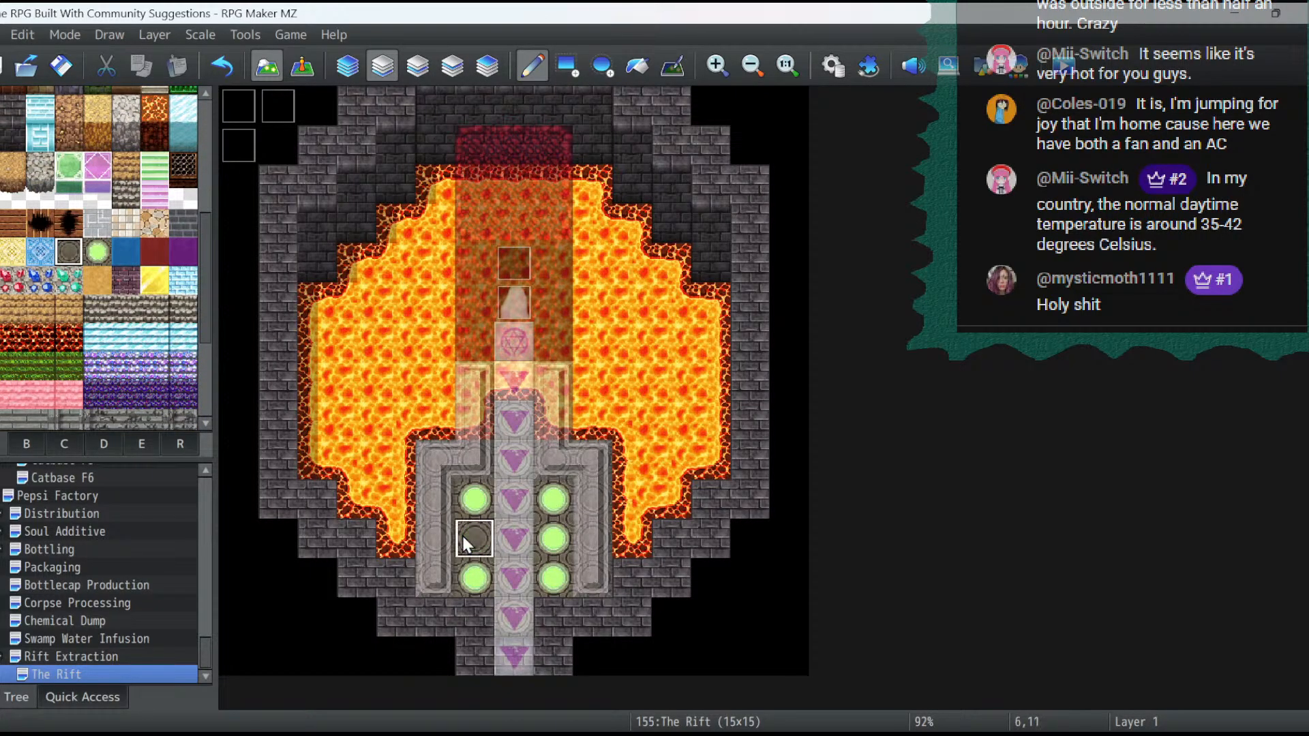
click(470, 575)
click(555, 537)
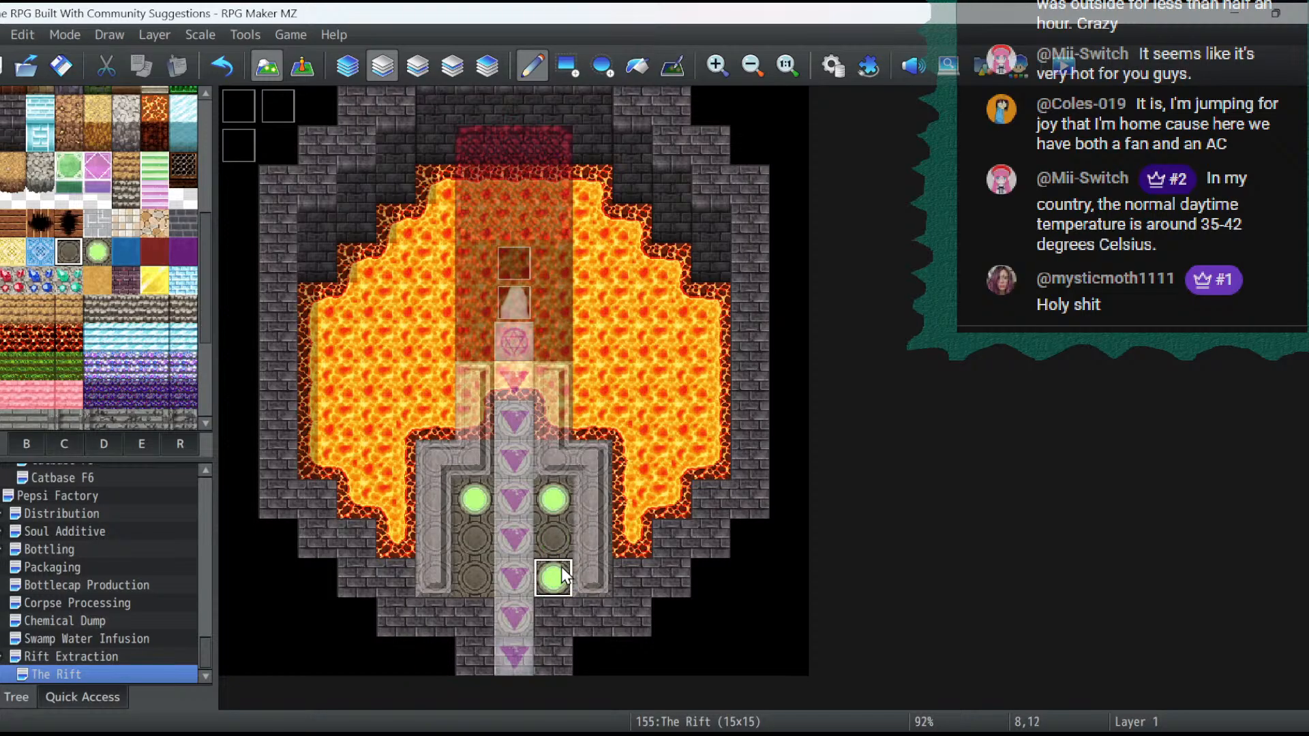
click(563, 571)
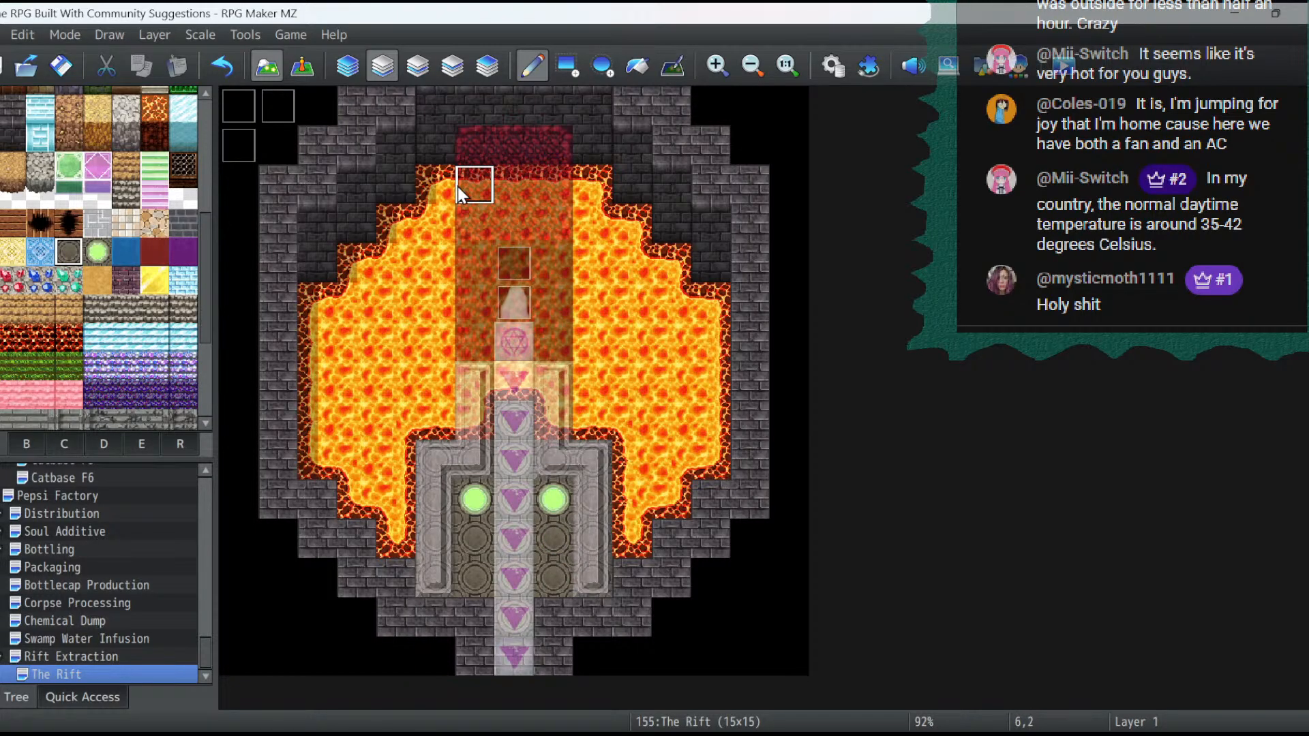
click(303, 66)
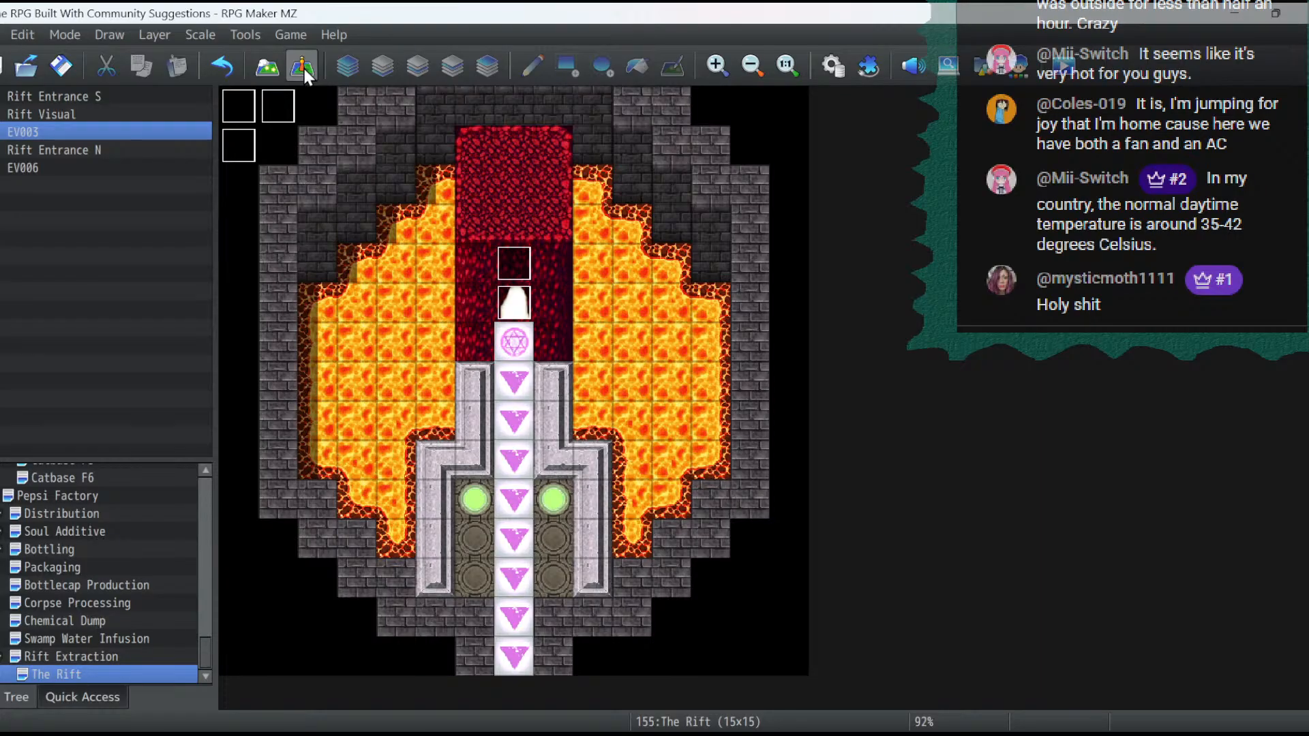
- Paint lava on layer 1 over the three stepped wall tiles at each southern corner of the lava pools
click(267, 66)
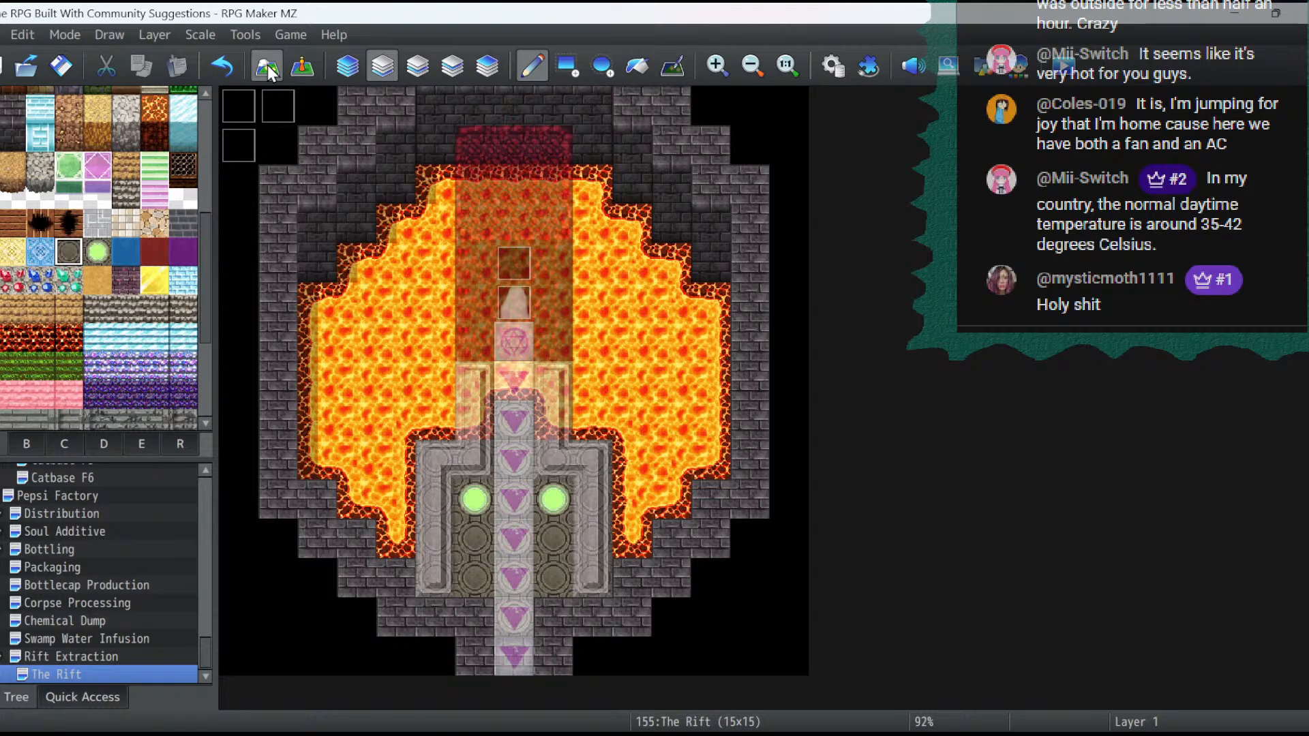
scroll(75, 116, up, 5)
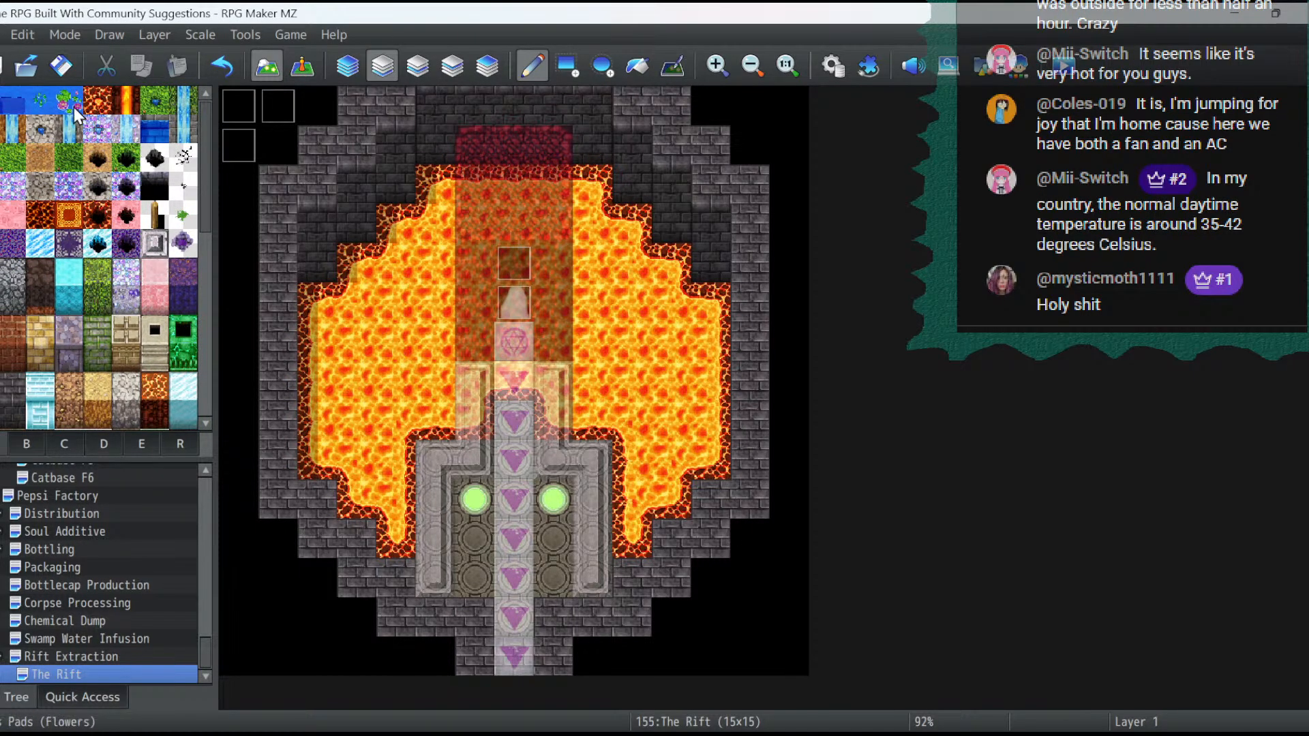
click(98, 100)
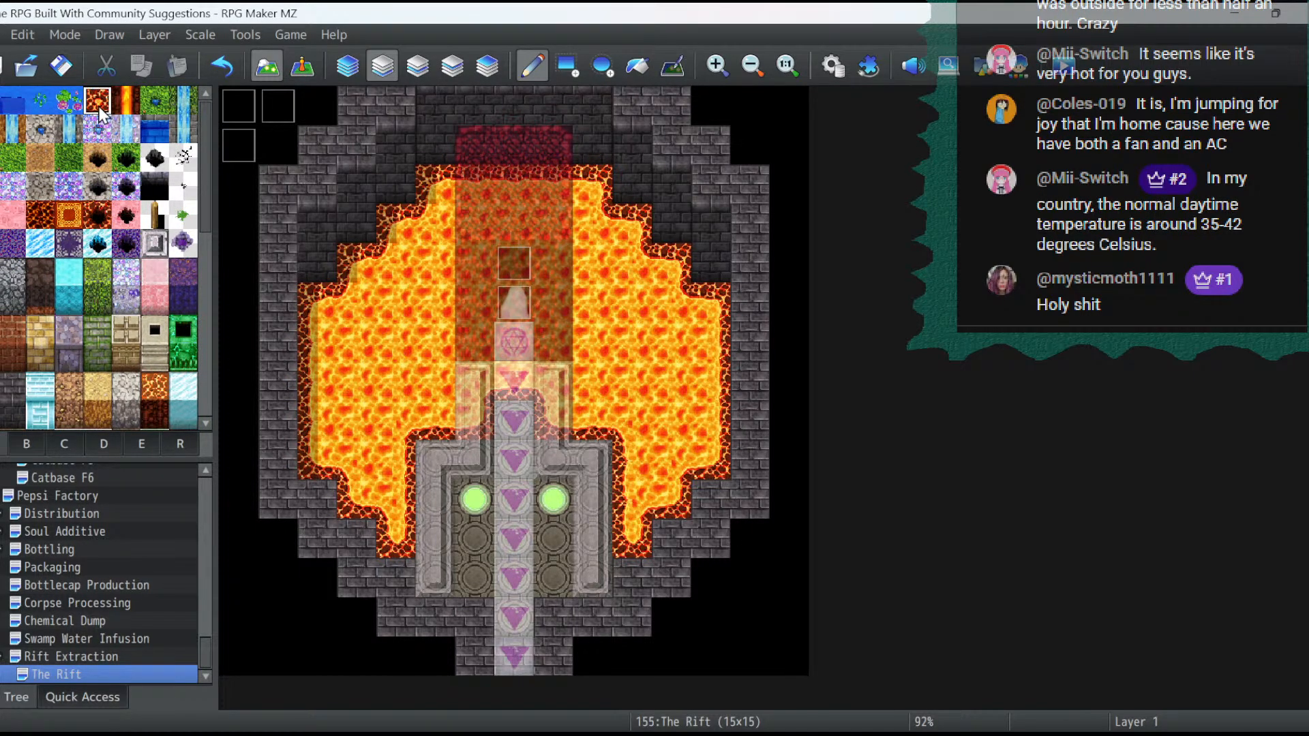
click(313, 485)
click(356, 534)
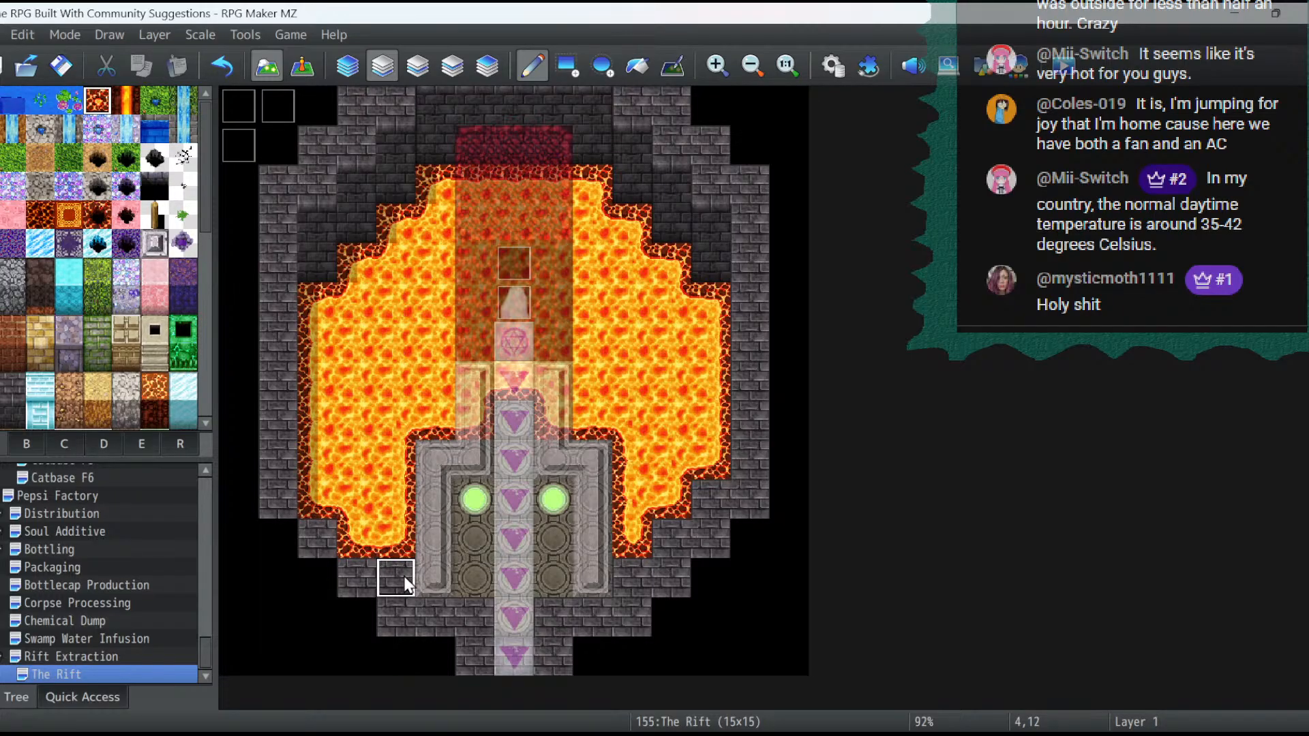
click(407, 582)
click(634, 573)
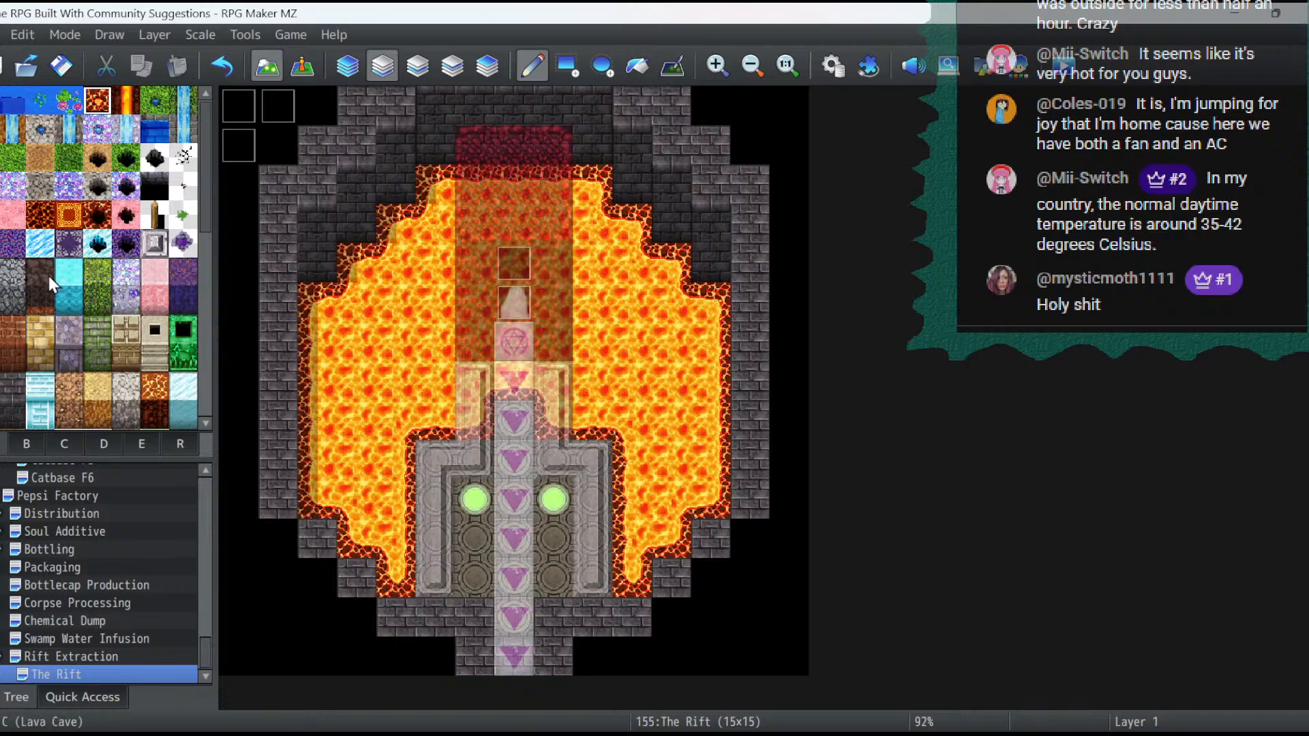
- On layer 2, place dark brick wall tiles over the three stepped lava corner cells on both the west and east sides
click(11, 394)
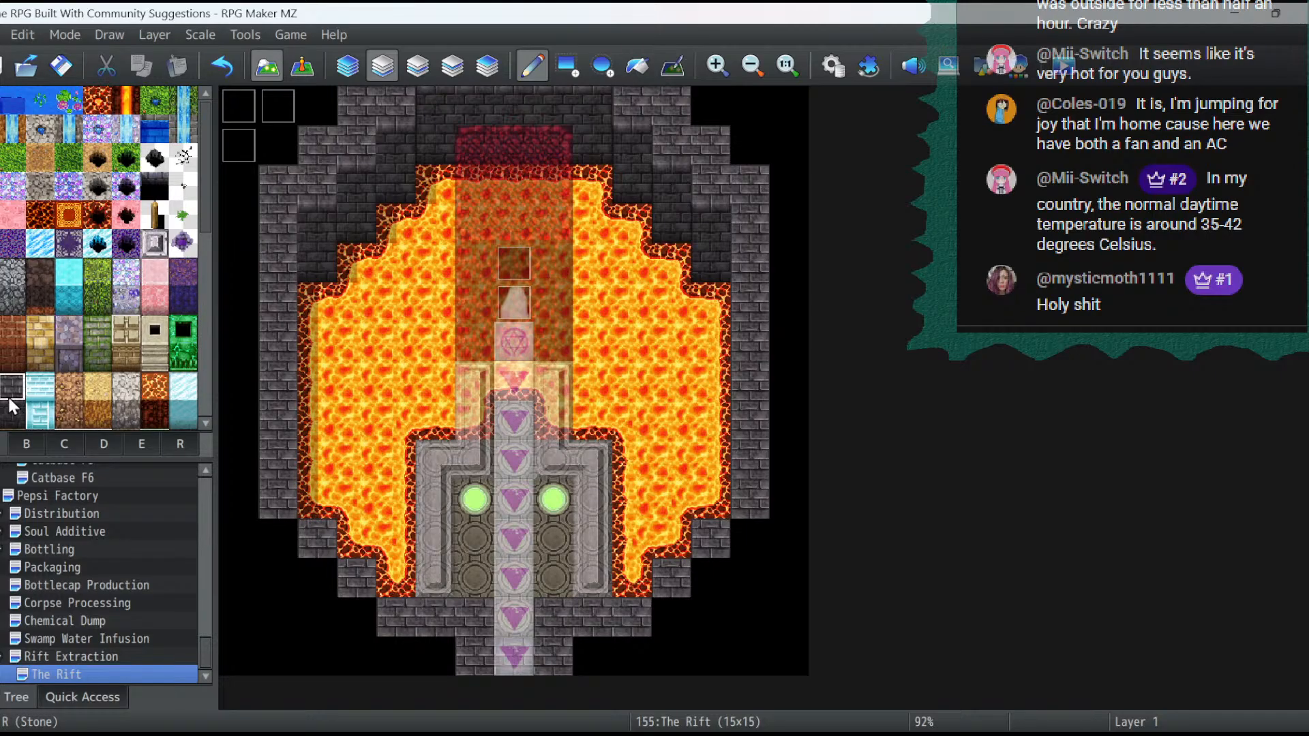
click(433, 70)
click(566, 66)
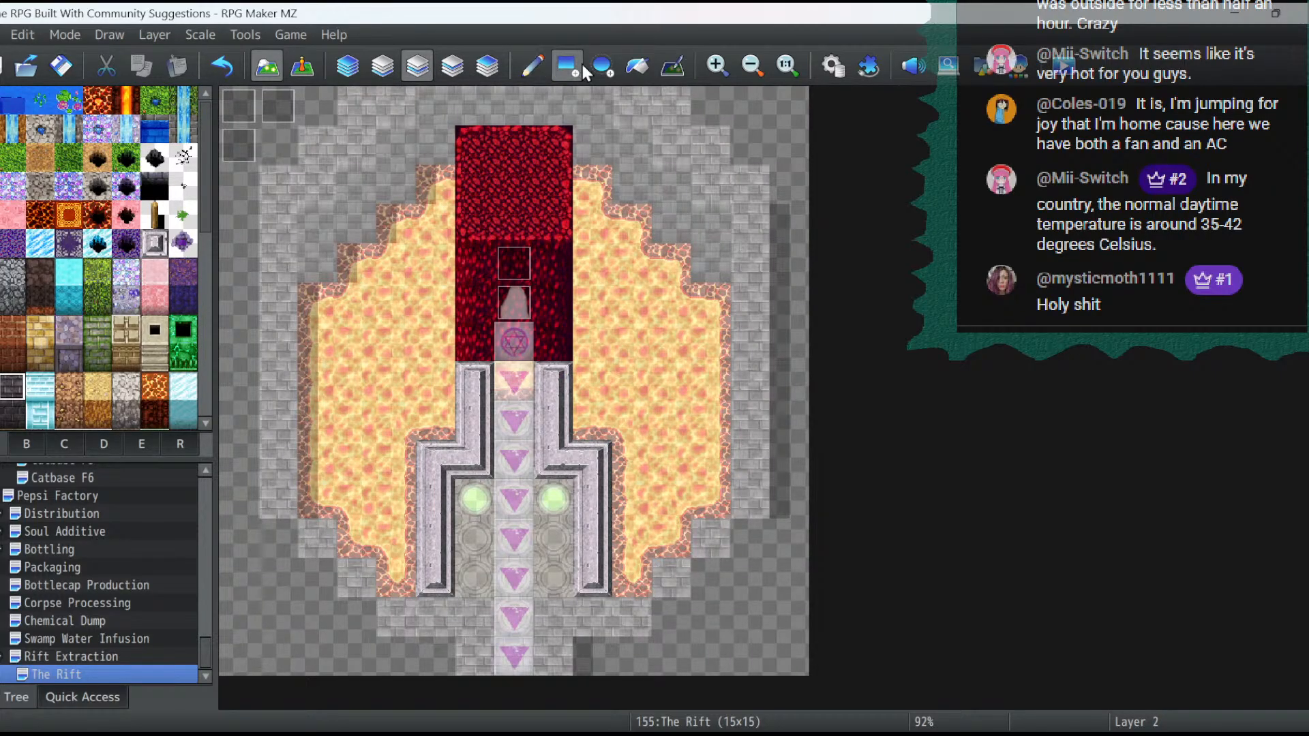
click(714, 493)
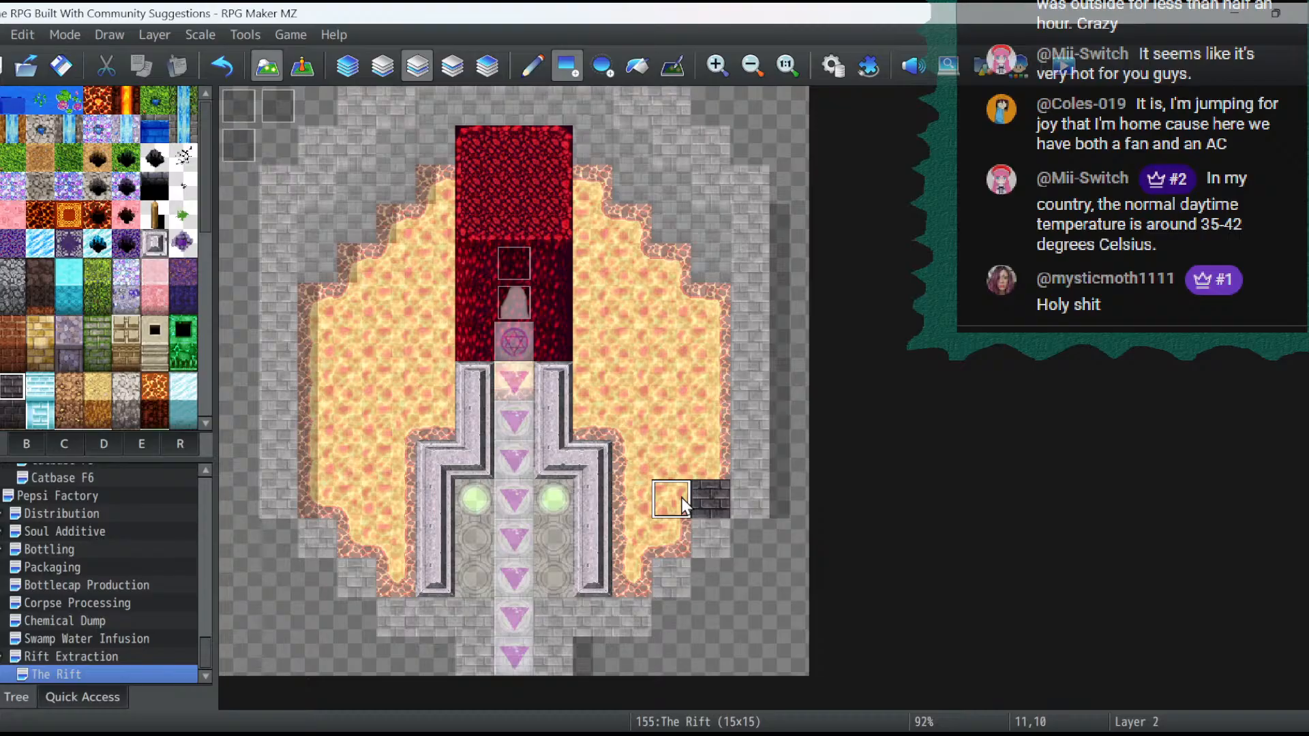
click(672, 538)
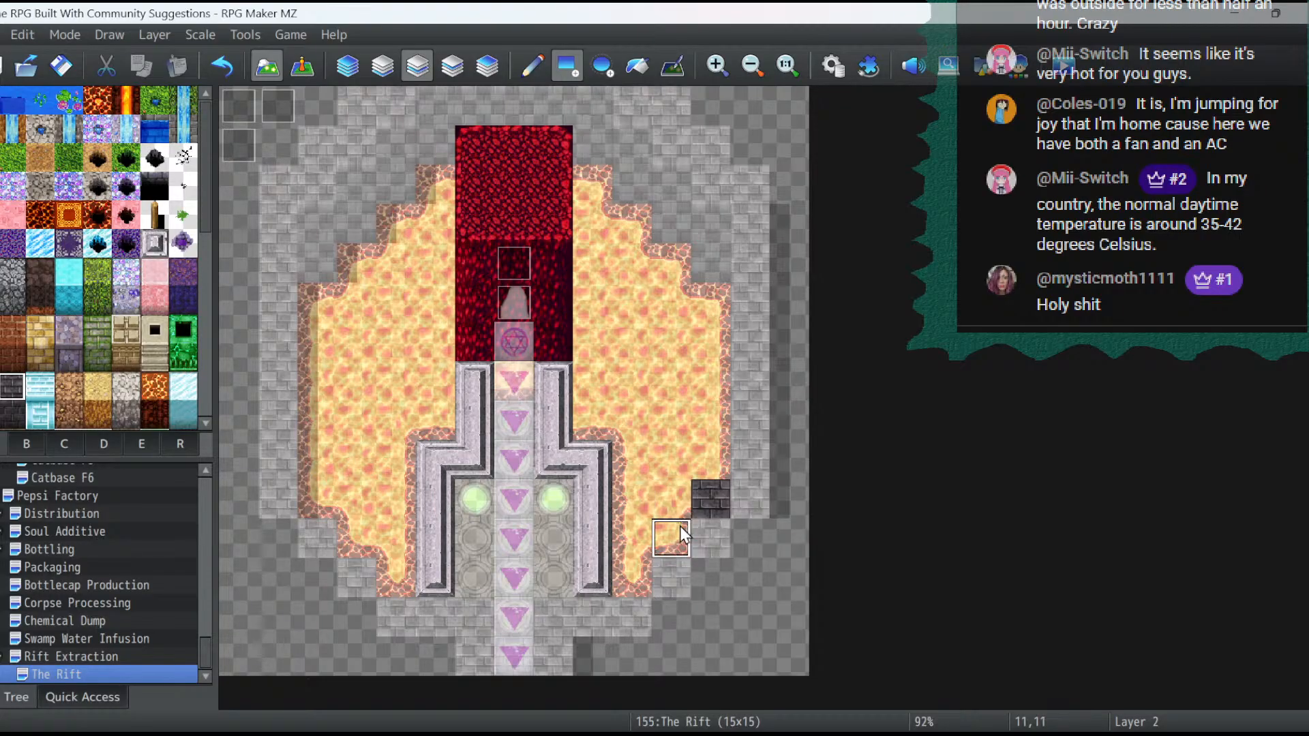
click(628, 572)
click(395, 579)
click(354, 540)
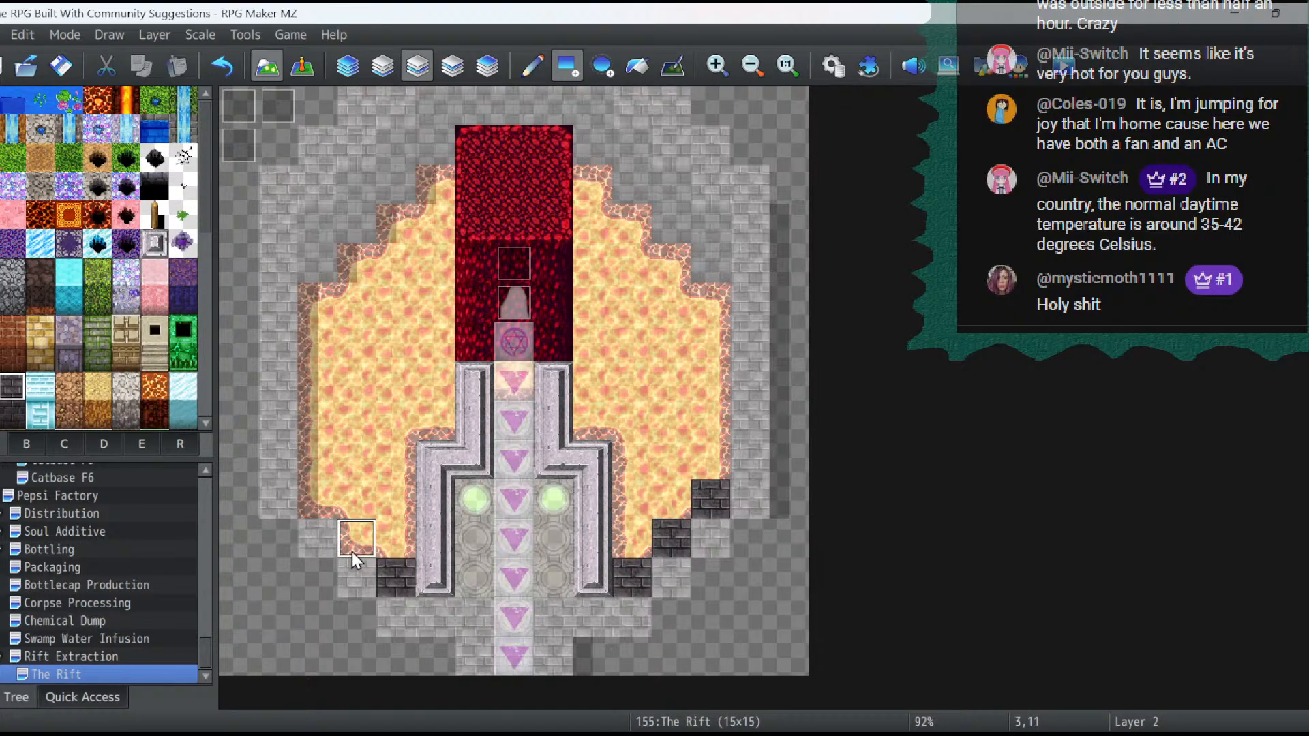
click(300, 496)
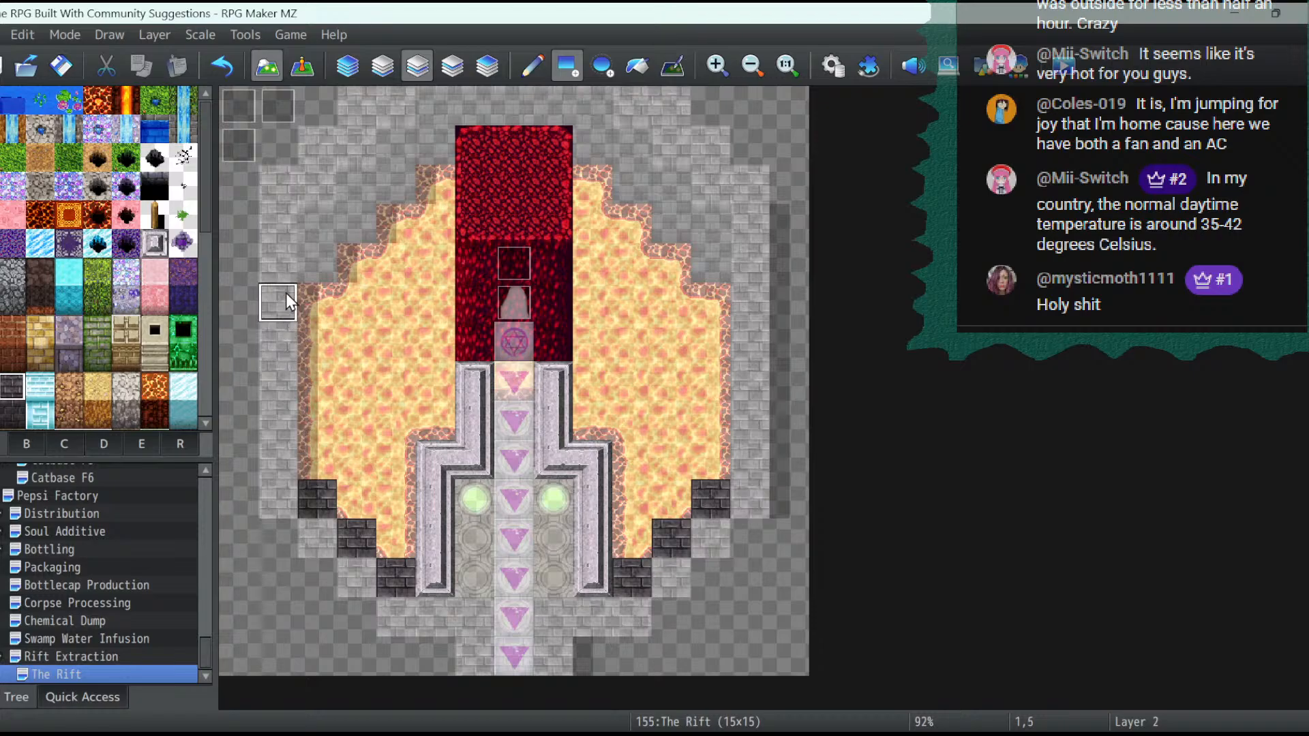
- Extend the dark brick wall on layer 2 along the outer west and east edges and around the outer southern corners
drag(285, 293, 280, 360)
drag(281, 440, 350, 570)
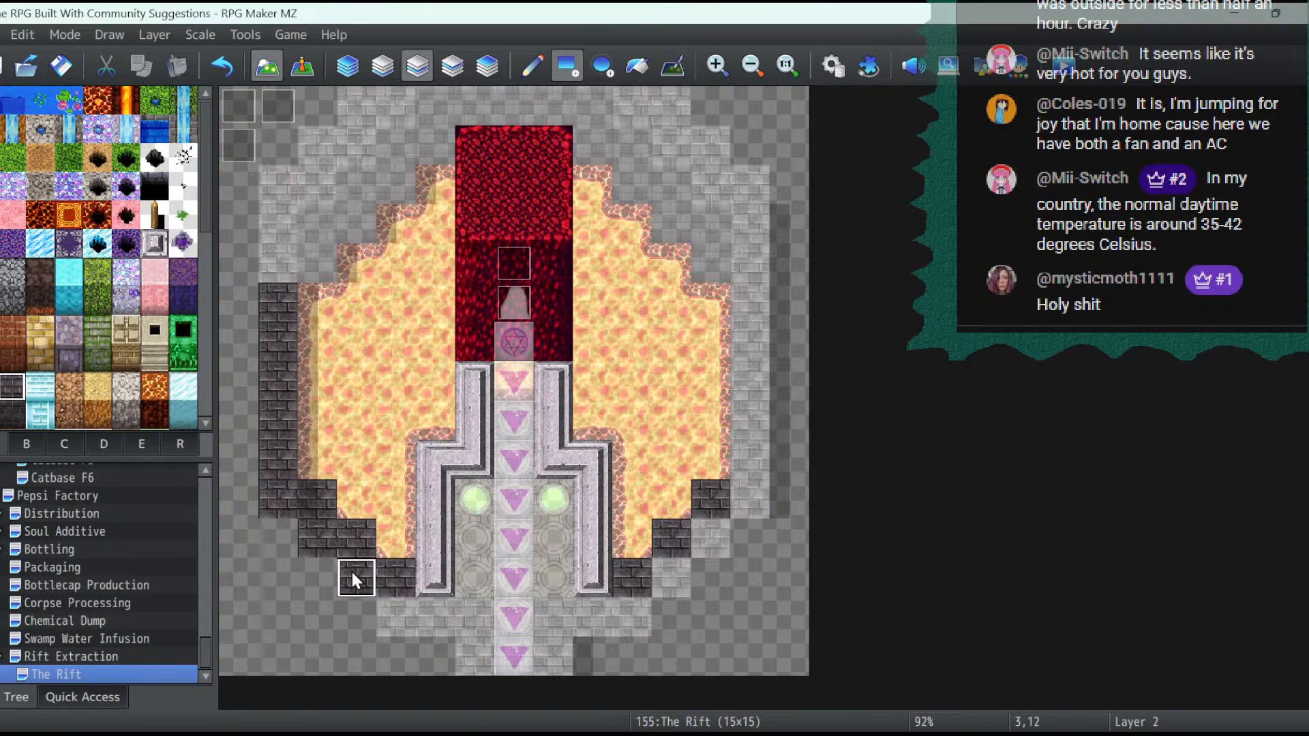
click(669, 563)
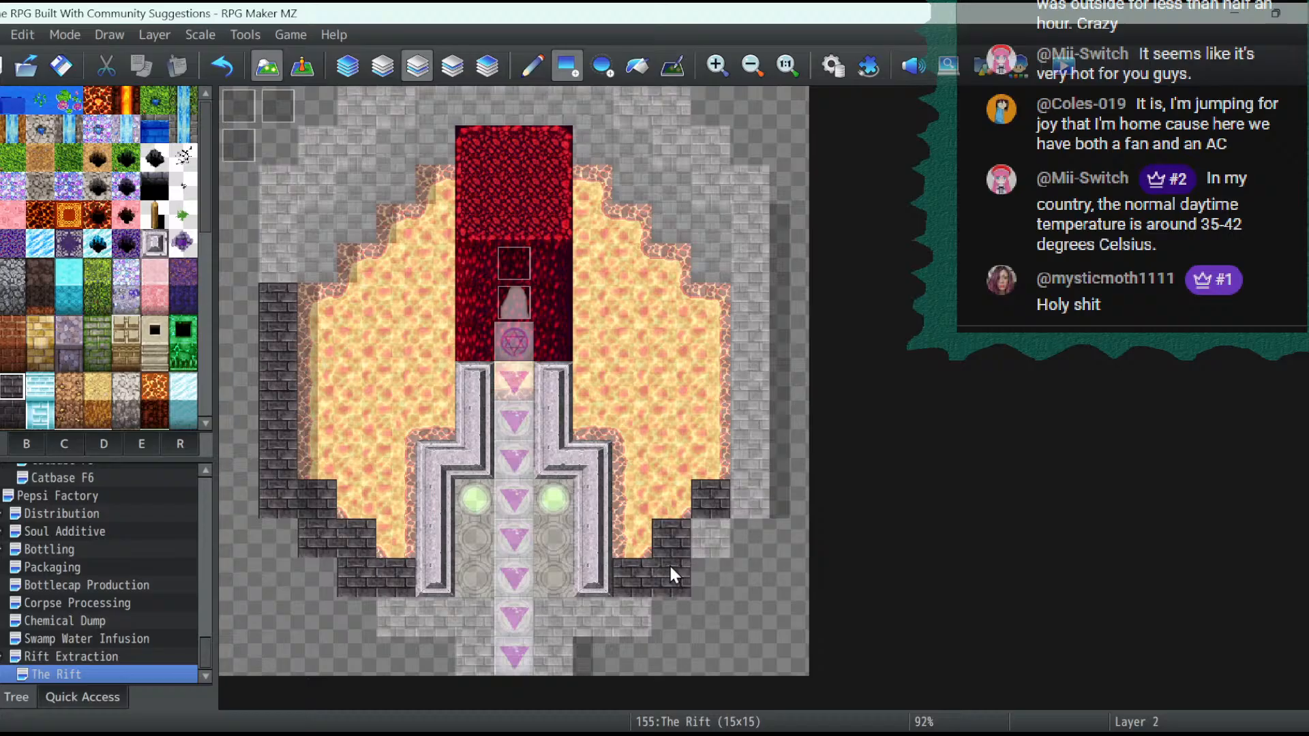
click(702, 546)
drag(761, 505, 734, 371)
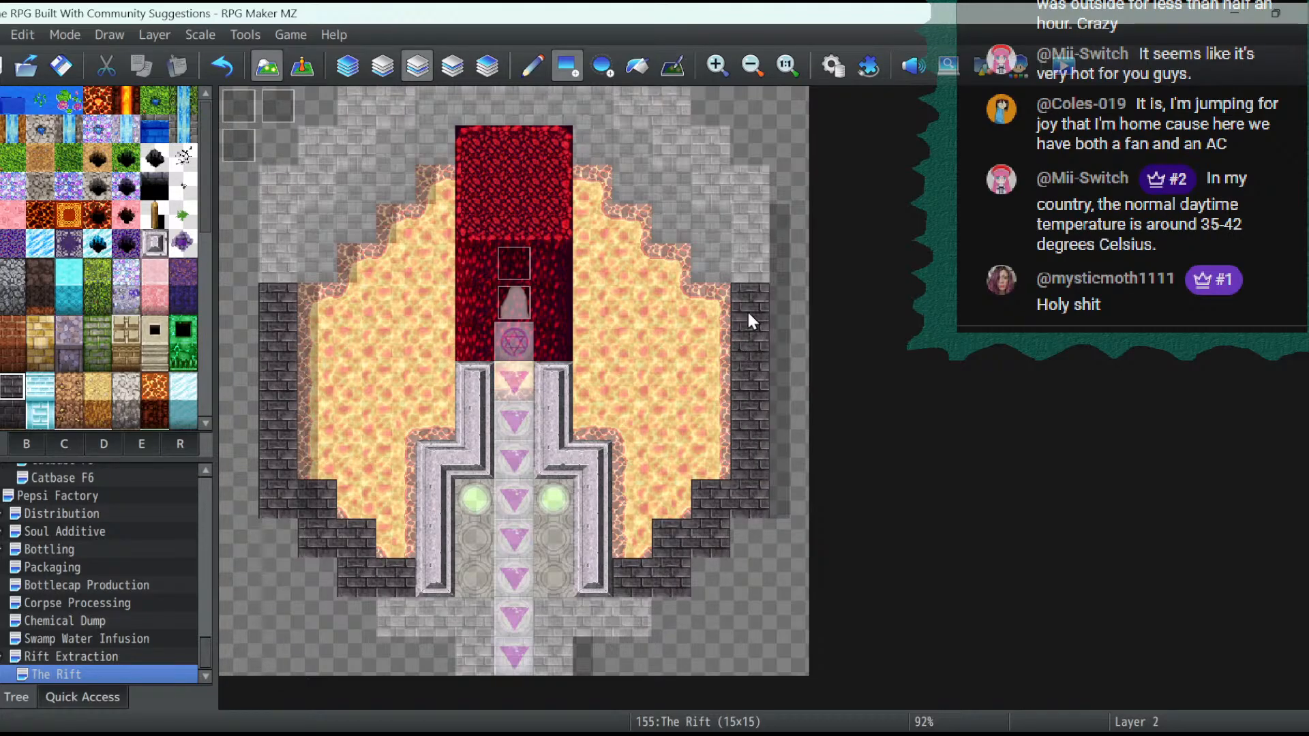
click(758, 270)
click(272, 261)
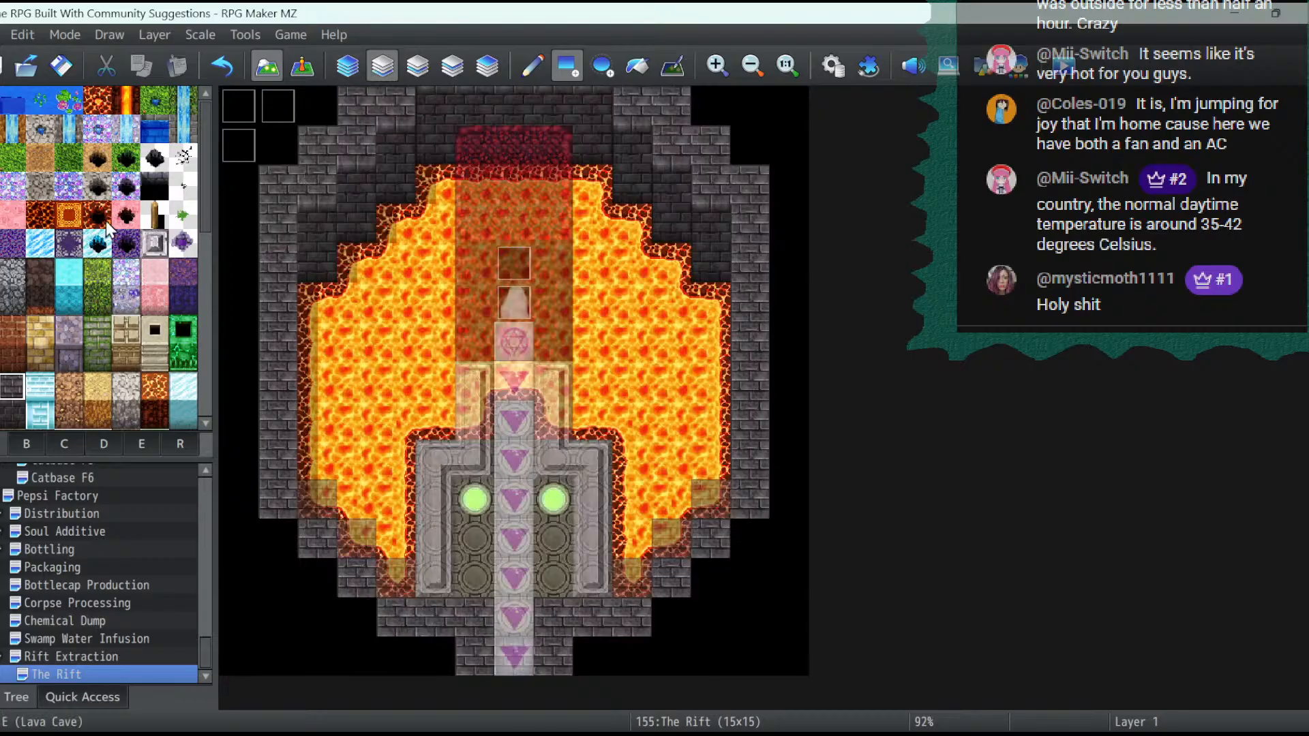
- Fill layer 1 with lava beneath the outer west and east walls and their stepped southern corners, and check the map without layer dimming
click(98, 100)
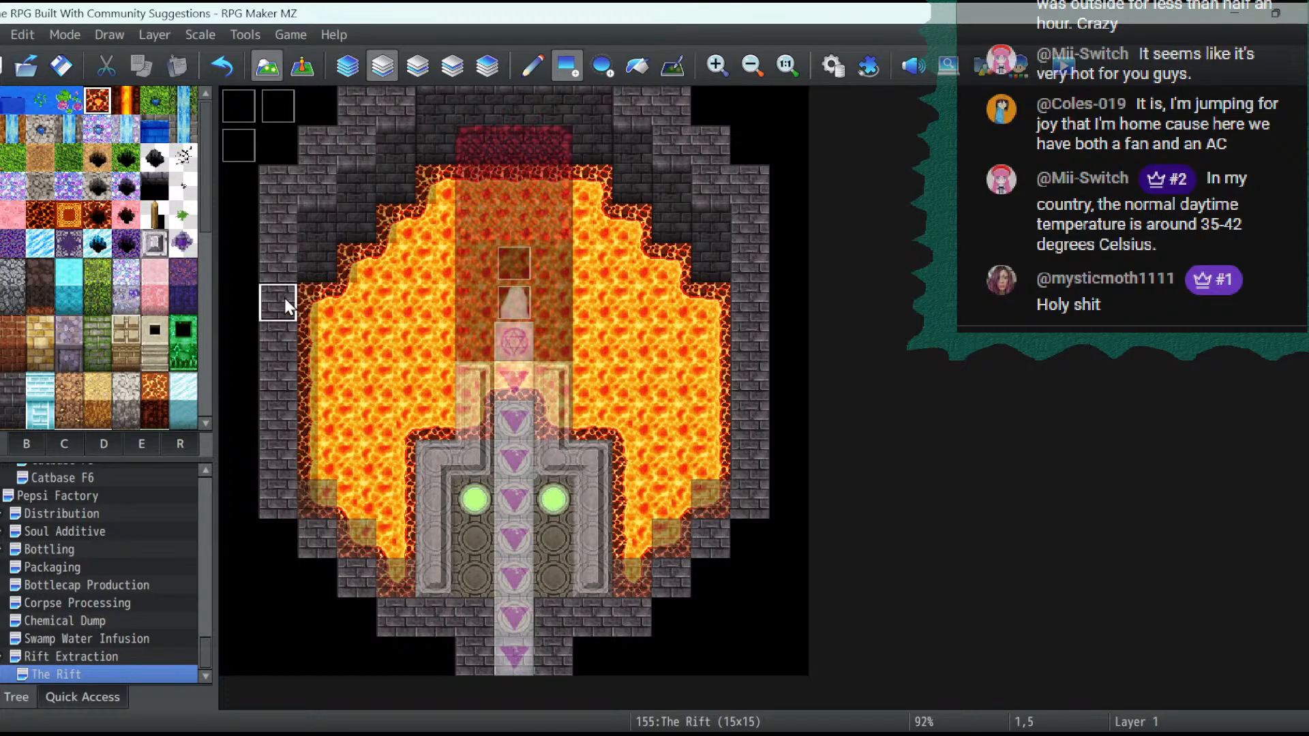
mouse_move(284, 297)
mouse_down()
mouse_move(281, 470)
mouse_move(346, 569)
mouse_move(389, 579)
mouse_up()
mouse_move(666, 584)
mouse_down()
mouse_move(712, 538)
mouse_move(747, 418)
mouse_up()
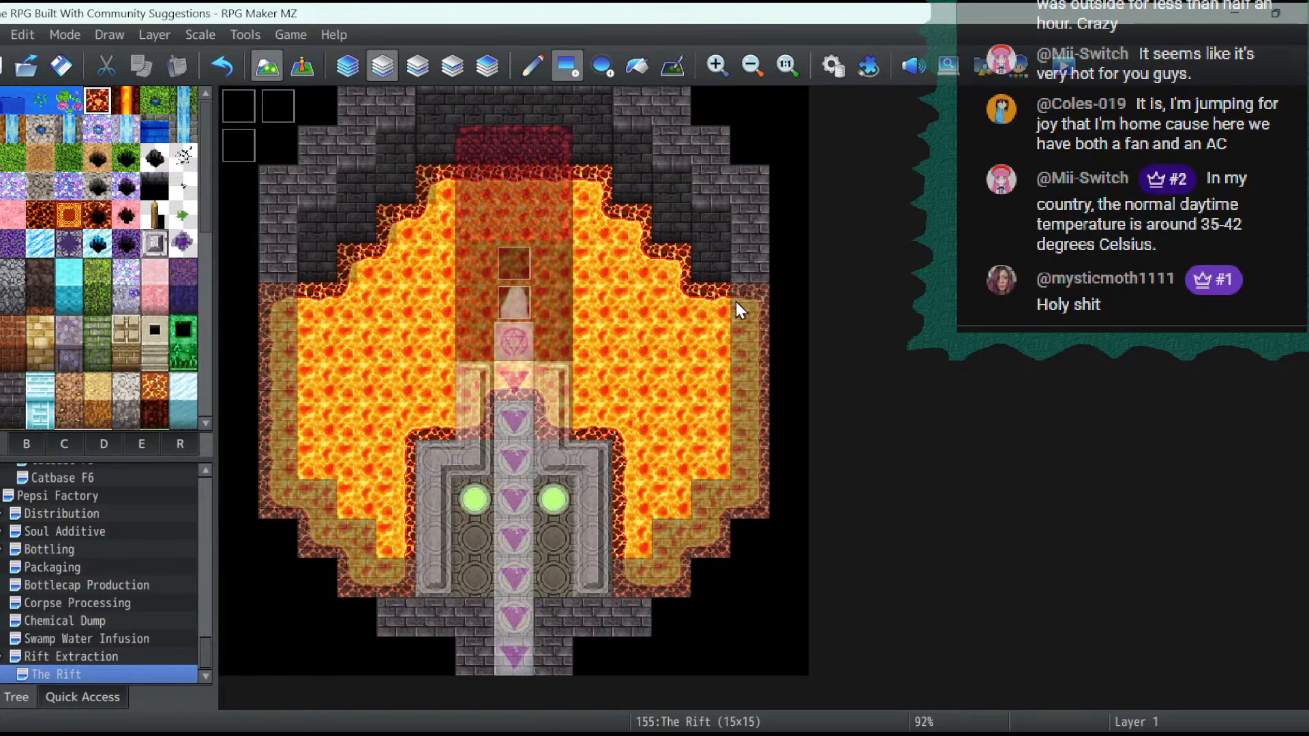
click(300, 67)
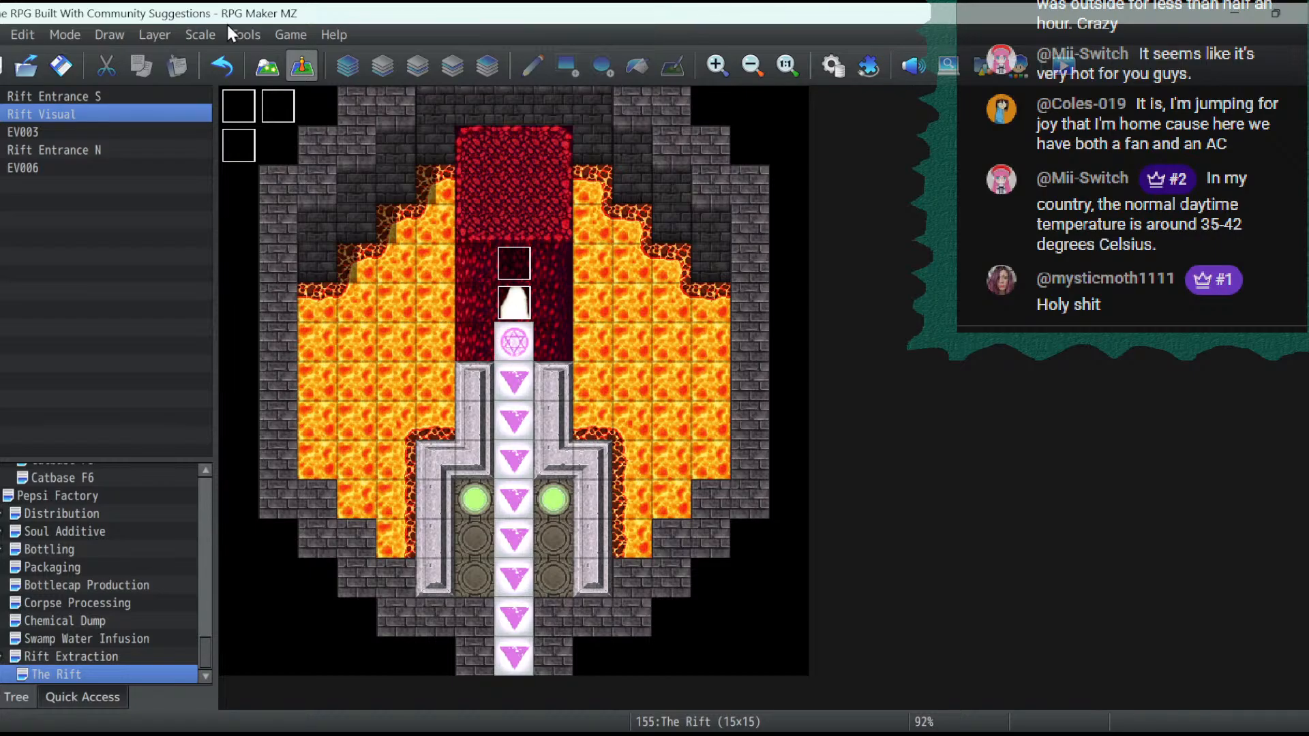
- Paint lava on layer 1 beneath the stone borders on both sides of the conveyor, and check the result without layer dimming
click(278, 77)
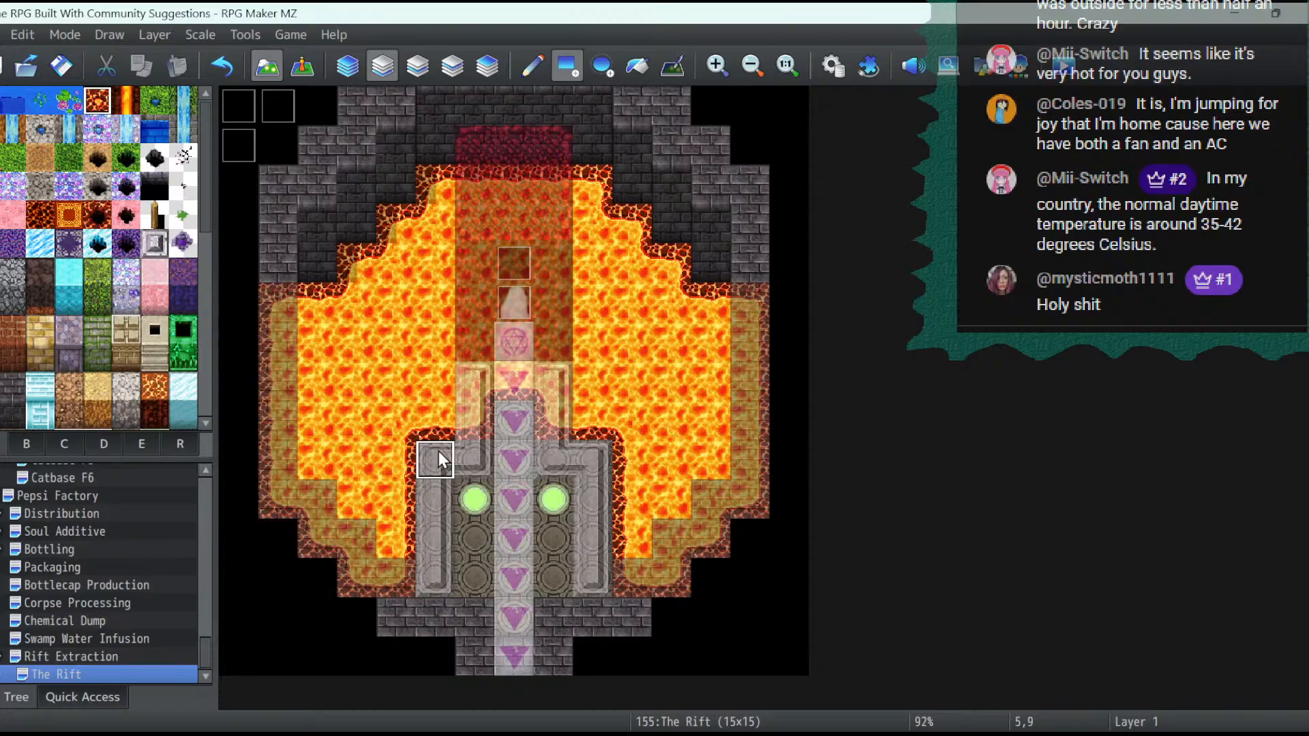
mouse_move(439, 451)
mouse_down()
mouse_move(457, 448)
mouse_move(431, 448)
mouse_move(428, 530)
mouse_up()
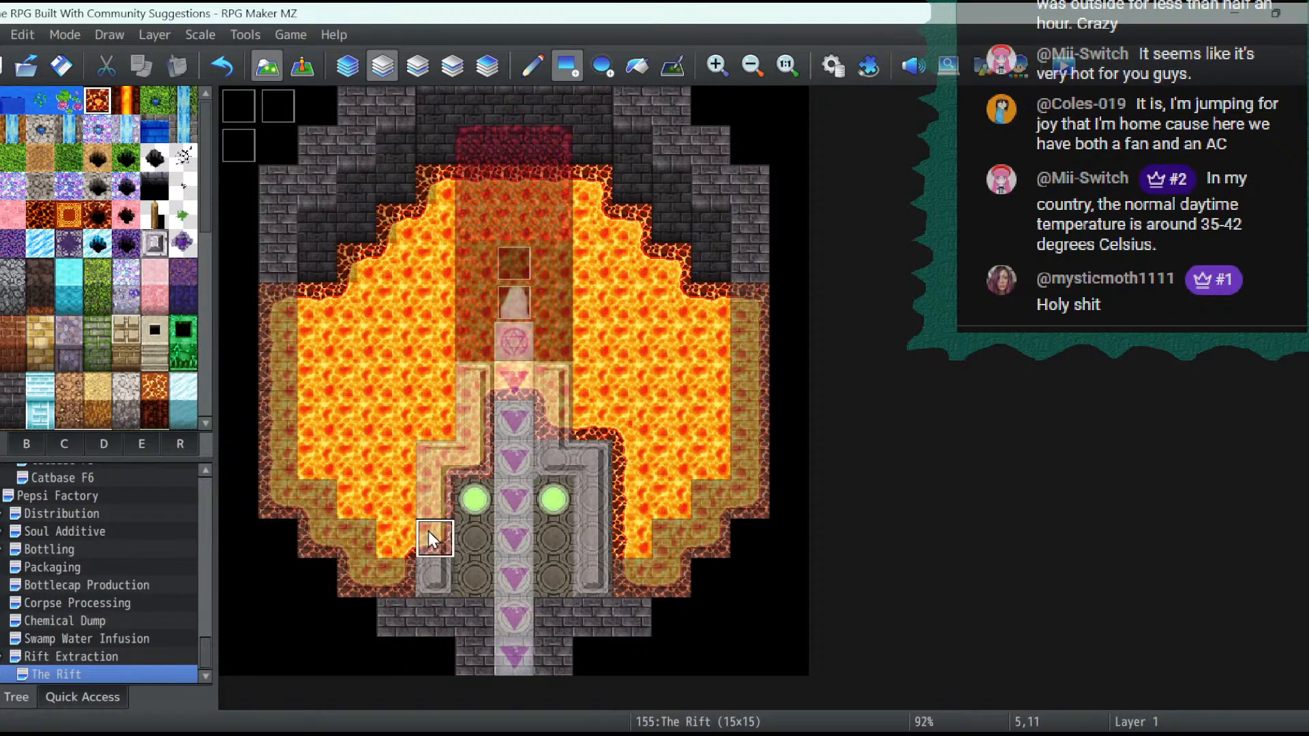
click(429, 566)
click(607, 582)
click(598, 544)
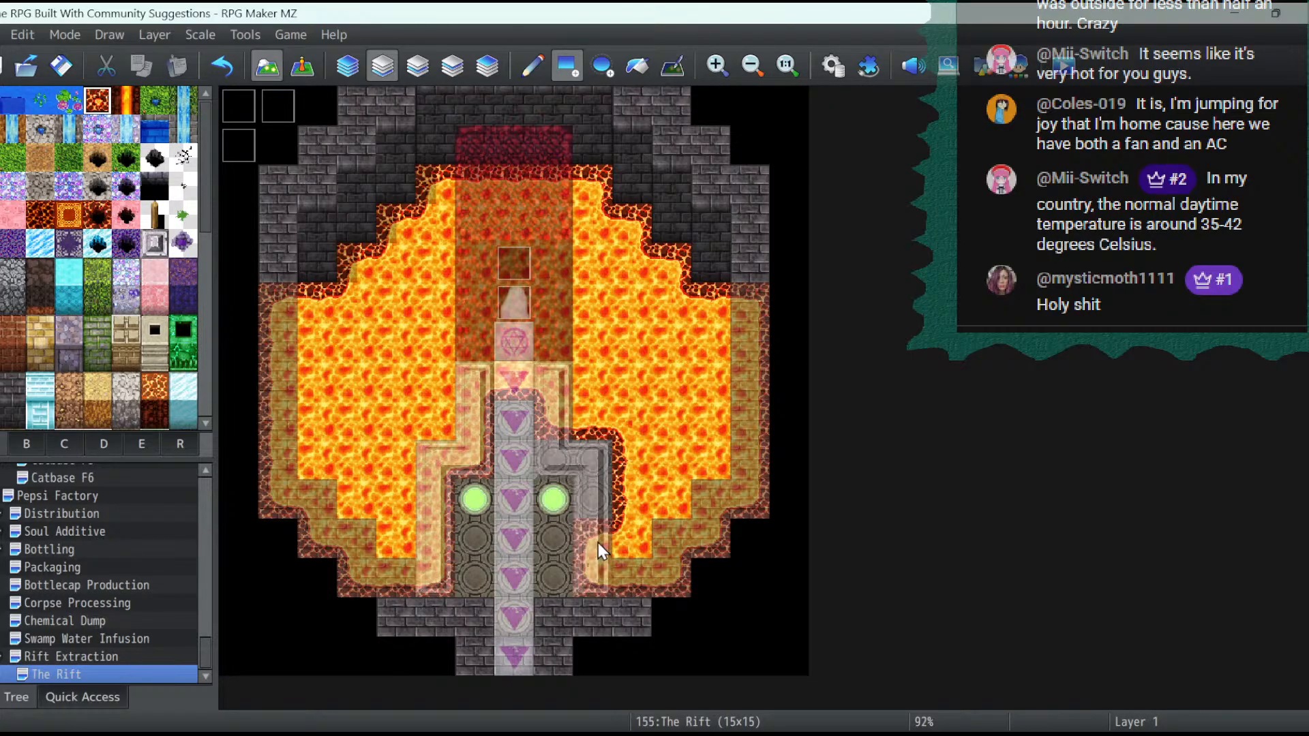
click(599, 503)
click(599, 467)
click(564, 455)
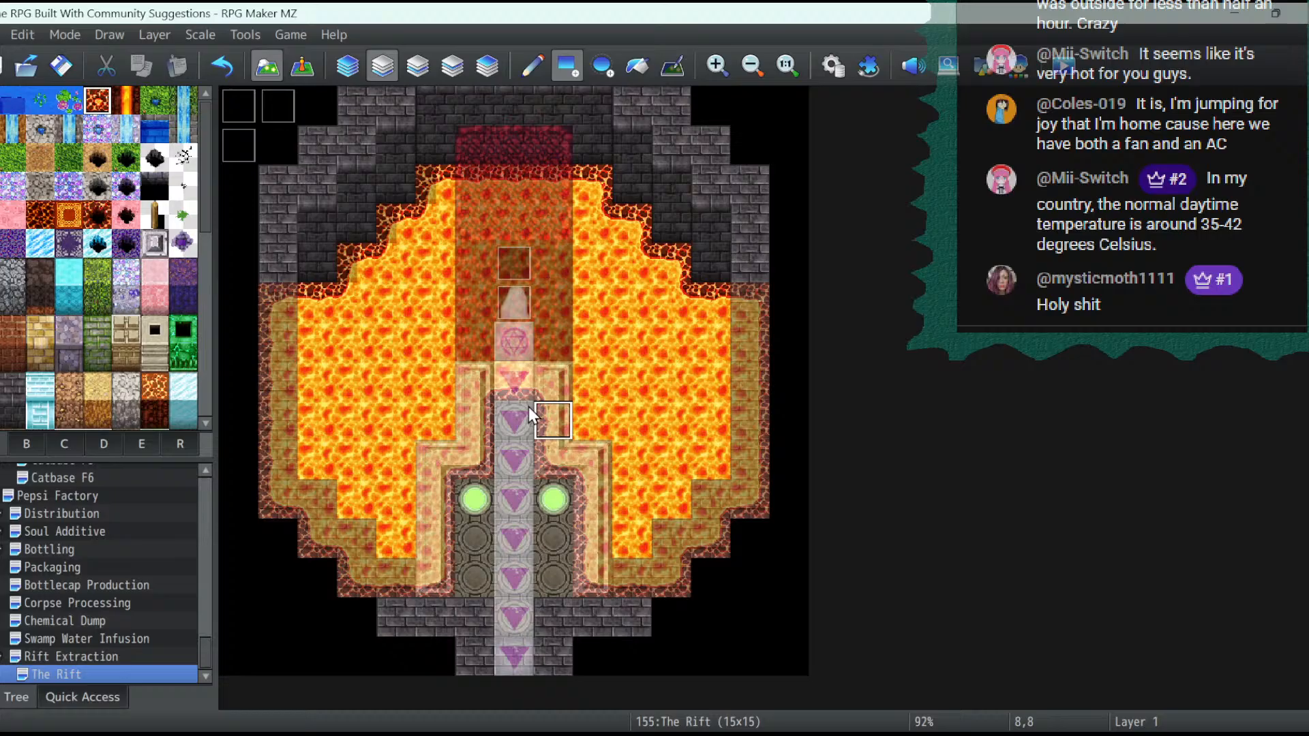
click(302, 68)
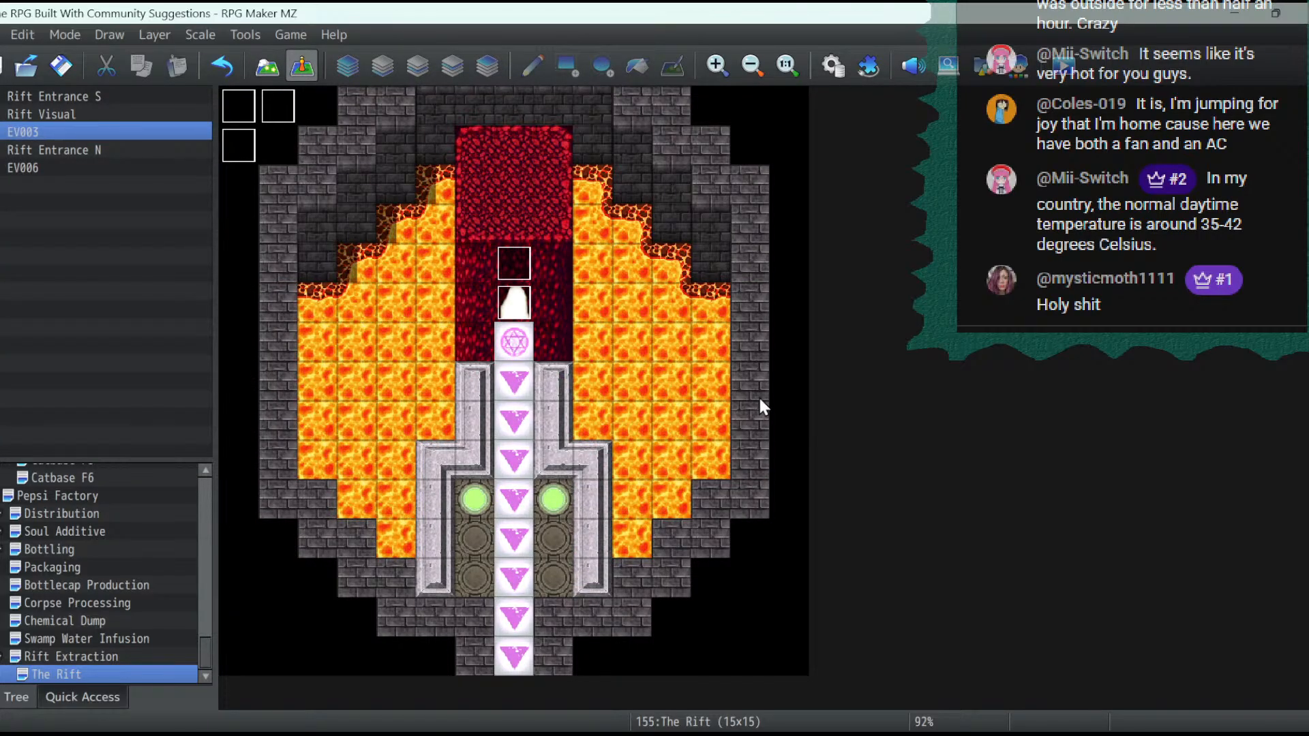
- Check the pages of the Magic Cat event and the northern conveyor transfer event on the Rift Extraction map
click(83, 654)
scroll(634, 384, down, 3)
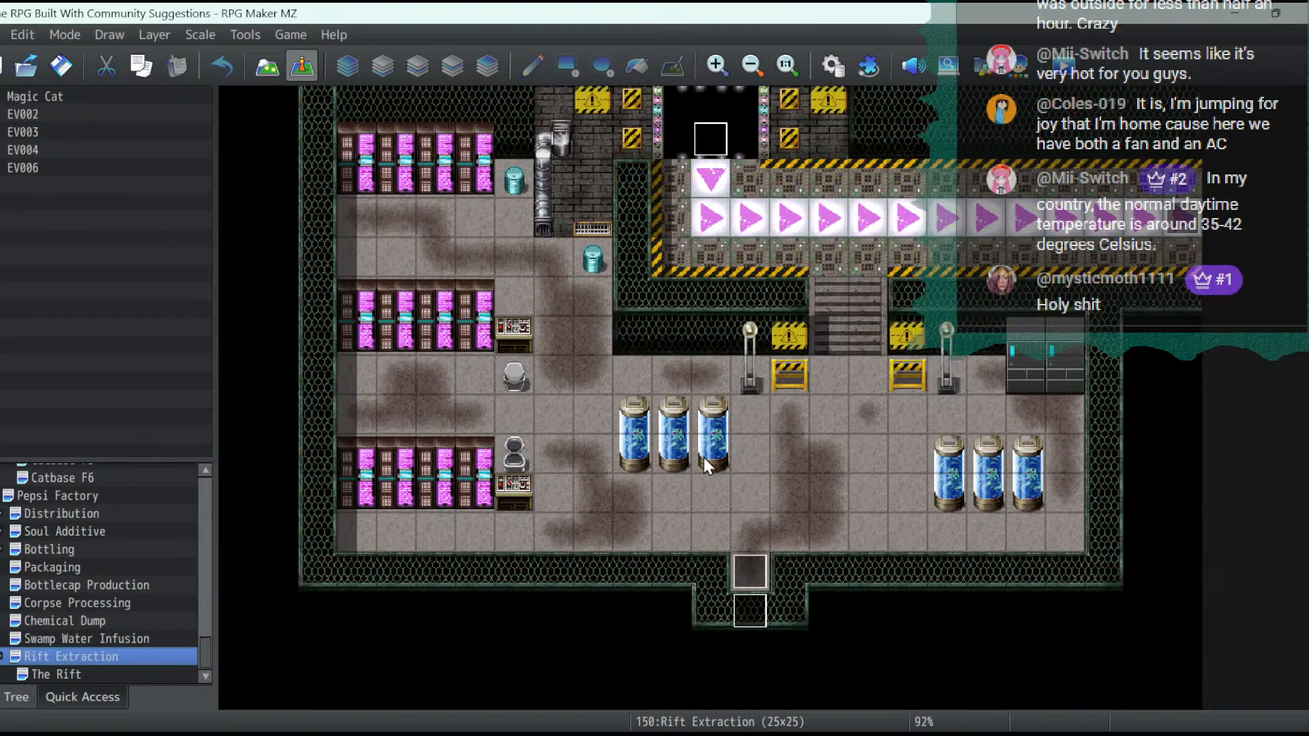
scroll(756, 416, up, 3)
scroll(755, 410, down, 3)
double_click(735, 617)
click(247, 134)
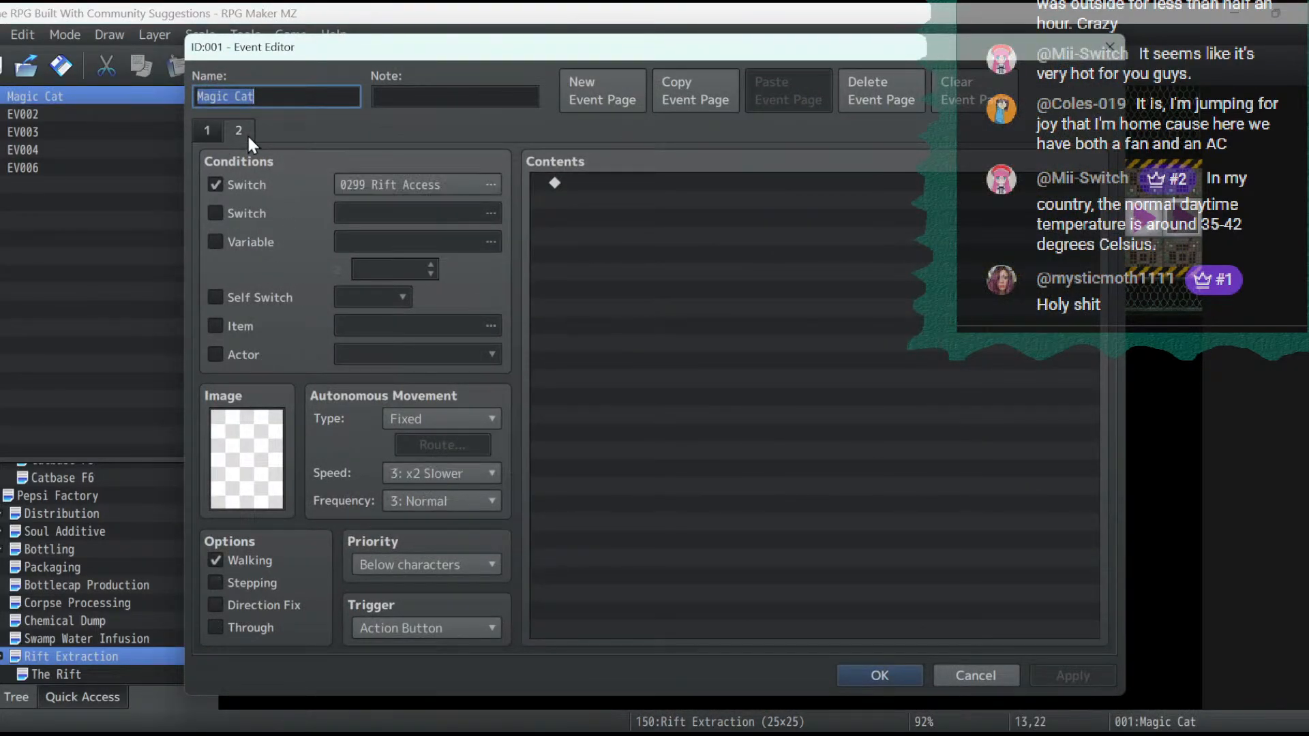
click(214, 132)
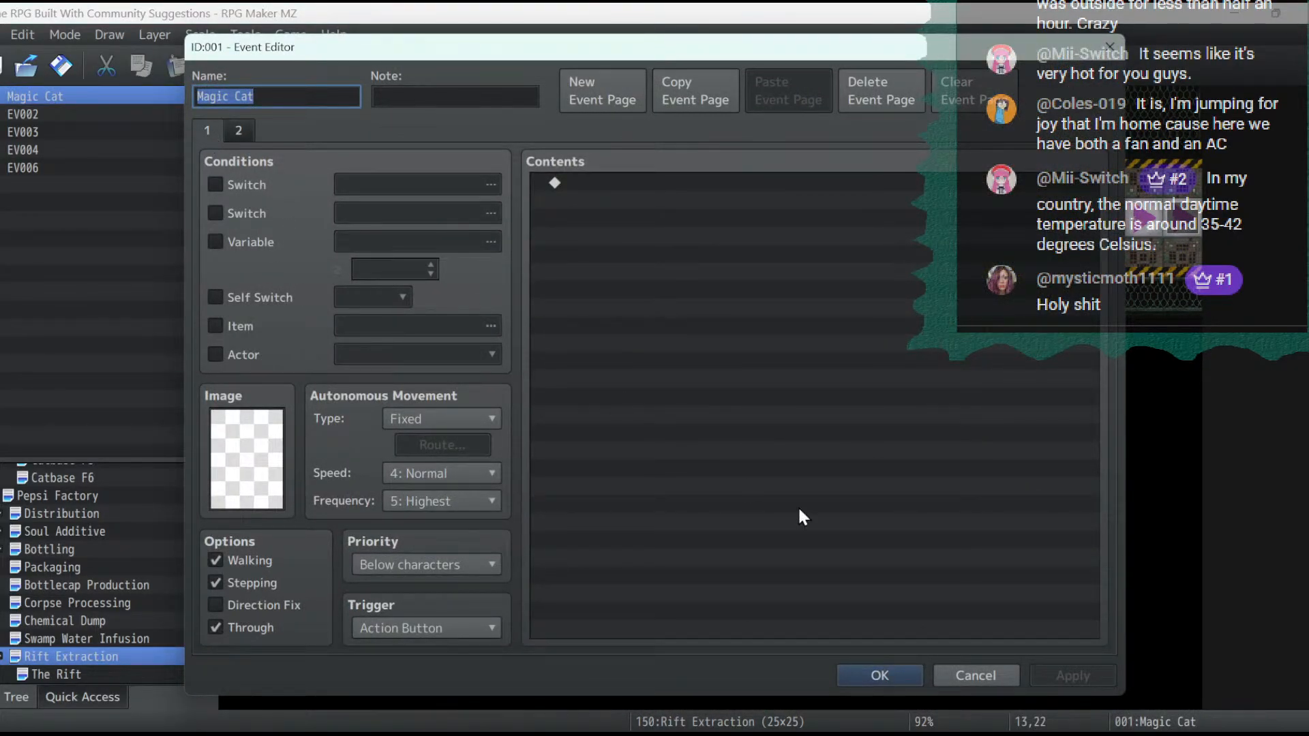
click(879, 675)
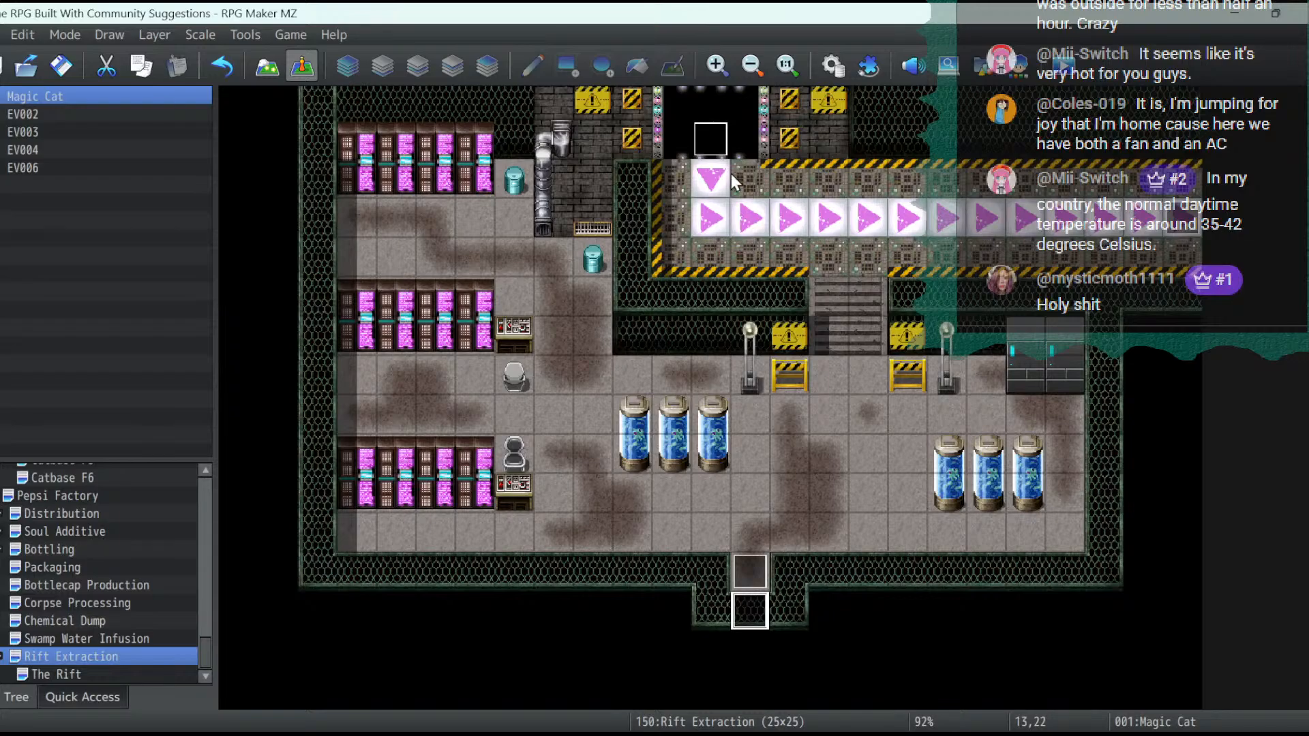
double_click(706, 132)
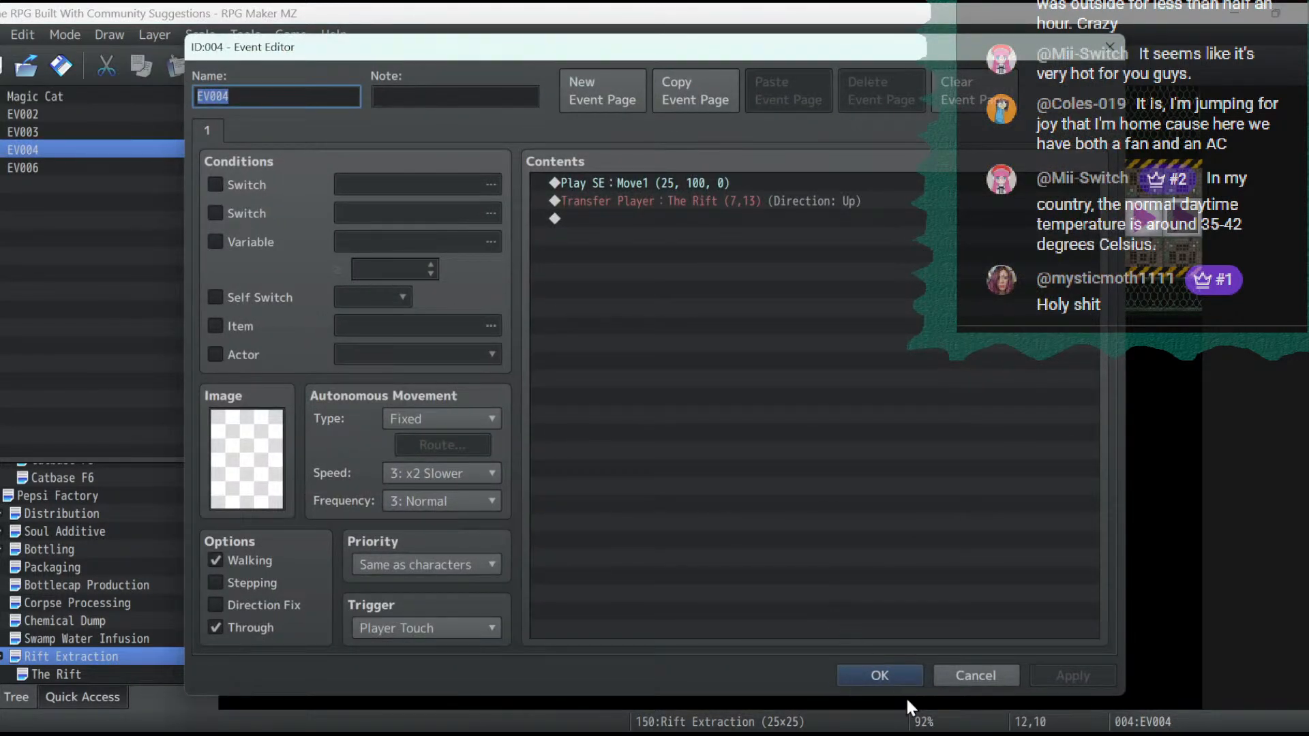
click(899, 681)
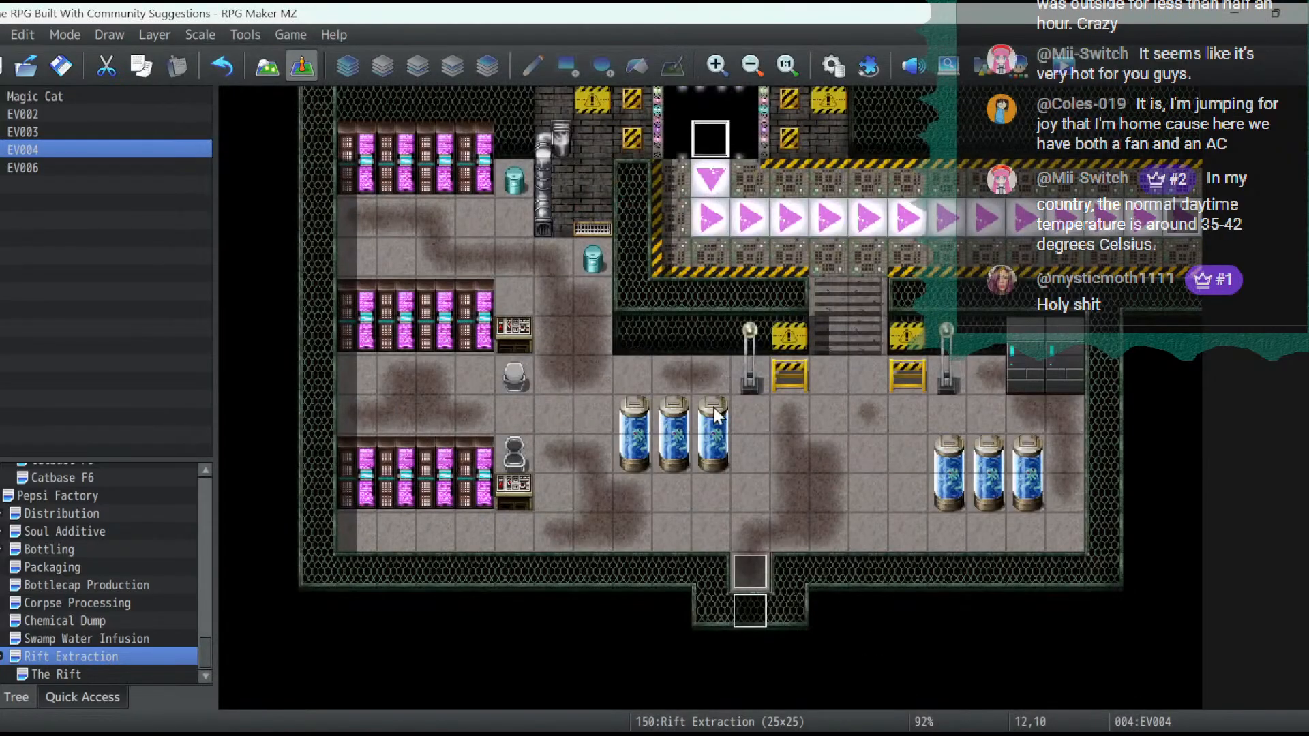
- Copy Rift Extraction's northern conveyor transfer event to the southernmost conveyor tile of The Rift
right_click(714, 138)
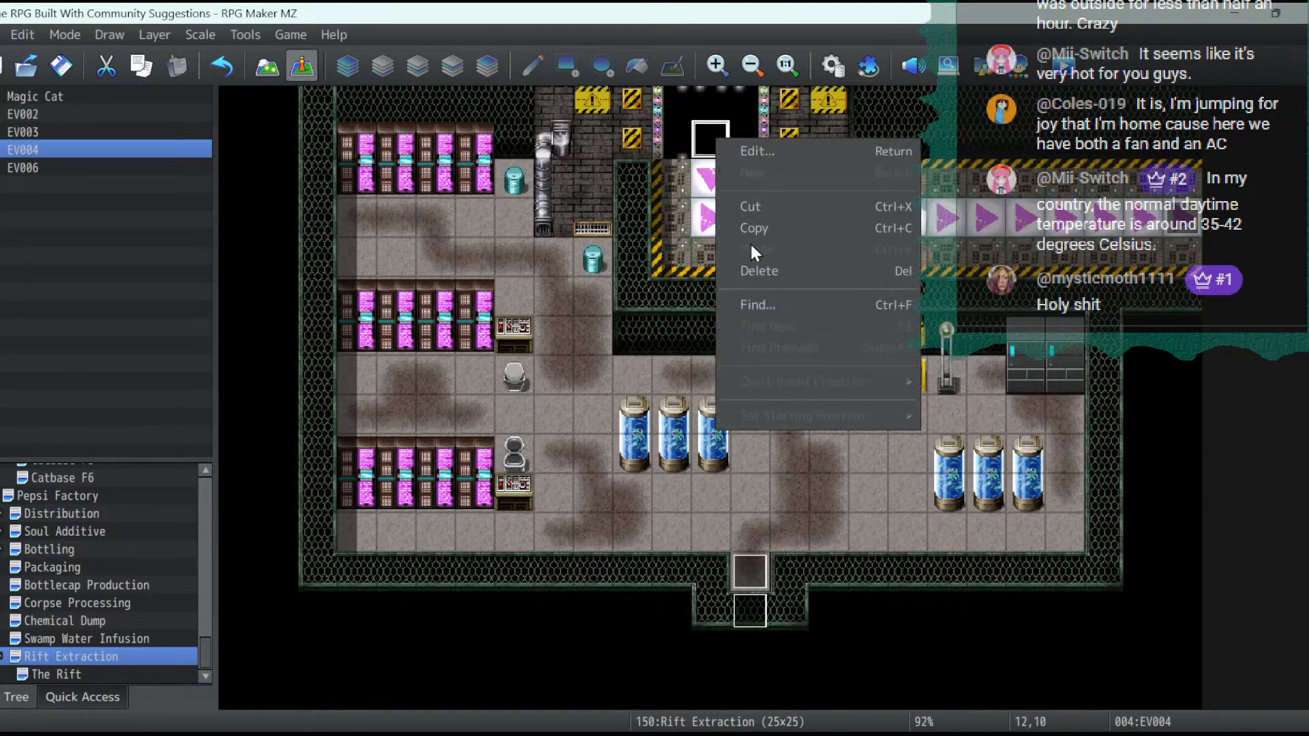
click(762, 235)
click(73, 673)
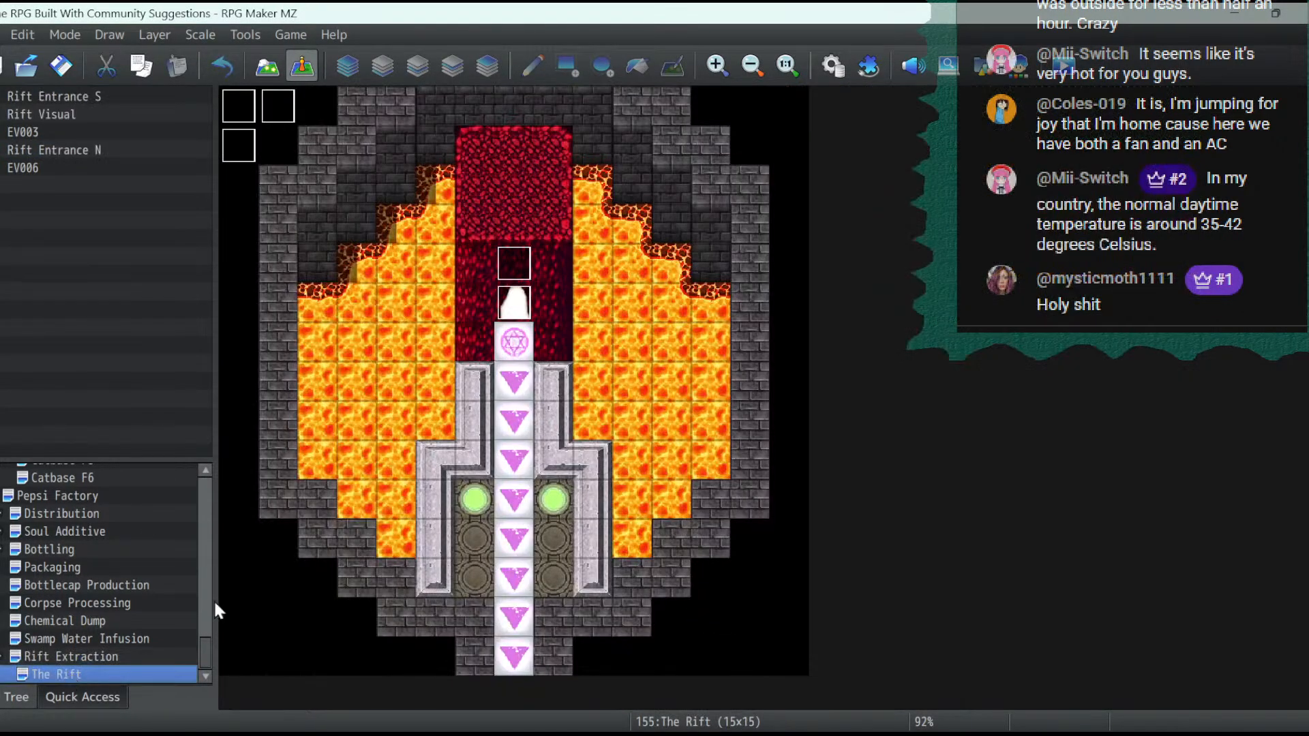
right_click(508, 654)
click(580, 588)
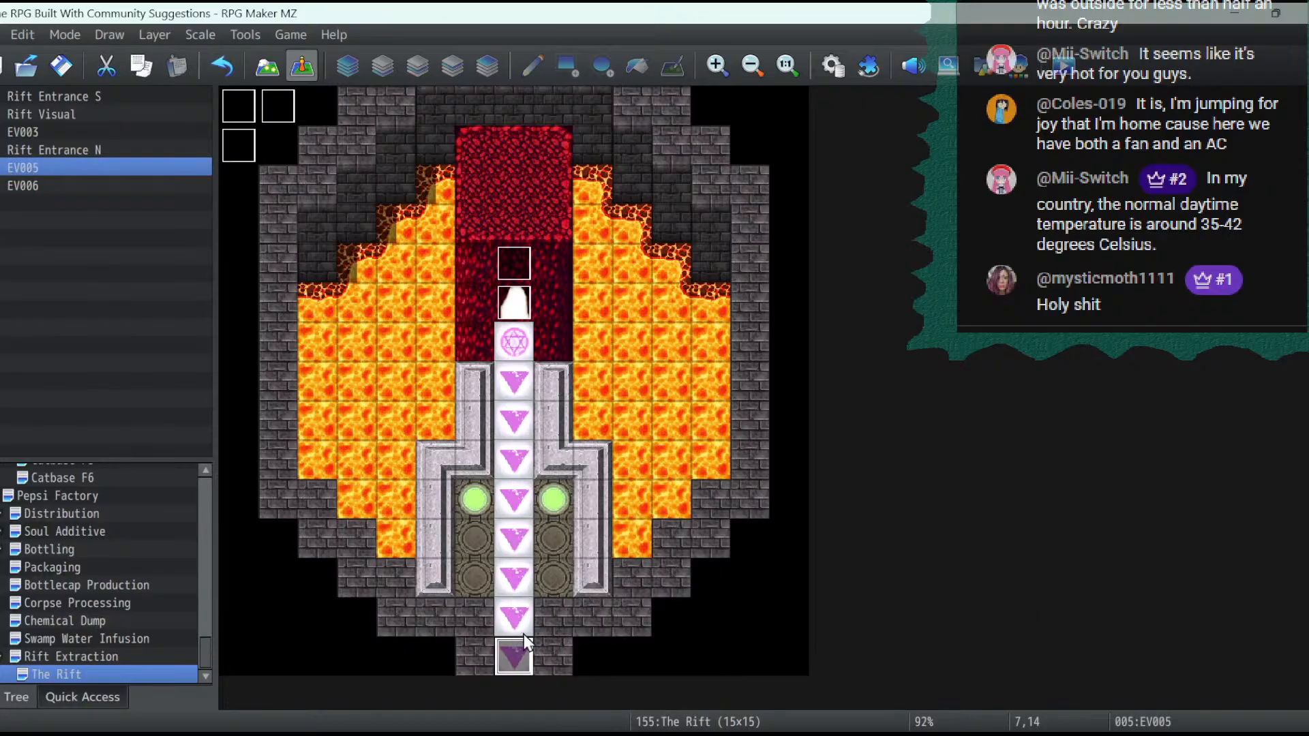
- Set the pasted event's player transfer to Rift Extraction (12,11) with the direction Down
double_click(509, 646)
click(677, 203)
double_click(676, 206)
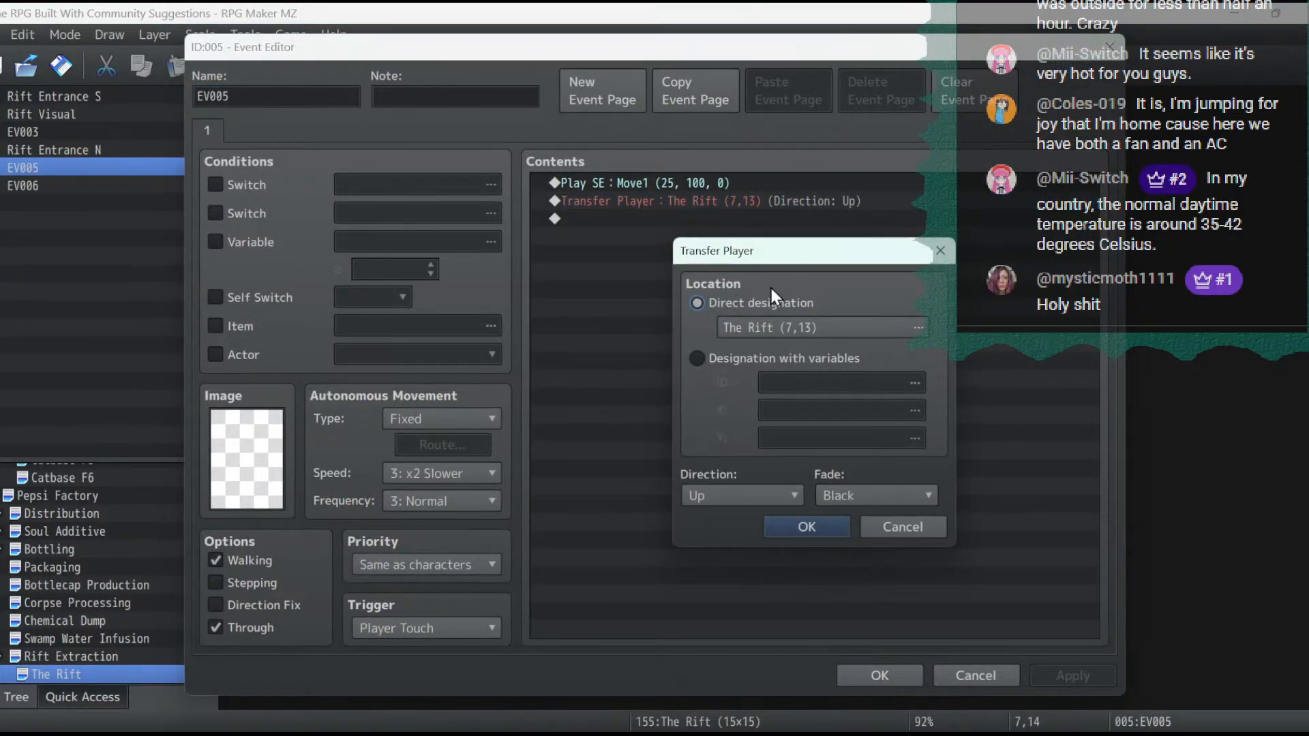
click(808, 317)
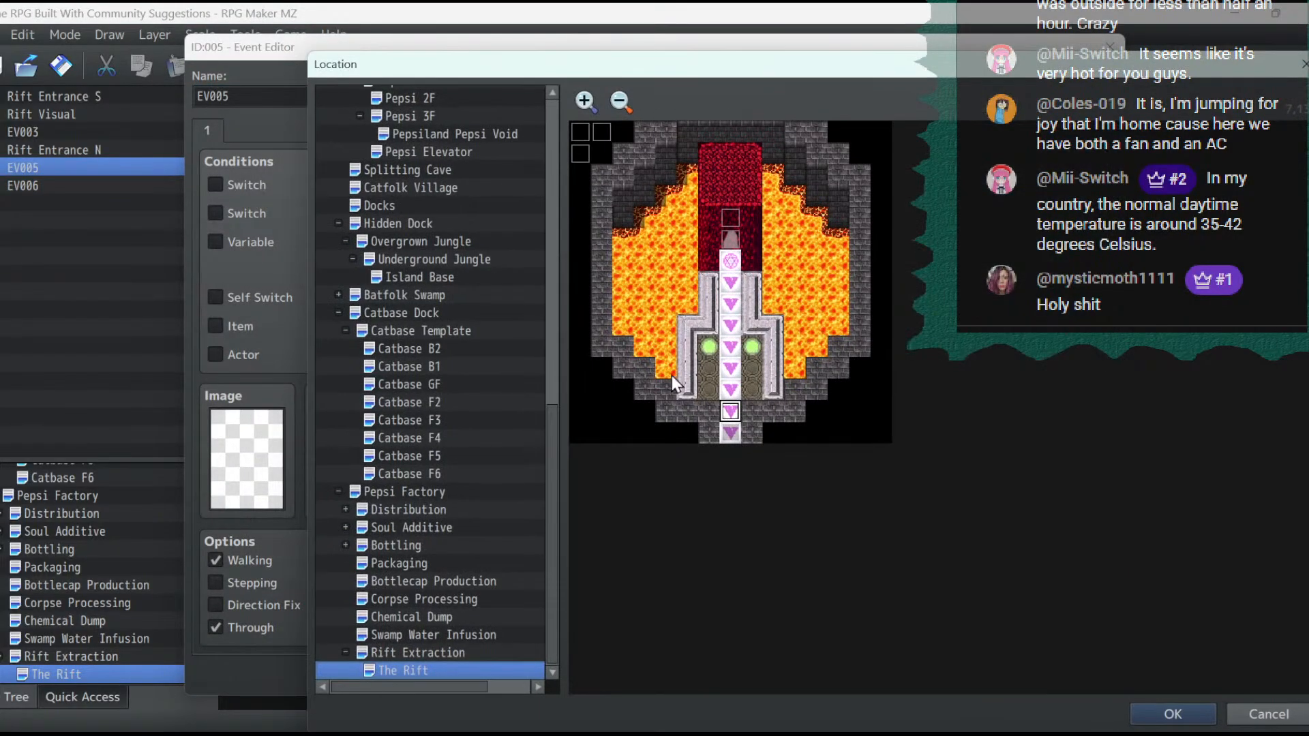
click(451, 652)
double_click(837, 367)
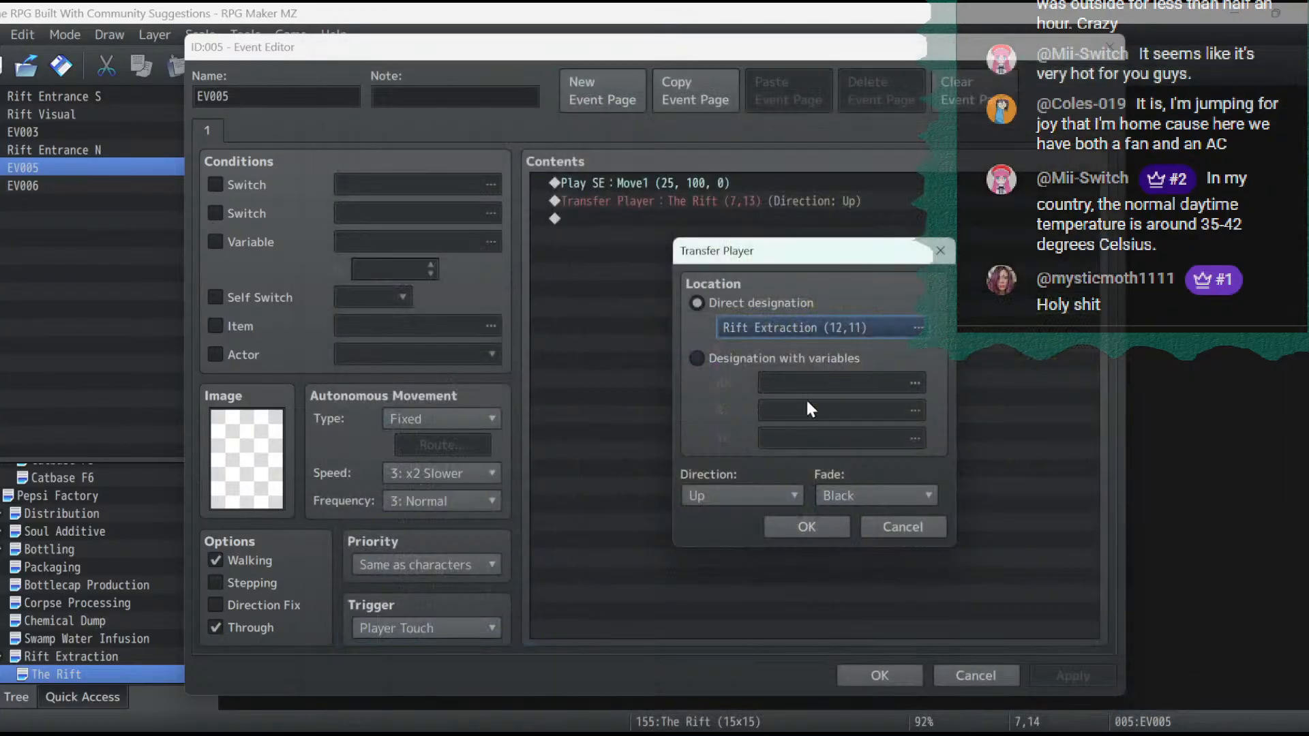
click(750, 497)
click(735, 538)
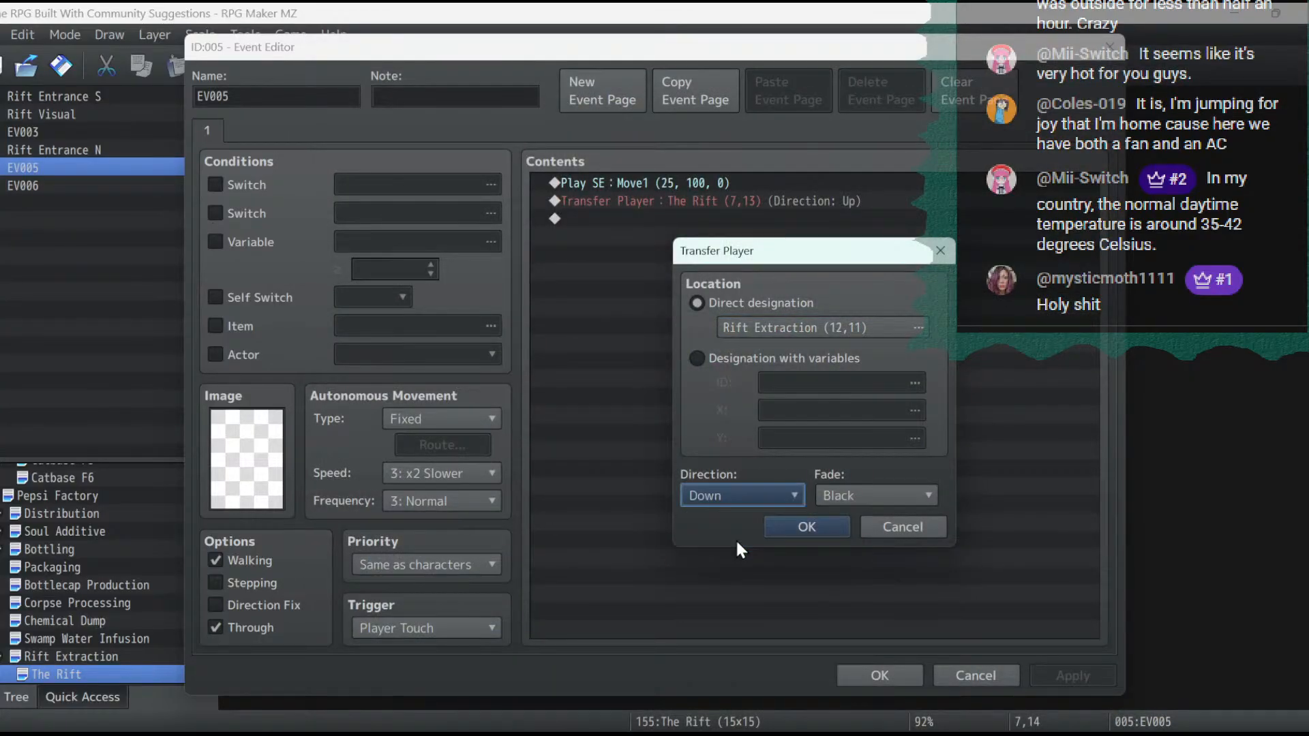
click(783, 529)
click(880, 675)
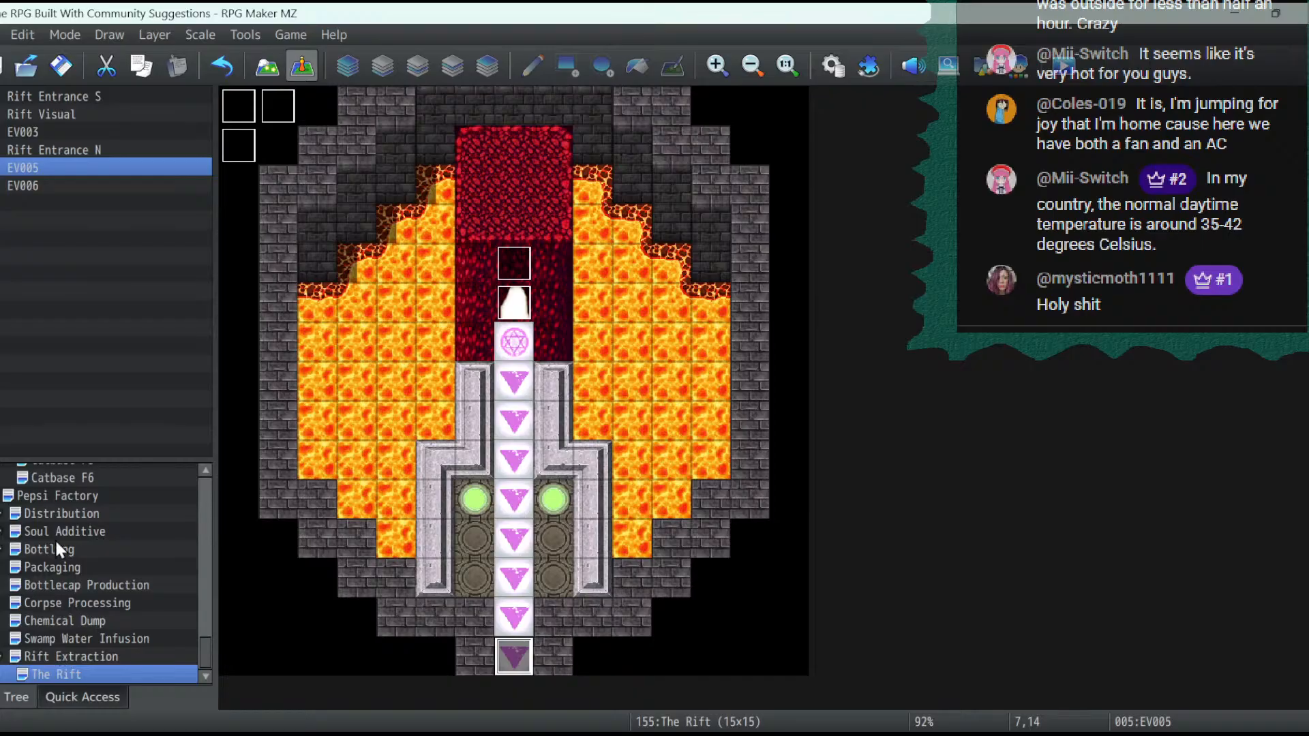
- Copy the Magic Cat event from the Distribution map onto the green floor light east of The Rift's conveyor
click(52, 515)
click(544, 391)
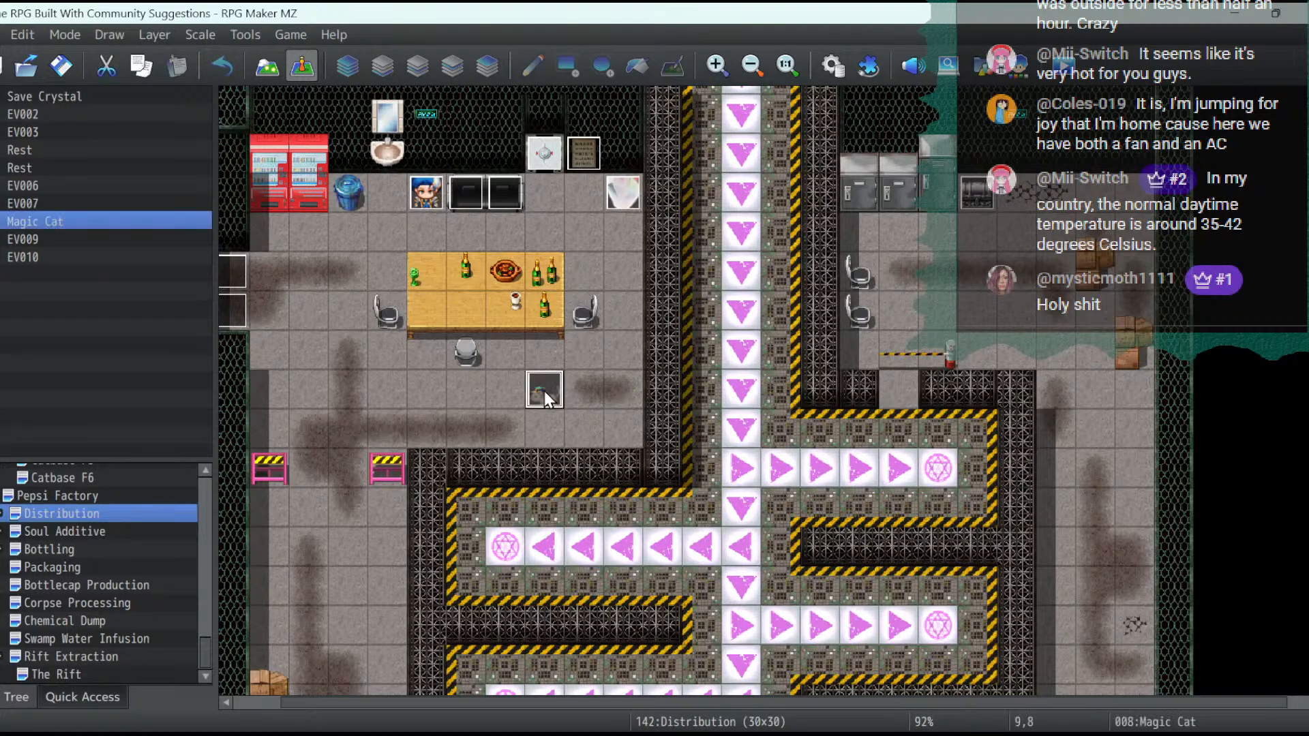
right_click(544, 391)
click(612, 485)
click(41, 674)
right_click(550, 504)
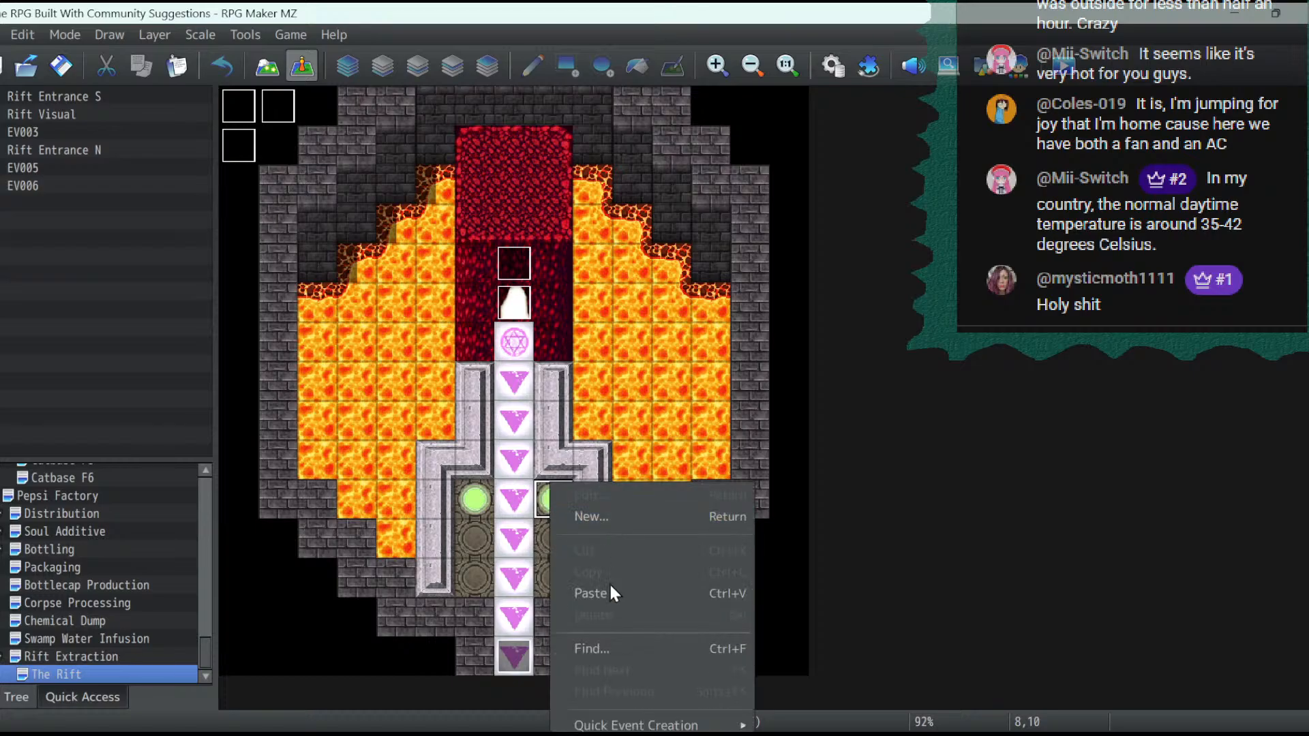
click(607, 591)
- Delete the Self Switch A page from the pasted Magic Cat event in The Rift
double_click(559, 504)
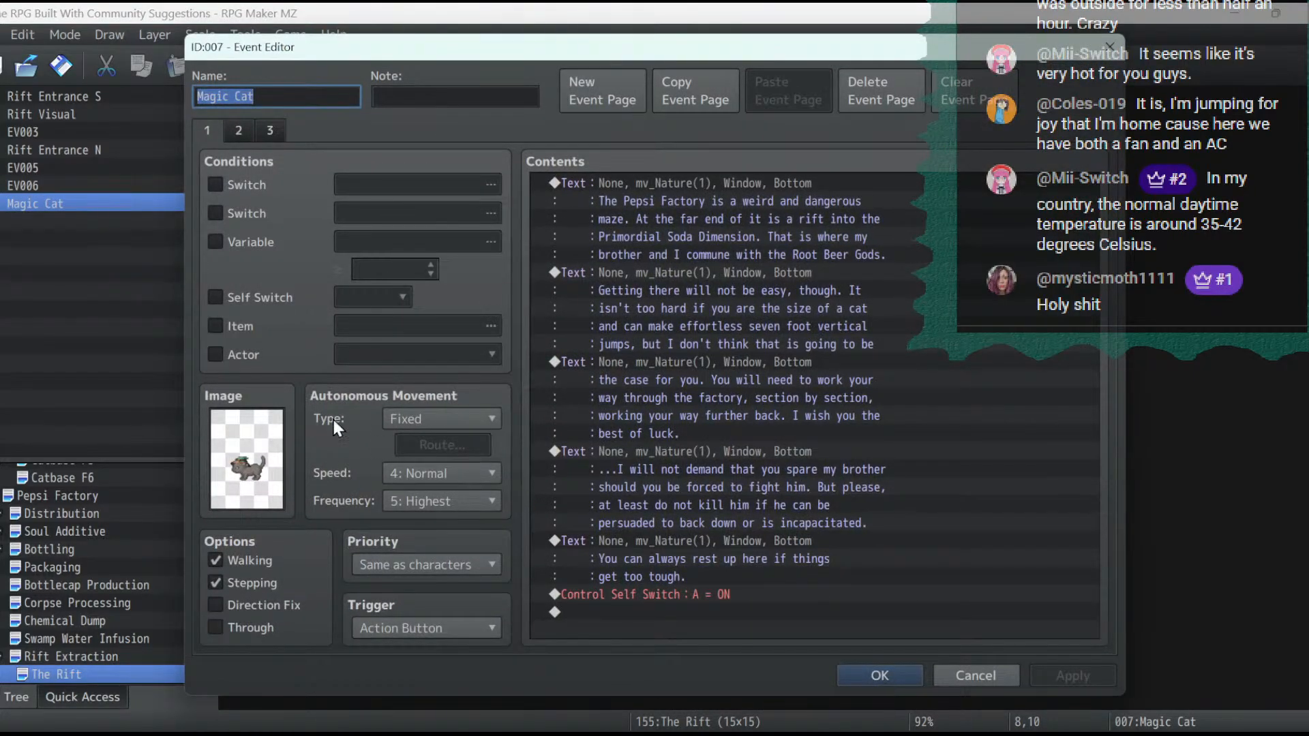
click(240, 131)
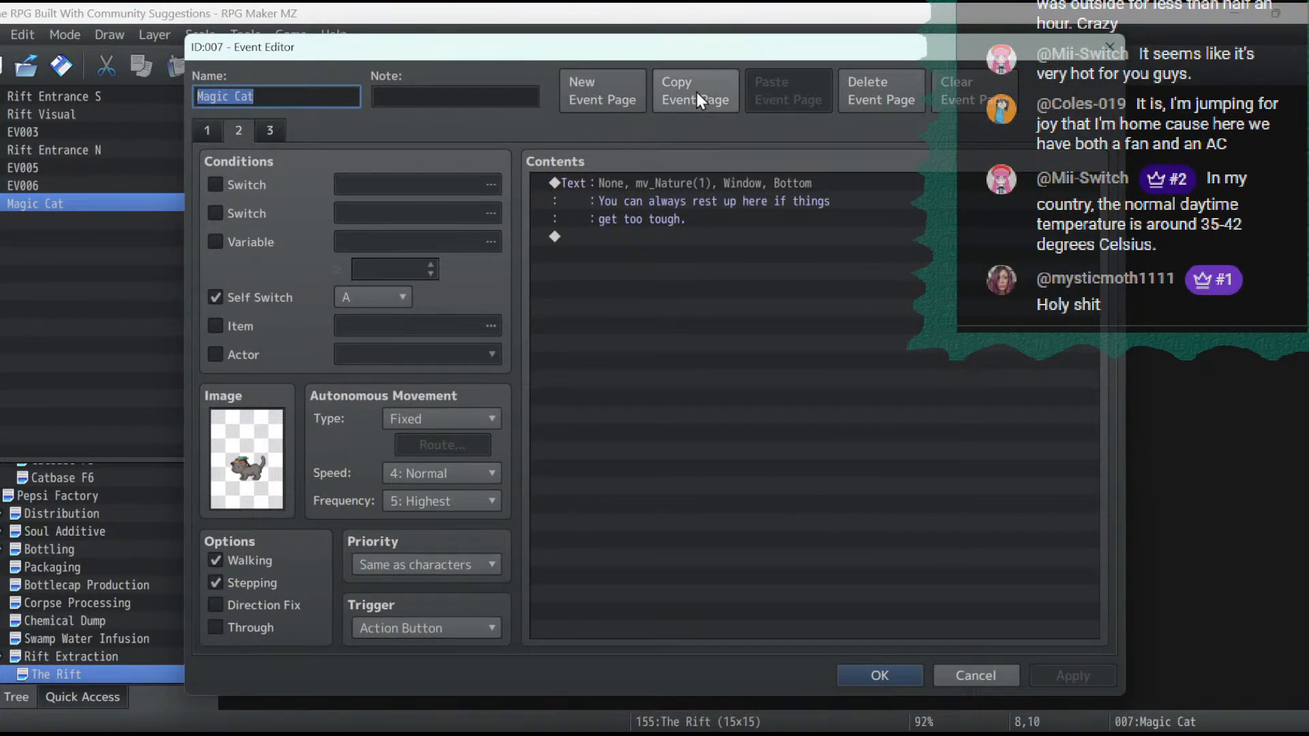
click(884, 86)
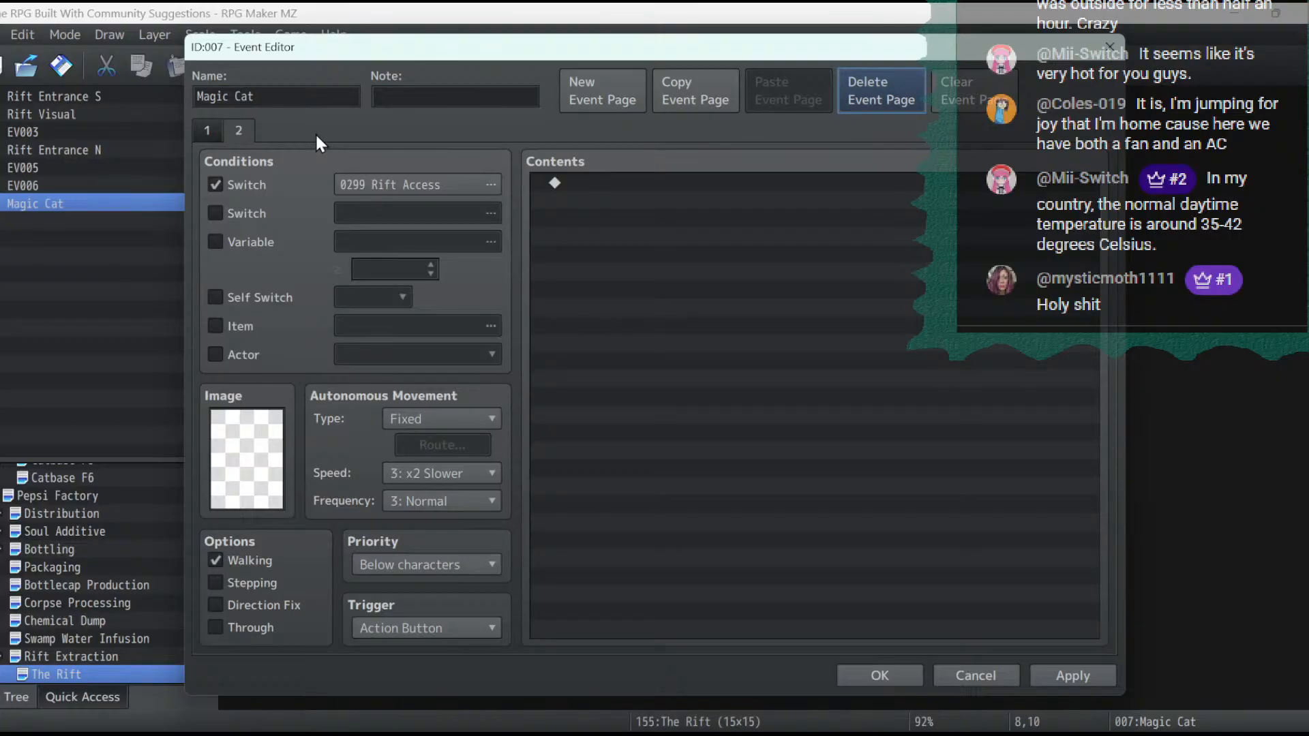
- Name switch 0300 "Rift Done" and use it as the condition for the Magic Cat's second page
click(415, 188)
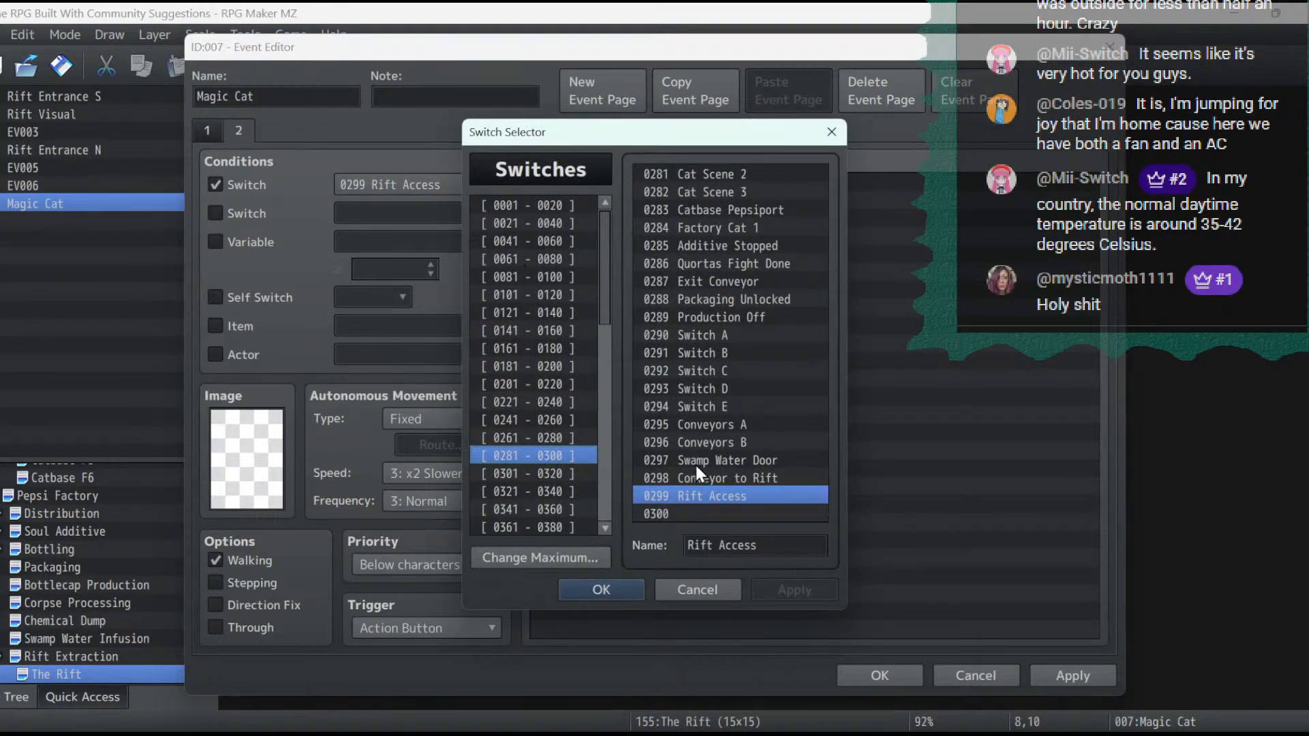
click(707, 516)
click(720, 541)
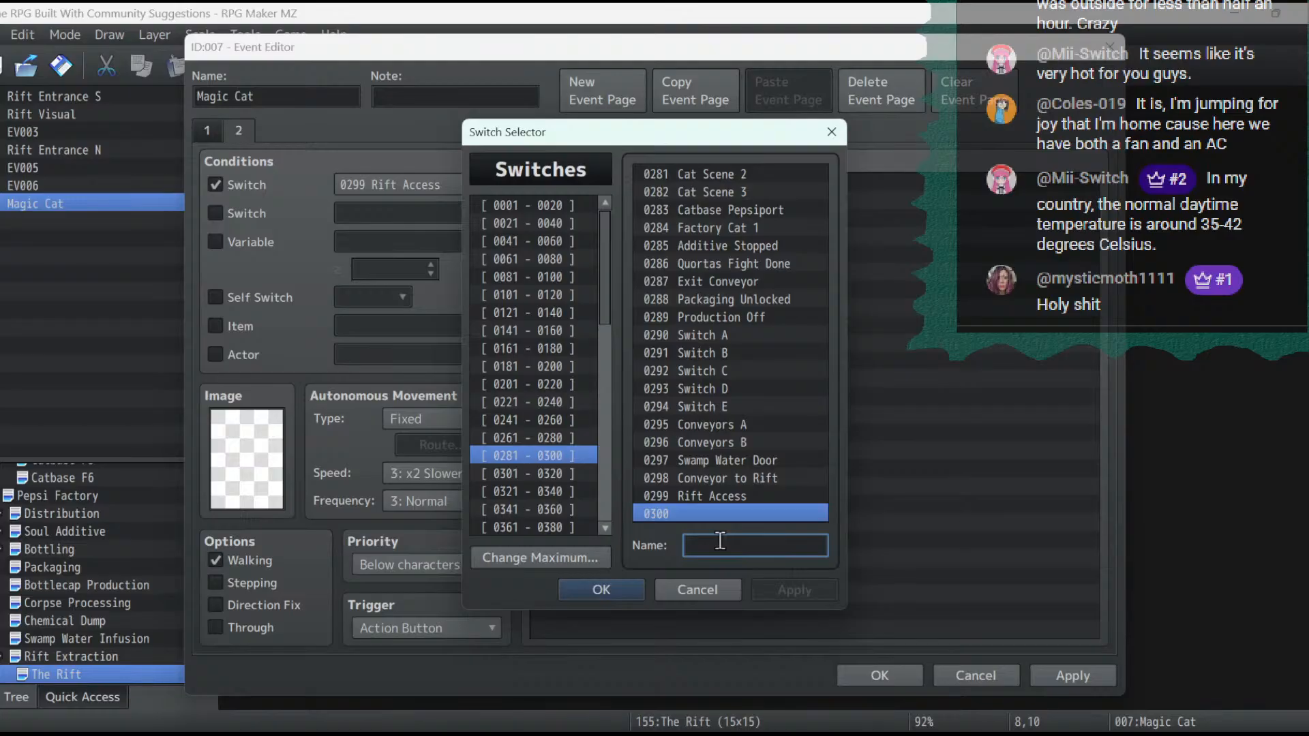
text(Rif)
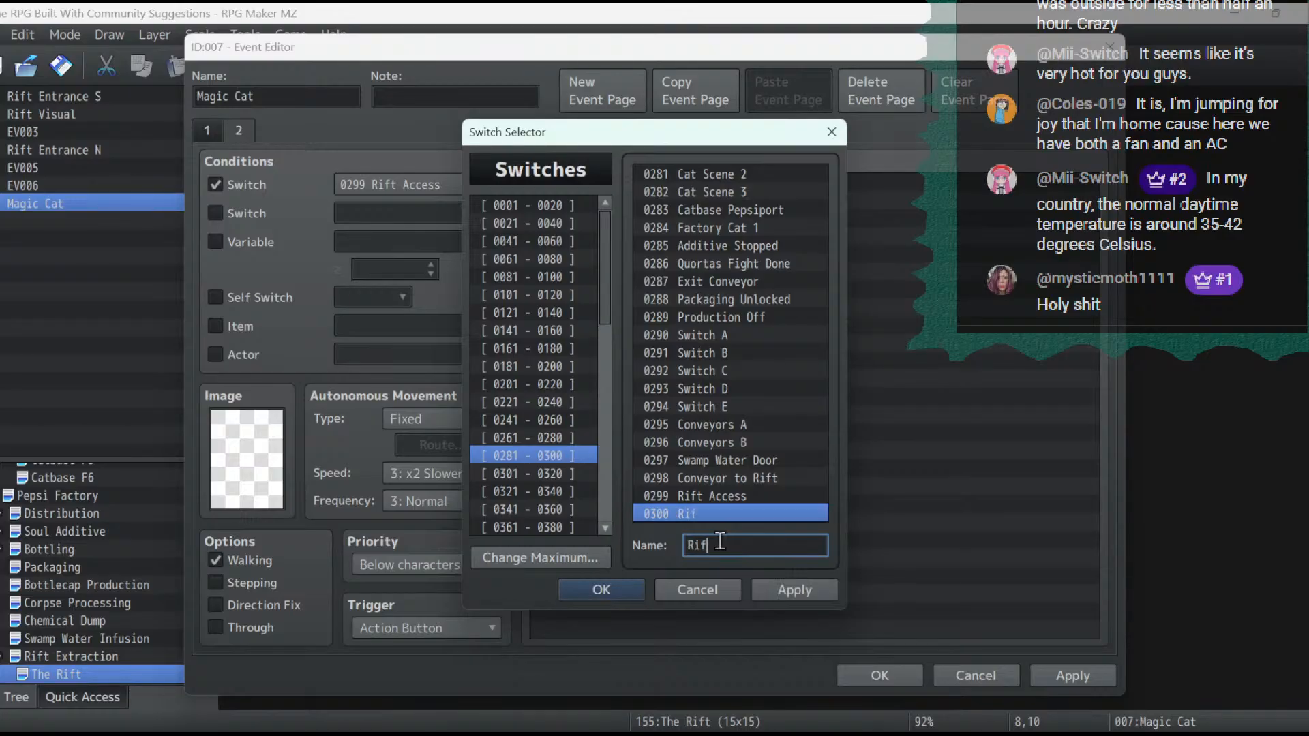
text(t Done)
click(791, 580)
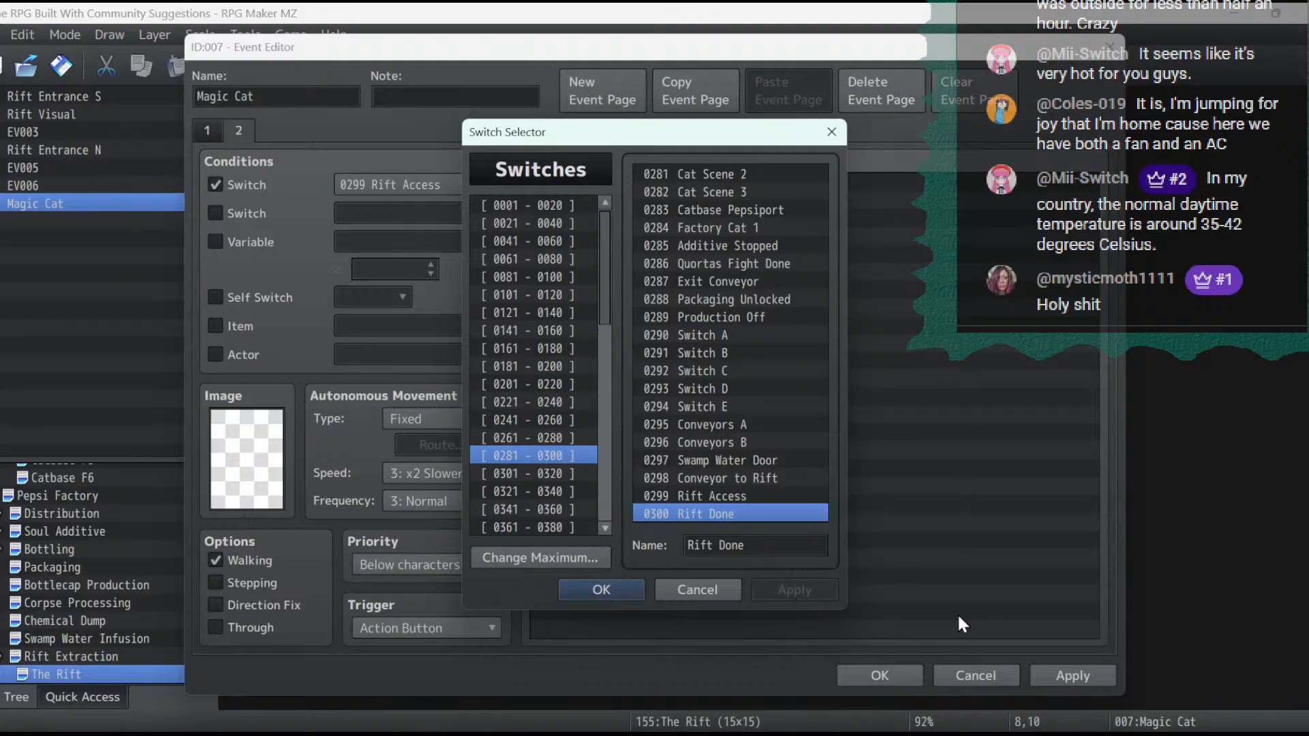
click(577, 587)
click(1069, 667)
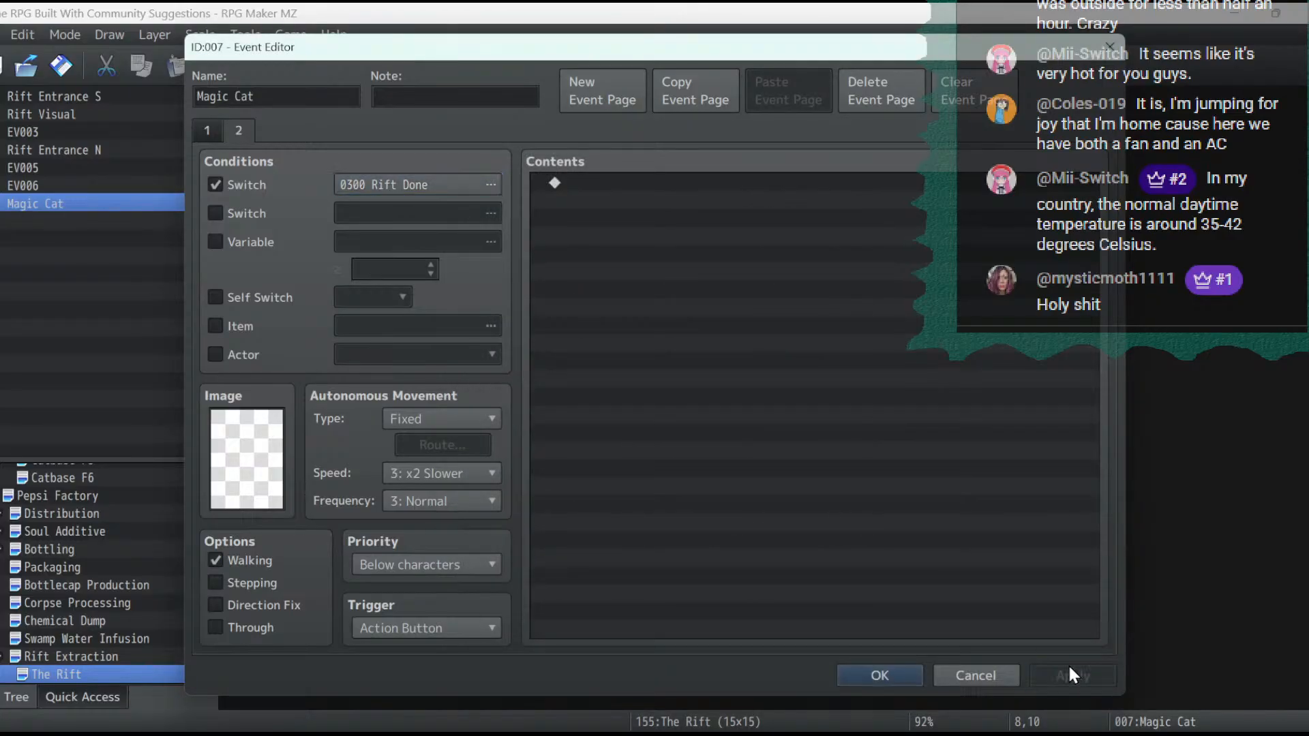
- Delete every command after the first message on the Magic Cat's first page
click(207, 131)
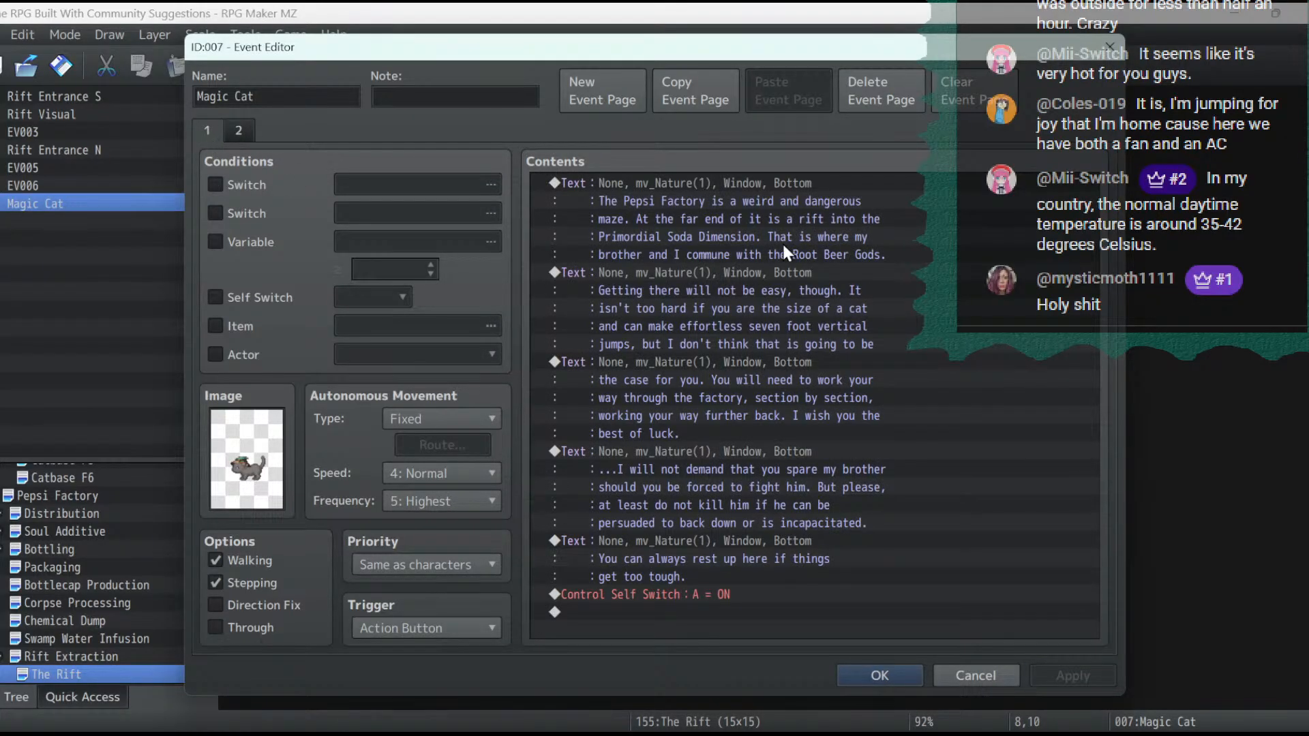
click(713, 278)
key(Delete)
key(Delete)
key(Delete)
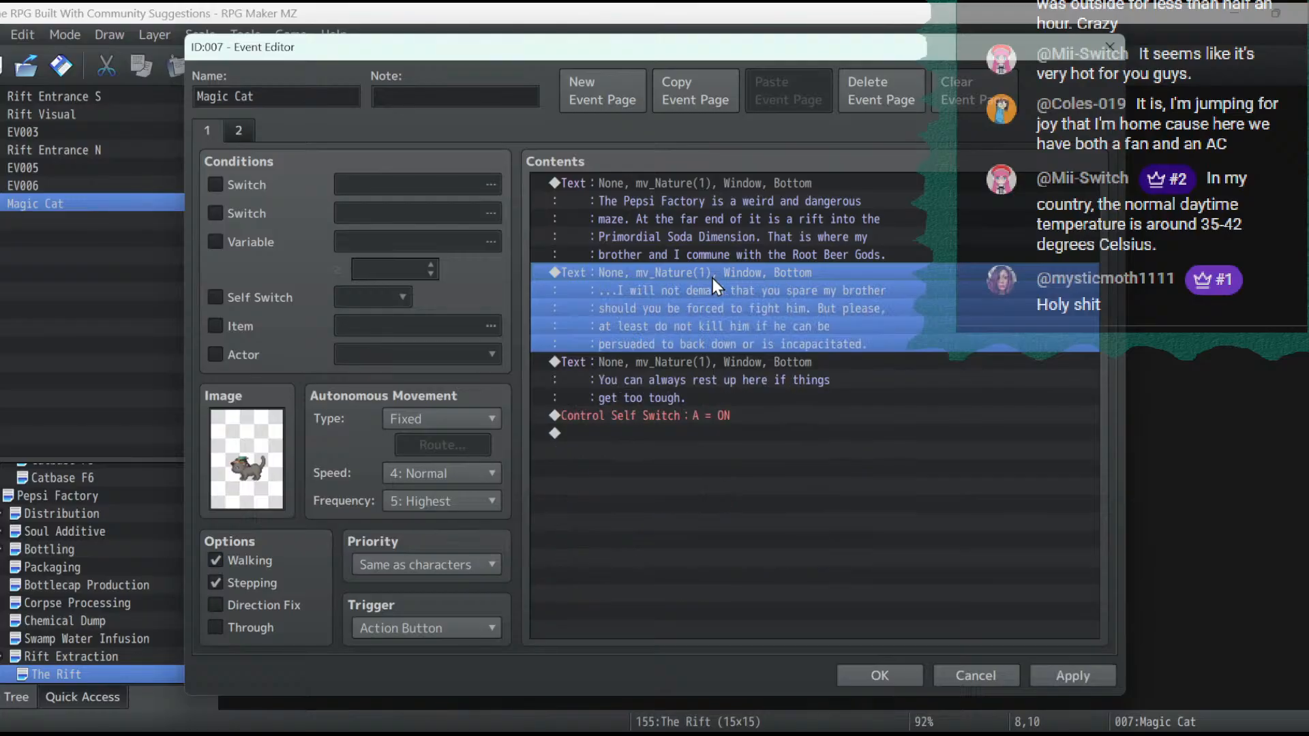
key(Delete)
key(Delete)
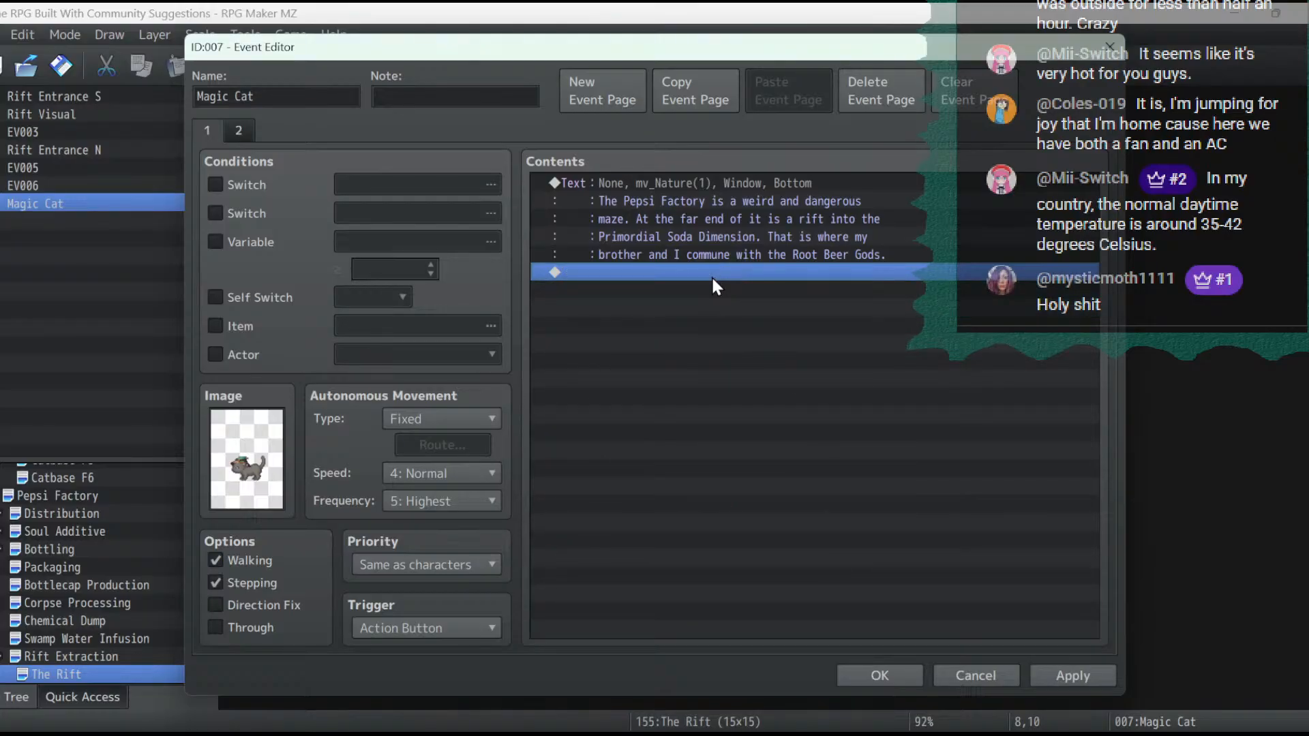
- Replace the Magic Cat's remaining message with "The time has come. Enter the Rift and destroy the Root Beer Gods"
double_click(760, 185)
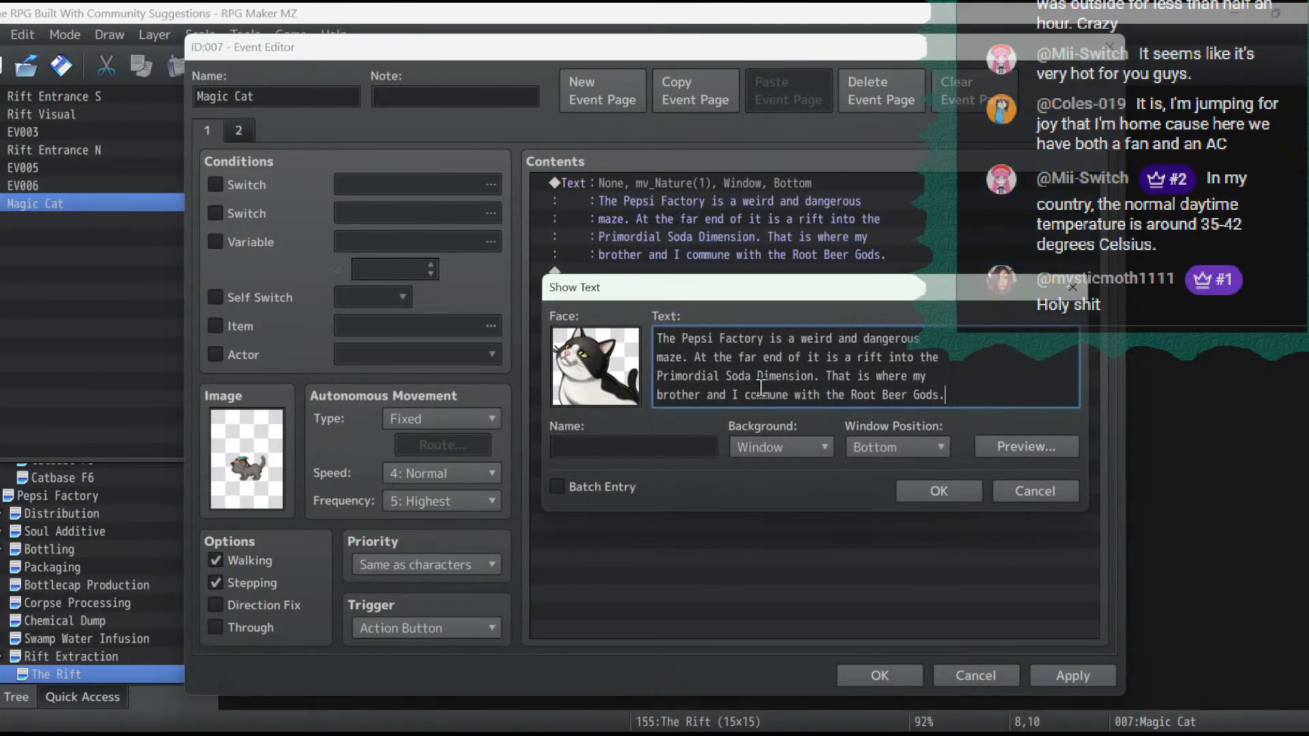
key(ctrl+a)
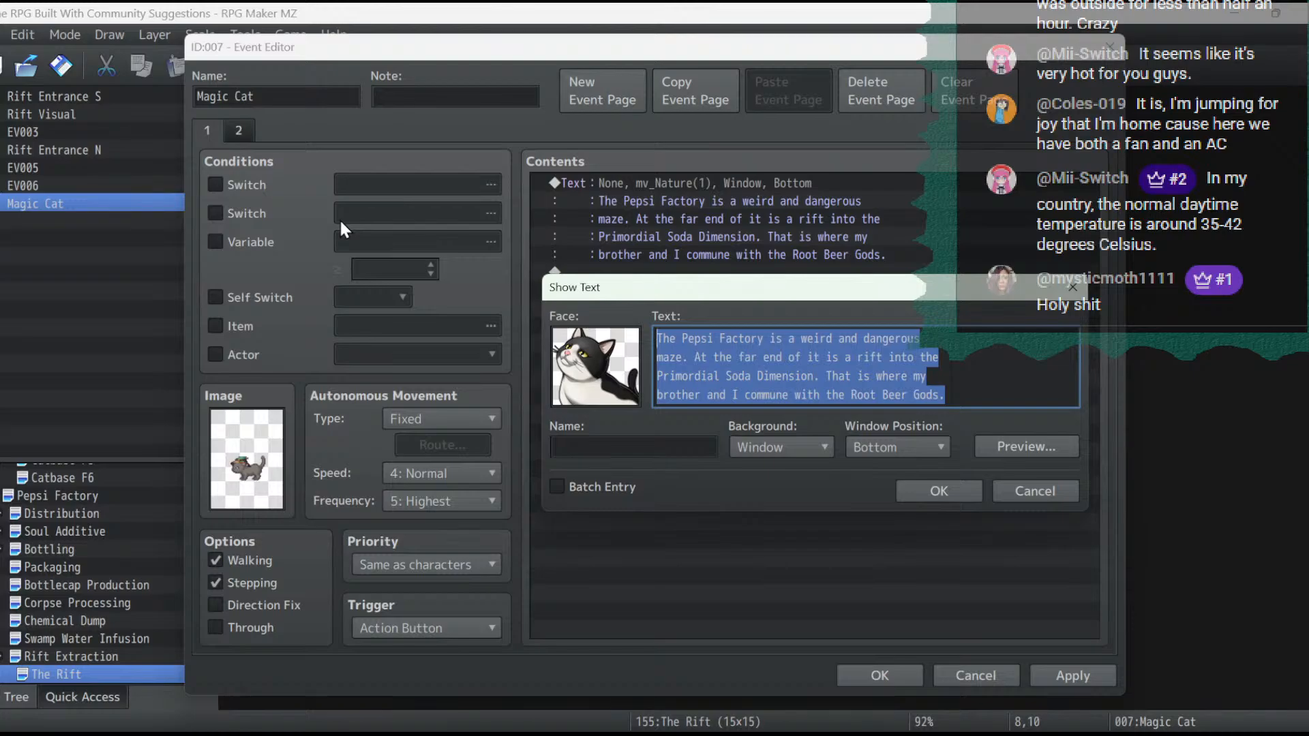
text(The )
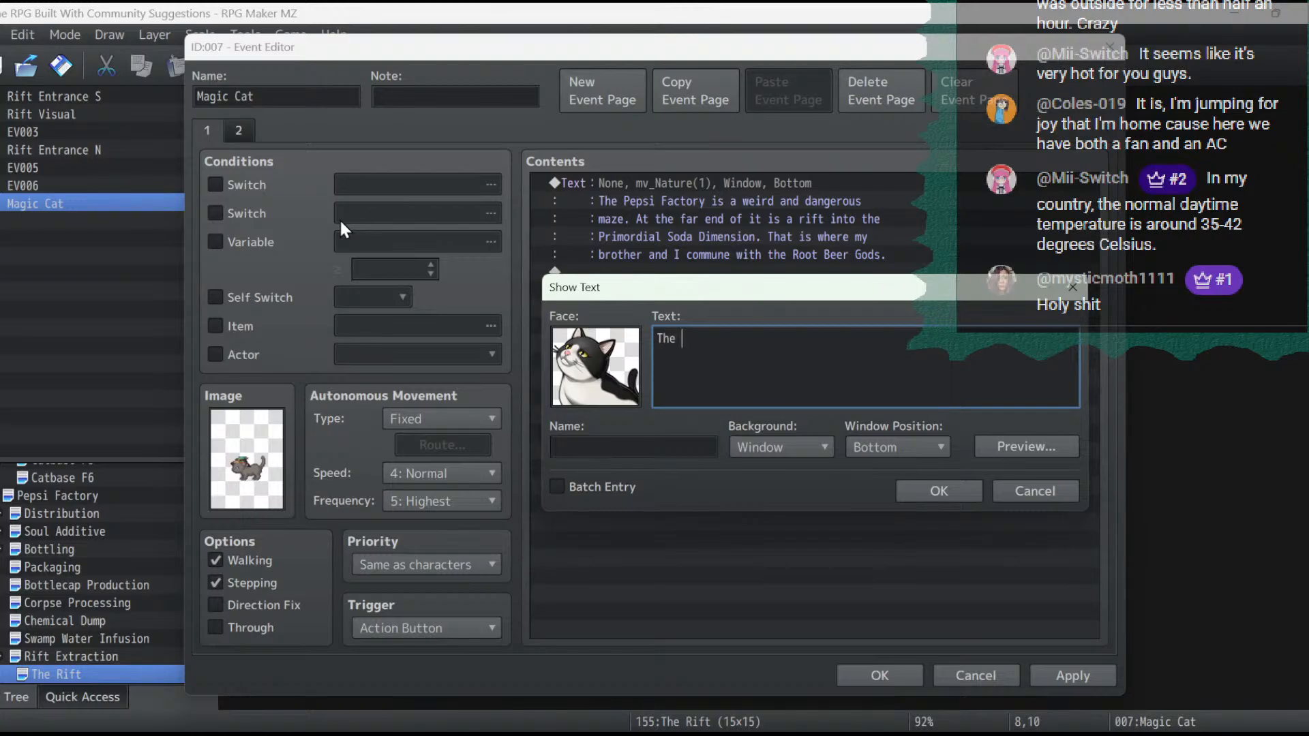
text(time has come. Enter the Rift)
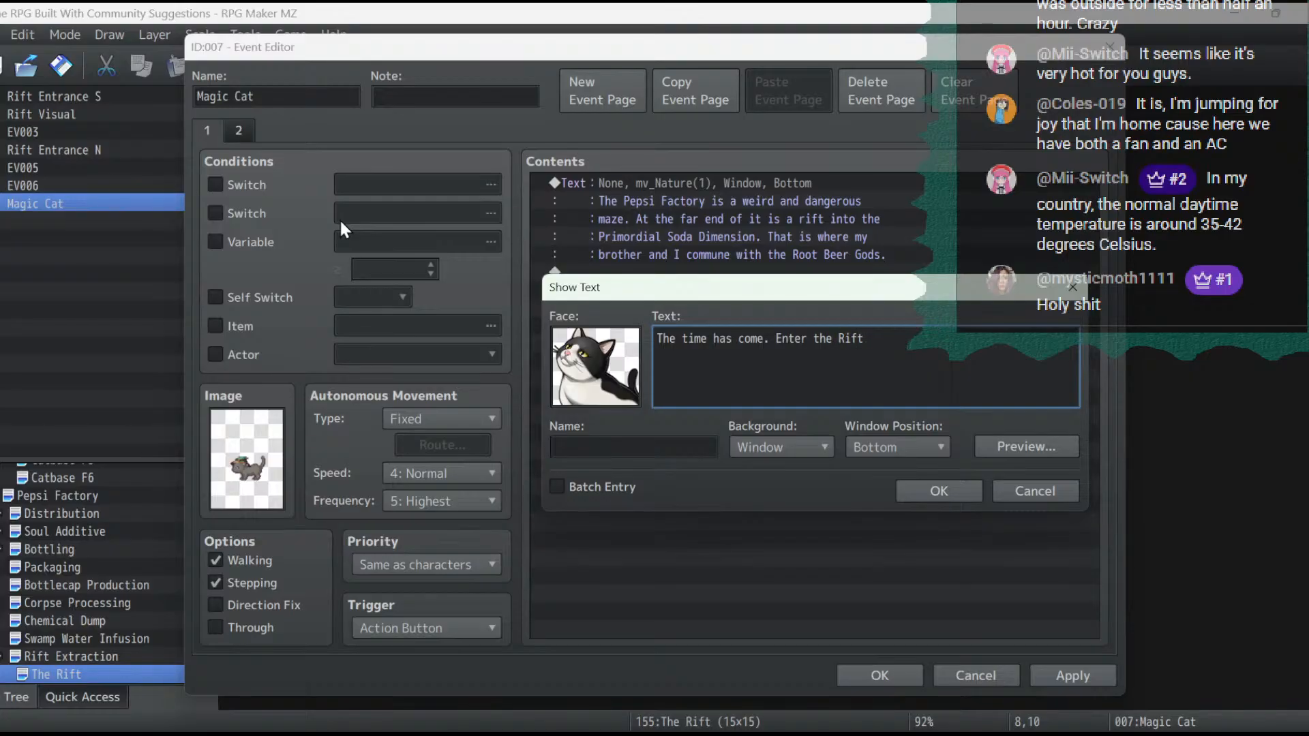
text(, hunt d)
key(BackSpace)
key(BackSpace)
key(BackSpace)
key(BackSpace)
key(BackSpace)
key(BackSpace)
key(BackSpace)
key(BackSpace)
text(and destroy)
key(Return)
text(the Root Beer)
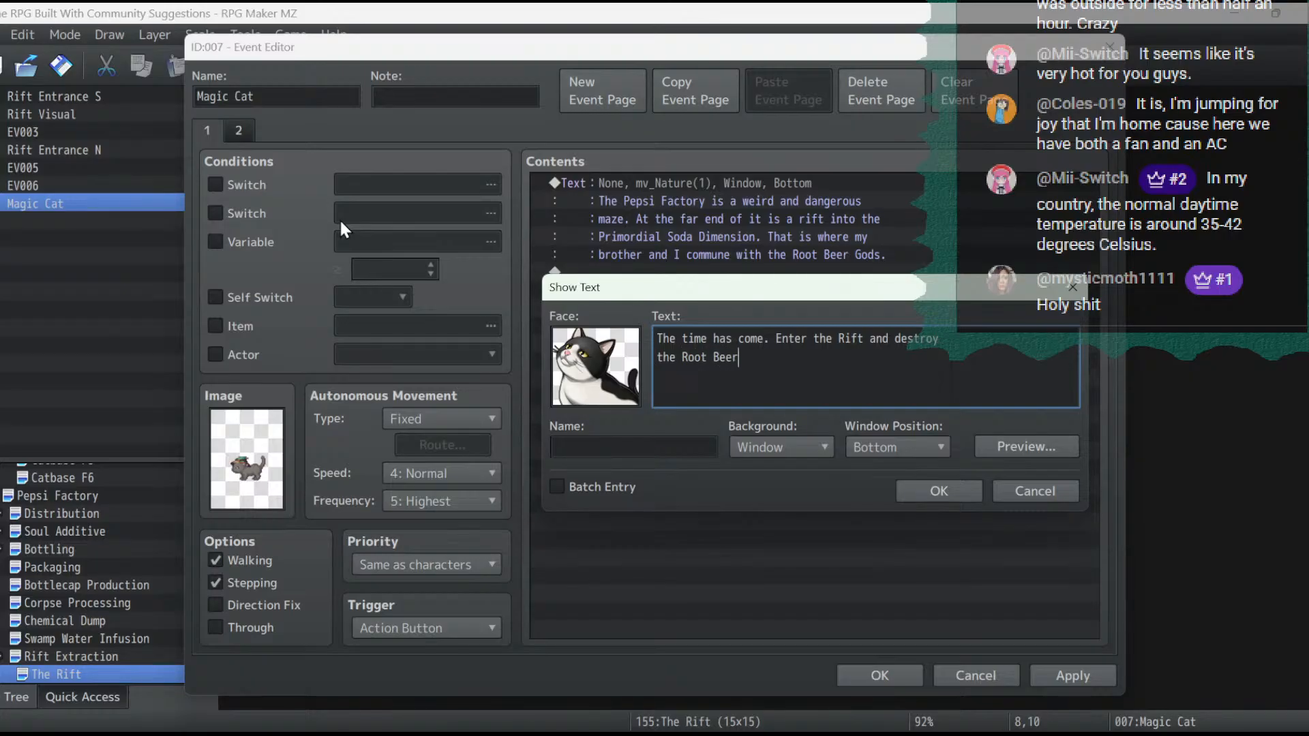
text( Gods)
- Replace the Magic Cat message's text after "The time has come." with "I have called the Root Beer Gods"
drag(778, 339, 987, 468)
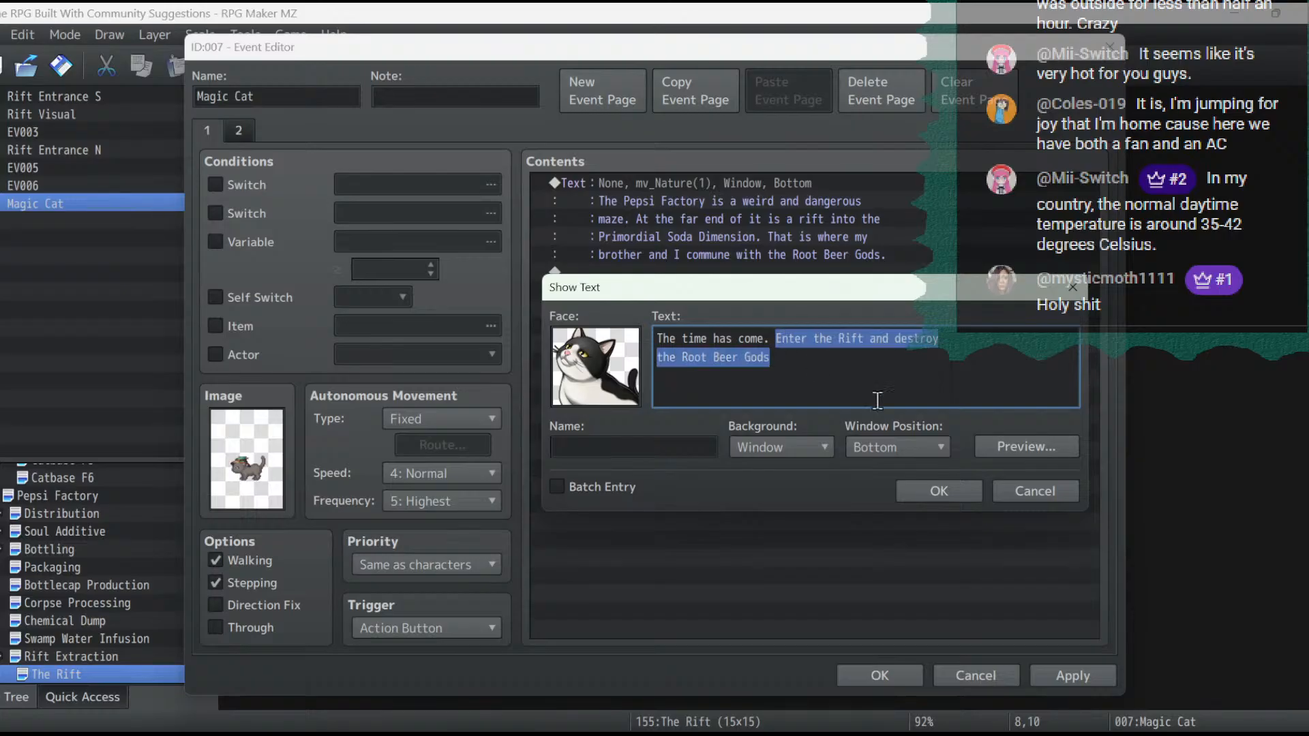
text(I have called)
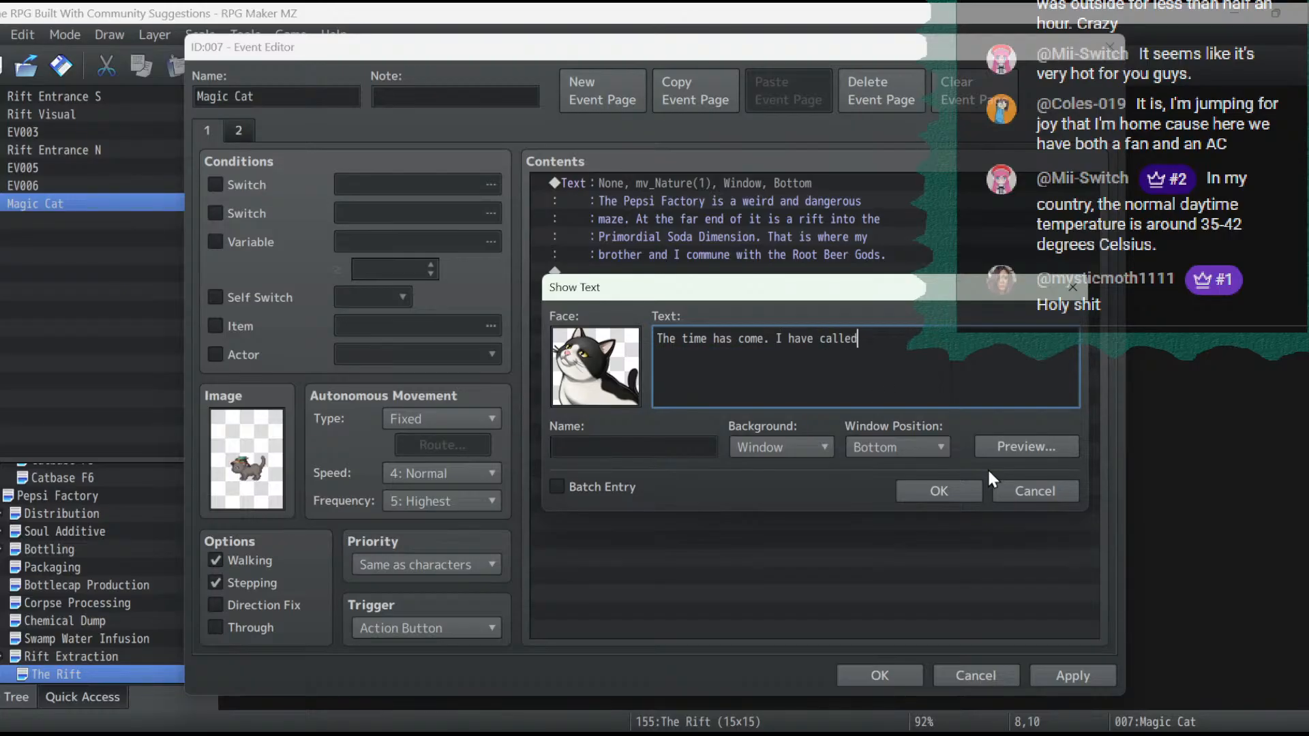
text( the Root)
key(Return)
text(Beer Gods. They w)
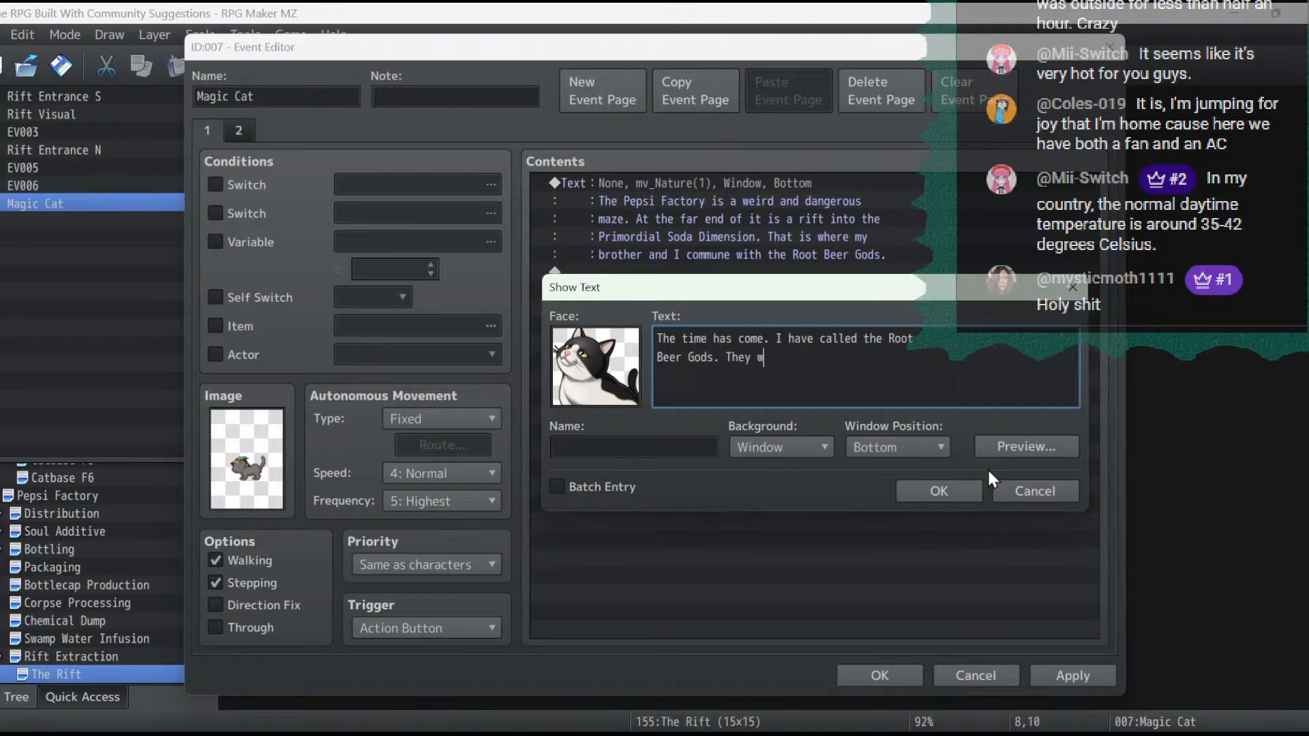
text(ill be waiting on the o)
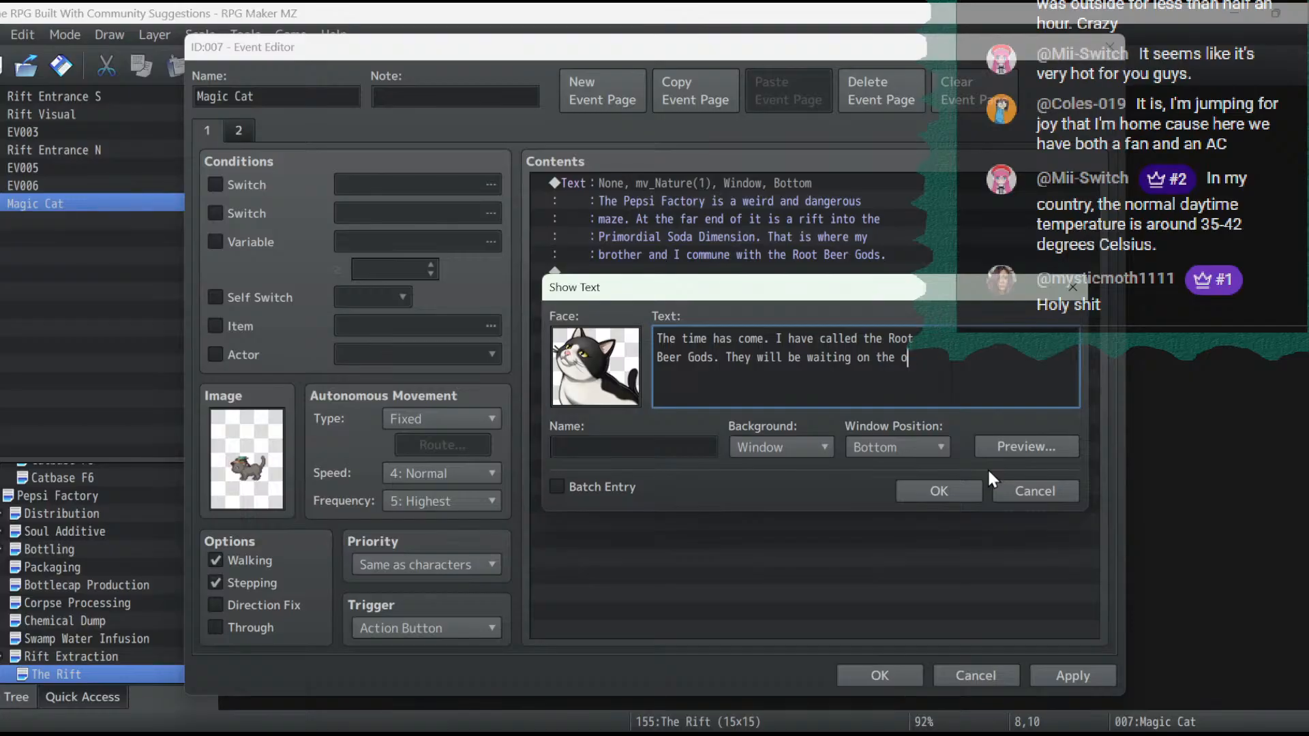
text(ther)
- Continue the message with "They will be waiting on the other side of the Rift. You must destroy them!"
key(Return)
text(side of the Rift. You must de)
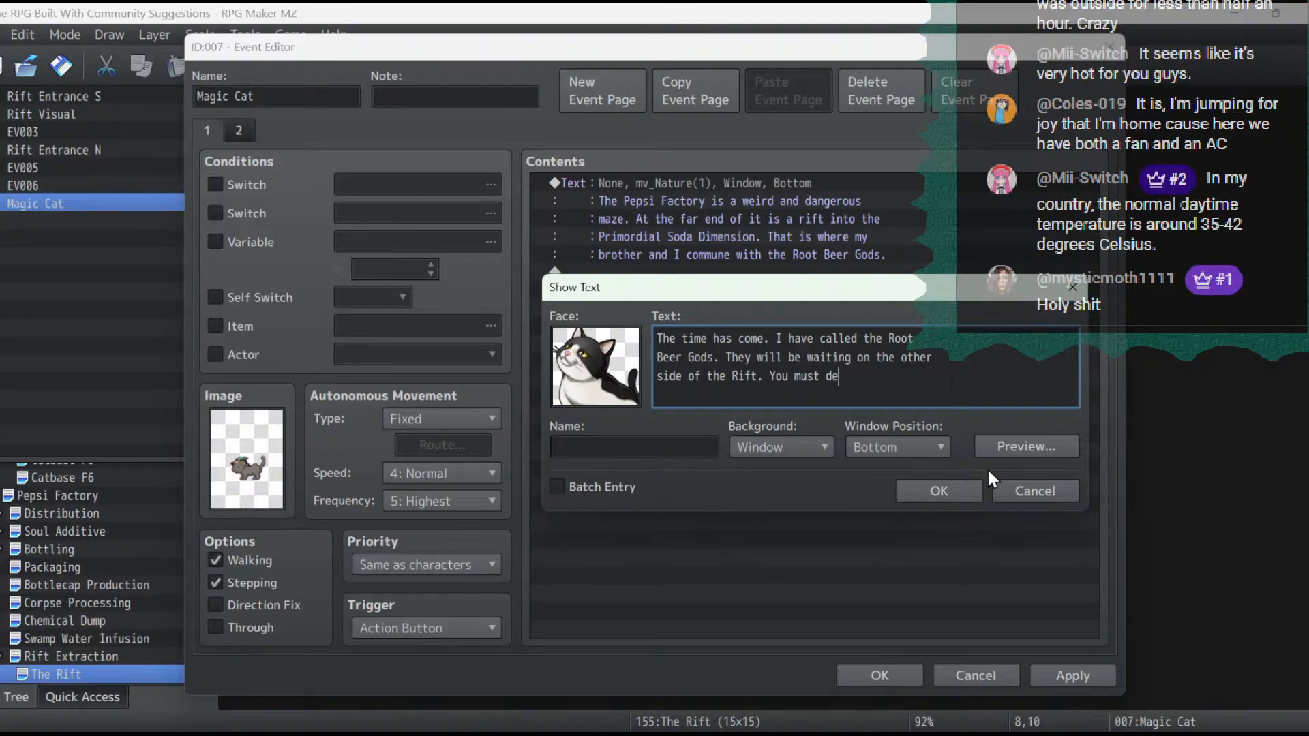
text(stroy them!)
- Finish the message with the line "And... if possible, save my poor brother." and save the Magic Cat event
key(Return)
text(And... if)
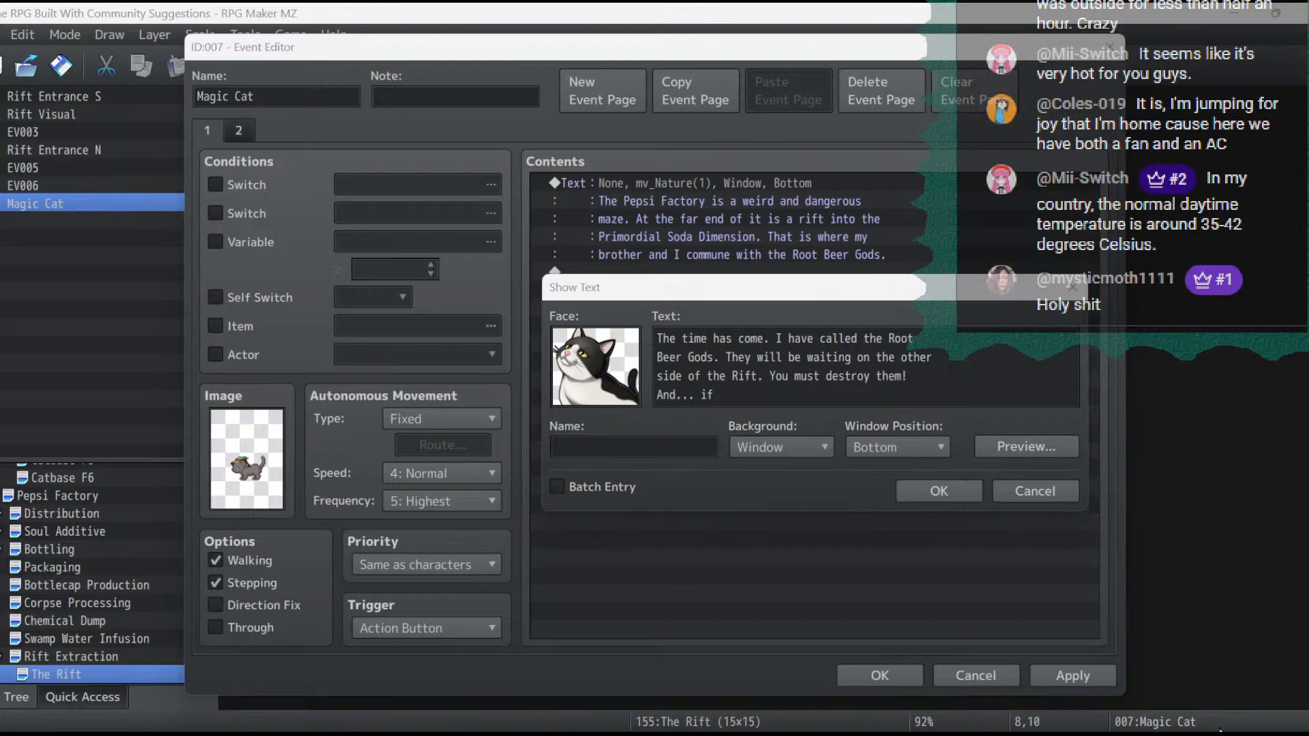
click(762, 377)
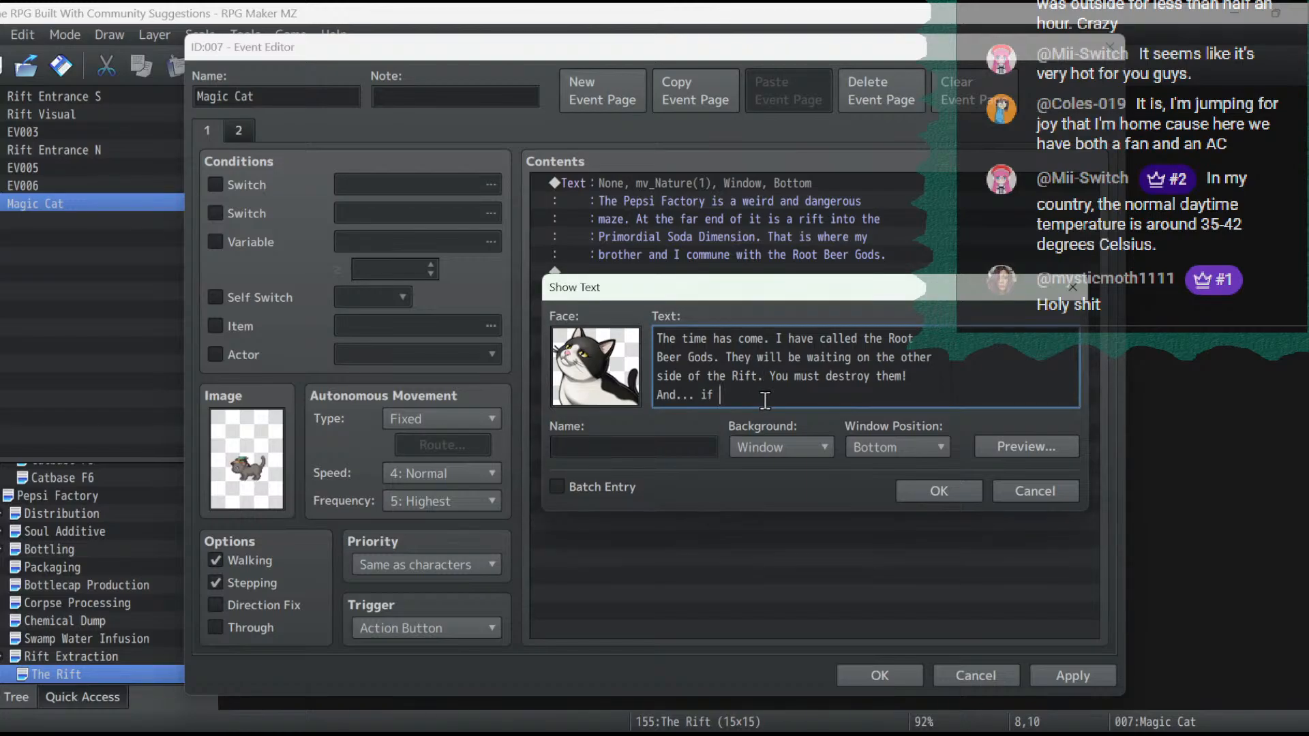
text(possible, )
text(save my poor)
text( brother.)
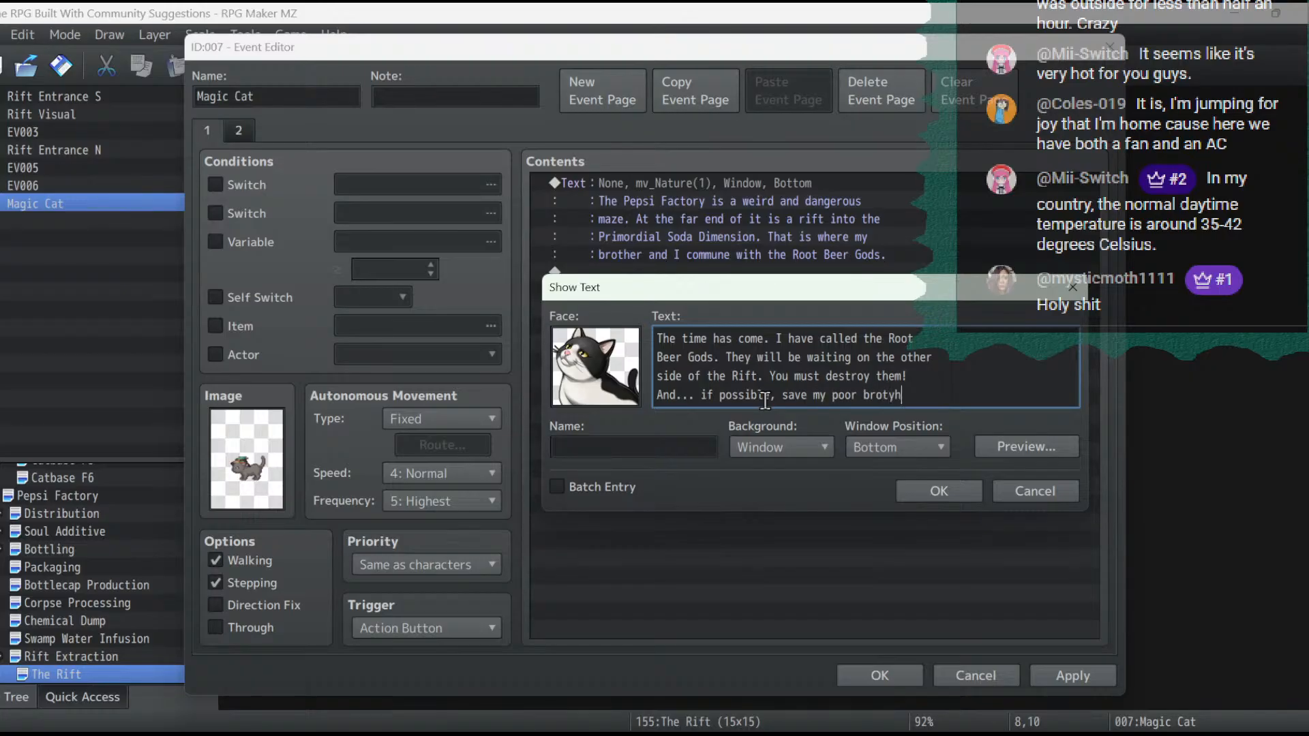
click(936, 490)
click(1058, 677)
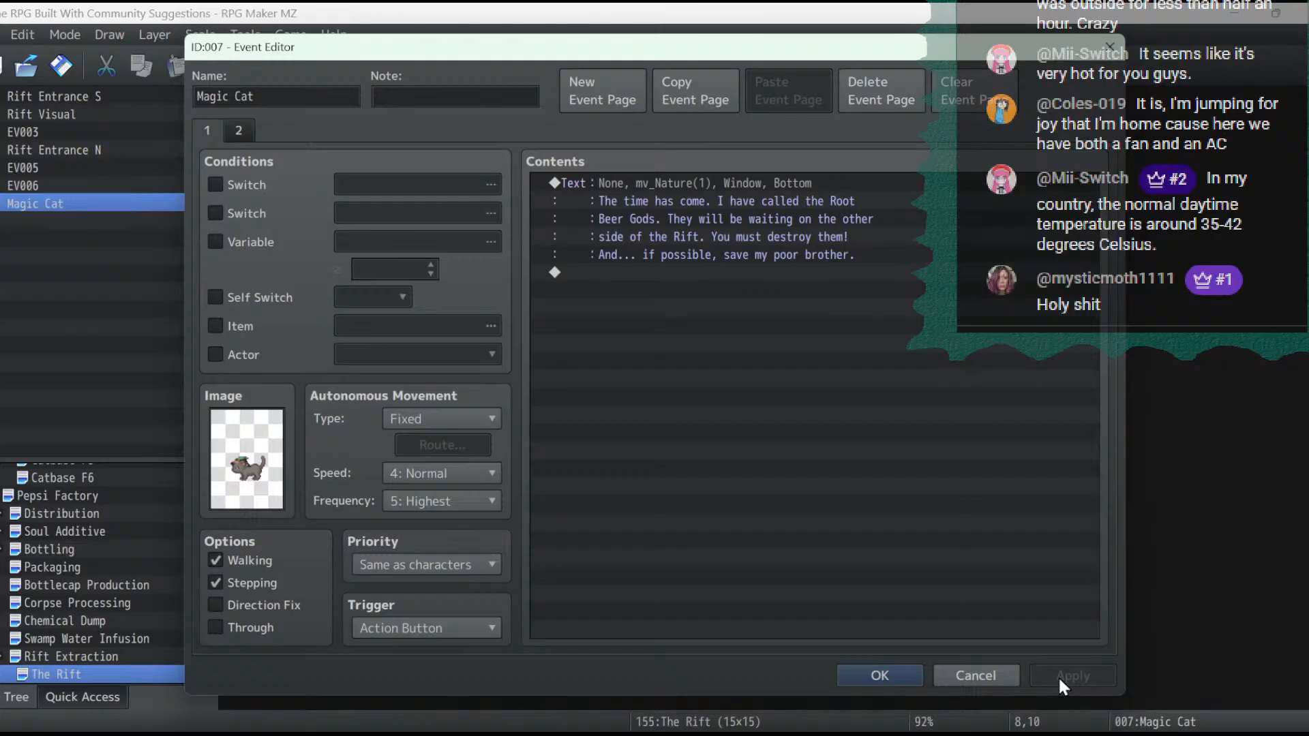
click(878, 676)
- Preview the Battle7 background music in the sound test, including at 100% pitch and 5% volume
click(913, 65)
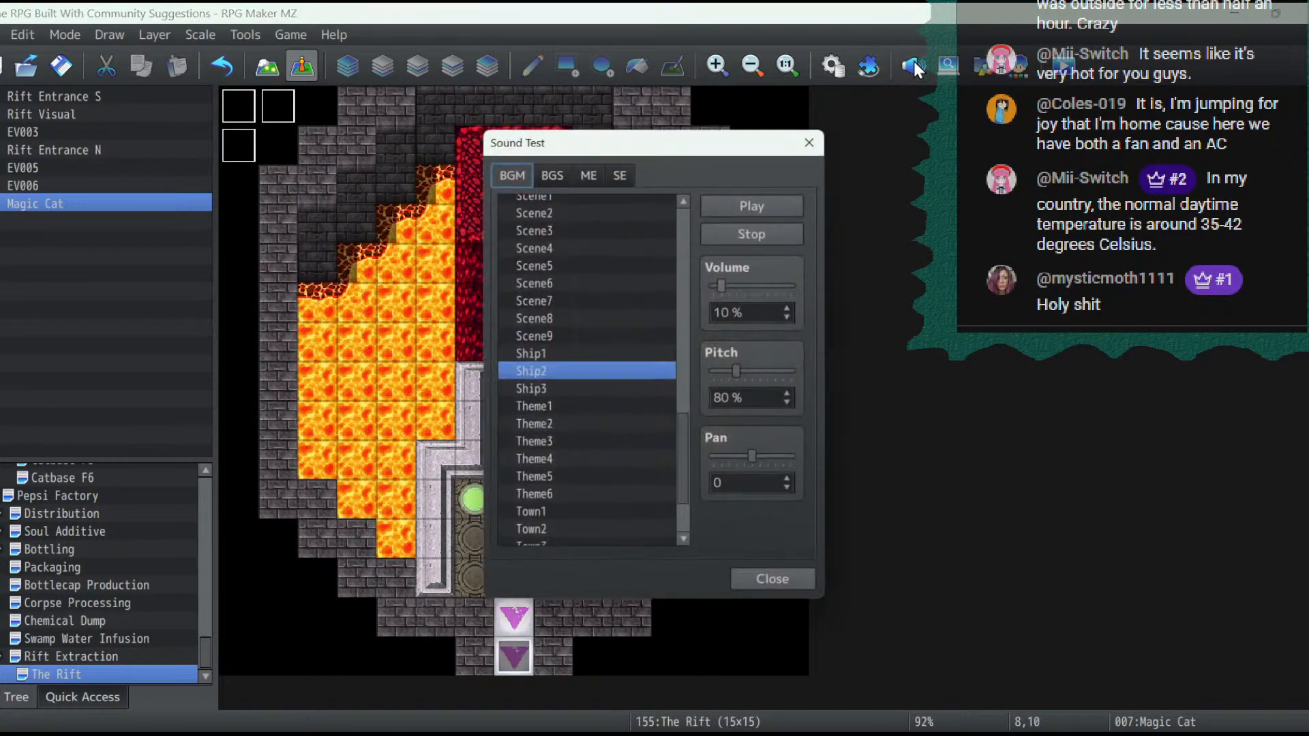
scroll(694, 428, up, 1)
drag(686, 426, 711, 169)
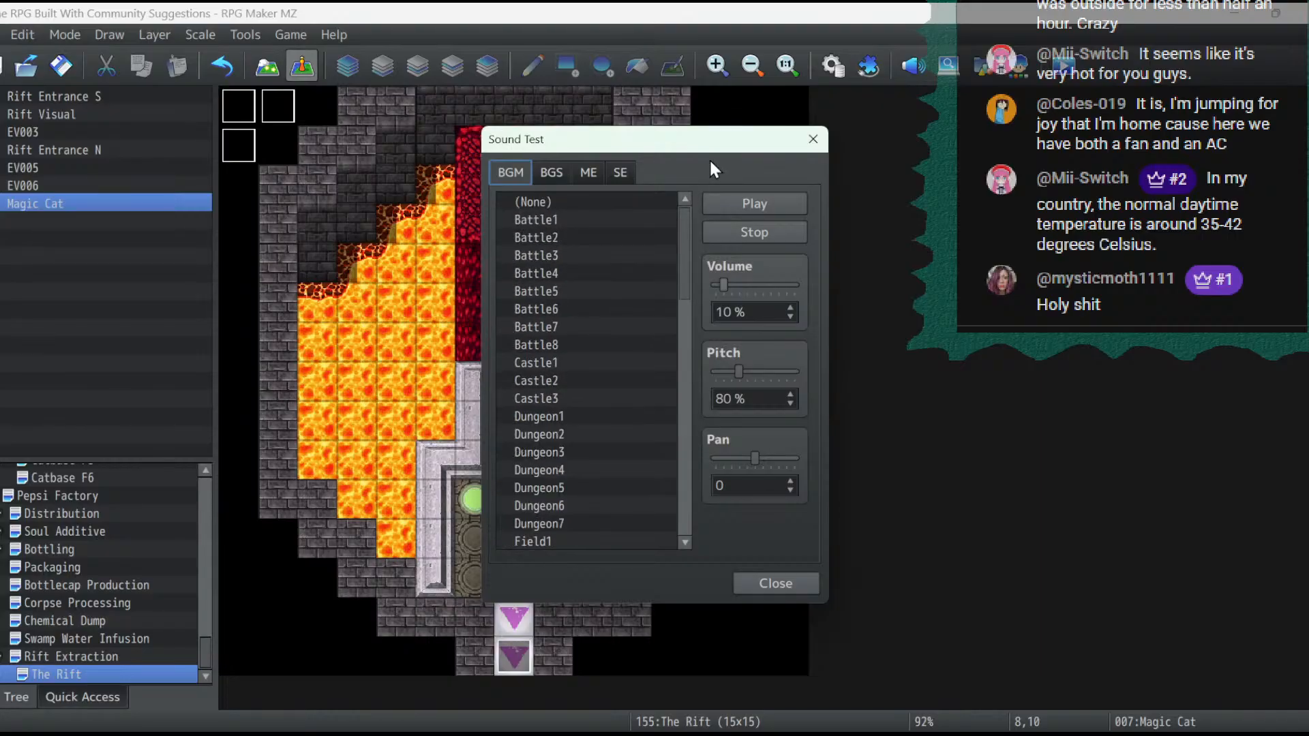
click(591, 328)
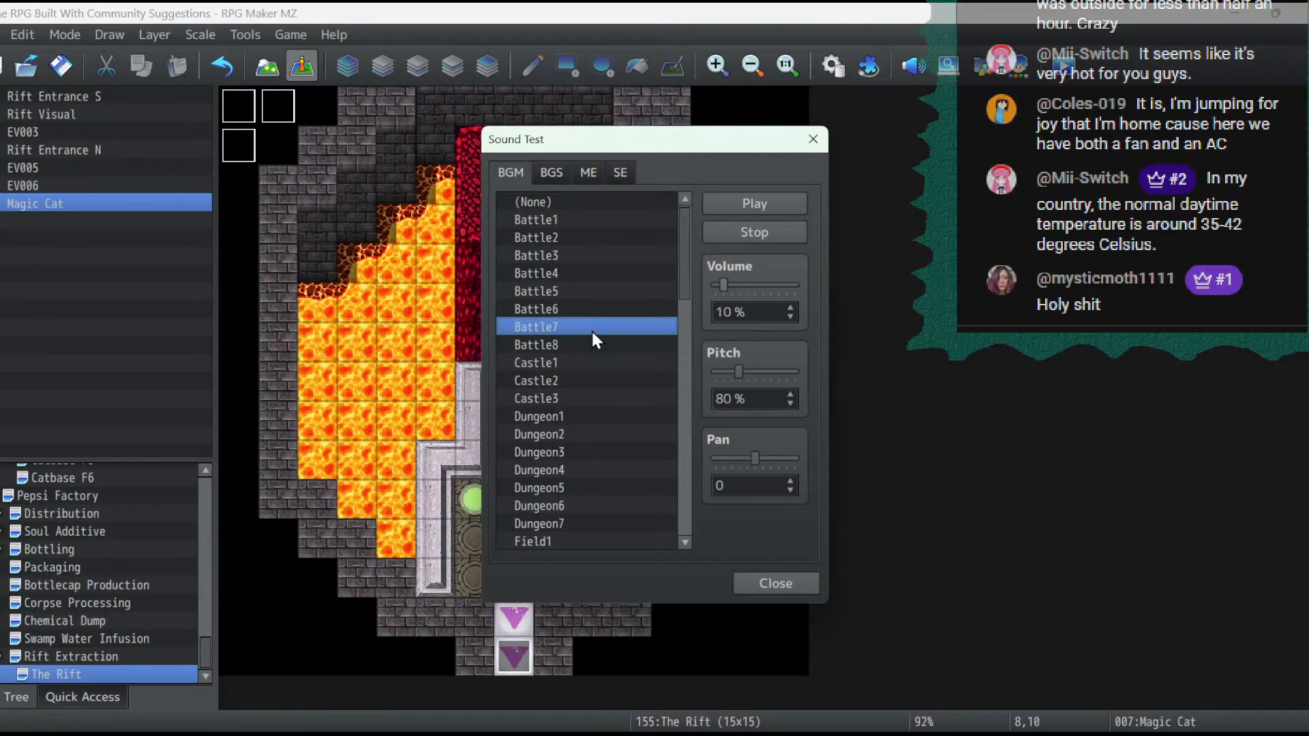
click(803, 201)
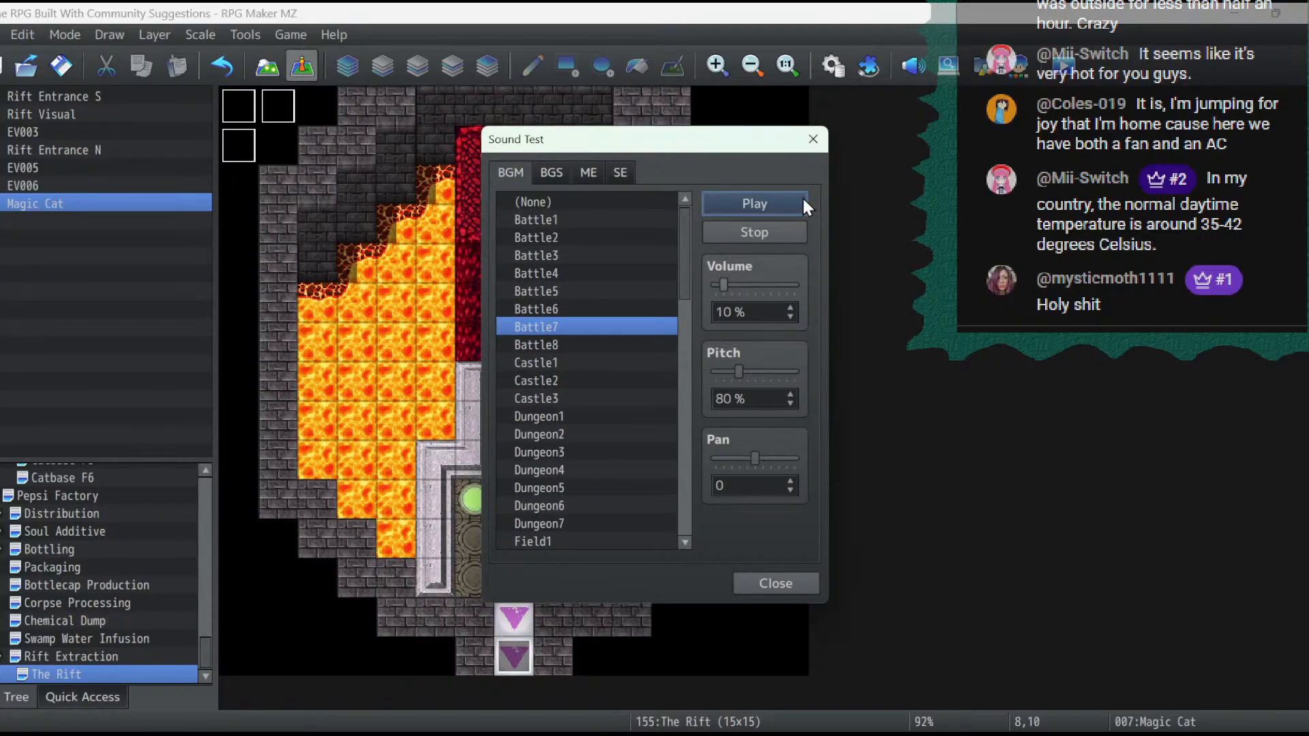
click(790, 395)
click(790, 395)
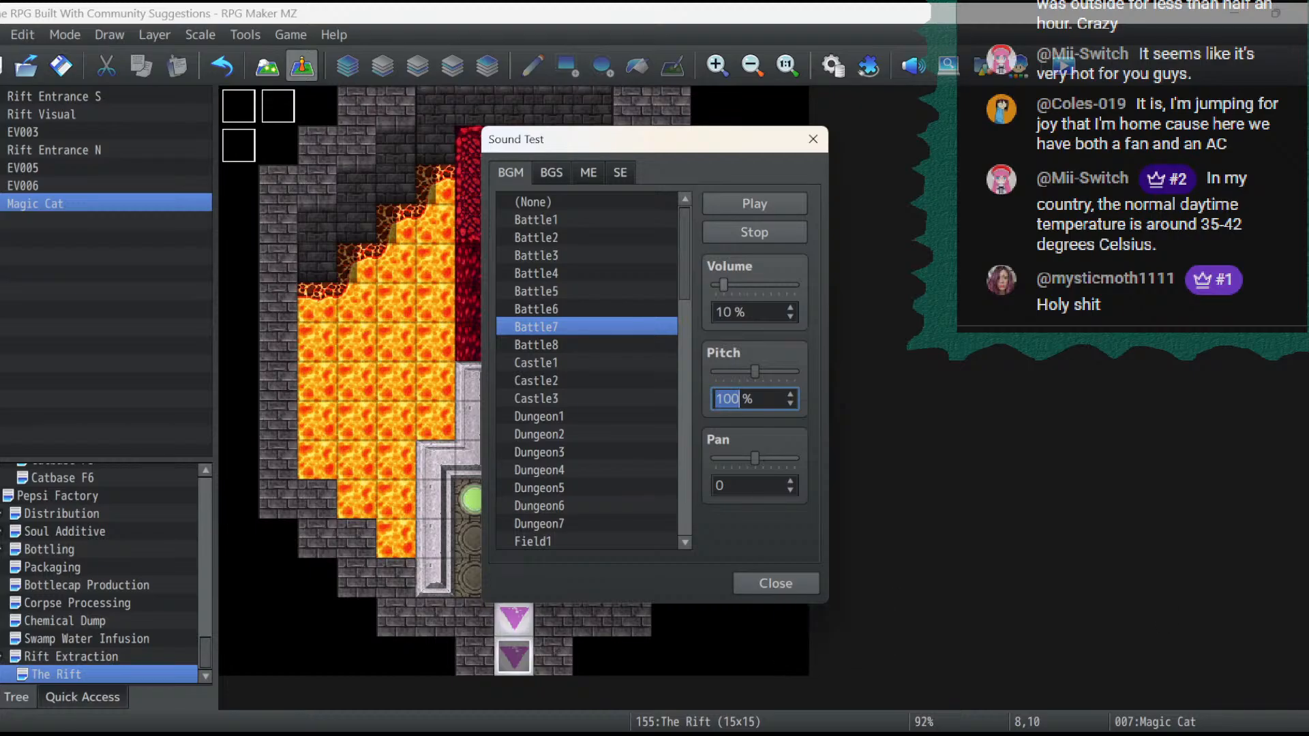
click(789, 318)
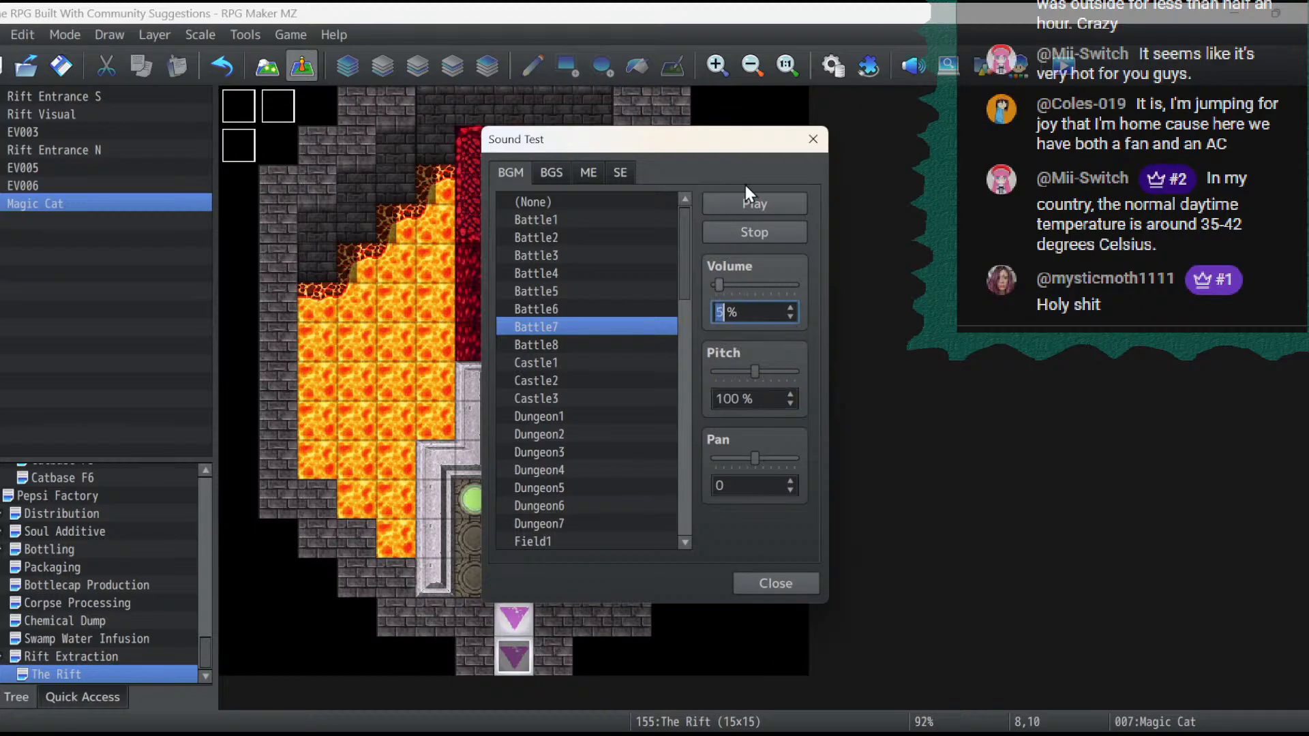
click(748, 202)
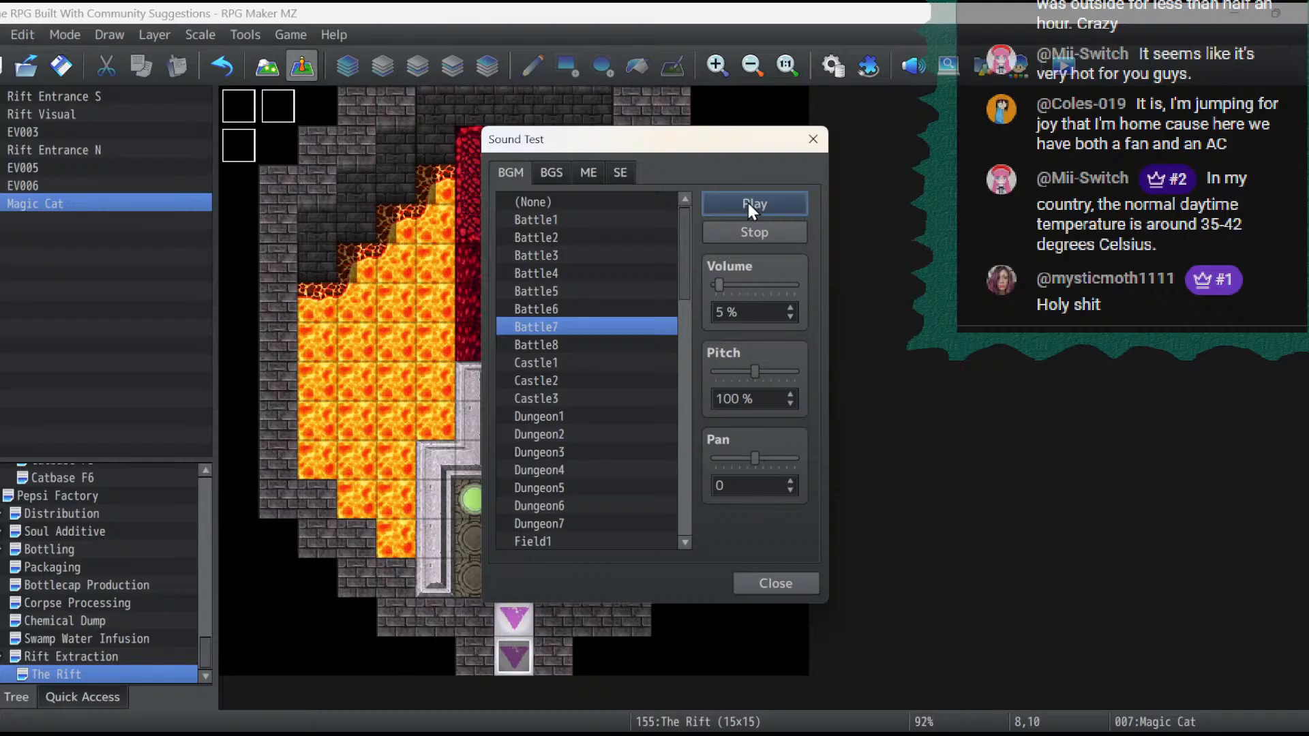
click(768, 578)
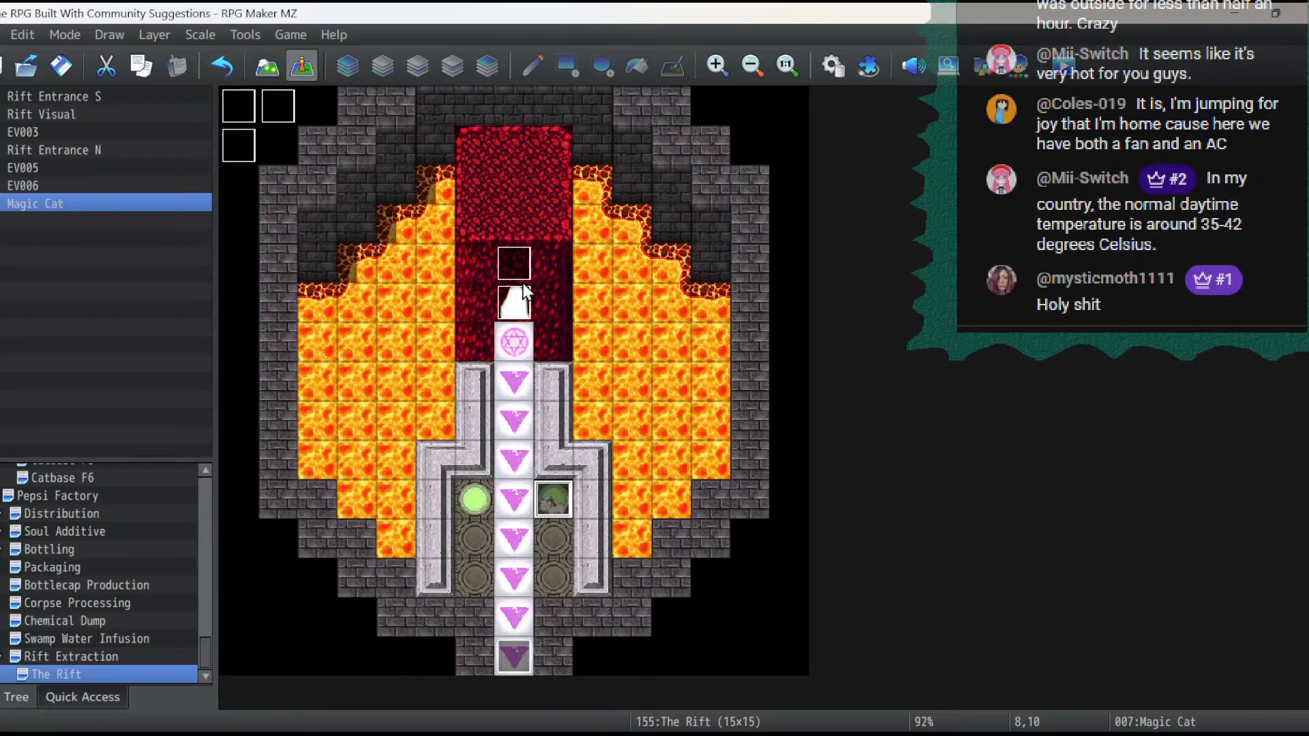
- Create an event named "Event Thatcher" on the magic circle tile directly below the white Rift entrance
double_click(519, 308)
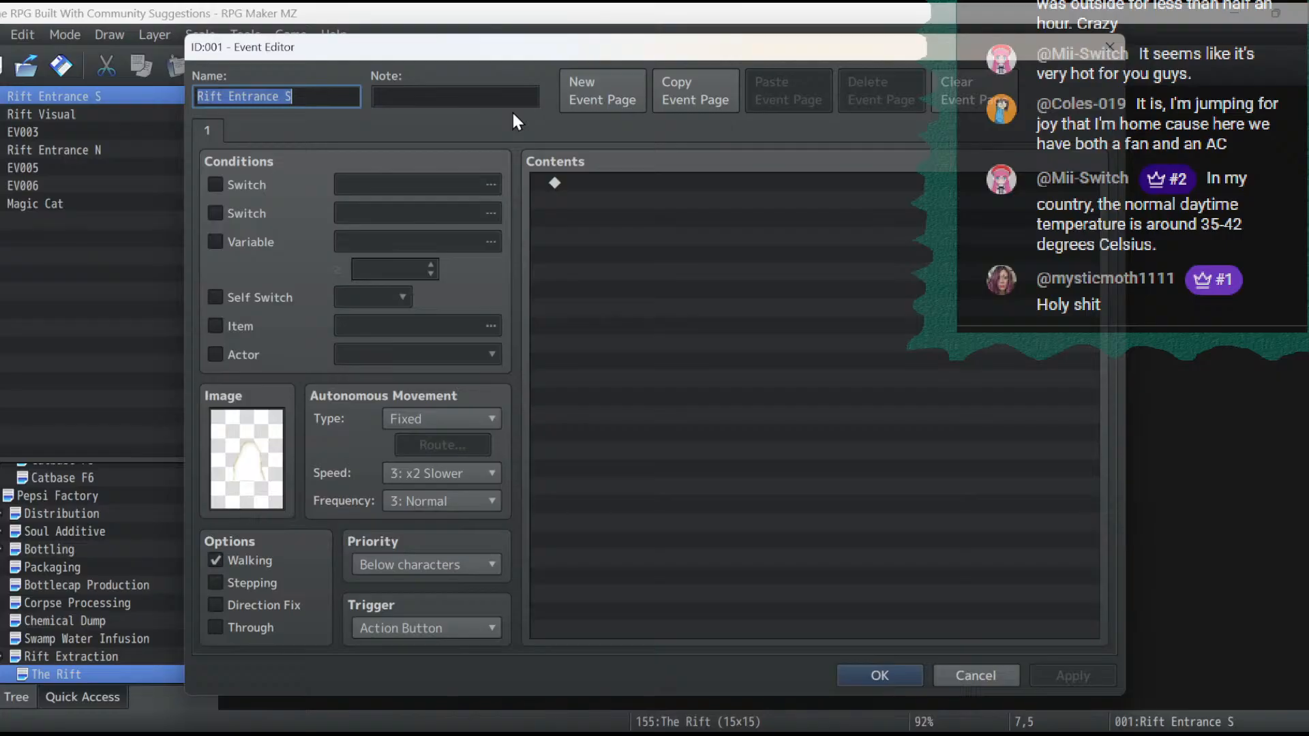
click(881, 676)
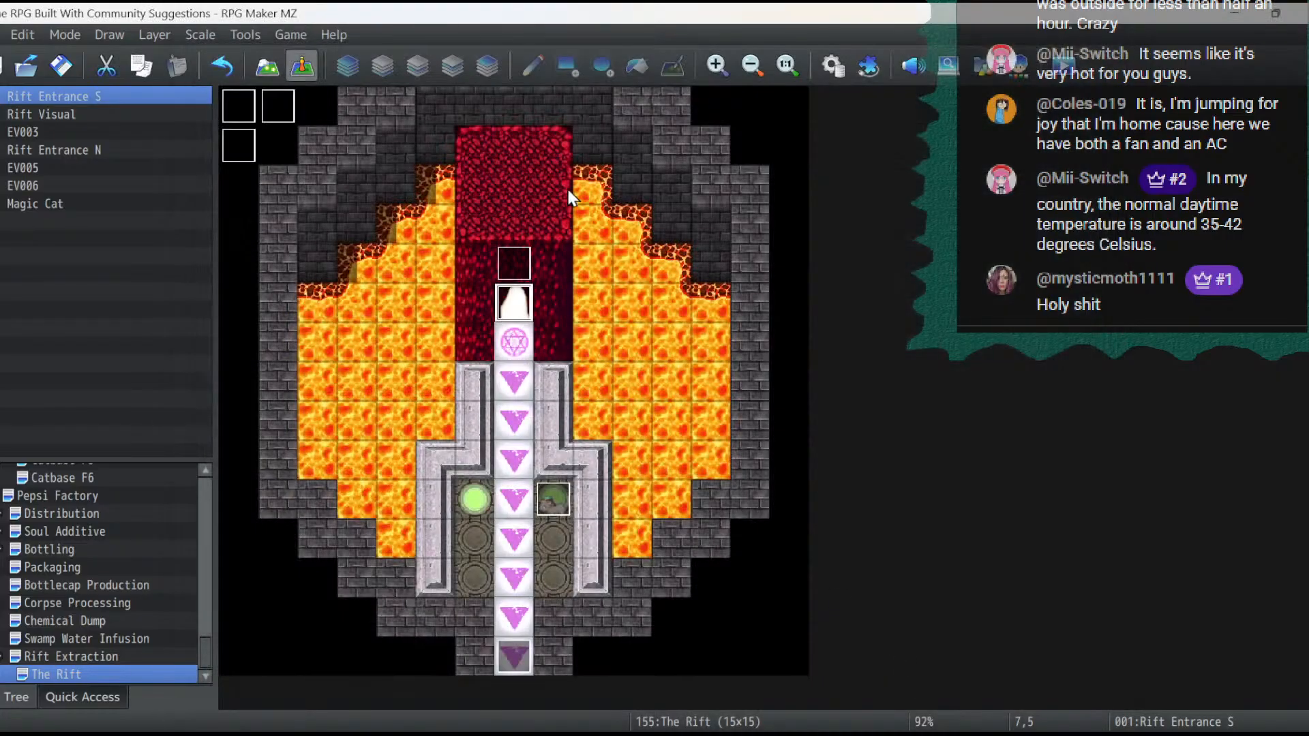
double_click(520, 348)
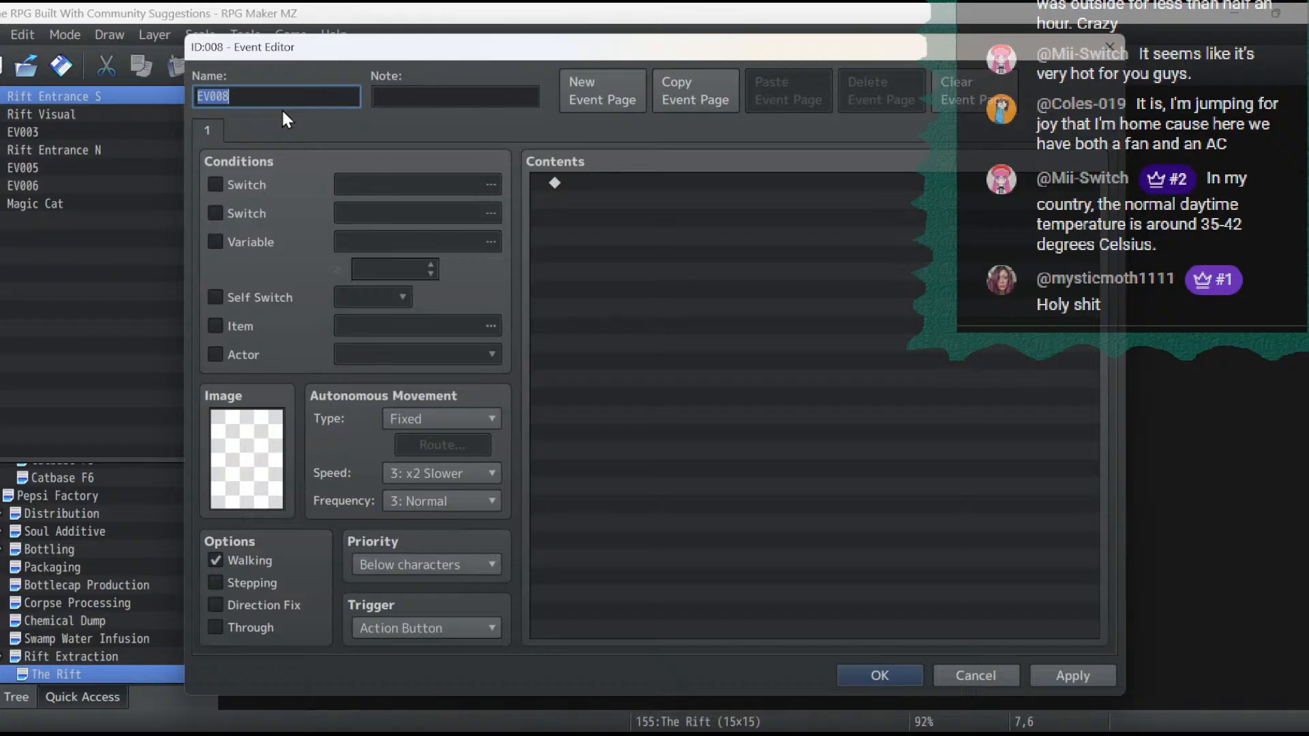
text(Event Thatcher)
click(1073, 676)
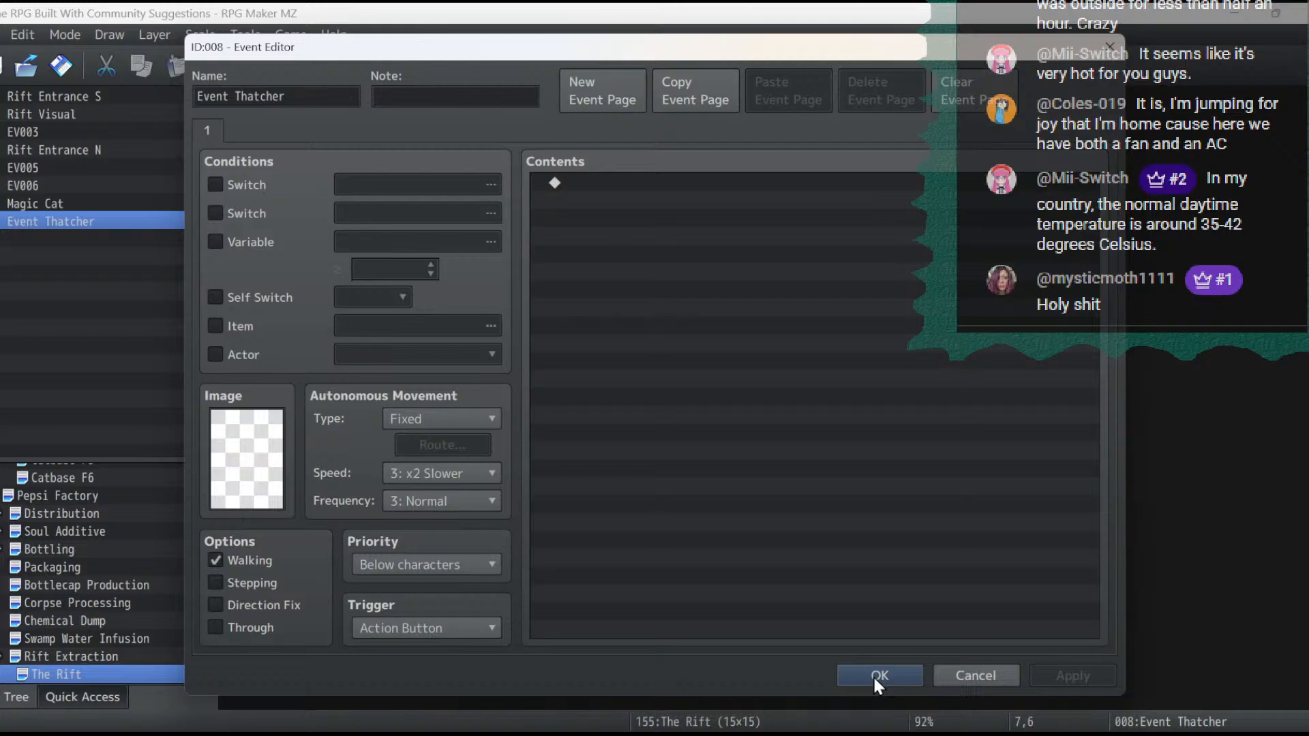
- Name switch 0301 "Rift Entry" and use it as the condition for the Event Thatcher event
click(262, 195)
click(403, 184)
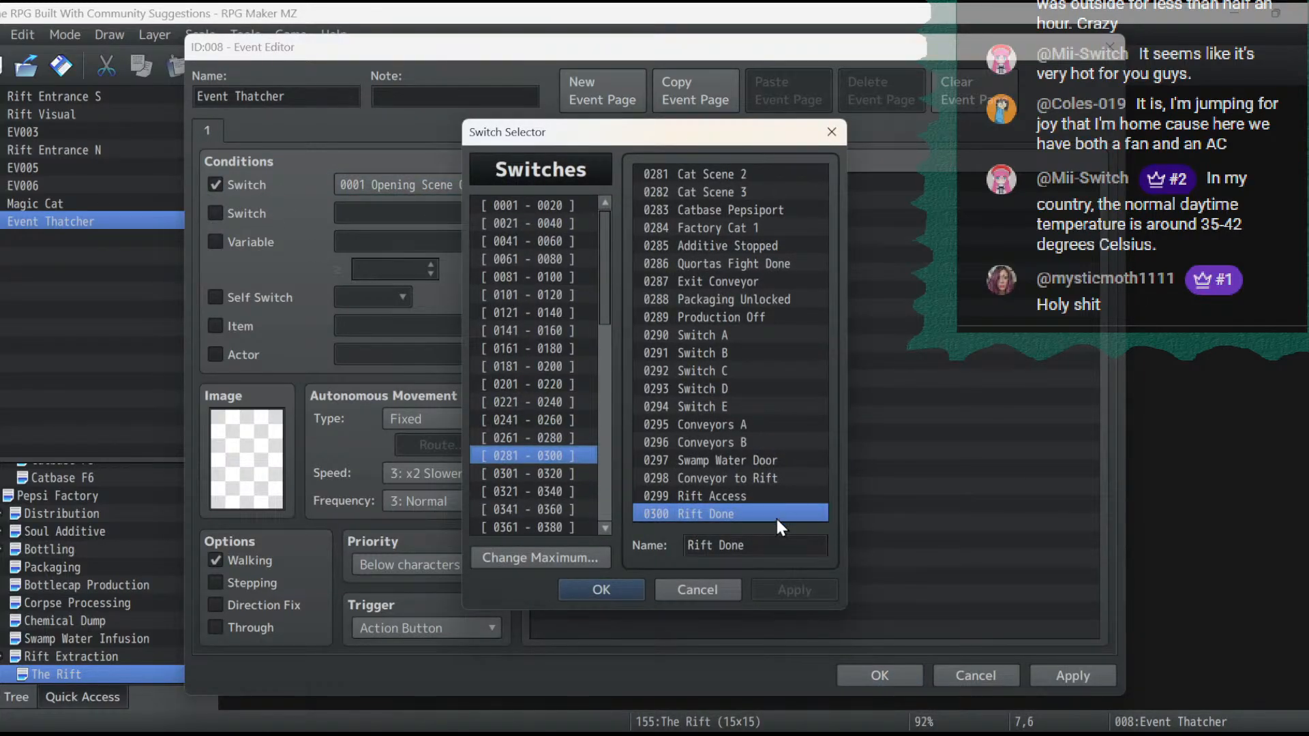
click(546, 474)
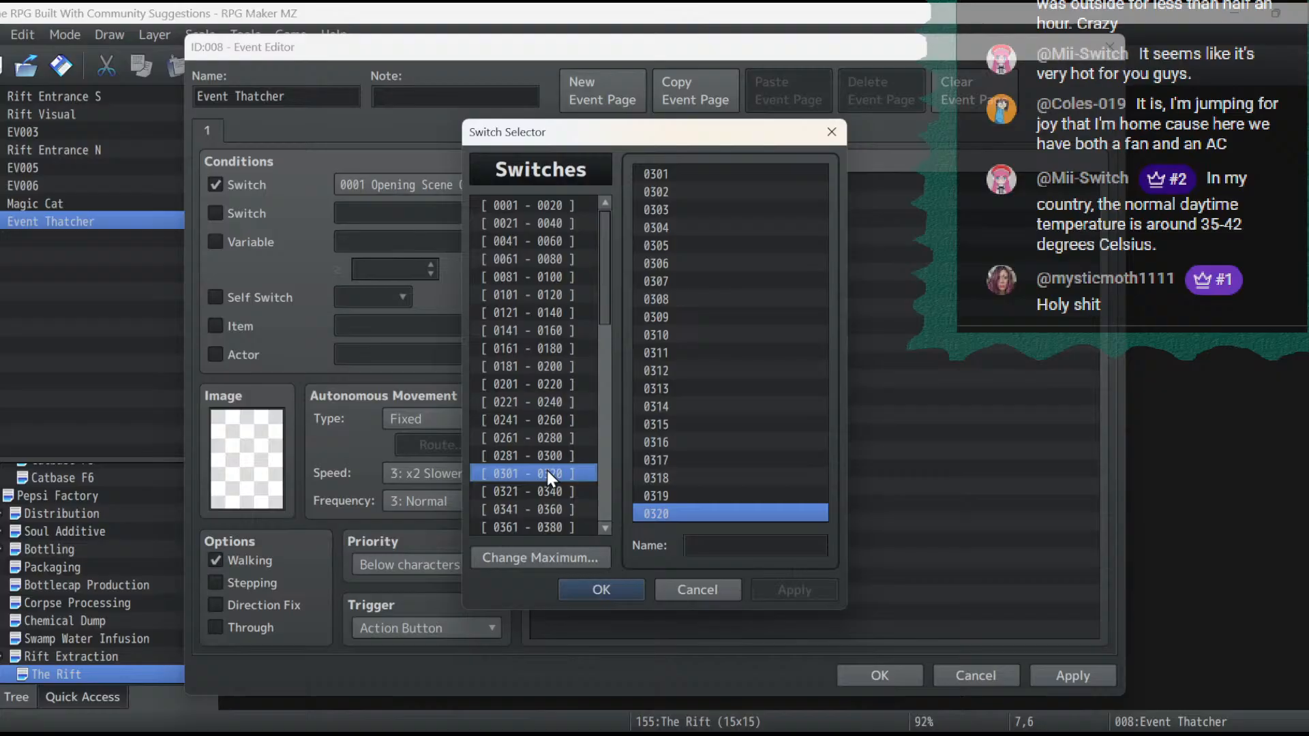
click(753, 170)
click(745, 544)
text(Rift)
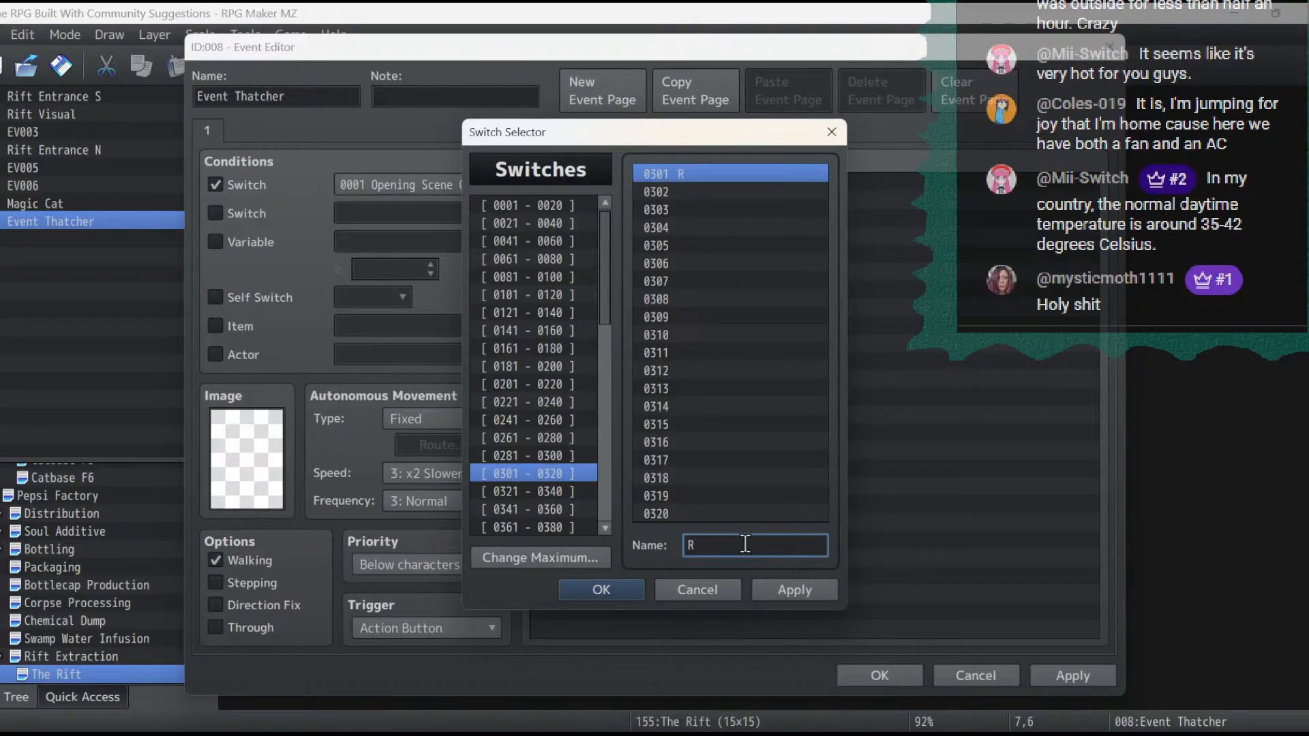
key(BackSpace)
key(BackSpace)
key(BackSpace)
key(BackSpace)
key(BackSpace)
text(Rift Entr)
click(784, 585)
click(617, 591)
click(1106, 676)
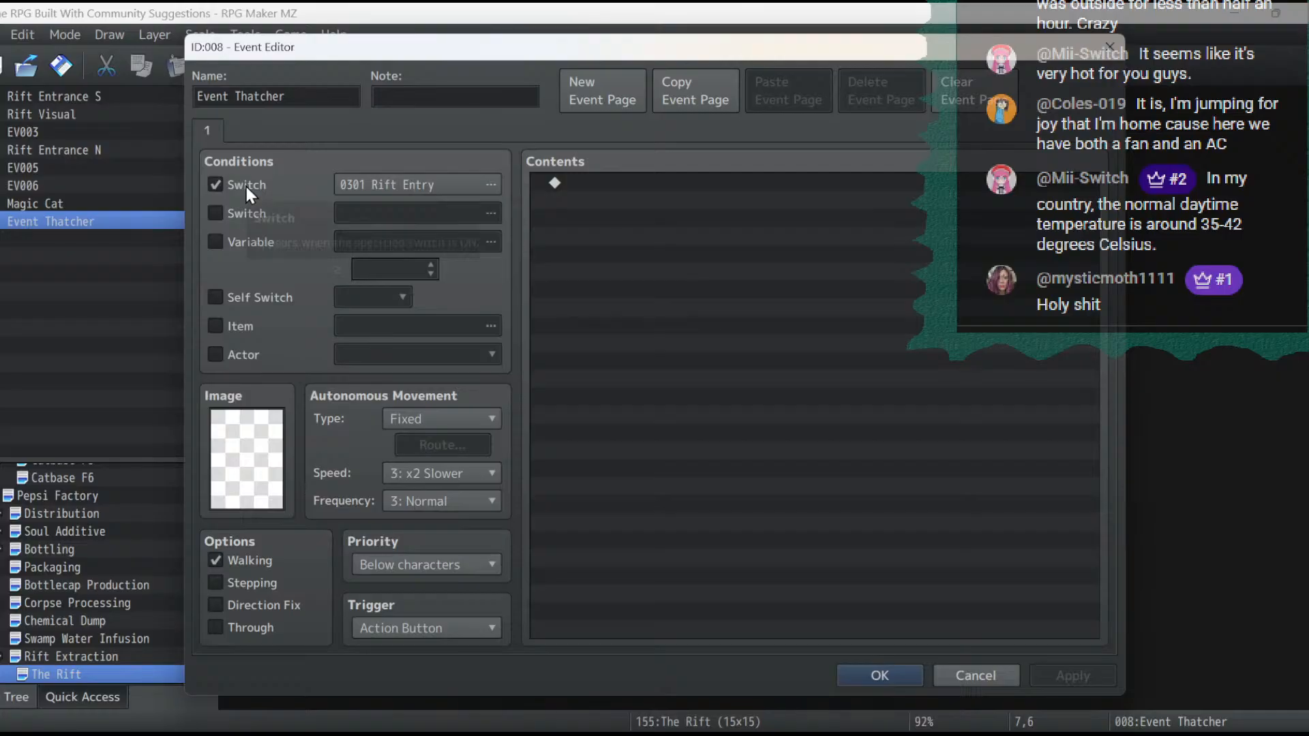
- Rename the event "Event Thatcher Return" and save it
click(329, 104)
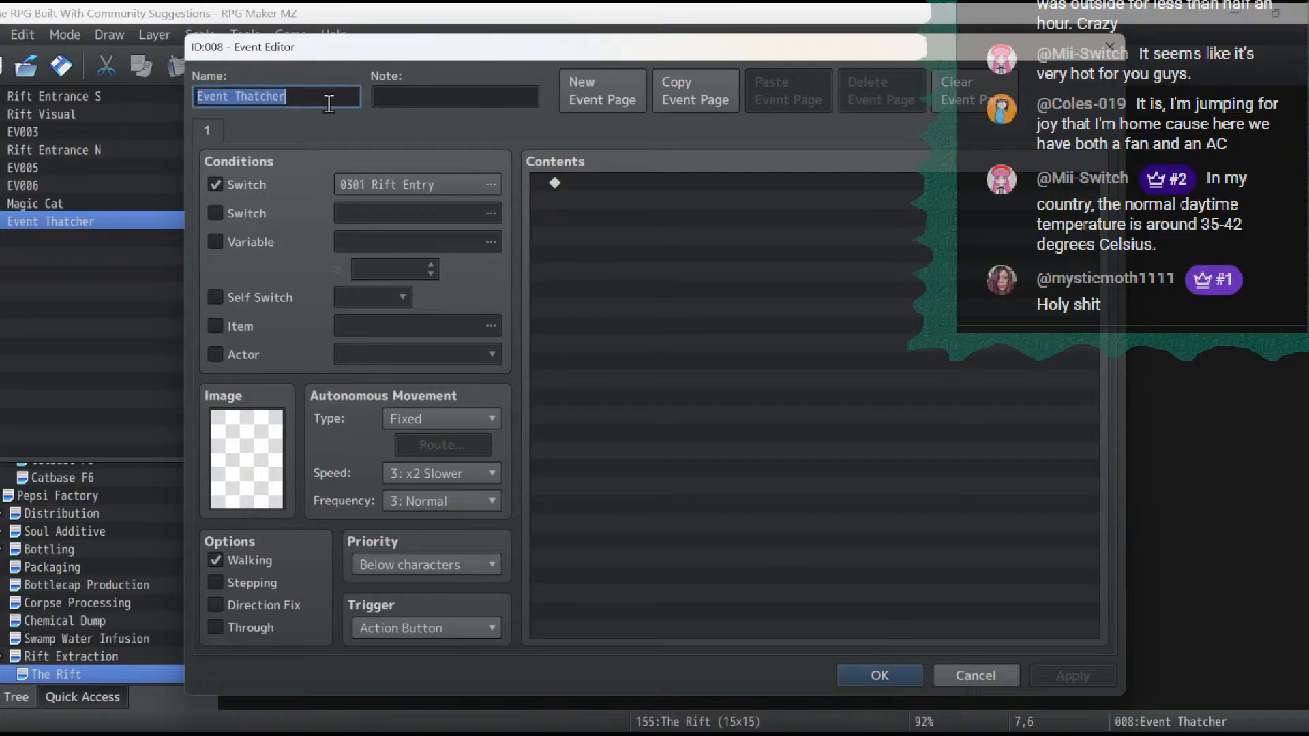
click(328, 104)
text(Return)
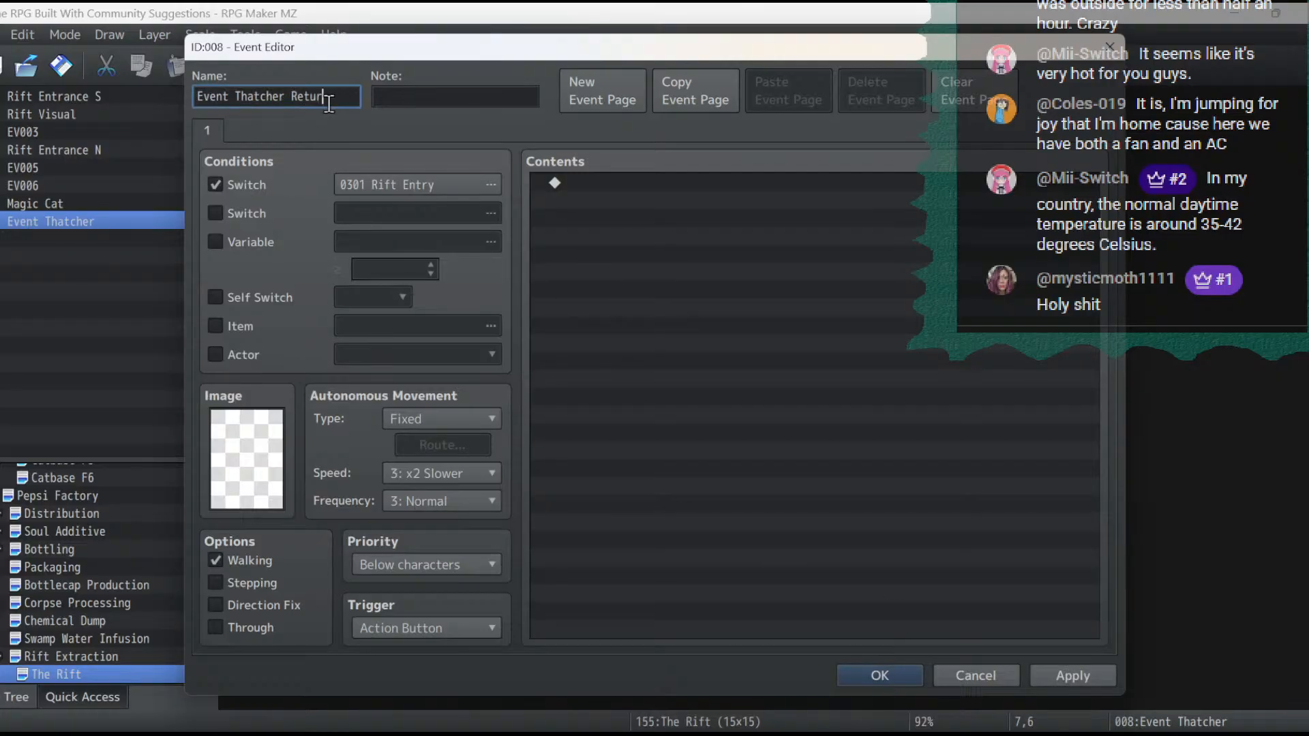
click(1072, 675)
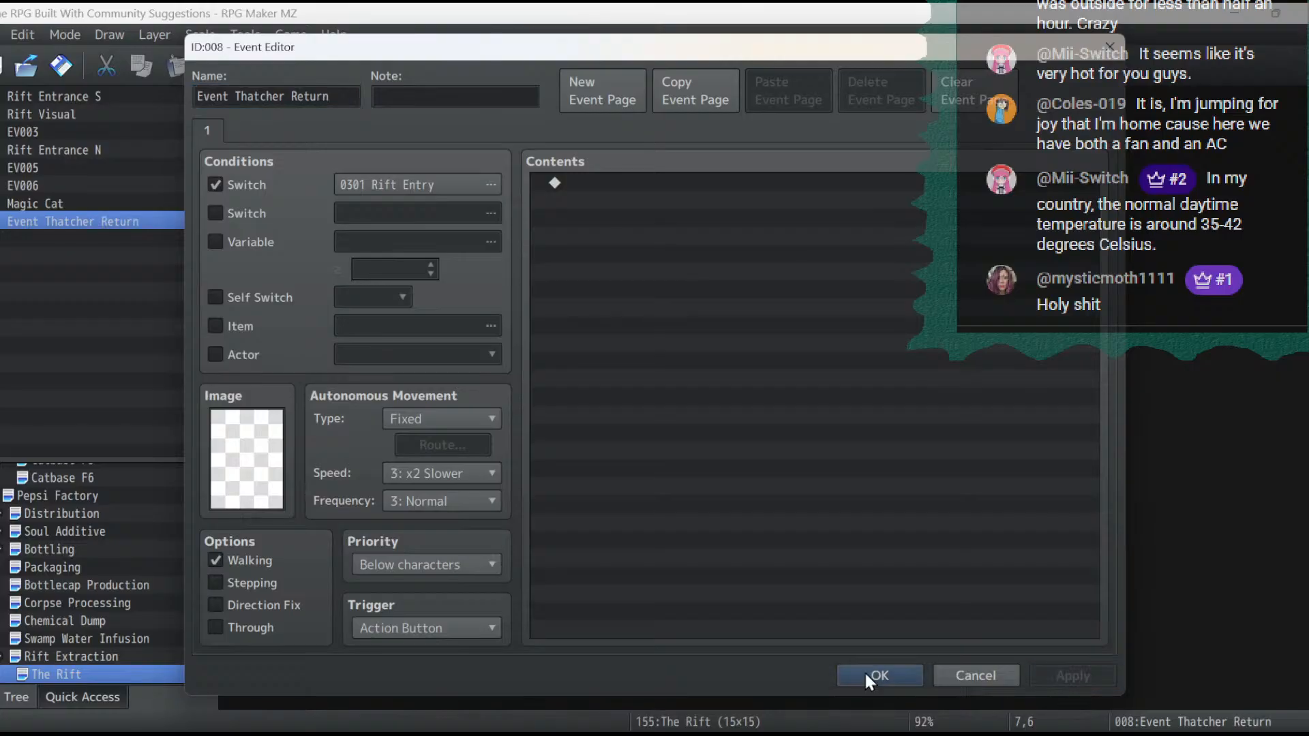
click(878, 675)
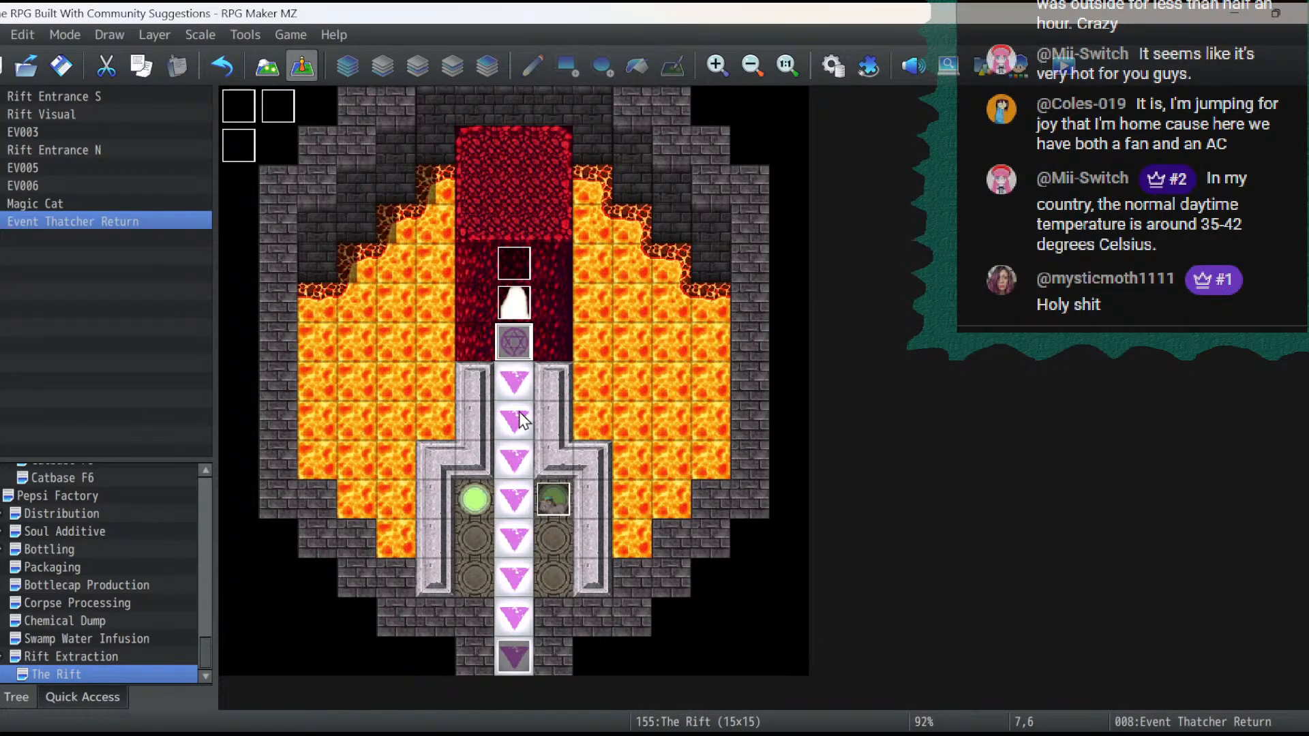
- Move Event Thatcher Return onto the green orb tile and paste a copy of it on the magic circle tile
right_click(471, 511)
click(529, 573)
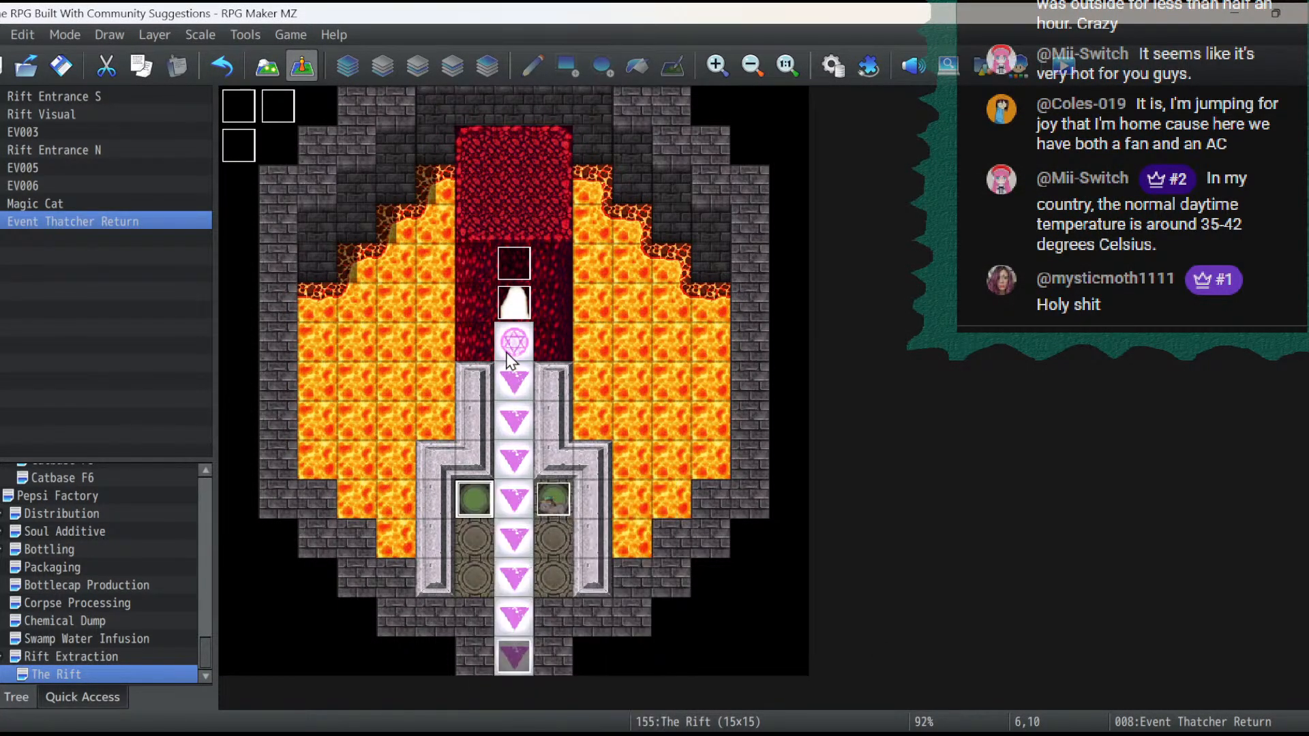
click(514, 340)
right_click(513, 339)
click(555, 443)
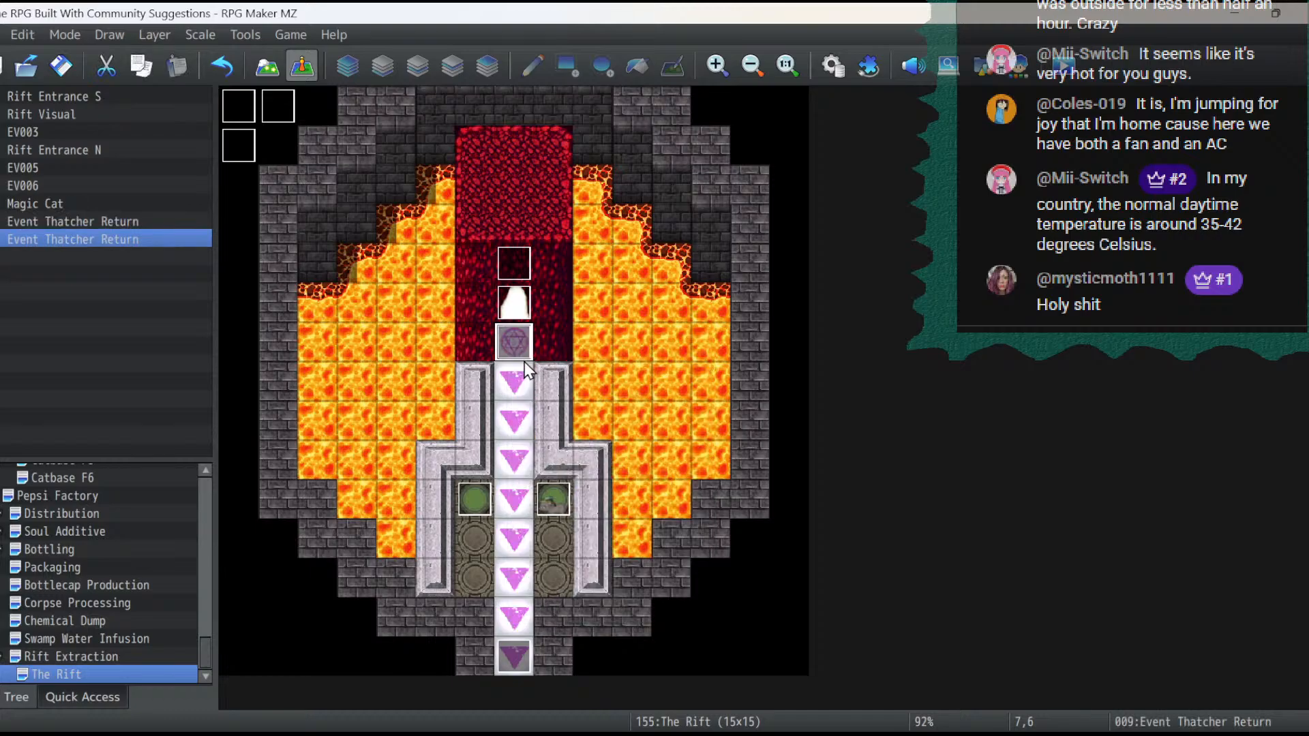
- Remove the switch condition from the copied event on the magic circle and rename it "Event Thatcher Enter"
double_click(519, 353)
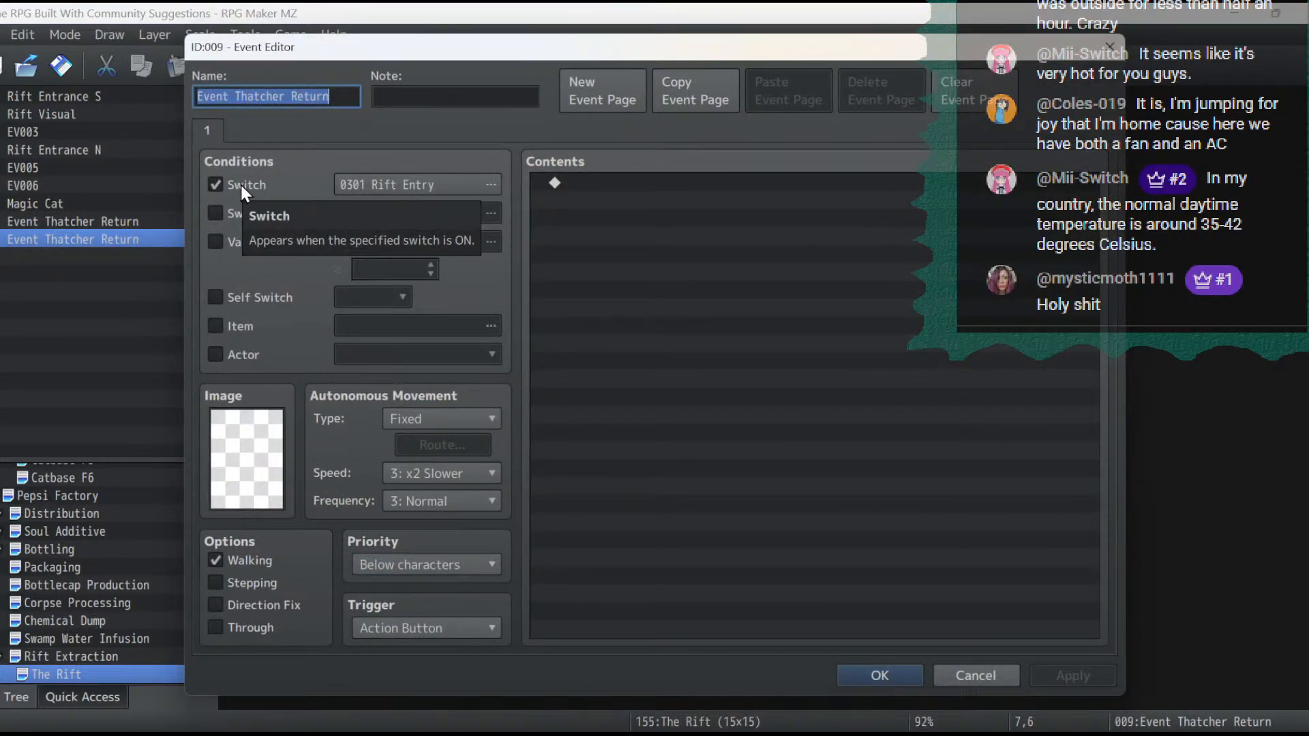
click(216, 184)
triple_click(314, 100)
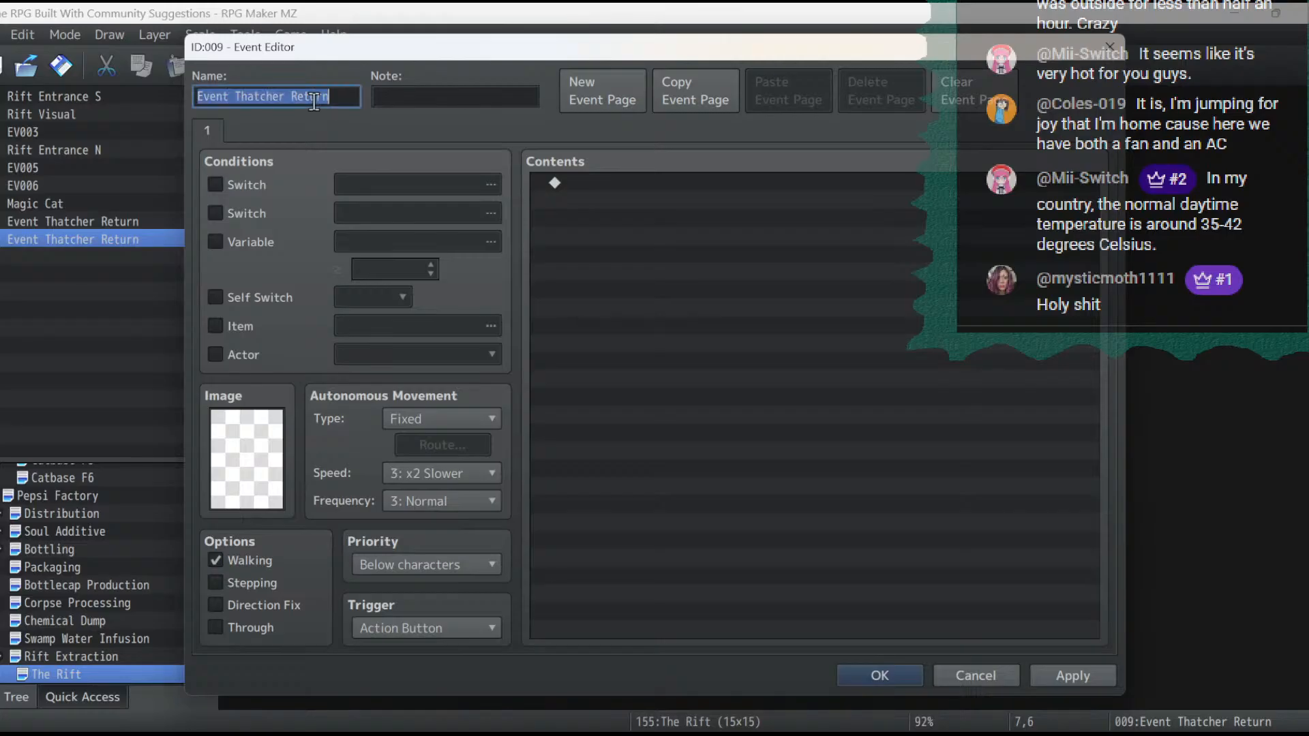
double_click(313, 100)
text(En)
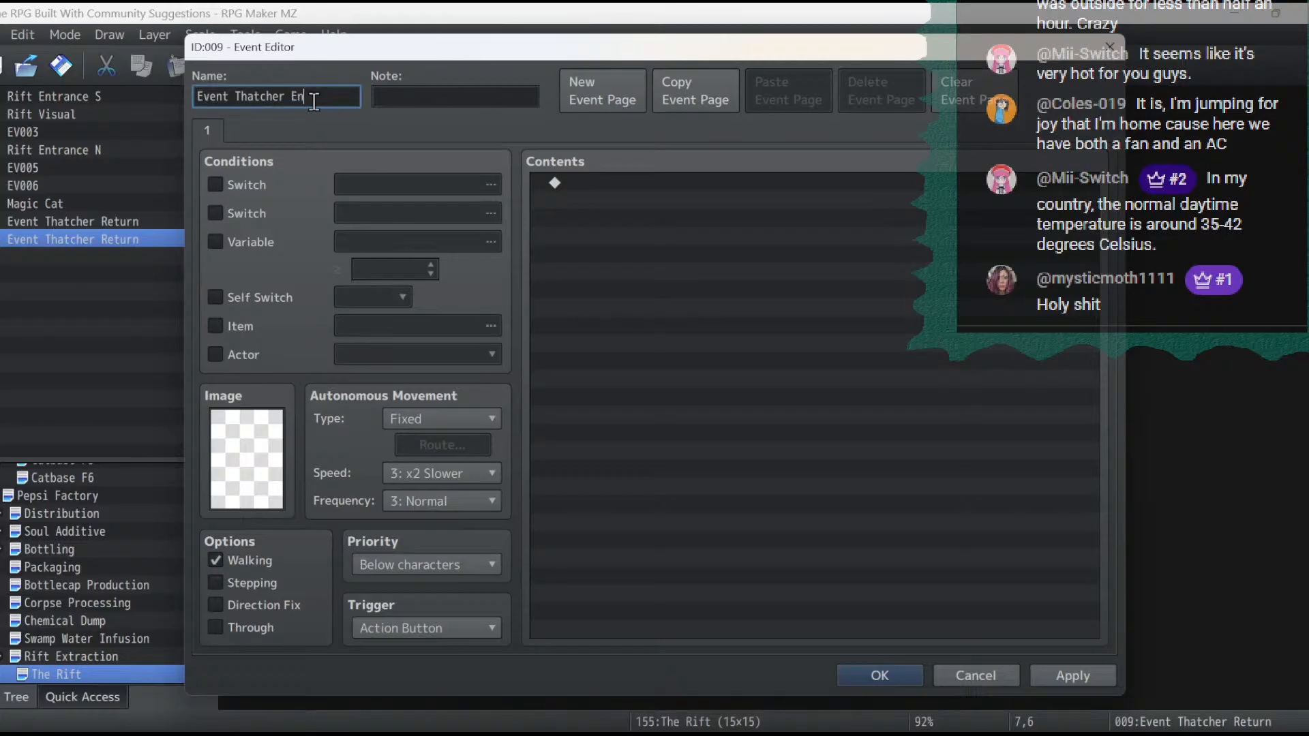
text(ter)
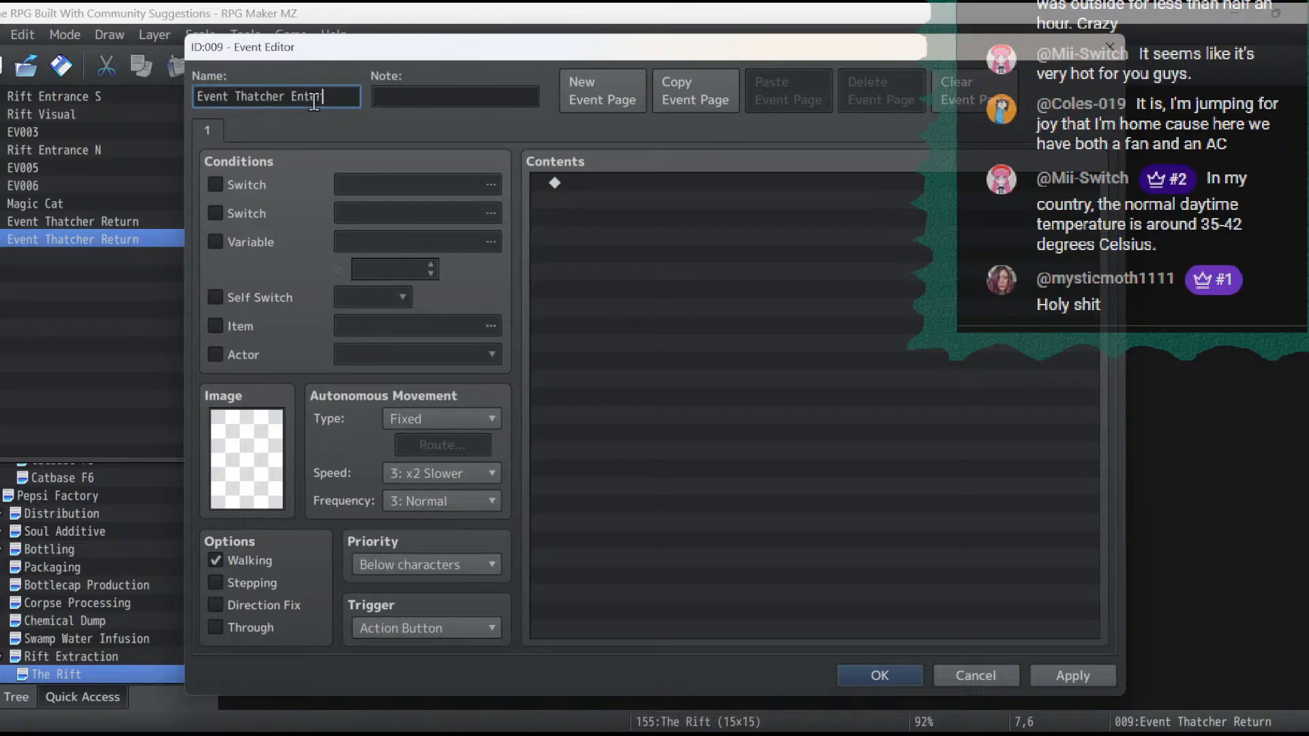
- Save the Event Thatcher Enter event and set the Rift Entrance S event's priority to Same as characters
click(1109, 674)
click(869, 676)
double_click(520, 309)
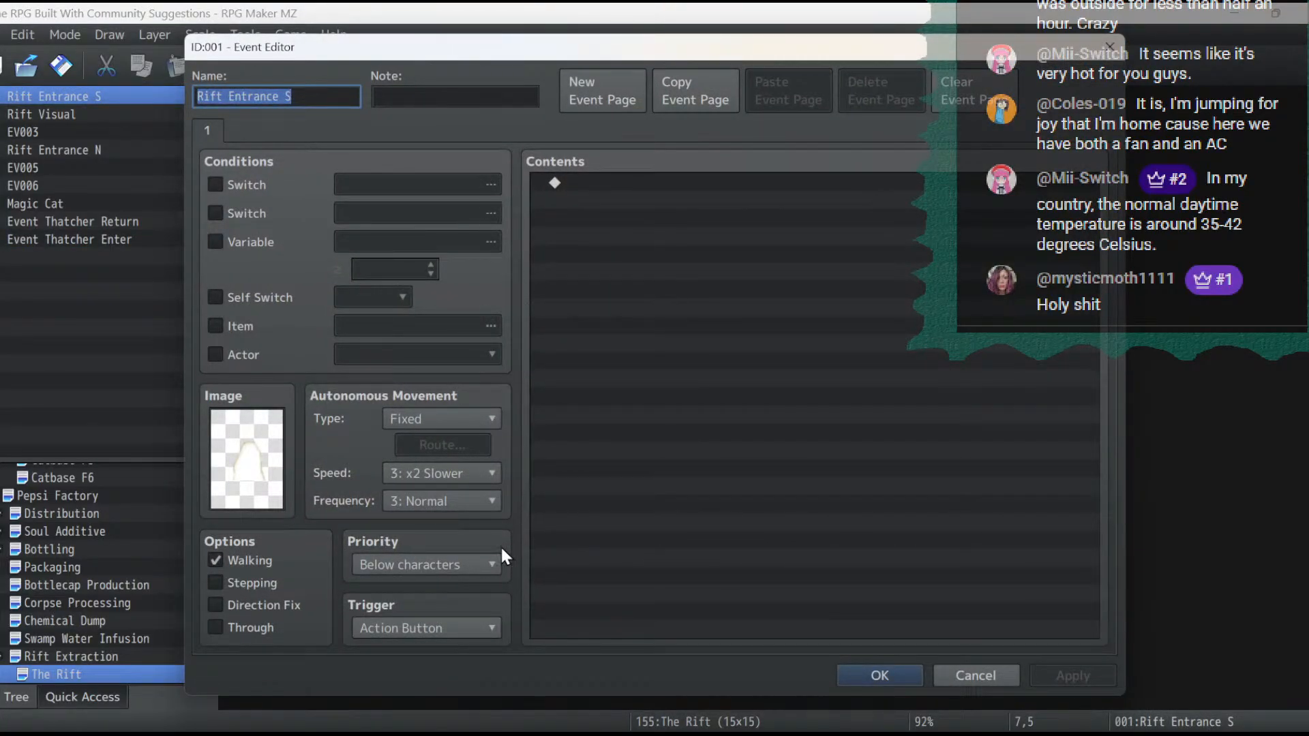
click(465, 566)
click(440, 611)
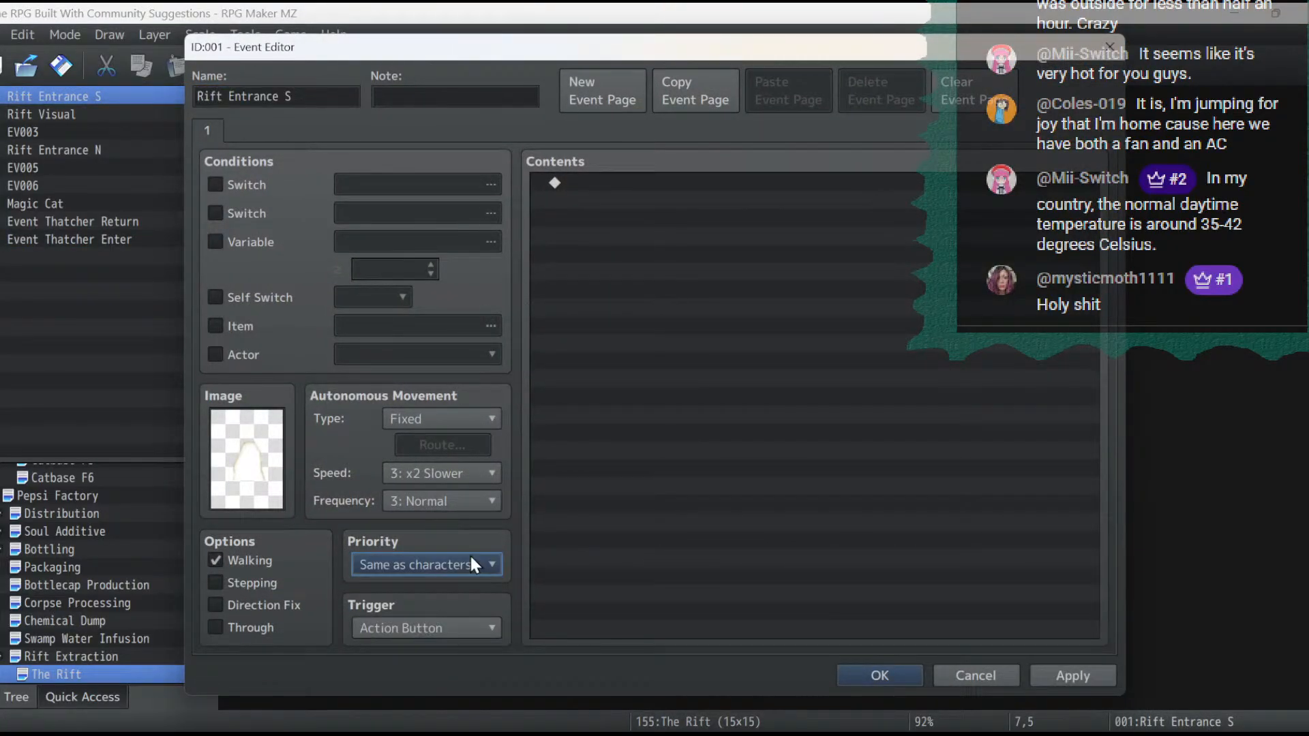
- Start a Show Text message in Rift Entrance S using the first Malter face
double_click(632, 193)
click(580, 135)
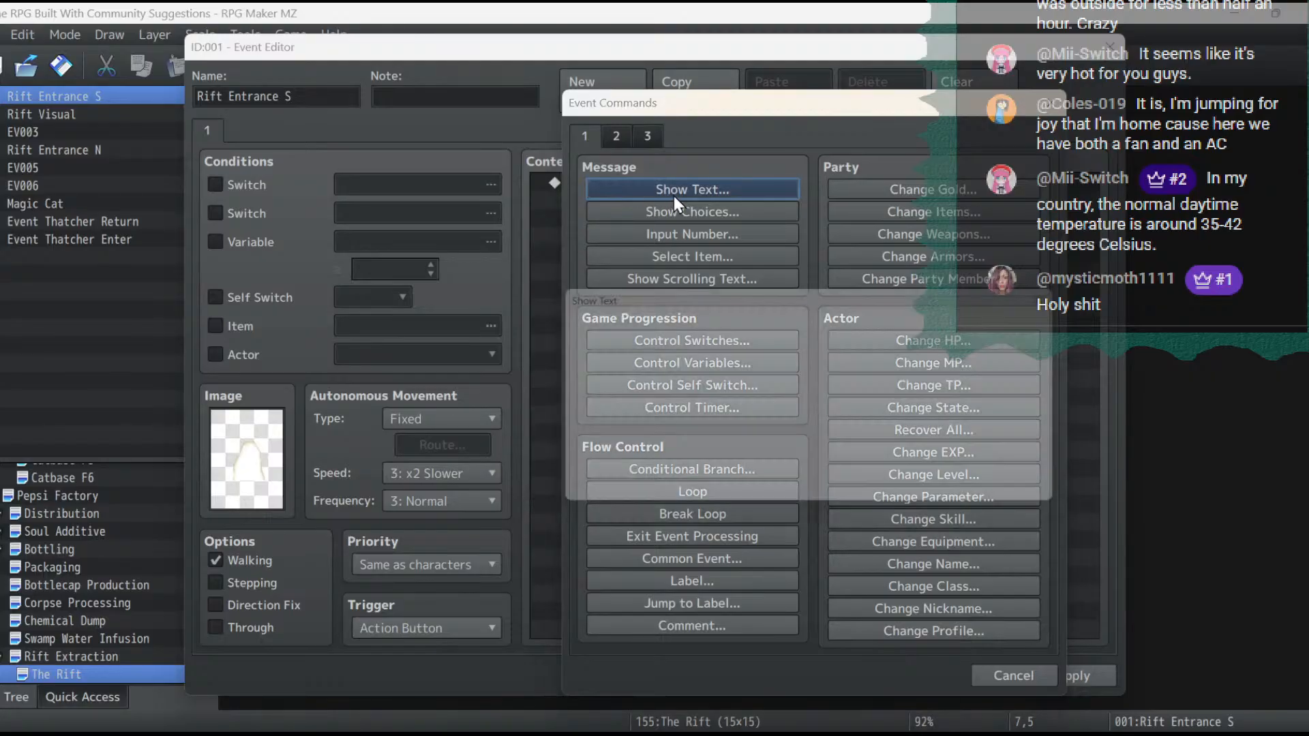
click(673, 195)
double_click(604, 369)
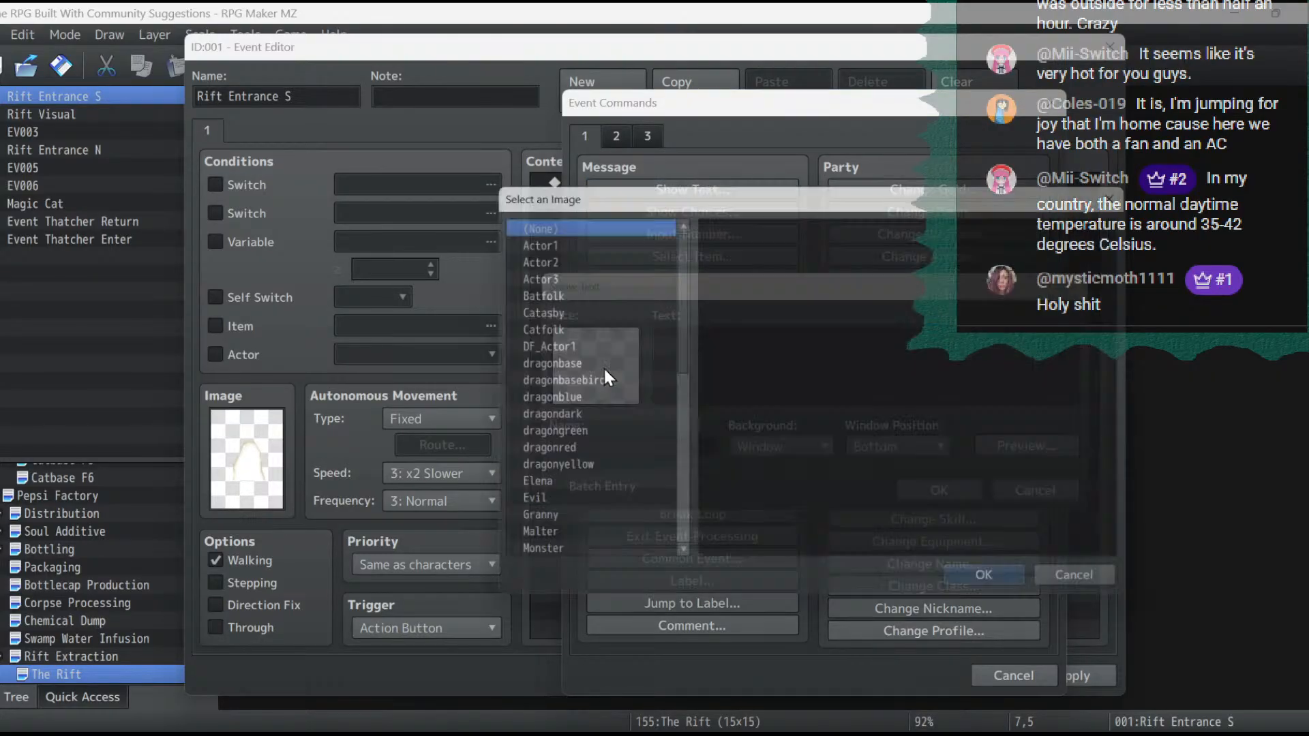
click(559, 542)
double_click(774, 298)
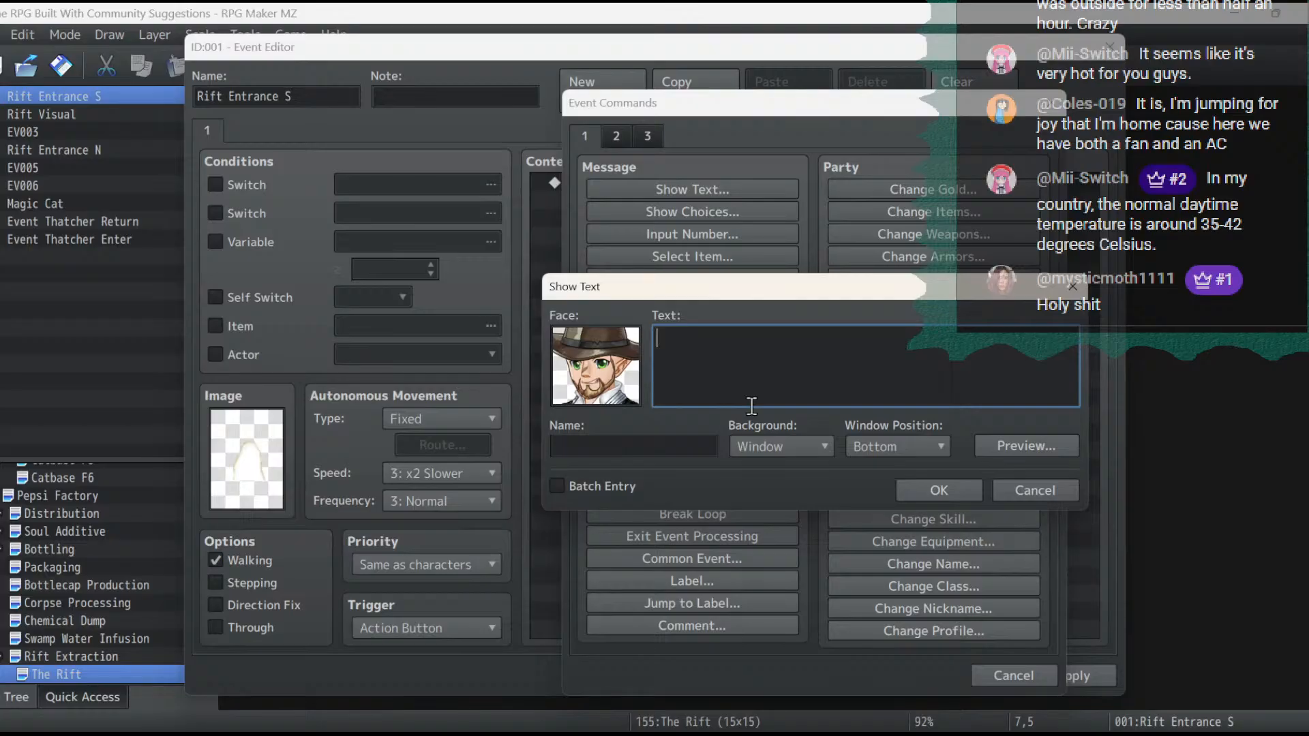
- Write the message "There she is. The Rift. This is where we extract the interdimensional primordial soda that is used to make that sweet, delicious Pepsi."
text(There she is. The Rift. This i)
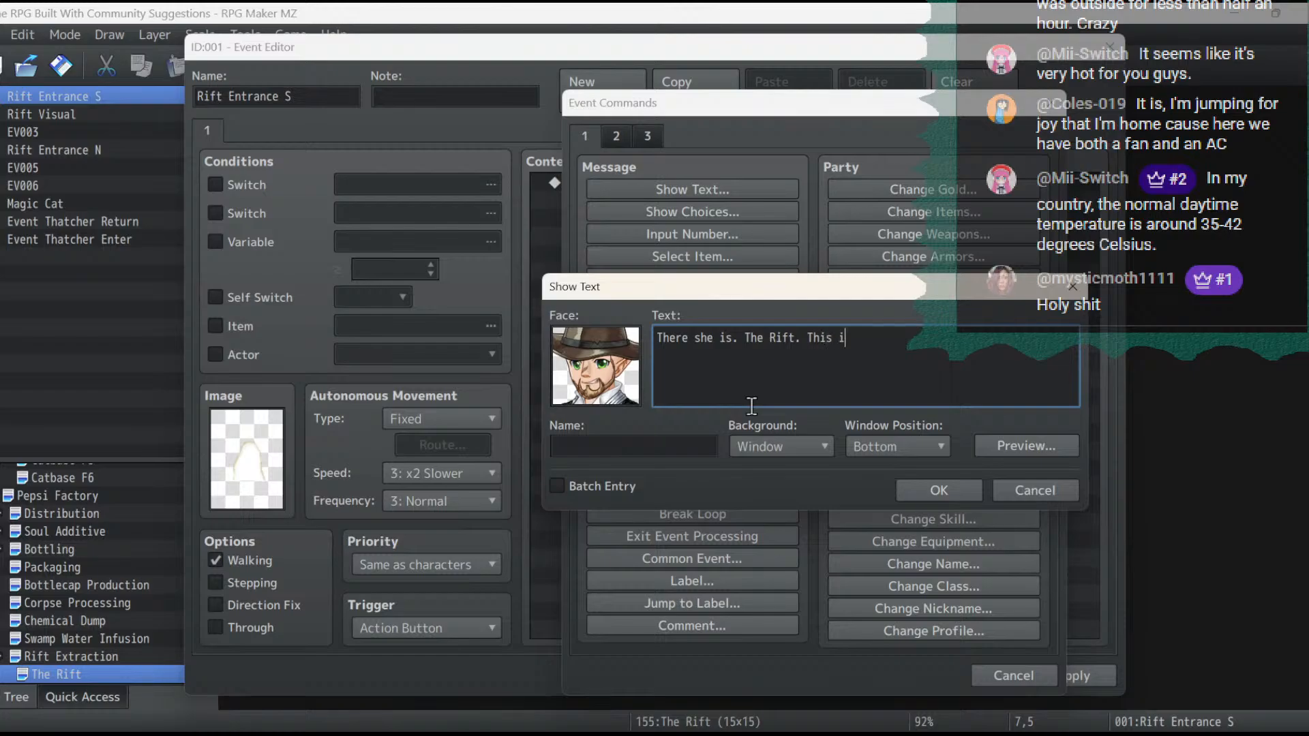
text(s where we)
key(Return)
text(extract the interdimen)
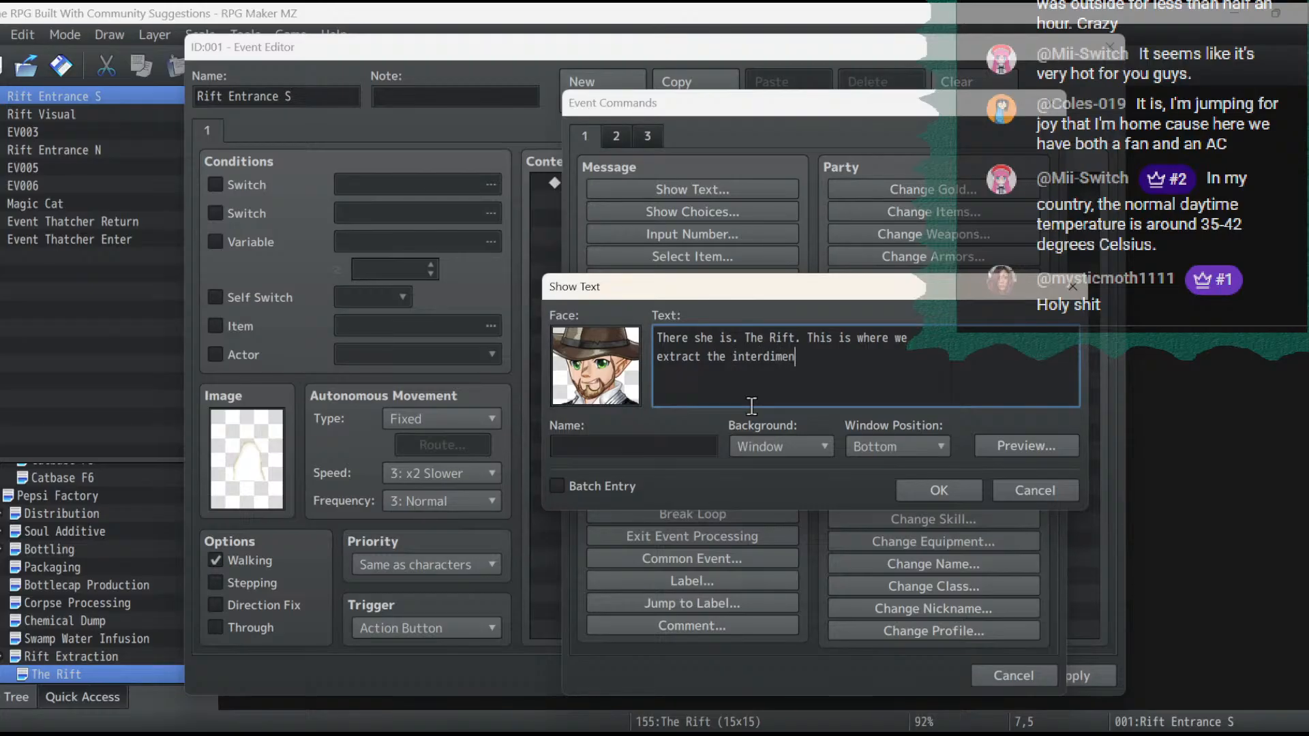
text(sional primordial soda)
key(Return)
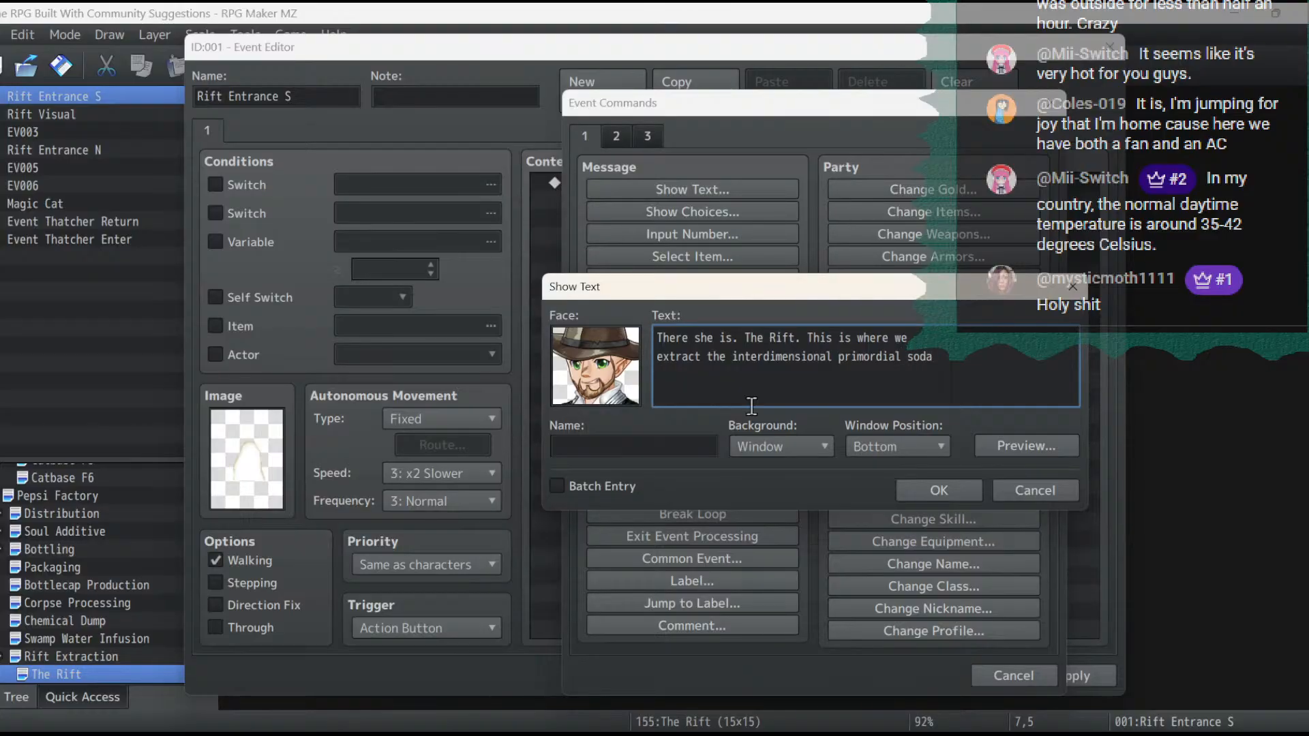
text(that is used to make that)
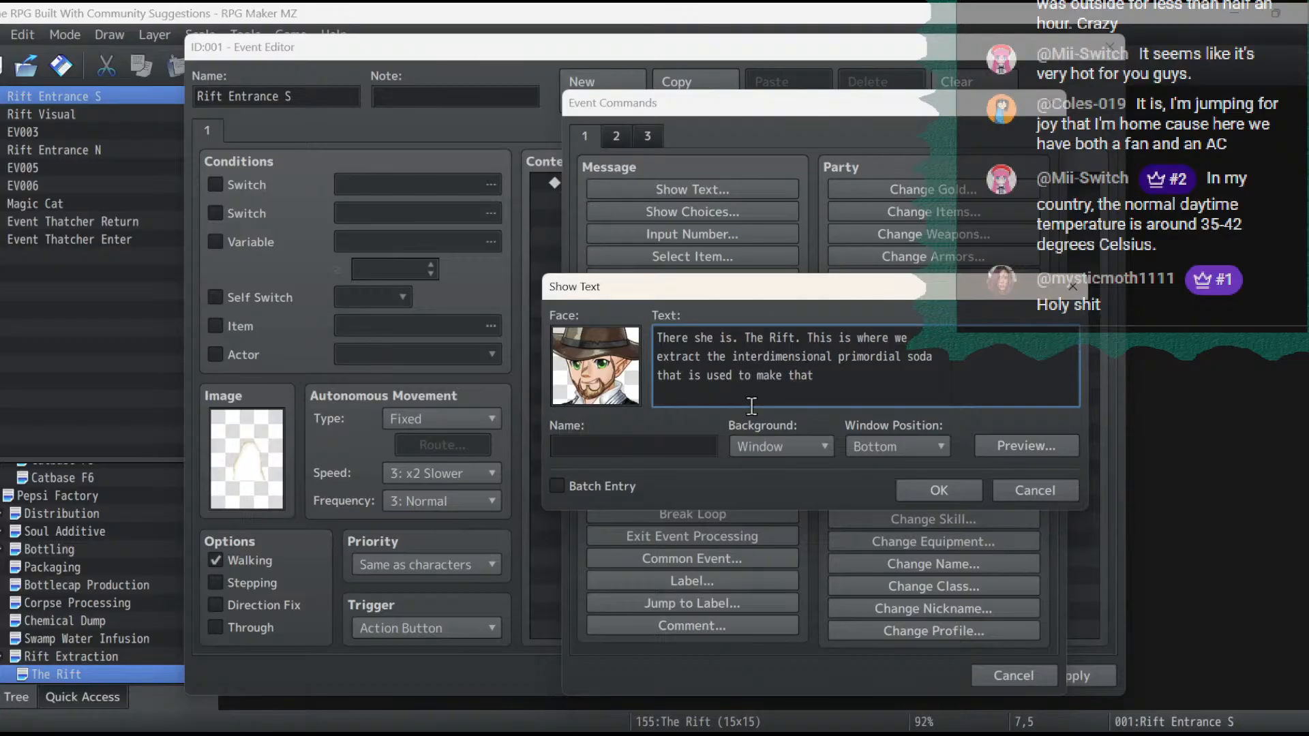
text( sweet, d)
text(elicious )
text(Pepsi.)
click(942, 489)
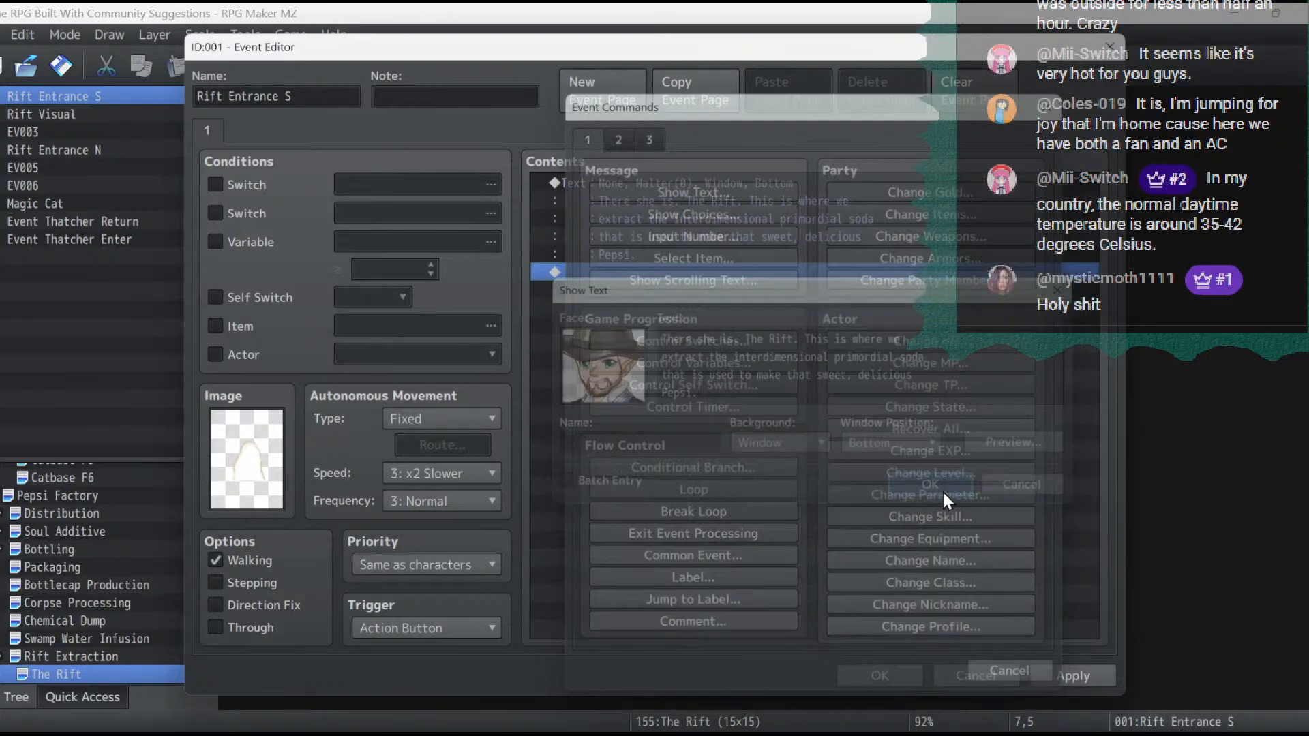
- Start a second Show Text message below Malter's line using the second face in Catasby's lower row
double_click(654, 271)
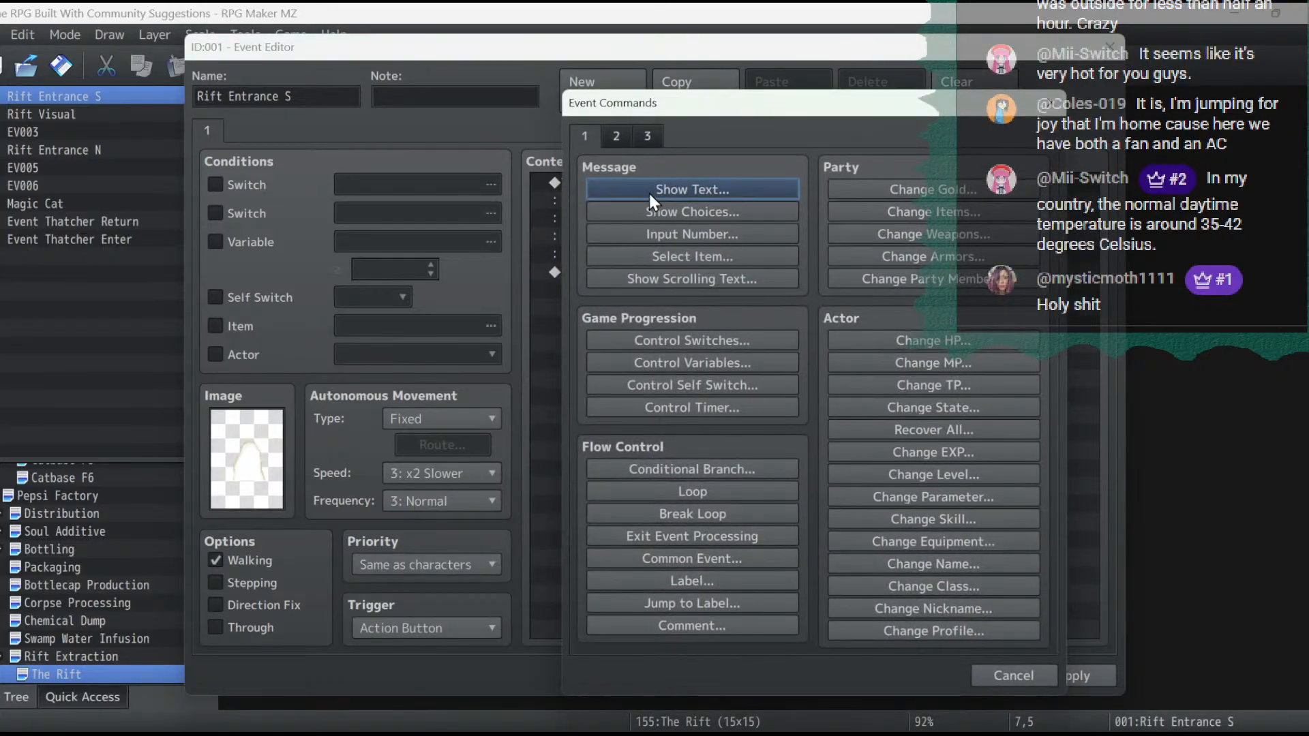
click(648, 191)
double_click(612, 374)
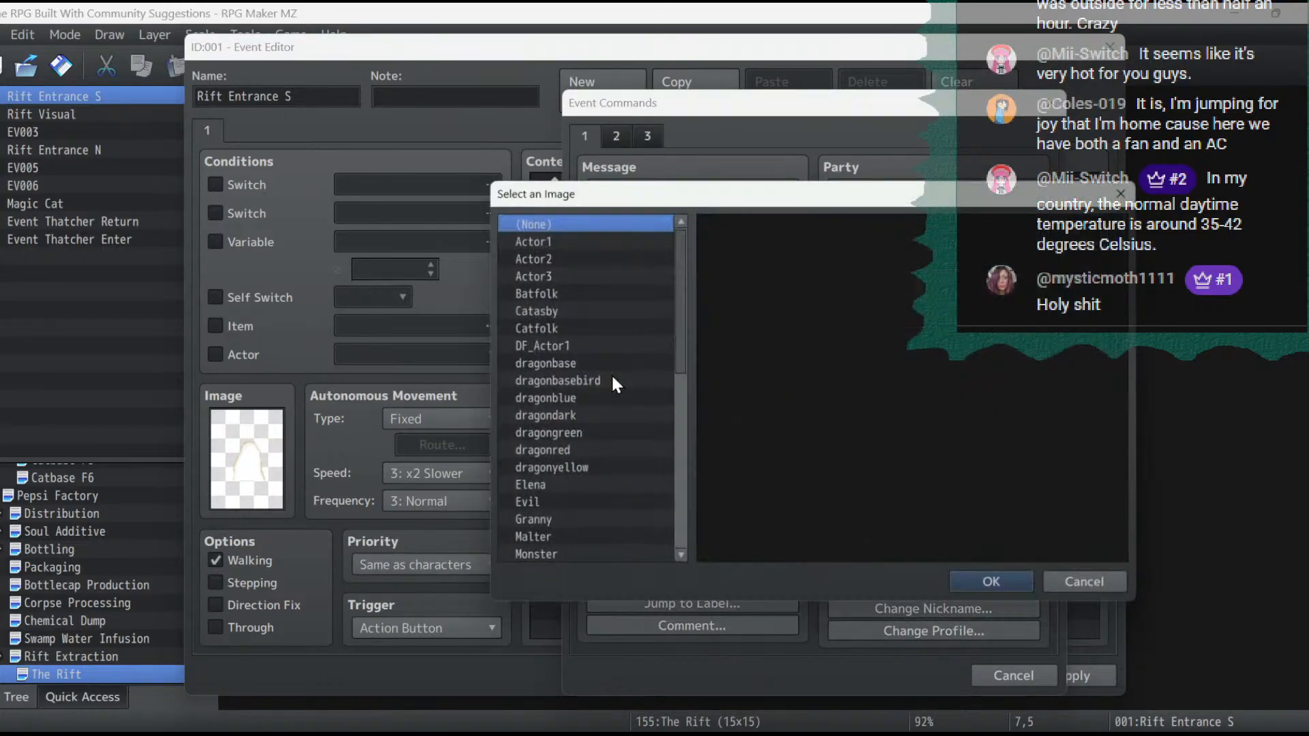
click(539, 310)
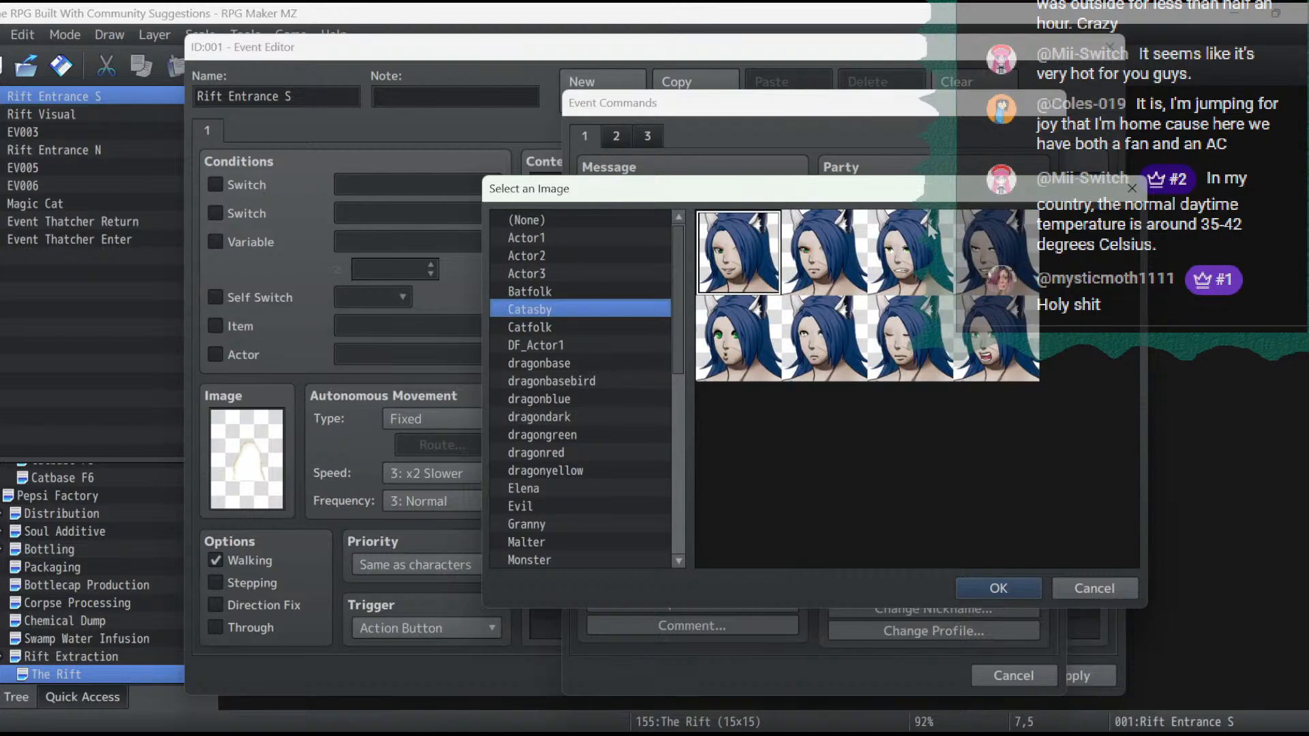
double_click(839, 332)
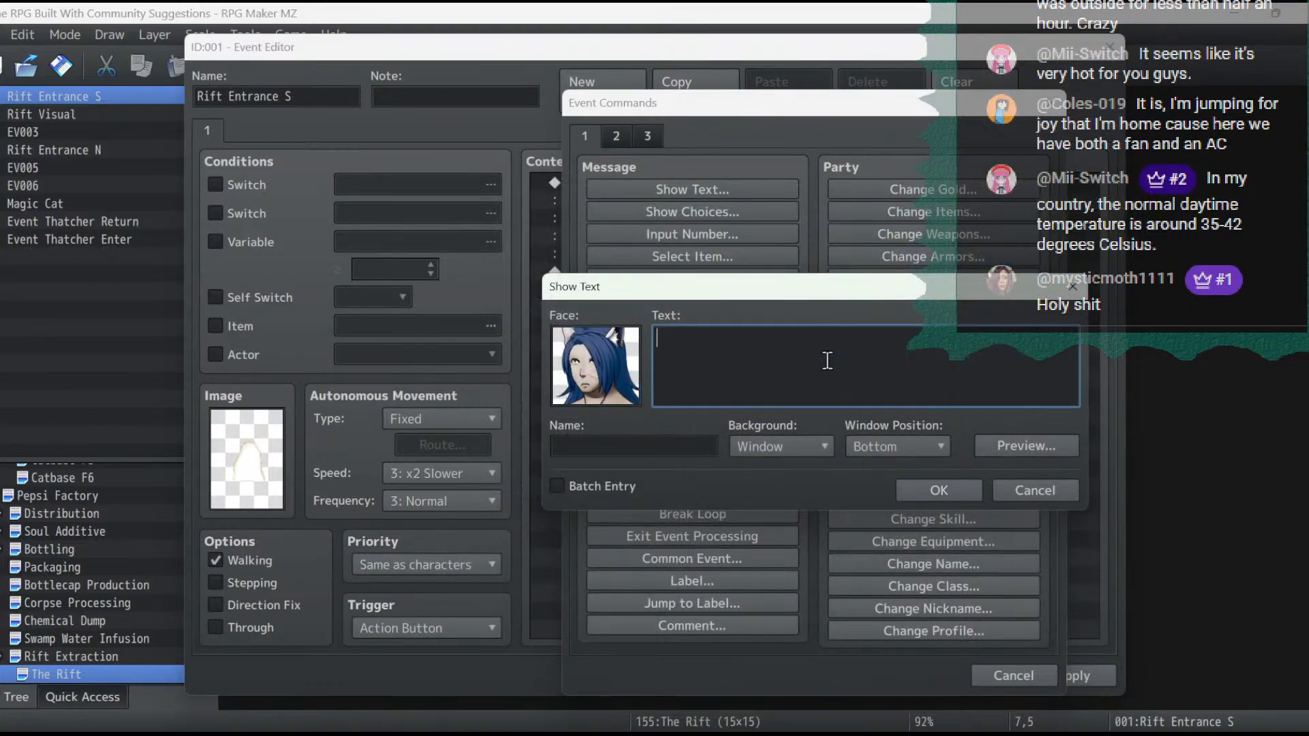
- Write Catasby's line "It's not very big. I'm not sure we can even fit inside." and apply the event changes
text(It's not very big. I'm not sure we can even)
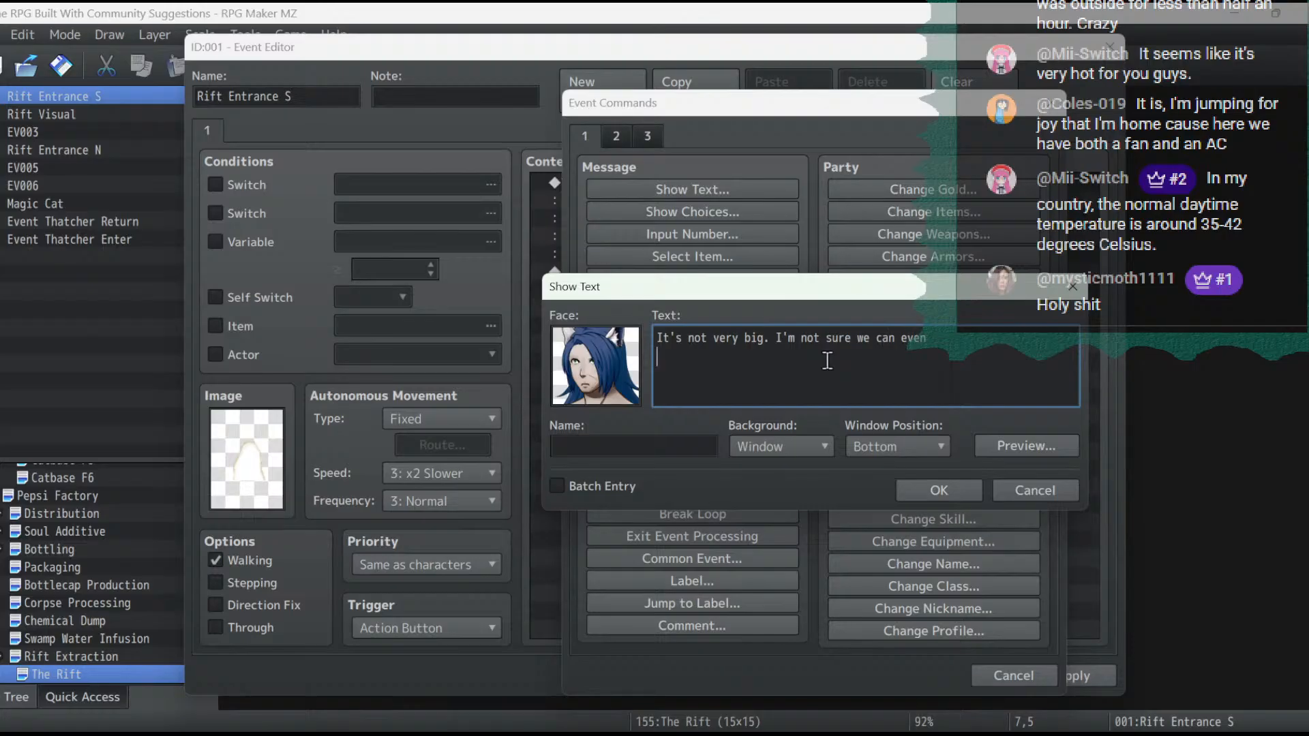
key(Return)
text(fit inside.)
click(933, 499)
click(1091, 678)
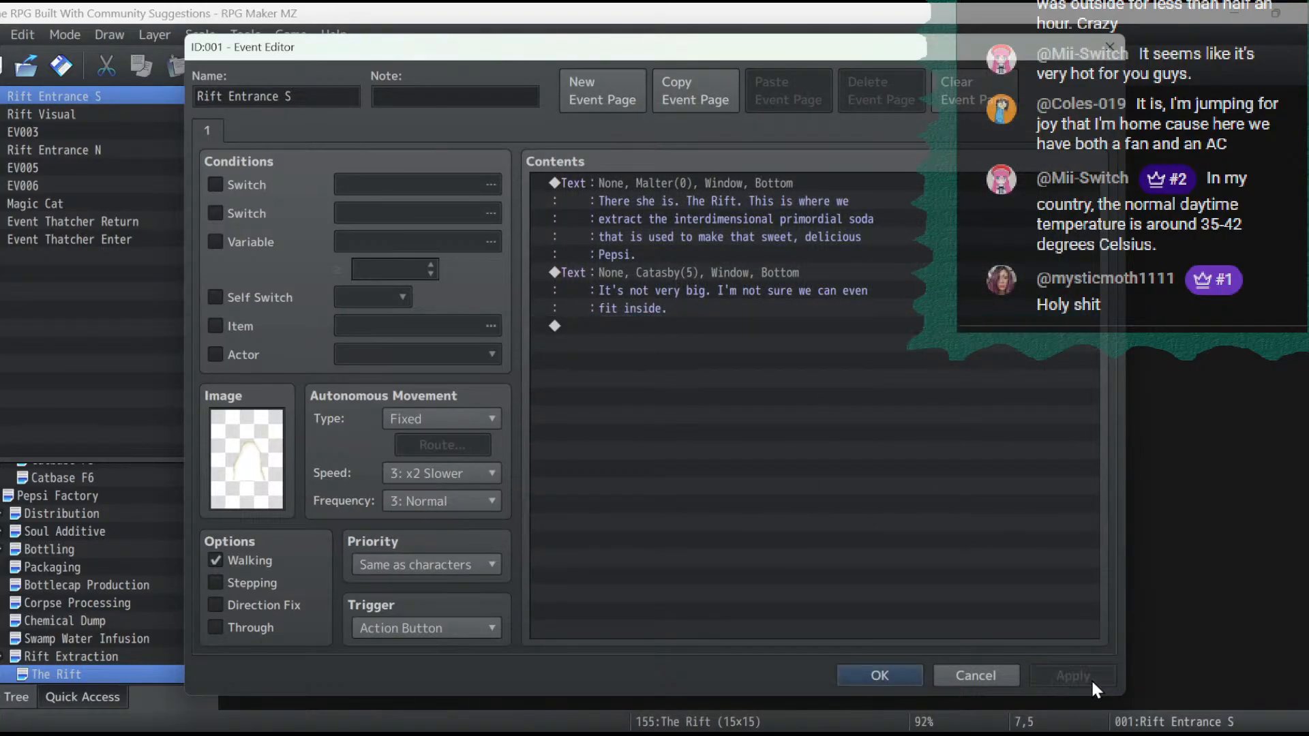
- Add a Set Movement Route after Catasby's line that makes the Magic Cat Turn Up, with Wait for Completion
double_click(735, 332)
click(615, 136)
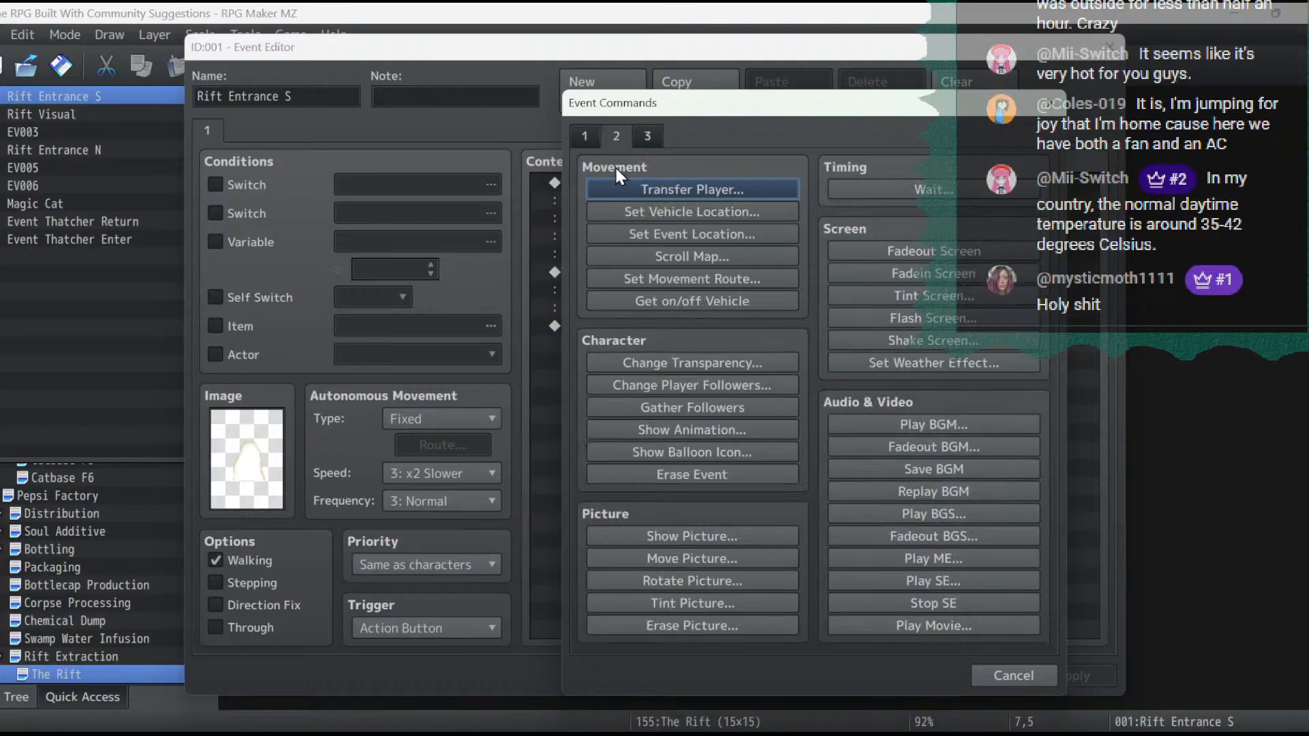
click(655, 280)
click(533, 213)
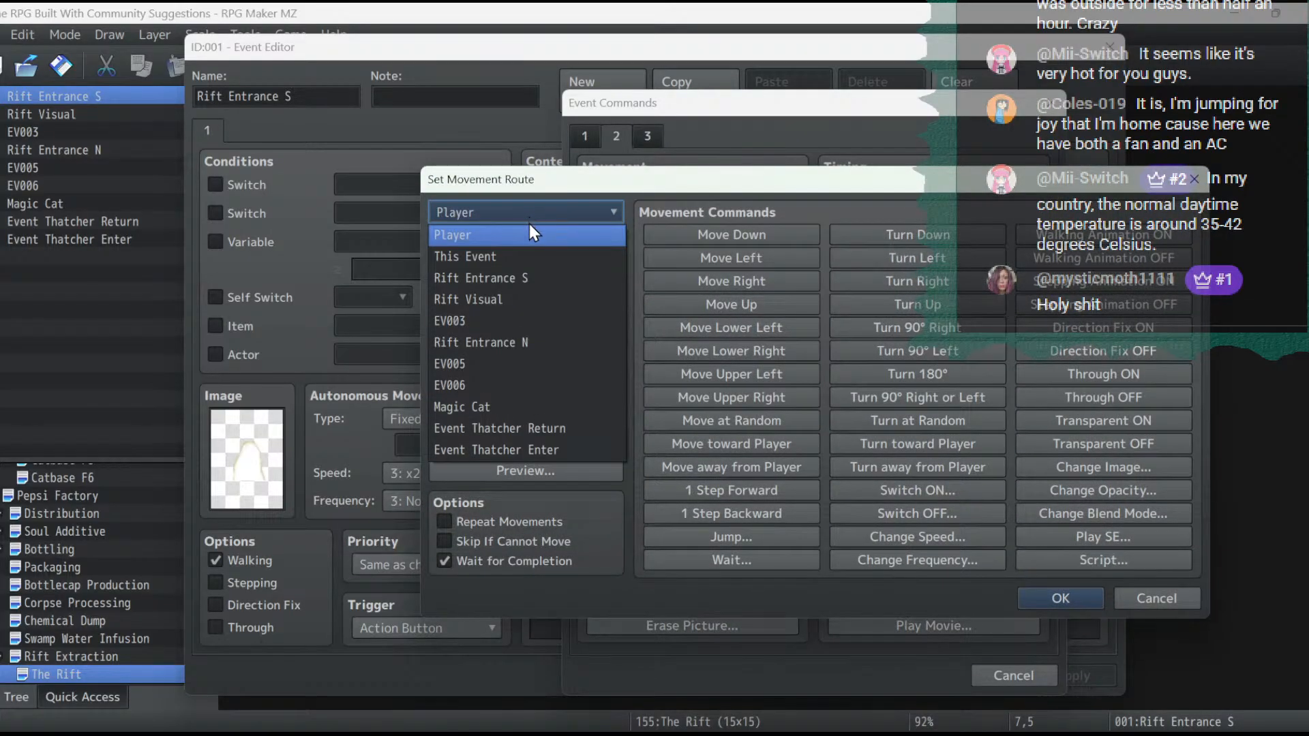
click(526, 409)
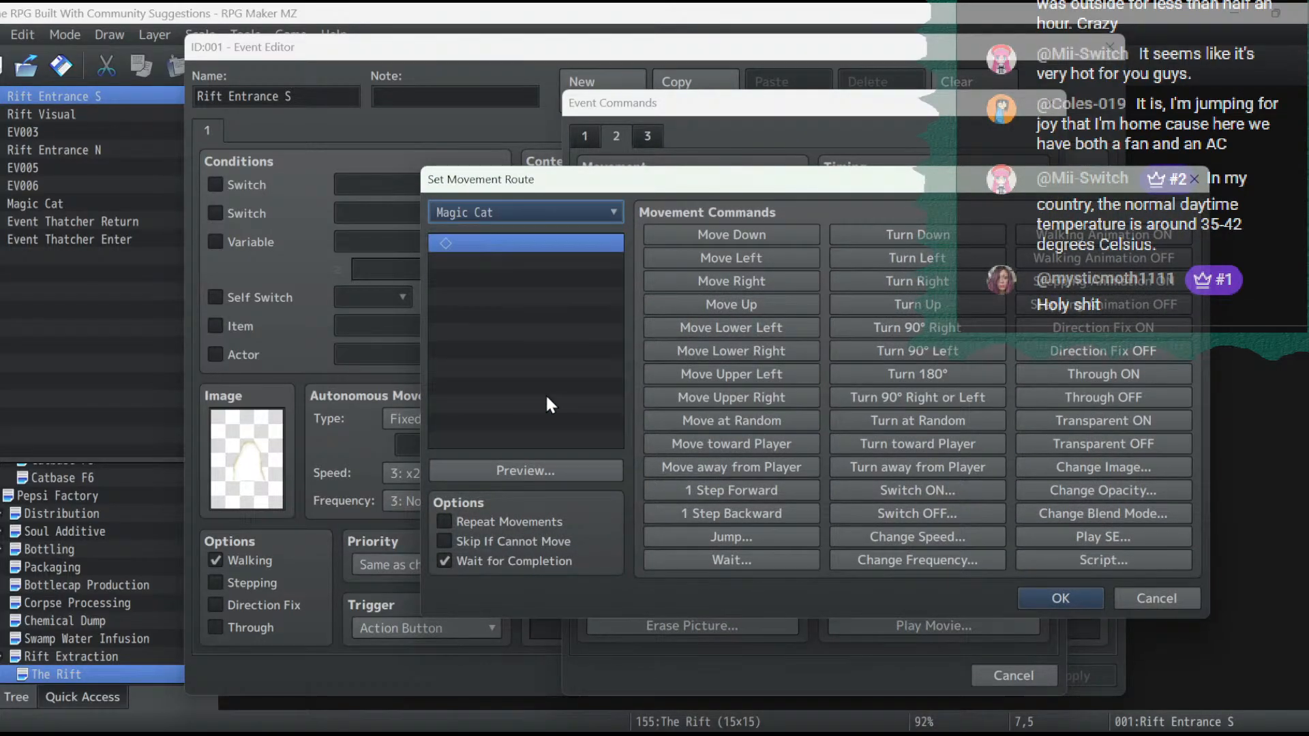
click(848, 305)
click(1065, 596)
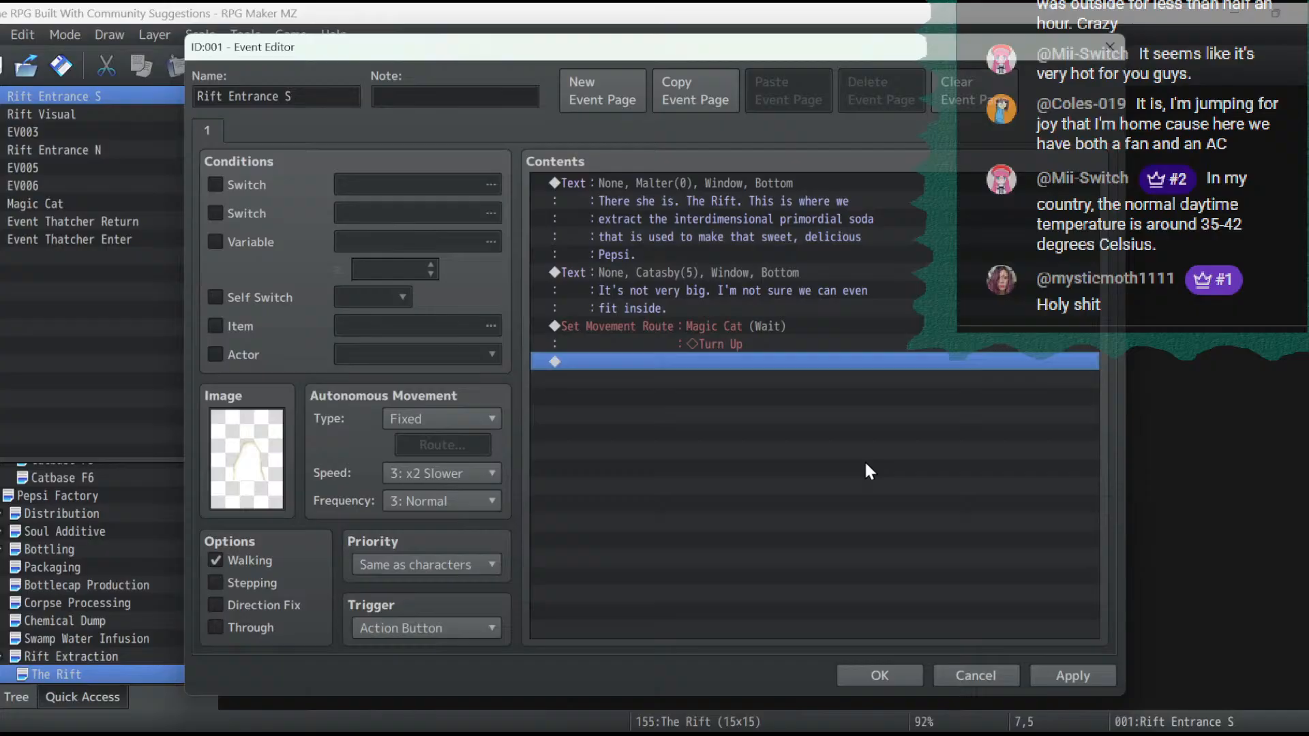
- Start a Show Text message after the movement route using the black-and-white cat face from mv_Nature
double_click(776, 362)
click(584, 135)
click(620, 189)
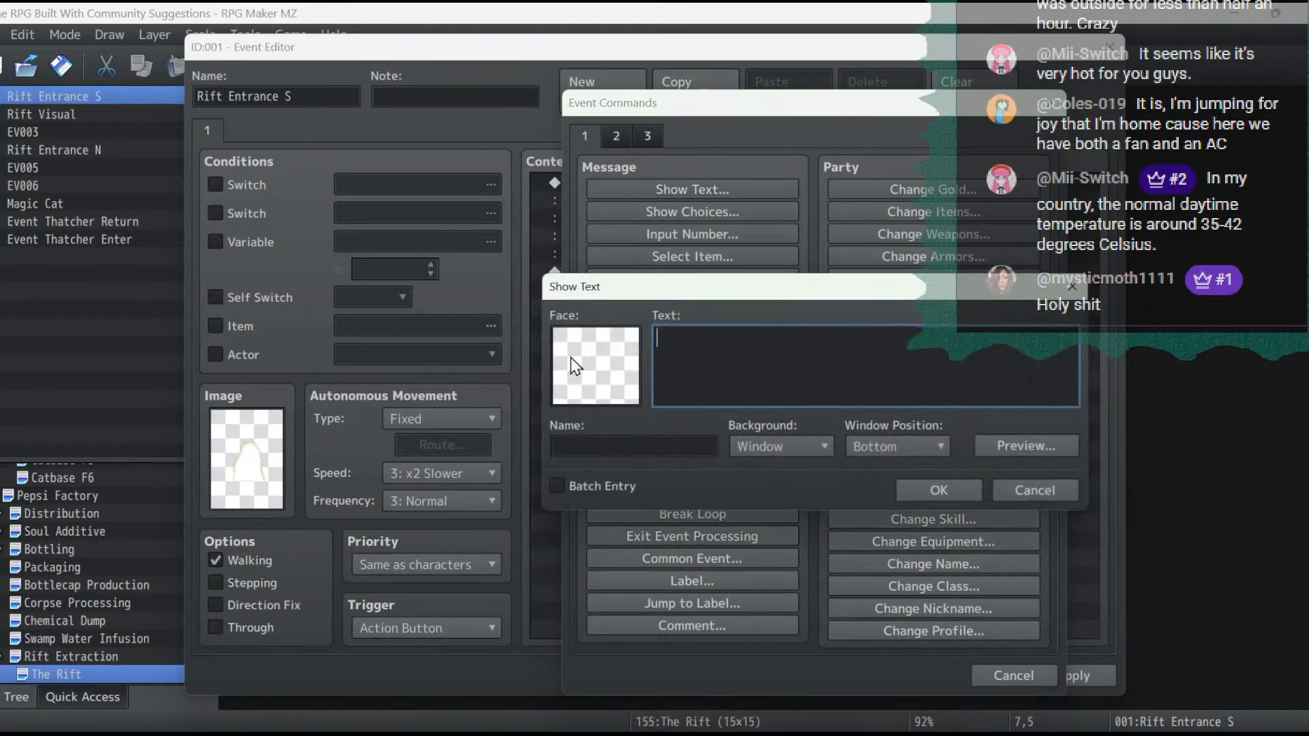
double_click(570, 357)
scroll(567, 409, down, 2)
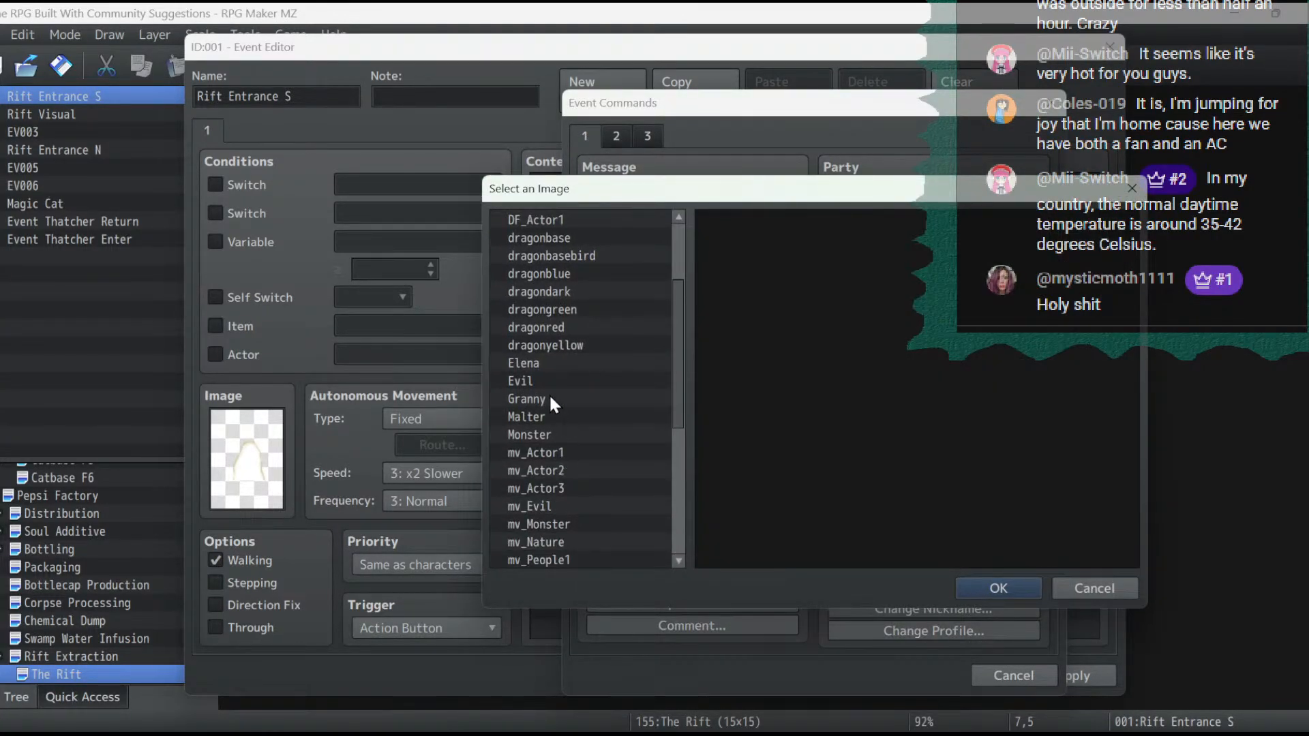
scroll(600, 426, down, 2)
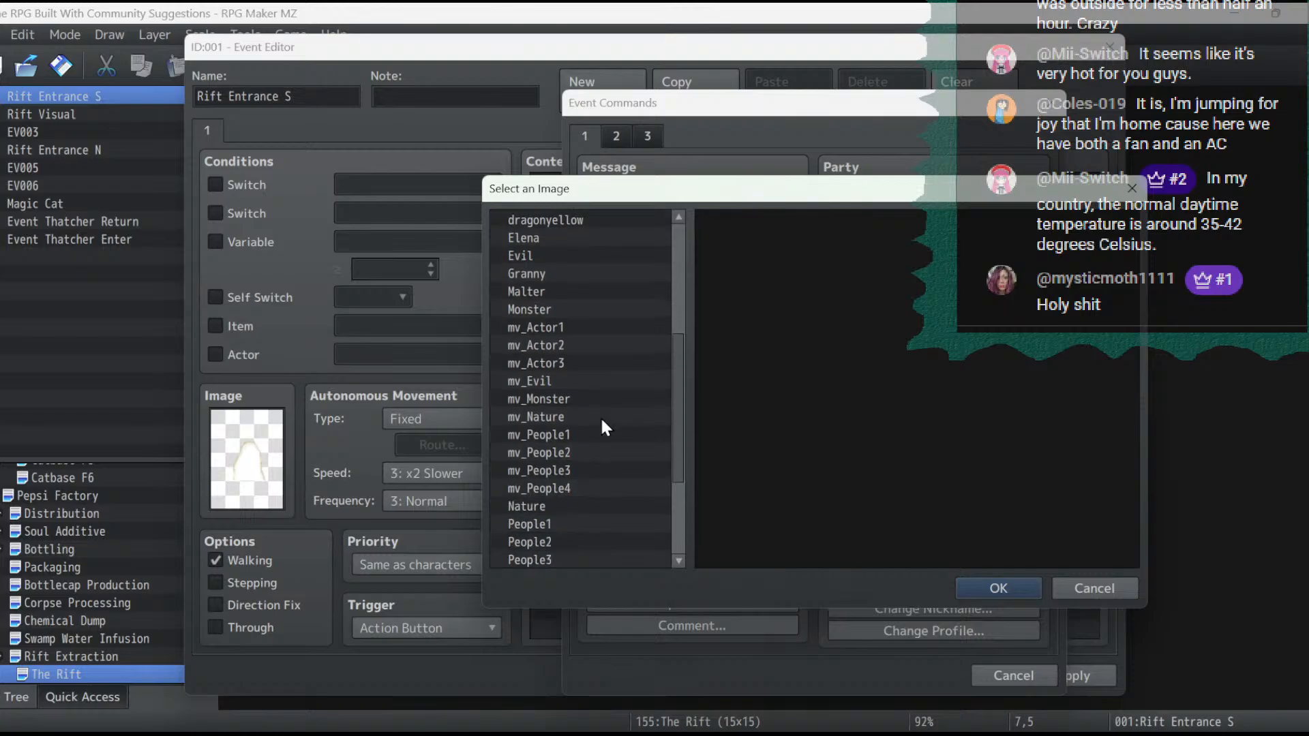
click(576, 415)
double_click(807, 250)
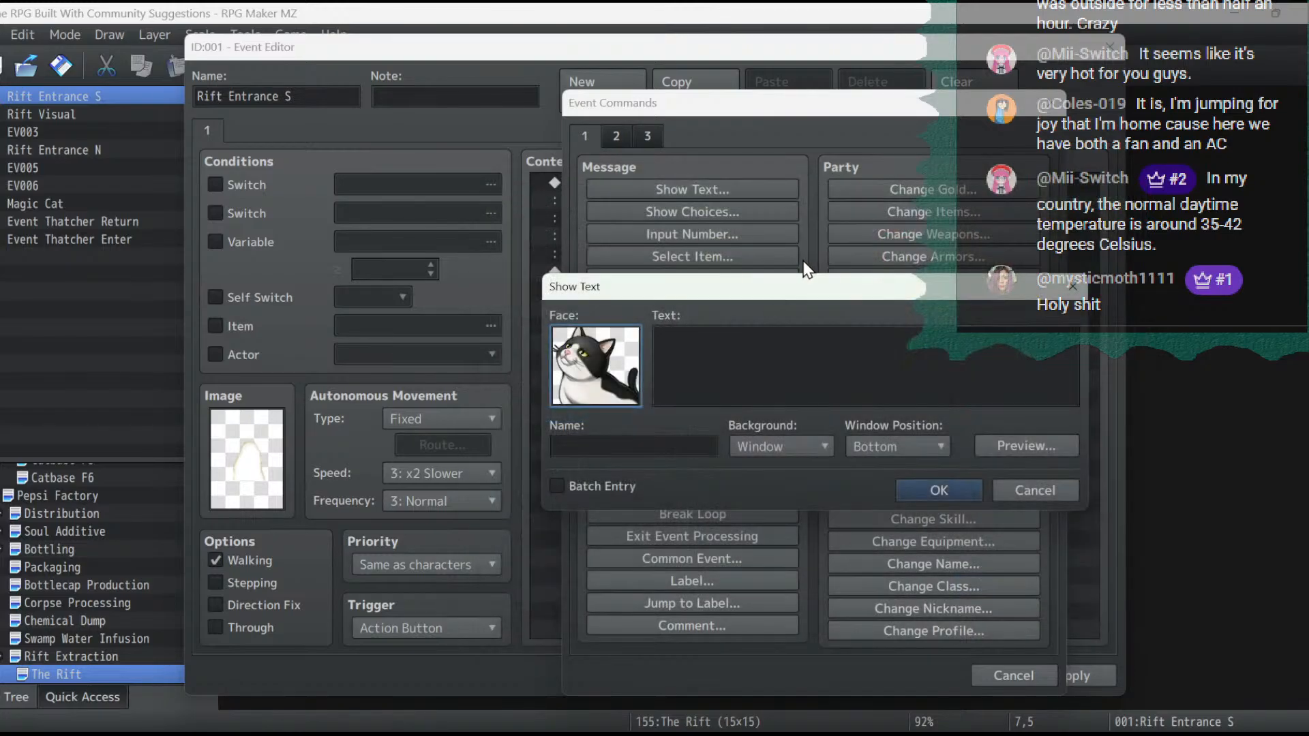
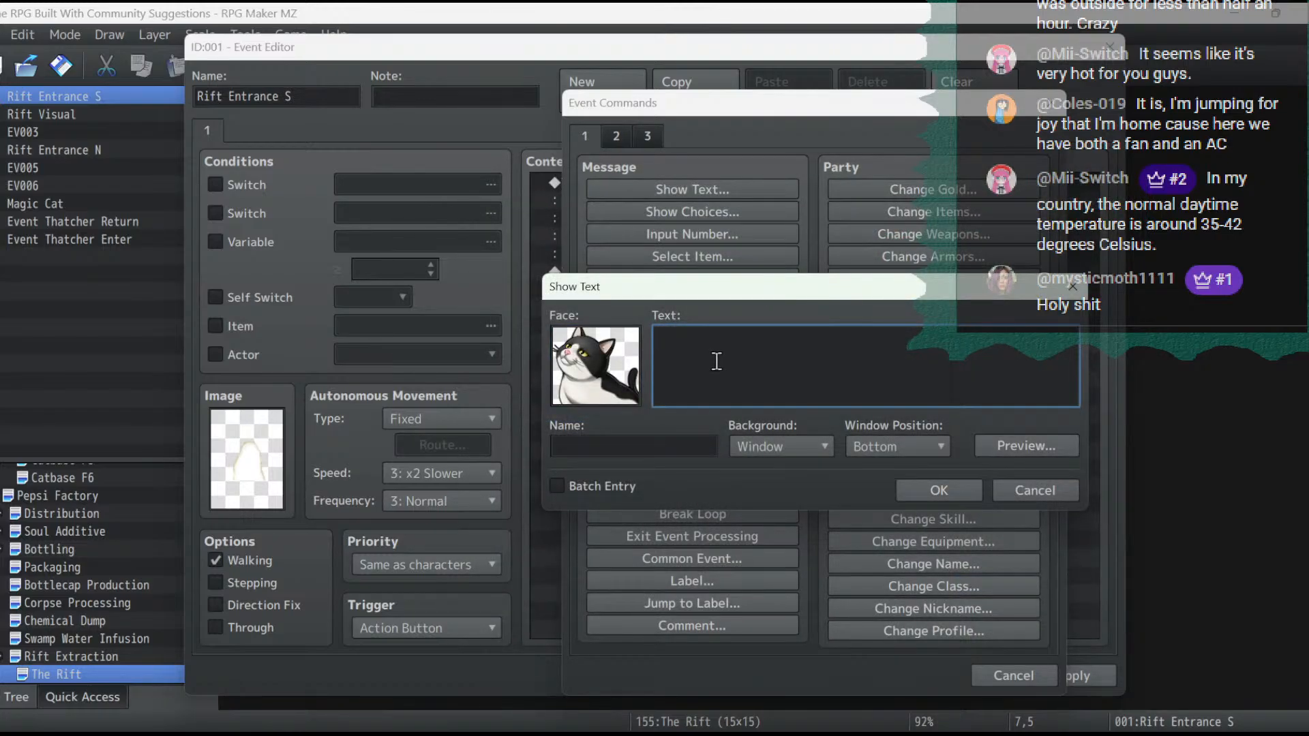
- Begin the cat's message with "Yes... I did not realize the aperture would be this small."
text(Yes... I did not realize it w)
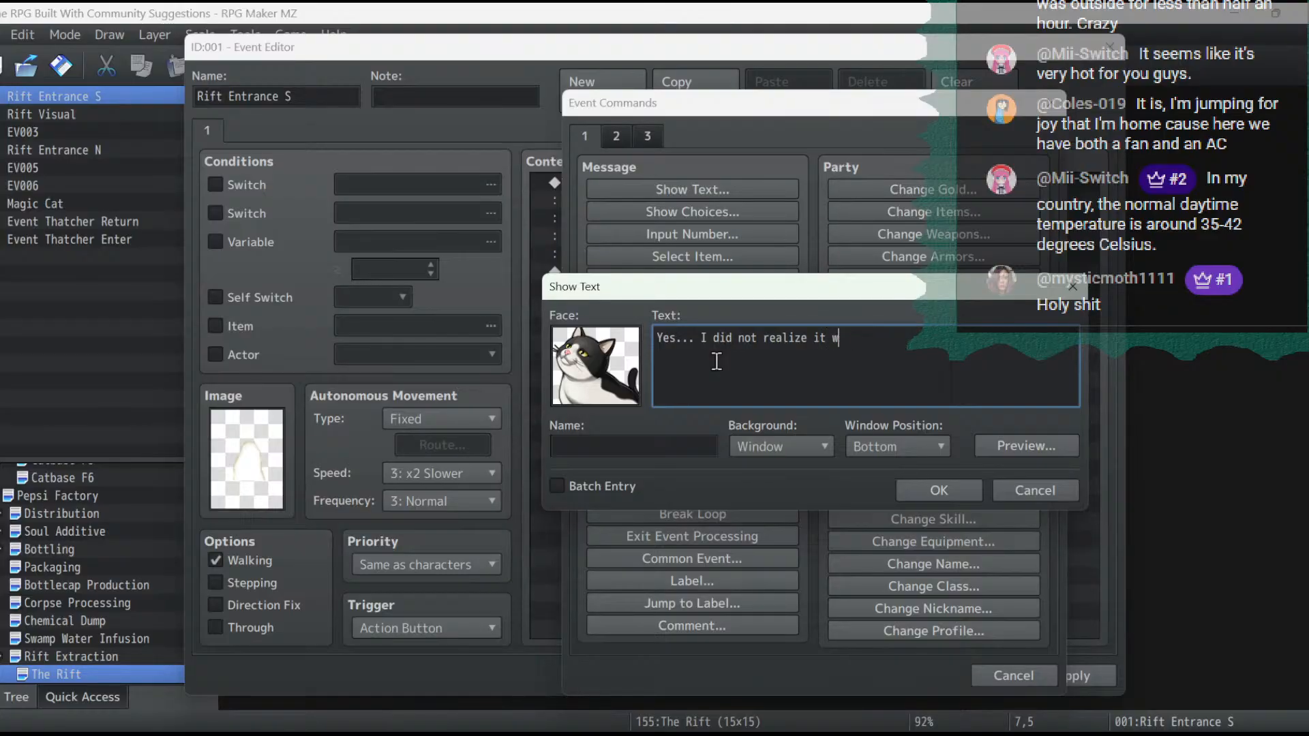
key(BackSpace)
key(BackSpace)
key(BackSpace)
key(BackSpace)
text(the apoe)
key(BackSpace)
key(BackSpace)
text(erture w)
text(would be this sm)
text(all.)
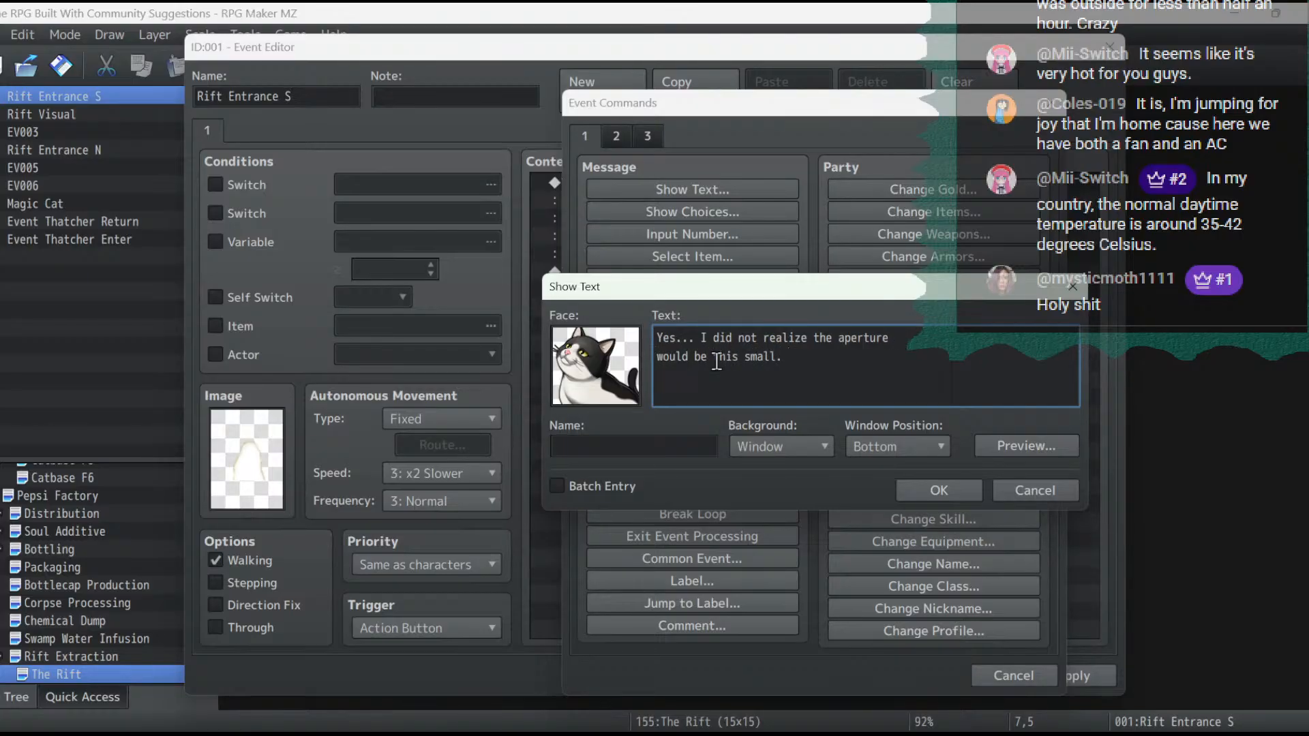
- Continue the cat's message with "I will have to stay here and use my cat magic to hold it open"
text(I will have to stay here)
key(Return)
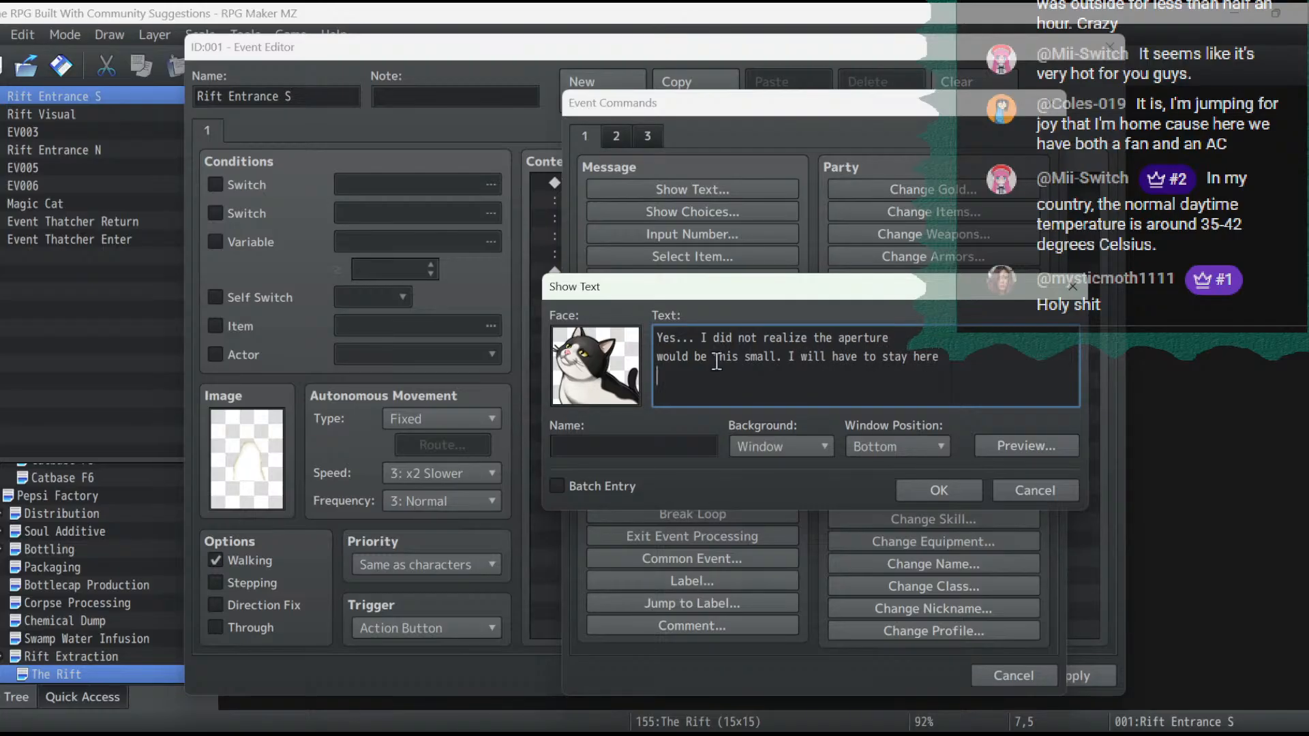
text(and use my cat magic to hold it open)
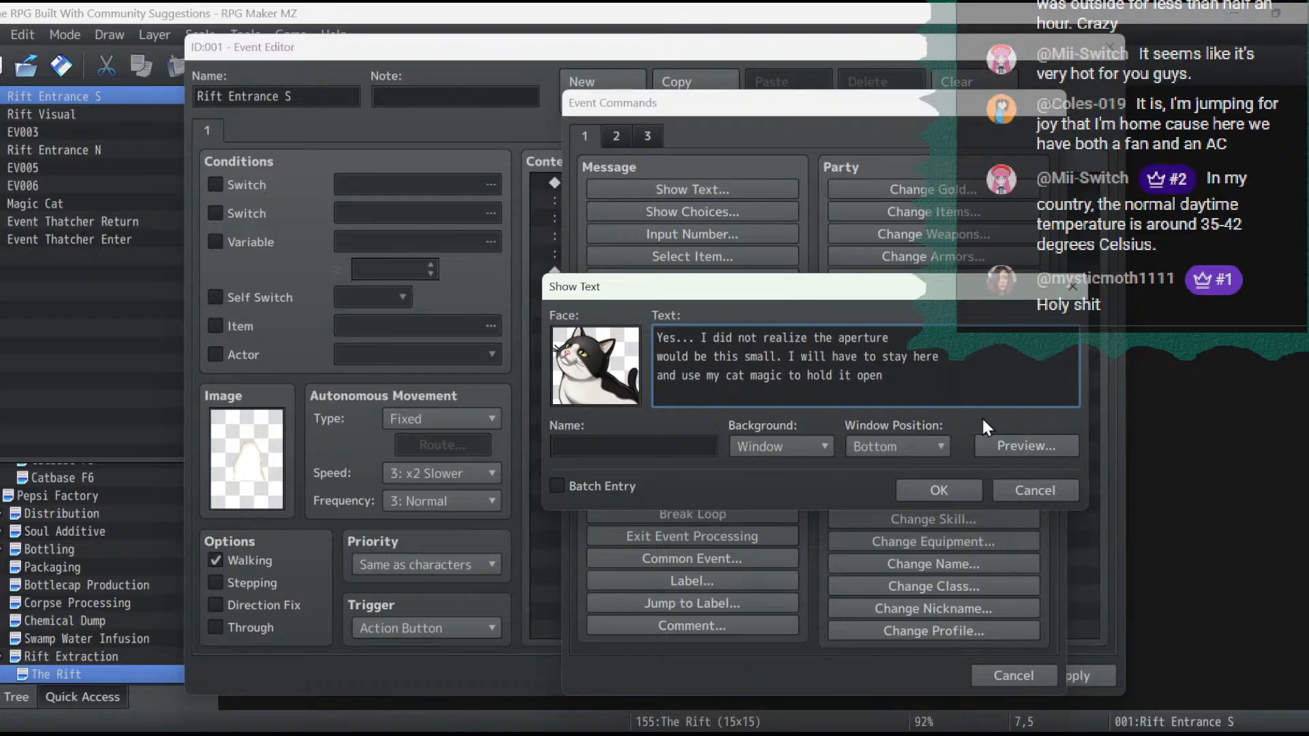
text(. But it)
- Finish the cat's message with "But it will be quite a strain." and confirm it
key(Return)
text(will be quite a strain. Y)
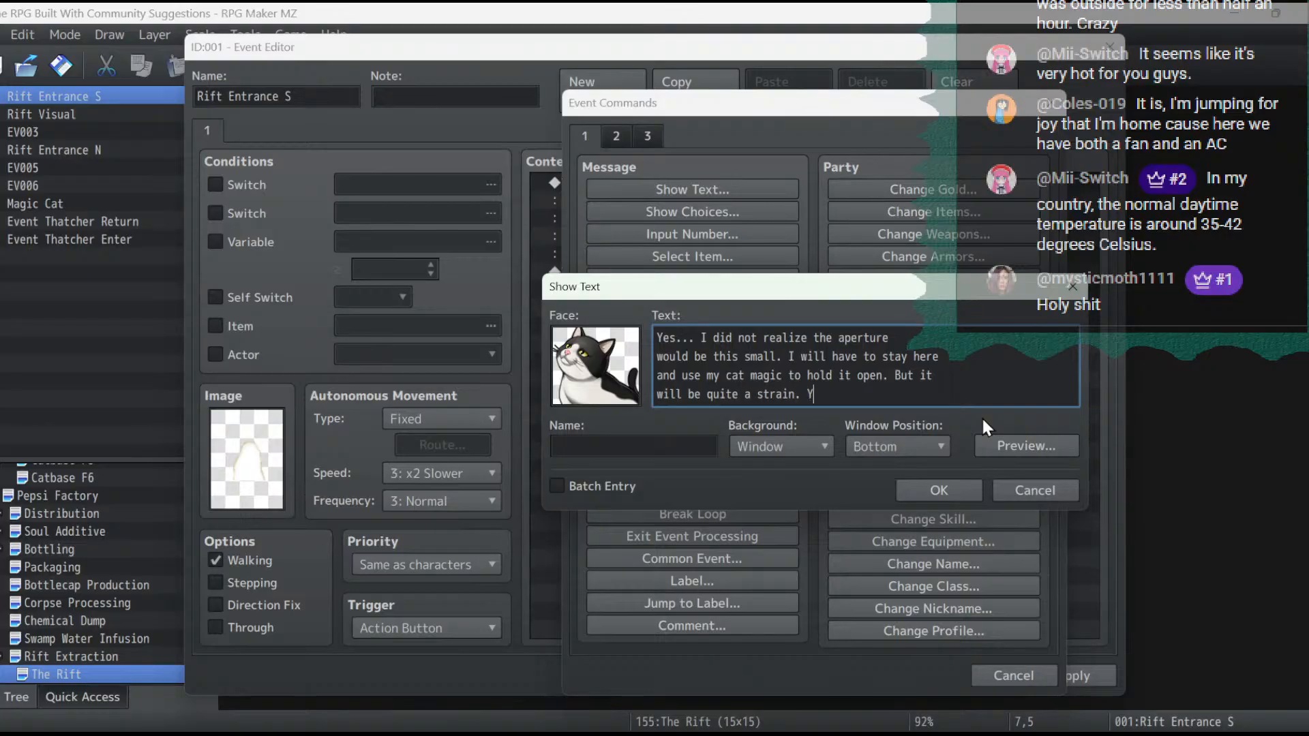
text(ou'll have to be)
key(BackSpace)
key(BackSpace)
key(BackSpace)
key(BackSpace)
key(BackSpace)
key(BackSpace)
key(BackSpace)
key(BackSpace)
key(BackSpace)
key(BackSpace)
key(BackSpace)
key(BackSpace)
key(BackSpace)
key(BackSpace)
key(BackSpace)
key(BackSpace)
key(BackSpace)
key(BackSpace)
click(940, 488)
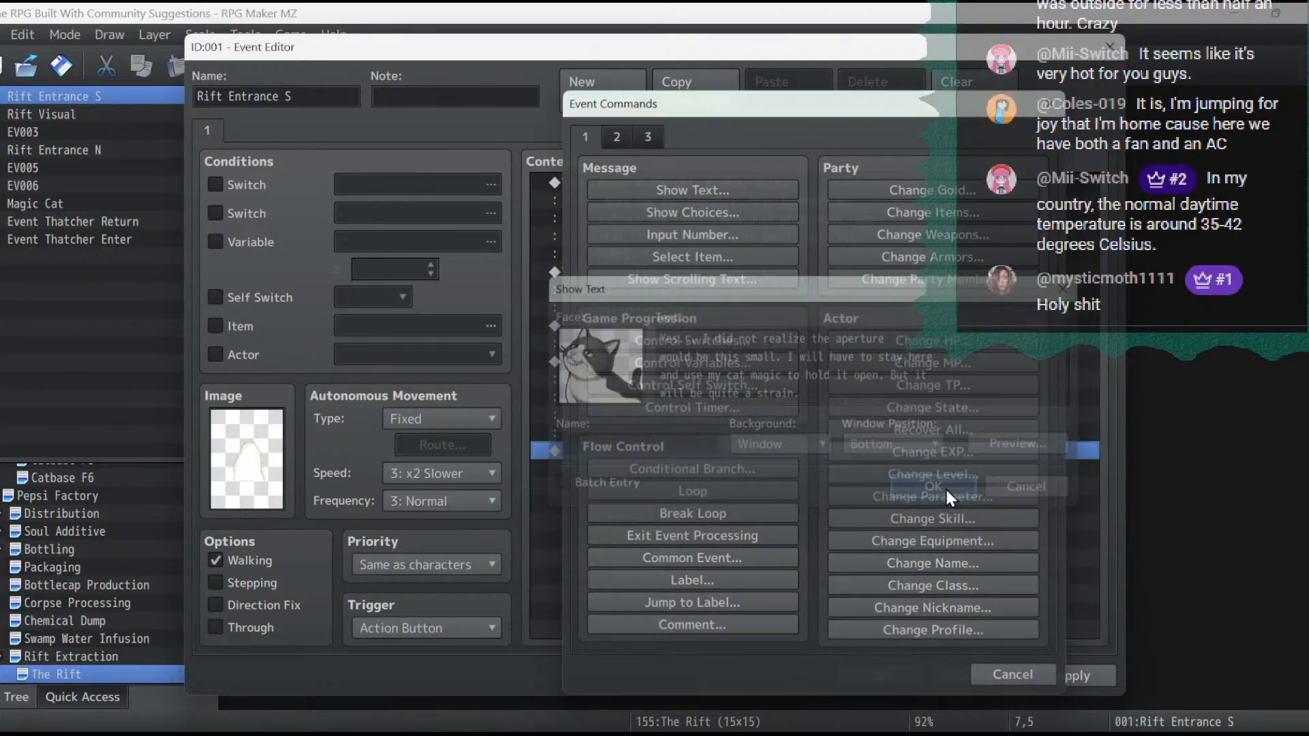
- Duplicate the cat's message at the end of the event contents
click(795, 380)
key(ctrl+c)
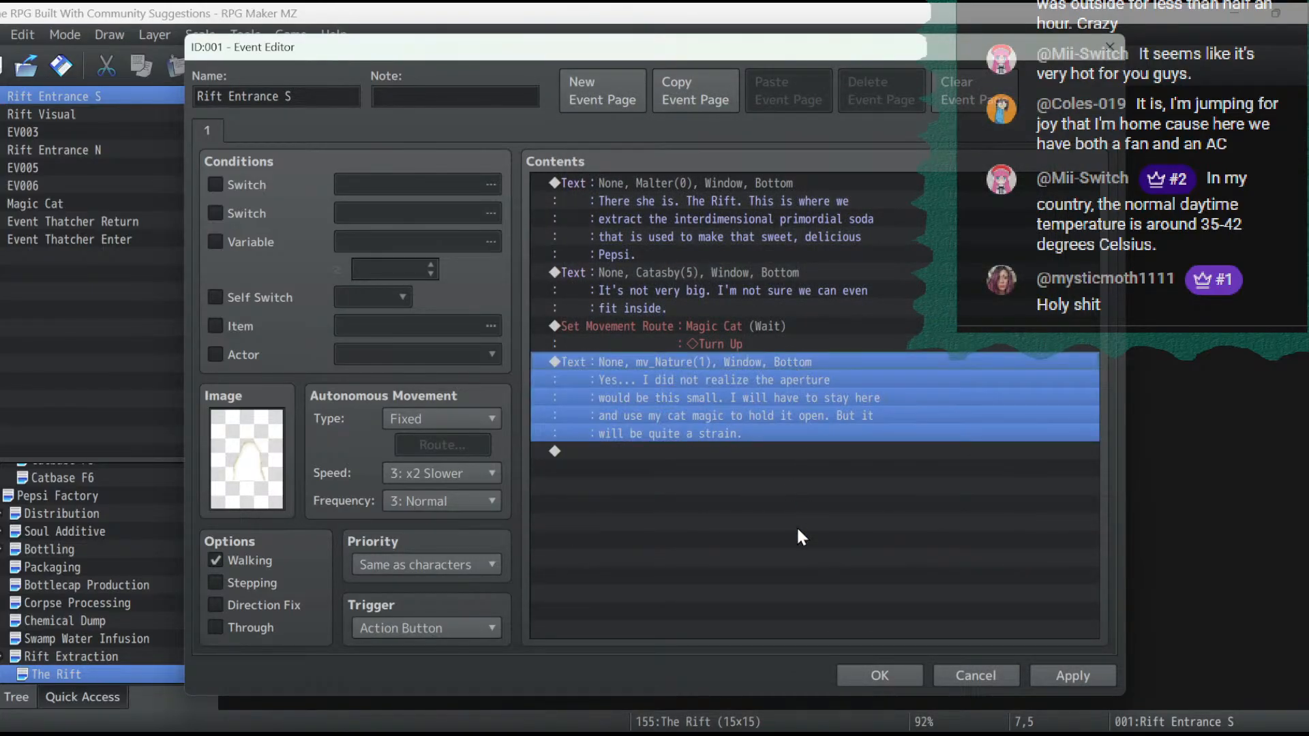
click(798, 531)
key(ctrl+v)
- Replace the duplicated message's text with "I wouldn't be able to hold it open for long."
click(739, 441)
double_click(743, 453)
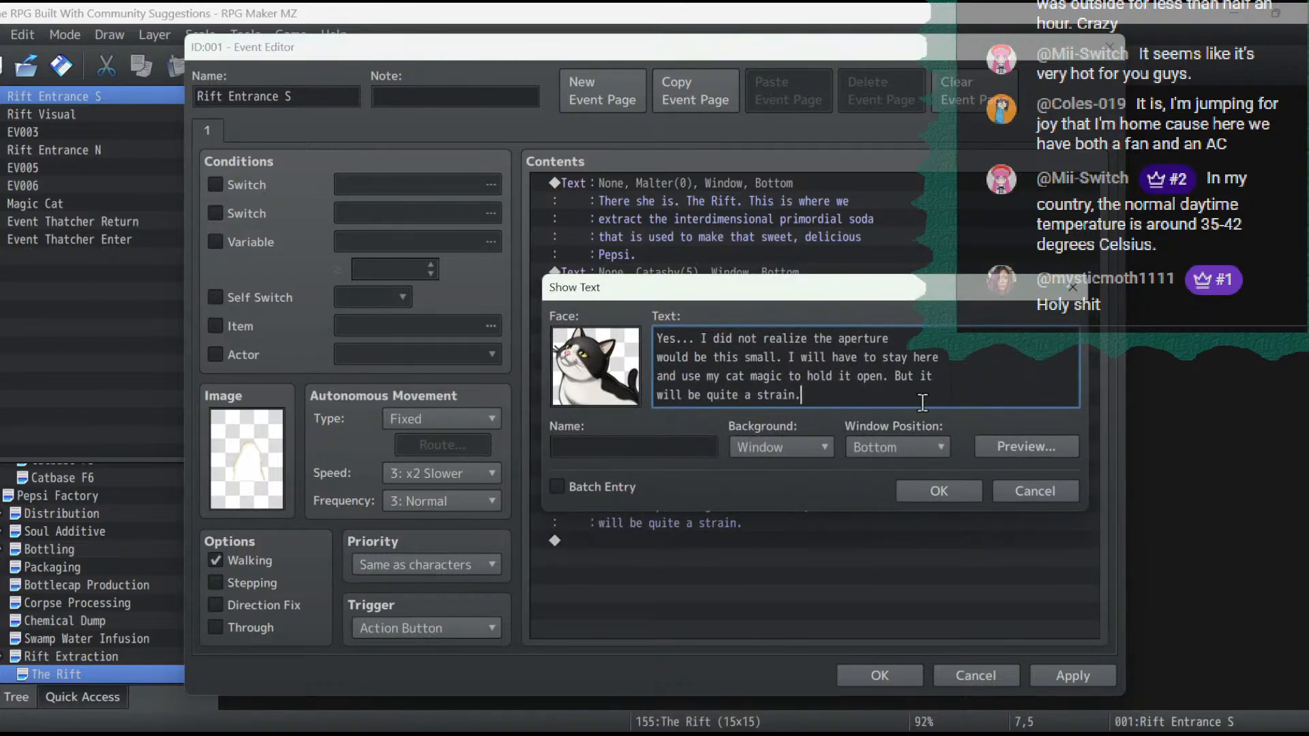
key(ctrl+a)
text(I )
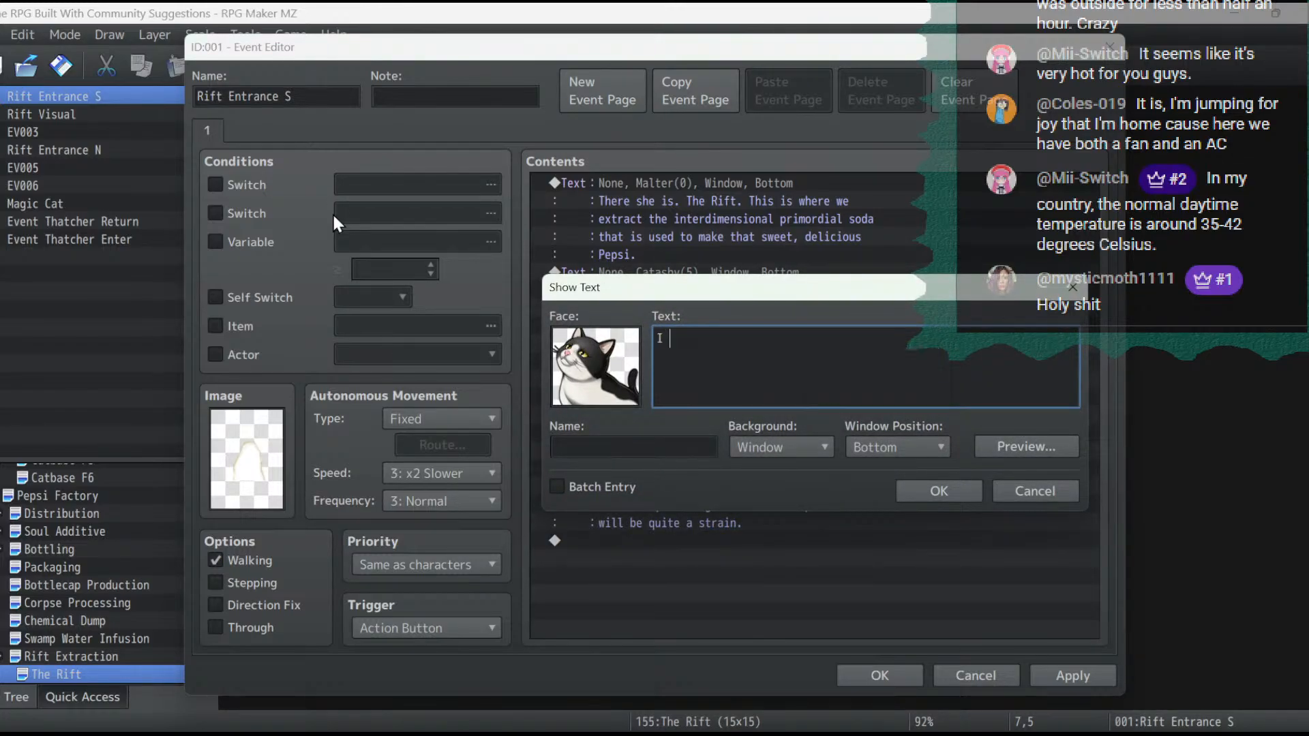
text(don't know how long I)
key(BackSpace)
key(BackSpace)
key(BackSpace)
key(BackSpace)
key(BackSpace)
key(BackSpace)
key(BackSpace)
key(BackSpace)
key(BackSpace)
key(BackSpace)
key(BackSpace)
key(BackSpace)
key(BackSpace)
key(BackSpace)
key(BackSpace)
key(BackSpace)
key(BackSpace)
key(BackSpace)
key(BackSpace)
text(wouldn't be able to hol)
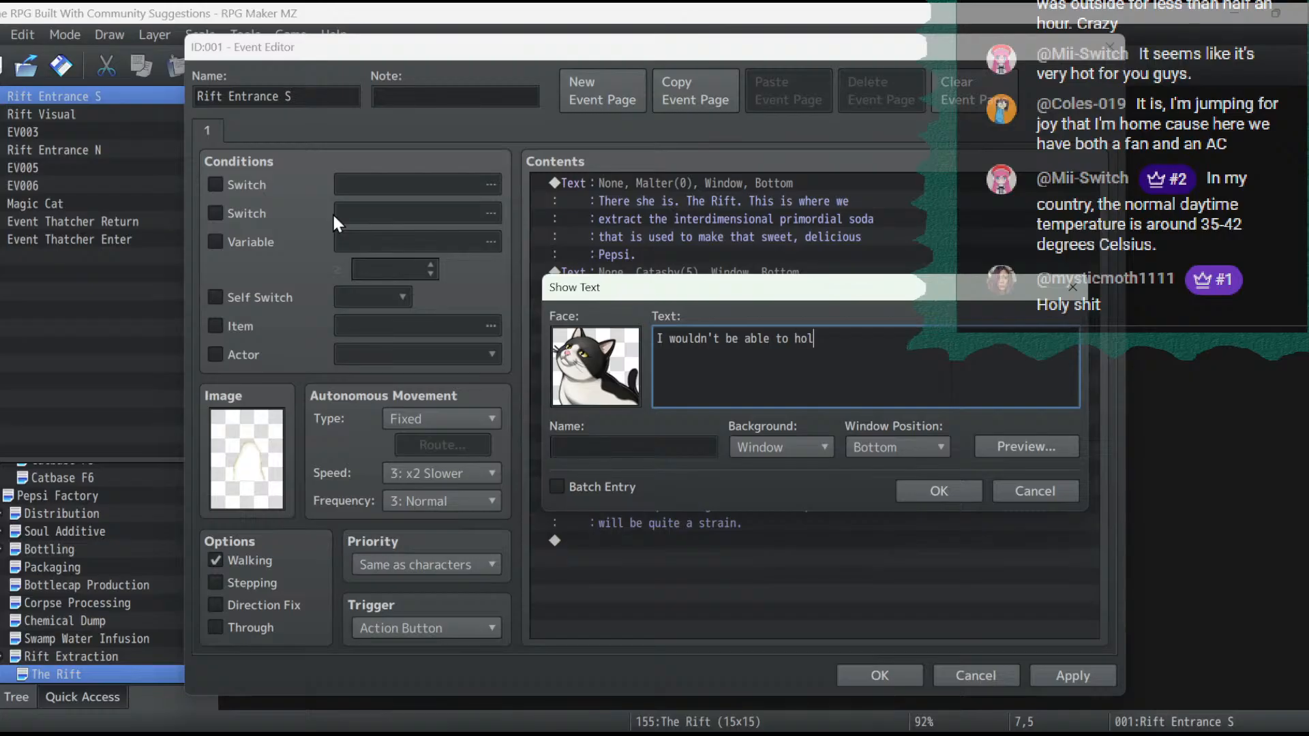
text(d it open for long.)
click(946, 485)
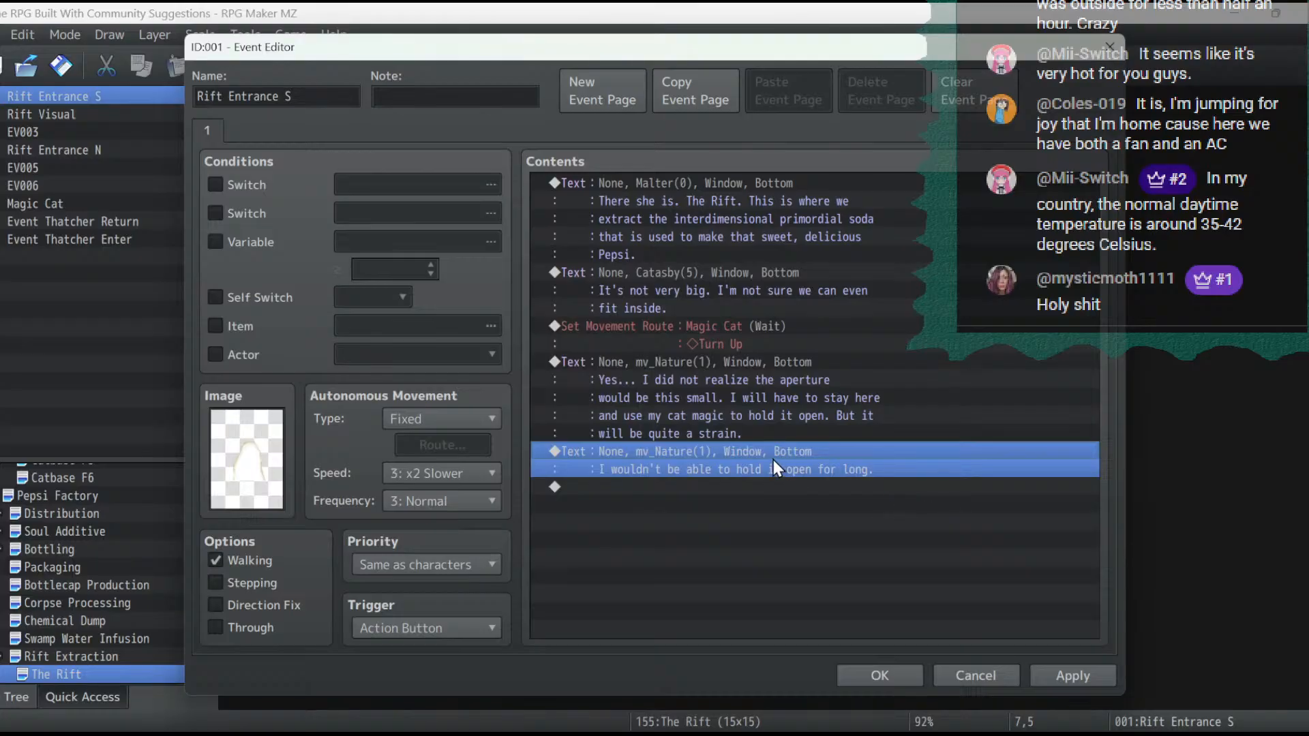
- Start a Set Movement Route for Event Thatcher Enter after the last message, changing its image to the first Granny sprite
double_click(766, 506)
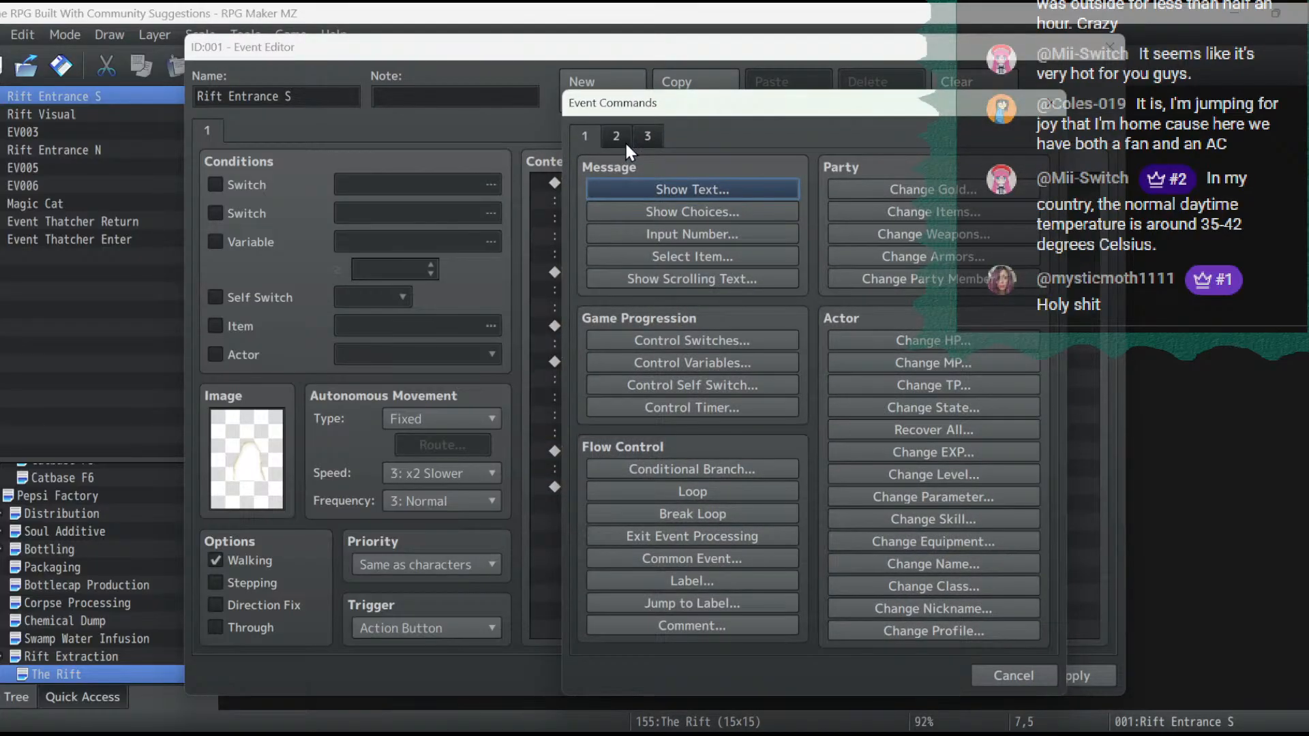
click(625, 141)
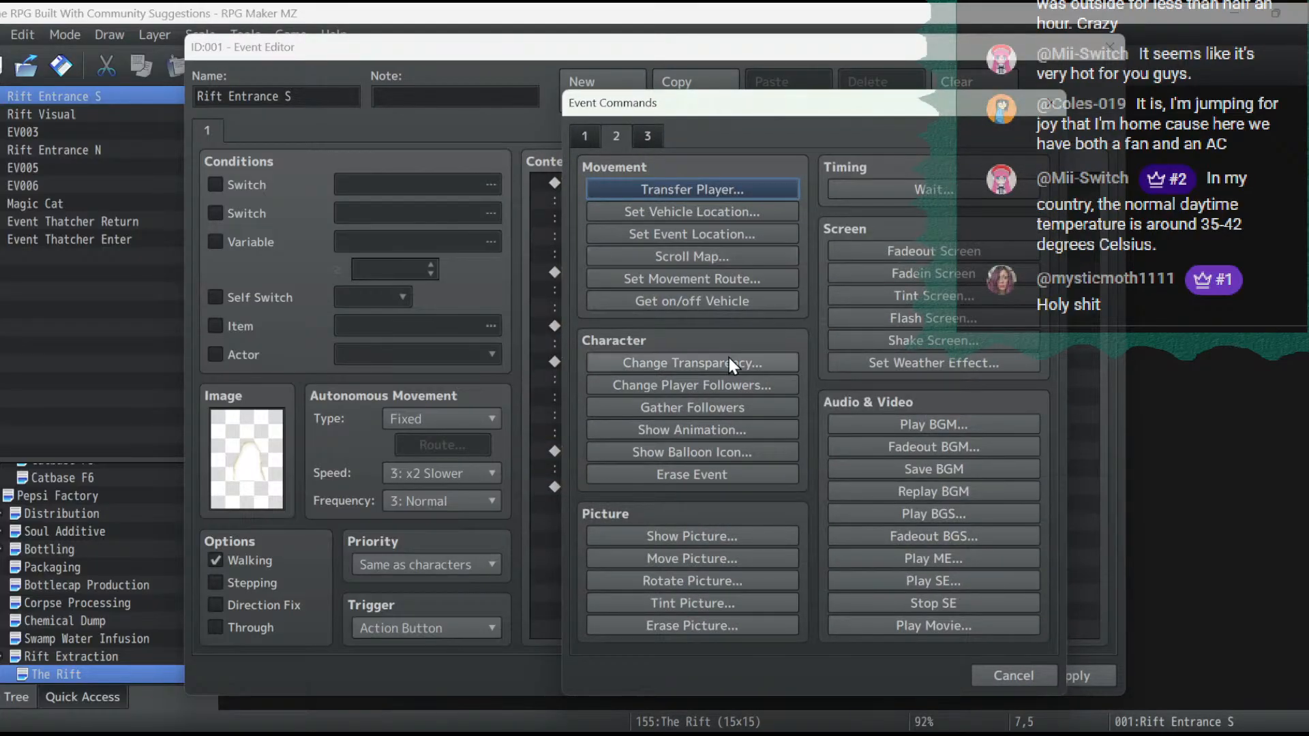
click(721, 280)
click(571, 206)
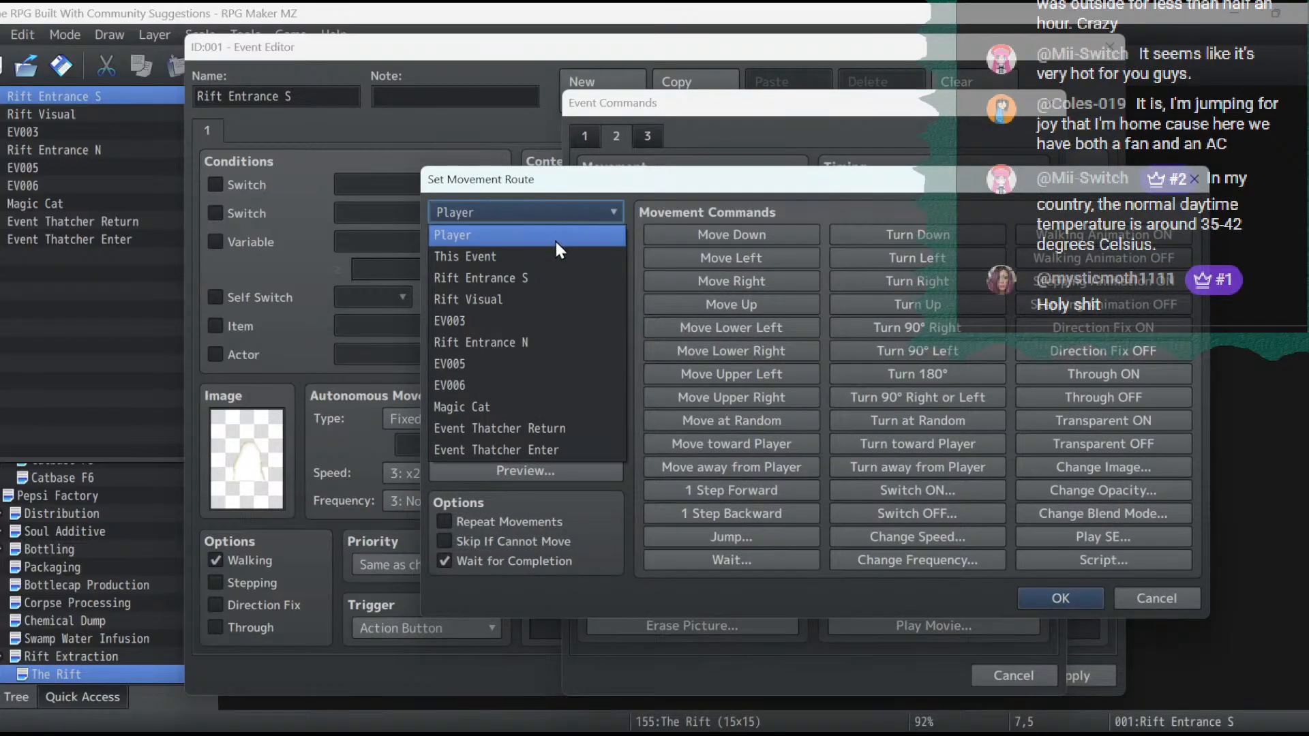
click(570, 448)
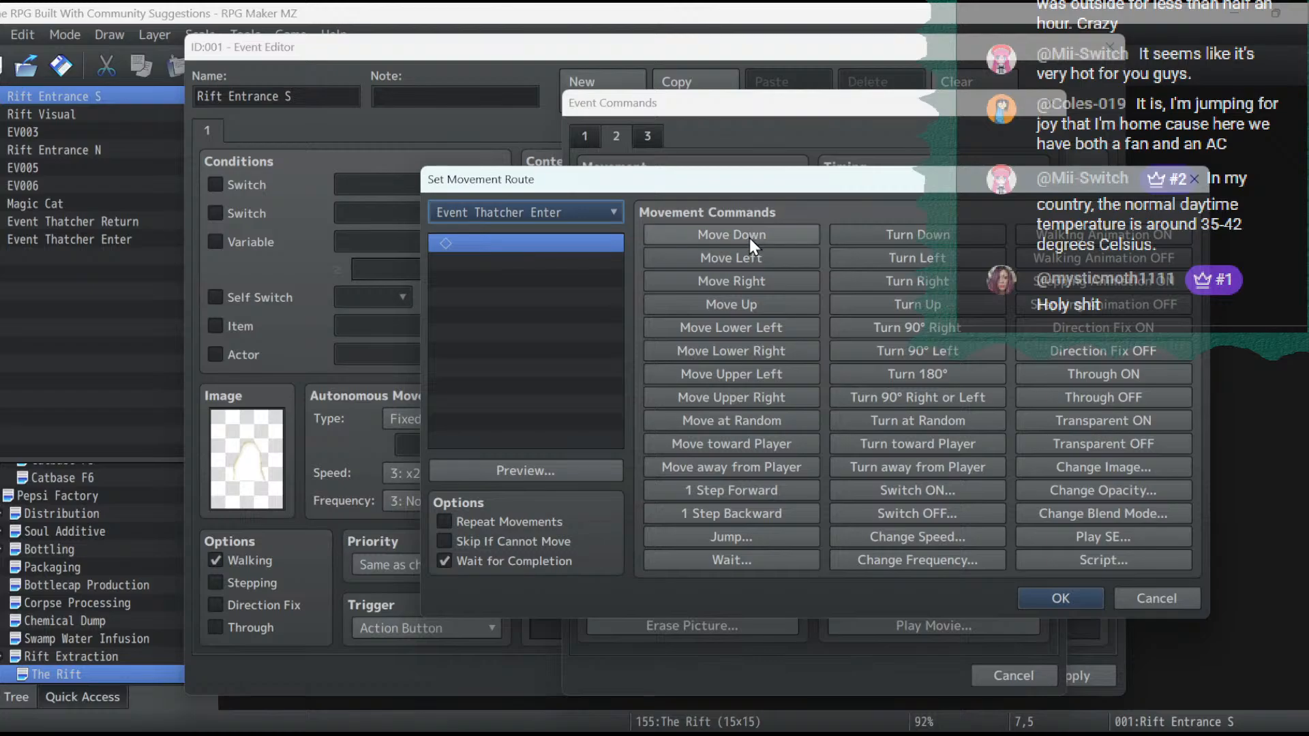
click(1089, 467)
double_click(759, 389)
scroll(608, 327, down, 4)
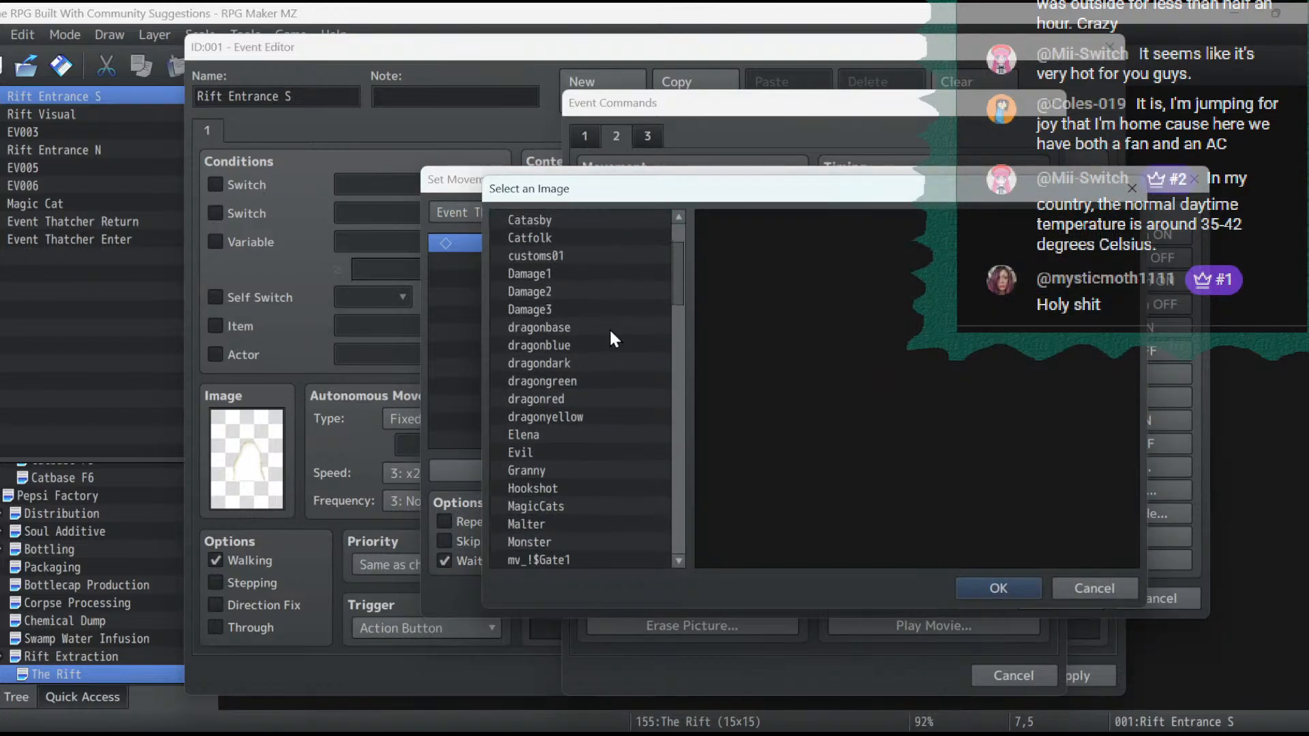
scroll(555, 405, down, 2)
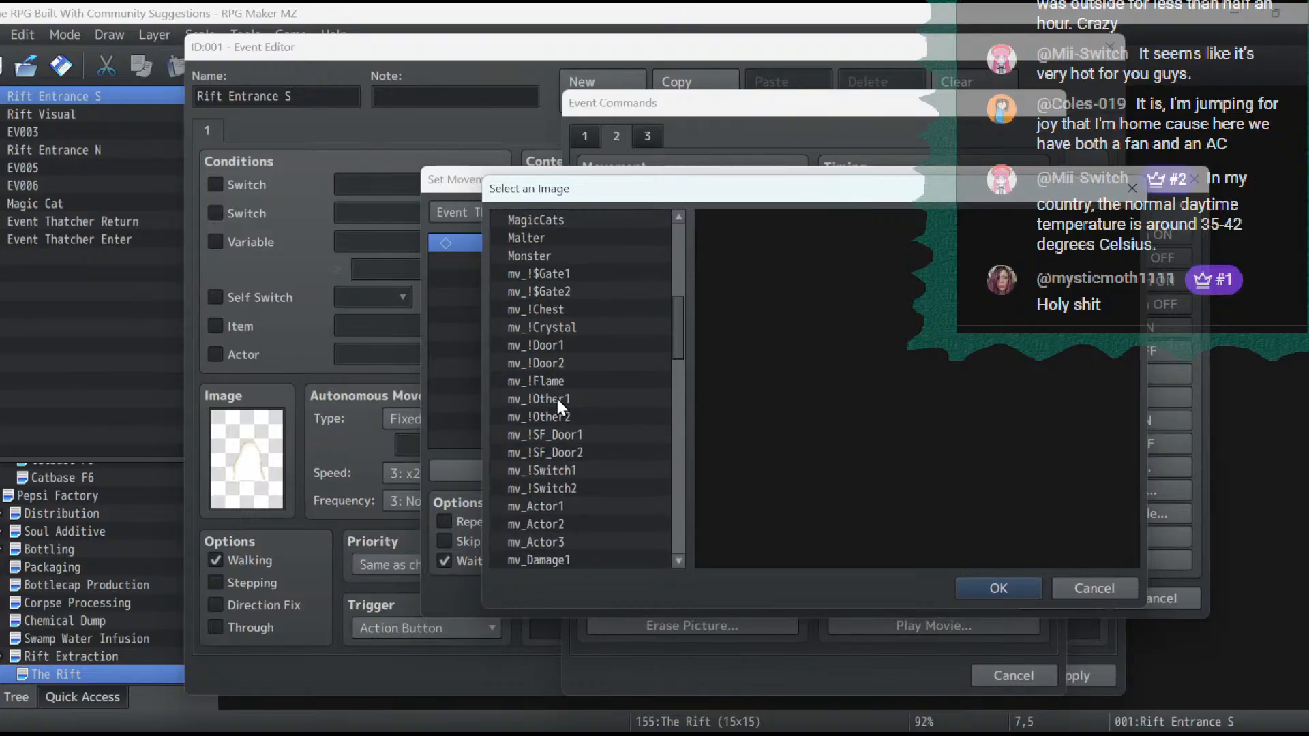
click(551, 297)
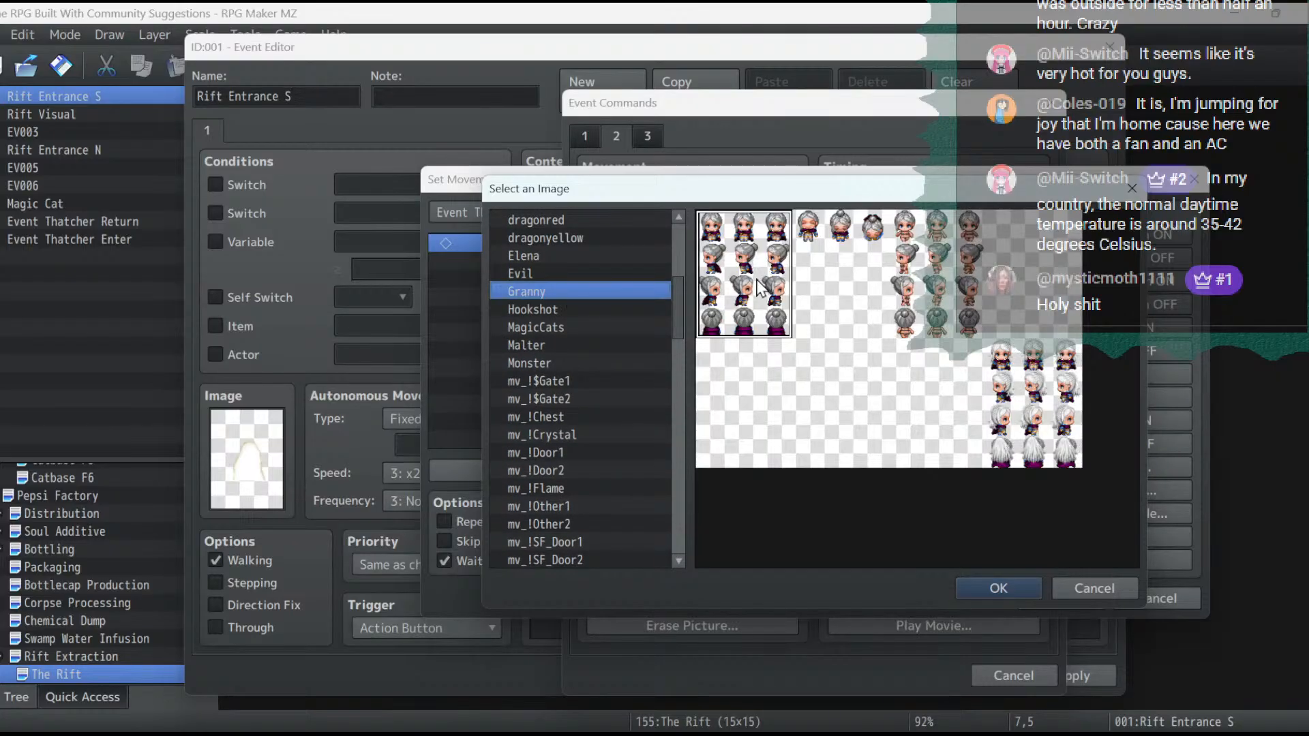
double_click(551, 295)
click(775, 455)
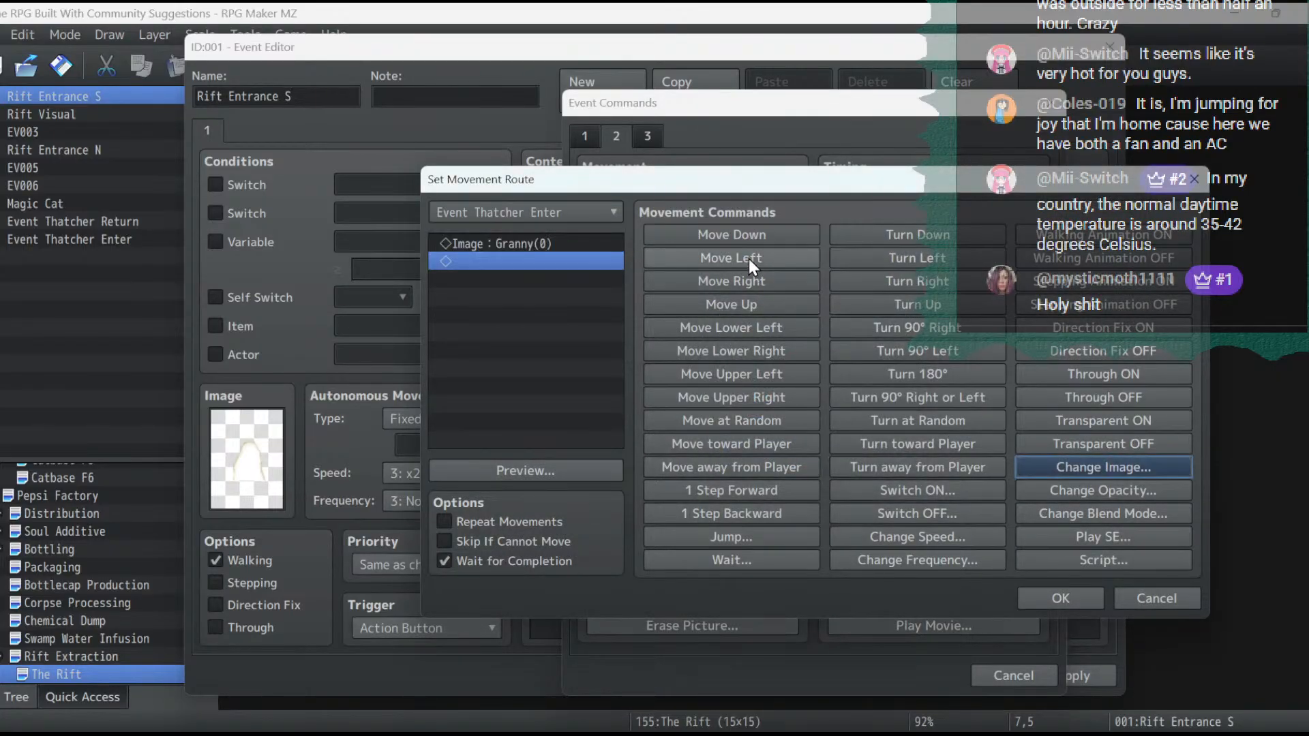
- Add a Move Down to Event Thatcher Enter's route, confirm the route and apply the event changes
click(747, 237)
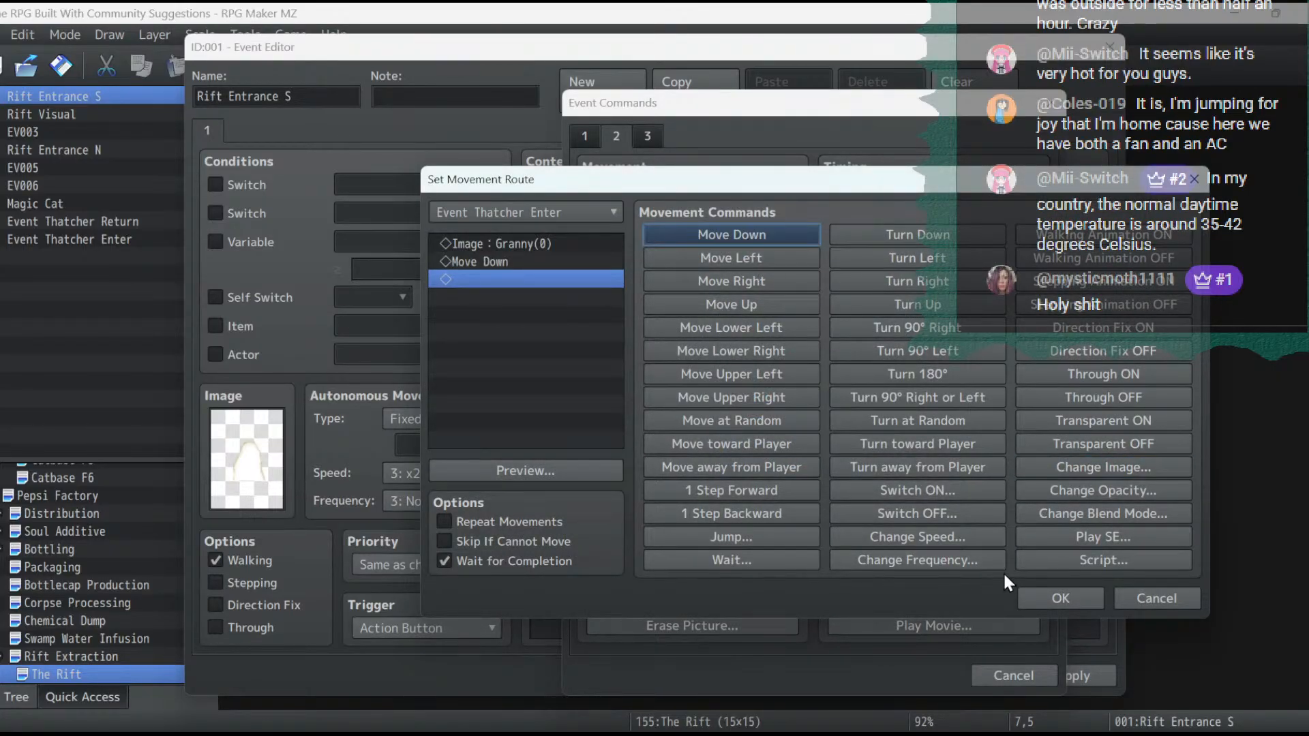
click(1033, 593)
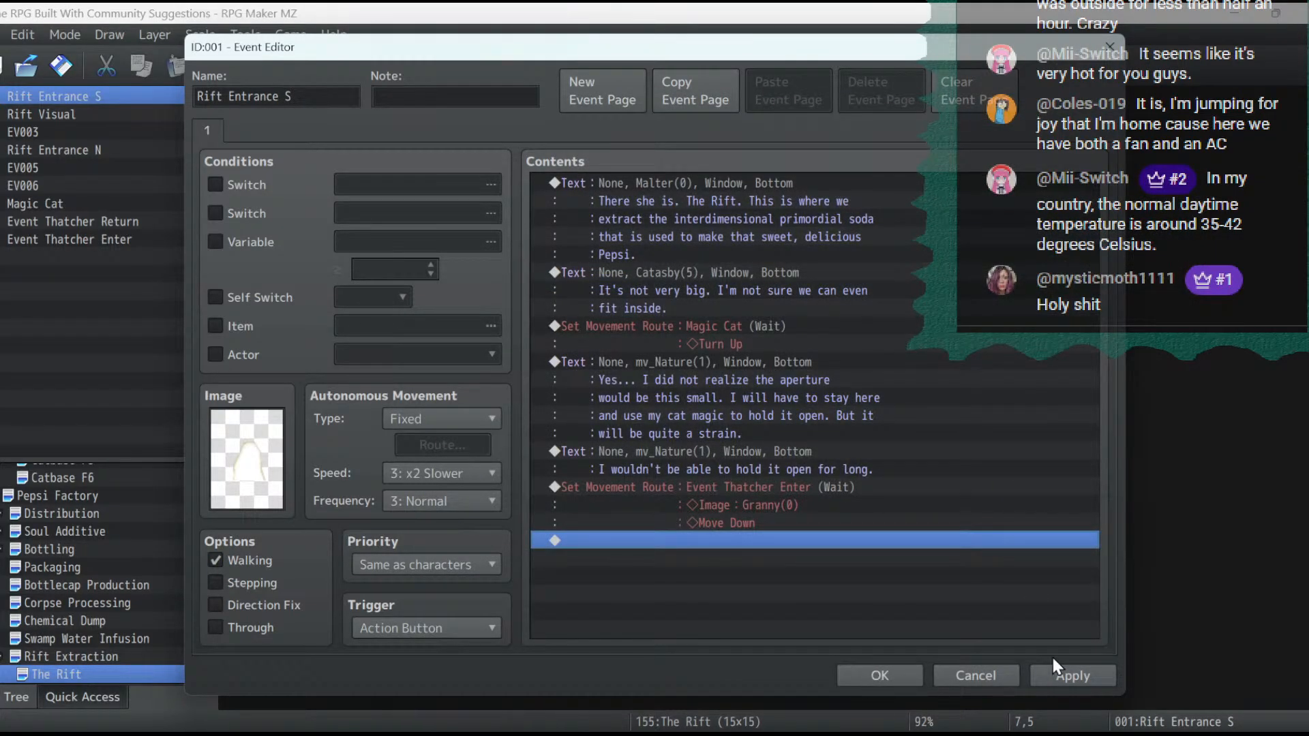
click(1084, 679)
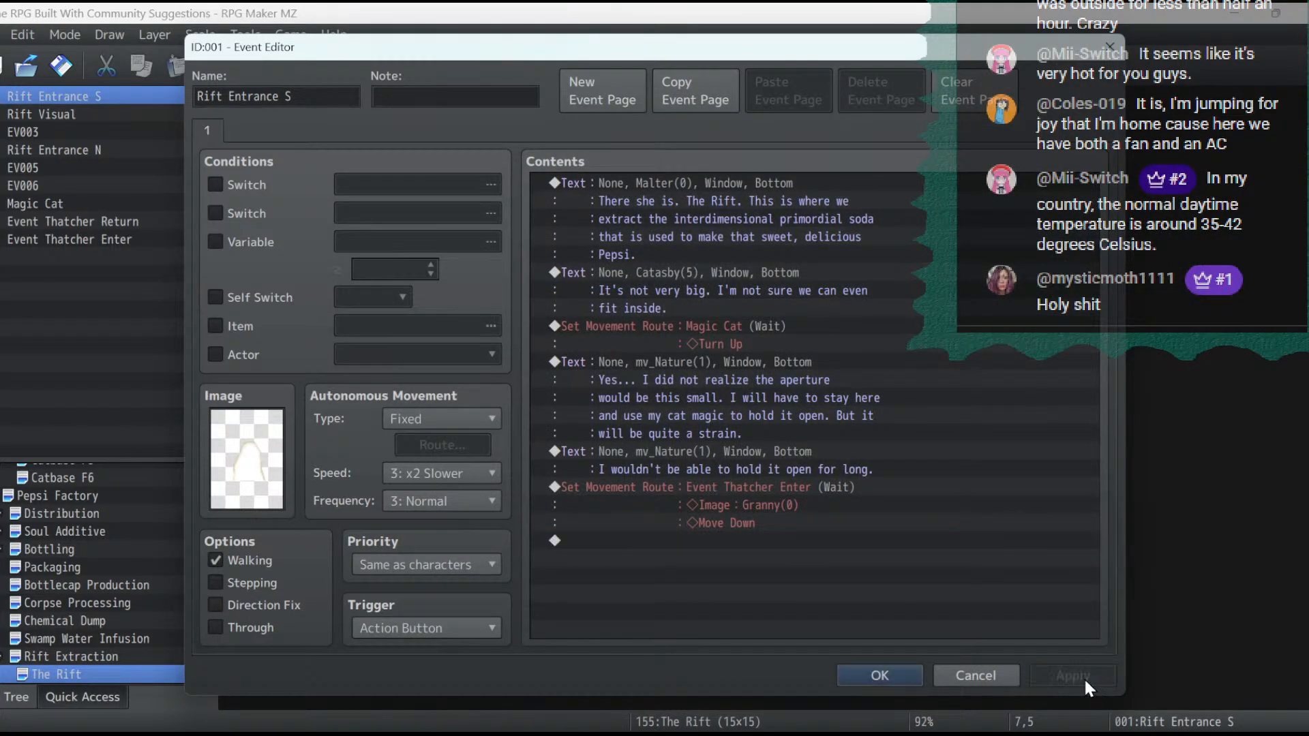
- Insert a Gather Followers command above Malter's opening message
click(698, 183)
right_click(701, 181)
click(710, 187)
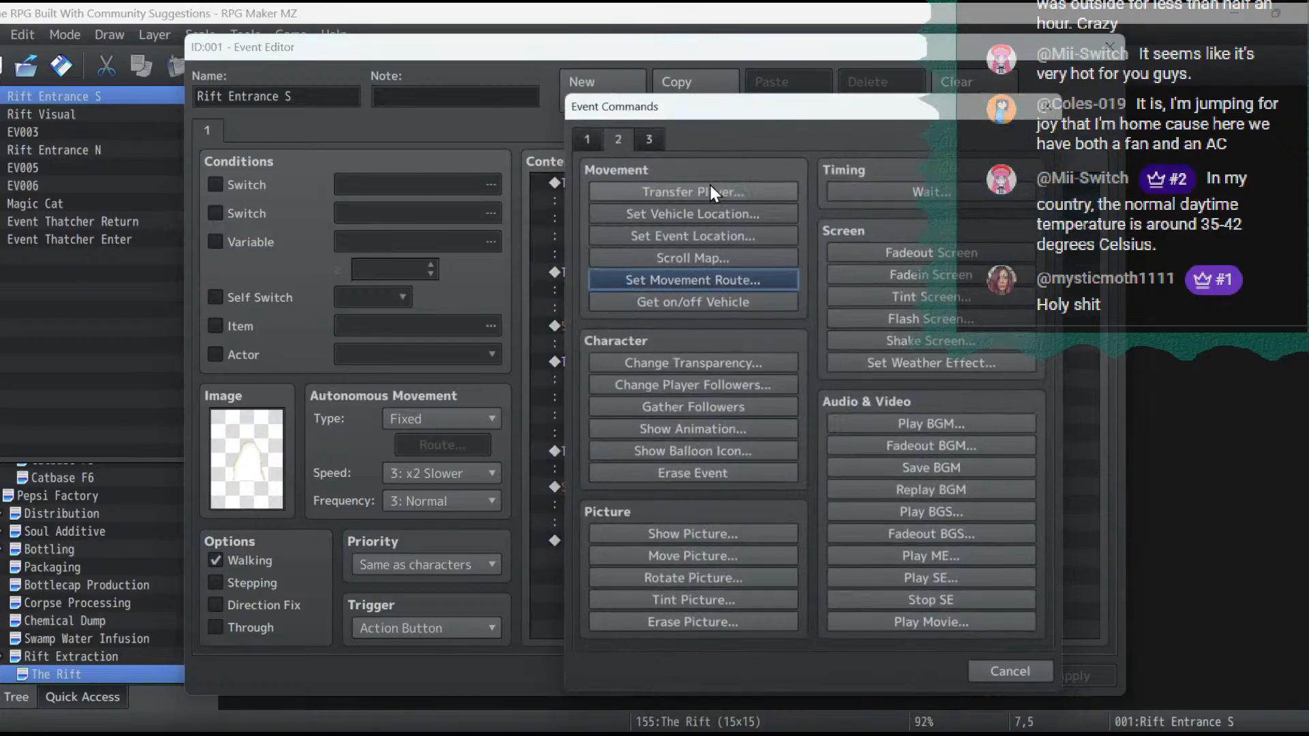
click(723, 407)
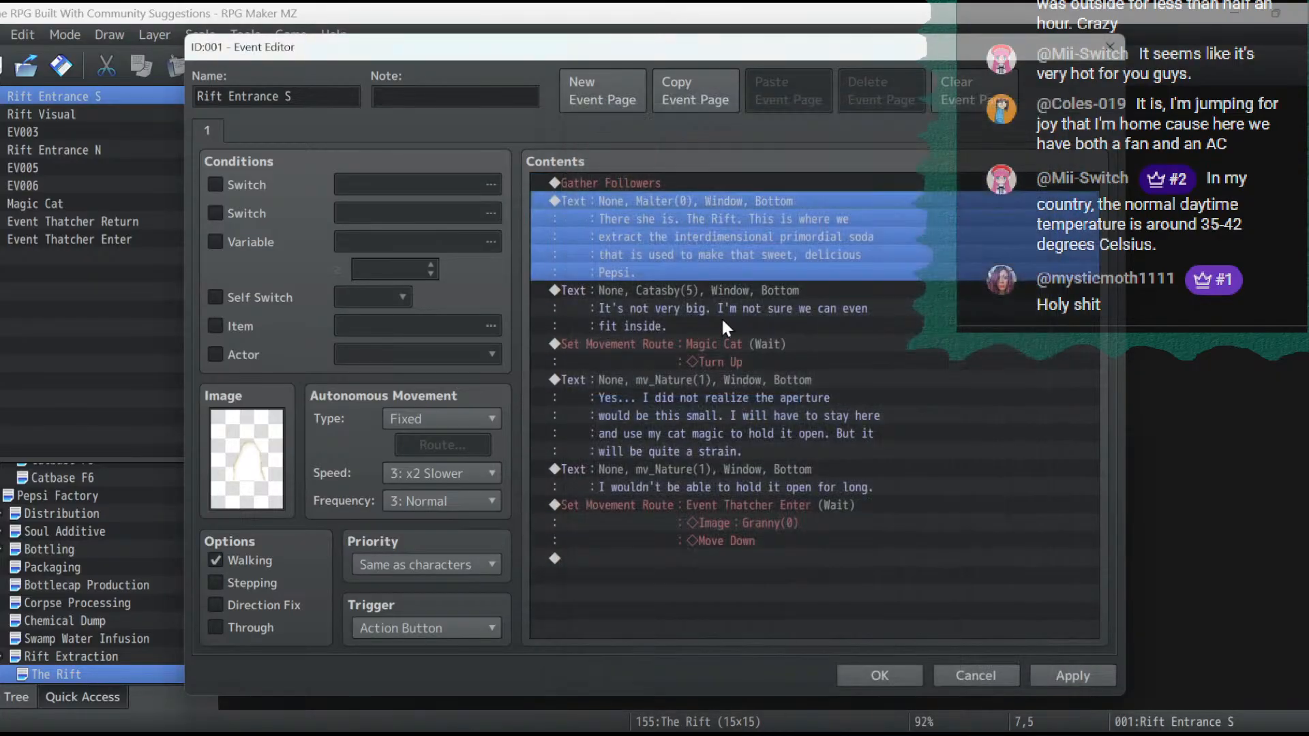
- Insert a Change Player Followers command set to OFF above Malter's opening message and apply the event changes
right_click(682, 204)
click(694, 215)
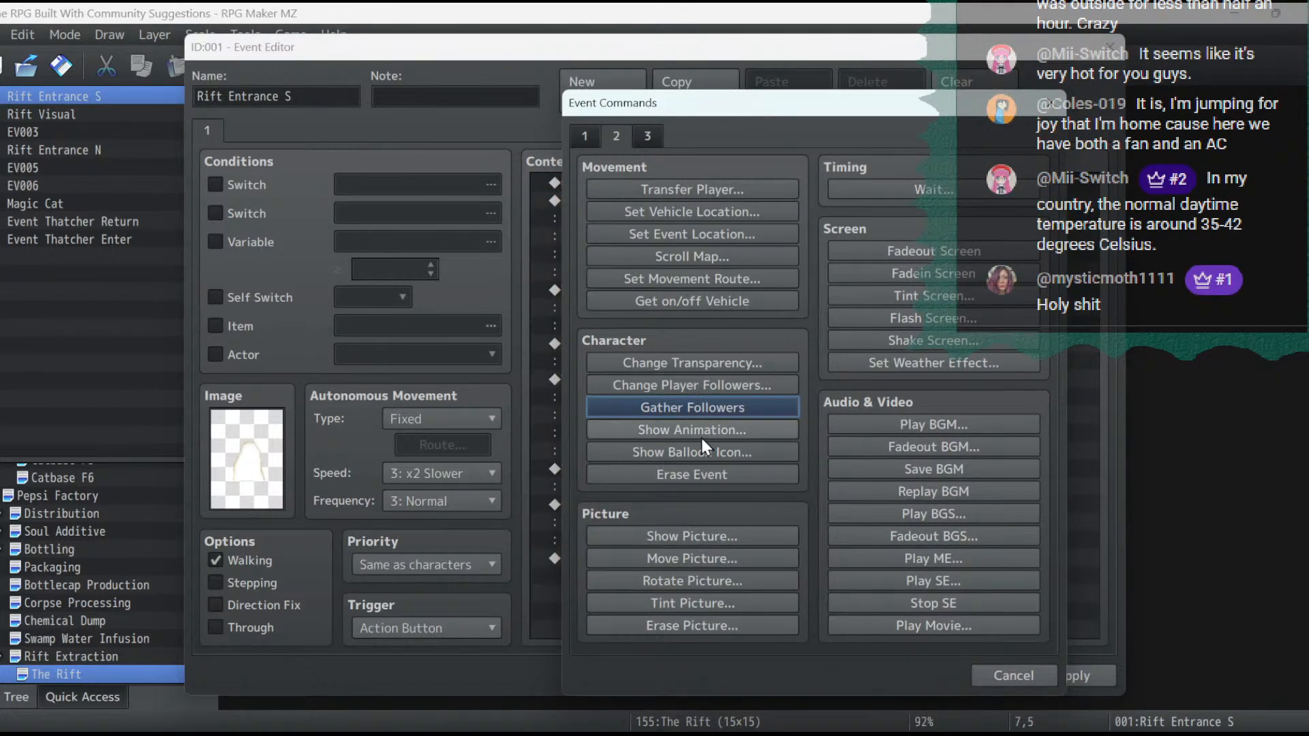
click(708, 386)
click(855, 394)
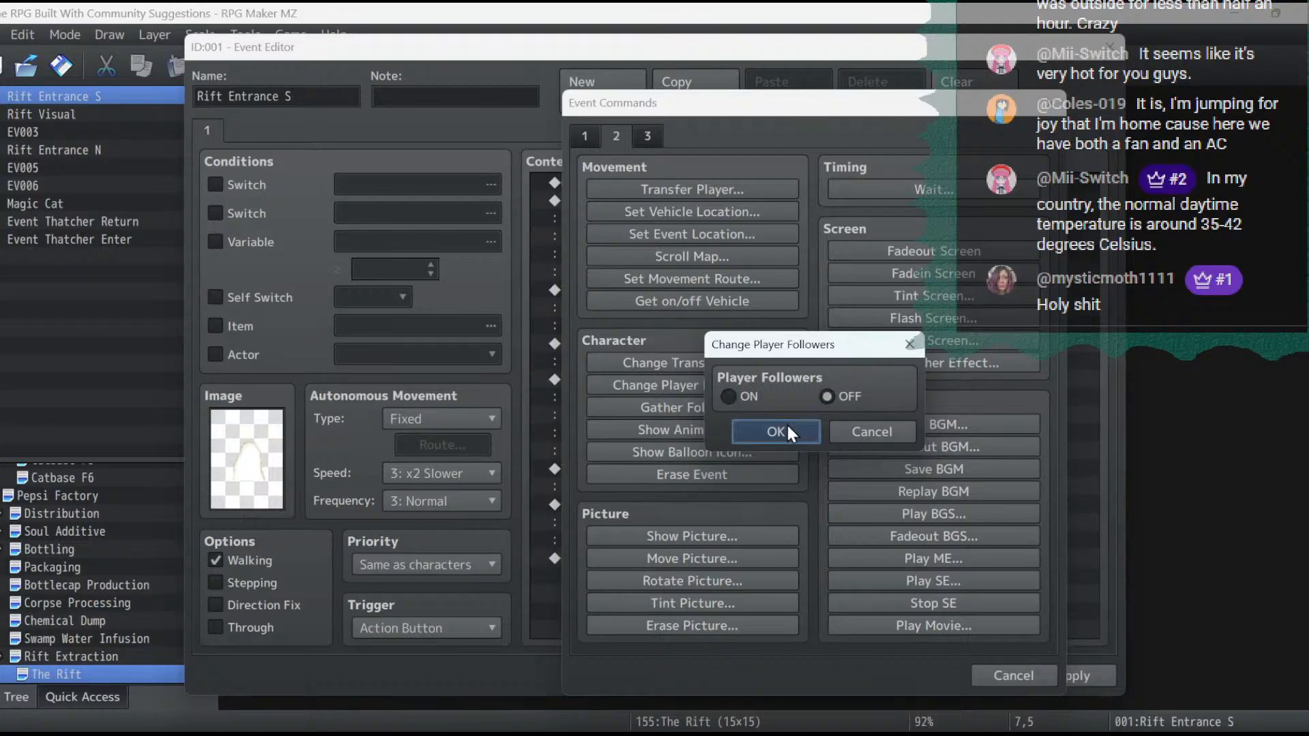
click(776, 428)
click(1066, 677)
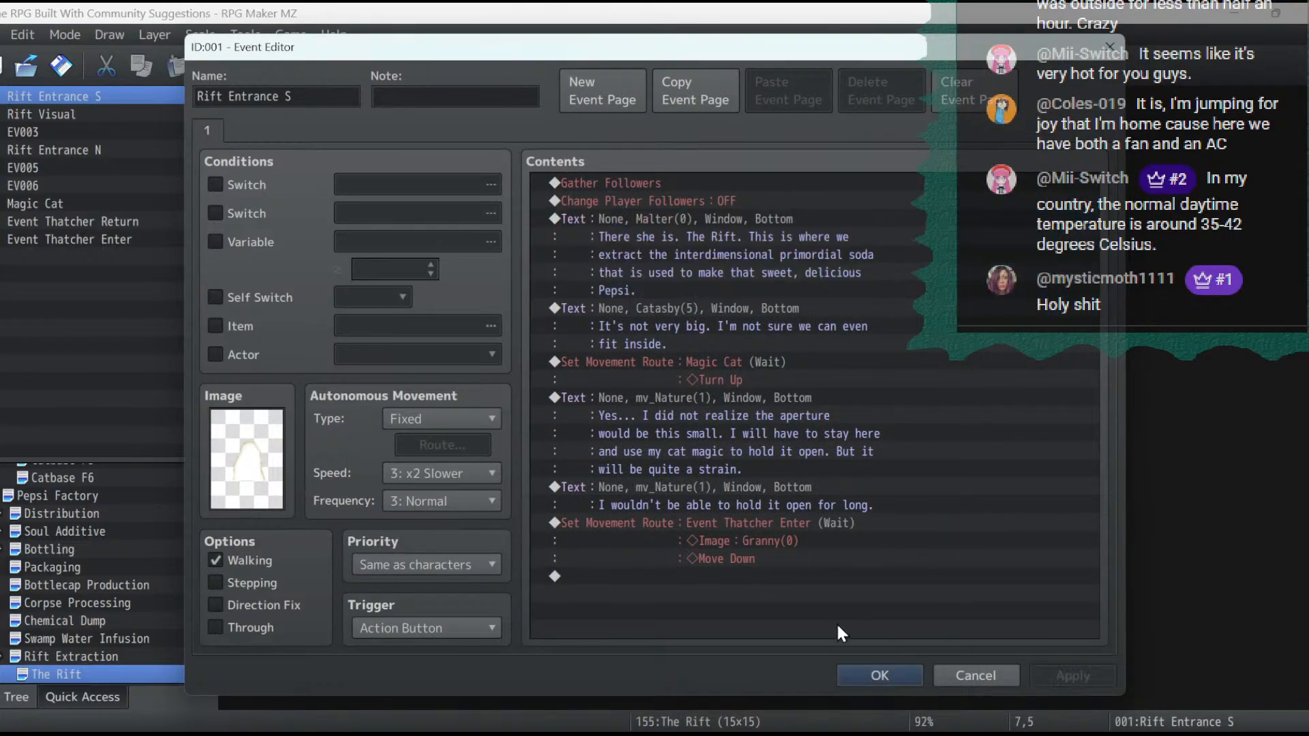
- Start a Show Text message at the end of the contents using a smiling, closed-eyed Granny face
double_click(804, 569)
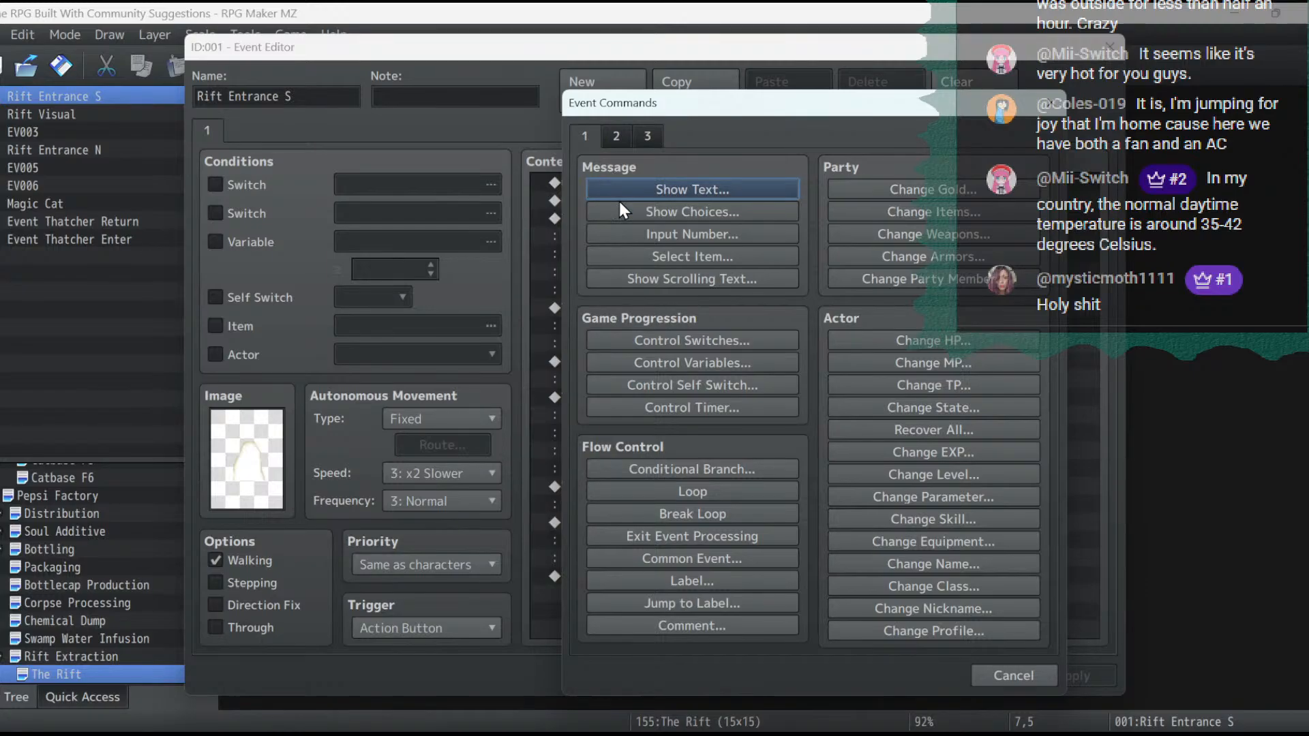
click(640, 185)
double_click(601, 375)
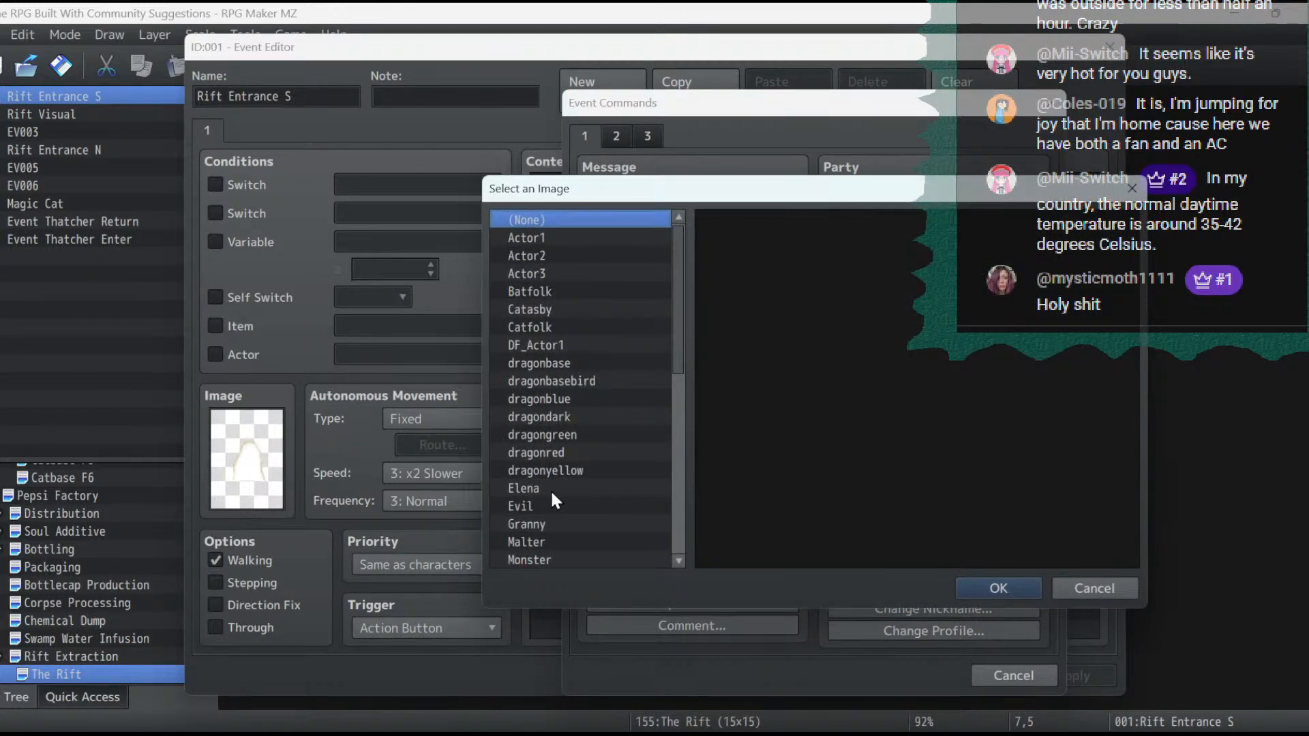
click(538, 524)
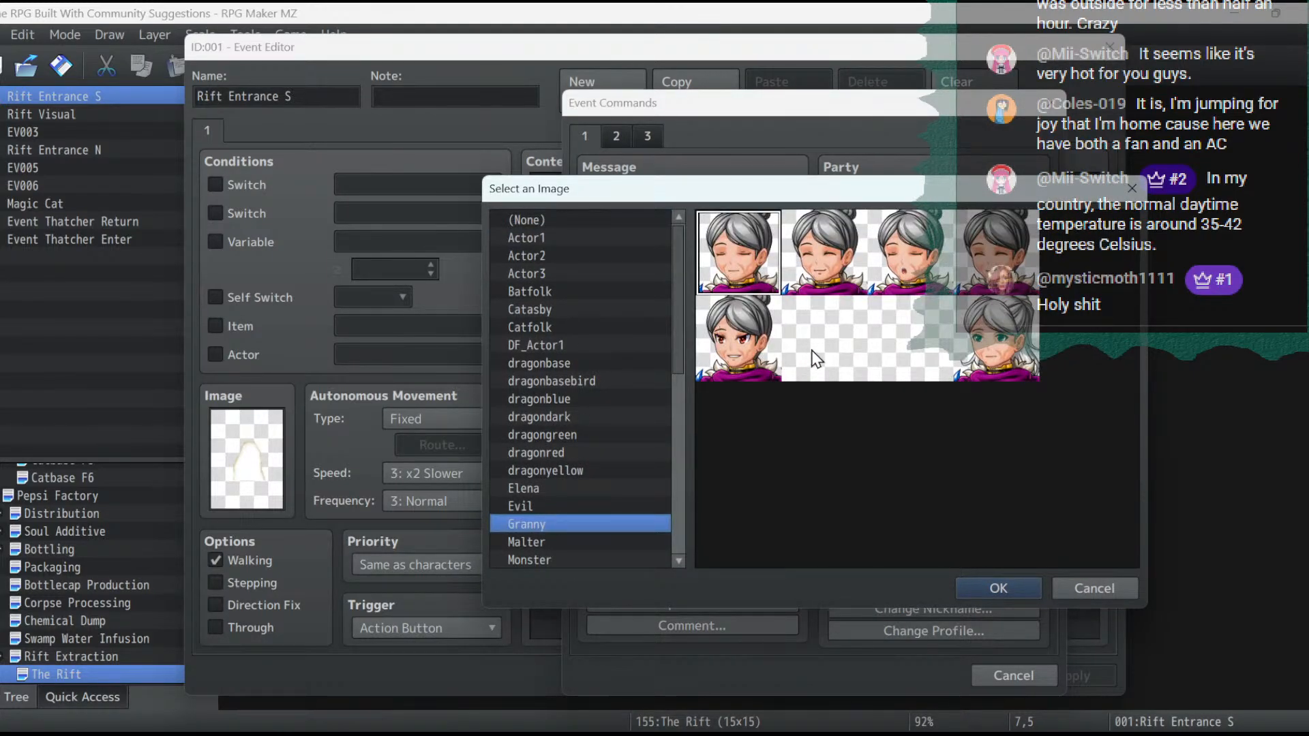
double_click(821, 298)
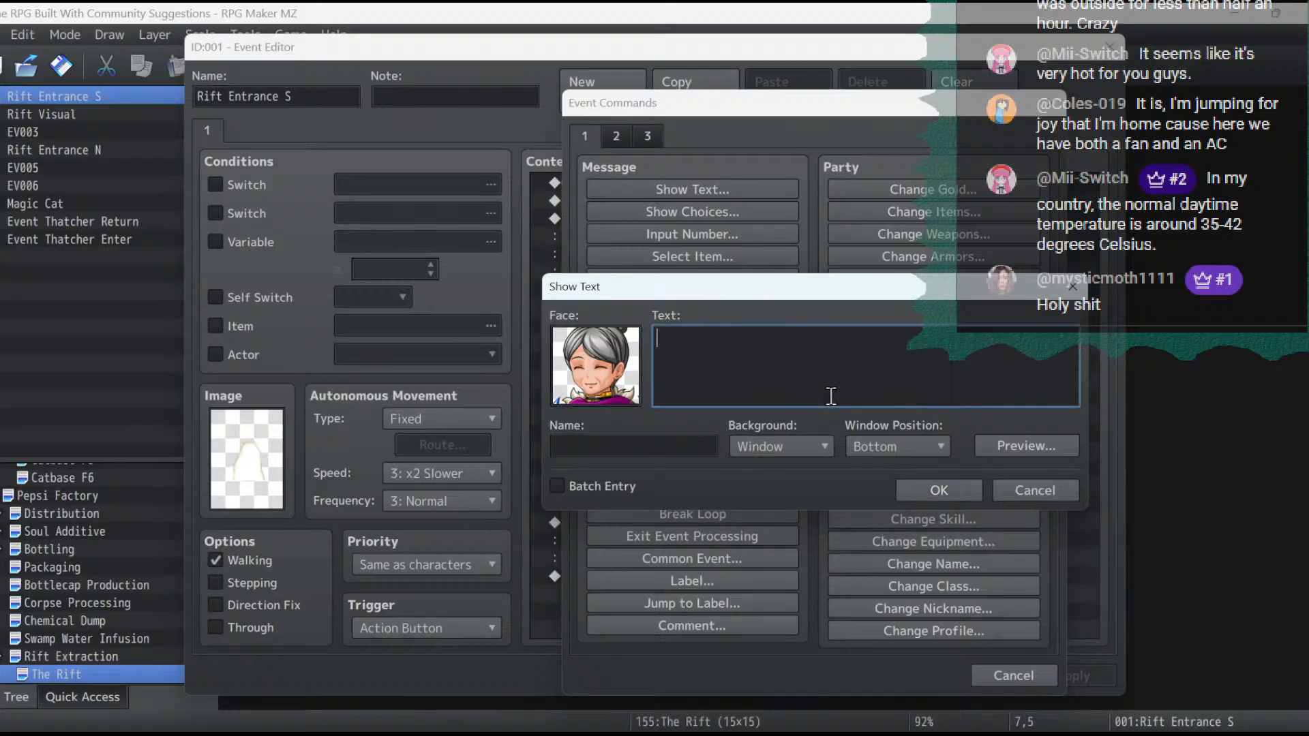
- Begin Granny's message with "I believe I could help with that."
text(I believe I could help w)
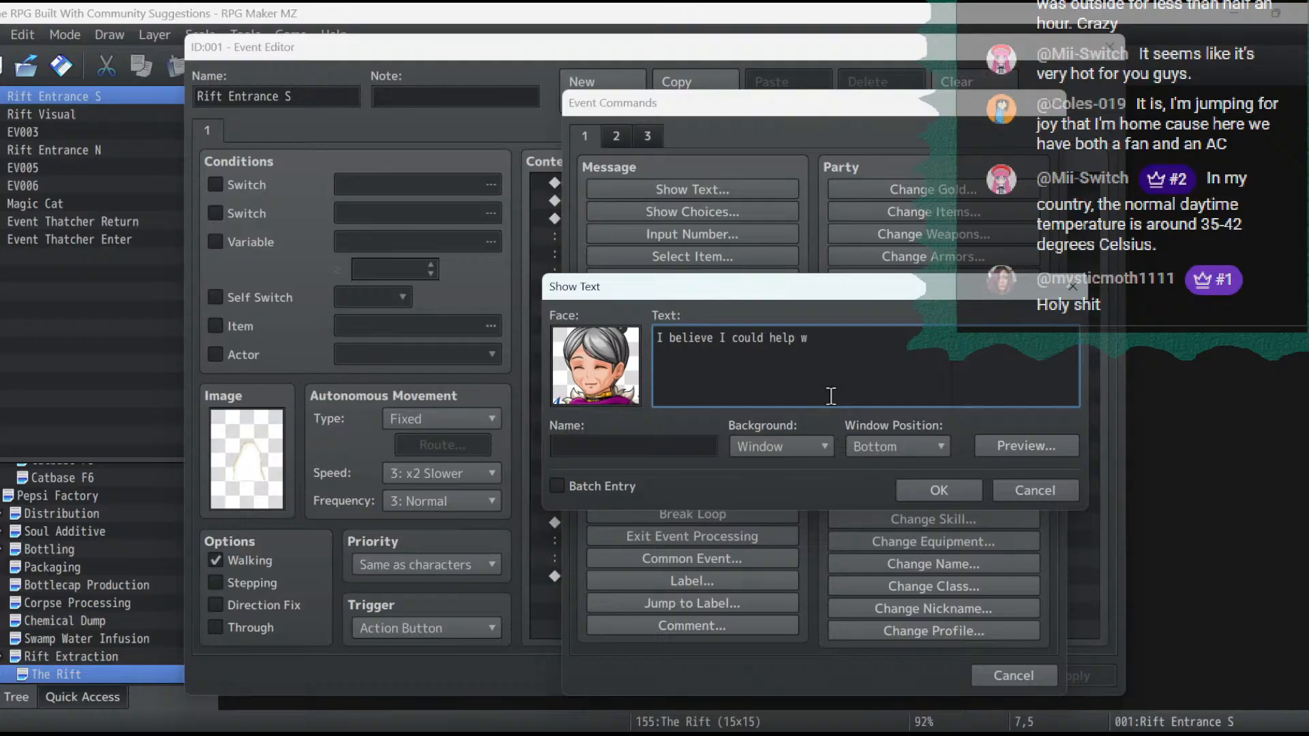
text(ith that. I'm no)
- Finish Granny's message with "I'm no stranger to the magical arts." and confirm it
key(Return)
text(stranger to th)
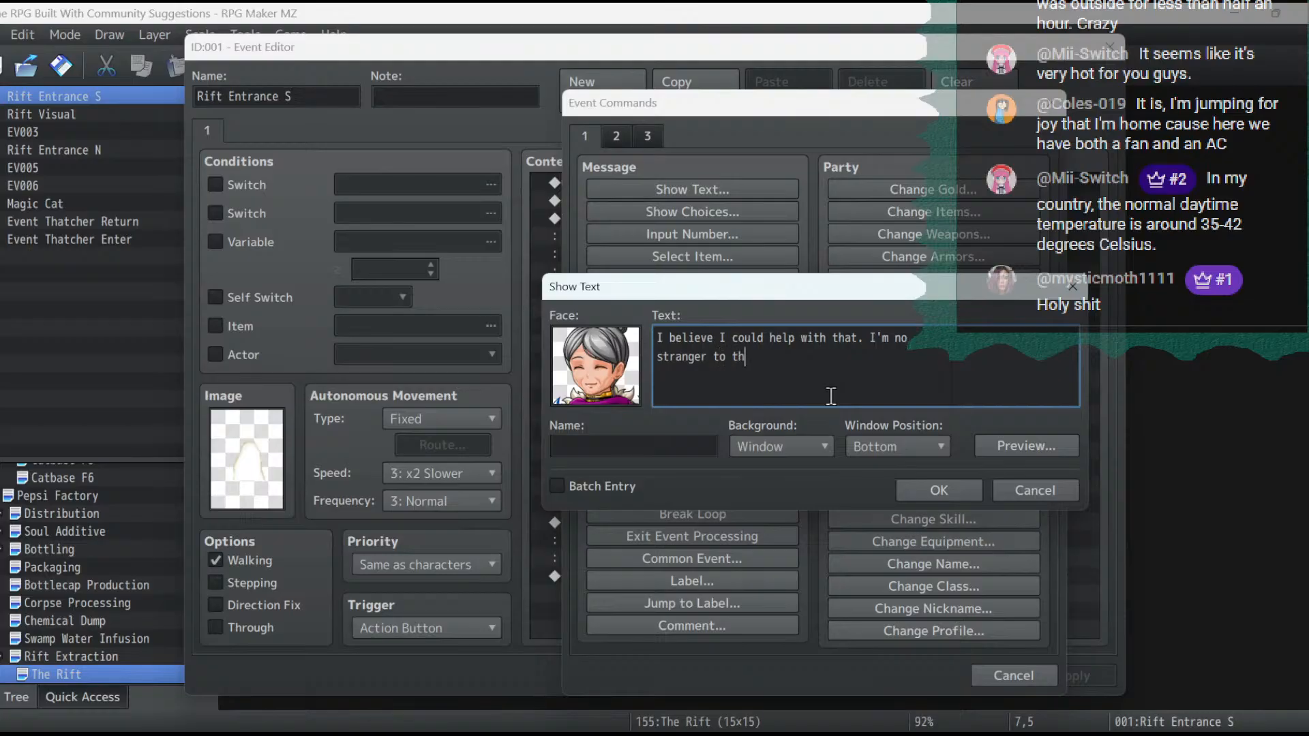
text(e magical arts. If we work)
key(BackSpace)
key(BackSpace)
key(BackSpace)
key(BackSpace)
key(BackSpace)
key(BackSpace)
key(BackSpace)
key(BackSpace)
key(BackSpace)
key(BackSpace)
key(BackSpace)
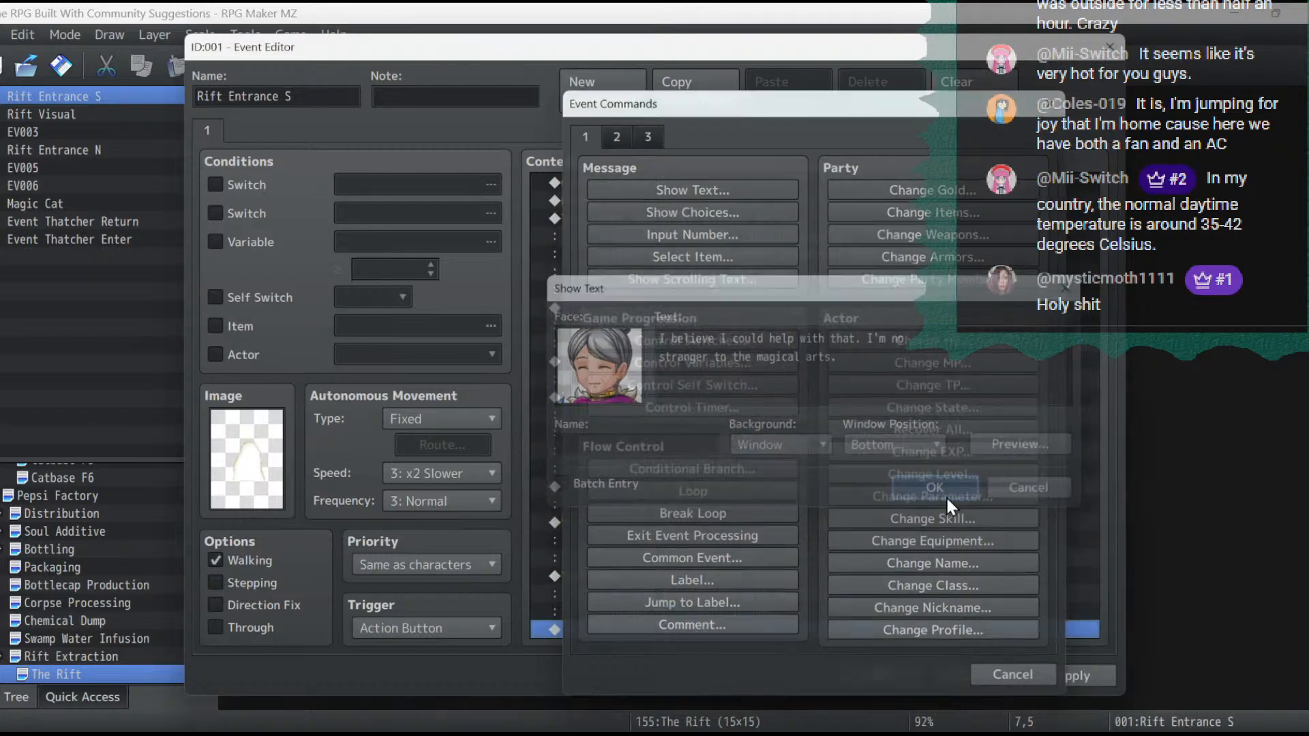
click(938, 490)
double_click(705, 631)
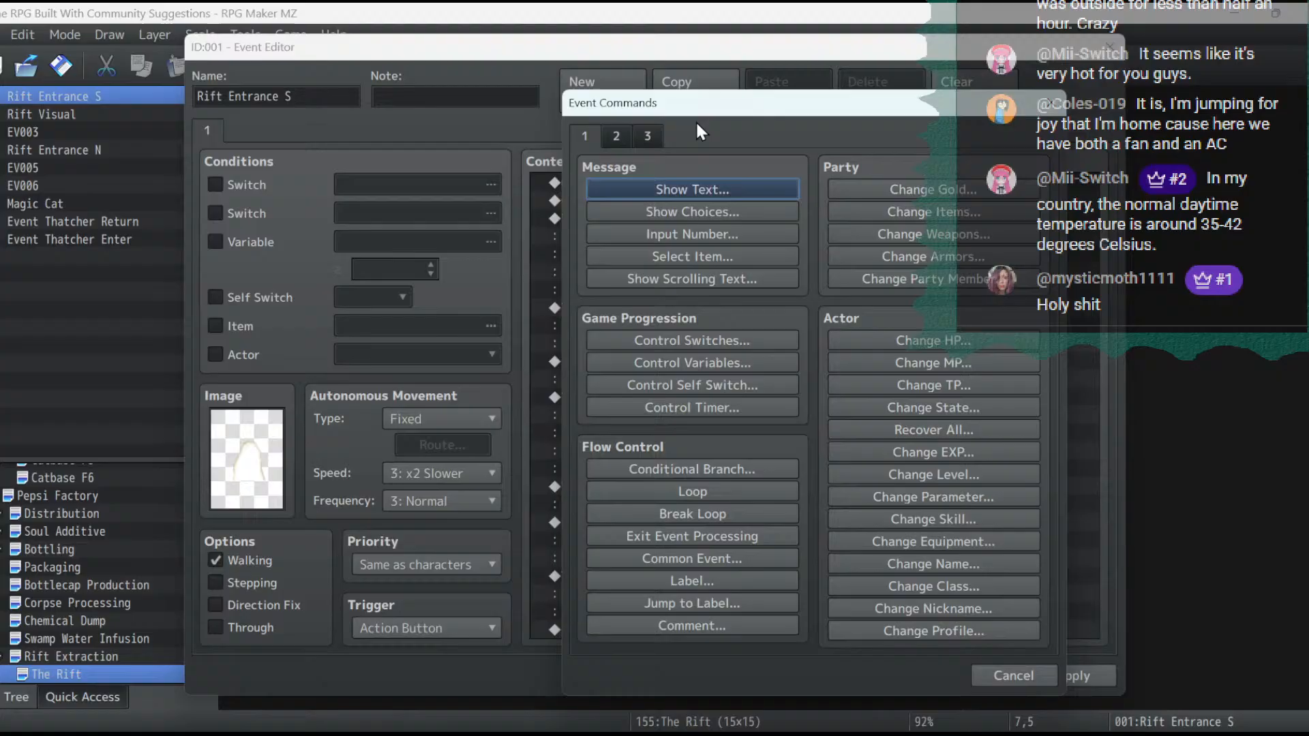
click(614, 135)
click(678, 296)
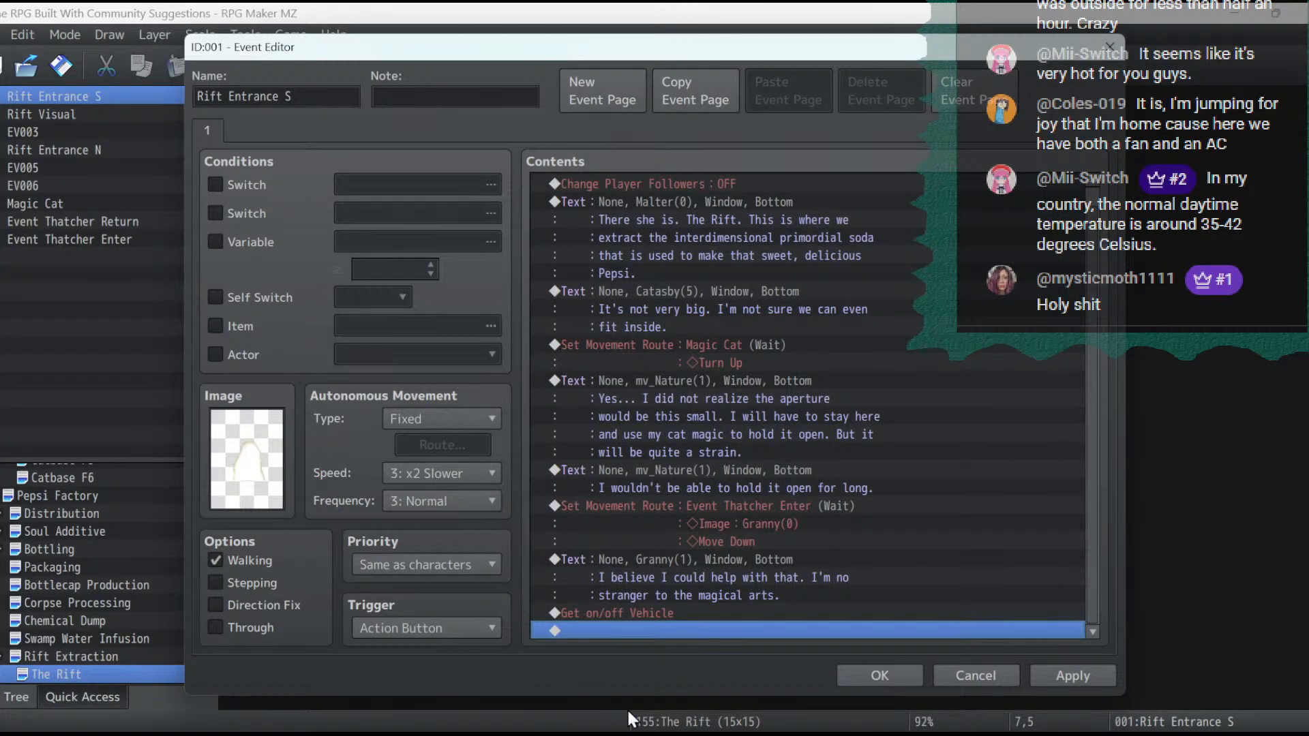
click(635, 613)
key(Delete)
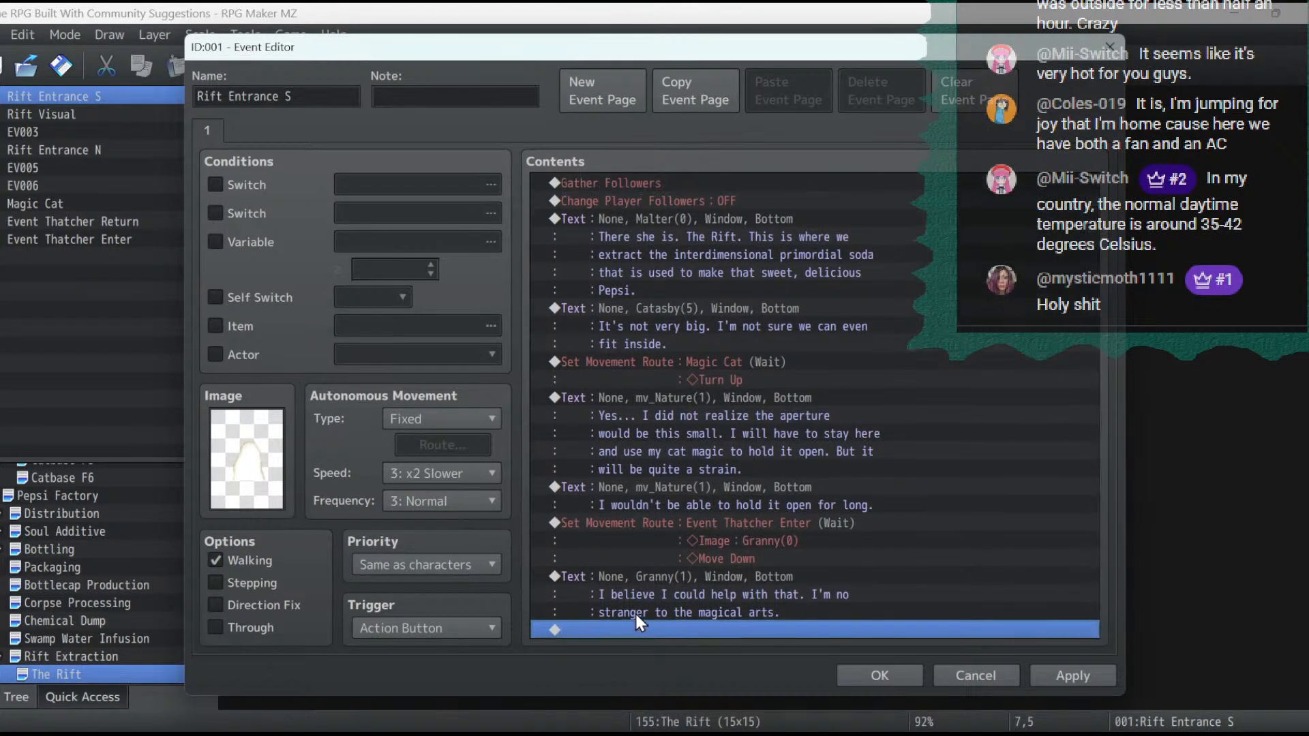
- Add a Set Movement Route for Event Thatcher Enter after Granny's message: Move Down three times, Move Left, Turn Up
double_click(643, 631)
click(653, 278)
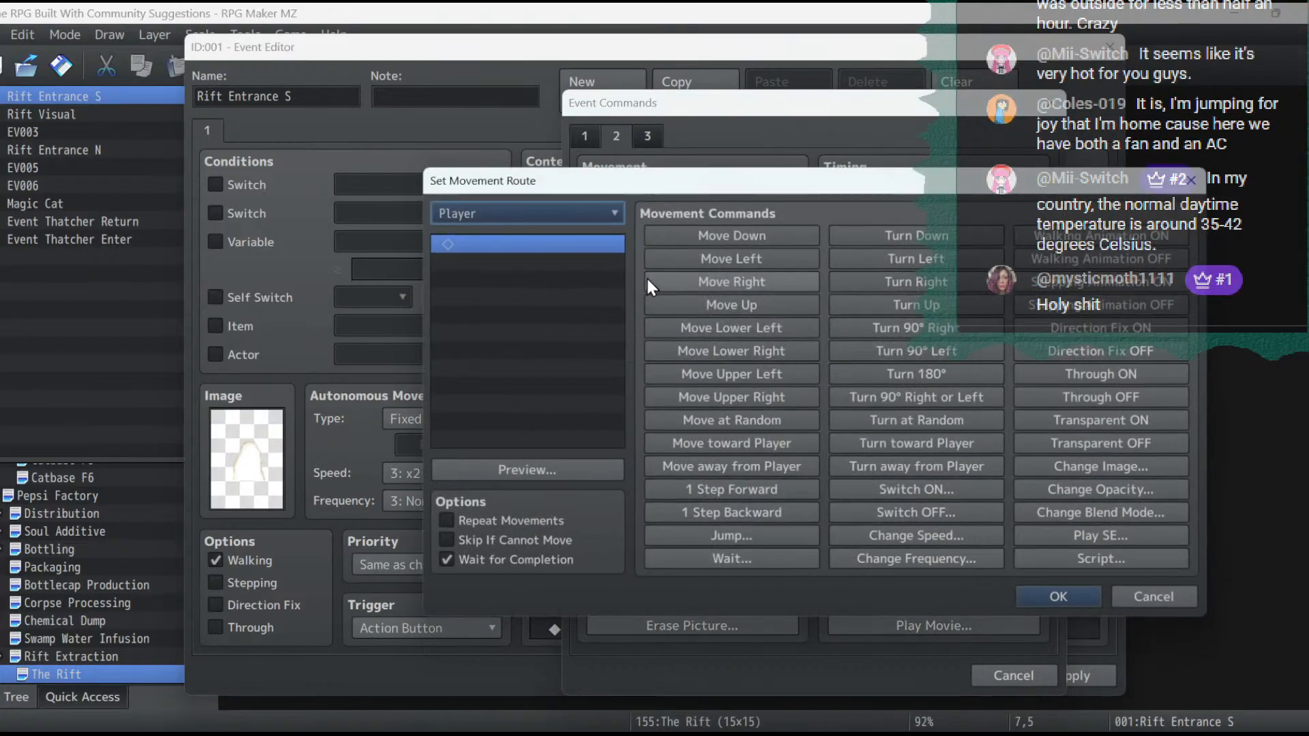
click(525, 211)
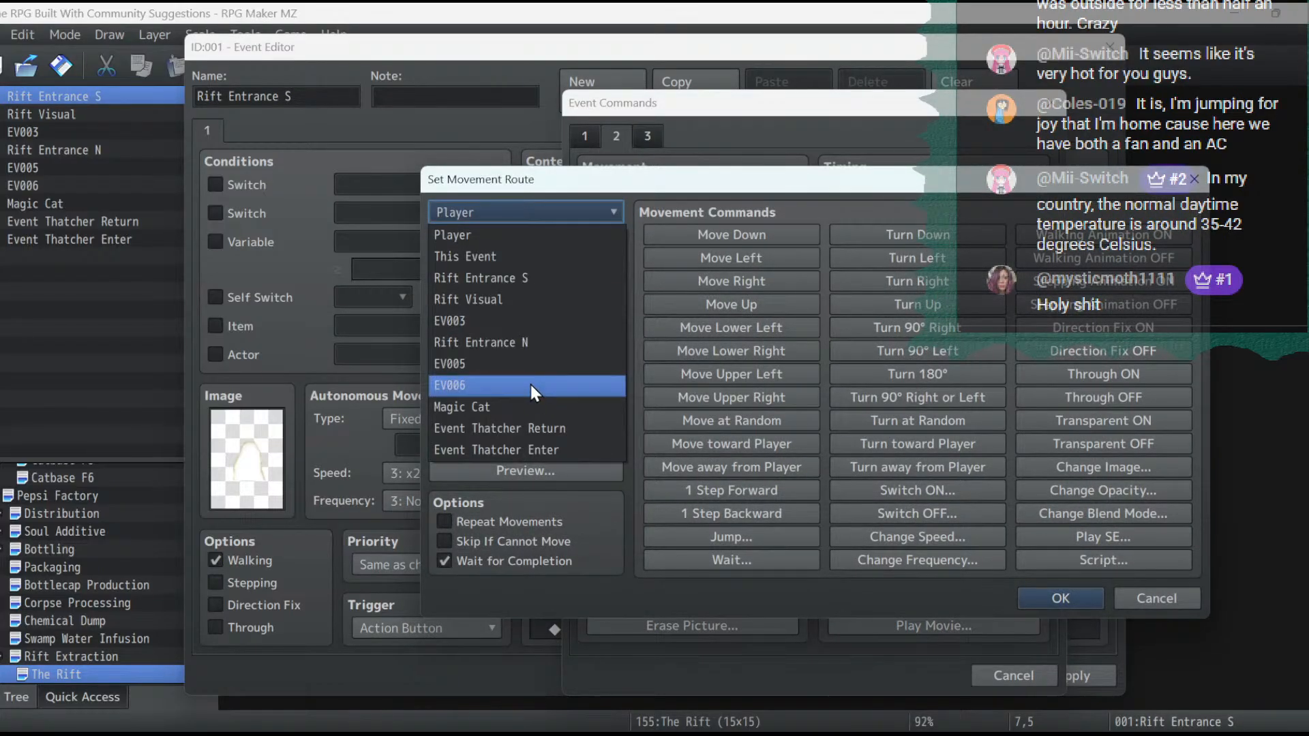
click(533, 451)
click(535, 474)
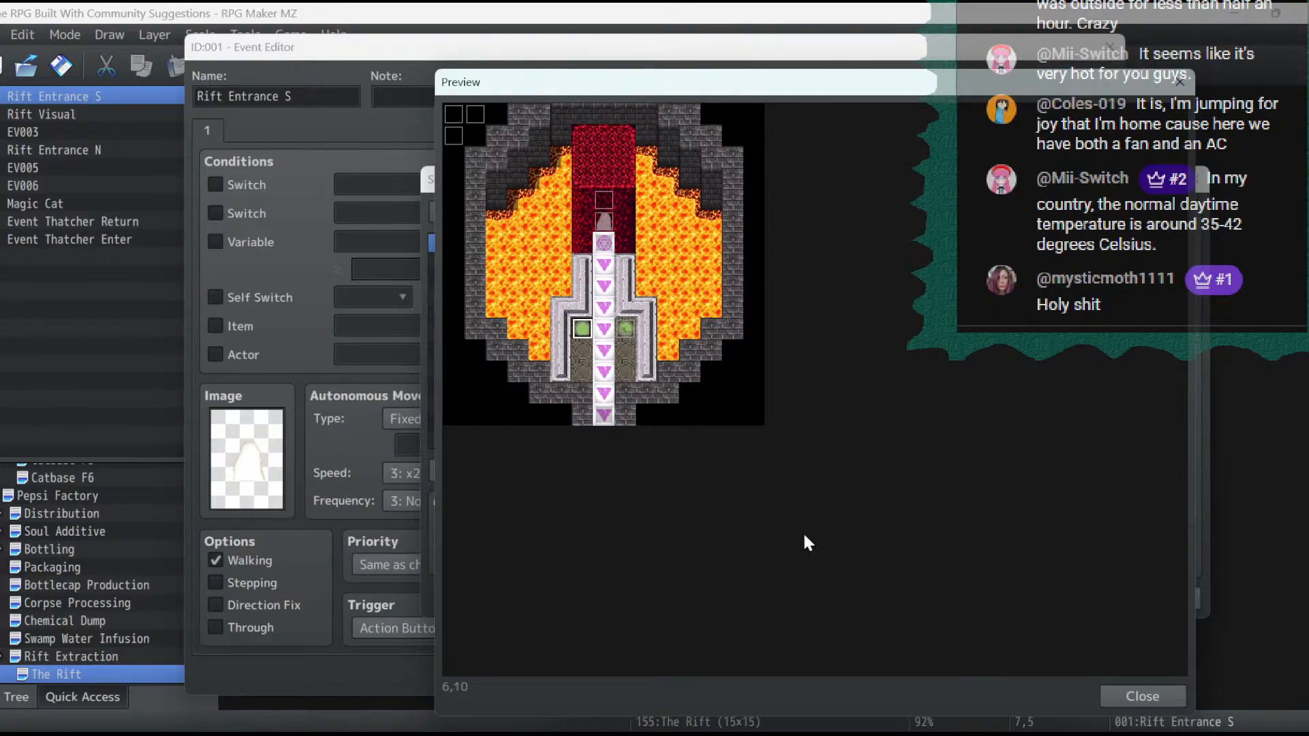
click(1146, 692)
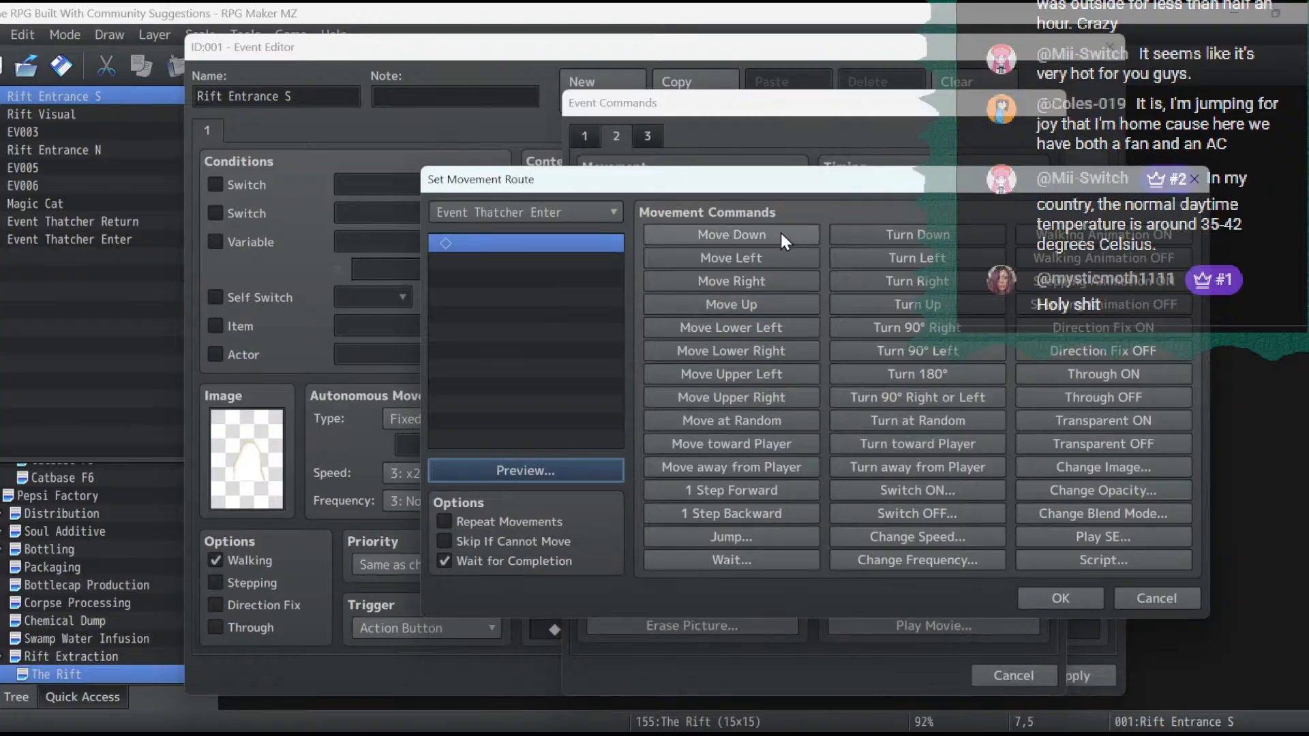
click(779, 233)
click(779, 232)
click(779, 232)
click(765, 256)
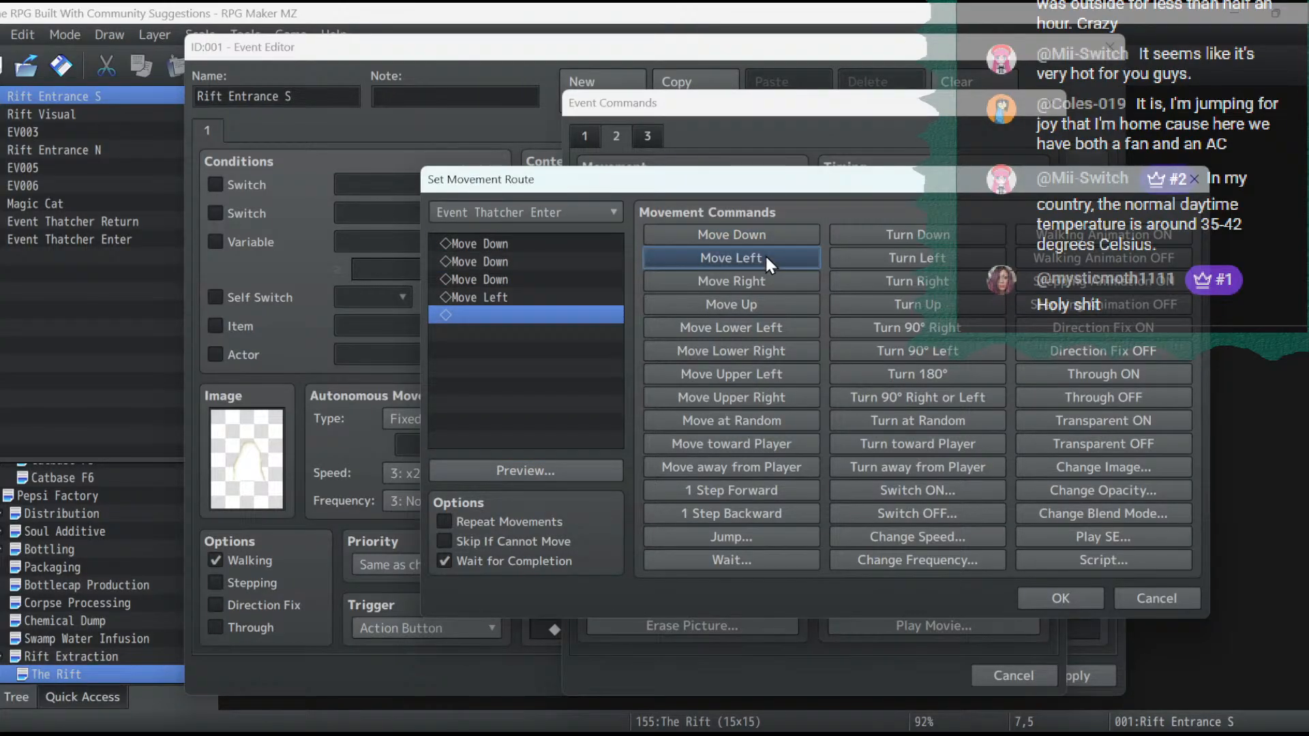
click(870, 304)
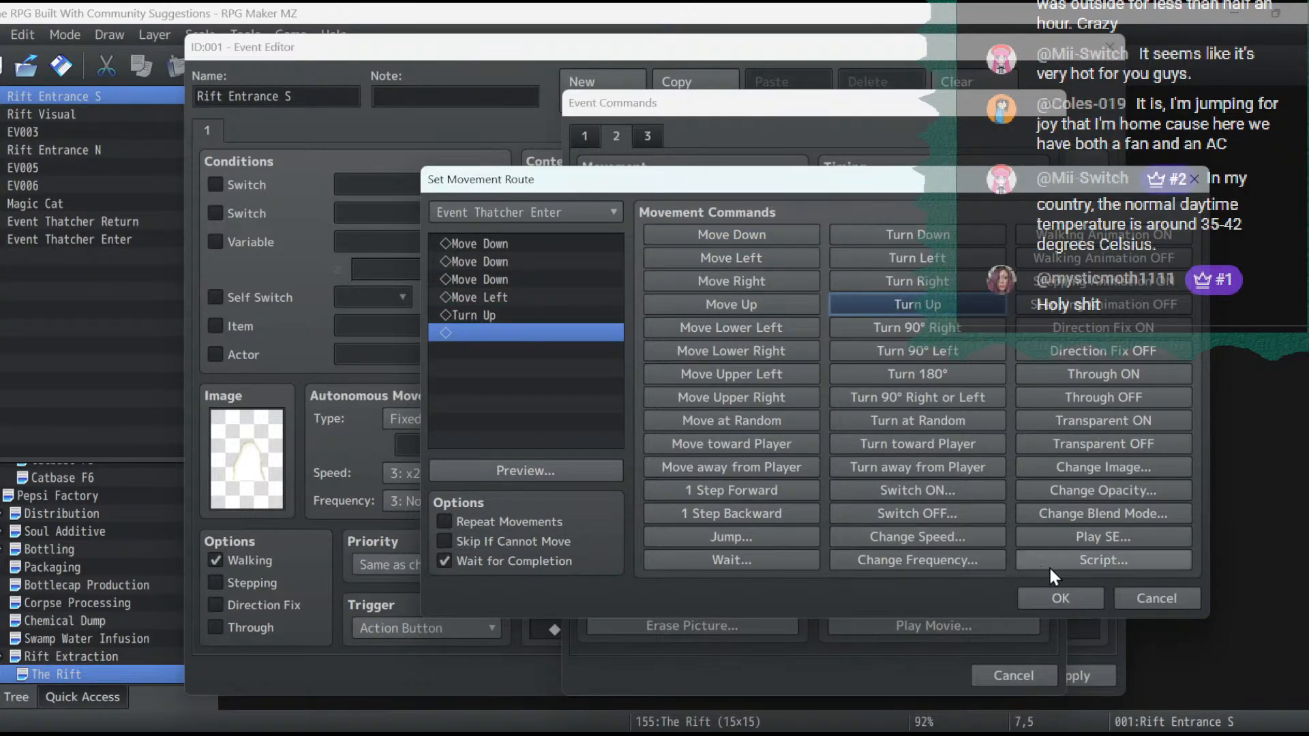
click(1061, 599)
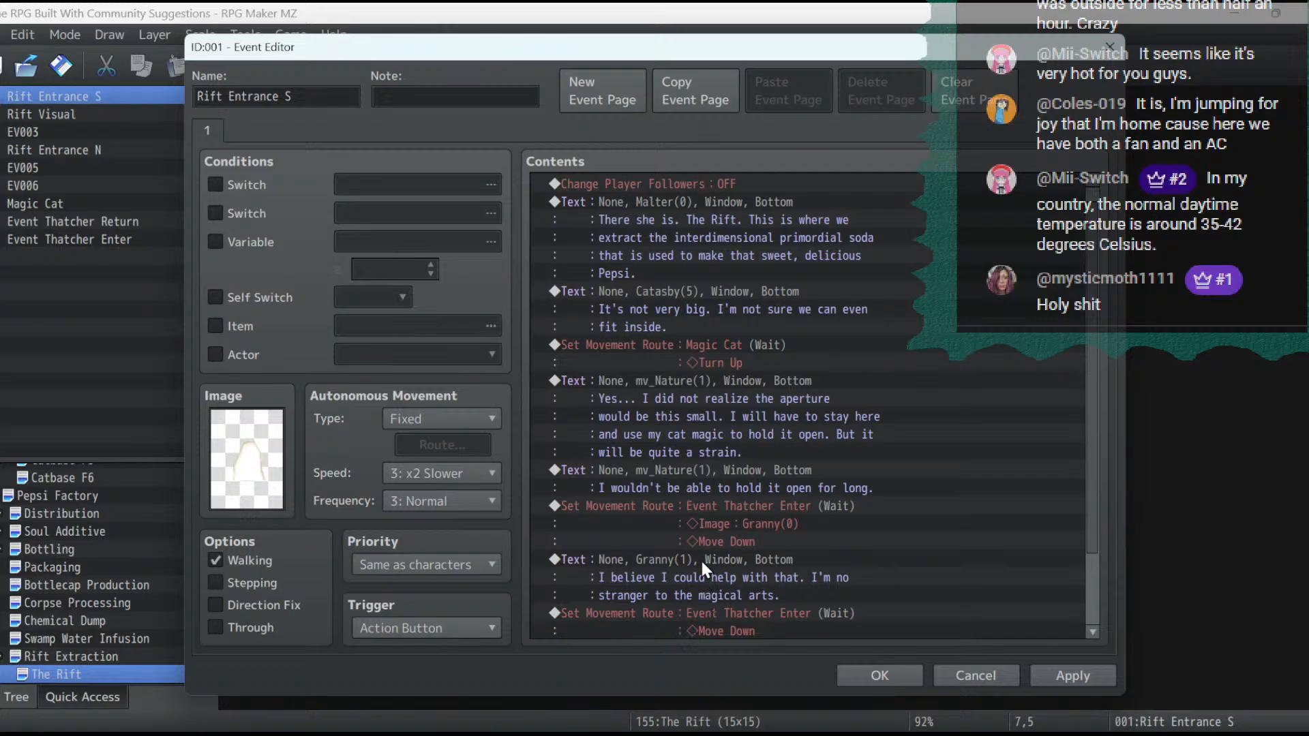
- Duplicate Granny's message at the end of the contents and switch its face to the first Granny portrait
click(701, 559)
scroll(714, 548, down, 2)
click(690, 630)
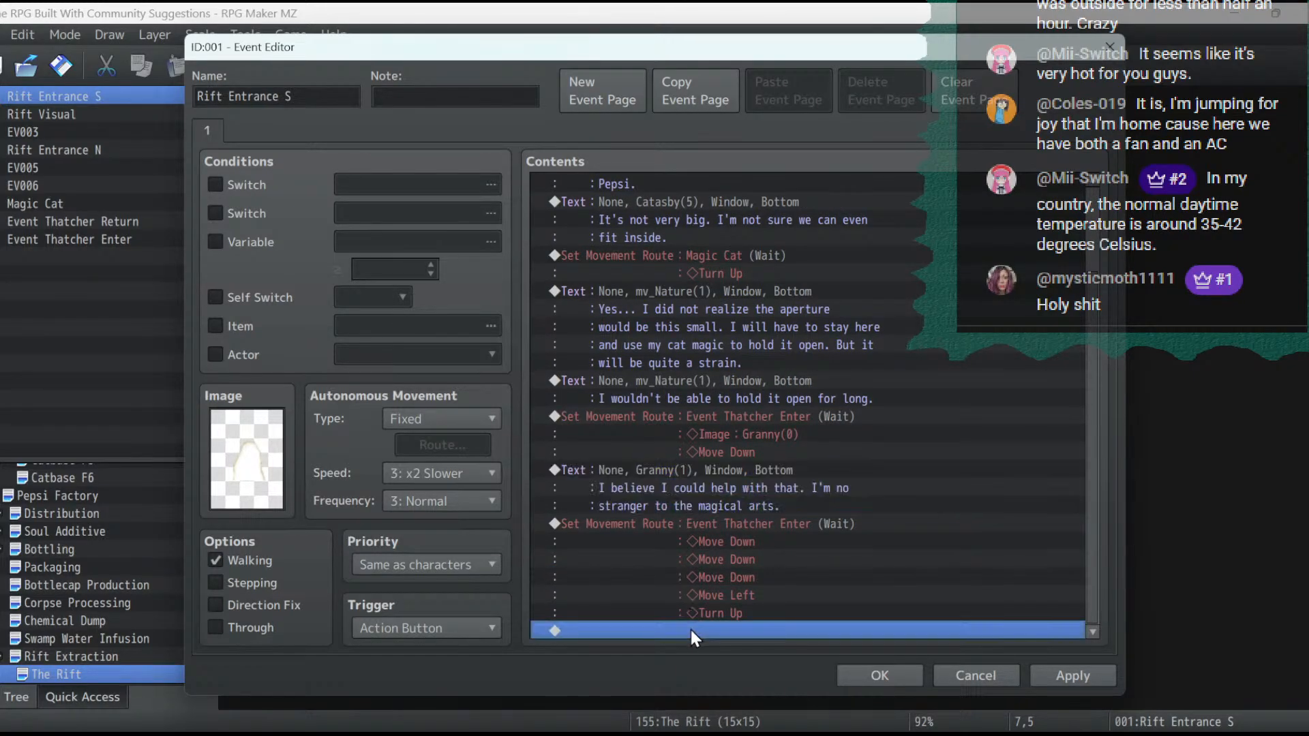
key(ctrl+v)
double_click(687, 579)
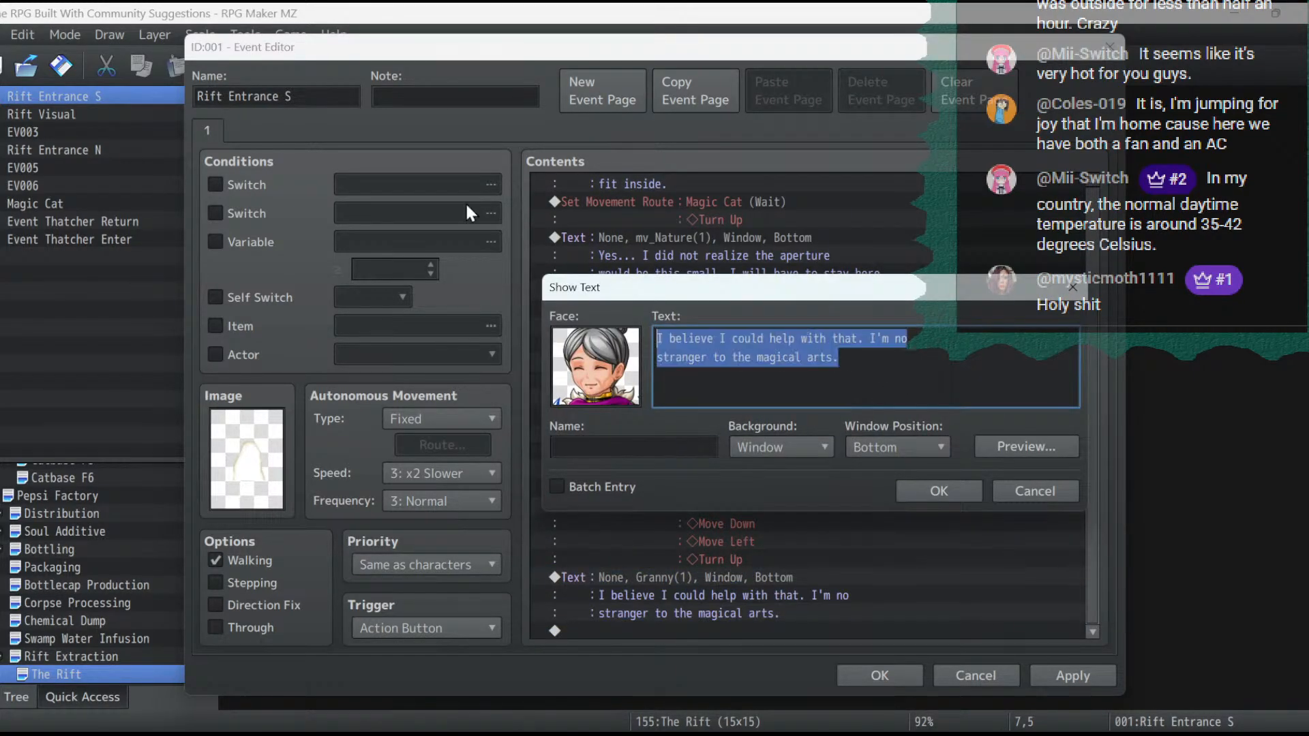
double_click(634, 365)
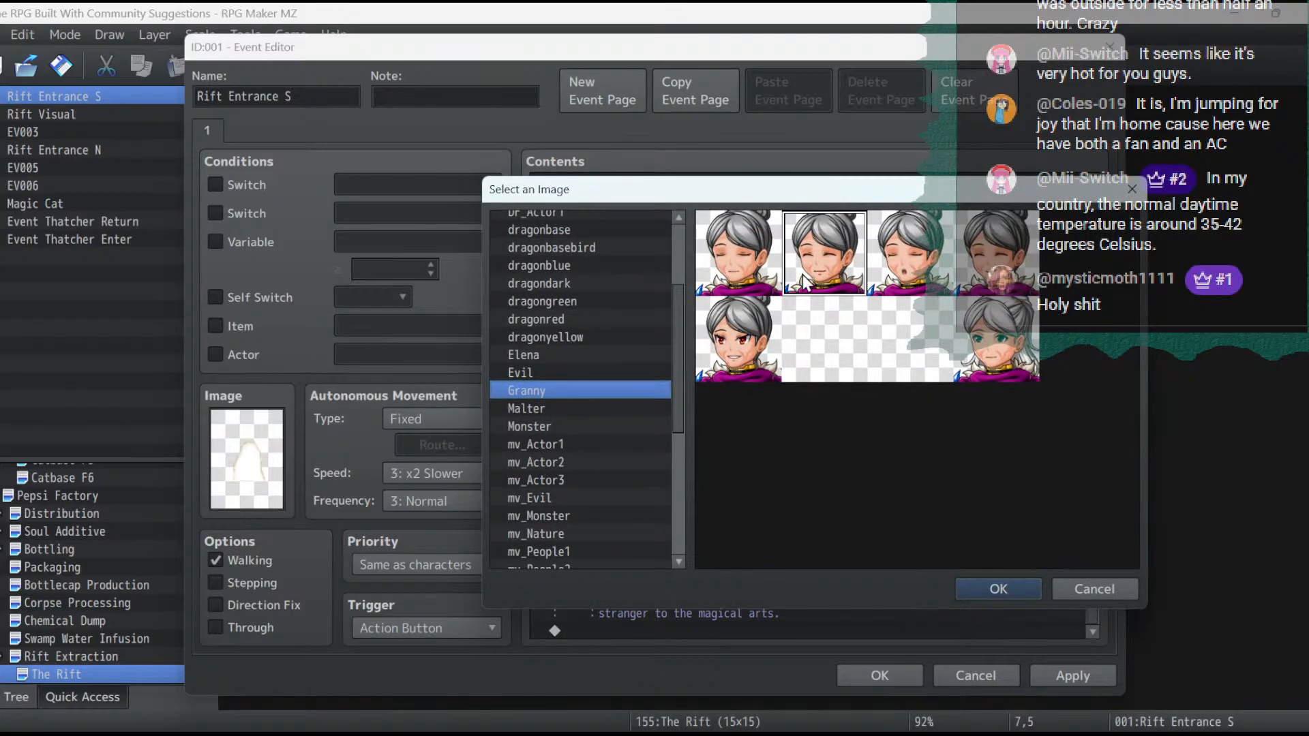
double_click(736, 267)
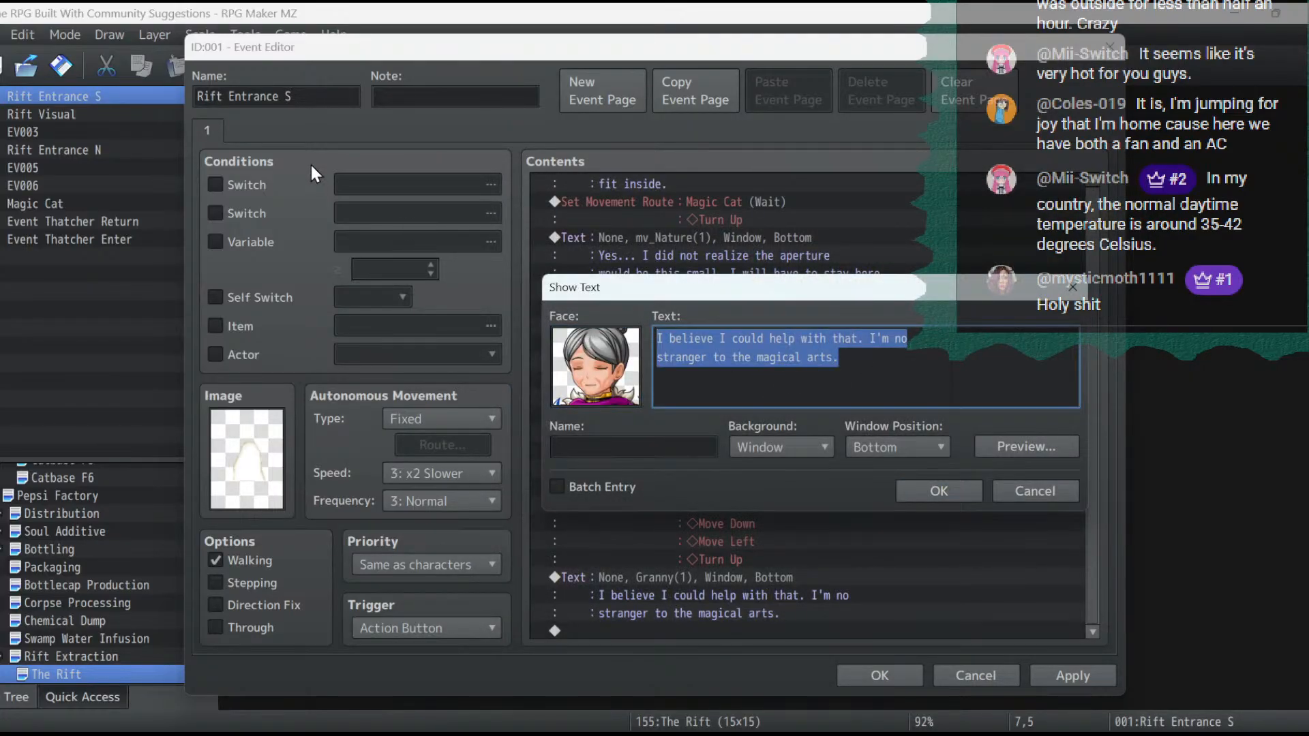
- Replace the copied message with "If we work together we should be able to buy you all the time you need." and apply the event changes
text(We)
key(BackSpace)
text(If w)
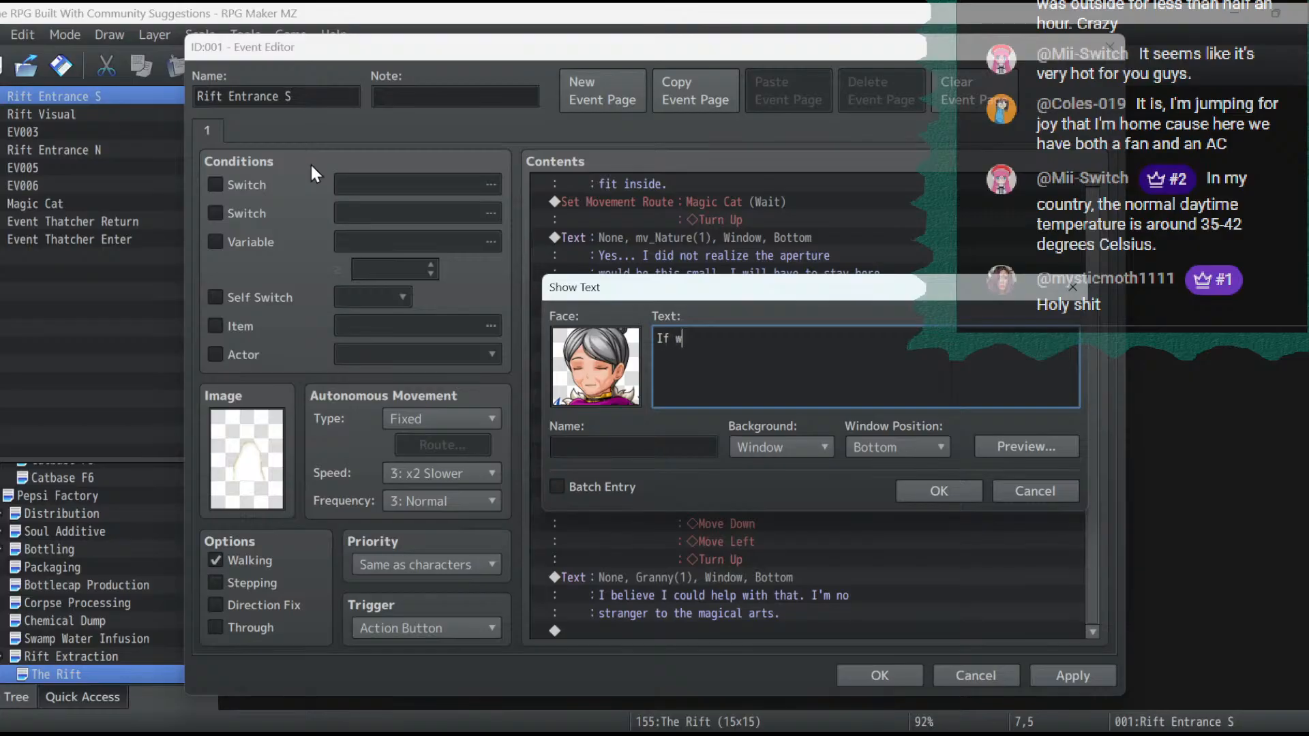
text(e work together we chould be able t)
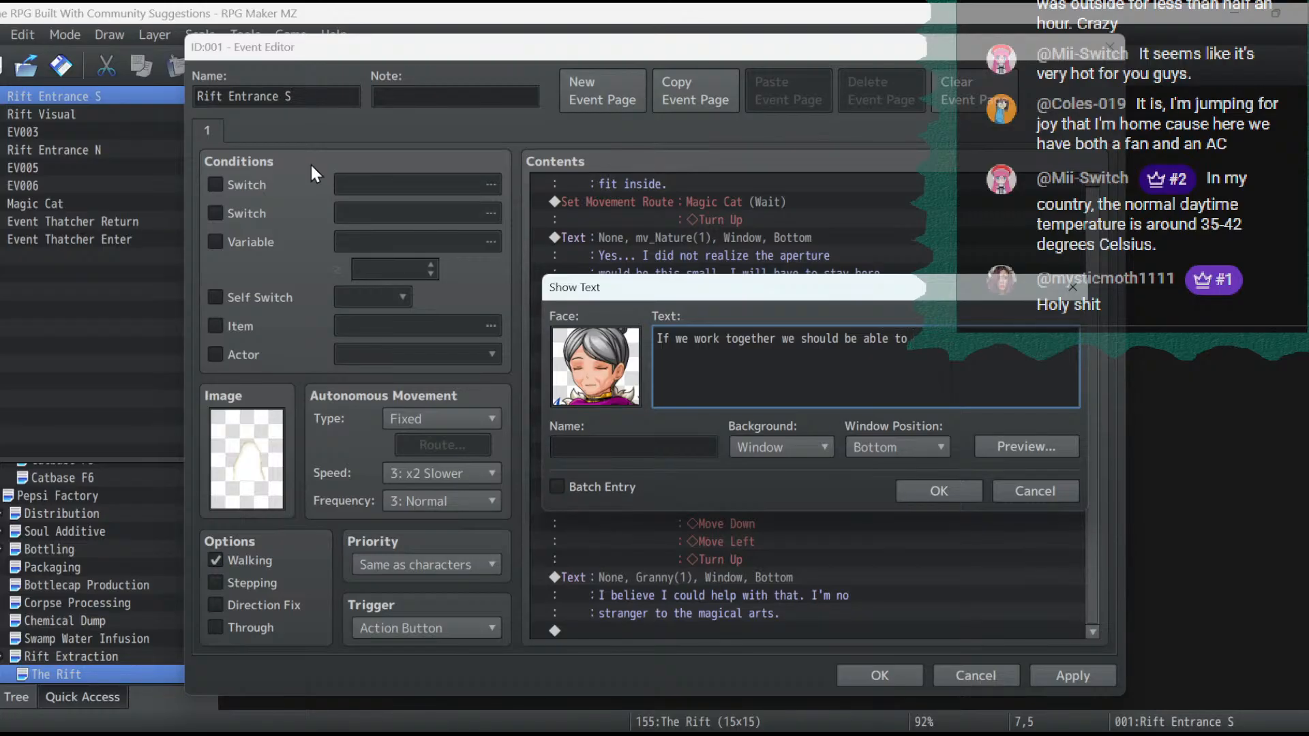
text(o)
key(Return)
text(buy you all the time you need.)
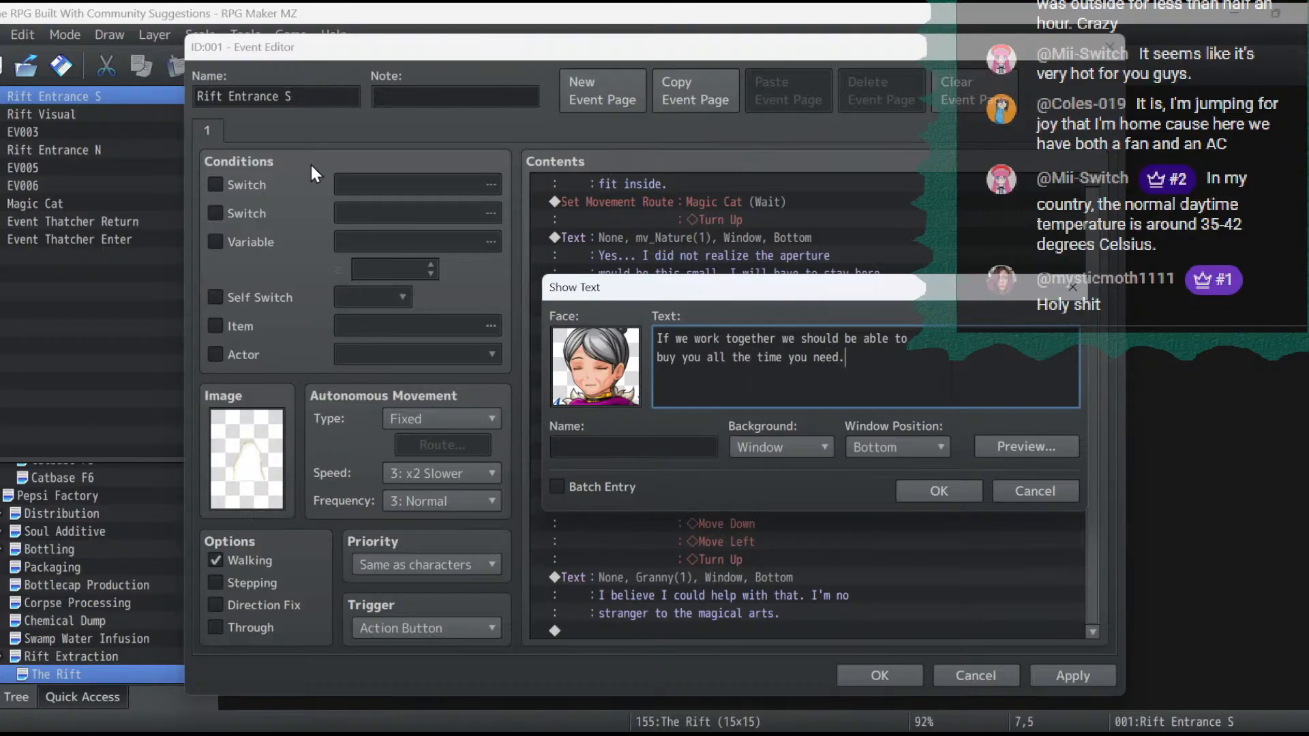
click(959, 490)
click(1051, 675)
- Append a Change Party Member command that removes Thatcher and apply the event changes
double_click(705, 628)
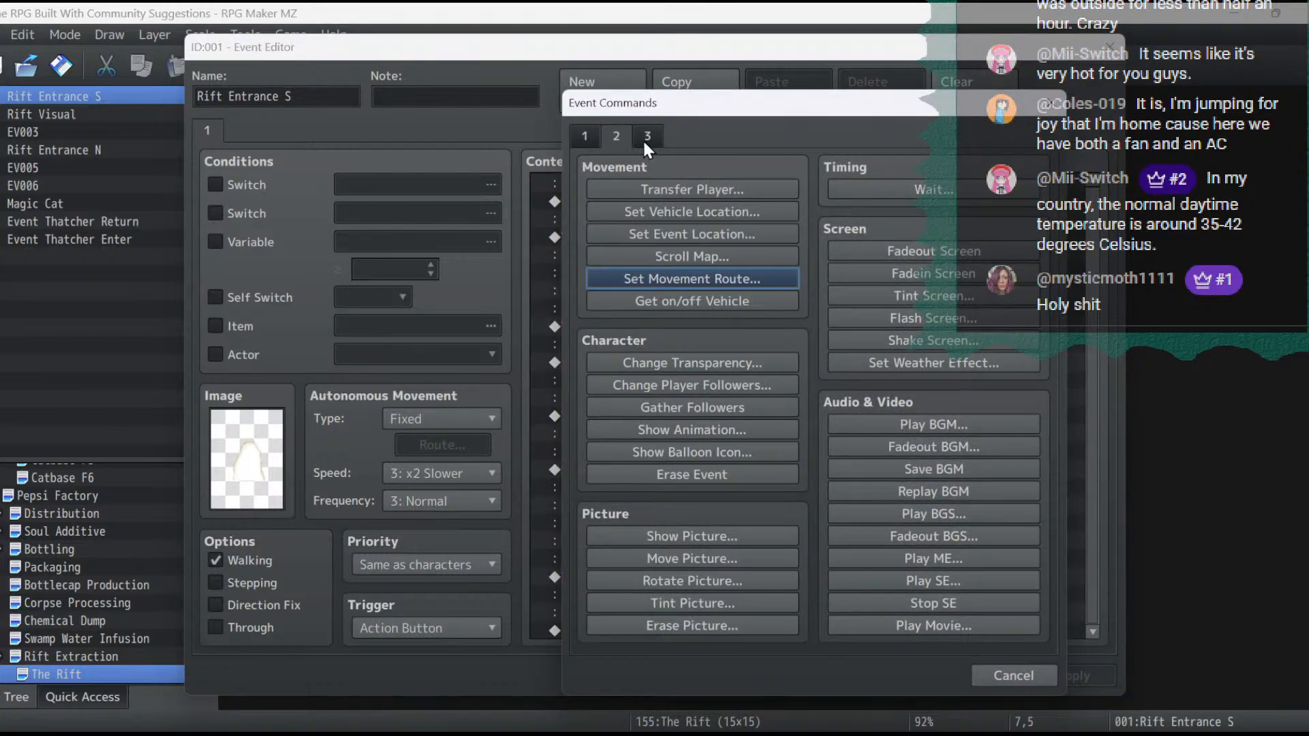
click(585, 137)
click(947, 280)
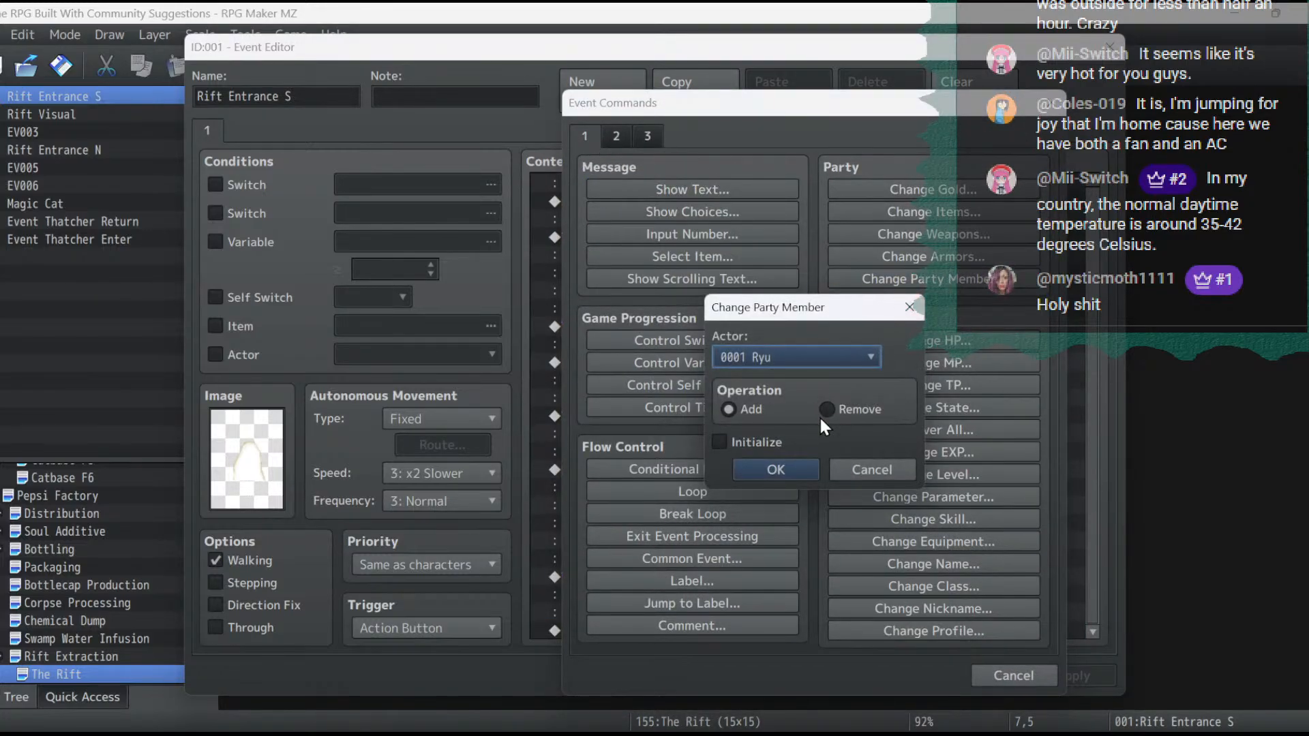
click(830, 355)
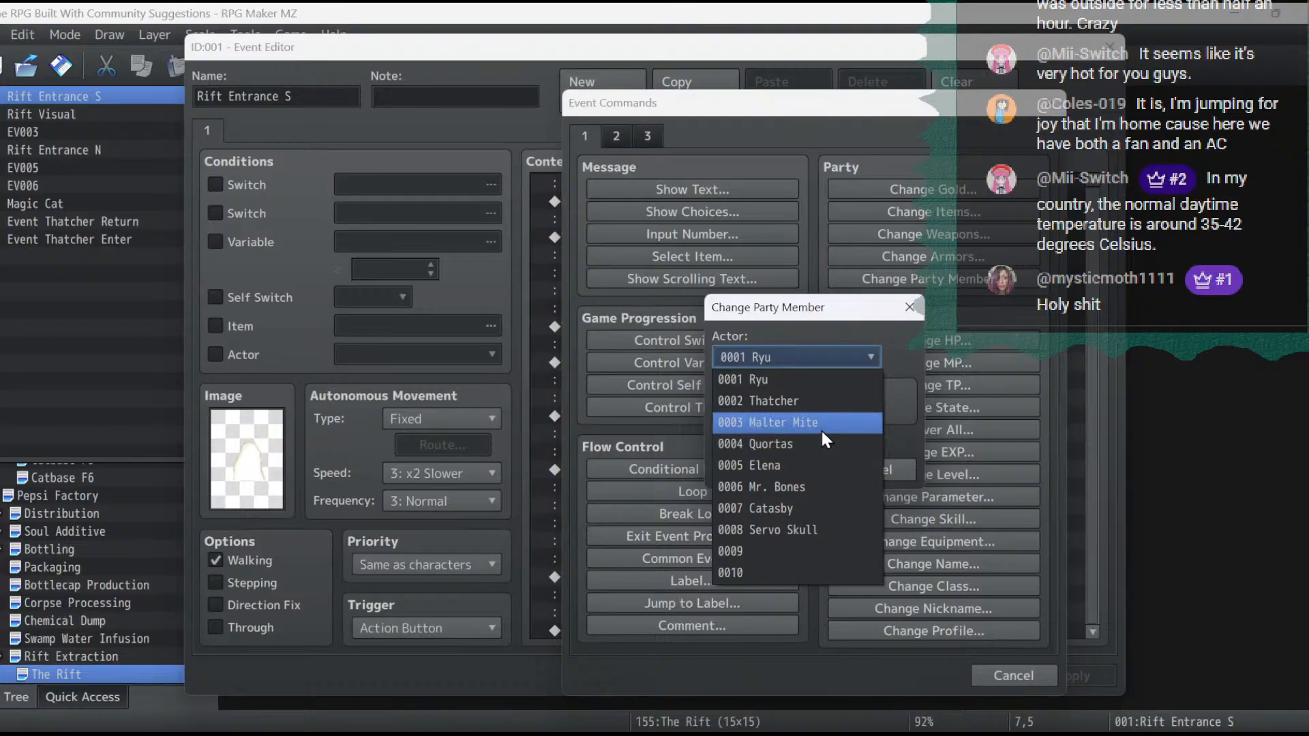
click(818, 424)
click(800, 352)
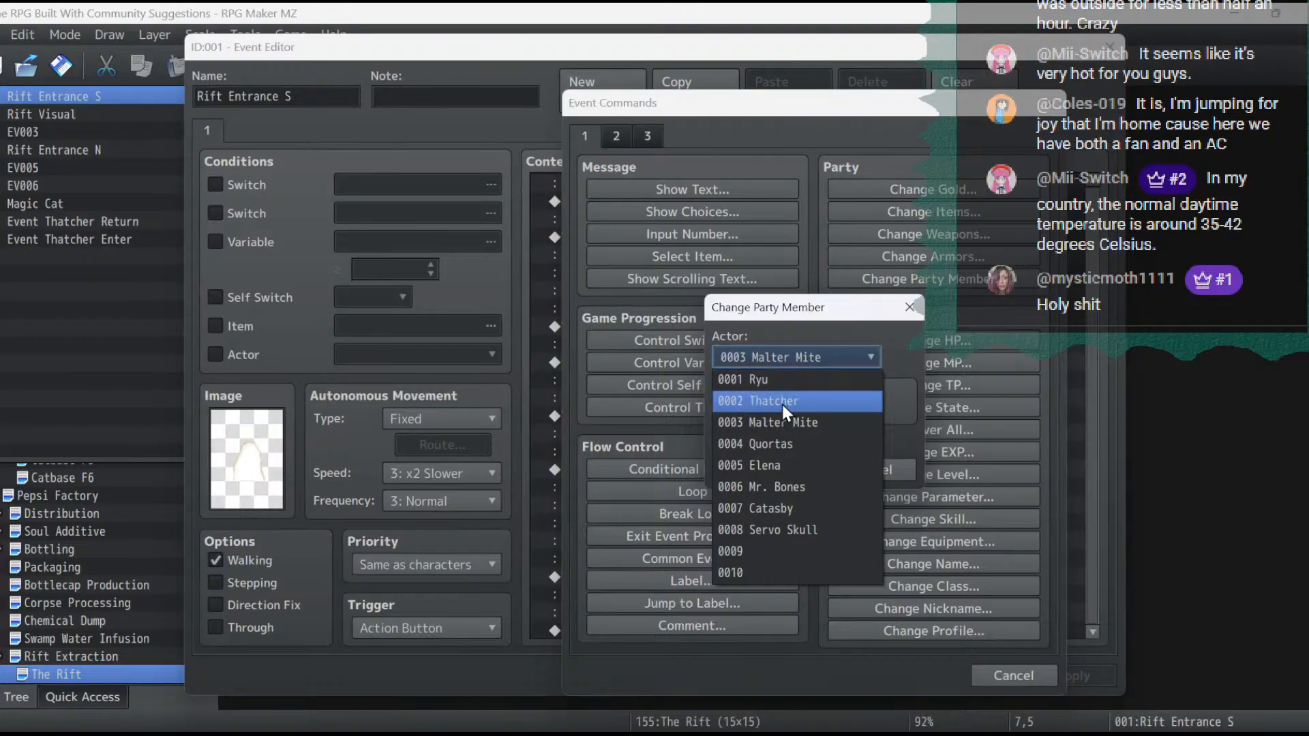
click(784, 404)
click(780, 472)
click(1087, 677)
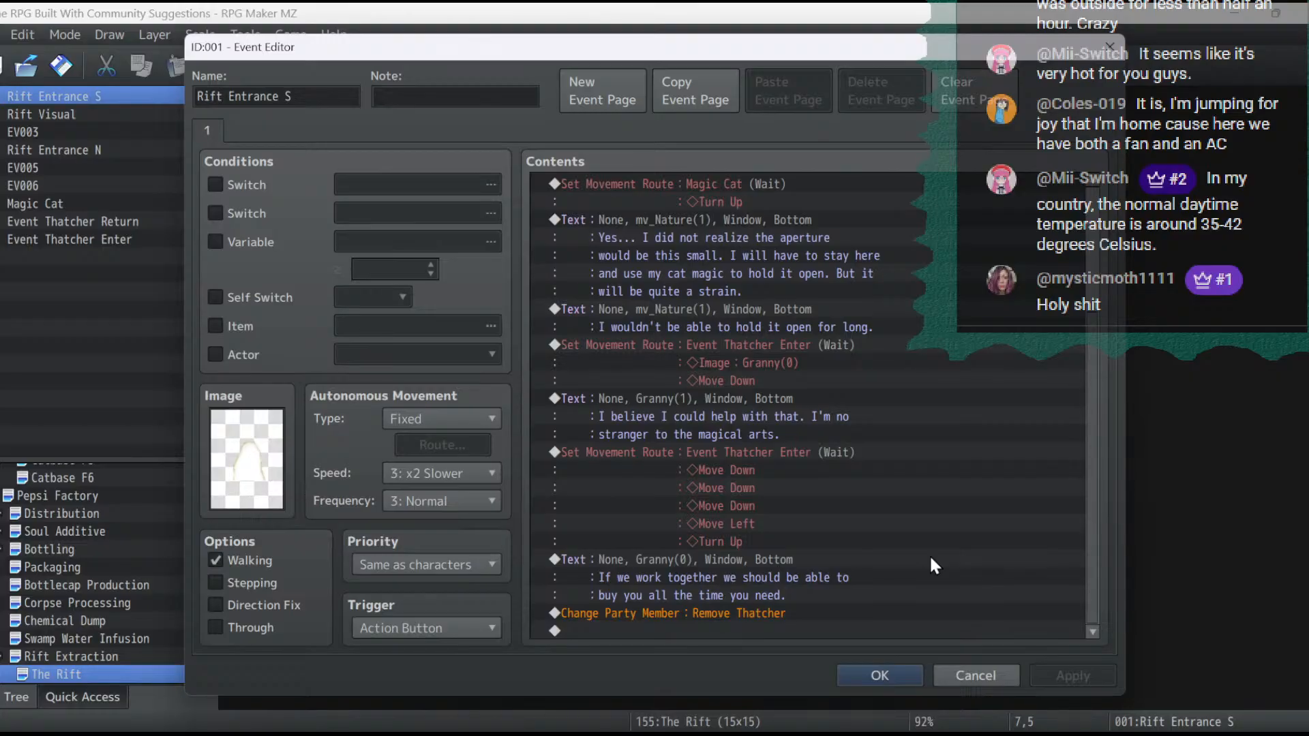
- Duplicate the Magic Cat's "I wouldn't be able to hold it open for long." message at the end of the contents
click(656, 309)
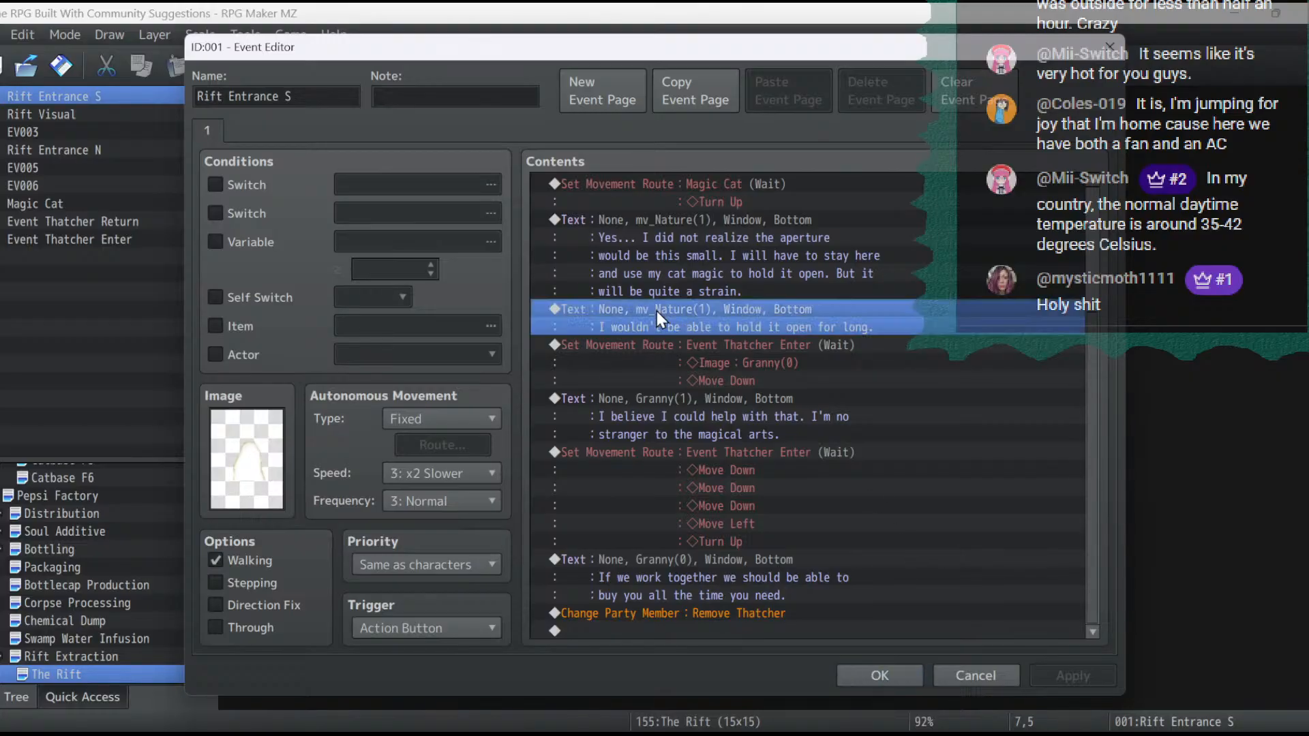
click(644, 631)
key(ctrl+v)
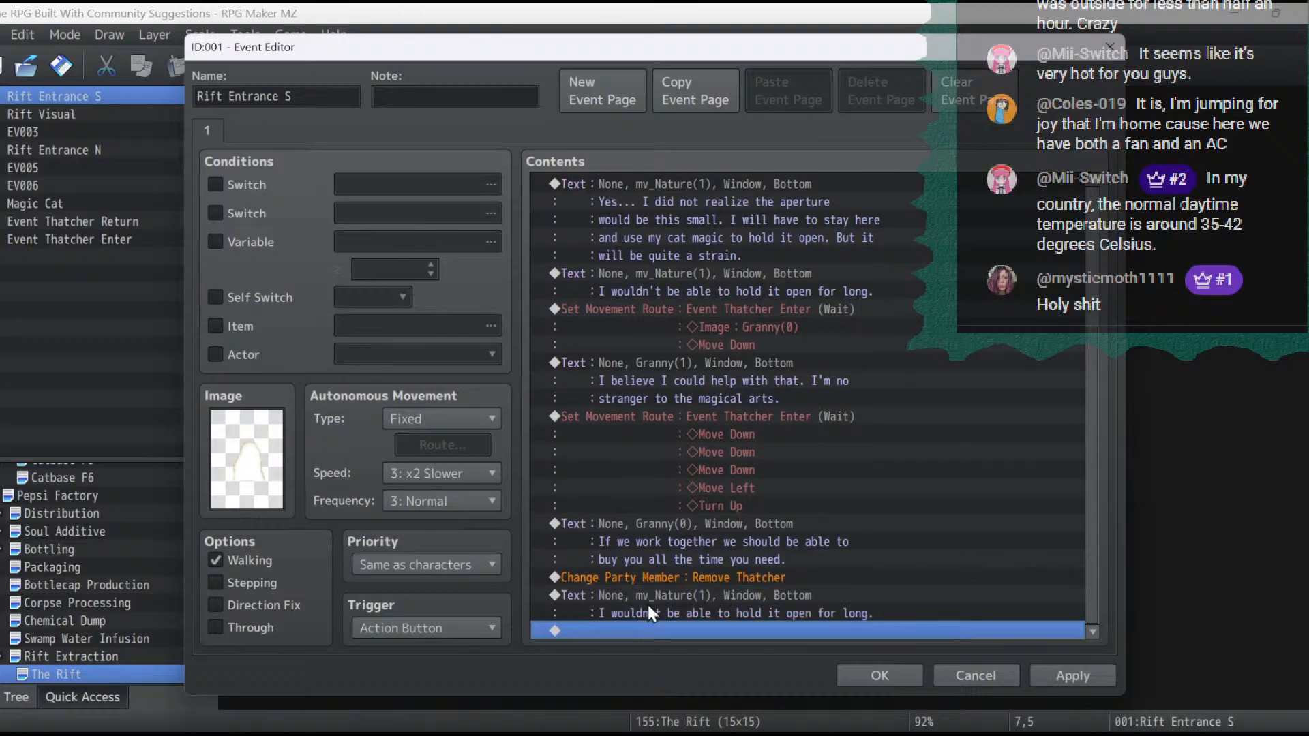
- Rewrite the duplicated cat message as "Ah! A wonderful idea!" and "Let the ritual commence" on two lines and confirm it
double_click(649, 593)
drag(934, 338, 496, 264)
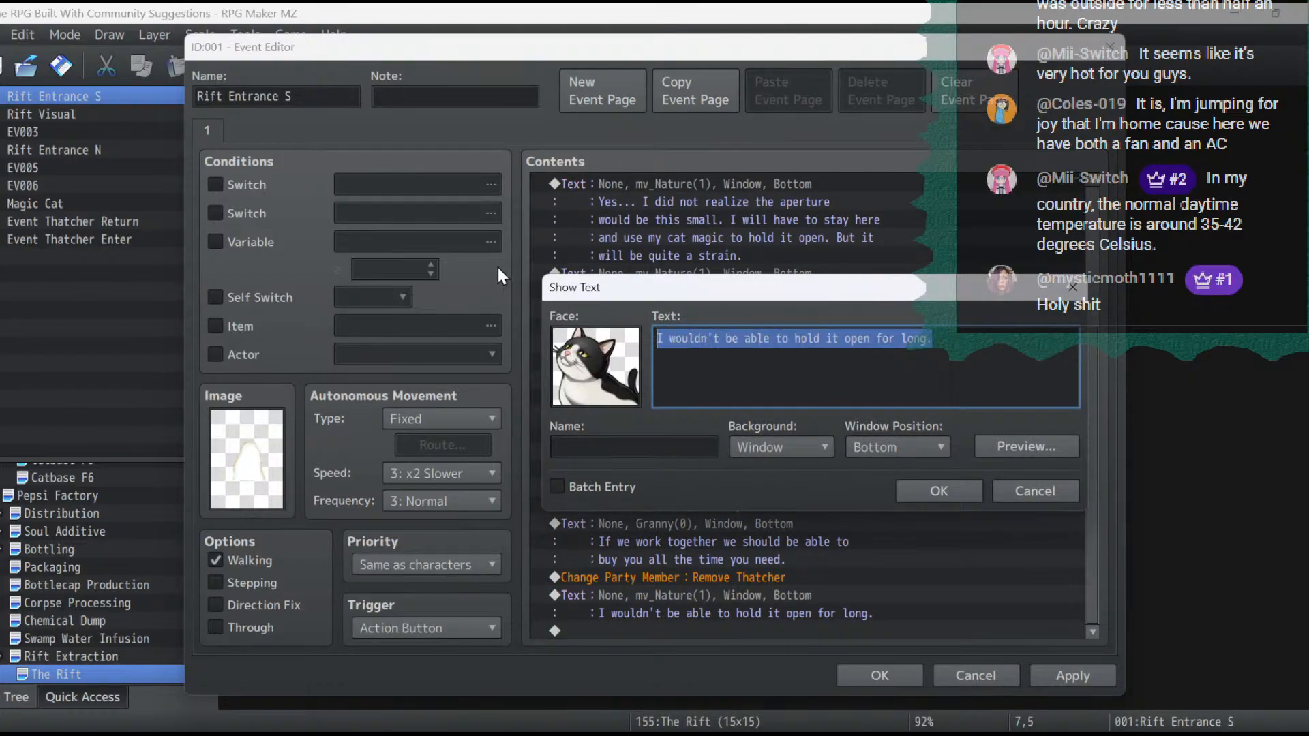
text(Ah! An e)
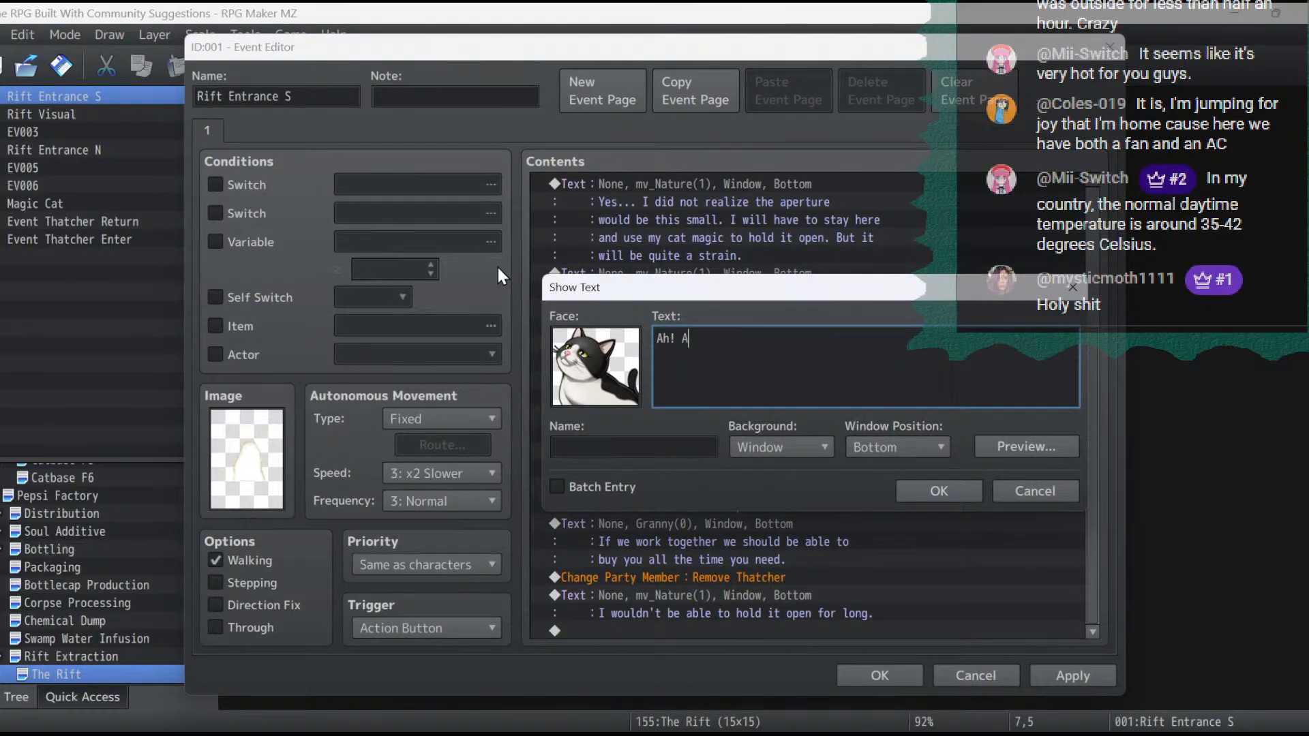
key(BackSpace)
key(BackSpace)
mouse_move(769, 345)
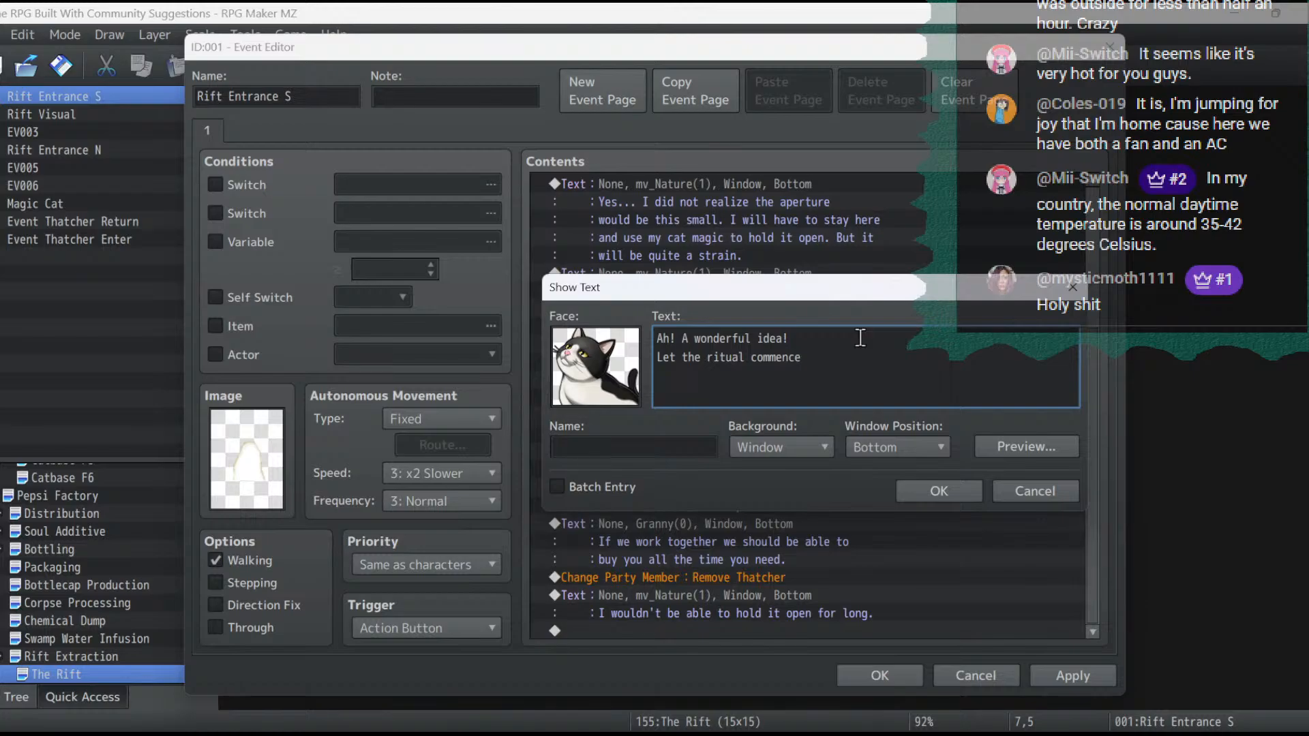
click(943, 494)
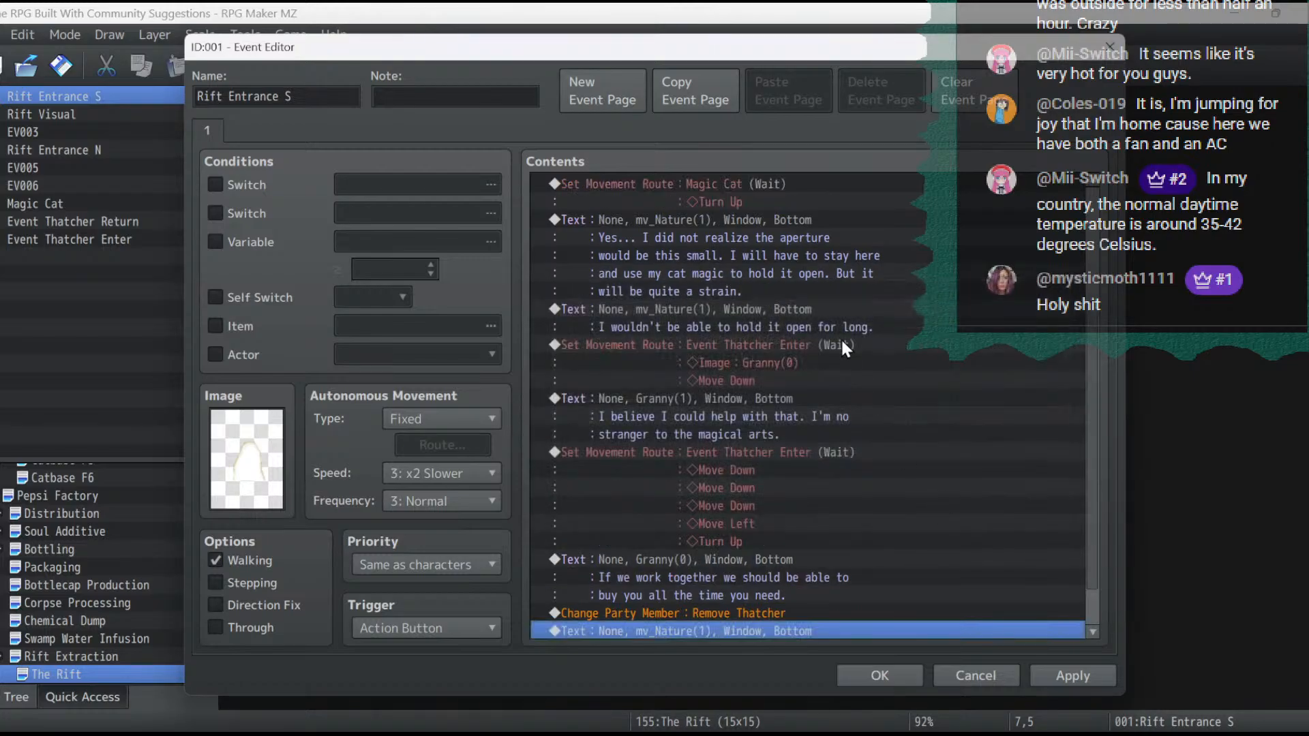
- Duplicate the Magic Cat's Turn Up movement route directly below the original
scroll(771, 228, up, 3)
scroll(771, 228, up, 1)
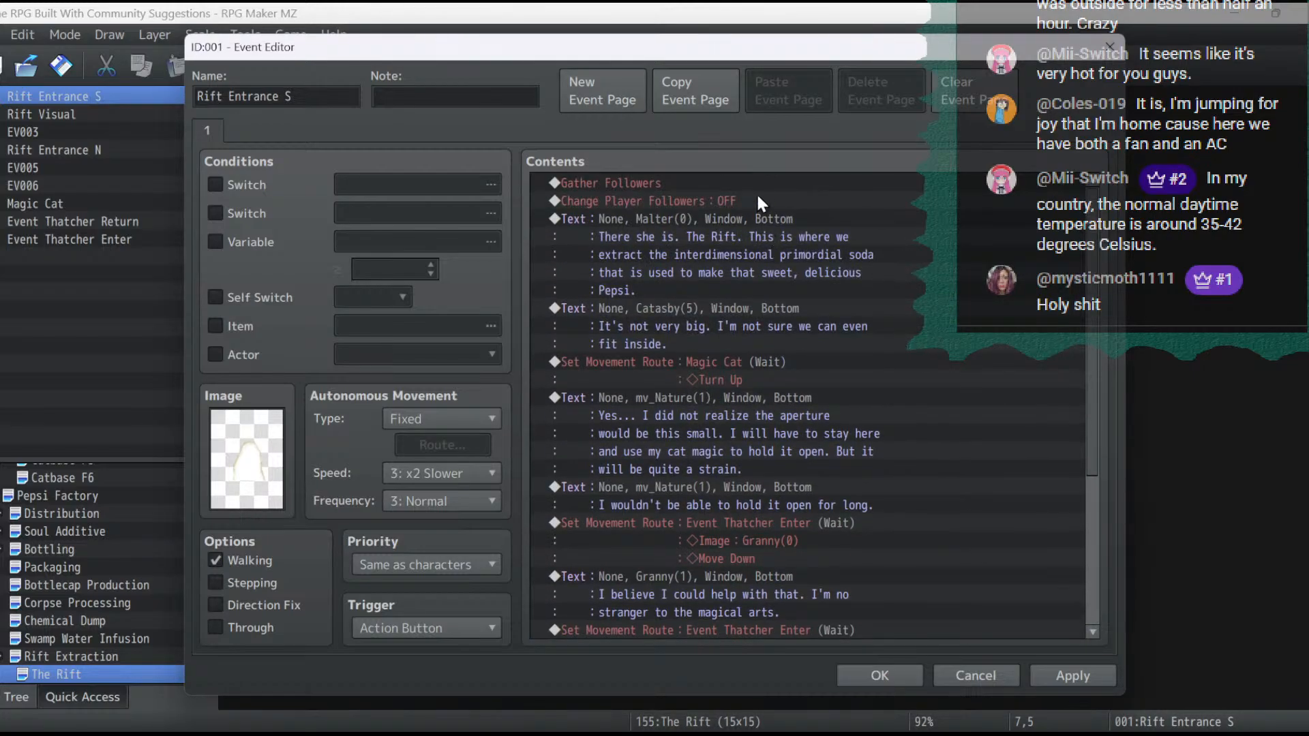
click(709, 361)
right_click(710, 359)
click(742, 450)
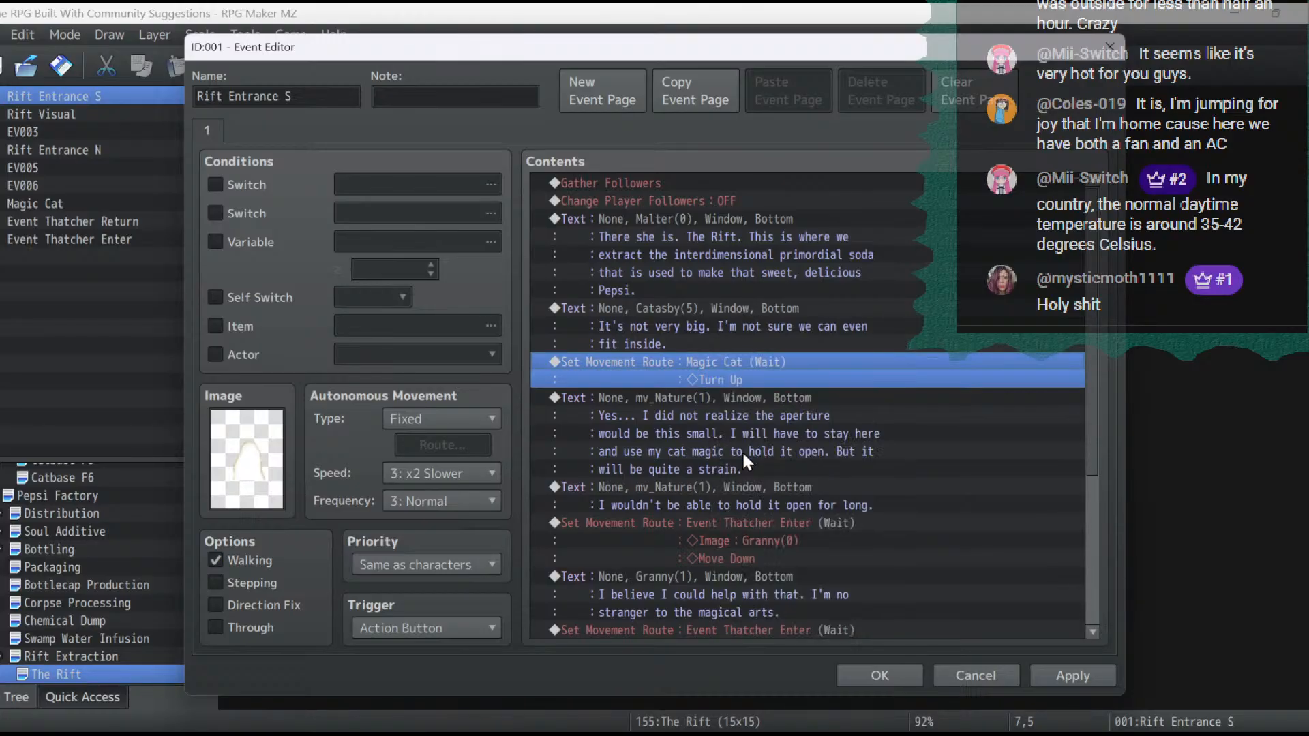
click(710, 398)
key(ctrl+v)
- Retarget the duplicated movement route to the Player, replace its Turn Up with Turn Down, and apply the event changes
double_click(709, 393)
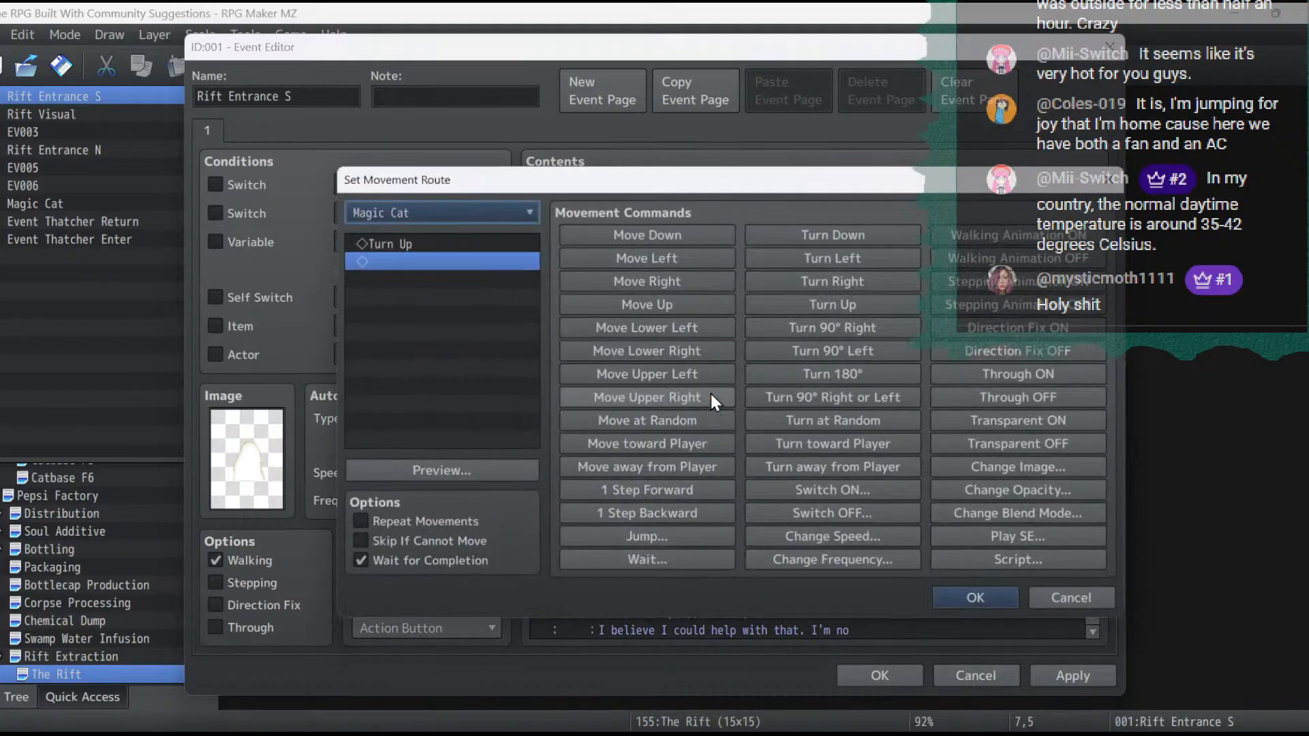
click(448, 210)
click(435, 241)
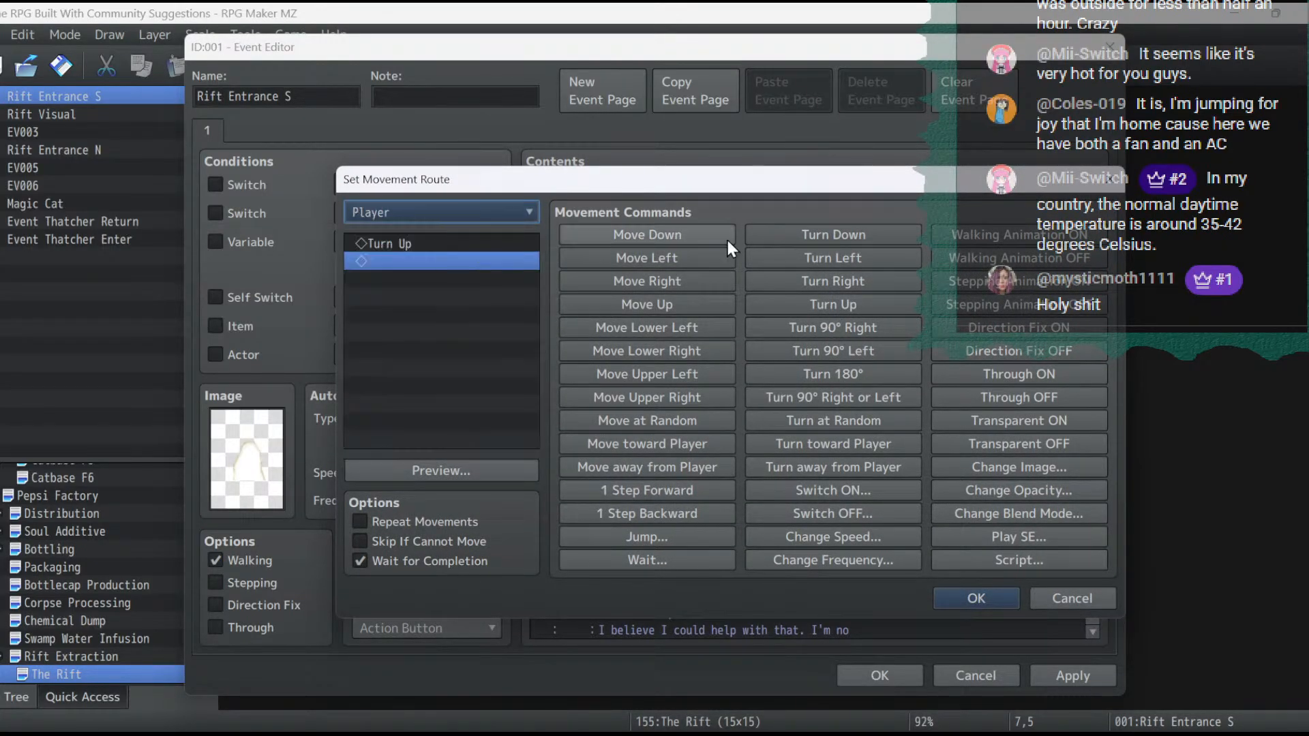
click(417, 248)
key(Delete)
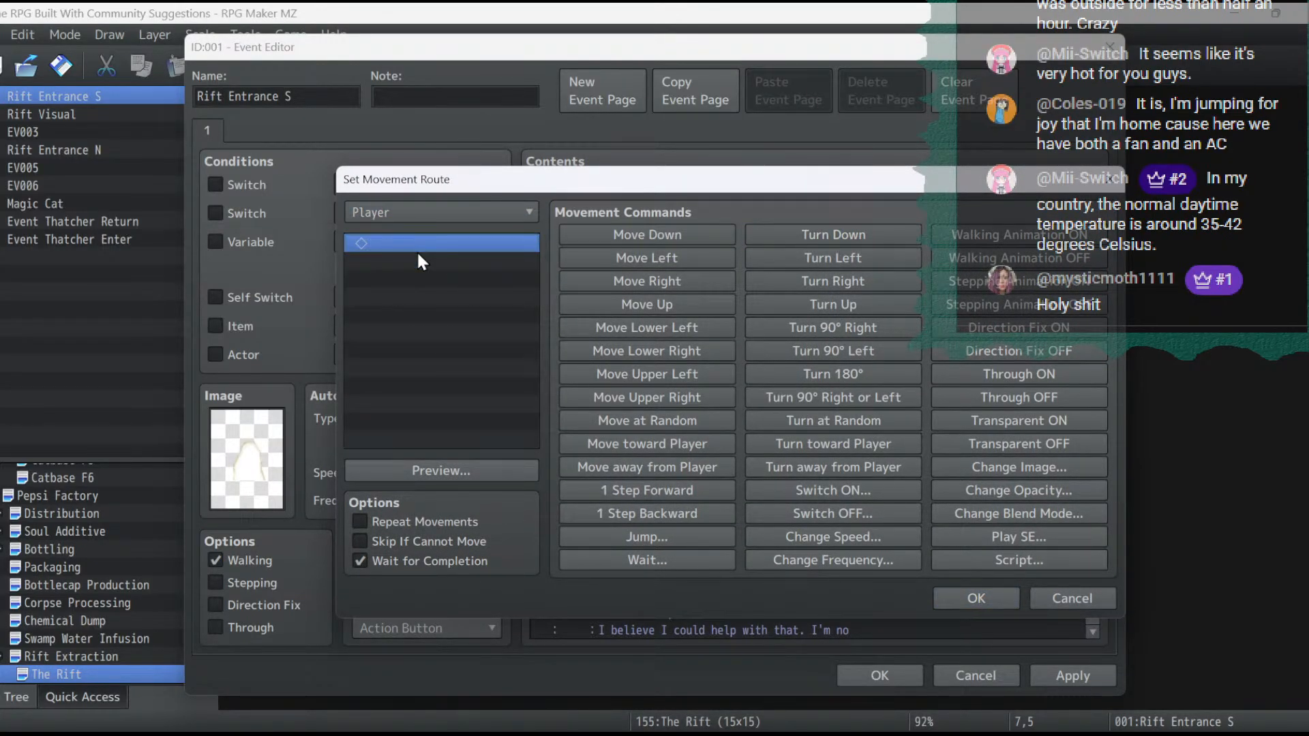
click(832, 234)
click(976, 598)
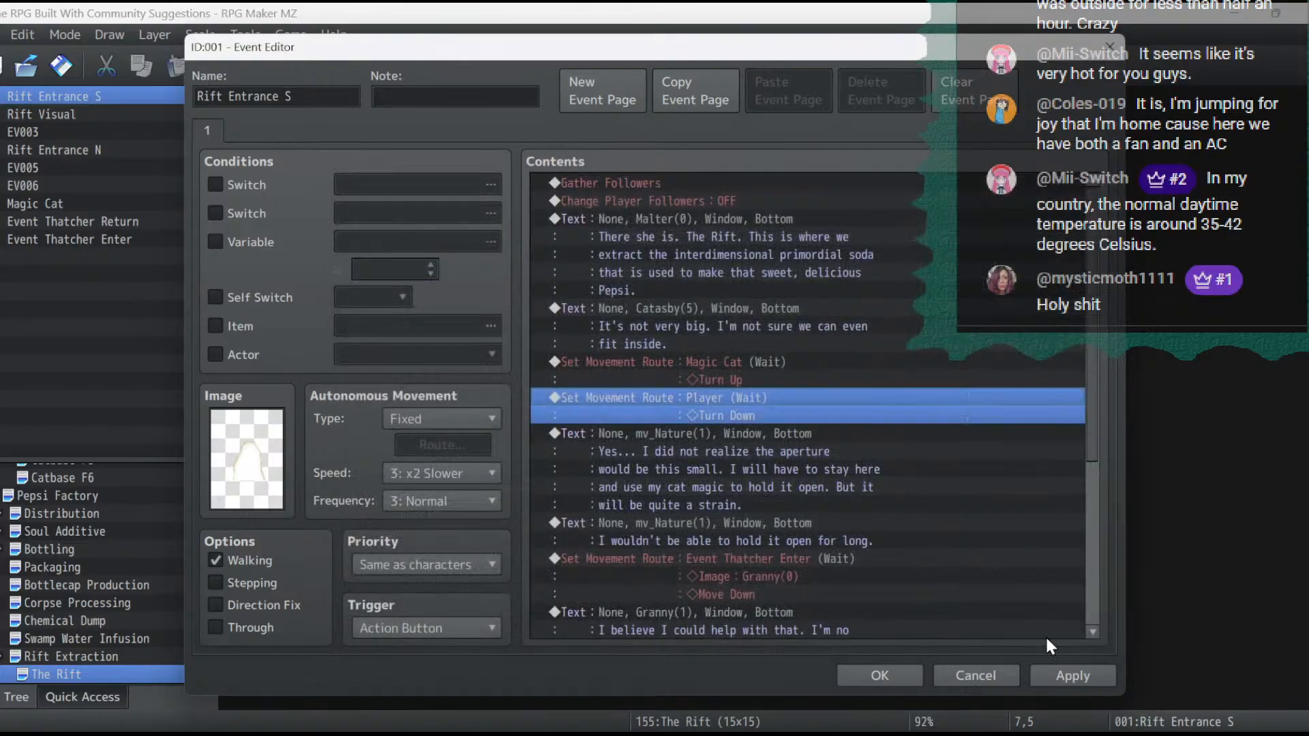
click(1073, 675)
click(714, 397)
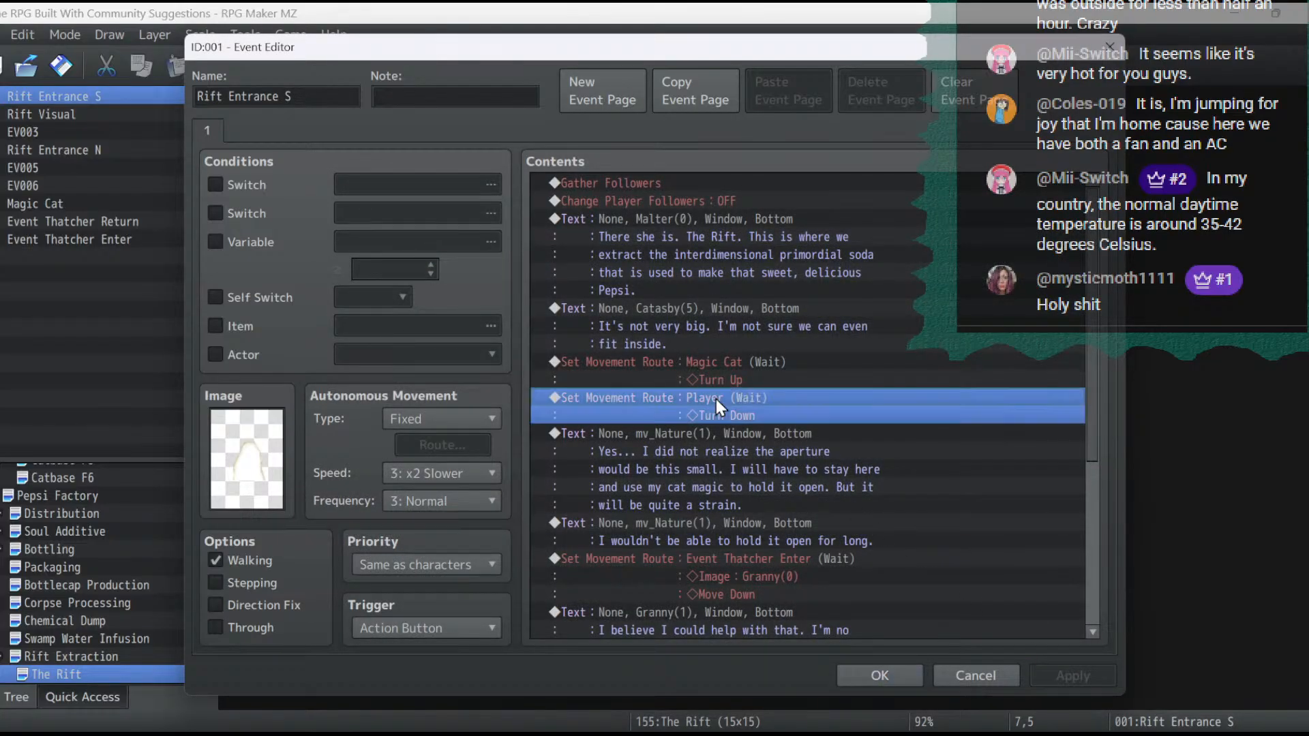
- Duplicate the Player's Turn Down movement route at the end of the contents, after the "Let the ritual commence!" message
scroll(829, 367, down, 5)
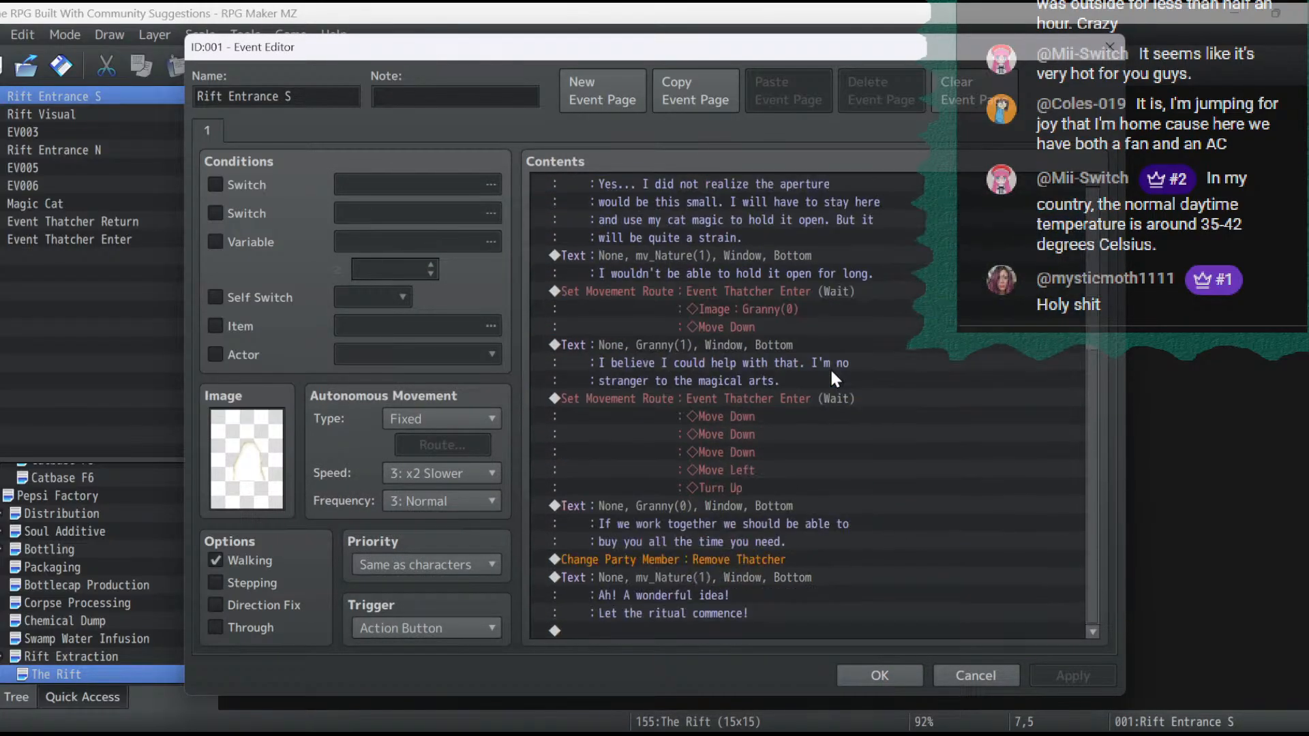
click(672, 627)
key(ctrl+v)
- Replace Turn Down with Turn Up in the duplicated Player movement route and apply the event changes
double_click(679, 597)
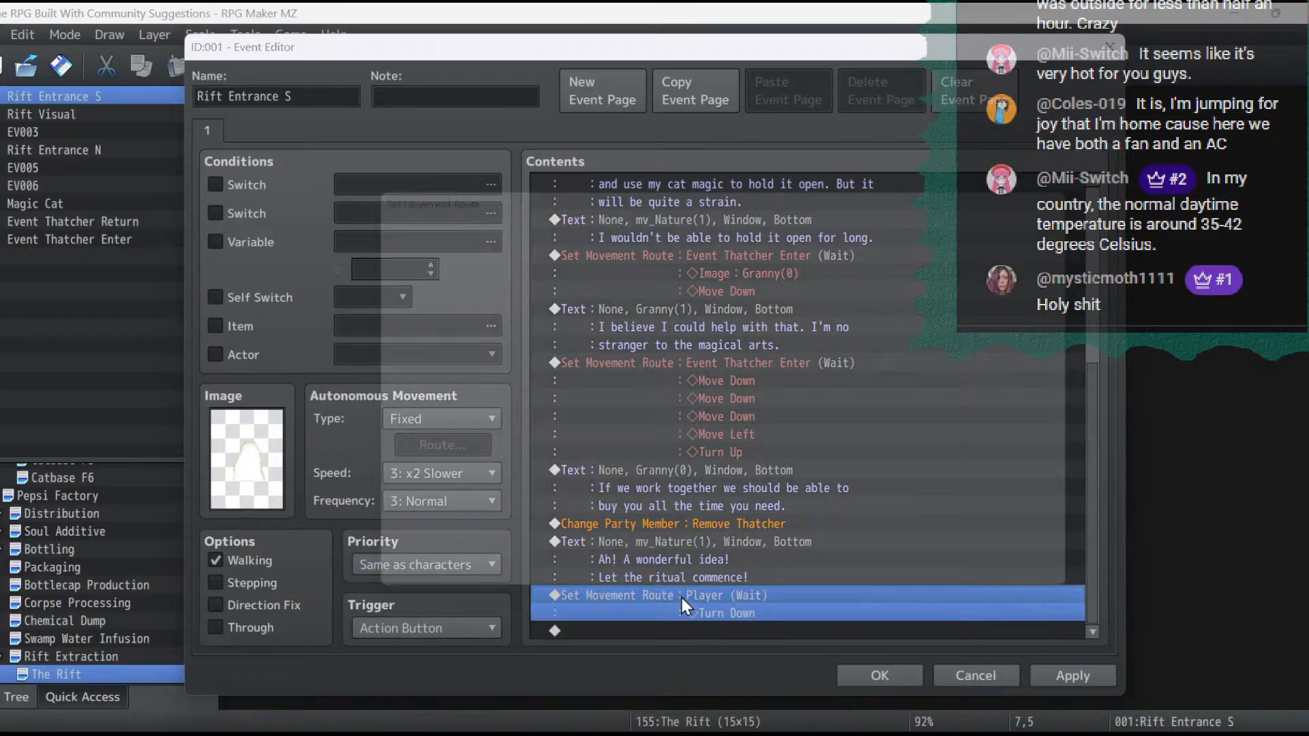
click(503, 241)
key(Delete)
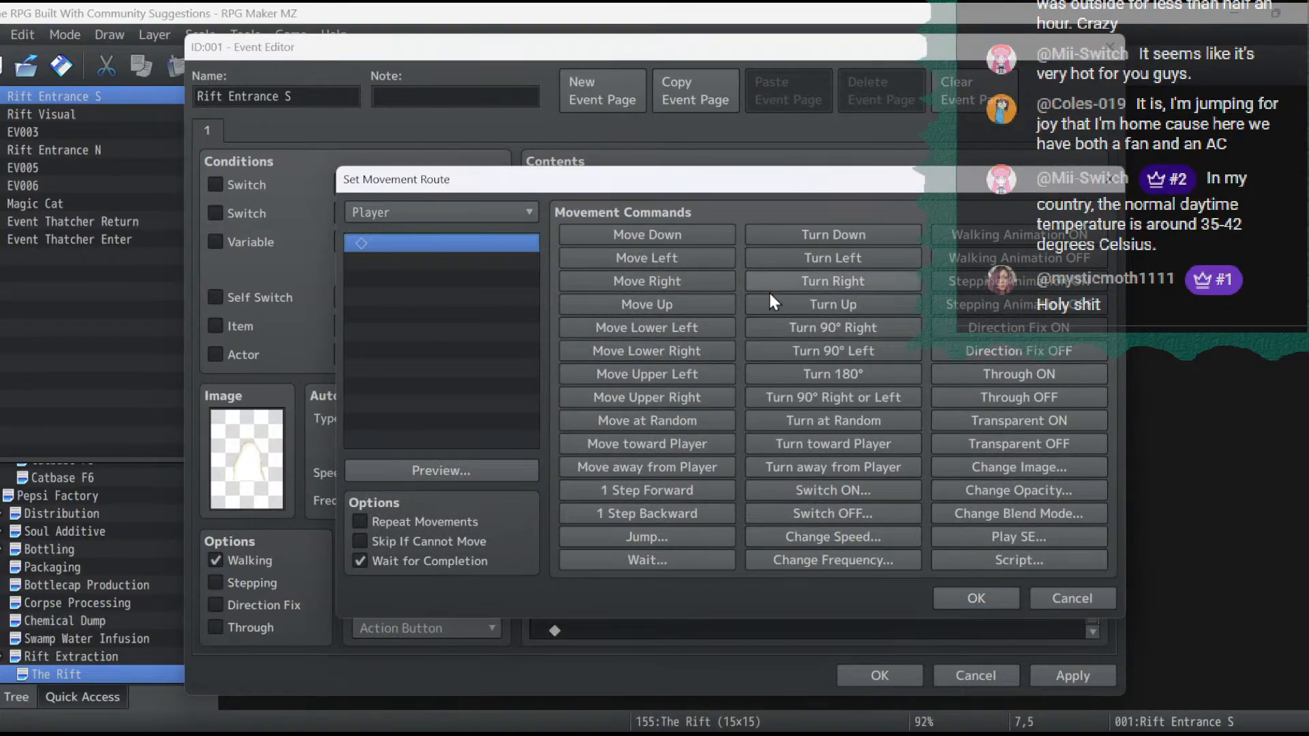
click(860, 307)
click(975, 598)
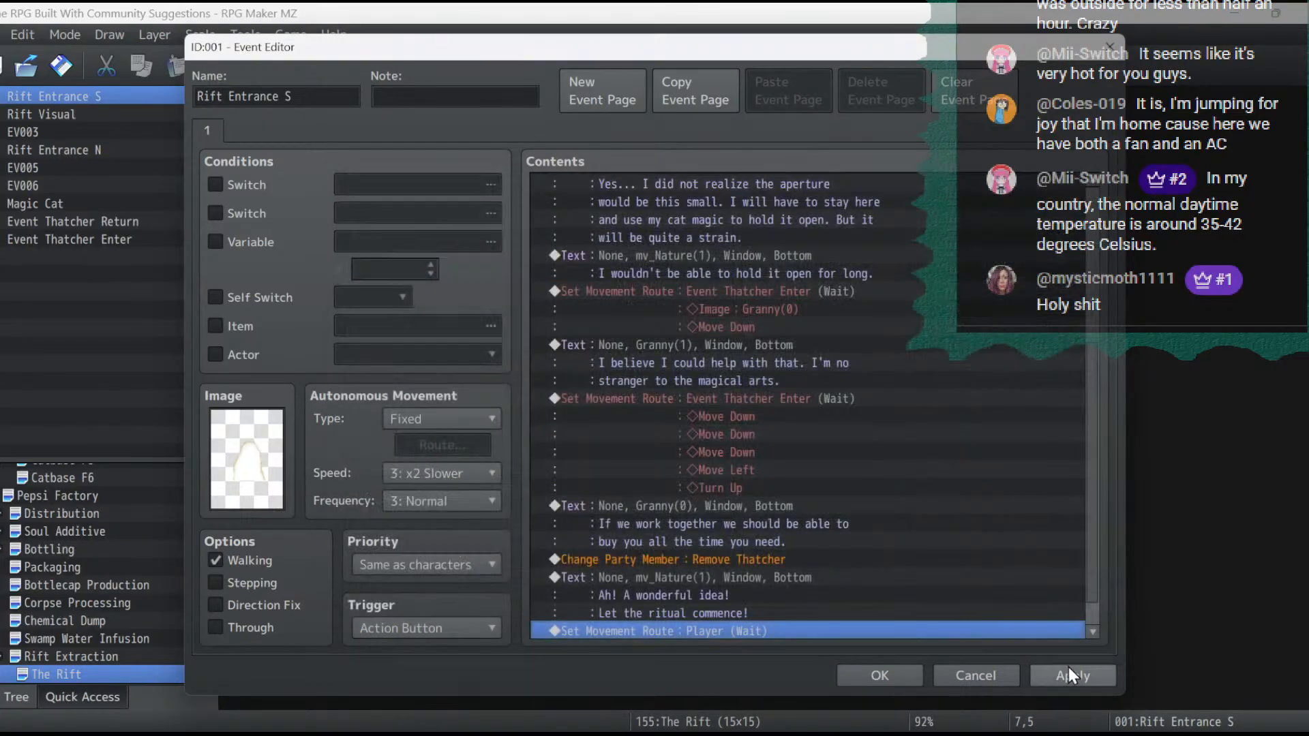
click(1069, 675)
- Begin inserting a new event command on the empty line at the end of the contents
scroll(835, 490, down, 1)
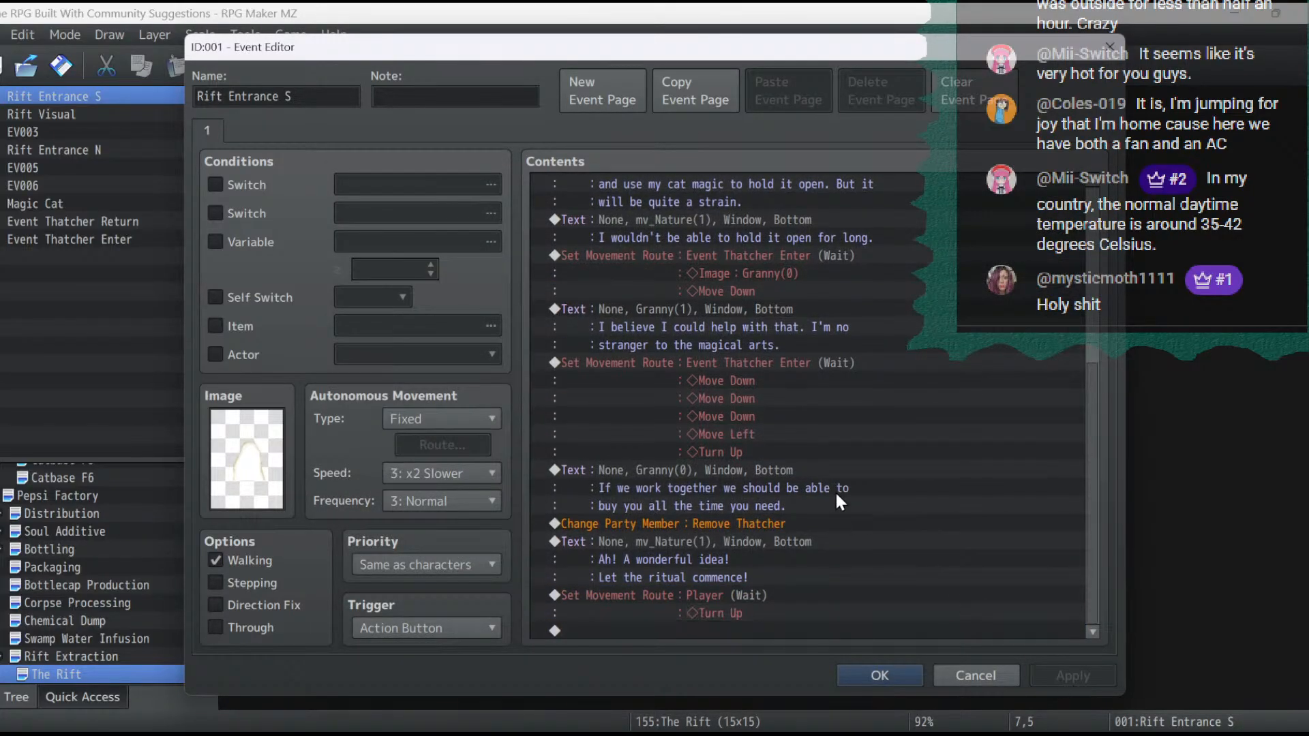
double_click(730, 632)
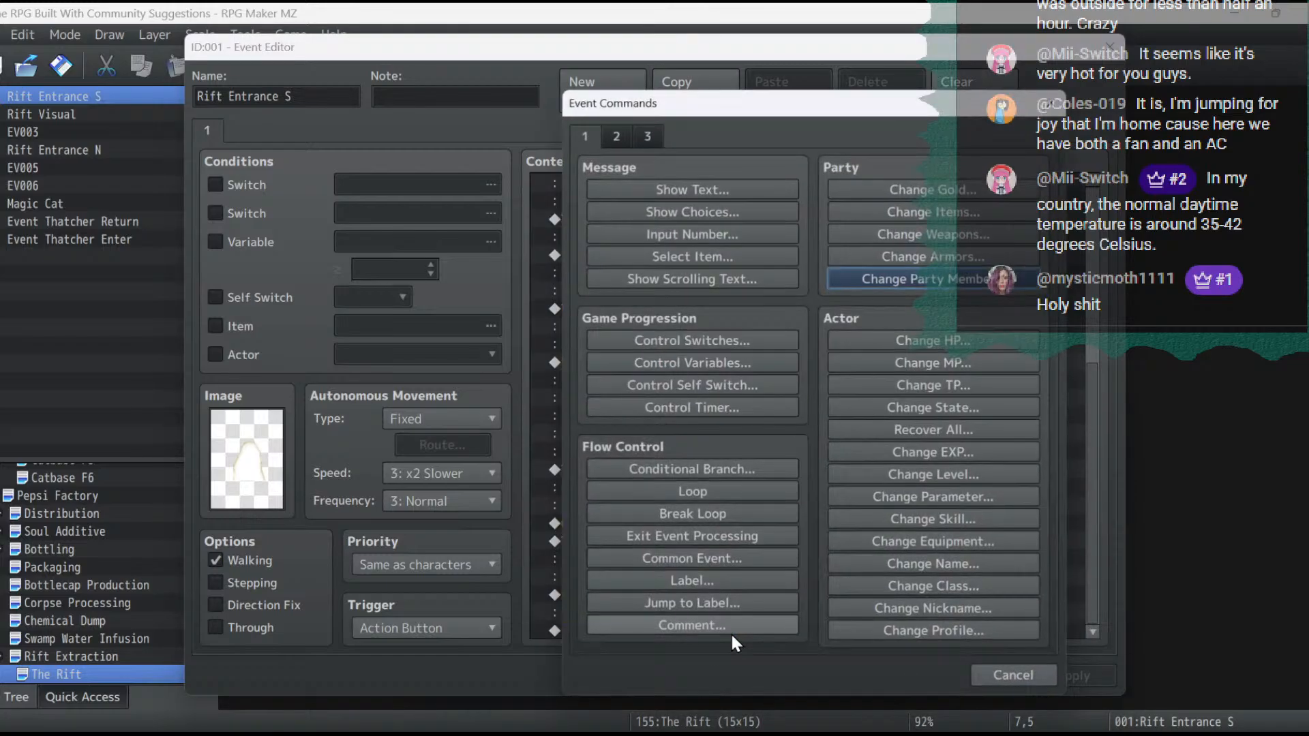
click(648, 138)
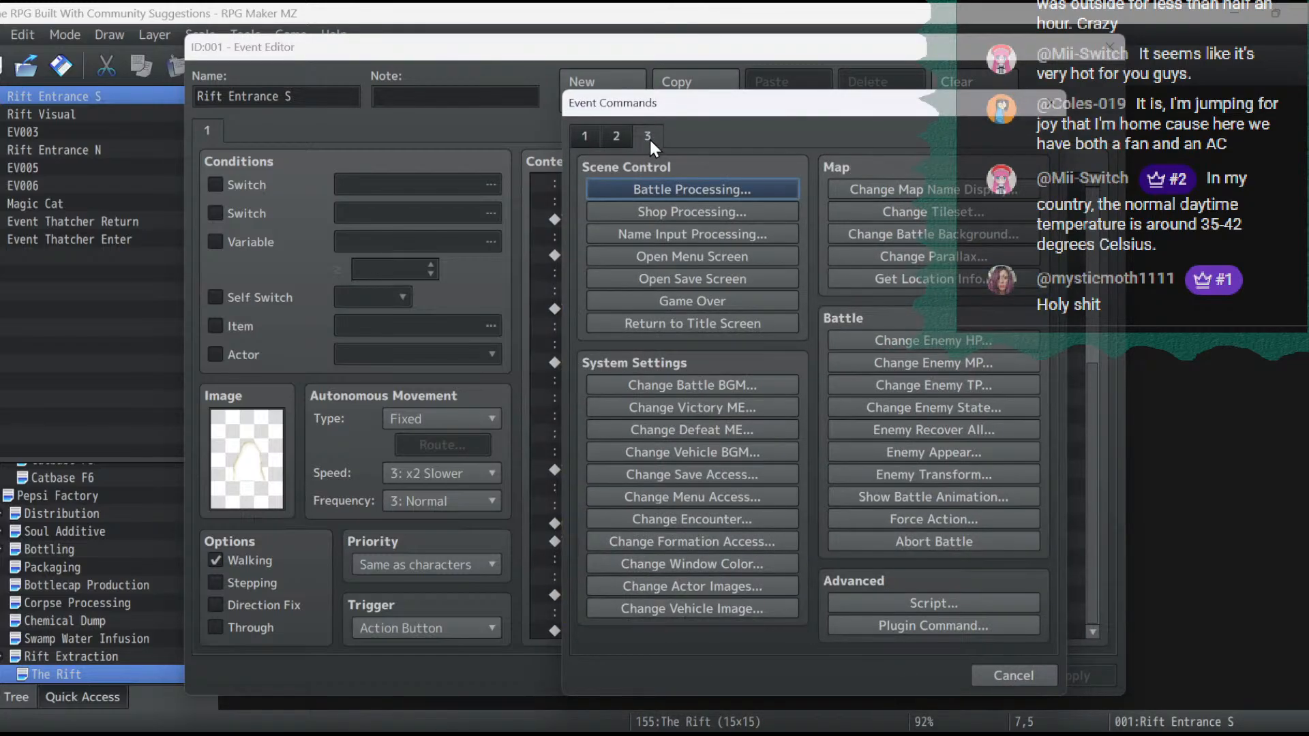
click(920, 492)
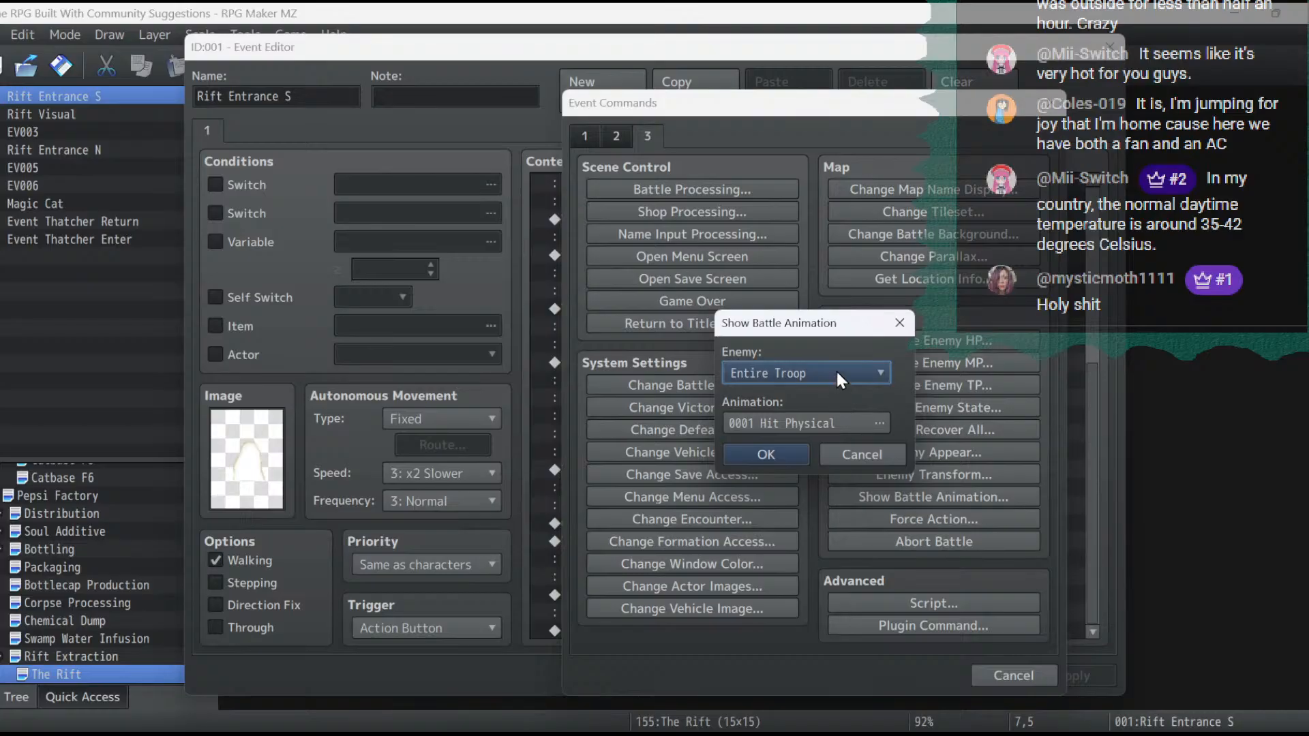
click(861, 453)
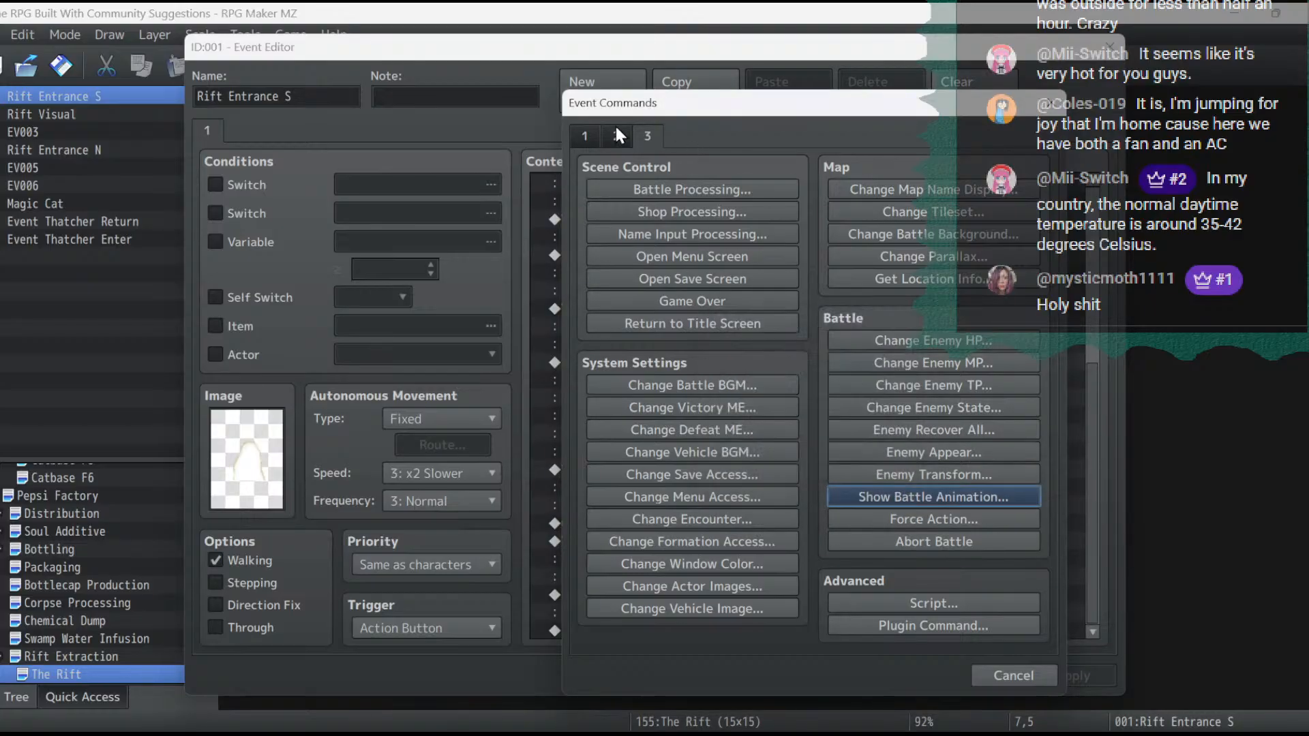
- Start a Show Animation command with Rift Entrance S as its character and Wait for Completion enabled
click(614, 134)
click(698, 430)
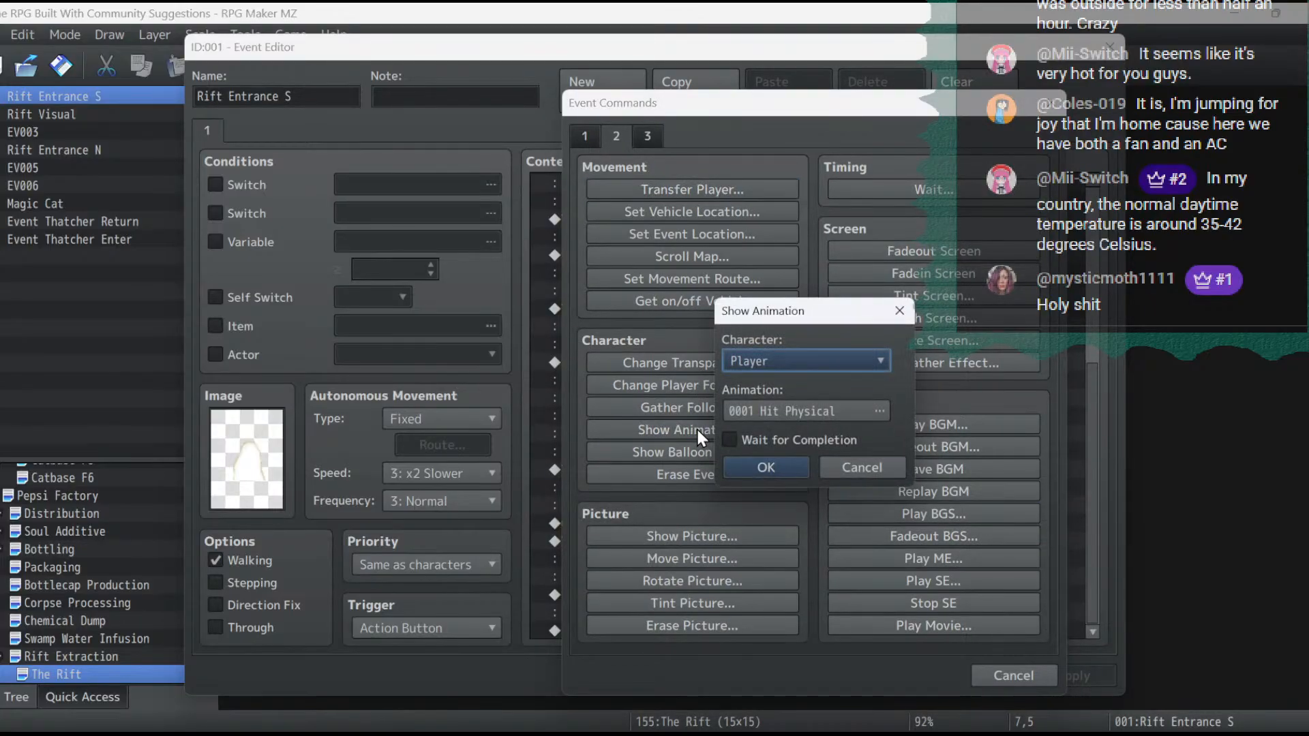
click(803, 360)
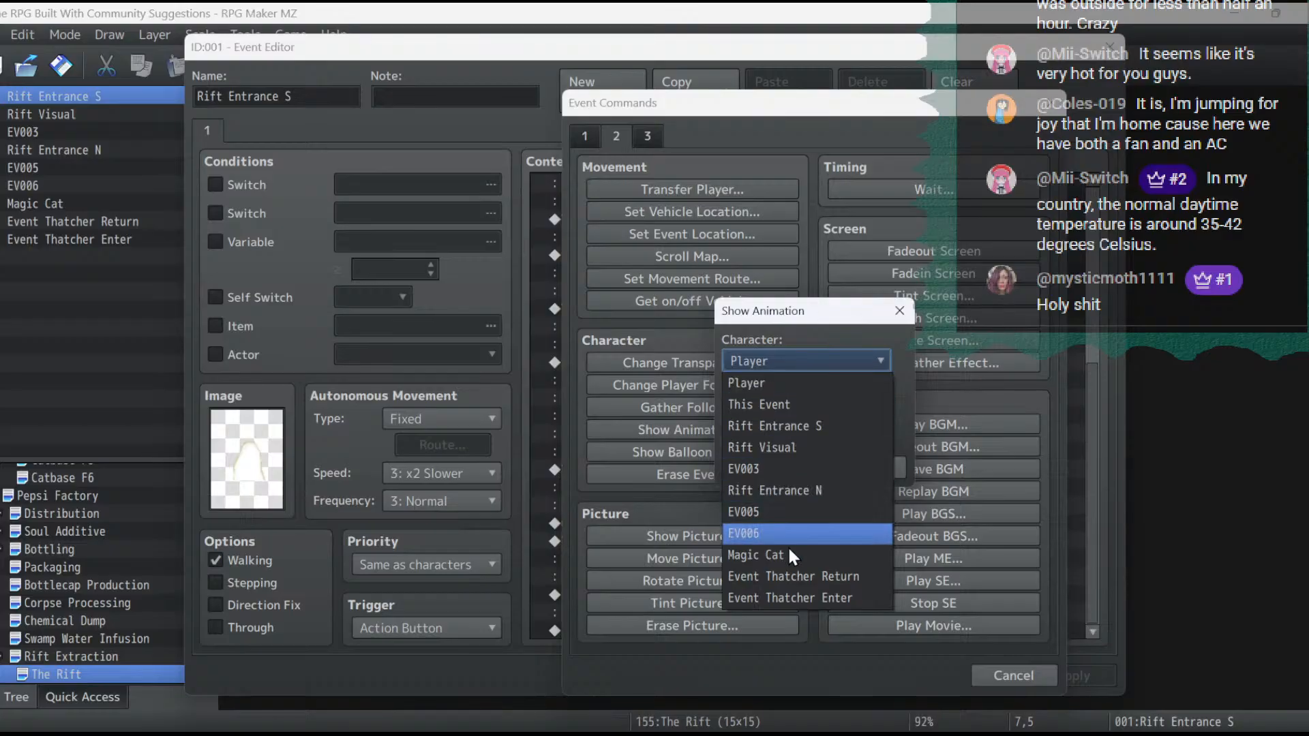
click(829, 427)
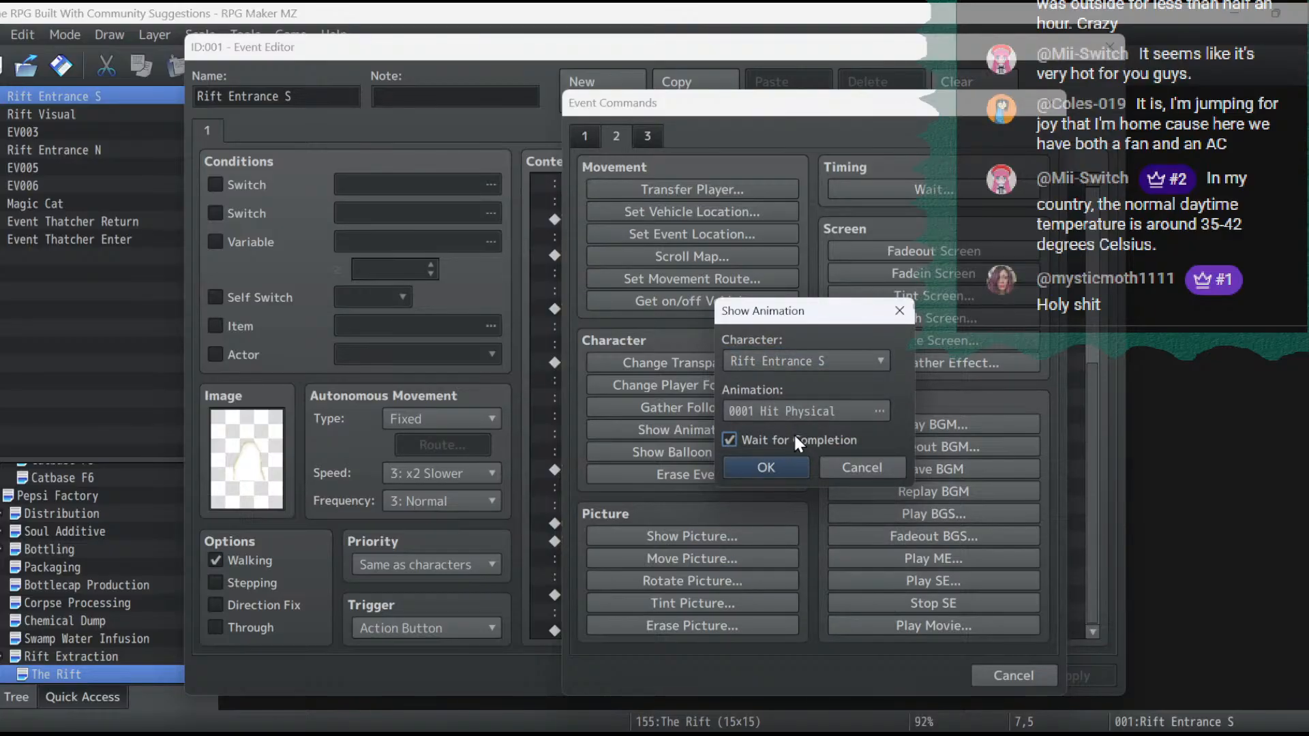
- Preview the available animations for the rift, going backwards through the list from 0122 Seal Break 1 to 0060 Blind
click(800, 405)
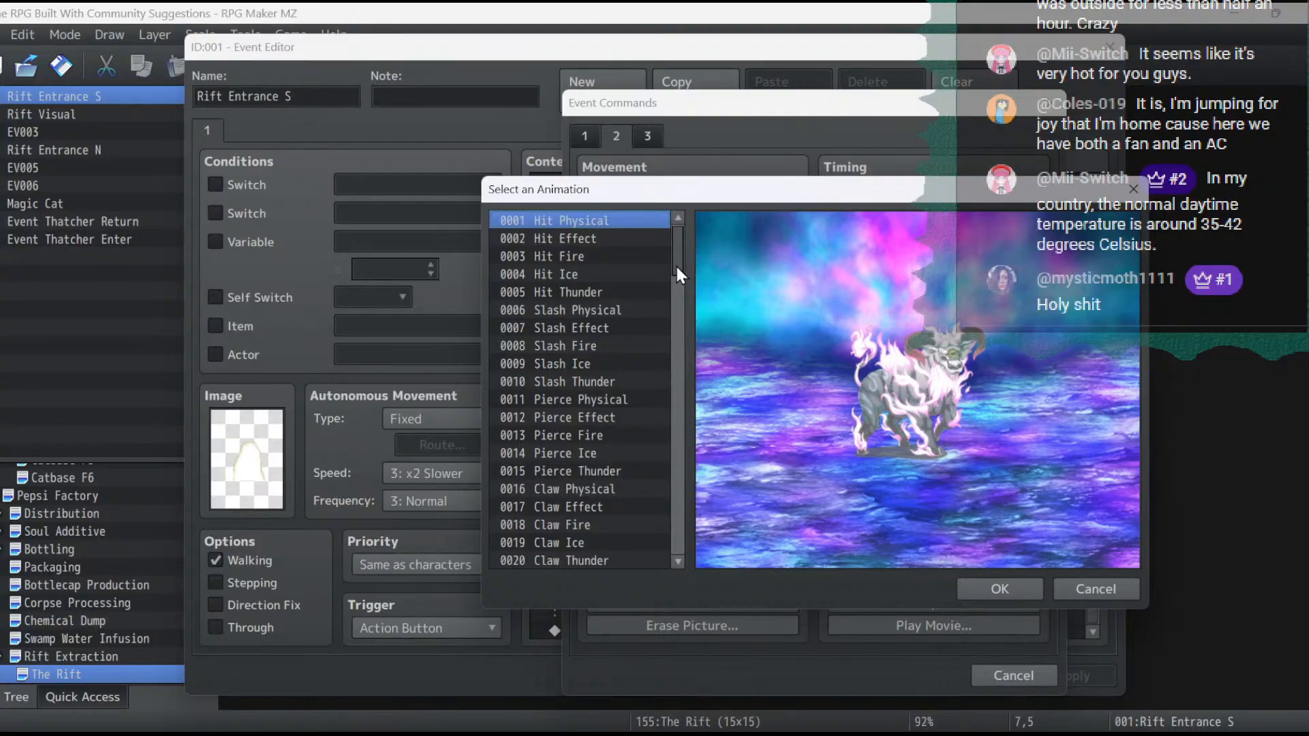
drag(676, 267, 683, 665)
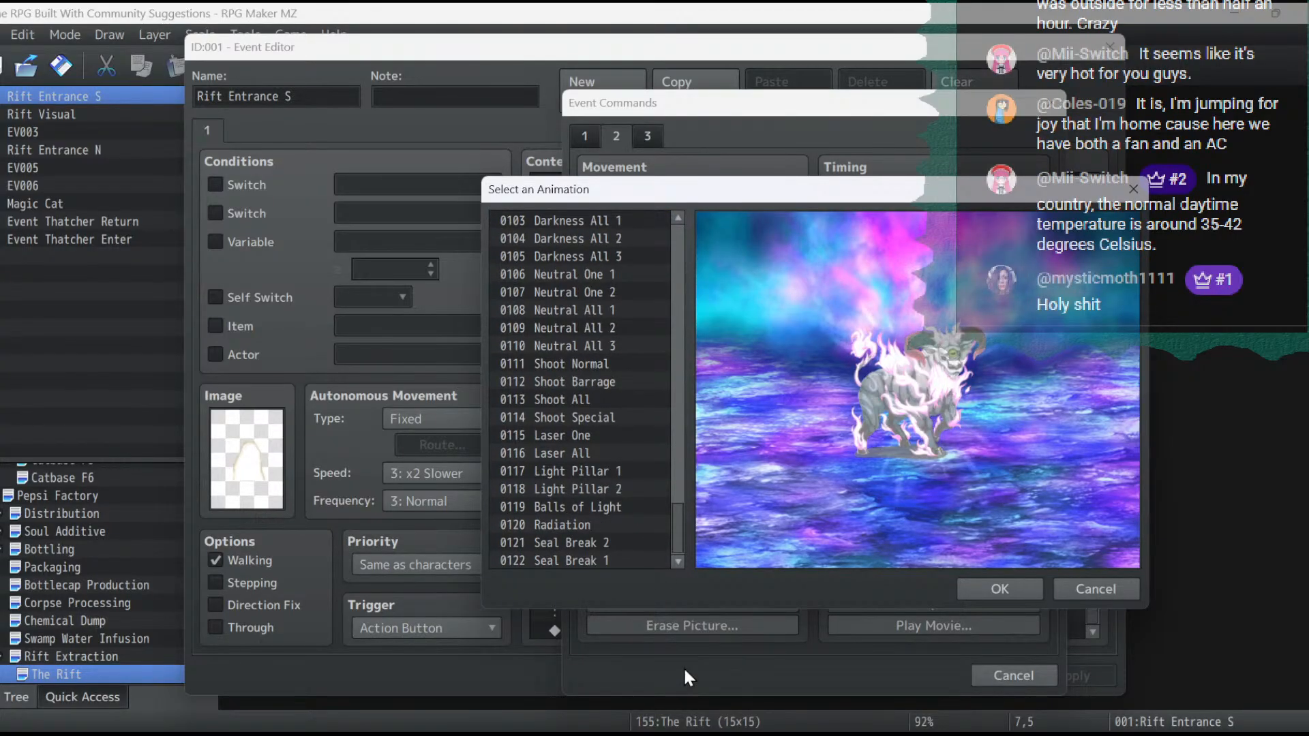
double_click(616, 562)
click(845, 412)
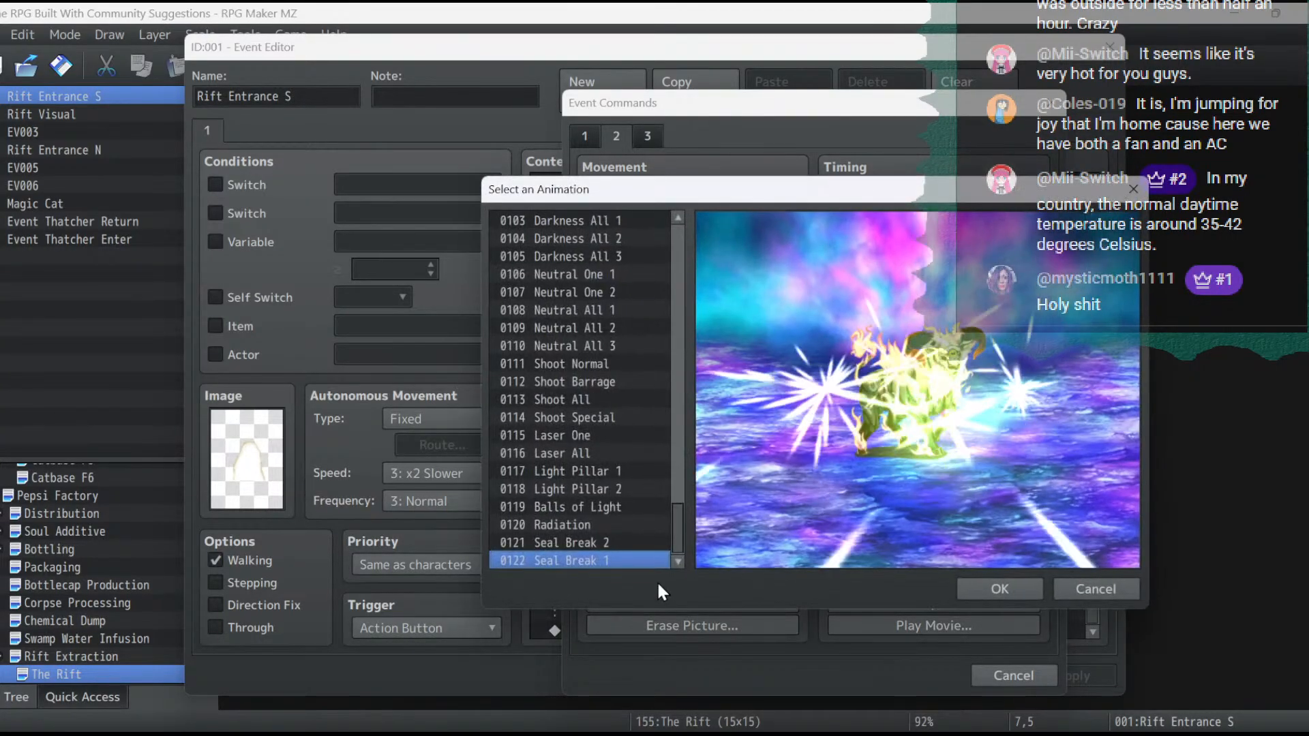
key(Up)
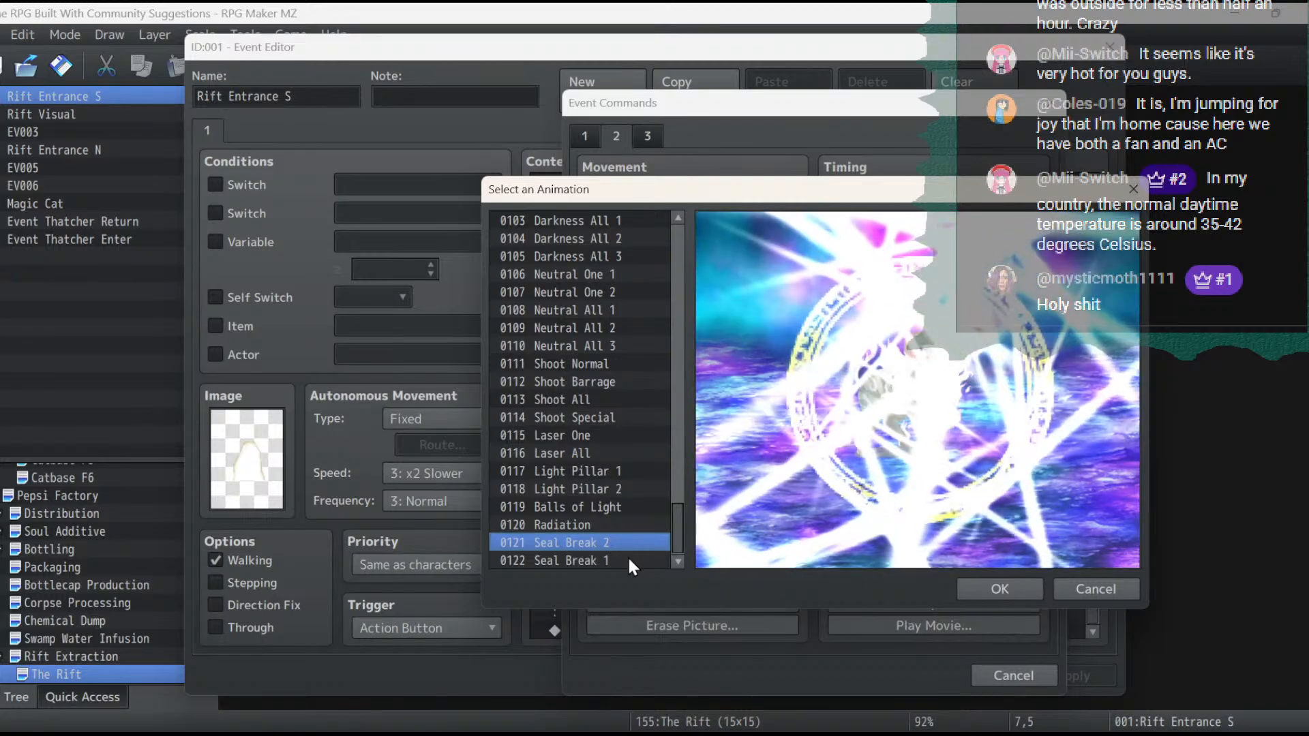
key(Up)
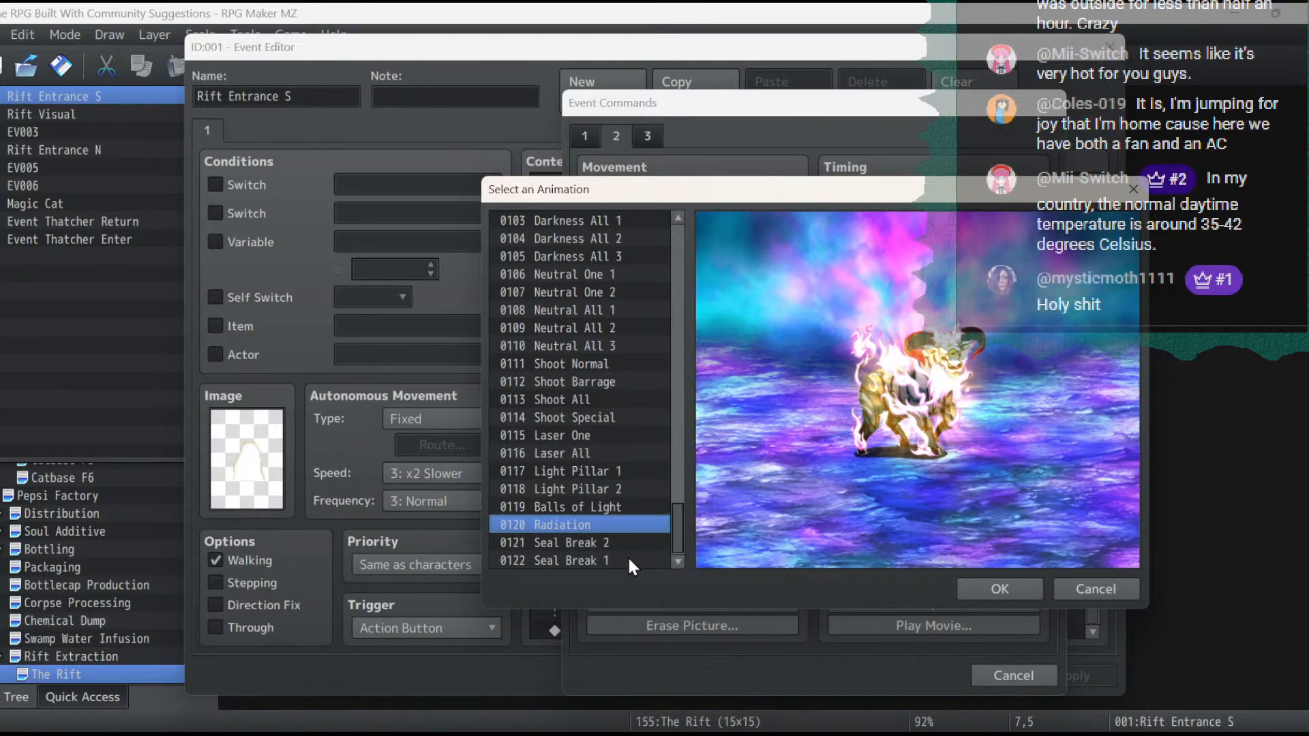
key(Up)
key(Up)
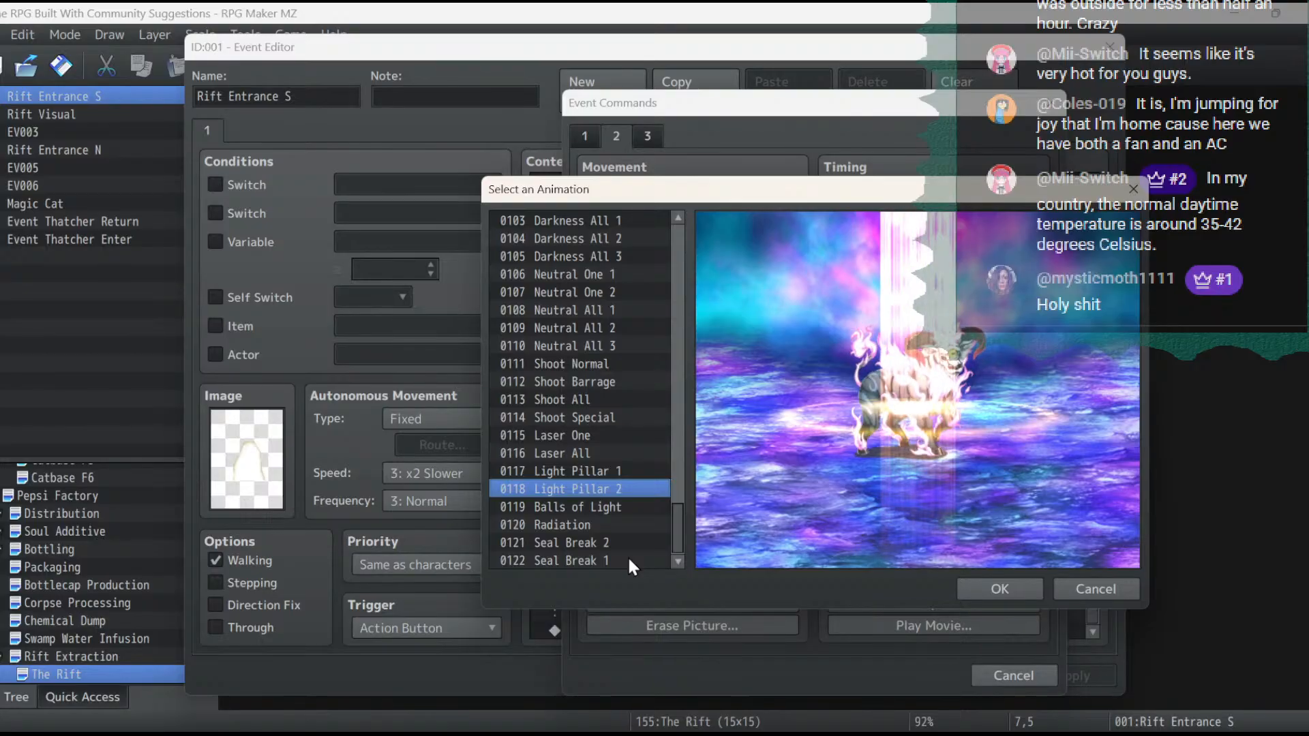
key(Up)
key(Up)
key(Up)
key(Up)
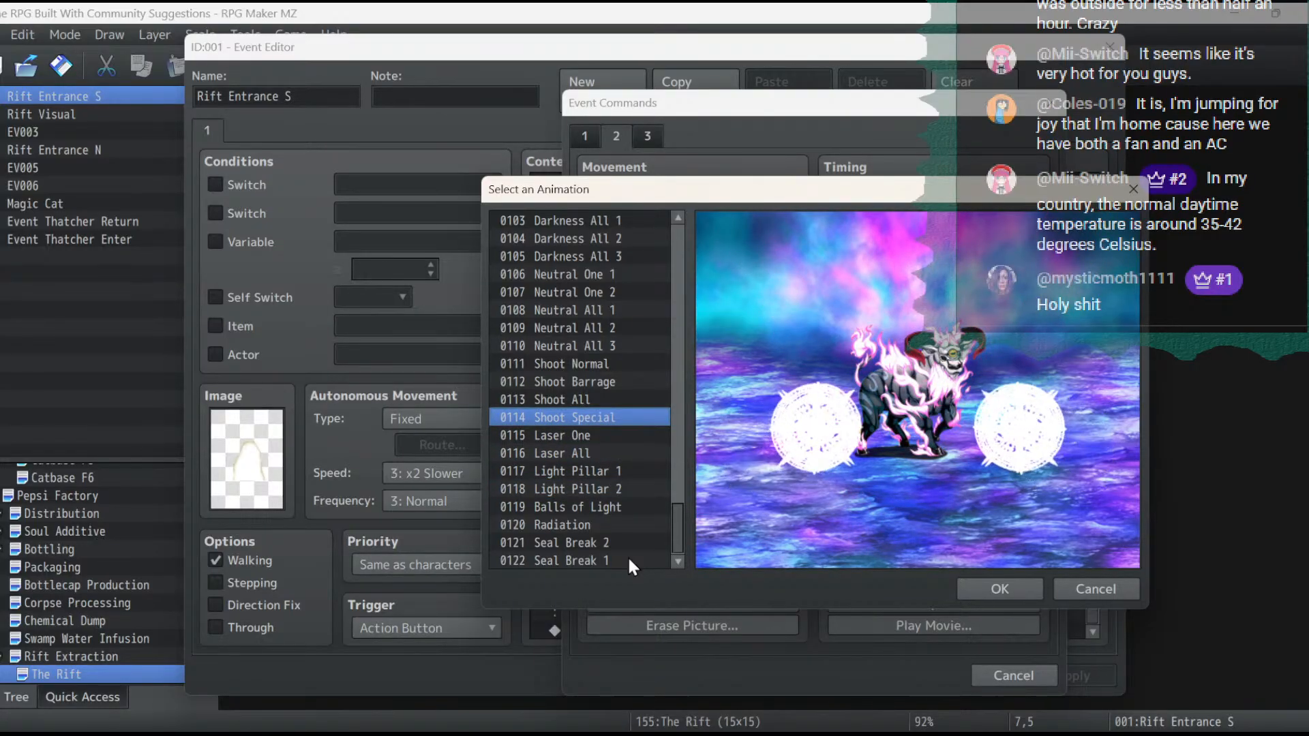
key(Up)
key(Up)
key(Up)
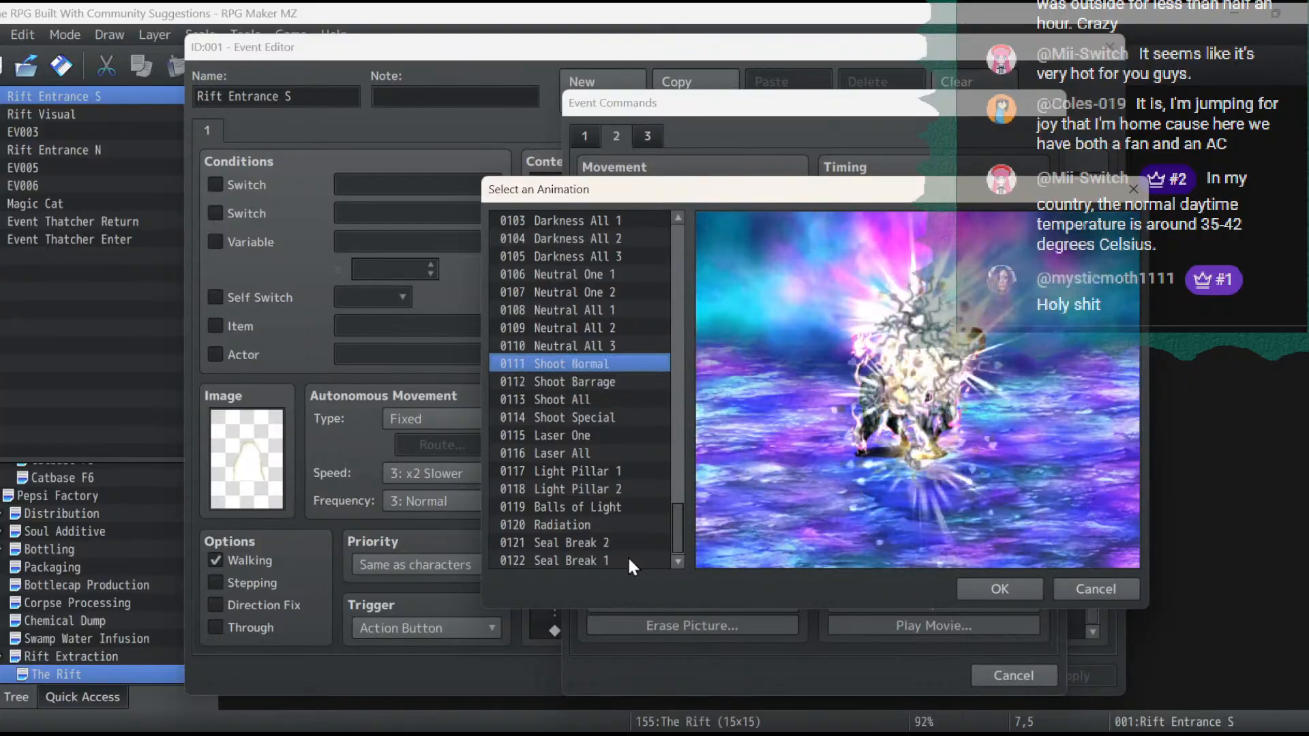
key(Up)
key(Up)
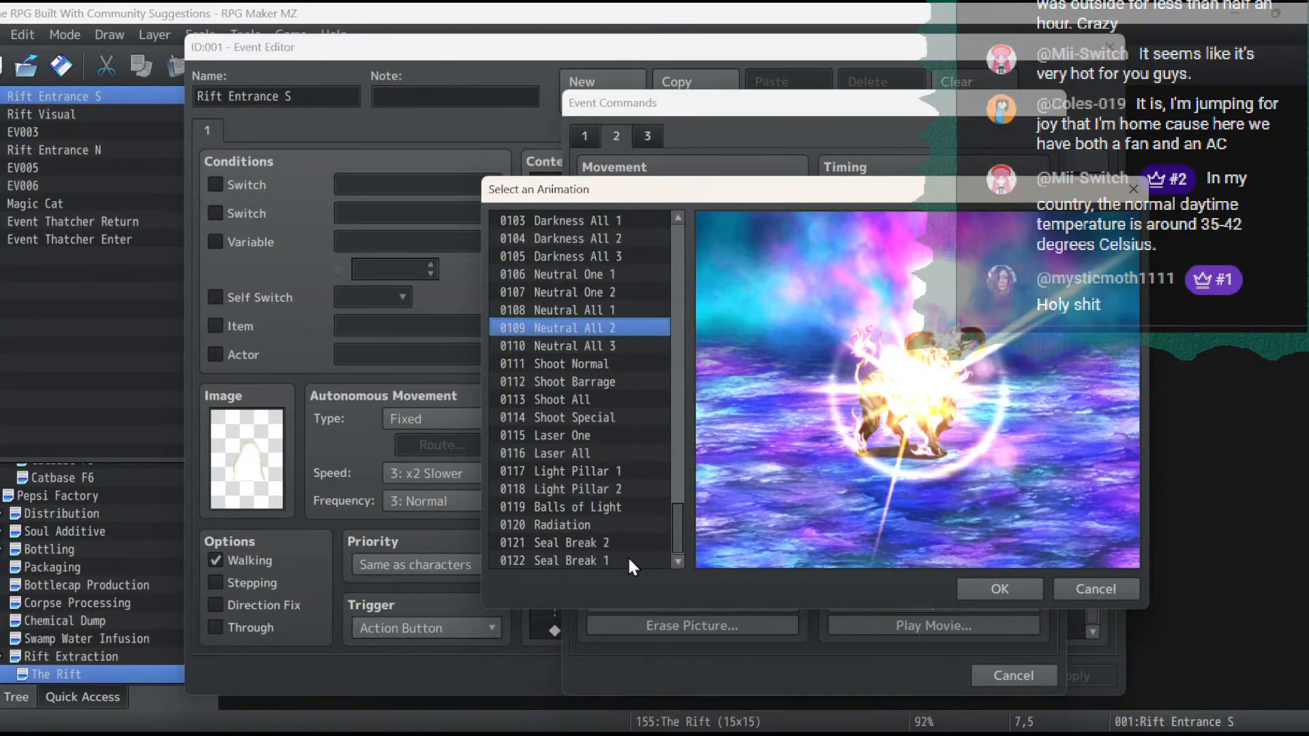
key(Up)
key(Up)
key(Up)
key(Up)
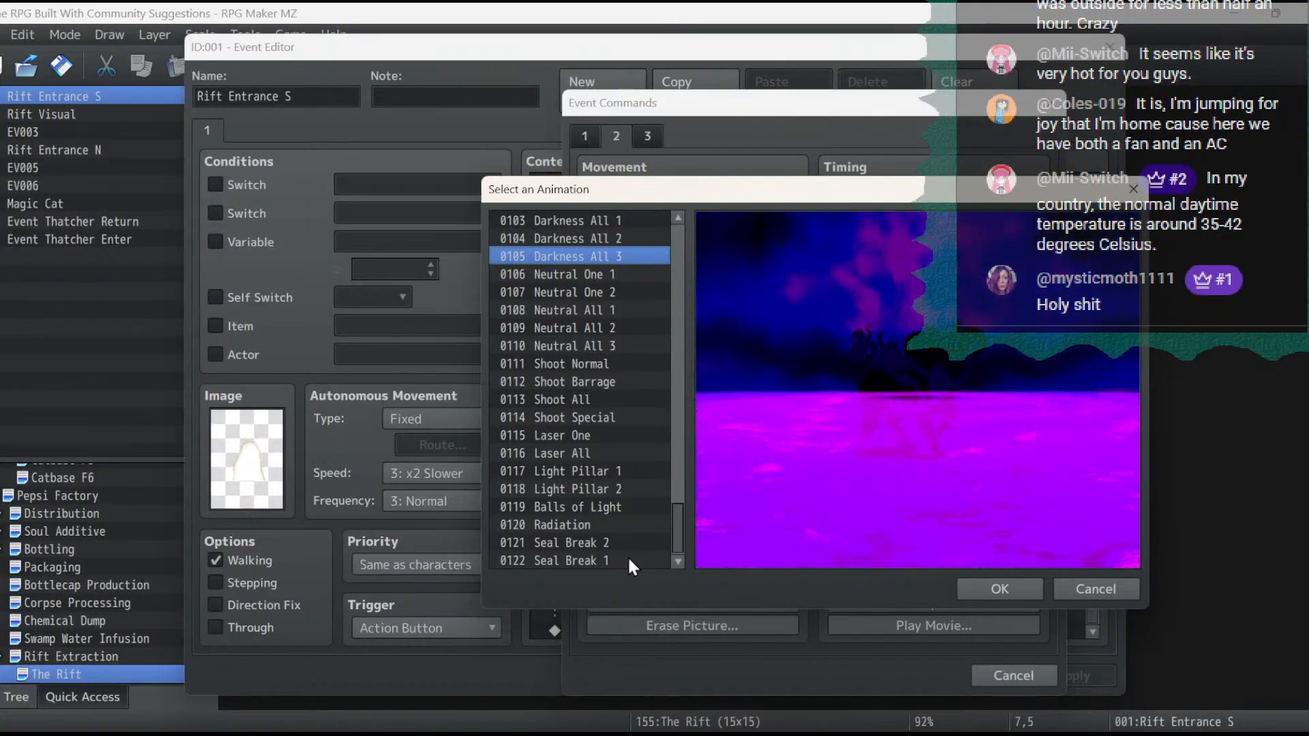
key(Up)
key(Up)
key(Up)
key(Up)
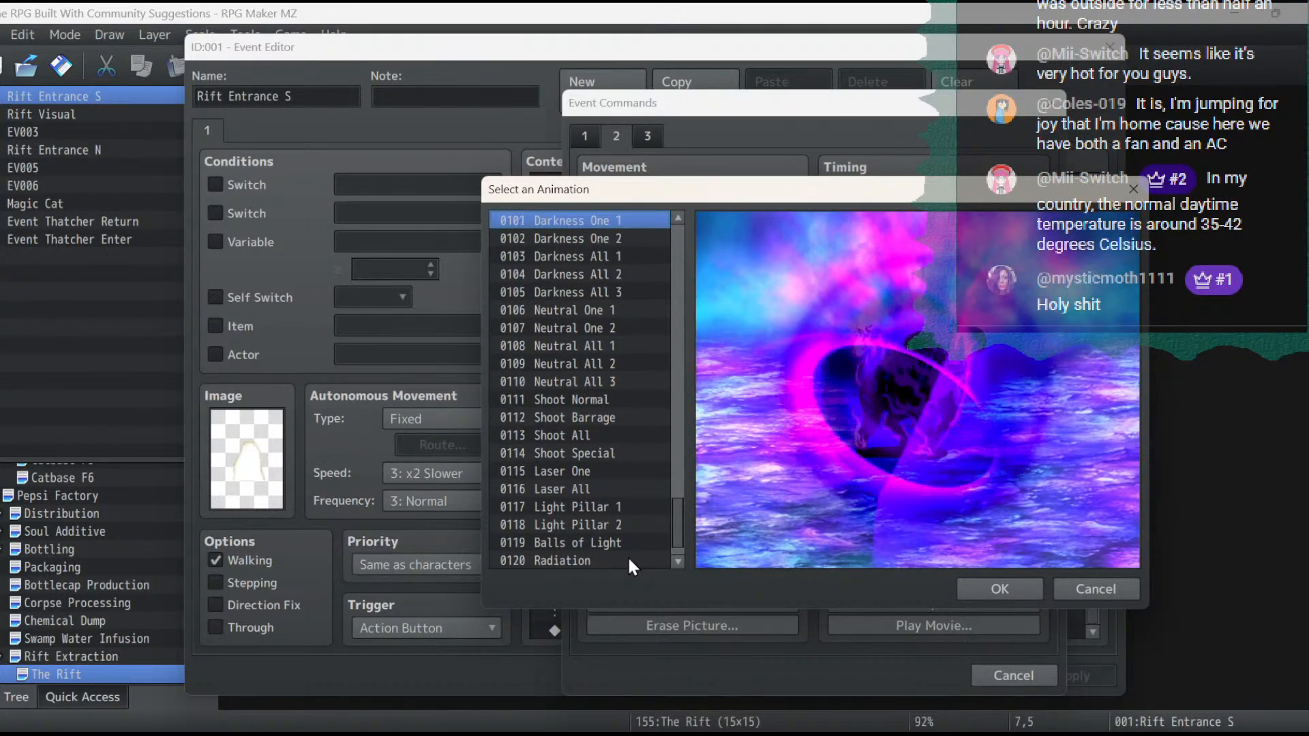
key(Up)
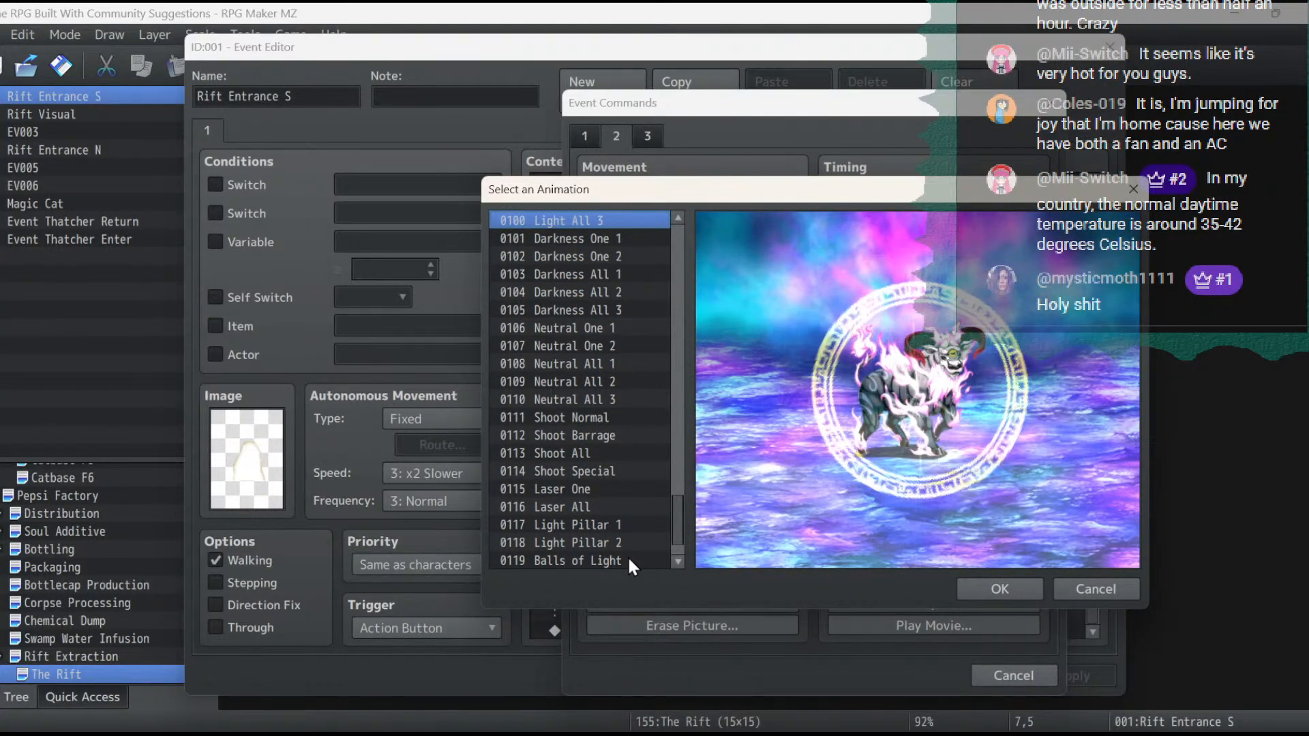
key(Up)
key(Up)
key(Up)
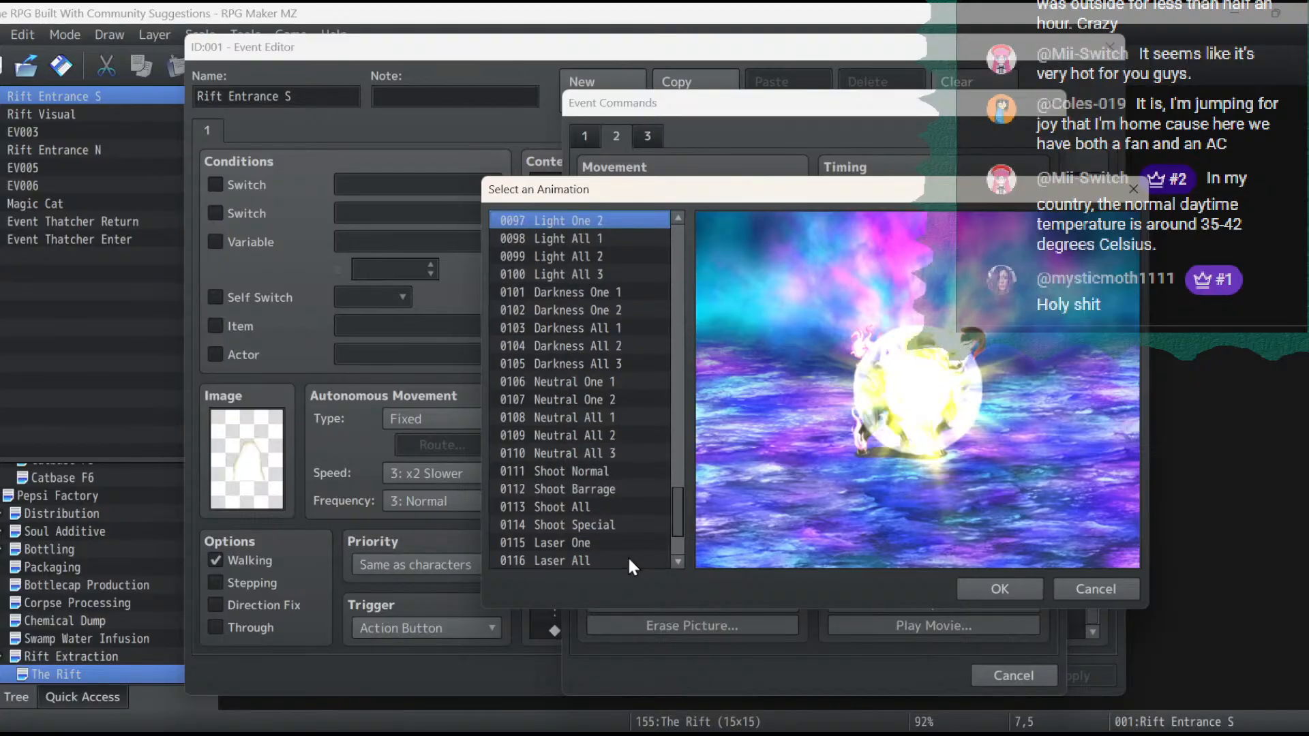
key(Up)
key(Up)
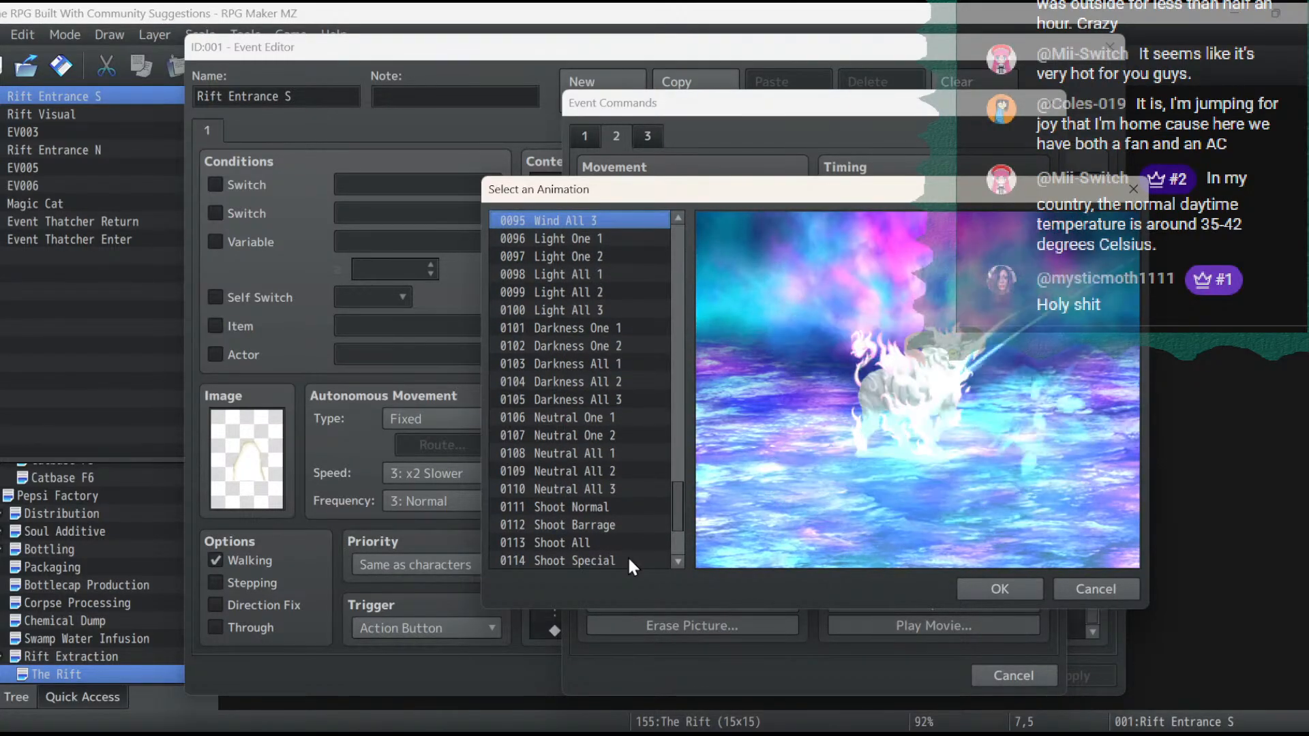
key(Up)
key(Up)
key(Up)
key(Up)
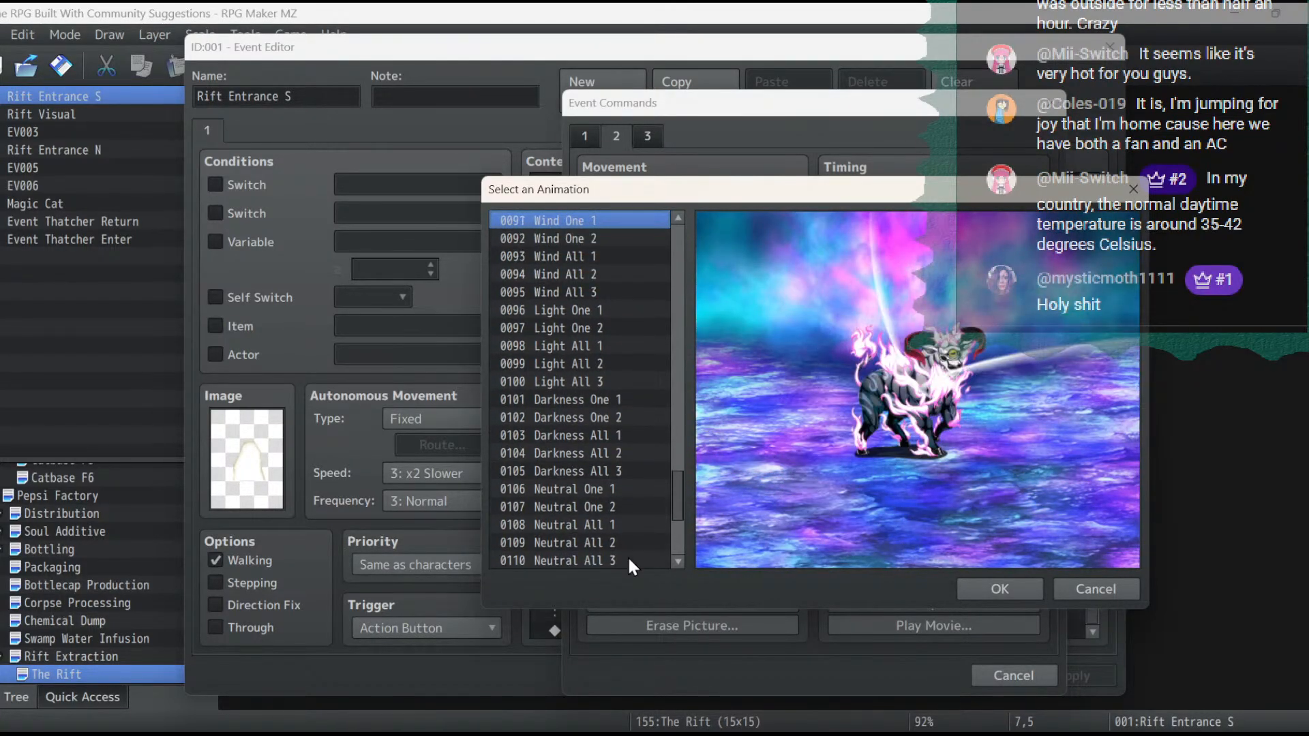
key(Up)
key(Up)
key(Up)
key(Up)
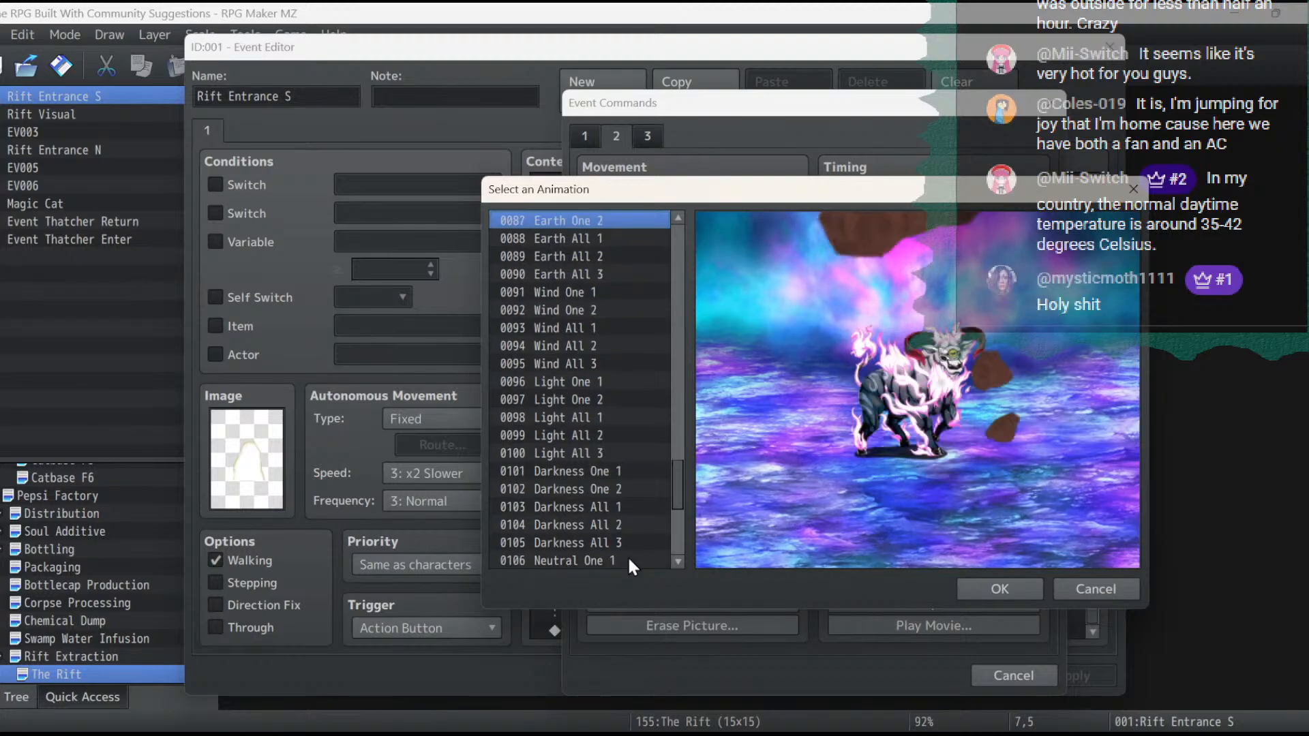
key(Up)
key(Up)
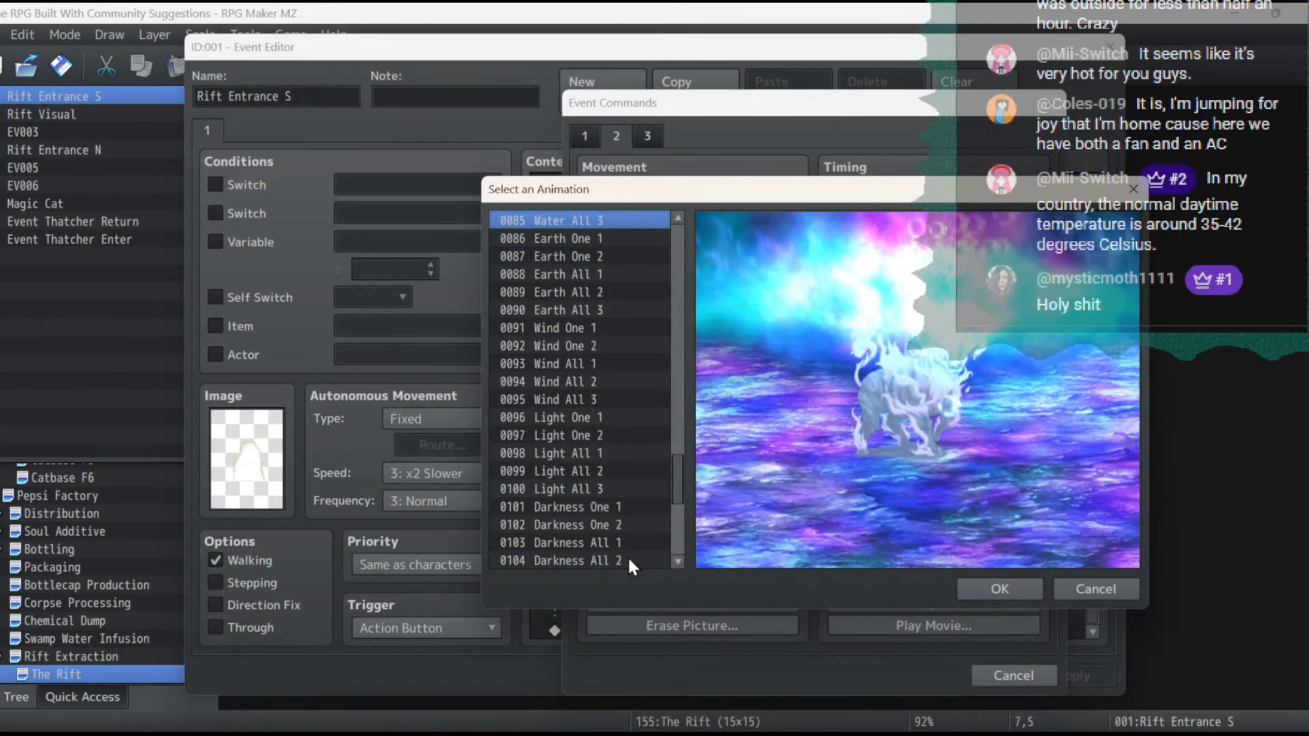
key(Up)
key(Up)
key(Up)
key(Up)
key(Up)
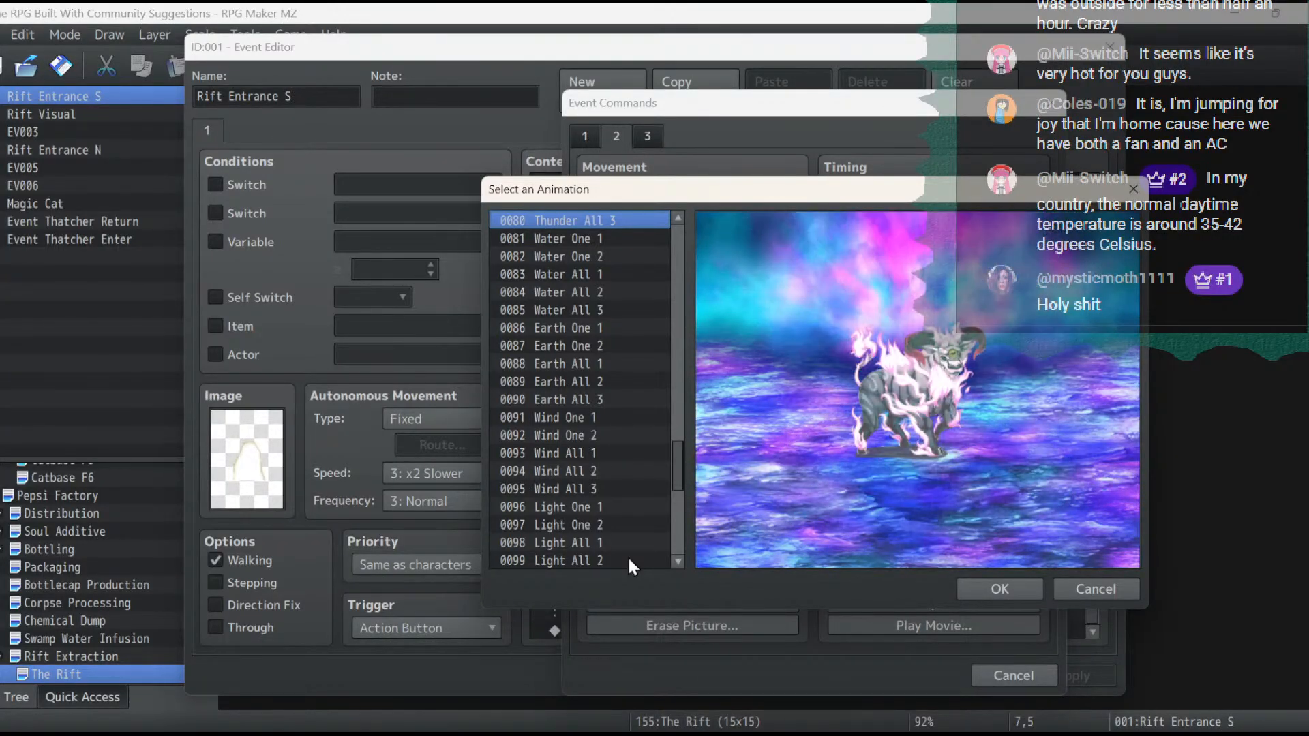
key(Up)
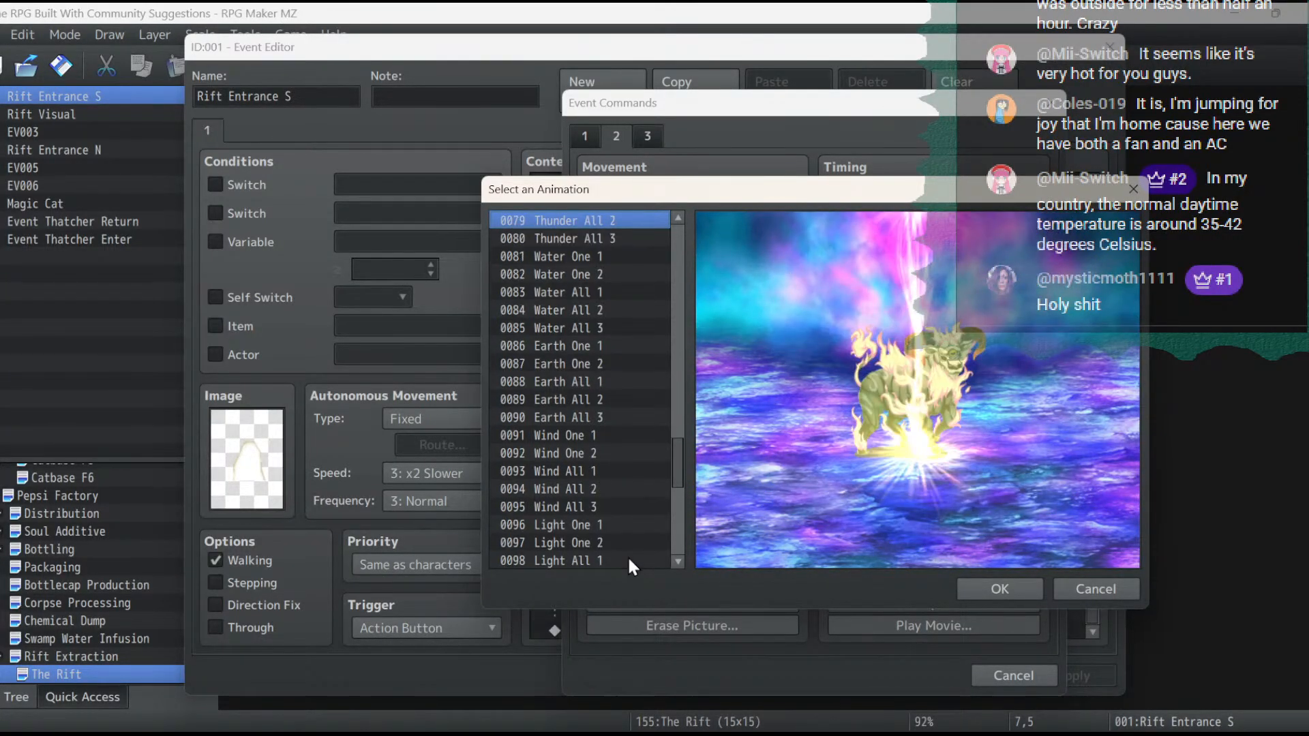
key(Up)
key(Up)
key(Up)
key(Up)
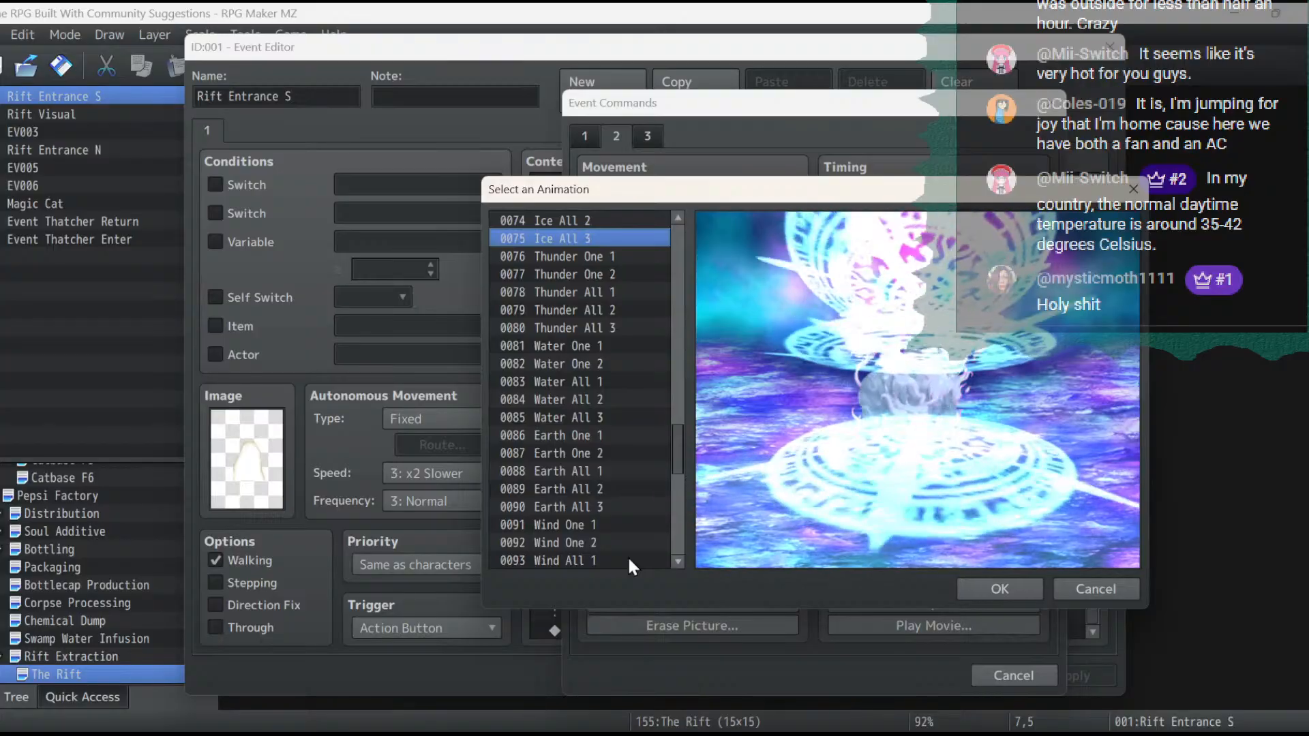
key(Up)
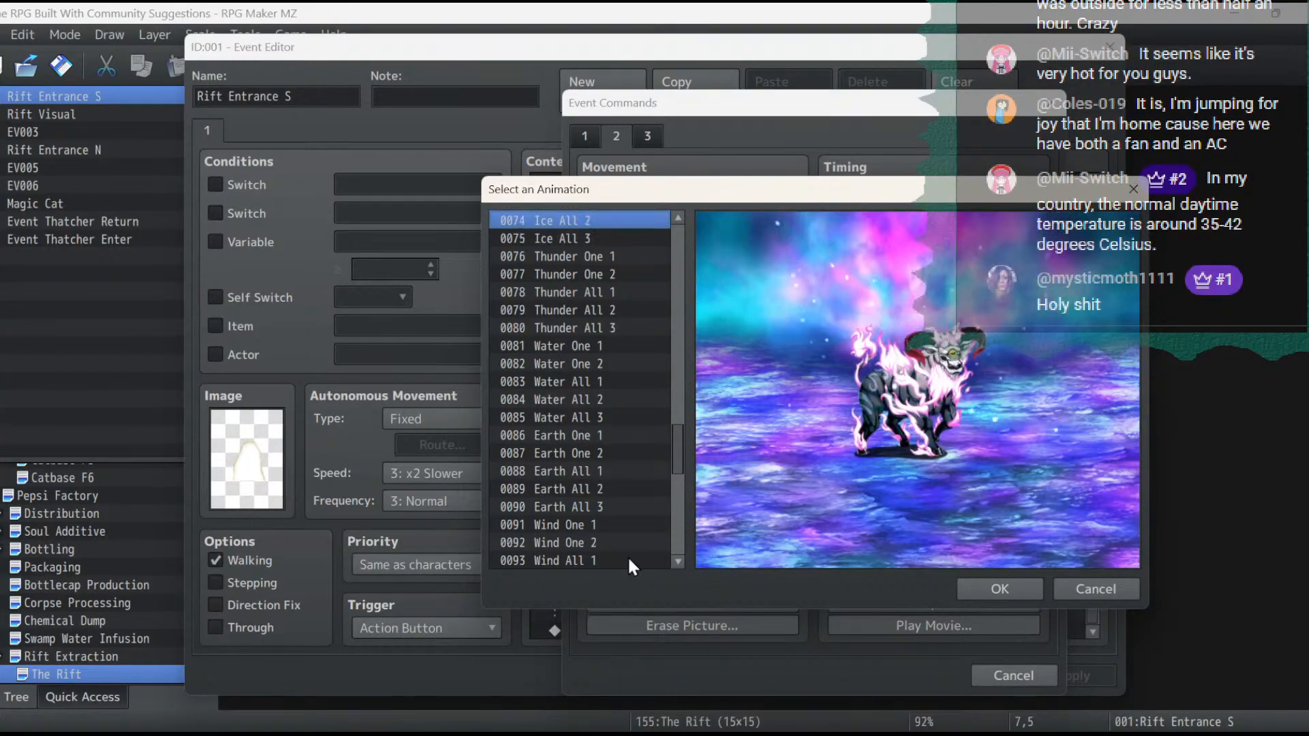
key(Up)
key(Up)
key(Up)
key(Up)
key(Up)
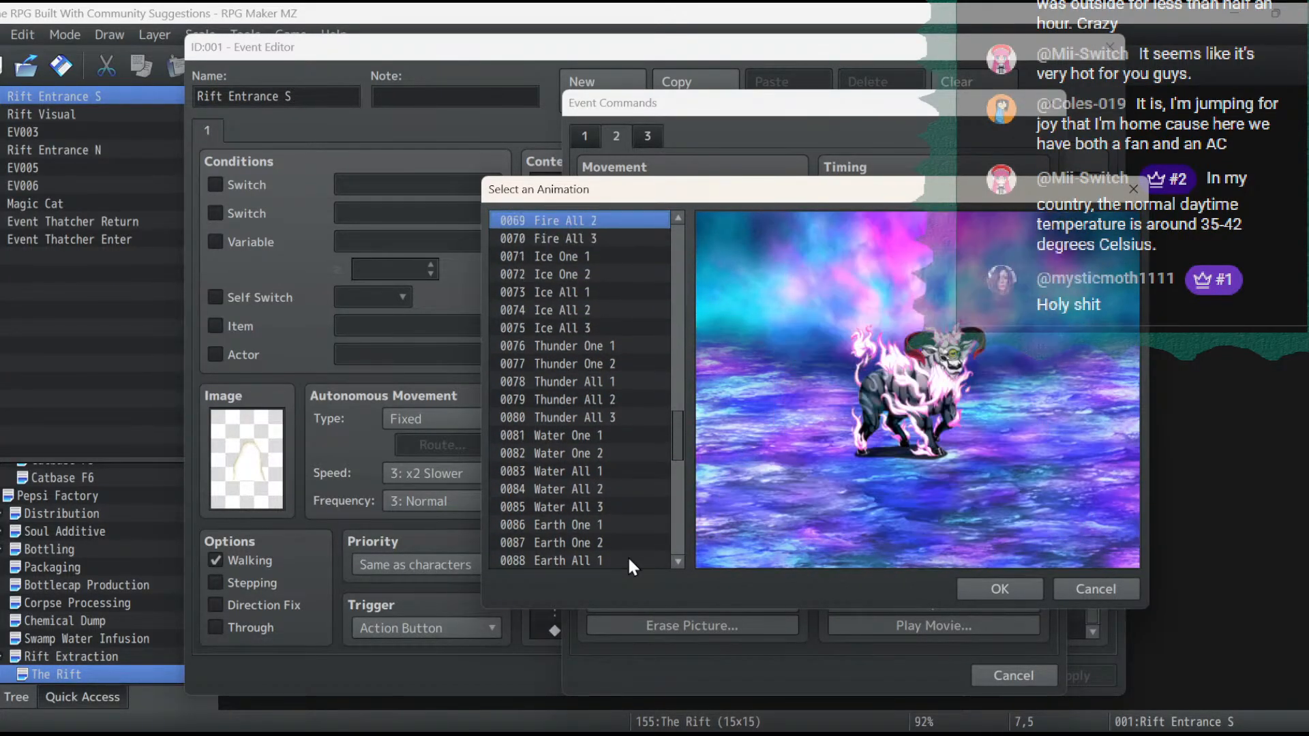
key(Up)
key(Up)
key(Up)
key(Up)
key(Up)
key(Up)
key(Up)
key(Up)
key(Up)
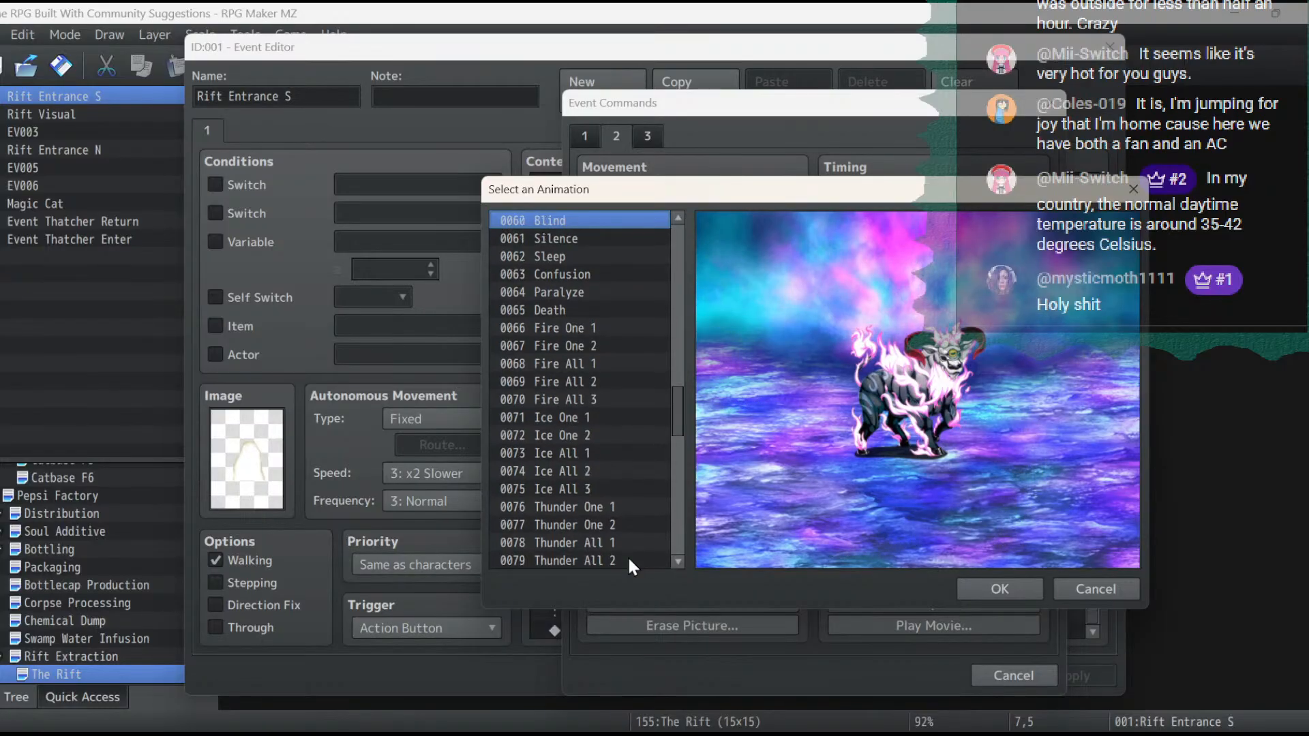
- Preview more animations for the rift, going backwards through the list from 0060 Blind to 0039 Bodyslam, plus 0040 Flash
key(Up)
key(Up)
key(Up)
key(Up)
key(Up)
key(Up)
key(Up)
key(Up)
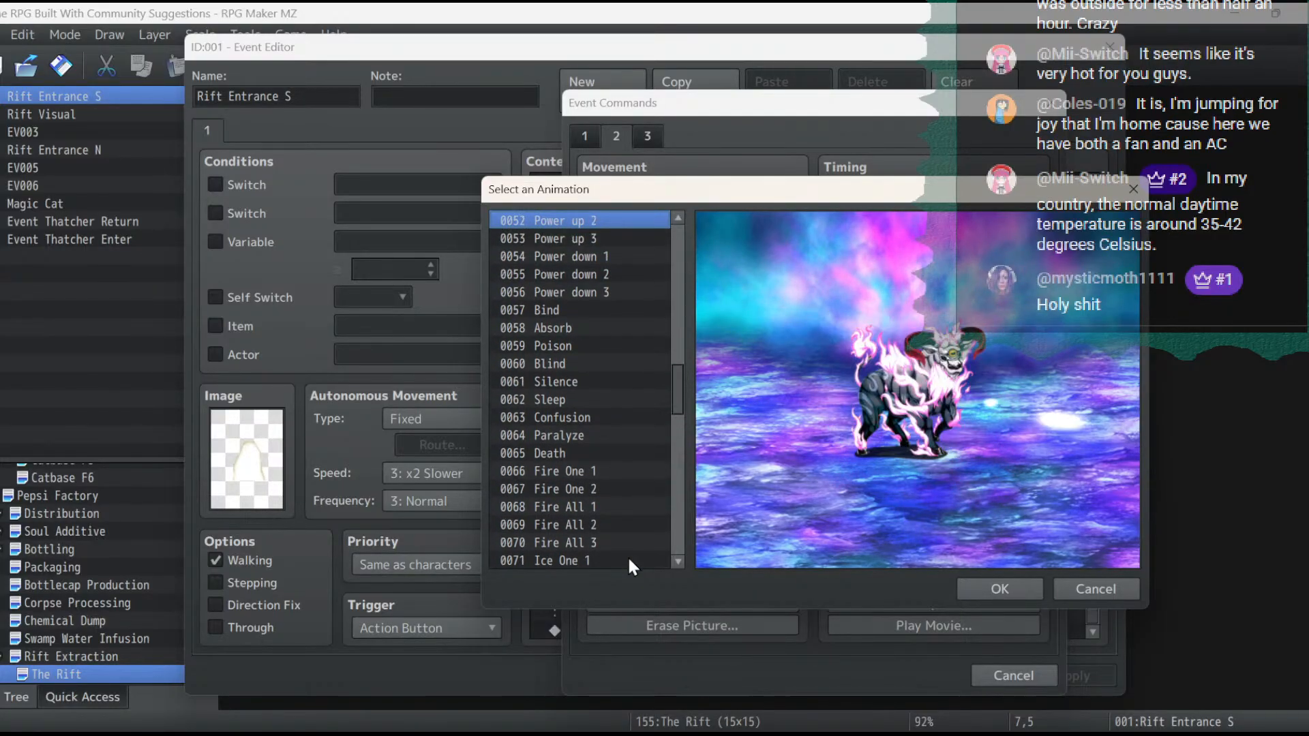
key(Up)
key(Up)
key(Up)
key(Up)
key(Up)
key(Up)
key(Up)
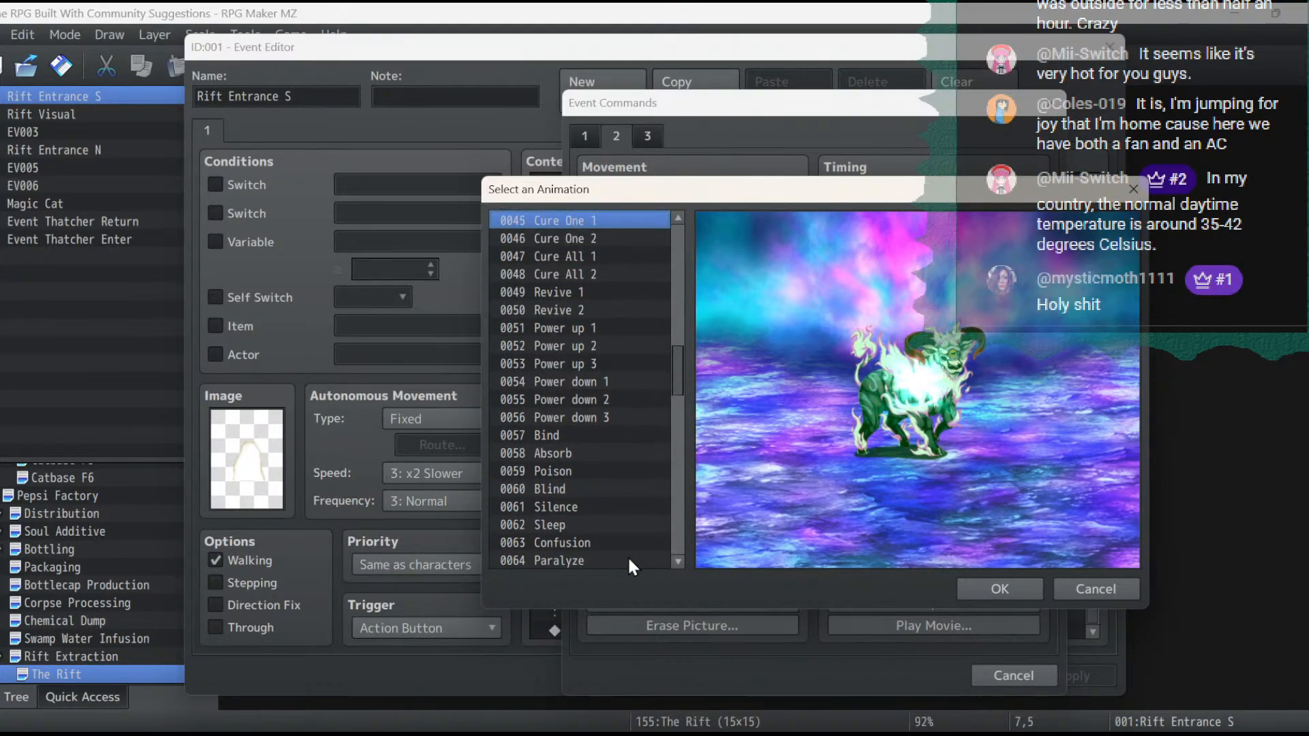
key(Up)
key(Up)
key(Up)
key(Up)
key(Up)
key(Up)
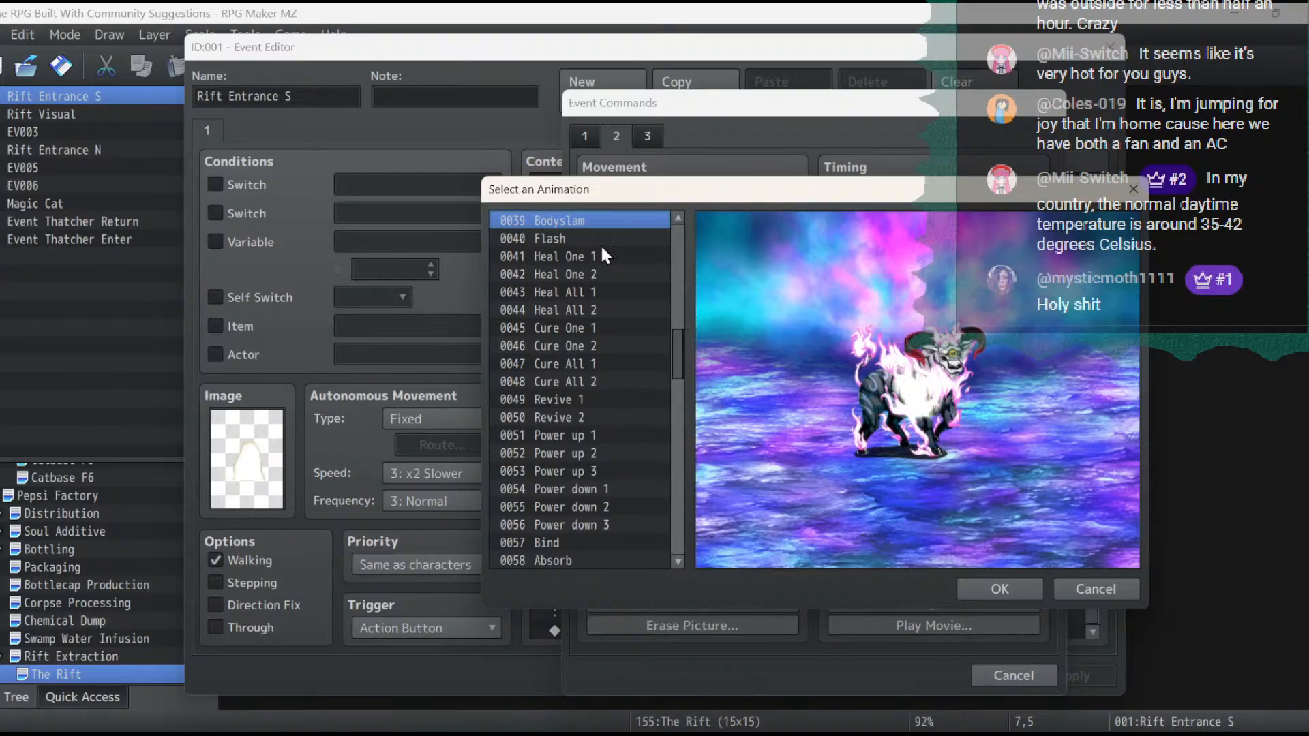
click(602, 239)
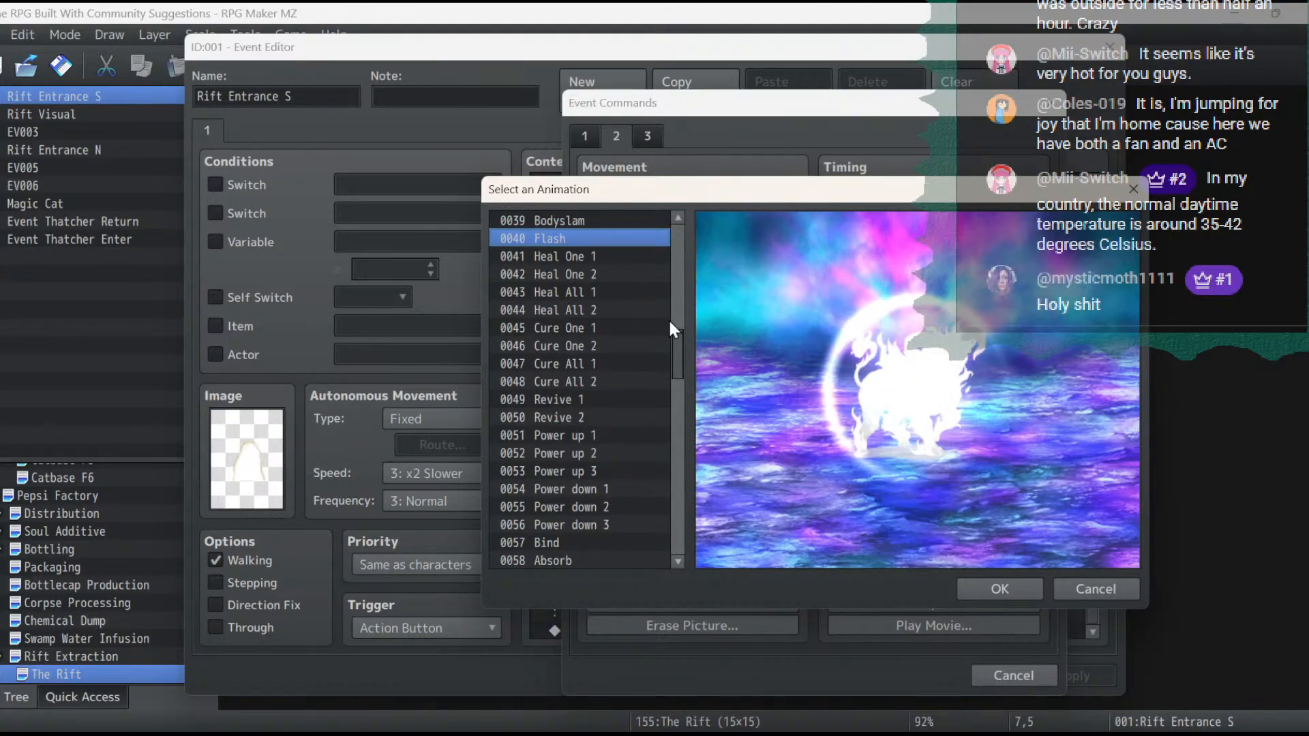
- Preview the Seal Break 2, Shoot Special, Light All 3, Wind All 3 and Thunder All 3 animations as ritual candidates
drag(672, 368, 693, 584)
click(624, 543)
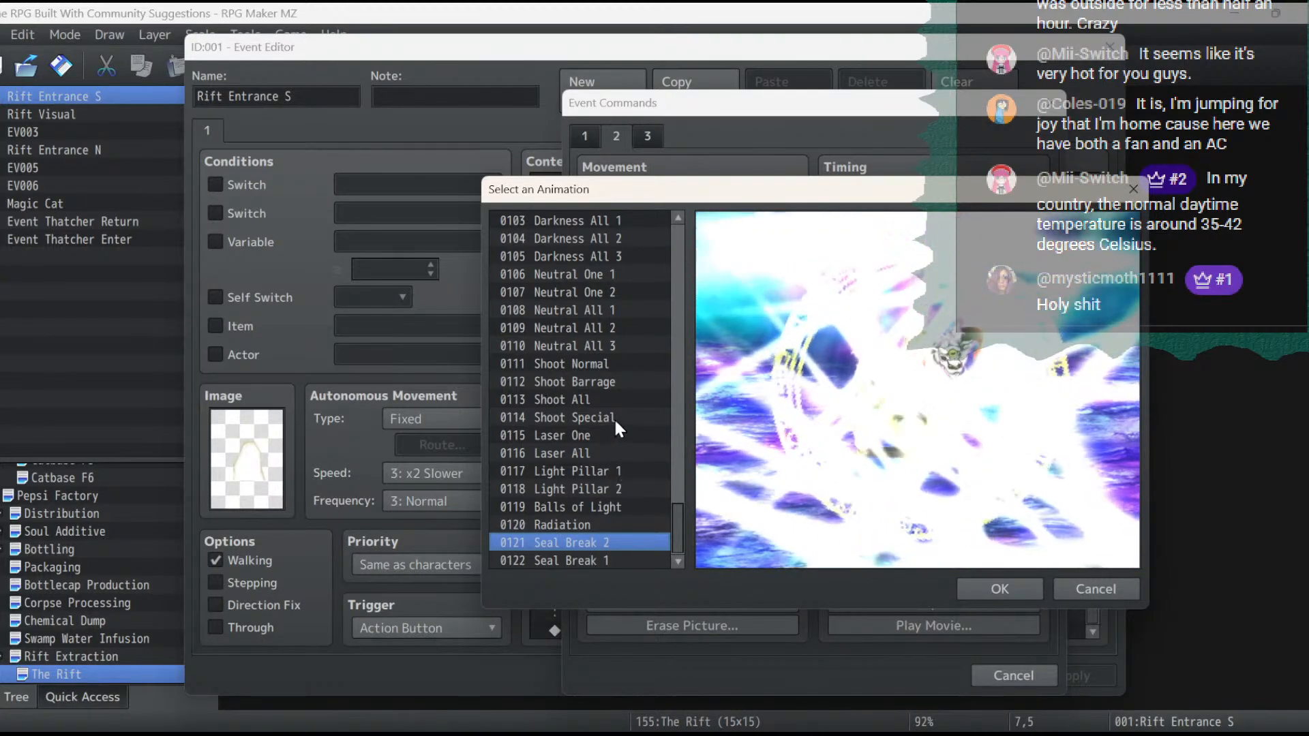
click(614, 416)
scroll(665, 297, up, 4)
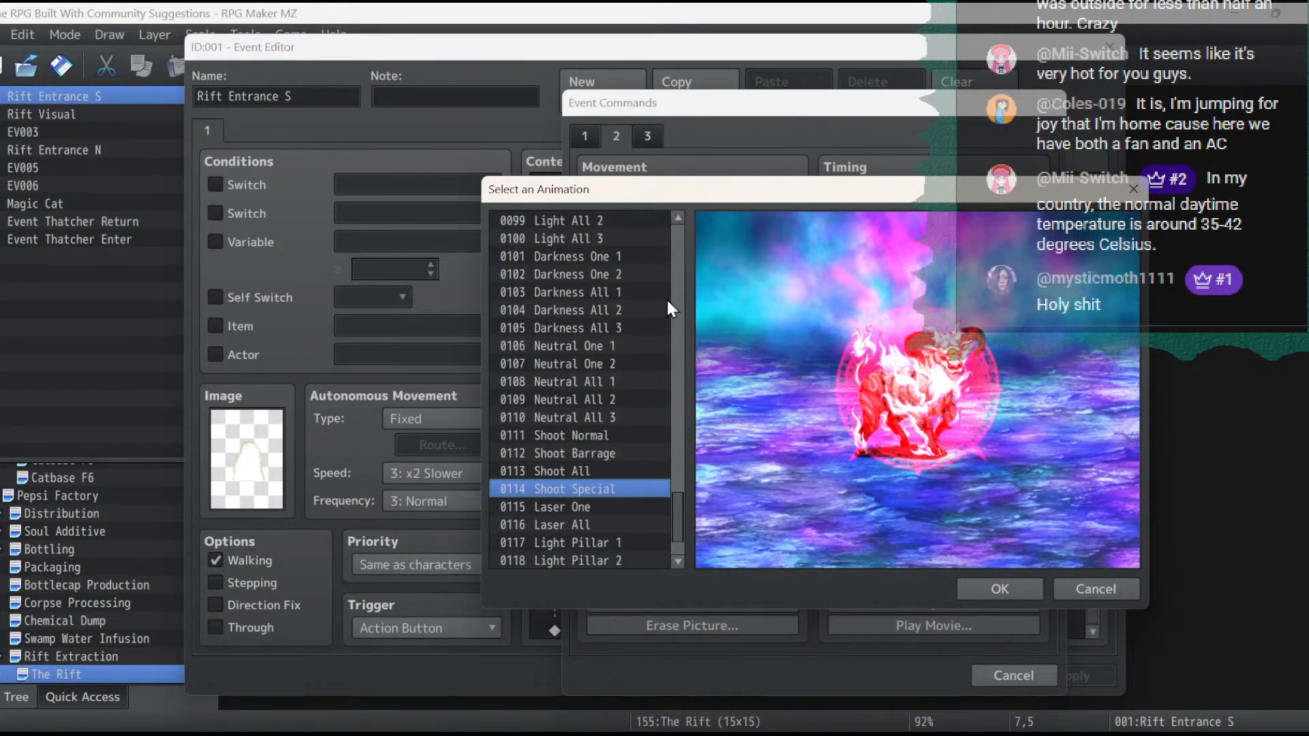
click(583, 363)
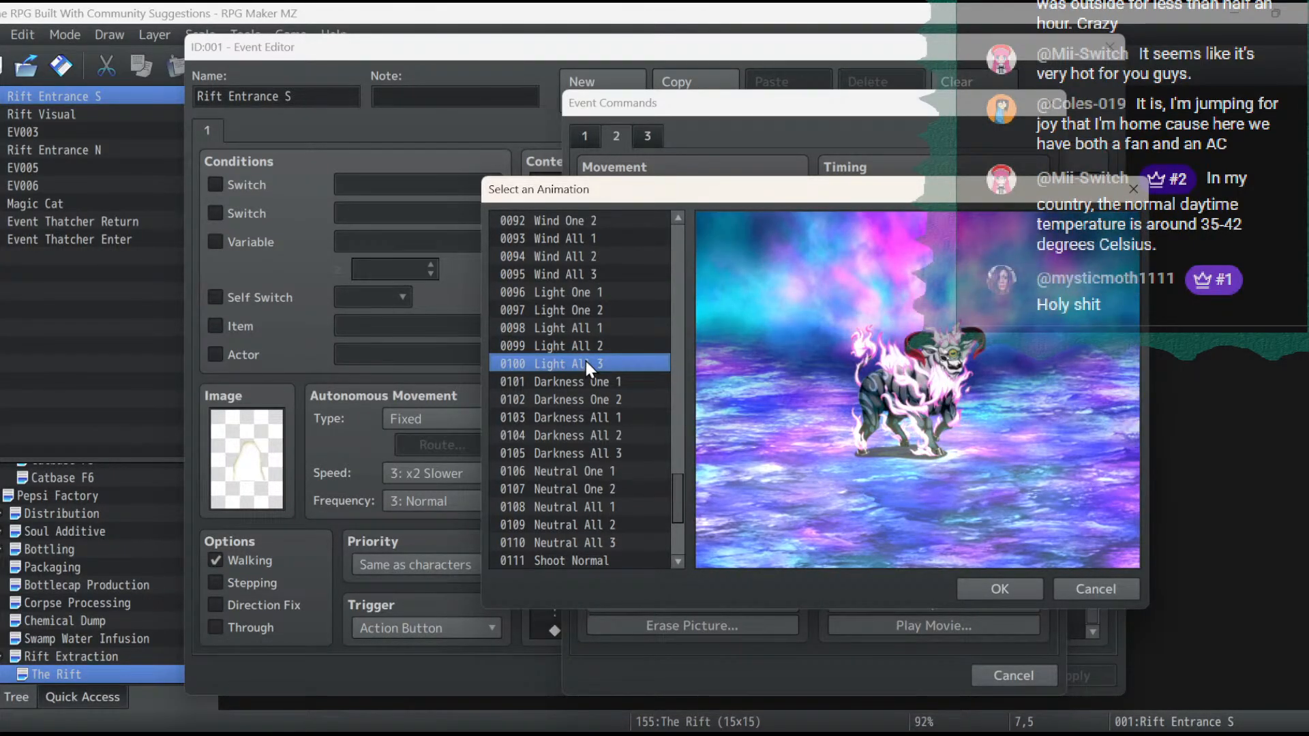
click(597, 275)
scroll(597, 277, up, 2)
scroll(597, 277, up, 4)
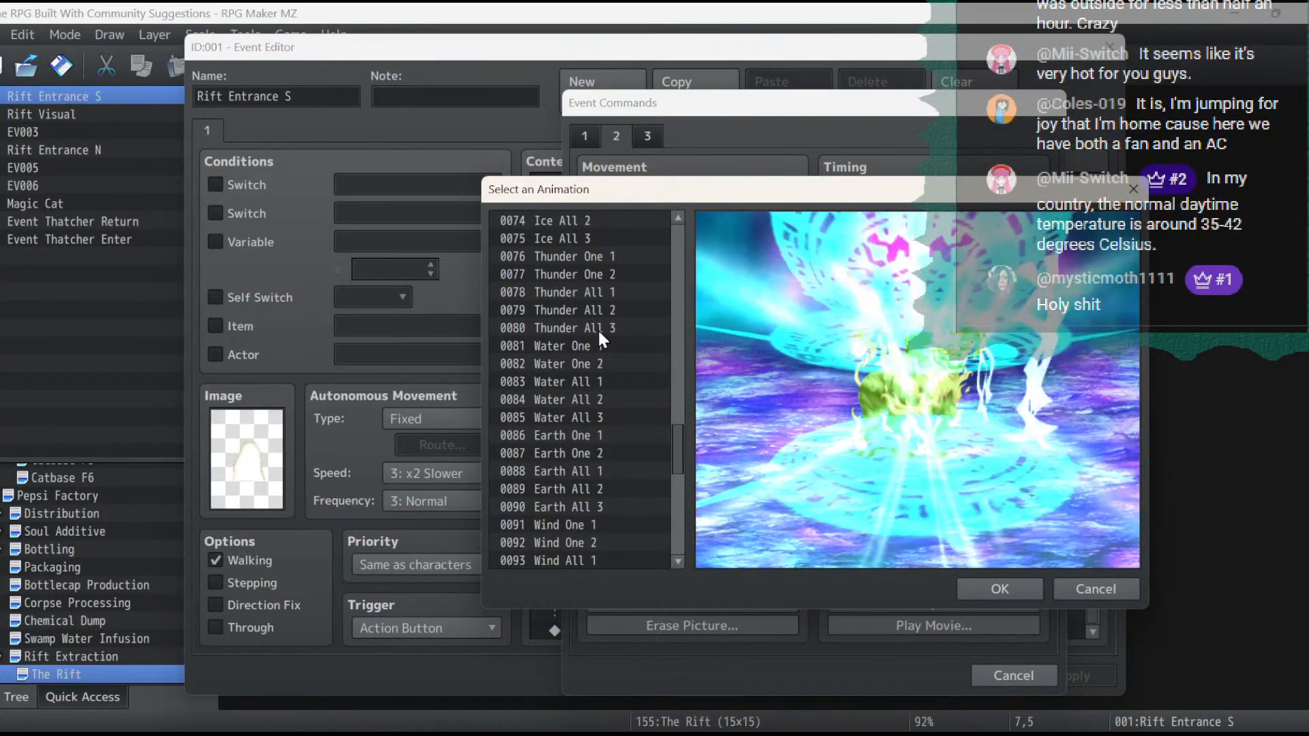
click(598, 329)
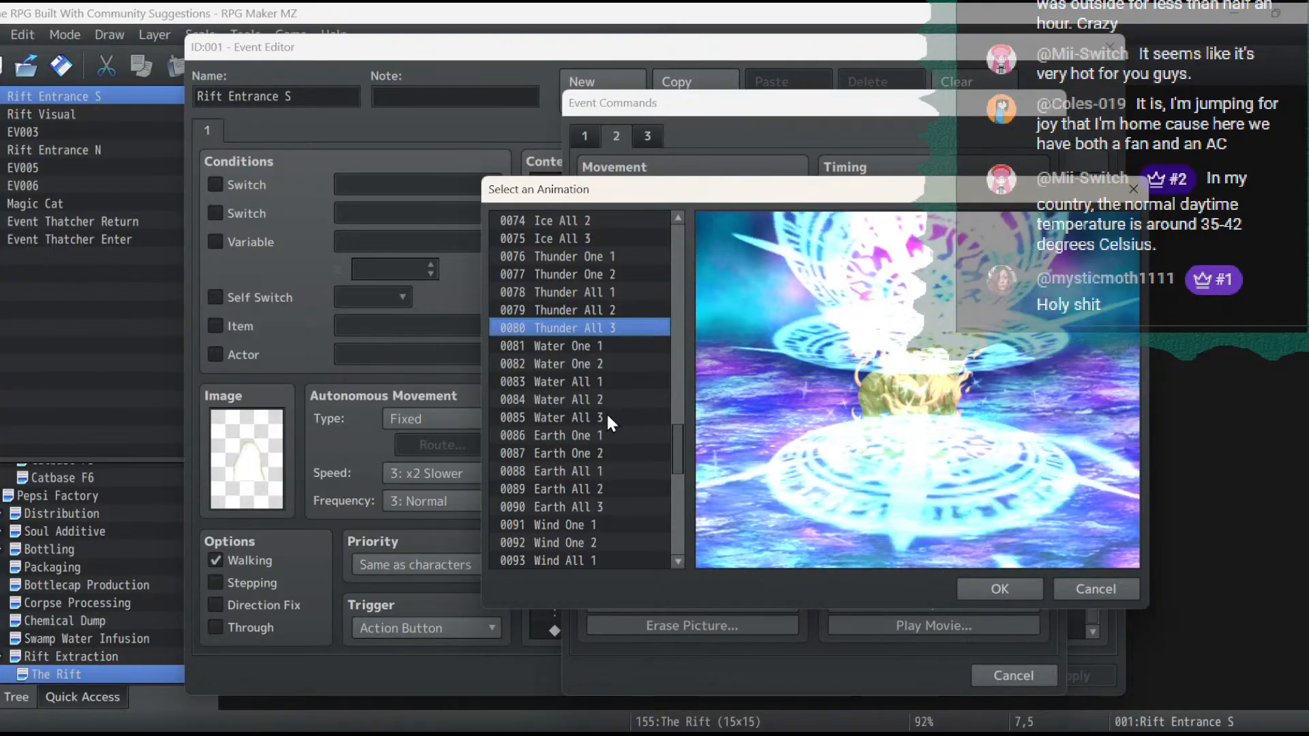
- Choose 0105 Darkness All 3 as the animation shown on Rift Entrance S and add the Show Animation command
scroll(607, 412, down, 3)
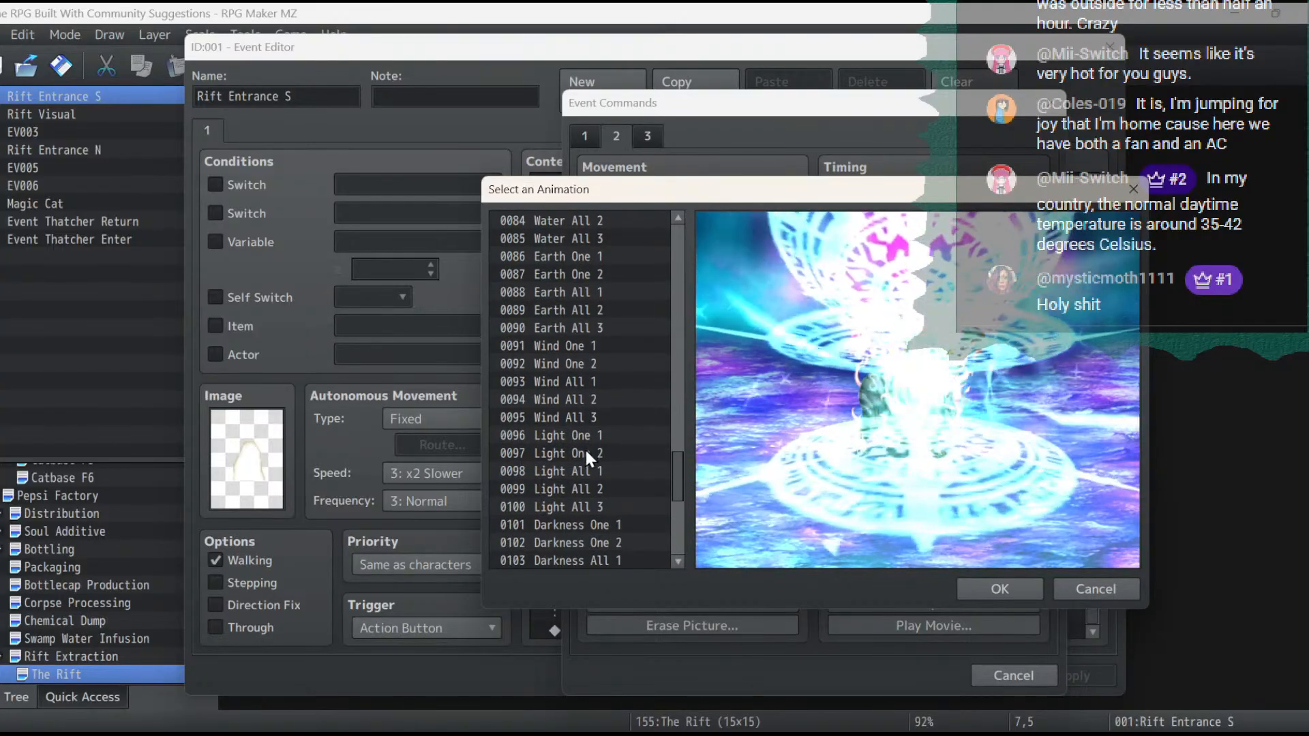
scroll(586, 448, down, 2)
click(589, 493)
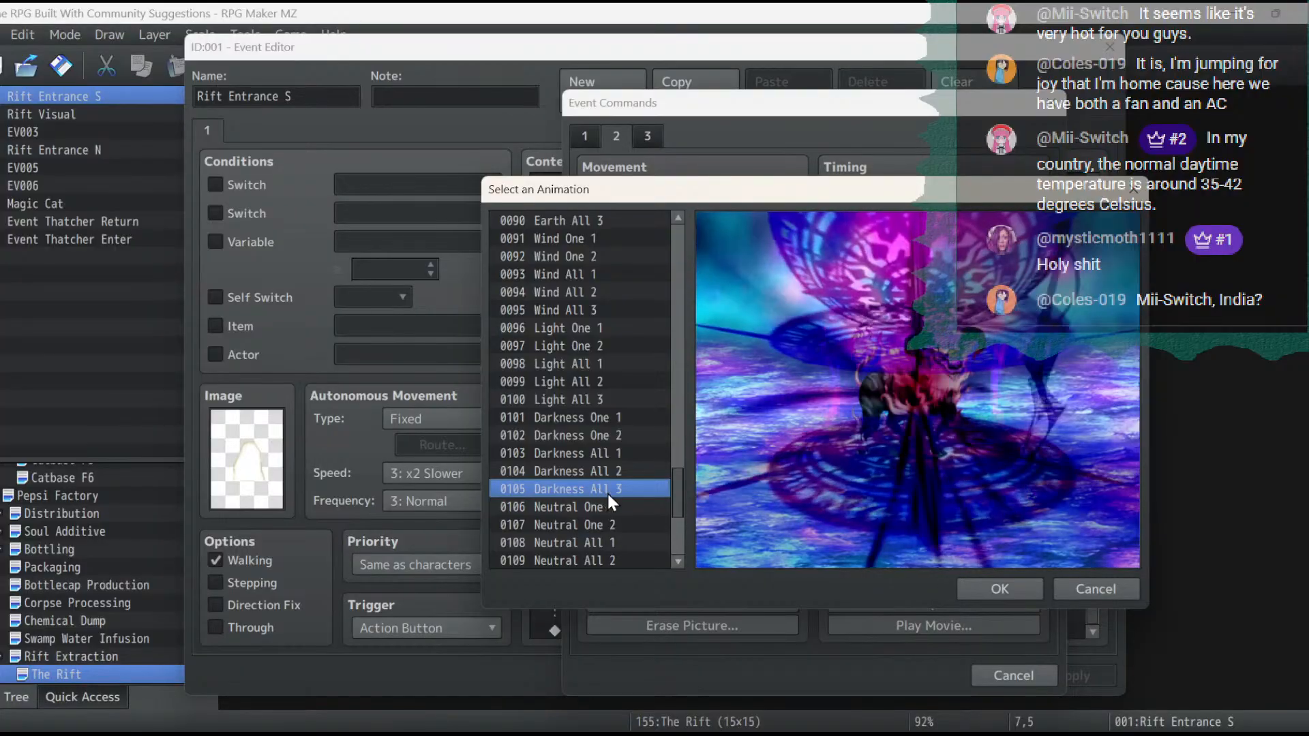
click(1021, 584)
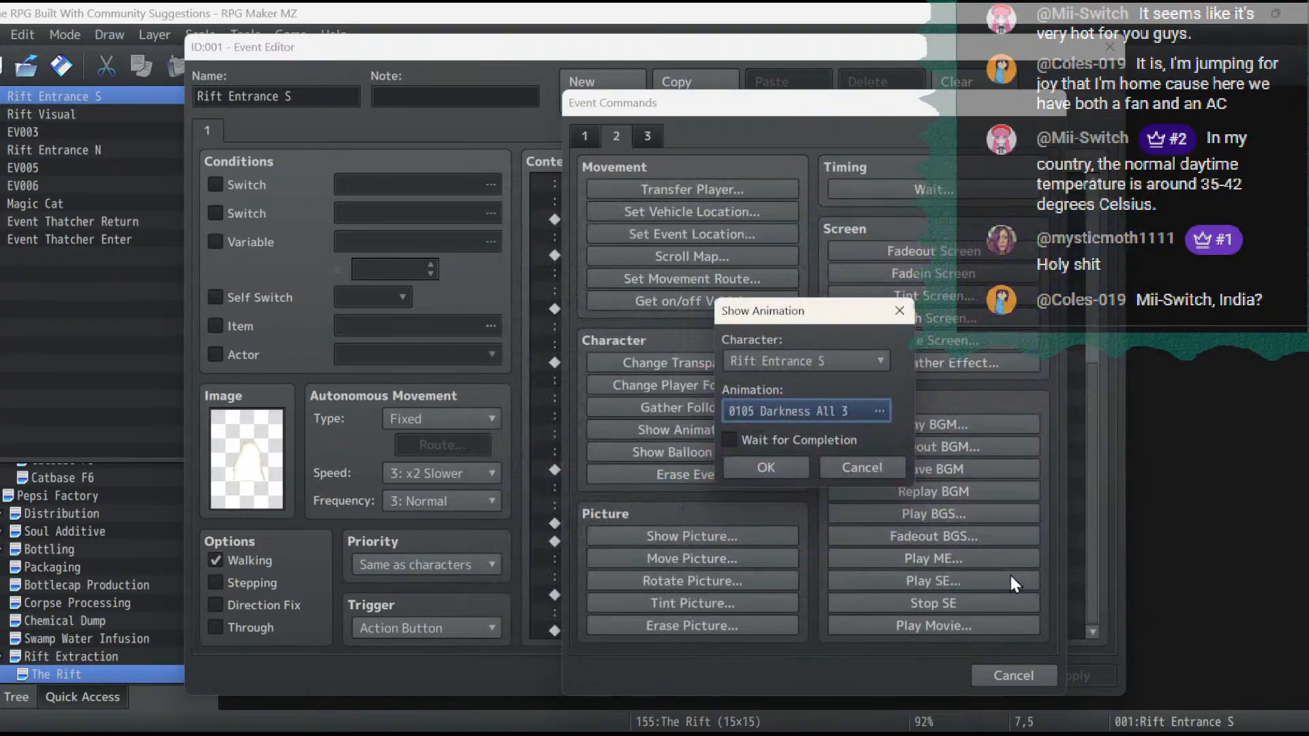
click(767, 468)
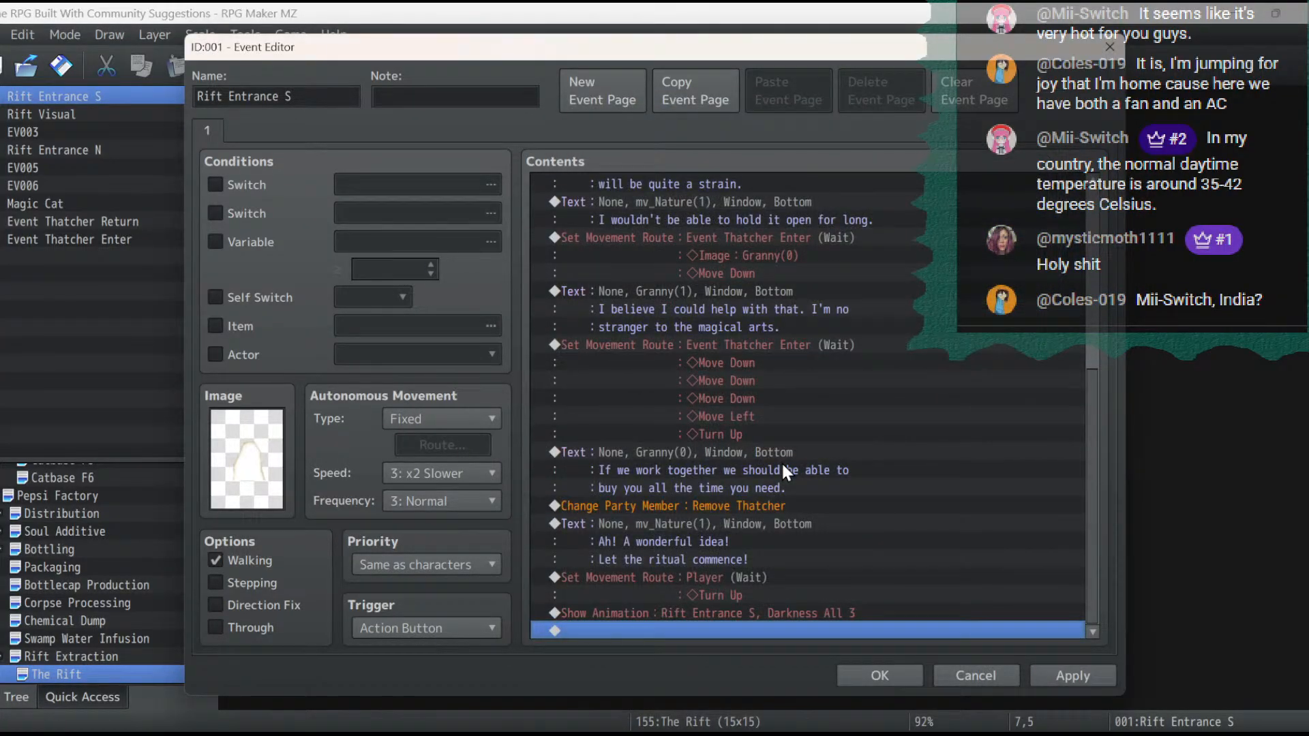
- Add a Wait command of 90 frames after the Show Animation command
double_click(754, 628)
click(936, 190)
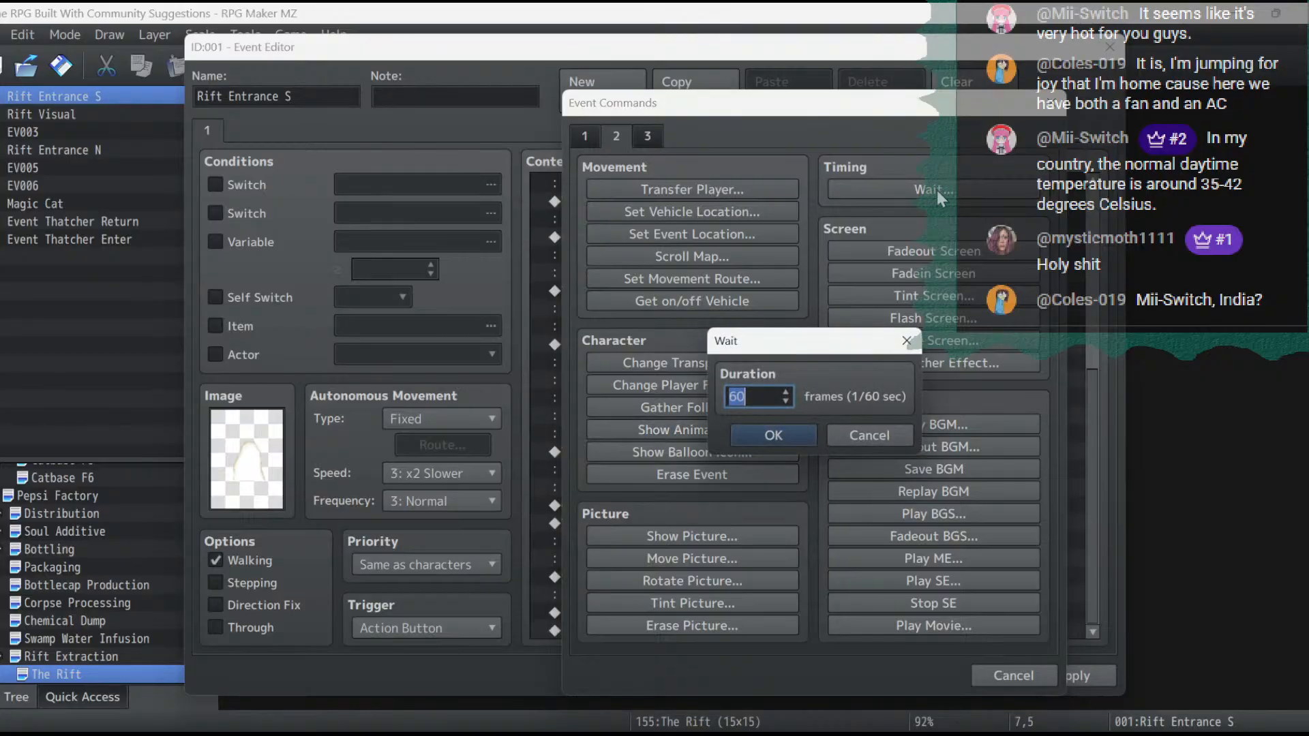
text(90)
click(784, 438)
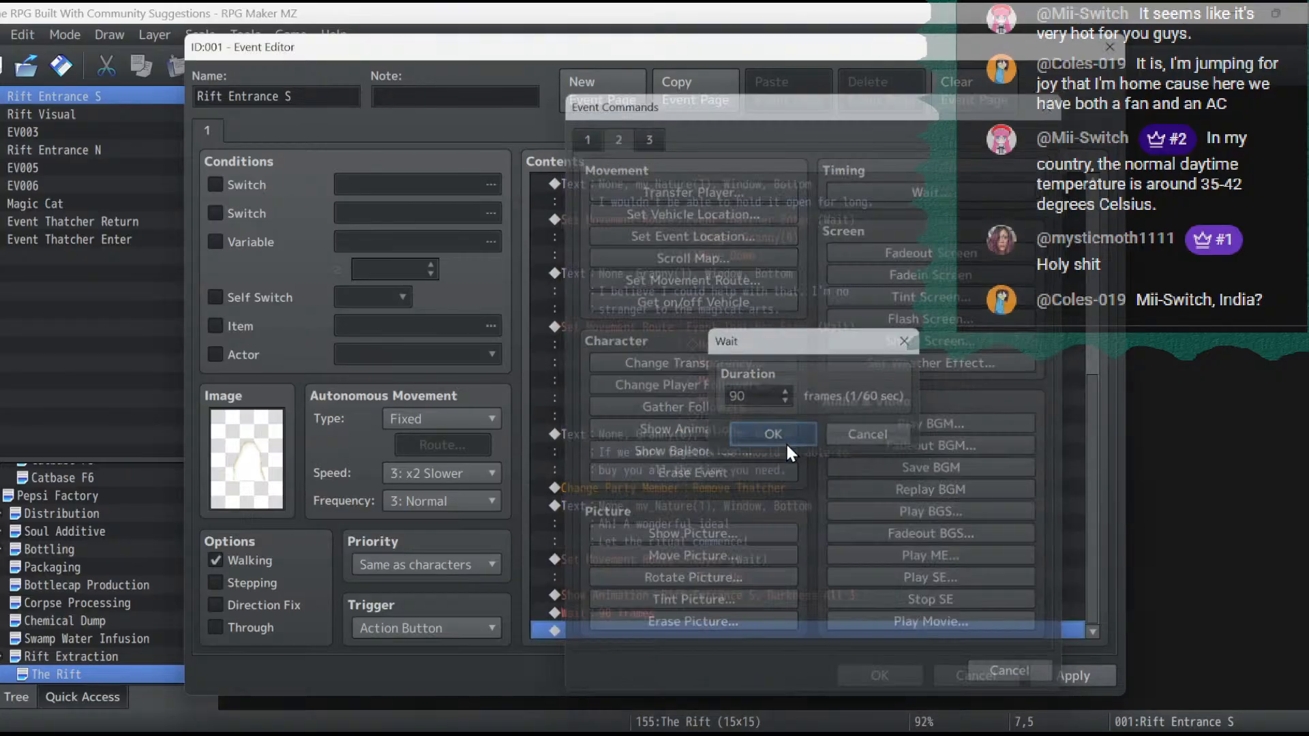
- Start a Set Movement Route command for Rift Entrance S and begin a Change Image command in it
double_click(655, 631)
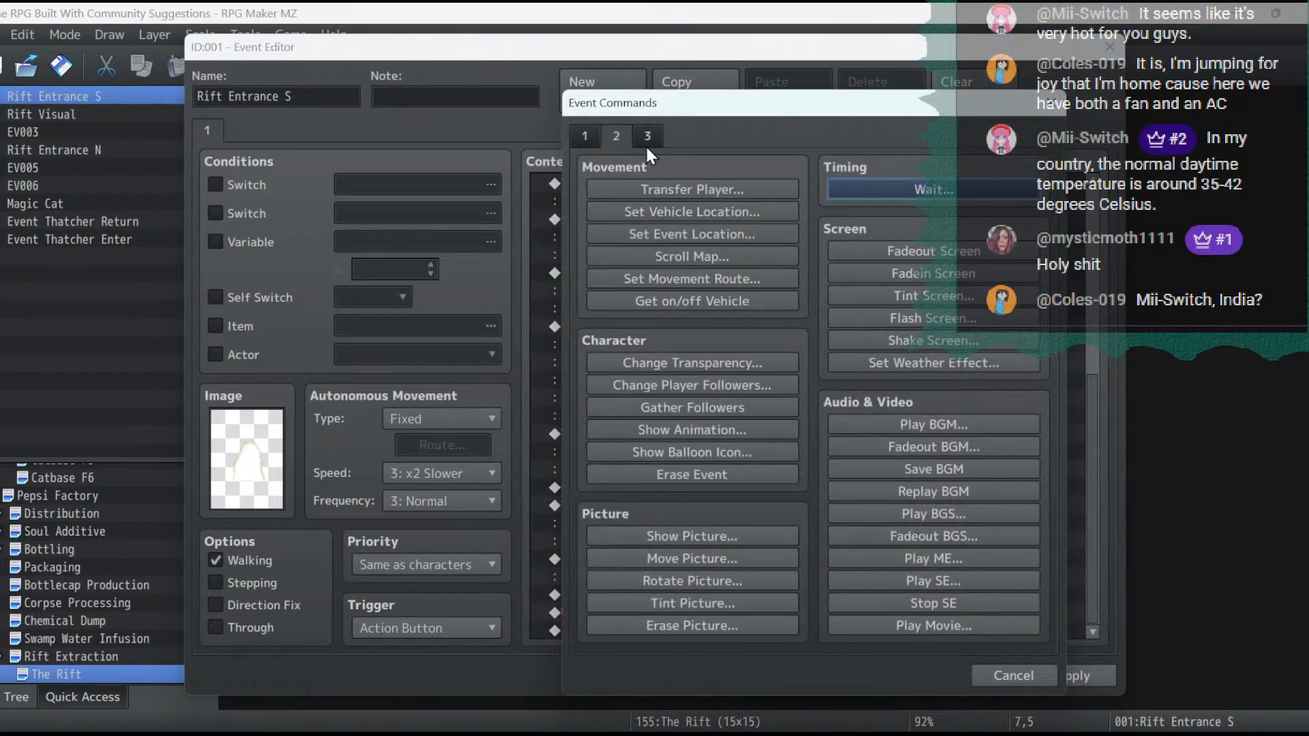
click(660, 284)
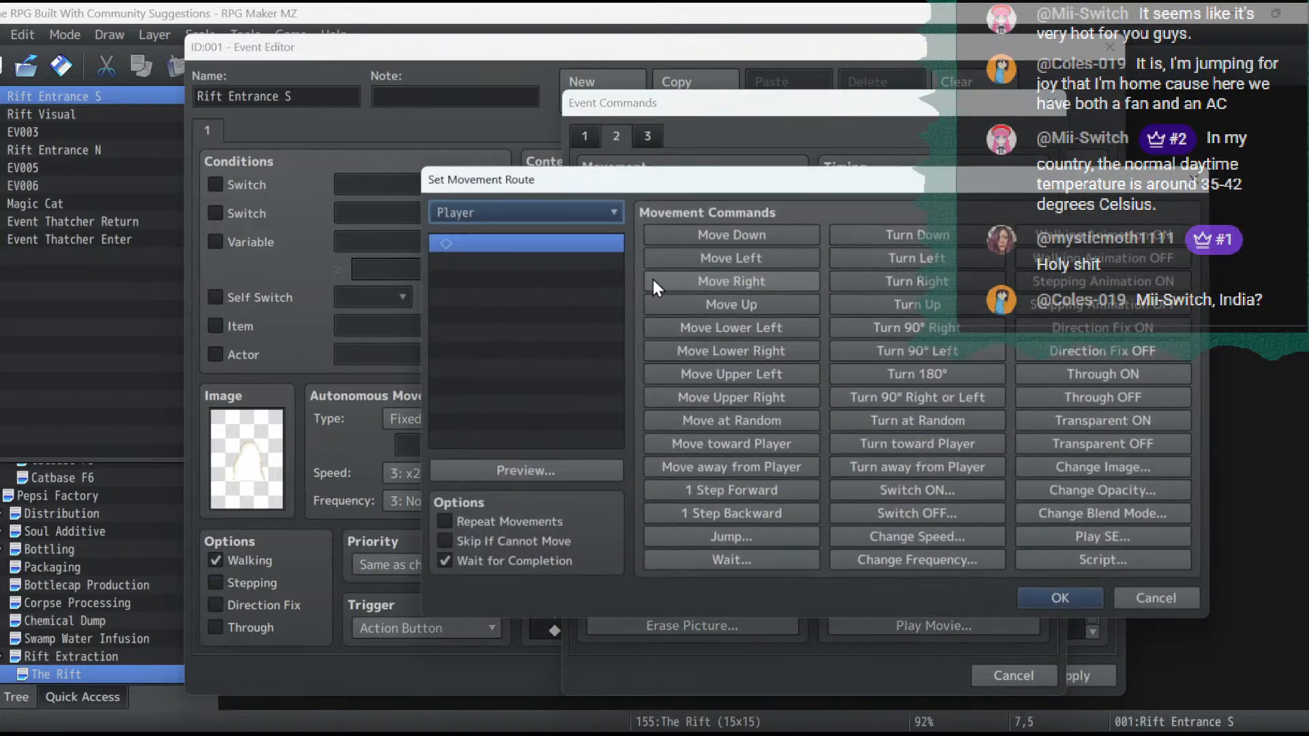
click(563, 211)
click(548, 281)
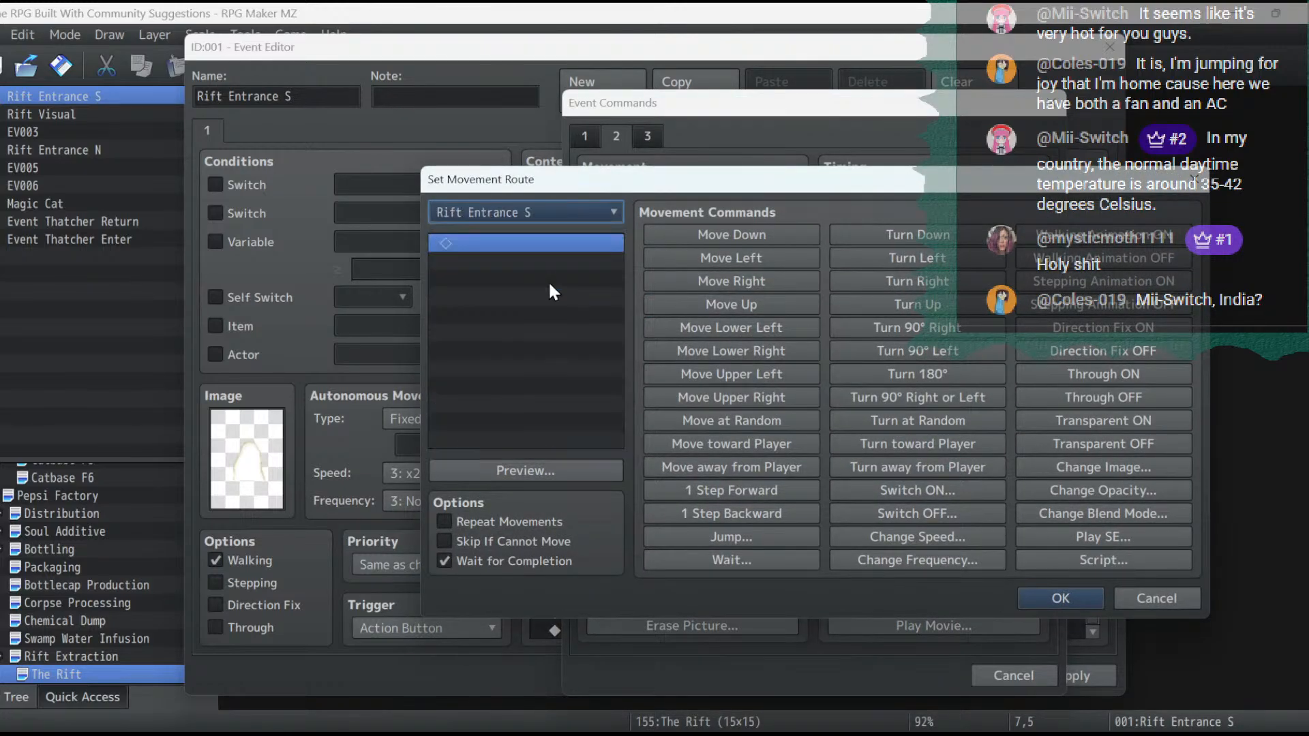
click(1148, 469)
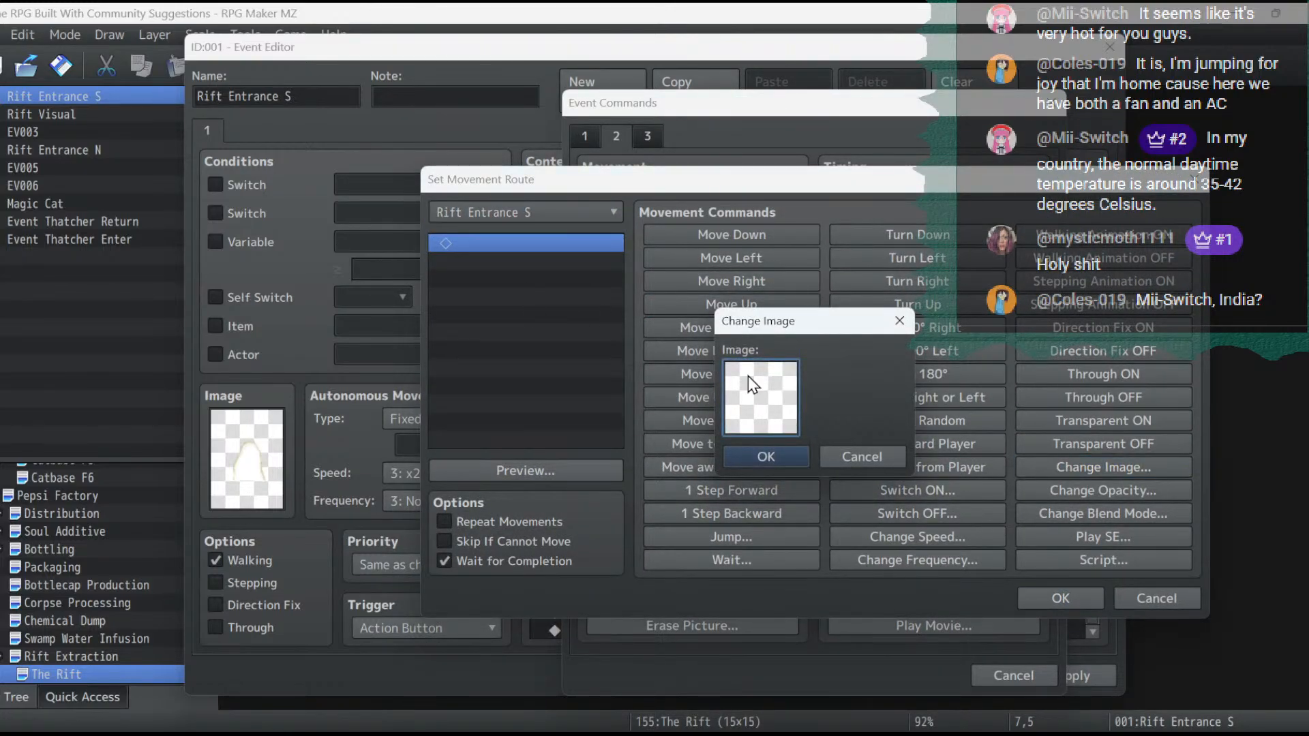
double_click(747, 375)
scroll(542, 500, down, 12)
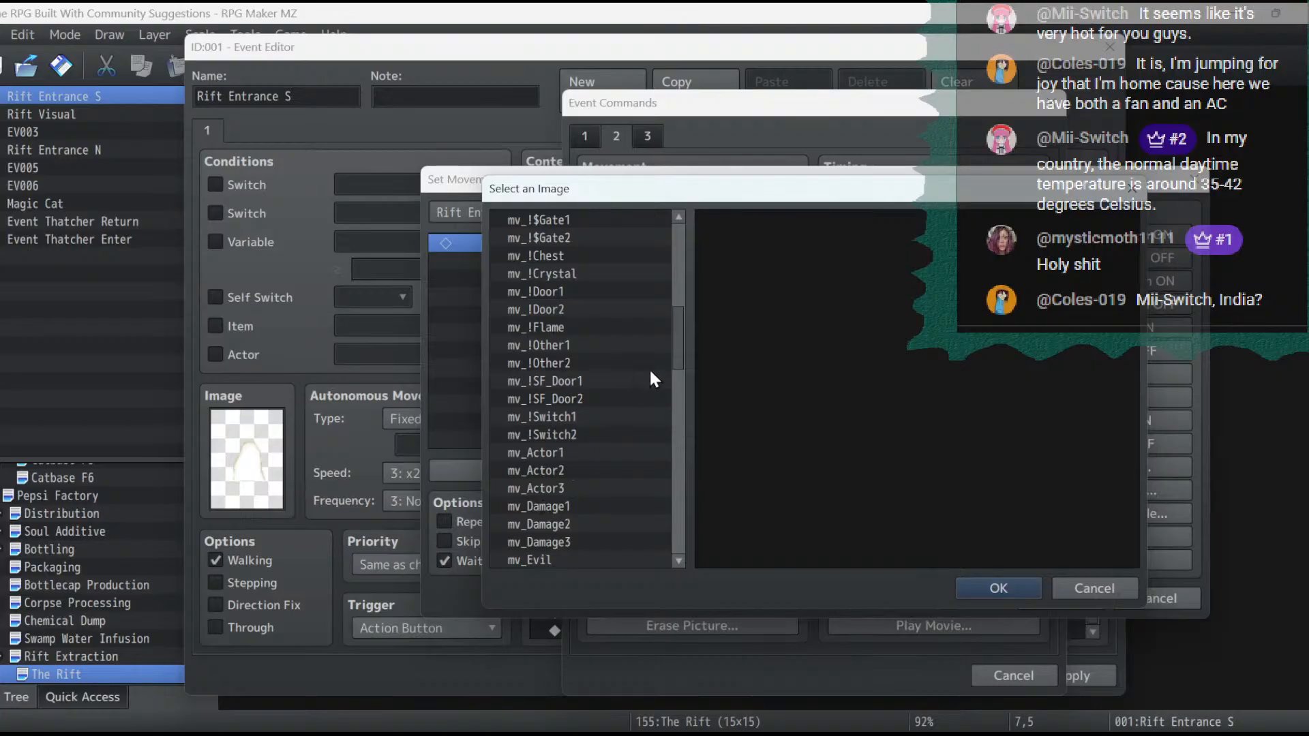
drag(678, 363, 691, 202)
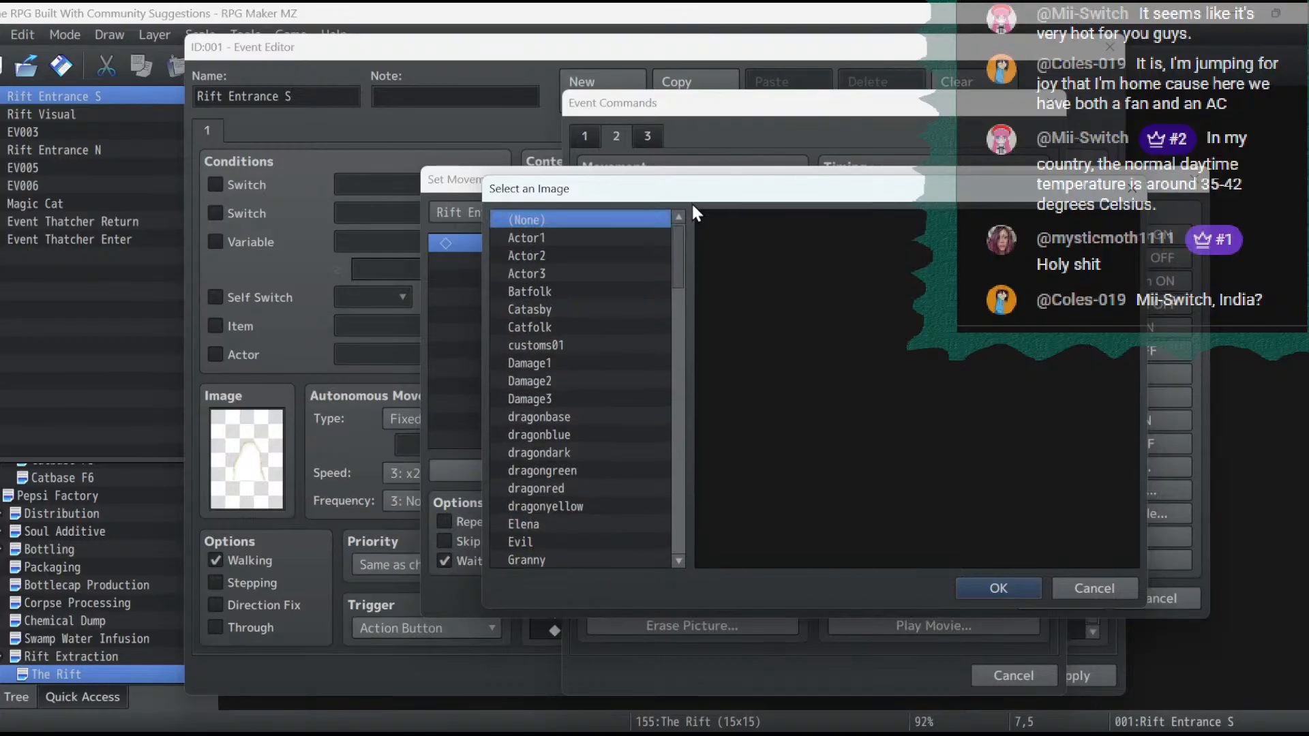
click(1111, 590)
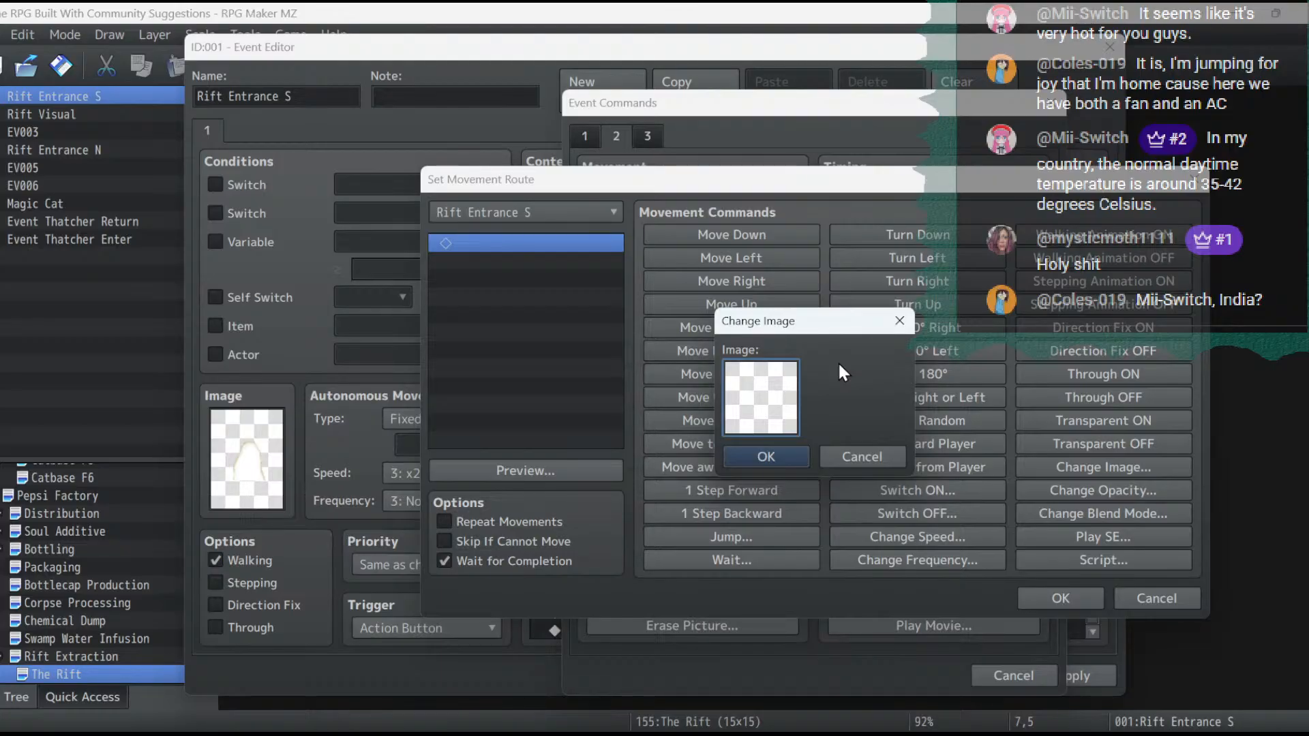
- Examine the character sheets from !Crystal through !Other2 for a suitable image for the rift entrance
double_click(760, 396)
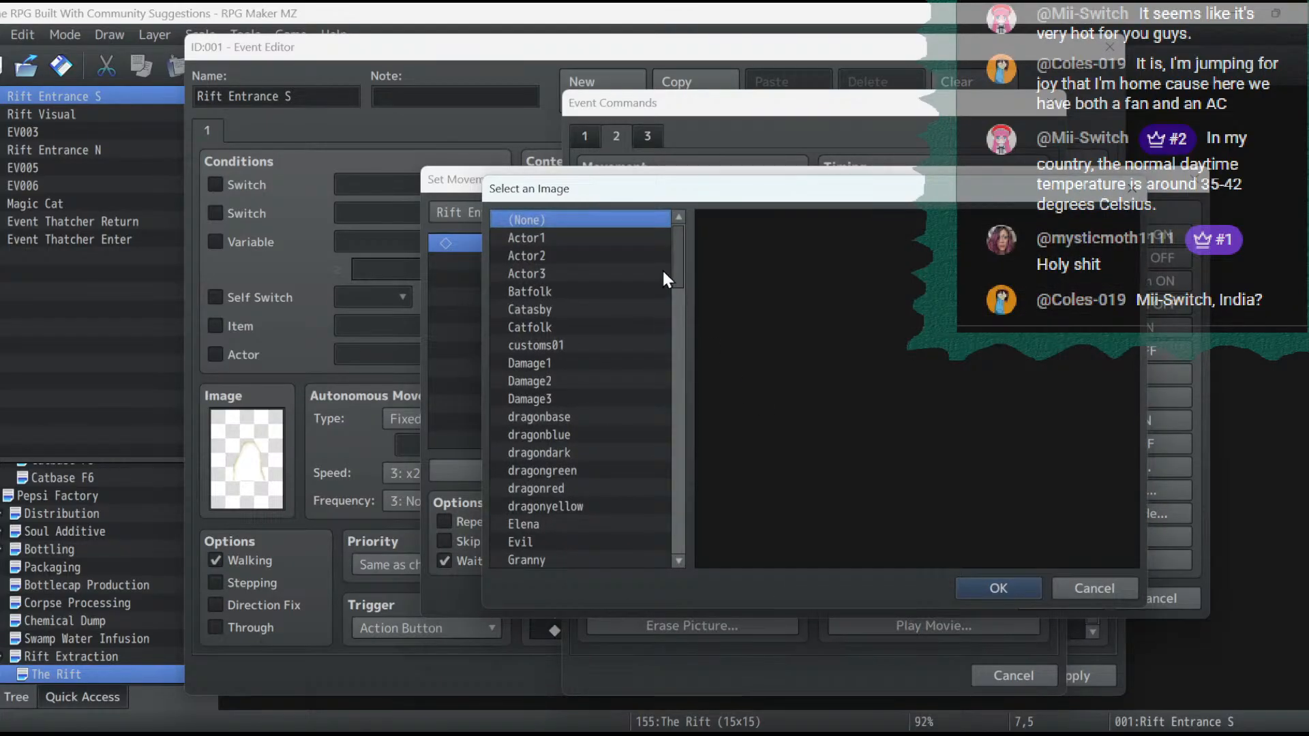
drag(677, 276, 714, 484)
click(628, 389)
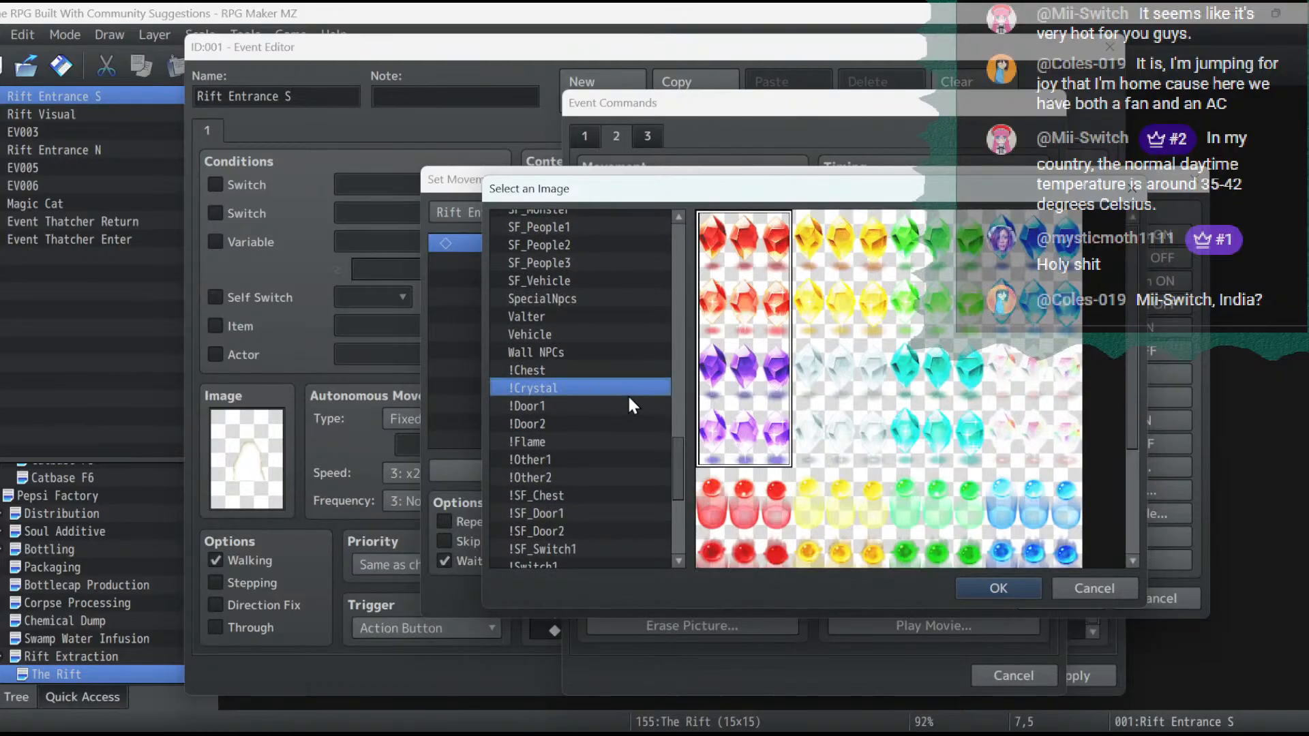
click(627, 405)
key(Down)
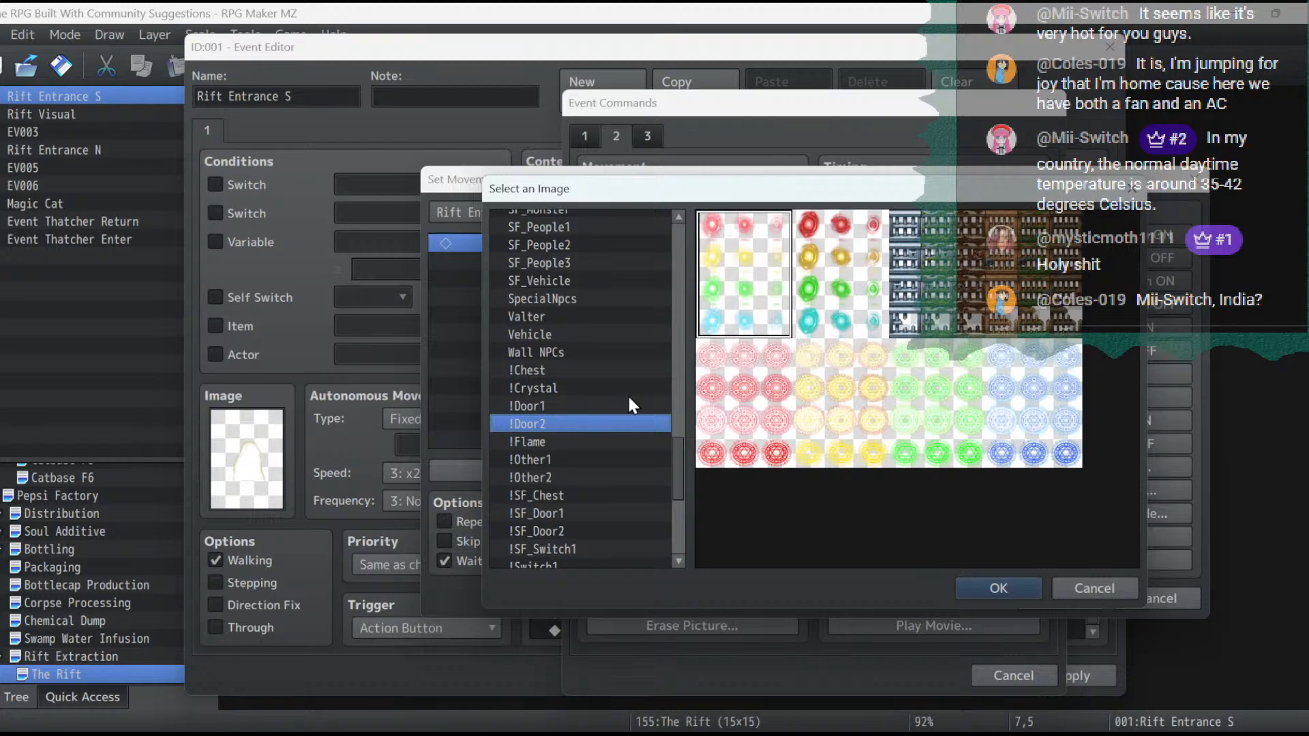
key(Down)
key(Down)
key(Down)
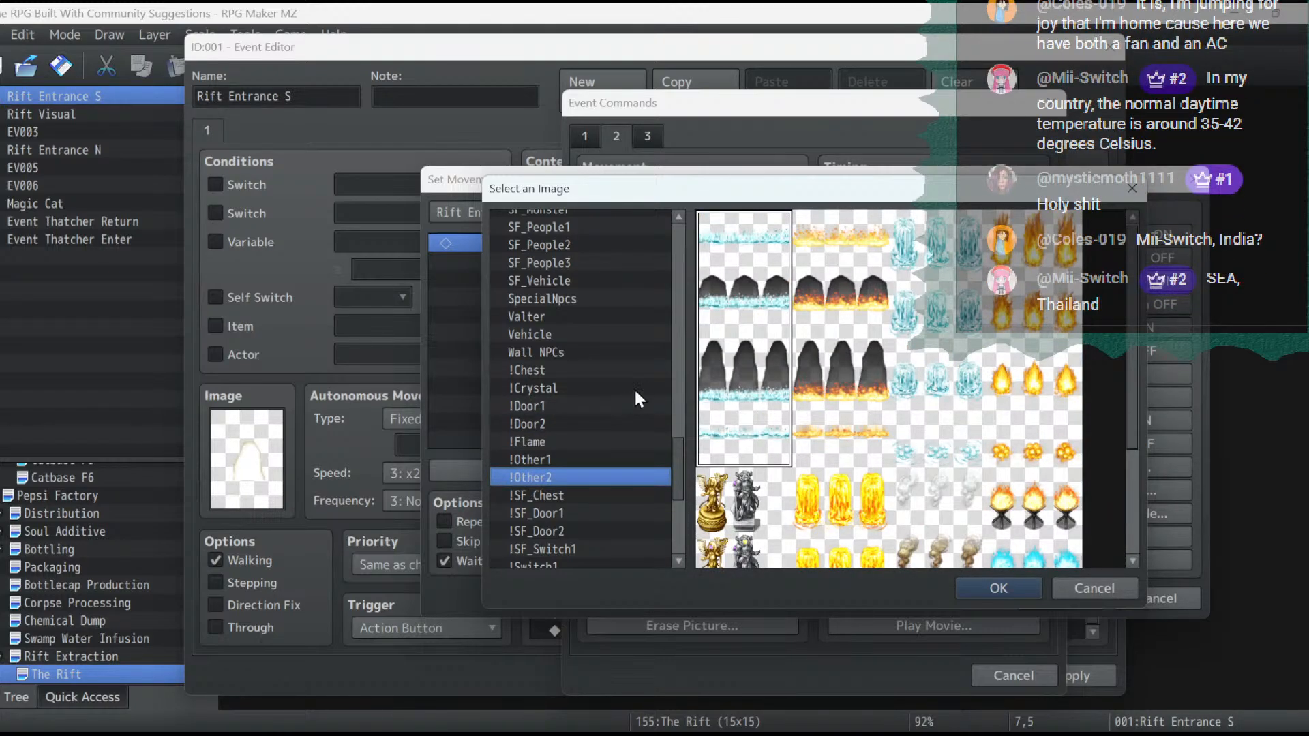
scroll(891, 419, down, 3)
scroll(891, 418, up, 3)
scroll(550, 476, up, 6)
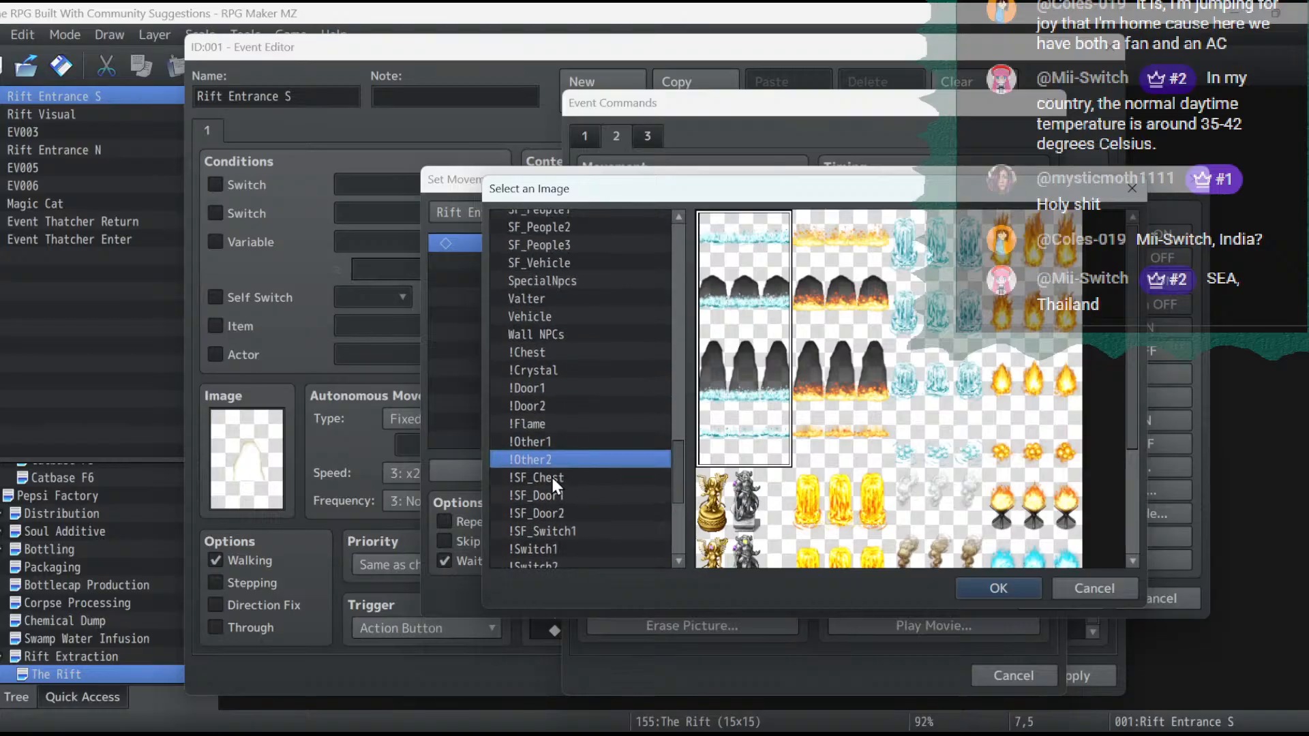
- Examine the mv_ character sheets, including the door, flame, crystal, gate and Other sheets, for a suitable rift entrance image
scroll(551, 475, up, 7)
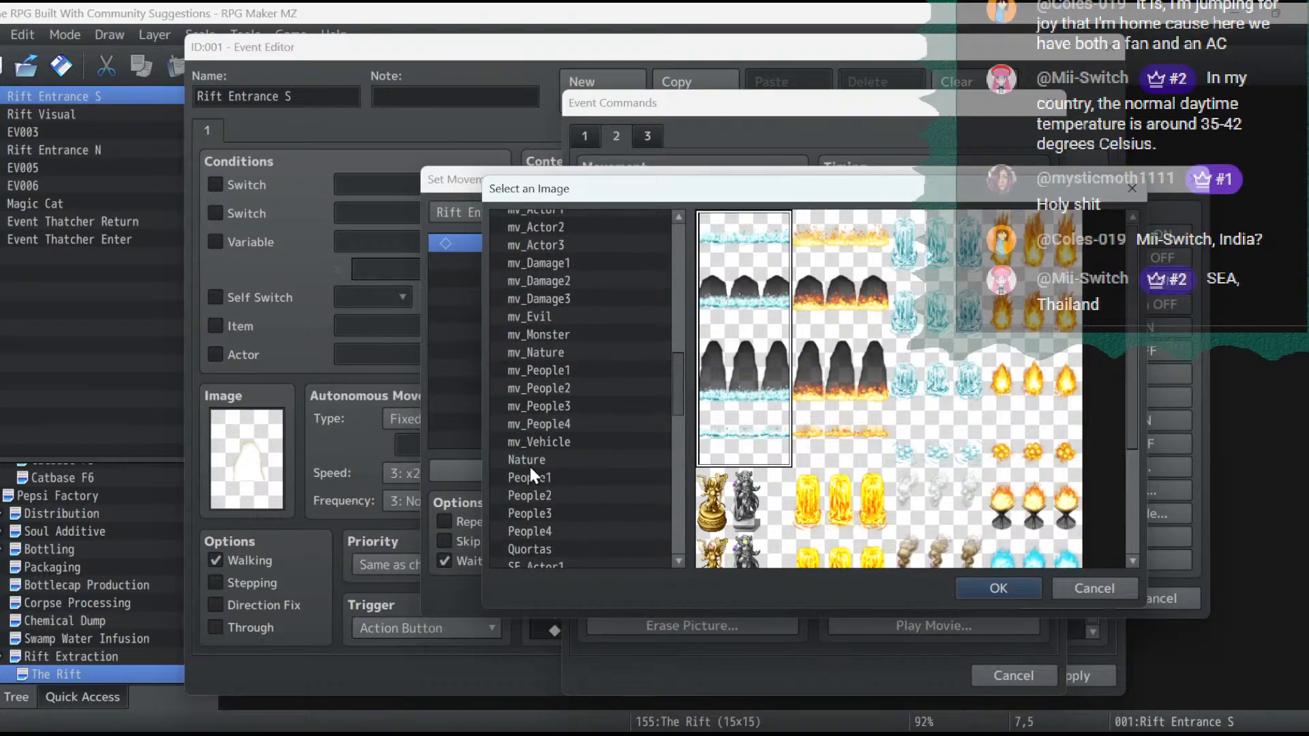
click(551, 332)
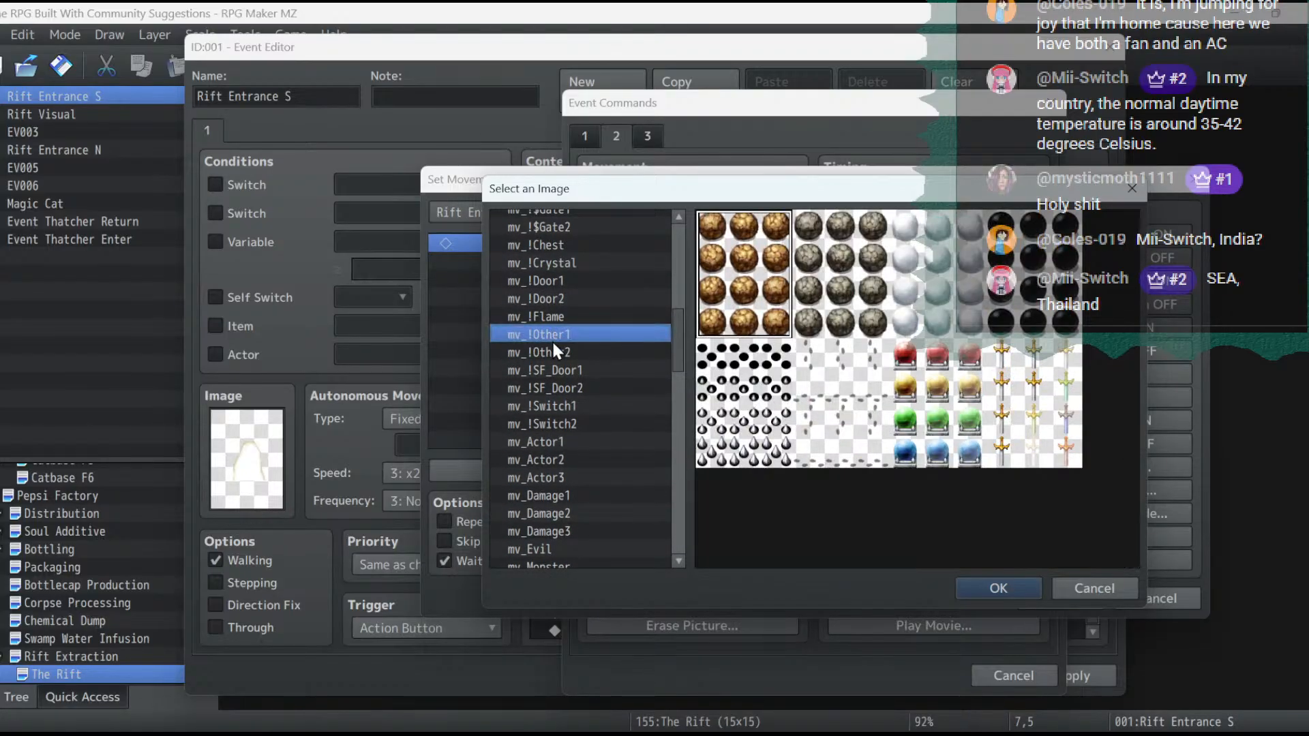
click(554, 350)
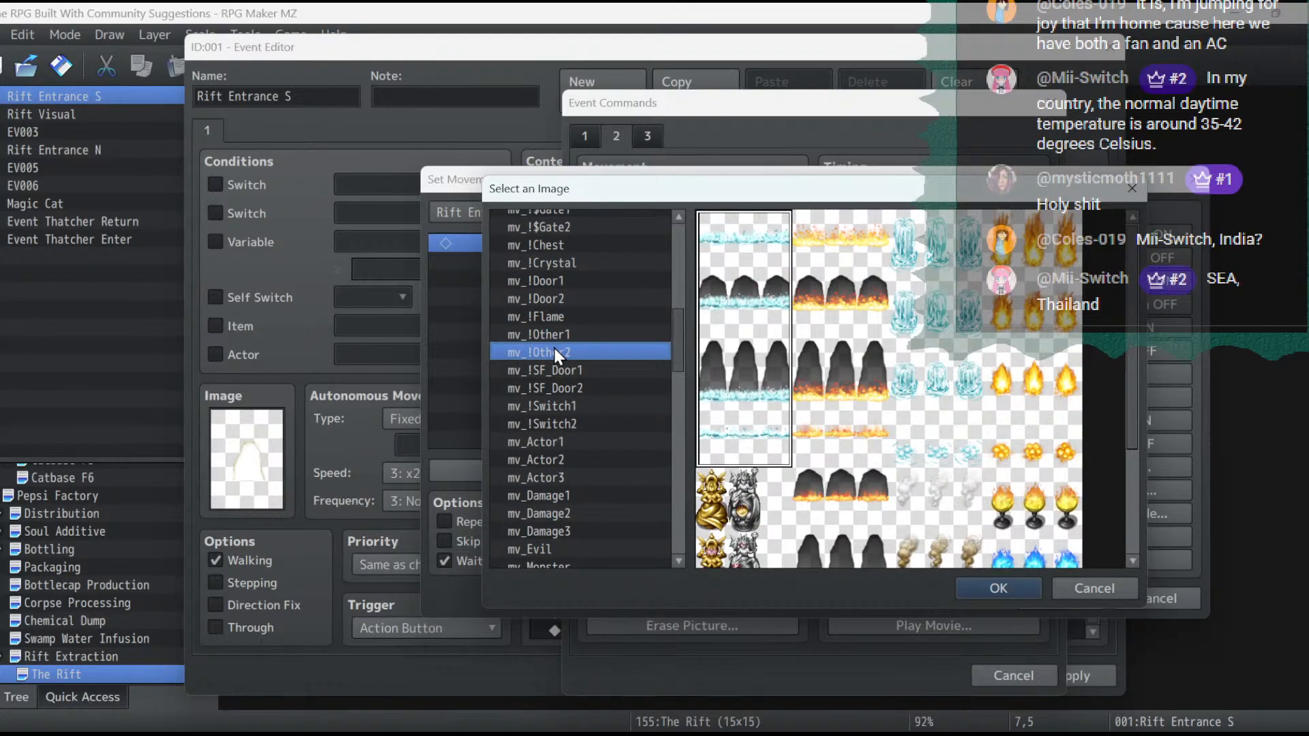
click(576, 279)
key(Down)
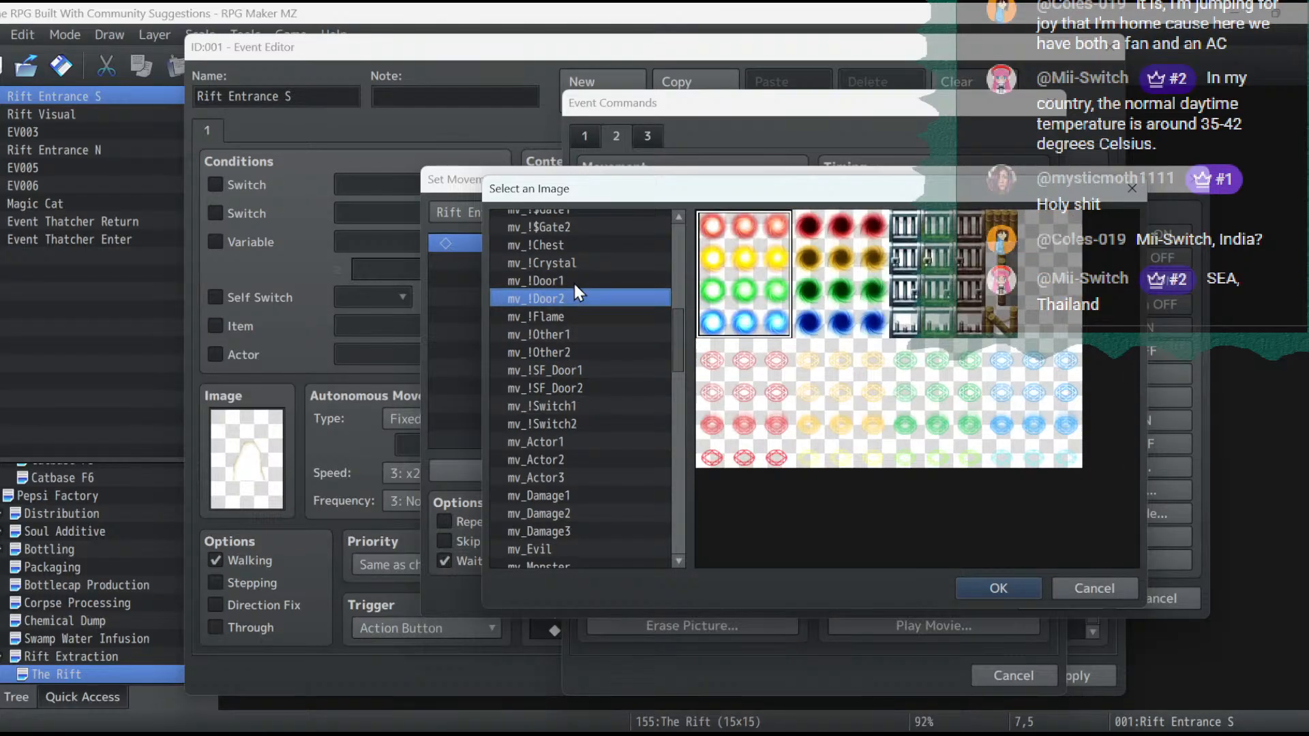
key(Down)
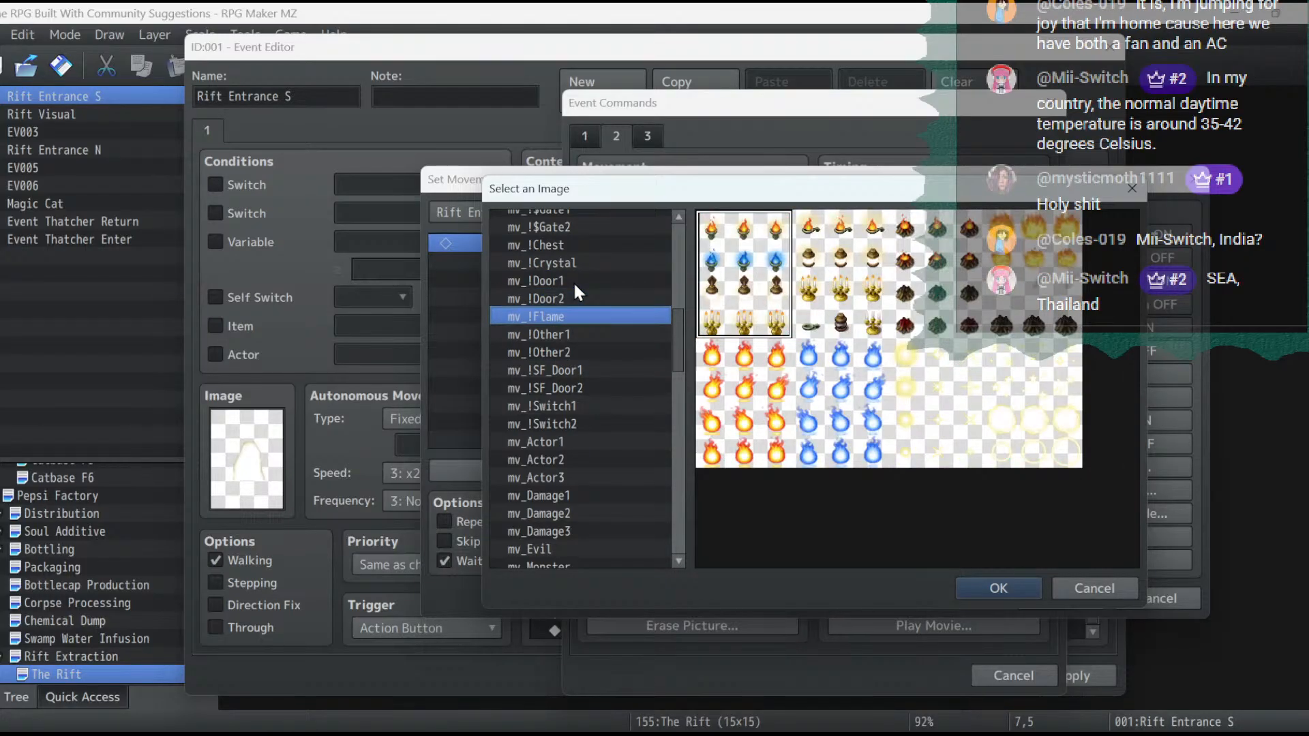
key(Down)
key(Down)
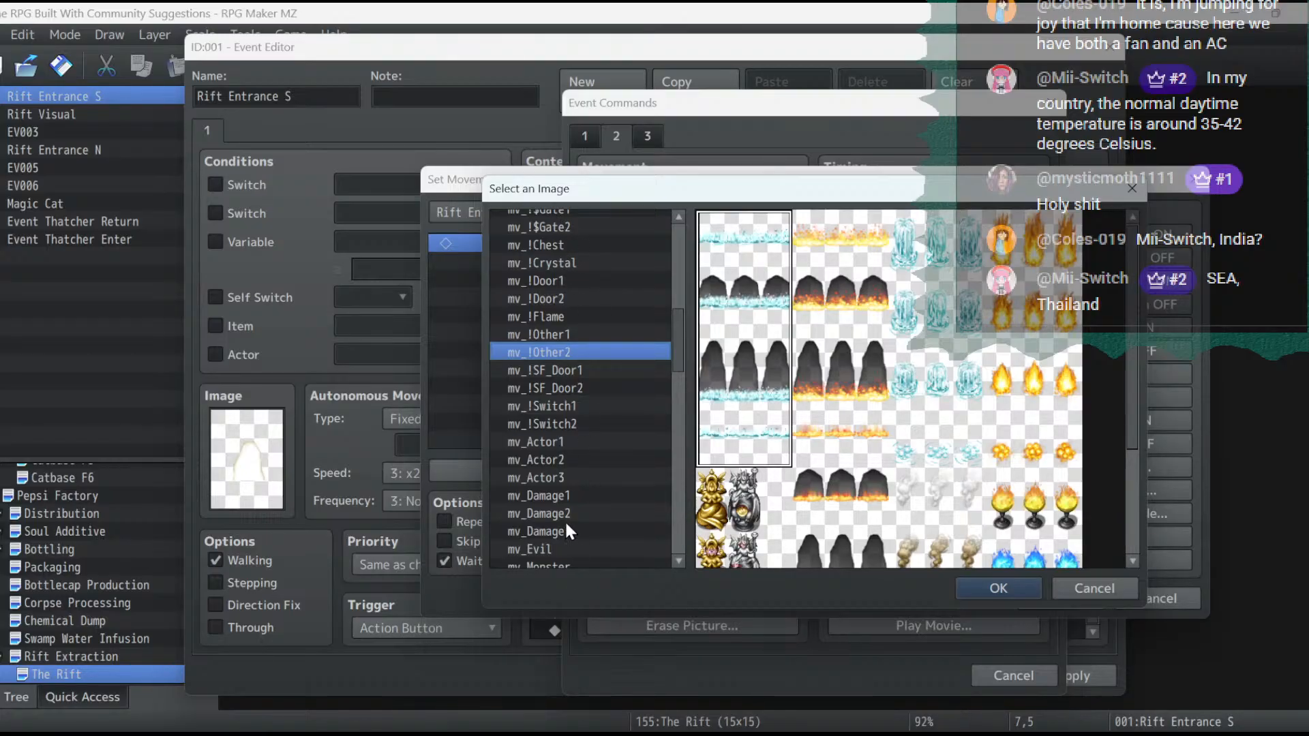
click(563, 549)
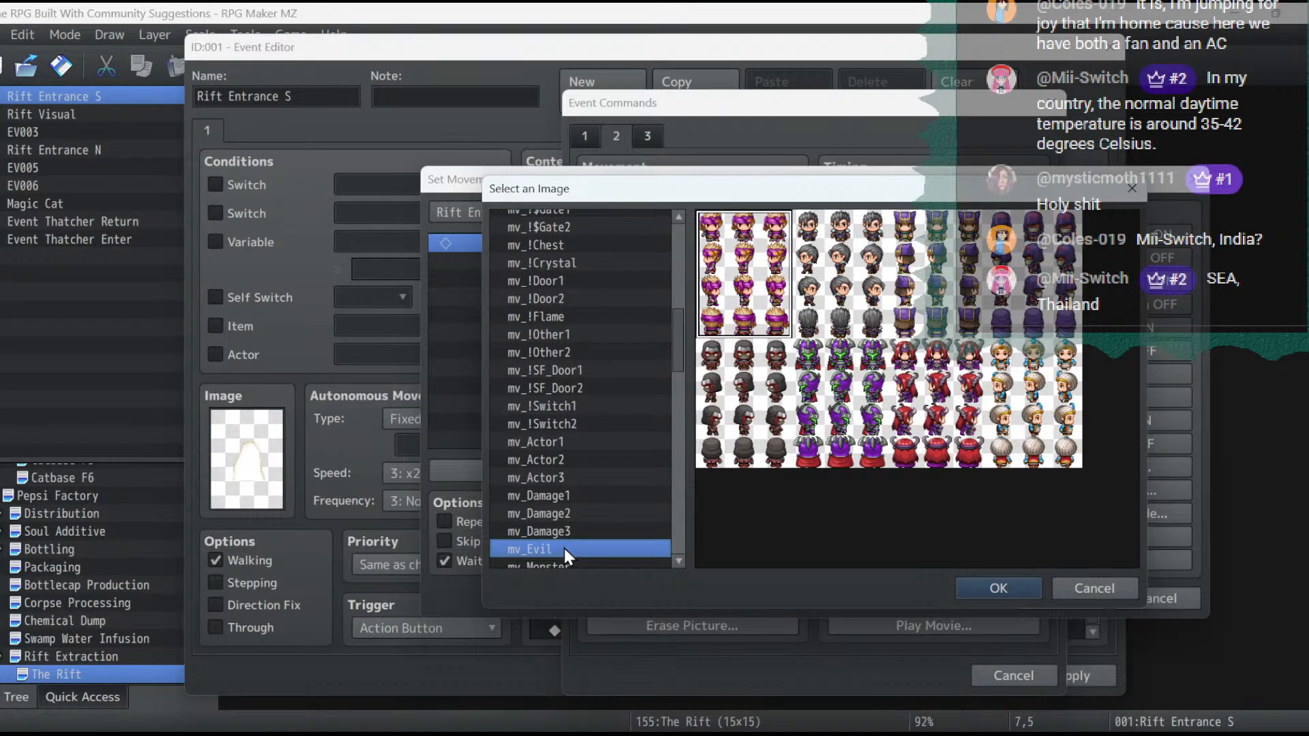
click(536, 262)
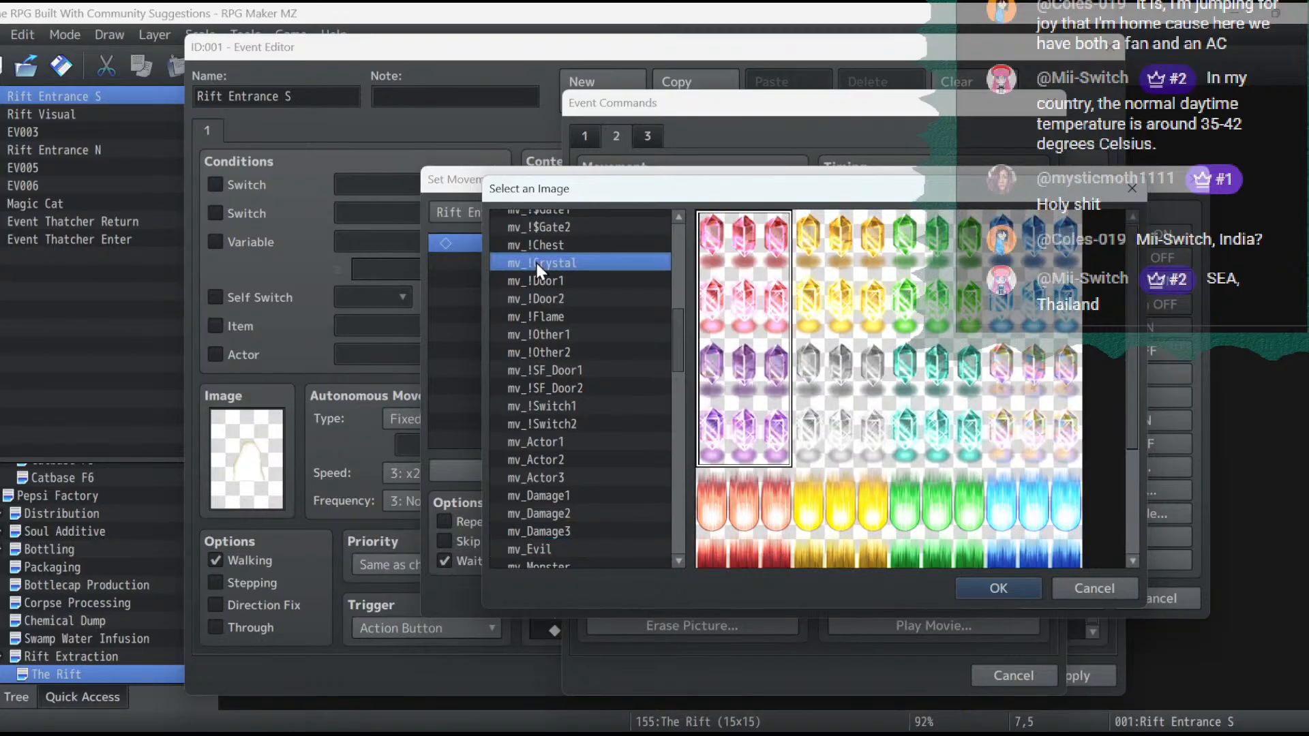
click(537, 251)
click(541, 228)
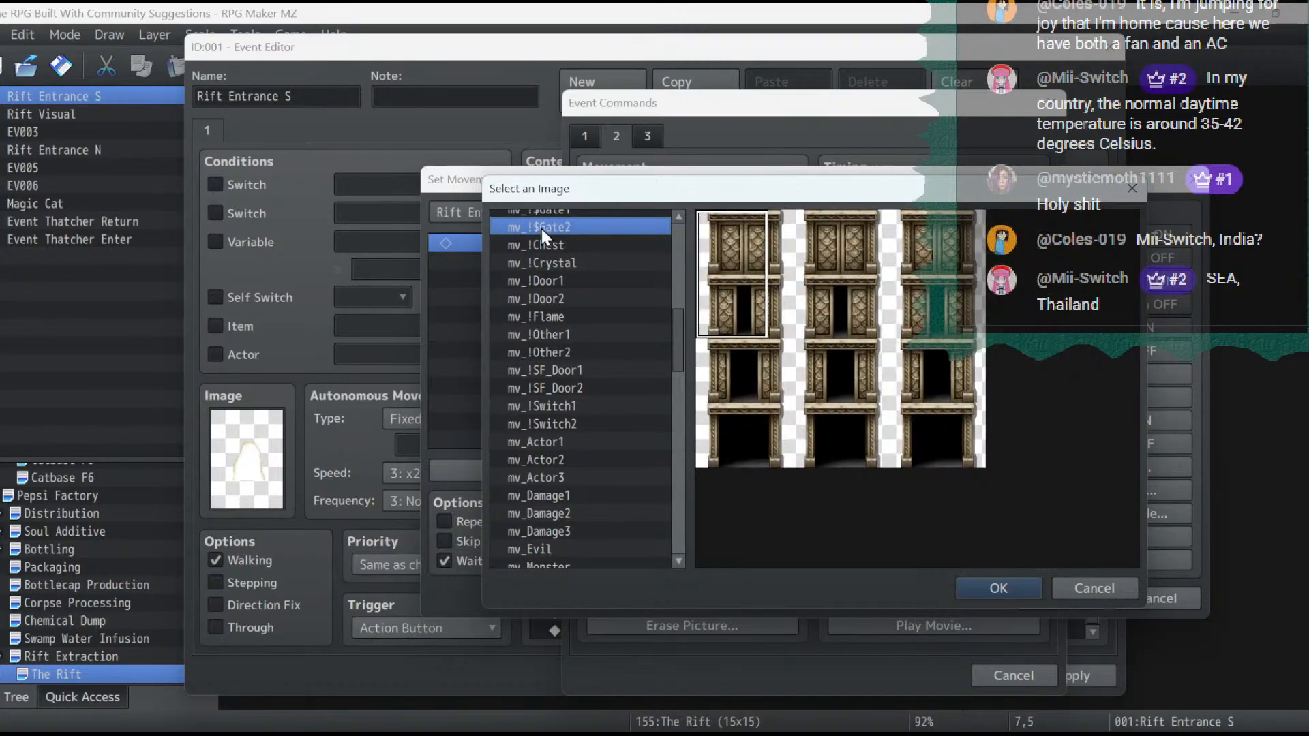
- Choose the first character of mv_!Other2, the dark opening with the icy base, as the Change Image graphic for Rift Entrance S
click(556, 334)
click(558, 350)
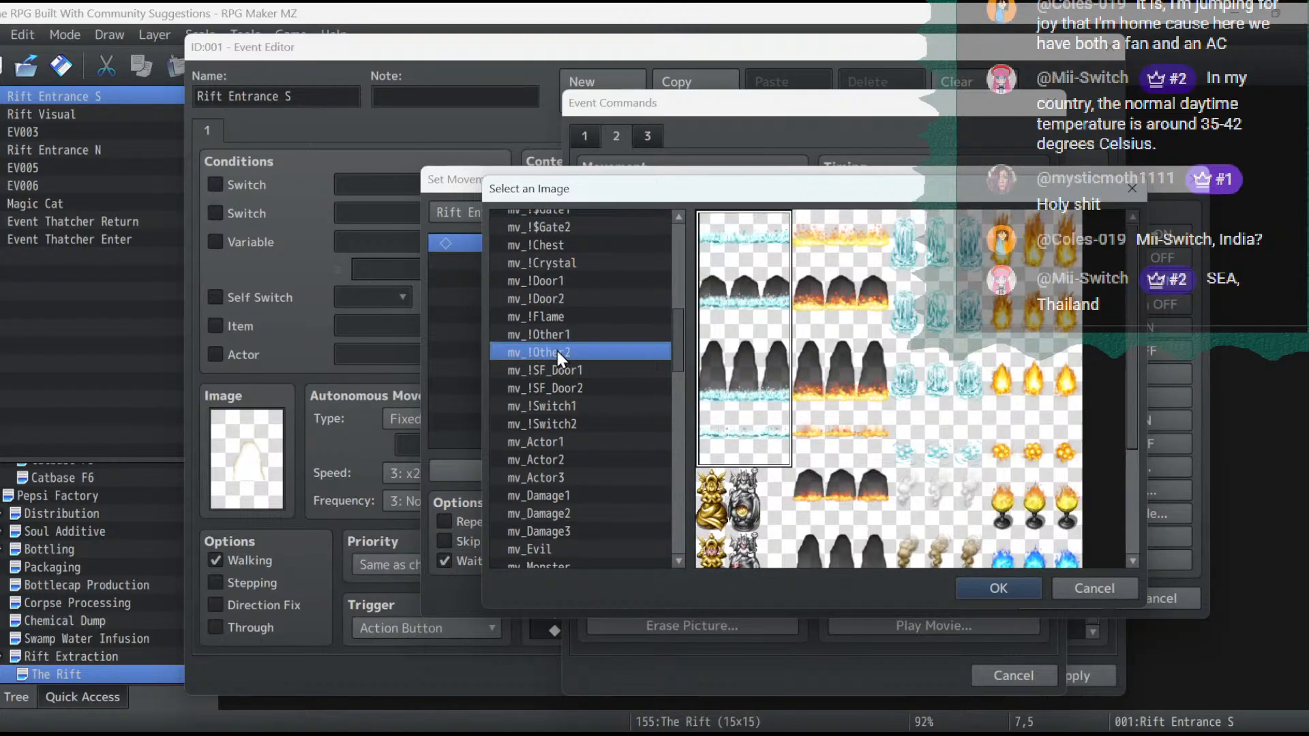
double_click(744, 402)
click(765, 456)
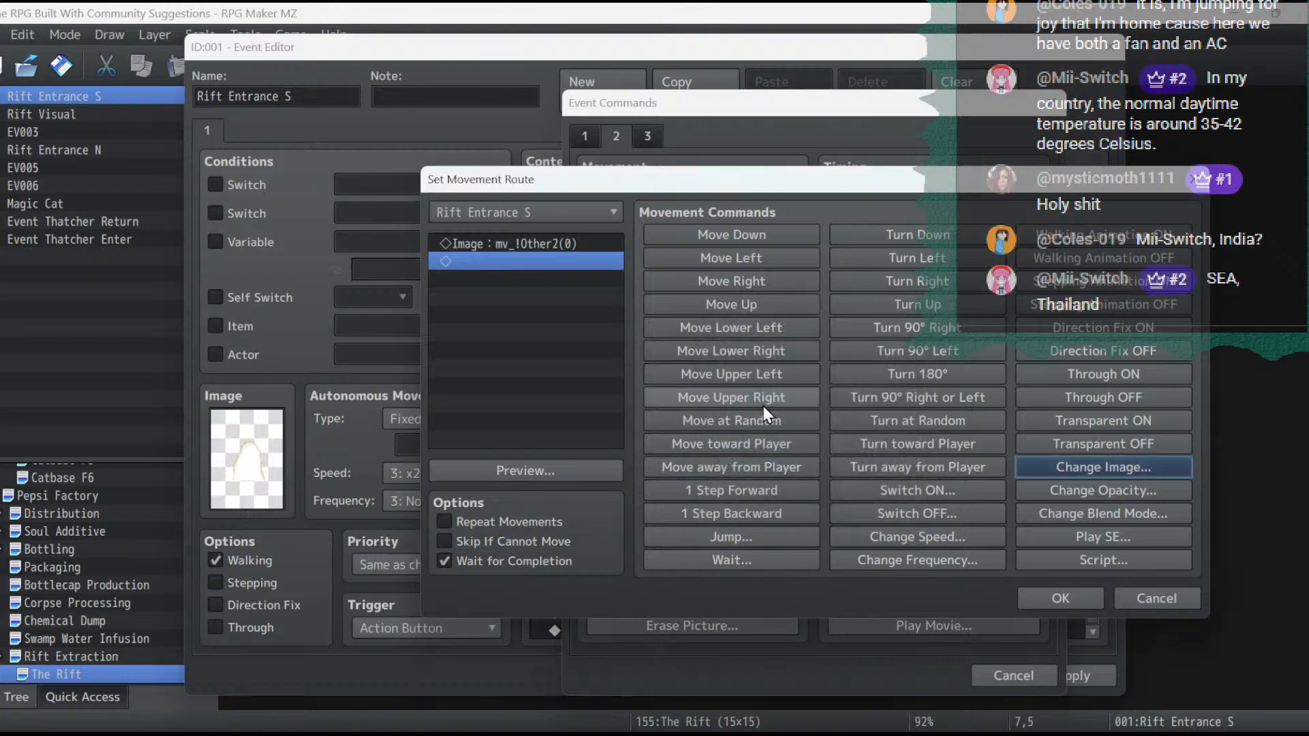
- Add Turn Right and Stepping Animation ON to the Rift Entrance S movement route, and save the event
click(927, 278)
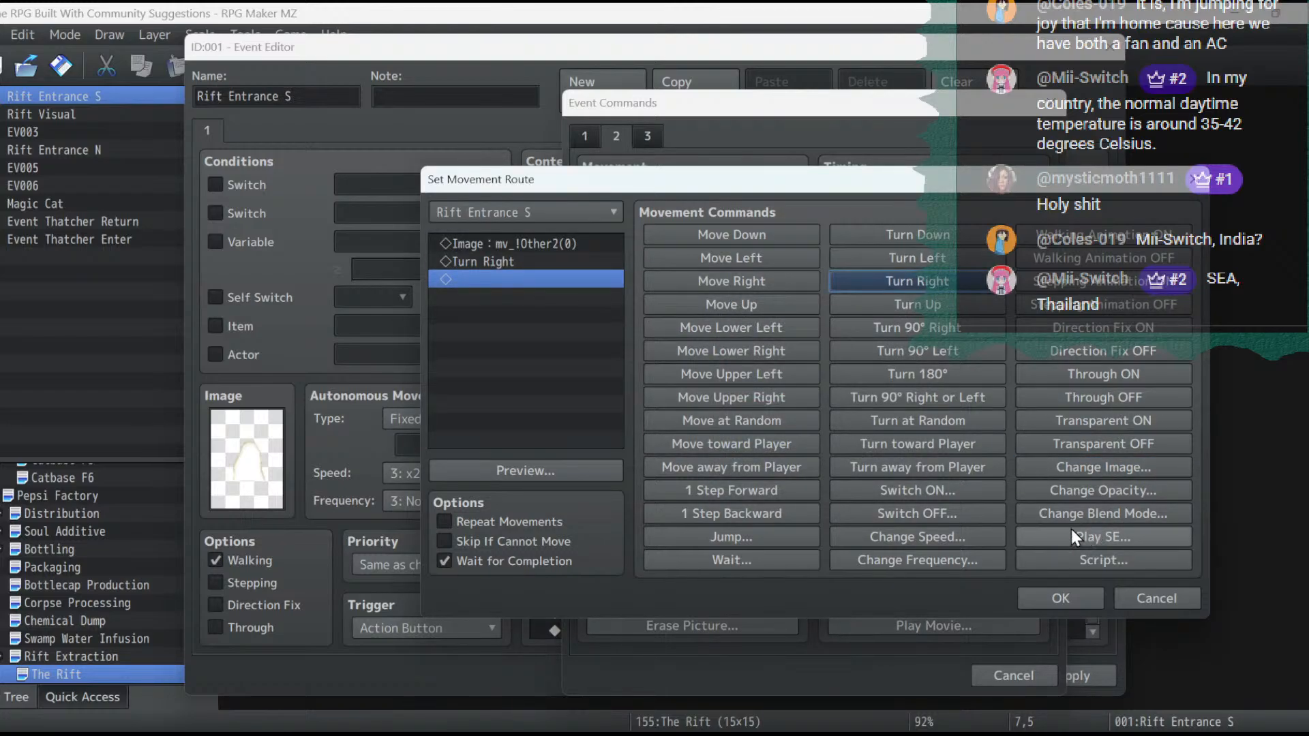
click(1098, 288)
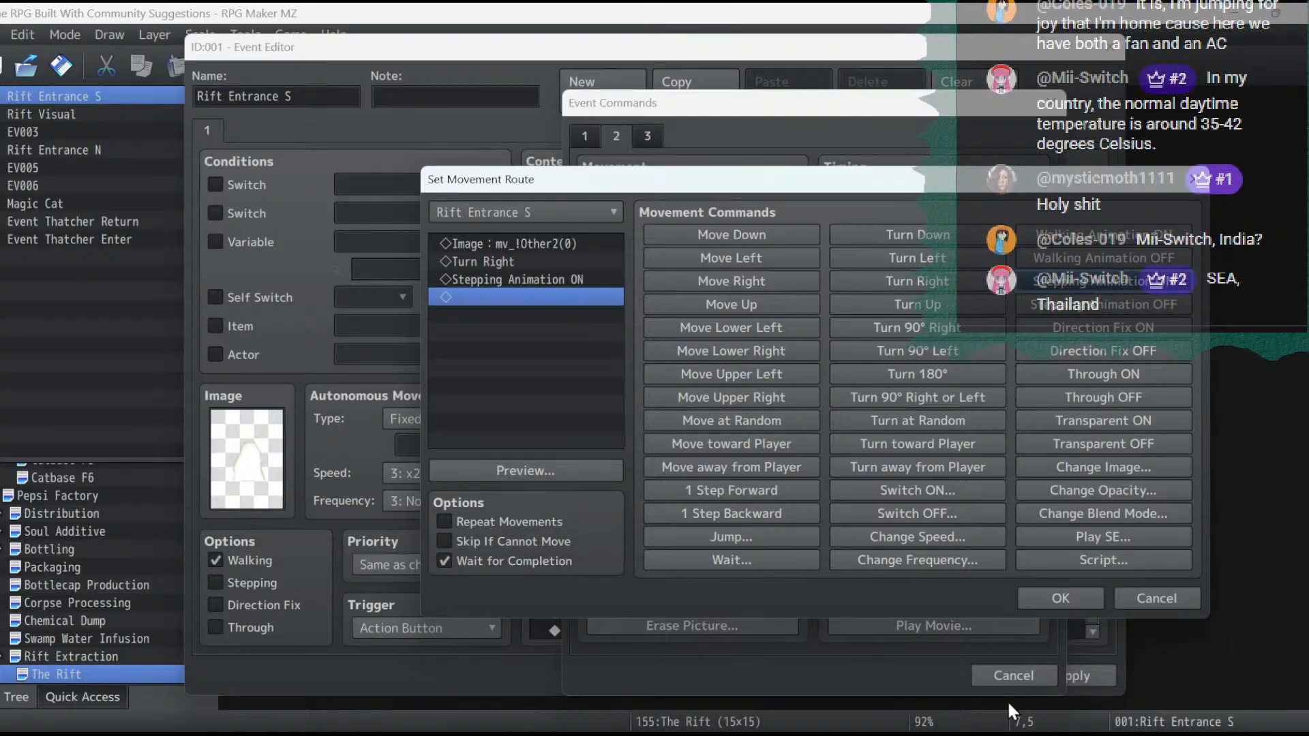
click(1049, 595)
click(1073, 676)
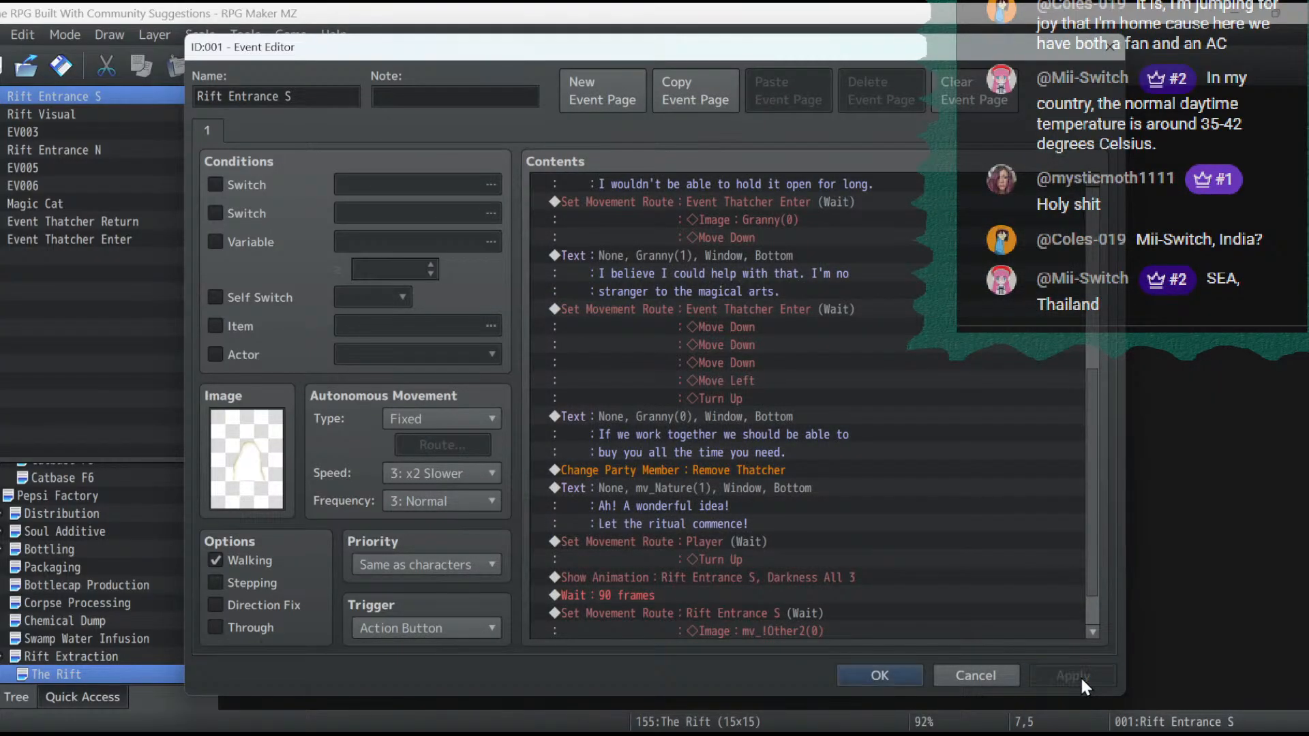
scroll(963, 586, down, 2)
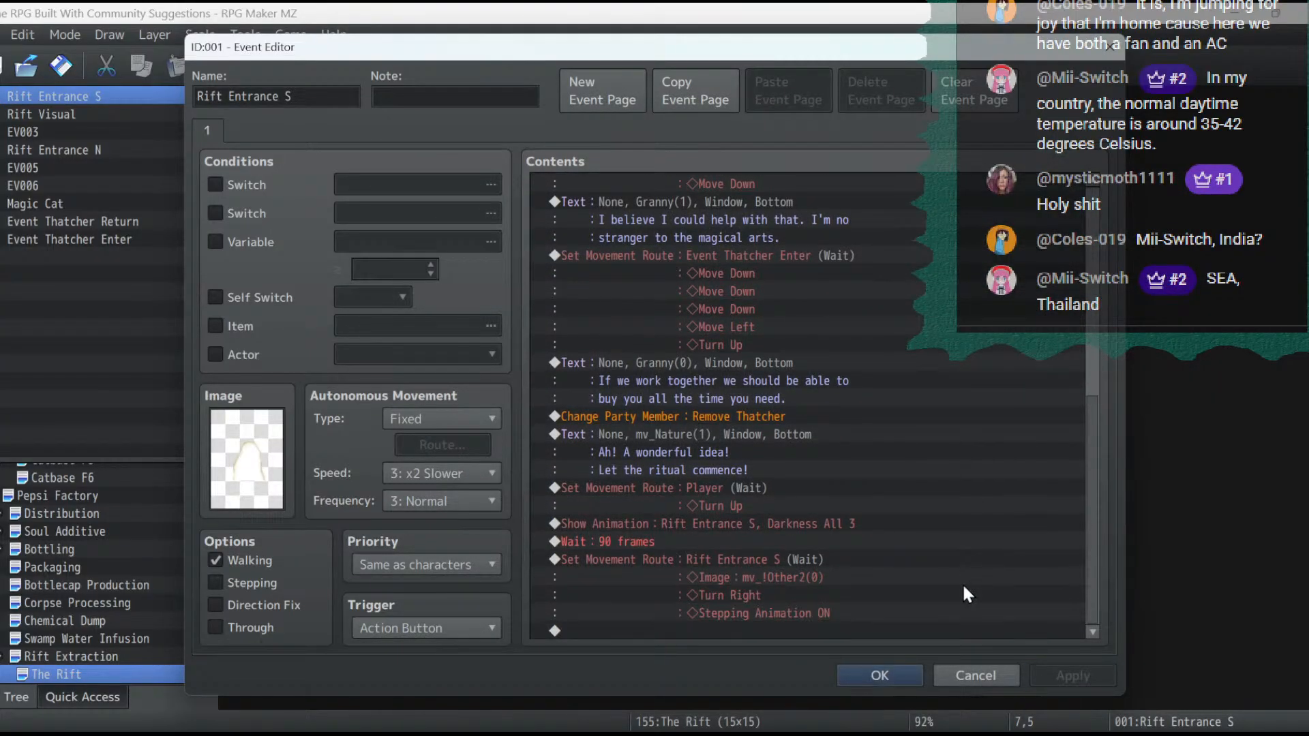
click(885, 685)
- Set the autonomous movement of Rift Entrance S to speed 6: x4 Faster and frequency 5: Highest, and save the event
double_click(522, 308)
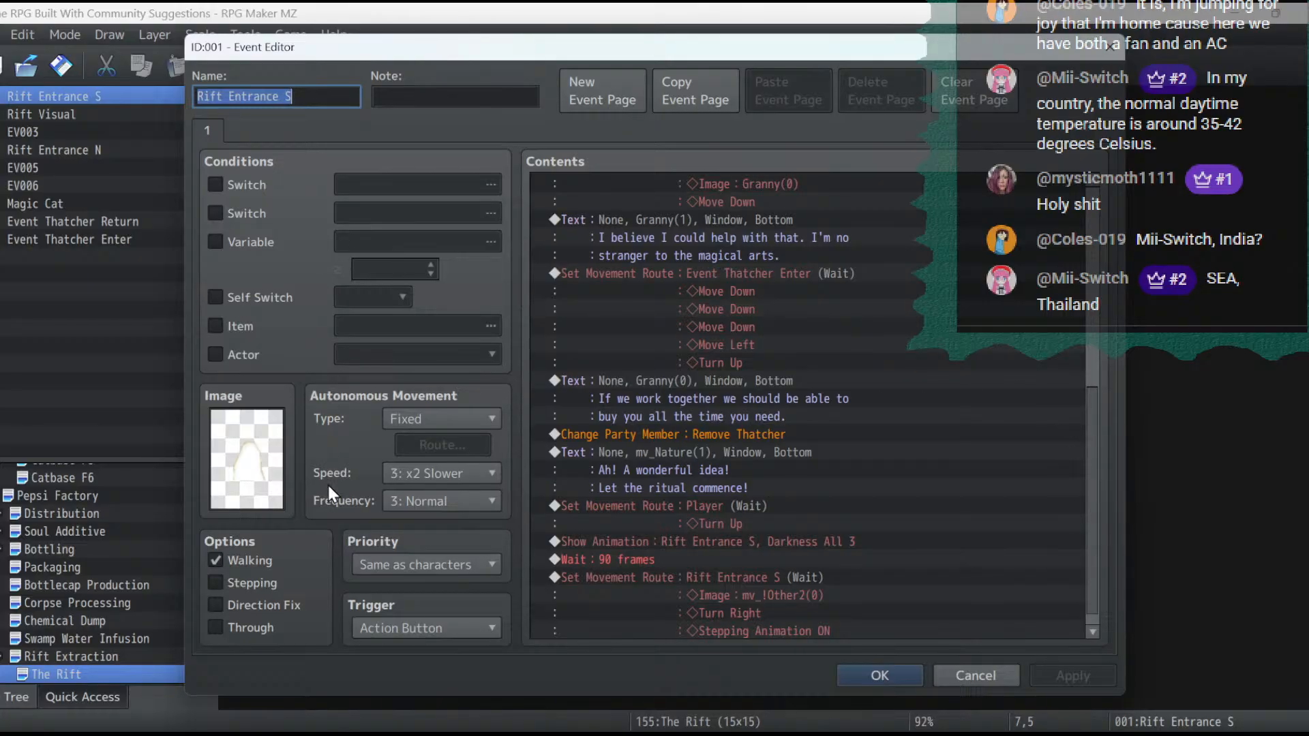
click(448, 474)
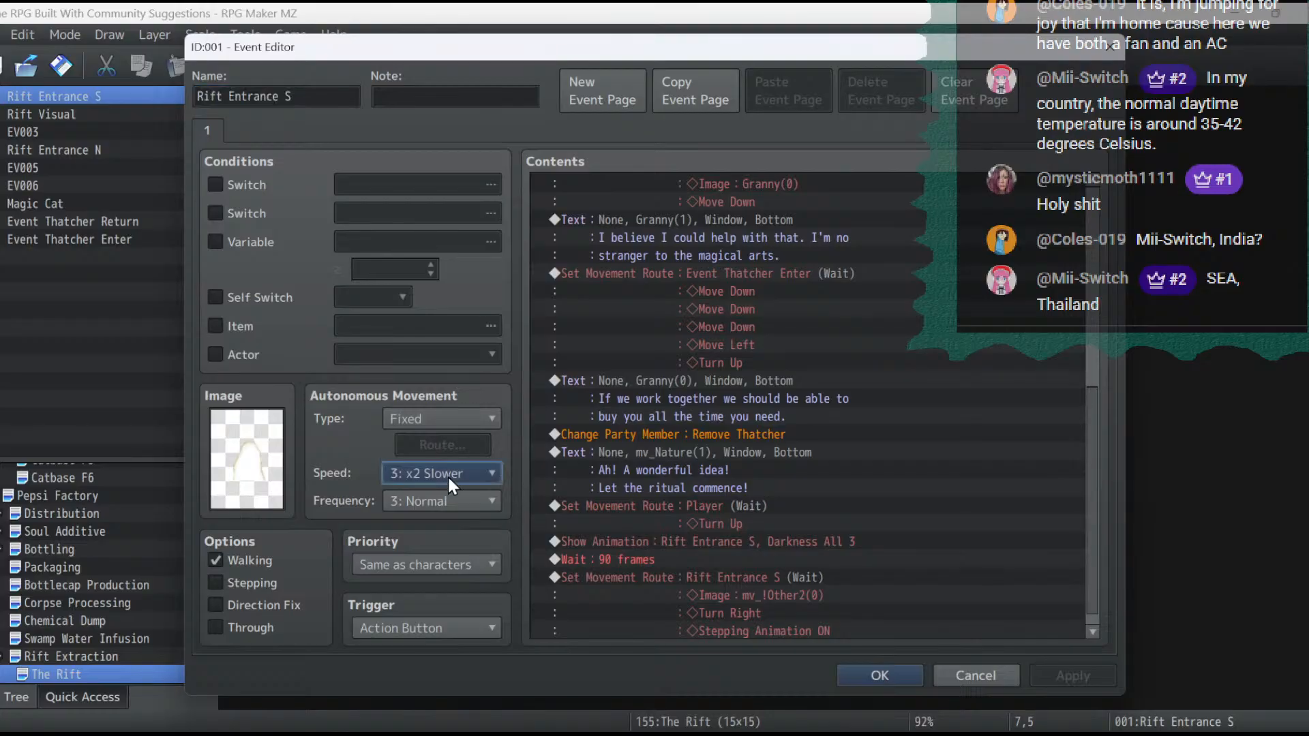
click(451, 604)
click(424, 499)
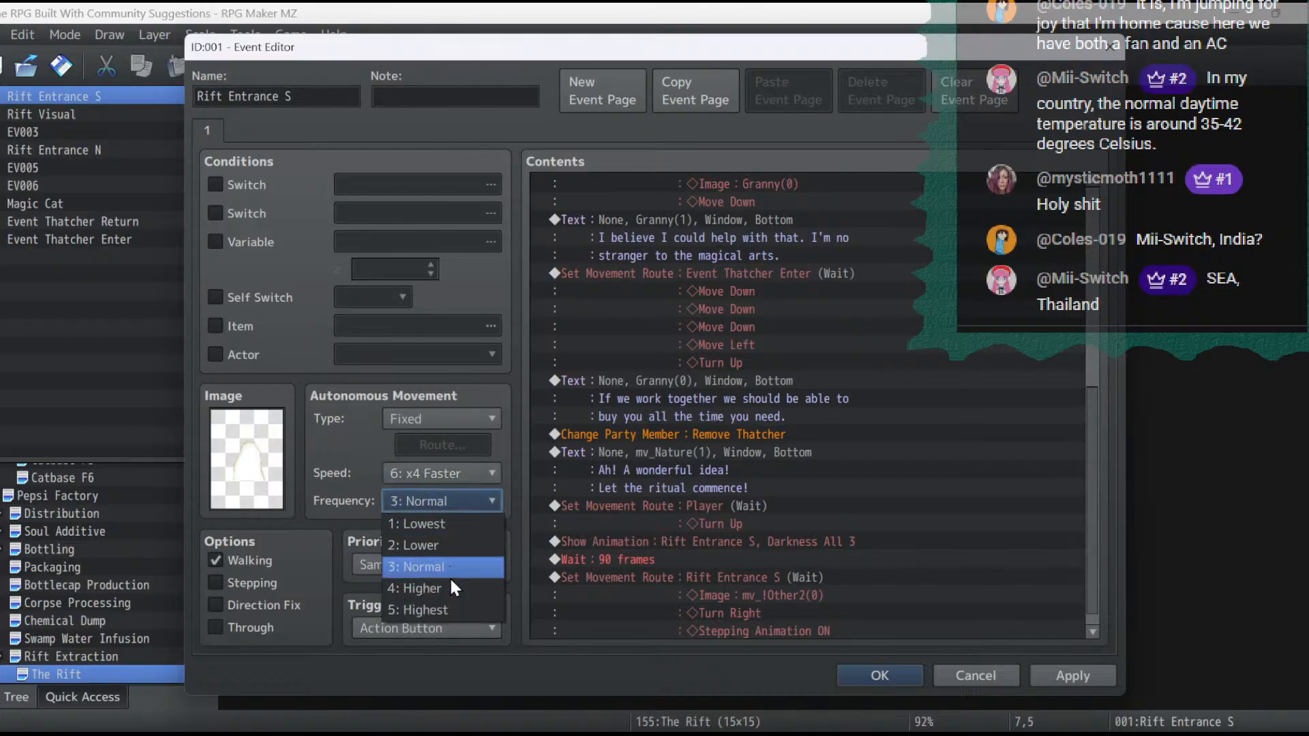
click(452, 611)
click(1077, 670)
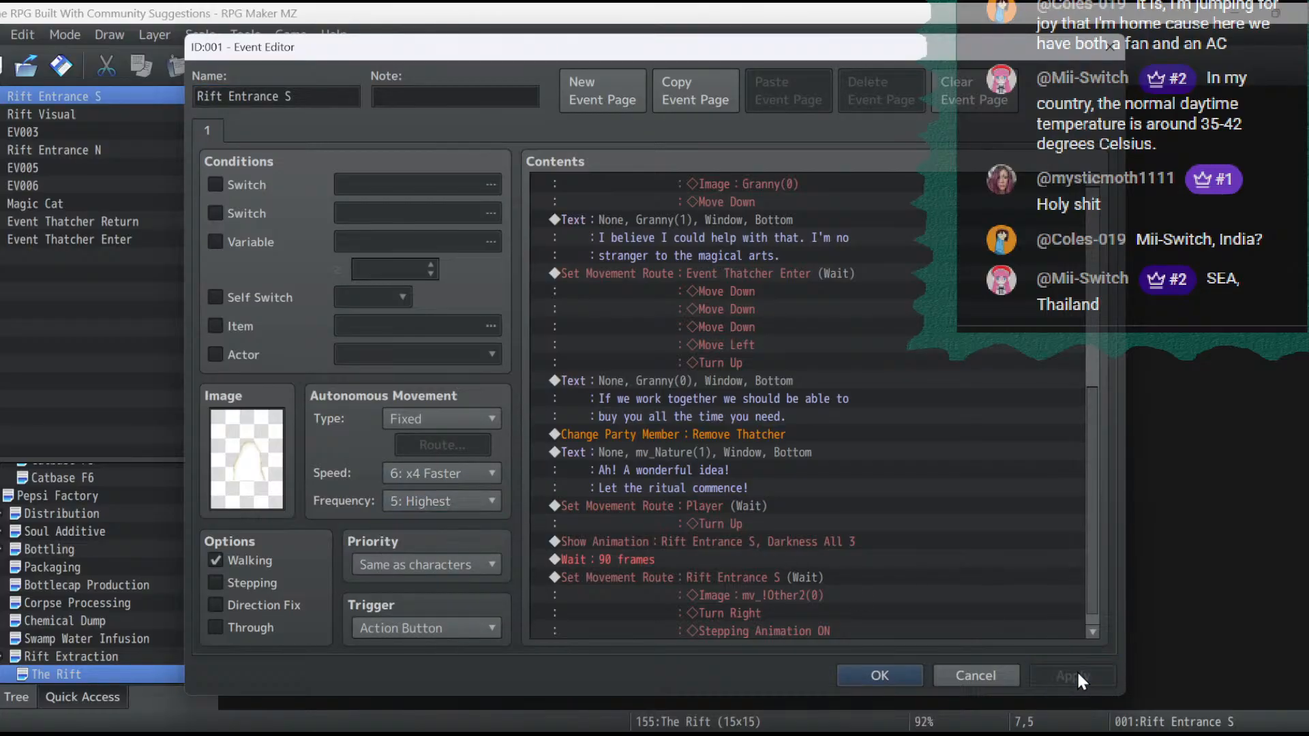
click(881, 675)
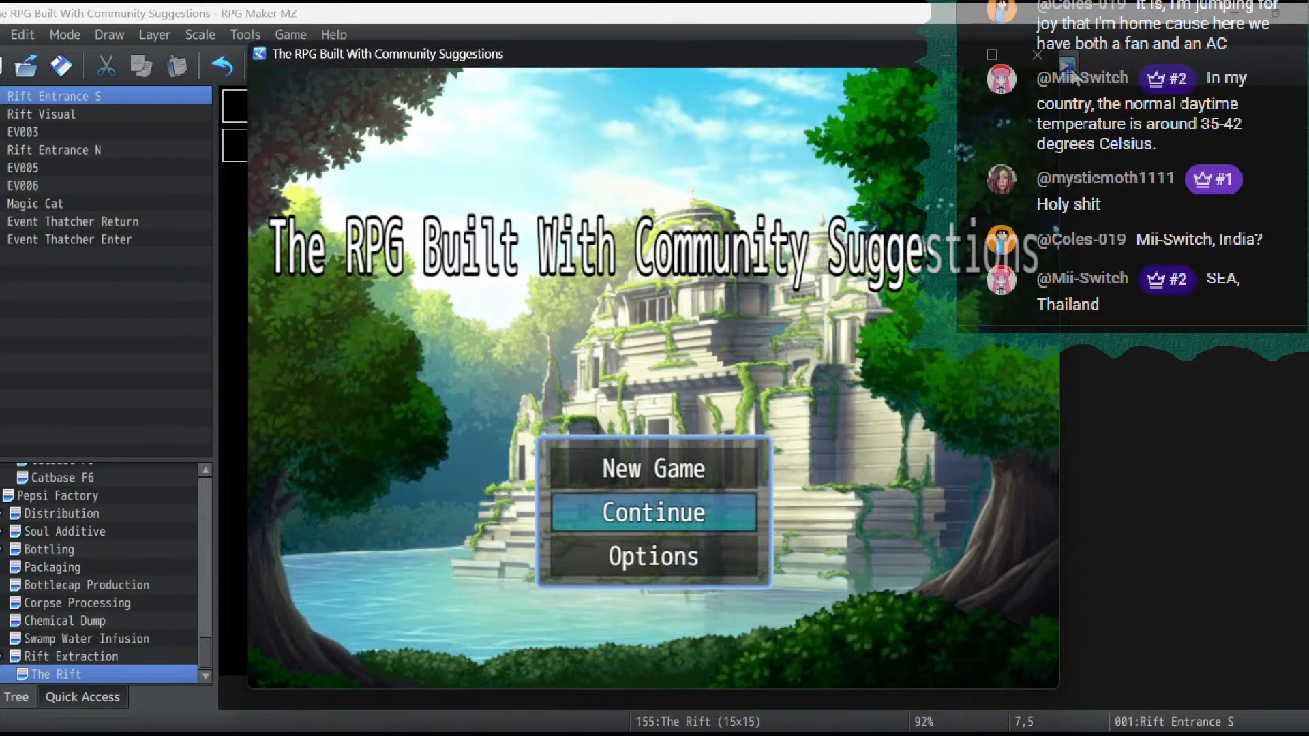
- Continue the saved game in a playtest and walk the party from the Pepsi Factory into The Rift
key(Return)
key(Return)
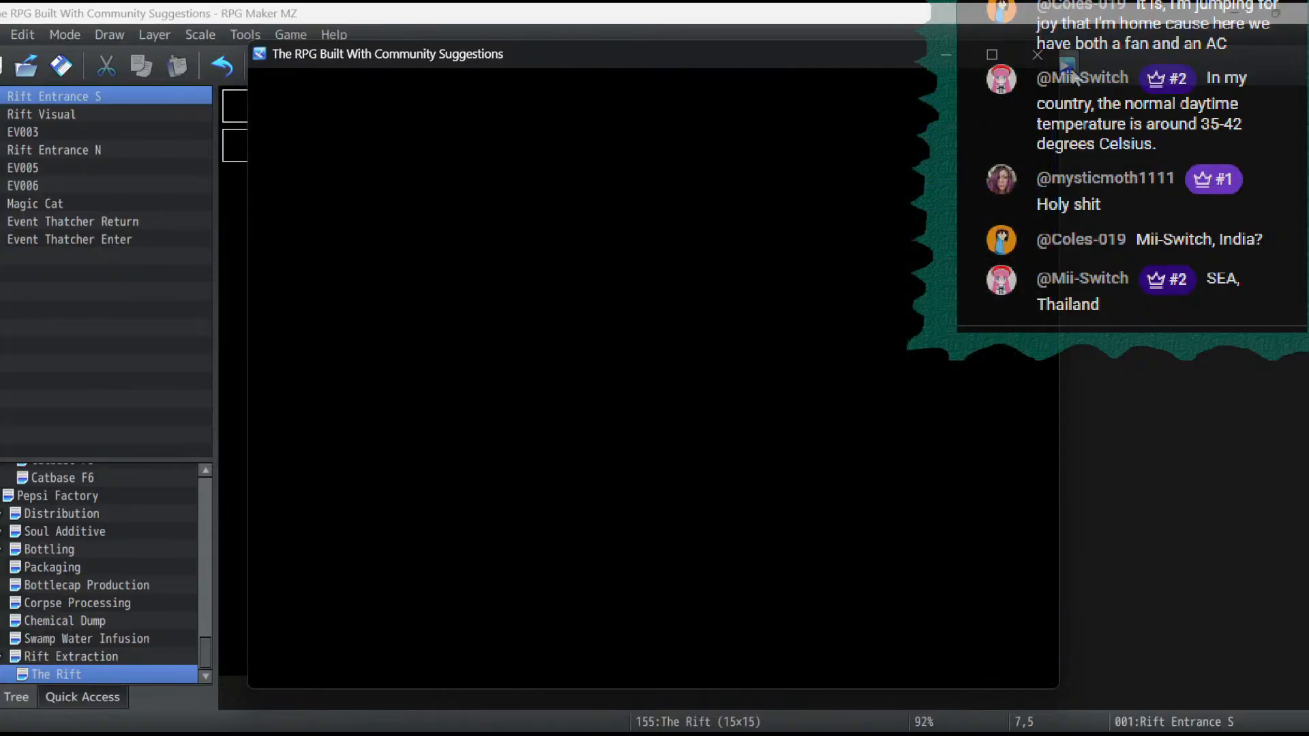
key(Left)
key(Left)
key(Up)
key(Right)
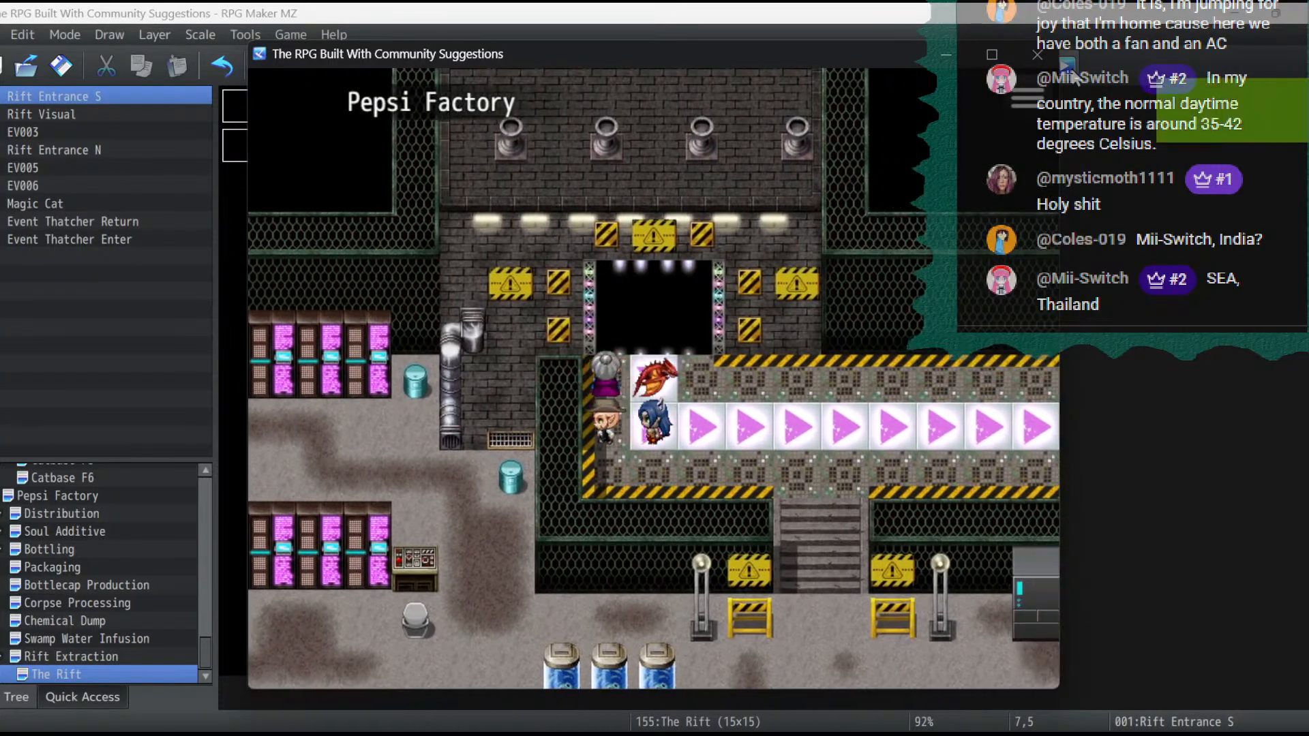
key(Up)
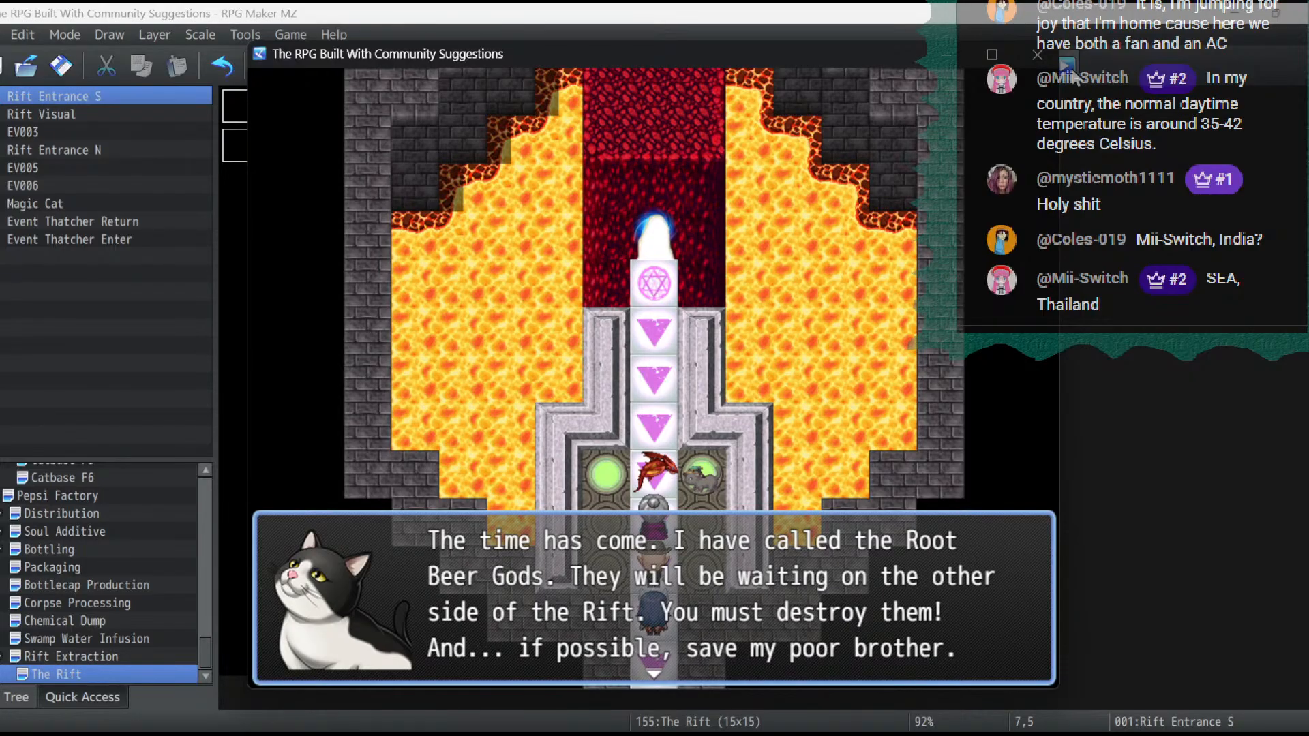
- Play through the rift cutscene's dialogue and ritual to check the entrance's image change, and end the playtest
key(Return)
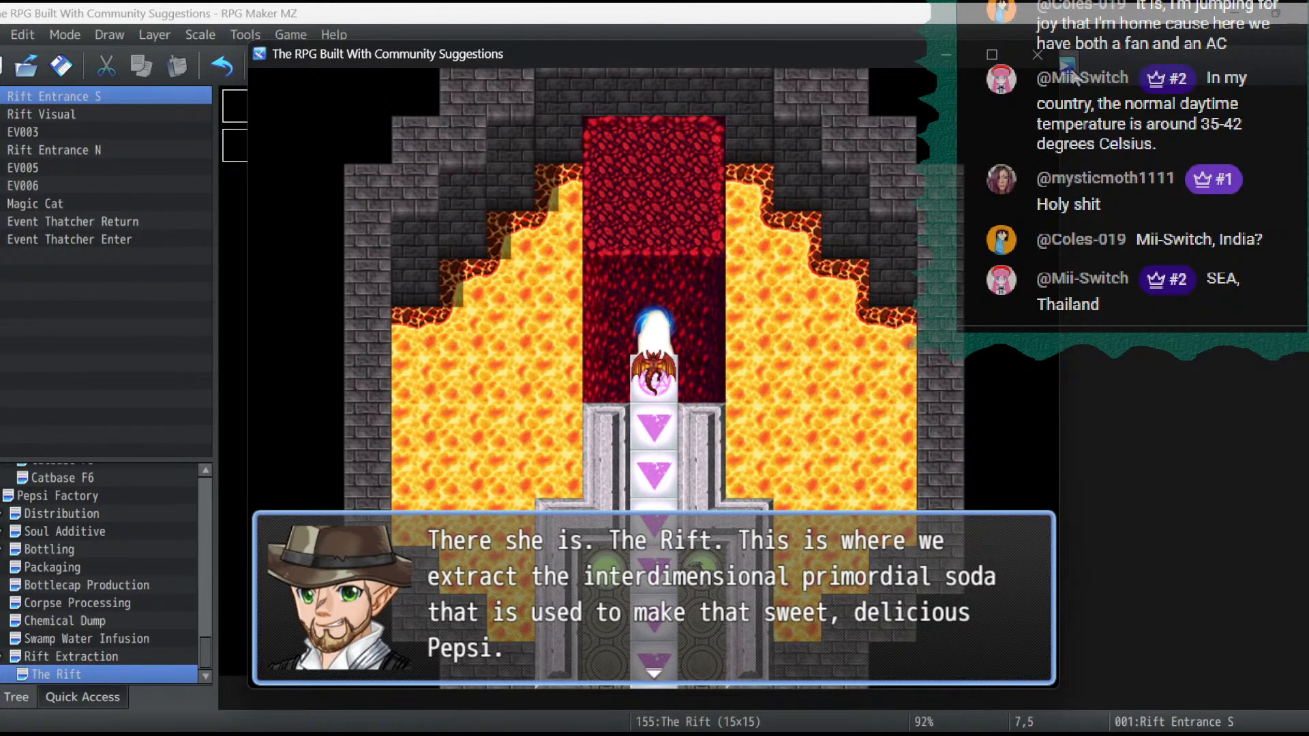
key(Return)
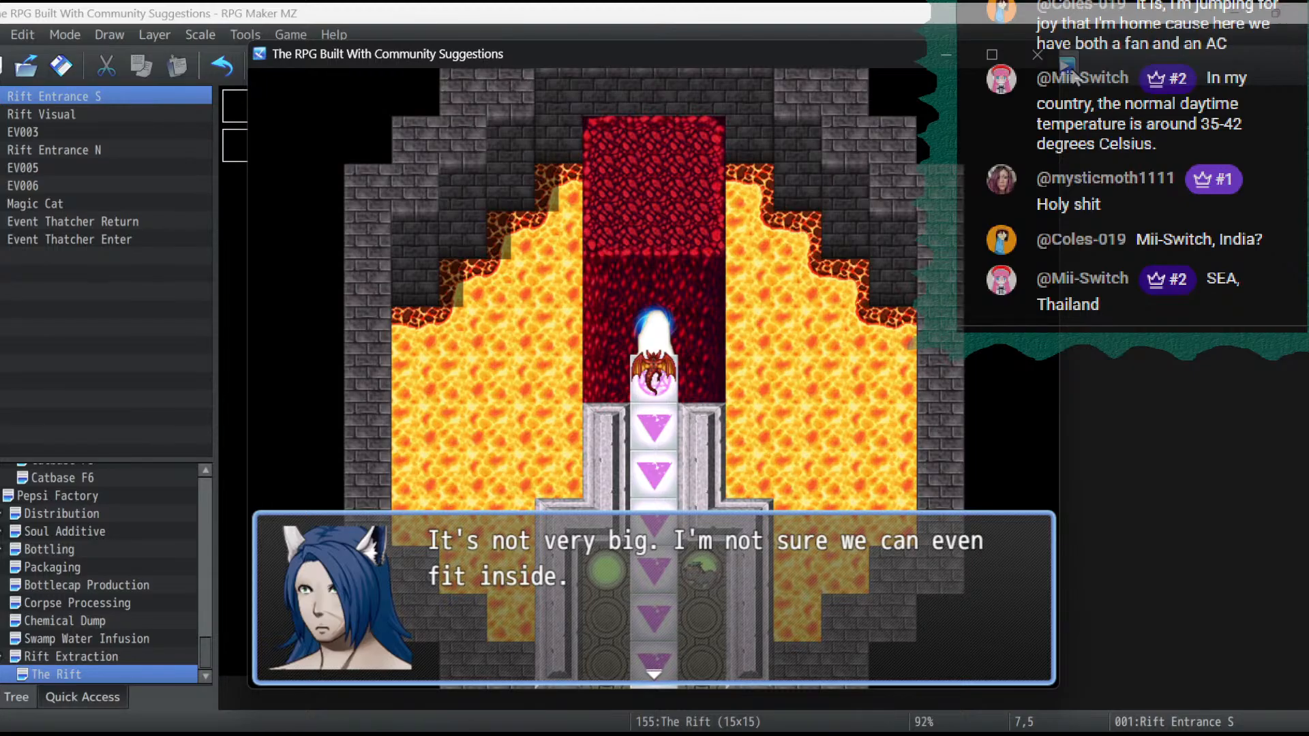
key(Return)
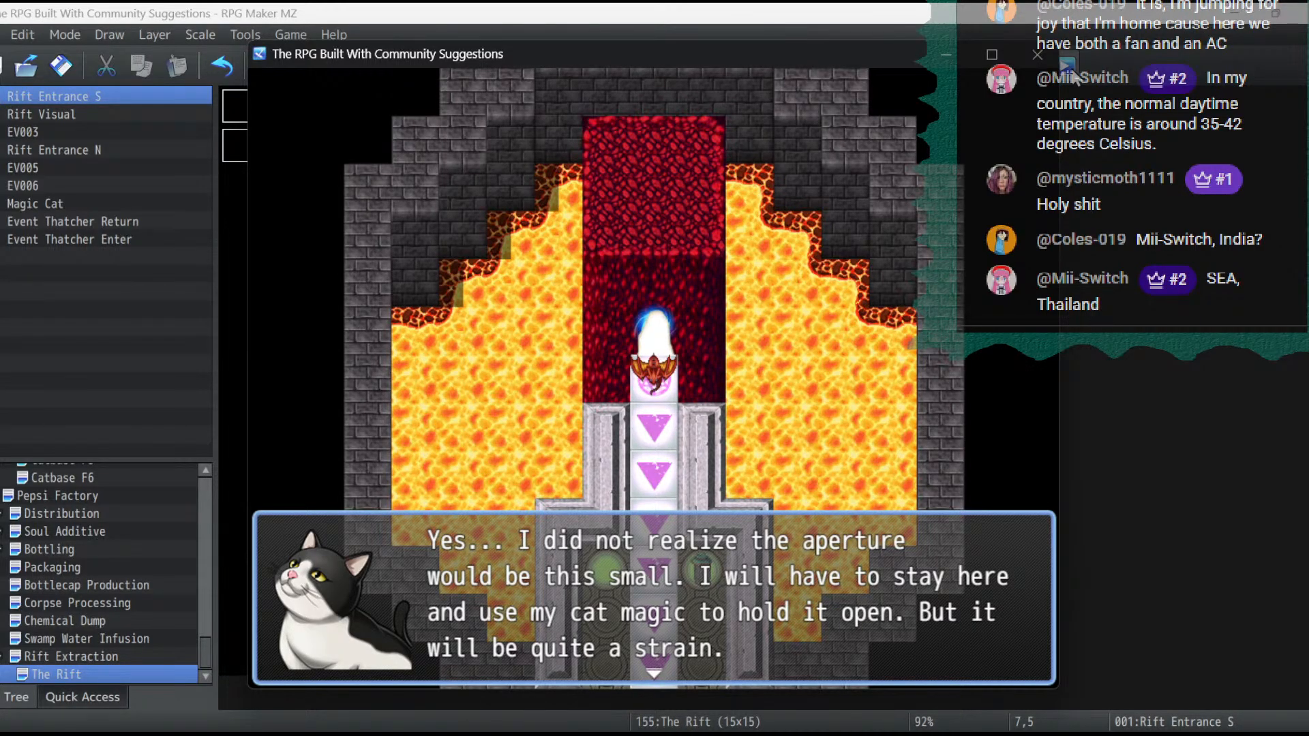
key(Return)
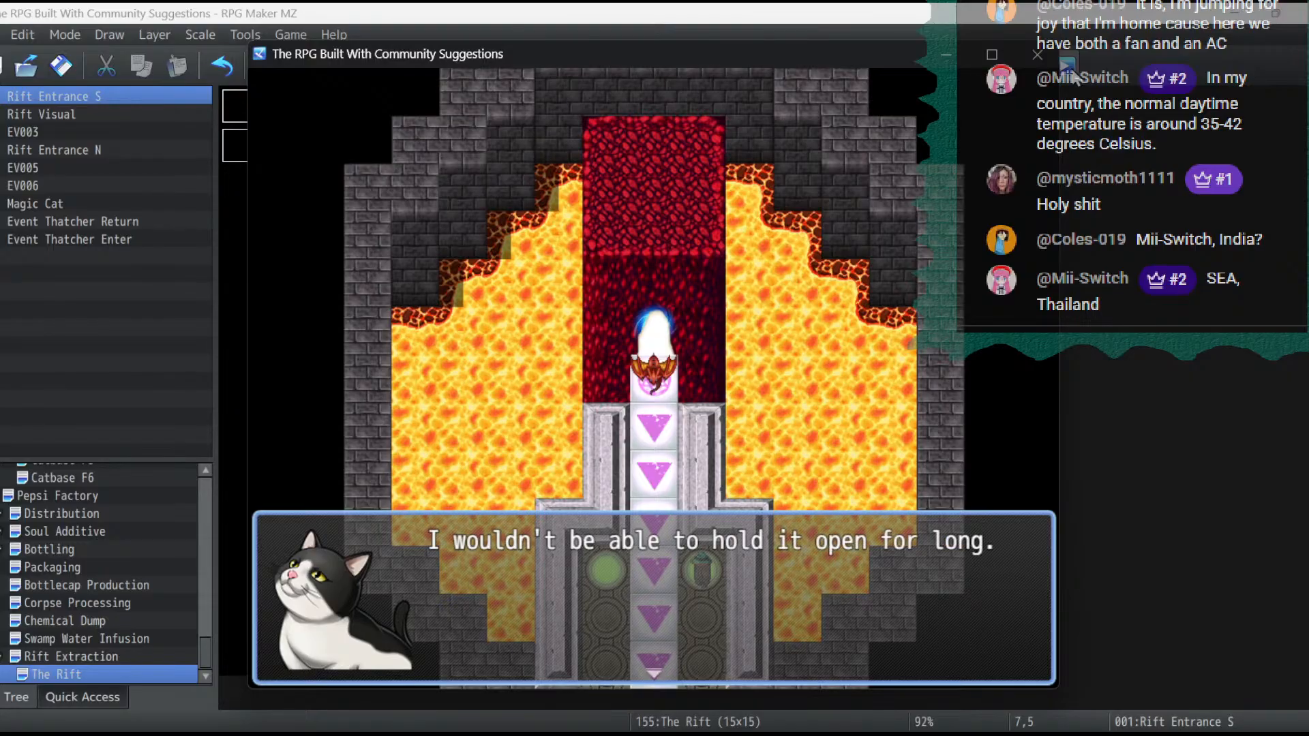
key(Return)
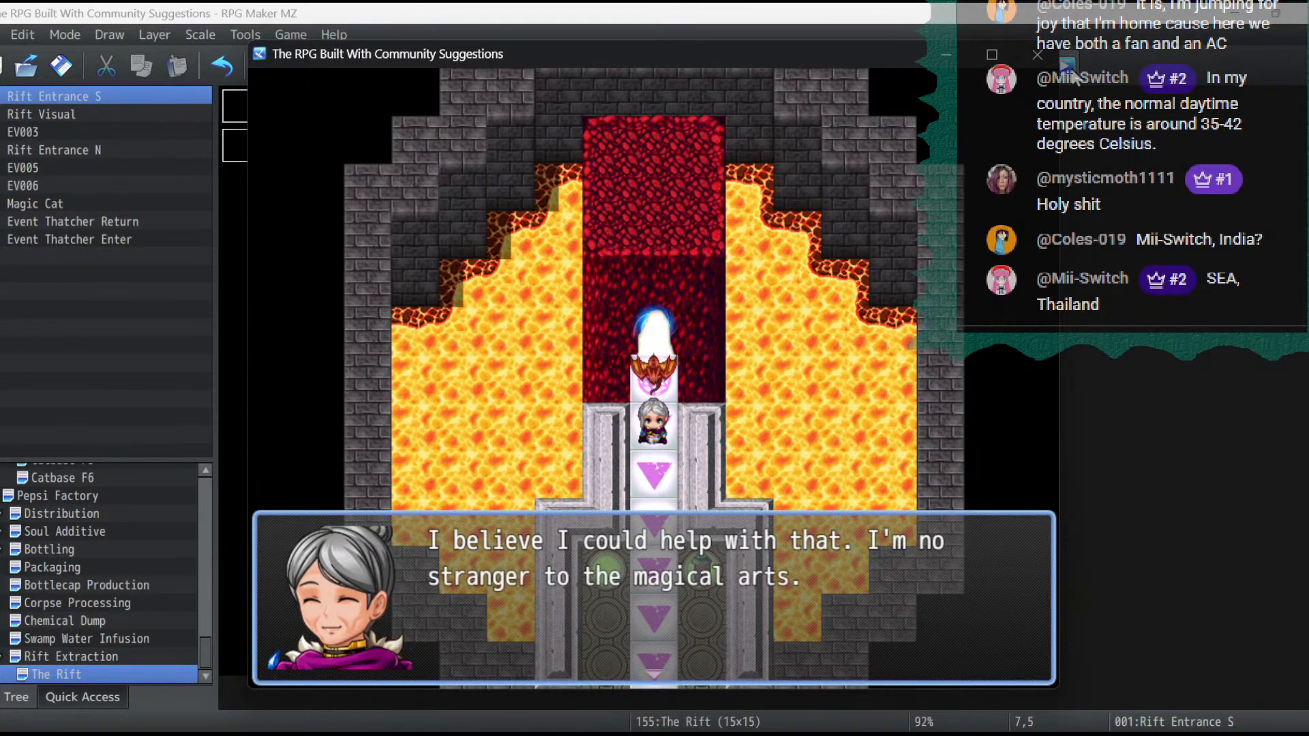
key(Return)
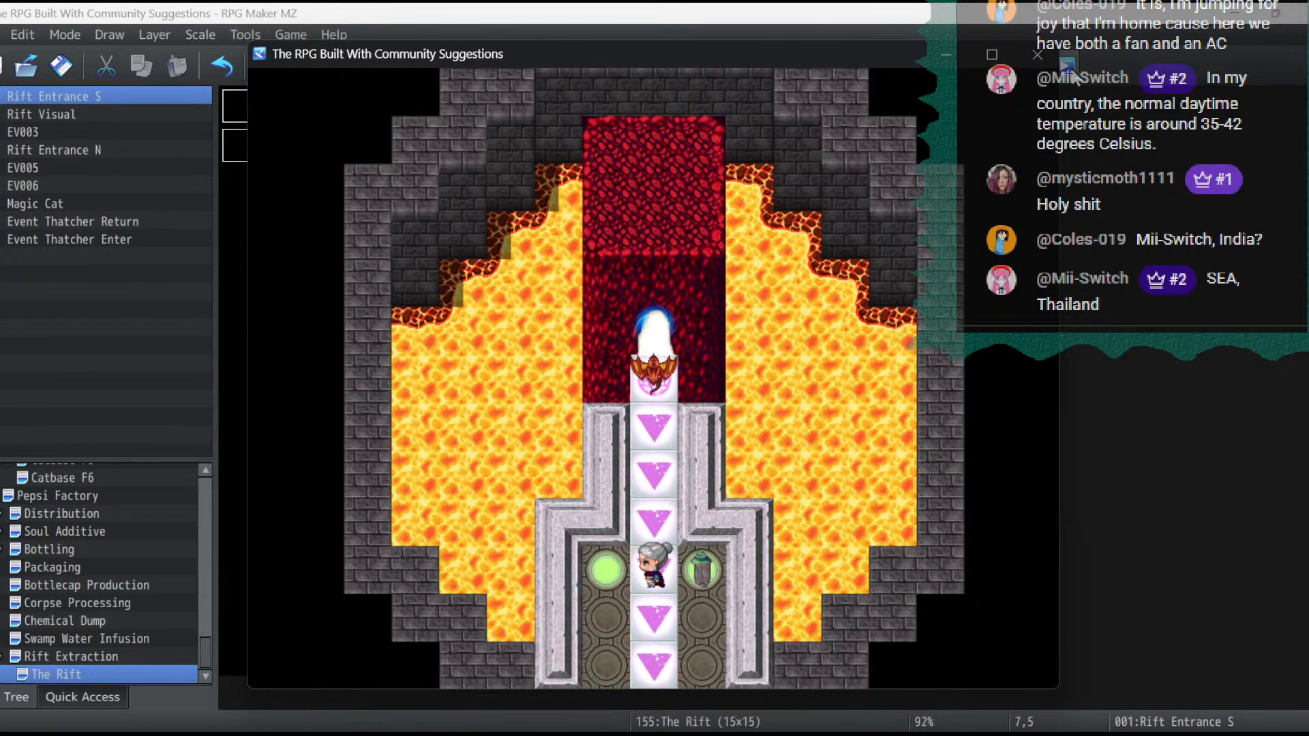
key(Return)
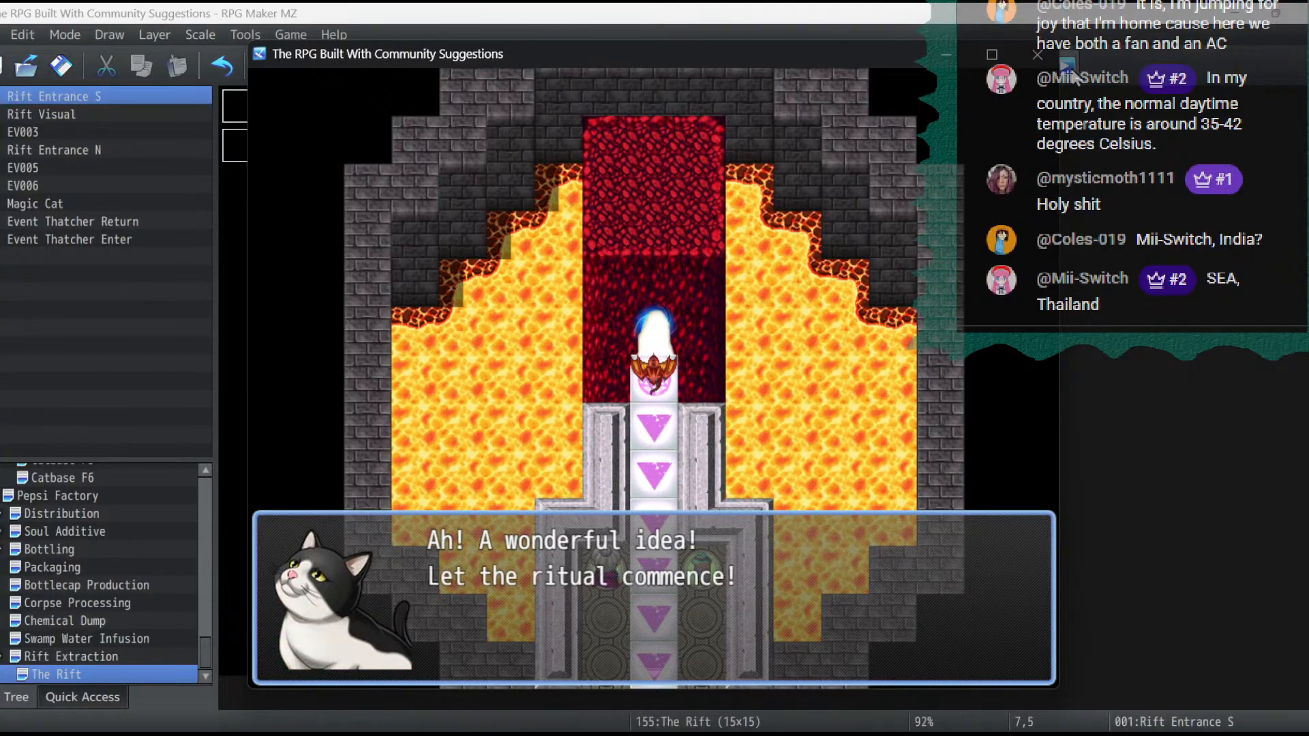
key(Return)
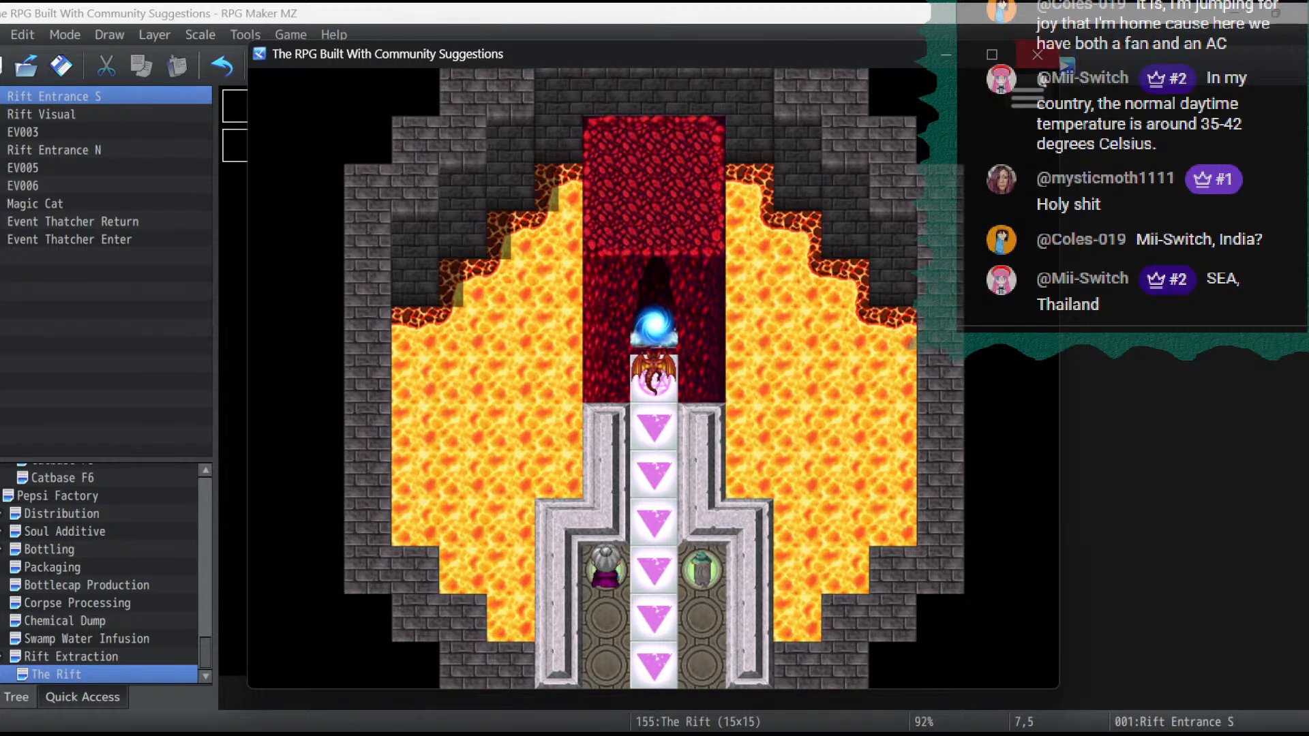
click(1037, 55)
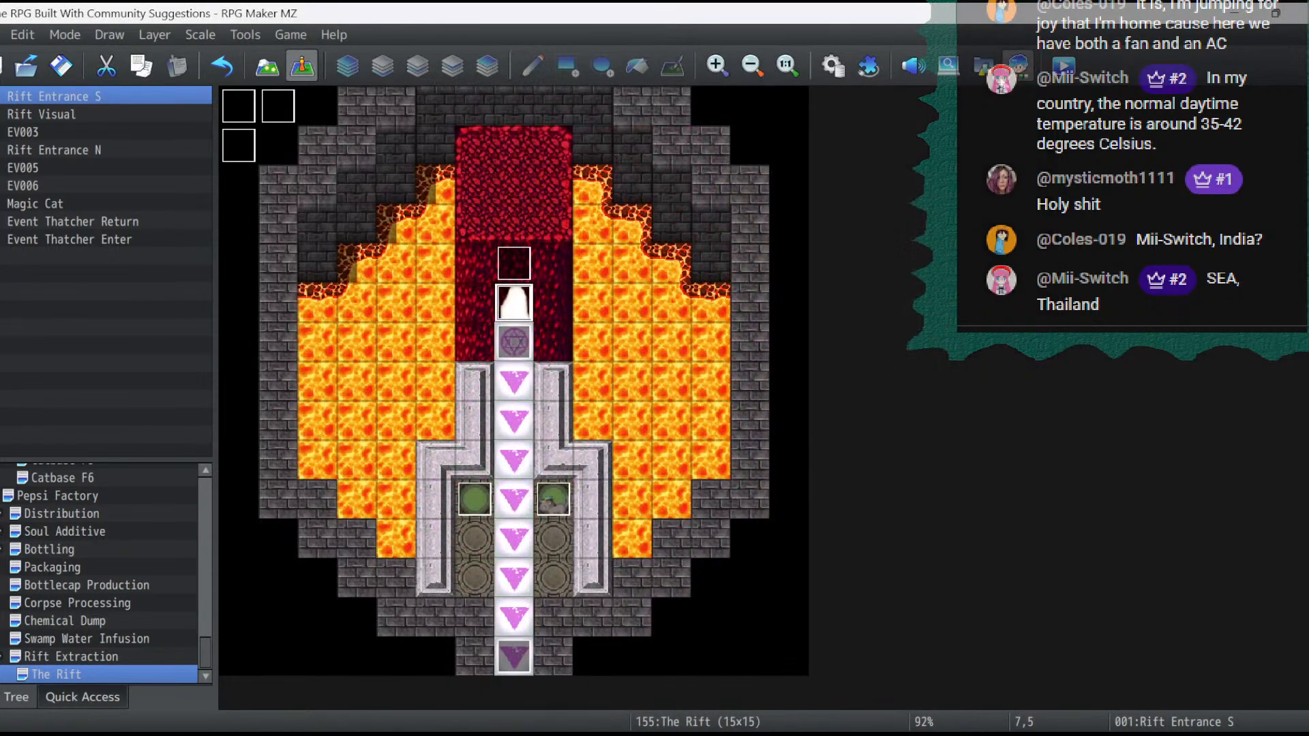
- Review the Rift Entrance S event and set the priority of the Rift Visual event to Above characters
double_click(511, 301)
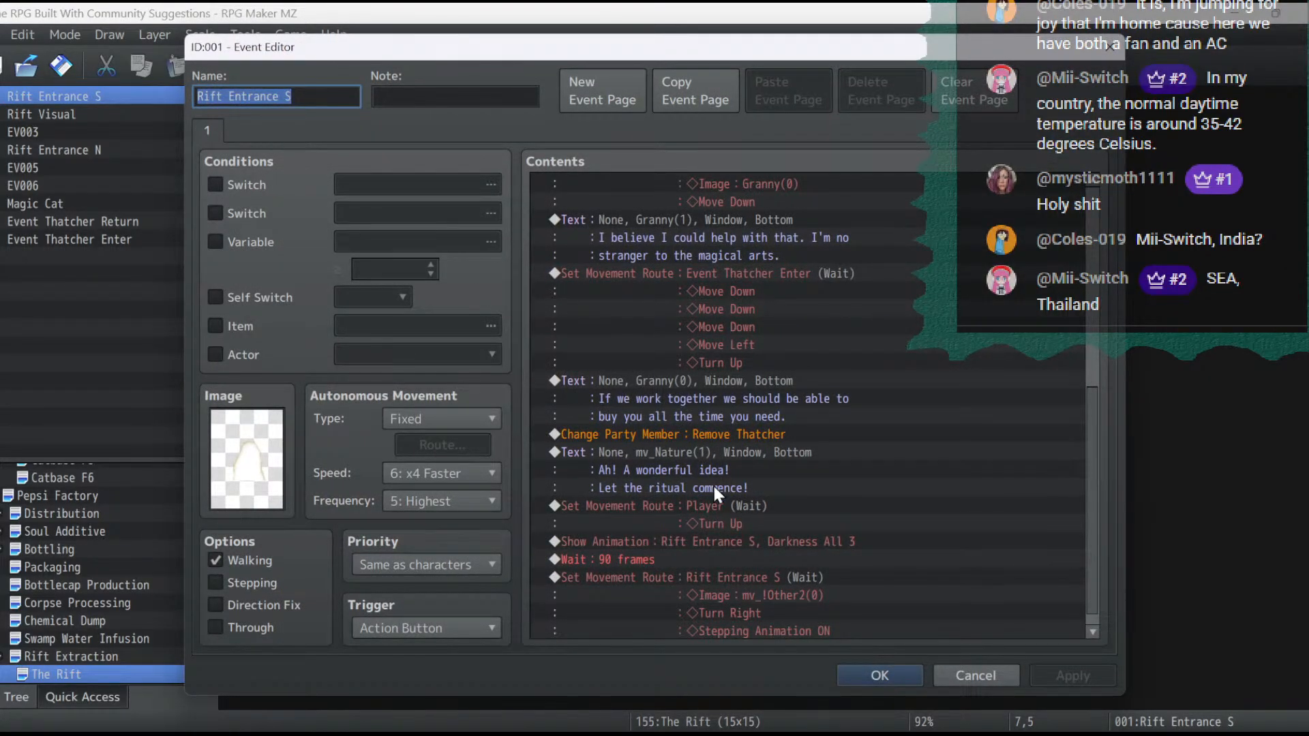
click(886, 669)
double_click(250, 149)
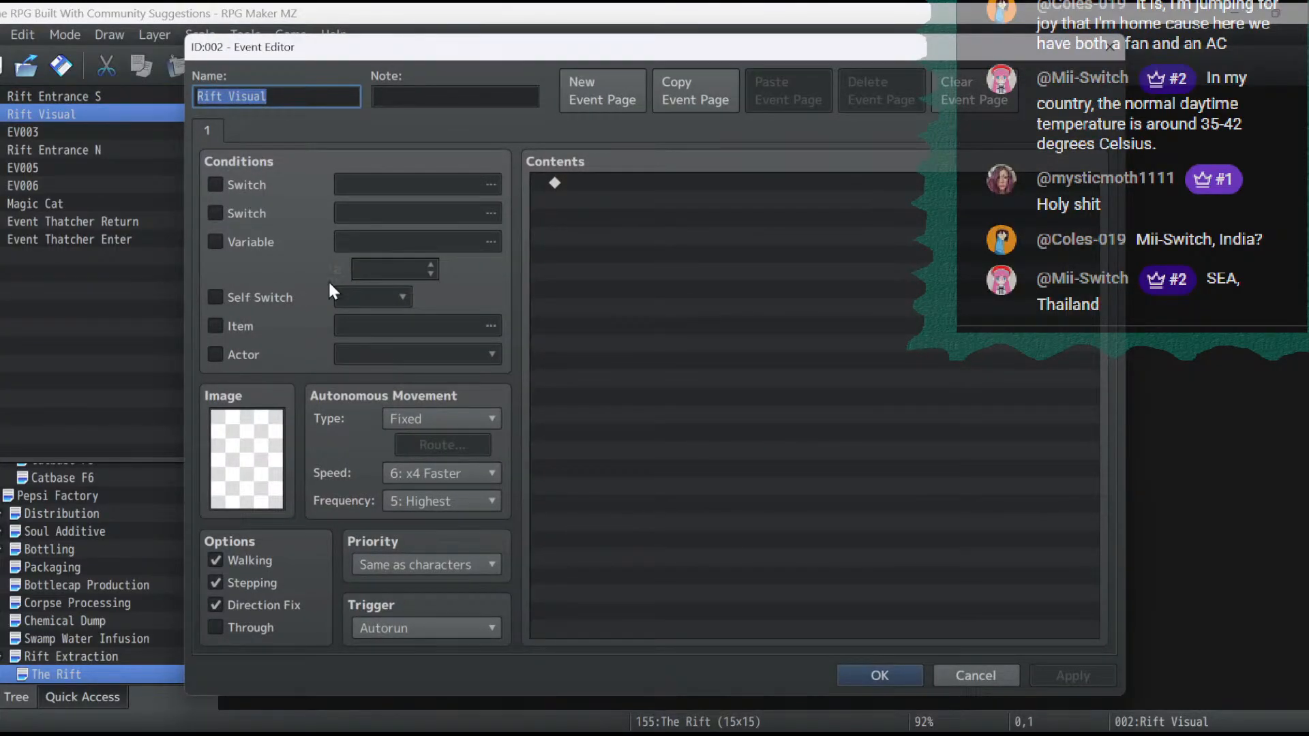
click(439, 561)
click(436, 623)
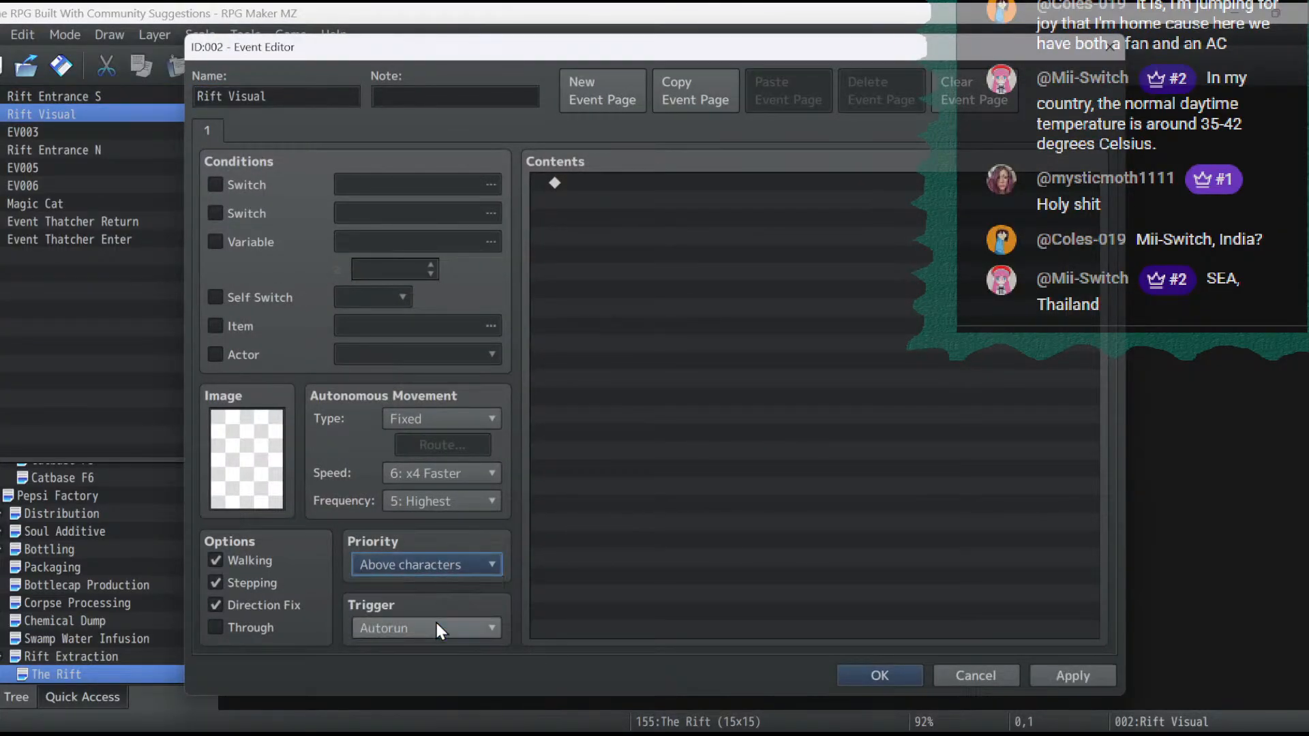
- Save the Rift Visual event and remove the Stepping Animation ON command from the last movement route of Rift Entrance S
click(861, 668)
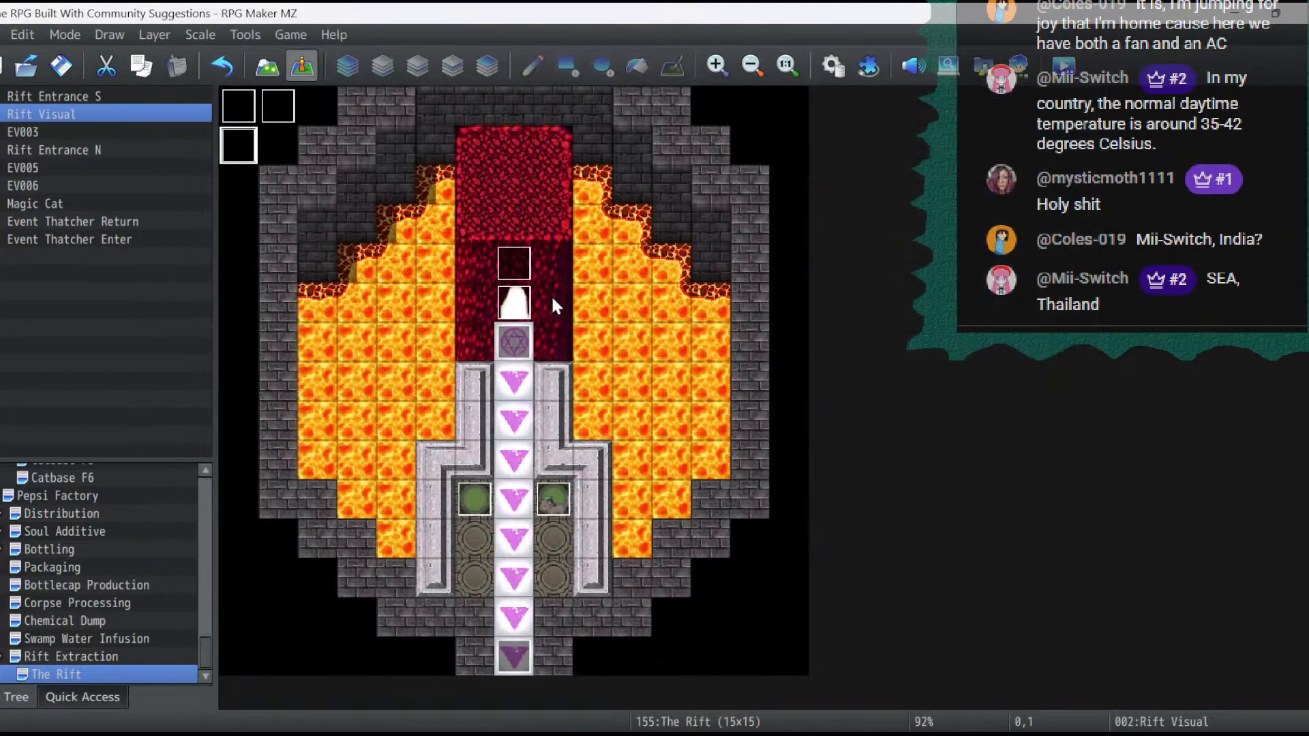
double_click(514, 310)
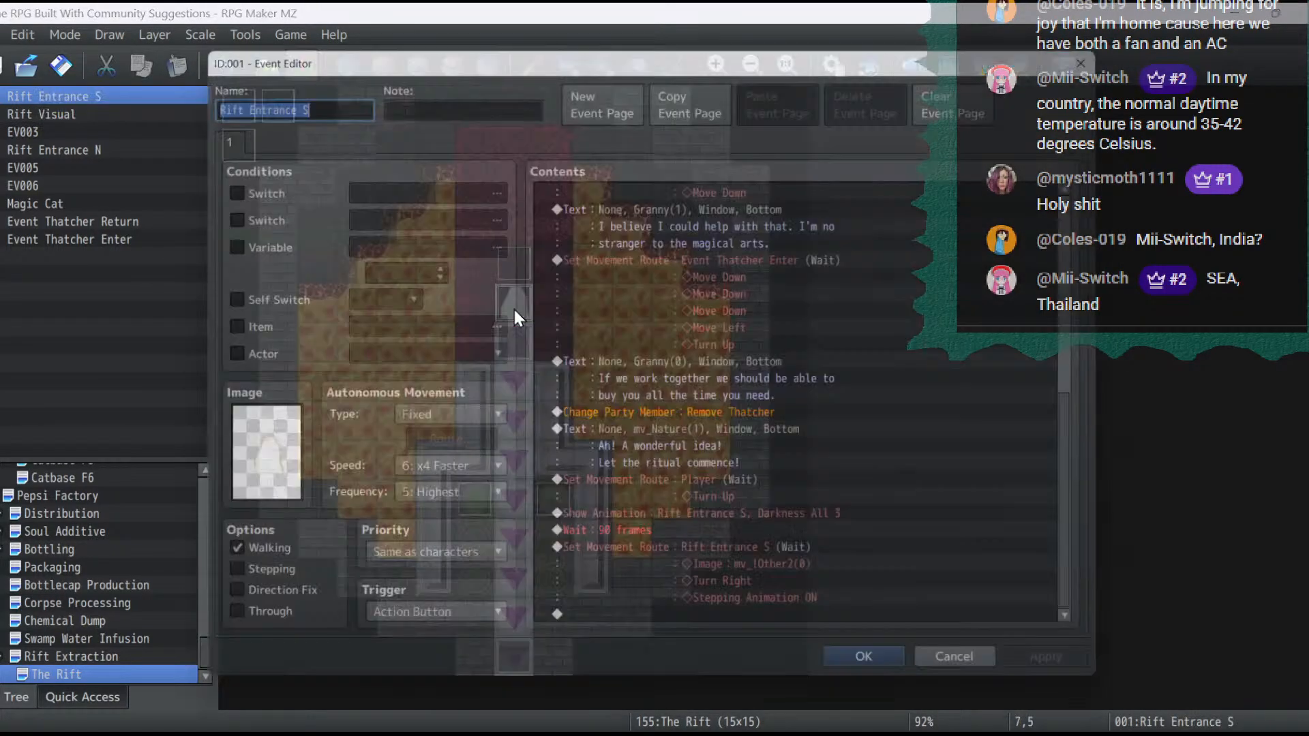
click(779, 554)
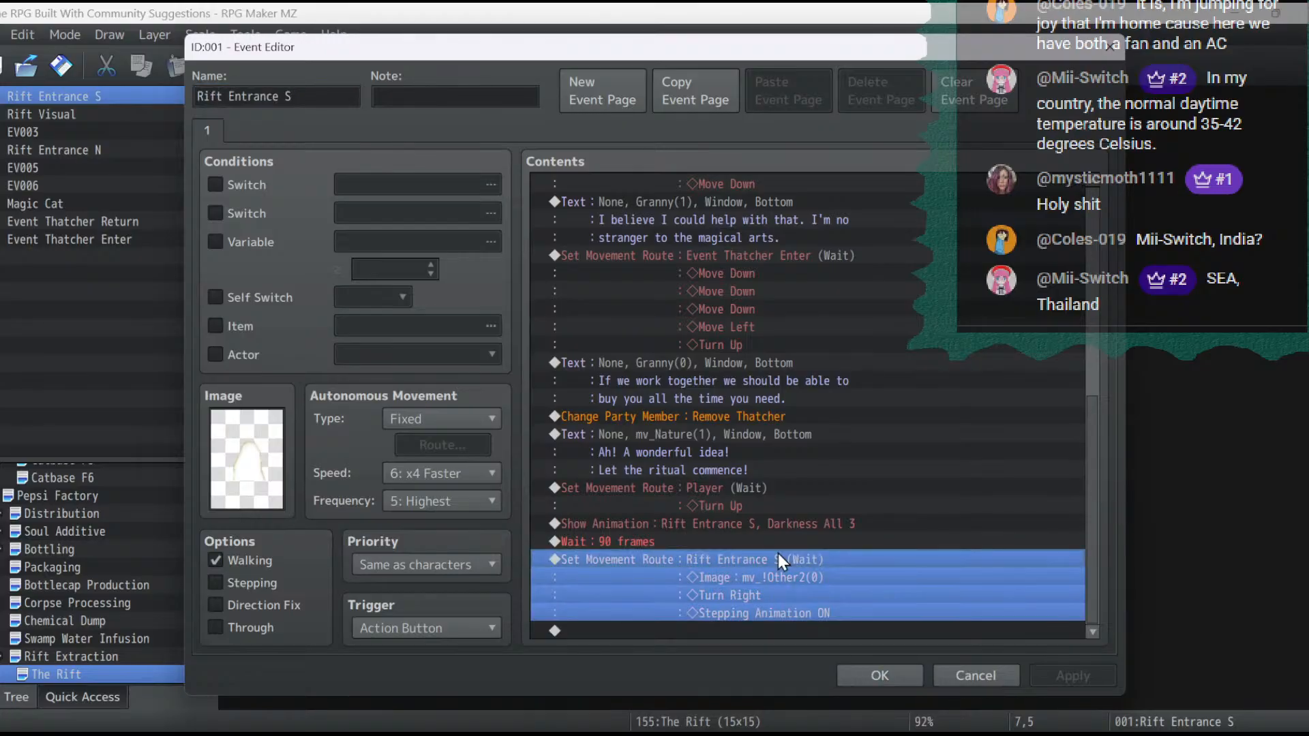
double_click(778, 555)
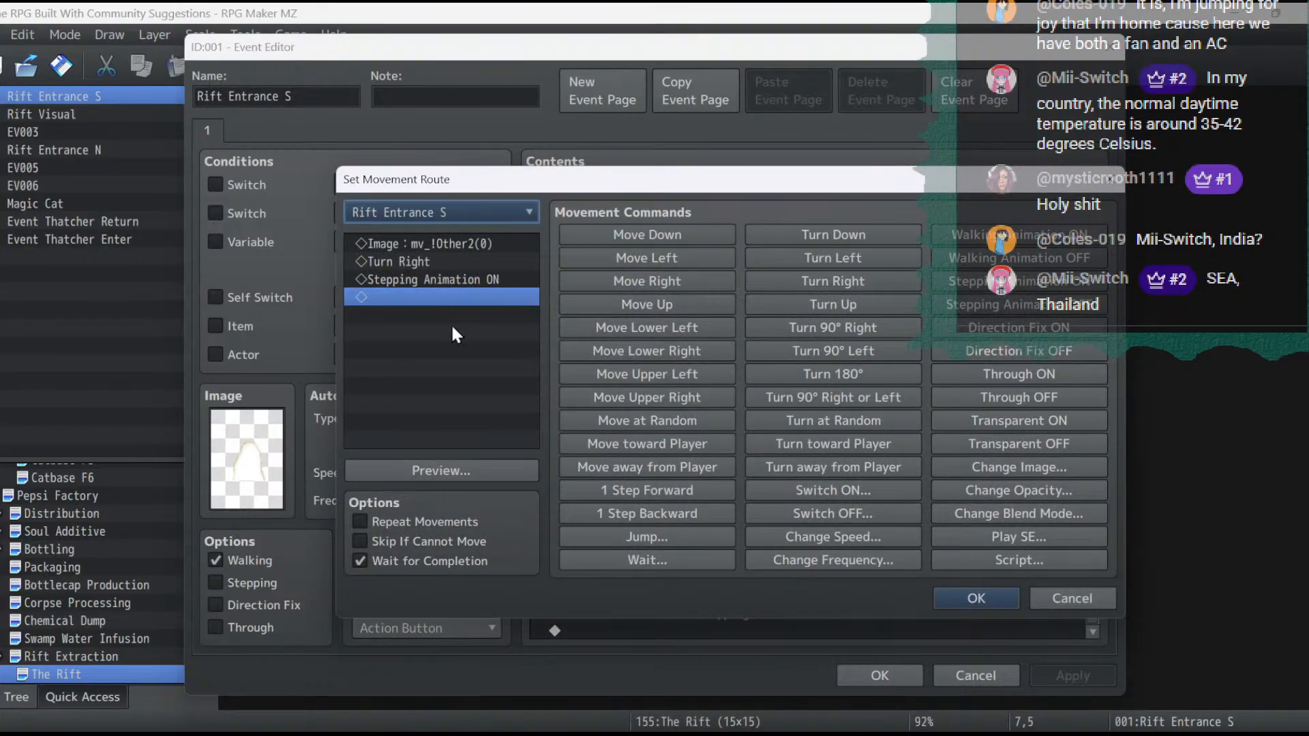
click(398, 281)
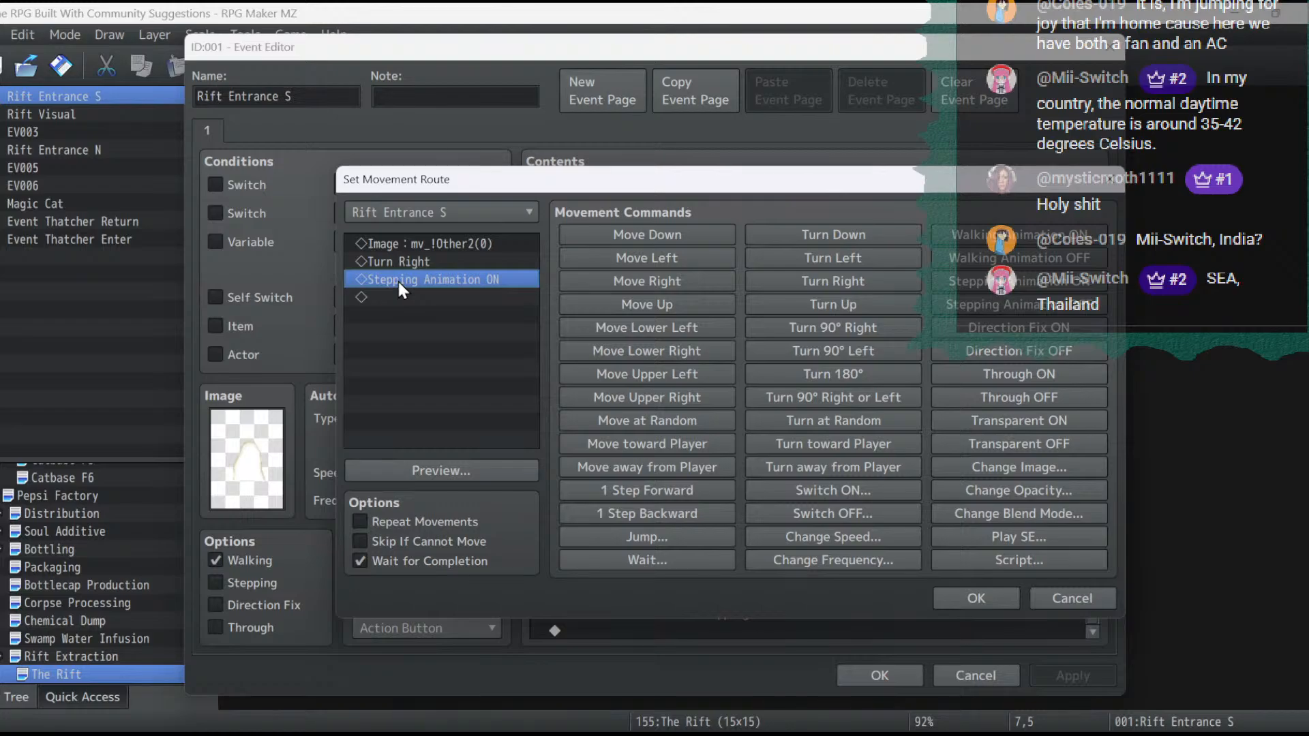
key(Delete)
click(1005, 604)
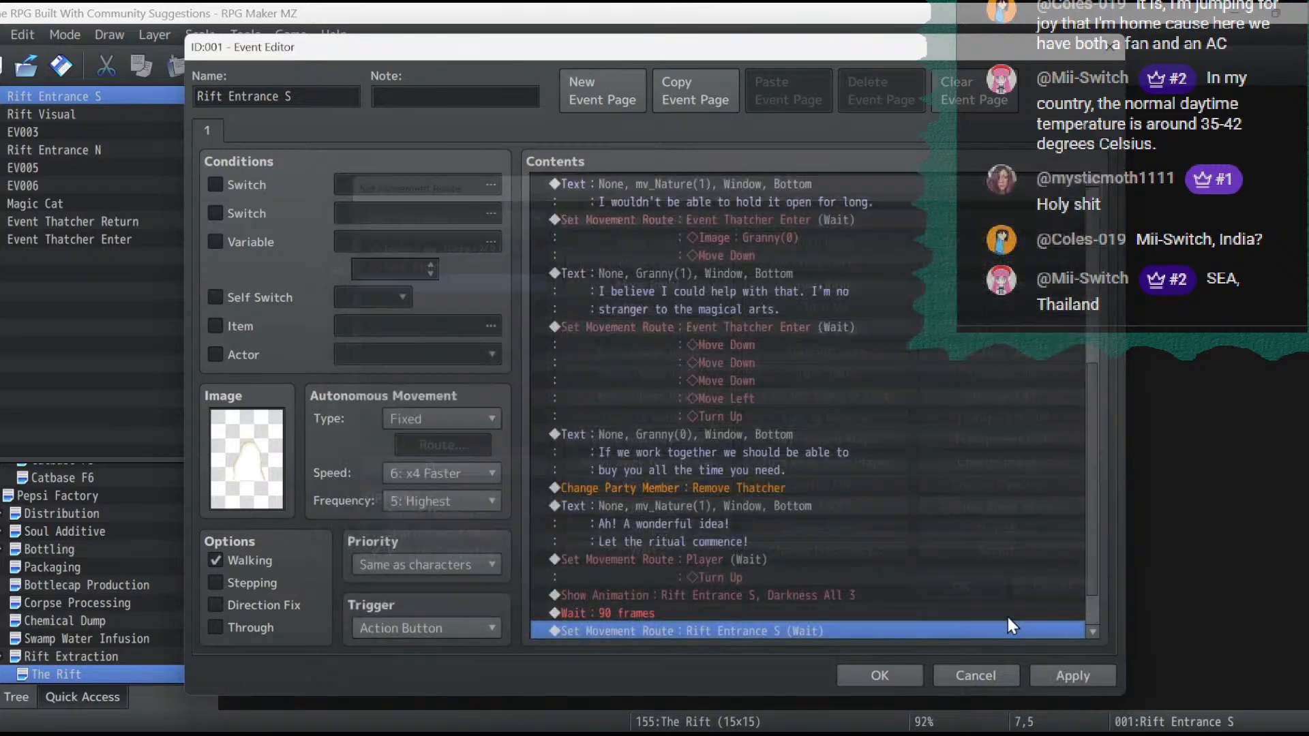
click(1053, 677)
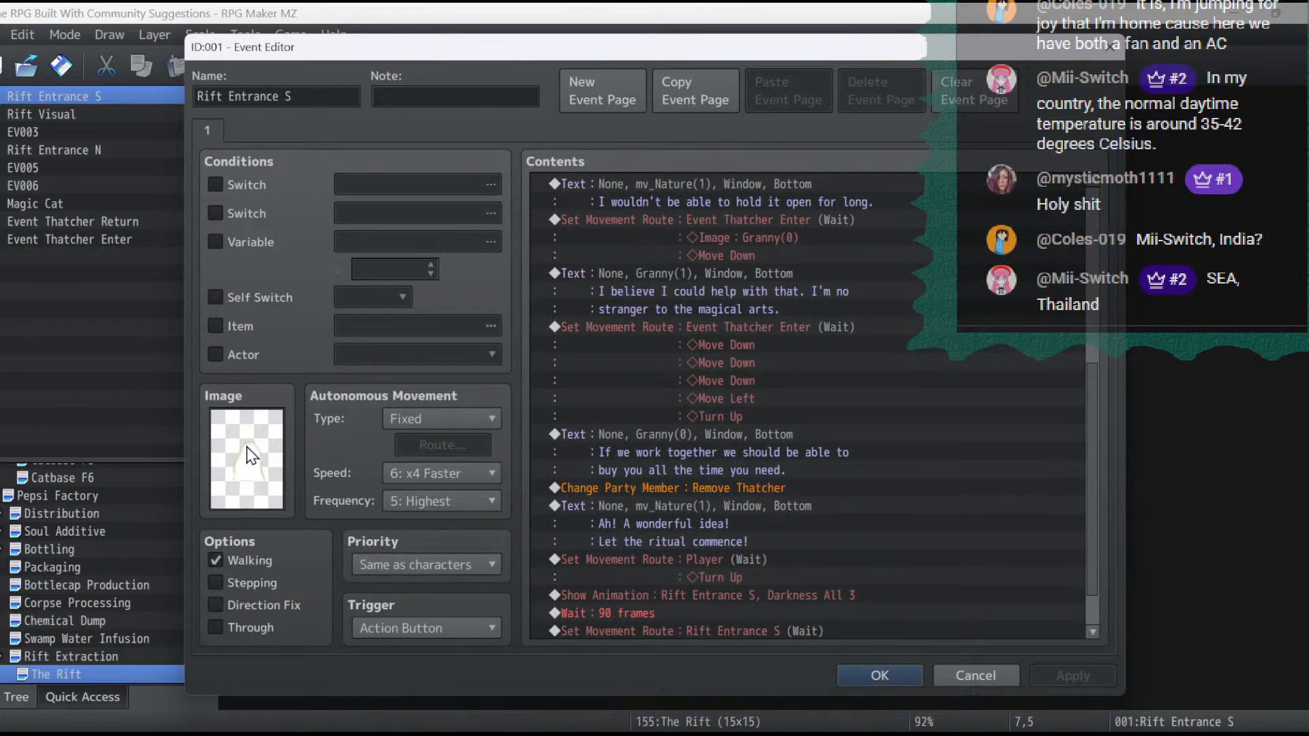
click(869, 679)
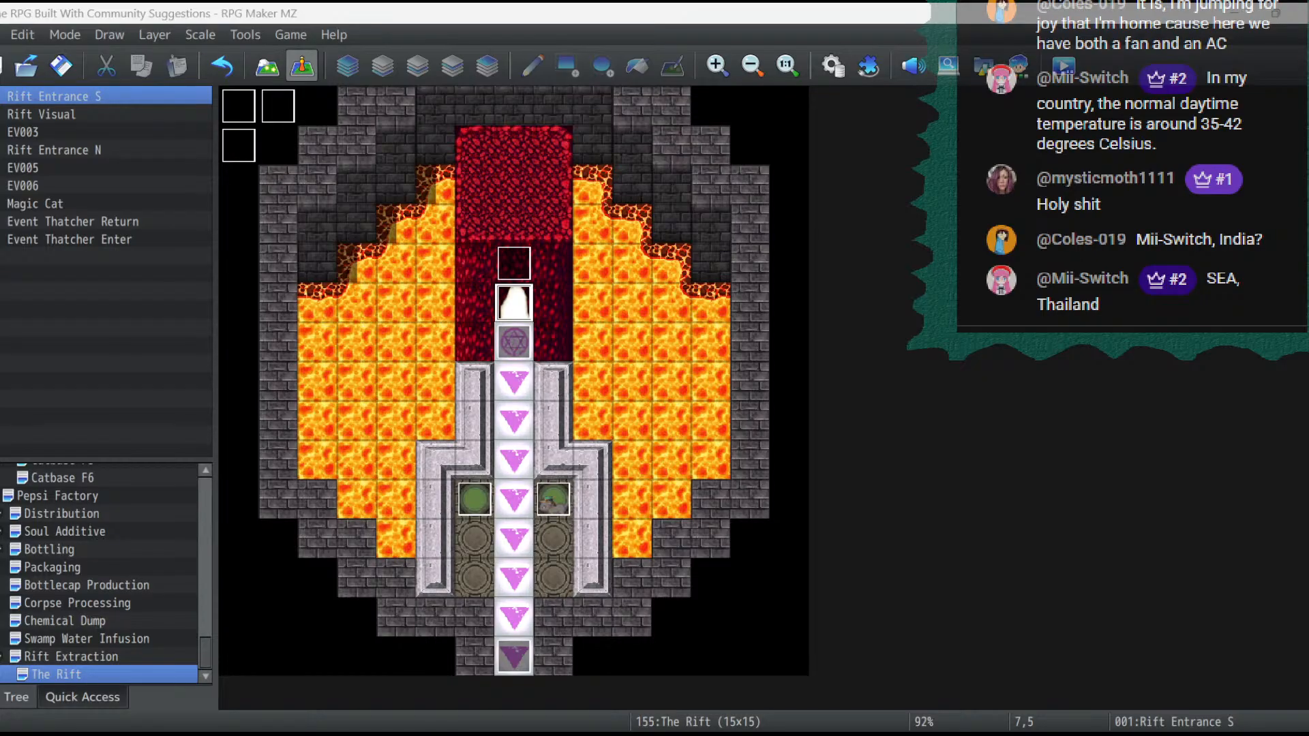
- Switch to GIMP, maximize its window and add customs01.png as a layer over the Dungeon_Bmod image
drag(796, 734, 481, 122)
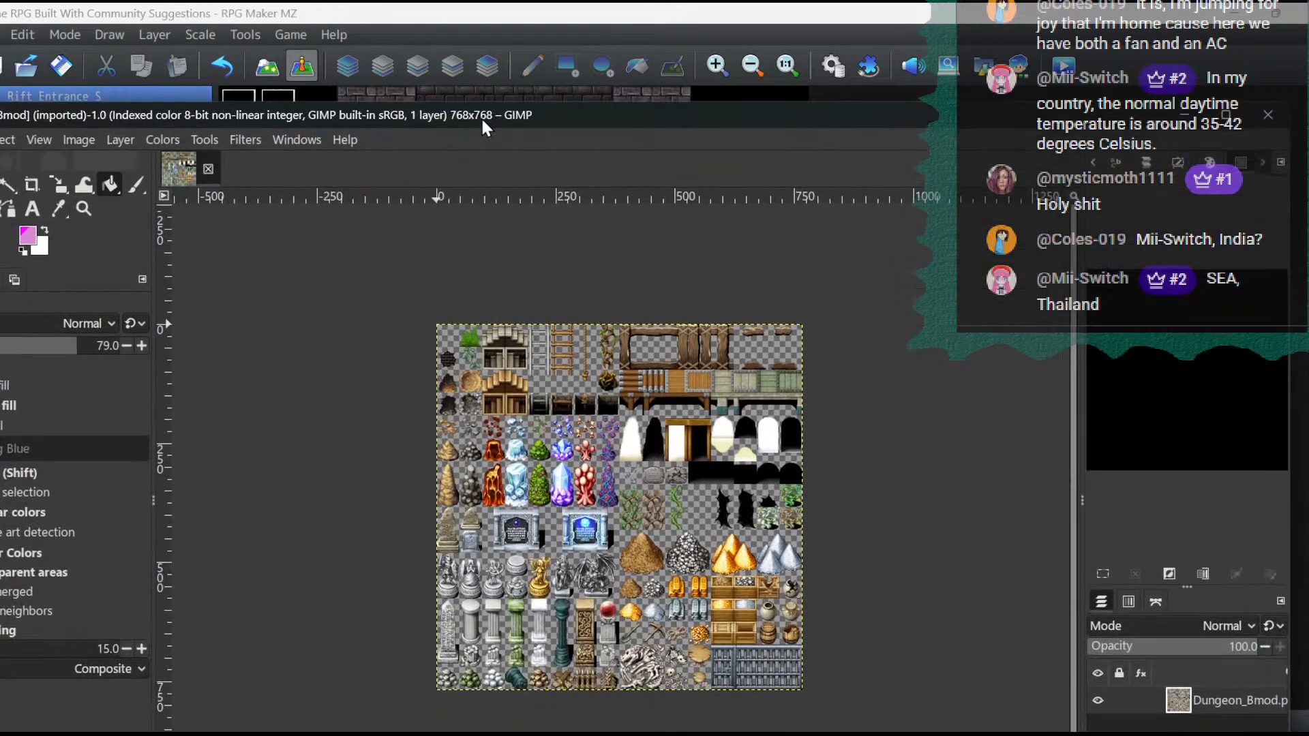
click(1230, 119)
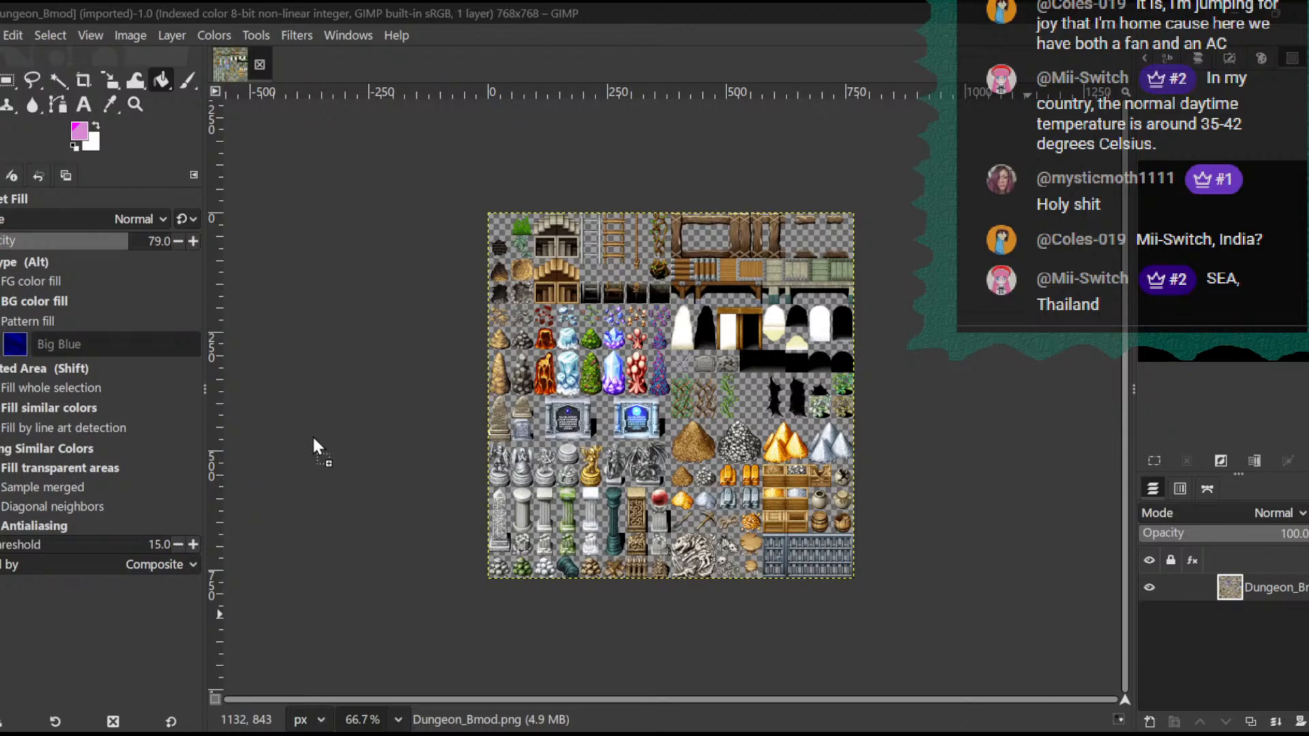
drag(314, 446, 316, 439)
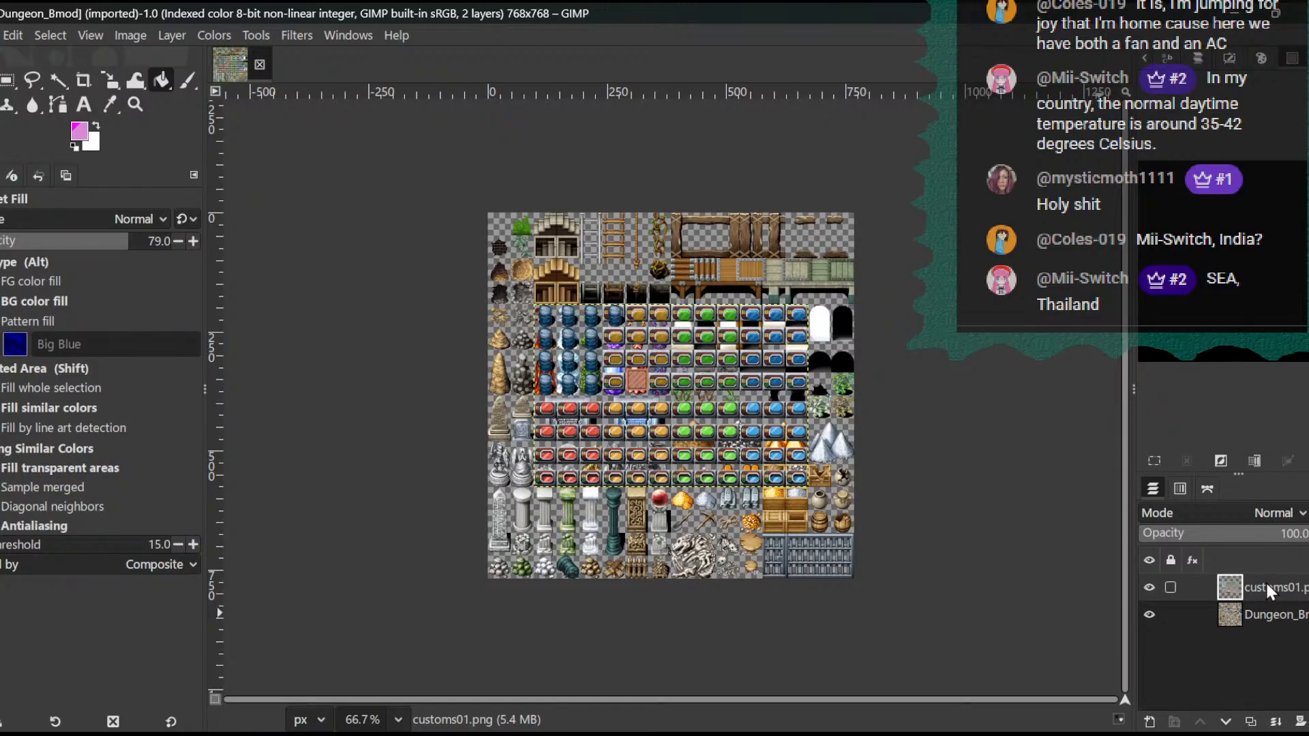
- Examine the image files in the project's img/characters folder, including in reversed name order, without opening any
click(0, 36)
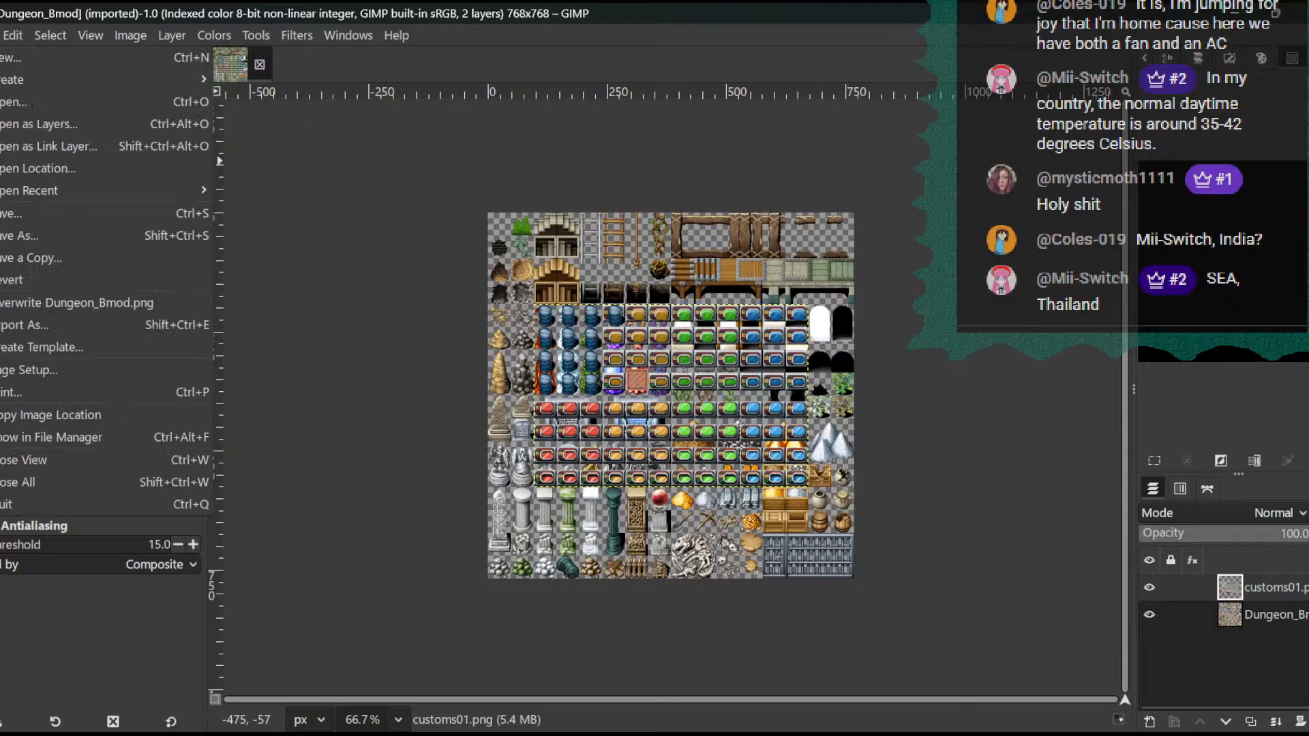
click(15, 104)
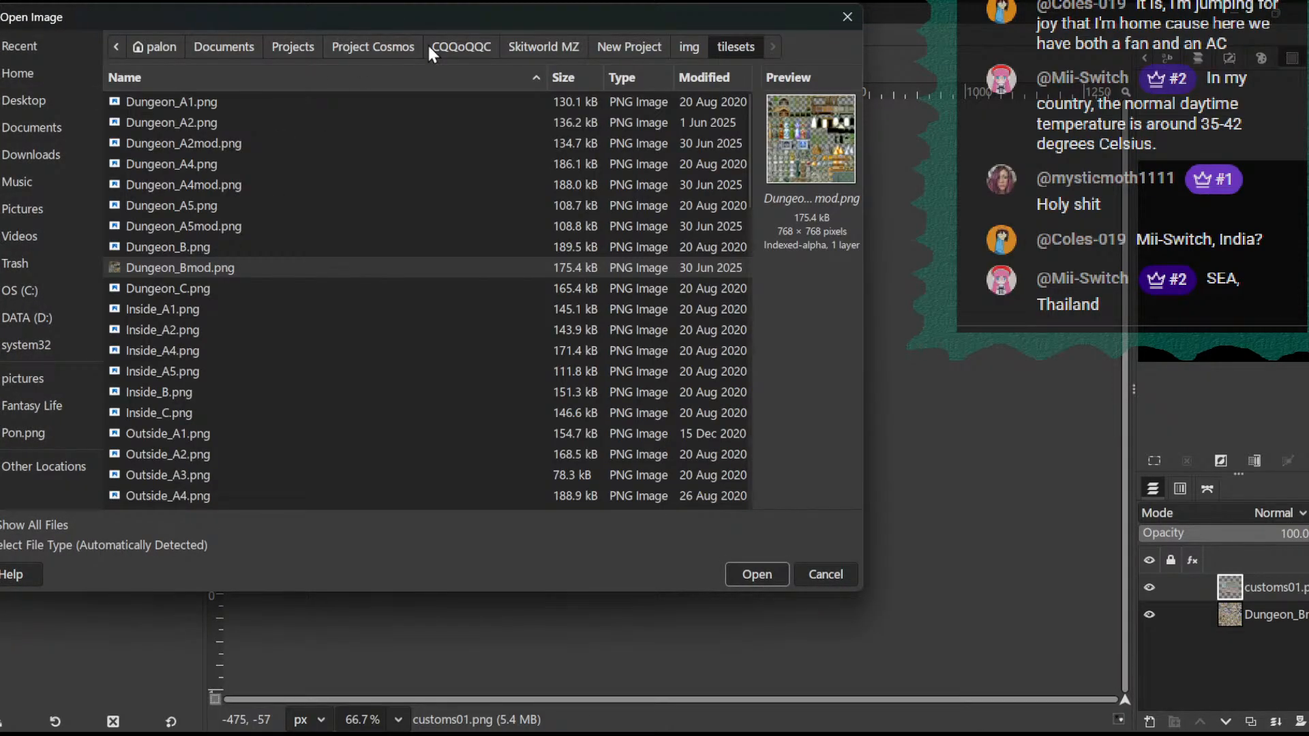
click(687, 46)
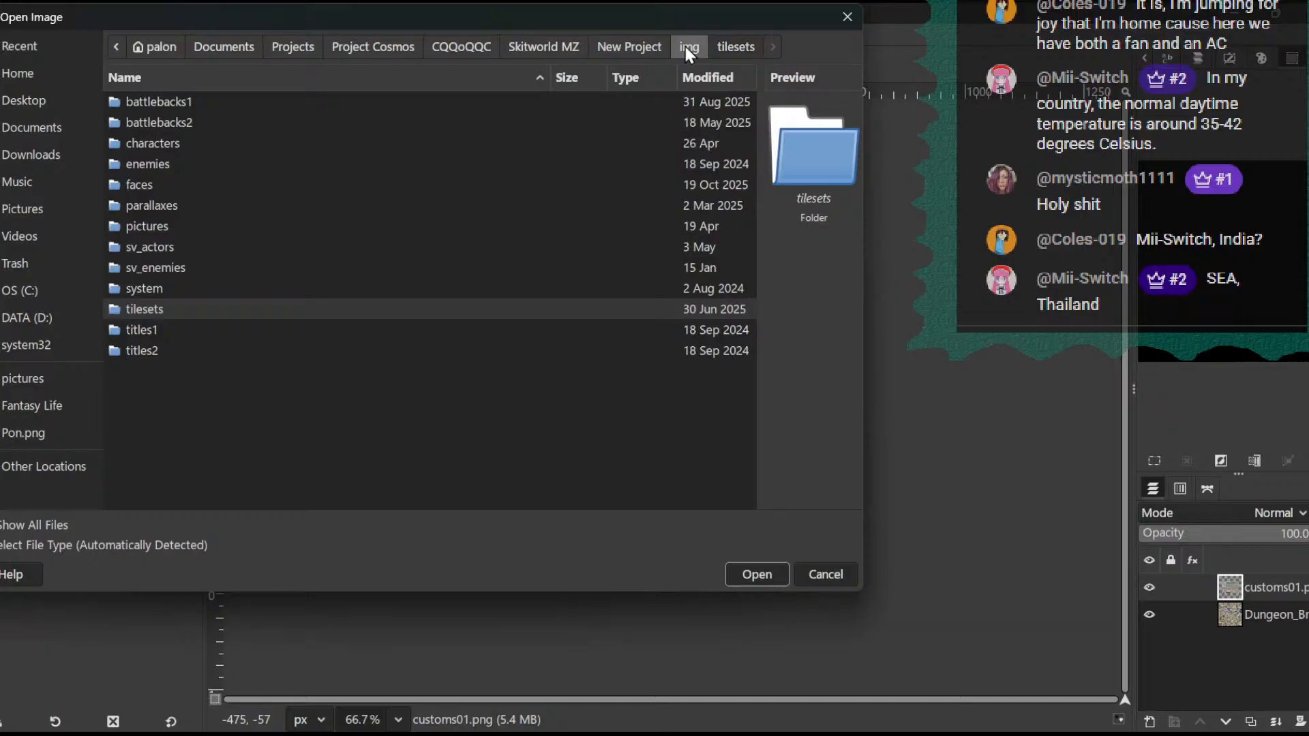
double_click(169, 146)
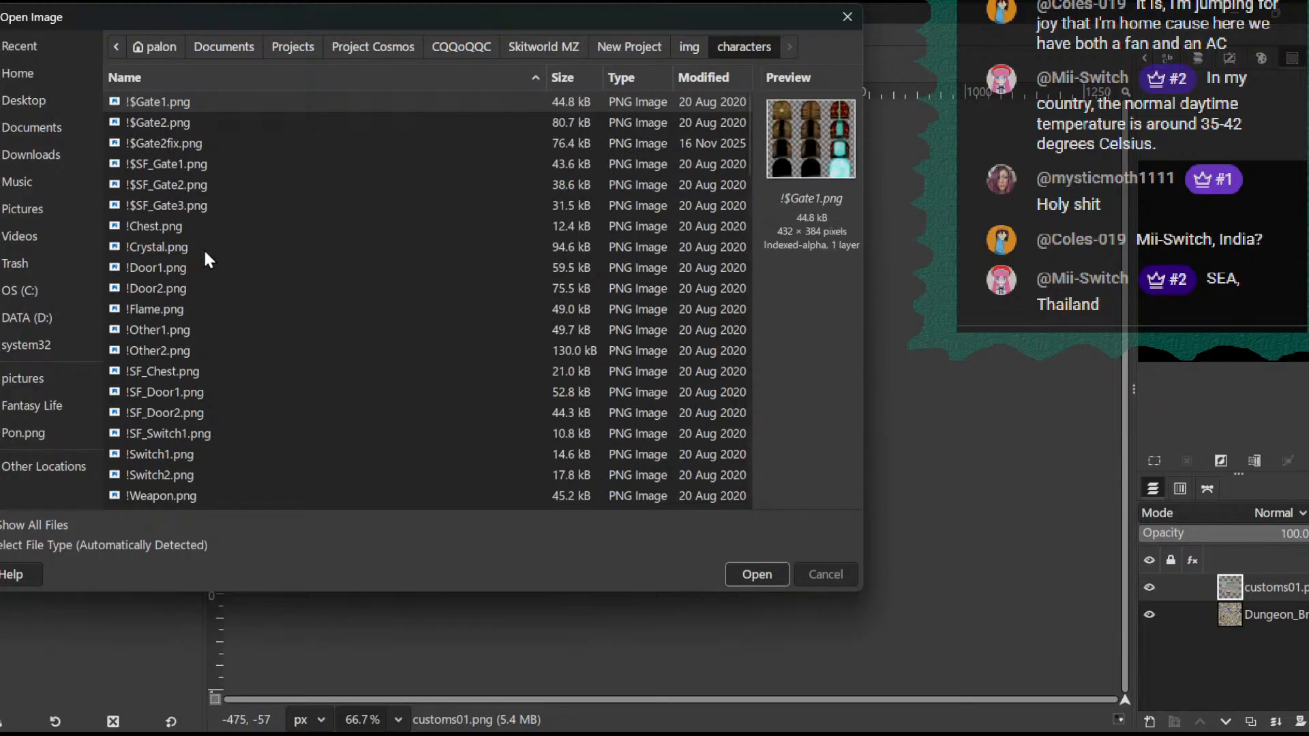
scroll(194, 271, down, 10)
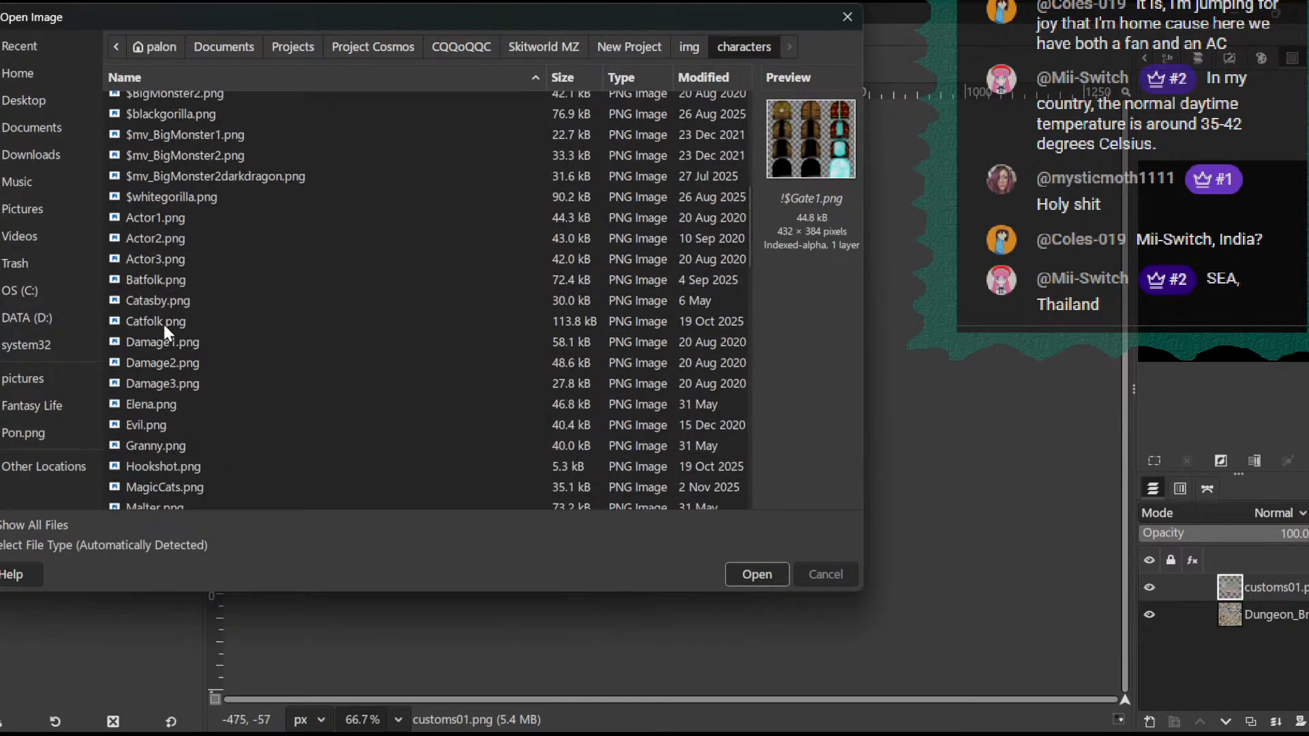
scroll(166, 382, down, 1)
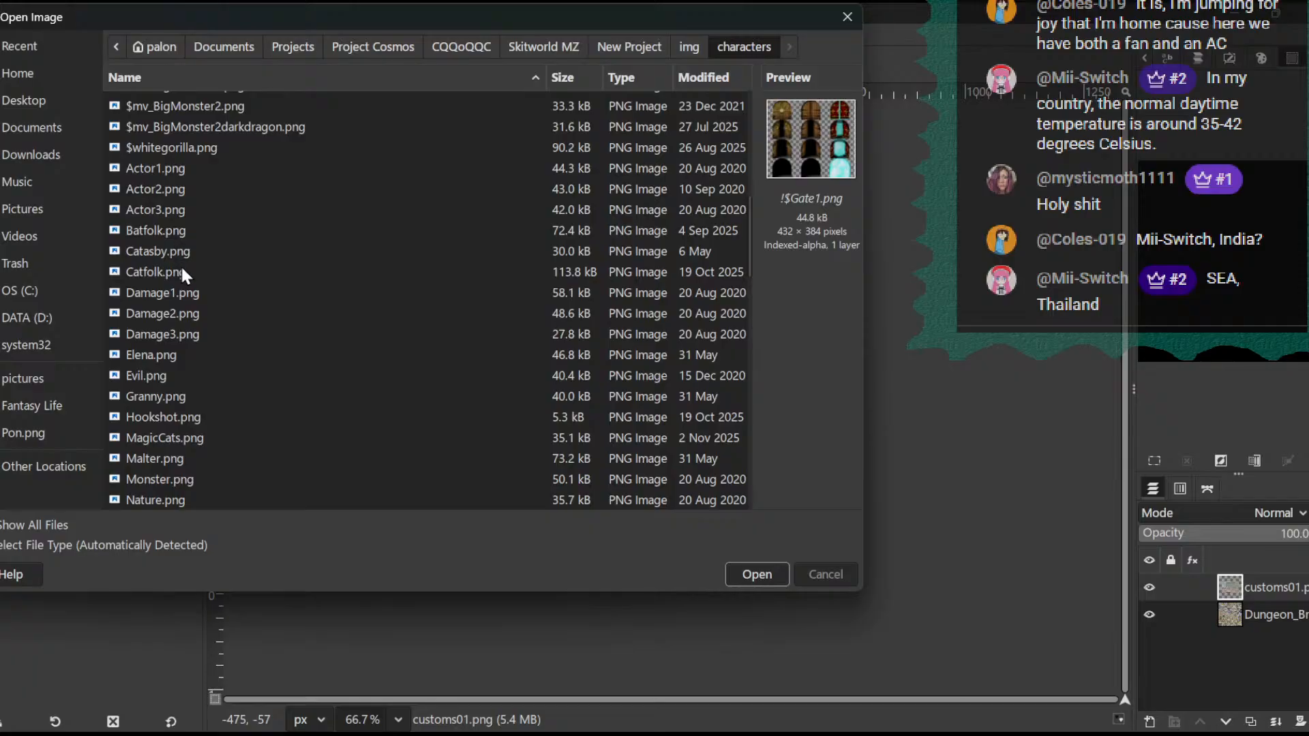
scroll(266, 326, up, 10)
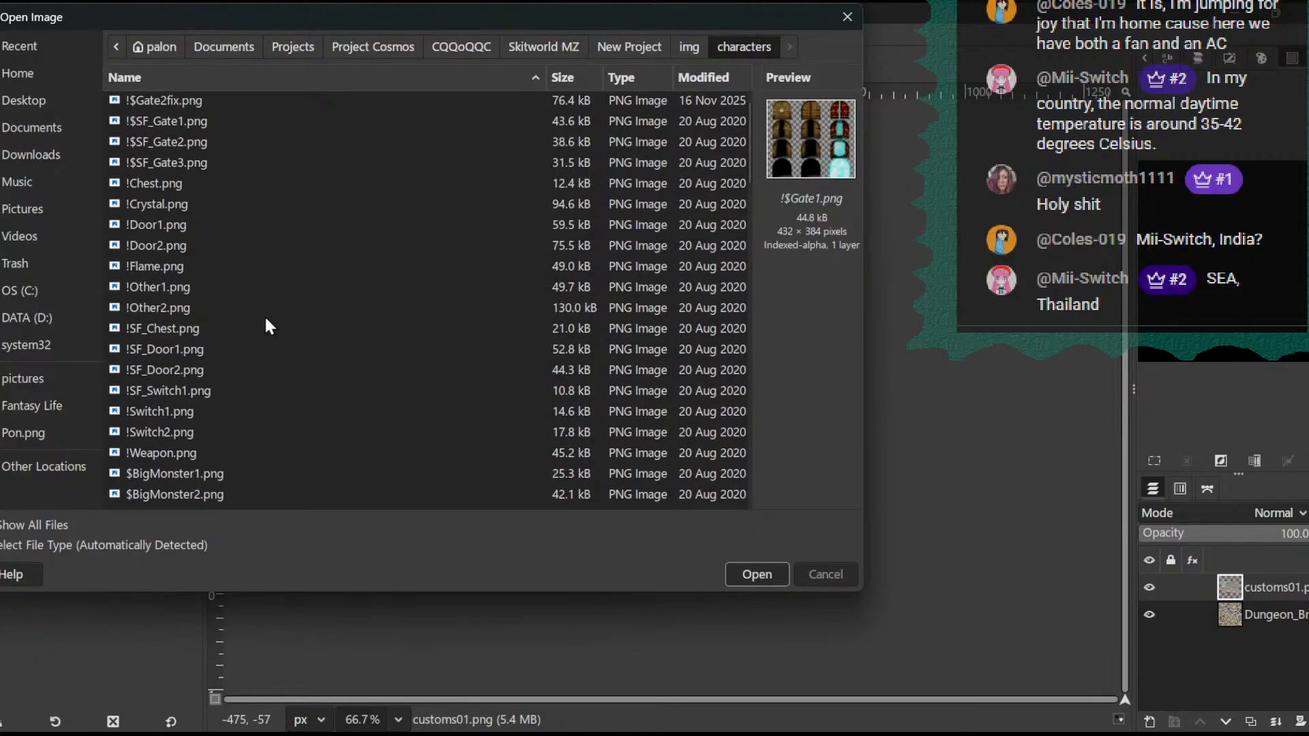
scroll(266, 326, down, 7)
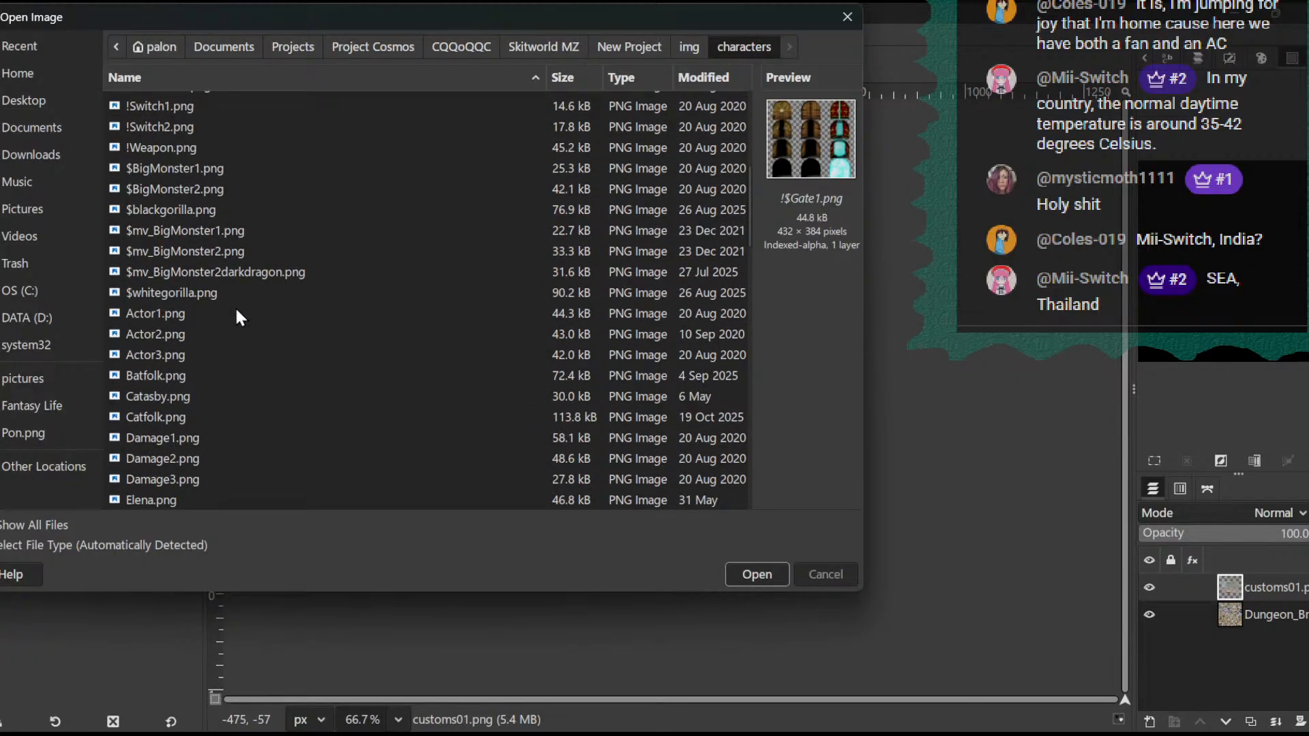
scroll(236, 313, down, 12)
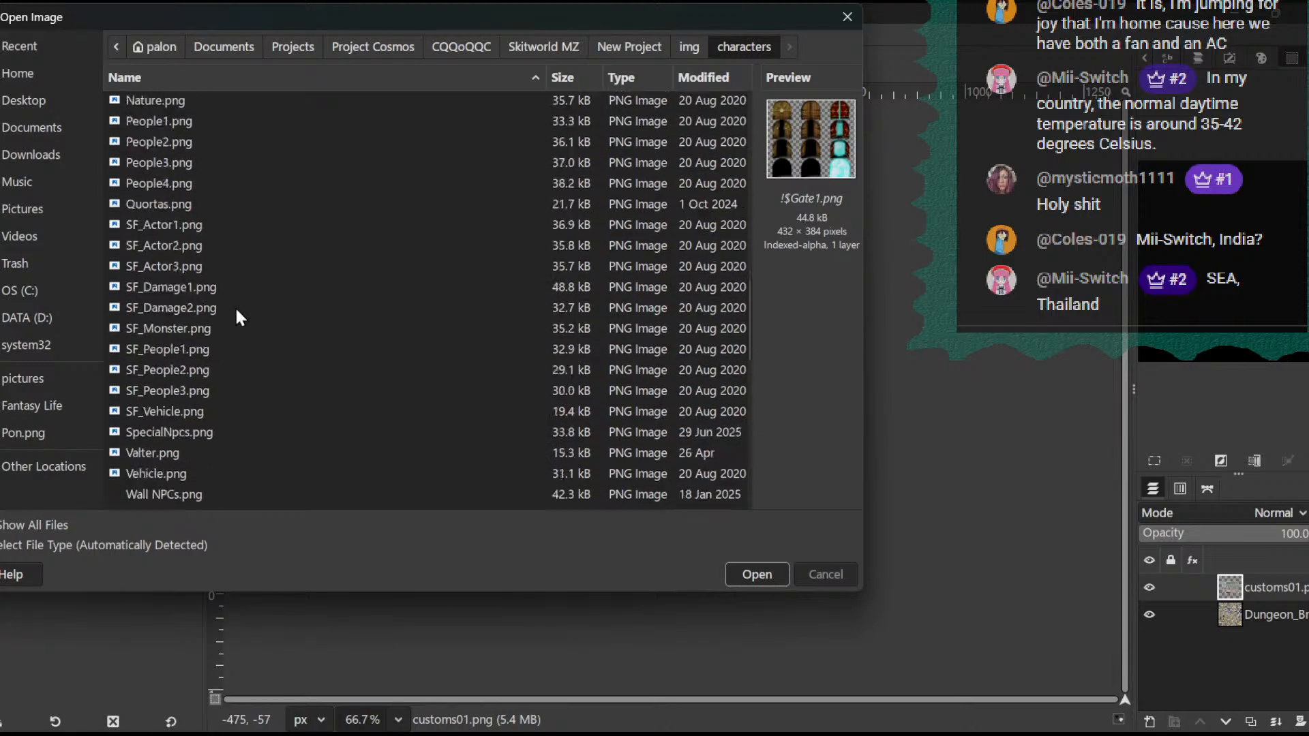
scroll(236, 312, down, 15)
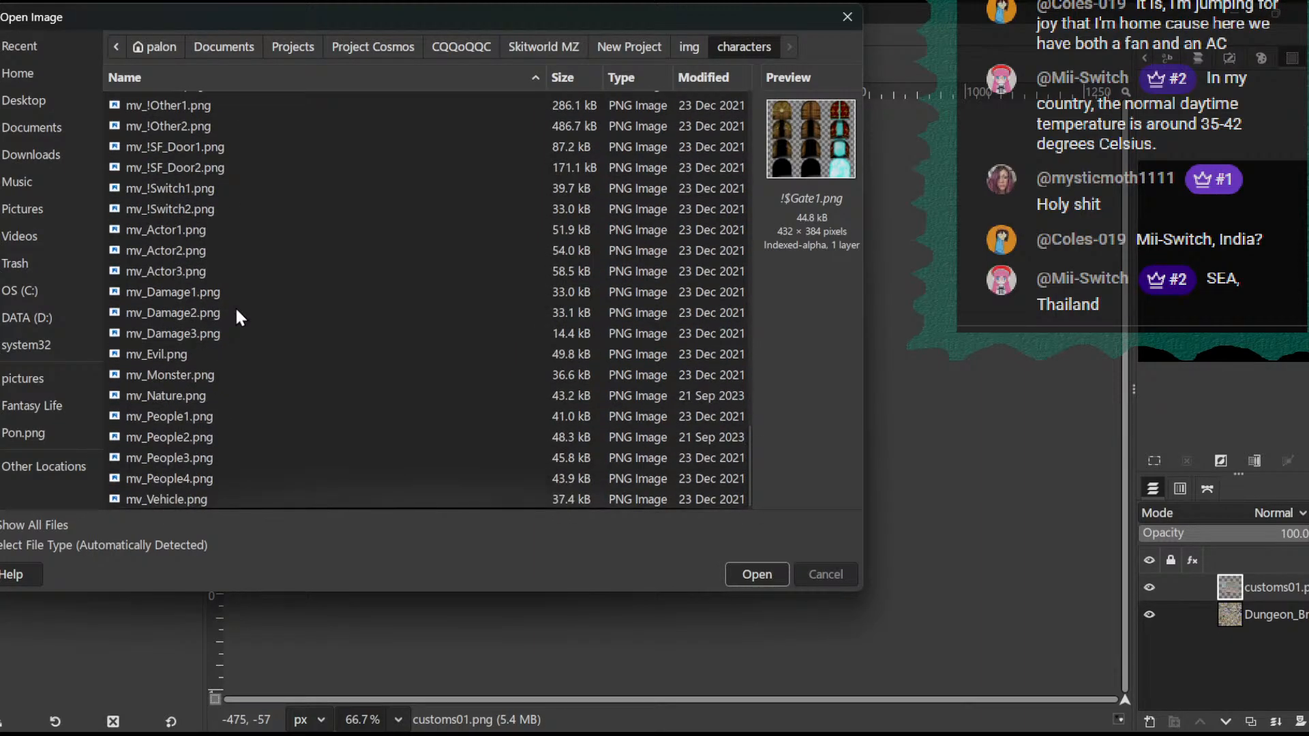
scroll(446, 249, up, 20)
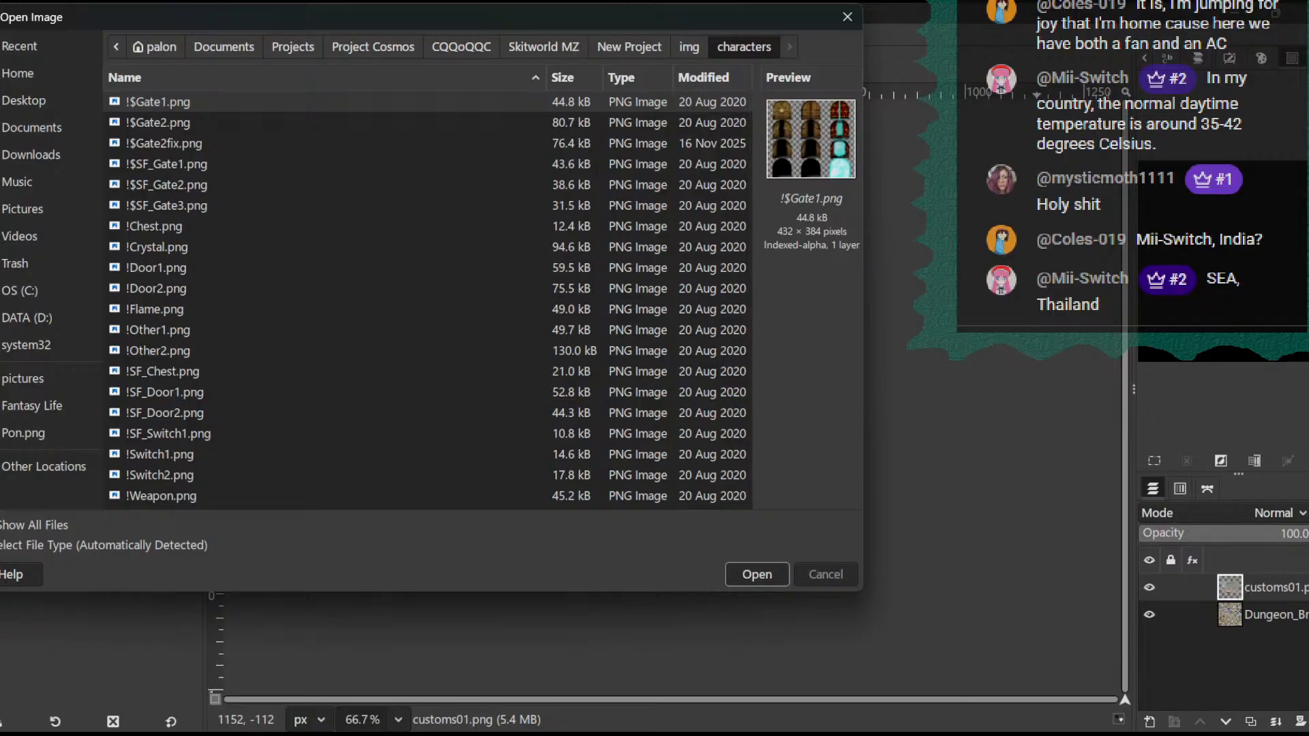
scroll(358, 315, down, 1)
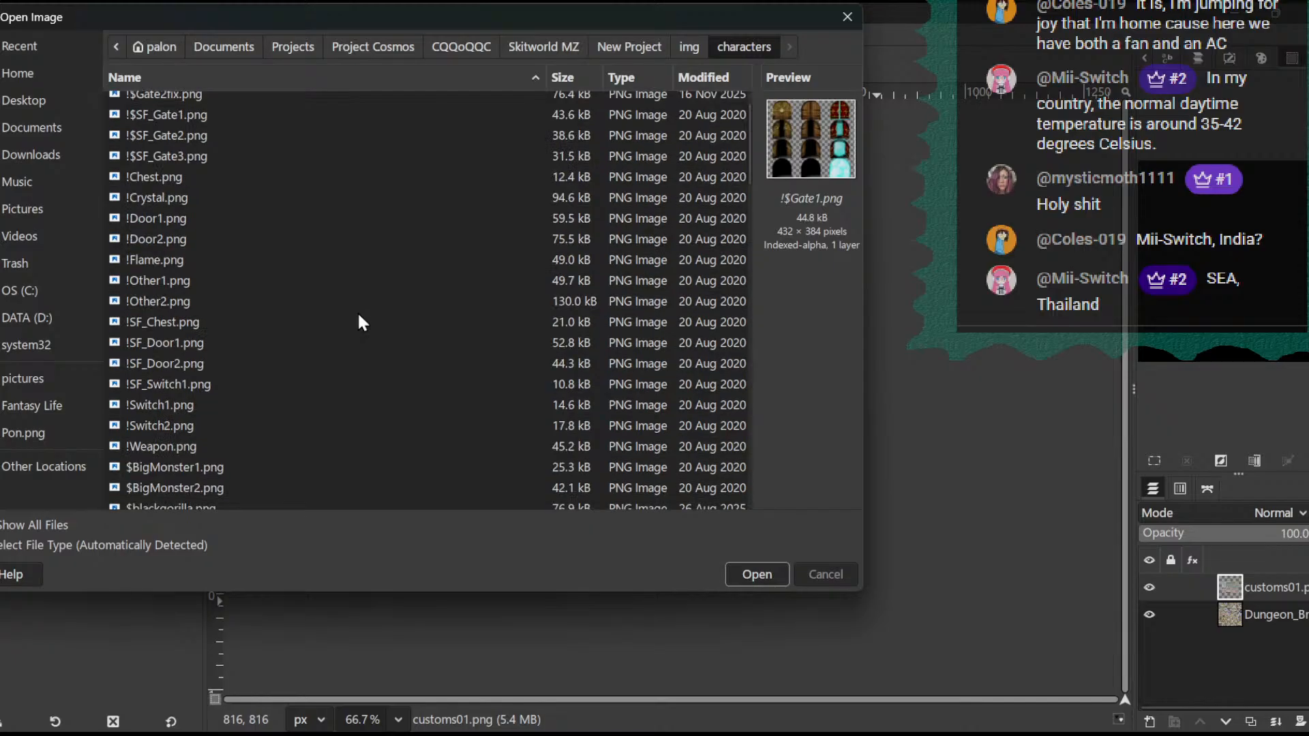
scroll(359, 320, down, 5)
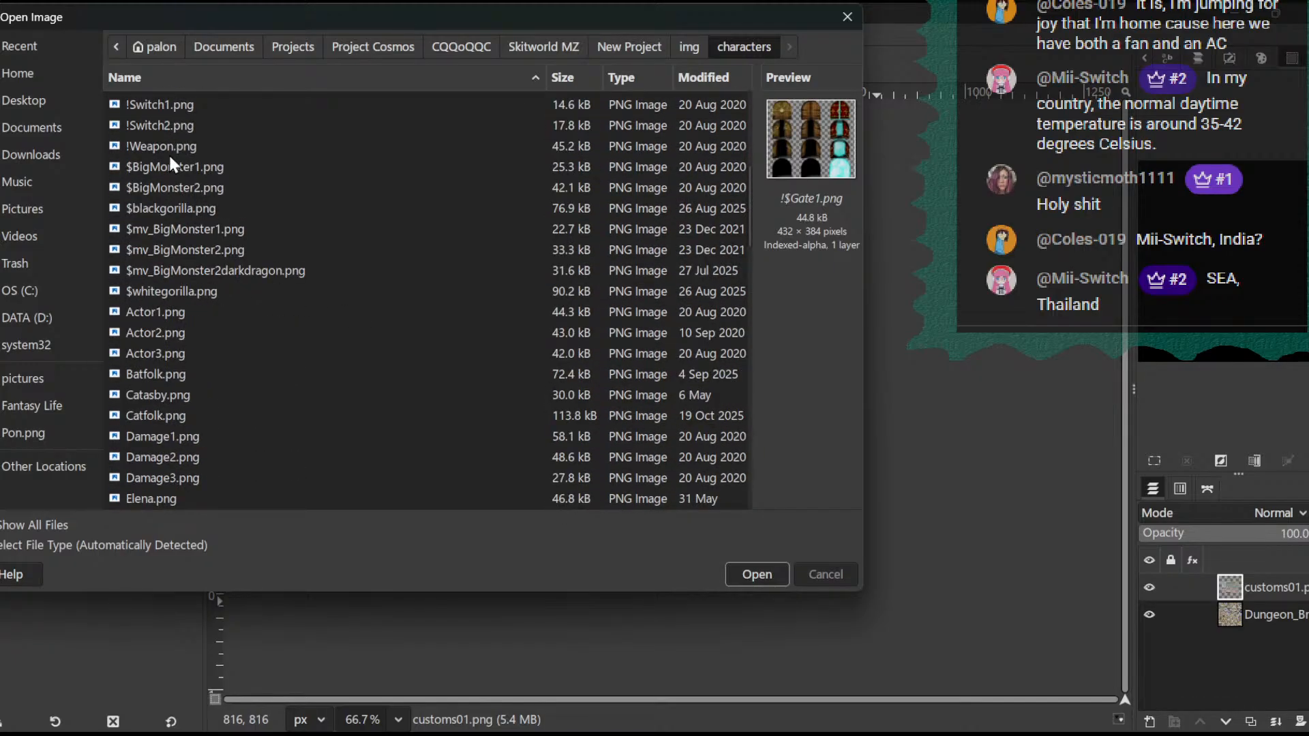
click(132, 79)
scroll(400, 301, up, 5)
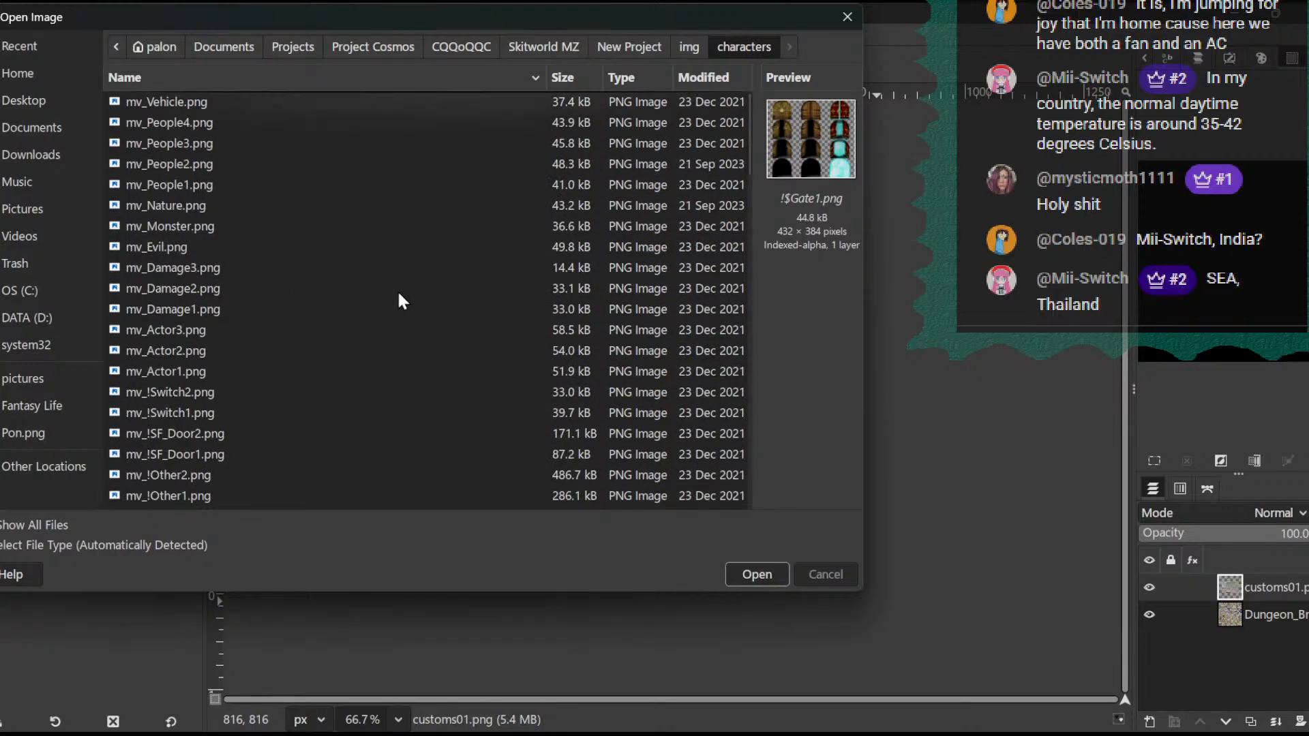
scroll(412, 290, down, 15)
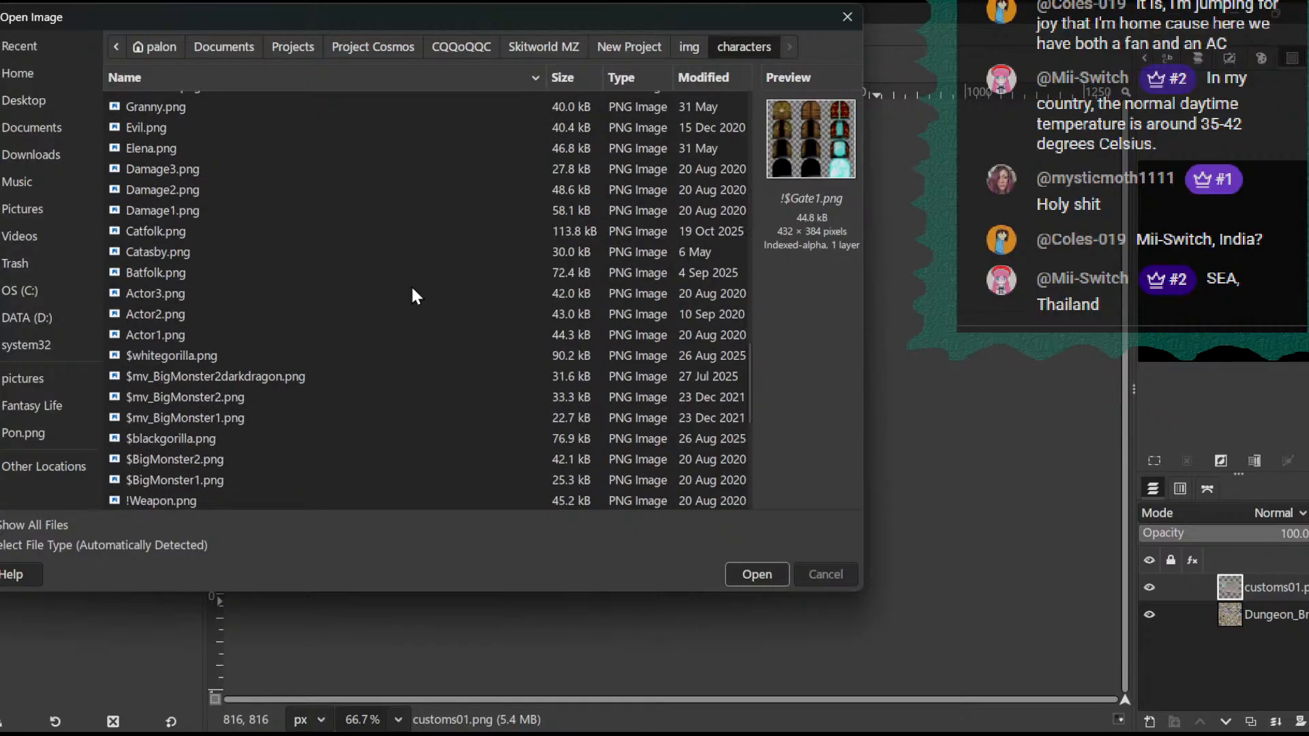
scroll(216, 276, down, 6)
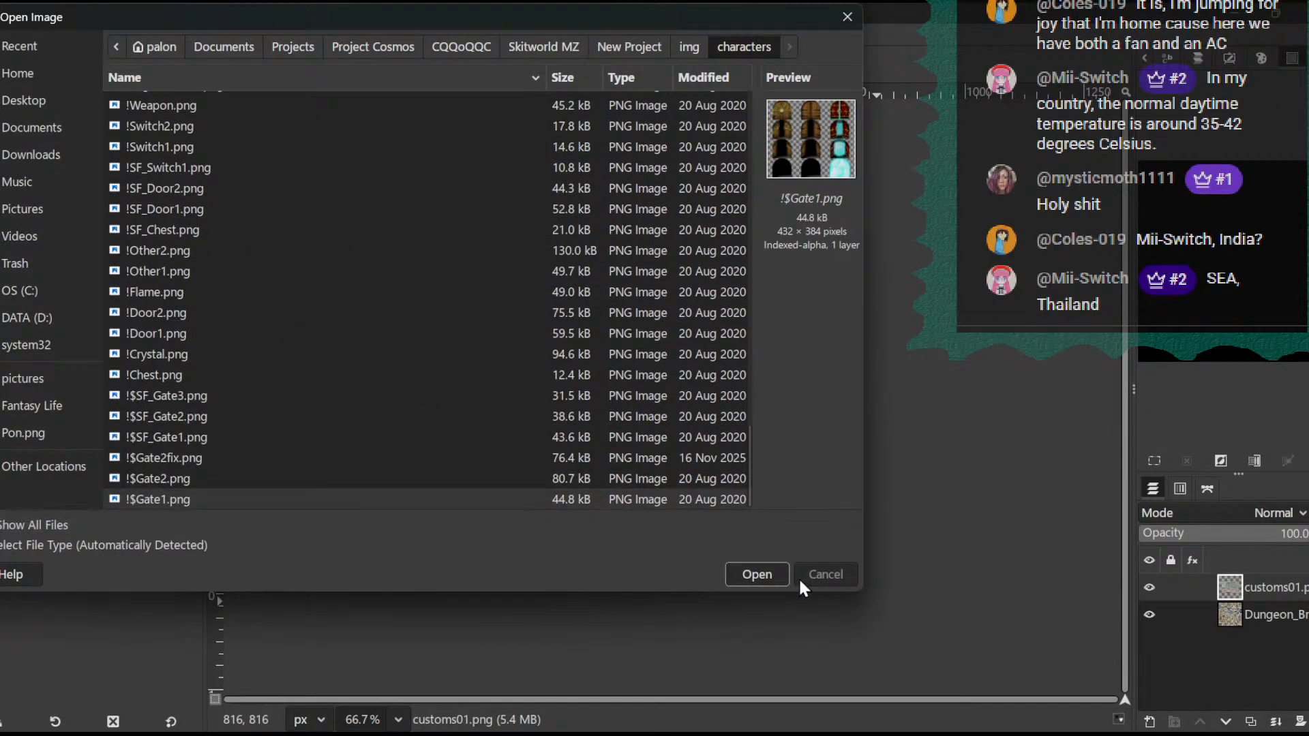
click(847, 17)
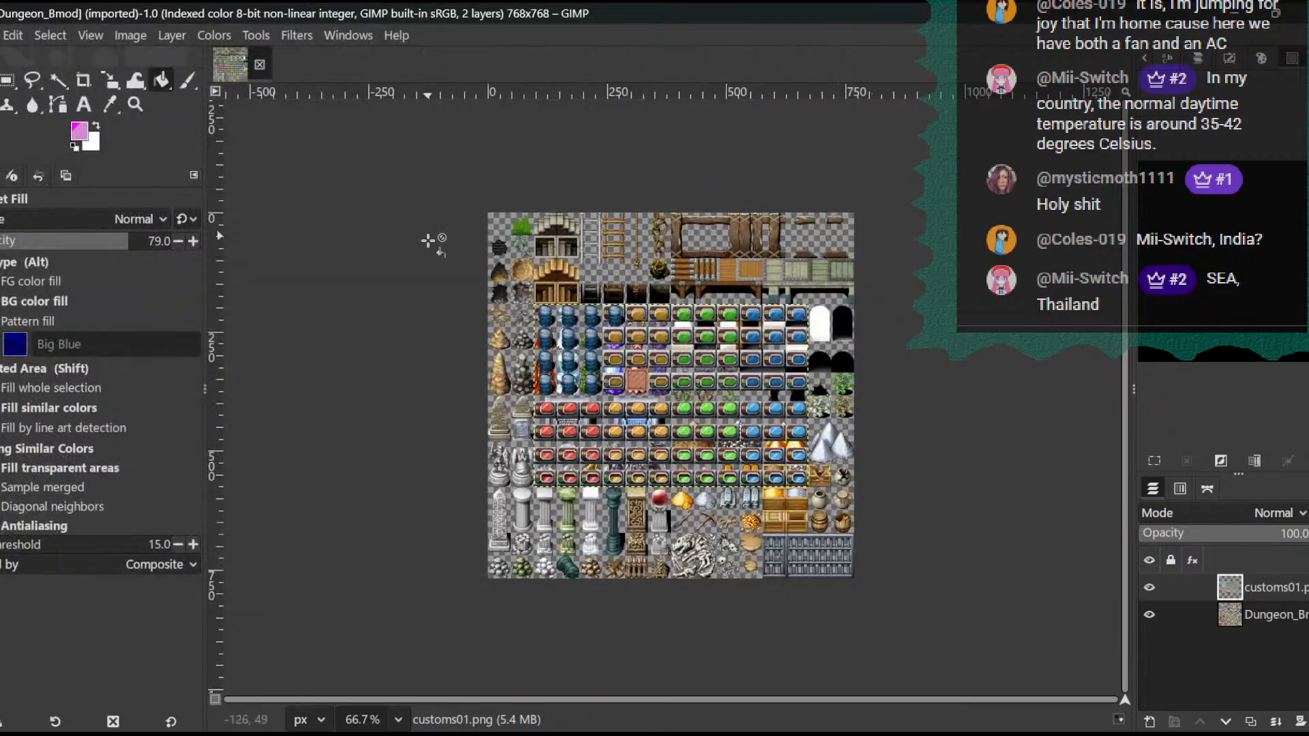
- Create a new blank 768 × 768 image
click(2, 36)
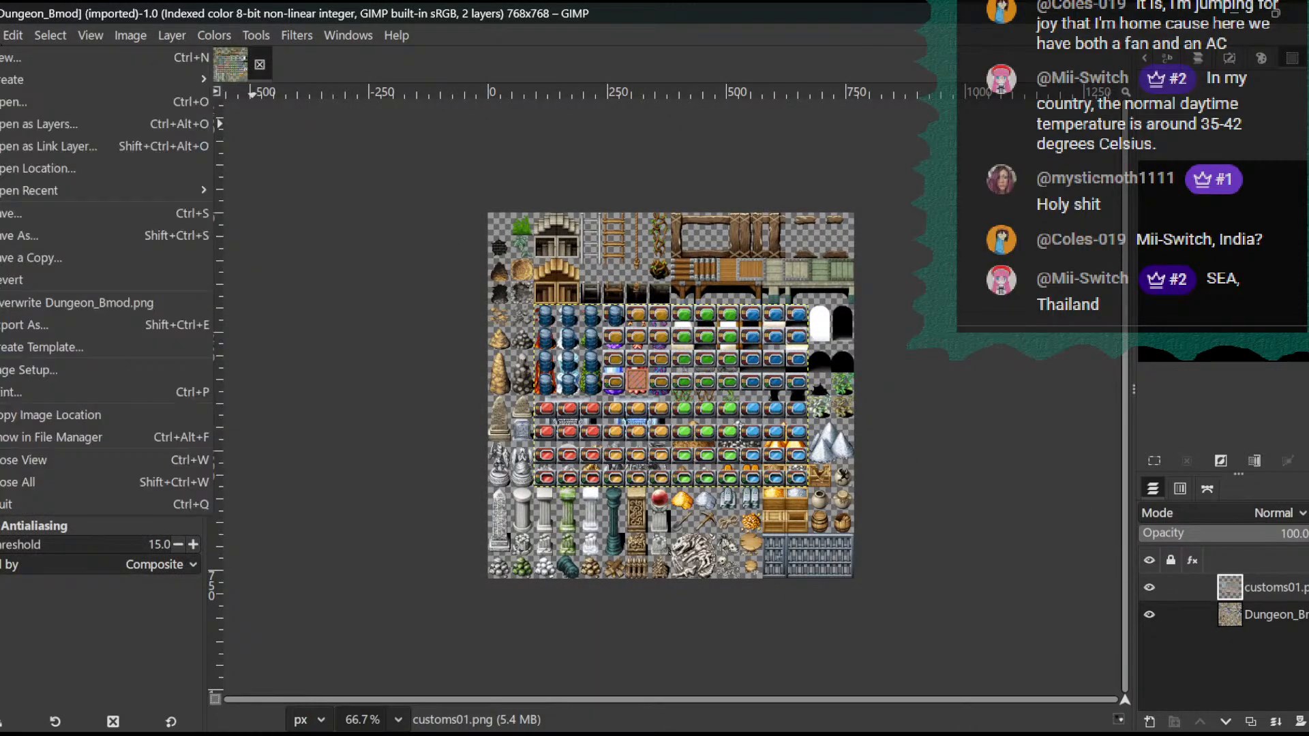
click(7, 63)
click(582, 558)
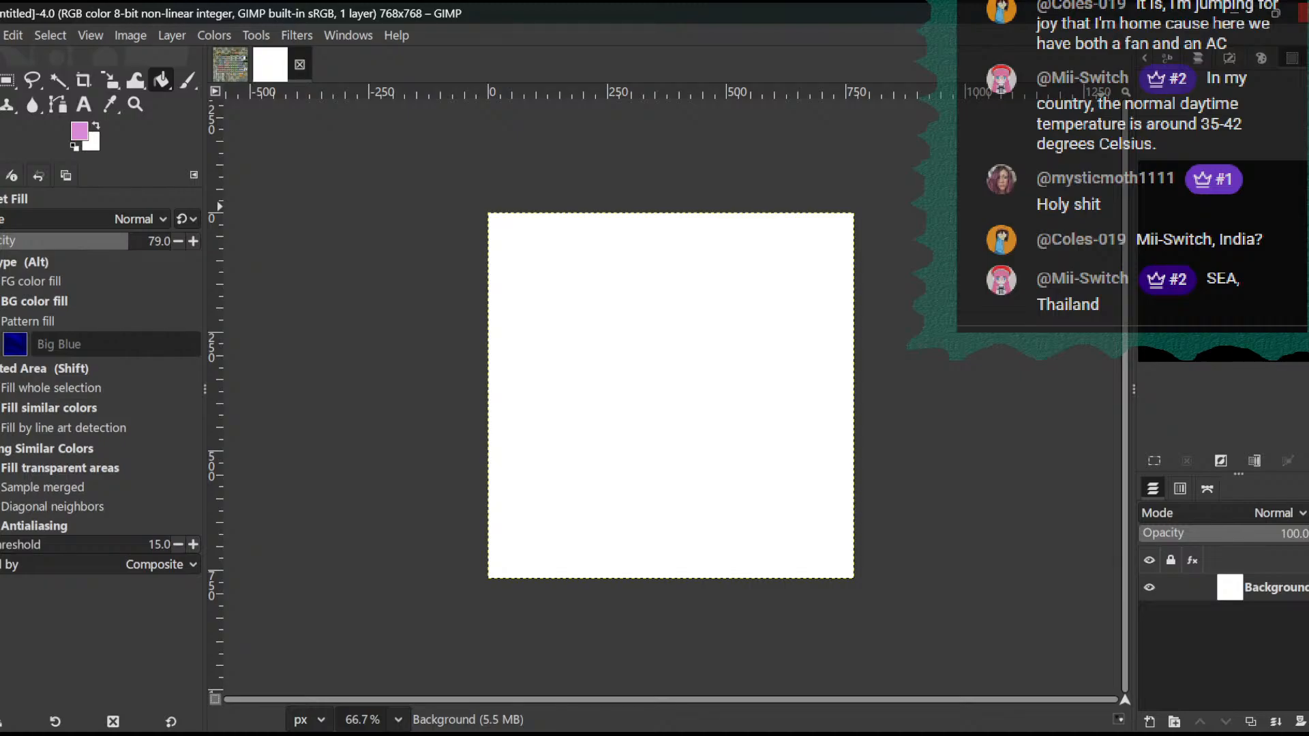
- Quit GIMP, discarding the unsaved changes to Dungeon_Bmod, and open customs01.png in GIMP as its own image
key(ctrl+q)
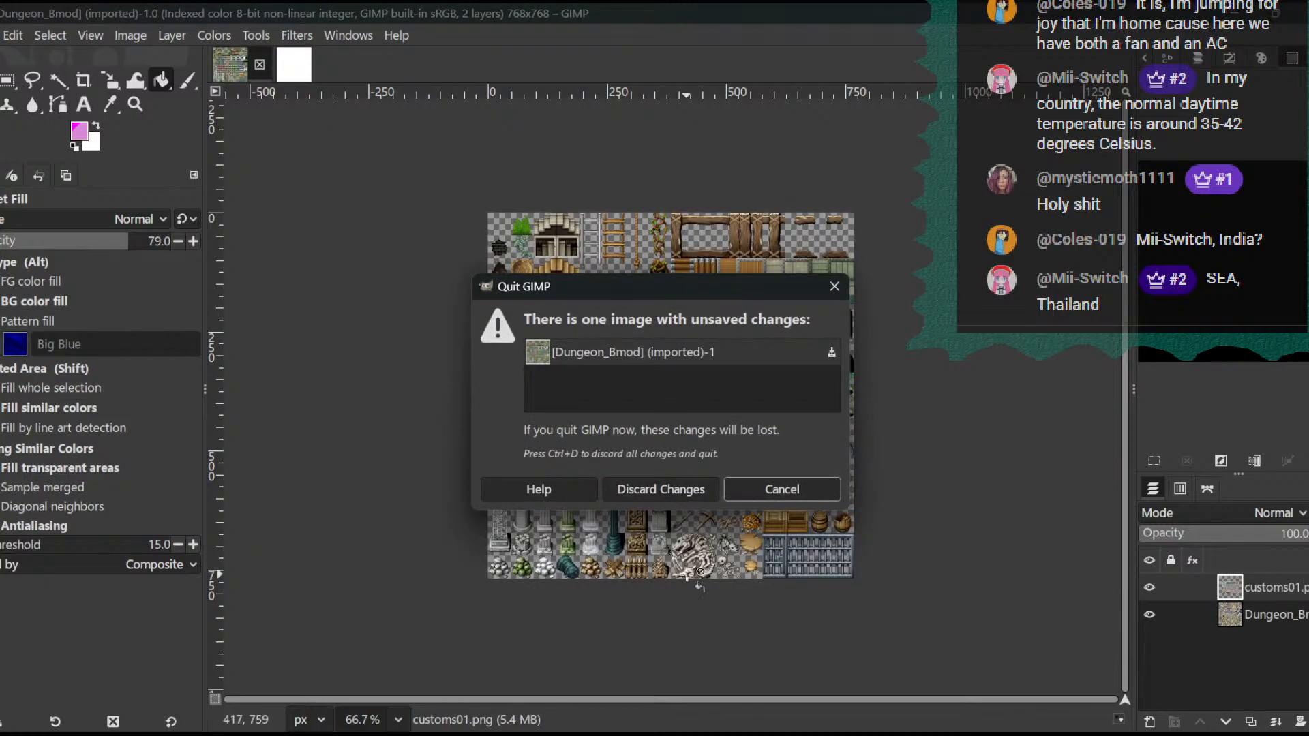
click(681, 489)
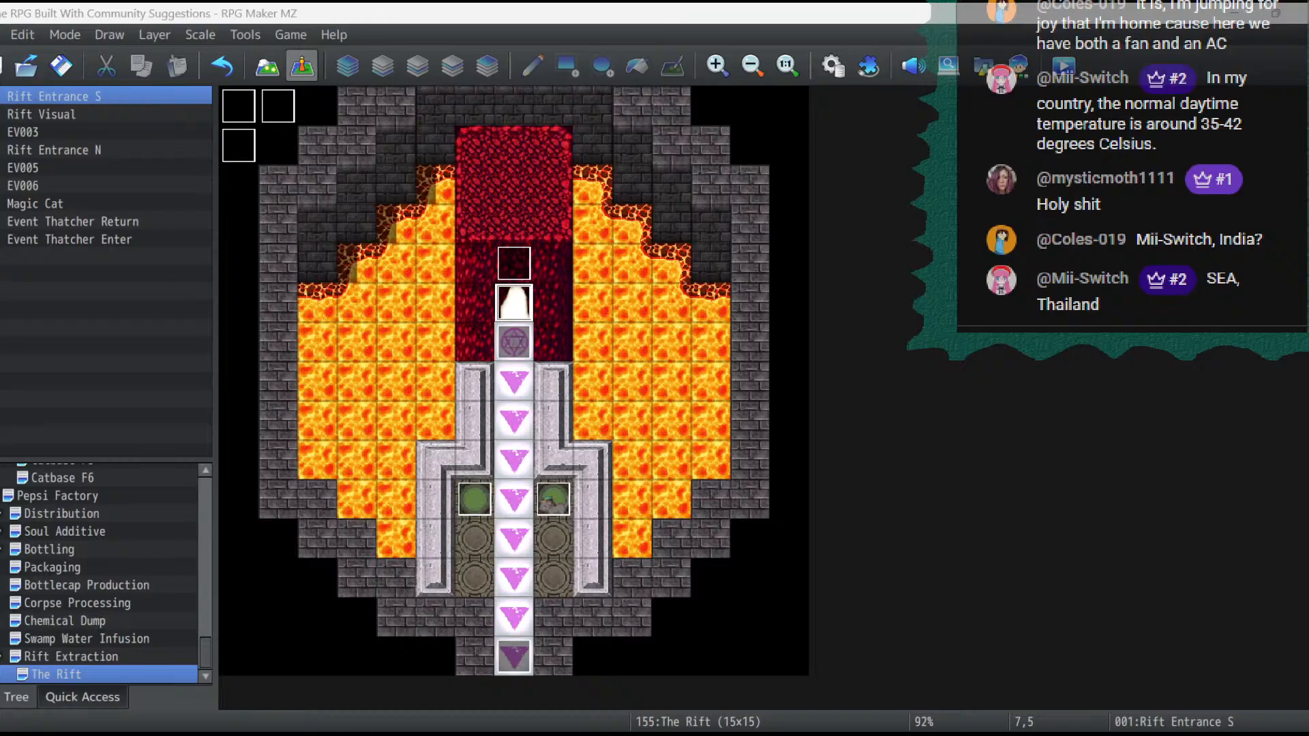
click(1131, 702)
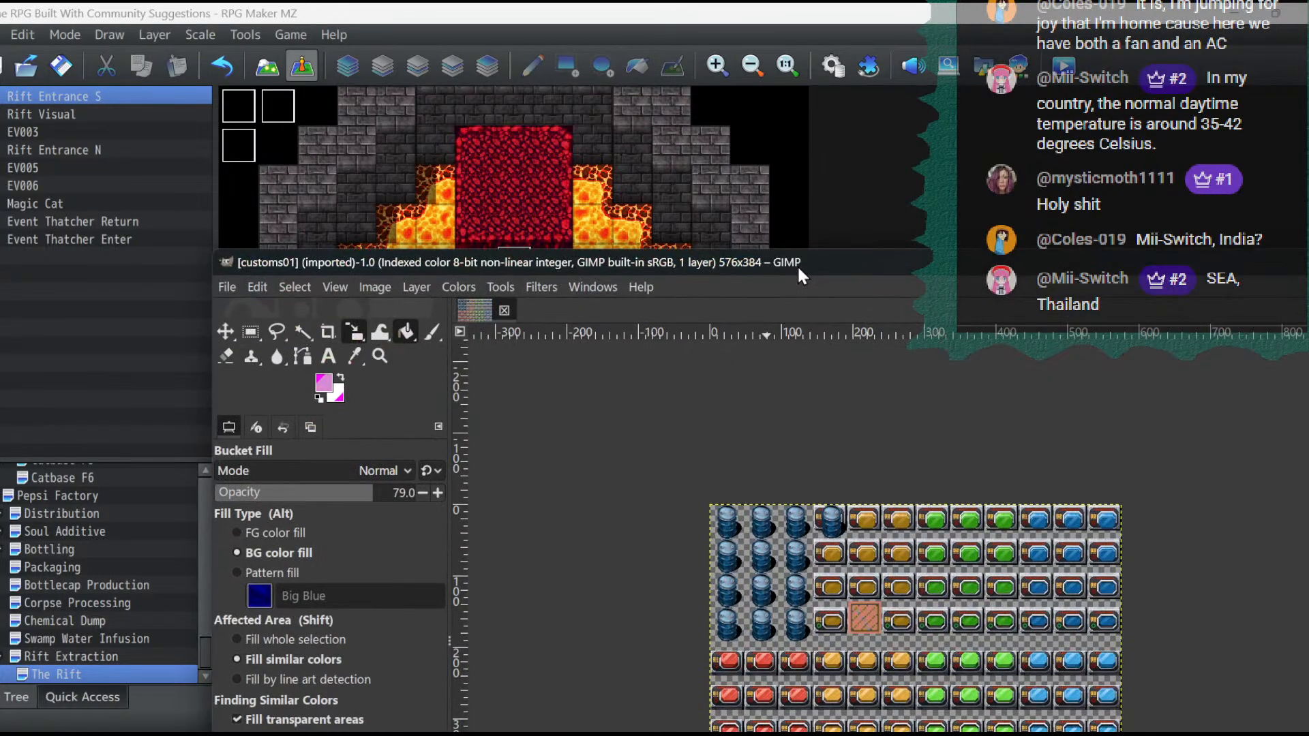
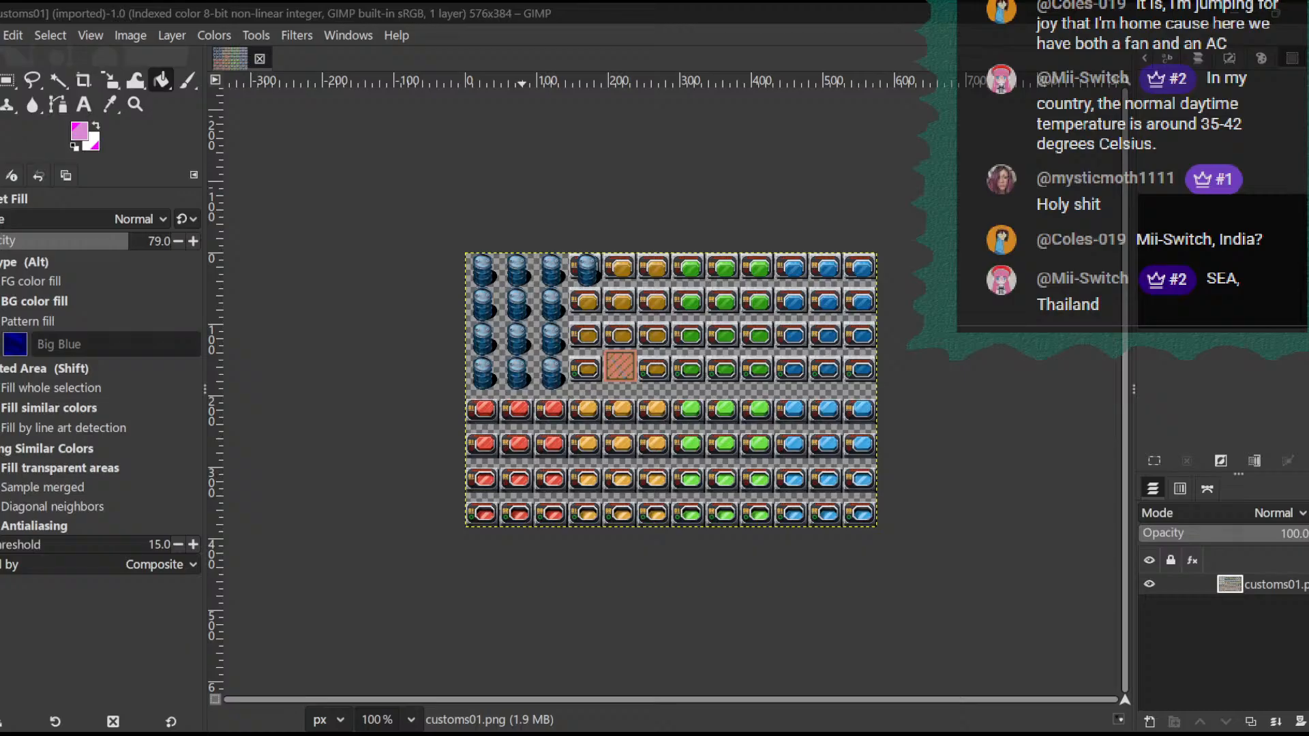
- Add Dungeon_Bmod.png as a layer over customs01.png and erase all its tiles except the white cave opening
drag(982, 519, 977, 514)
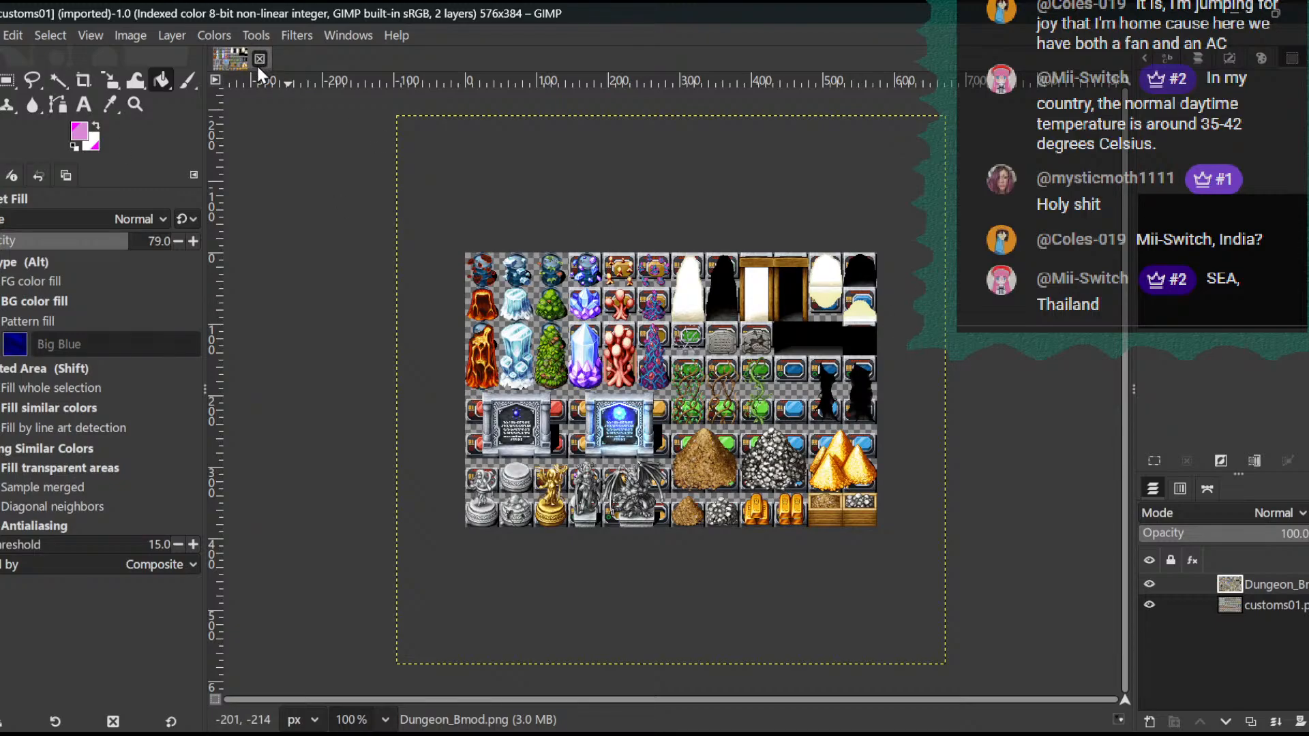
click(7, 80)
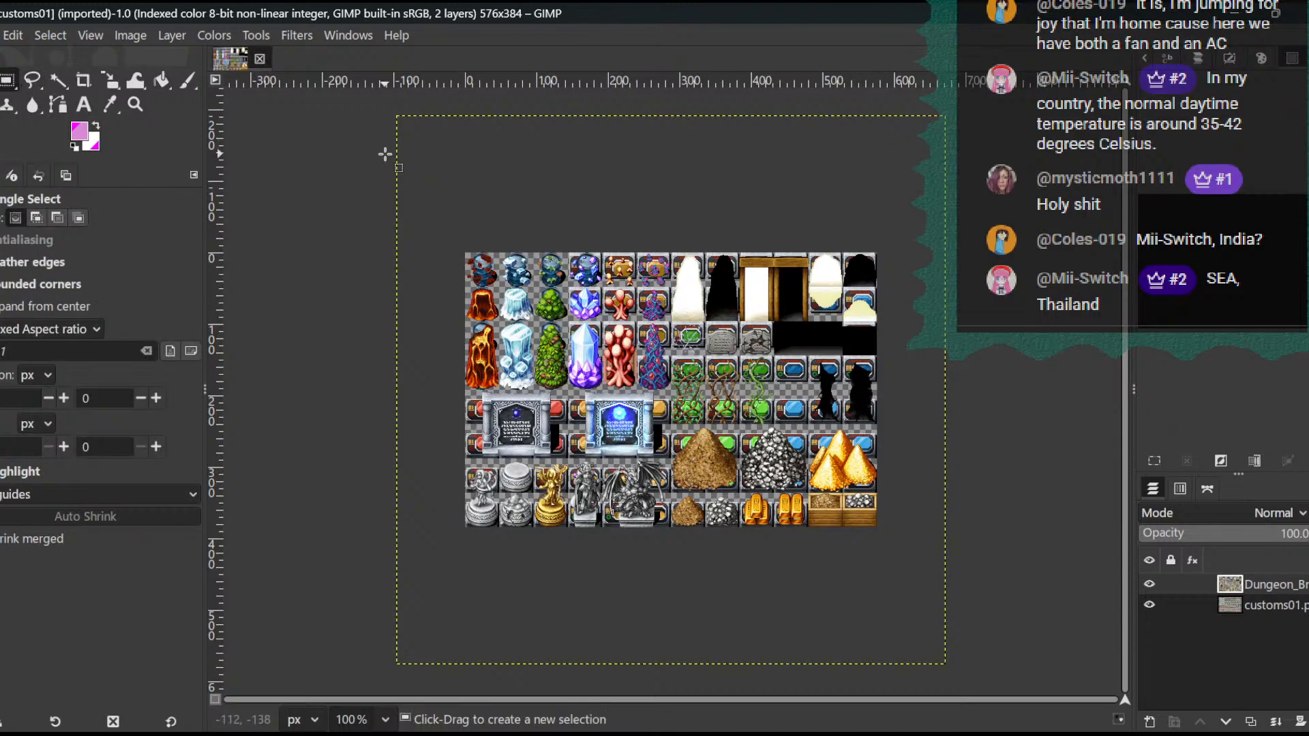
drag(264, 126, 670, 735)
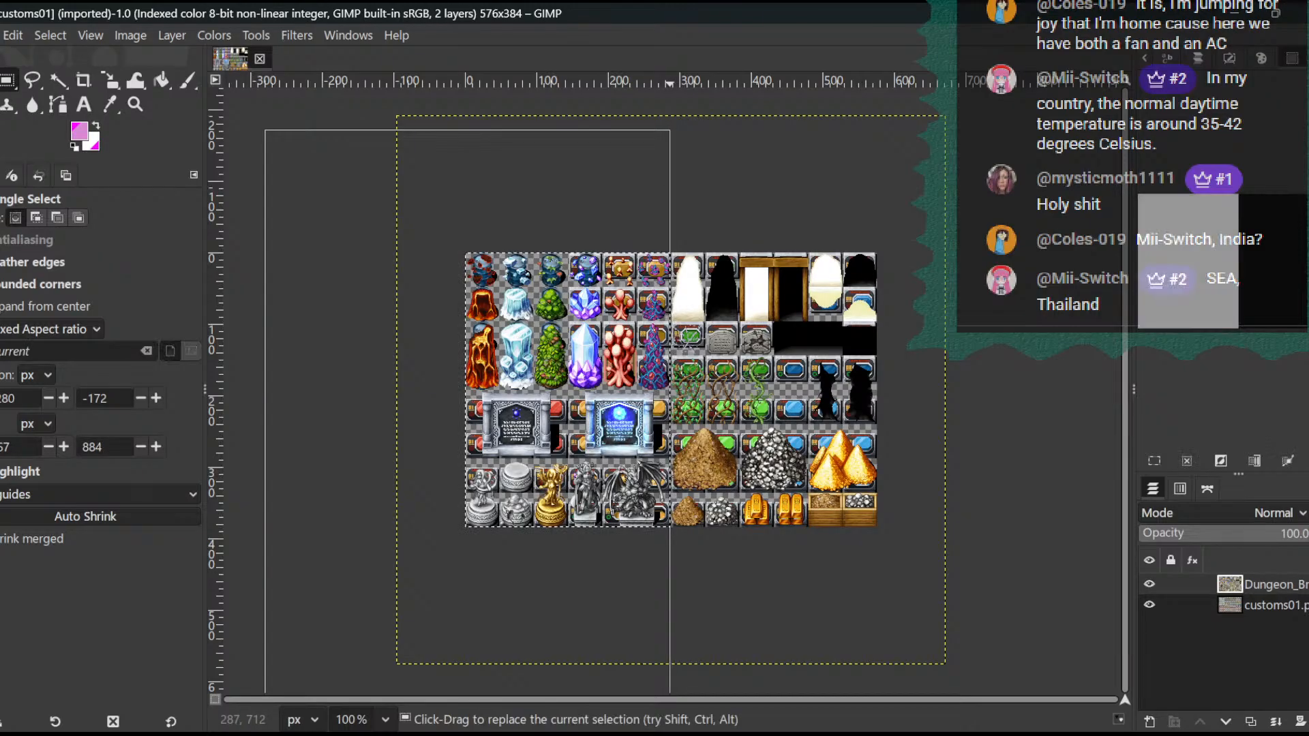
key(Delete)
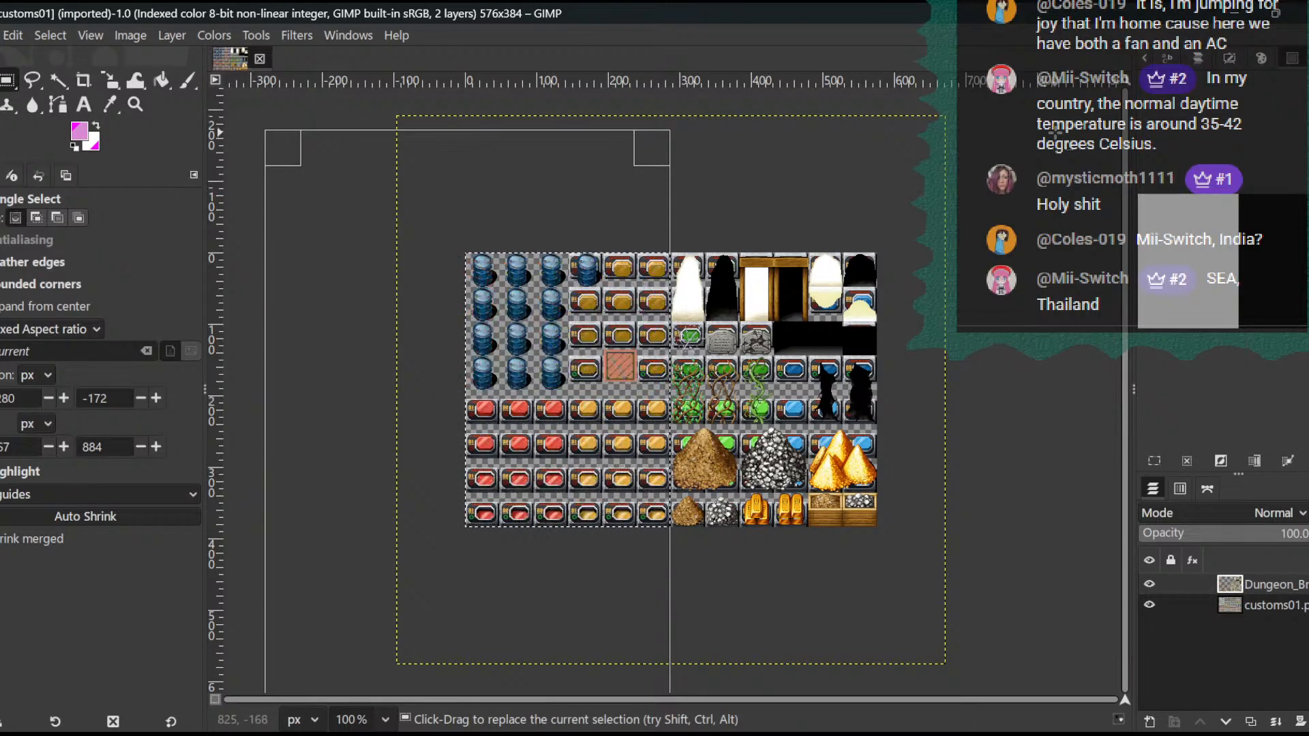
drag(1055, 132, 756, 735)
drag(716, 735, 707, 735)
key(Delete)
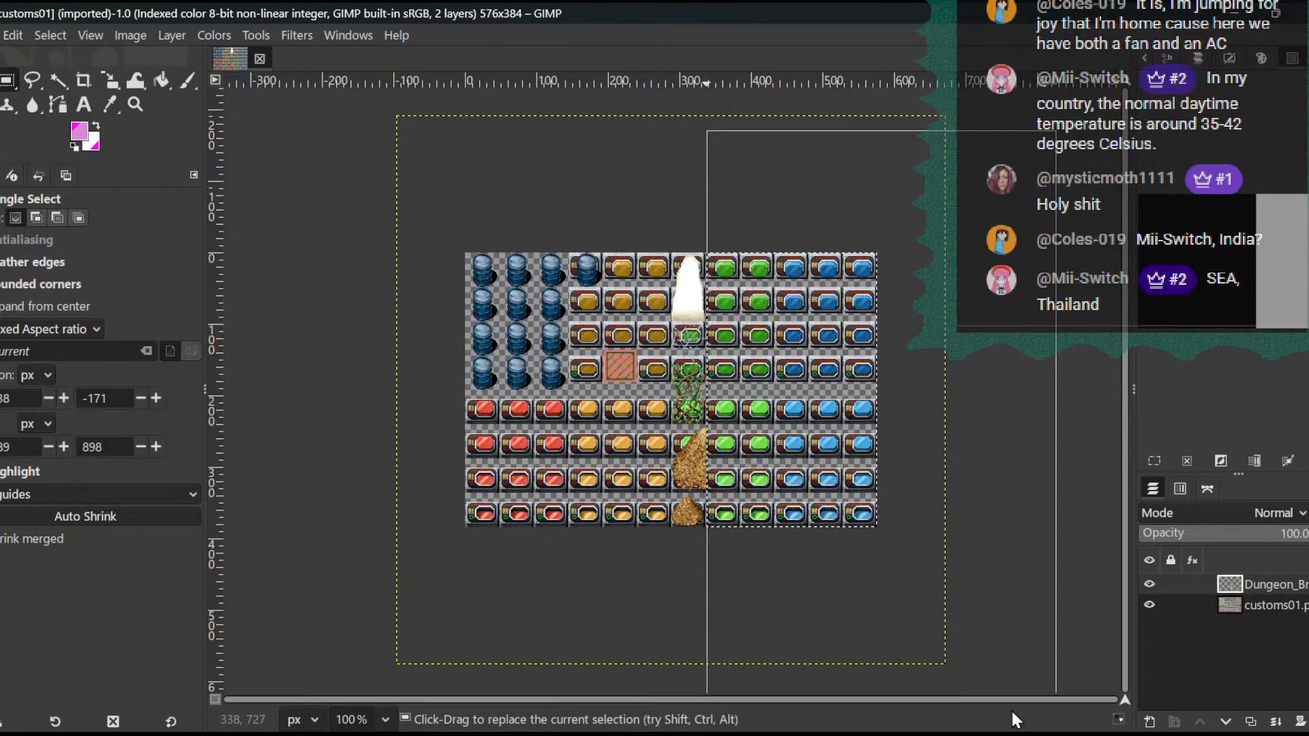
drag(1090, 687, 249, 324)
key(Delete)
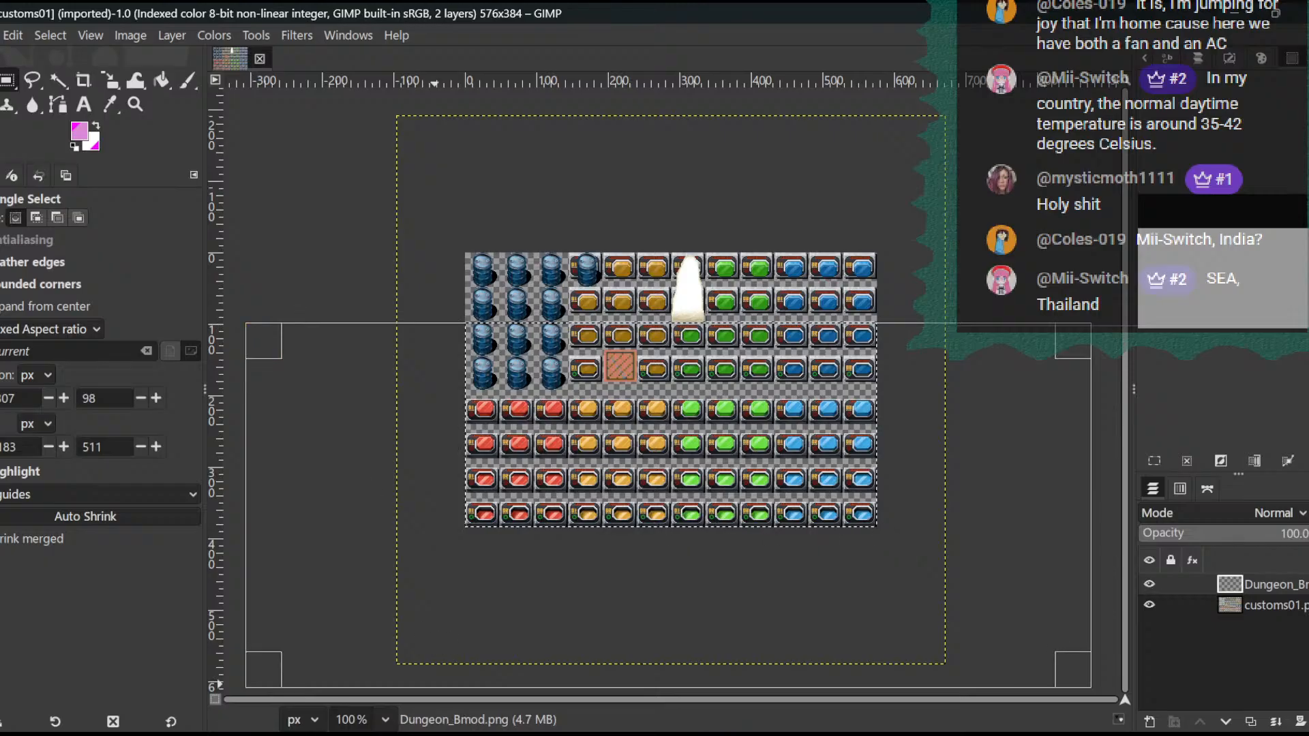
- Magnify the image to 400 %
click(392, 716)
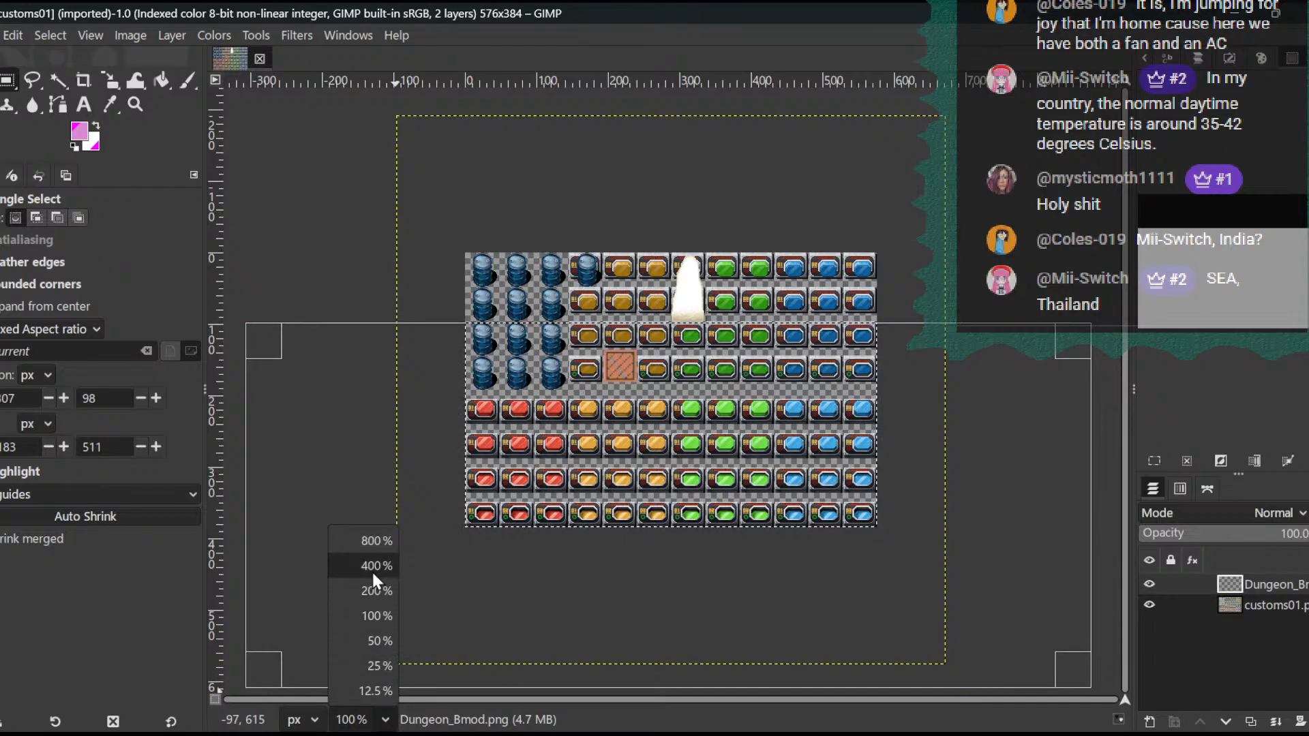
click(364, 538)
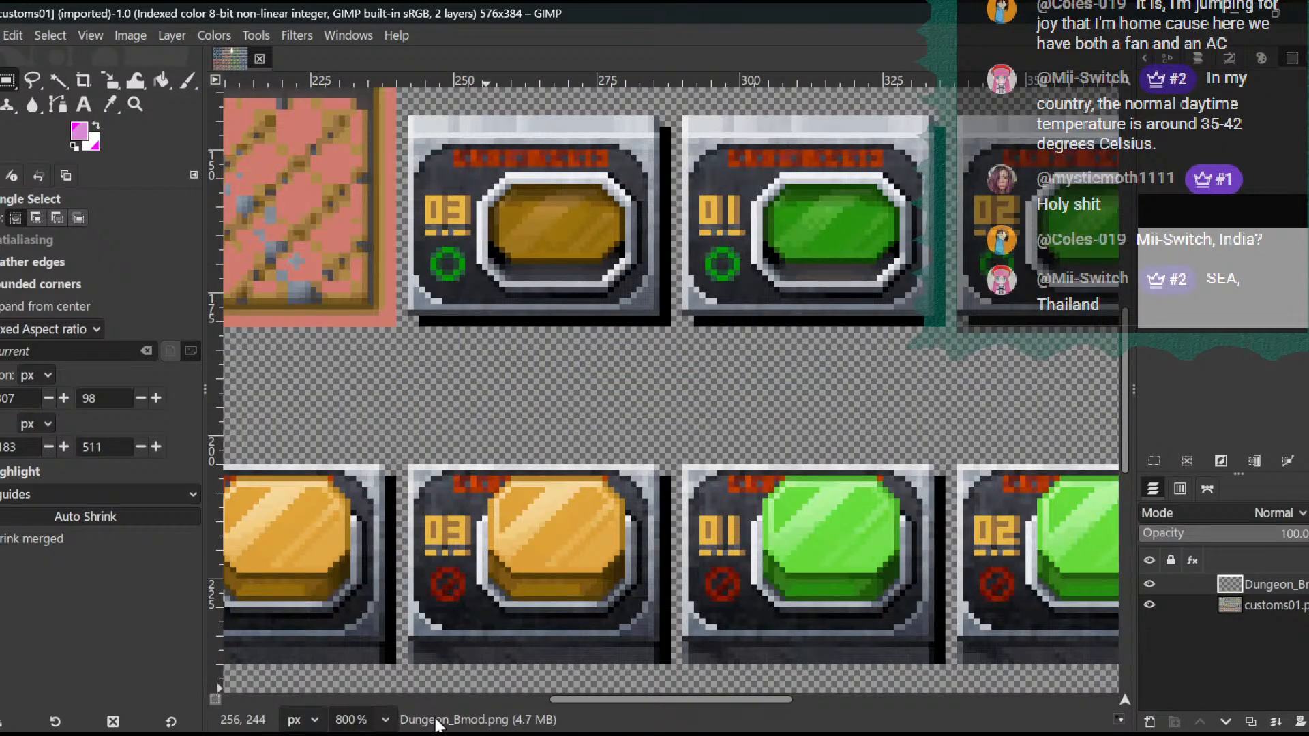
click(385, 718)
click(377, 563)
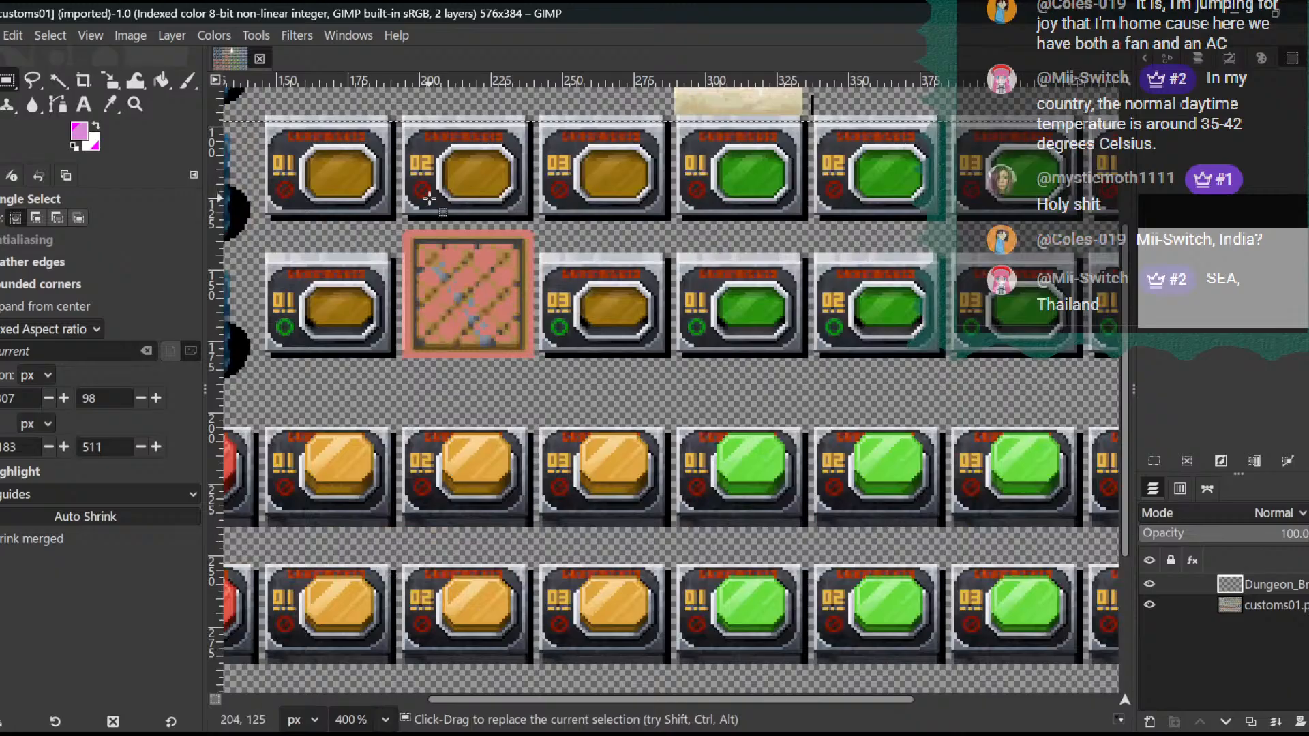
key(alt+Tab)
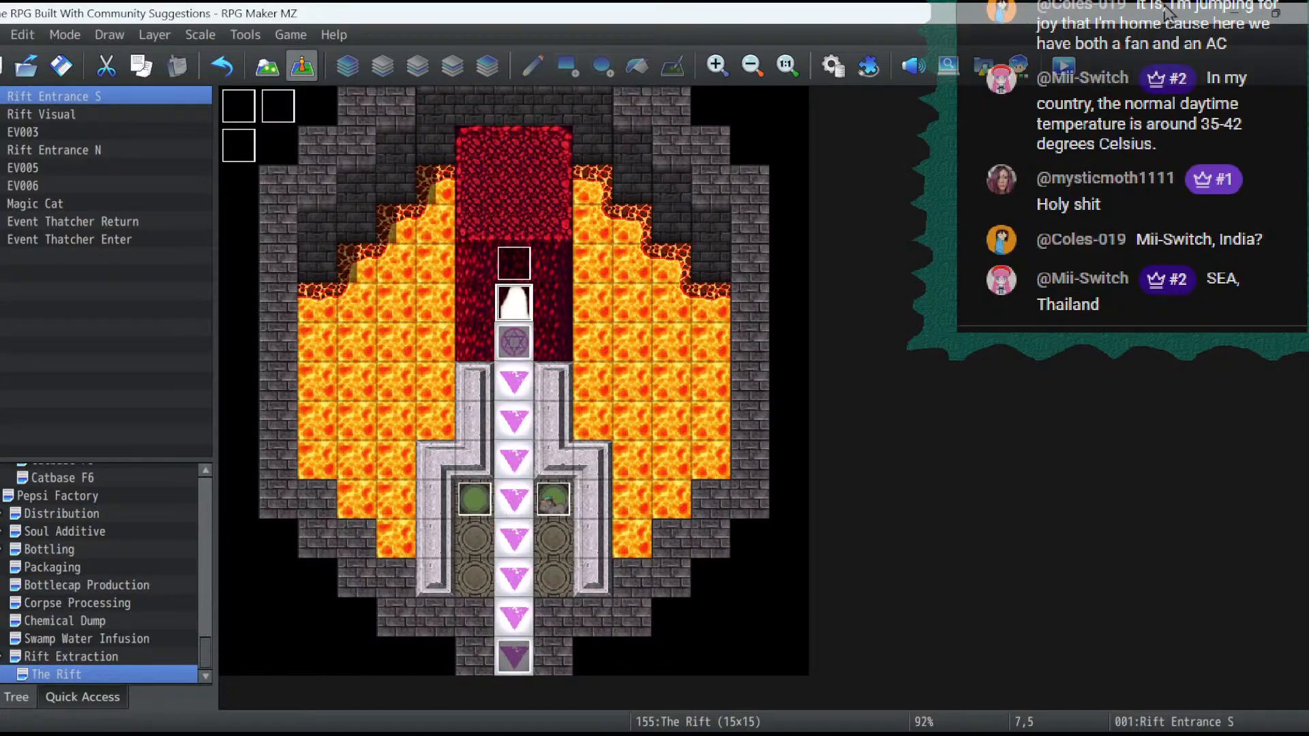
click(924, 69)
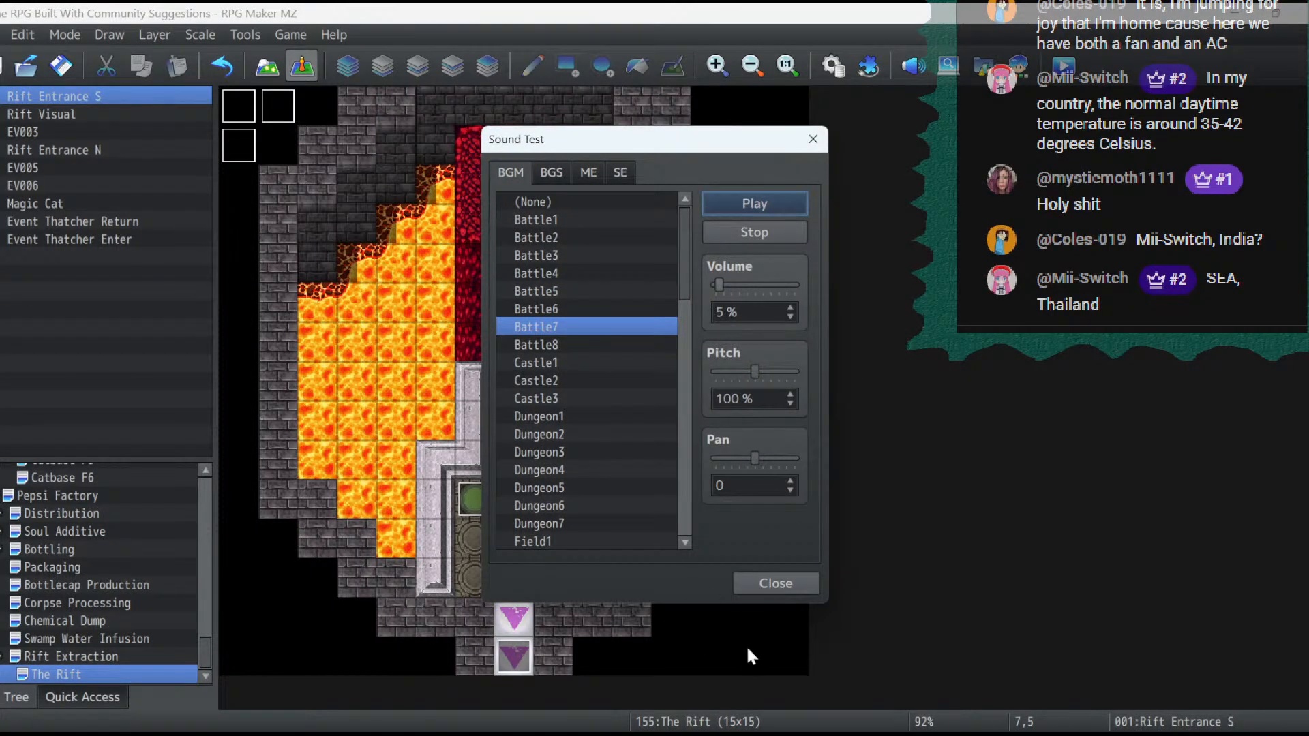
click(771, 581)
key(alt+Tab)
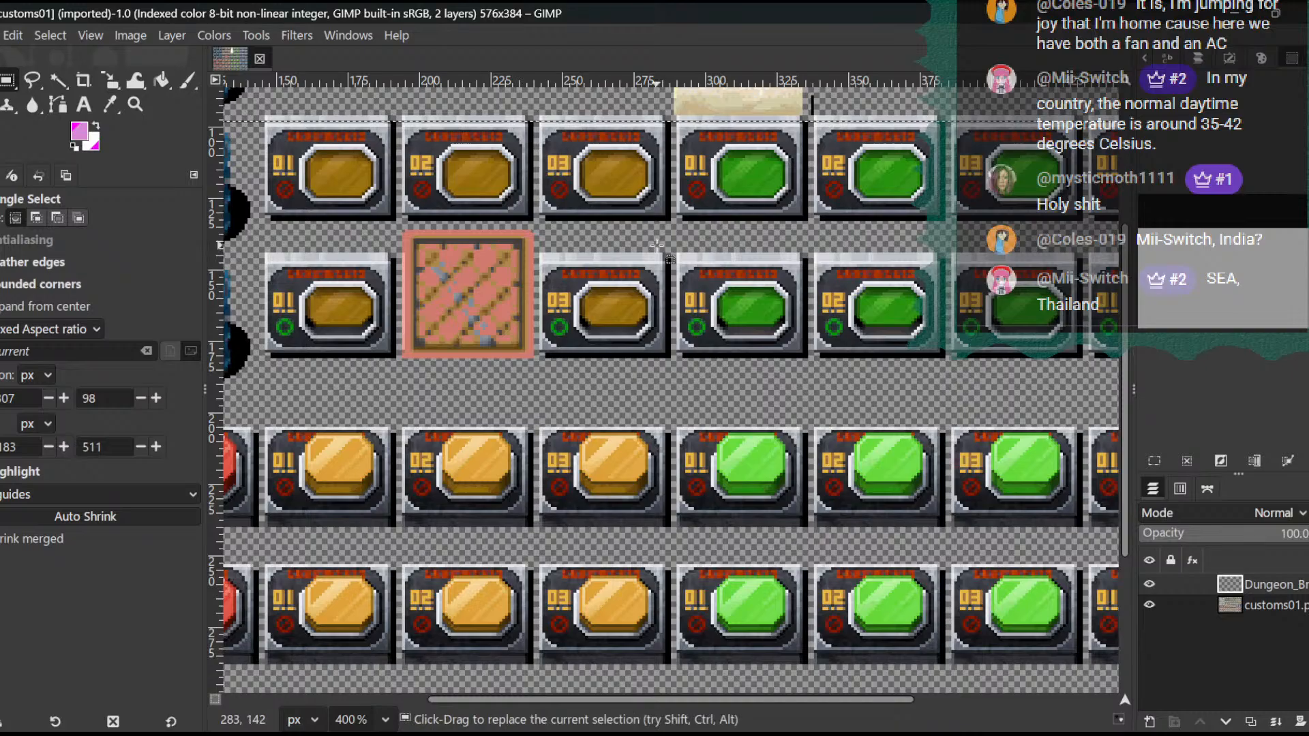
- Move the Dungeon_Bmod layer so the white opening covers the third-column barrels in the second and third rows
scroll(681, 273, up, 5)
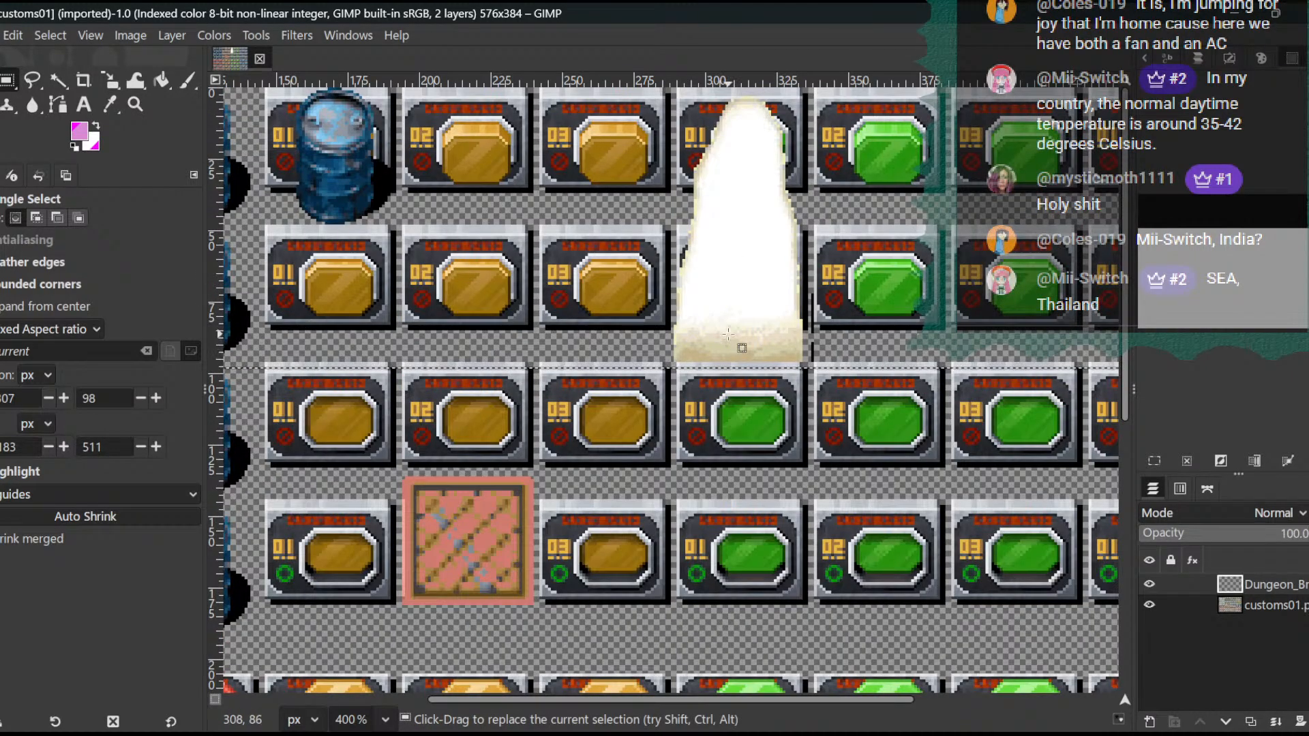
key(m)
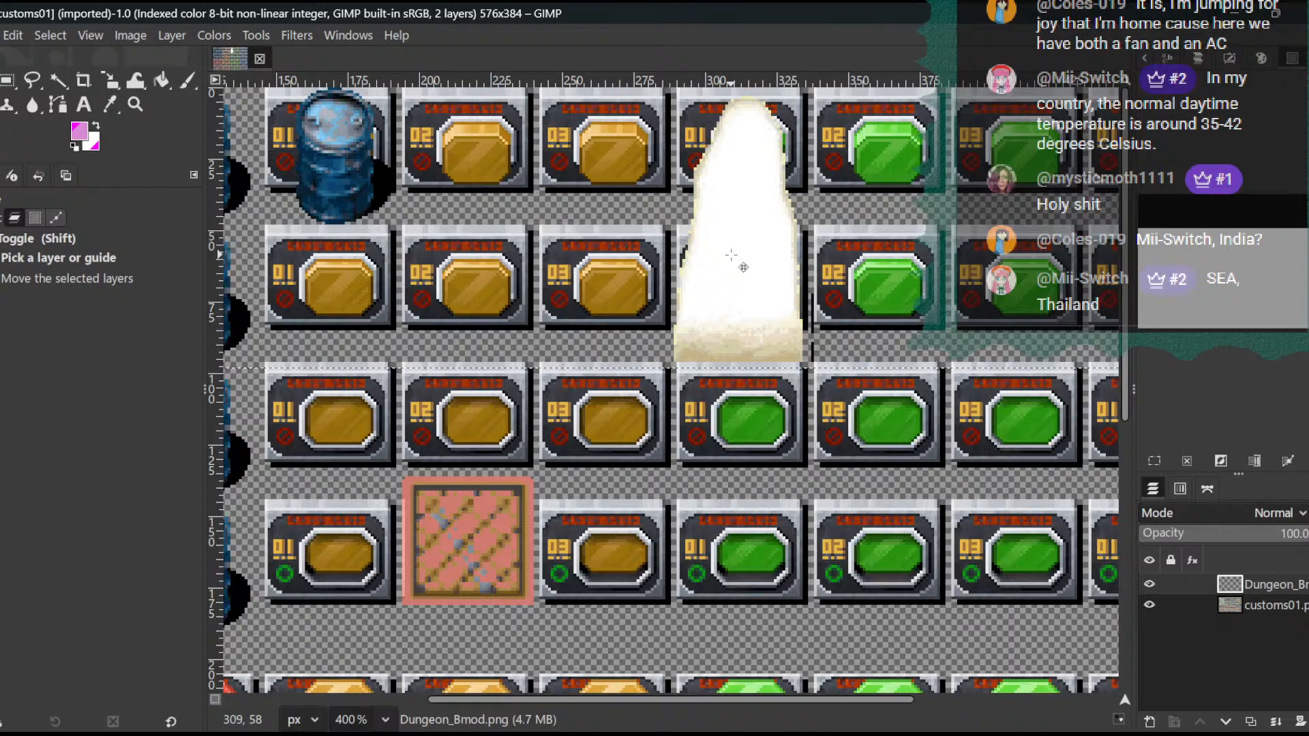
drag(731, 255, 579, 231)
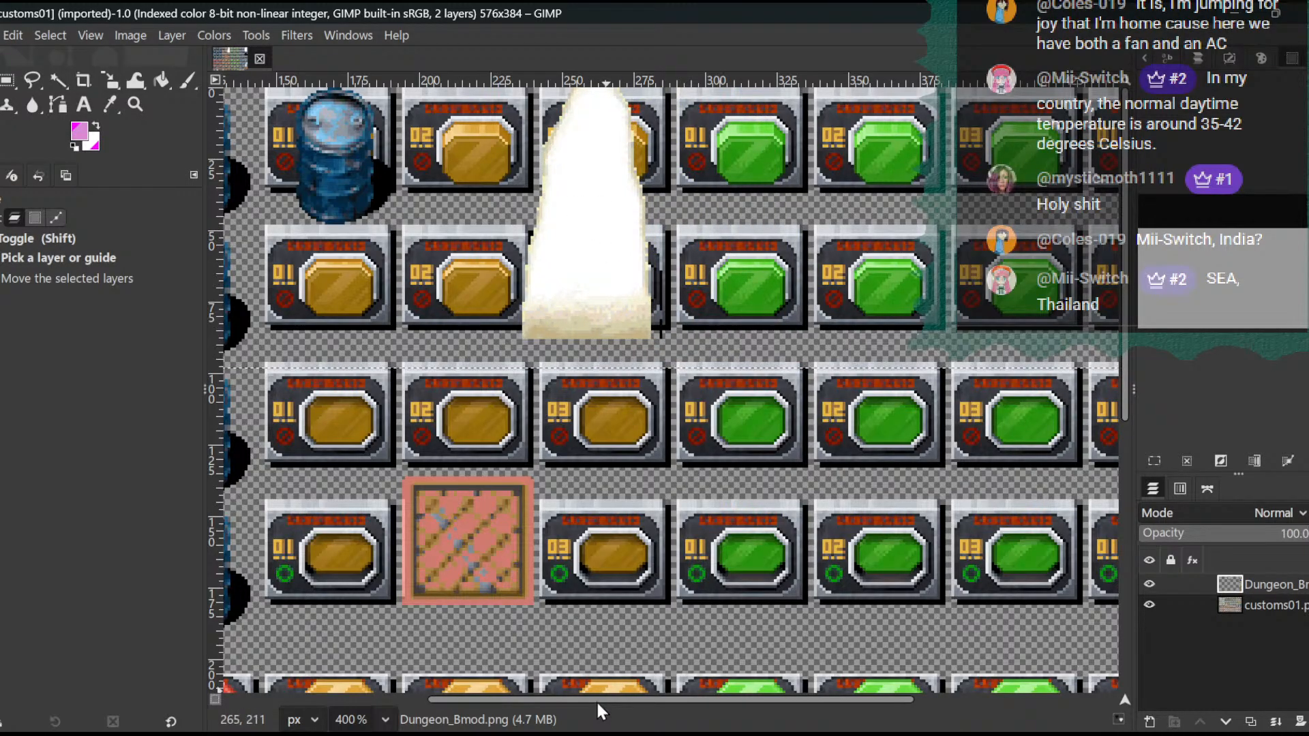
drag(596, 701, 470, 702)
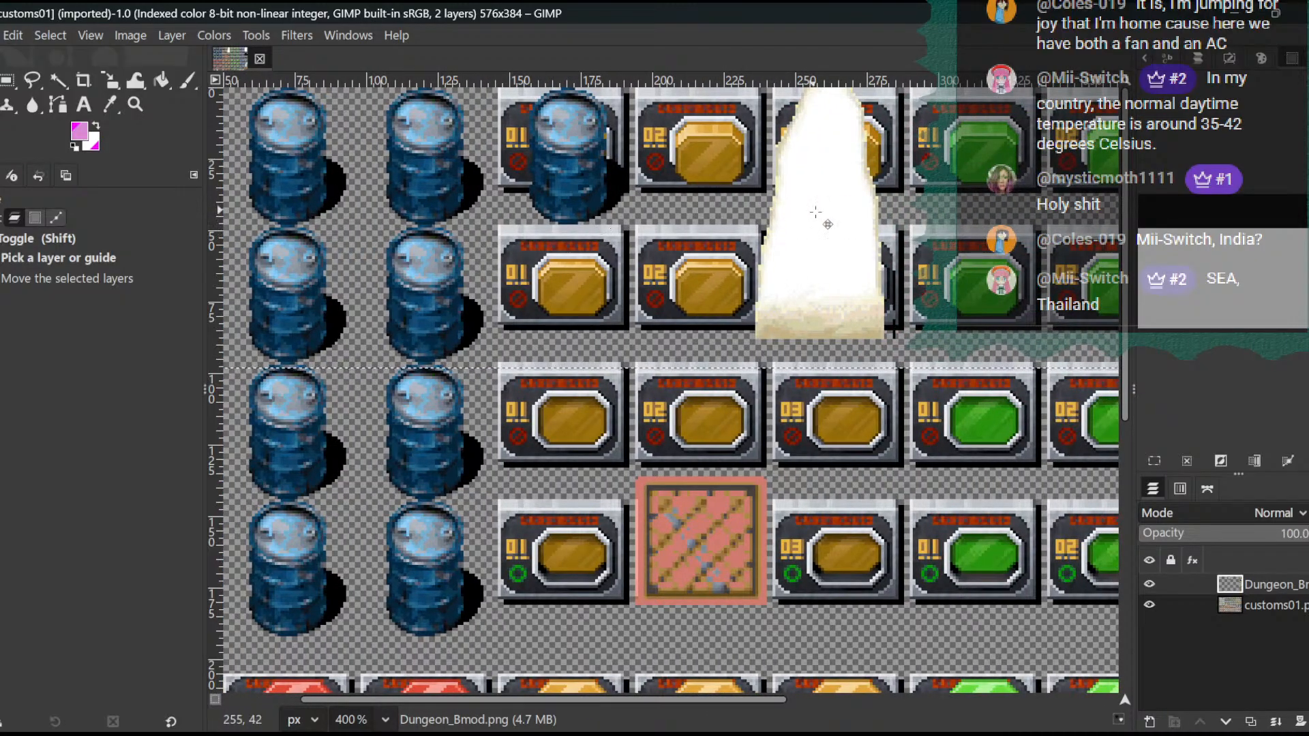
drag(823, 234, 425, 396)
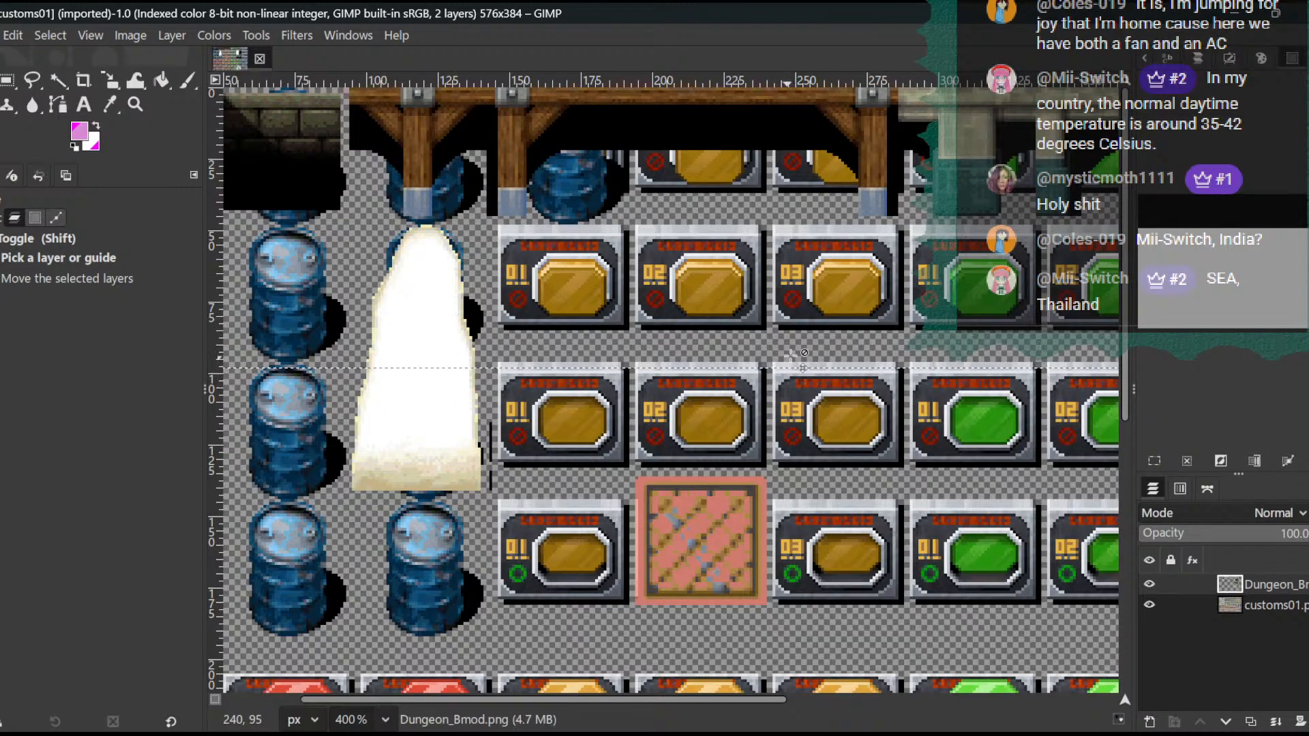
- Nudge the Dungeon_Bmod layer right until the white opening is centred in the sixth column, directly above the yellow 03 button
key(Right)
key(Right)
key(Right)
key(Right)
key(Right)
key(Right)
key(Right)
key(Right)
key(Right)
key(Right)
key(Right)
key(Right)
key(Right)
key(Right)
key(Right)
key(Right)
key(Right)
key(Right)
key(Right)
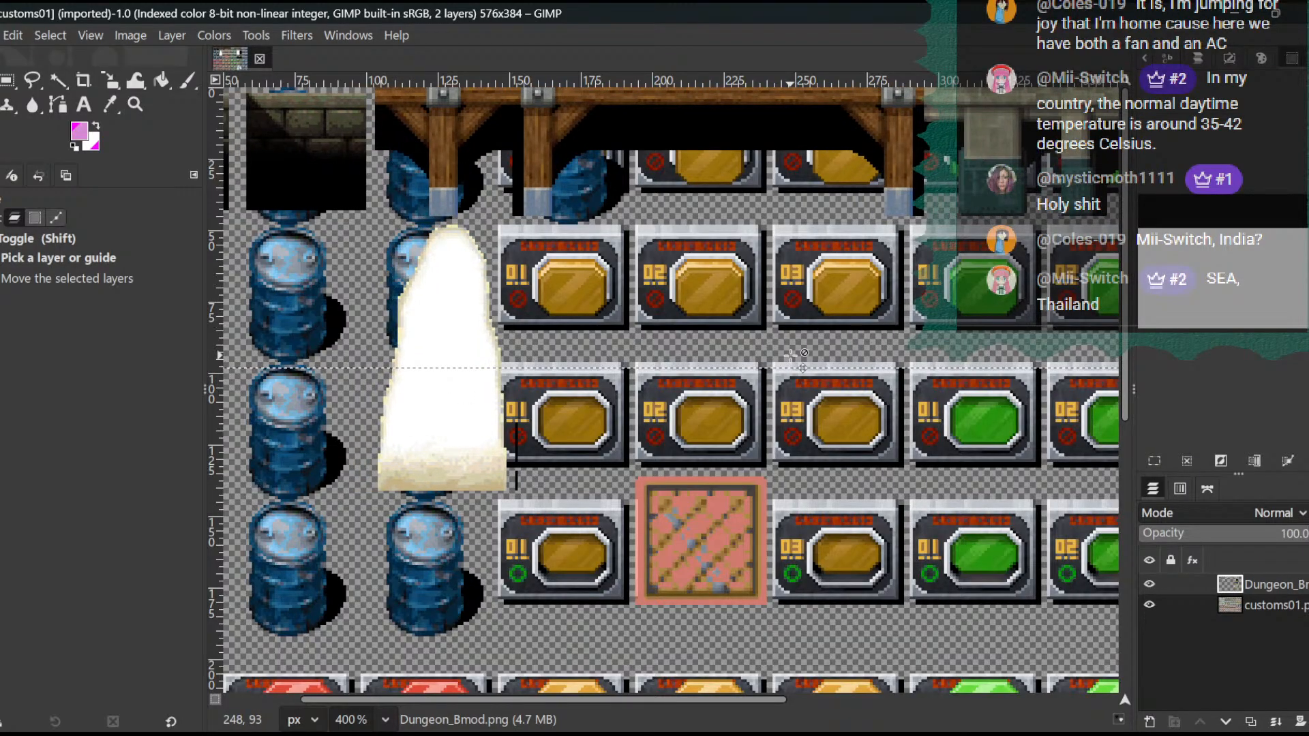
key(Right)
key(Right)
key(Right)
key(Right)
key(Right)
key(Right)
key(Right)
key(Right)
key(Right)
key(Right)
key(Right)
key(Right)
key(Right)
key(Right)
key(Right)
key(Right)
key(Right)
key(Right)
key(Right)
key(Right)
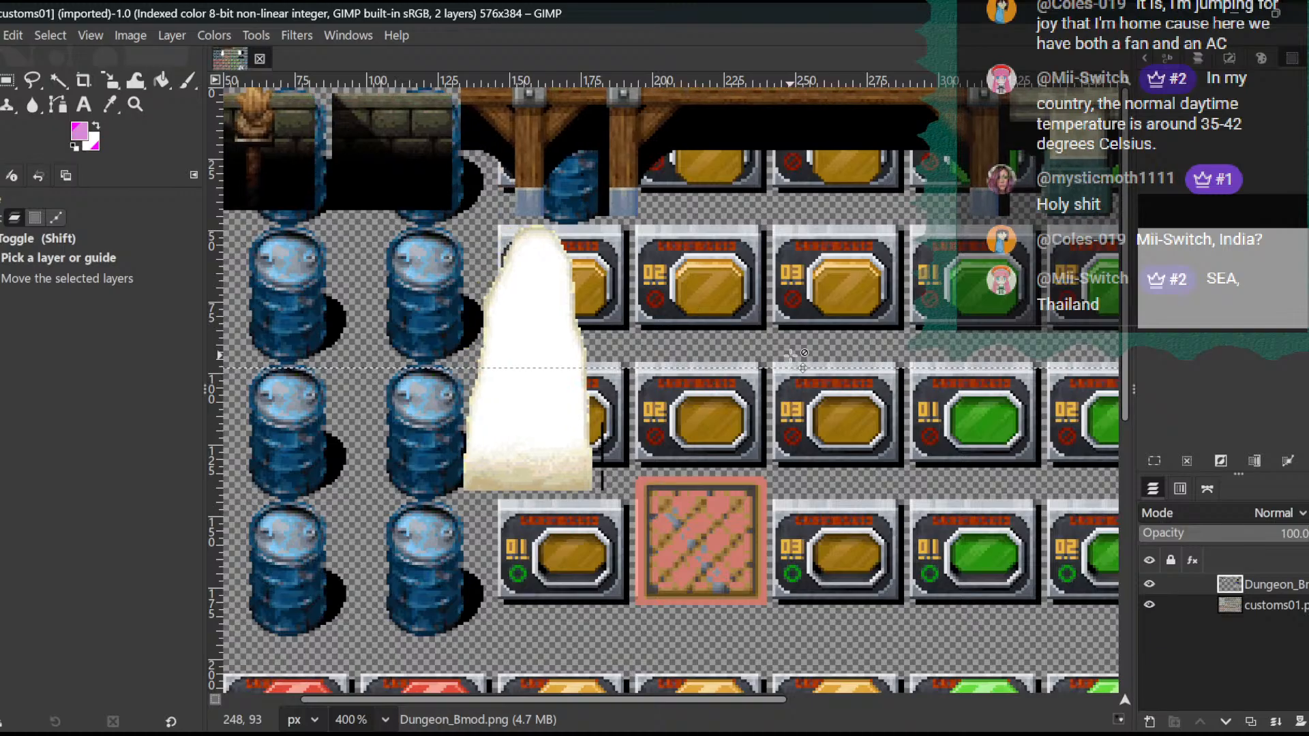
key(Right)
key(Right)
key(Right)
key(Right)
key(Right)
key(Right)
key(Right)
key(Right)
key(Right)
key(Right)
key(Right)
key(Right)
key(Right)
key(Right)
key(Right)
key(Right)
key(Right)
key(Right)
key(Right)
key(Right)
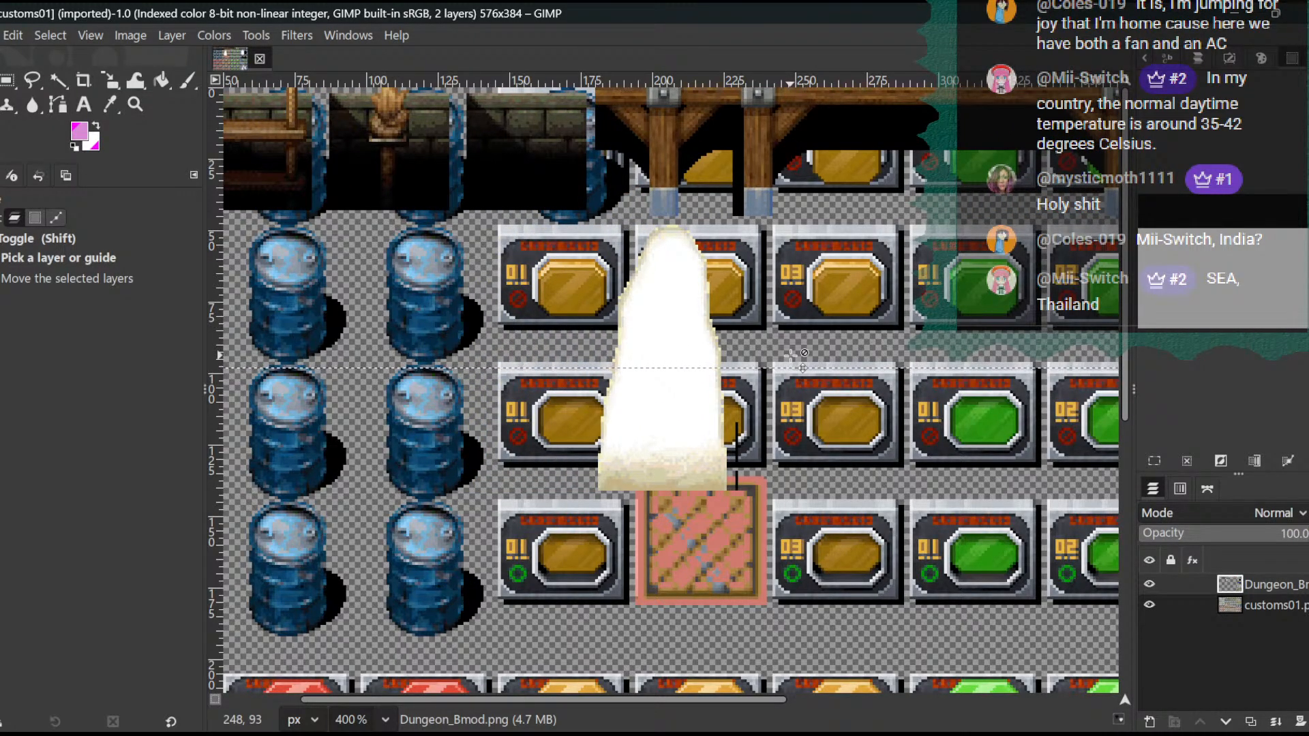
key(Right)
key(Right)
key(Right)
key(Right)
key(Right)
key(Right)
key(Right)
key(Right)
key(Right)
key(Right)
key(Right)
key(Right)
key(Right)
key(Right)
key(Right)
key(Right)
key(Right)
key(Right)
key(Right)
key(Right)
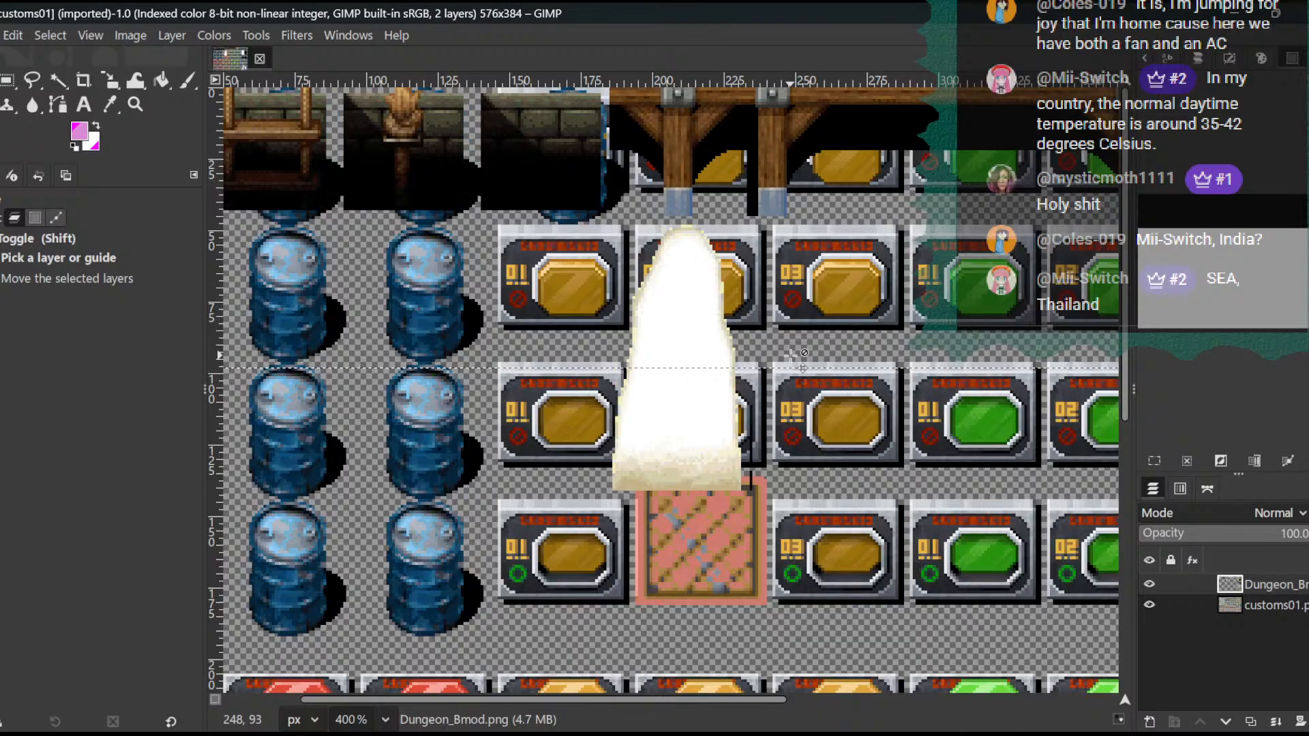
key(Right)
key(Right)
key(Right)
key(Right)
key(Right)
key(Right)
key(Right)
key(Right)
key(Right)
key(Right)
key(Right)
key(Right)
key(Right)
key(Right)
key(Right)
key(Right)
key(Right)
key(Right)
key(Right)
key(Right)
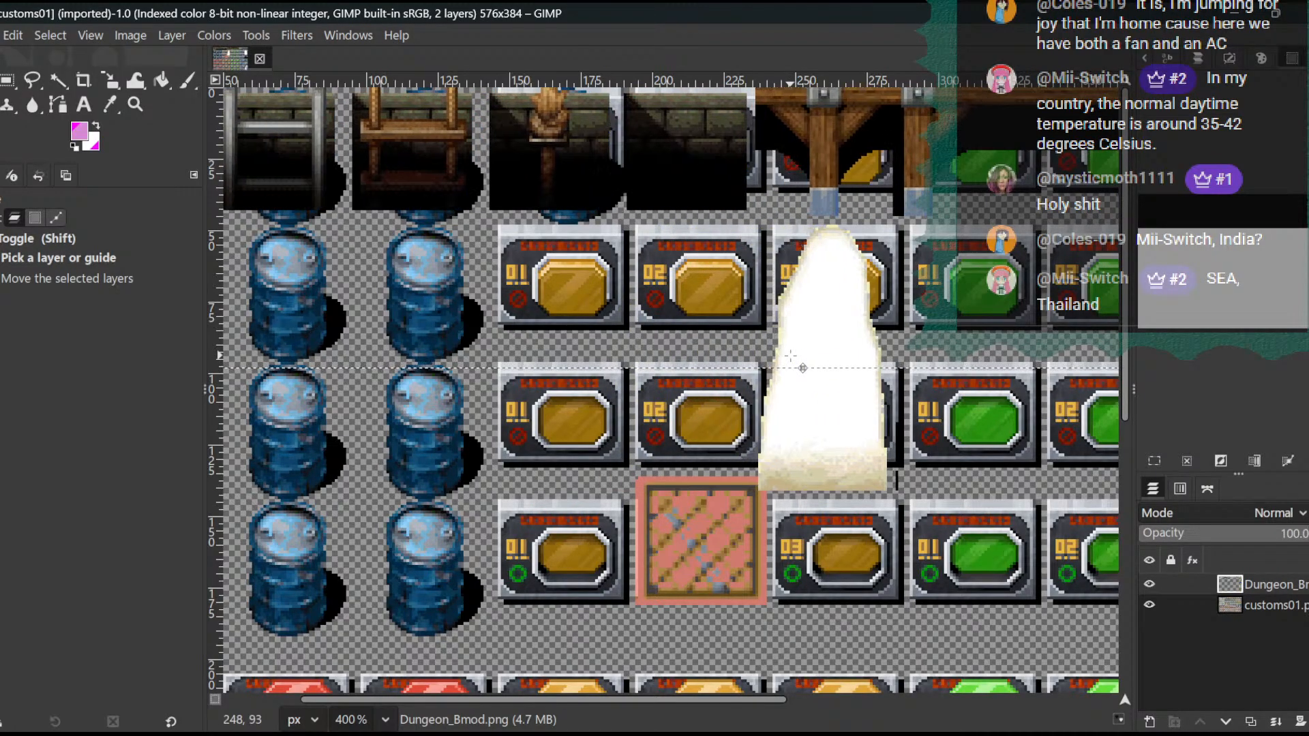
key(Right)
key(Right)
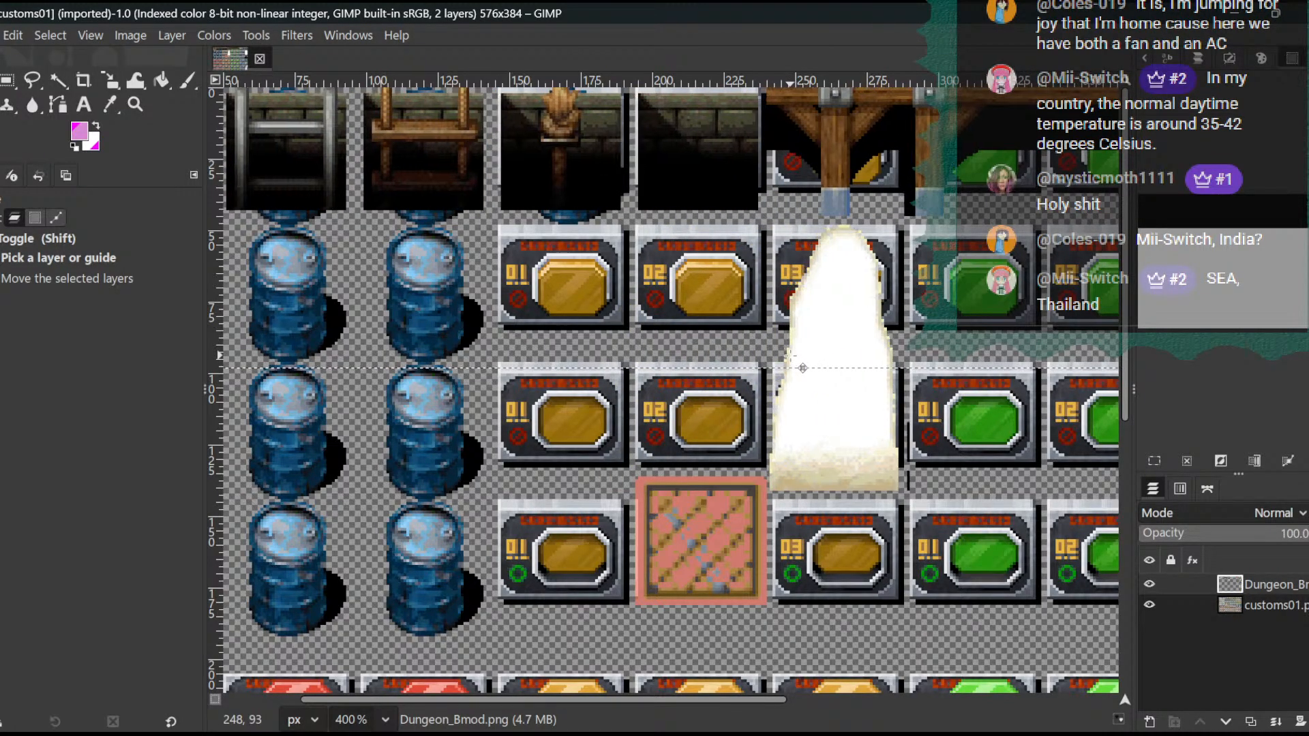
key(Right)
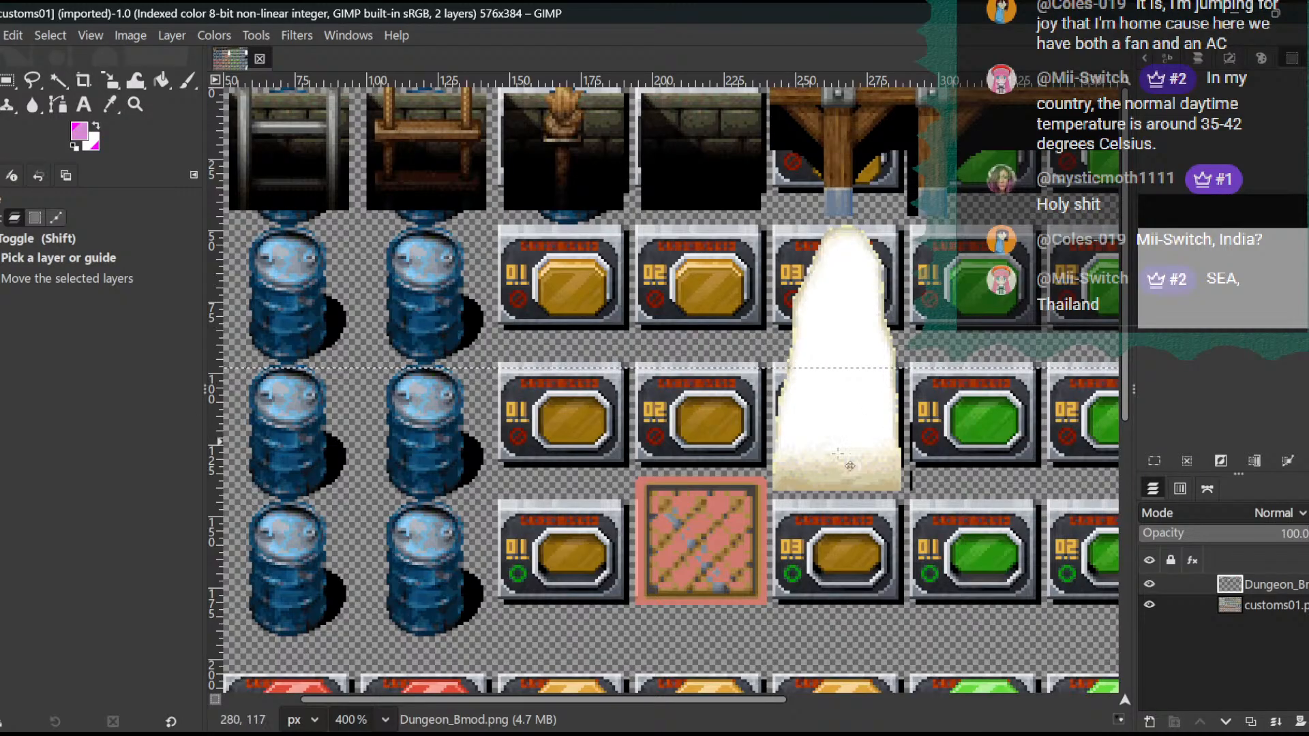
- Erase the Dungeon_Bmod layer's unwanted tiles on both sides of the white opening
click(385, 719)
click(361, 637)
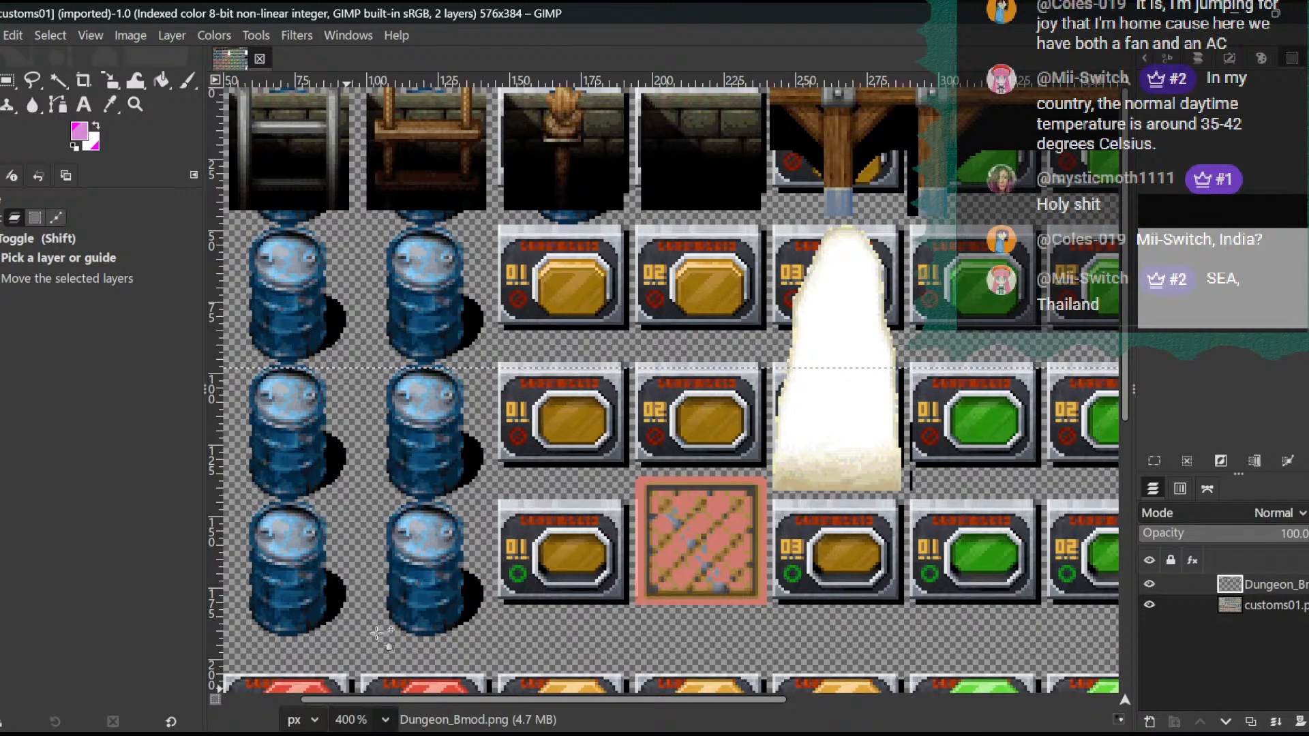
click(385, 719)
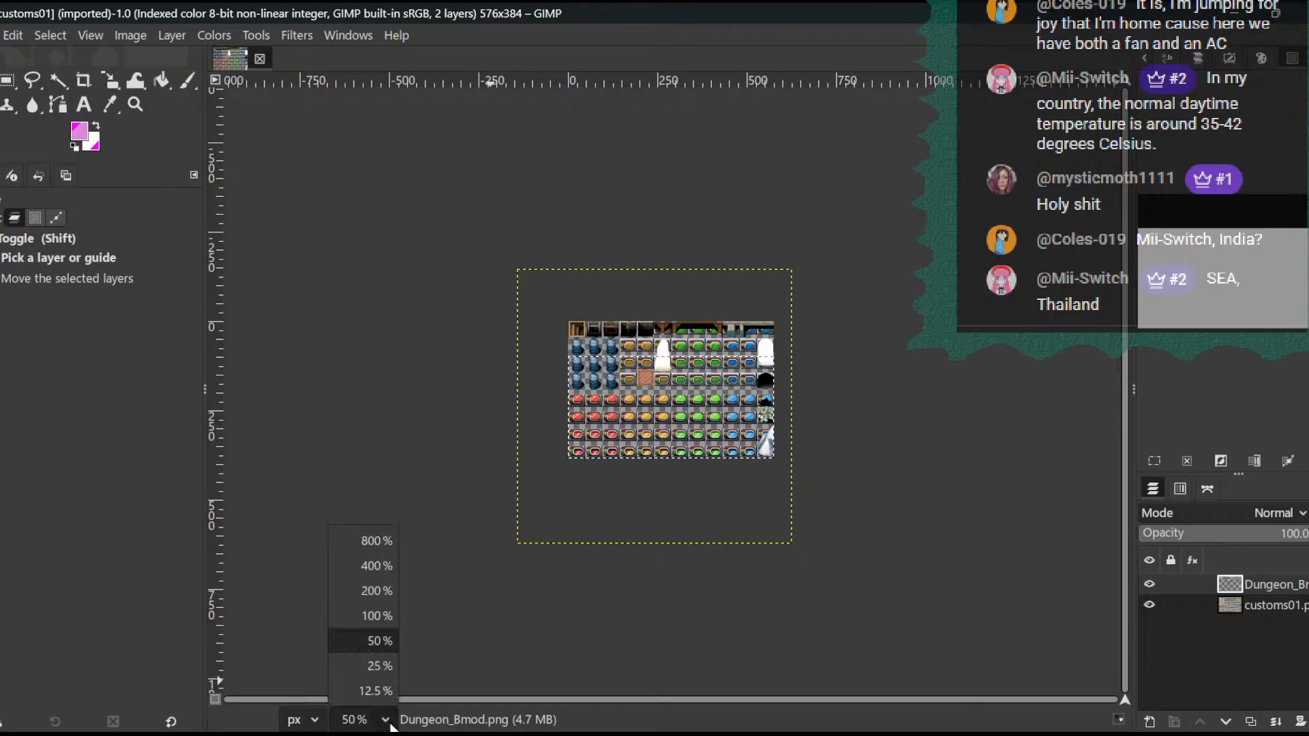
click(372, 616)
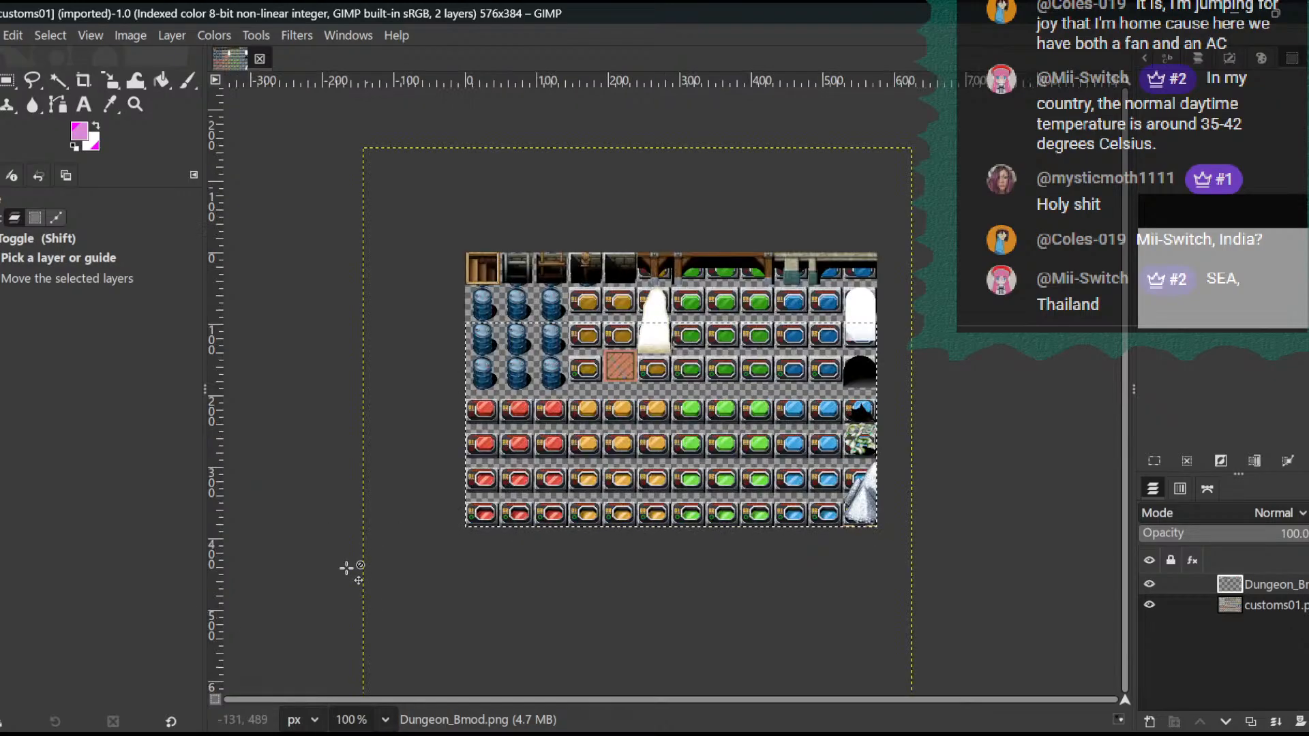
click(7, 80)
drag(250, 124, 632, 735)
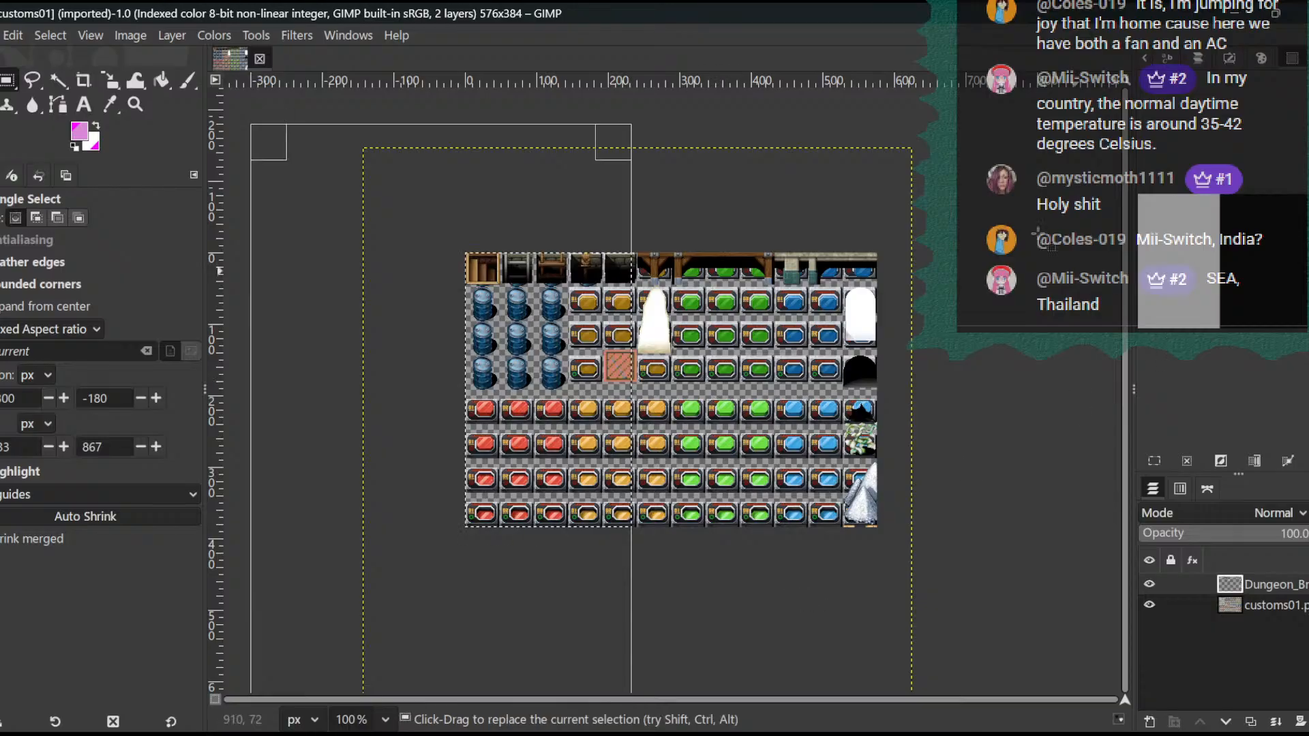
key(Delete)
drag(1001, 142, 680, 727)
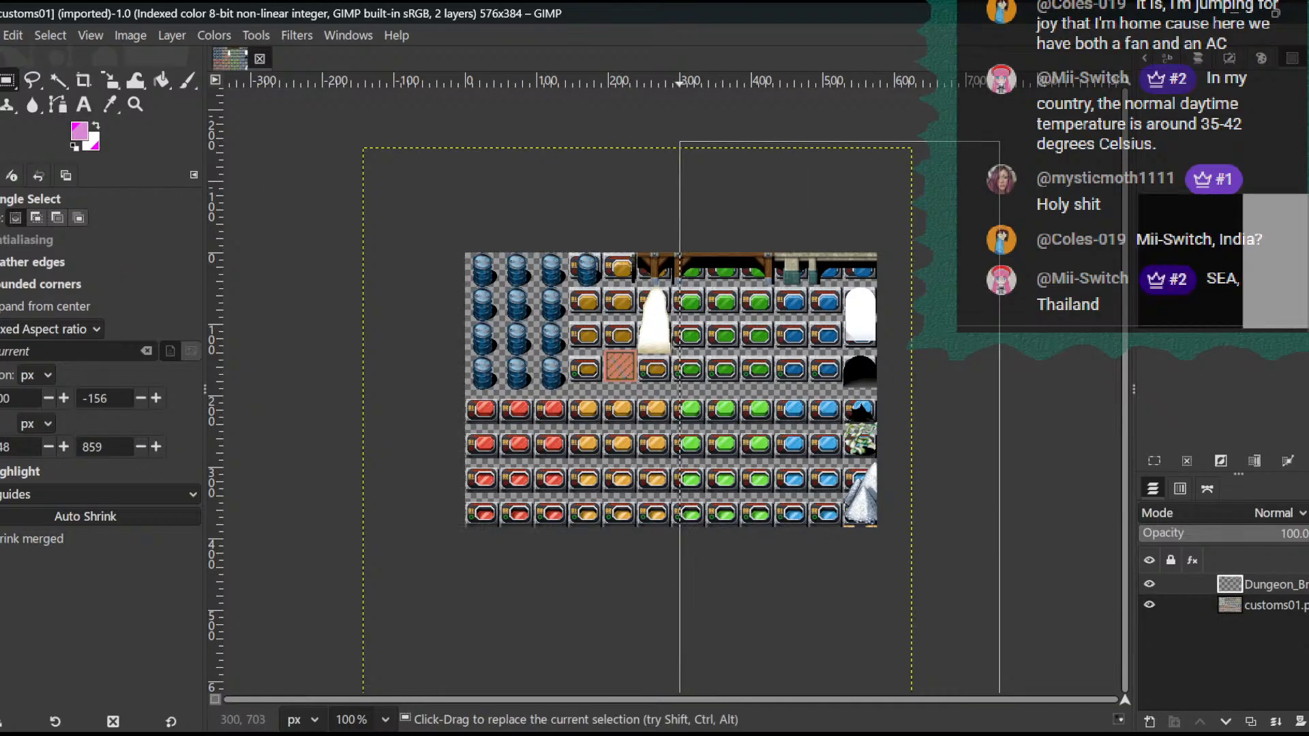
key(Delete)
drag(276, 82, 646, 278)
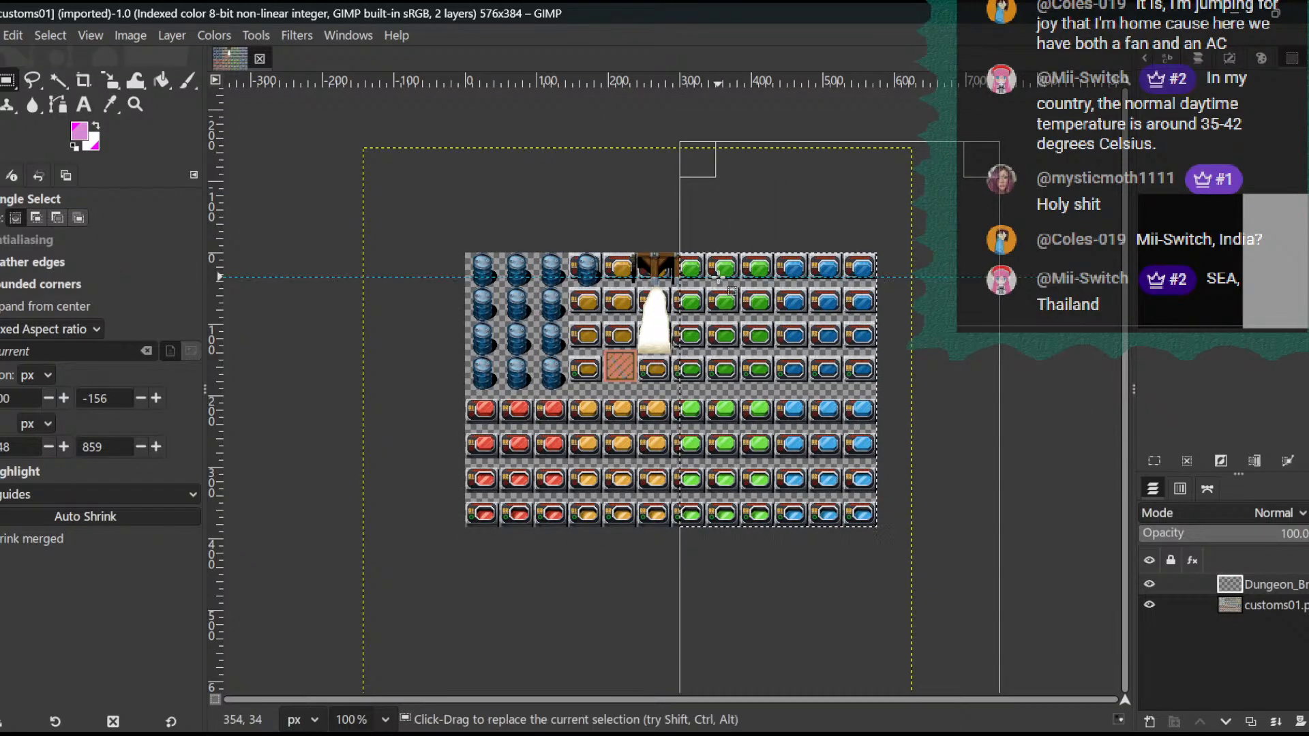
click(13, 35)
click(62, 58)
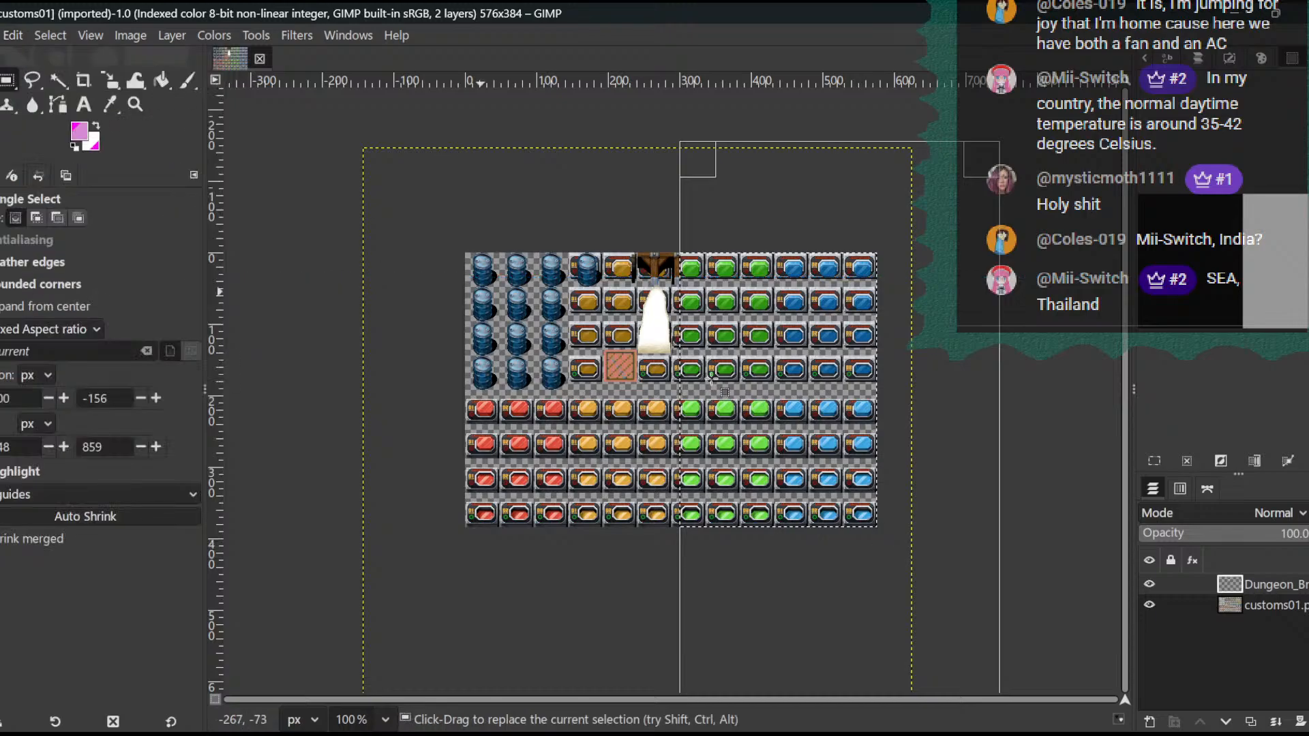
- Hide the customs01.png layer and erase the stray remnants above and beside the white opening on the Dungeon_Bmod layer
click(1149, 604)
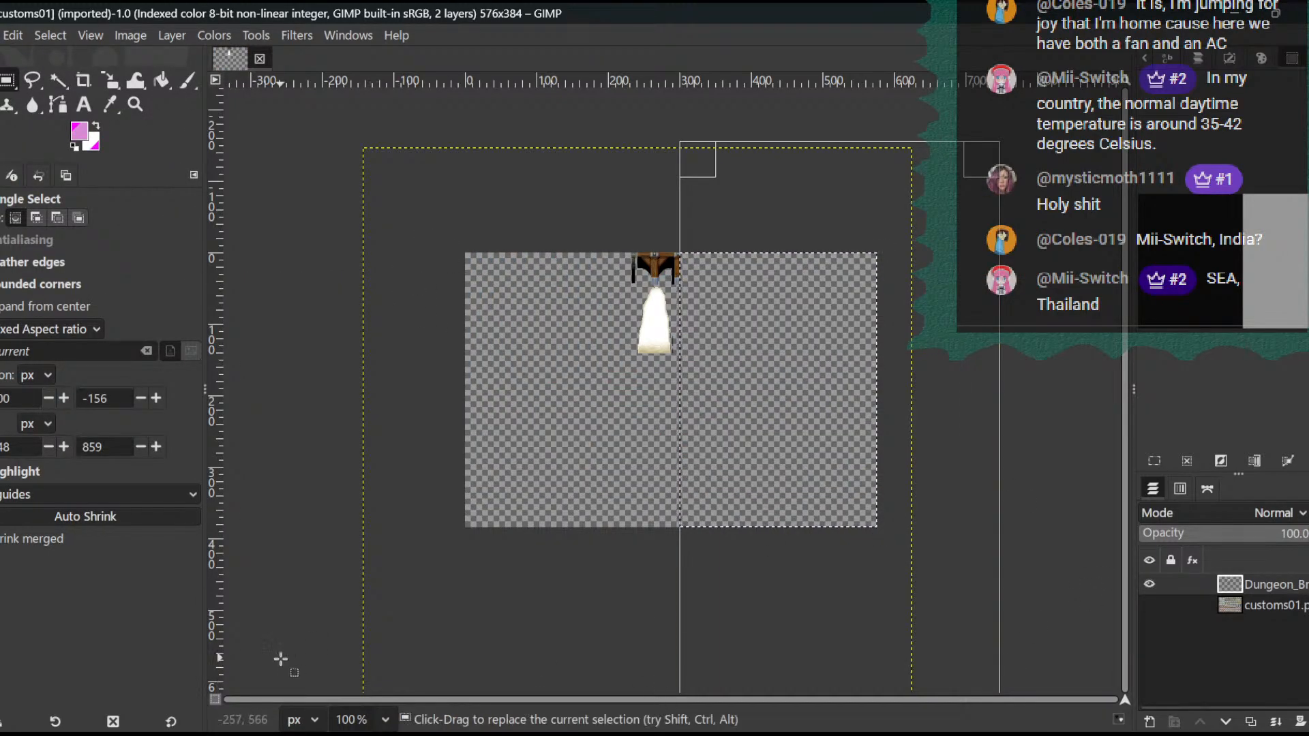
click(381, 719)
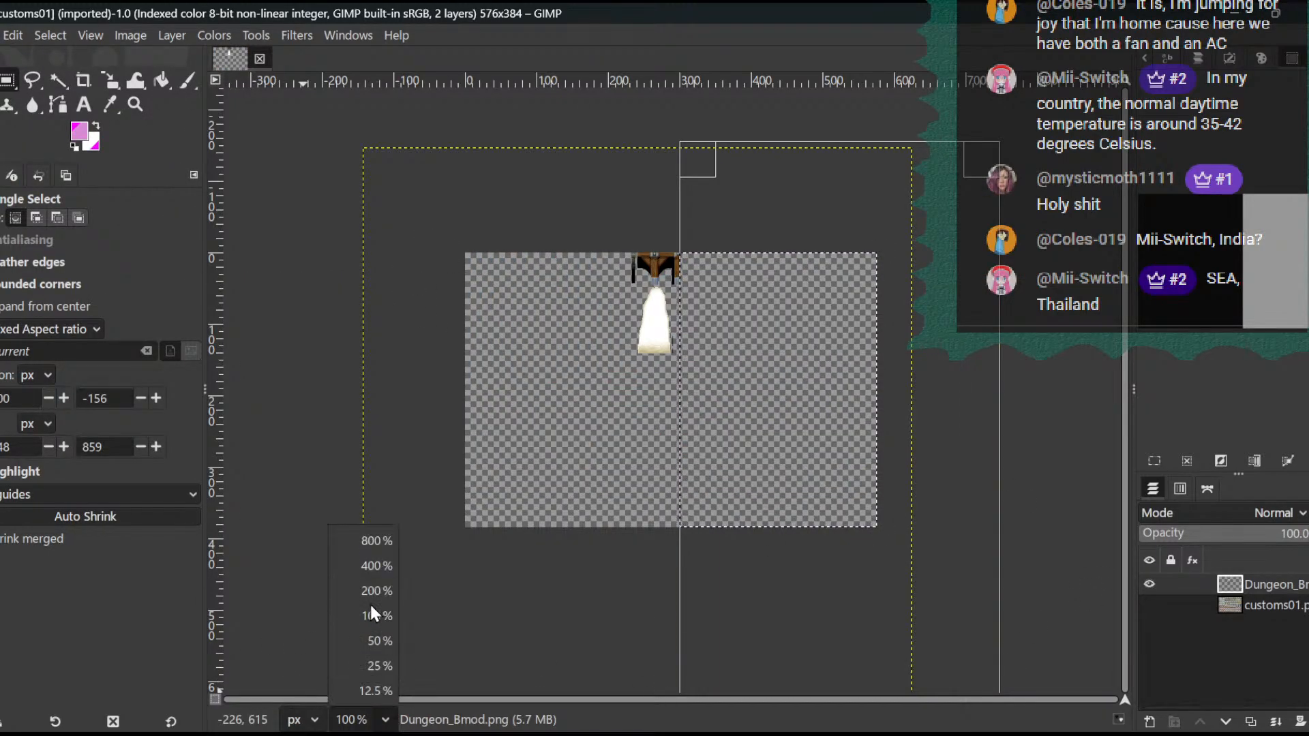
click(375, 565)
scroll(730, 380, up, 5)
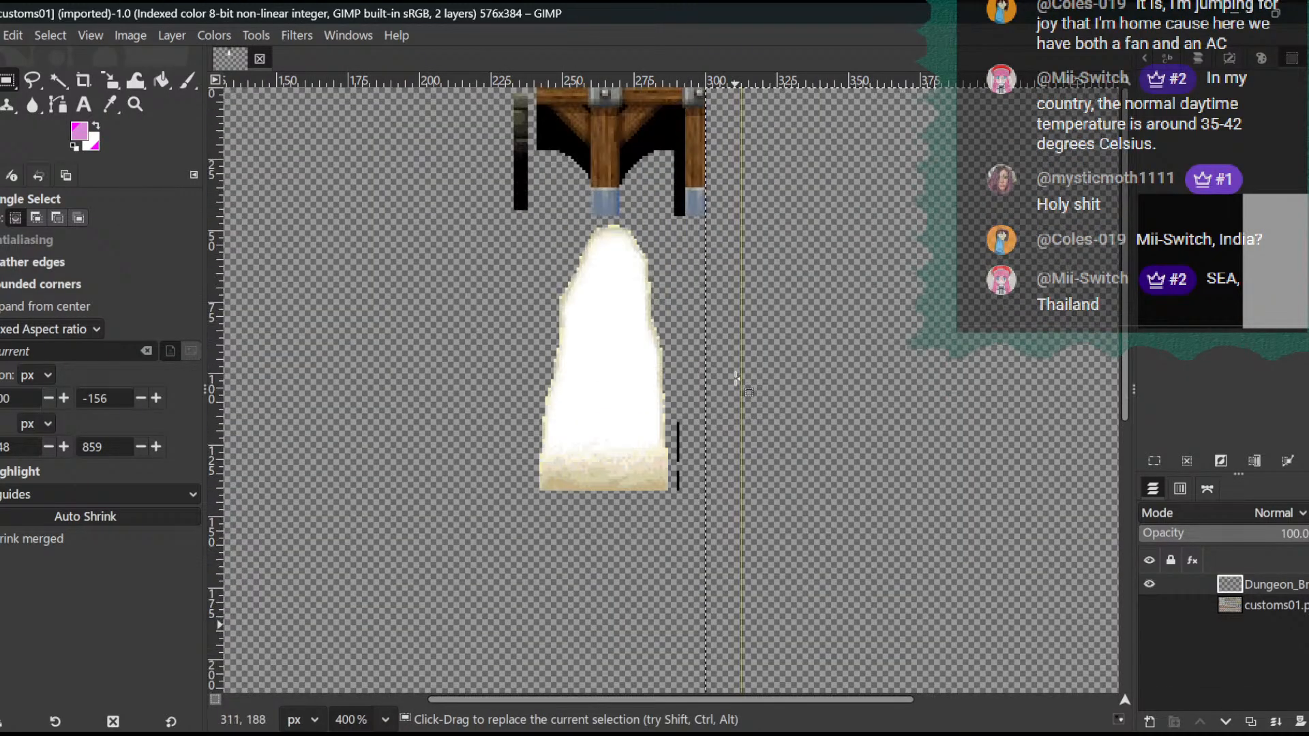
drag(677, 416, 707, 613)
drag(731, 222, 234, 8)
key(Delete)
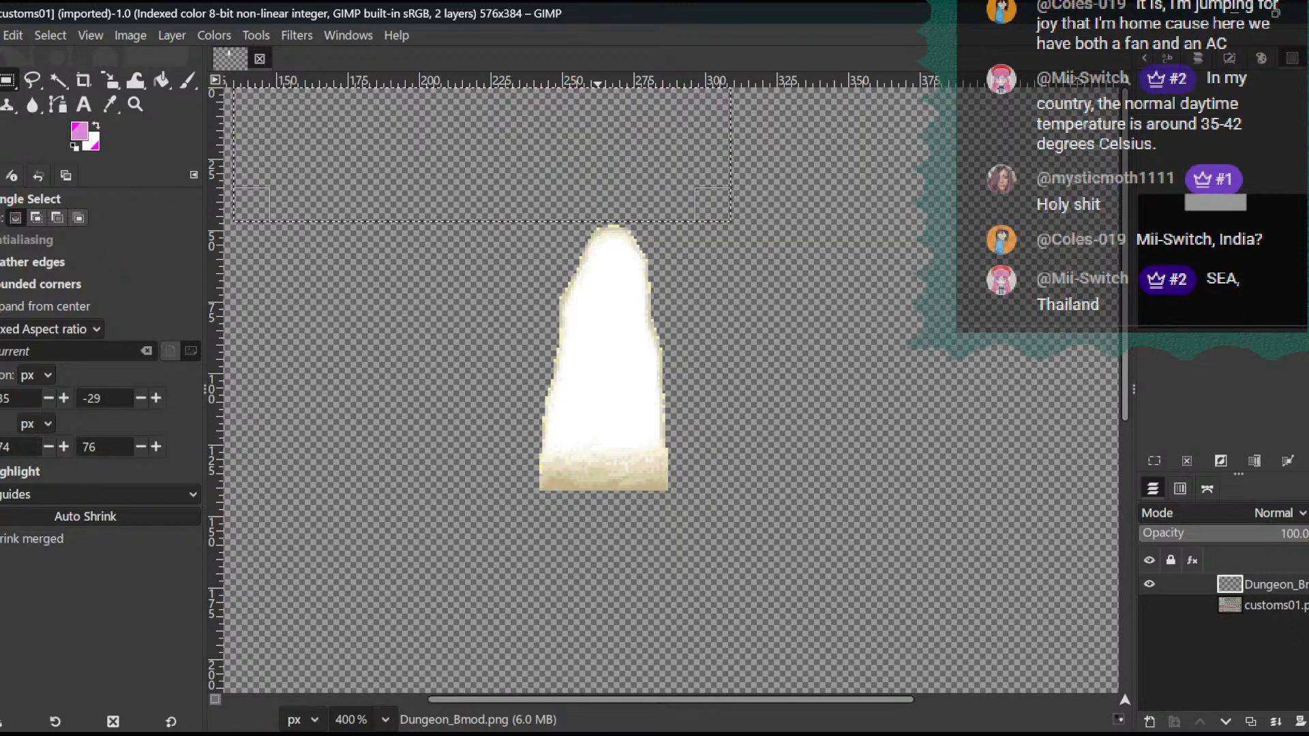
- Show customs01.png, hide Dungeon_Bmod, and select the yellow 03 buttons in the second and third rows, about 91 px tall, on the customs01.png layer
key(alt+f)
click(597, 8)
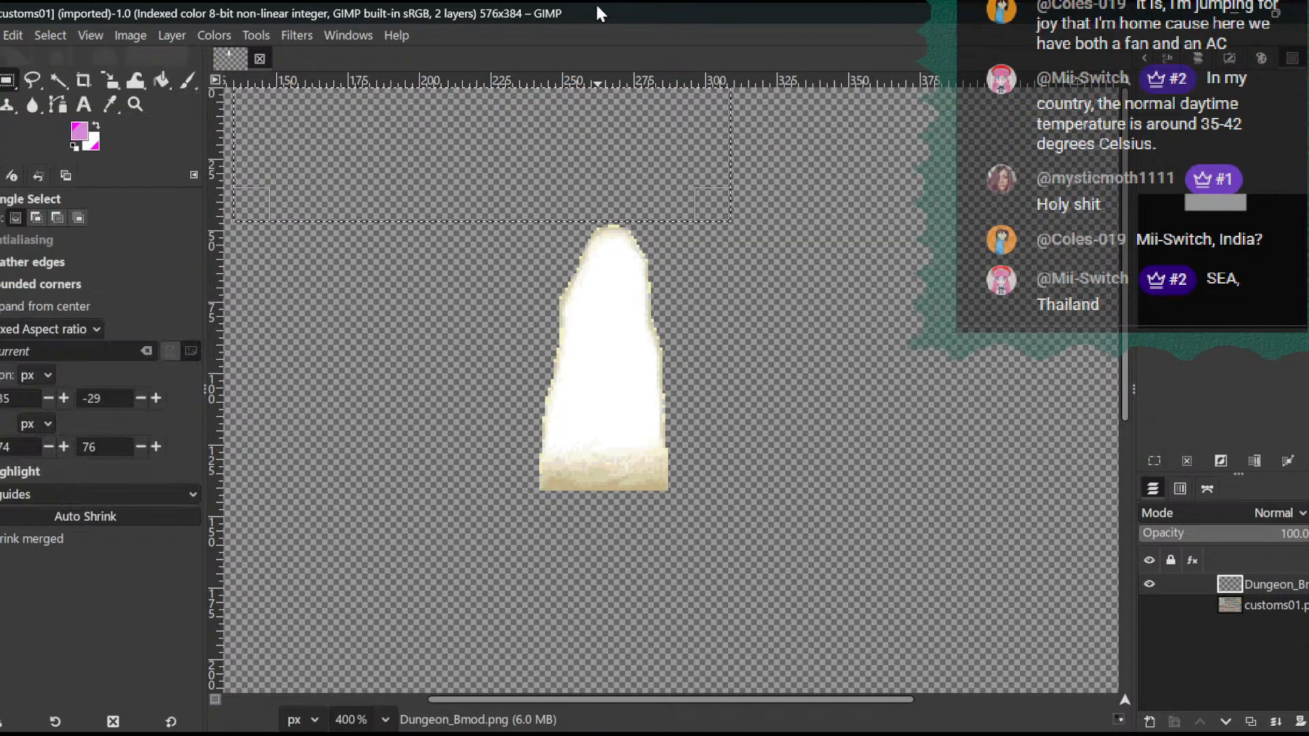
click(1149, 604)
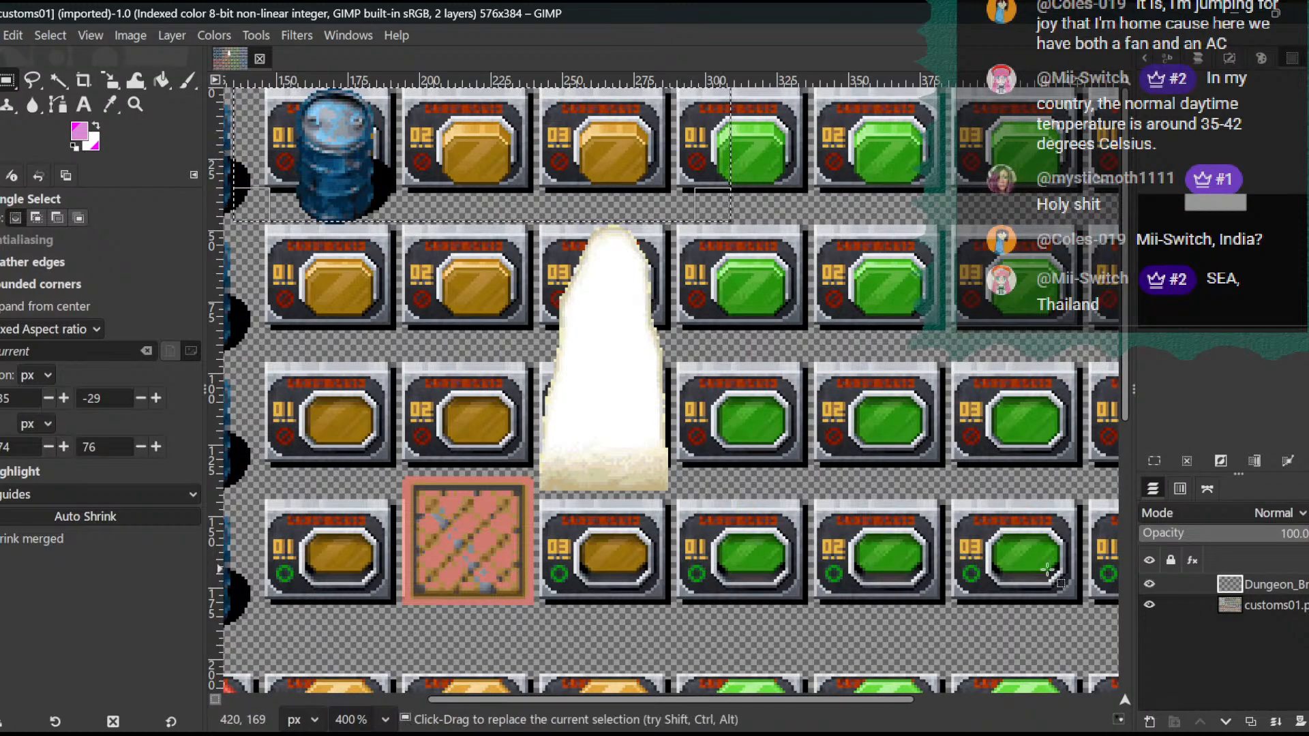
click(1149, 584)
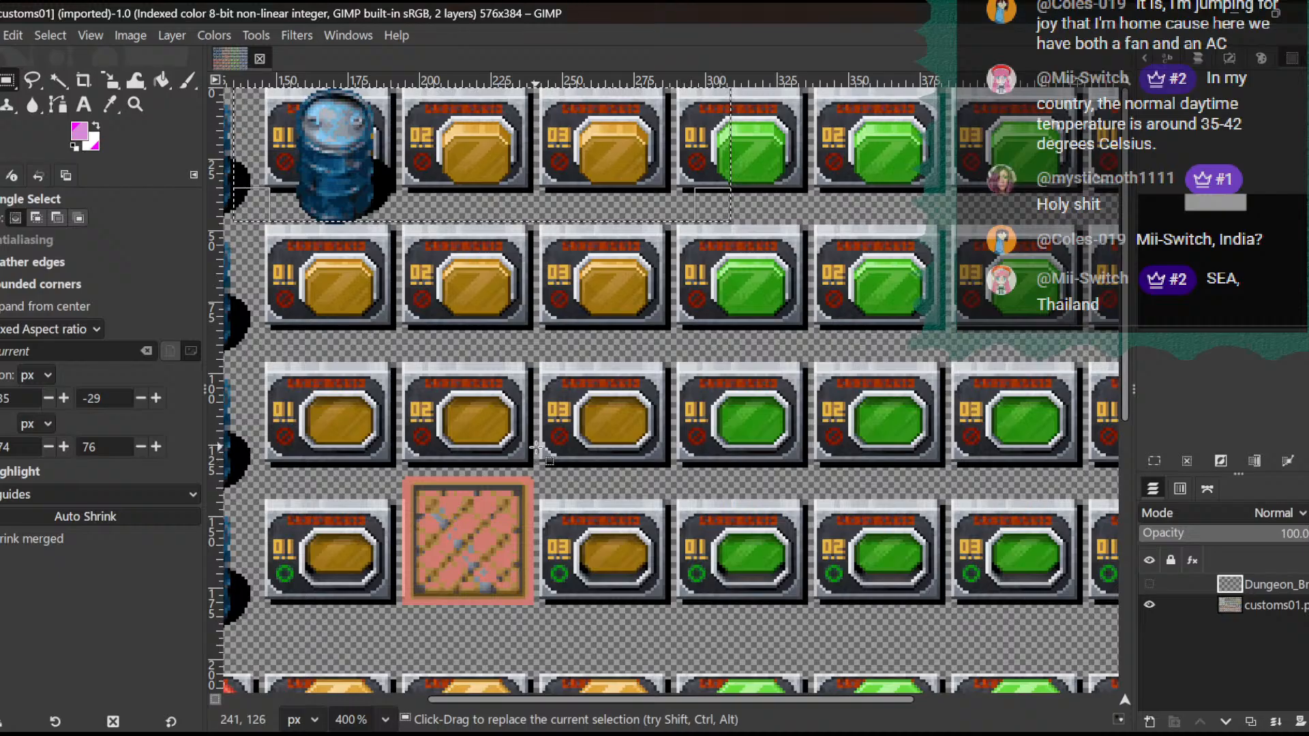
click(538, 475)
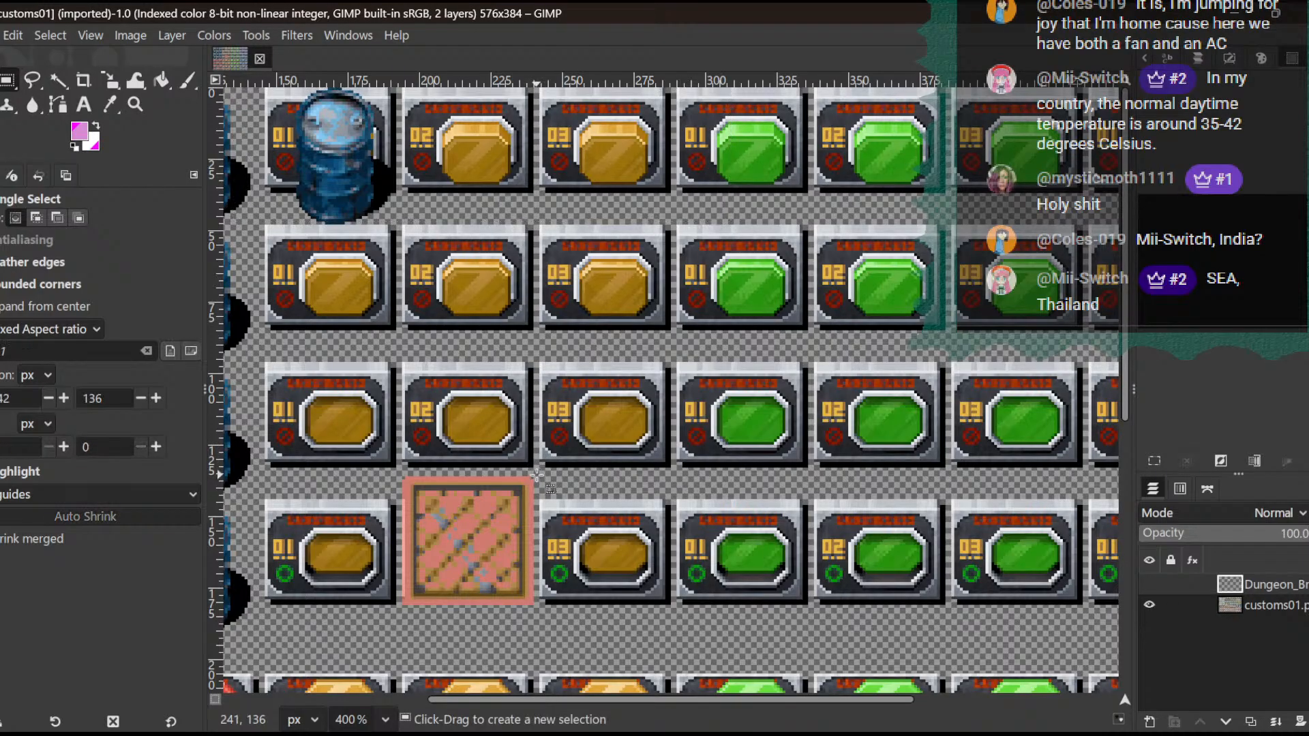
drag(538, 475, 673, 214)
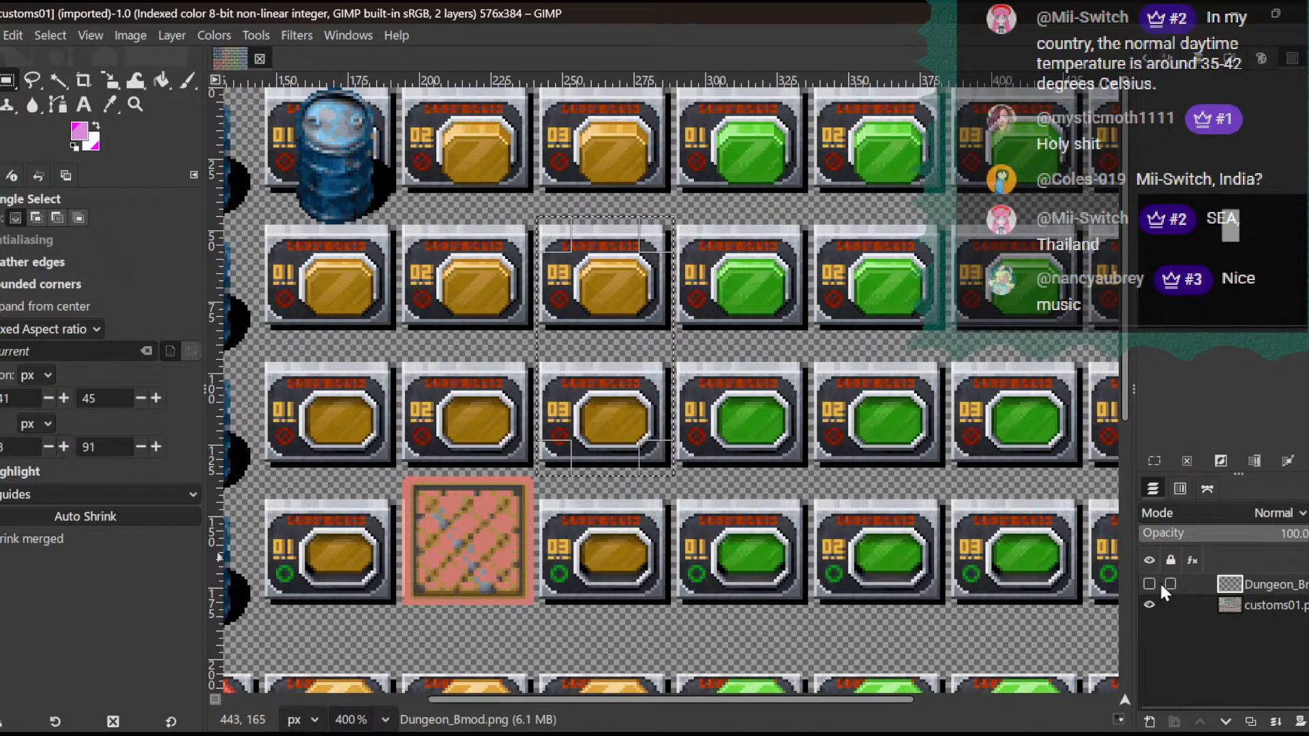
click(1285, 608)
- Try clearing the selected yellow 03 buttons, then drop the selection and show the Dungeon_Bmod layer
key(Delete)
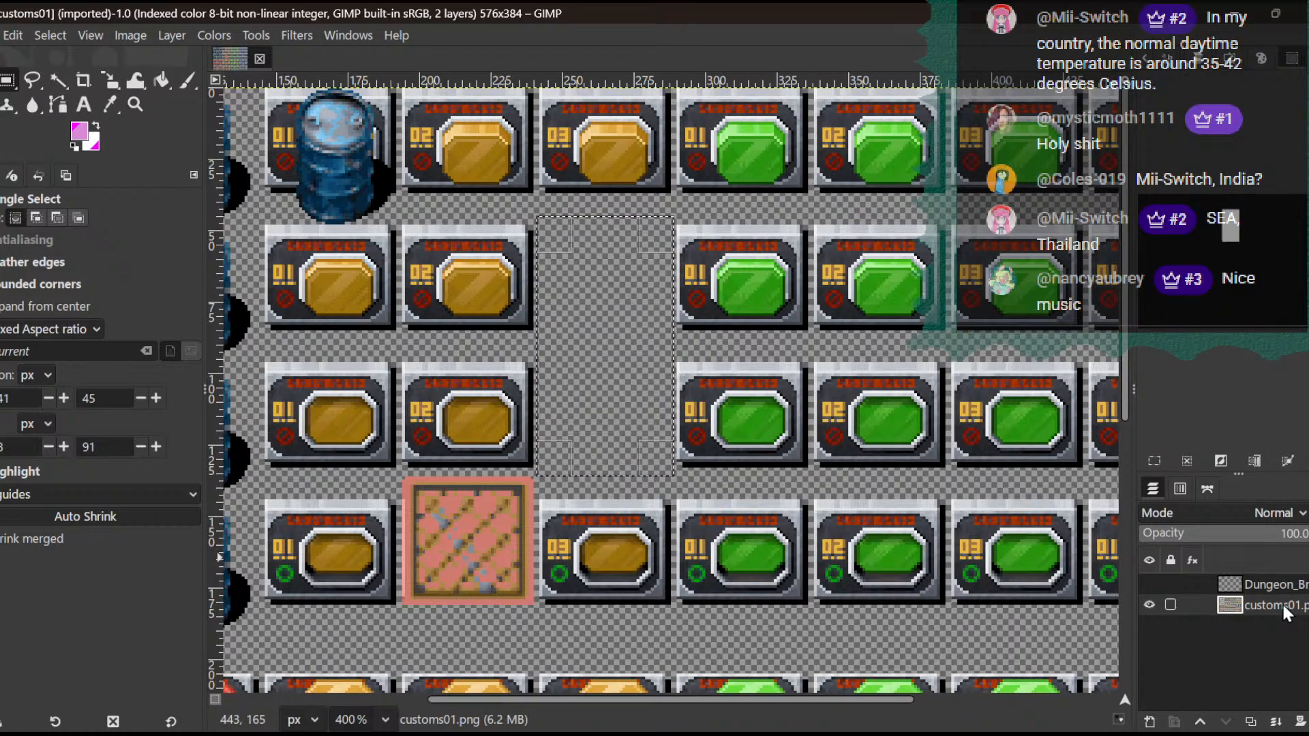
click(49, 34)
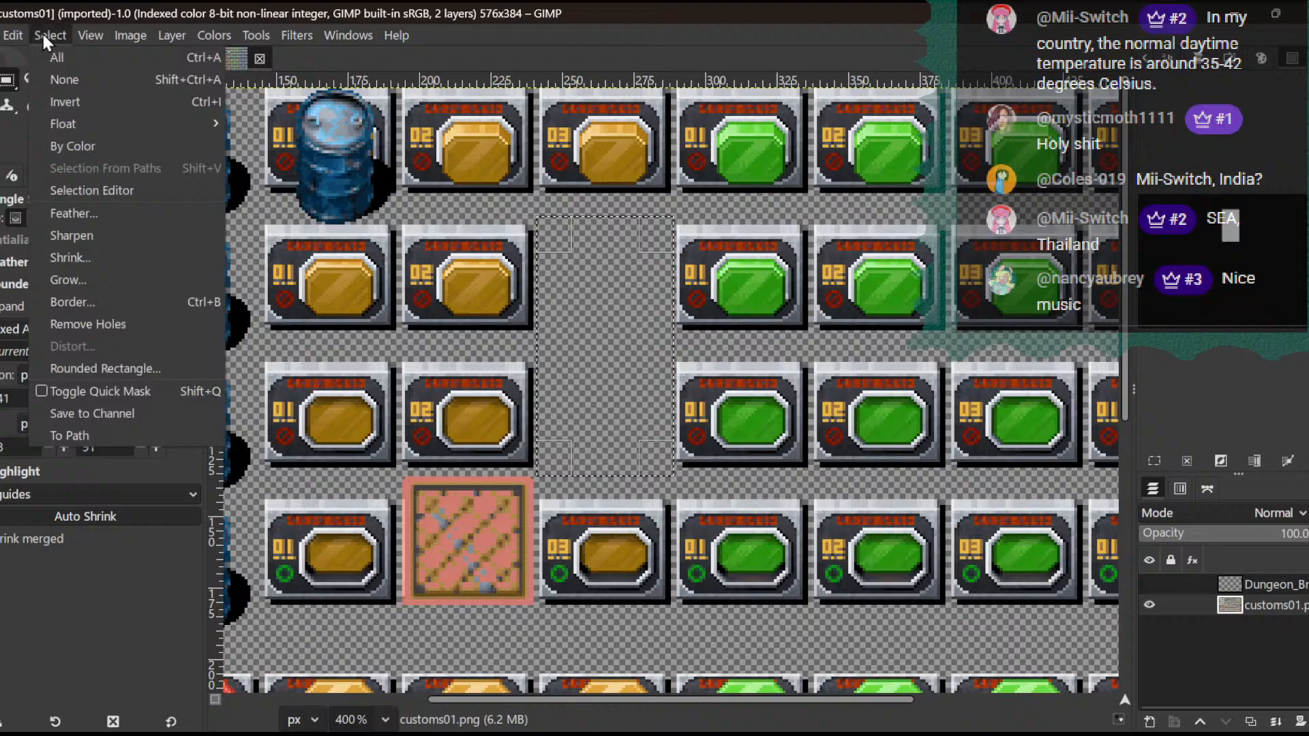
click(66, 84)
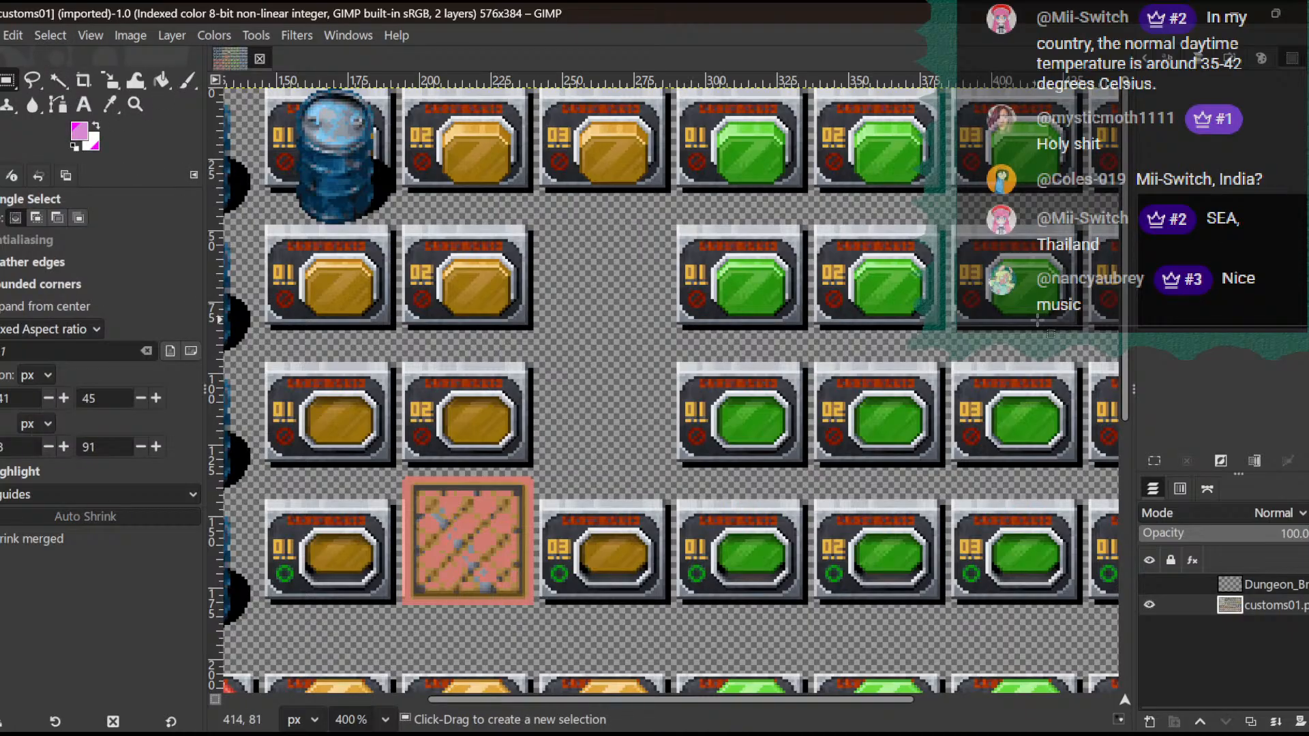
click(1148, 584)
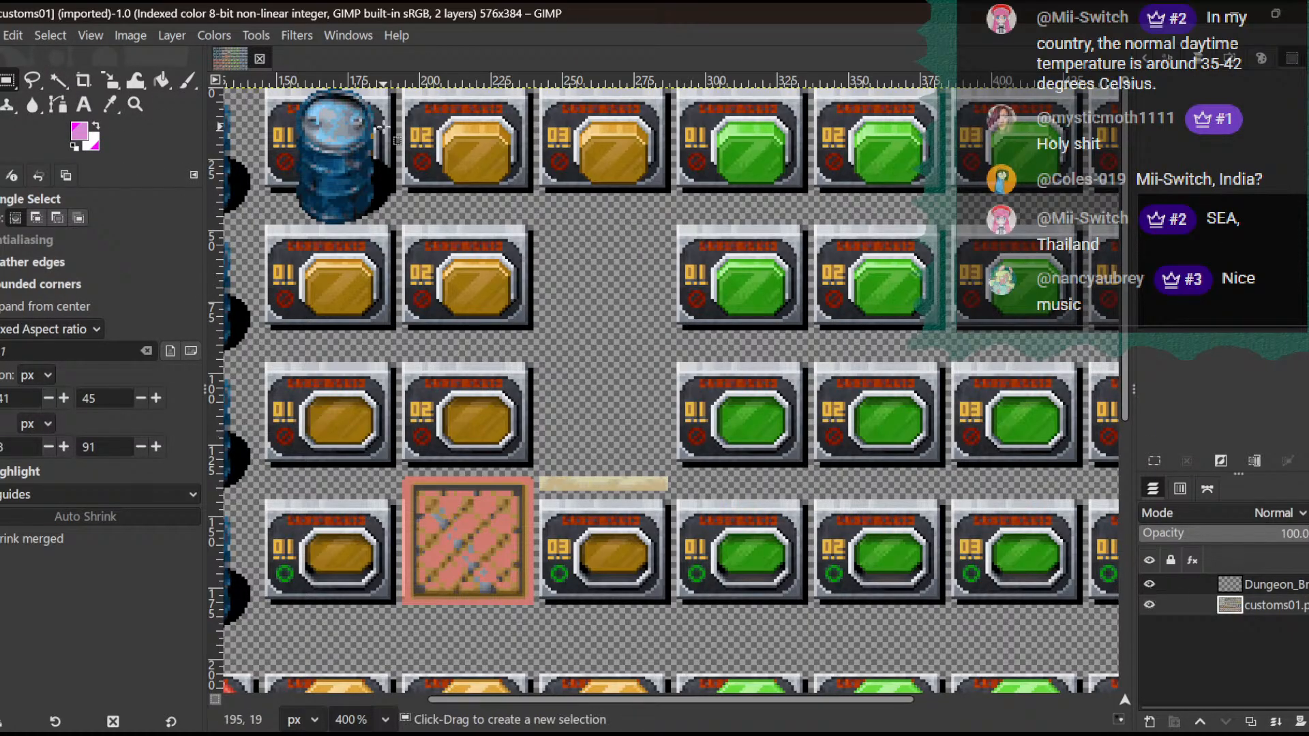
- Undo the layer visibility change, the deselection and the last clear of the yellow 03 buttons
click(12, 35)
click(2, 20)
click(13, 34)
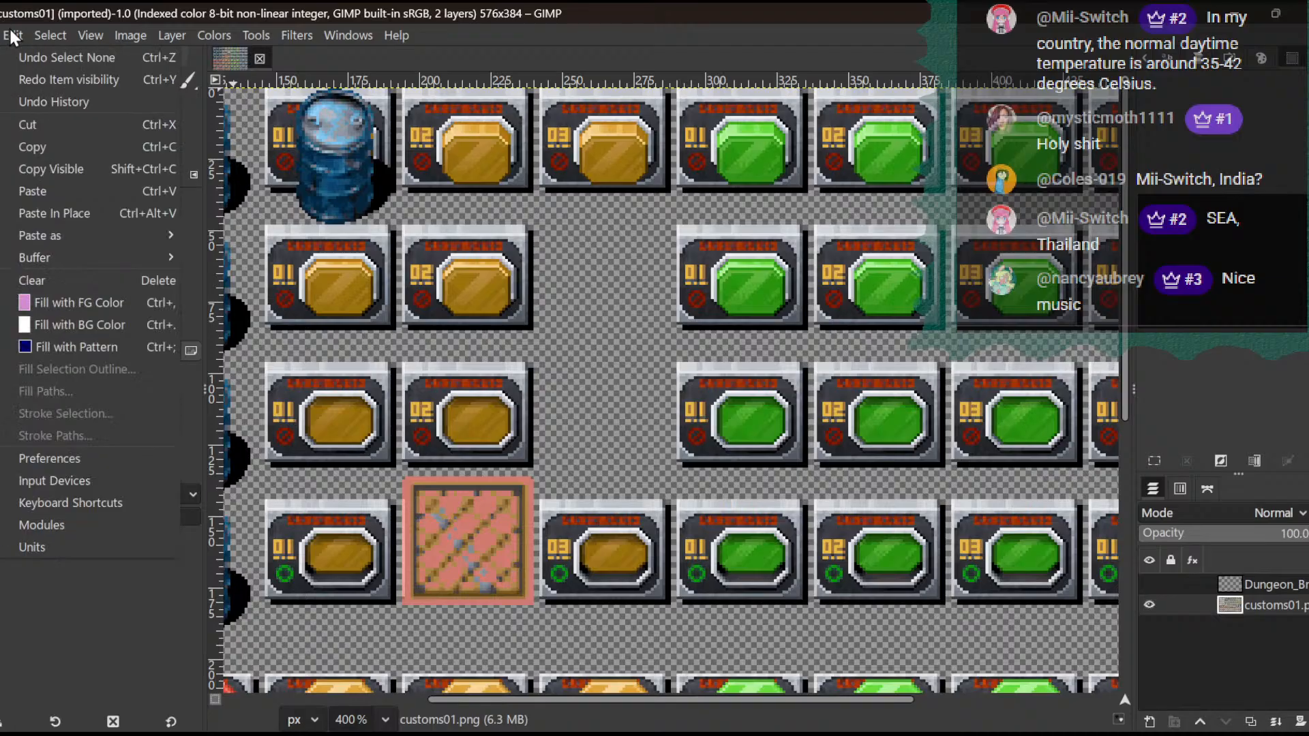
click(33, 57)
click(13, 35)
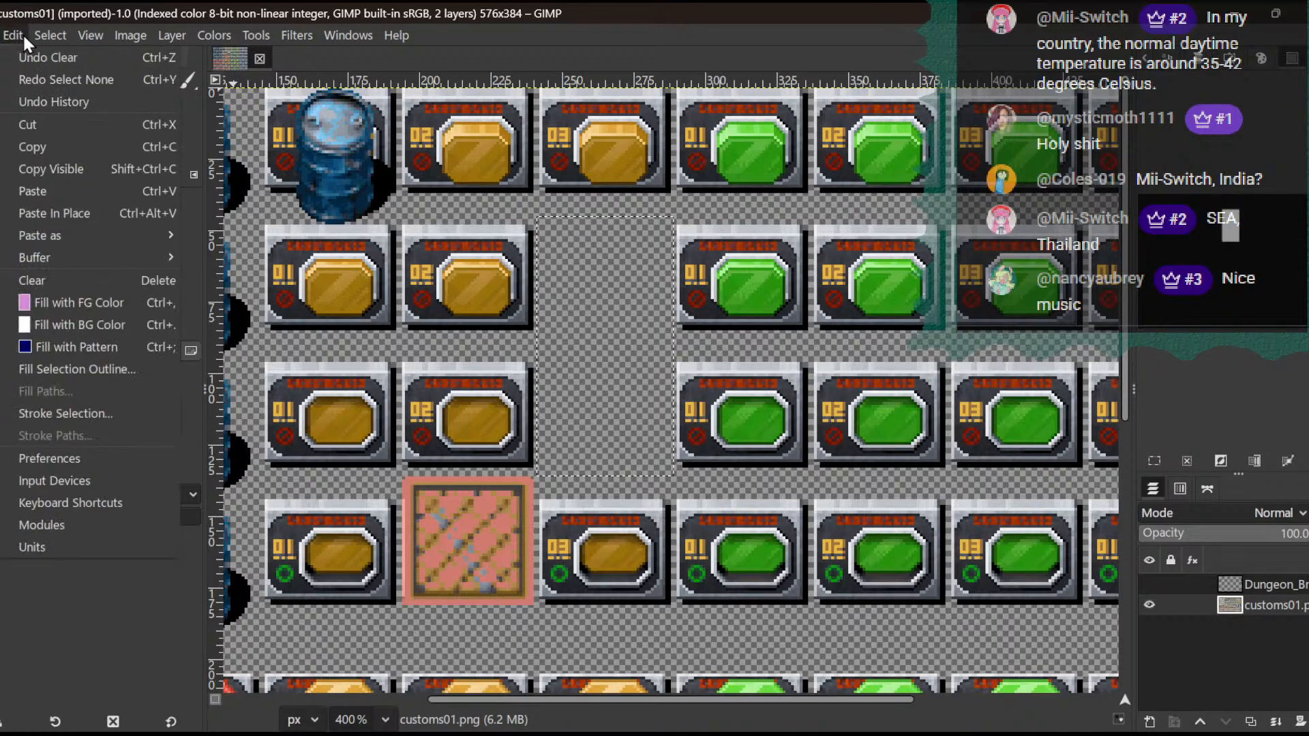
click(41, 184)
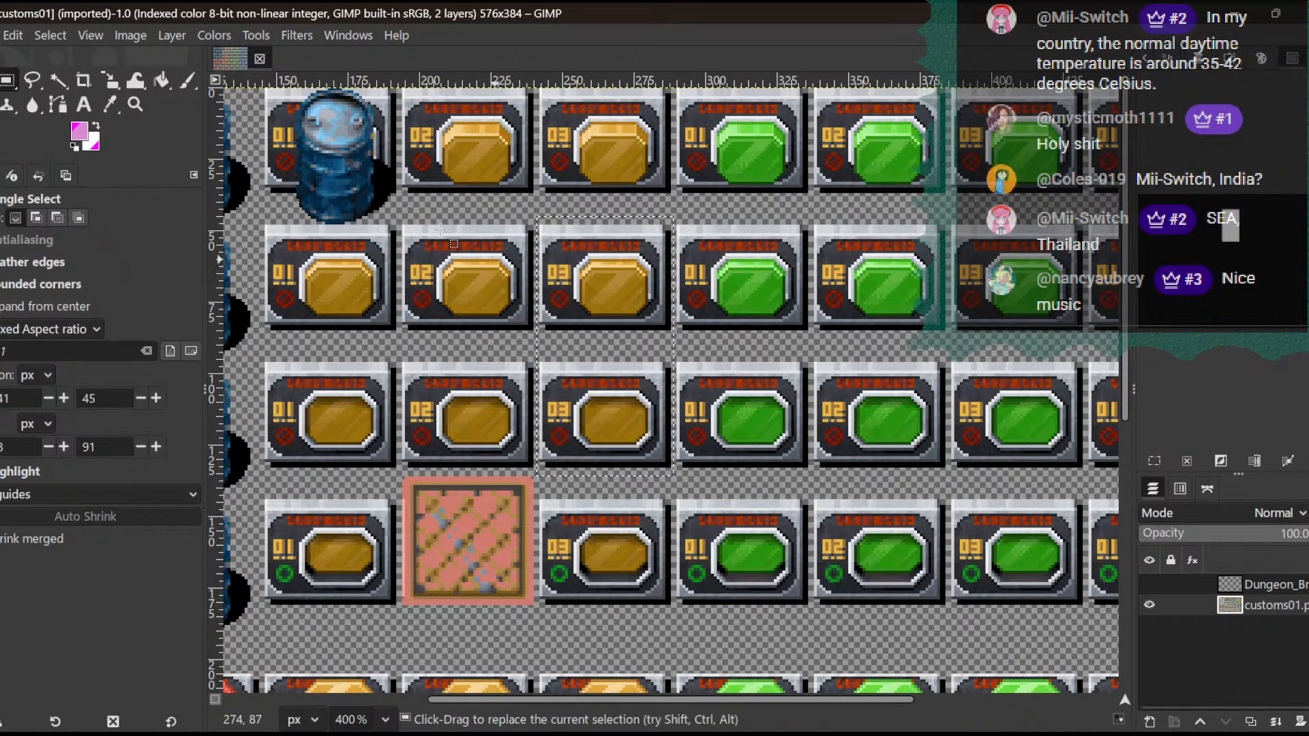
click(20, 35)
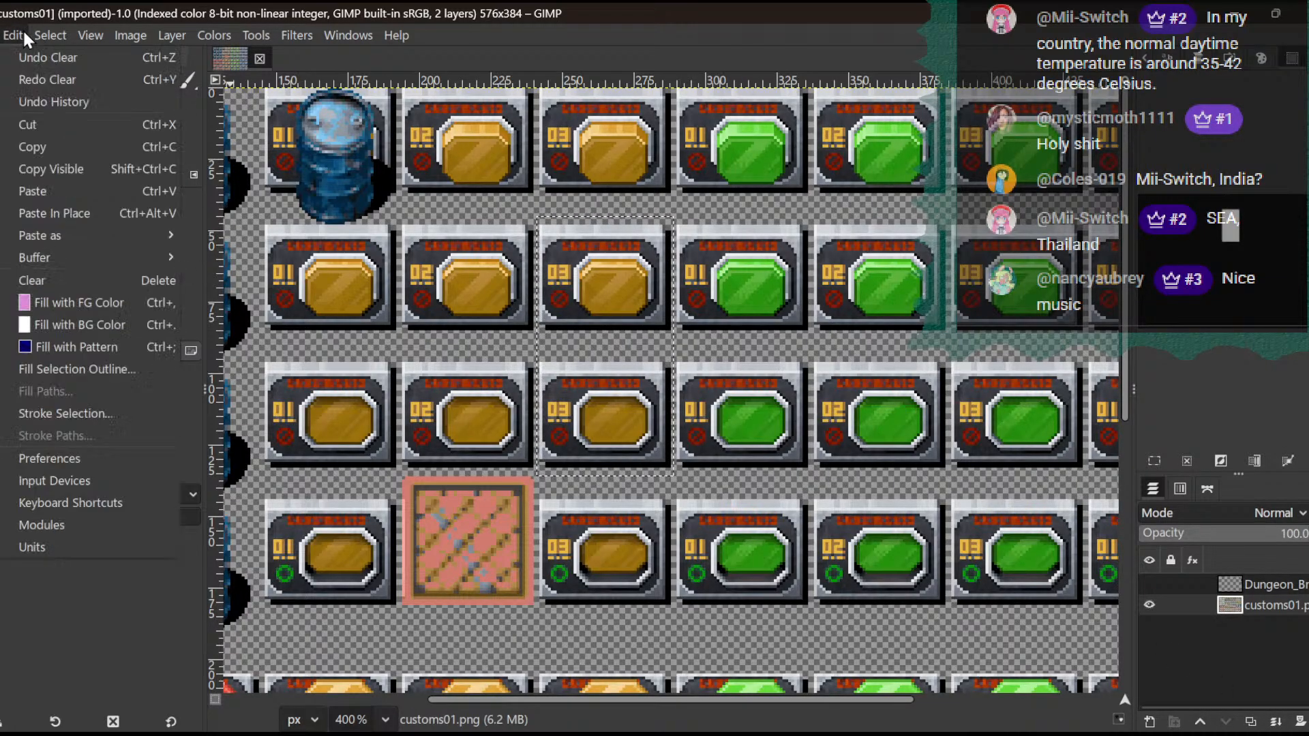
click(22, 66)
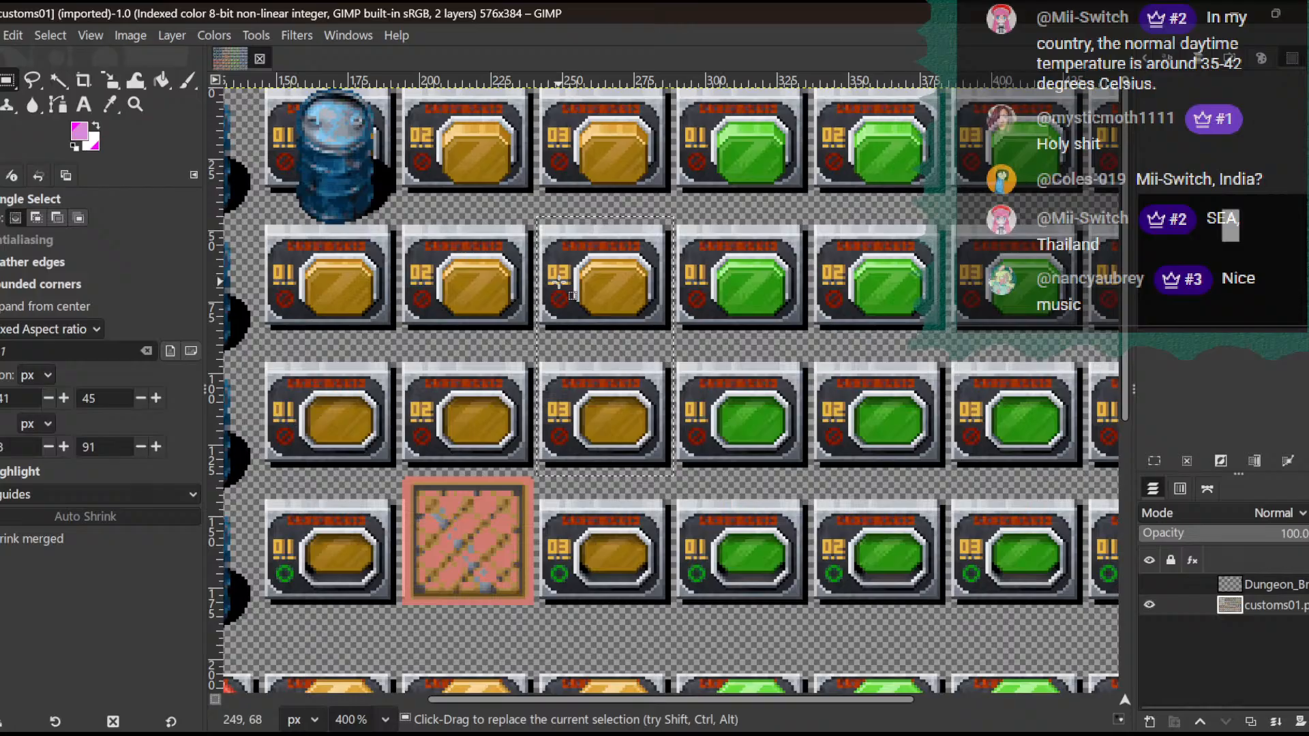
- Clear the selected yellow 03 buttons from the customs01.png layer and show the Dungeon_Bmod layer's white opening in their place
key(Delete)
click(1149, 584)
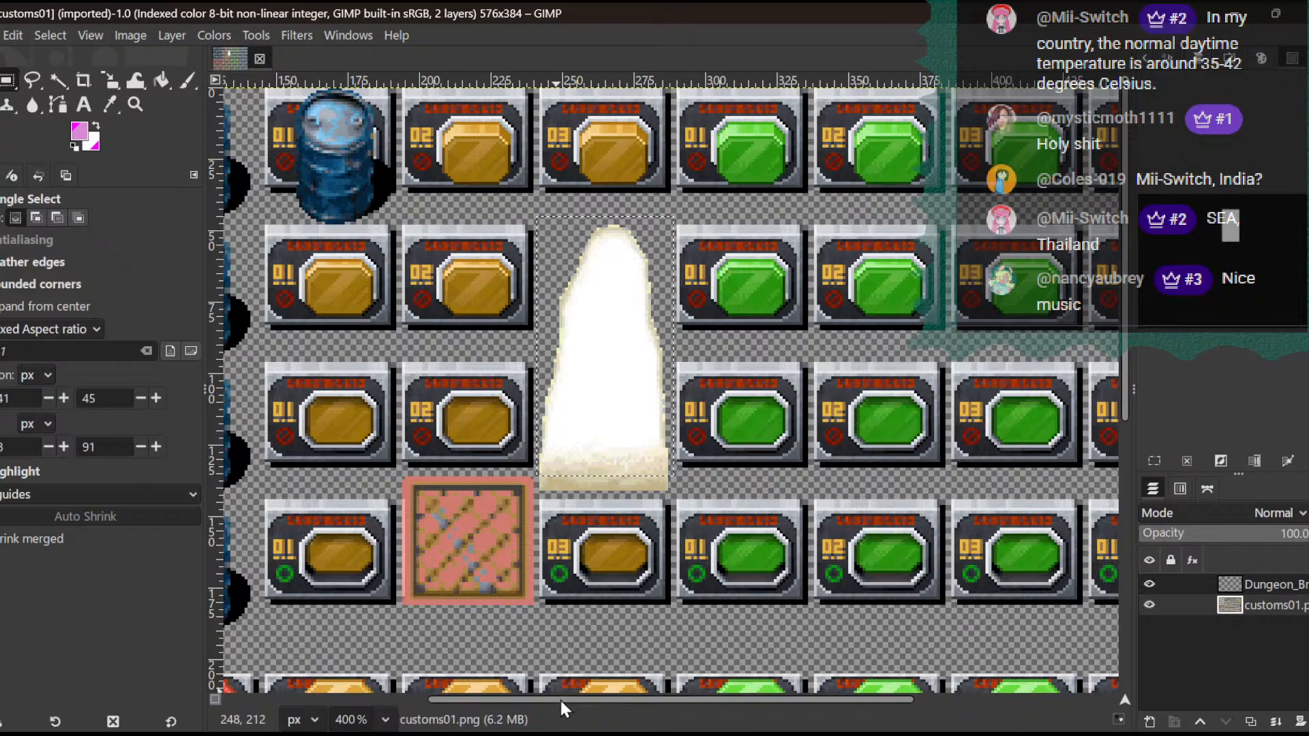
drag(559, 697, 482, 694)
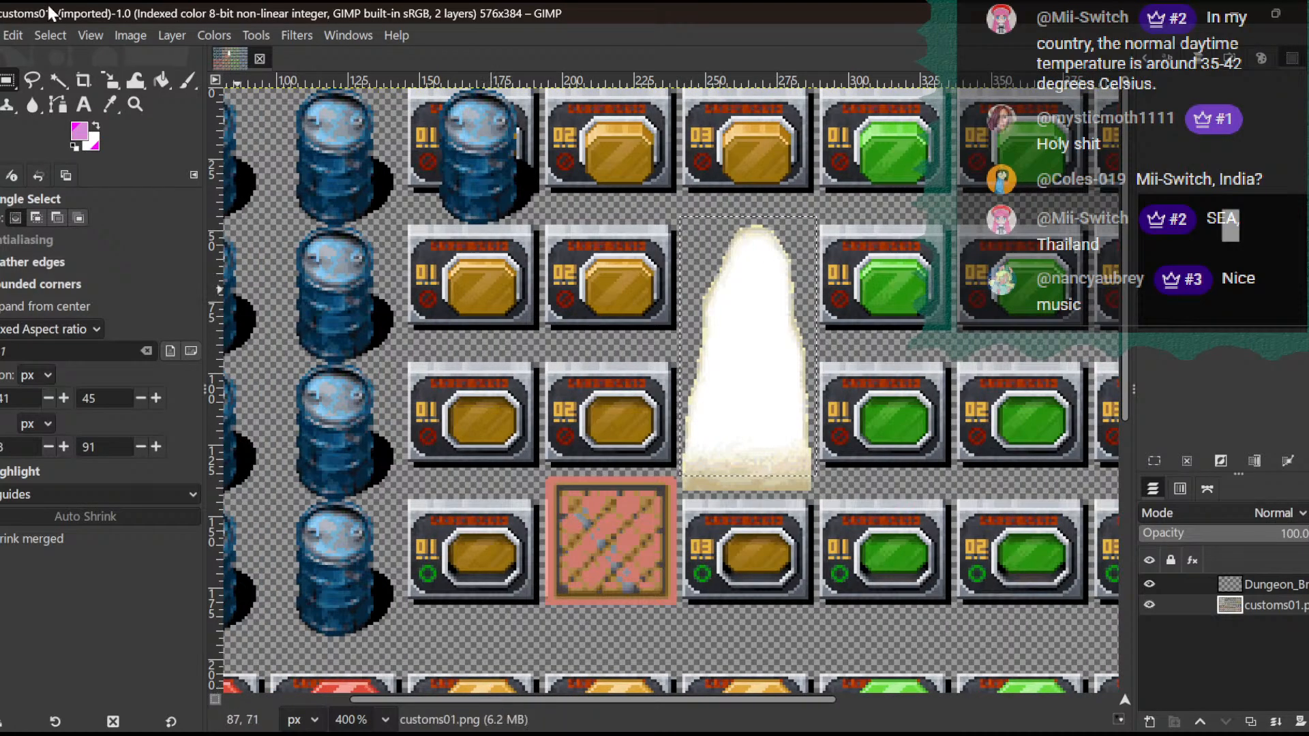
- Export the image as customs01.png in the characters folder, replacing the existing file, and return to RPG Maker MZ
key(alt+f)
click(89, 315)
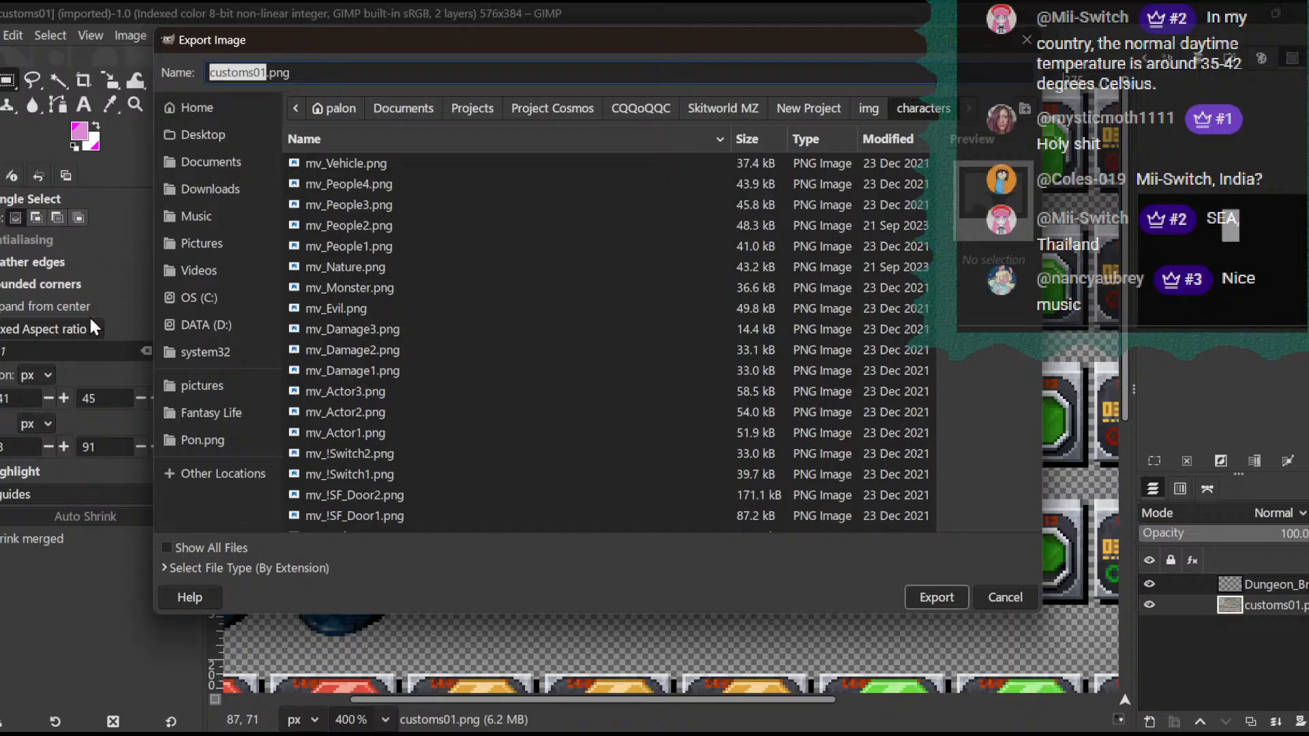
key(Return)
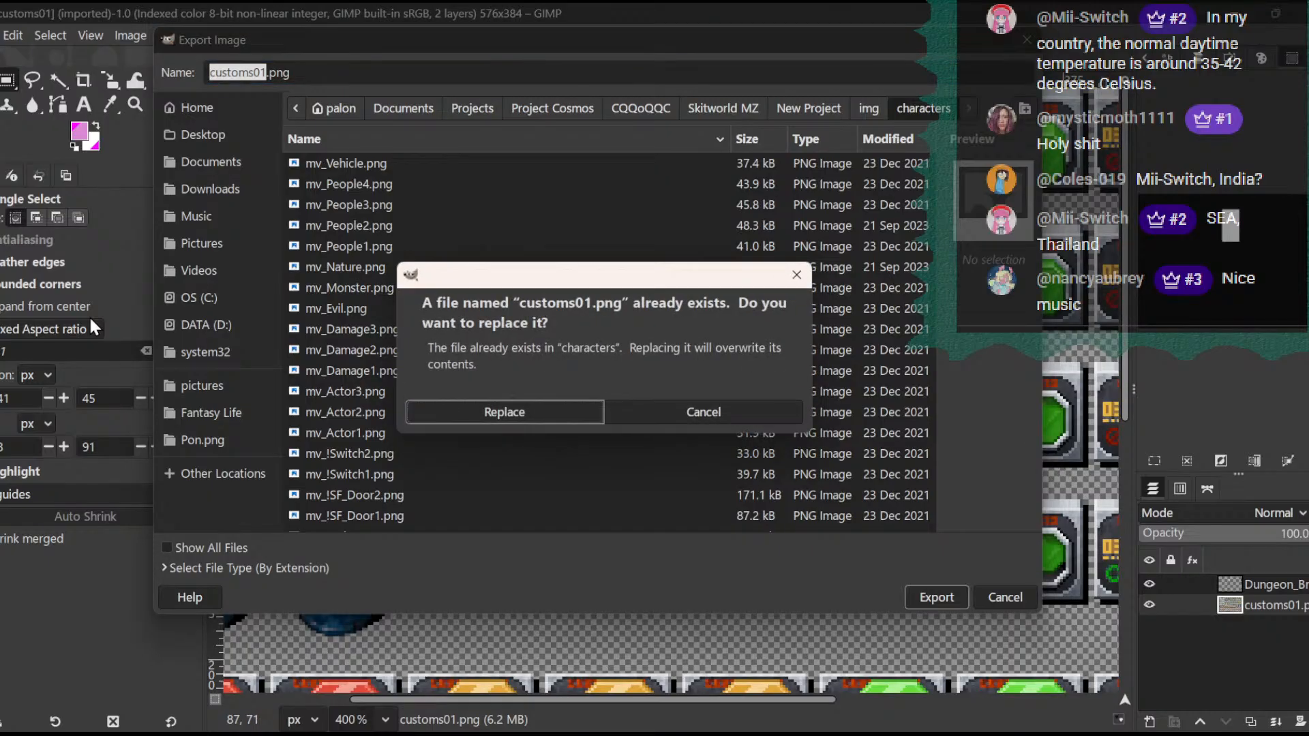
click(516, 415)
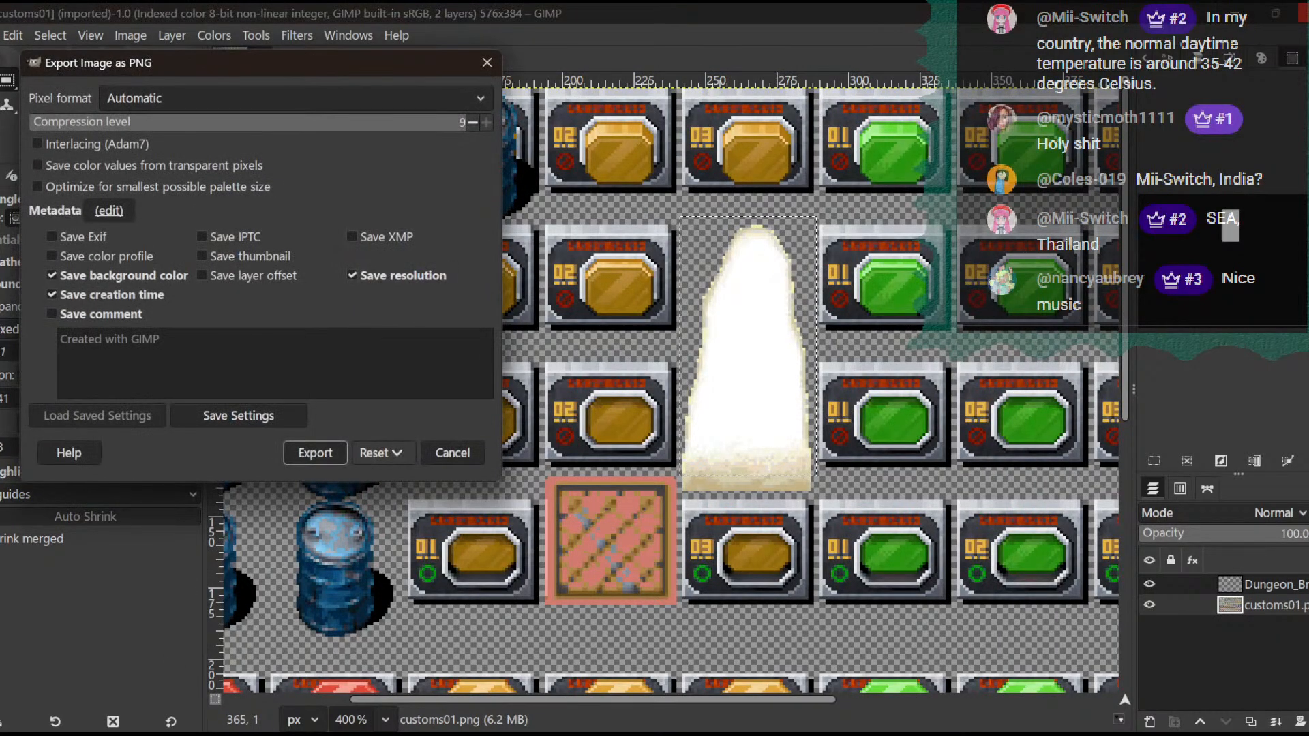
click(314, 452)
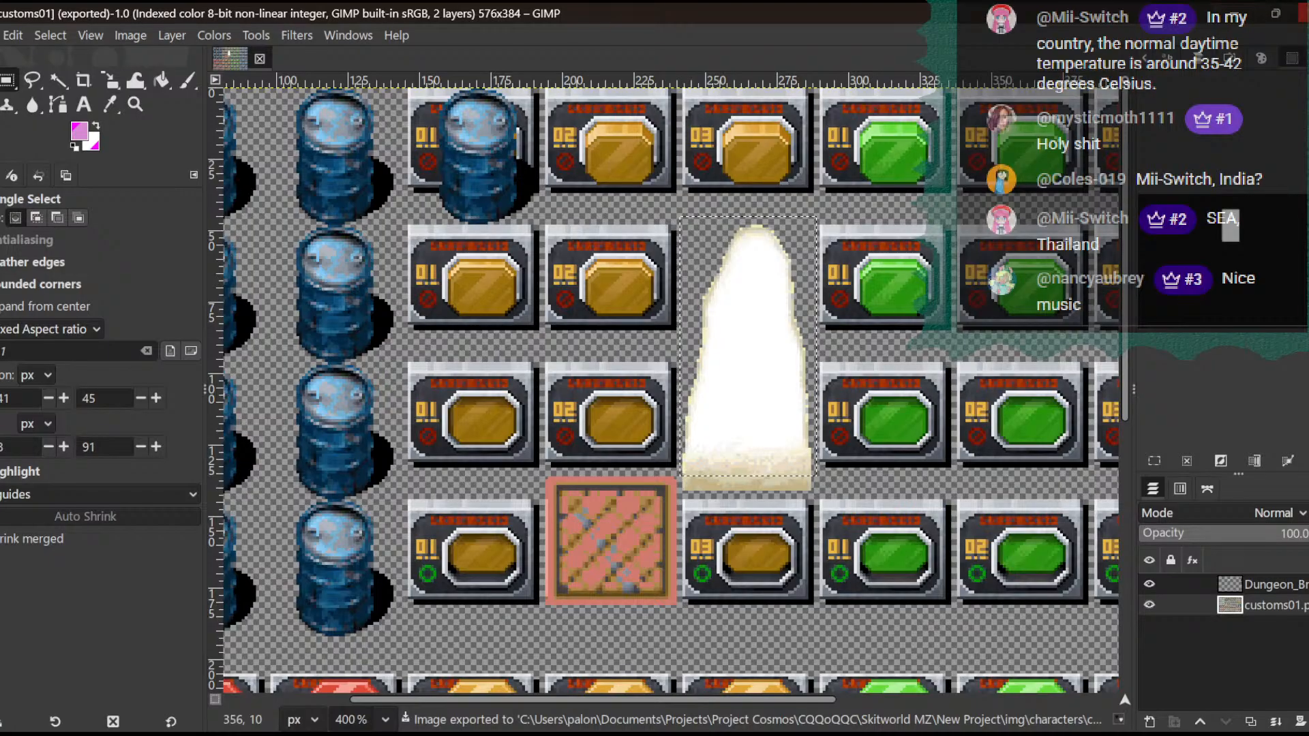
key(ctrl+q)
click(685, 481)
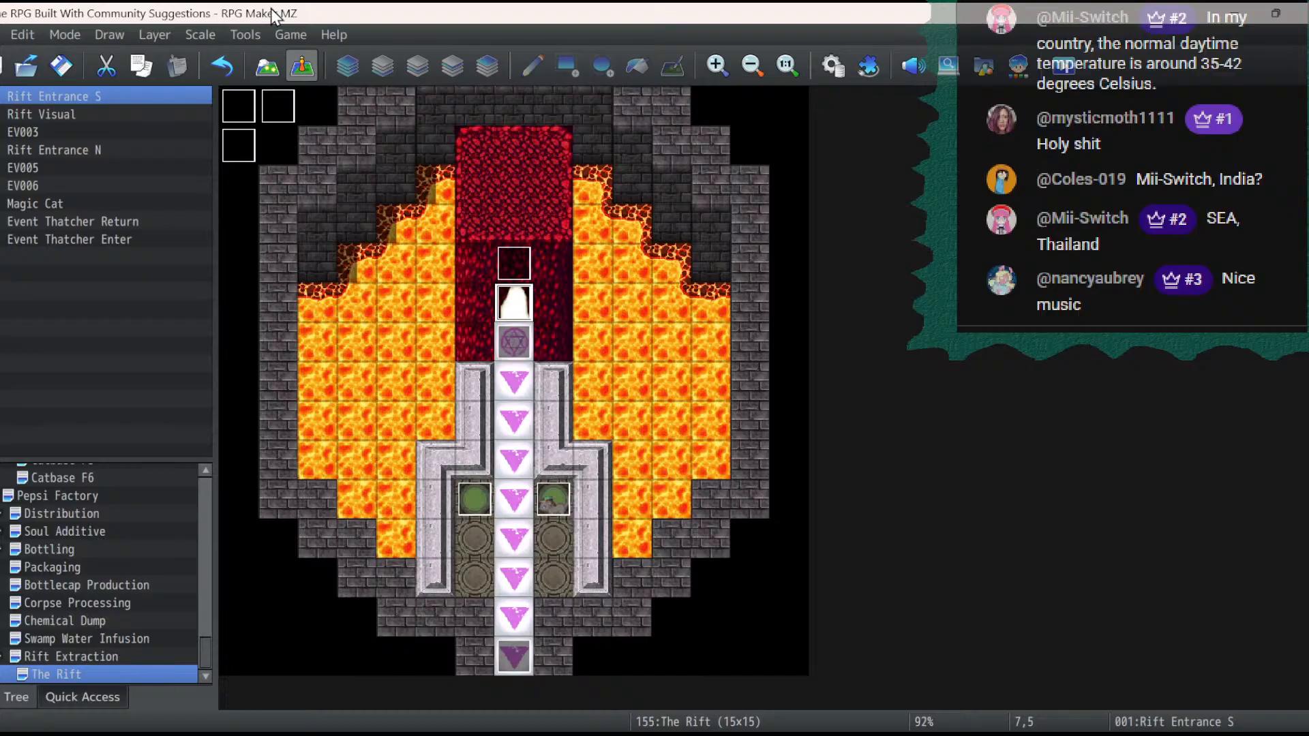
- Set the Rift Entrance S event's image to the upper part of the white opening in the customs01 sheet and apply it
double_click(503, 306)
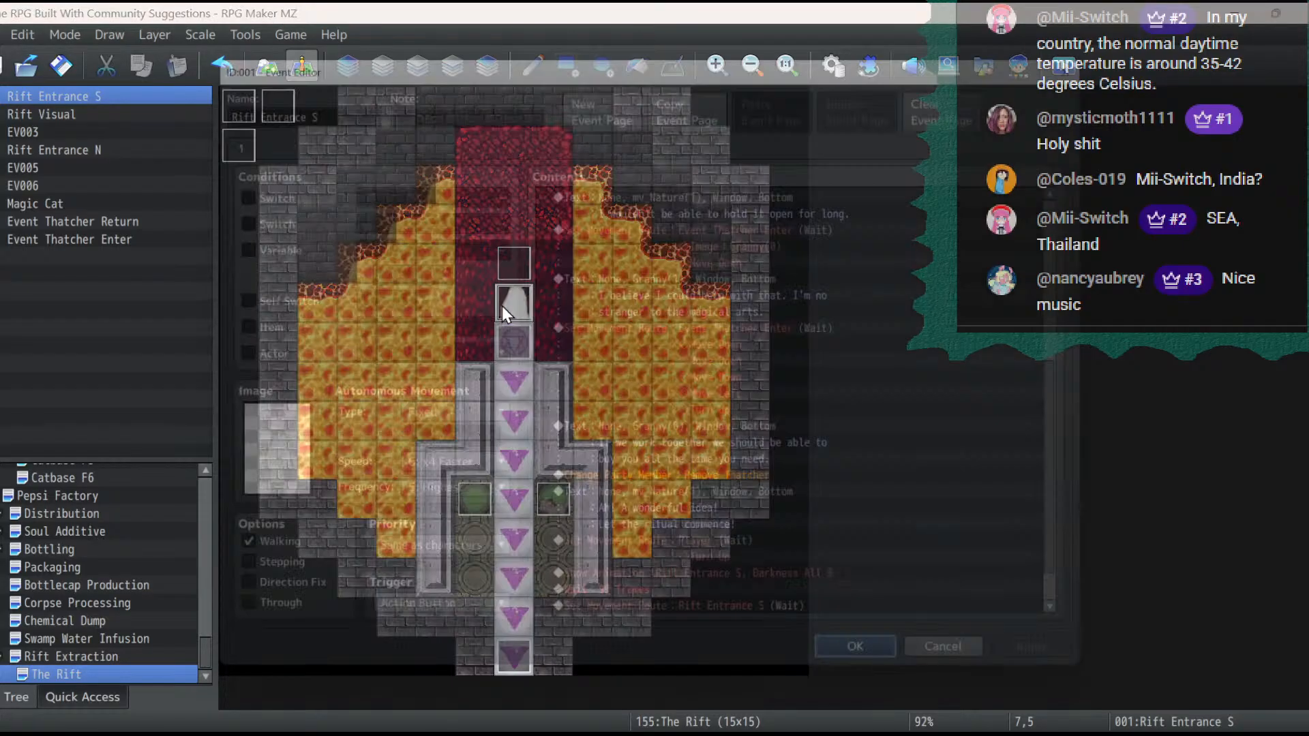
double_click(252, 463)
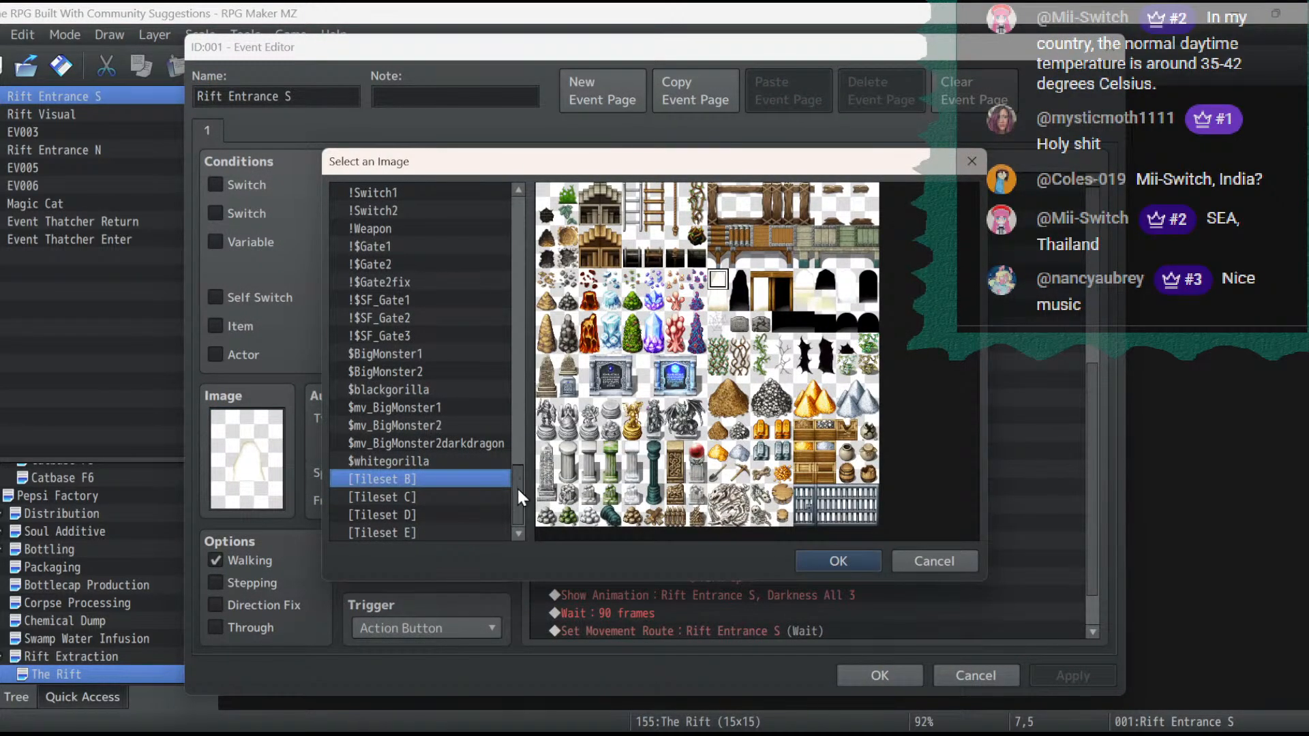
drag(517, 486, 486, 199)
click(425, 320)
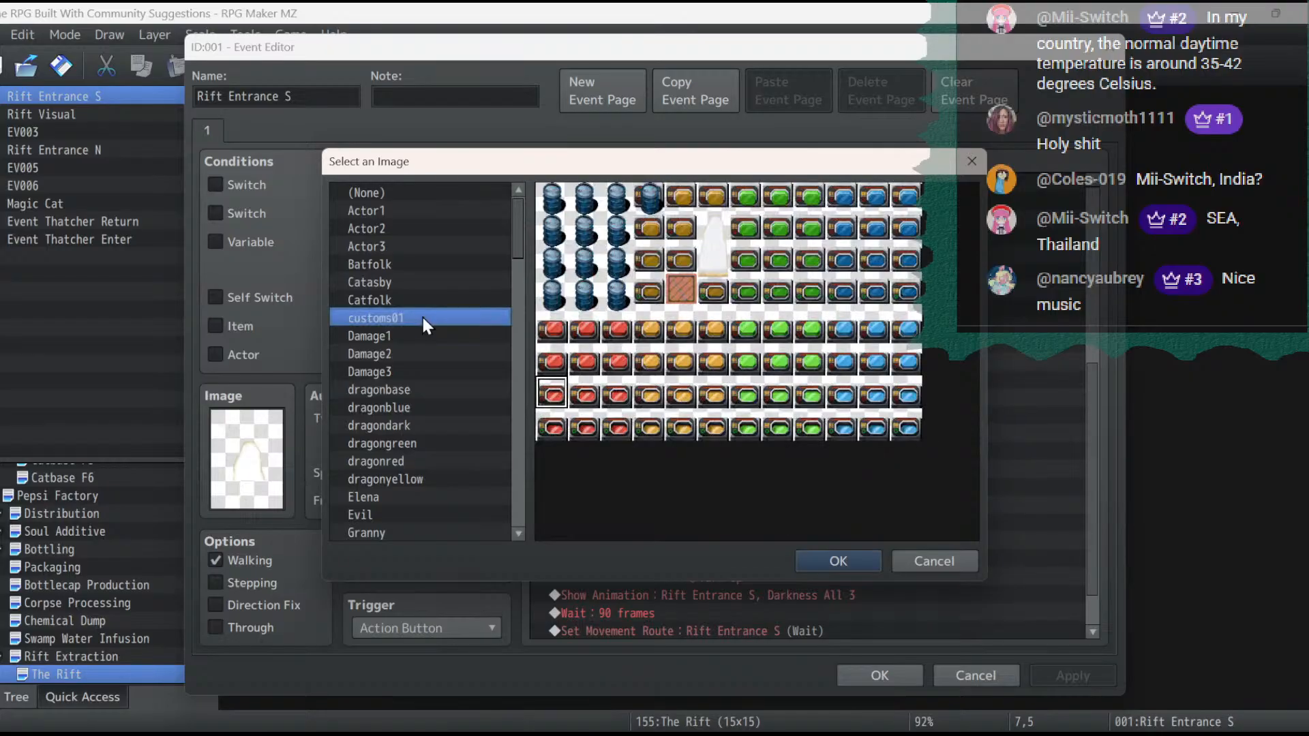
click(706, 268)
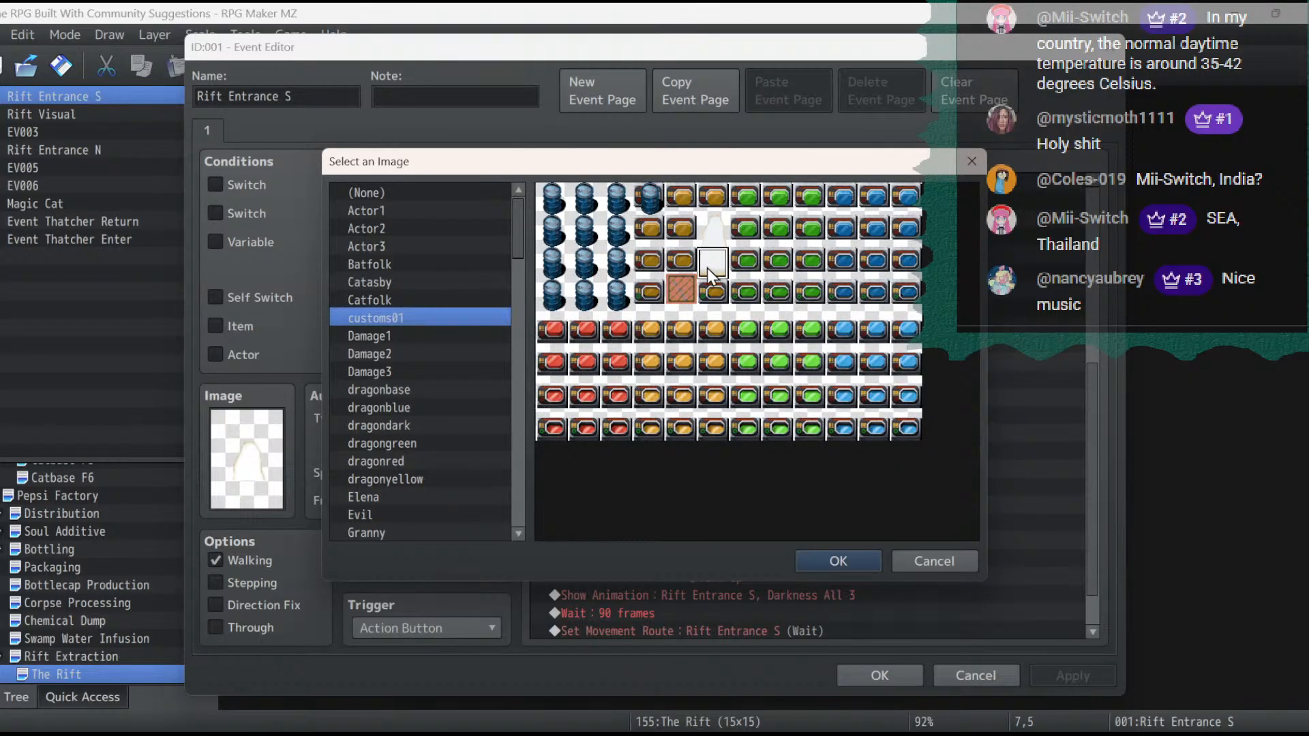
click(863, 560)
double_click(252, 457)
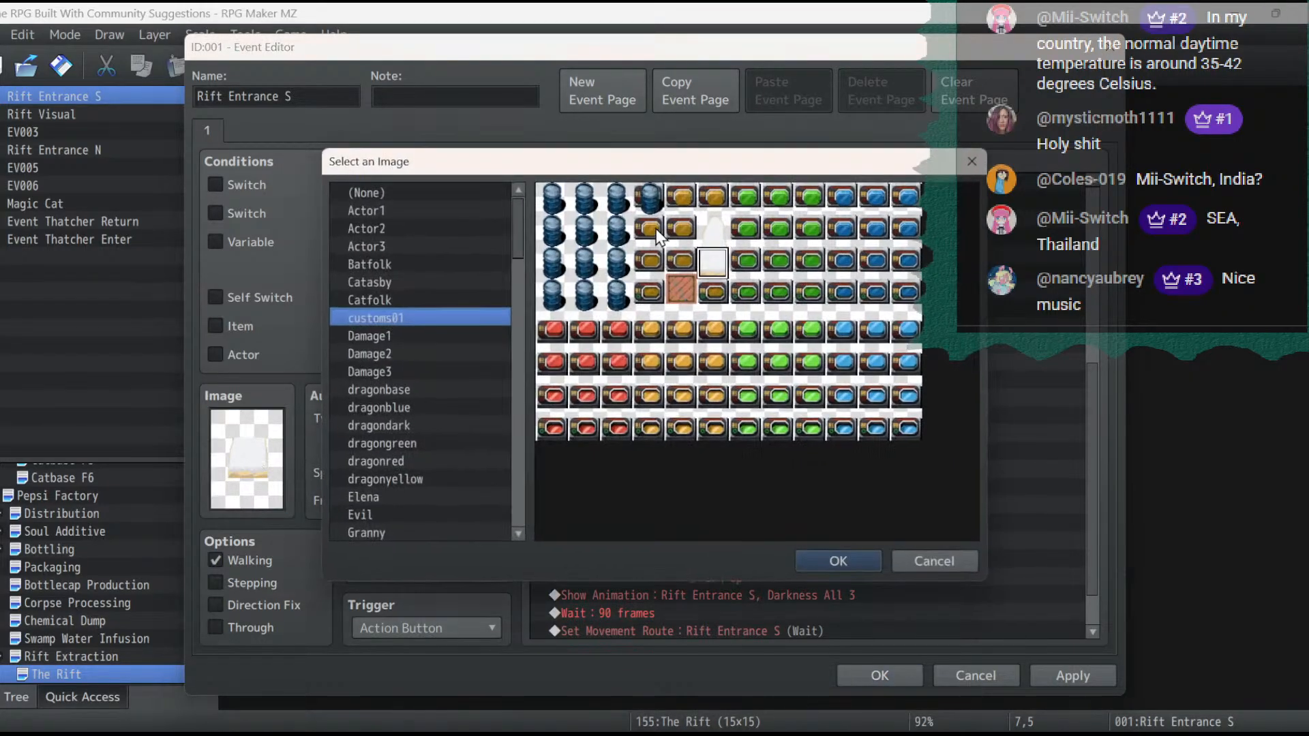
double_click(713, 231)
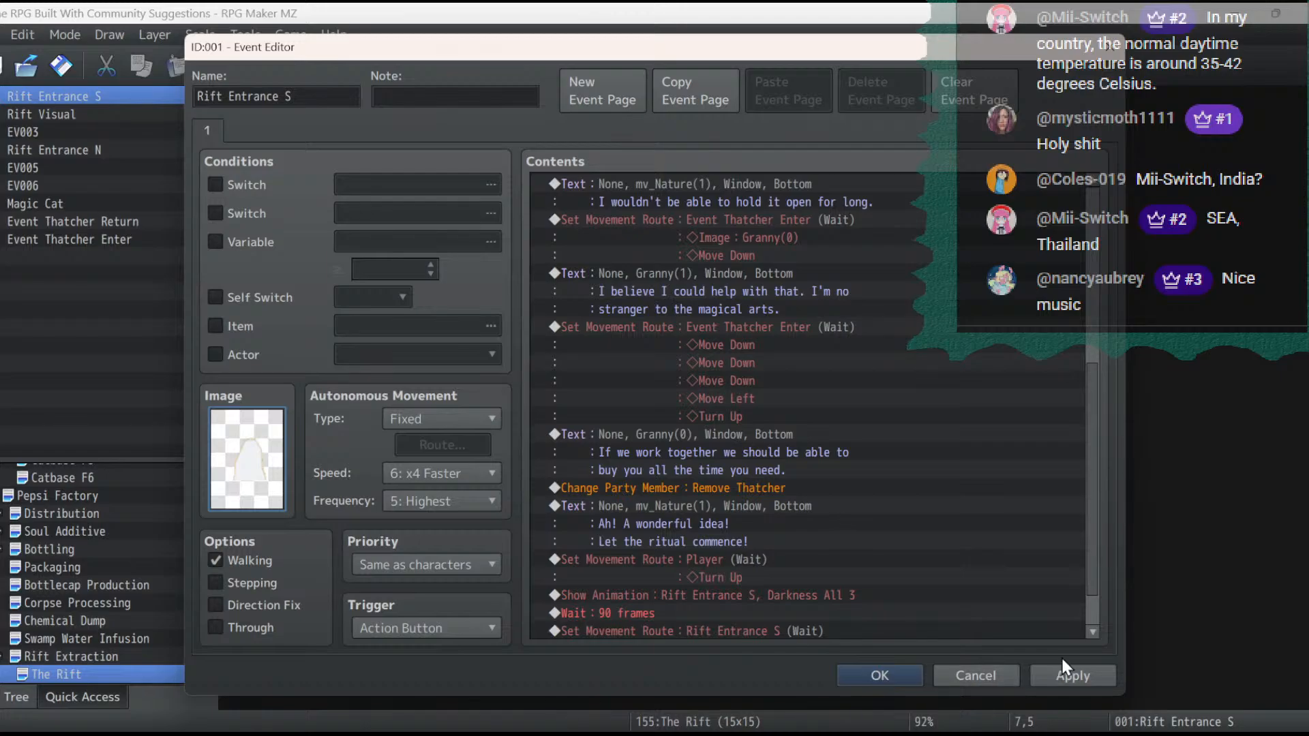
click(1072, 678)
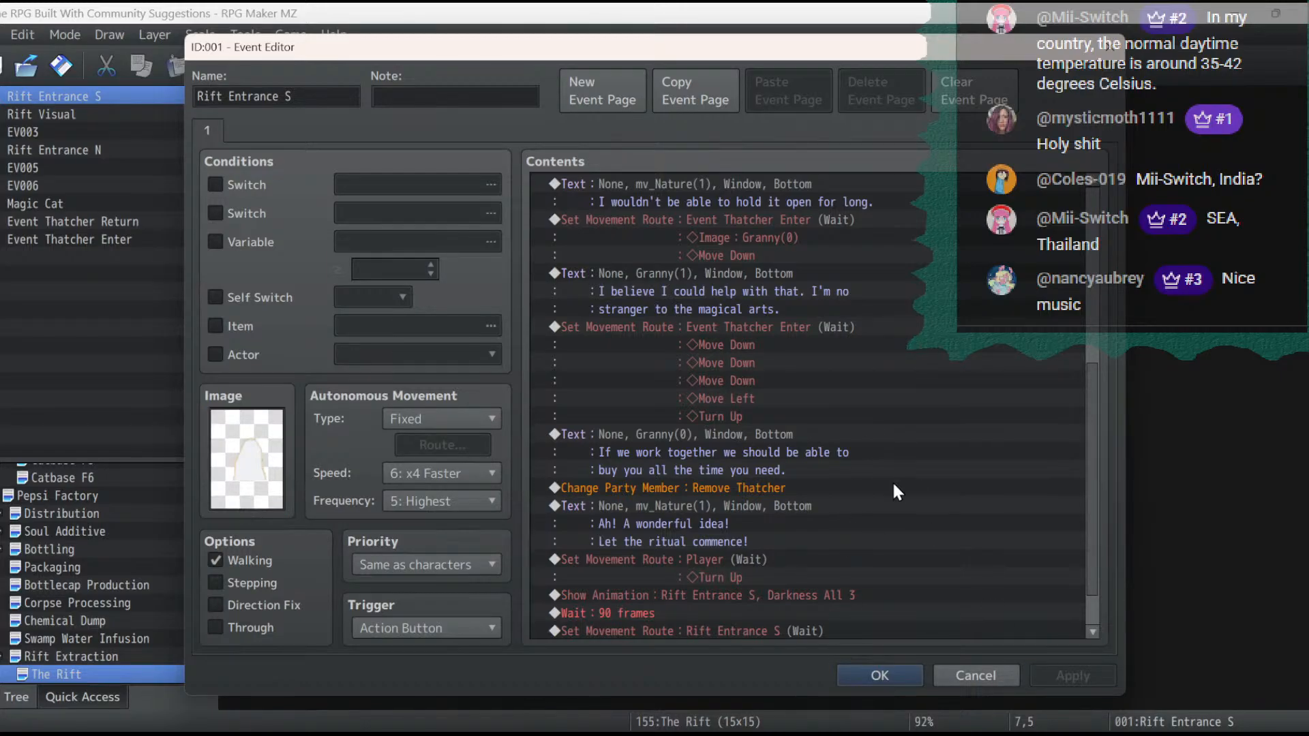
scroll(890, 480, down, 1)
double_click(710, 580)
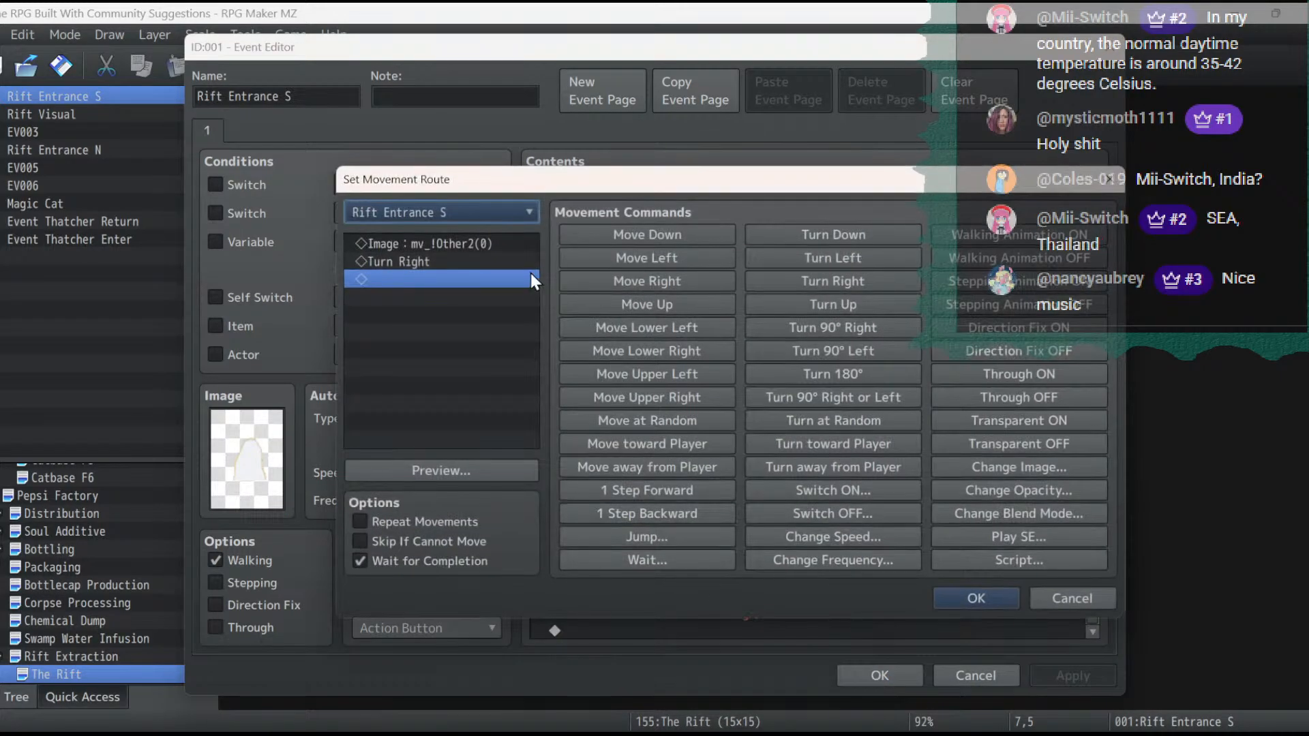
double_click(483, 244)
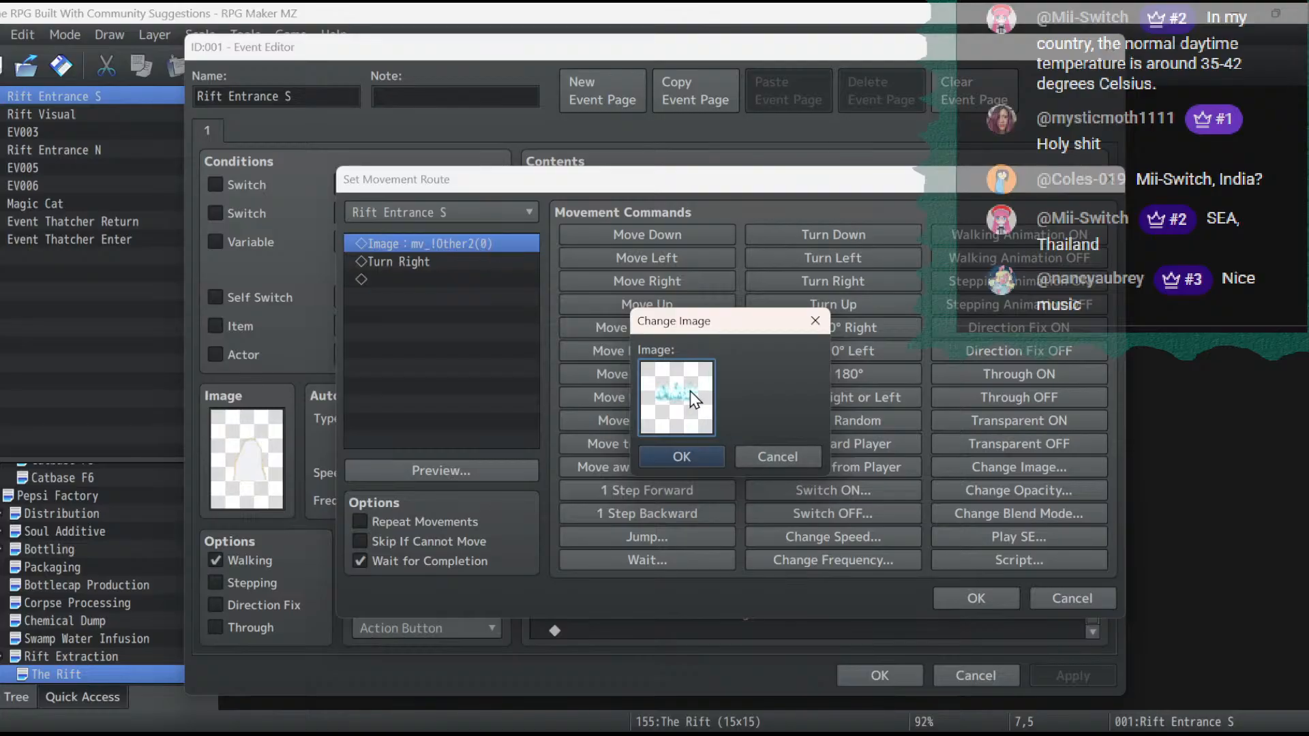
double_click(688, 391)
drag(597, 349, 618, 224)
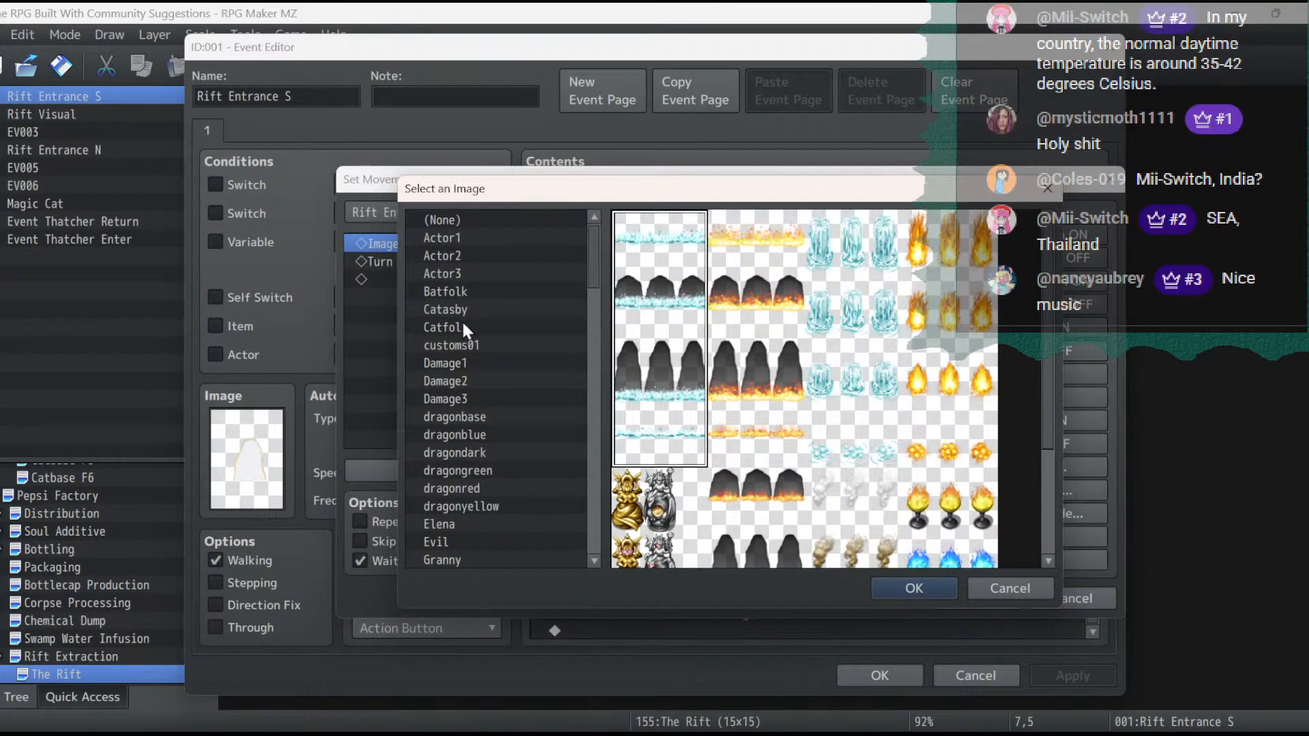
click(463, 346)
click(791, 294)
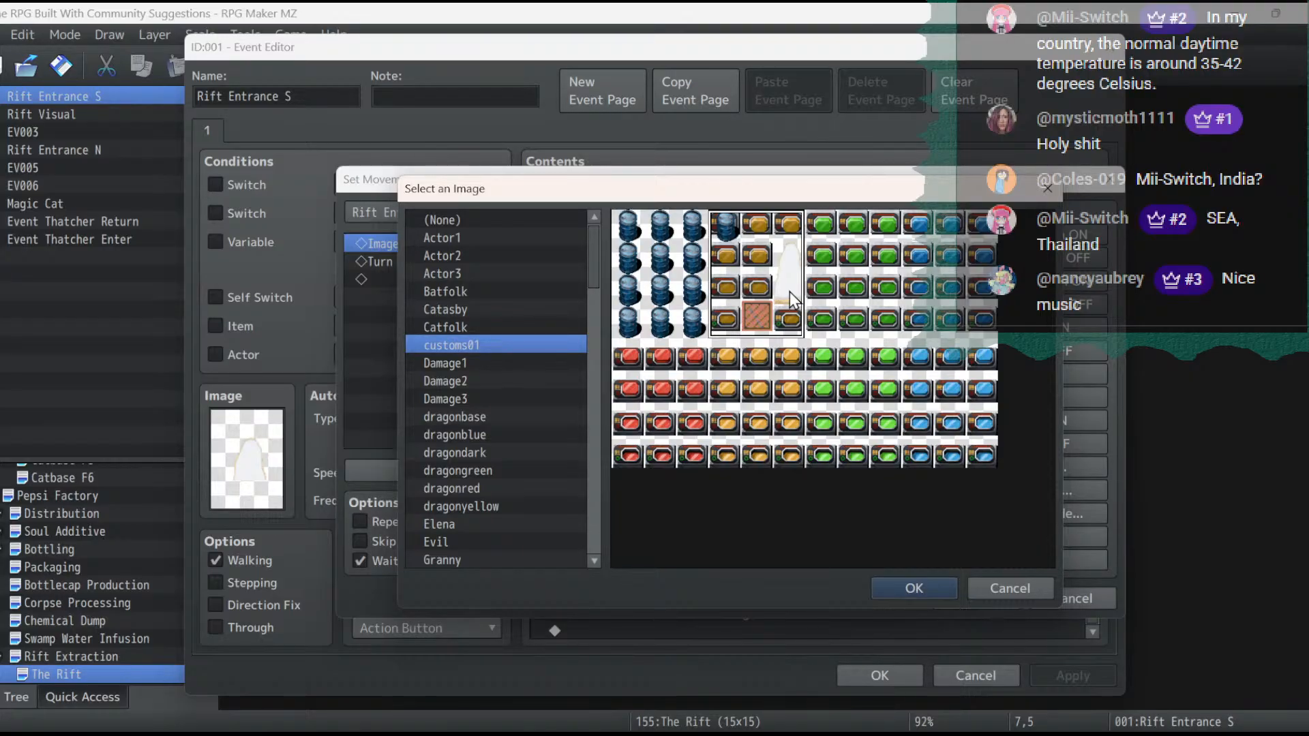
click(1023, 585)
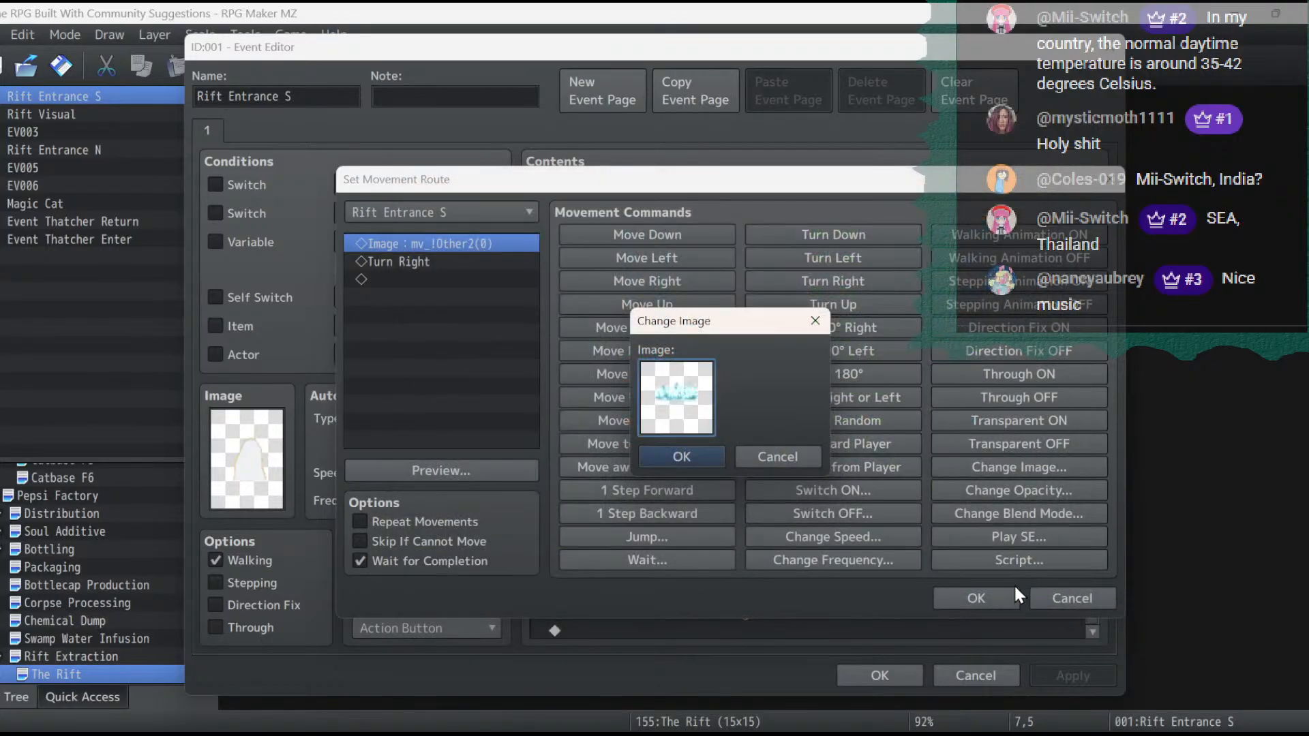
click(784, 456)
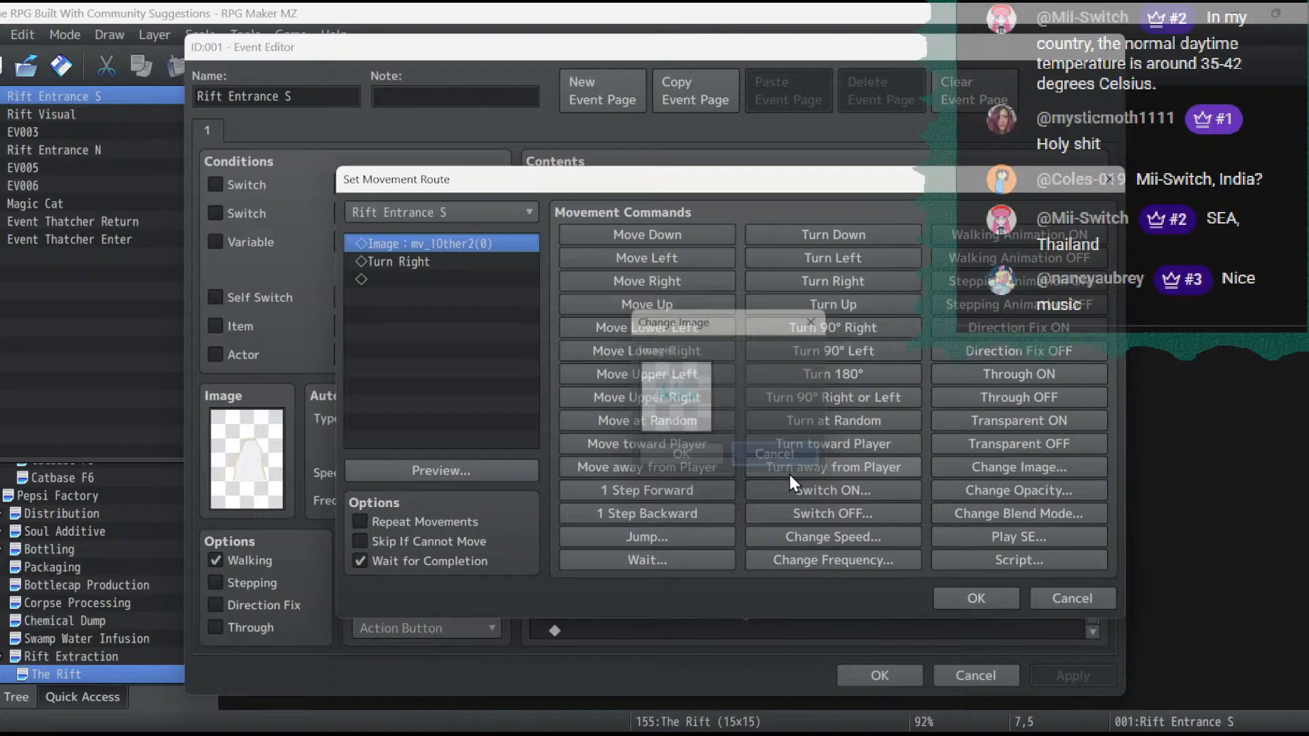
click(1082, 599)
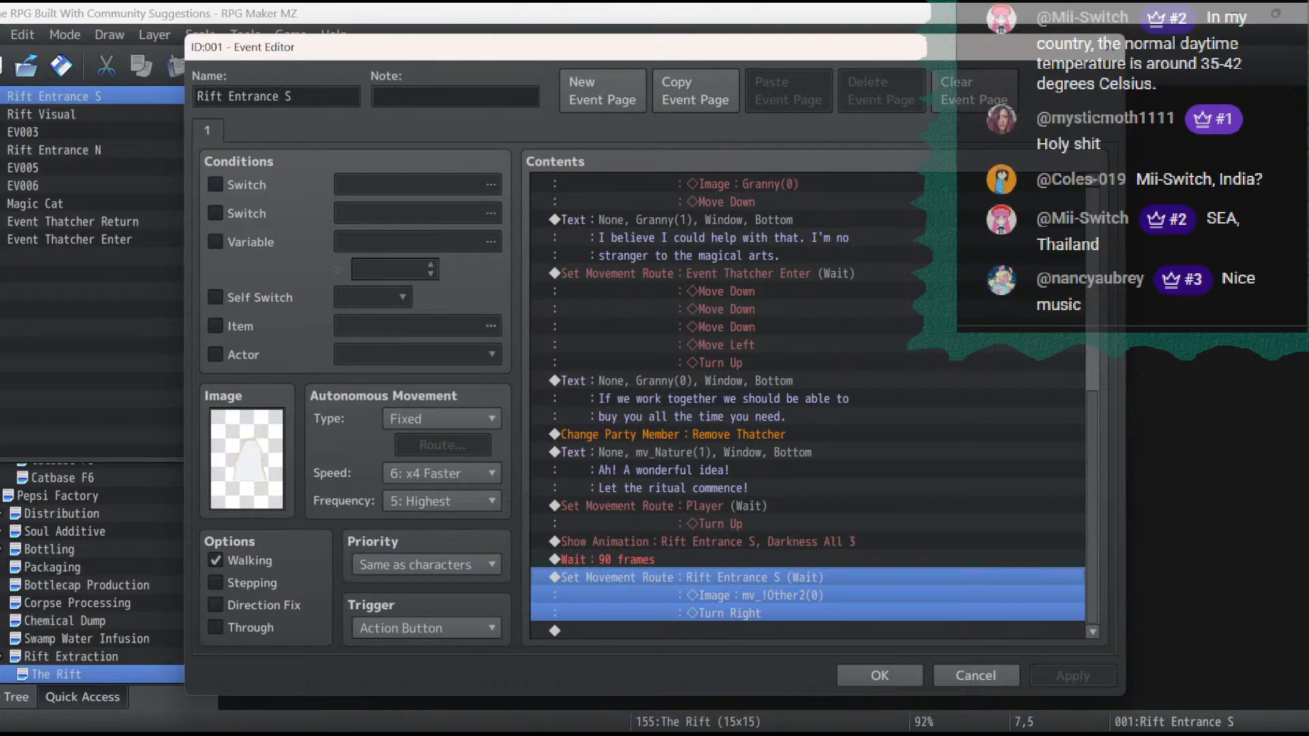
- Switch to GIMP, export the edited customs01 sheet as a PNG with the current export options, and return to RPG Maker MZ
click(114, 733)
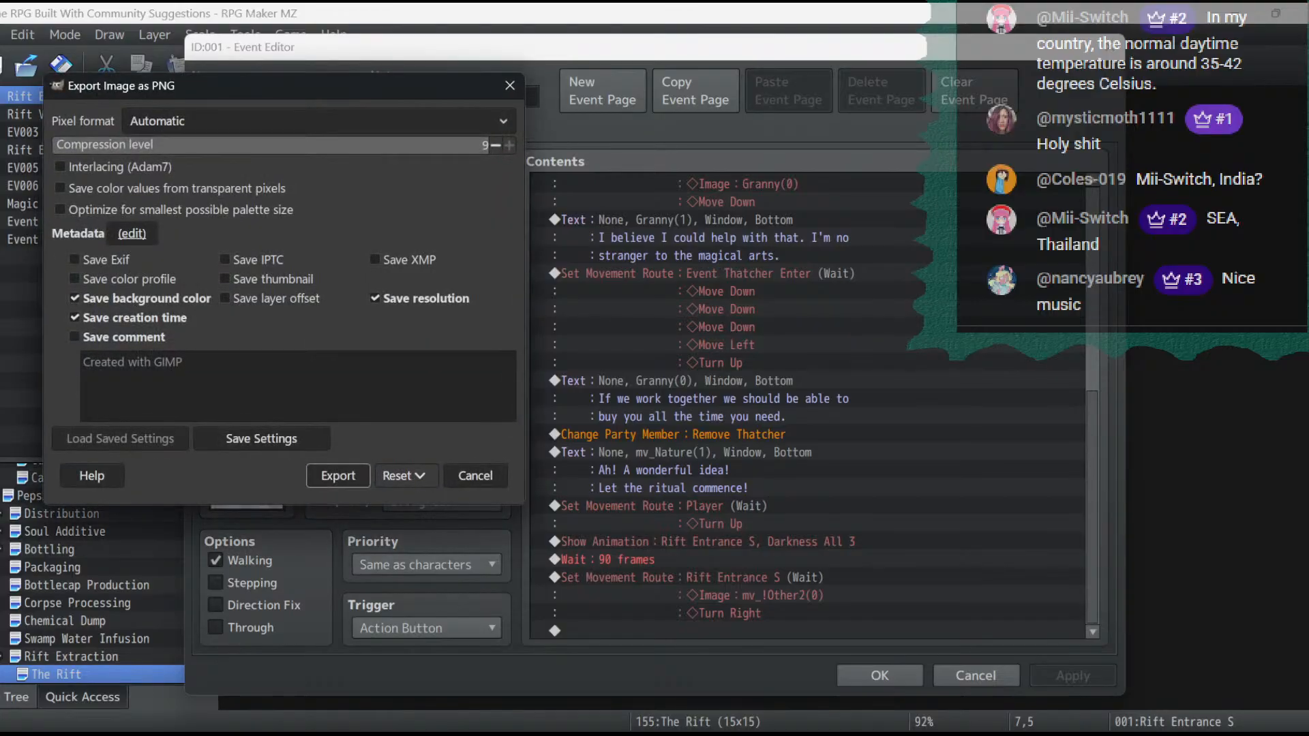
click(335, 474)
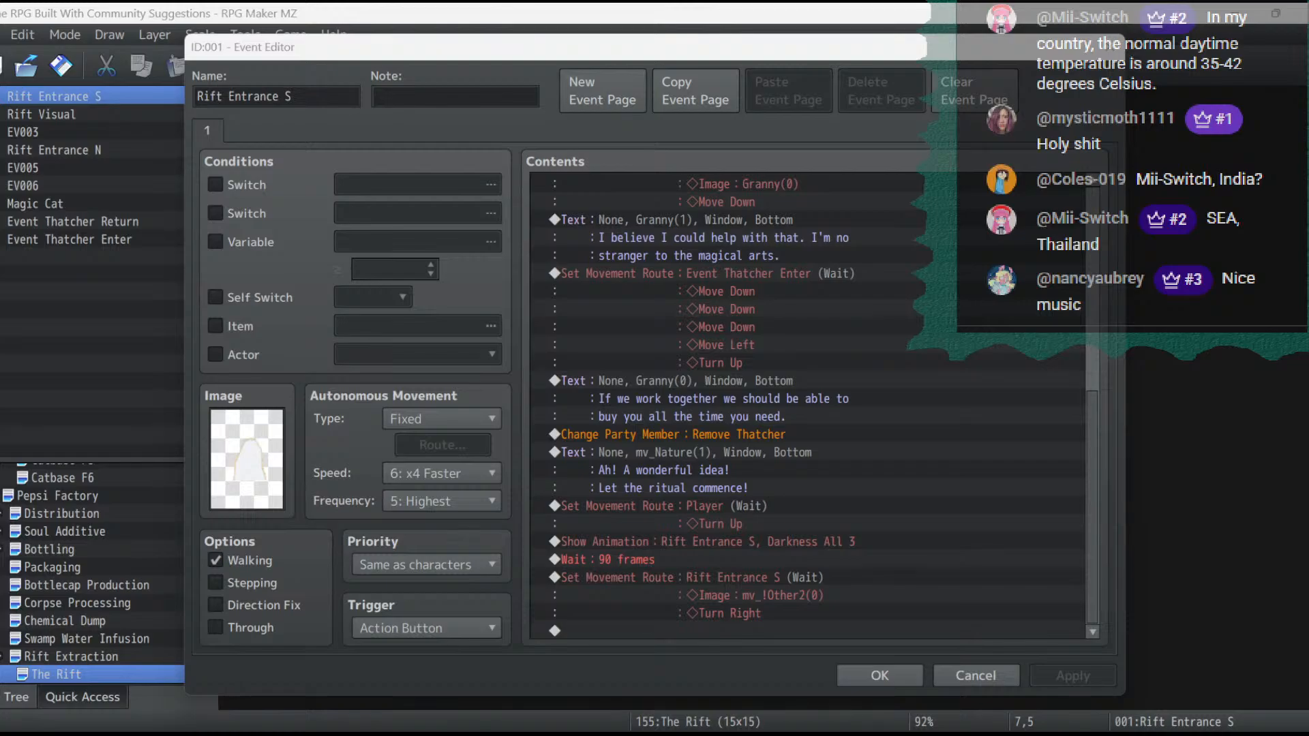
key(alt+Tab)
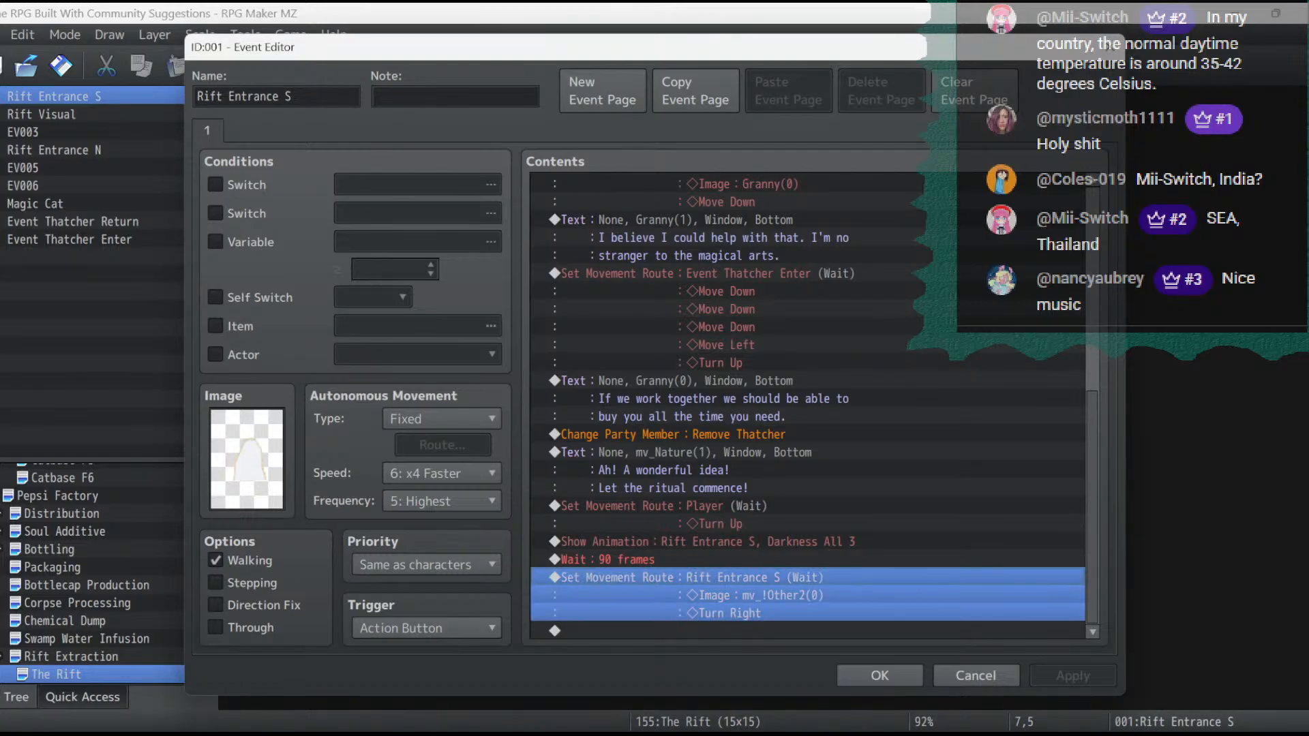
- Change the image in Rift Entrance S's last movement route to the customs01 character block containing the white opening, and apply it
double_click(828, 582)
double_click(460, 242)
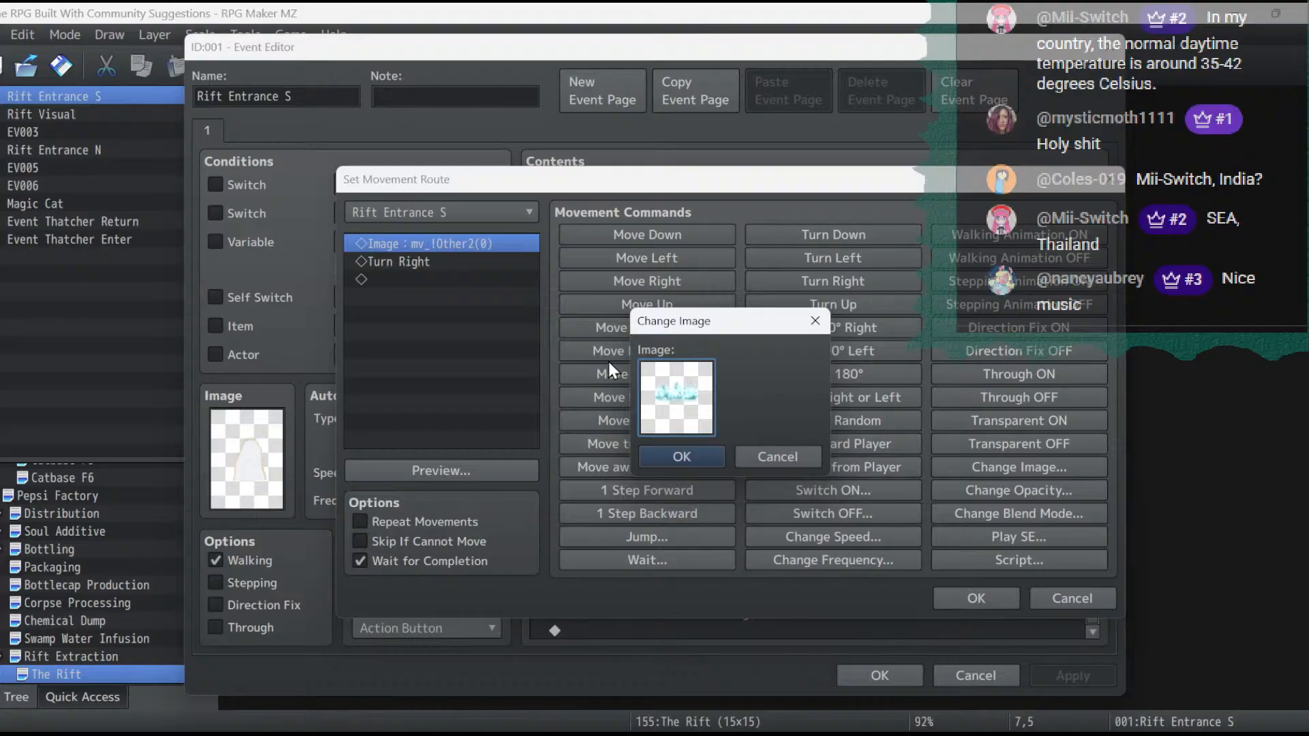
double_click(674, 399)
scroll(467, 313, up, 5)
scroll(470, 307, up, 2)
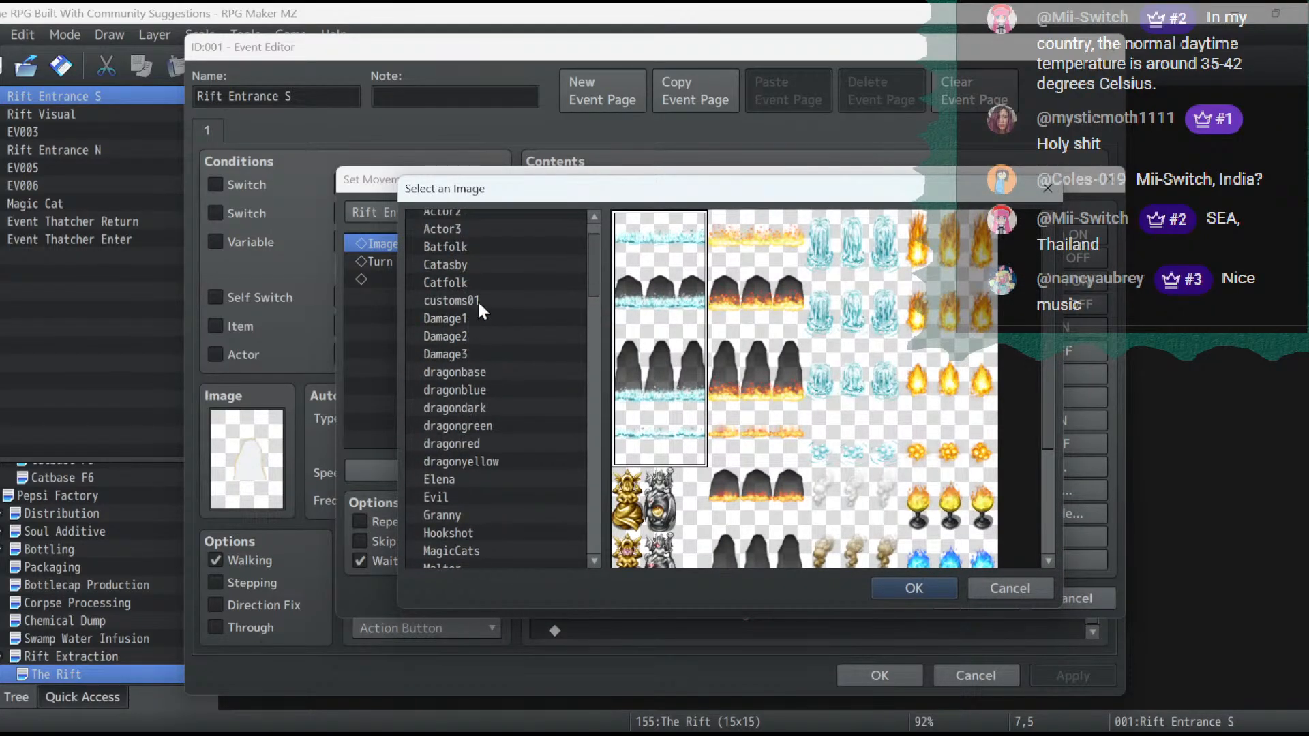
click(475, 300)
click(755, 297)
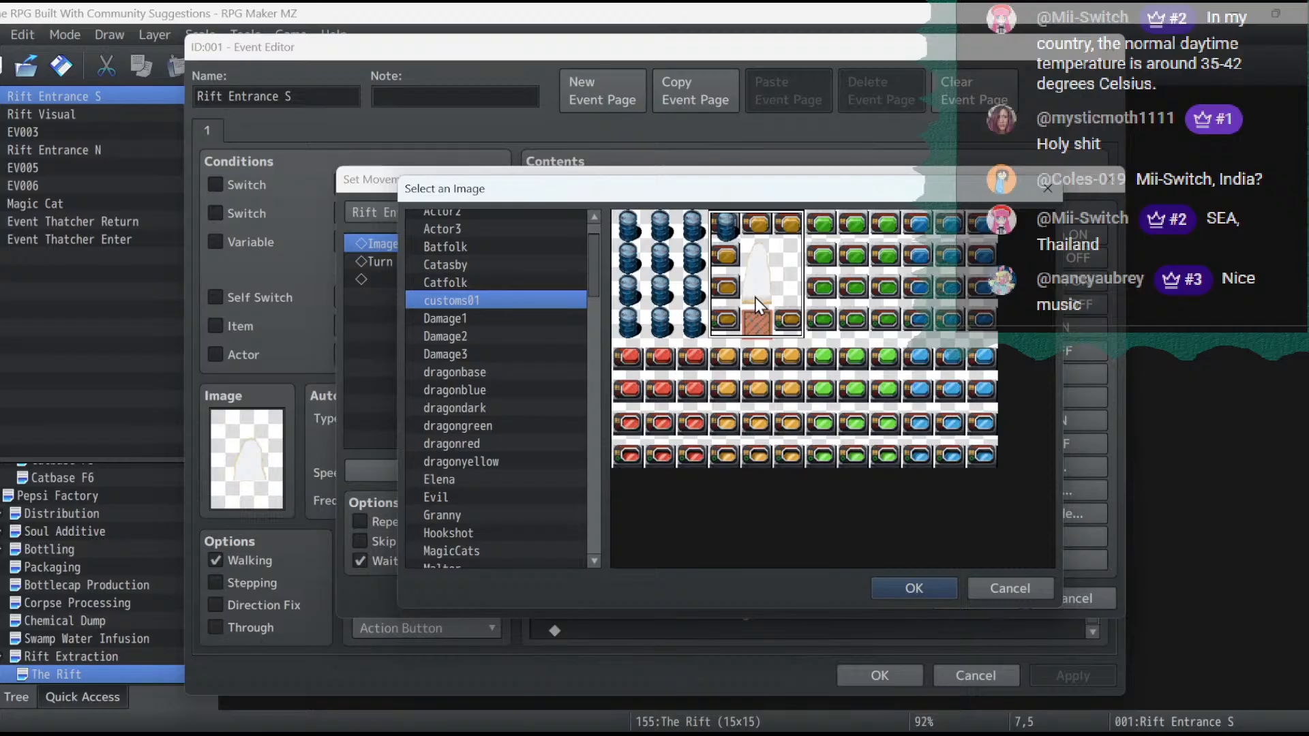
double_click(755, 297)
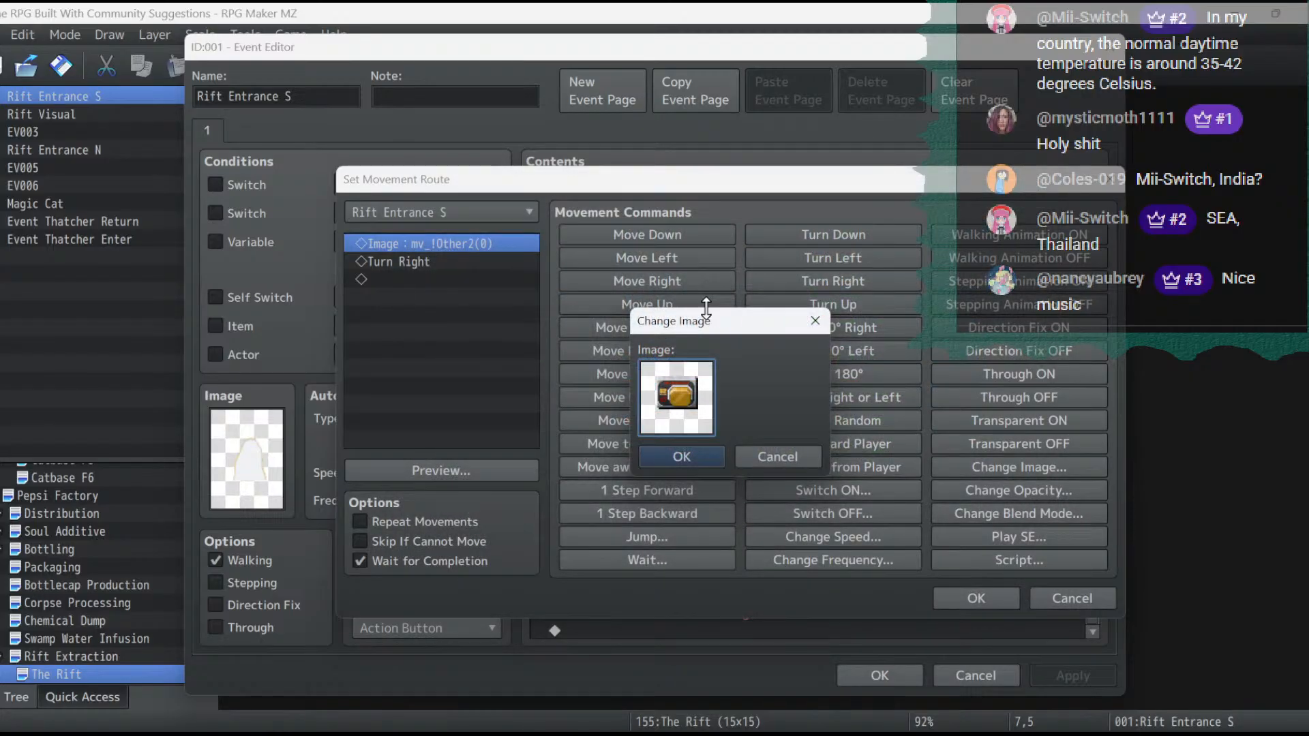
click(702, 456)
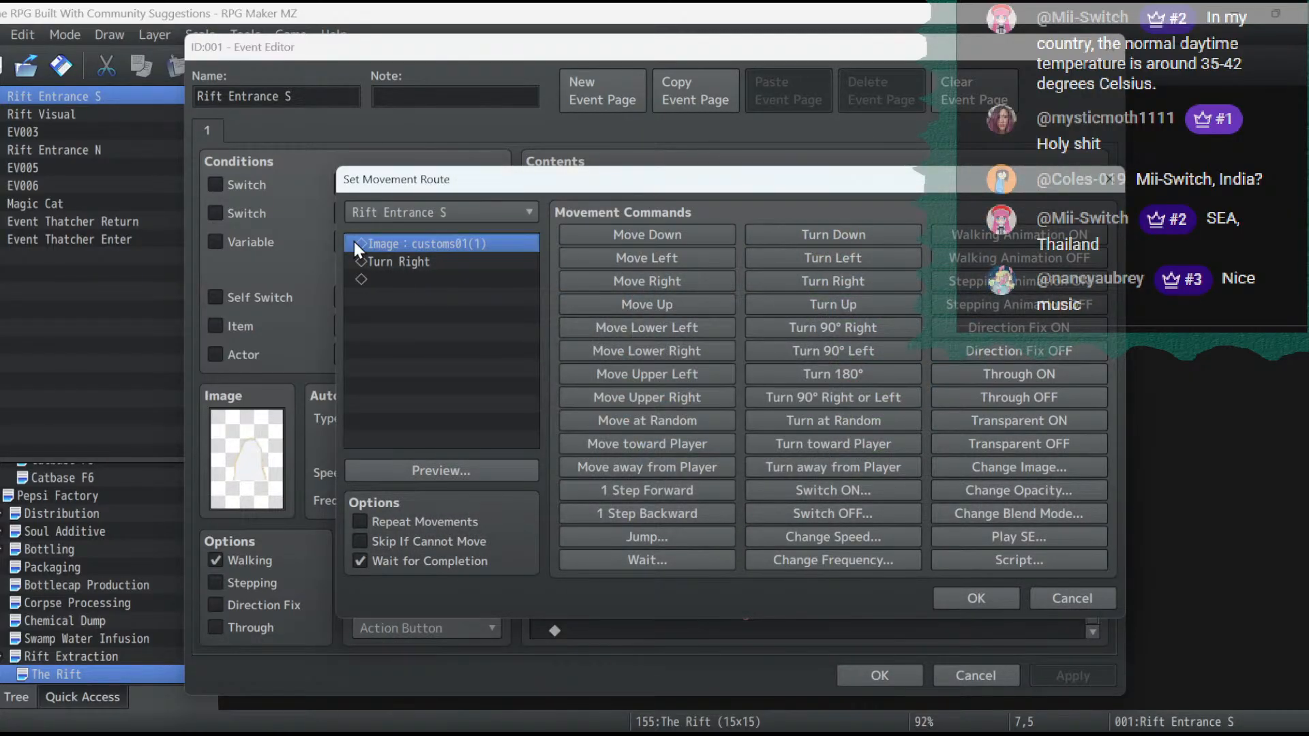
click(984, 593)
click(1075, 677)
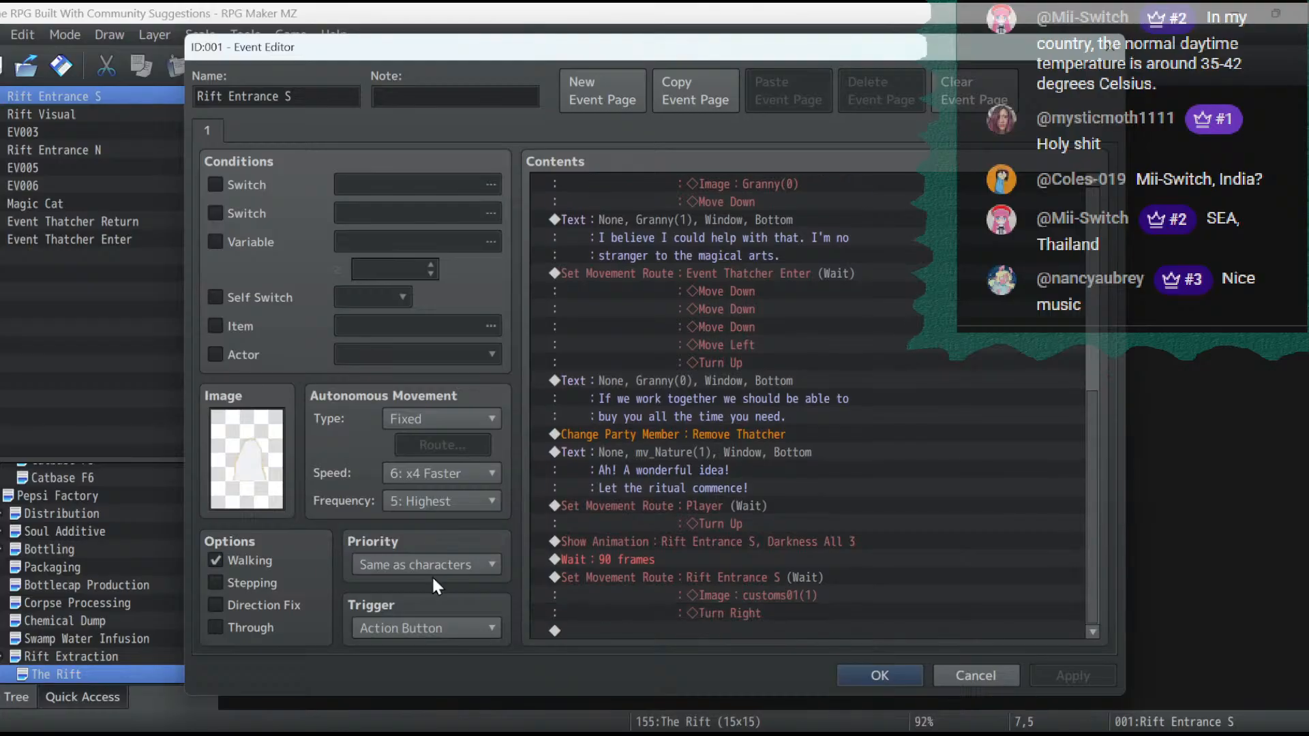
- Turn off the Walking option for Rift Entrance S and try to set its image to a white opening cell in customs01
click(250, 558)
double_click(246, 459)
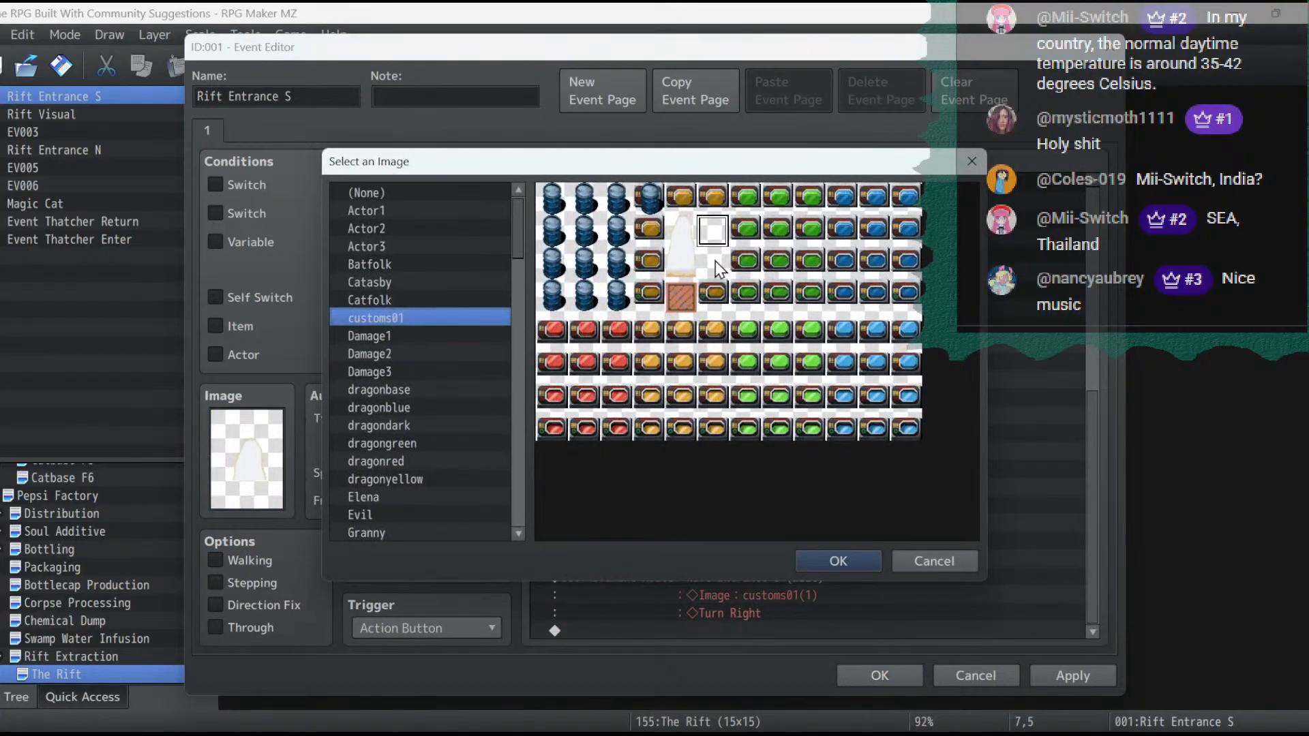
double_click(681, 263)
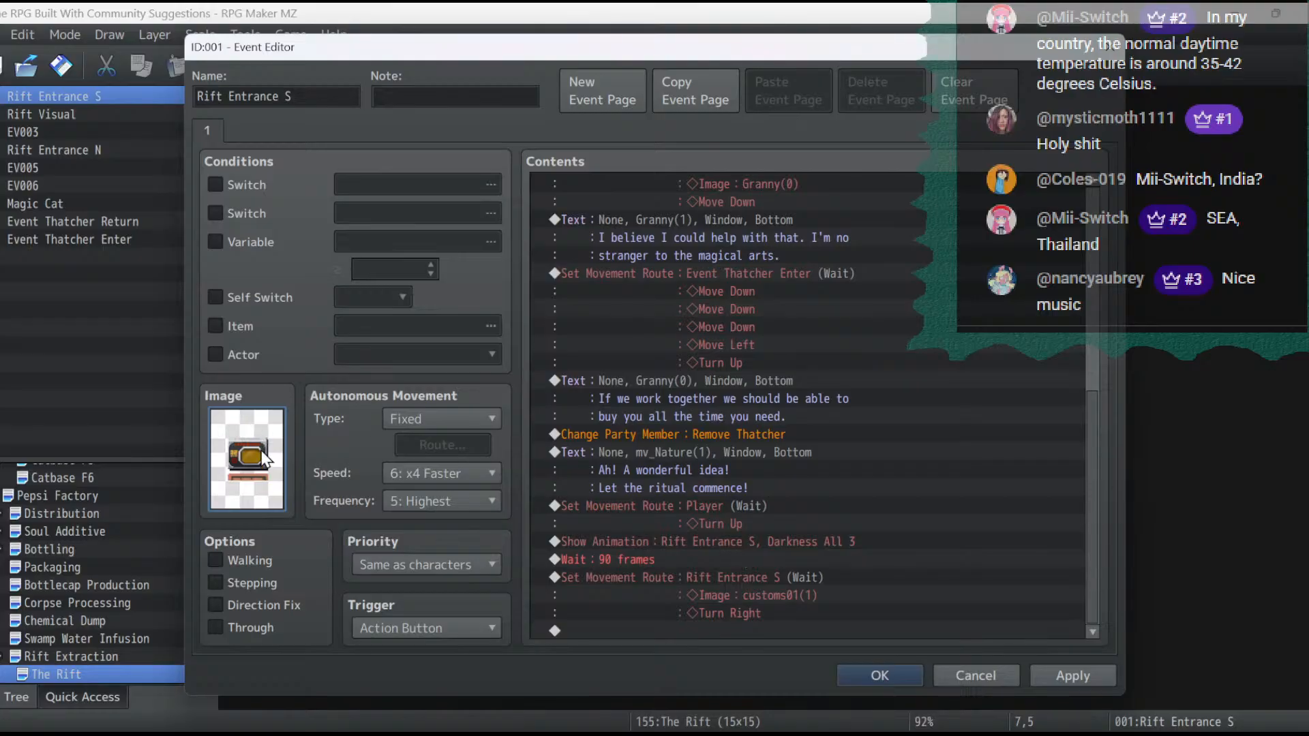
double_click(246, 459)
double_click(684, 234)
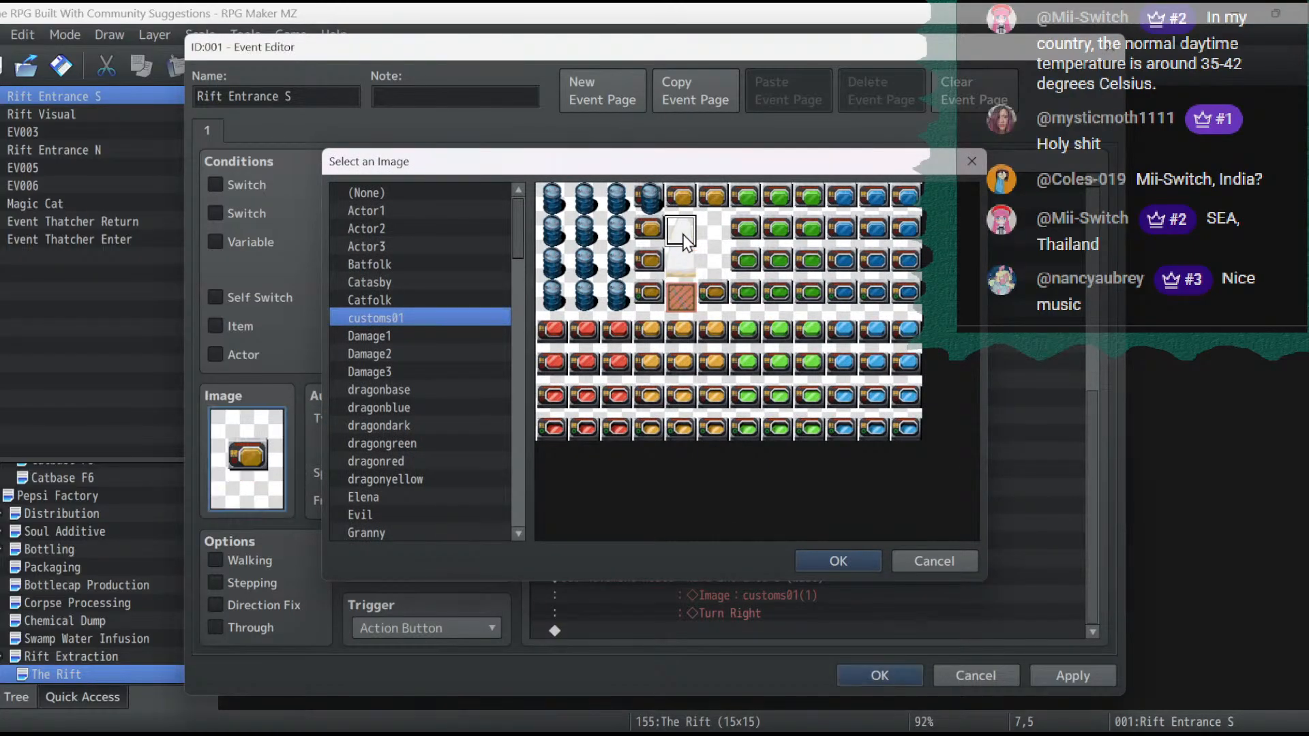
double_click(250, 470)
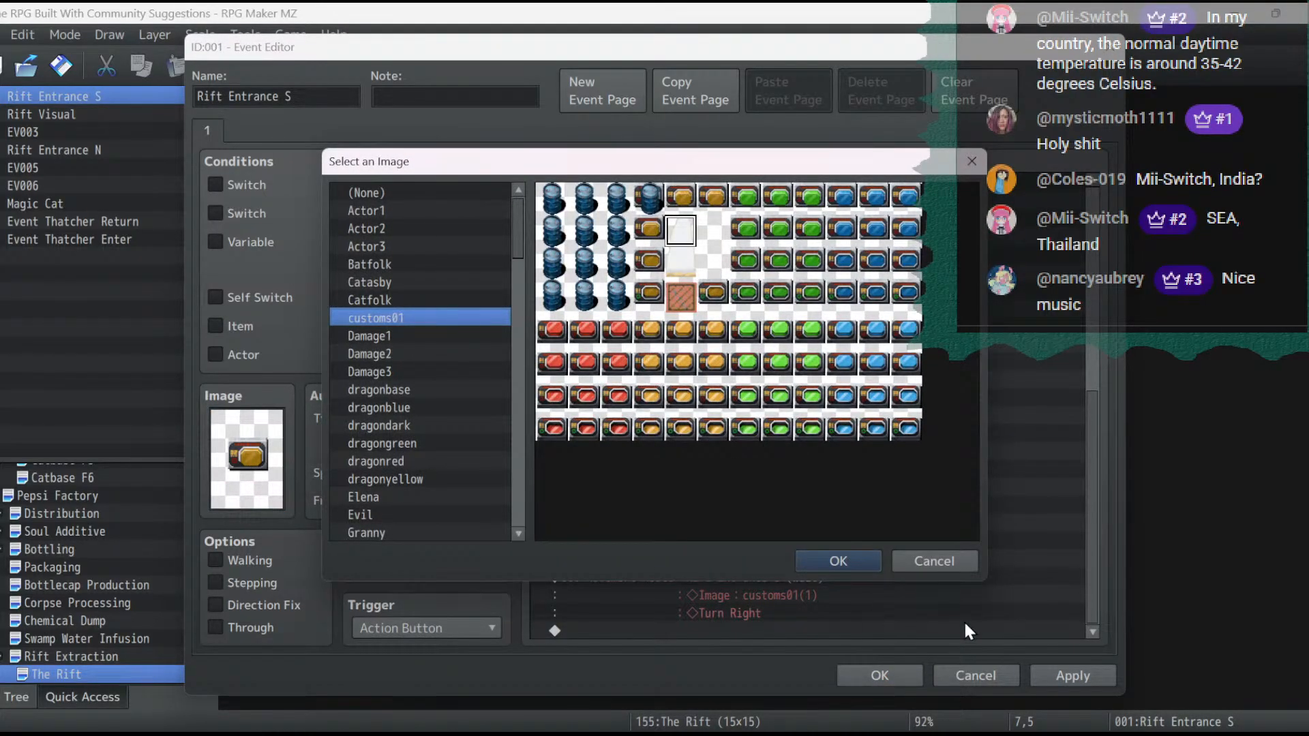
click(932, 563)
- Set the event's image to dragonblue, switch it back to customs01 using the lower part of the white opening, and apply it
double_click(246, 459)
click(382, 443)
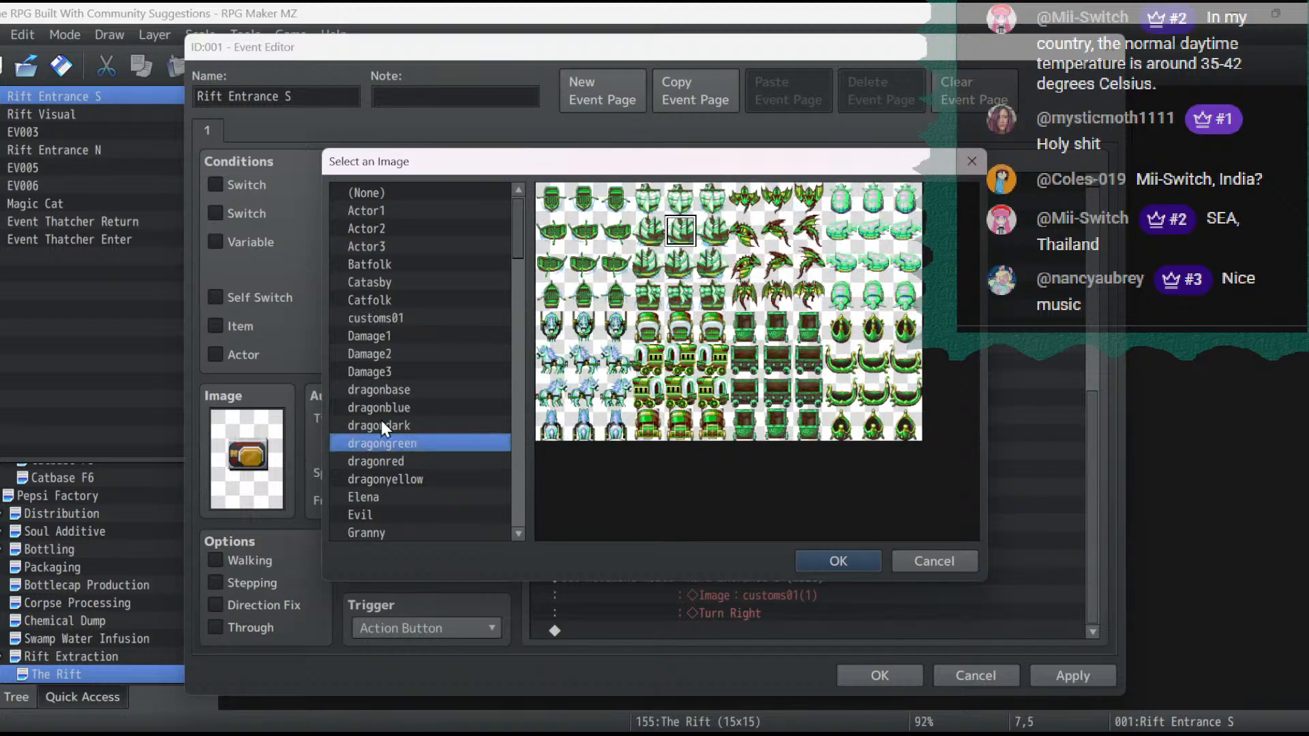
double_click(395, 406)
double_click(232, 439)
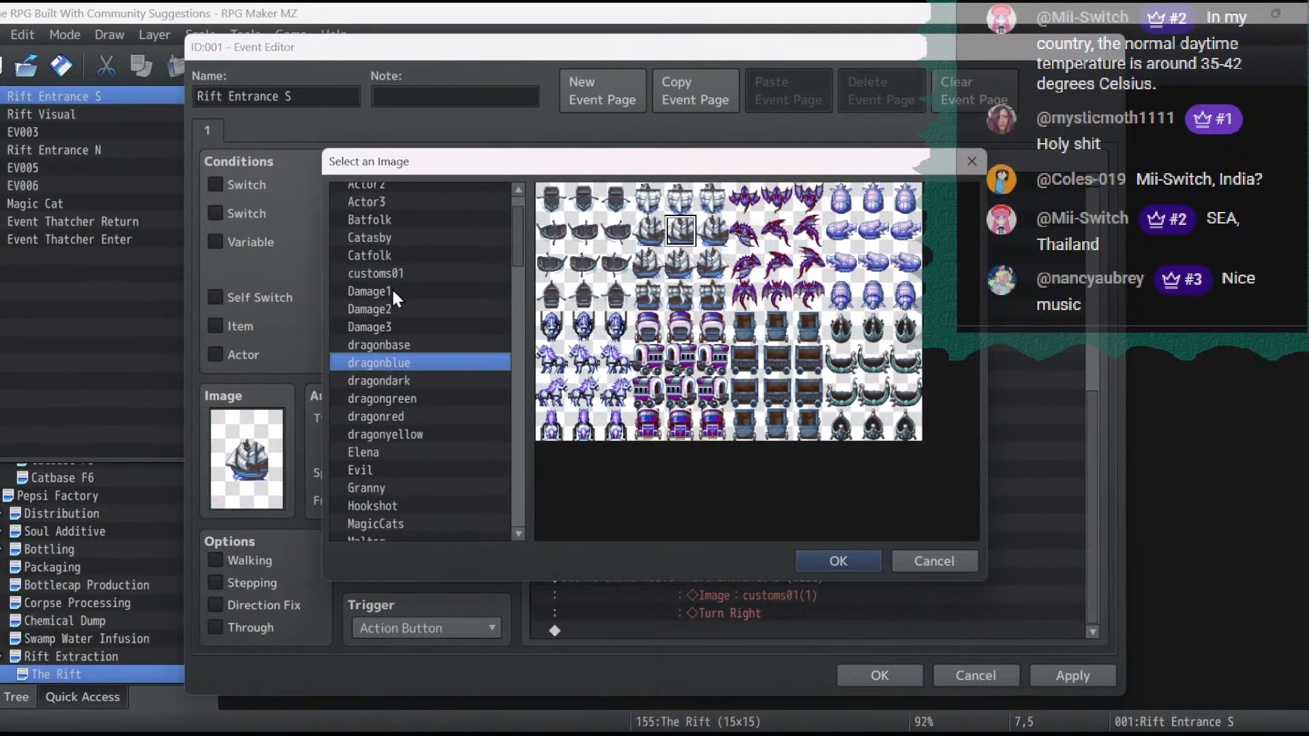
click(387, 276)
double_click(387, 275)
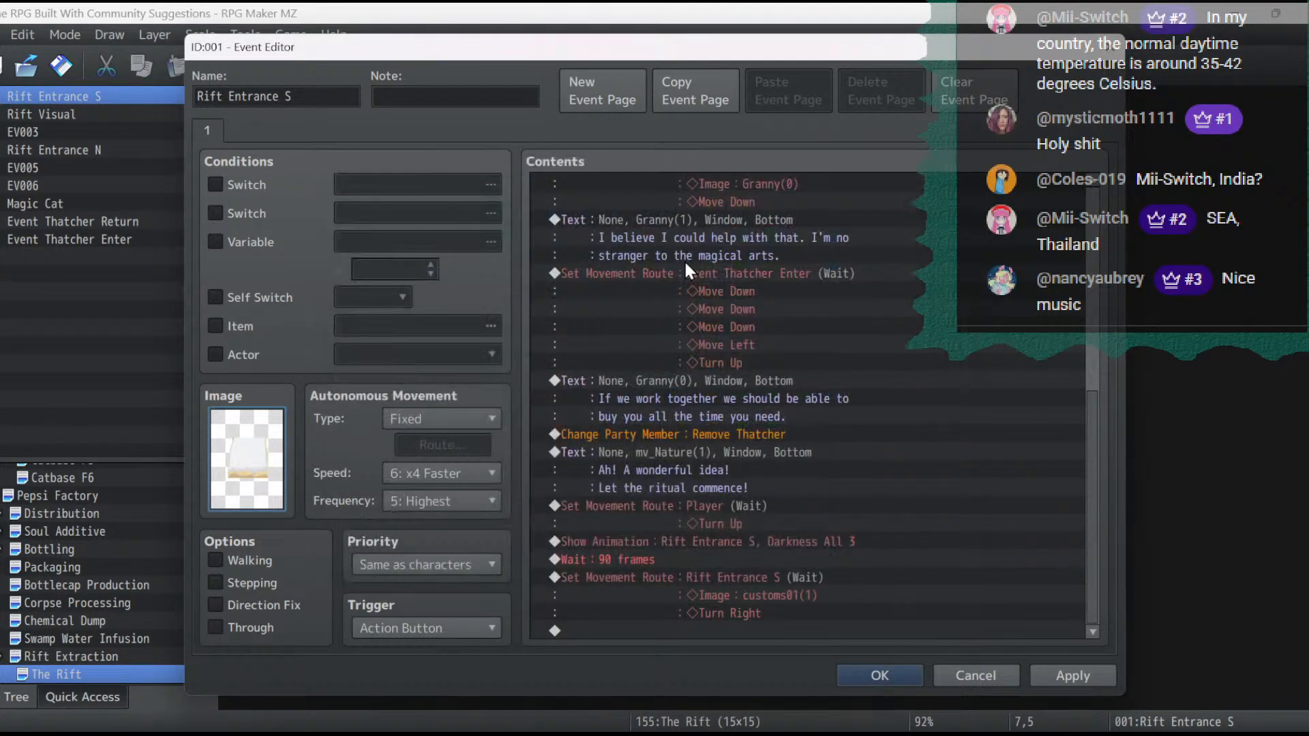
click(1065, 674)
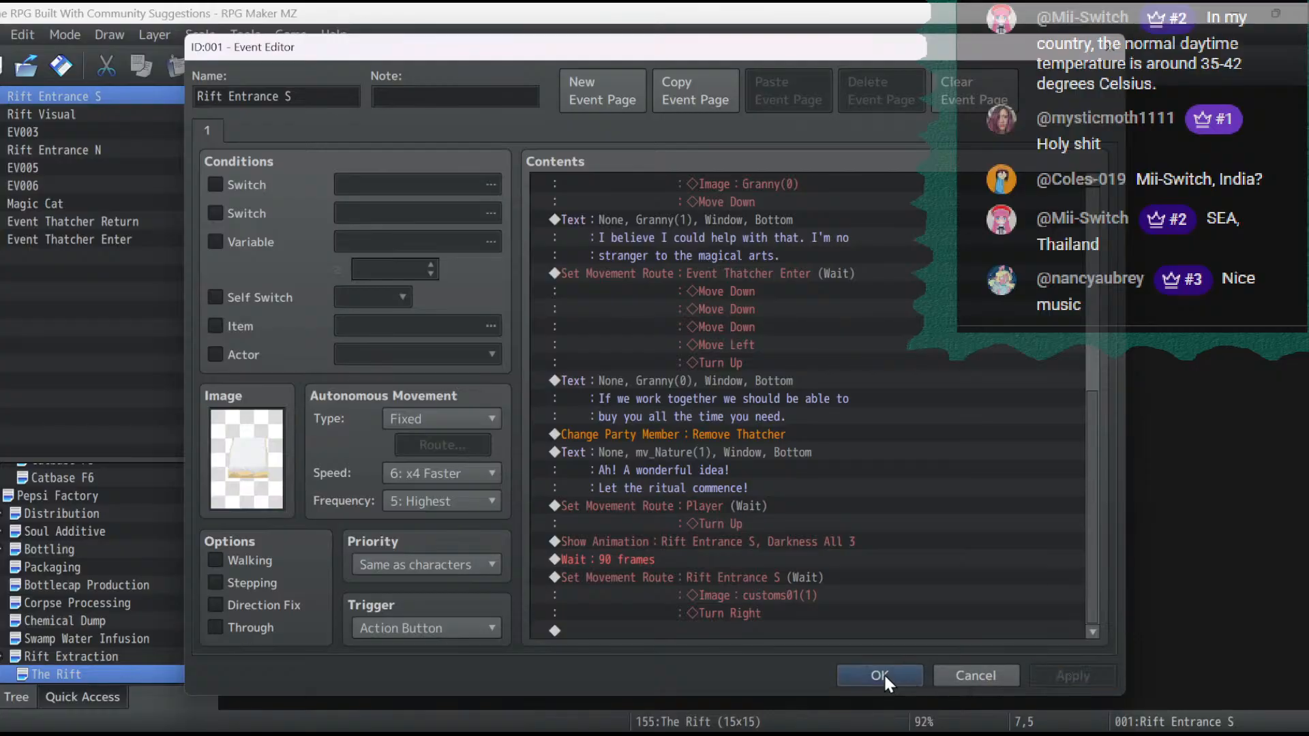
- Duplicate the Rift Entrance S movement route at the end of the event's contents
click(792, 576)
key(ctrl+c)
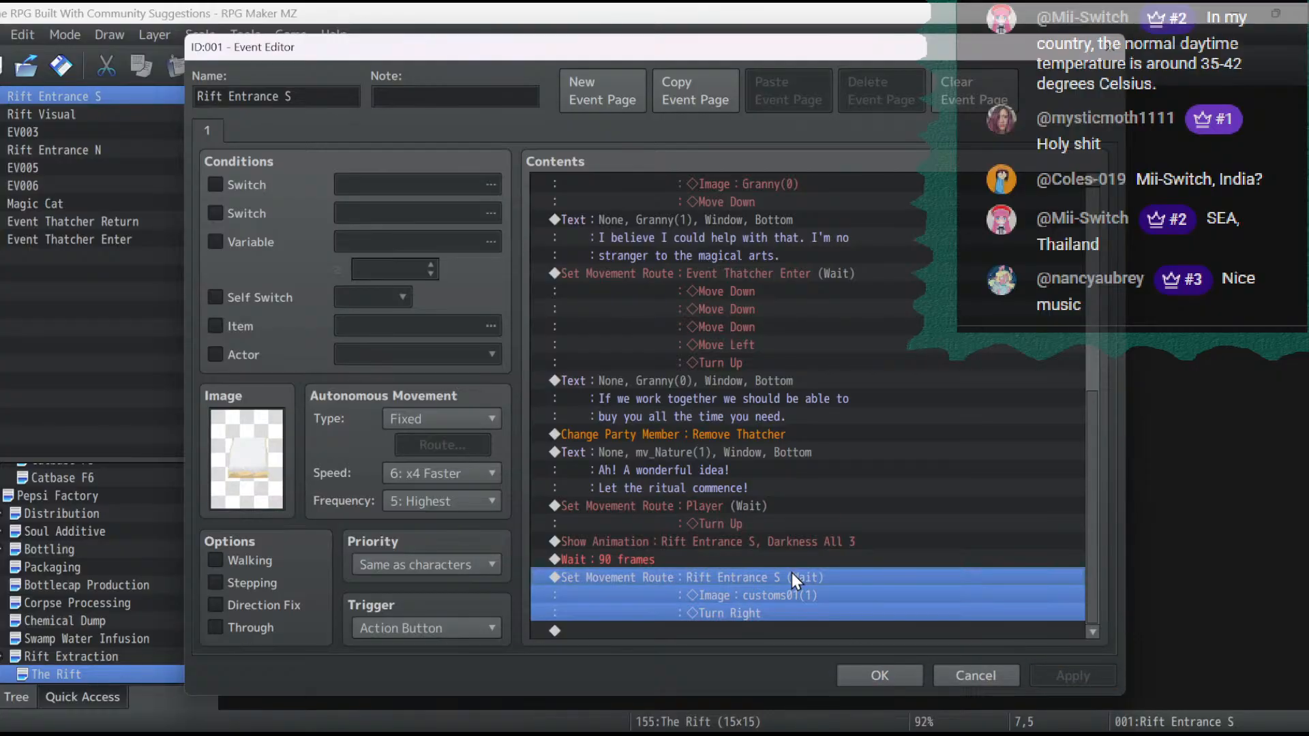
click(783, 628)
key(ctrl+v)
- Retarget the duplicated movement route to Rift Entrance N, replace Turn Right with Turn Left, and apply the change
double_click(770, 578)
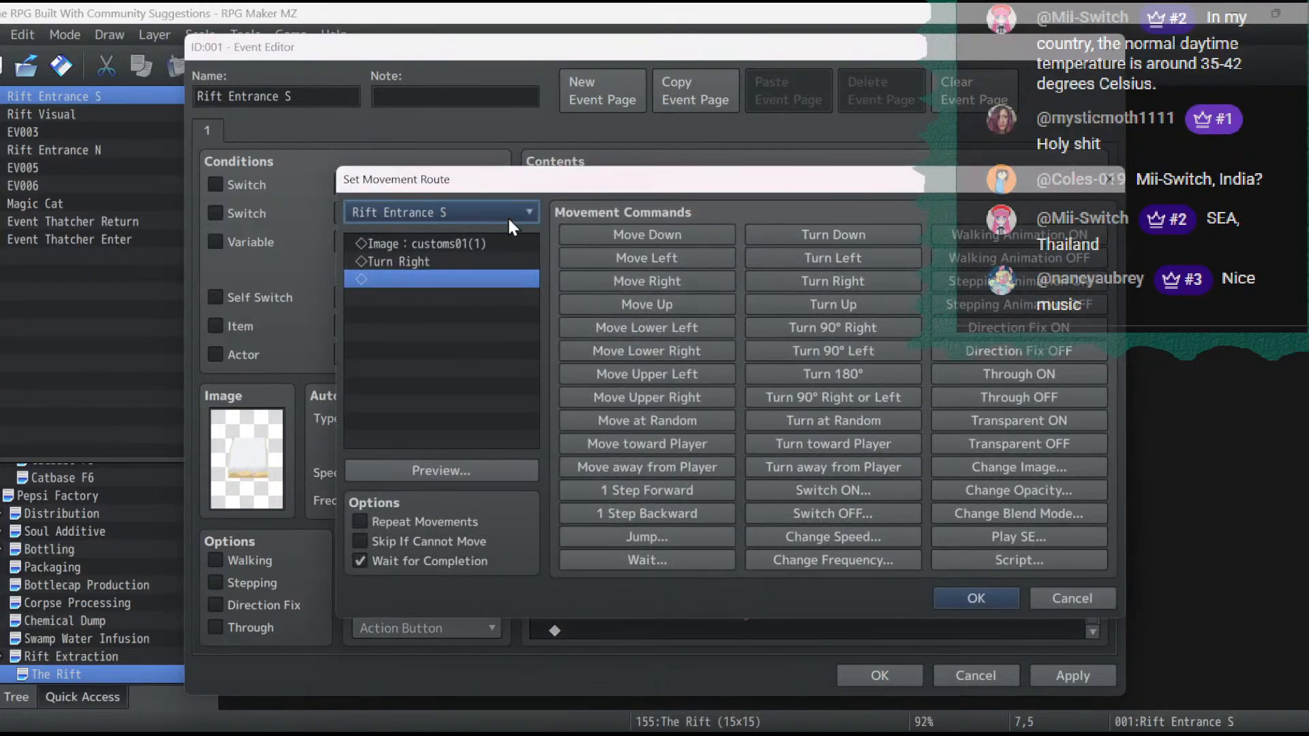
click(505, 216)
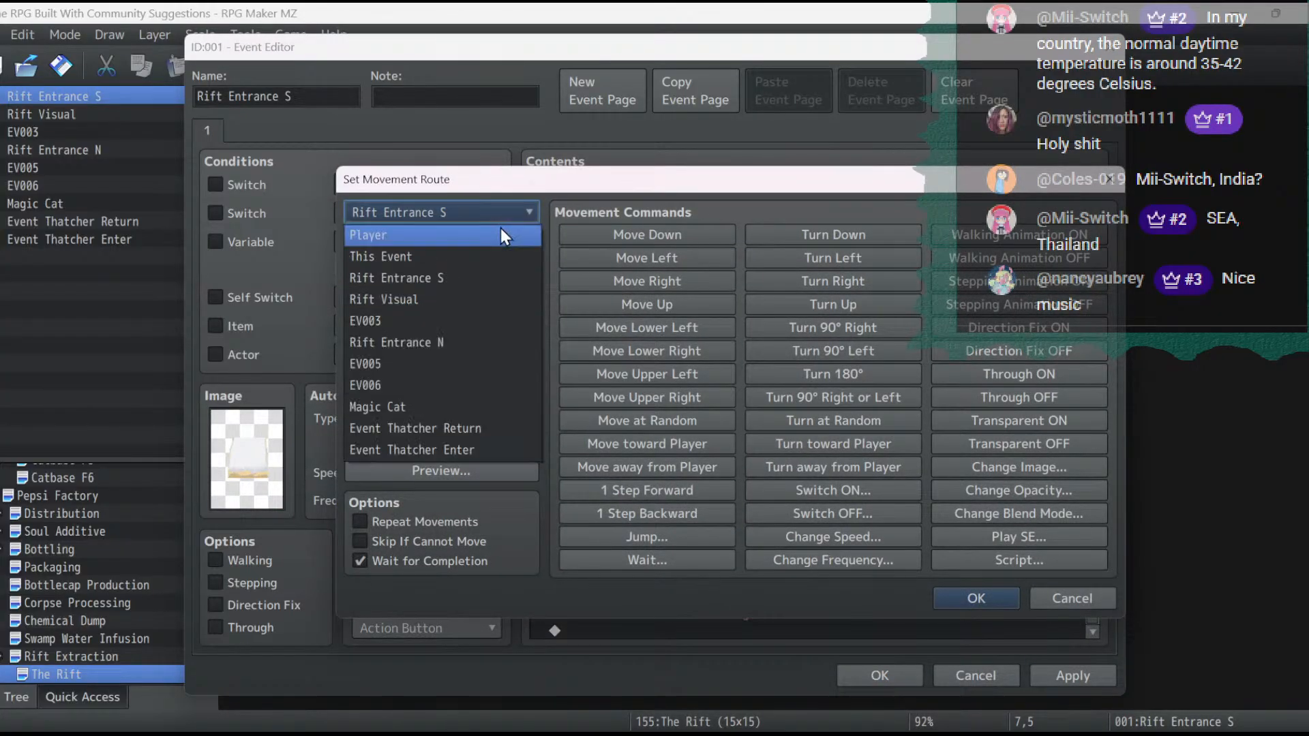
click(453, 340)
click(435, 257)
key(Delete)
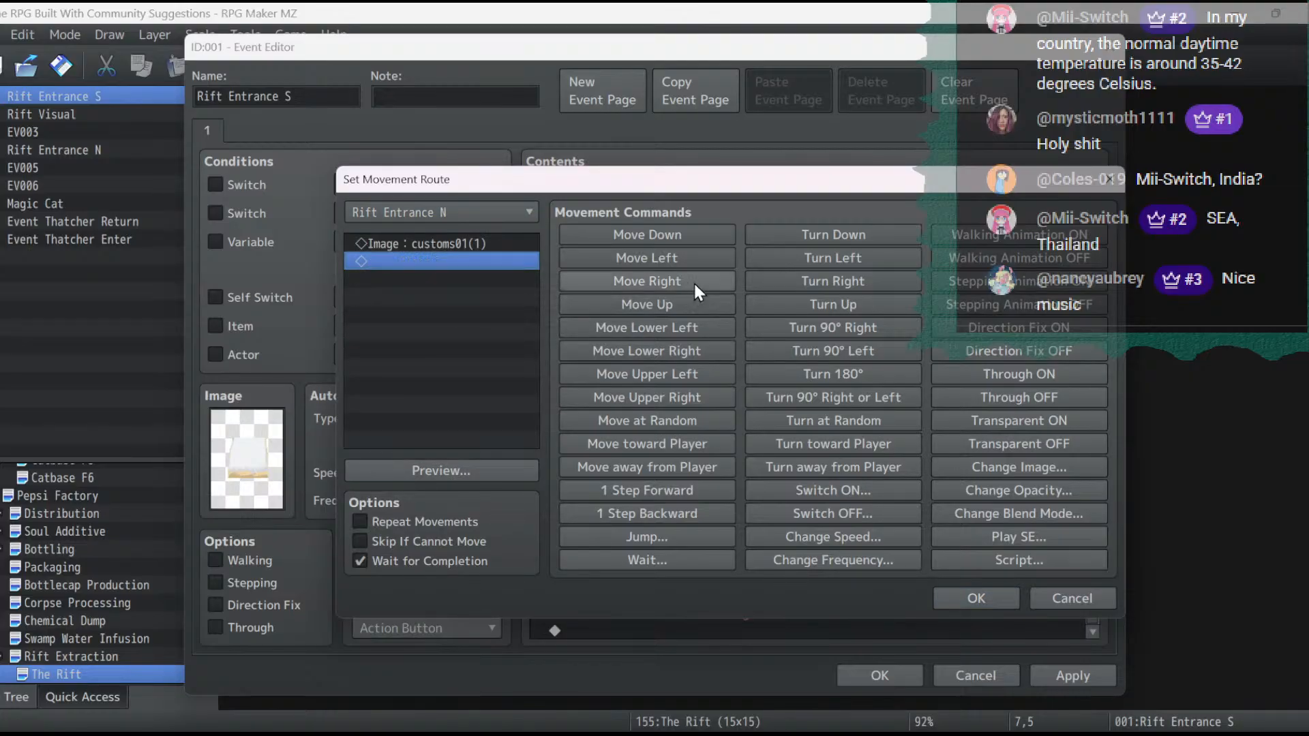
click(816, 262)
click(977, 603)
click(1086, 669)
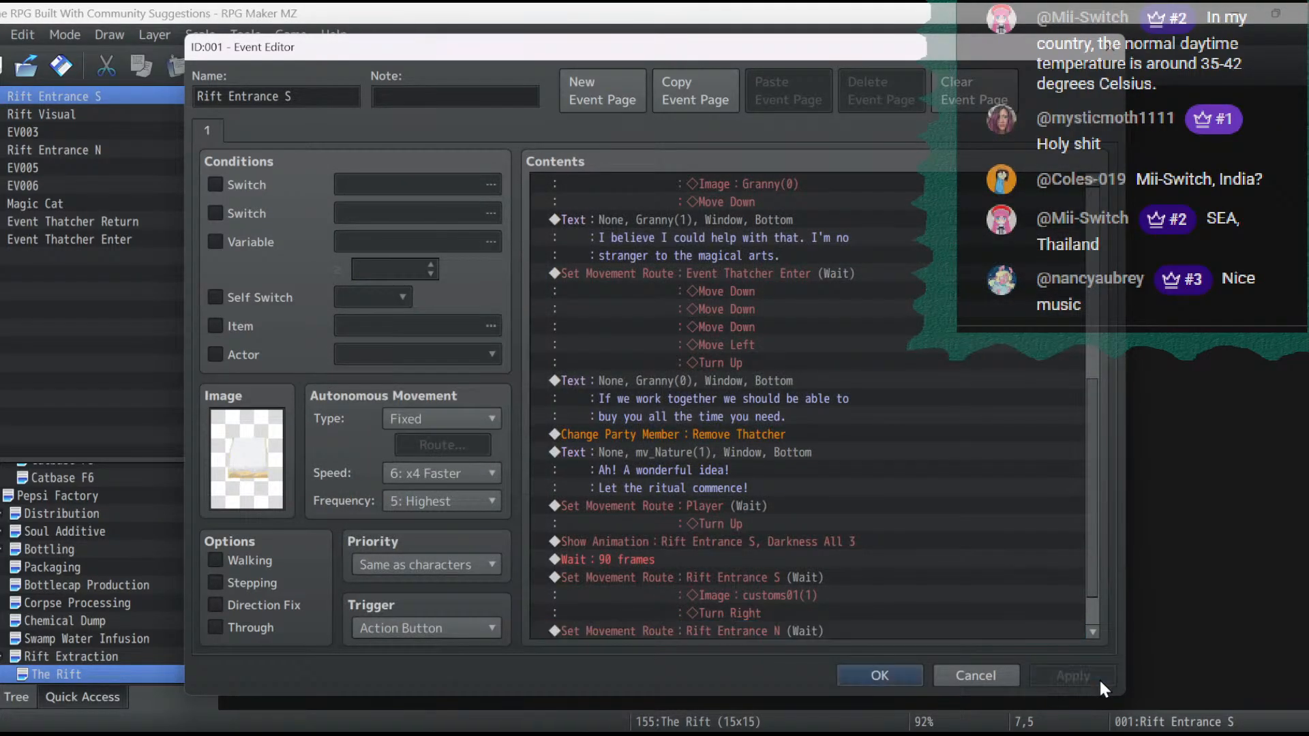
- Disable Wait for Completion and add Direction Fix ON in the Rift Entrance S movement route, then apply it
scroll(681, 552, down, 1)
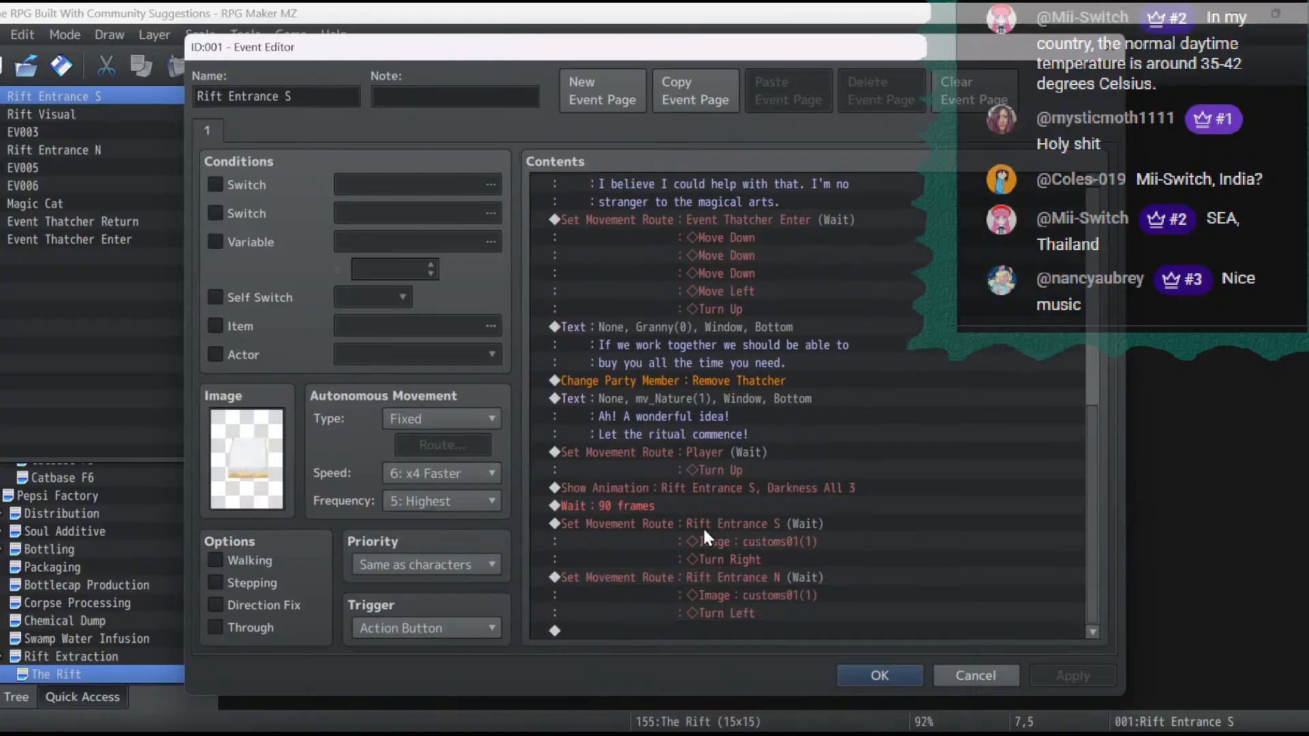
double_click(709, 522)
click(432, 562)
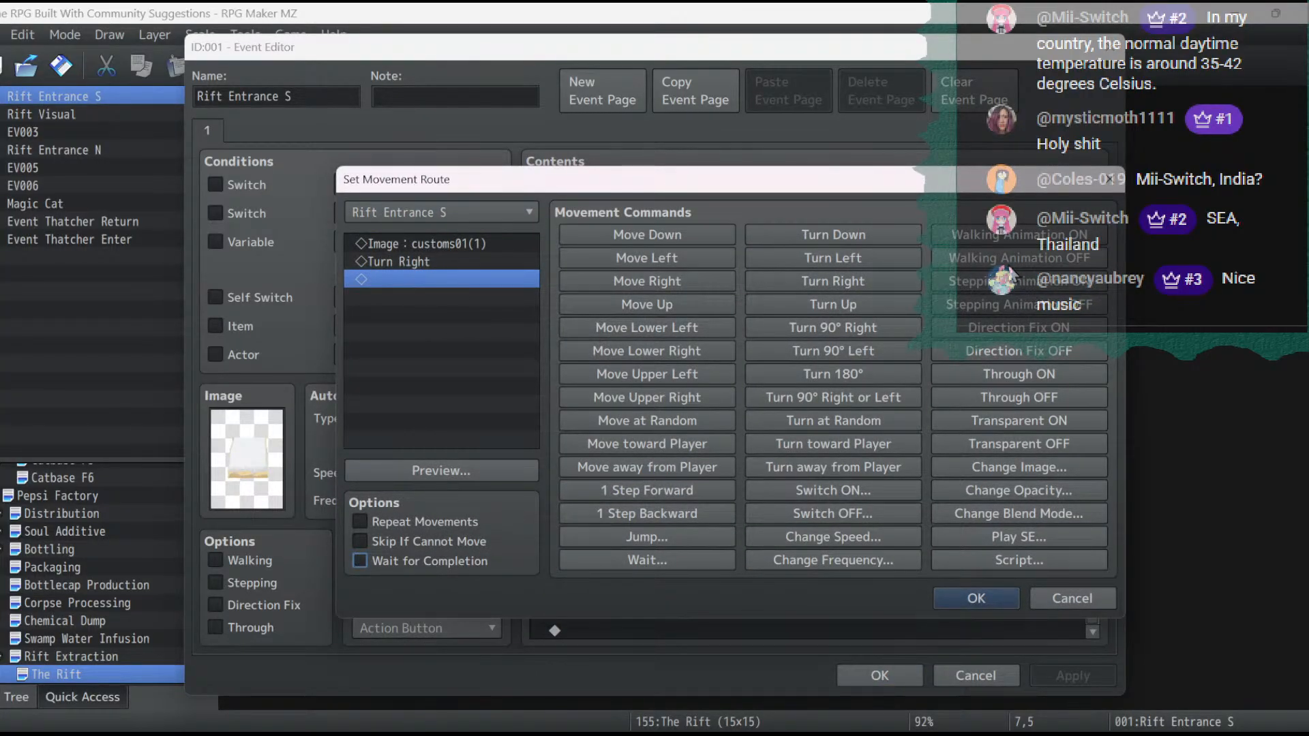
click(1019, 328)
click(988, 602)
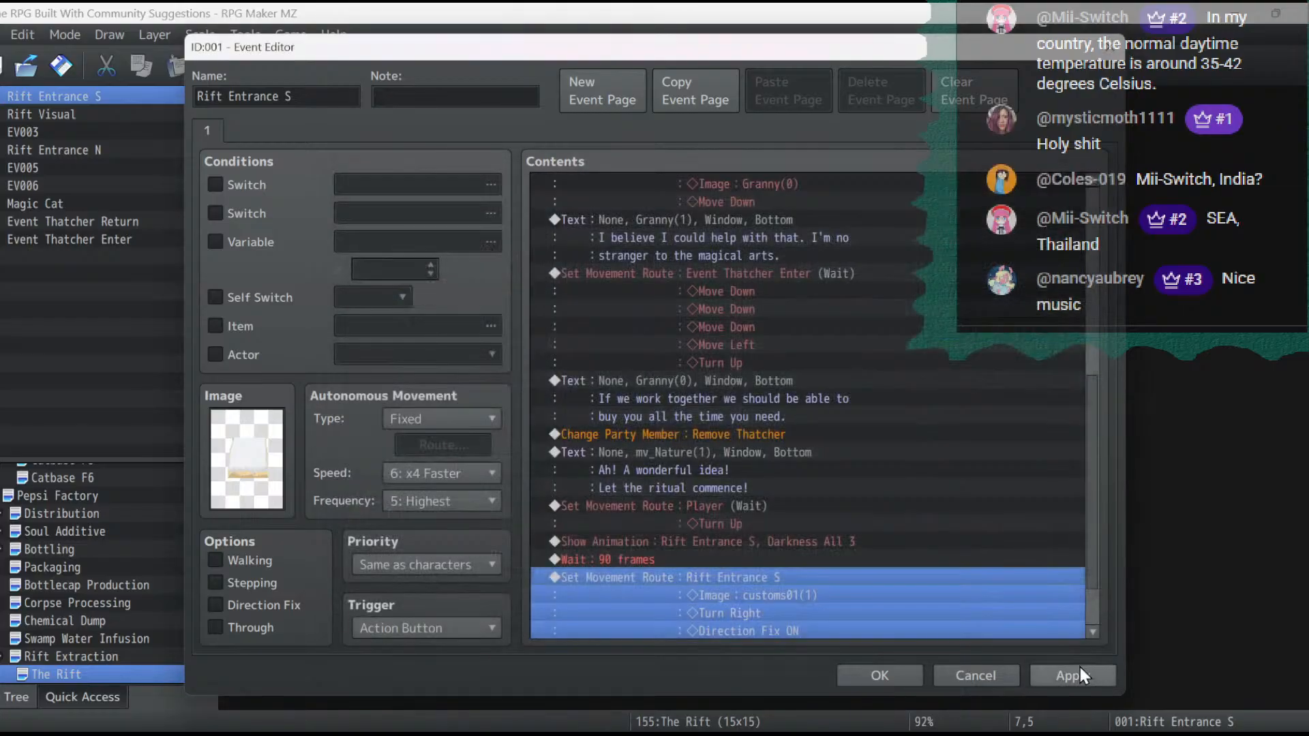
click(1078, 672)
- Add Direction Fix ON to the Rift Entrance N movement route, apply it, and close the event
scroll(733, 572, down, 2)
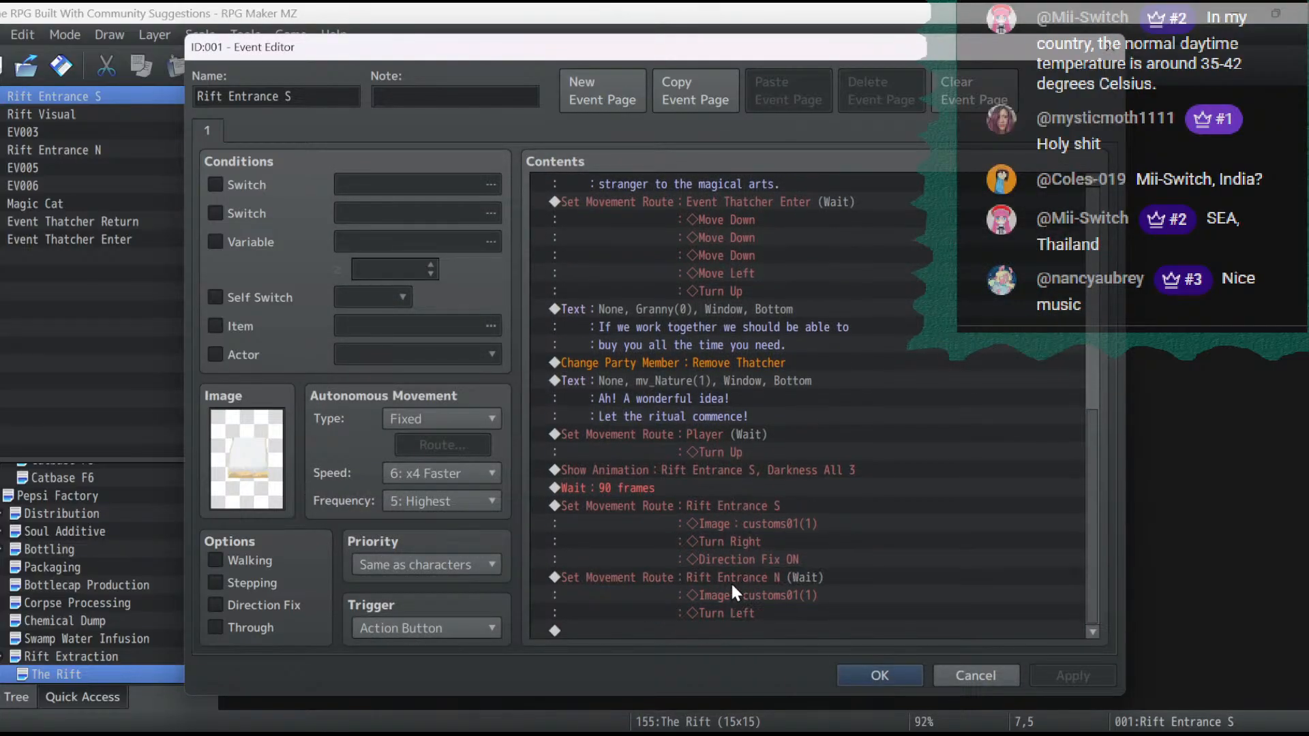
double_click(731, 579)
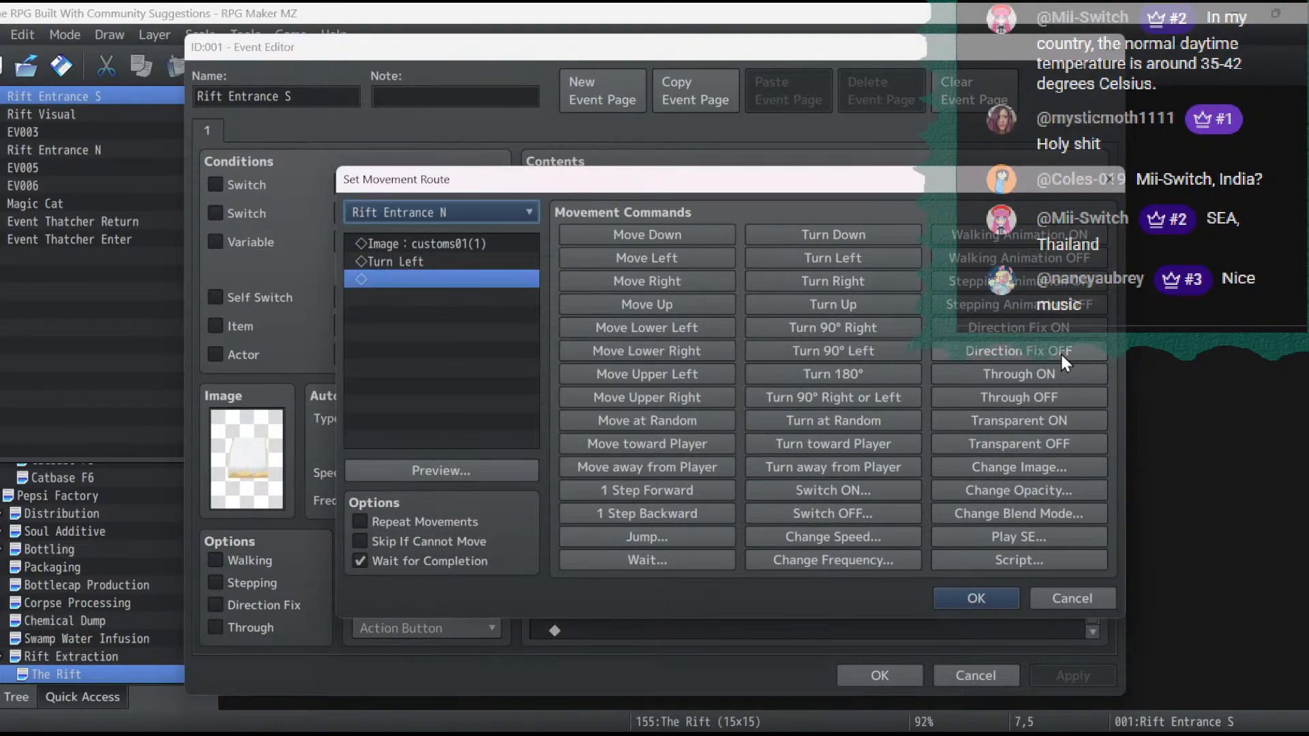
click(1050, 333)
click(985, 599)
click(1064, 672)
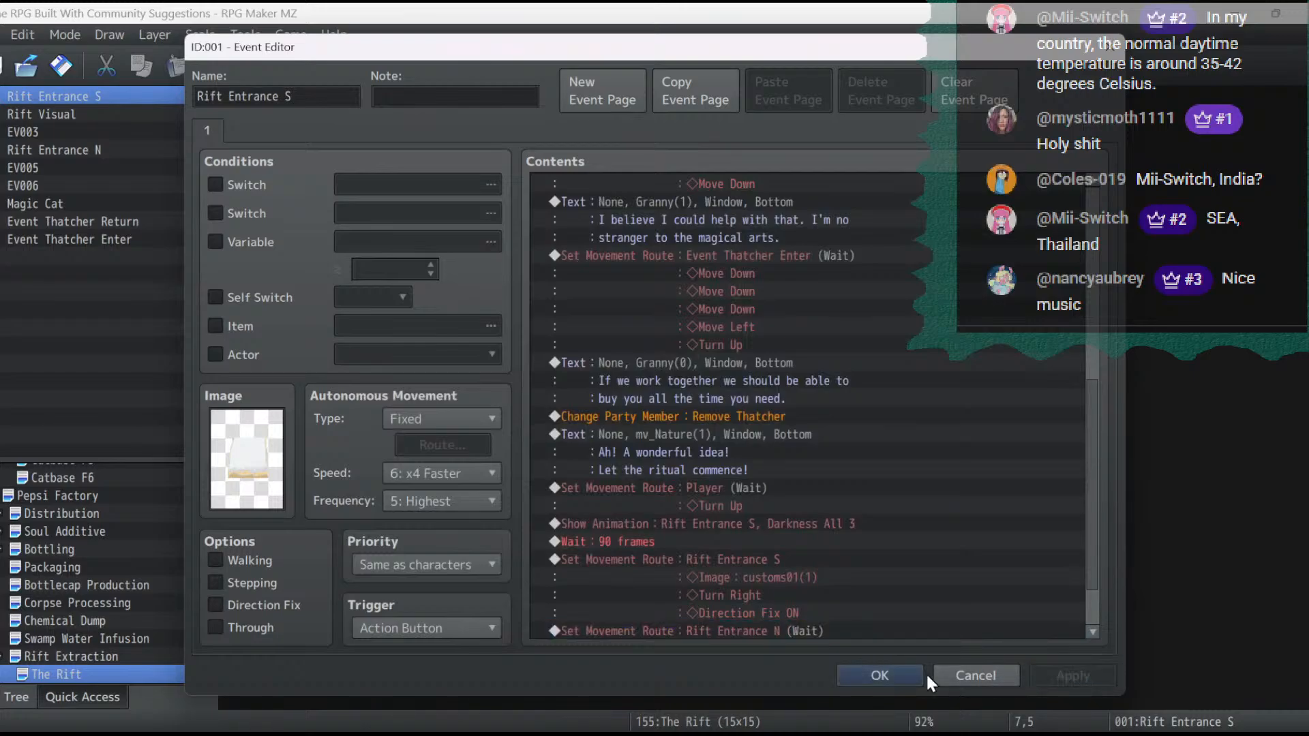
click(889, 676)
- Turn off the Walking option for the Rift Entrance N event, apply it, and save the project
double_click(513, 263)
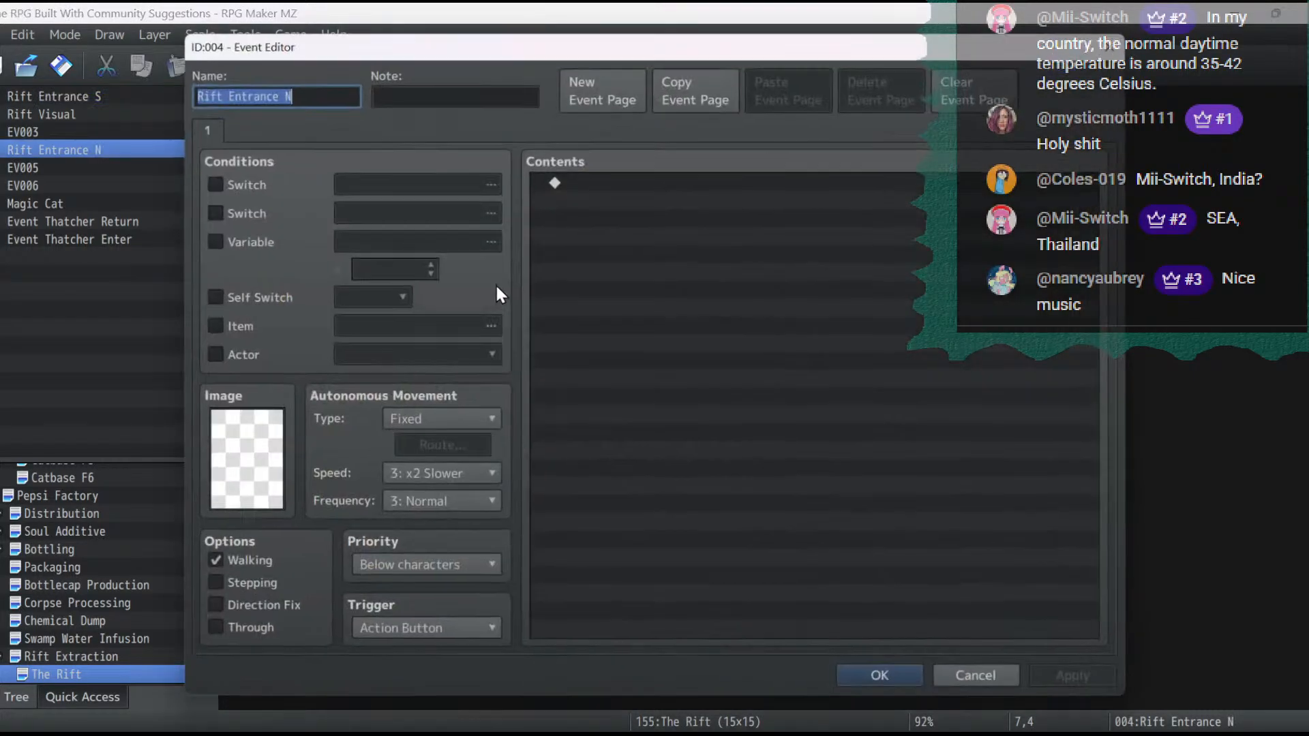
click(268, 560)
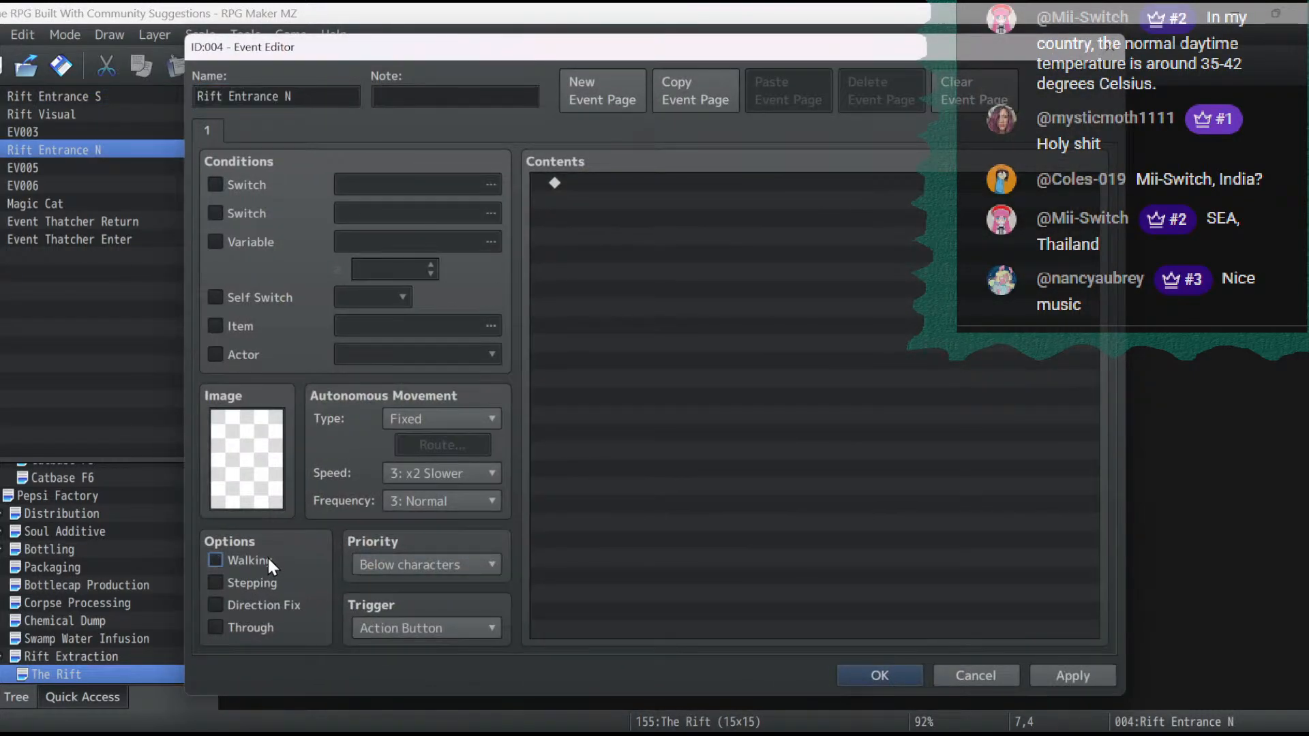
click(1066, 676)
click(883, 675)
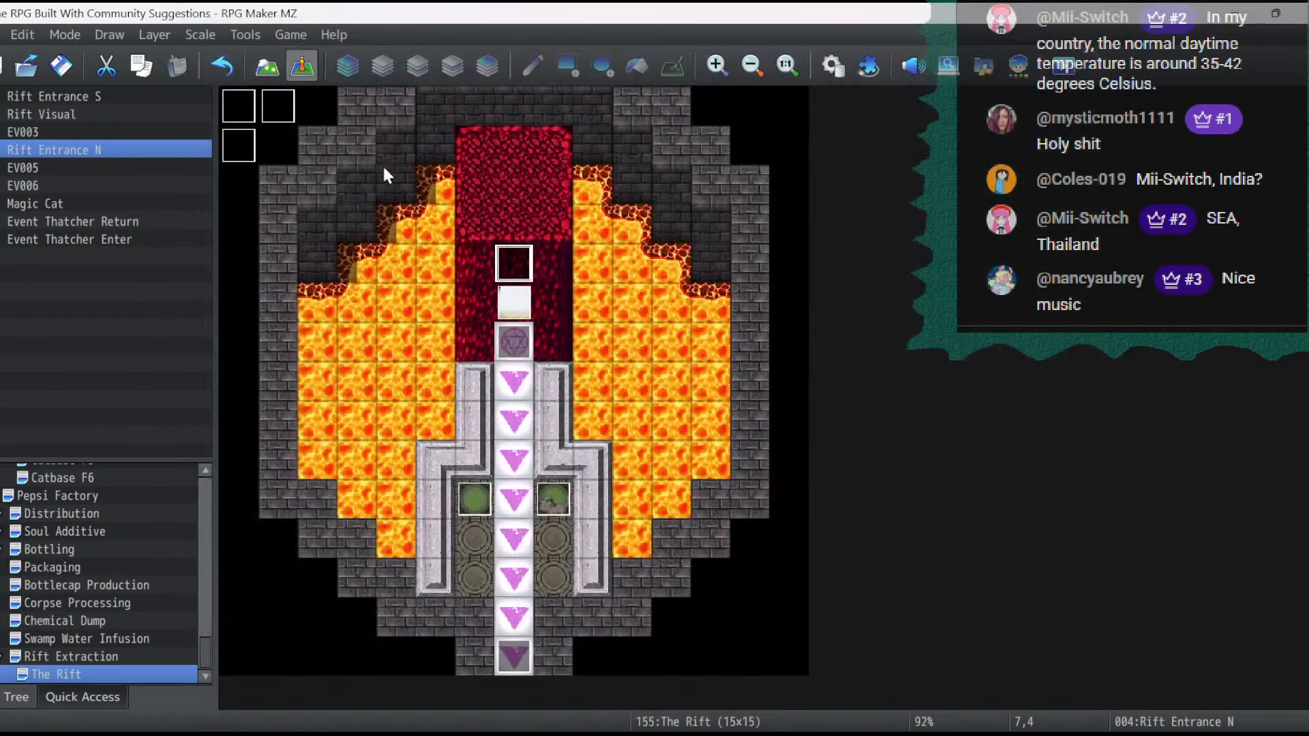
click(53, 77)
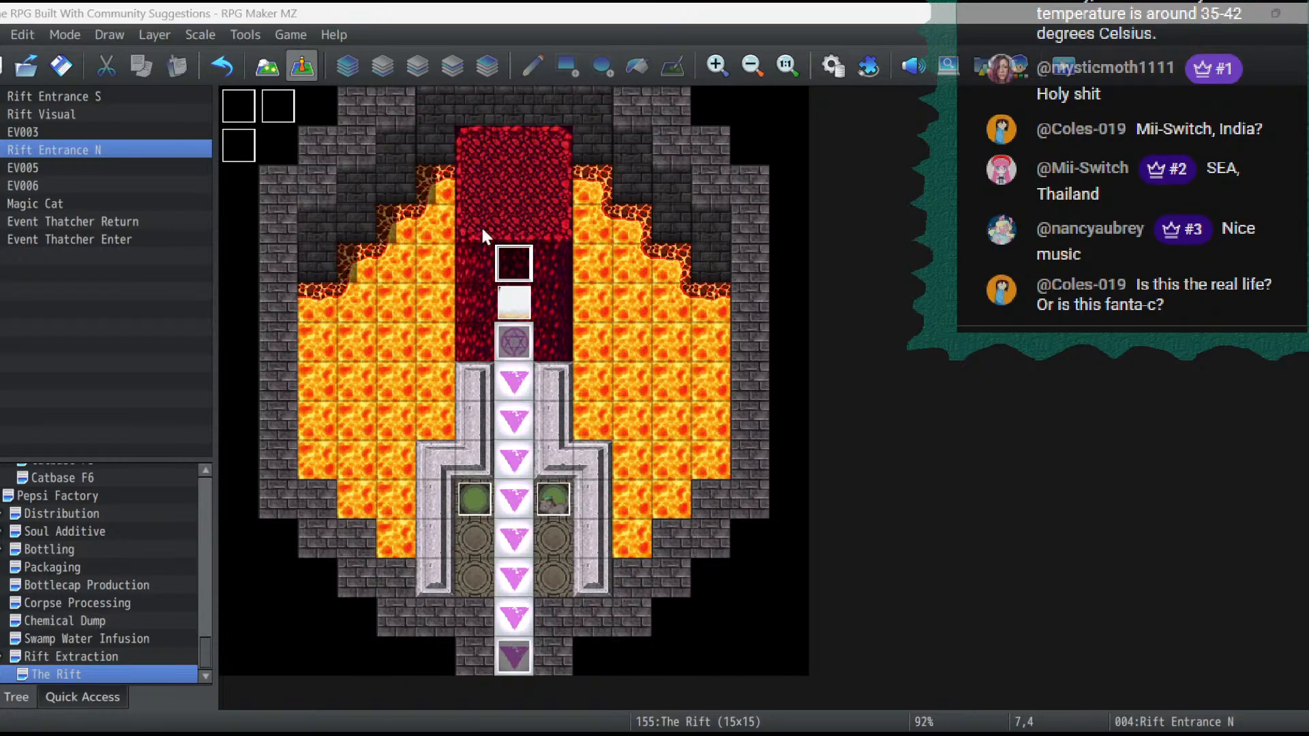
click(59, 68)
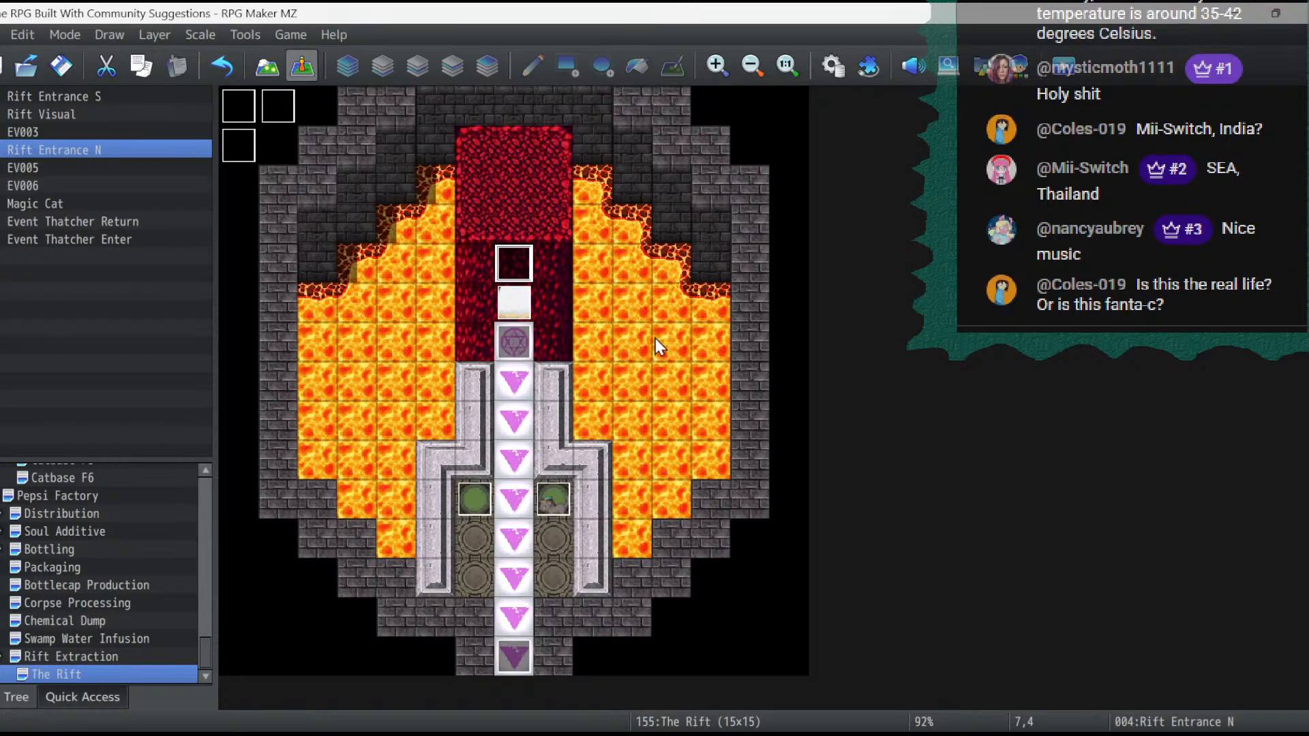
- In the Rift Entrance S event, set the window position of Malter's and Catasby's opening messages to Top
double_click(514, 304)
scroll(736, 198, up, 3)
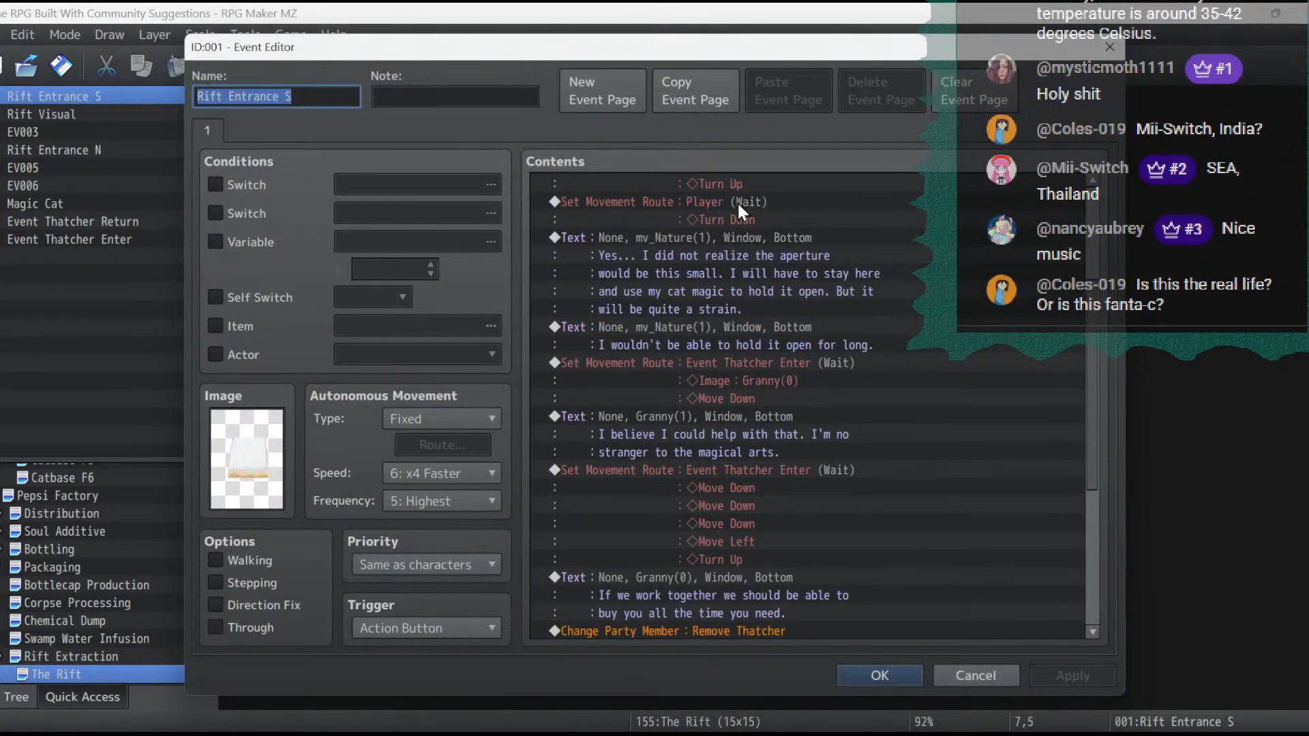
scroll(736, 201, up, 4)
double_click(746, 216)
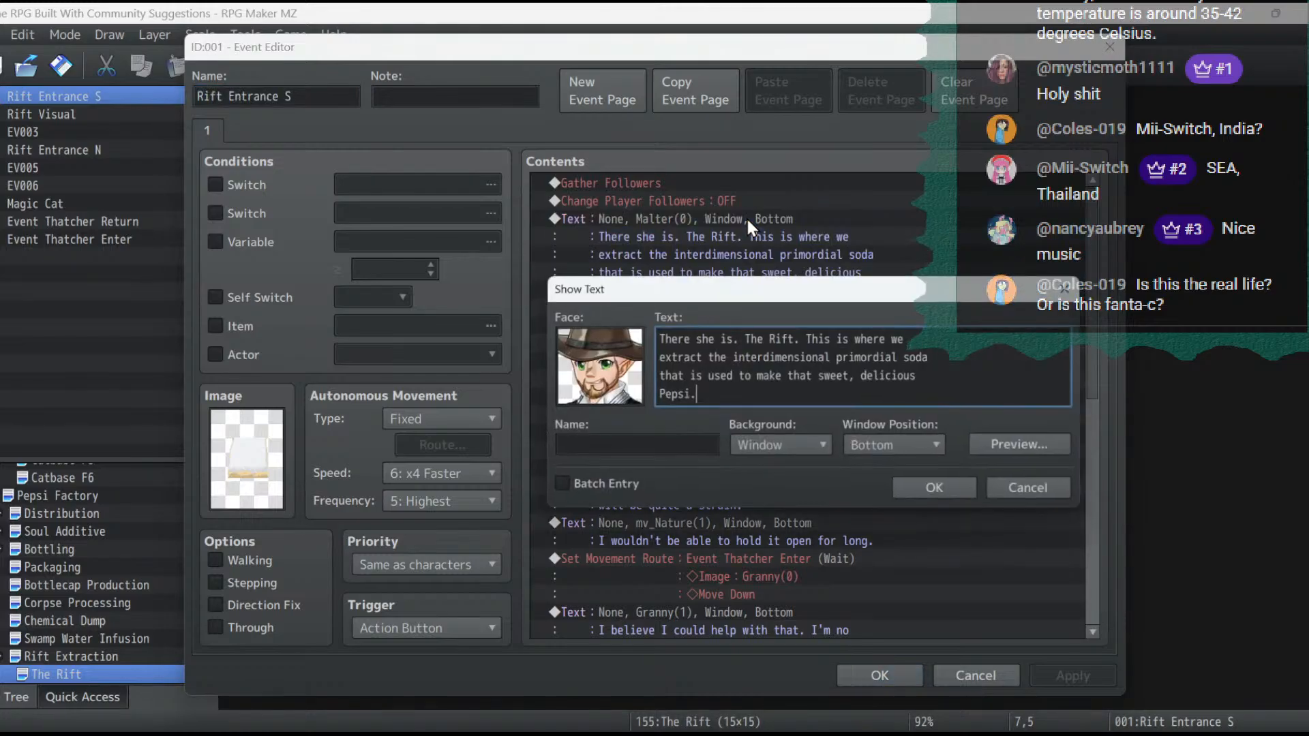
click(795, 442)
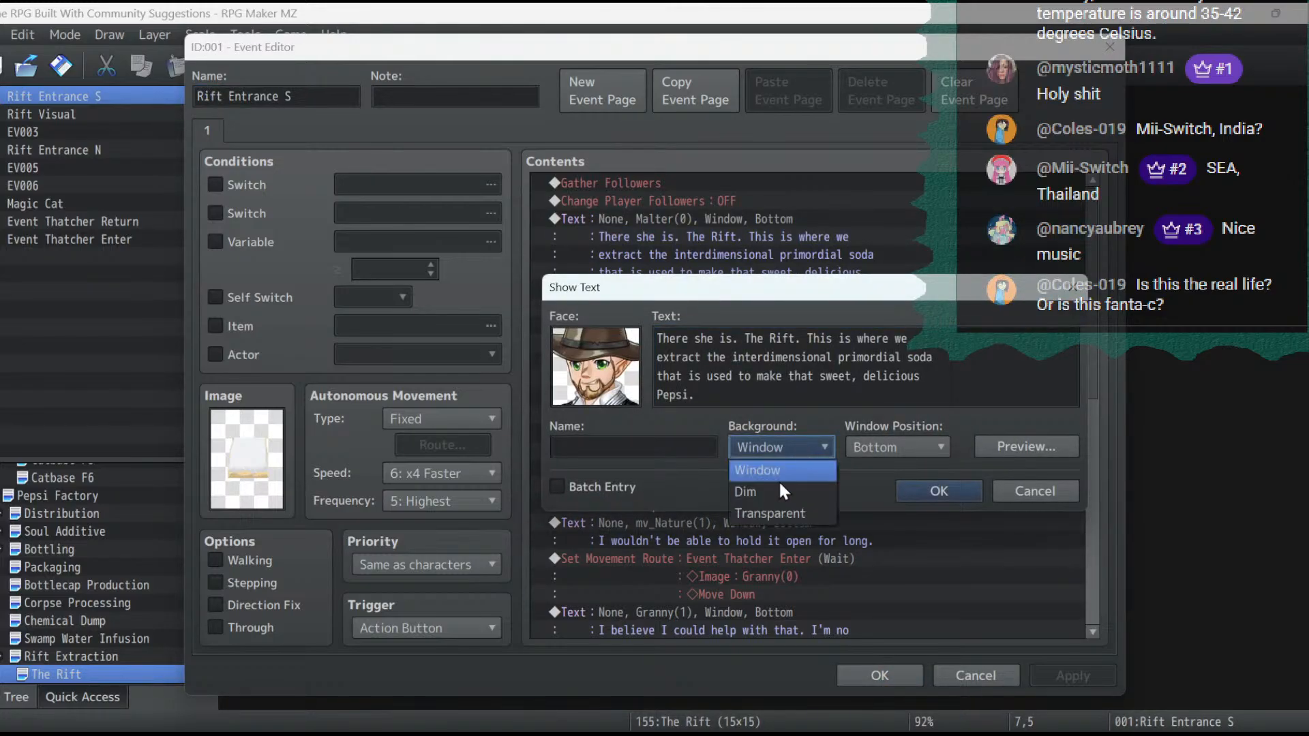
click(882, 449)
click(879, 474)
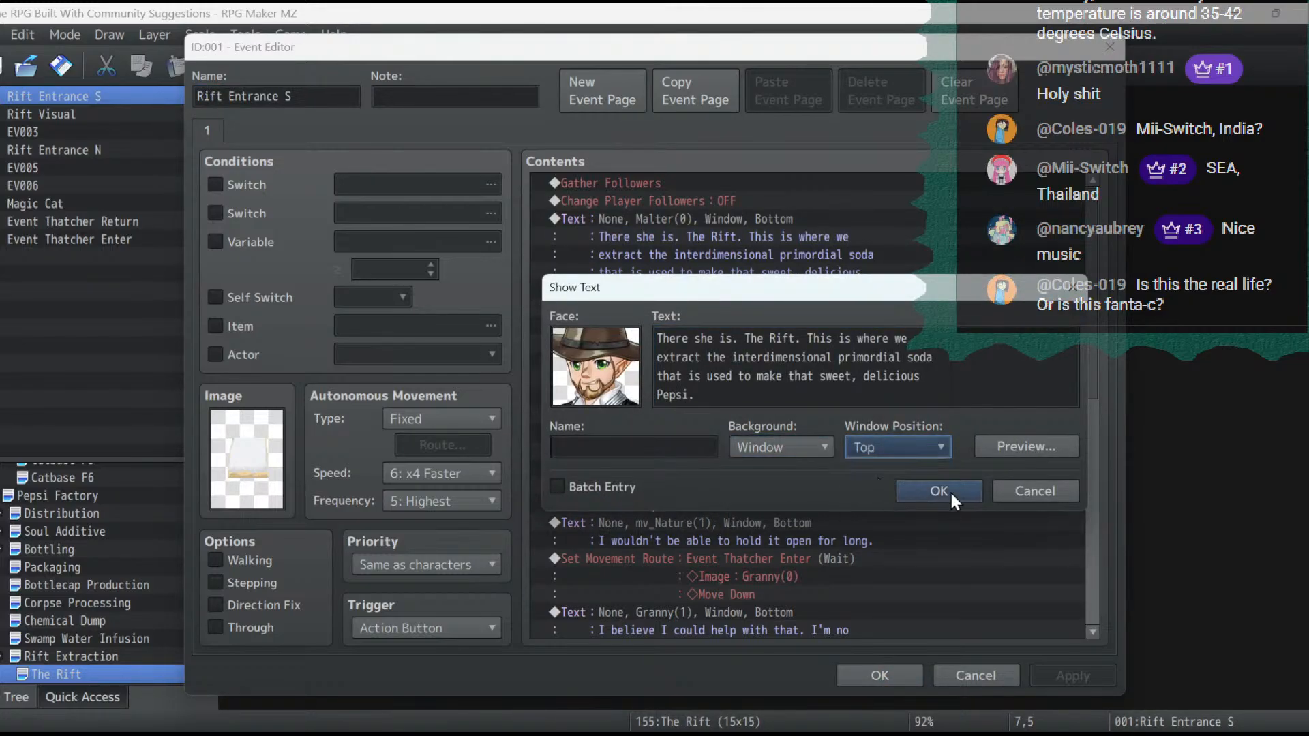
click(950, 490)
double_click(733, 313)
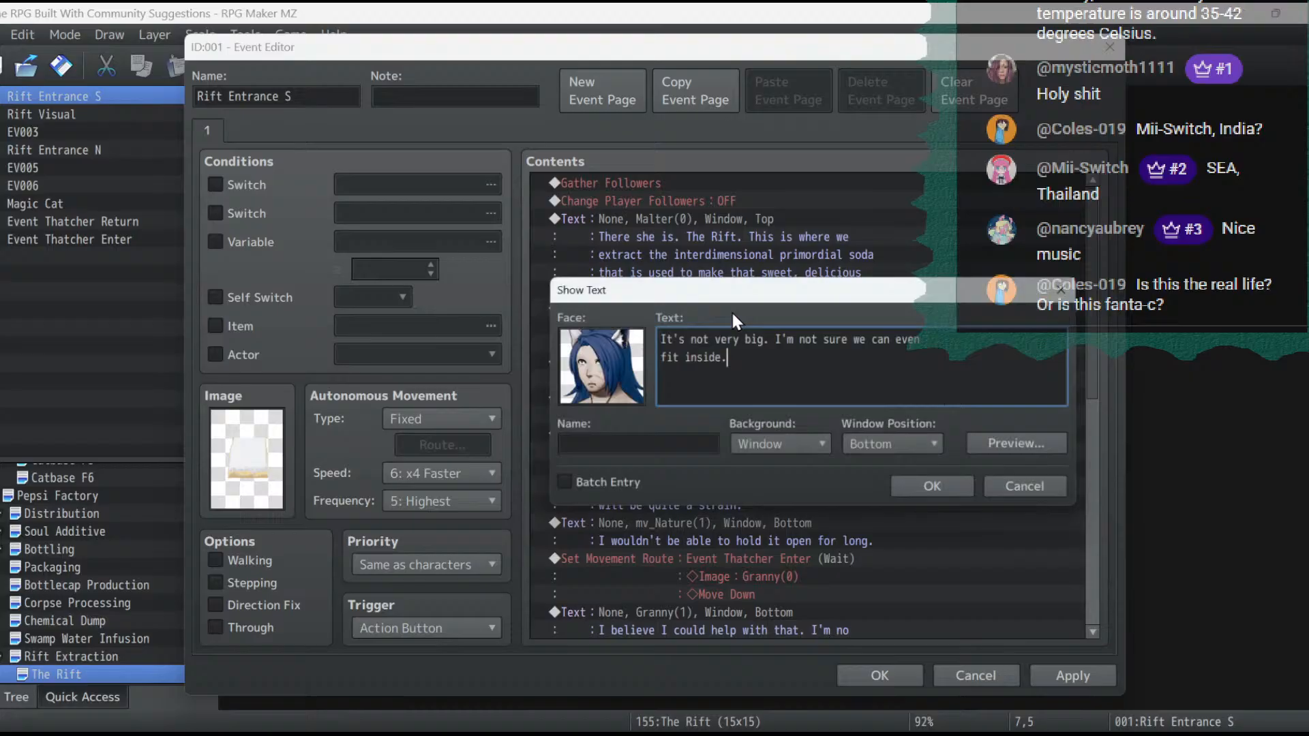
click(912, 445)
click(893, 474)
click(945, 490)
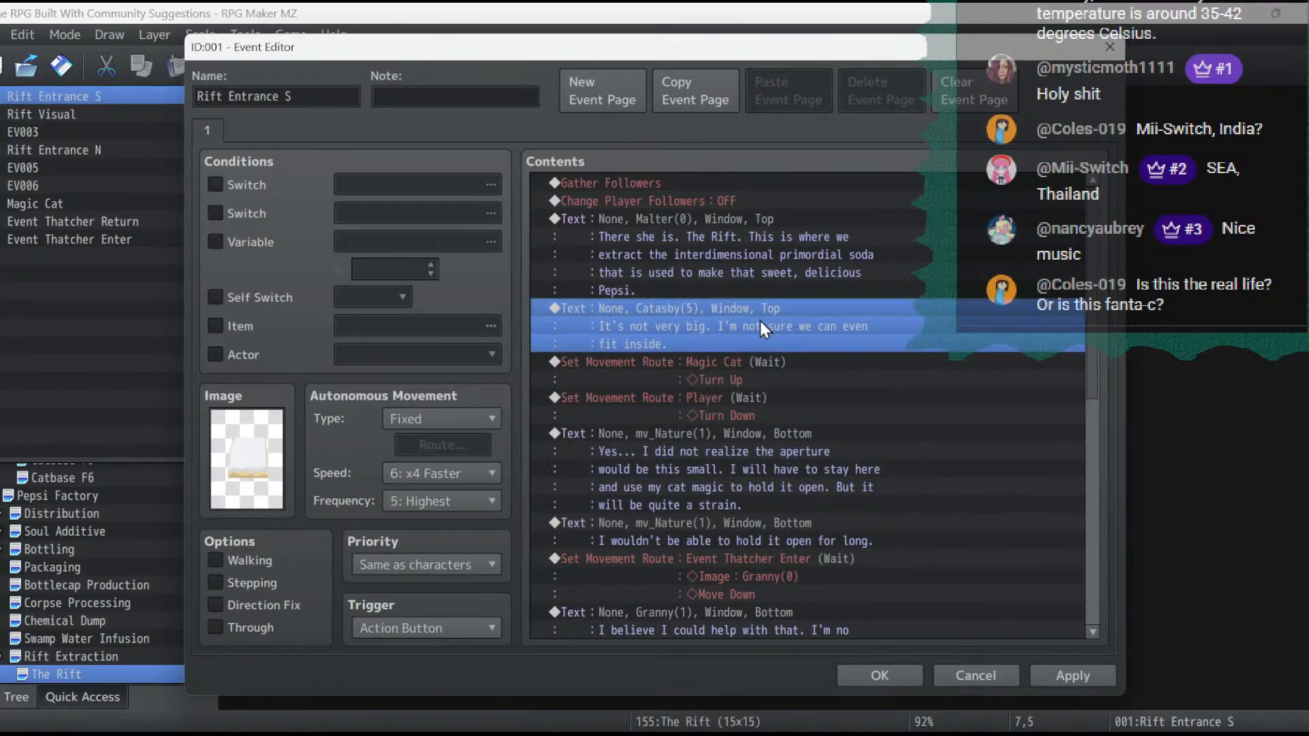
- Set the window position to Top for the cat's two mv_Nature messages about the small aperture and holding it open
double_click(739, 439)
click(899, 447)
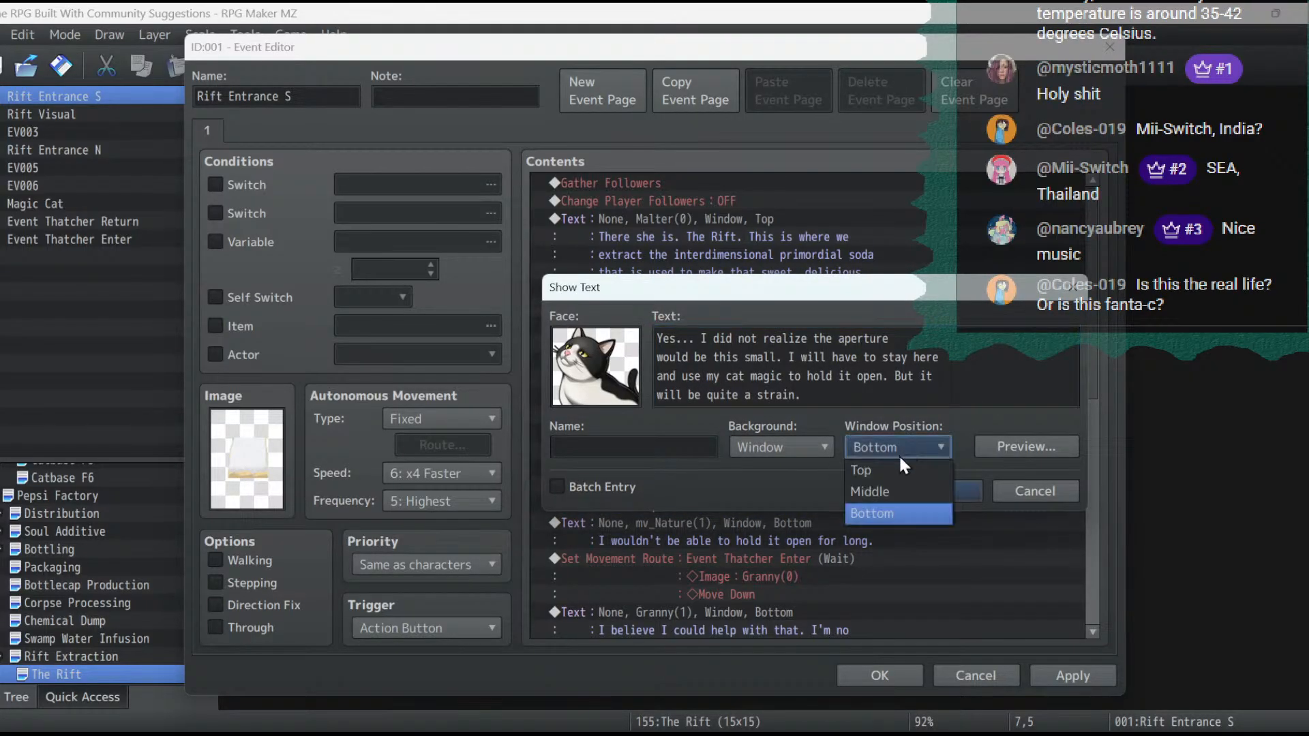
click(893, 469)
click(923, 487)
click(807, 527)
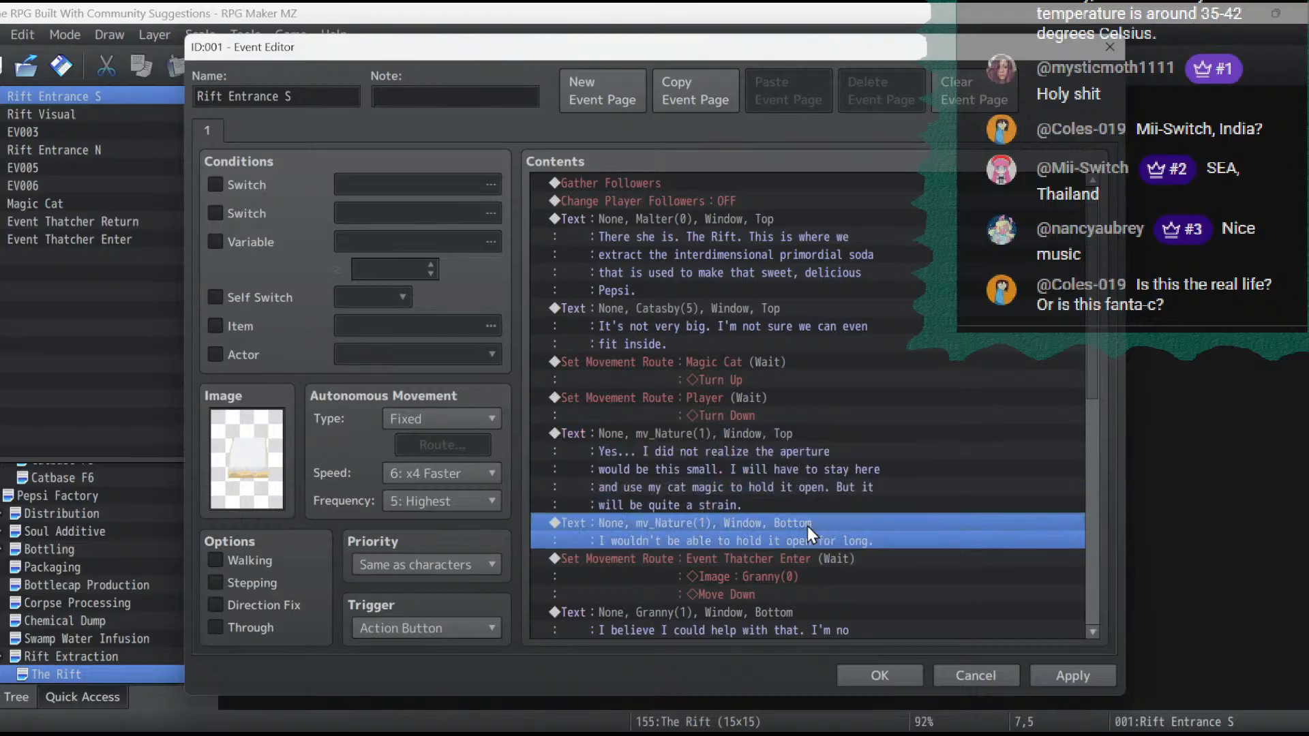
double_click(807, 526)
click(898, 448)
click(897, 472)
click(920, 489)
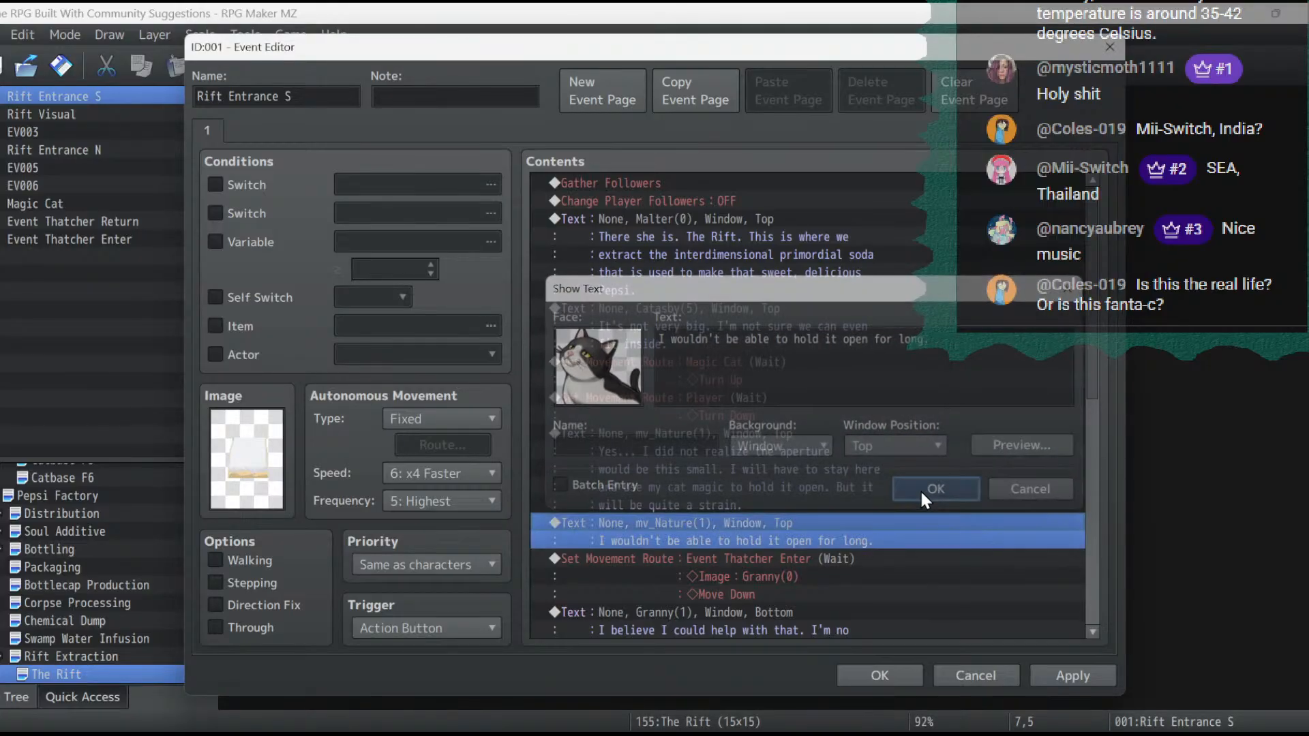
- Set the window position to Top for both Granny messages, about the magical arts and working together
scroll(841, 483, down, 3)
double_click(788, 438)
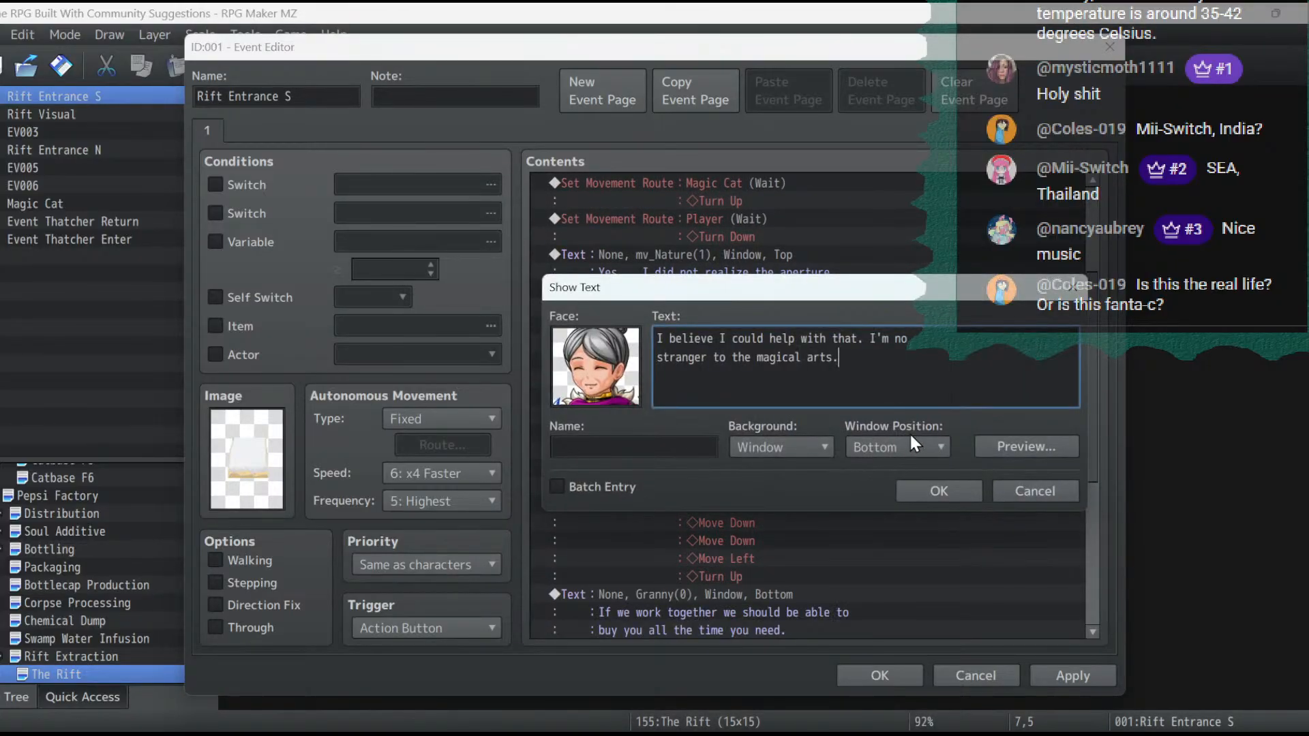
click(911, 449)
click(903, 467)
click(957, 492)
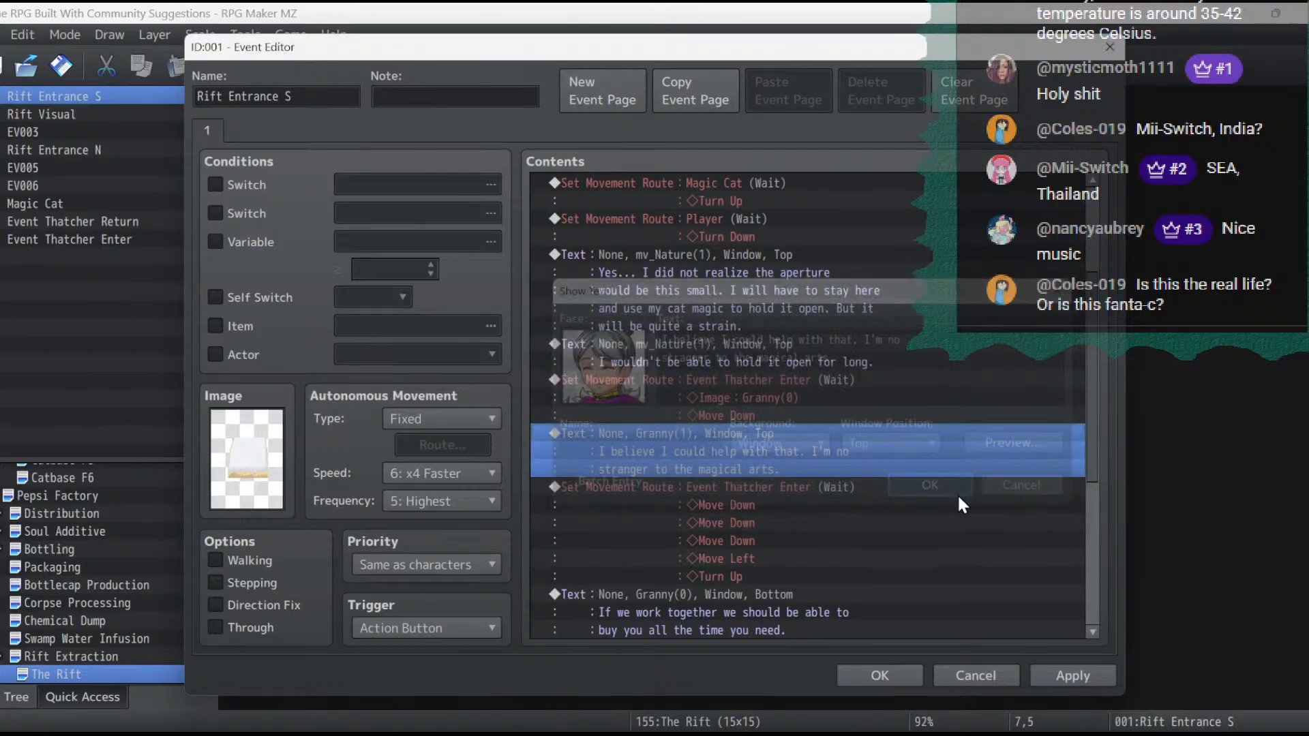
scroll(611, 454, down, 4)
click(655, 387)
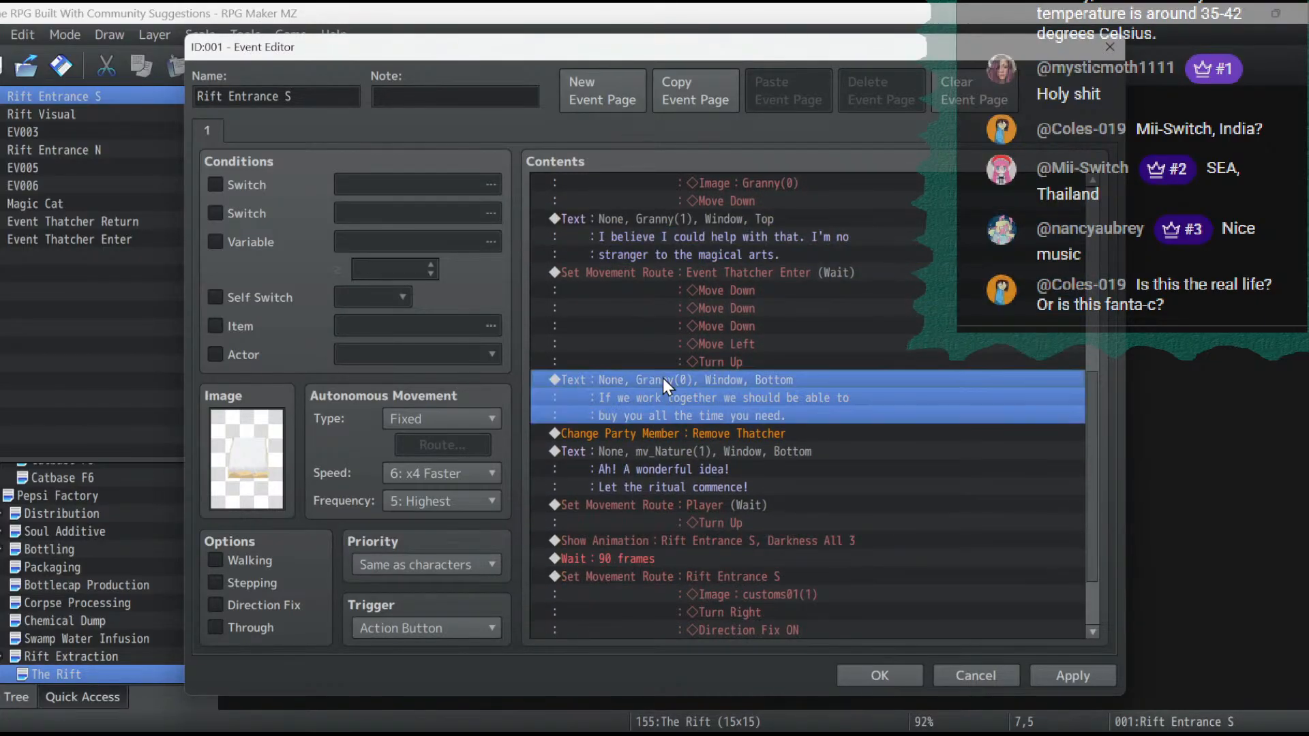
double_click(663, 380)
click(910, 447)
click(911, 463)
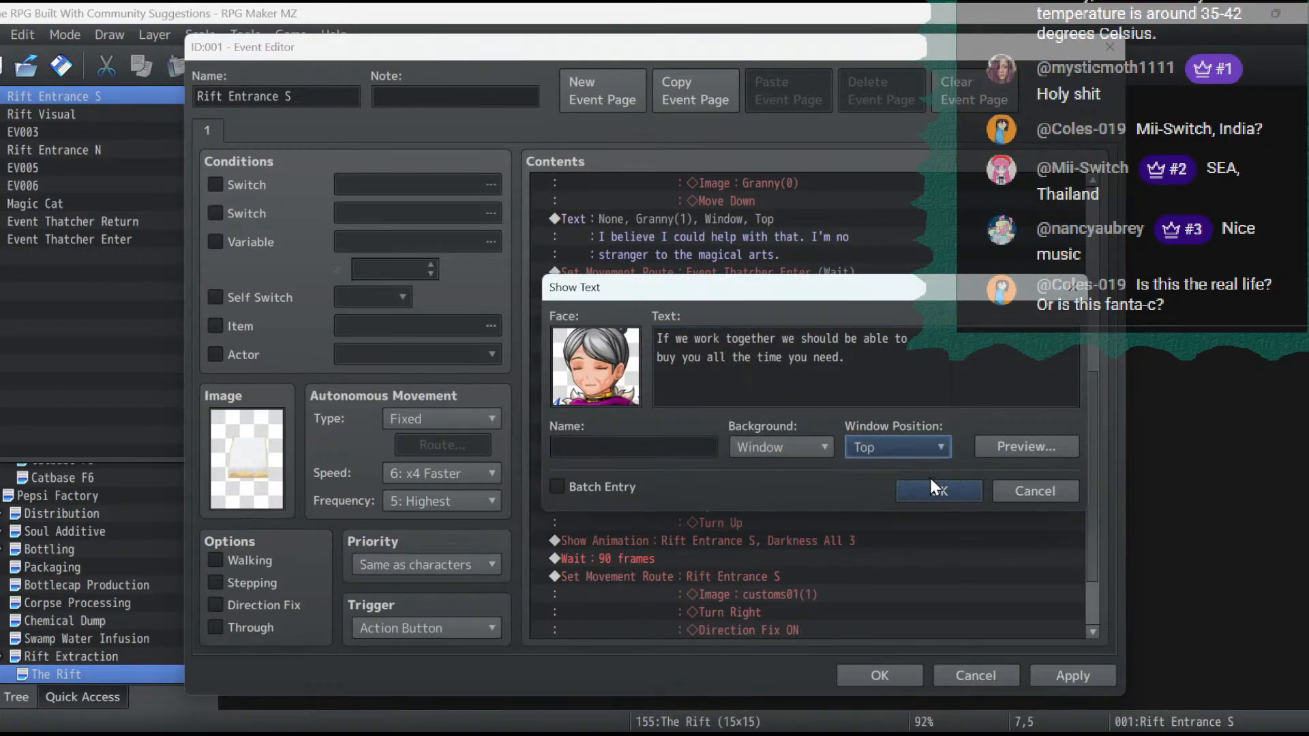
click(931, 488)
- Set the "Let the ritual commence!" message's window position to Top, then apply the changes and close the event
double_click(759, 456)
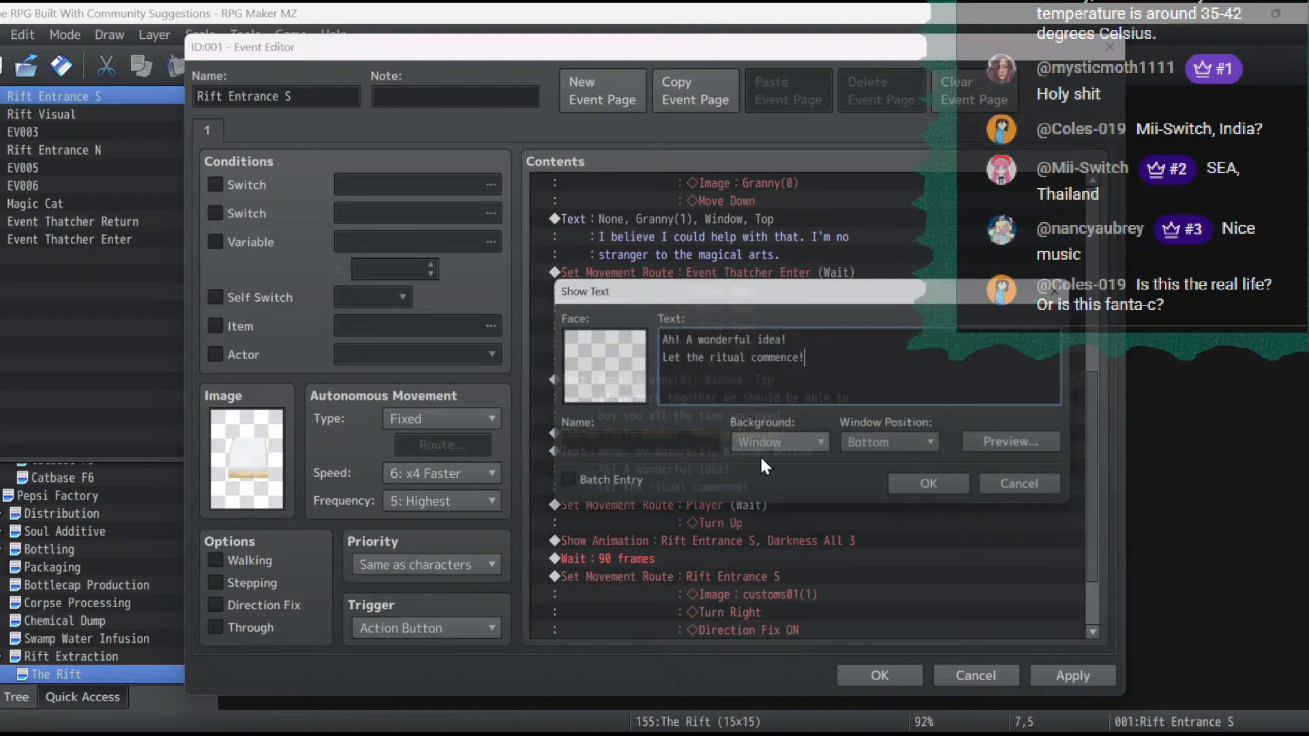
click(905, 446)
click(885, 465)
click(928, 489)
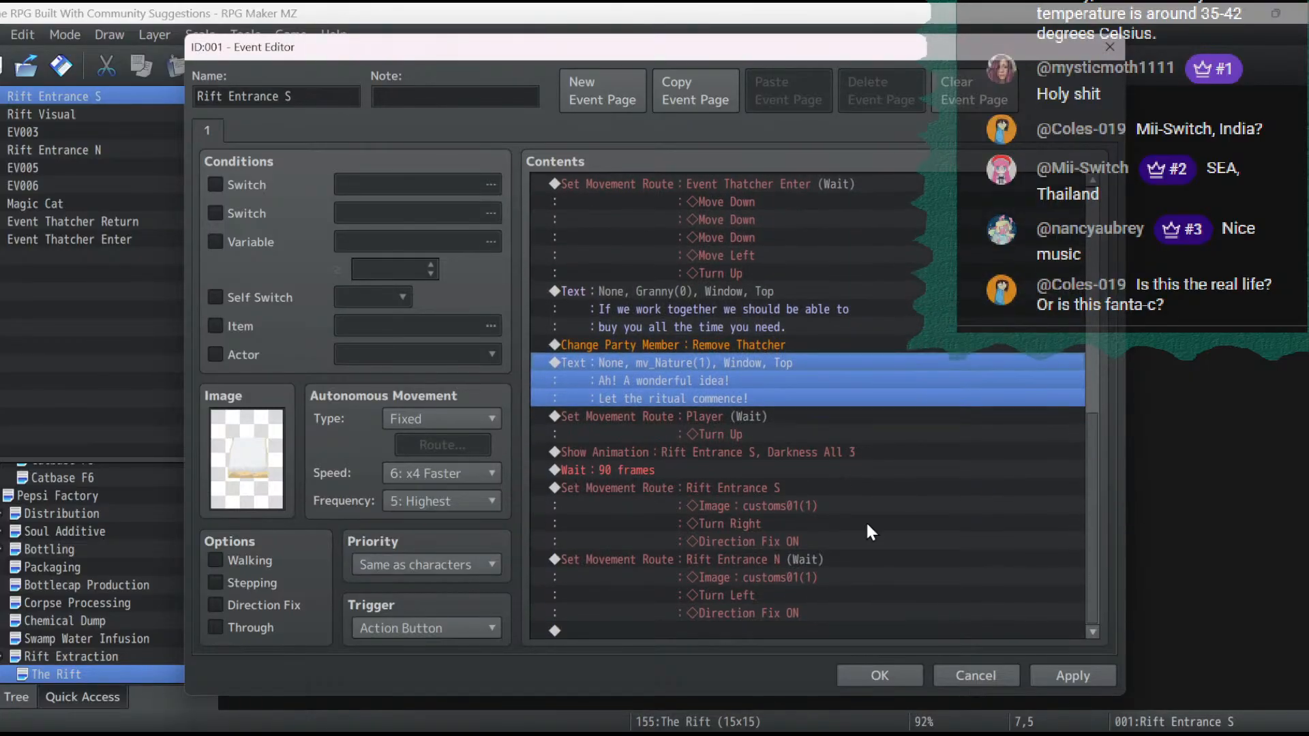
click(1091, 683)
click(897, 685)
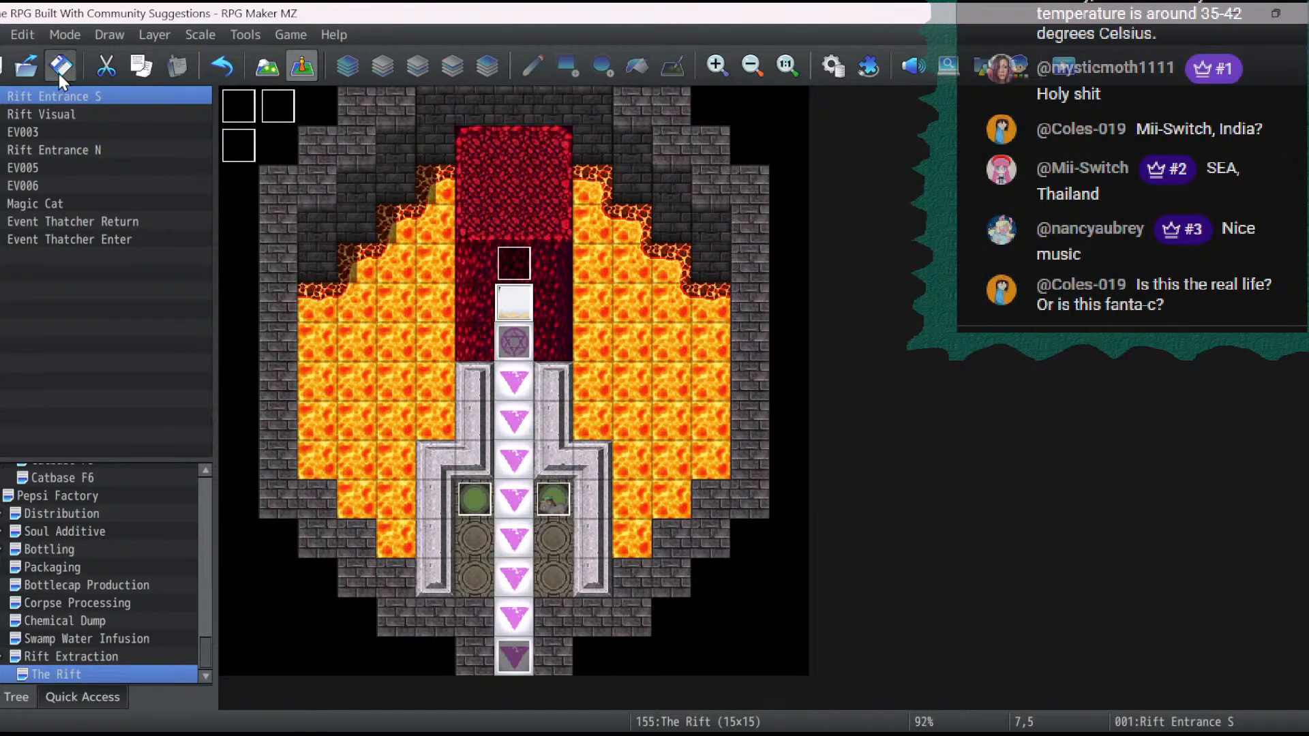
- Playtest from the saved game, lead the party into The Rift to check the entrance graphic, and end the test
click(1054, 69)
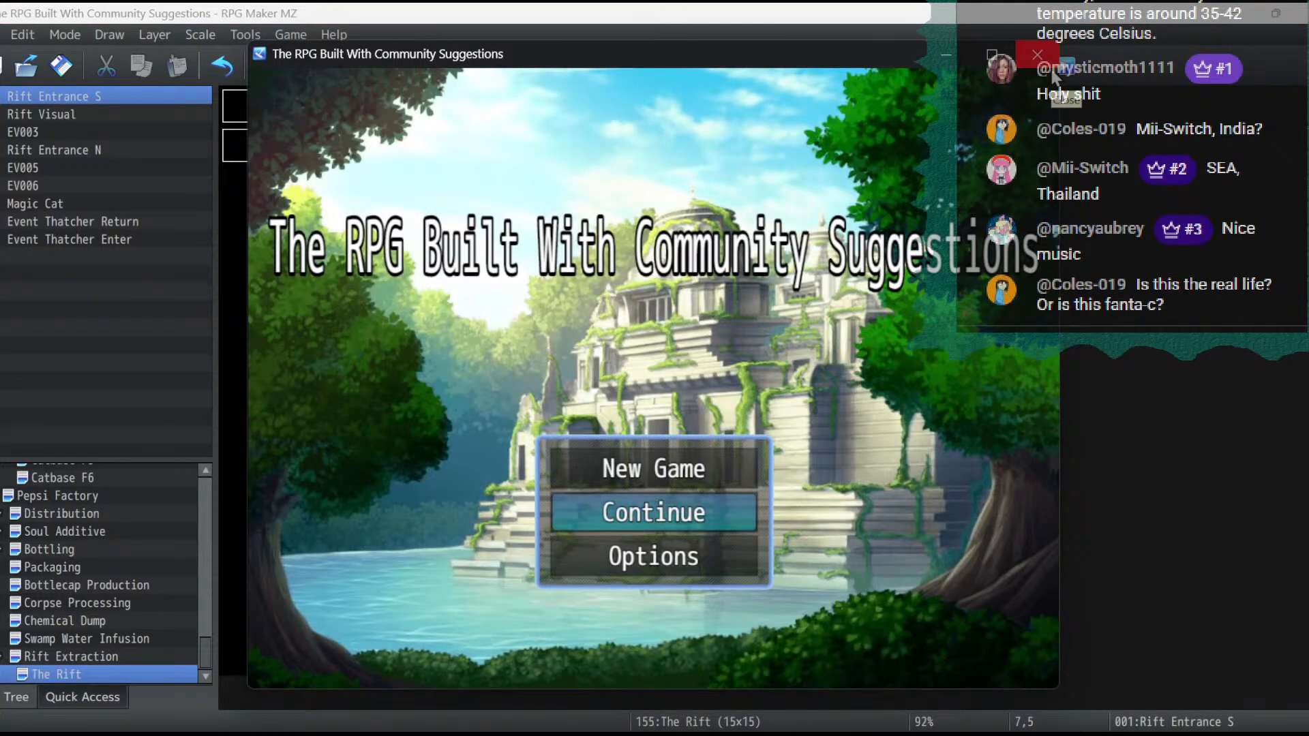
key(Return)
key(Return)
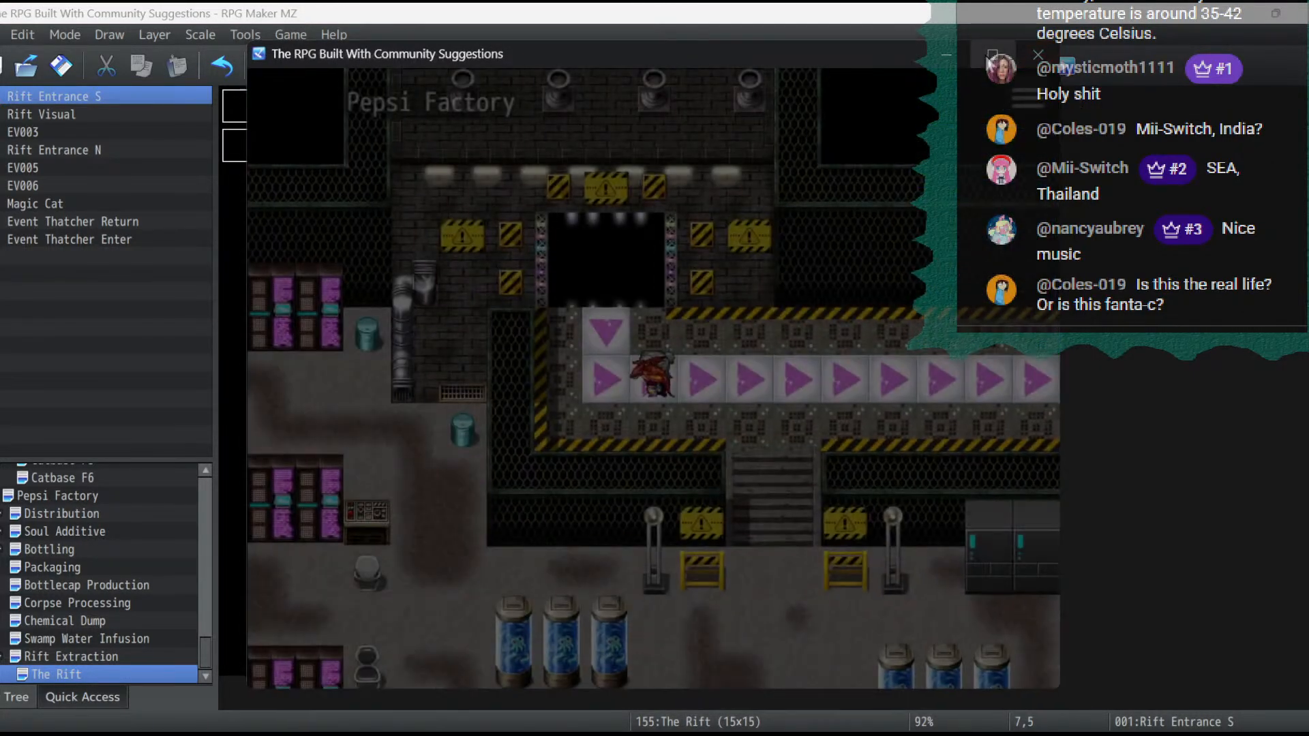
click(990, 62)
key(Left)
key(Left)
key(Up)
key(Right)
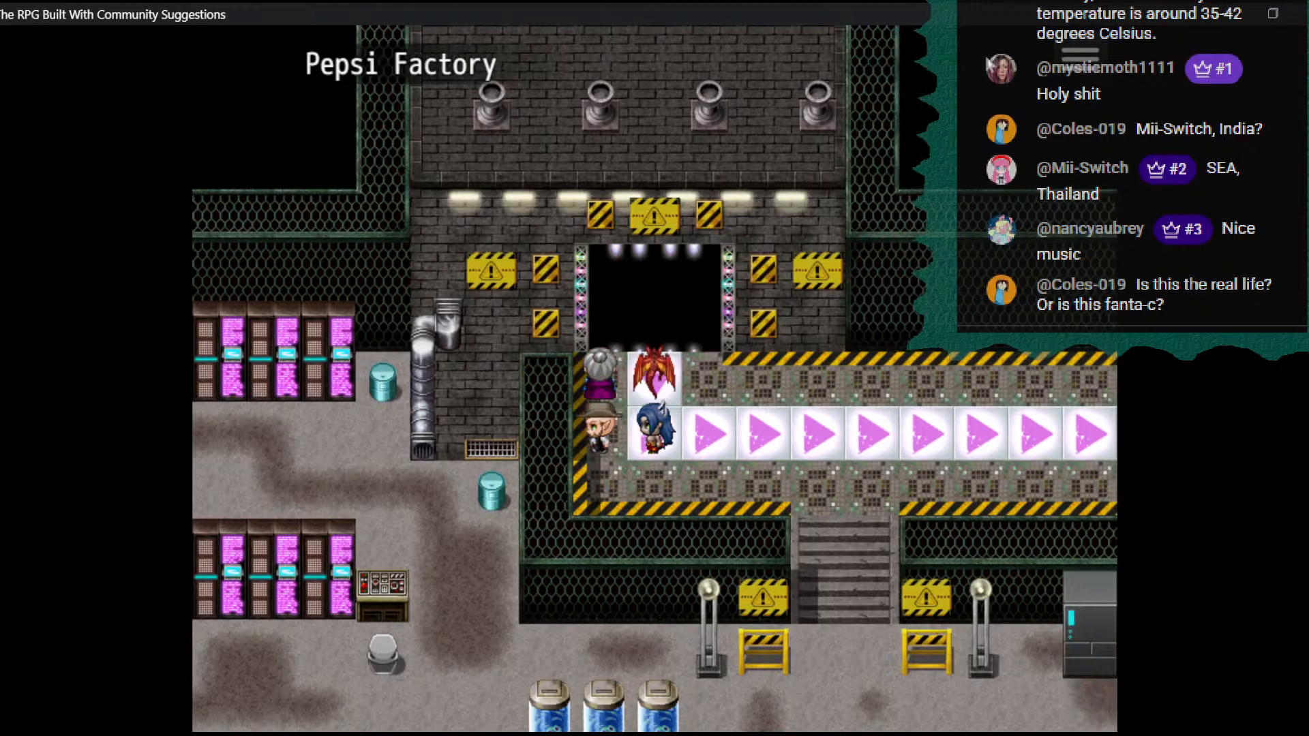
key(Up)
key(Up)
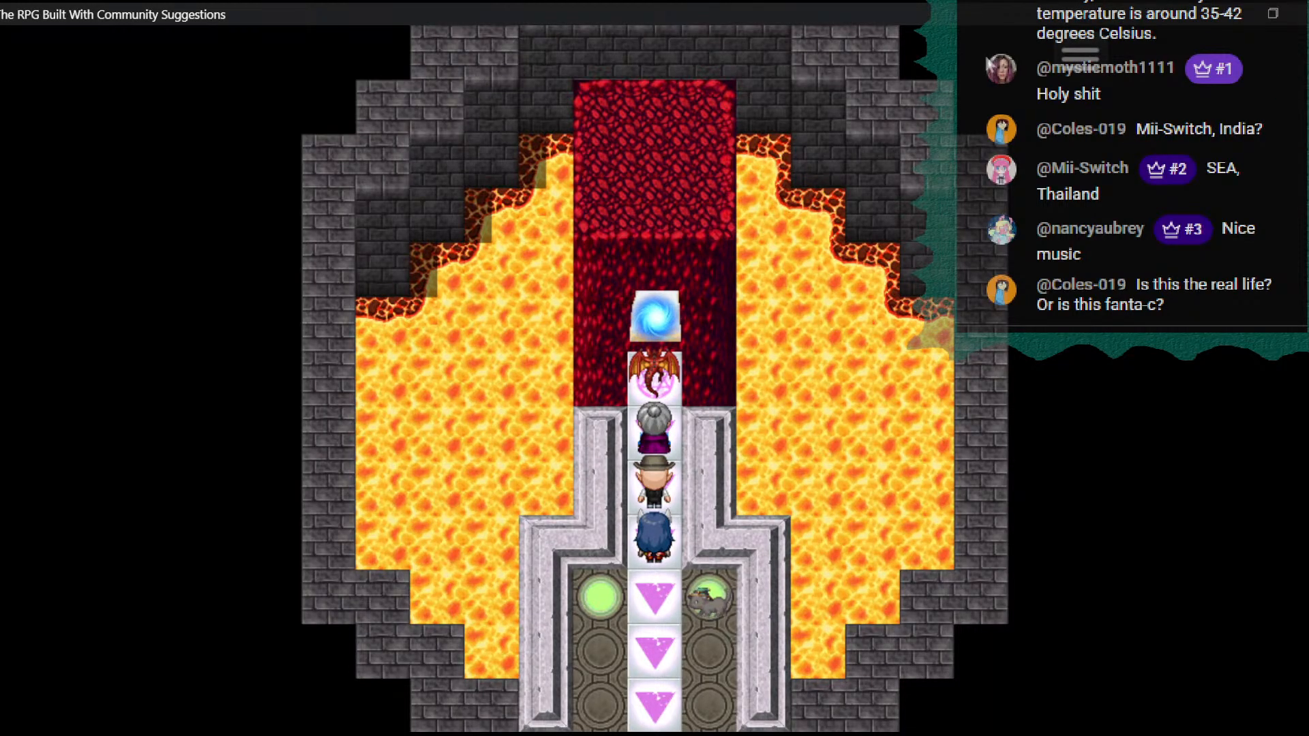
click(1303, 12)
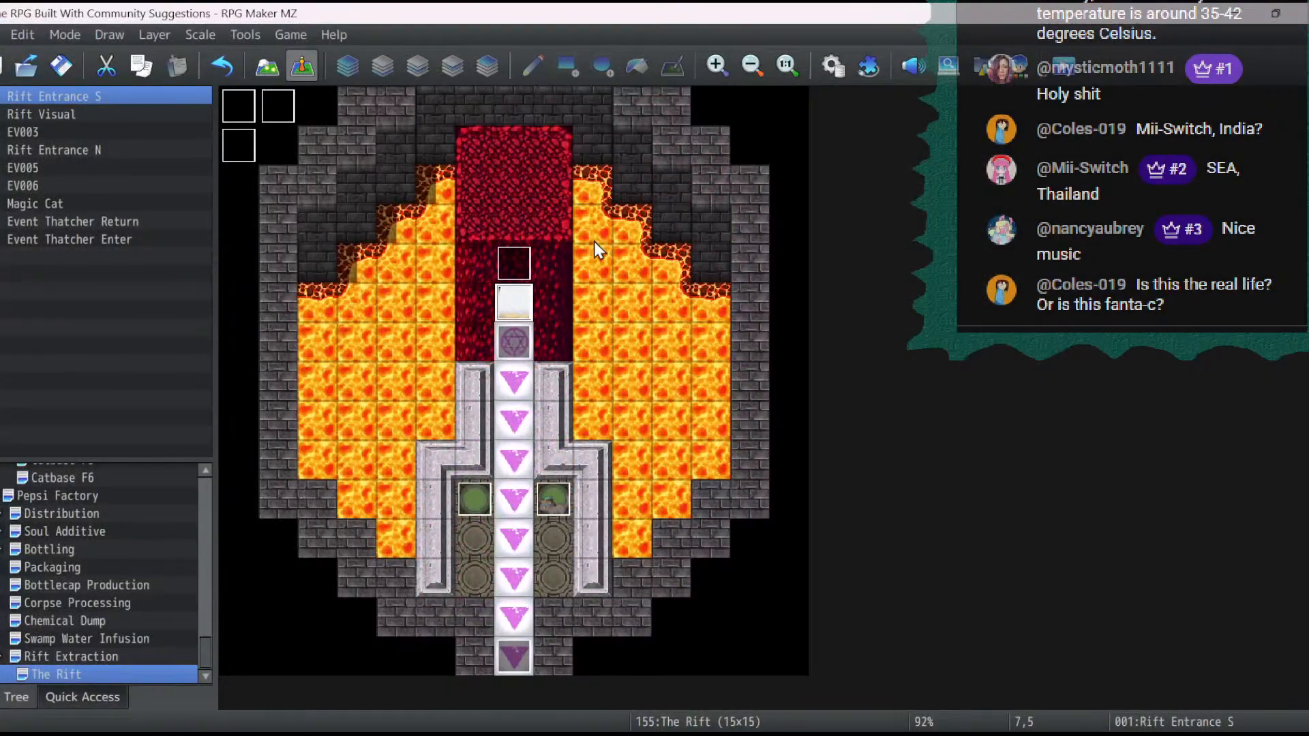
- Change the Rift Entrance S event image to the white arched sprite in the second row of customs01 and confirm the event
double_click(534, 300)
double_click(239, 458)
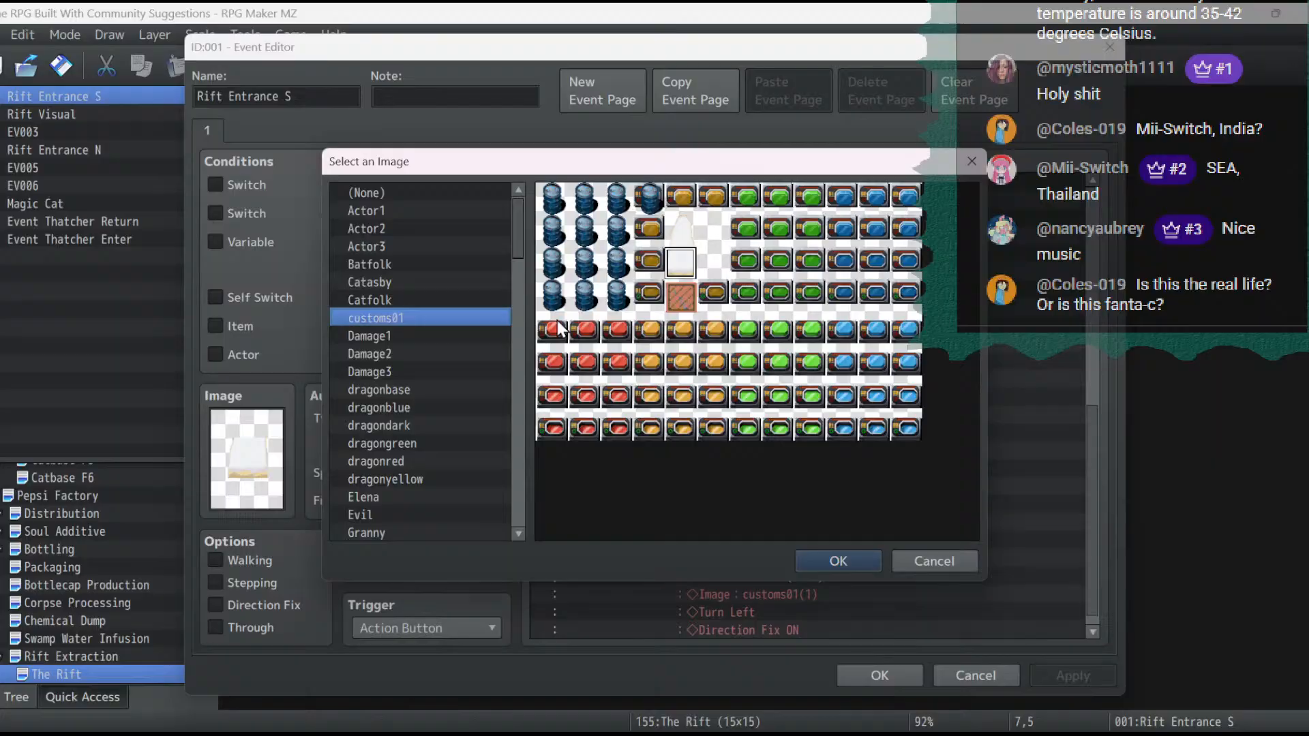
double_click(688, 229)
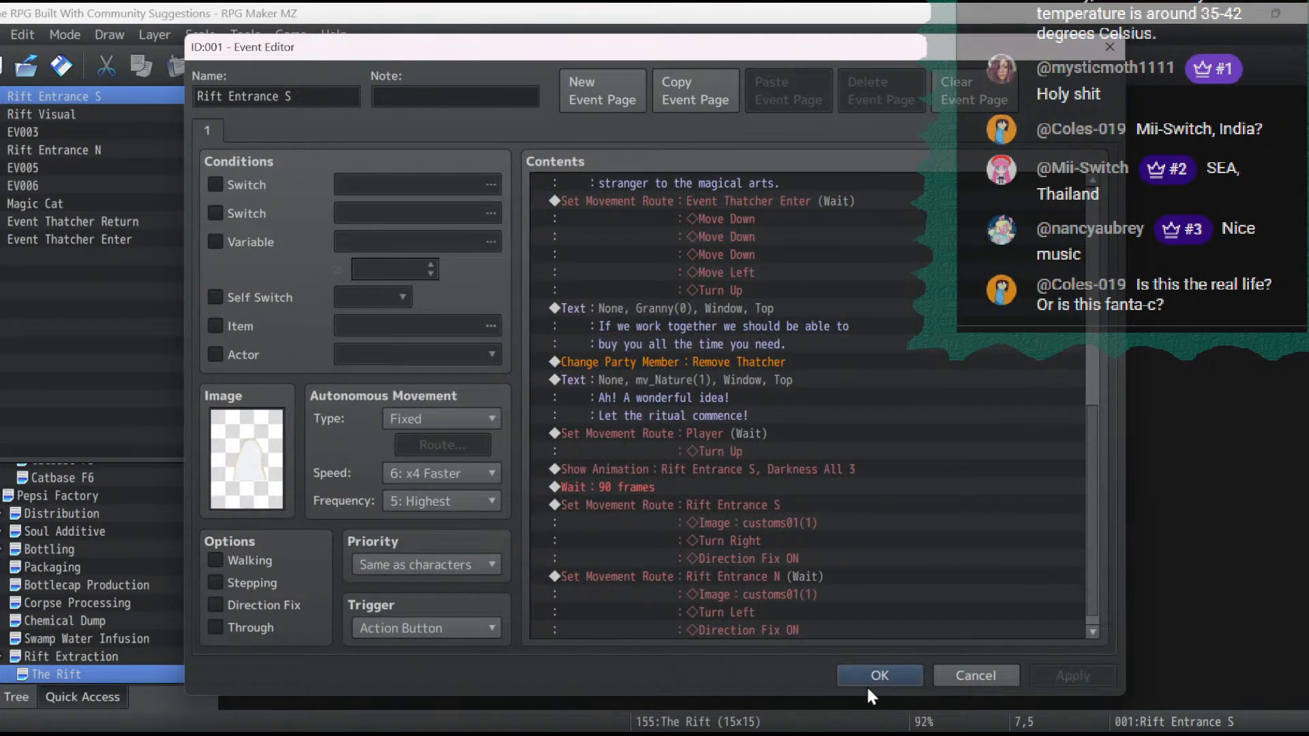
click(868, 678)
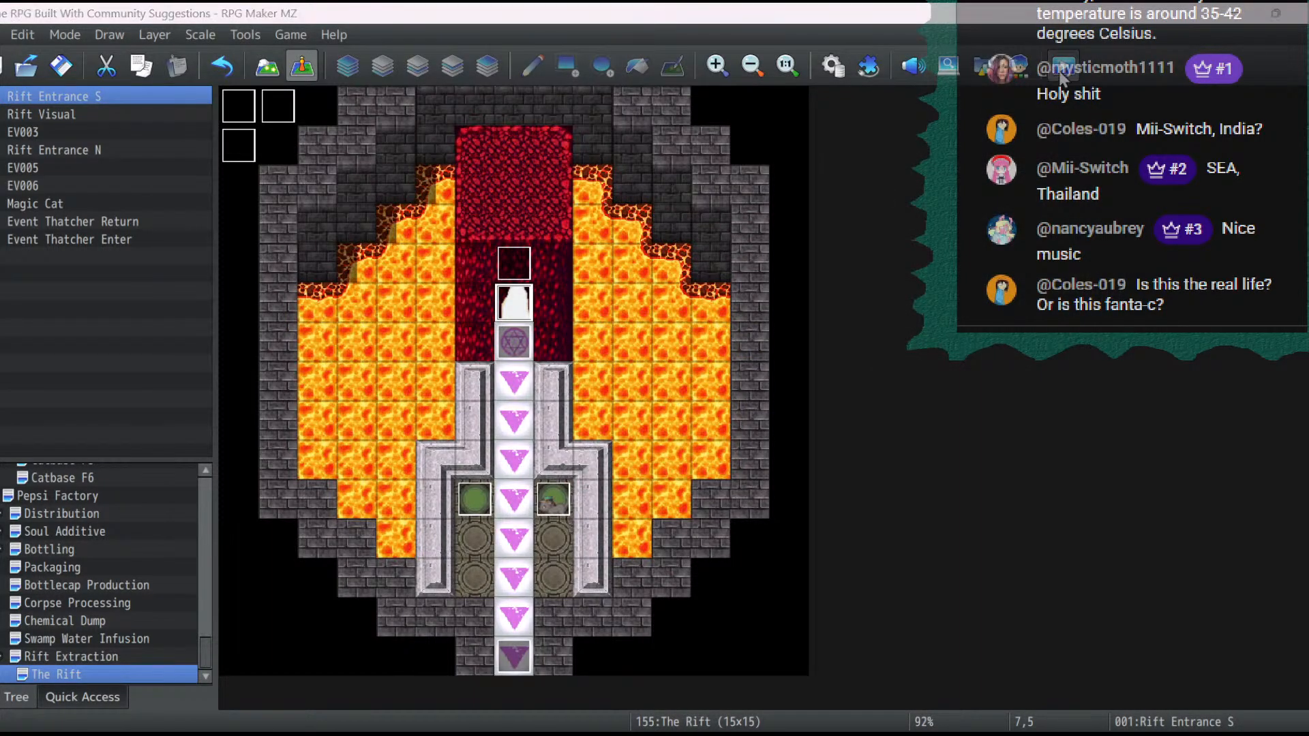
- Playtest from the saved game again to check the new Rift Entrance S image, and end the test
click(1060, 72)
key(Return)
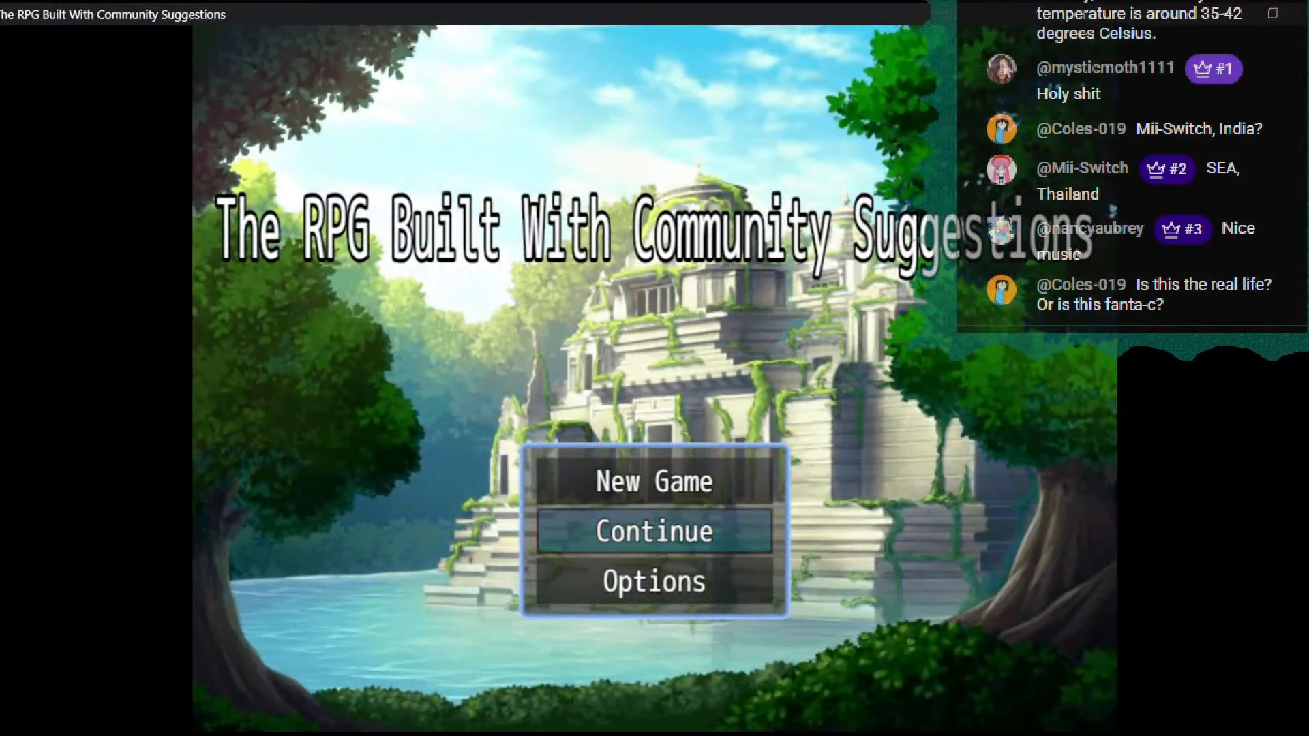
key(Return)
key(Return)
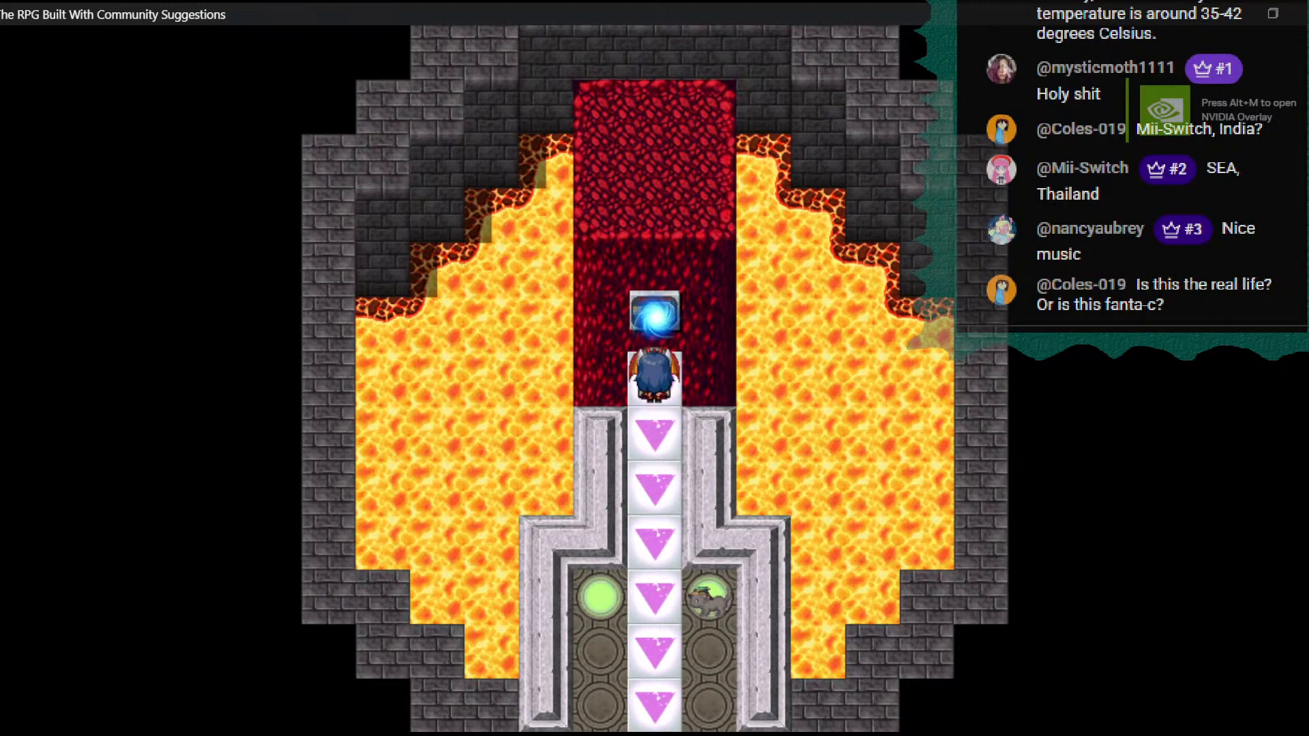
click(1303, 13)
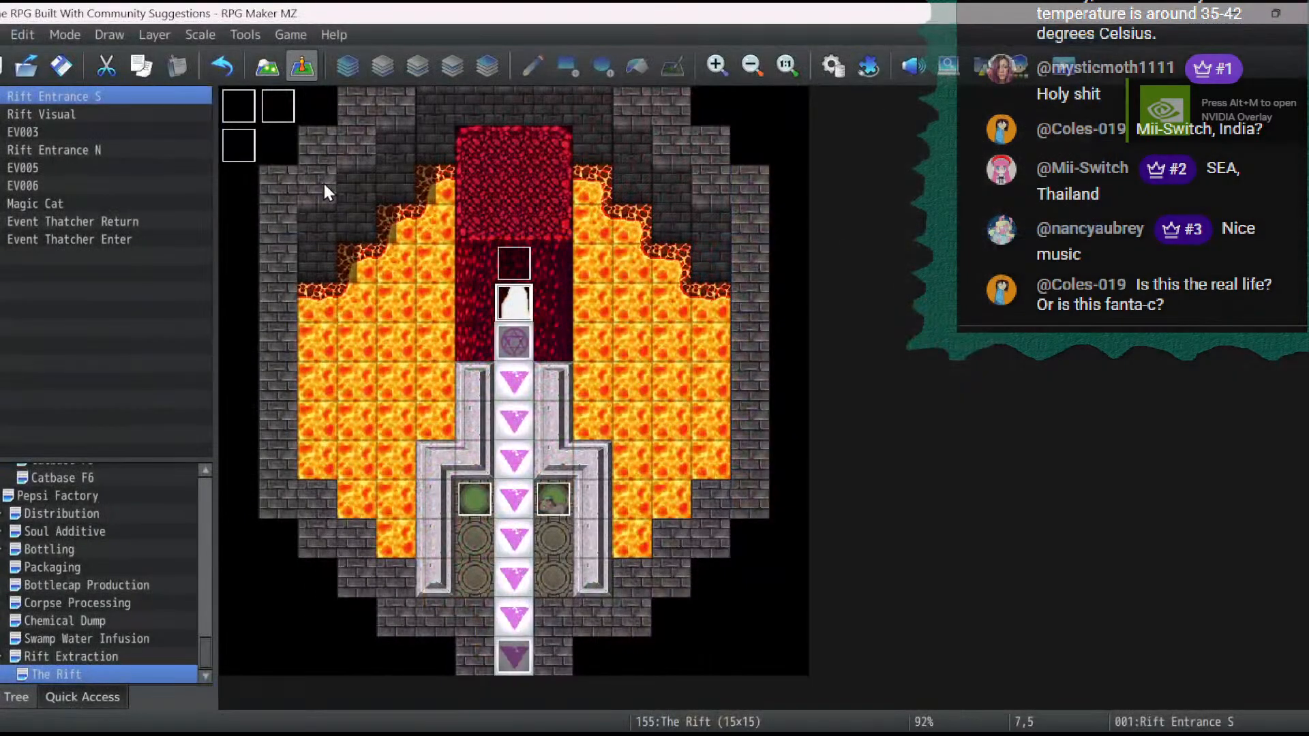
- Enable the Direction Fix option on the Rift Entrance S event and apply it
double_click(497, 301)
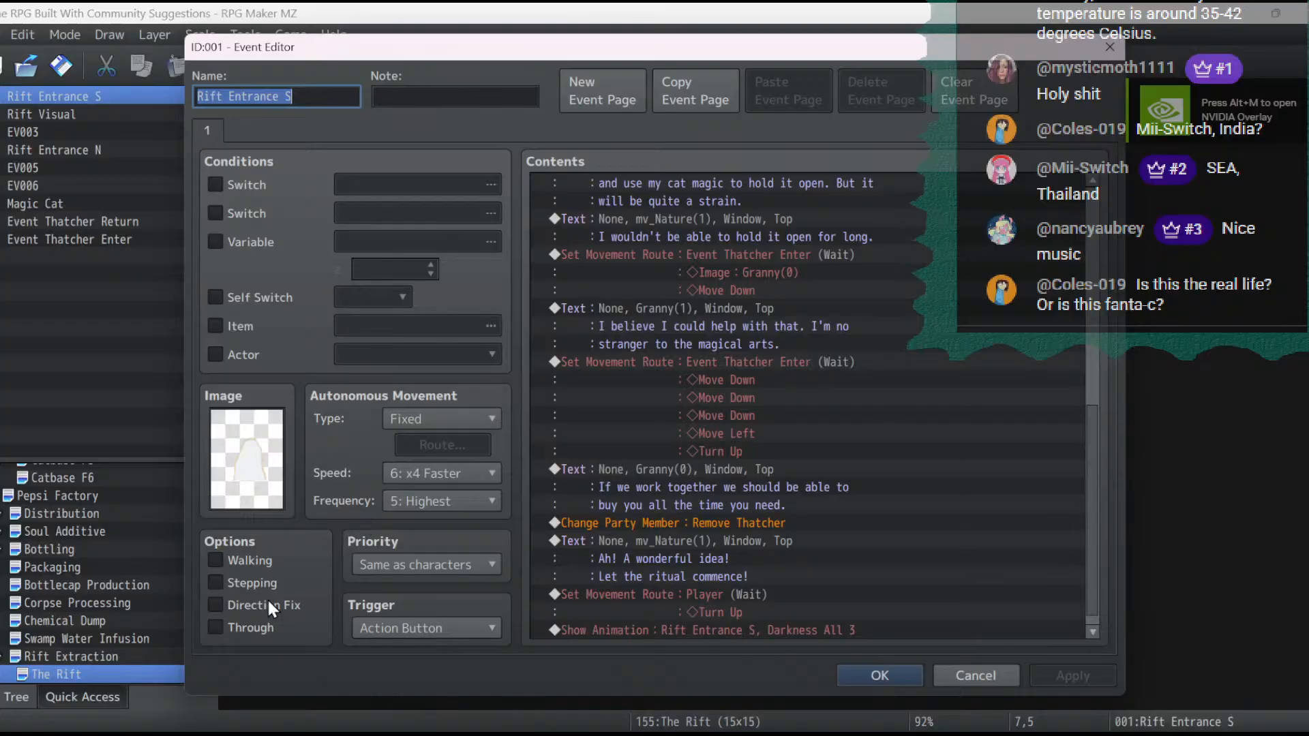
click(267, 604)
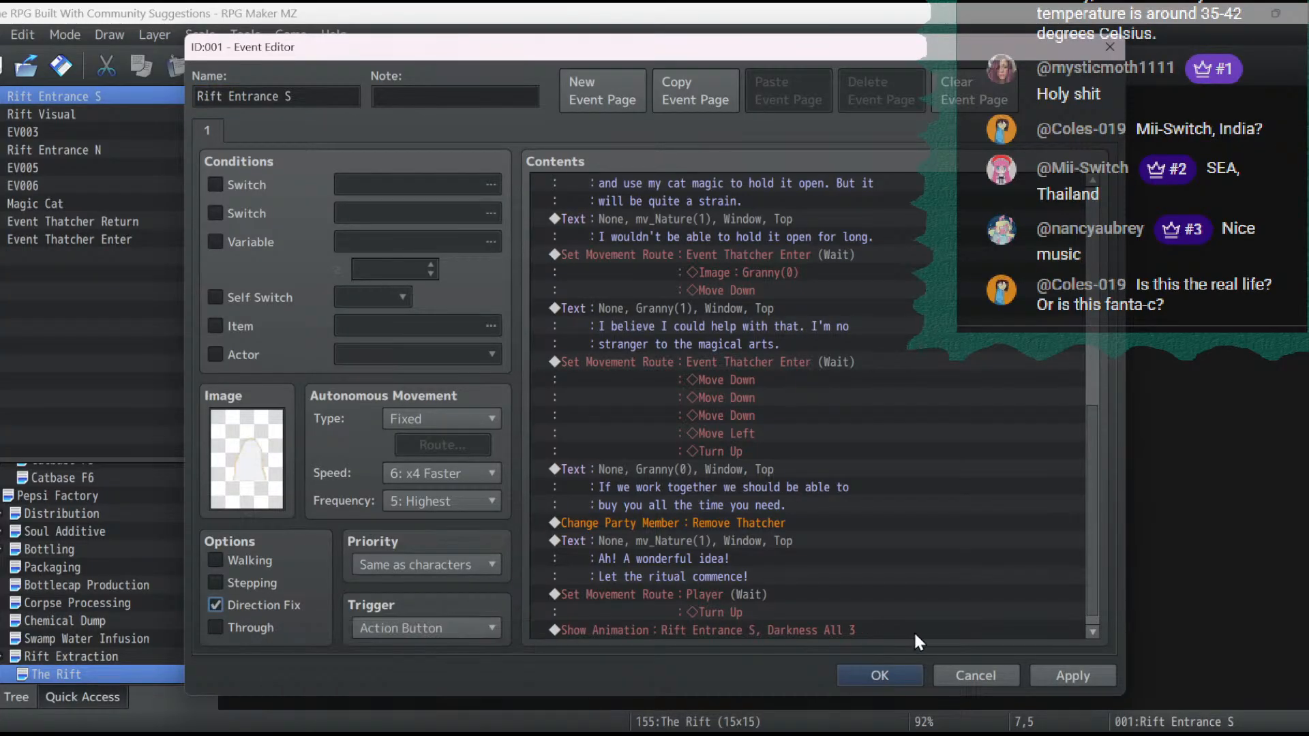
click(1066, 672)
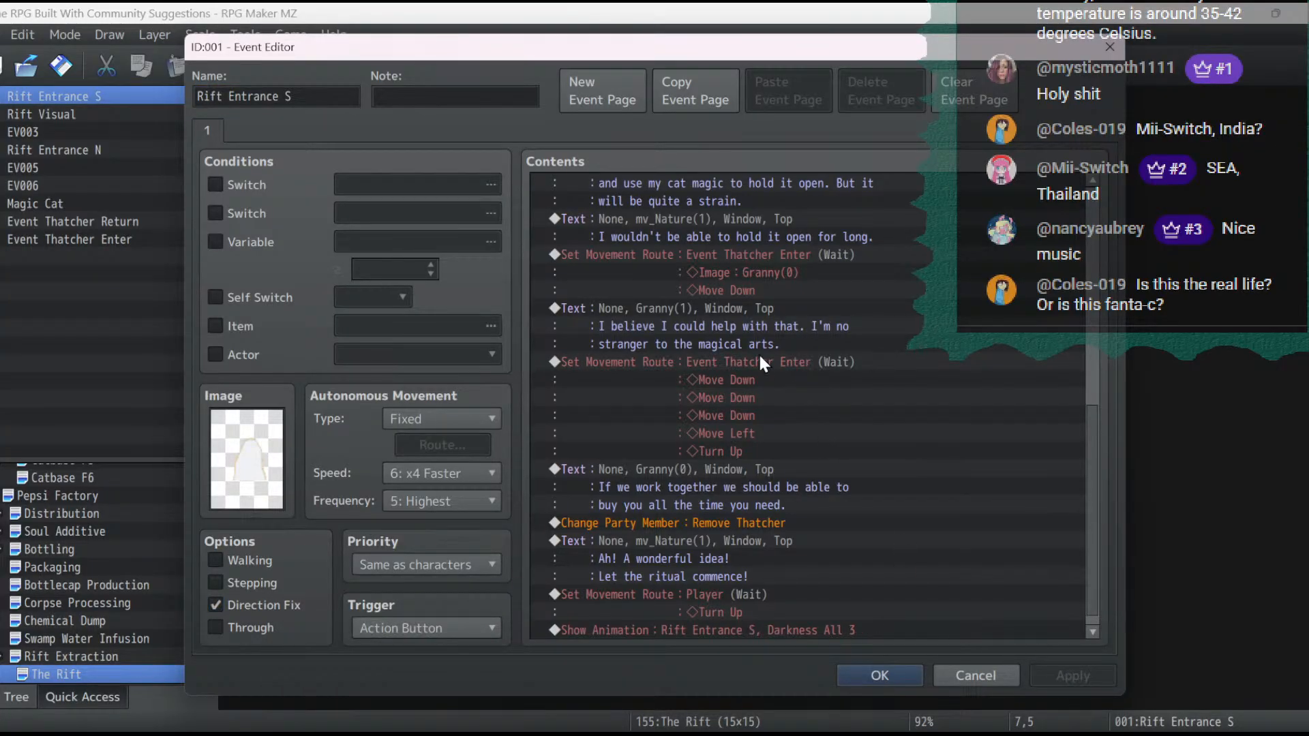
- Insert Direction Fix OFF before the image change in the Rift Entrance S movement route, and confirm the route and event
scroll(762, 364, down, 3)
double_click(742, 485)
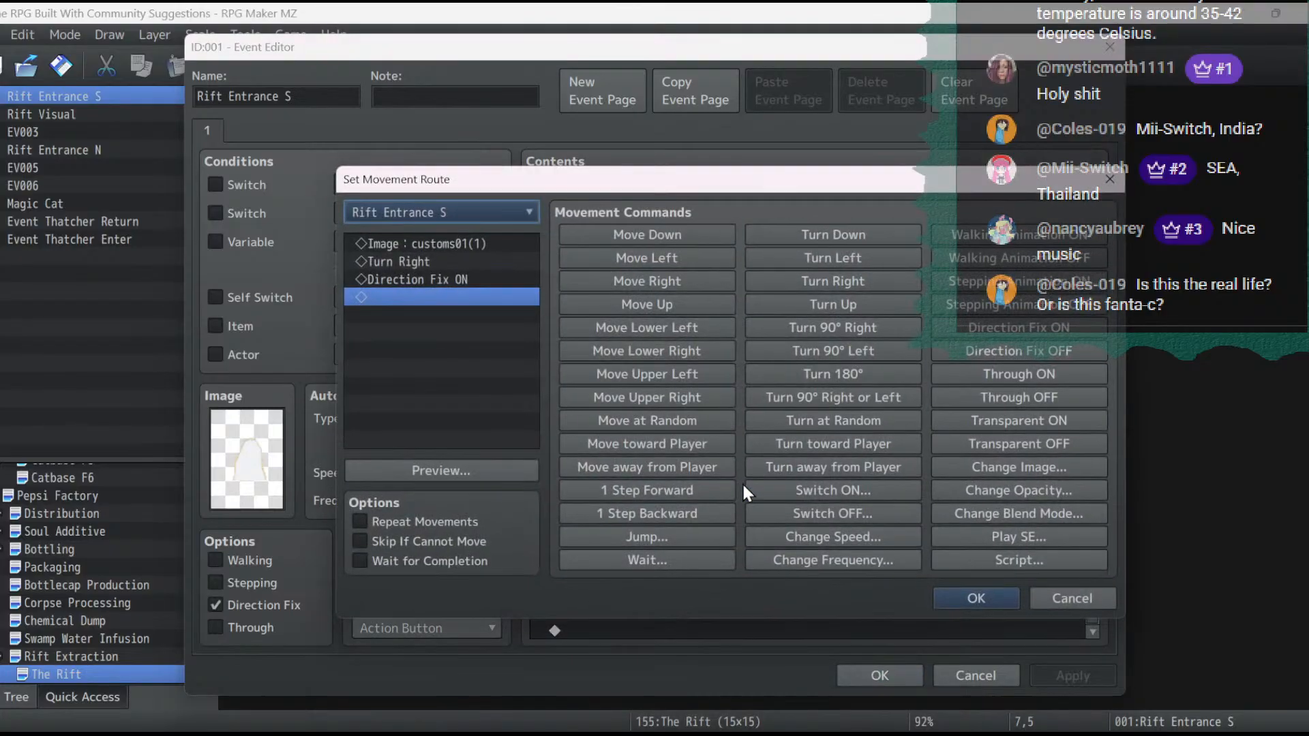
click(393, 249)
click(1025, 354)
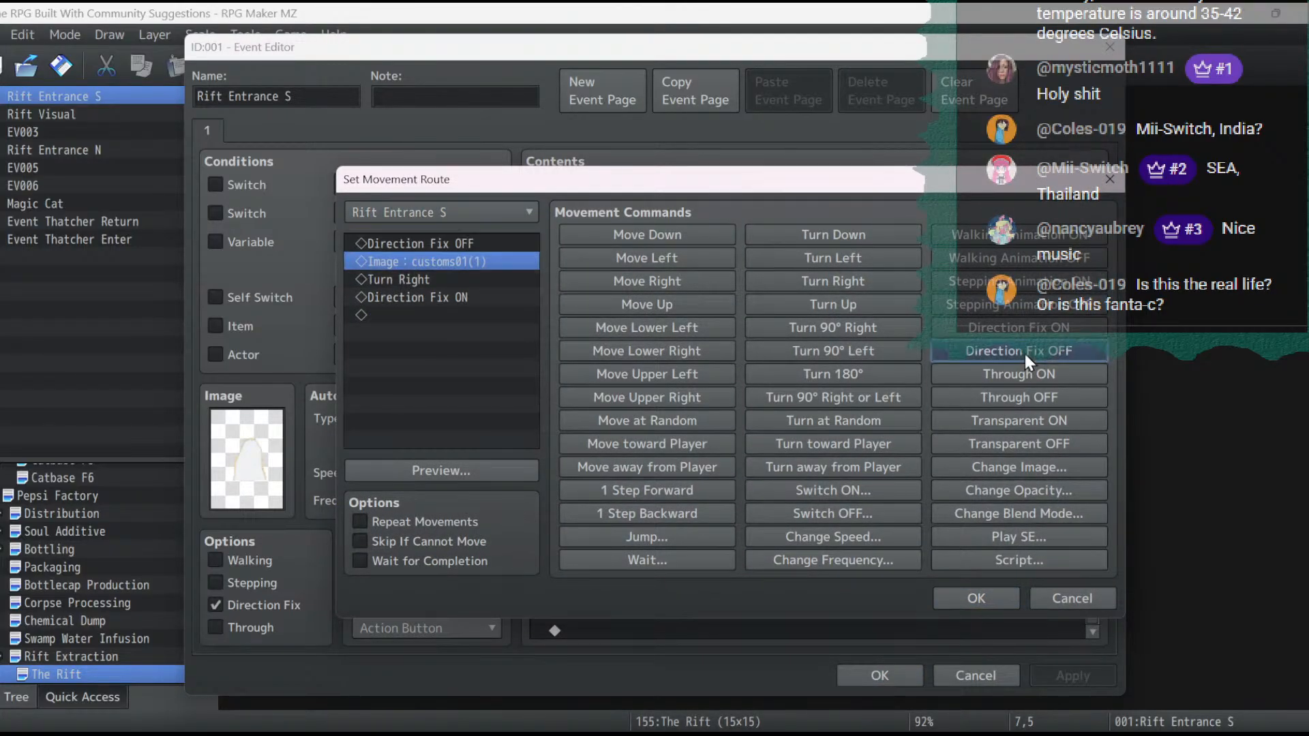
click(978, 603)
click(879, 675)
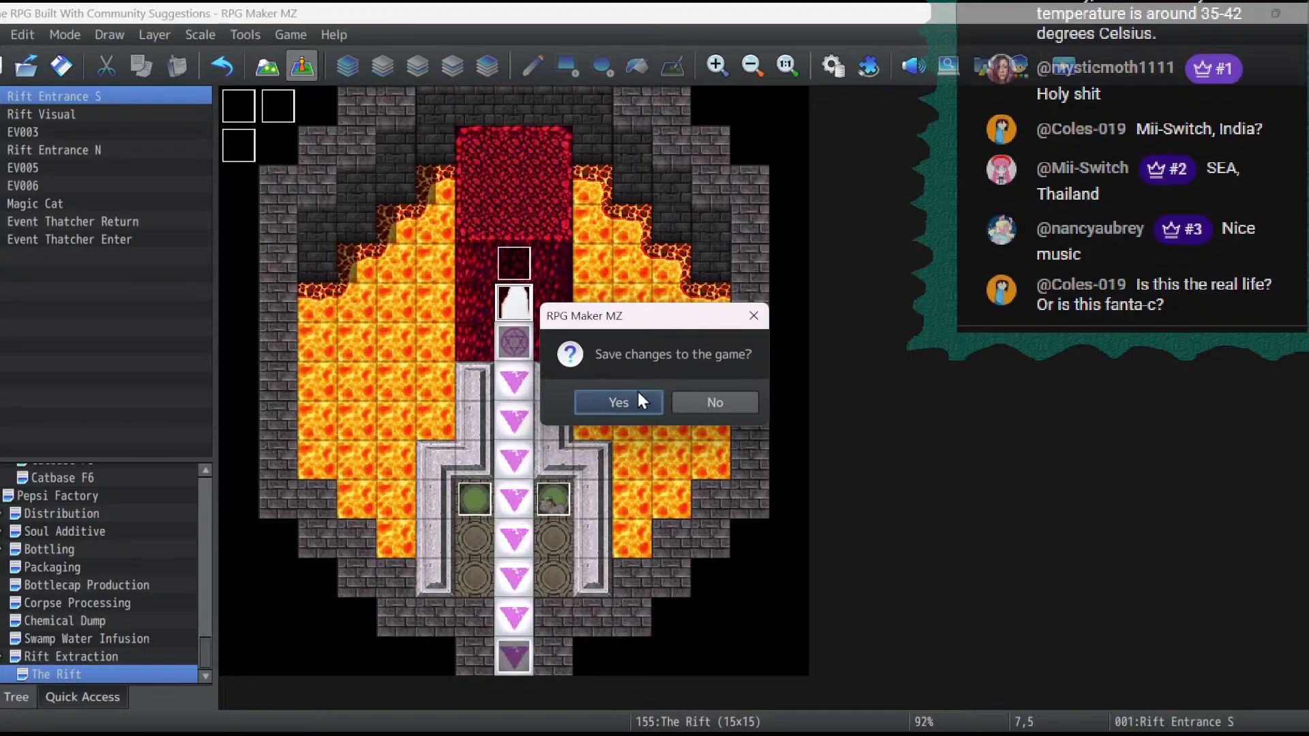
- Save the changes, playtest the ritual cutscene from the saved game through to the rift opening, and end the test
click(639, 402)
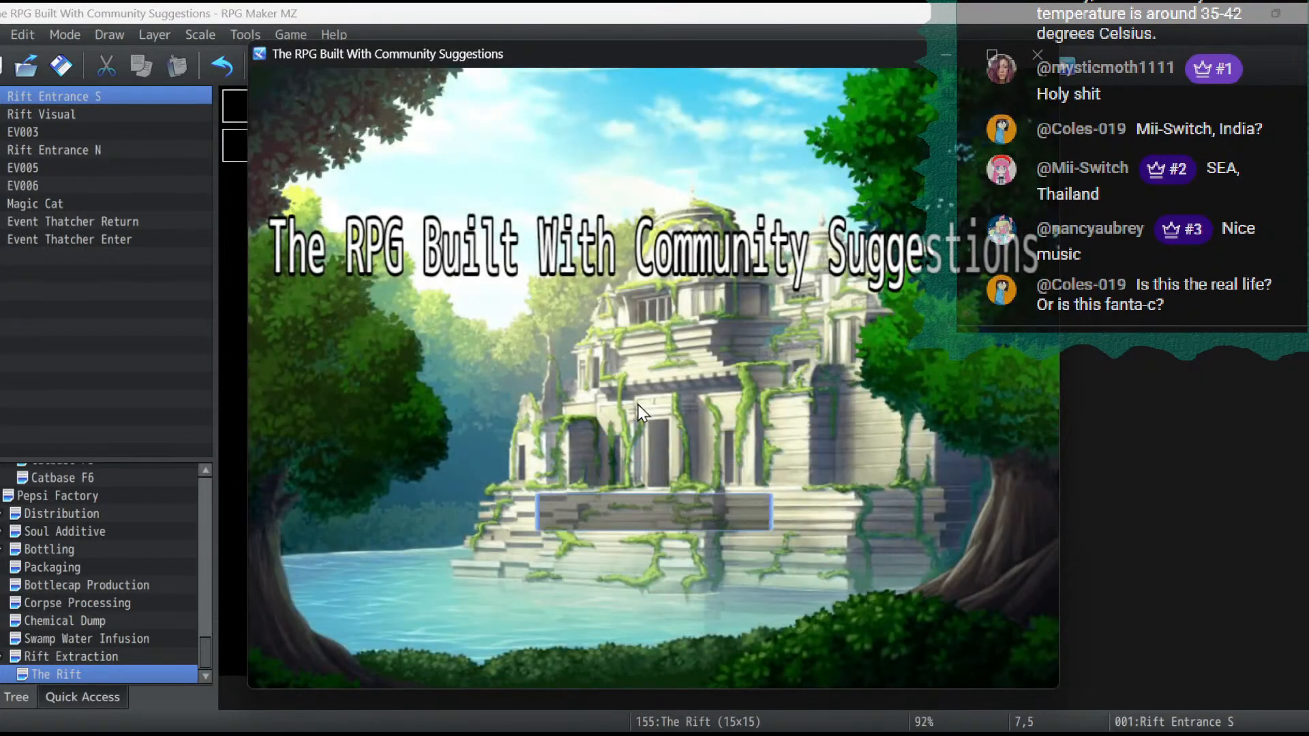
key(Return)
click(638, 406)
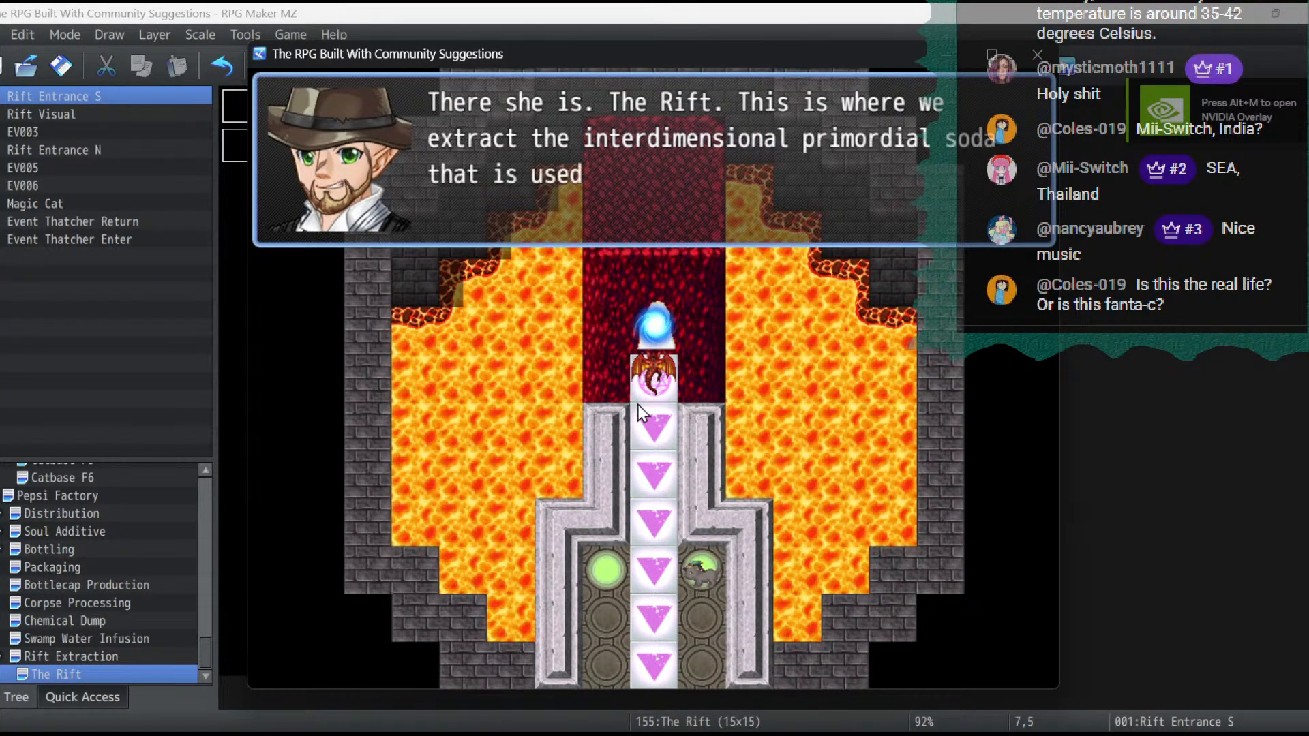
click(638, 405)
click(638, 406)
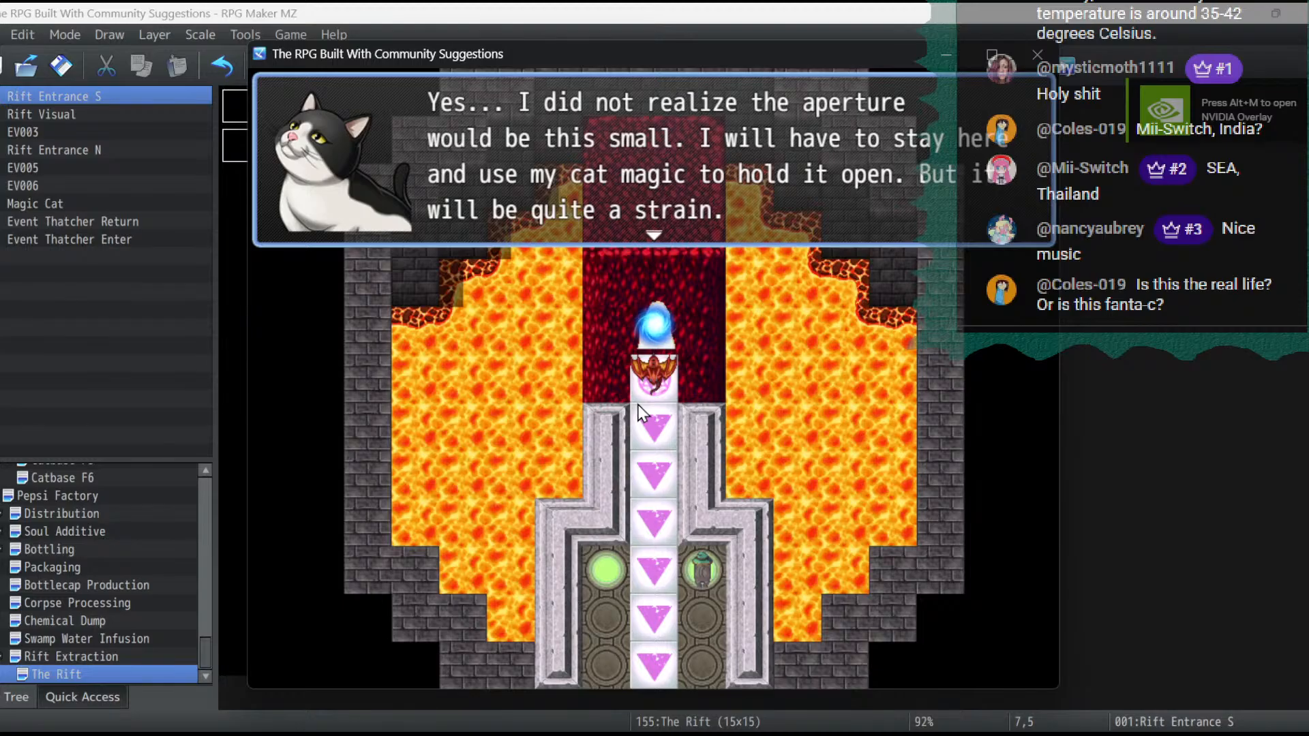
click(638, 405)
click(638, 405)
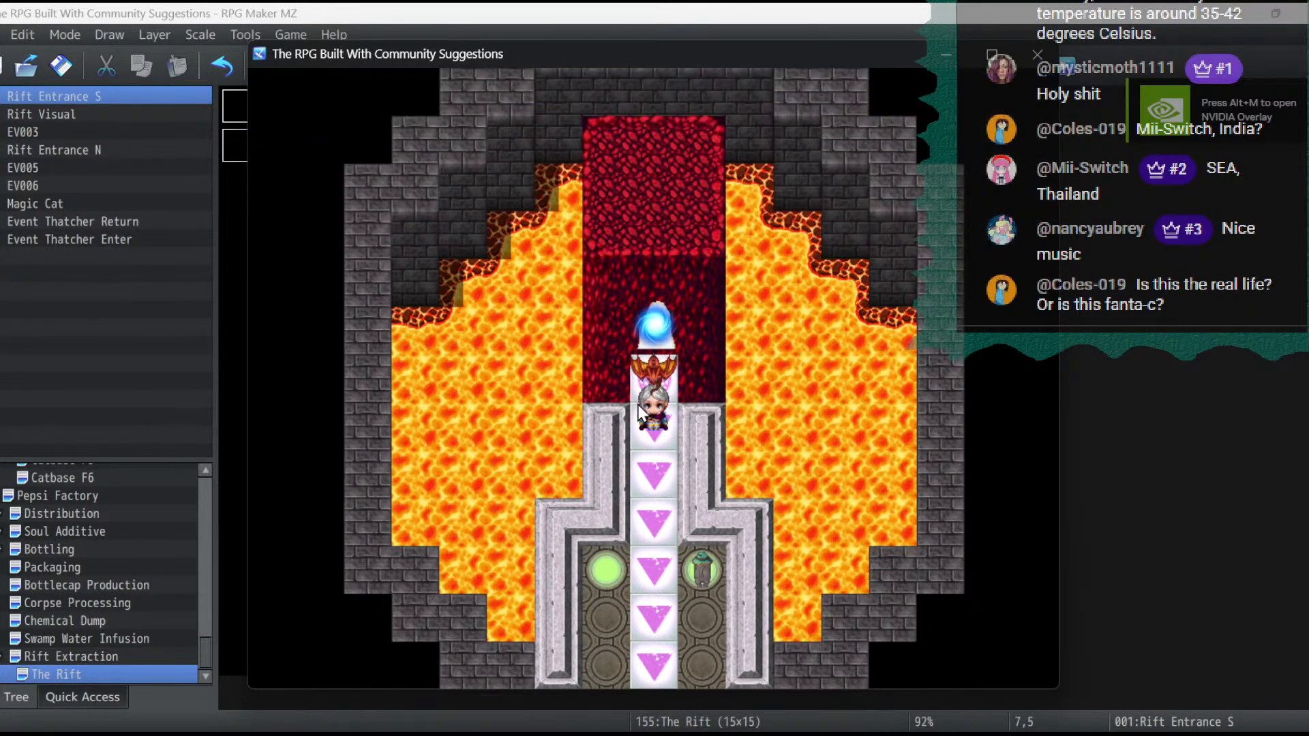
click(638, 405)
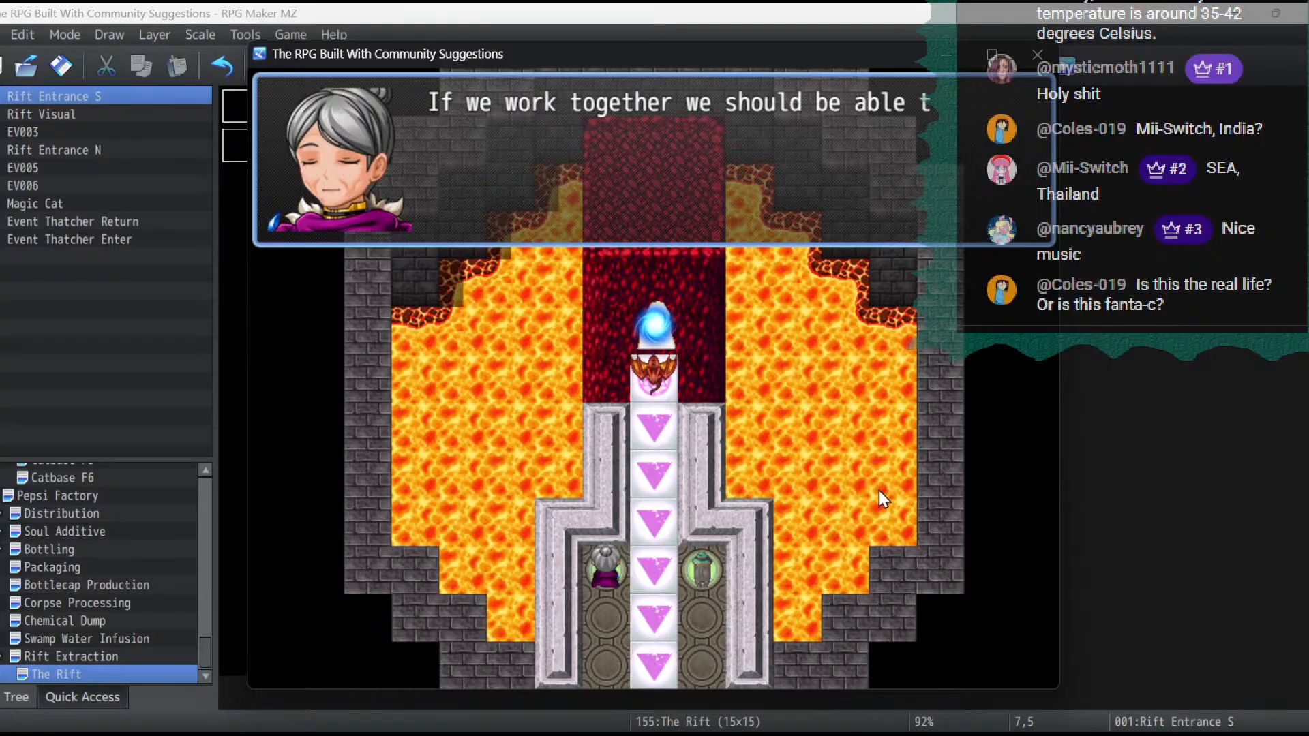
click(878, 489)
click(878, 490)
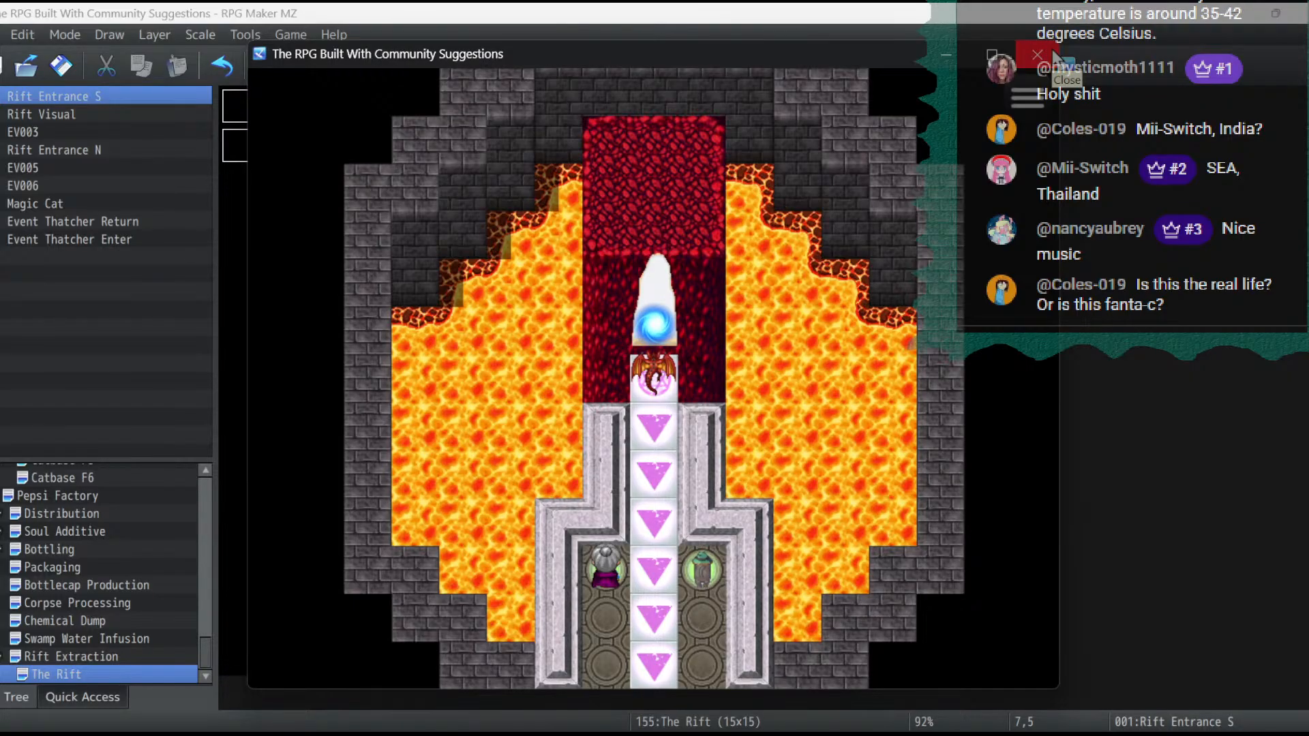
click(1054, 55)
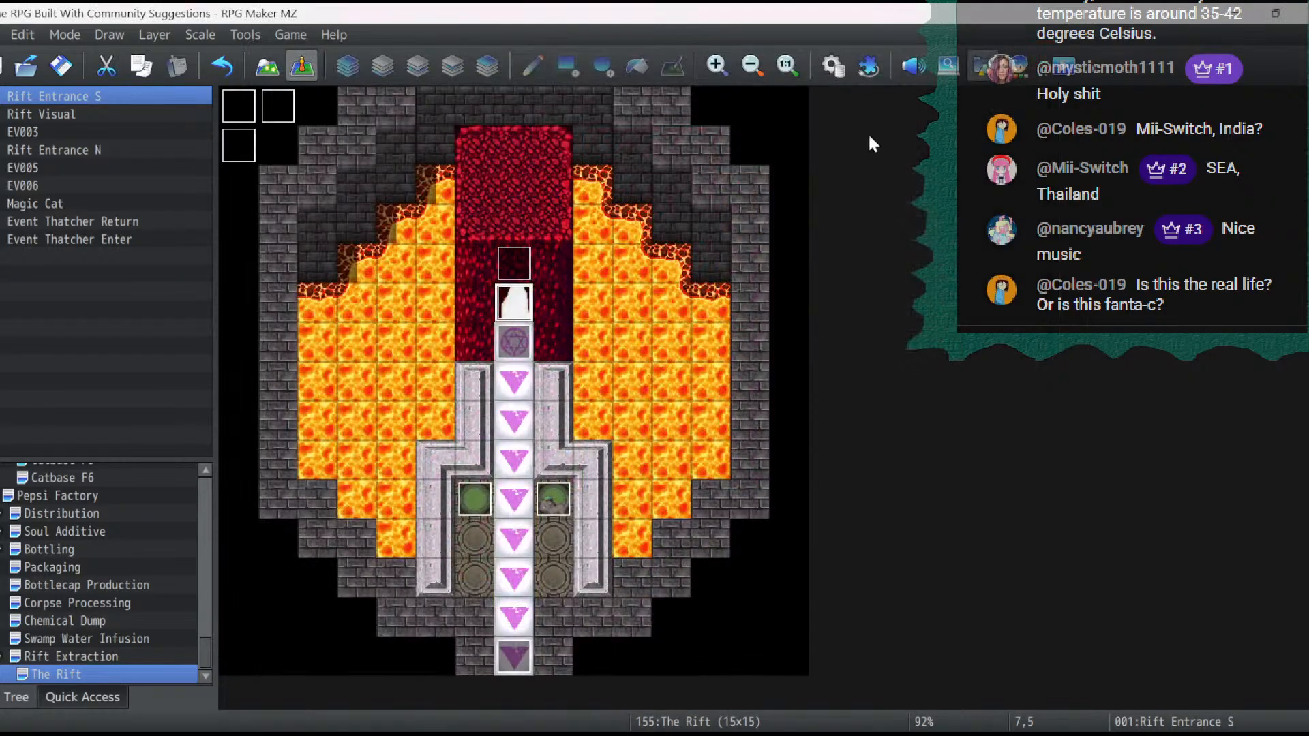
- Set the Rift Entrance S event's image to (None) and confirm the event
double_click(513, 303)
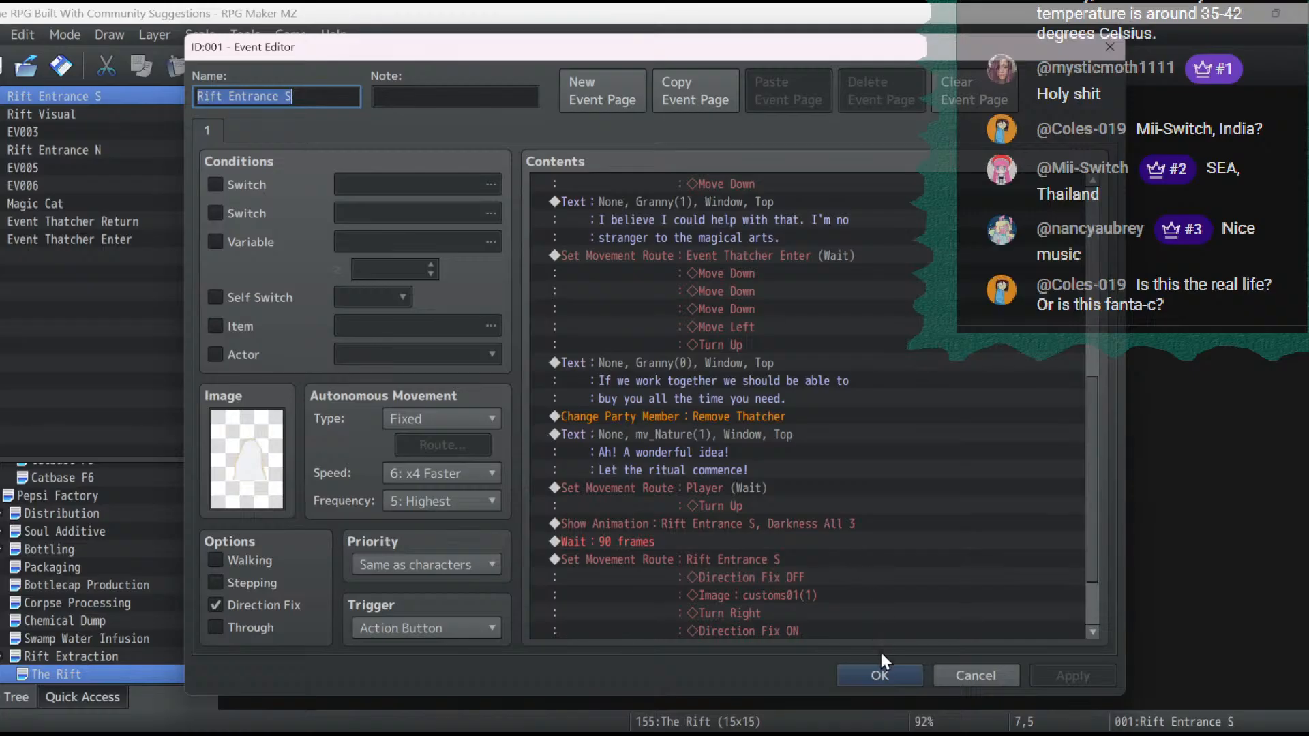
double_click(235, 454)
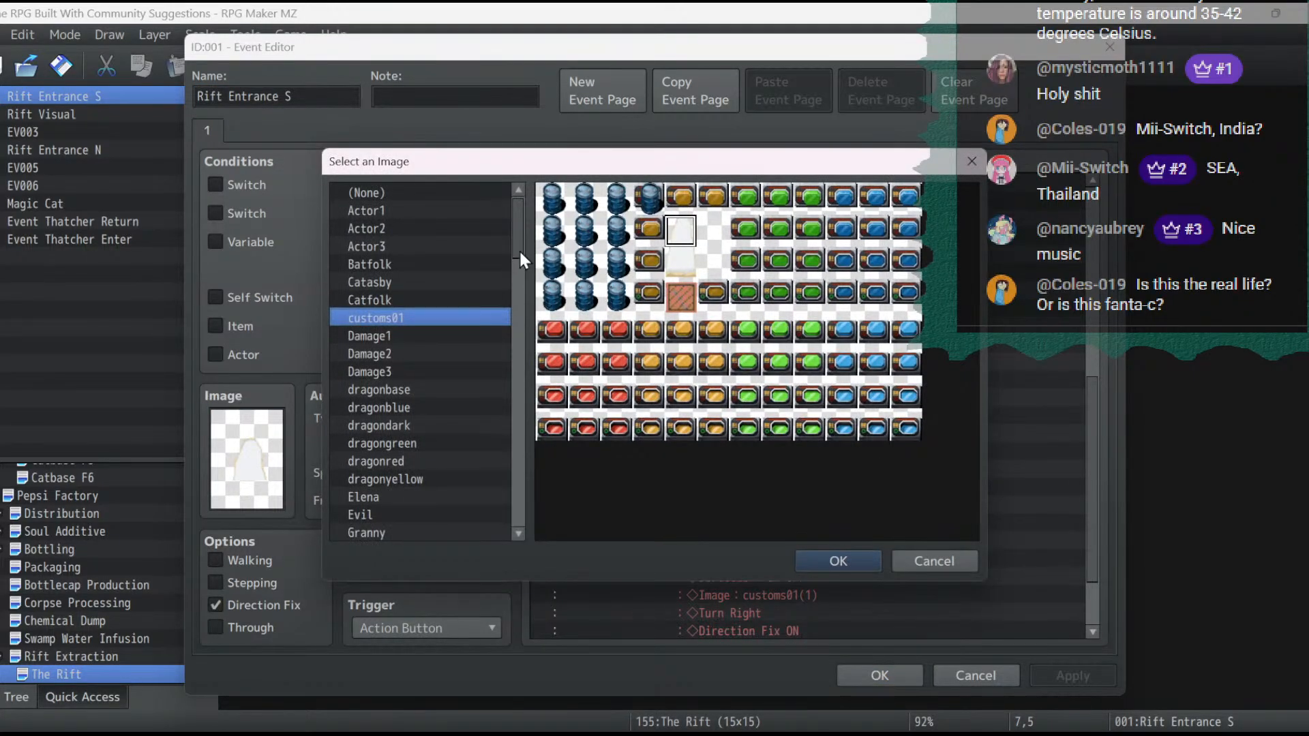
double_click(432, 193)
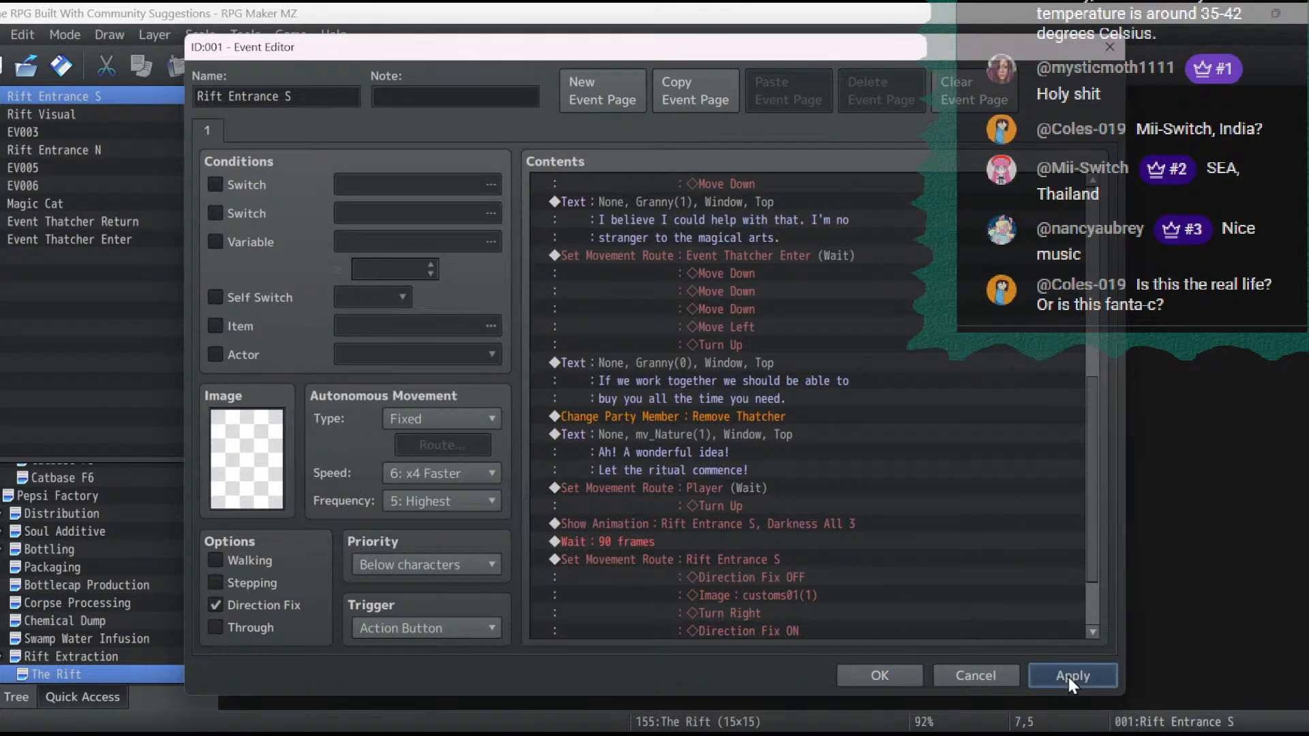
click(857, 676)
- Save and playtest from the saved game, walk the party up to the rift to check the blank entrance image, and end the test
click(1071, 68)
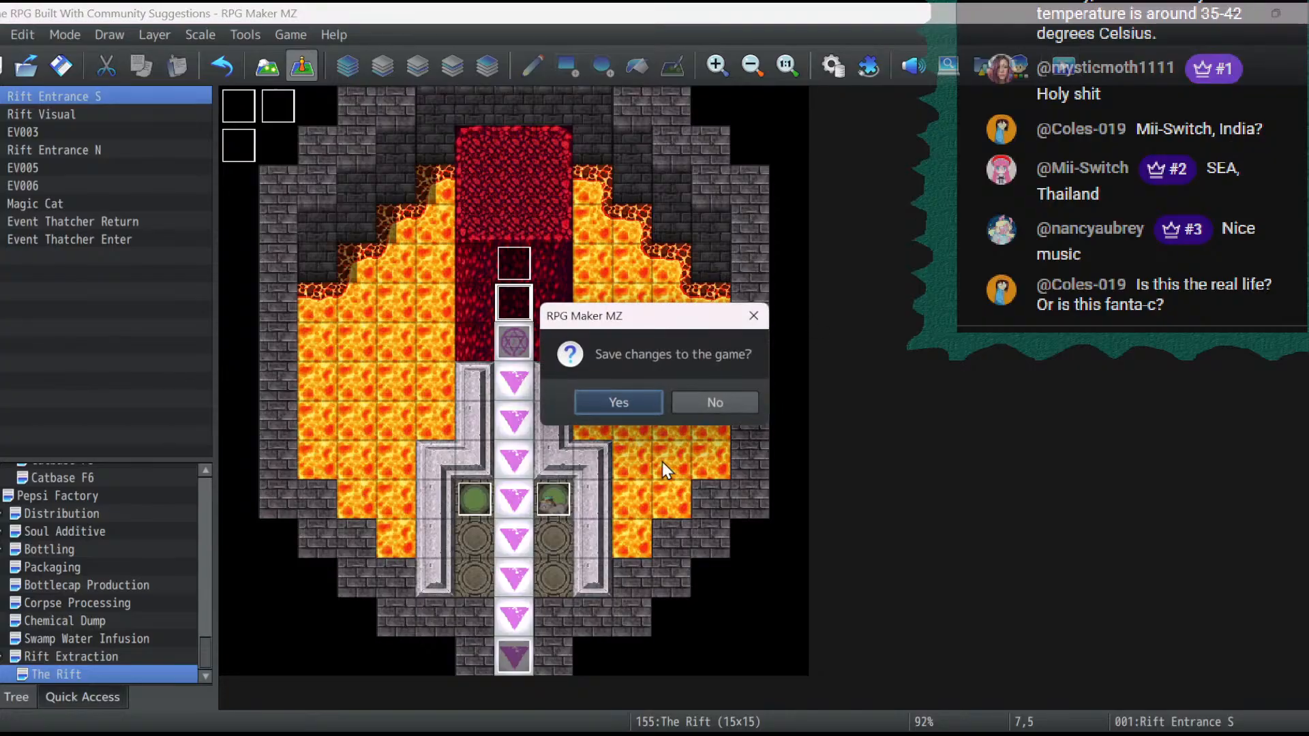
click(612, 408)
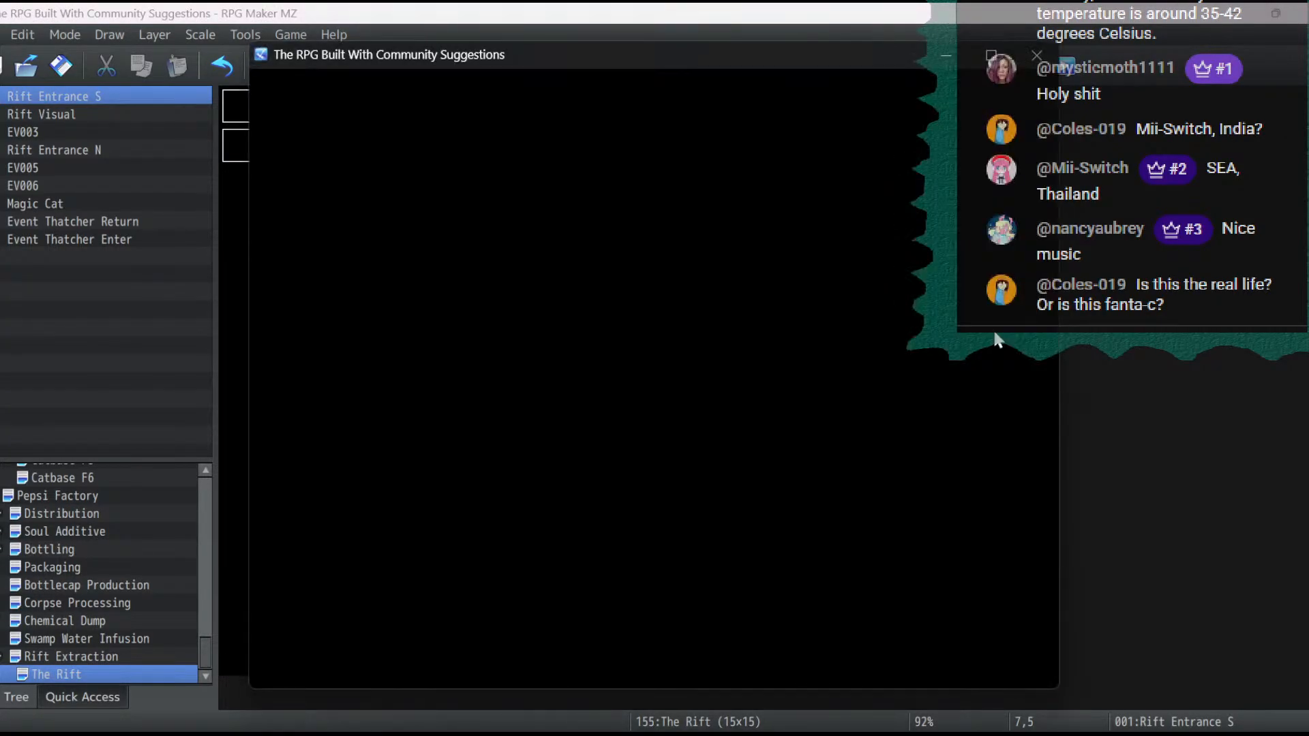
key(Return)
key(Return)
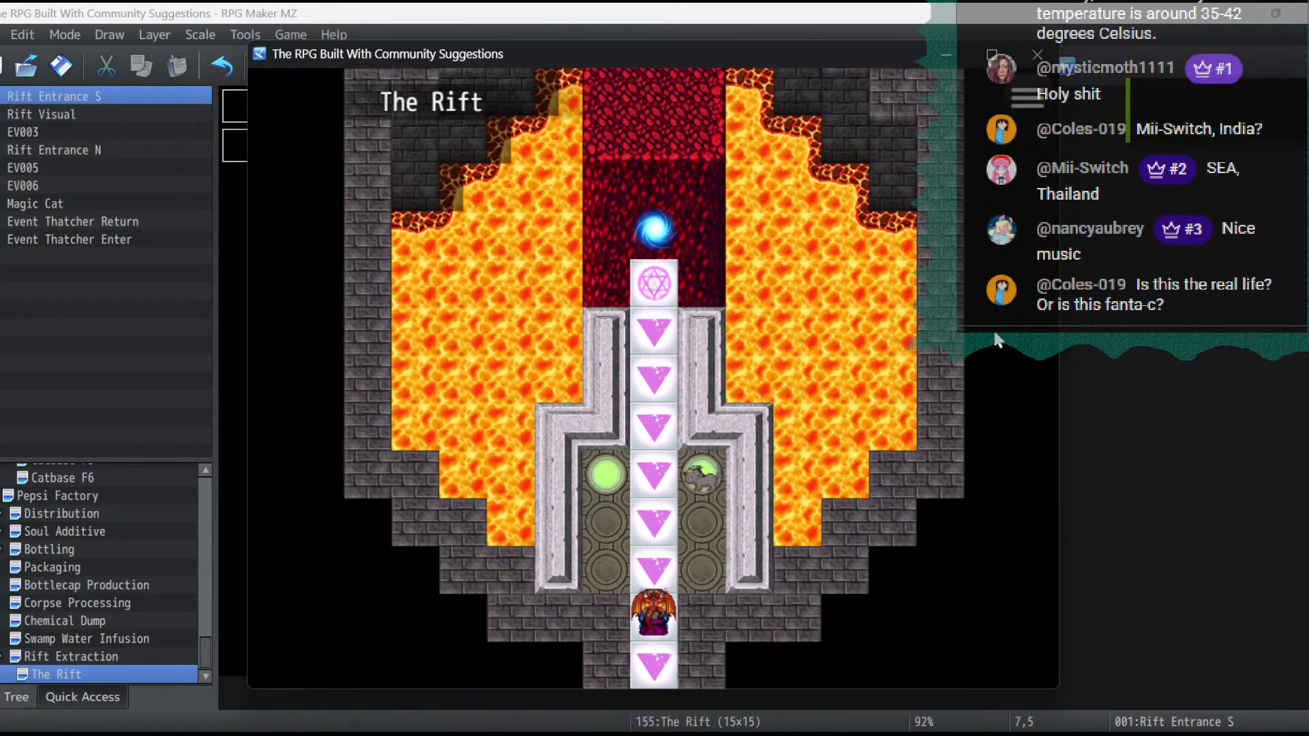
key(Up)
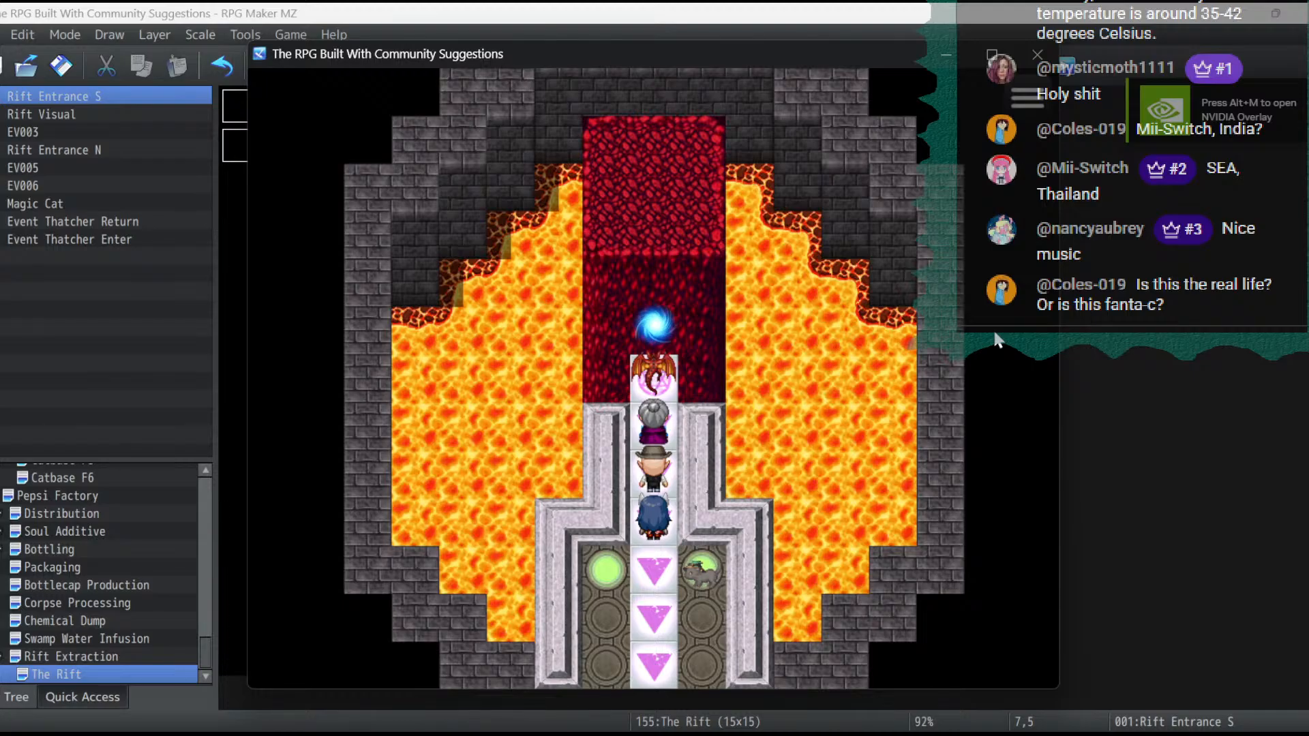
click(1040, 59)
- Set the Rift Entrance S event's priority to Same as characters, and apply and confirm the change
double_click(529, 297)
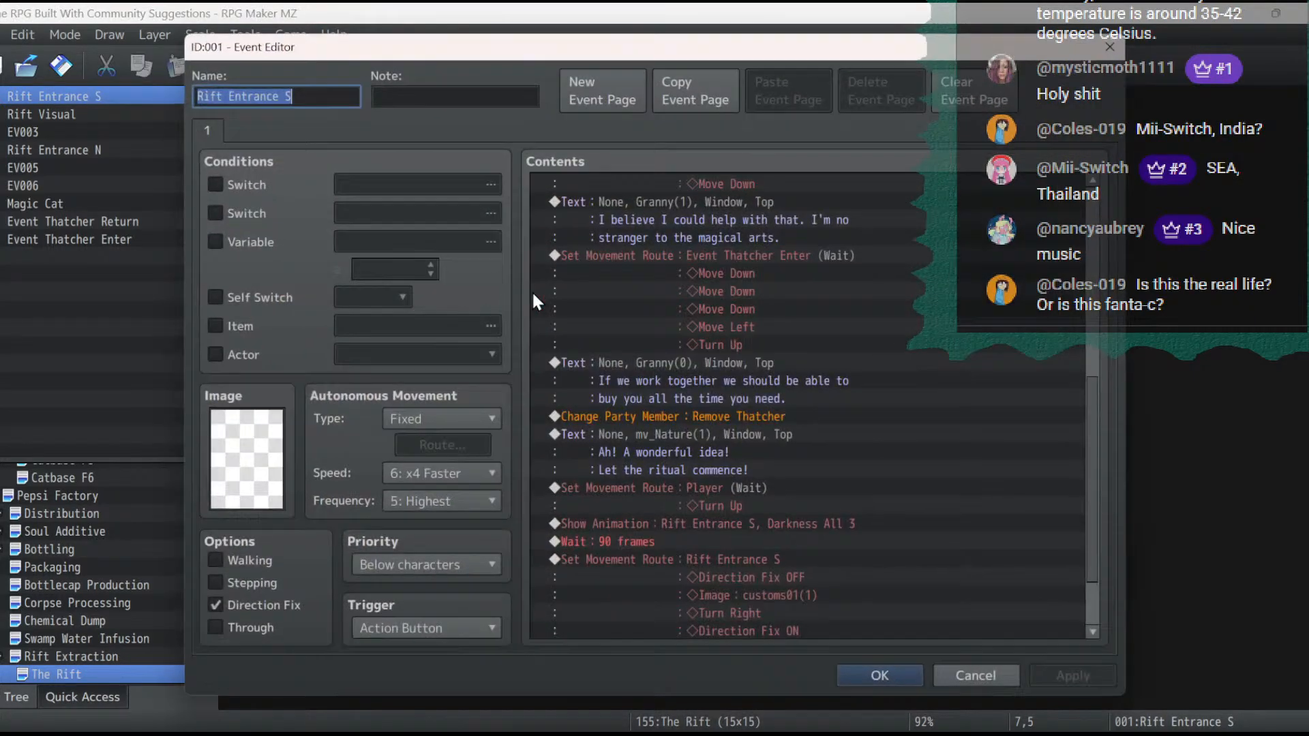
click(420, 574)
click(419, 609)
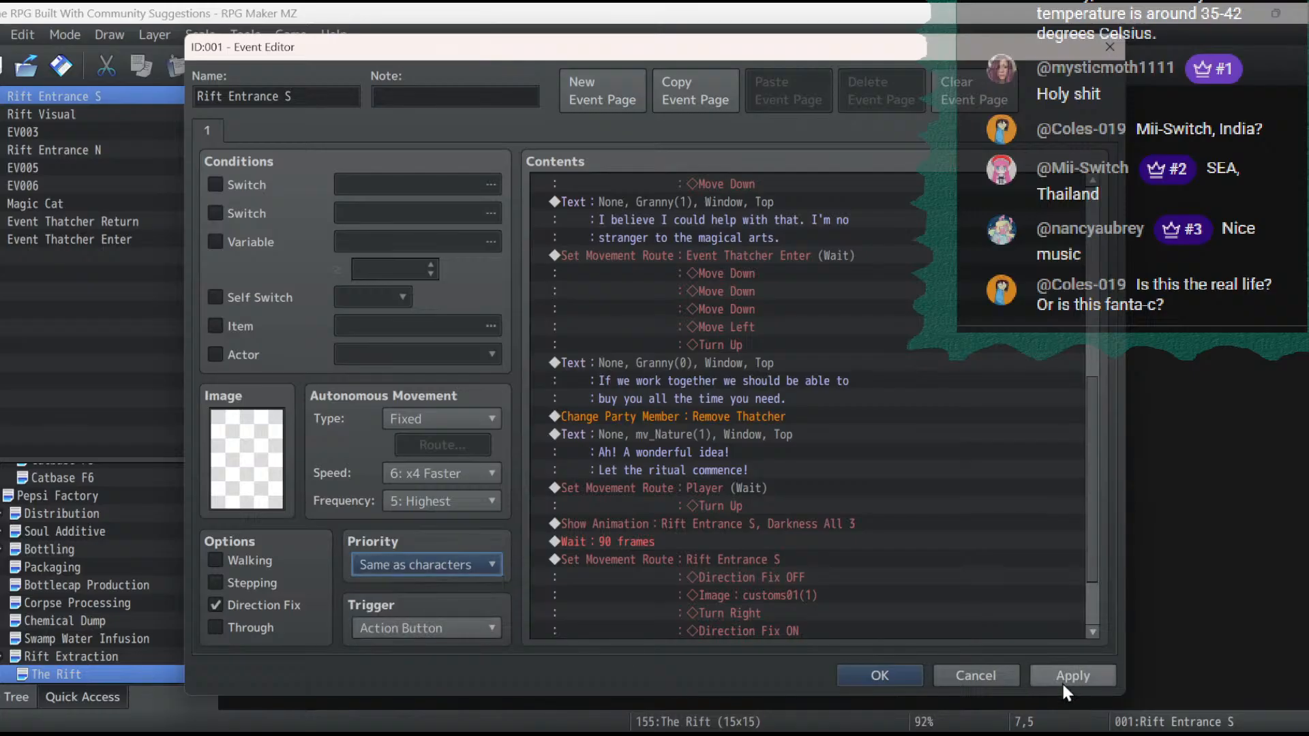
click(1067, 679)
click(844, 675)
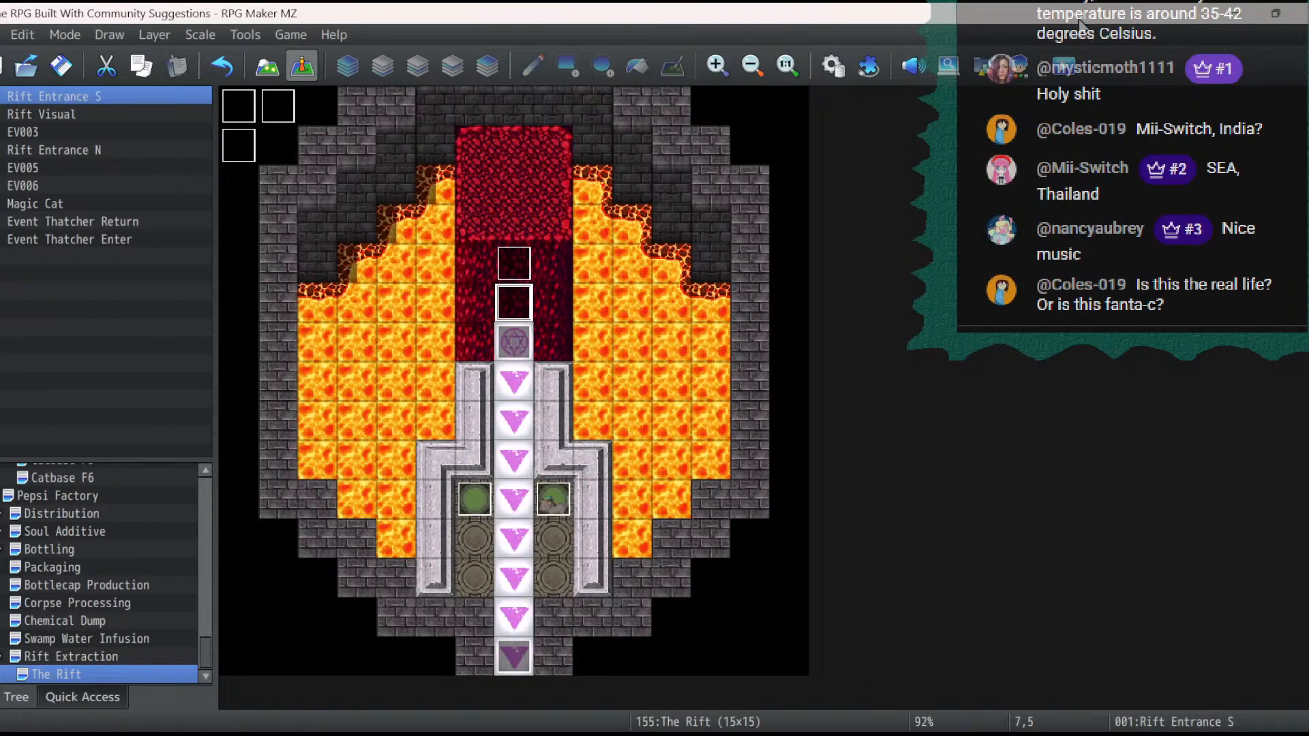
- Save and playtest the full ritual dialogue from the saved game to check the rift opening with the new priority, and end the test
click(1067, 72)
click(618, 402)
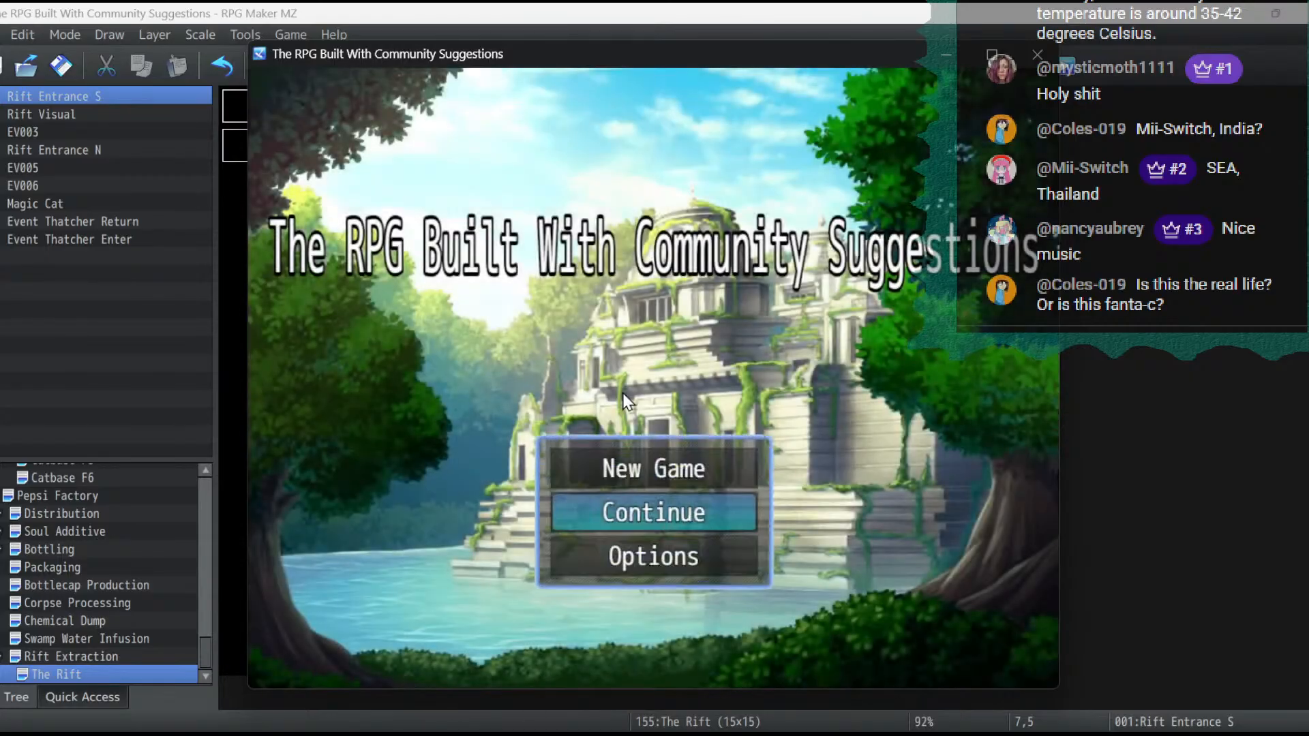
key(Return)
key(Return)
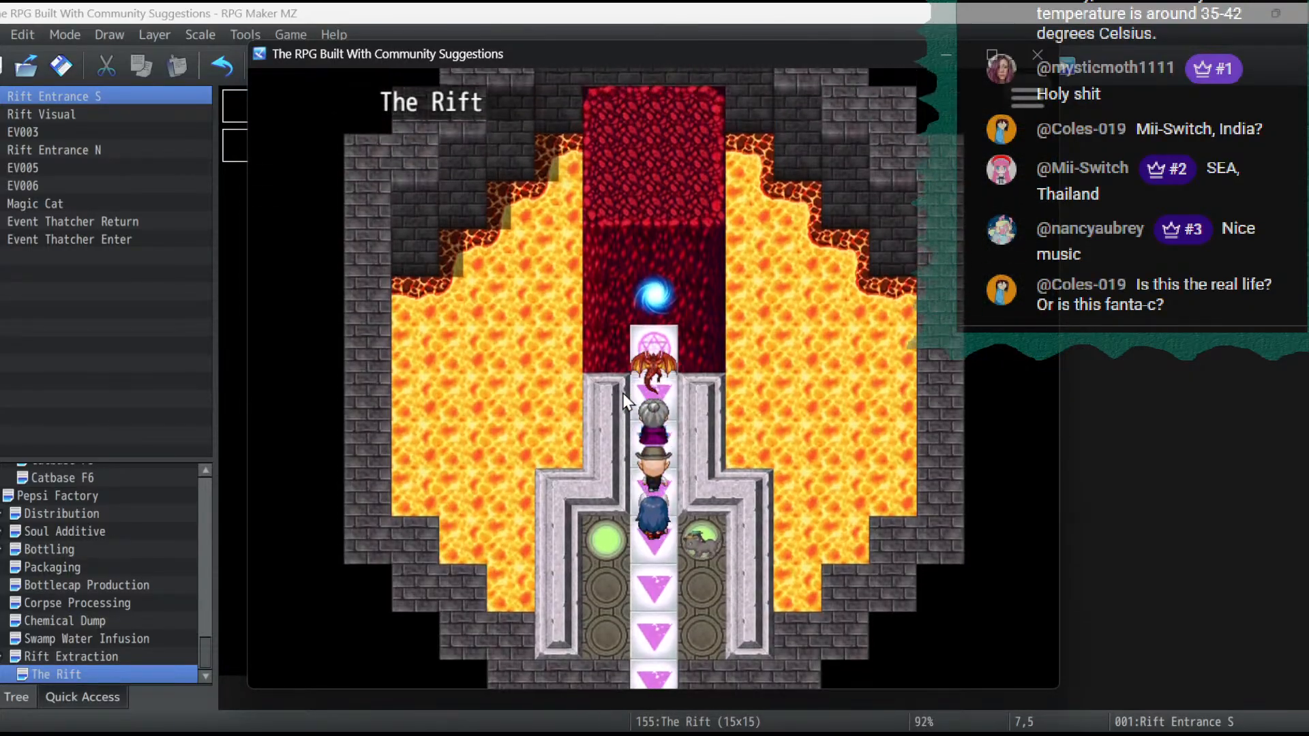
key(Return)
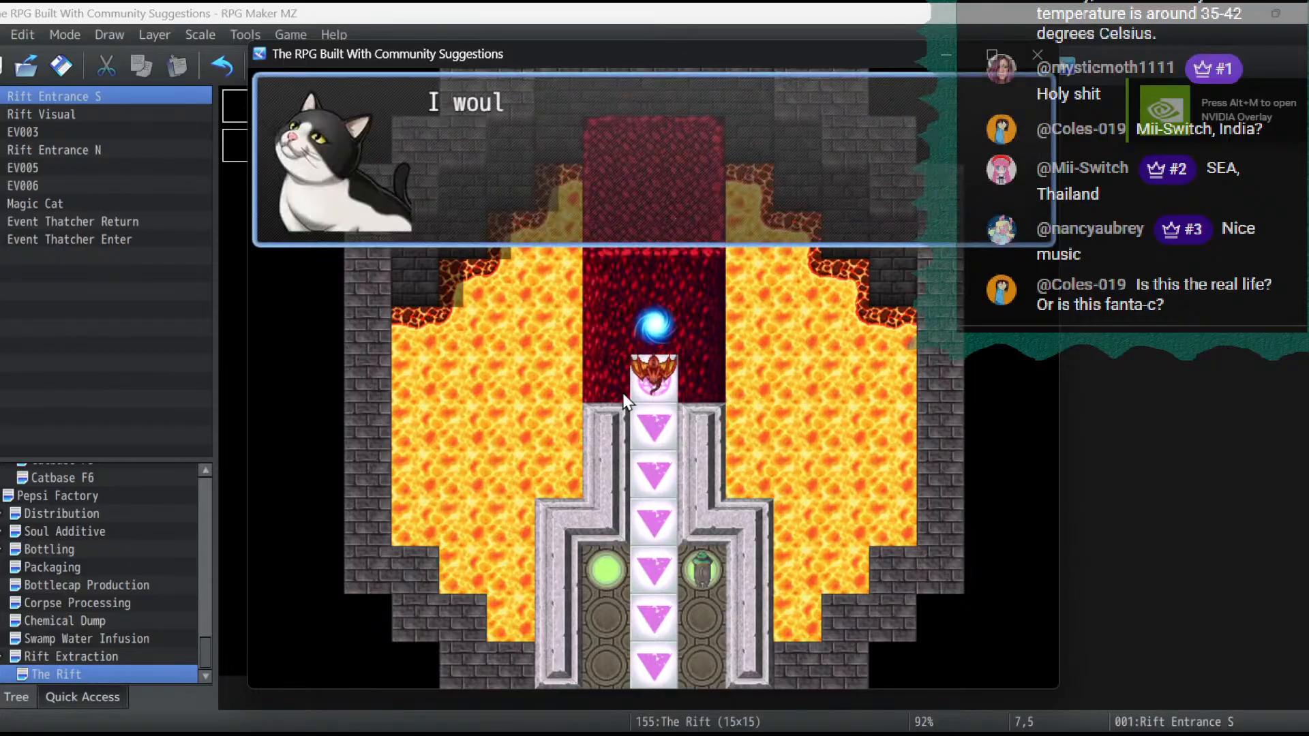
key(Return)
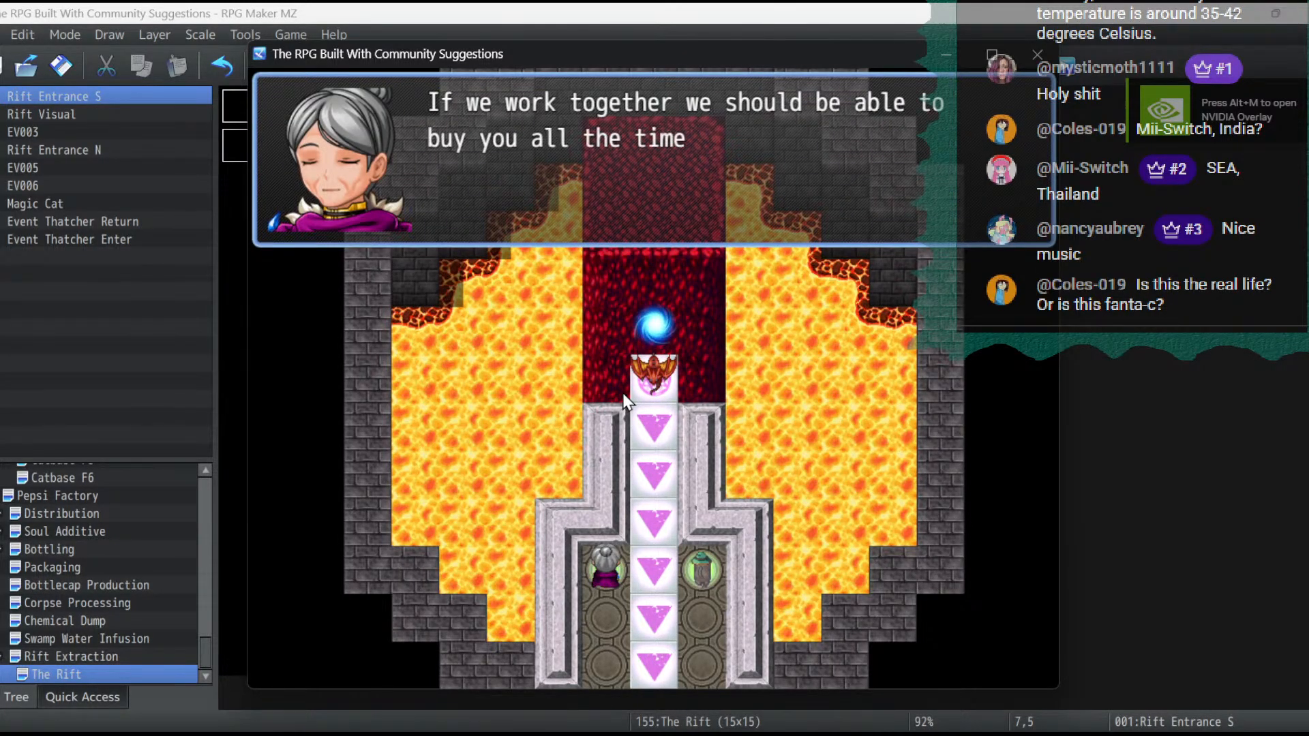
key(Return)
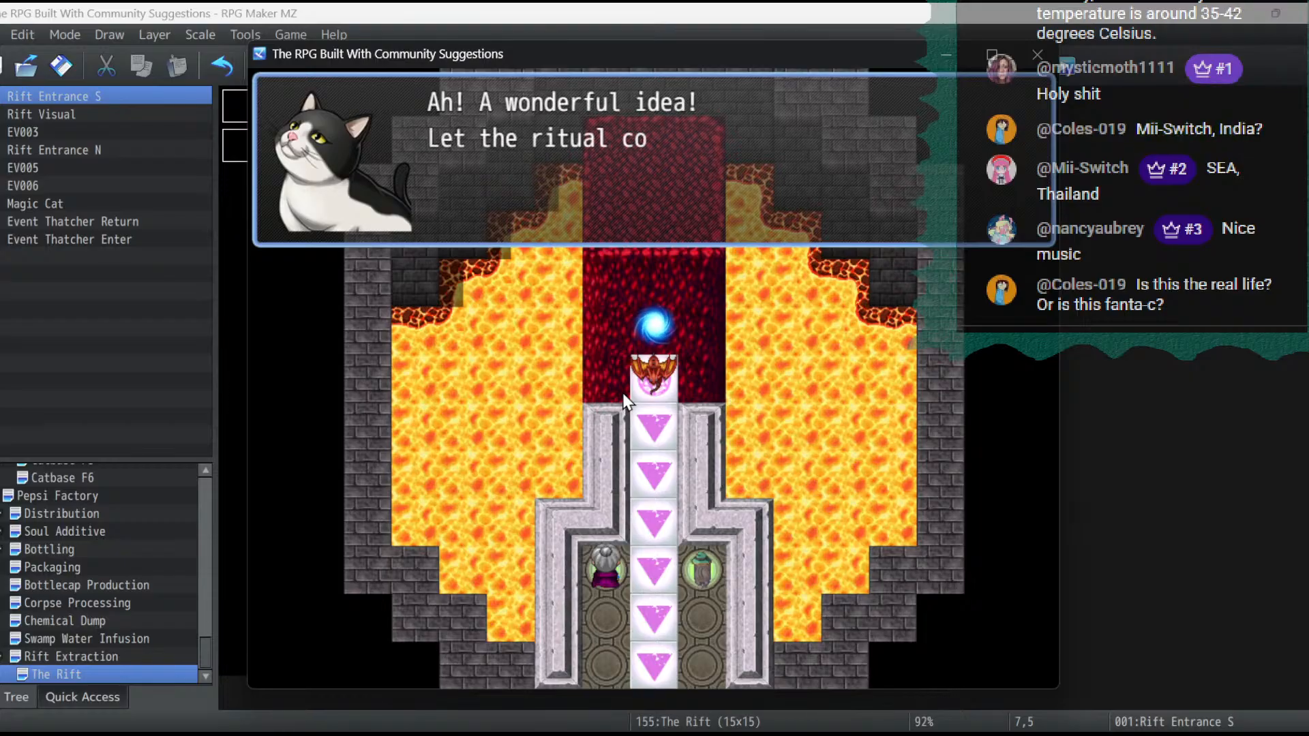
key(Return)
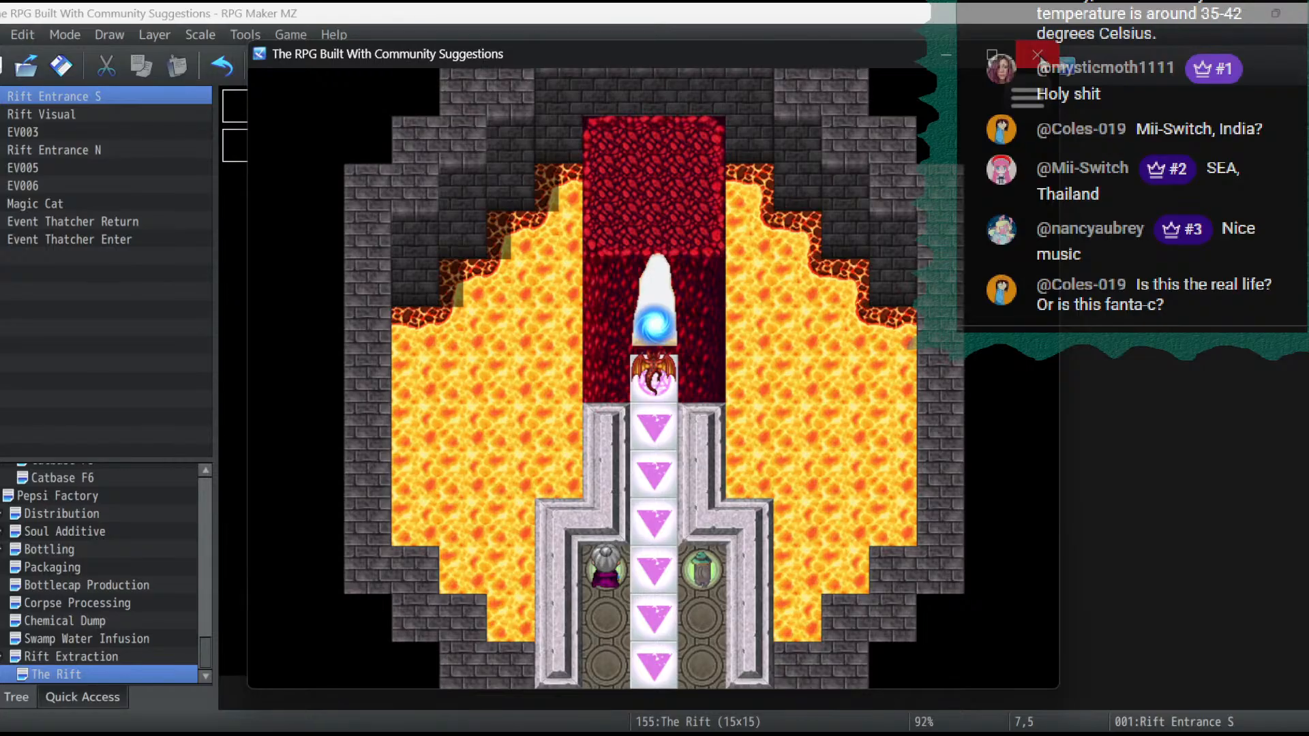
click(1036, 55)
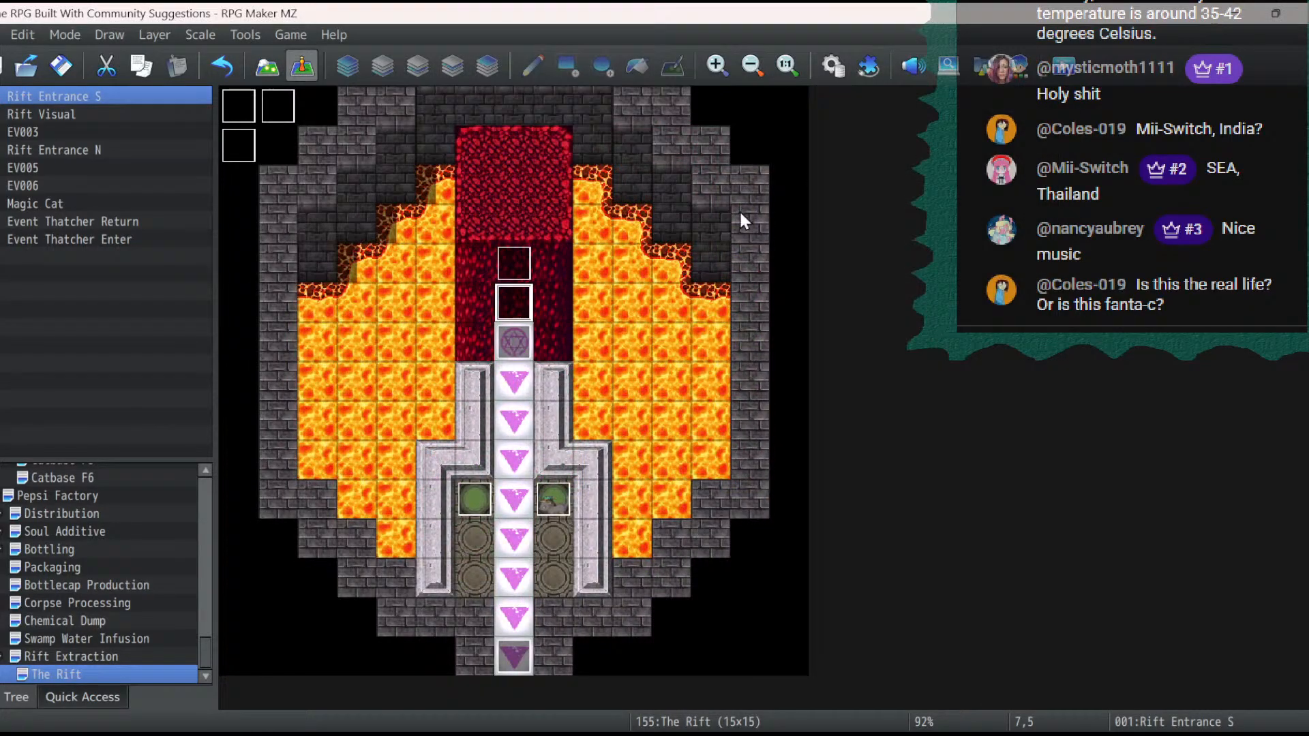
- Append a movement route for Rift Visual with Transparent ON to the end of the Rift Entrance S event, and confirm it
double_click(514, 304)
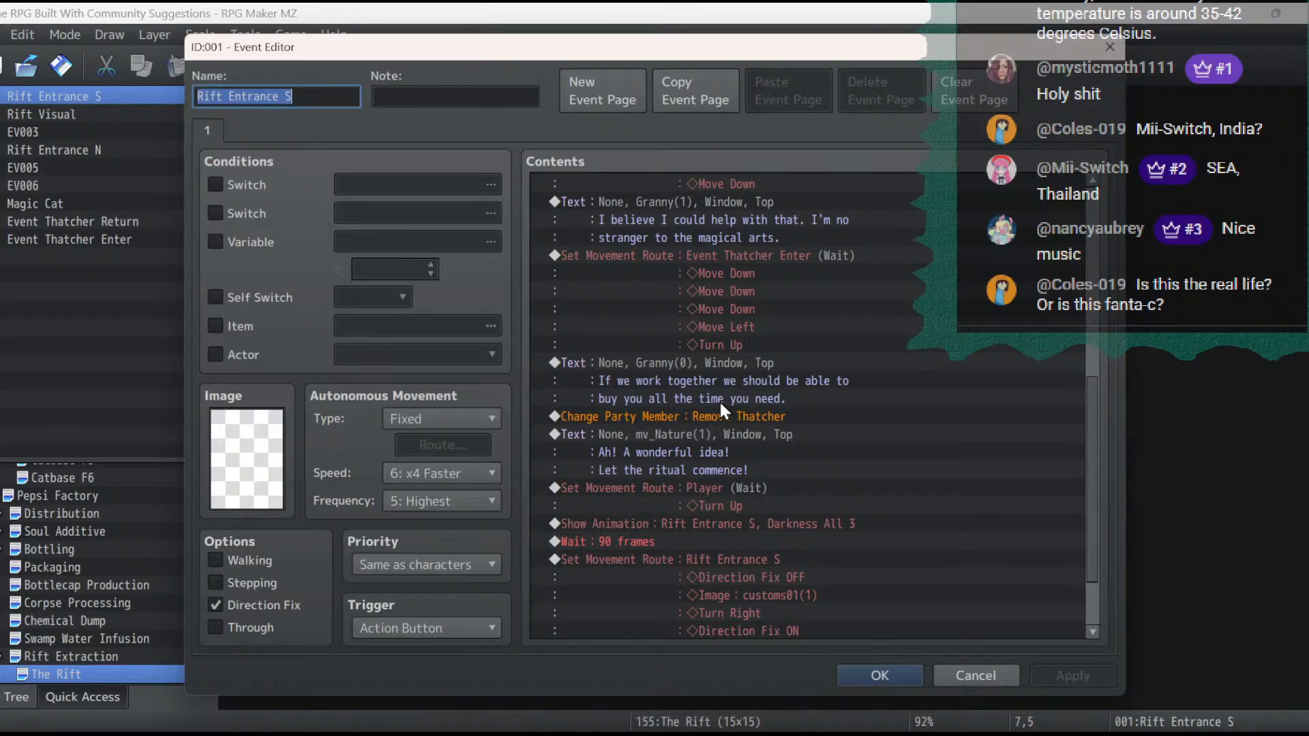
scroll(665, 443, down, 5)
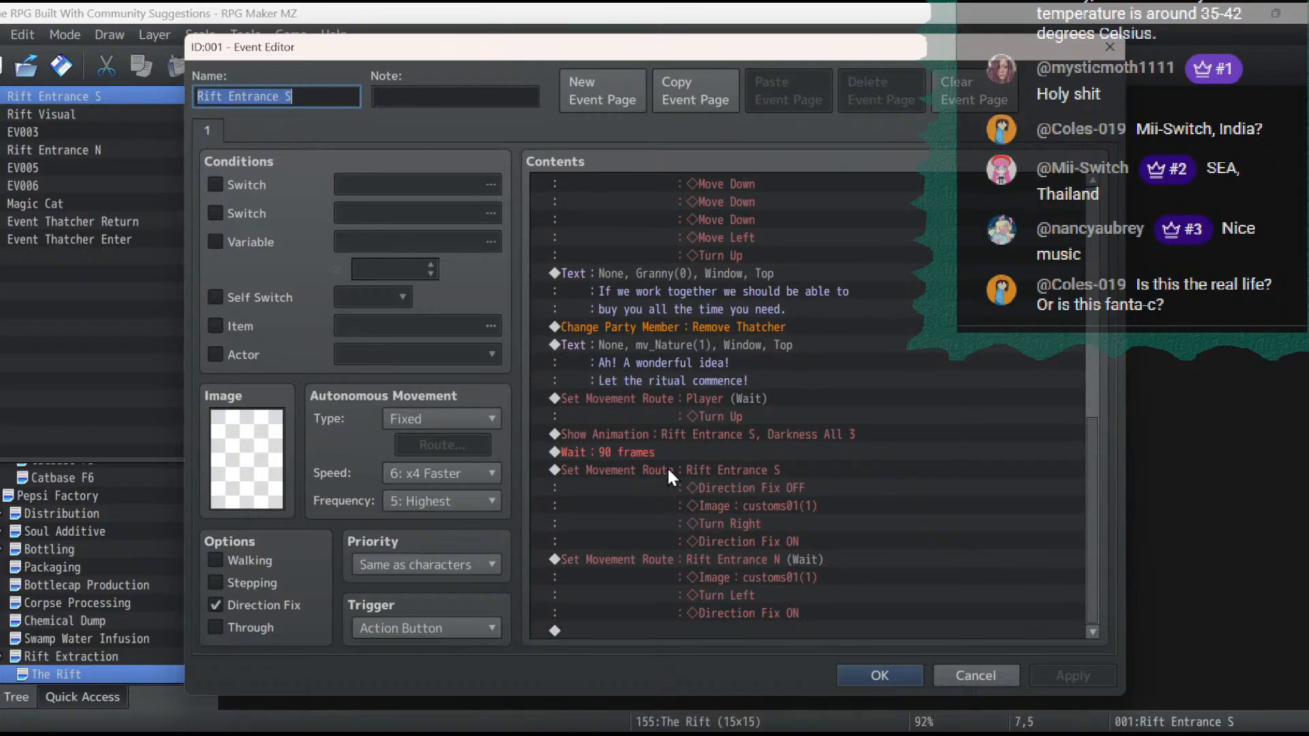
double_click(618, 632)
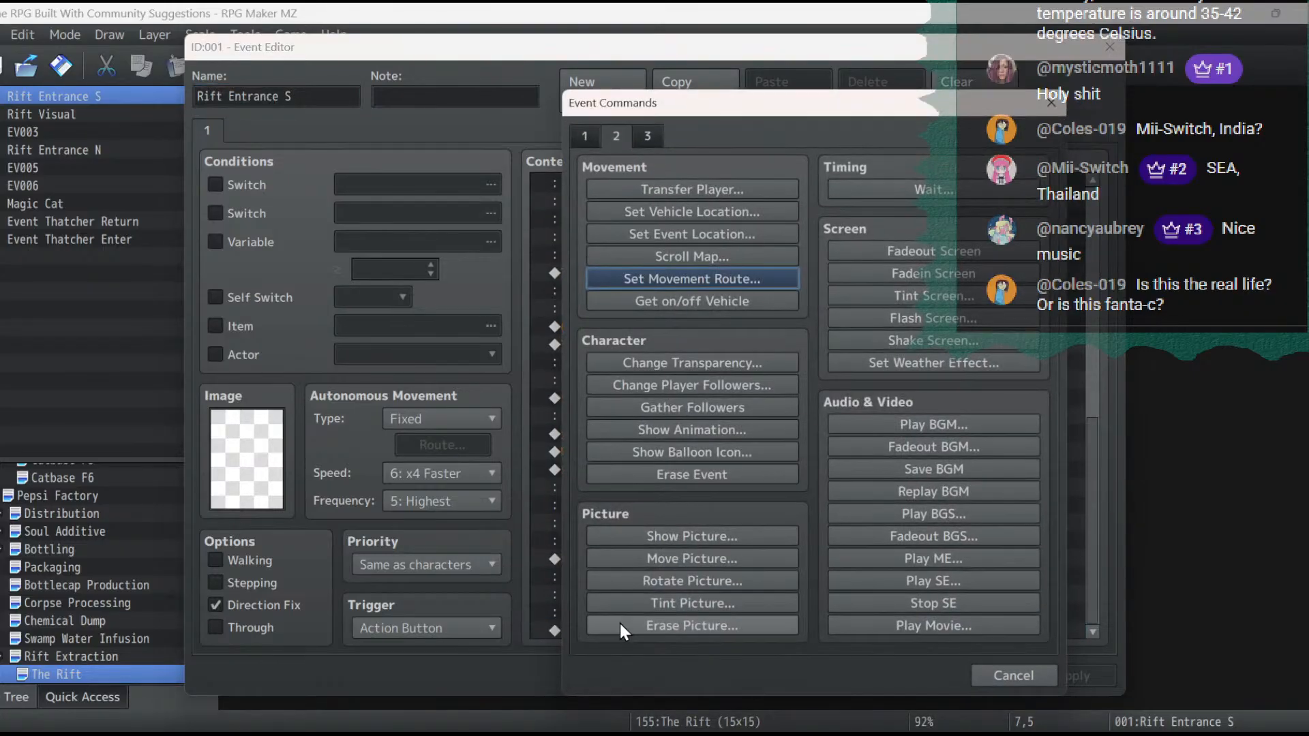
click(684, 280)
click(480, 206)
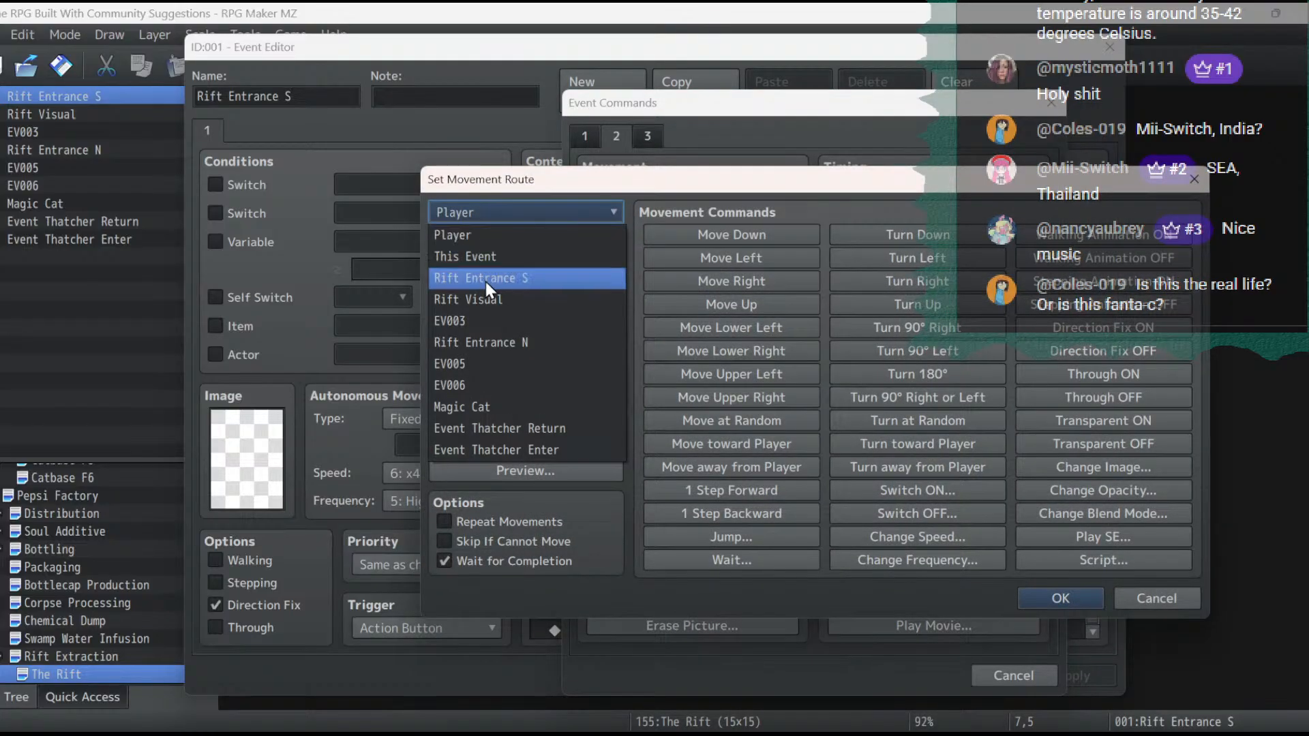
click(485, 300)
click(1142, 421)
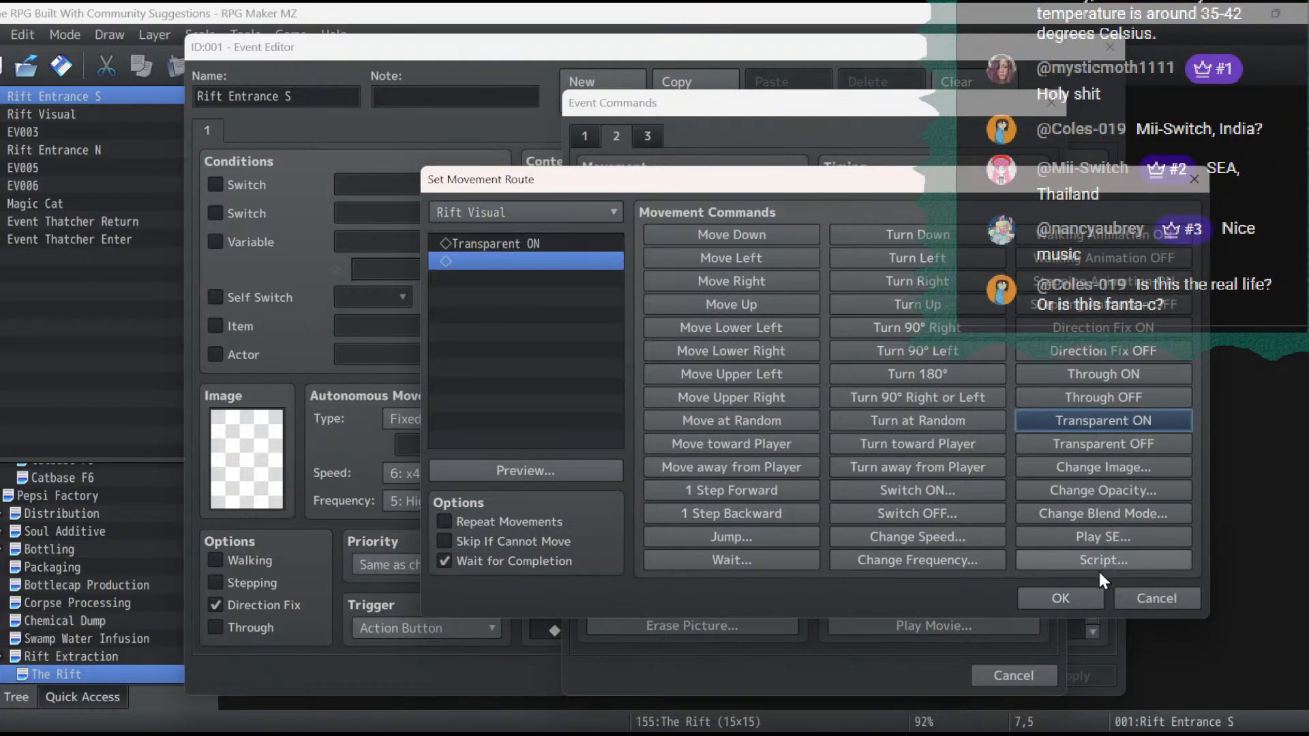
click(1083, 593)
click(1074, 681)
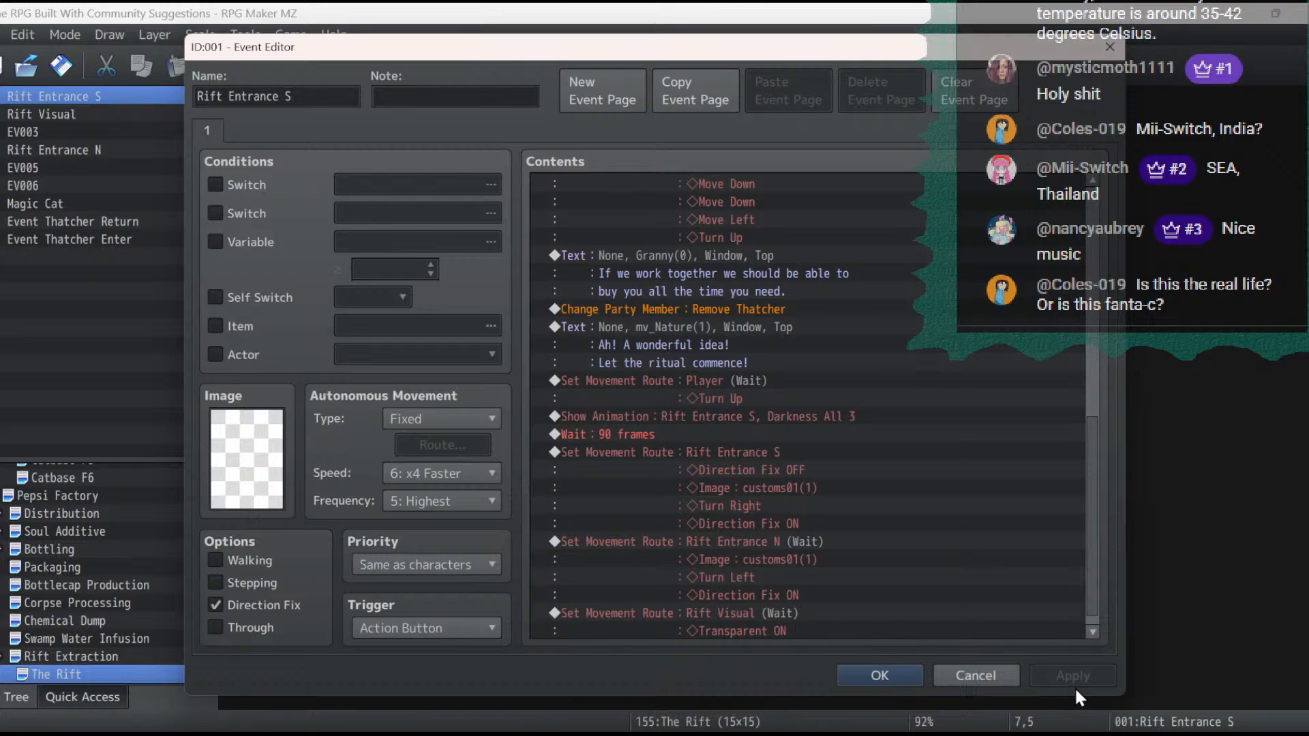
click(865, 676)
- Save and playtest the ritual from the saved game to check the opened rift with Rift Visual transparent, and end the test
click(1061, 77)
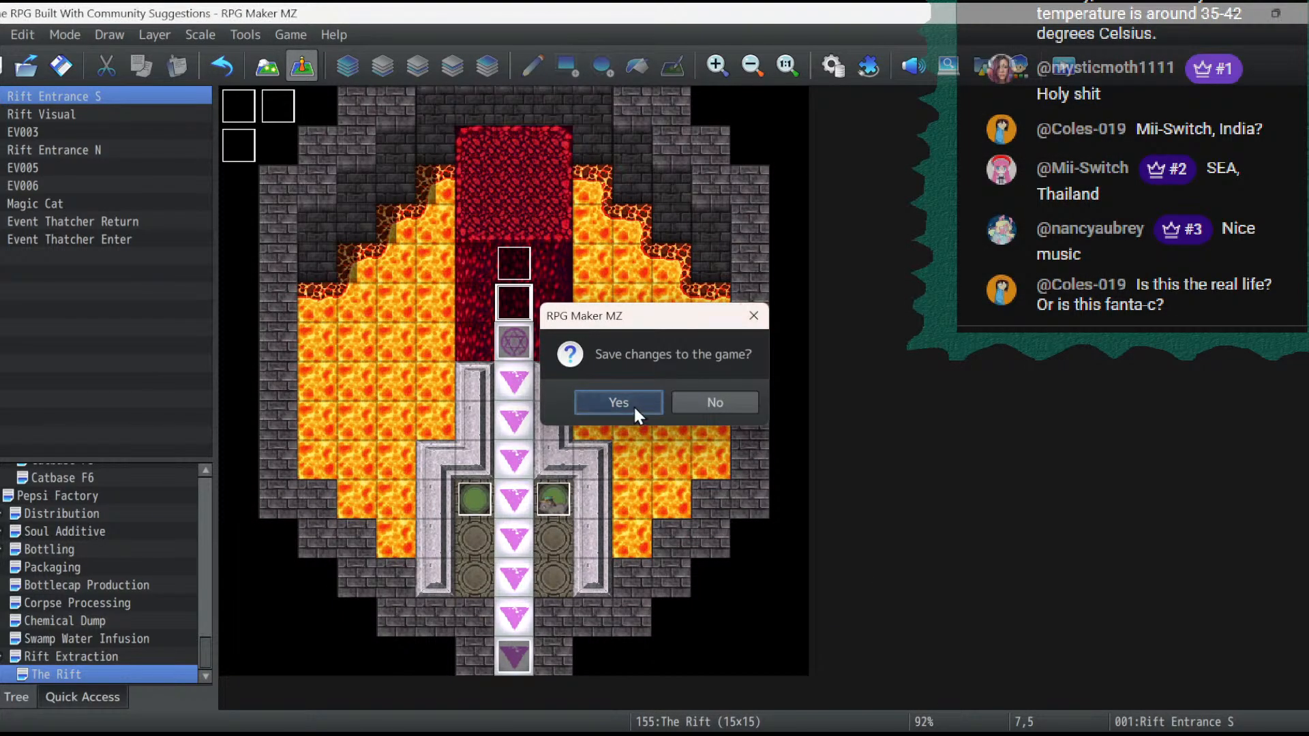
click(619, 403)
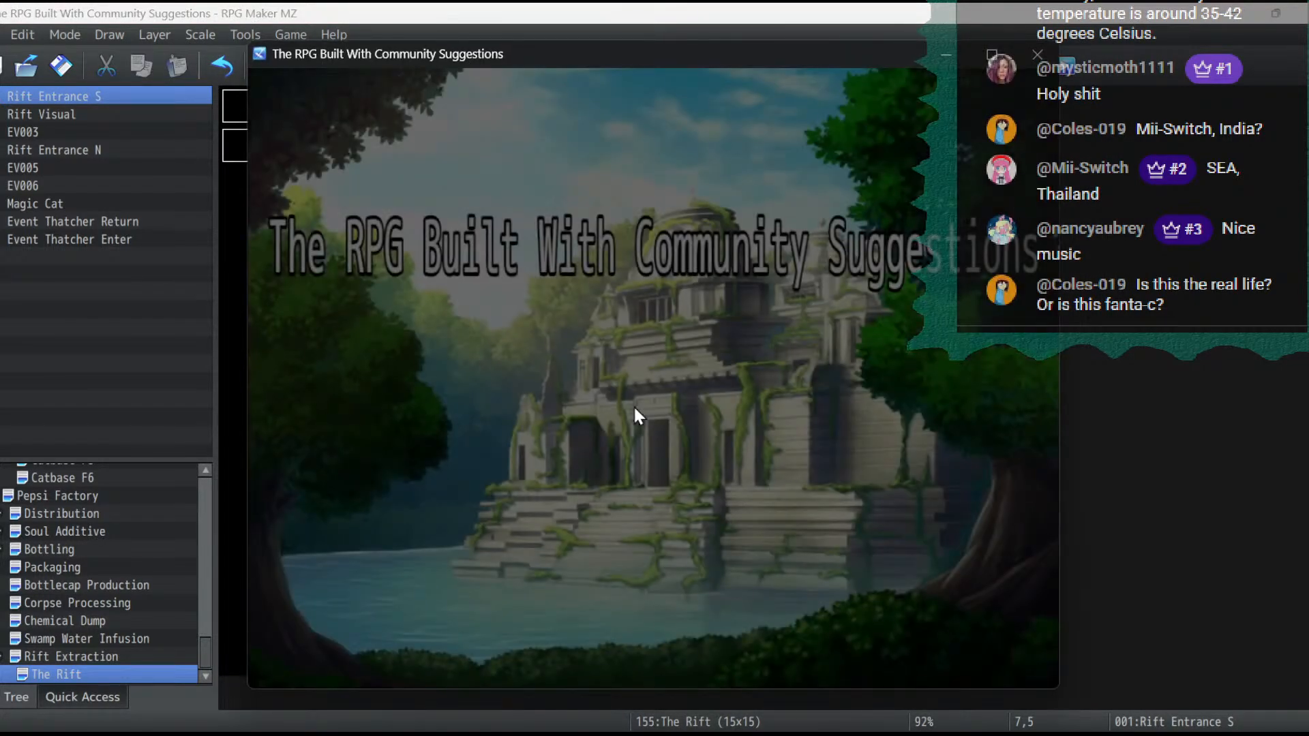
key(Return)
key(Return)
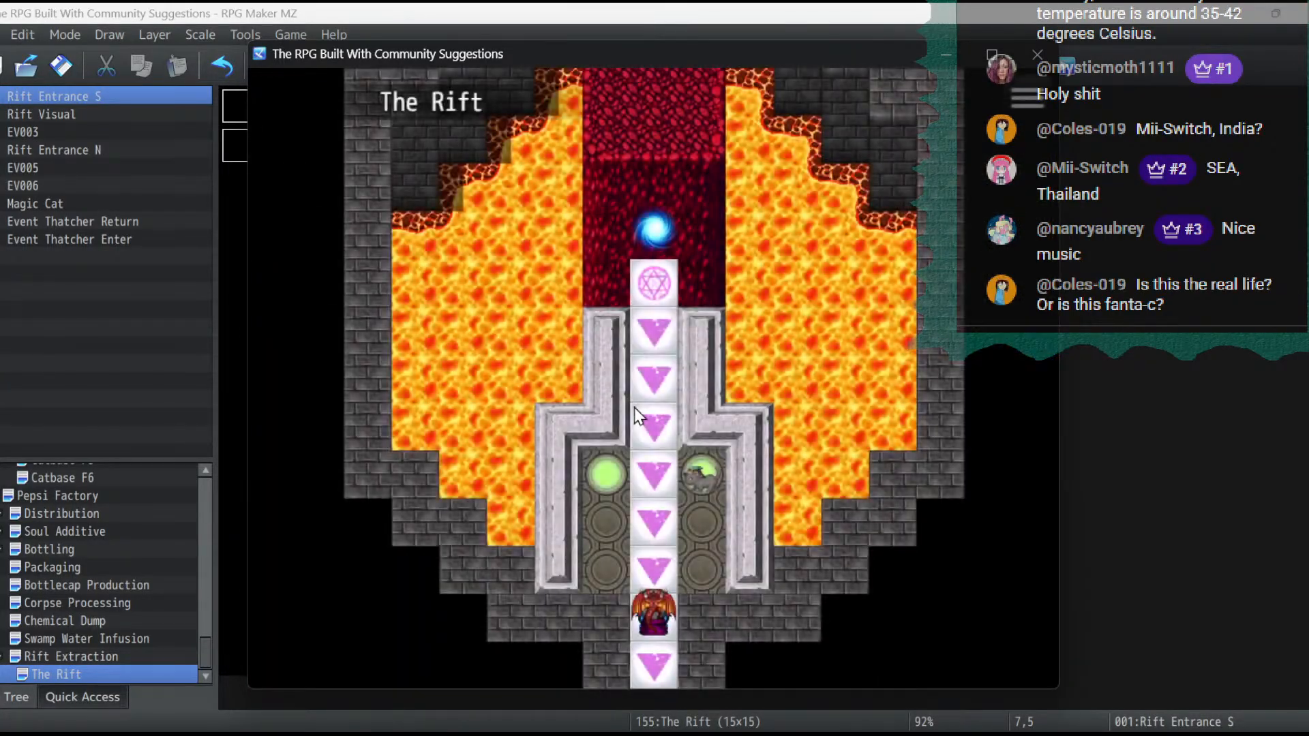
key(Up)
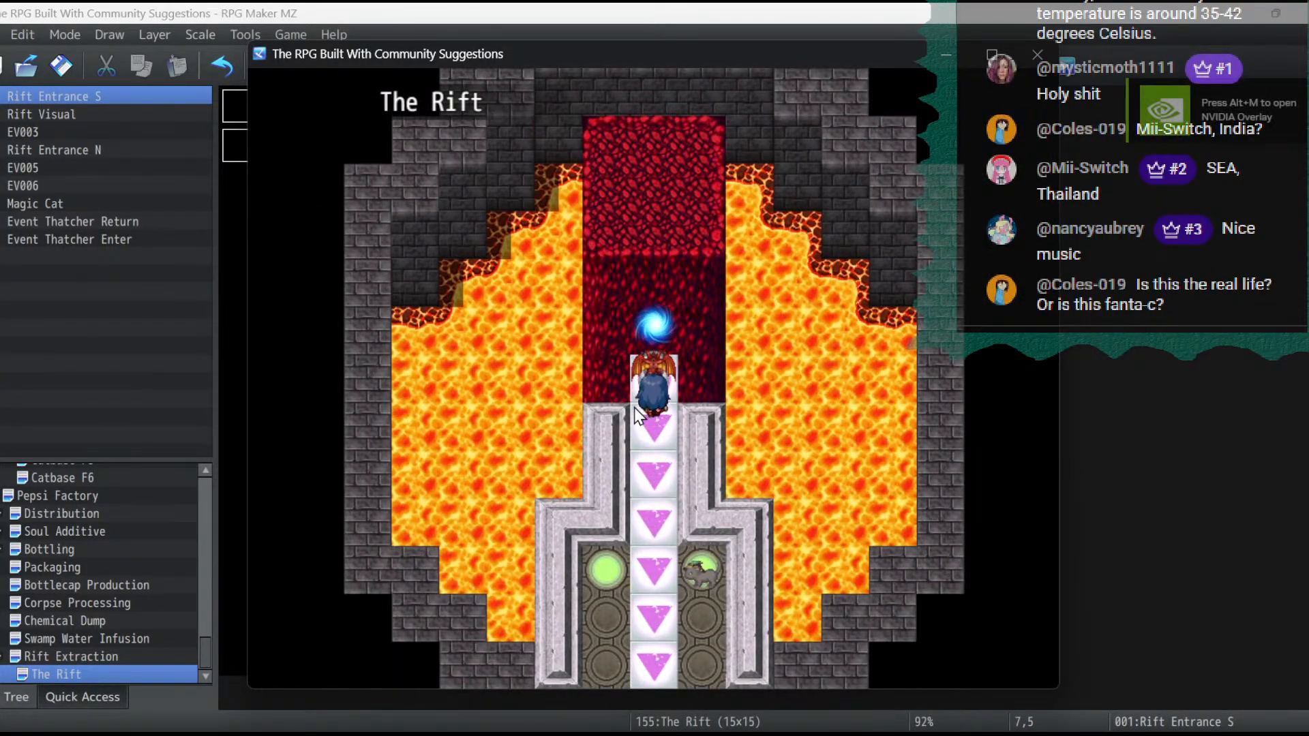
key(Return)
key(Return)
key(Return)
key(Return)
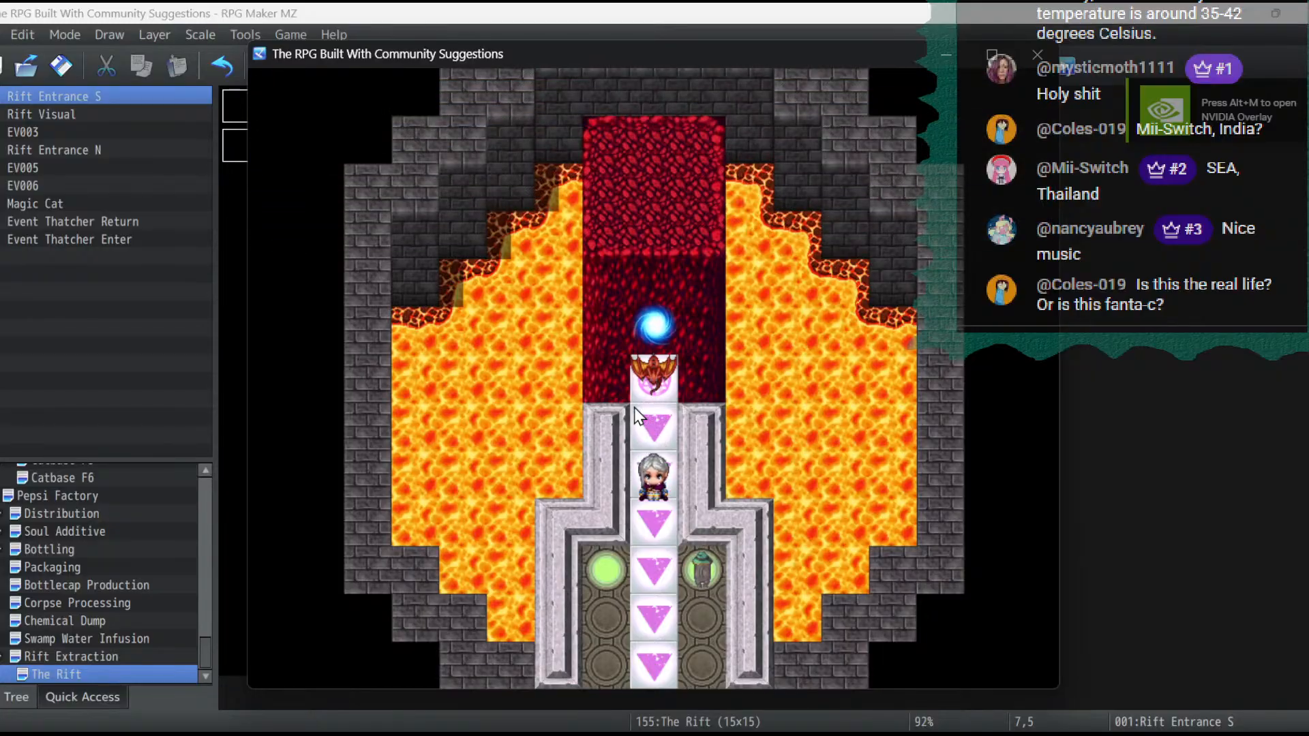
key(Return)
key(Return)
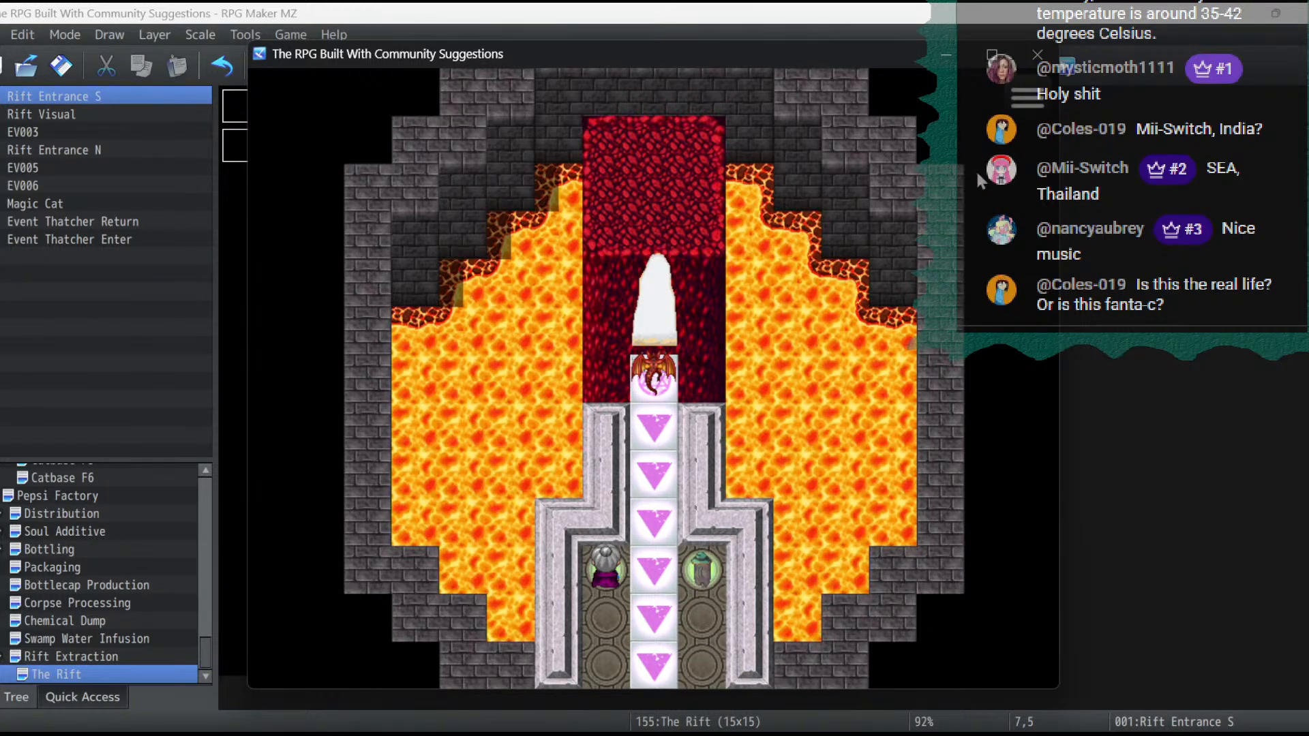
click(1036, 63)
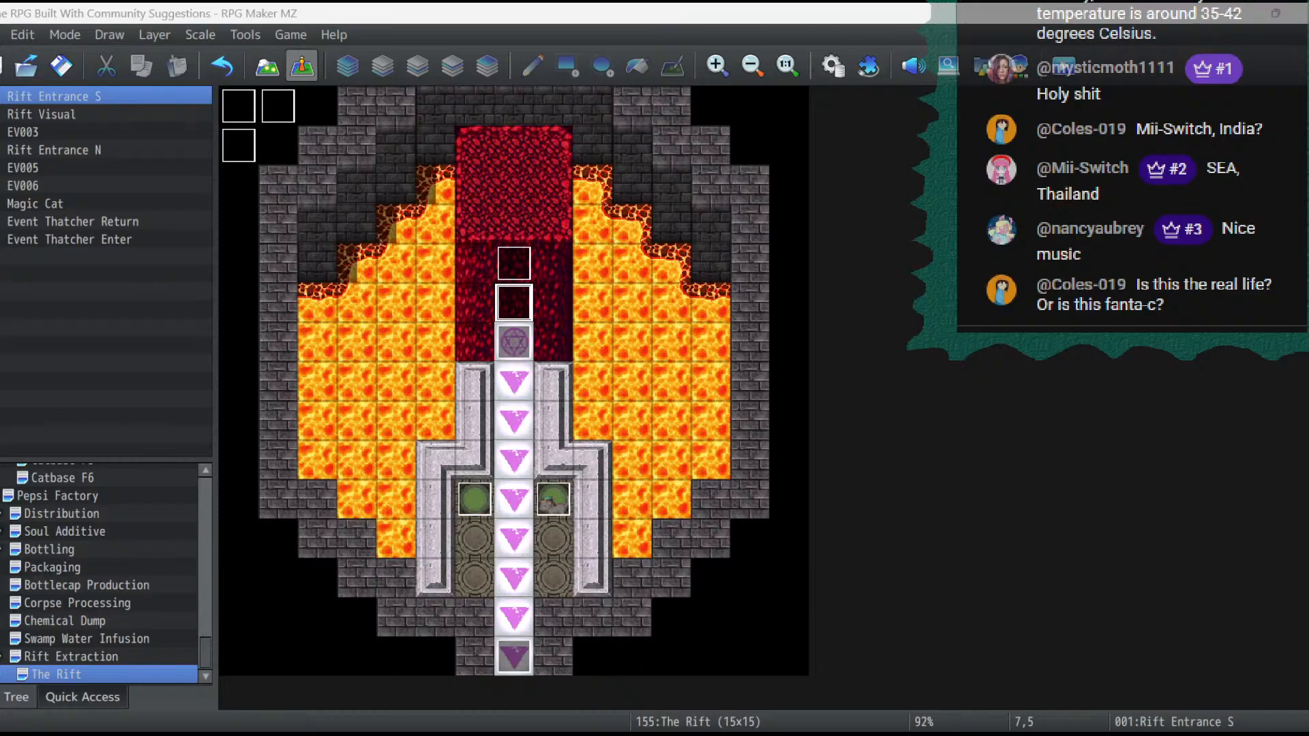
- Switch to GIMP, select the white rift sprite in customs01.png at 400% zoom with a 47 × 98 px rectangle, and cut and paste it
drag(576, 729, 622, 50)
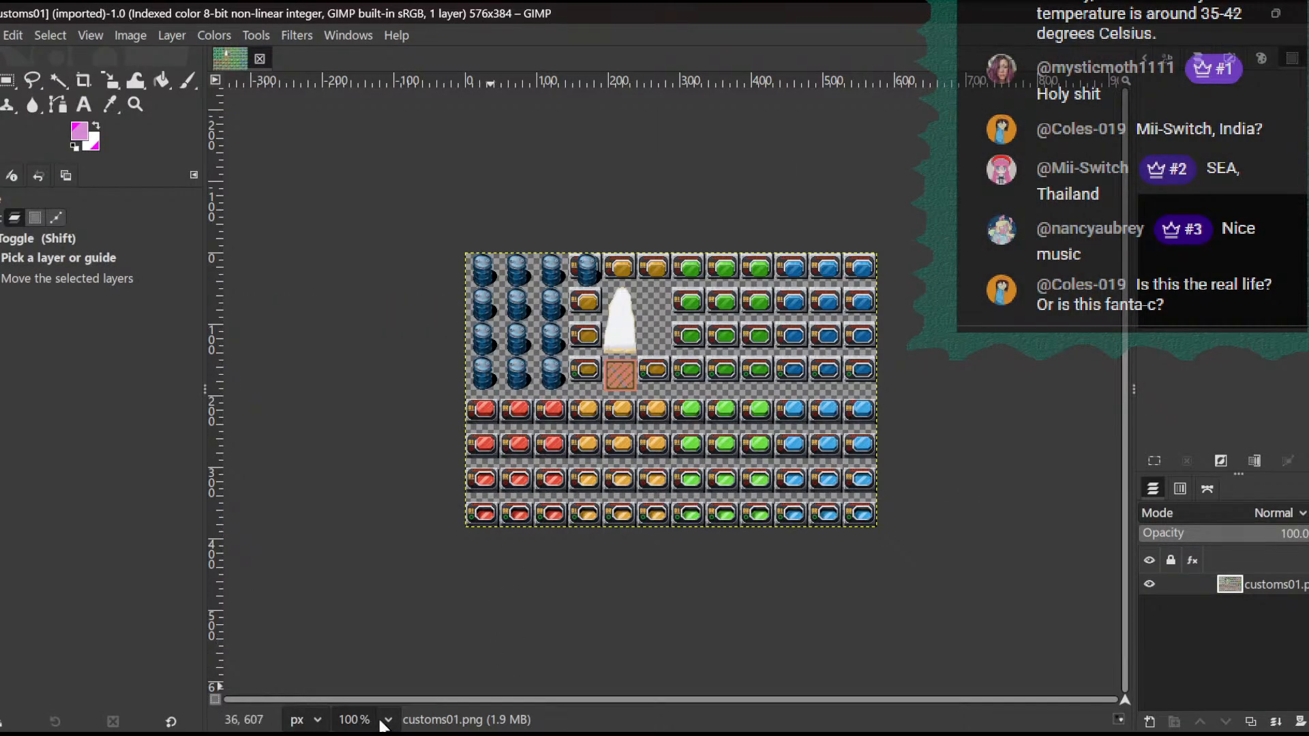
click(388, 720)
click(380, 566)
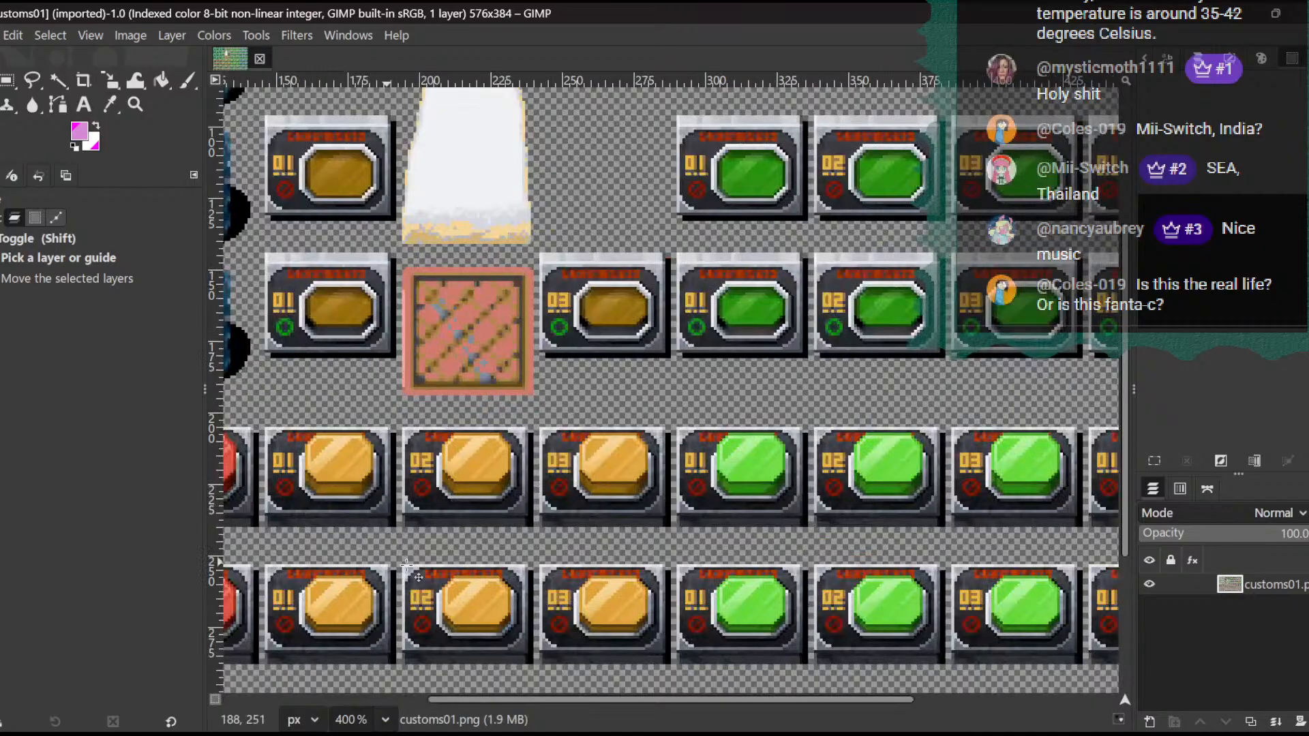
drag(563, 703, 466, 702)
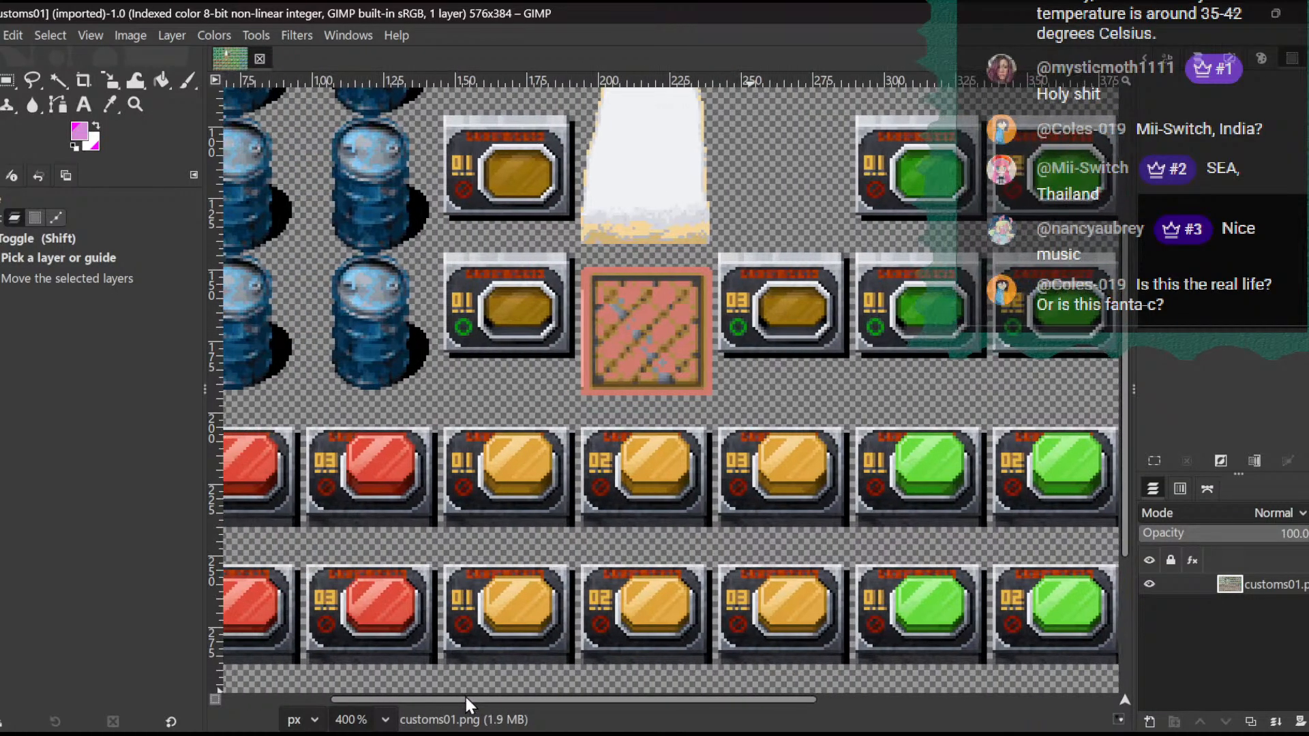
scroll(585, 465, up, 4)
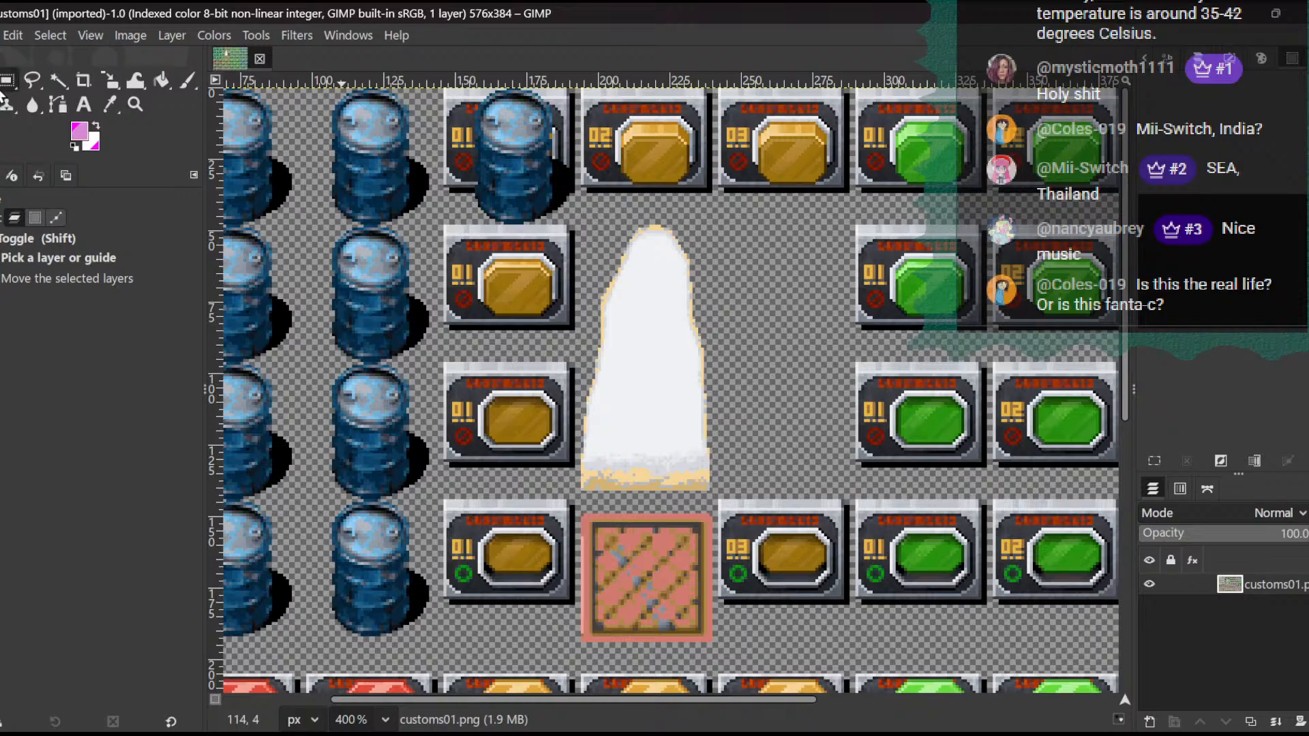
click(8, 81)
drag(580, 220, 715, 498)
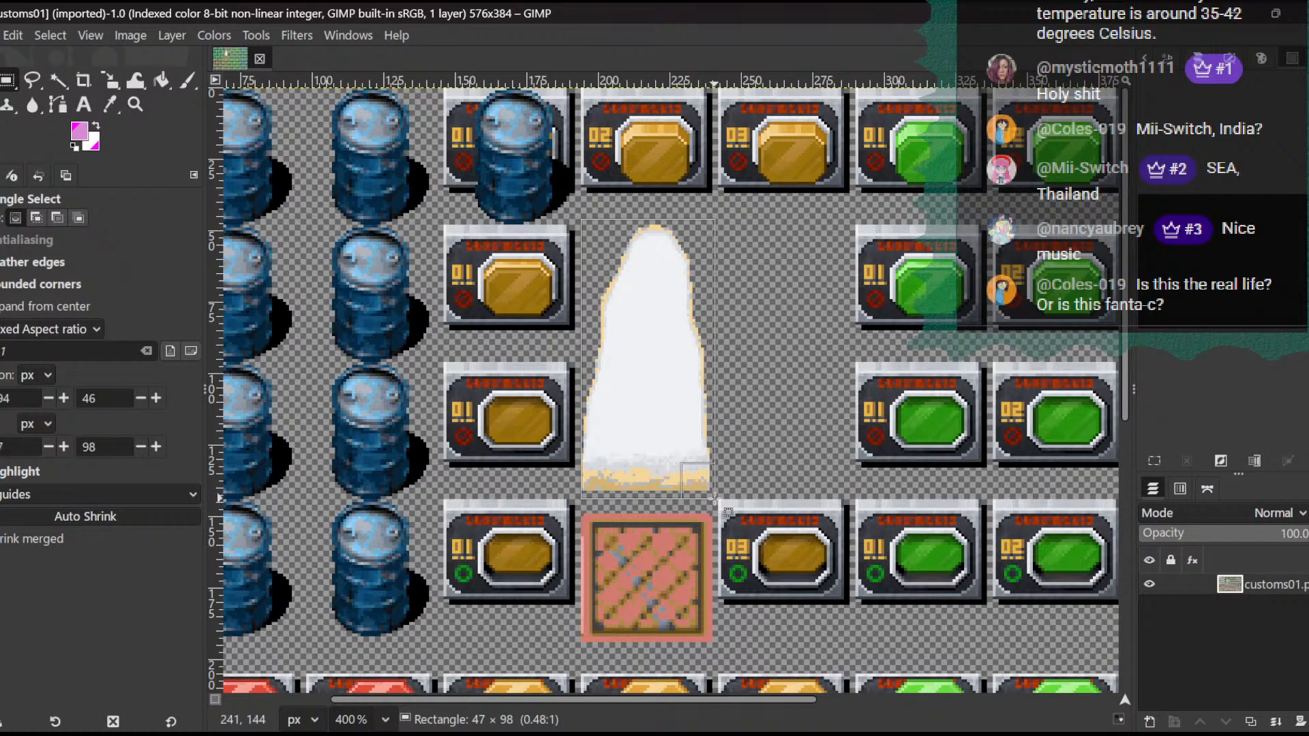
key(ctrl)
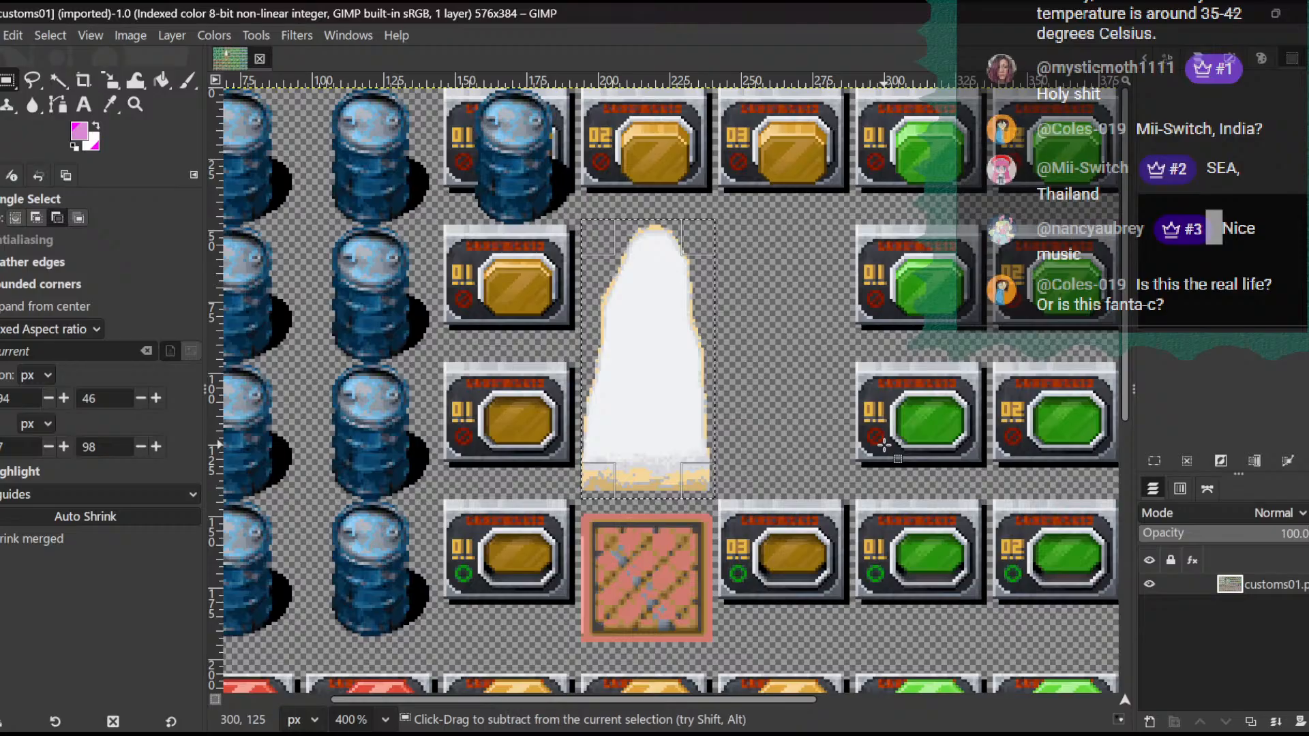
key(ctrl+x)
key(ctrl+v)
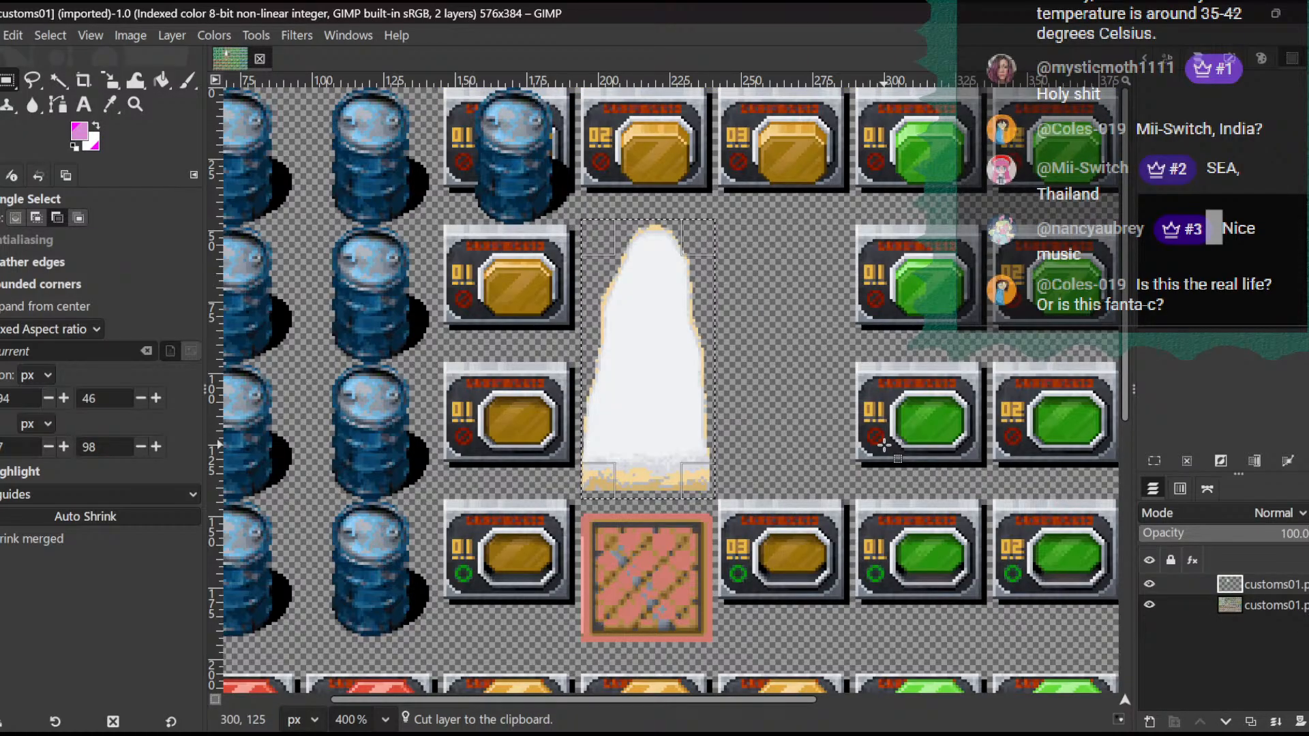
- Move the pasted rift sprite slightly lower in its original column so its base sits just above the red crate tile
key(m)
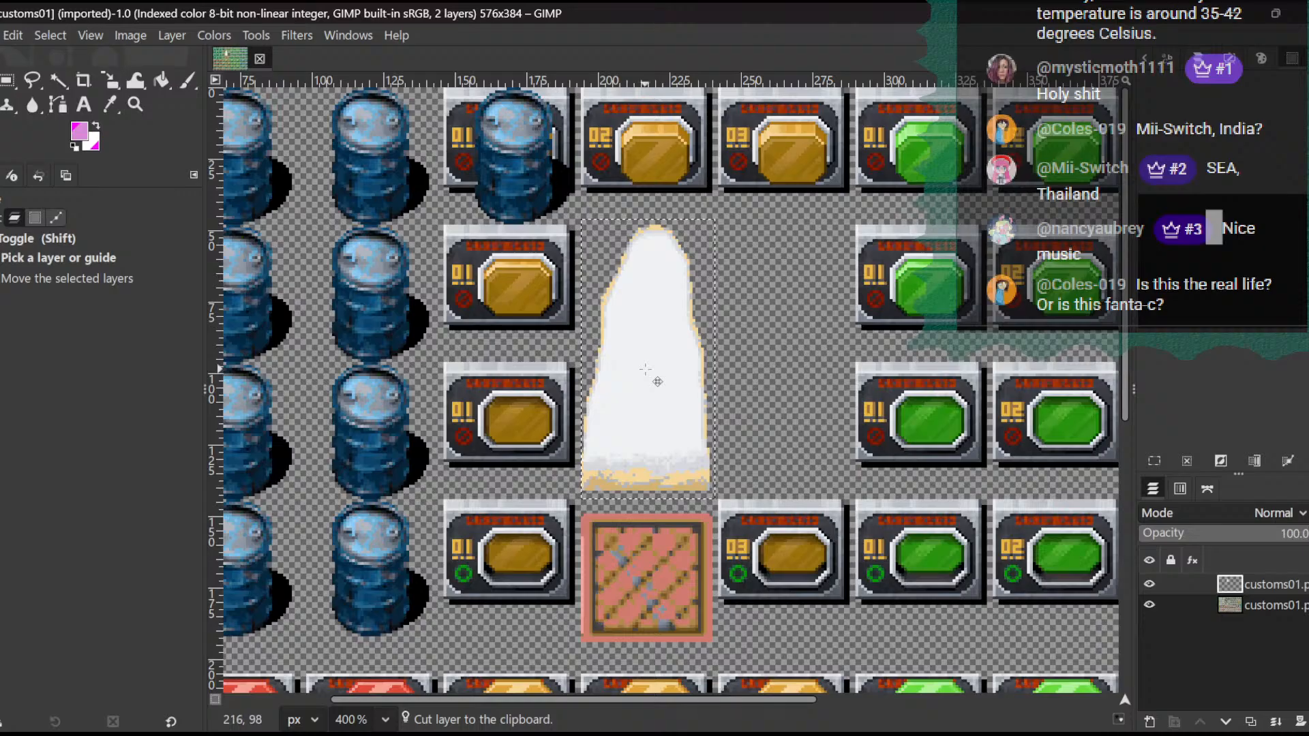
drag(646, 369, 382, 377)
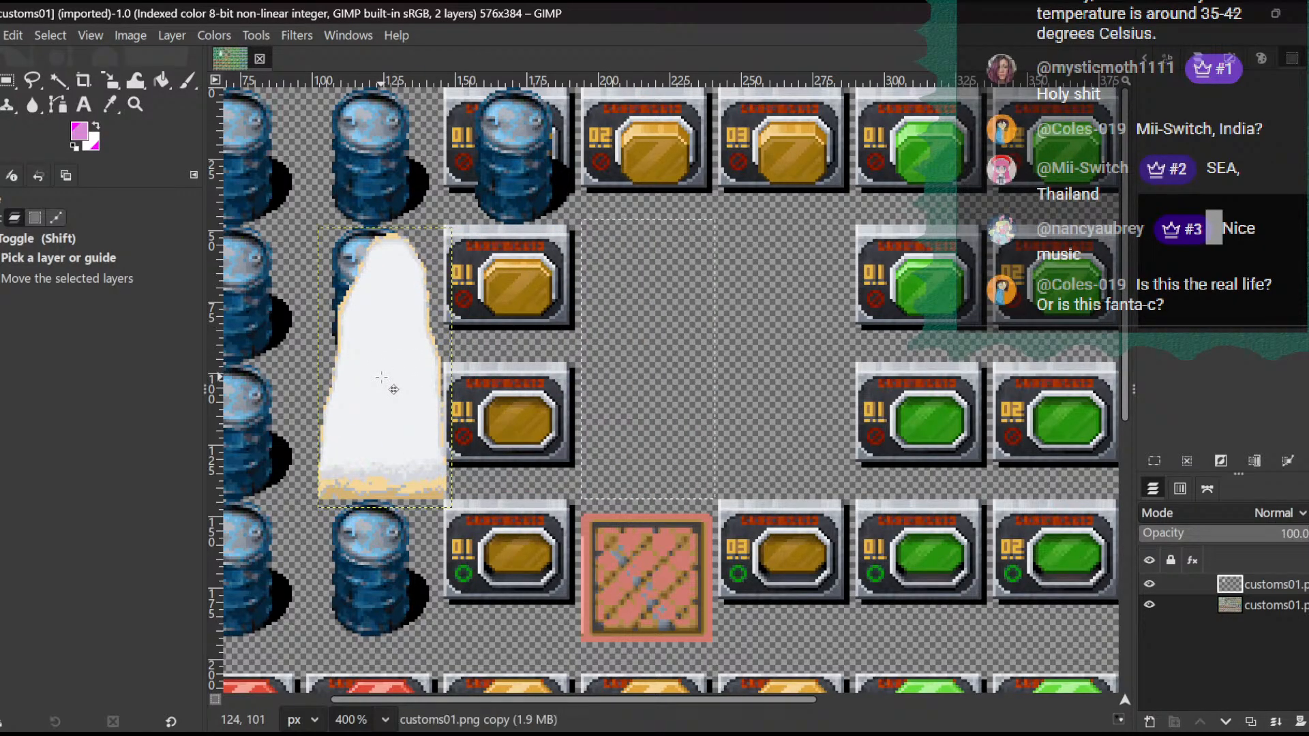
key(Right)
key(Right)
key(Right)
key(Right)
key(Right)
key(Right)
key(Right)
key(Right)
key(Right)
key(Right)
key(Right)
key(Right)
key(Right)
key(Right)
key(Right)
key(Right)
key(Right)
key(Right)
key(Right)
key(Right)
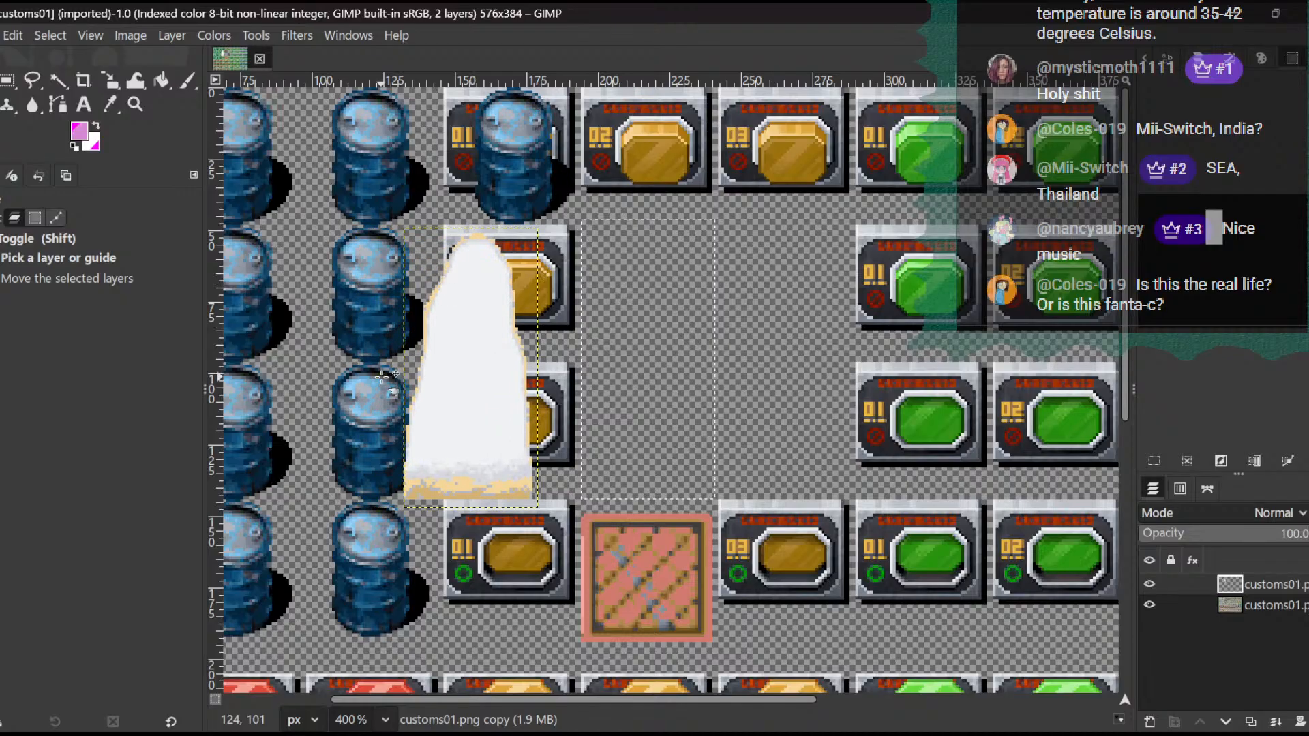
key(Right)
key(Right)
key(Right)
key(Right)
key(Right)
key(Right)
key(Right)
key(Right)
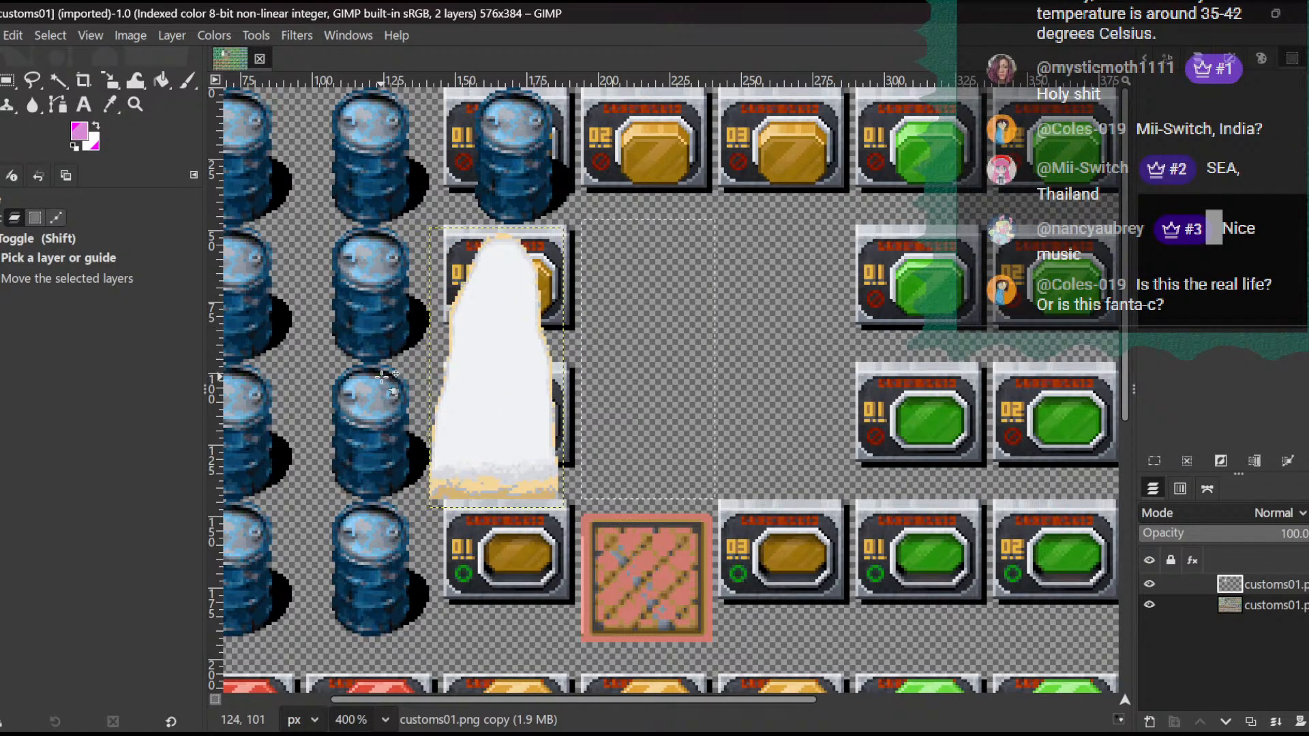
key(Right)
key(Right)
key(Right)
key(Right)
key(Right)
key(Right)
key(Right)
key(Right)
key(Right)
key(Right)
key(Right)
key(Right)
key(Right)
key(Right)
key(Right)
key(Right)
key(Right)
key(Right)
key(Right)
key(Right)
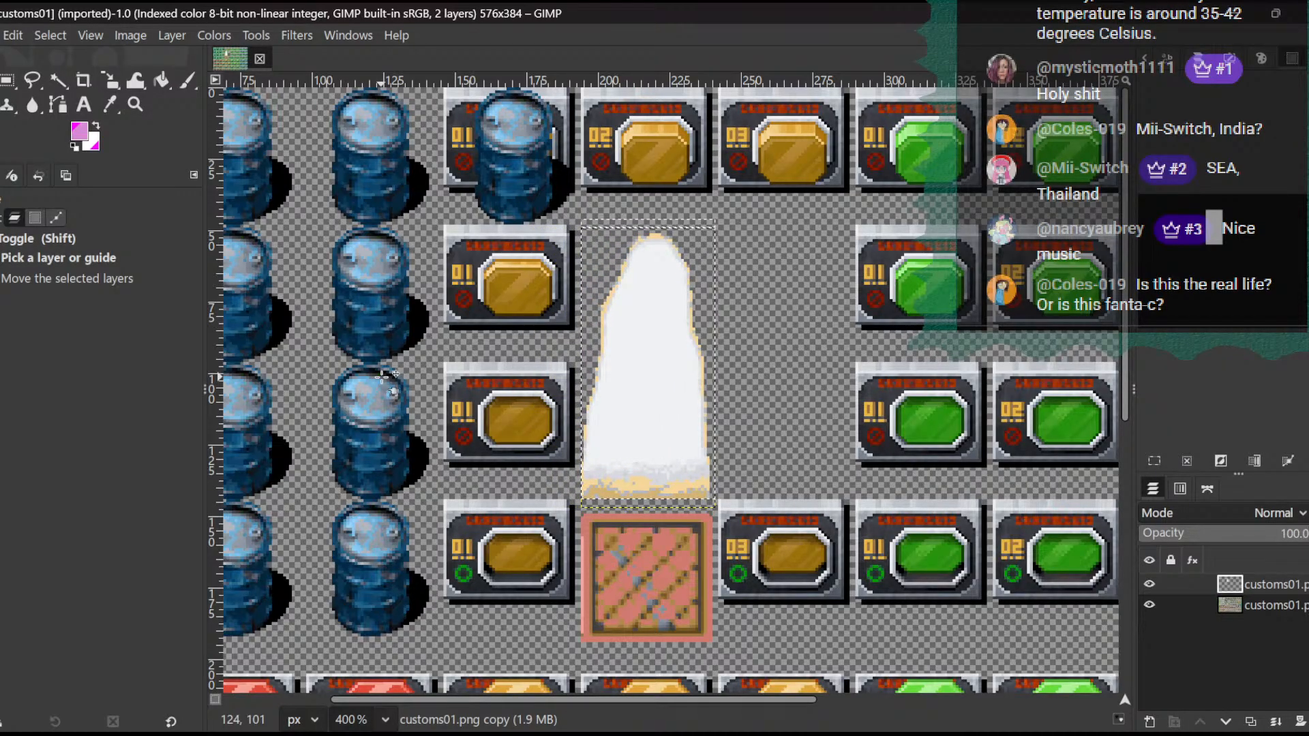
click(1, 36)
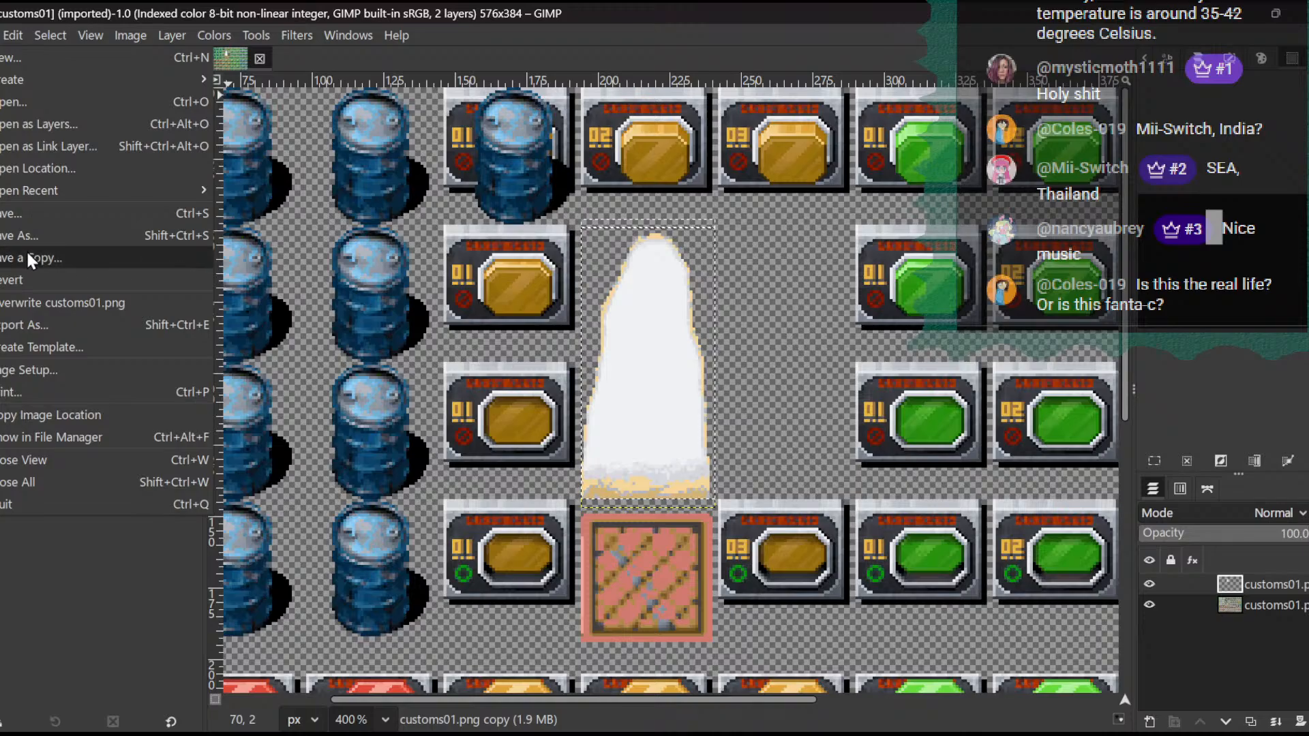
click(37, 329)
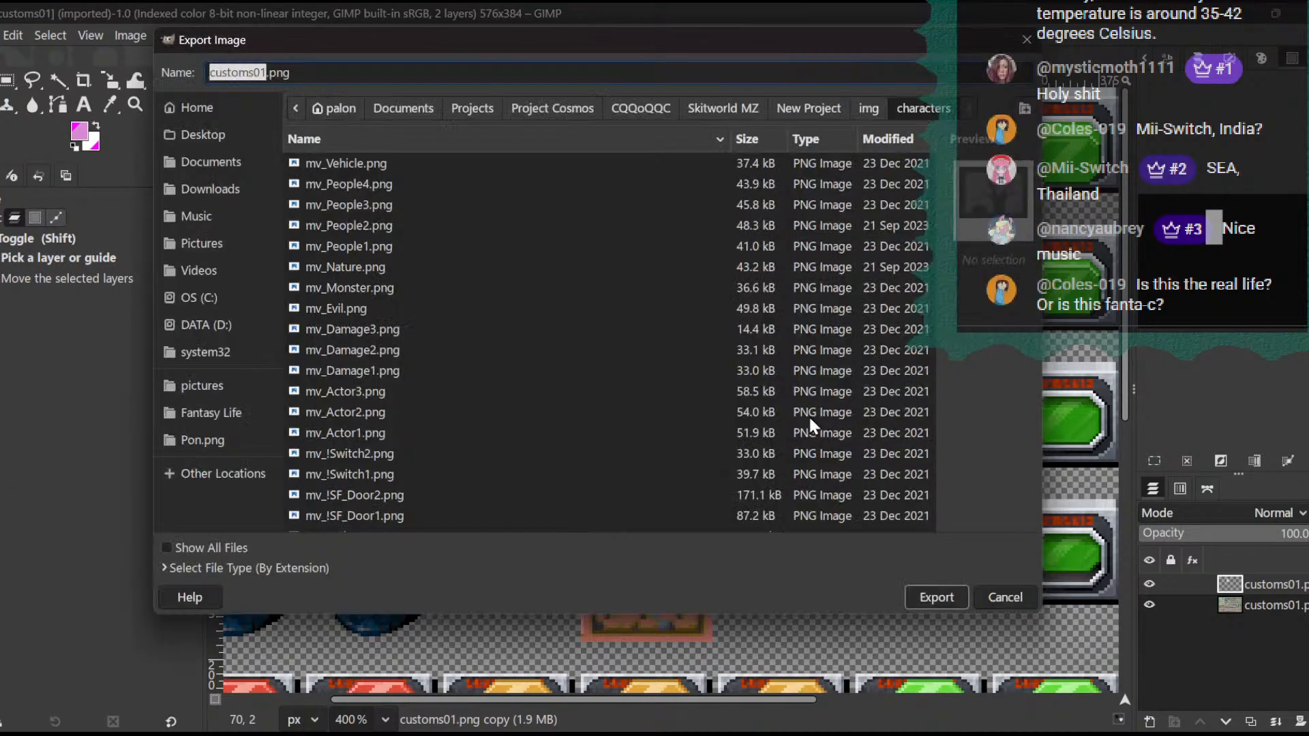
click(1005, 598)
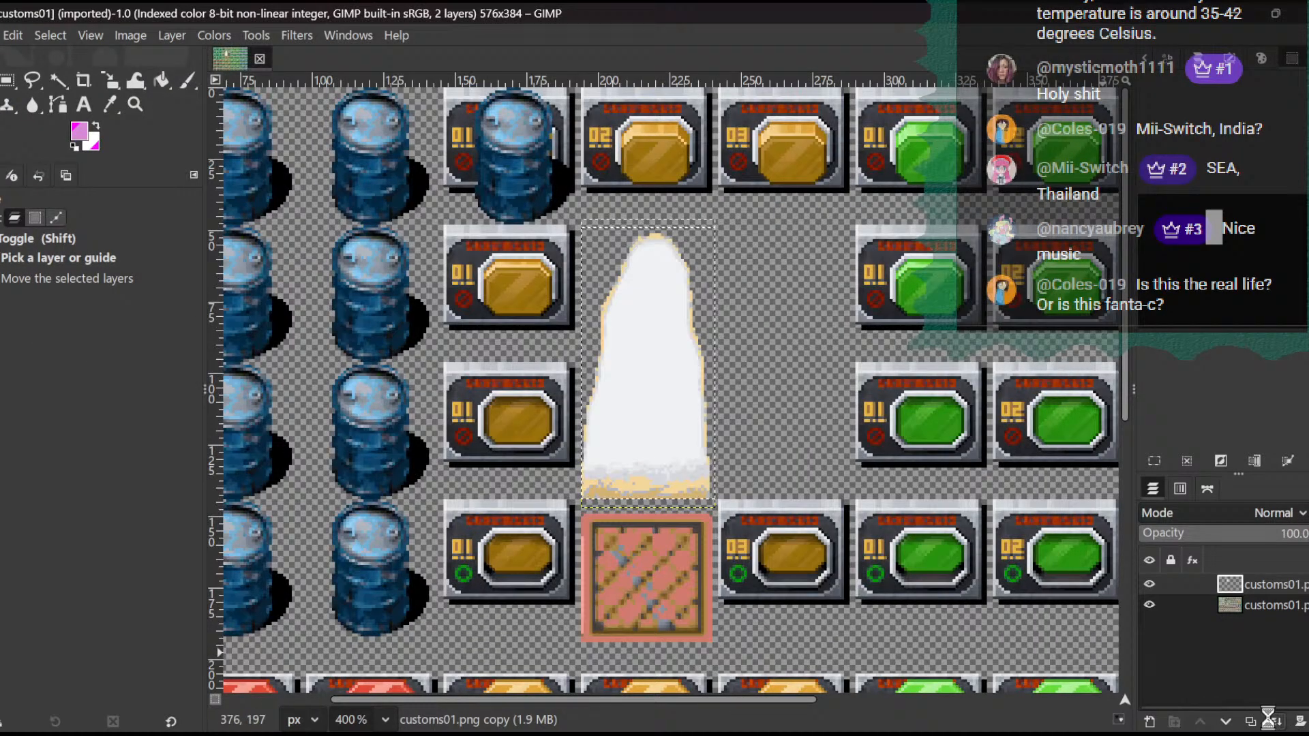
click(1, 36)
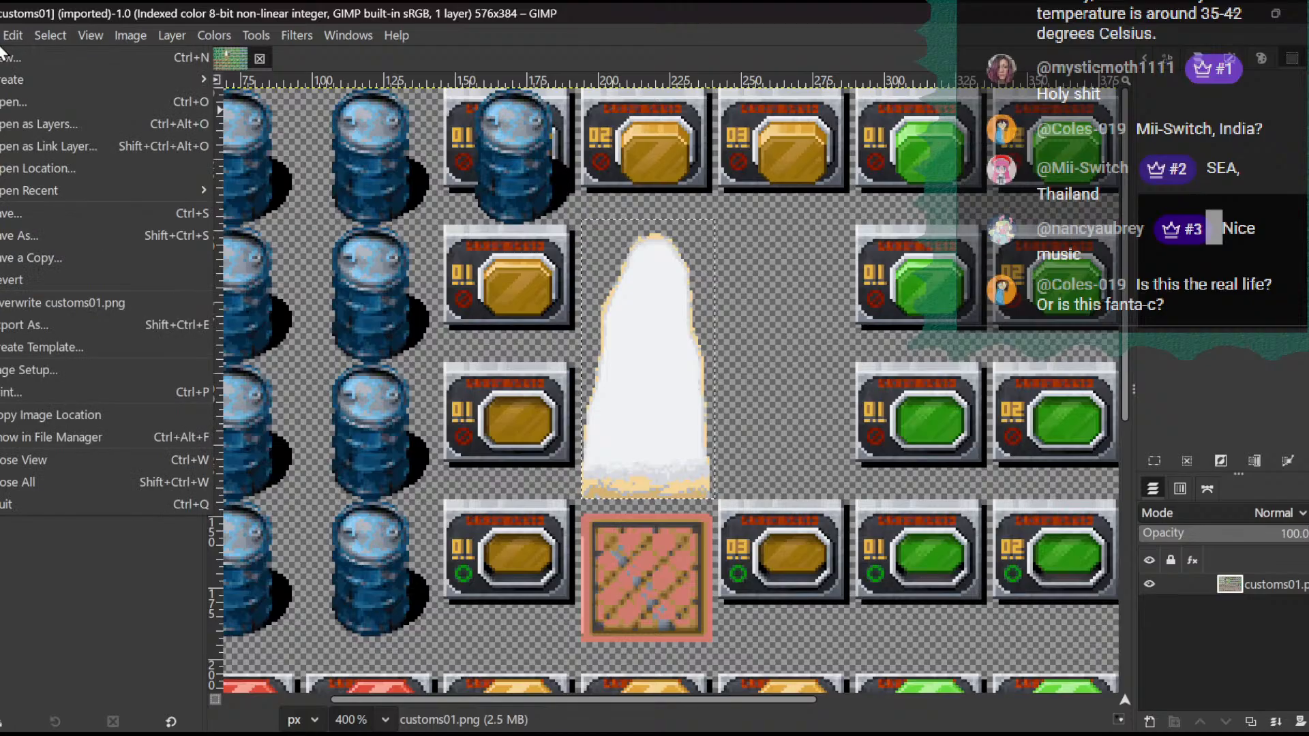
click(41, 327)
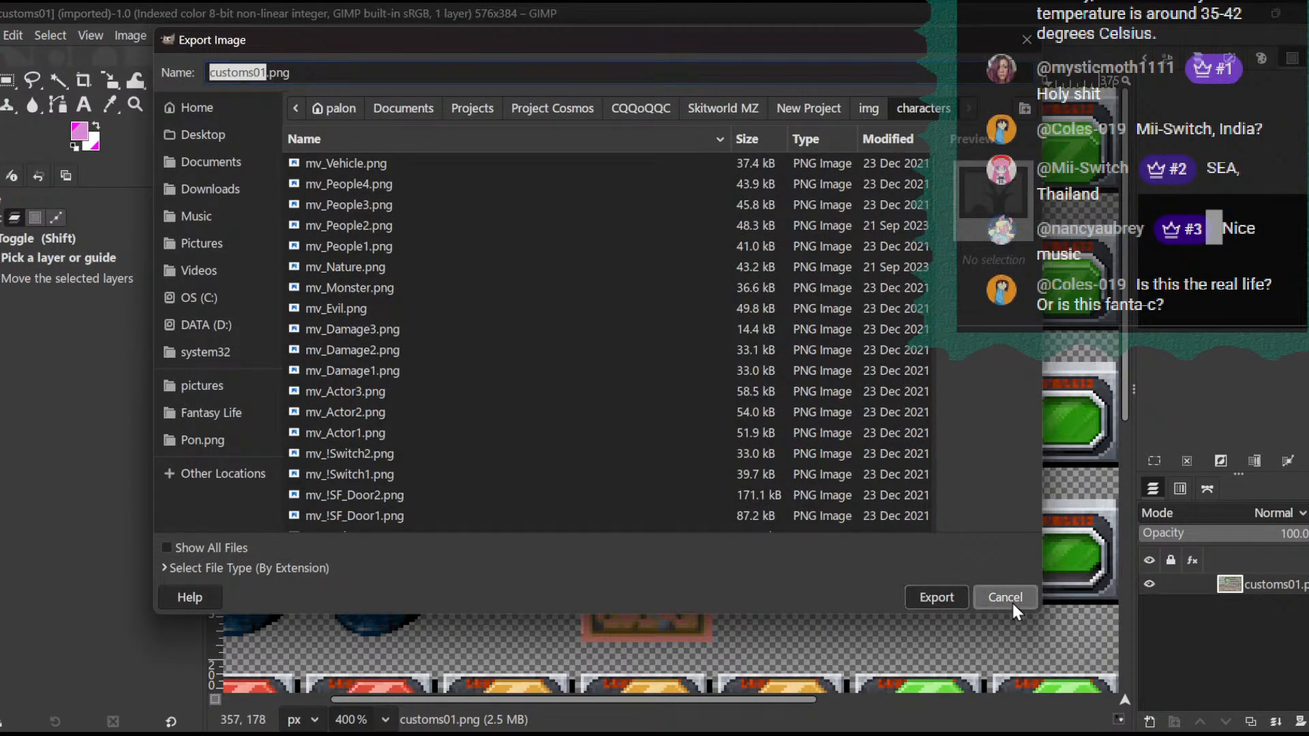
click(1006, 598)
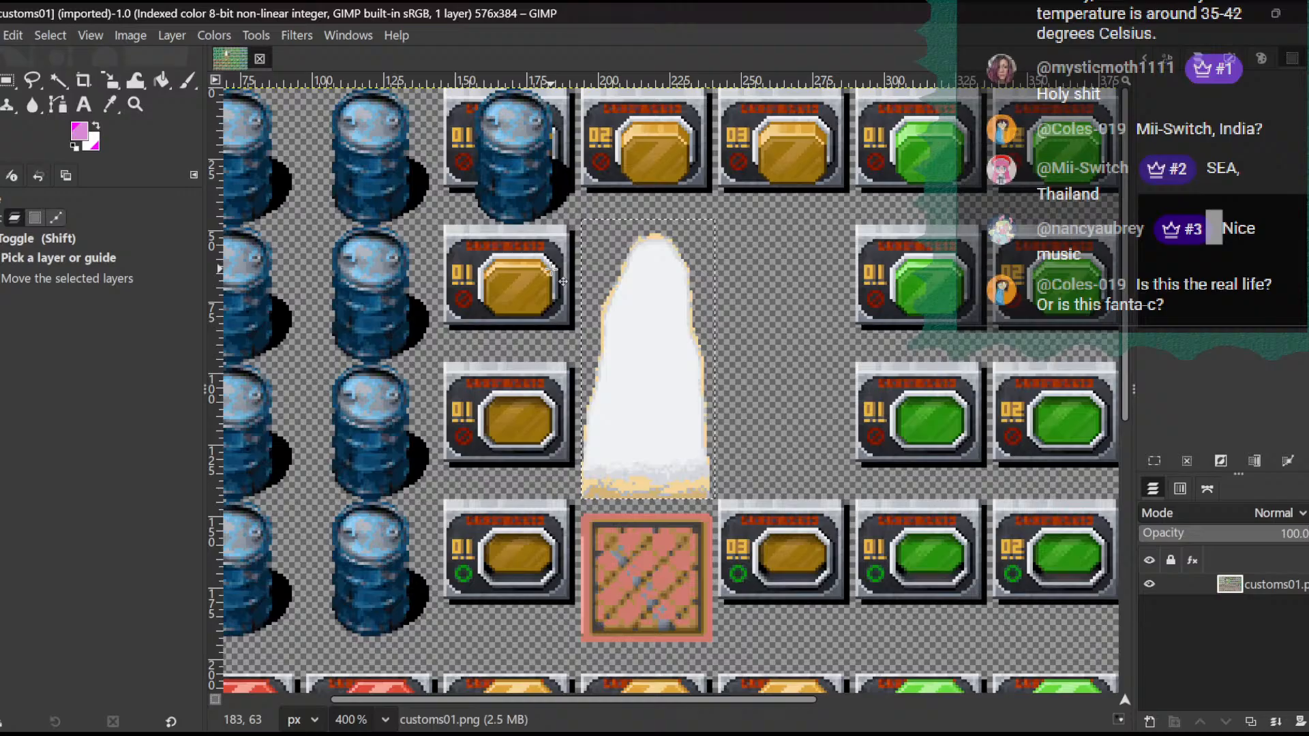
- Apply Hue-Chroma to the selected rift sprite with hue -10.29, chroma 15.43 and lightness -11.43
click(226, 32)
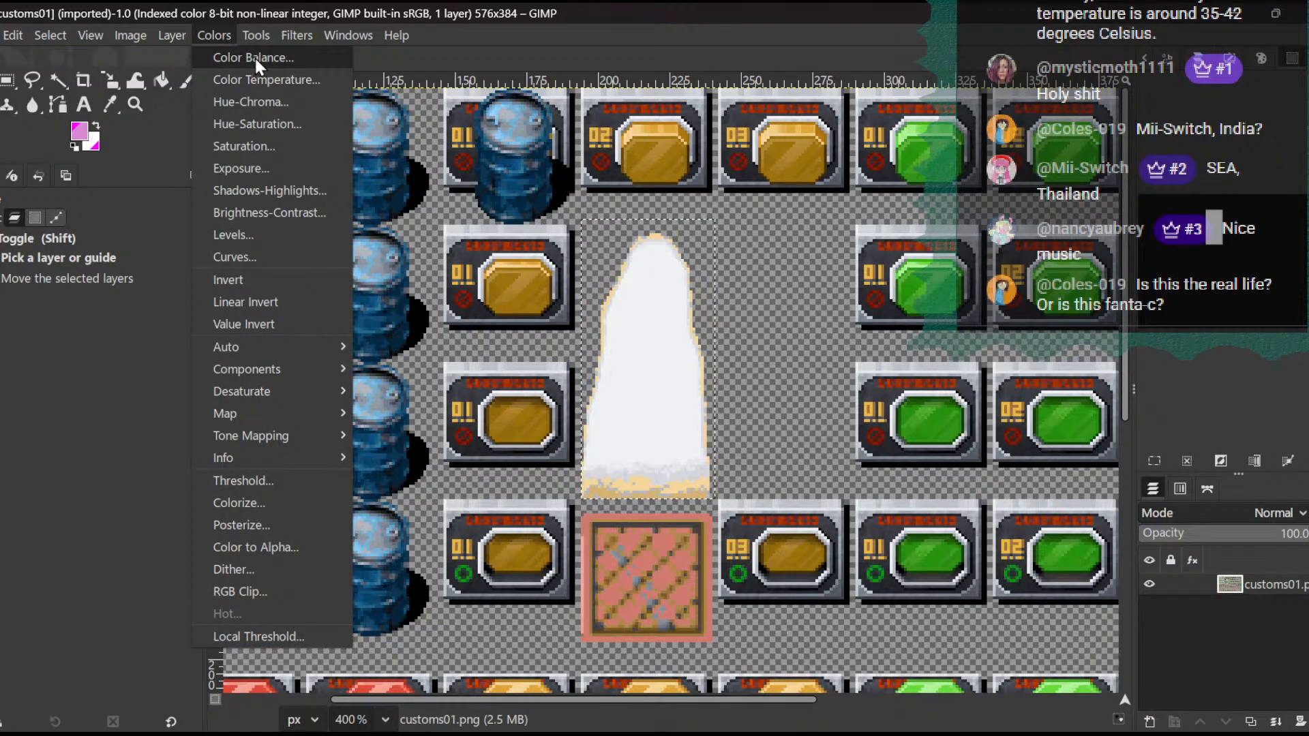
click(285, 103)
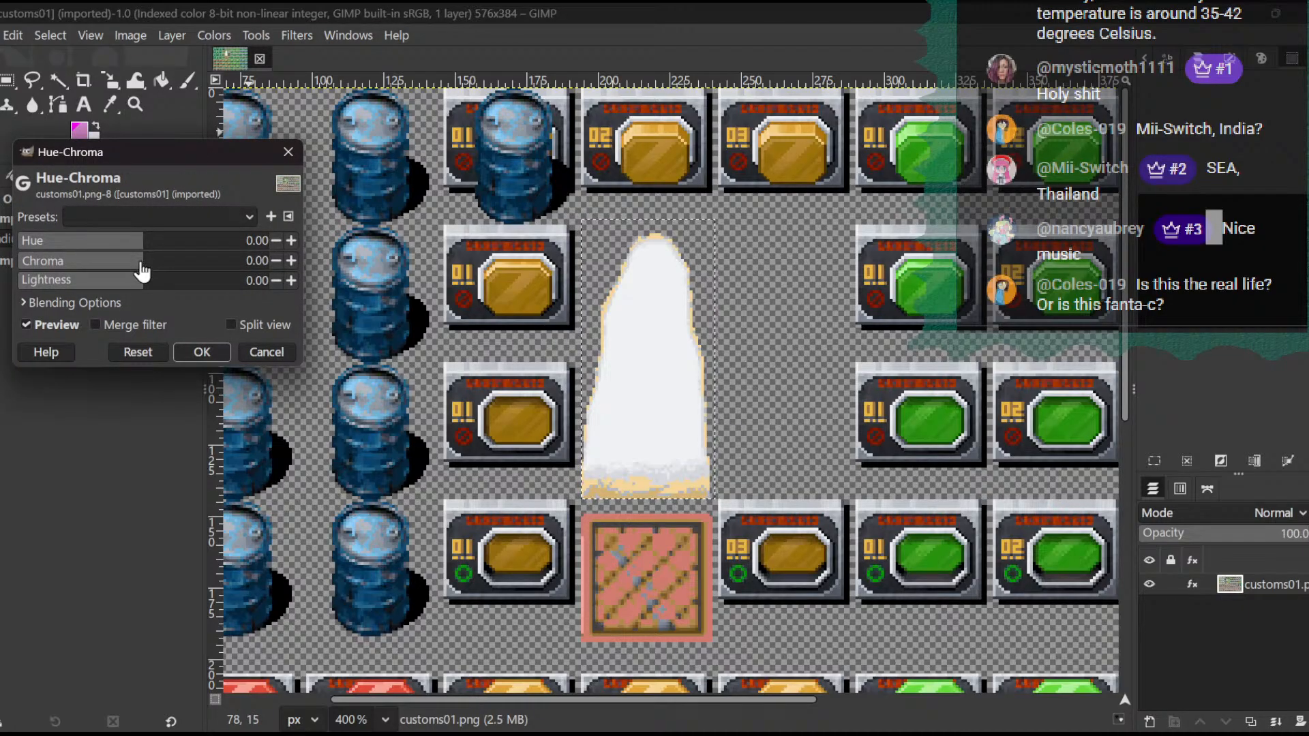
mouse_move(144, 266)
mouse_down()
mouse_move(171, 268)
mouse_move(159, 269)
mouse_up()
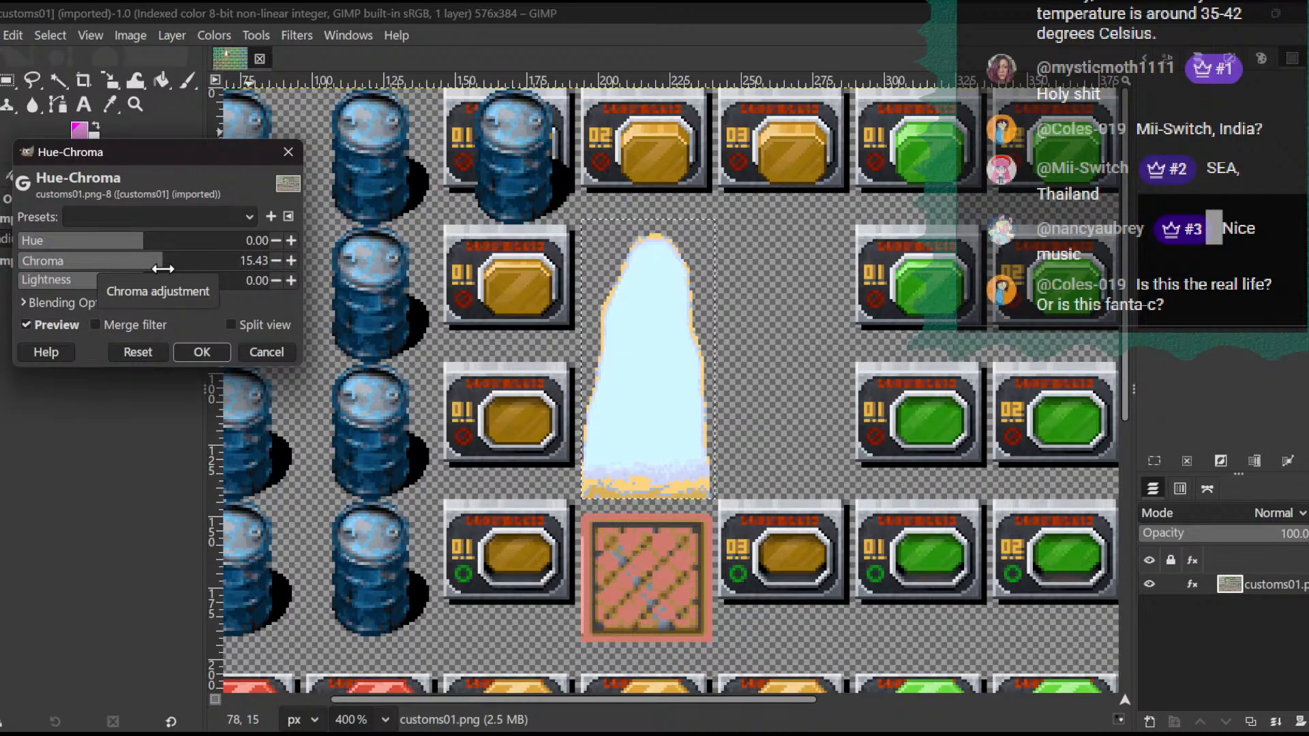
click(136, 240)
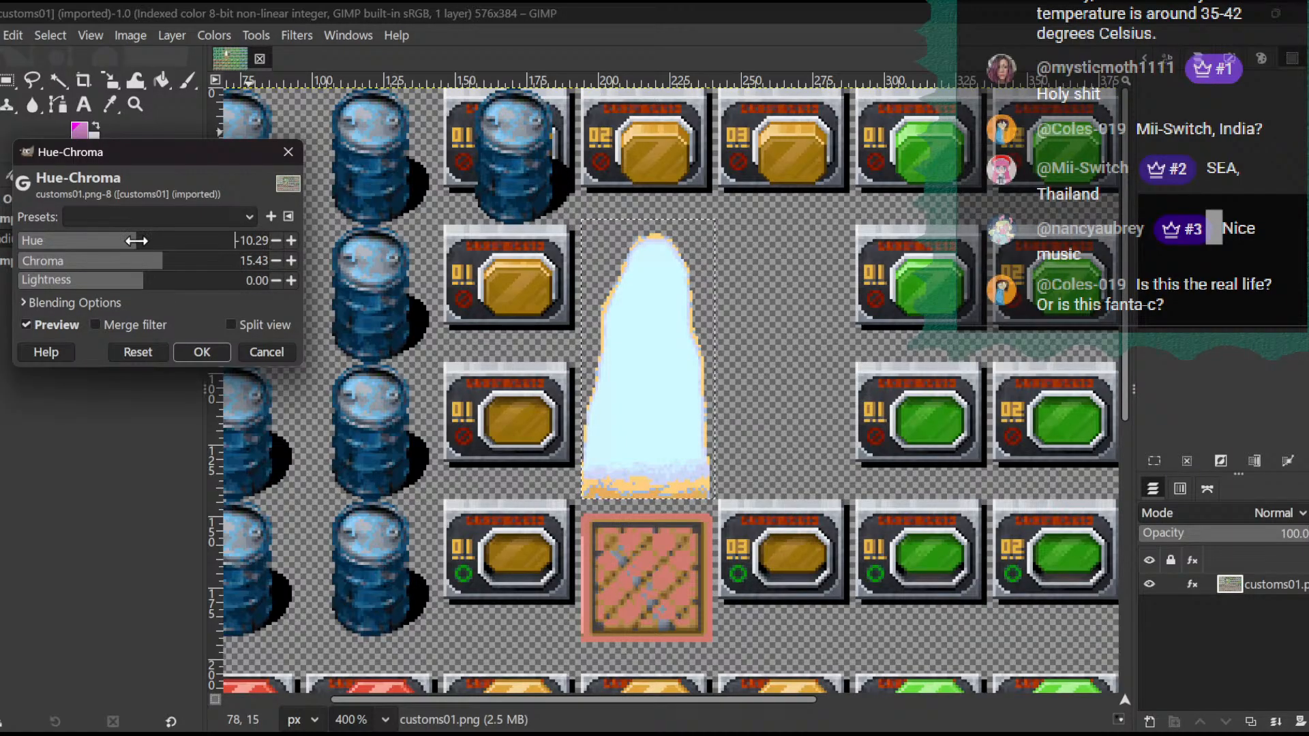
mouse_move(134, 241)
mouse_down()
mouse_move(114, 242)
mouse_move(136, 244)
mouse_up()
click(135, 280)
drag(135, 280, 127, 282)
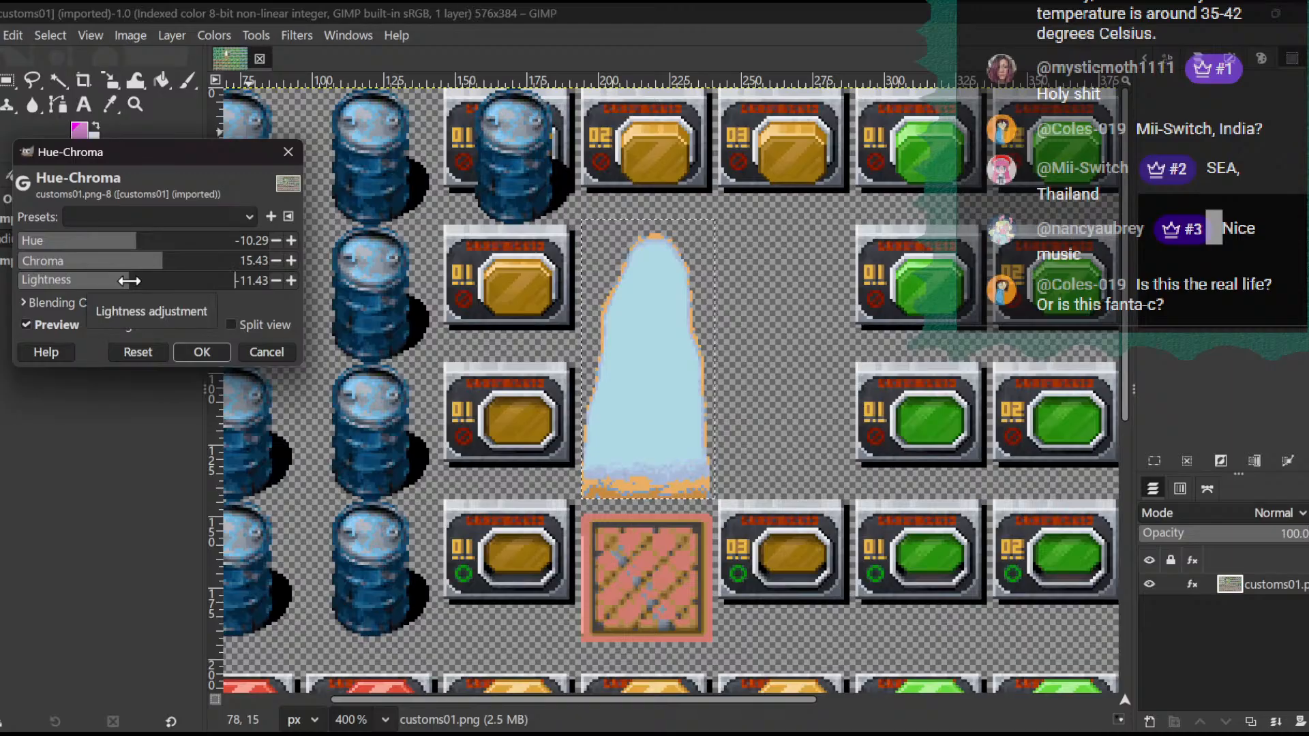
click(221, 353)
- Export the image as customs01.png in the characters folder, replacing the existing file and using the current PNG settings
click(3, 34)
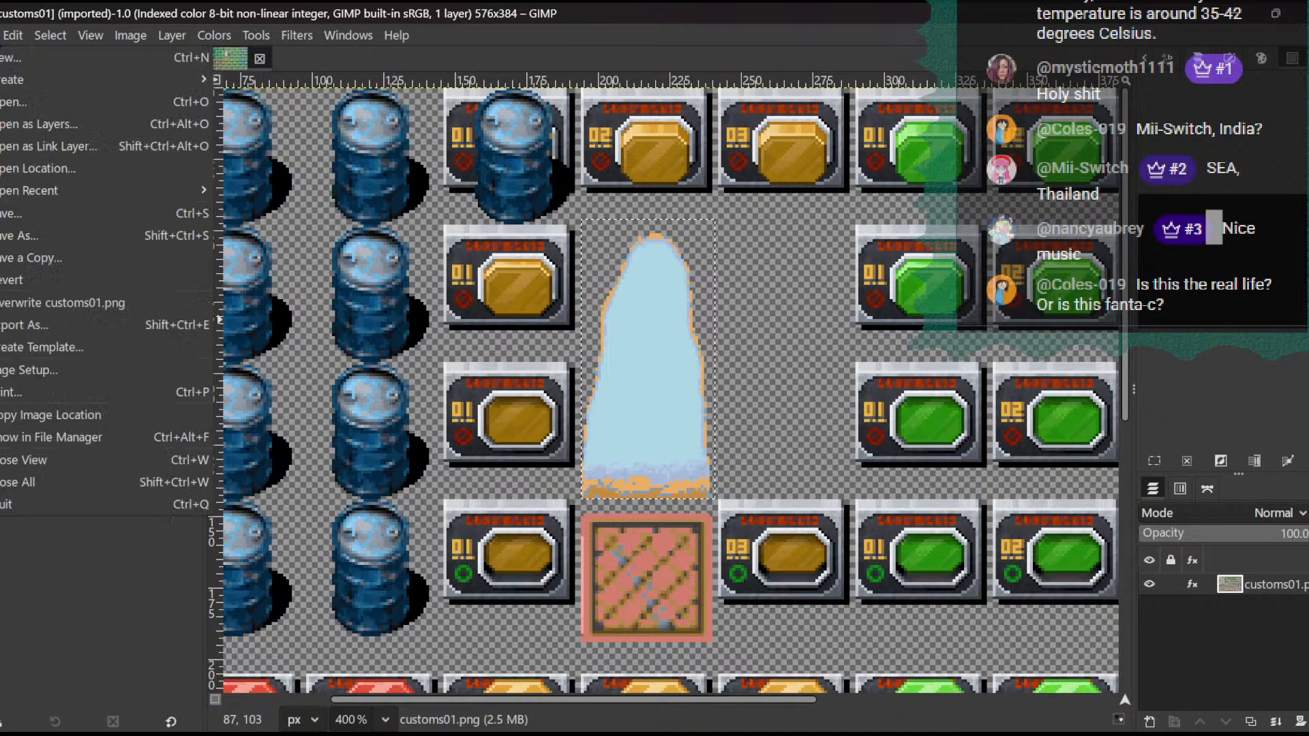
click(36, 327)
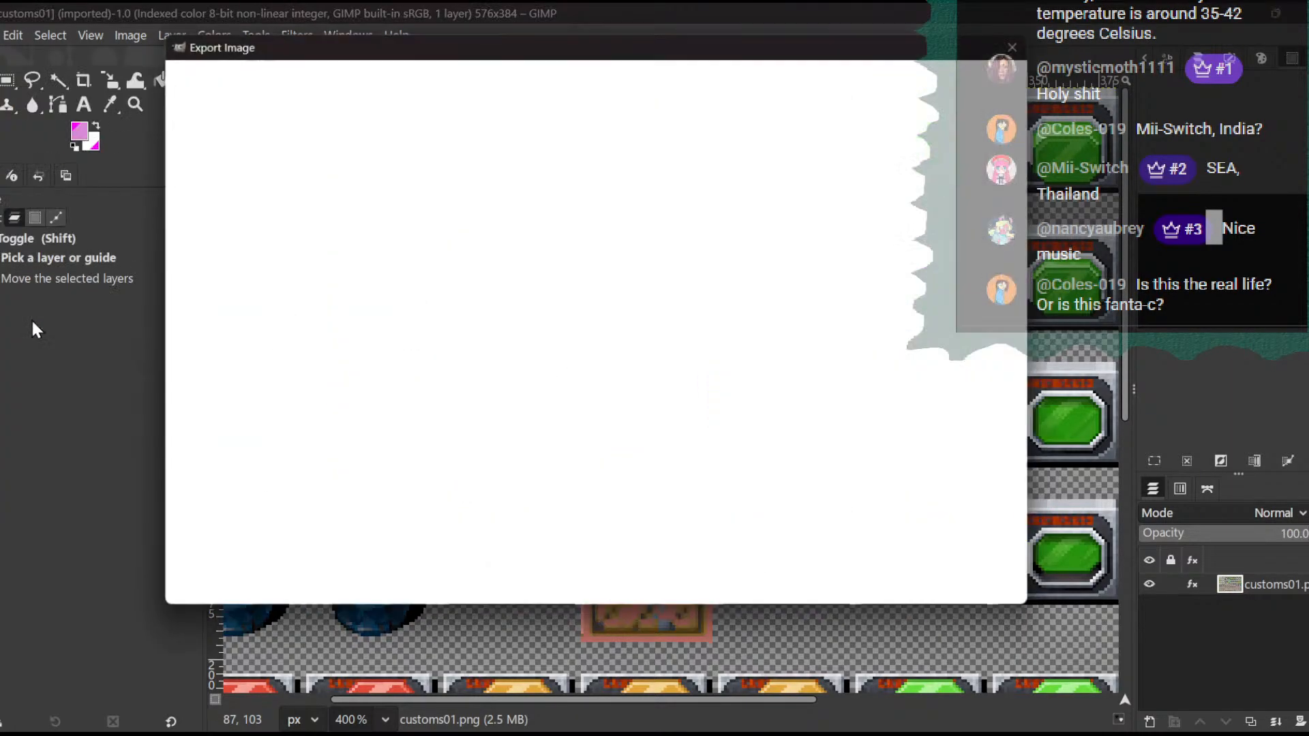
click(936, 597)
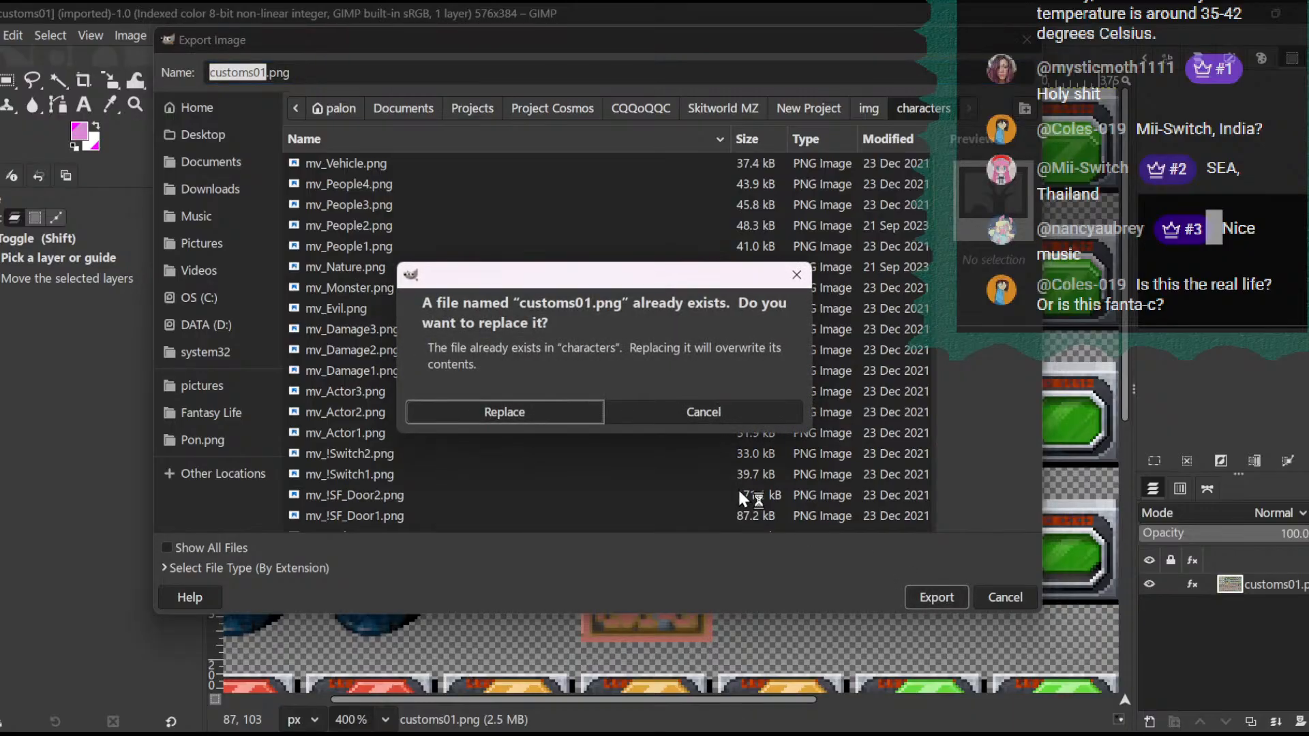
click(561, 413)
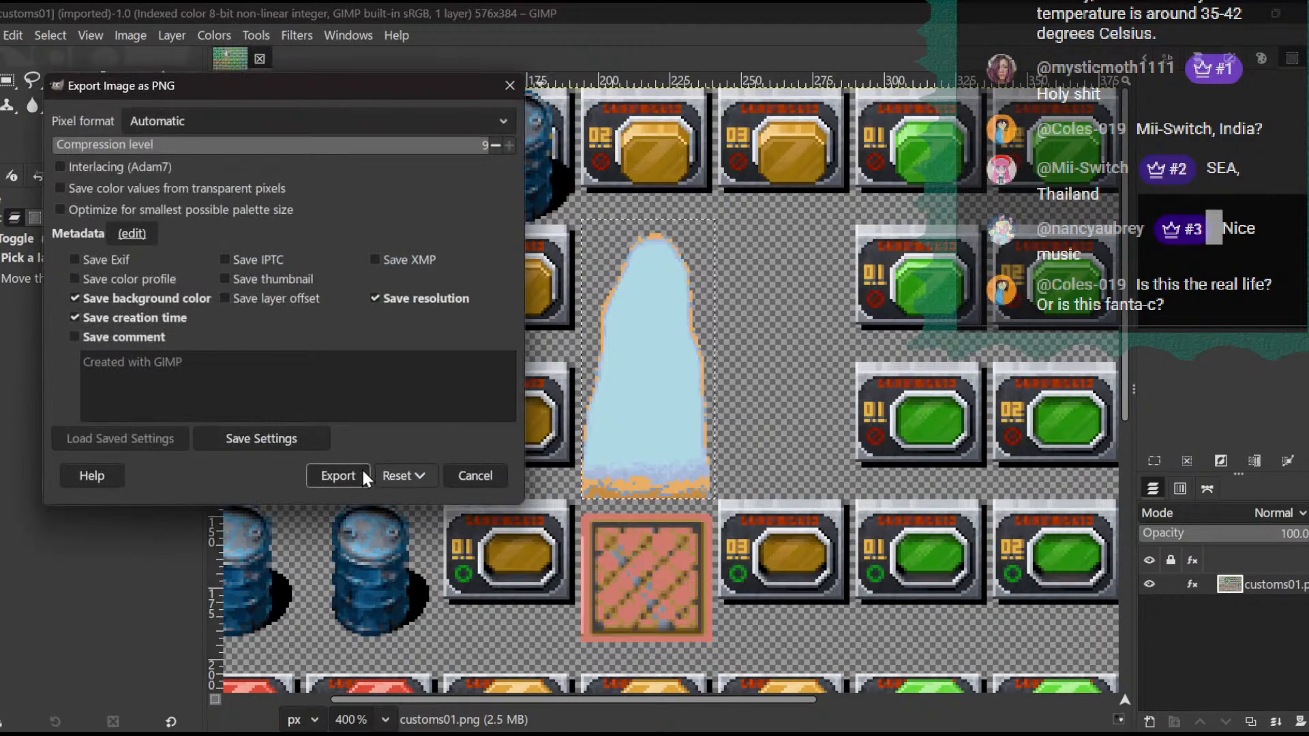
click(336, 473)
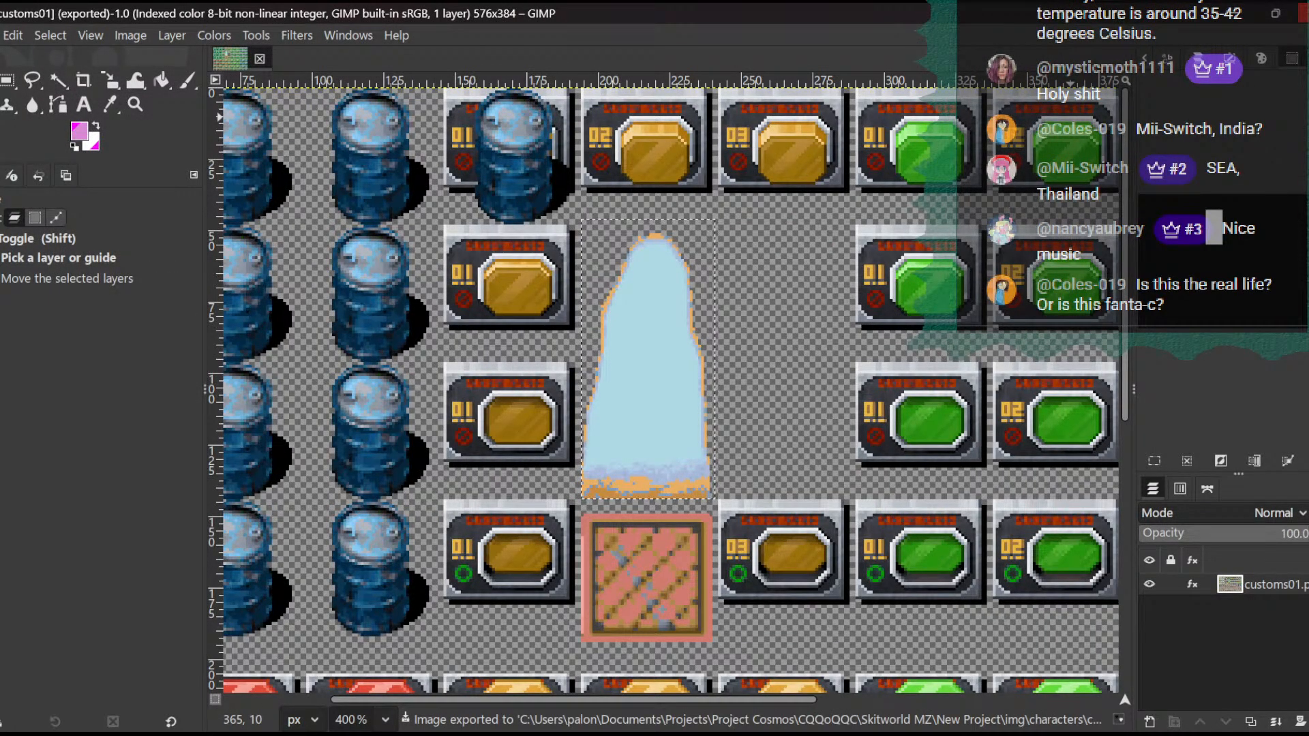
- Quit GIMP, discarding the unsaved changes, switch to RPG Maker MZ and start a new game in a playtest
key(ctrl+q)
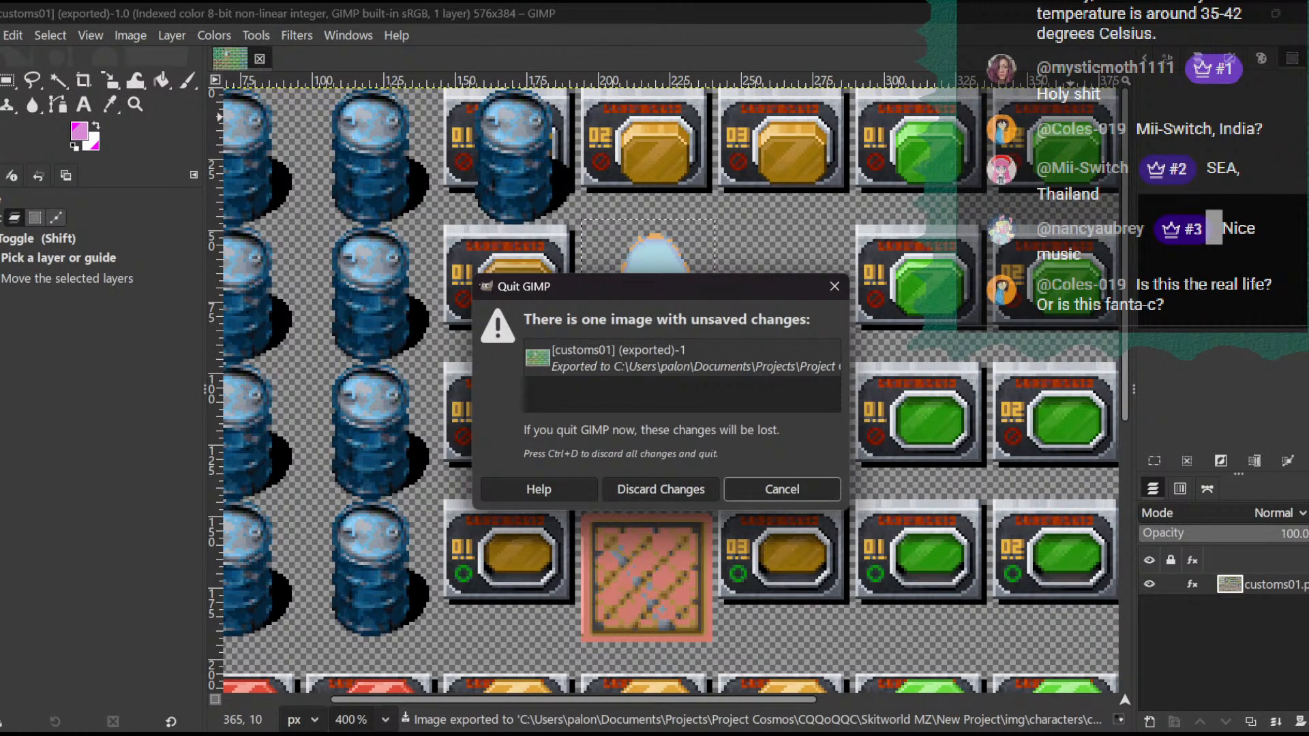
click(670, 488)
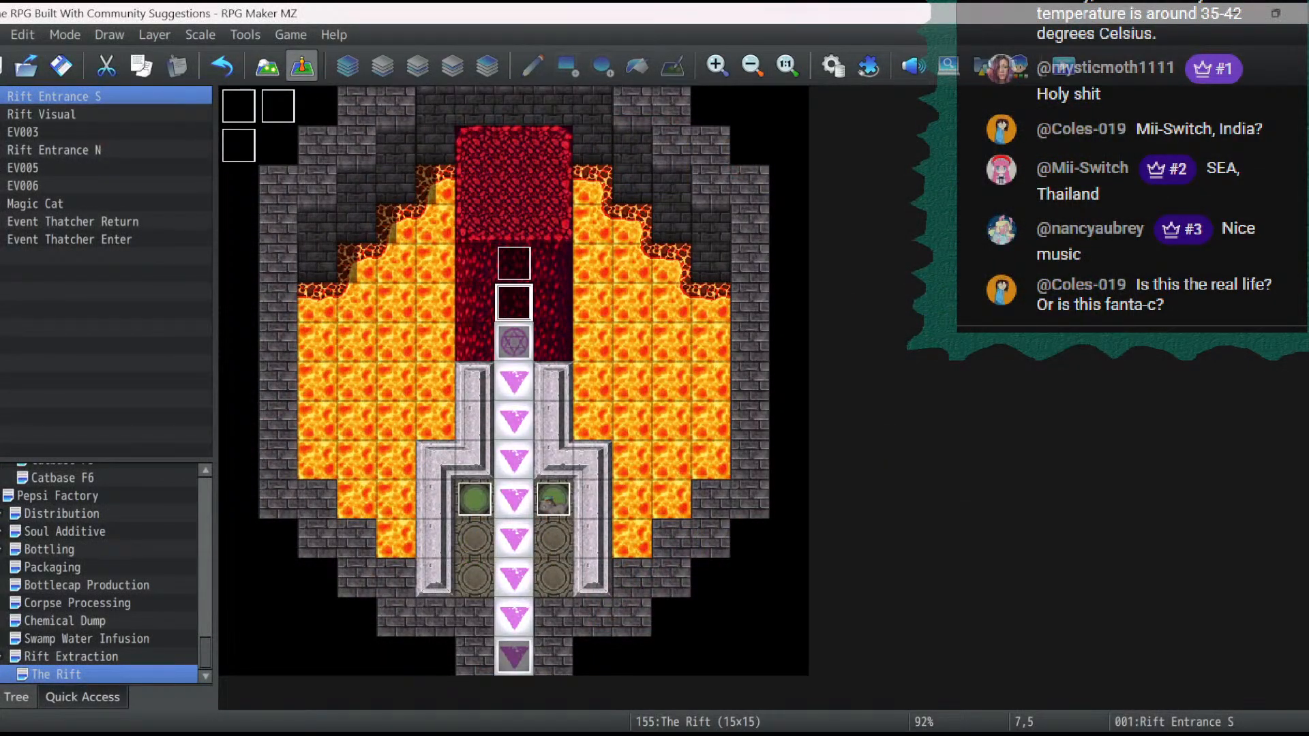
click(1065, 72)
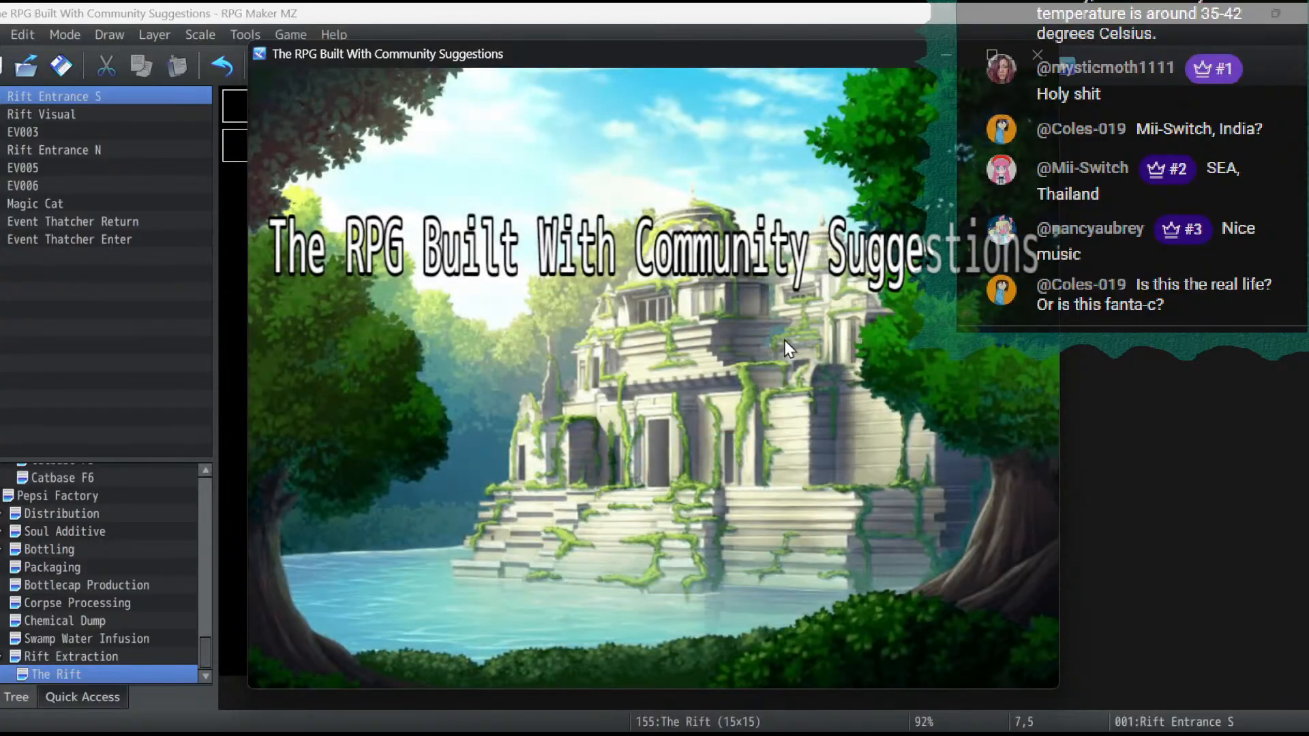
key(Return)
key(Return)
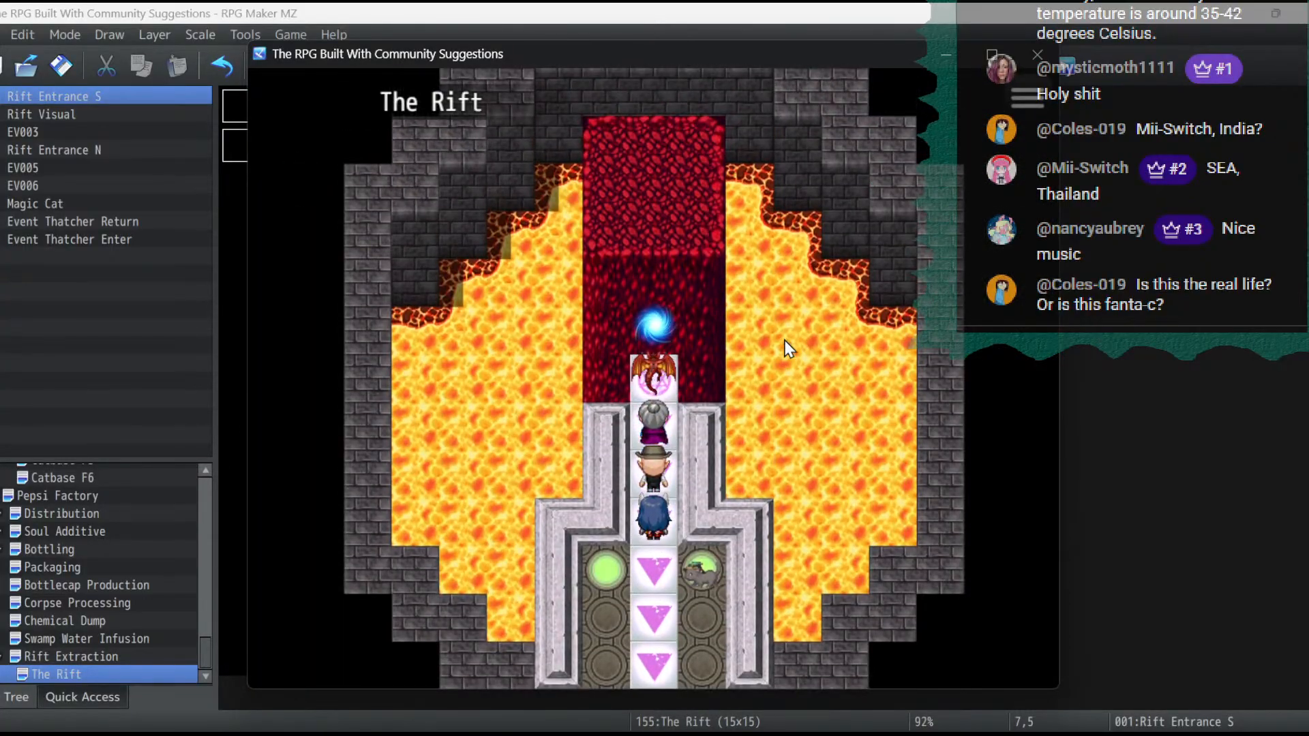
- Play through the ritual cutscene in The Rift to check the updated rift sprite, and end the playtest
key(Return)
key(Return)
key(Return)
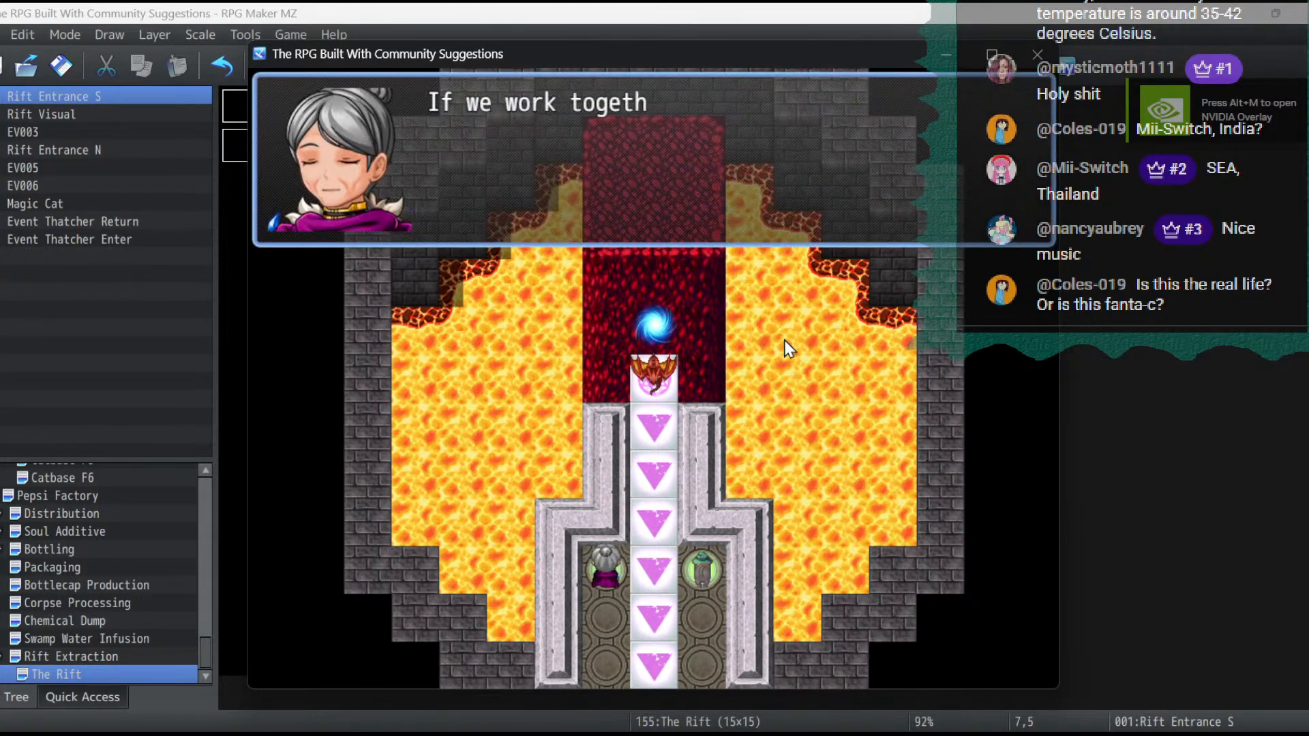
key(Return)
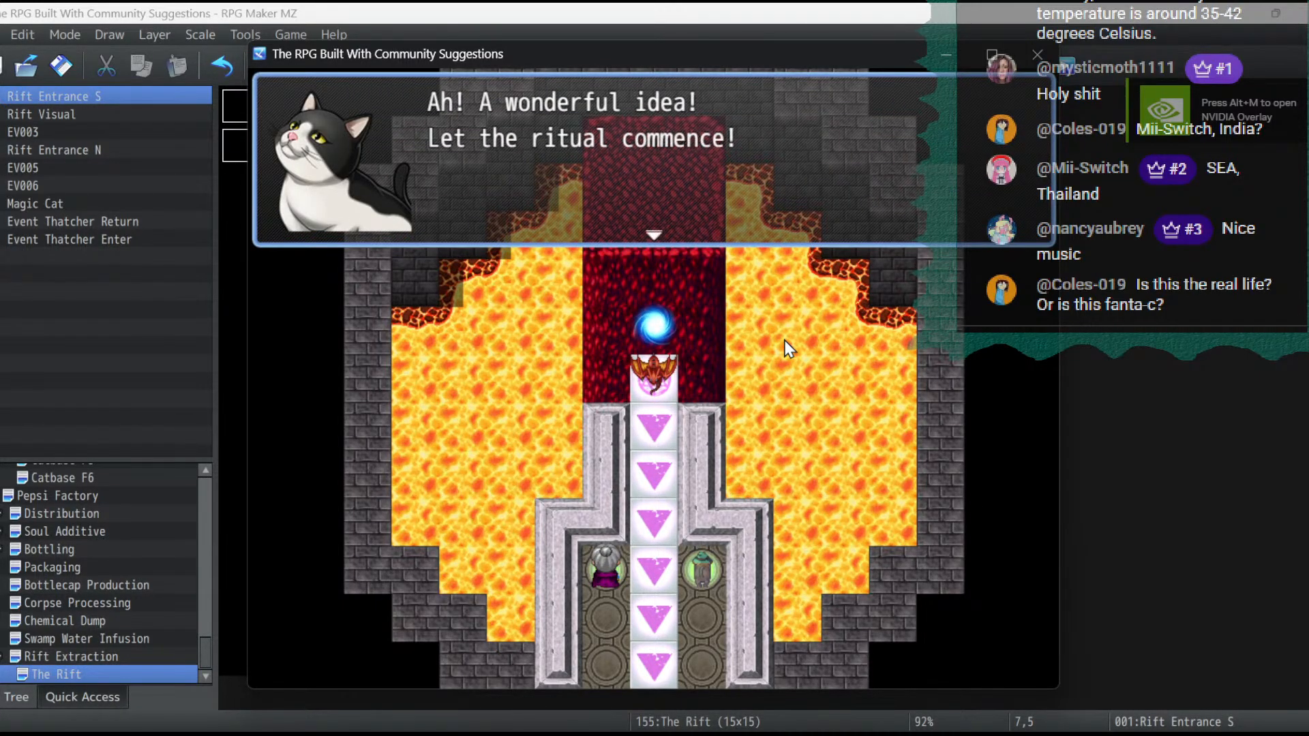
key(Return)
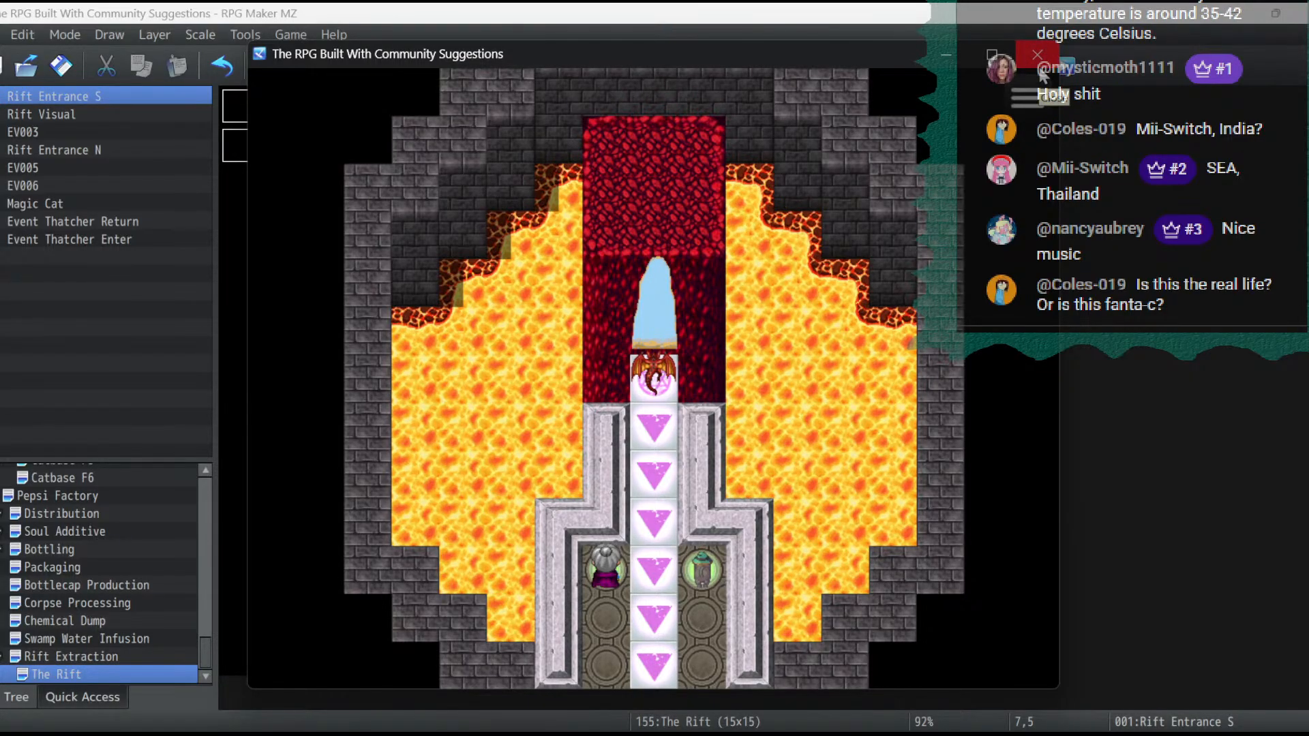
click(1038, 68)
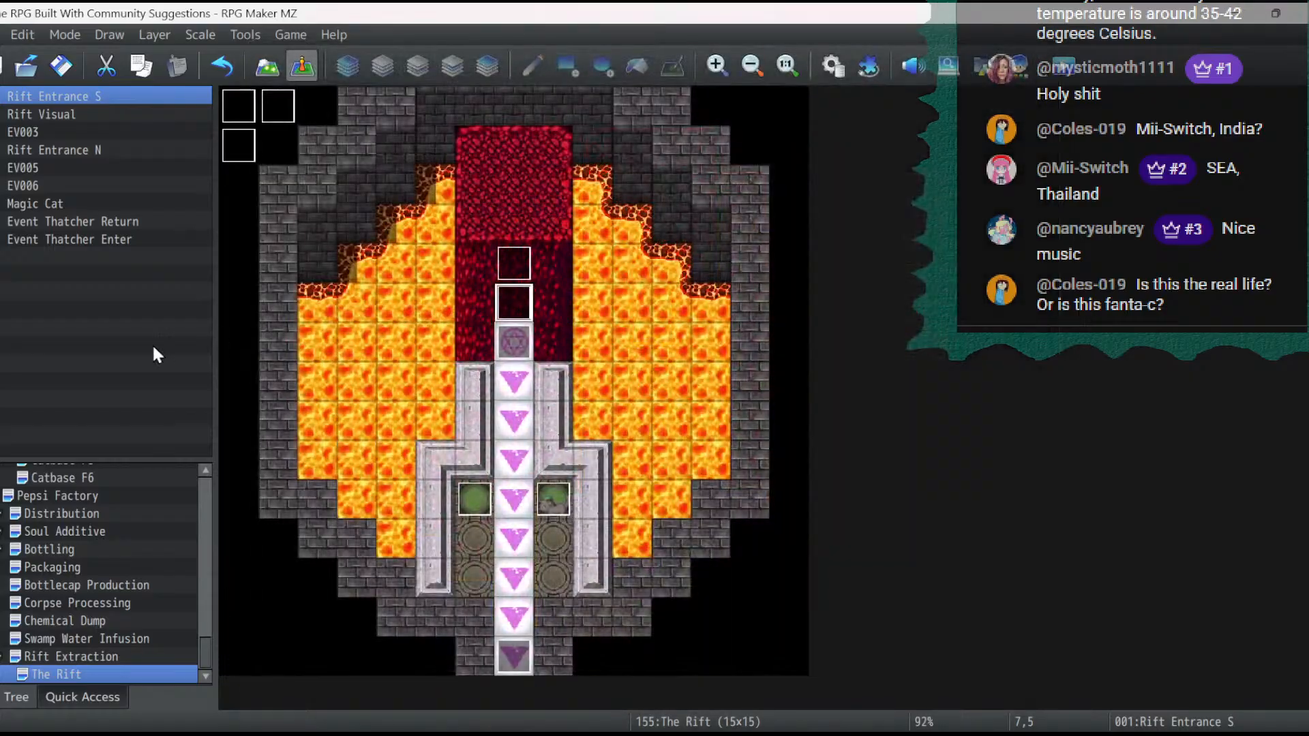
- Change the image command in the Rift Entrance S event's own movement route to dragongreen(1)
double_click(519, 294)
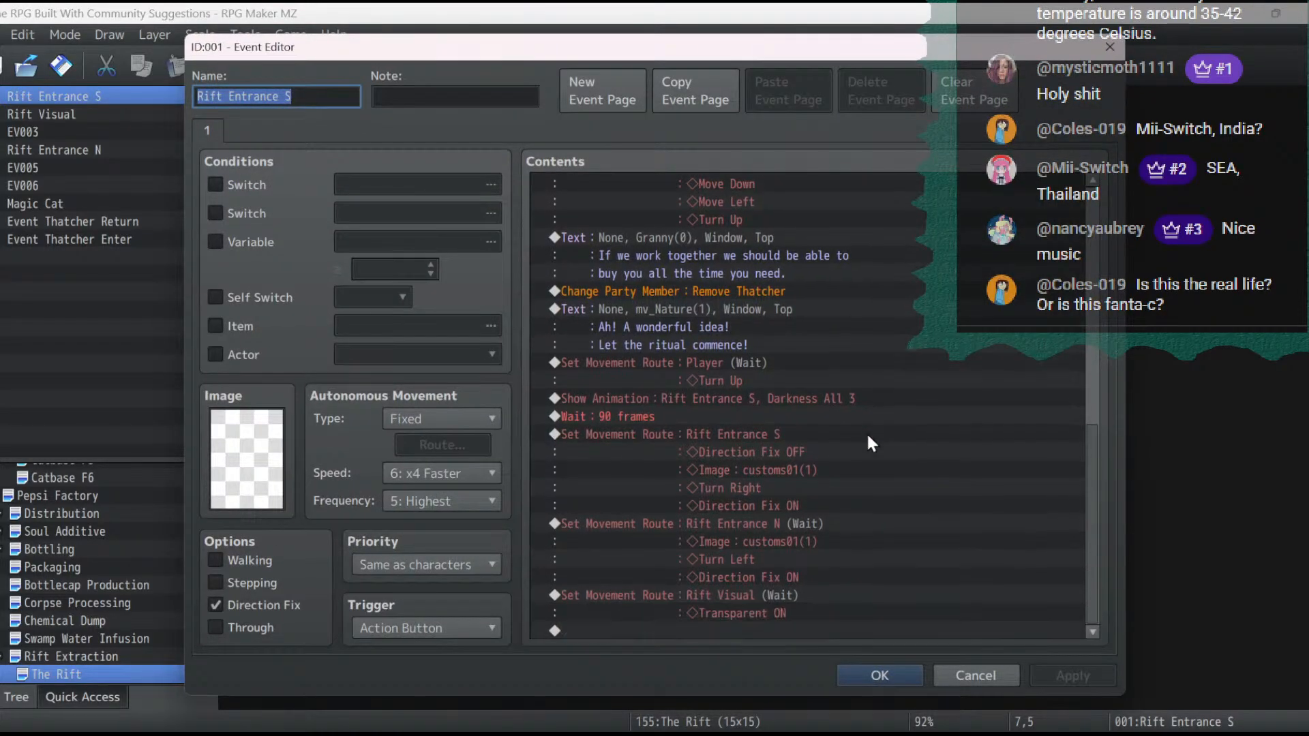
double_click(726, 436)
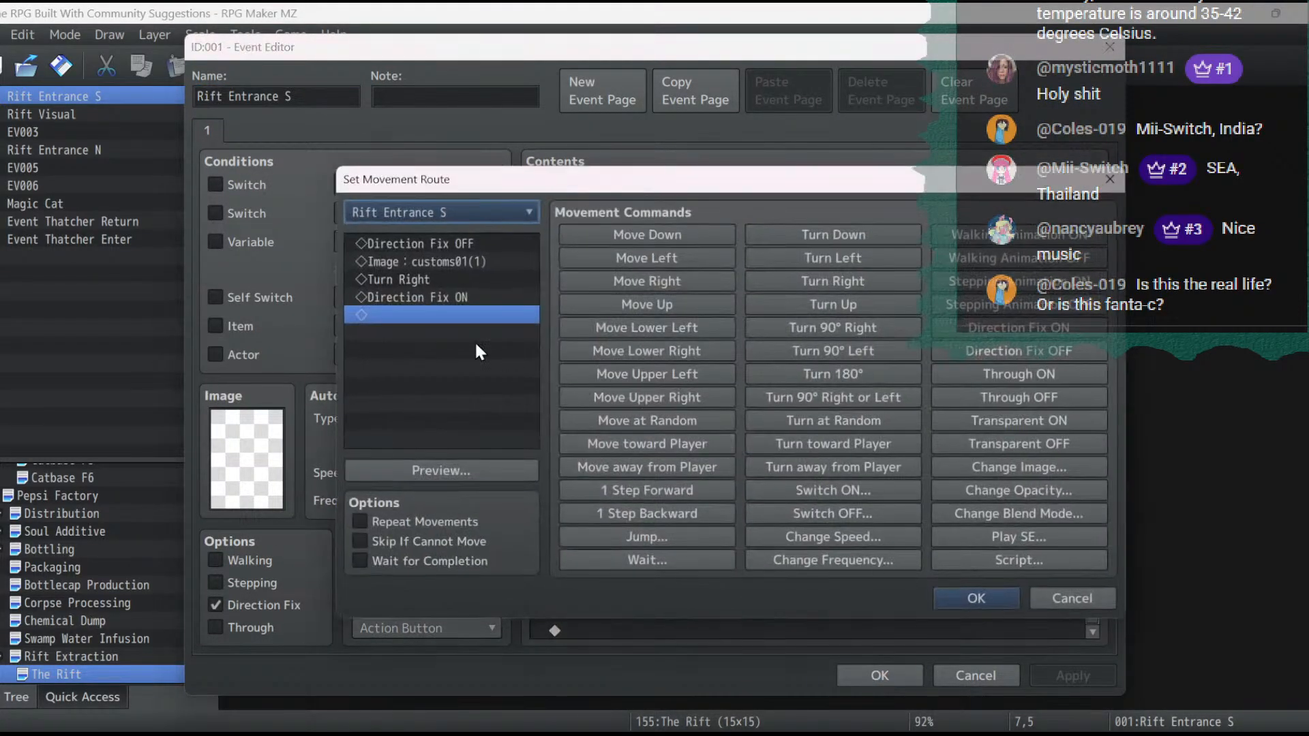
double_click(448, 263)
double_click(646, 401)
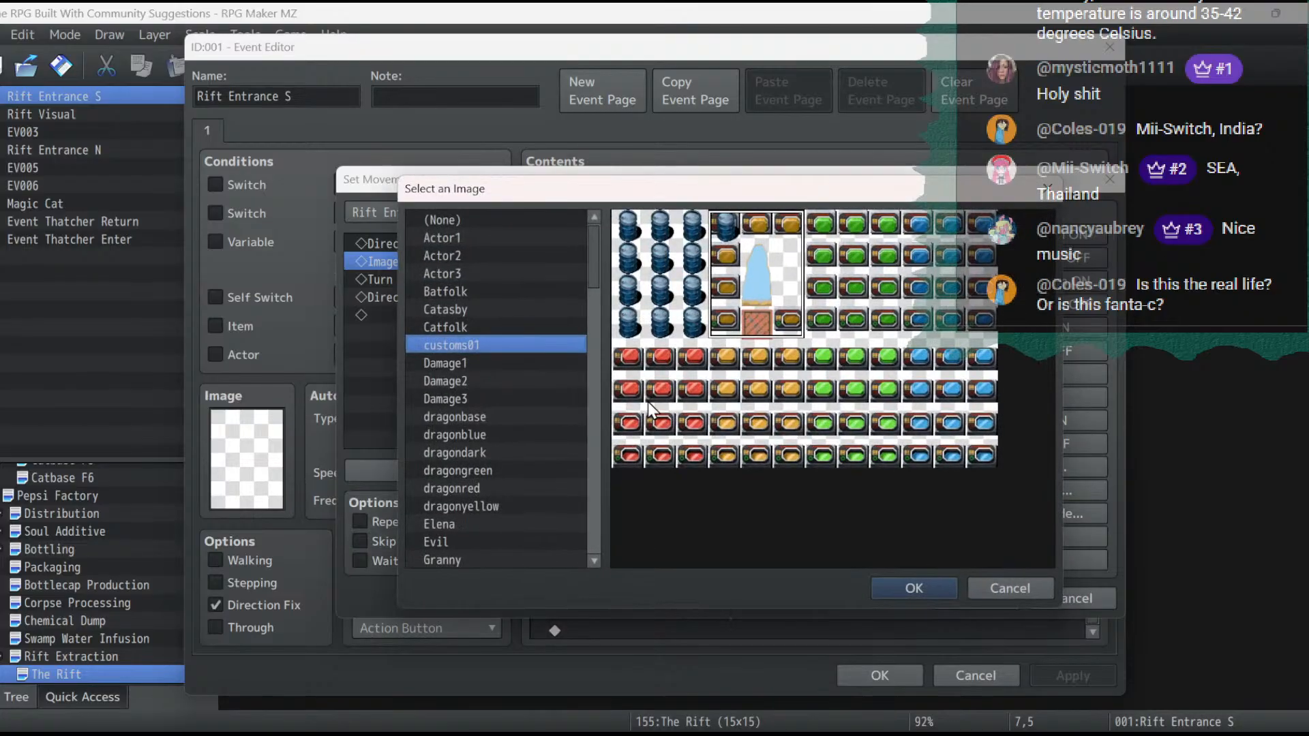
click(425, 470)
double_click(425, 469)
click(680, 453)
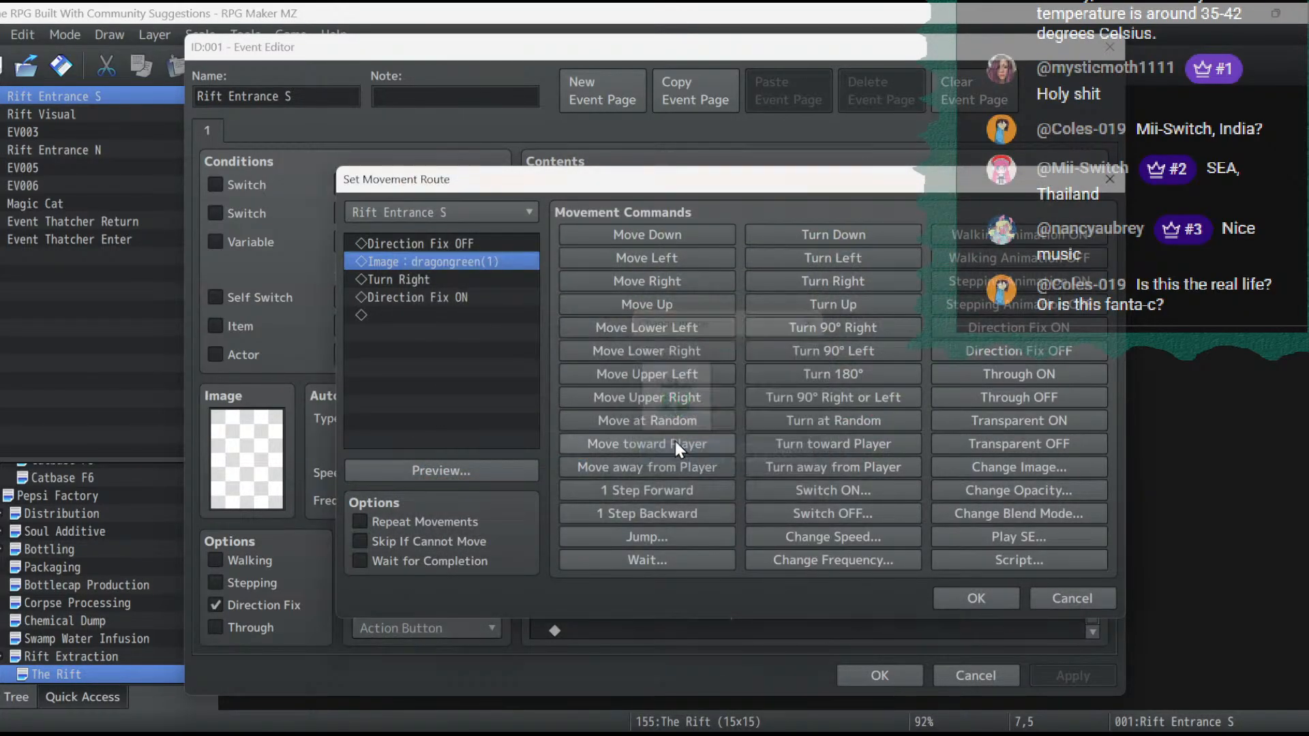
- Set the Rift Entrance S route's image to customs01(1) and confirm the movement route
double_click(464, 264)
double_click(682, 401)
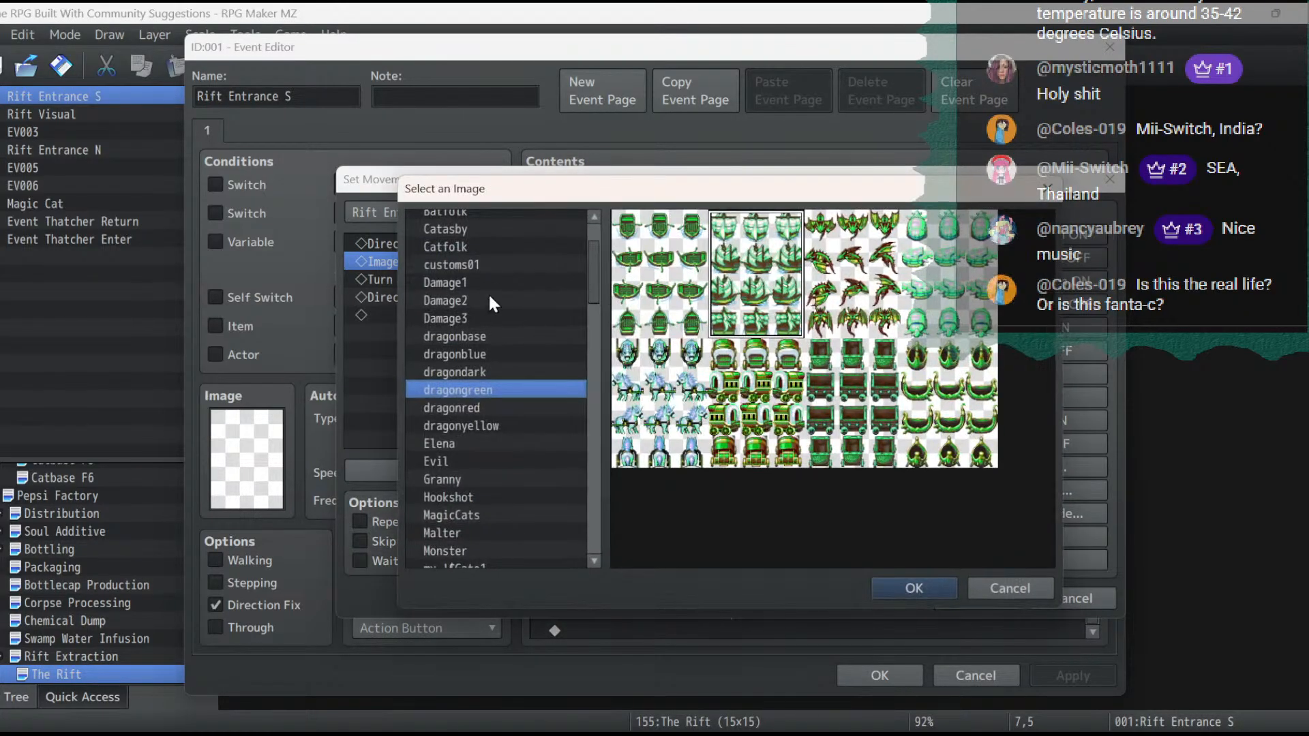
click(477, 266)
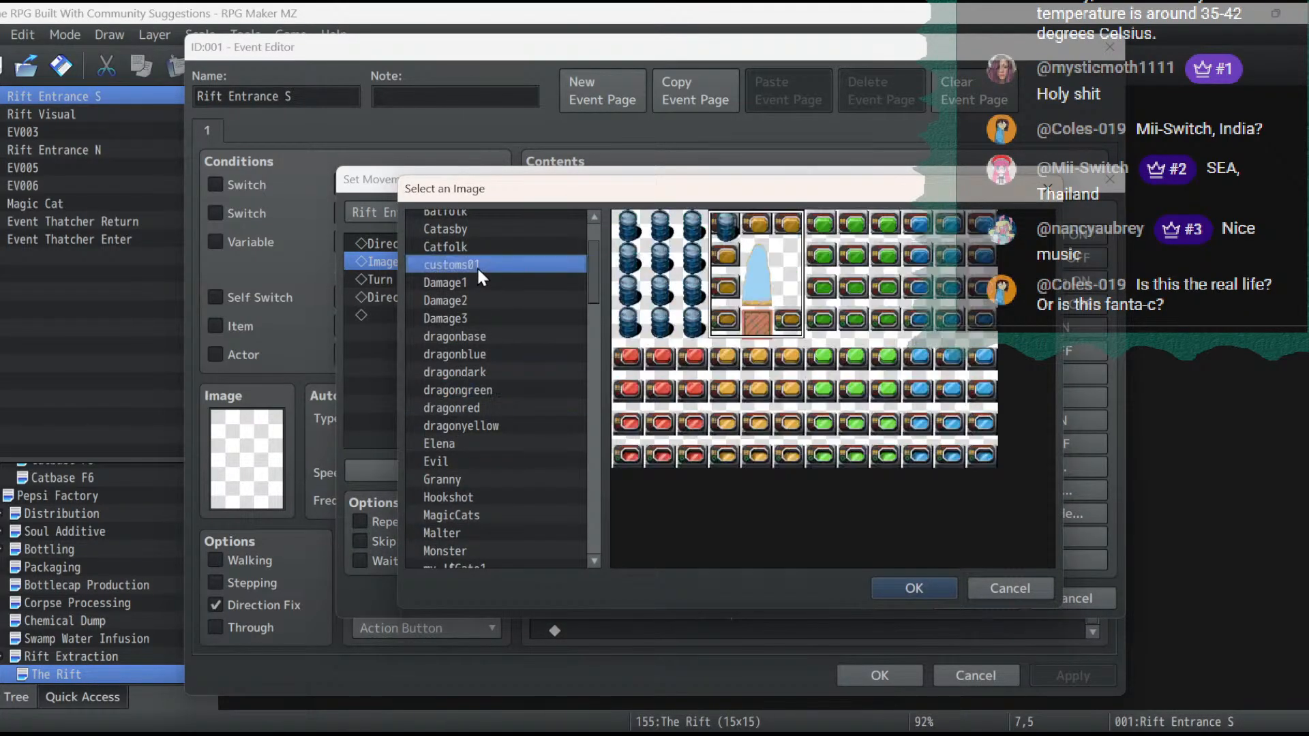
double_click(775, 294)
click(688, 455)
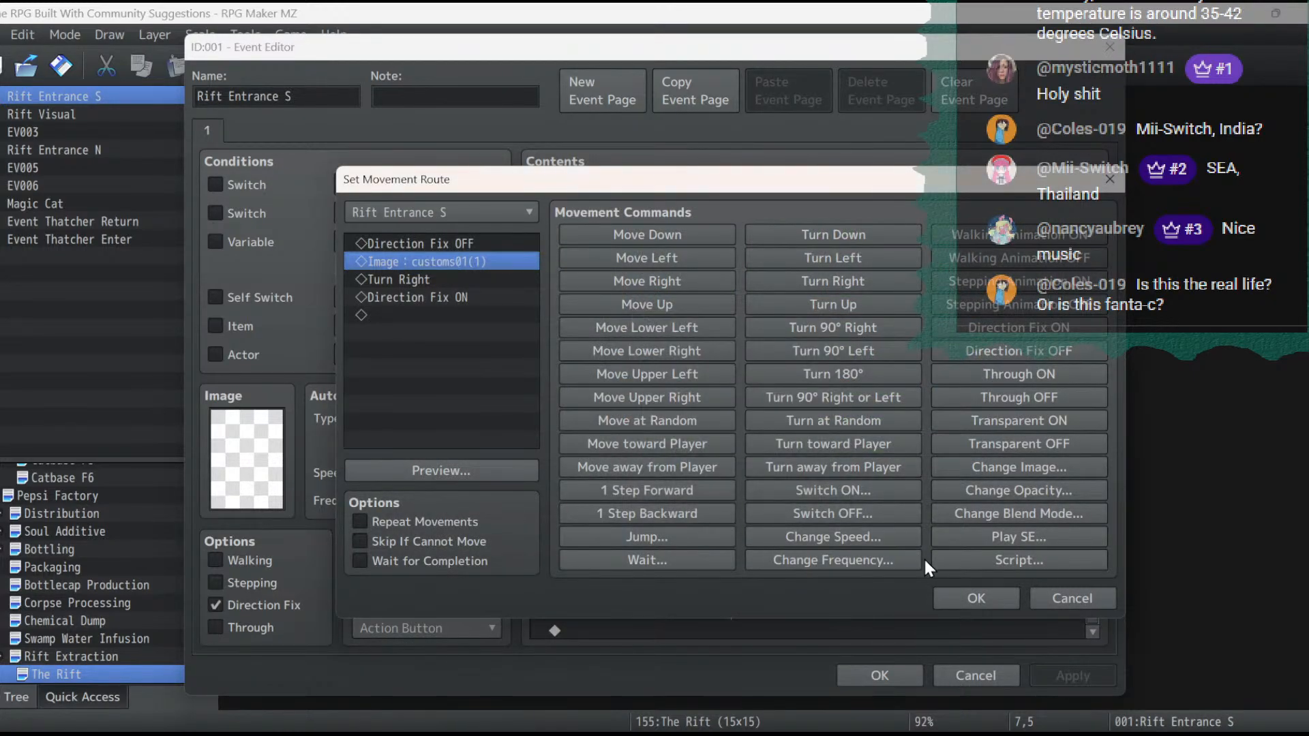
click(976, 600)
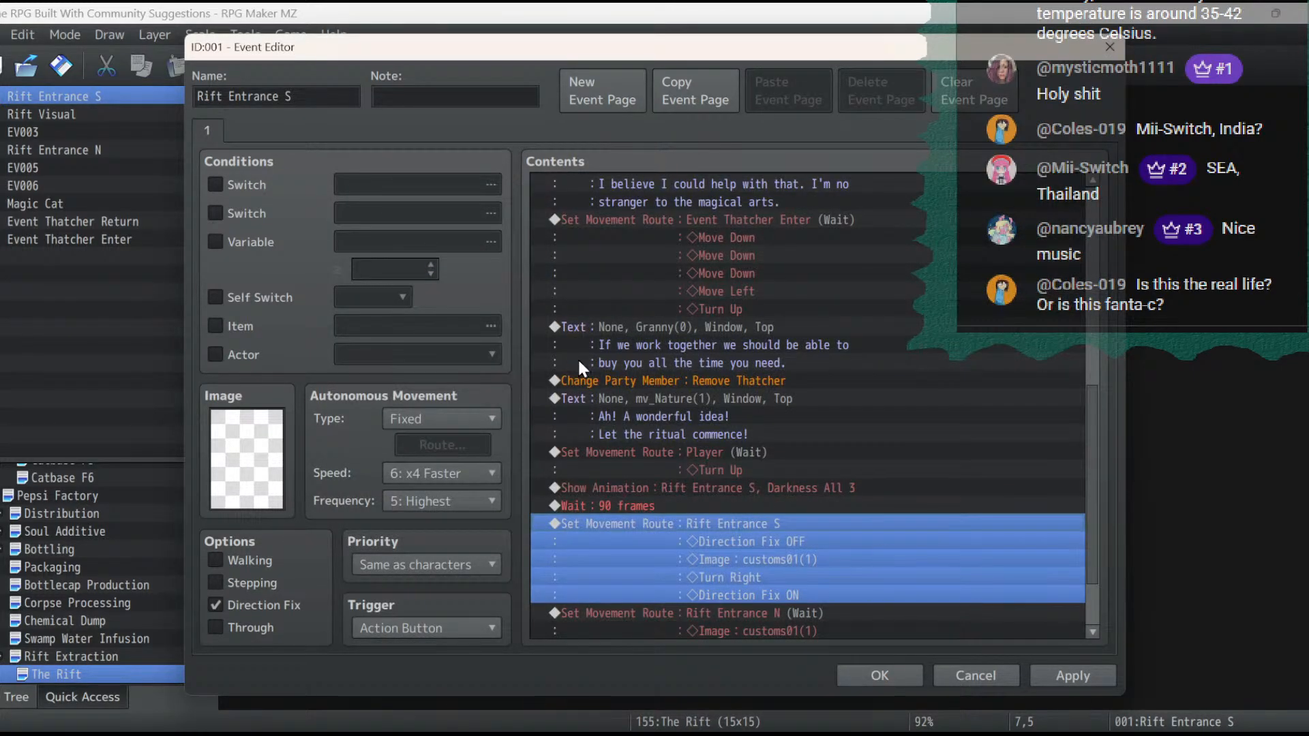
- Set the image in the Rift Entrance N movement route to dragongreen(1)
scroll(762, 439, down, 2)
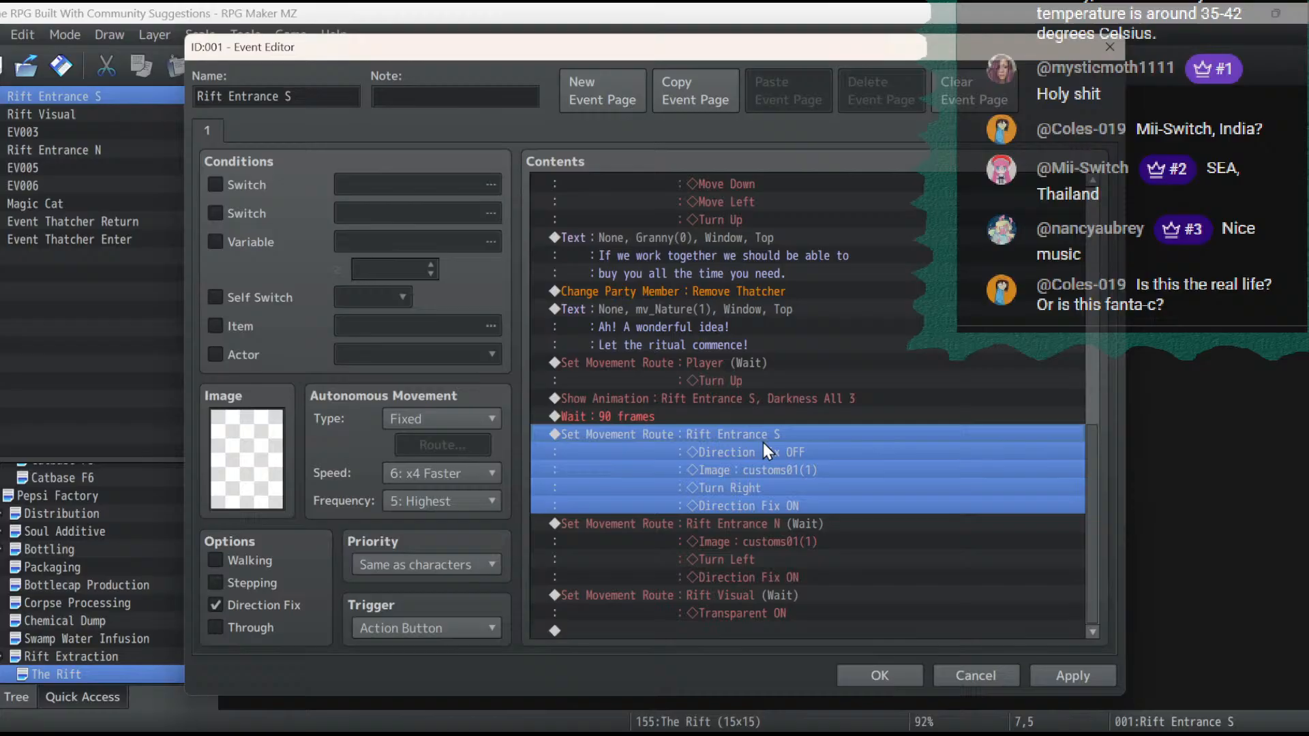
double_click(761, 525)
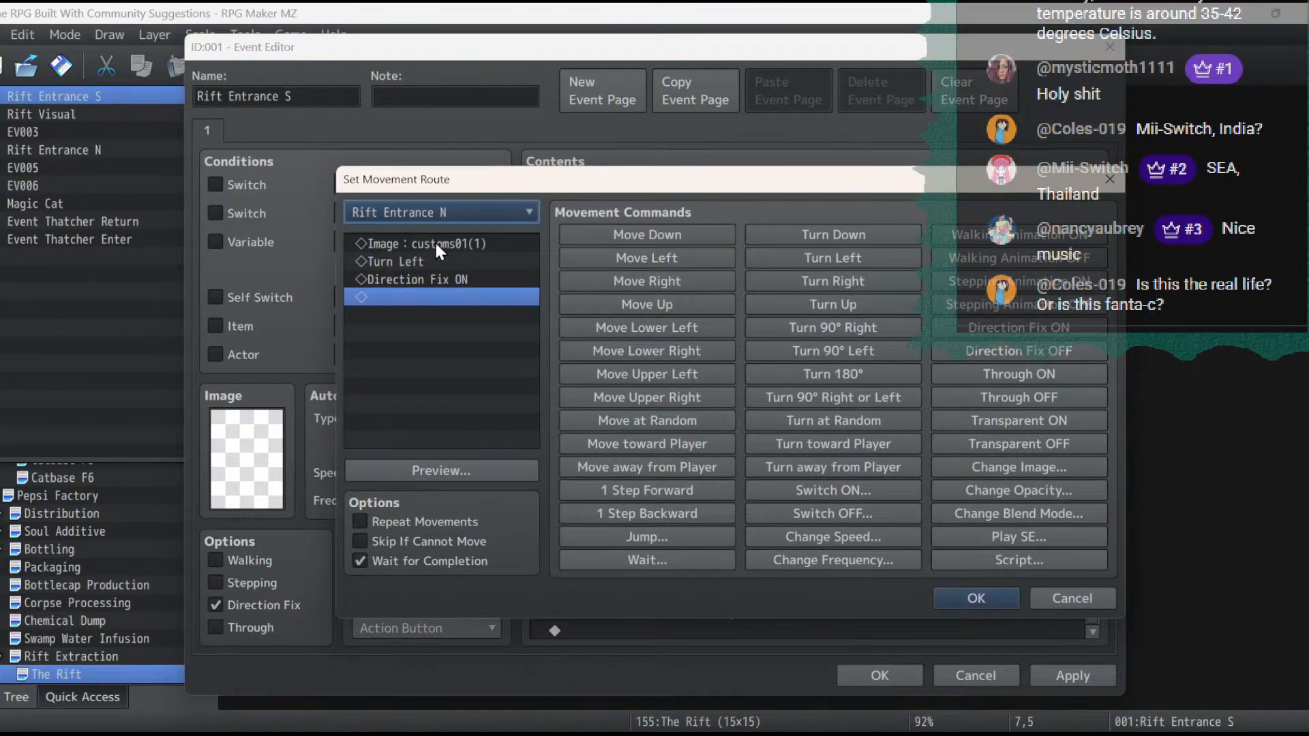
double_click(437, 246)
double_click(681, 419)
double_click(480, 467)
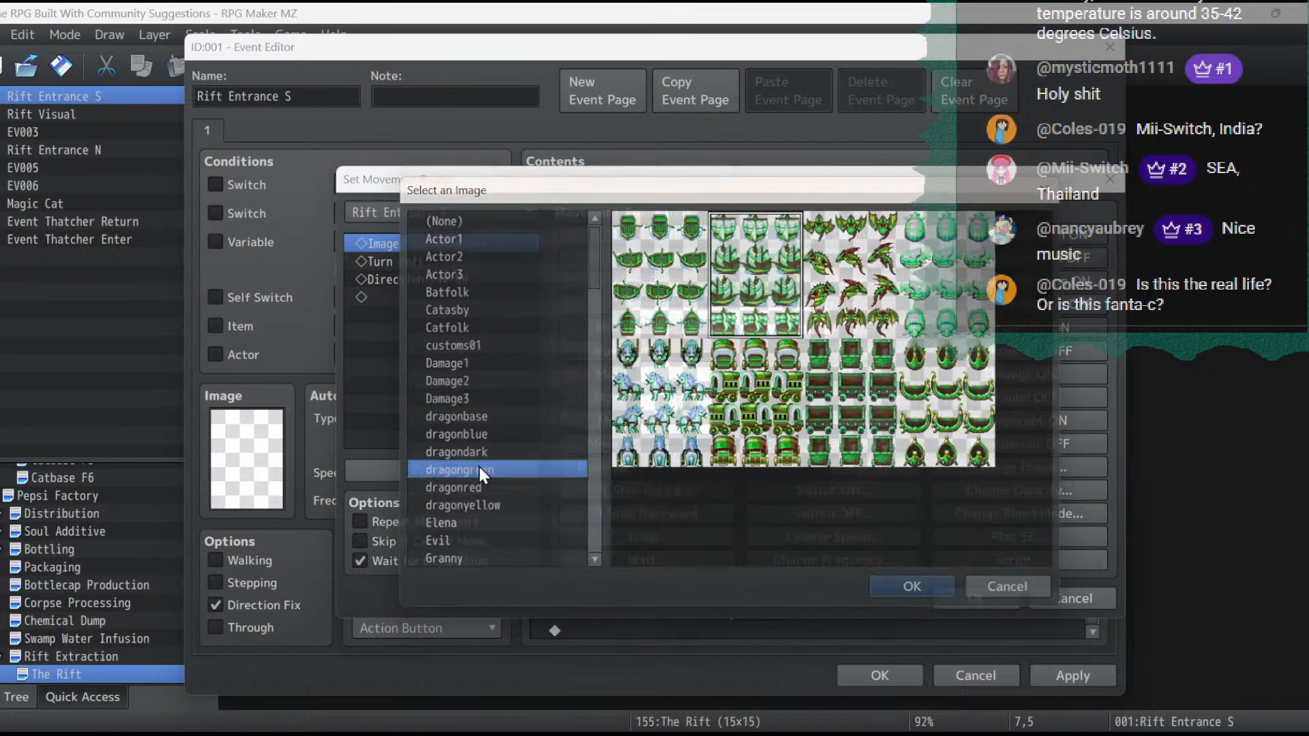
click(657, 453)
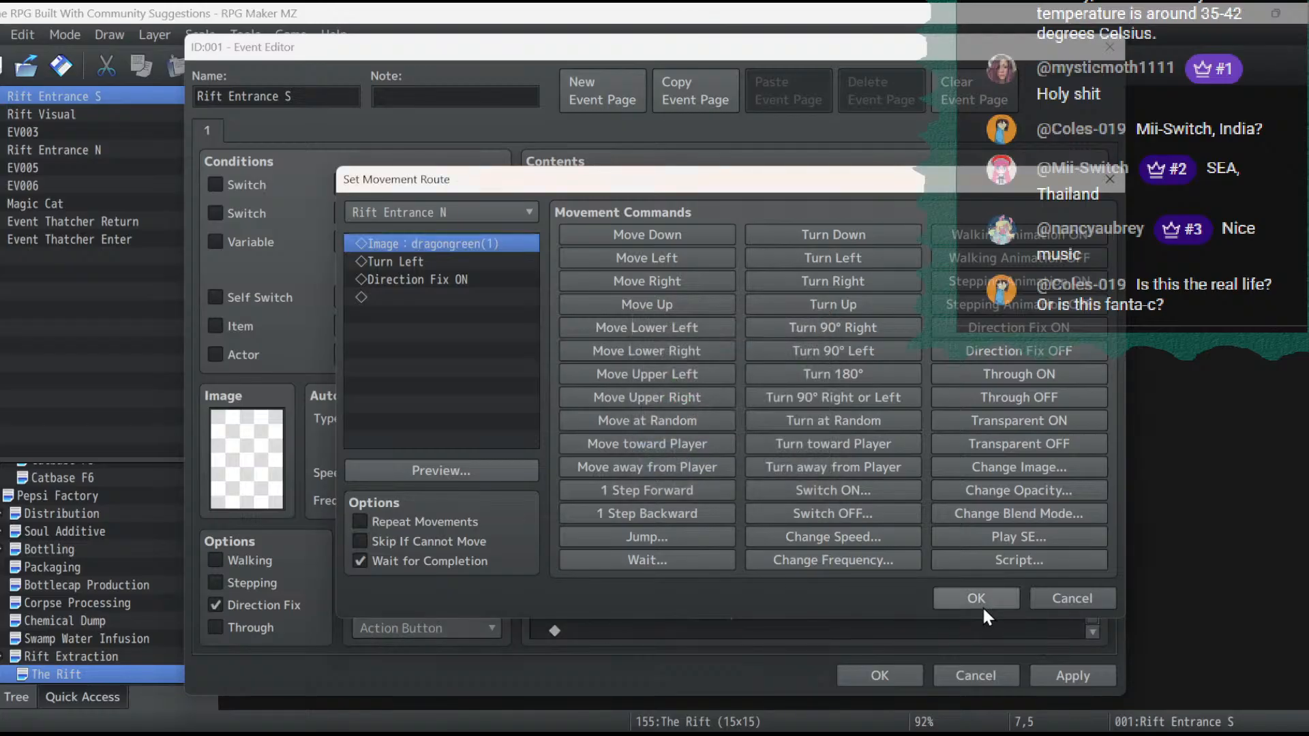
click(980, 602)
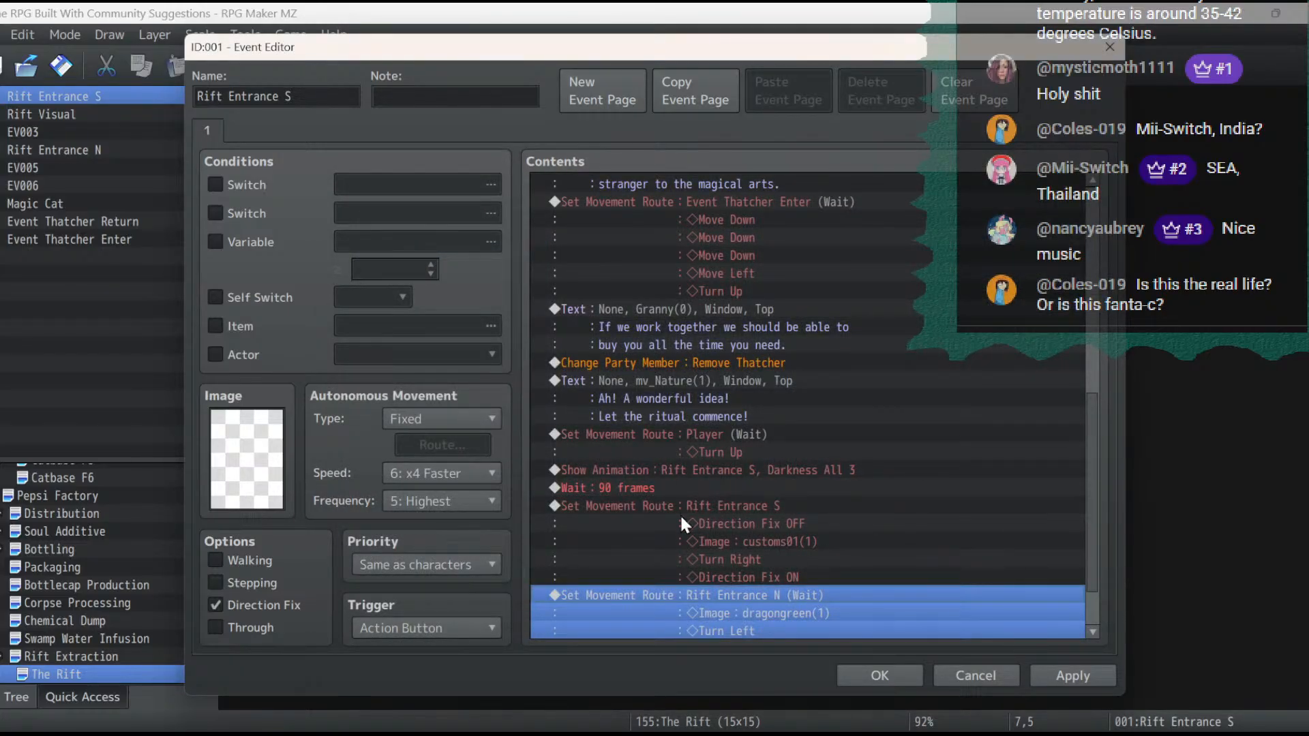
- Set the image in the Rift Entrance S movement route to Elena(1) and save the event's changes
double_click(759, 513)
double_click(422, 260)
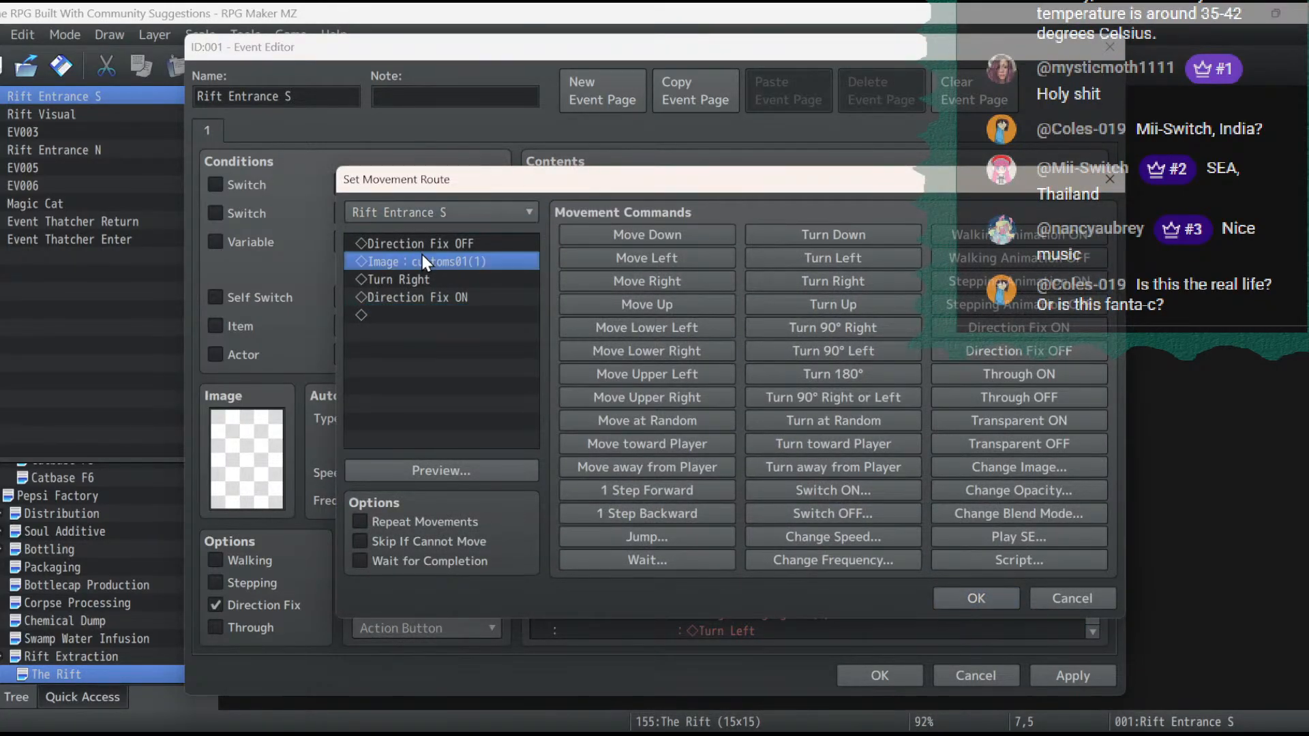
double_click(682, 392)
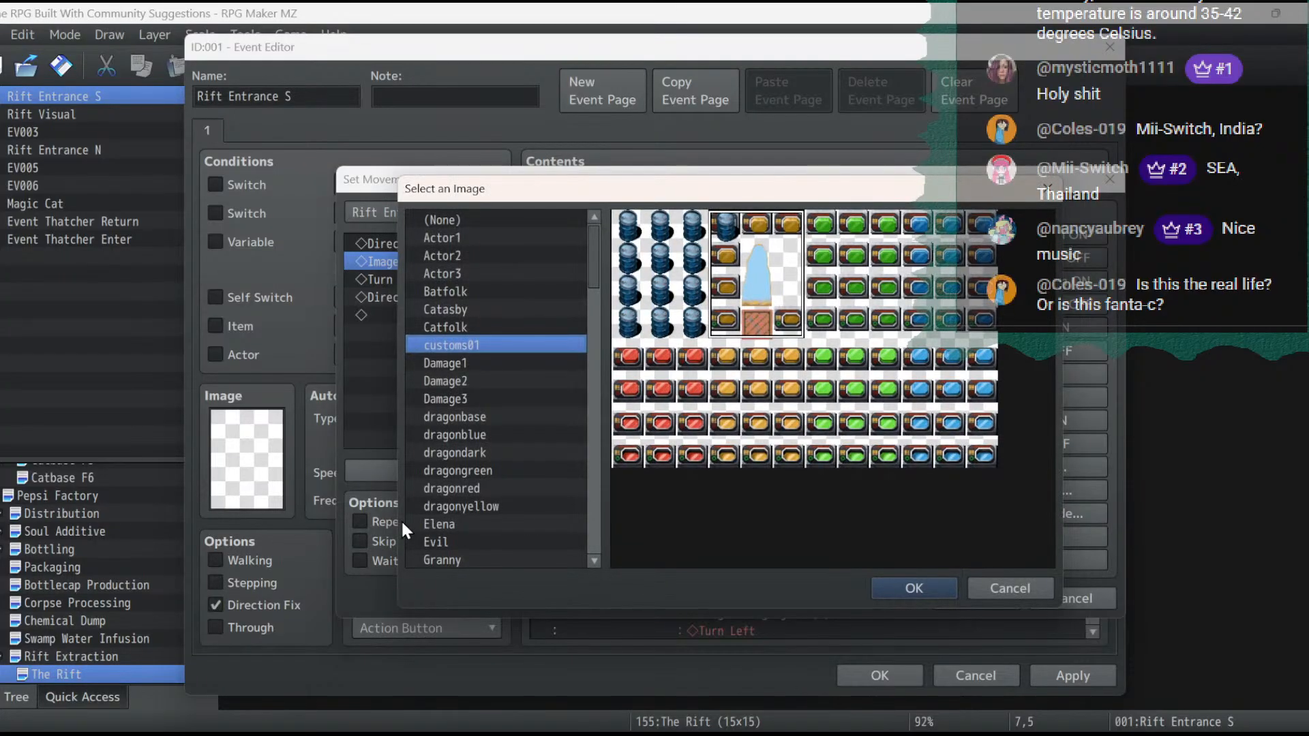
click(461, 523)
click(913, 588)
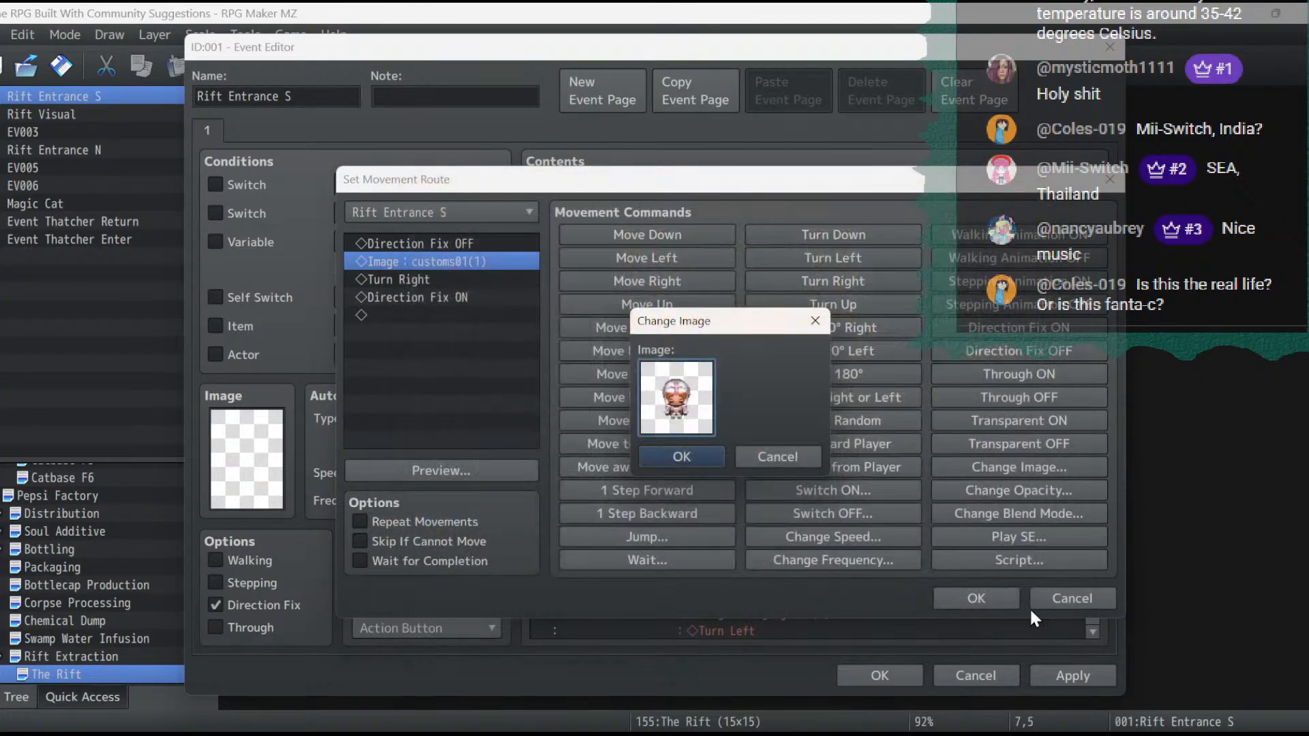
click(673, 454)
click(983, 589)
click(1077, 677)
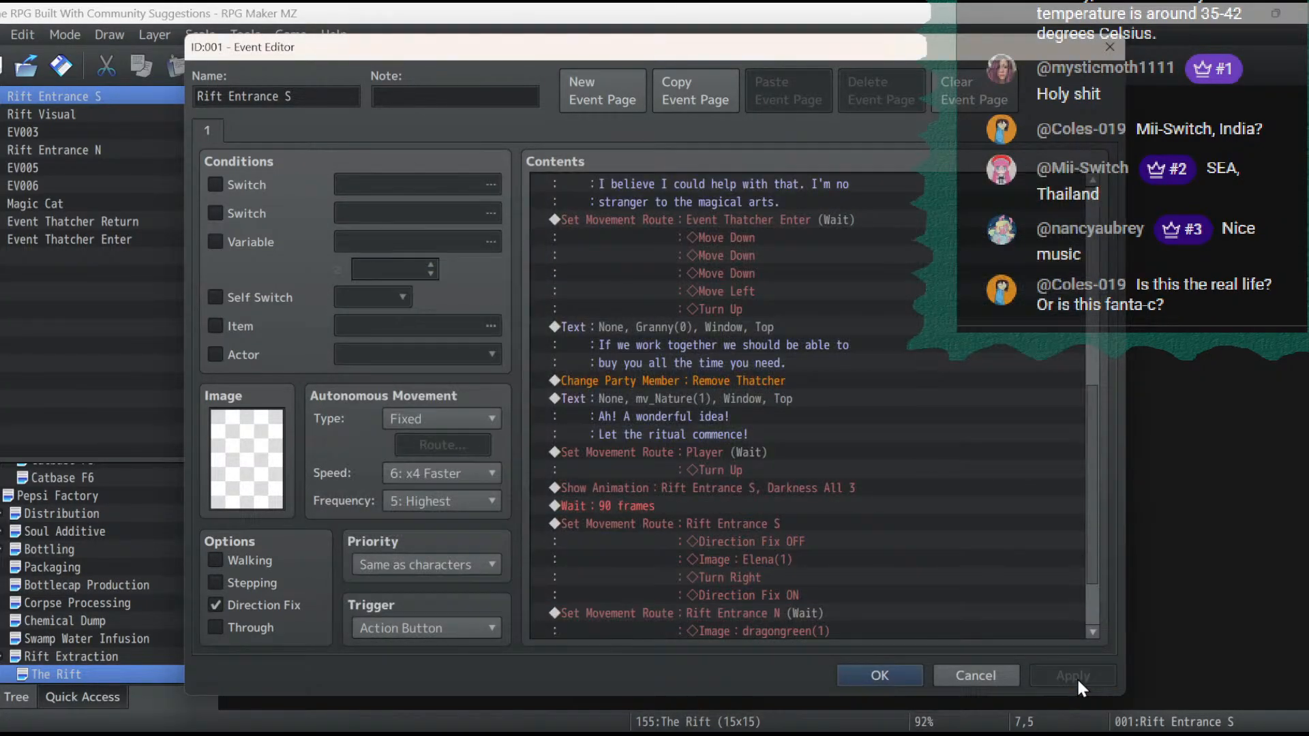
scroll(908, 564, down, 1)
click(881, 674)
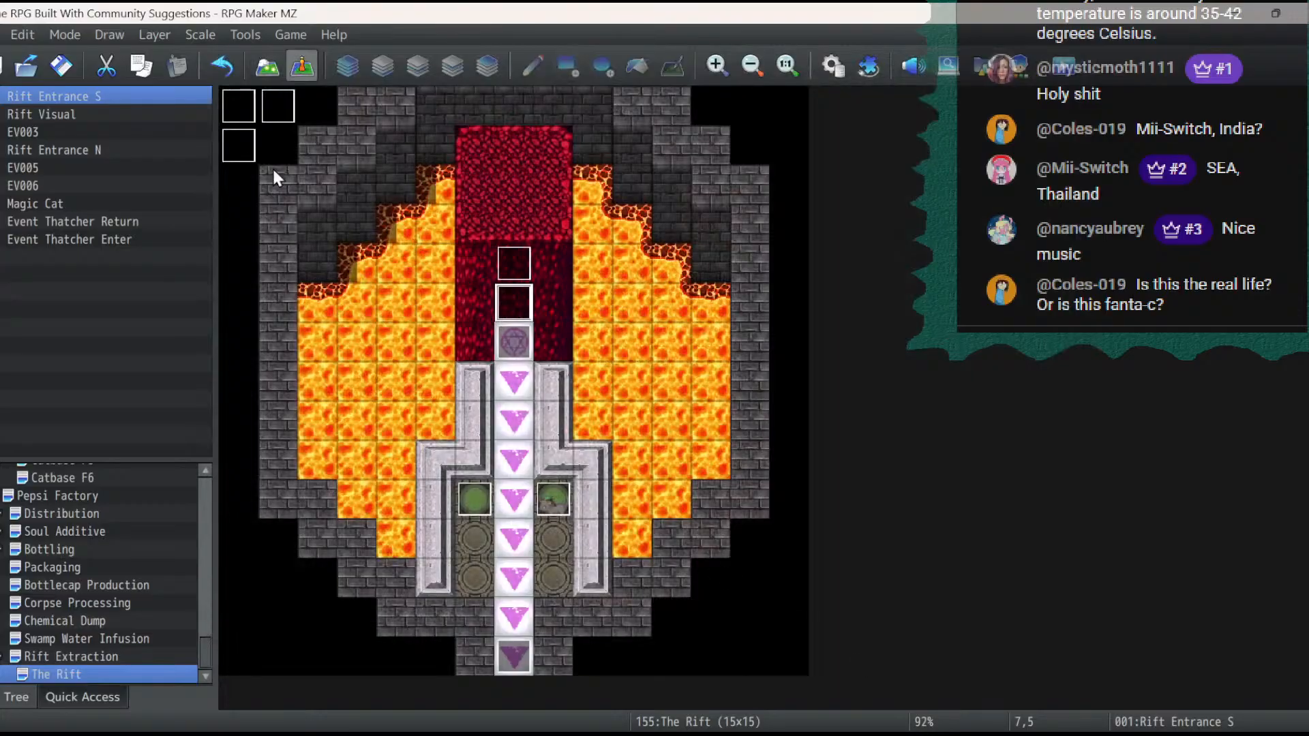
- Inspect the Rift Visual, EV003 and EV006 events on The Rift map without changing them
double_click(240, 148)
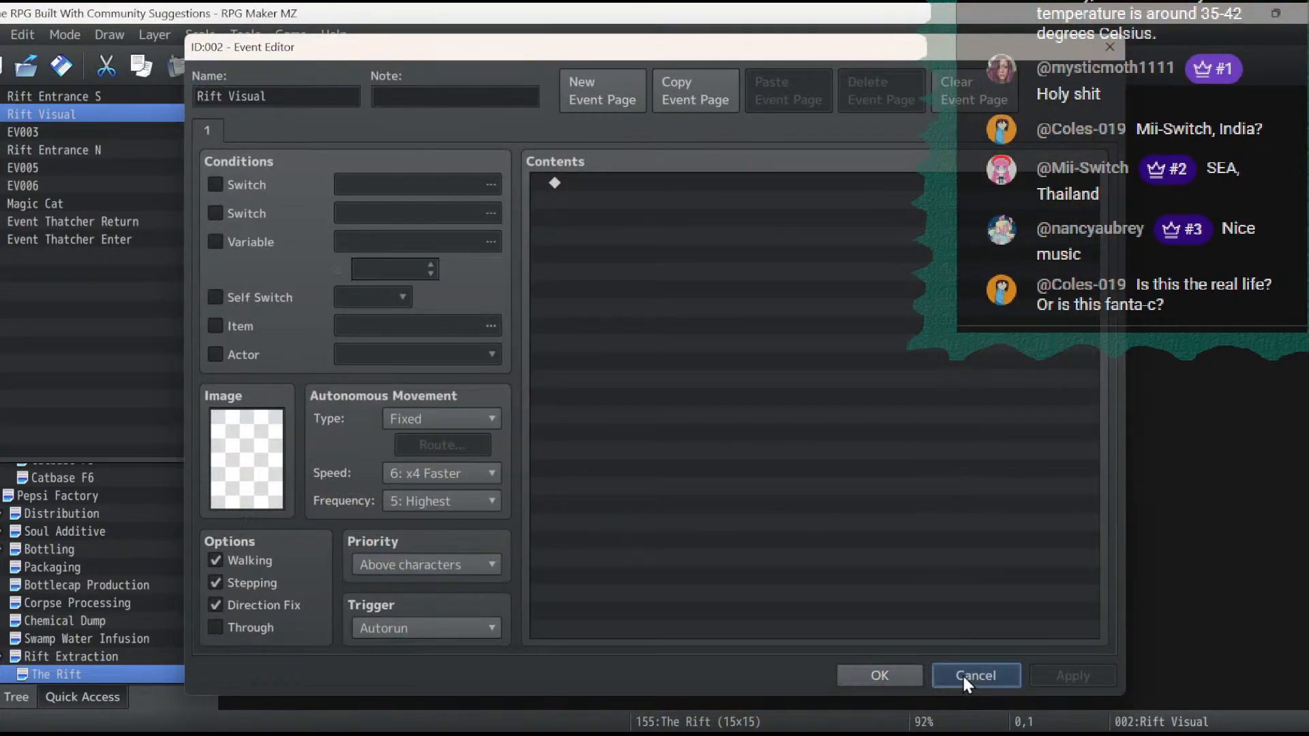
click(962, 673)
double_click(278, 106)
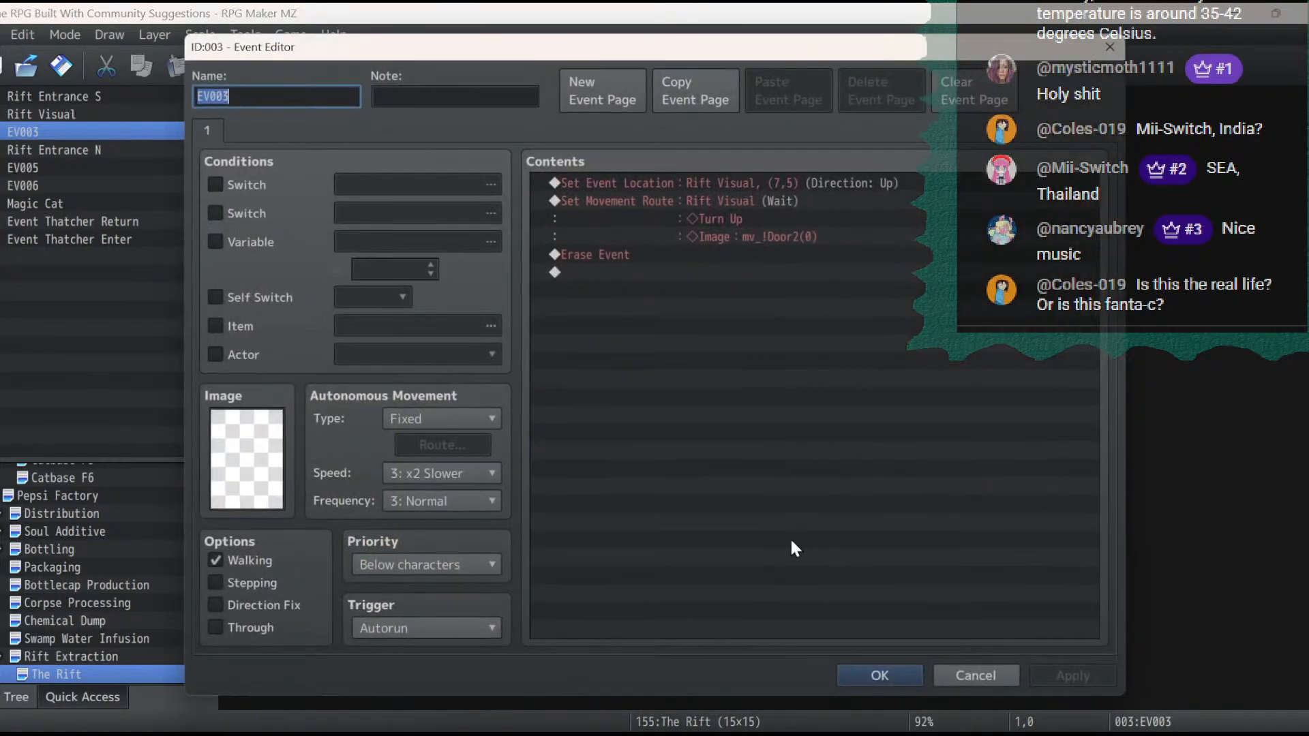
click(1002, 673)
double_click(219, 110)
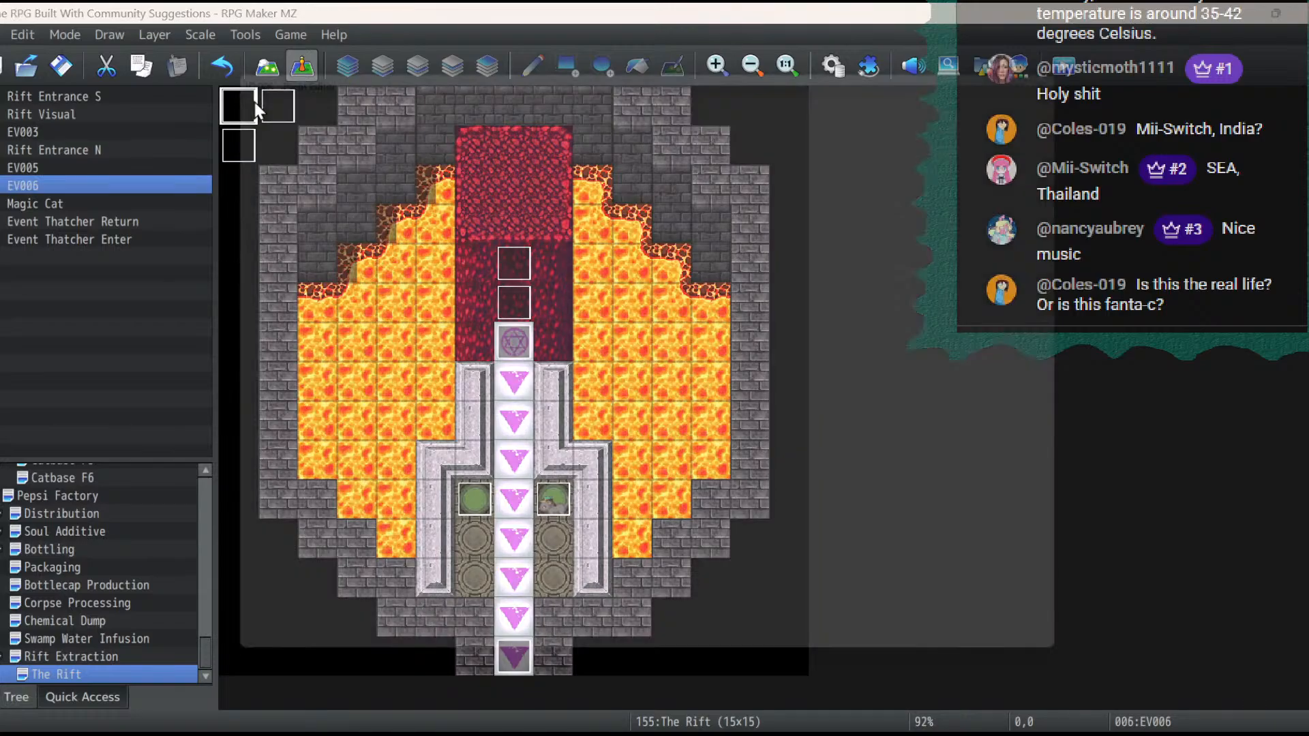
click(963, 675)
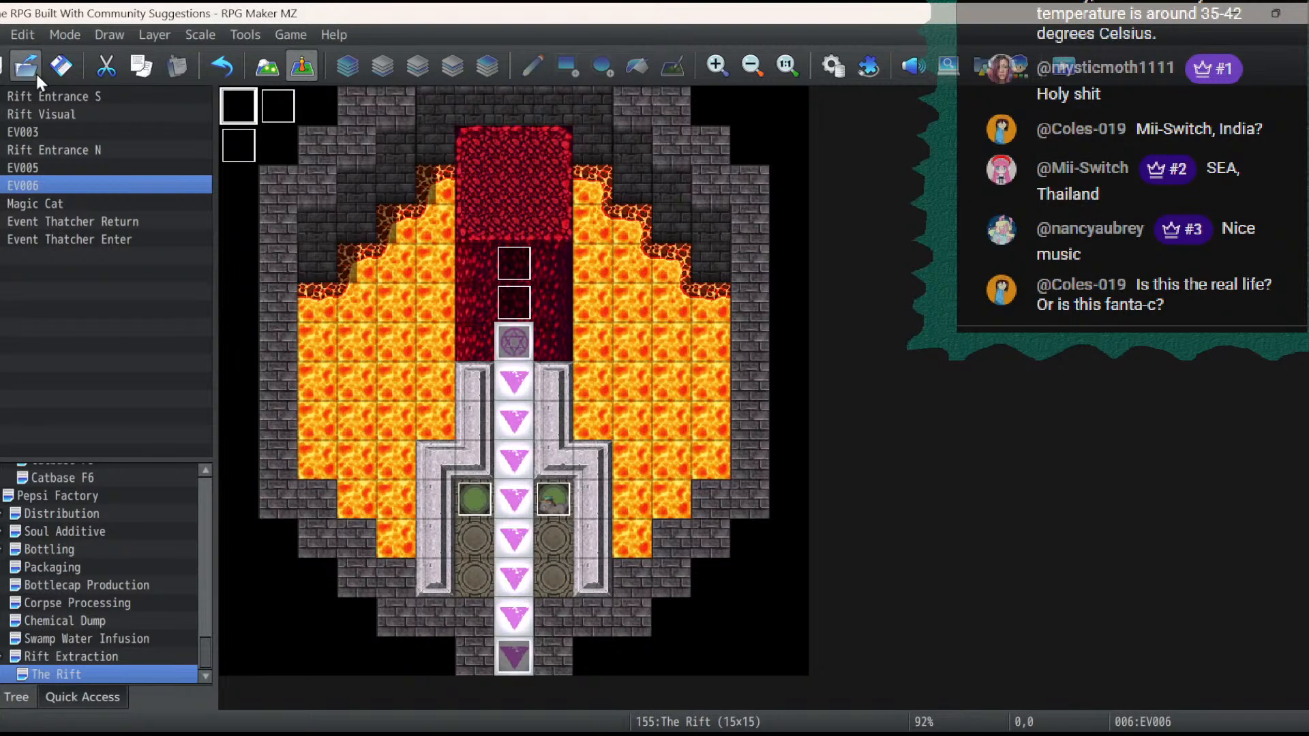
- Change the image in the Rift Entrance S event's movement route for Rift Entrance S back to customs01(1)
double_click(517, 309)
scroll(677, 378, down, 1)
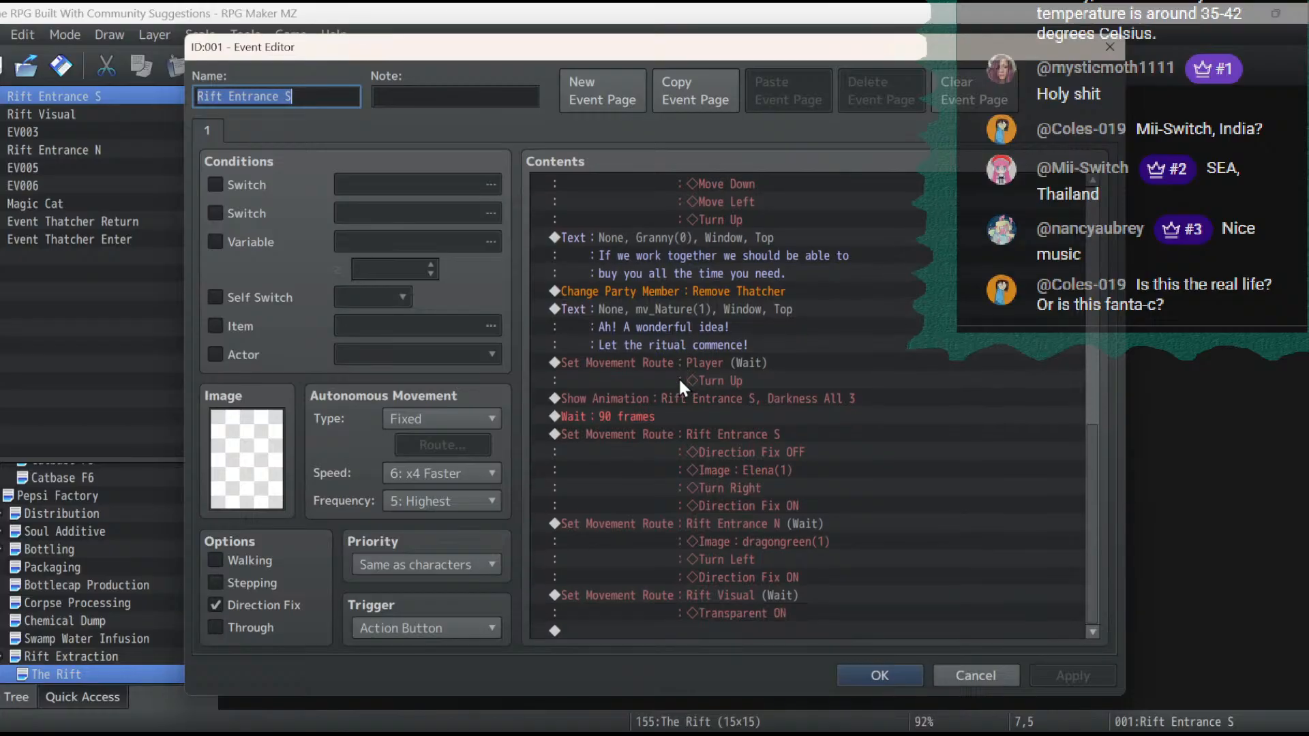
scroll(677, 377, up, 8)
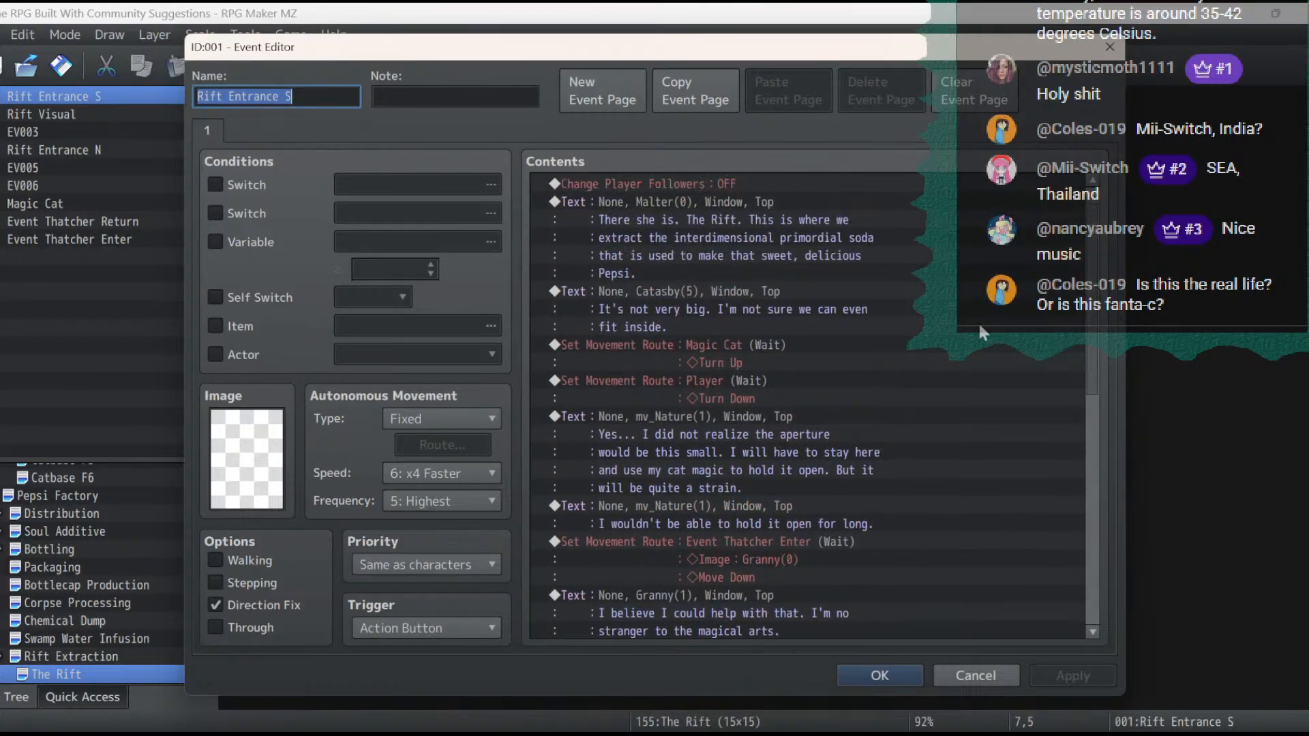
scroll(979, 322, down, 10)
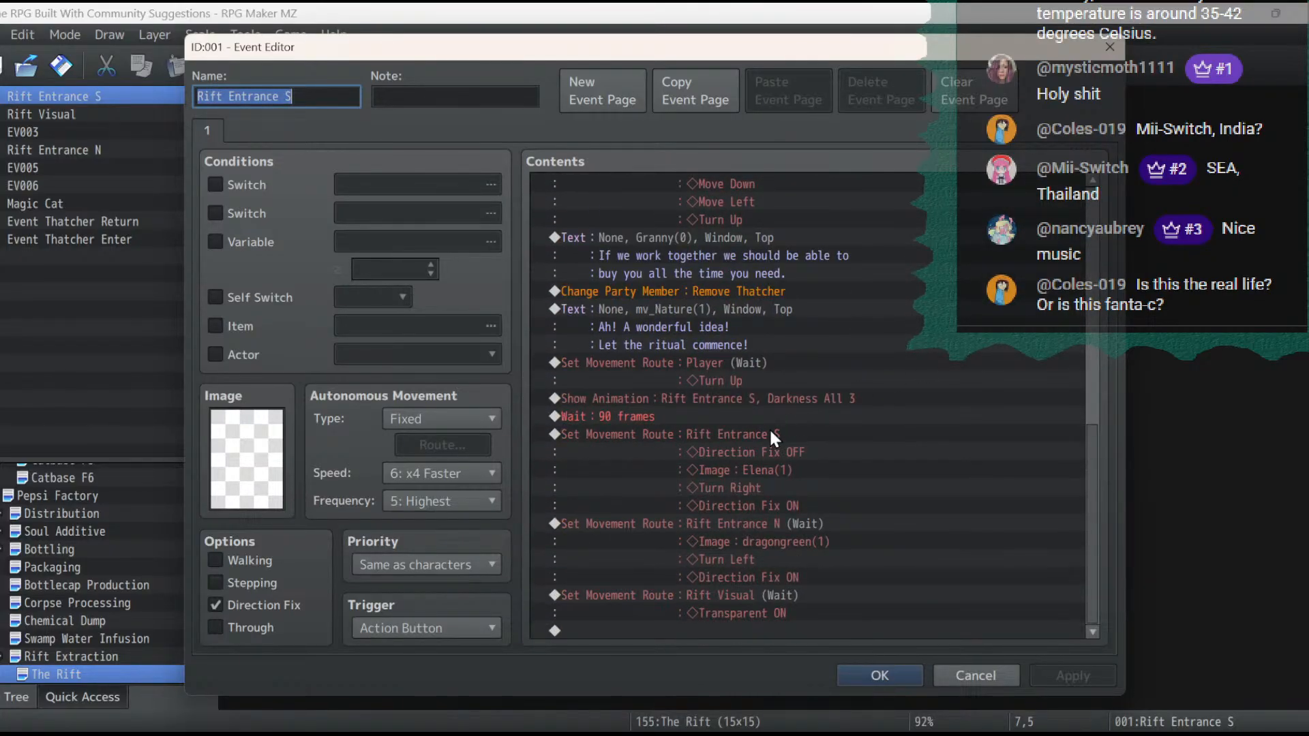
double_click(769, 430)
double_click(415, 261)
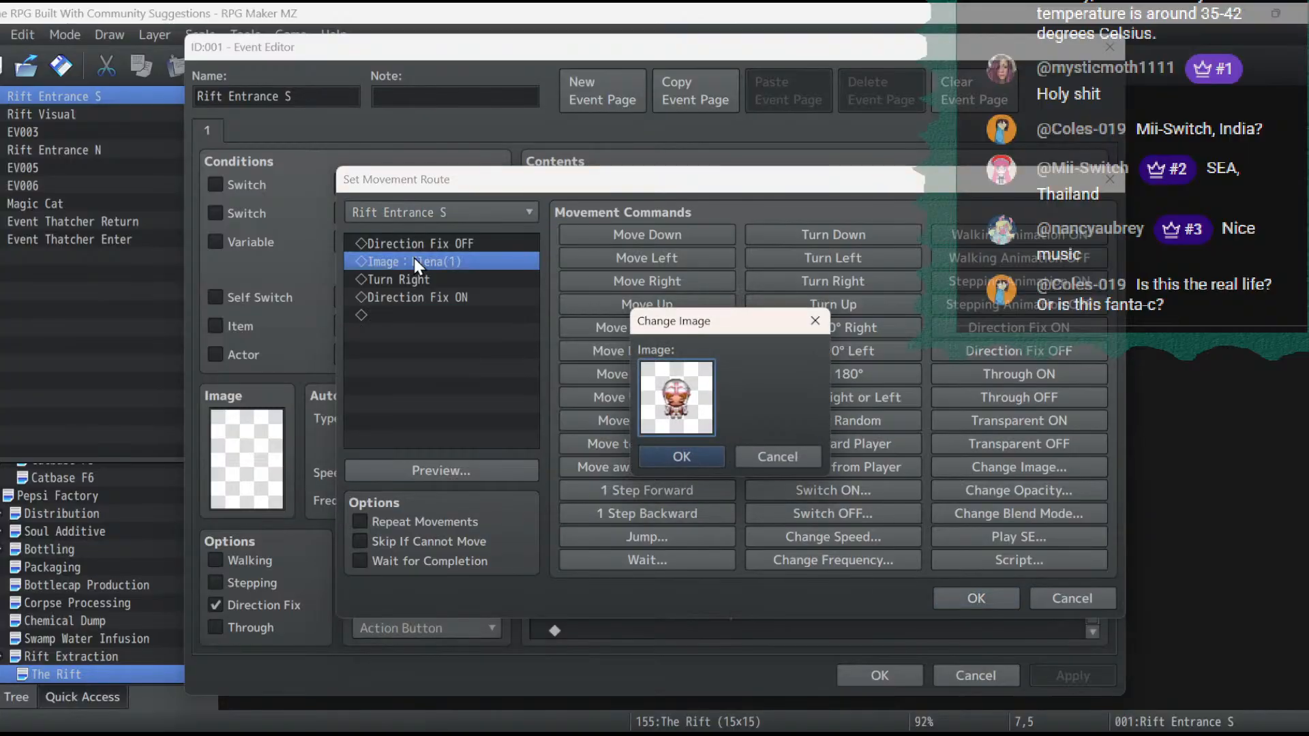
double_click(705, 415)
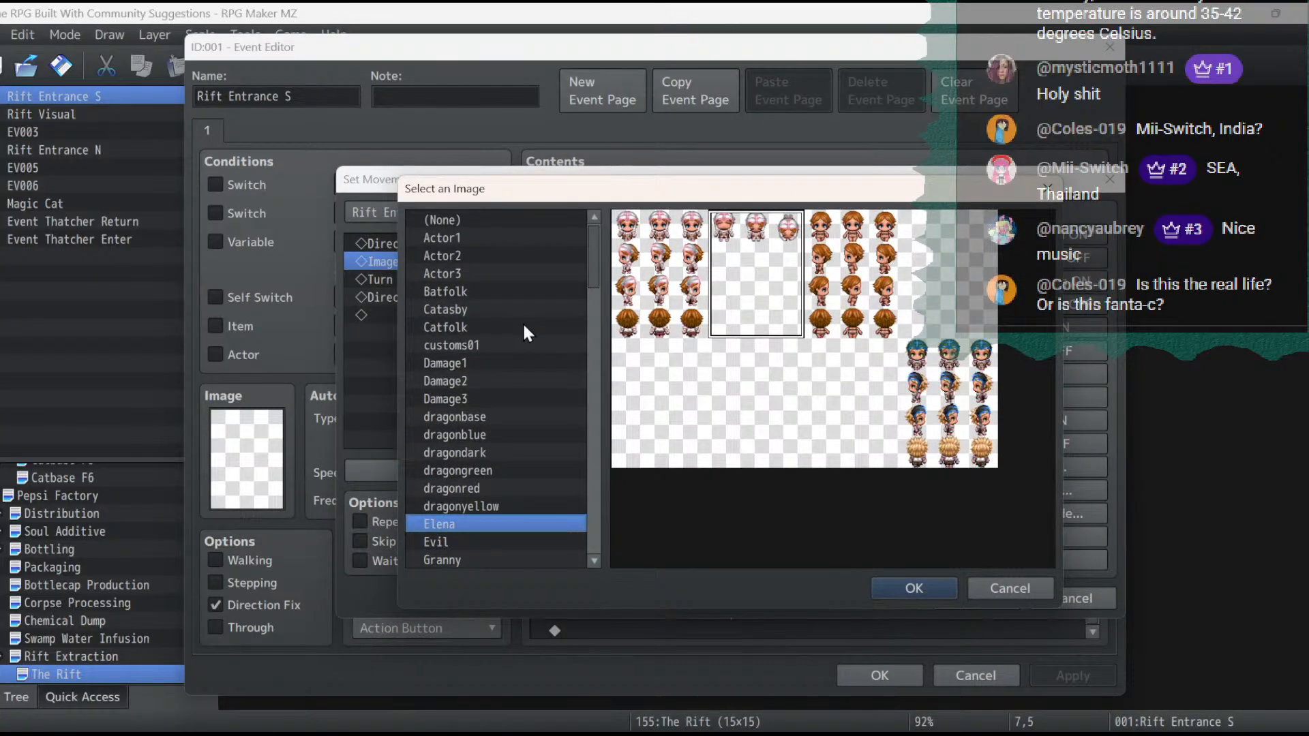
click(496, 344)
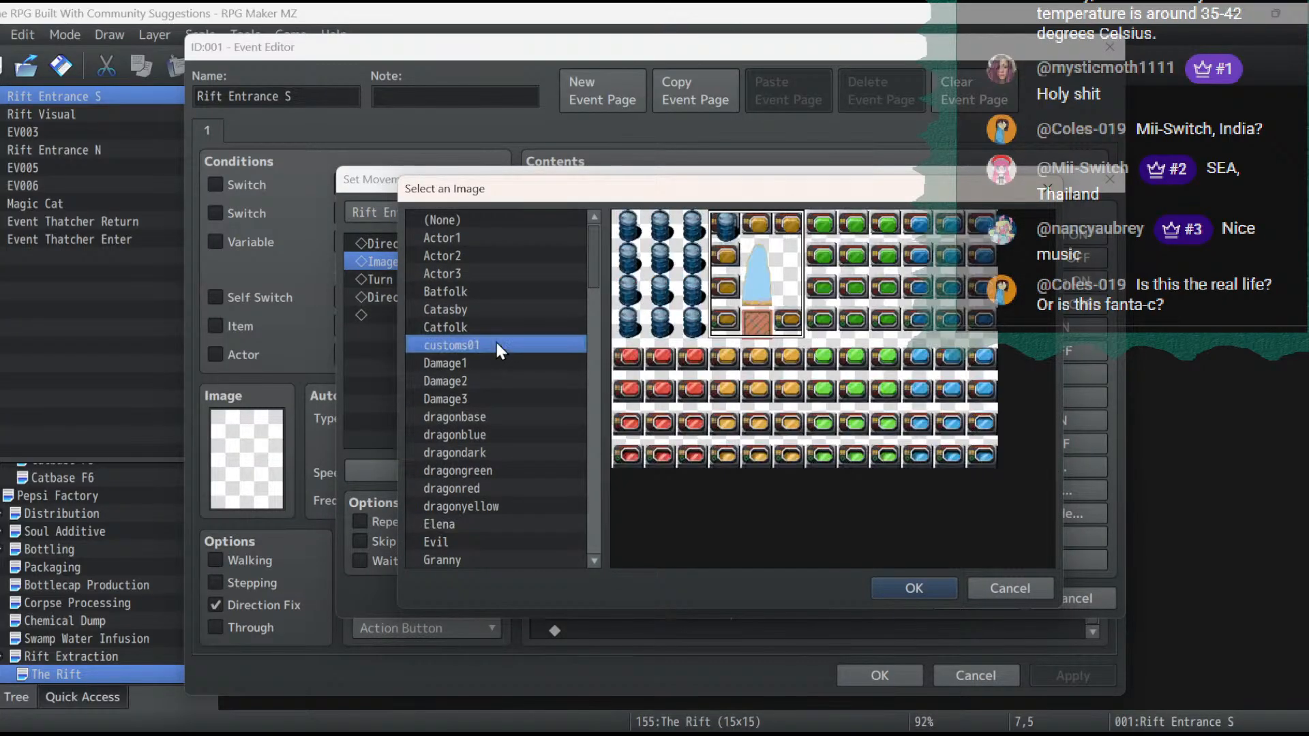
double_click(747, 254)
click(682, 456)
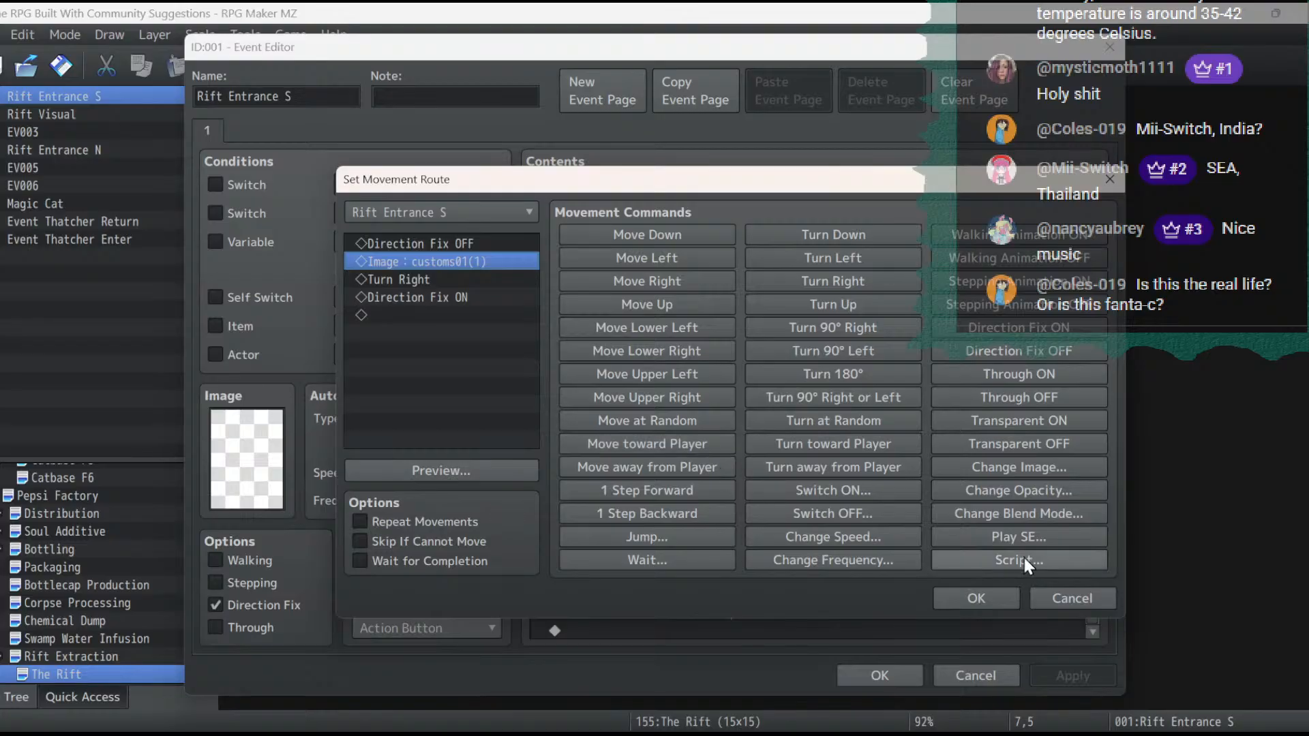
click(973, 596)
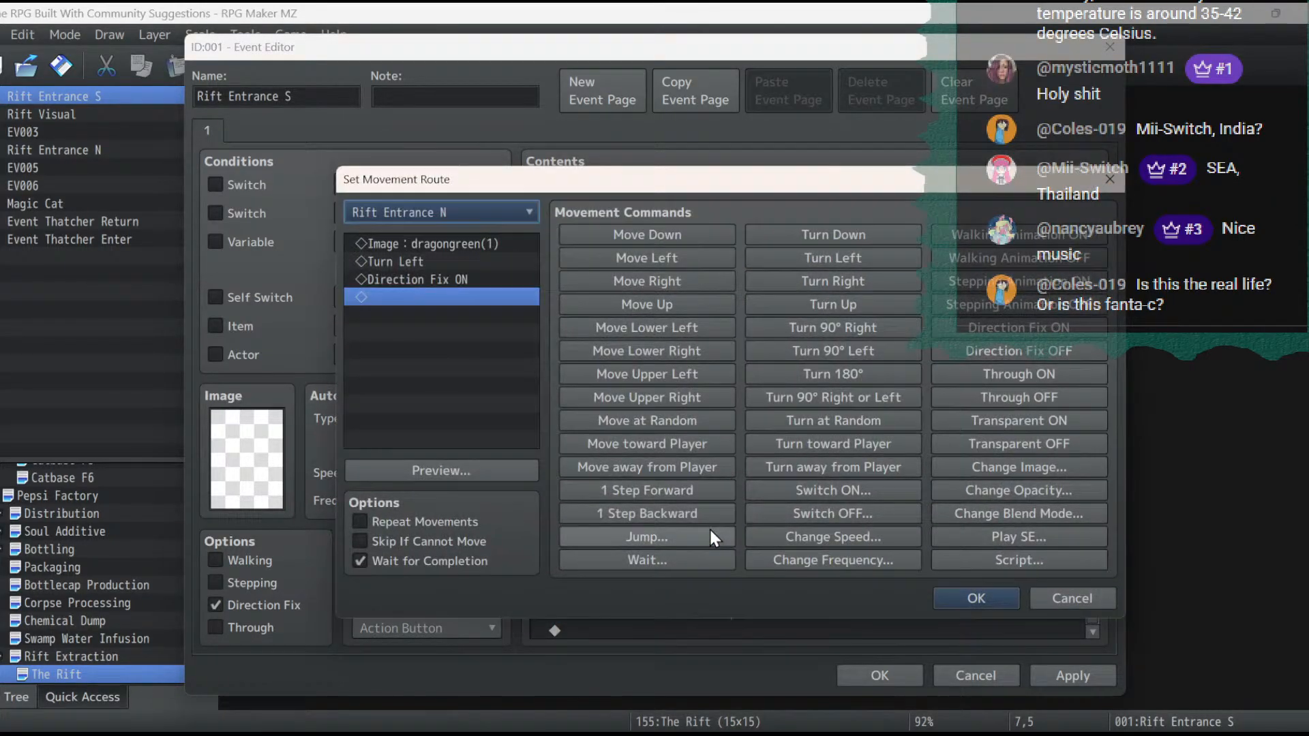
- Change the image in the Rift Entrance N movement route to customs01(1) and save the event's changes
double_click(475, 246)
double_click(690, 413)
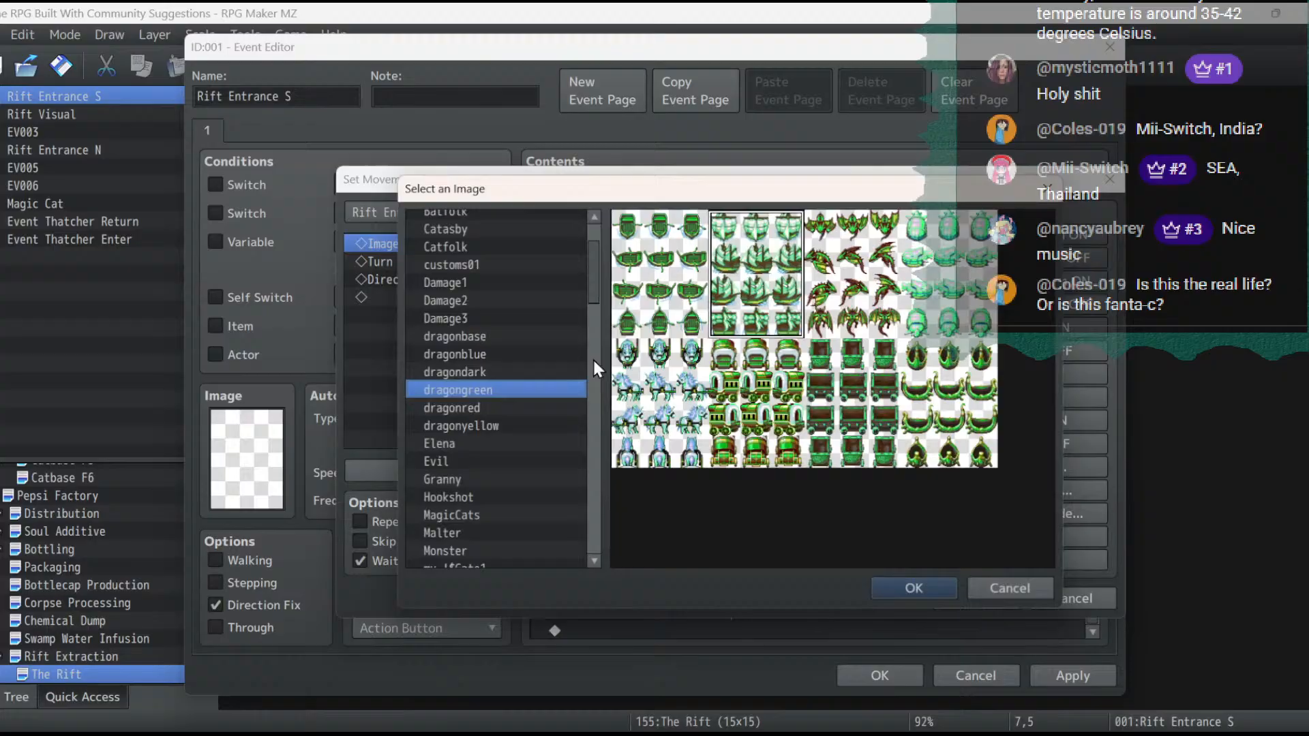
double_click(485, 267)
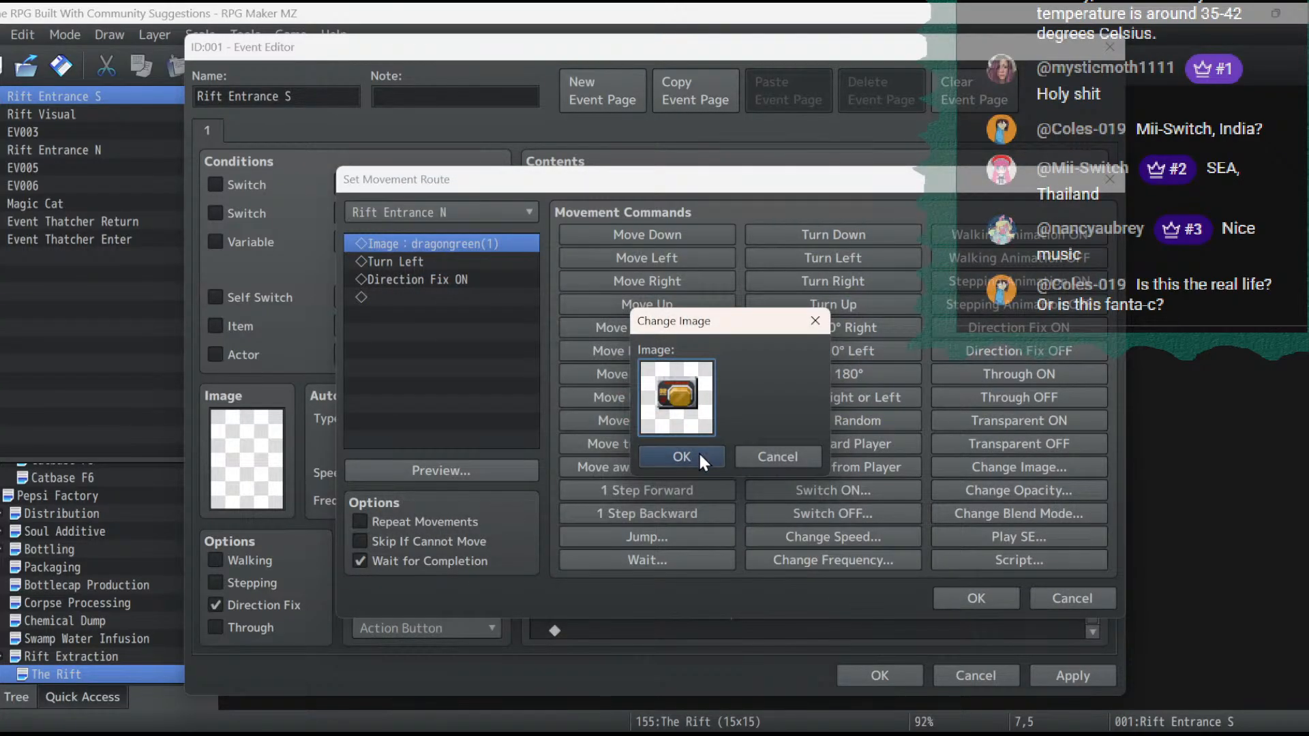
double_click(676, 399)
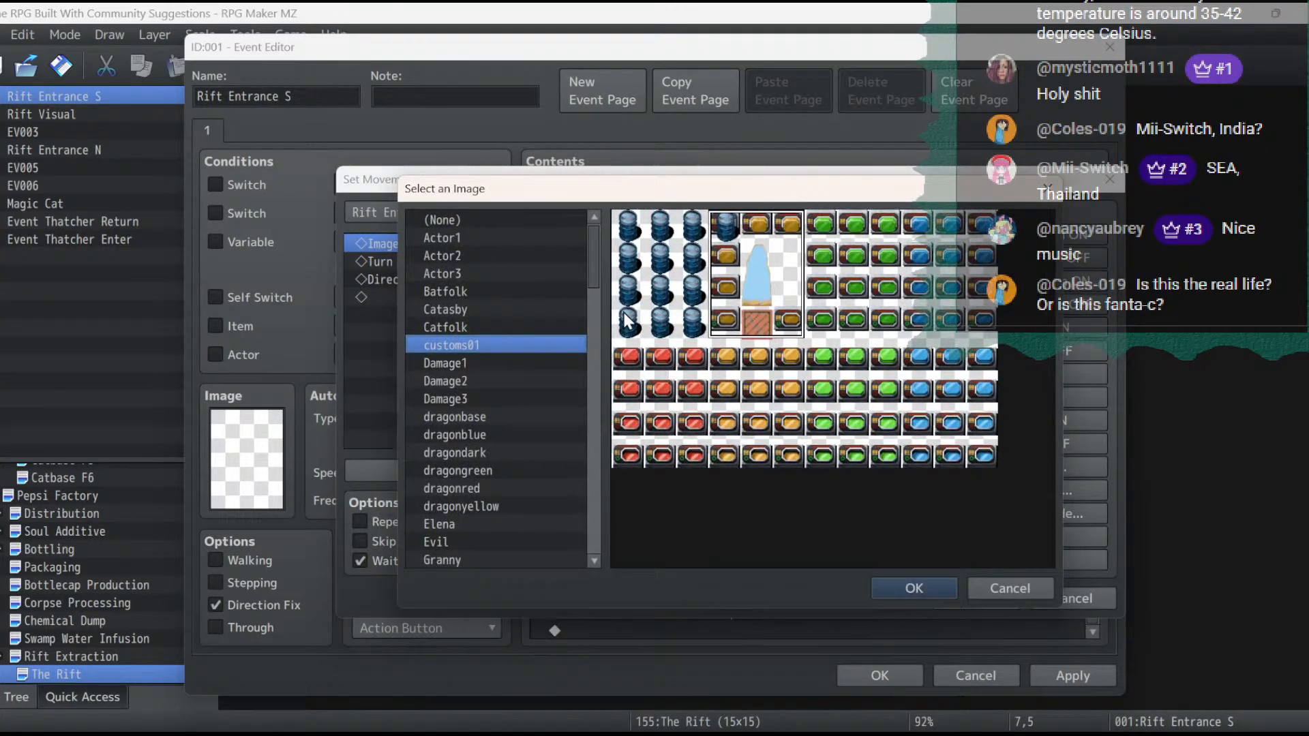
double_click(755, 283)
click(685, 465)
click(956, 599)
click(1065, 681)
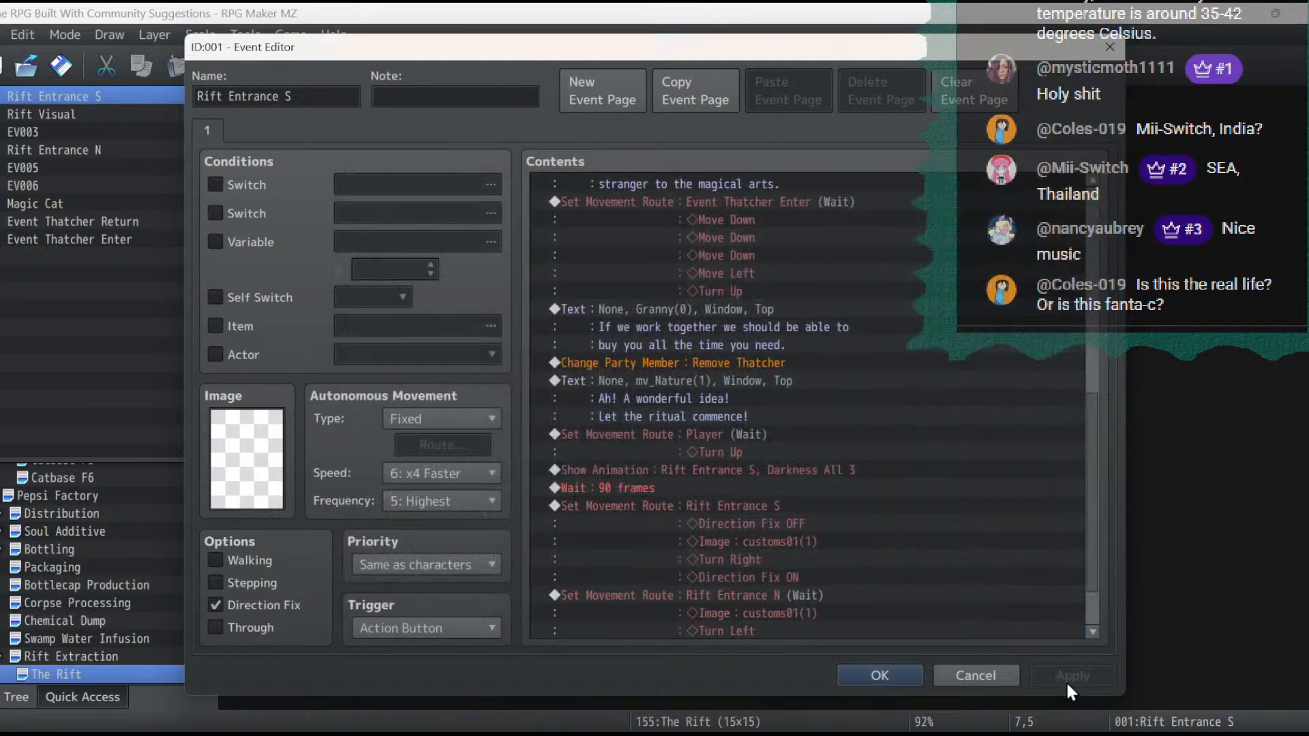
click(879, 675)
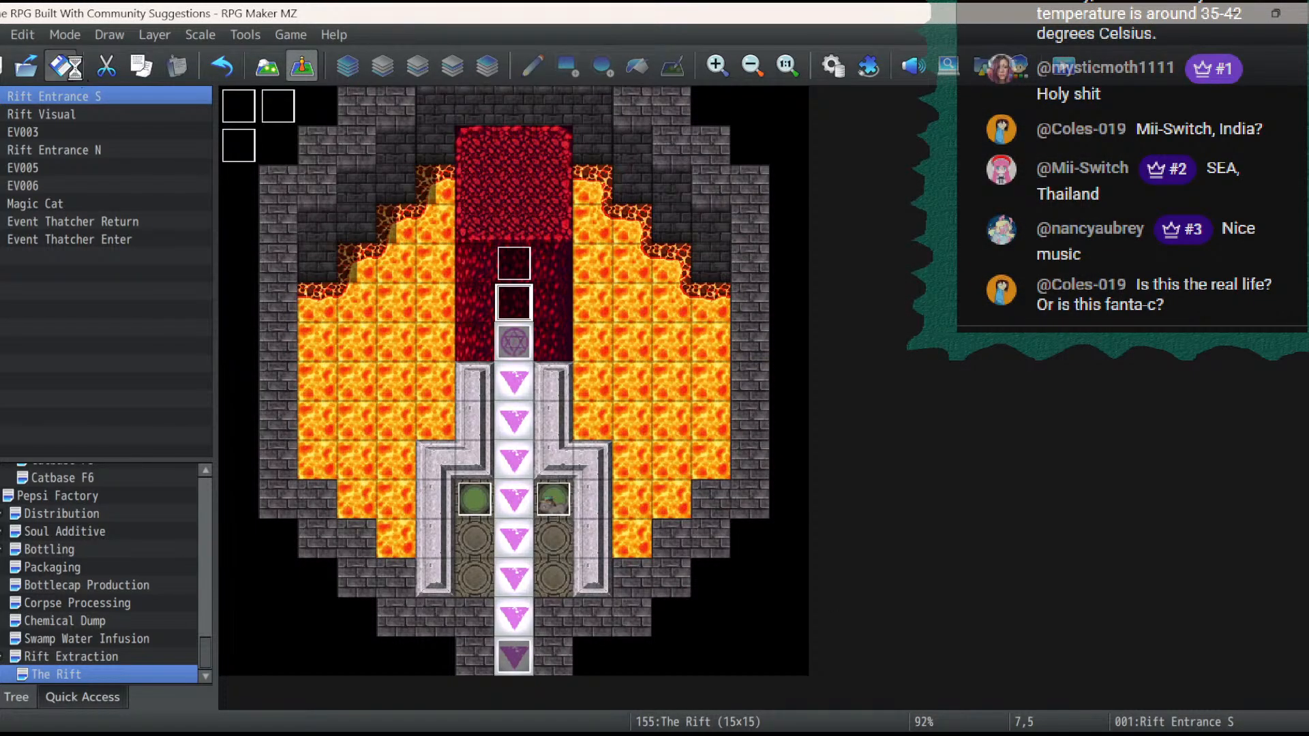
- Playtest the game from save File 3, advance through The Rift's ritual dialogue to check the rift sprite, and close the playtest
click(1076, 80)
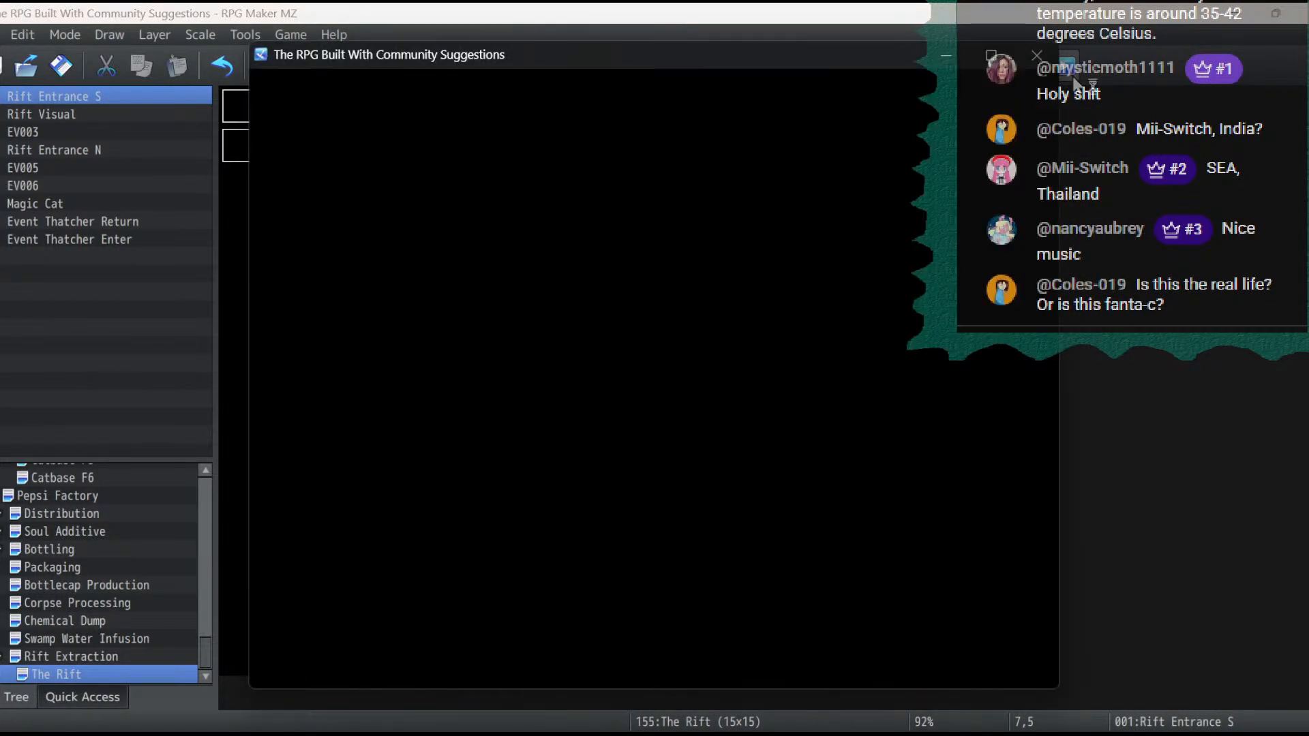
key(Return)
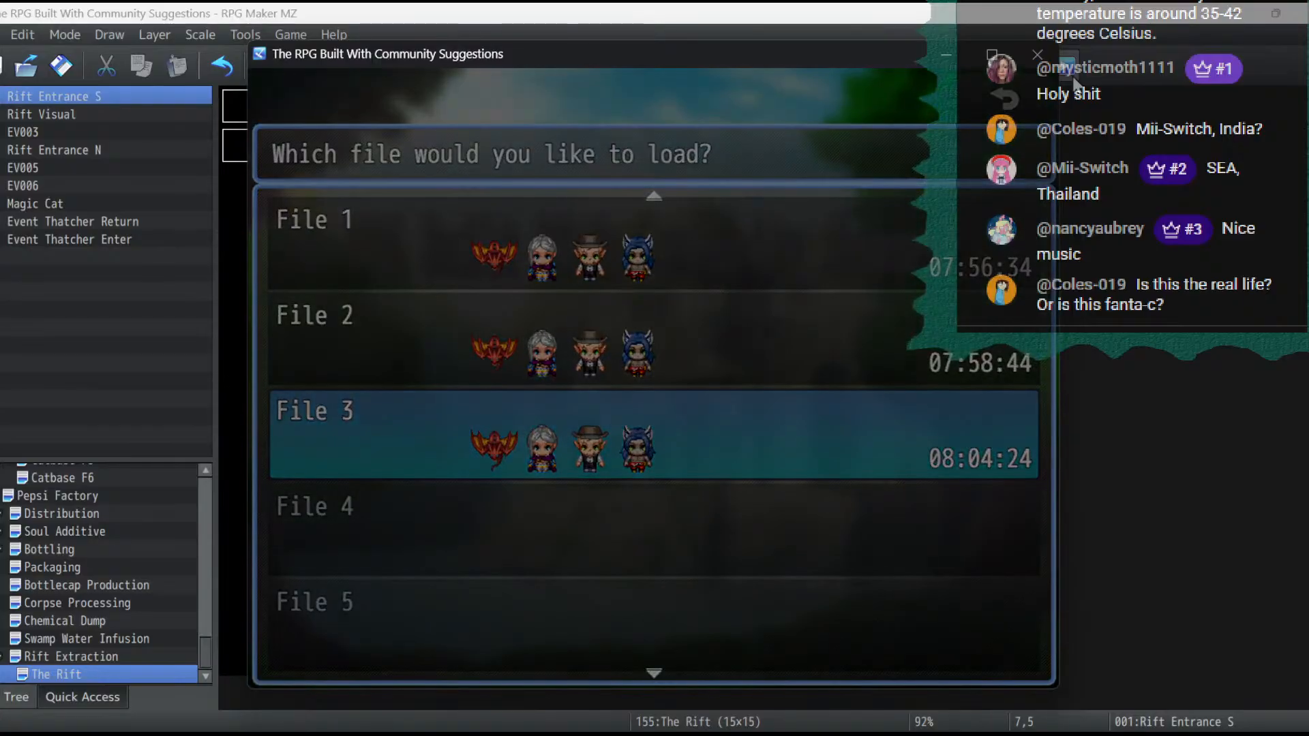
key(Return)
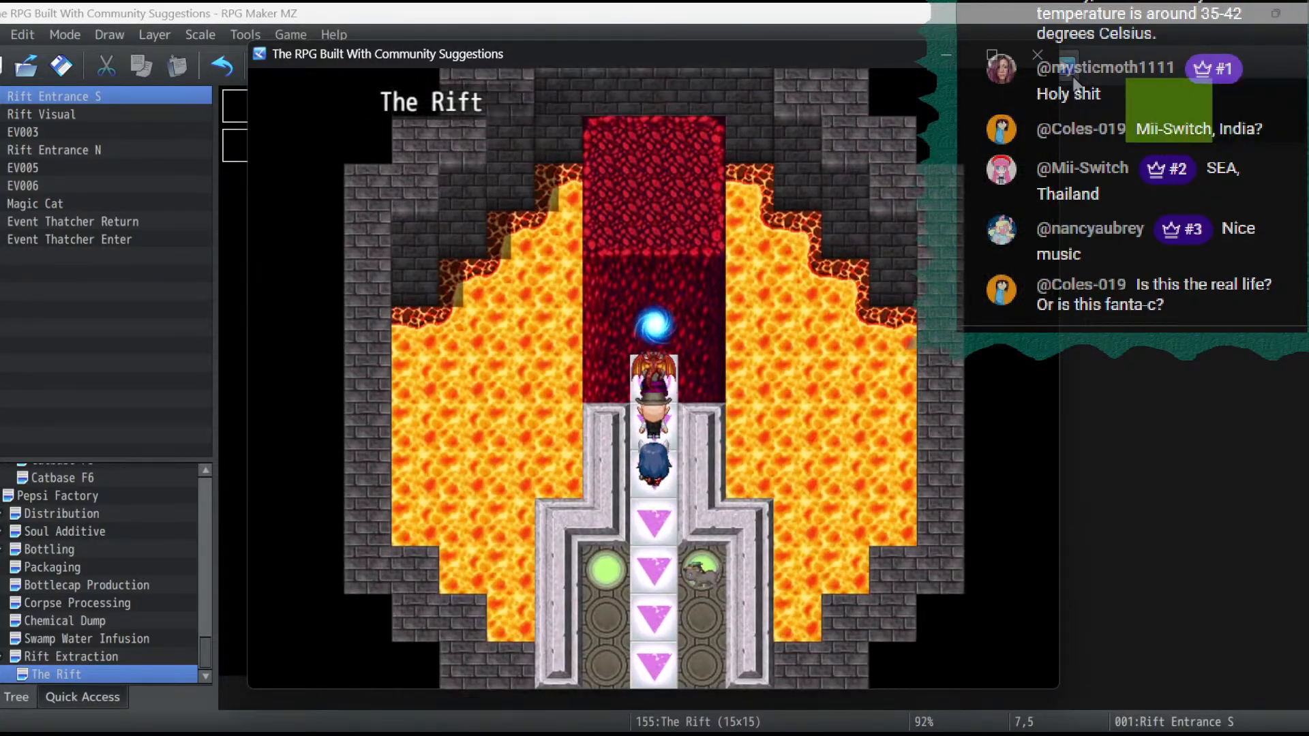
key(Return)
key(Return)
key(Return)
key(Return)
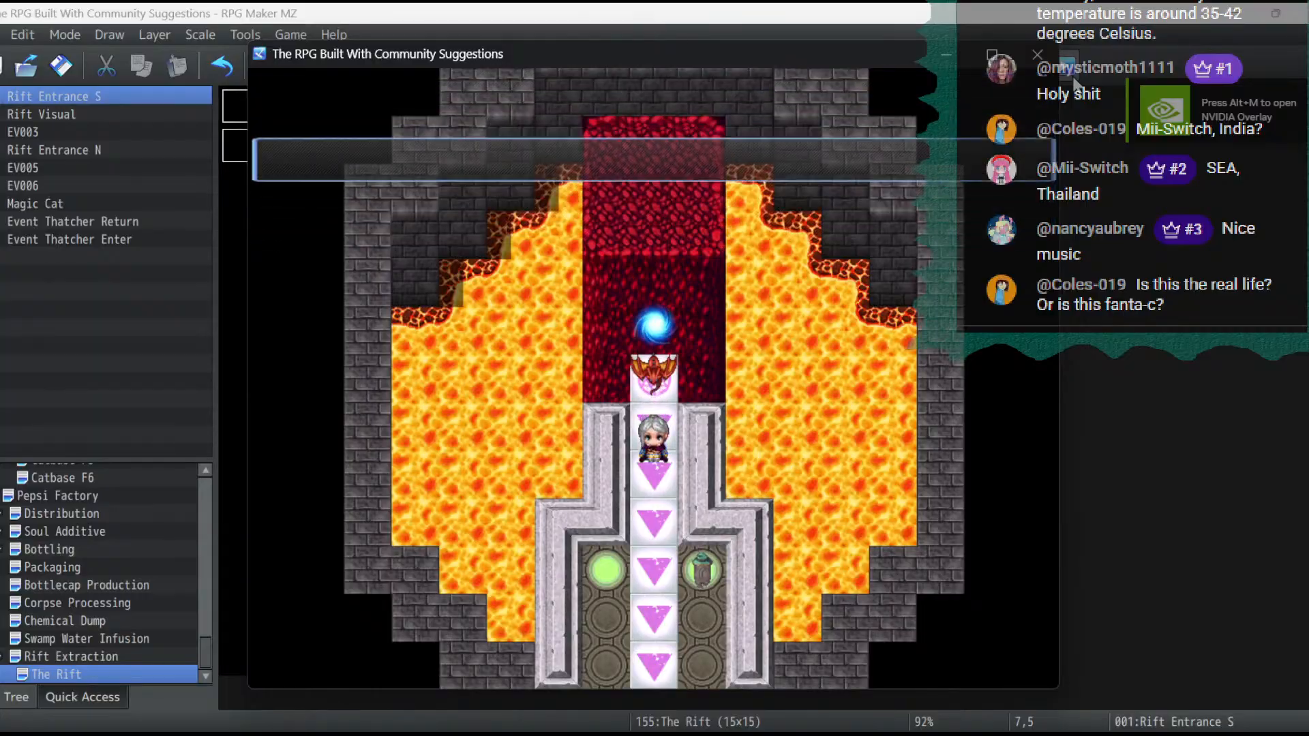
key(Return)
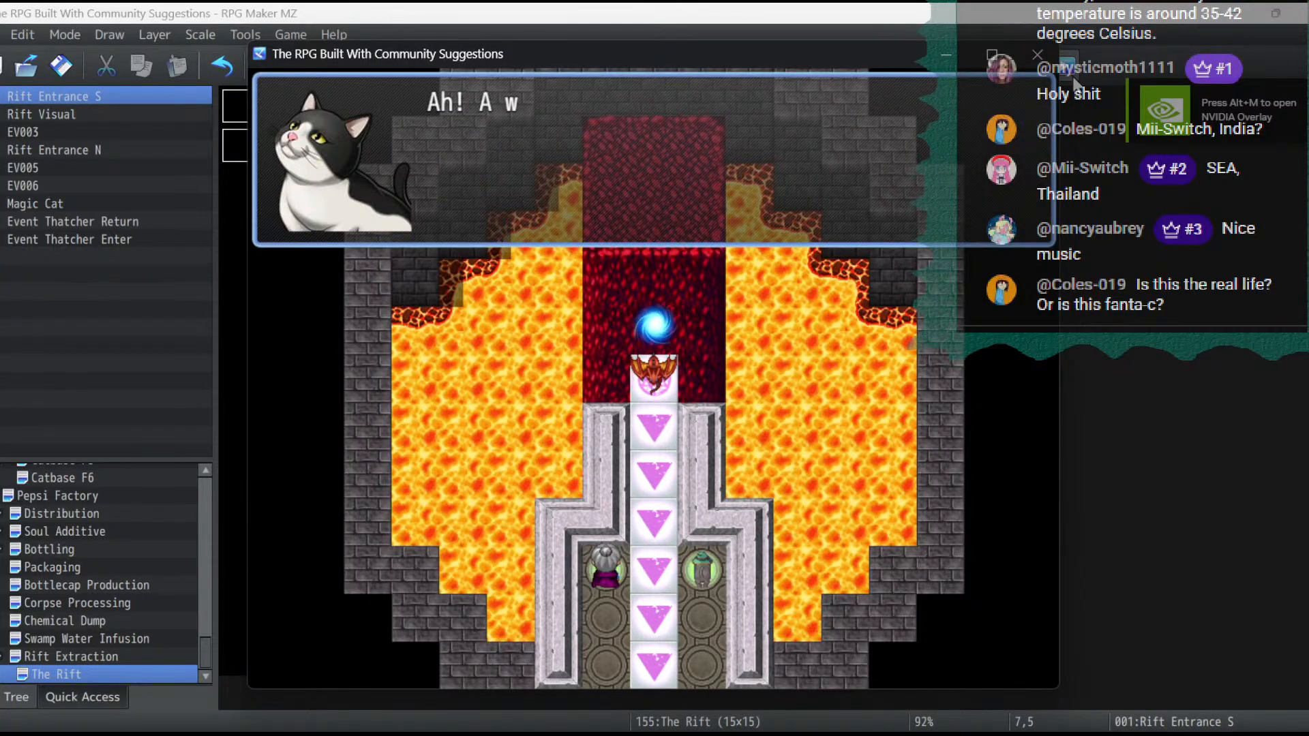
key(Return)
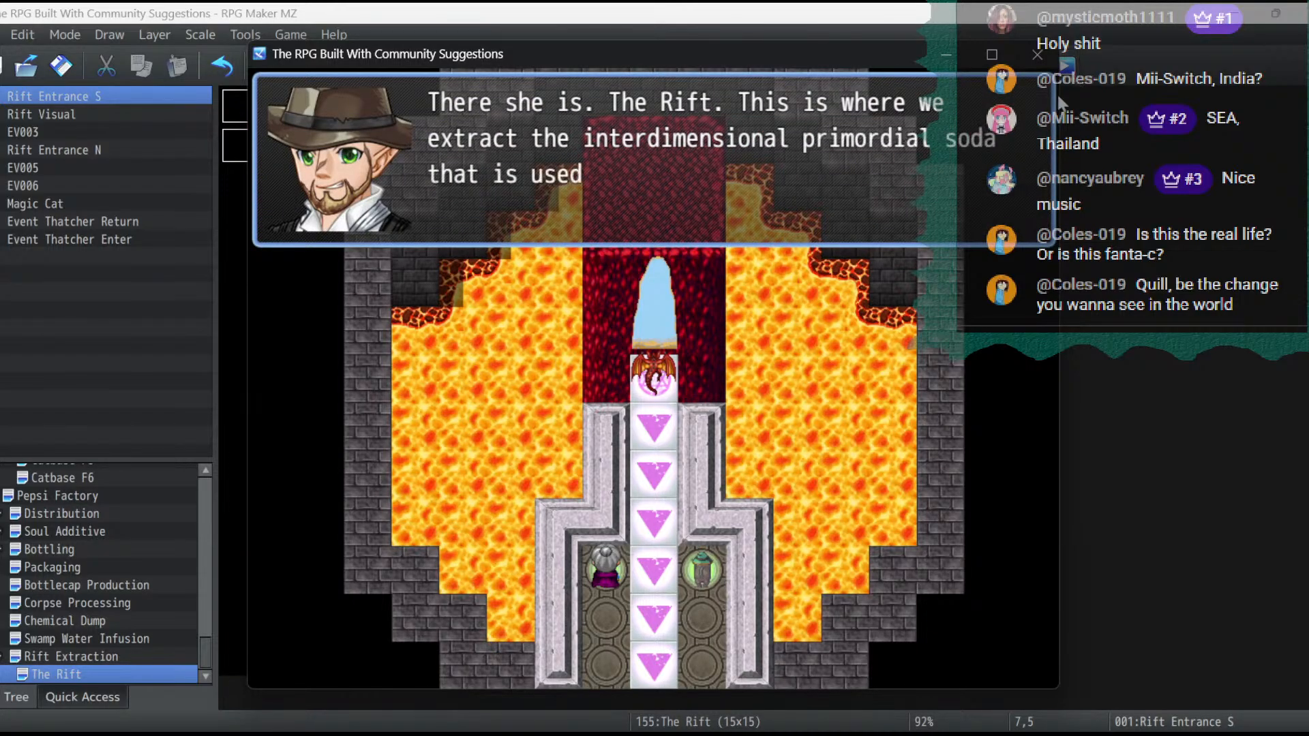
click(1038, 55)
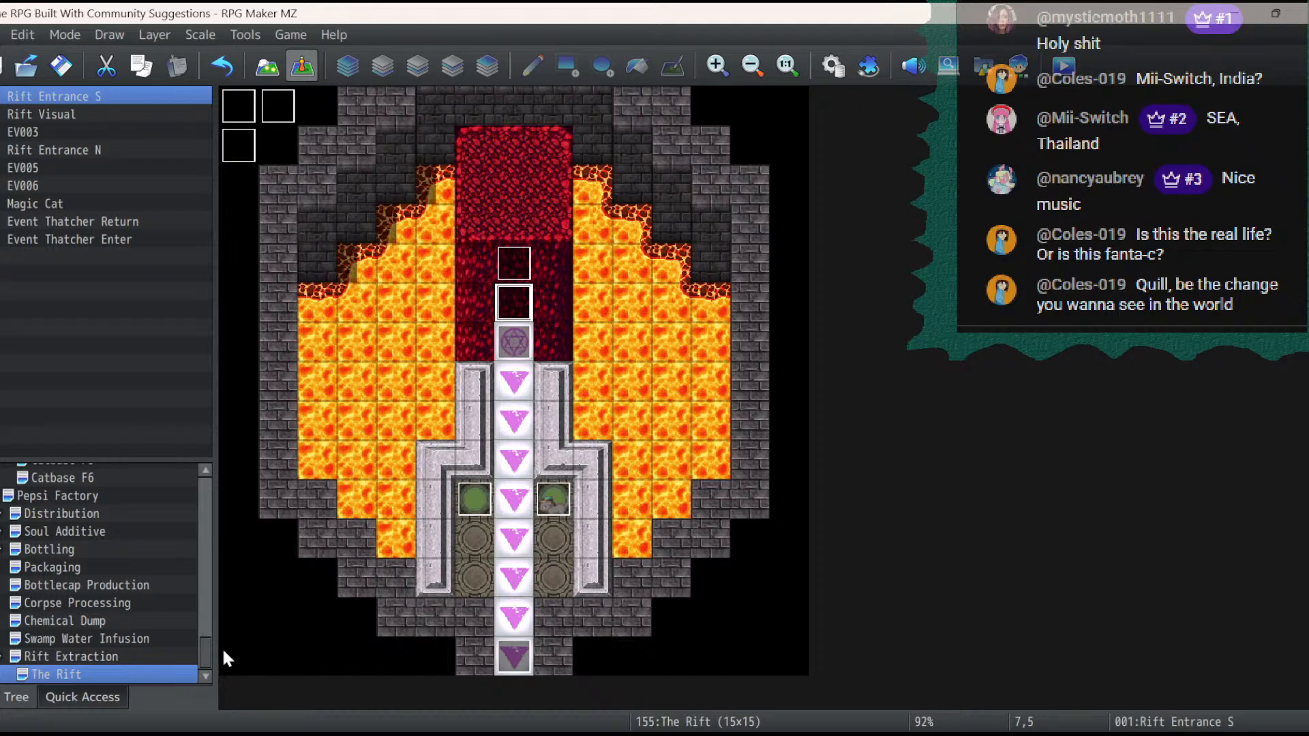
click(144, 657)
click(148, 642)
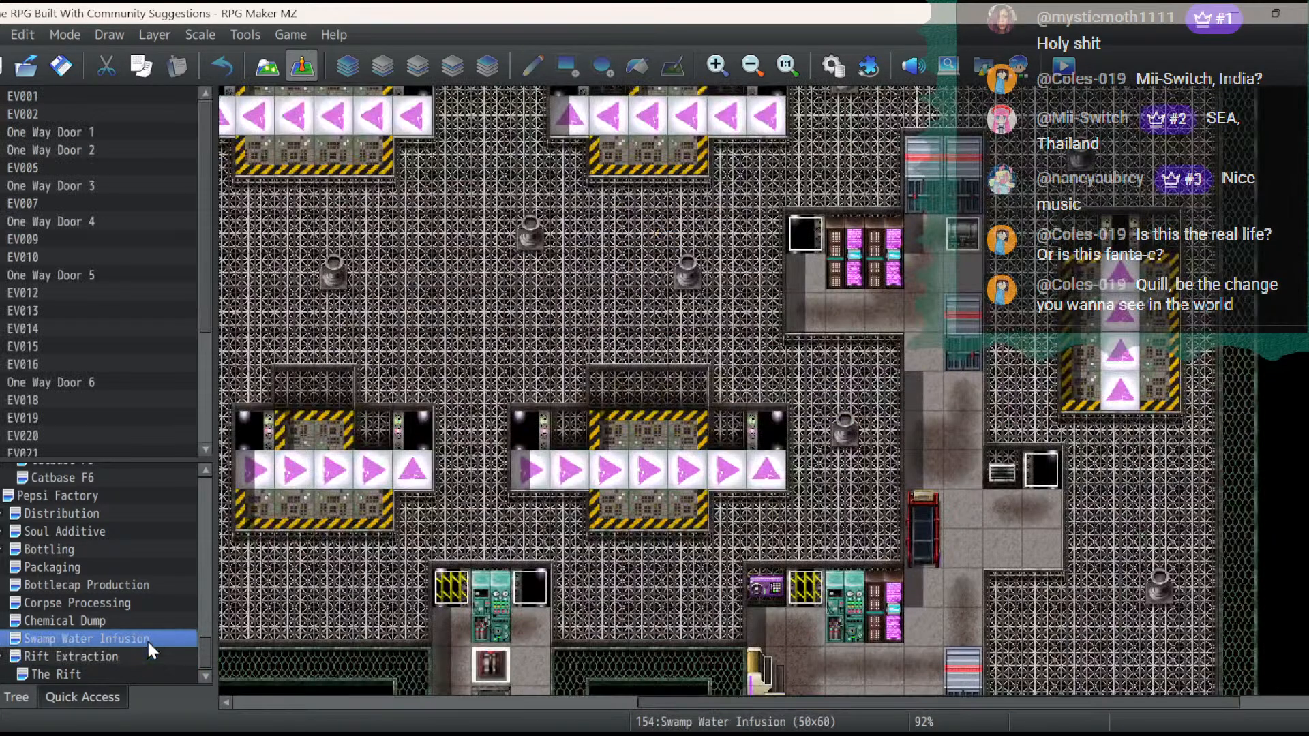
click(136, 673)
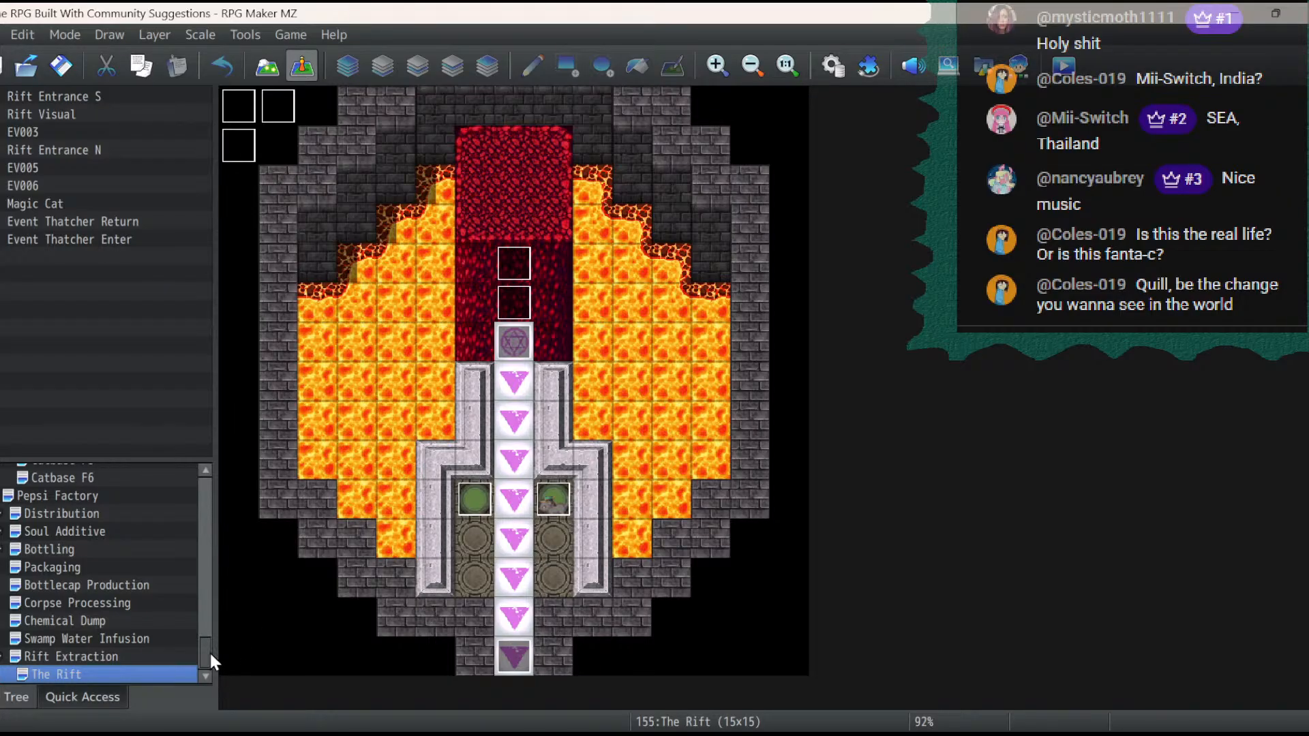
- Switch The Rift map to map editing on Layer 3 and look through tile sheets B to E
click(276, 75)
click(460, 71)
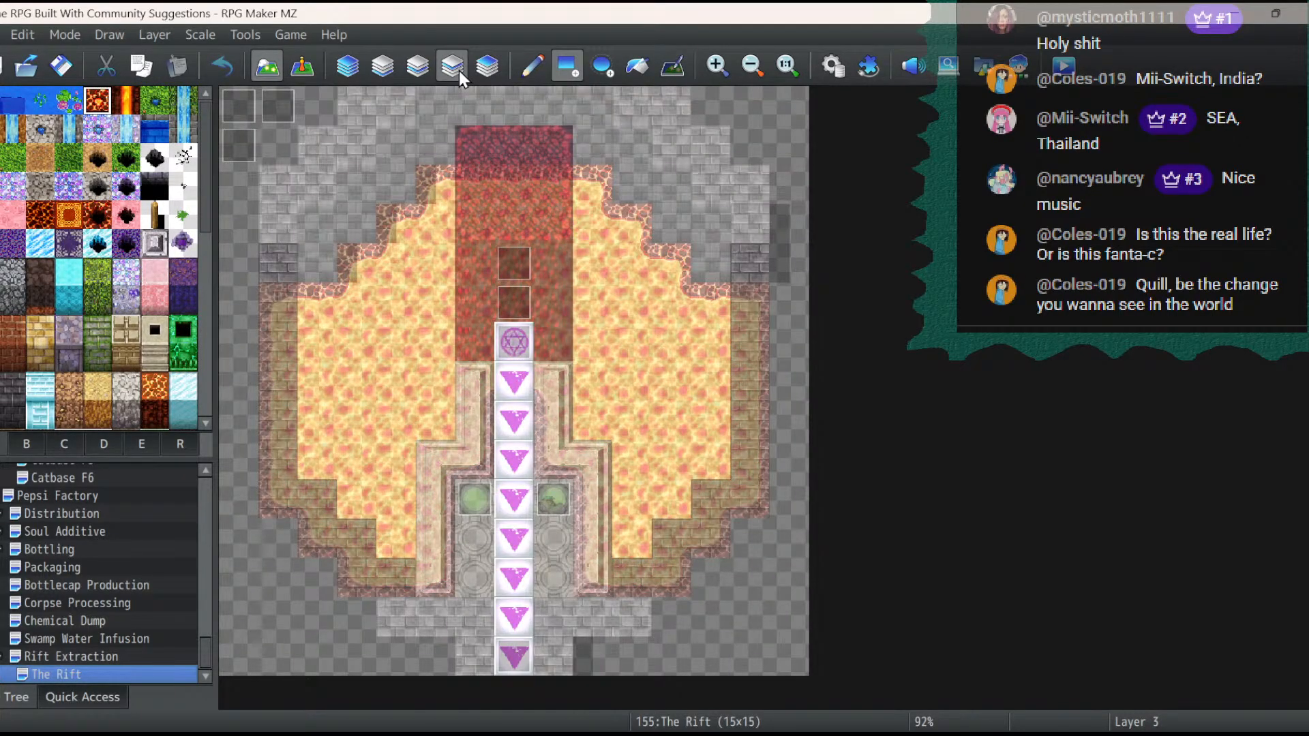
click(108, 441)
click(154, 442)
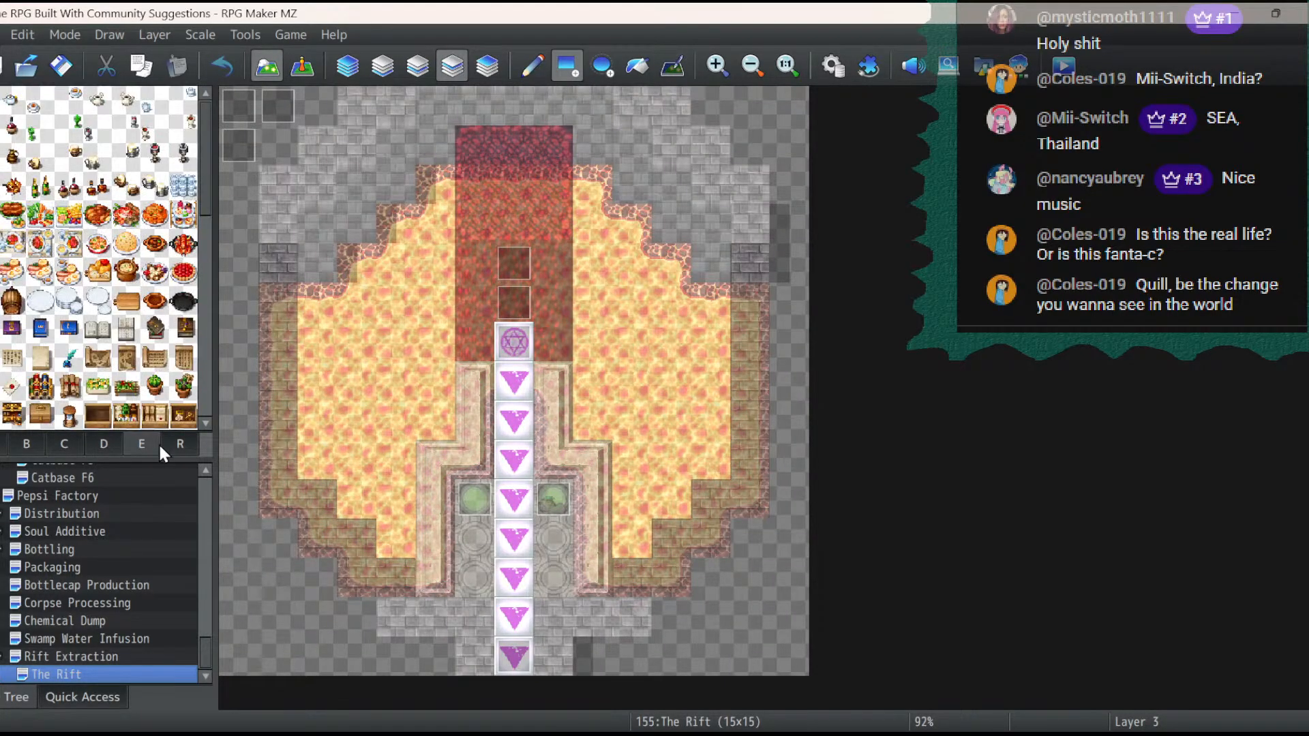
click(120, 443)
click(144, 444)
click(63, 443)
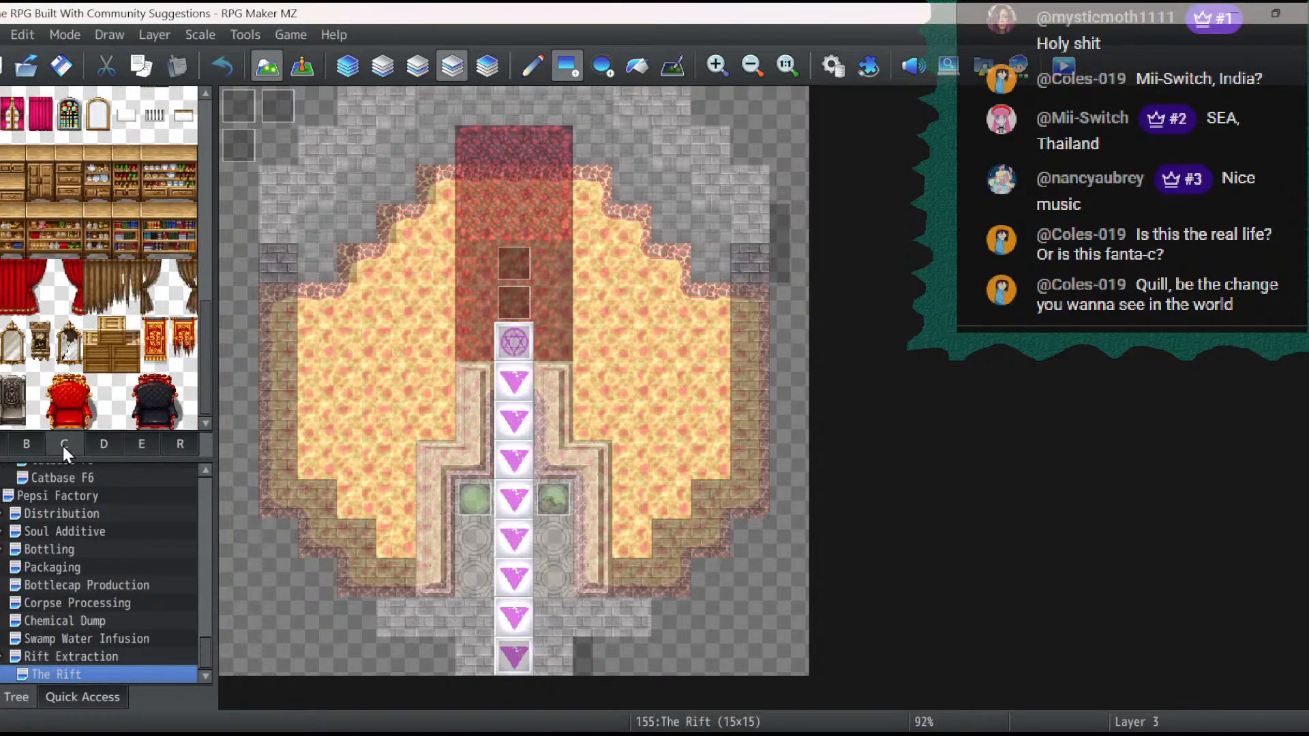
click(28, 444)
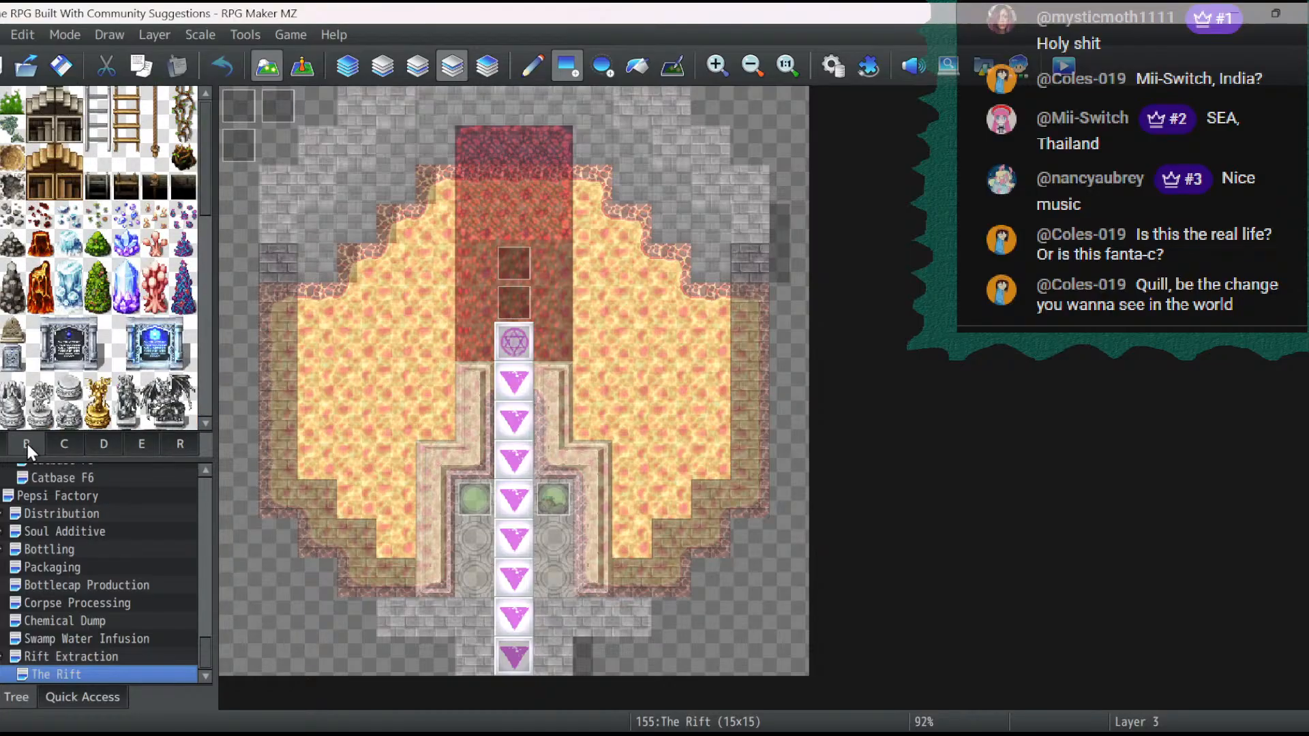
click(137, 444)
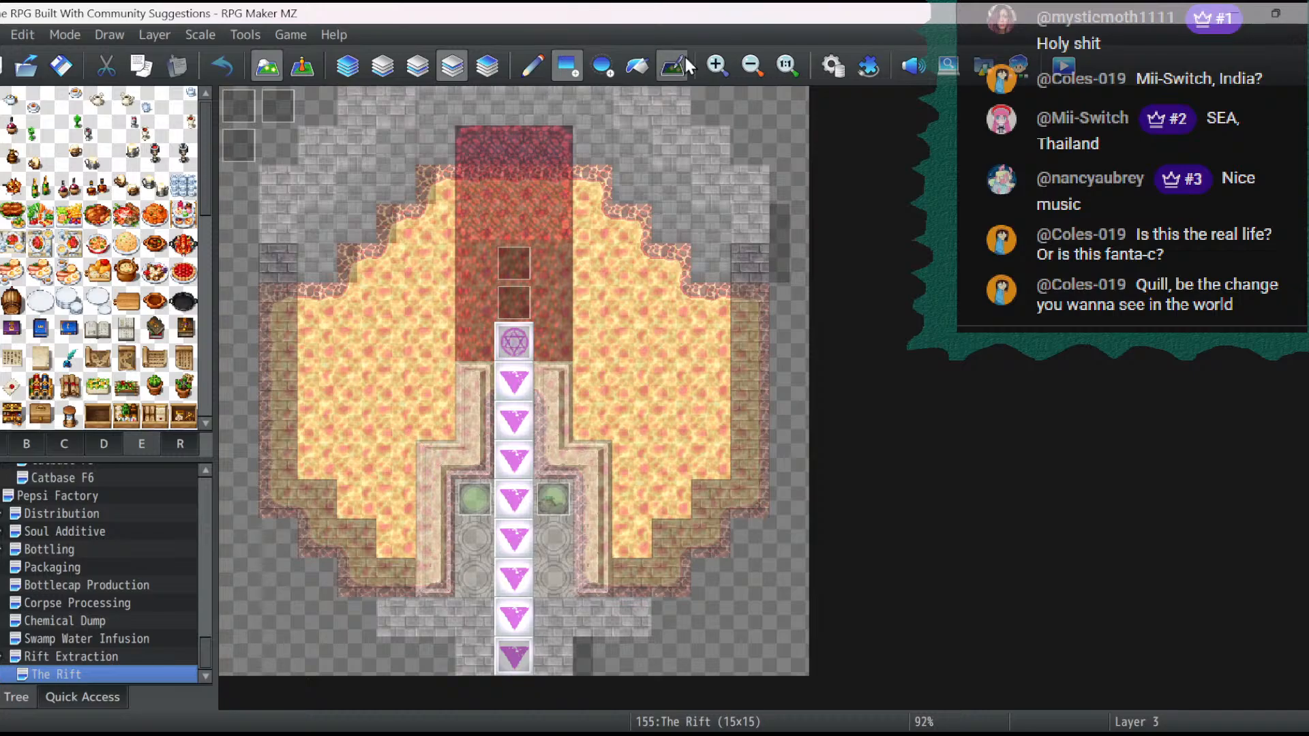
- Open the image selection for sheet B of the Rift Dungeon tileset in the database
click(831, 66)
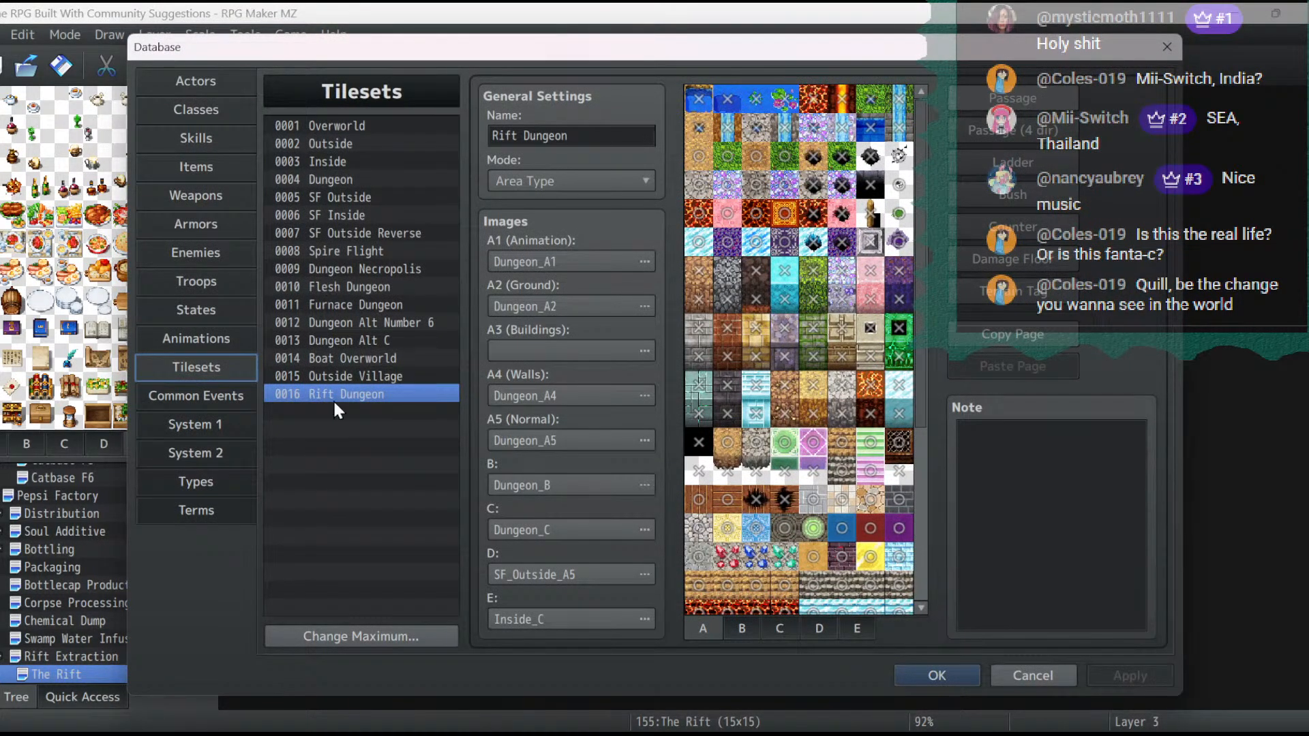
click(745, 630)
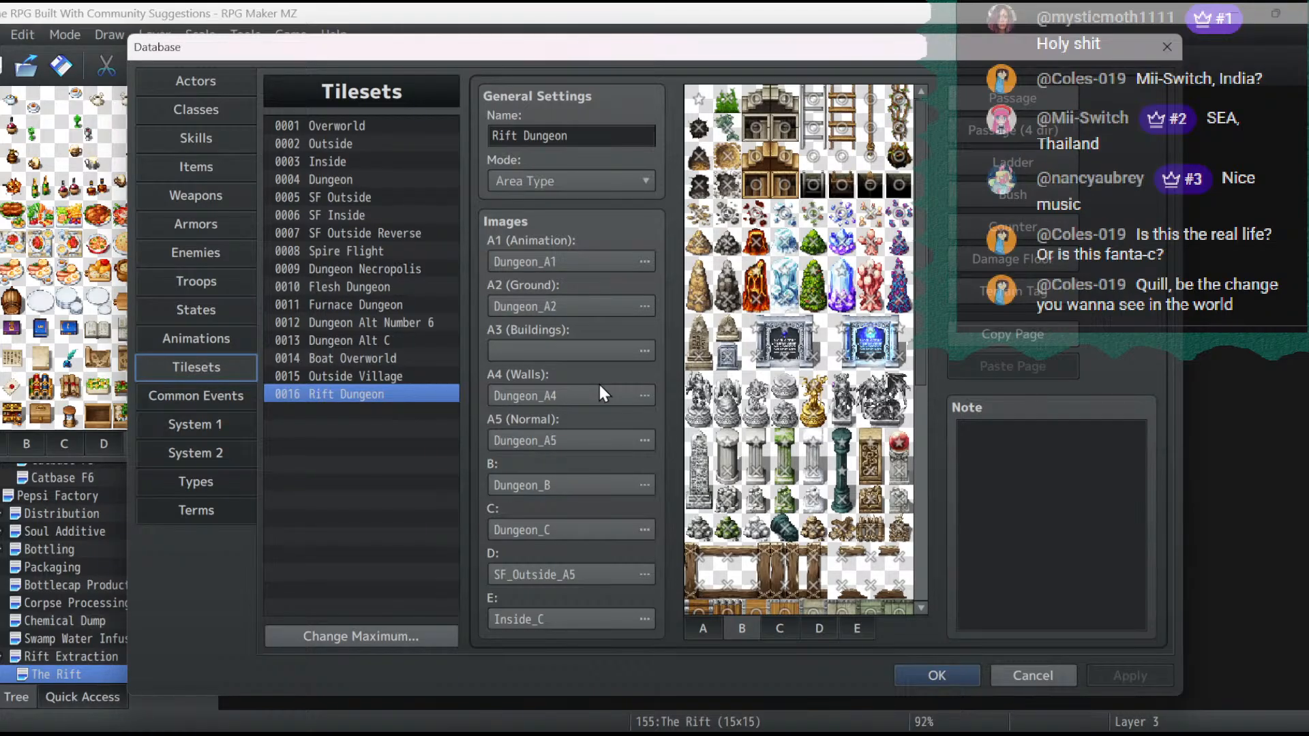
double_click(591, 485)
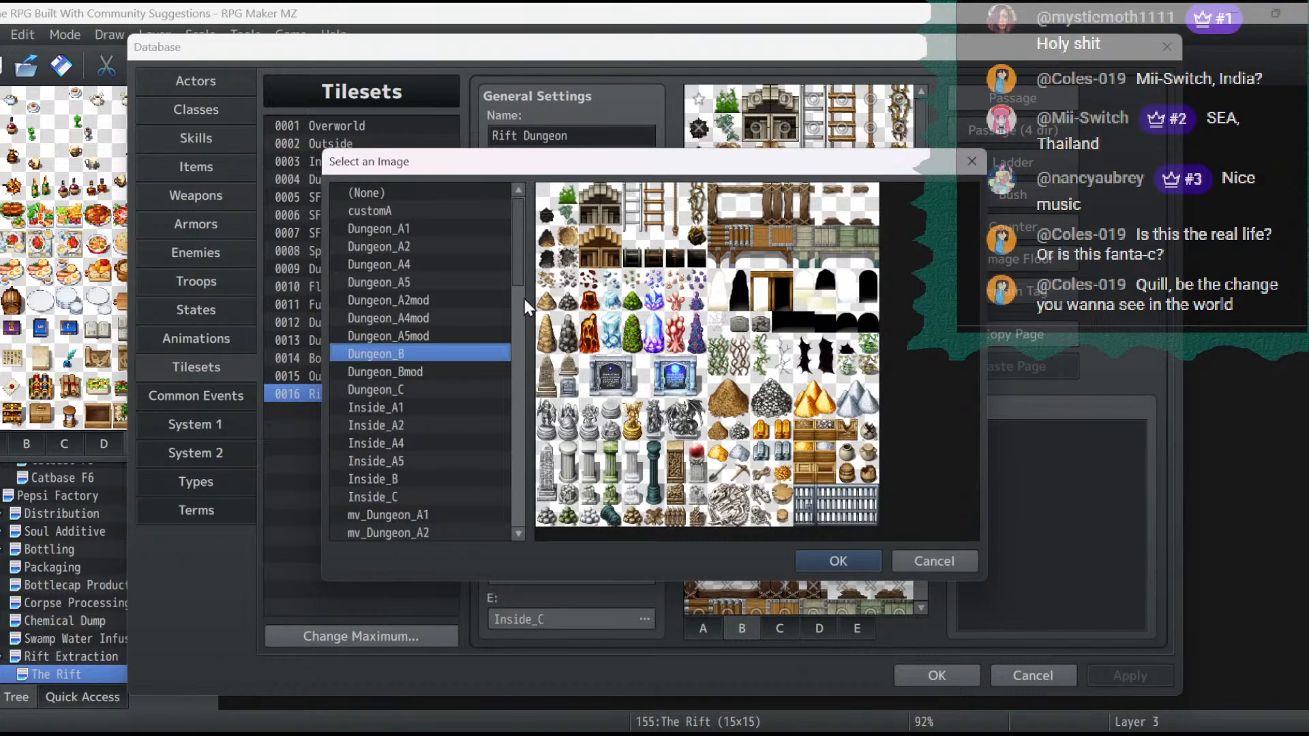
scroll(465, 355, down, 10)
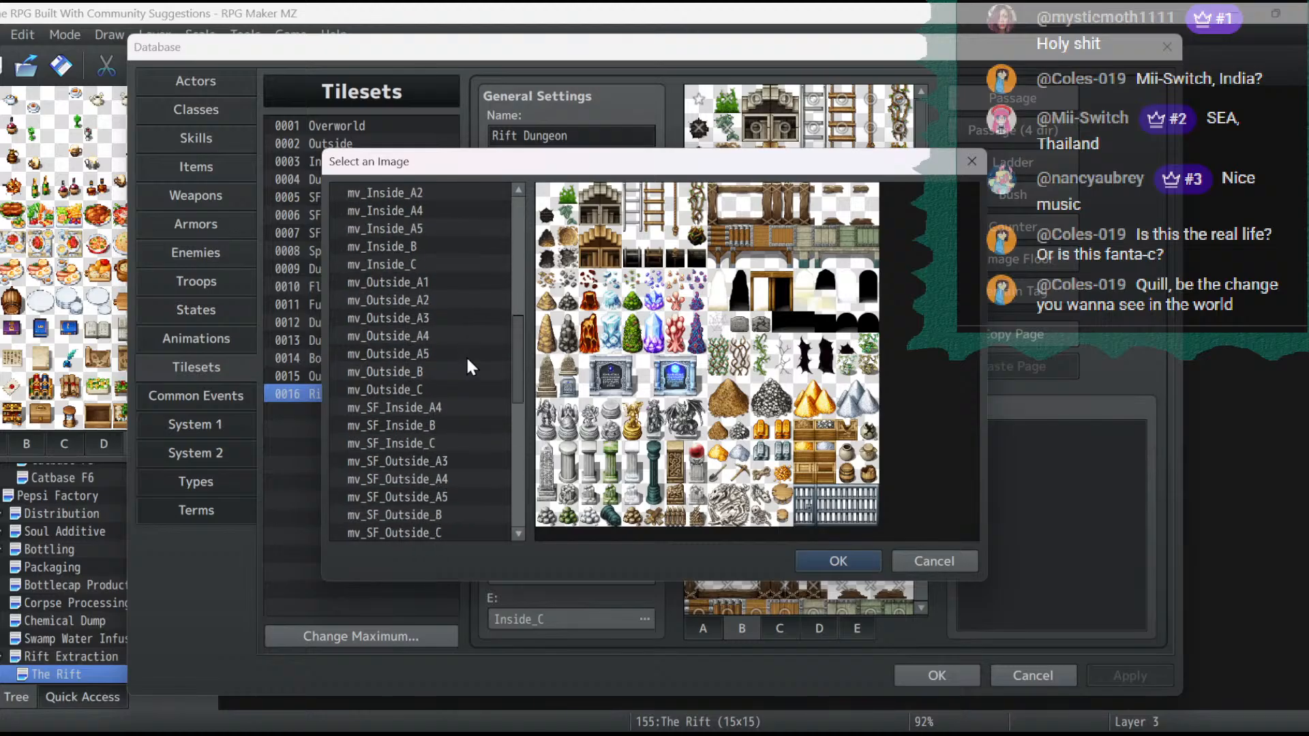
- Preview and compare the mv_SF_Inside_A4, mv_SF_Inside_B and mv_SF_Inside_C tileset images
click(434, 318)
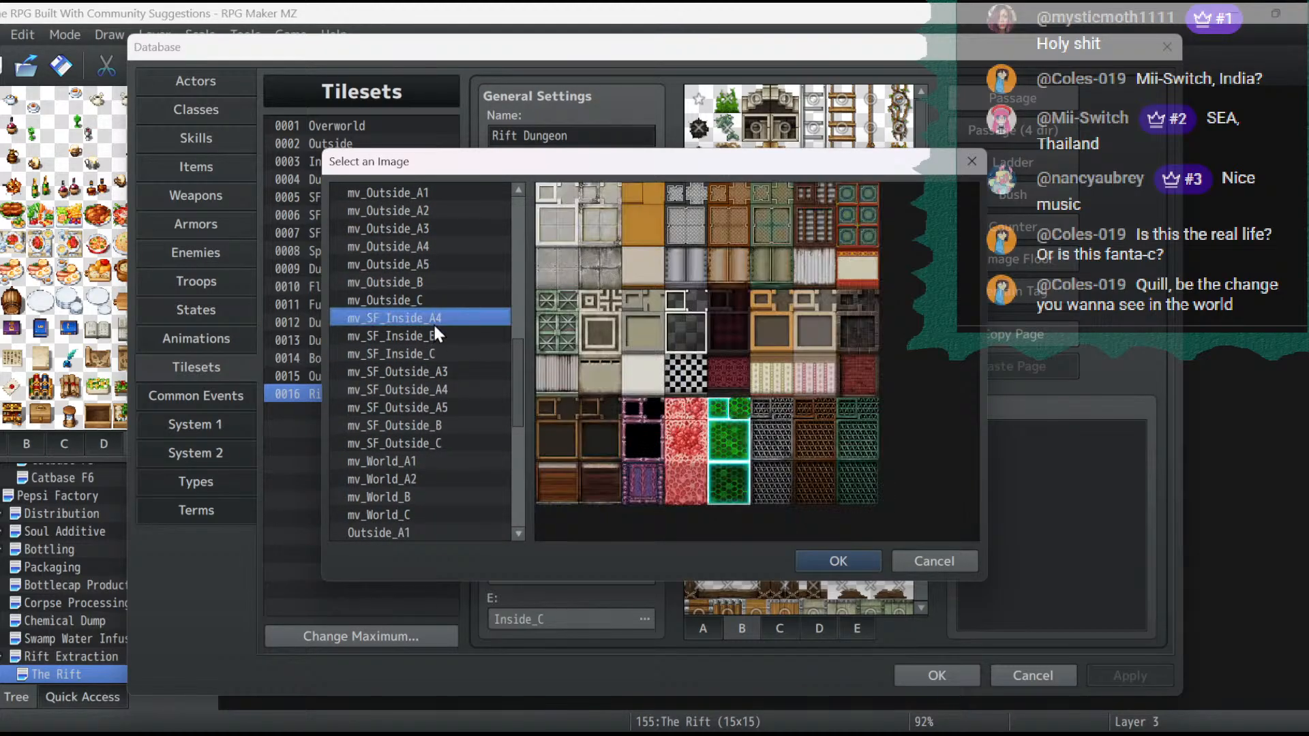
click(423, 336)
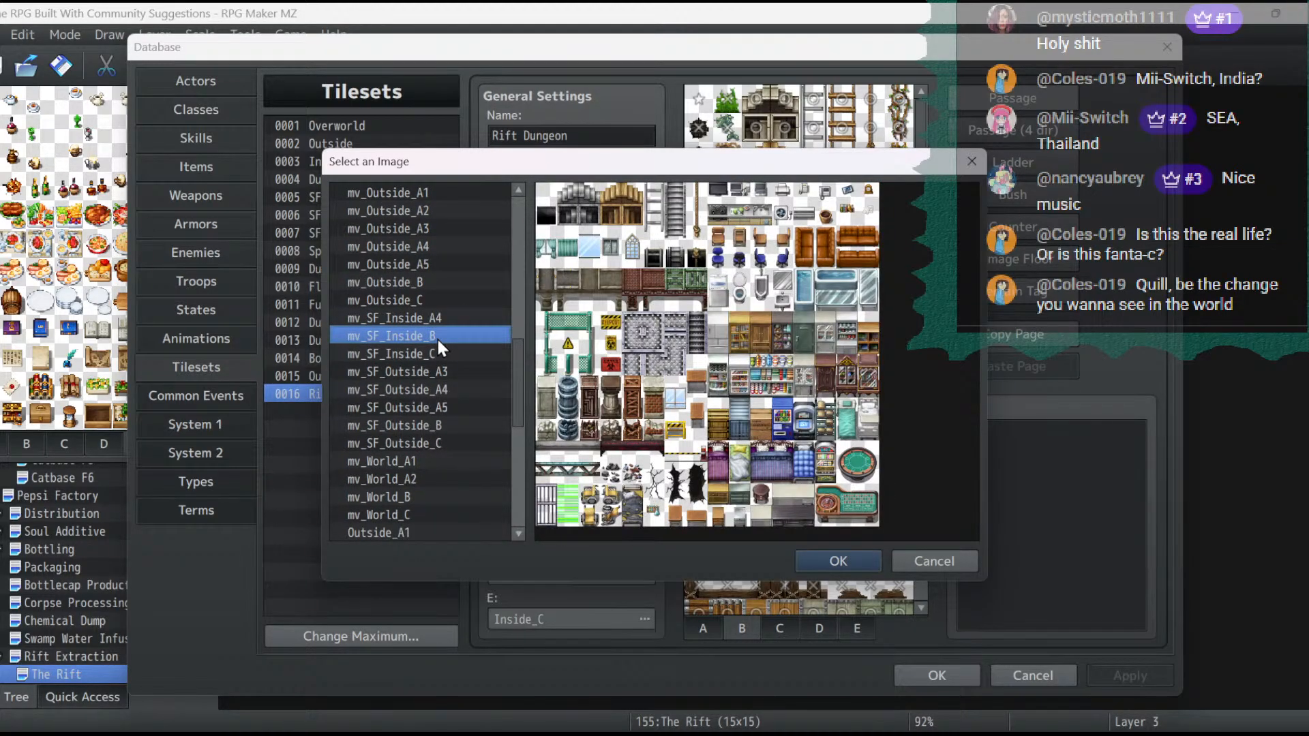
click(437, 356)
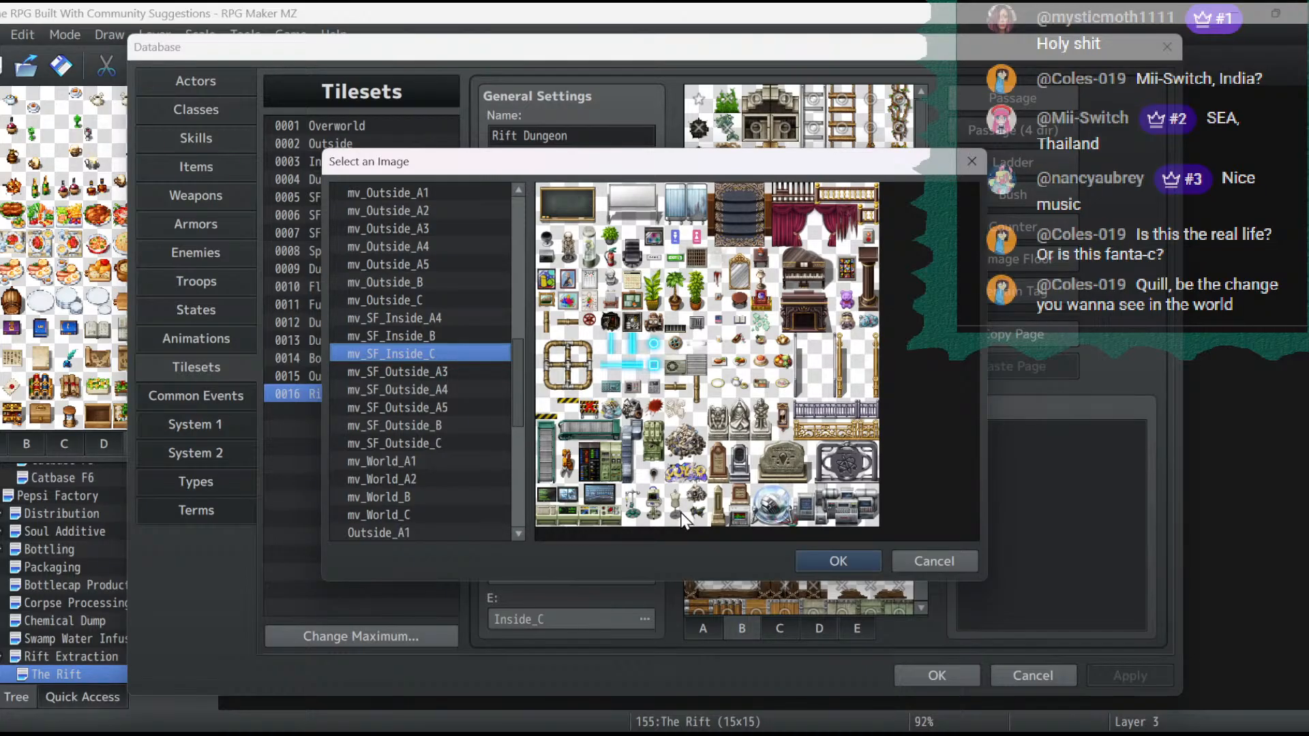
click(444, 341)
click(448, 349)
click(462, 315)
click(461, 336)
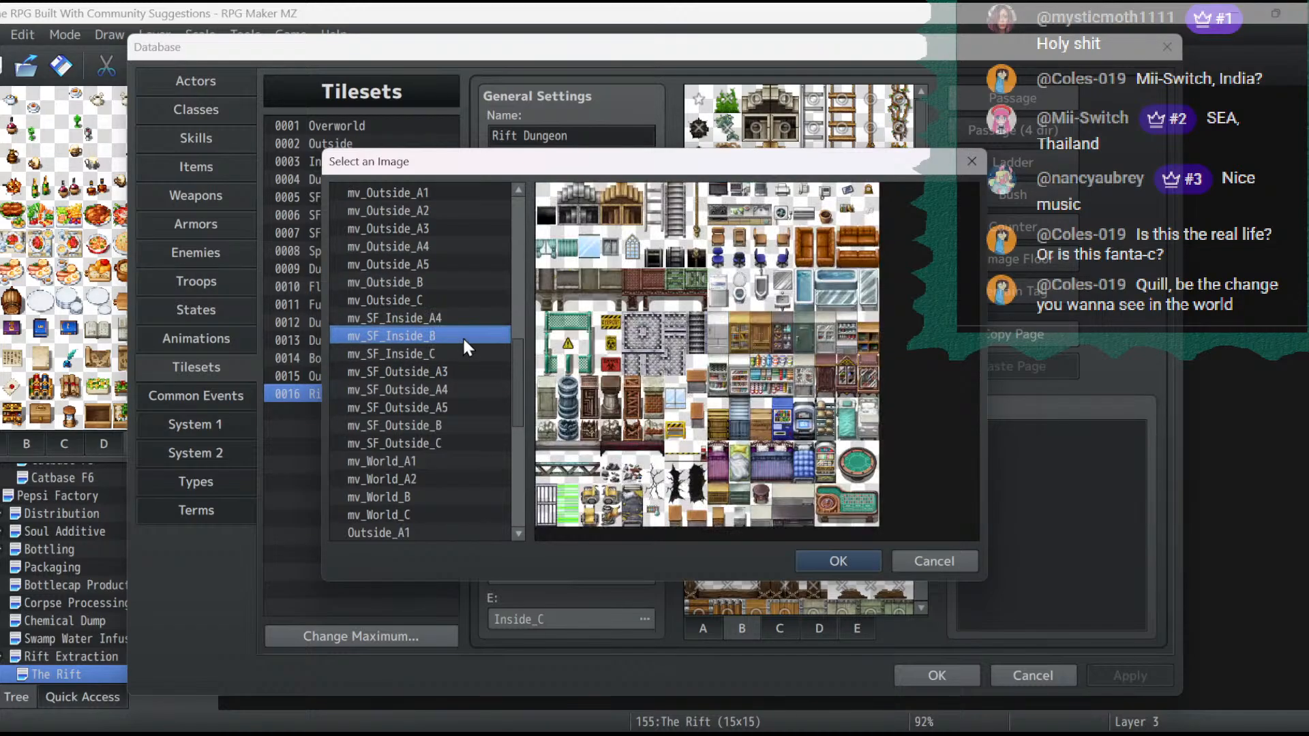
click(448, 303)
click(452, 316)
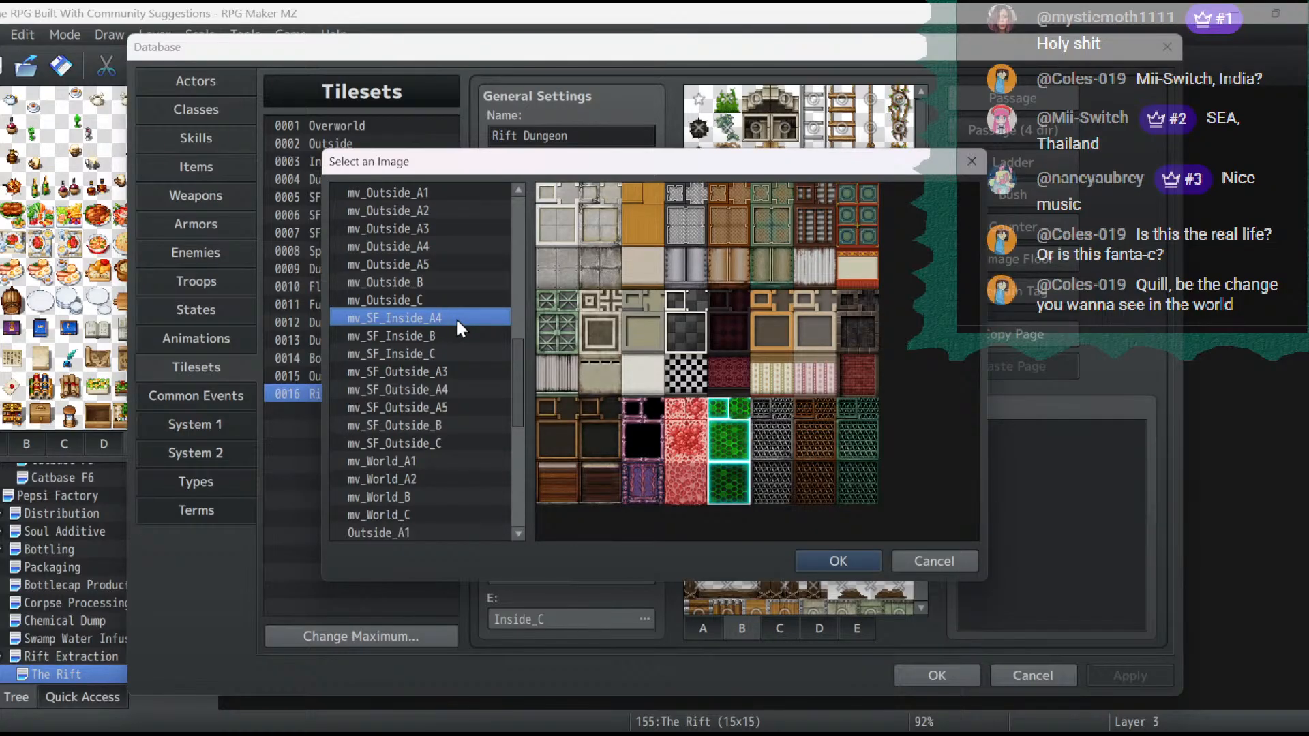
click(439, 335)
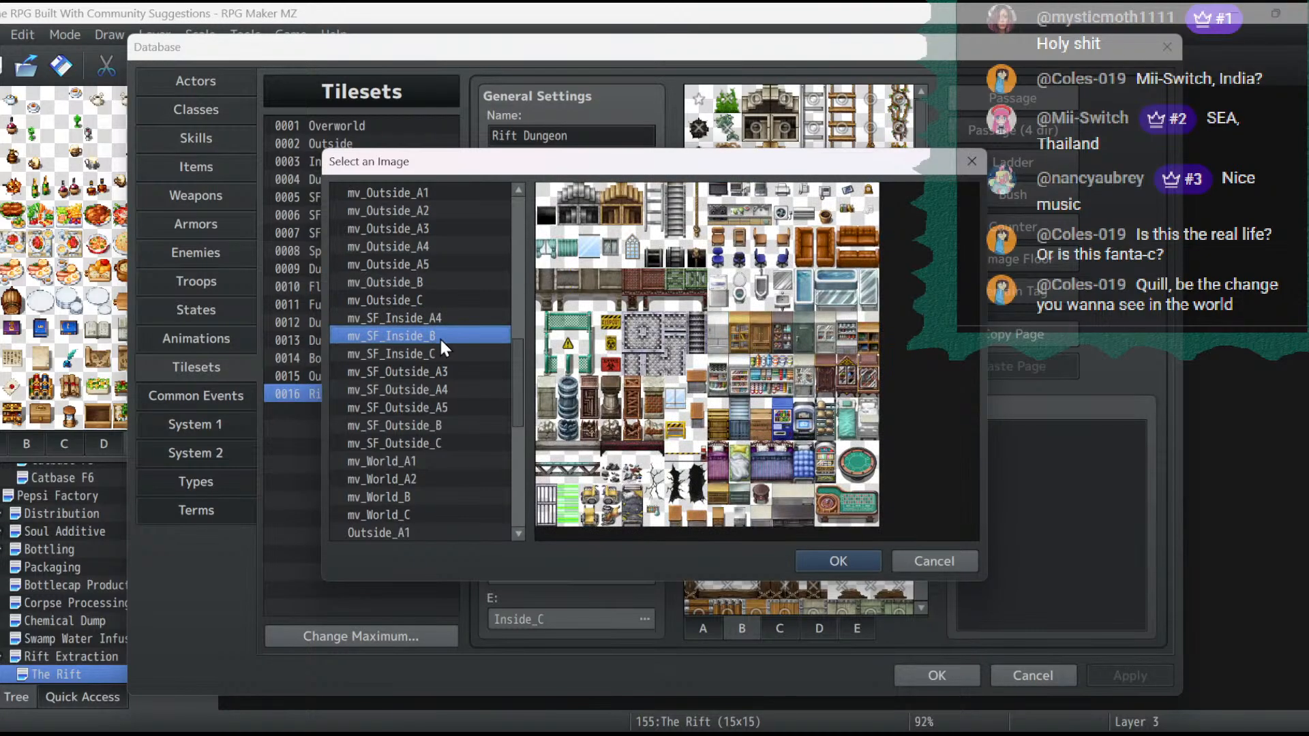
click(443, 354)
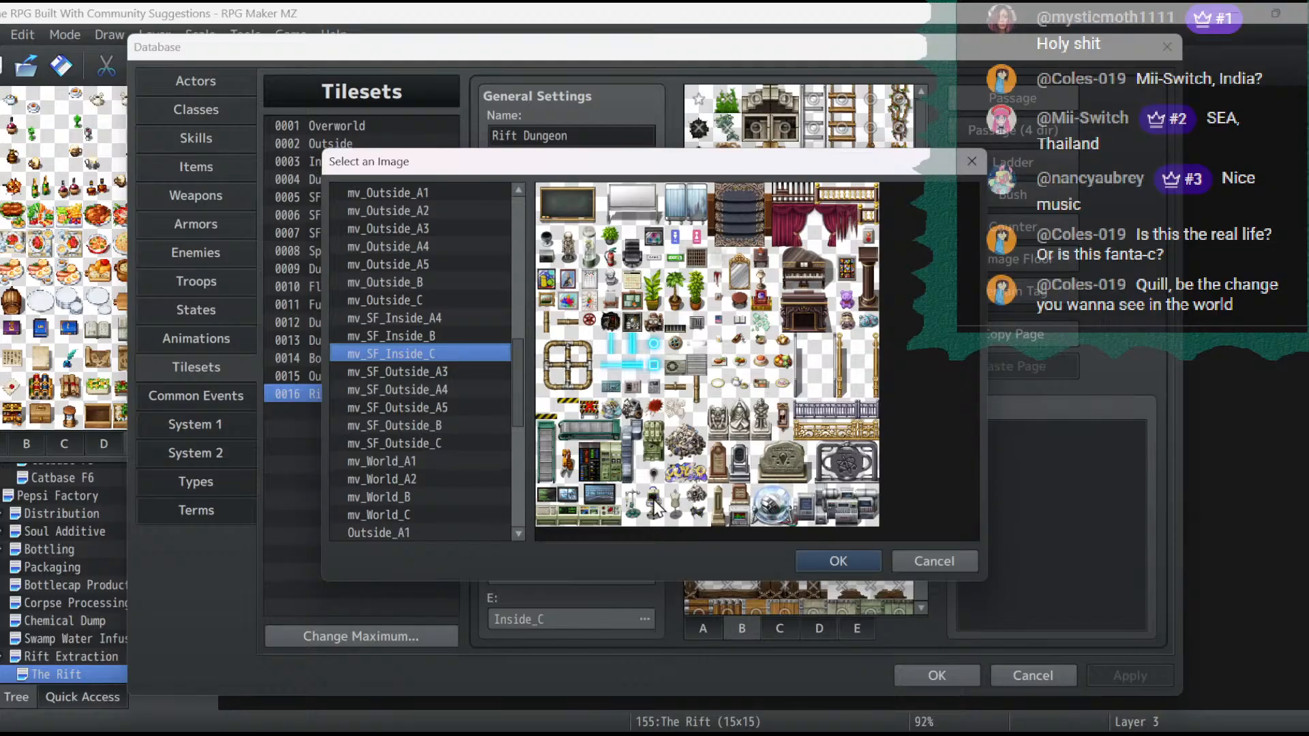
- Preview the mv_SF_Outside tileset images from A3 to C for usable machinery tiles
click(461, 372)
click(460, 388)
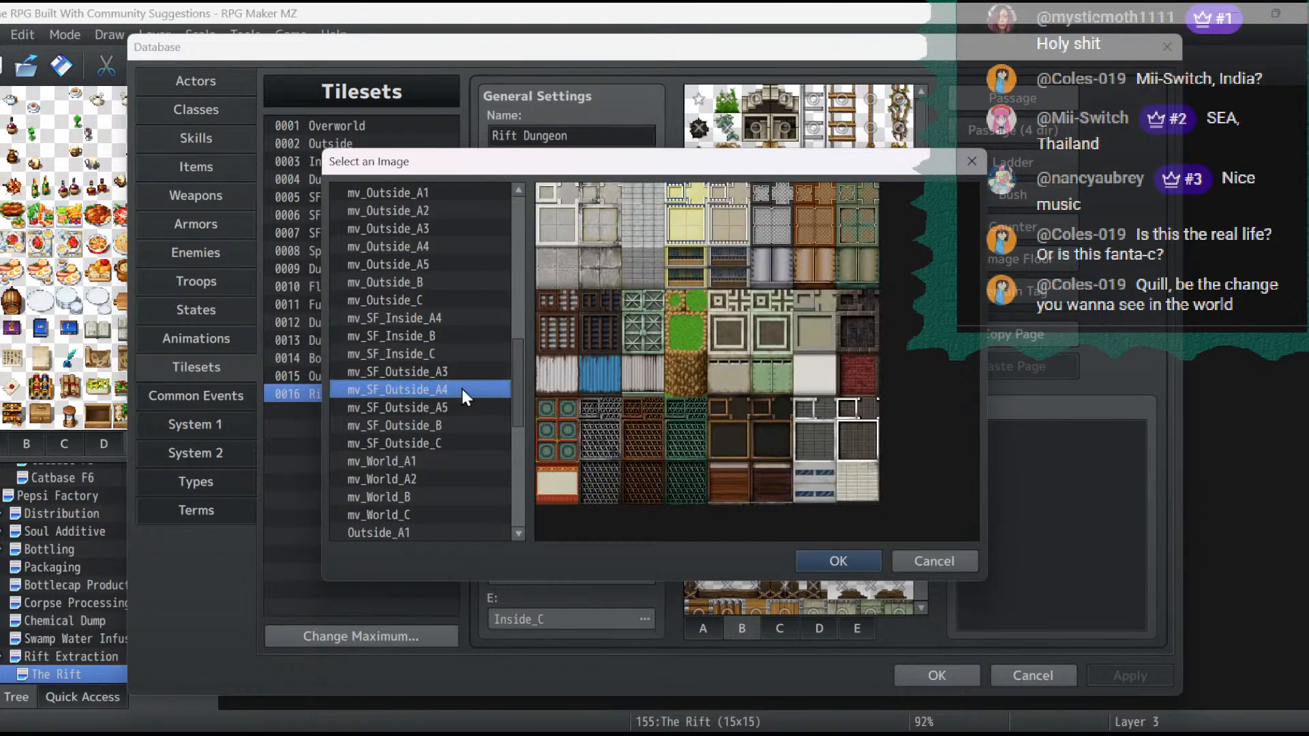
click(468, 403)
click(467, 423)
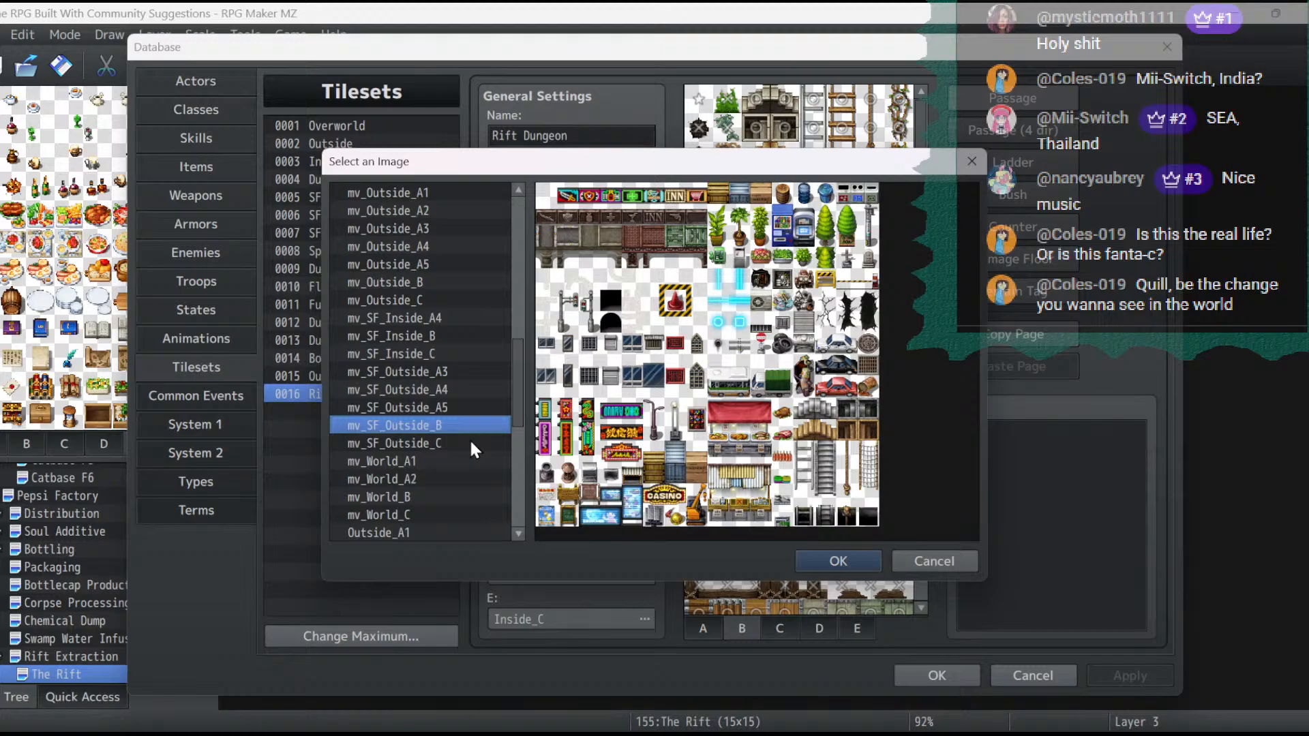
click(470, 444)
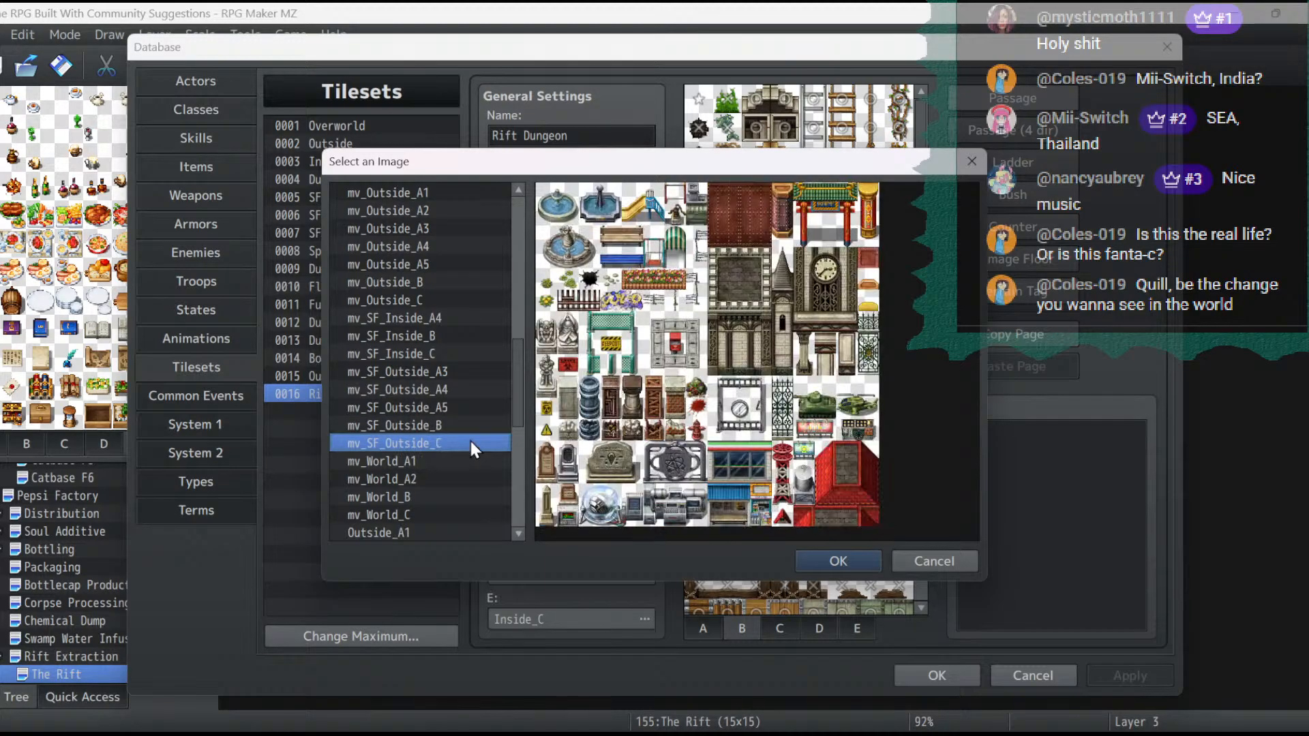
click(460, 405)
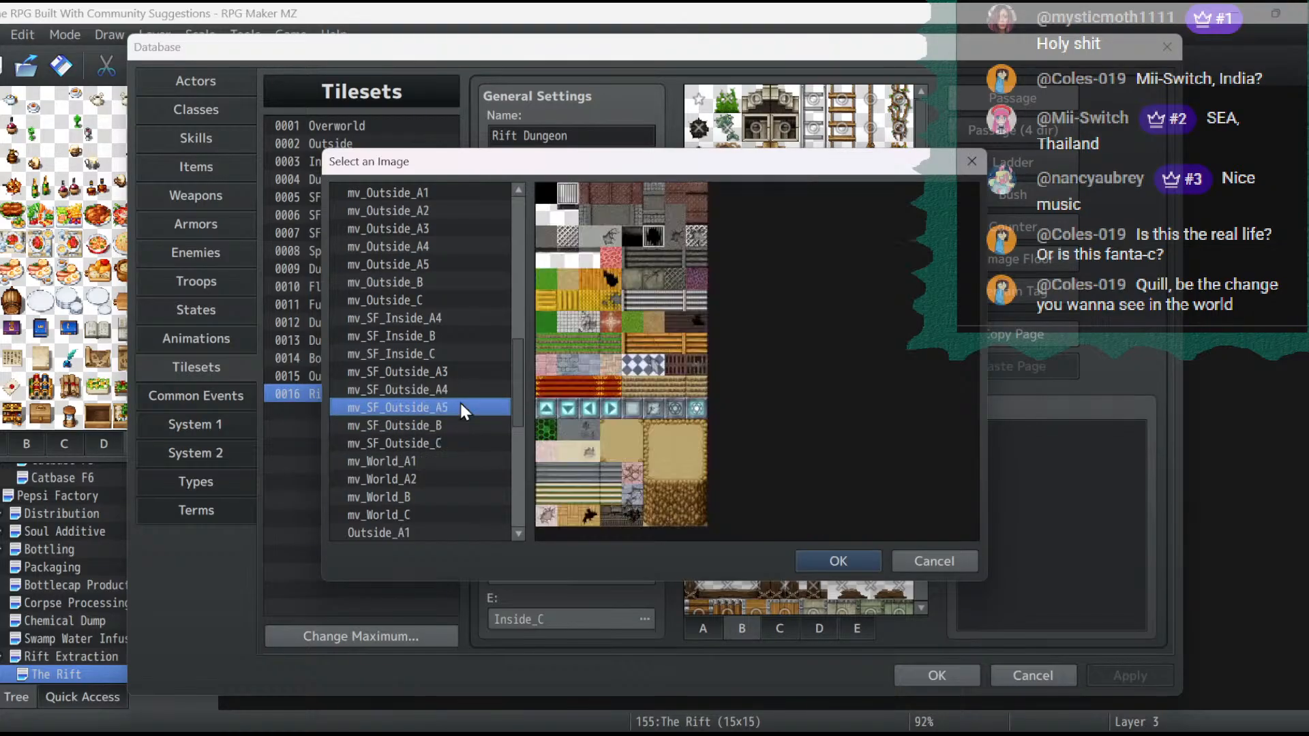
click(458, 391)
- Assign mv_SF_Inside_C as the Rift Dungeon tileset's sheet B image and save the database changes
click(450, 353)
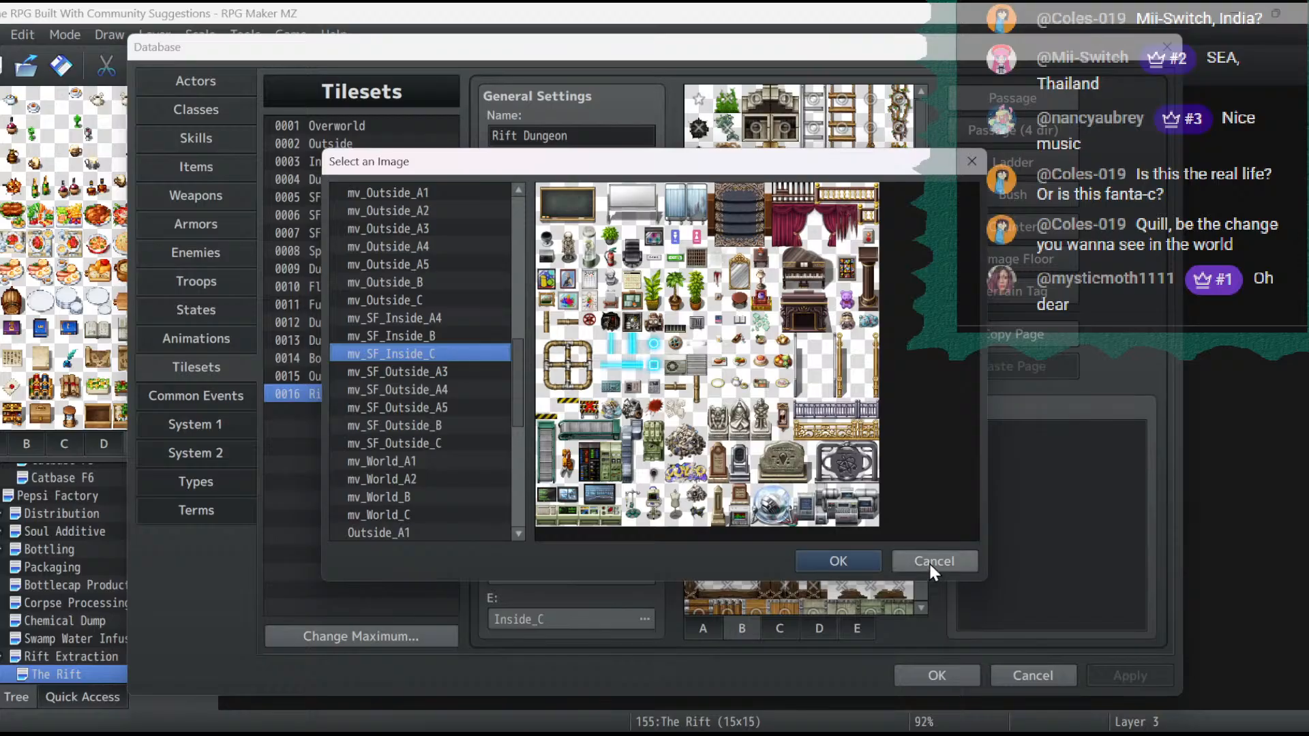
click(848, 559)
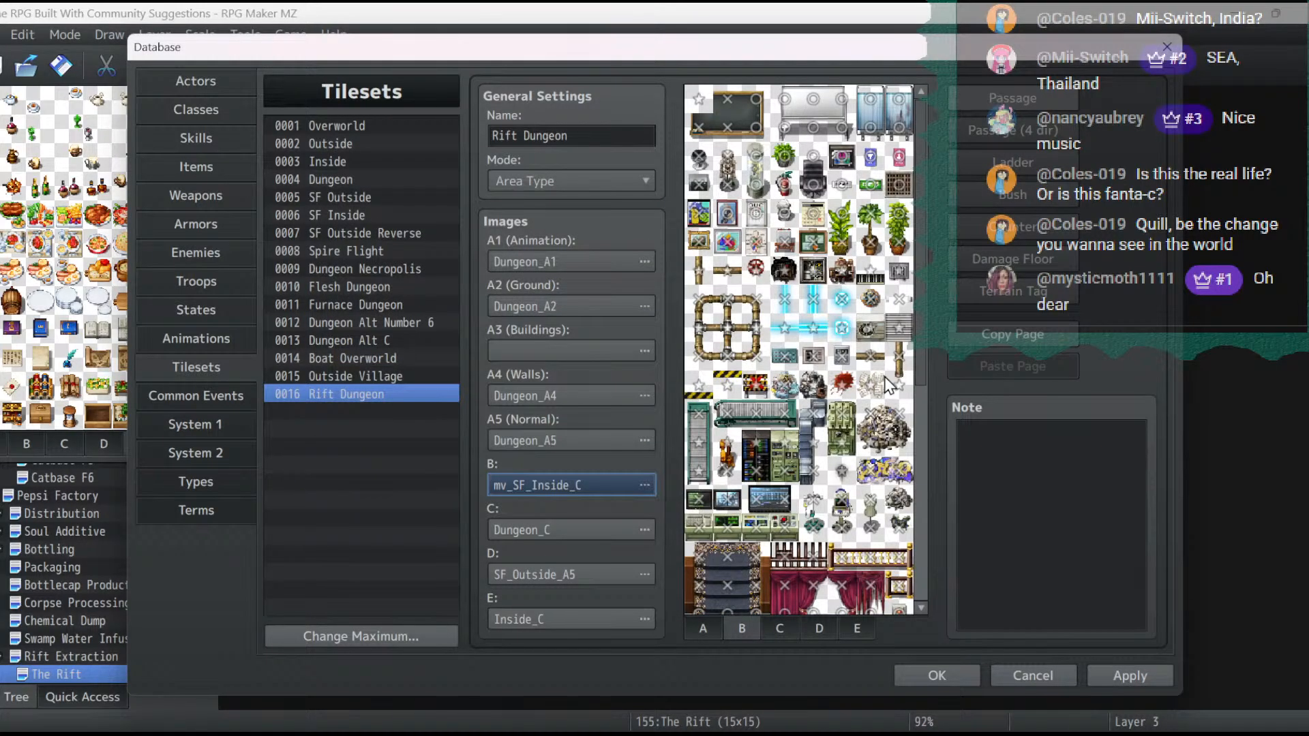
click(1118, 675)
click(938, 676)
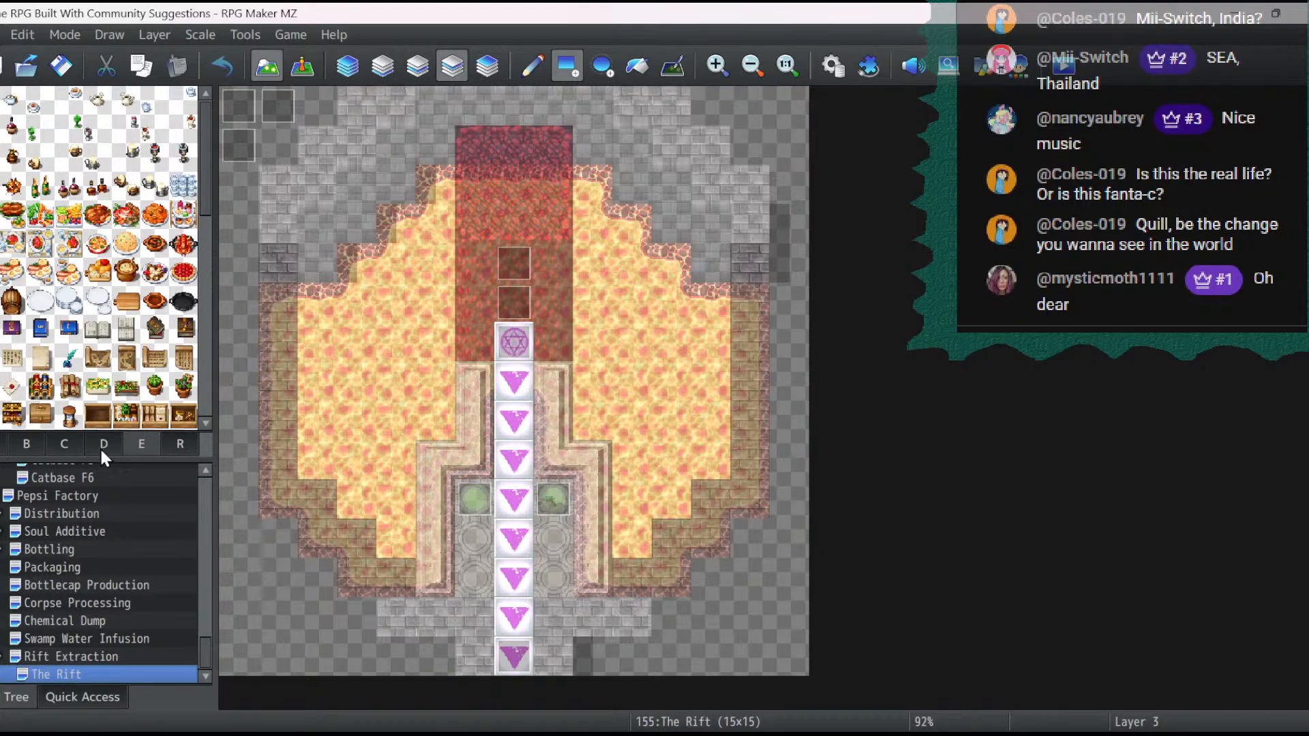
- Place mirrored curved pipe corners from sheet B on both sides of the red rift at 5,2 and 9,2
click(65, 444)
click(41, 444)
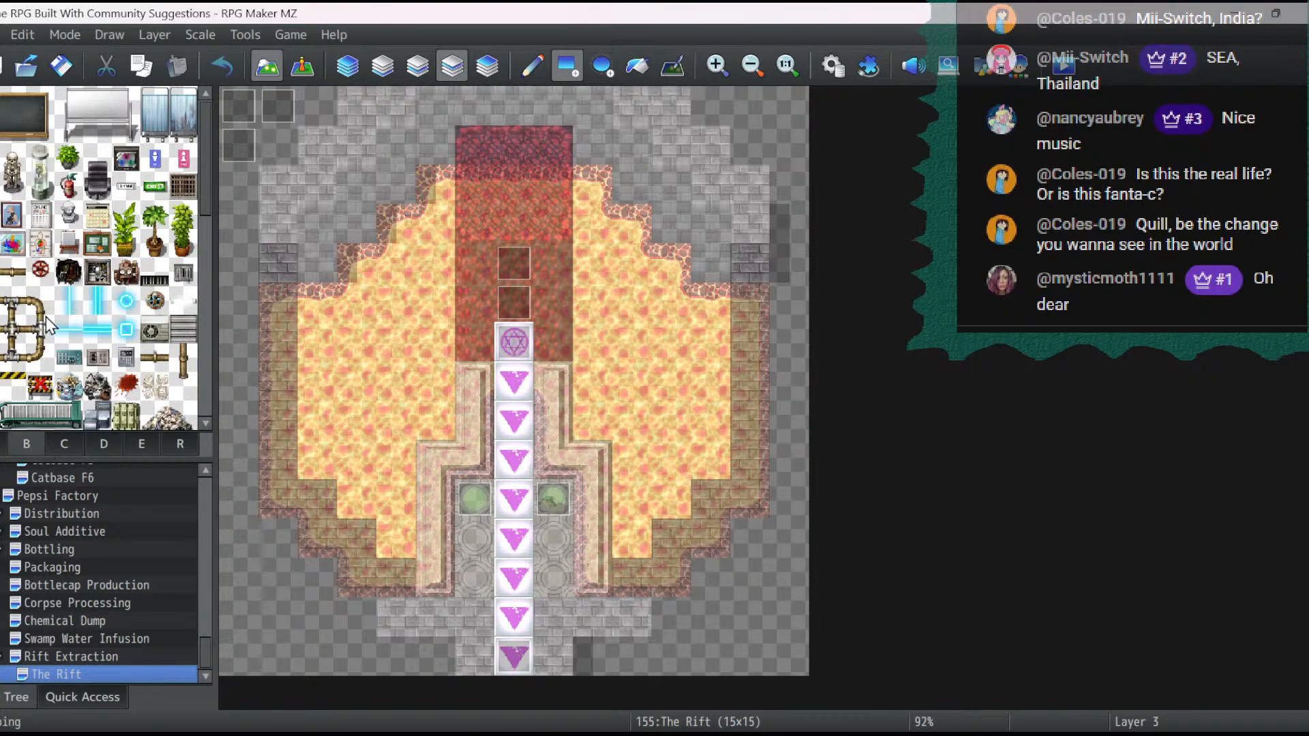
click(10, 360)
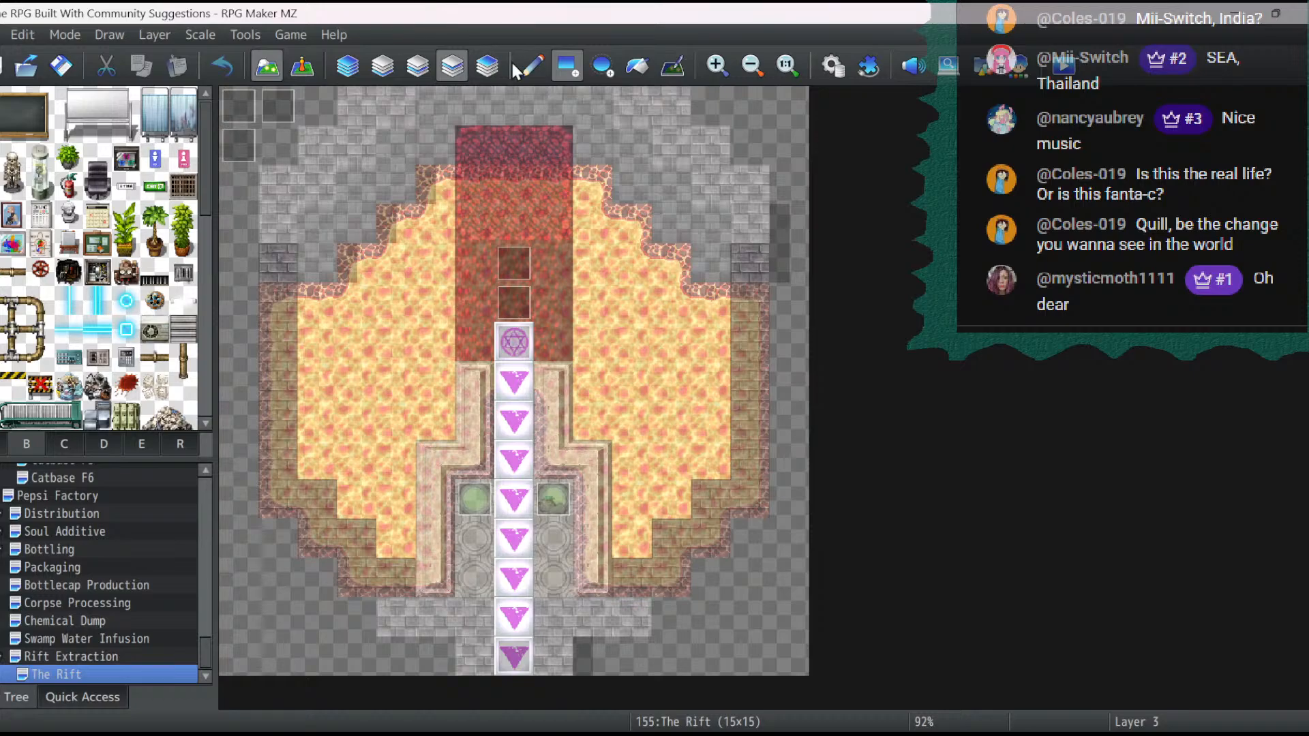
click(444, 180)
click(39, 357)
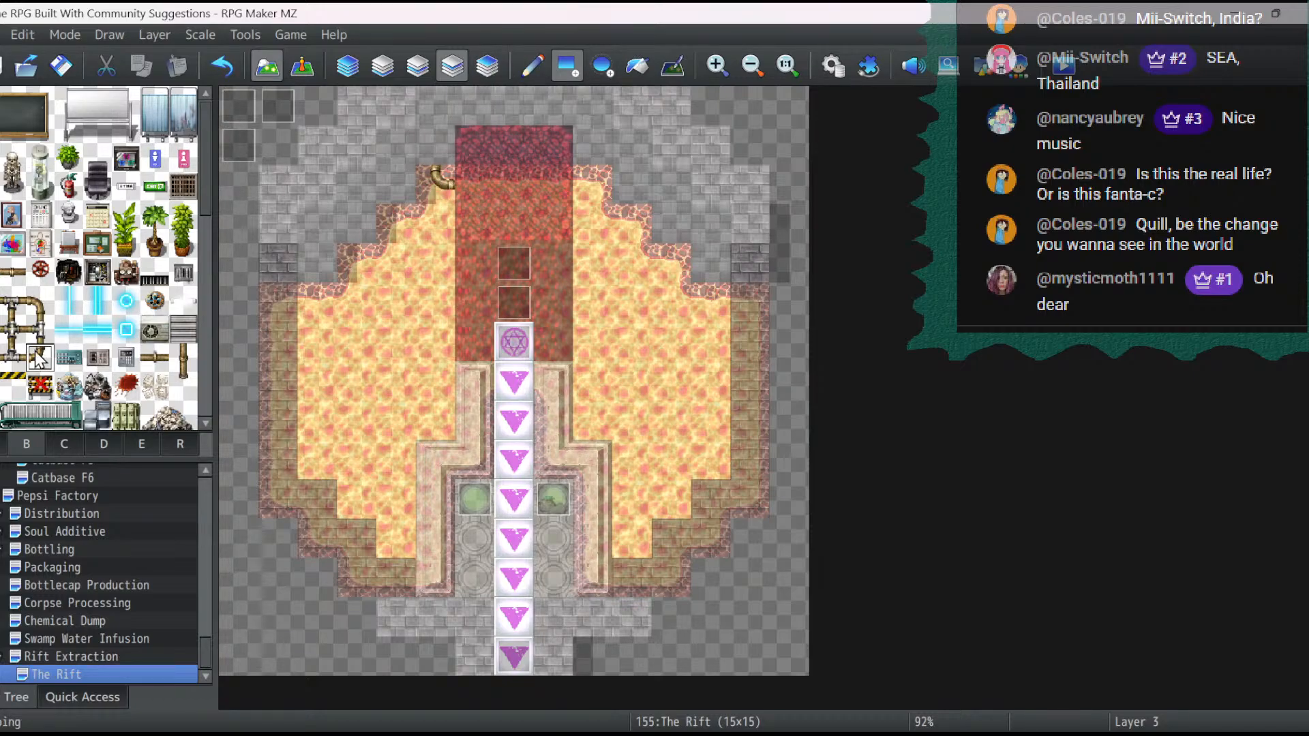
click(587, 188)
- Lay horizontal pipes outward from both sides of the rift, one tile long in row 3 and two tiles long in row 4
click(12, 273)
click(591, 217)
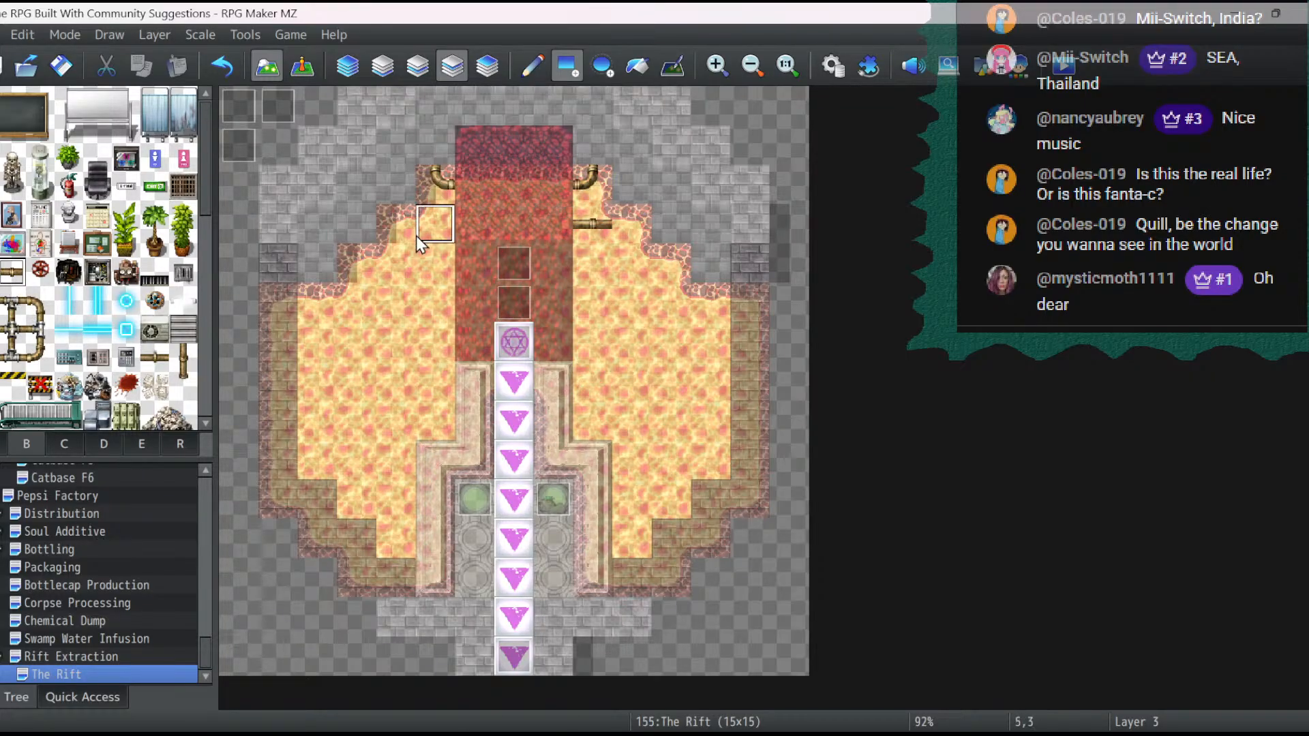
click(418, 235)
drag(420, 256, 405, 258)
drag(591, 260, 615, 259)
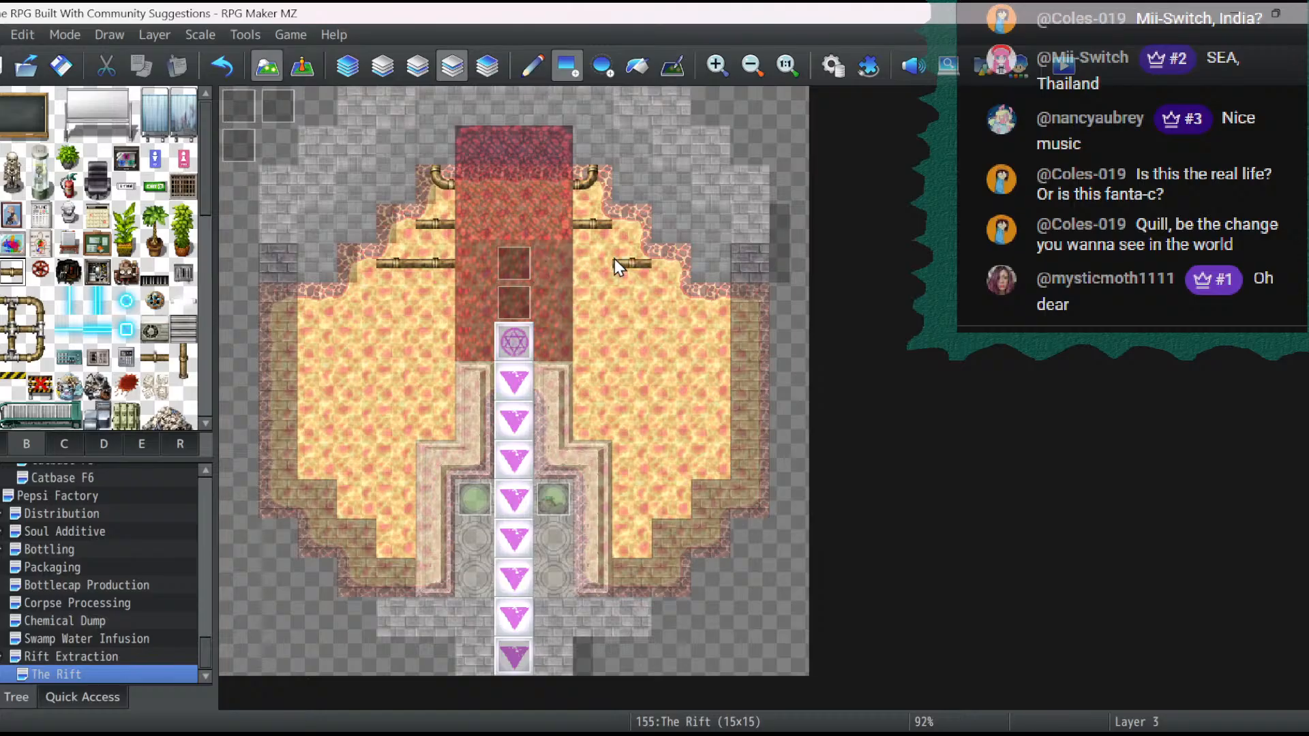
- Add curved corners to the outer ends of the horizontal pipes and run vertical pipes from all corners up the walls
click(38, 356)
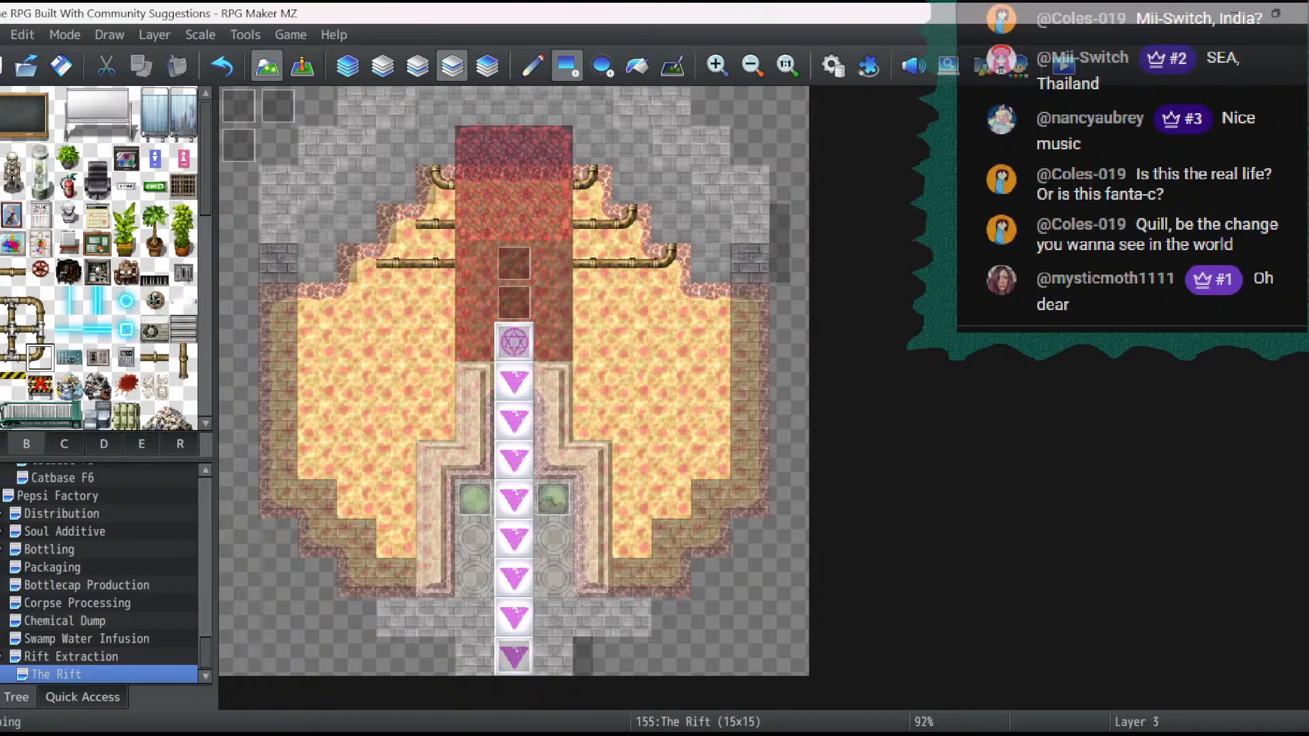
click(349, 260)
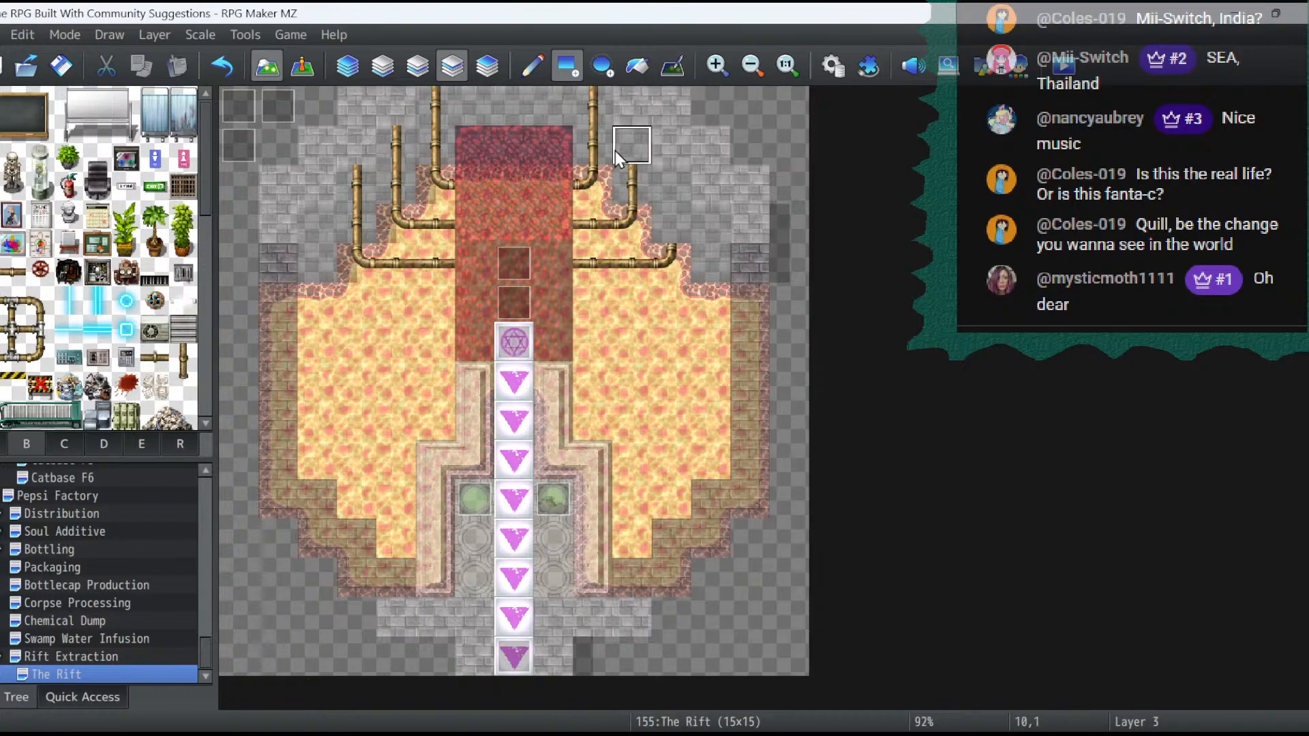
click(669, 199)
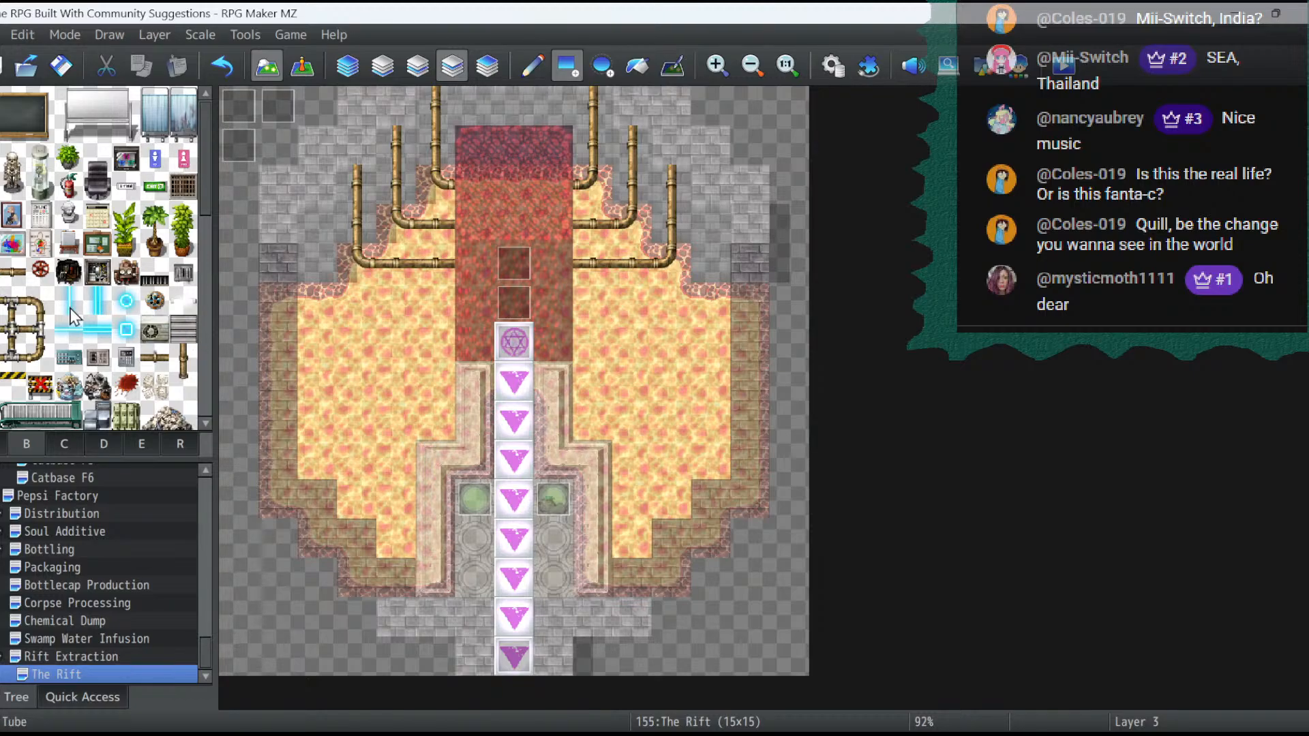
- Place red valve wheels at the inner ends of all six pipes along both edges of the rift
click(40, 274)
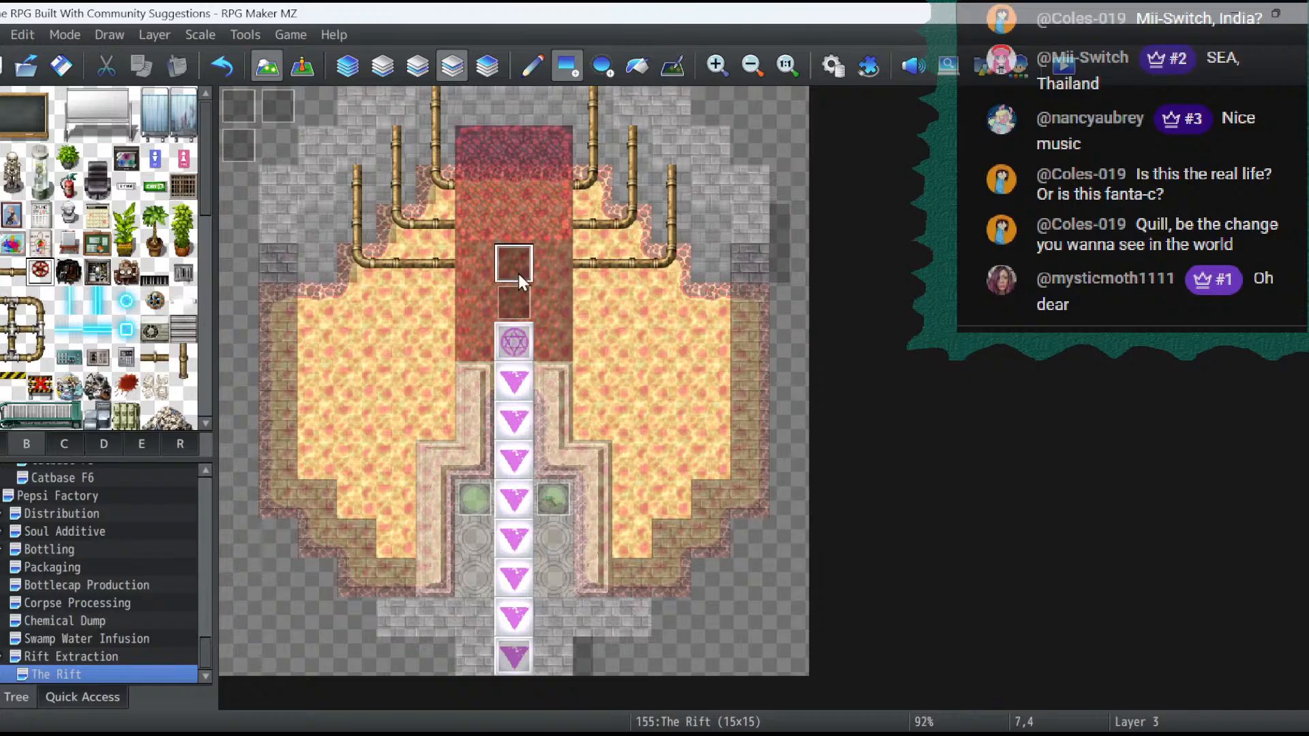
click(549, 269)
click(555, 183)
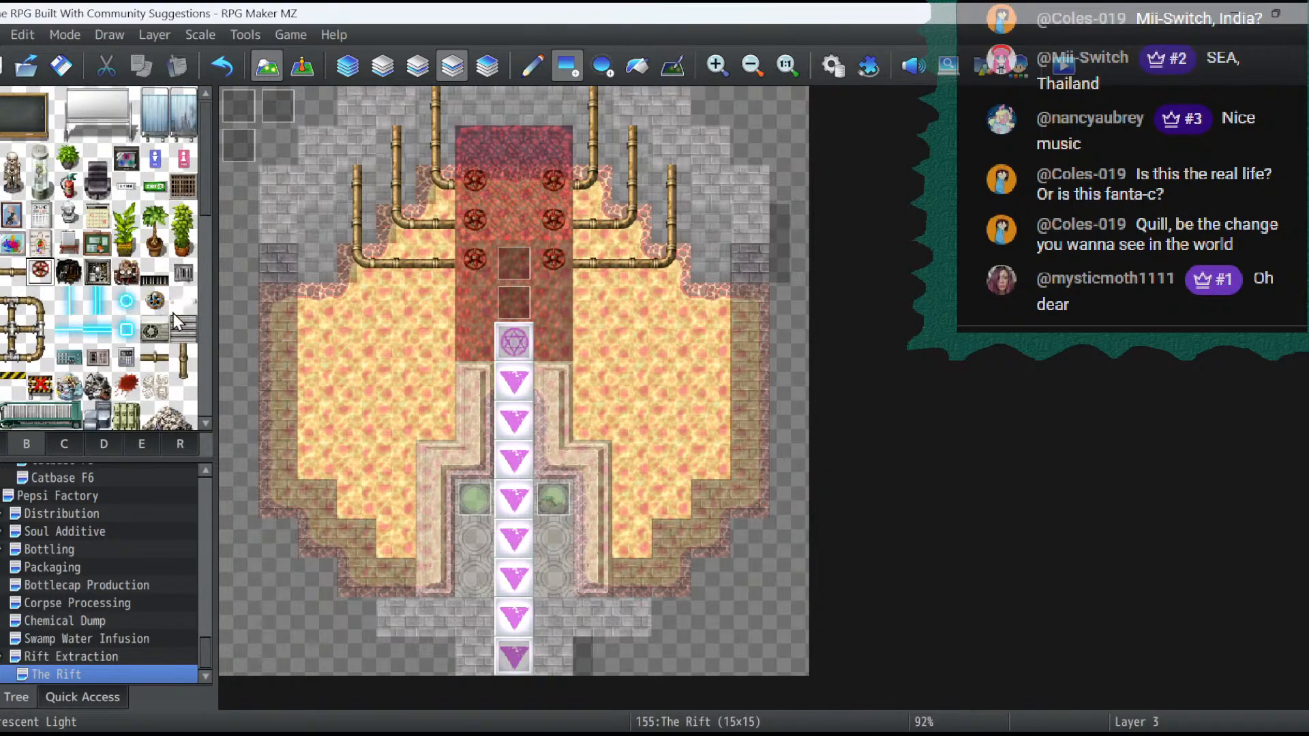
- Place control consoles with a red button at 6,11 and 8,11 on either side of the arrow path
scroll(173, 313, down, 5)
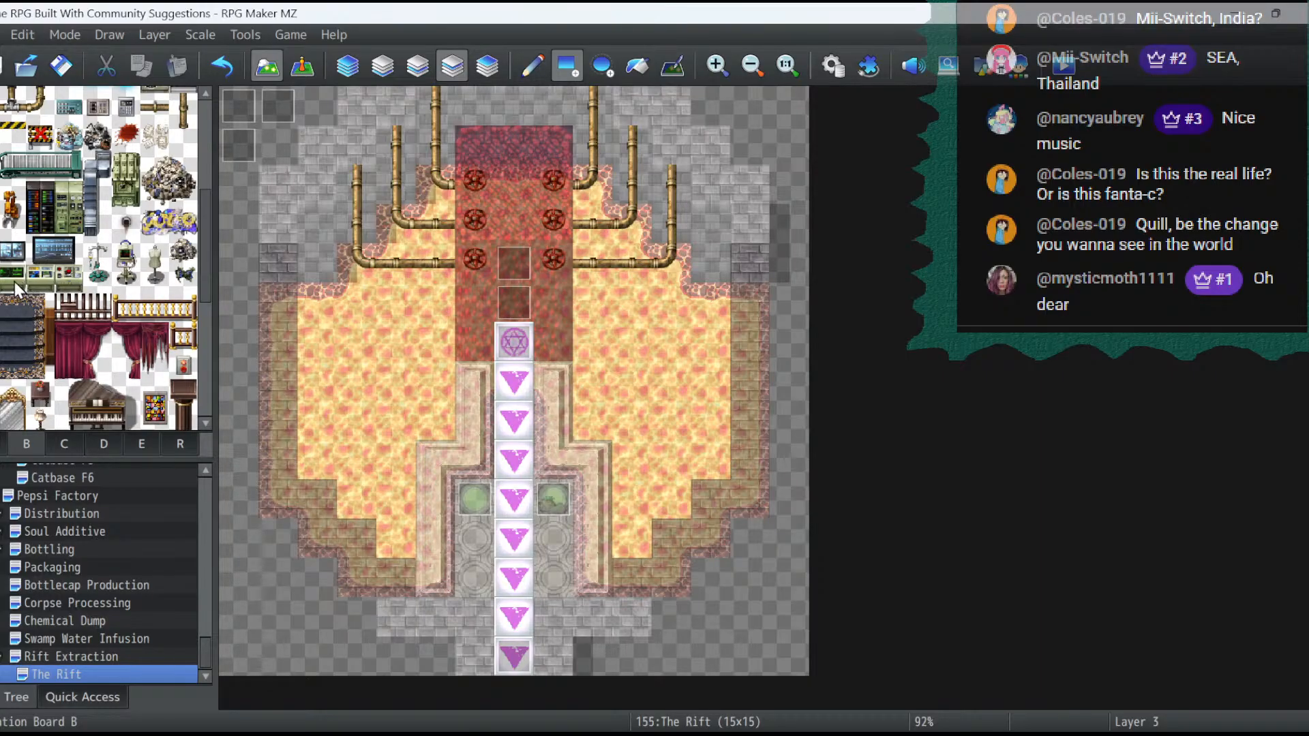
click(68, 280)
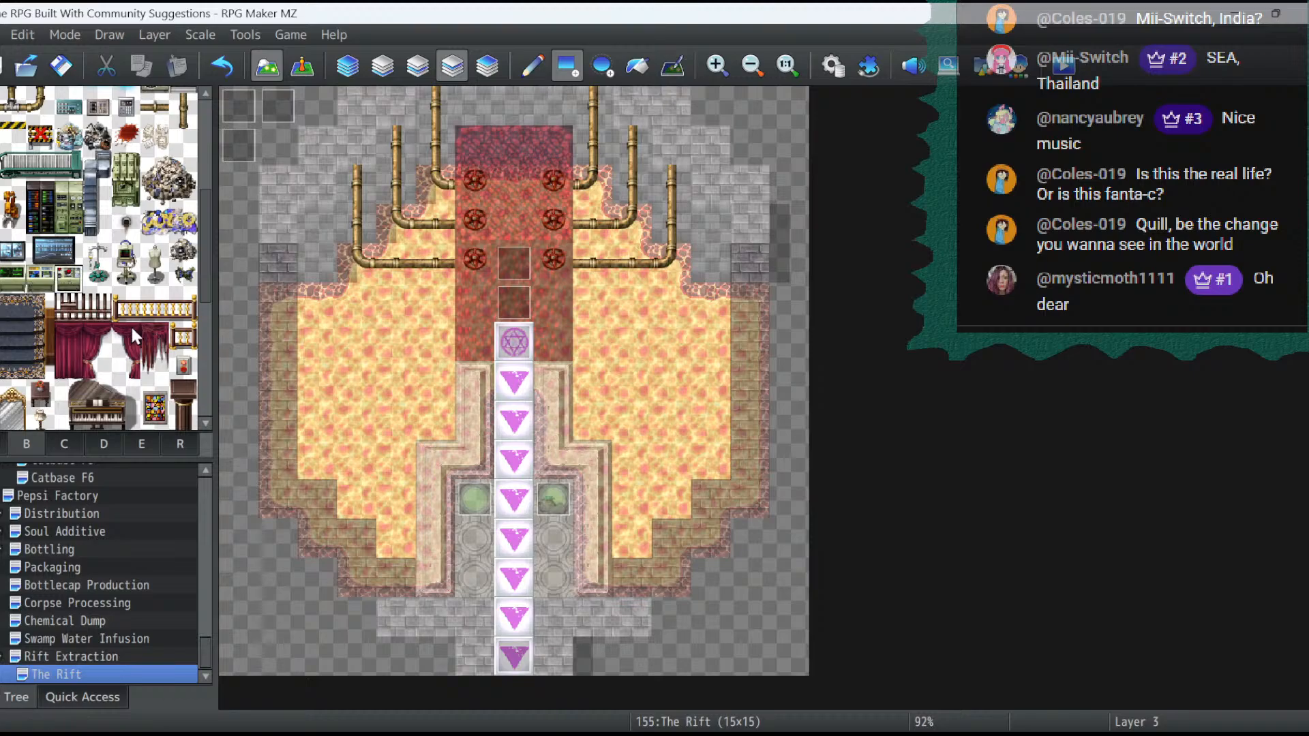
click(475, 538)
click(553, 539)
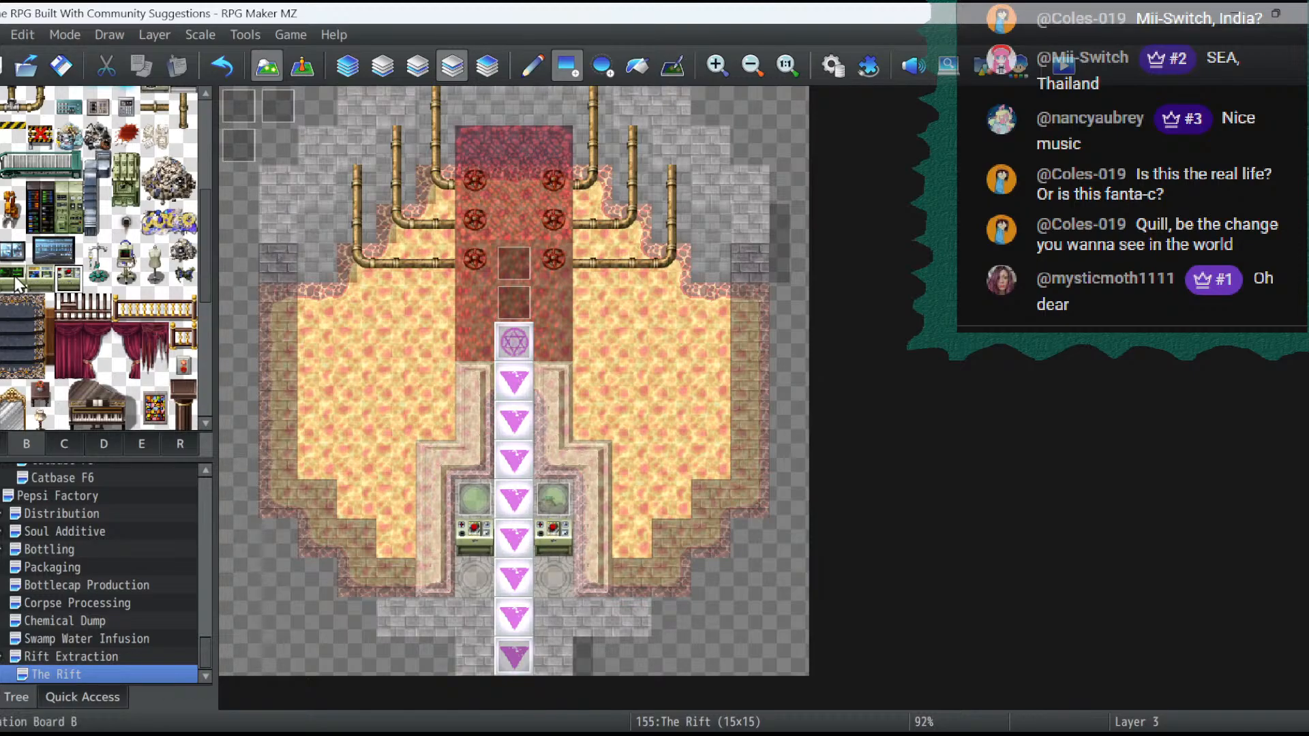
- Try other console variants at 8,11 and settle on the one with a light keyboard
click(553, 539)
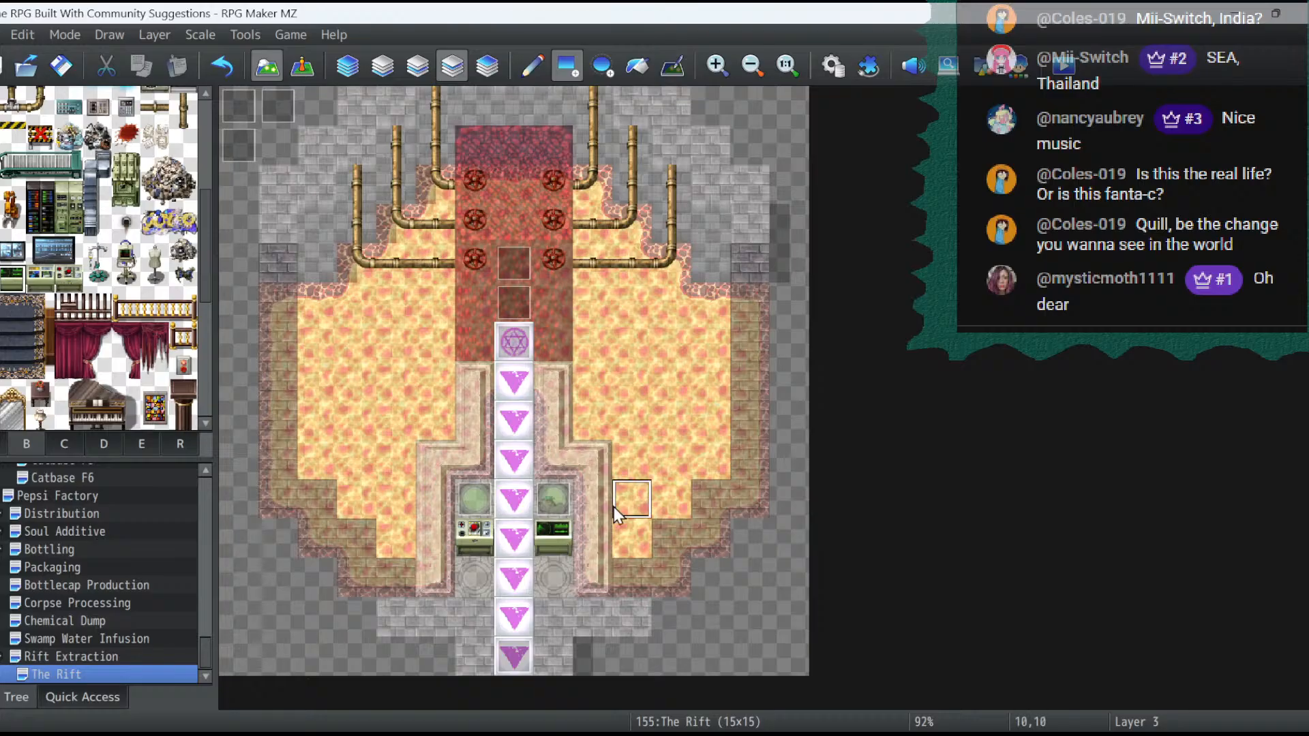
click(39, 276)
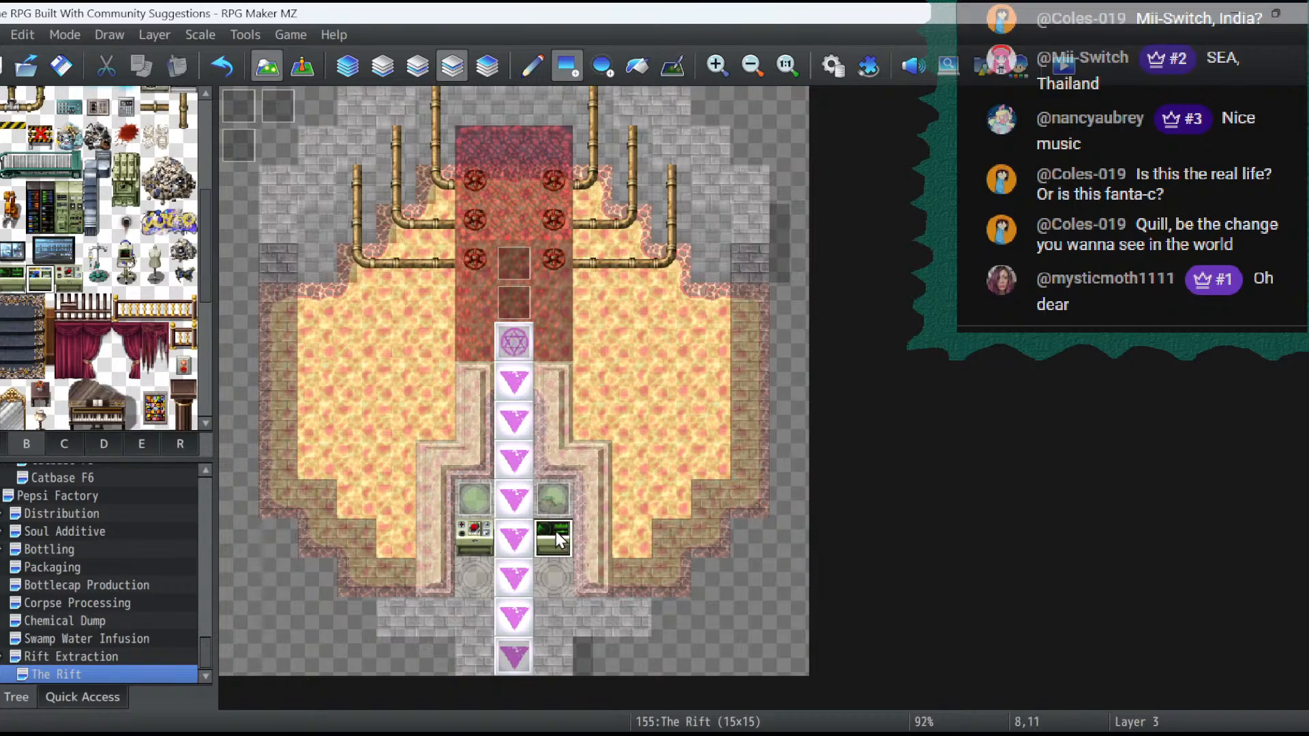
click(553, 538)
click(27, 290)
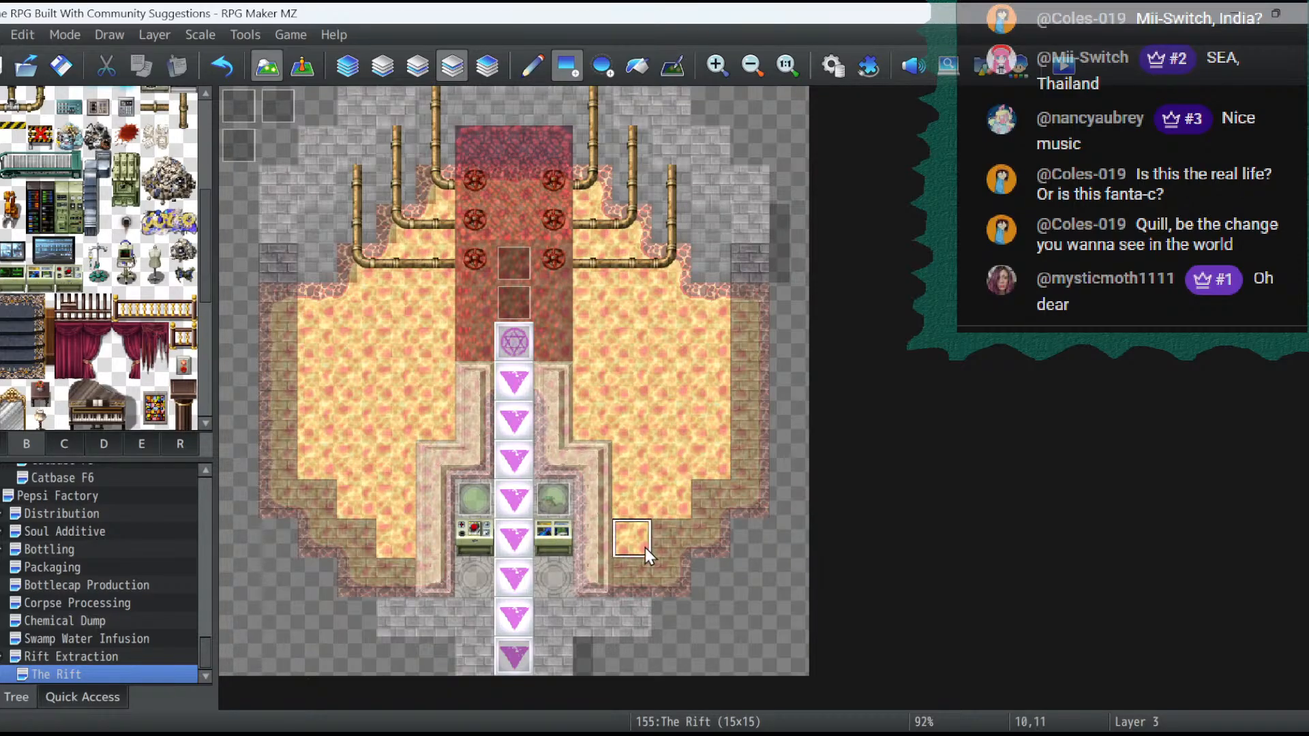
click(562, 547)
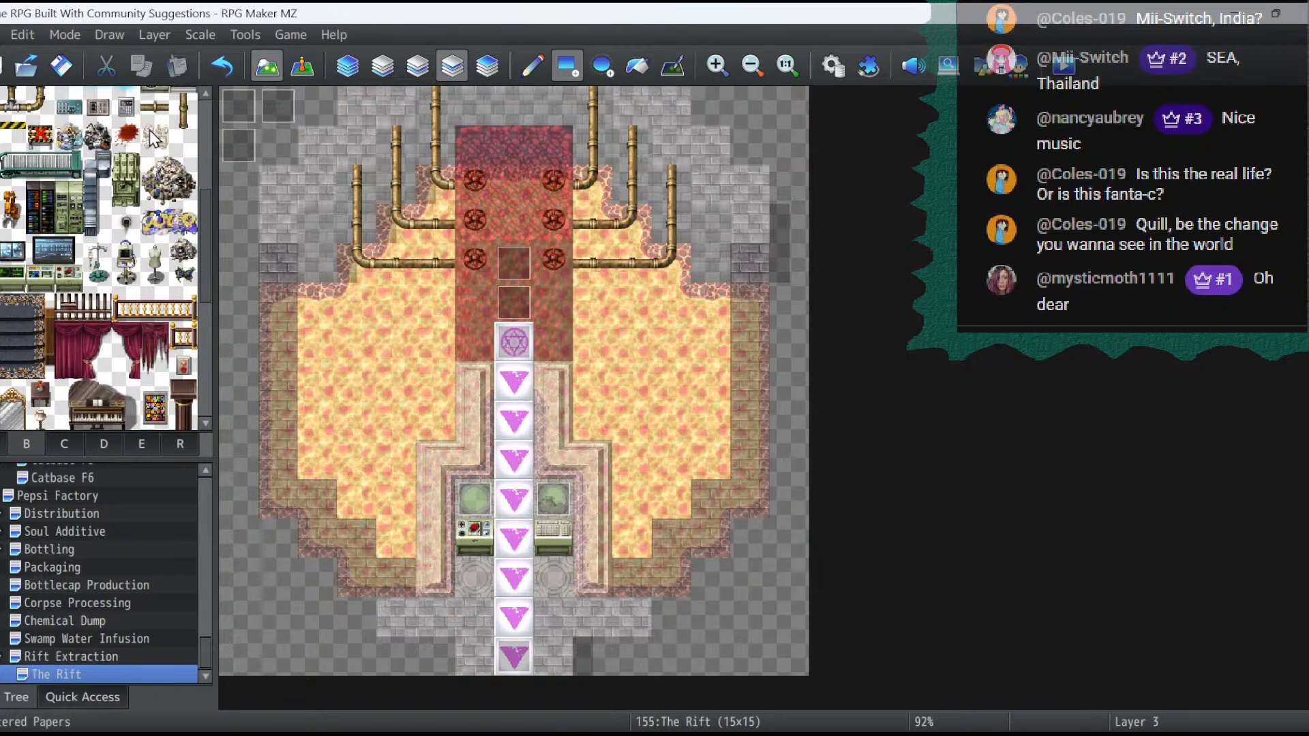
- Place small round black device tiles at 6,5 and 8,5, below the lowest valve wheels
click(126, 222)
click(475, 302)
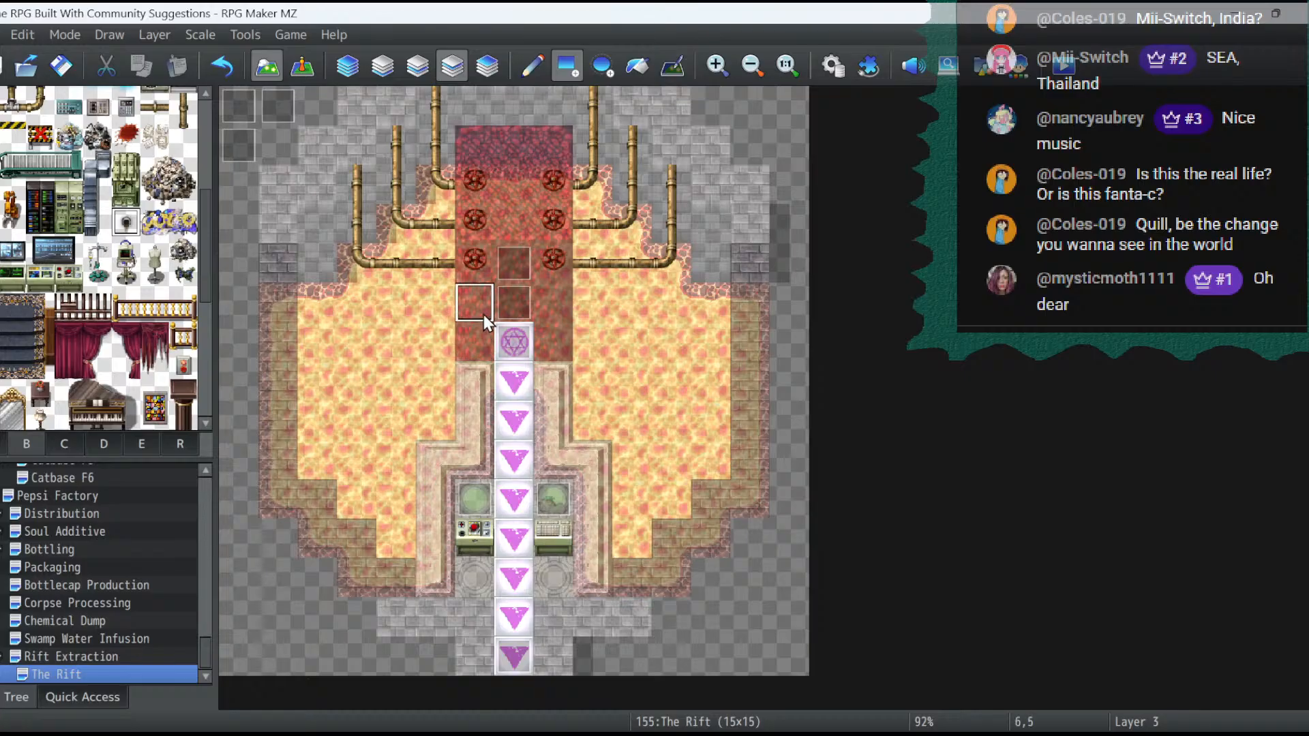
click(553, 302)
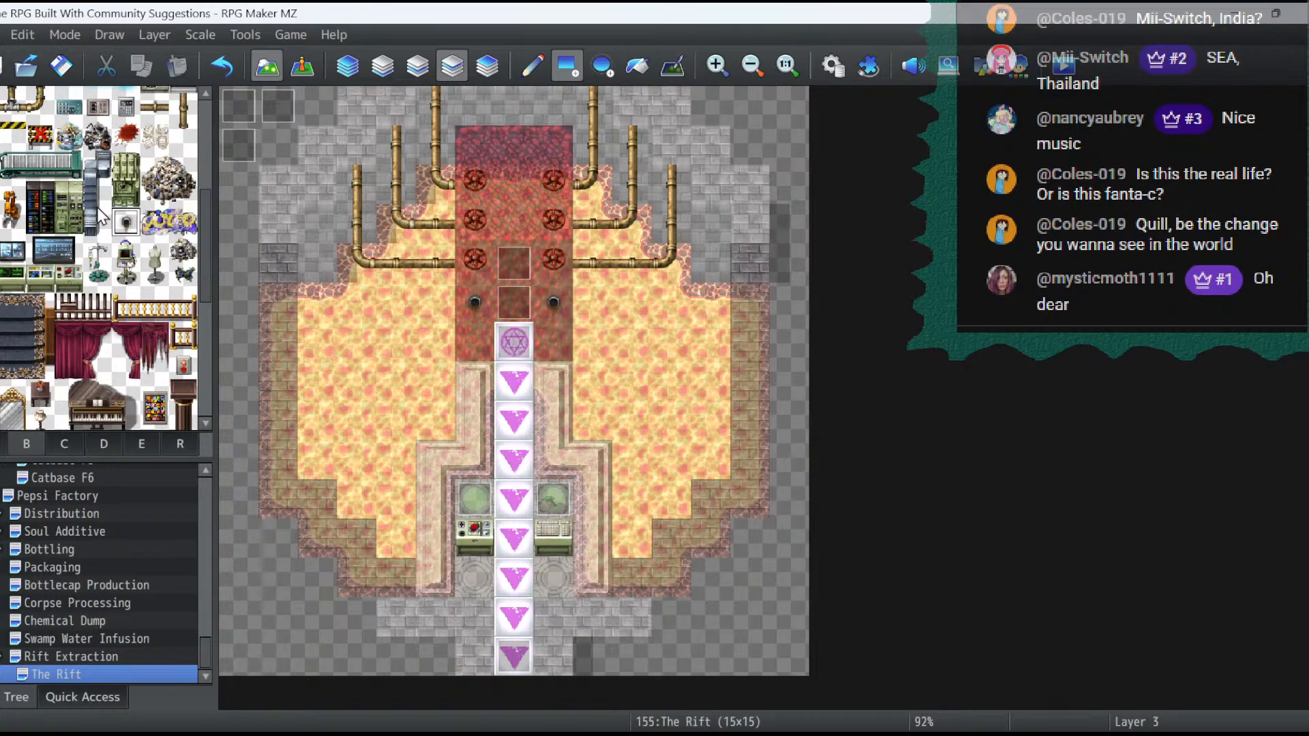
- Place open-ended vertical pipes in columns 2 and 12, ending in row 8, and extend both up to row 3
scroll(130, 263, up, 1)
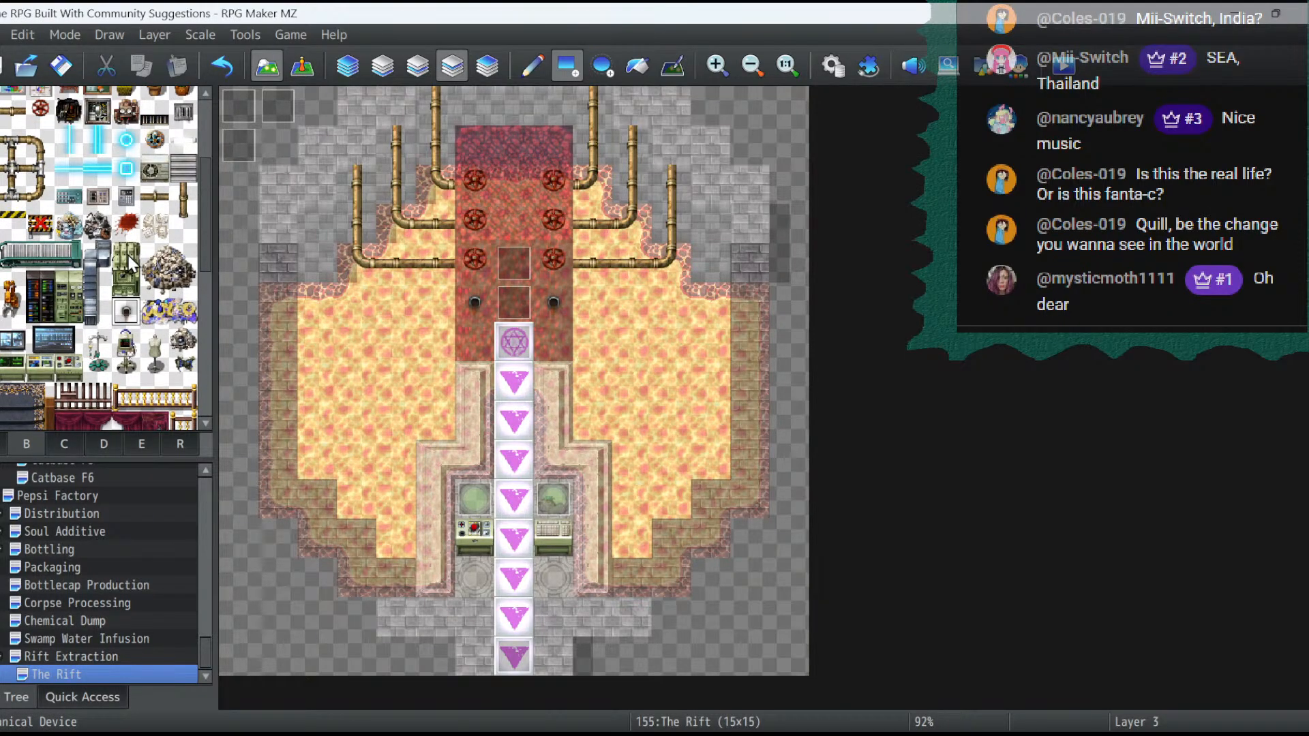
scroll(128, 255, up, 1)
click(184, 246)
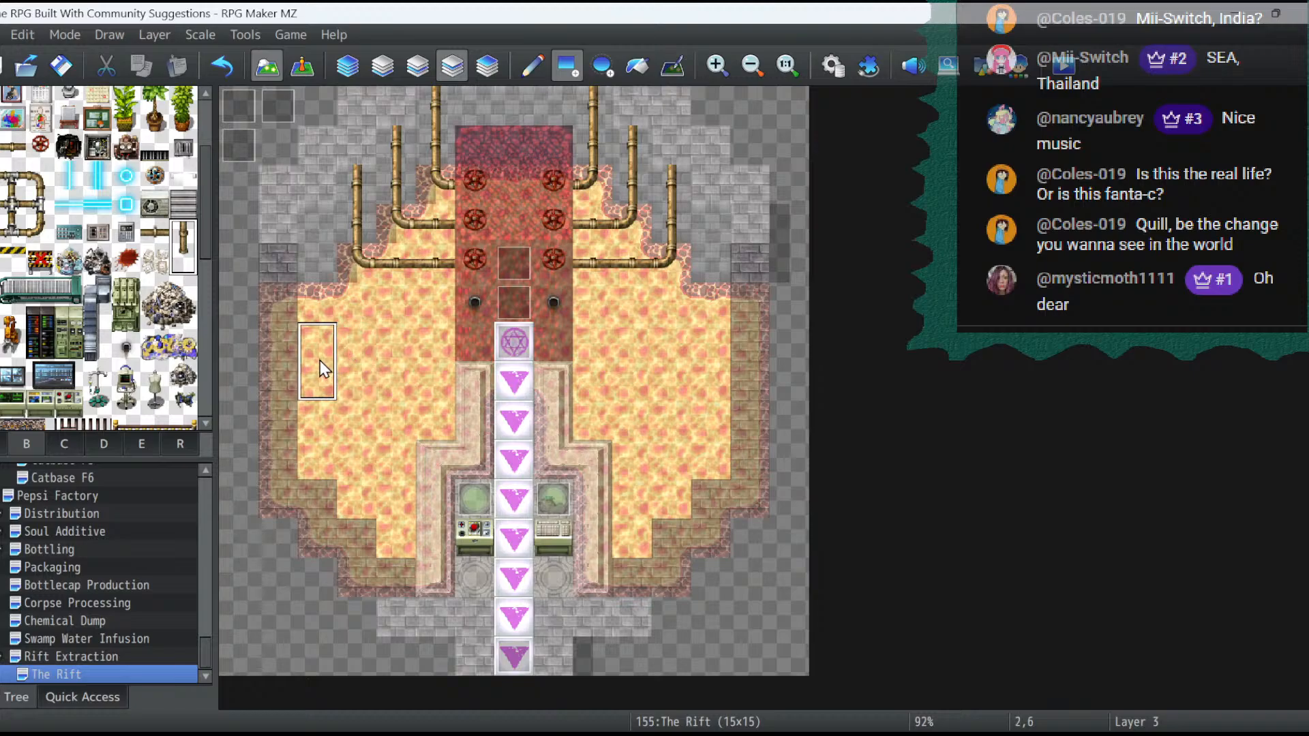
click(325, 394)
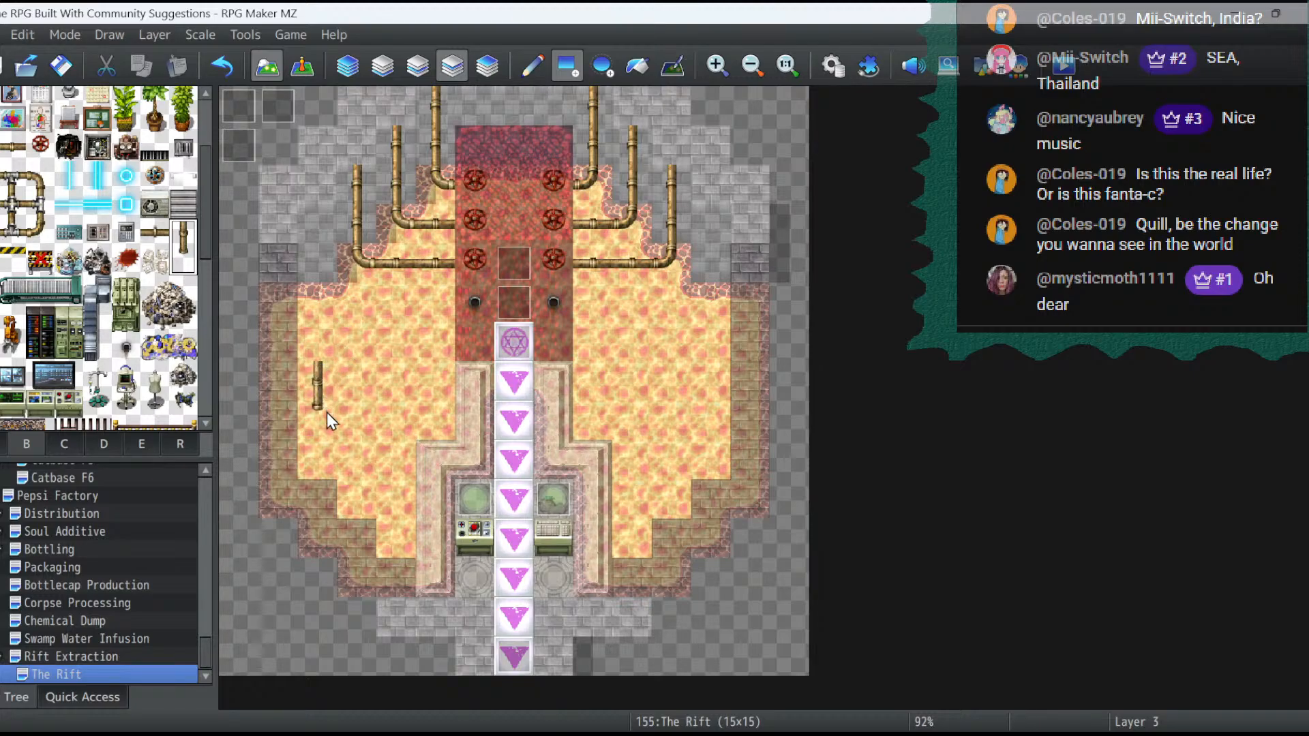
click(696, 390)
click(1, 205)
drag(716, 329, 705, 217)
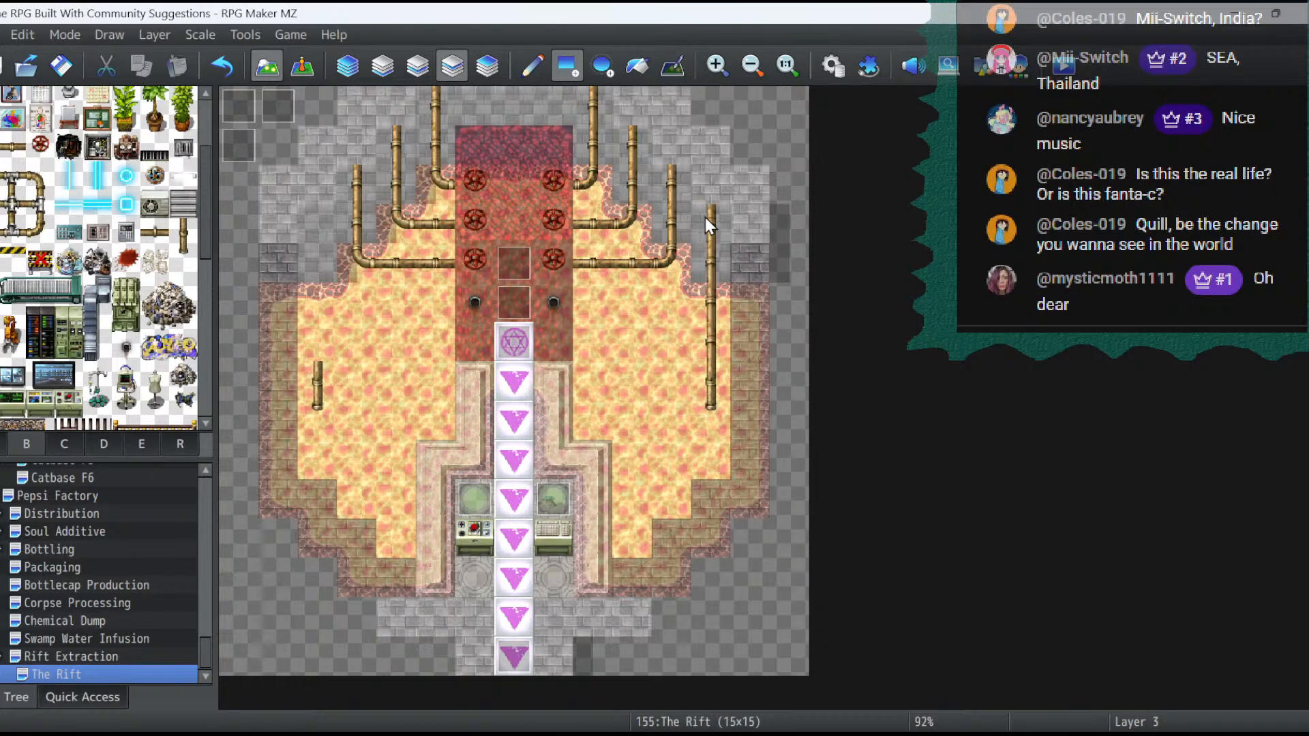
drag(317, 344, 314, 239)
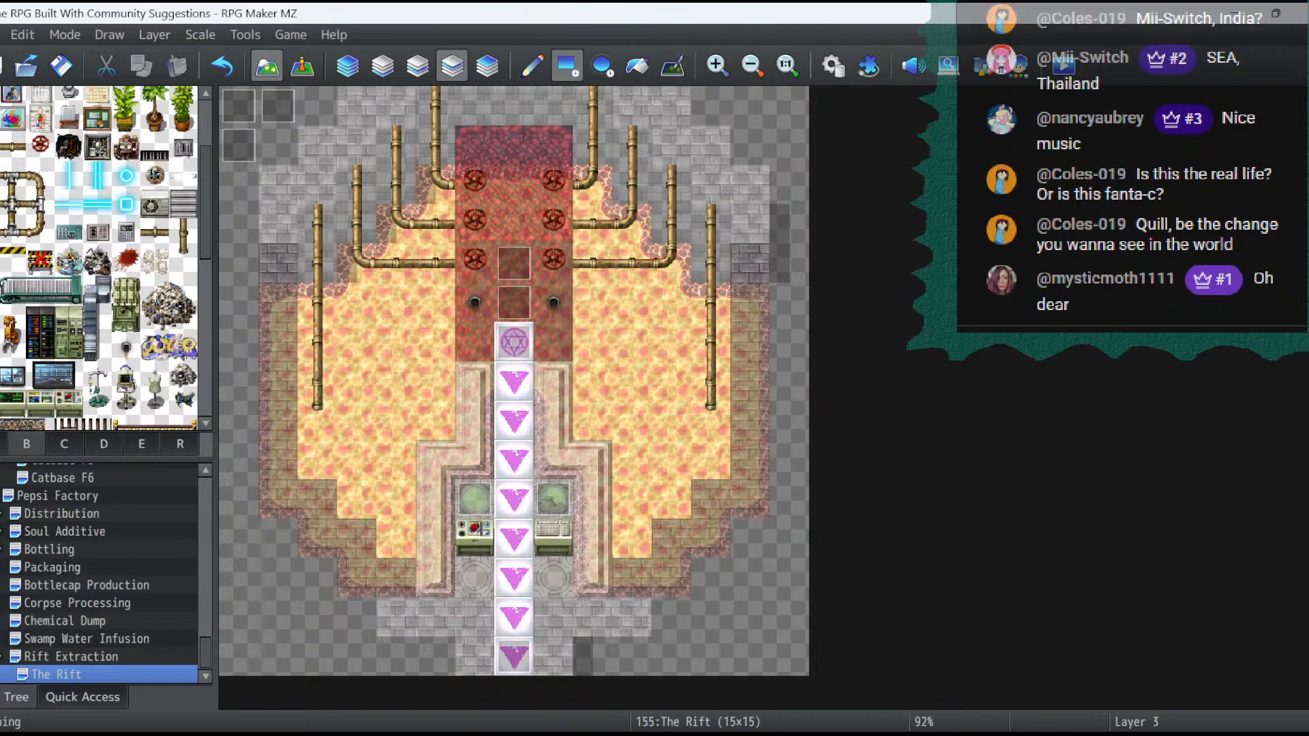
- Run row 5 pipes outward from both black devices, with downward corners at 4,5 and 10,5 and pipe ends in row 6
click(435, 299)
click(602, 307)
click(14, 145)
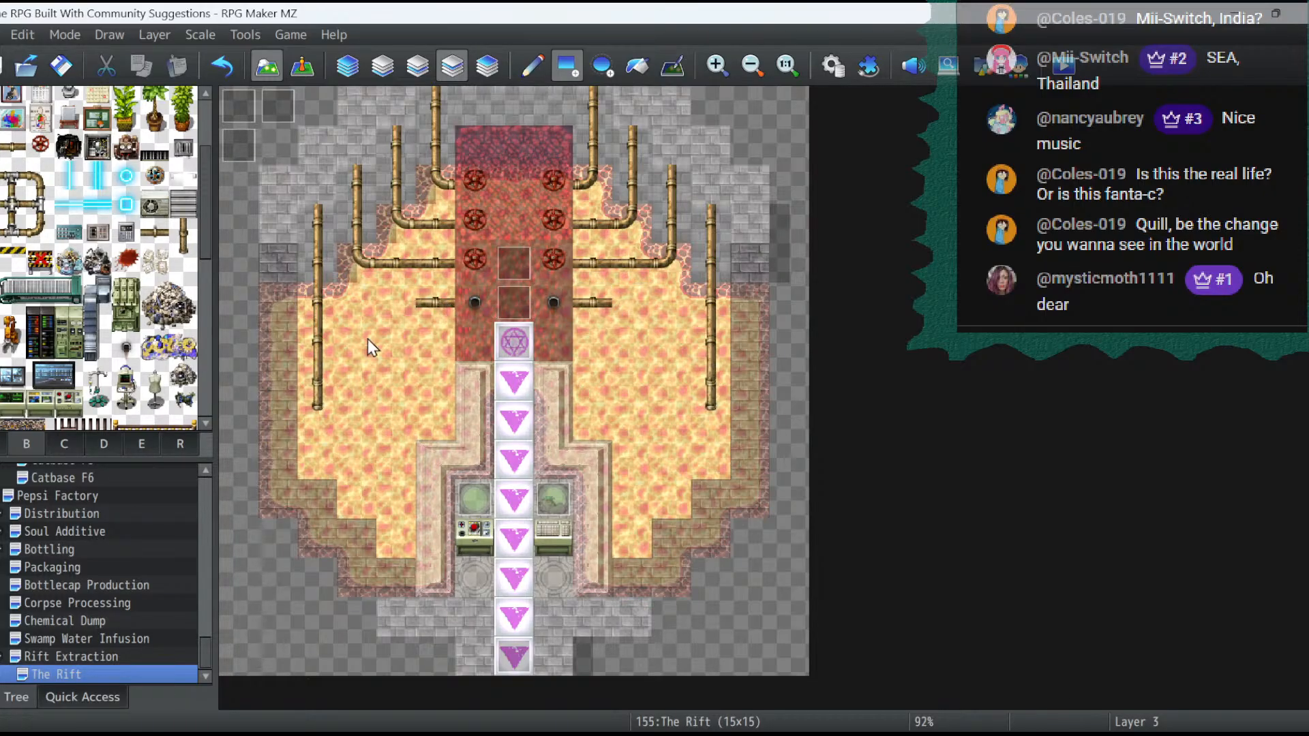
click(400, 300)
click(42, 178)
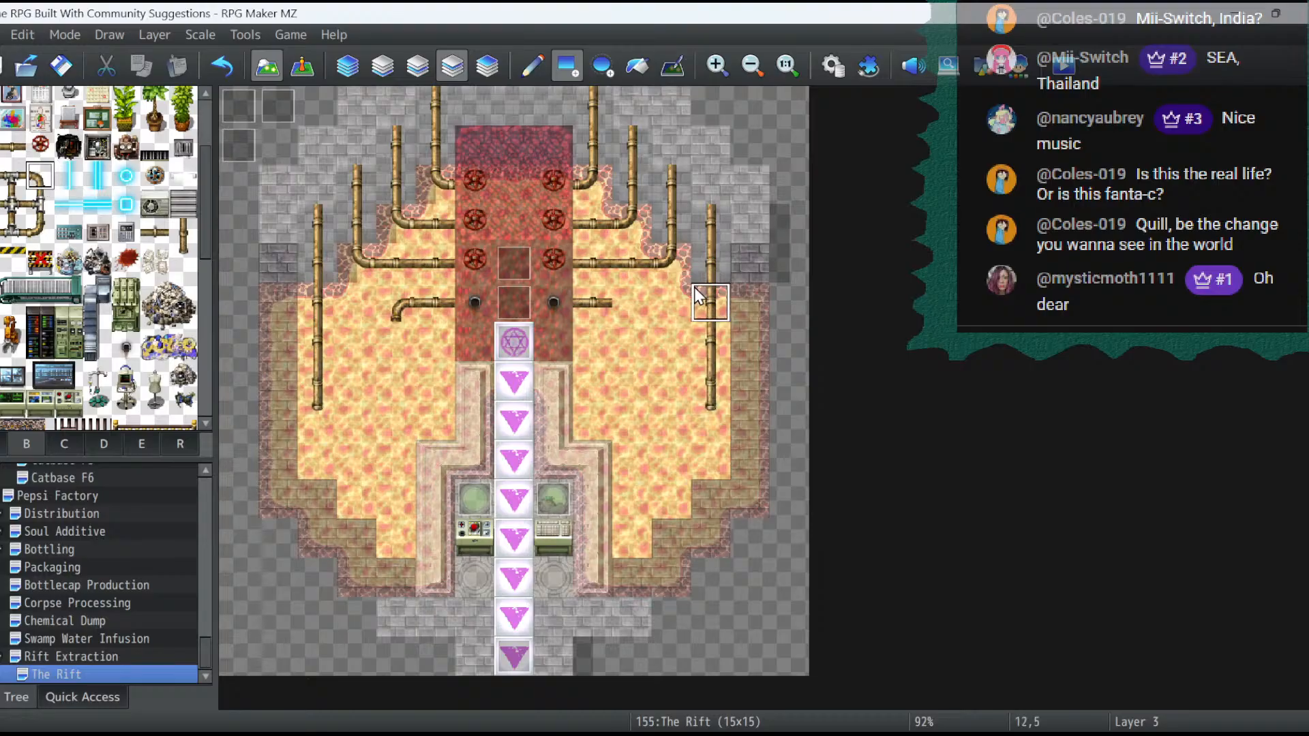
click(634, 310)
click(184, 262)
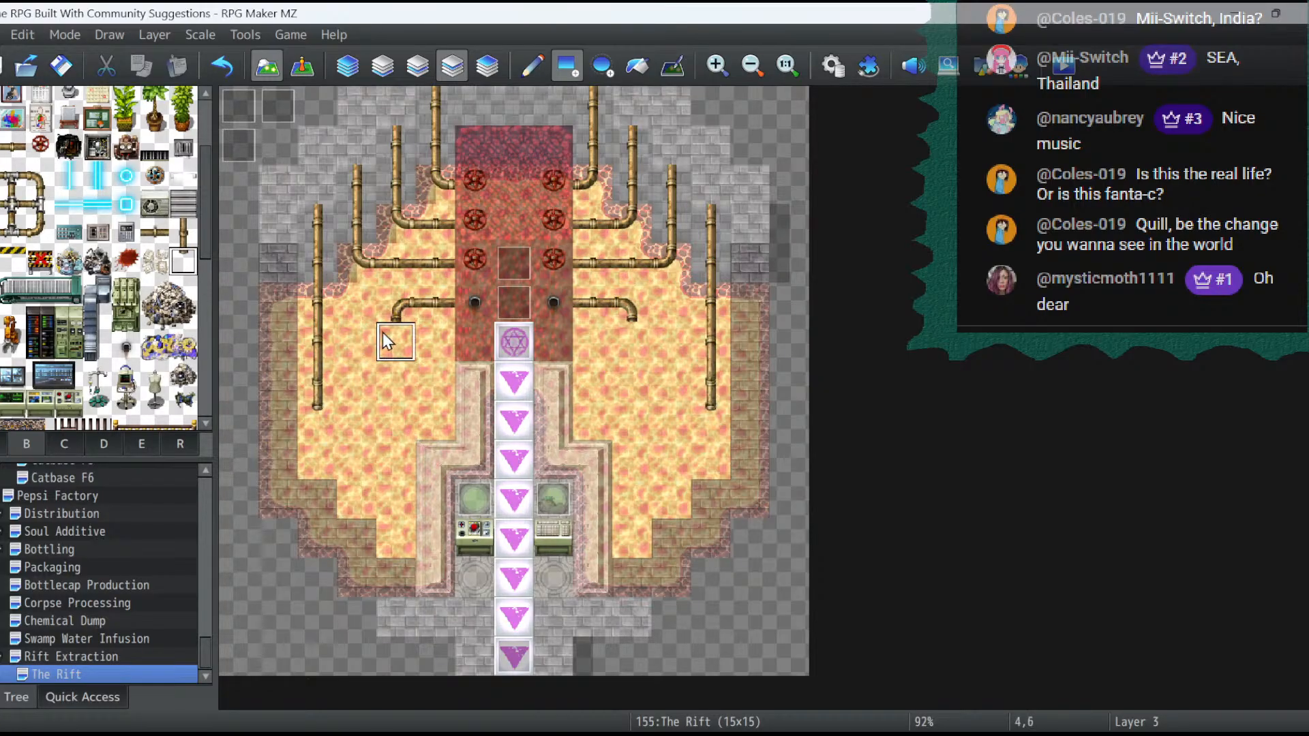
click(302, 66)
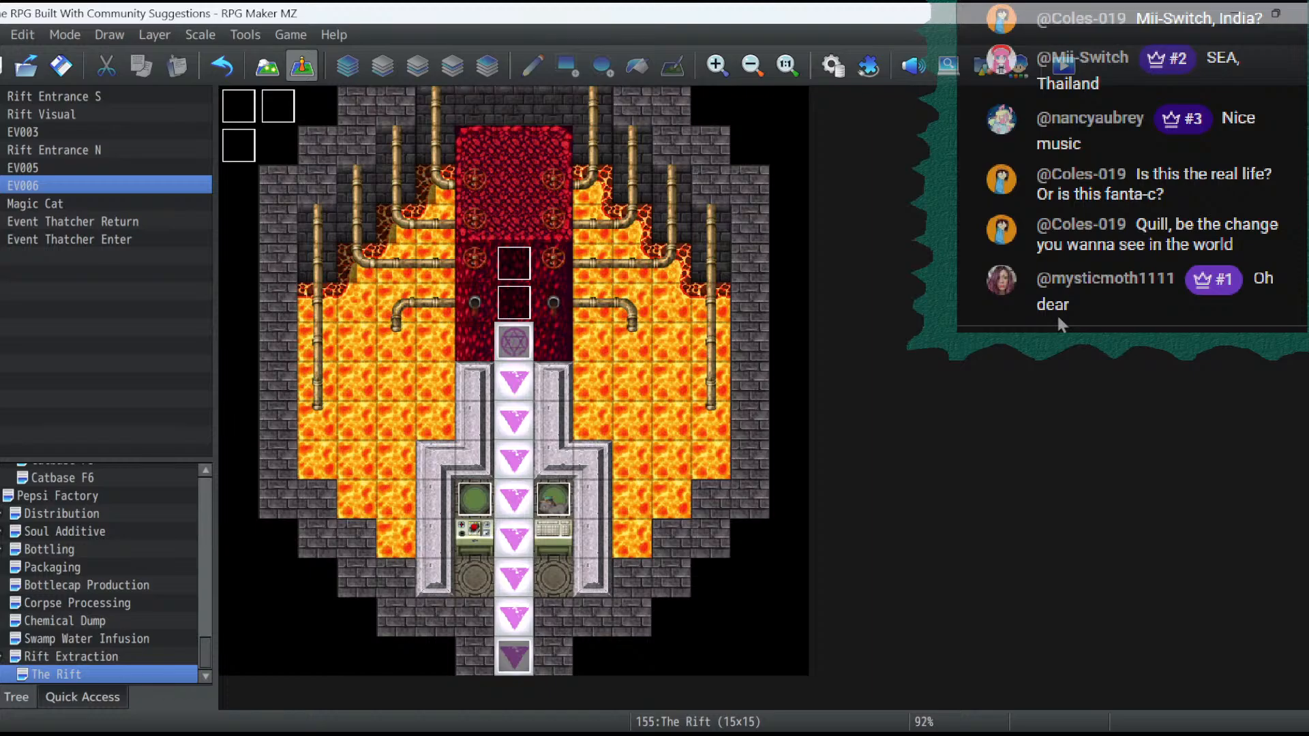
click(266, 66)
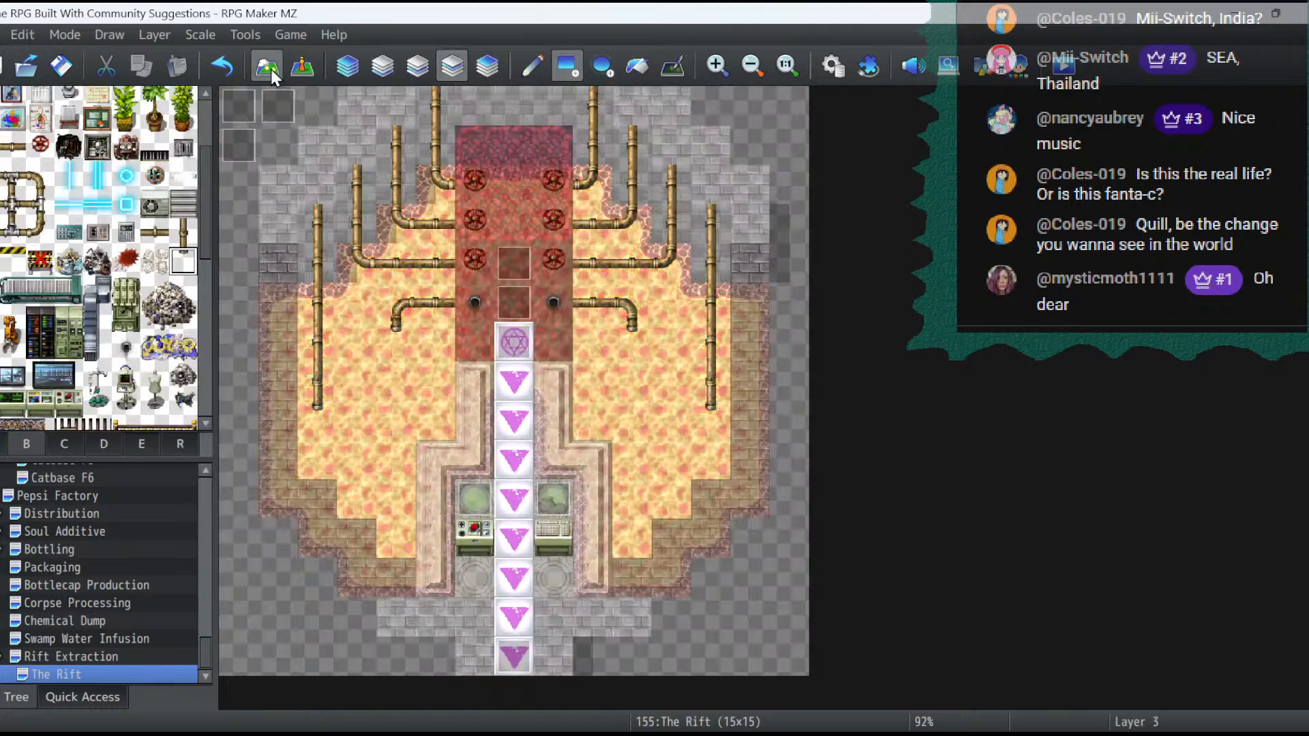
- Place the grey vertical banister on layer 4 at 6,7 and 6,8 along the stone platform's edge
scroll(98, 281, up, 2)
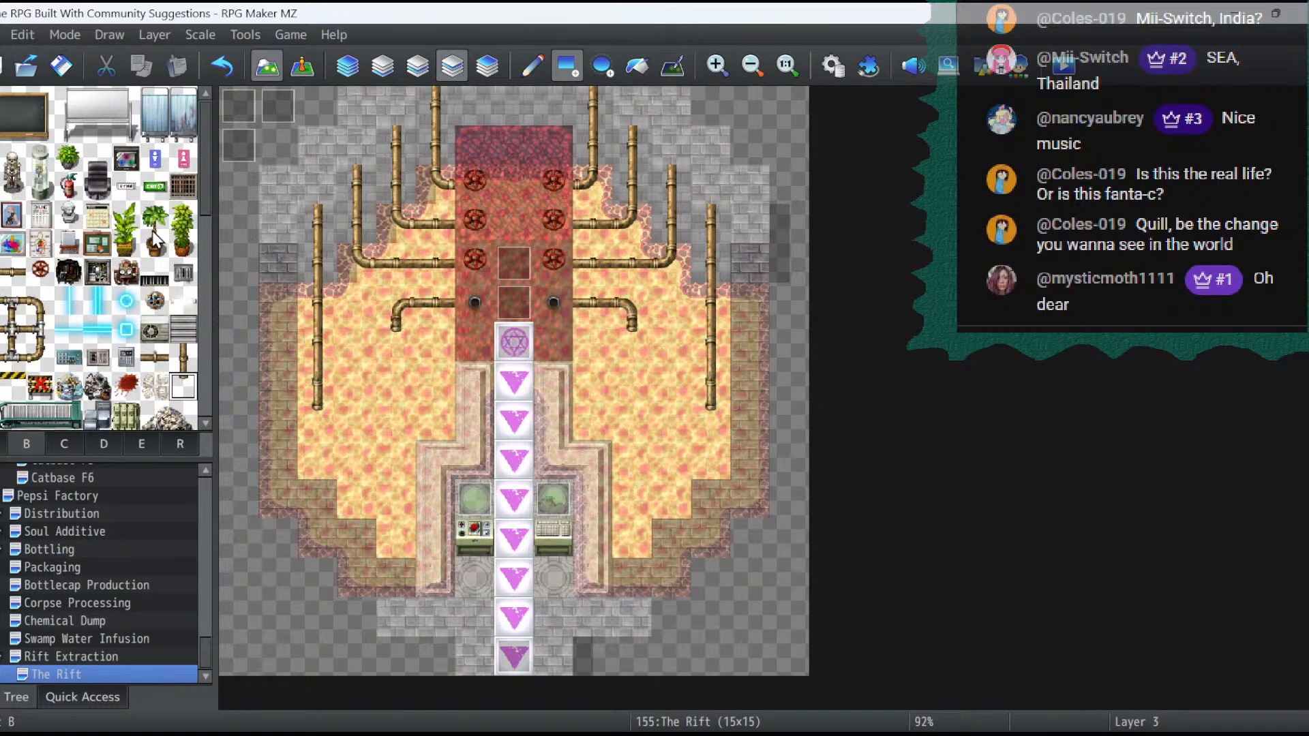
scroll(146, 242, down, 2)
scroll(142, 242, down, 8)
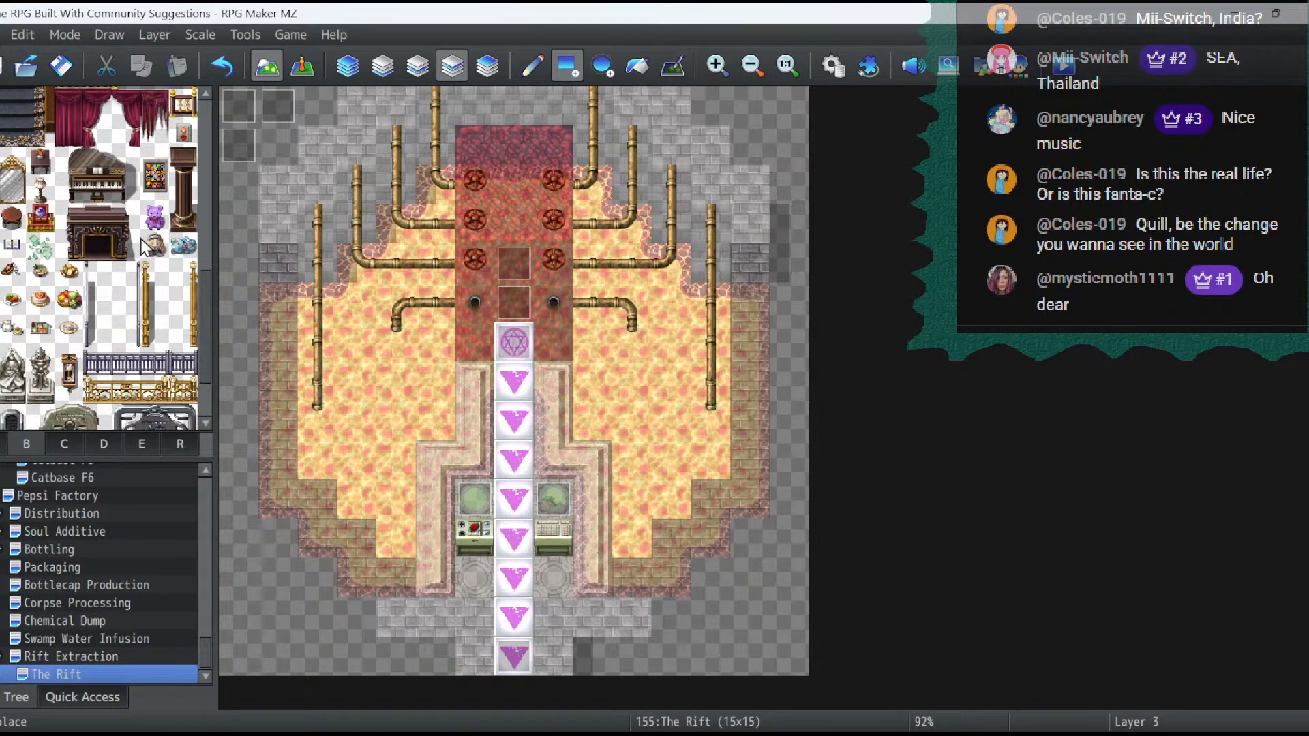
click(94, 276)
click(487, 66)
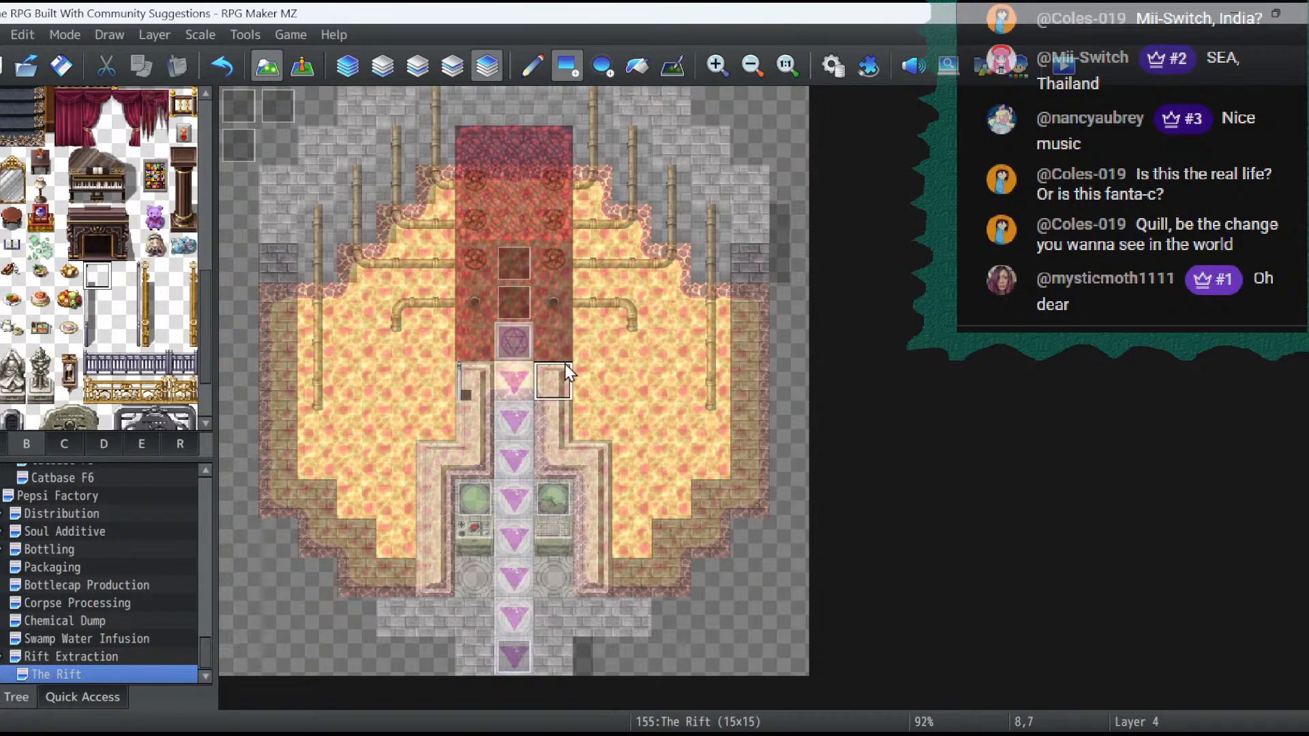
click(468, 423)
click(99, 305)
click(484, 415)
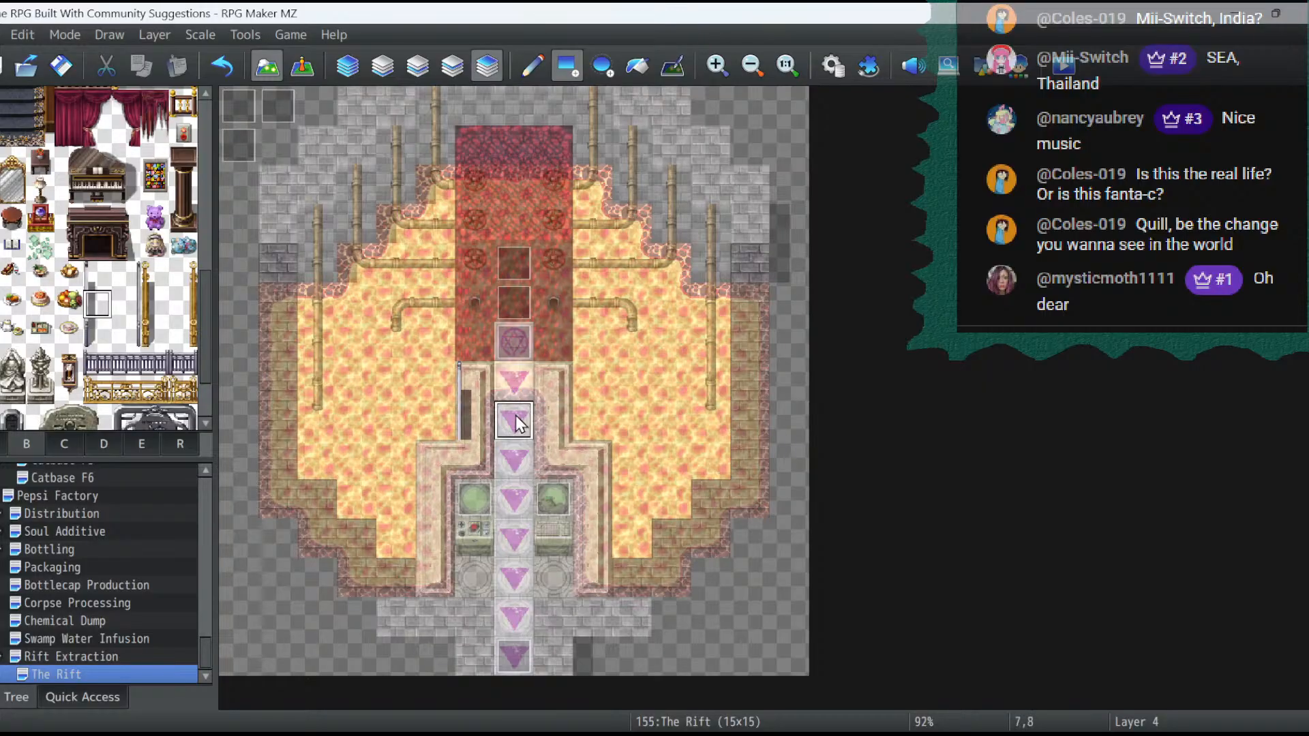
click(440, 476)
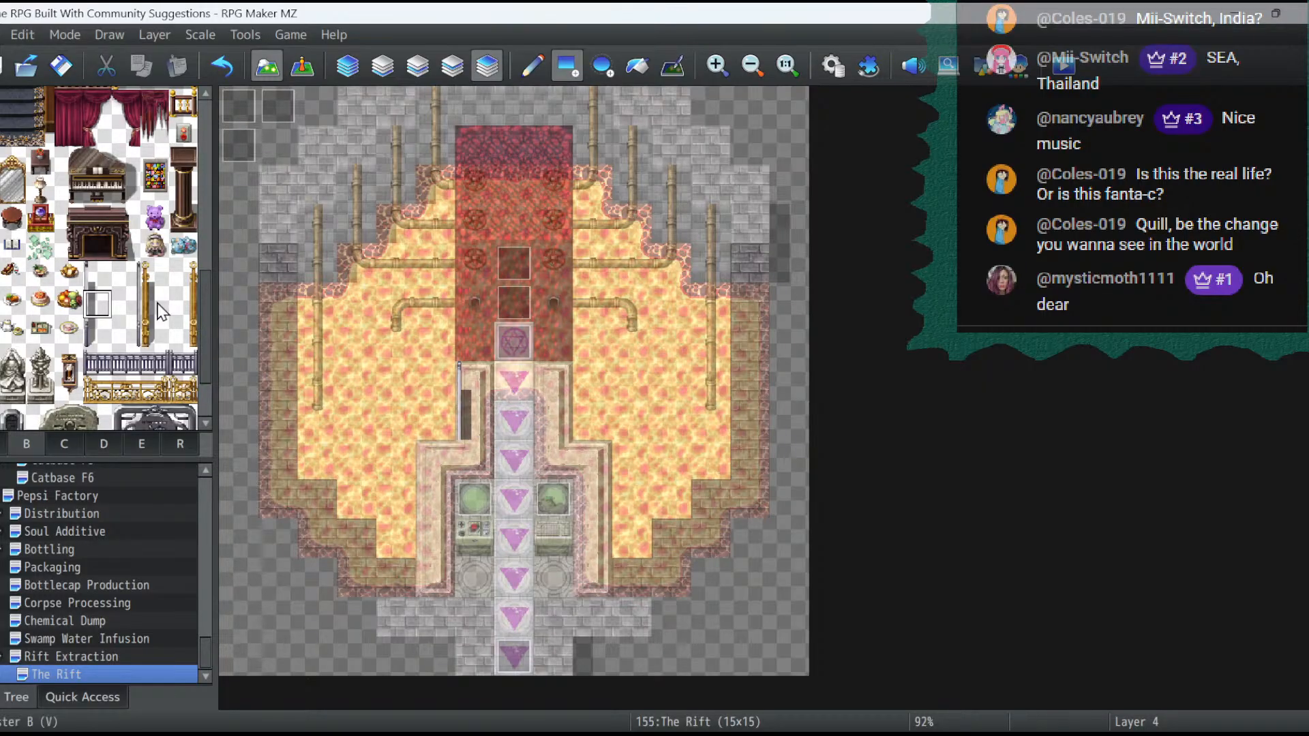
- Try the right-hand grey banister at 8,7 and 8,8 along the platform's opposite edge
click(127, 274)
click(565, 354)
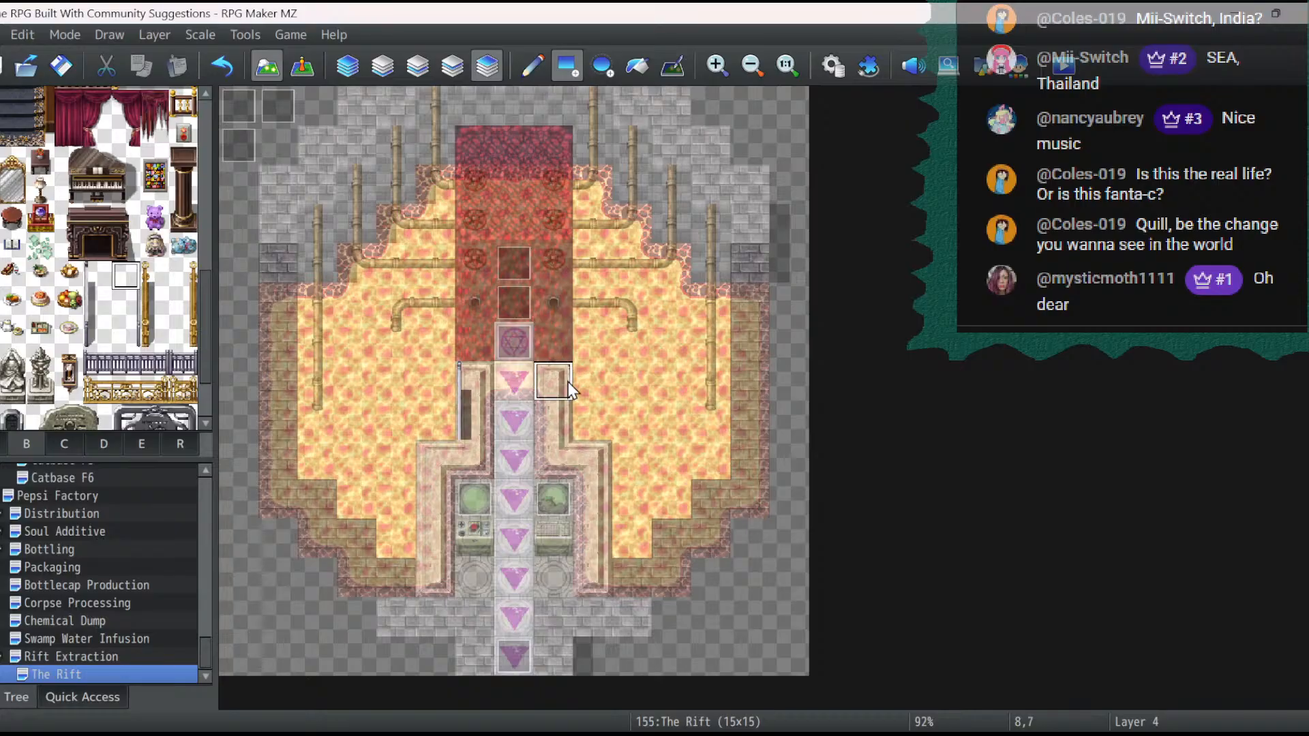
click(134, 308)
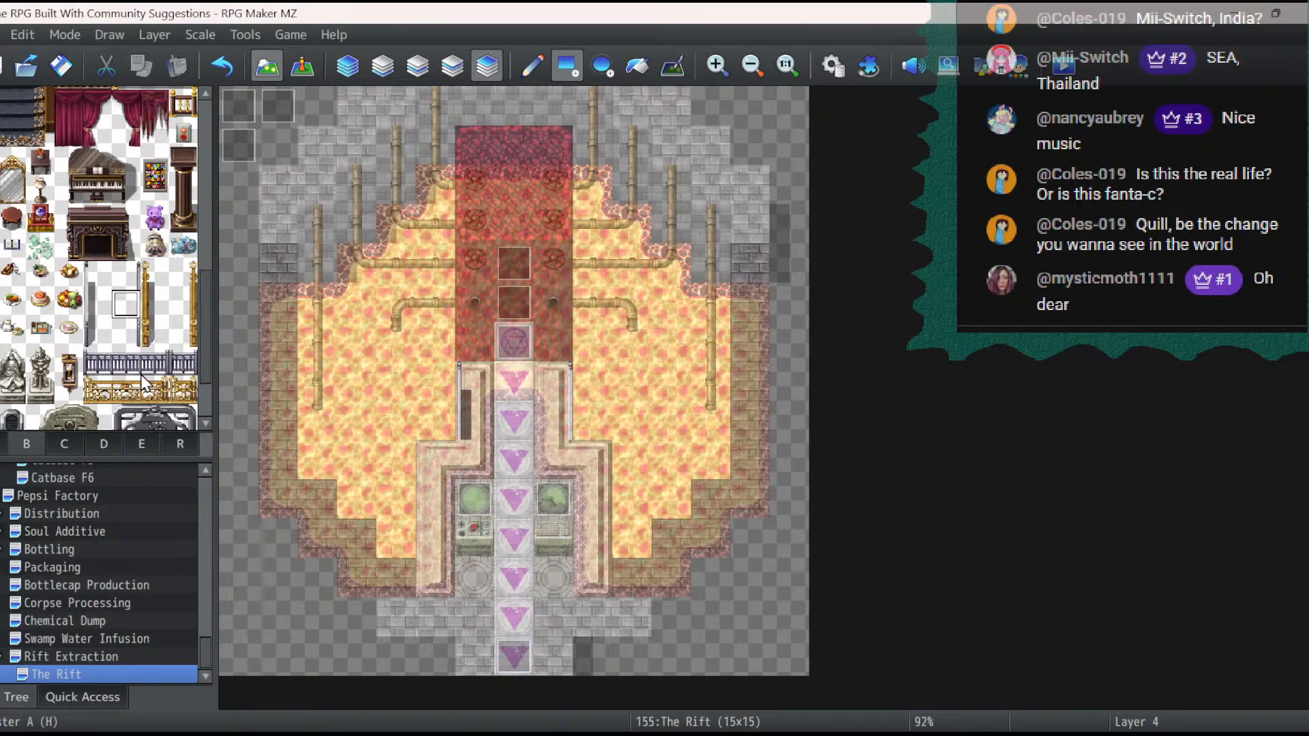
click(126, 362)
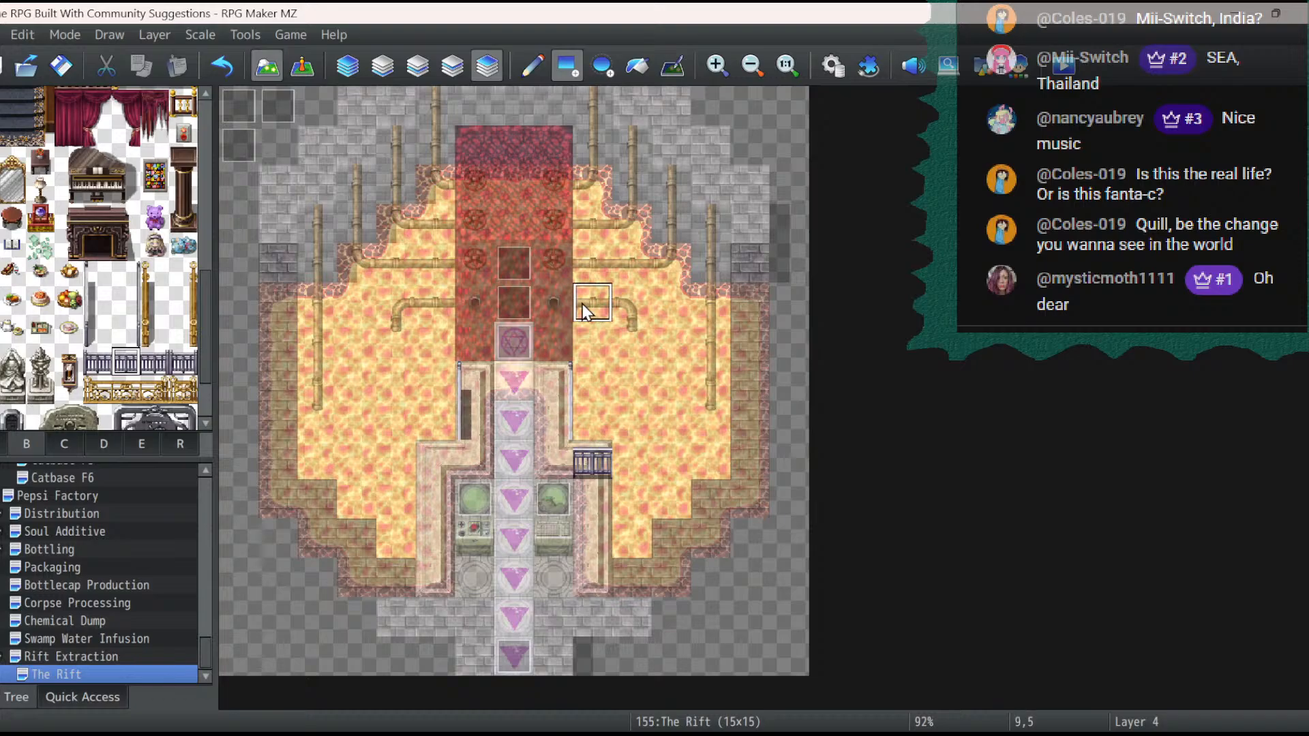
click(586, 447)
click(224, 66)
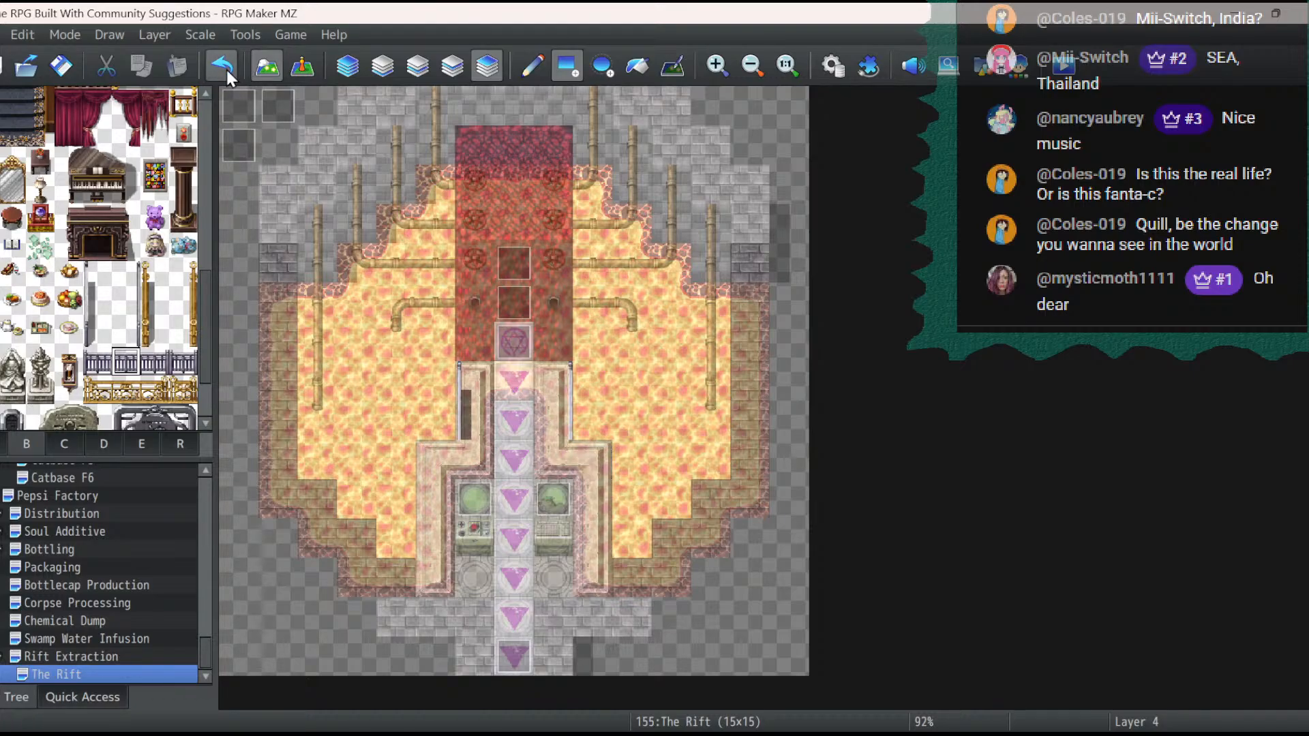
- Try the right-hand grey banister along the platform's wider outer edge, starting at 9,9
click(125, 276)
click(602, 469)
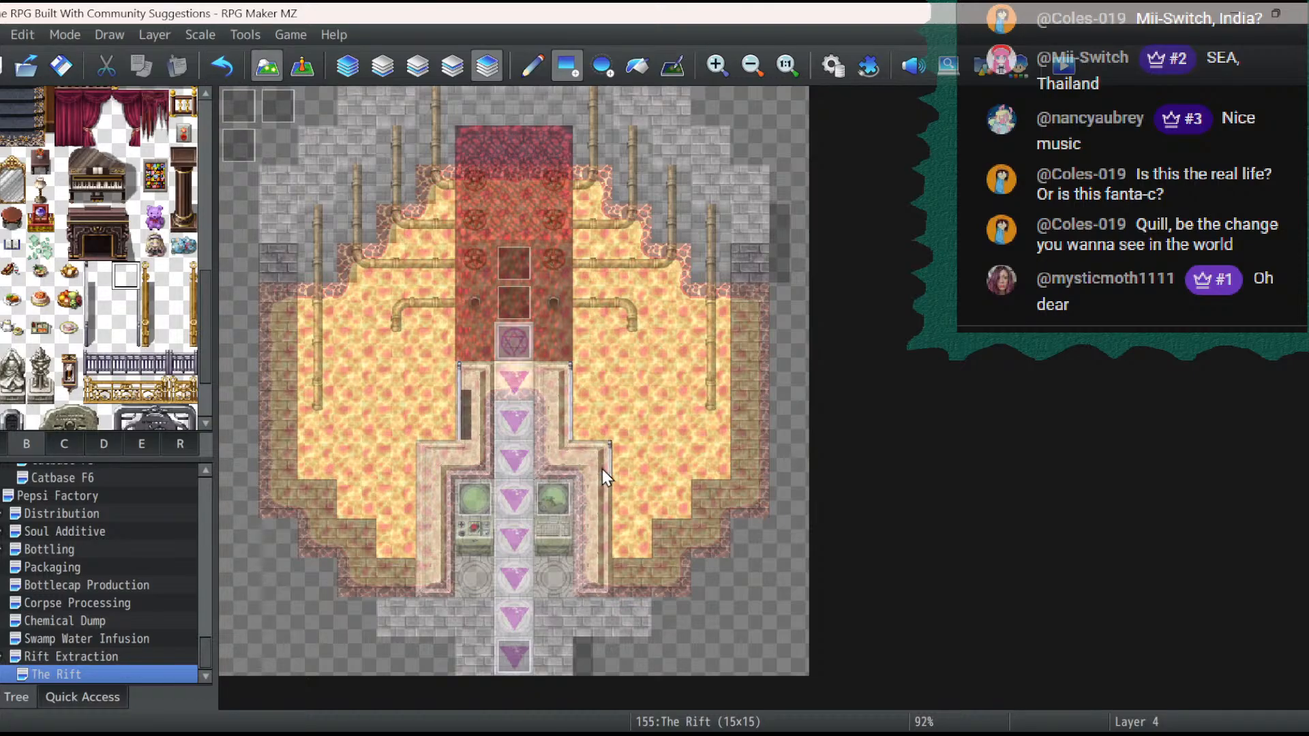
click(148, 310)
click(126, 304)
click(602, 505)
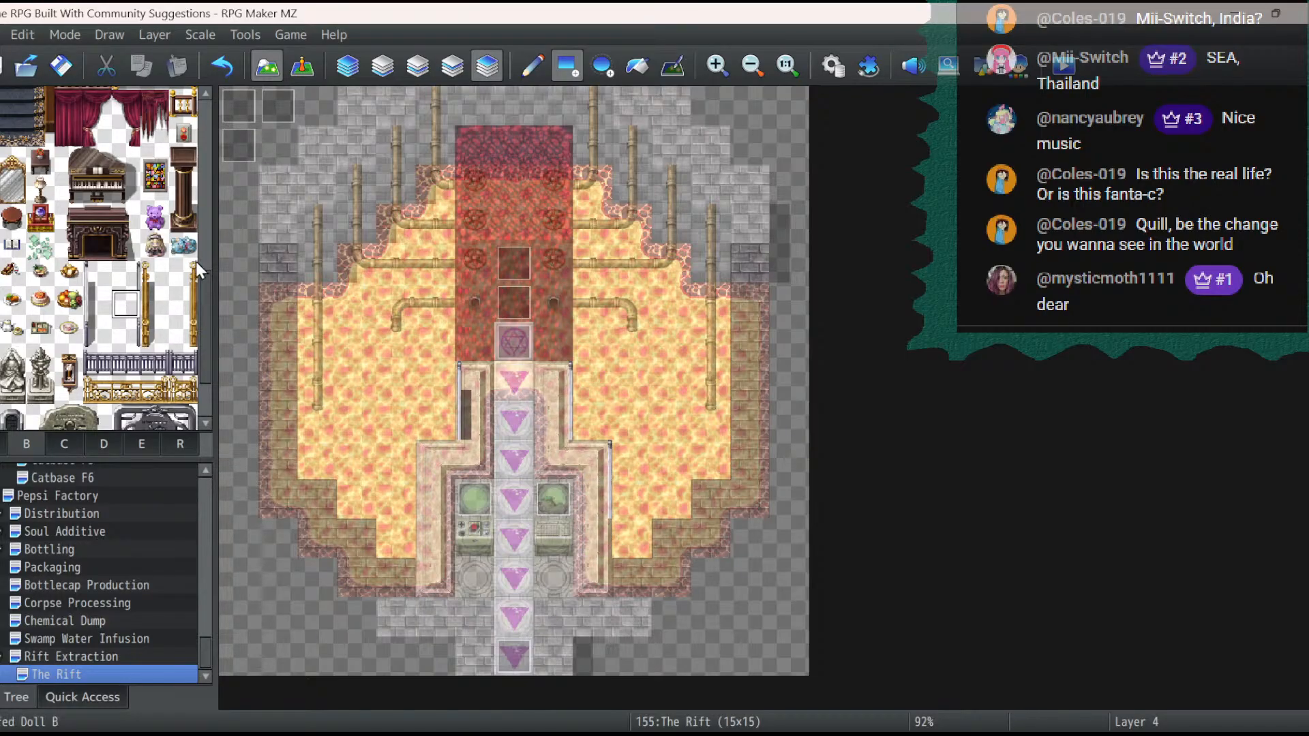
- Replace the grey banister at 8,7 and 8,8 with the golden vertical banister and its lower end piece
click(184, 276)
click(563, 390)
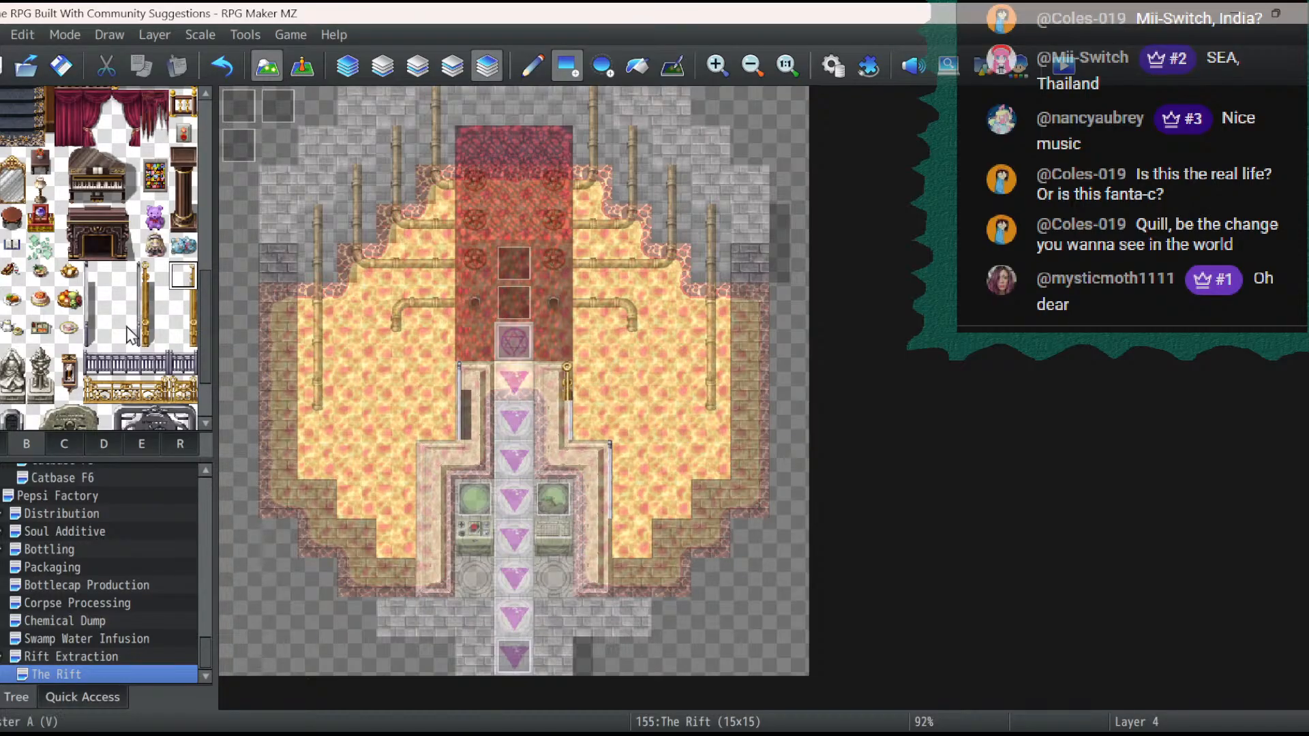
click(182, 333)
click(563, 422)
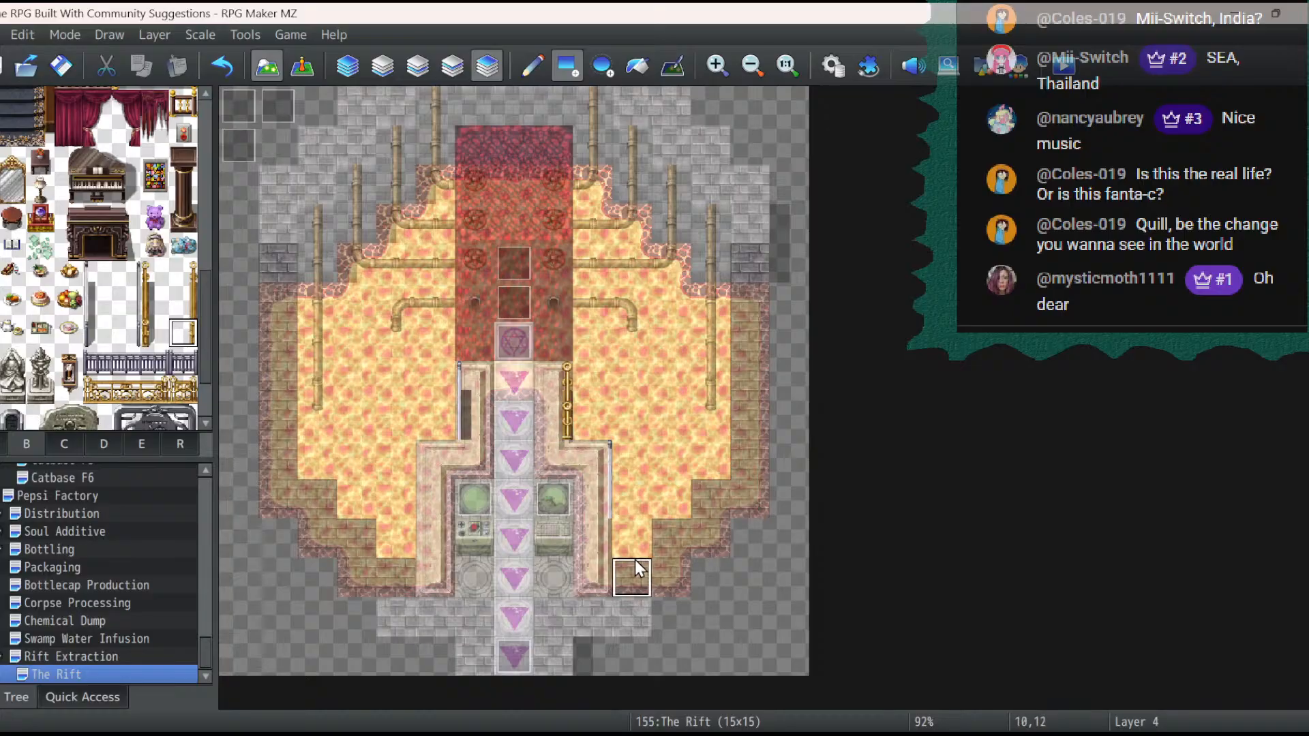
- Run the golden vertical banister down the platform's outer edge from 9,9 to 9,12, finishing with the end piece
click(176, 281)
click(607, 459)
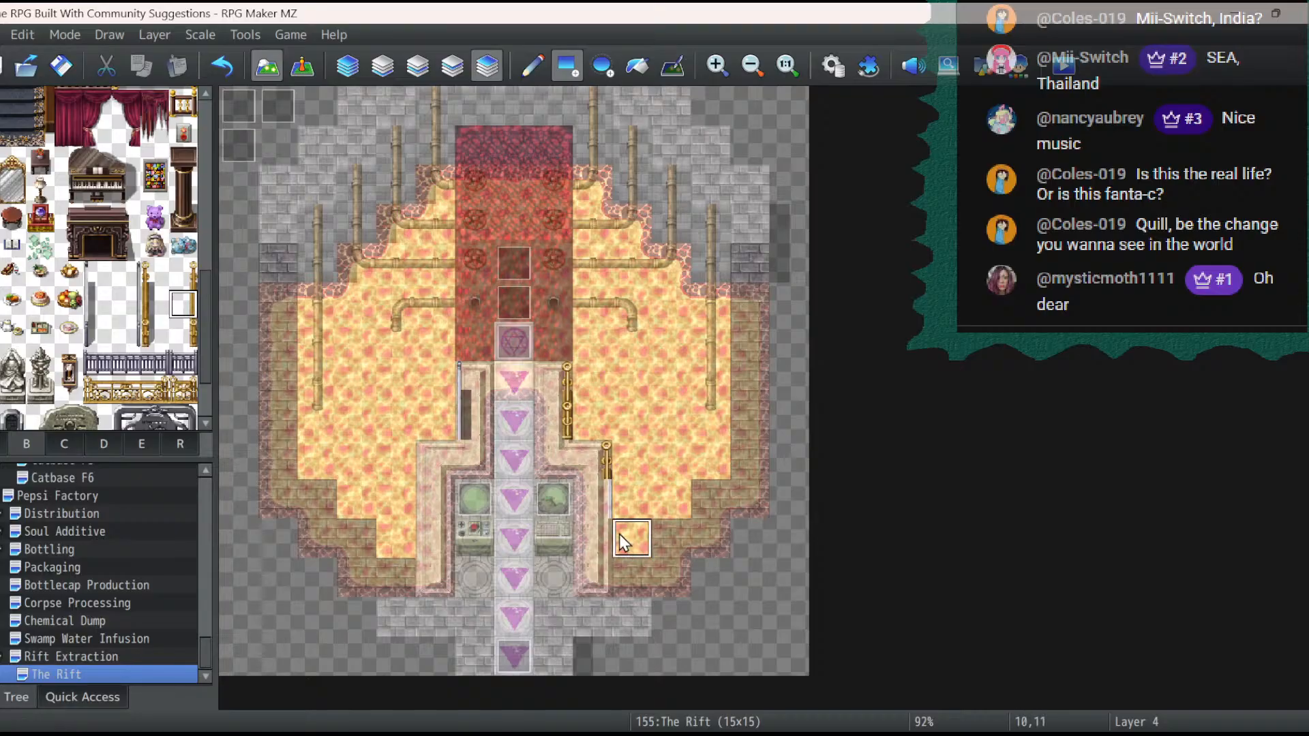
click(191, 334)
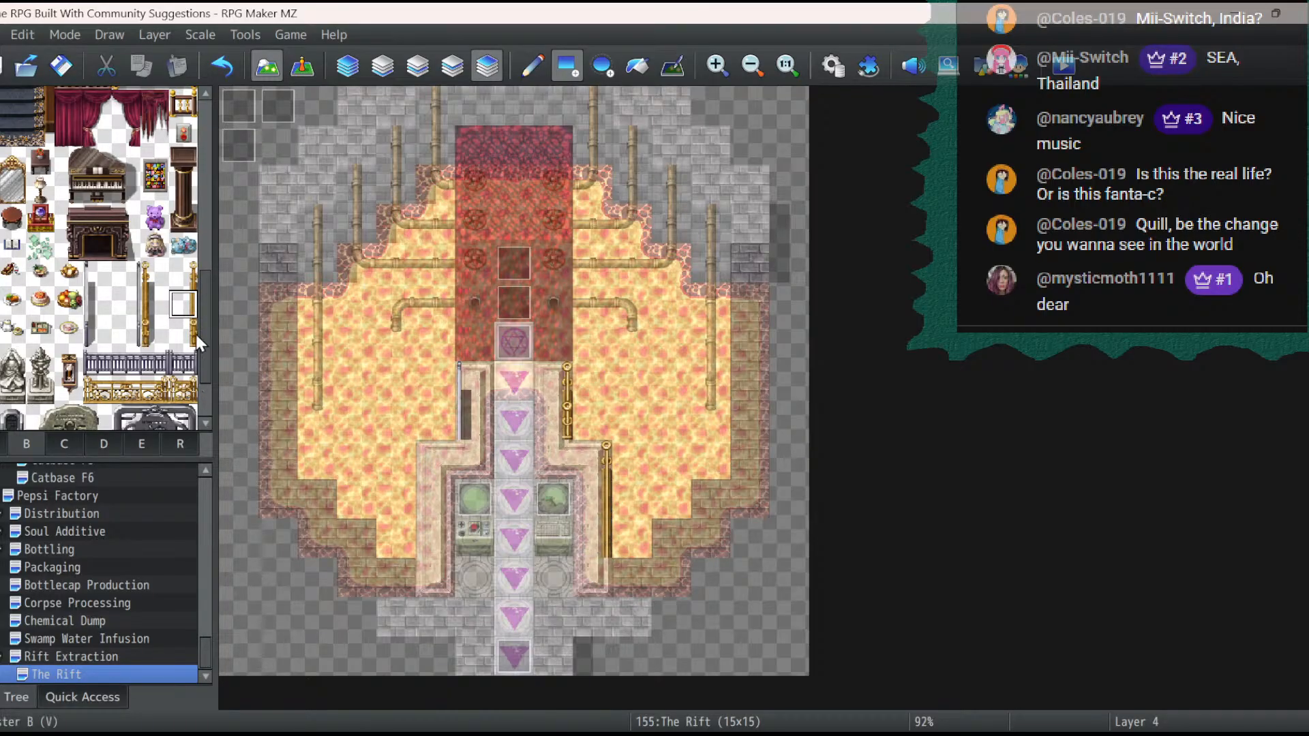
click(601, 573)
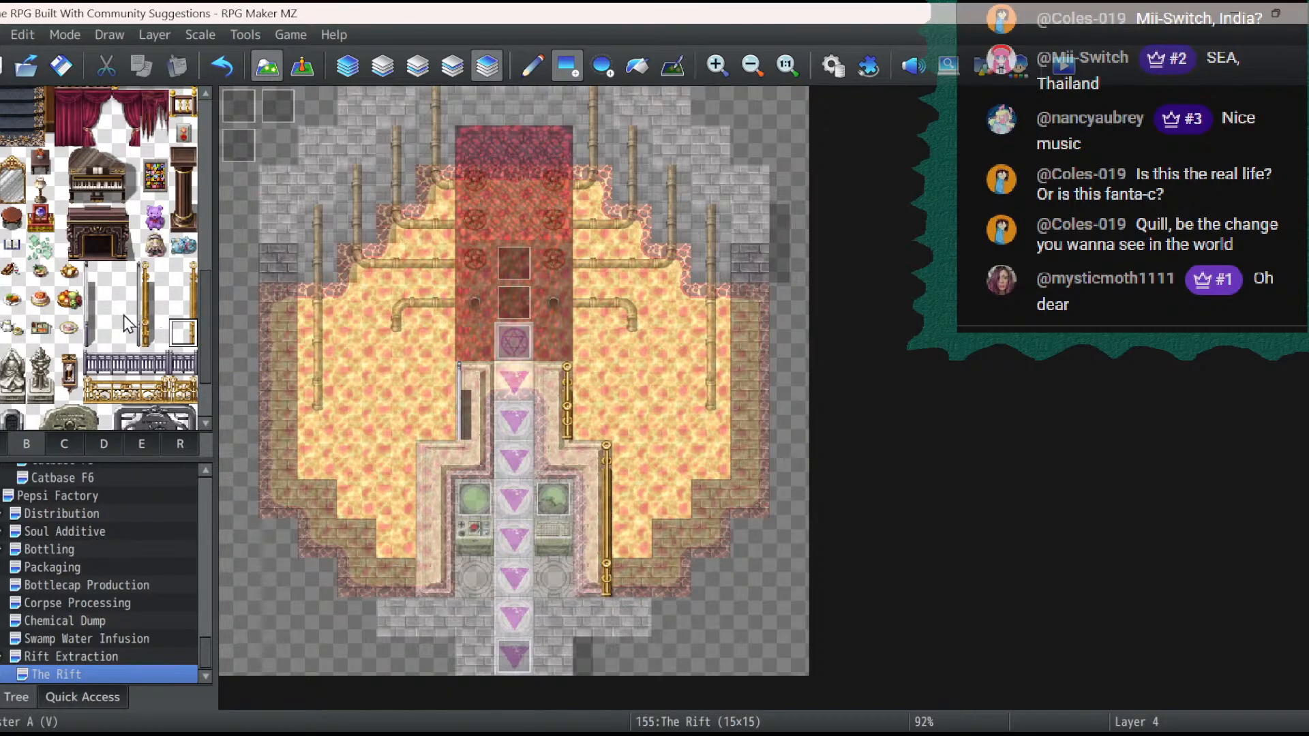
- Run the golden vertical banister along the platform's opposite outer edge from 5,12 up to 5,9, with end pieces at both ends
click(154, 333)
click(451, 577)
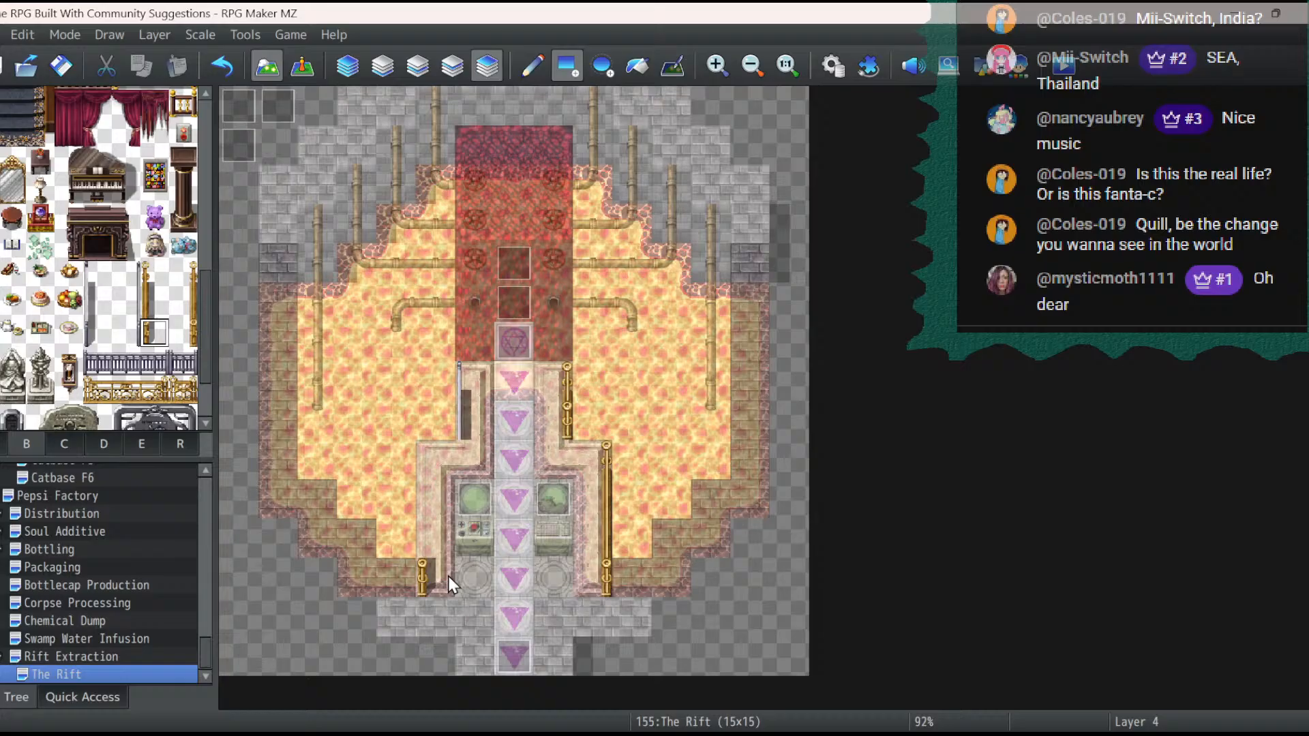
click(154, 305)
click(435, 544)
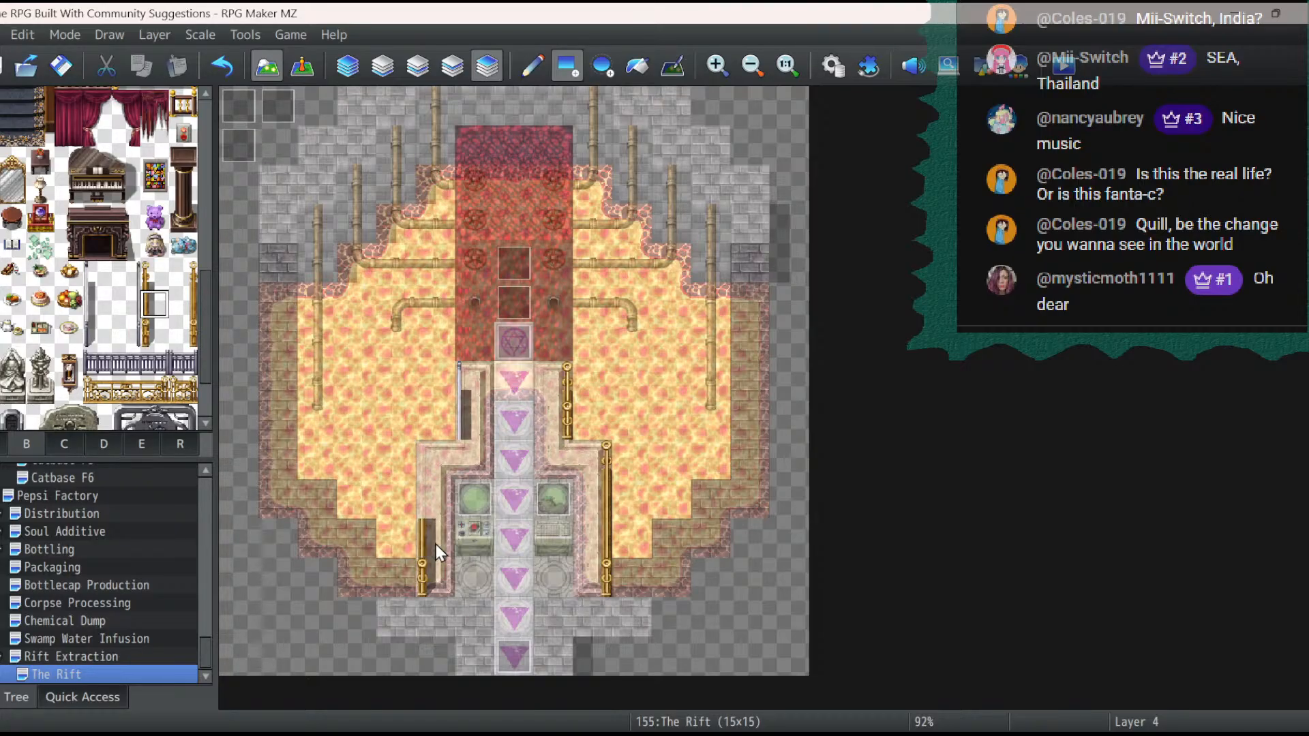
click(417, 505)
click(154, 276)
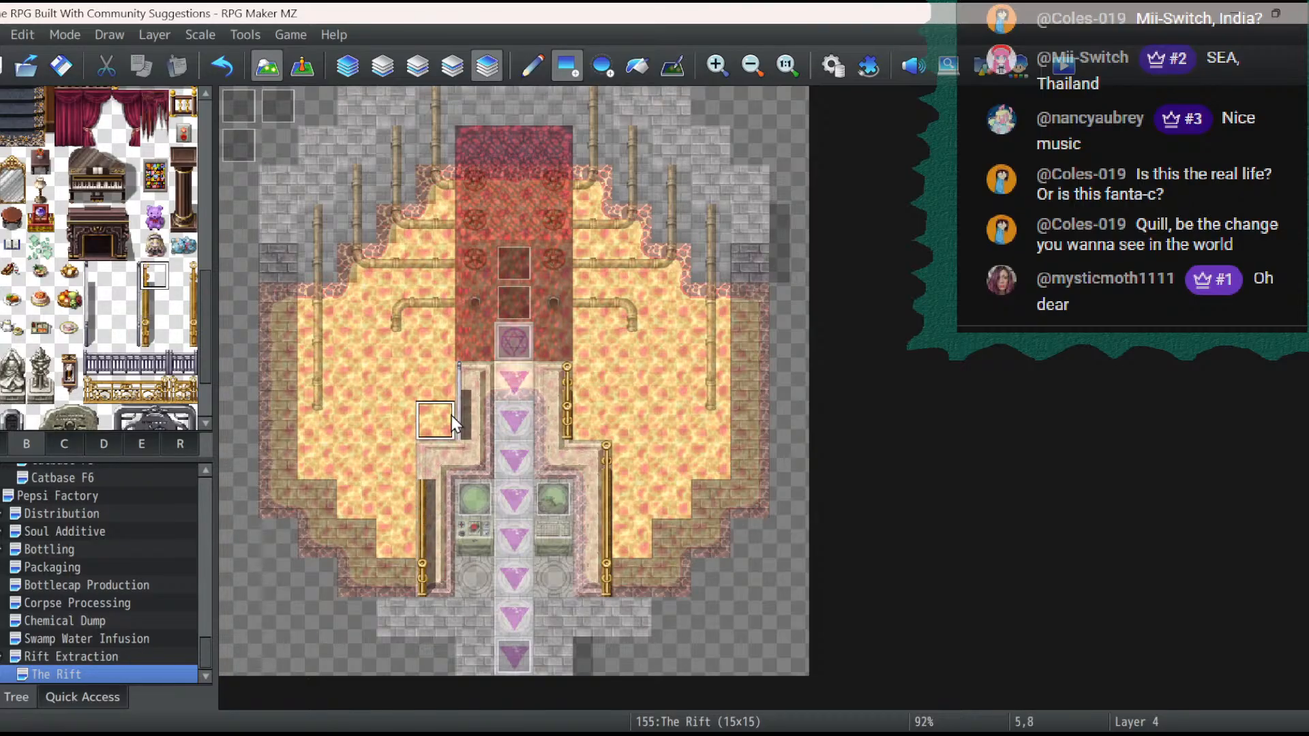
click(440, 458)
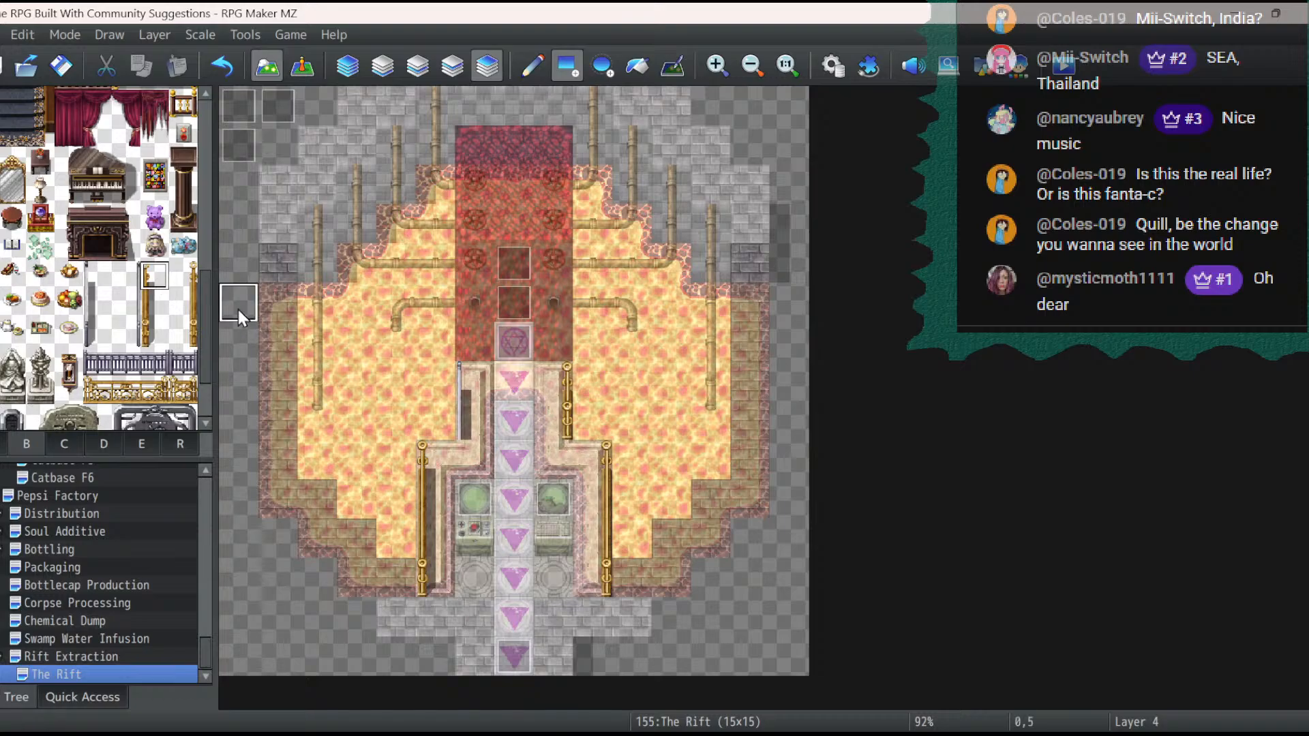
- Try the golden banister's upper and lower end pieces in place of the grey banister at 6,7 and 6,8
click(461, 388)
click(153, 334)
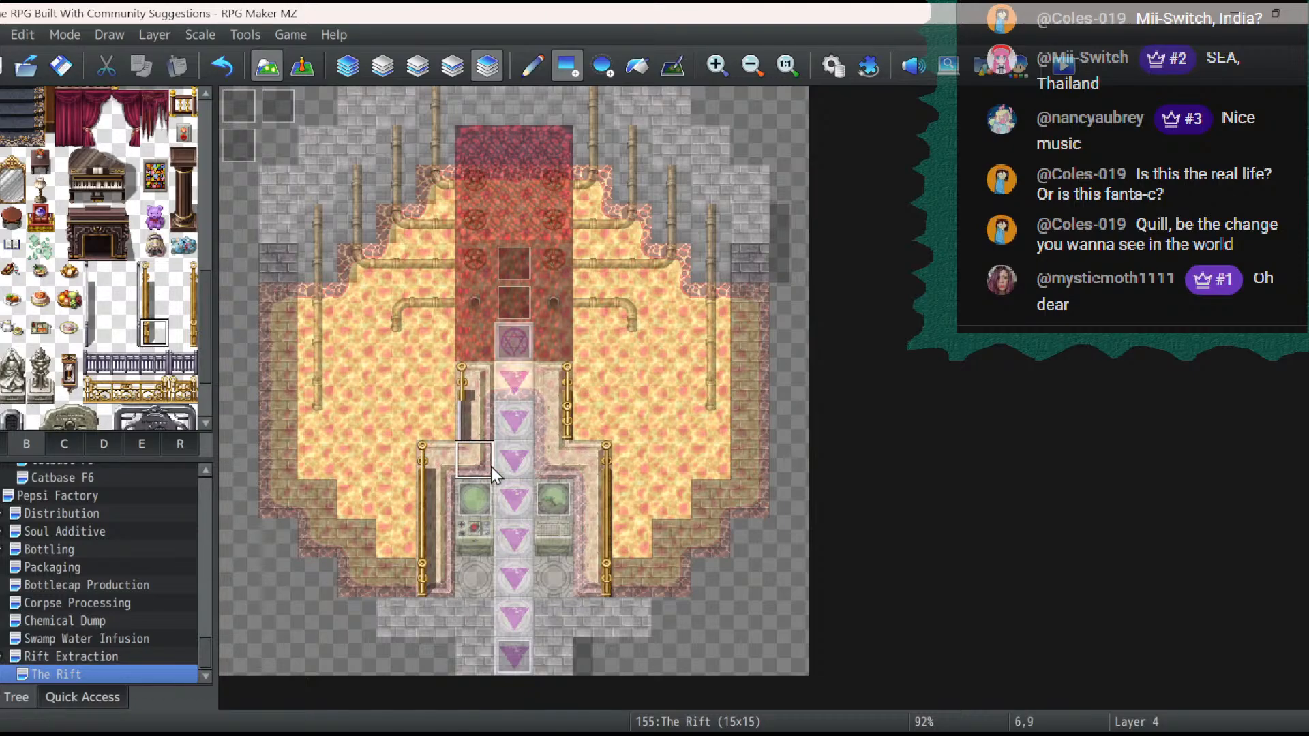
click(473, 411)
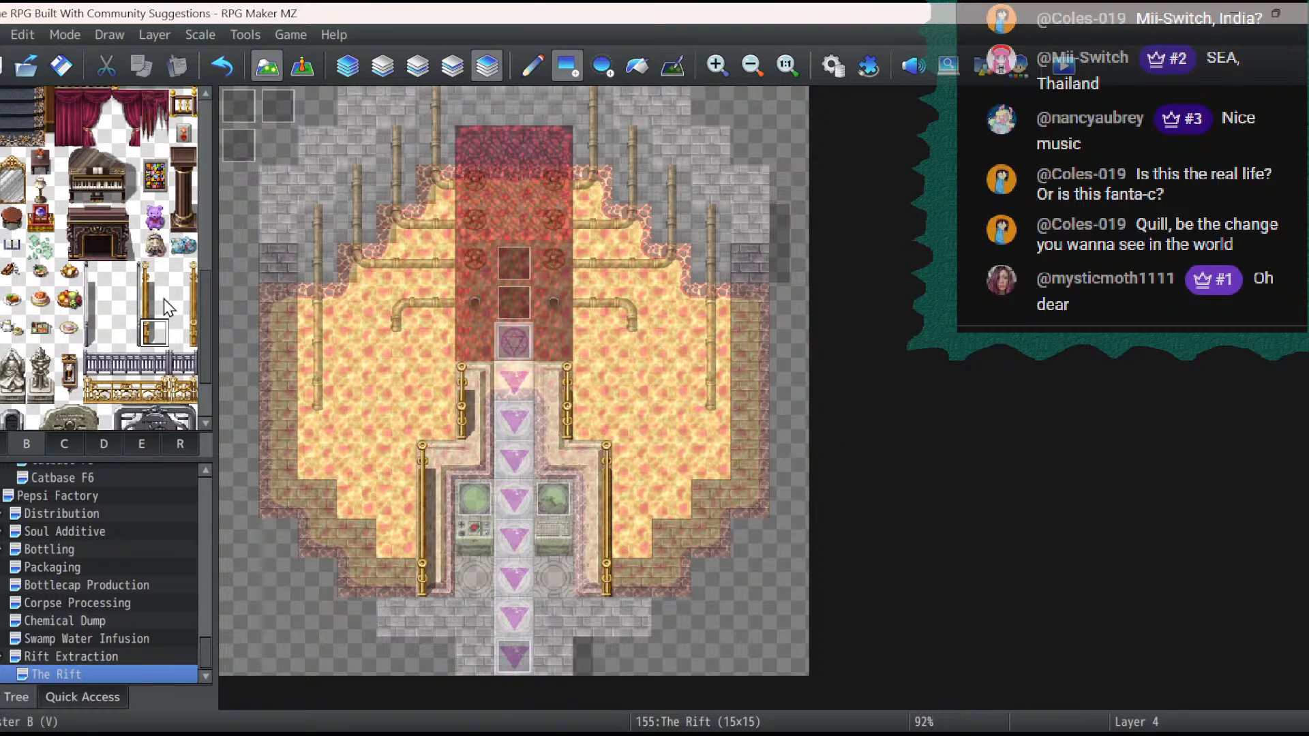
- Preview the map in event mode, then replace the banister end pieces at 8,7, 8,8, 9,9 and 9,12 with the plain golden middle piece
click(185, 368)
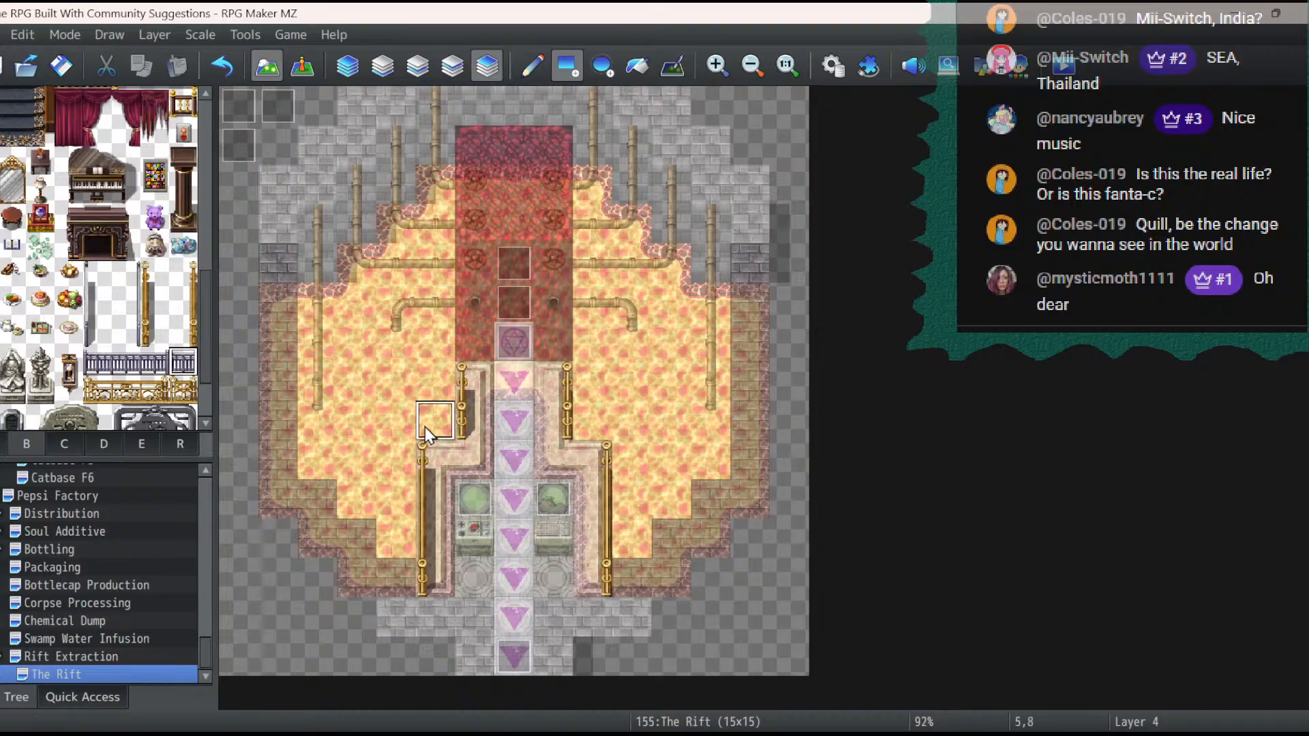
click(301, 75)
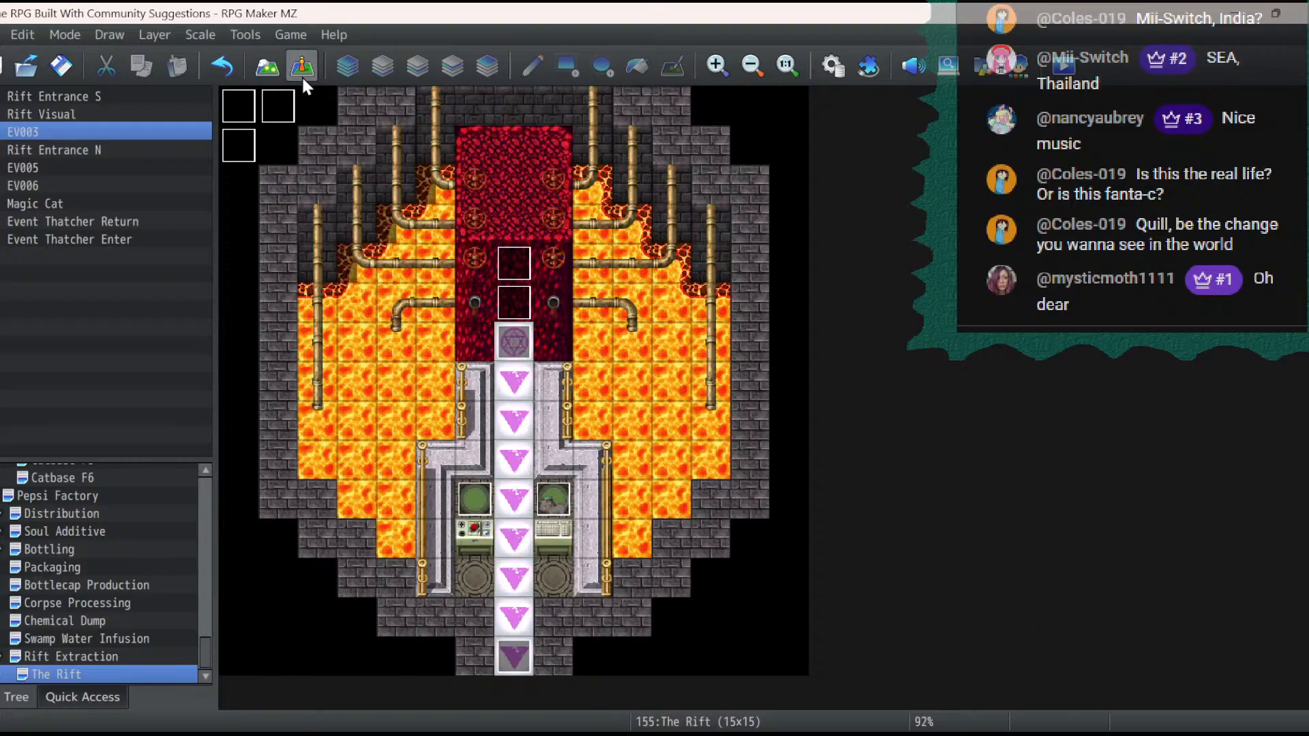
click(267, 66)
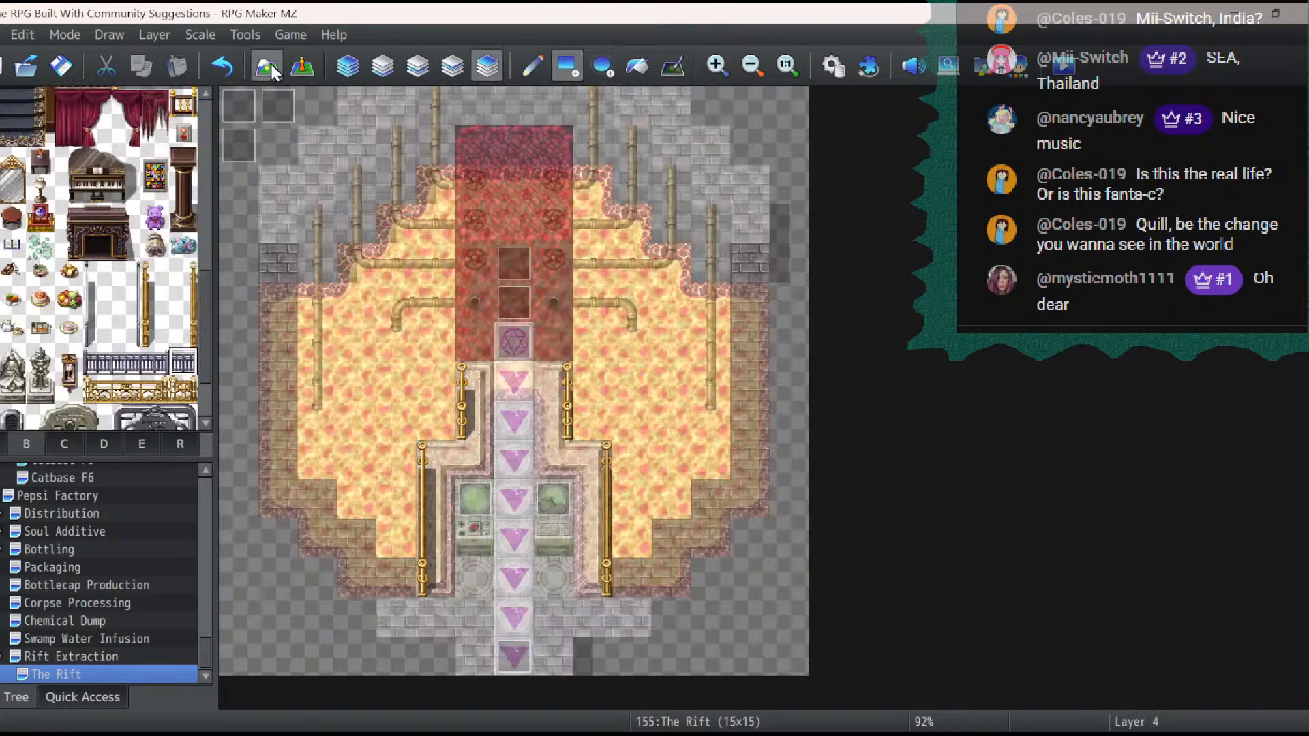
click(190, 303)
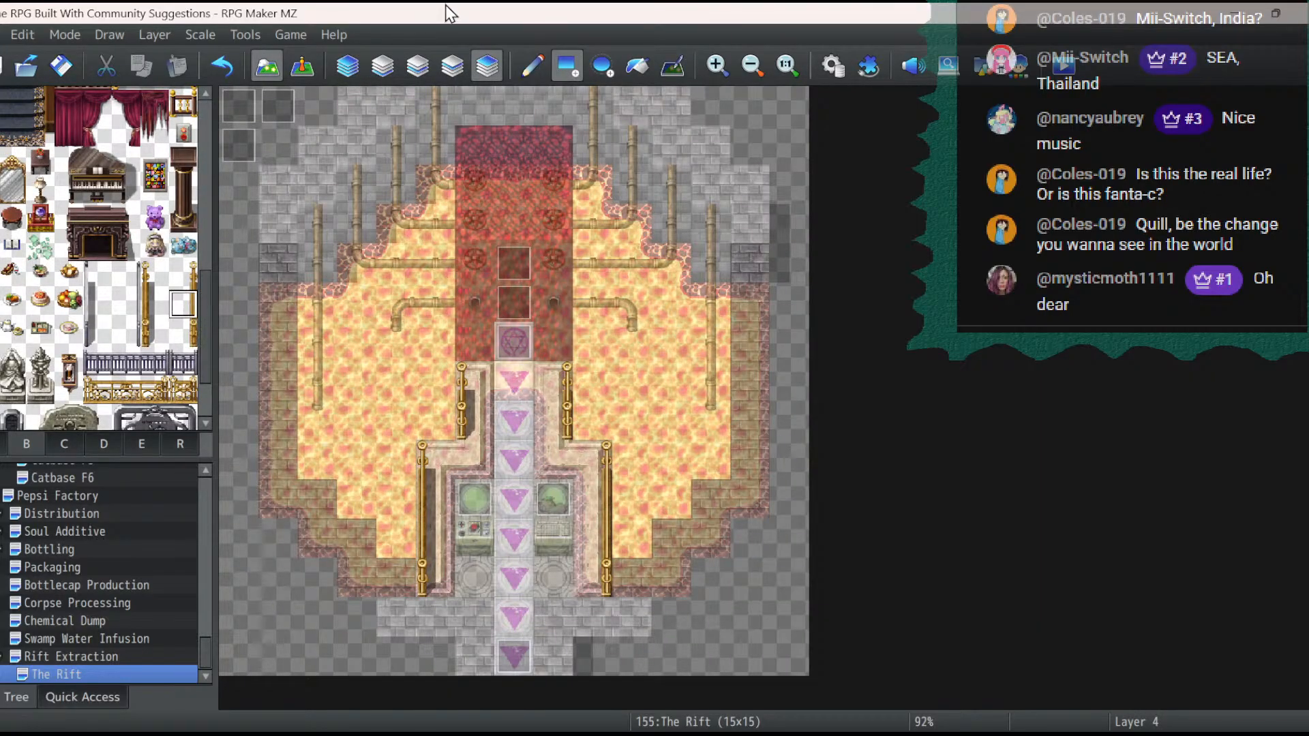
click(566, 395)
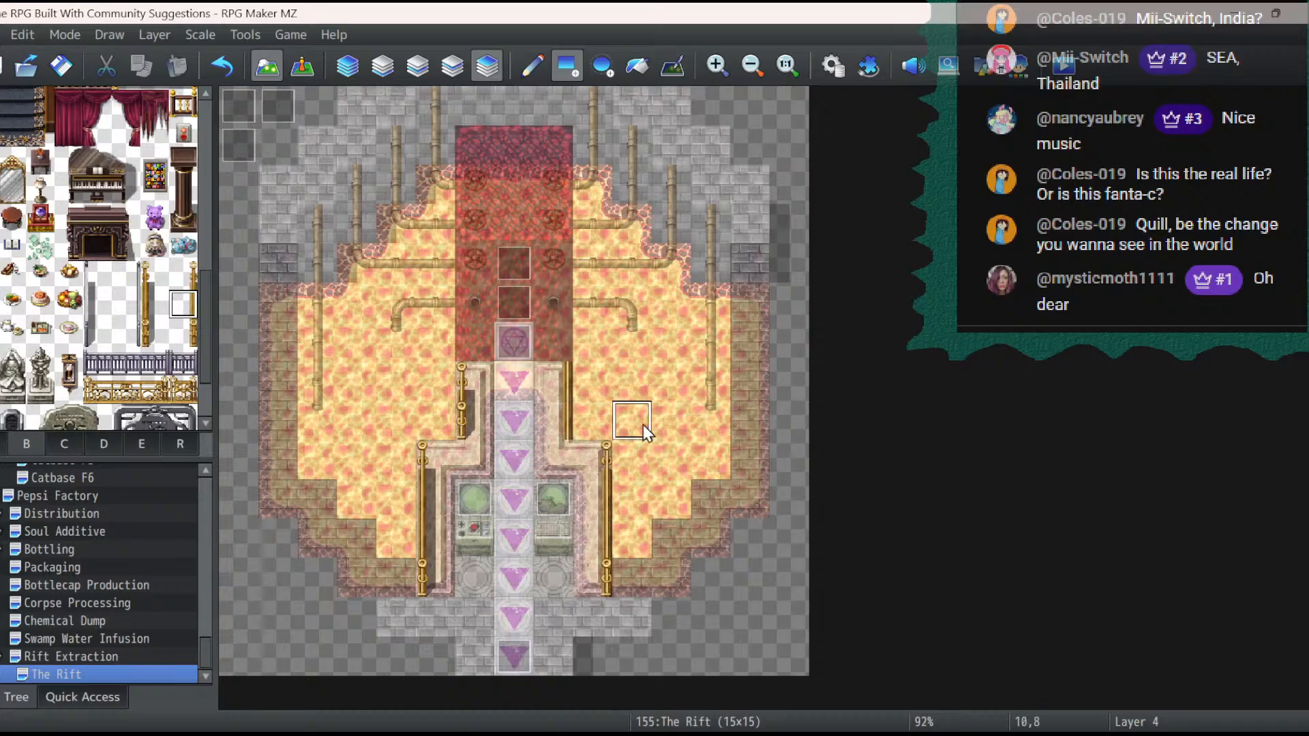
click(610, 455)
click(603, 570)
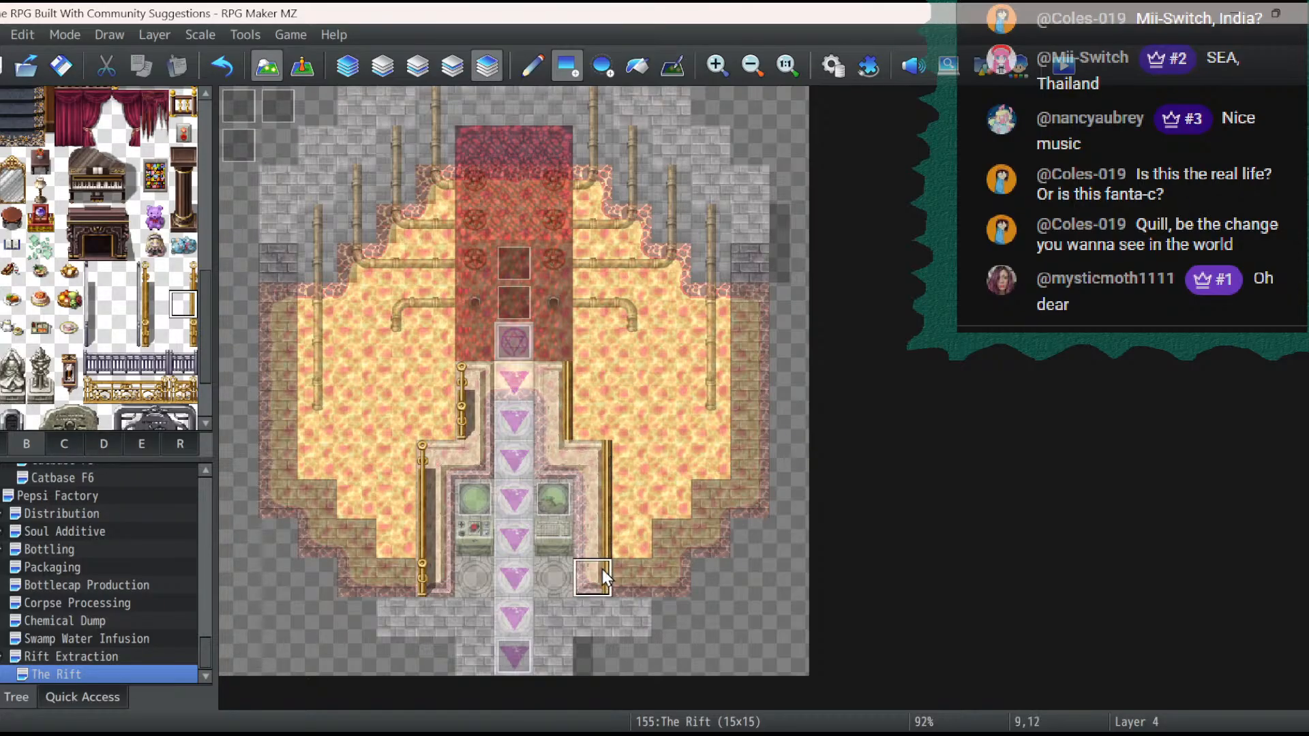
- Replace the golden banister end pieces at 6,7, 6,8, 5,9 and 5,12 with the matching plain middle piece
click(155, 304)
click(473, 395)
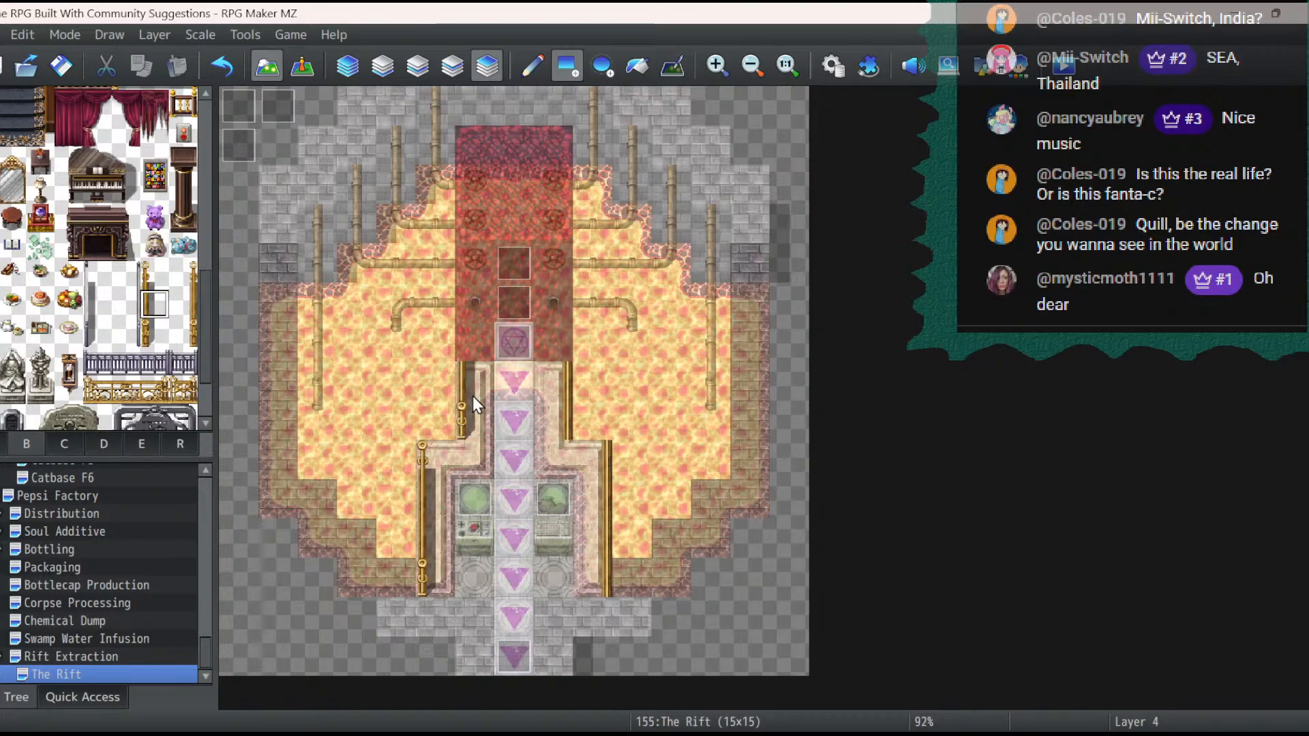
click(469, 420)
click(425, 452)
click(429, 576)
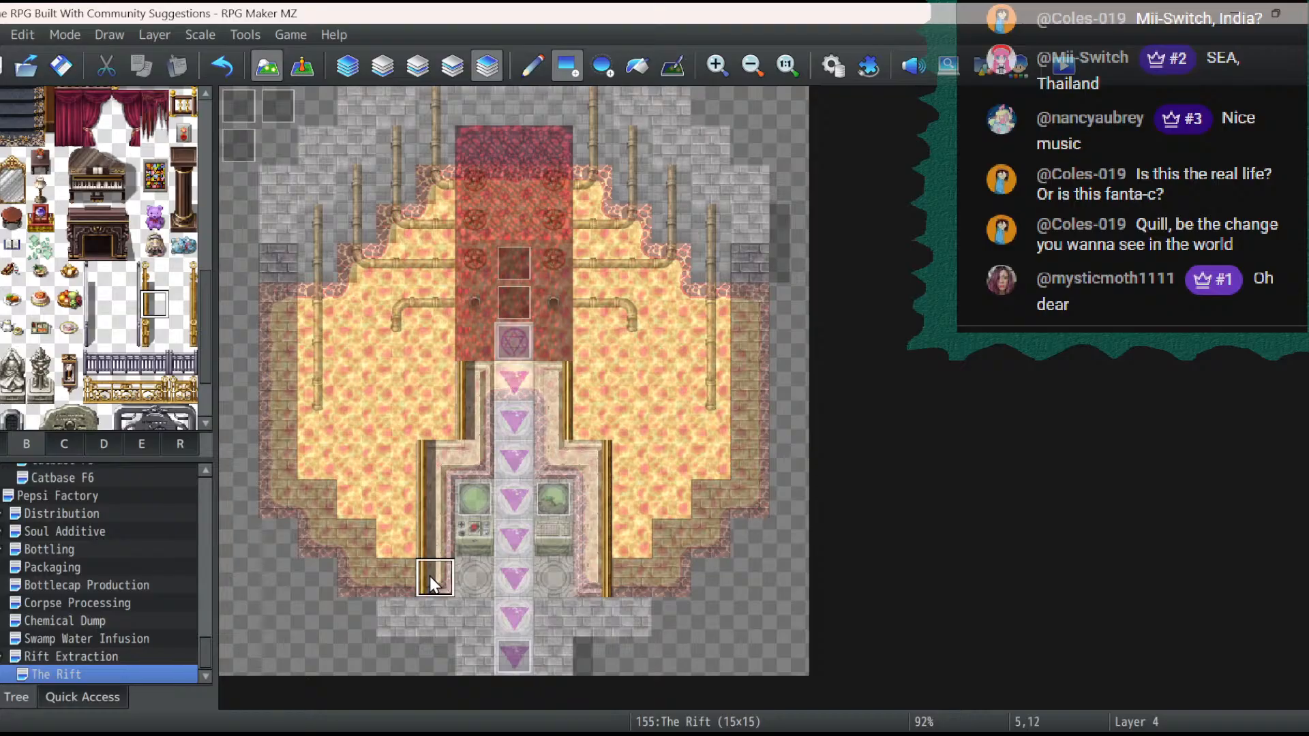
- Place stone obelisks on the red platform at 7,1 and in the lava at 4,7, 10,7, 11,6 and 3,6
scroll(136, 307, down, 3)
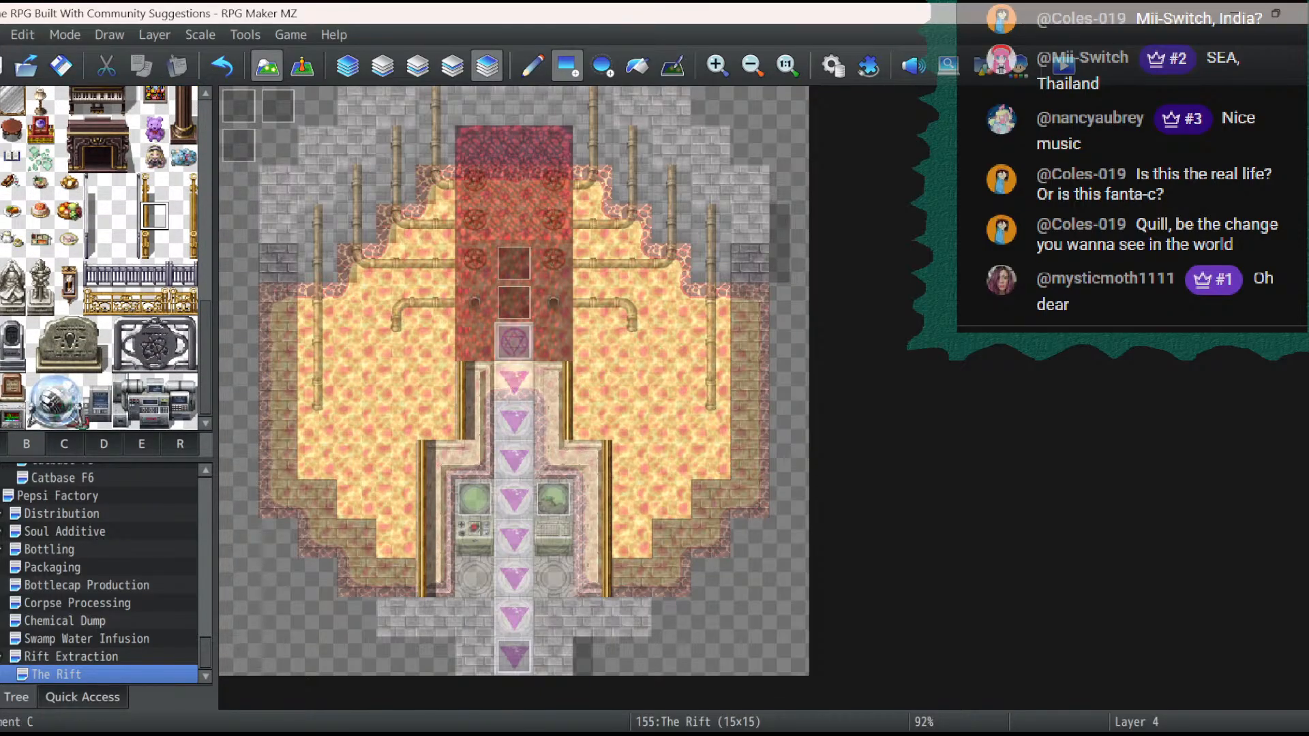
click(1, 384)
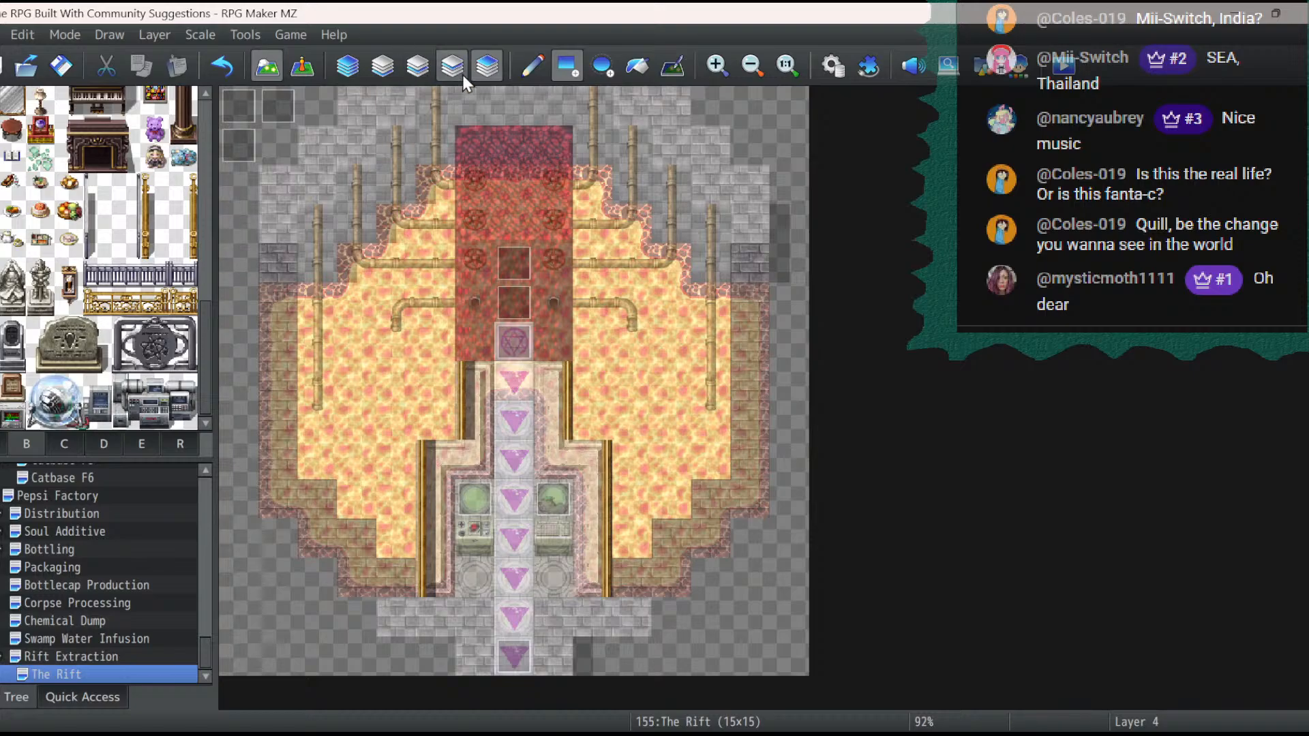
click(511, 142)
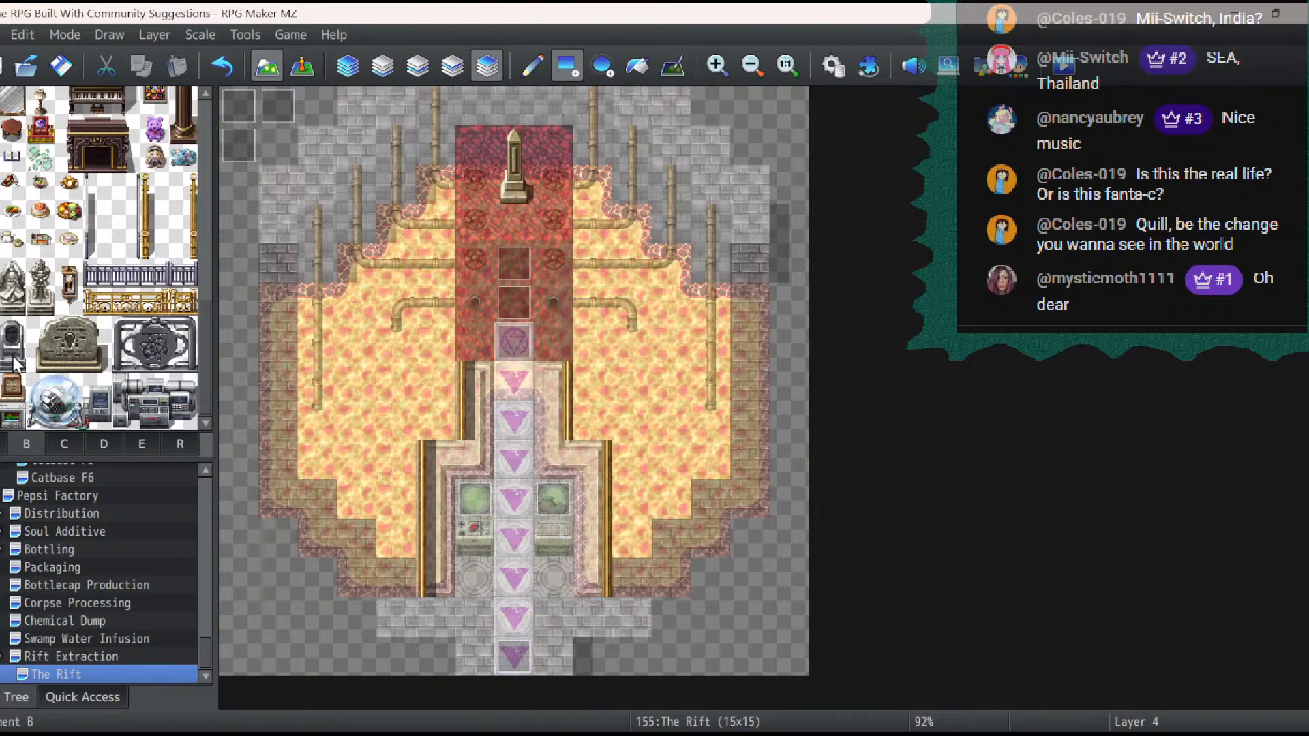
click(530, 64)
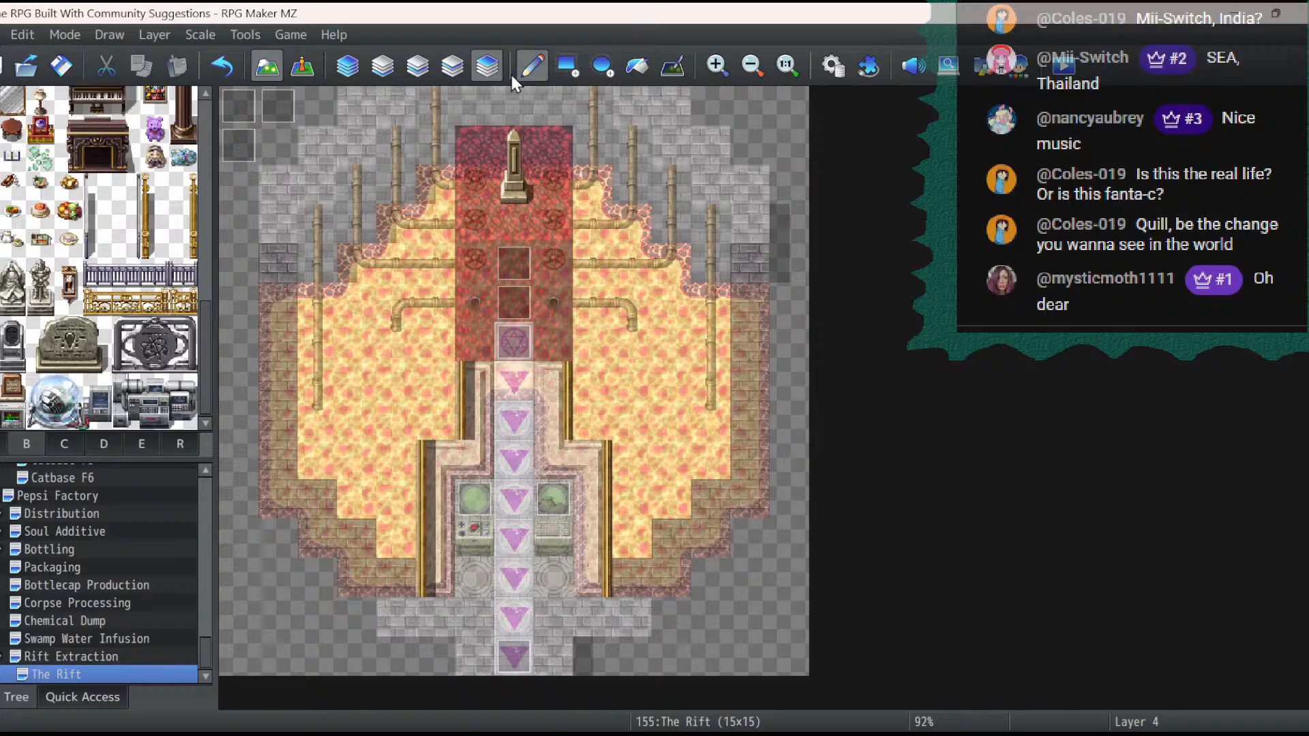
click(385, 387)
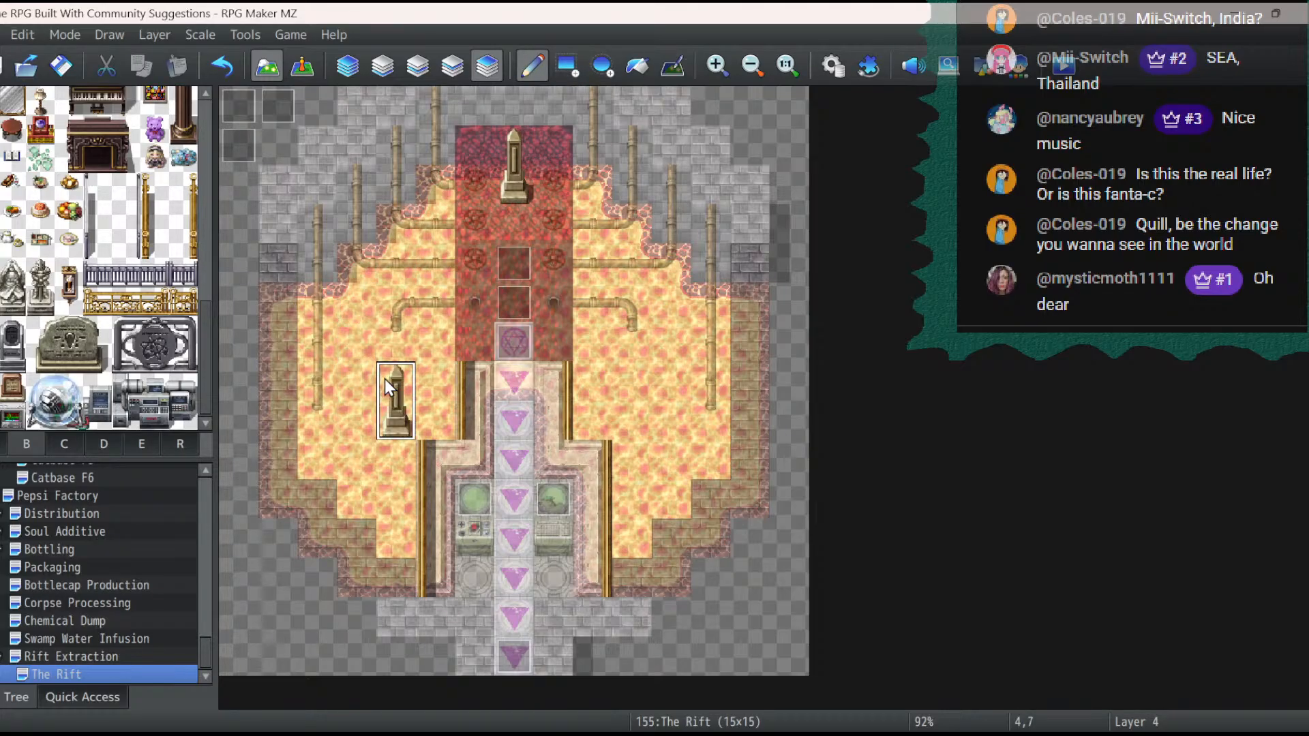
click(643, 383)
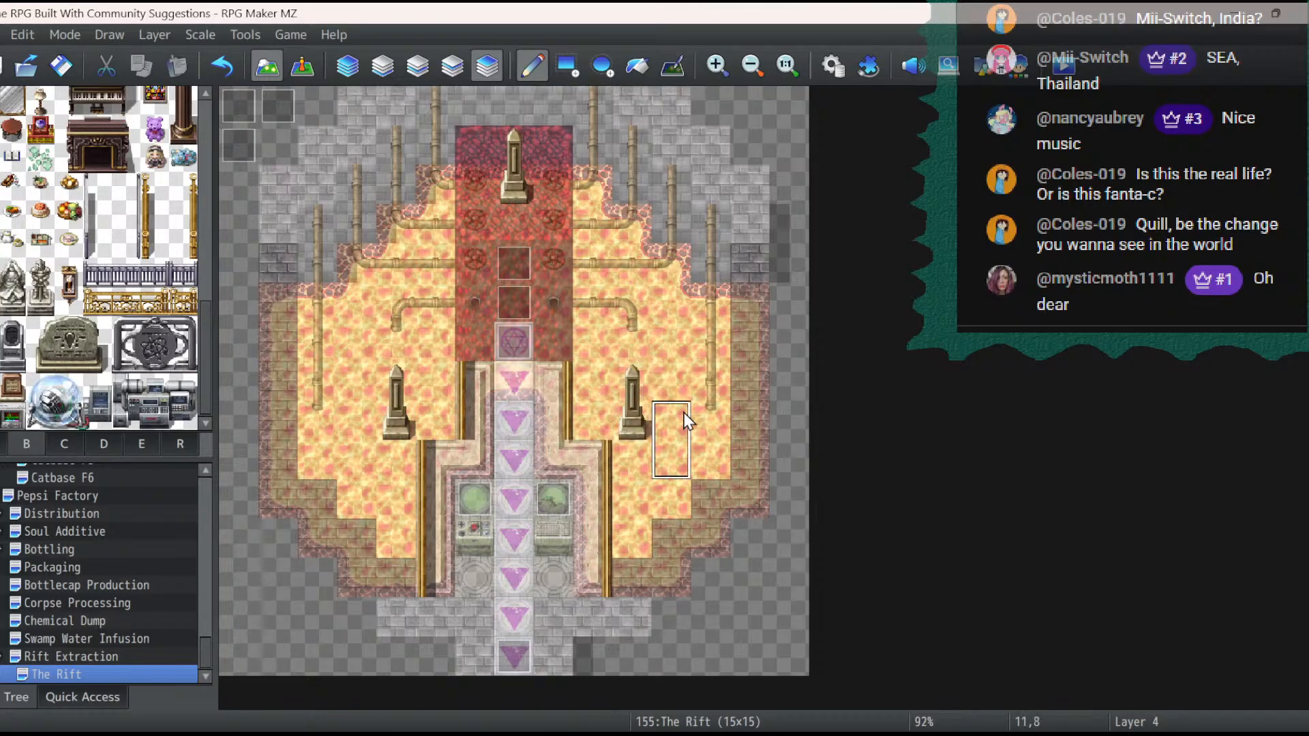
click(689, 354)
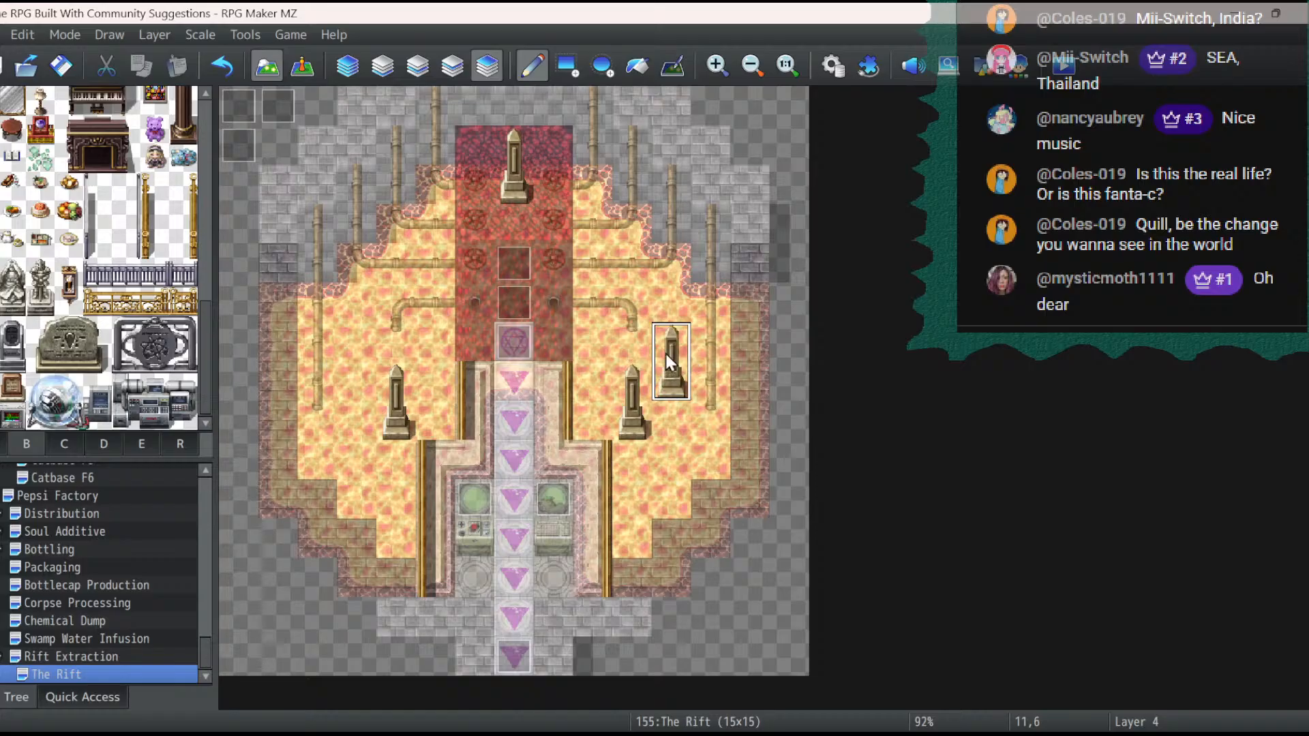
click(357, 353)
- Save the changes and playtest the game to check the decorated Rift map, then end the playtest
click(302, 66)
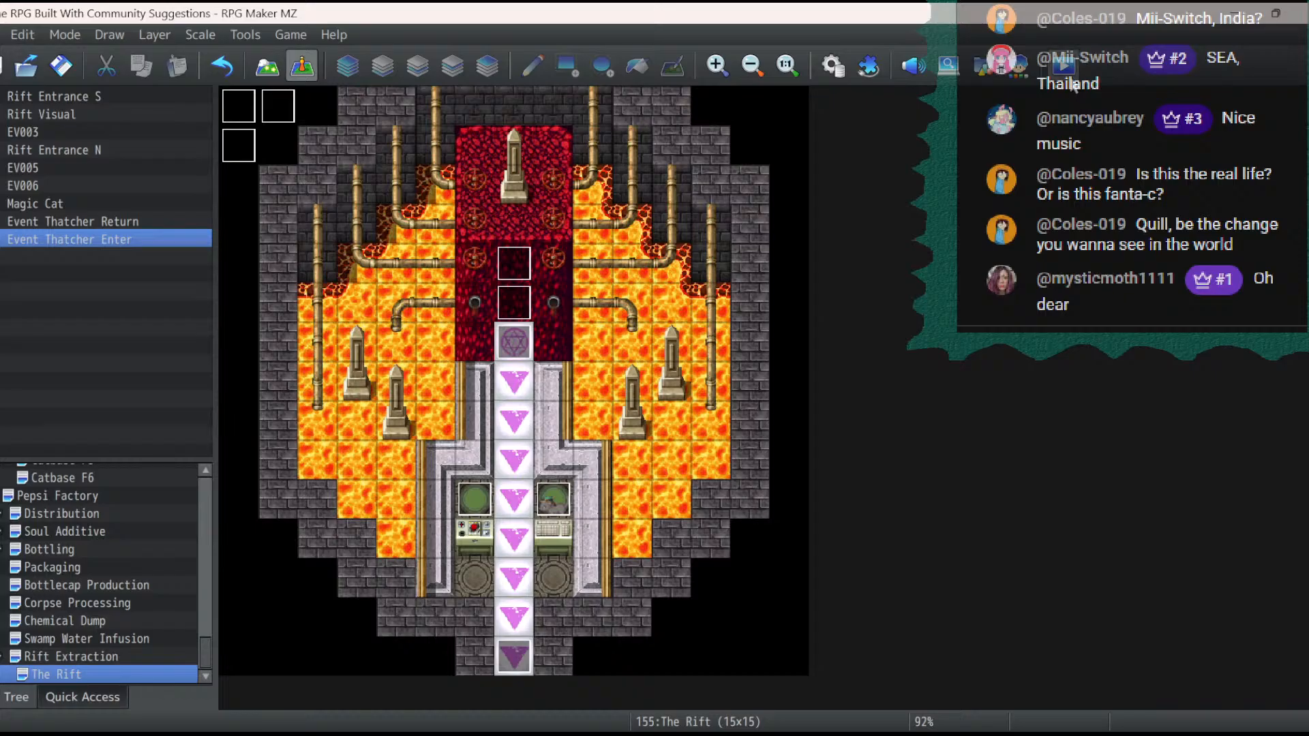
click(1069, 76)
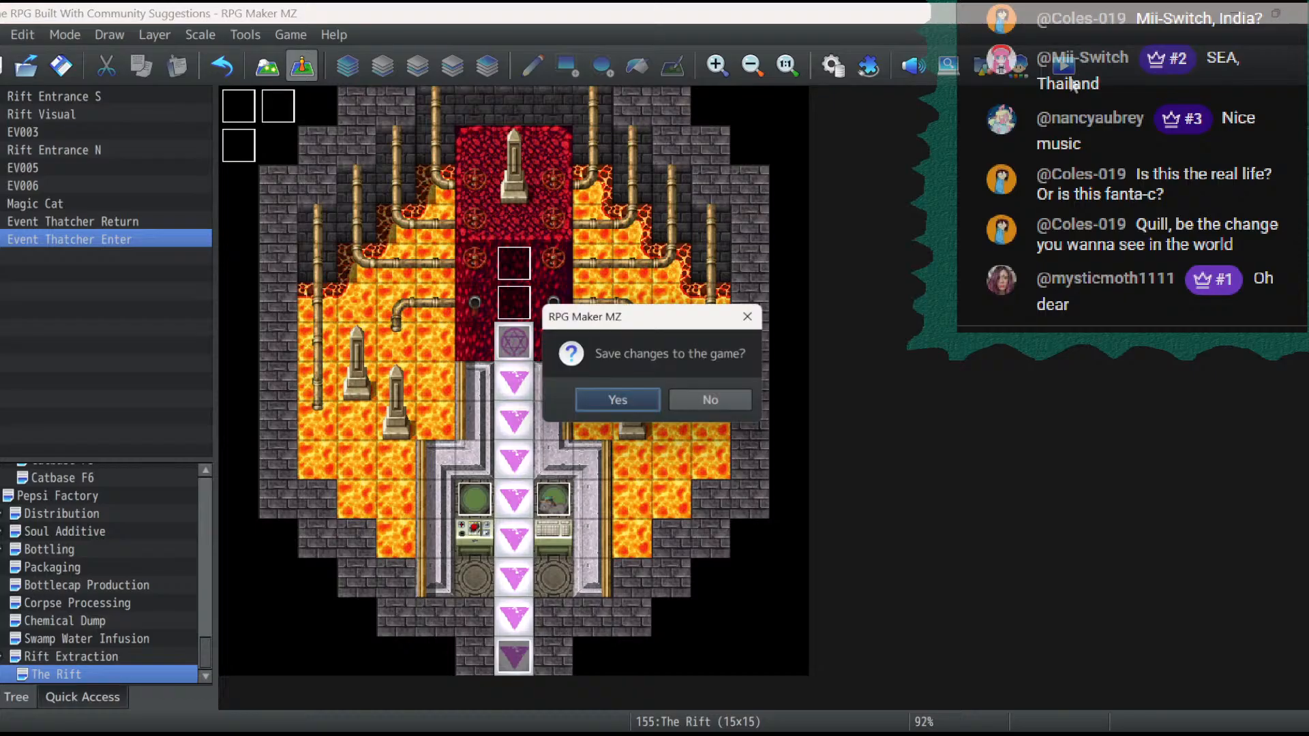
click(617, 401)
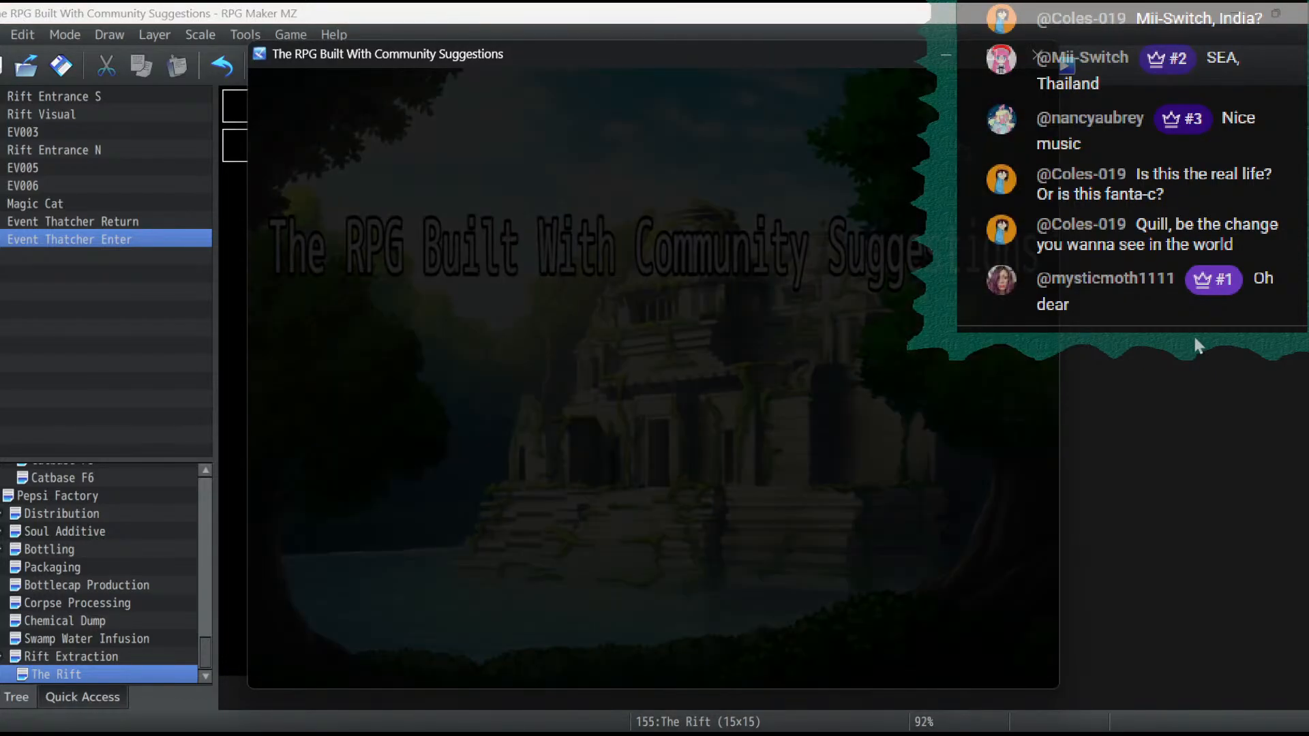
key(Return)
key(Return)
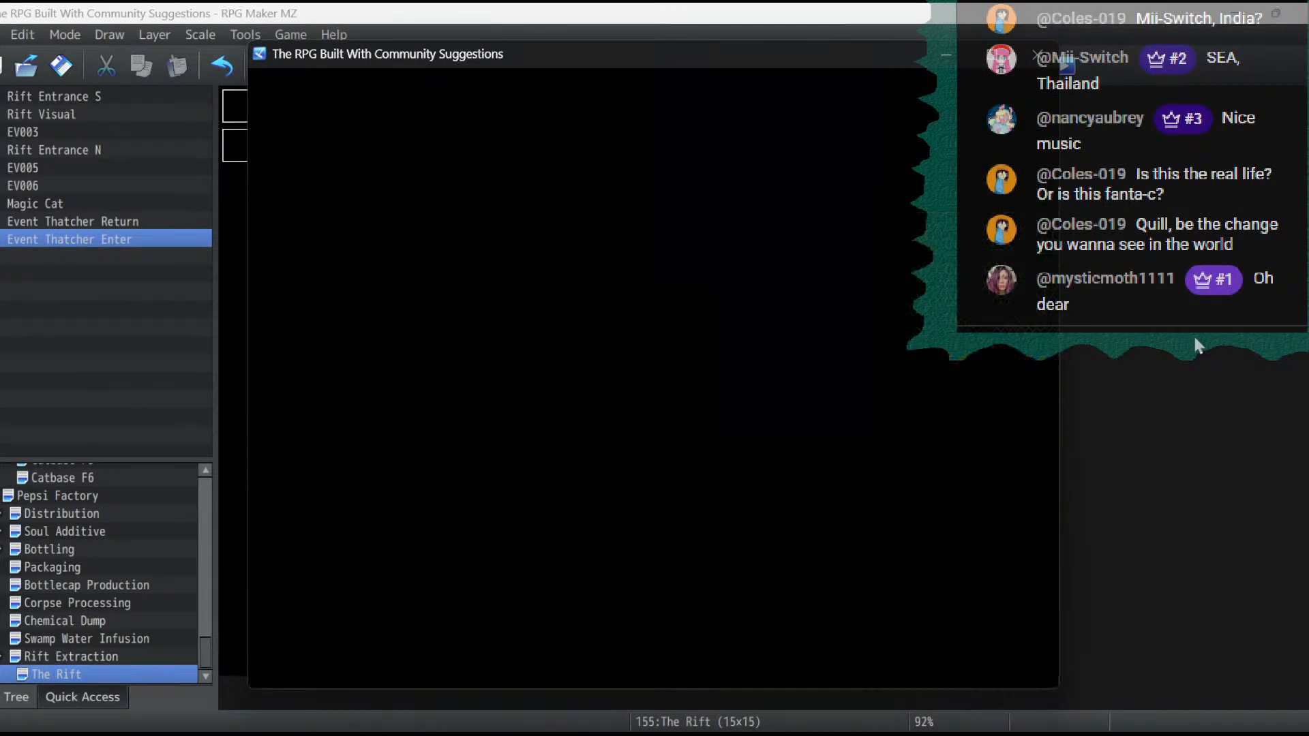
key(Up)
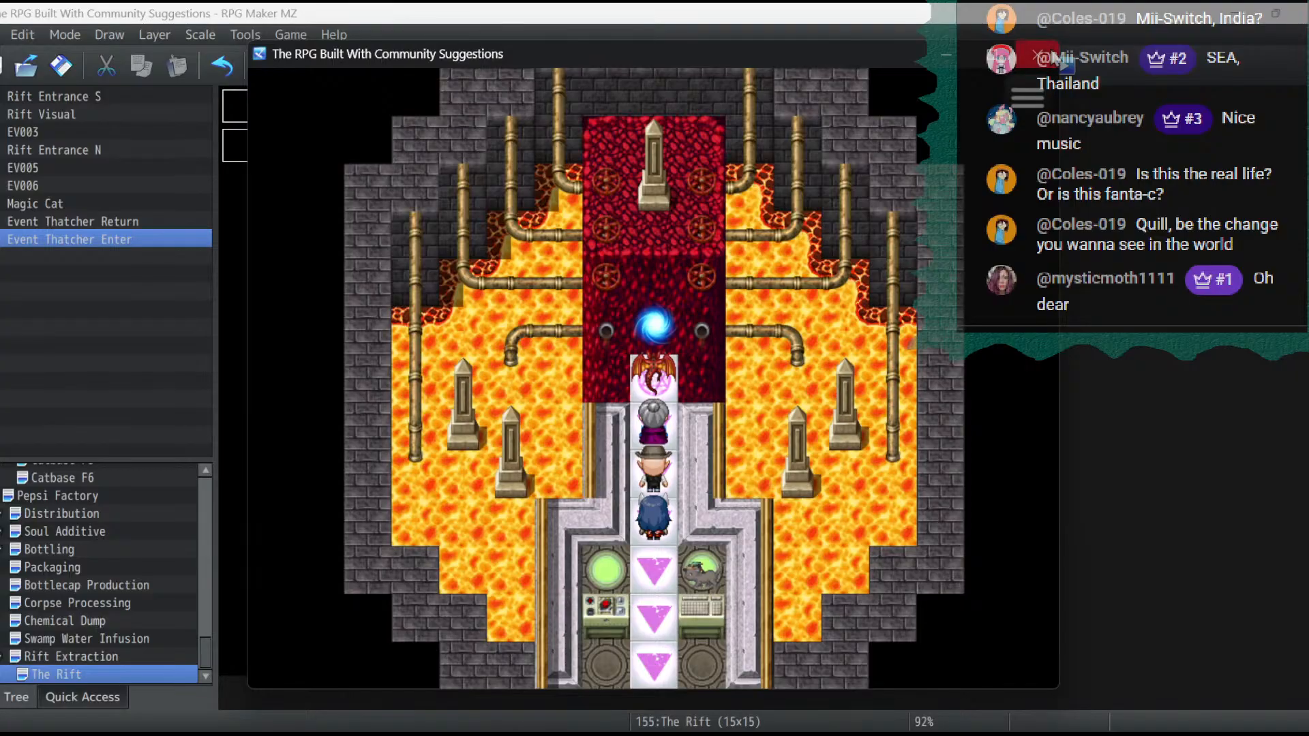
click(1052, 56)
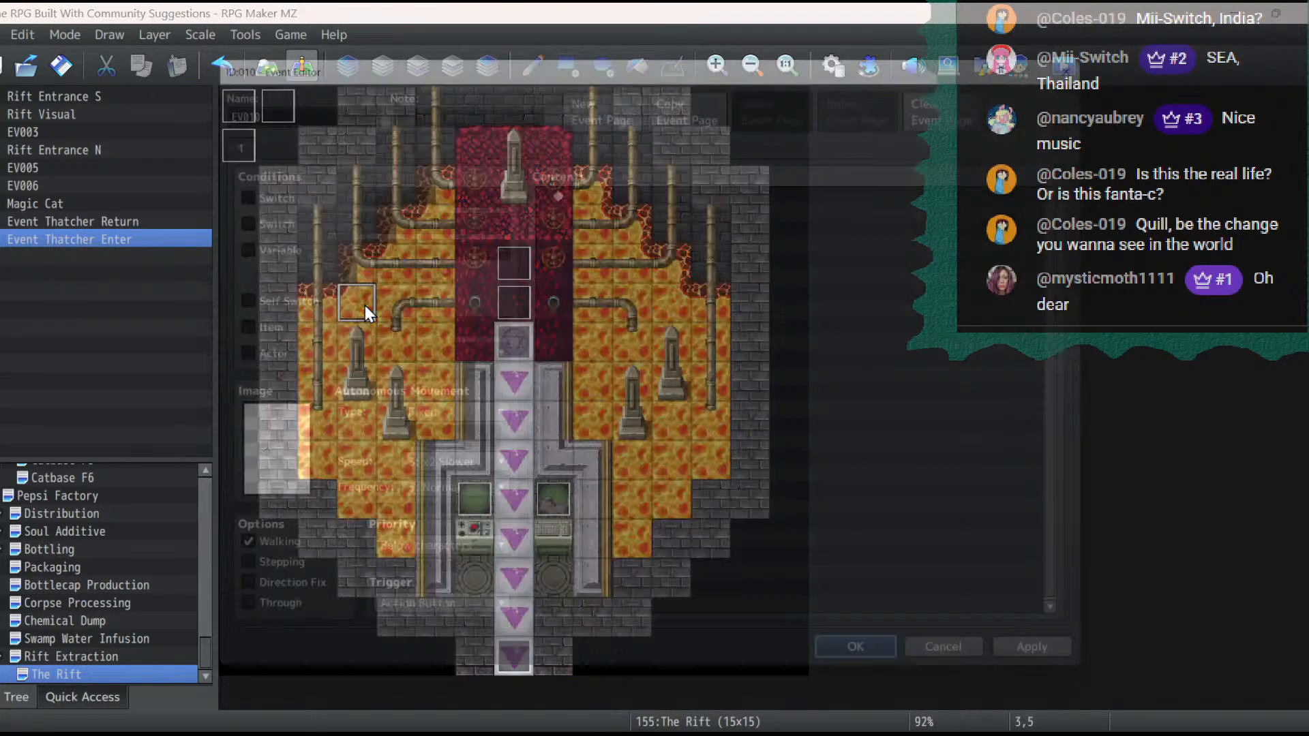
- Create an event in the lava at 3,5 and give it the orange smoke image from !Other2
double_click(365, 306)
double_click(282, 460)
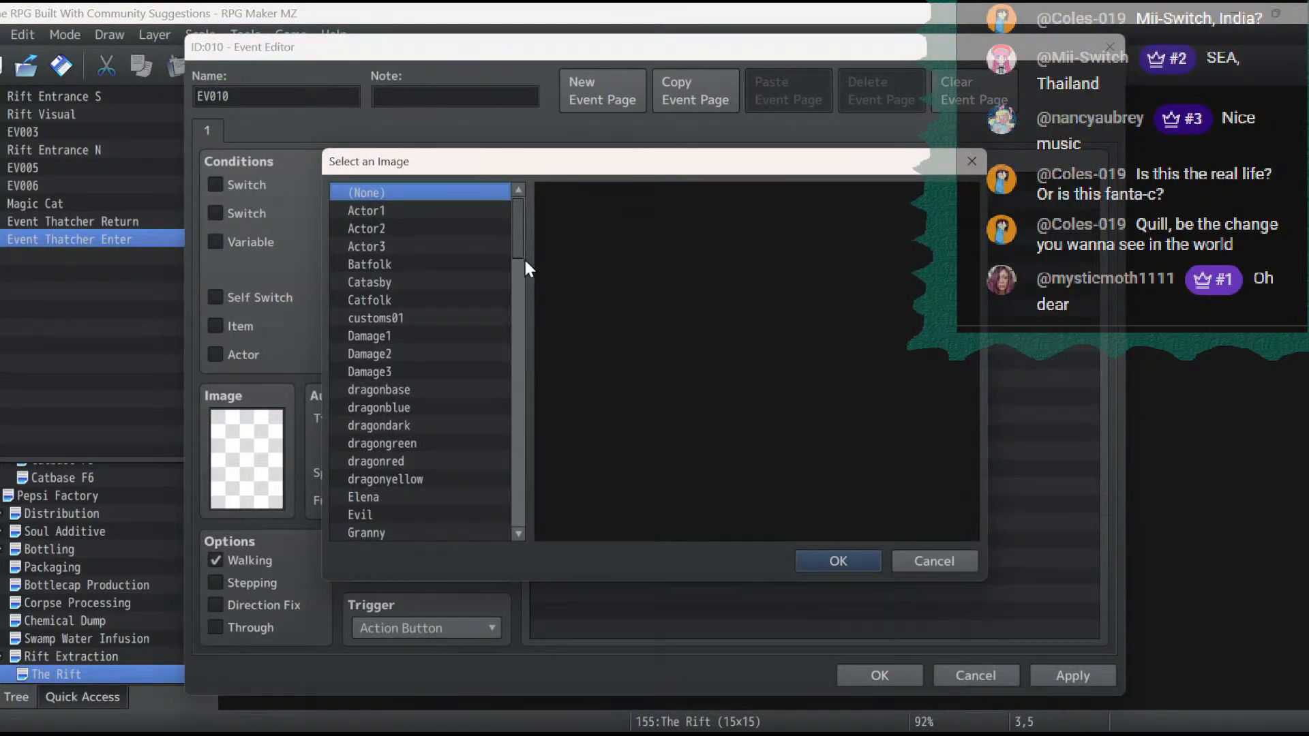
drag(523, 256, 530, 510)
click(439, 477)
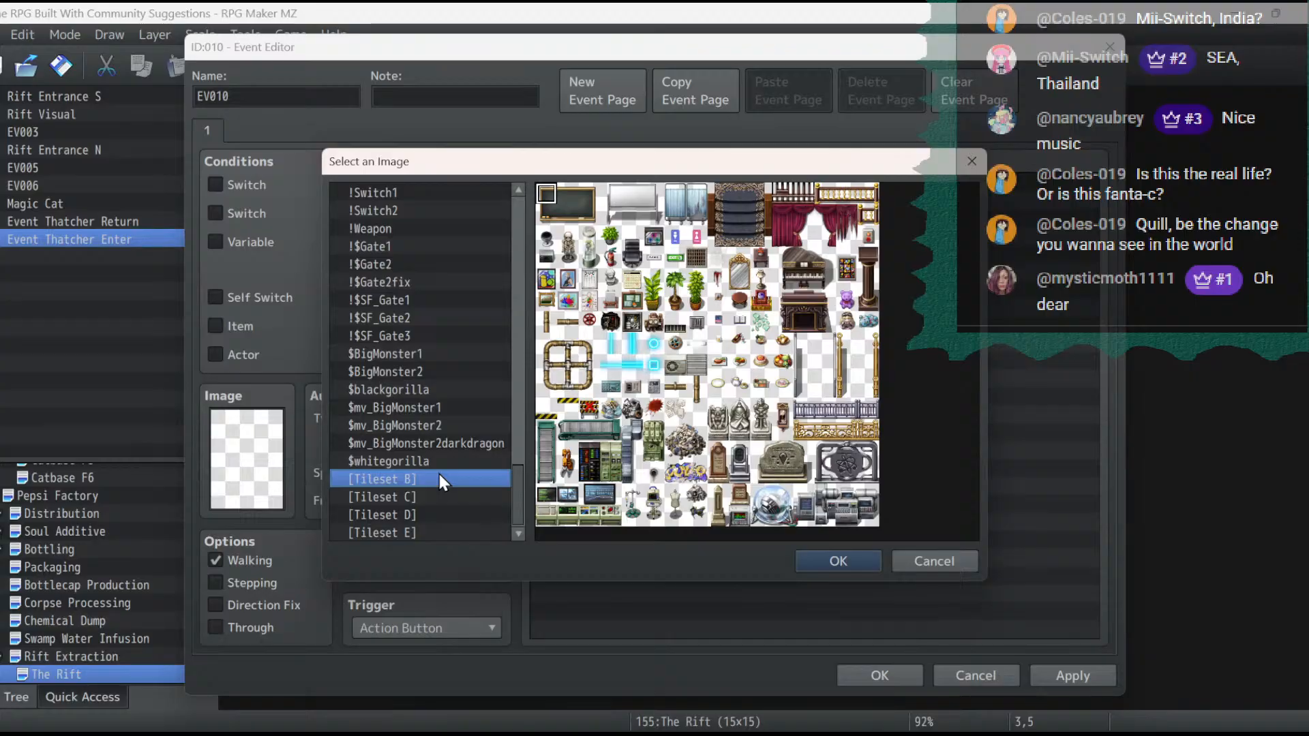
key(Up)
key(Up)
key(Up)
key(Up)
key(Up)
key(Up)
key(Up)
key(Up)
key(Up)
key(Up)
key(Up)
key(Up)
key(Up)
key(Up)
key(Up)
key(Up)
key(Up)
key(Up)
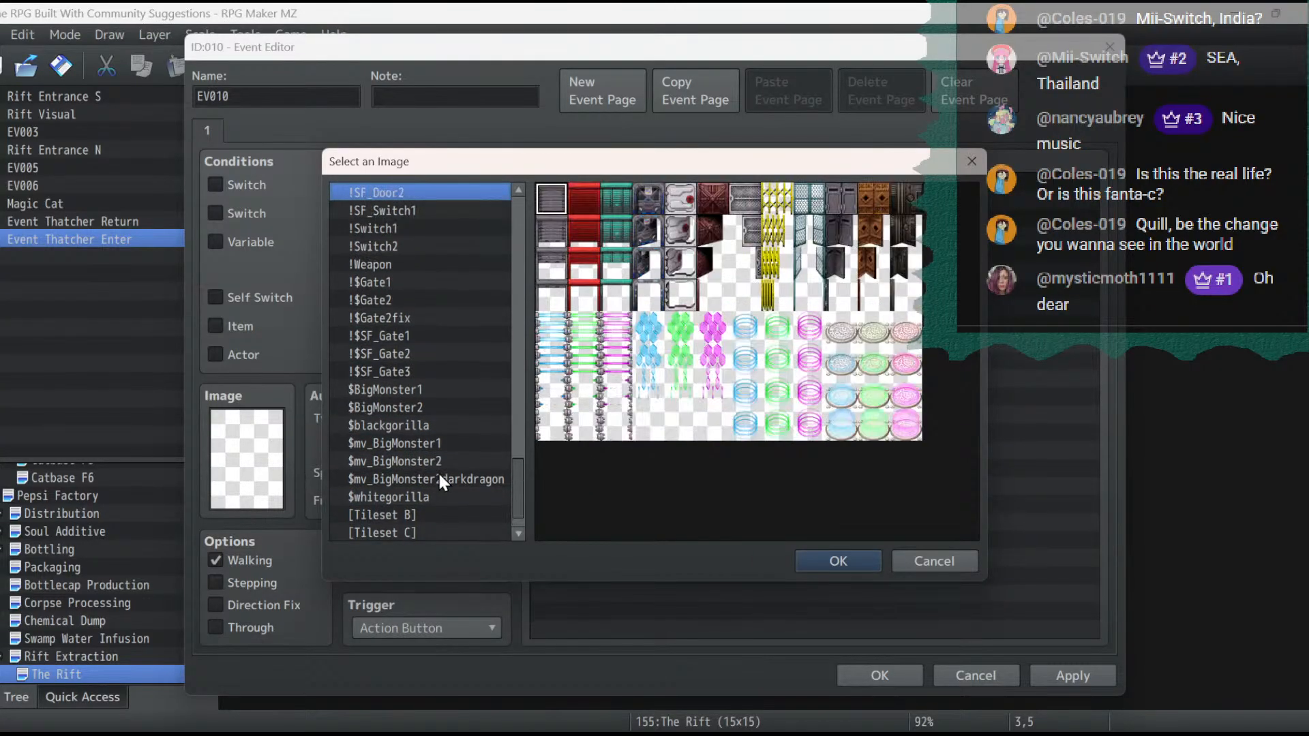
key(Up)
key(Up)
key(Up)
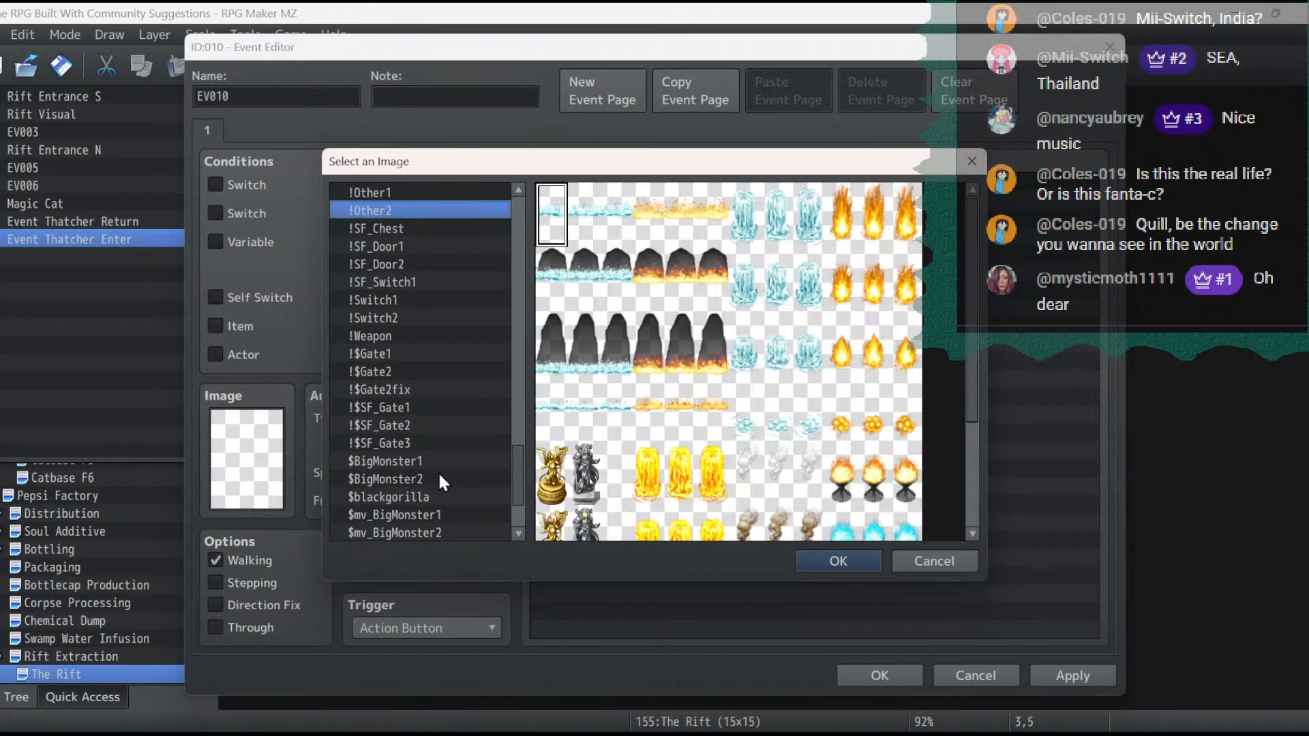
scroll(824, 450, down, 3)
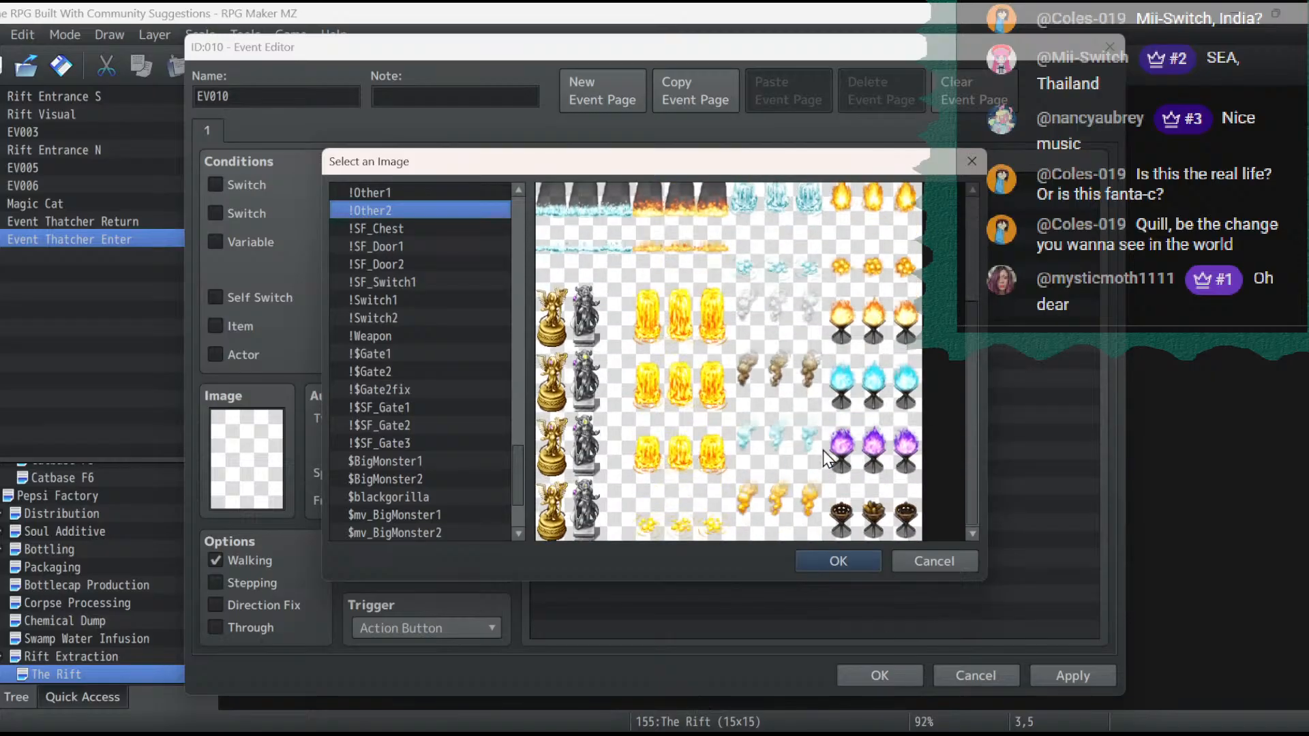
double_click(782, 519)
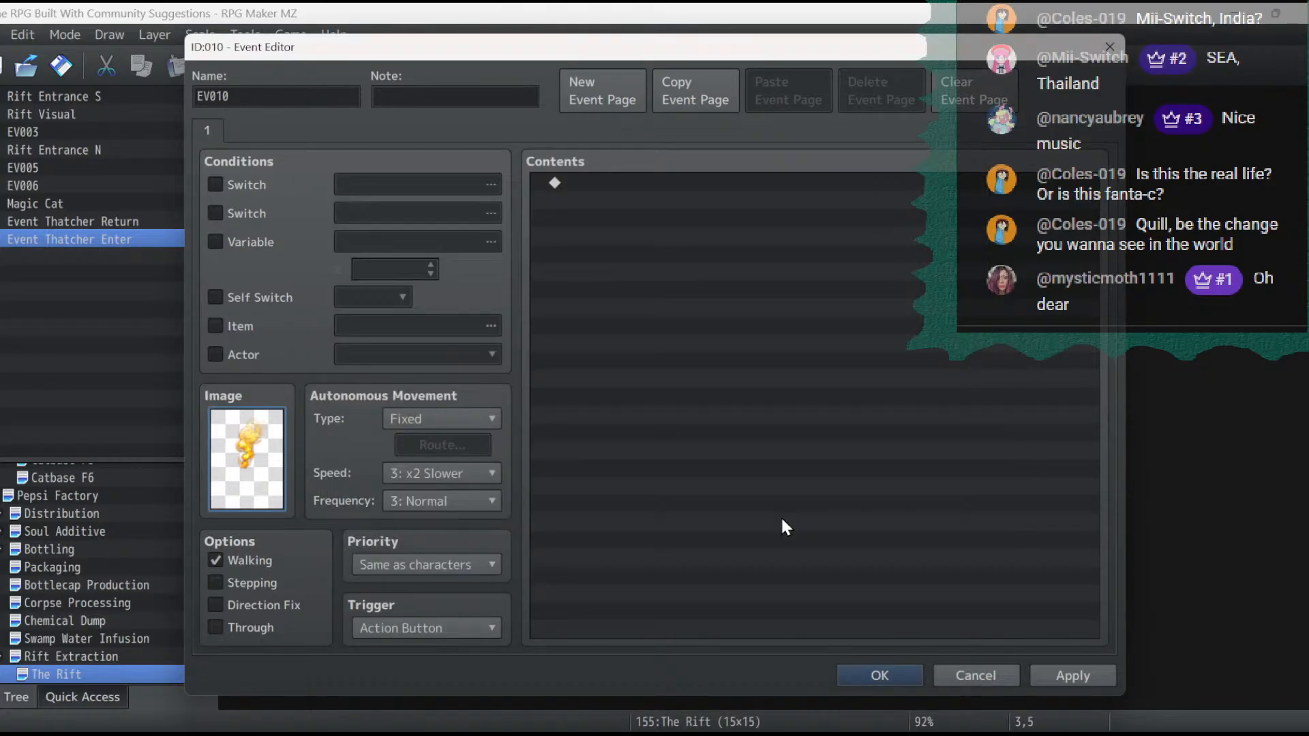
- Set the smoke event's movement speed to 6: x4 Faster and its frequency to 5: Highest
click(426, 476)
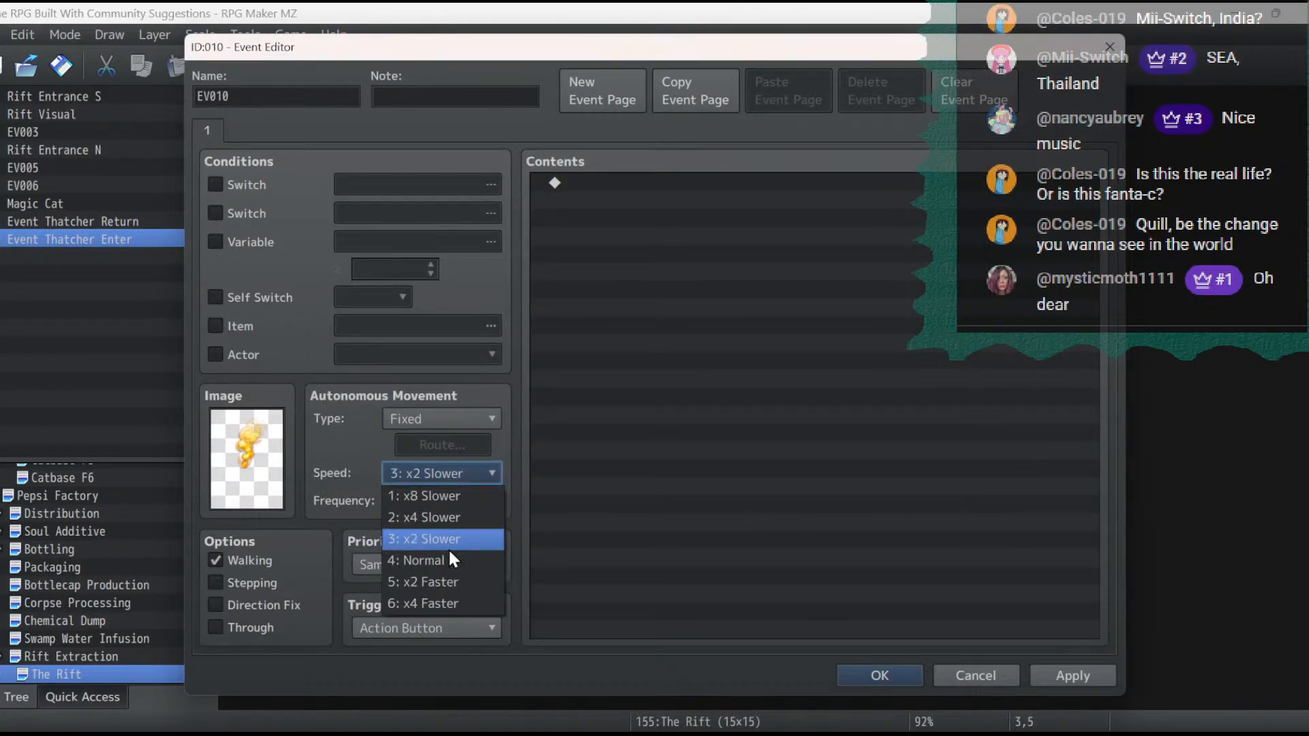
click(456, 602)
click(432, 497)
click(437, 609)
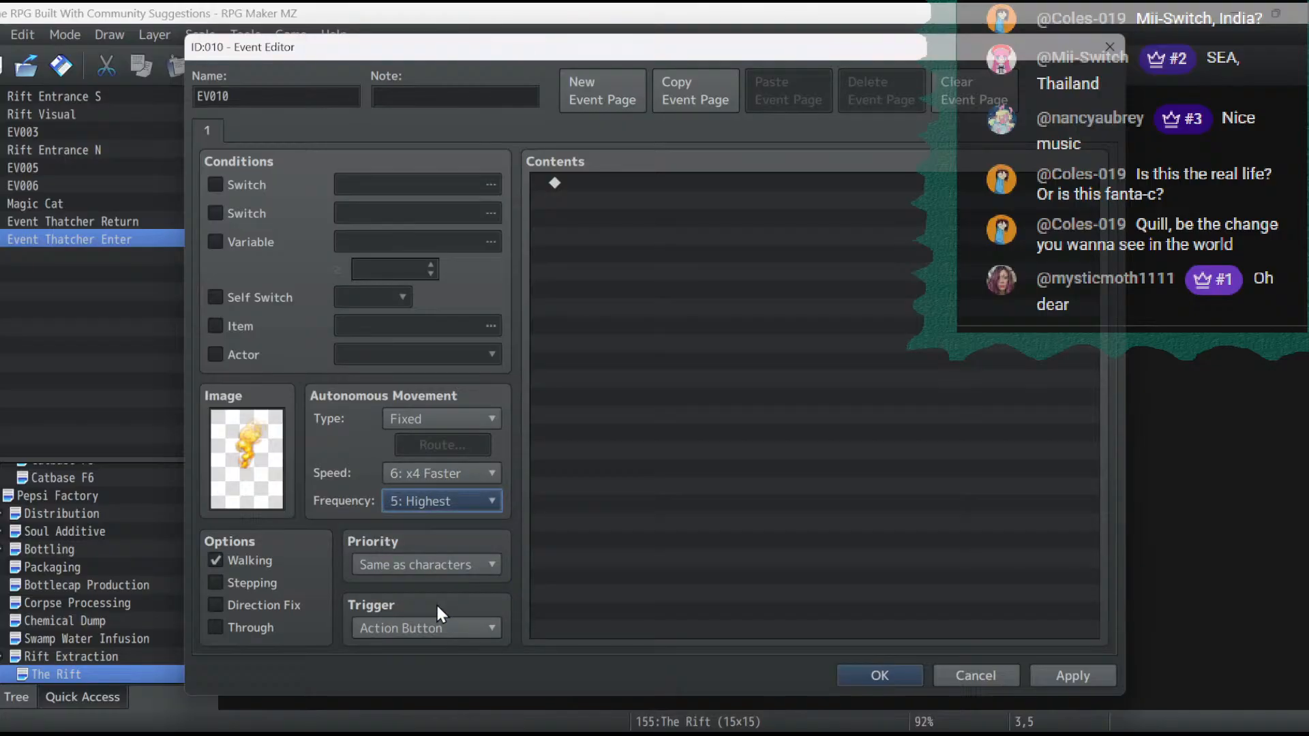
- Enable the Stepping option on the smoke event at 3,5 and apply the change
click(251, 586)
click(1077, 674)
click(883, 674)
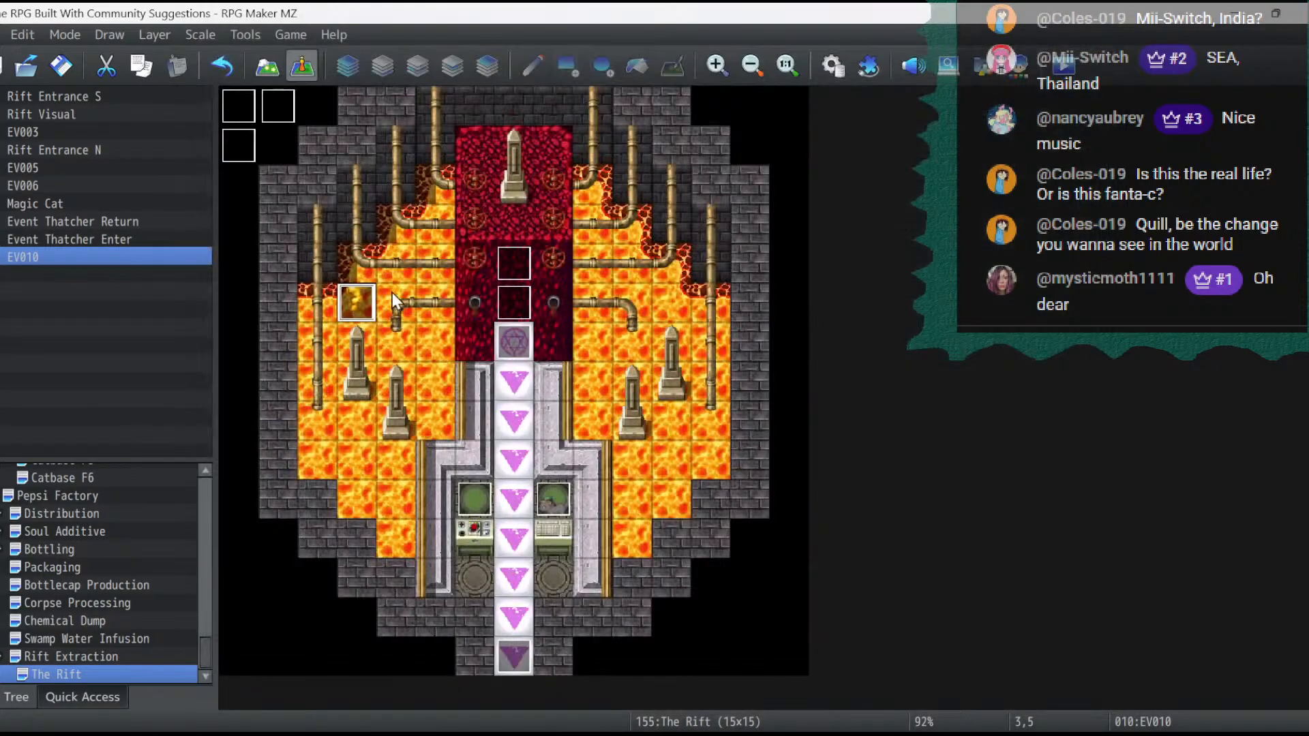
- Copy the smoke event at 3,5 and paste it into the lava at 5,7
right_click(366, 296)
click(411, 392)
click(435, 378)
right_click(435, 379)
click(486, 489)
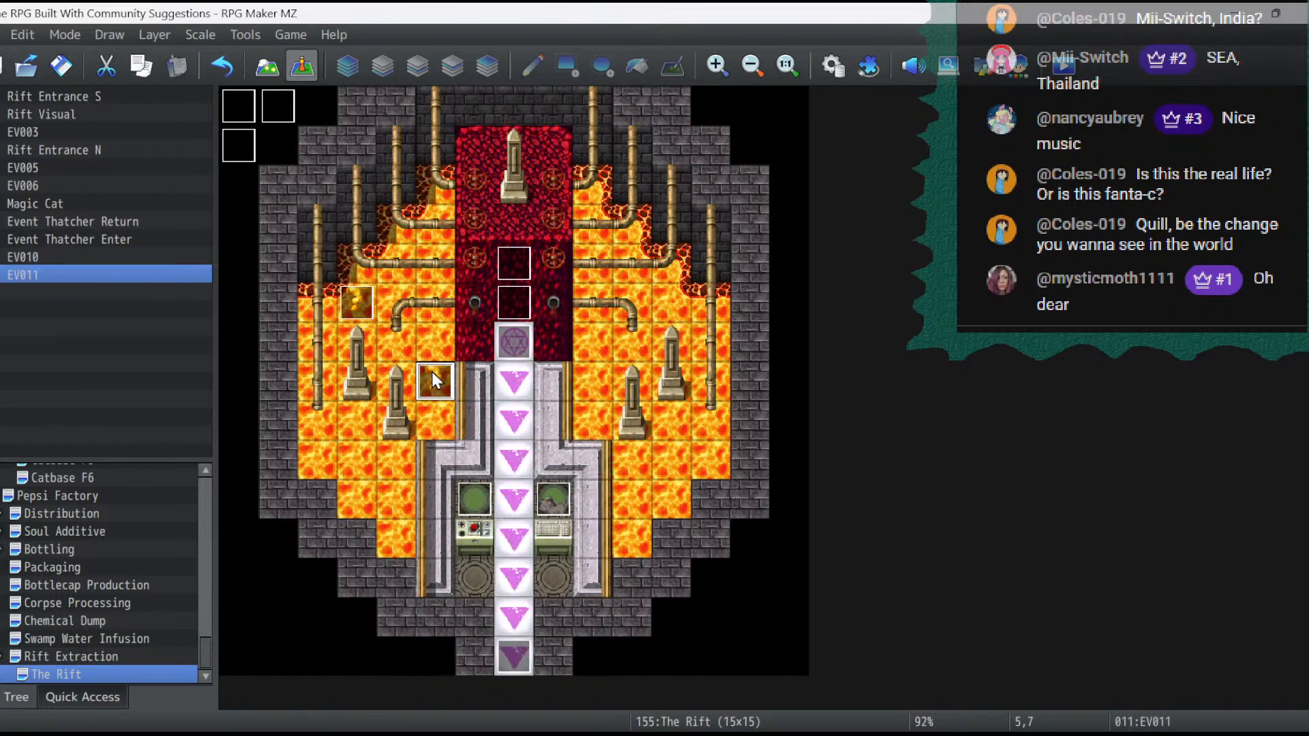
- Change the image of the smoke event at 5,7 to the third orange smoke frame in !Other2
double_click(433, 379)
double_click(243, 460)
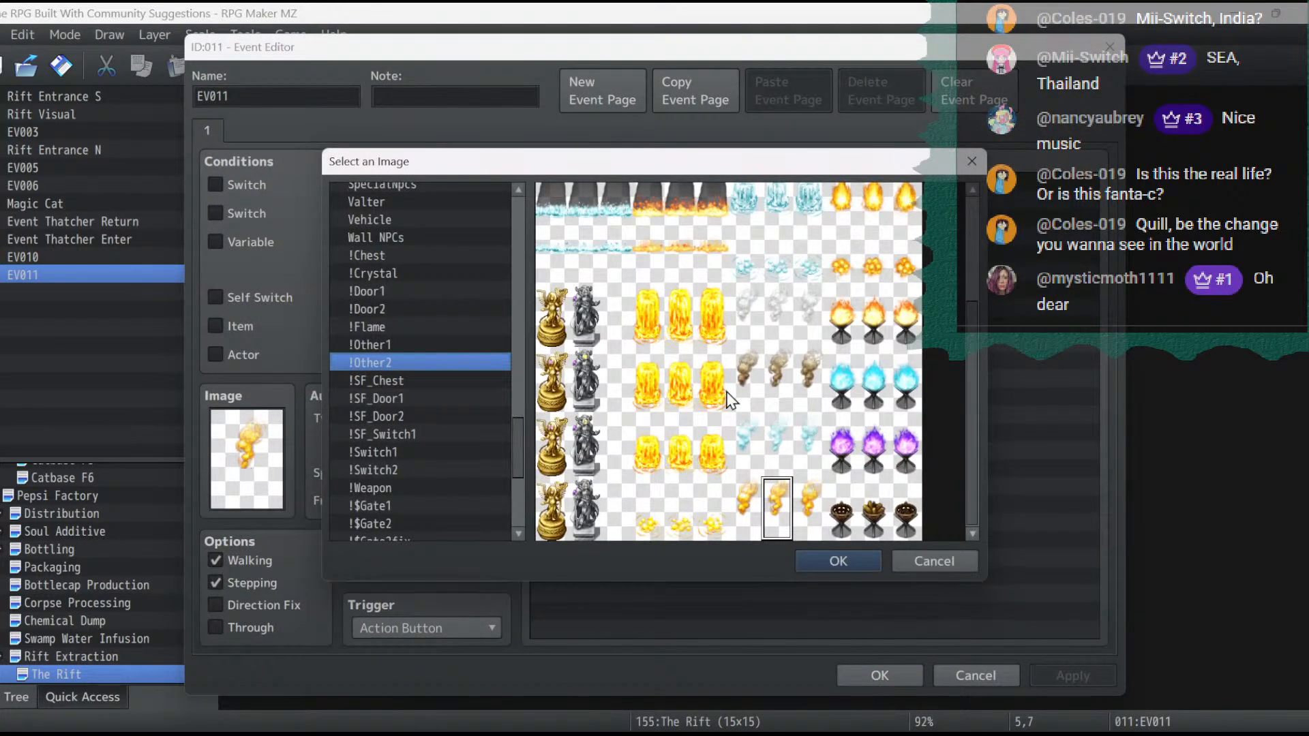
double_click(807, 493)
click(1046, 681)
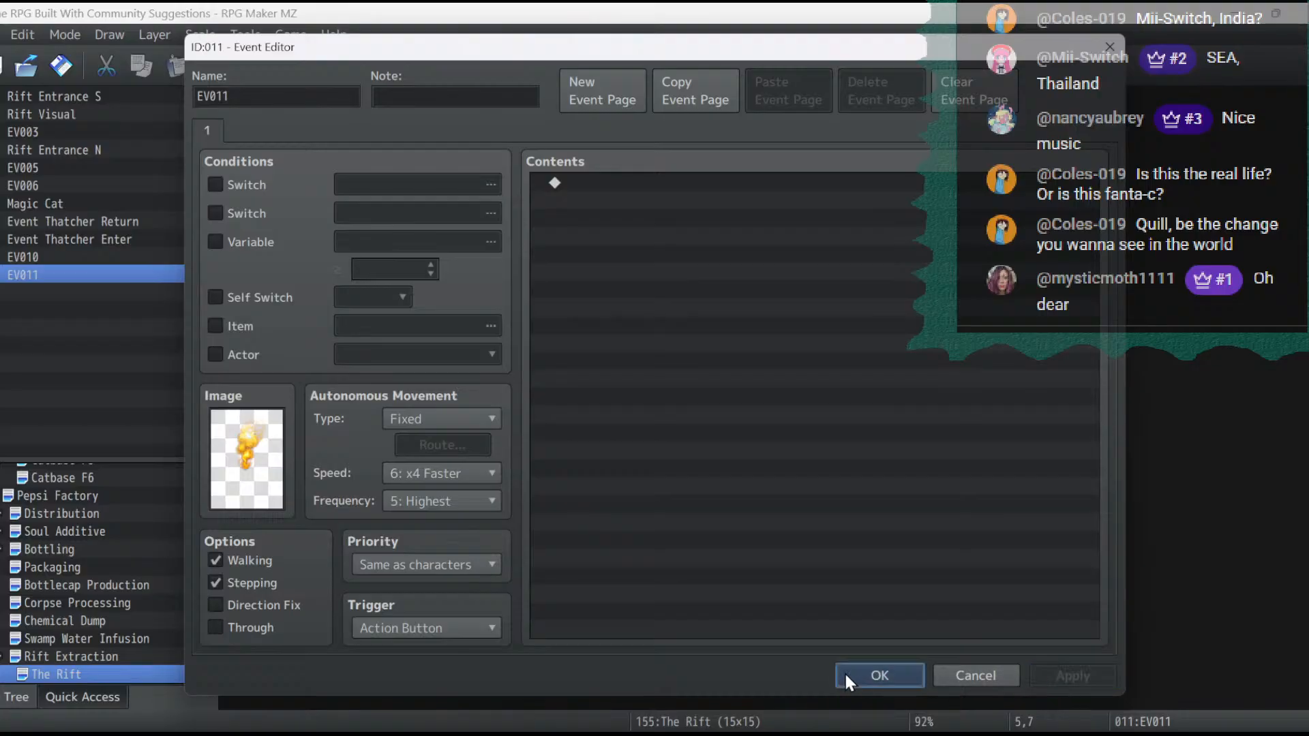
click(844, 676)
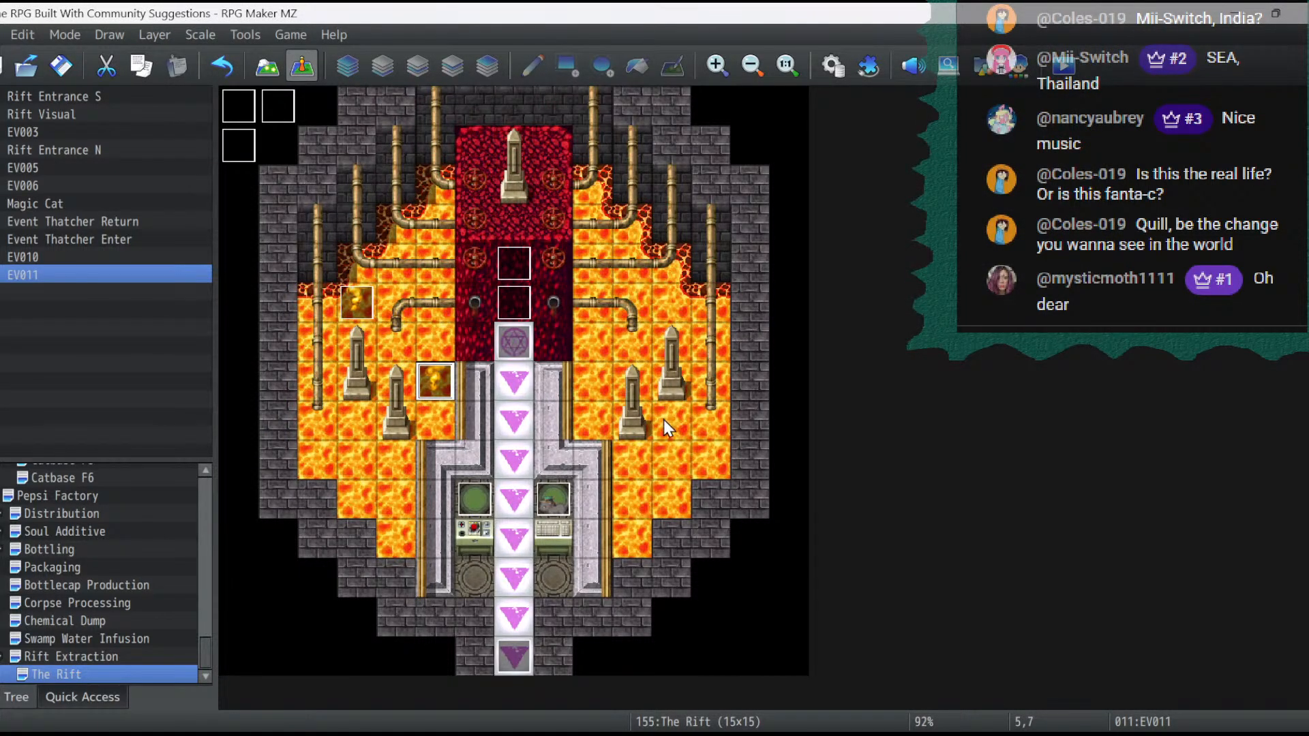
- Paste another smoke event into the lava at 9,6 and give it the third orange smoke frame
right_click(609, 342)
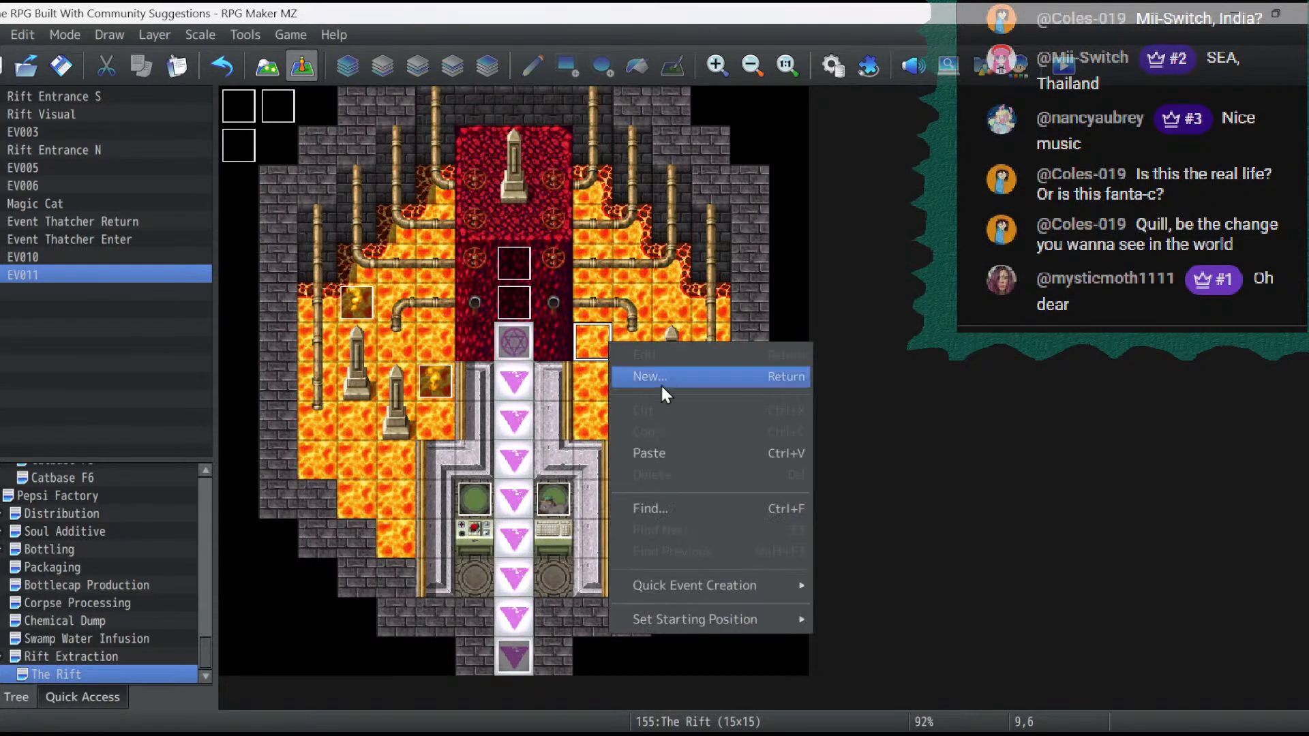
click(684, 453)
double_click(600, 344)
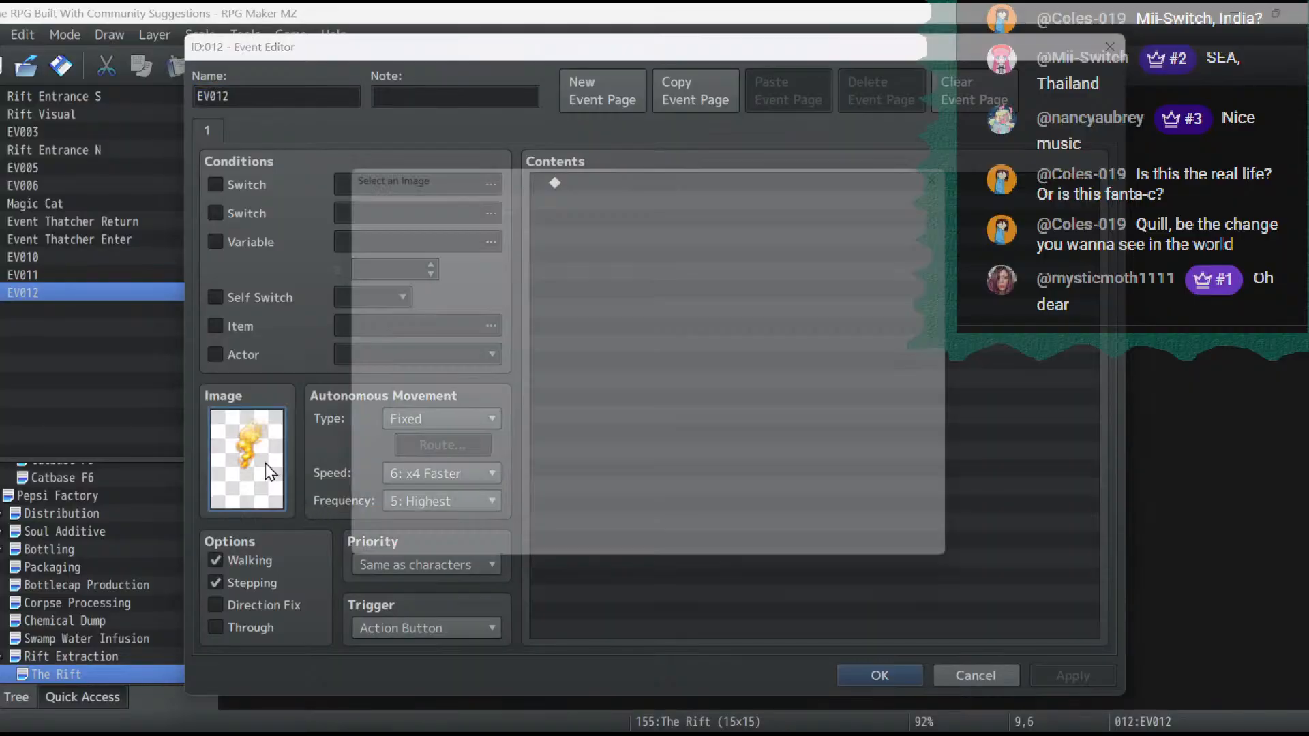
double_click(265, 463)
double_click(807, 501)
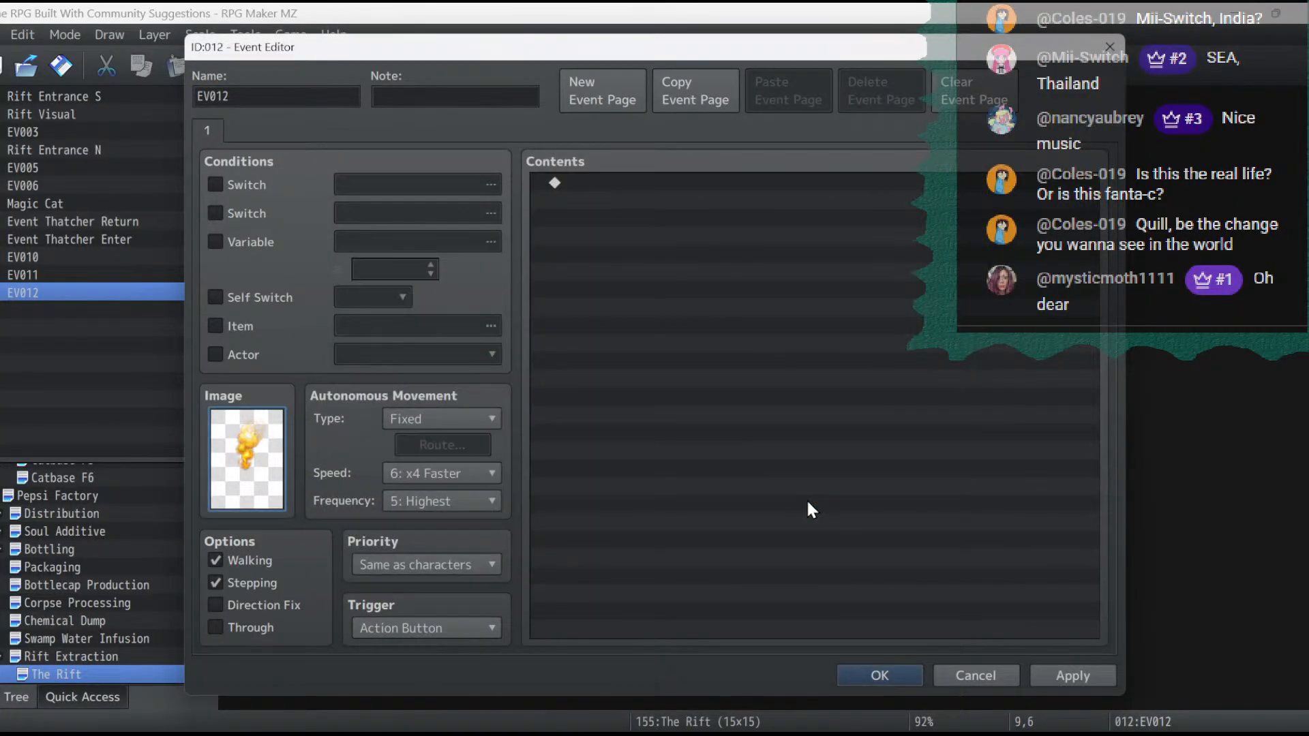
click(1065, 669)
click(856, 673)
- Save the changes and playtest the smoke events by walking up toward the portal, then end the playtest
click(1065, 67)
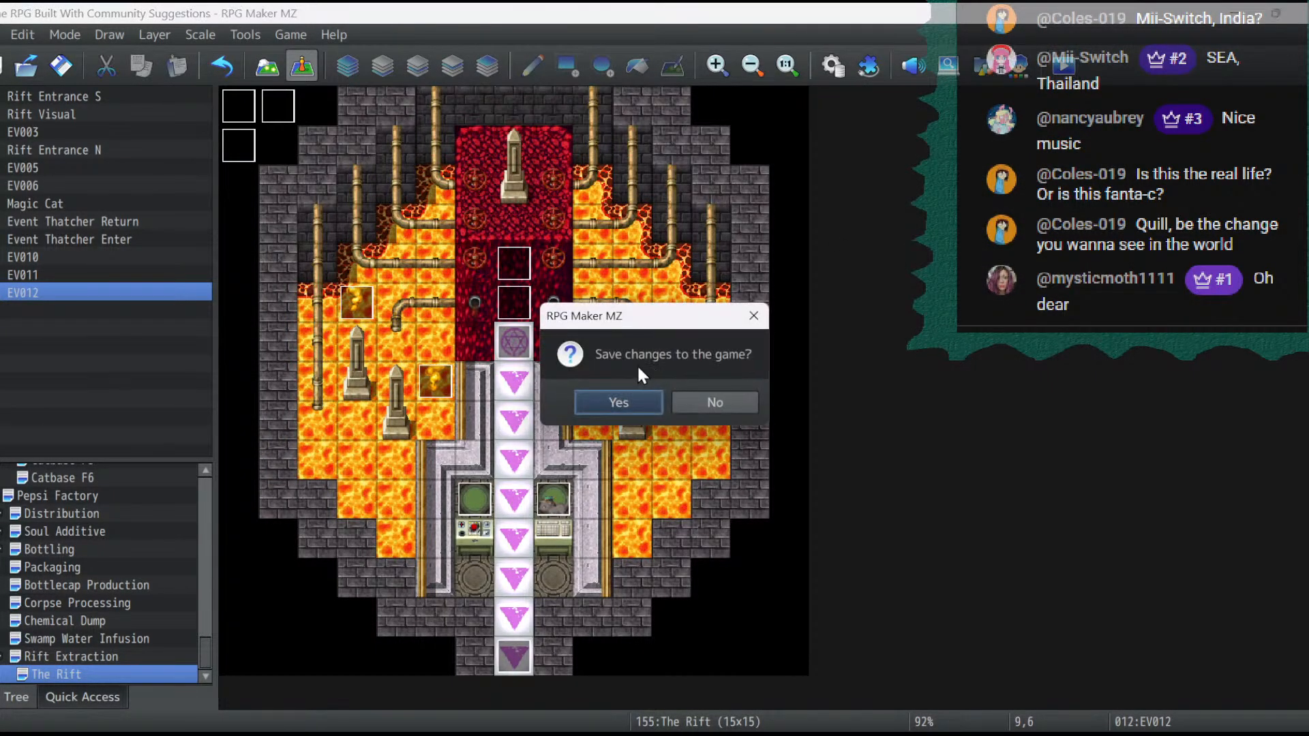
click(628, 403)
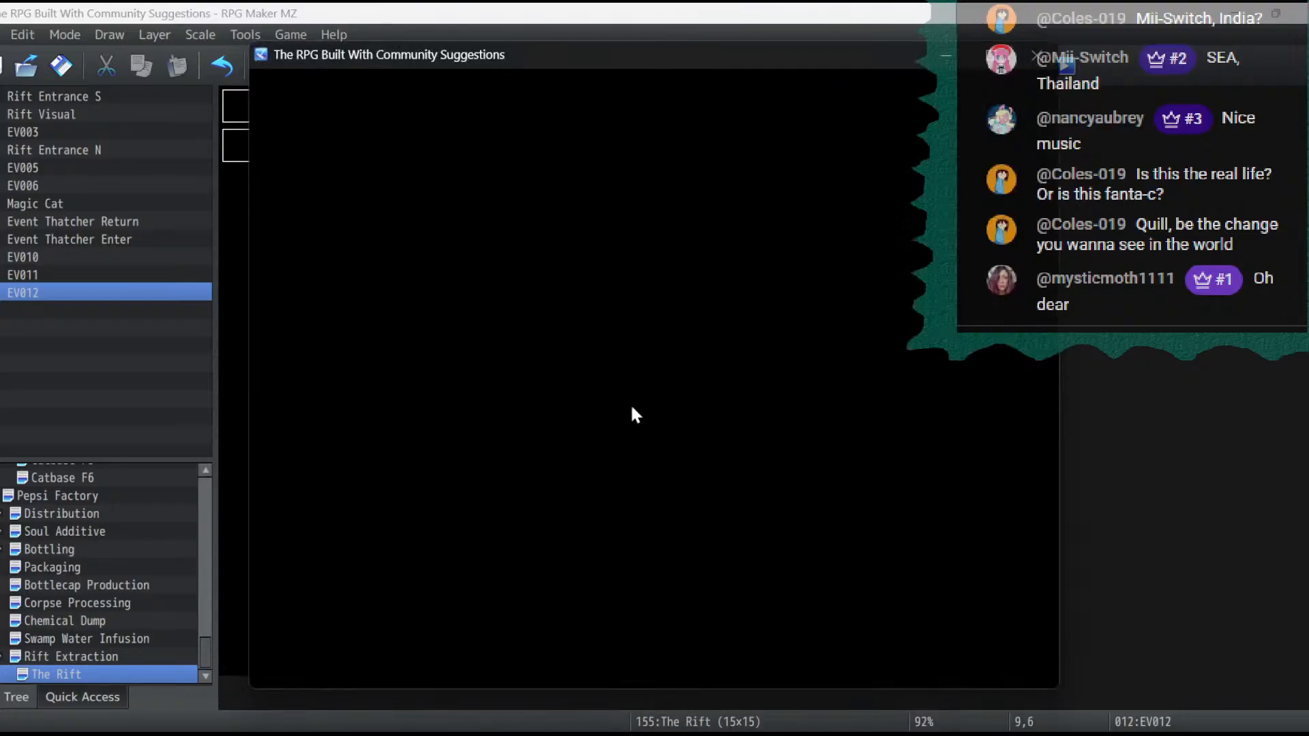
key(Return)
key(Return)
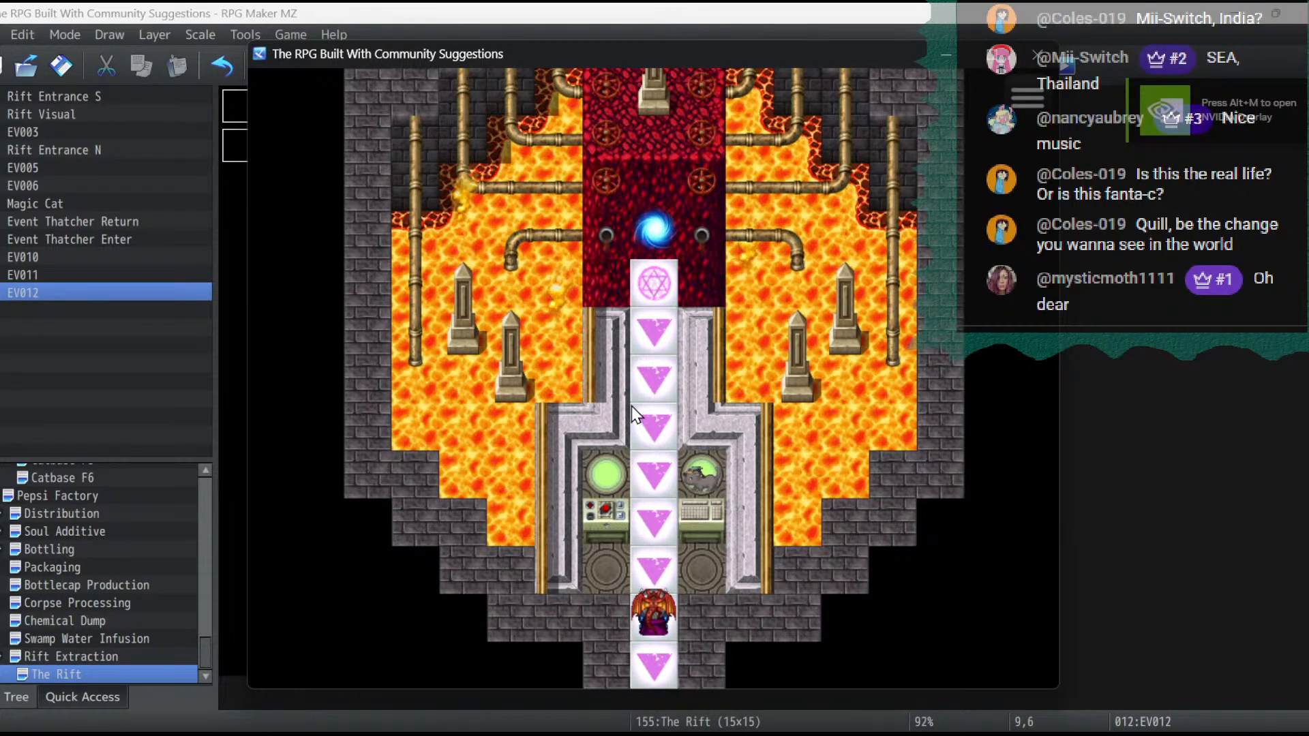
key(Up)
key(Up)
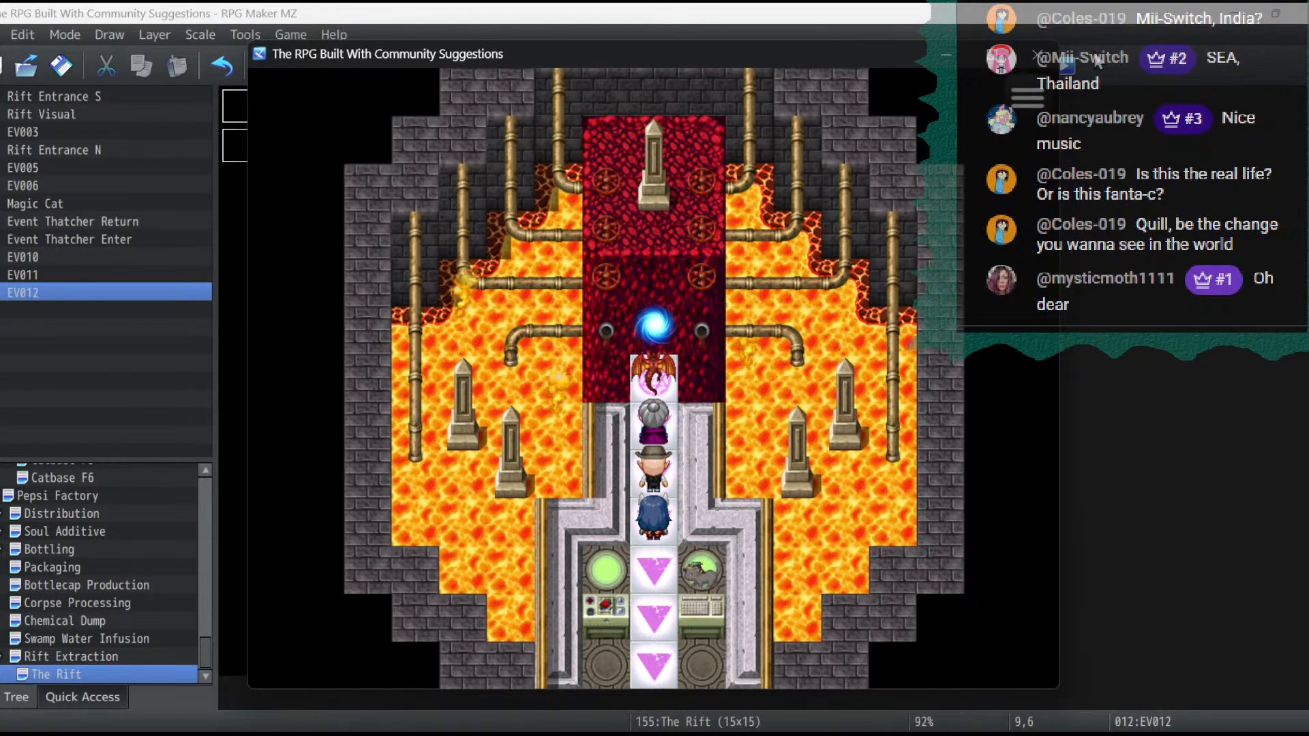
click(1036, 58)
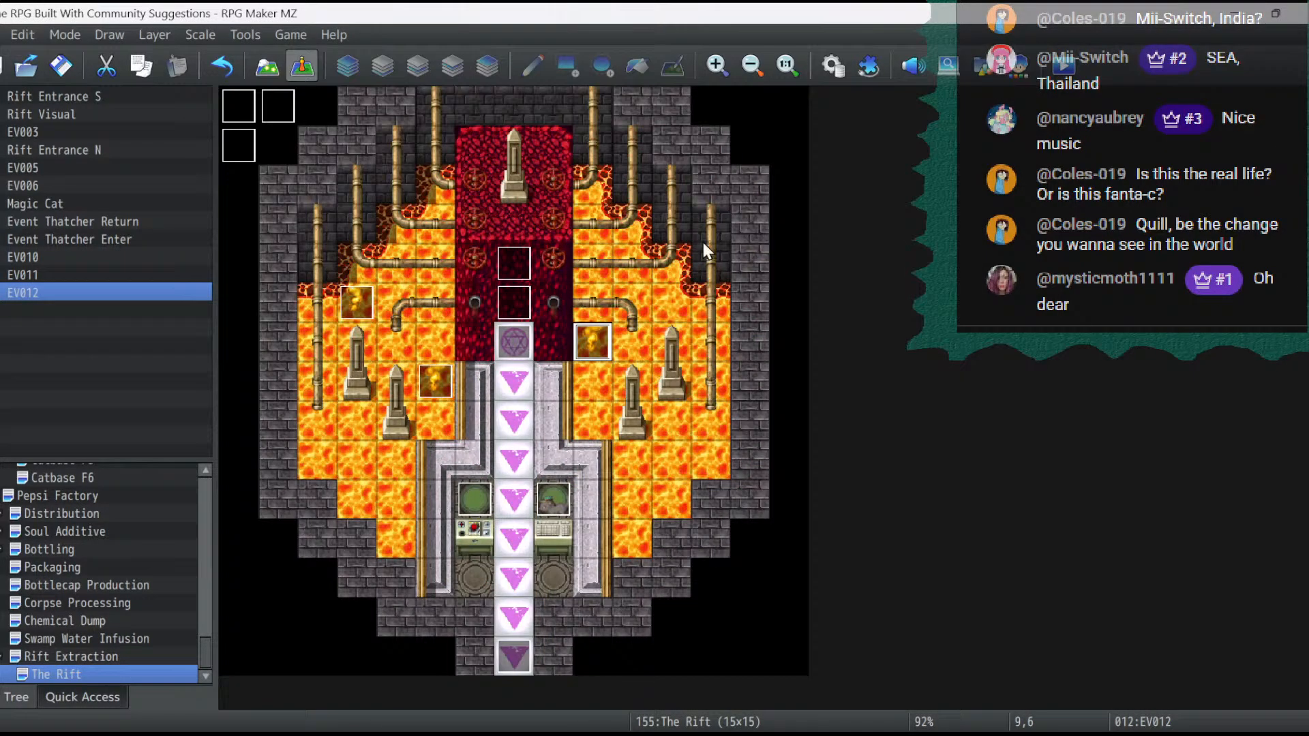
- Set the priority of the smoke event at 9,6 to Above characters
double_click(582, 338)
click(408, 559)
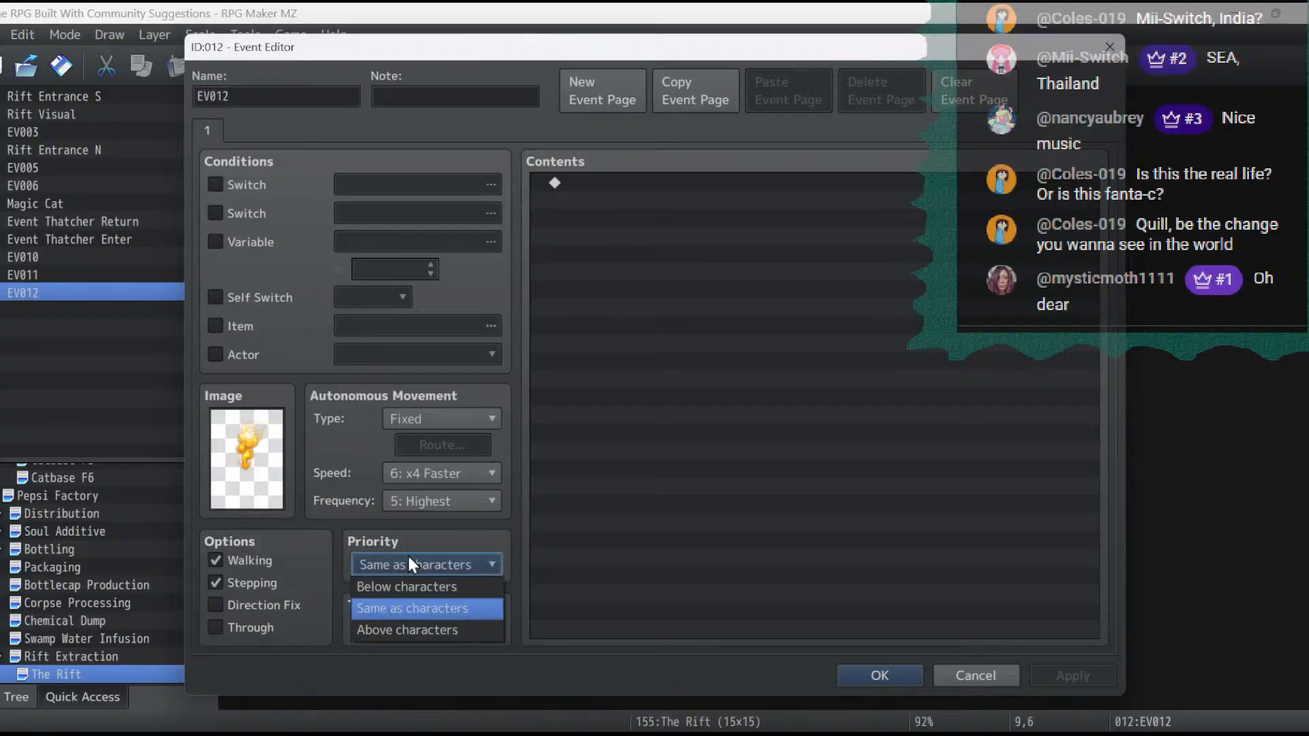
click(411, 630)
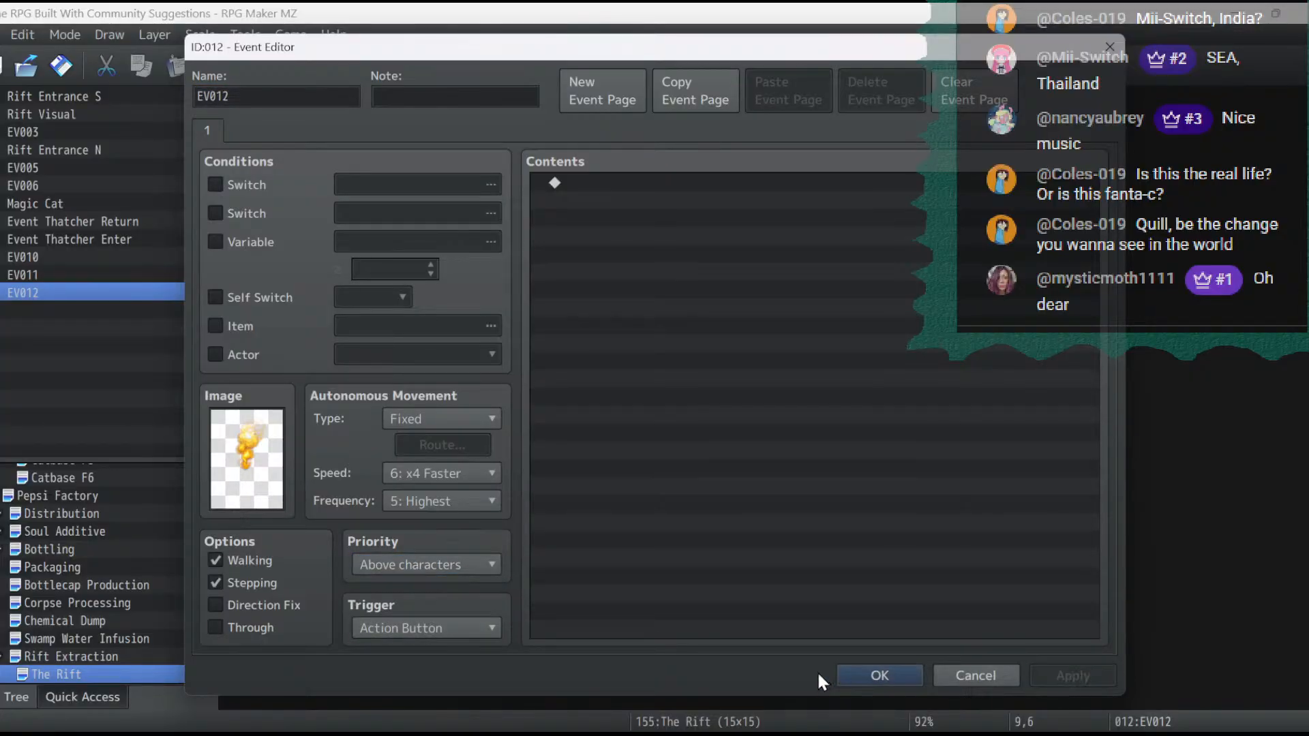
click(878, 675)
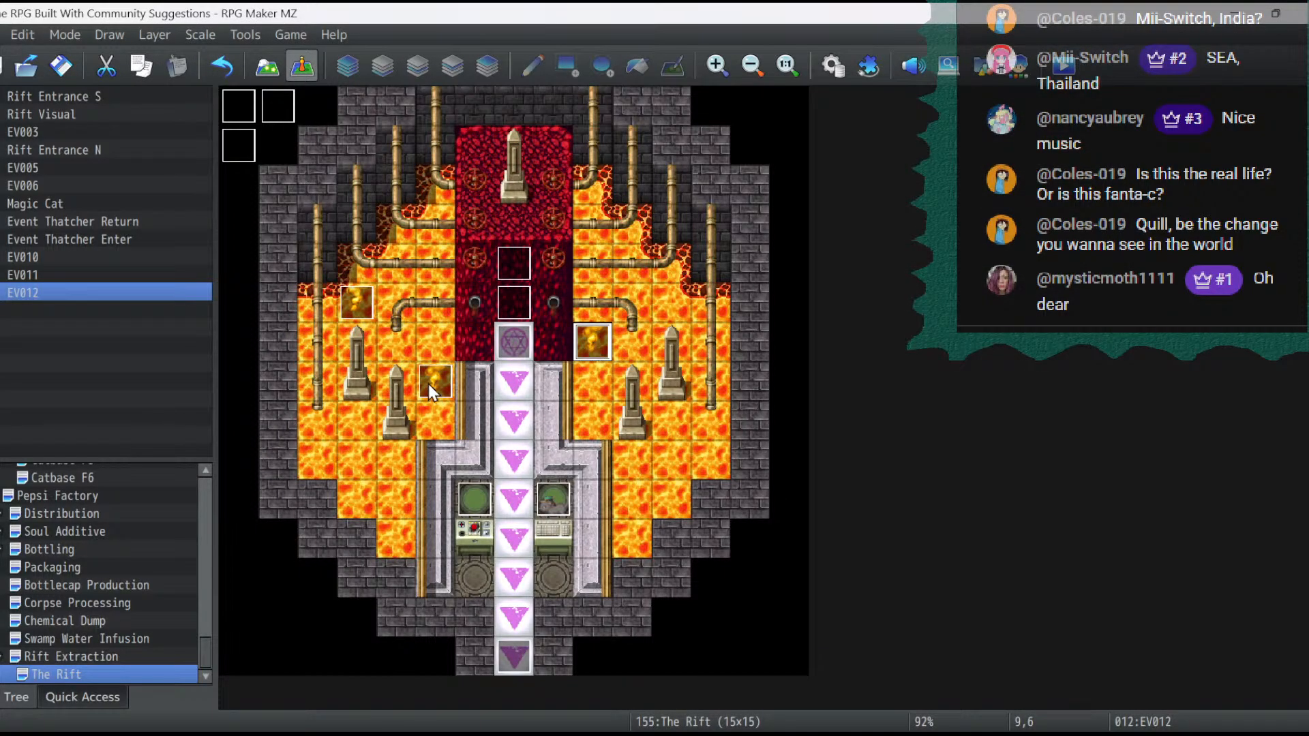
- Copy the smoke event at 3,5 and paste it into the lava at 11,9
right_click(355, 320)
click(413, 415)
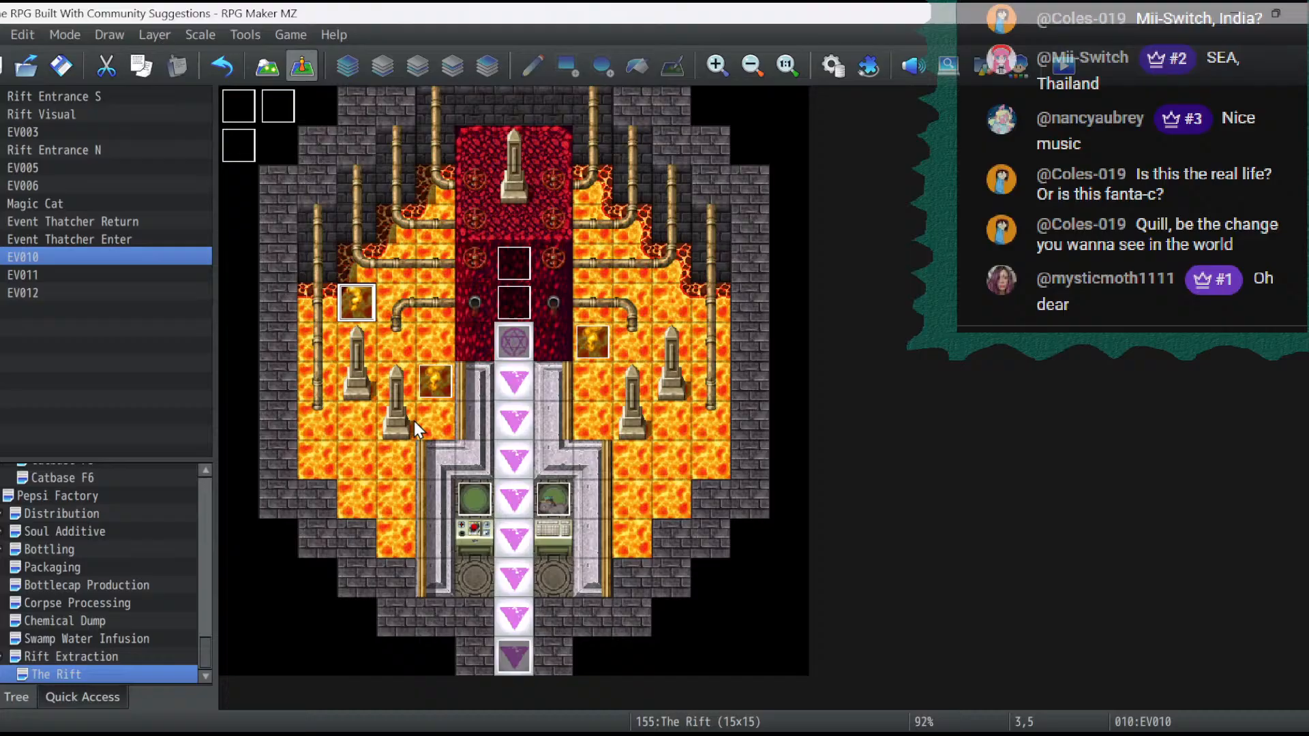
right_click(674, 468)
click(714, 581)
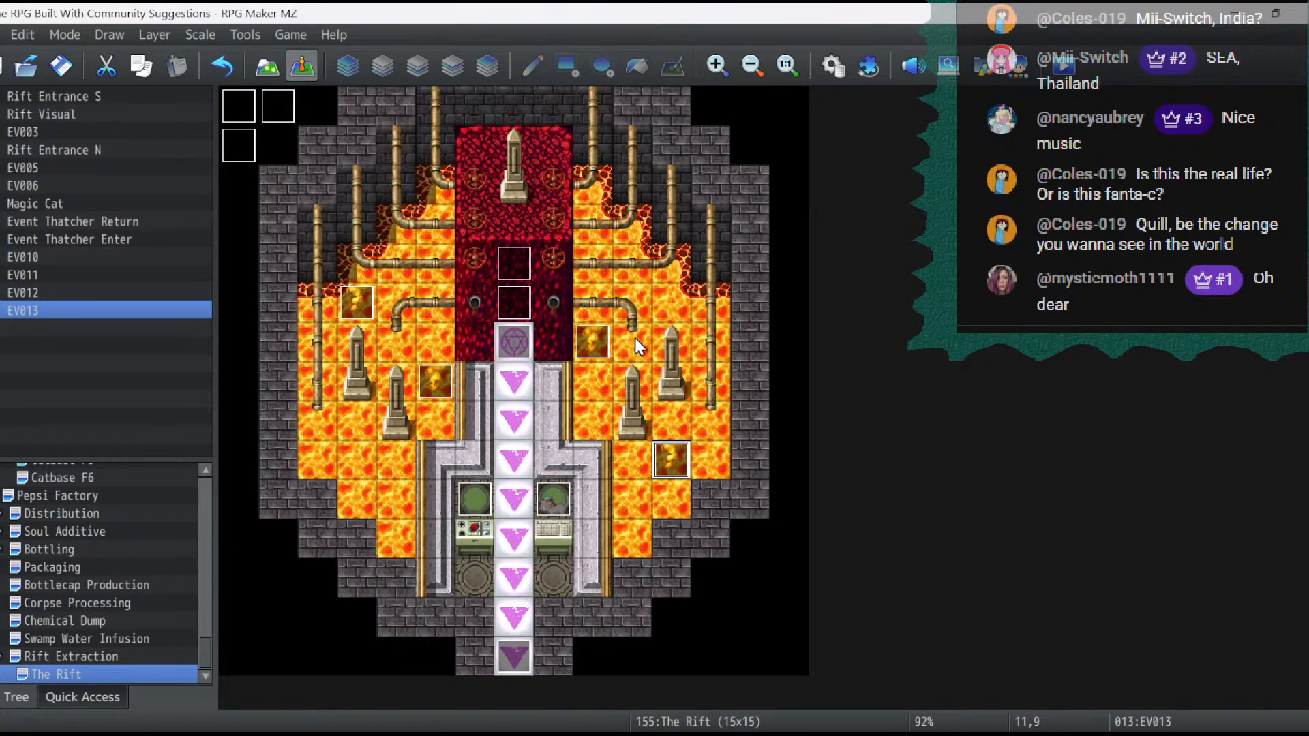
- Place another copy of the smoke event over the lava at 9,3
right_click(440, 379)
key(Escape)
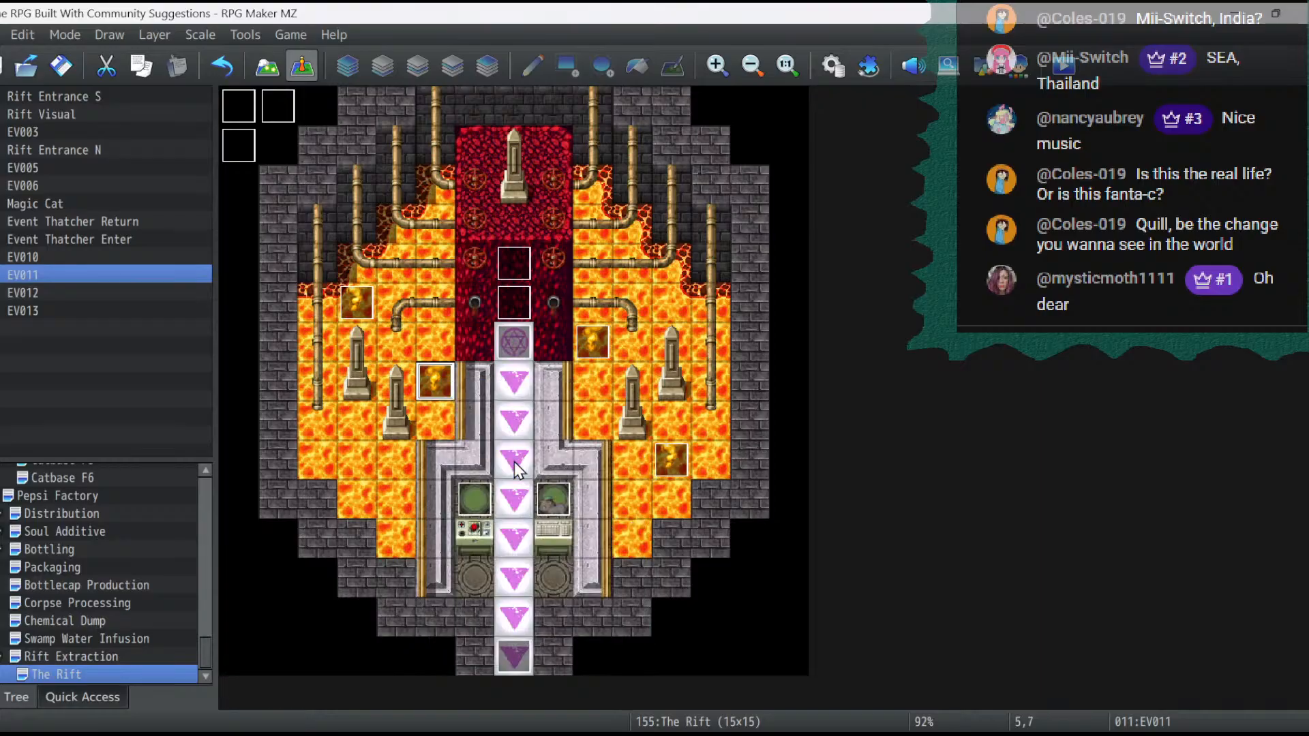
click(592, 235)
right_click(592, 236)
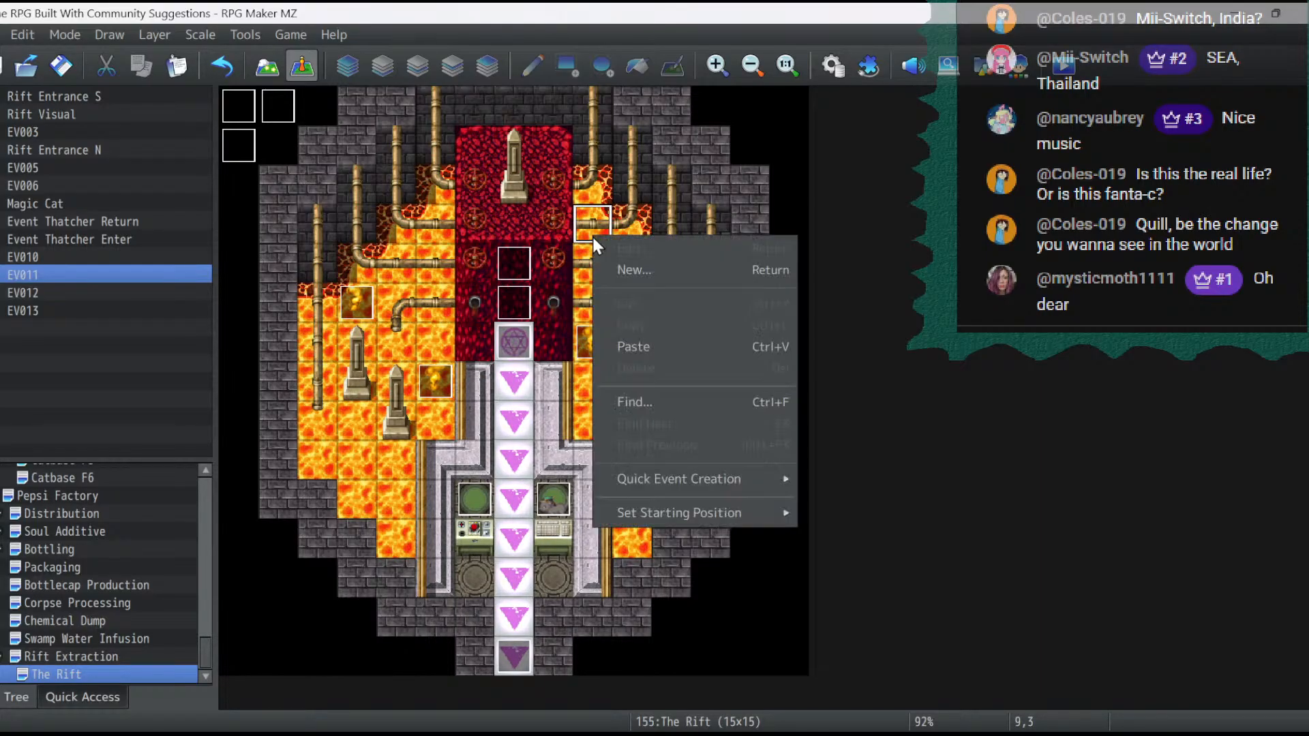
click(628, 351)
- Save the changes and playtest from save File 3 to check the five smoke events, then end the playtest
click(1070, 66)
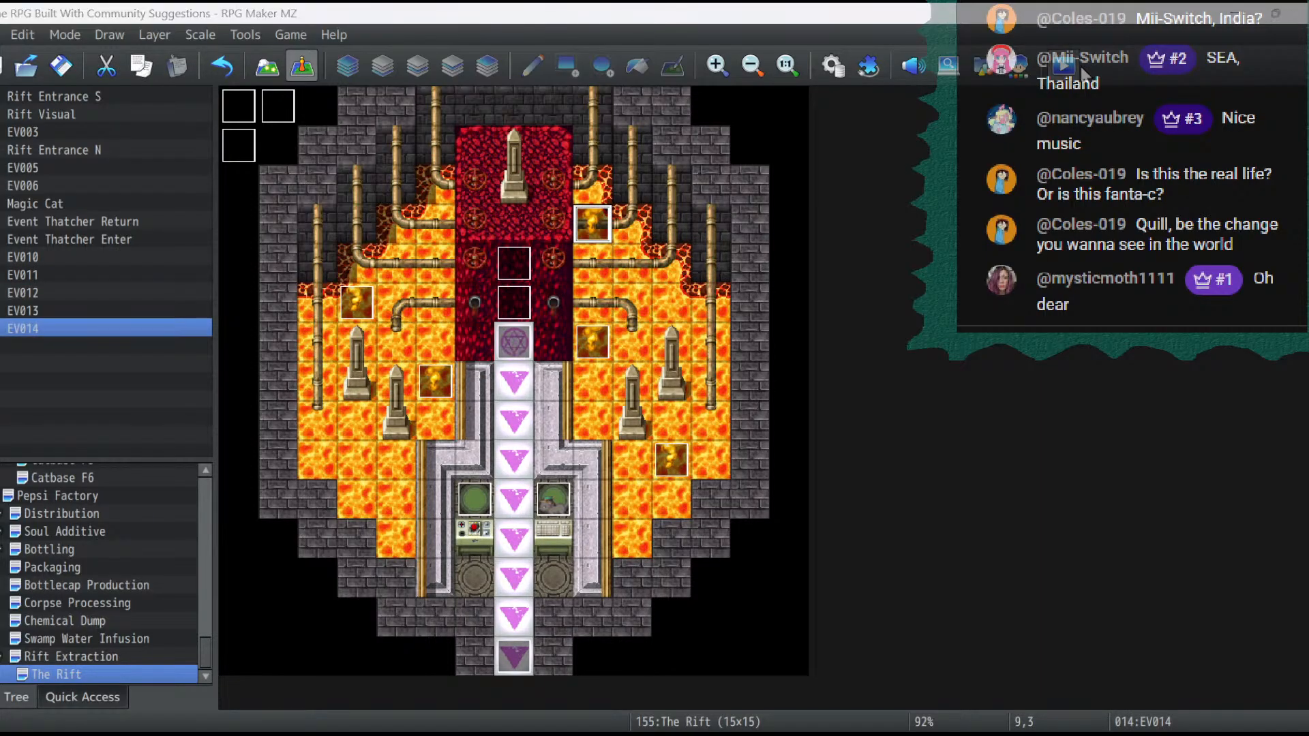
click(617, 403)
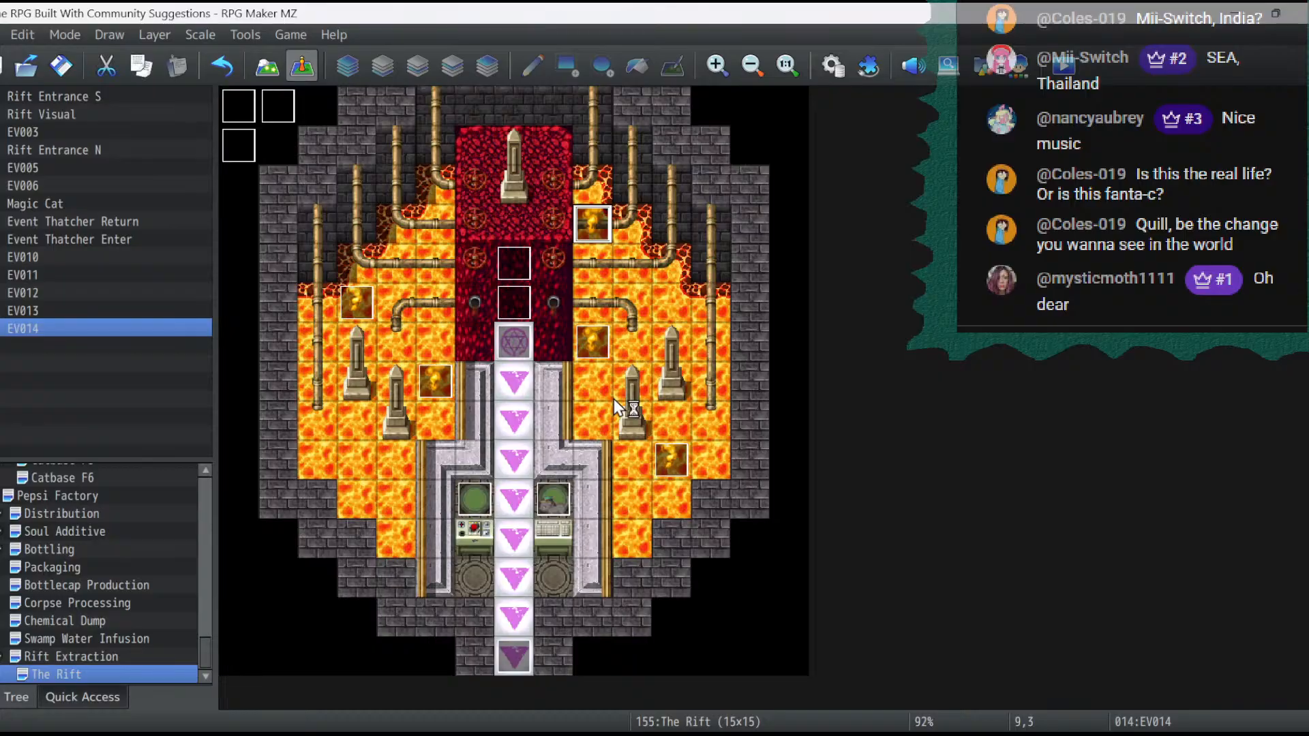
key(Return)
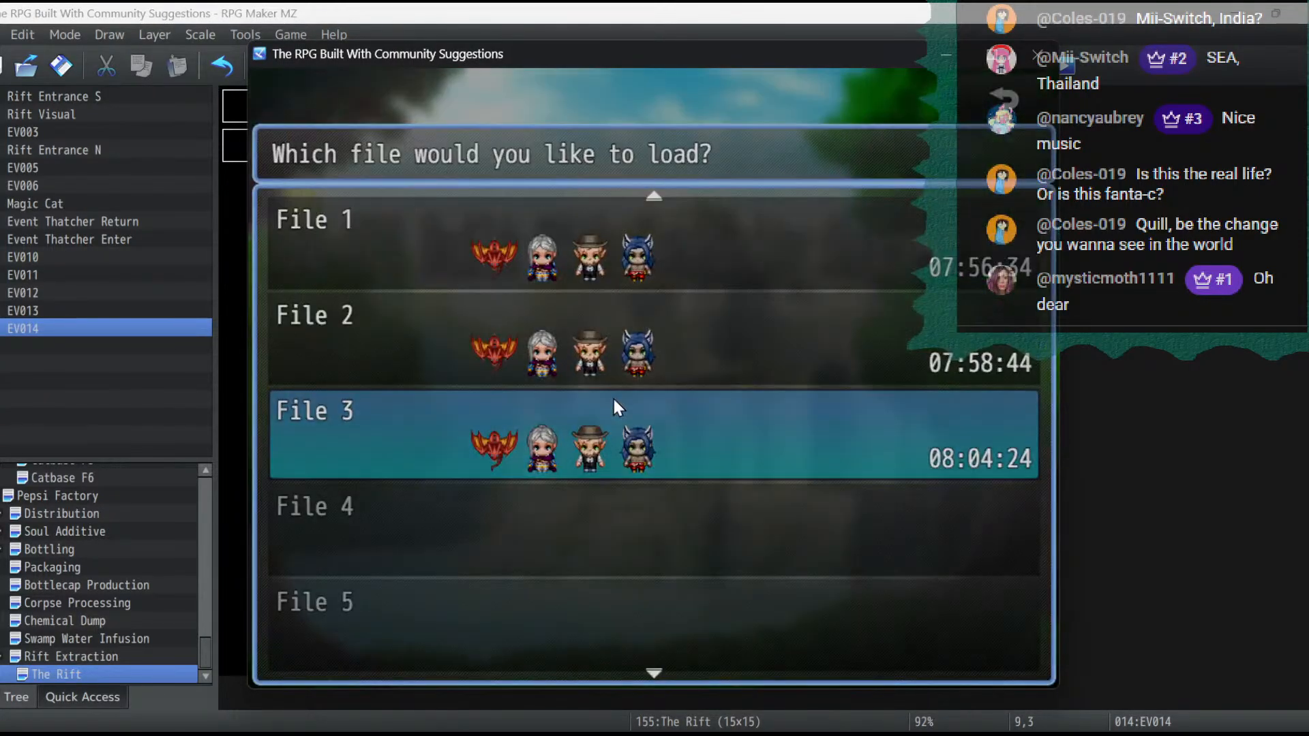
key(Return)
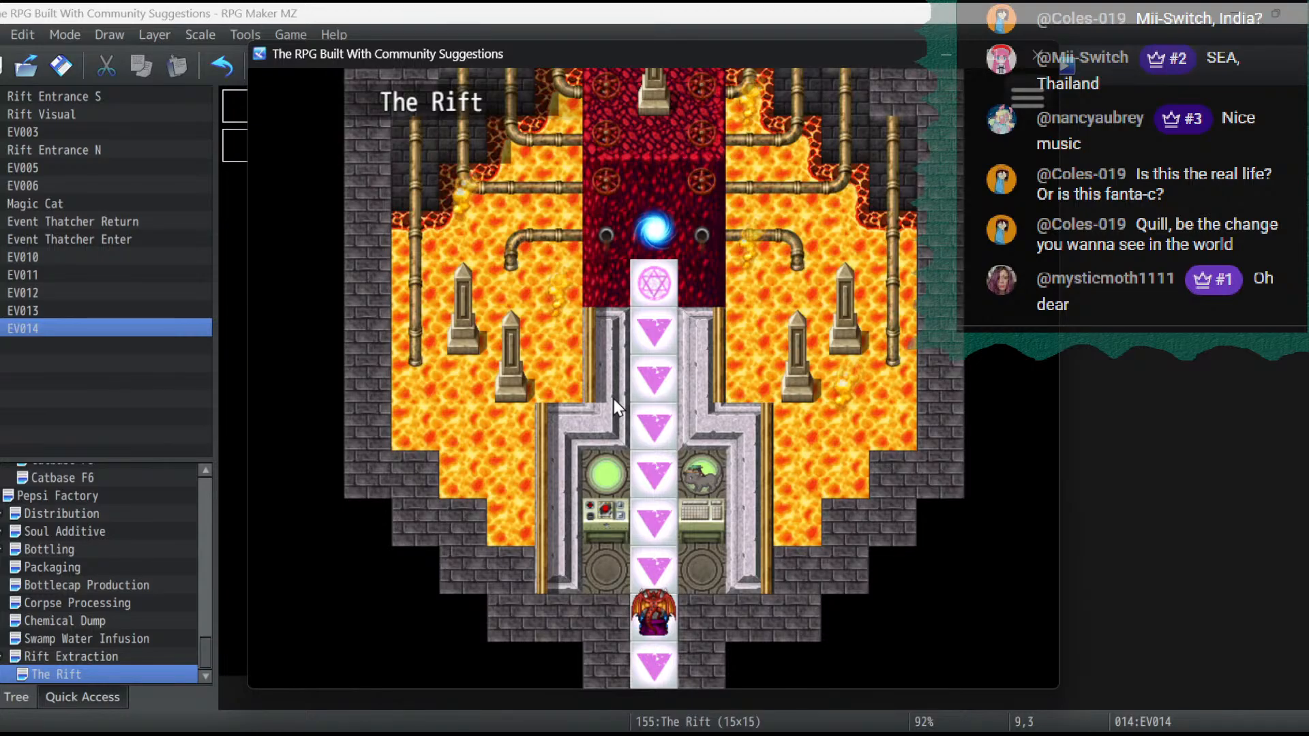
key(Up)
key(Up)
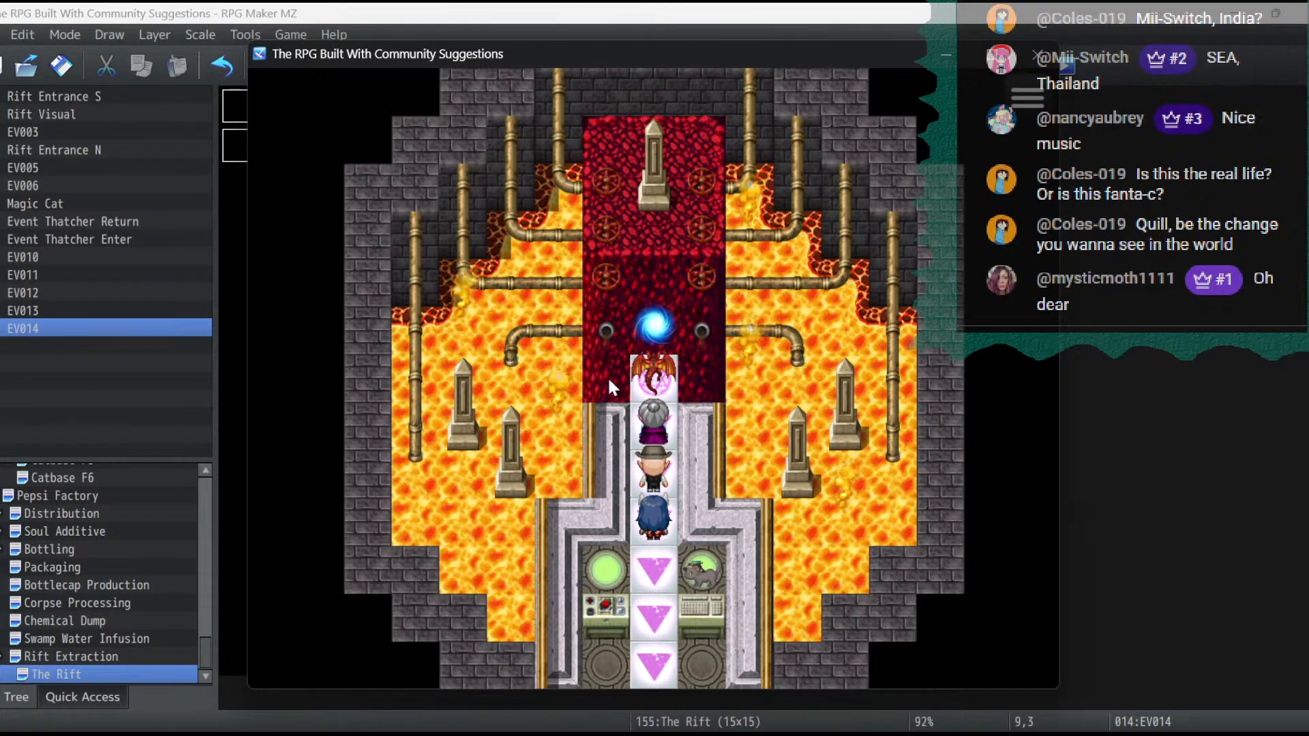
click(1037, 54)
- Examine the mv_!Other2 and mv_!Other1 sheets as alternative images for the smoke event at 3,5, keeping its current image
click(360, 307)
double_click(359, 307)
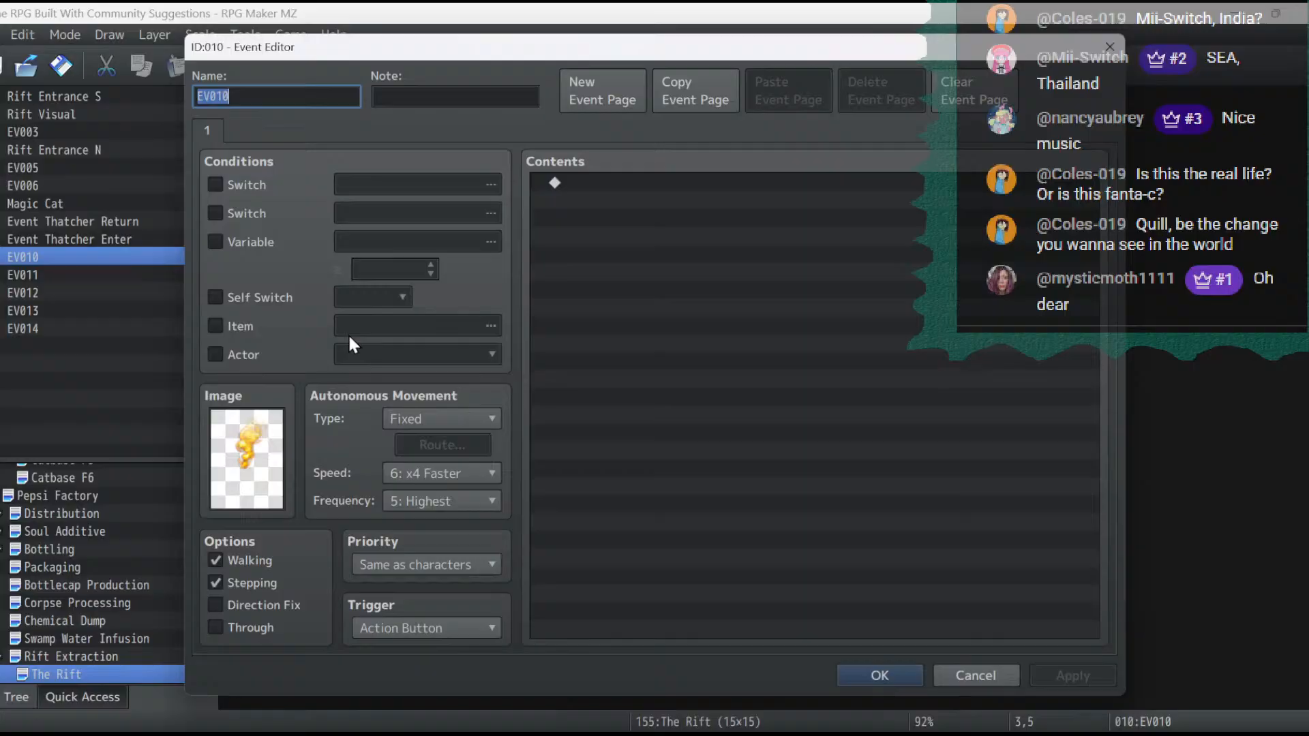
double_click(255, 457)
drag(516, 435, 546, 338)
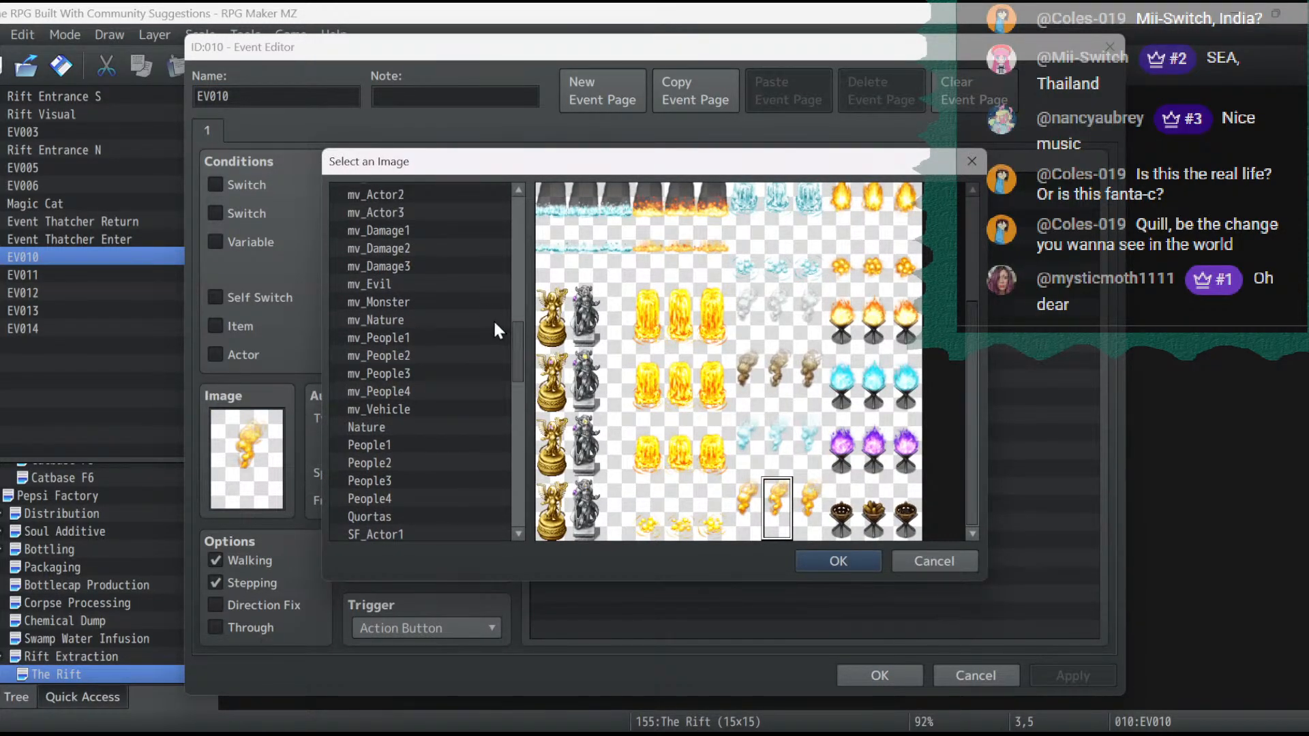
scroll(485, 312, down, 3)
scroll(484, 312, up, 5)
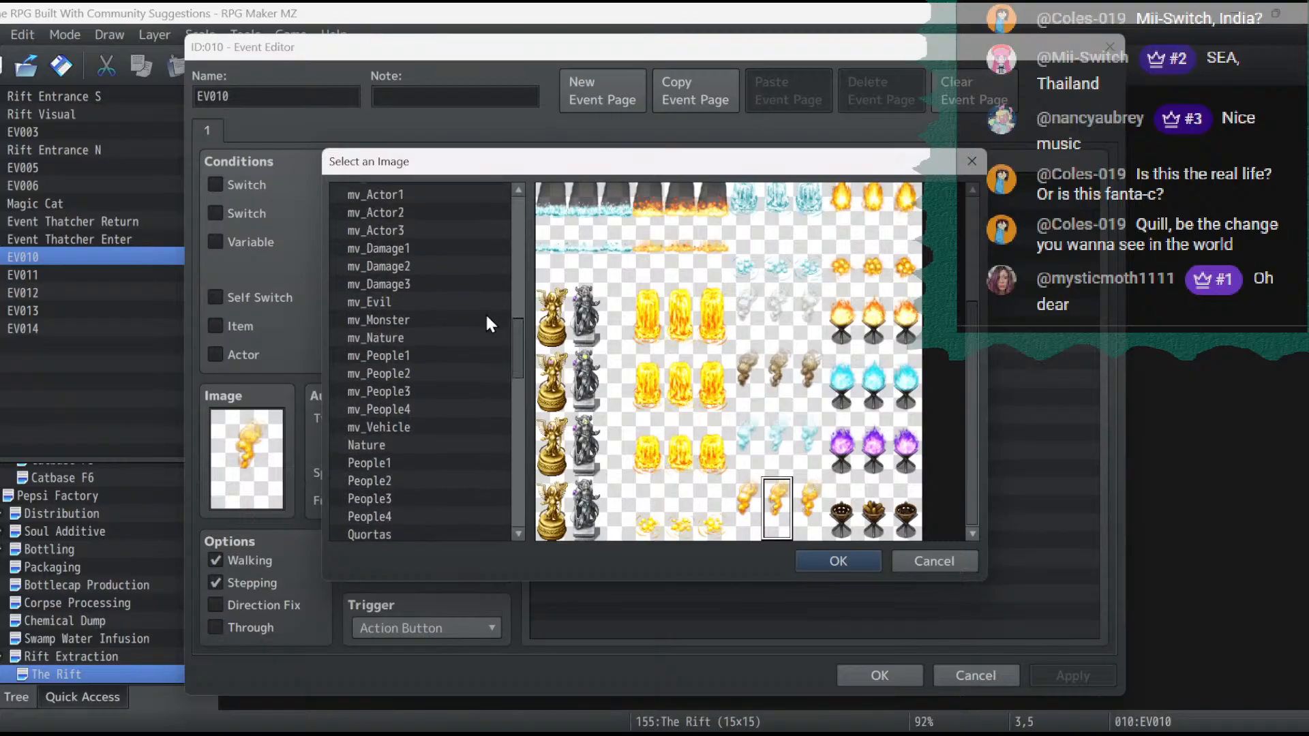
click(414, 247)
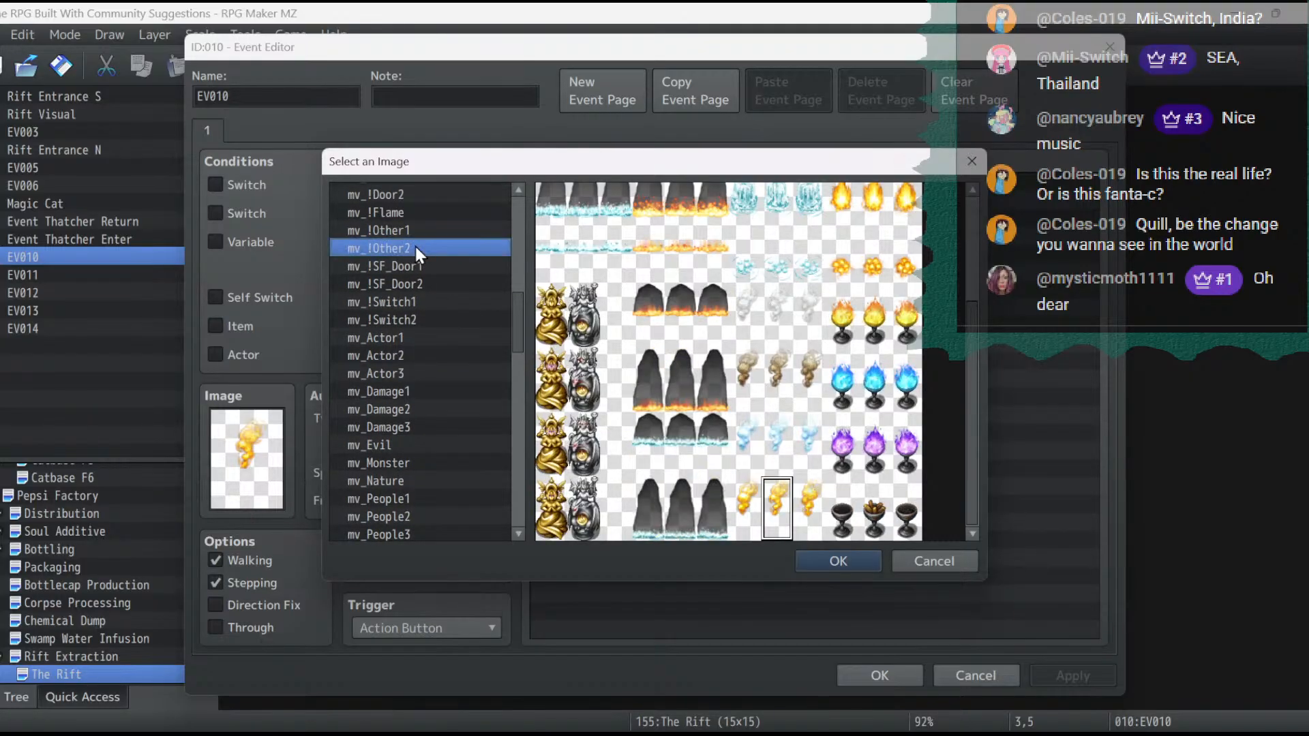
click(419, 229)
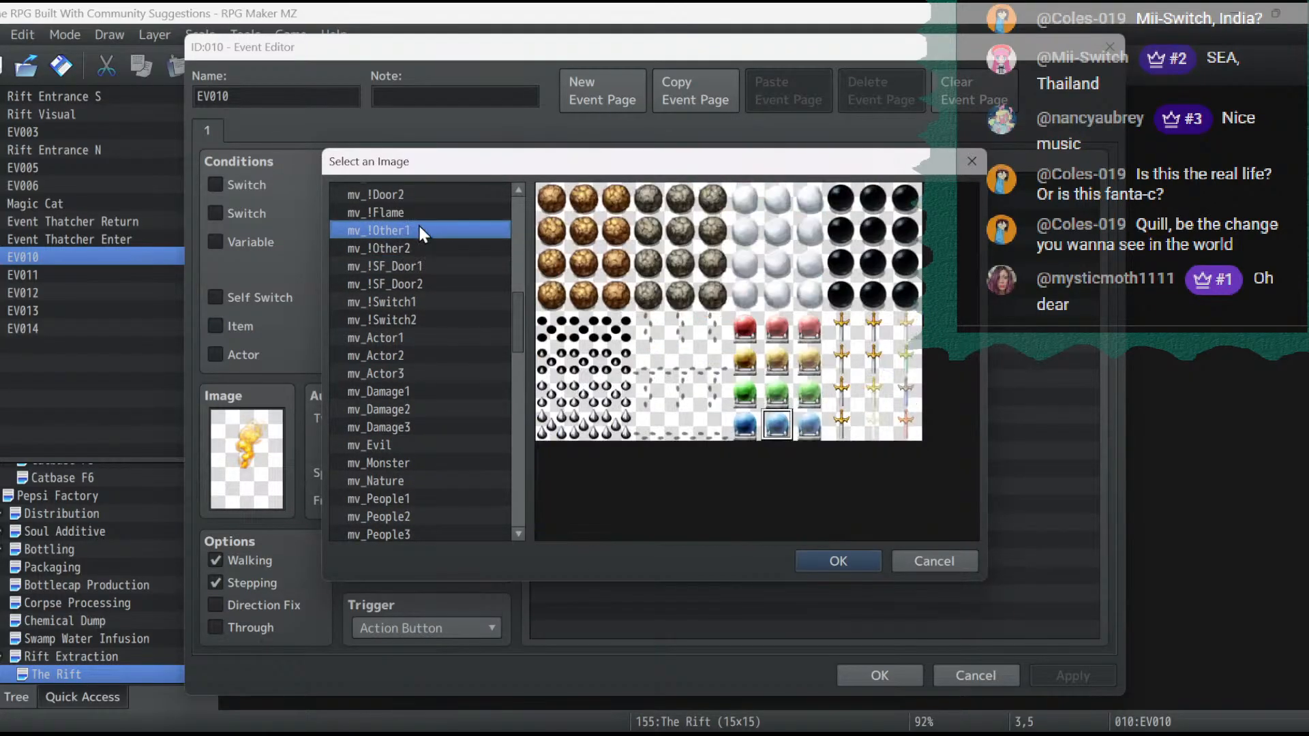
click(924, 563)
click(982, 671)
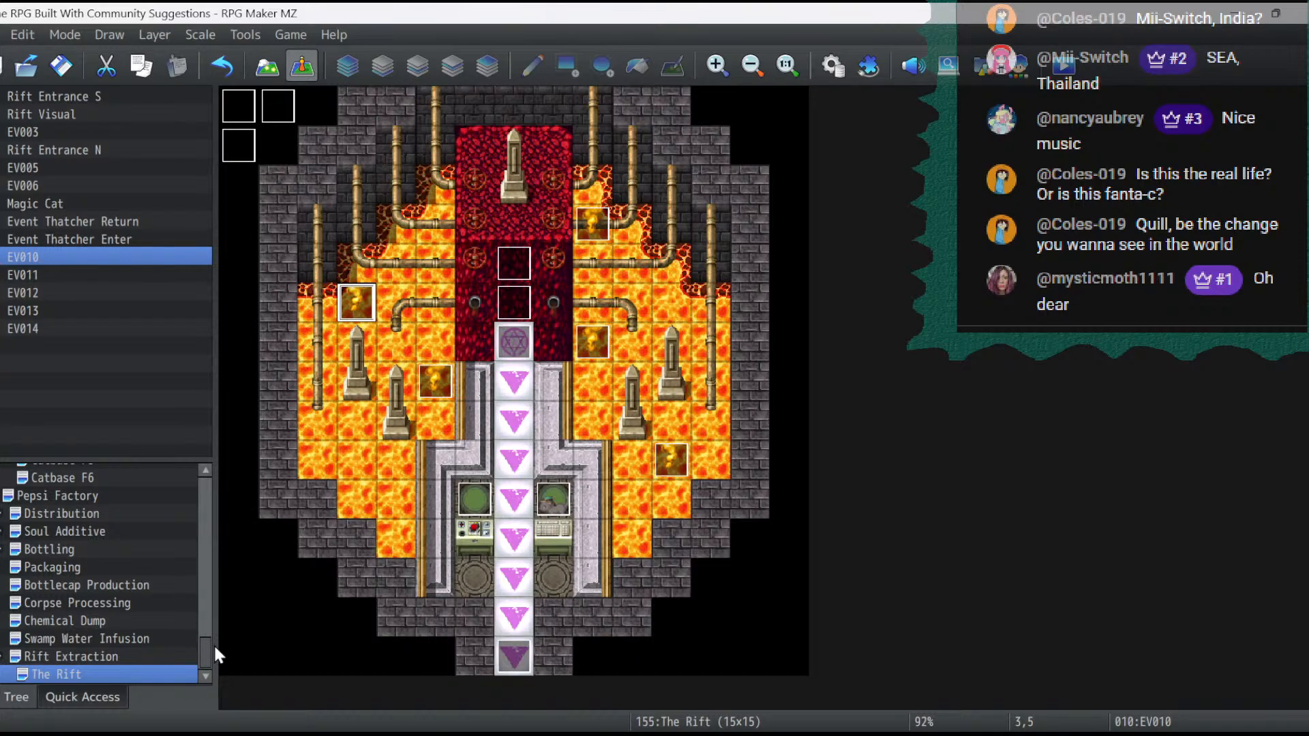
- Examine the Rift Extraction, The Pepsiportation Realm and Glarf Pepsi Void maps
click(30, 652)
drag(199, 648, 215, 485)
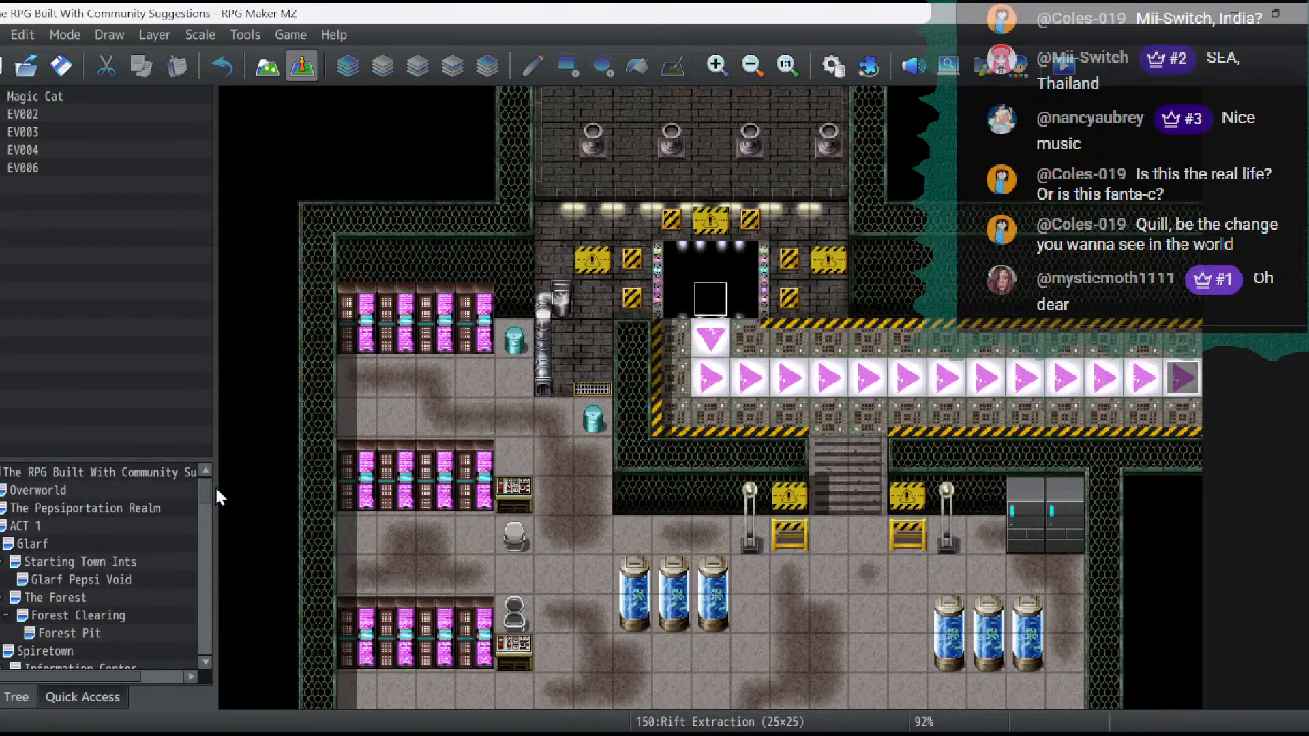
click(91, 509)
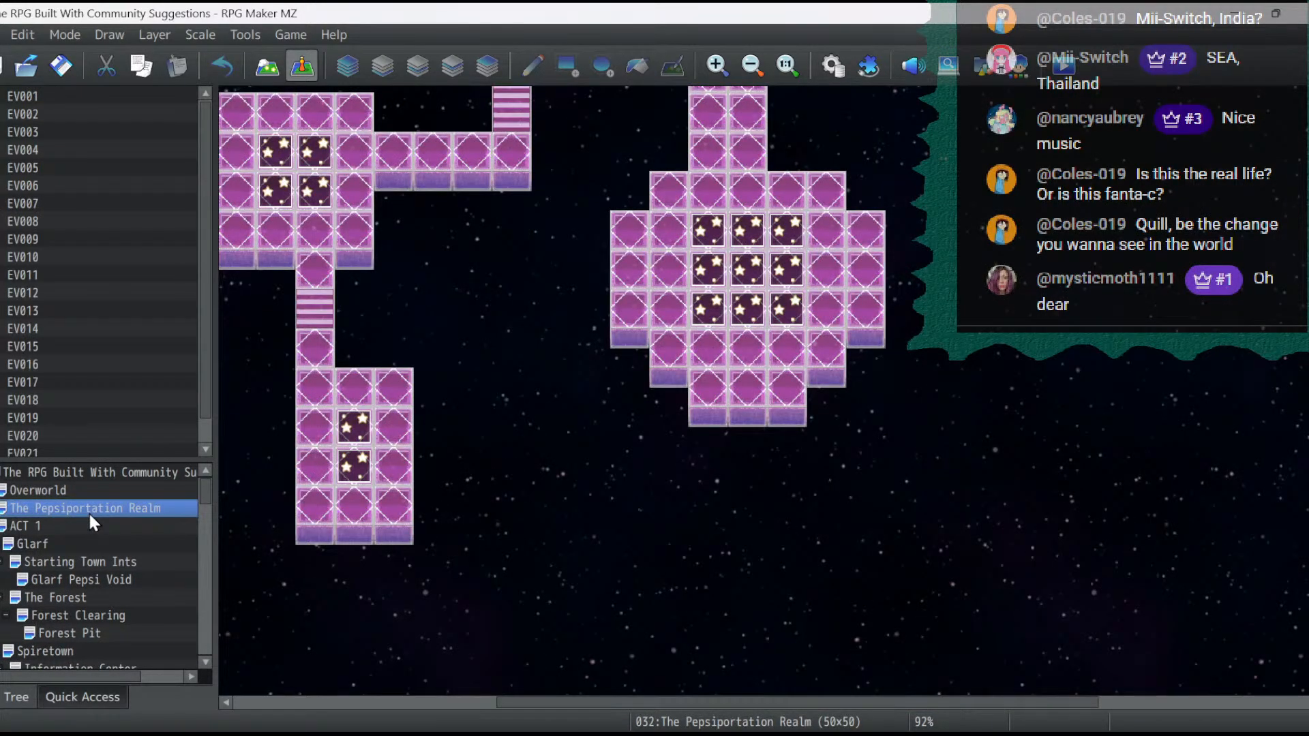
click(750, 65)
click(750, 65)
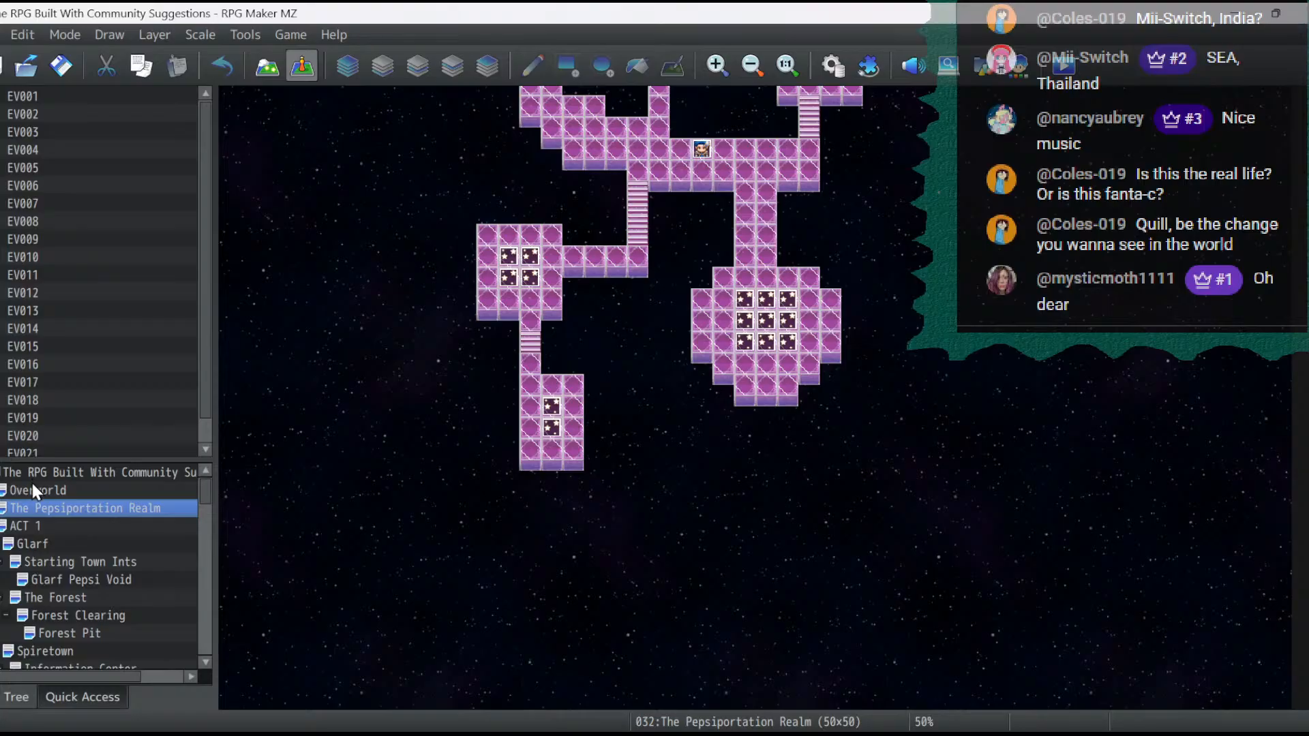
click(78, 580)
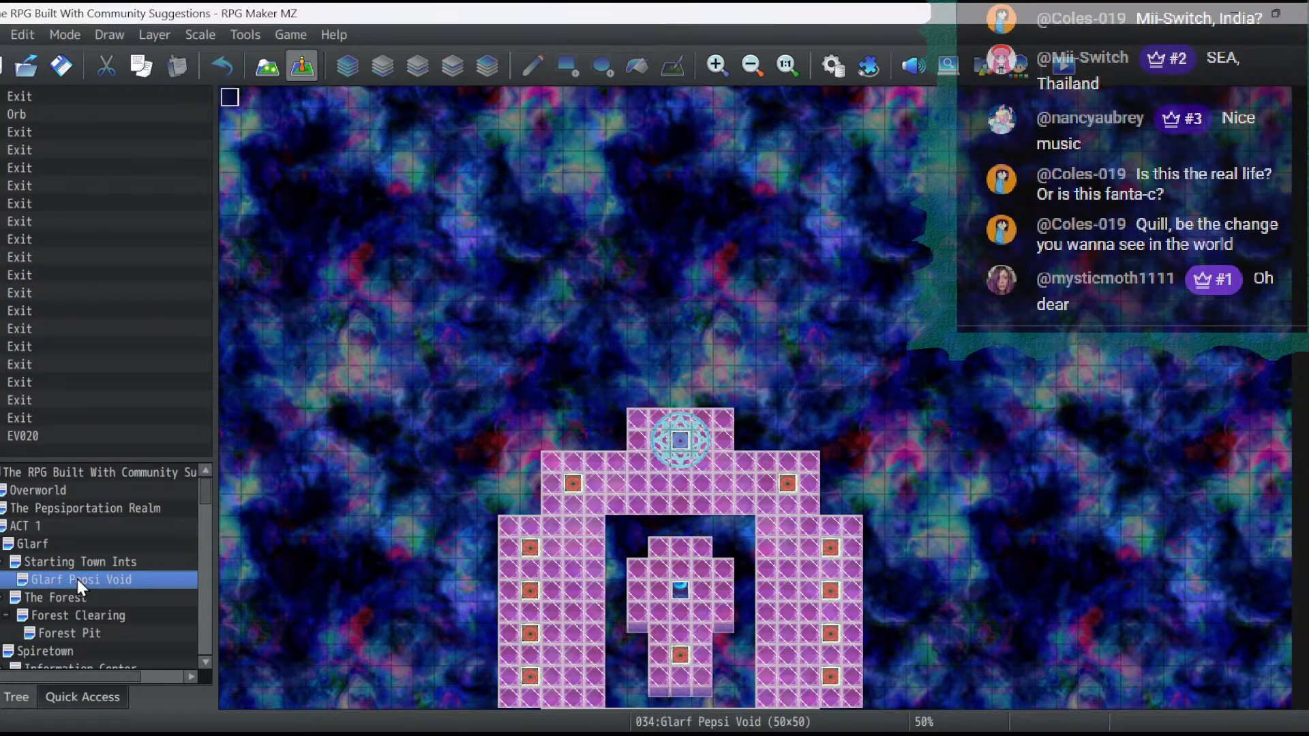
- Copy the Glarf Pepsi Void map and paste it as a child of The Rift map under Rift Extraction
right_click(76, 579)
click(136, 566)
click(0, 527)
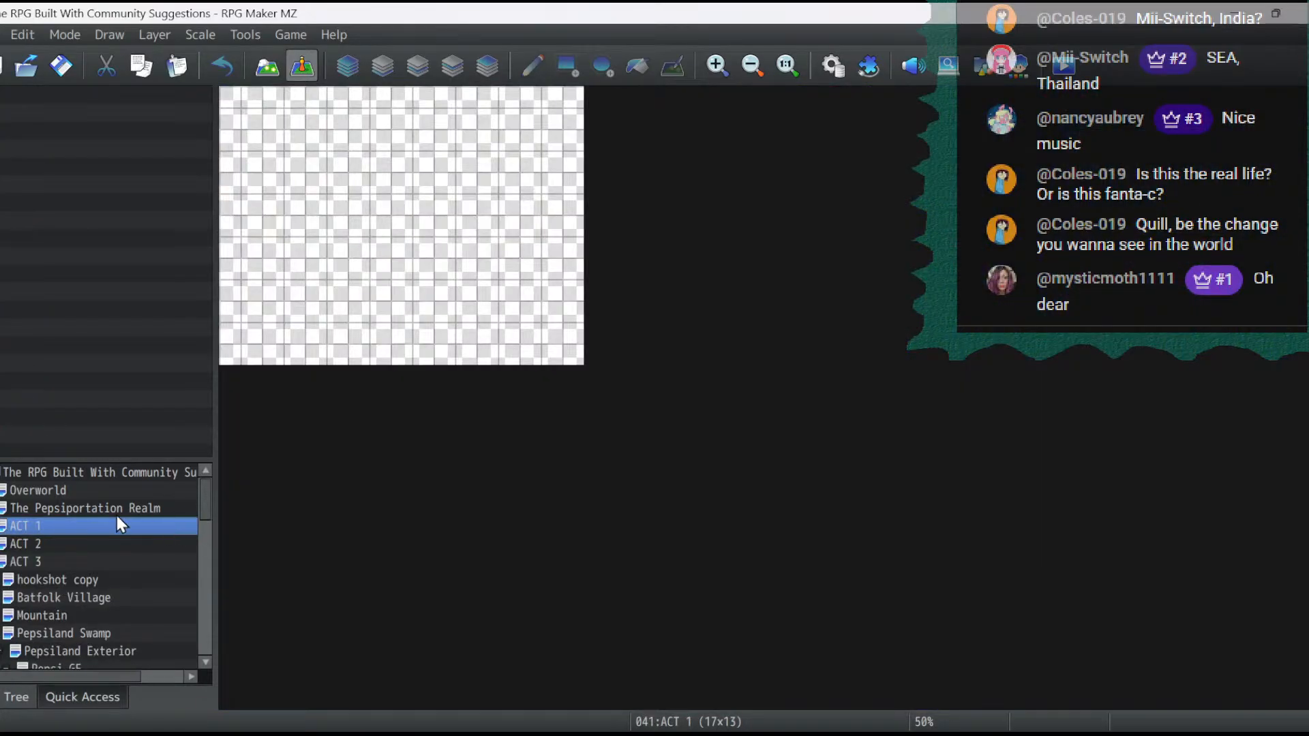
click(0, 562)
click(0, 561)
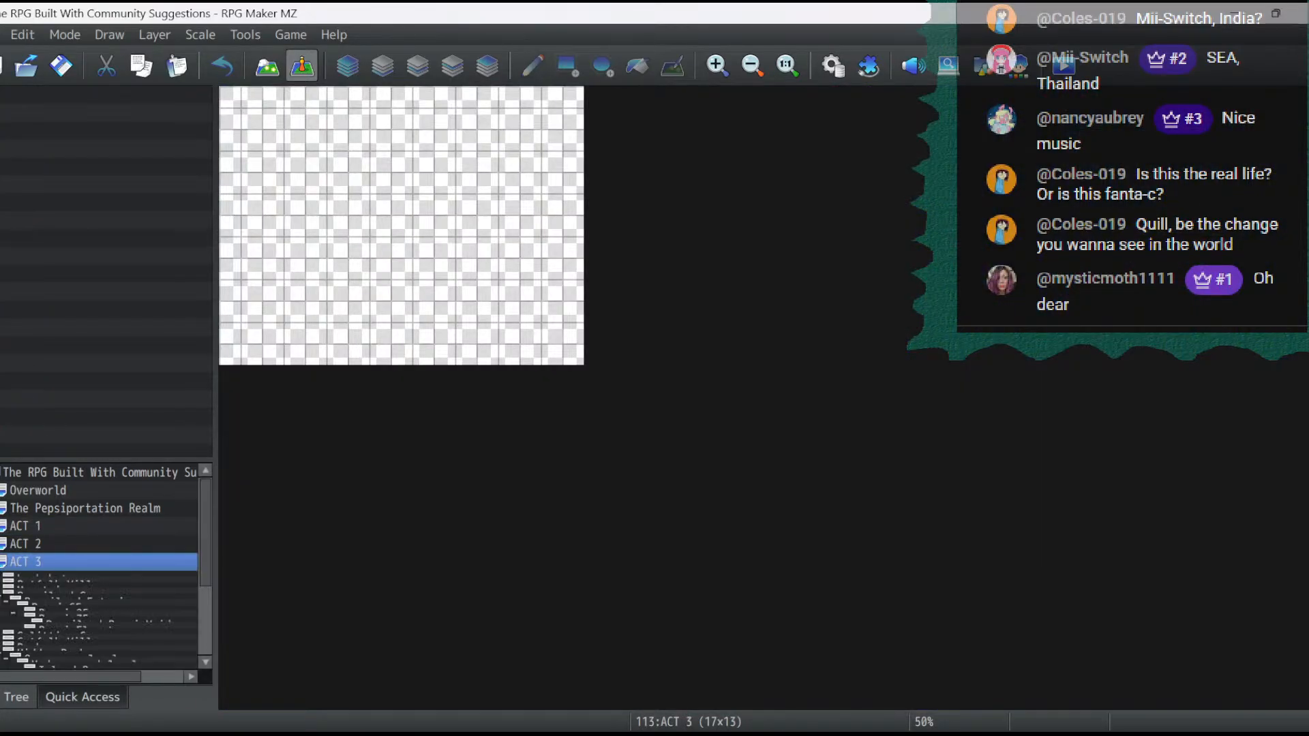
drag(205, 513, 130, 660)
click(102, 659)
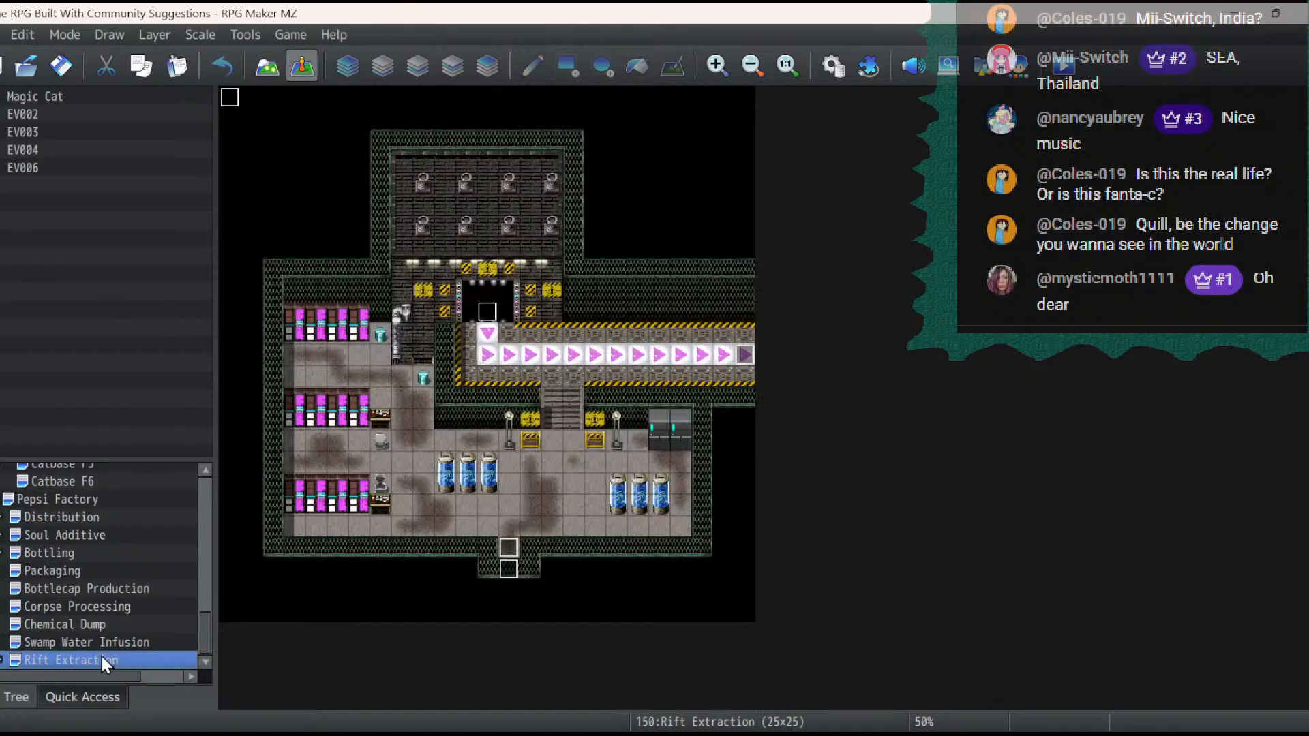
right_click(89, 660)
click(2, 660)
click(64, 660)
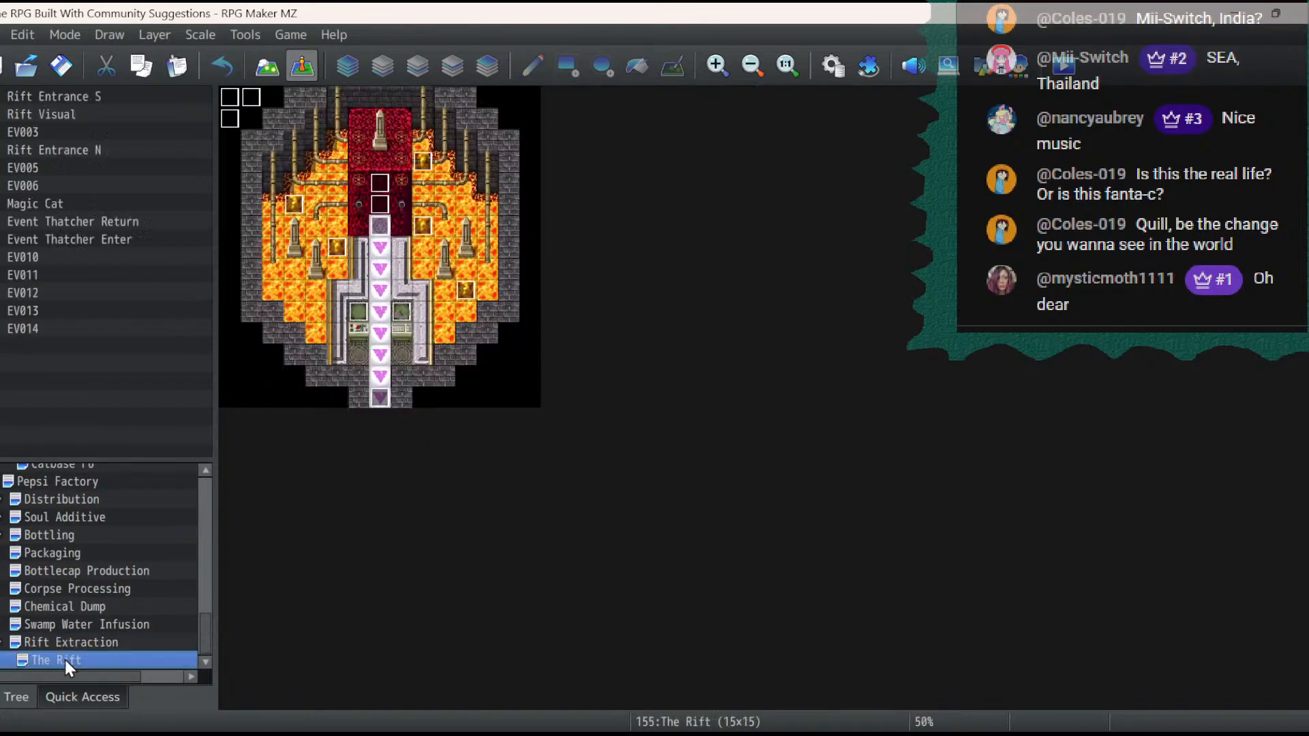
right_click(65, 657)
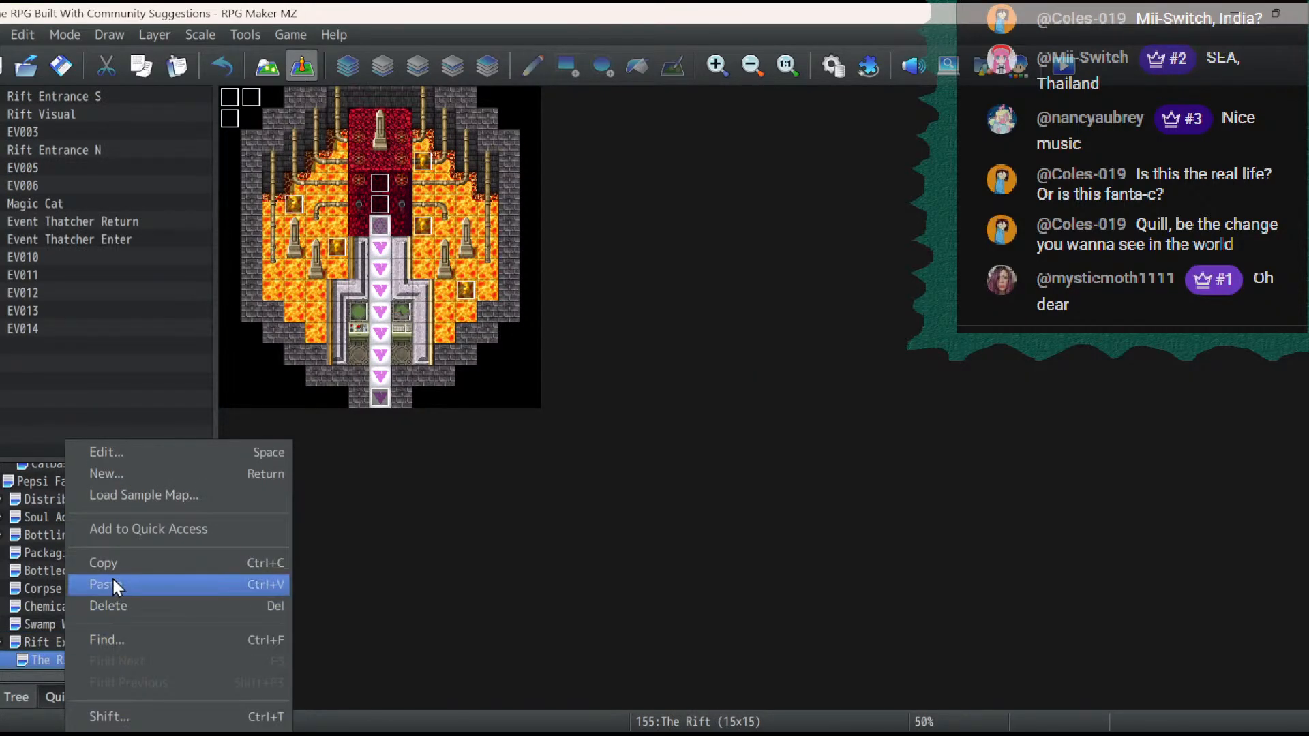
click(114, 582)
- Set the display name of the copied Glarf Pepsi Void map under The Rift to Beyond the Rift
right_click(93, 660)
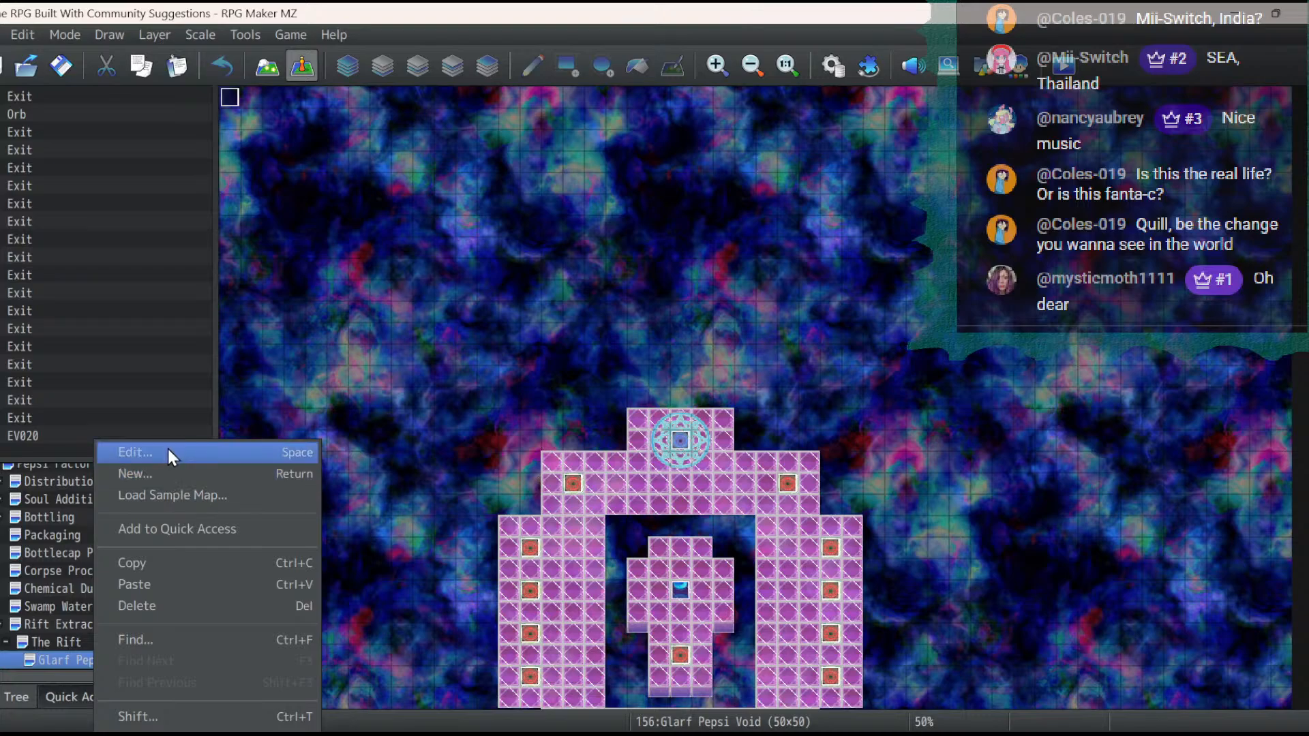
click(168, 448)
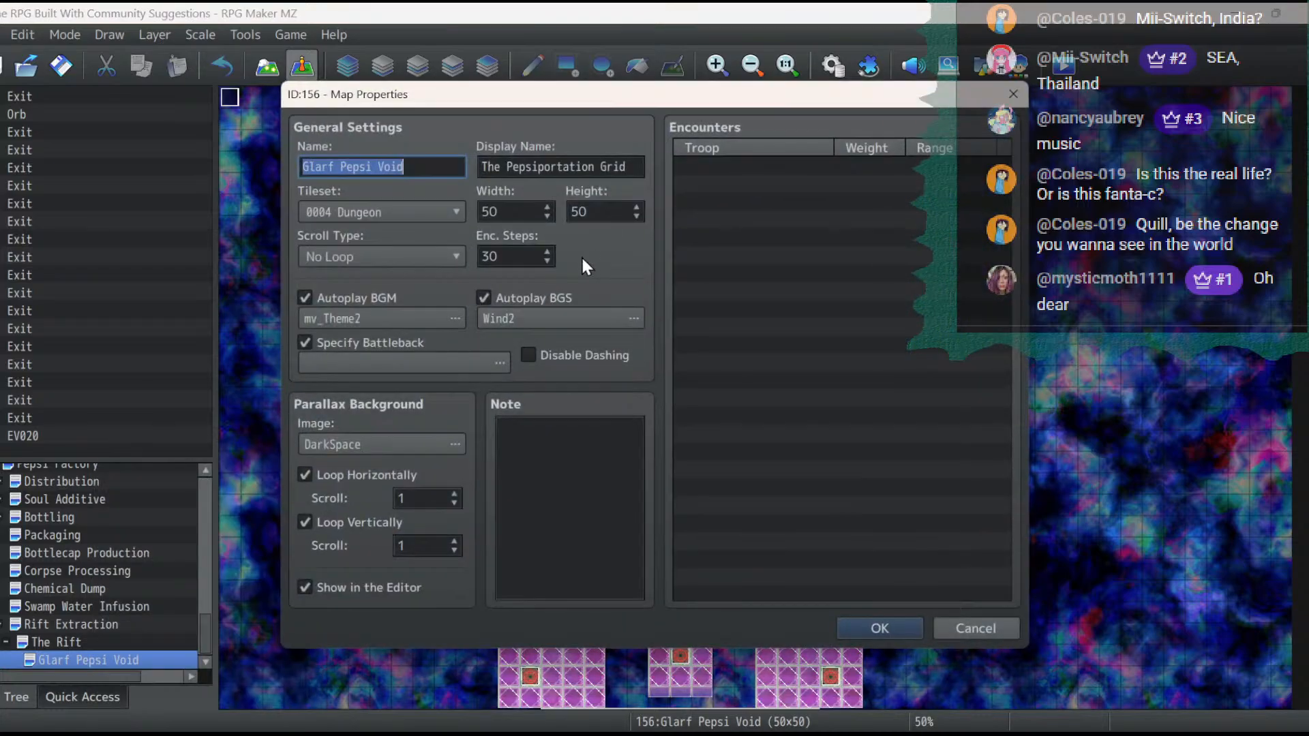
click(630, 166)
key(ctrl+a)
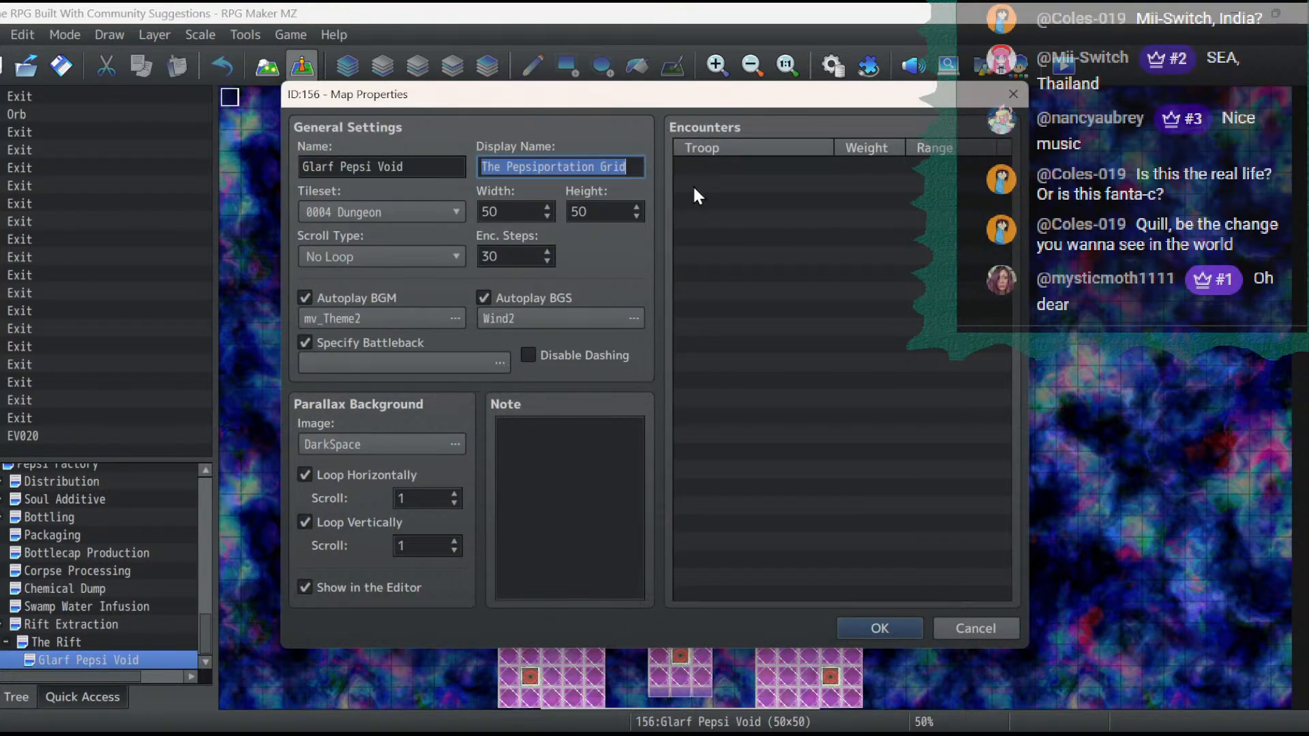
key(BackSpace)
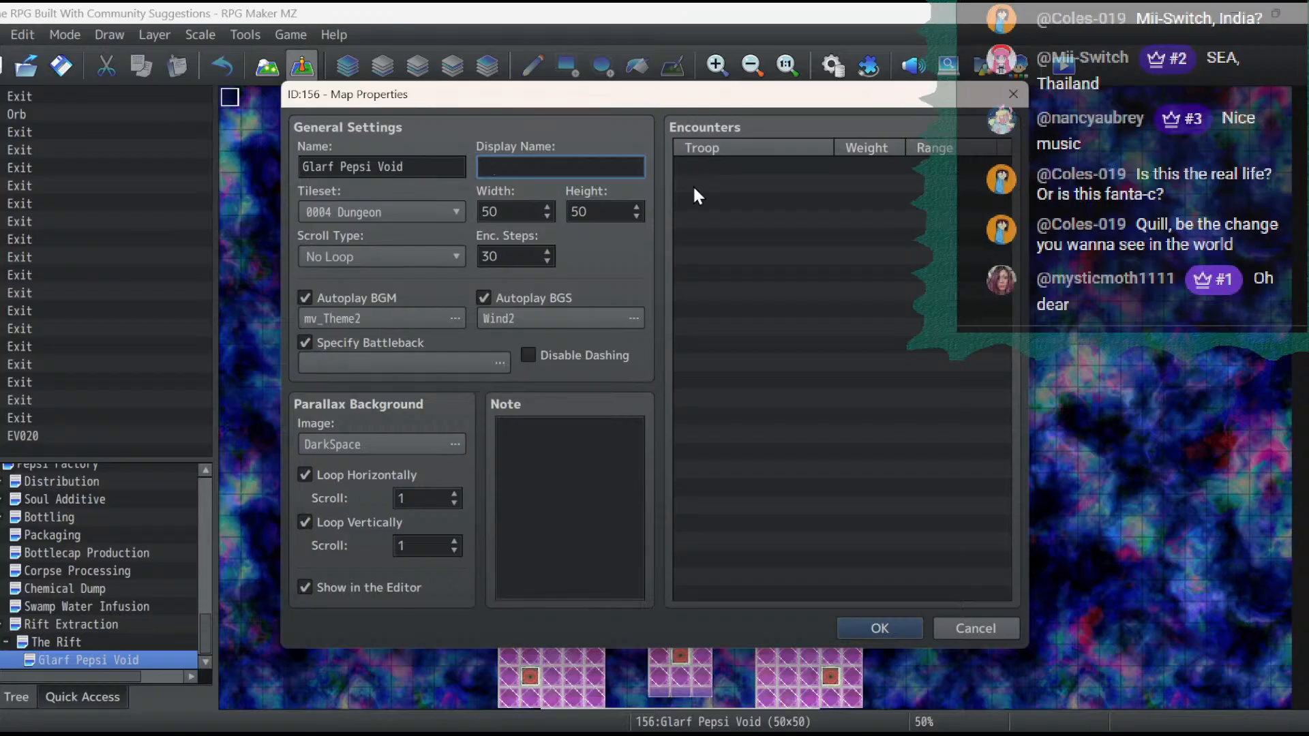
text(Beyond the Rift)
- Resize the copied map to a width of 25 and a height of 25
double_click(517, 217)
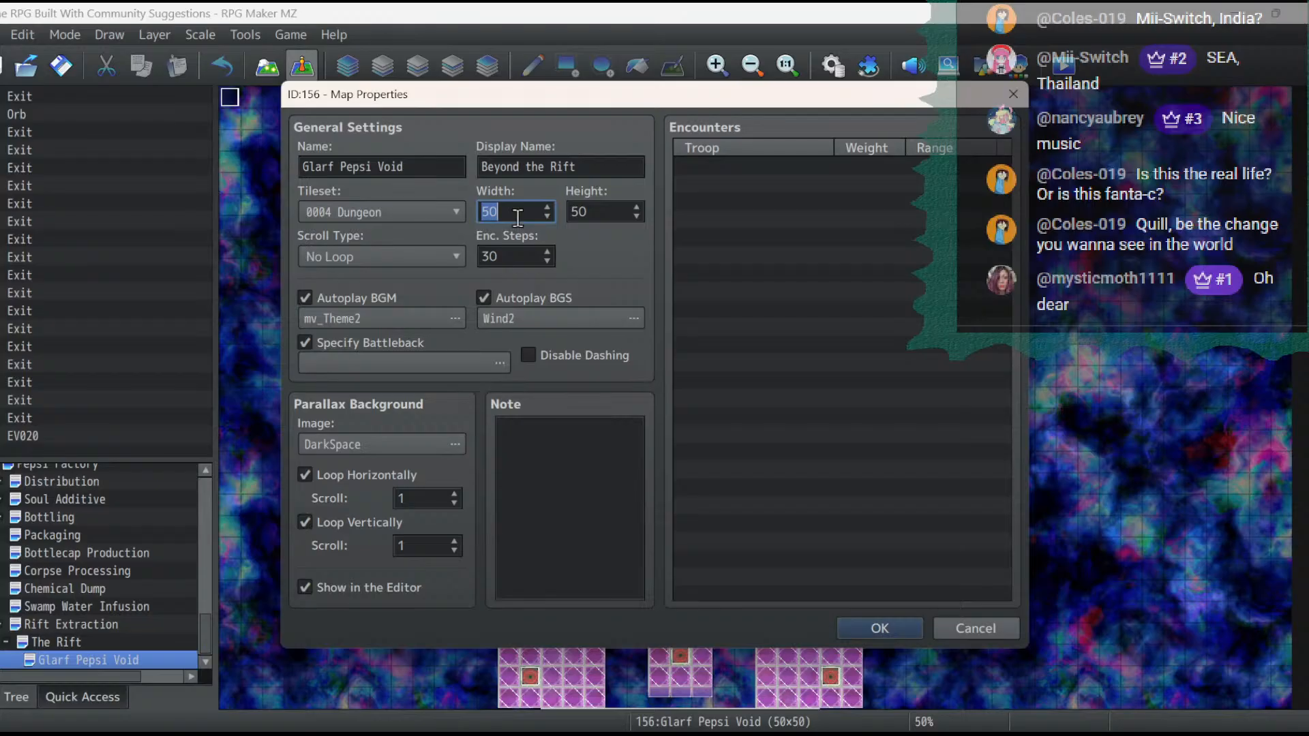
text(25)
double_click(624, 214)
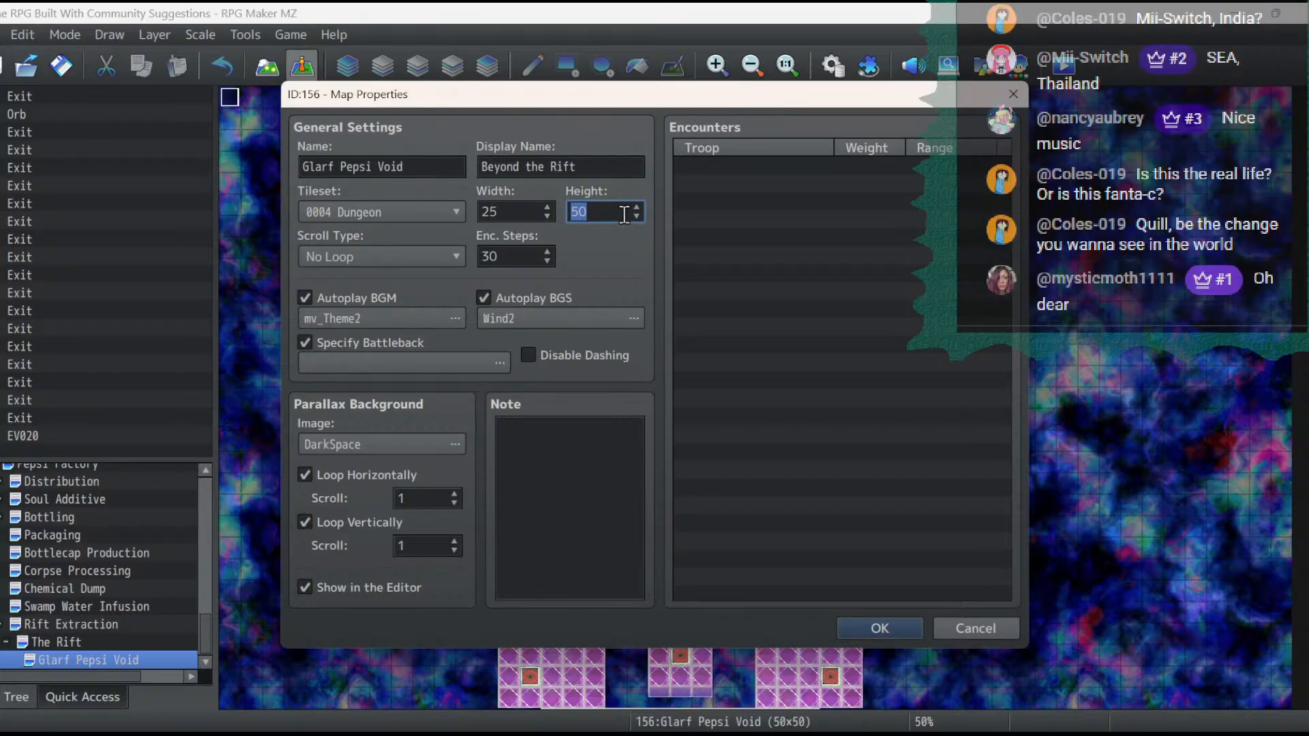
text(25)
- Check the copied map's autoplay music and background sound settings, keeping mv_Theme2 and Wind2
click(437, 318)
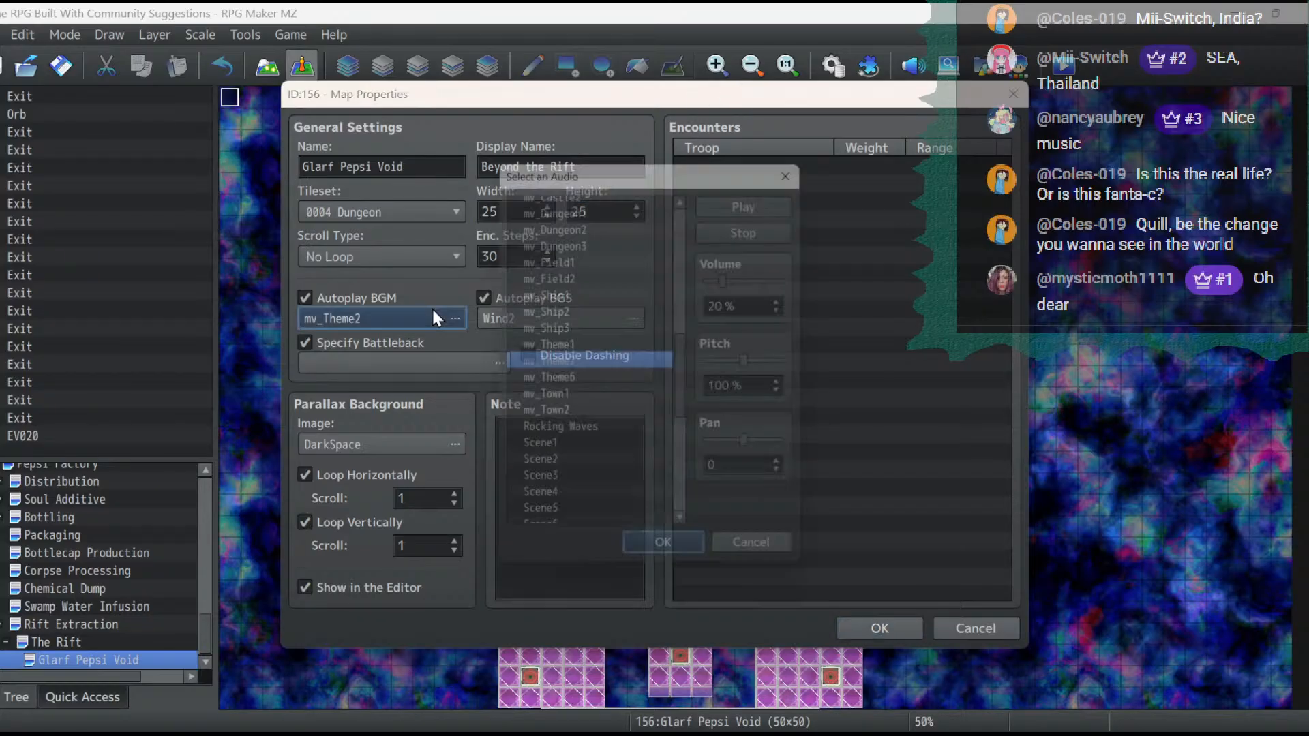
click(654, 557)
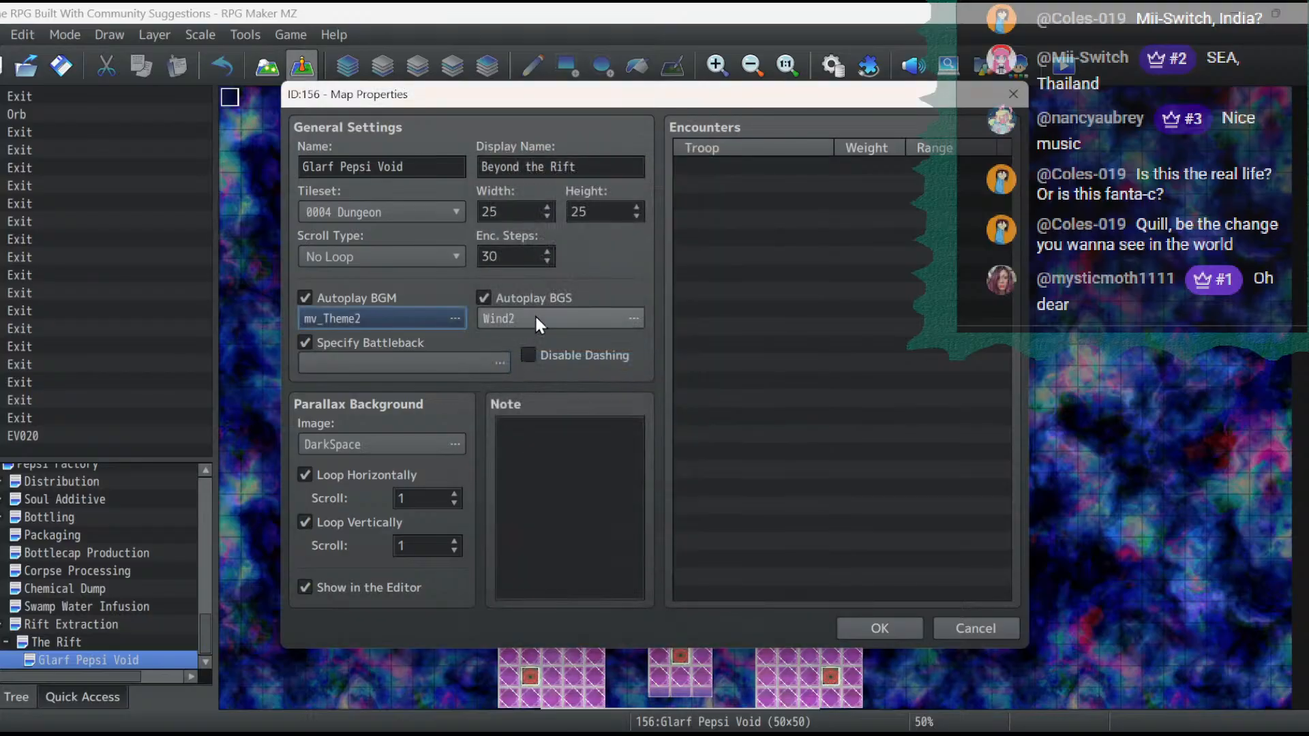
click(535, 300)
click(518, 296)
click(523, 311)
click(523, 317)
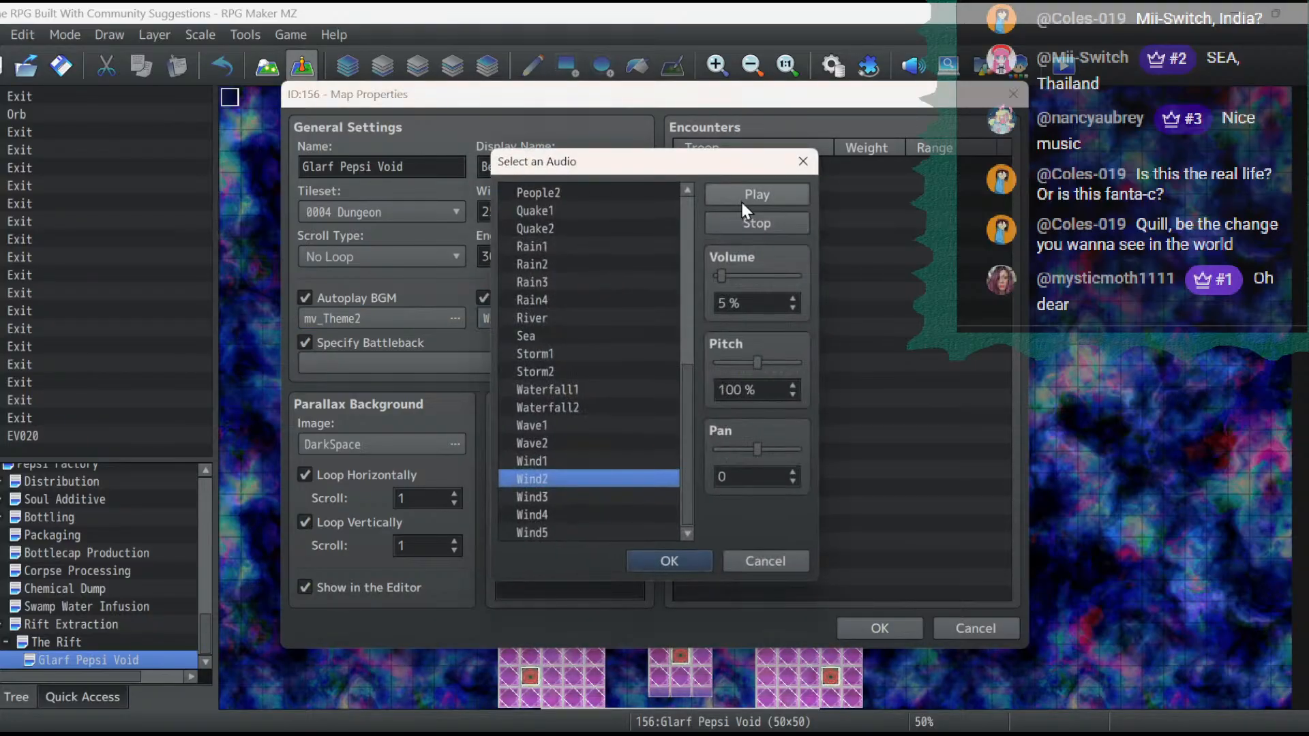
click(648, 554)
- Audition the Town tracks at 80% pitch and set the map's autoplay music to Town3
click(407, 323)
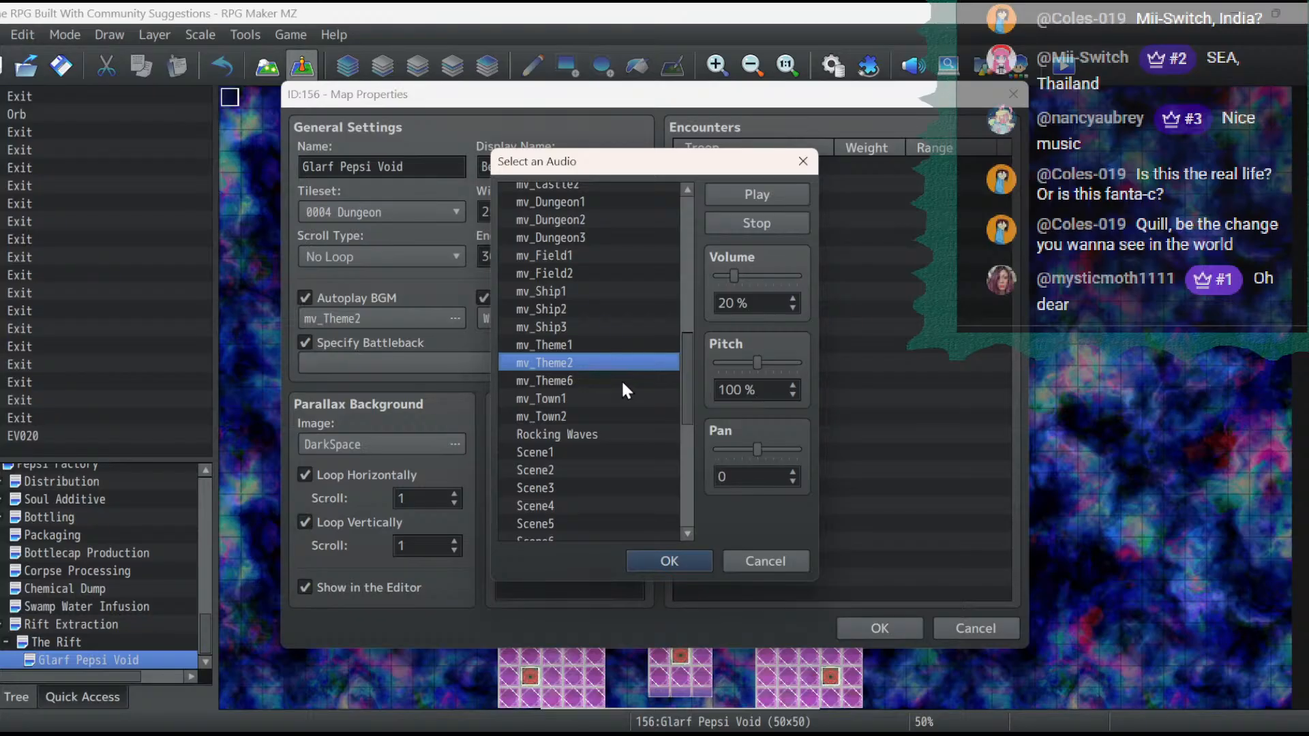
click(792, 394)
click(792, 394)
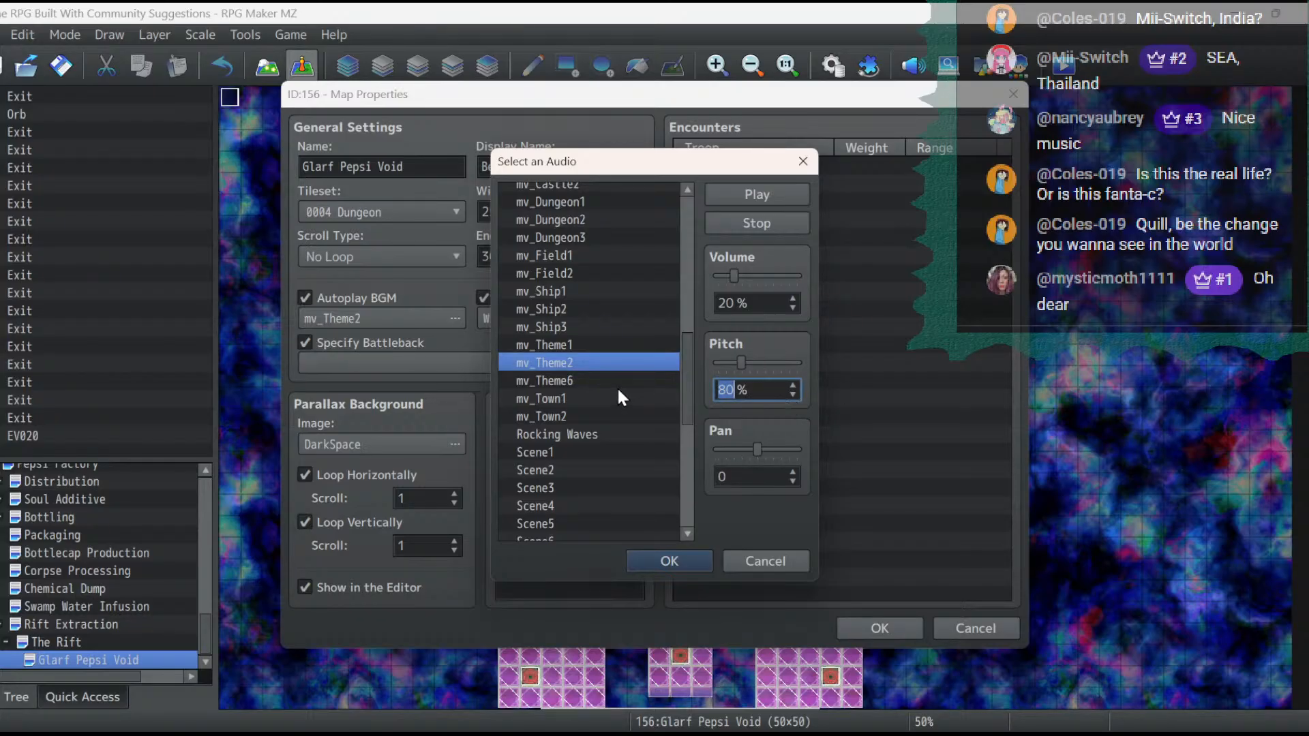
drag(688, 378, 680, 484)
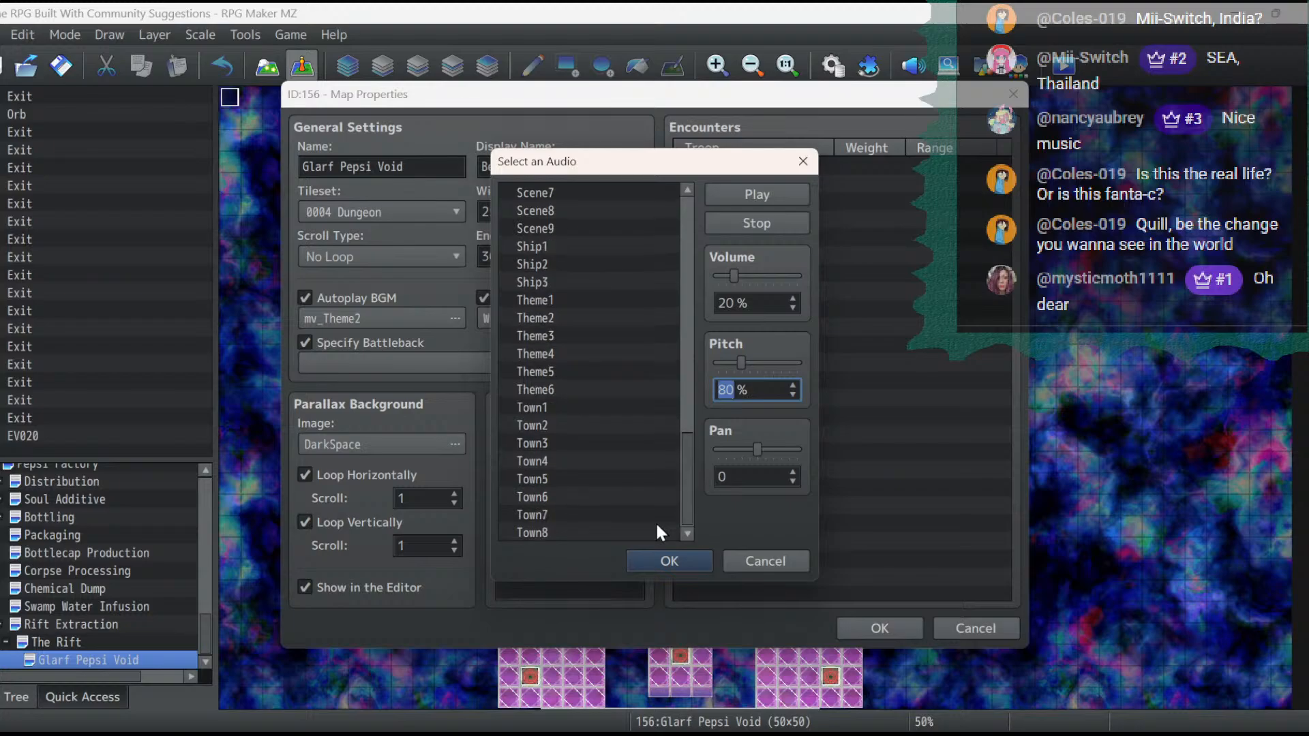
click(624, 532)
click(592, 518)
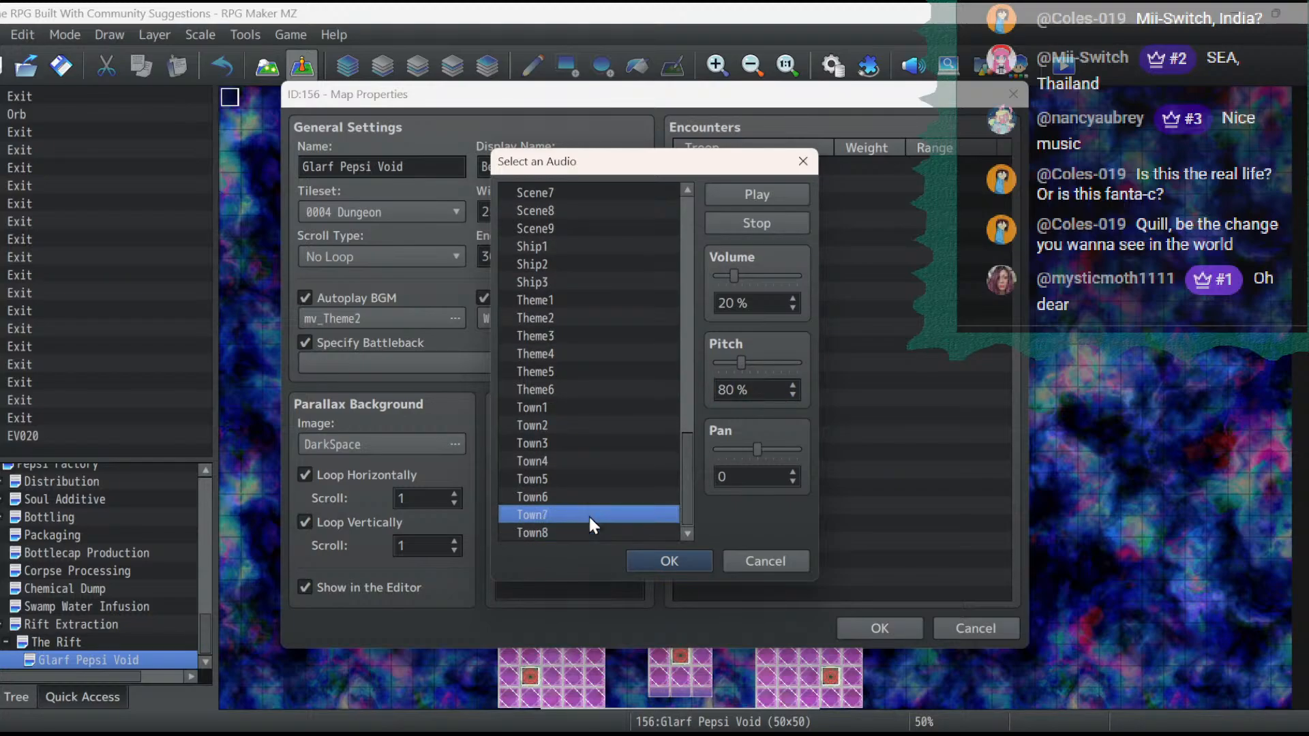
click(595, 498)
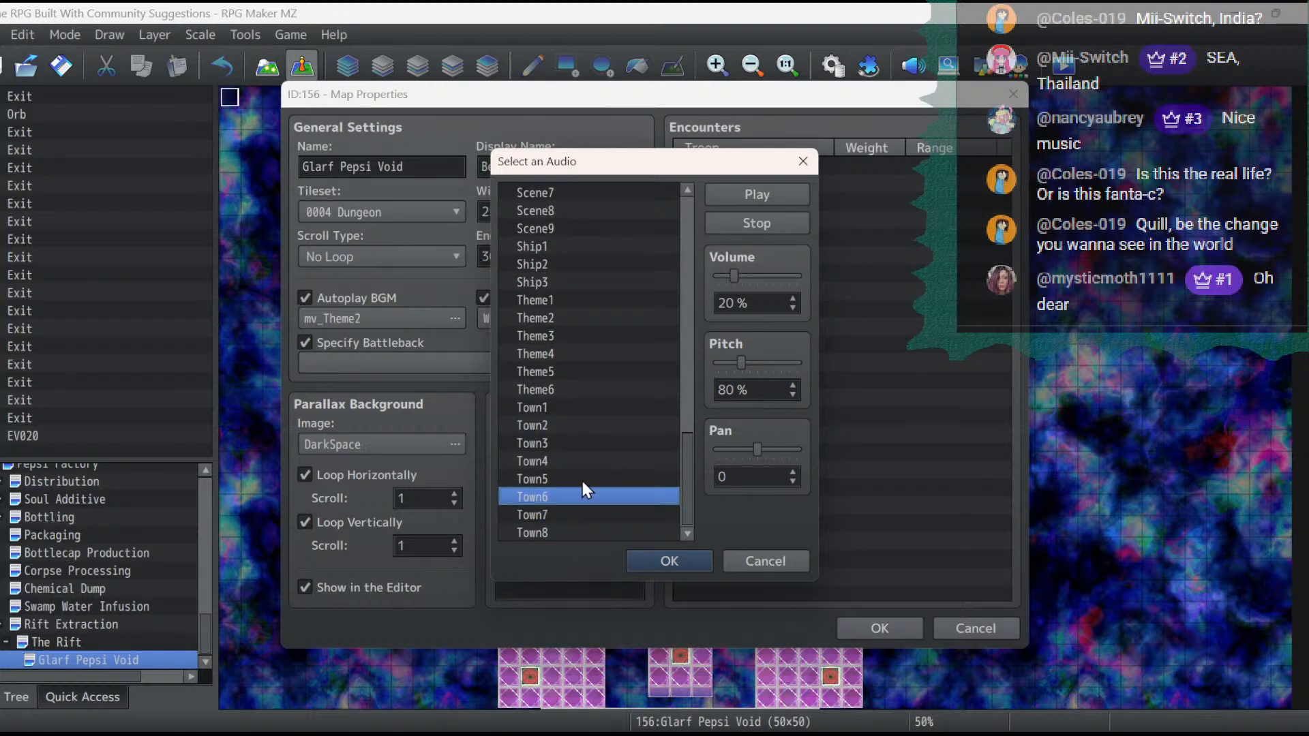
click(582, 480)
click(576, 463)
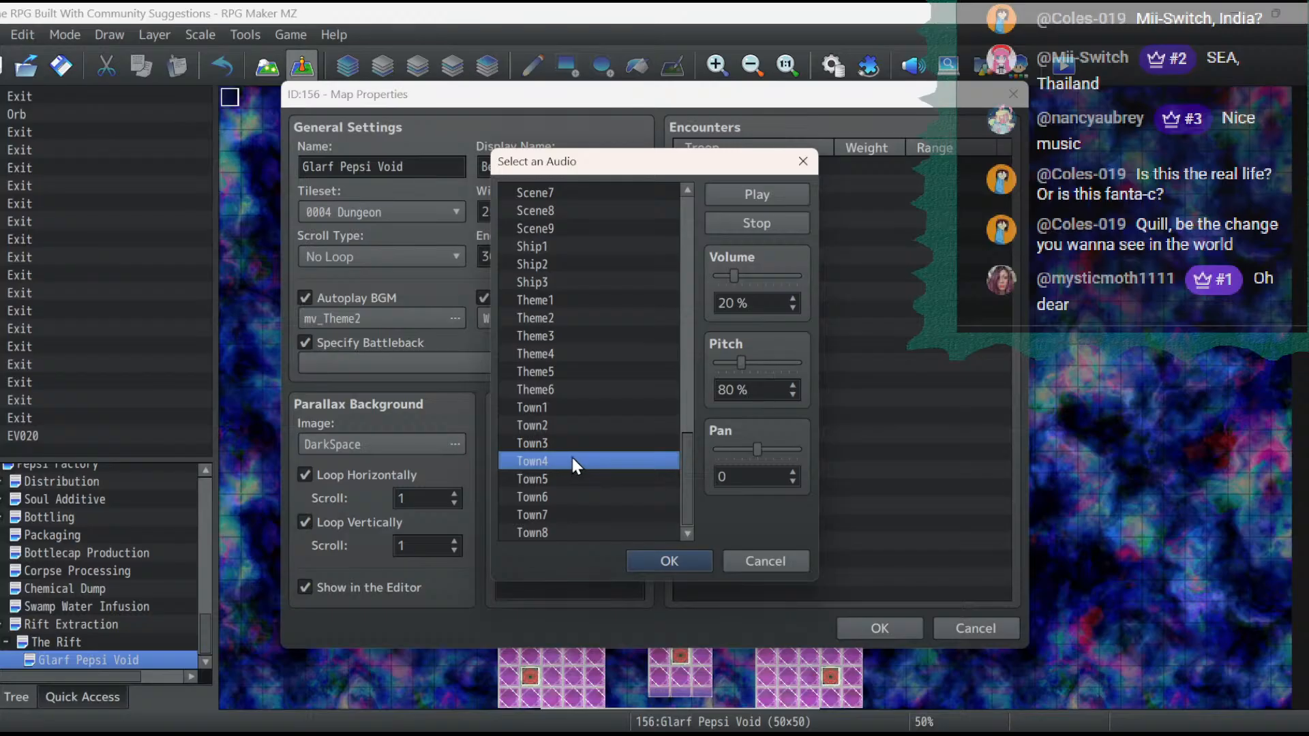
double_click(572, 443)
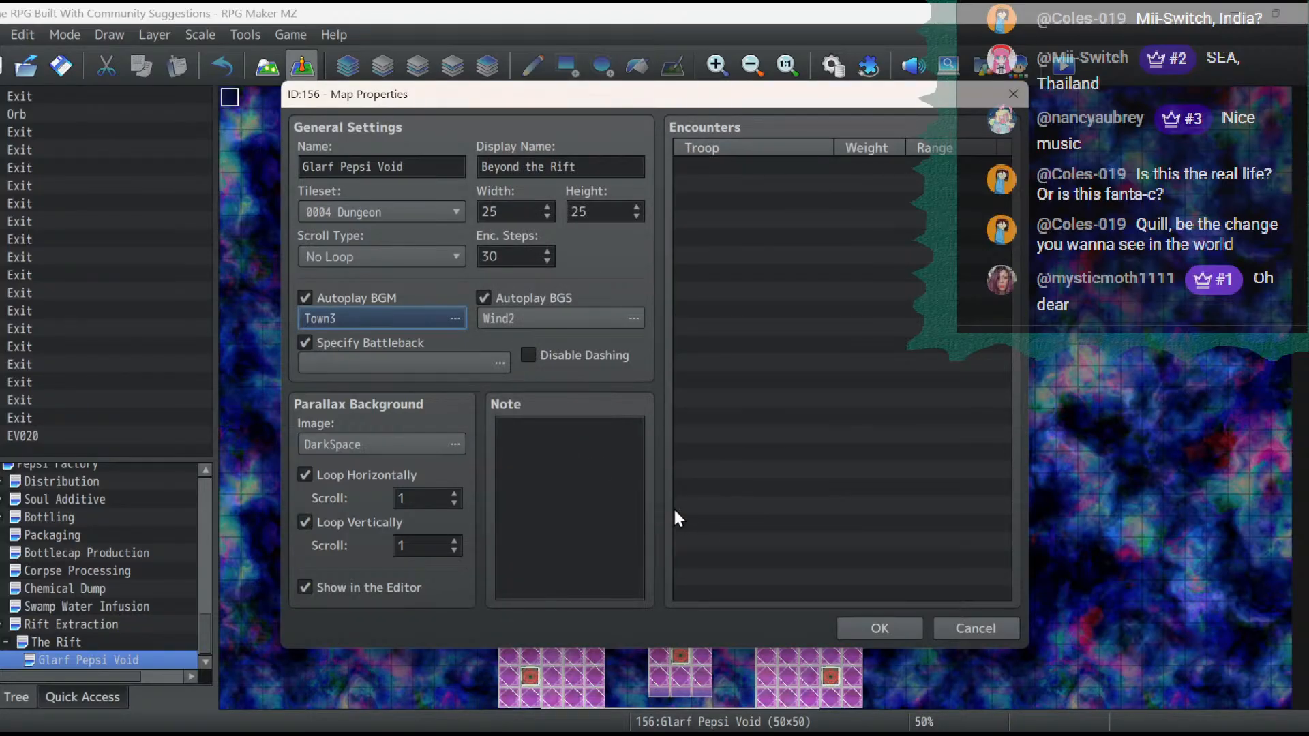
- Audition further Town and Theme tracks and set the map's autoplay music to Theme4 at 50% pitch
click(427, 322)
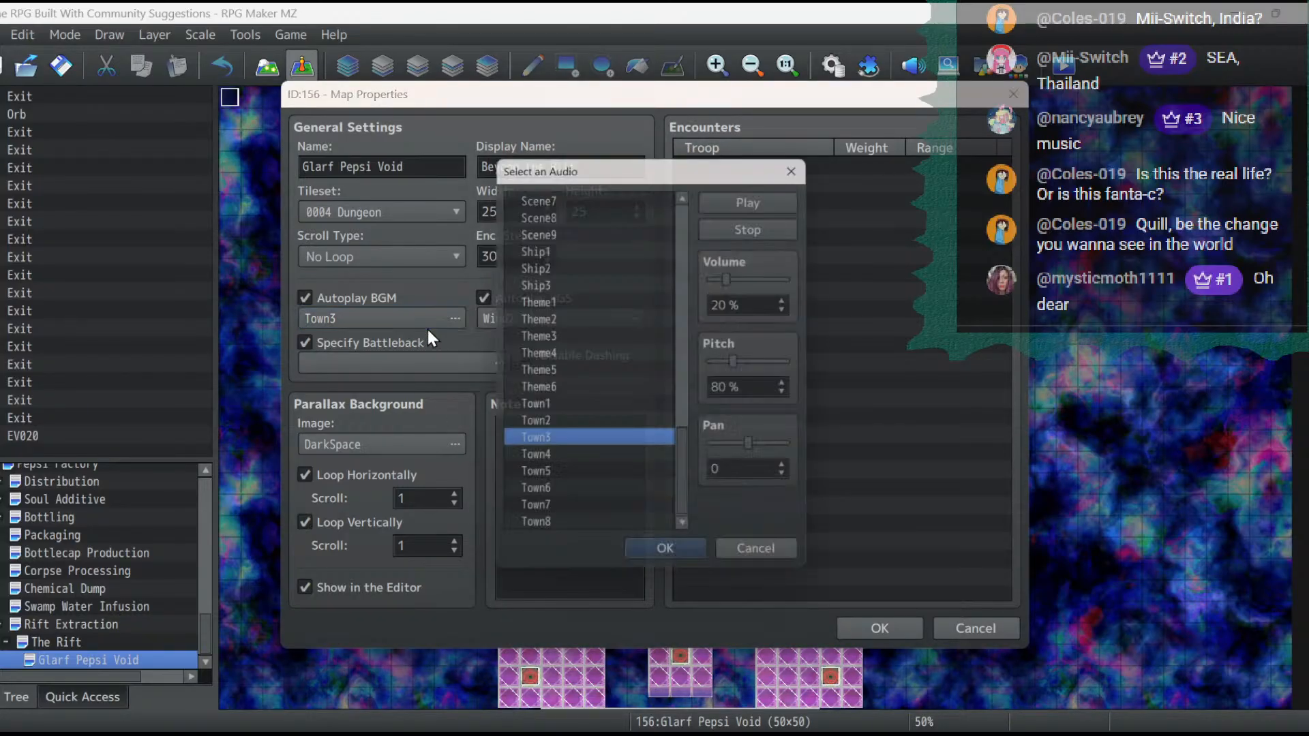
click(559, 431)
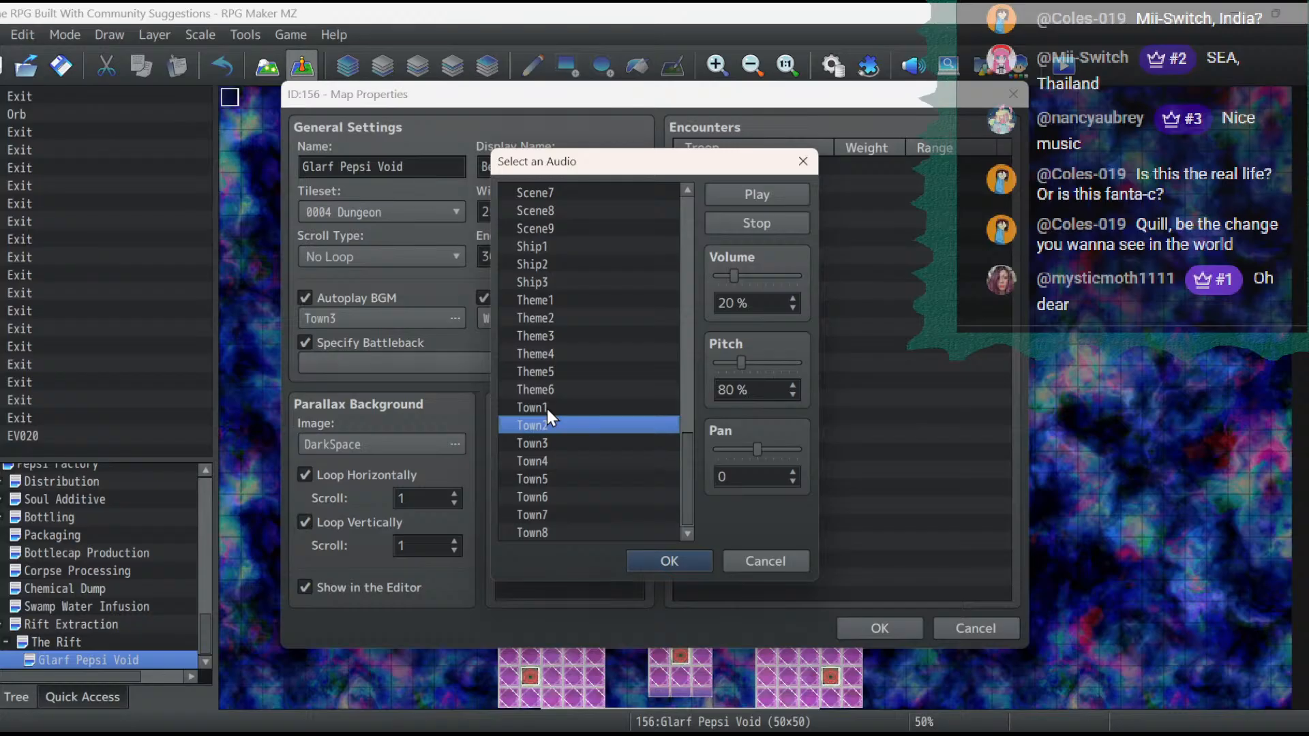
click(547, 409)
click(556, 388)
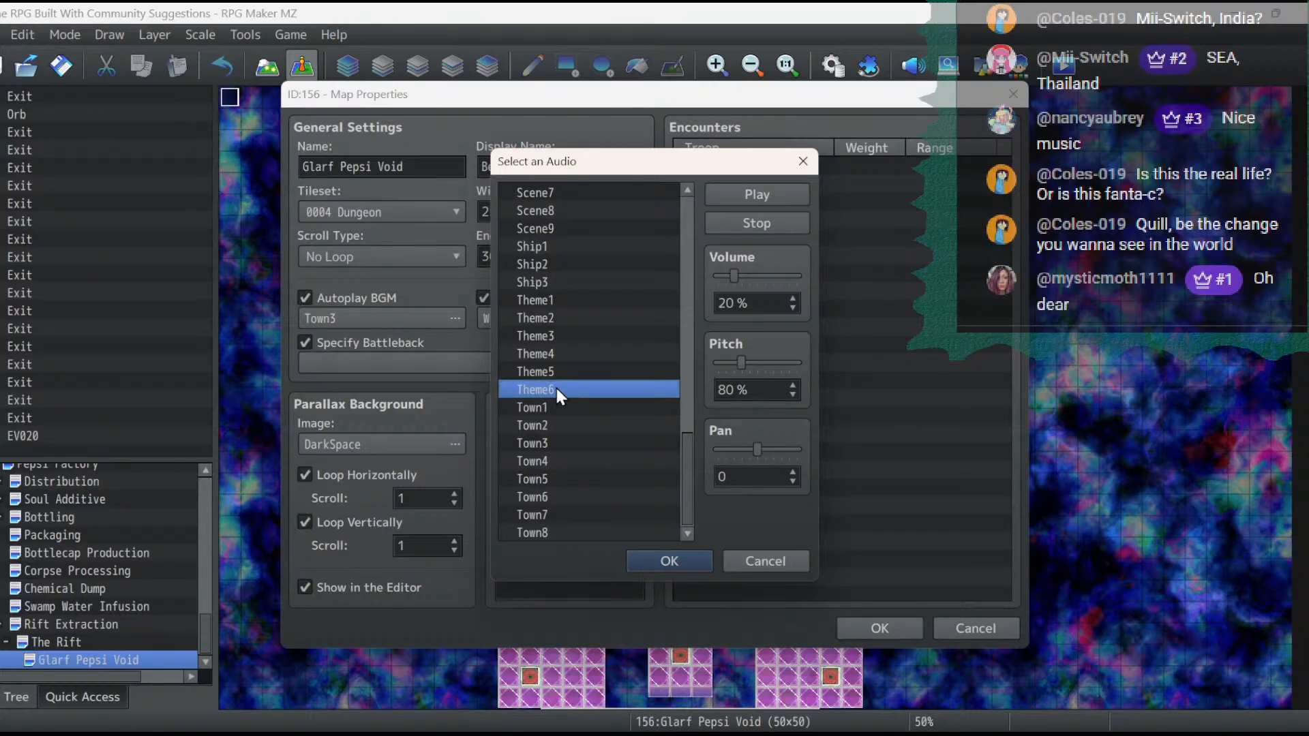
click(571, 371)
click(572, 355)
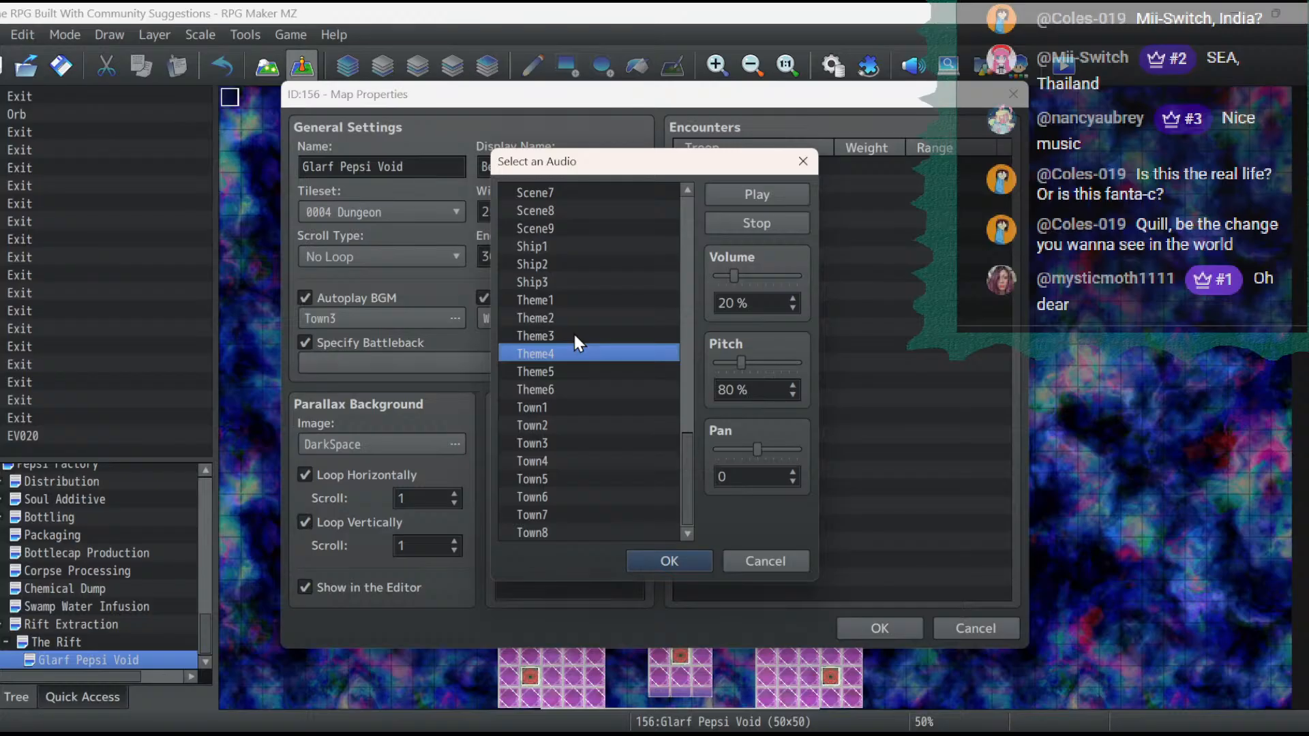
click(572, 334)
click(575, 354)
click(793, 394)
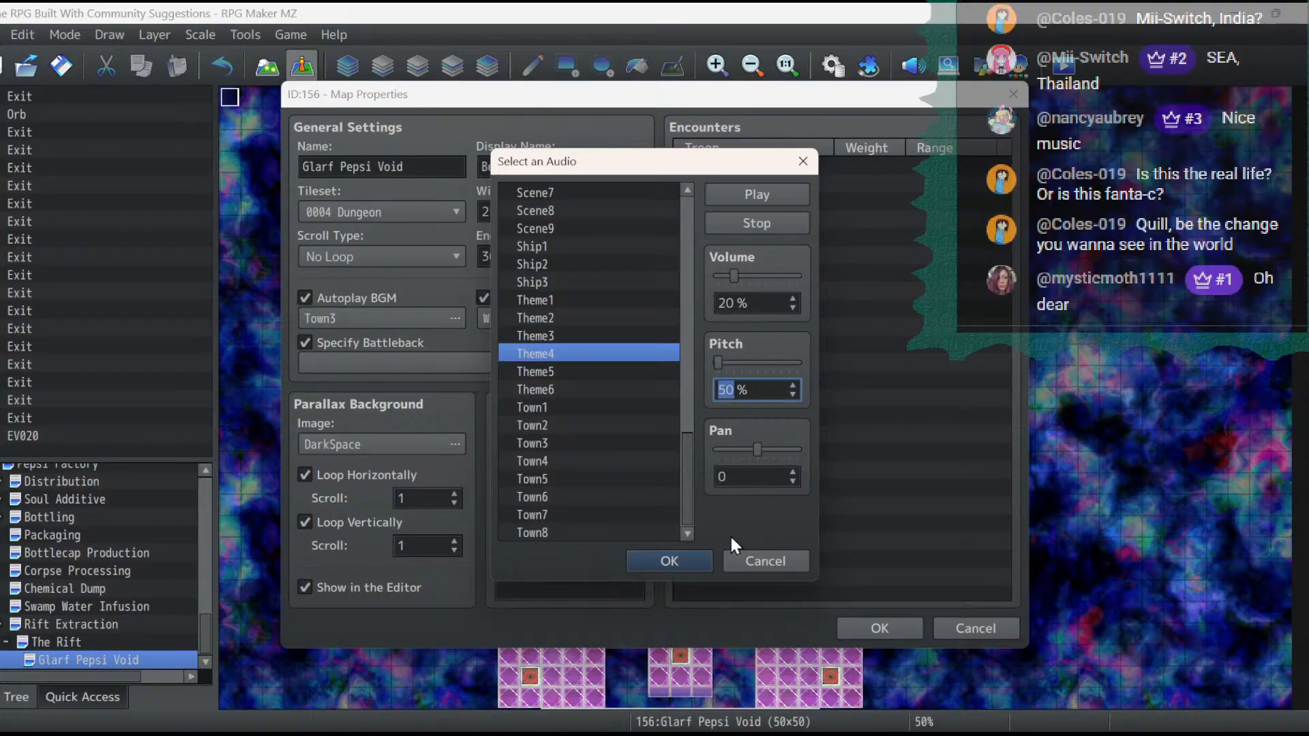
click(678, 561)
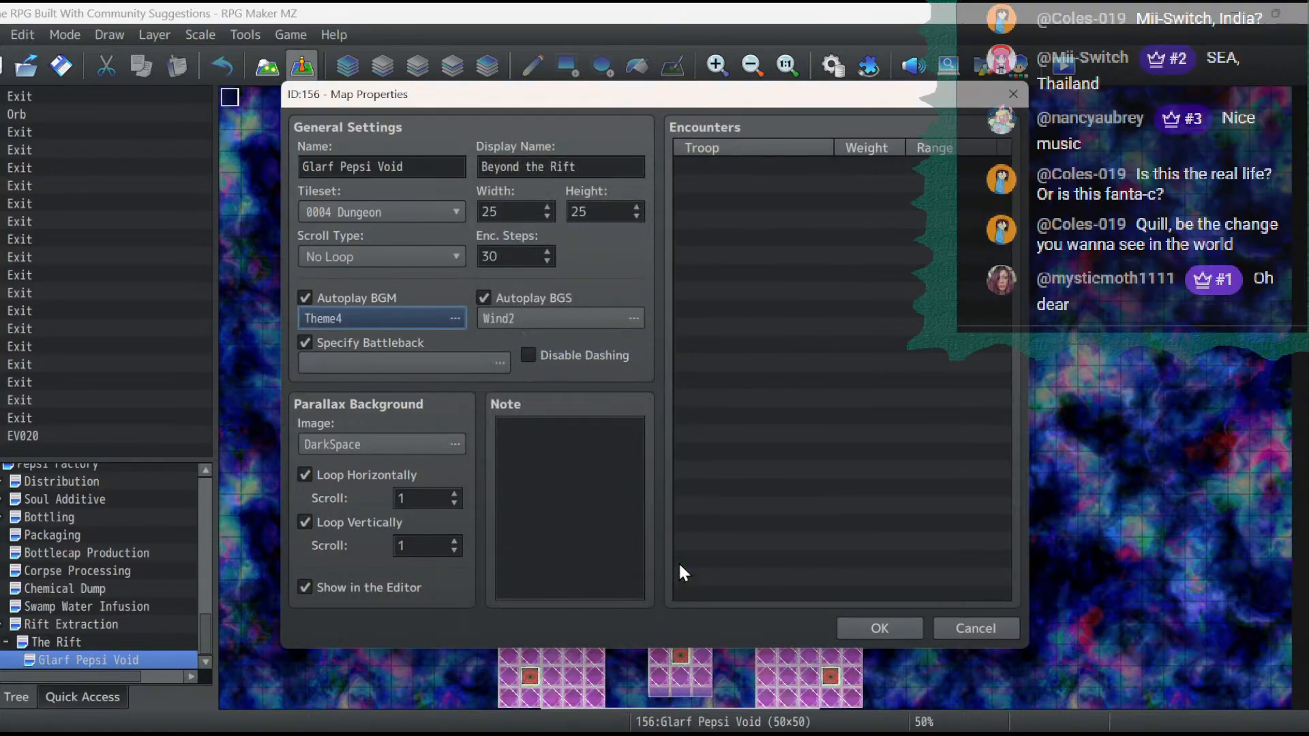
- Set the horizontal scroll of the DarkSpace parallax background to 2
click(454, 494)
click(454, 494)
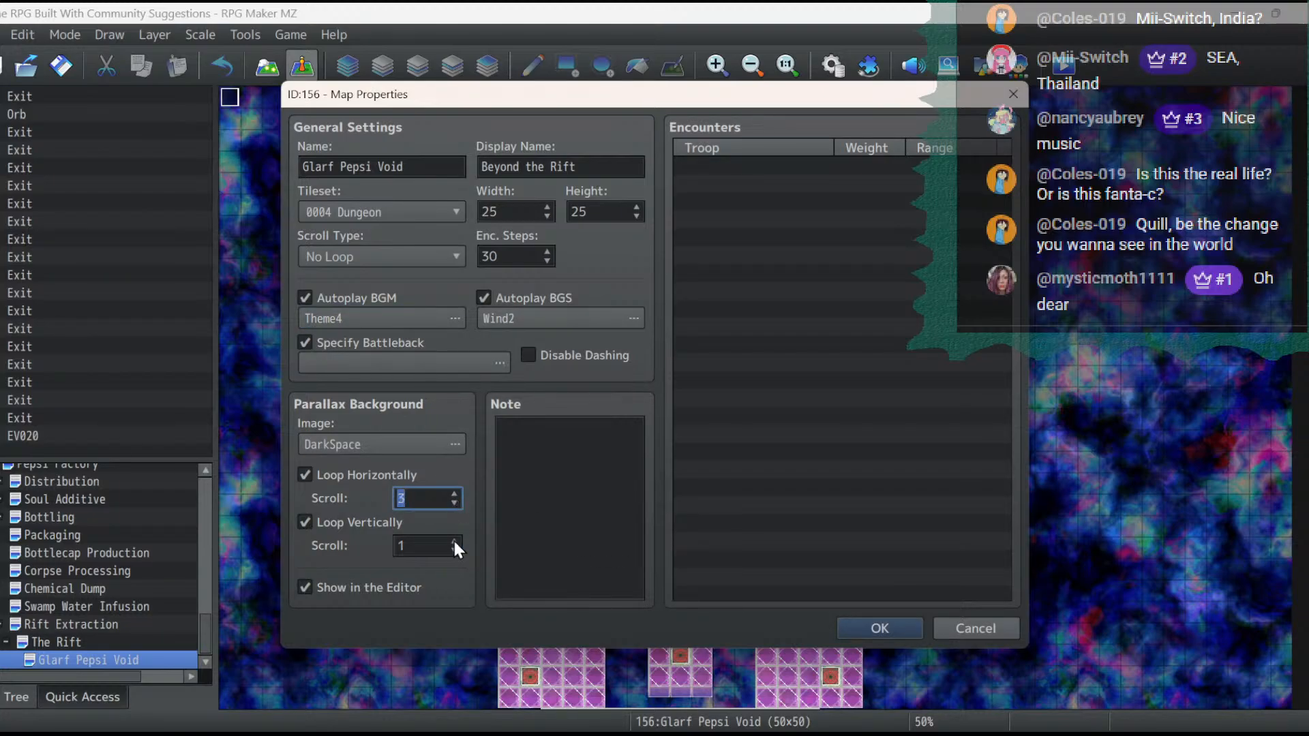
click(454, 505)
- Rename the copied map Root Beer Gods
click(411, 166)
key(ctrl+a)
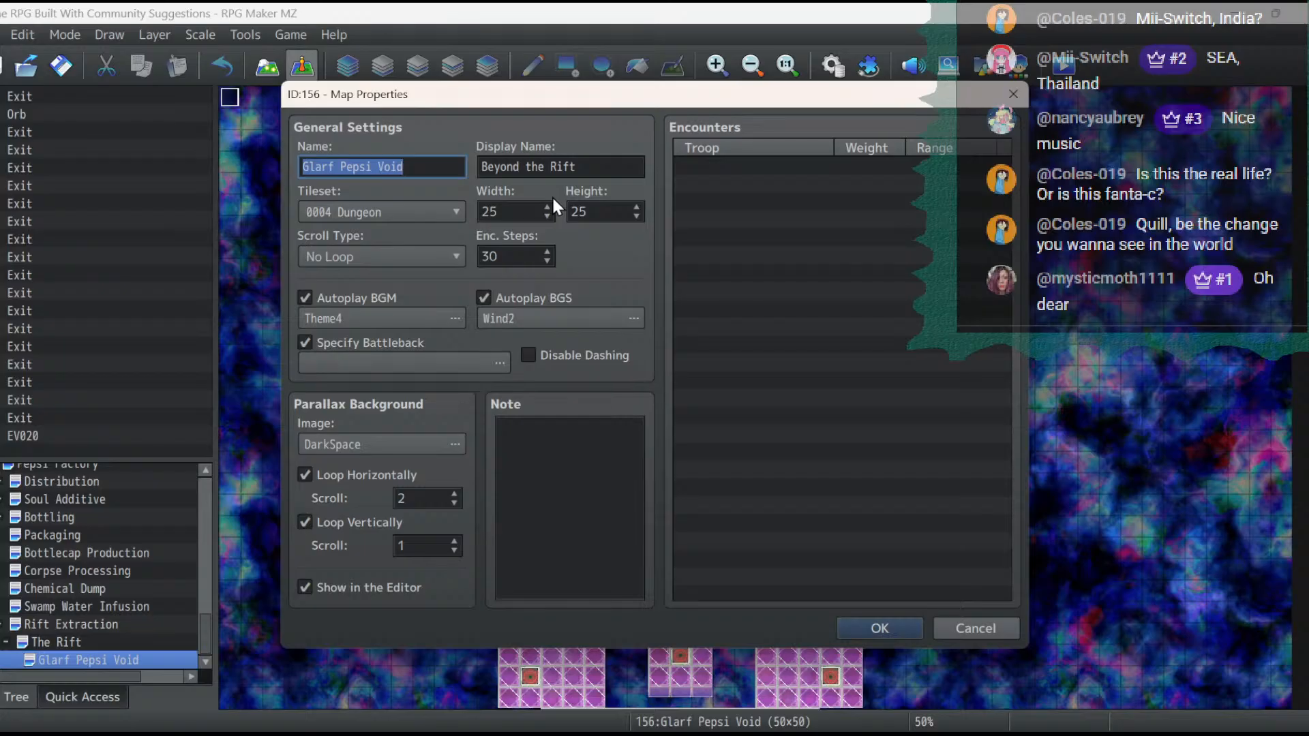
text(Rpo)
key(BackSpace)
key(BackSpace)
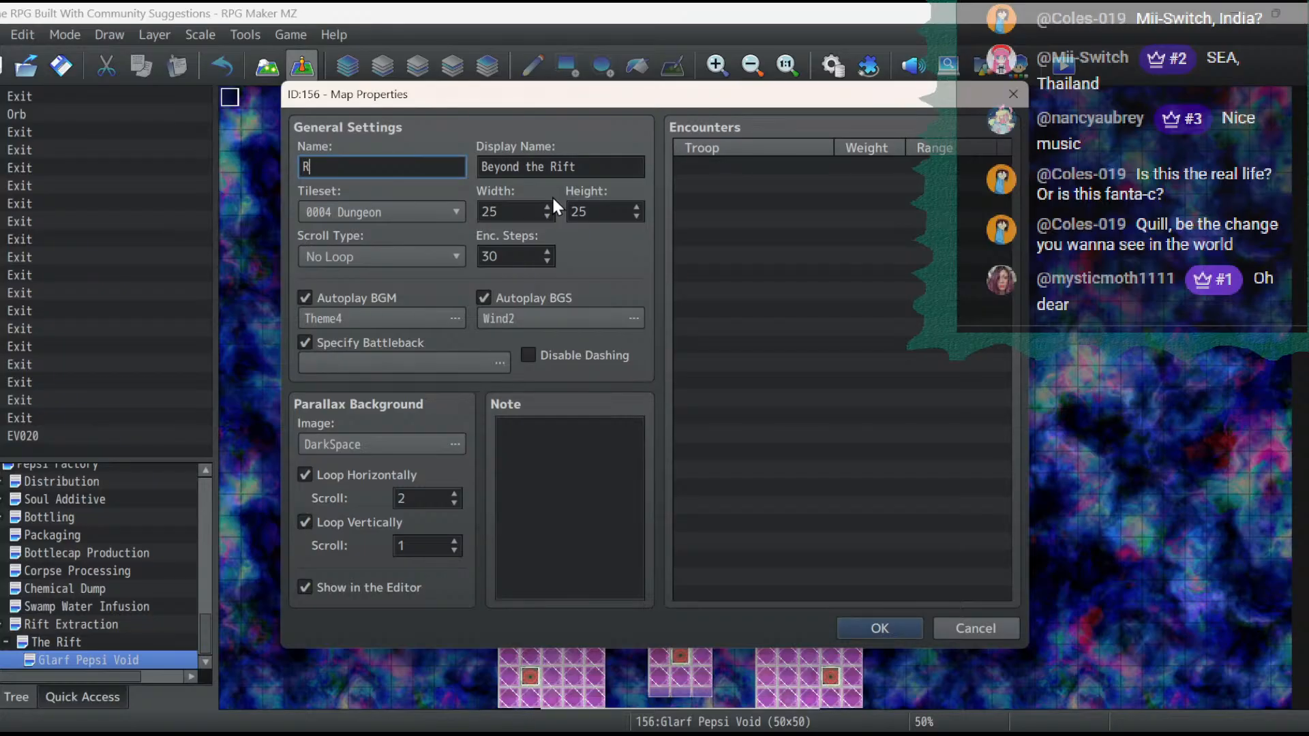
text(oot Beer Gods)
- Set the map's battleback to the Castle3 ground combined with the DarkSpace backdrop, after comparing the backdrops up to DemonCastle1
click(402, 365)
click(350, 265)
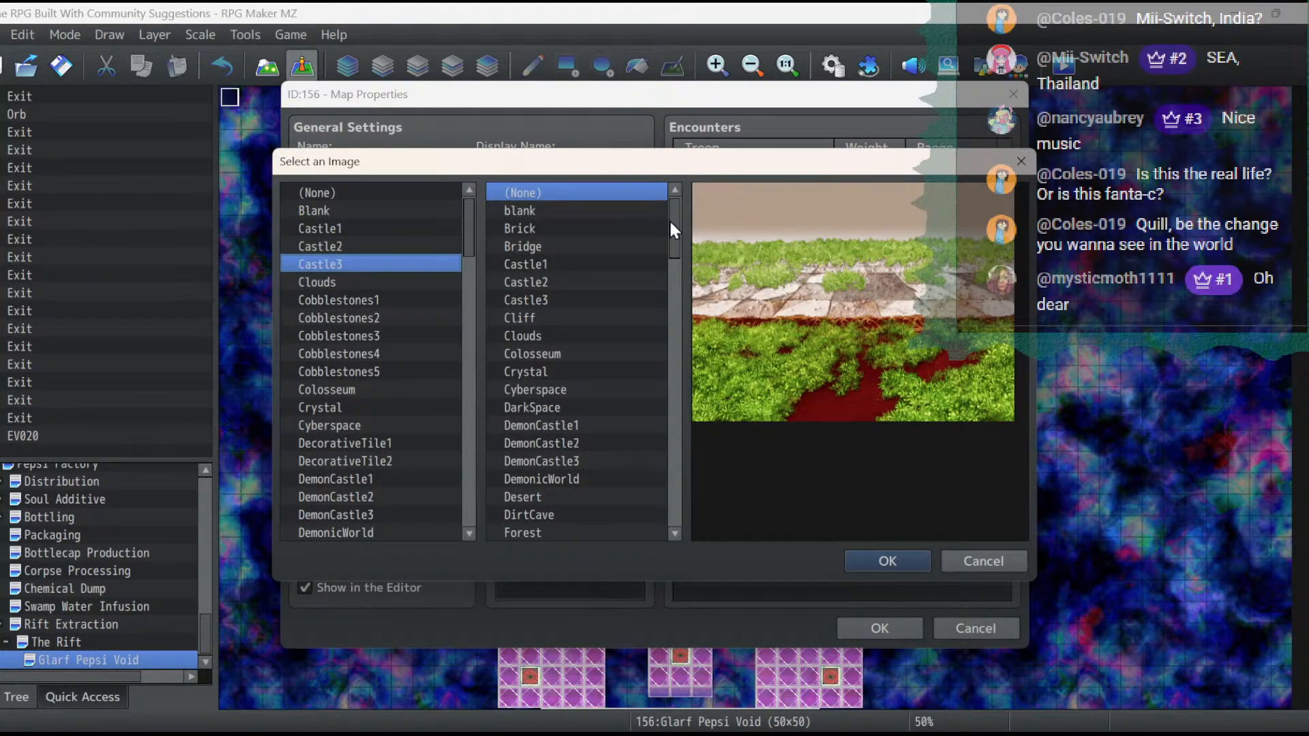
click(600, 283)
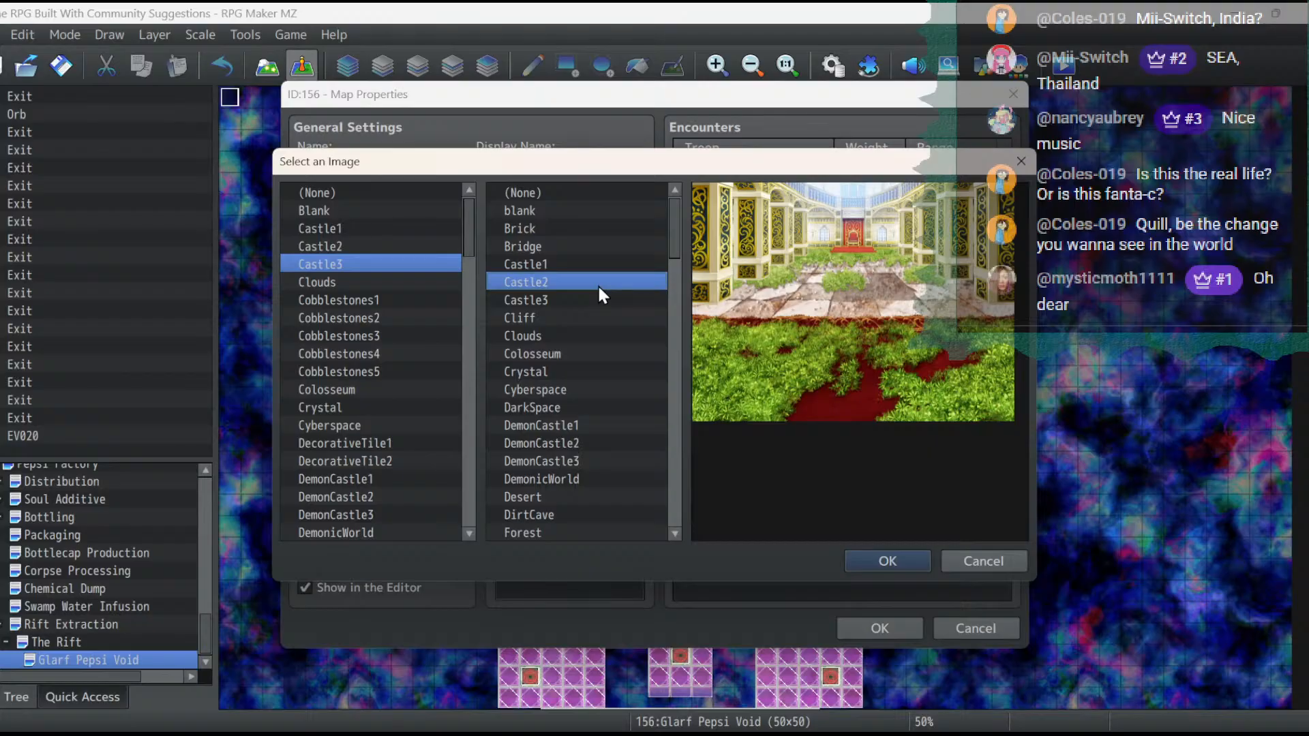
key(Up)
key(Up)
key(Up)
key(Up)
key(Down)
key(Down)
key(Down)
key(Down)
key(Down)
key(Down)
key(Down)
key(Down)
key(Down)
key(Down)
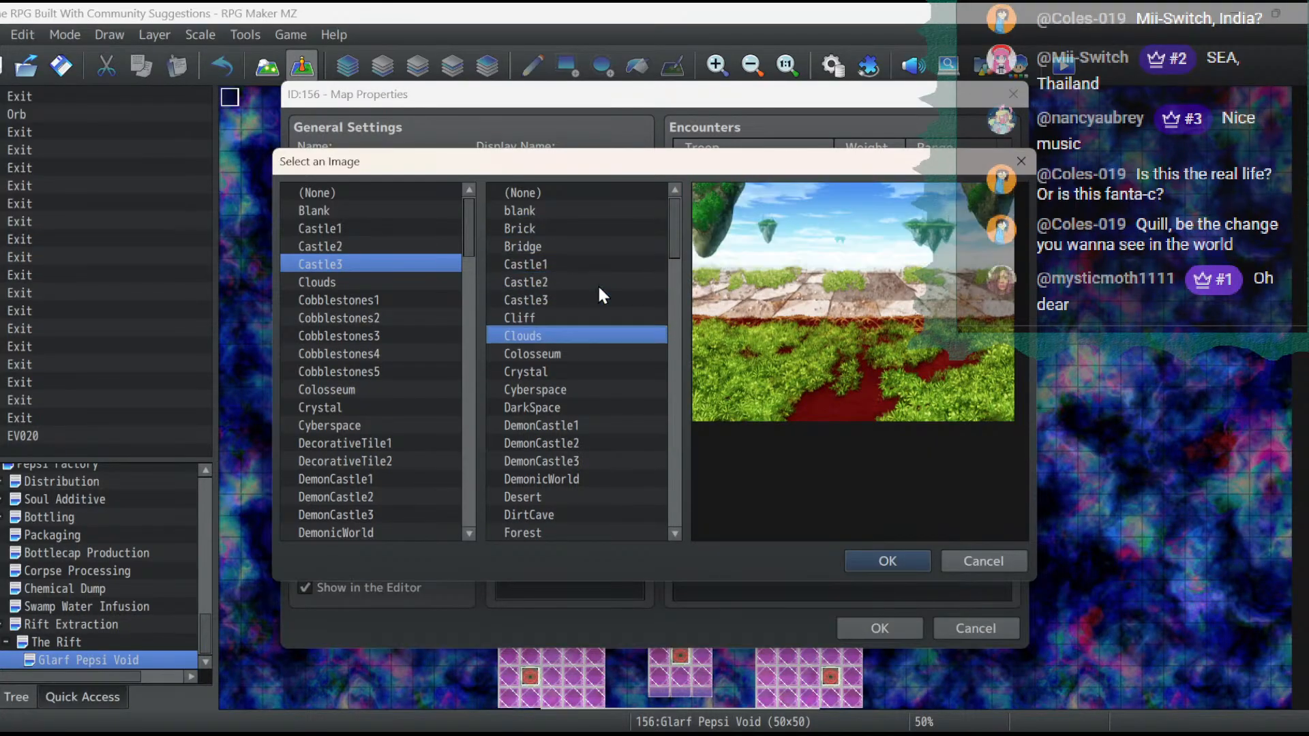
key(Down)
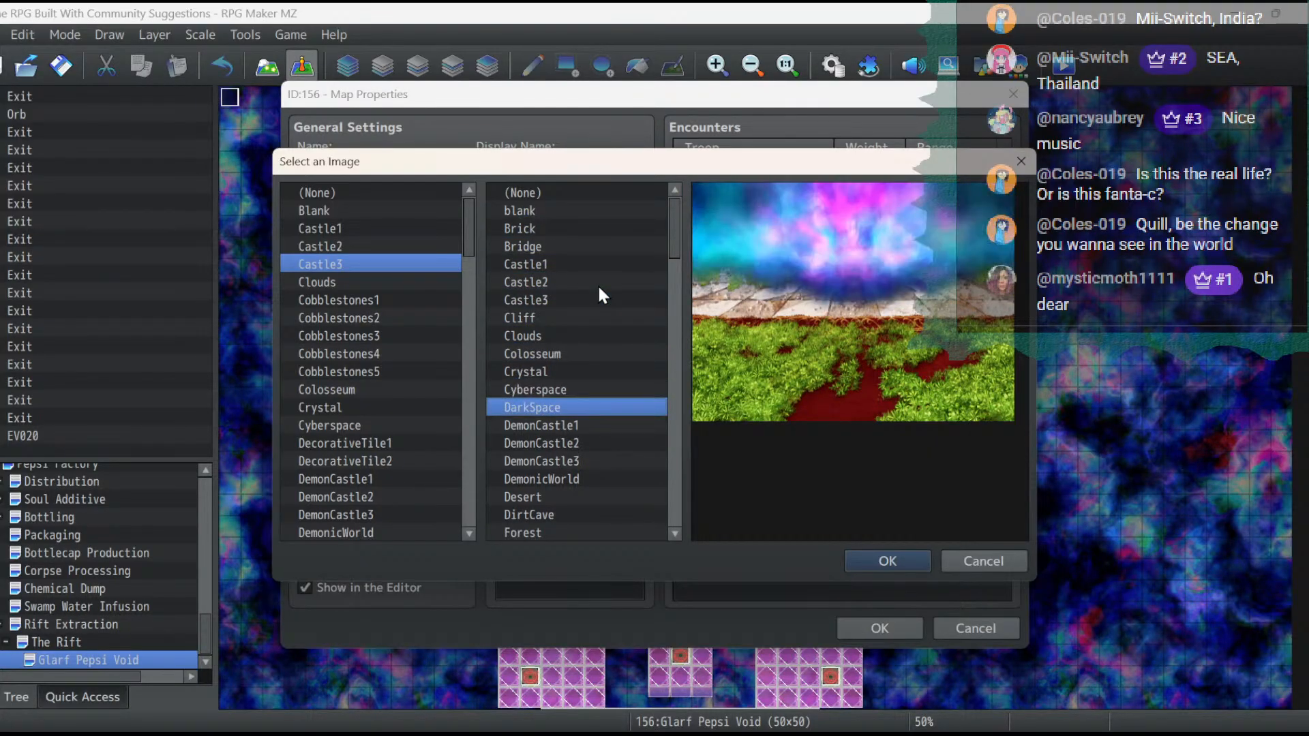
key(Down)
key(Up)
key(Down)
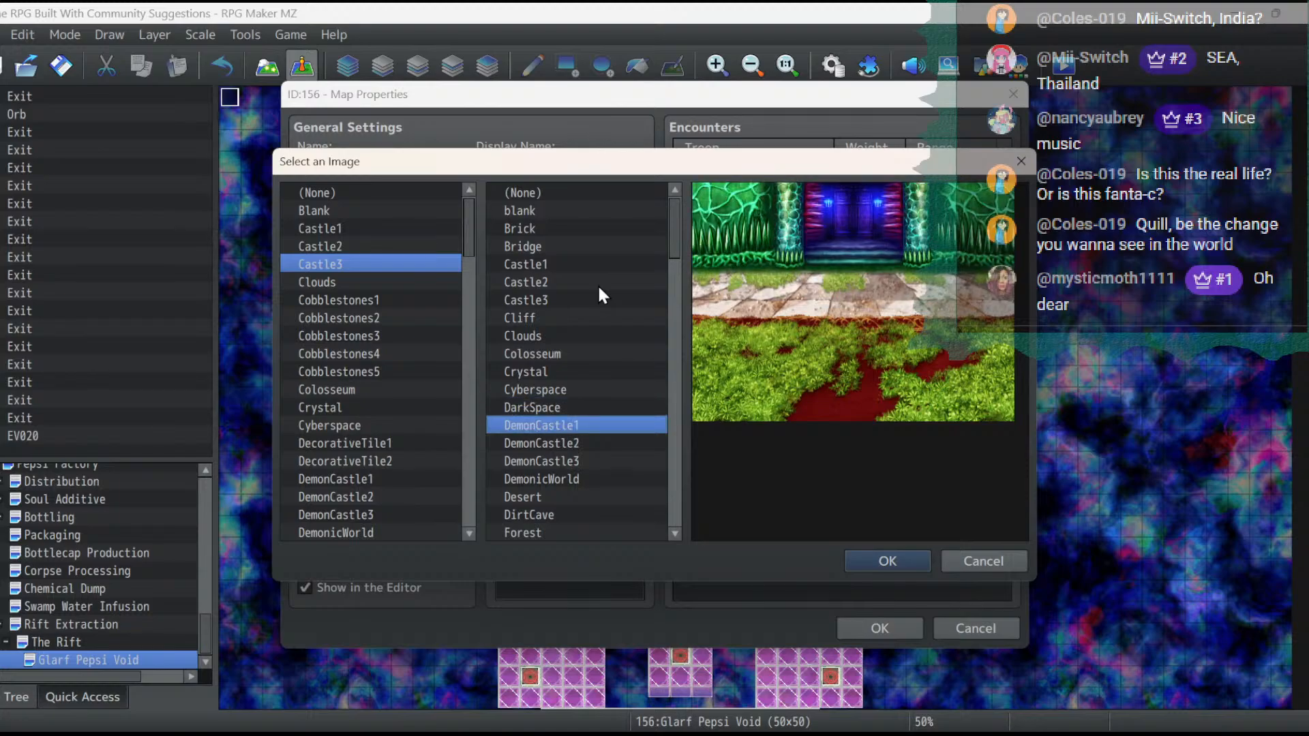
key(Up)
key(Return)
- Preview the remaining battleback backdrops through Wasteland, discard that selection and apply the Root Beer Gods map properties
click(486, 359)
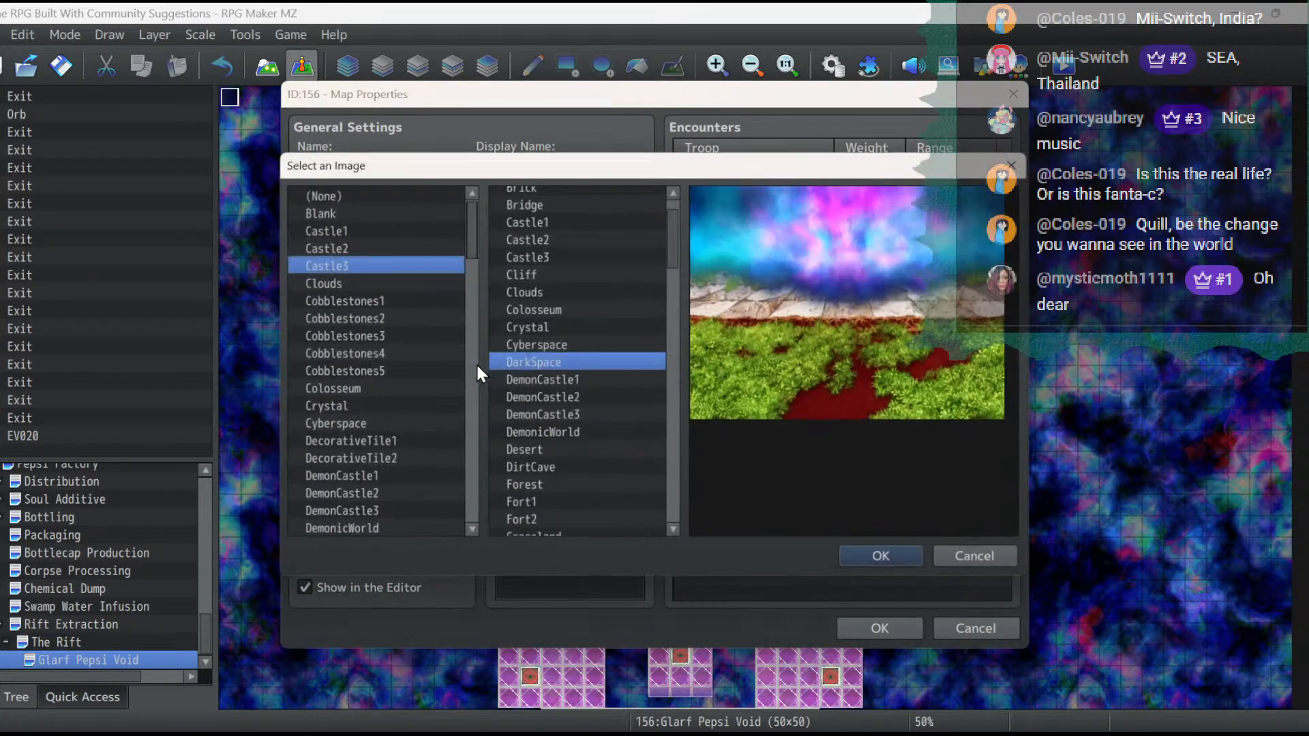
key(Down)
key(Down)
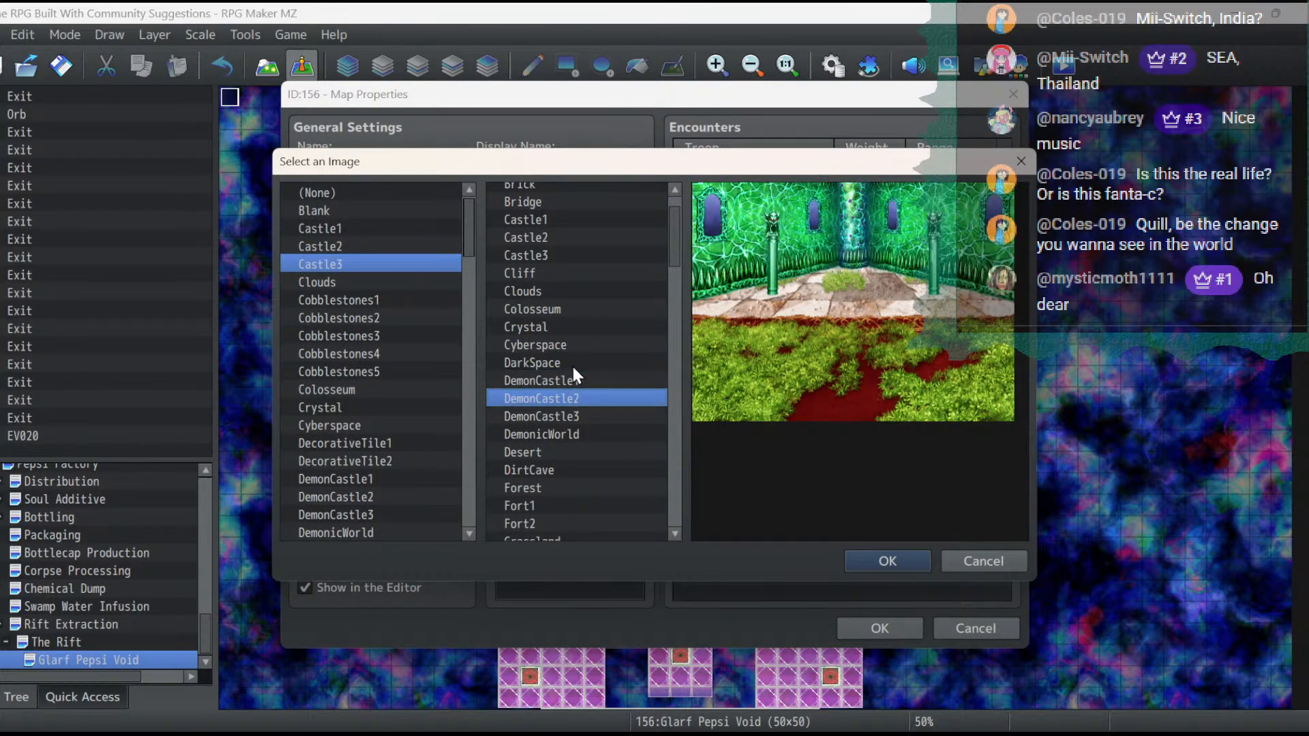
key(Down)
key(Down)
key(Down)
key(Down)
key(Up)
key(Up)
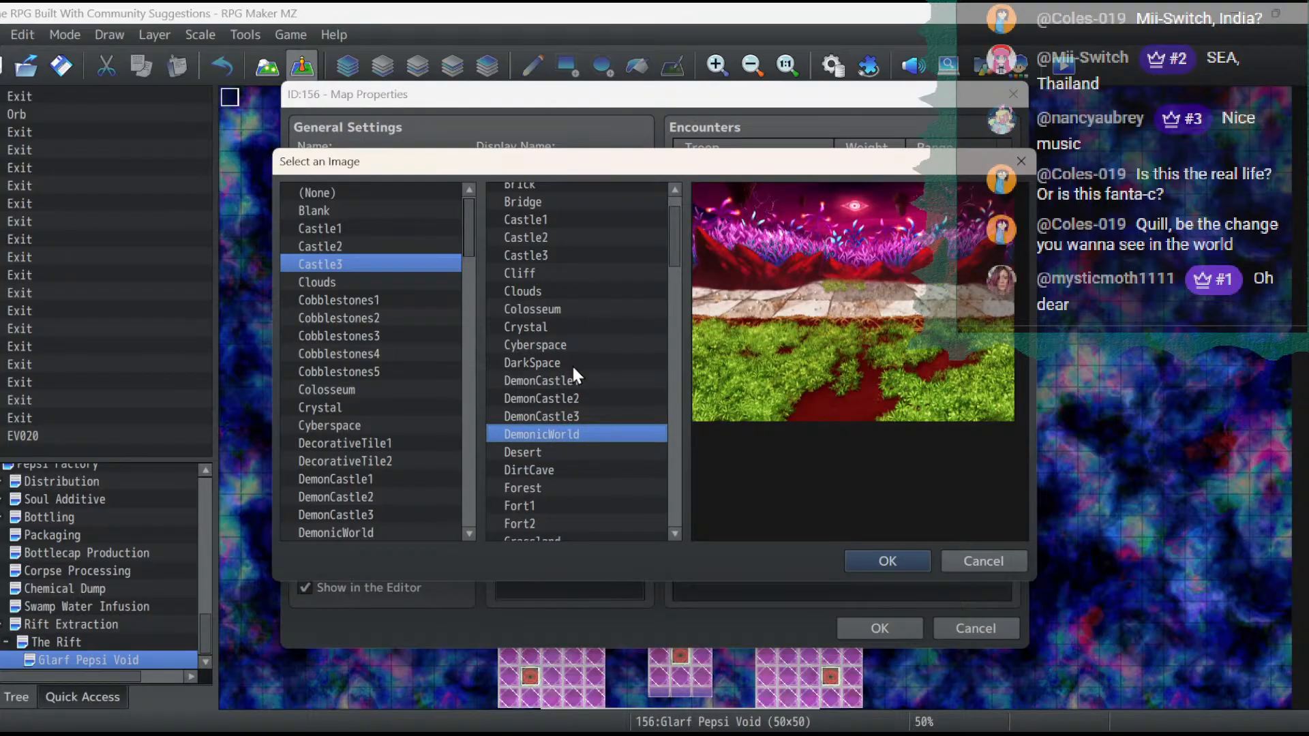
key(Up)
key(Down)
key(Down)
key(Down)
key(Down)
key(Down)
key(Down)
key(Down)
key(Down)
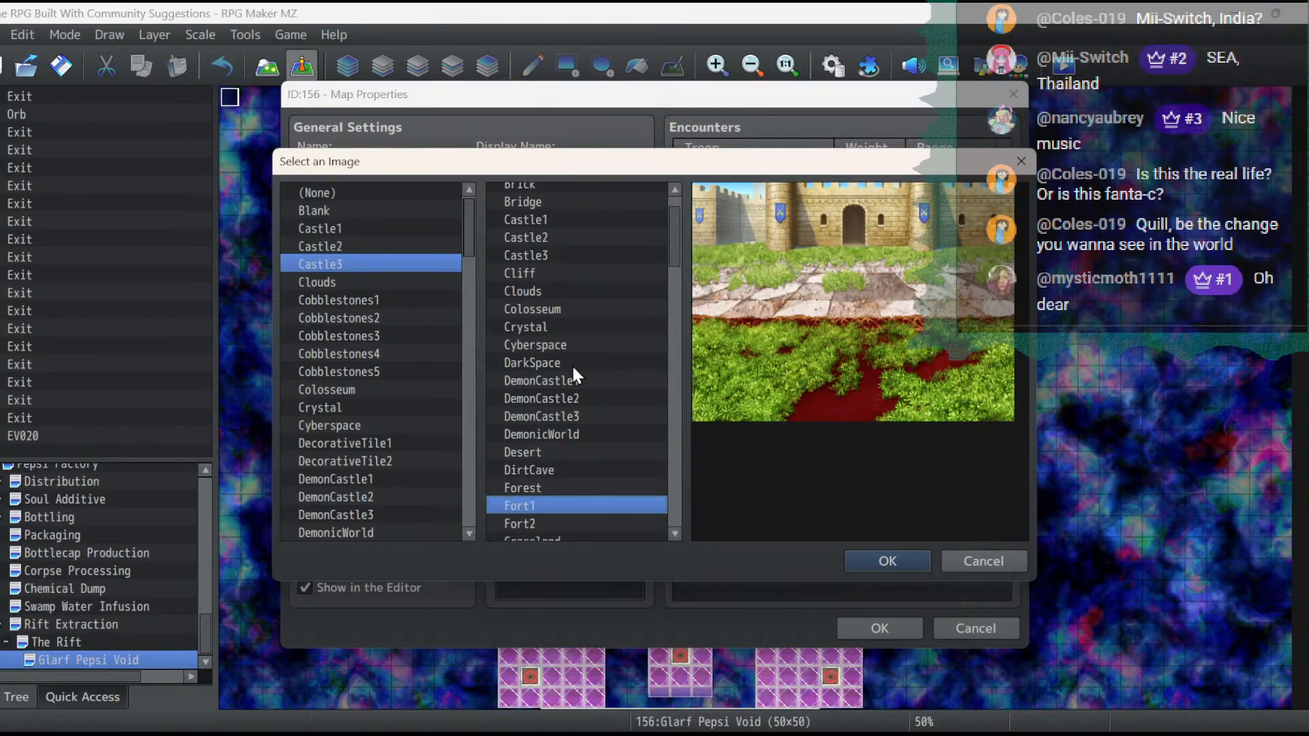
key(Down)
key(Down)
key(Down)
key(Down)
key(Down)
key(Down)
key(Down)
key(Down)
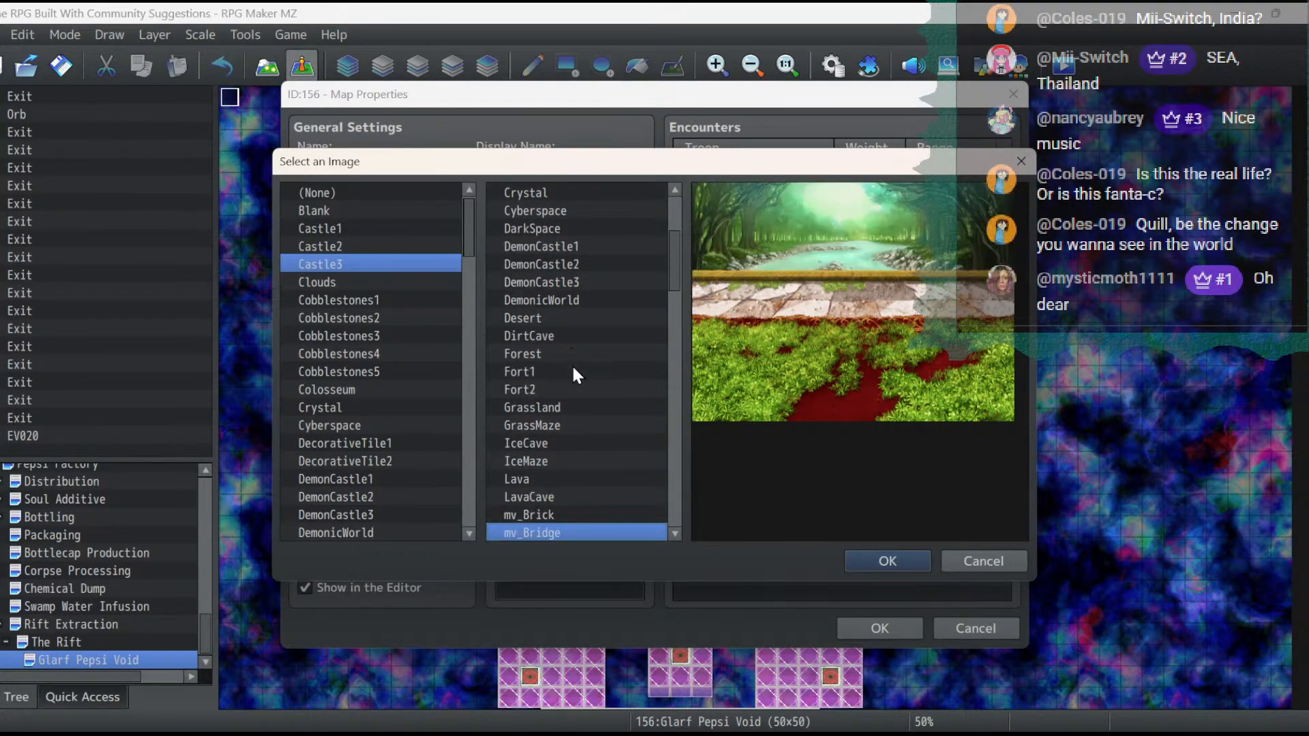
key(Down)
key(Down)
key(Down)
key(Down)
key(Down)
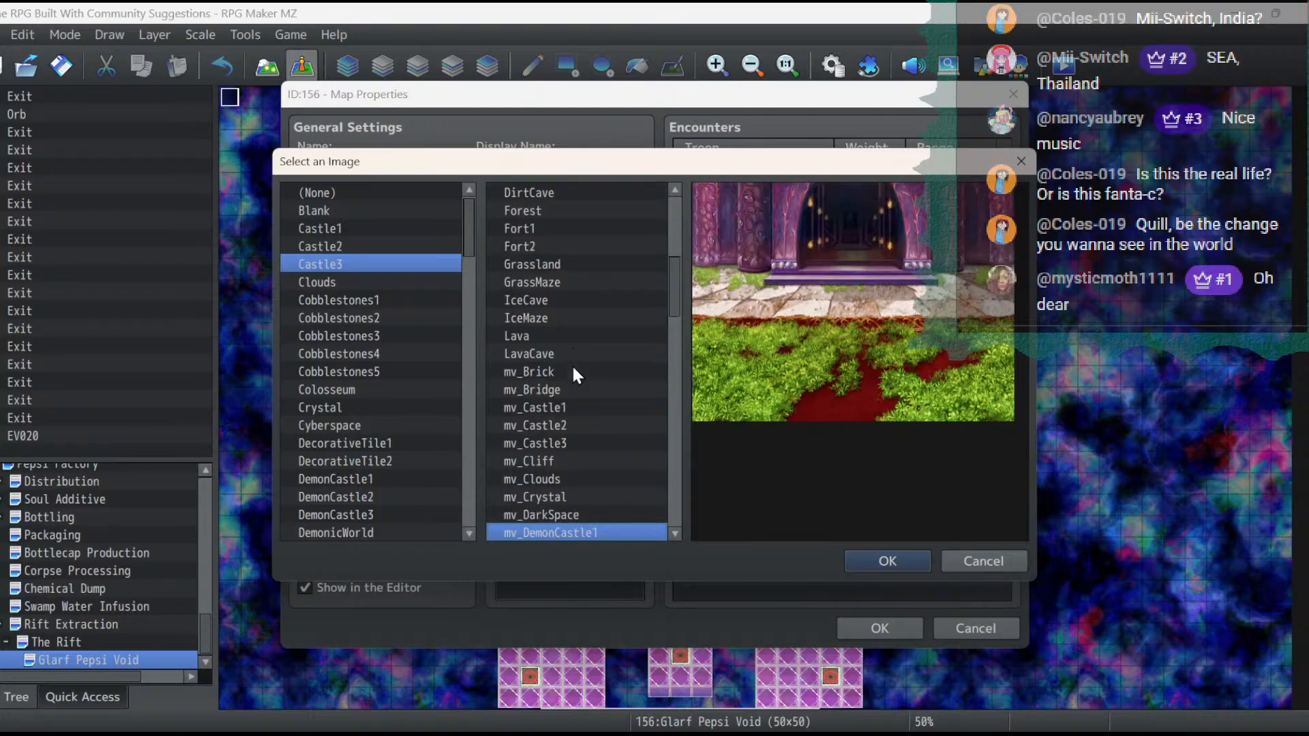
key(Up)
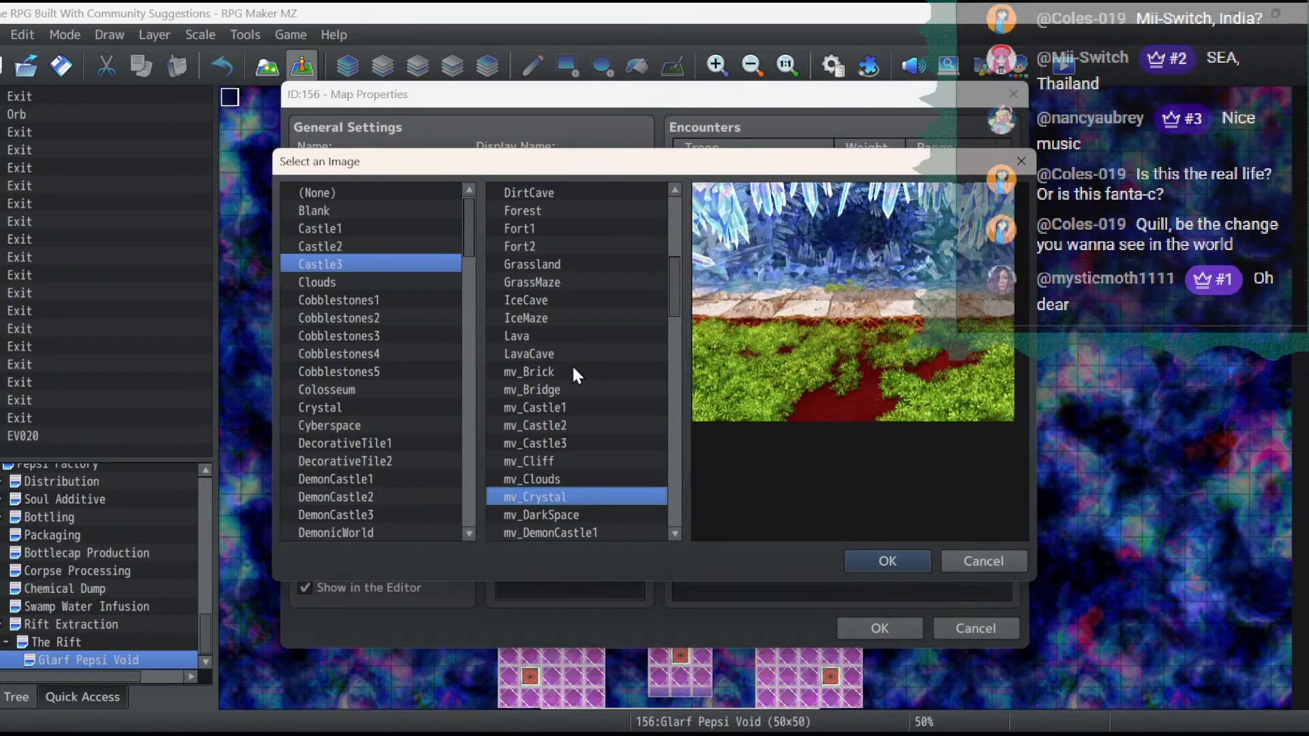
key(Down)
key(Down)
key(Down)
key(Down)
key(Down)
key(Down)
key(Down)
key(Down)
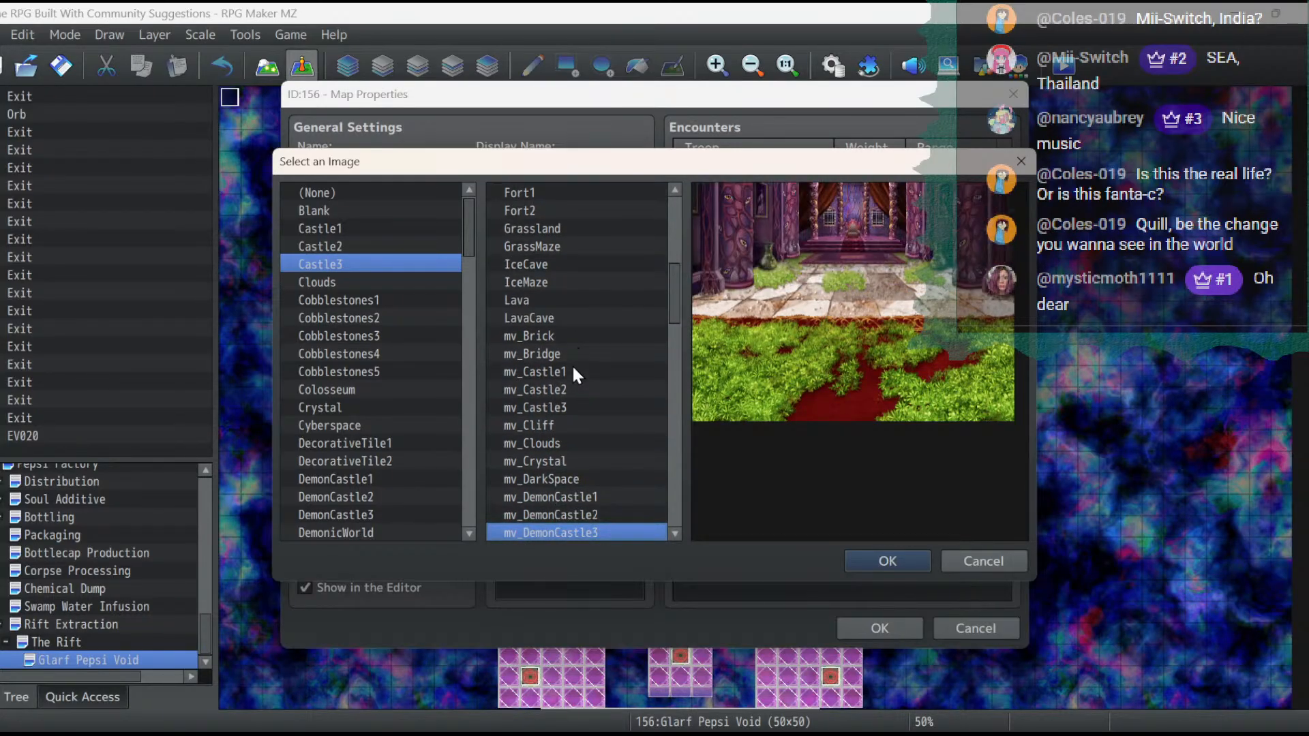
key(Down)
key(Down)
key(Down)
key(Down)
key(Down)
key(Down)
key(Down)
key(Down)
key(Down)
key(Down)
key(Down)
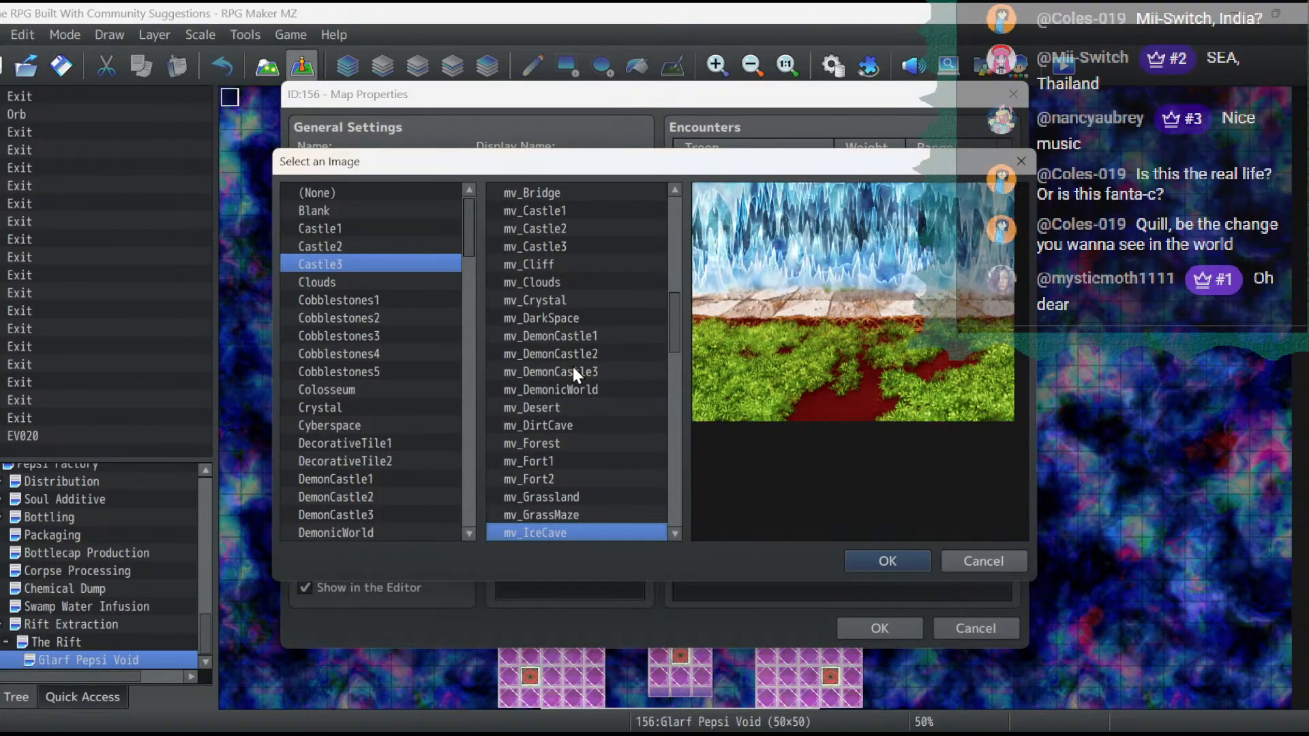
key(Down)
key(Down)
key(Down)
key(Down)
key(Down)
key(Down)
key(Down)
key(Down)
key(Down)
key(Down)
key(Down)
key(Down)
key(Down)
key(Down)
key(Down)
key(Down)
key(Down)
key(Down)
key(Down)
key(Down)
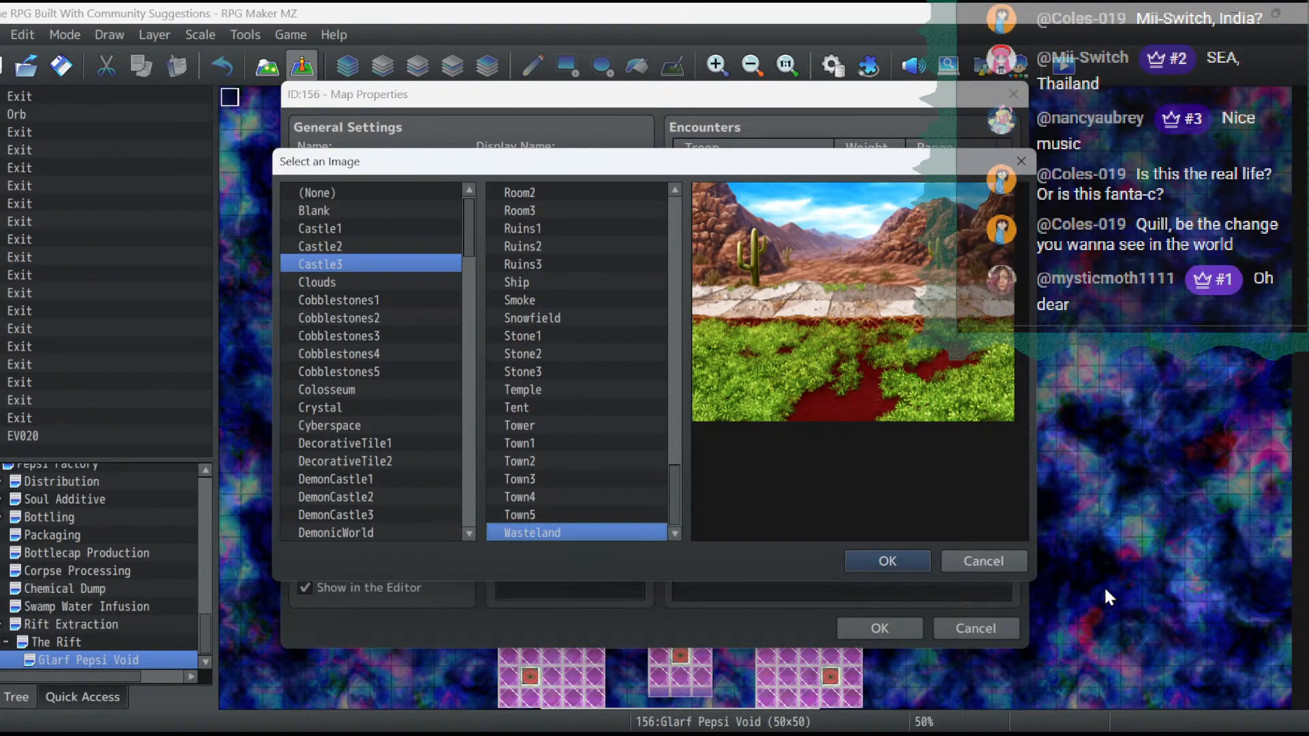
click(1009, 564)
click(885, 630)
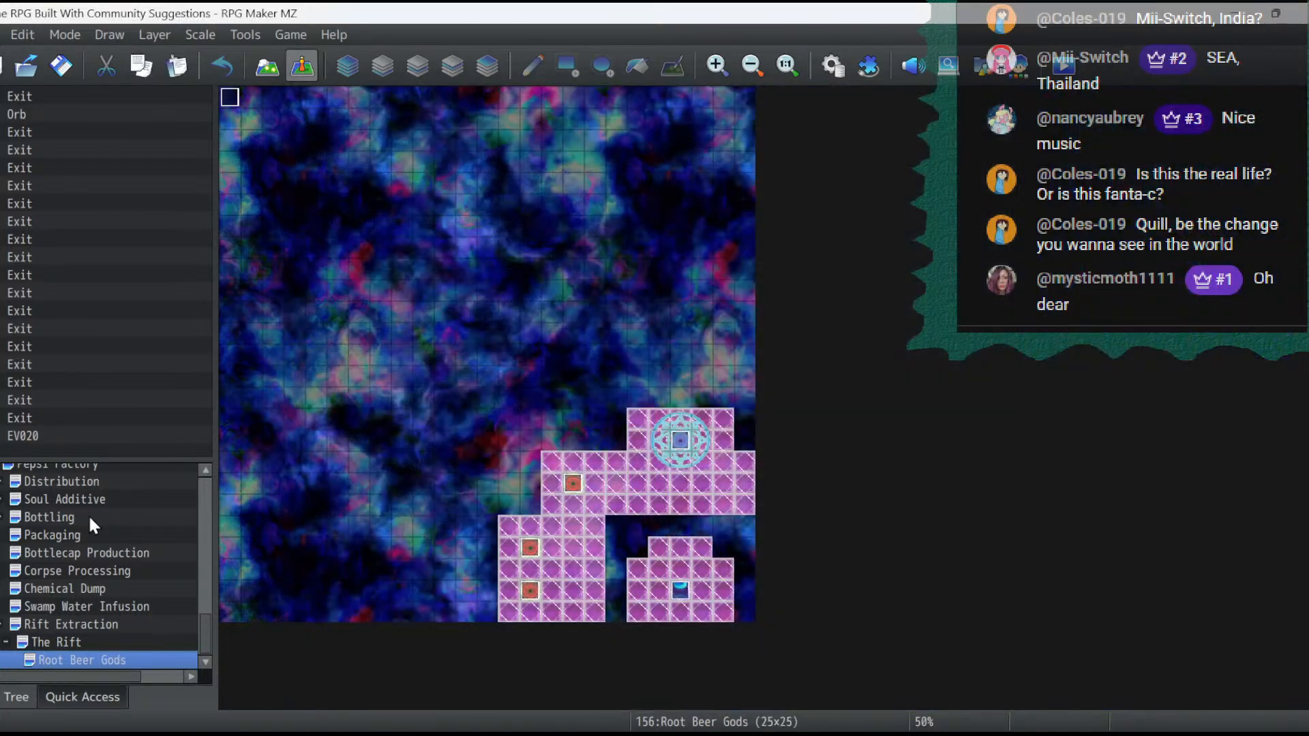
- Find the False Hydra Lair 6 map under ACT 2 and check which battleback images its properties use
scroll(114, 538, up, 15)
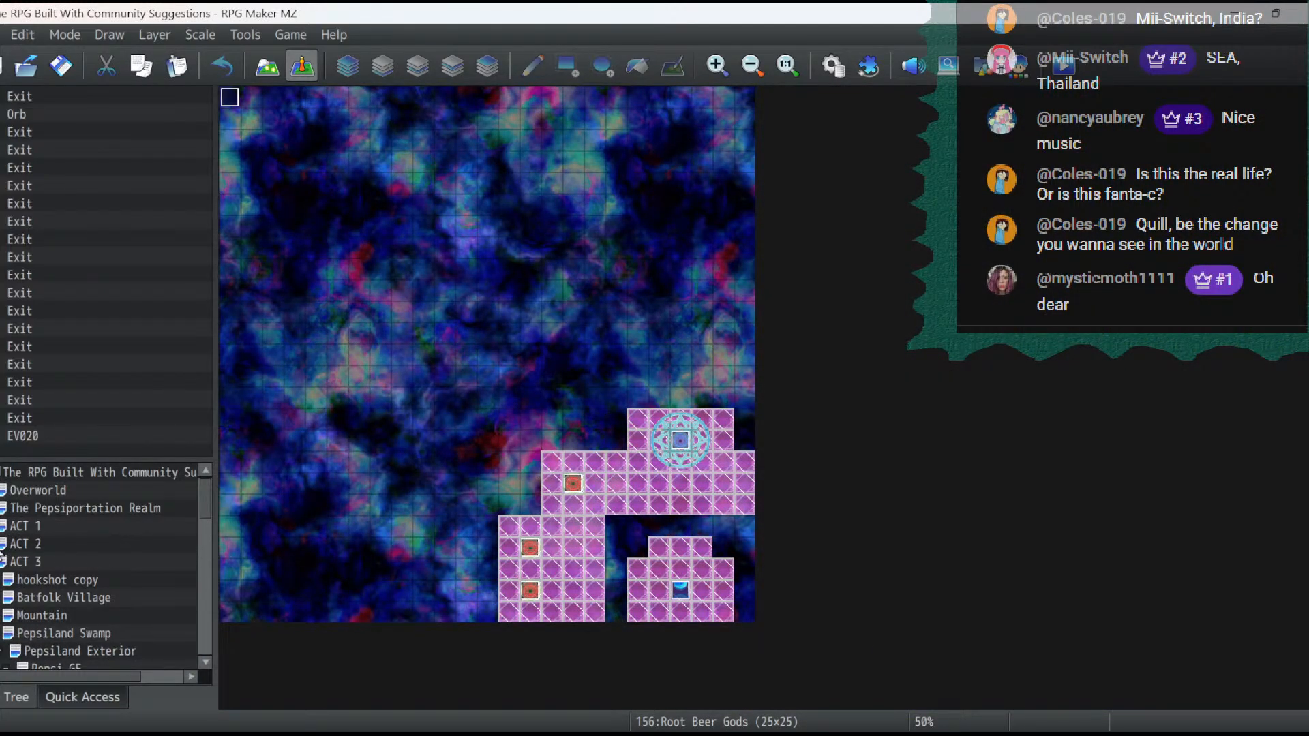
click(4, 544)
scroll(109, 546, down, 20)
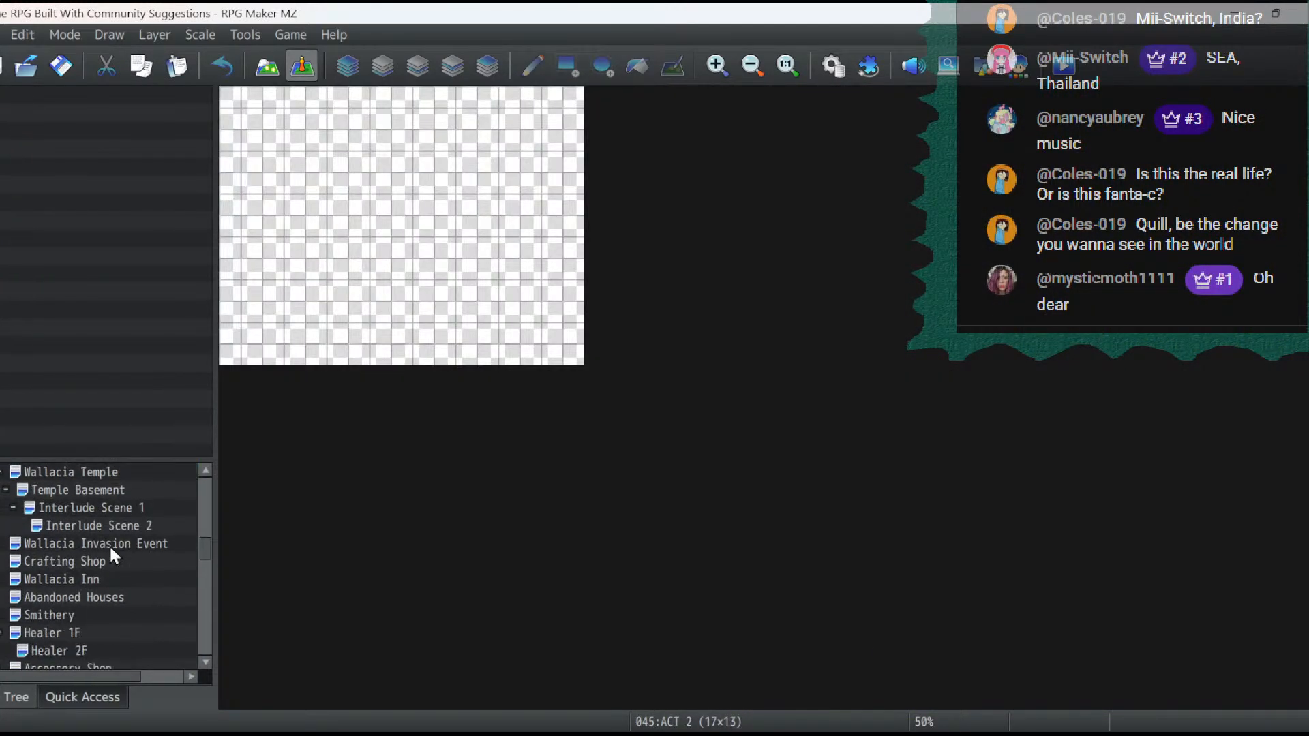
scroll(109, 544, down, 15)
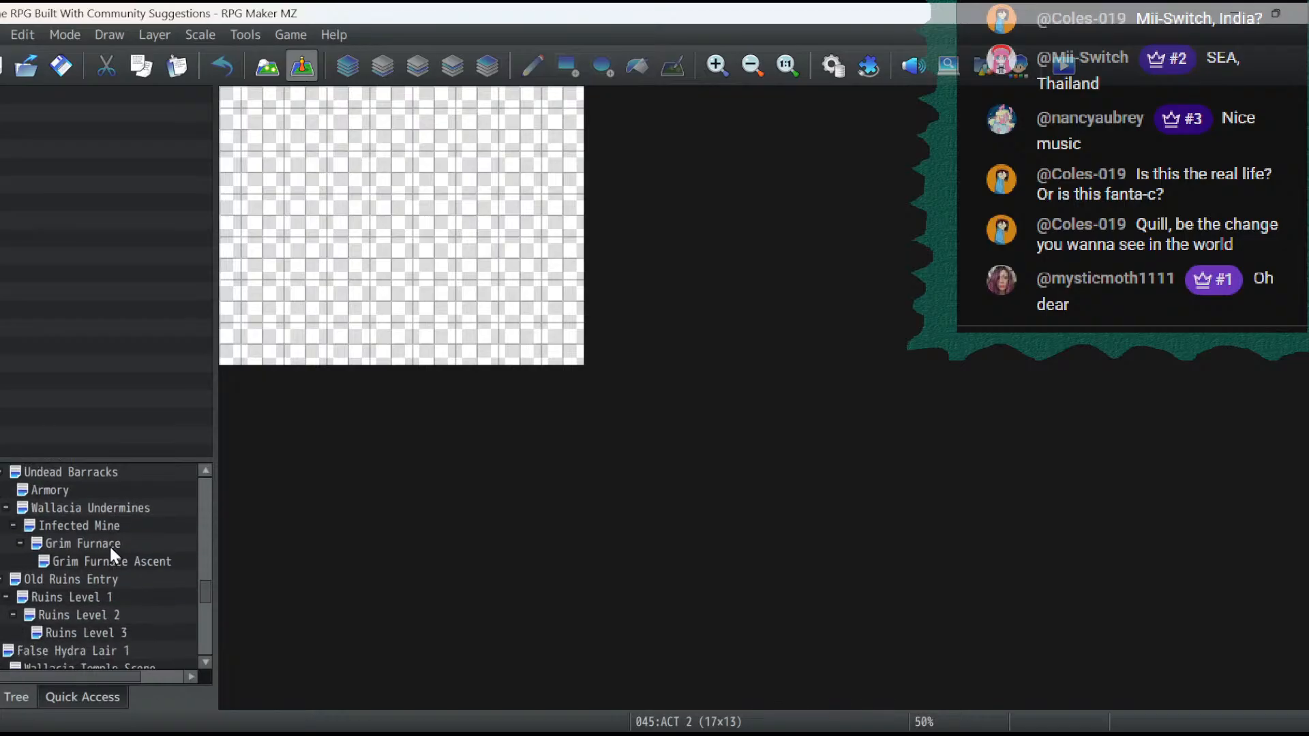
click(109, 634)
right_click(109, 632)
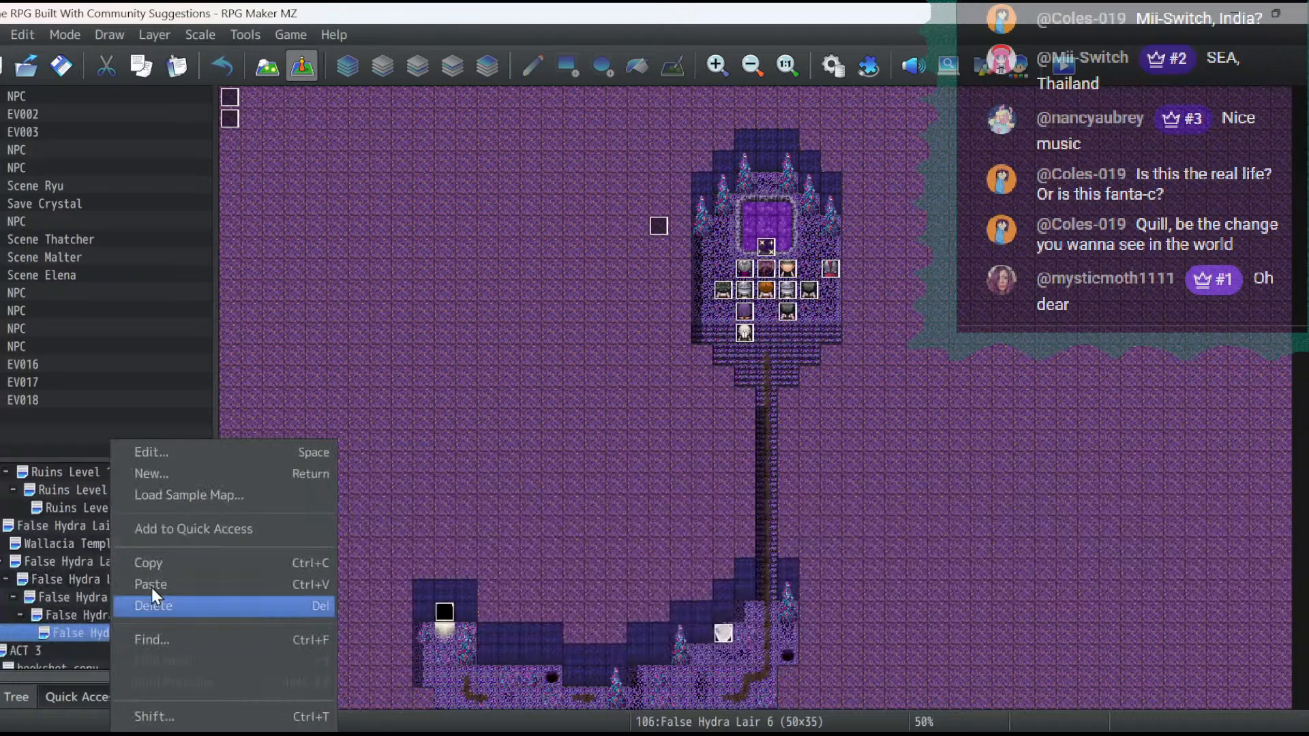
click(178, 448)
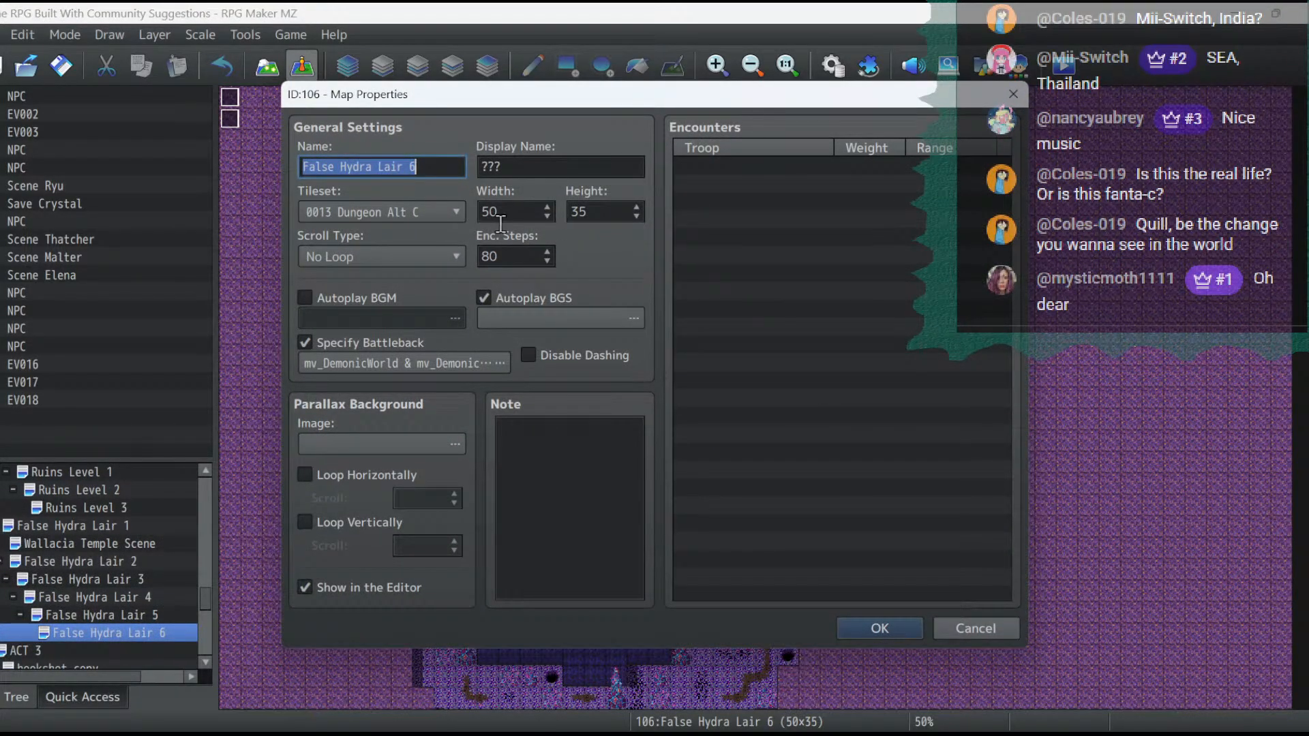
click(452, 356)
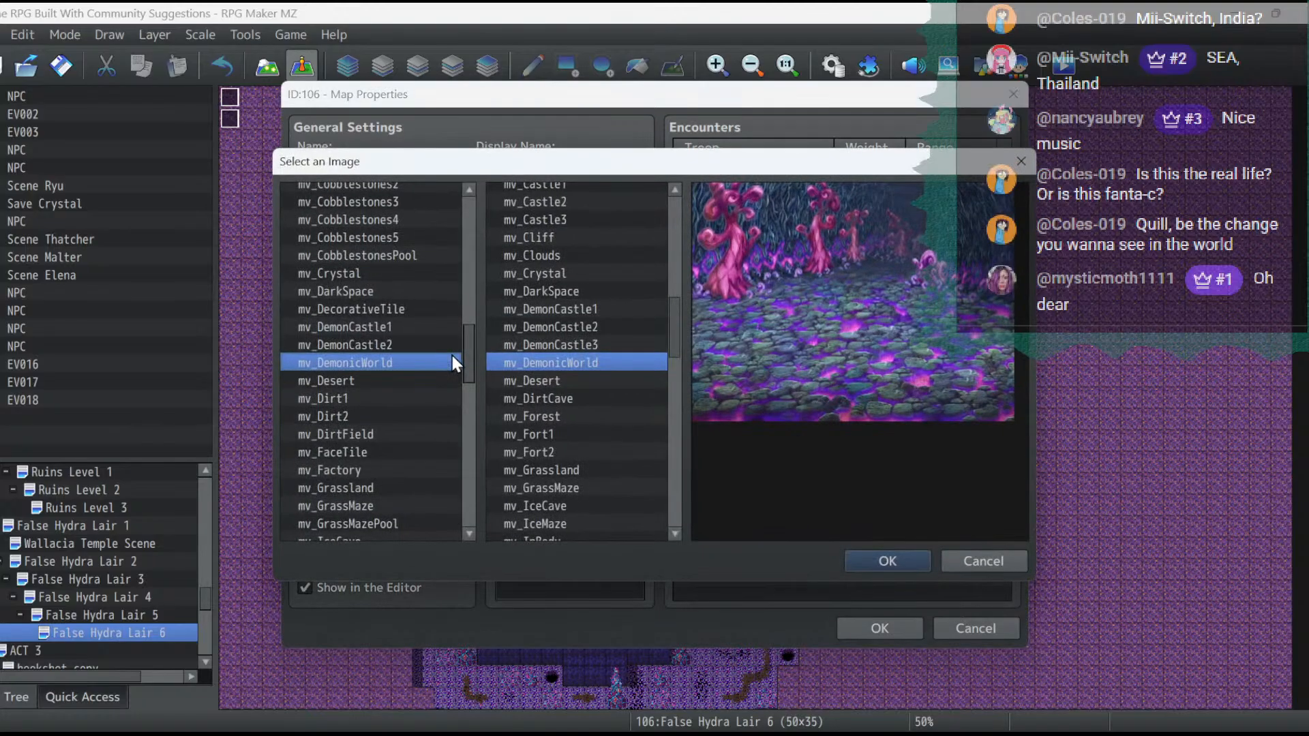
click(888, 561)
click(880, 627)
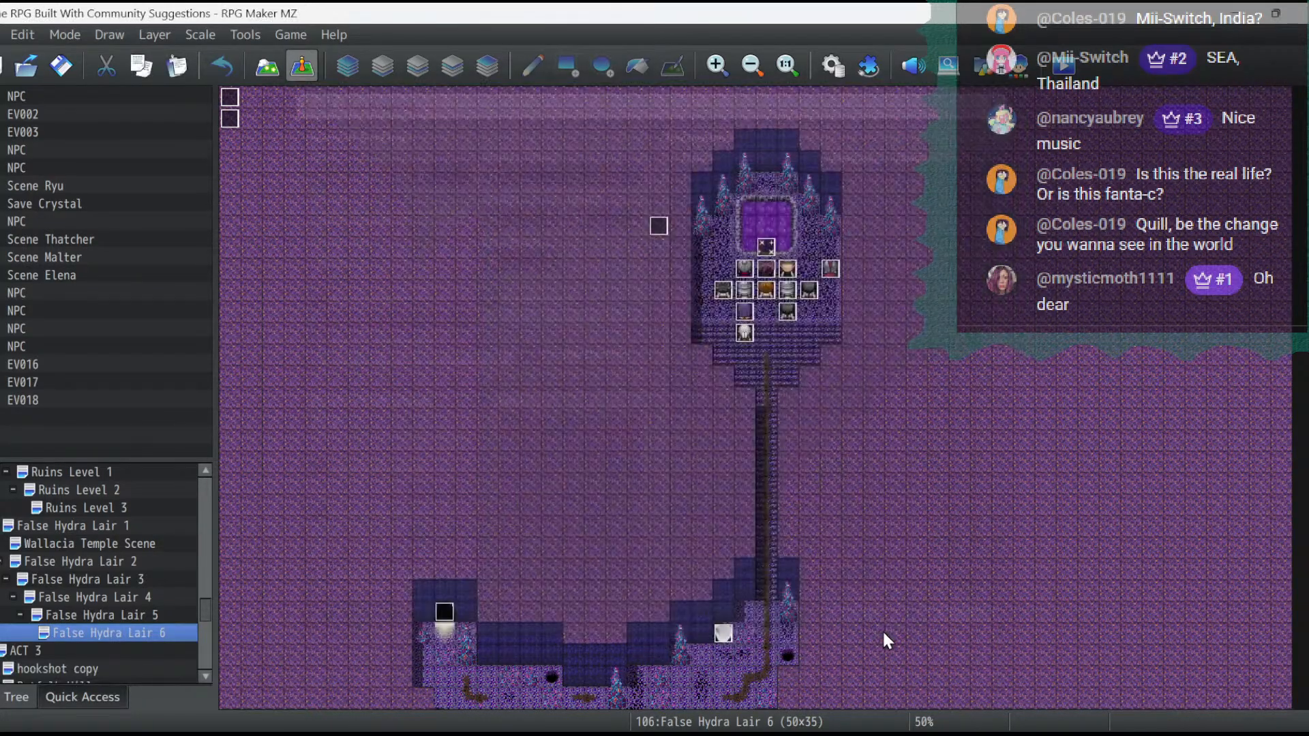
- Inspect the second page of the event just below the purple pool in False Hydra Lair 6, without changing it
double_click(773, 254)
click(239, 132)
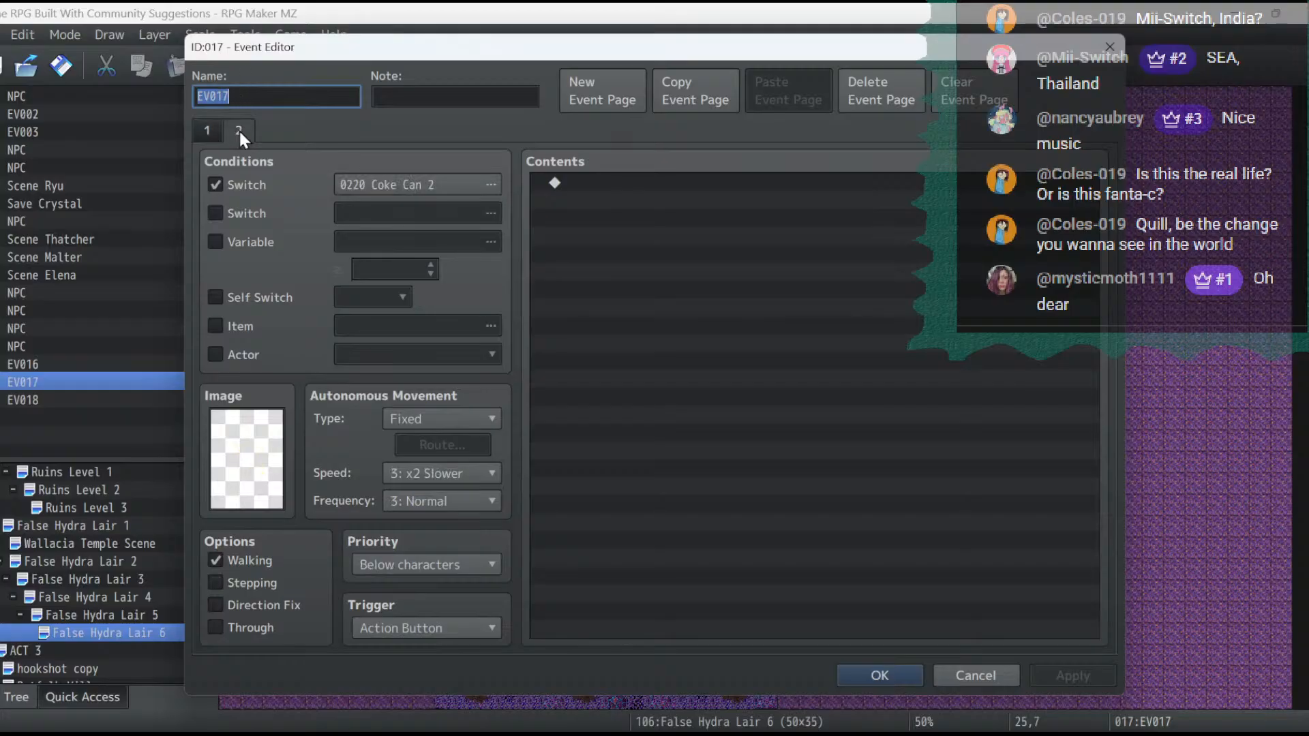
click(973, 675)
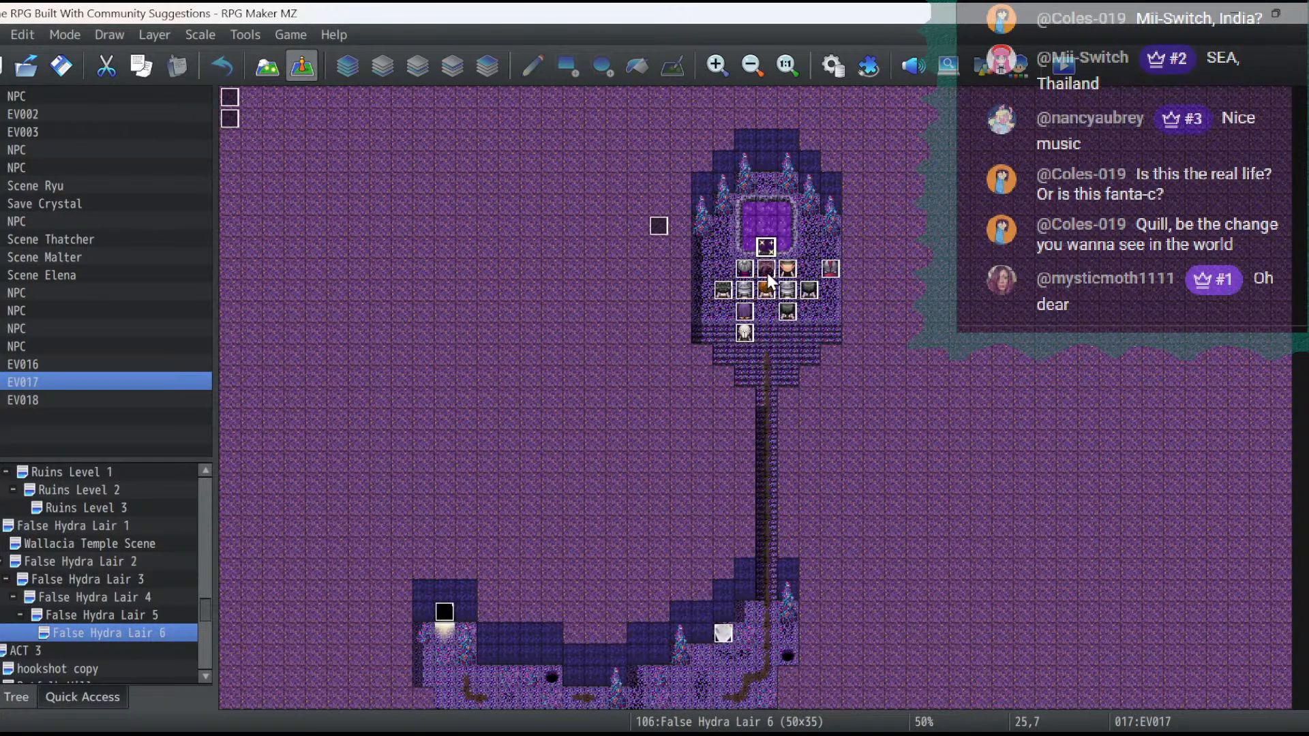
scroll(766, 325, down, 3)
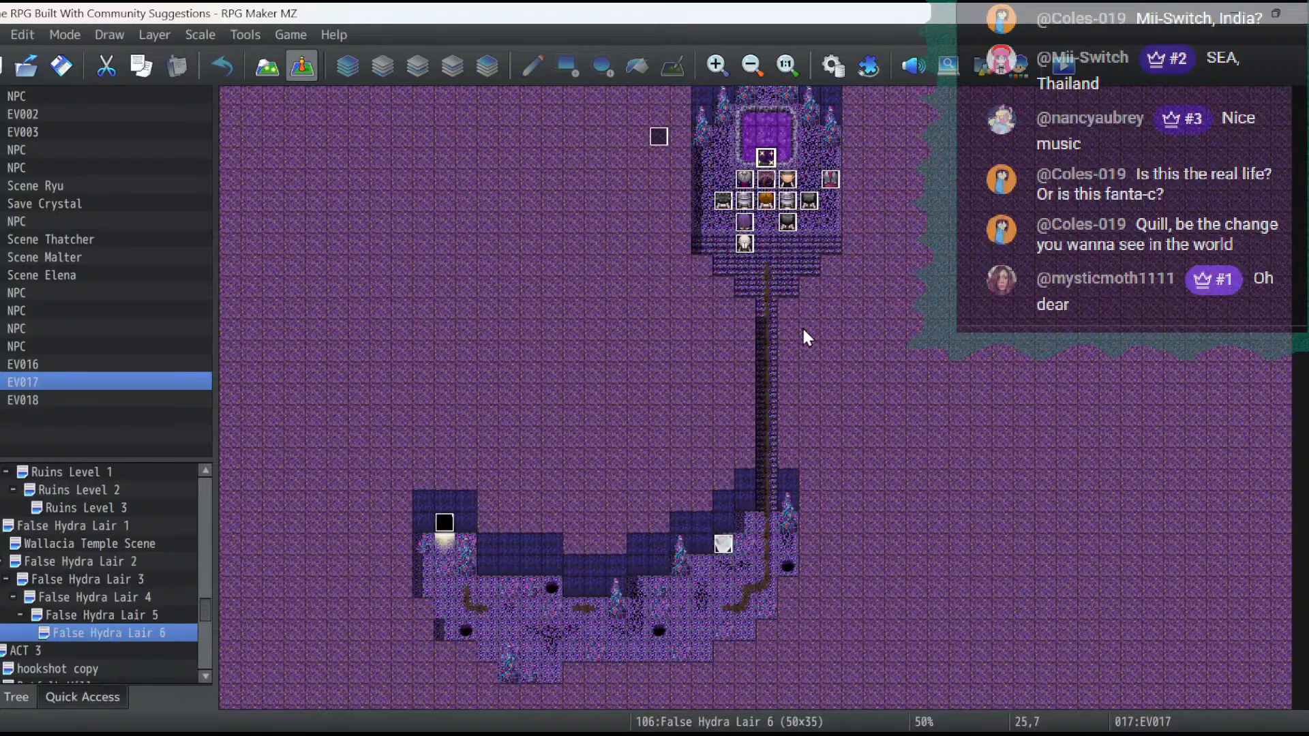
- Examine the battleback images in the False Hydra Lair 5 map properties, cancel, and return to False Hydra Lair 6
click(96, 617)
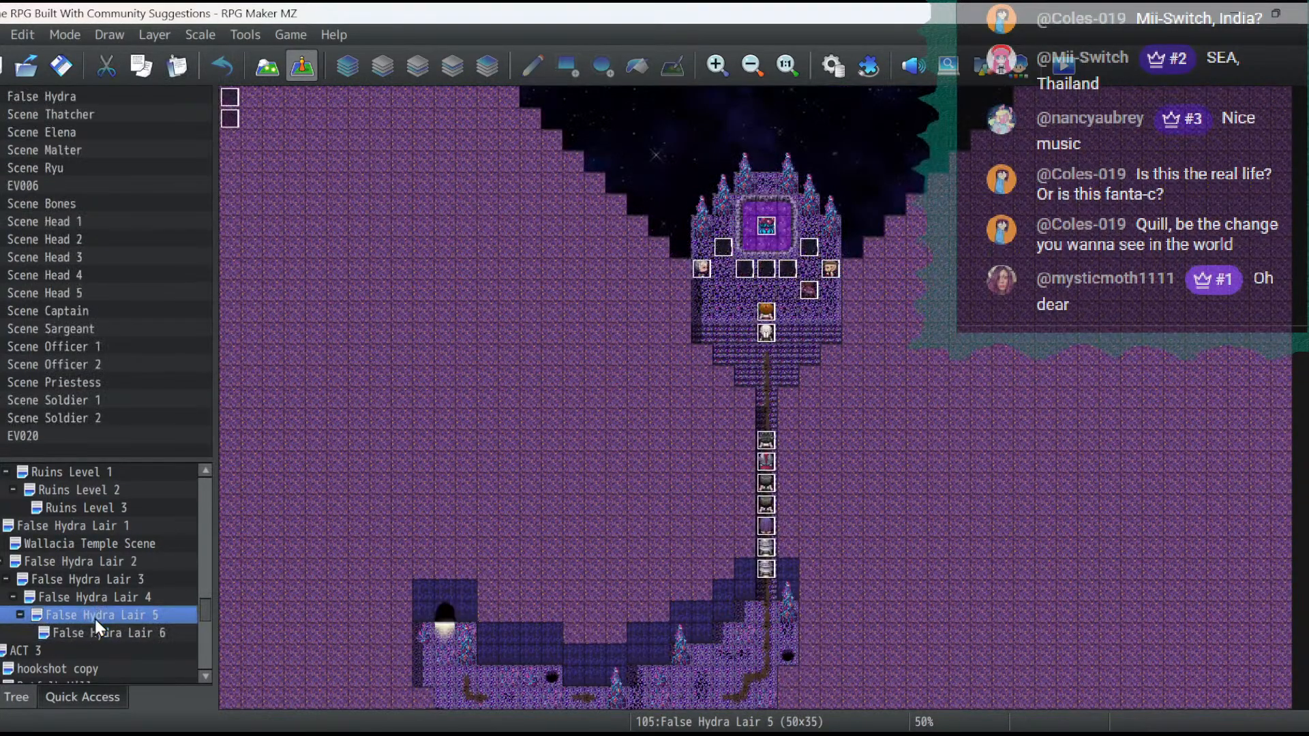
right_click(135, 617)
click(198, 456)
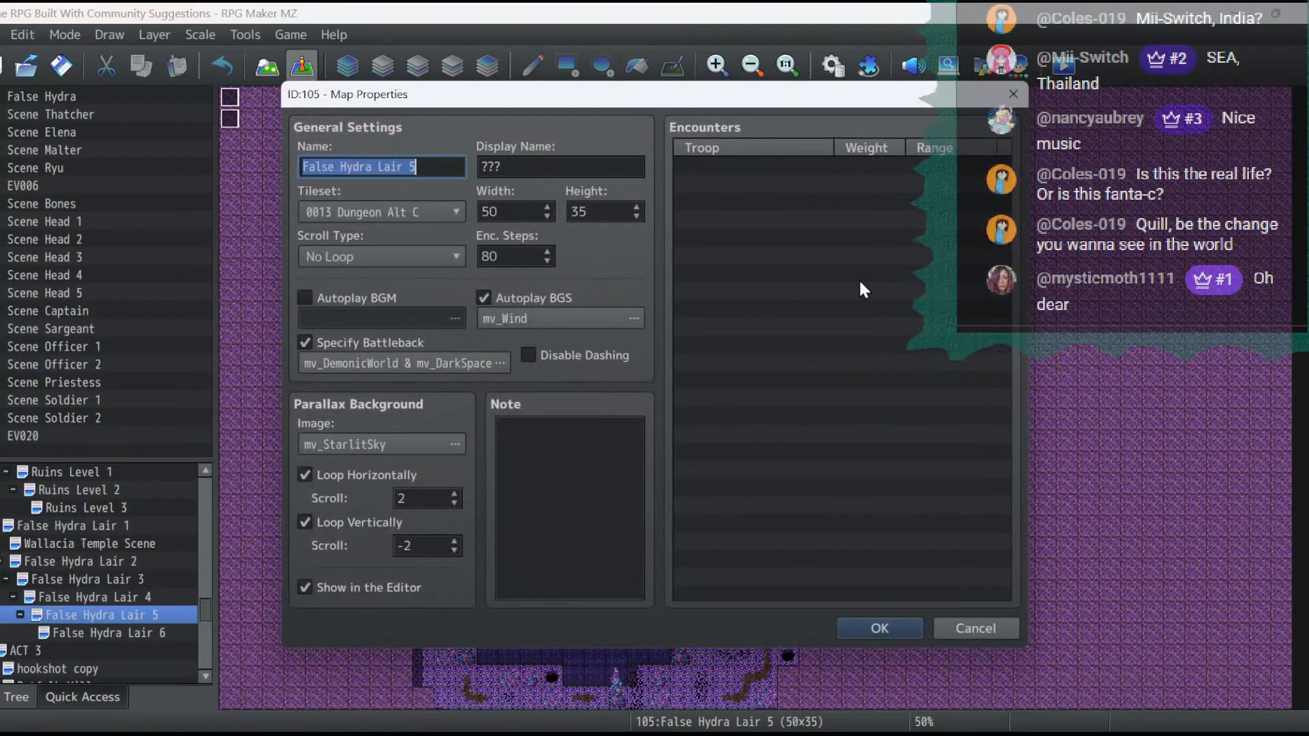
click(358, 367)
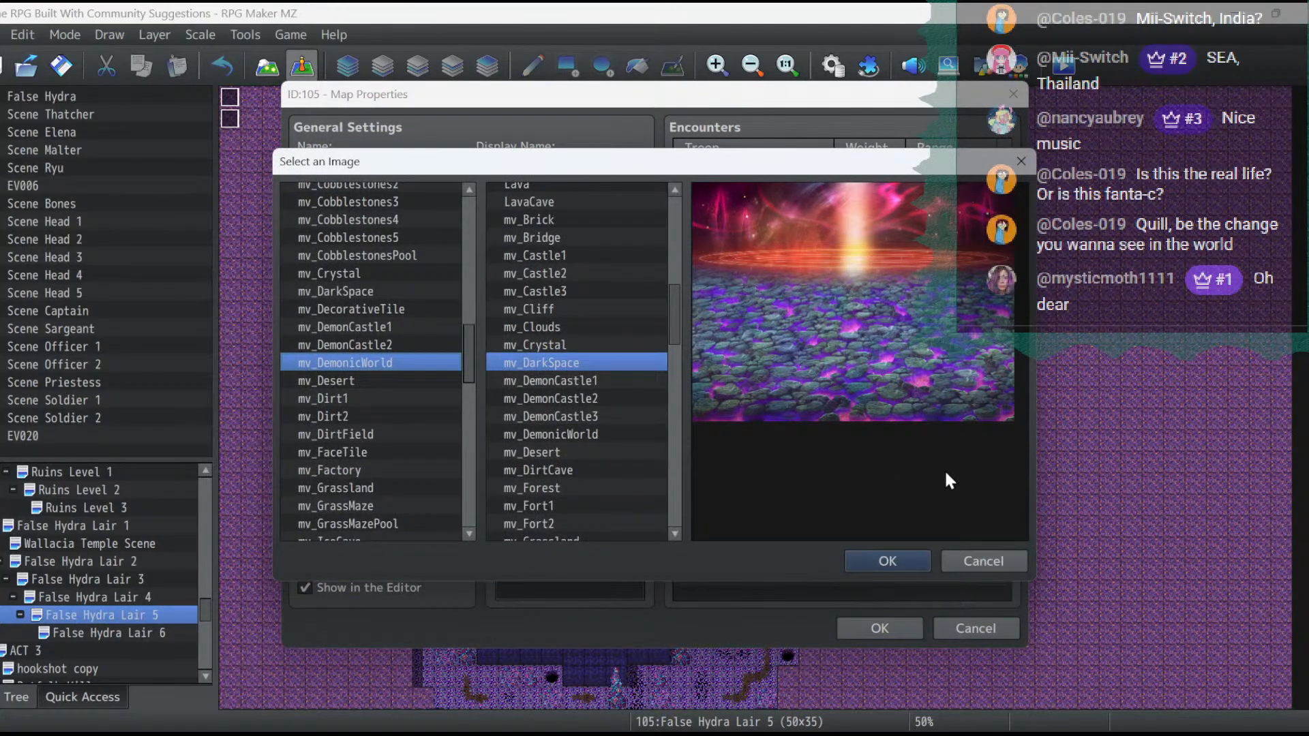
click(982, 560)
click(977, 626)
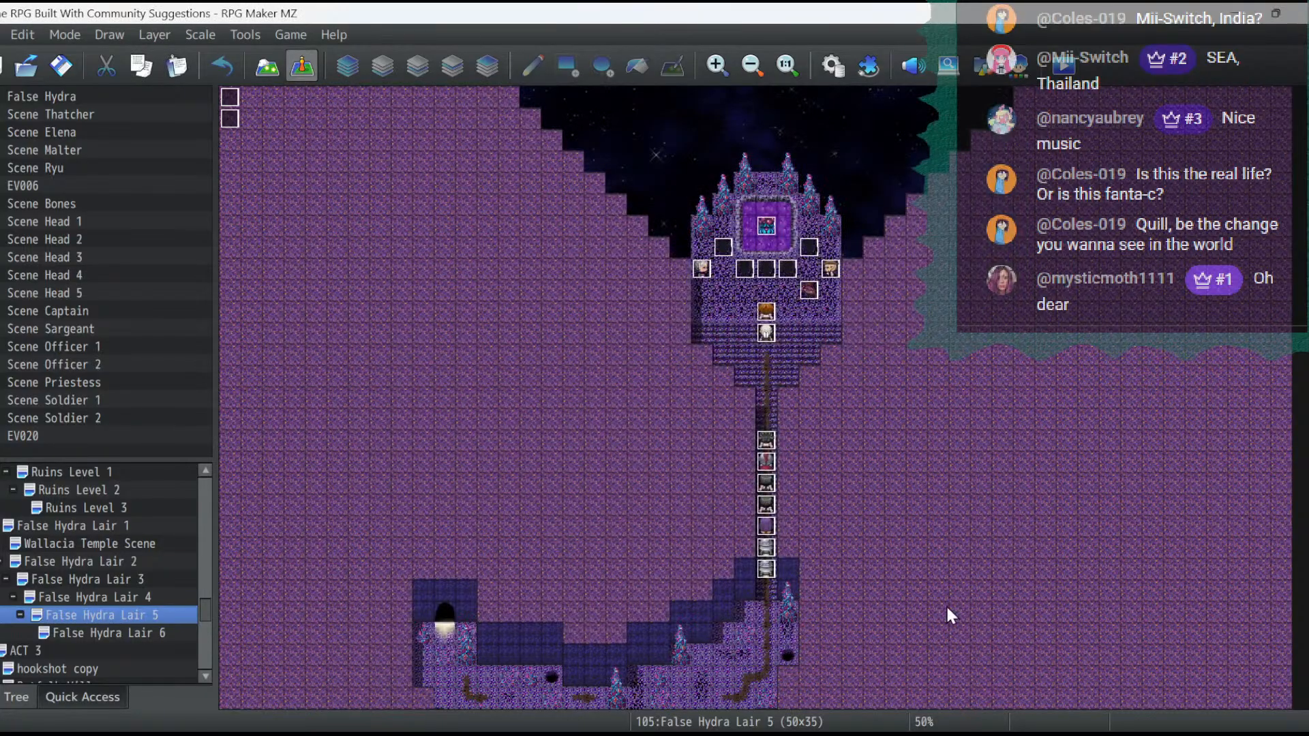
click(86, 629)
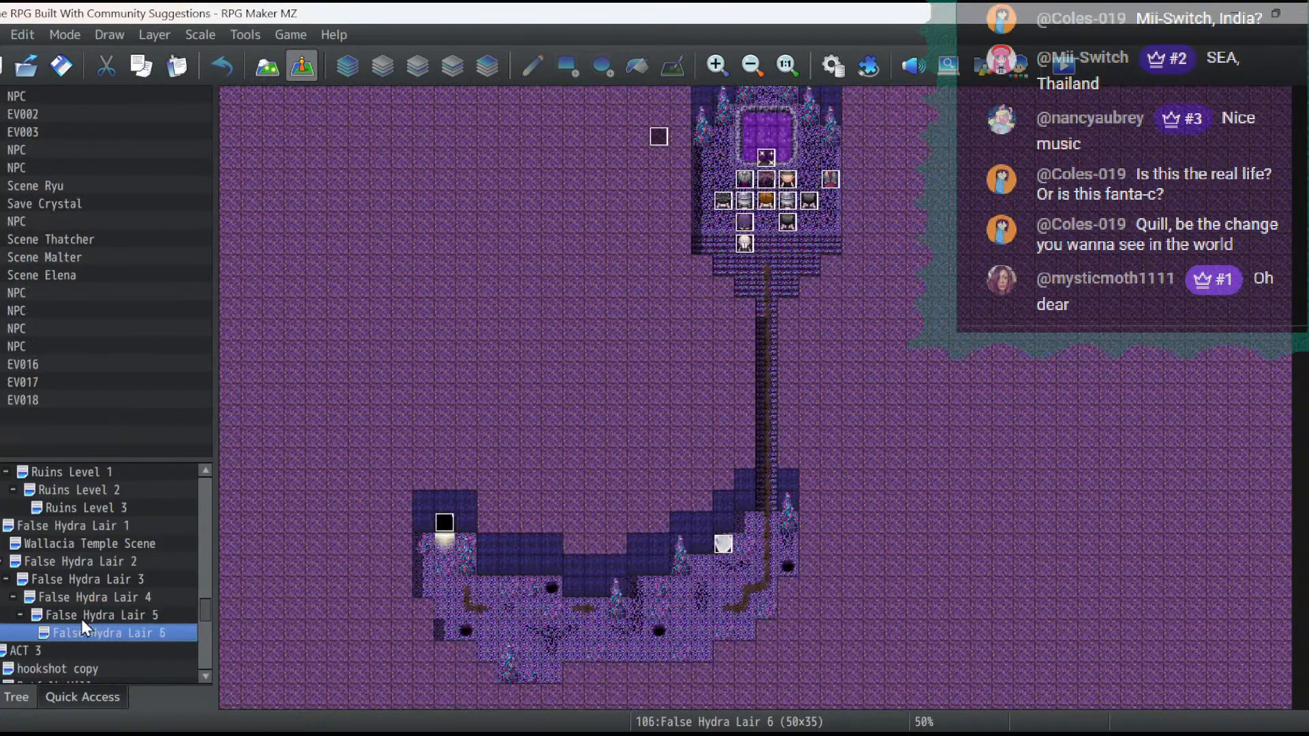
- Open troop 0171 in the database and view its battle test setup without running it
click(830, 66)
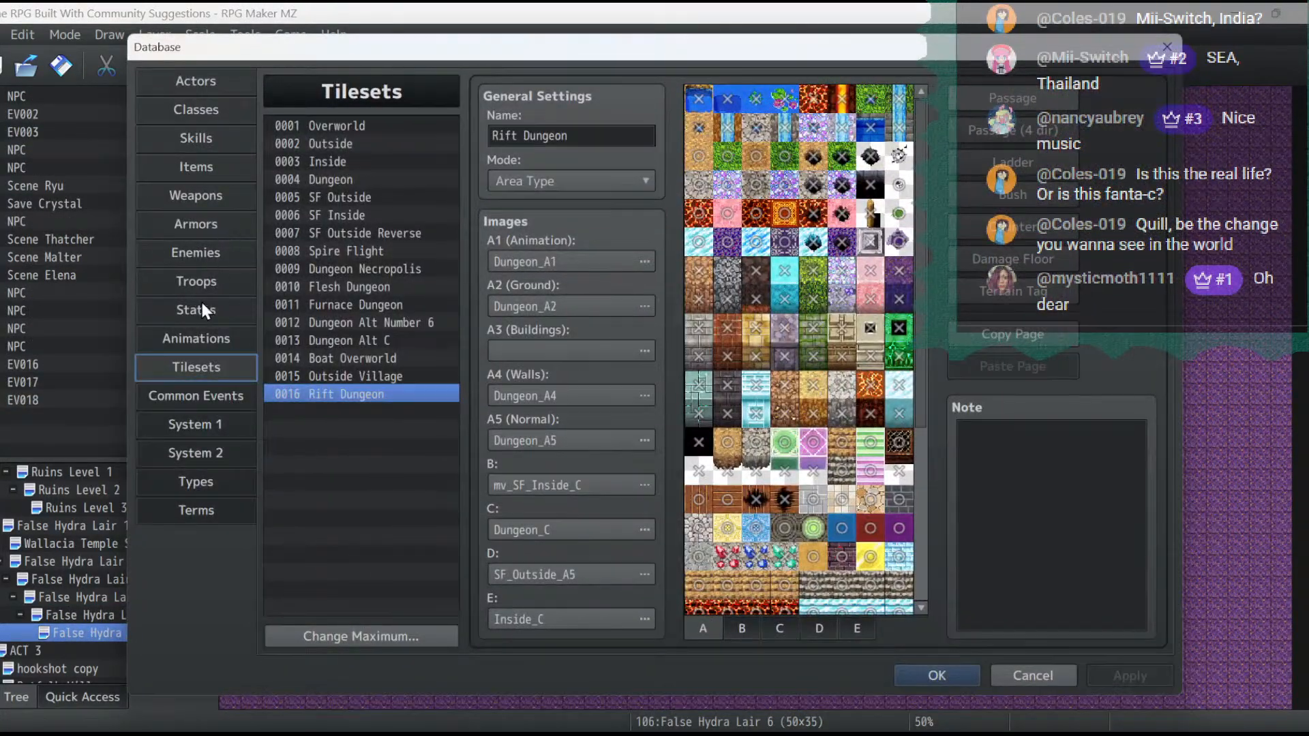
click(198, 282)
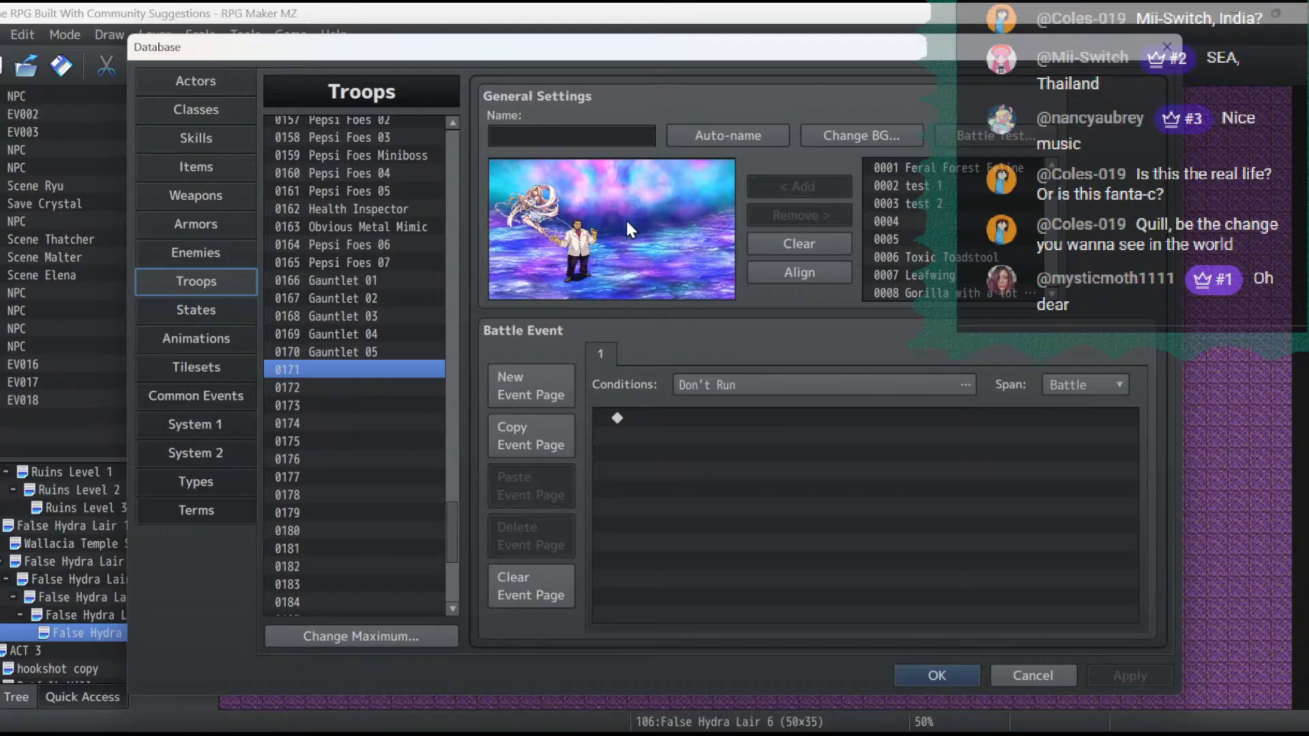
click(980, 134)
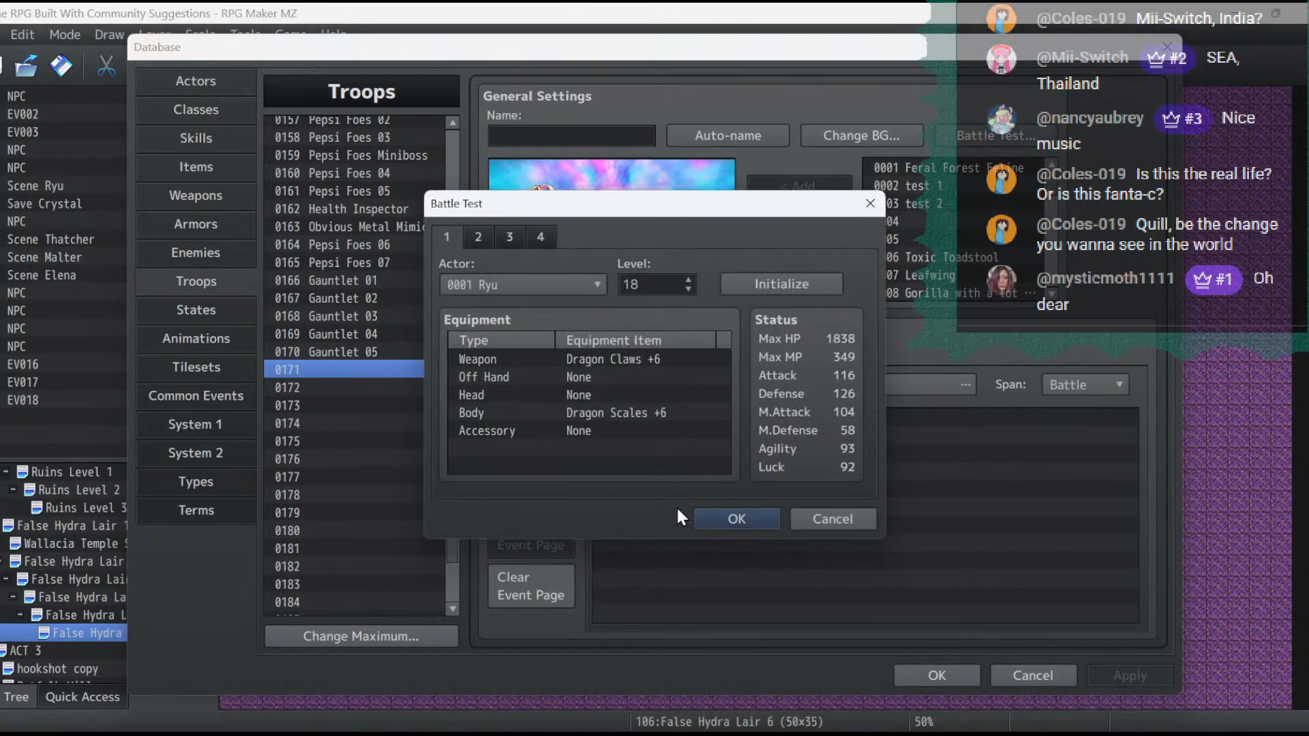
click(846, 518)
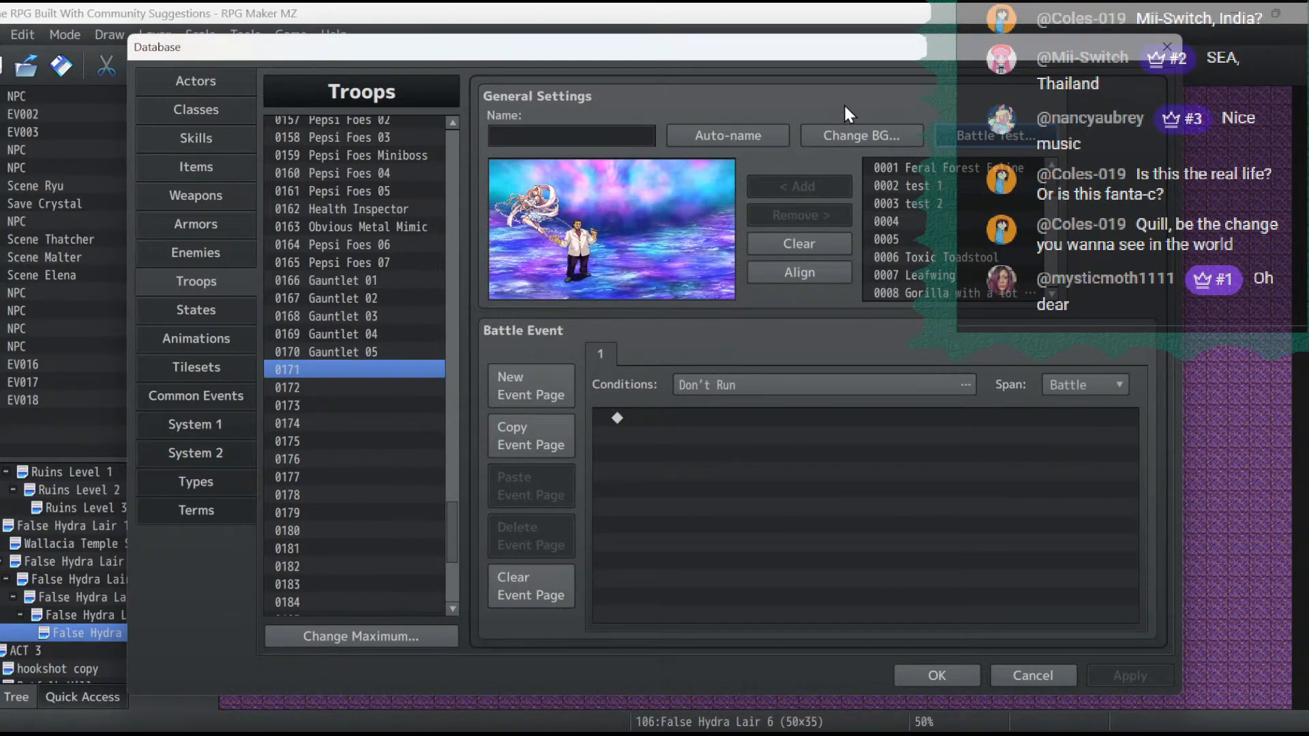
- Check which battle background images troop 0171 uses, and close the database
click(849, 140)
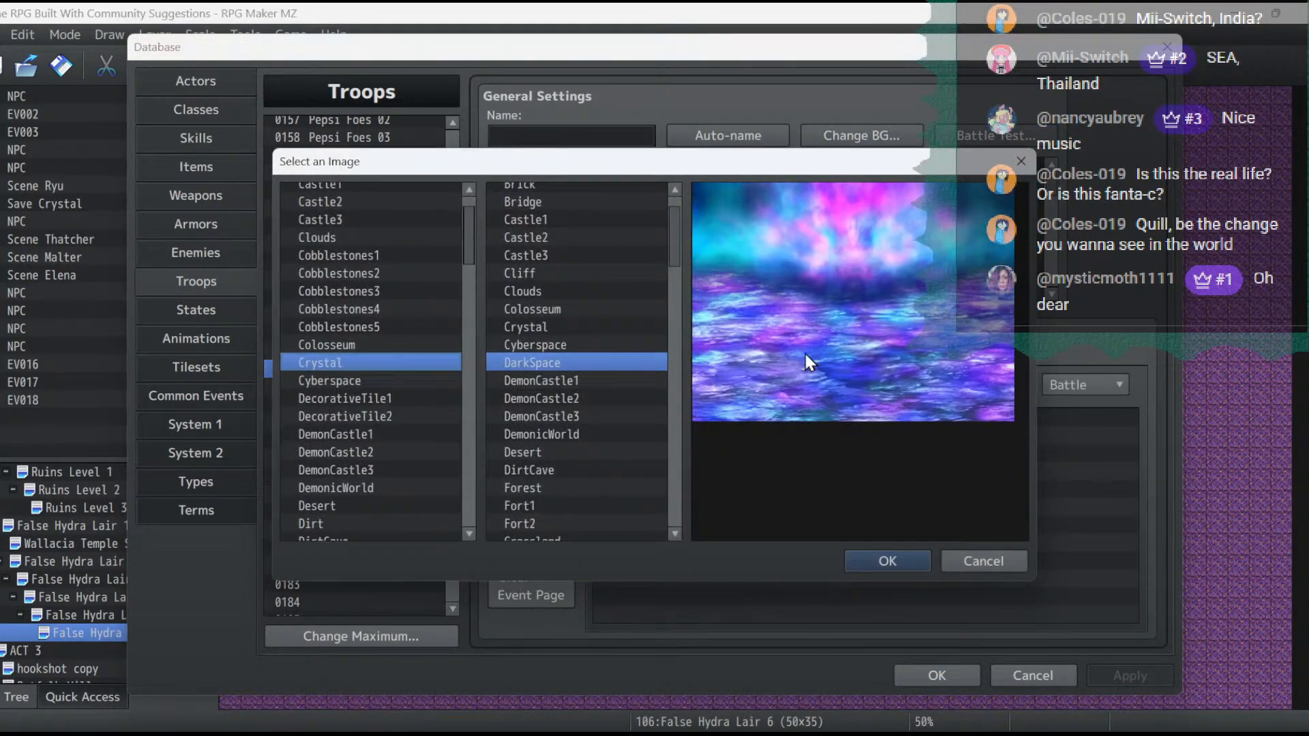
click(905, 561)
click(1129, 675)
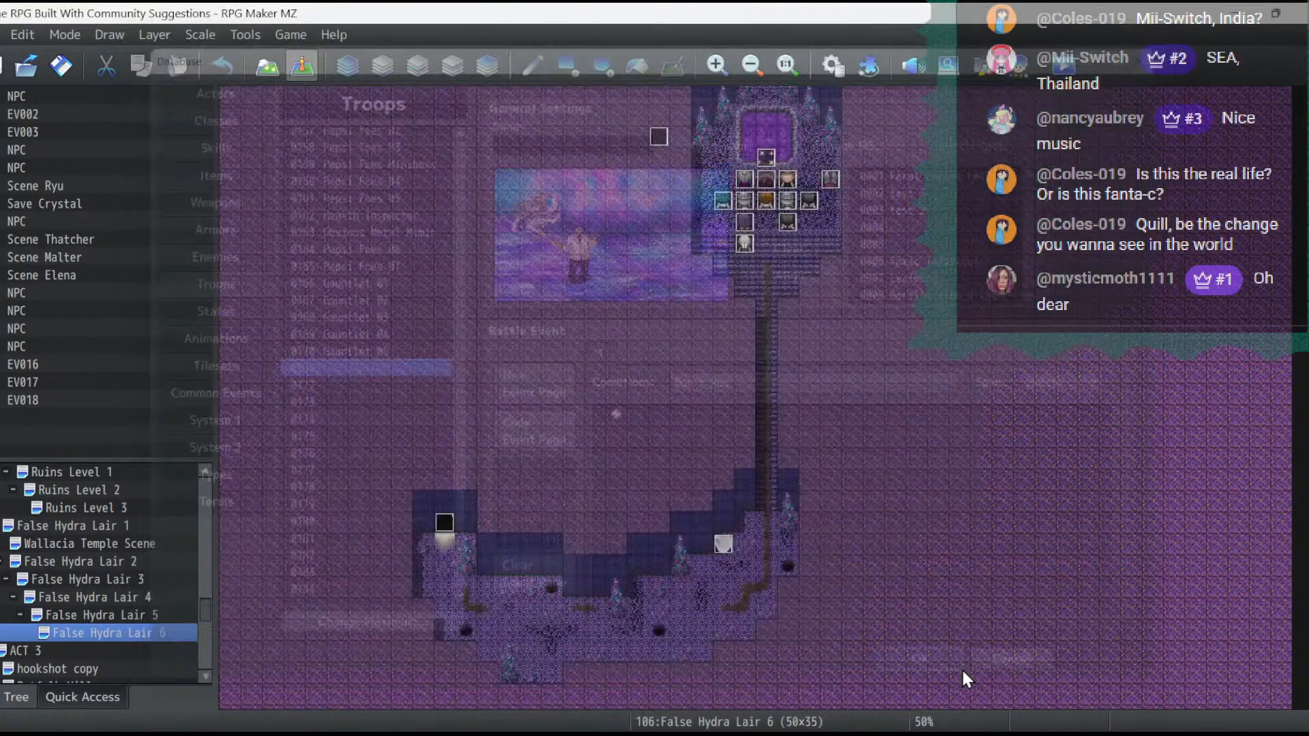
click(937, 674)
- Find the Root Beer Gods map under ACT 2 and set its battleback to Crystal & DarkSpace
scroll(143, 504, up, 8)
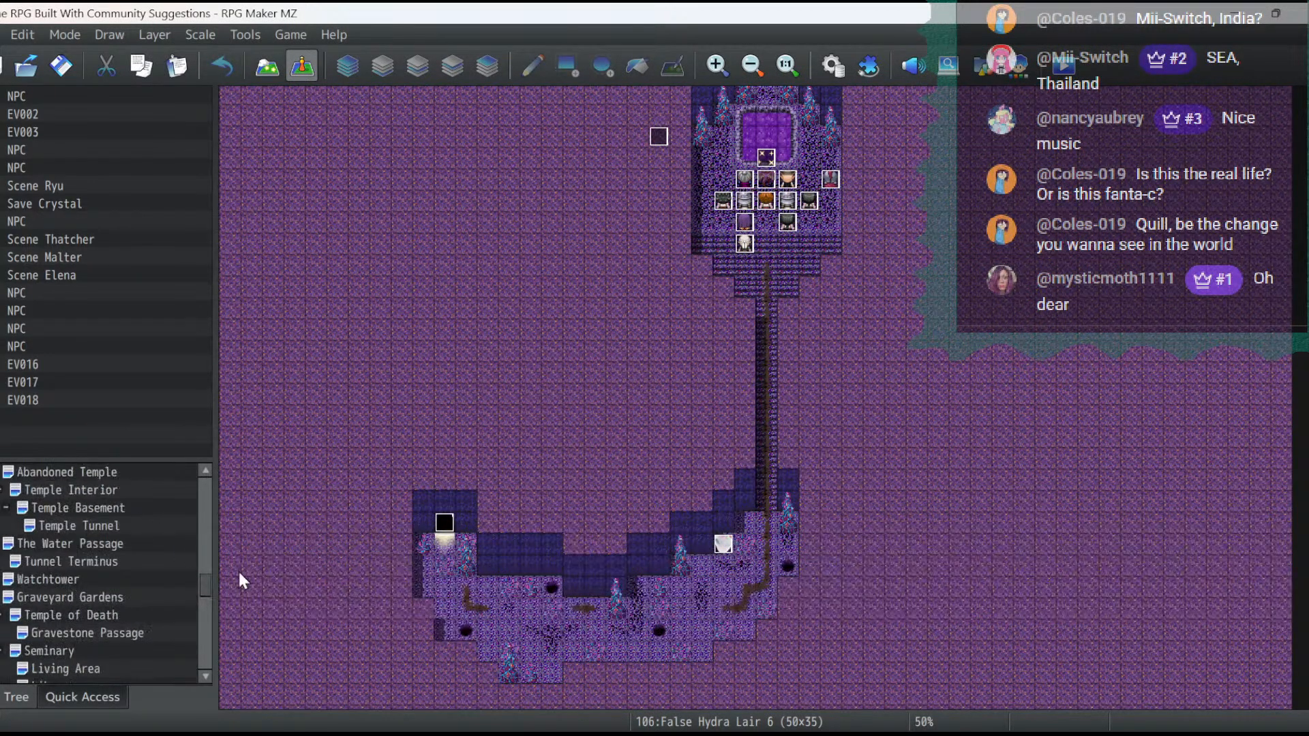
drag(210, 581, 217, 485)
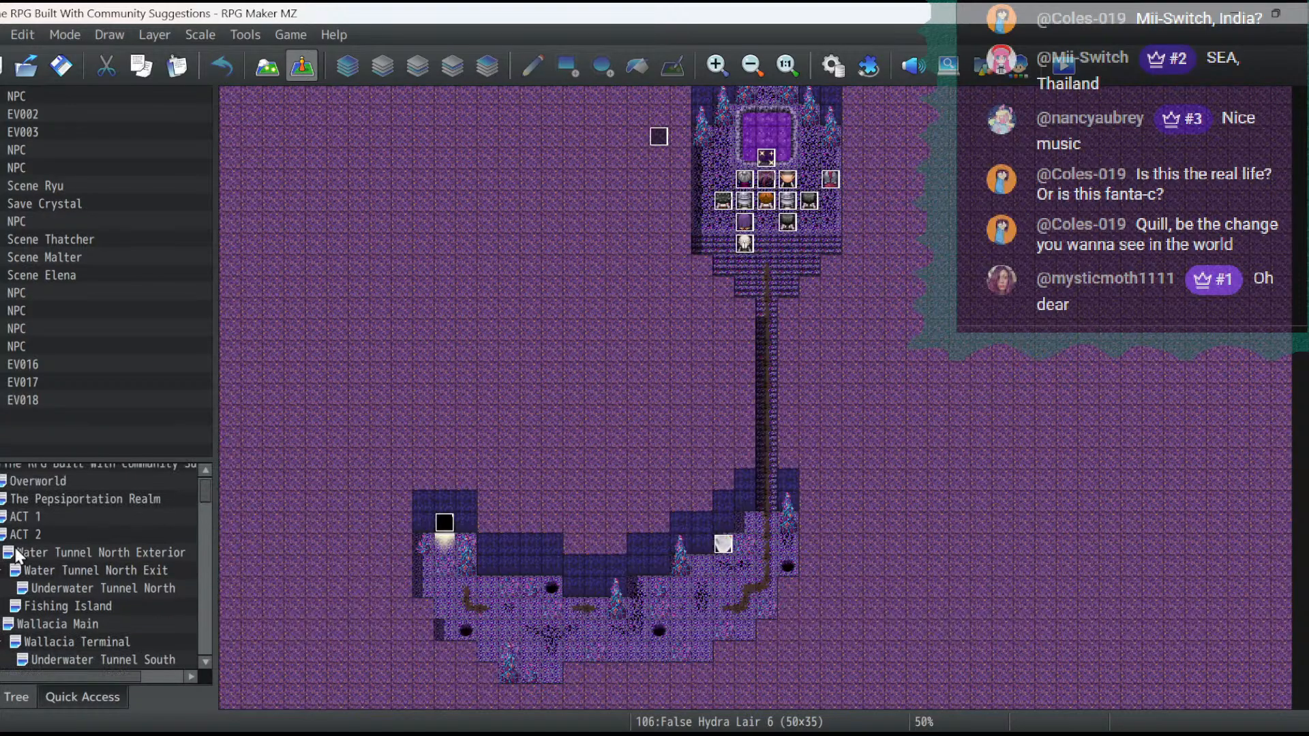
click(27, 535)
scroll(85, 656, down, 5)
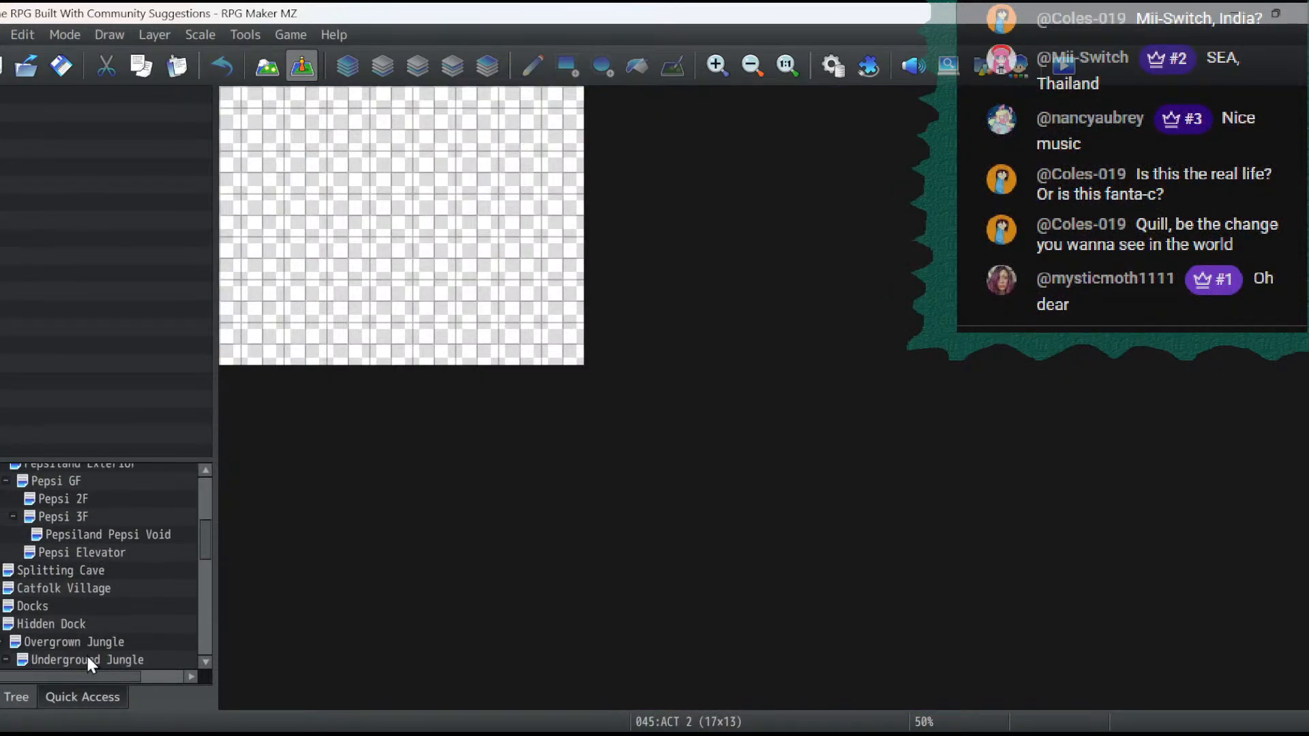
scroll(86, 653, down, 1)
click(86, 656)
right_click(88, 656)
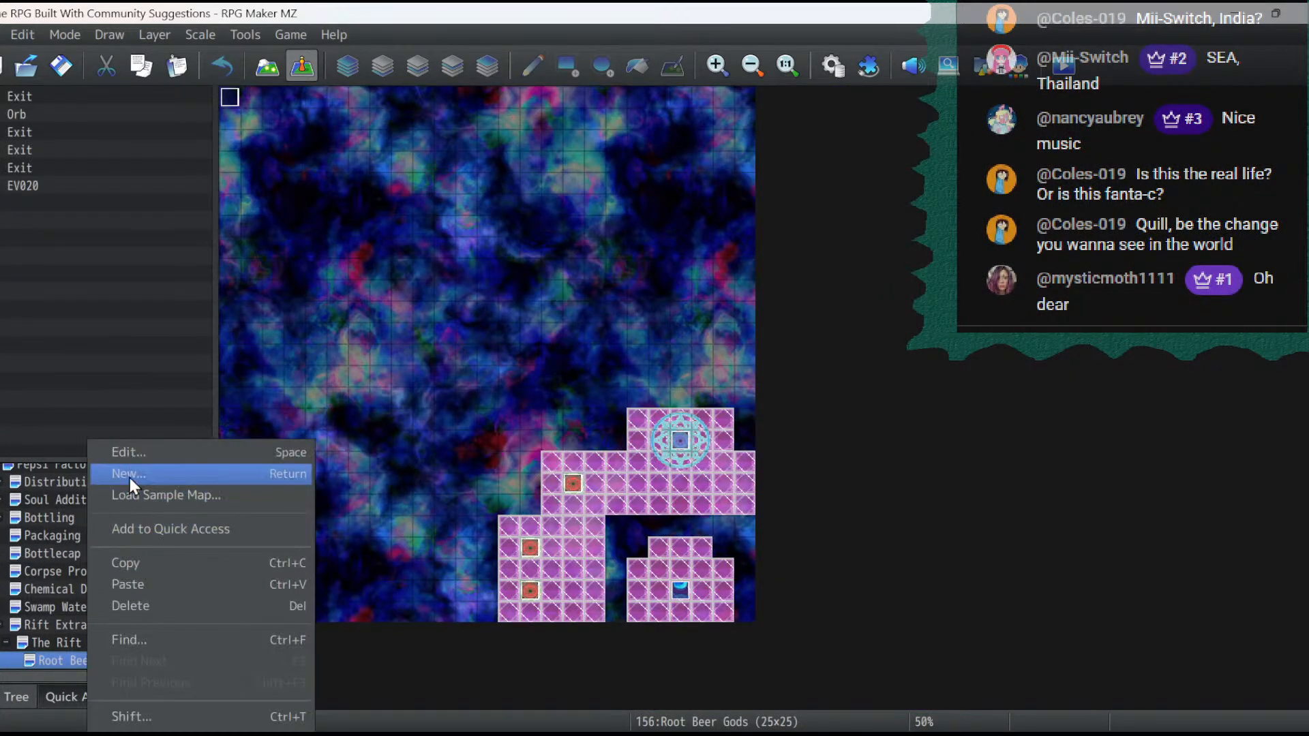
click(121, 451)
double_click(419, 364)
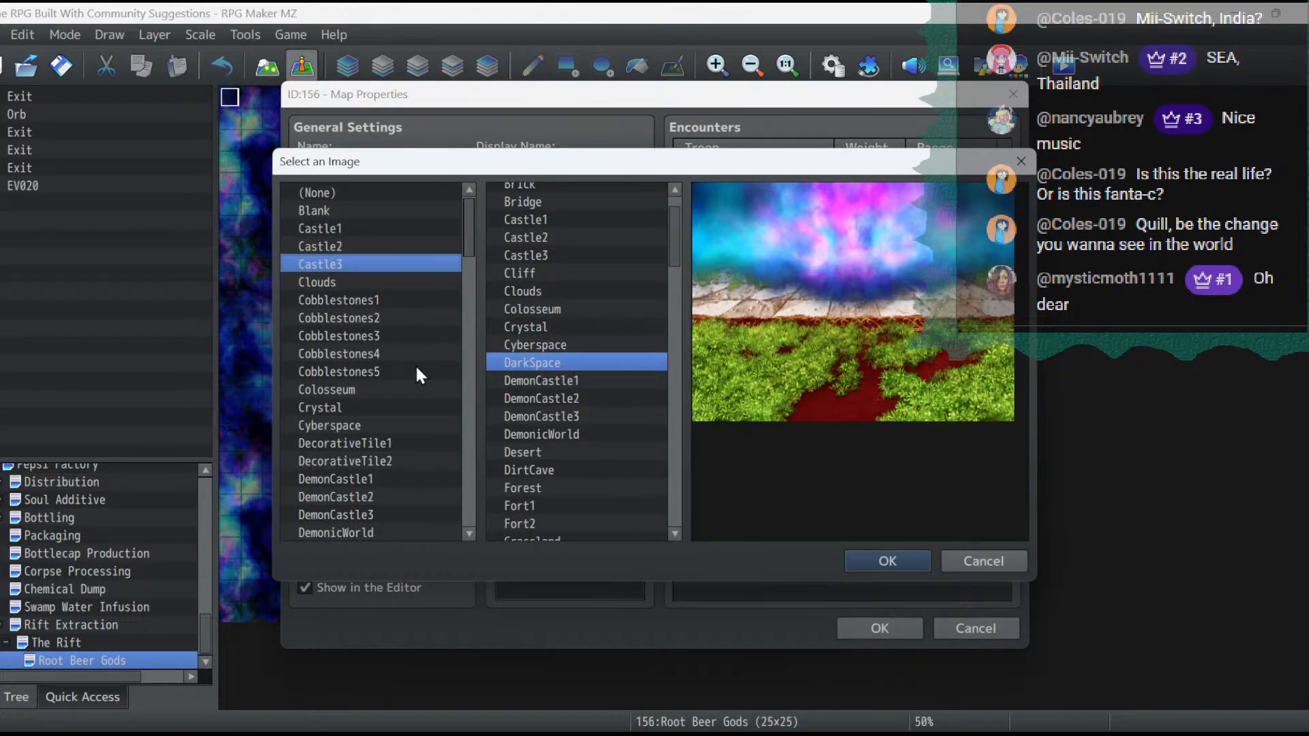
click(380, 408)
click(865, 560)
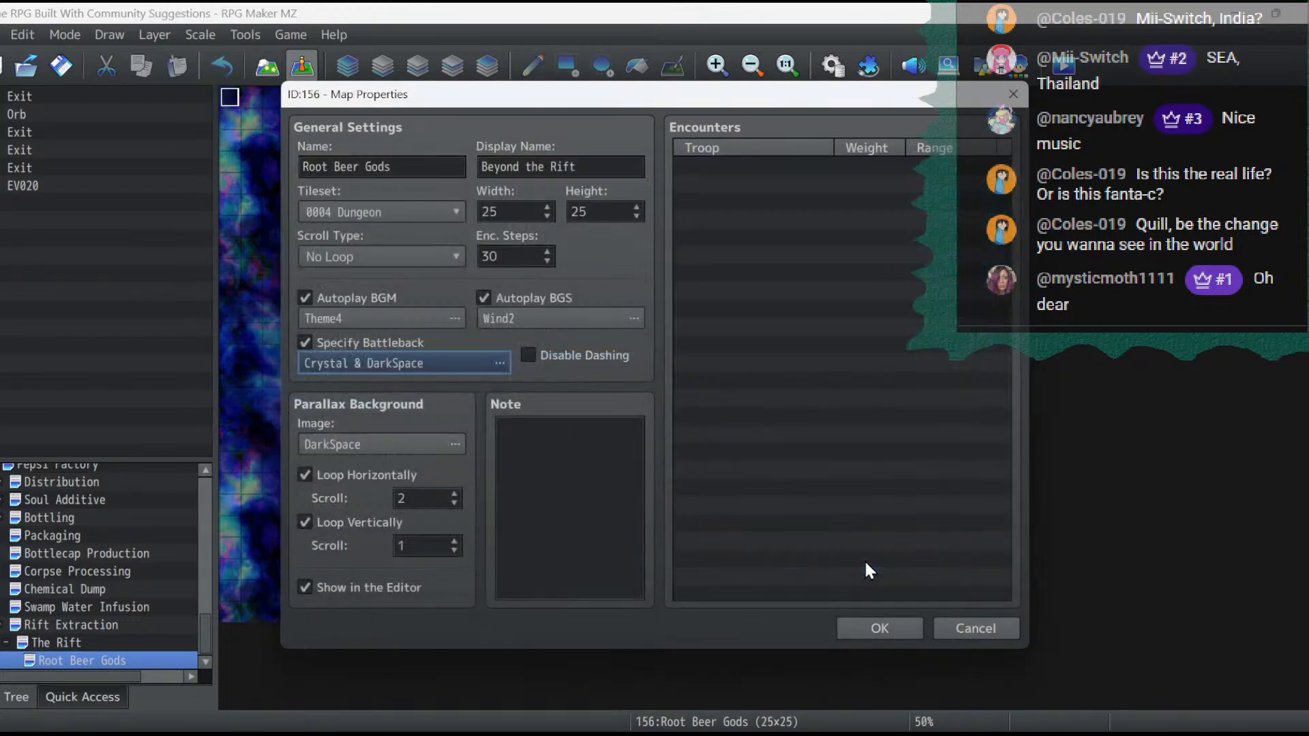
click(899, 618)
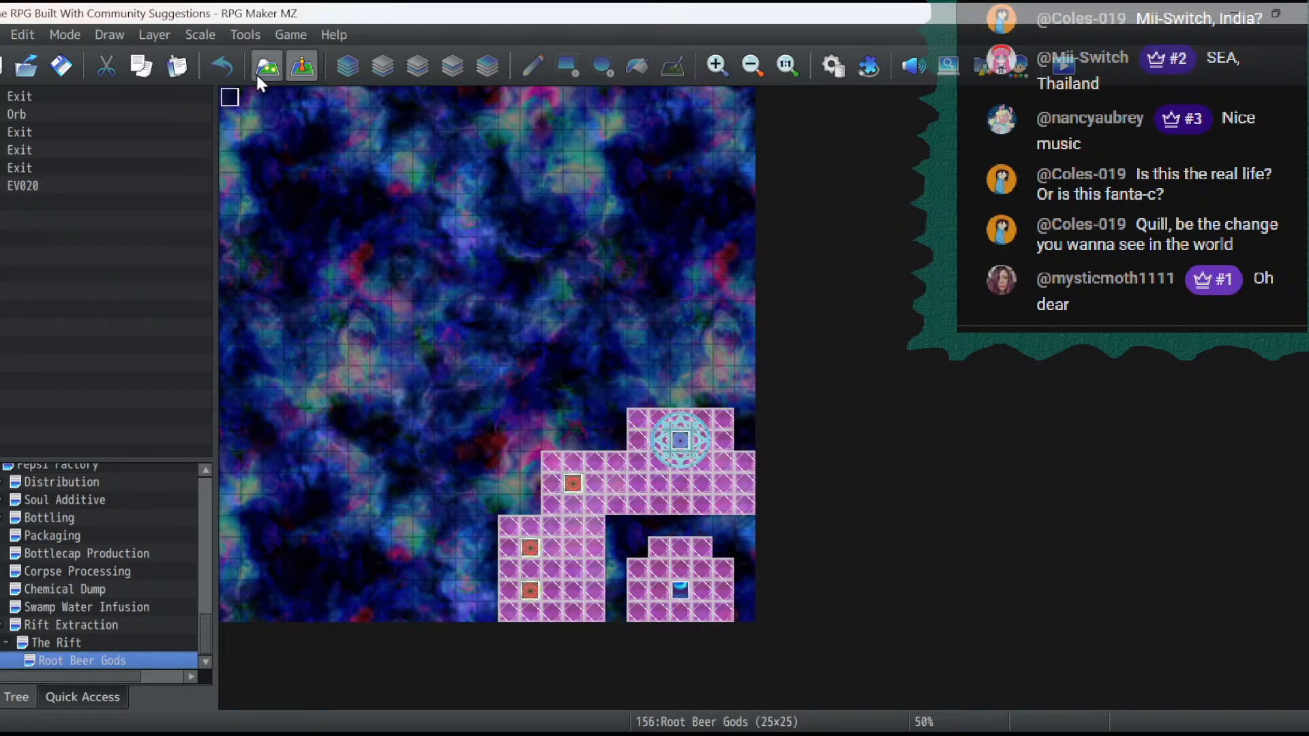
- Erase all floor tiles on Layer 1 of Root Beer Gods by filling the whole map with the transparent tile
key(F5)
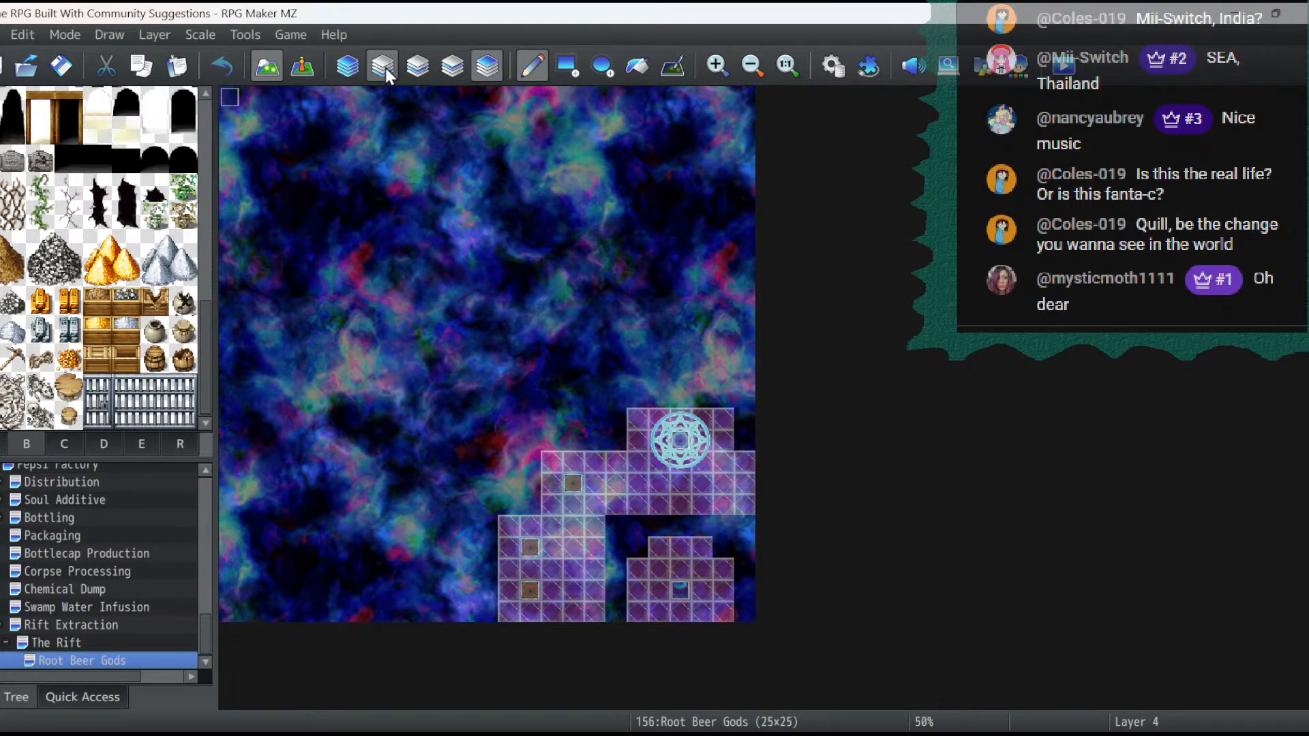
click(411, 72)
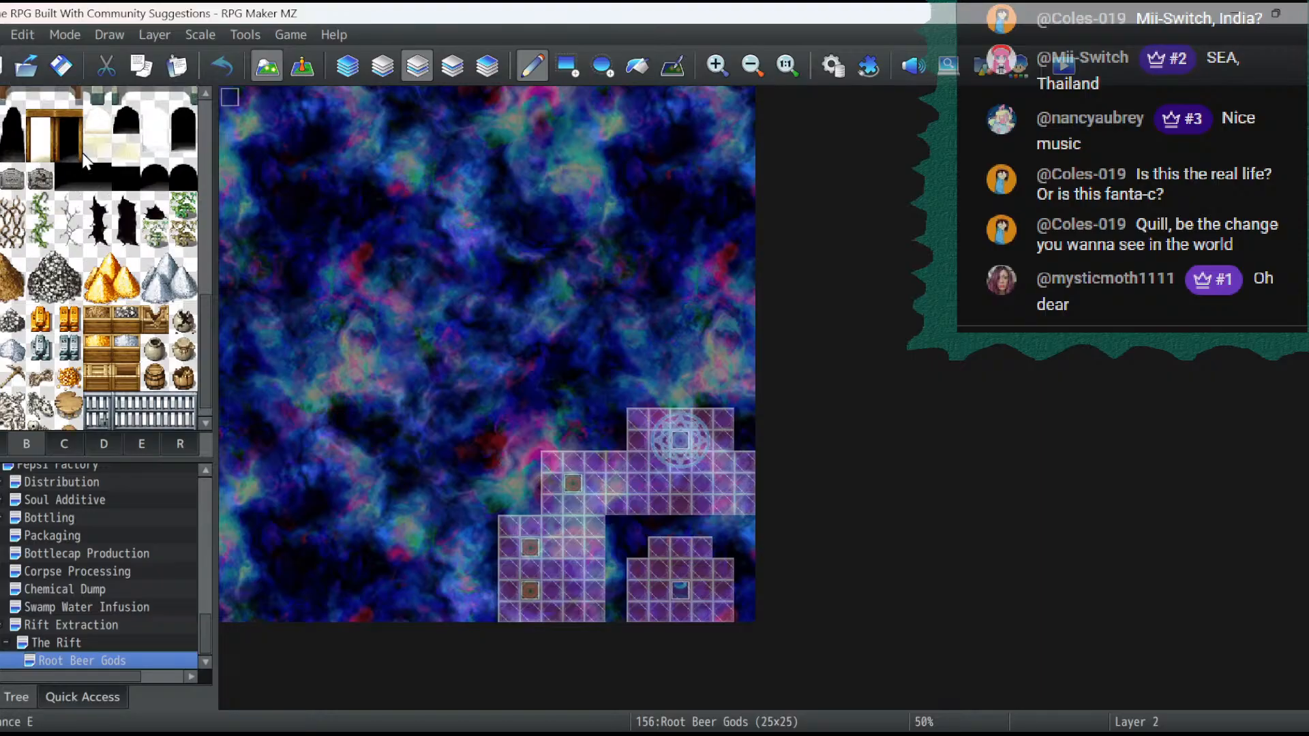
scroll(84, 156, down, 10)
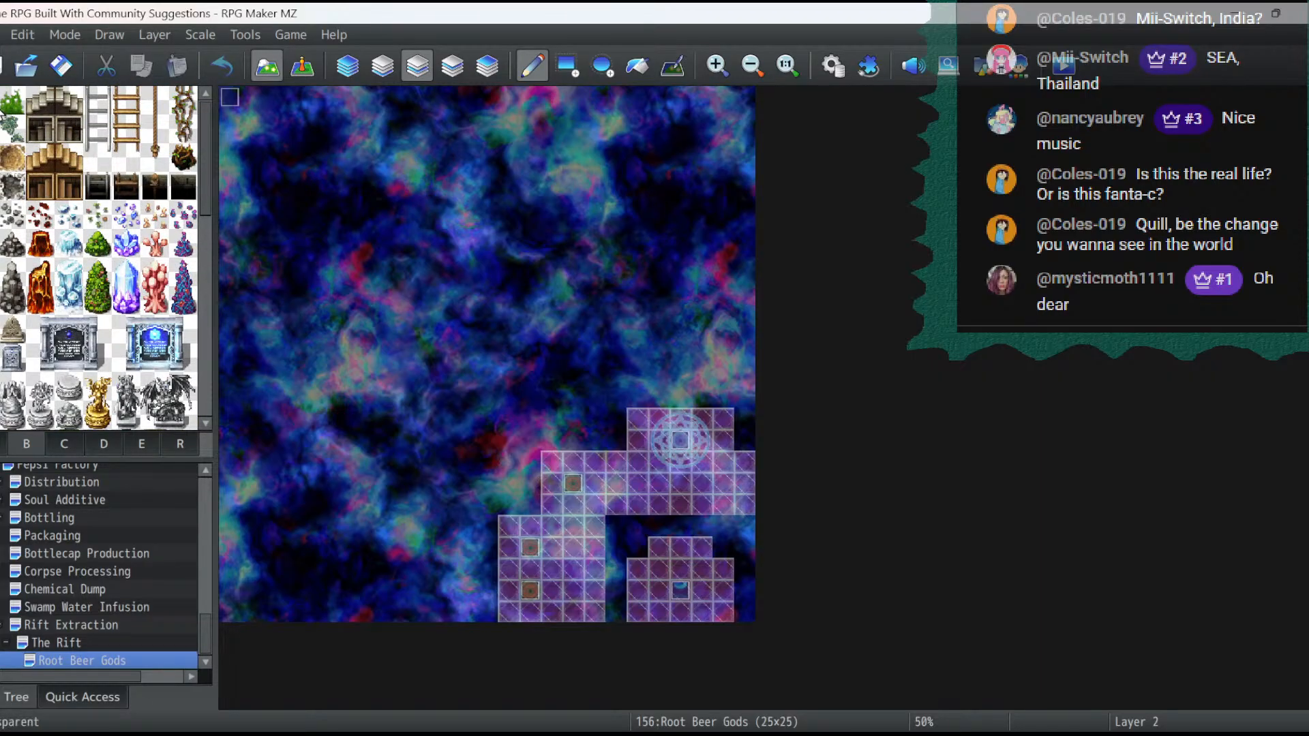
click(567, 69)
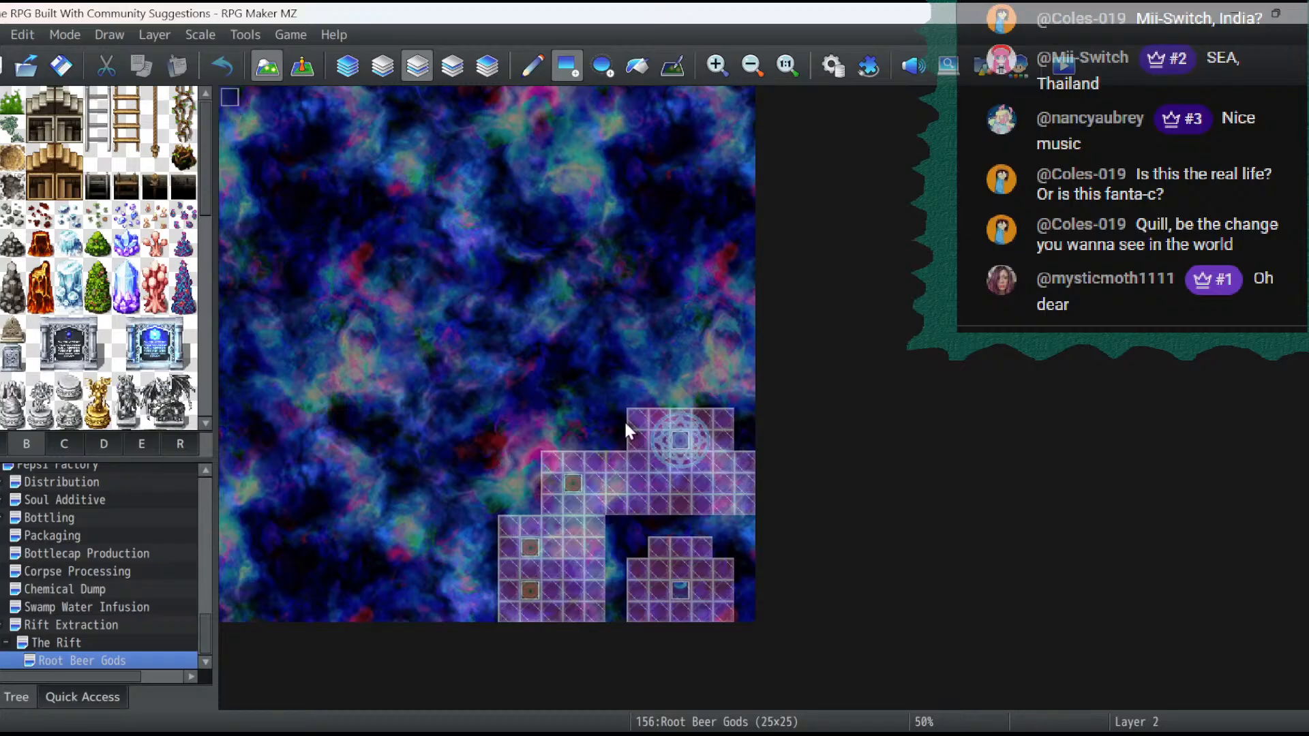
click(382, 66)
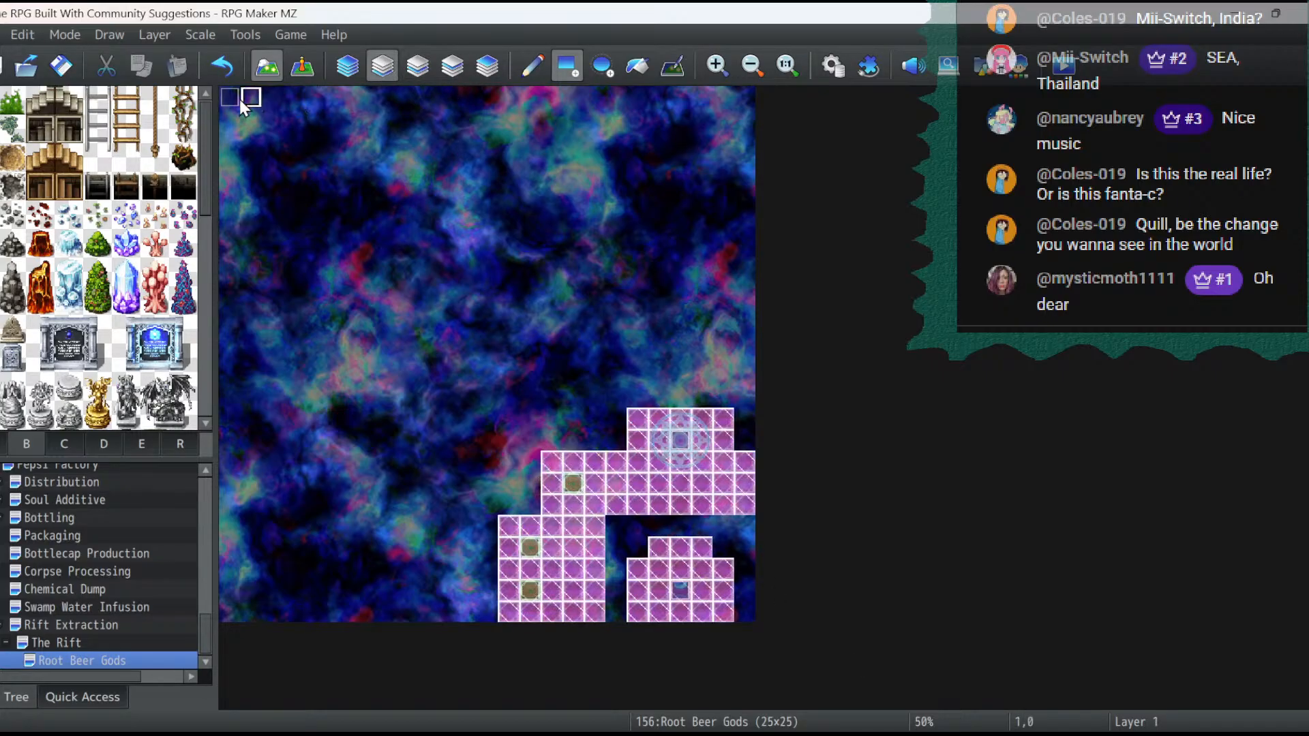
drag(233, 98, 854, 713)
- Erase the magic circle from Layer 4 with the transparent tile
click(421, 68)
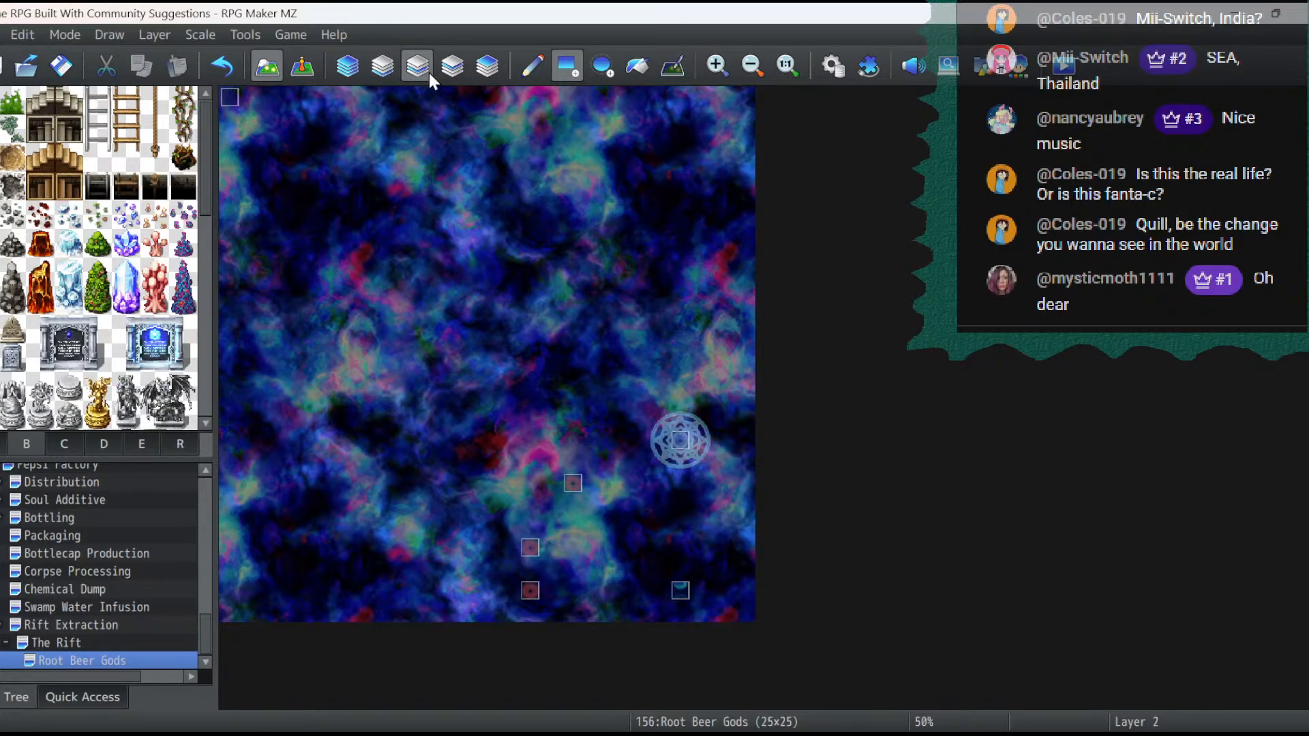
click(444, 72)
click(485, 68)
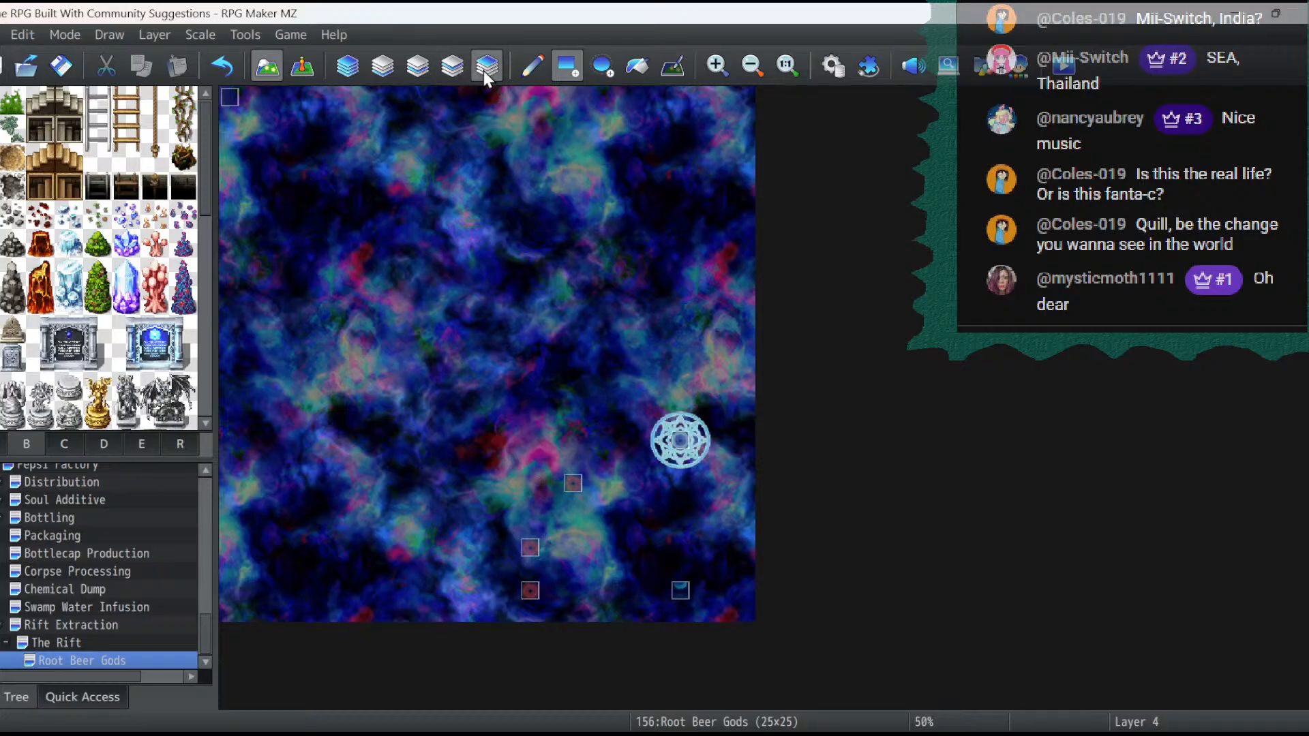
click(680, 439)
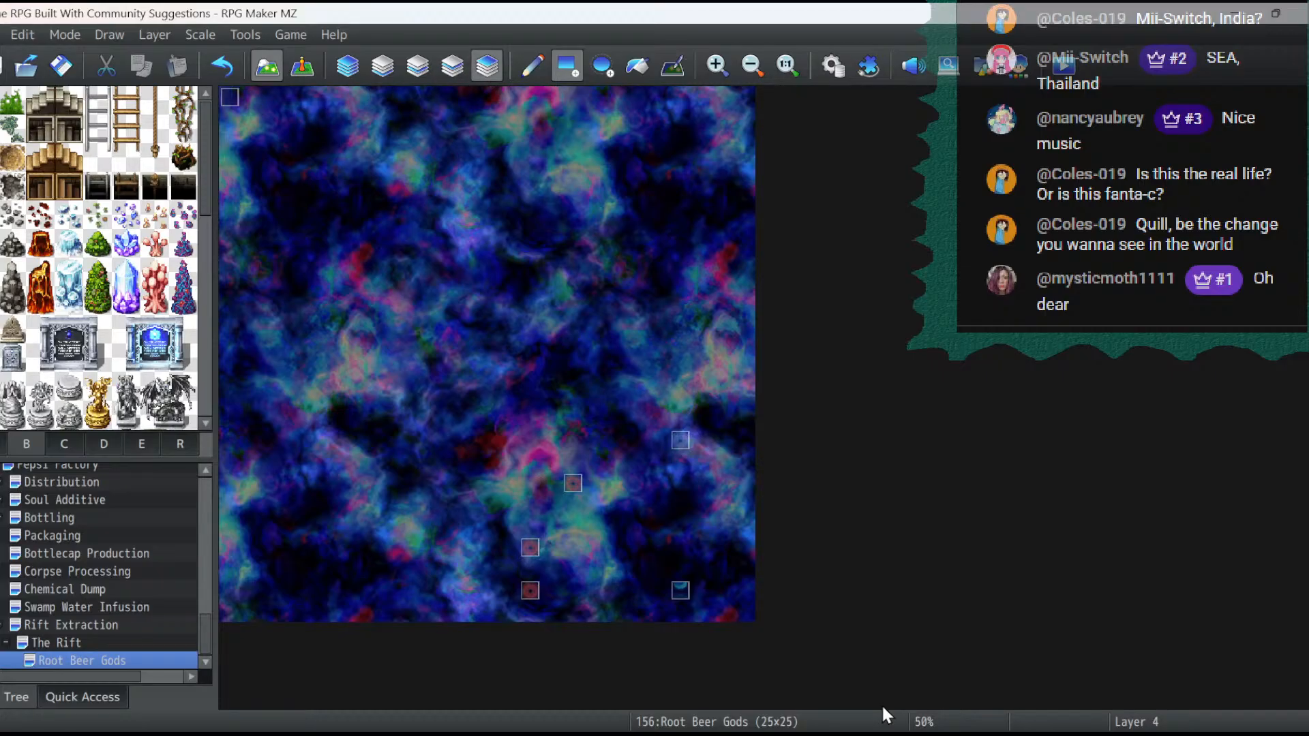
- Inspect event EV020 in the map's corner and close it without saving changes
click(304, 66)
double_click(230, 98)
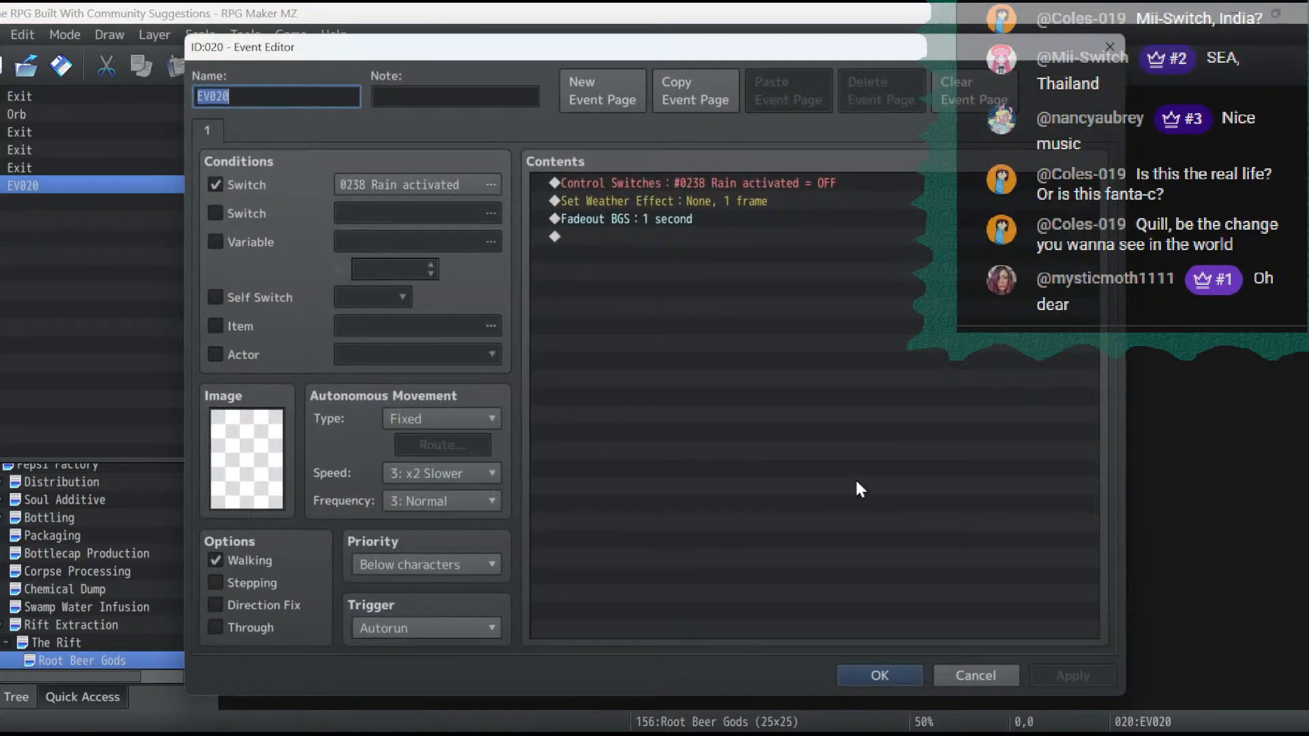
click(1006, 669)
- Delete the Orb event and the four Exit events from the map, keeping EV020
click(682, 441)
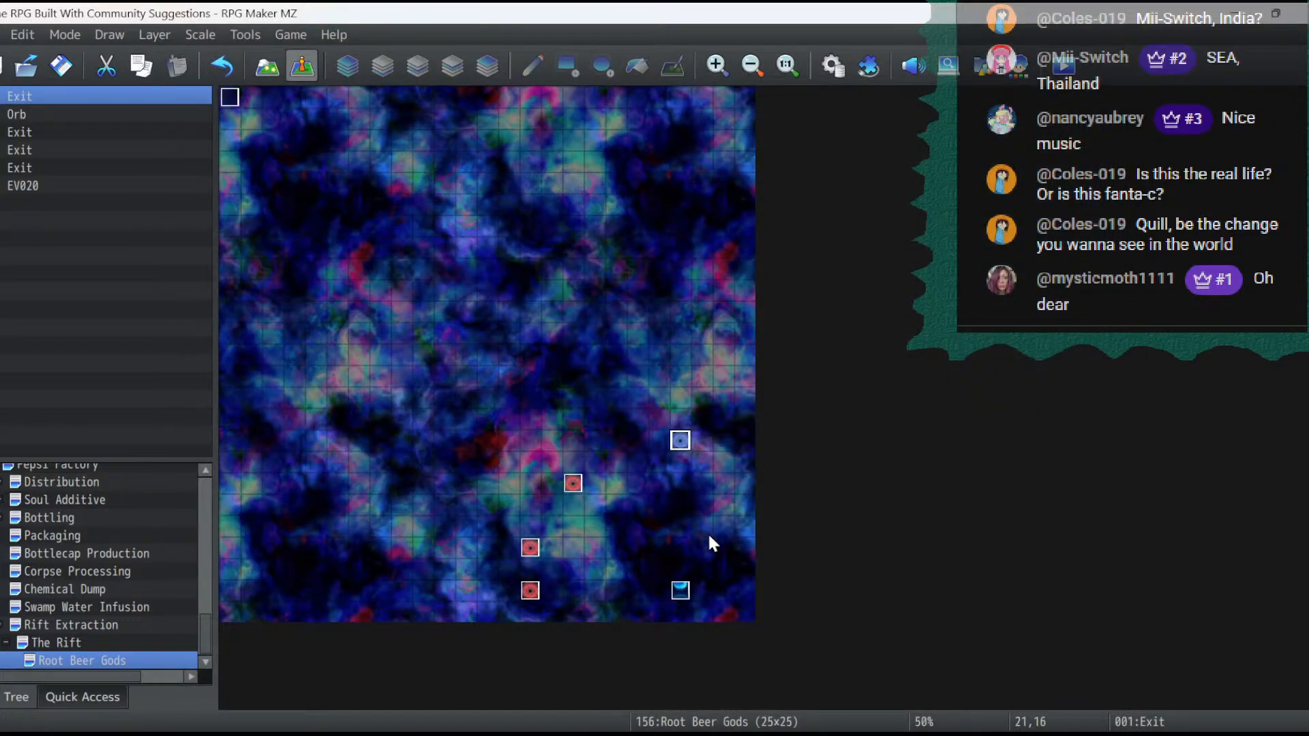
key(Delete)
click(683, 589)
key(Delete)
click(574, 485)
key(Delete)
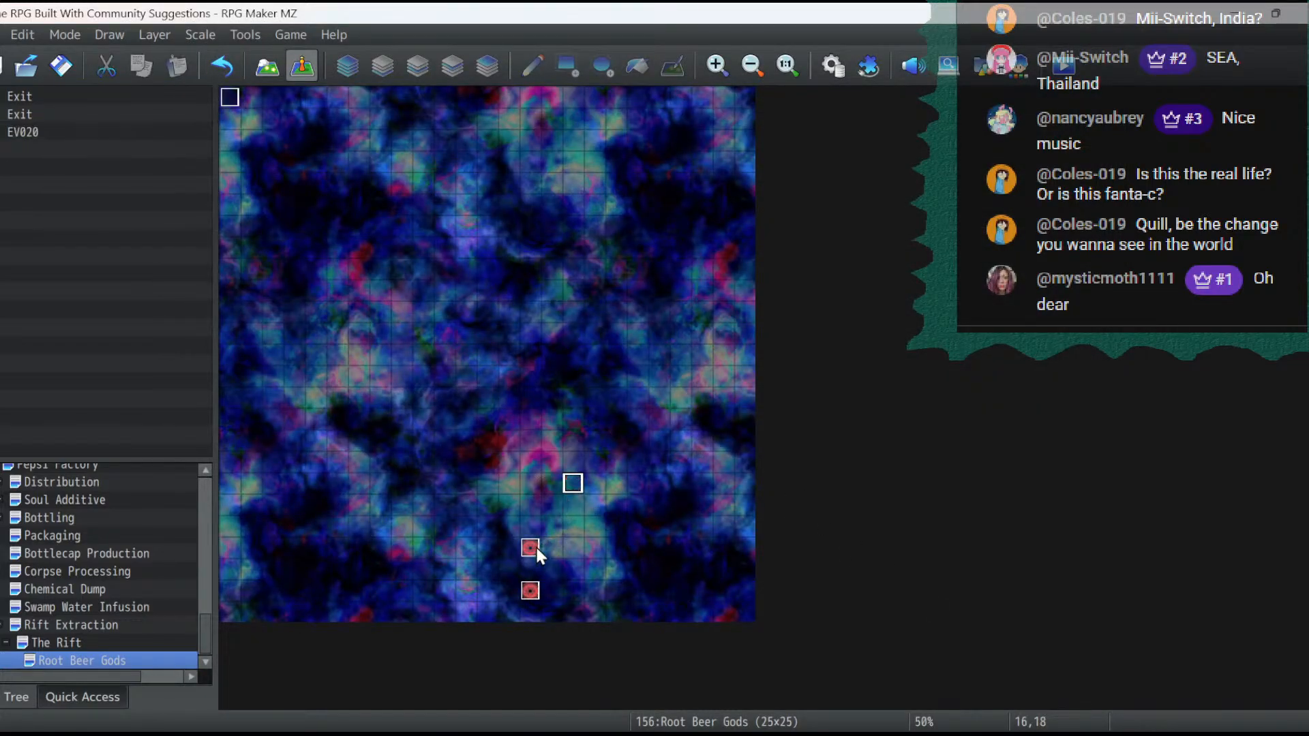
click(531, 547)
key(Delete)
click(531, 590)
key(Delete)
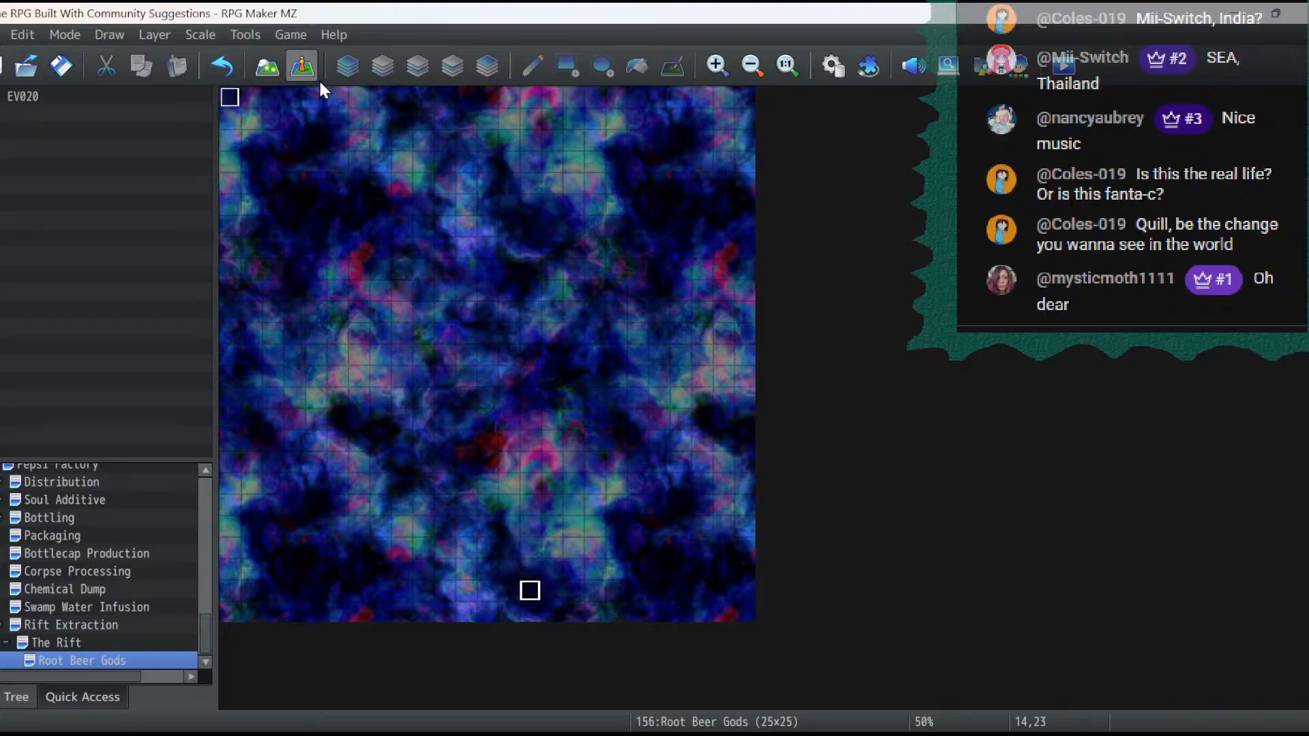
- Return to map editing on Layer 1 and look through the tileset sheets for floor, wall and object tiles to use
click(267, 69)
click(359, 71)
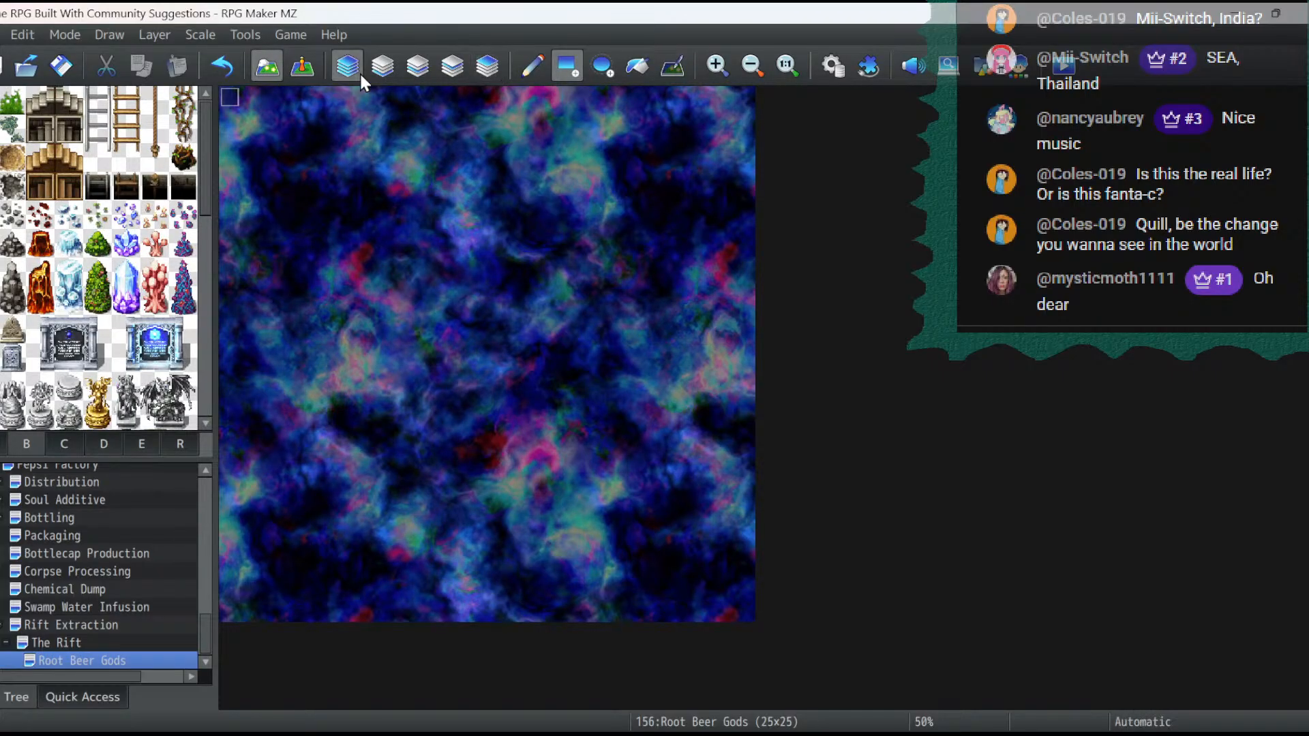
click(382, 73)
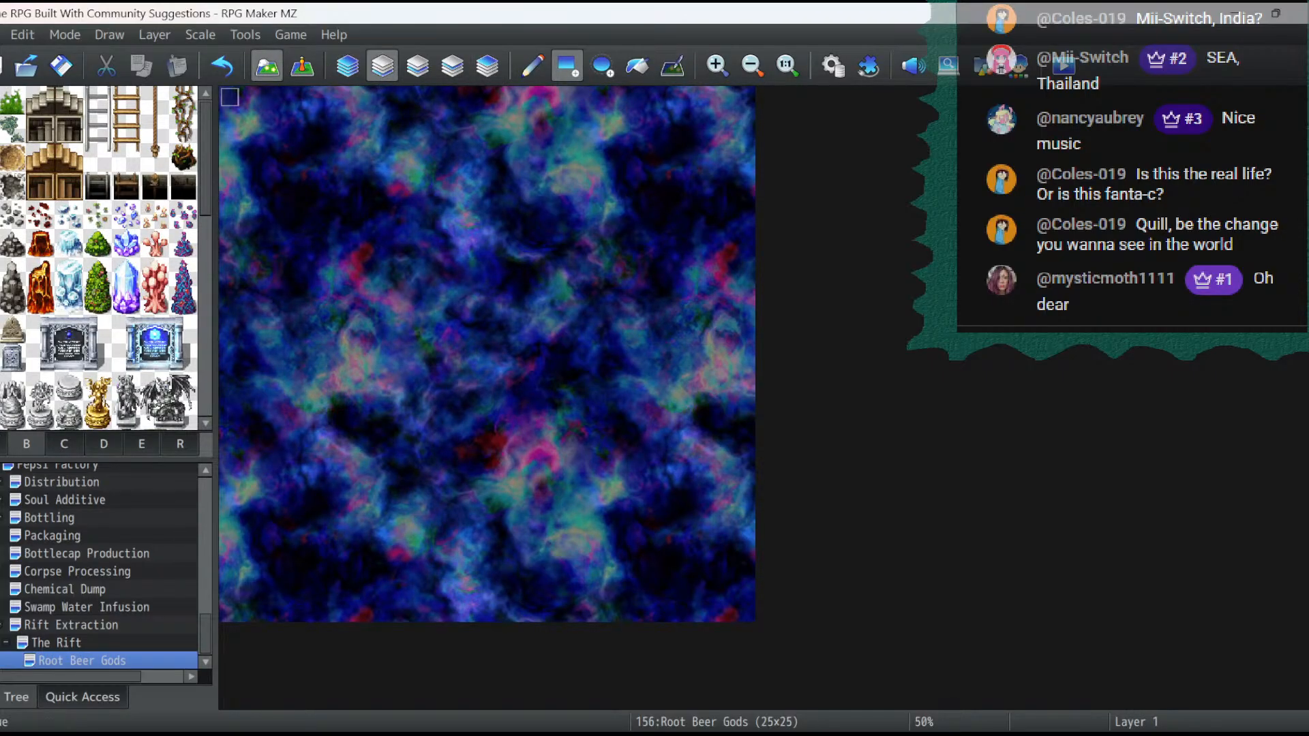
click(3, 445)
scroll(151, 219, down, 4)
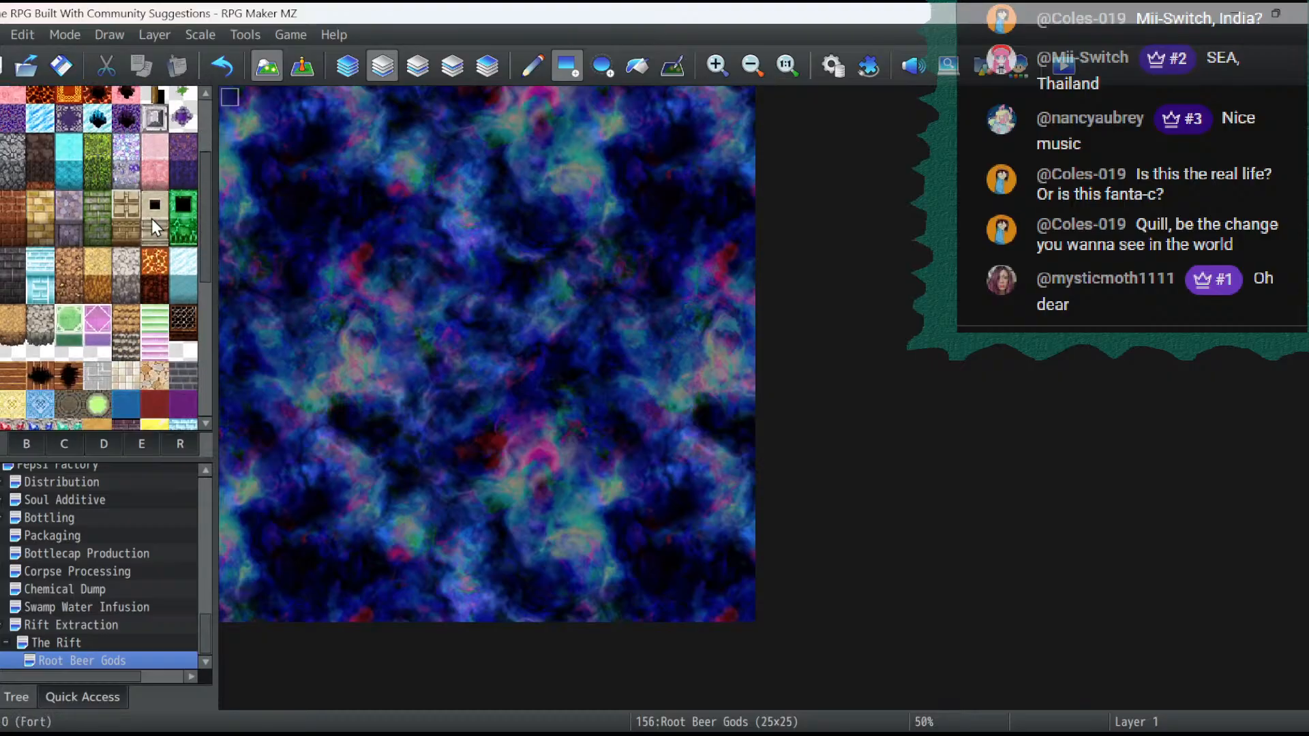
scroll(151, 219, down, 2)
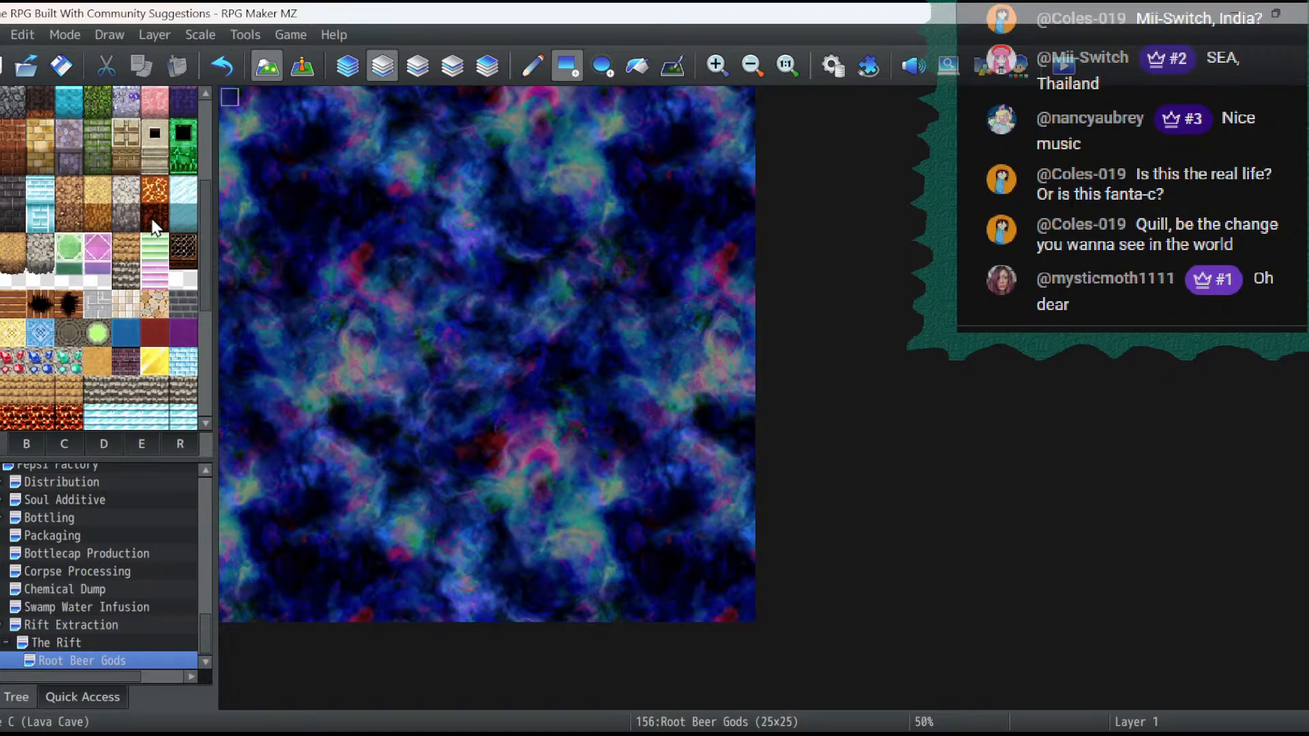
scroll(152, 220, down, 9)
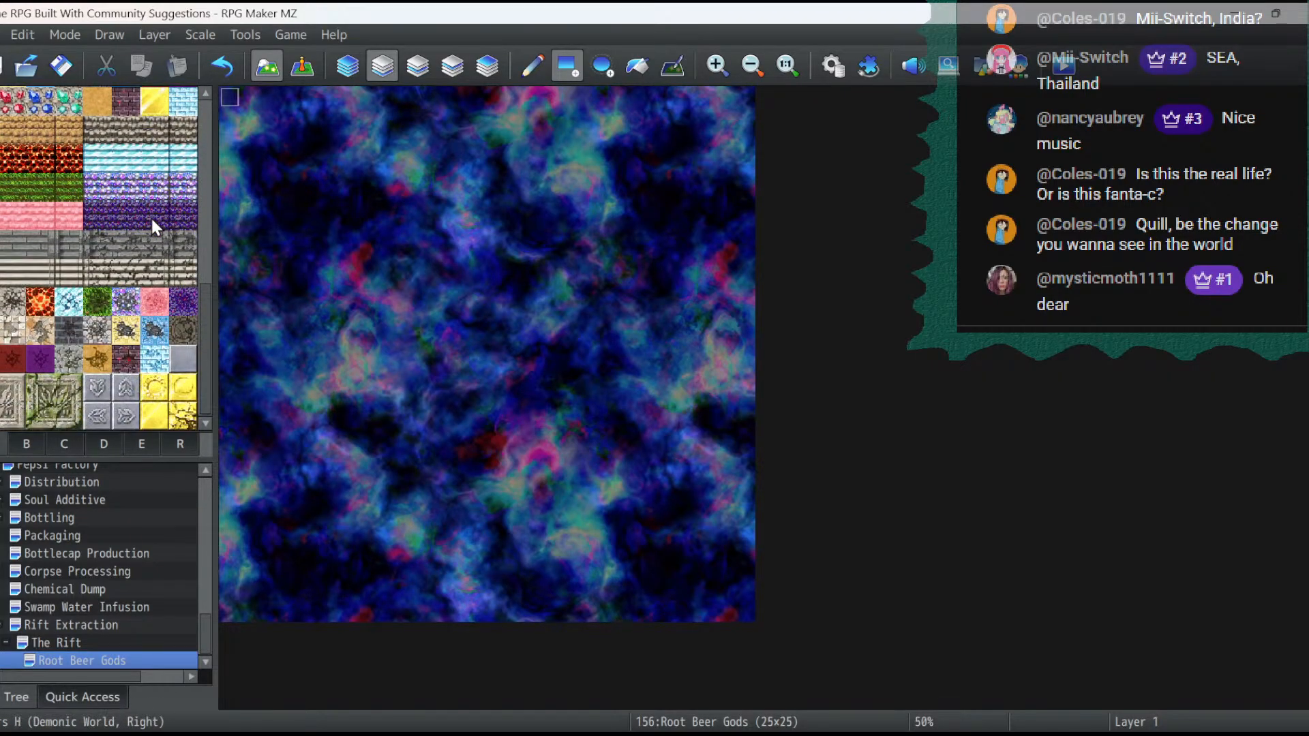
scroll(152, 220, up, 11)
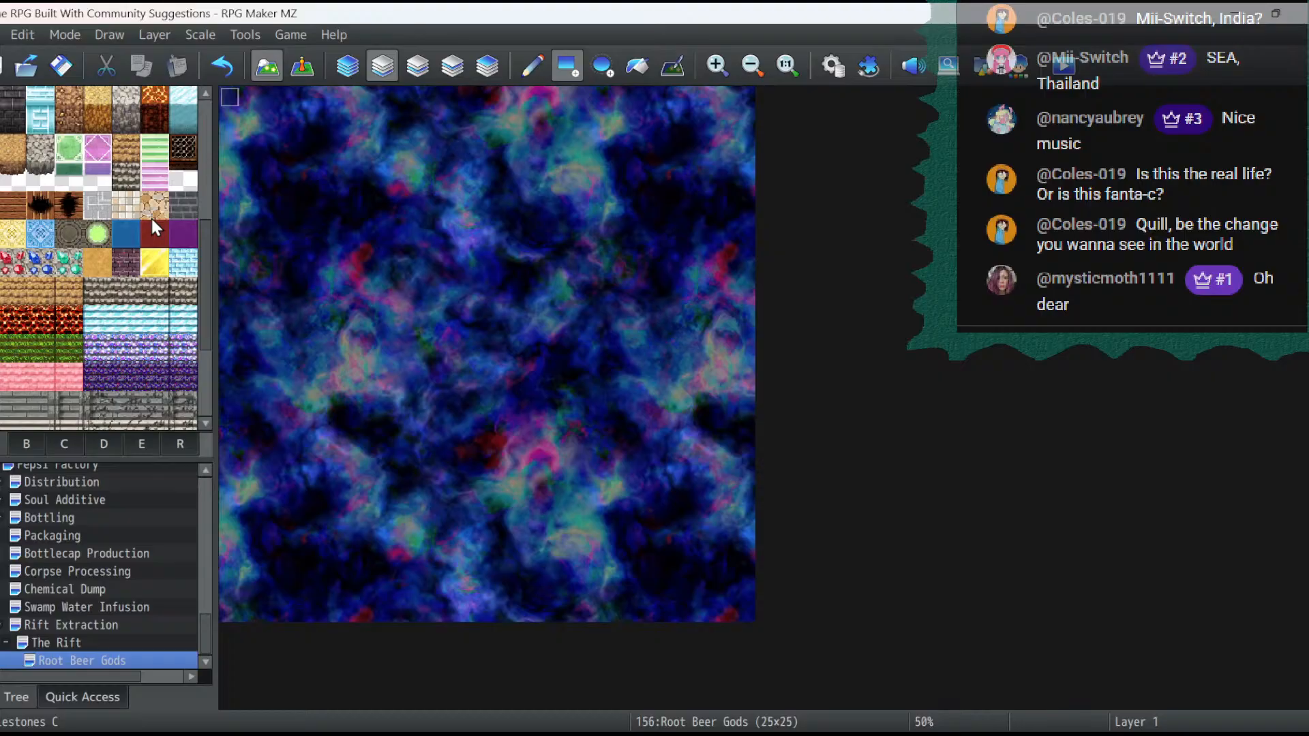
scroll(152, 219, up, 5)
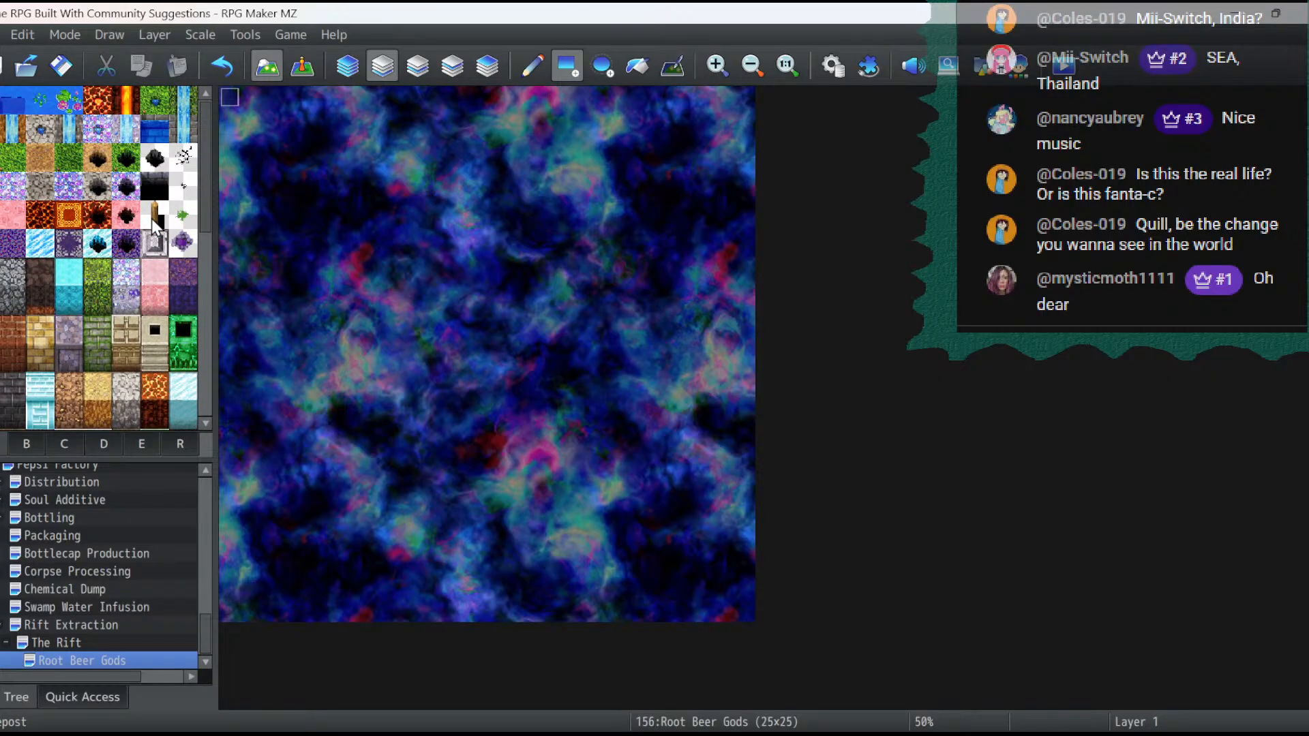
scroll(151, 218, down, 10)
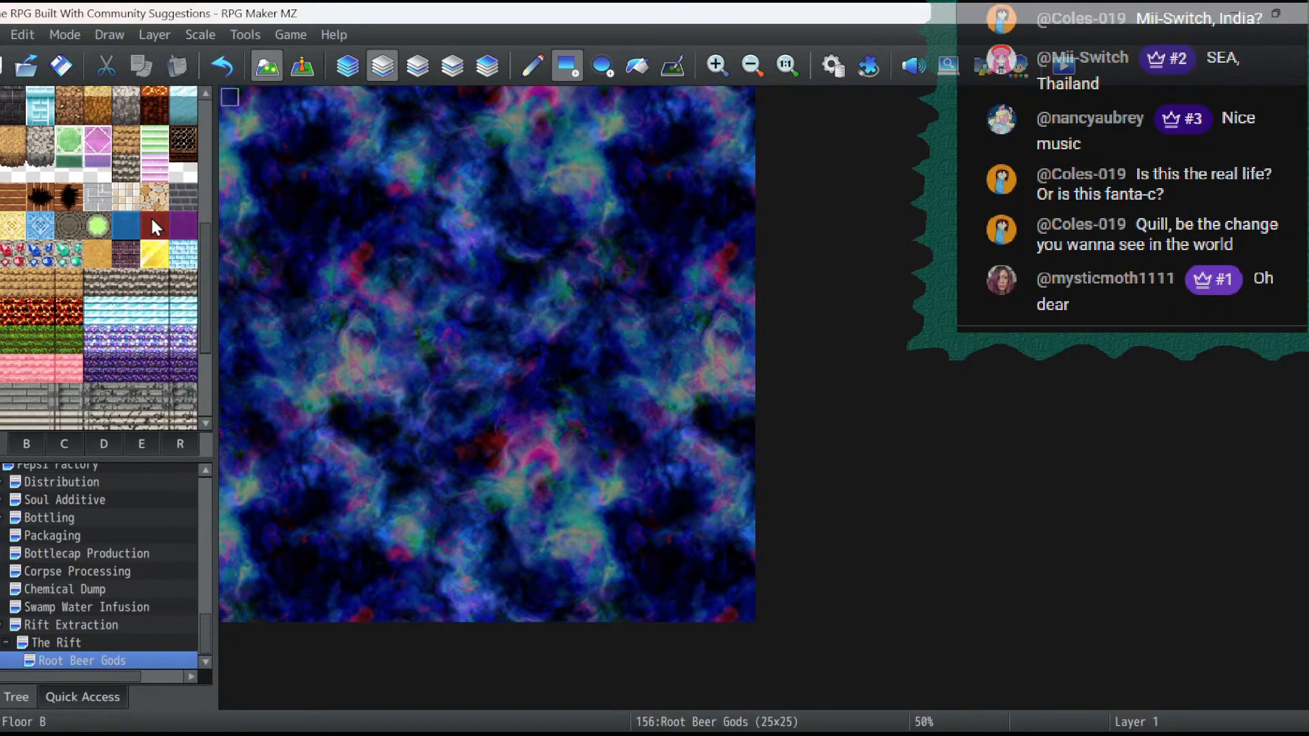
scroll(151, 218, up, 3)
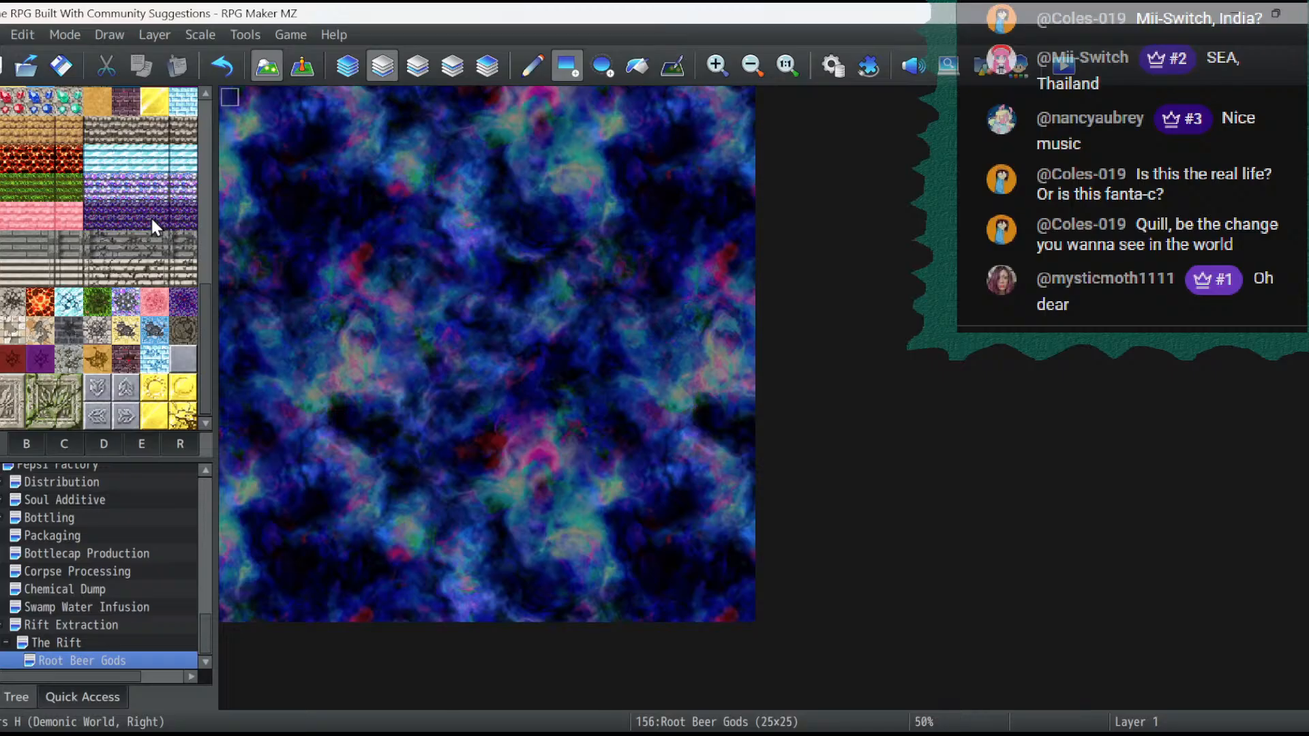
scroll(151, 220, up, 10)
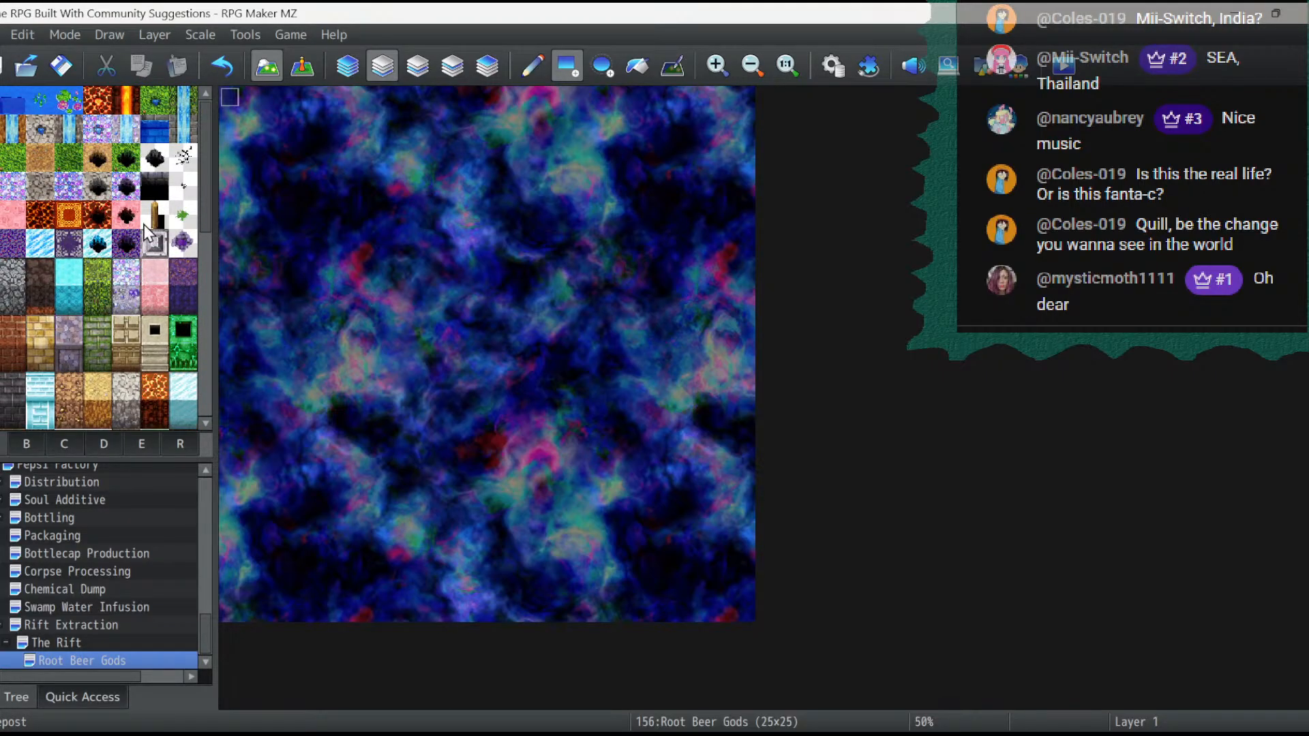
scroll(145, 224, down, 3)
scroll(144, 223, down, 6)
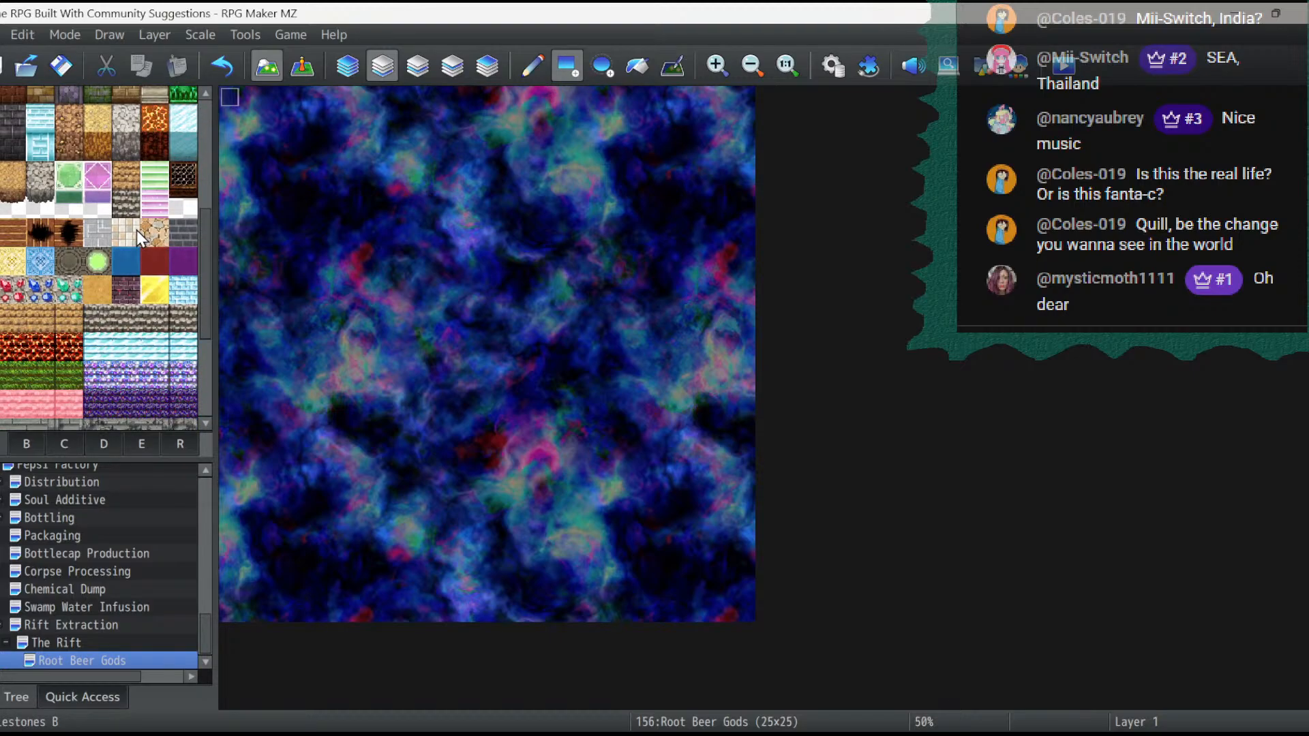
scroll(142, 309, up, 3)
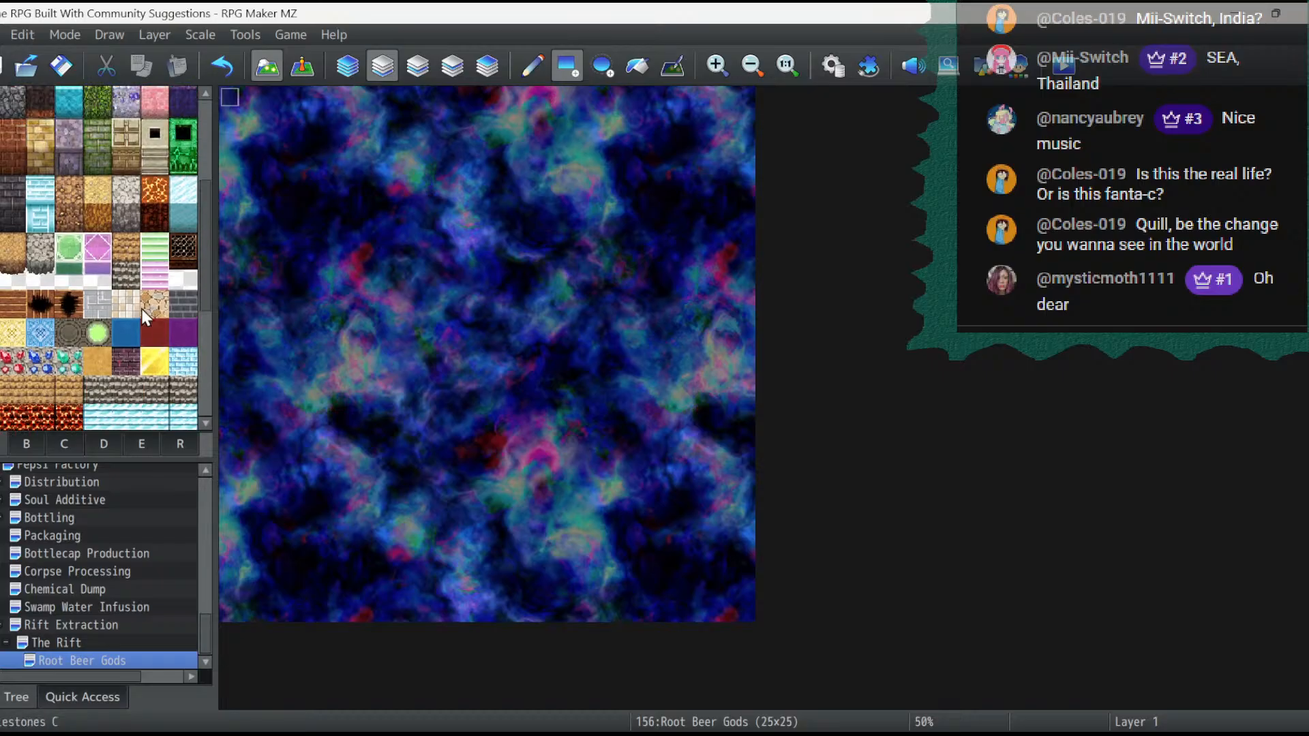
scroll(142, 309, up, 1)
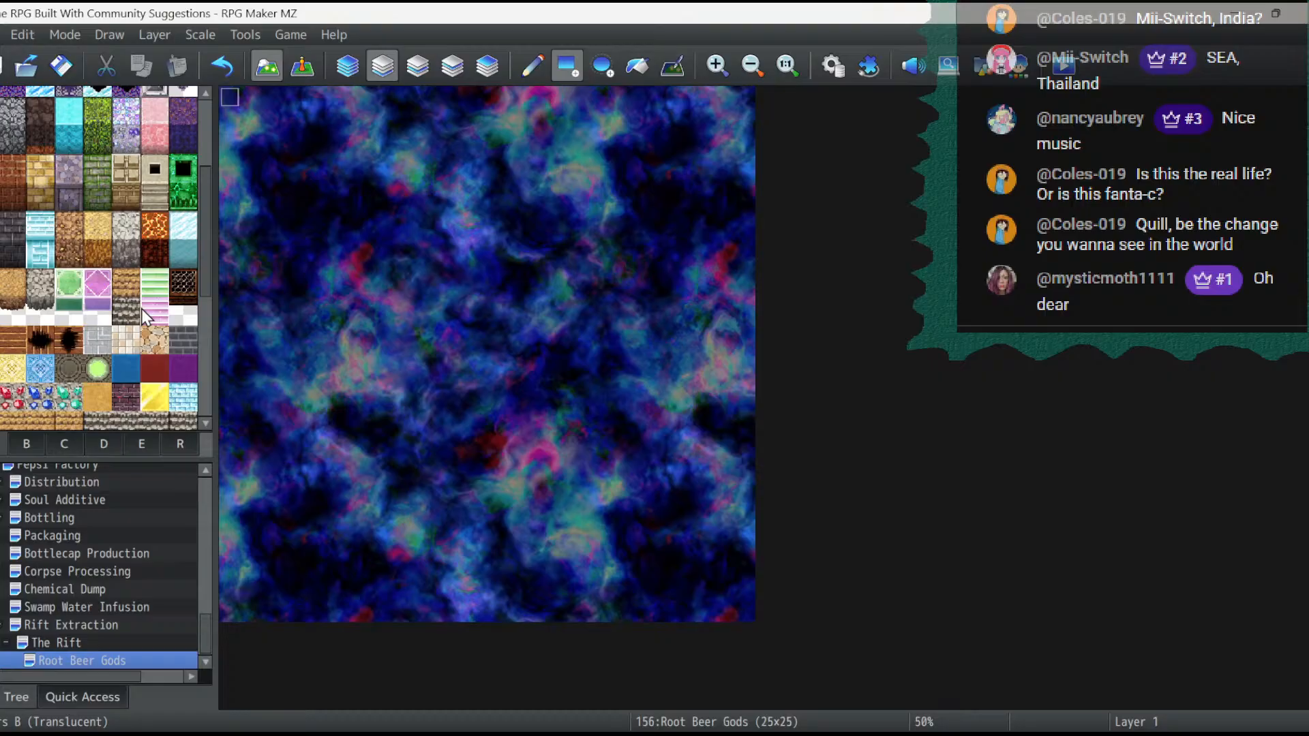
click(59, 444)
click(137, 447)
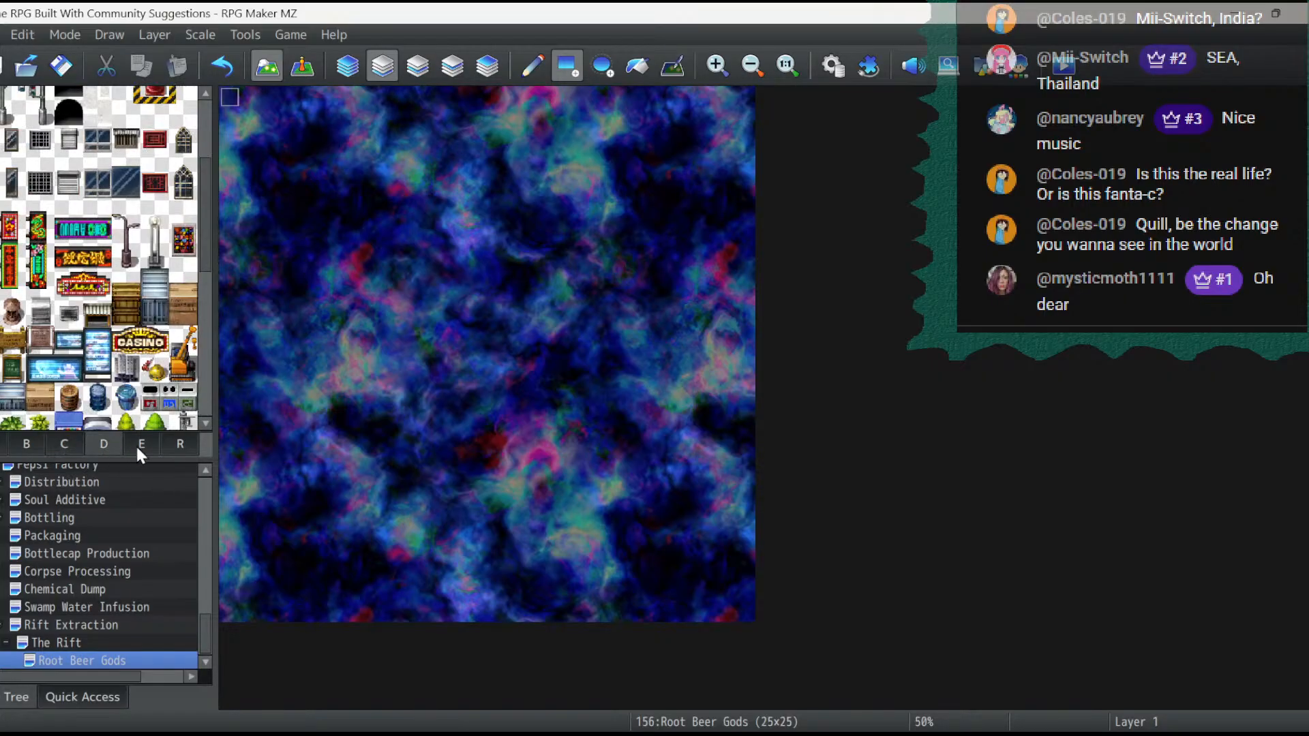
click(139, 445)
click(182, 441)
click(141, 443)
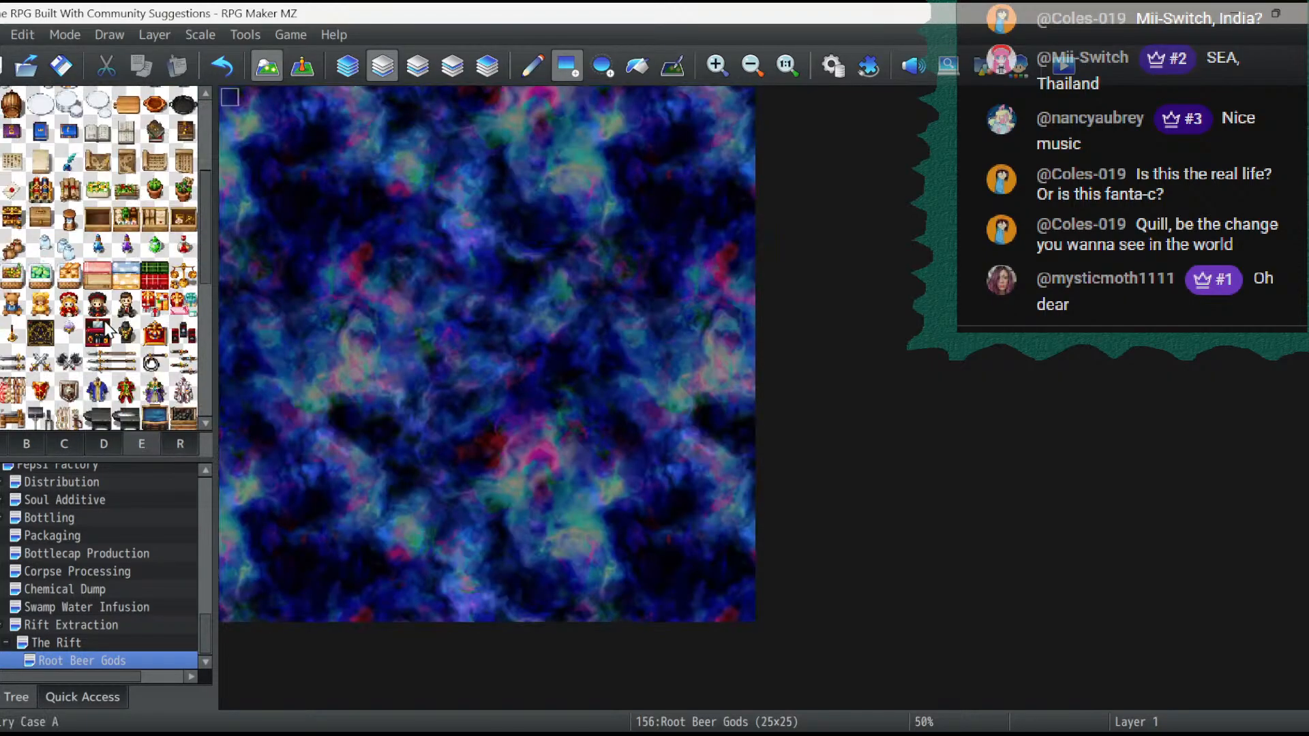
click(104, 444)
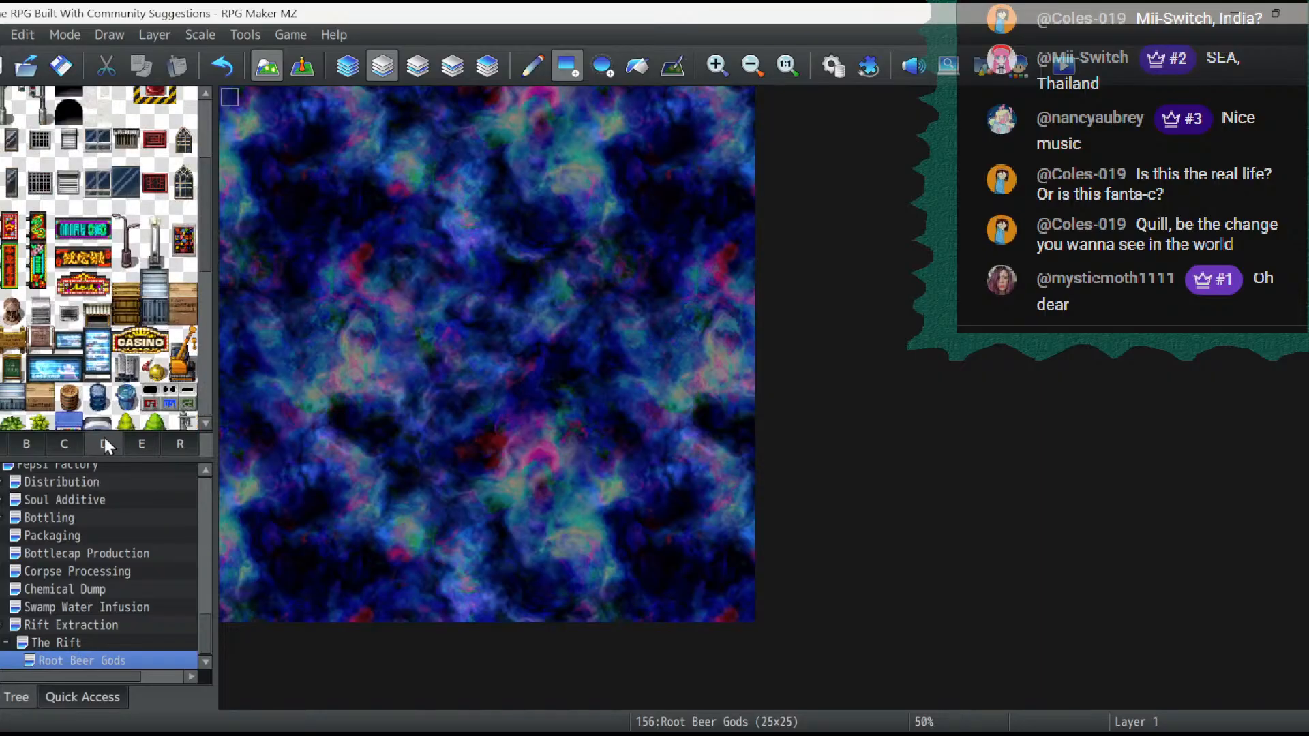
scroll(113, 338, down, 10)
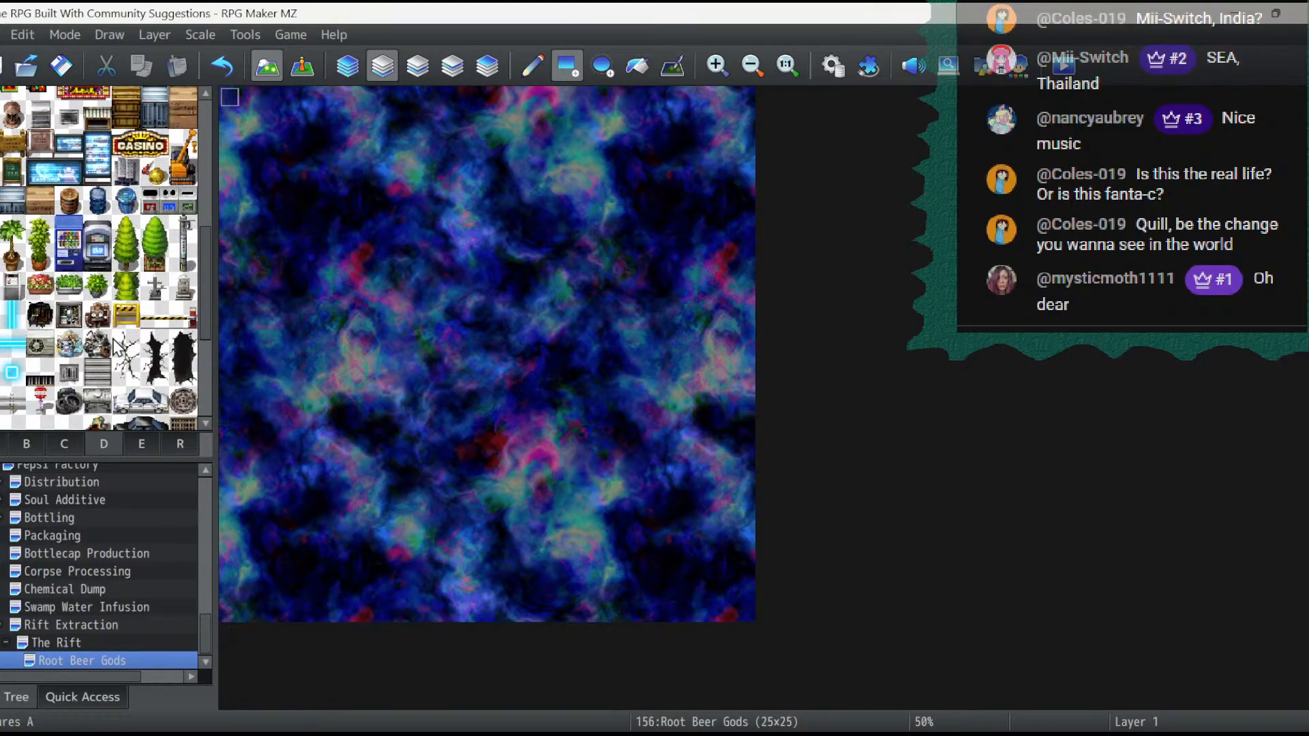
- Place the 3×3 lit blue magic circle on Layer 1, its upper-left tile at 11,18
click(66, 452)
scroll(170, 328, down, 2)
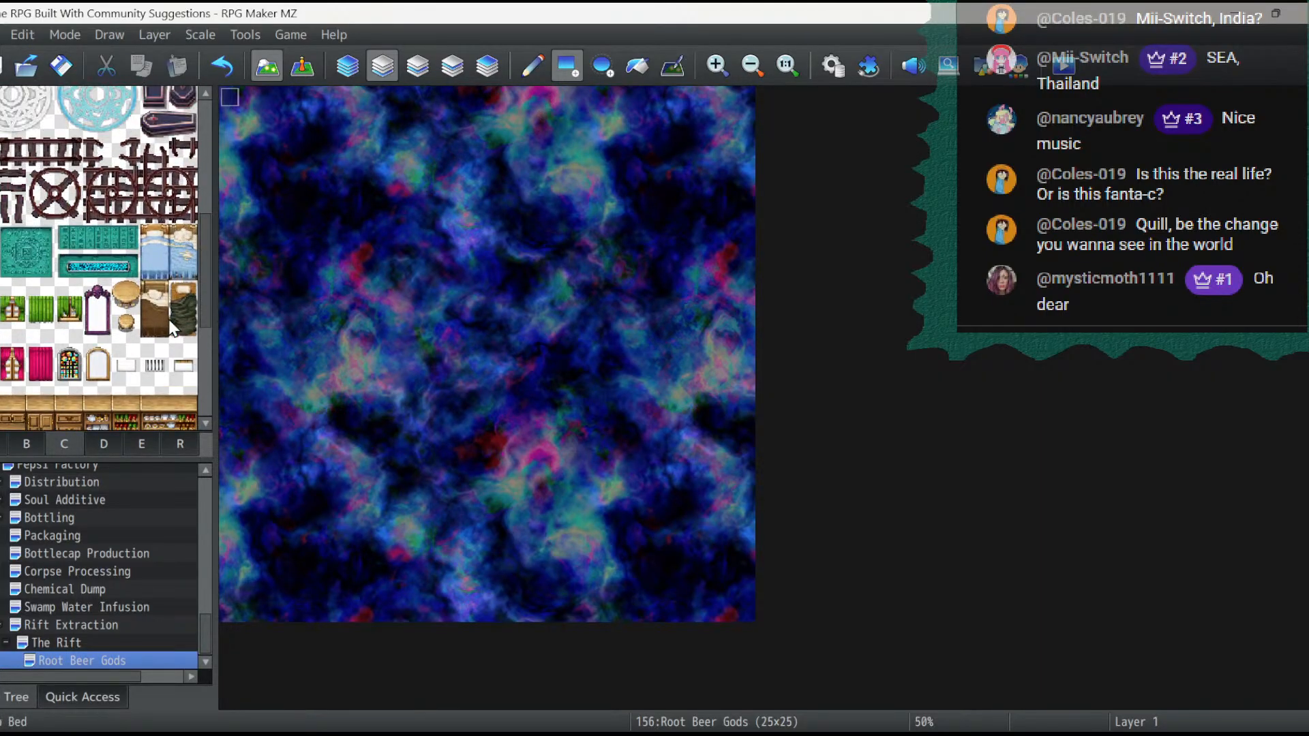
scroll(170, 323, up, 2)
drag(75, 227, 118, 268)
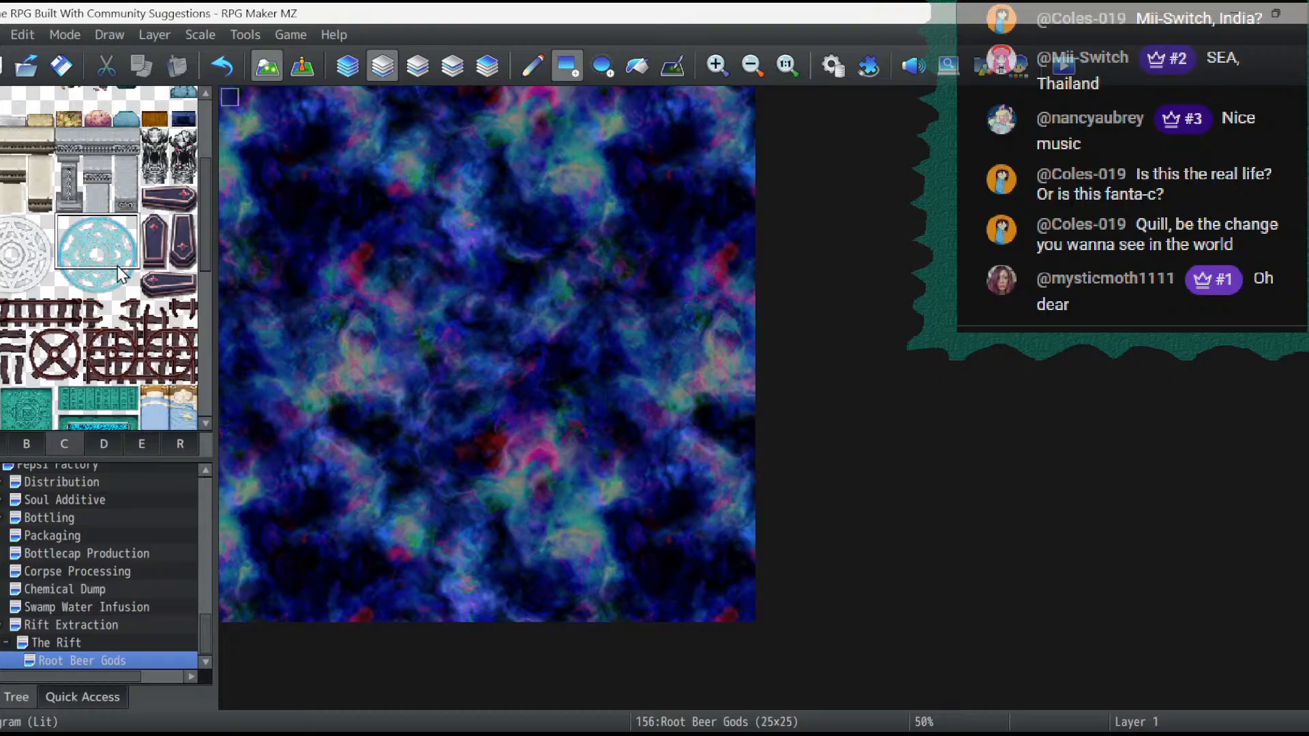
click(533, 68)
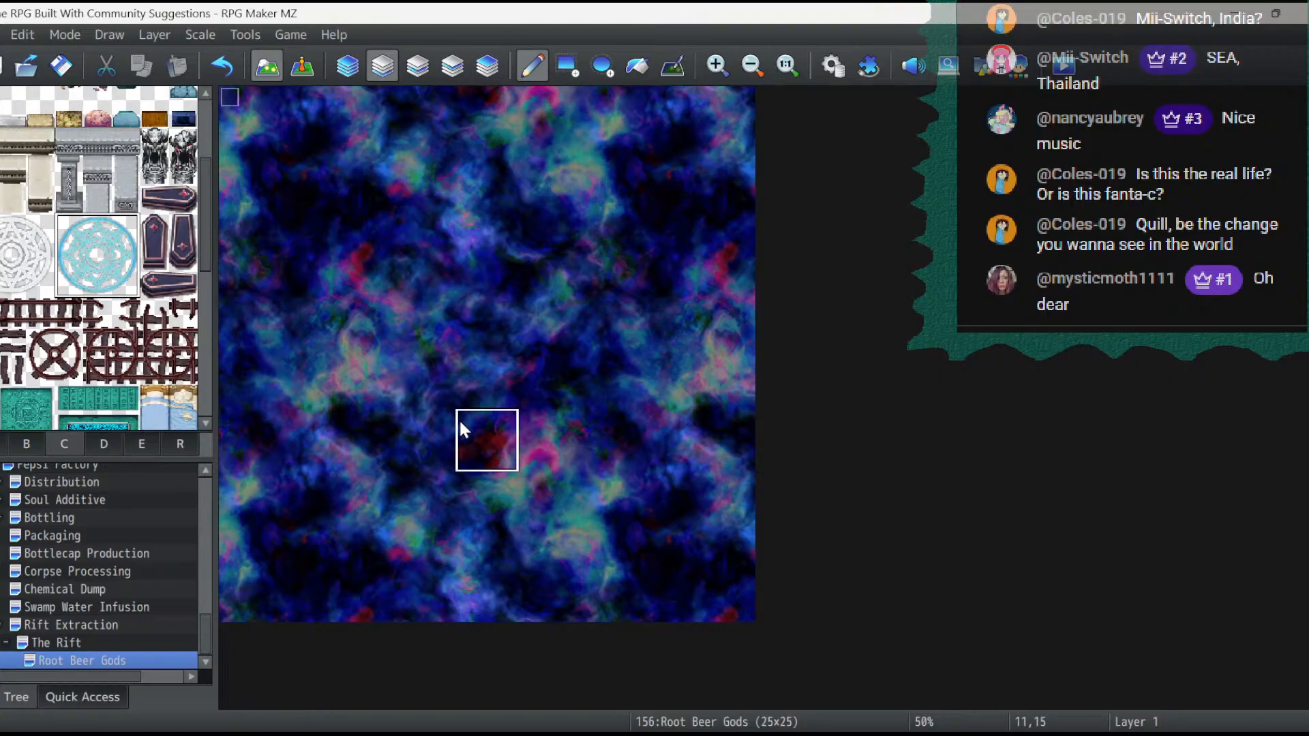
click(469, 477)
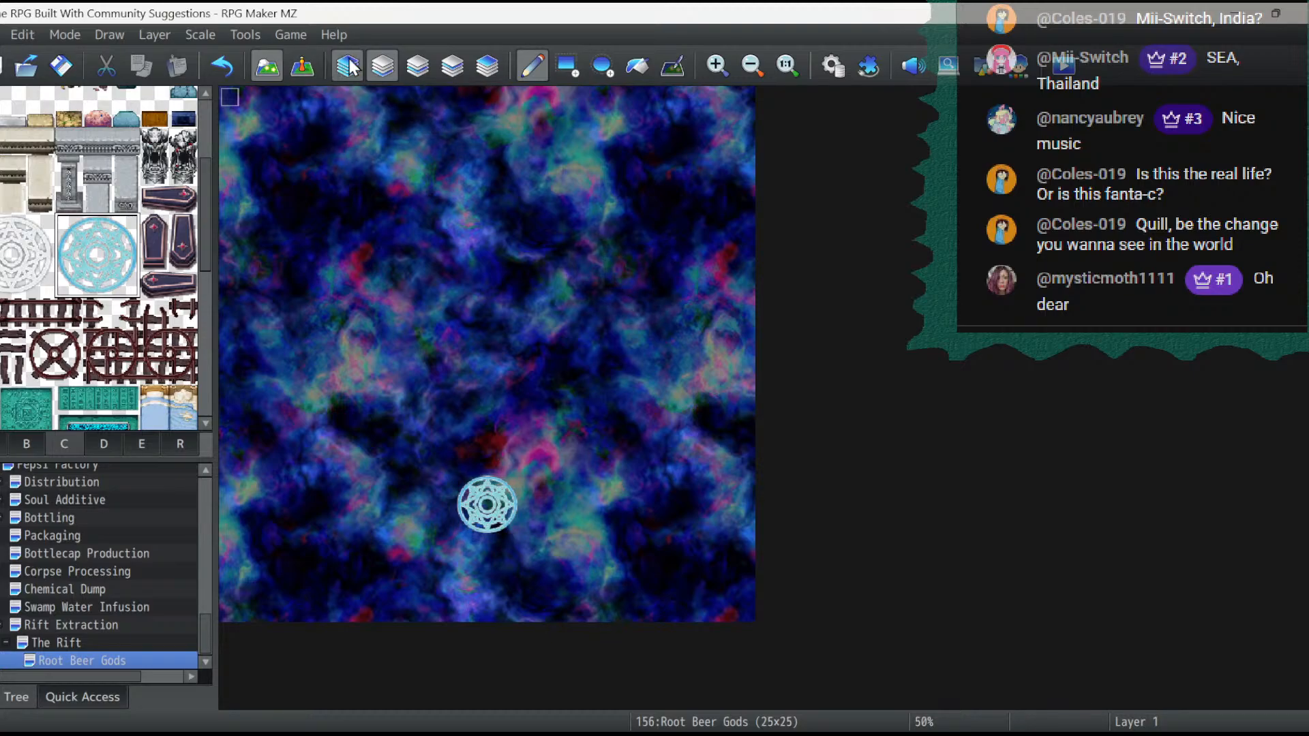
- Add a glowing blue node tile on Layer 2 at the centre of the magic circle
click(422, 67)
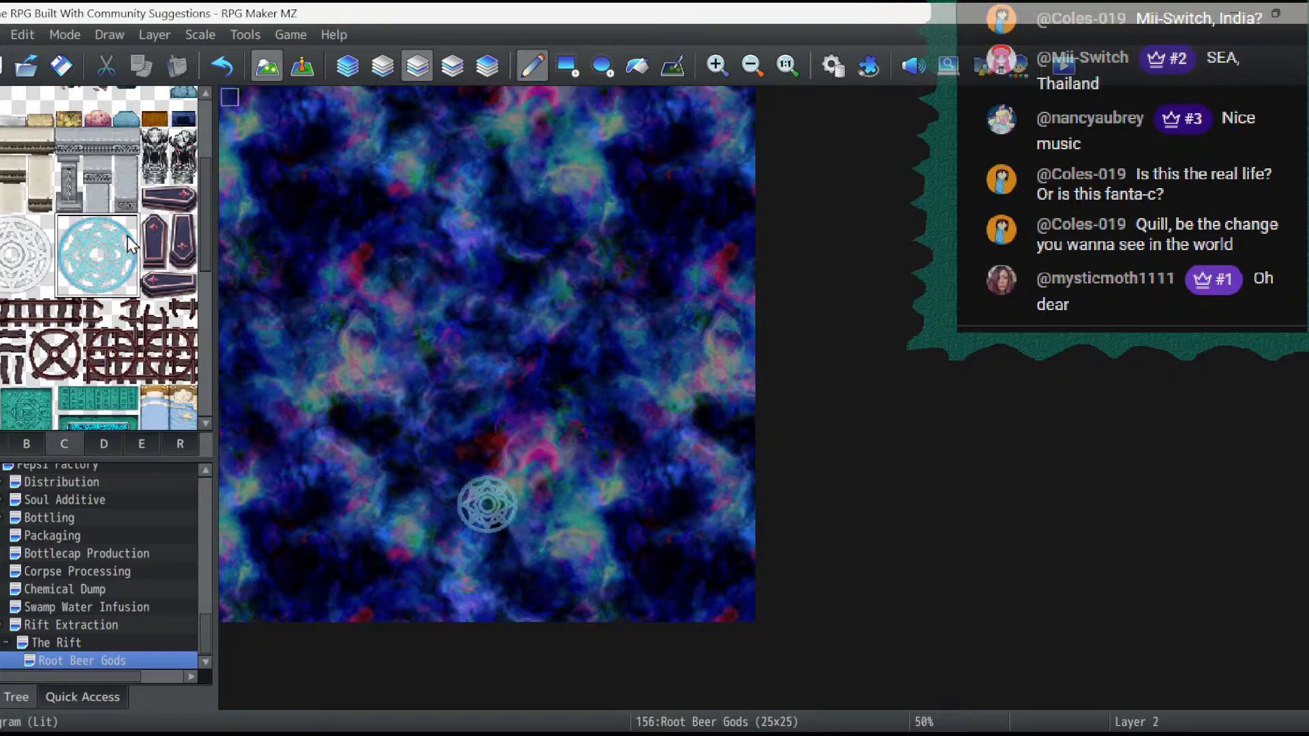
scroll(128, 236, up, 5)
scroll(109, 277, down, 10)
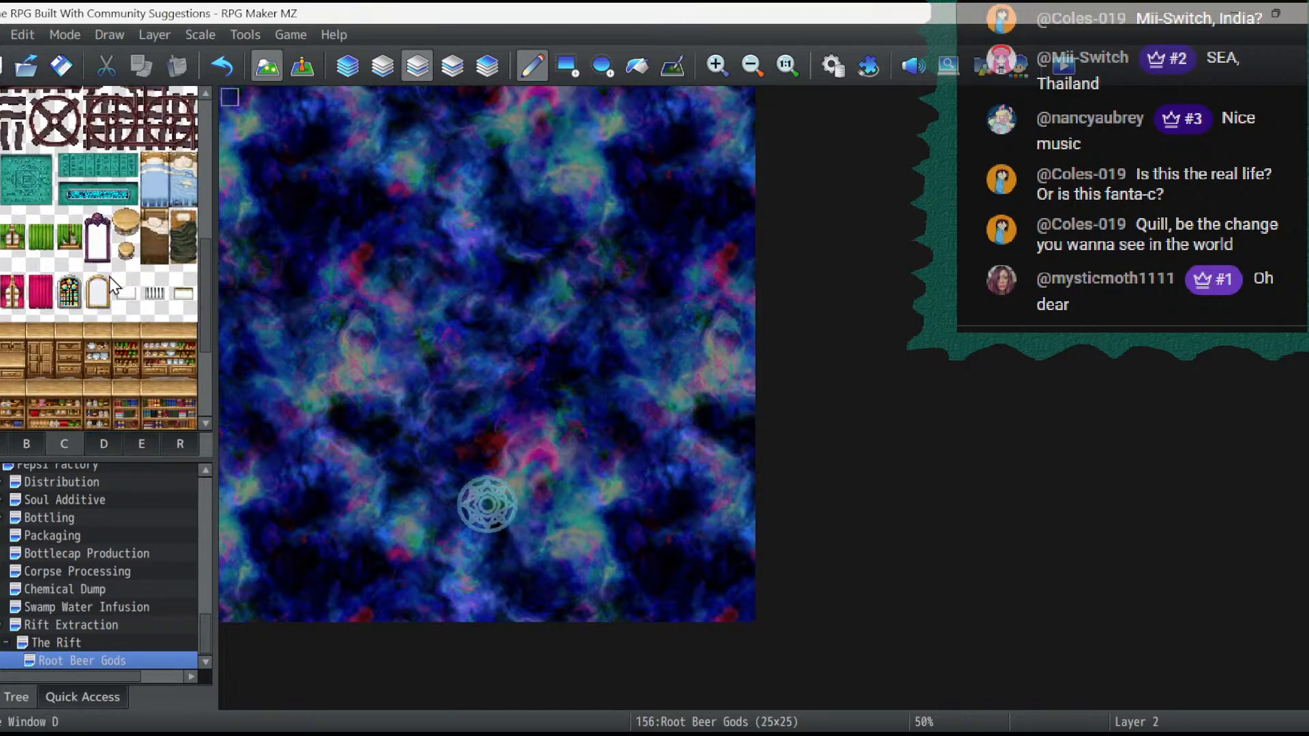
click(110, 442)
scroll(109, 341, up, 3)
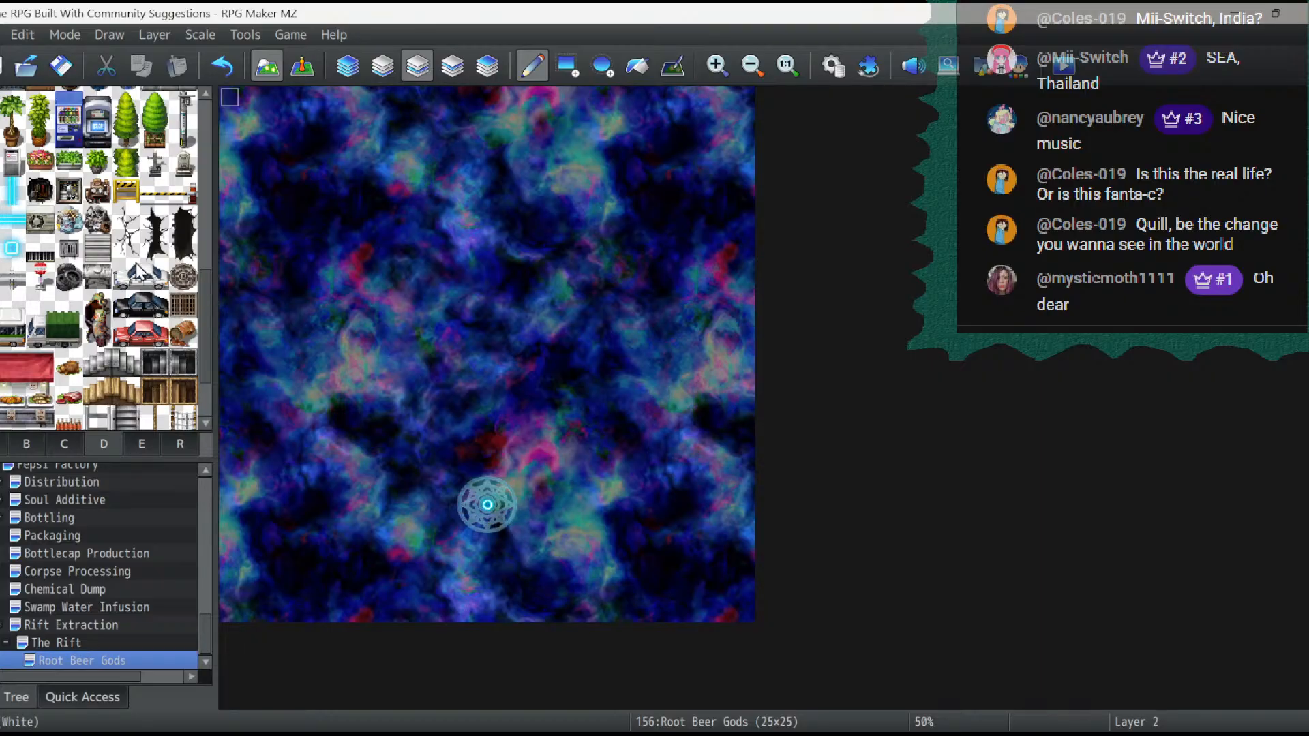
- Draw a two-tile vertical glowing tube upward from the magic circle at 12,18 and 12,17, and cap it with a square node at 12,16
click(14, 194)
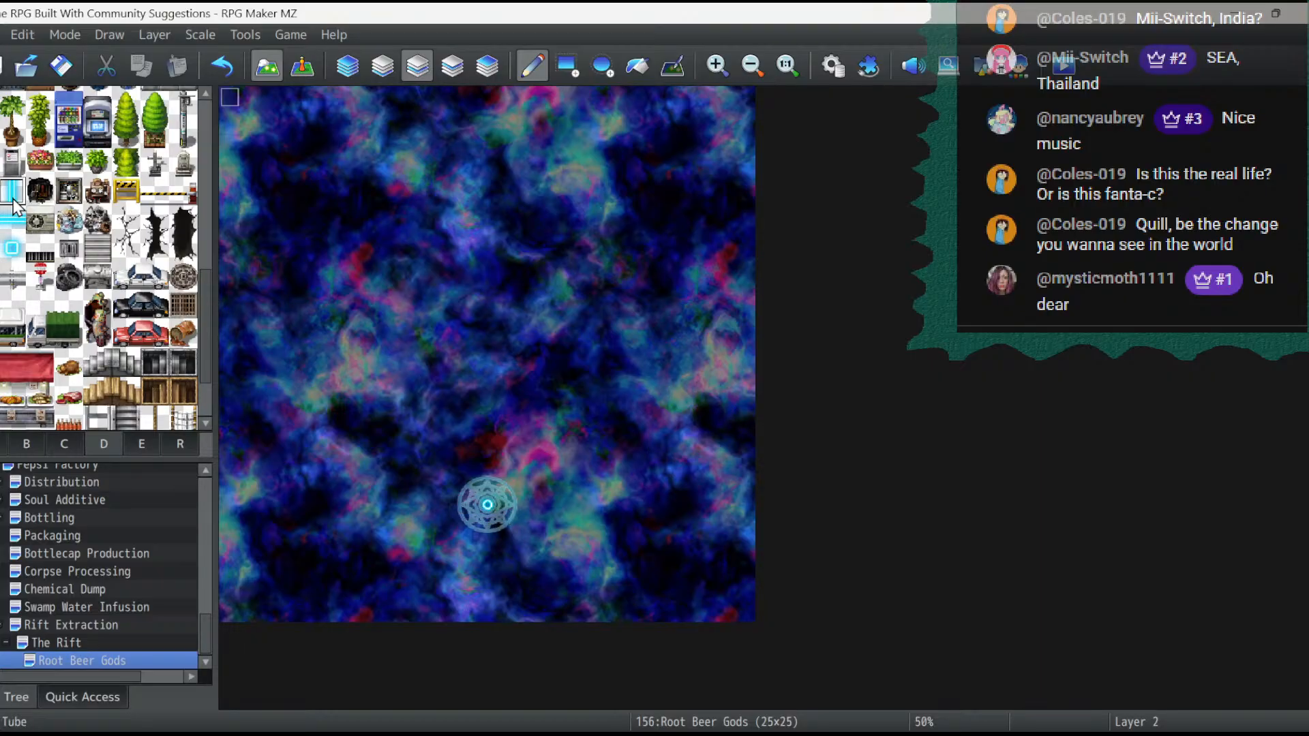
click(496, 481)
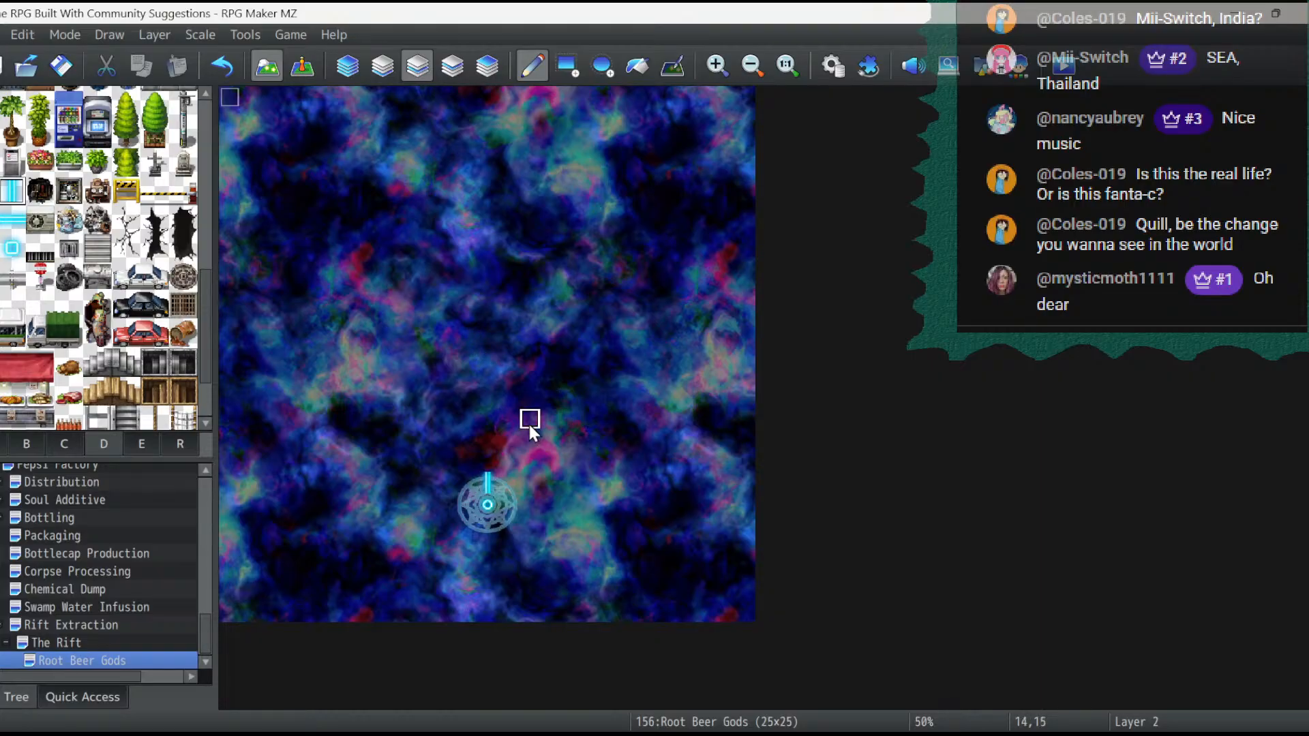
click(503, 454)
click(12, 248)
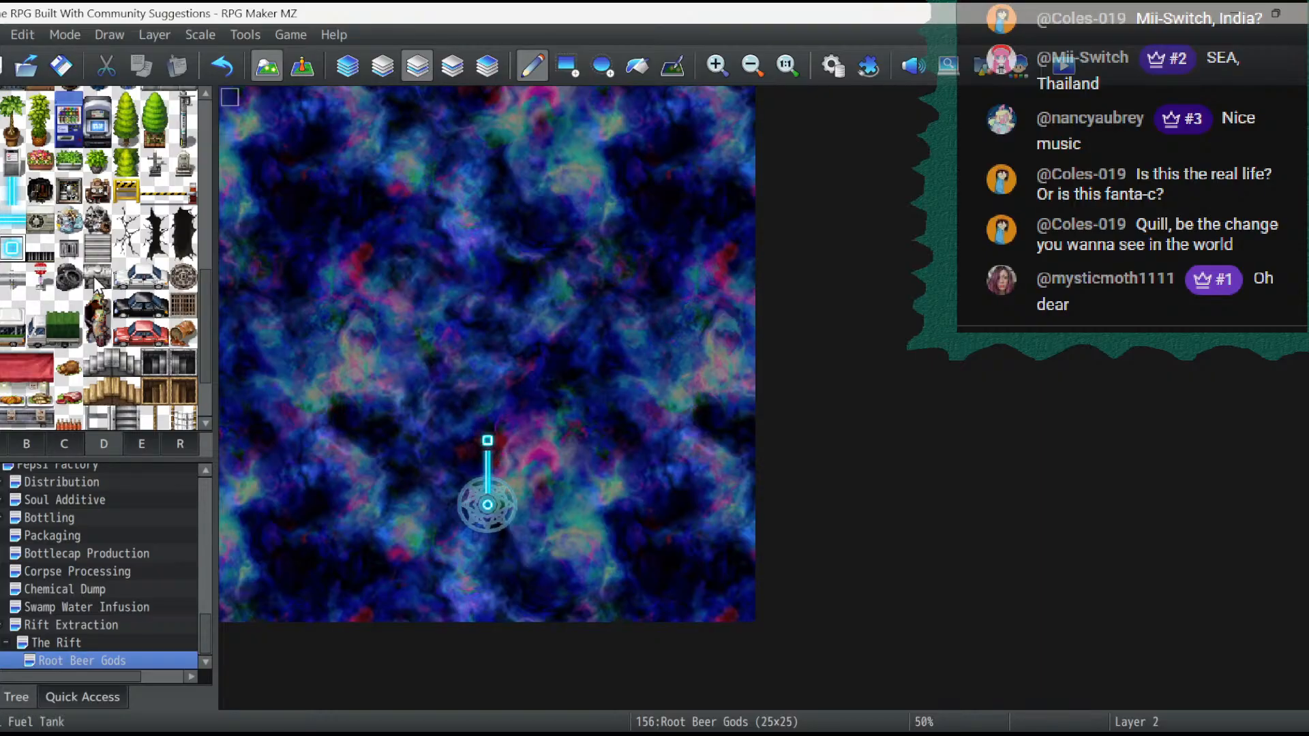
- Extend a two-tile horizontal glowing tube west from the 12,16 node and end it with a square node at 9,16
click(4, 227)
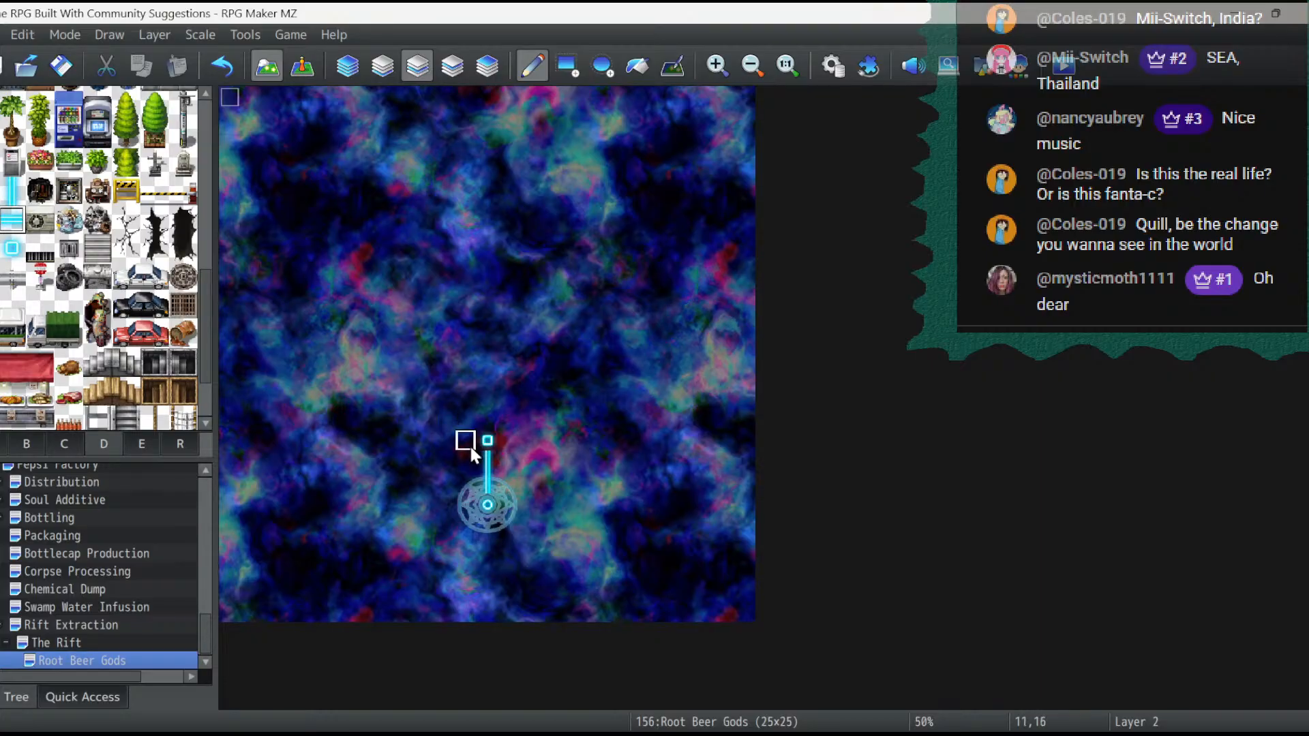
drag(465, 444, 440, 441)
click(12, 247)
click(423, 442)
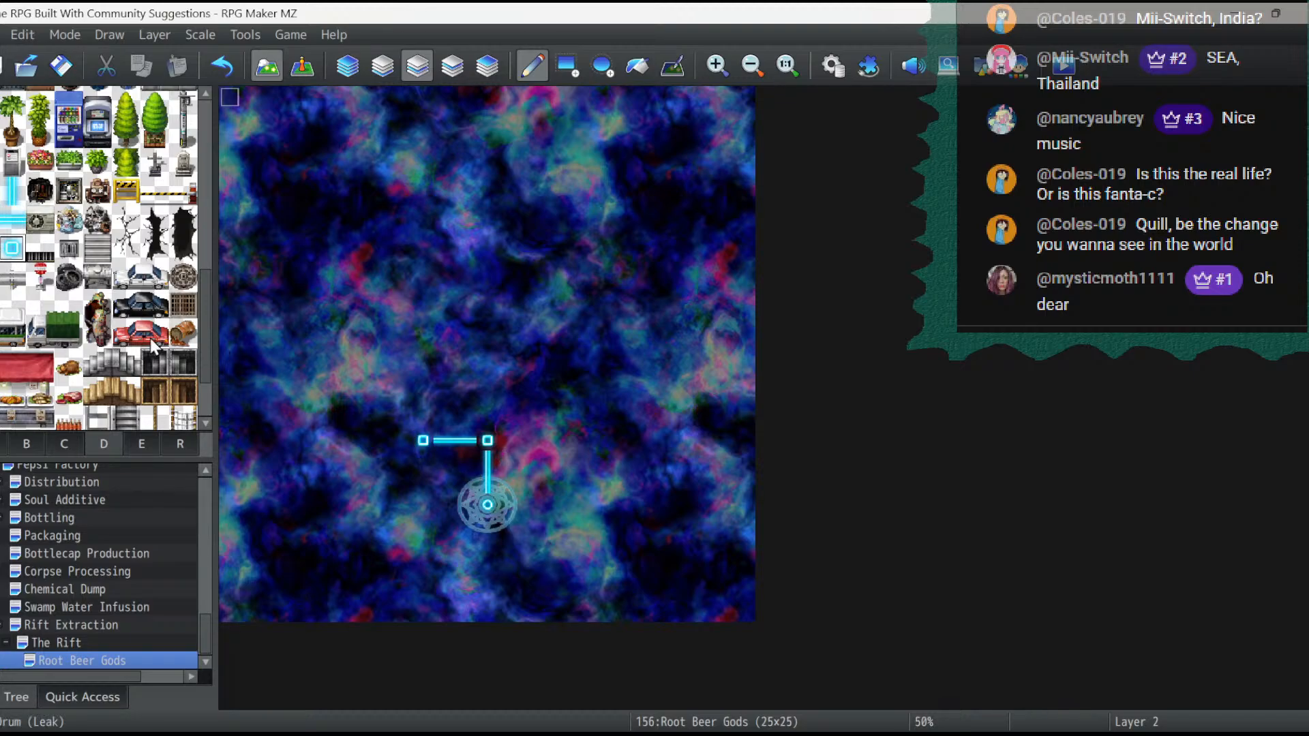
- Extend a matching two-tile horizontal glowing tube east from the 12,16 node, ending in a square node at 15,16
click(12, 219)
click(508, 441)
click(530, 442)
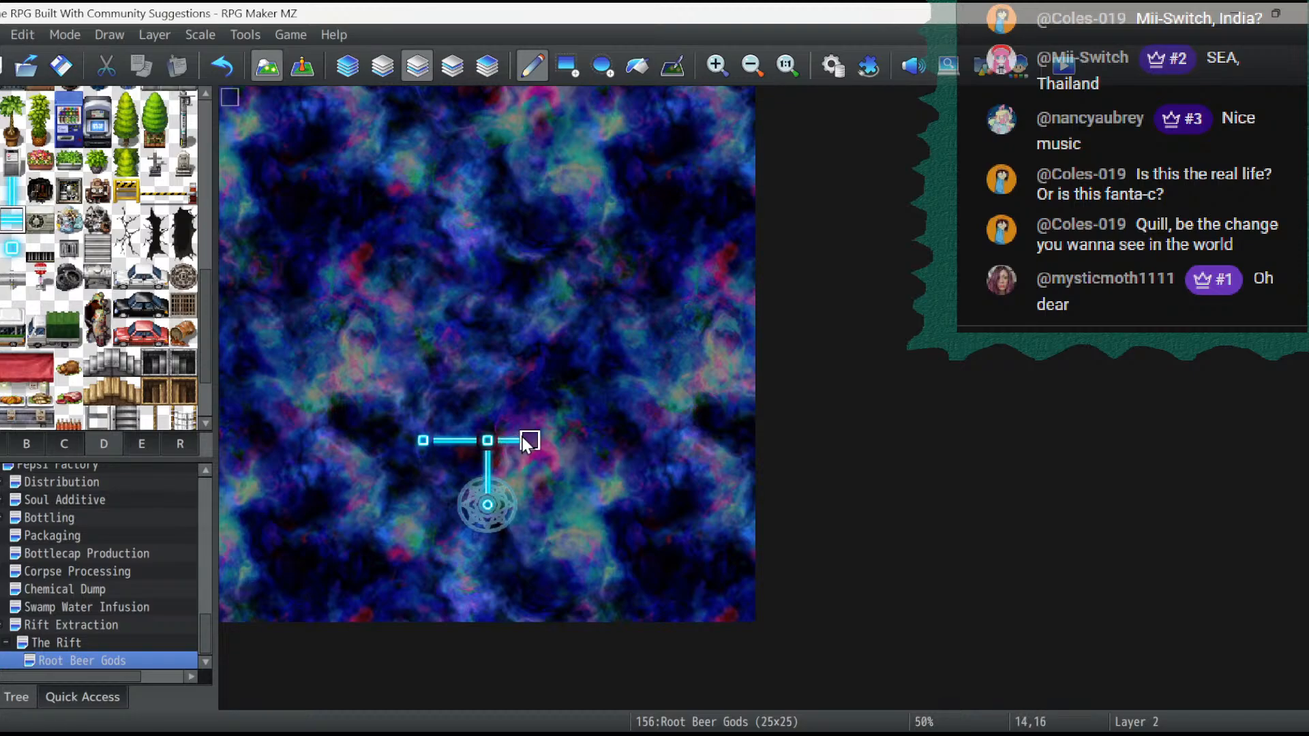
click(12, 248)
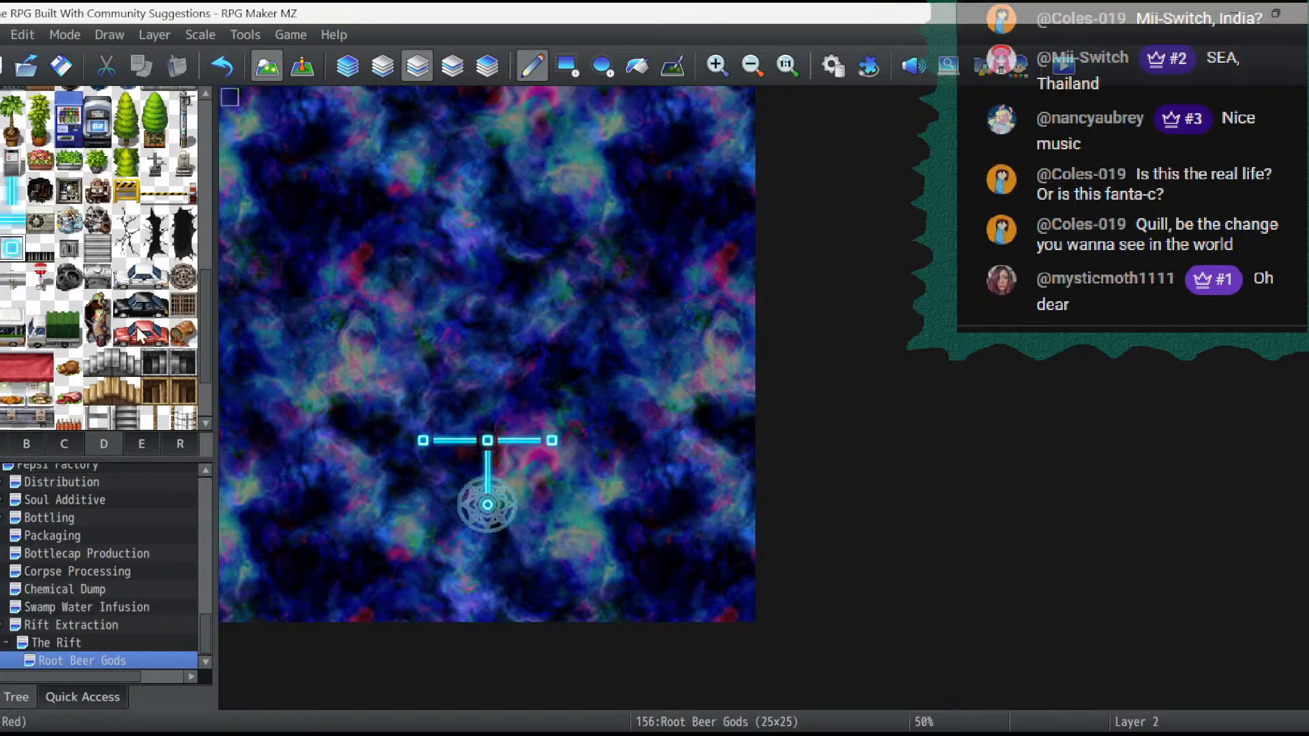
- Draw two-tile vertical glowing tubes upward from each of the three nodes in row 16, at columns 9, 12 and 15
click(11, 198)
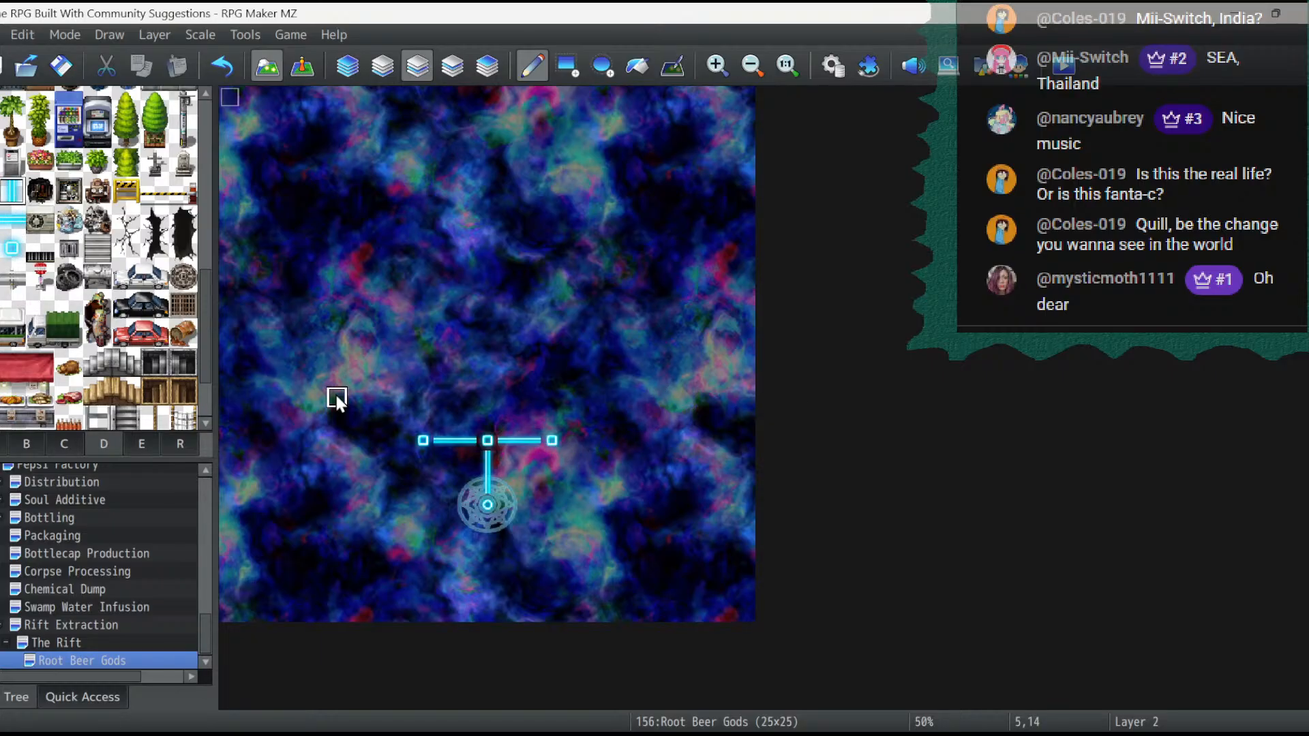
click(427, 416)
click(498, 401)
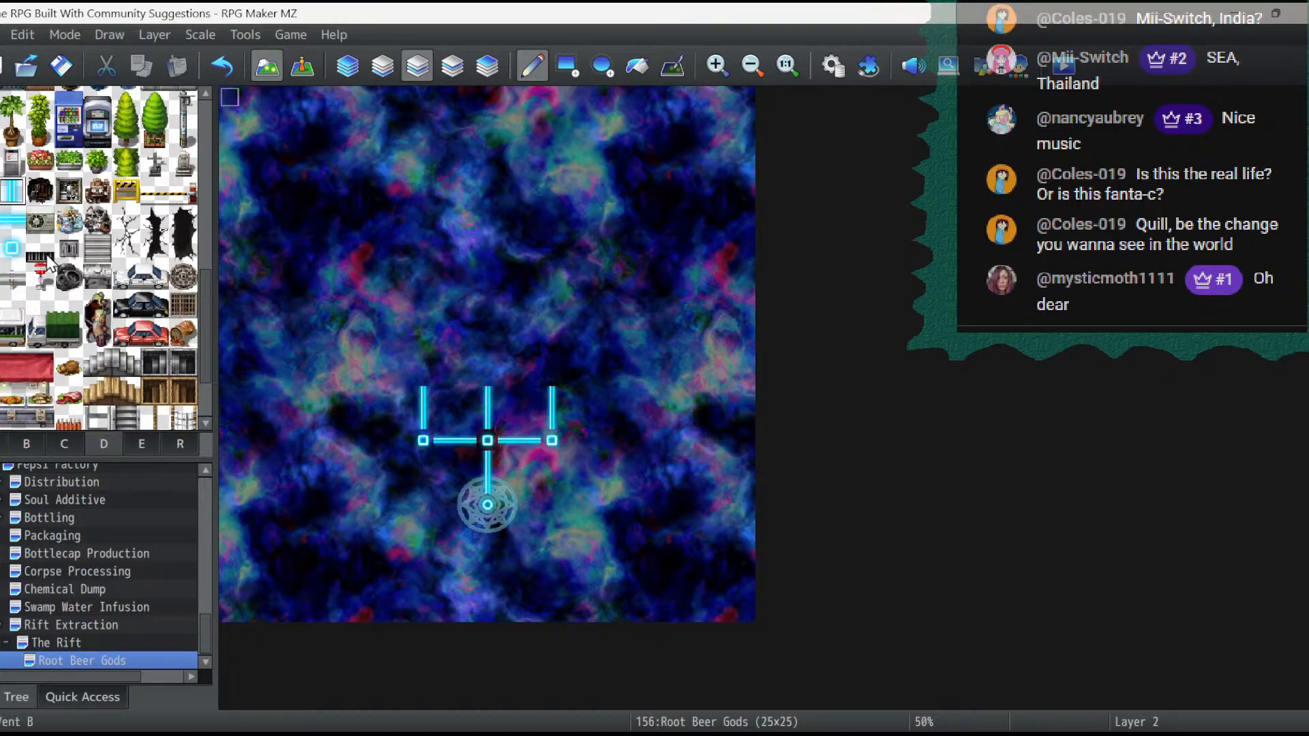
- Cap the three vertical tubes with square nodes at 9,13, 12,13 and 15,13
click(11, 247)
click(428, 376)
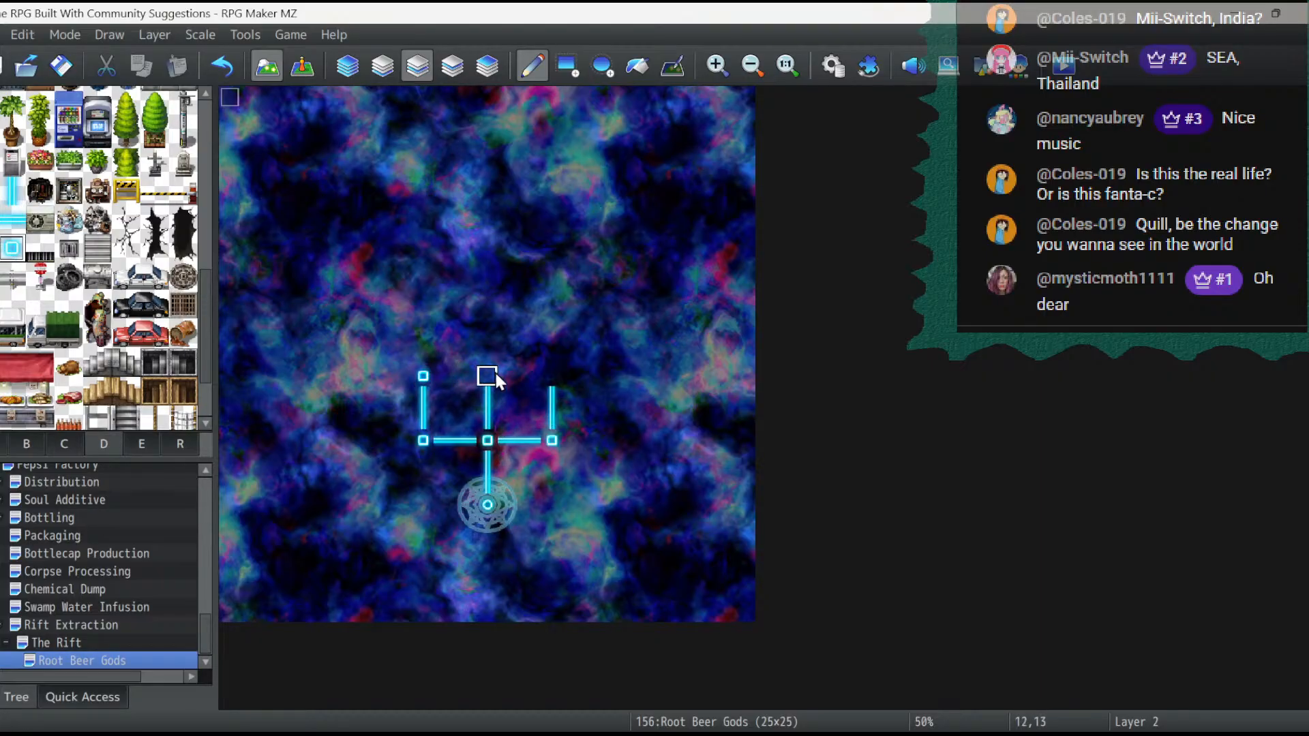
click(491, 374)
click(551, 377)
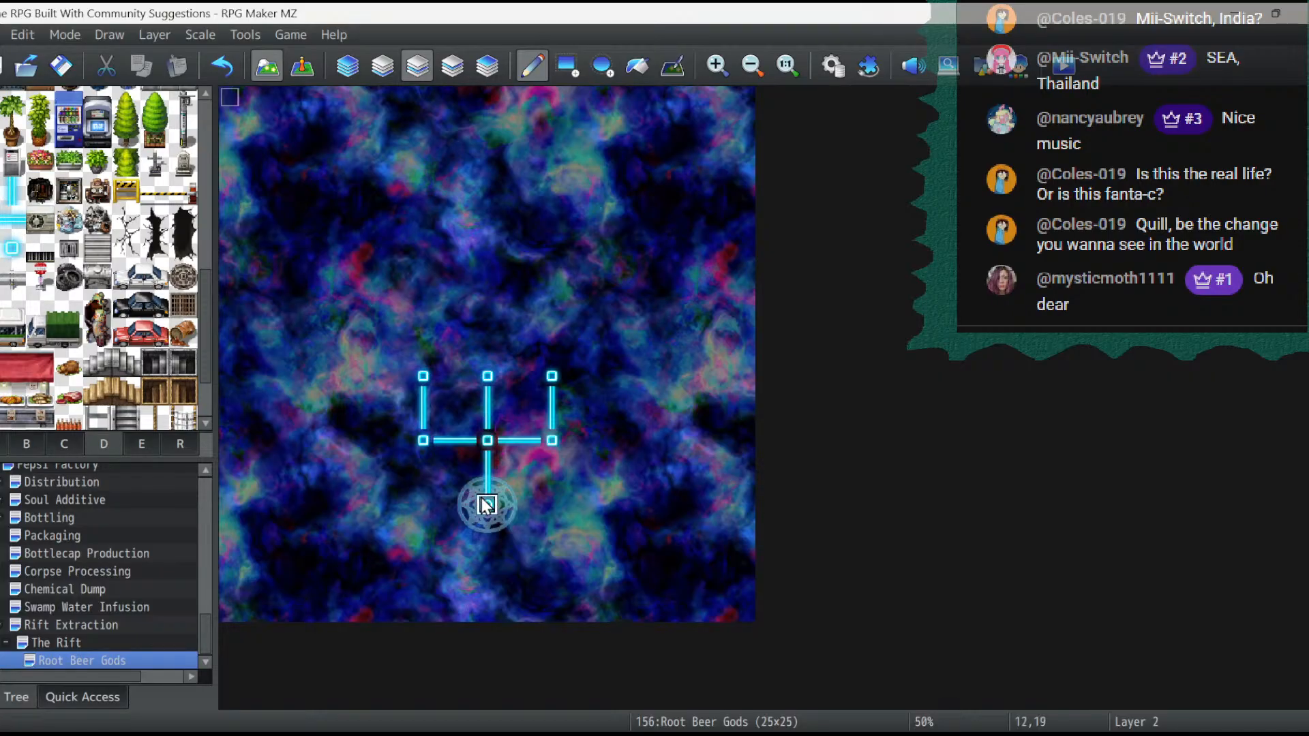
- Surround the magic circle with circle nodes at 10,19, 14,19 and 12,21, plus diagonal ones at 11,18, 13,18, 11,20 and 13,20
click(445, 505)
click(488, 548)
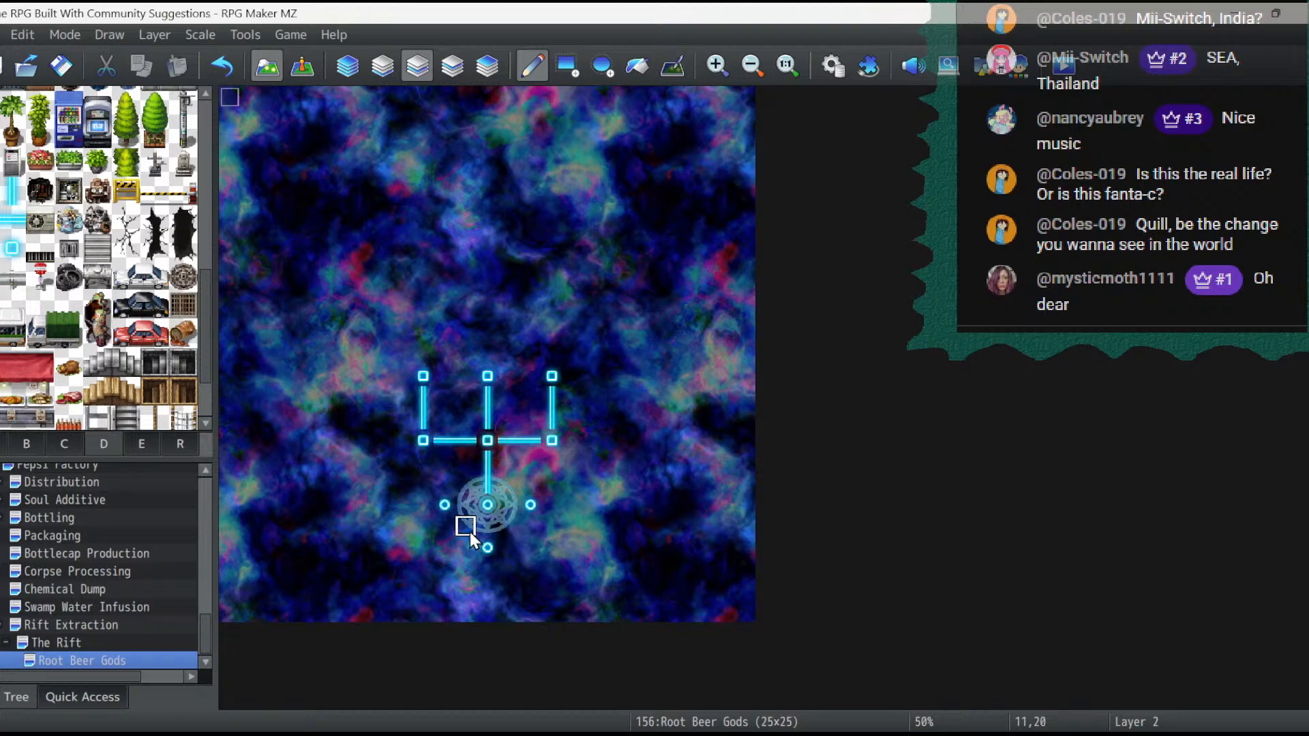
click(467, 527)
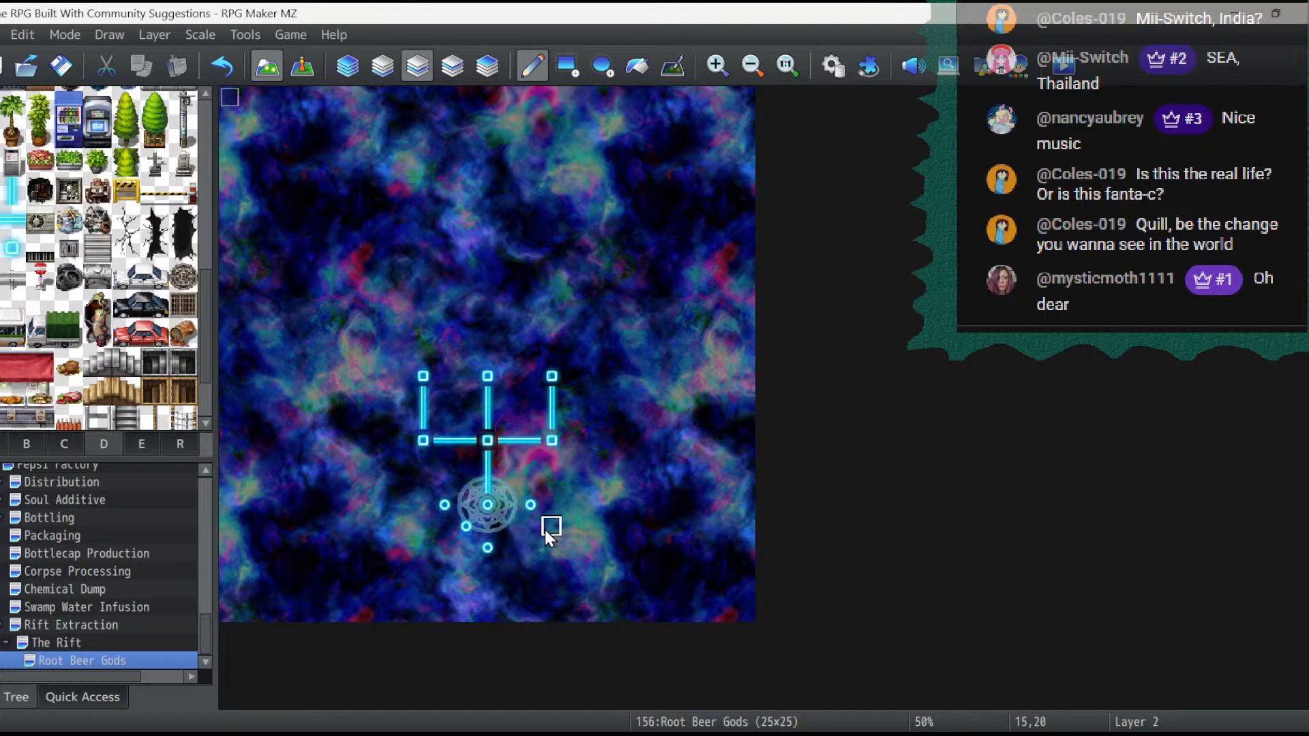
click(510, 484)
click(466, 481)
- Connect the magic circle's centre node outward with glowing tubes at 11,19, 13,19 and 12,20, and place a circle node at 12,17
click(21, 229)
click(466, 505)
click(508, 505)
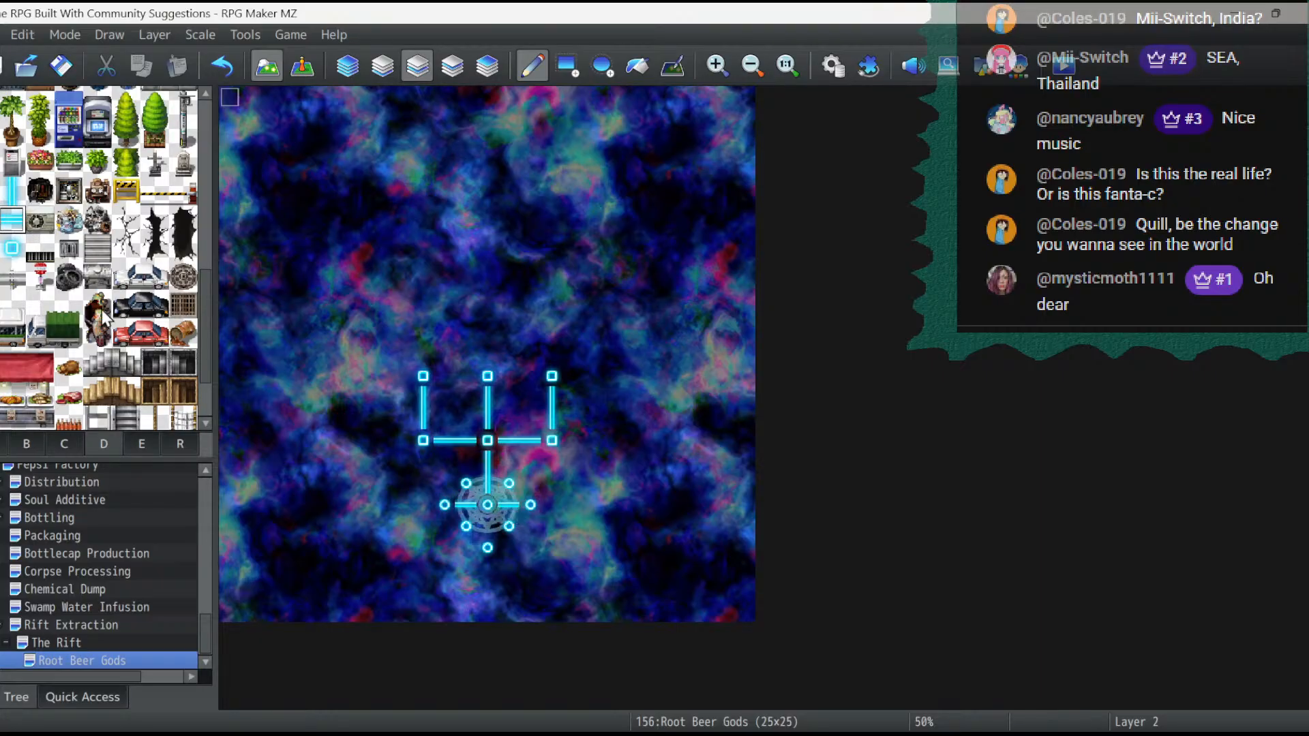
click(489, 529)
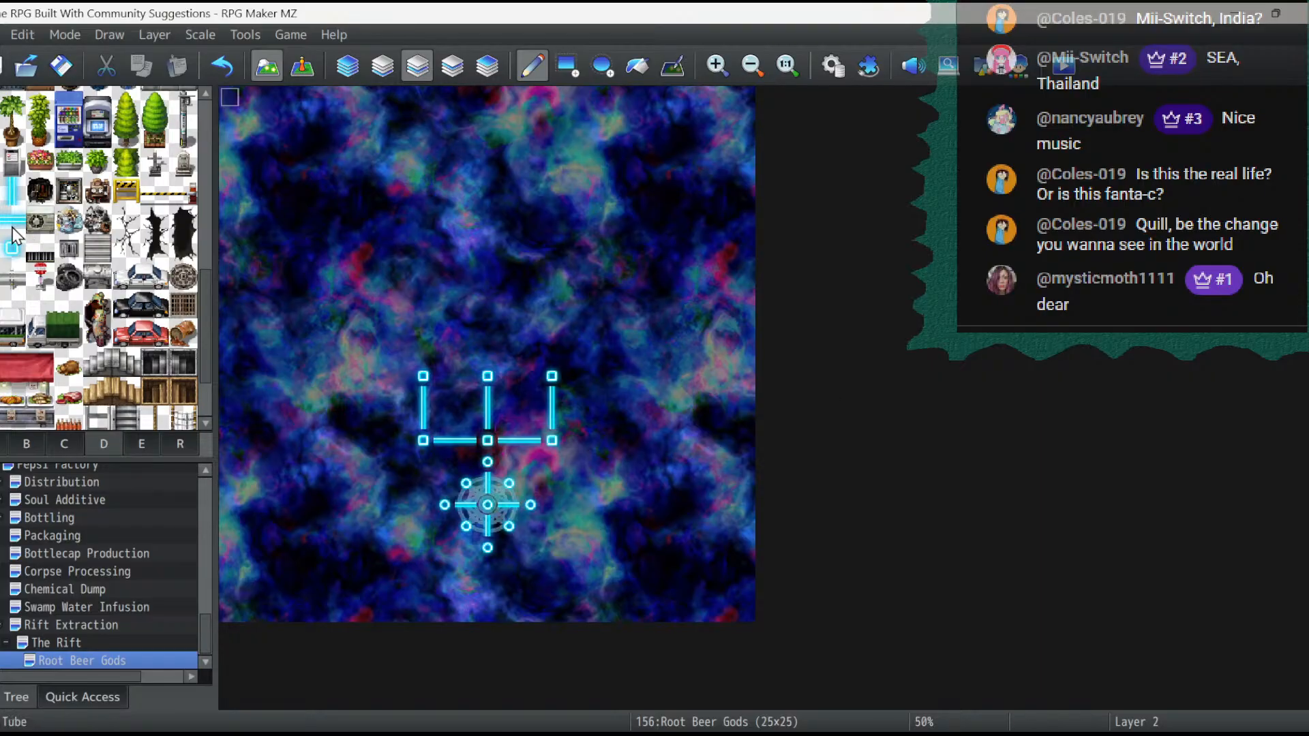
- Replace the square node at 12,16 with a vertical glowing tube
click(12, 199)
click(488, 441)
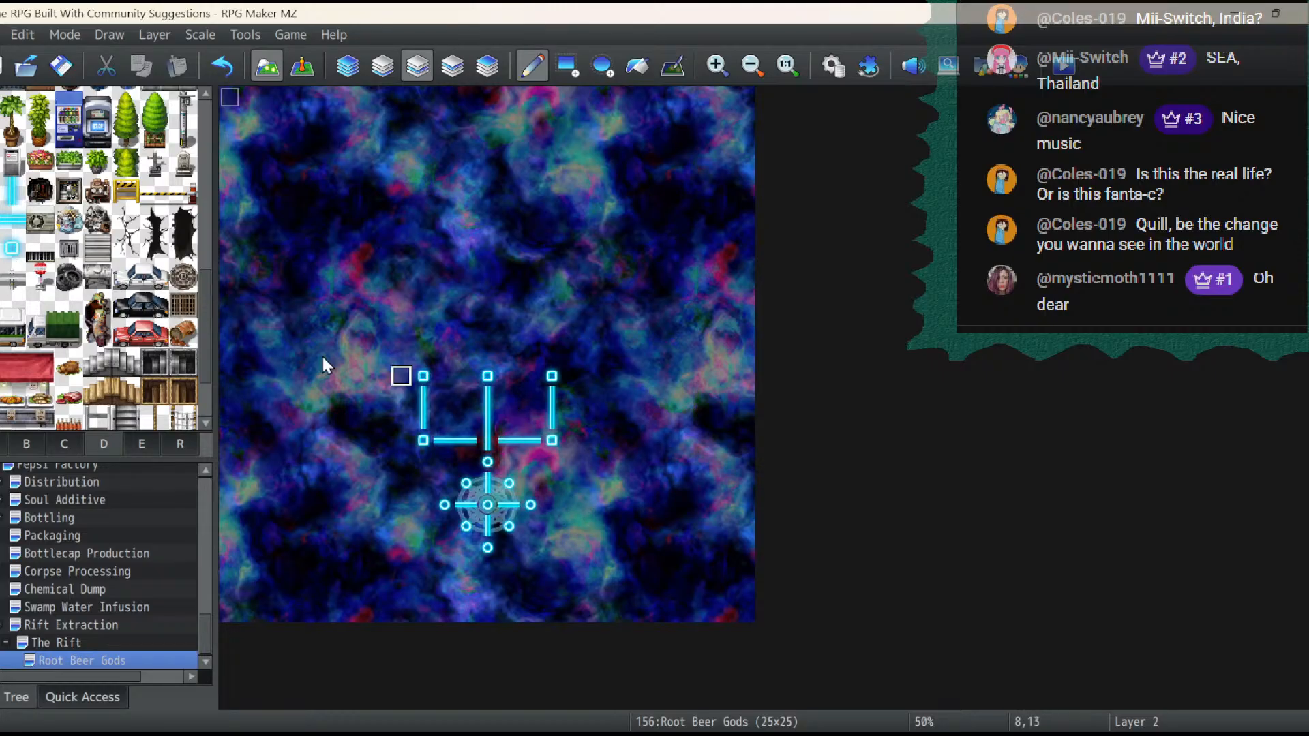
- Place a square node at 12,15 and extend two-tile horizontal glowing tubes from it to the west and east
click(13, 252)
click(488, 418)
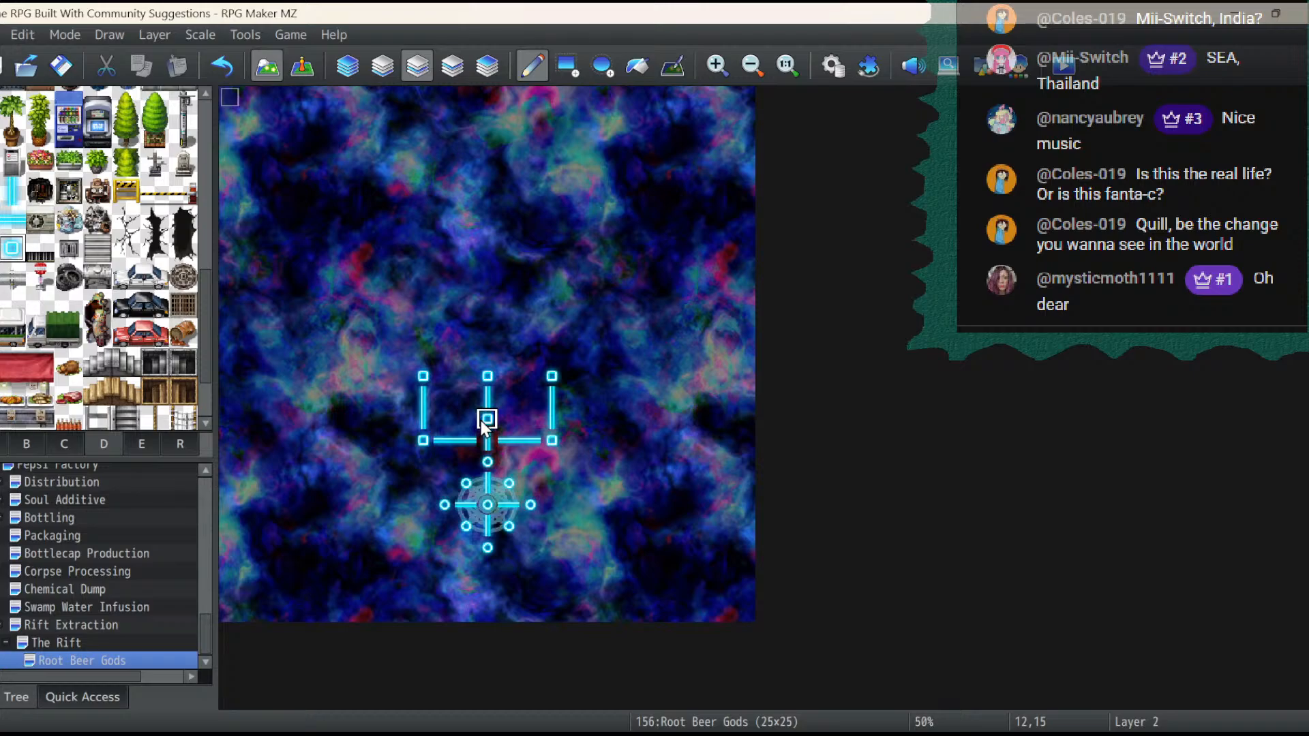
click(11, 219)
click(507, 419)
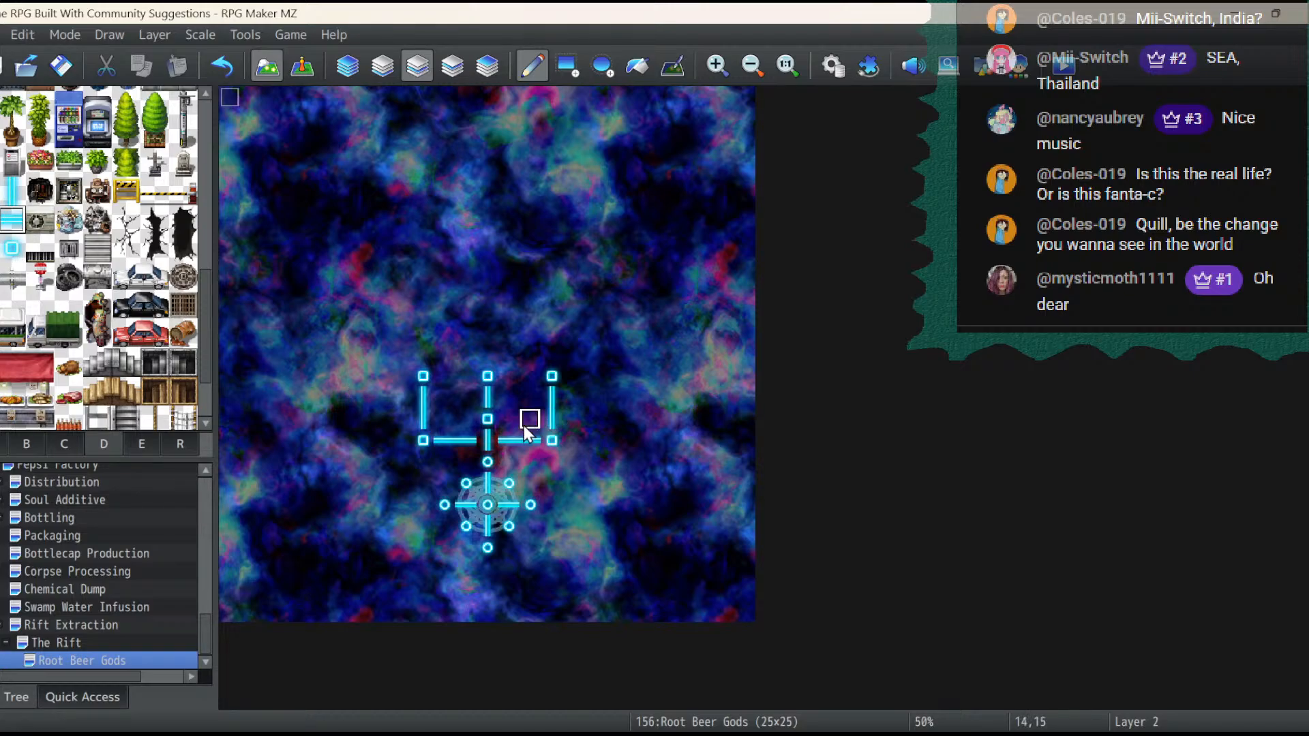
click(530, 419)
click(466, 418)
click(443, 419)
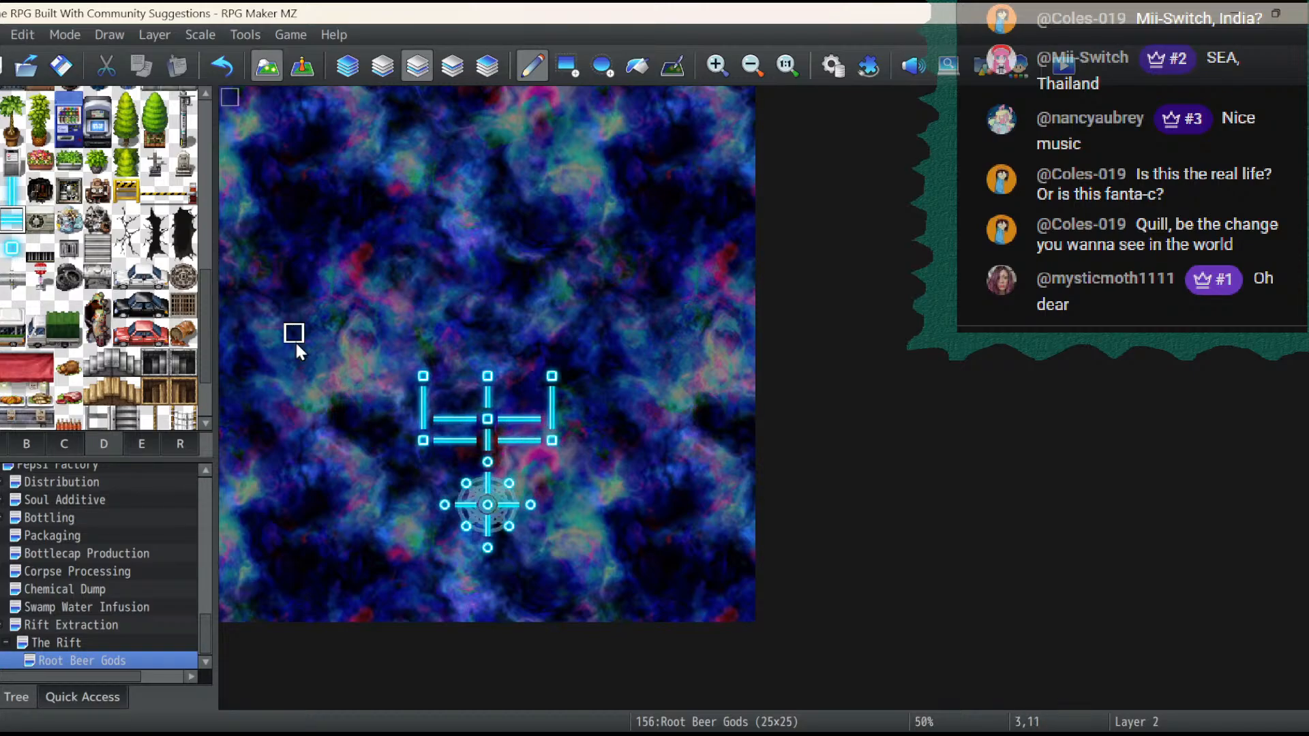
- Erase the tubes and square nodes in rows 13 to 16 with the Rectangle tool, keeping the vertical tube at 12,16
scroll(124, 303, down, 10)
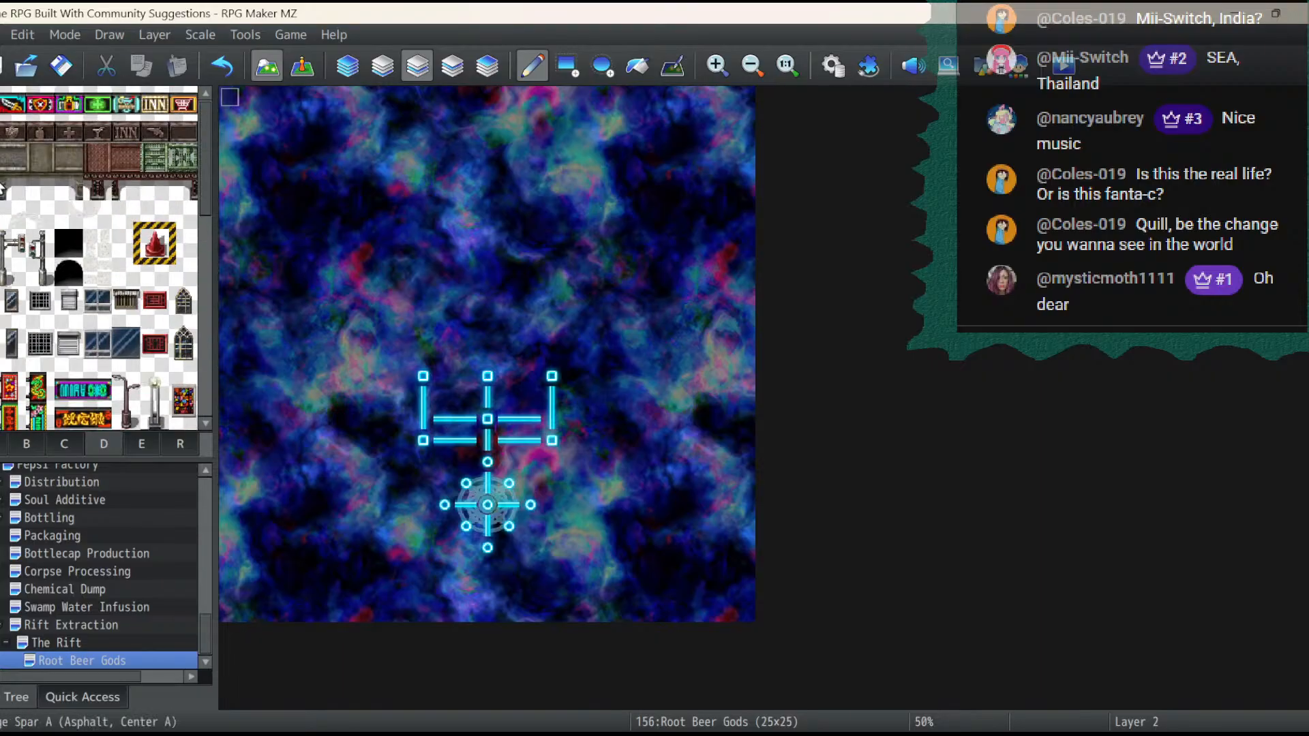
click(570, 66)
mouse_move(376, 319)
mouse_down()
mouse_move(407, 353)
mouse_move(574, 391)
mouse_move(558, 443)
mouse_move(542, 442)
mouse_up()
click(424, 419)
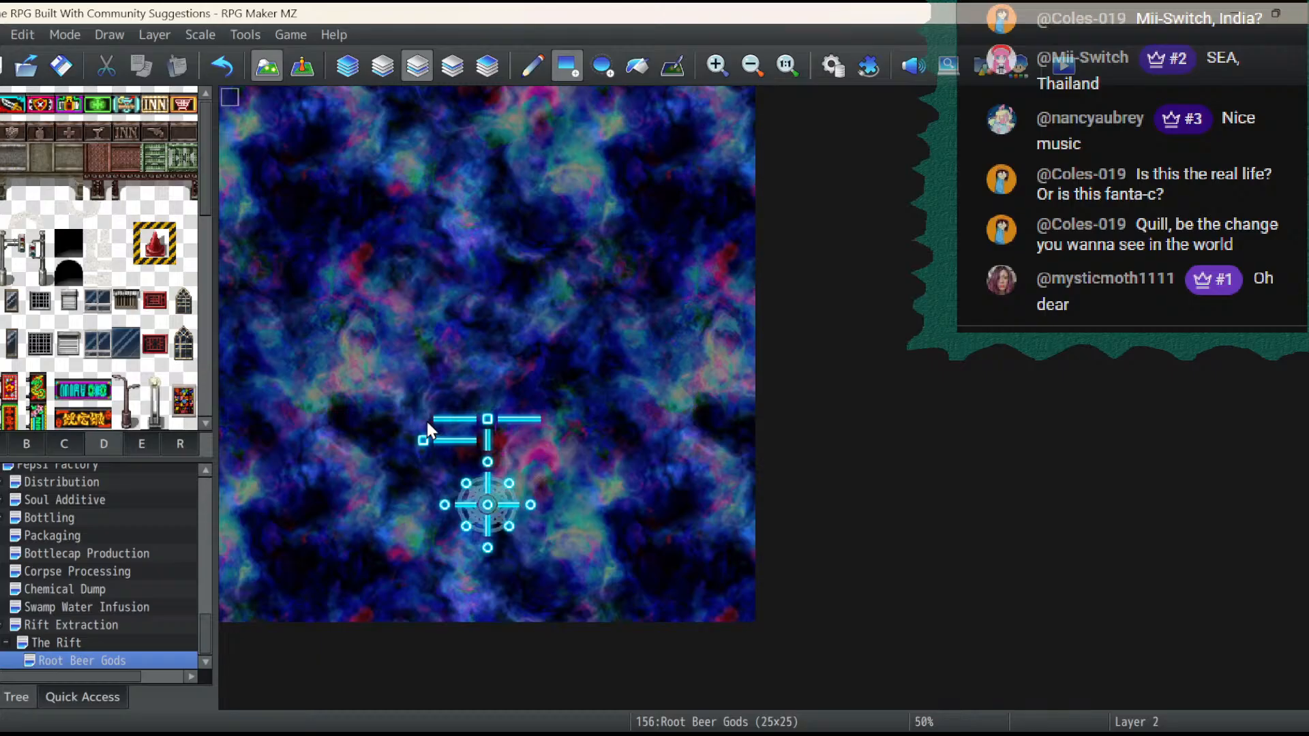
drag(455, 438, 536, 421)
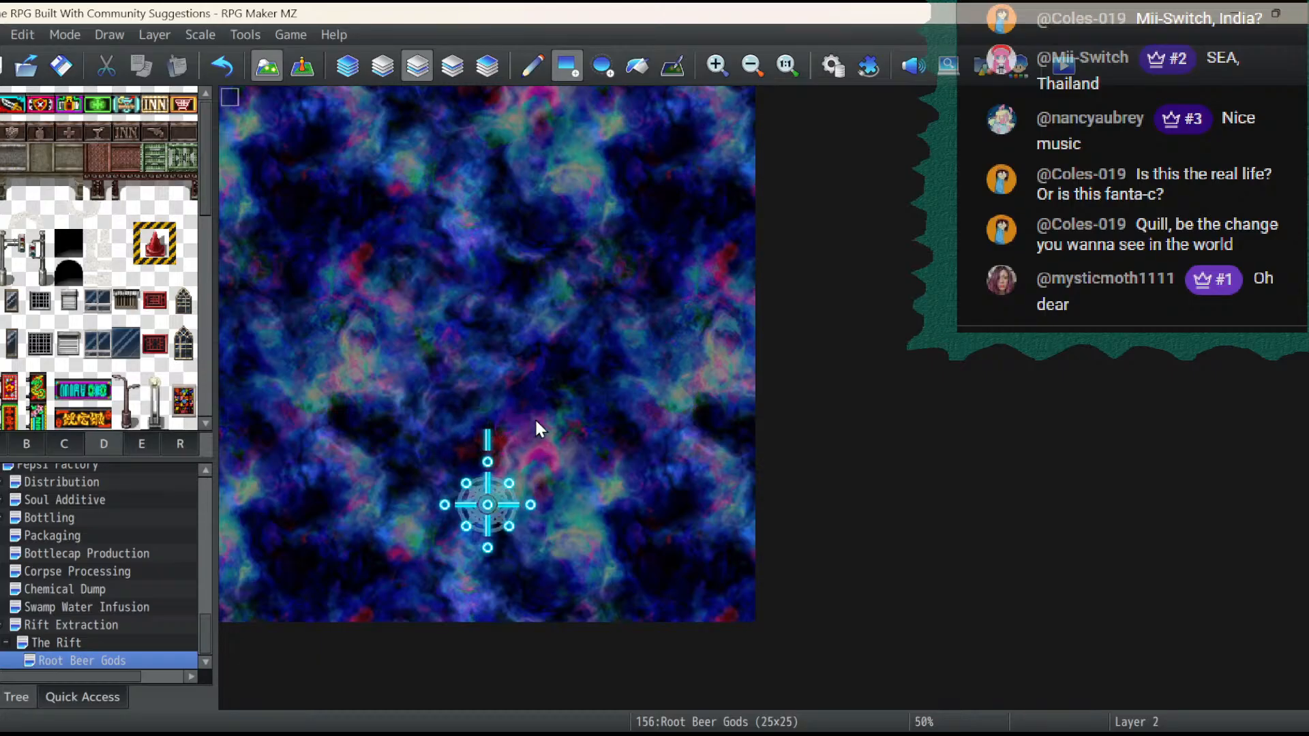
- Look through the available tile sets on Layer 1 for tiles suited to the rift map, including pillars, magic circles and furniture
click(304, 65)
click(266, 66)
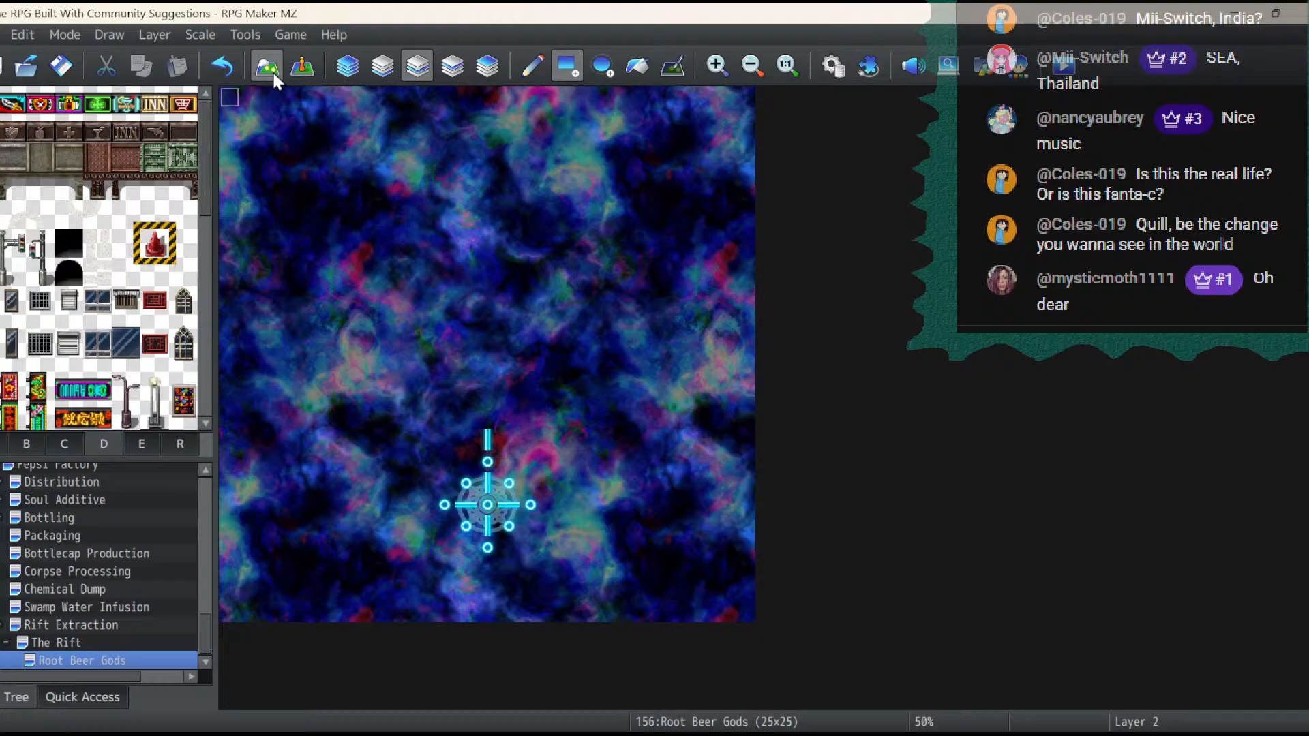
click(378, 68)
scroll(95, 321, up, 5)
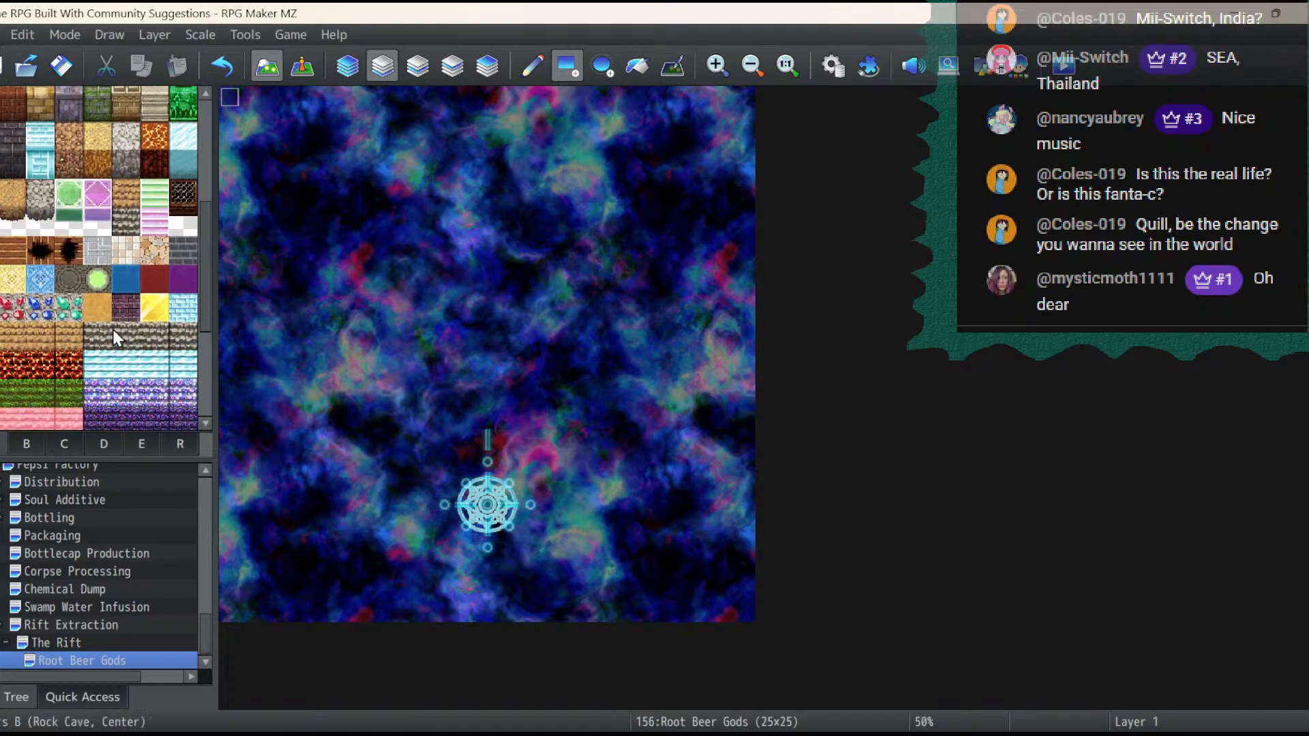
scroll(114, 329, up, 3)
click(64, 444)
click(26, 443)
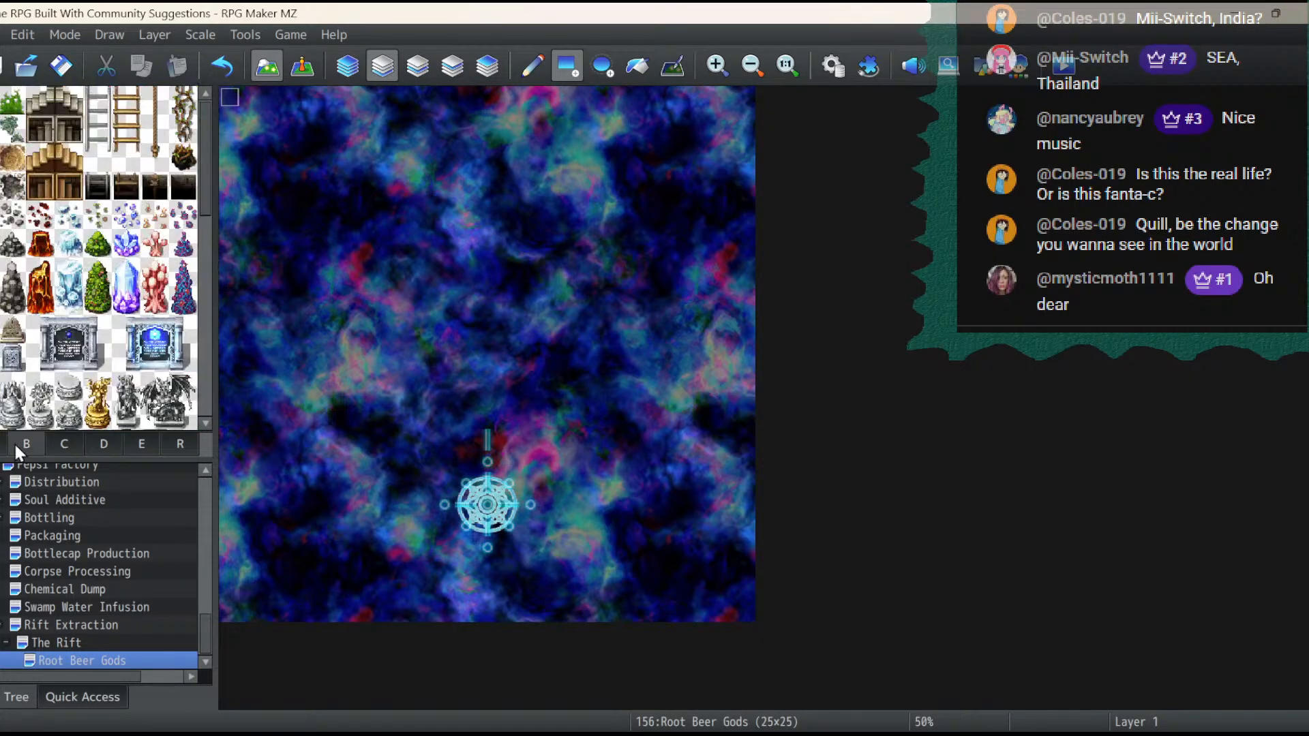
click(96, 445)
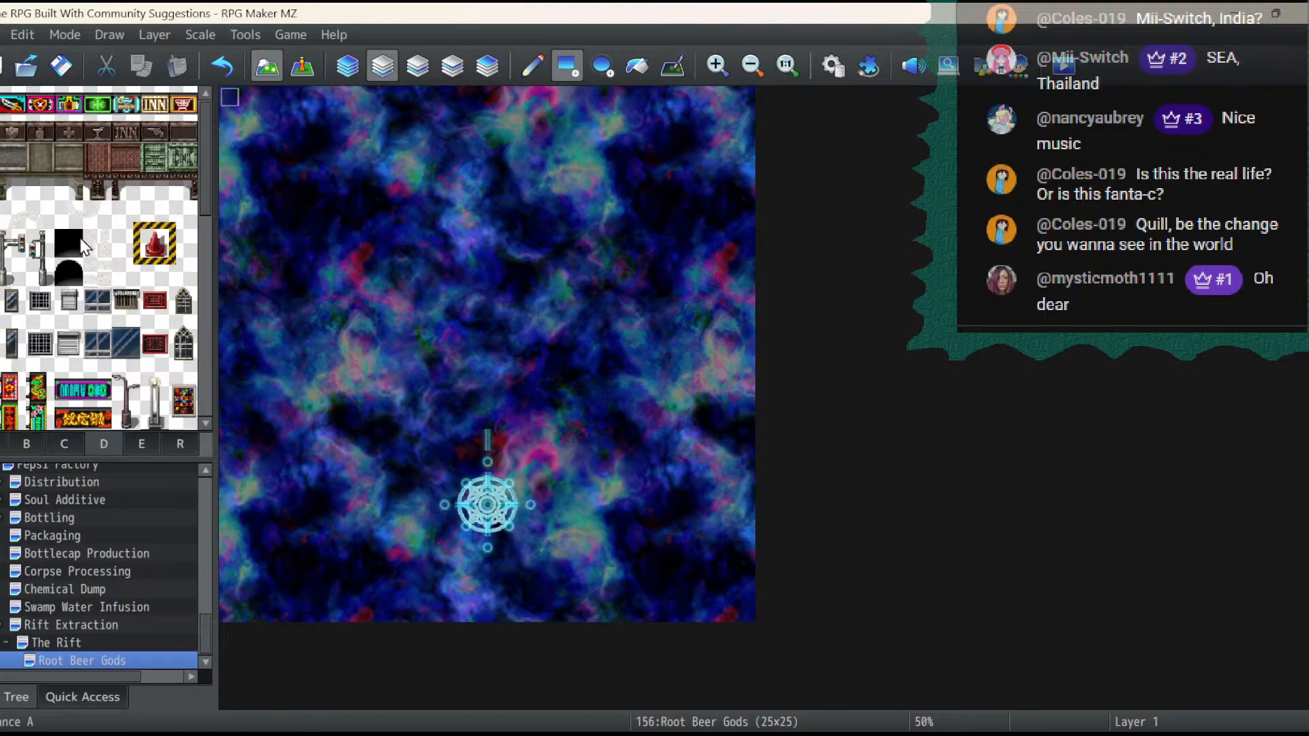
click(141, 444)
scroll(47, 201, down, 10)
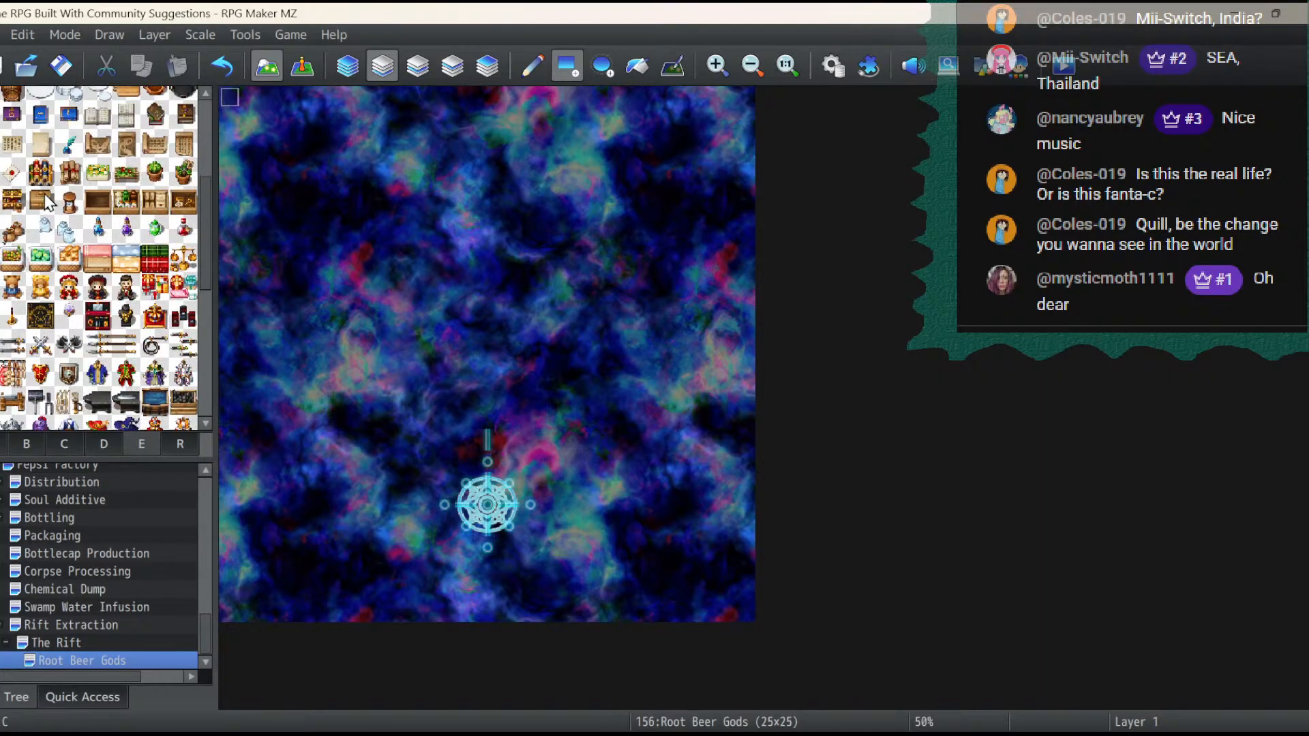
scroll(45, 195, up, 4)
click(97, 447)
scroll(68, 256, up, 4)
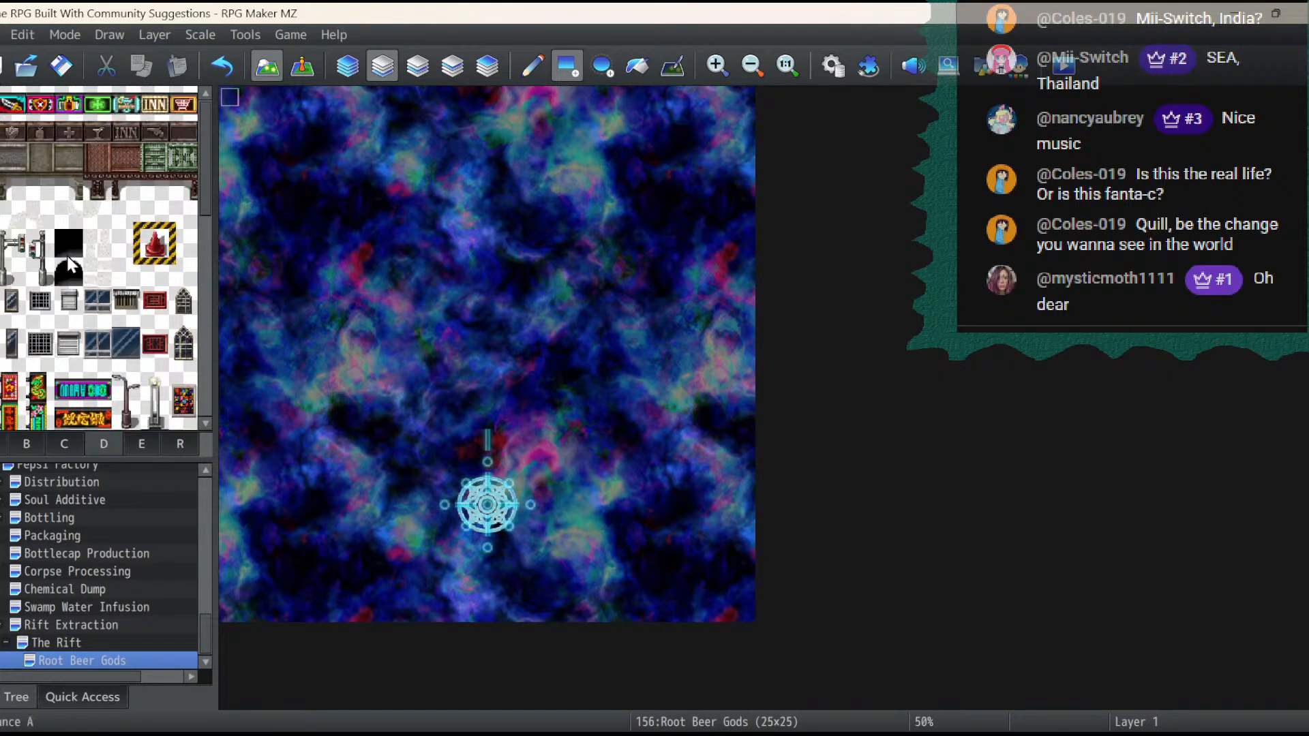
click(64, 444)
scroll(58, 273, down, 5)
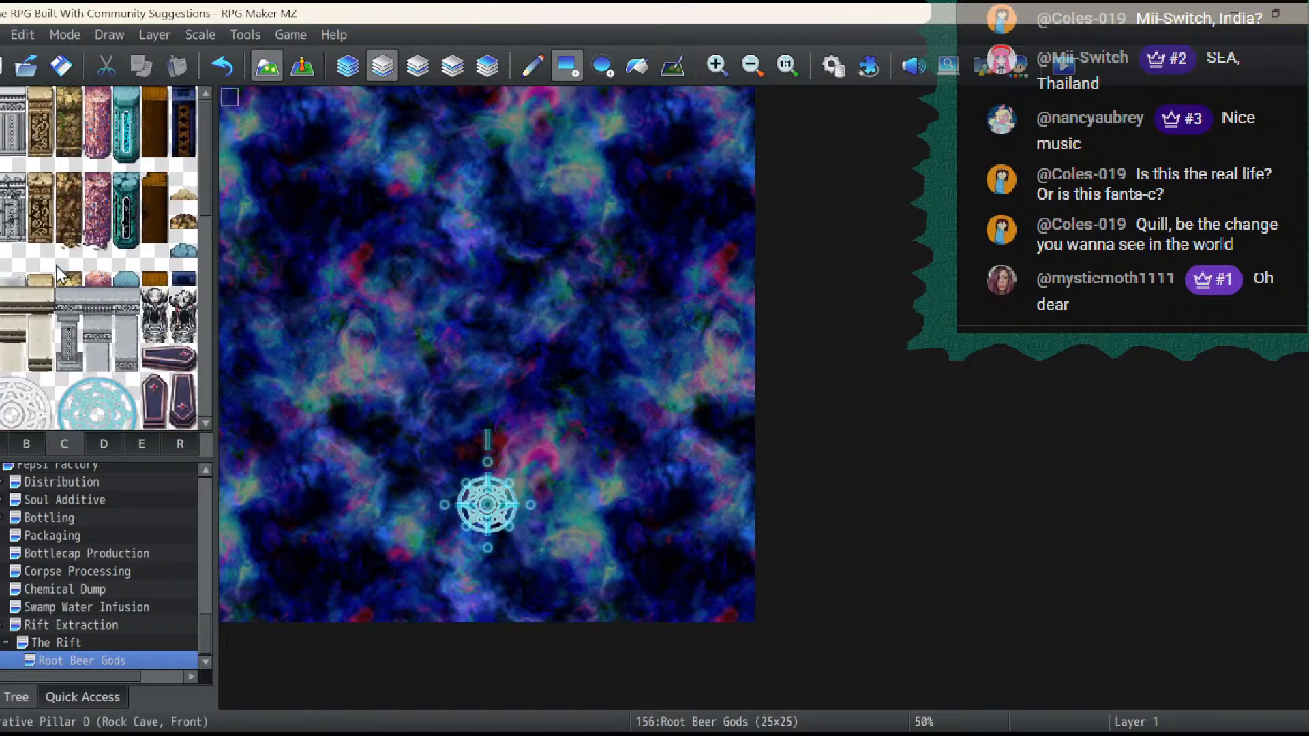
scroll(56, 267, down, 6)
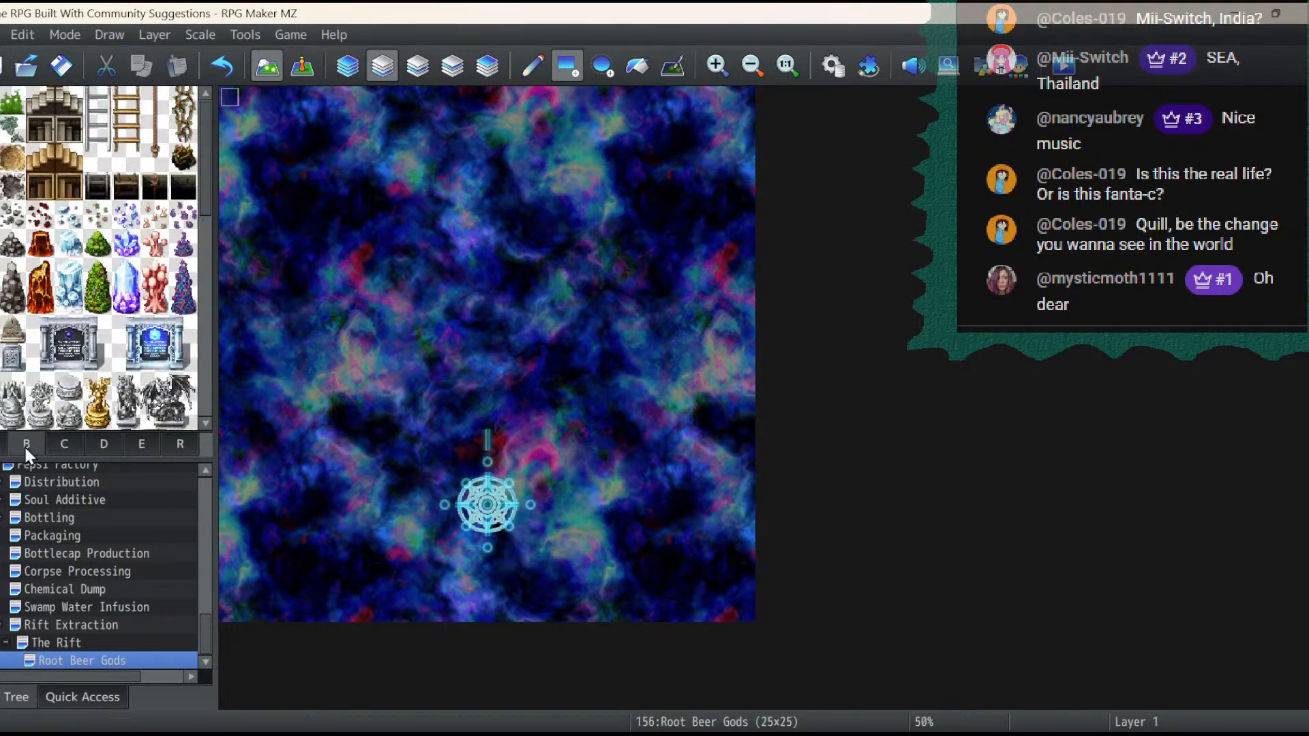
scroll(54, 289, down, 8)
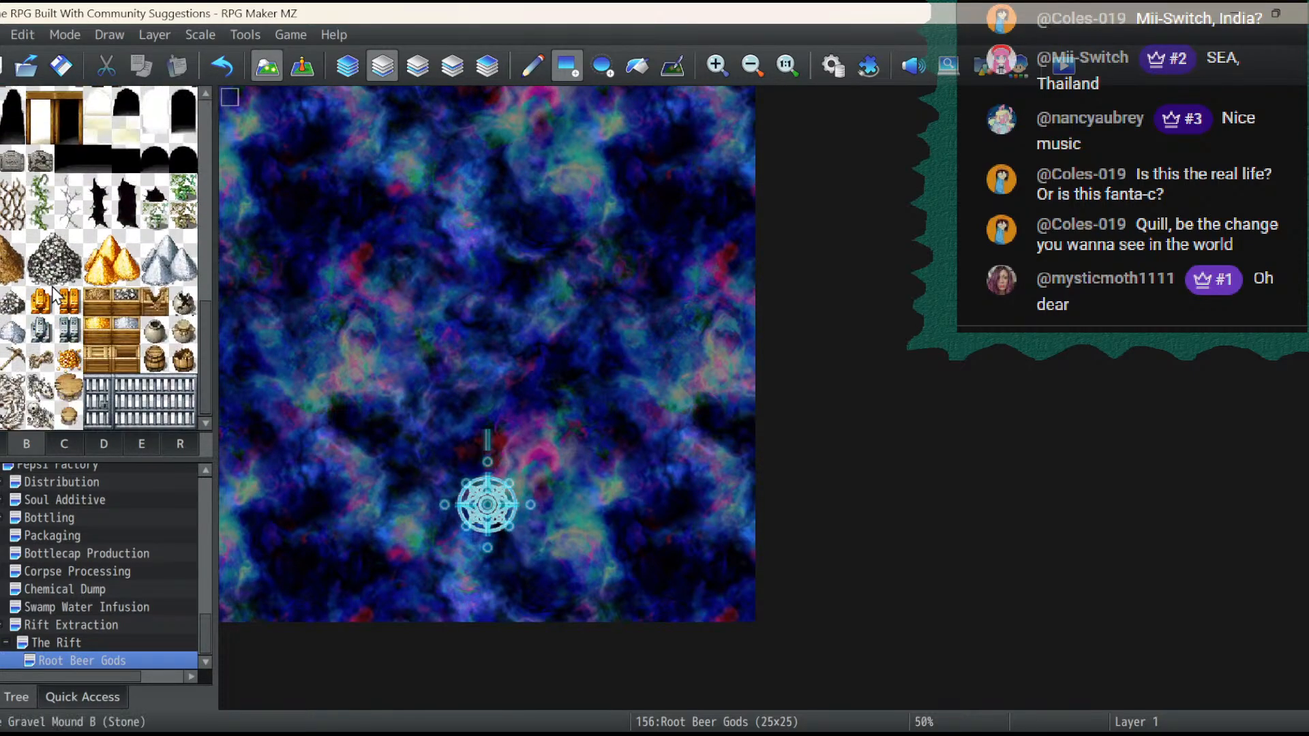
scroll(60, 426, up, 14)
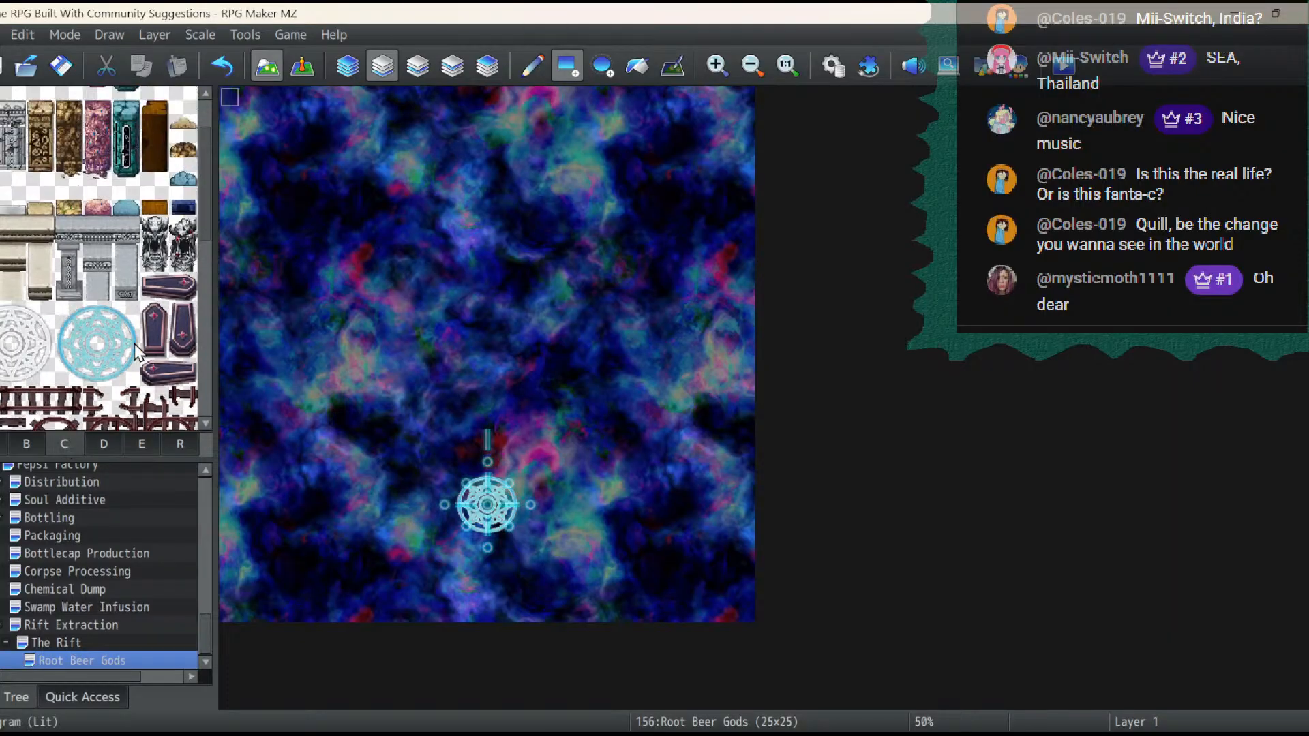
scroll(134, 344, up, 10)
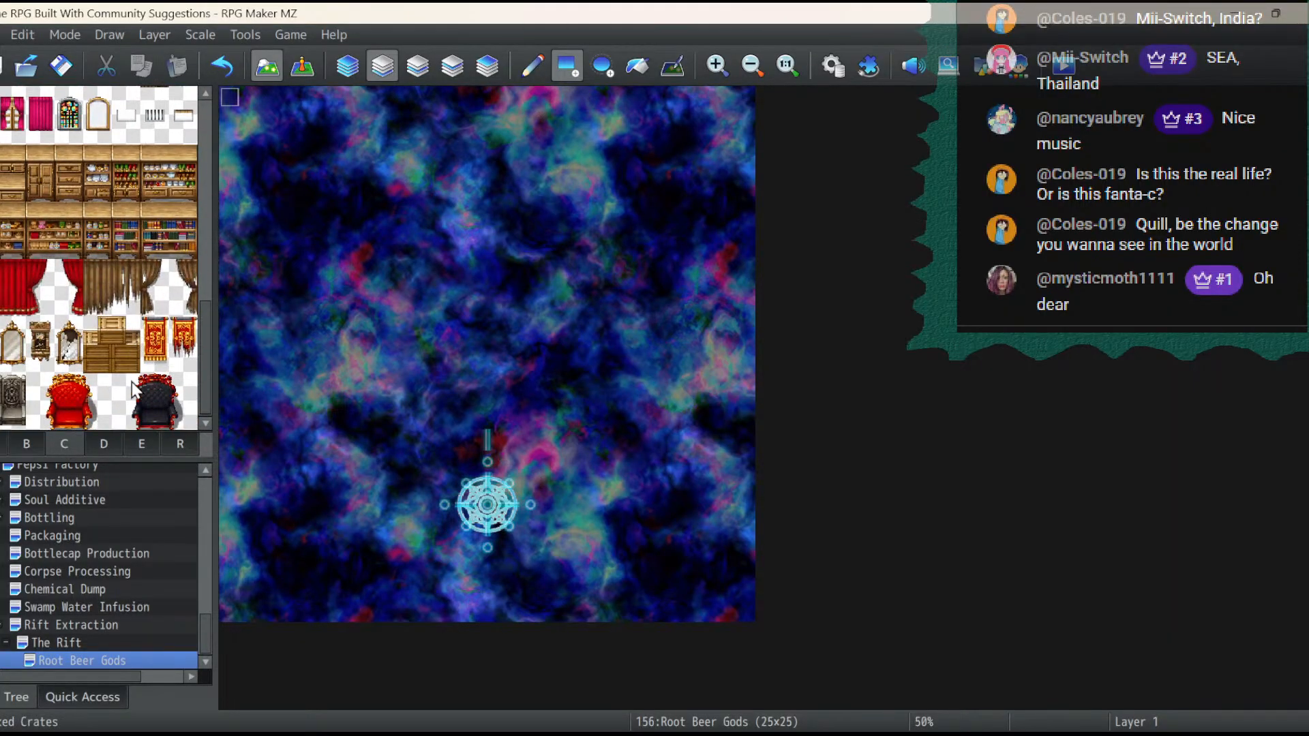
- On Layer 2, extend the vertical glowing tube north to 12,15 and cap it with a square node at 12,14
click(112, 439)
scroll(101, 326, down, 5)
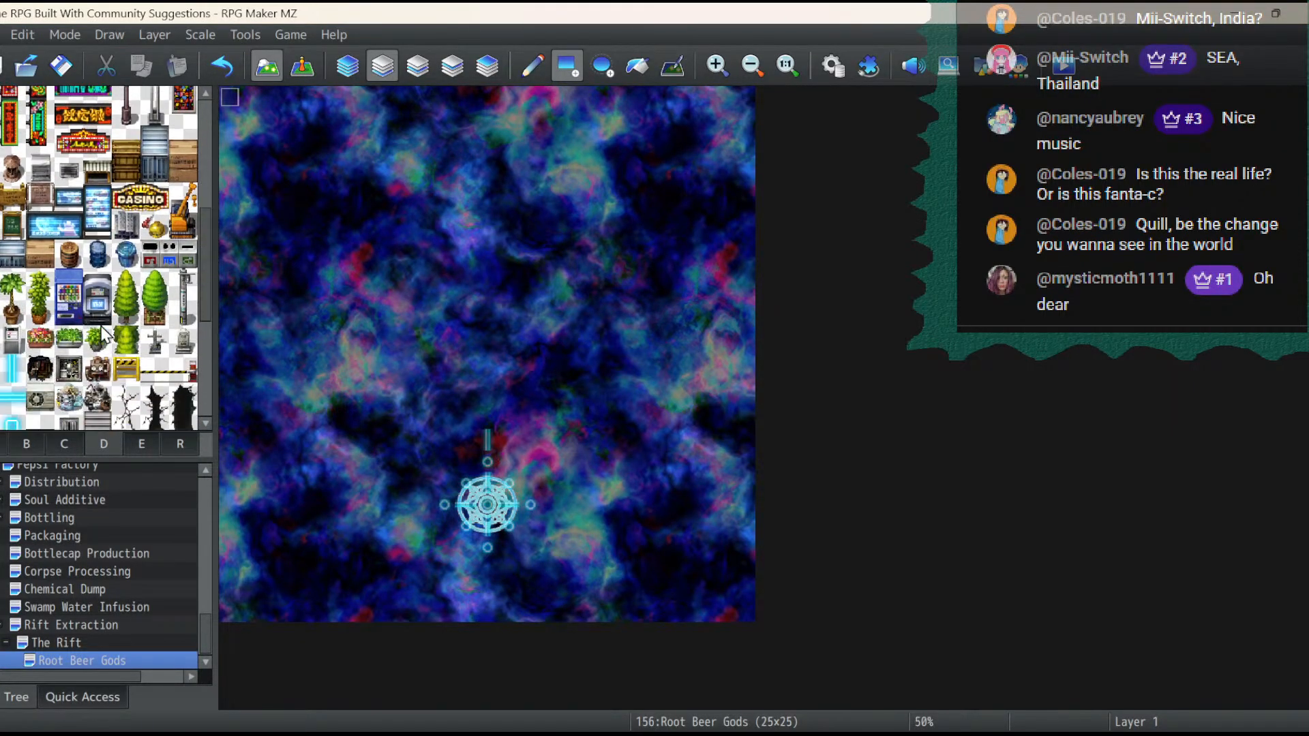
click(13, 208)
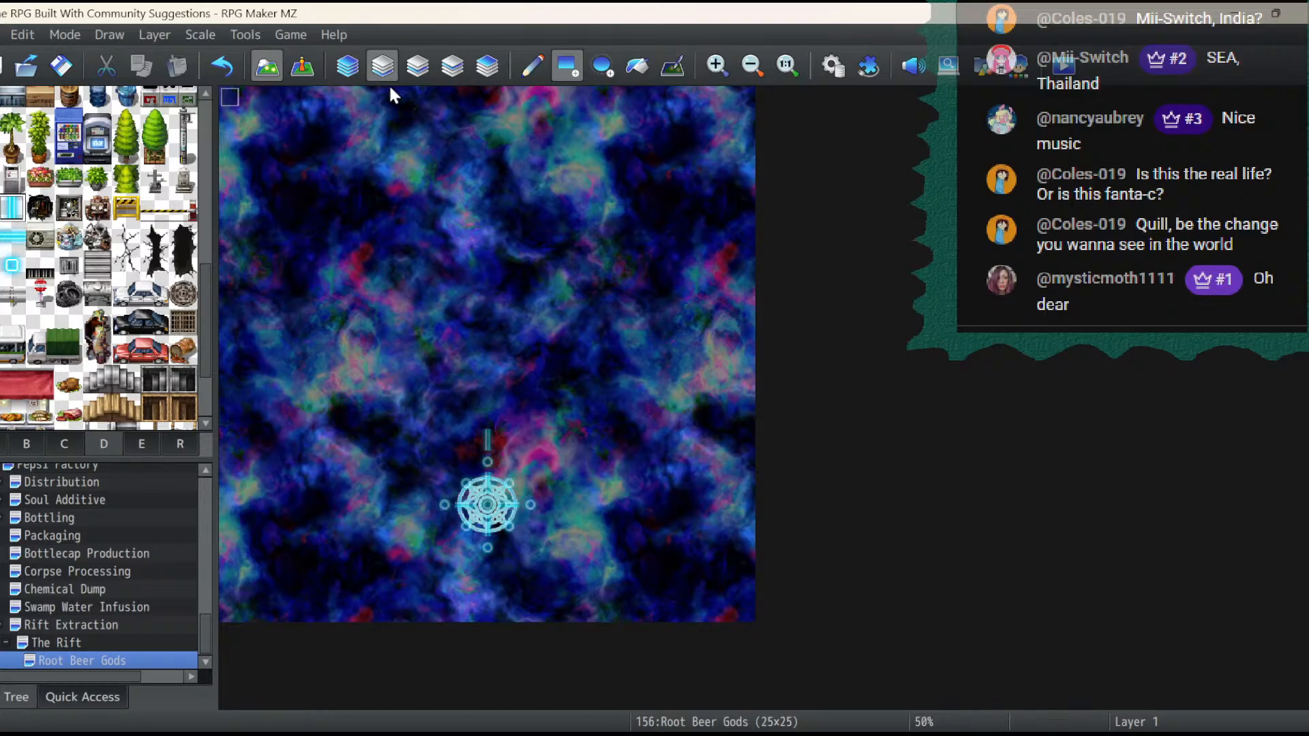
click(410, 73)
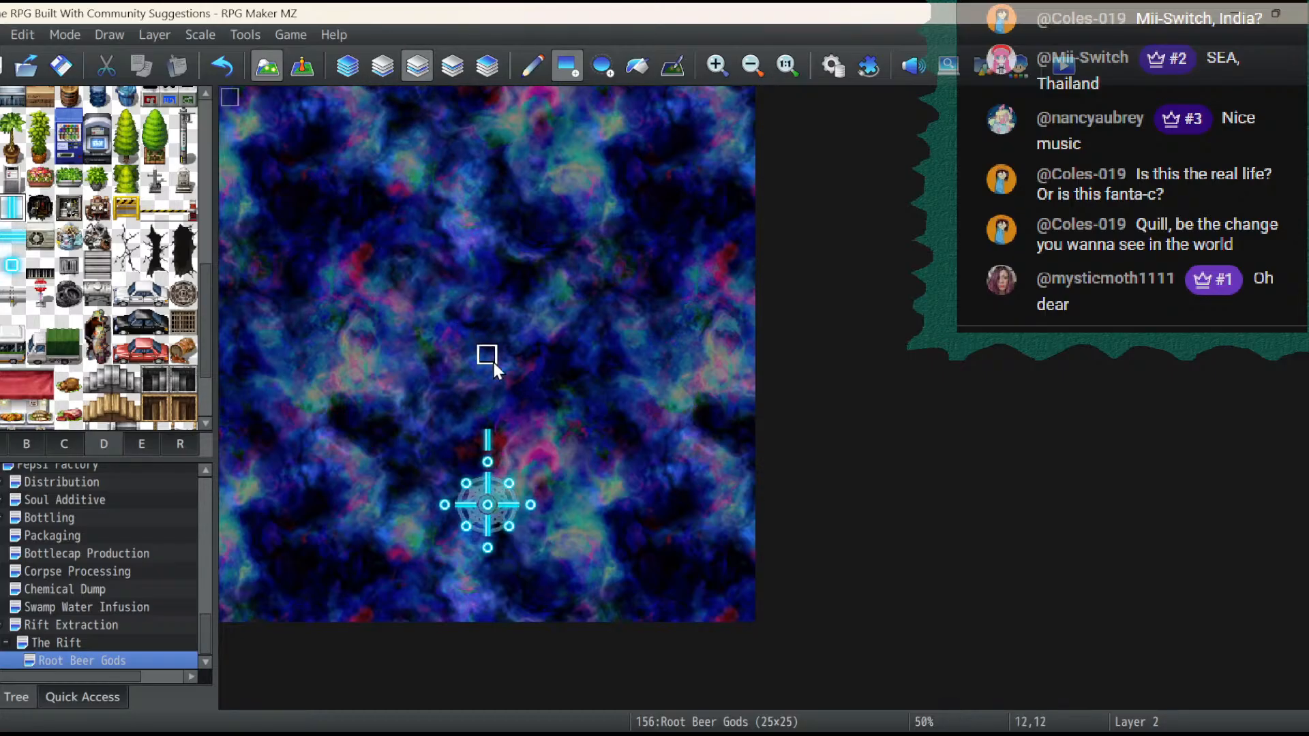
click(482, 416)
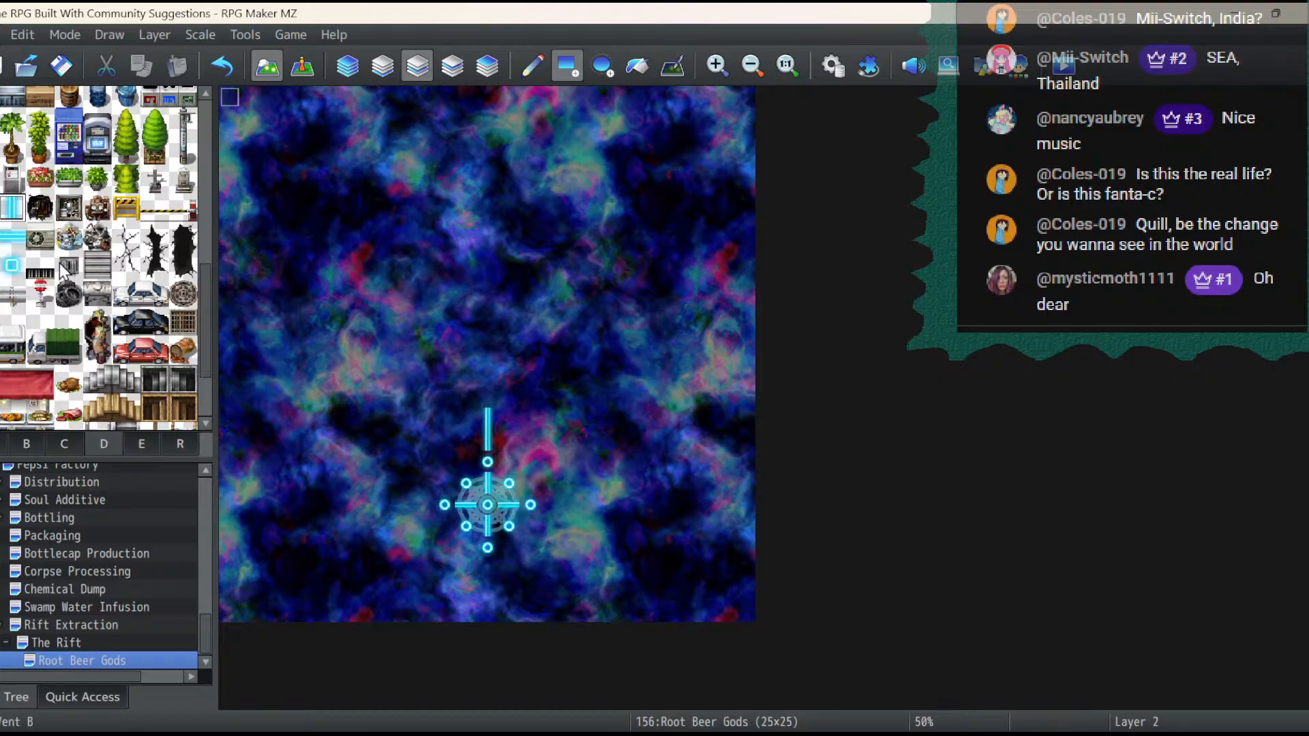
click(11, 269)
click(488, 398)
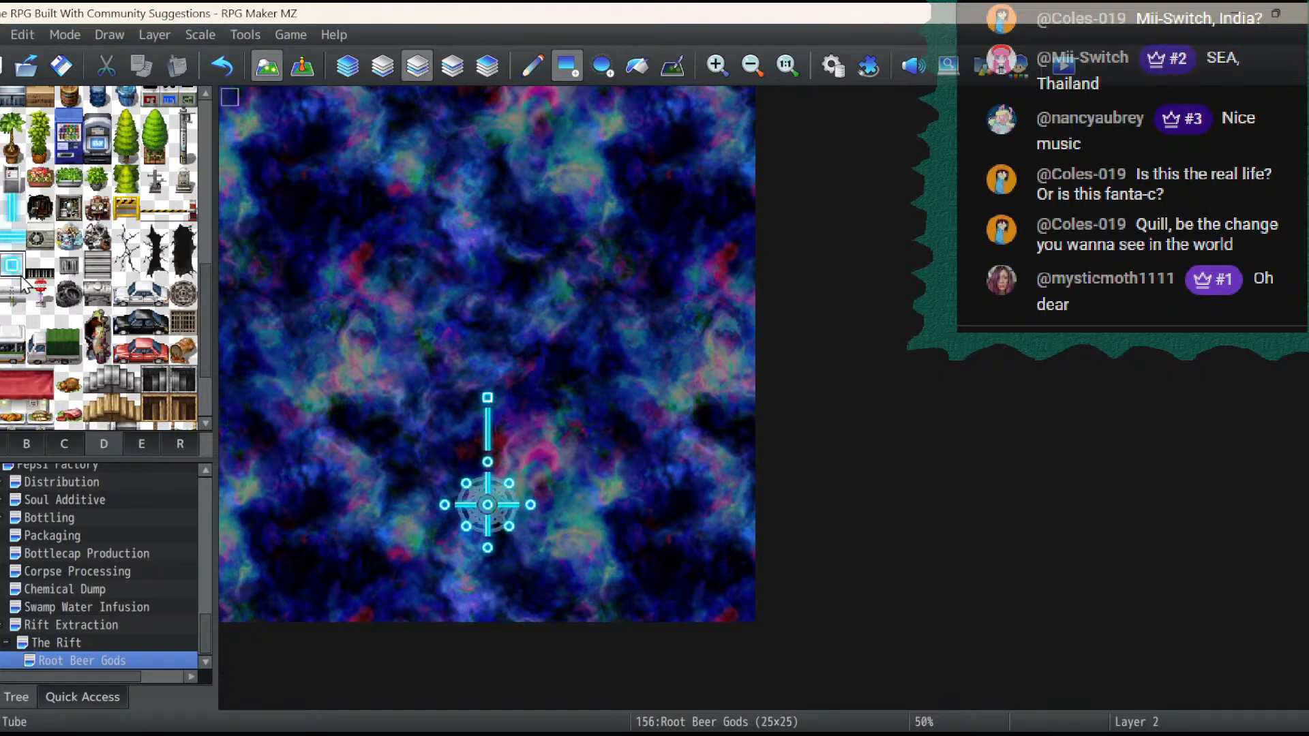
- Form a grid from two-tile horizontal glowing tubes in rows 14 and 11 and two-tile vertical tubes at columns 9, 12 and 15
click(12, 236)
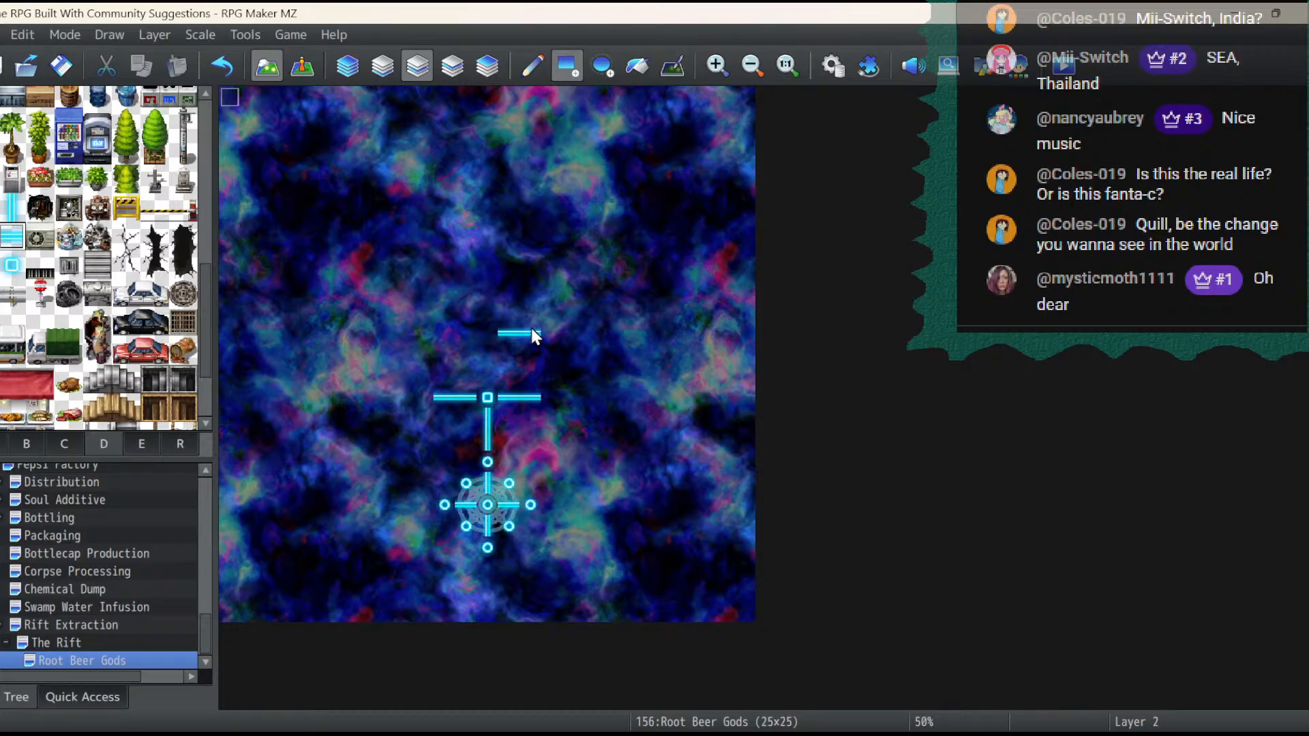
click(465, 333)
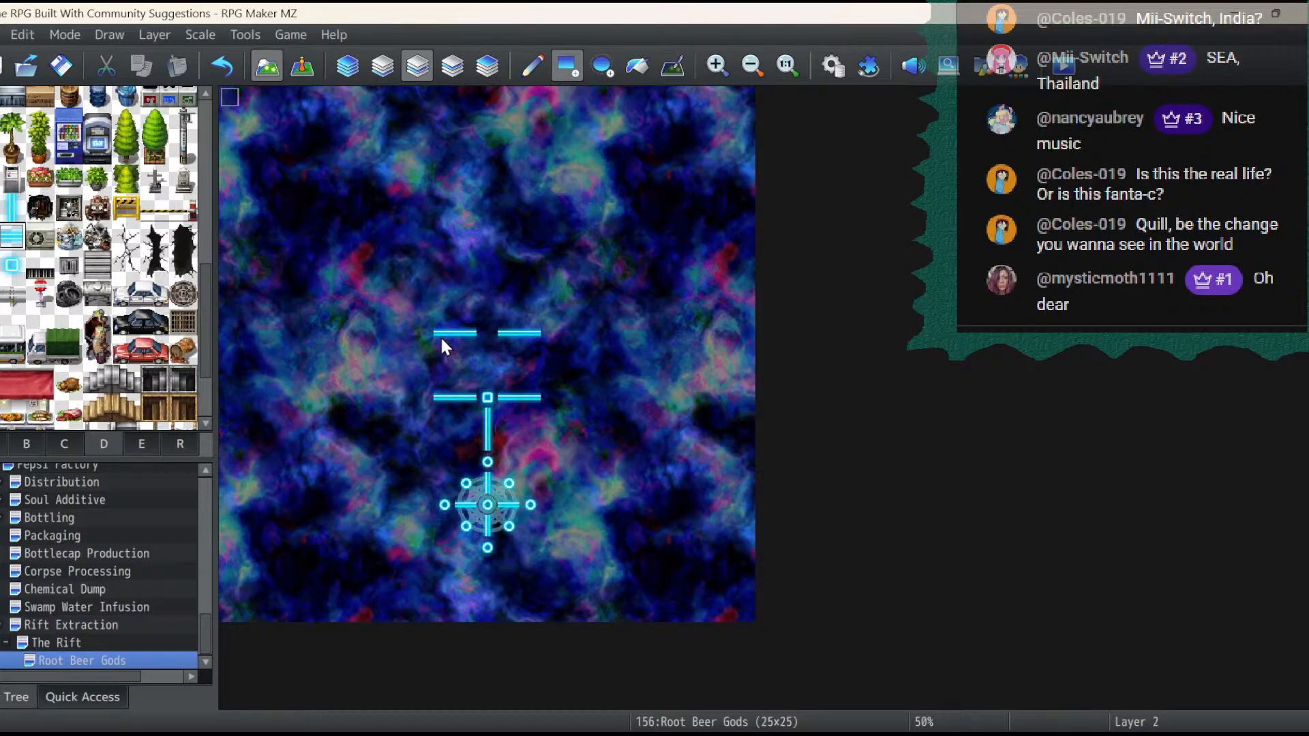
click(12, 207)
click(551, 368)
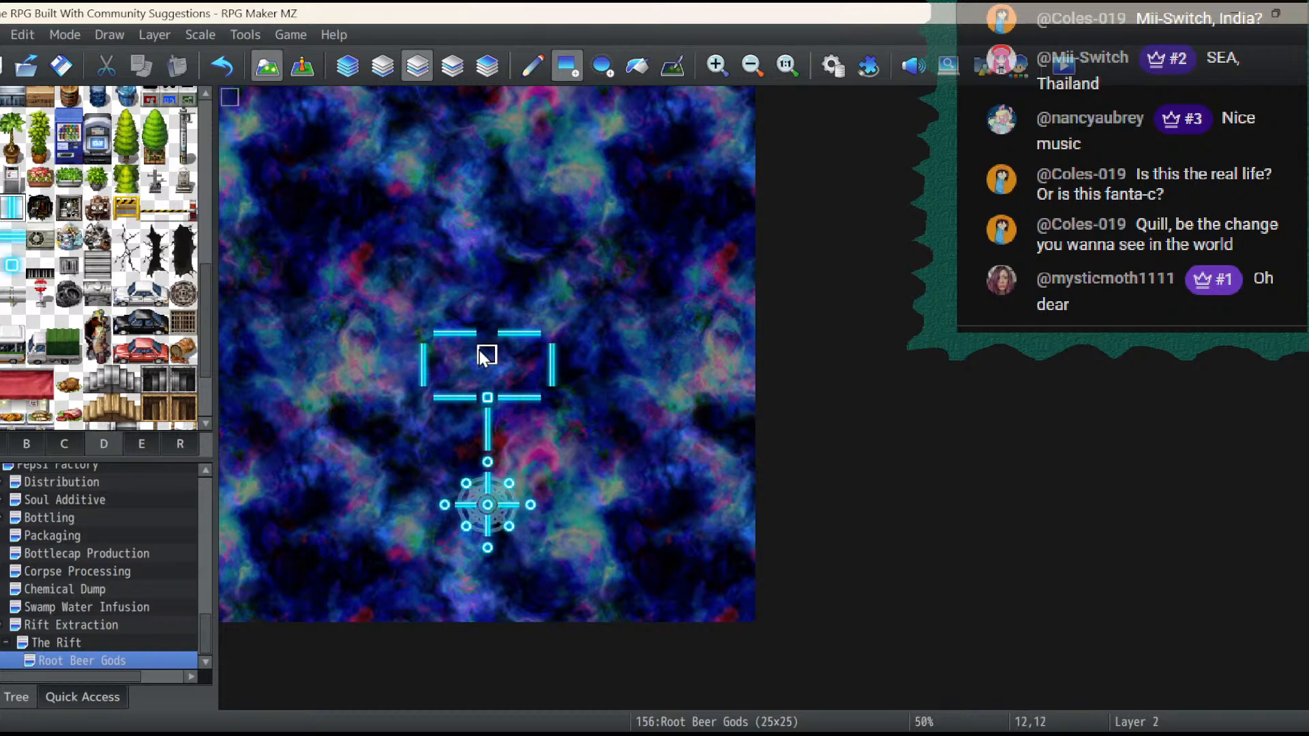
click(486, 372)
- Fill the grid's open junctions with square nodes at 9,14, 9,11, 12,11, 15,11 and 15,14
click(19, 274)
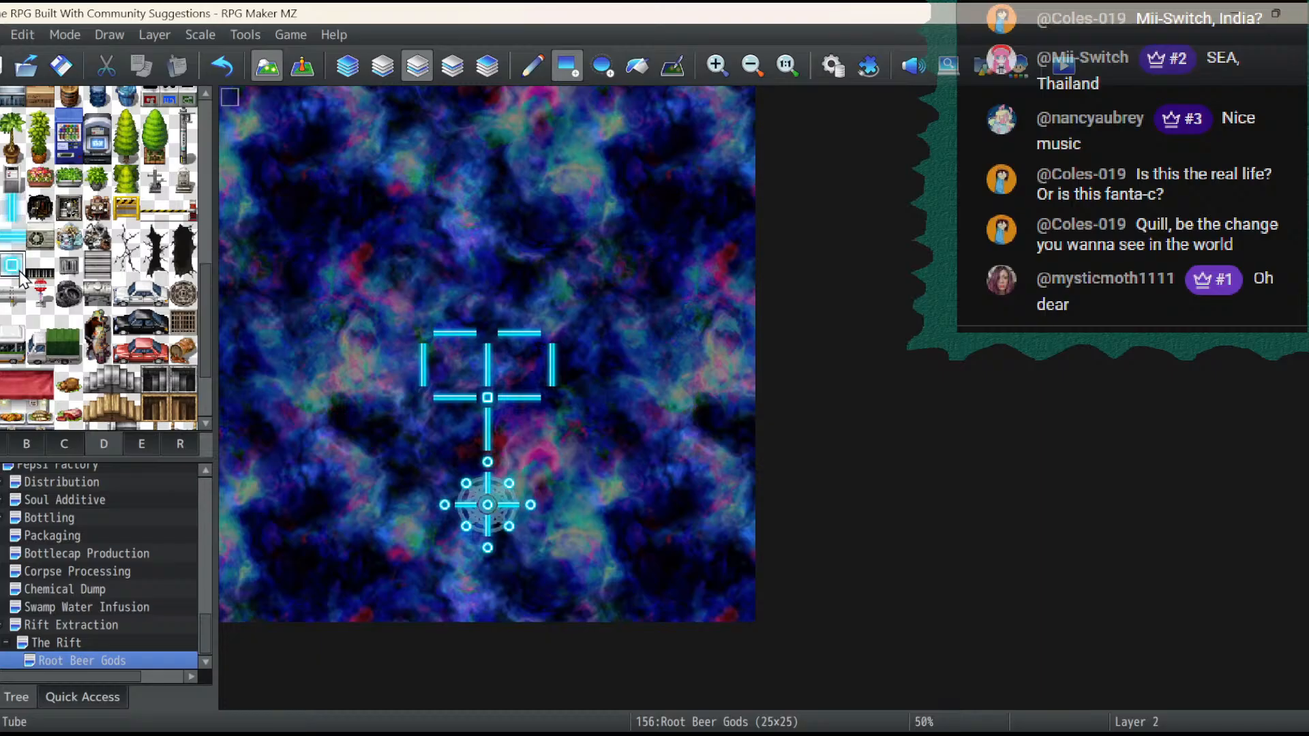
click(422, 401)
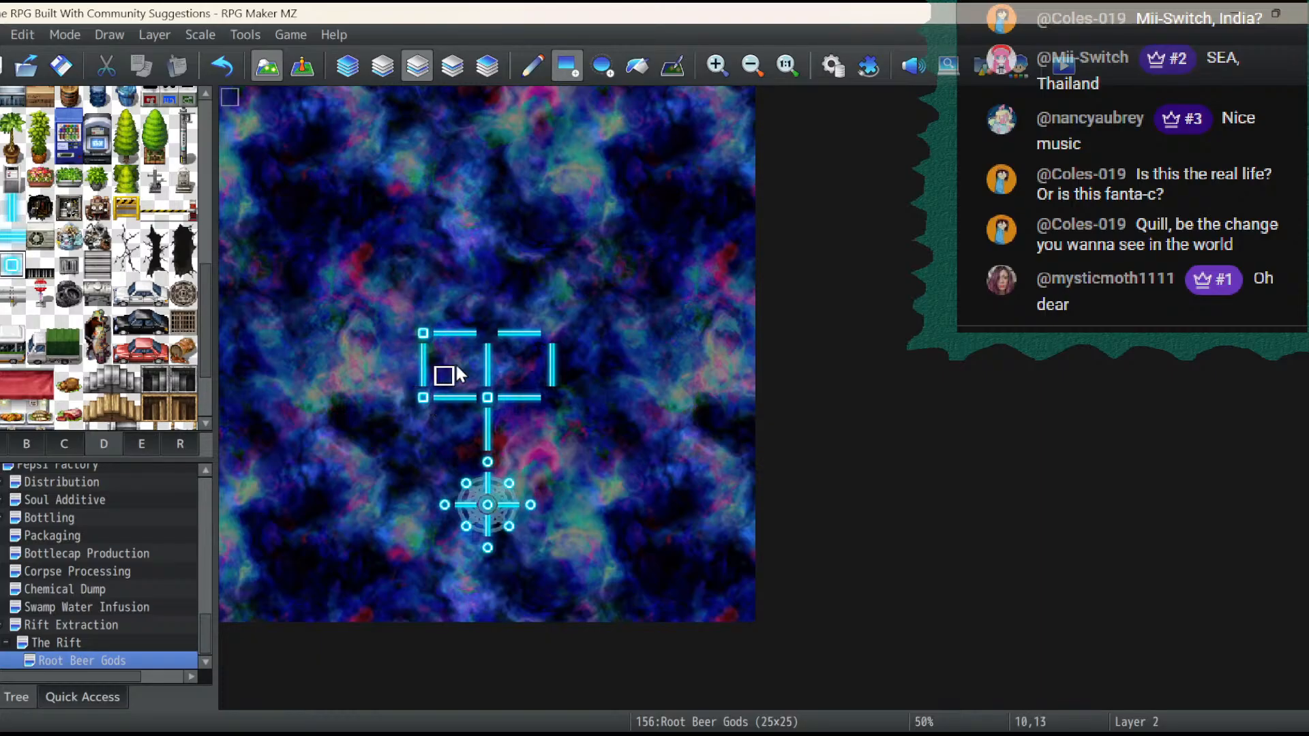
click(487, 335)
click(549, 333)
drag(558, 377, 552, 400)
- Using automatic layering, copy the tube-and-node grid spanning 9,11 to 15,14 and stamp it north over rows 8 to 10
click(457, 67)
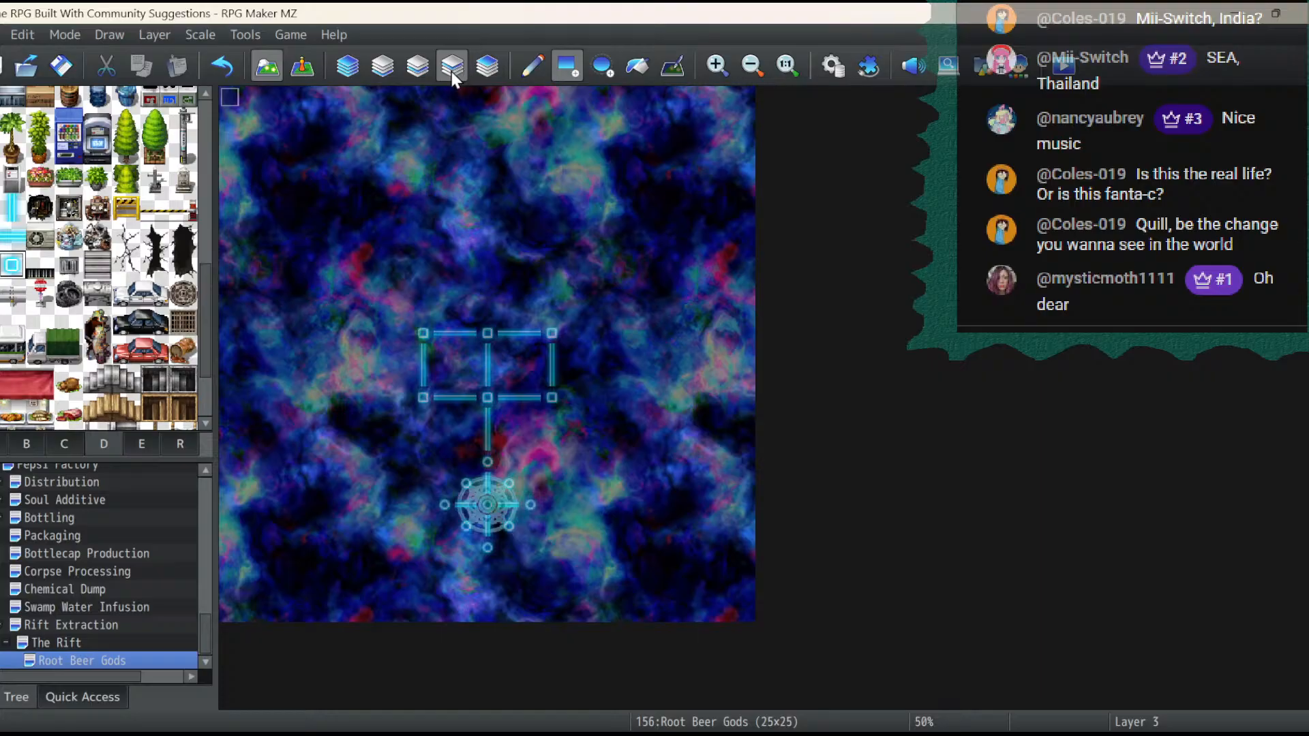
click(416, 69)
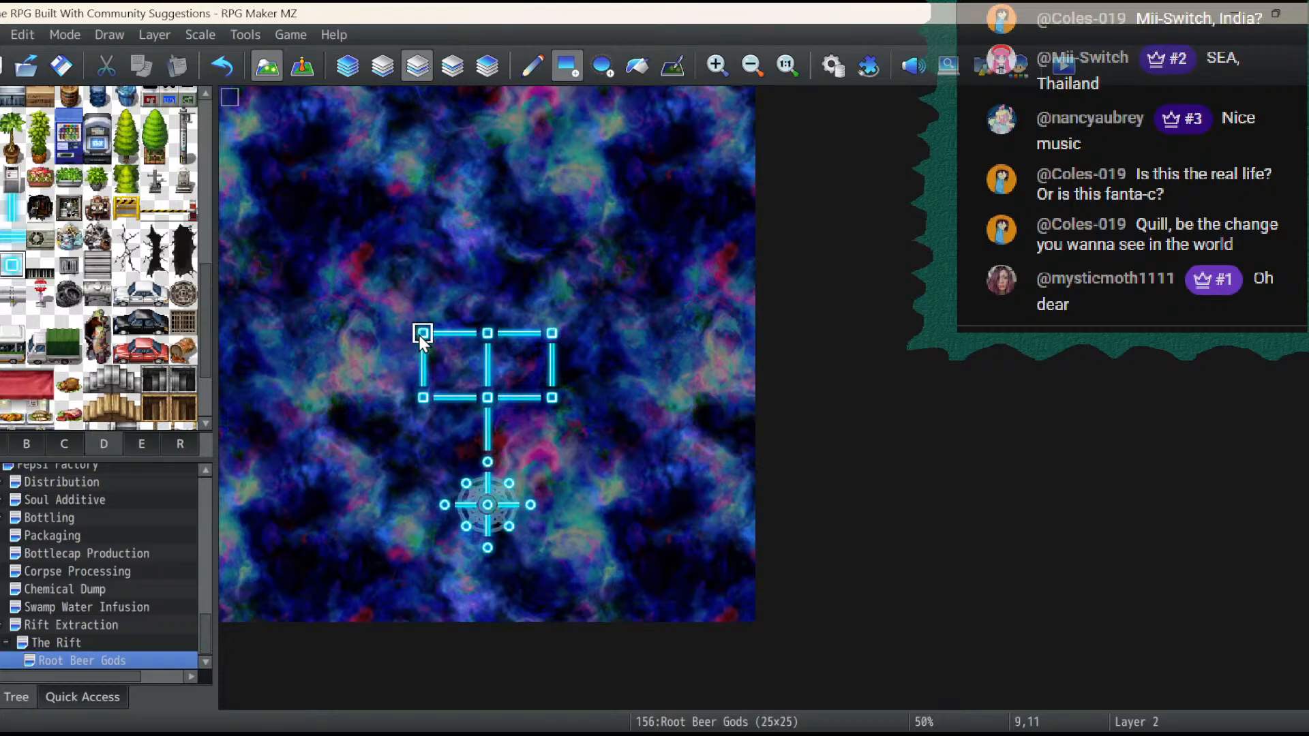
click(347, 66)
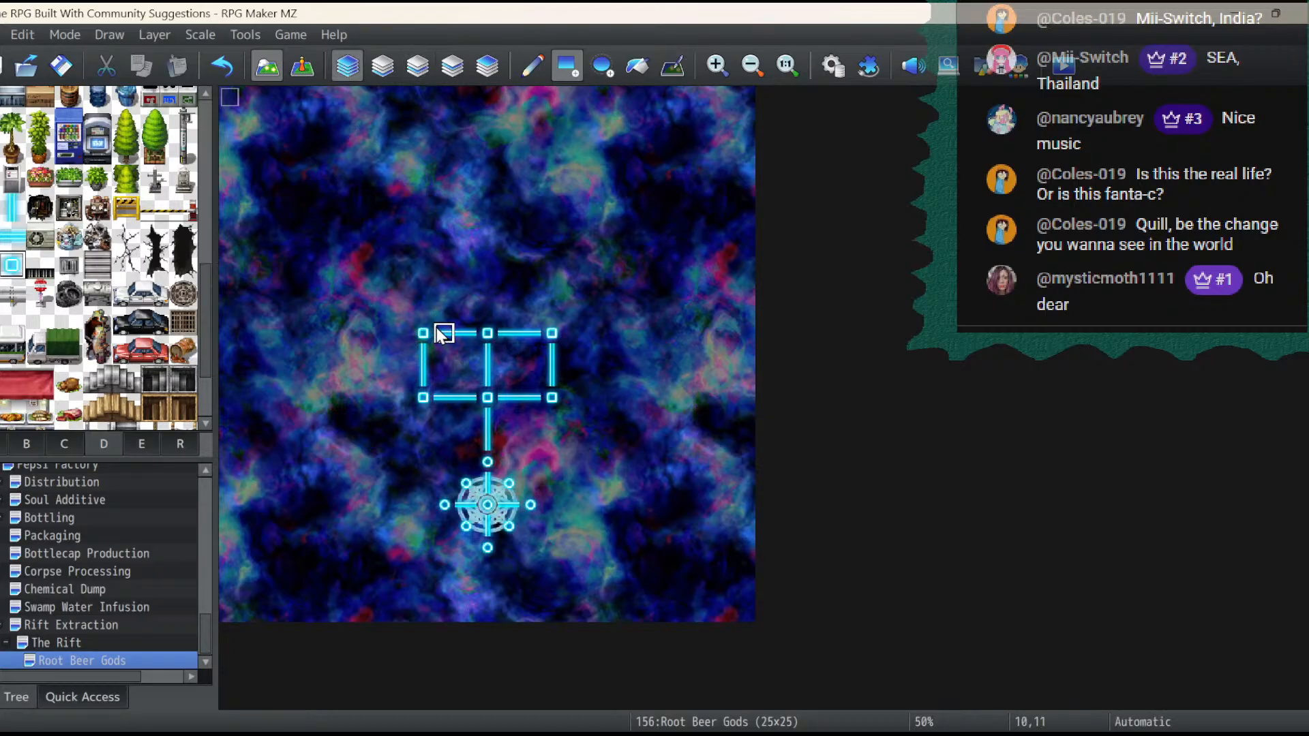
drag(424, 337, 554, 394)
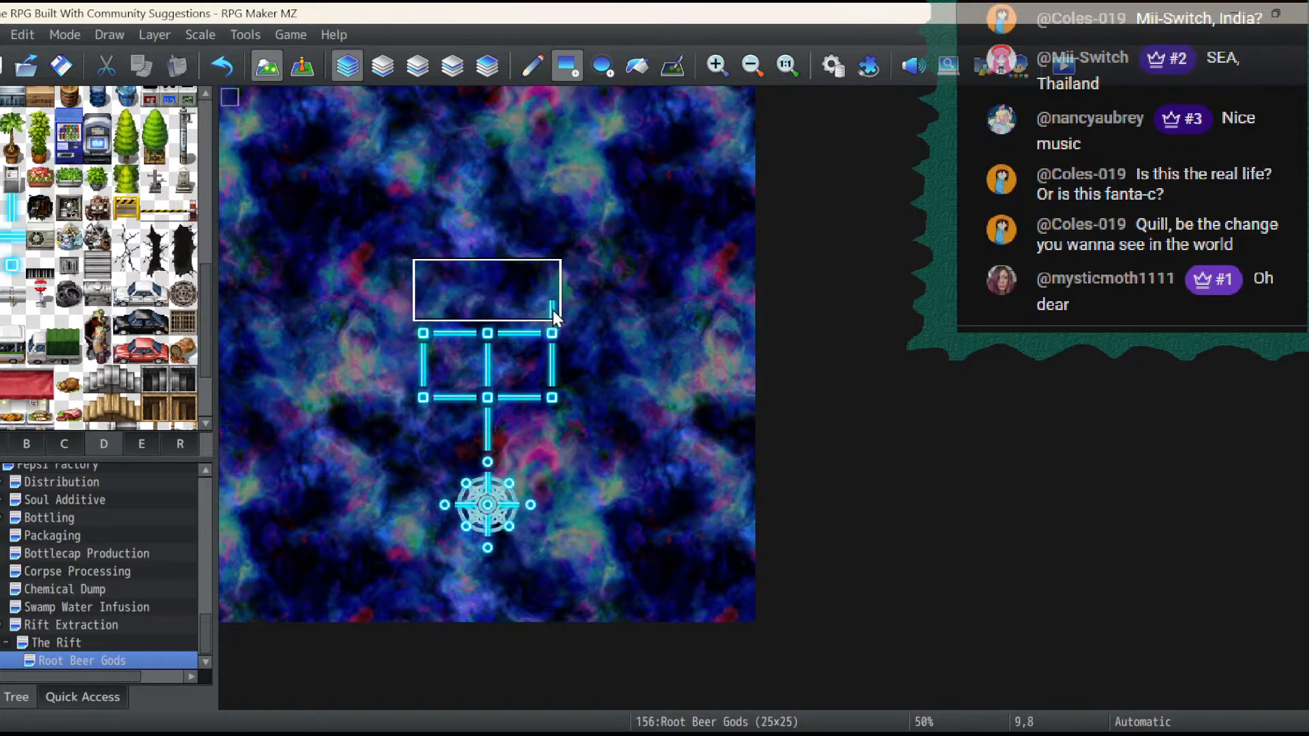
mouse_move(553, 310)
mouse_down()
mouse_move(569, 312)
mouse_move(417, 267)
mouse_up()
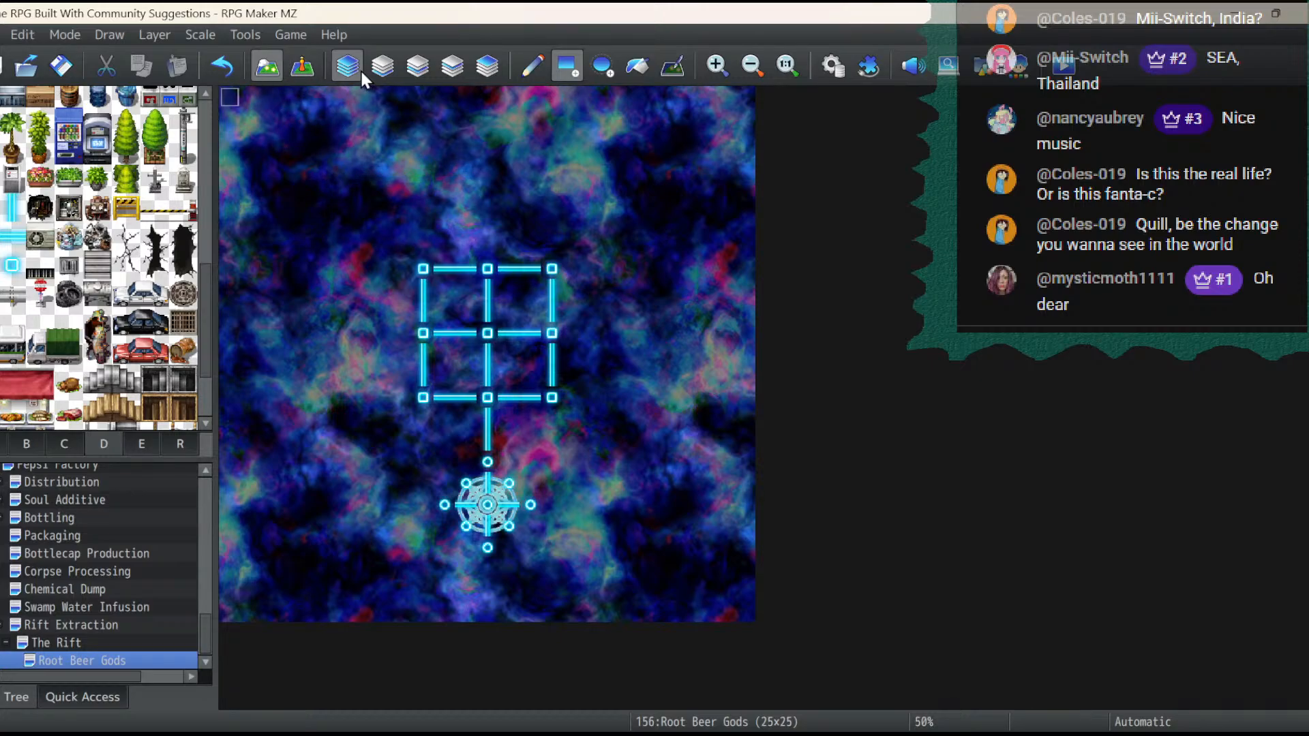
- On Layer 2, place round glowing nodes around the grid at 9,16, 7,14, 7,11, 7,8, 9,6, 15,6, 17,11 and 15,16
click(381, 69)
click(417, 71)
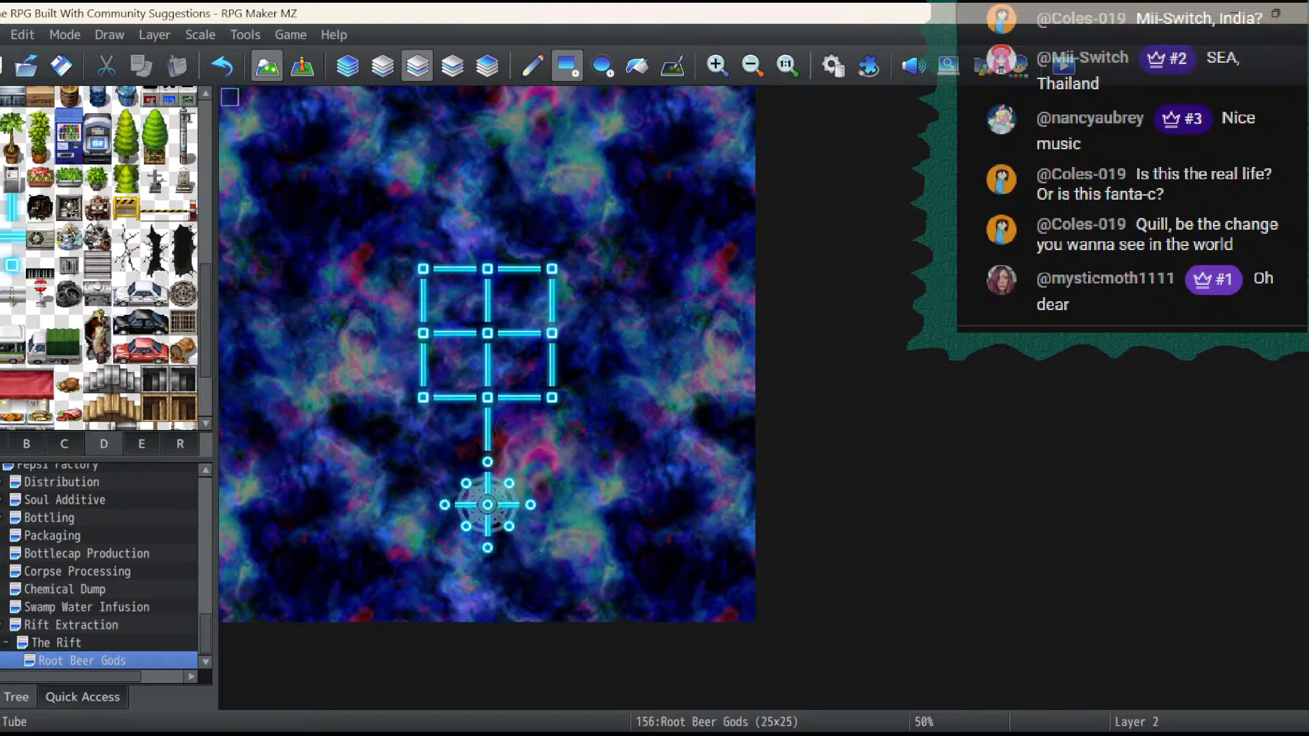
click(422, 439)
click(380, 398)
click(381, 334)
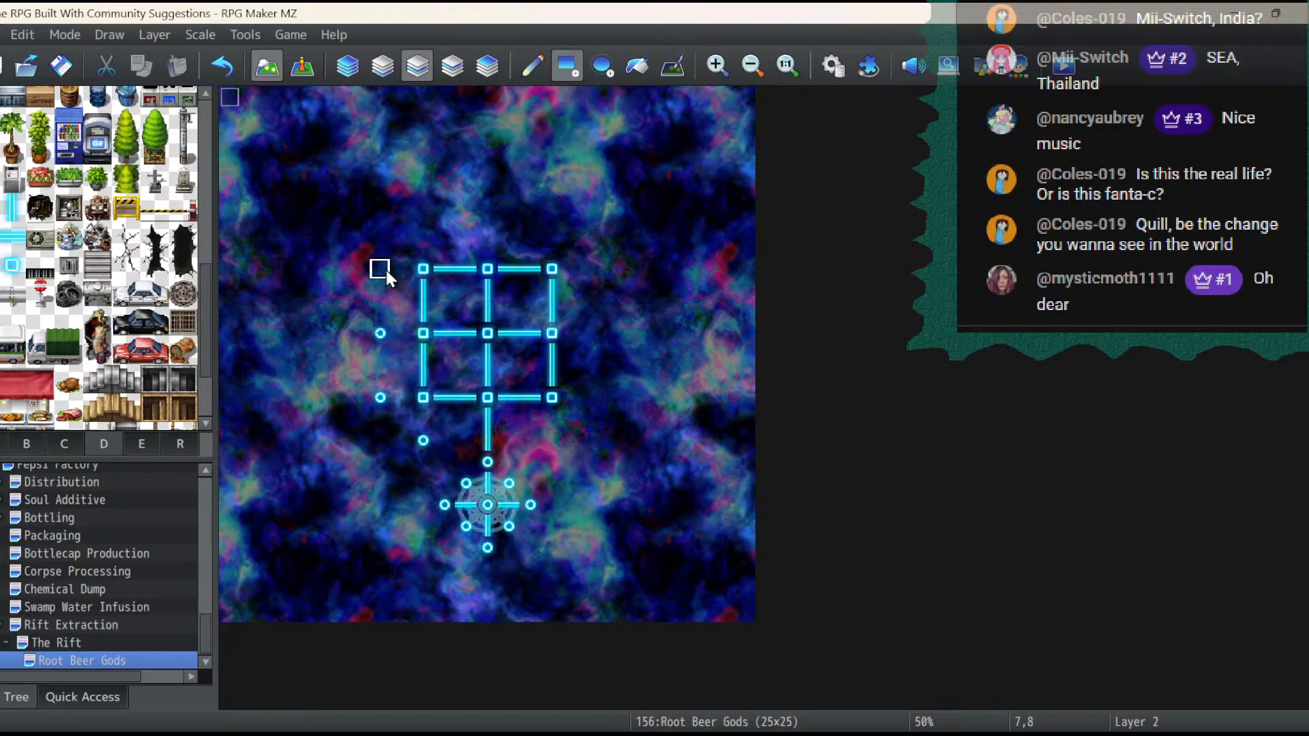
click(380, 269)
click(422, 230)
click(551, 439)
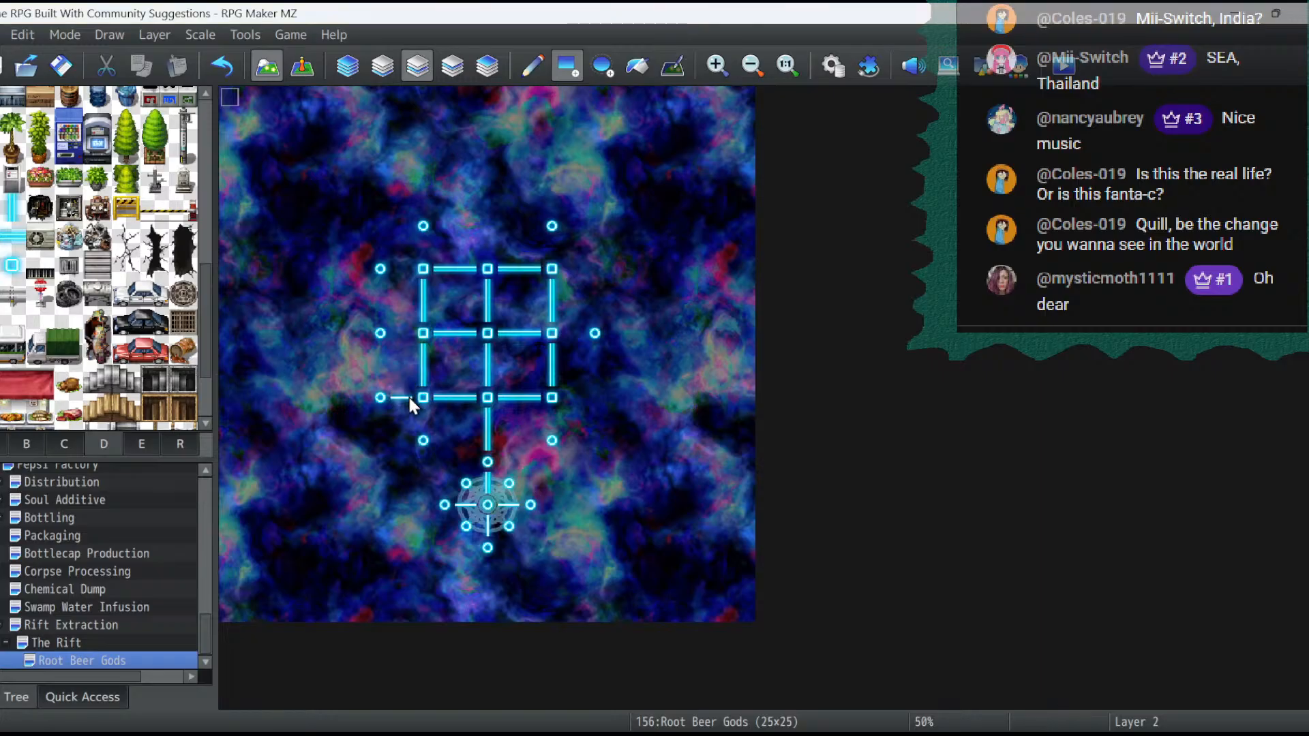
- Link the outer round nodes to the grid with thin one-tile connectors and add round nodes at 17,8 and 17,14
click(394, 317)
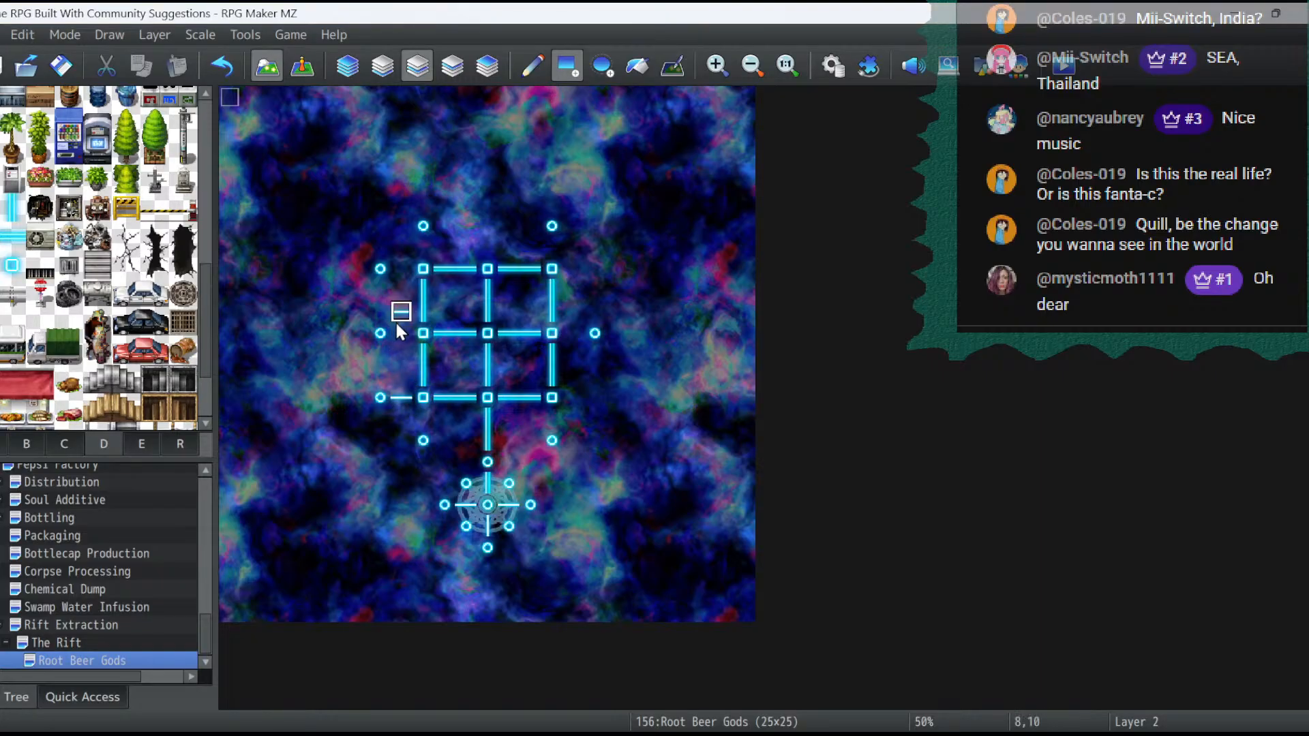
click(225, 68)
click(573, 268)
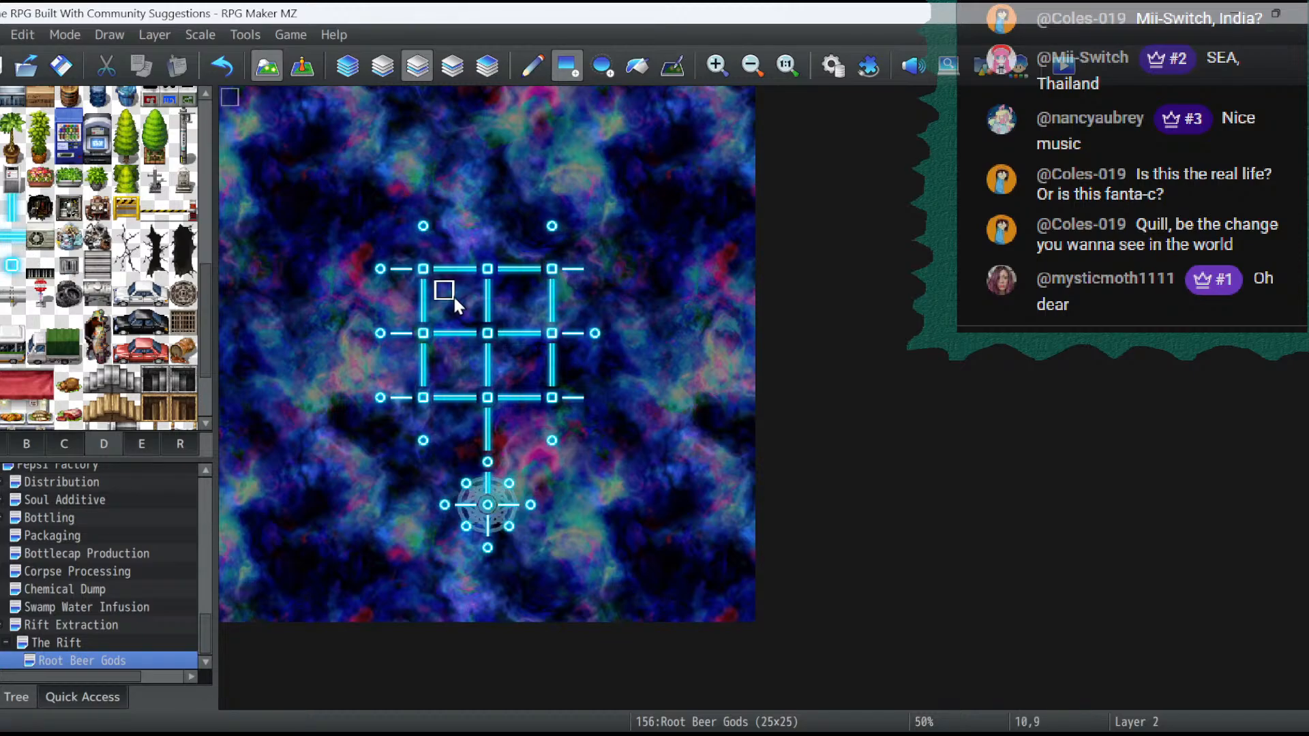
click(428, 253)
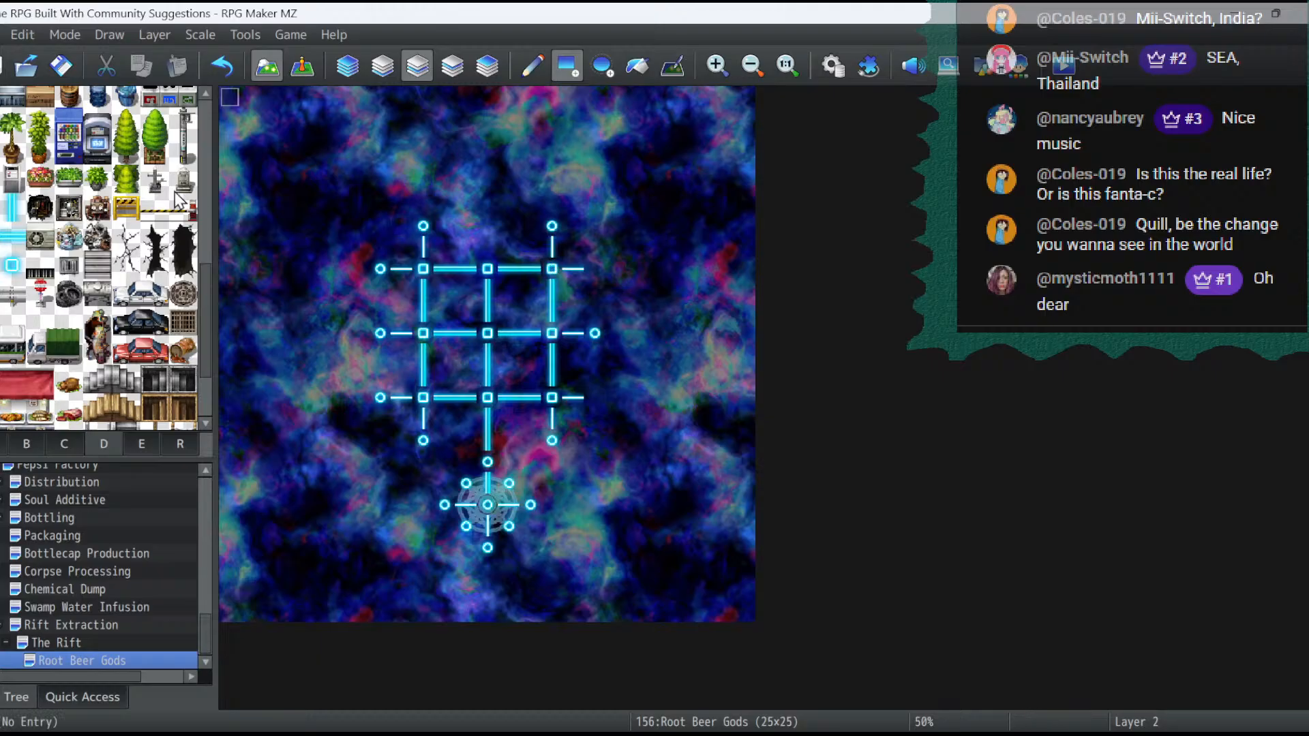
click(593, 269)
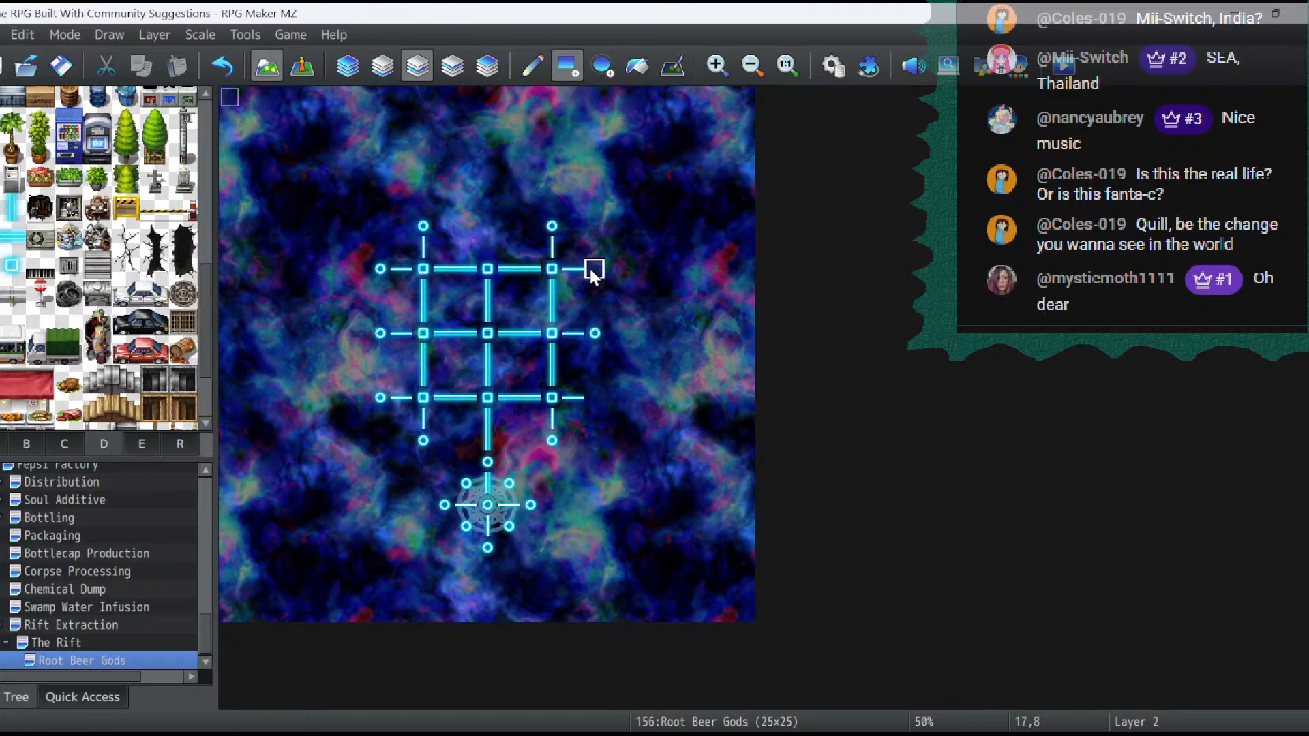
click(595, 399)
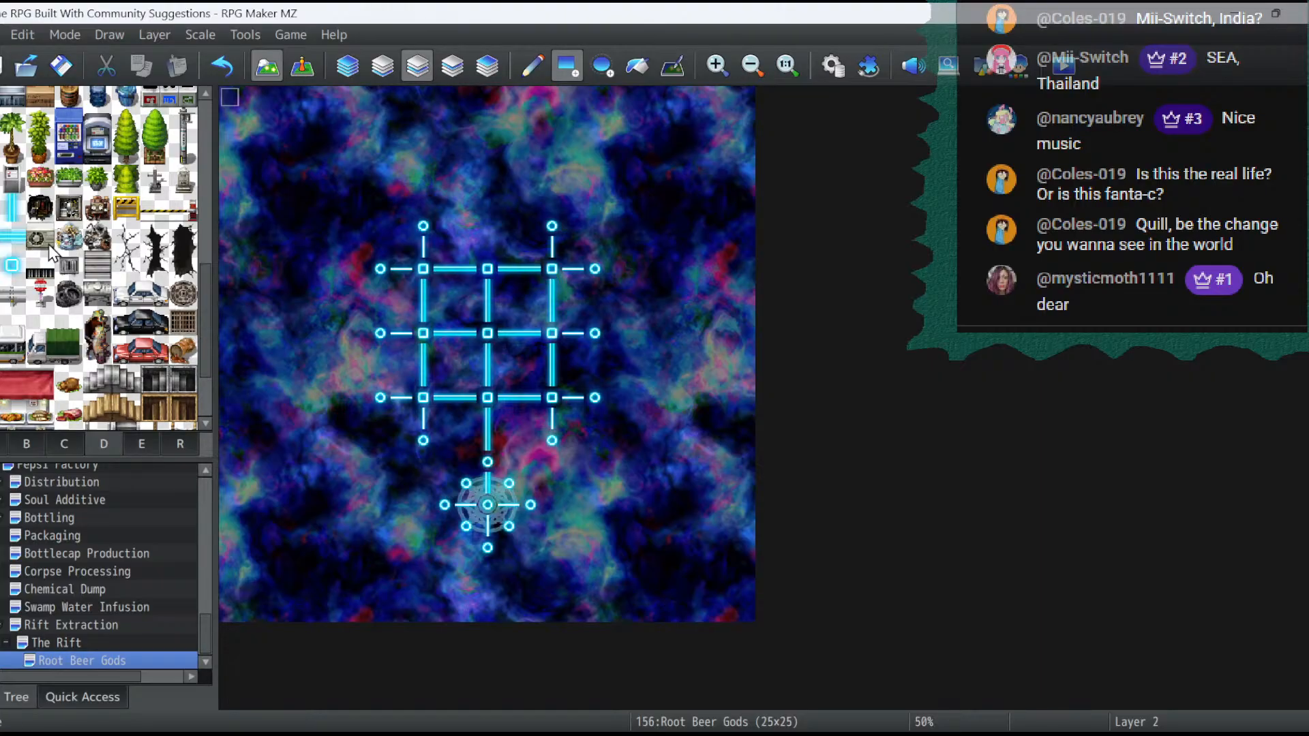
- Try extending the grid's central vertical glowing tube north over 12,7 and 12,6
click(17, 213)
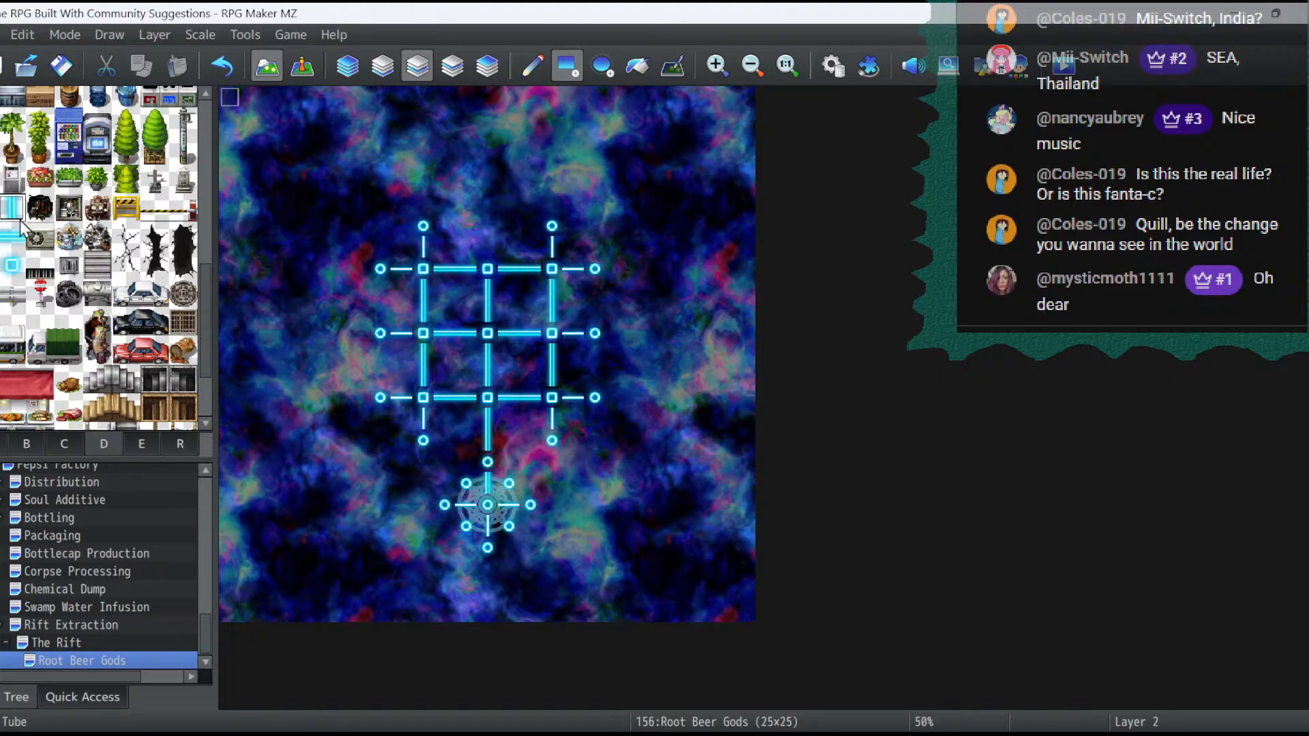
click(487, 248)
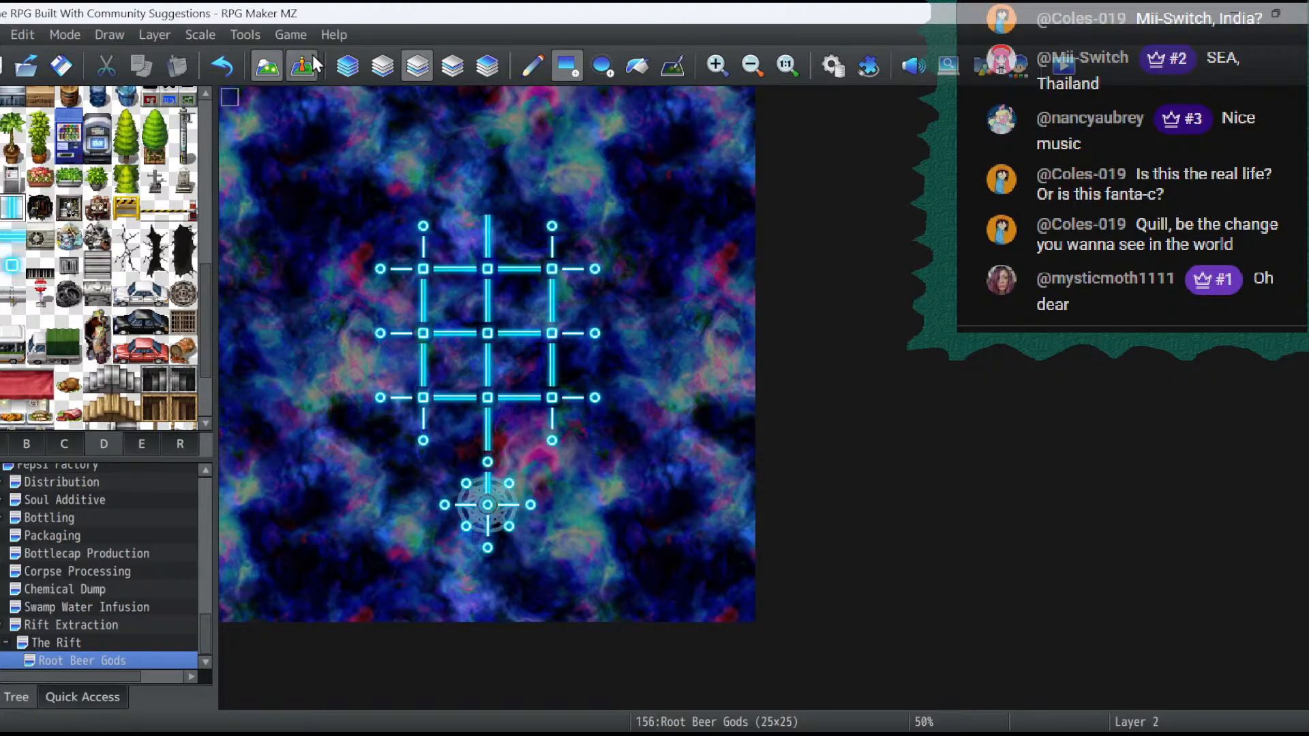
- Undo the northern tube extension and build a green stairway on Layer 1 over 12,5, 12,6 and 12,7
click(383, 66)
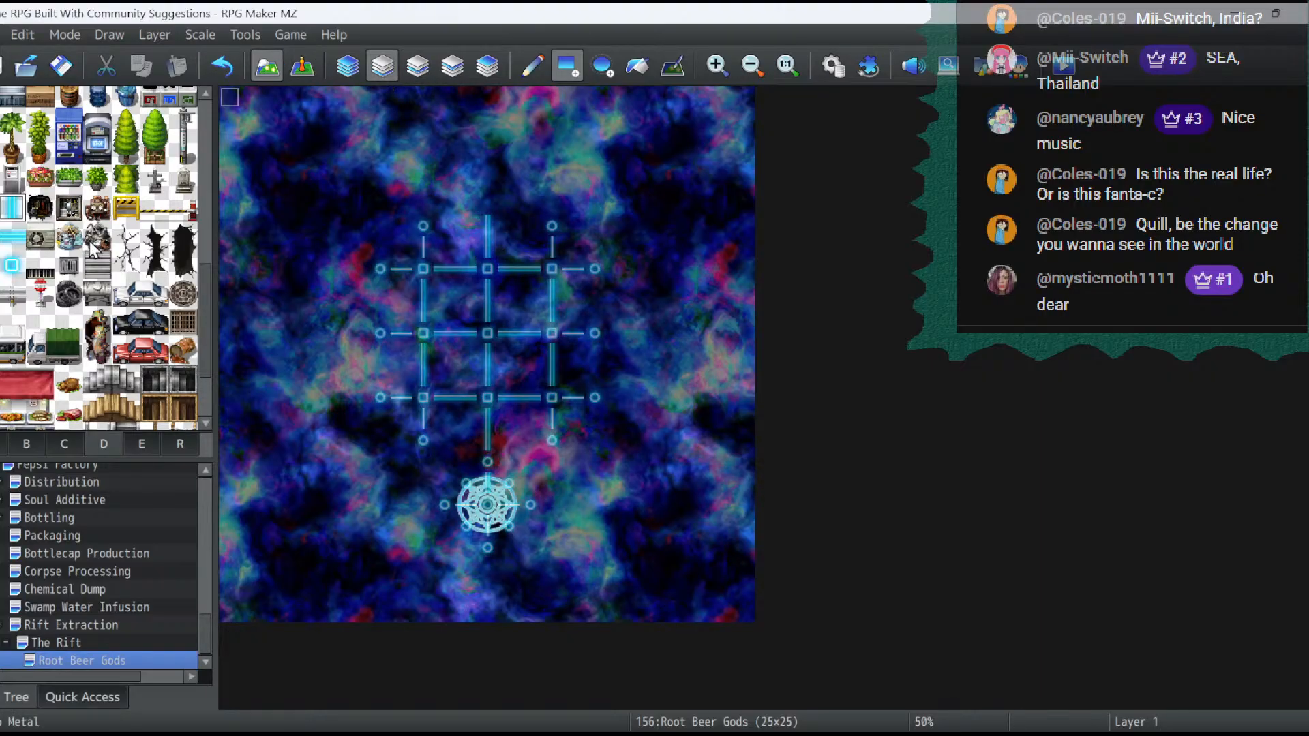
click(1, 444)
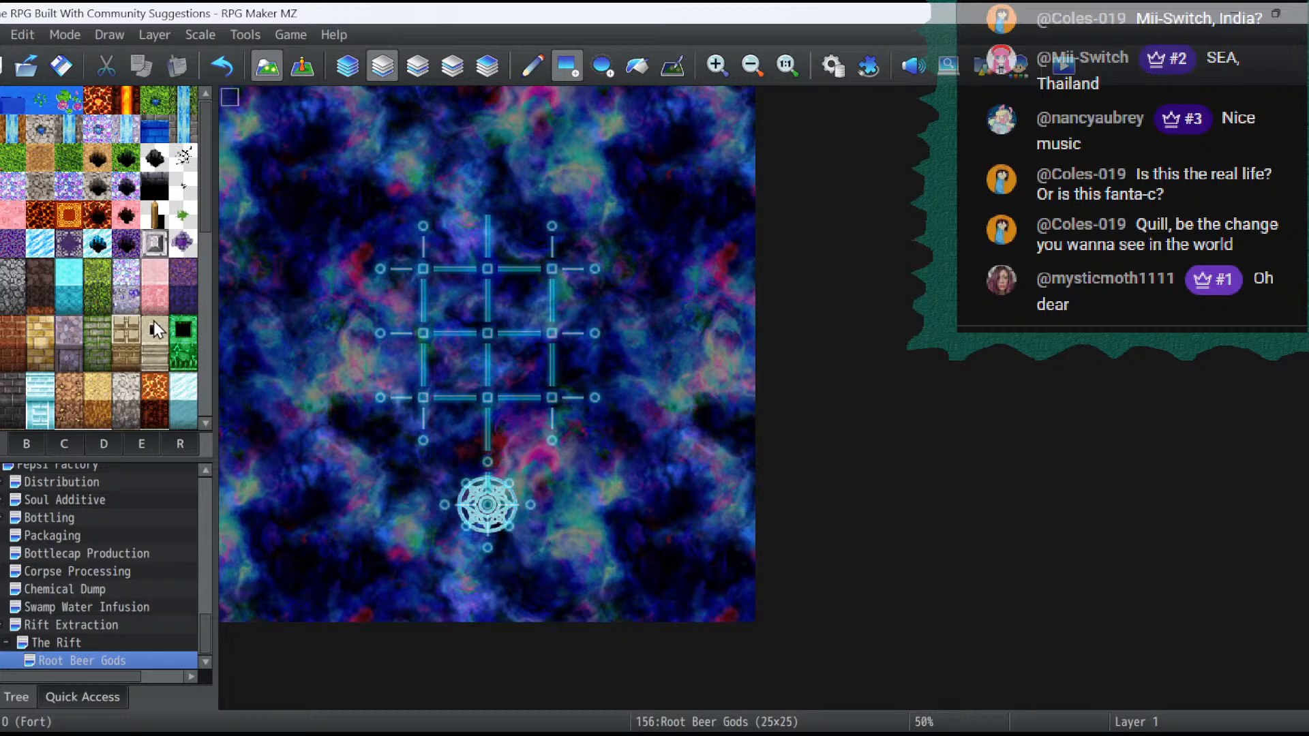
scroll(154, 321, down, 4)
scroll(156, 329, down, 2)
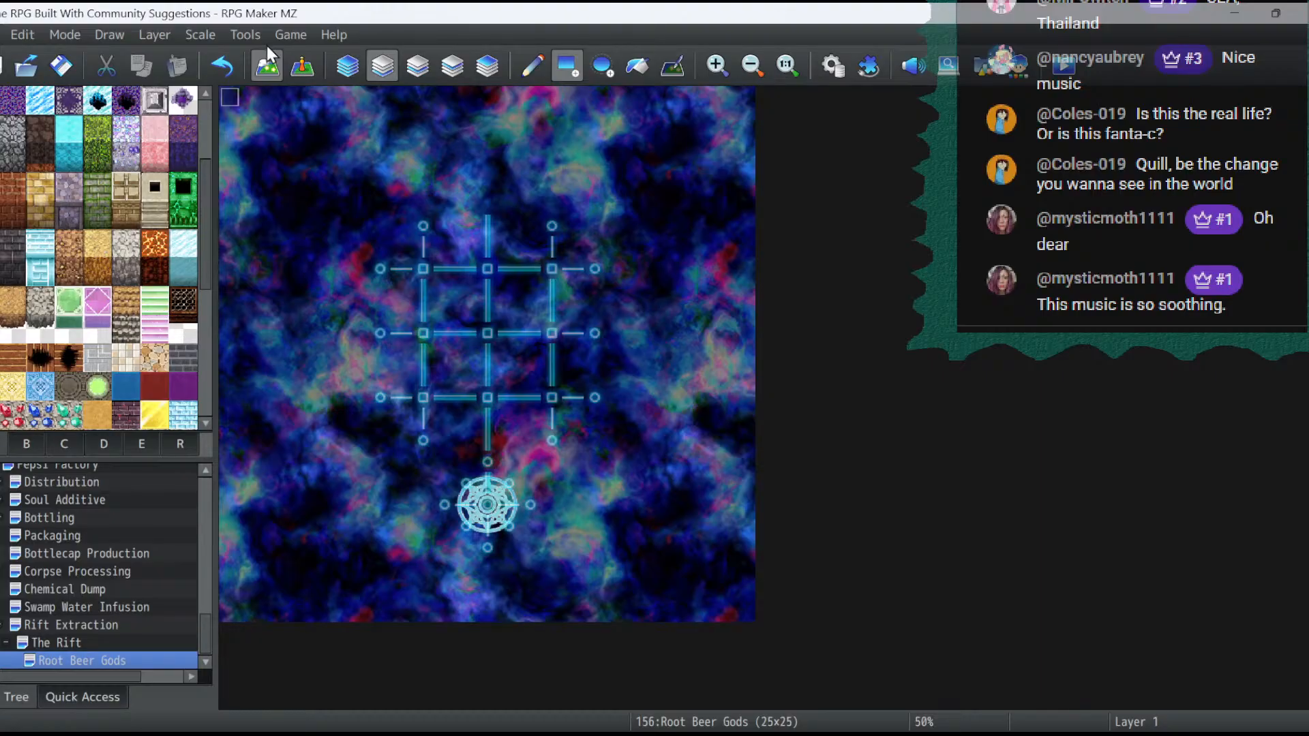
click(223, 66)
click(231, 63)
click(155, 331)
click(159, 301)
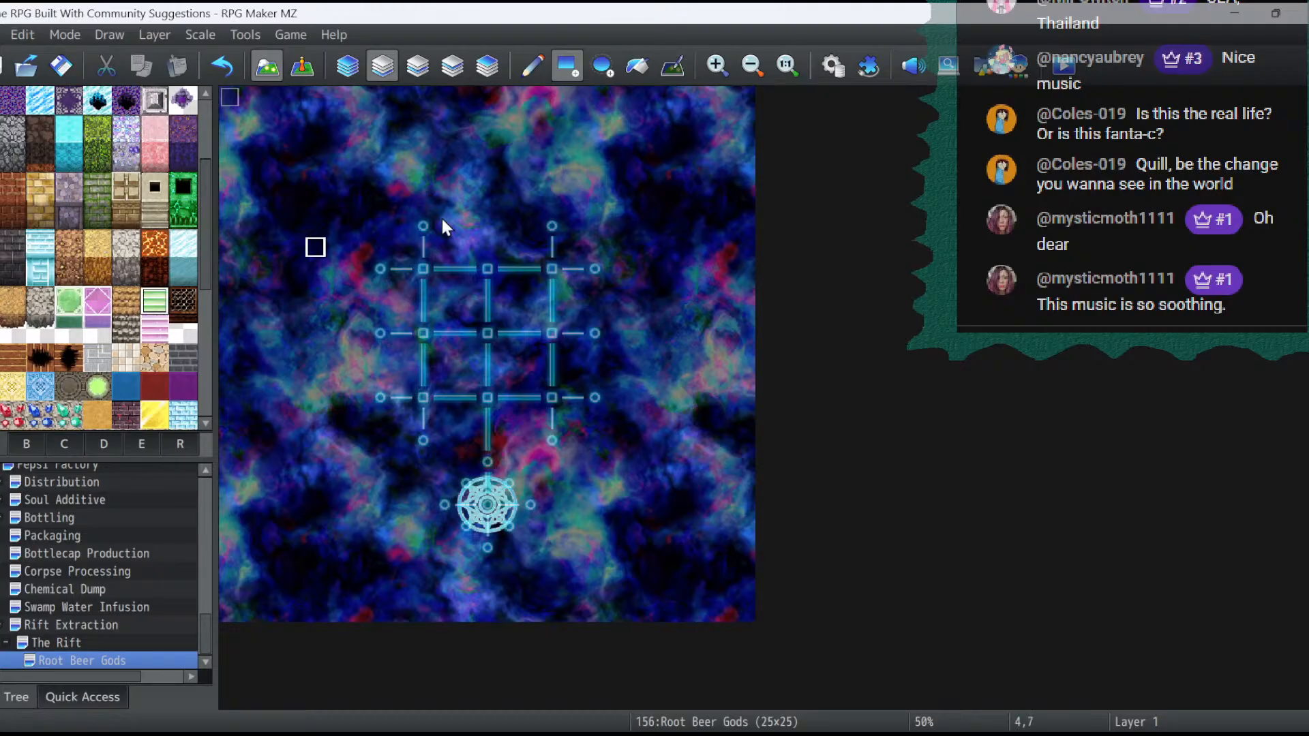
click(496, 250)
click(488, 229)
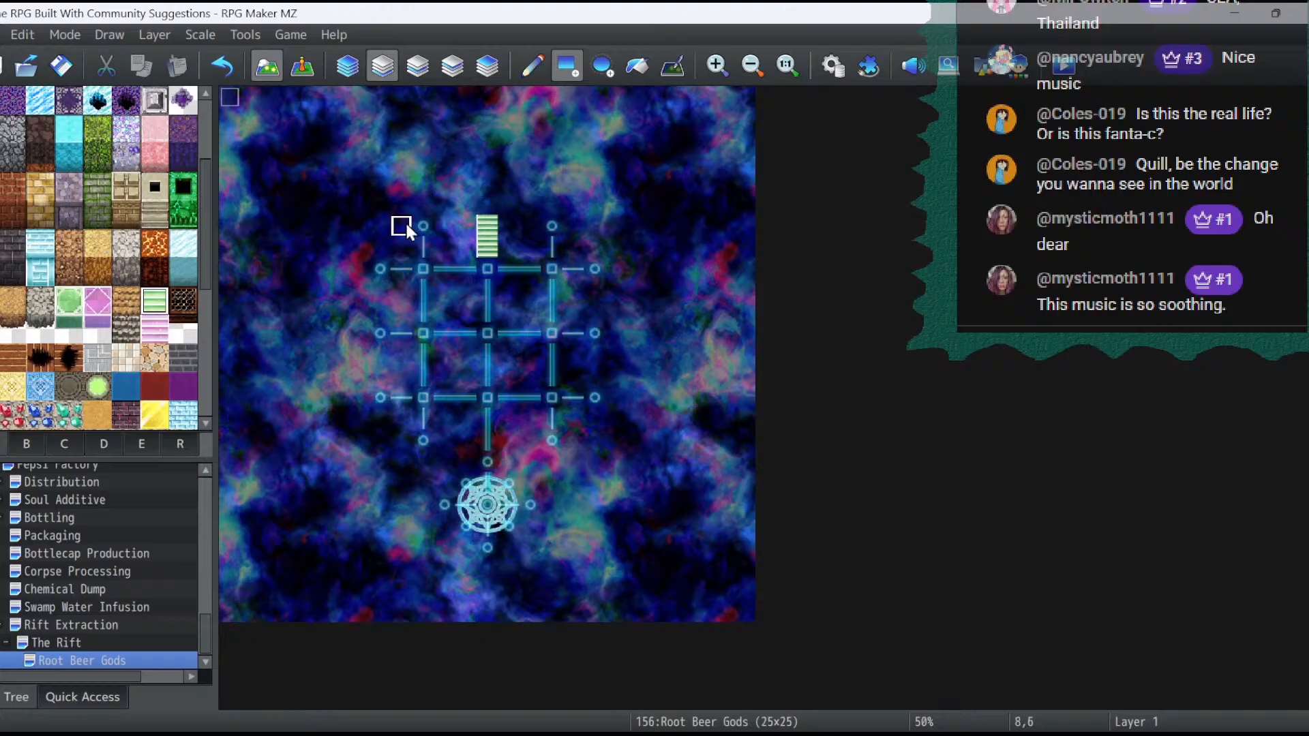
click(488, 206)
- Look for the map's background music in the Root Beer Gods map properties and the Sound Test, changing nothing
click(68, 301)
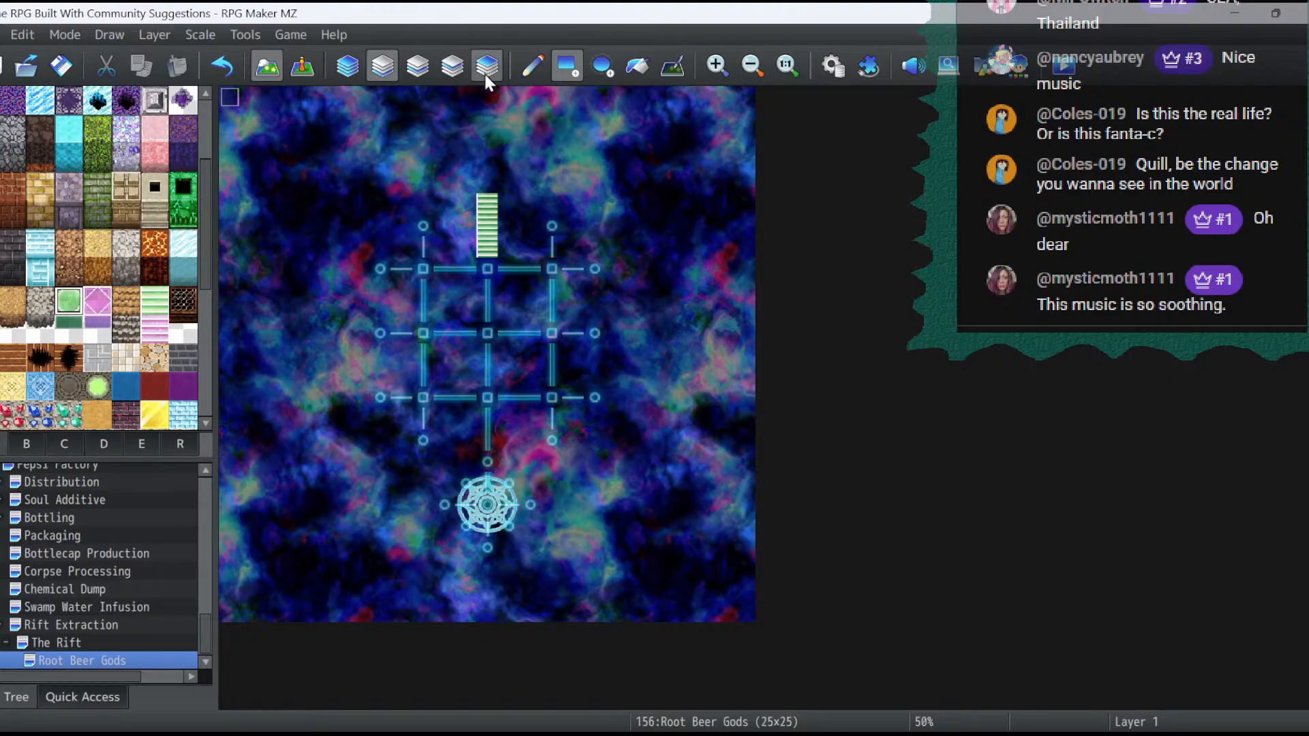
right_click(72, 662)
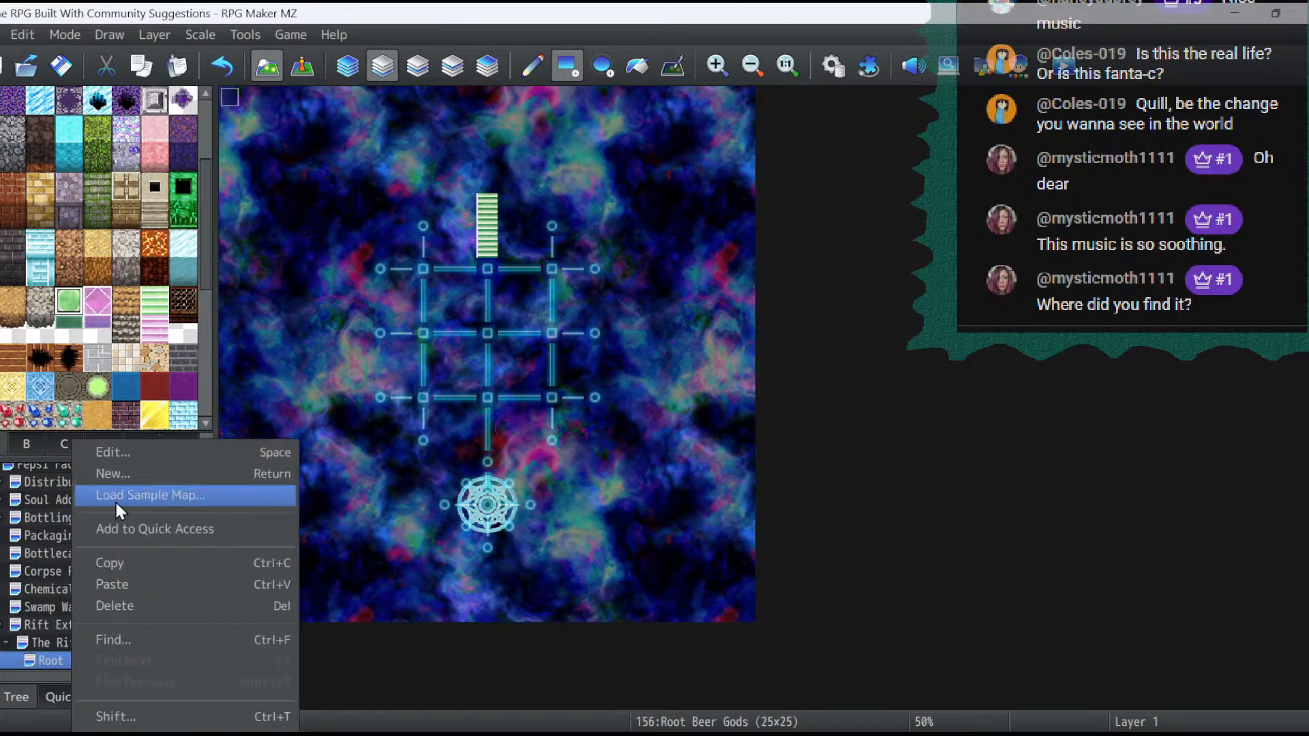
click(117, 454)
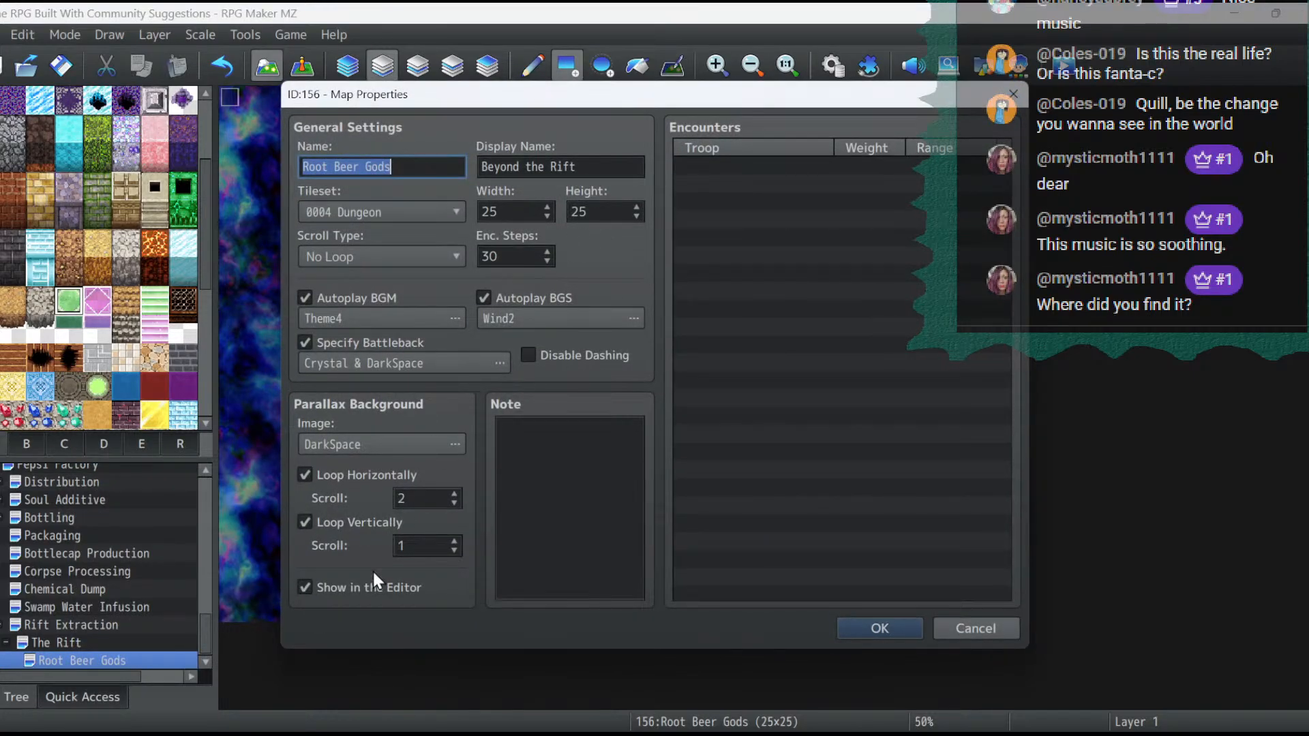
click(1000, 627)
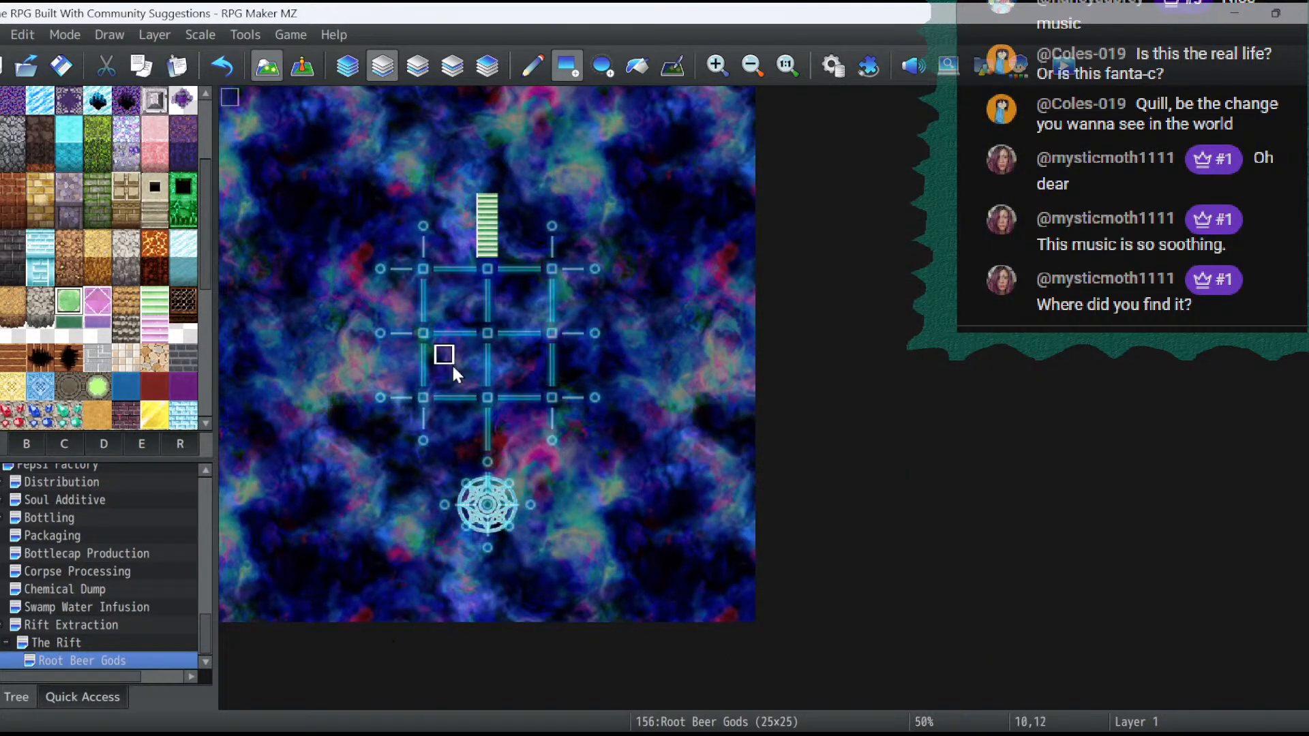
click(912, 66)
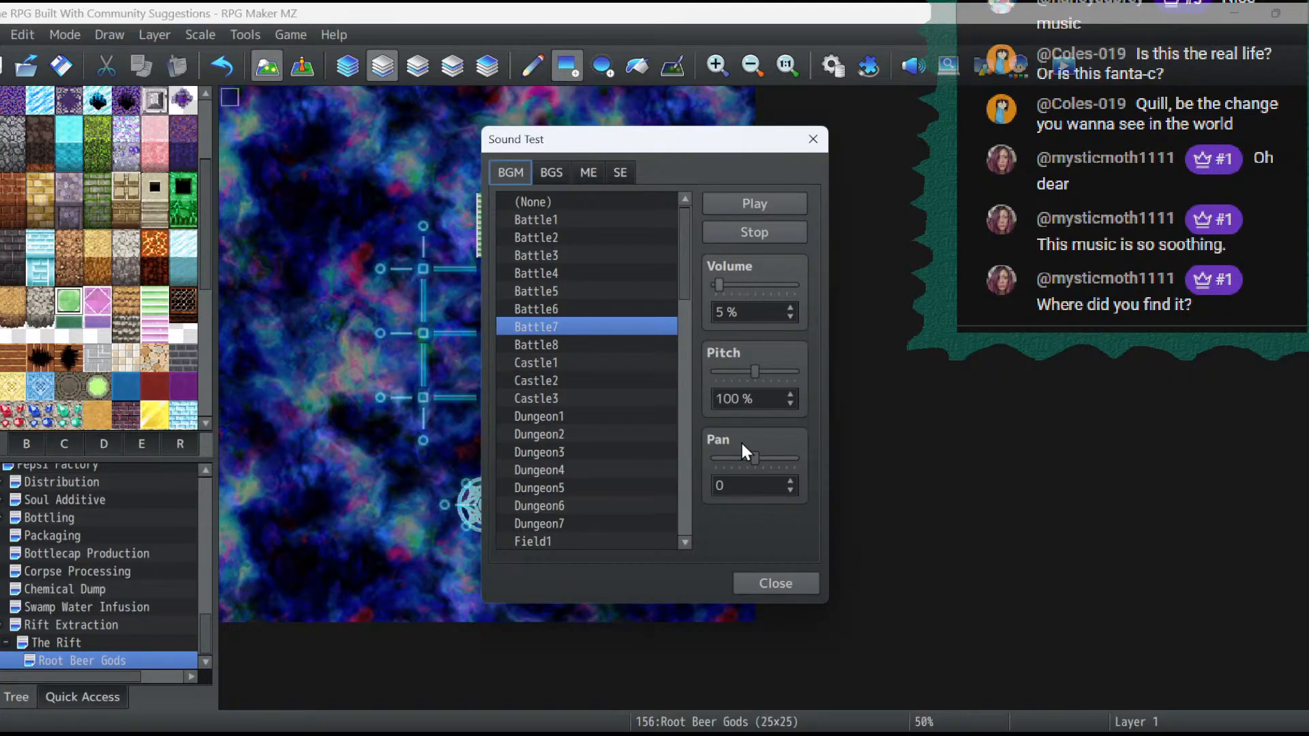
click(785, 586)
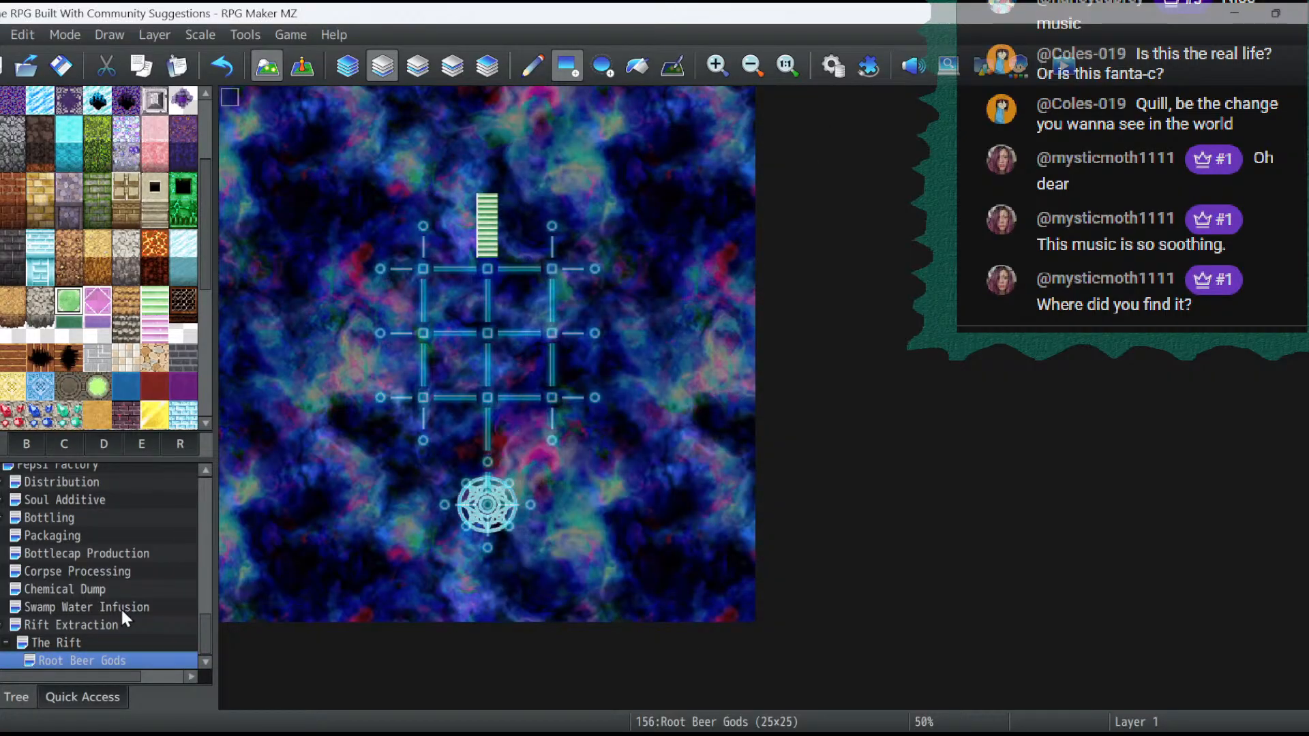
- Audition the map's Theme4 autoplay BGM at 100 % and 150 % pitch, and save it at 50 % pitch
right_click(126, 660)
click(190, 450)
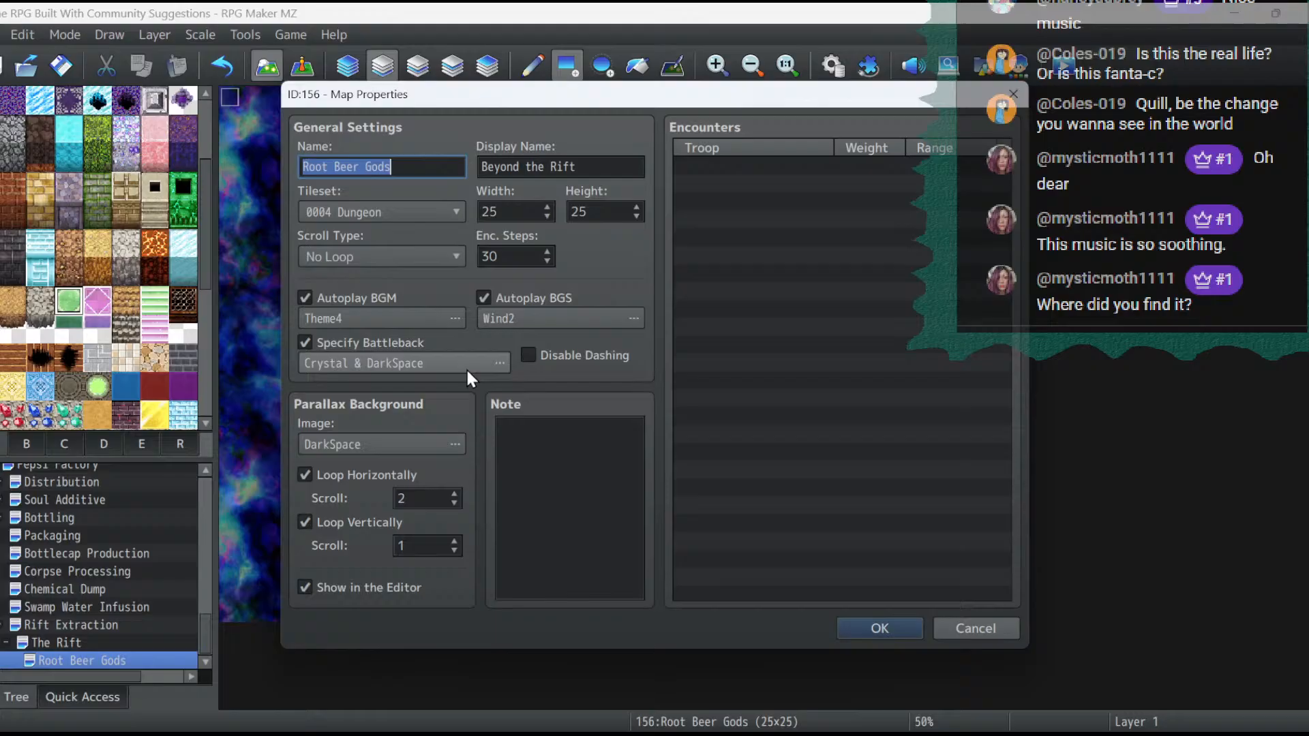
click(405, 321)
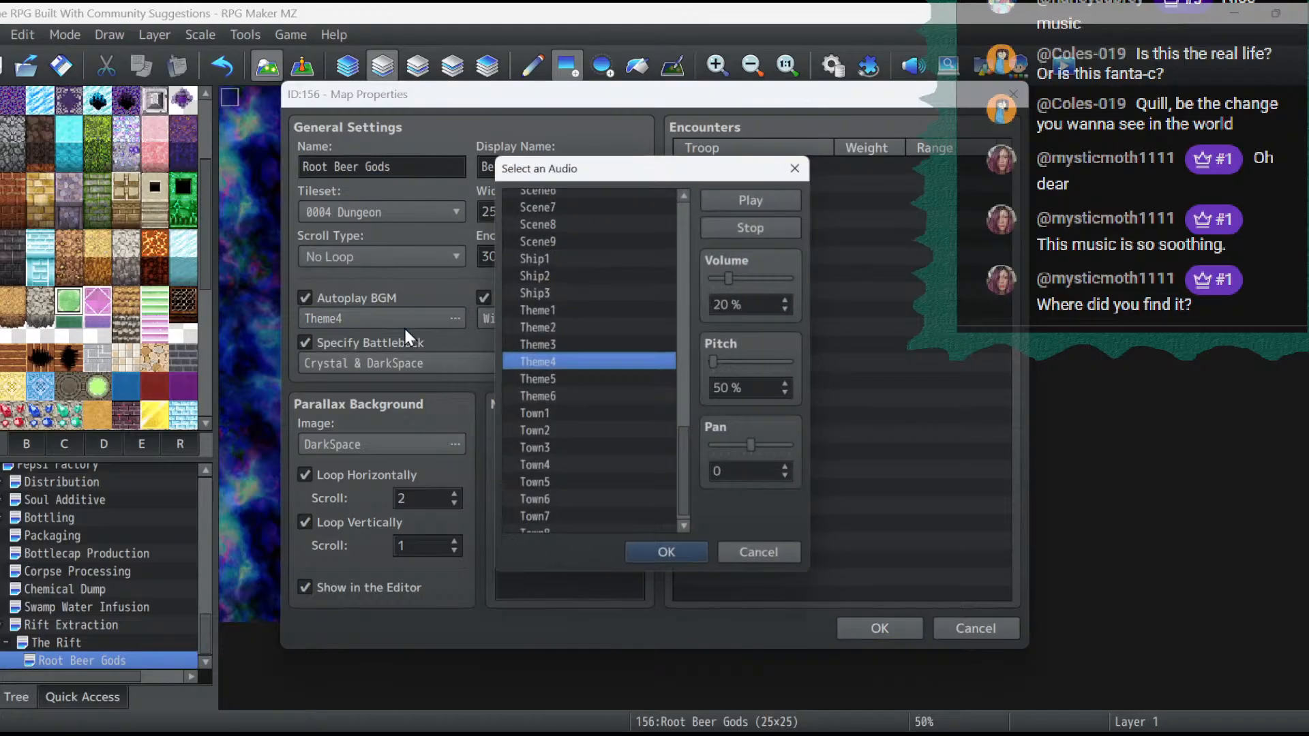
click(719, 360)
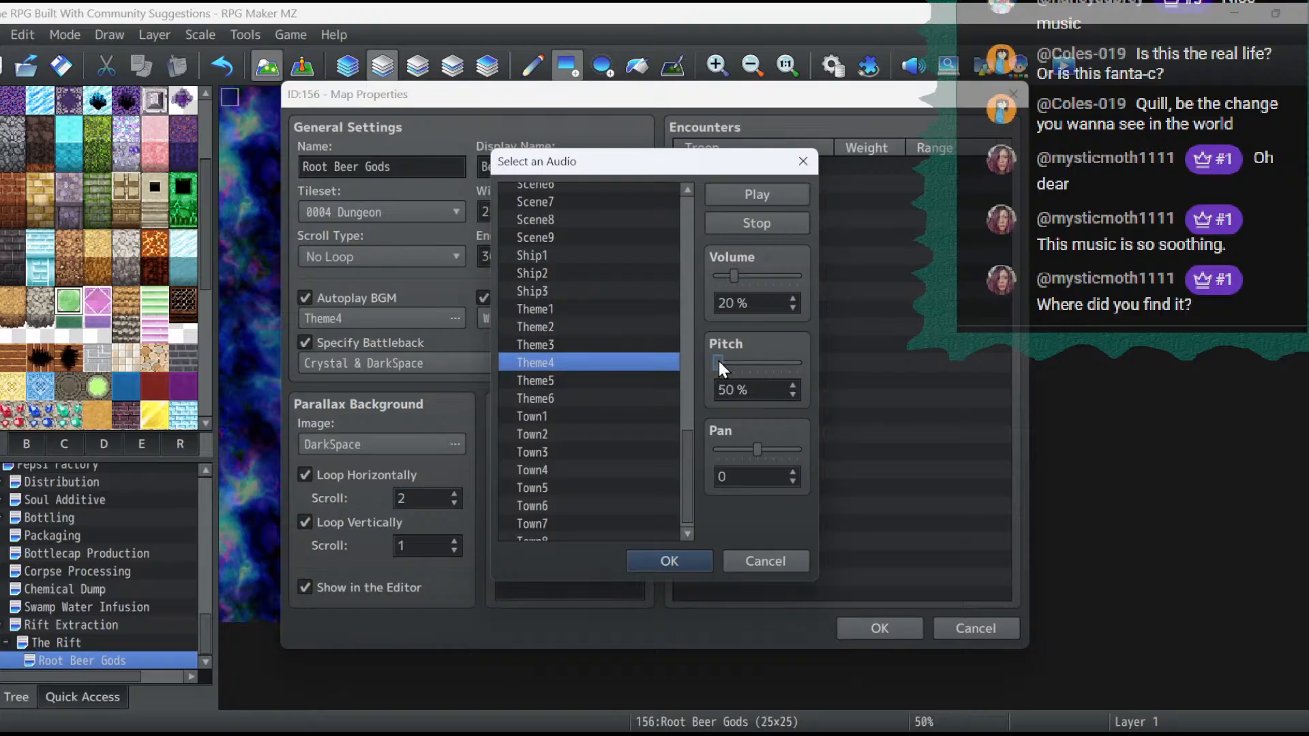
drag(747, 370, 755, 368)
click(772, 194)
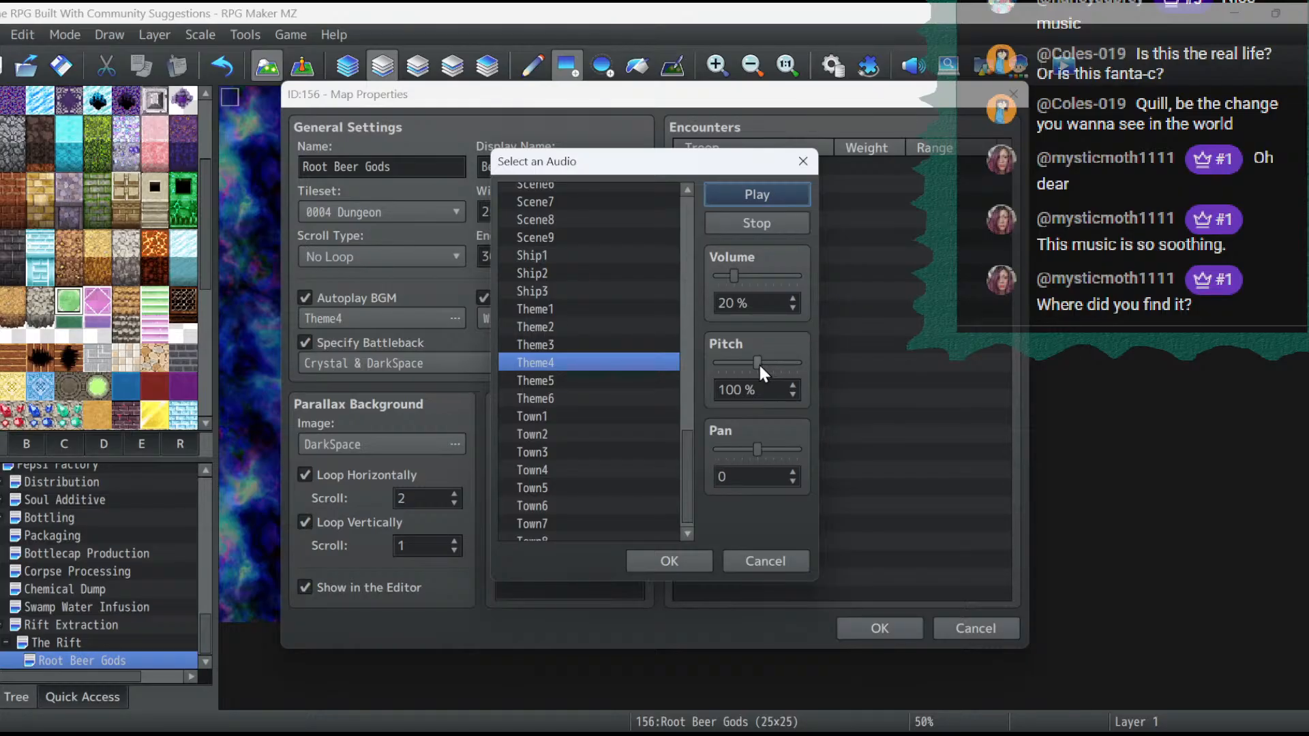
drag(758, 362, 845, 362)
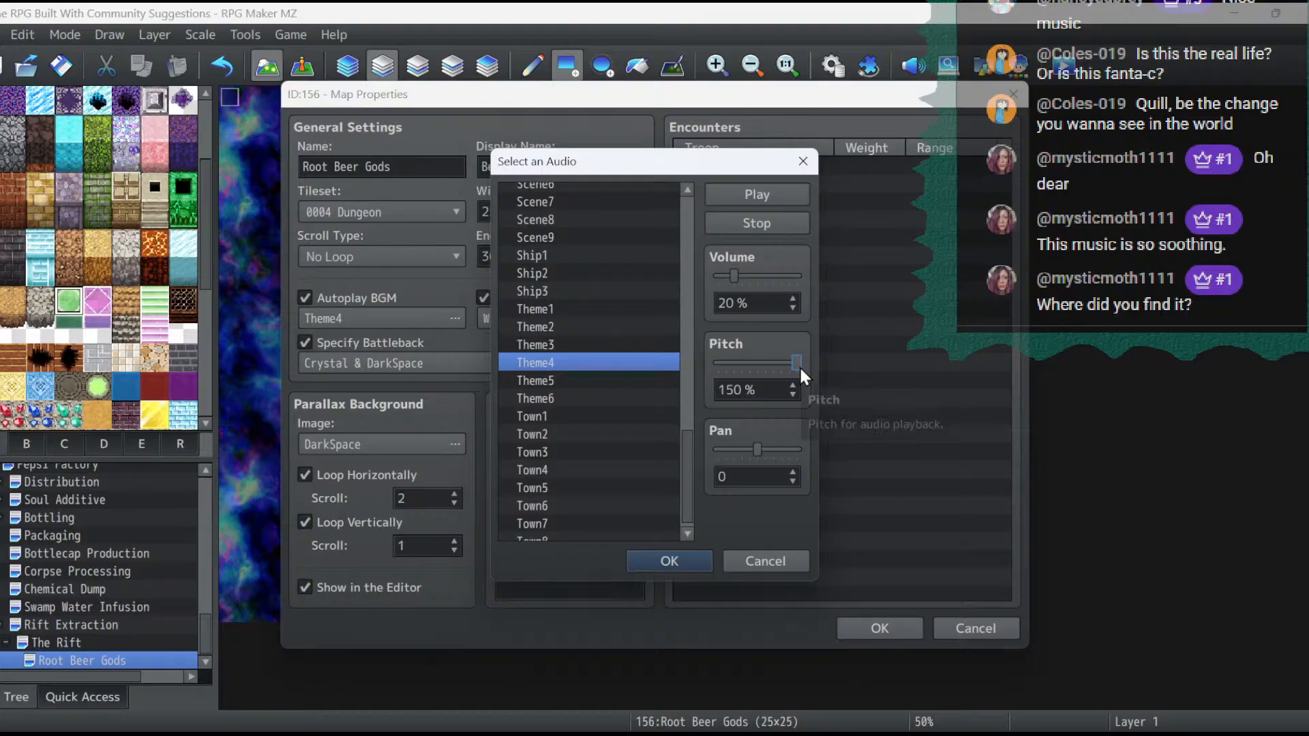
drag(798, 363, 320, 399)
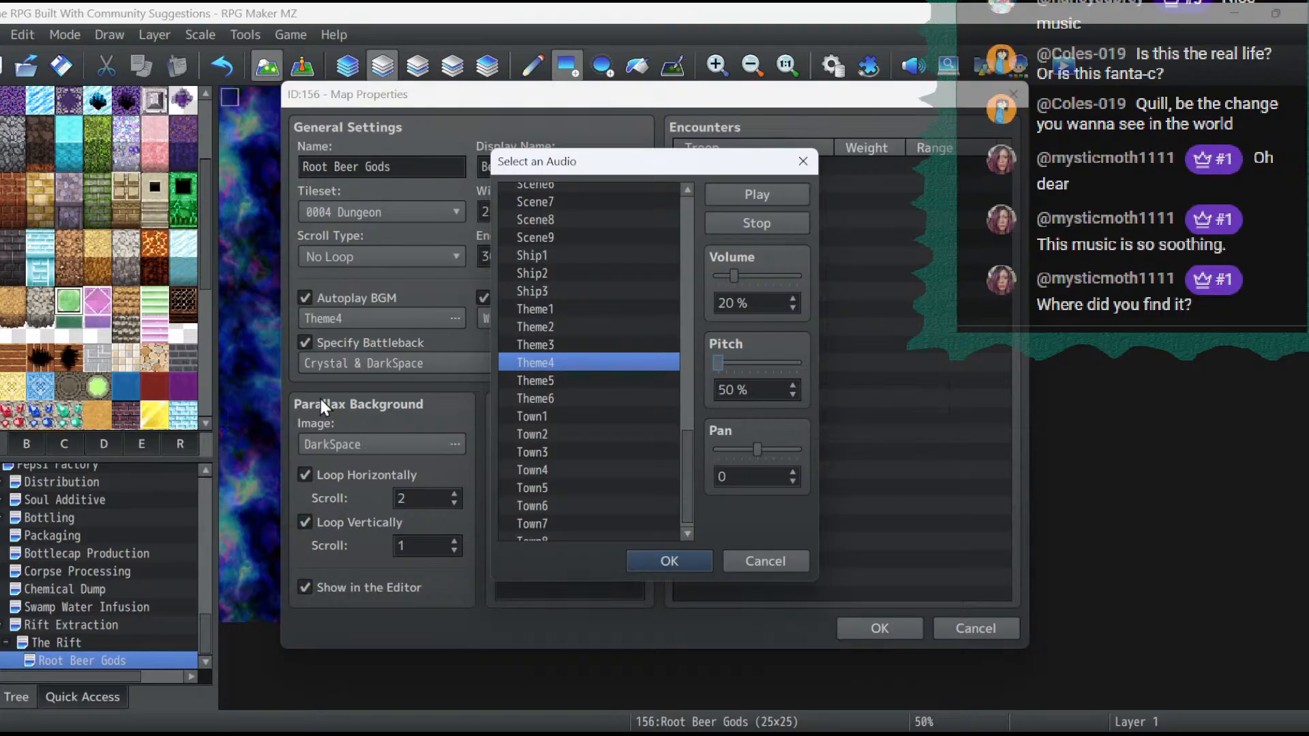
click(649, 563)
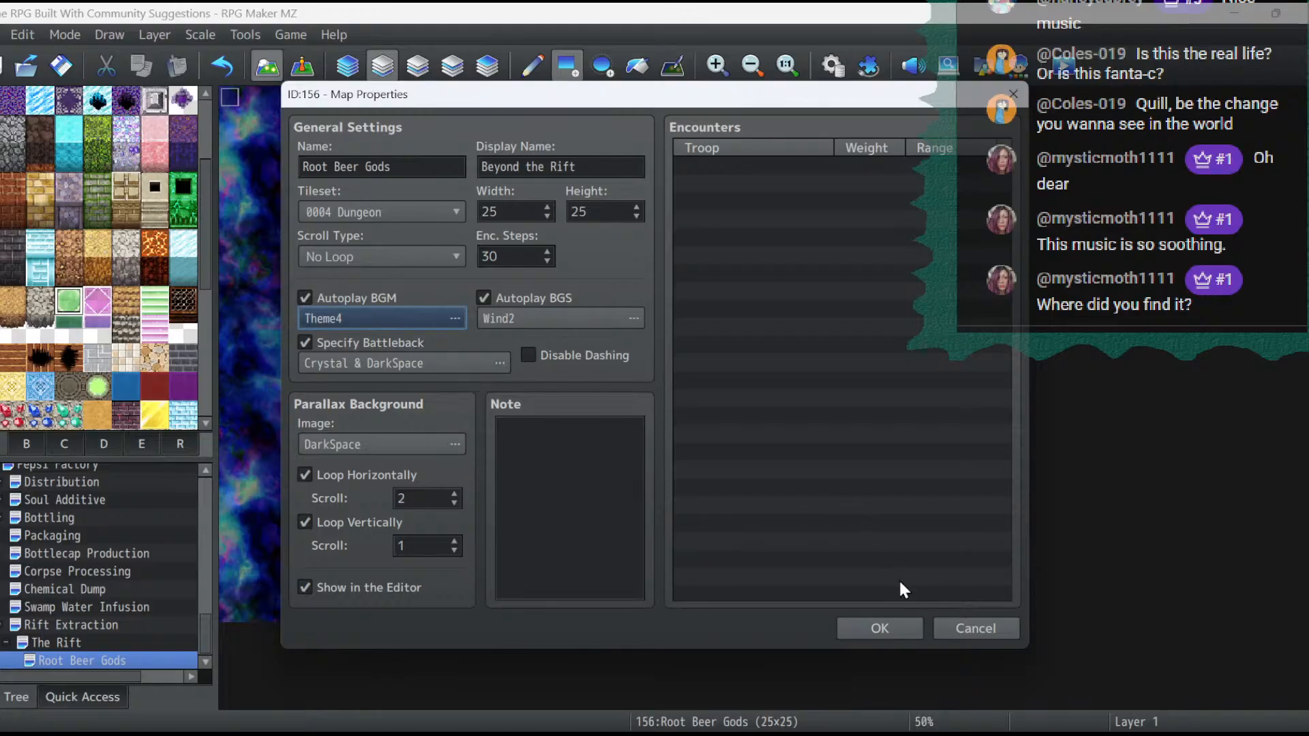
click(883, 624)
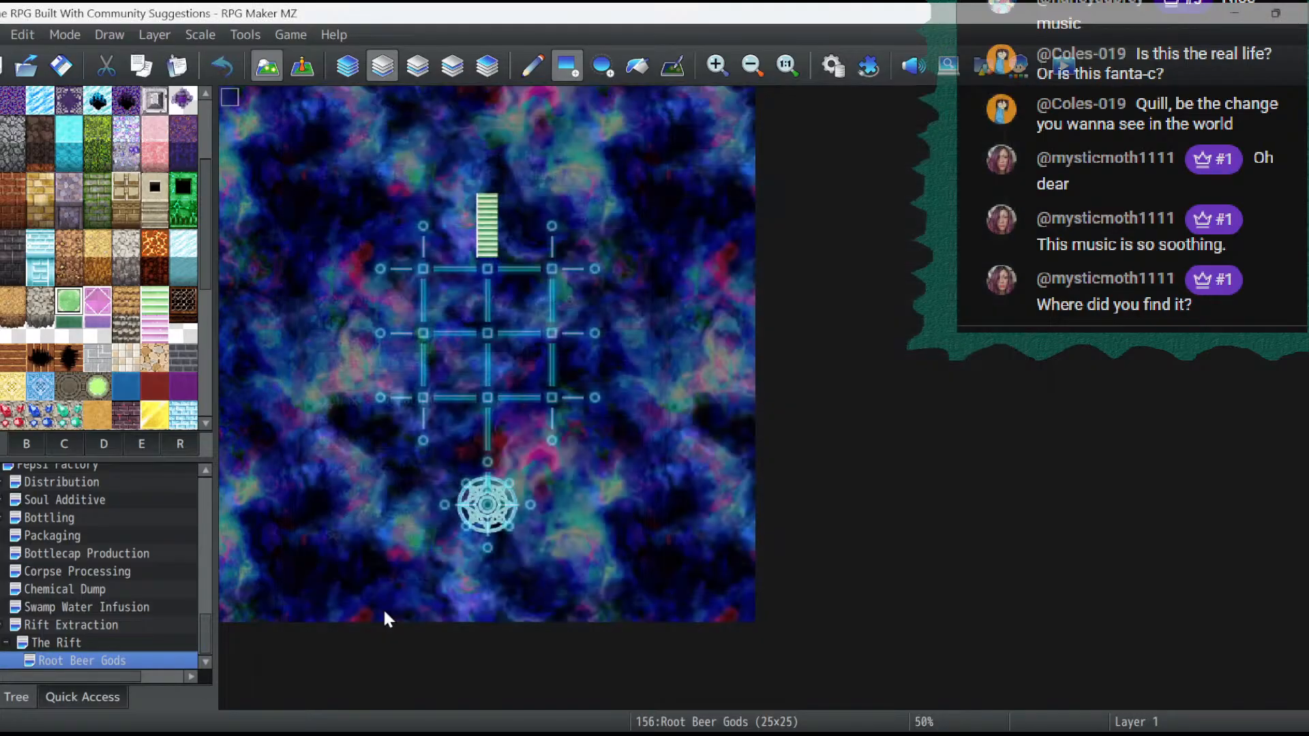
- Shift the entire contents of the Root Beer Gods map three tiles south
right_click(111, 660)
click(163, 714)
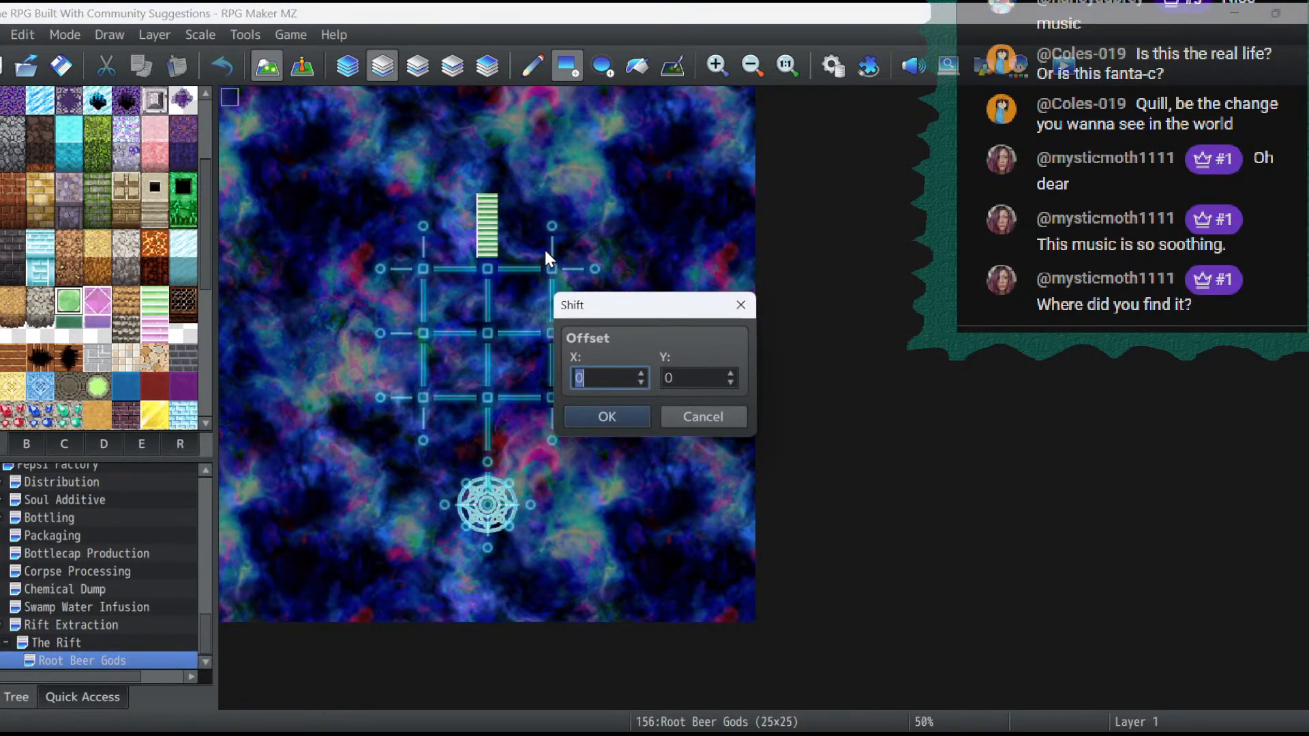
click(730, 372)
click(730, 373)
click(730, 373)
click(607, 424)
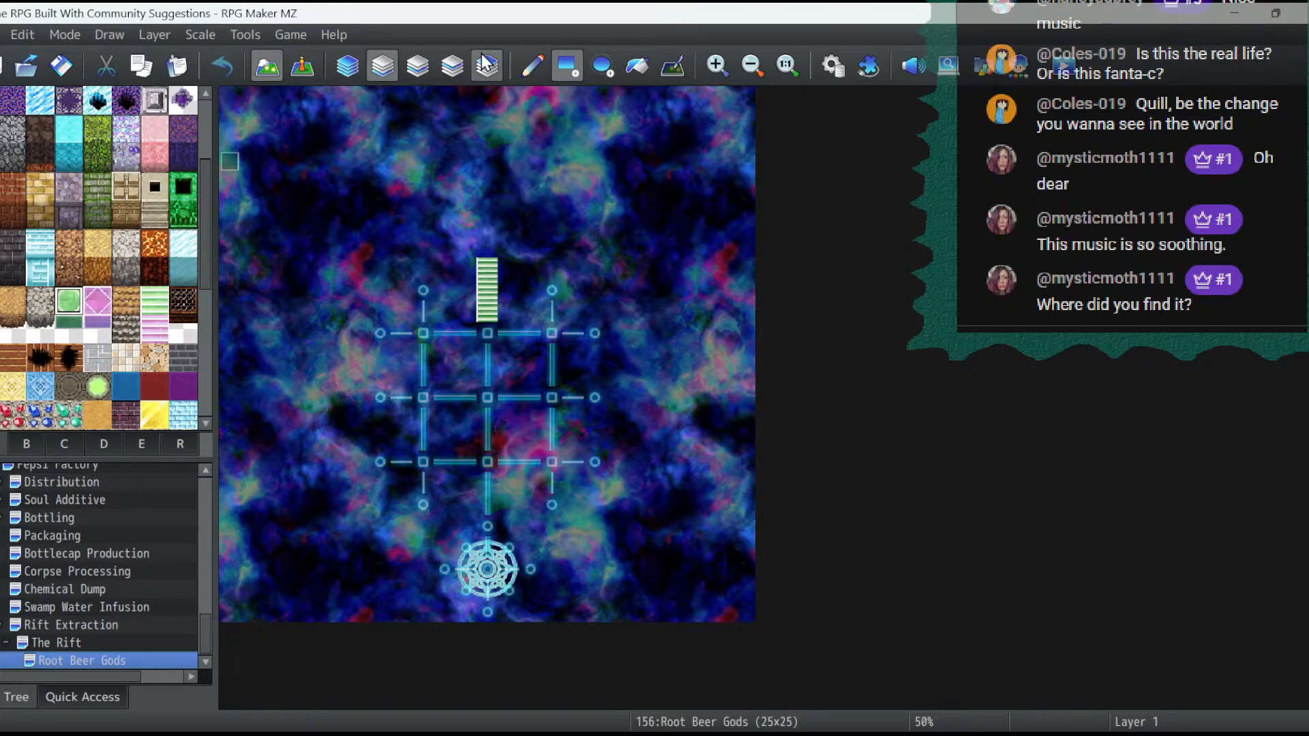
- Build a diamond-shaped green Translucent Floor A platform over rows 3 to 7 above the stairs, with dark green edging beneath its southern borders
click(73, 300)
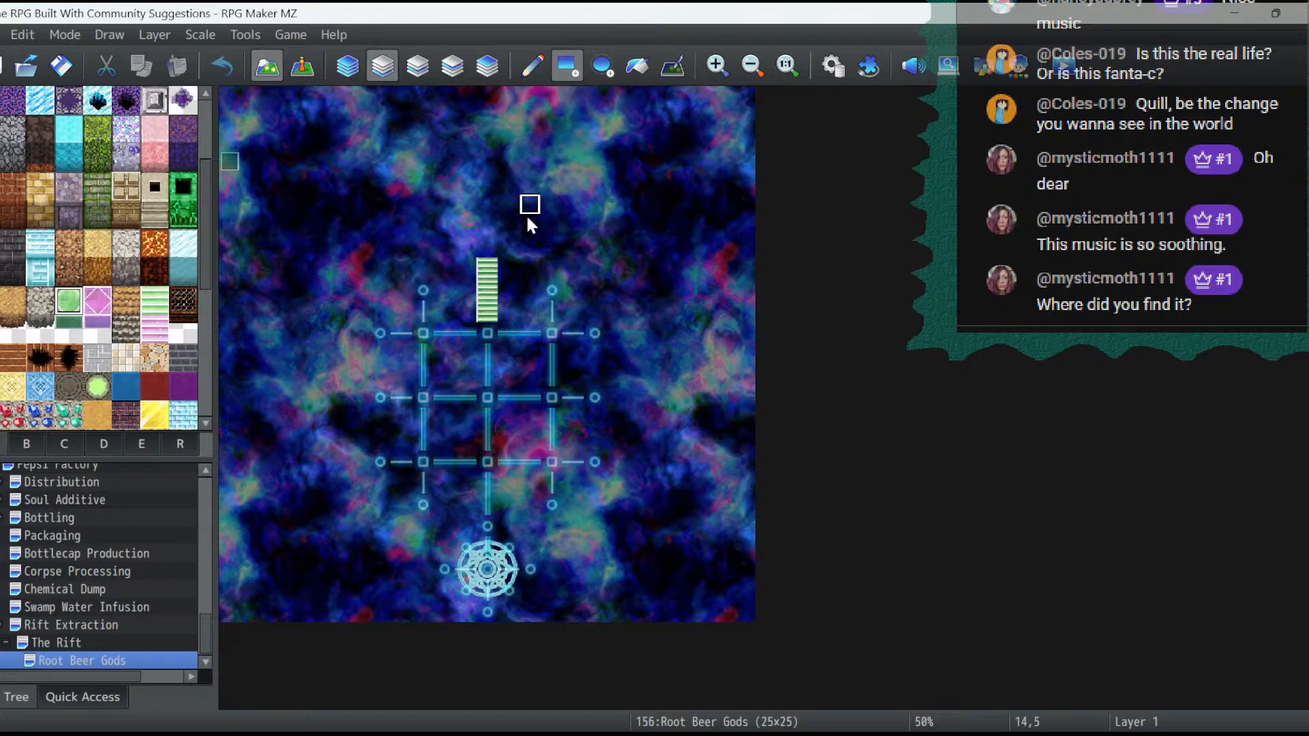
mouse_move(474, 255)
mouse_down()
mouse_move(510, 250)
mouse_move(516, 224)
mouse_move(463, 225)
mouse_move(426, 206)
mouse_move(552, 205)
mouse_move(426, 183)
mouse_move(488, 195)
mouse_move(531, 184)
mouse_move(466, 158)
mouse_move(496, 172)
mouse_move(487, 162)
mouse_move(507, 162)
mouse_up()
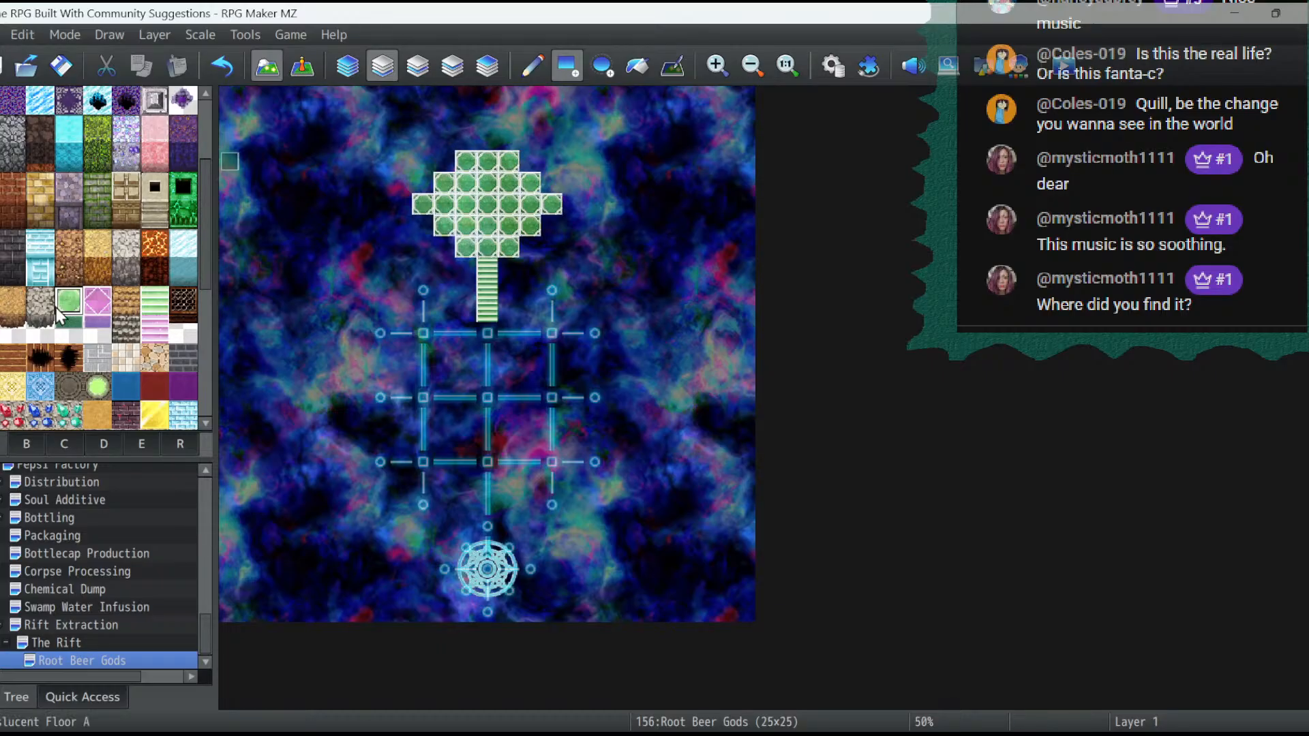
click(76, 326)
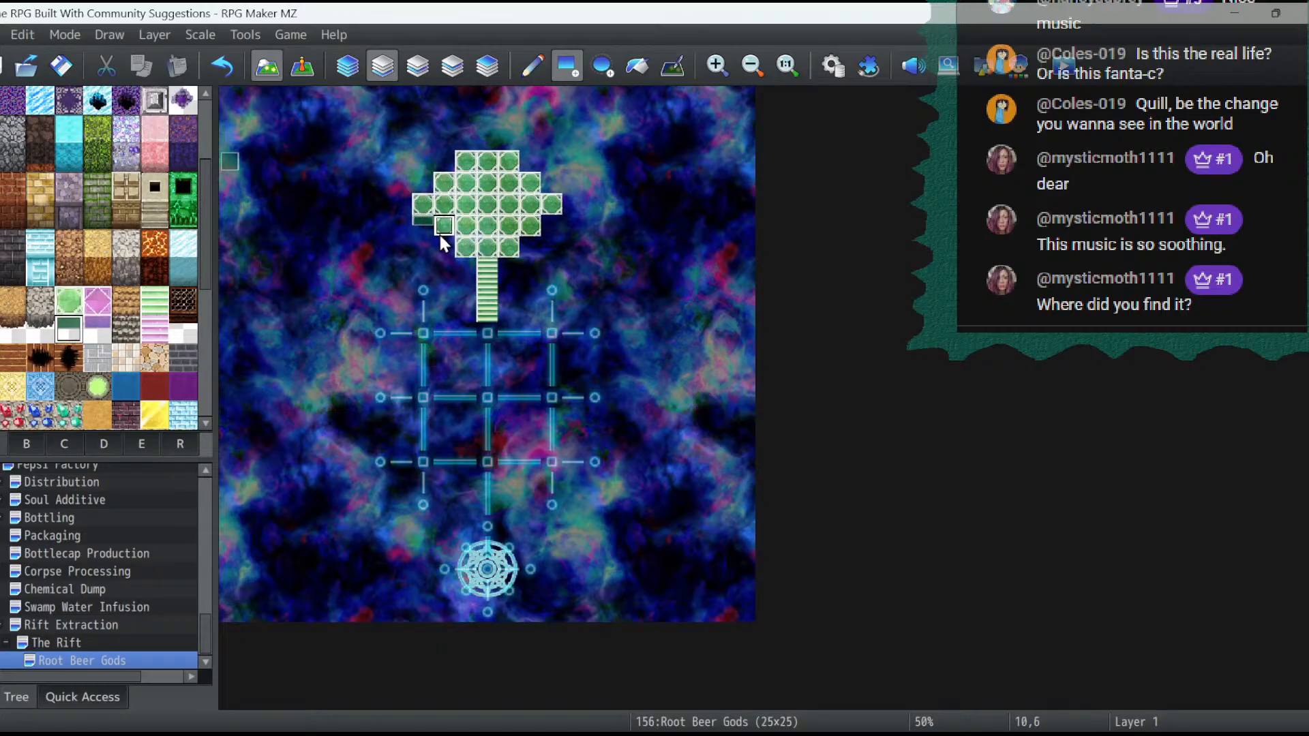
click(513, 266)
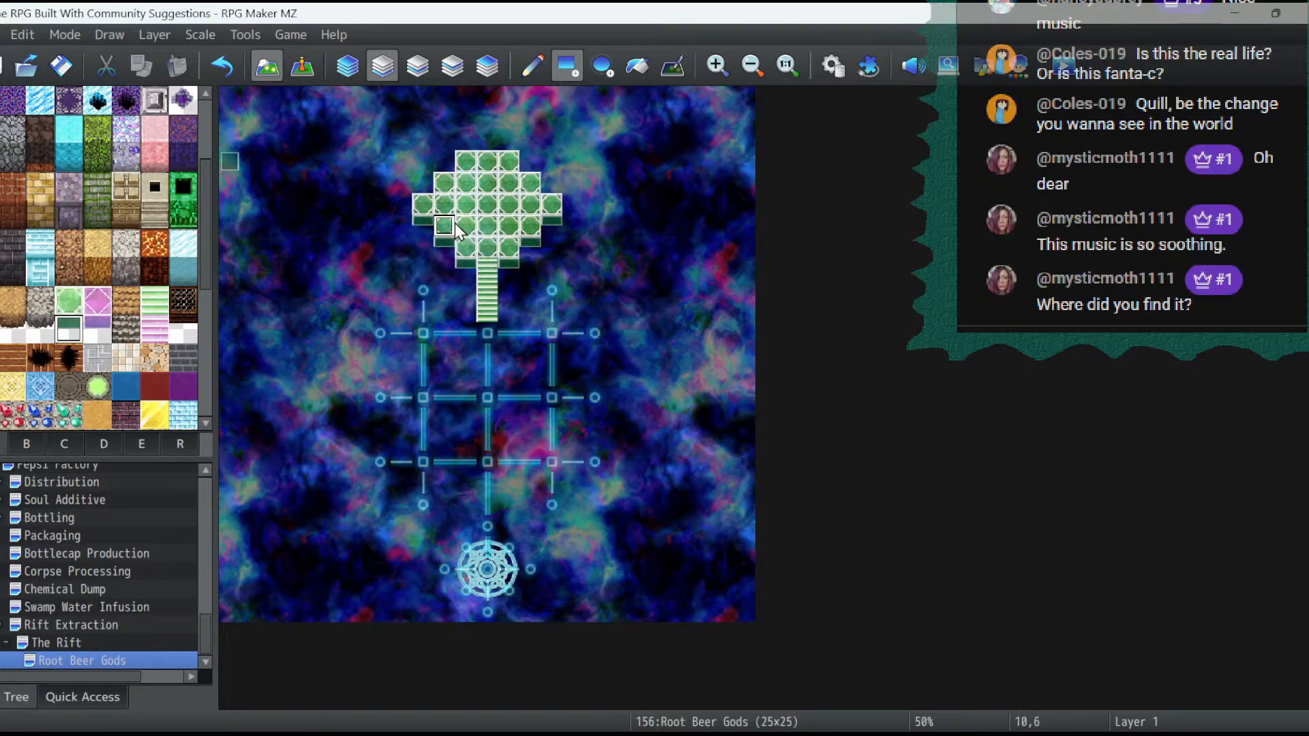
- Check which tileset the Root Beer Gods map uses in its map properties, changing nothing
click(833, 65)
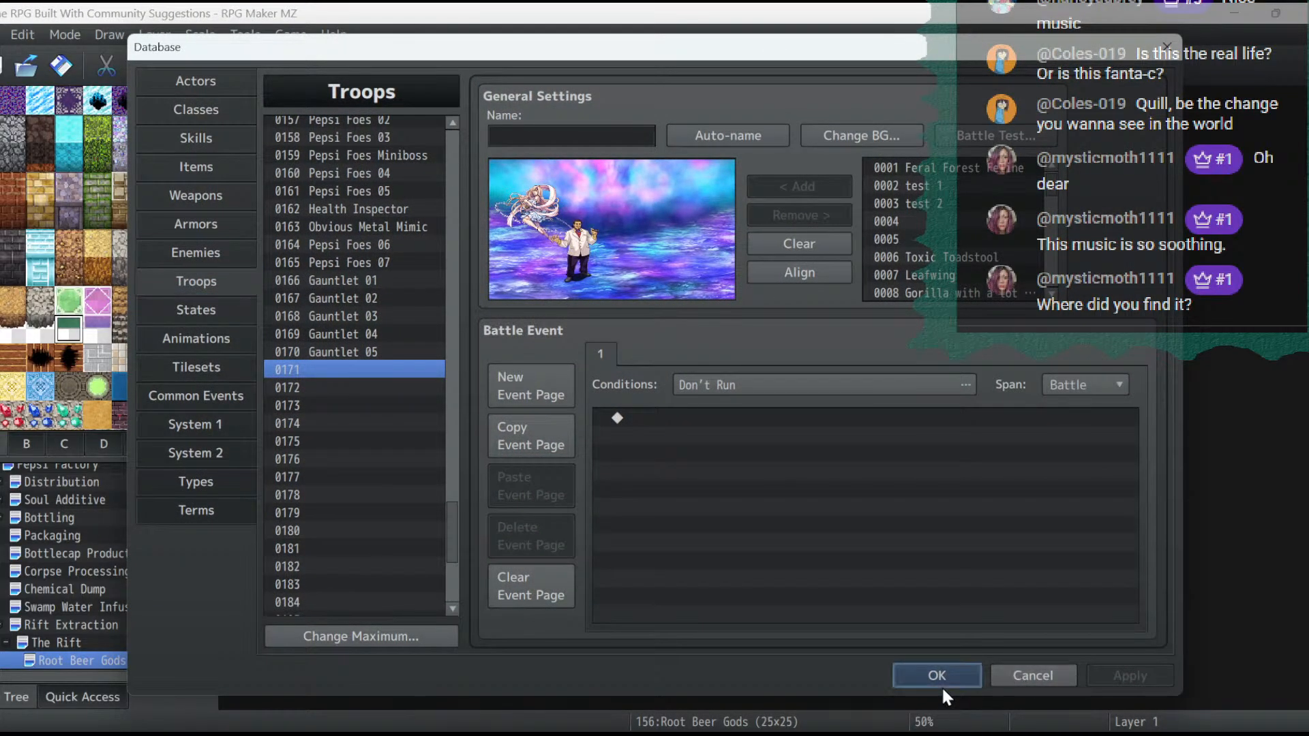
click(939, 679)
right_click(151, 666)
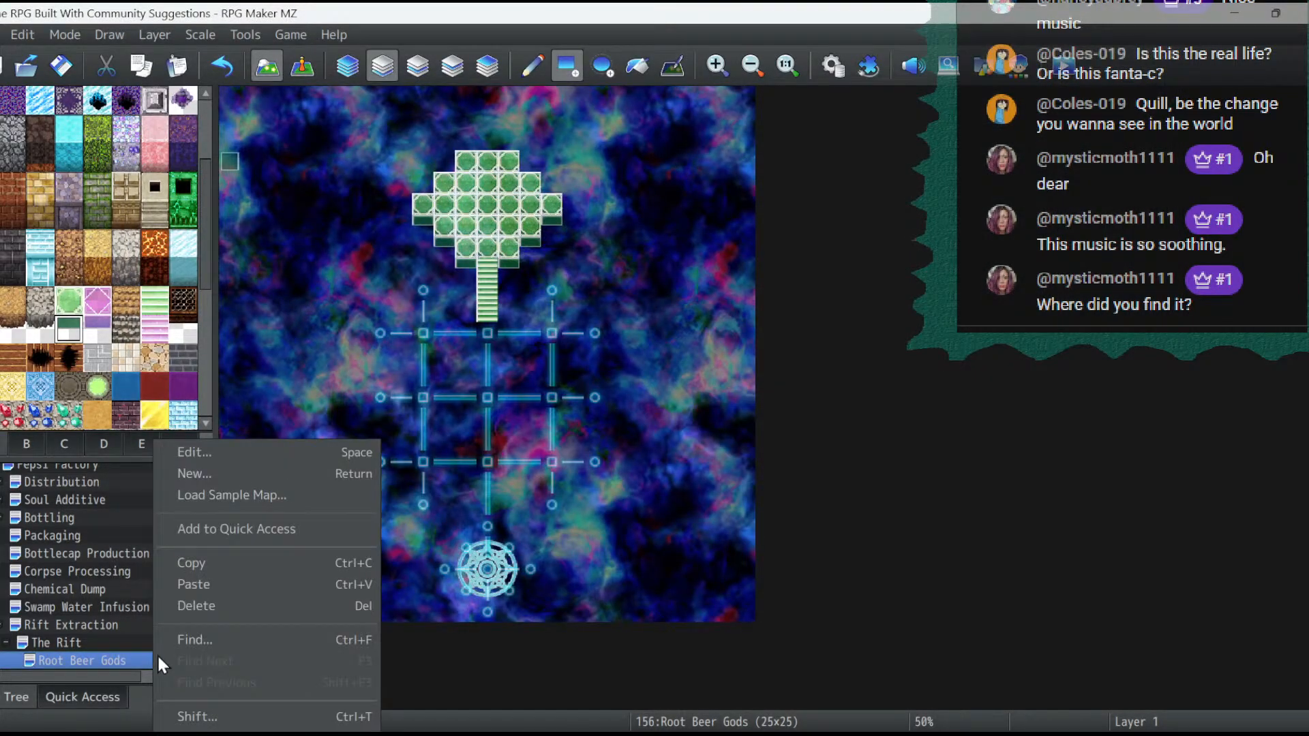
click(226, 453)
click(863, 631)
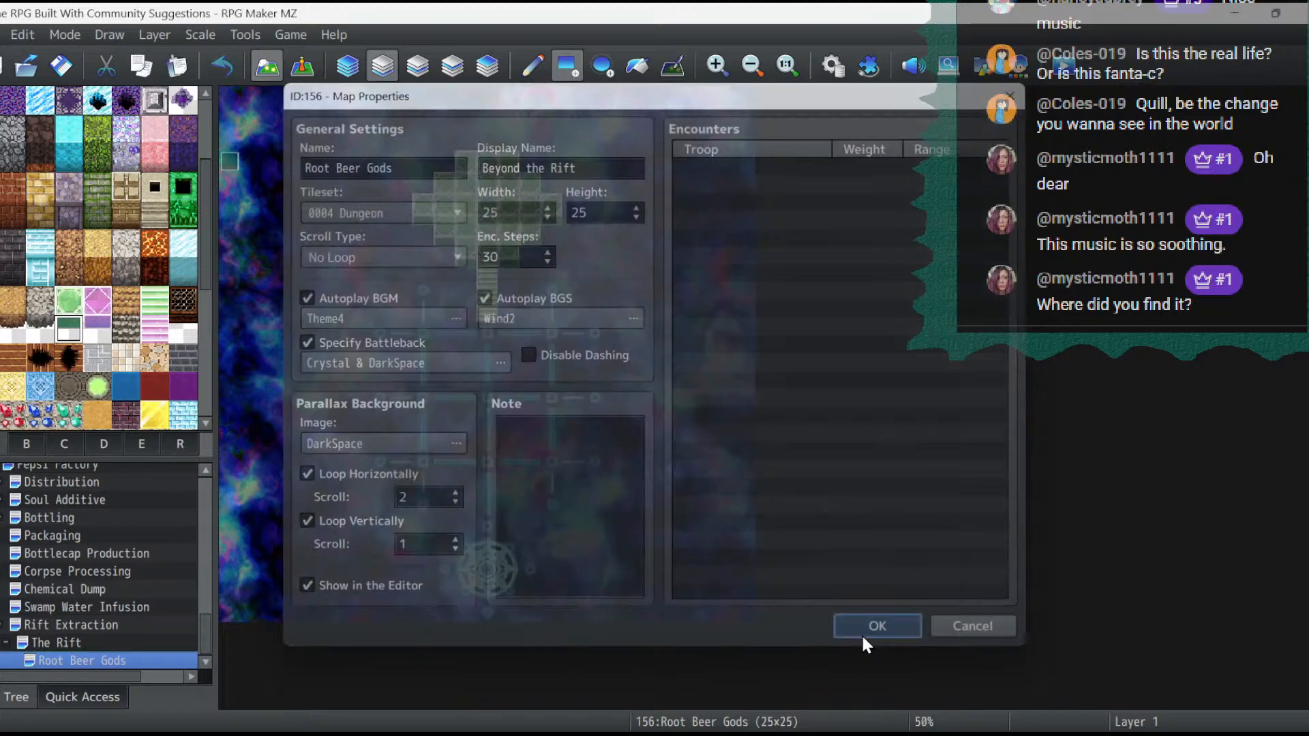
- Raise the maximum number of tilesets in the database to 17
click(825, 69)
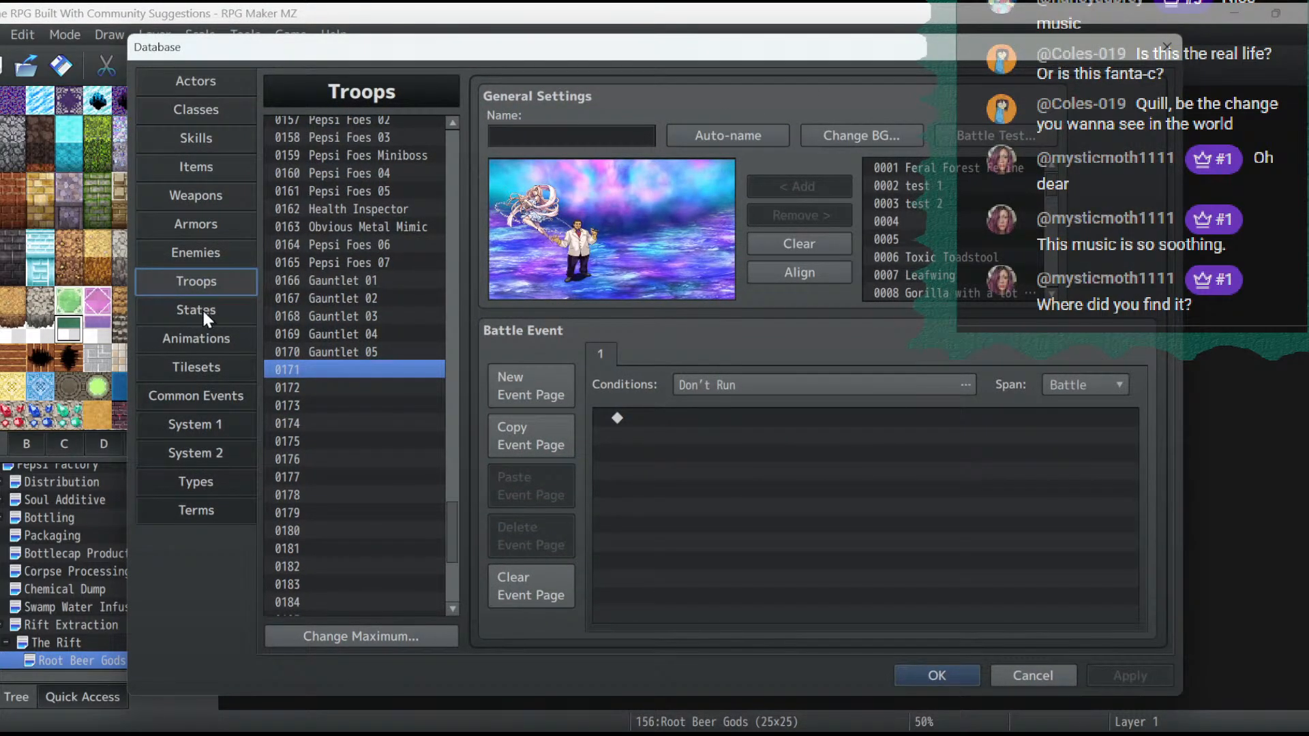
click(191, 368)
click(335, 636)
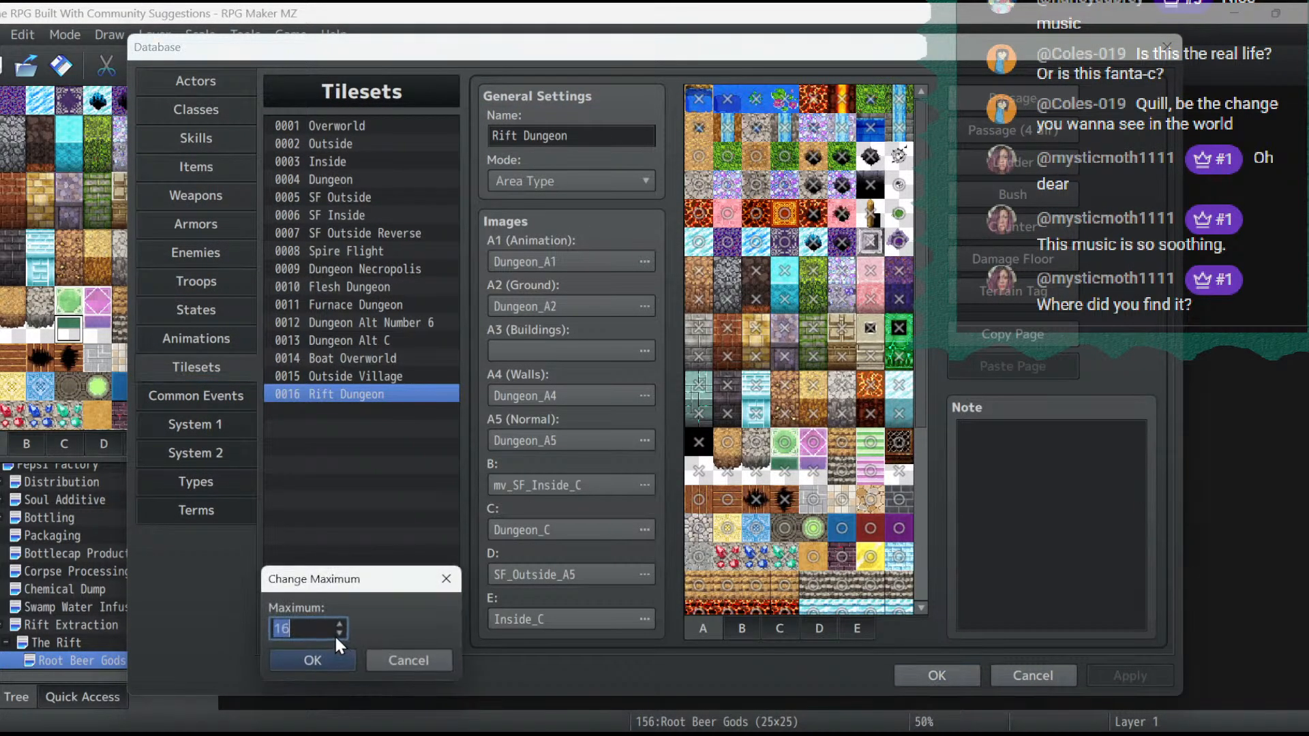
text(17)
click(318, 662)
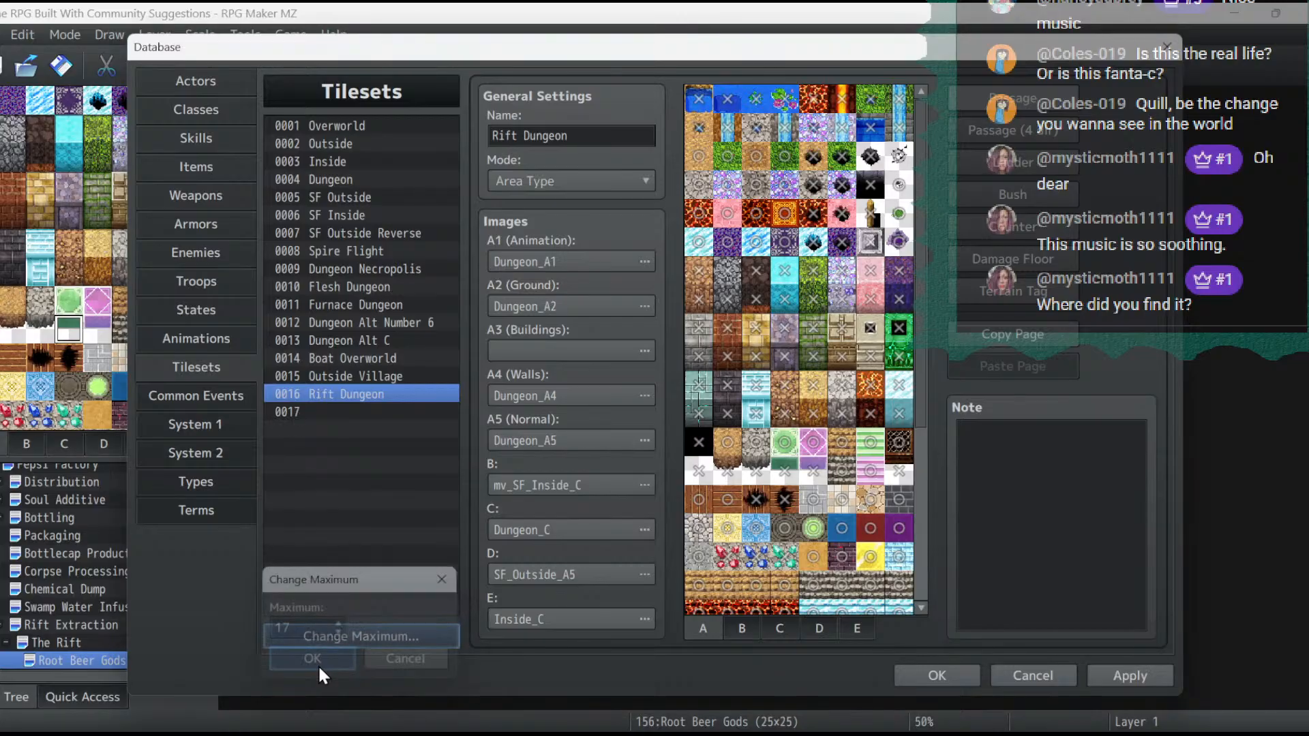
- Copy the 0004 Dungeon tileset into the empty tileset slot 0017
right_click(339, 180)
click(367, 197)
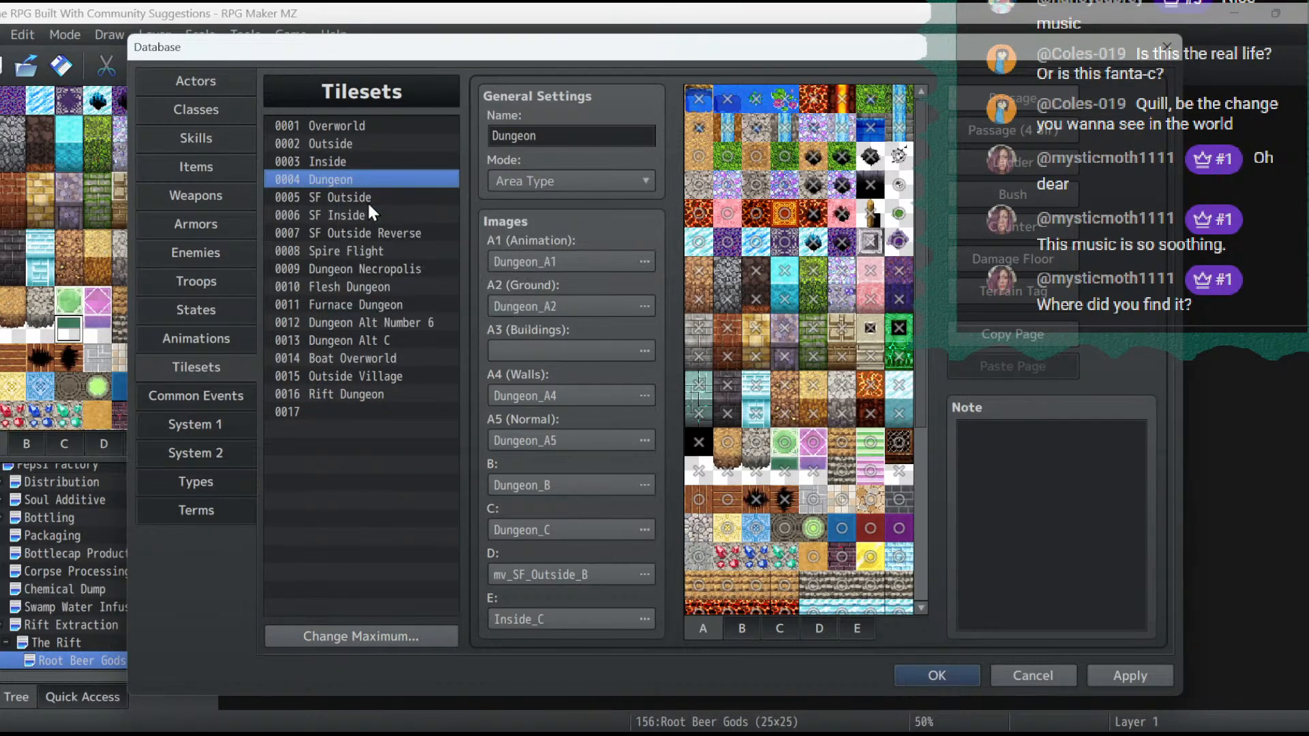
click(333, 409)
right_click(333, 409)
click(371, 446)
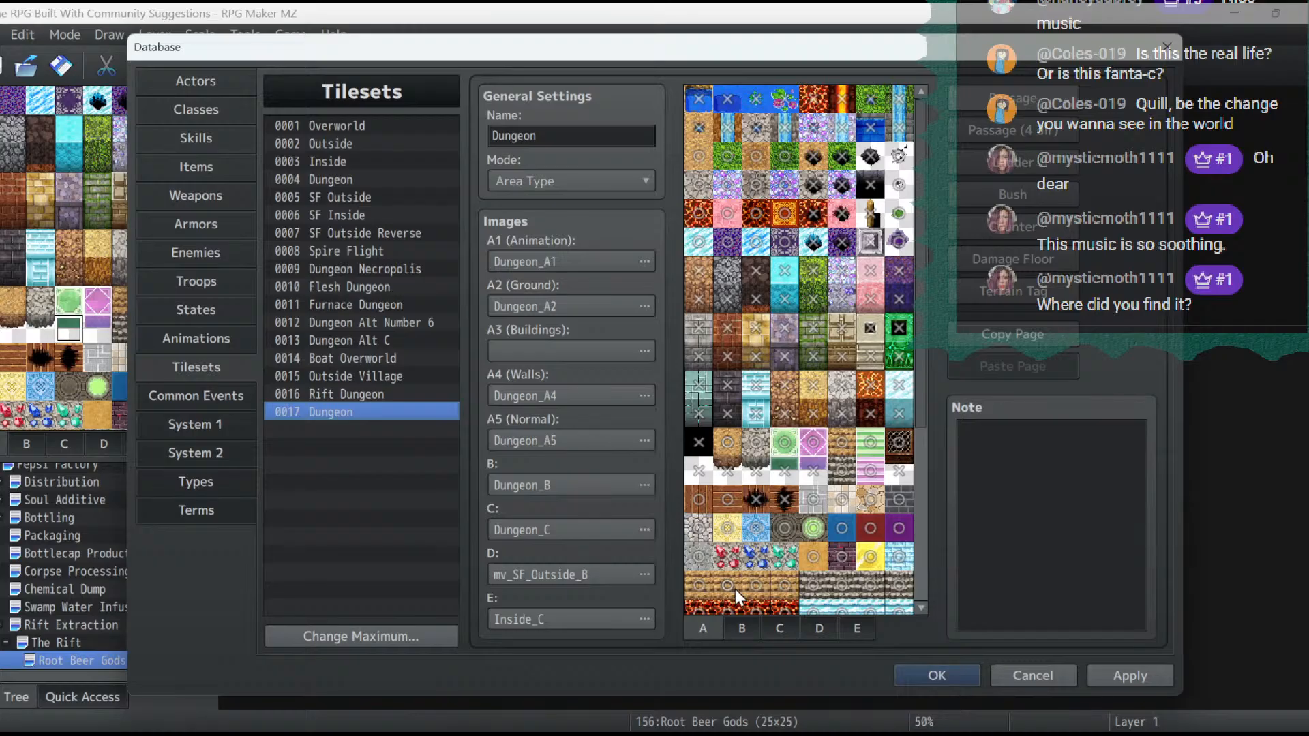
- Change the passage settings of the glowing blue line and node tiles on tileset 0017's D sheet, and apply the database changes
click(741, 628)
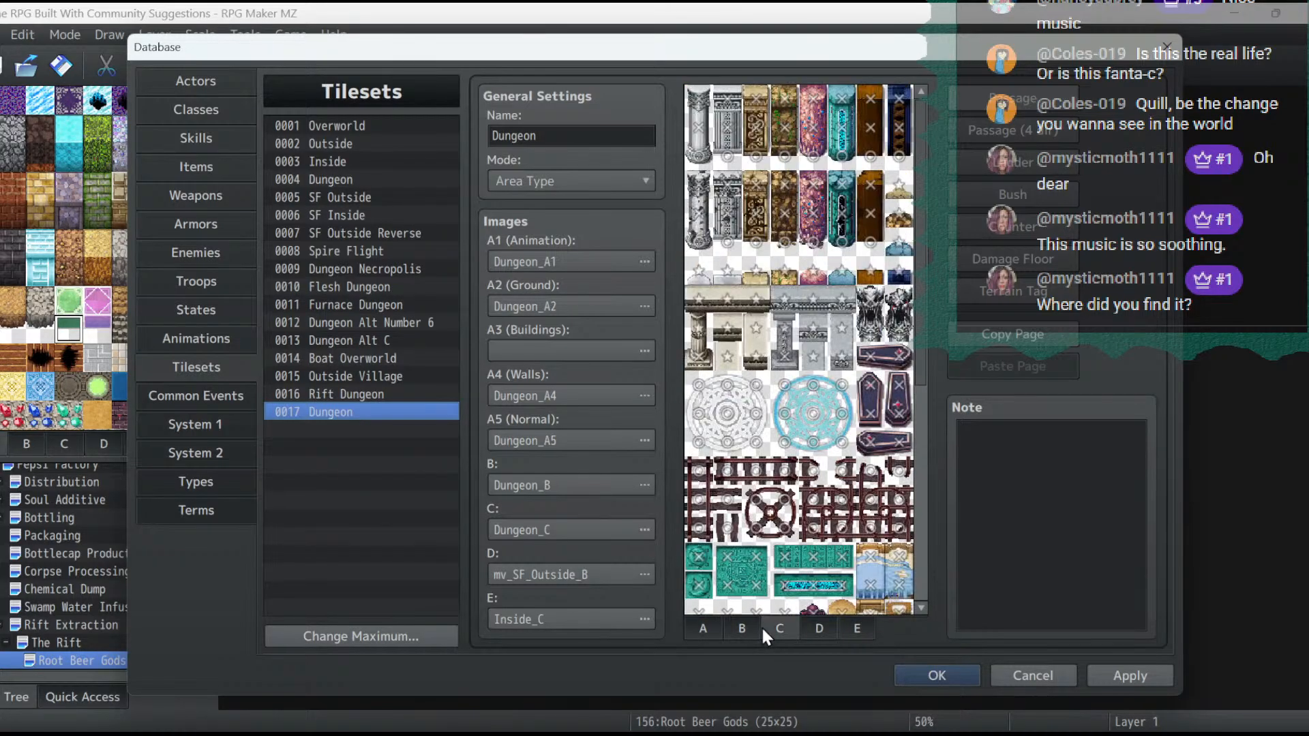
scroll(848, 444, down, 2)
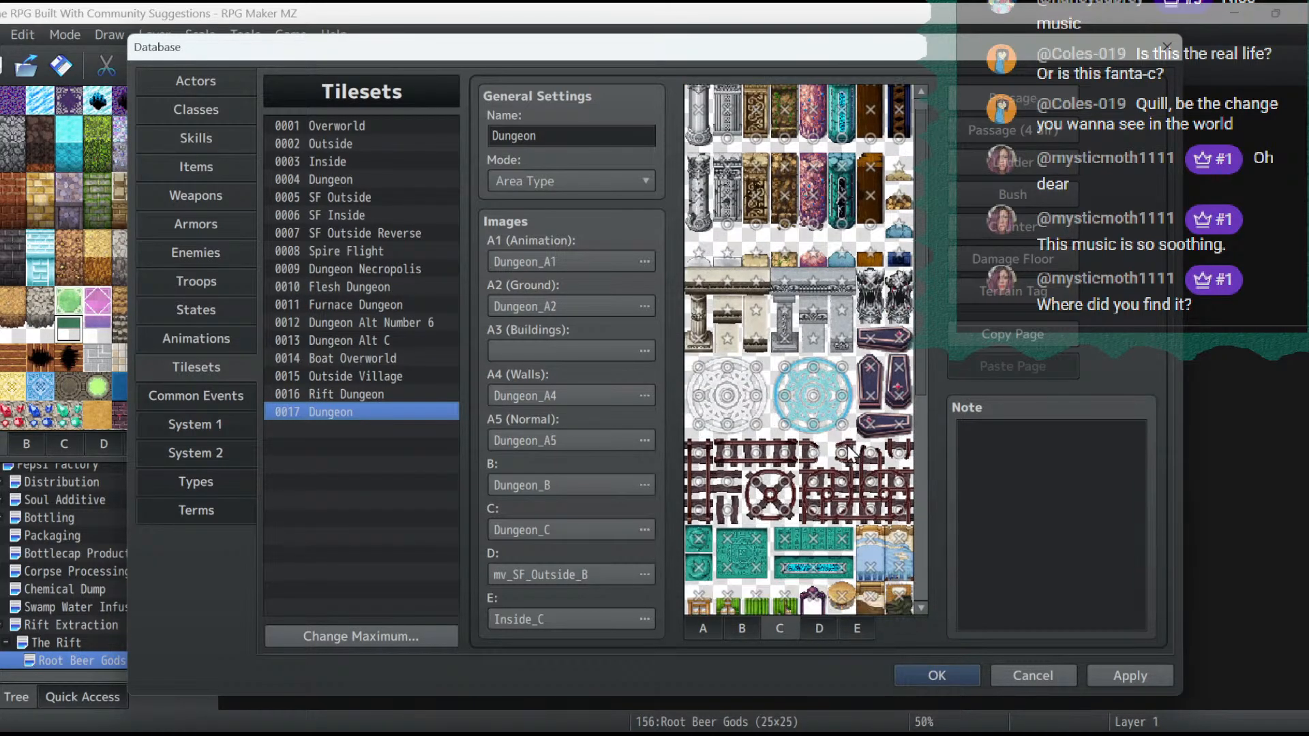
scroll(808, 607, down, 3)
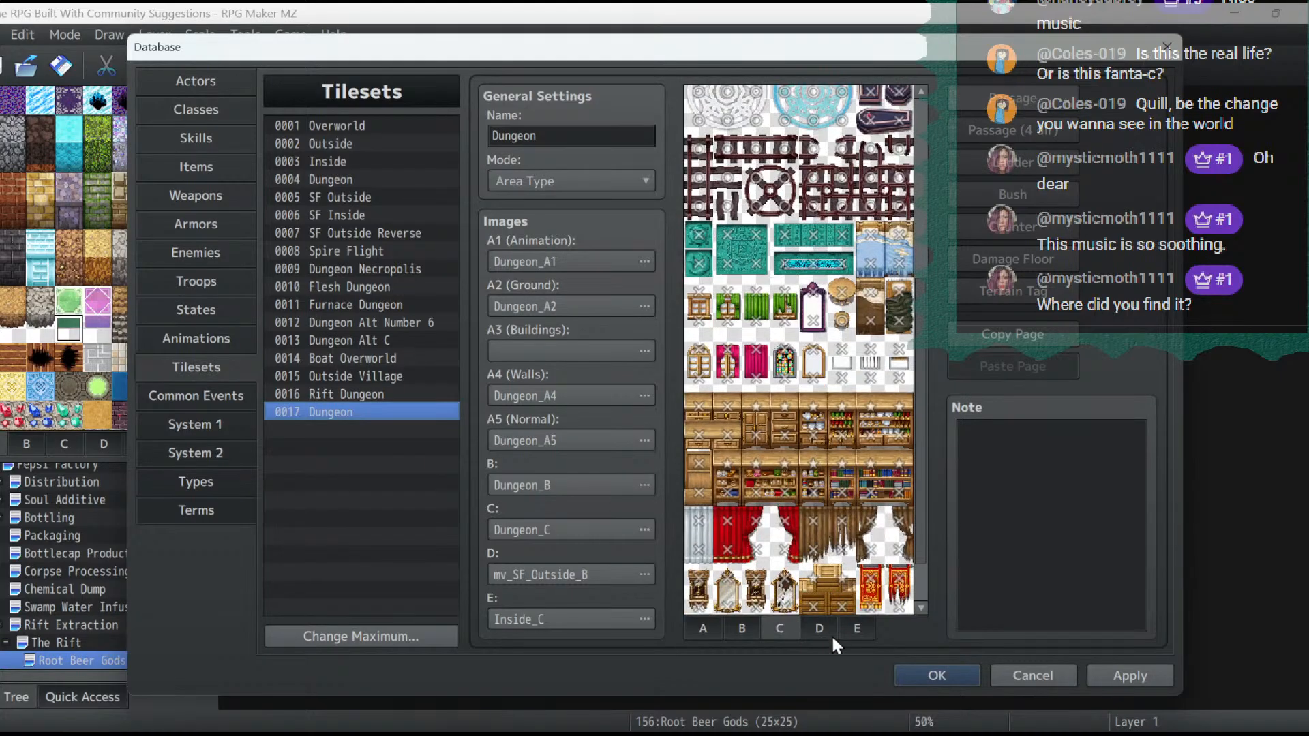
click(829, 630)
scroll(805, 518, down, 2)
scroll(803, 500, down, 1)
click(730, 368)
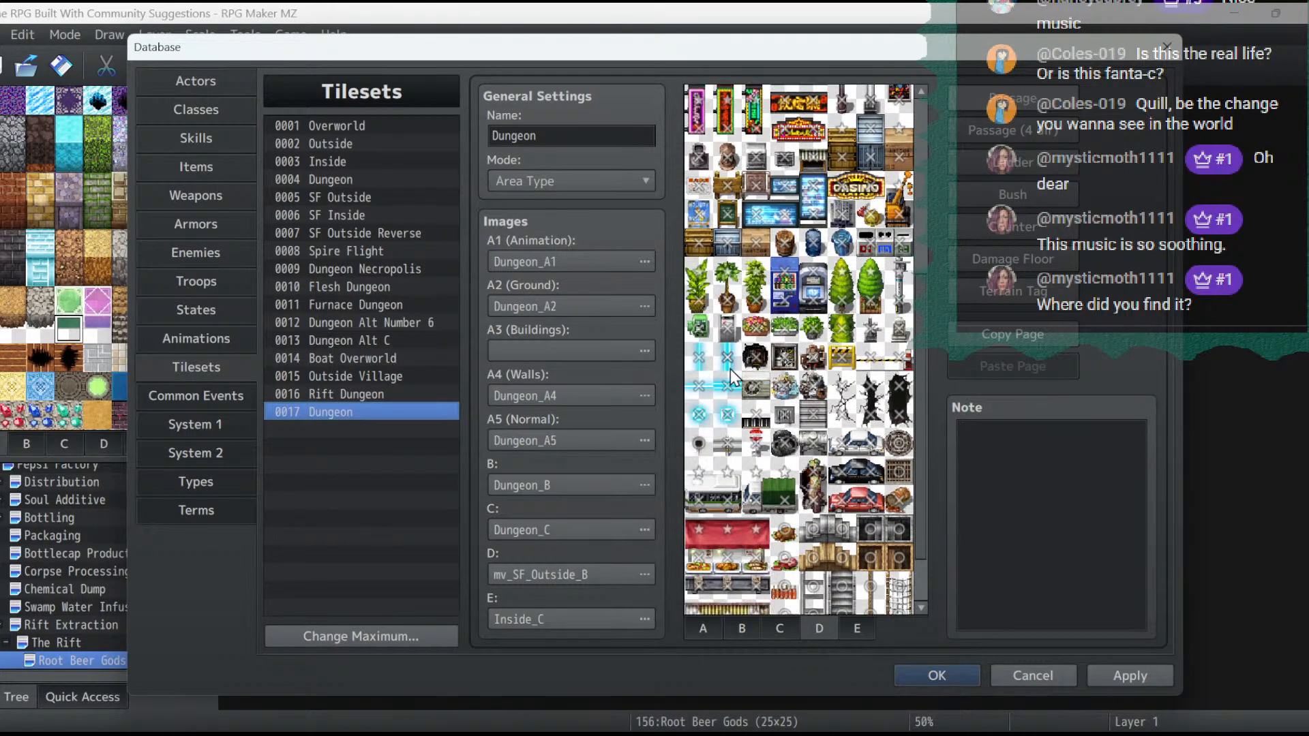
click(727, 387)
click(727, 415)
click(699, 416)
click(1024, 135)
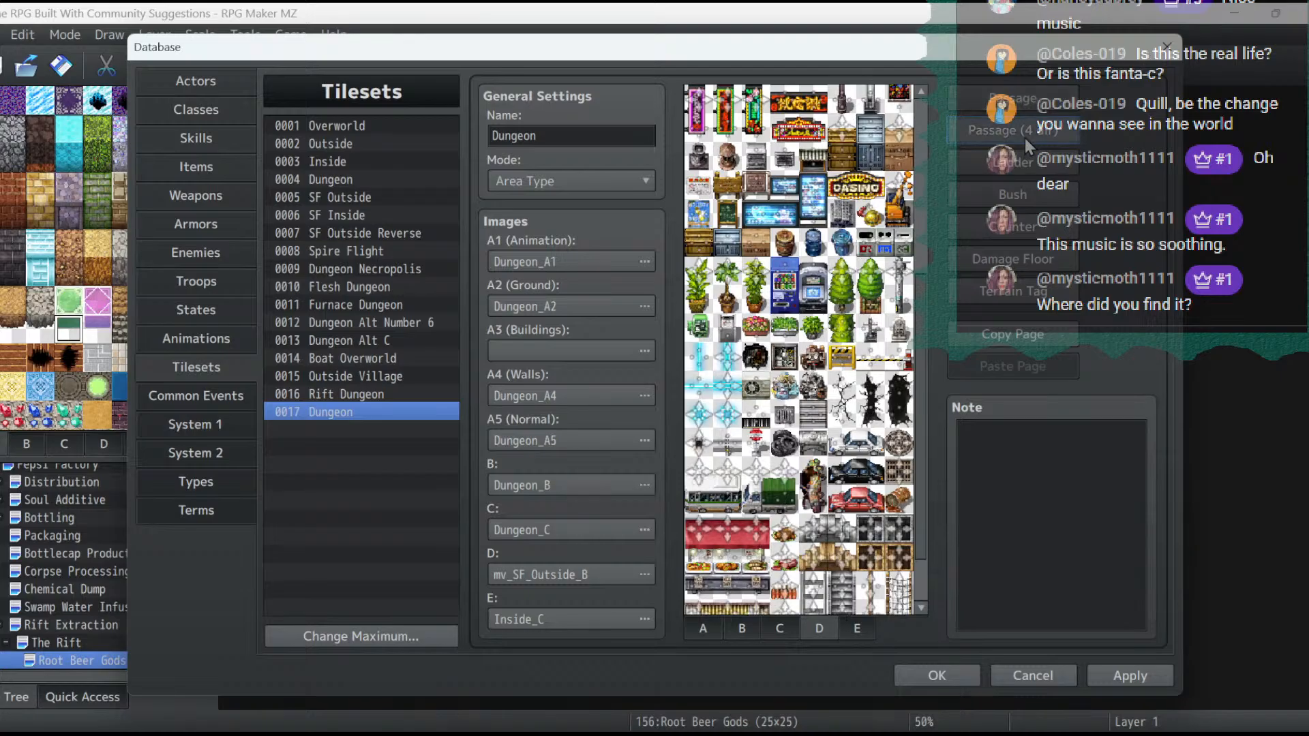
click(1151, 677)
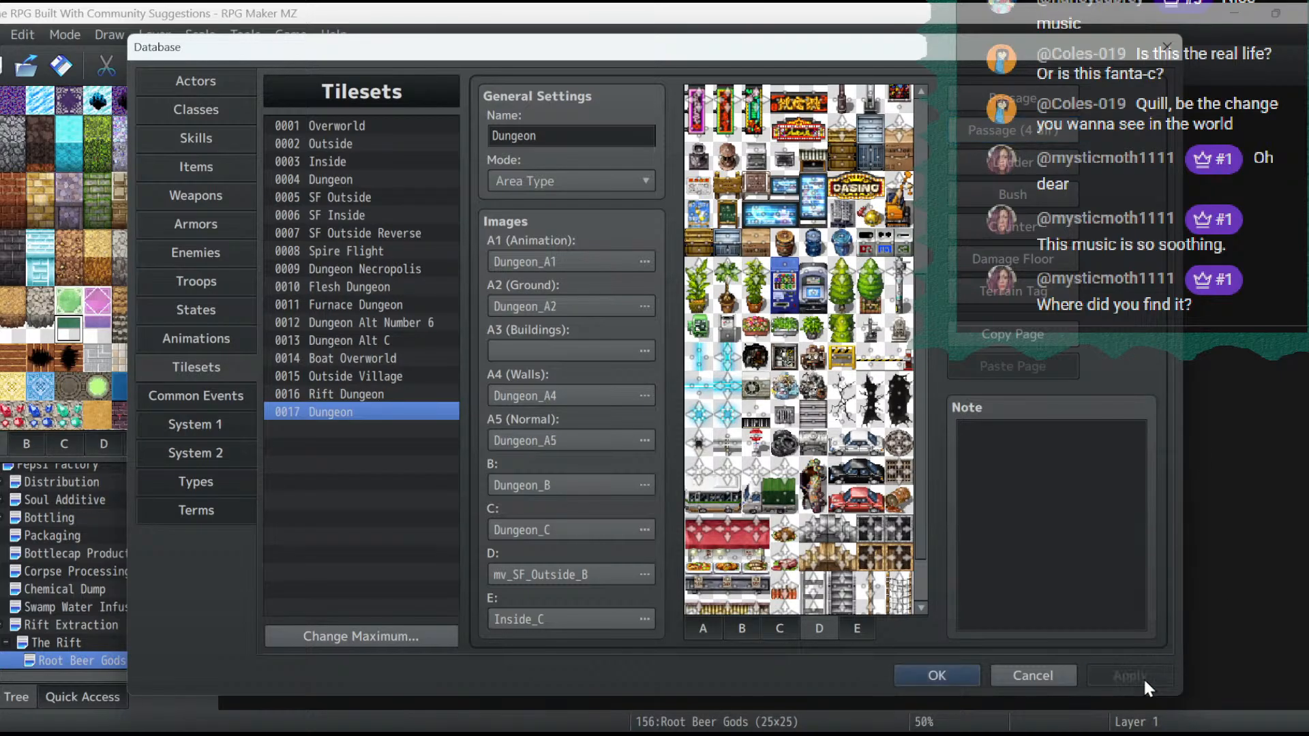
click(949, 675)
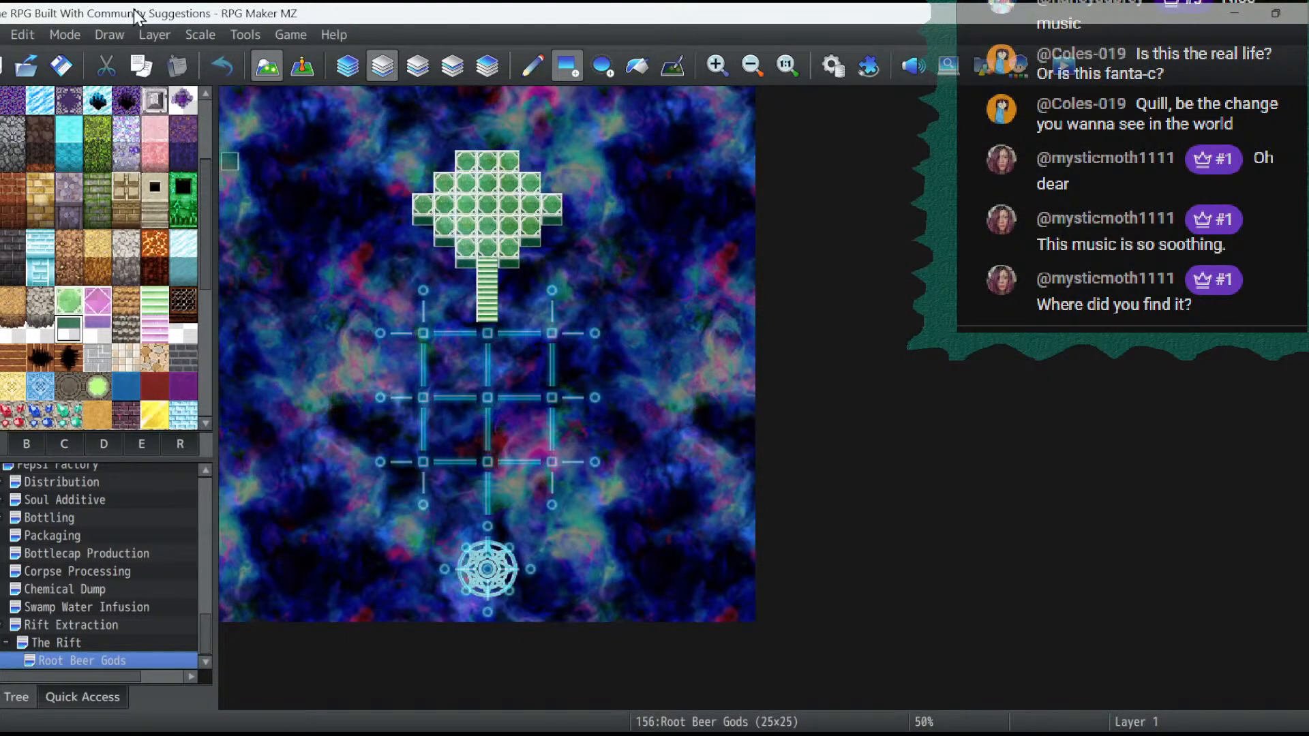
click(297, 66)
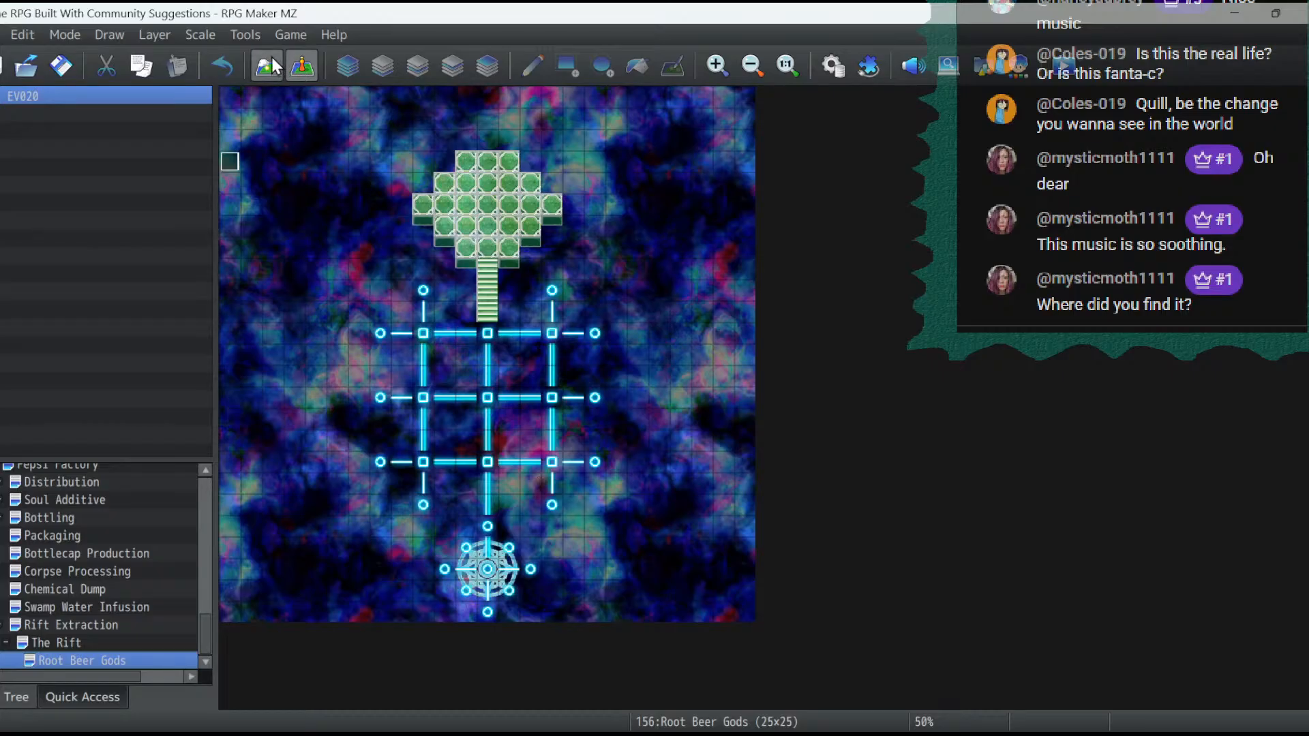
click(489, 571)
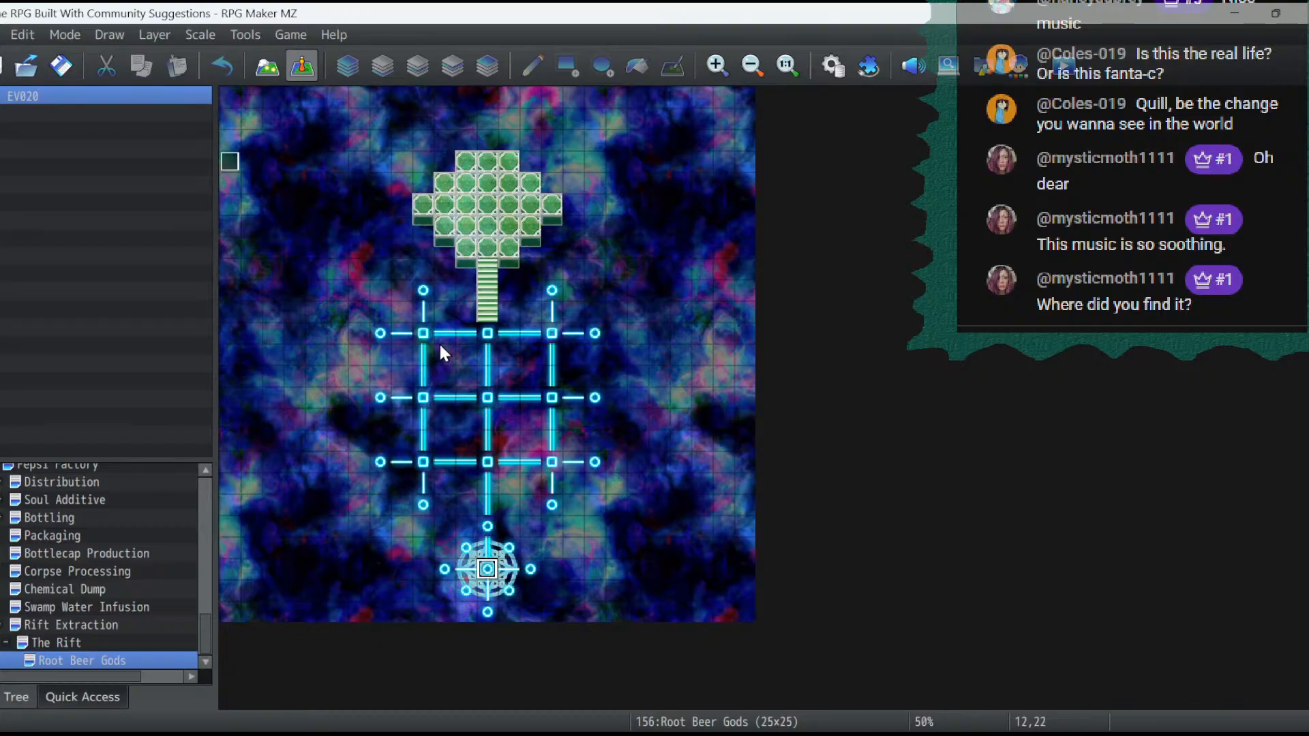
click(259, 59)
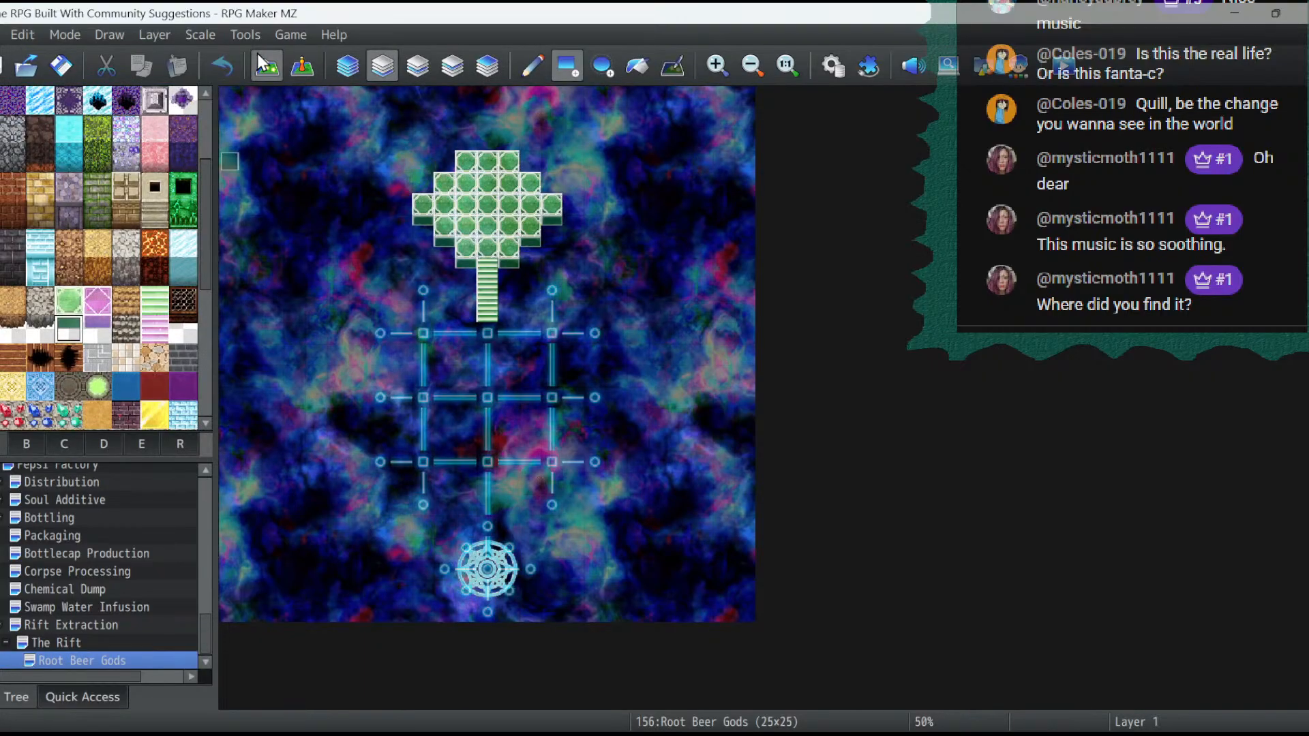
click(27, 444)
click(60, 443)
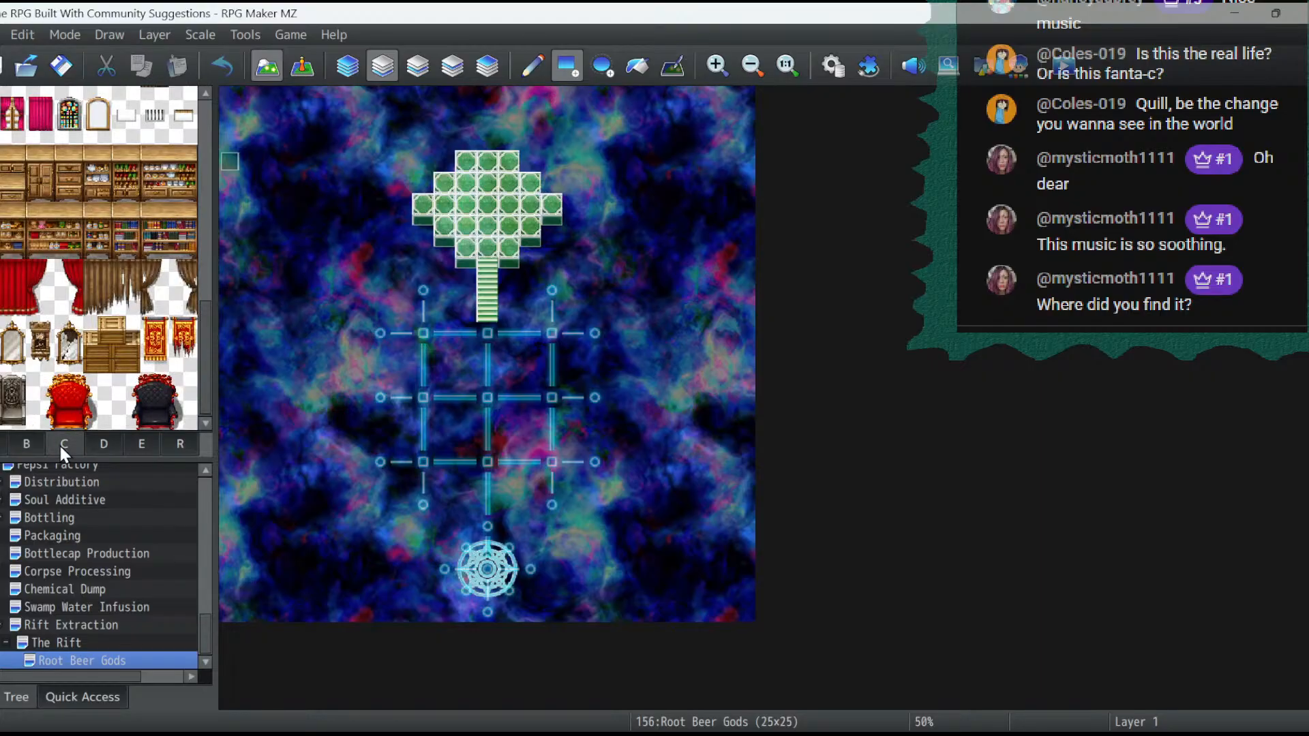
click(101, 446)
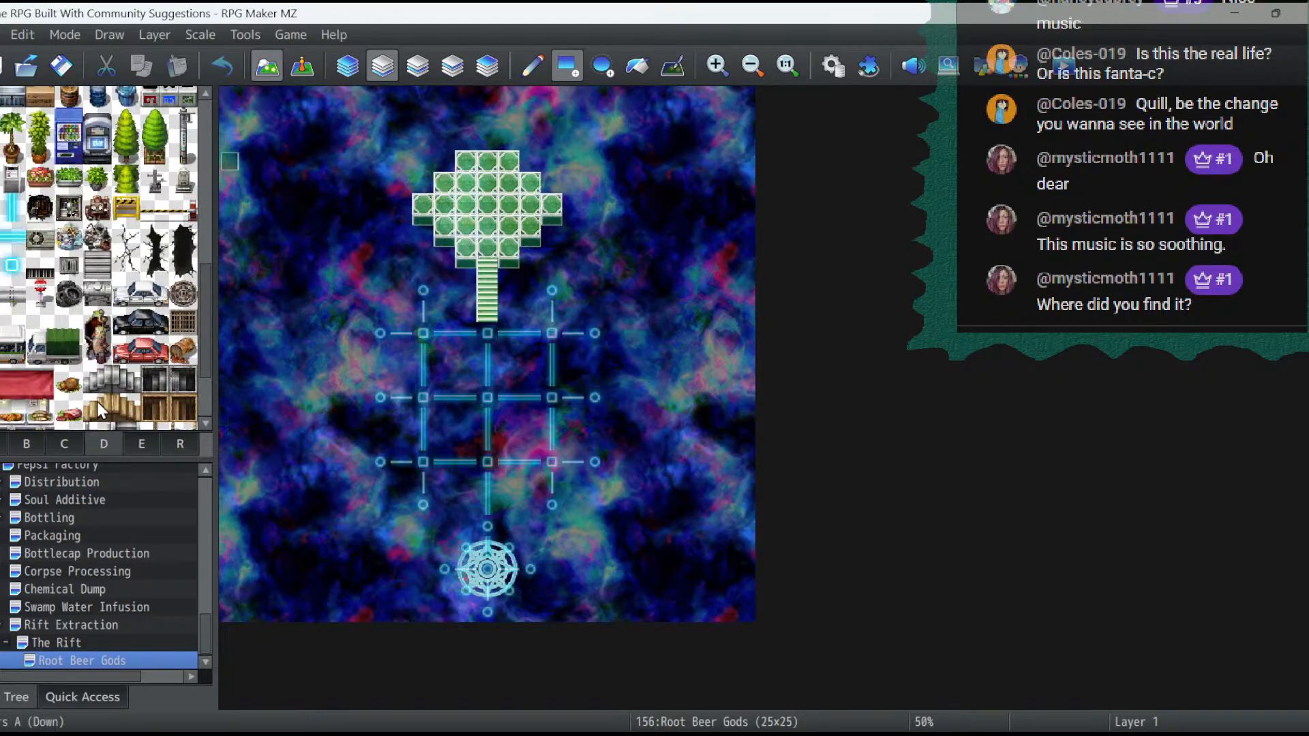
- Examine the events and layout of The Pepsiportation Realm map, and return to the Root Beer Gods map
click(302, 68)
drag(210, 635, 210, 464)
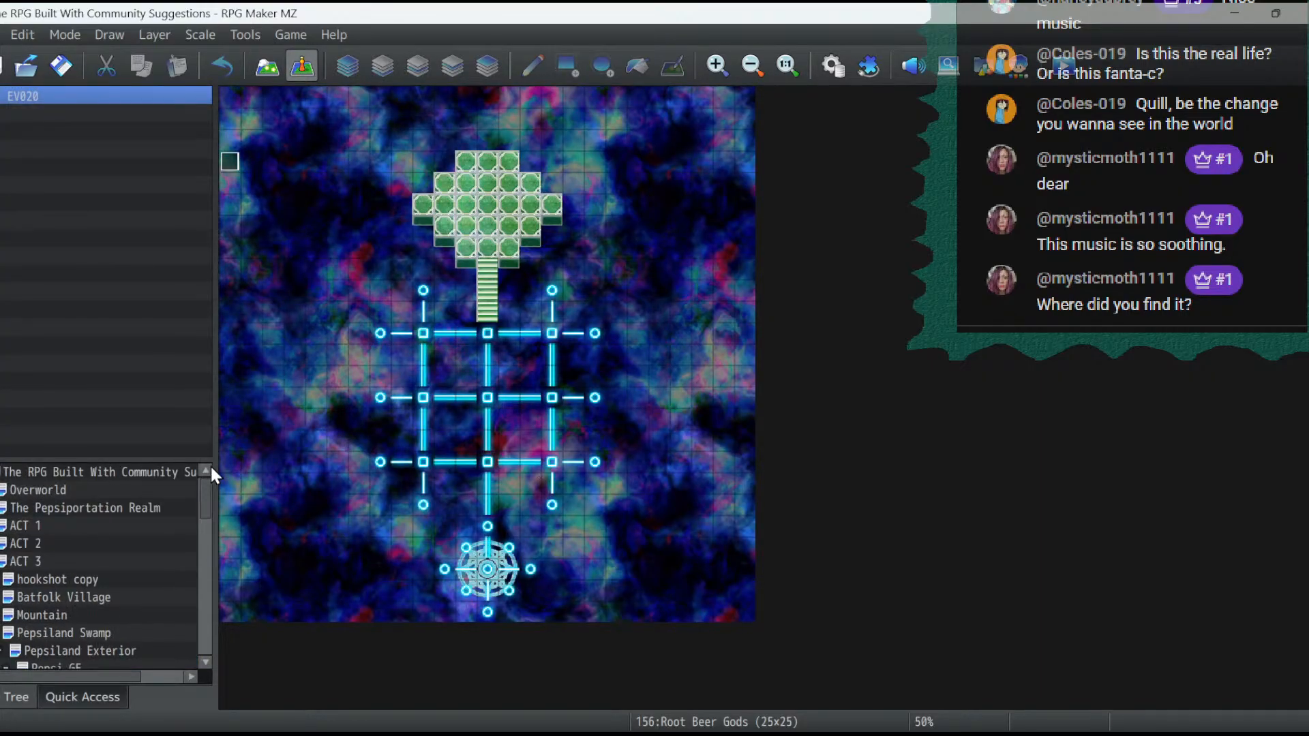
click(123, 513)
scroll(540, 252, up, 5)
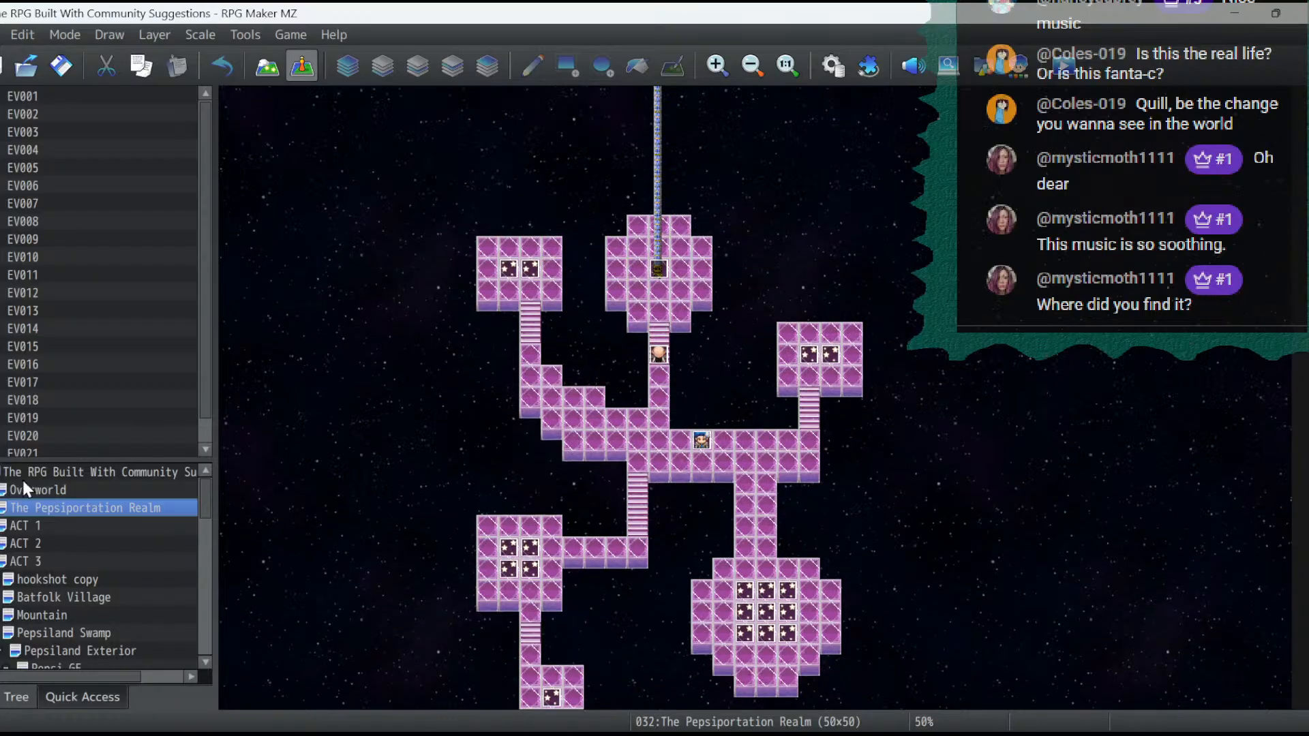
drag(87, 675, 225, 570)
drag(126, 675, 64, 677)
drag(204, 512, 209, 657)
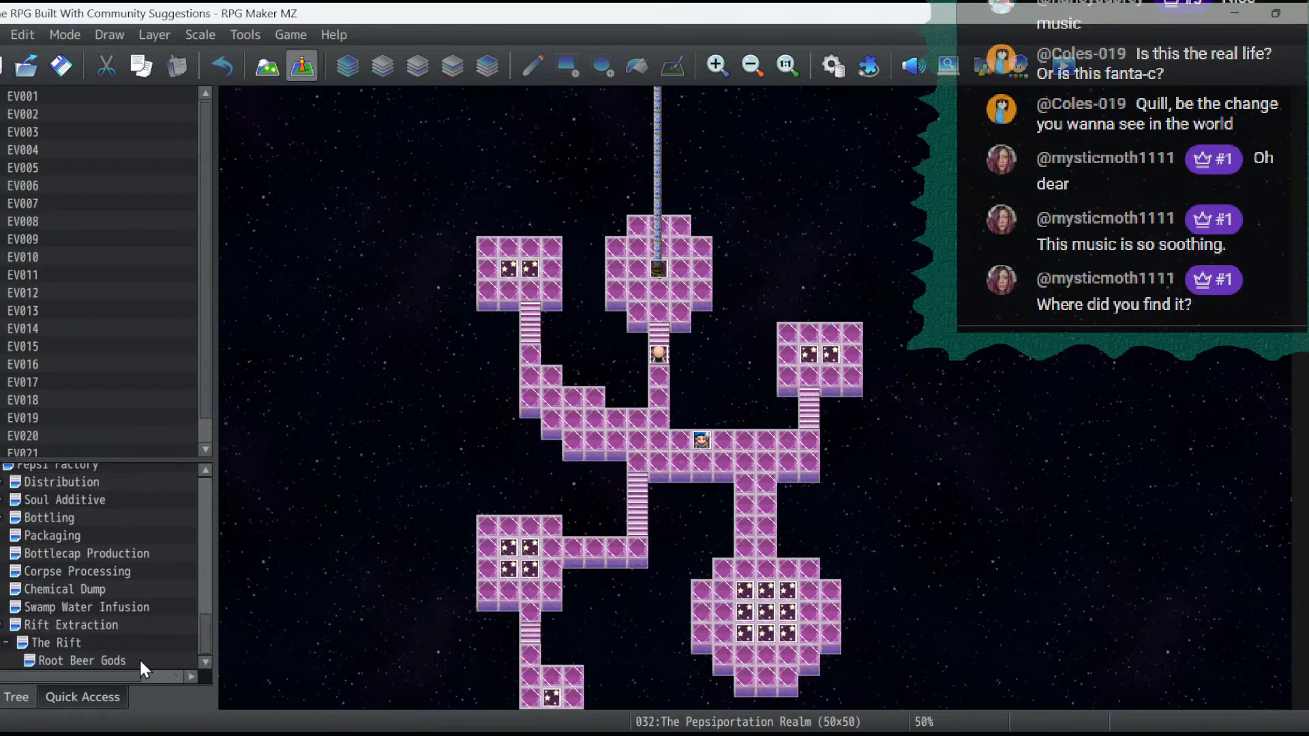
click(102, 660)
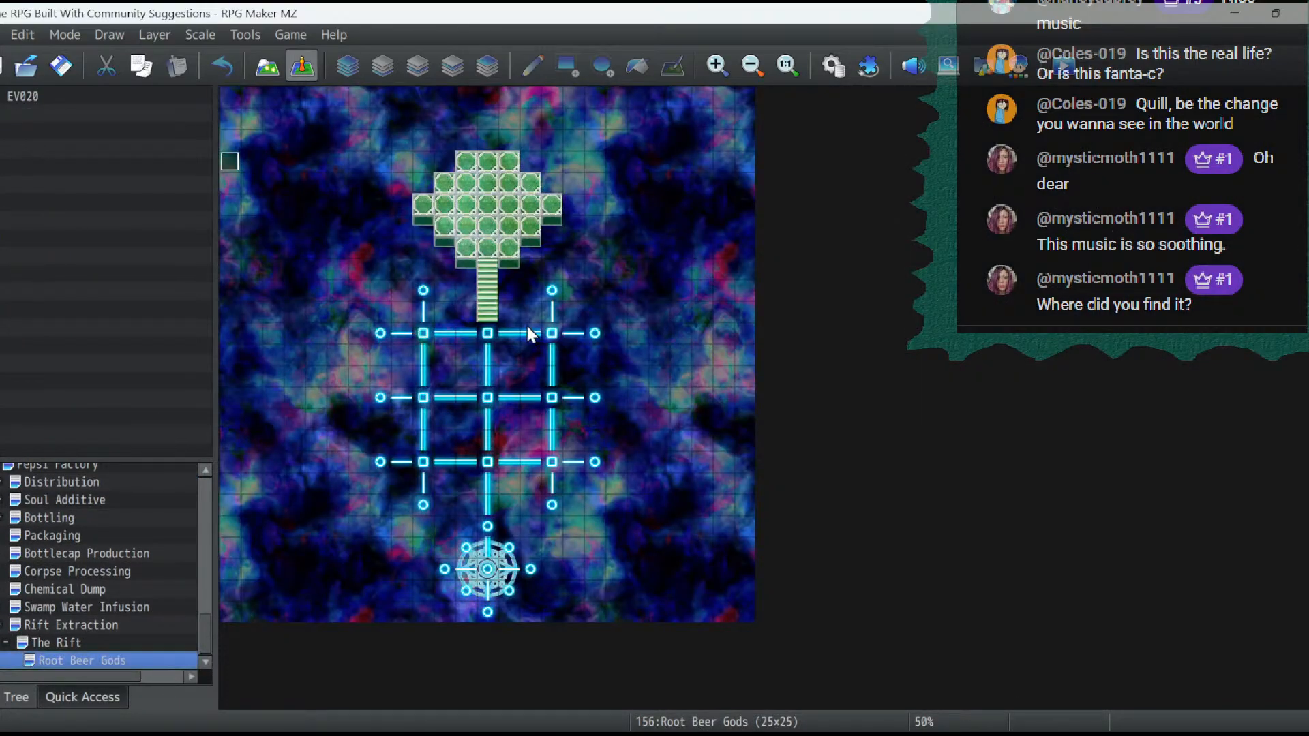
- Create an event at tile 7,6 on the Root Beer Gods map, using the light blue crystal from mv_!Crystal as its image
double_click(376, 238)
double_click(252, 450)
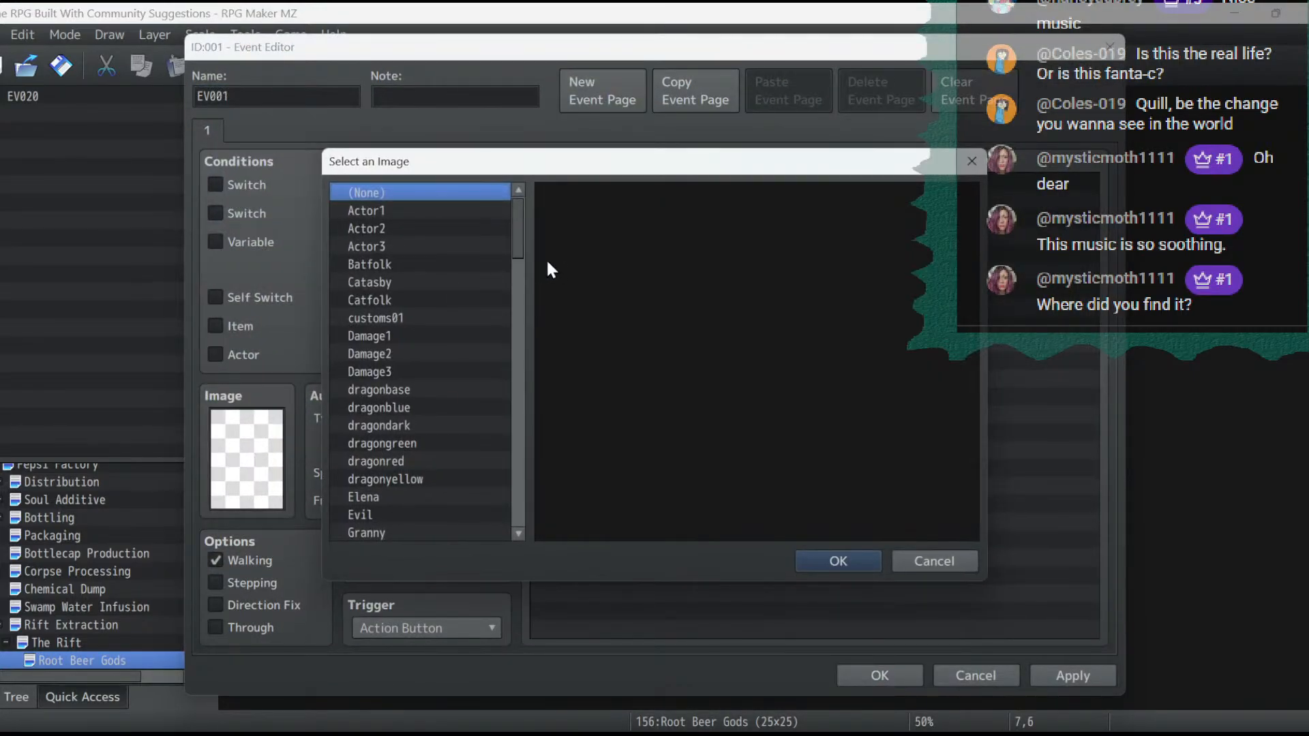
drag(526, 244, 505, 522)
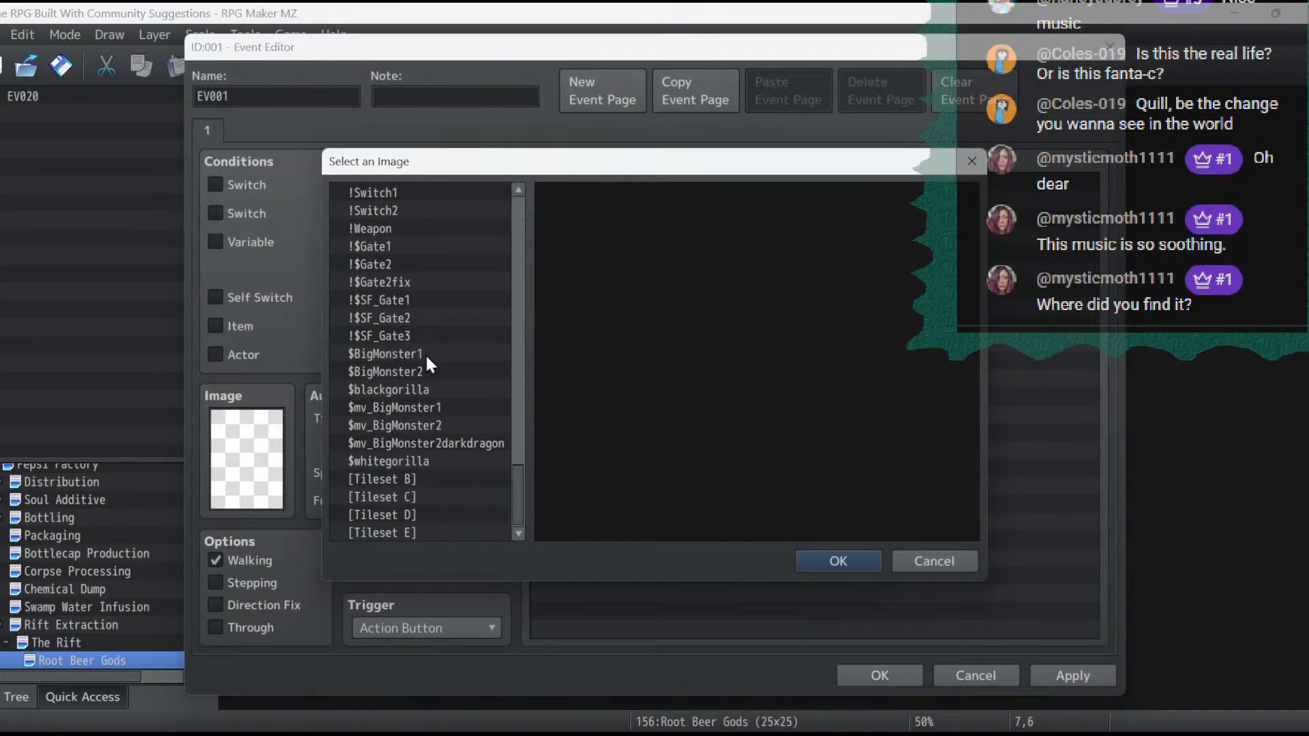
click(411, 319)
key(Up)
key(Up)
key(Up)
key(Up)
key(Up)
key(Up)
key(Up)
key(Up)
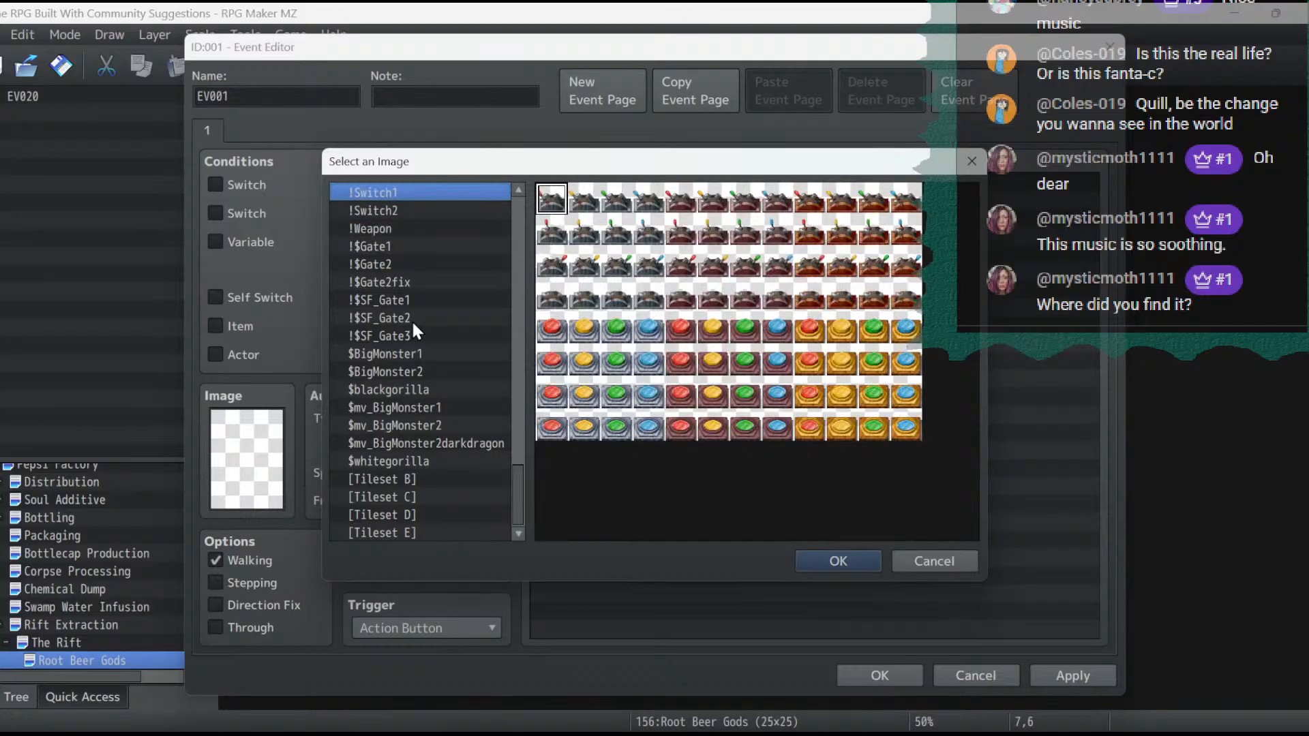
key(Up)
key(Up)
key(Down)
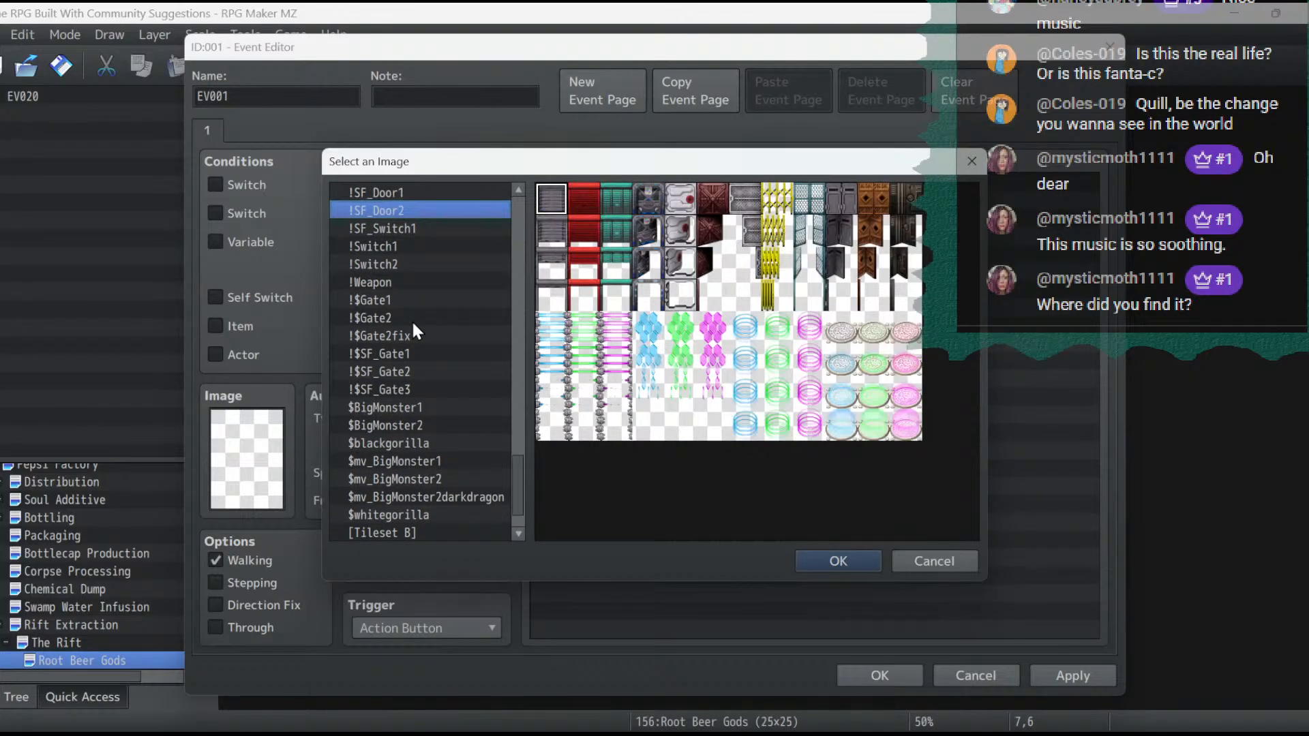
key(Up)
key(Up)
key(Up)
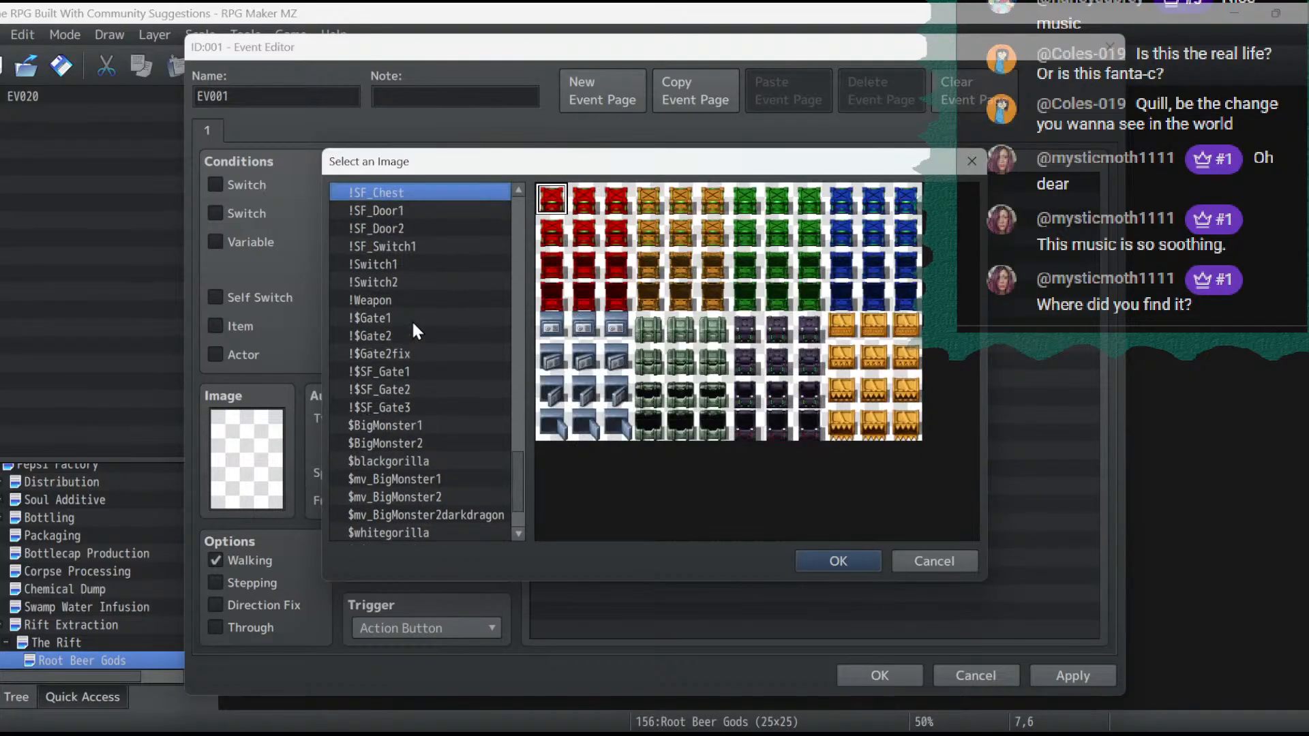
key(Up)
key(Up)
key(Up)
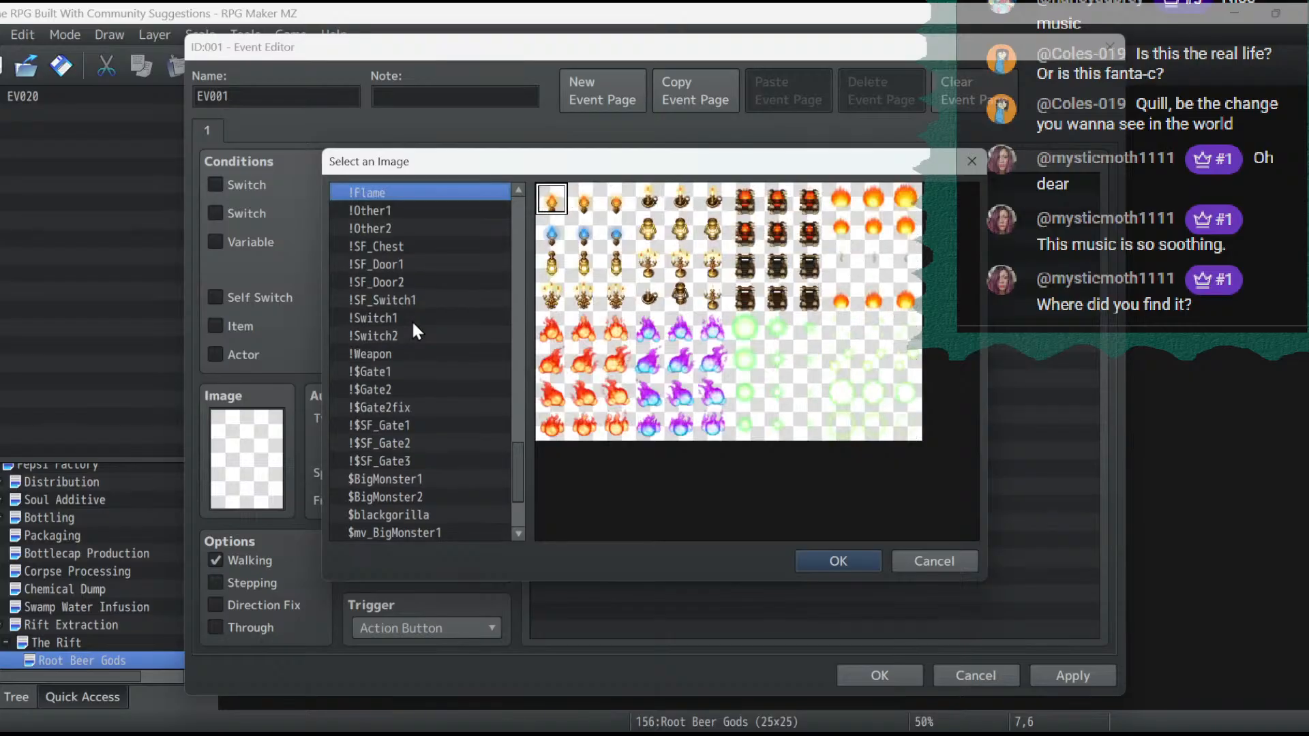
key(Up)
key(Up)
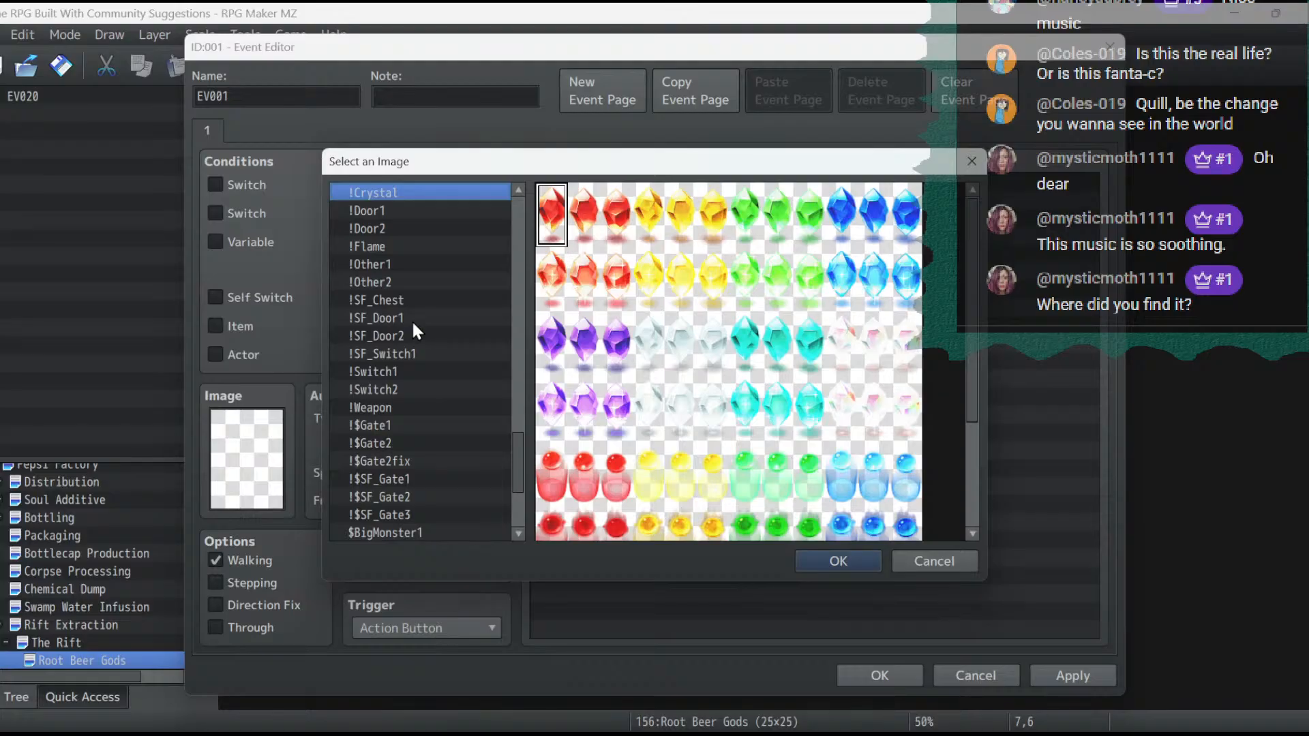
key(Up)
key(Up)
key(Up)
key(Up)
key(Up)
key(Up)
key(Up)
key(Up)
key(Up)
key(Up)
key(Up)
key(Up)
key(Up)
key(Up)
key(Up)
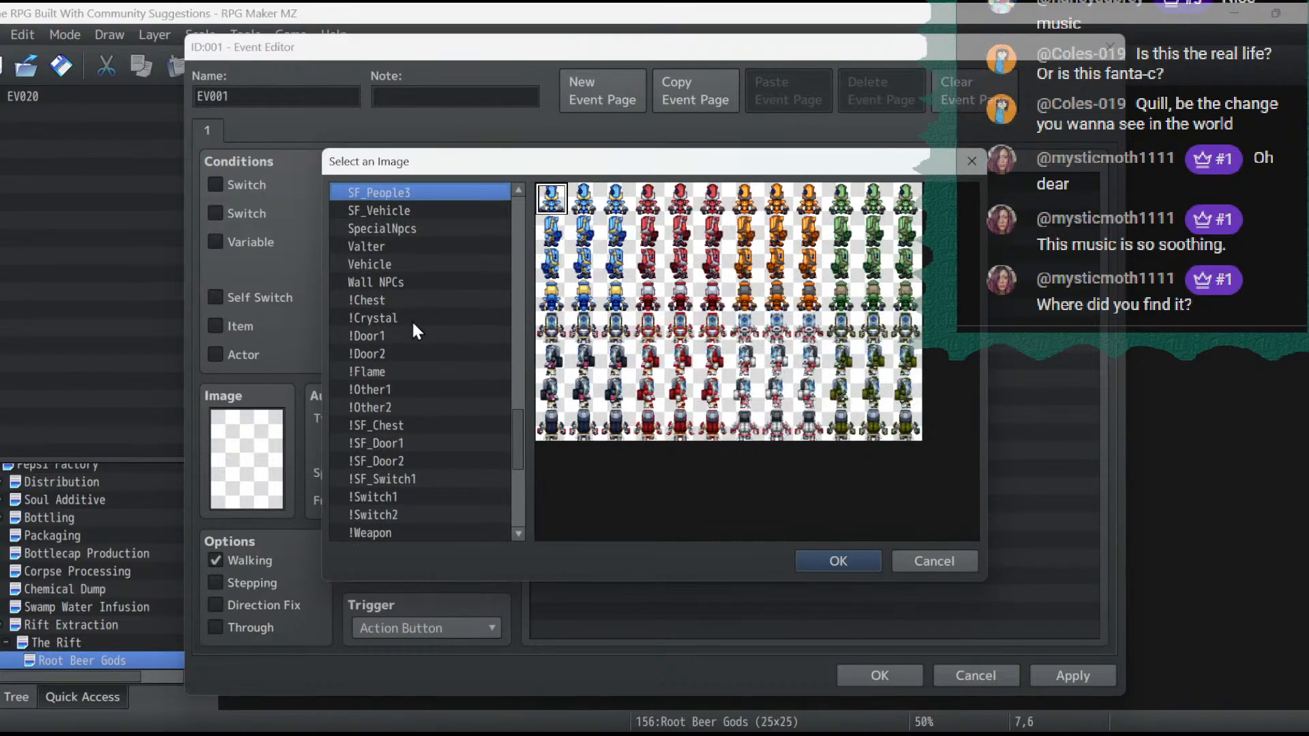
key(Up)
key(Up)
key(Up)
key(Up)
key(Up)
key(Up)
key(Up)
key(Up)
key(Up)
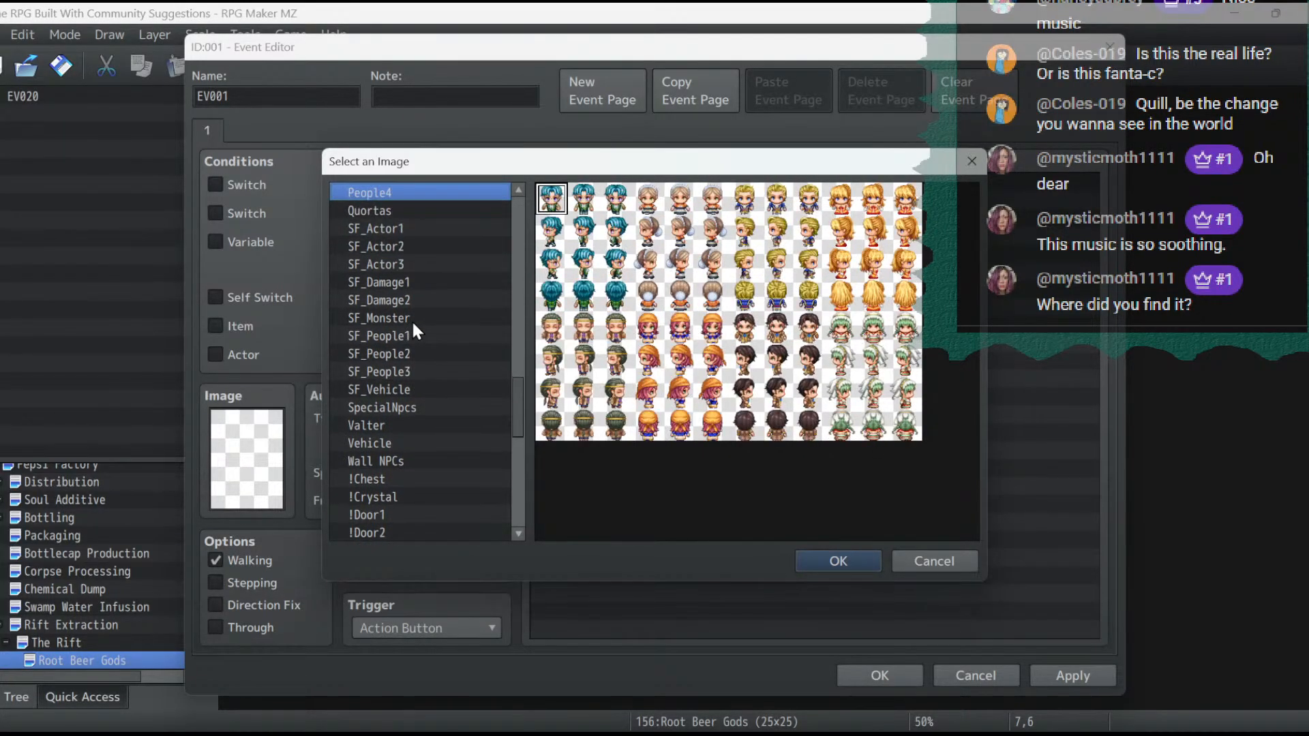
key(Up)
key(Up)
key(Up)
key(Up)
key(Up)
key(Up)
key(Up)
key(Up)
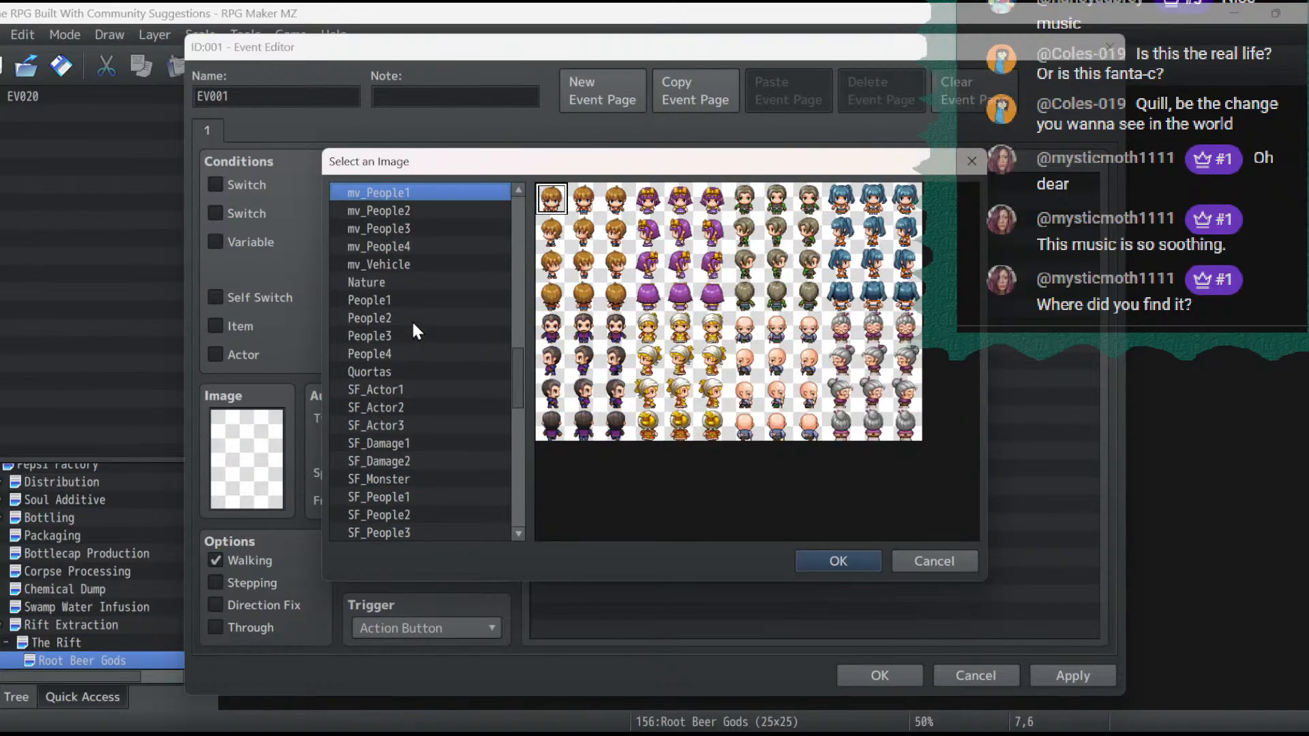
key(Up)
key(Up)
key(Up)
key(Up)
key(Up)
key(Up)
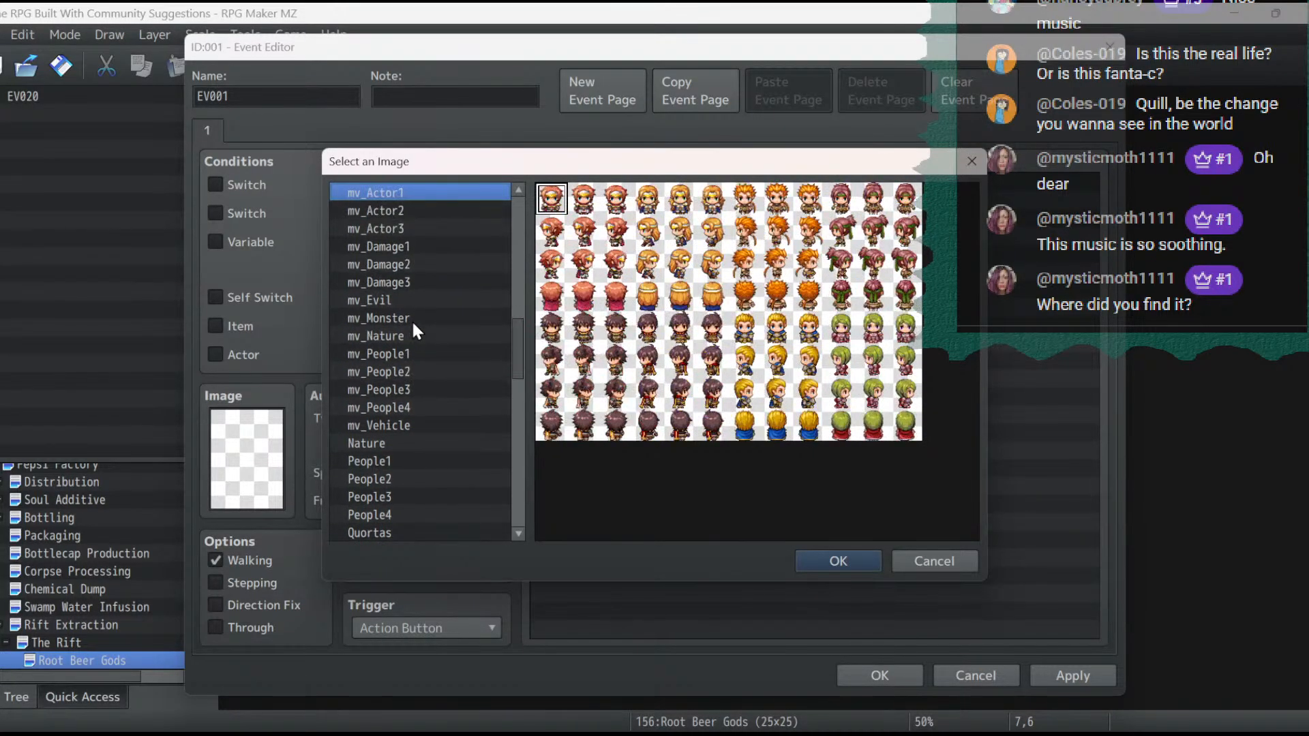
key(Down)
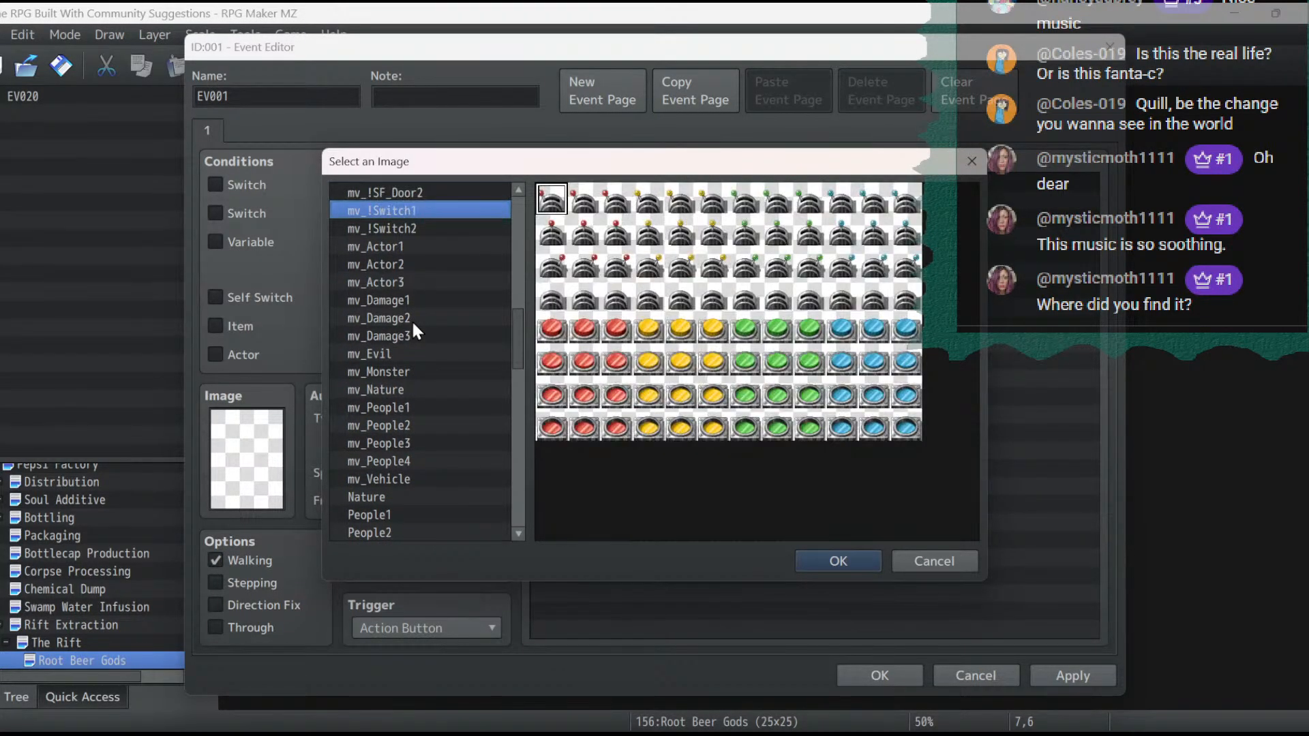
key(Up)
key(Up)
key(Up)
key(Up)
key(Up)
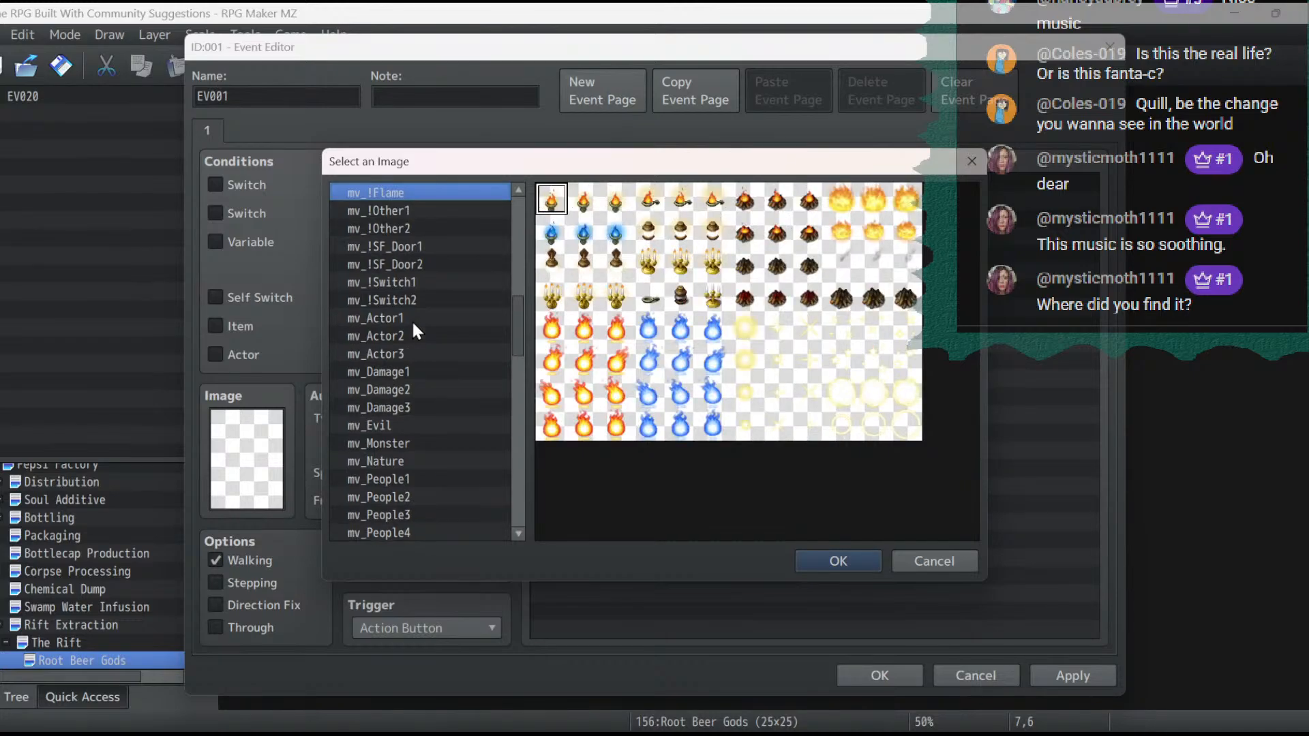
key(Up)
key(Up)
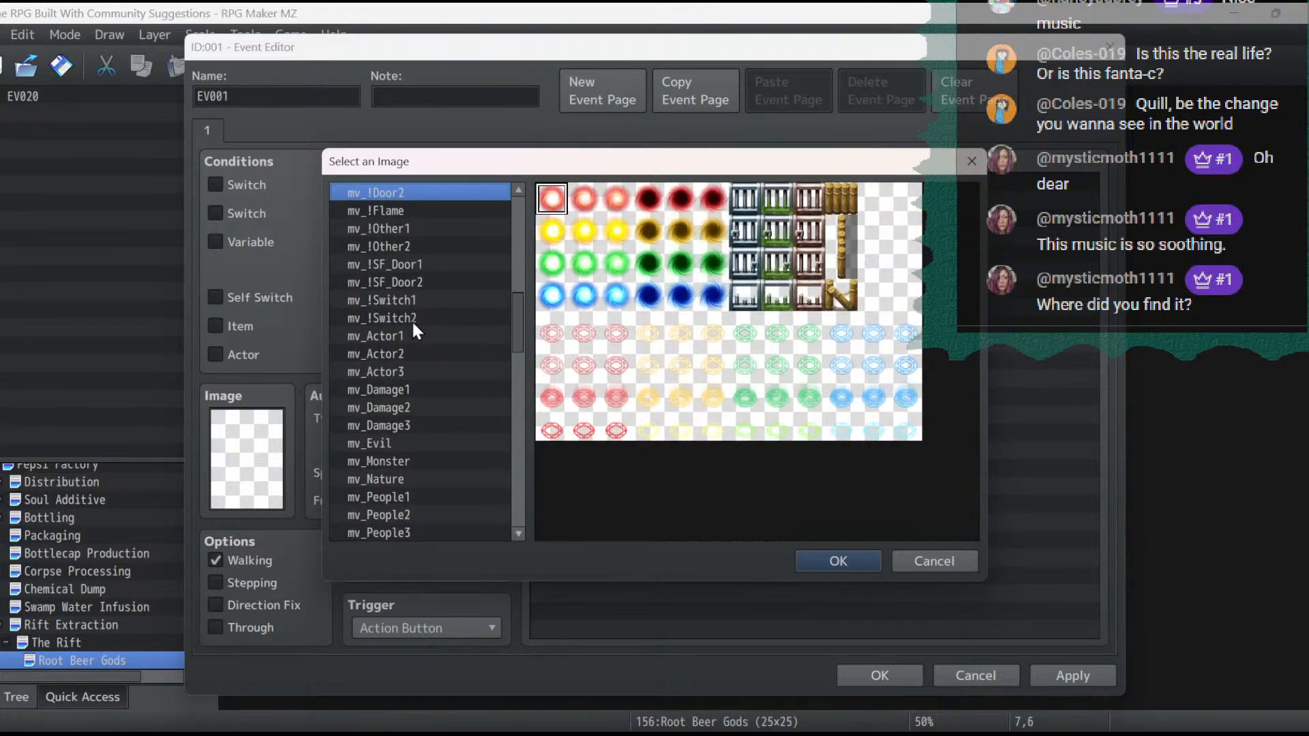
key(Up)
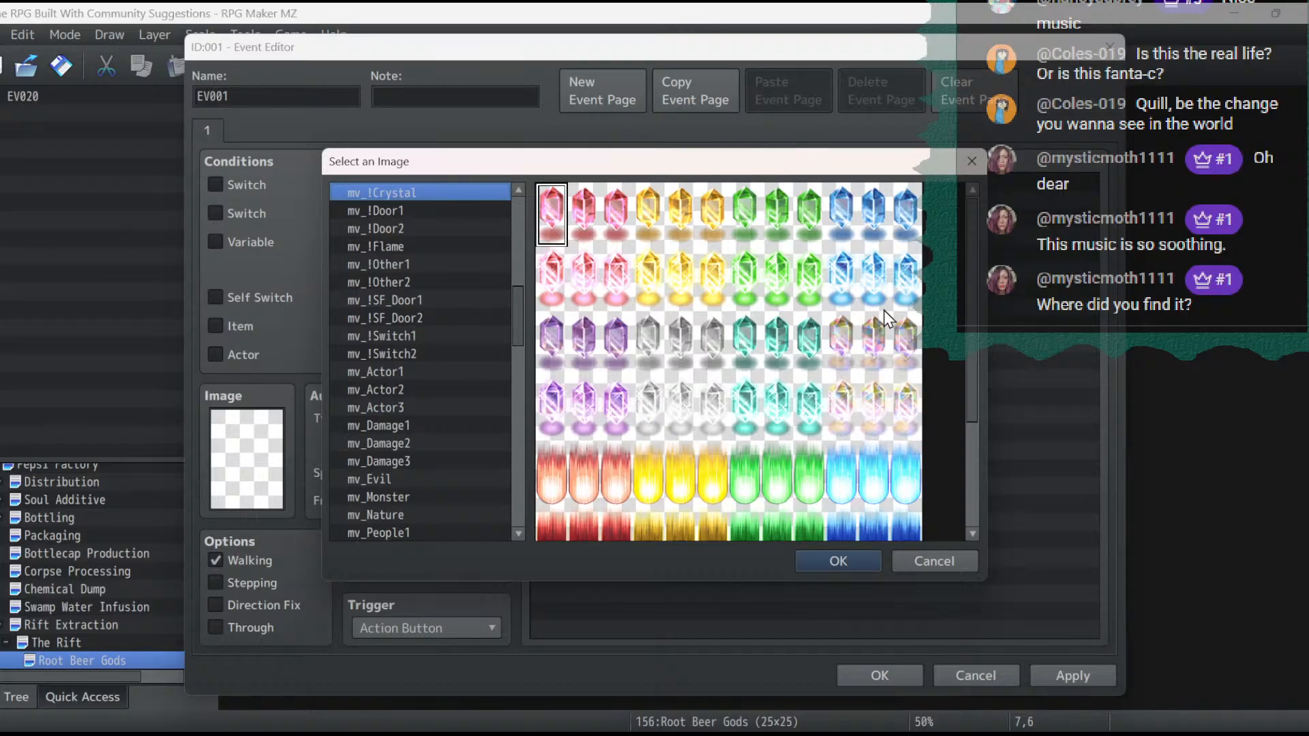
double_click(846, 283)
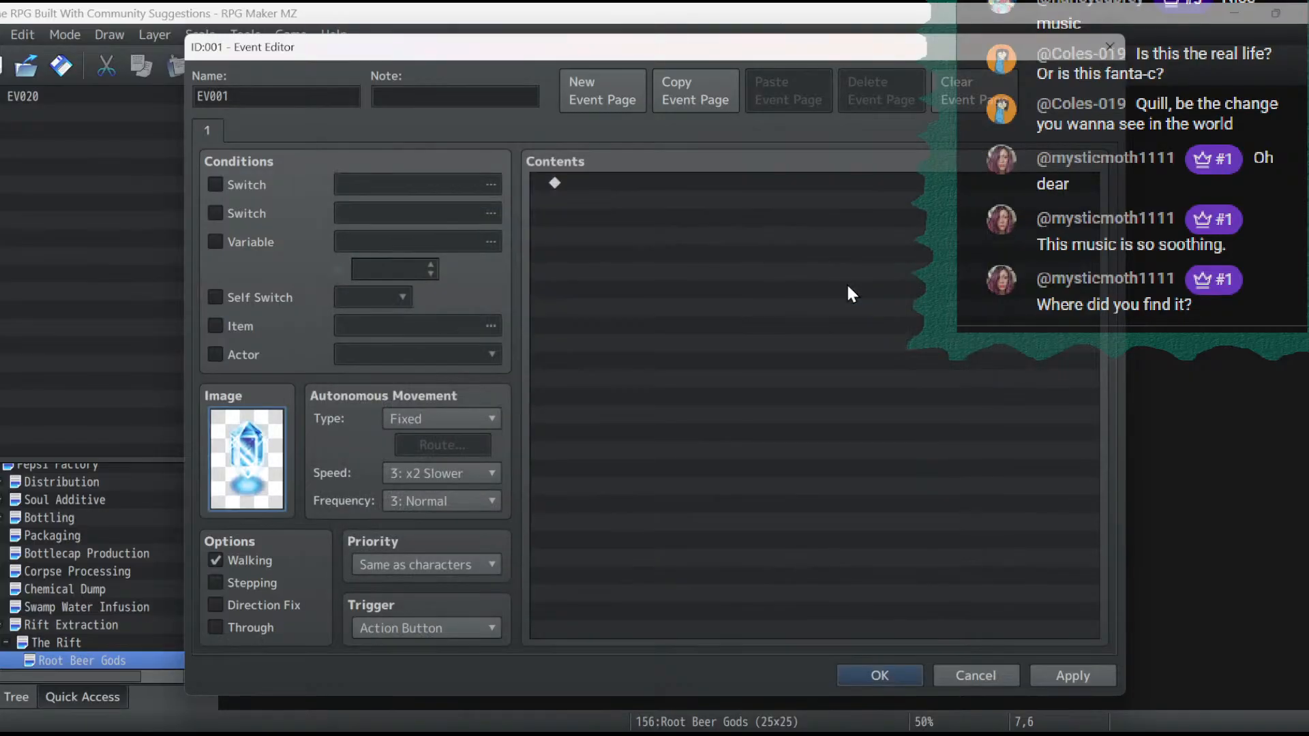
click(1056, 673)
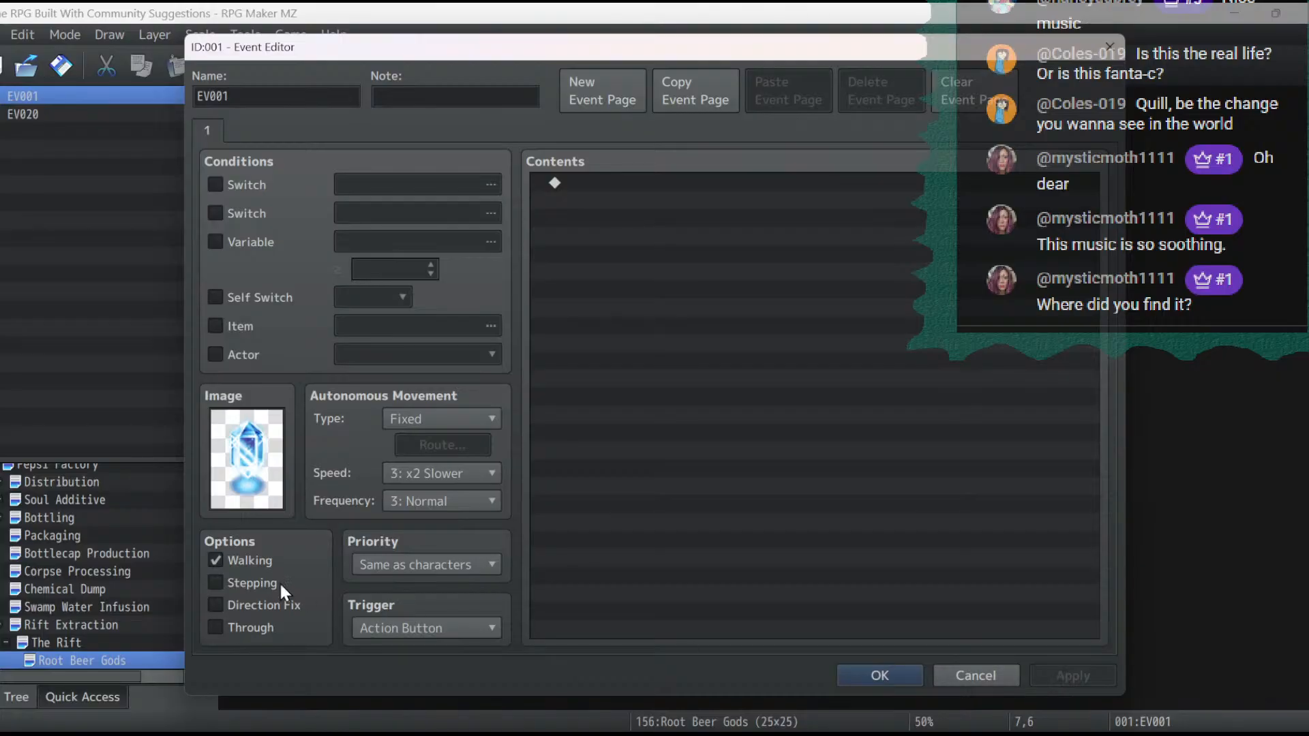
- Enable the stepping animation for the crystal event and set its movement speed to 4: Normal, keeping frequency at 3: Normal
click(254, 580)
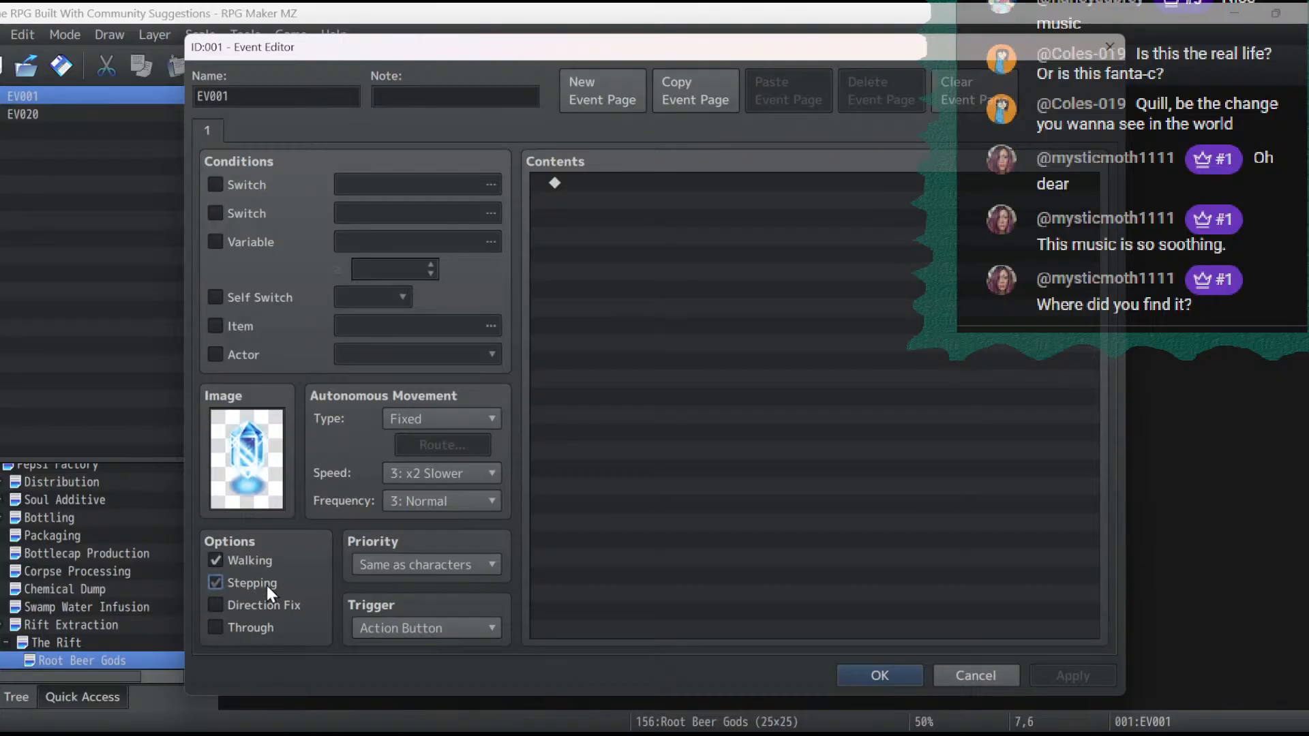
click(432, 475)
click(441, 555)
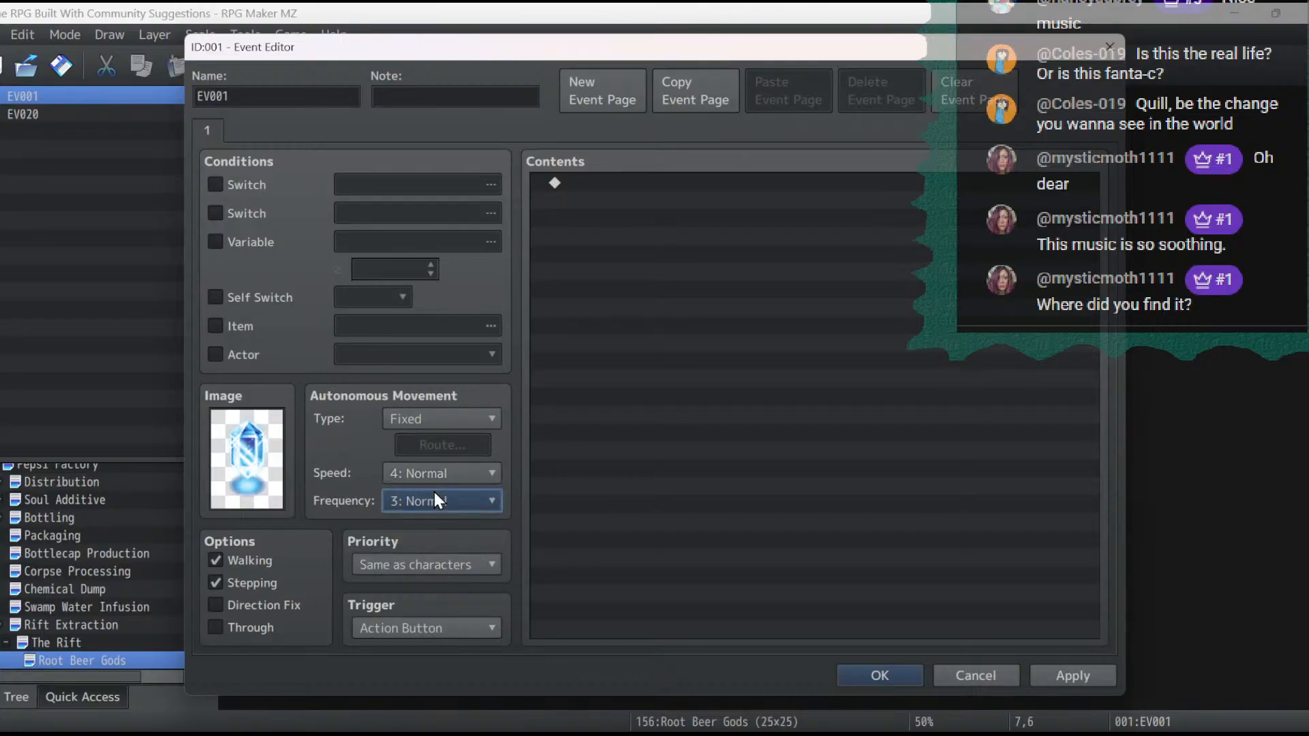
click(433, 502)
click(438, 567)
click(1062, 671)
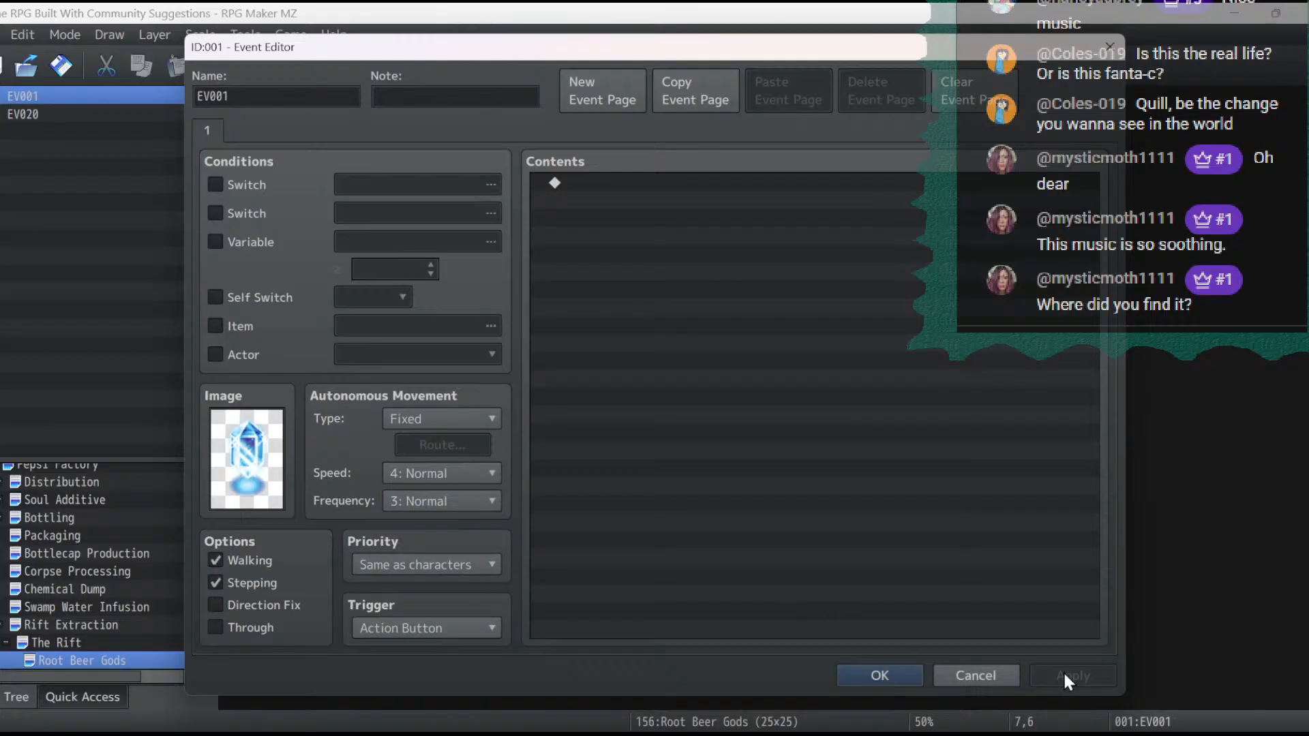
click(880, 676)
- Move the crystal event to tile 7,9 and place copies at 17,9, 7,19 and 17,19 around the glowing grid's corners
drag(380, 226, 383, 293)
right_click(384, 292)
click(448, 382)
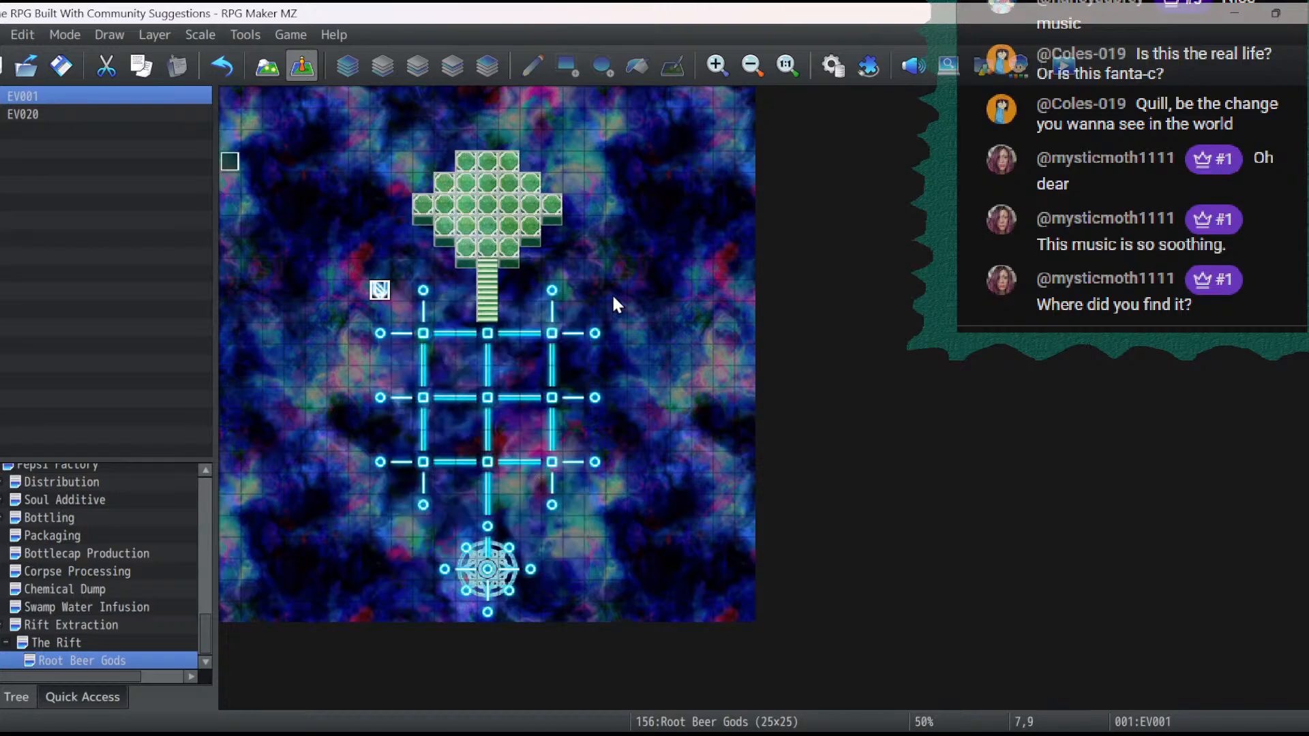
key(ctrl+v)
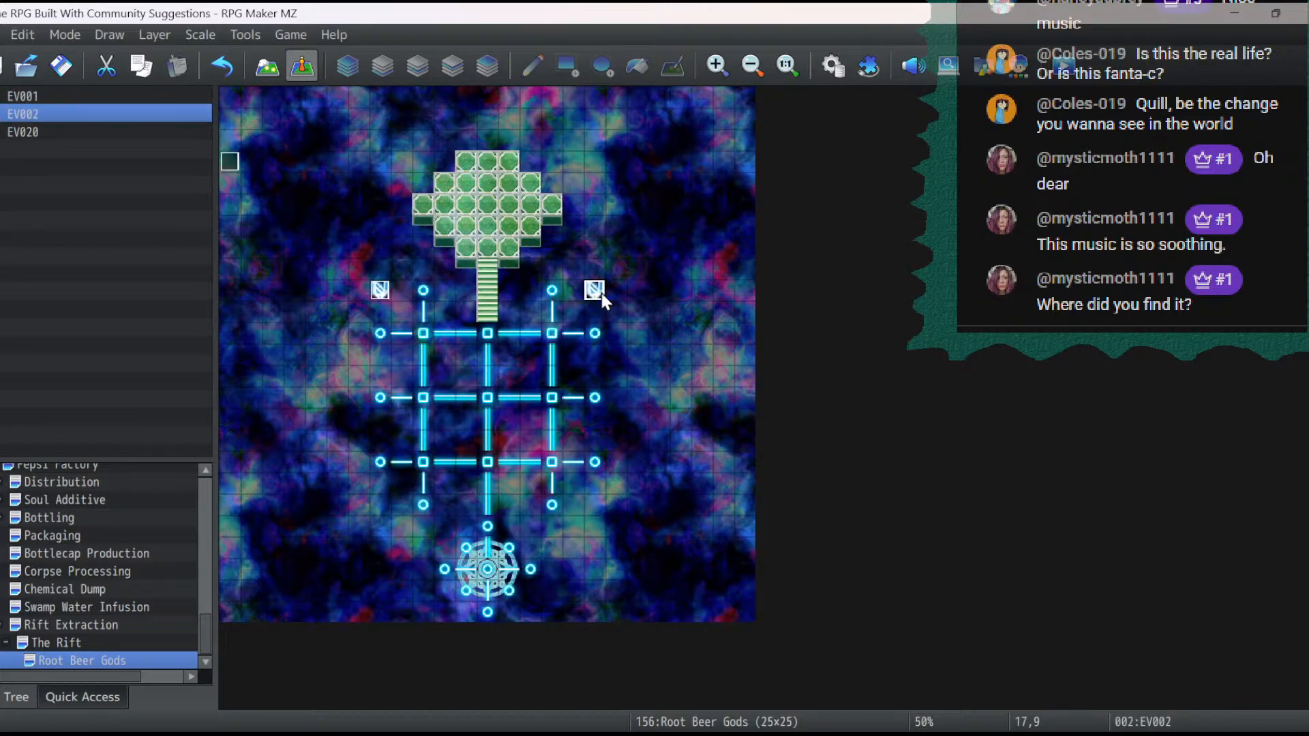
click(369, 512)
key(ctrl+v)
click(600, 508)
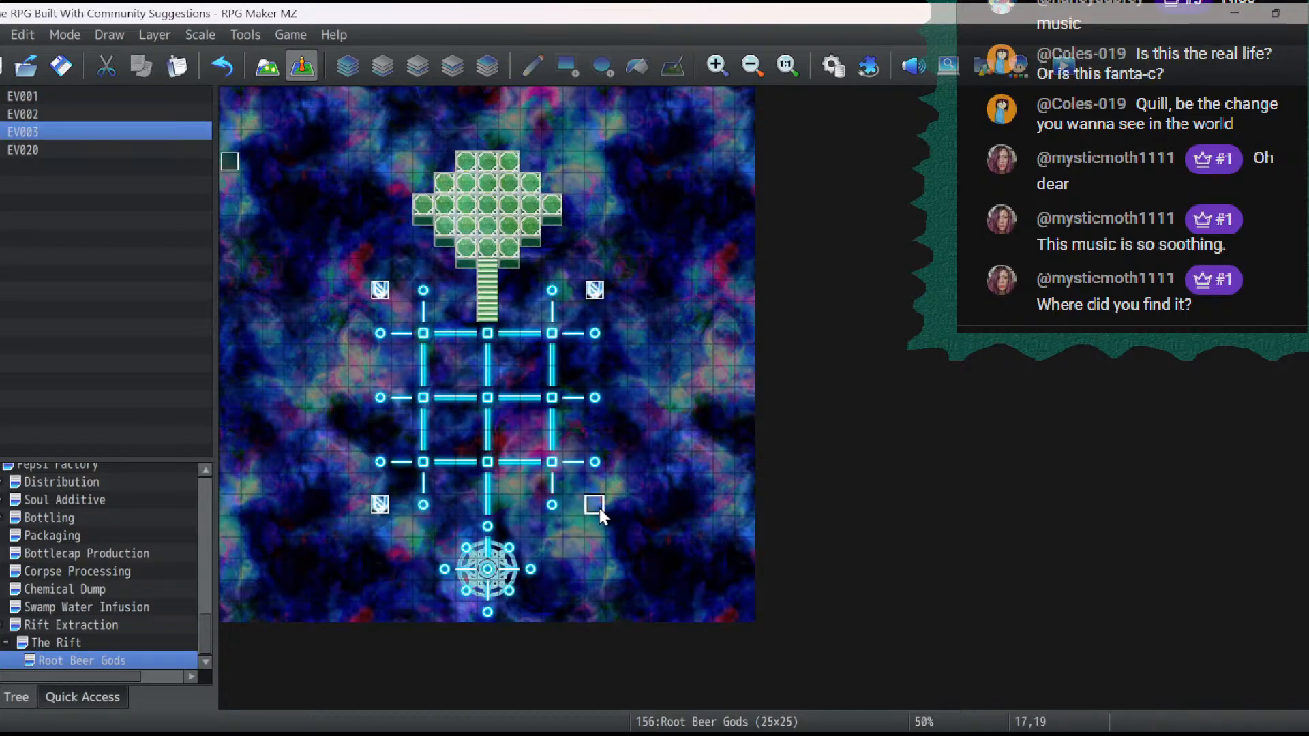
key(ctrl+v)
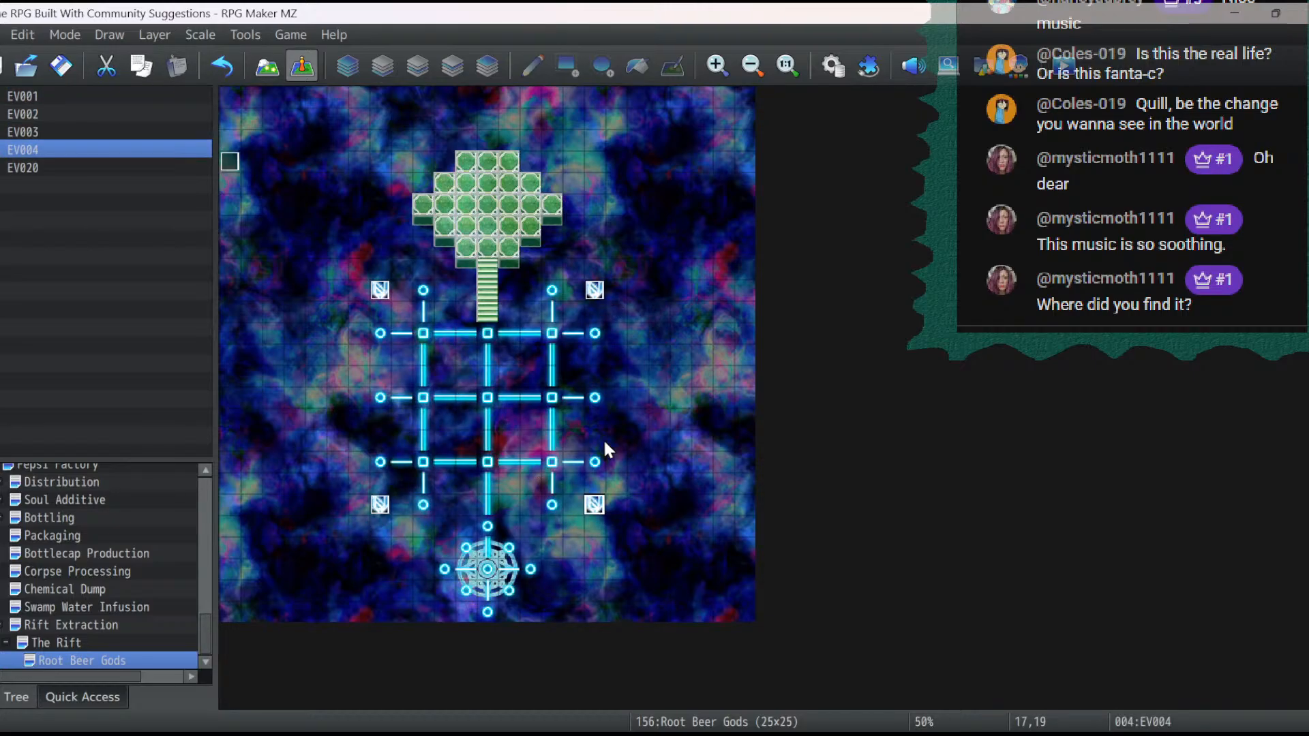
- Place crystal event copies at 19,14 and 5,14, outside both ends of the grid's middle line
click(623, 397)
click(640, 401)
key(ctrl+v)
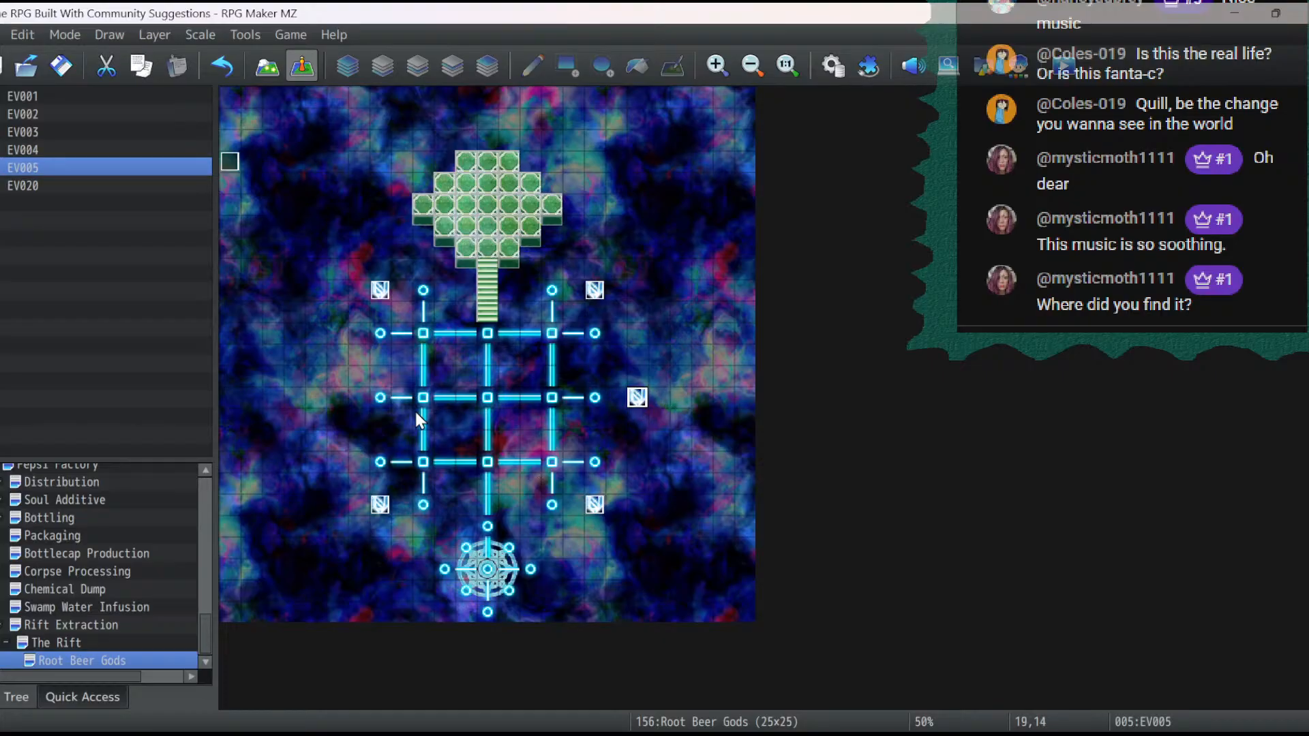
click(336, 398)
key(ctrl+v)
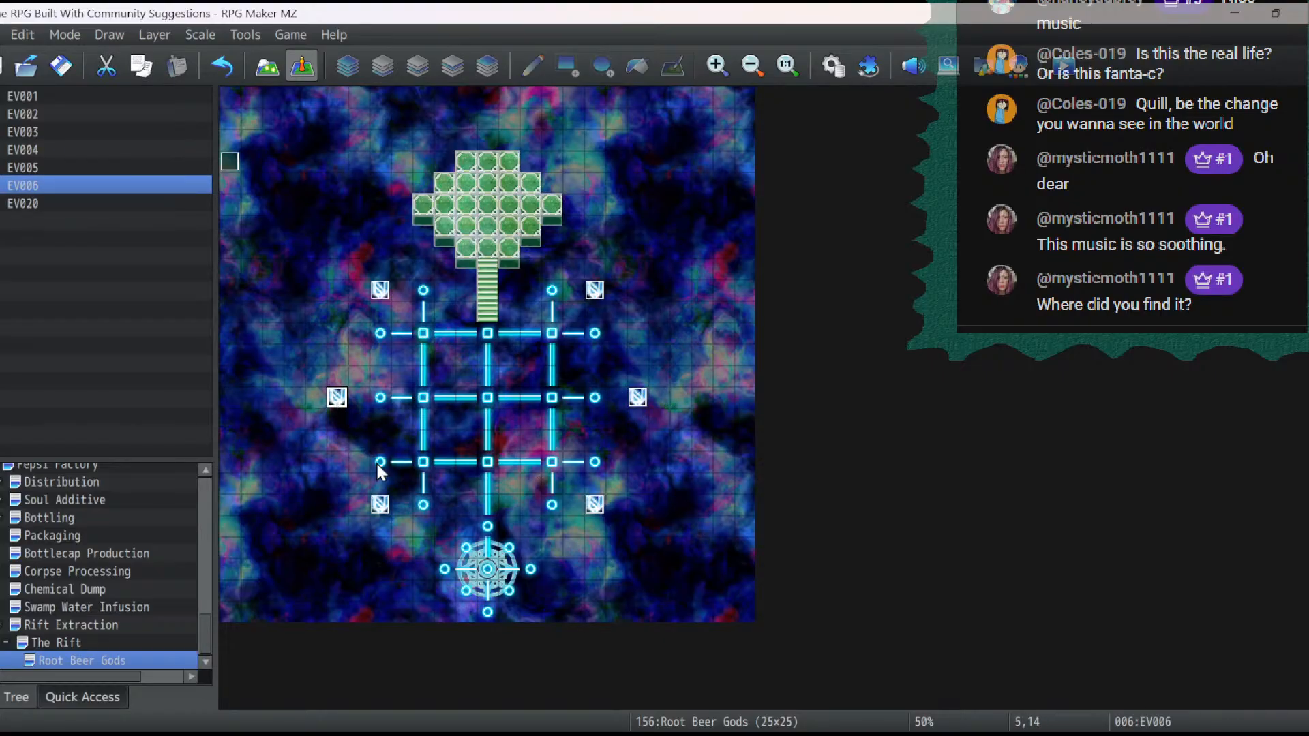
- Place crystal event copies at 8,22 and 16,22, on either side of the circular emblem below the grid
click(401, 569)
key(ctrl+v)
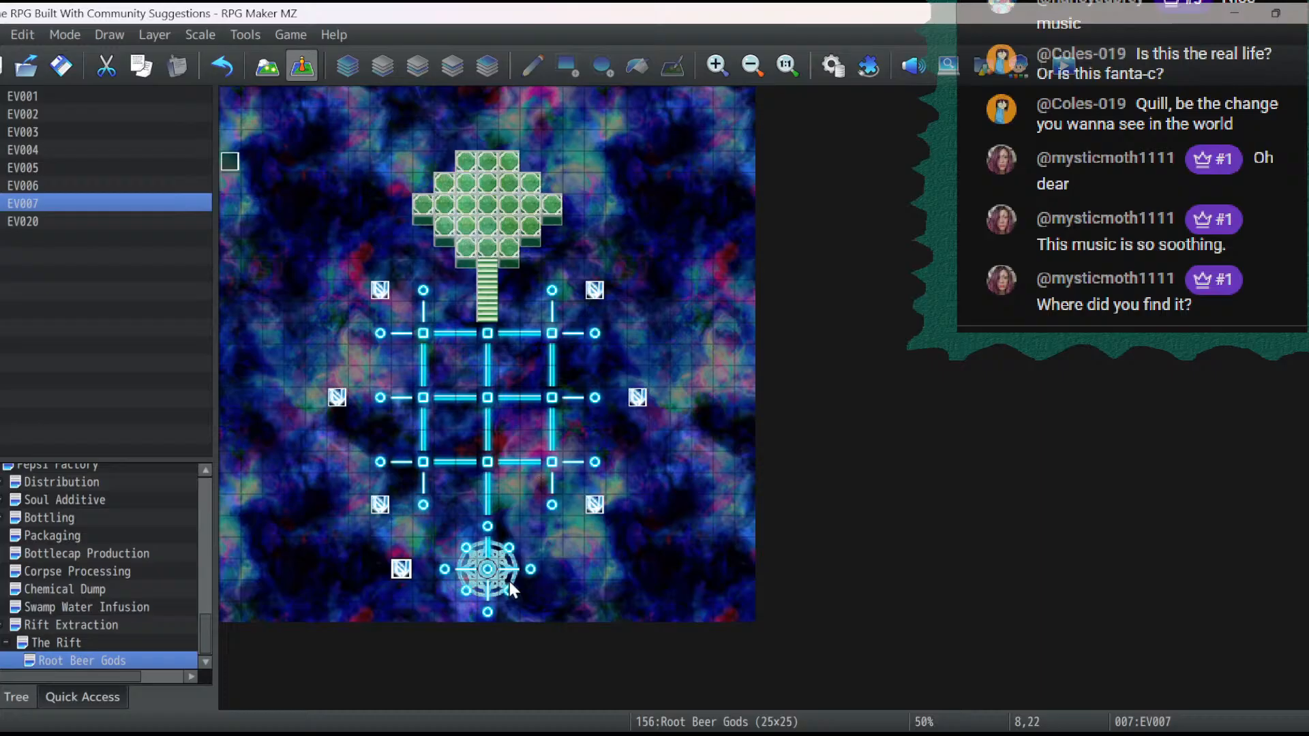
click(568, 573)
key(ctrl+v)
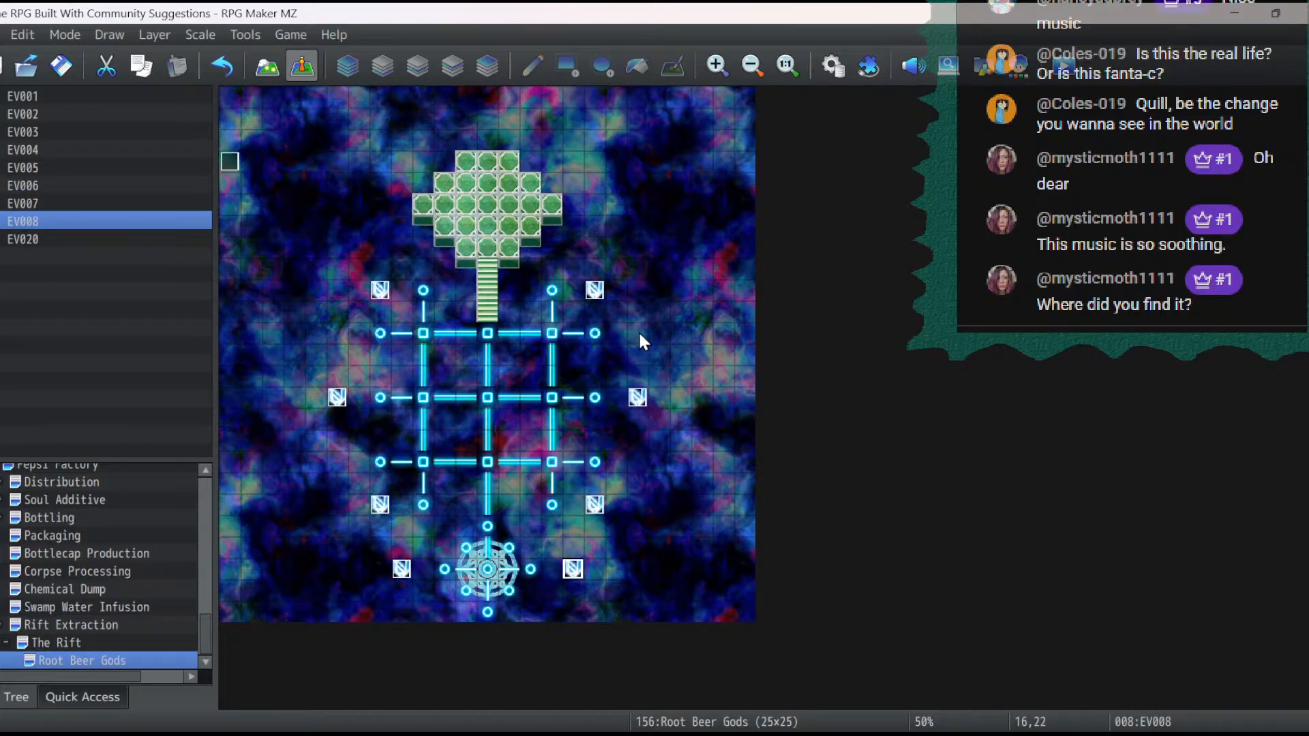
- Place crystal event copies at 19,17, 5,17, 5,11 and 19,11, outside the ends of the grid's lower and upper lines
click(641, 462)
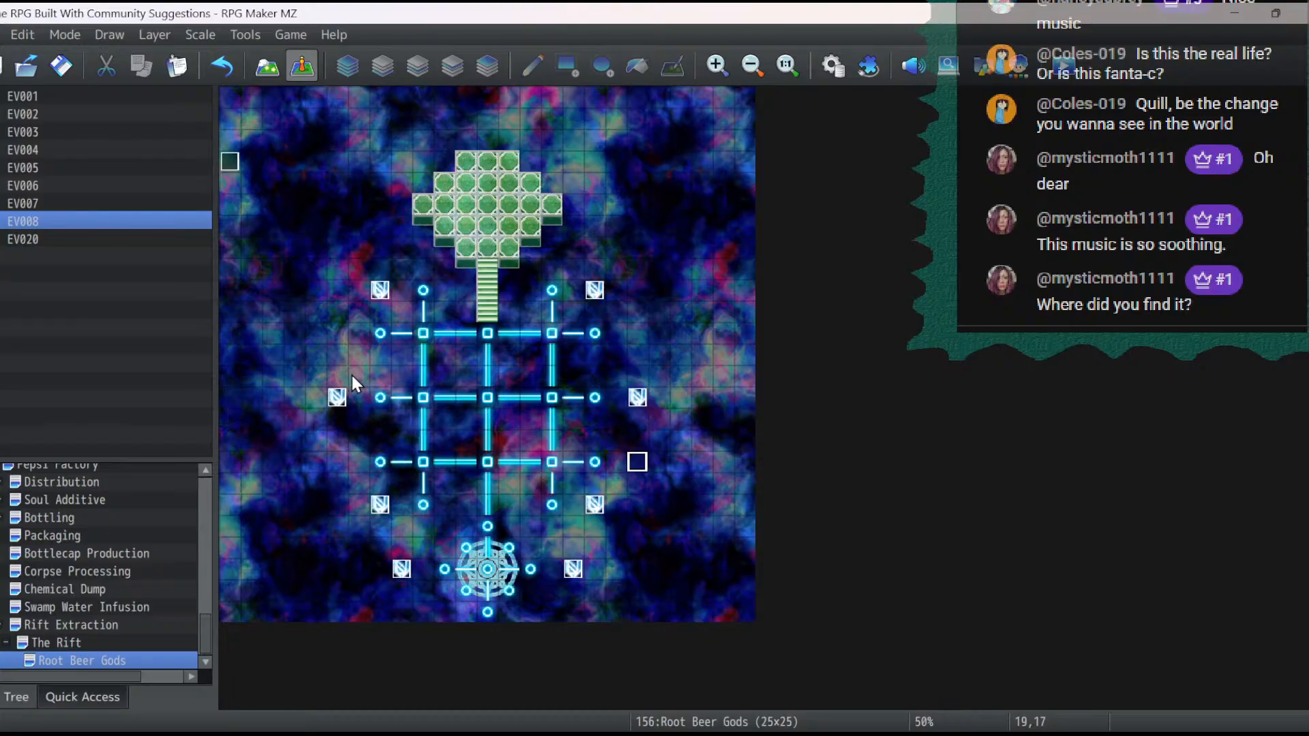
key(ctrl+v)
click(337, 462)
key(ctrl+v)
click(337, 333)
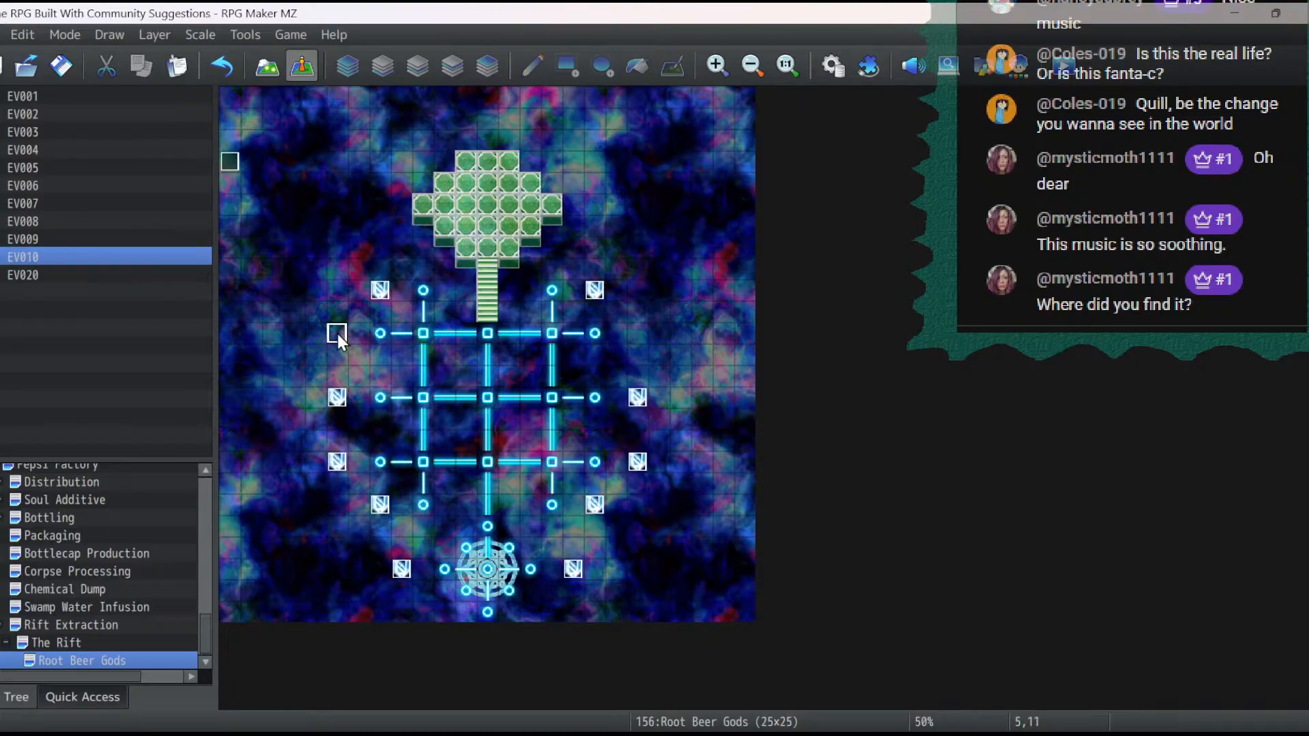
key(ctrl+v)
click(639, 332)
key(ctrl+v)
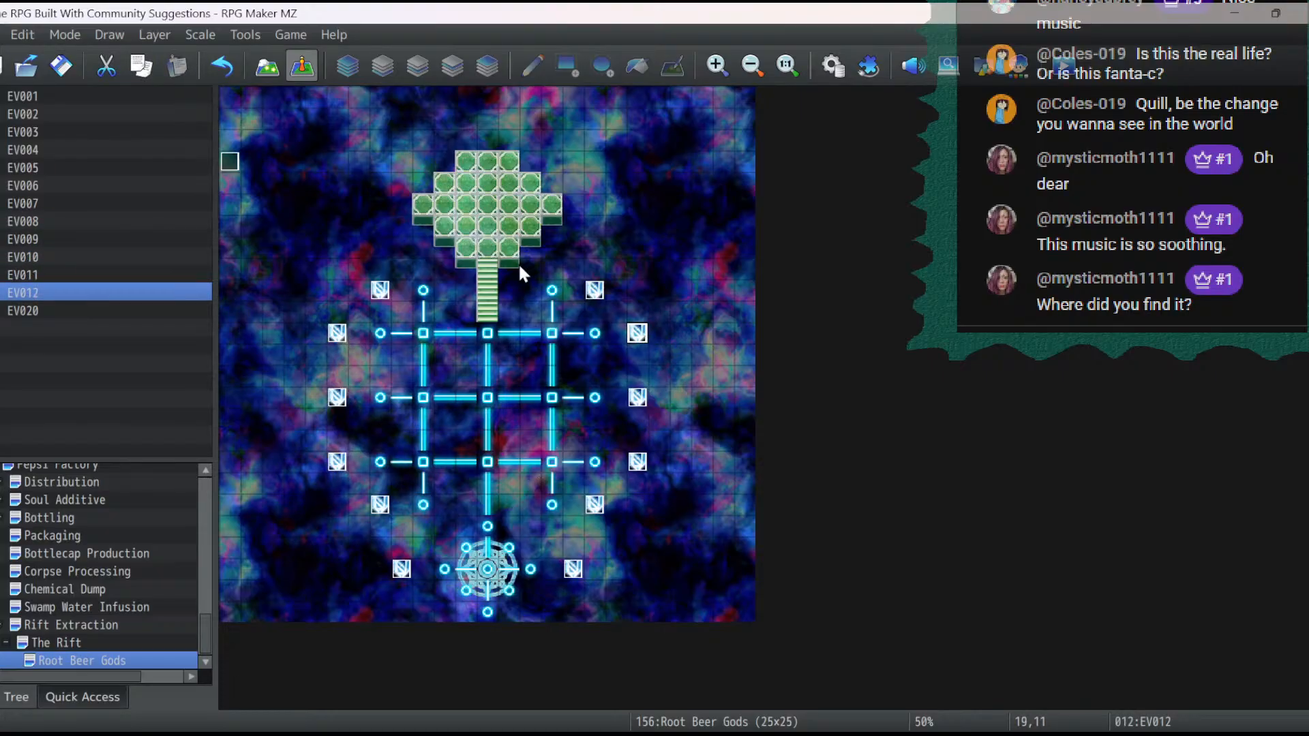
- Place crystal event copies at 7,6, 17,6, 16,3 and 8,3 on both sides of the green platform
click(382, 250)
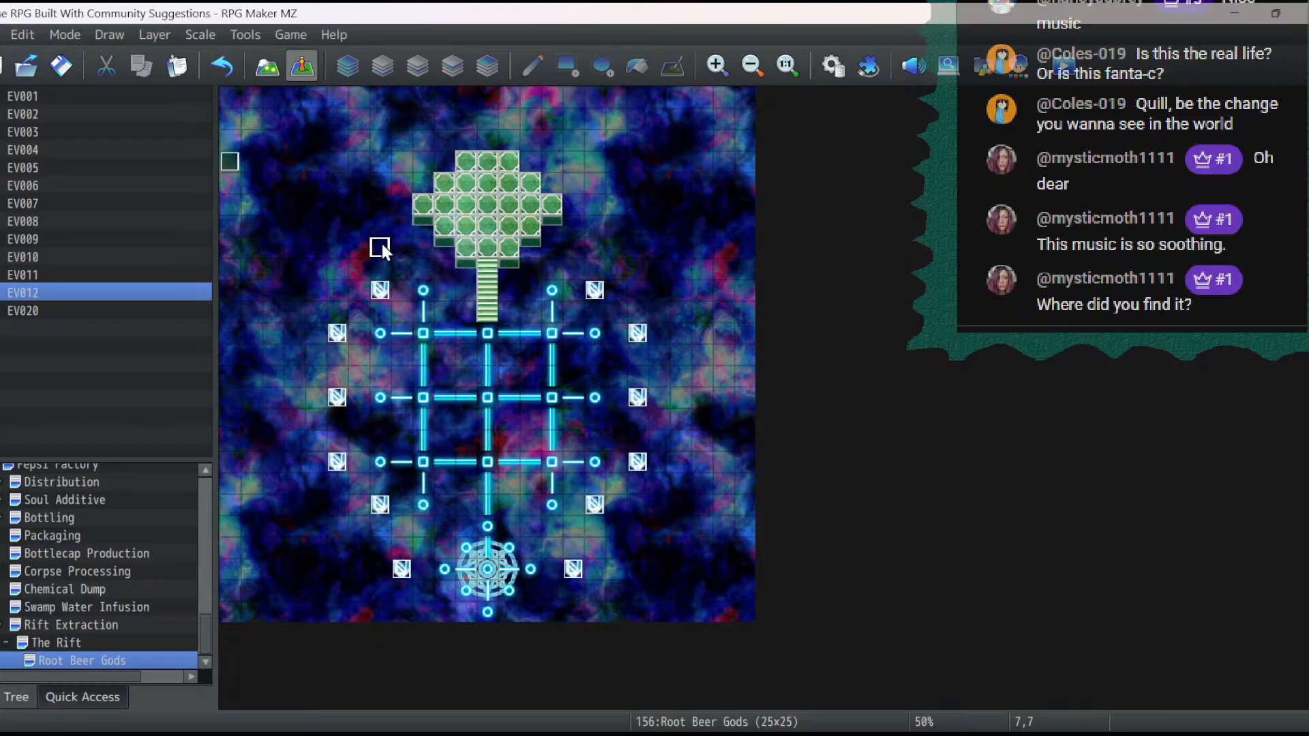
click(380, 226)
key(ctrl+v)
click(594, 226)
key(ctrl+v)
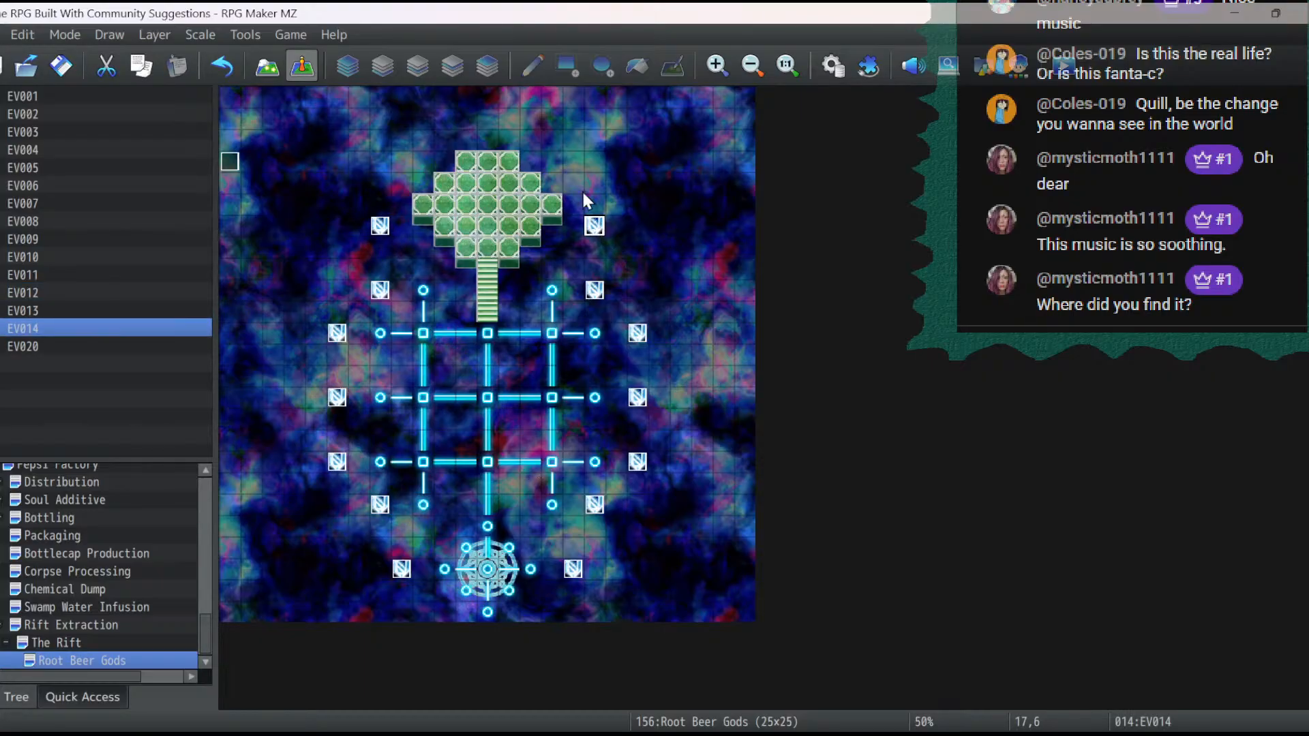
click(572, 162)
key(ctrl+v)
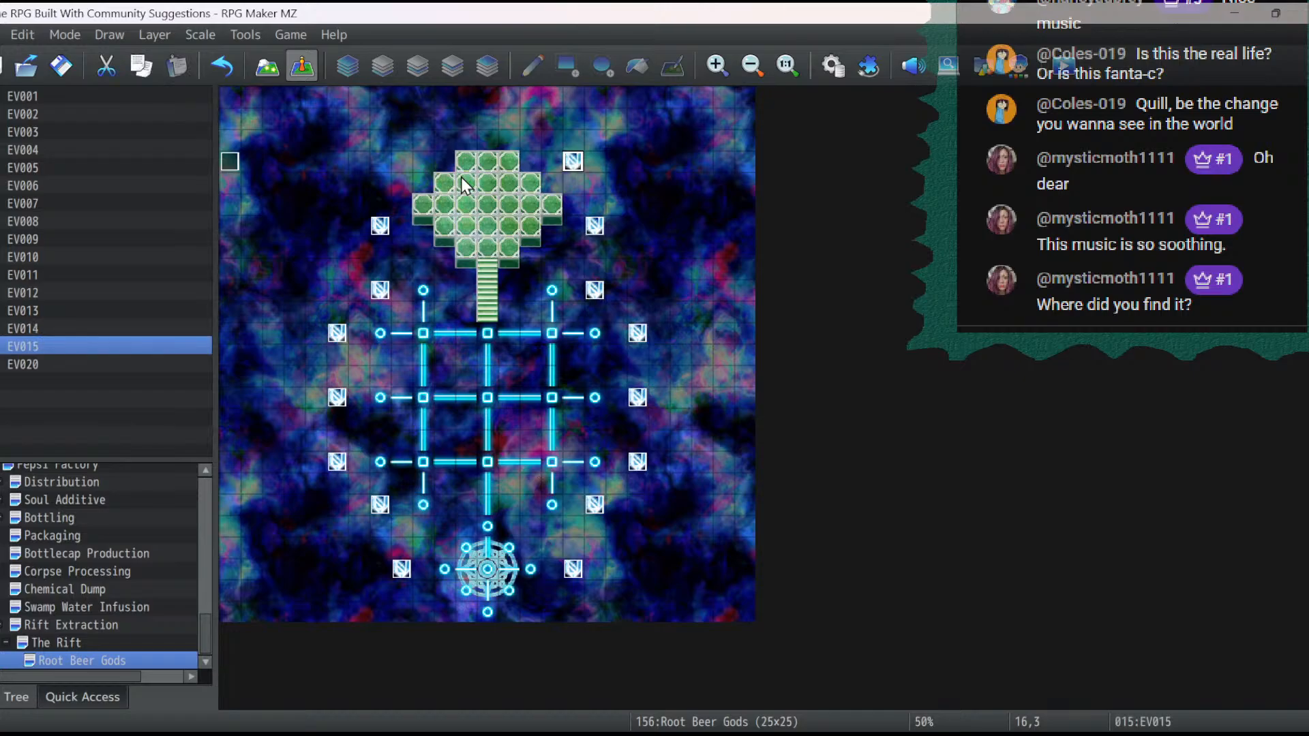
click(401, 162)
key(ctrl+v)
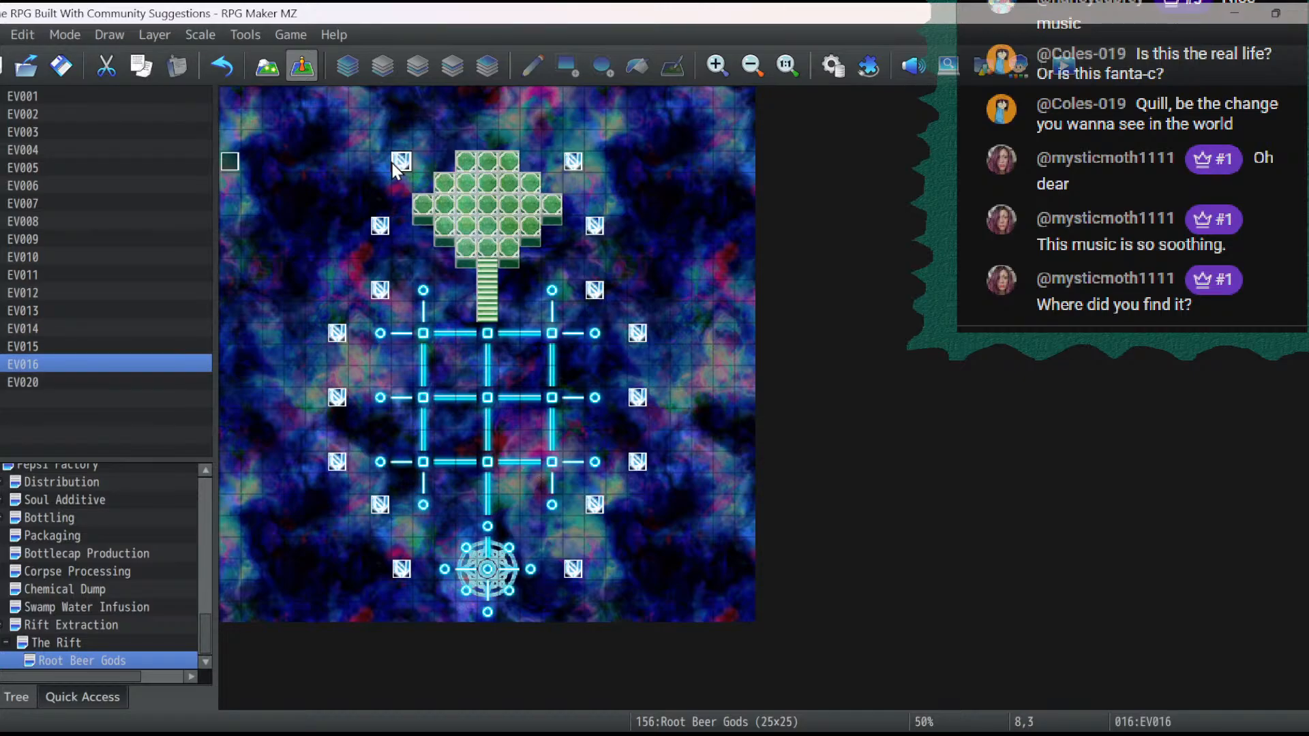
- Place crystal event copies at 10,1 and 14,1 above the green platform and save the project
click(443, 122)
key(ctrl+v)
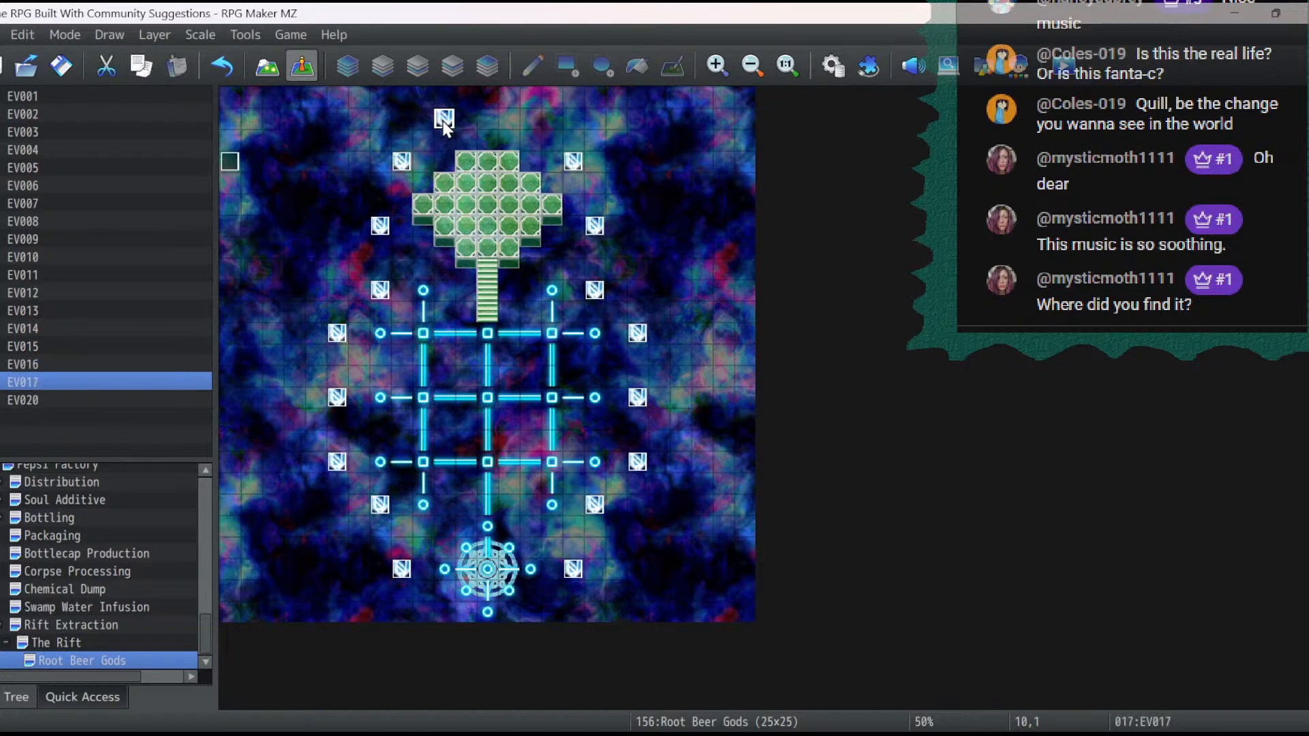
click(528, 118)
key(ctrl+v)
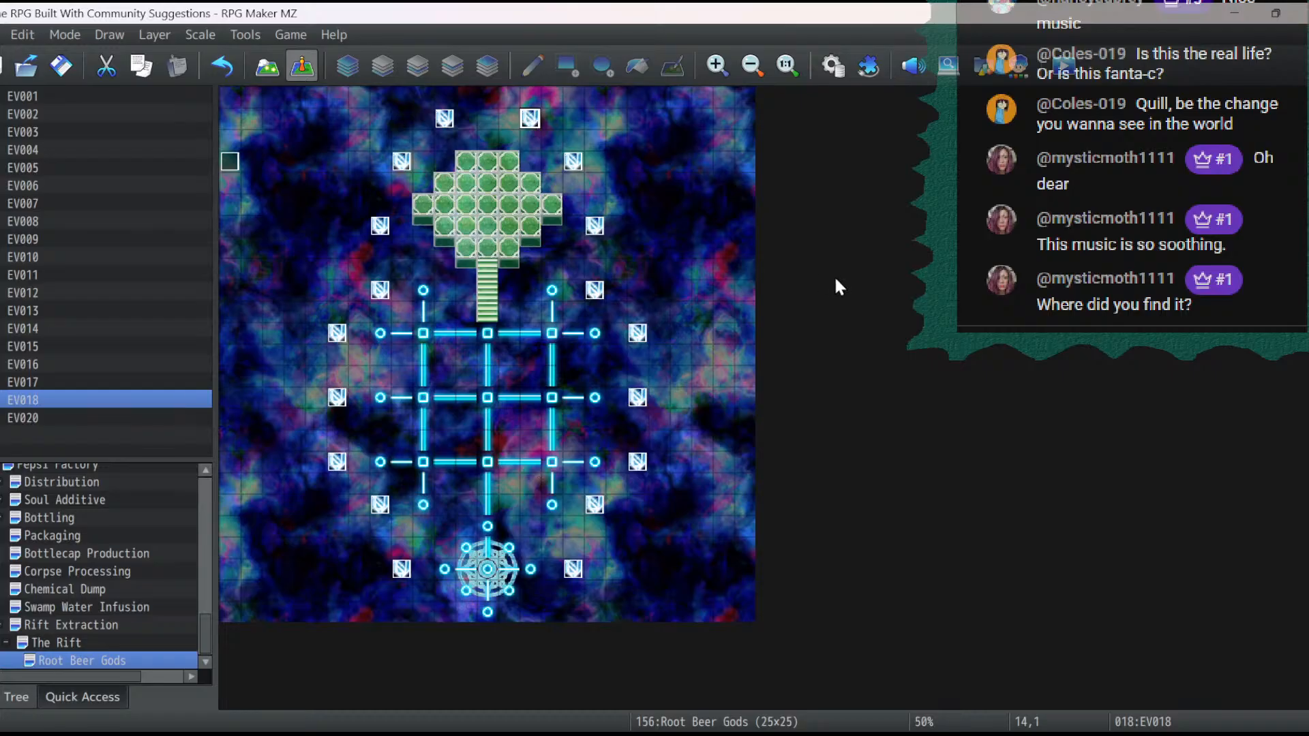
click(68, 66)
- Look through the map's tileset pages for a decoration suitable for the green platform
click(267, 66)
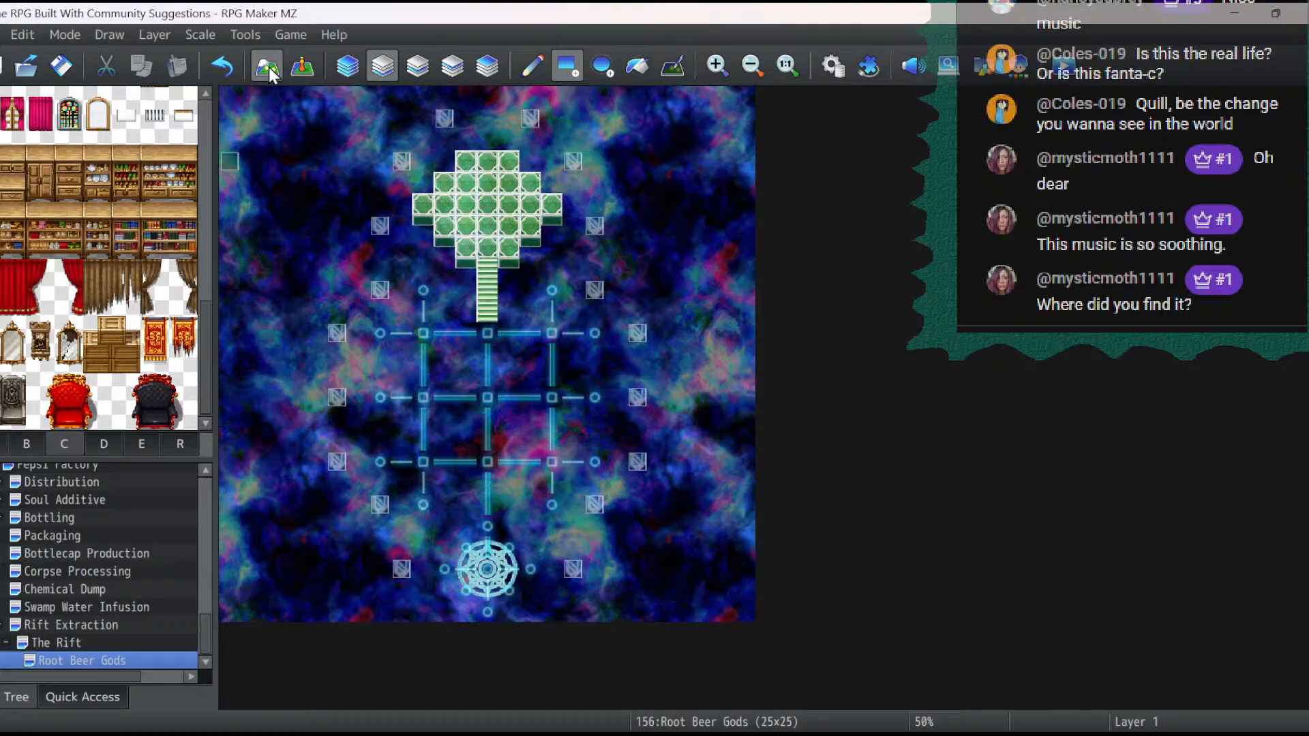
click(1, 447)
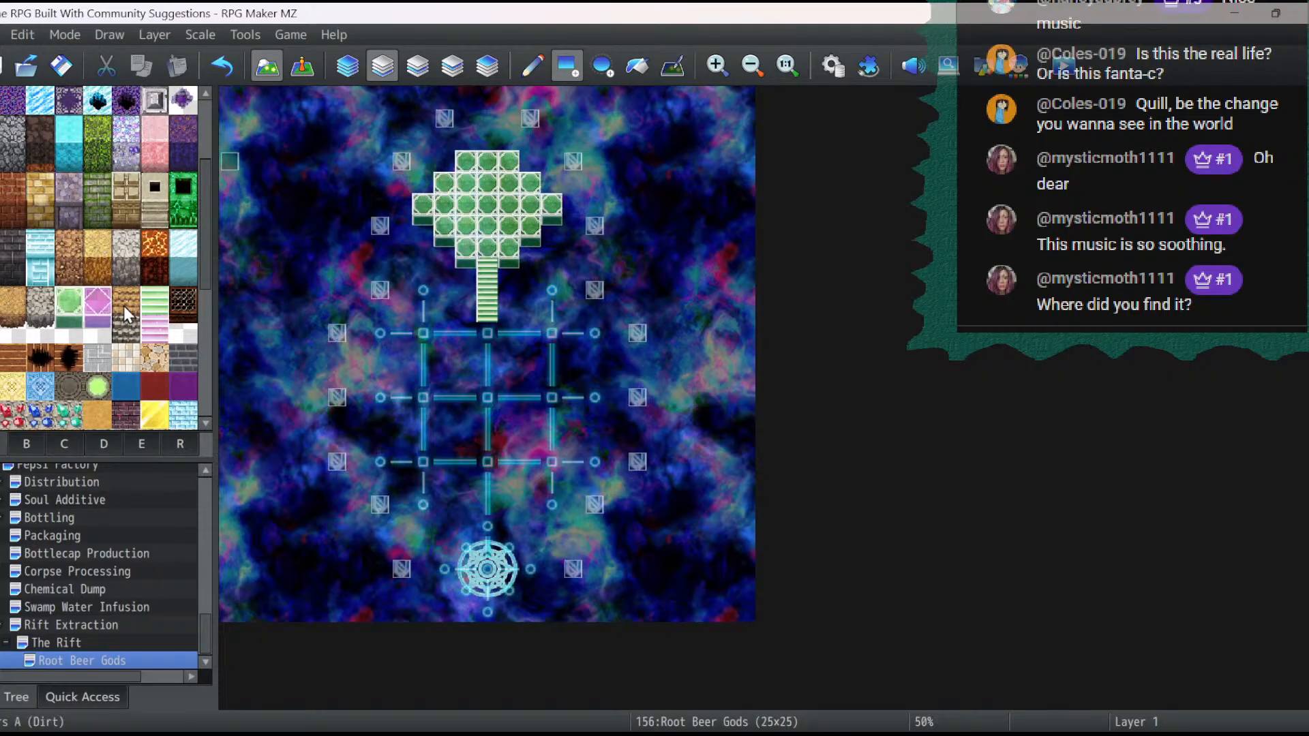
scroll(124, 305, up, 2)
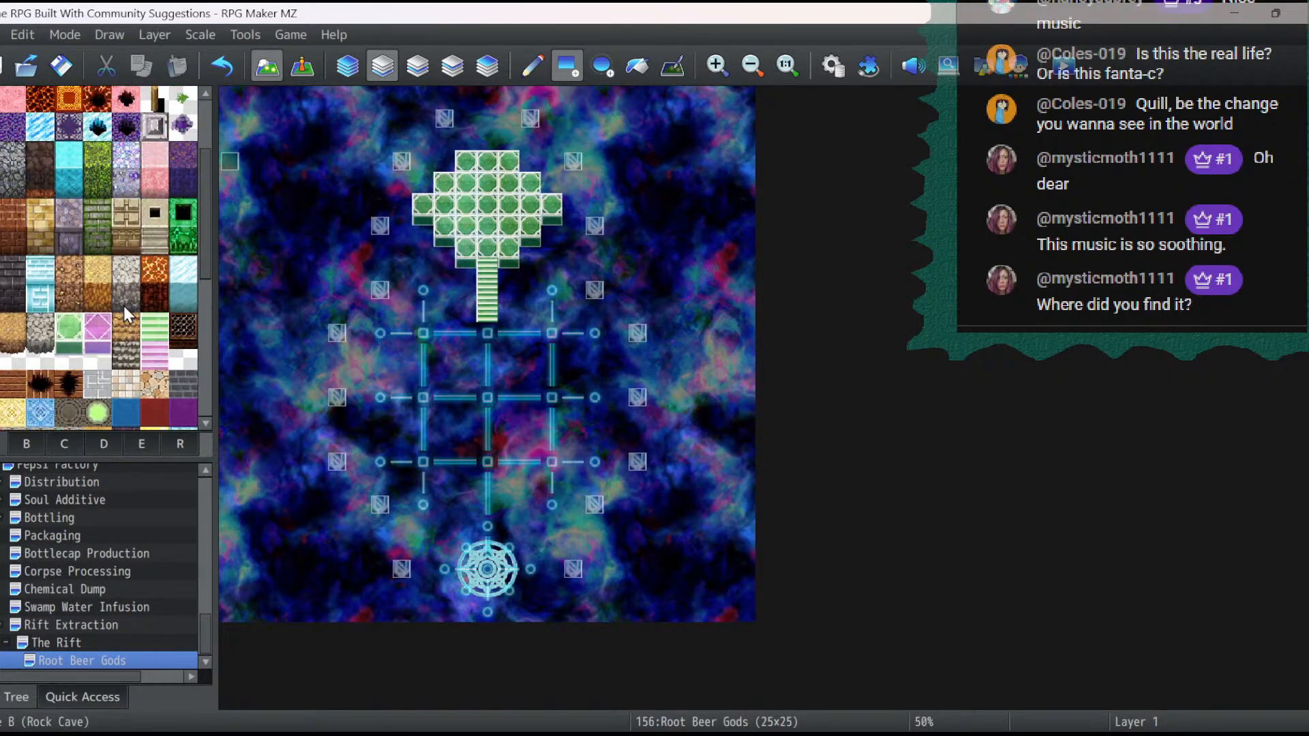
scroll(124, 305, up, 3)
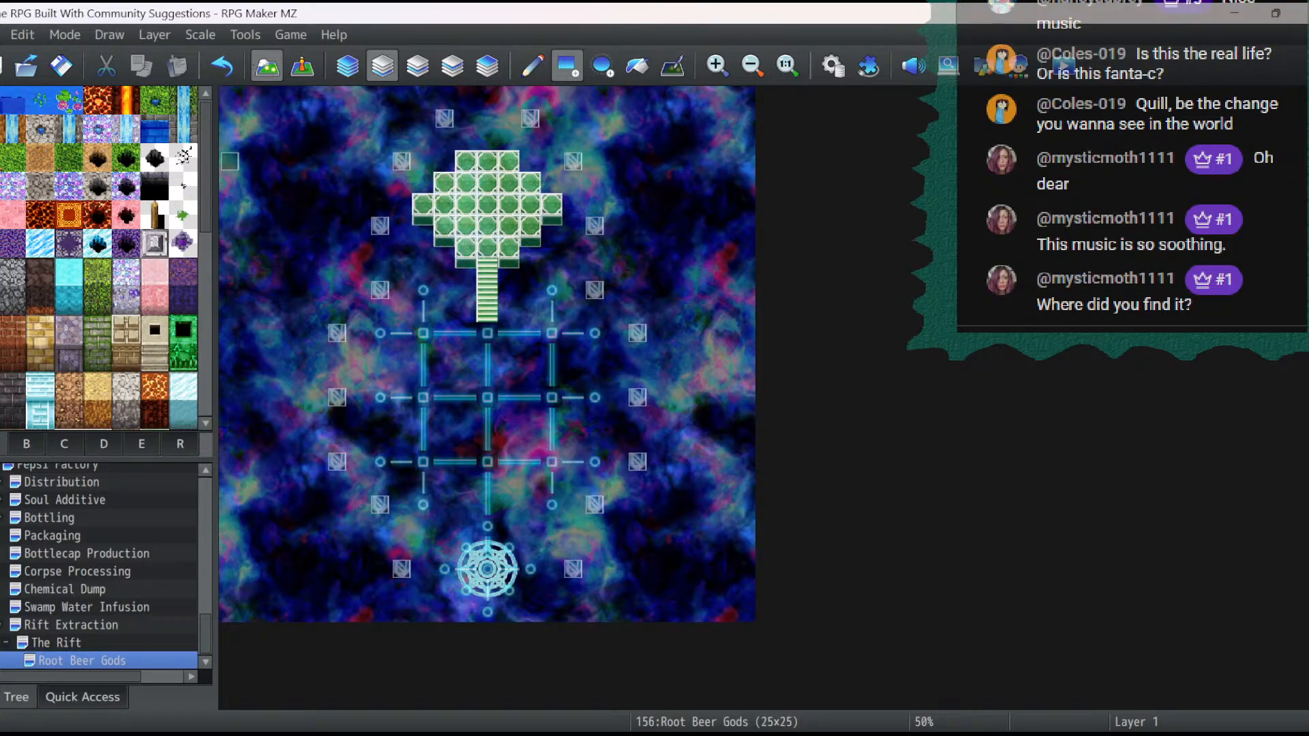
click(21, 441)
scroll(168, 337, down, 3)
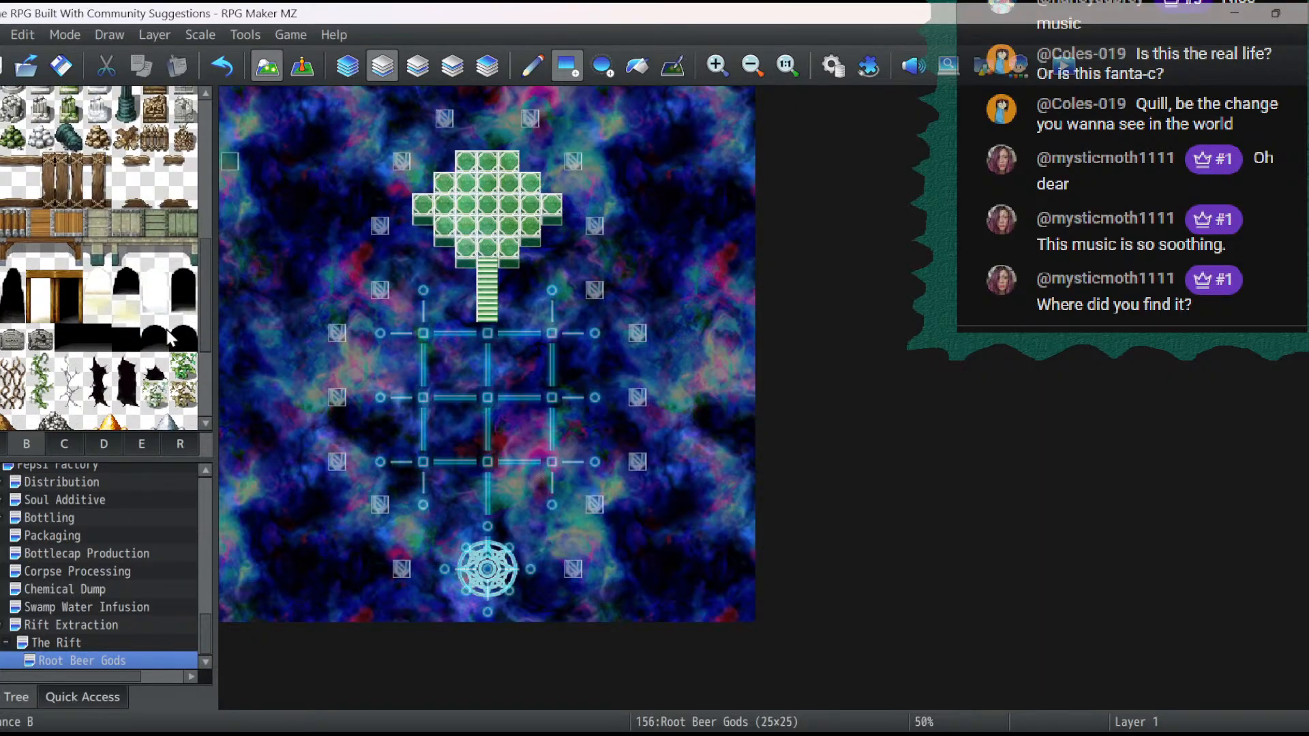
scroll(168, 338, up, 5)
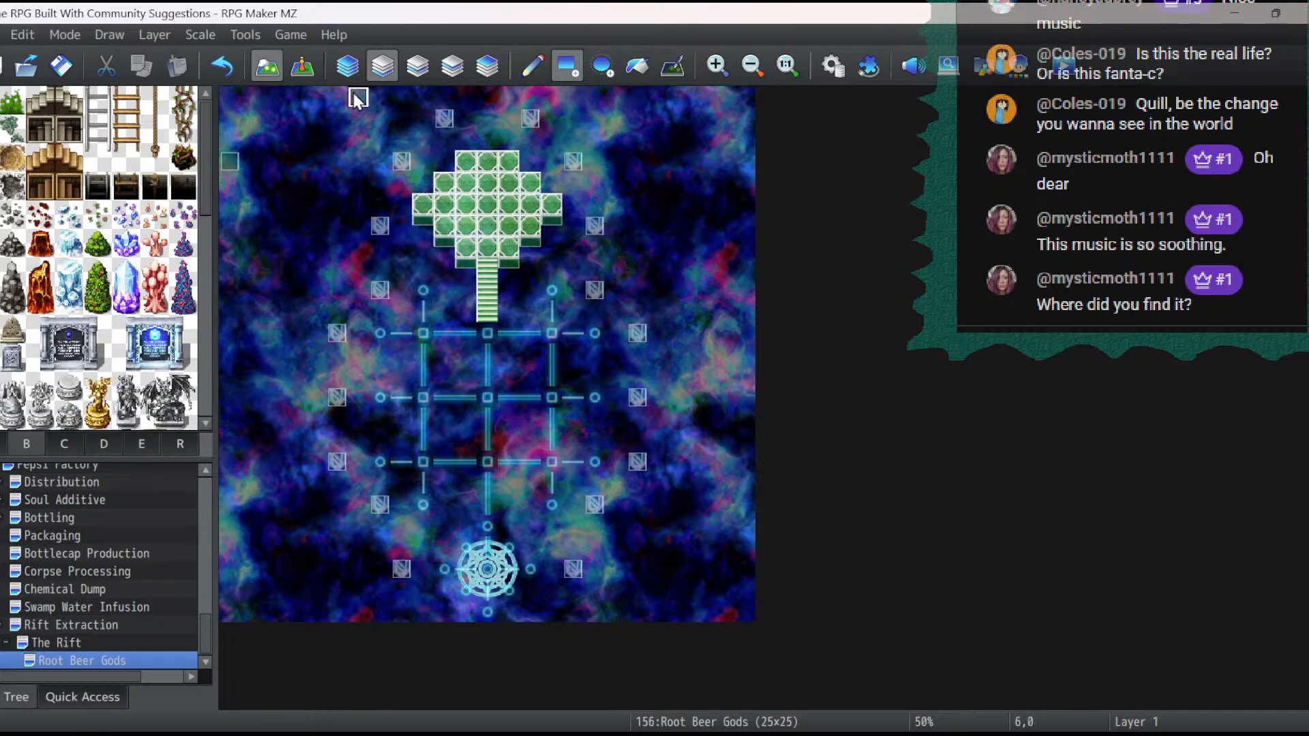
click(302, 66)
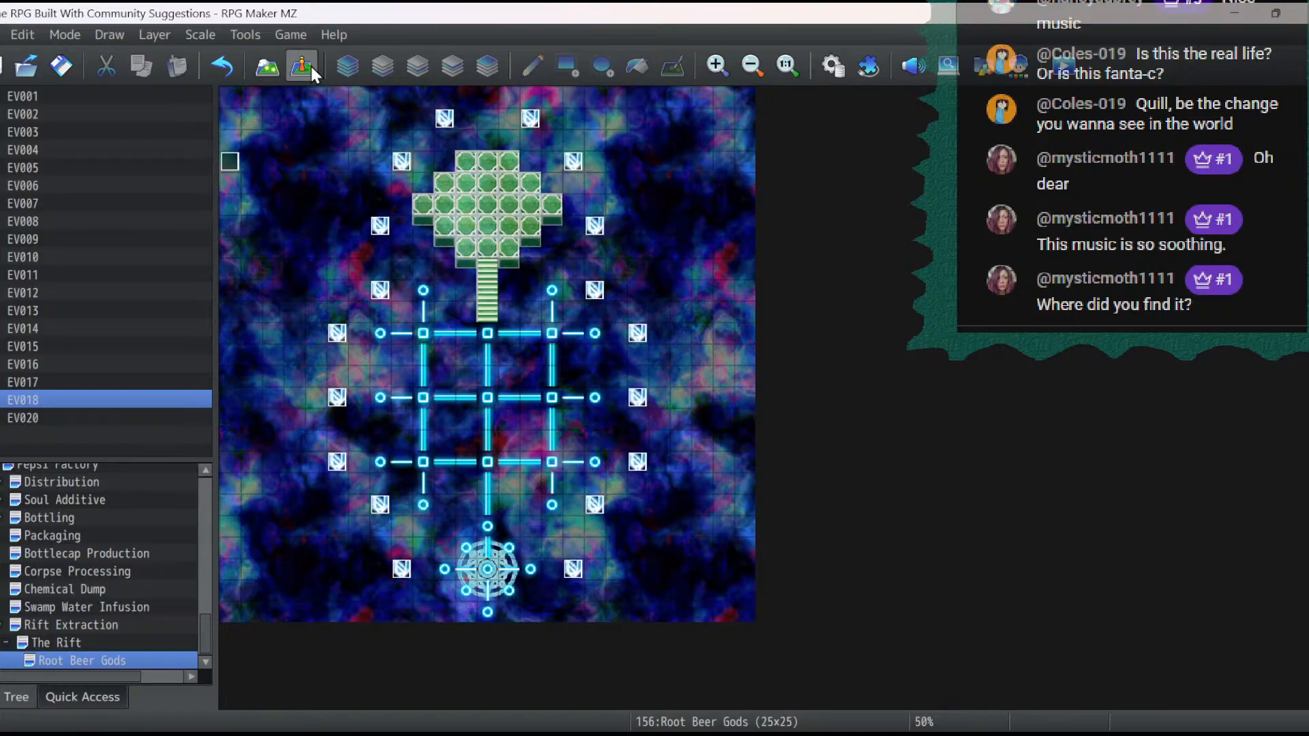
click(273, 68)
scroll(119, 262, down, 10)
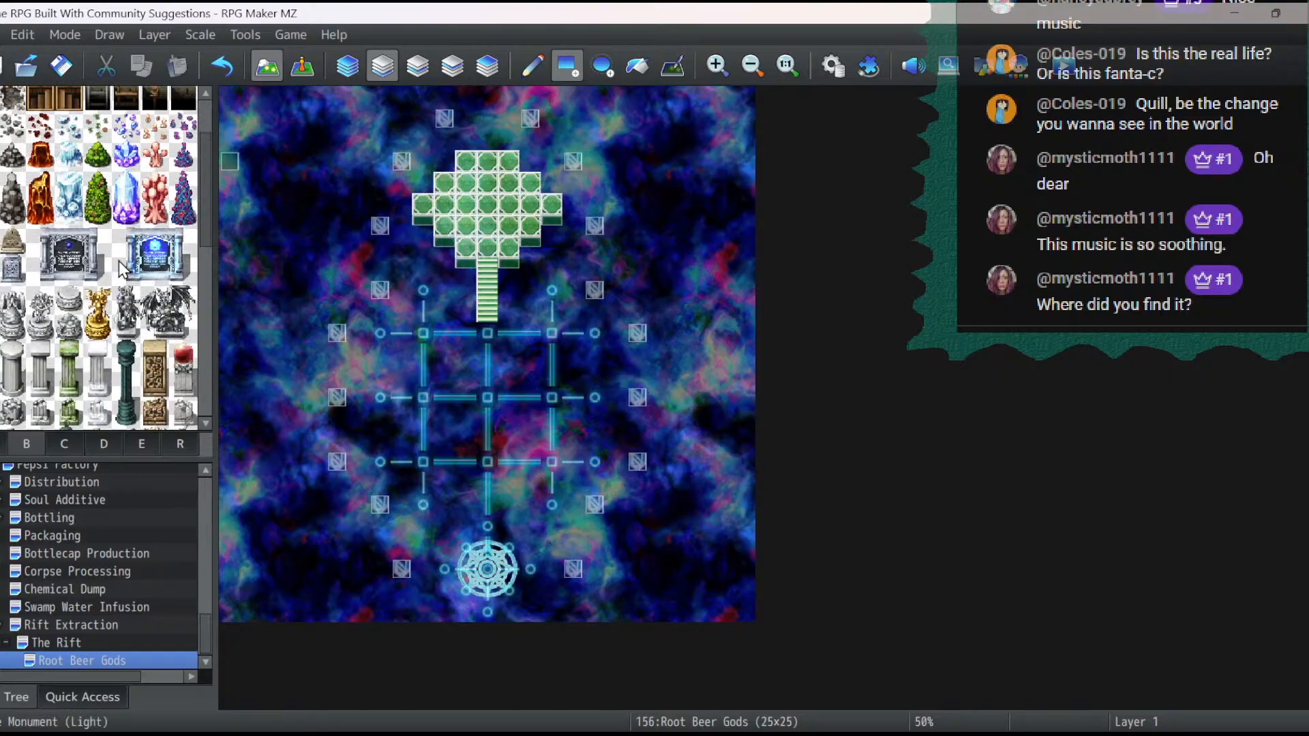
scroll(121, 268, down, 2)
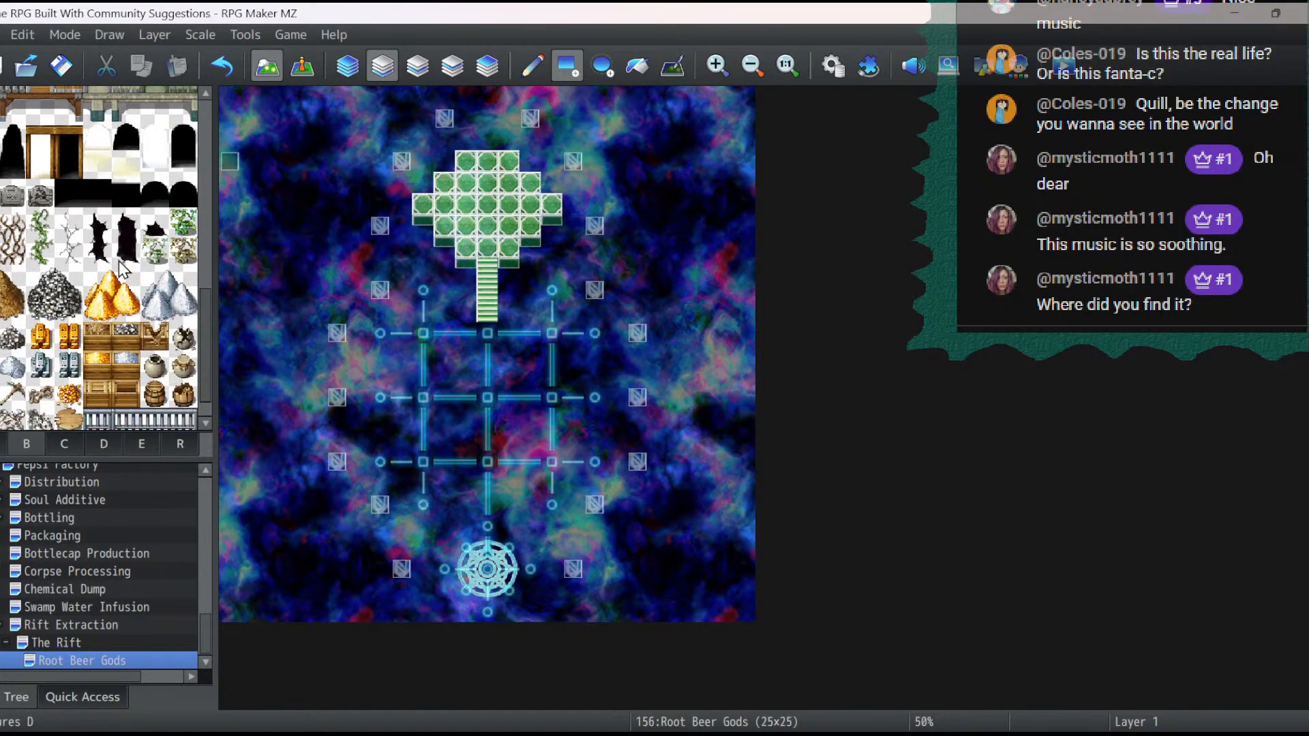
click(61, 444)
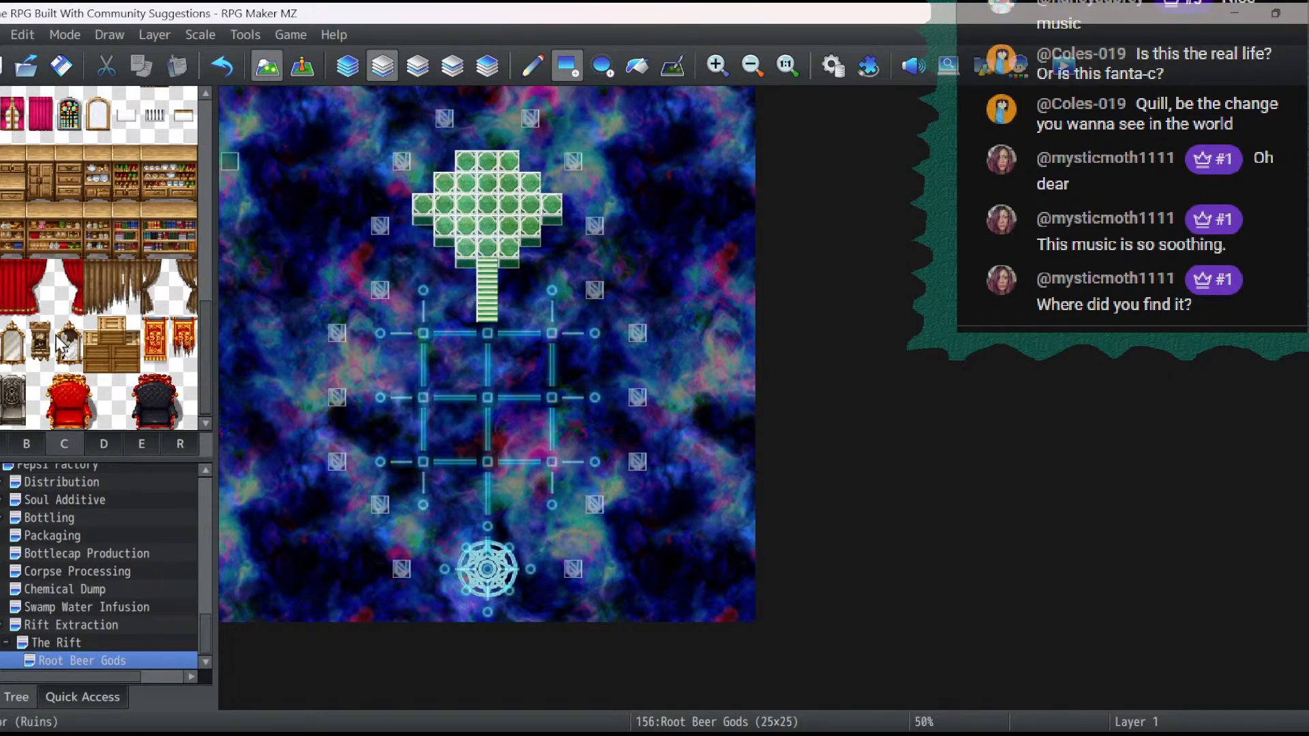
click(127, 441)
click(97, 442)
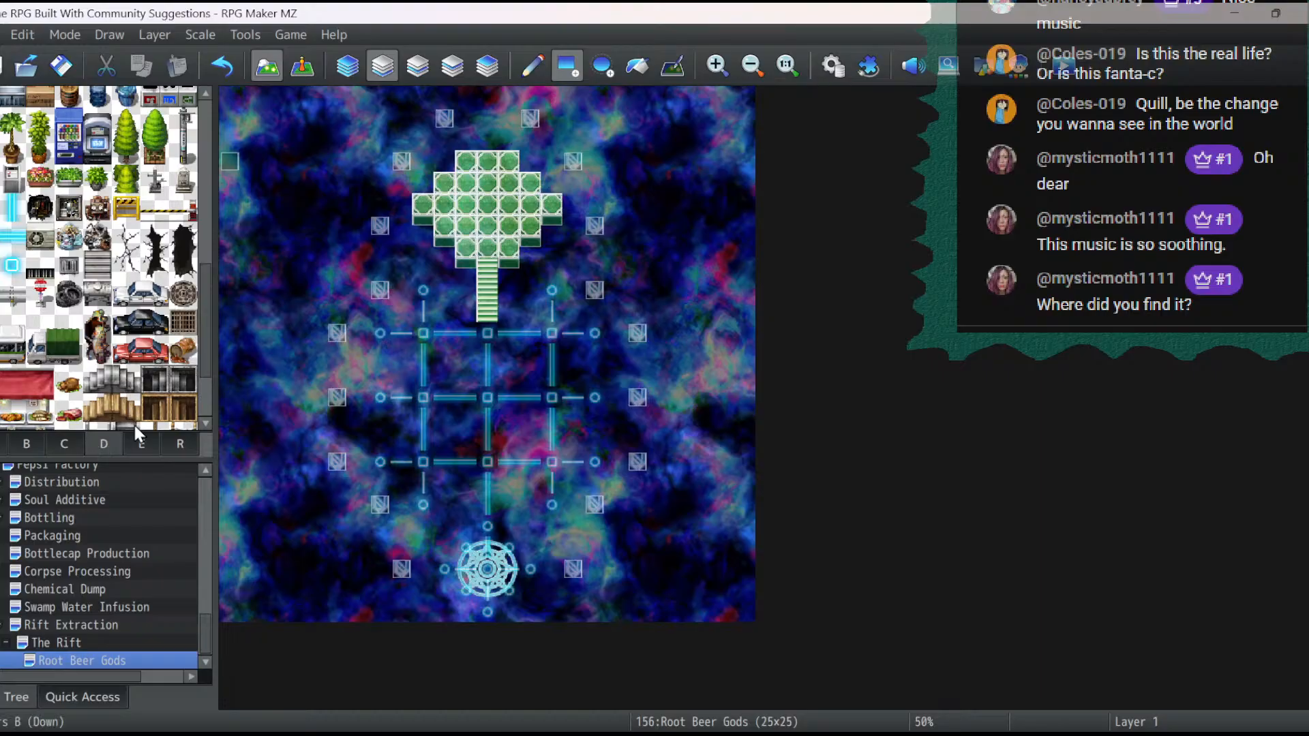
scroll(134, 425, down, 3)
click(140, 447)
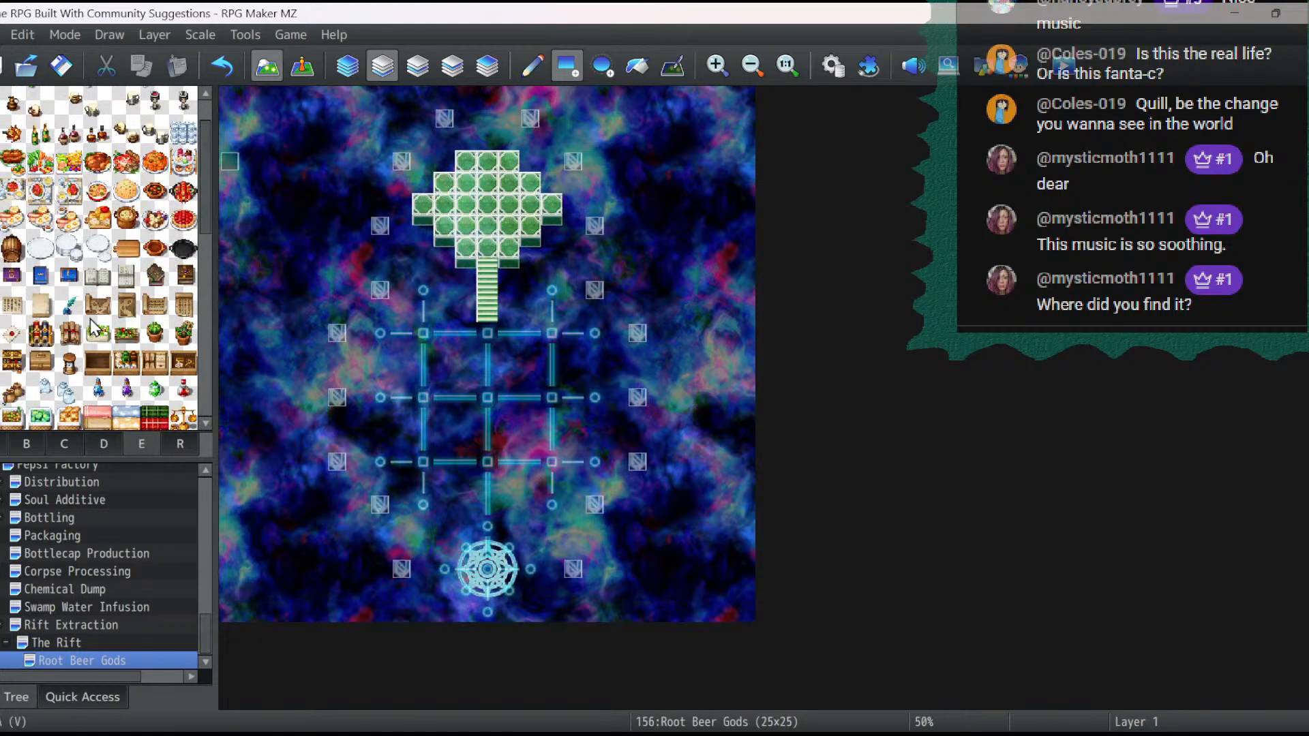
scroll(92, 320, down, 7)
click(16, 450)
scroll(94, 329, up, 6)
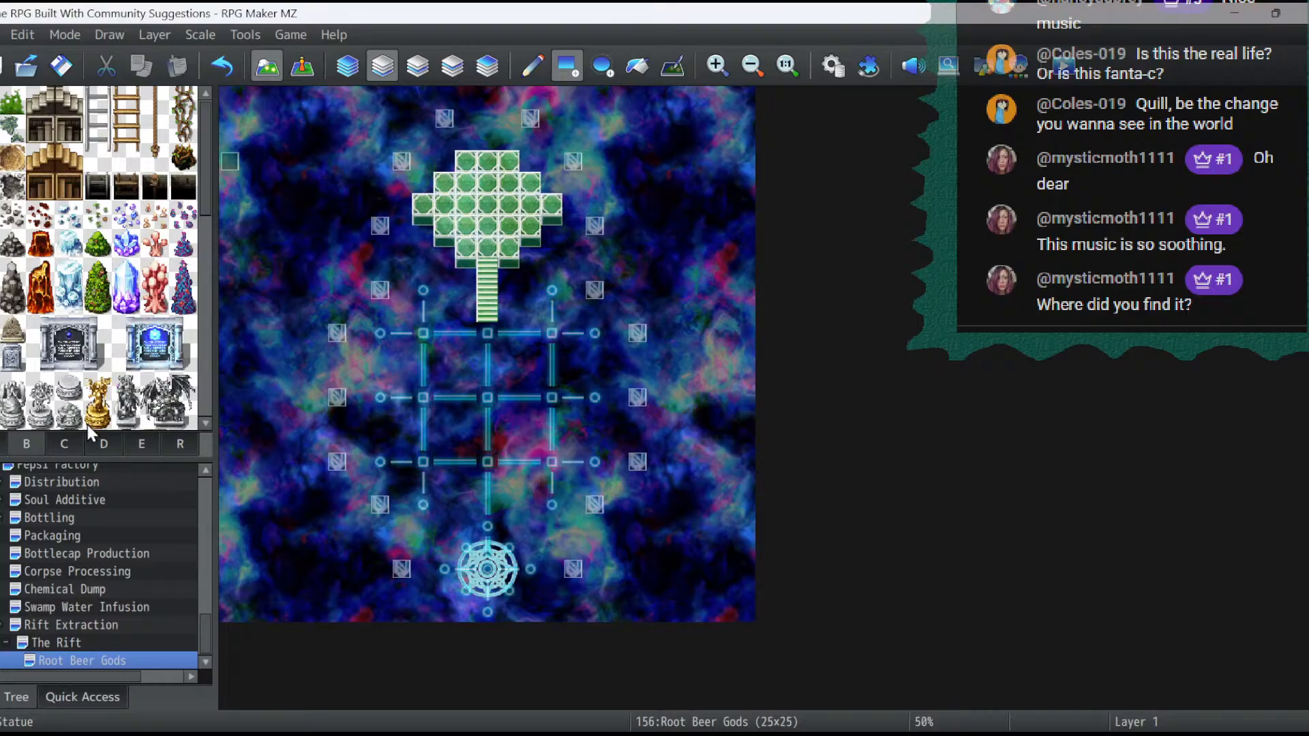
- Stamp the lit blue magic circle, three by three tiles, over the centre of the green platform
click(73, 441)
scroll(147, 296, up, 4)
scroll(147, 296, up, 5)
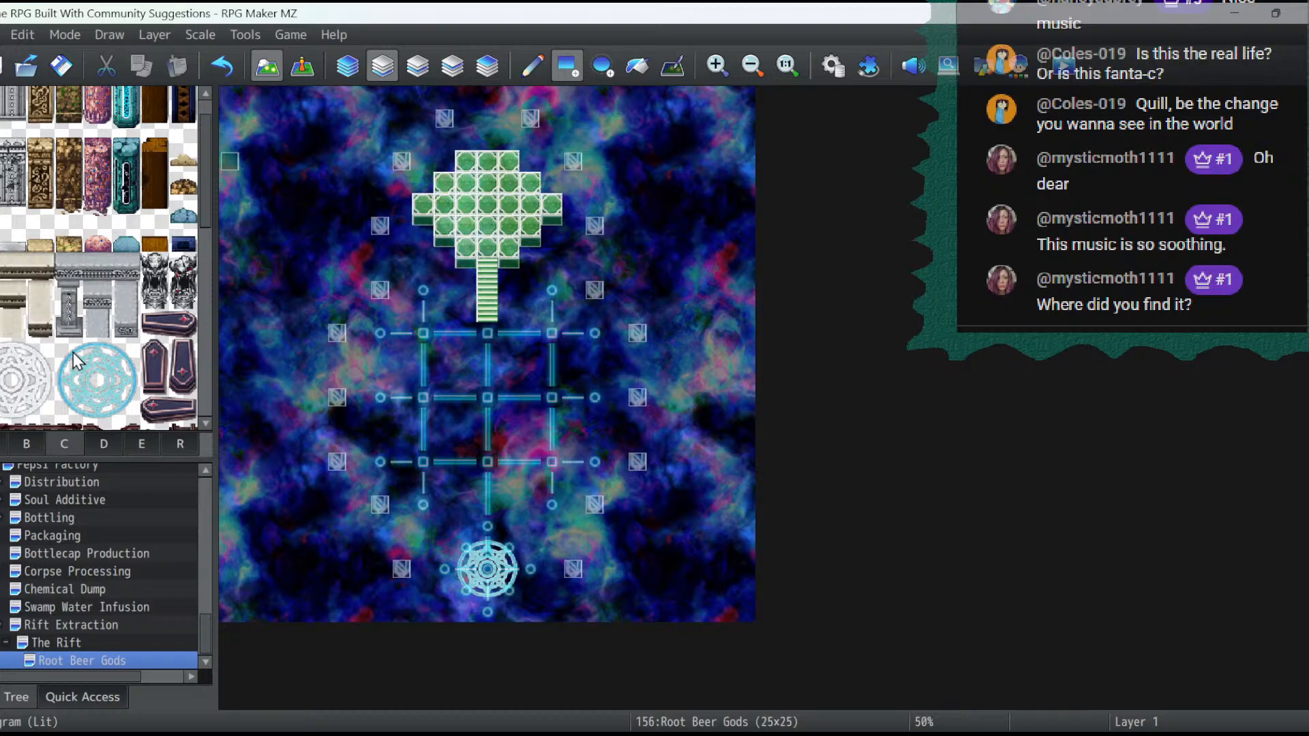
drag(76, 360, 126, 411)
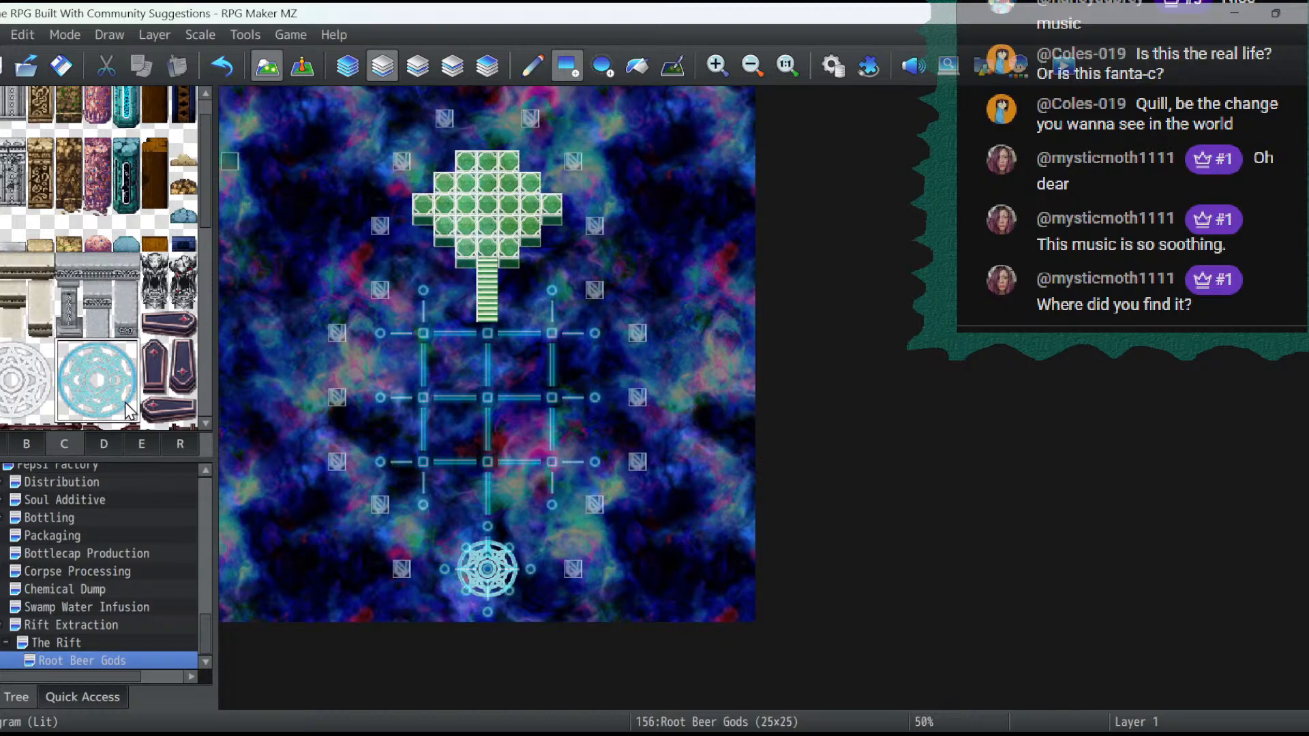
click(532, 66)
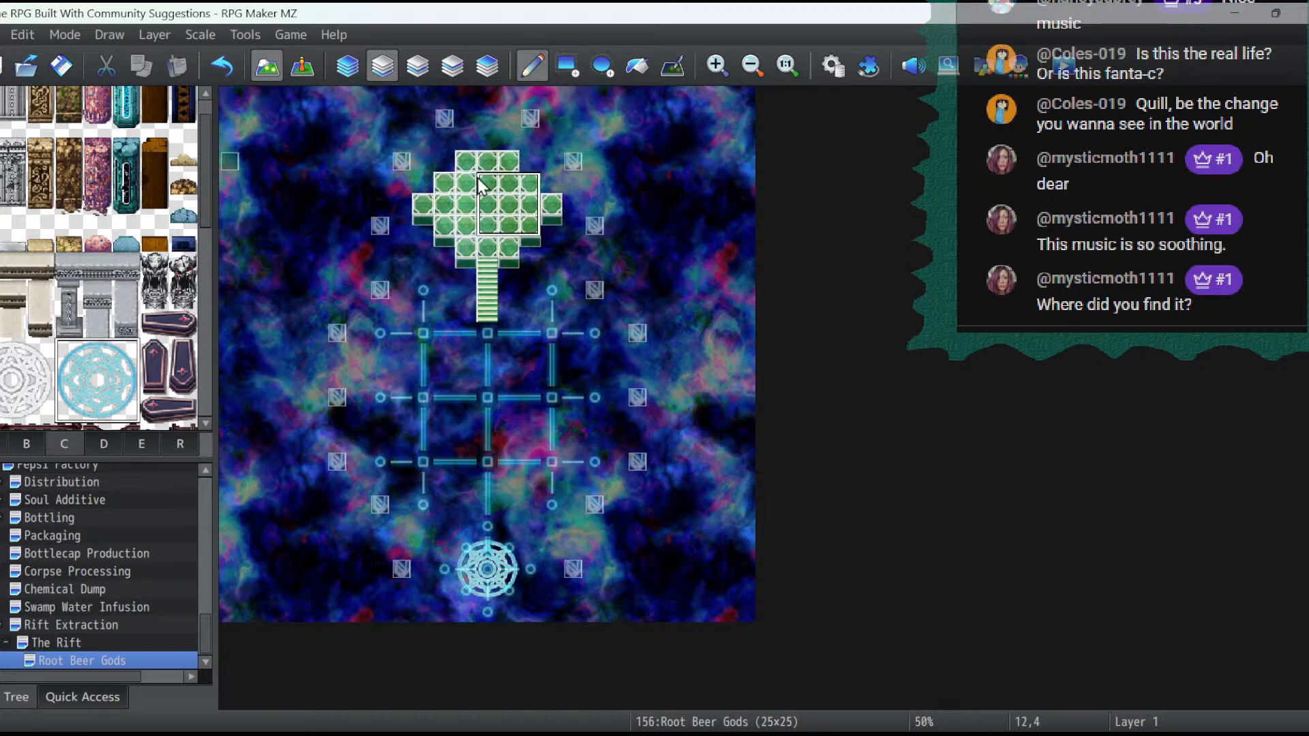
click(466, 183)
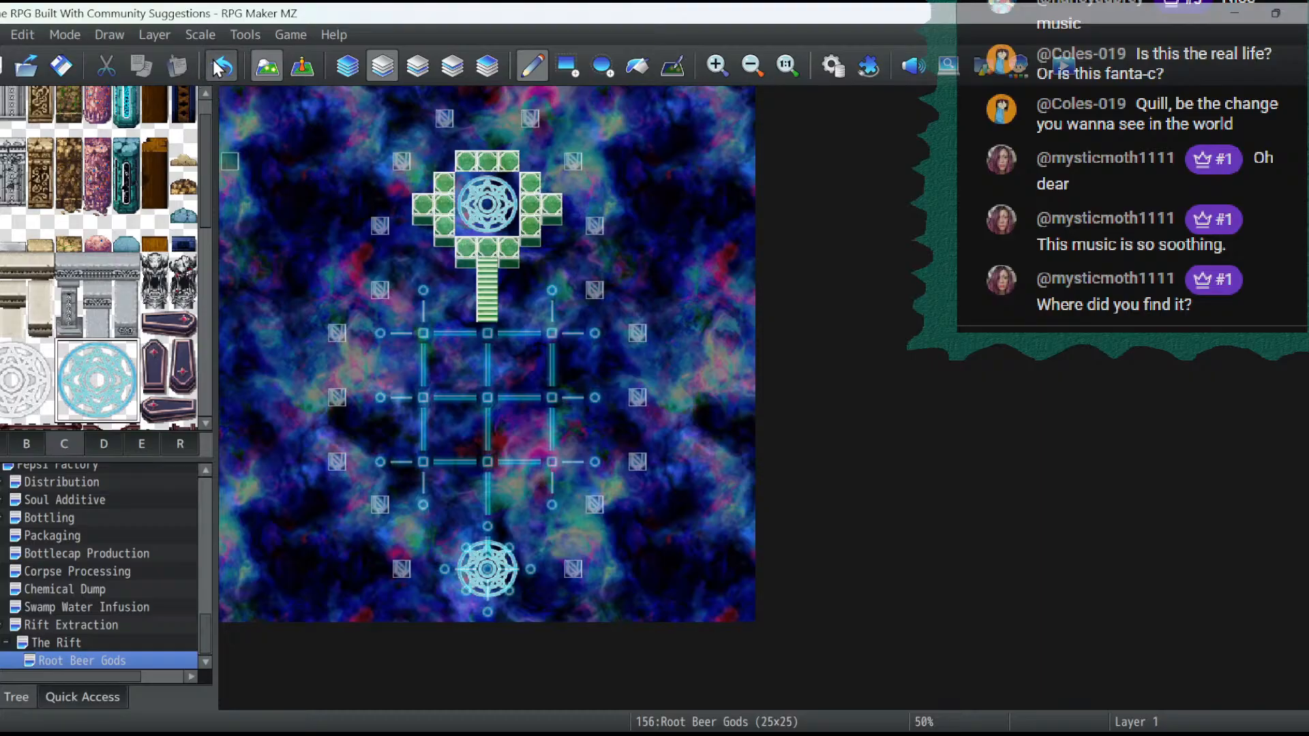
click(417, 66)
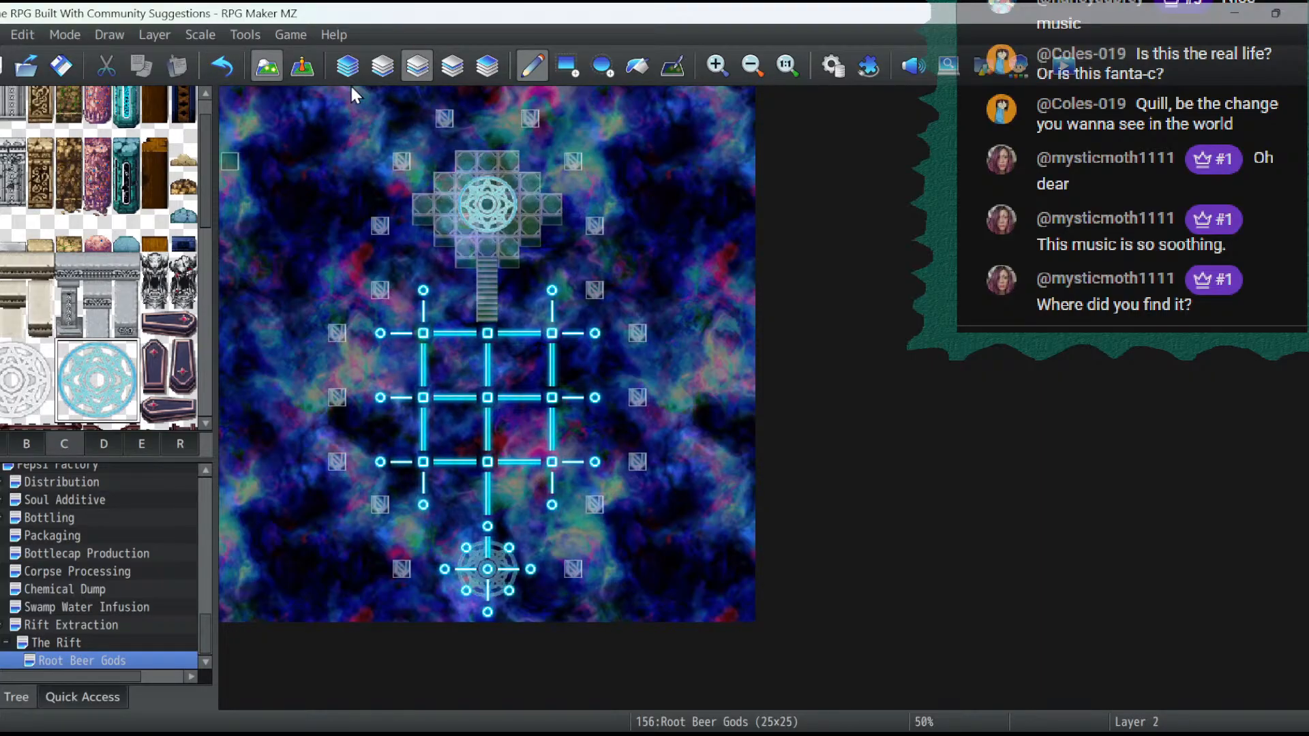
- Copy the crystal event at 8,3 to 12,5 in the centre of the platform's magic circle
click(302, 66)
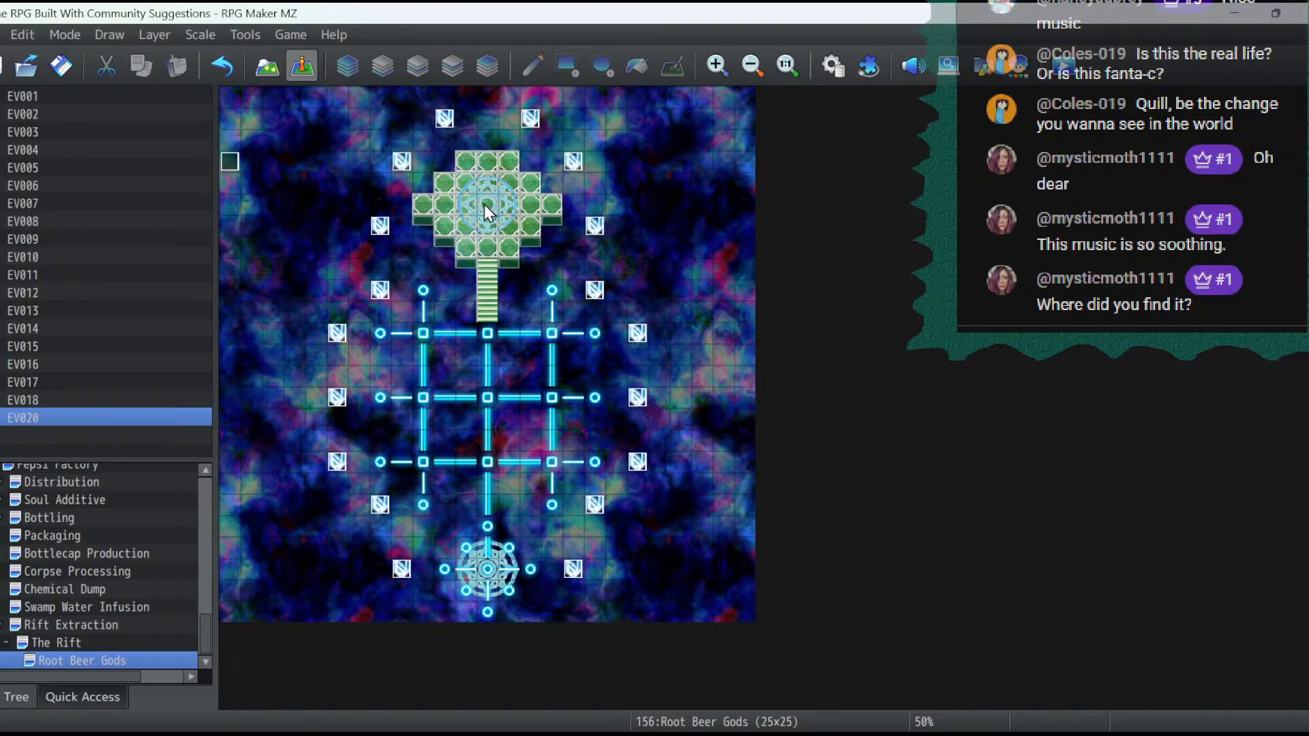
right_click(402, 162)
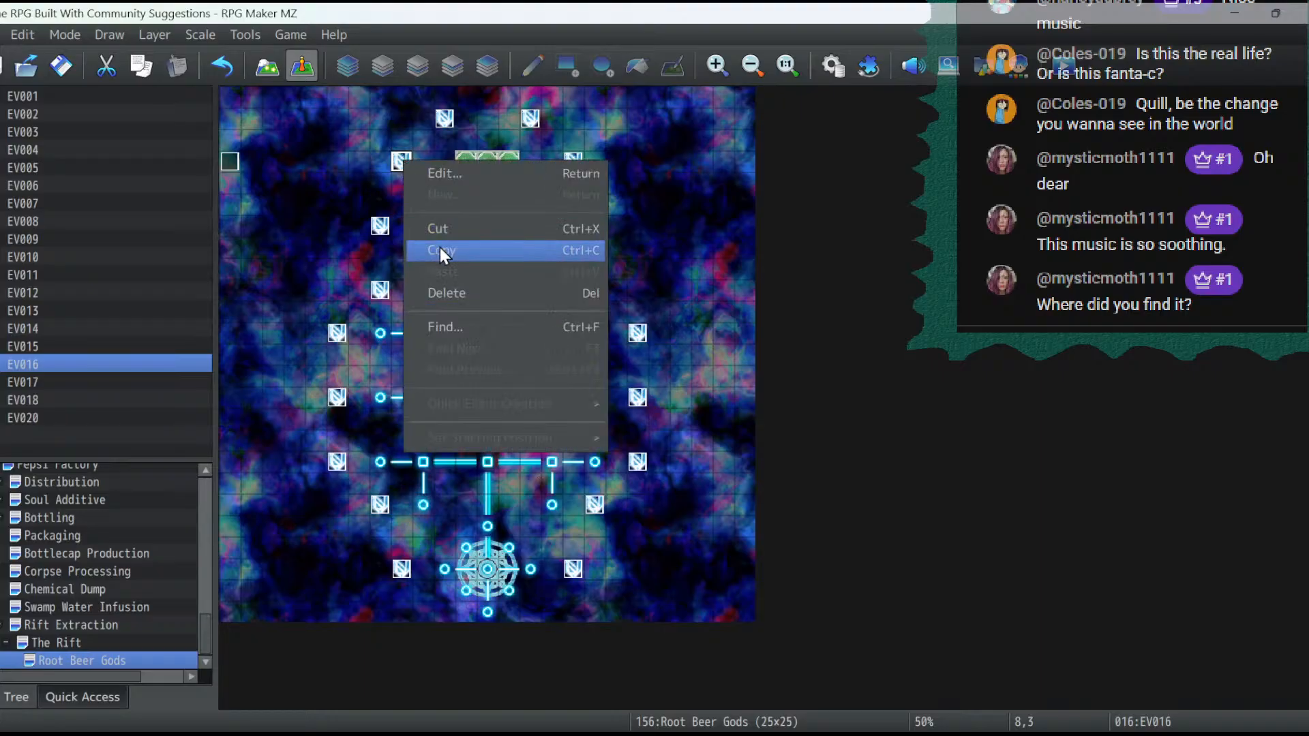
click(440, 249)
right_click(484, 211)
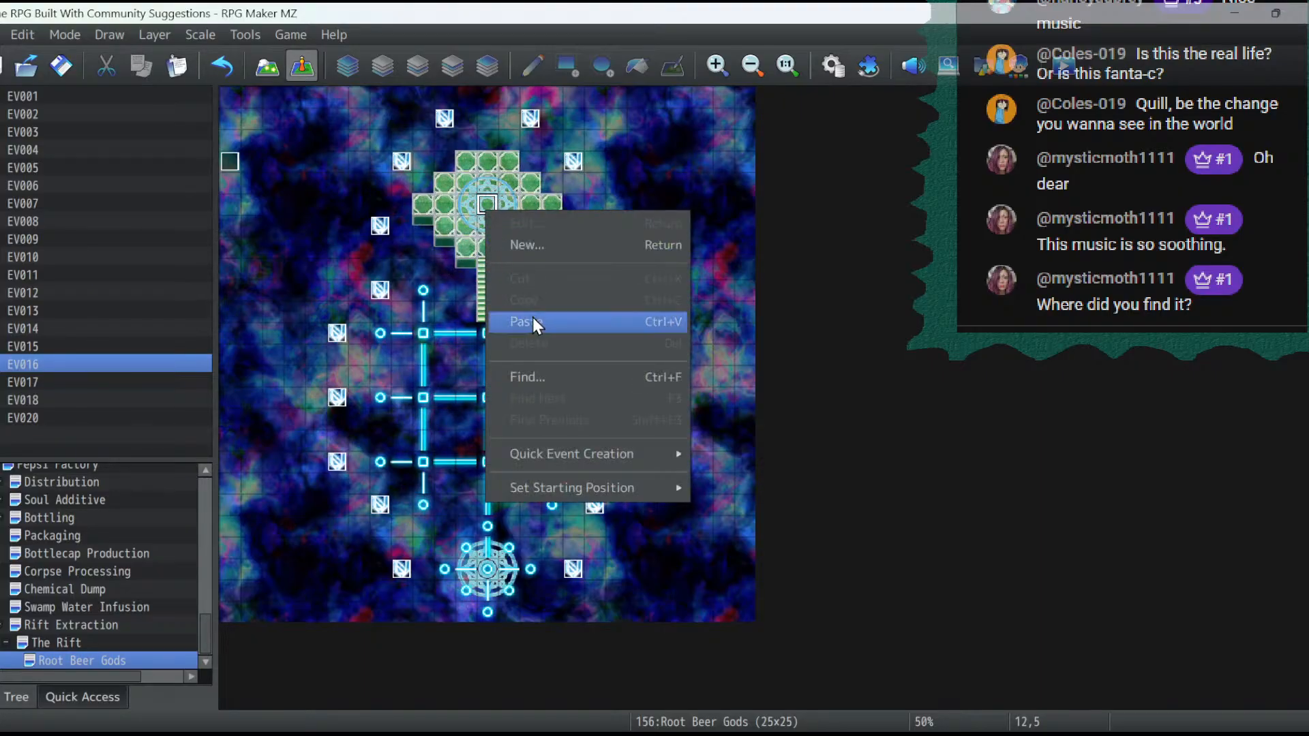
click(533, 319)
- Change the image of the event at 12,5 to the dark blue light column from mv_!Crystal
double_click(484, 211)
double_click(276, 440)
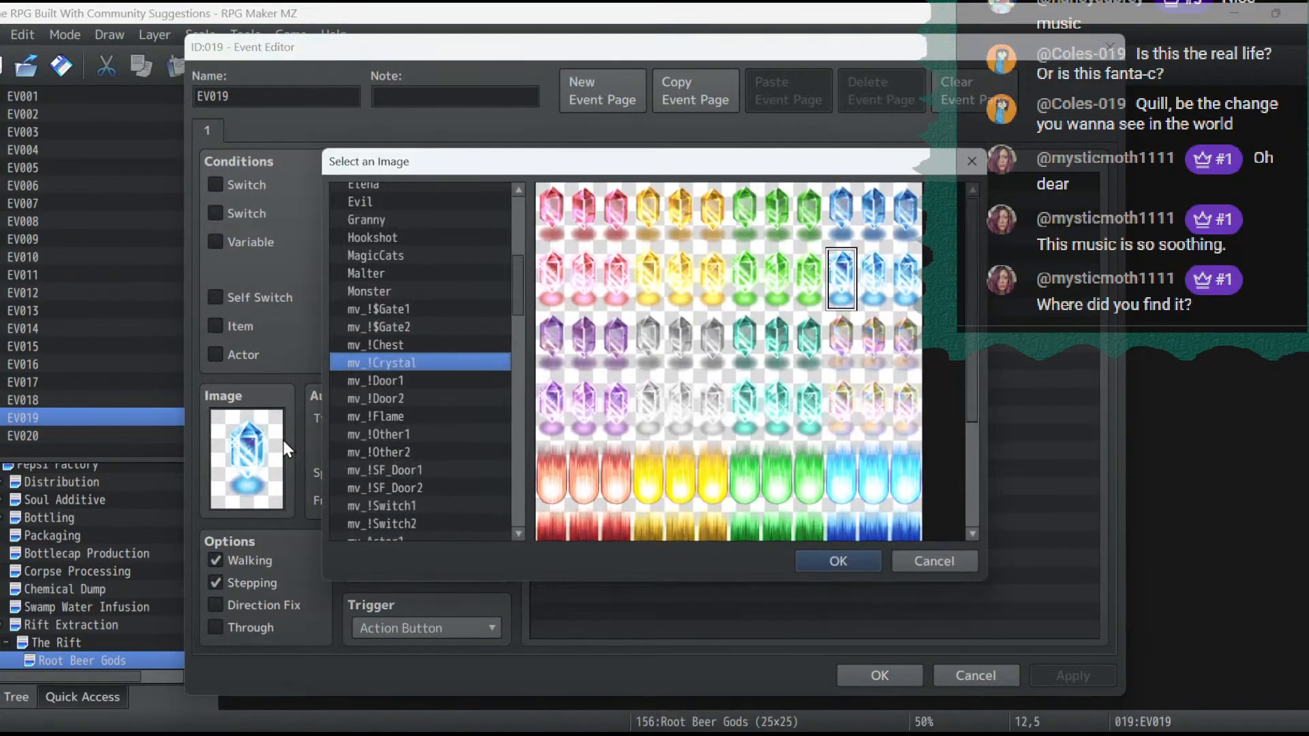
scroll(779, 312, down, 2)
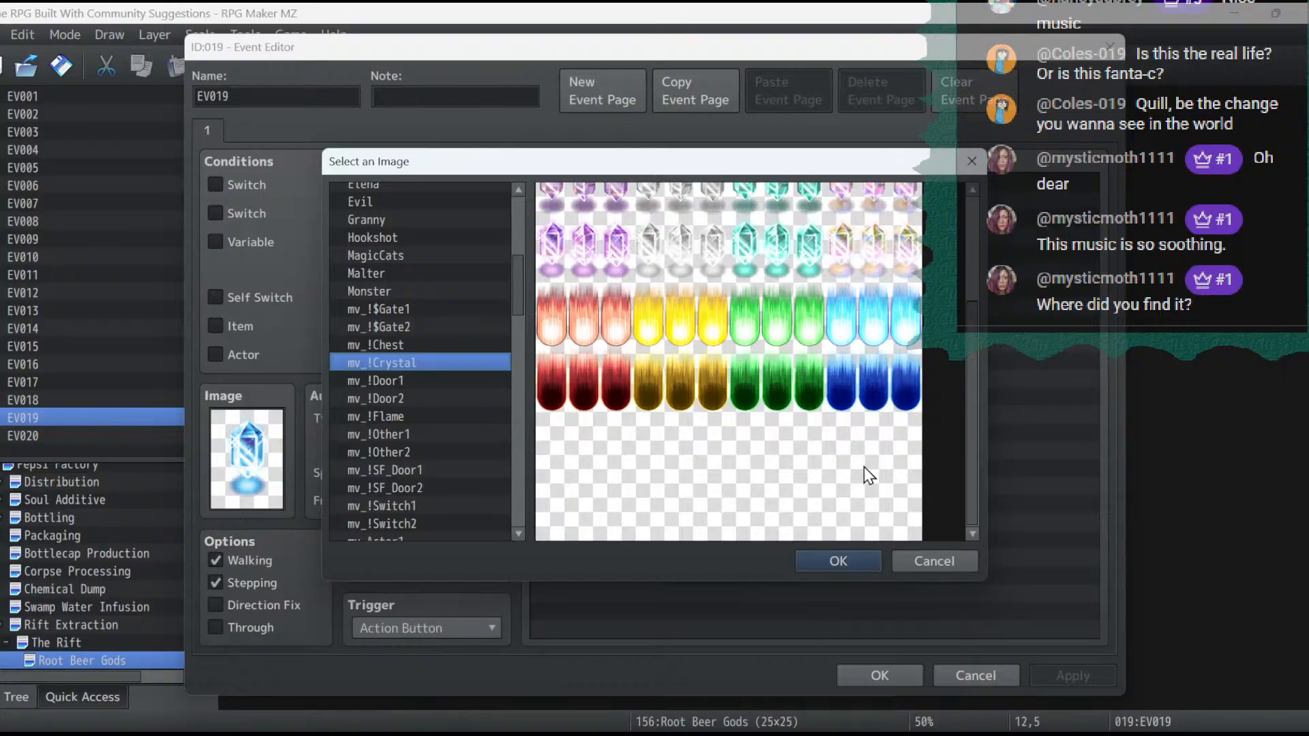
double_click(852, 399)
- Set the event's autonomous movement speed to 6: x4 Faster and its frequency to 5: Highest
click(404, 476)
click(415, 599)
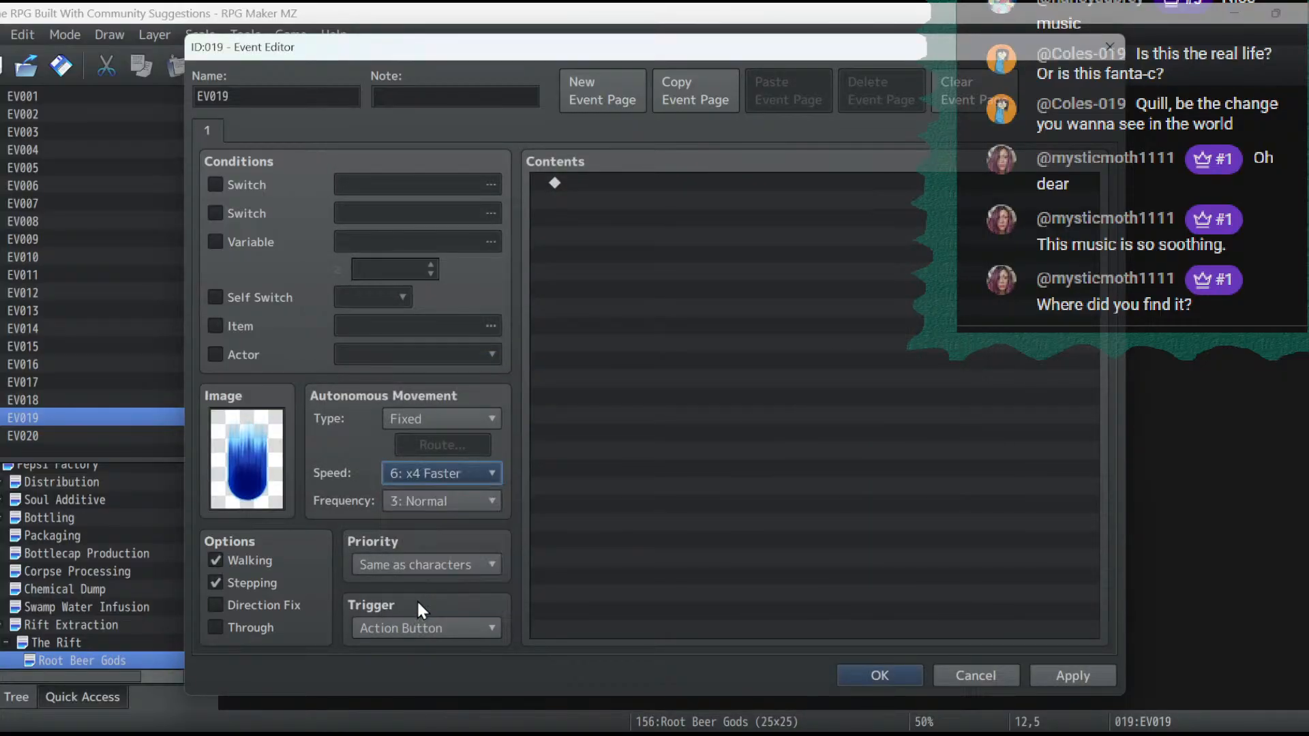
click(424, 500)
click(428, 608)
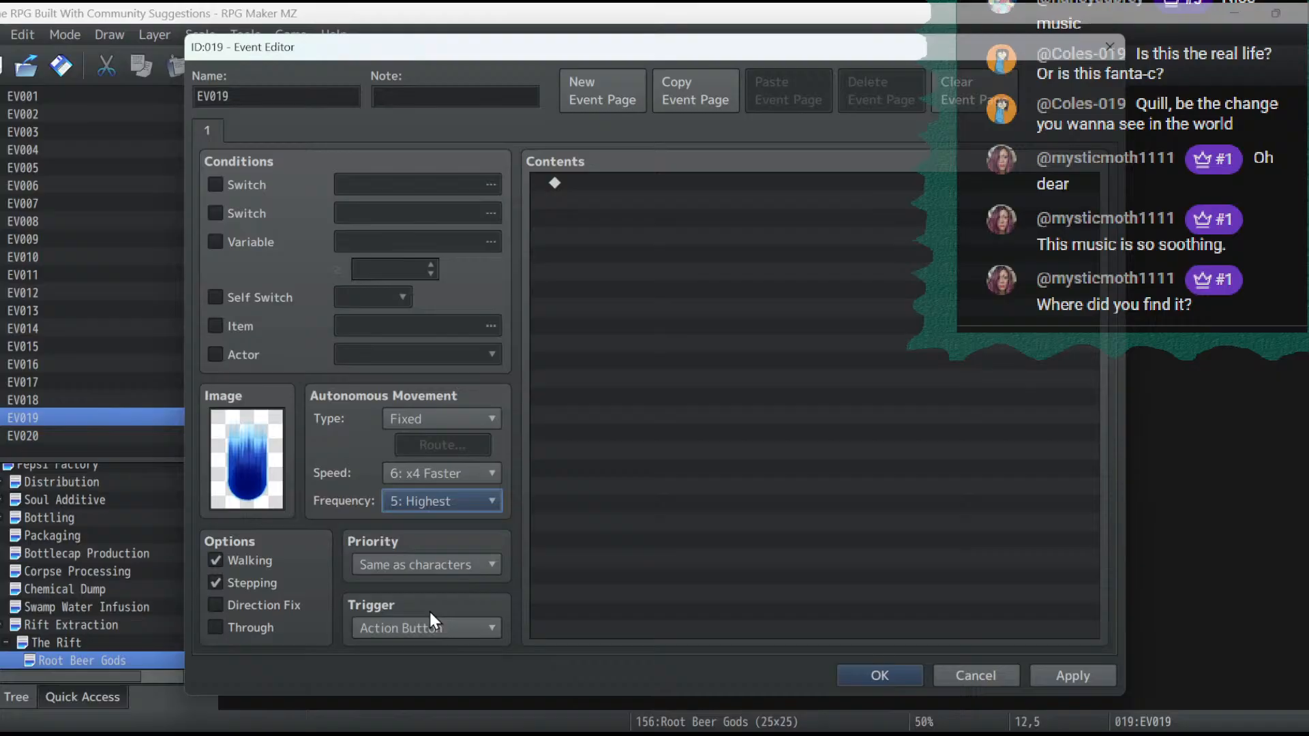
- Name the event RBG Activation and apply its settings
double_click(300, 99)
text(Root Beer)
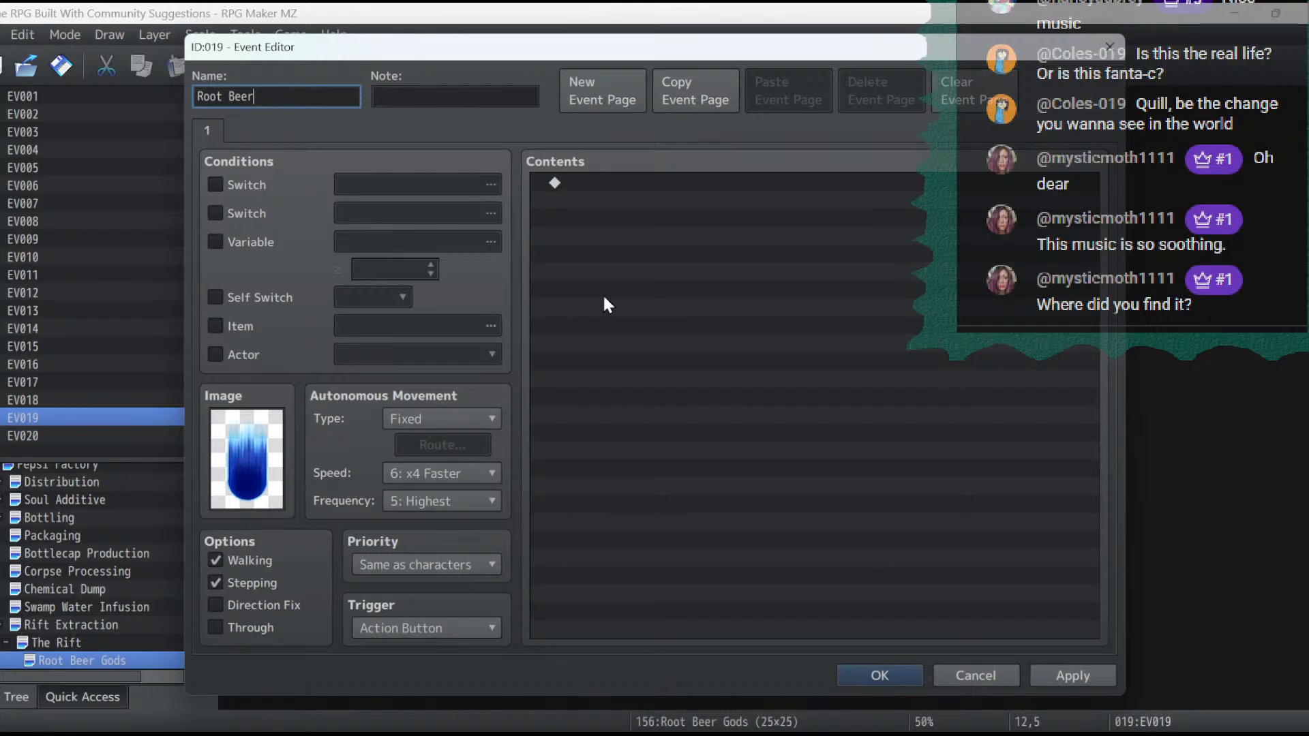
key(BackSpace)
key(BackSpace)
key(BackSpace)
key(BackSpace)
key(BackSpace)
key(BackSpace)
key(BackSpace)
key(BackSpace)
click(1065, 678)
click(869, 674)
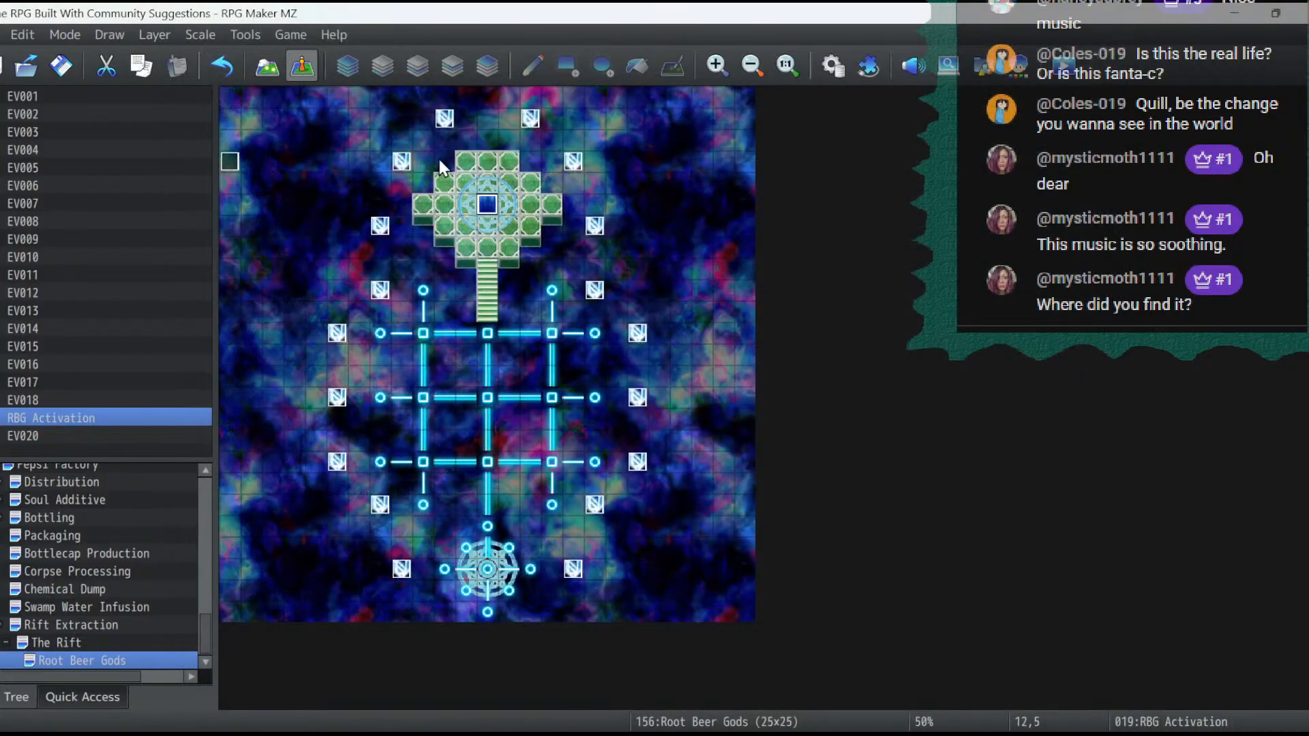
- Open the Rift Entrance S event at 7,5 on The Rift map and go to the end of its commands
click(64, 643)
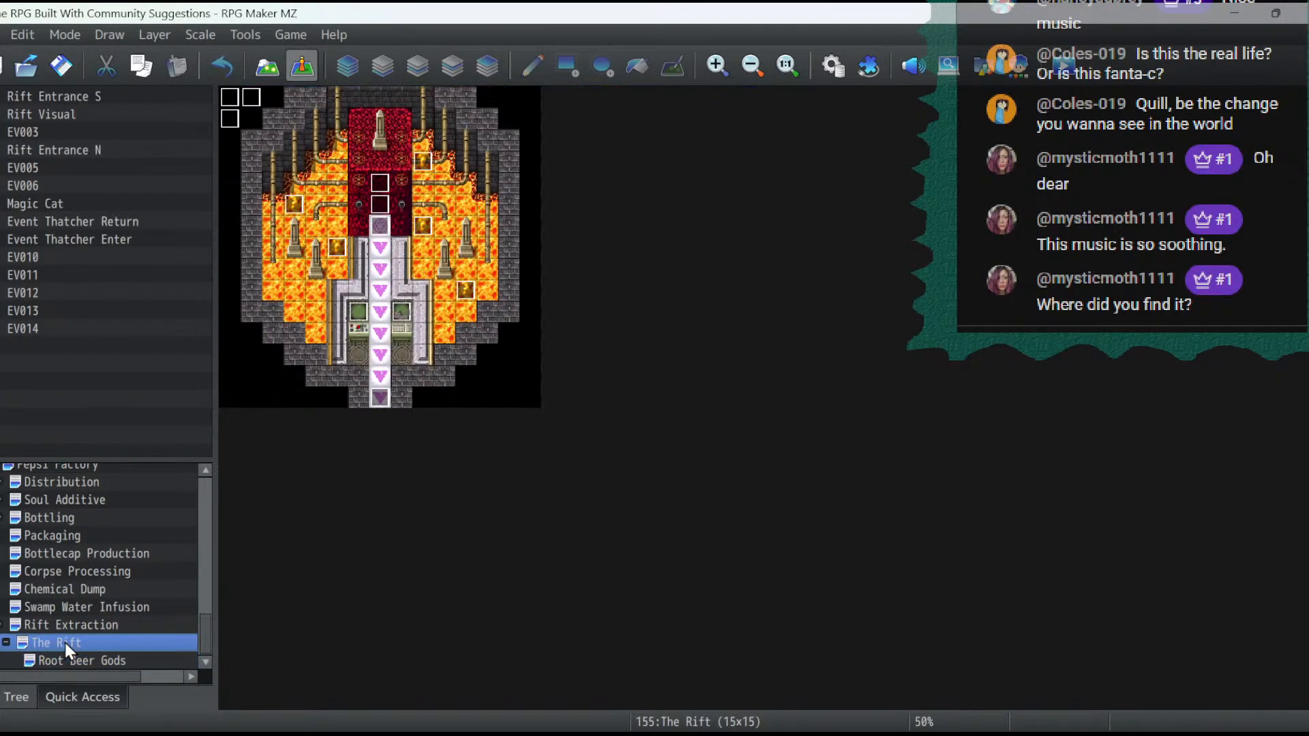
double_click(380, 205)
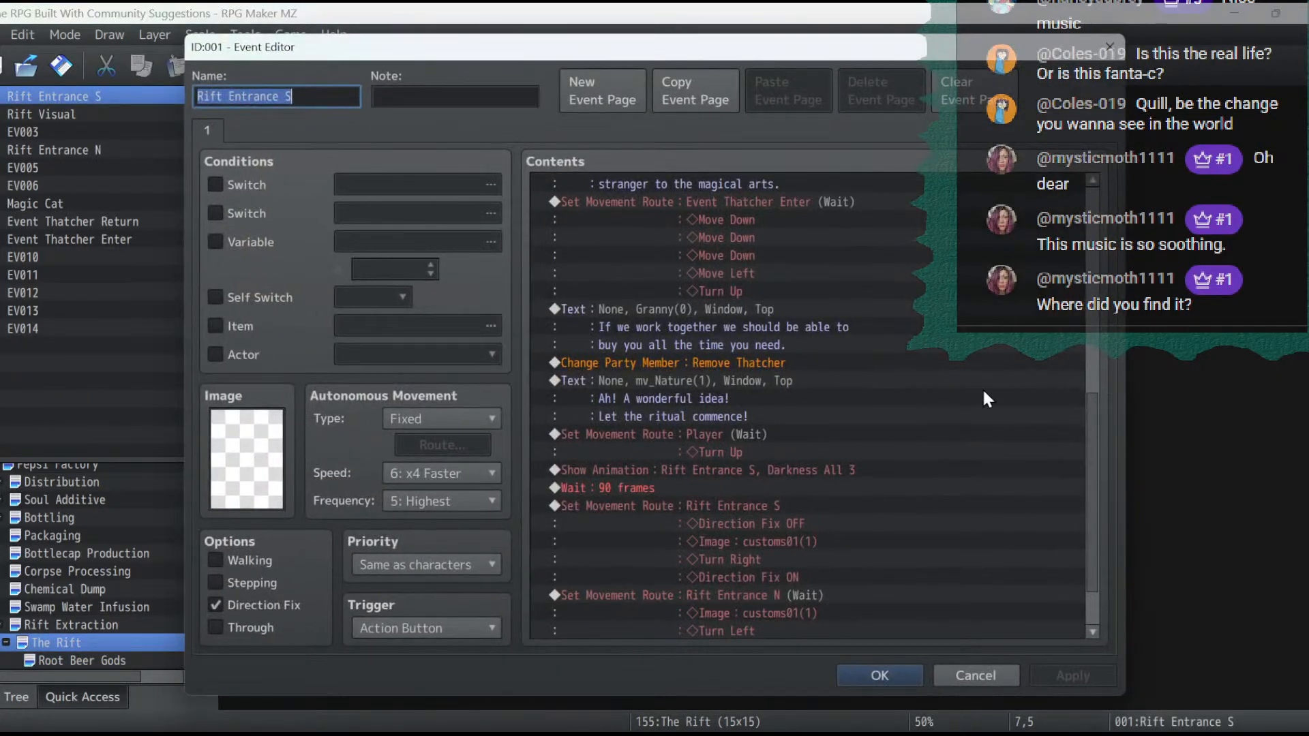
drag(1094, 443, 1077, 629)
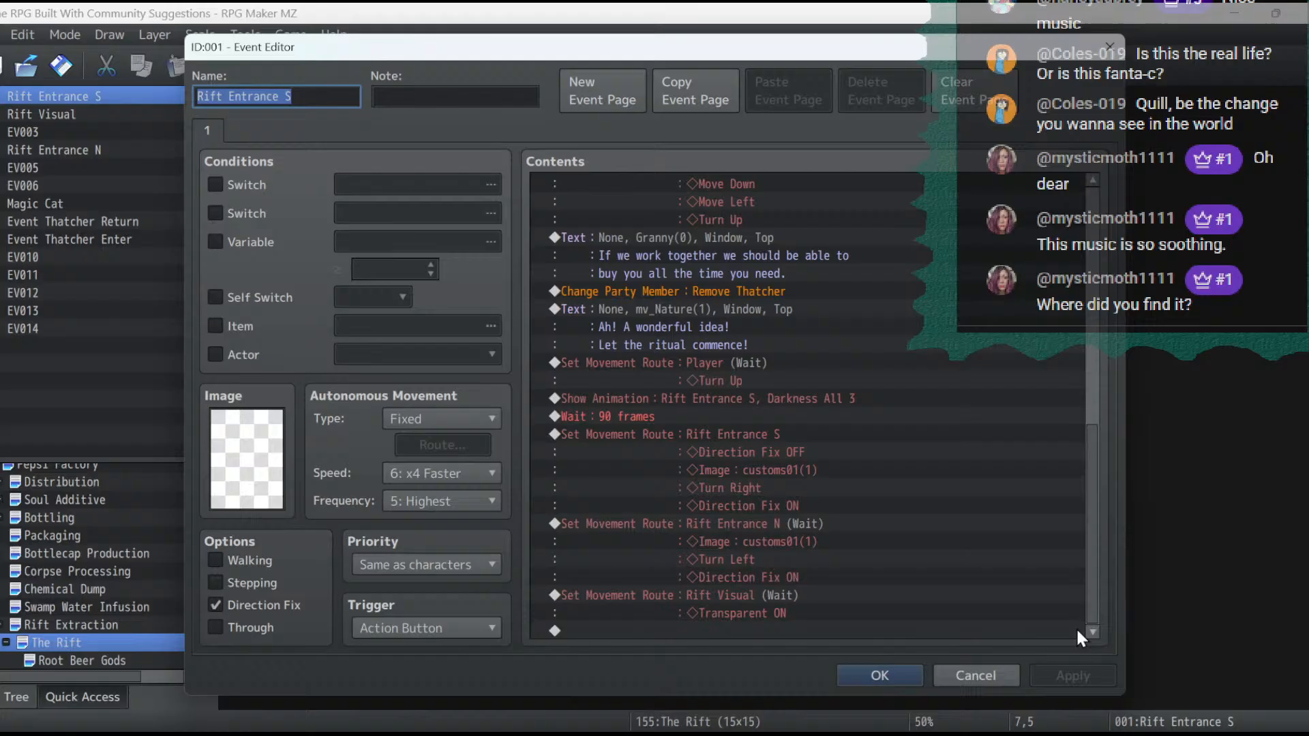
- Append a Transfer Player command to the Rift Entrance S event that targets Root Beer Gods at 12,22
double_click(789, 632)
click(674, 190)
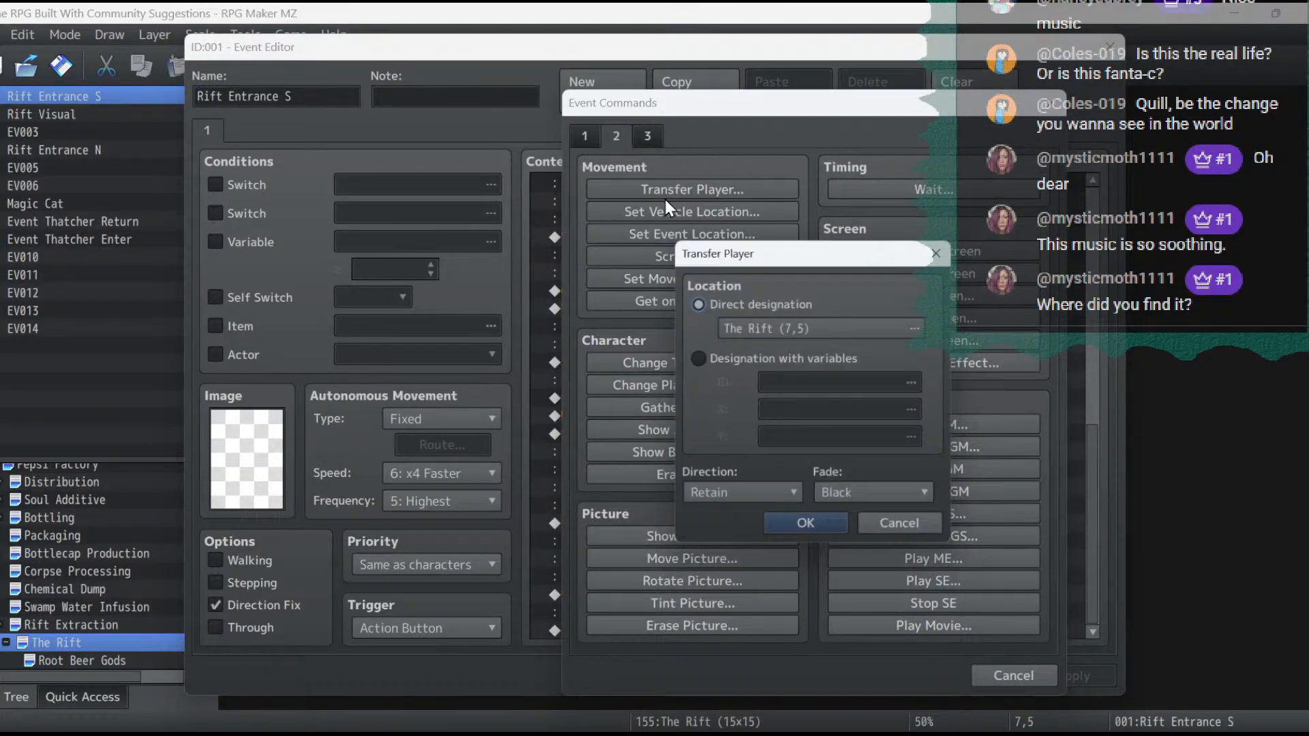
double_click(743, 326)
click(406, 676)
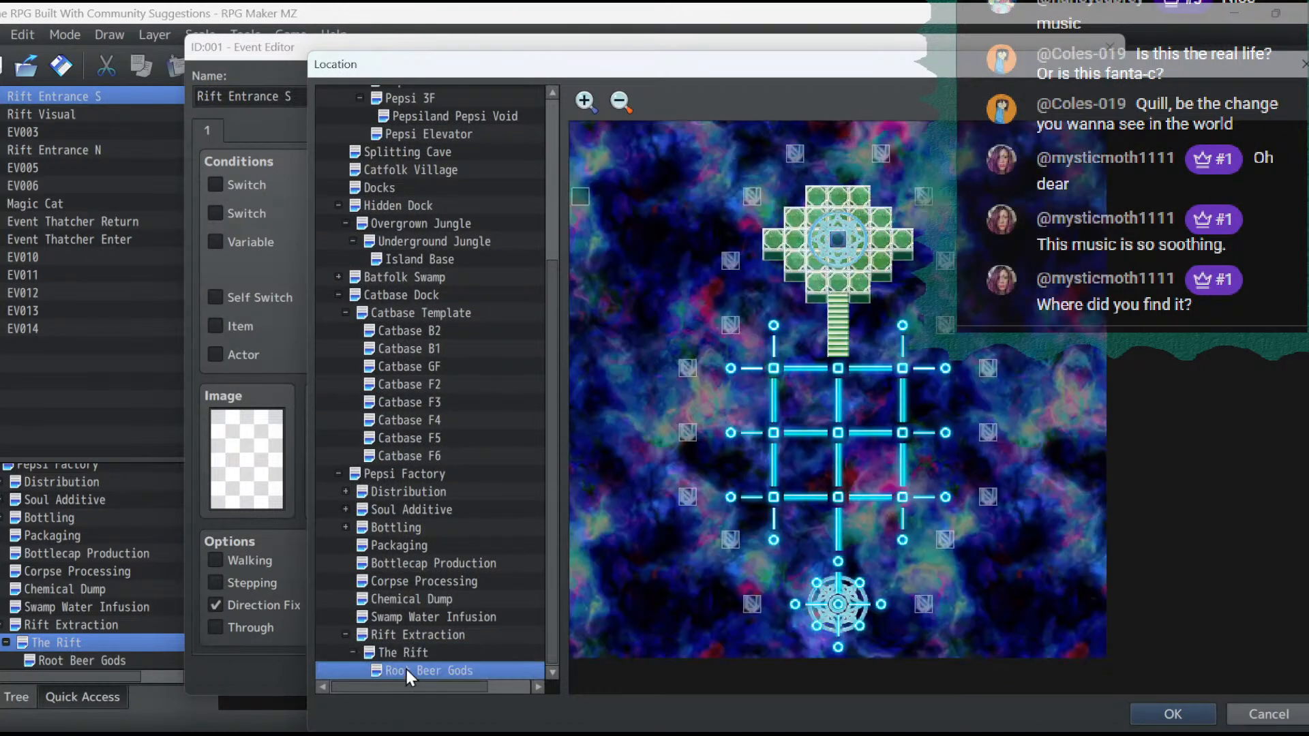
click(837, 606)
double_click(837, 605)
- Set the player transfer's direction to Up and confirm the changes to the Rift Entrance S event
click(736, 495)
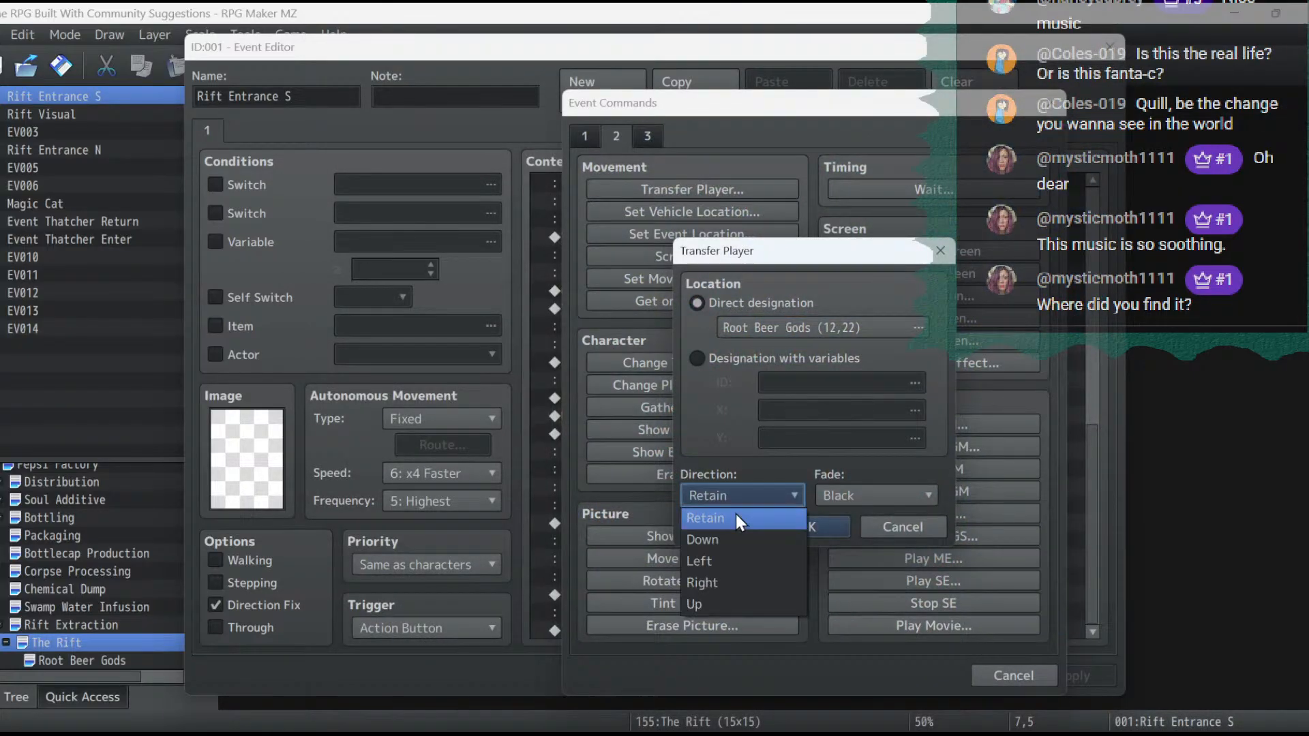
click(730, 607)
click(816, 529)
click(906, 678)
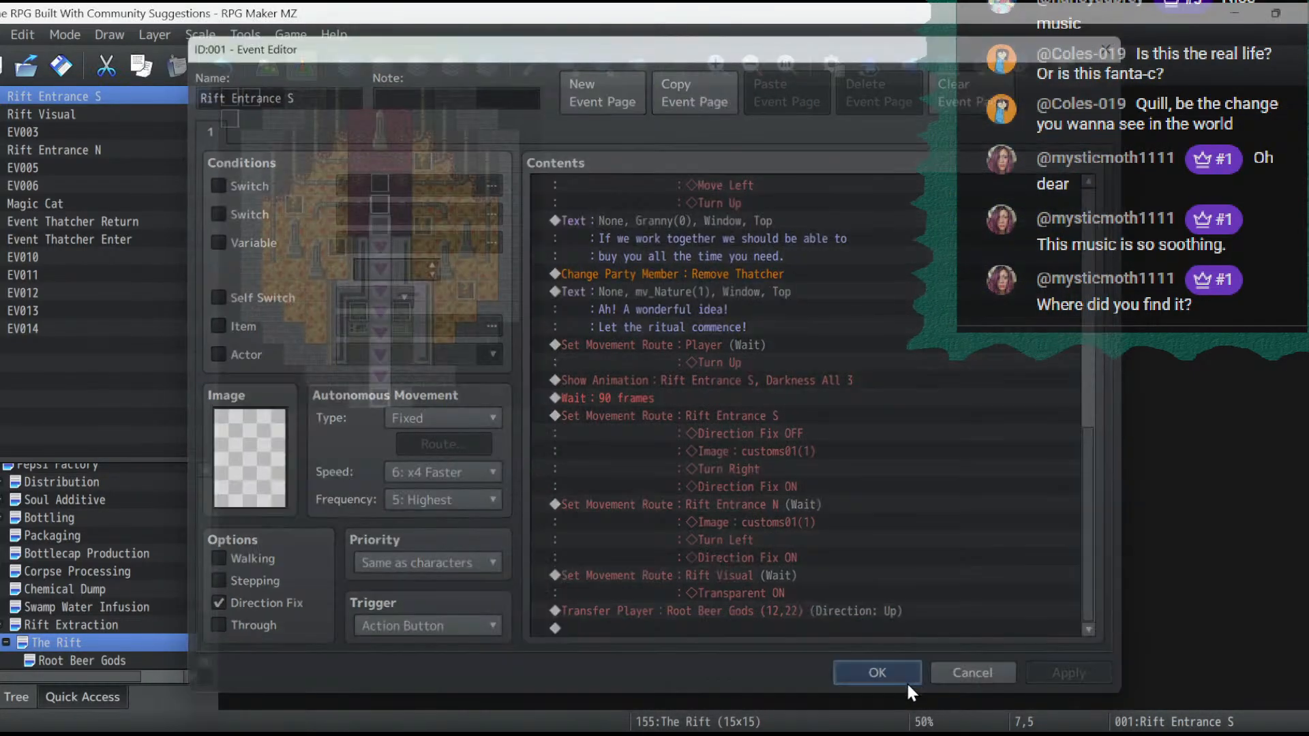
- Save the project, start a playtest in a maximized window, and load the File 3 save
click(59, 75)
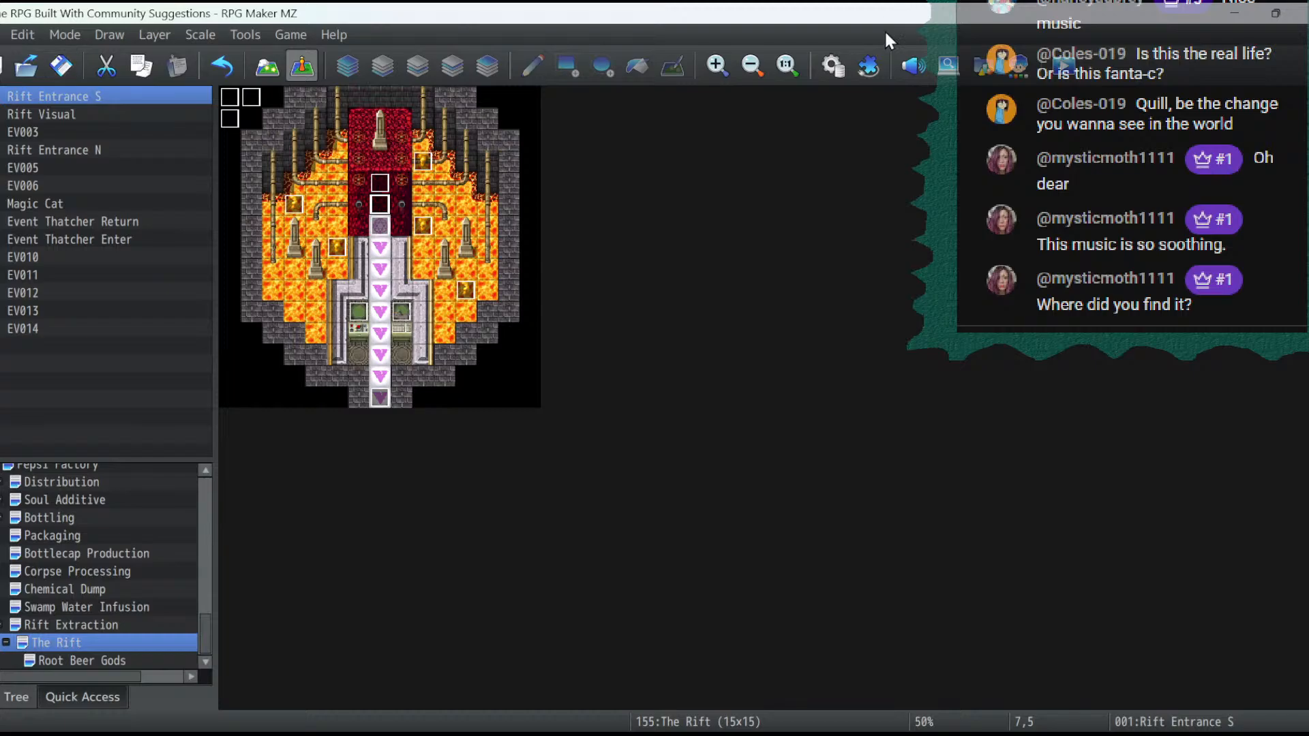
click(1055, 75)
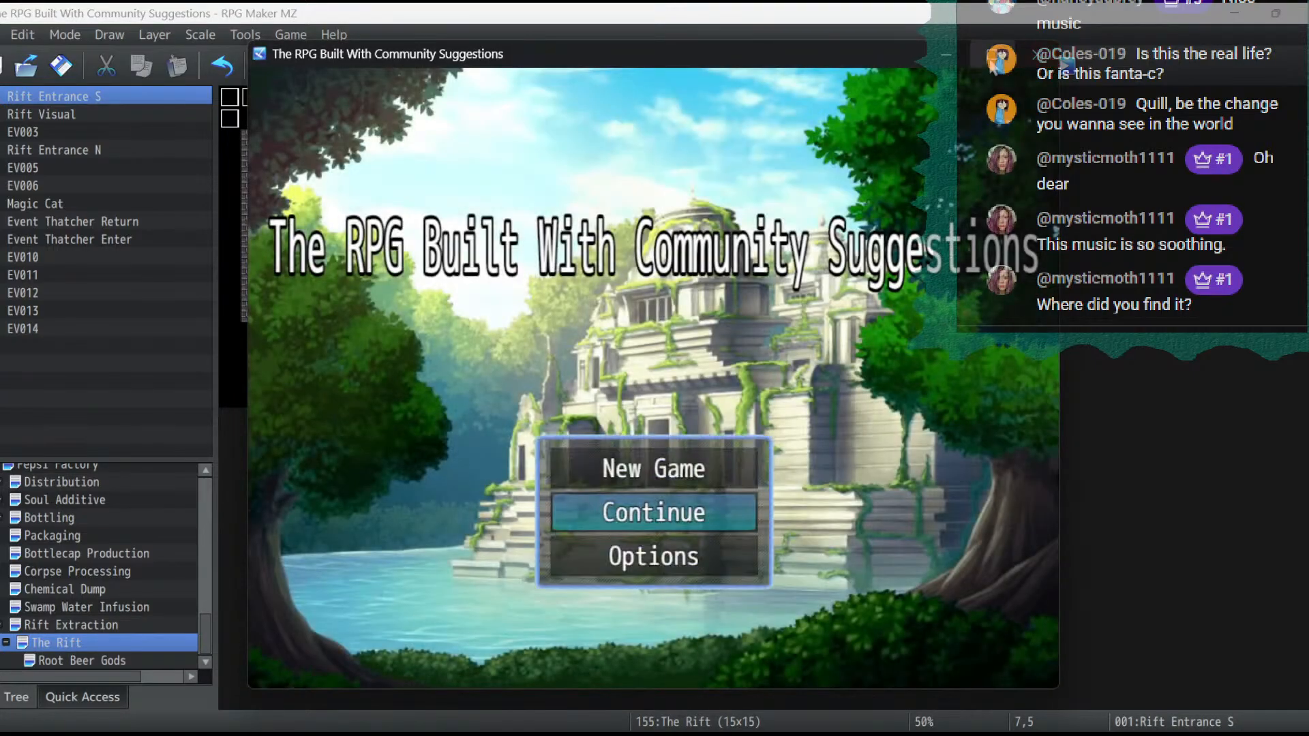
click(992, 56)
key(Return)
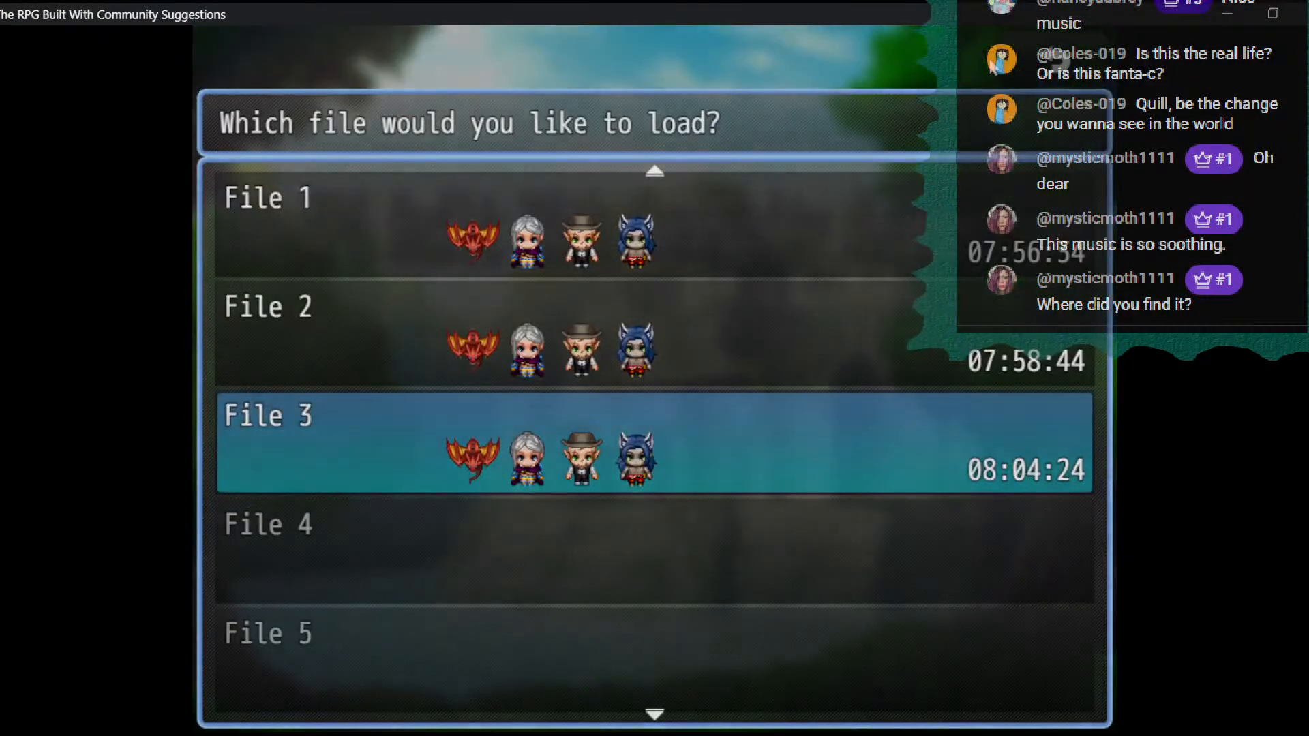
key(Return)
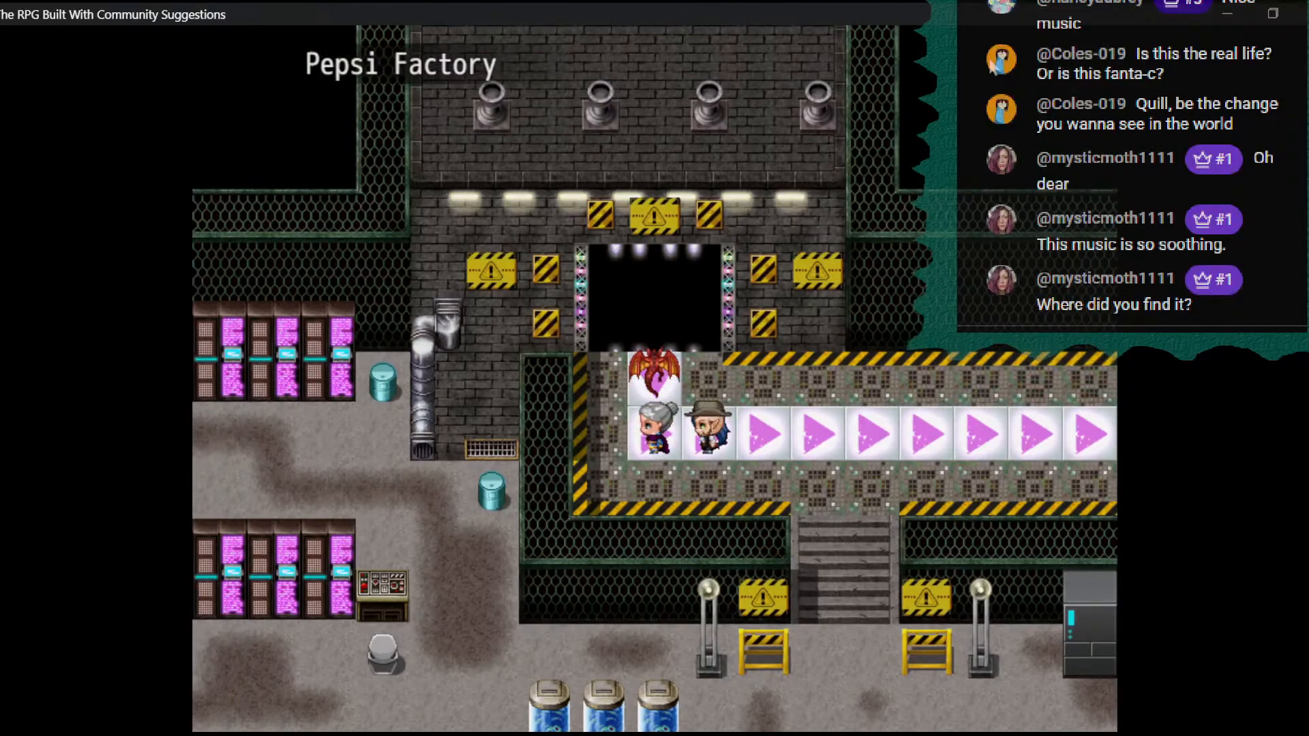
- Walk the character from the Pepsi Factory into The Rift and up to the blue portal to trigger its event
key(Up)
key(Up)
key(Up)
key(Up)
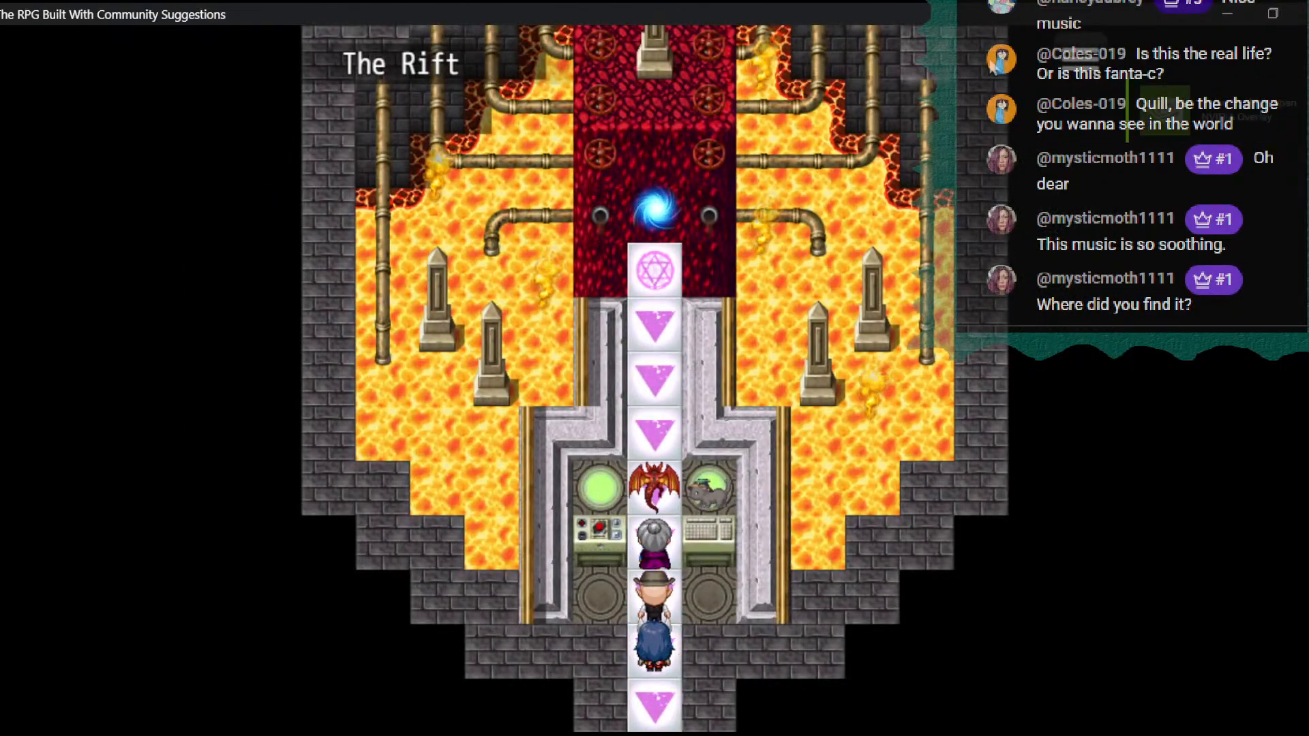
key(Up)
key(Up)
key(Up)
key(Up)
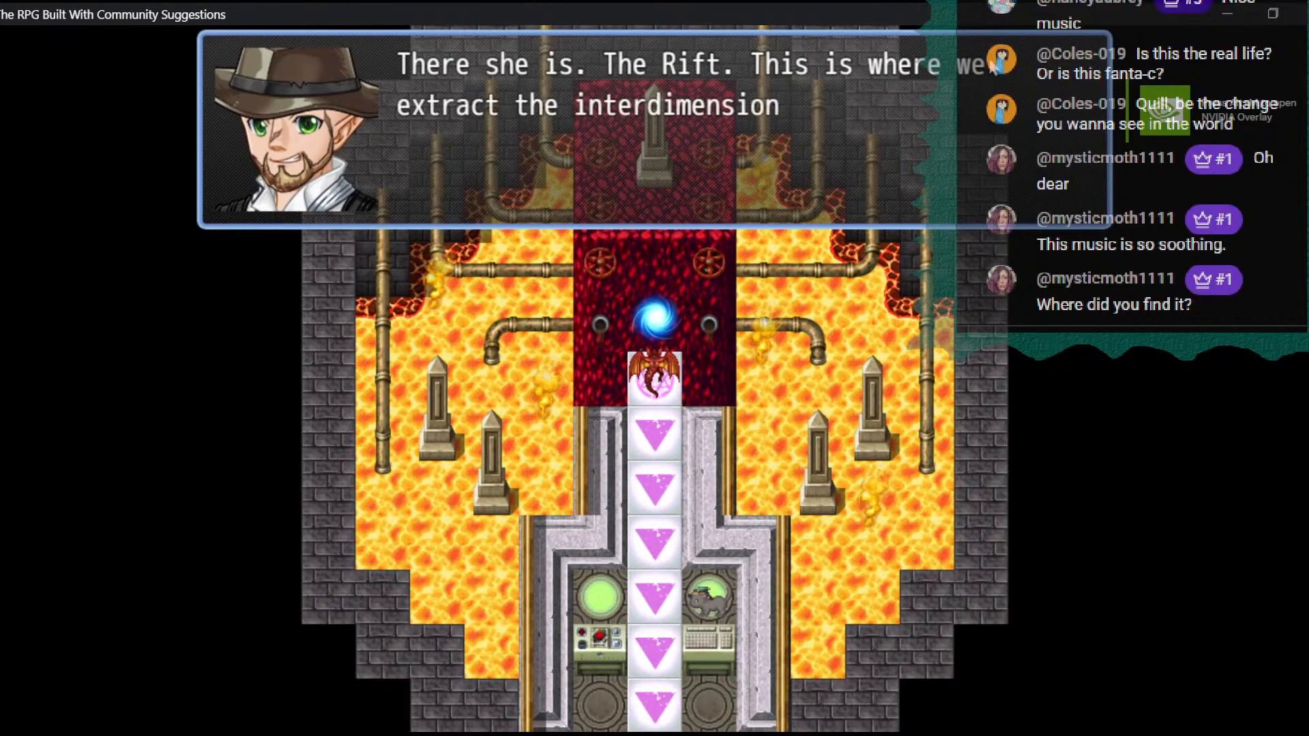
- Advance the rift cutscene dialogue until the party is transferred to the Root Beer Gods map
key(Return)
key(Return)
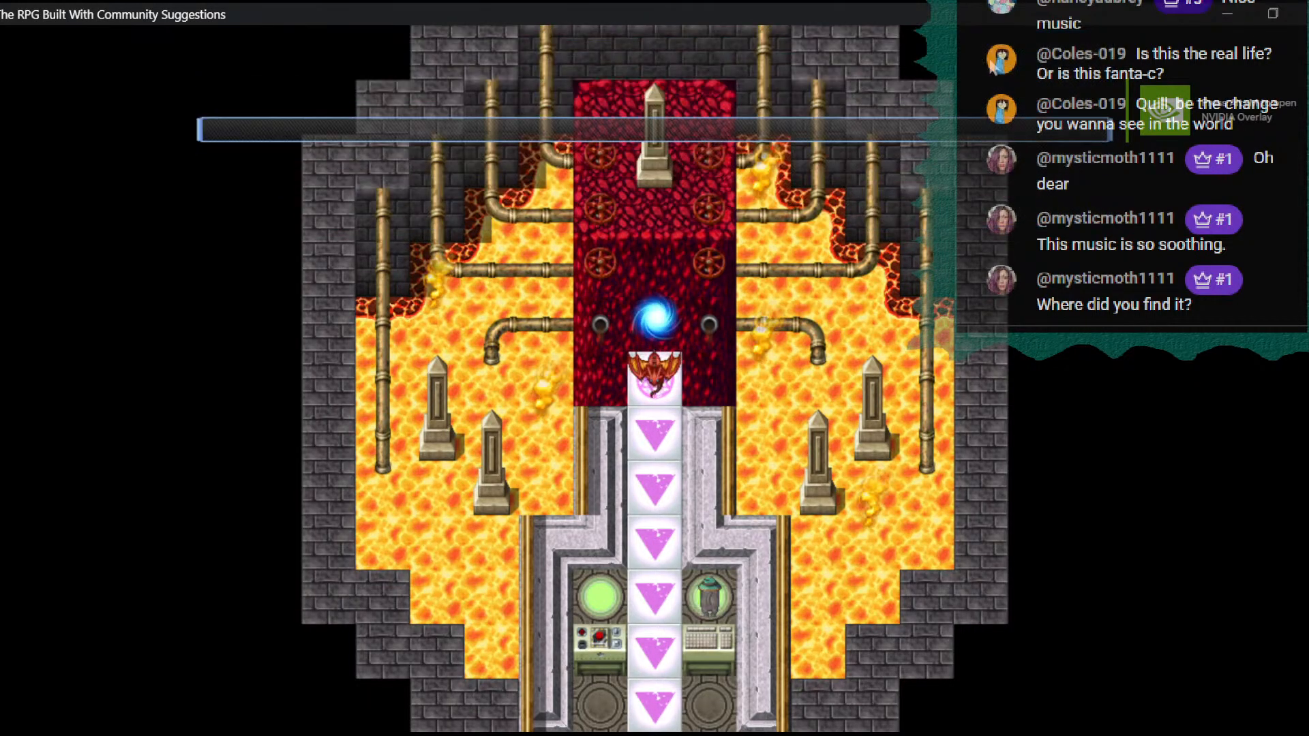
key(Return)
key(Return)
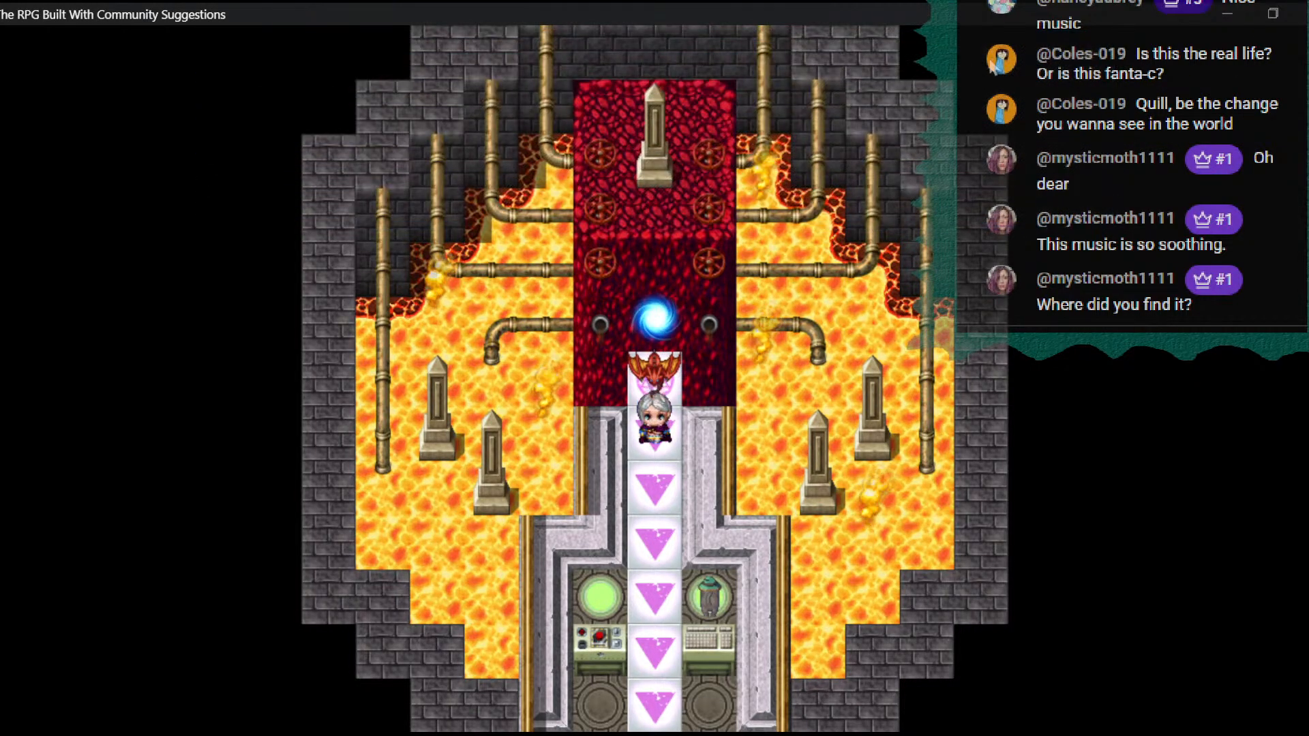
key(Return)
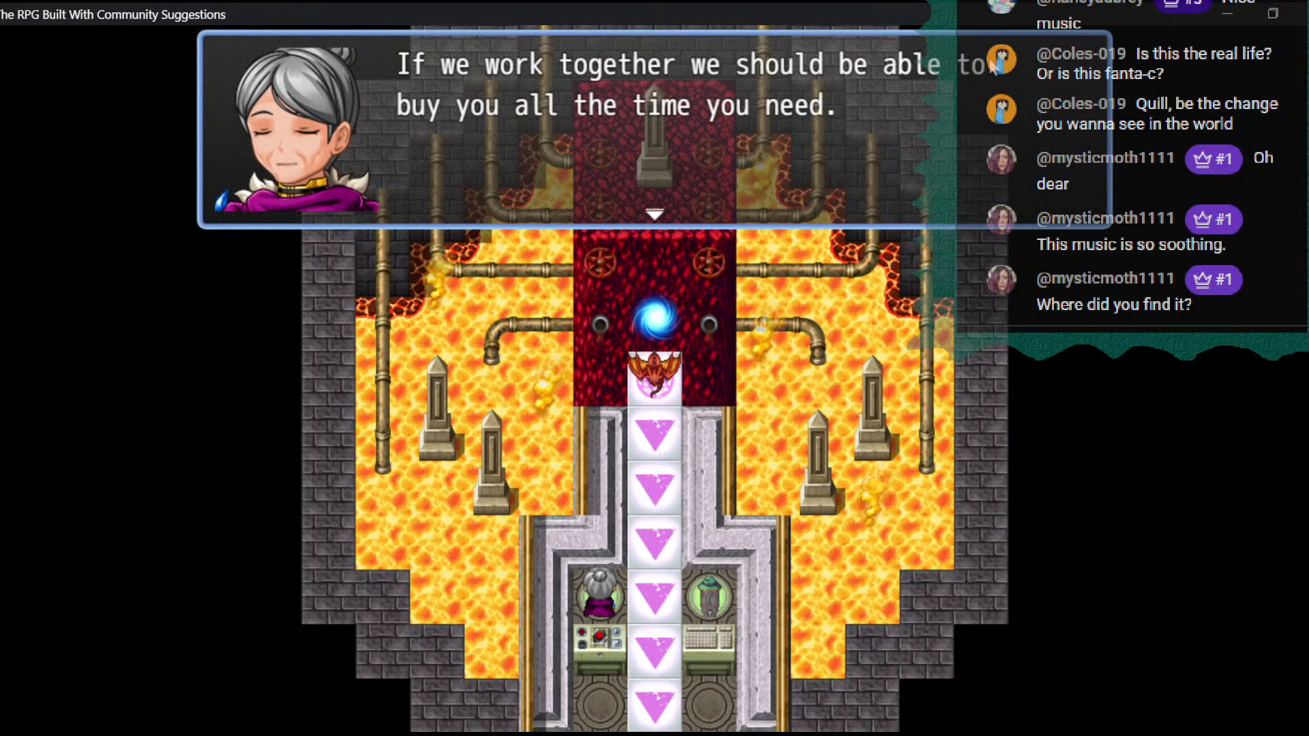
key(Return)
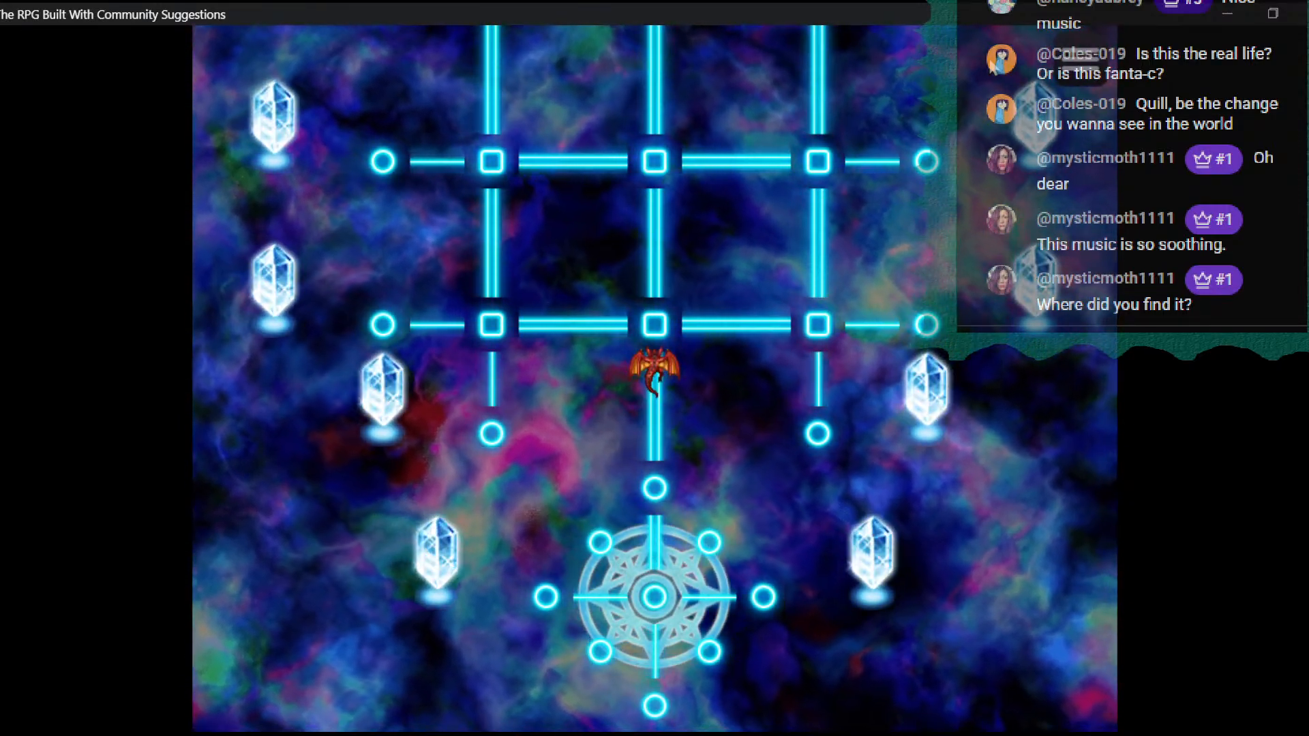
- Walk up the glowing grid and the stairs onto the green platform, ending beside the light column
key(Left)
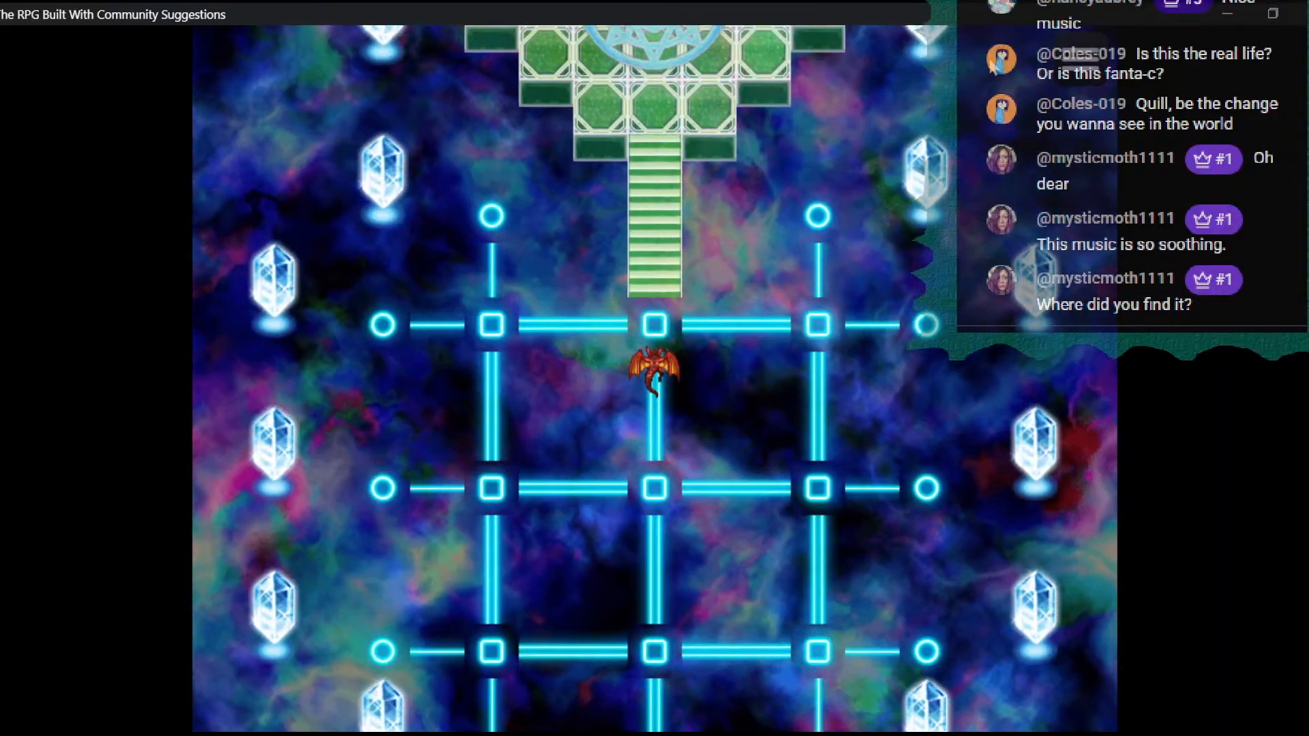
key(Up)
key(Up)
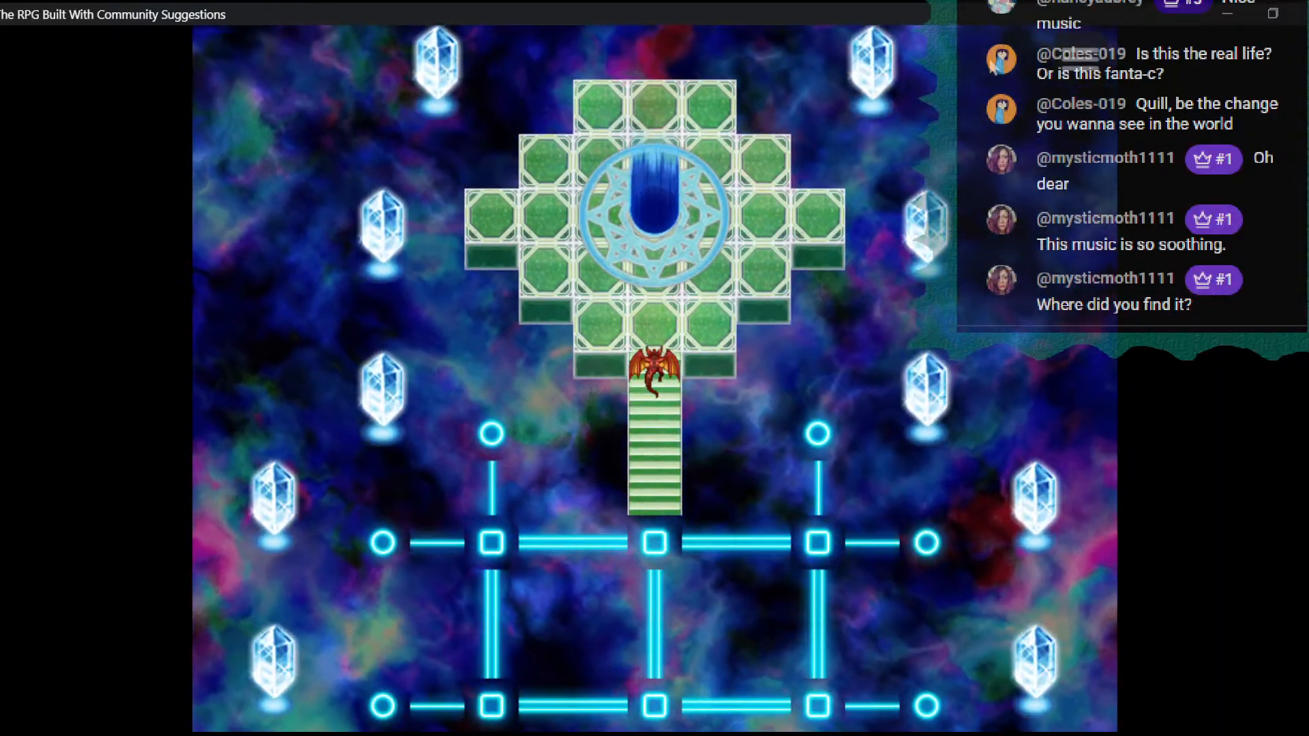
key(Up)
key(Up)
key(Left)
key(Left)
key(Up)
key(Up)
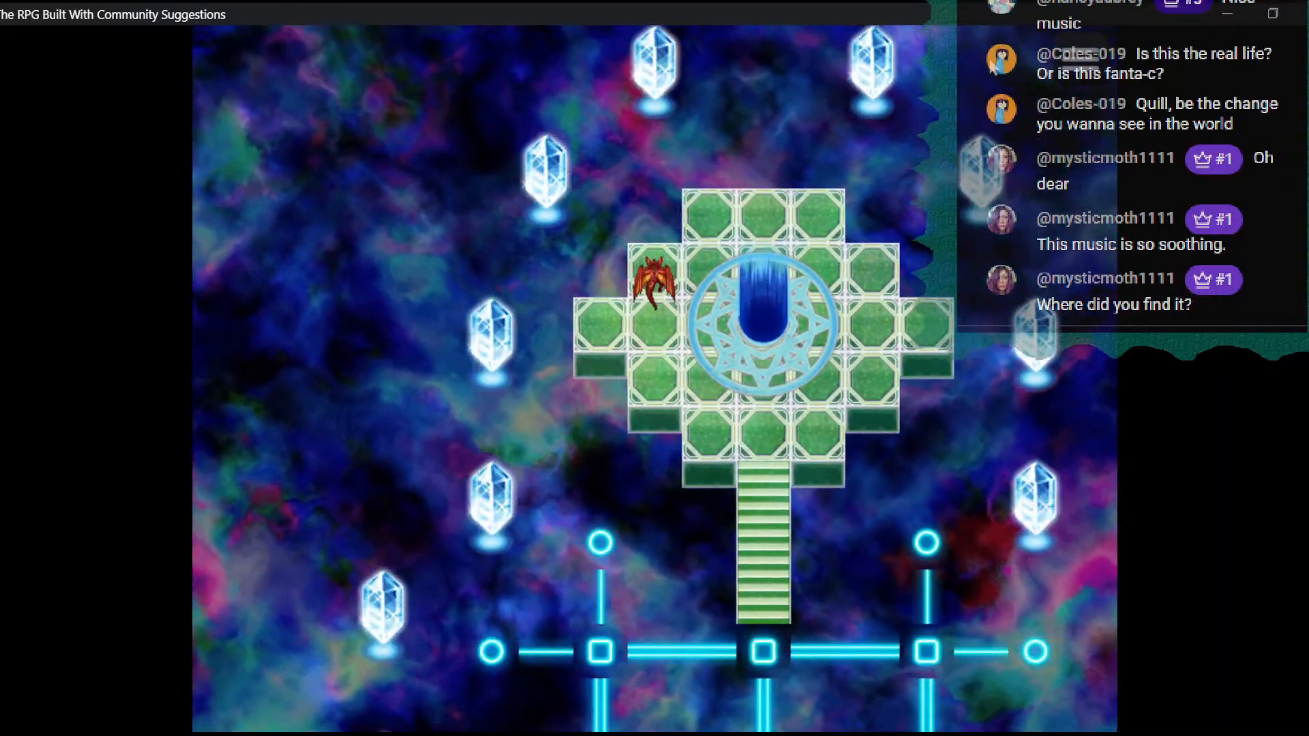
- Move back and forth behind the blue light column to check how the character overlaps it
key(Right)
key(Right)
key(Right)
key(Right)
key(Down)
key(Up)
key(Left)
key(Up)
key(Left)
key(Left)
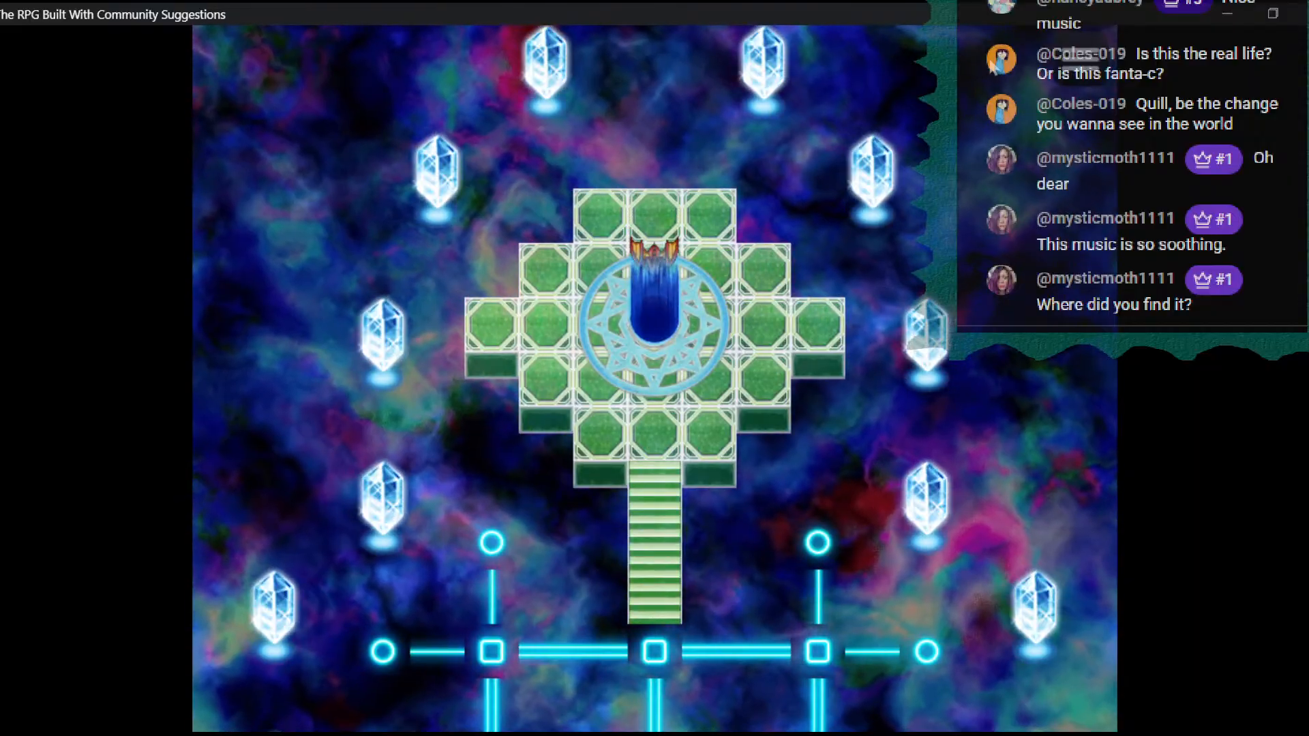
key(Down)
key(Down)
- Walk around the light column and stand directly in front of it, facing up
key(Up)
key(Right)
key(Right)
key(Right)
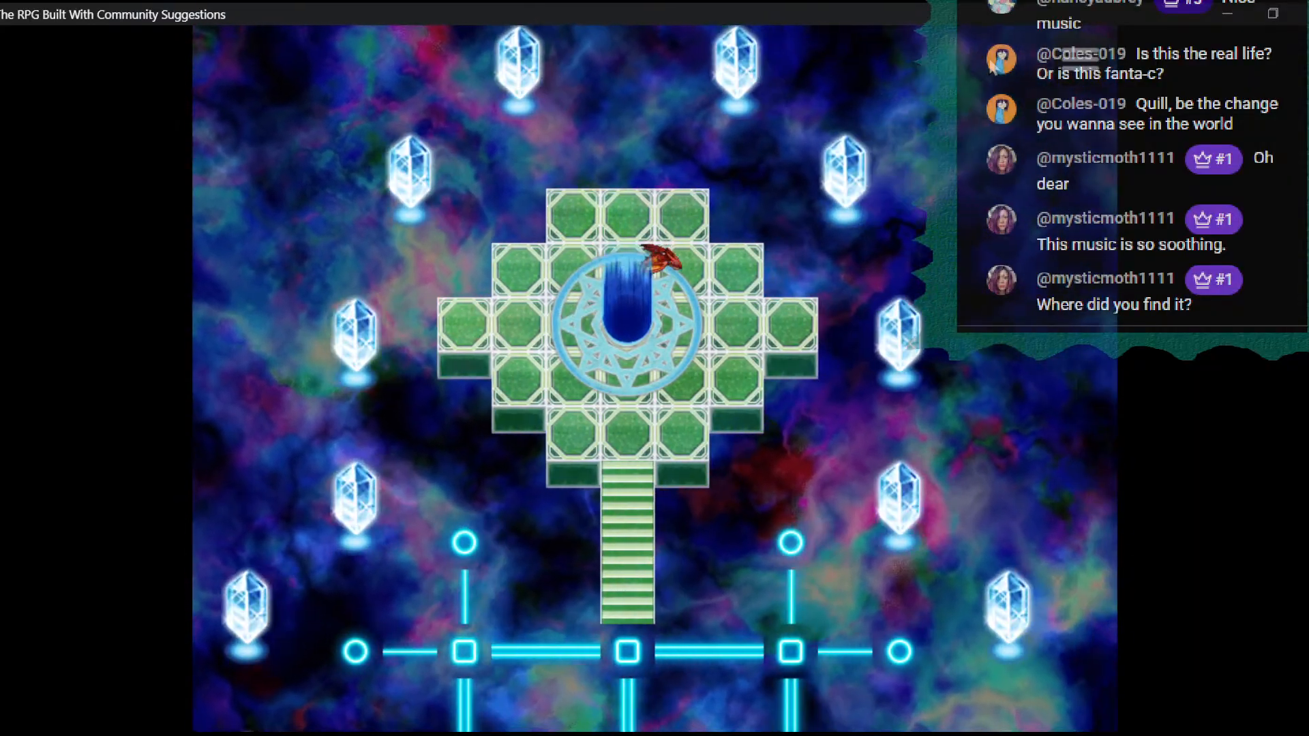
key(Down)
key(Down)
key(Left)
key(Down)
key(Left)
key(Up)
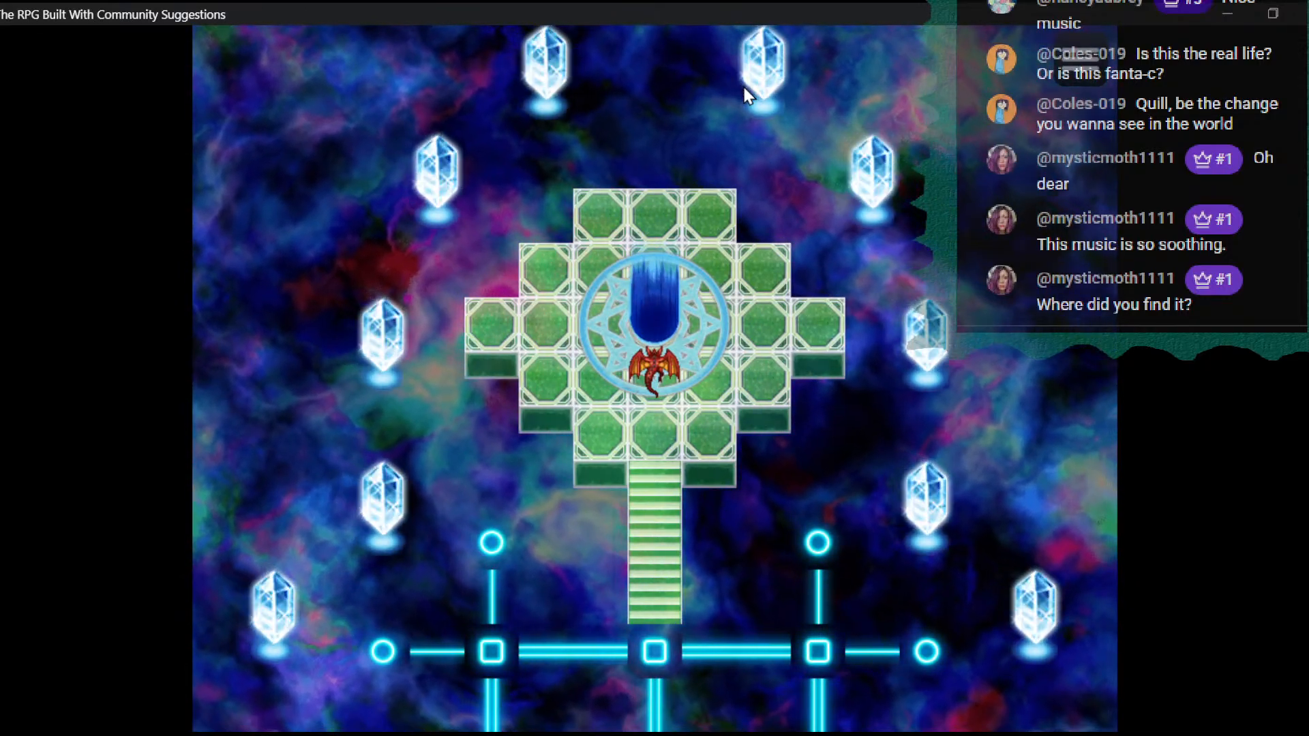
- Walk down the stairs, testing for movement off their side, and follow the grid's right column to its lowest node
key(Down)
key(Down)
key(Down)
key(Down)
key(Right)
key(Right)
key(Right)
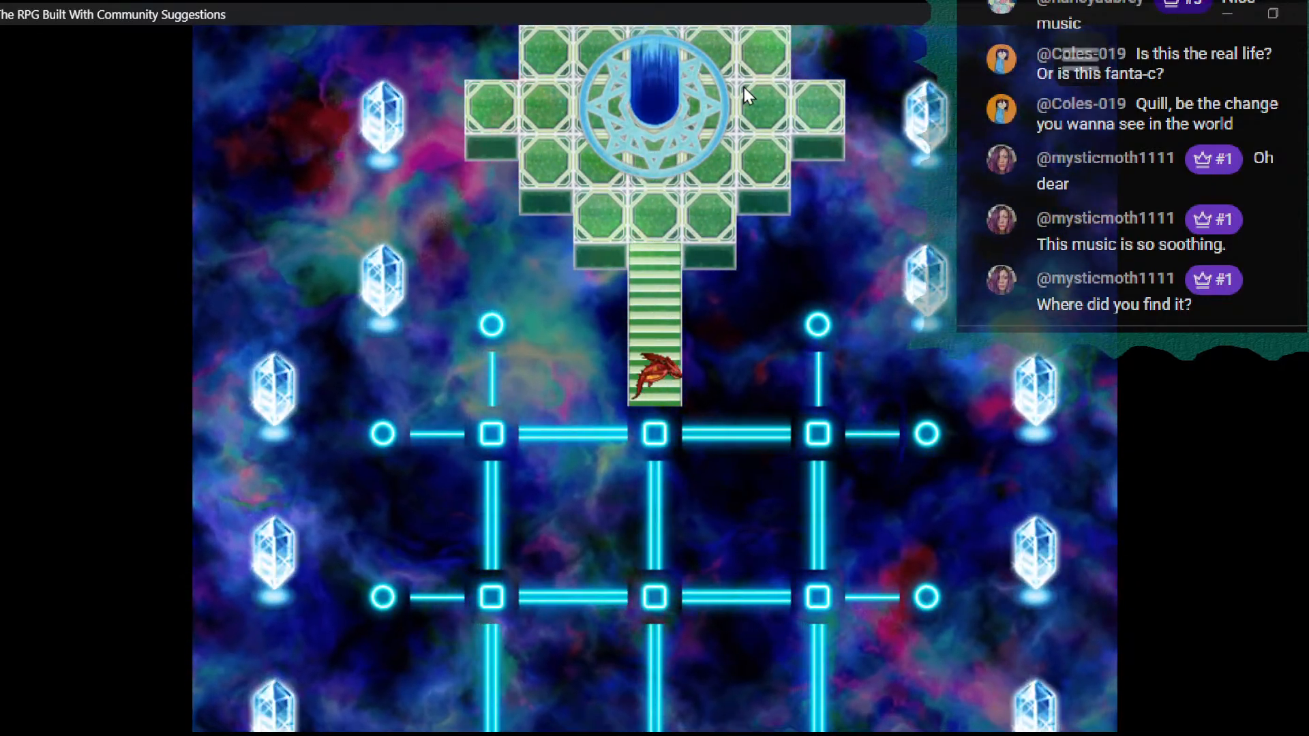
key(Down)
key(Down)
key(Down)
key(Down)
key(Down)
key(Down)
key(Down)
key(Down)
key(Down)
key(Down)
key(Down)
key(Down)
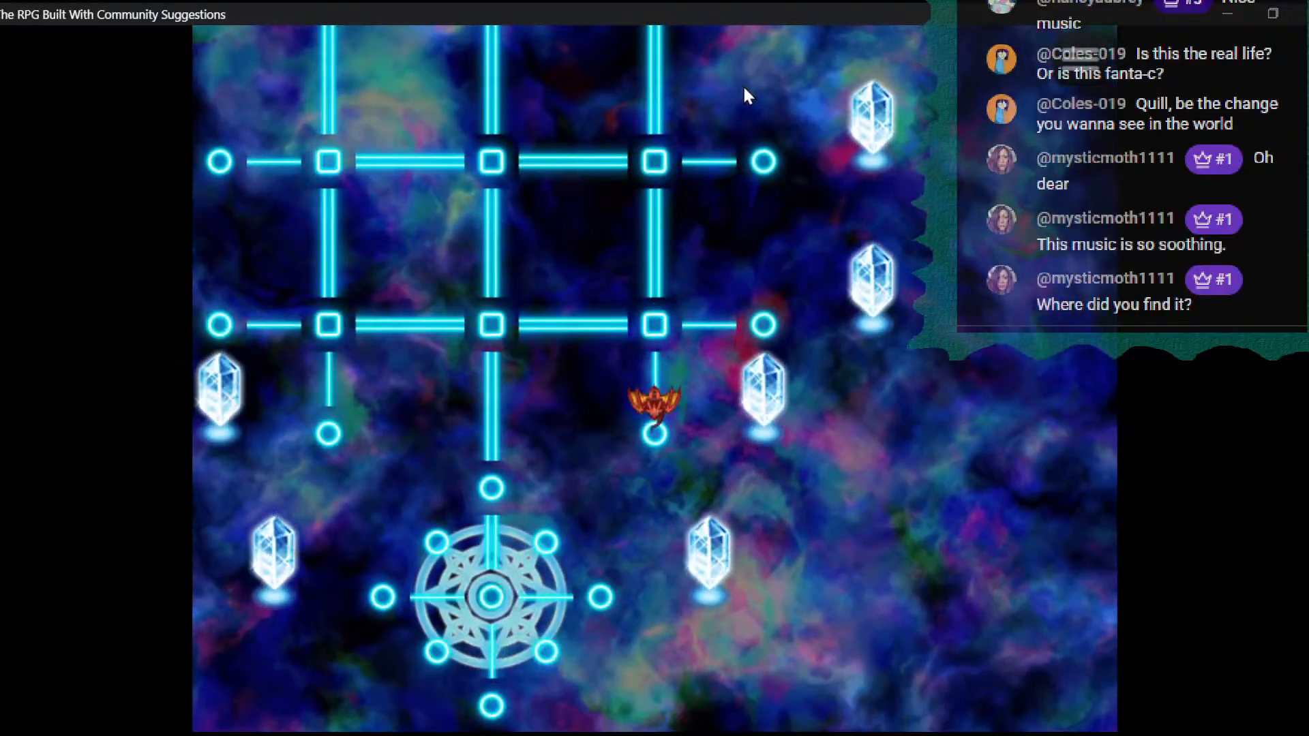
- Return to the grid's middle column and walk up it to test the central intersections
key(Left)
key(Left)
key(Left)
key(Up)
key(Up)
key(Up)
key(Up)
key(Up)
key(Up)
key(Up)
key(Up)
key(Up)
key(Up)
key(Up)
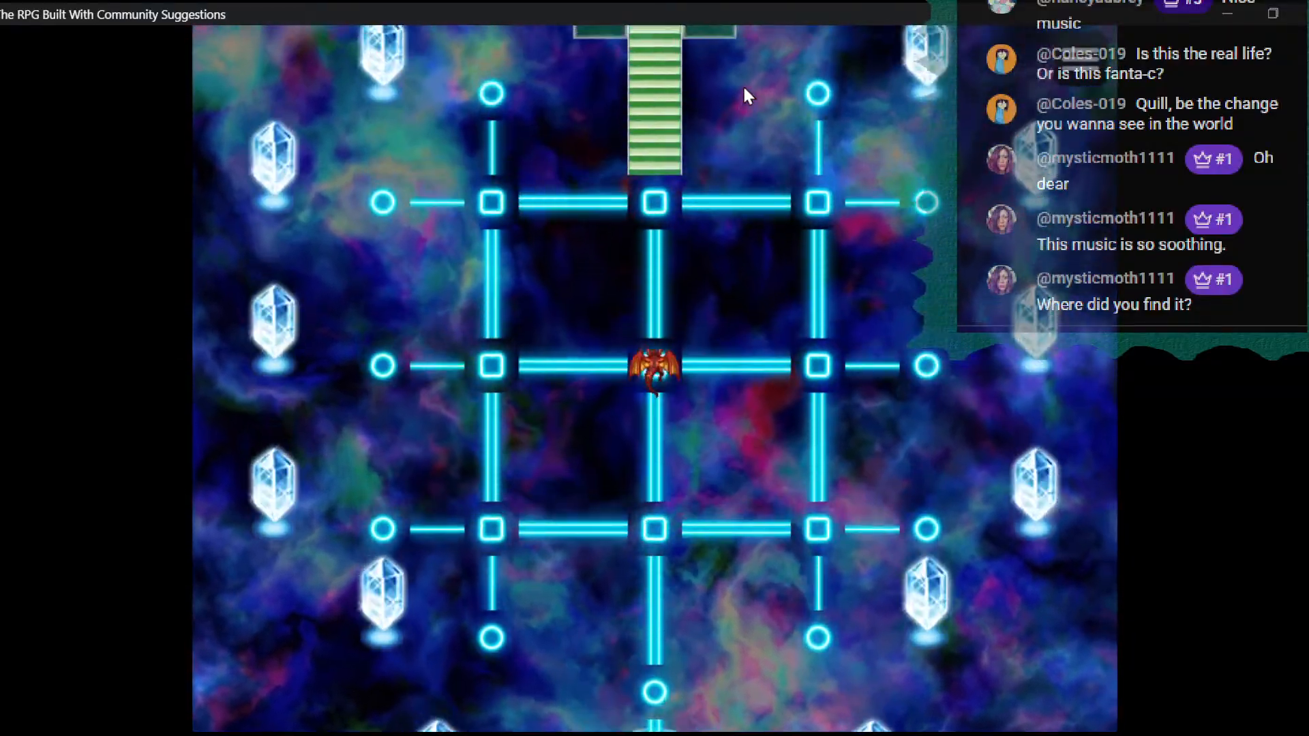
- Cross to the grid's left column and walk down it to test passage there
key(Left)
key(Left)
key(Left)
key(Down)
key(Down)
key(Down)
key(Down)
key(Down)
key(Down)
key(Down)
key(Down)
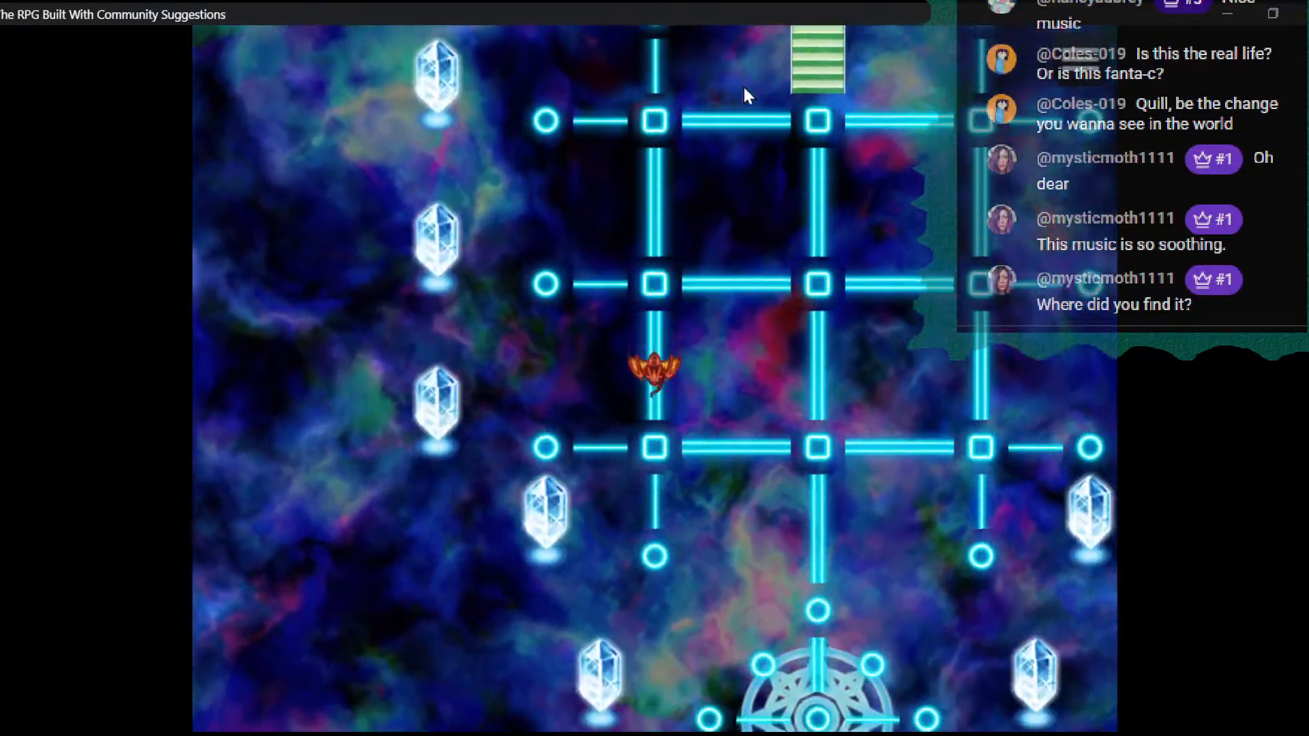
- Cross the grid's lowest row to its right intersection and close the playtest
key(Right)
key(Right)
key(Right)
key(Right)
key(Right)
key(Right)
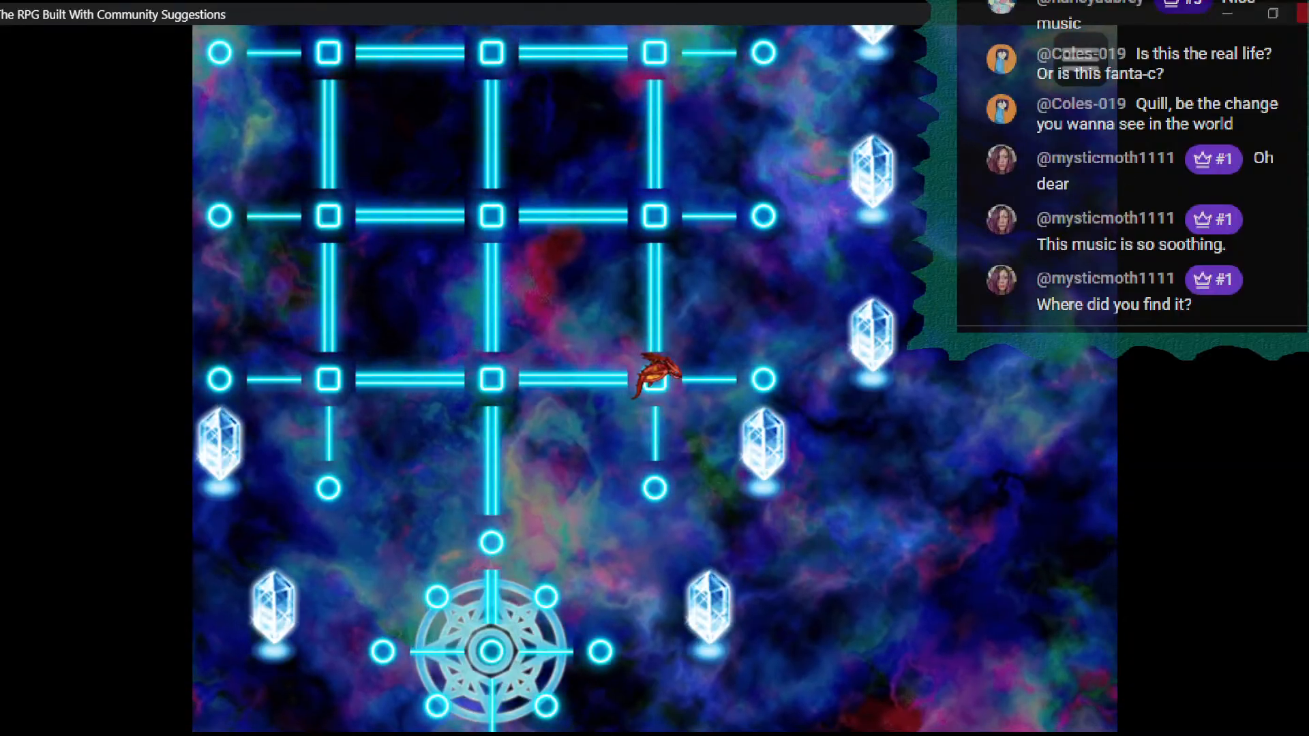
click(1304, 13)
- Check the passage settings of the 0017 Dungeon tileset's A and B sheets in the database, and leave without changes
click(827, 66)
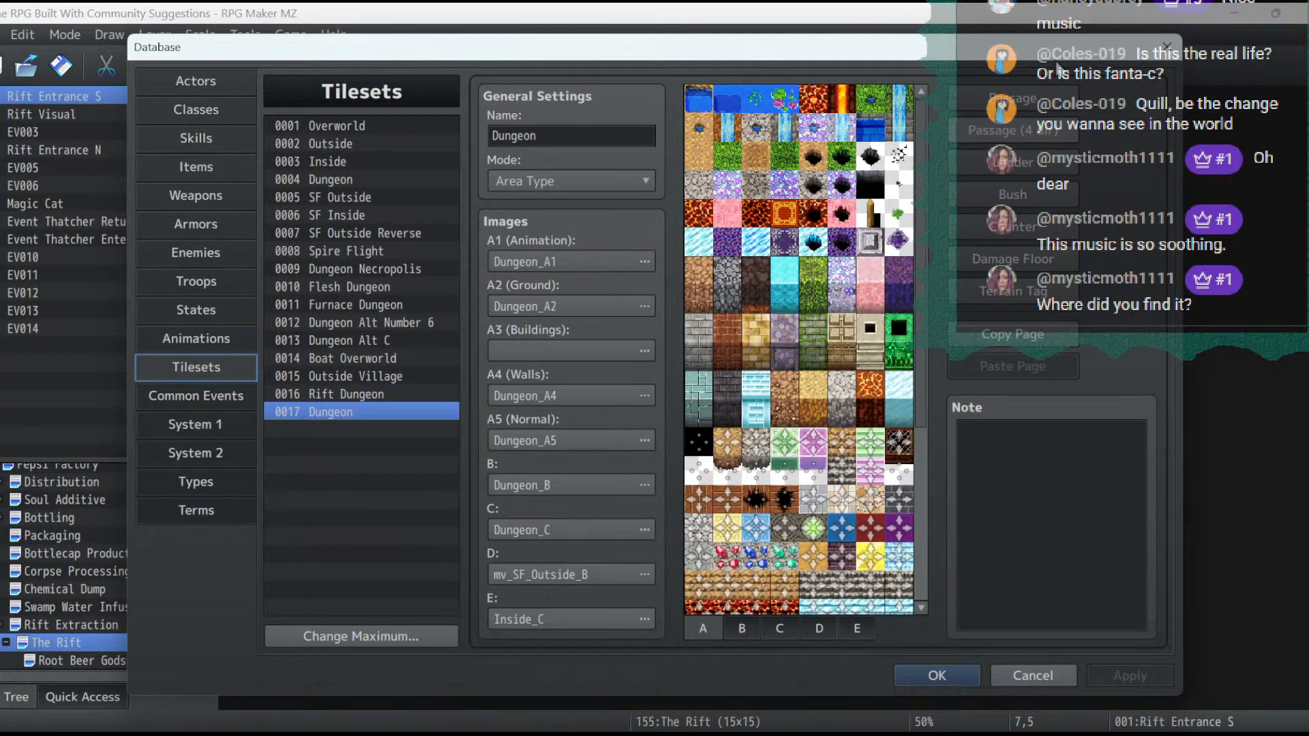
click(1040, 108)
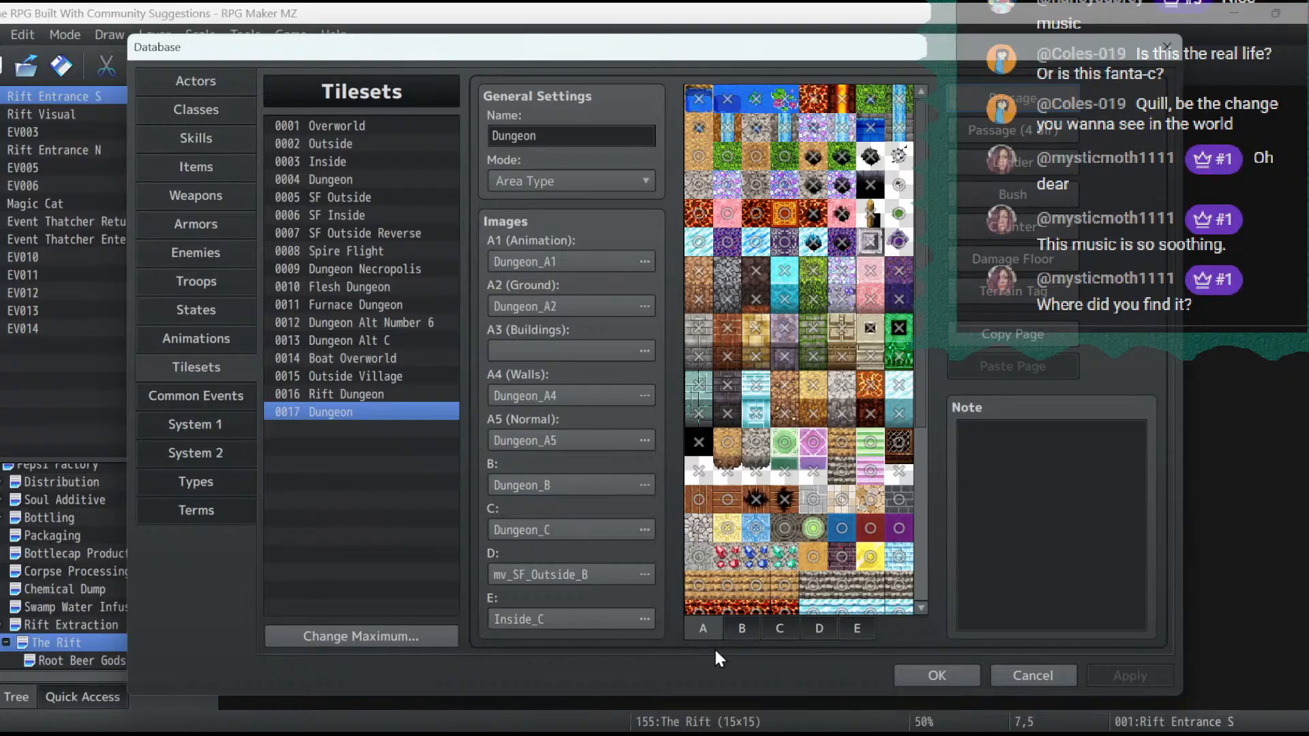
click(741, 627)
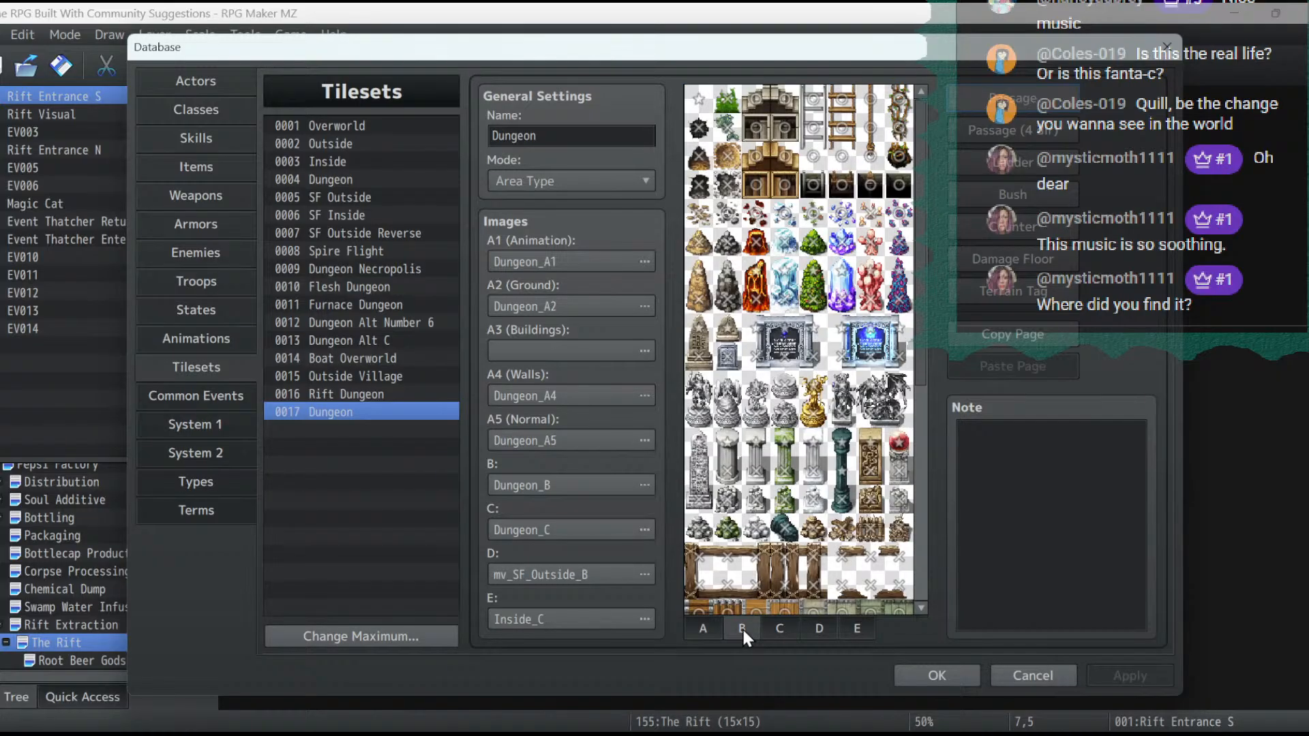
click(1030, 674)
- Flood-fill layer 1 of the Root Beer Gods map with a tile from set B, and save the project
click(104, 661)
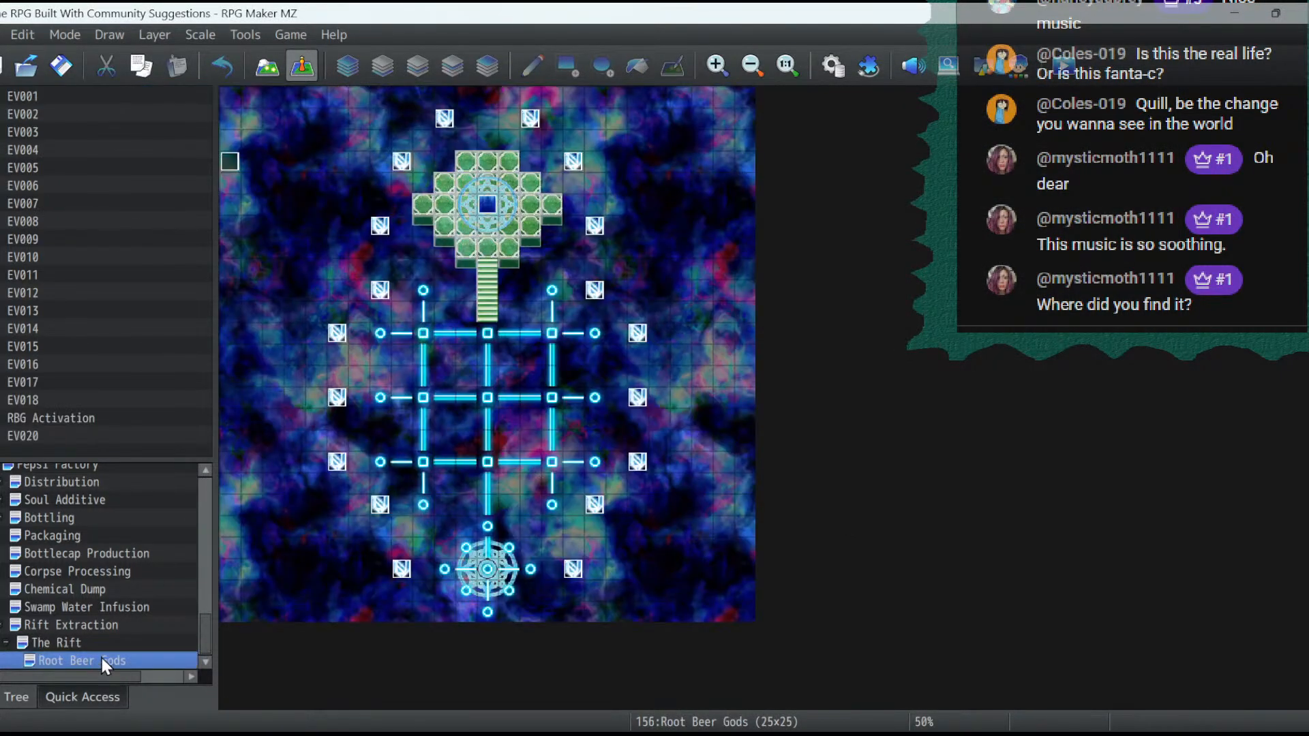
click(265, 64)
click(379, 72)
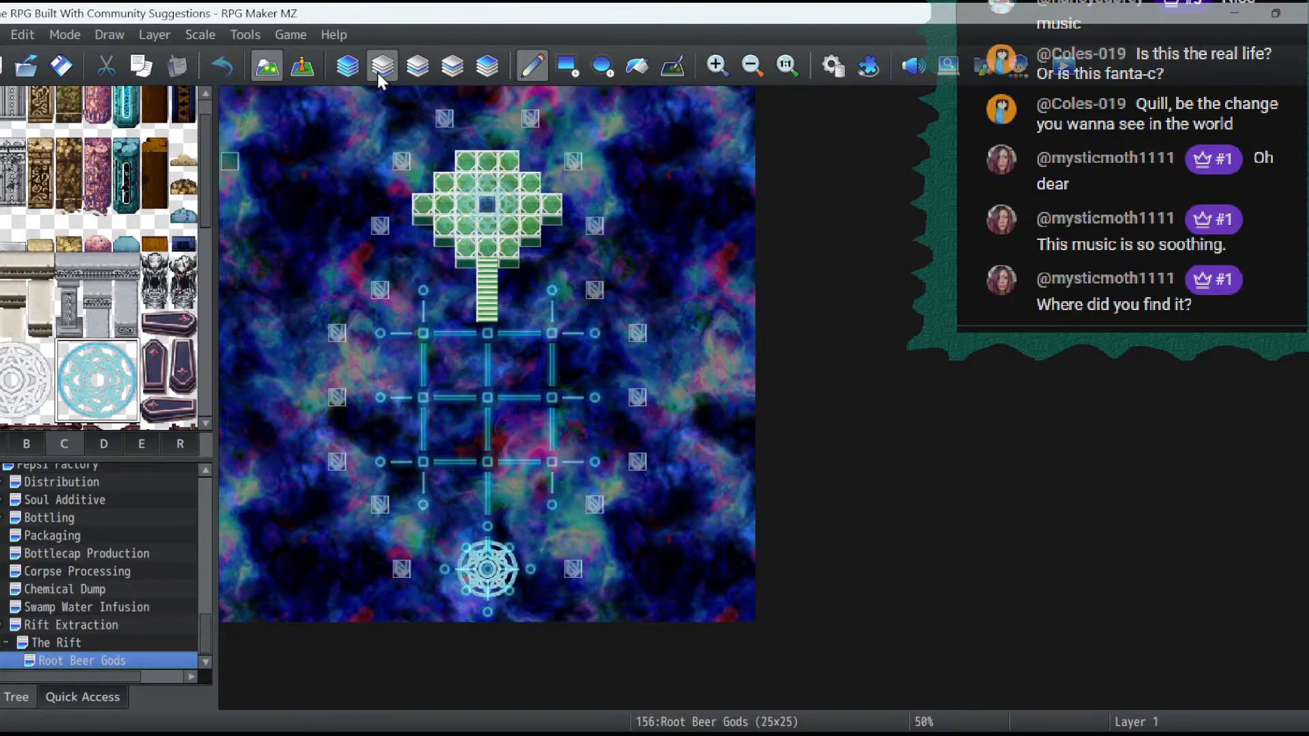
click(641, 67)
scroll(16, 230, up, 2)
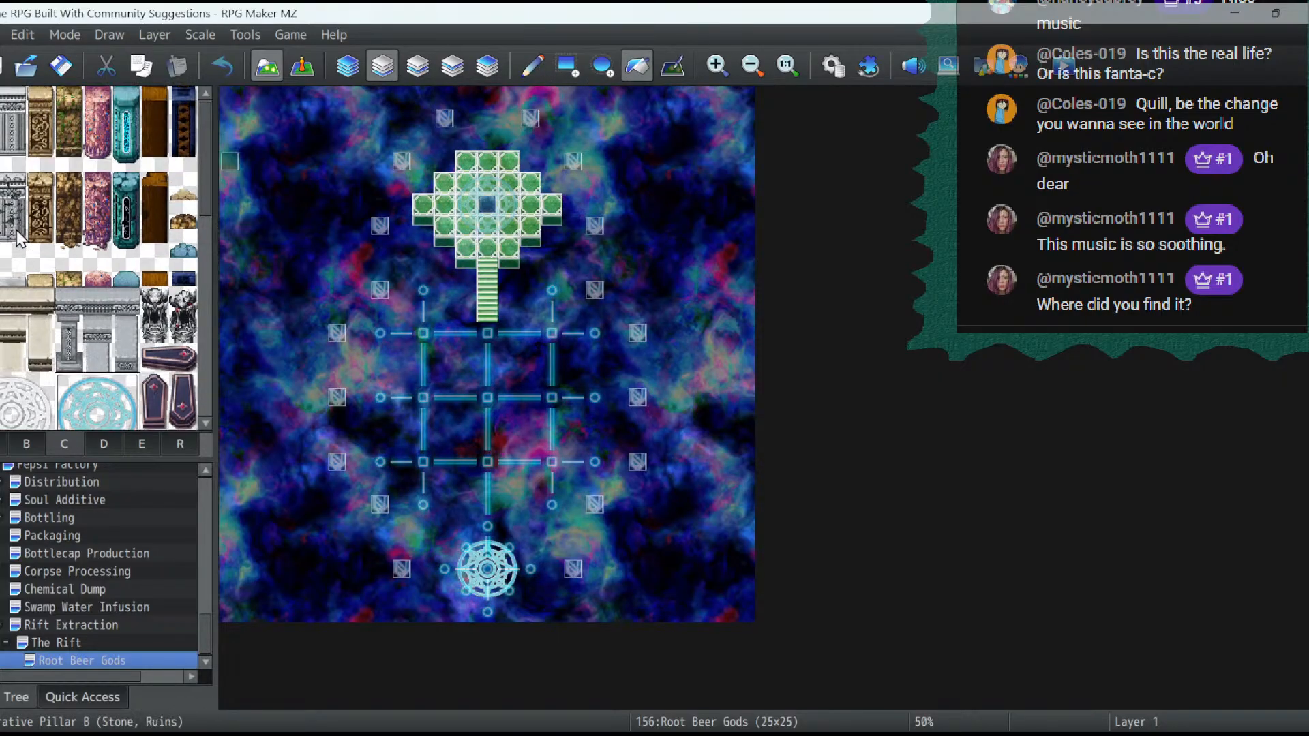
click(30, 442)
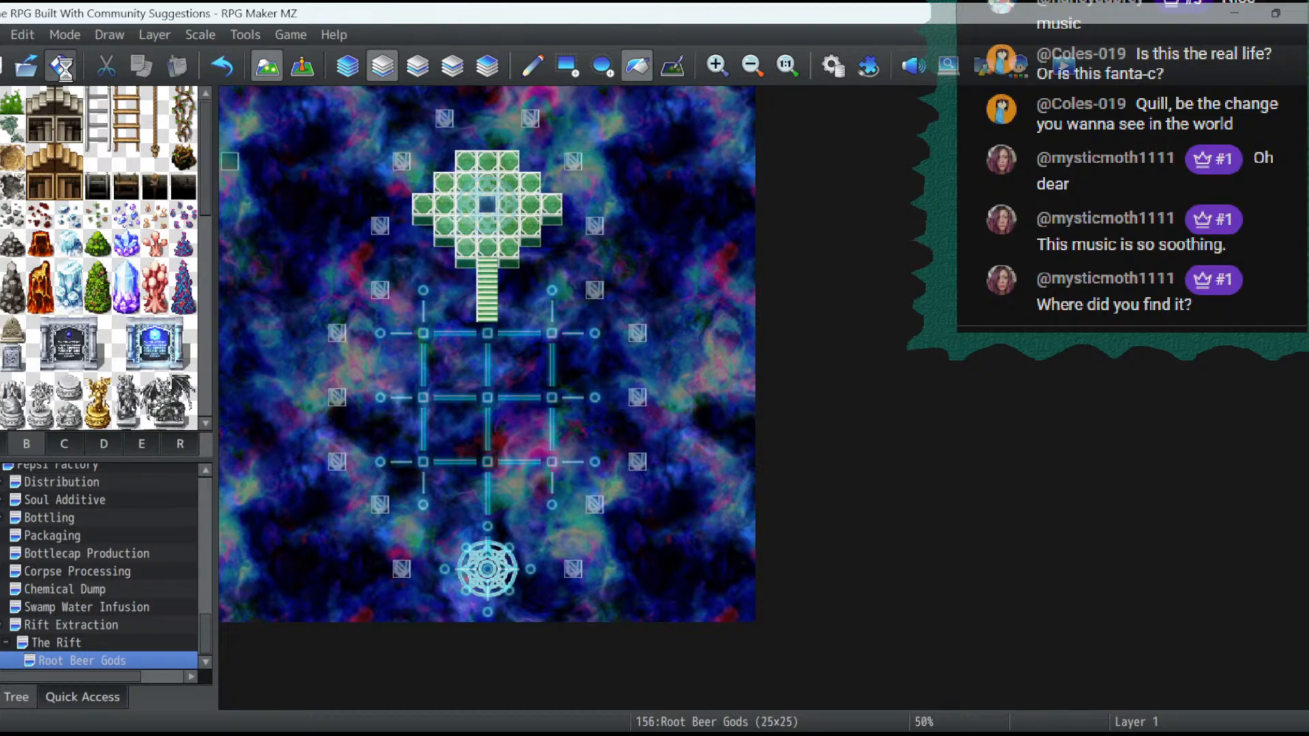
- Playtest the project, pass through the Rift portal to the Root Beer Gods map, and close the playtest
click(1073, 69)
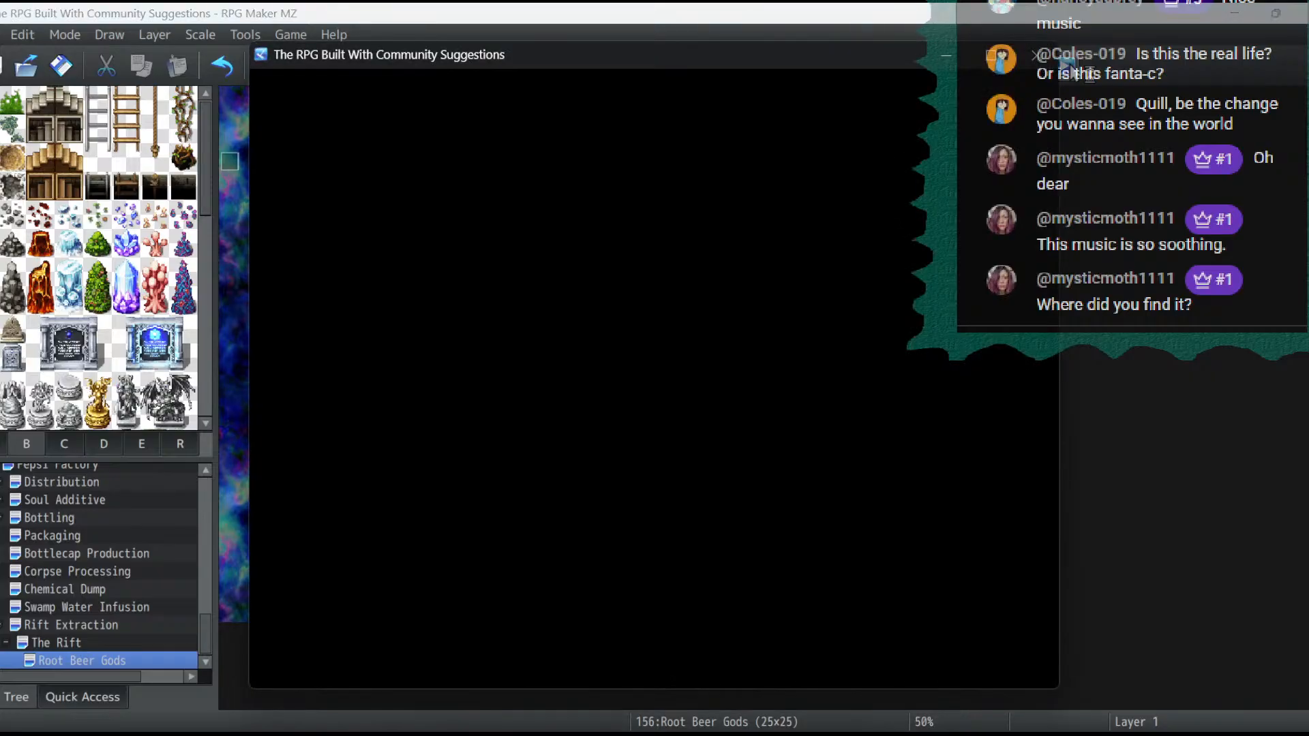
key(Return)
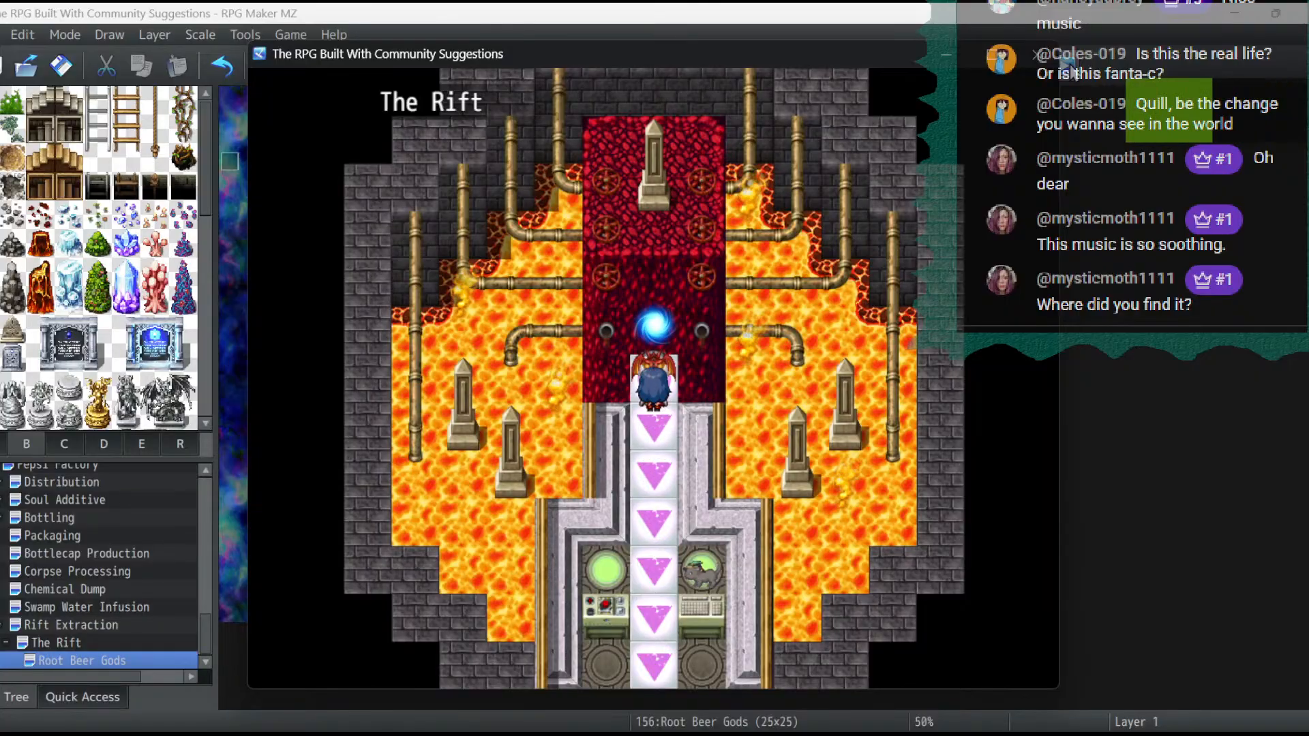
key(Return)
key(Return)
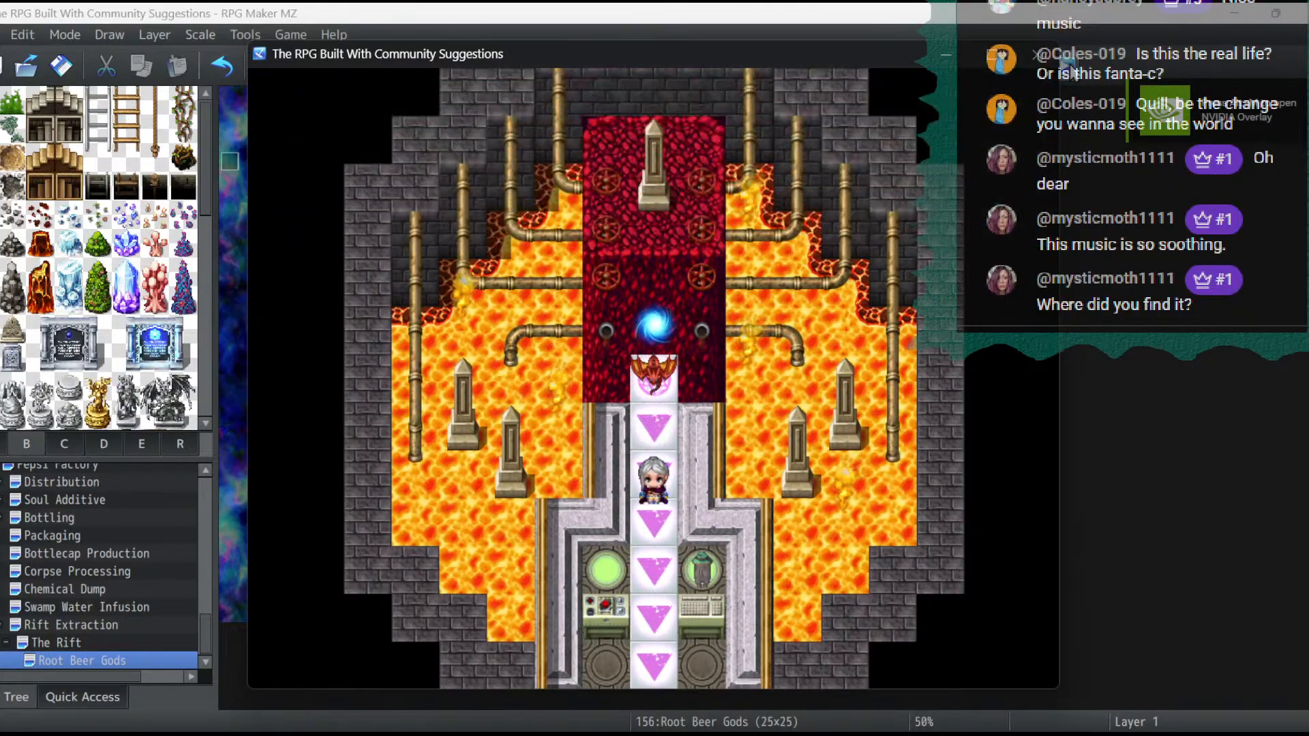
key(Return)
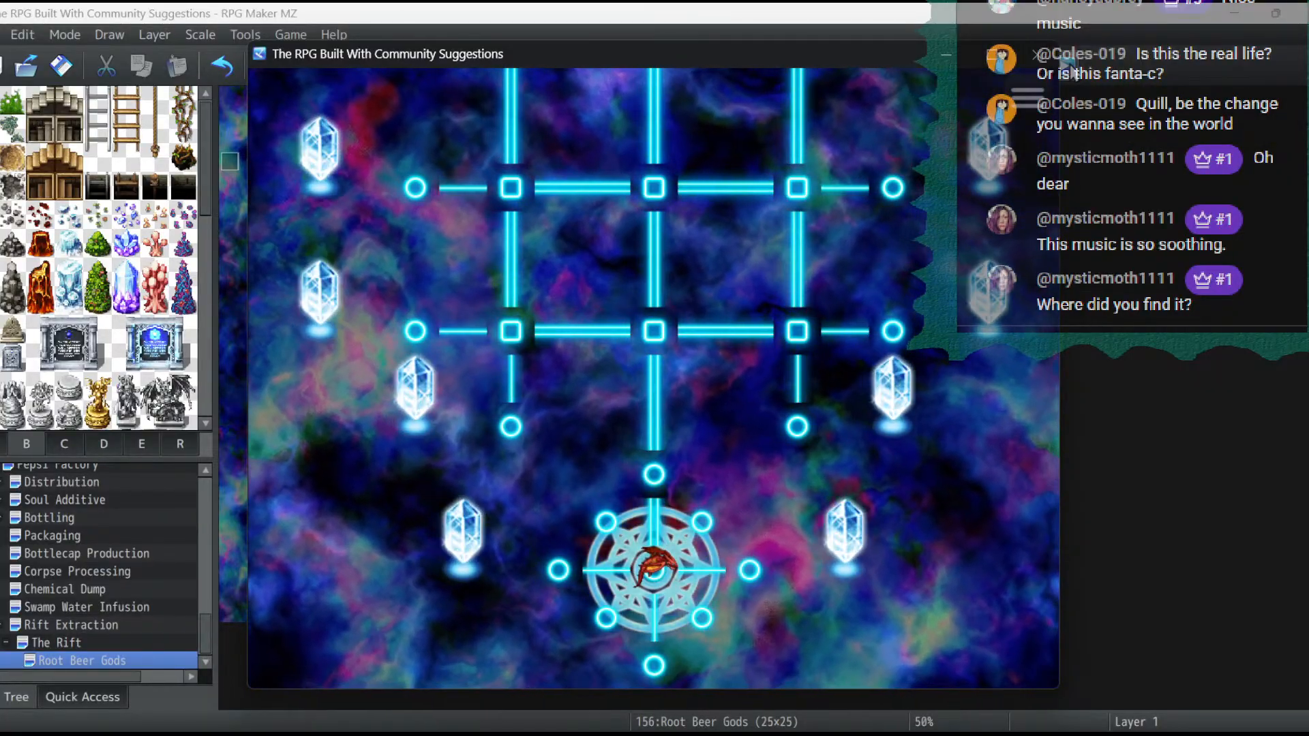
click(1036, 54)
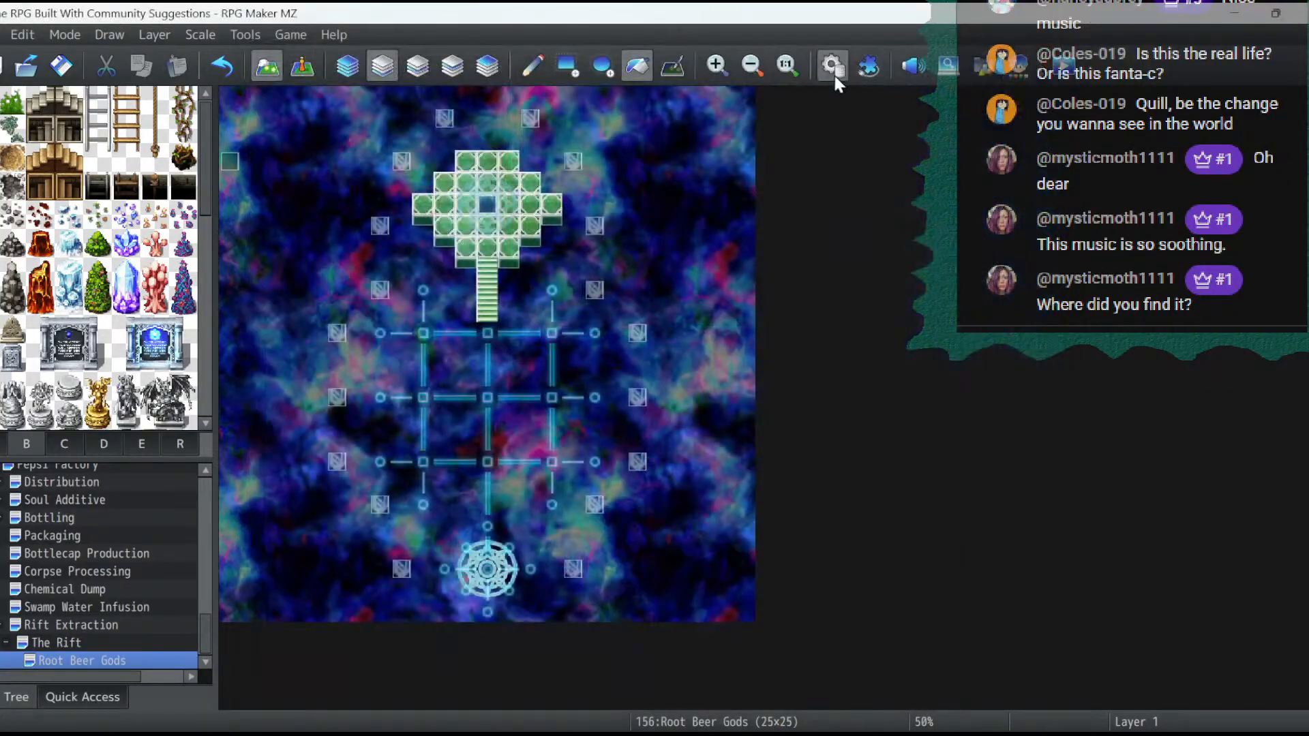
- Make the blank tile below the black one in sheet A of the 0017 Dungeon tileset passable and apply it
click(833, 73)
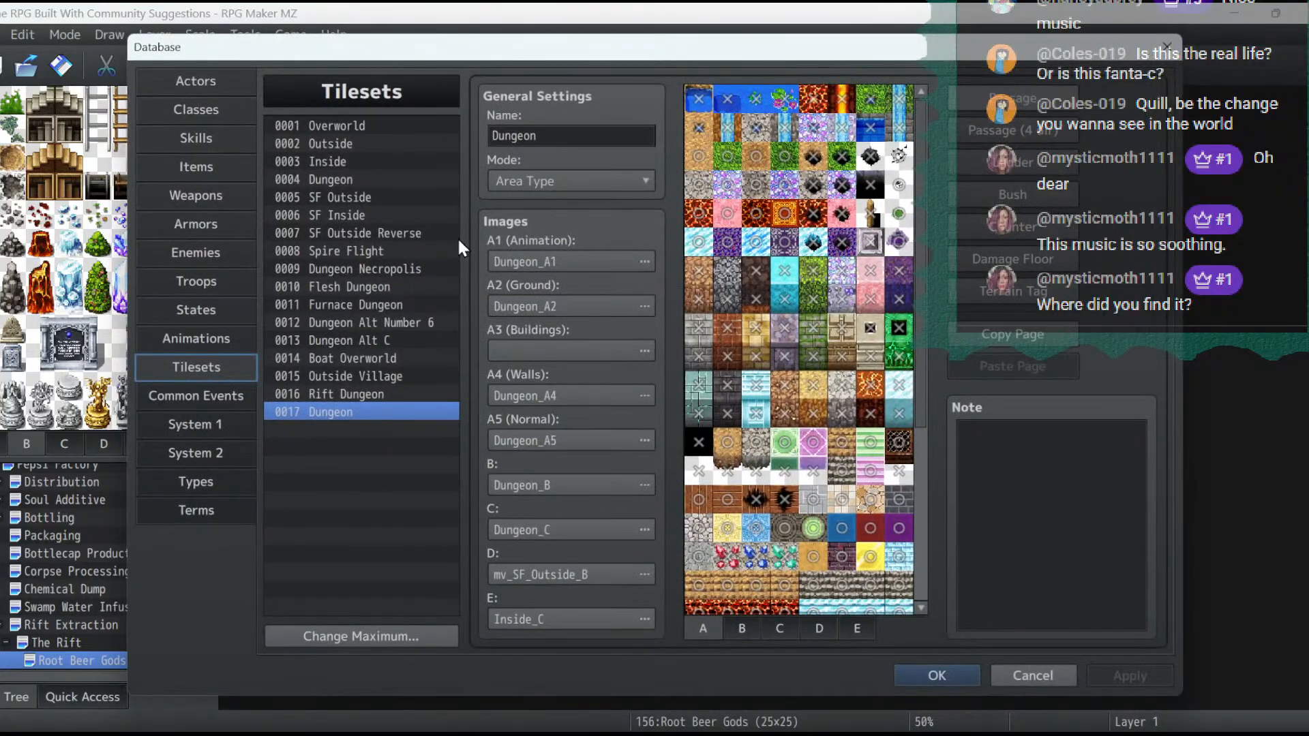
click(742, 627)
click(780, 628)
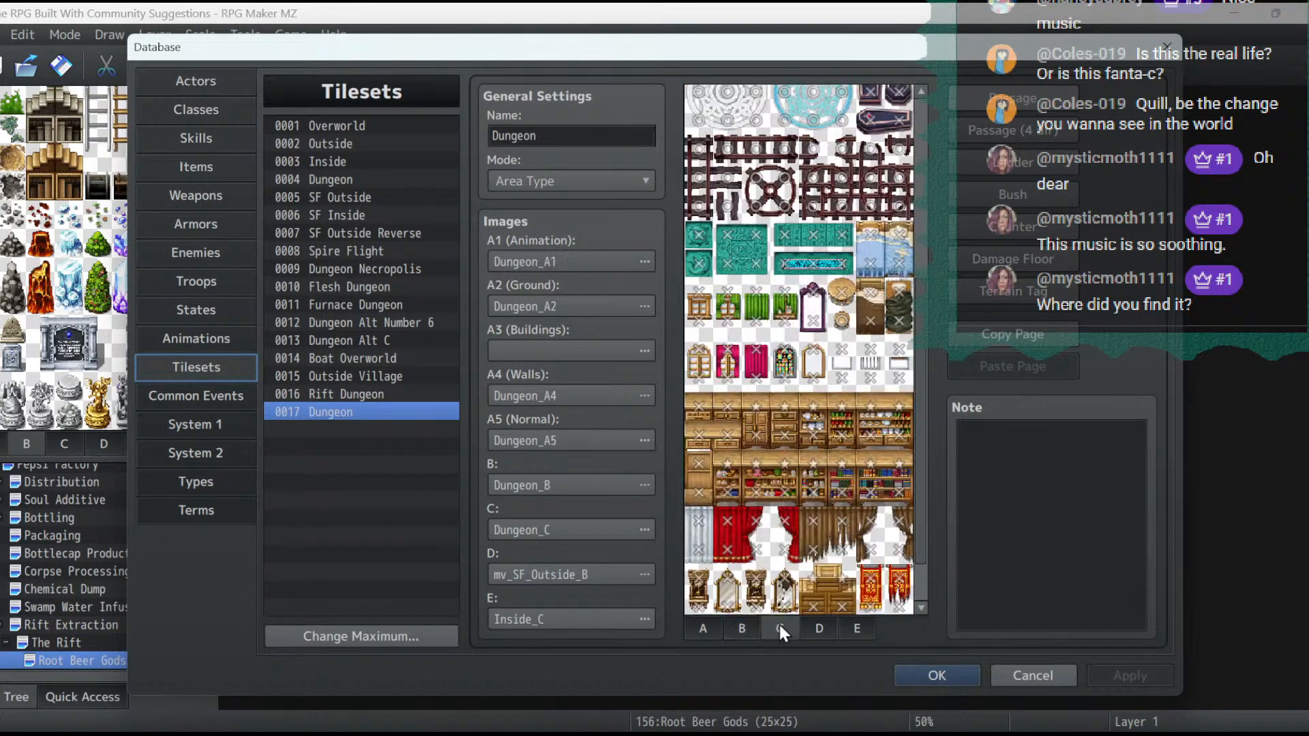
click(738, 628)
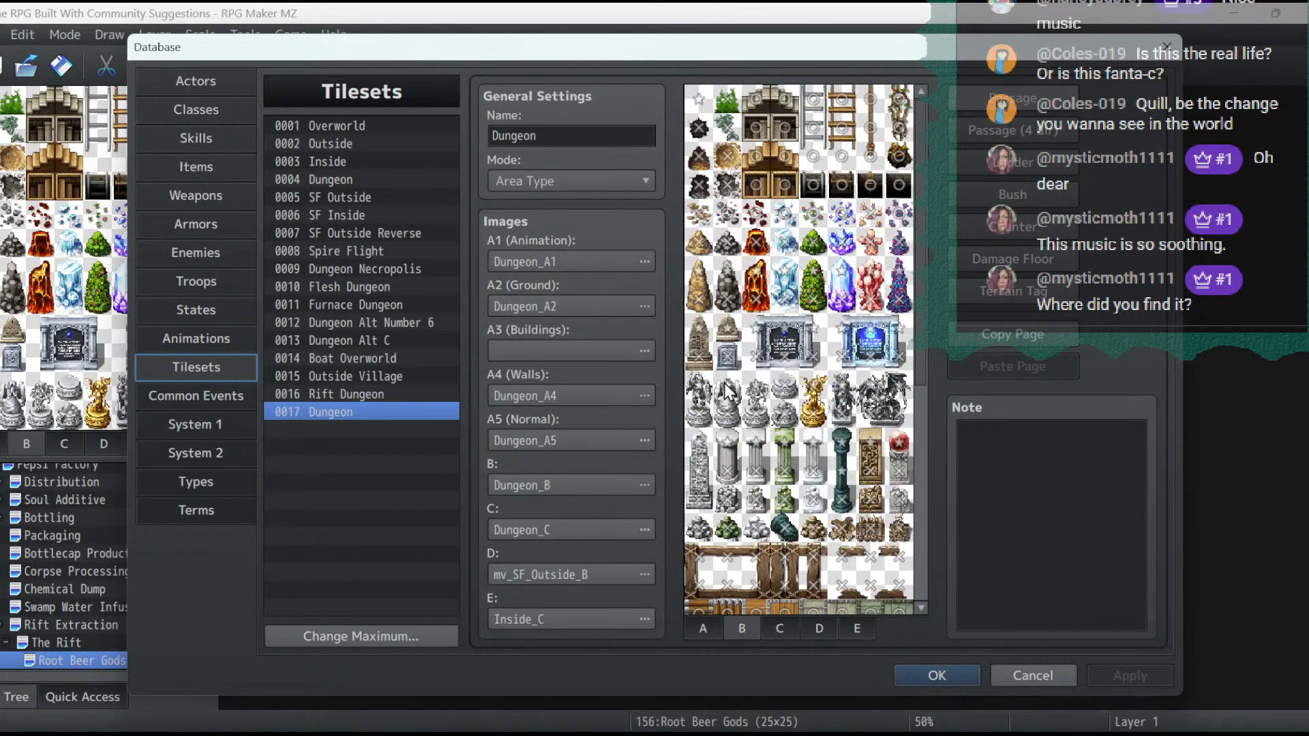
click(703, 629)
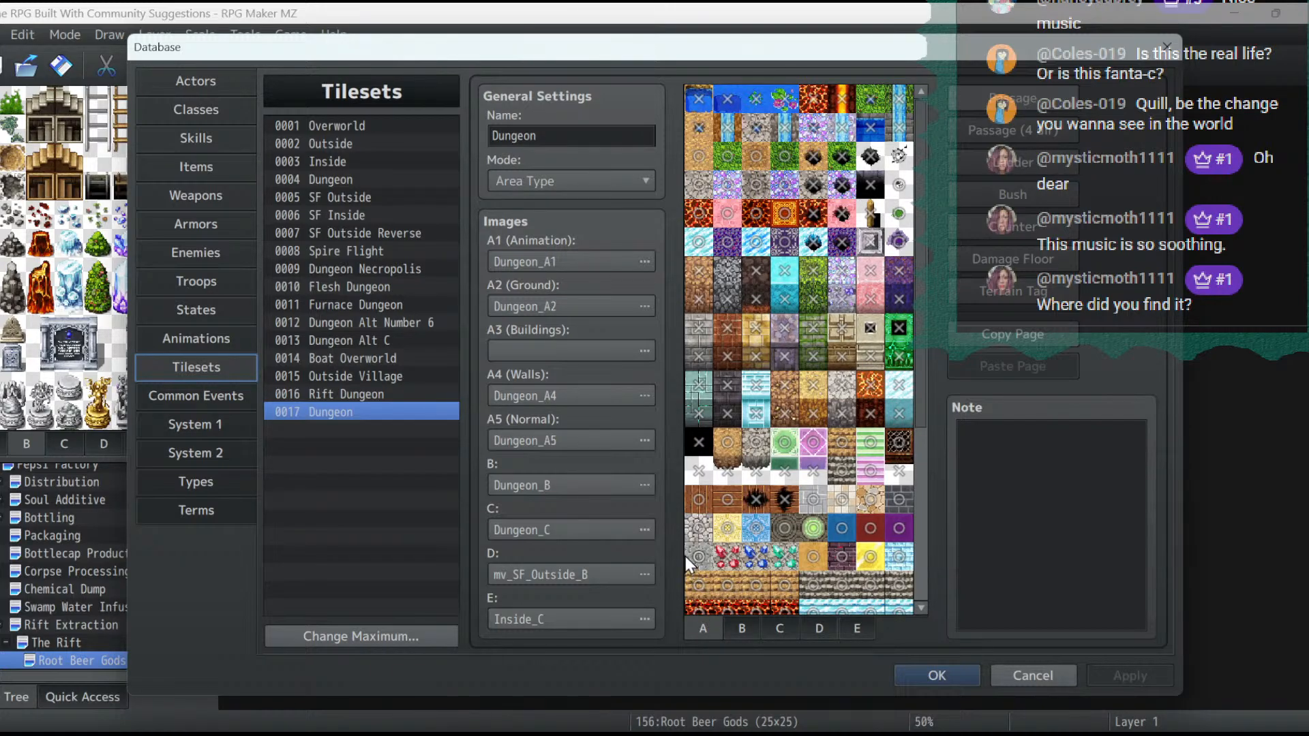
click(708, 468)
click(1131, 671)
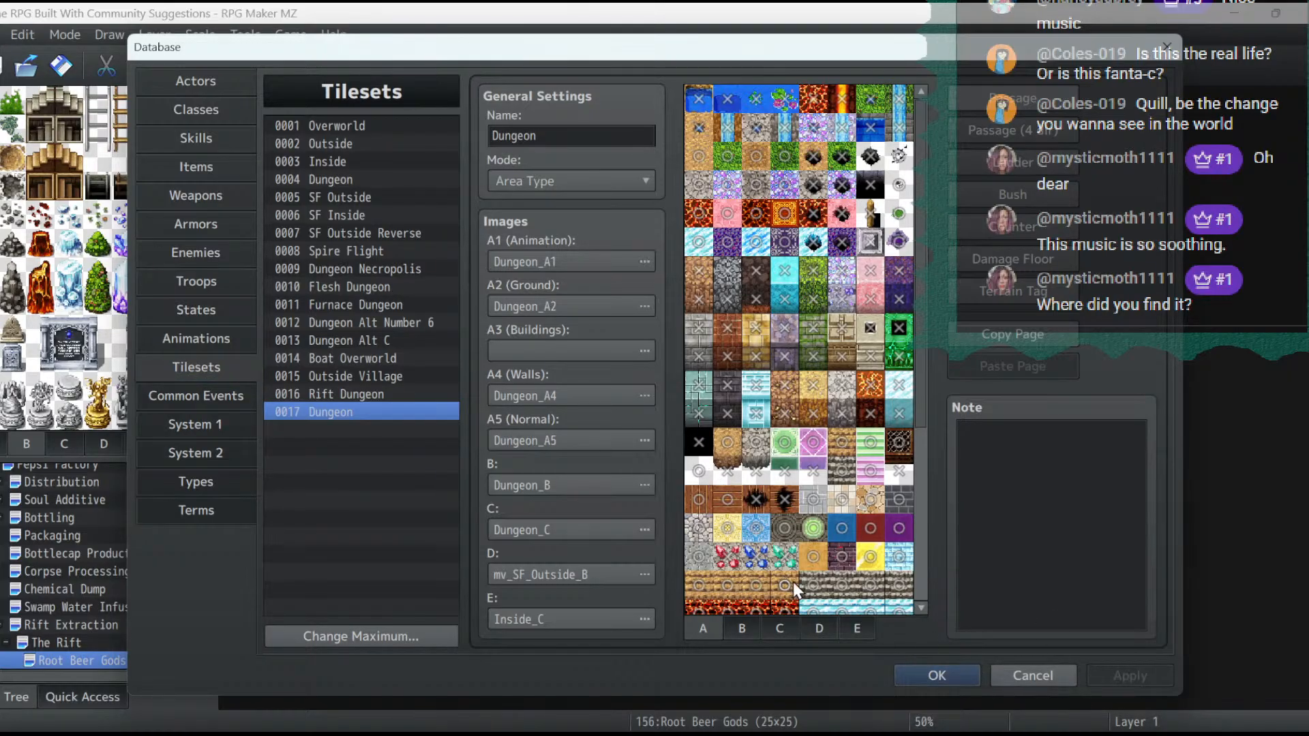
- Rename tileset 0017 to Dungeon 2, apply the change, and close the database
click(606, 135)
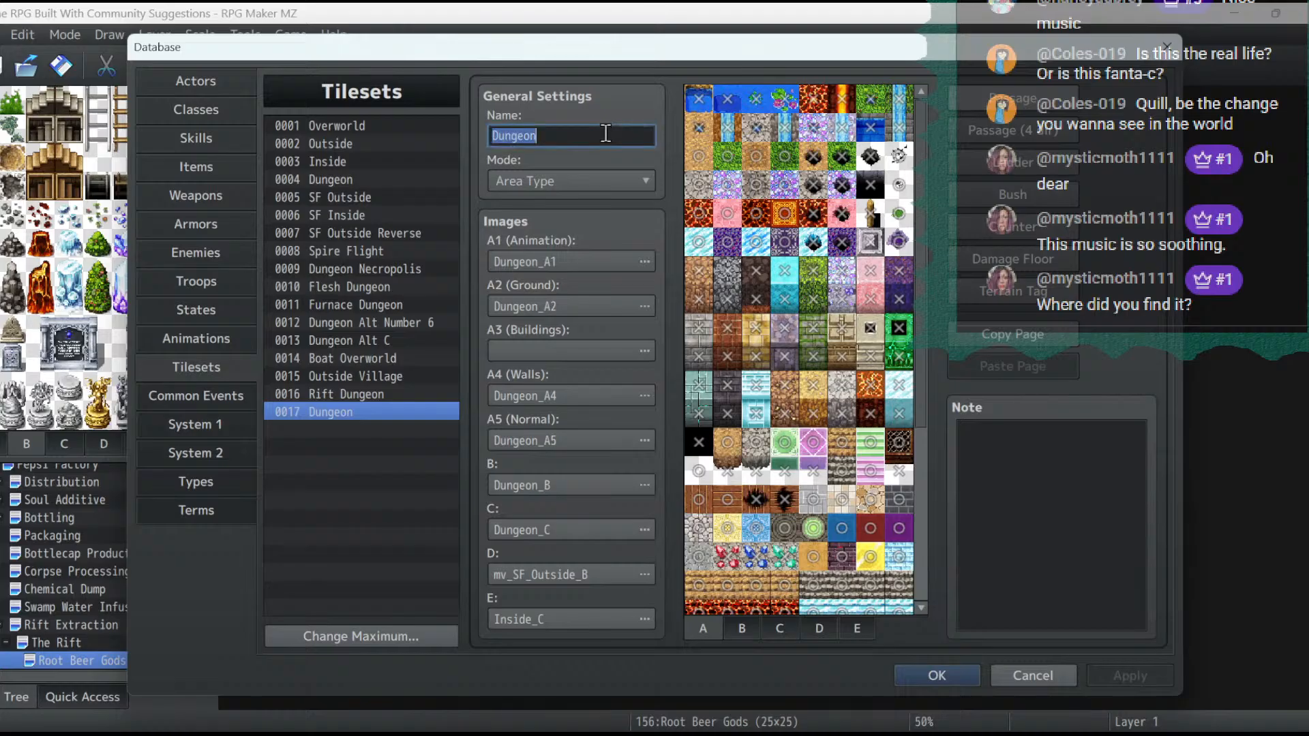
click(608, 135)
text(2)
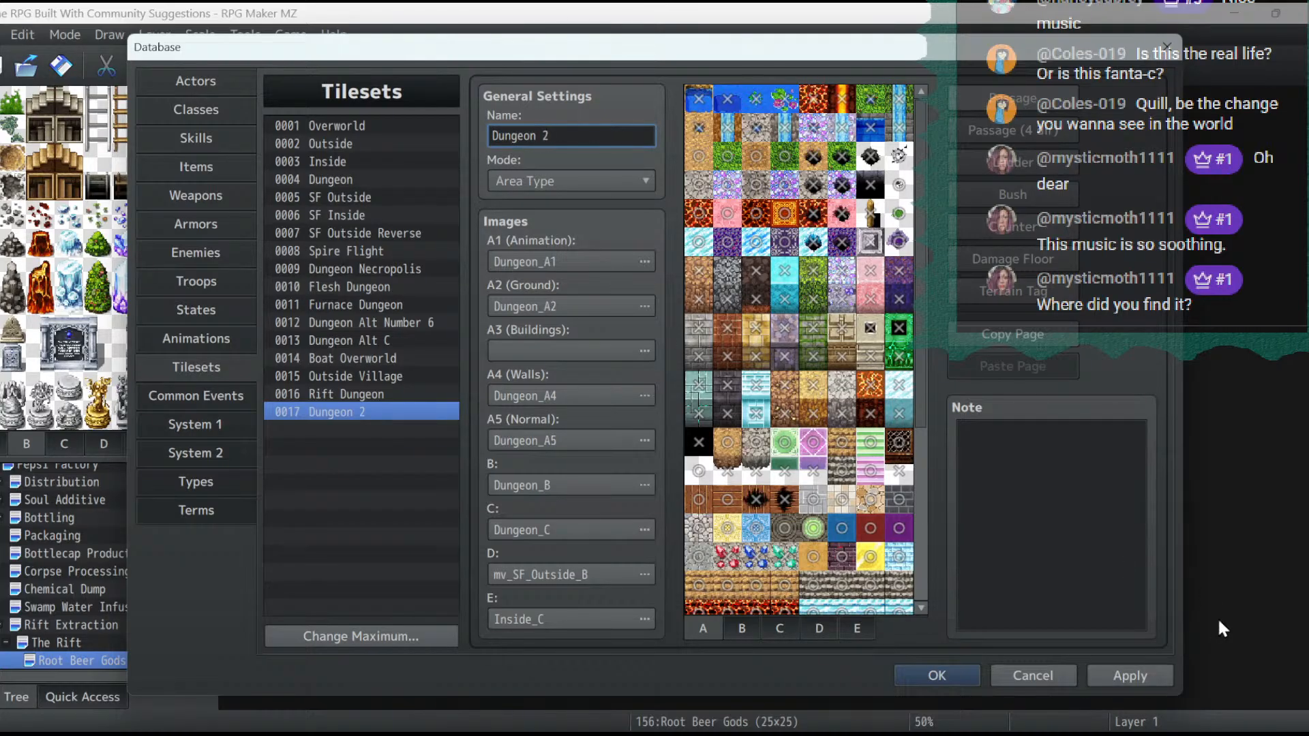
click(1152, 676)
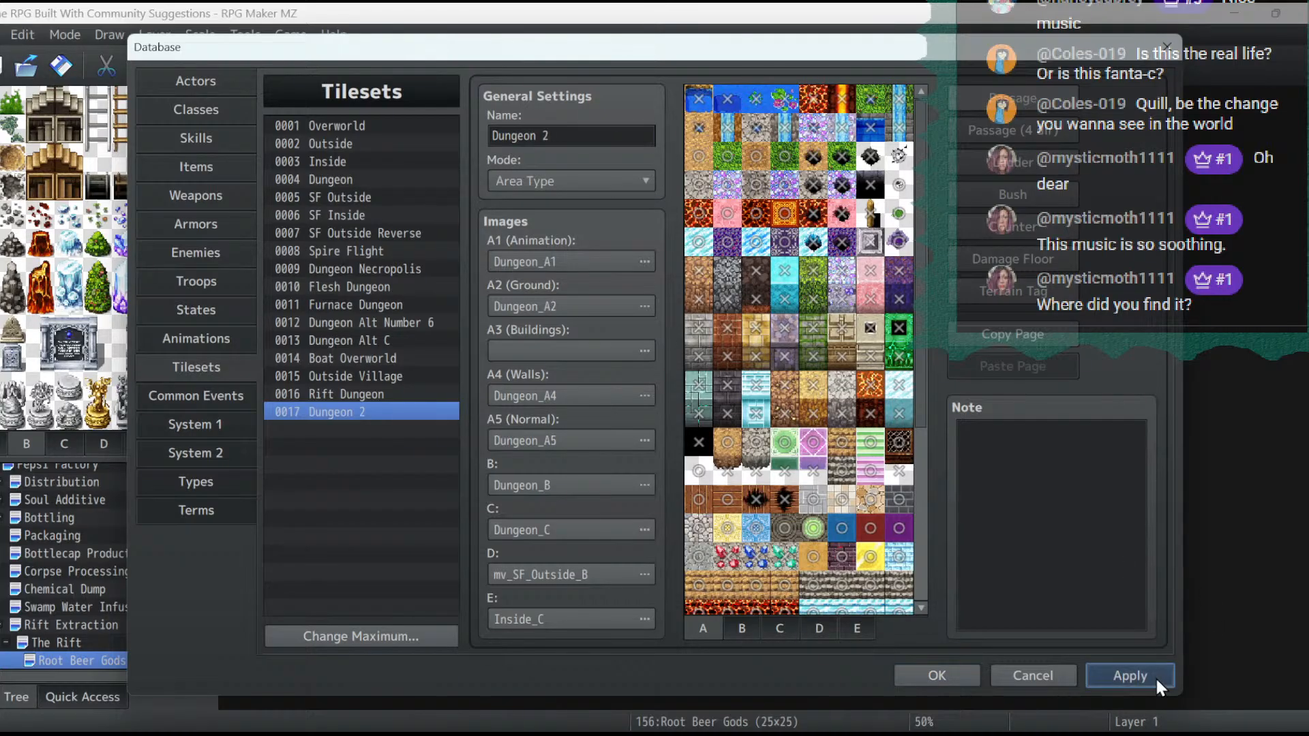
click(927, 676)
- Set the Root Beer Gods map's tileset to 0017 Dungeon 2 in its map properties
right_click(116, 662)
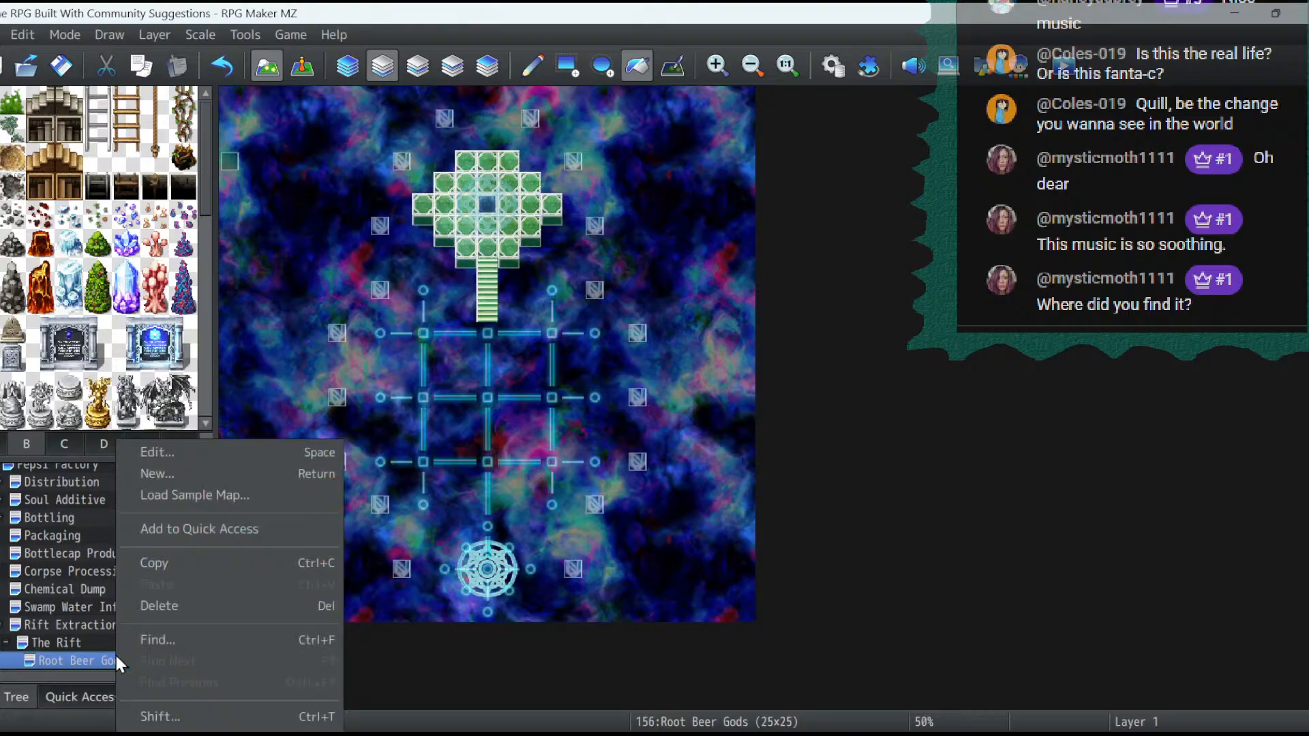
click(174, 454)
click(413, 214)
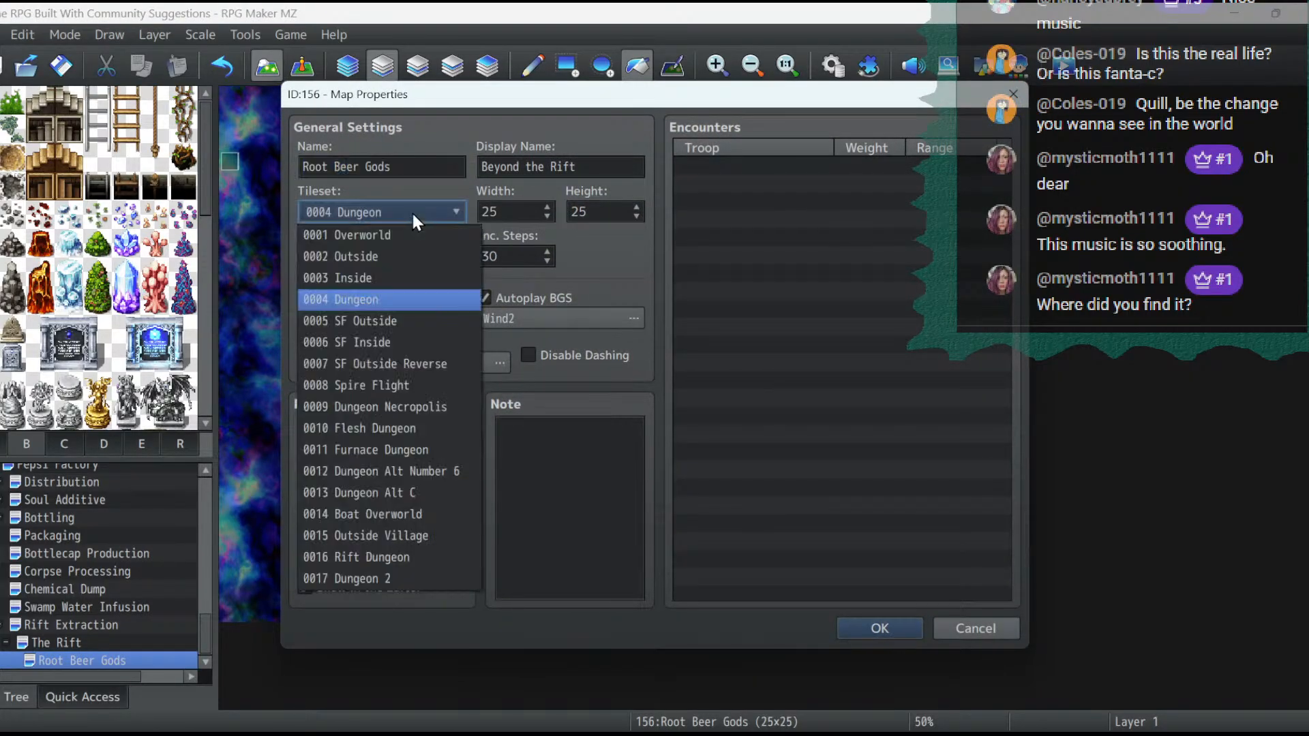
click(409, 579)
click(880, 628)
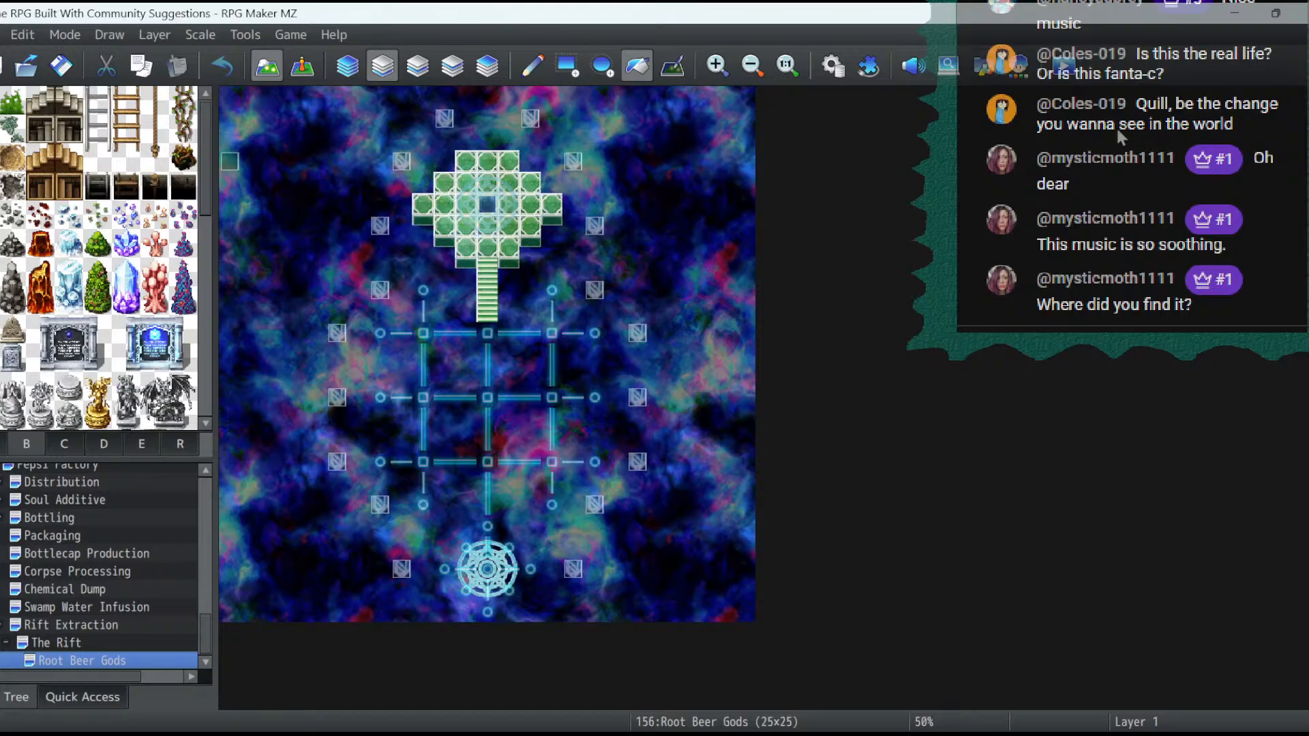
- Start another playtest, load the game at The Rift, and pass through the portal to the Root Beer Gods map
click(1055, 78)
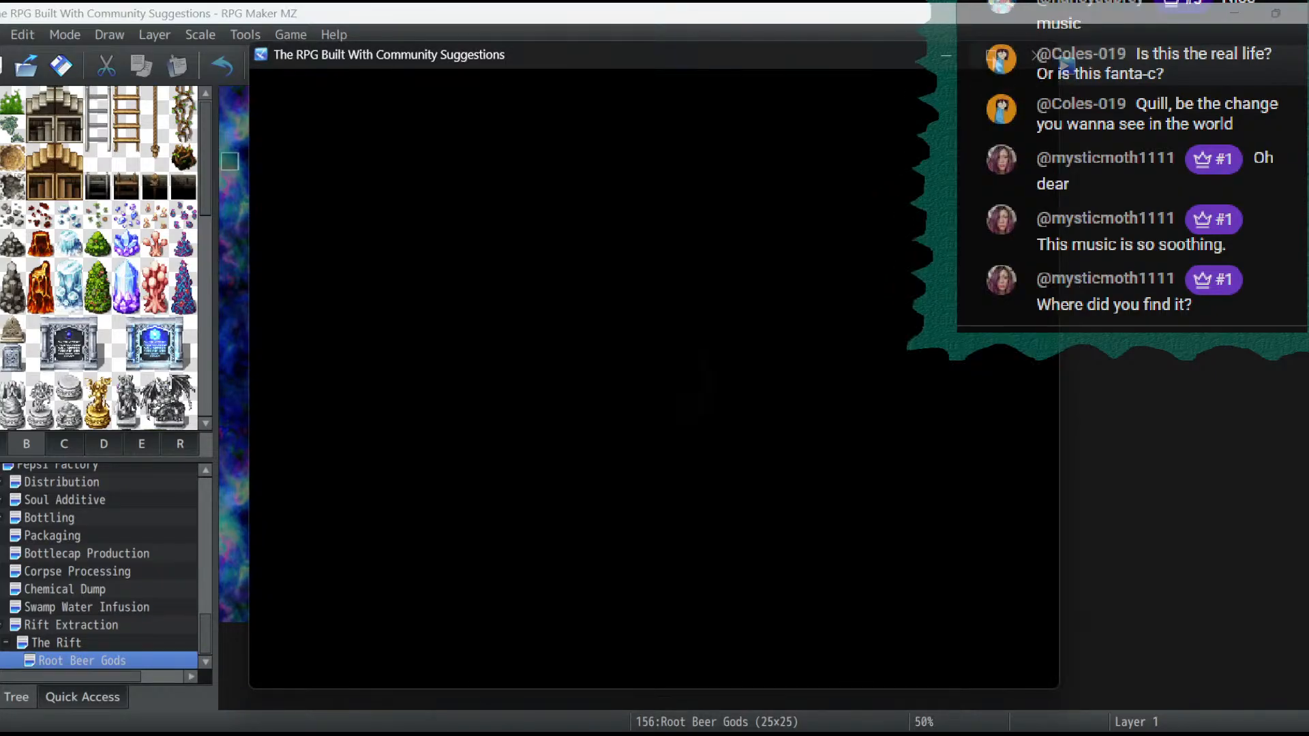
key(Return)
key(Return)
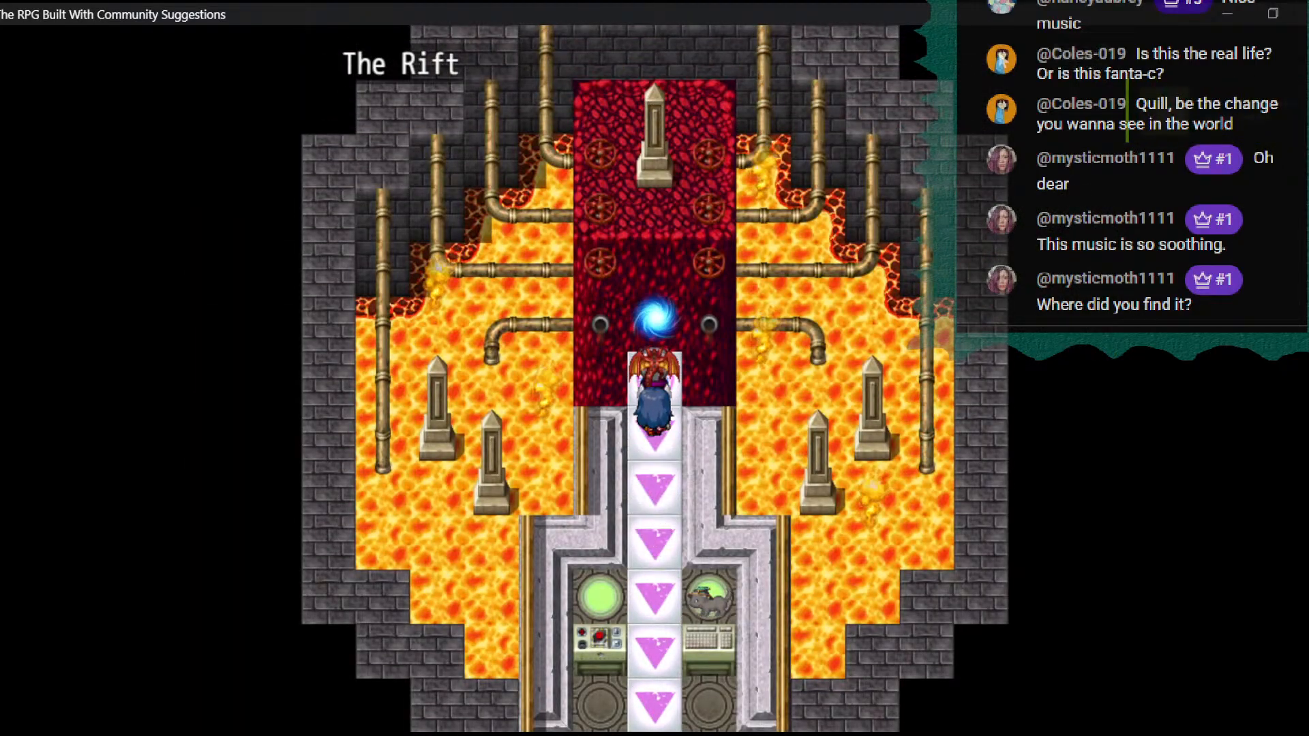
key(Return)
key(Return)
key(Return)
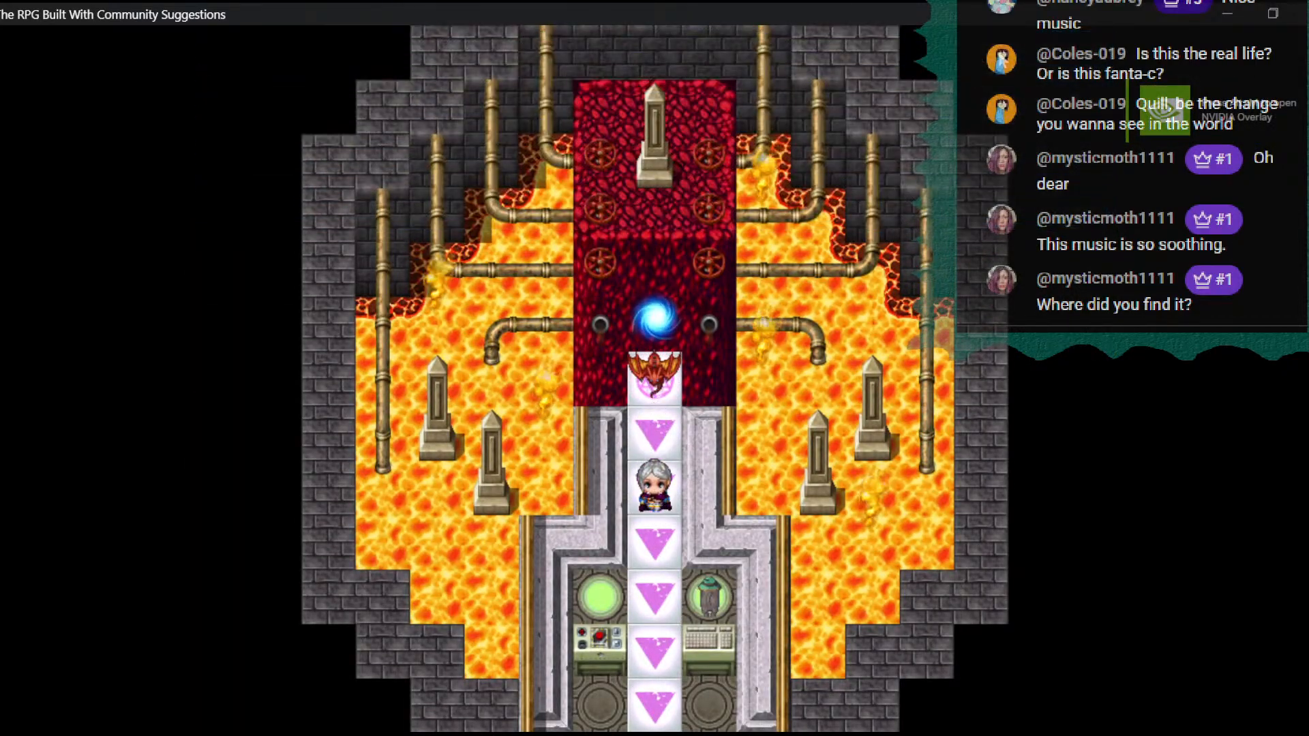
key(Return)
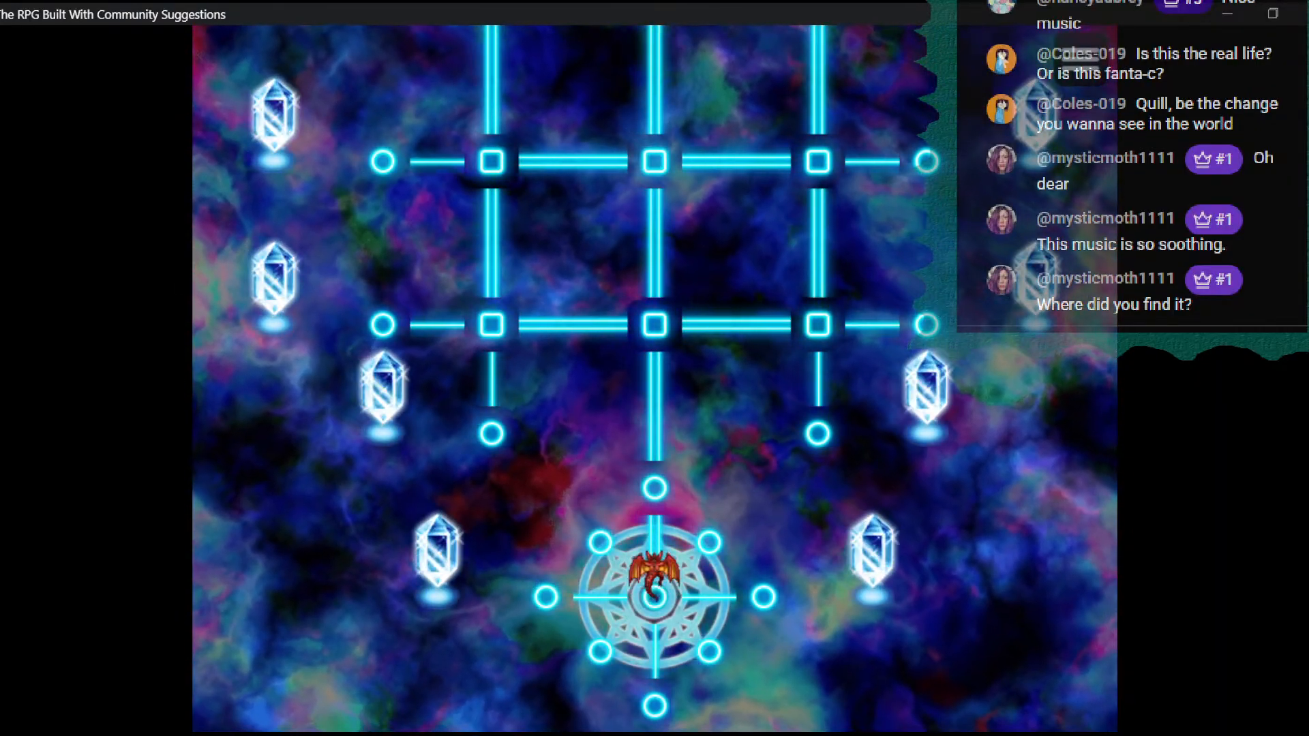
- Move from the magic circle onto the glowing grid and cross between its outer columns to test passage
key(Left)
key(Up)
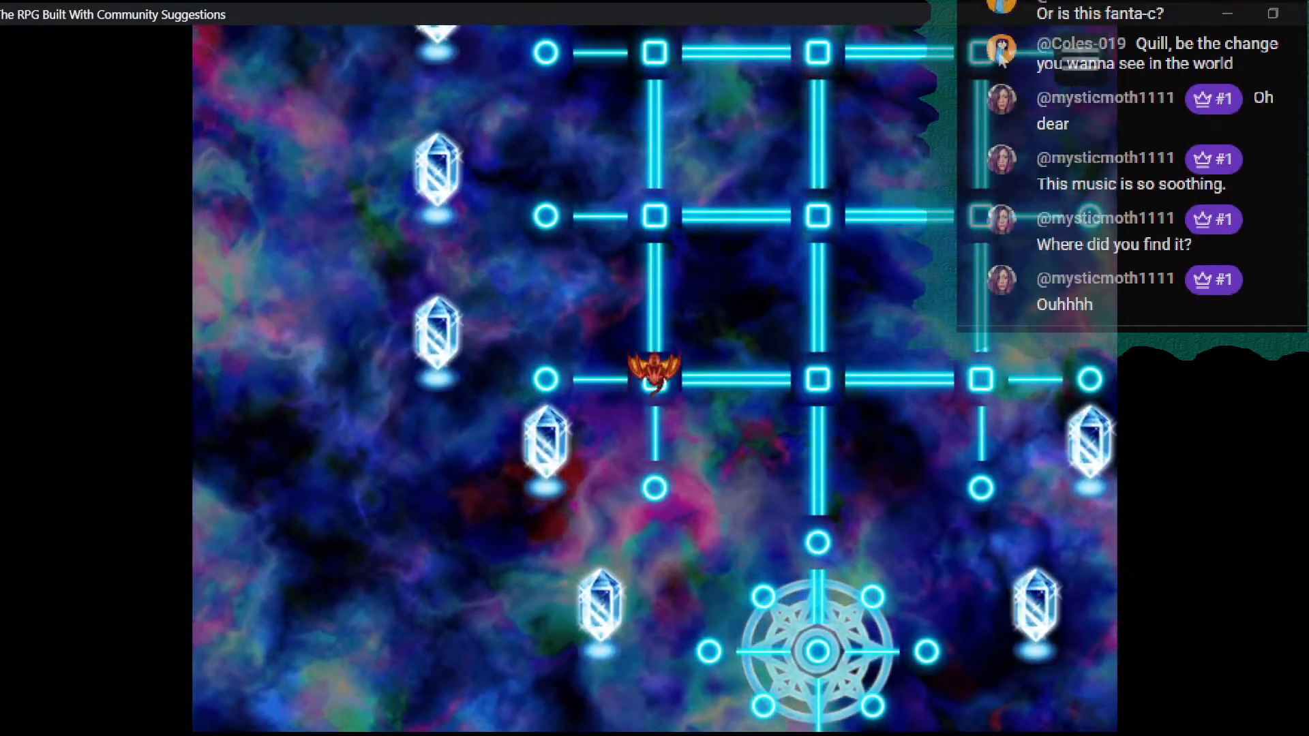
key(Right)
key(Up)
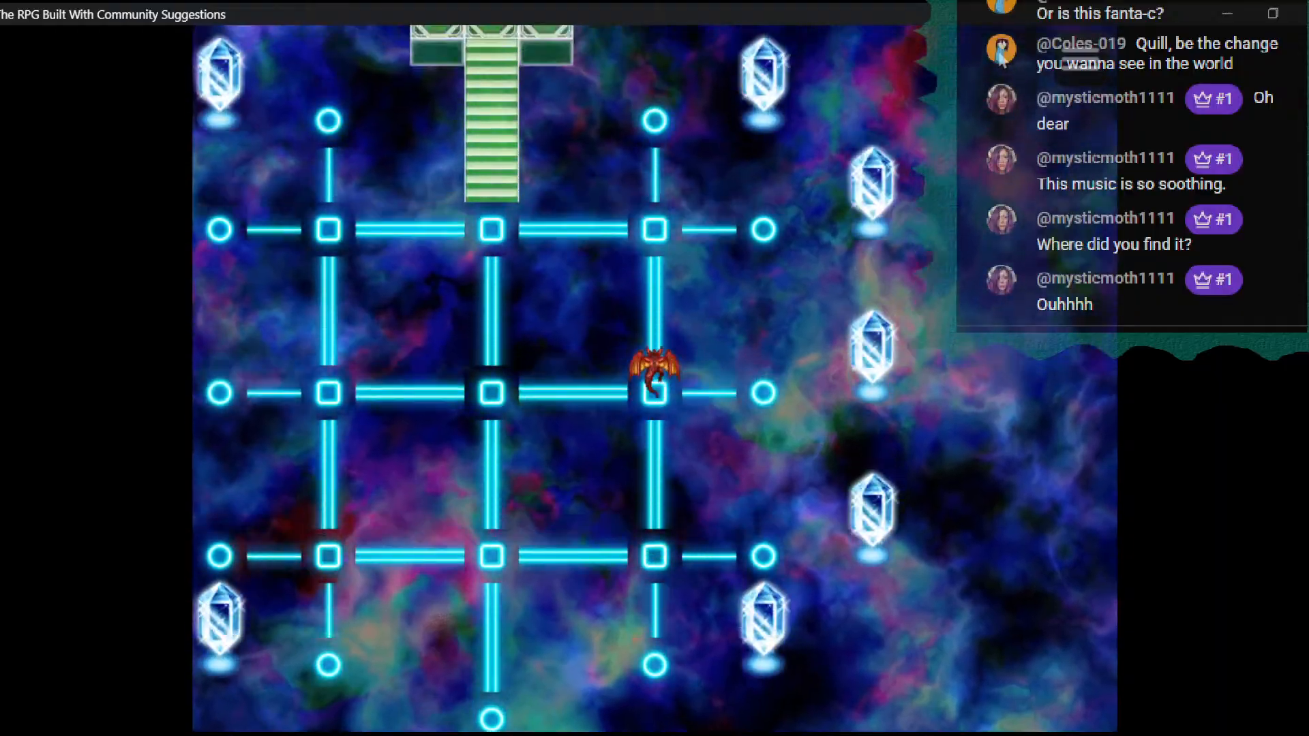
key(Left)
key(Down)
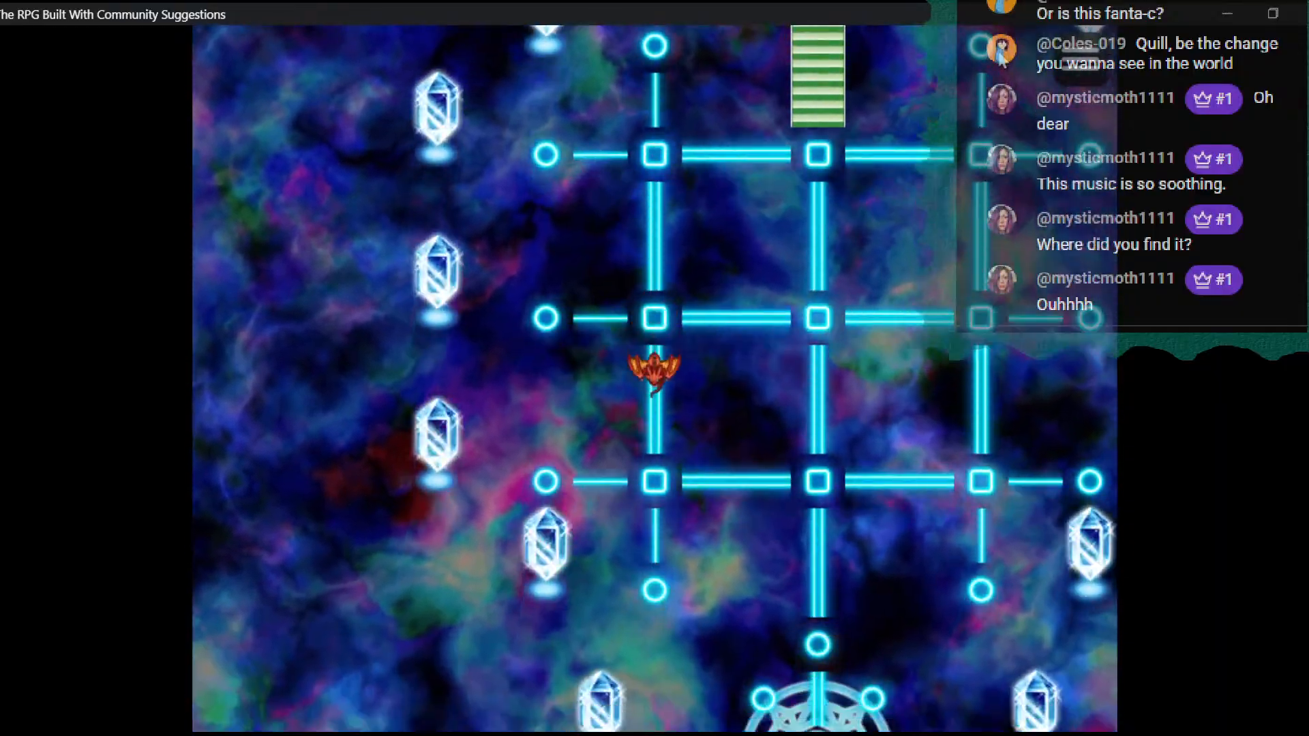
- Move through the empty space inside the grid's cells and out past its right column to test passability
key(Left)
key(Up)
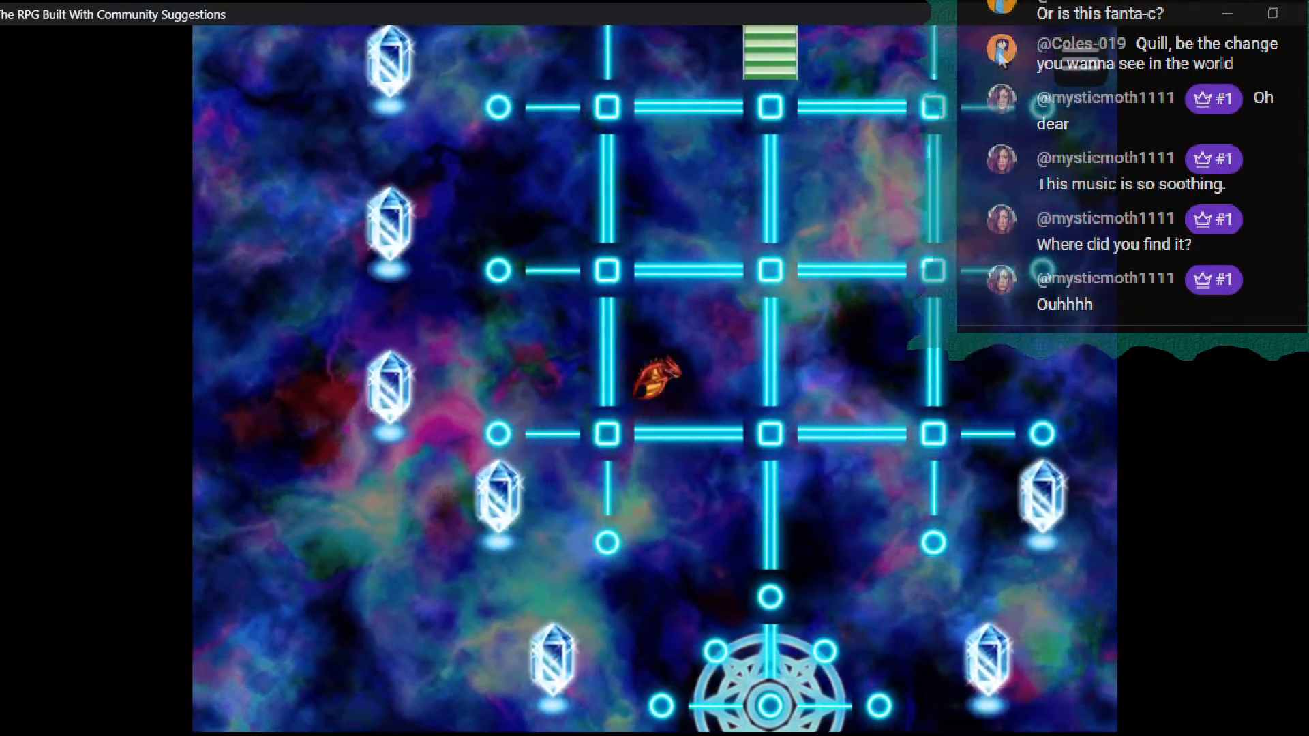
key(Left)
key(Right)
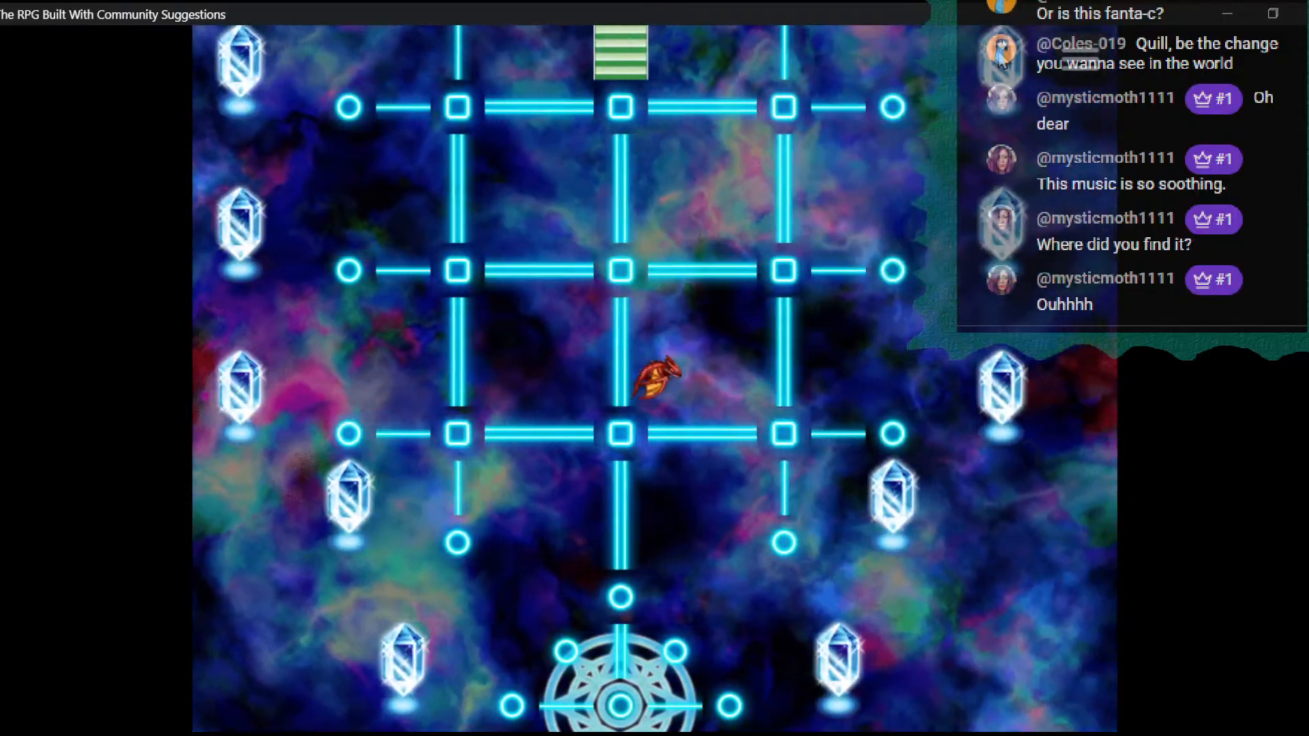
key(Up)
key(Down)
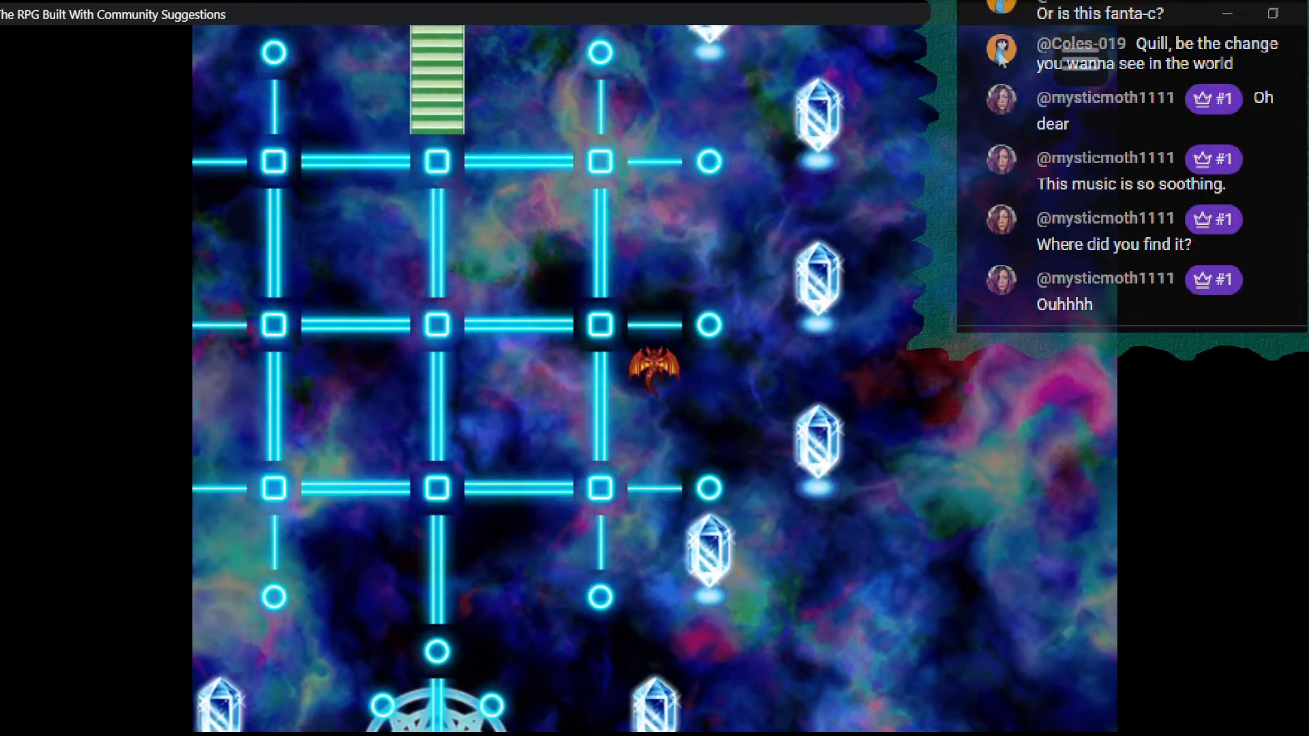
- Test passability off the lines below the grid, and inside its upper right cell
key(Left)
key(Down)
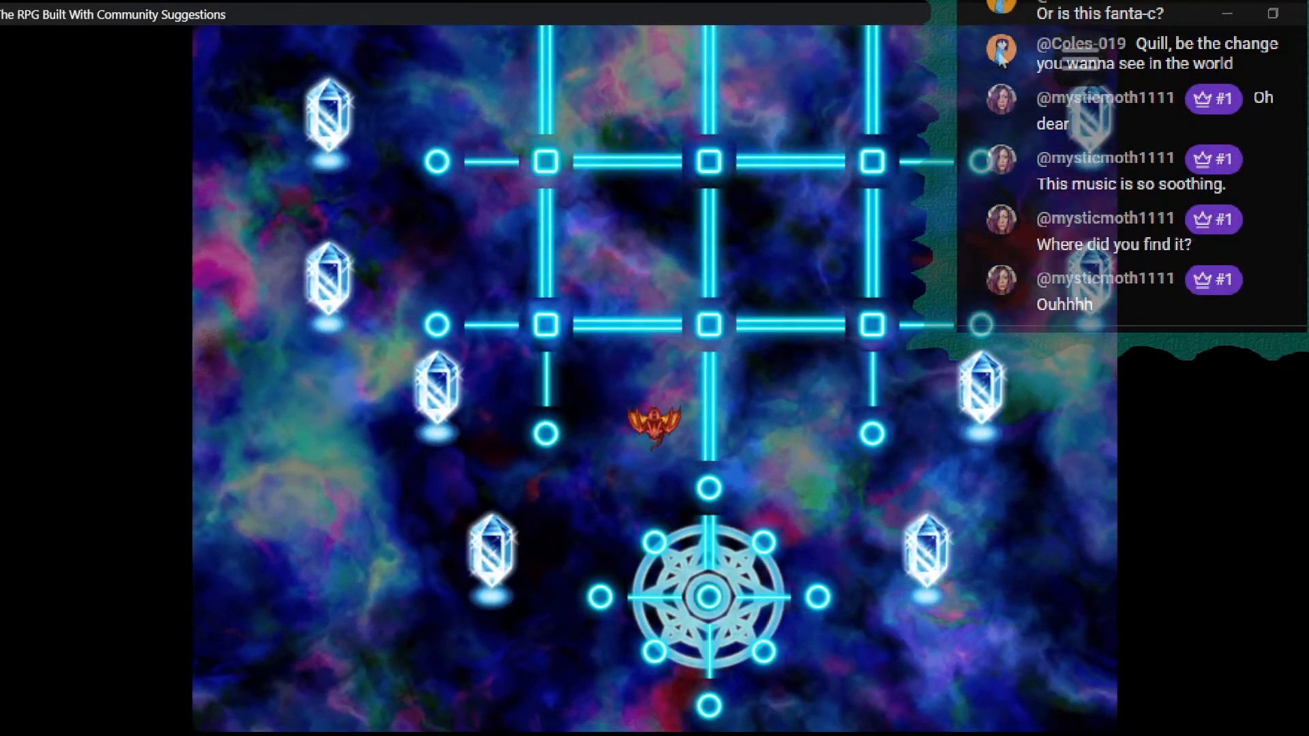
key(Left)
key(Right)
key(Up)
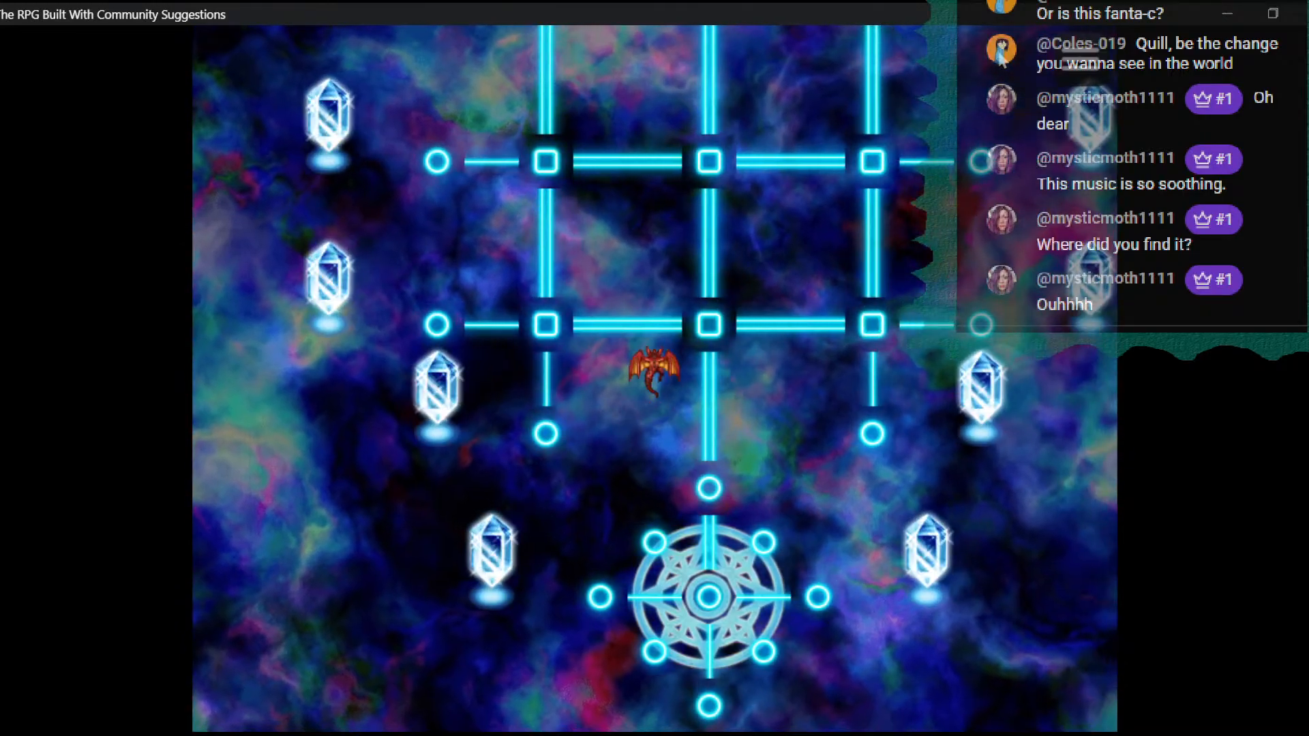
key(Right)
key(Up)
key(Down)
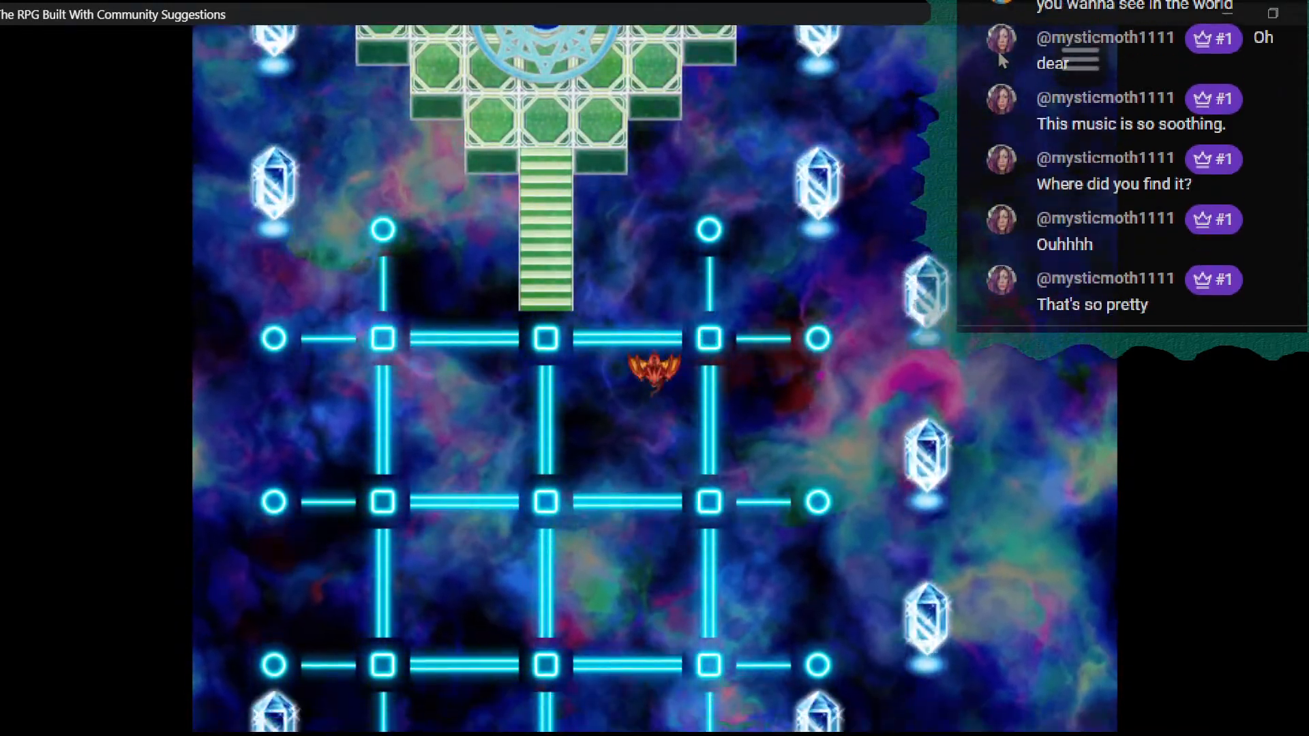
- Follow the grid's center column up the green stairs to the platform's blue light, and close the playtest
key(Left)
key(Up)
key(Up)
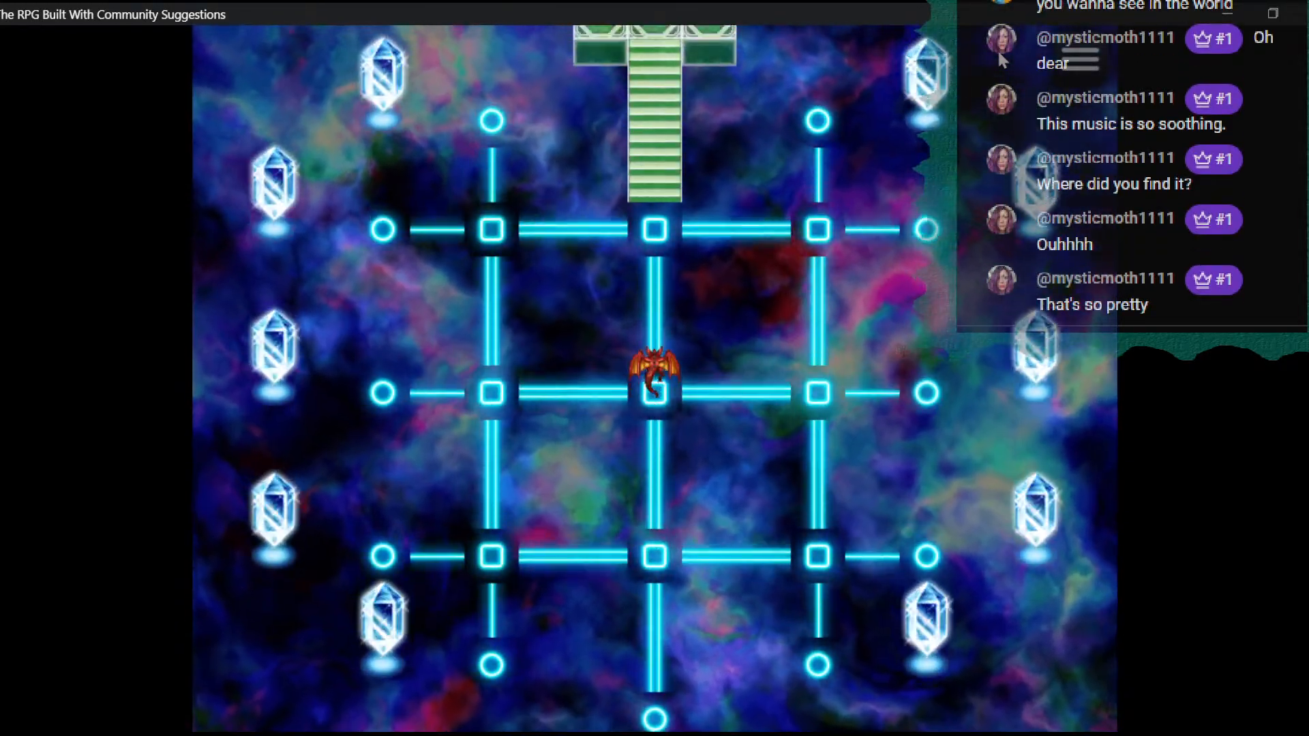
key(Up)
key(Up)
key(Up)
key(Up)
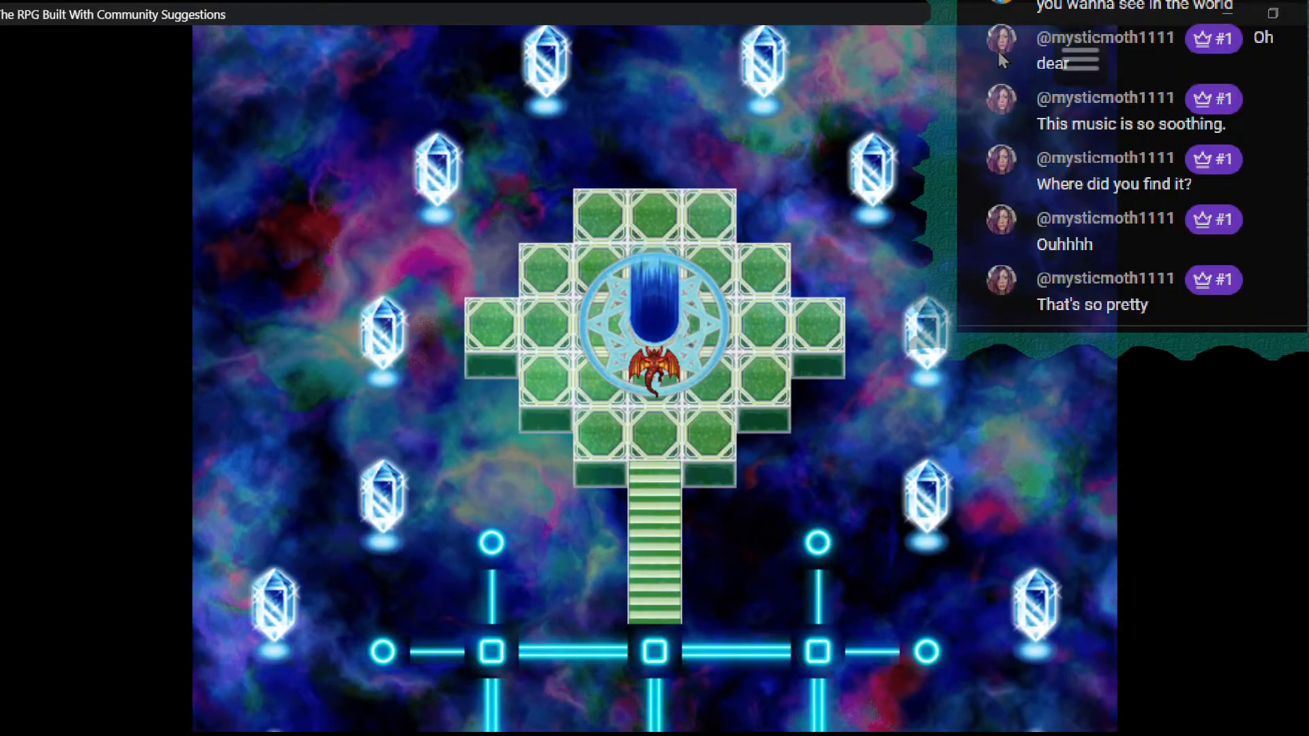
click(1305, 12)
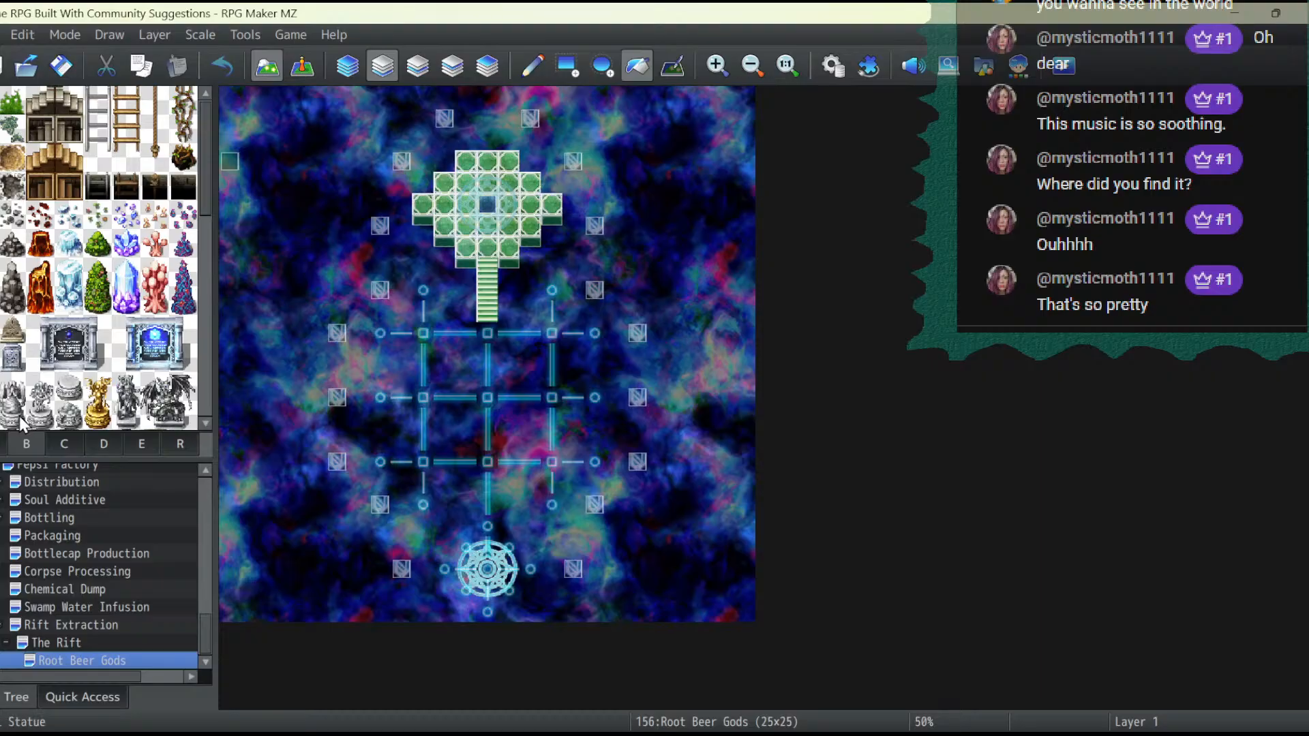
- Restore the blank tile in the Dungeon 2 tileset's sheet A to impassable, apply it, and close the database
click(833, 66)
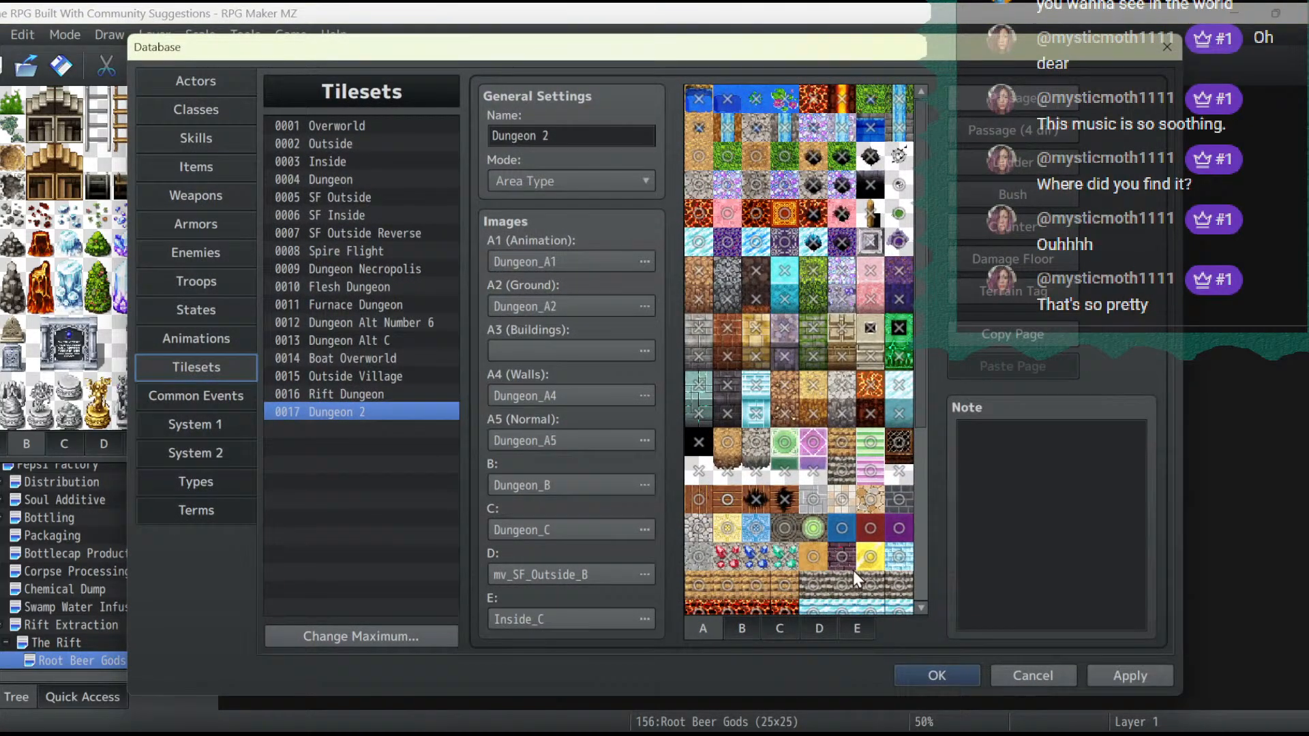
click(1131, 675)
click(922, 670)
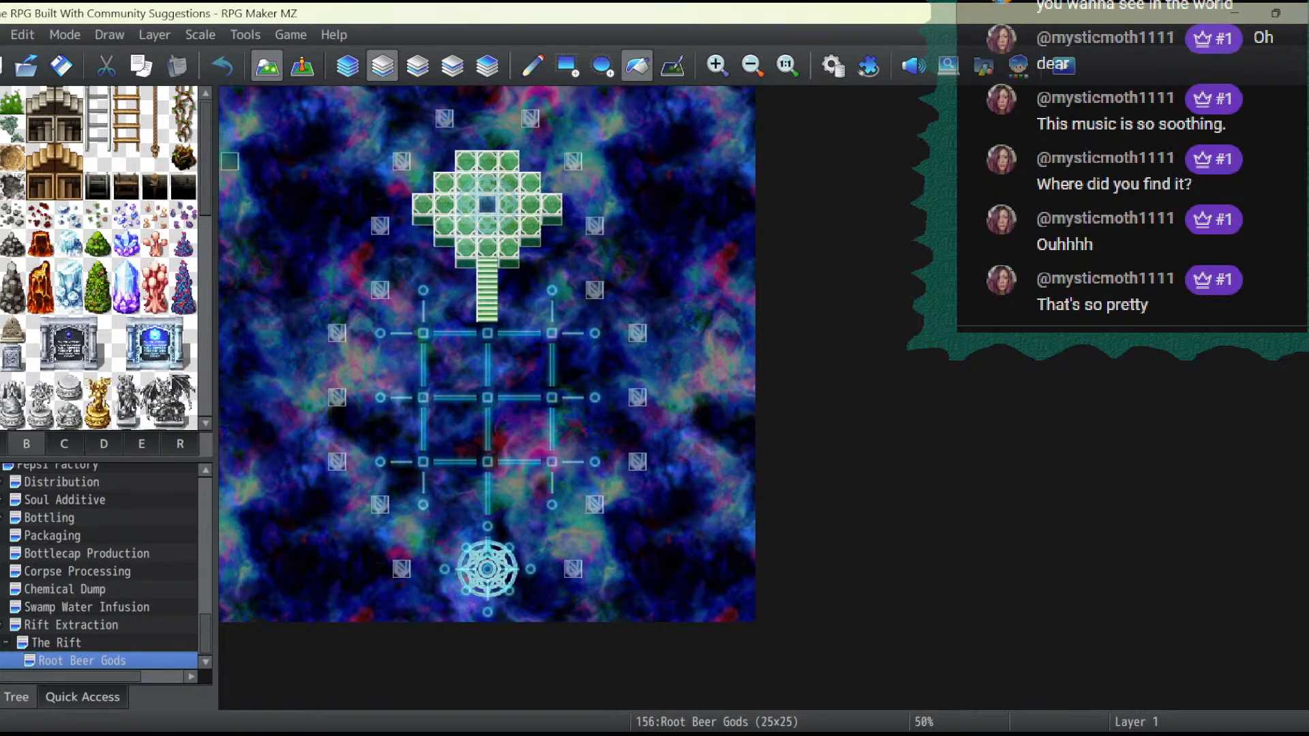
- Try filling the empty area around the platform and grid with the dark grated floor tile from sheet A, and undo the fill
click(3, 444)
scroll(15, 328, down, 1)
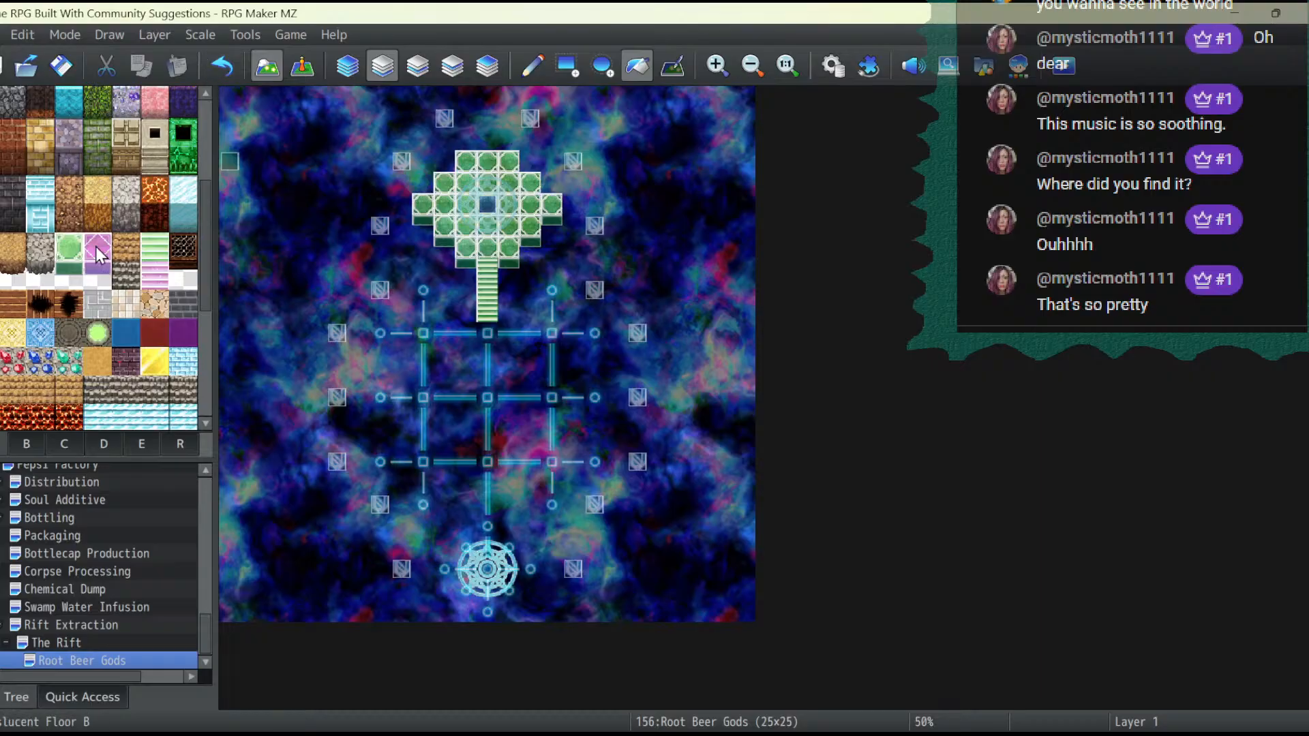
click(183, 249)
click(295, 251)
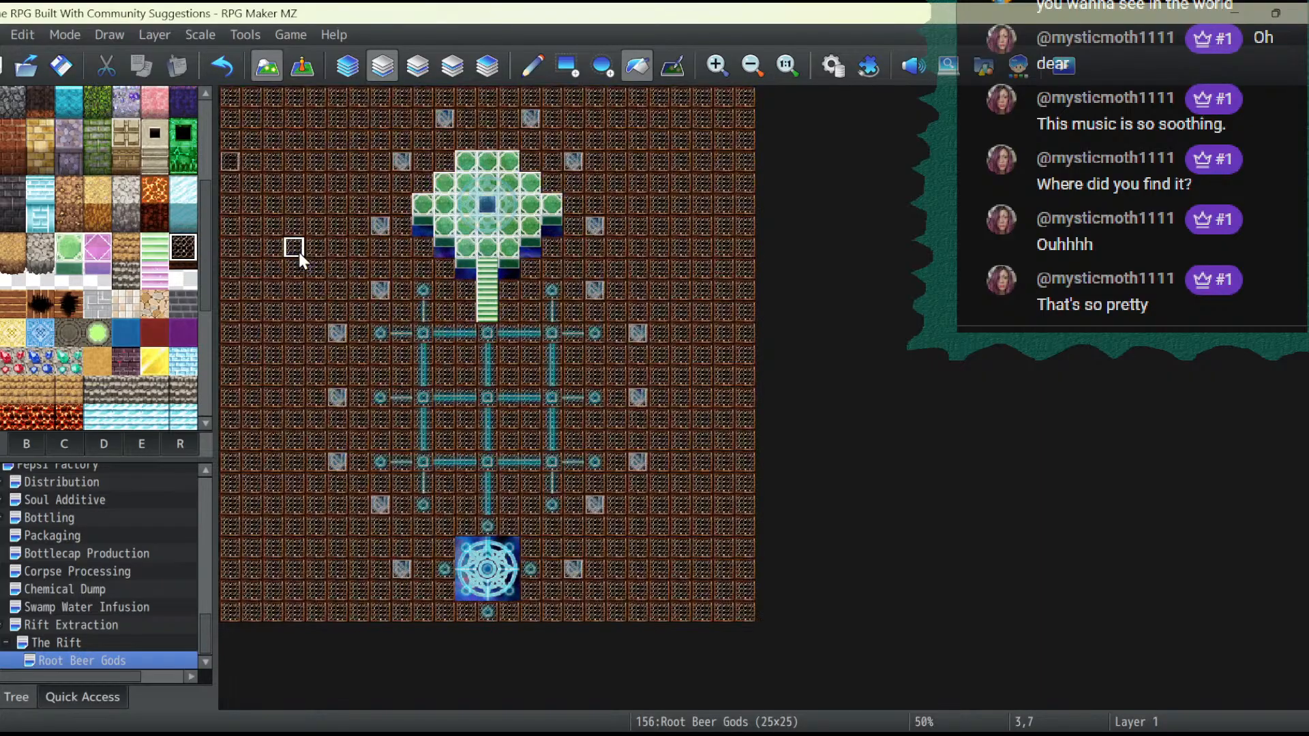
click(222, 68)
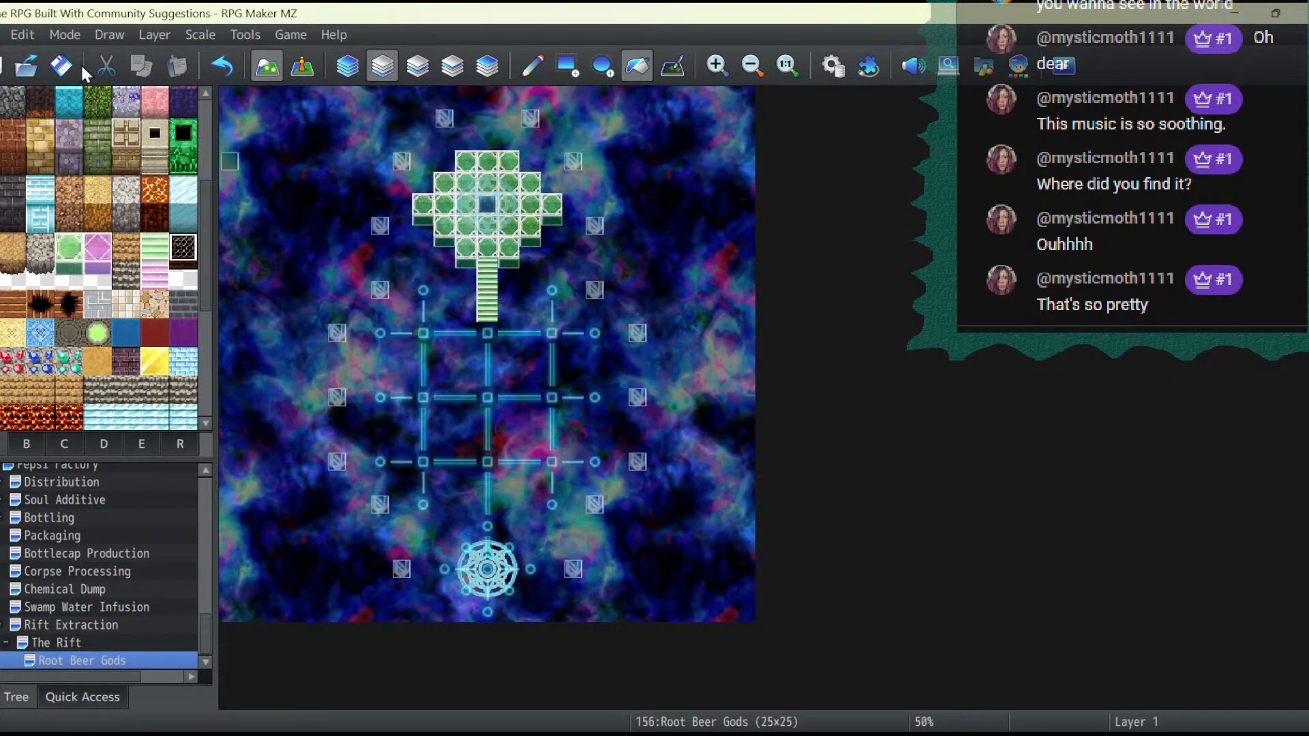
- Start a playtest from the Pepsi Factory, go up to the blue light above the lava, and advance through its dialogue
click(1065, 65)
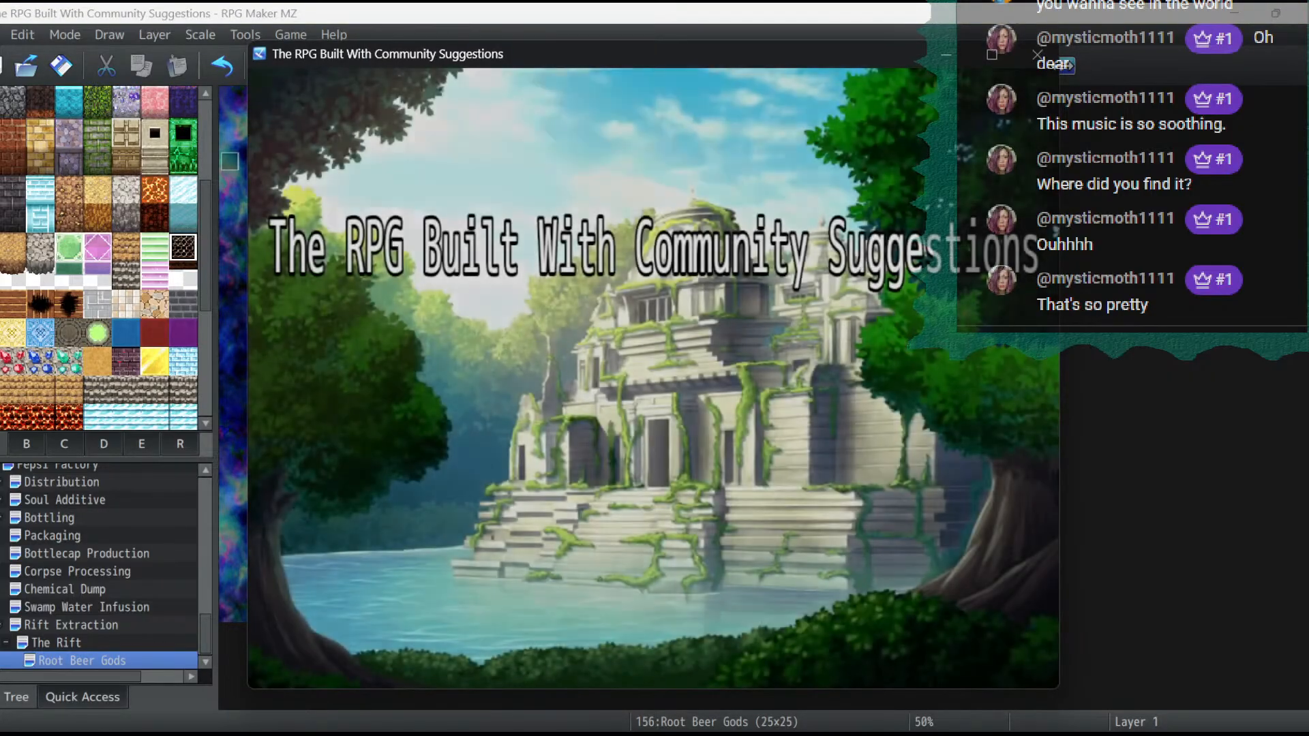
key(Return)
key(Return)
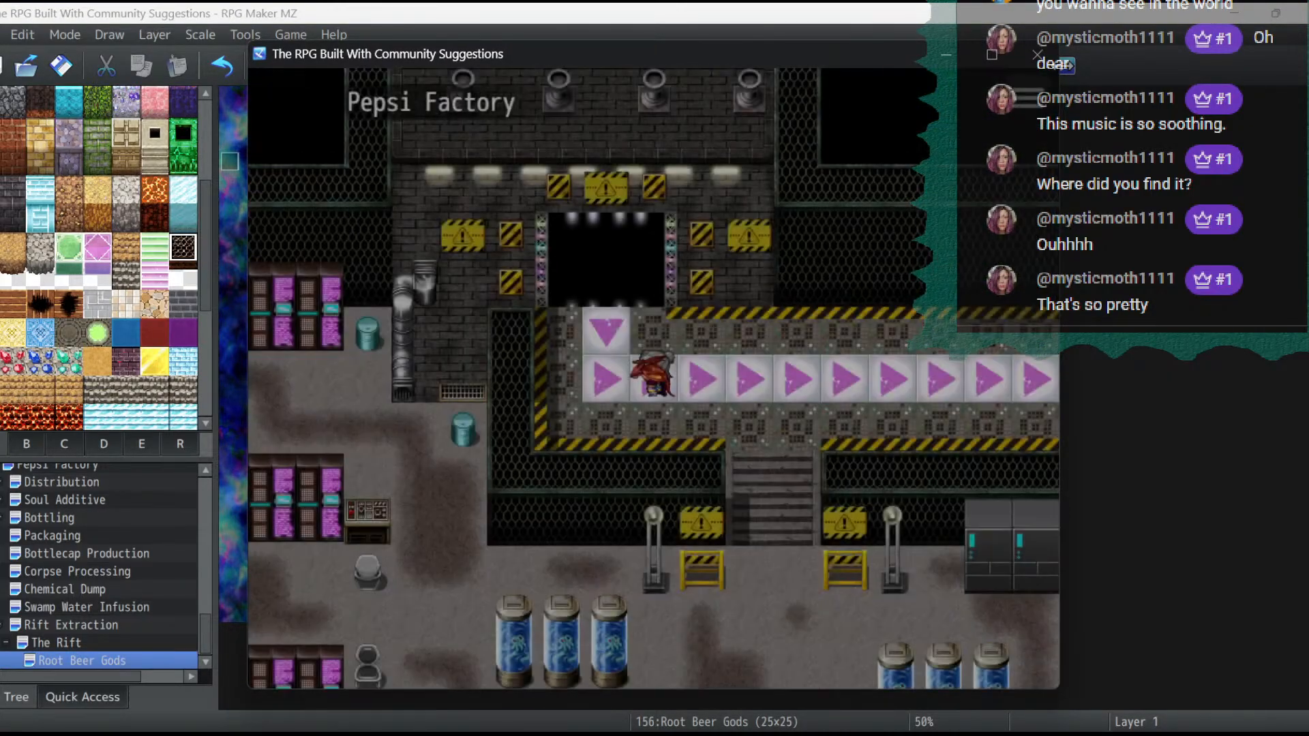
key(Up)
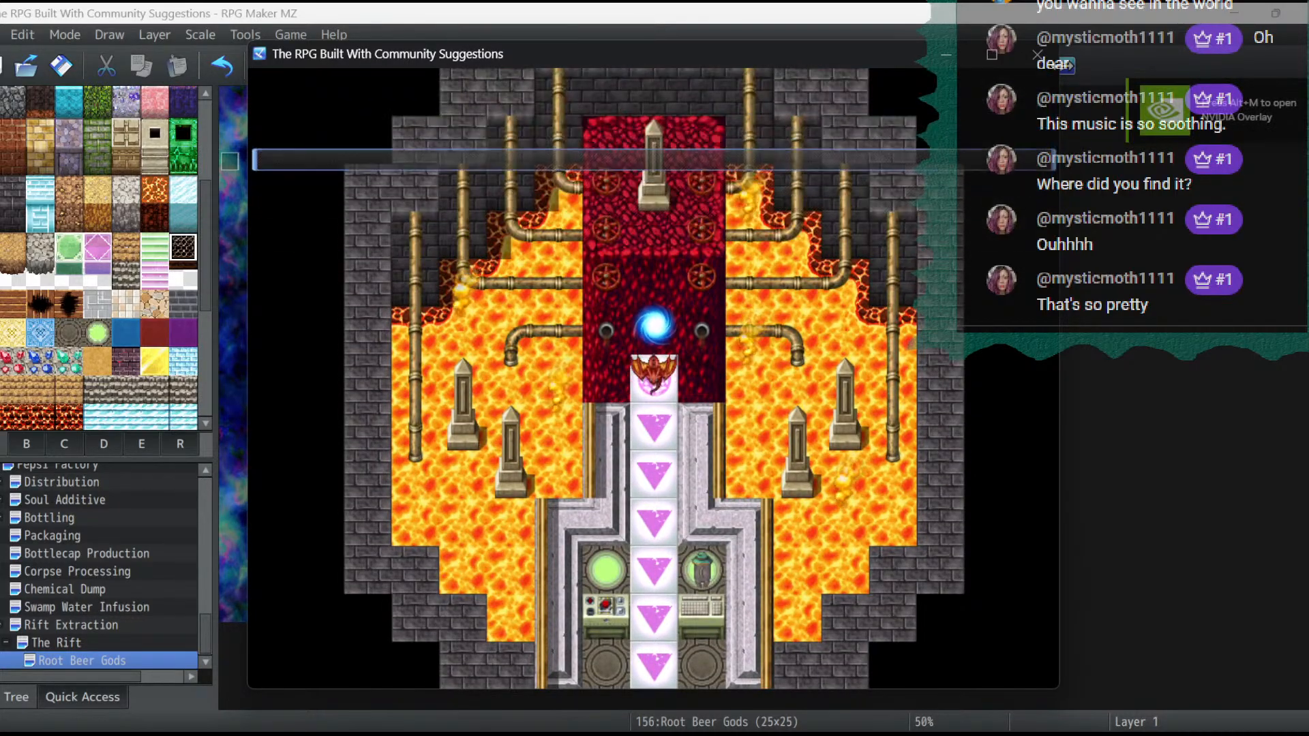
key(Return)
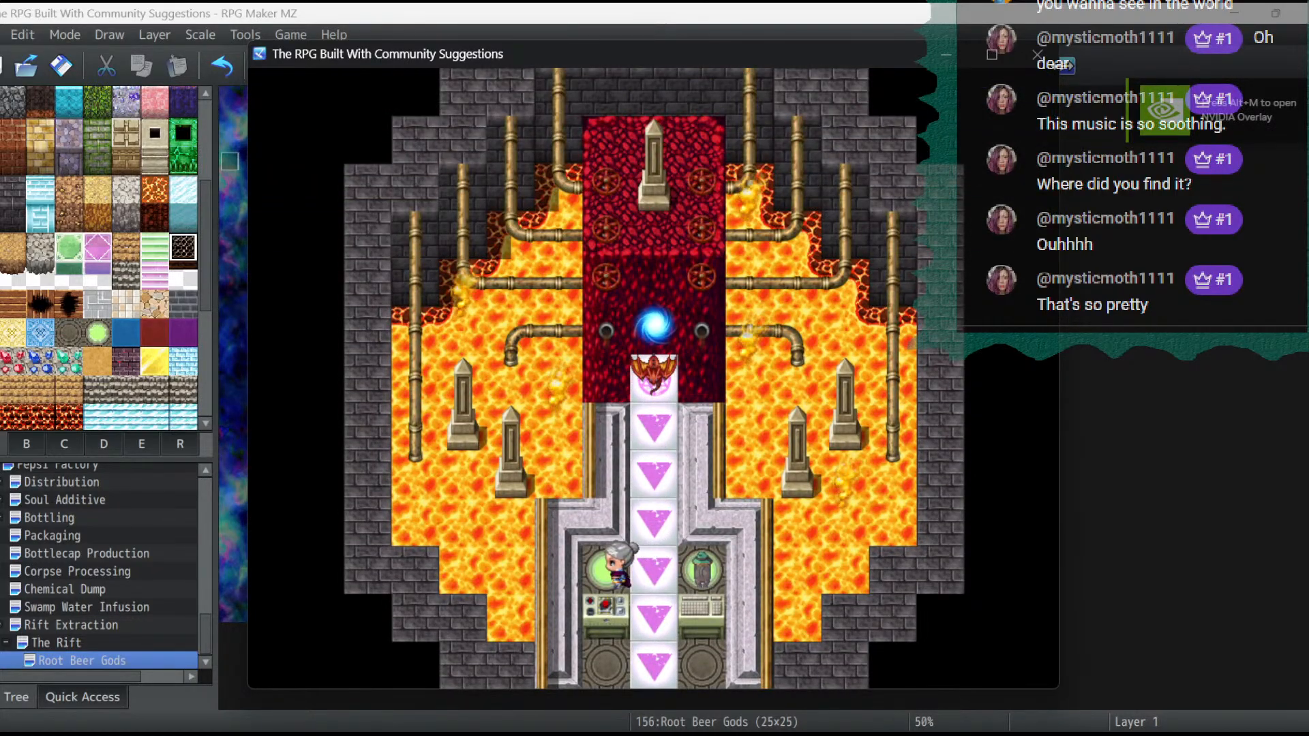
key(Return)
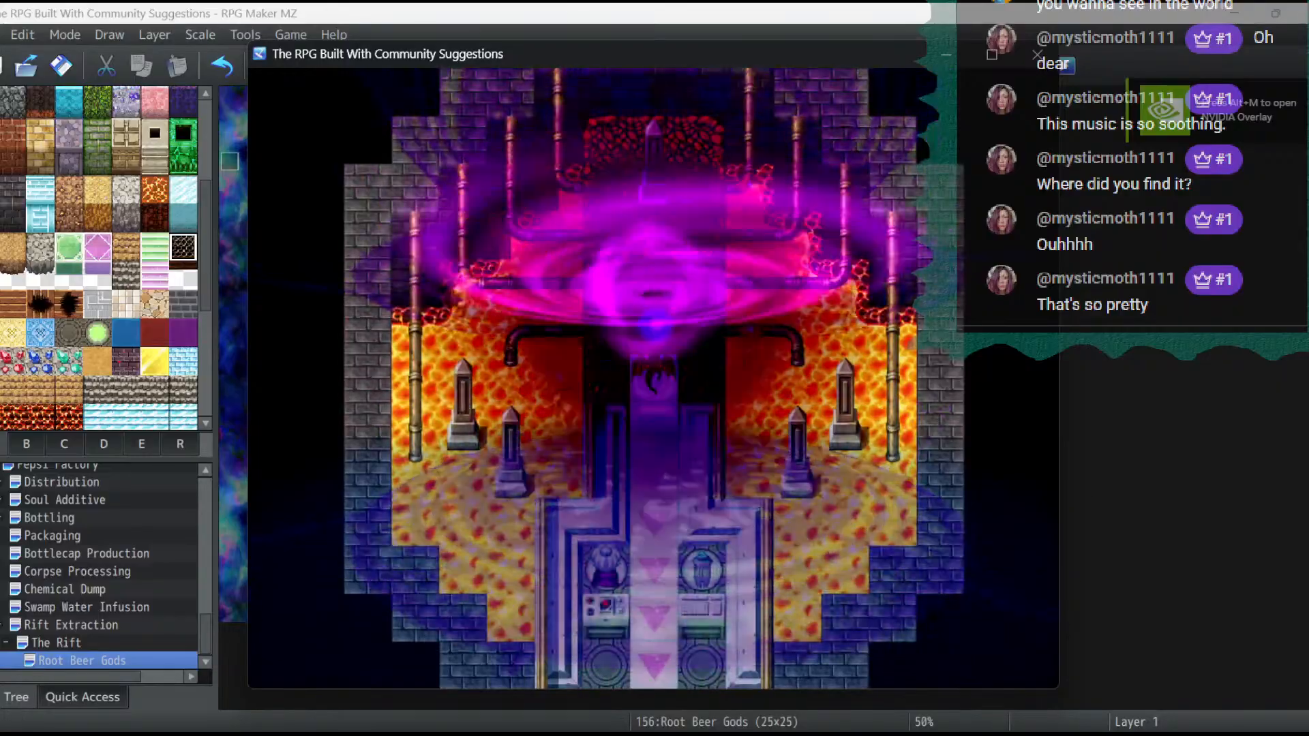
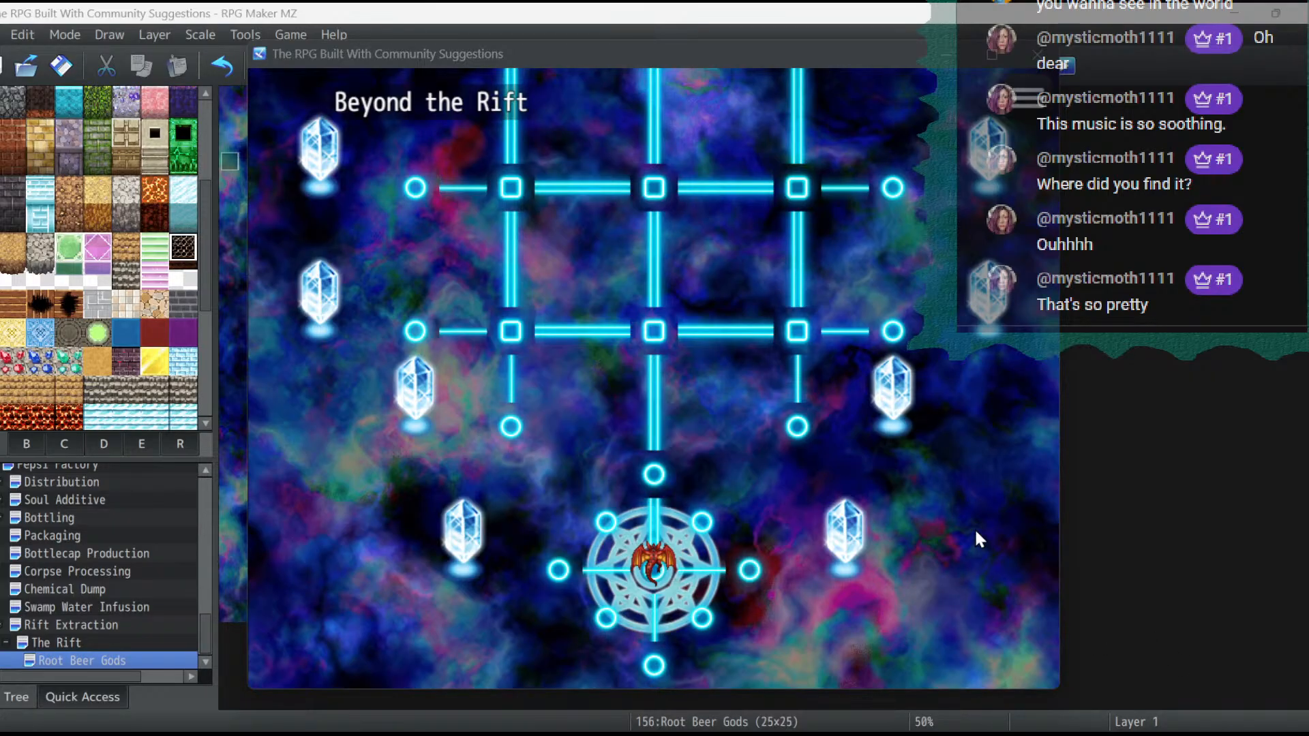
- Test passability in the playtest by moving off the glowing lines around the lower circle and up to the grid's top row below the green stairs
click(764, 327)
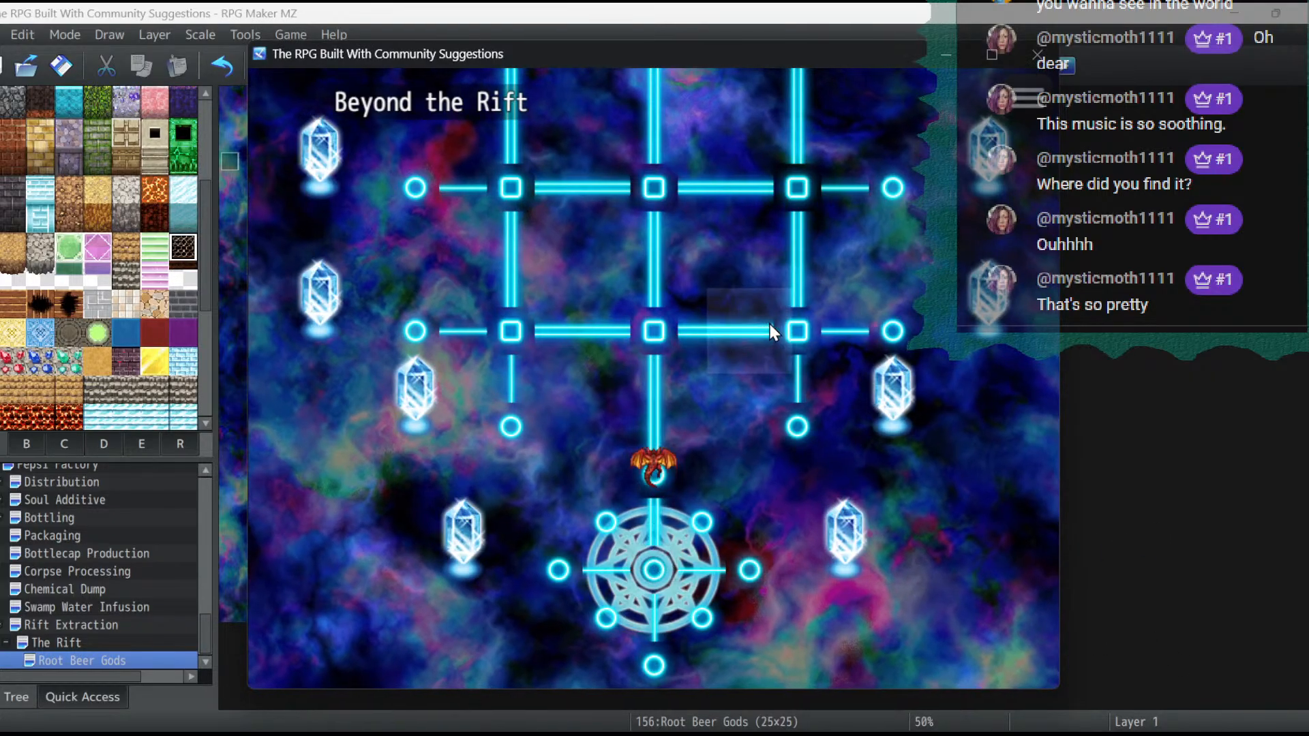
key(Down)
key(Right)
key(Left)
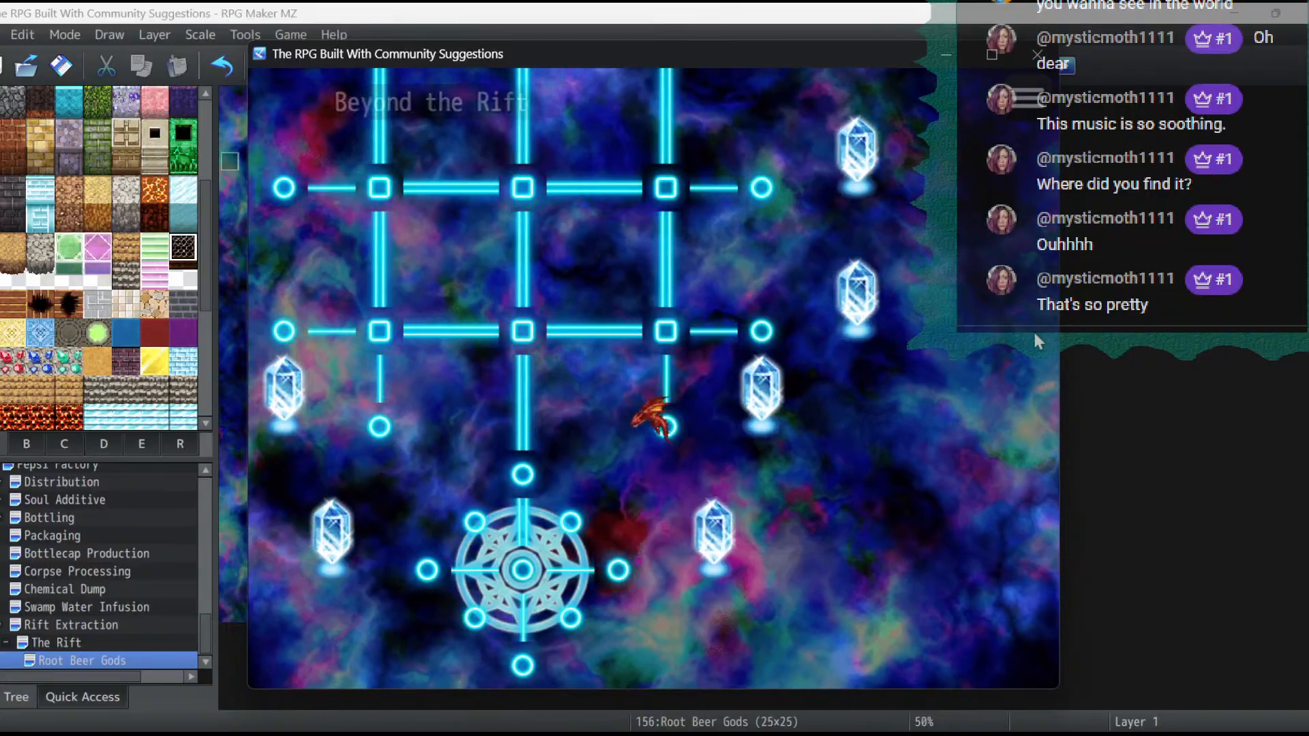
key(Right)
key(Down)
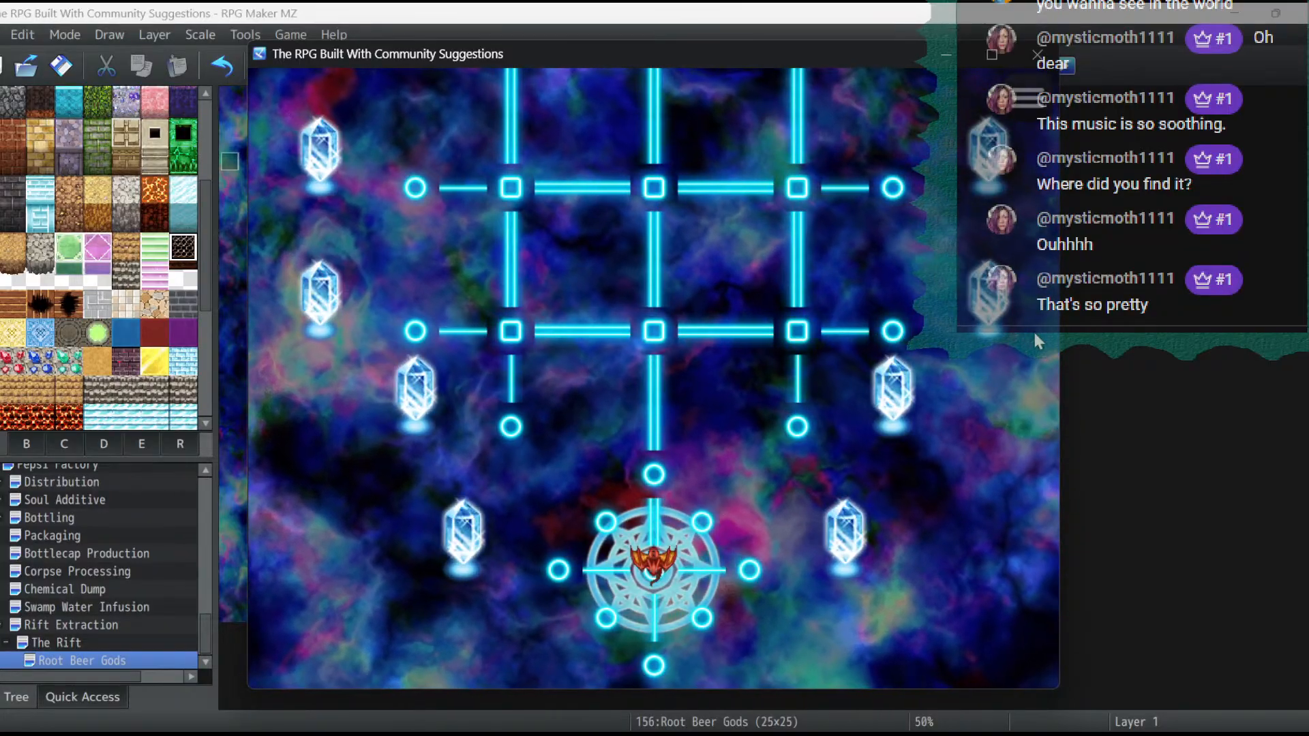
key(Up)
key(Left)
key(Down)
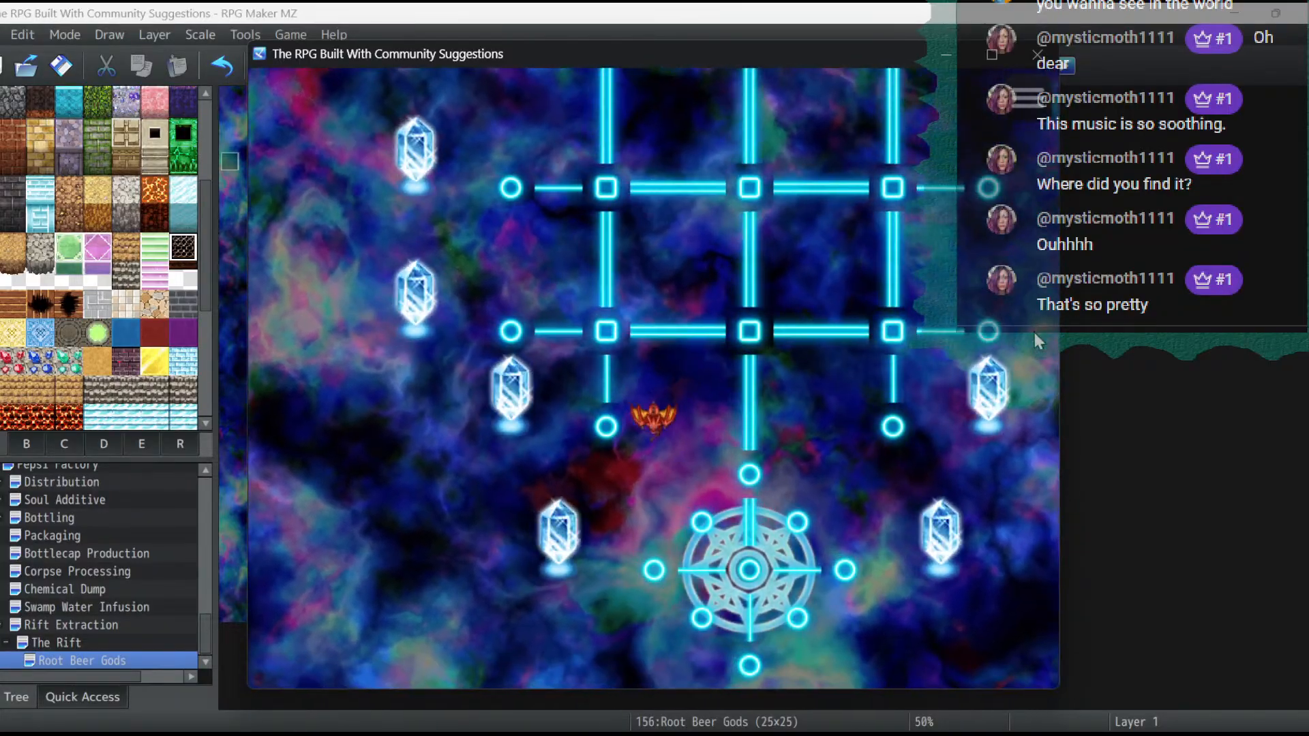
key(Up)
key(Up)
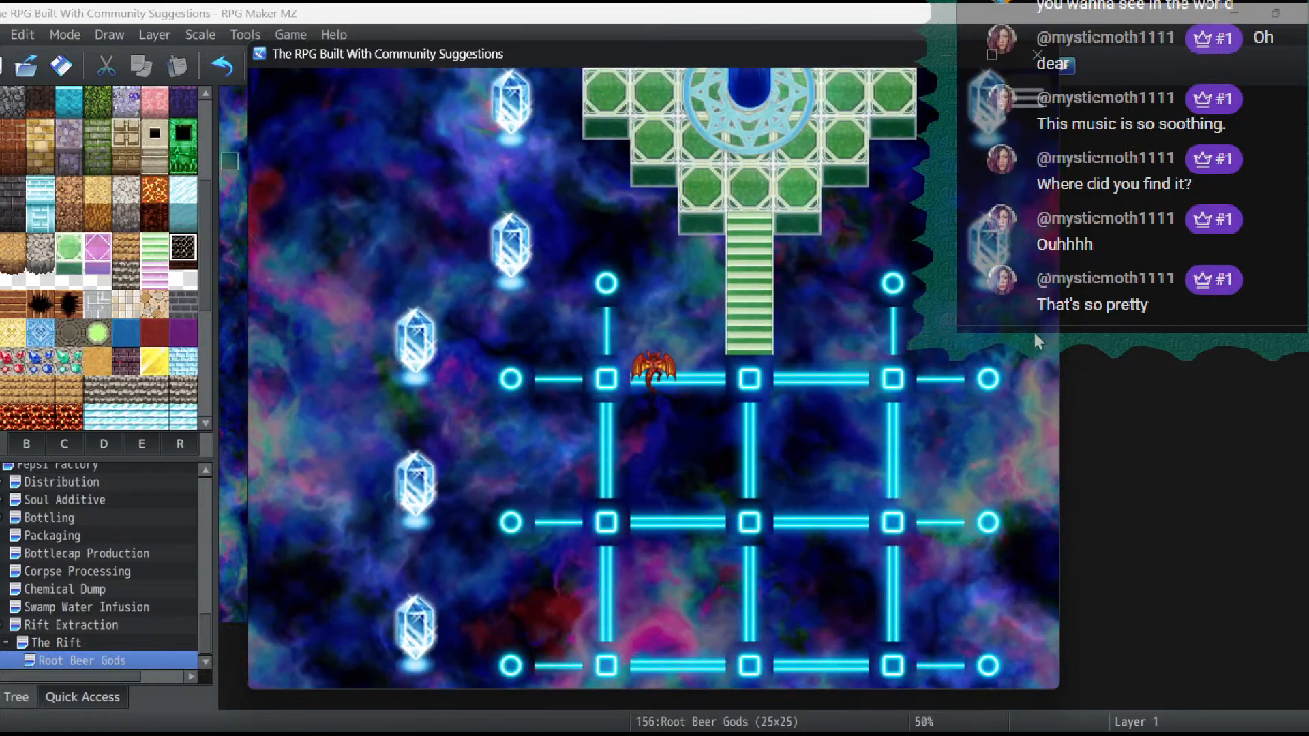
key(Left)
key(Right)
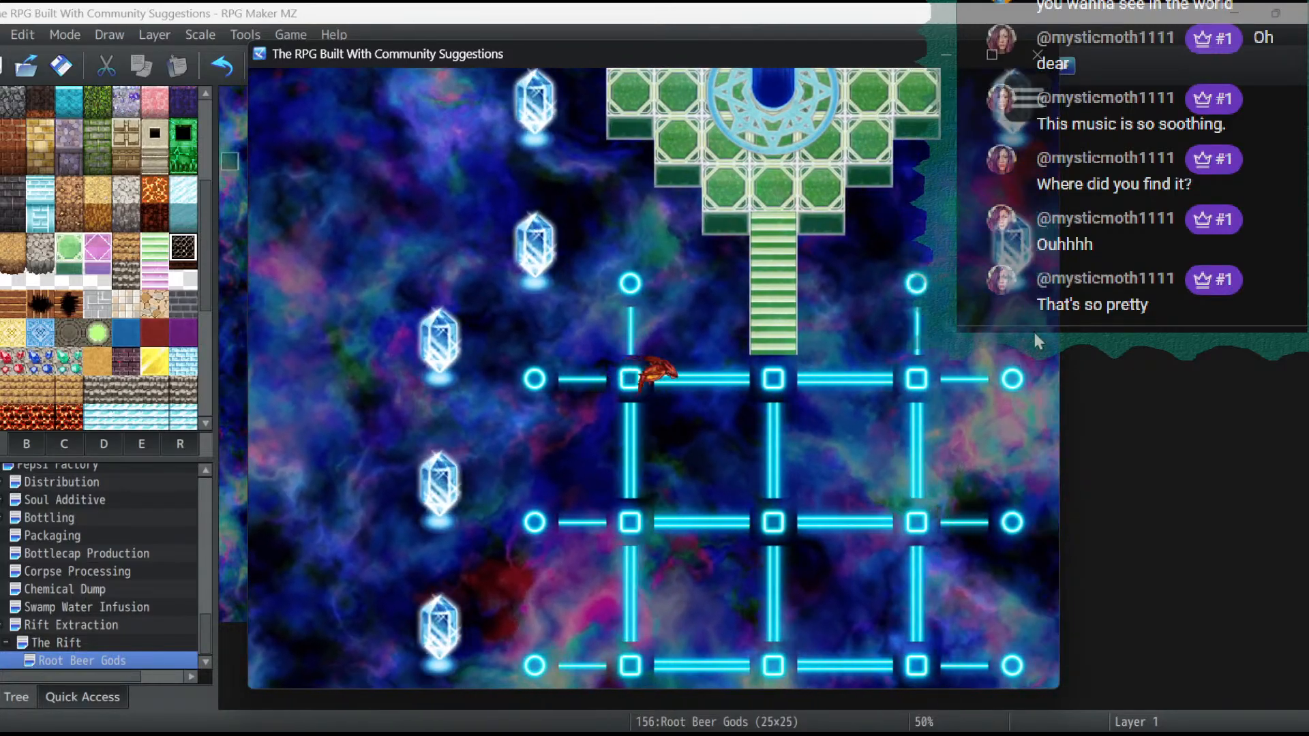
- Test movement across the empty spaces in the middle and lower part of the grid, and close the playtest
key(Down)
key(Down)
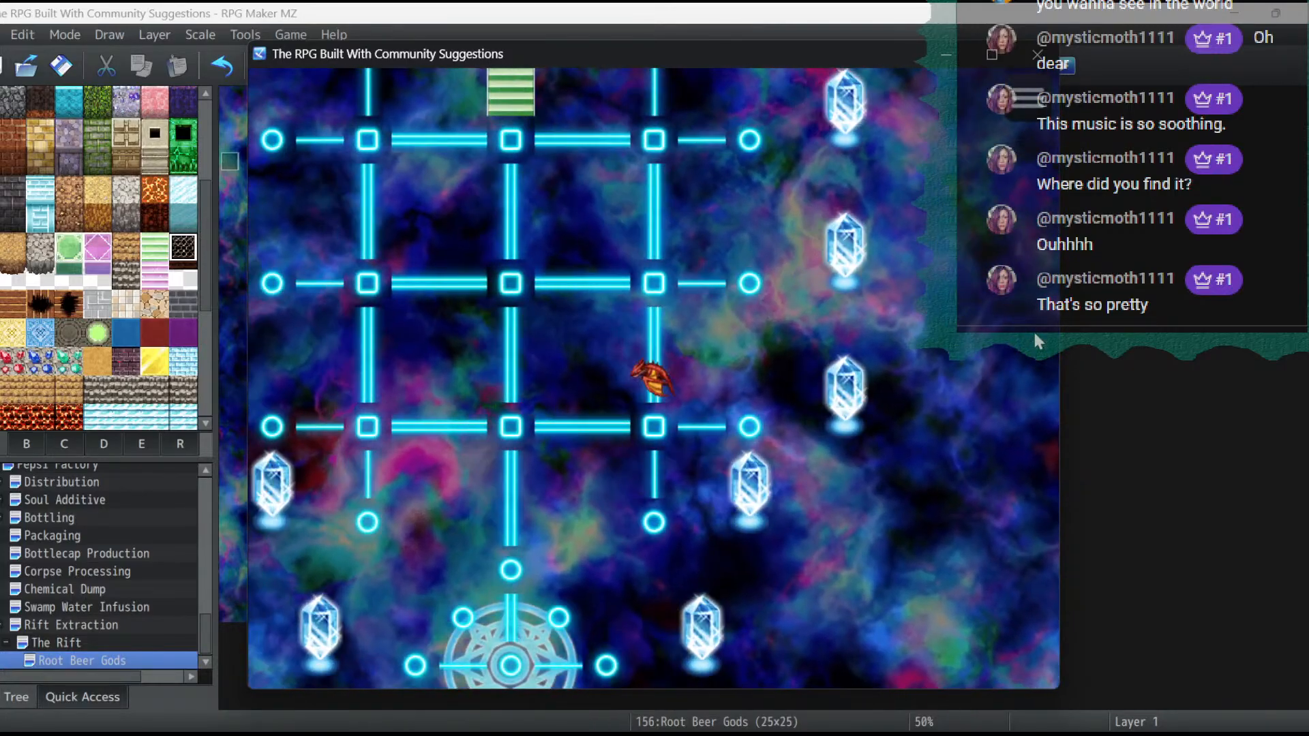
key(Left)
key(Right)
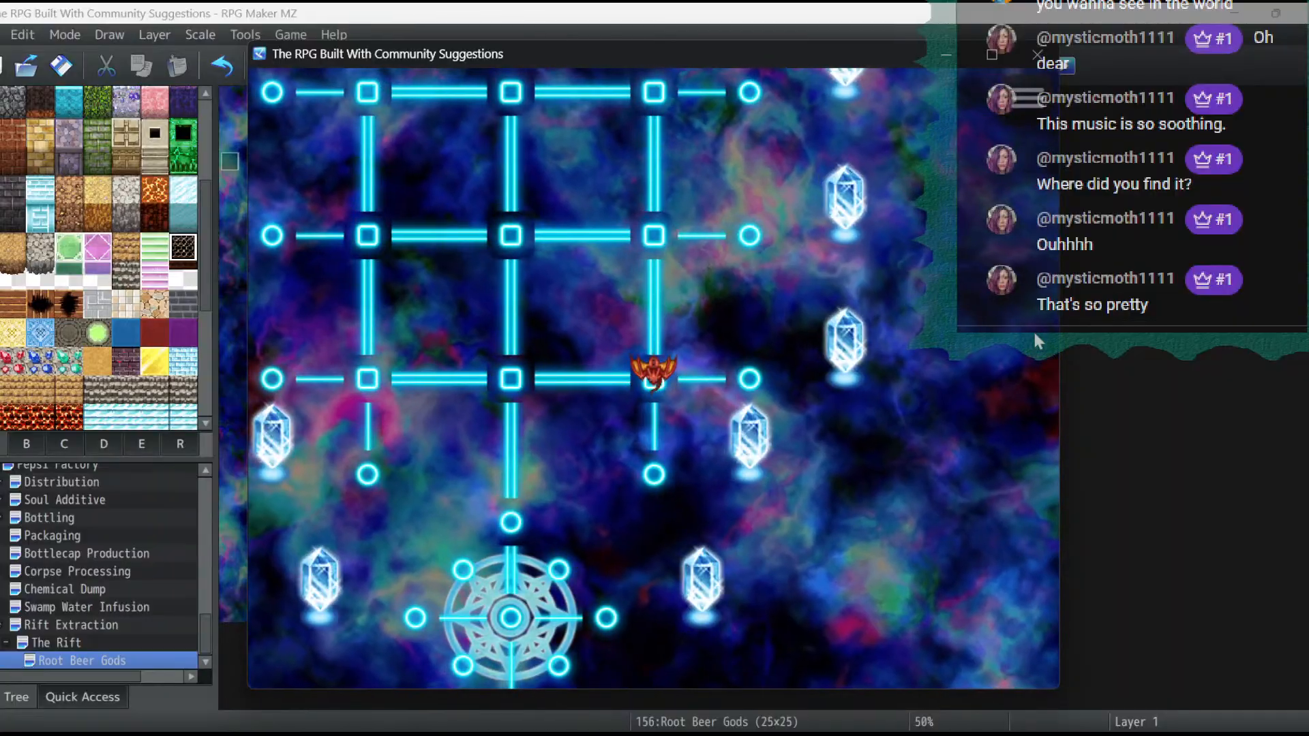
key(Down)
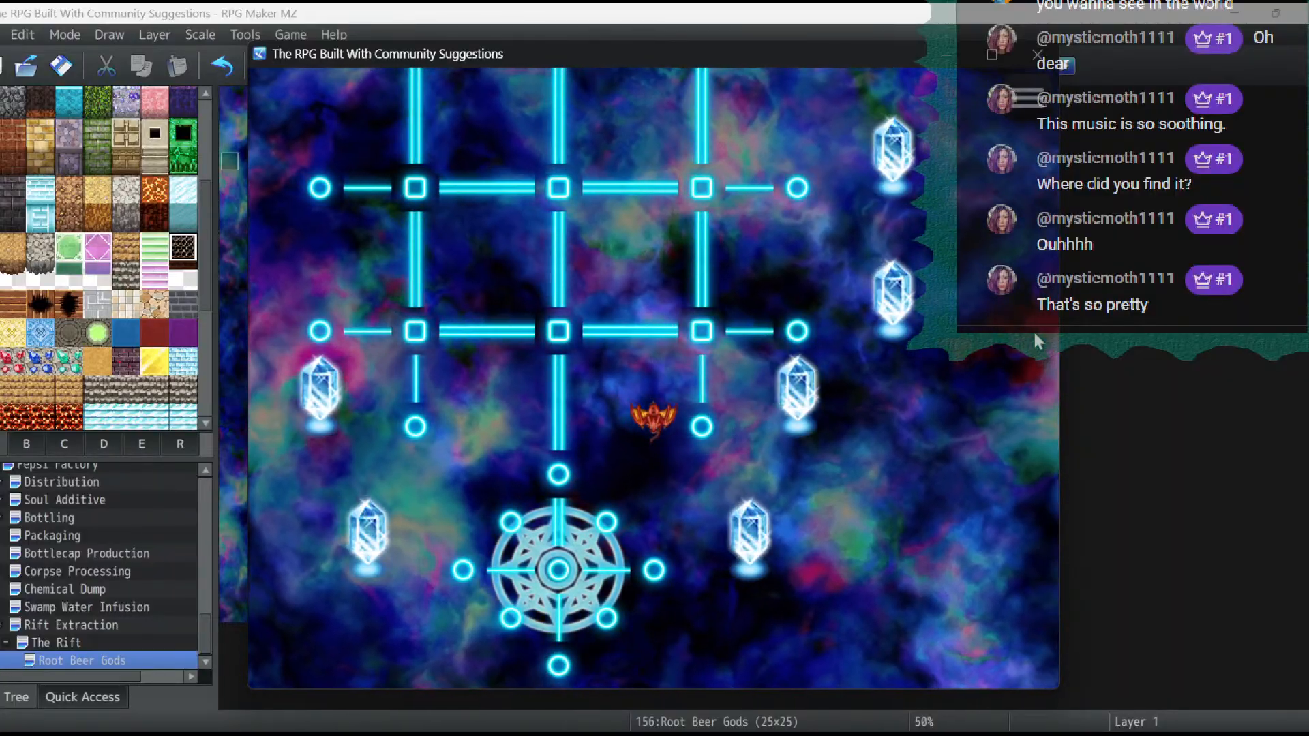
key(Left)
key(Right)
key(Up)
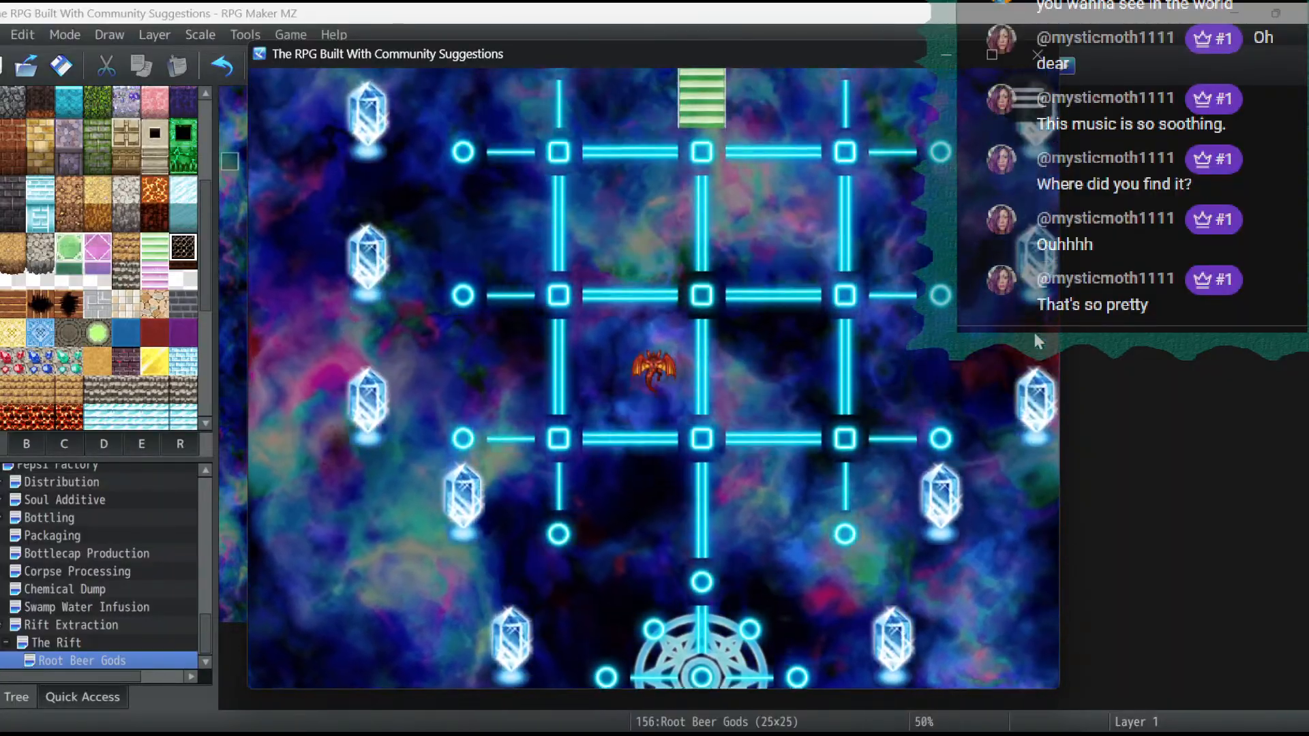
key(Down)
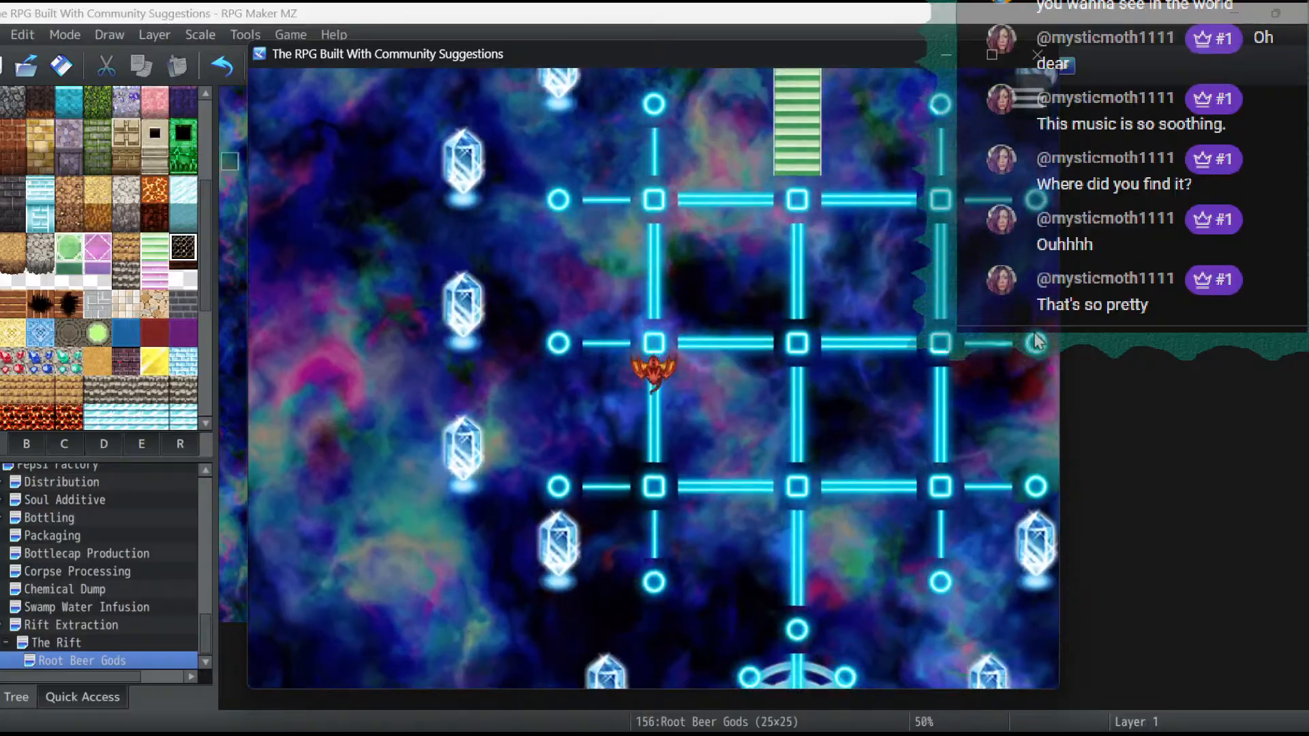
key(Right)
click(1037, 56)
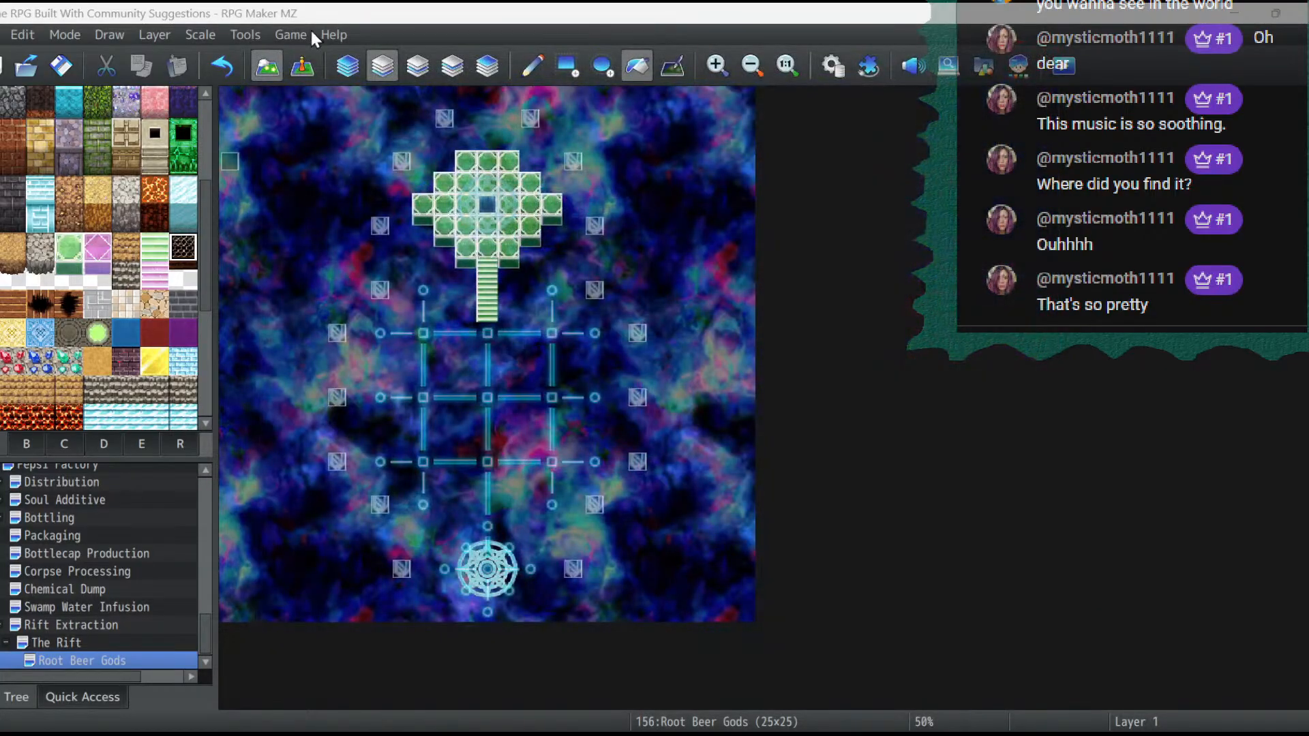
- Try filling the map's empty area with the blank tile from sheet A on each layer from 4 down to 1, undoing every fill
click(488, 67)
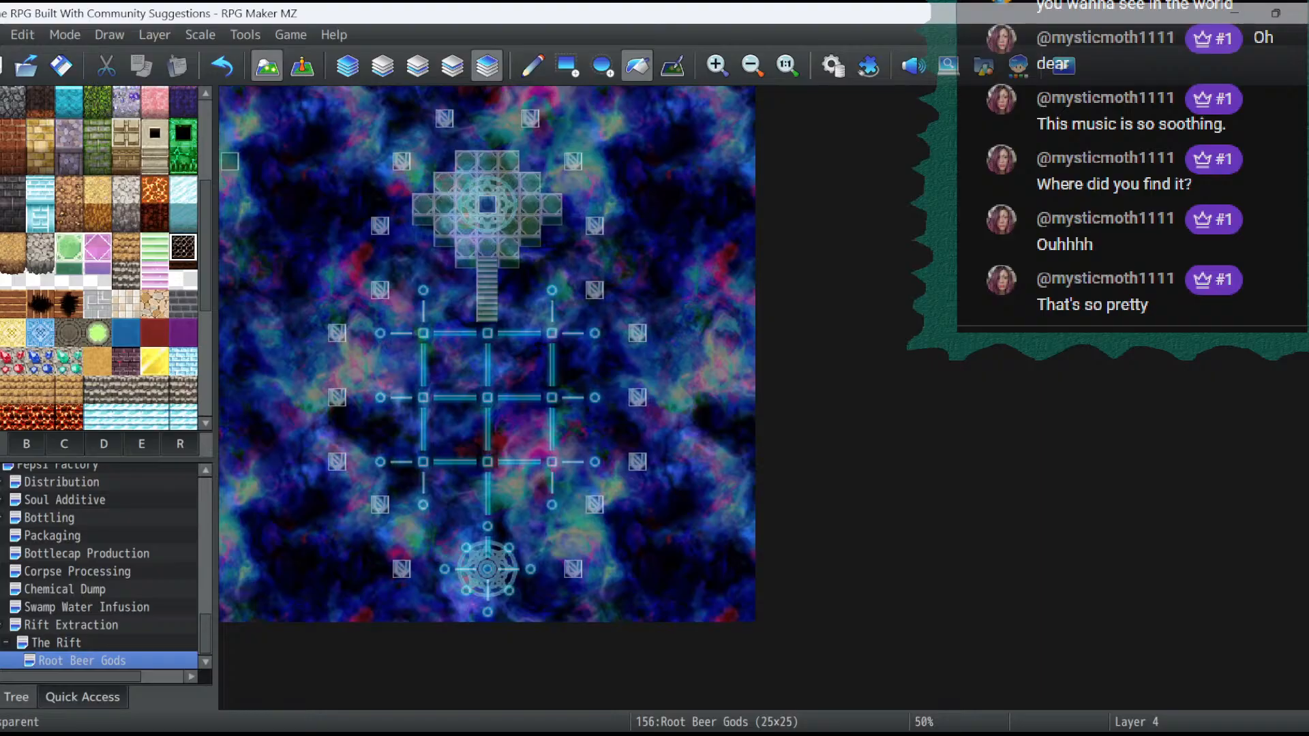
click(0, 261)
click(304, 281)
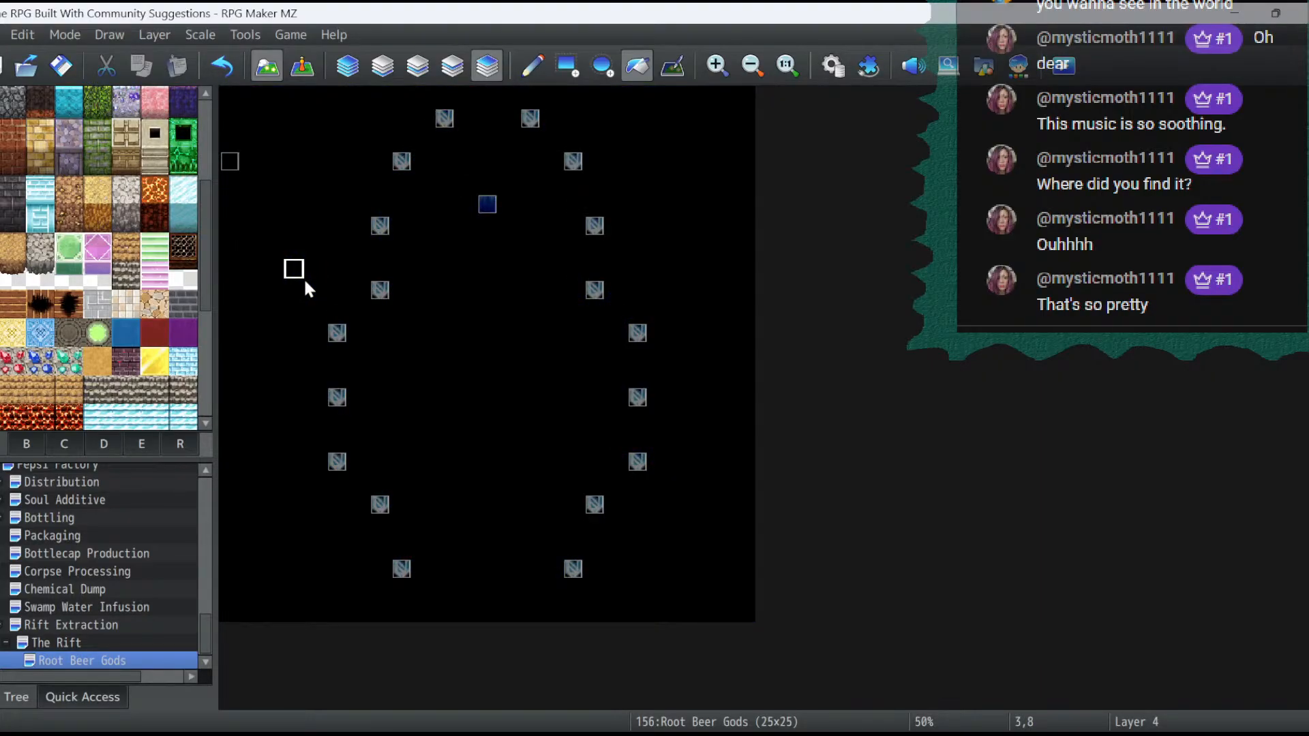
click(223, 66)
click(450, 74)
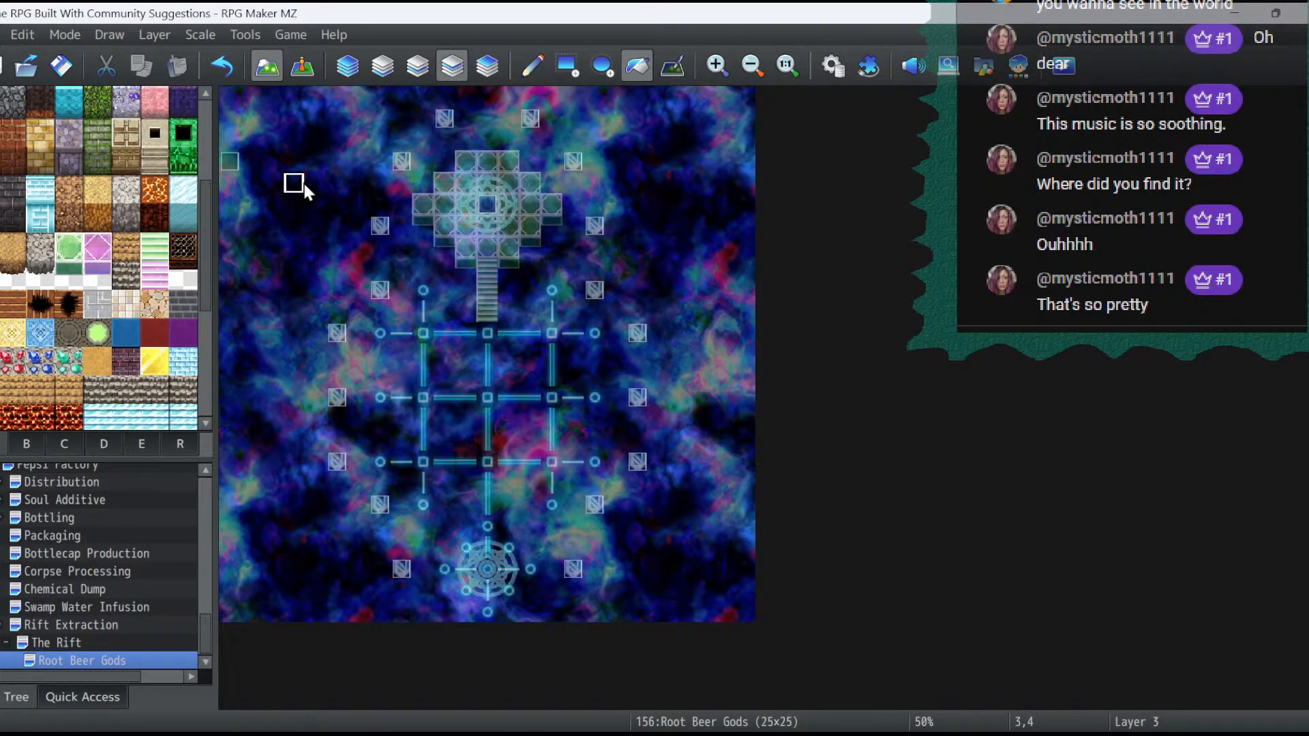
click(298, 187)
click(235, 67)
click(417, 66)
click(327, 137)
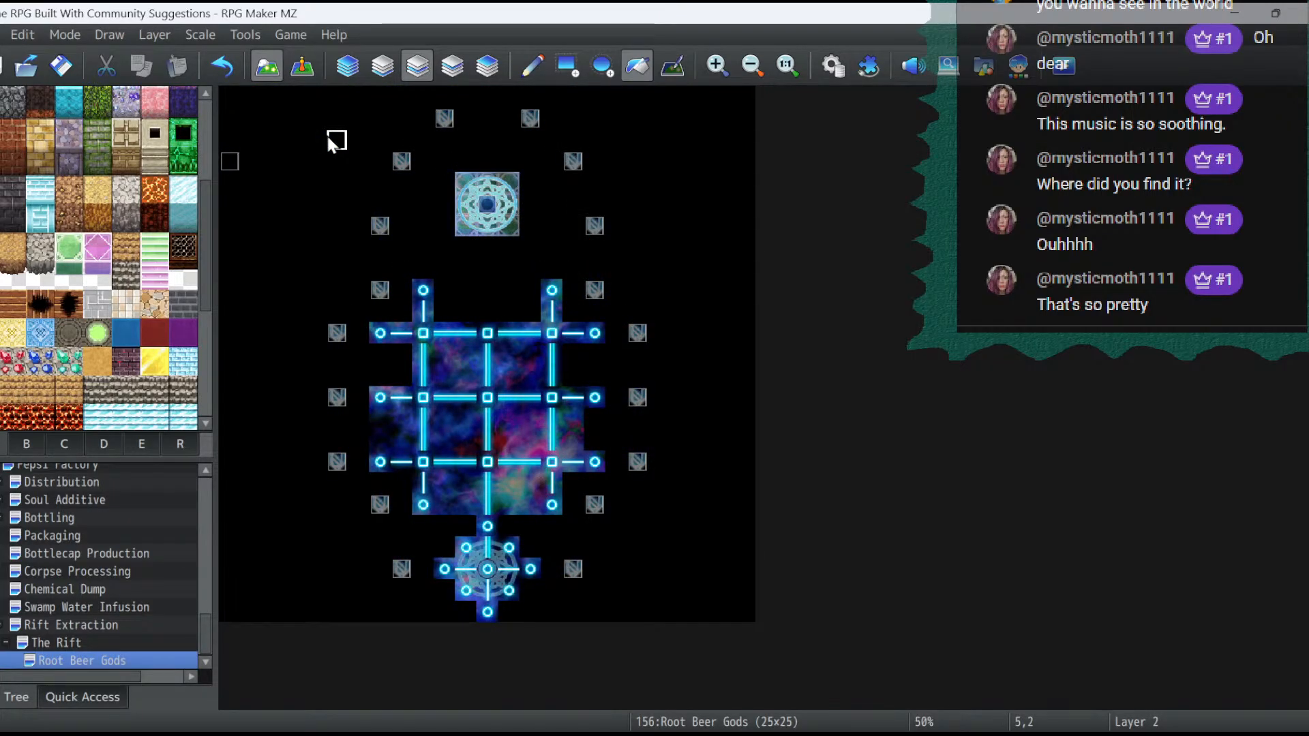
click(233, 68)
click(382, 66)
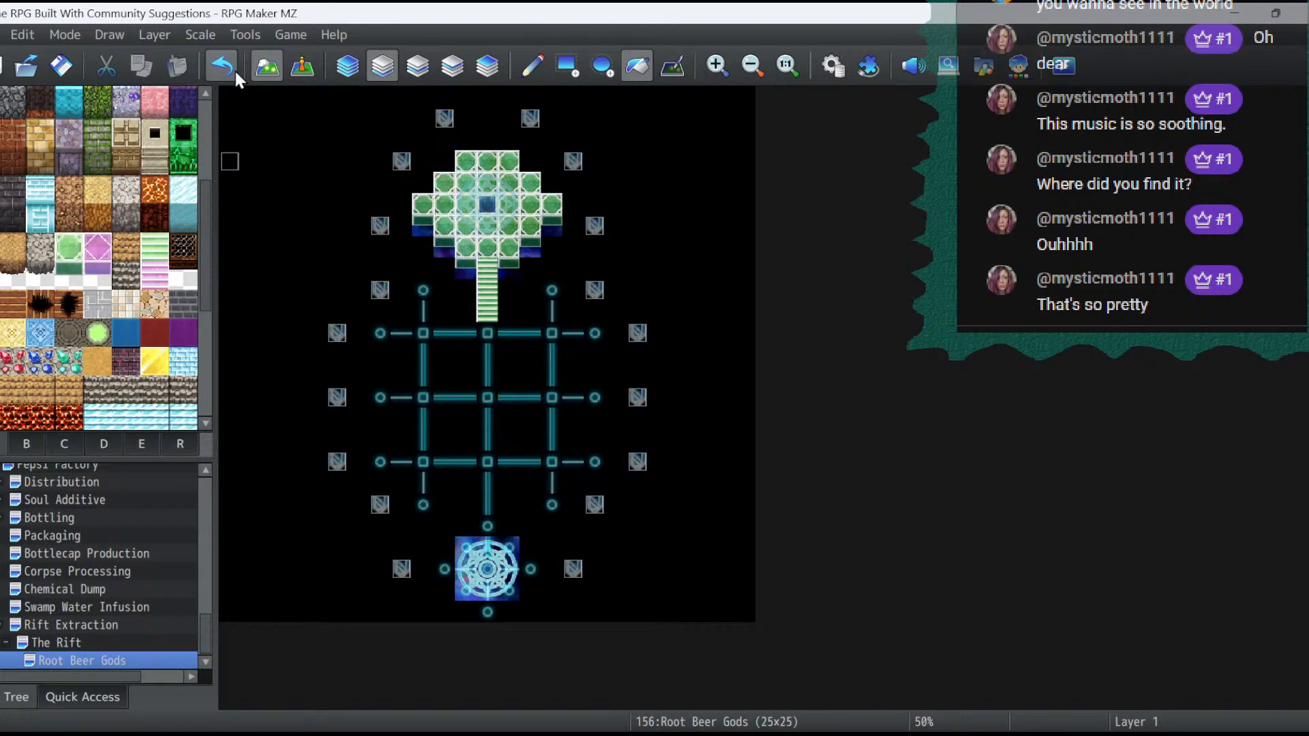
click(235, 69)
click(416, 66)
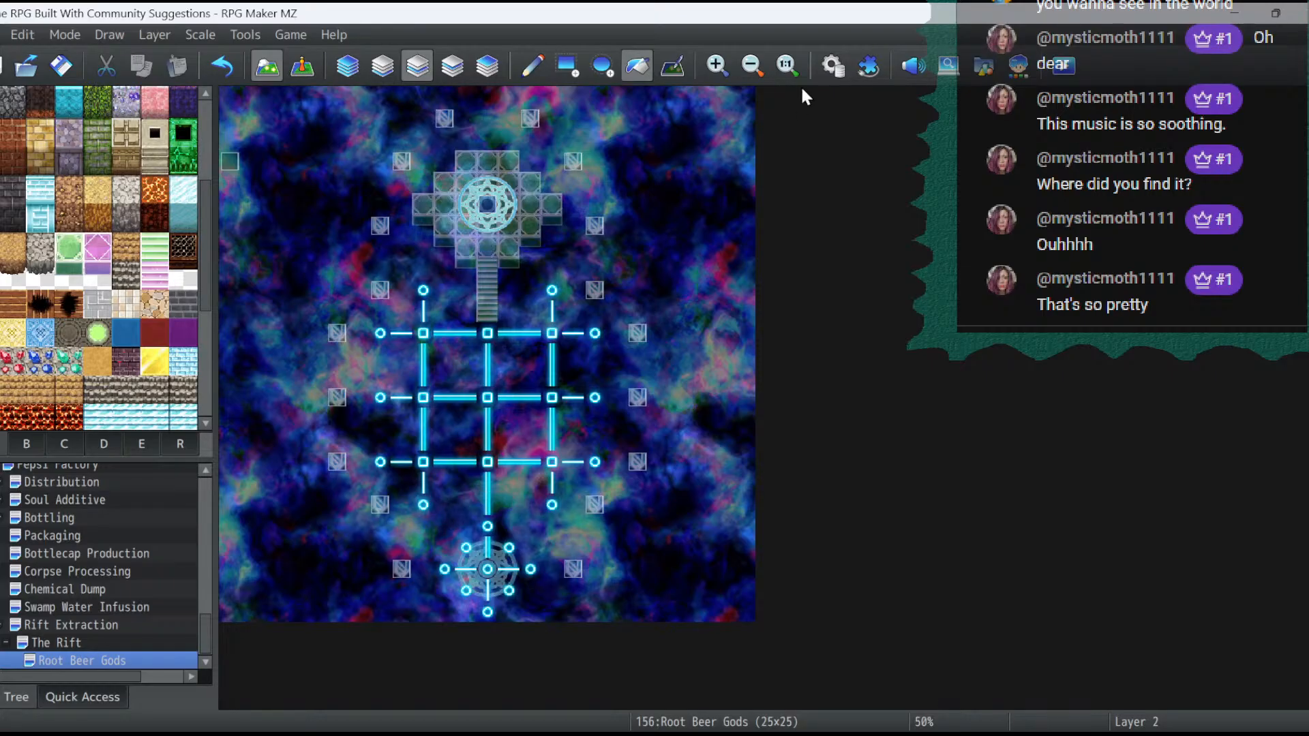
- Rename the Dungeon 2 tileset to RBG Arena in the database, with its sheet D displayed
click(832, 66)
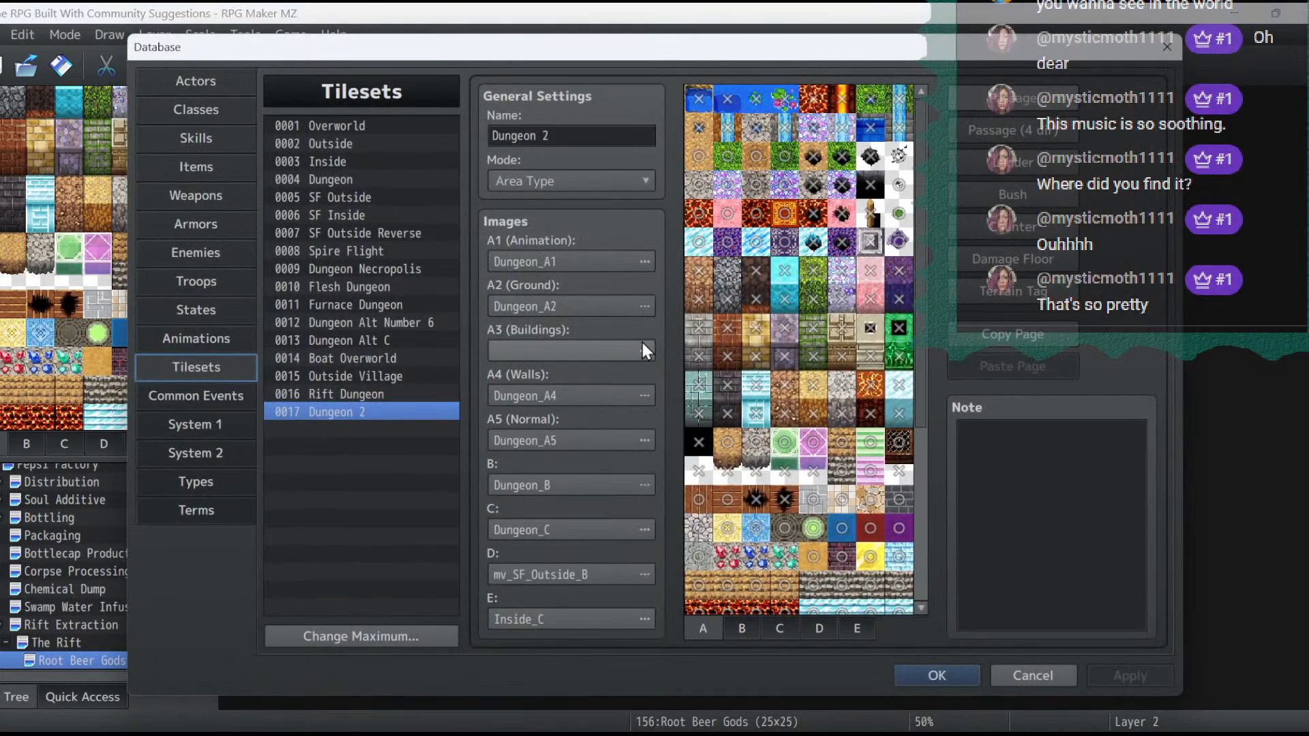
click(790, 621)
click(832, 621)
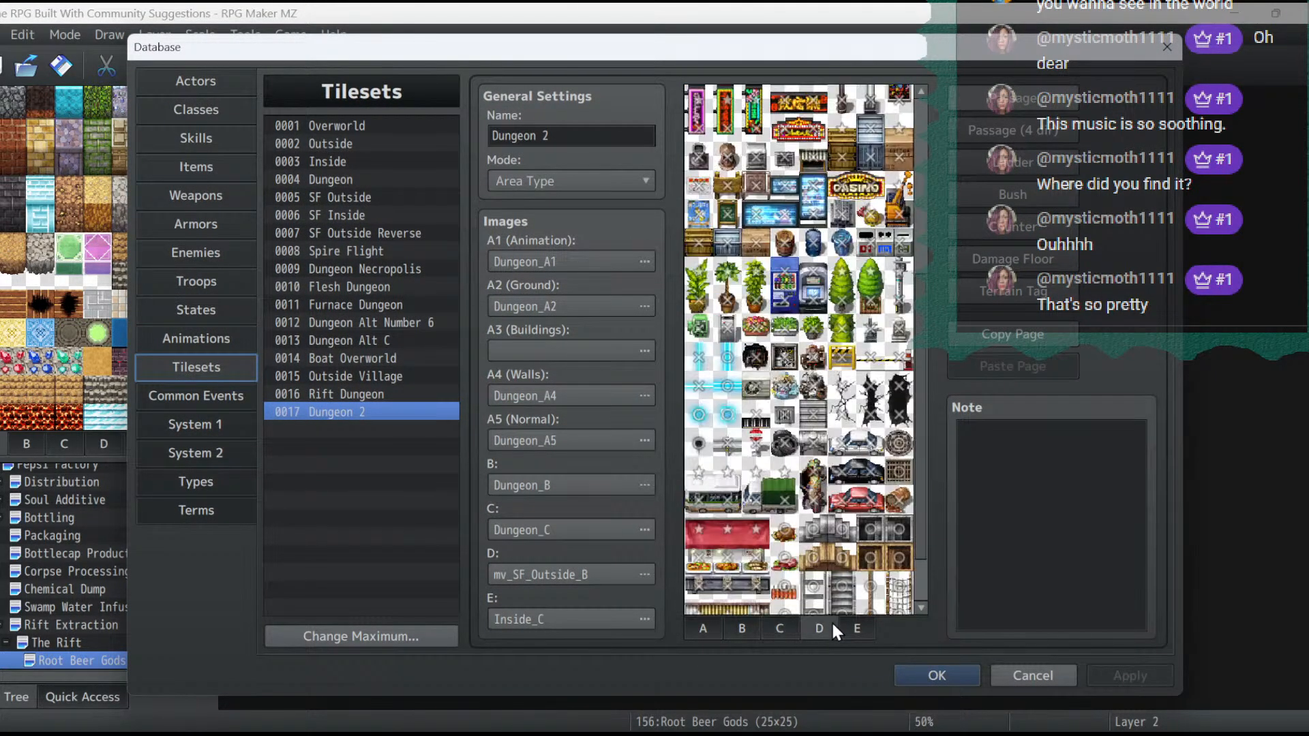
triple_click(594, 136)
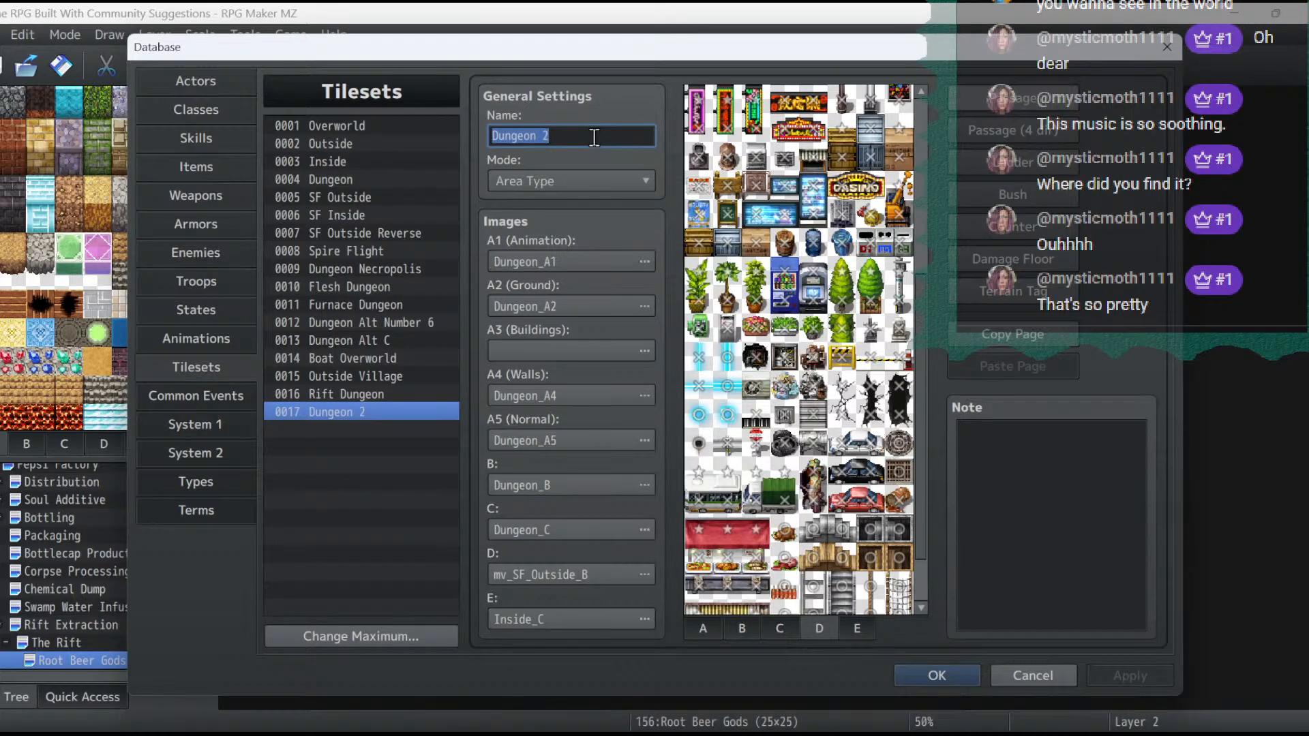
click(595, 136)
key(BackSpace)
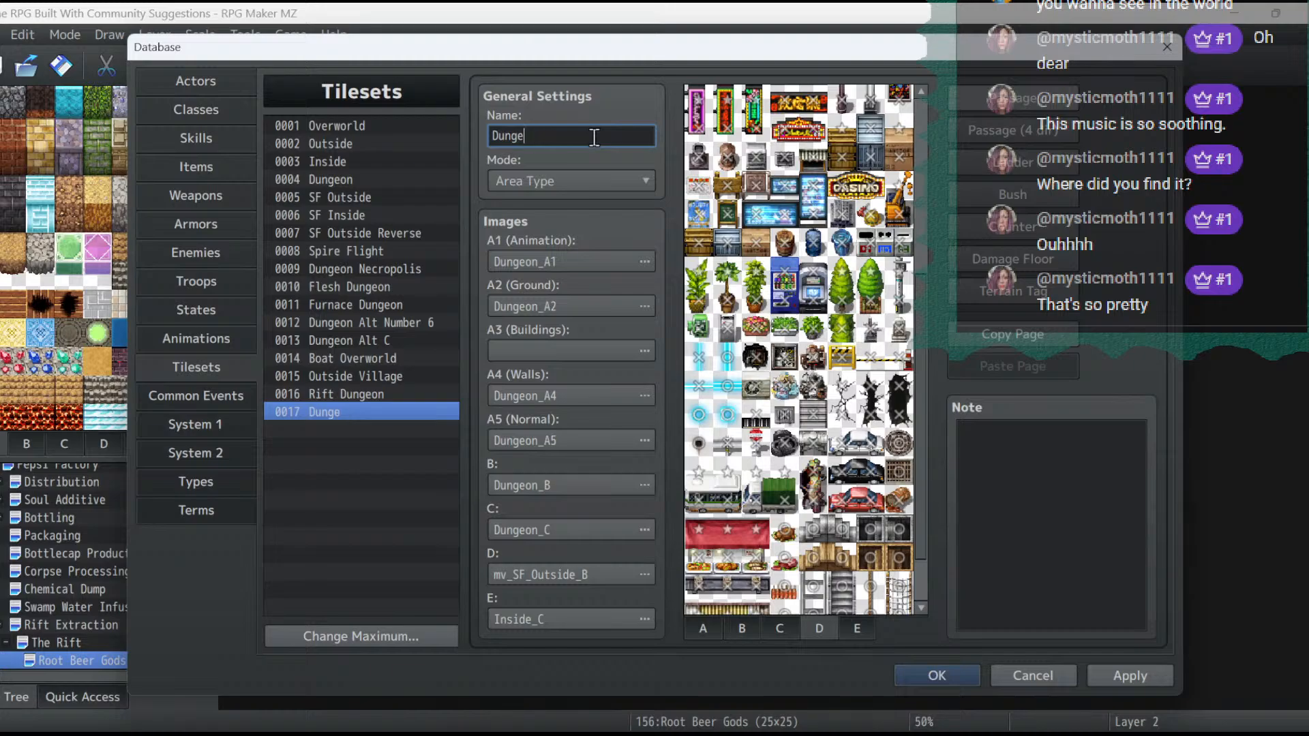
key(BackSpace)
key(BackSpace)
key(BackSpace)
key(BackSpace)
key(BackSpace)
text(RBG Arena)
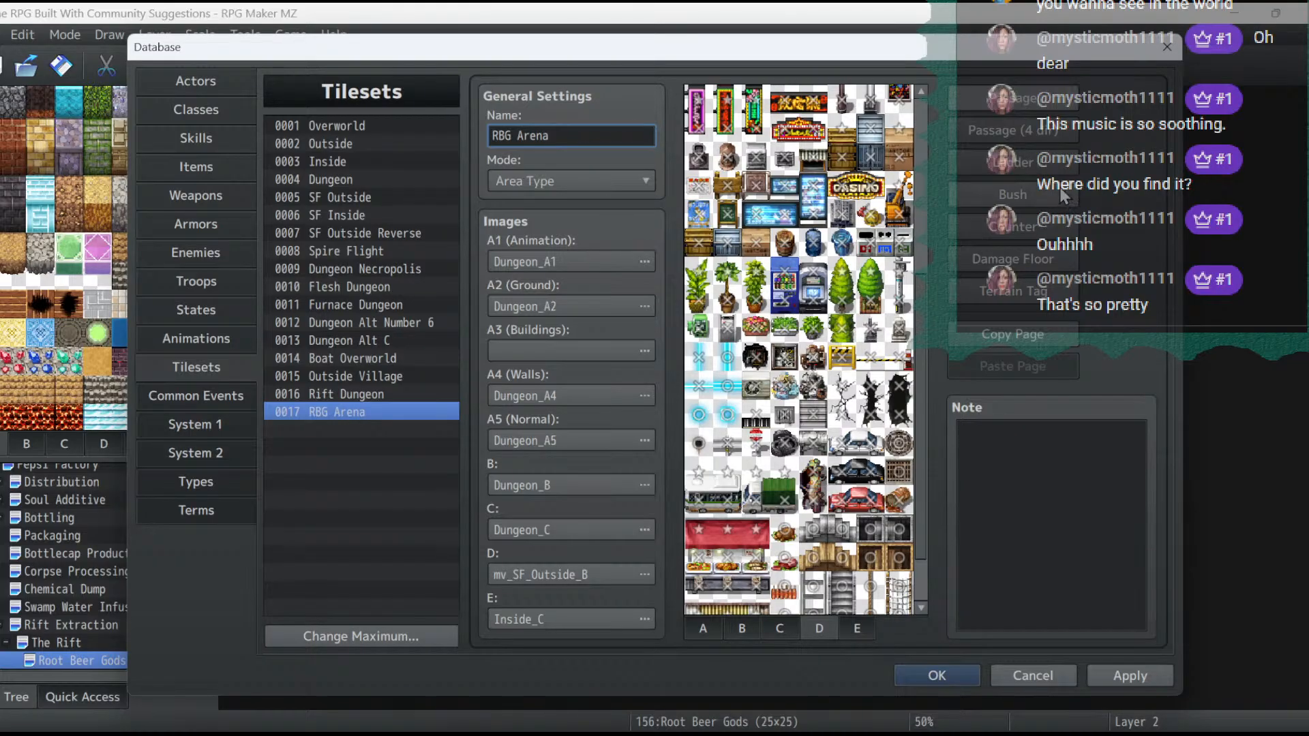
- Check the four-direction and general passage settings of RBG Arena's sheet D, apply the tileset change, and close the database
click(1006, 126)
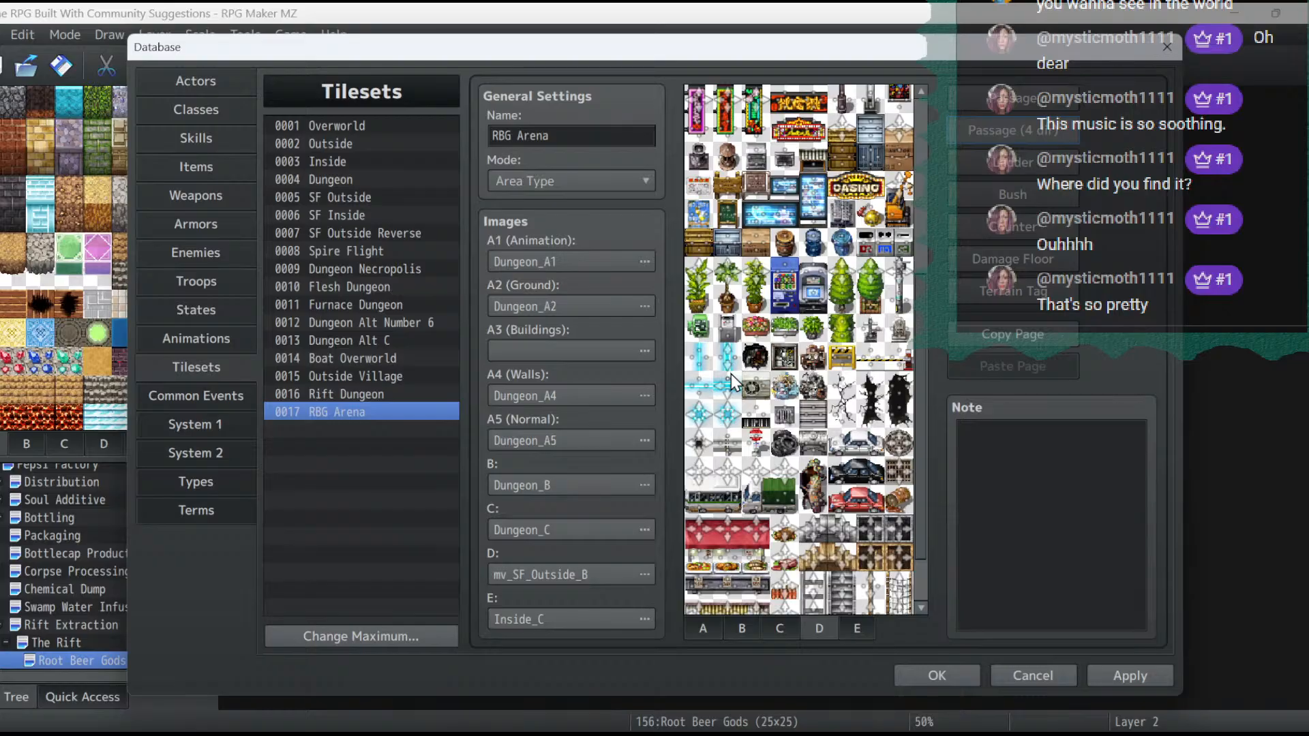
click(1155, 680)
click(1011, 100)
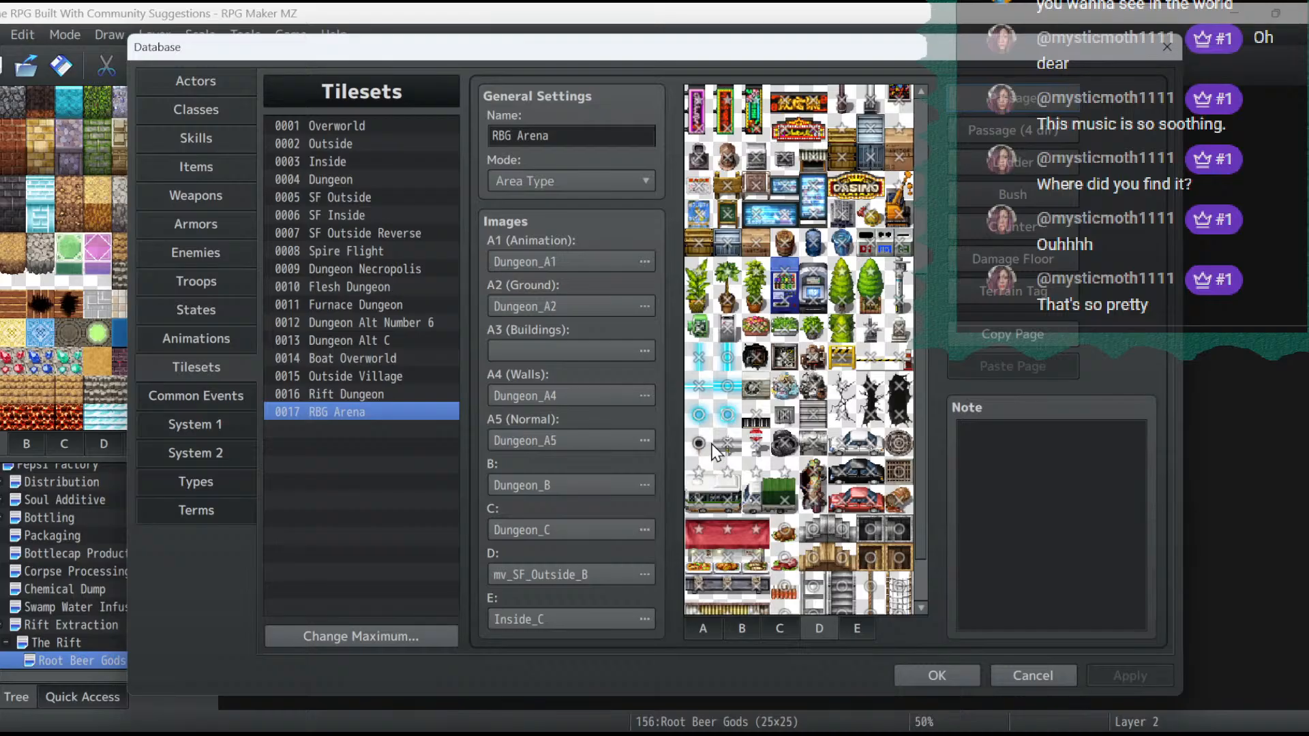
click(699, 415)
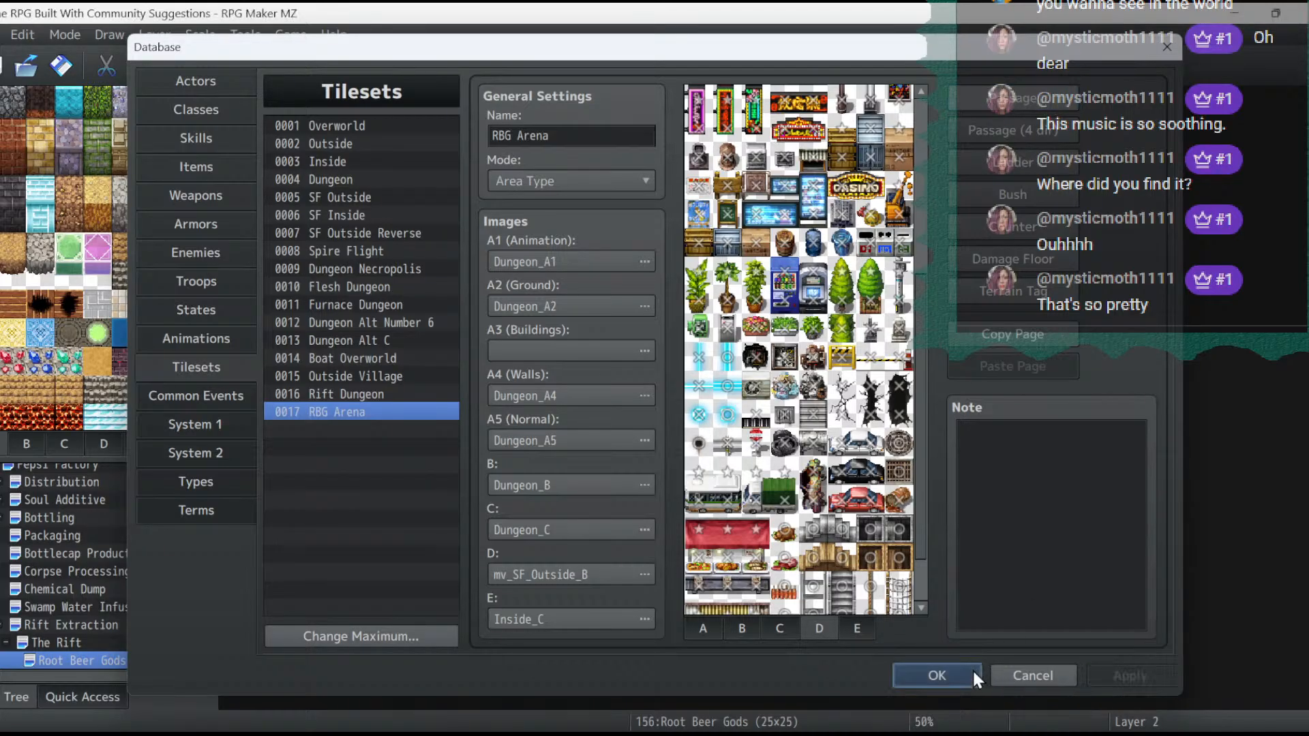
click(968, 674)
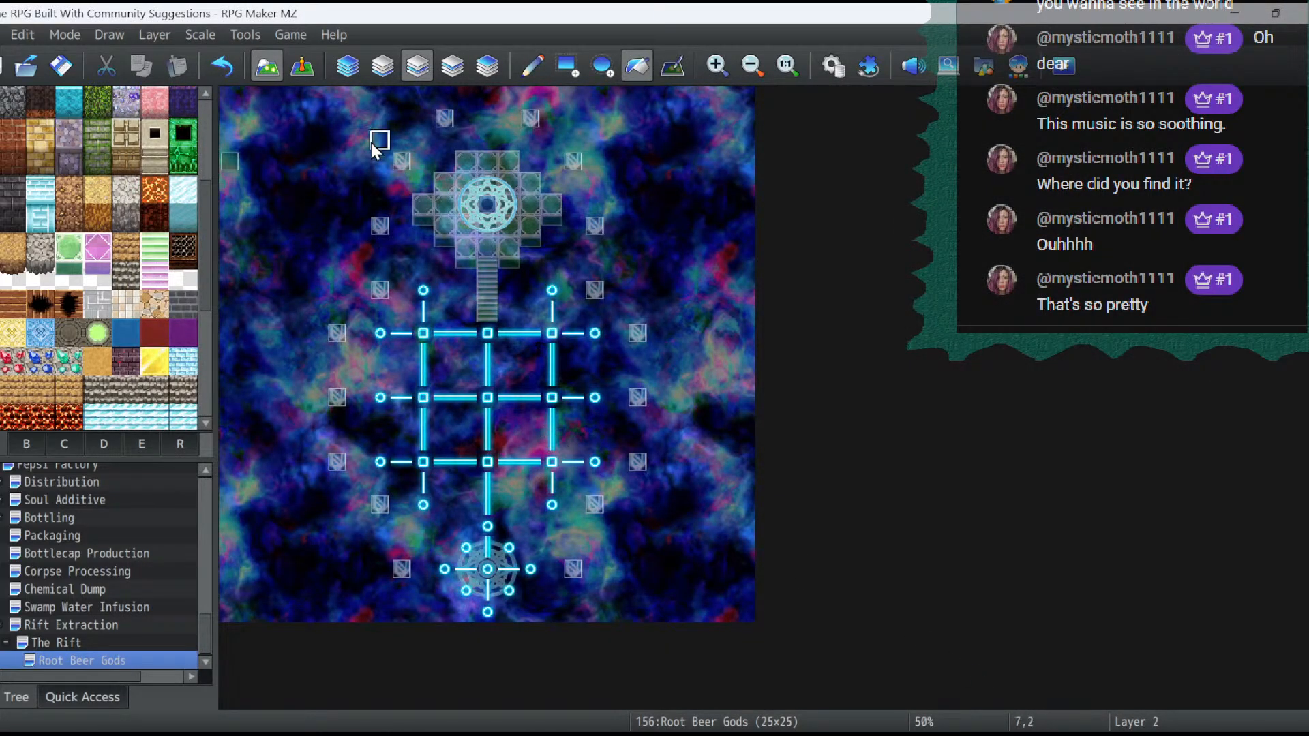
- Change the passage setting of the first glowing blue circle tile in RBG Arena's sheet D, apply it, and close the database
click(826, 66)
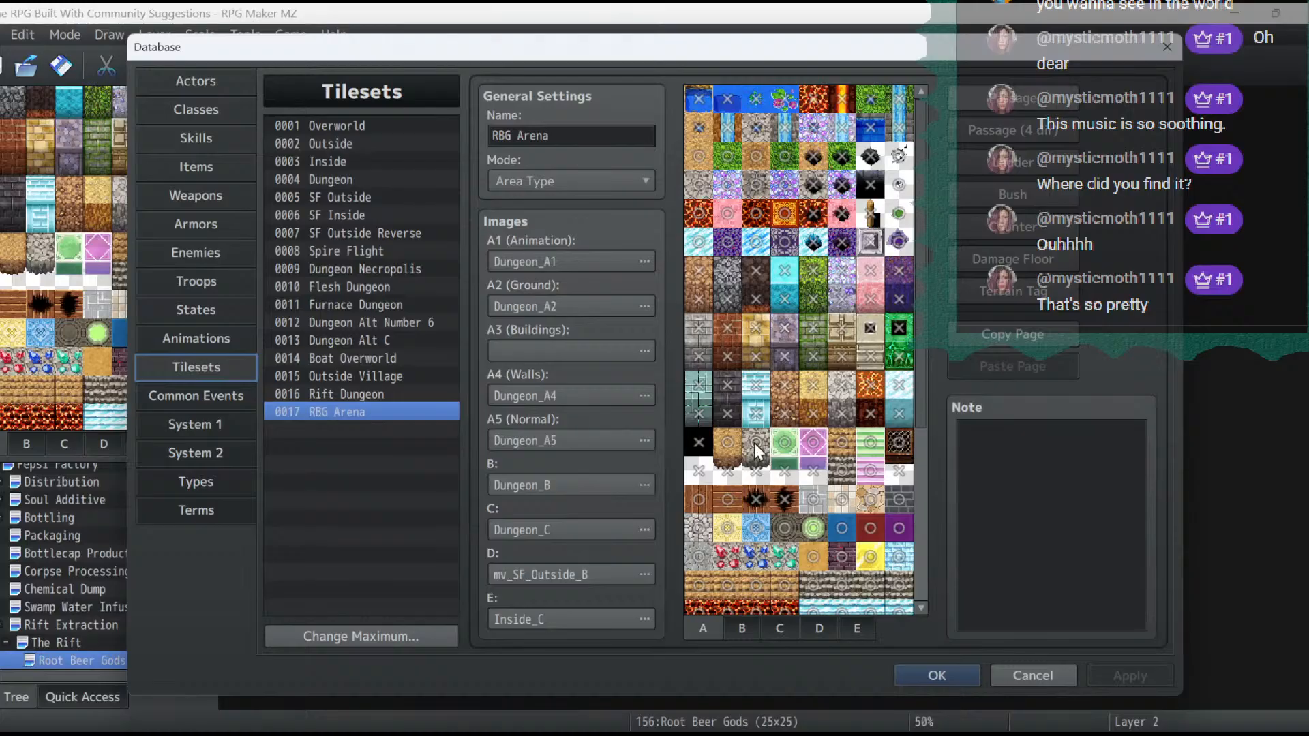
click(806, 631)
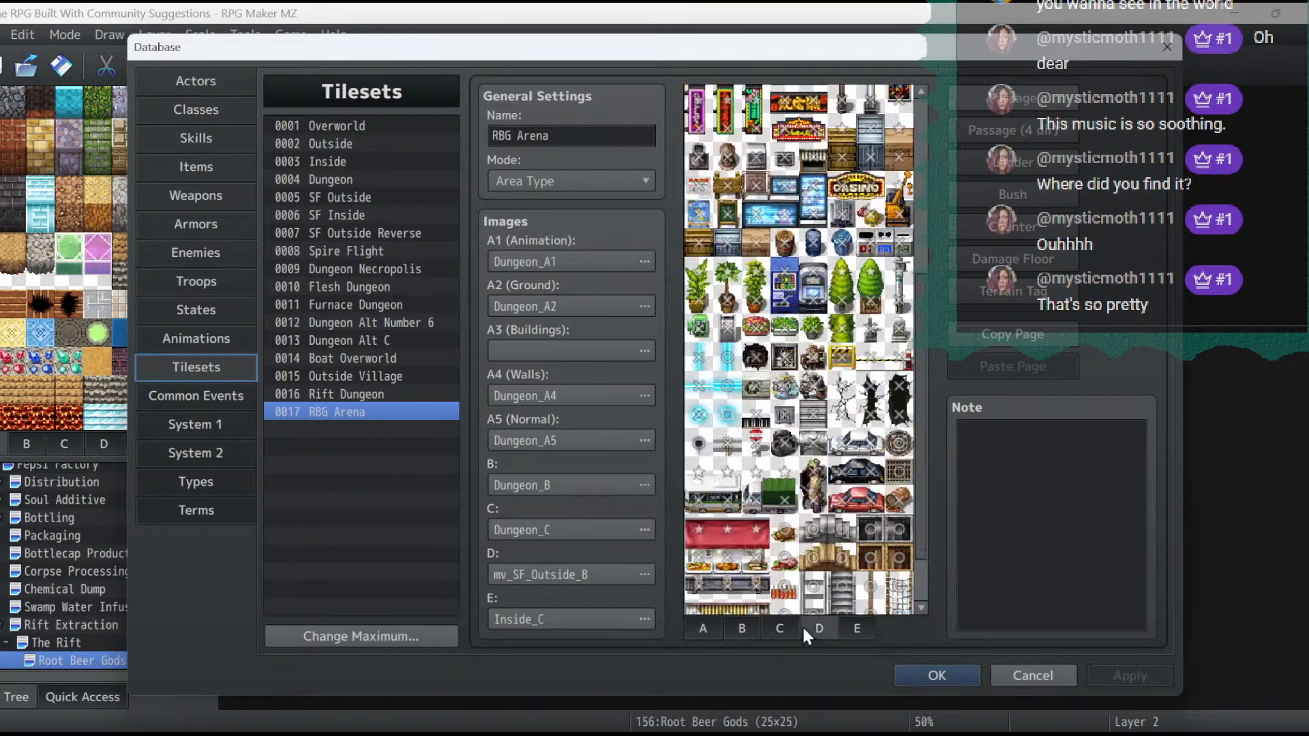
click(698, 414)
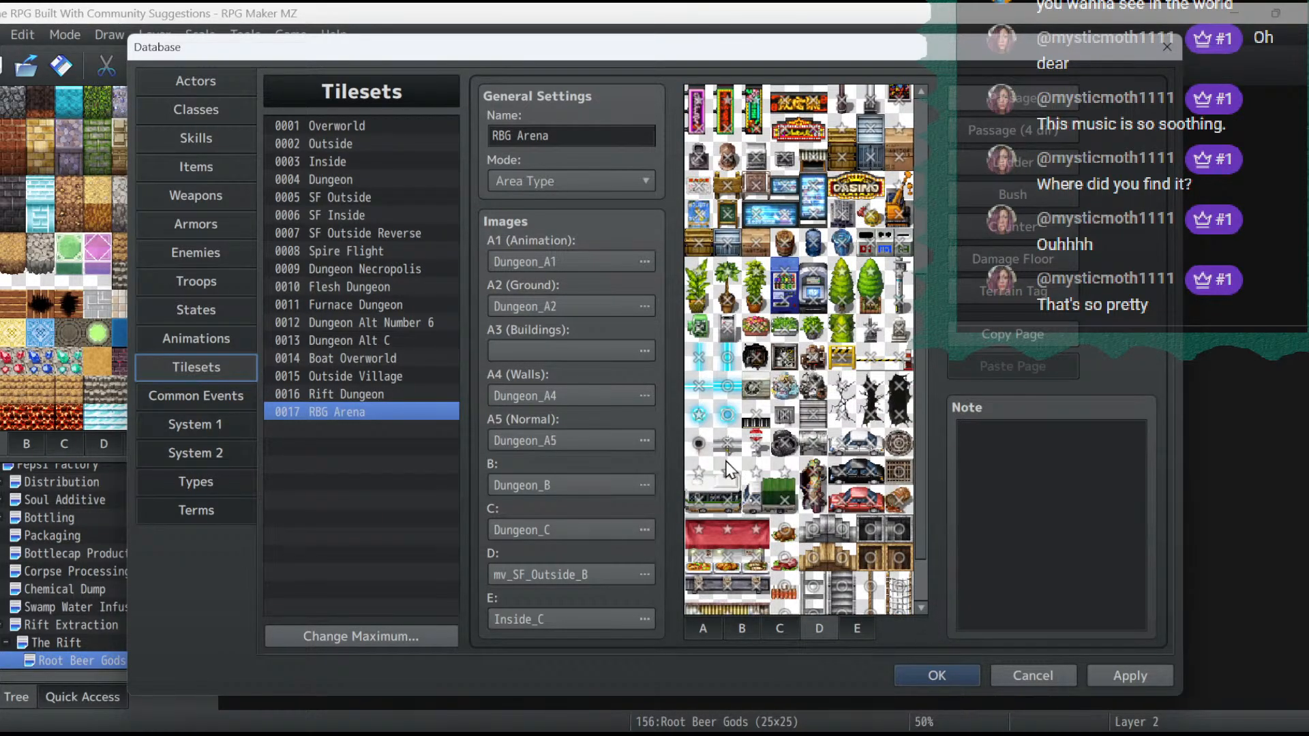
click(1114, 682)
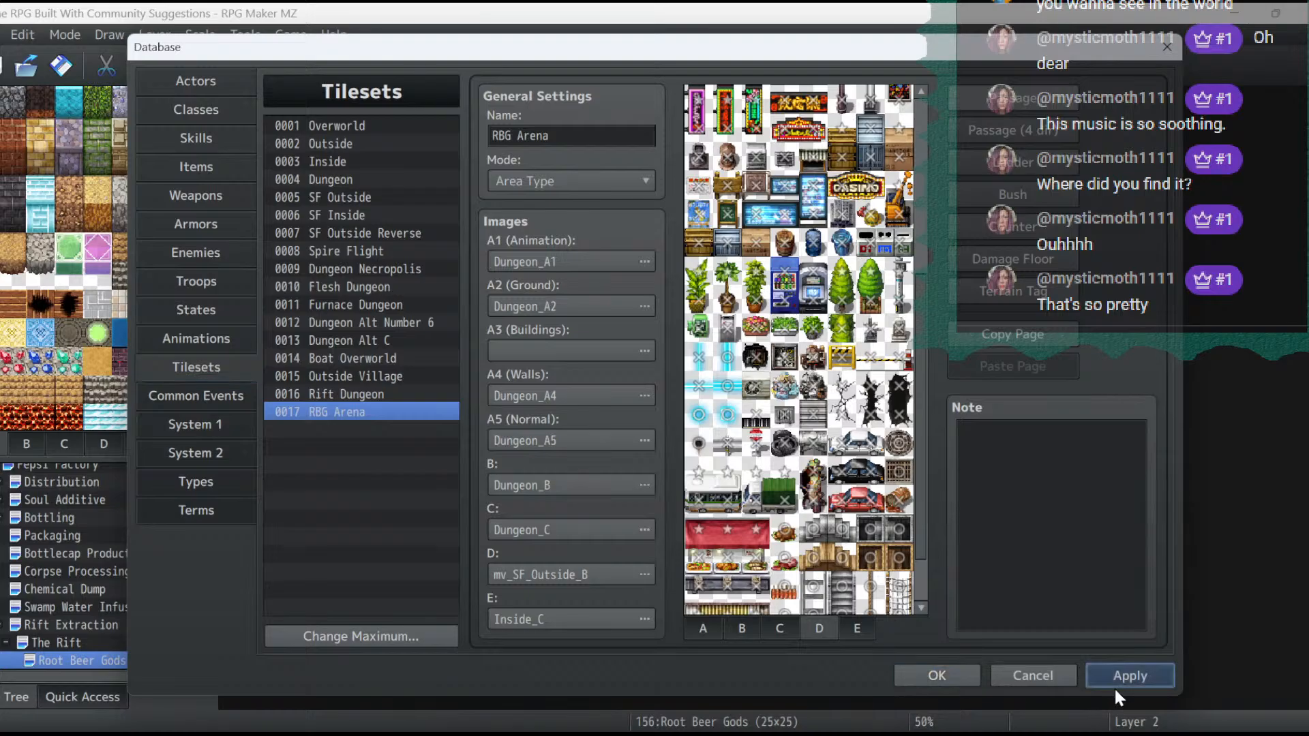
click(952, 677)
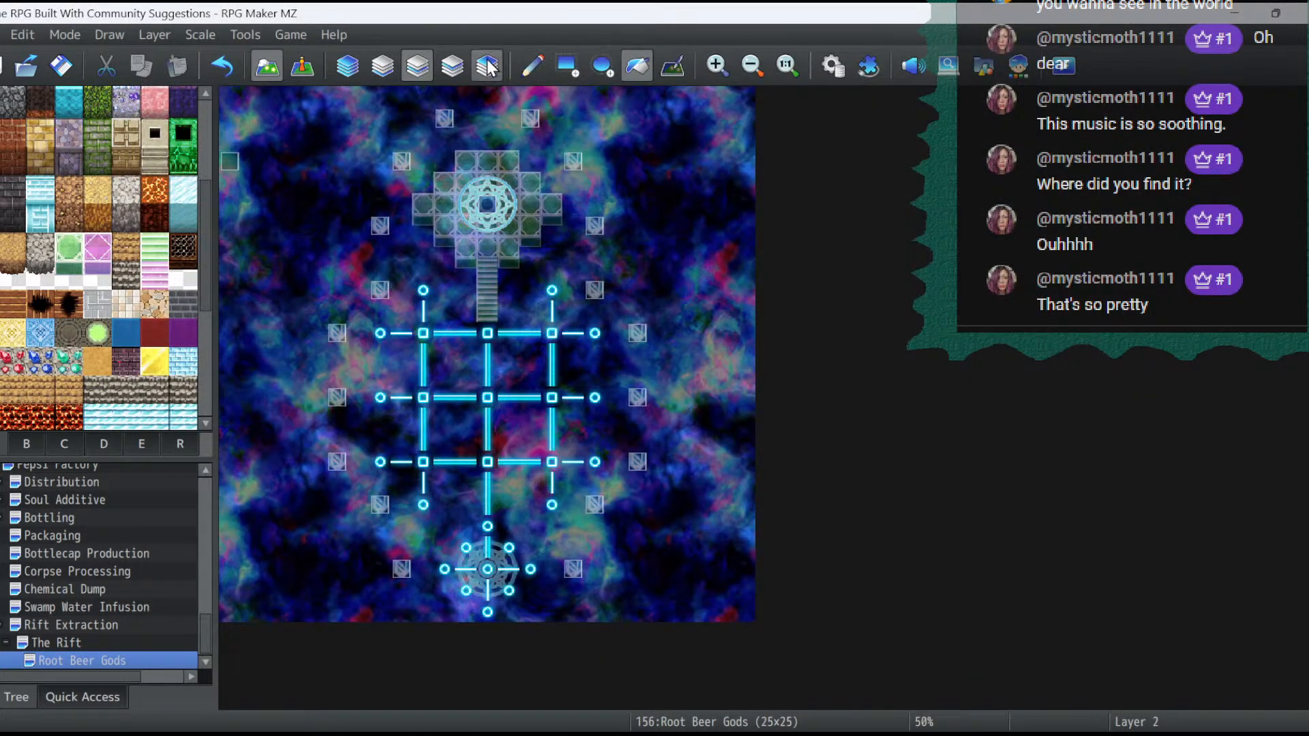
- Copy a crystal event and paste it onto the glowing circle at 9,9 in the Root Beer Gods map
click(302, 66)
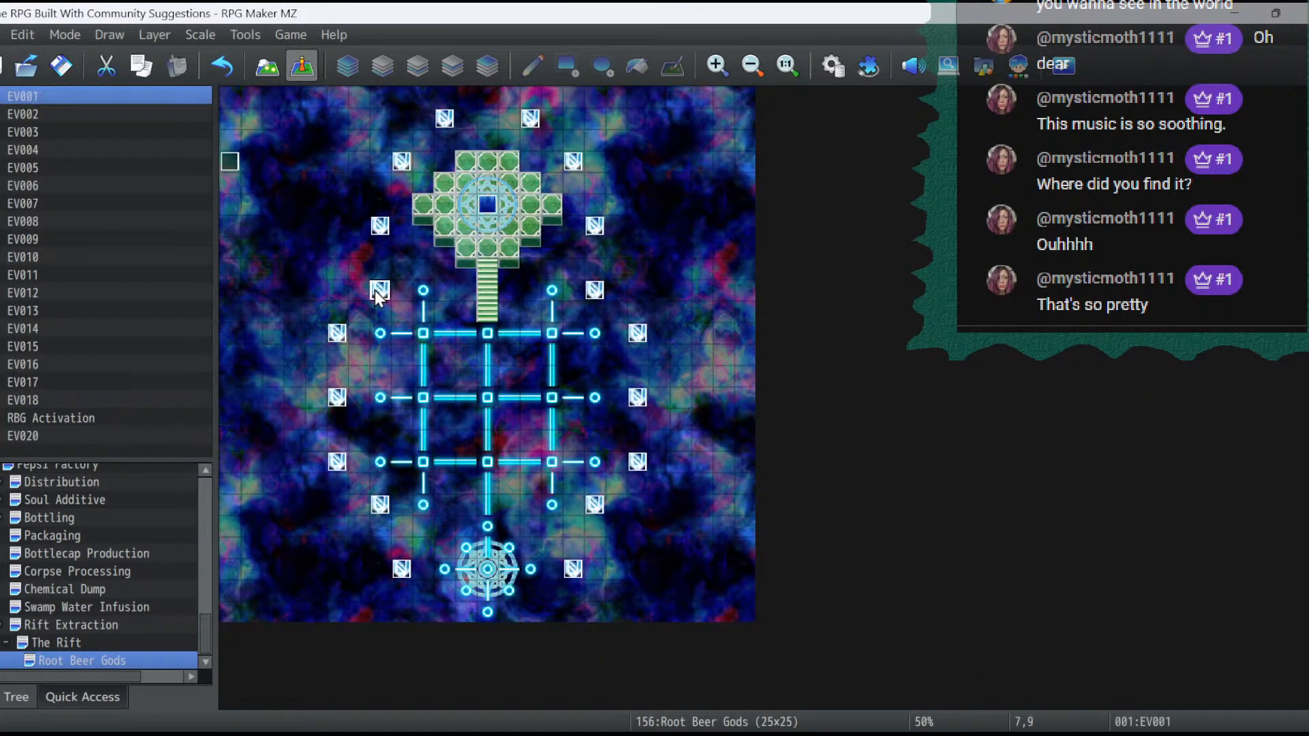
right_click(423, 290)
click(423, 380)
right_click(423, 292)
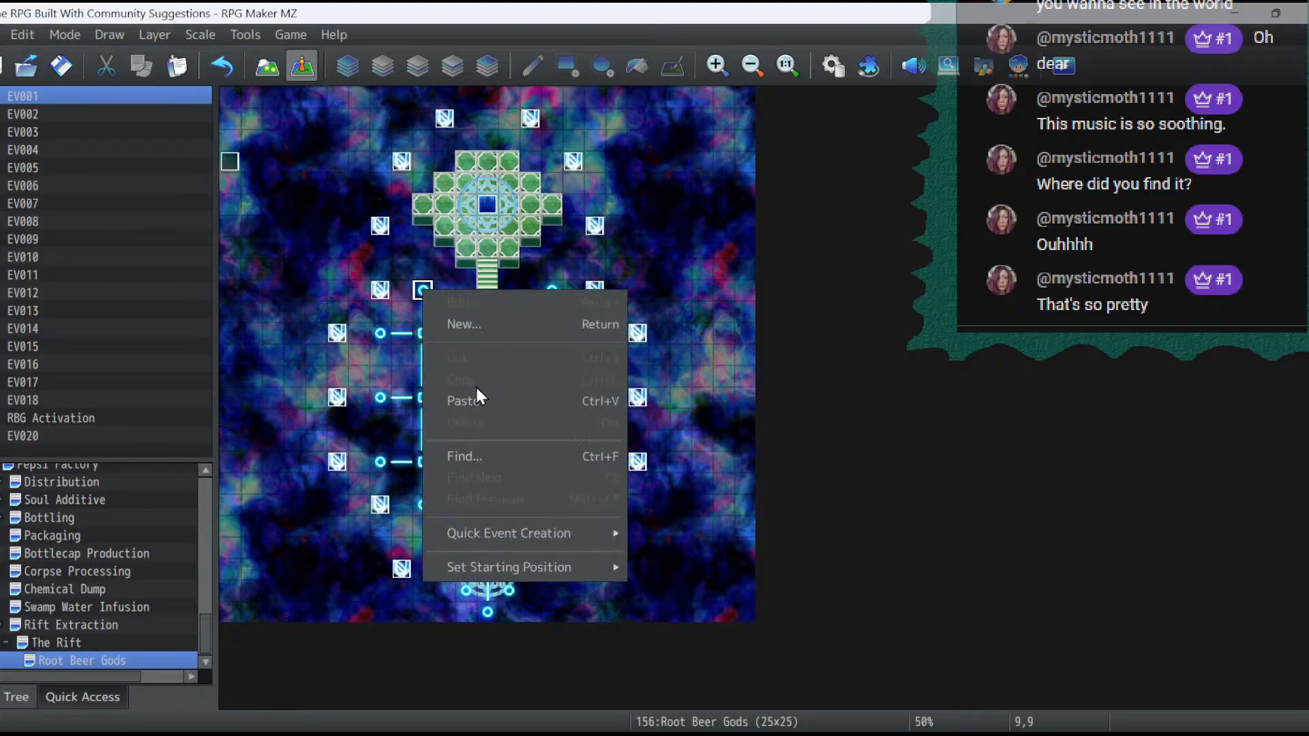
click(475, 394)
- Change the image of the event at 9,9 to the pale cyan magic circle in the bottom row of mv_!Door2
double_click(422, 292)
double_click(277, 472)
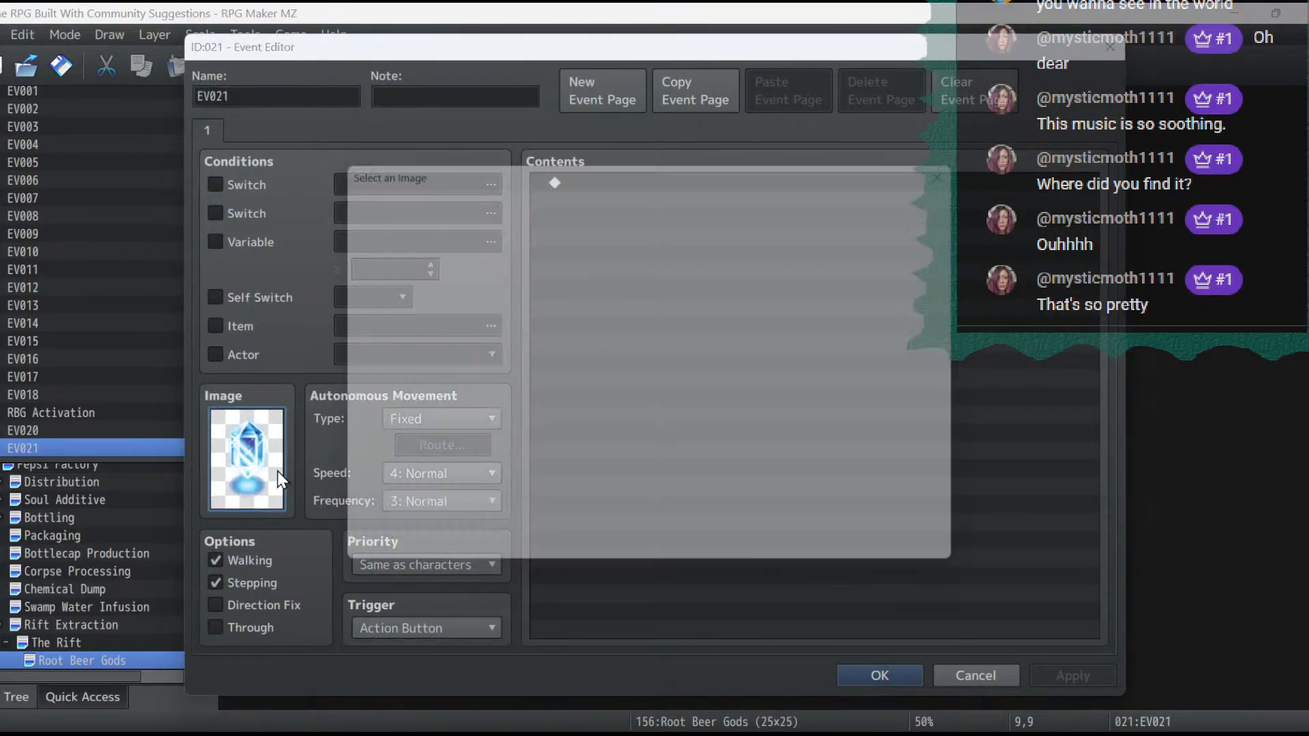
click(452, 344)
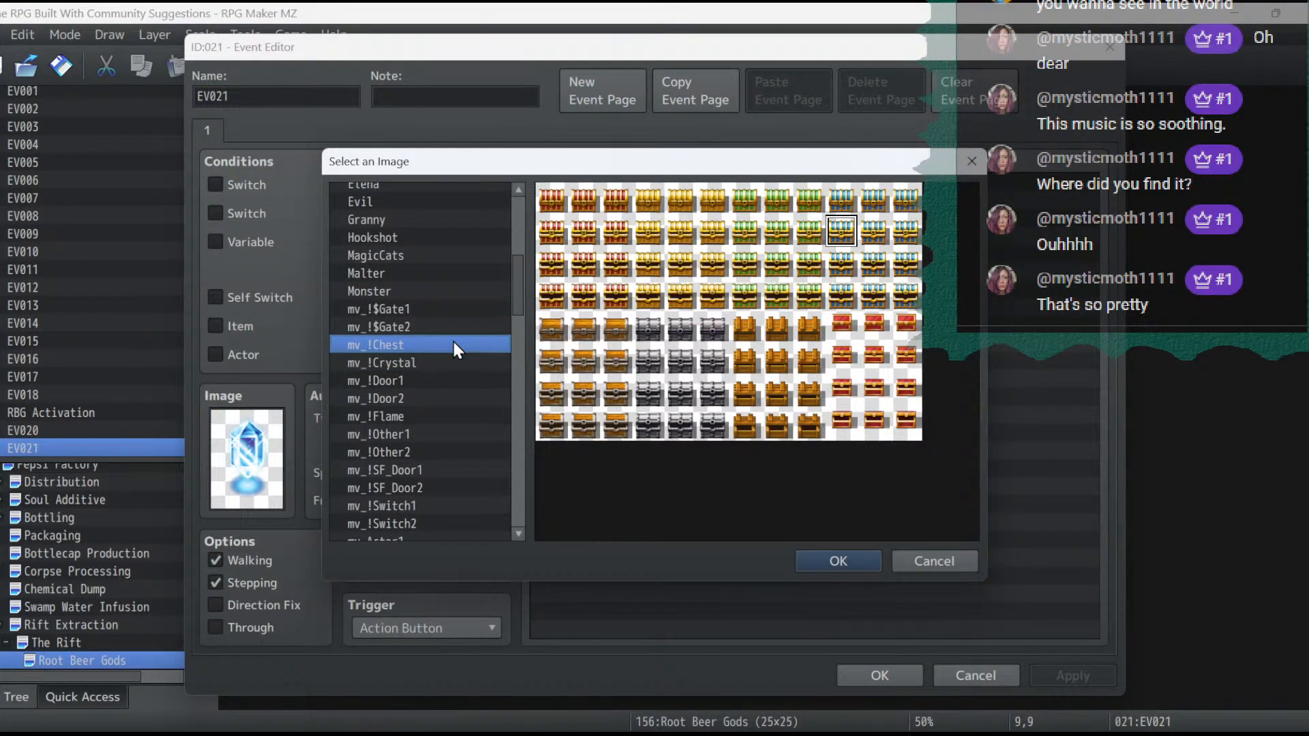
key(Down)
key(Down)
key(Down)
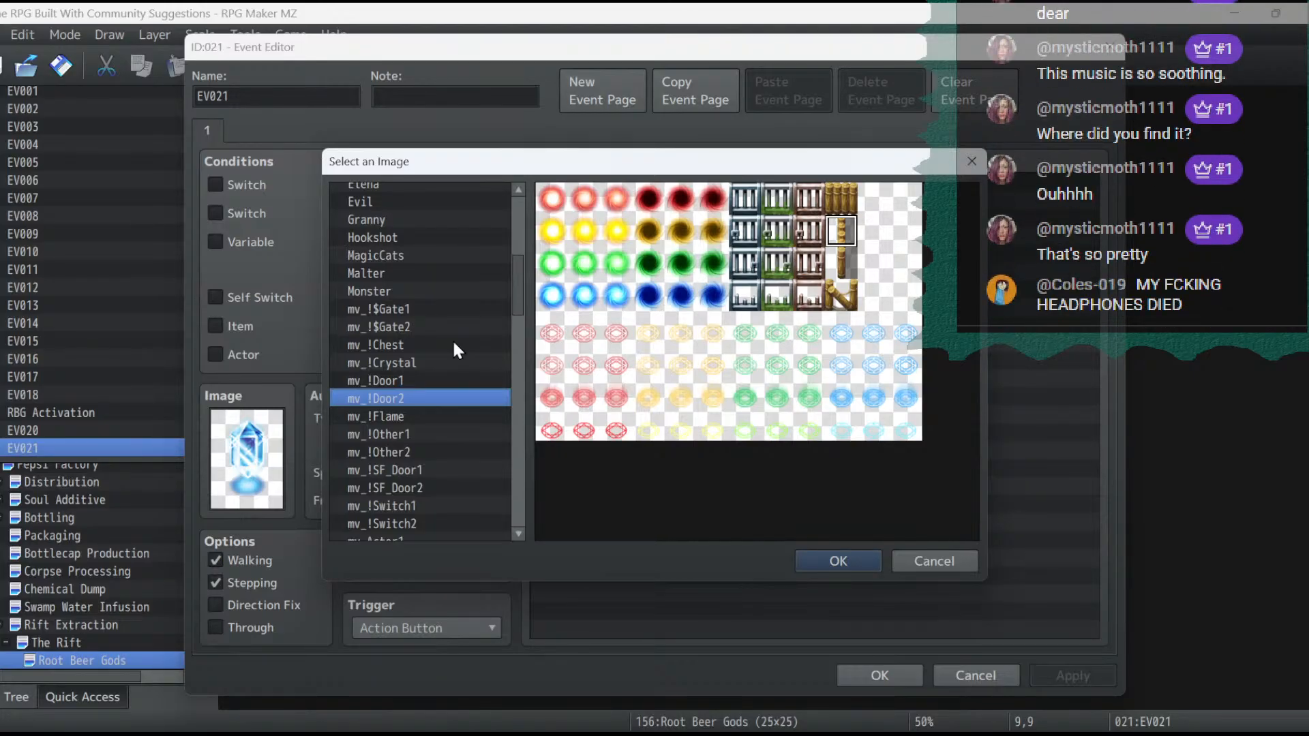
double_click(841, 429)
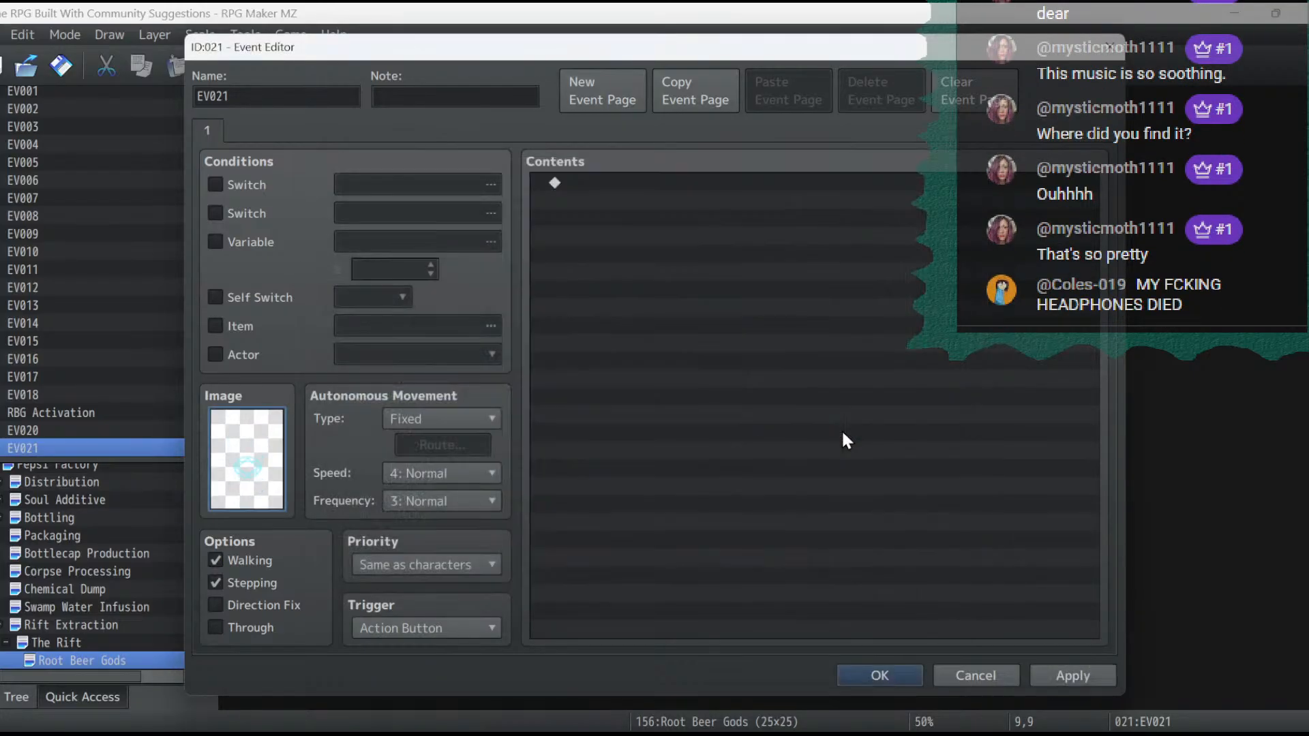
- Set the circle event's autonomous movement speed to 3: x2 Slower and frequency to 2: Lower, and apply the changes
click(452, 472)
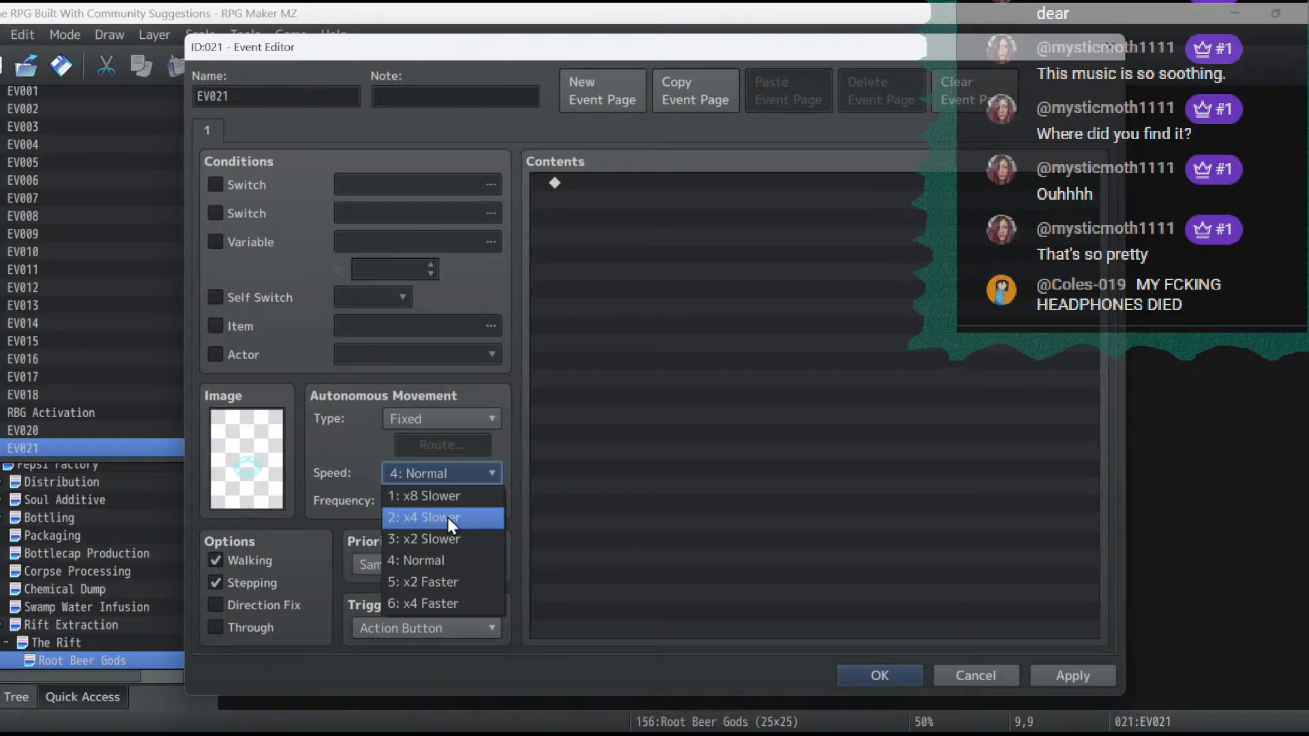
click(448, 532)
click(451, 501)
click(452, 541)
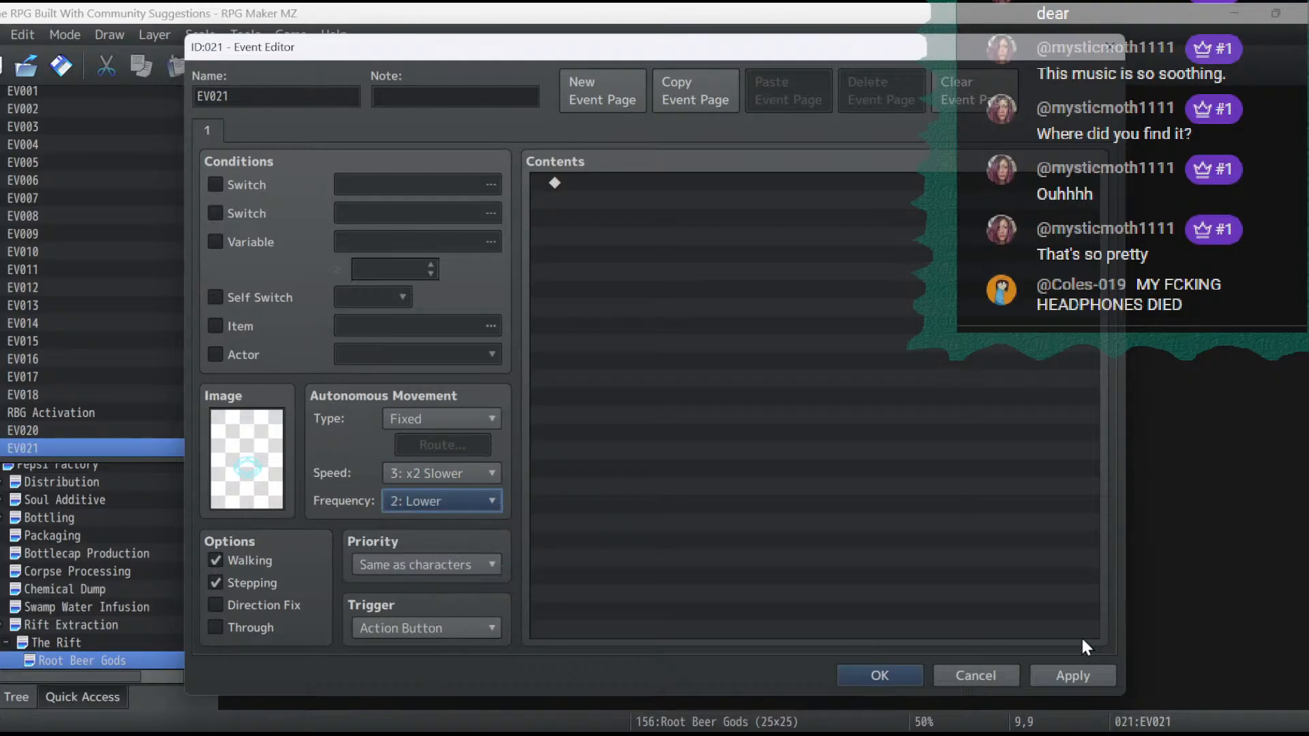
click(1075, 677)
click(860, 673)
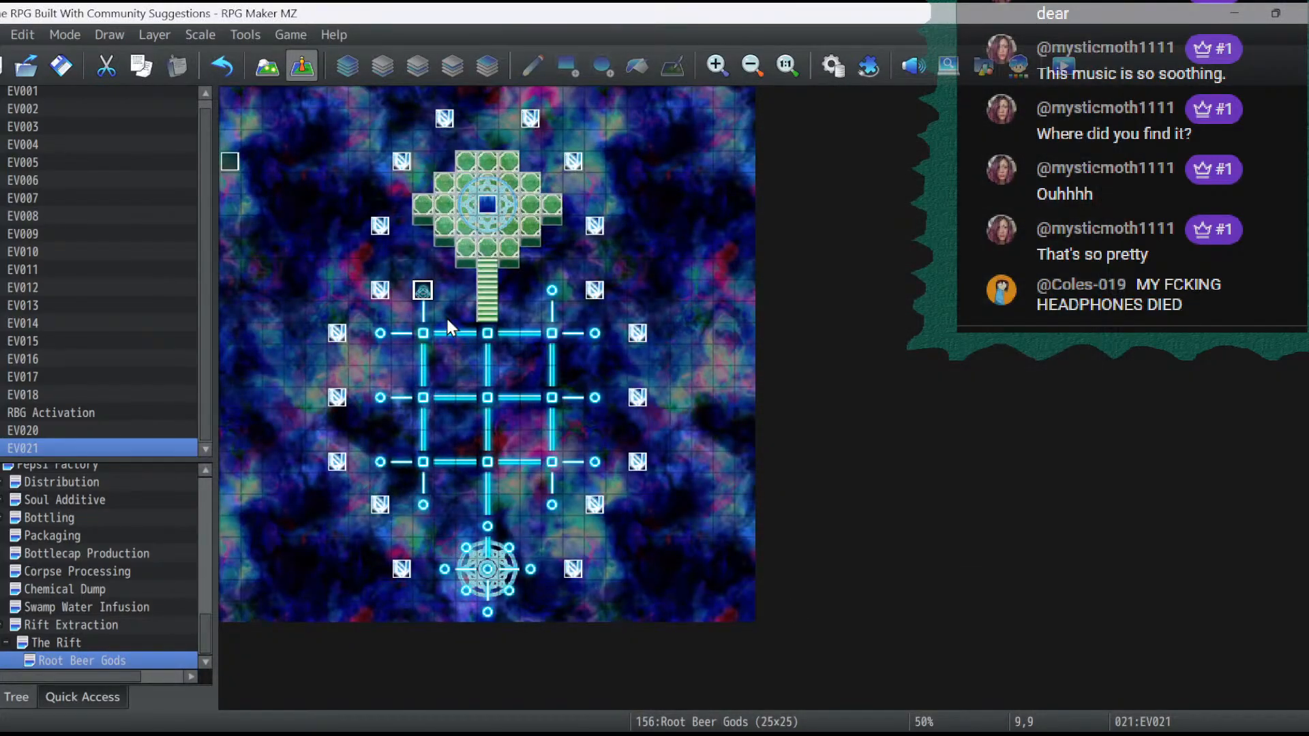
- Copy the circle event at 9,9 onto the glowing circle at 15,9
right_click(421, 293)
click(495, 381)
click(551, 292)
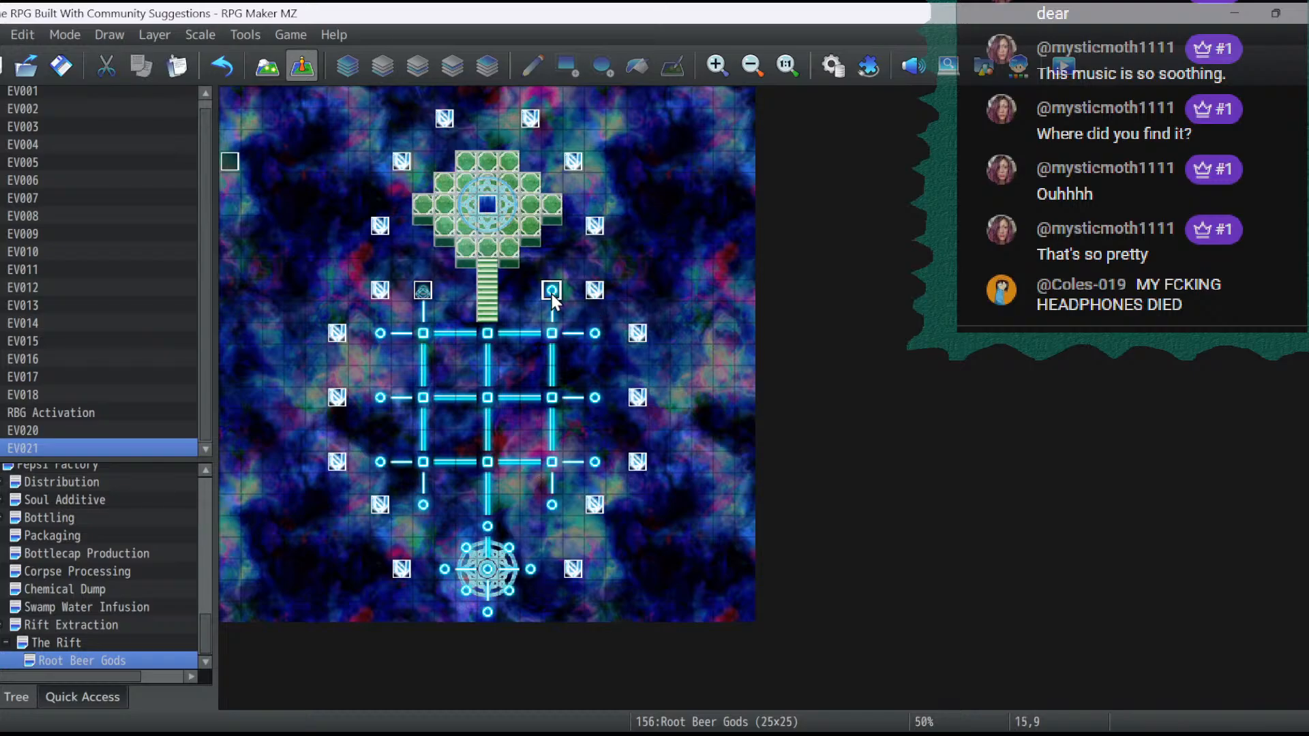
key(ctrl+v)
- Save and playtest the game, go through the rift dialogue into the new map, inspect the animated circles, and close the playtest
click(1063, 66)
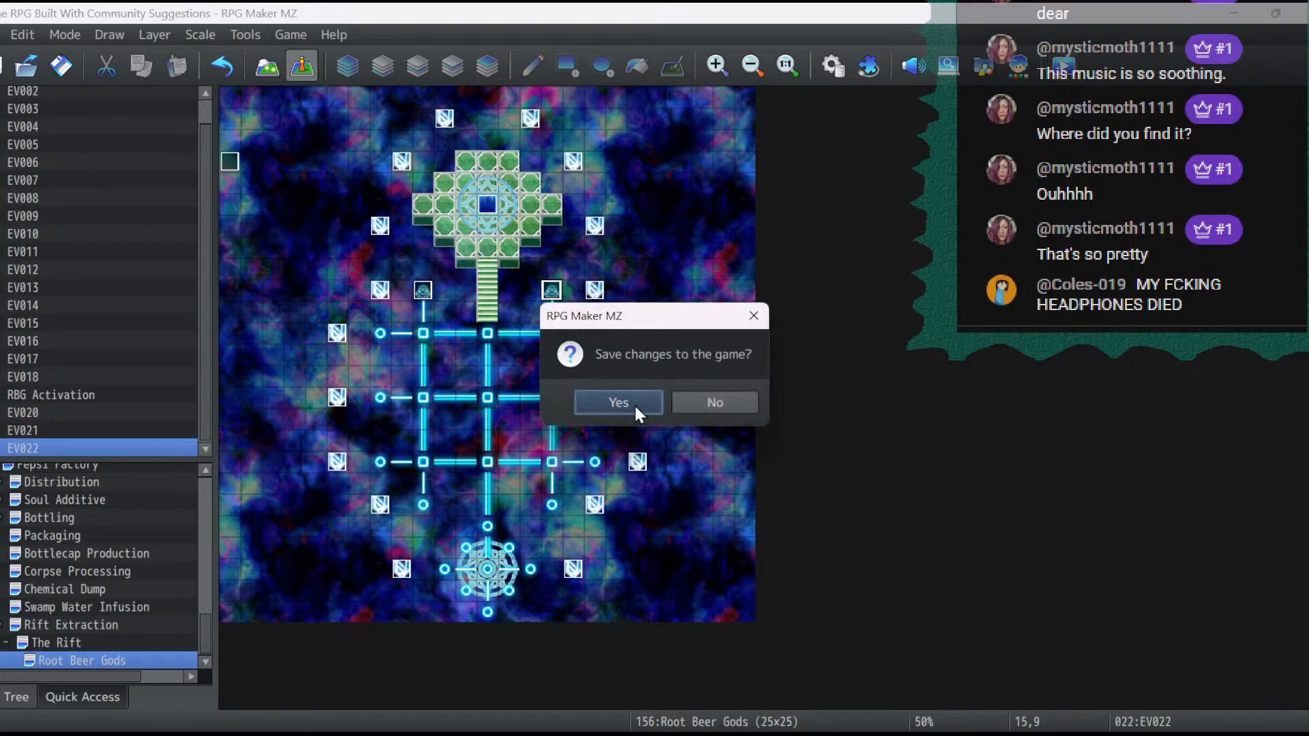
click(638, 401)
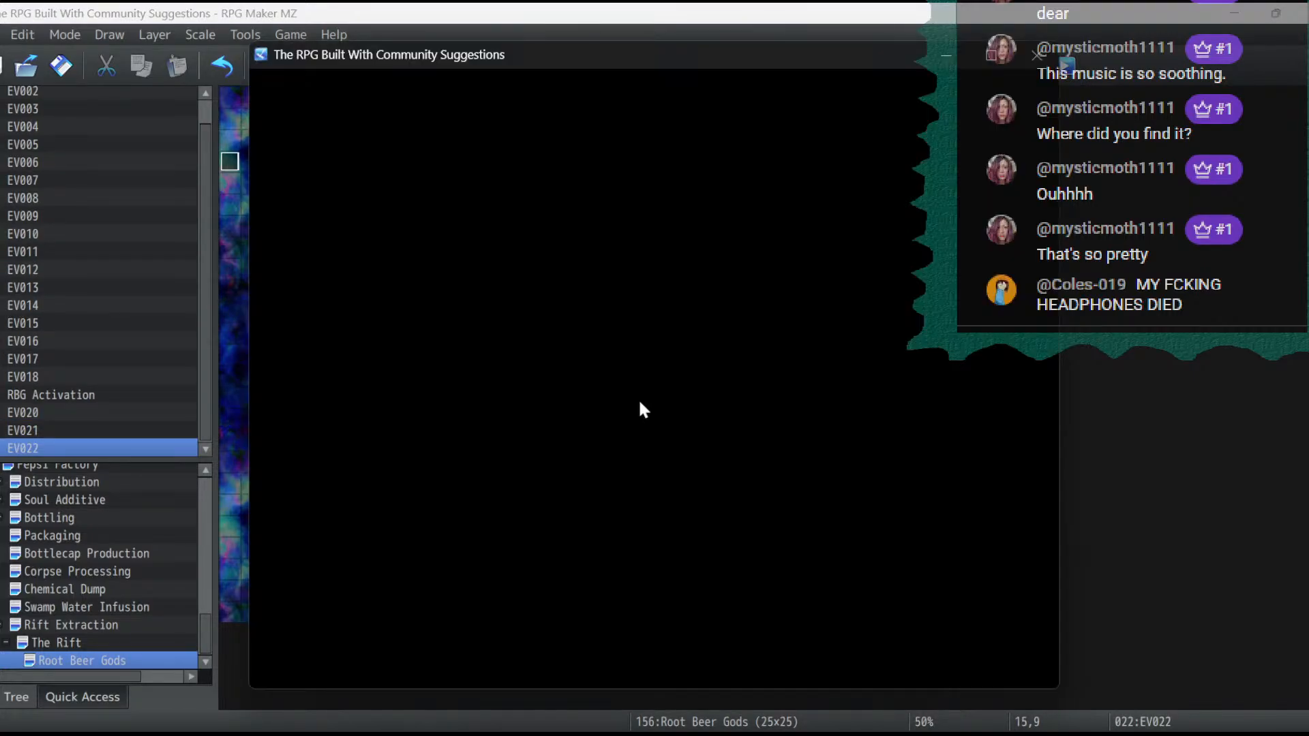
key(Return)
key(Return)
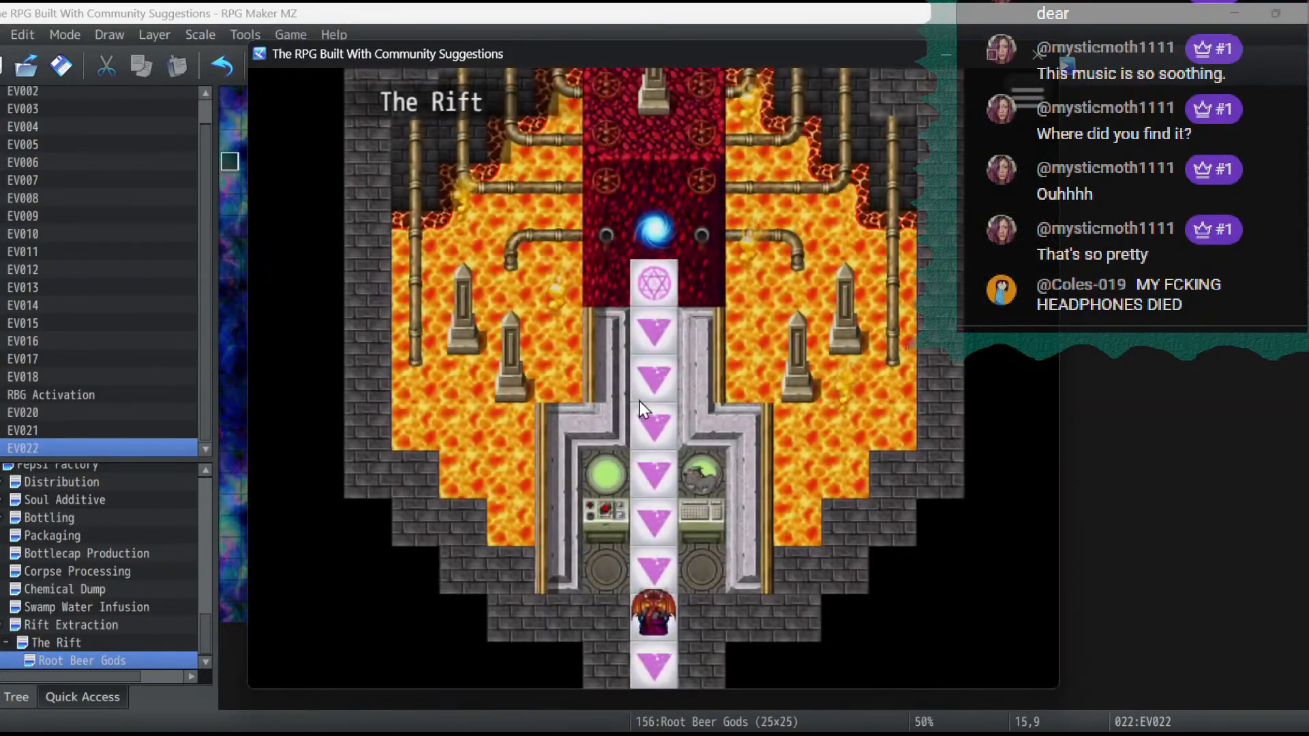
key(Up)
key(Return)
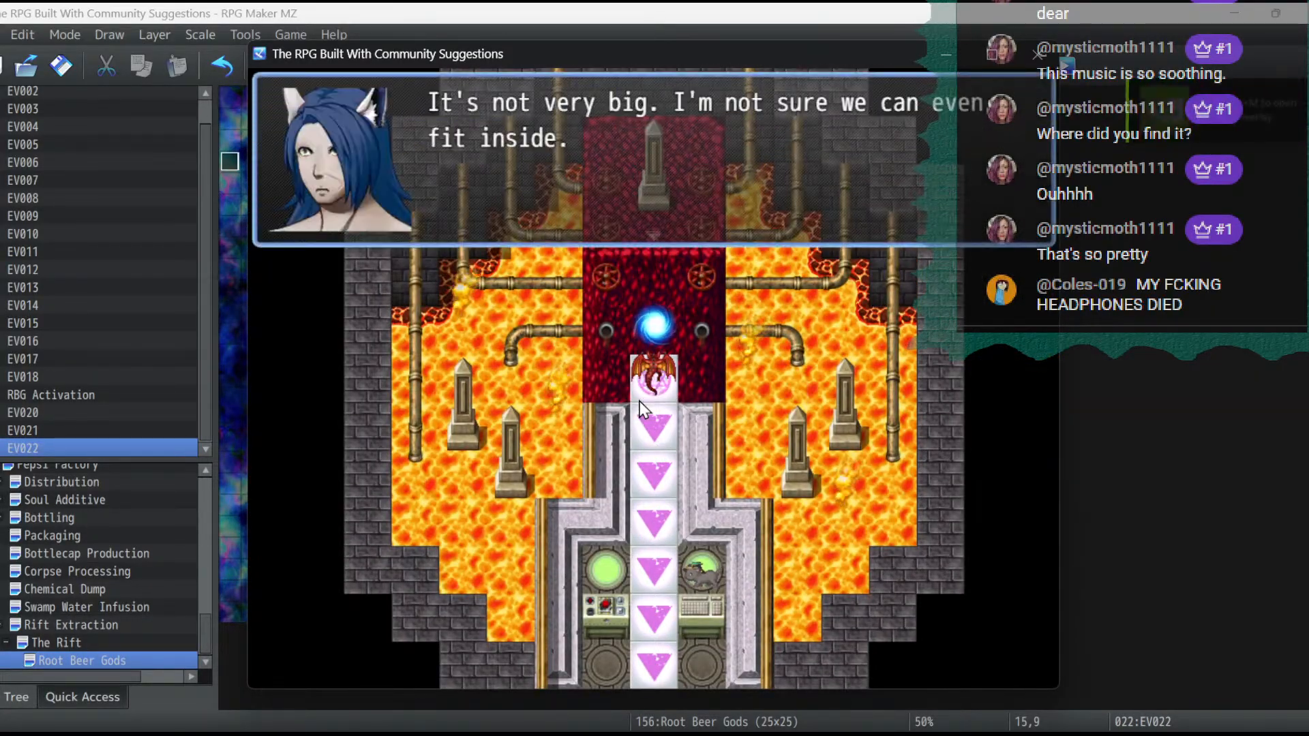
key(Return)
key(Return)
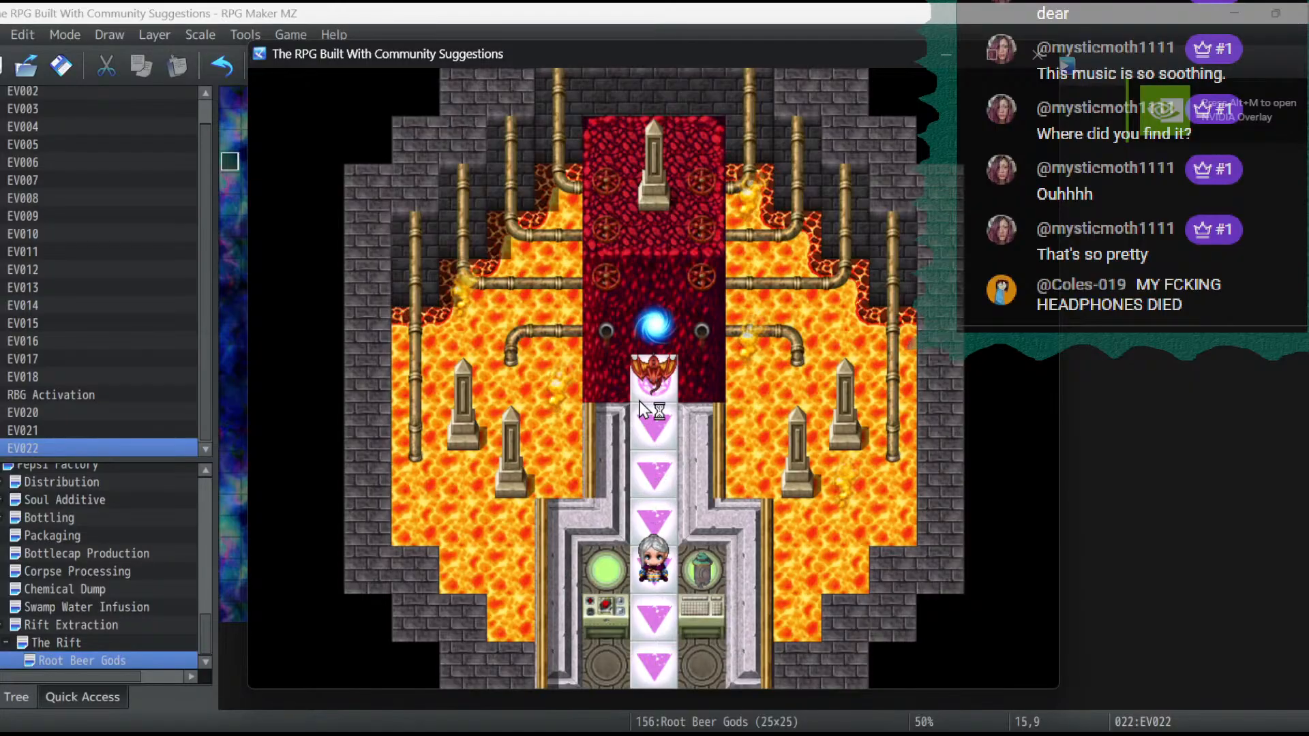
key(Return)
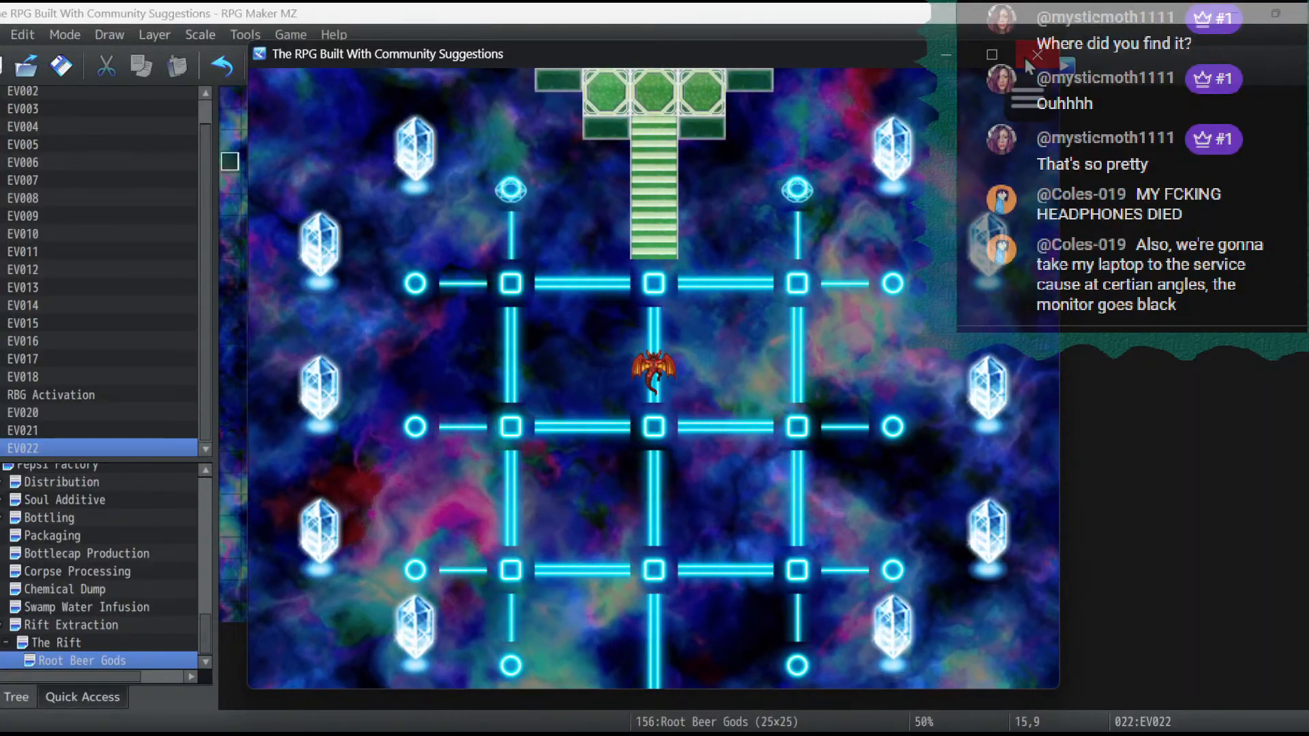
click(1033, 55)
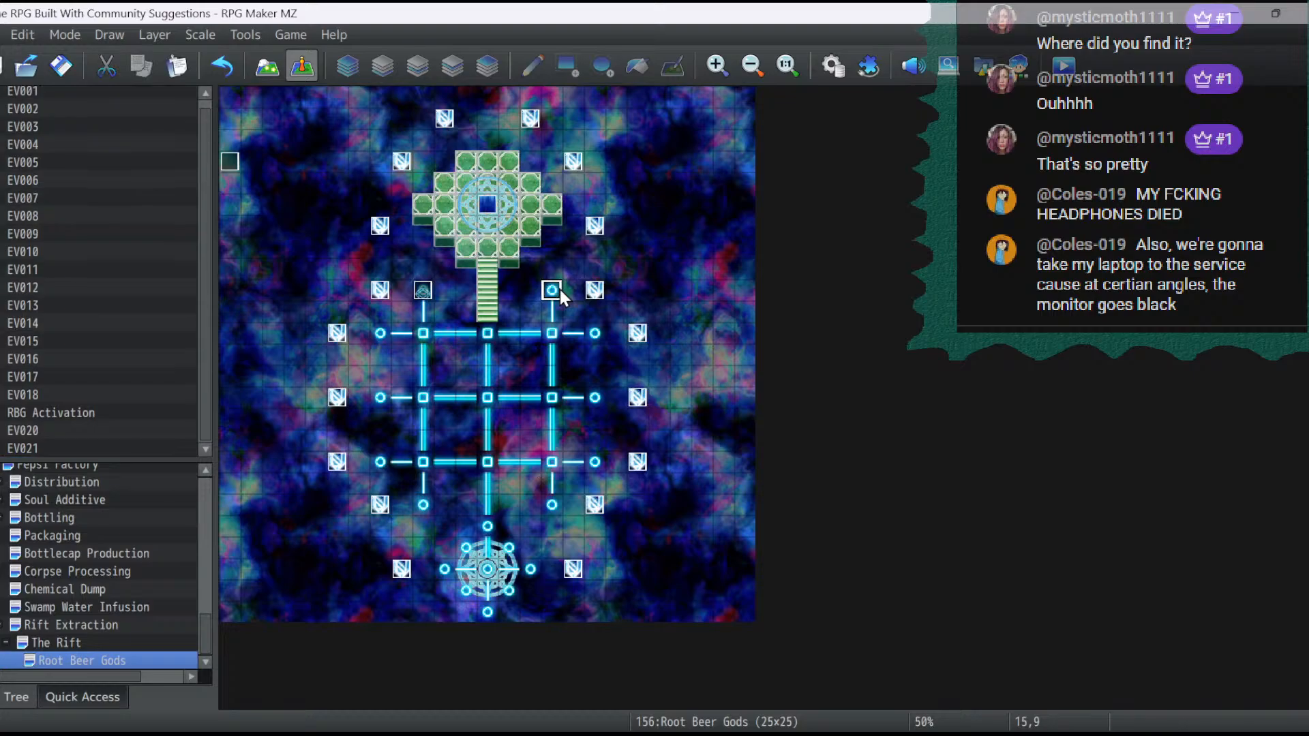
- Change the image of the event at 9,9 to the brighter blue magic circle in the third row of that mv_!Door2 set
double_click(425, 291)
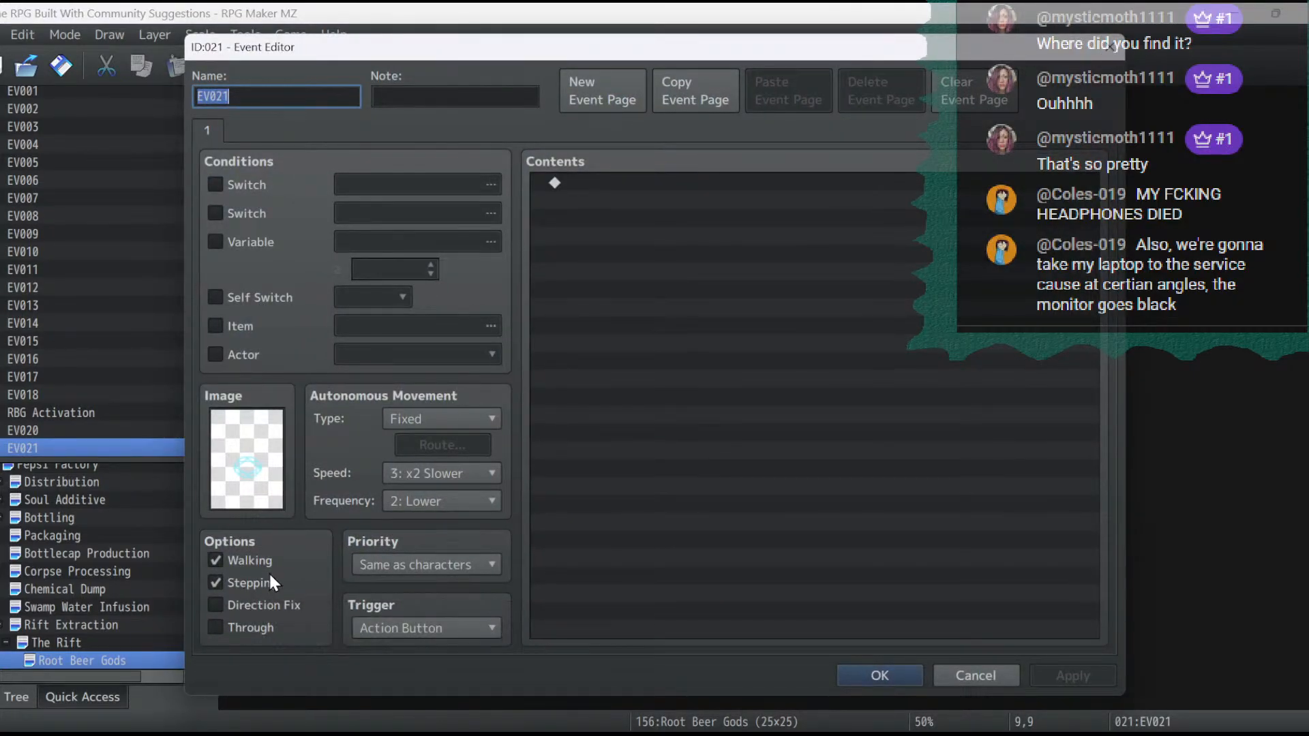
double_click(252, 424)
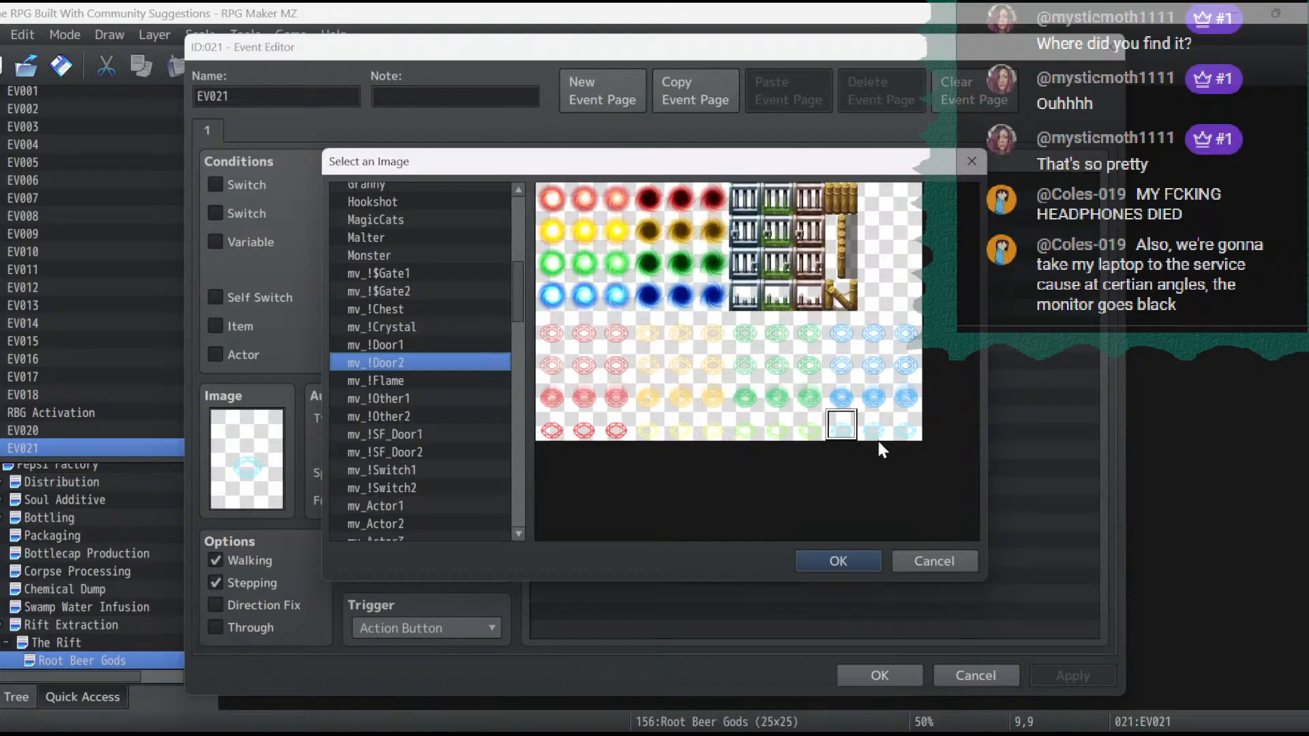
double_click(845, 399)
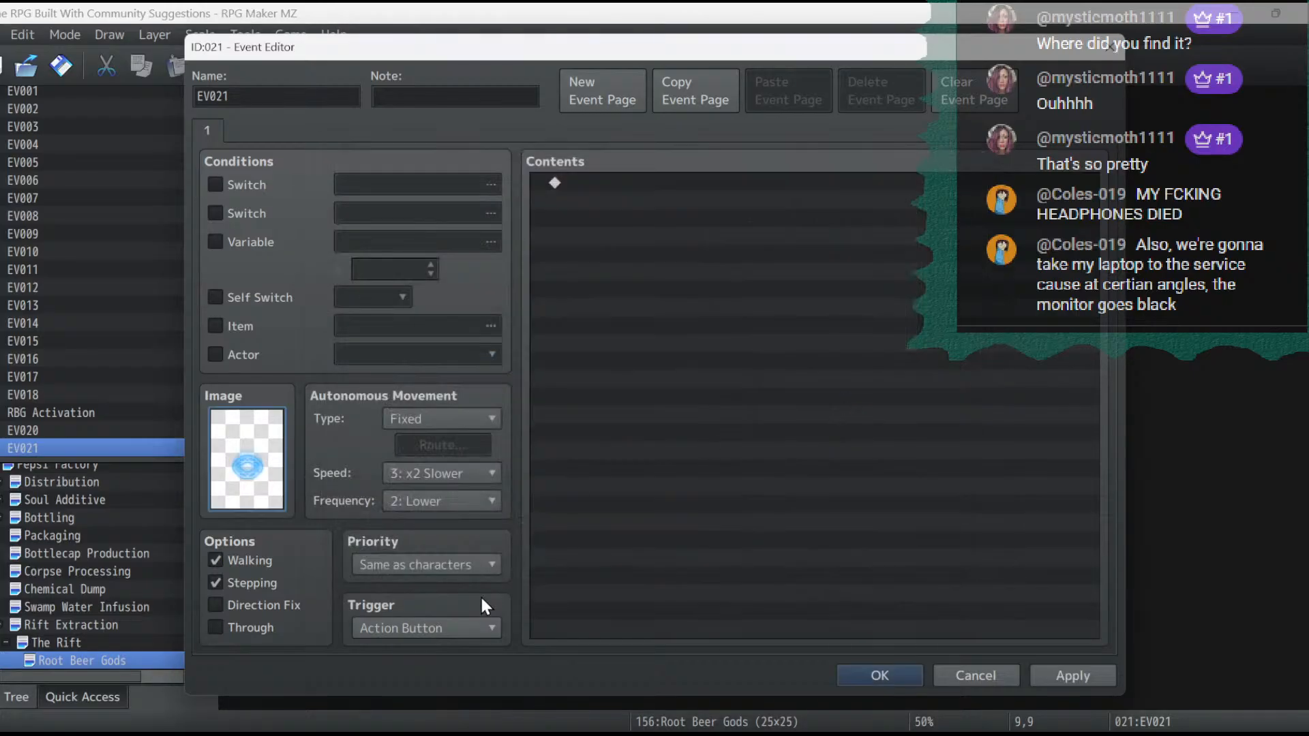
click(873, 674)
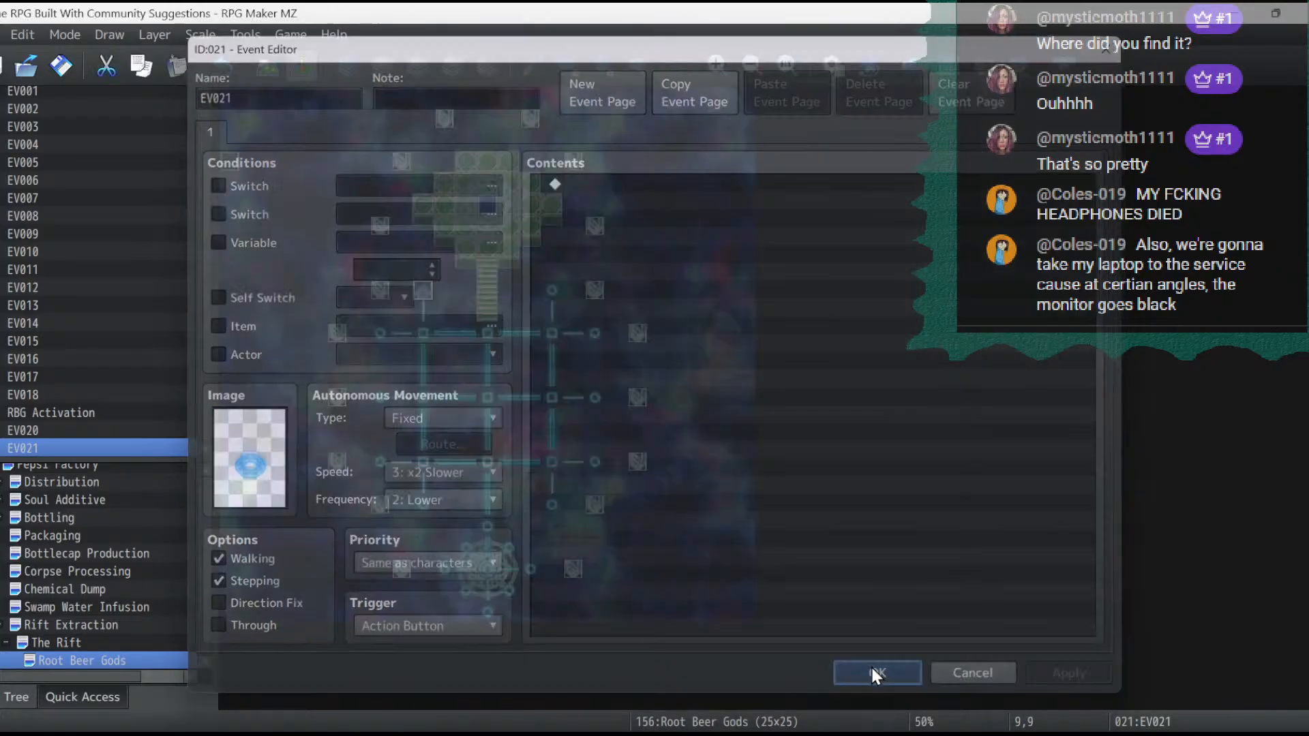
- Copy the circle event at 9,9 onto the glowing circles at 7,11, 7,14, 7,17, 9,19 and 15,19
key(ctrl+c)
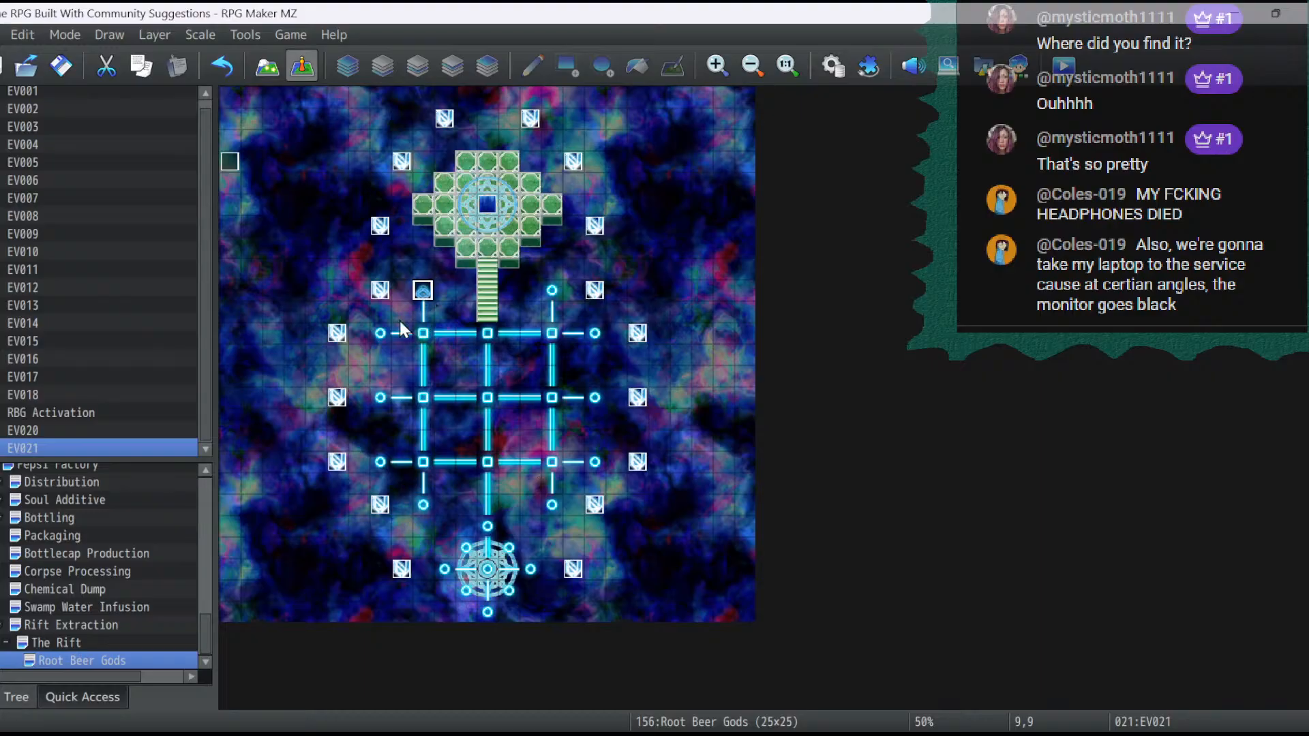
click(378, 333)
key(ctrl+v)
click(382, 399)
key(ctrl+v)
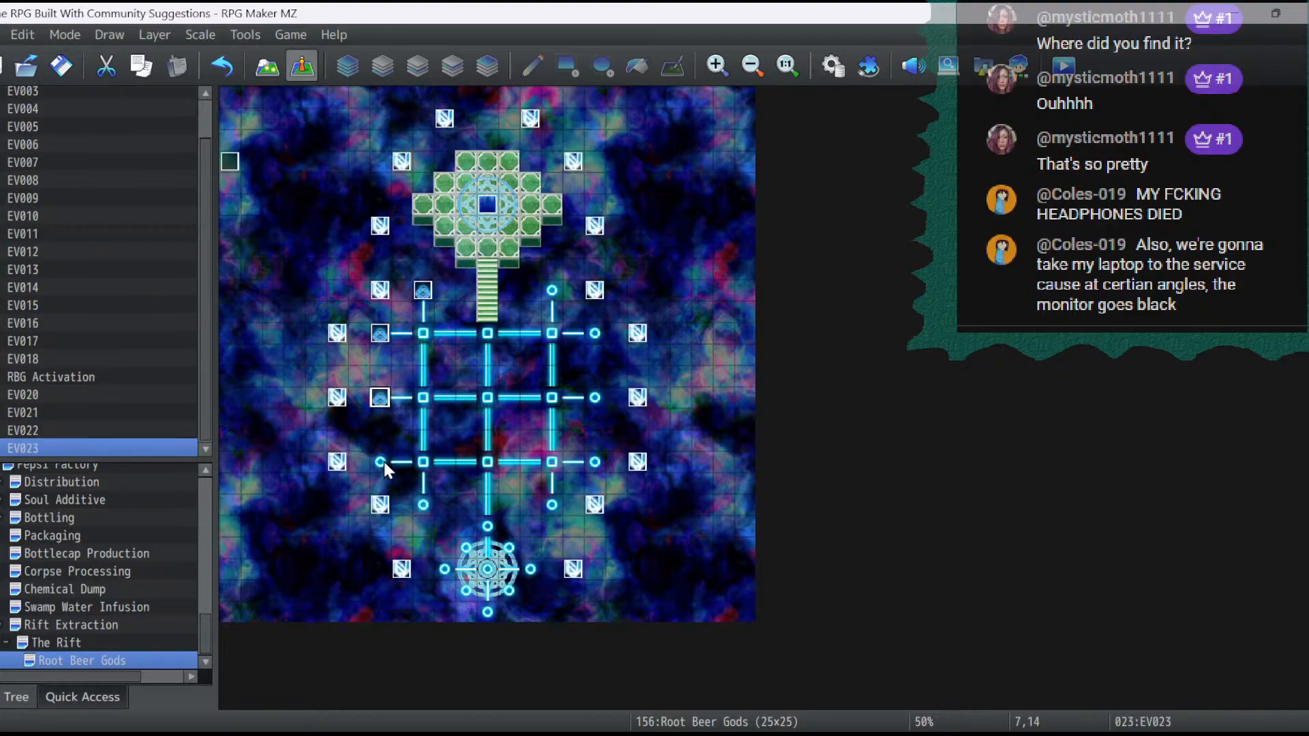
click(383, 460)
key(ctrl+v)
click(423, 505)
key(ctrl+v)
click(549, 506)
key(ctrl+v)
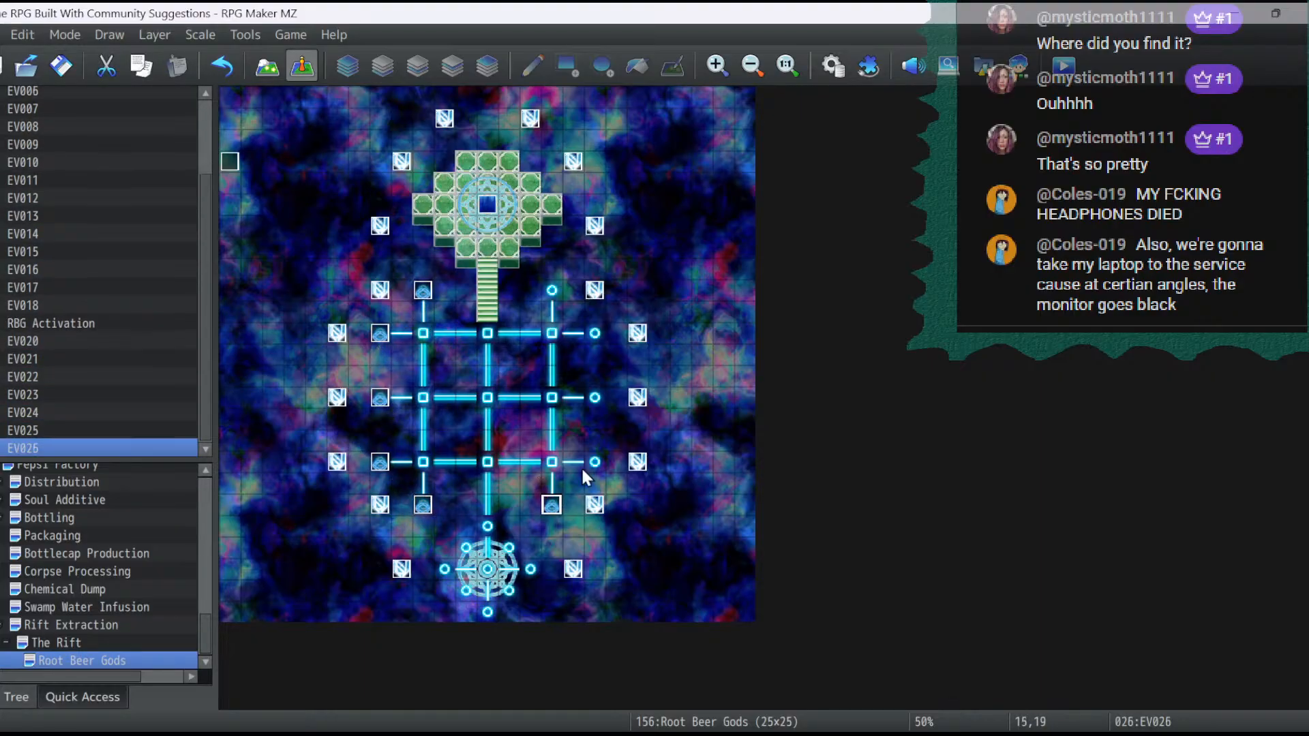
- Paste the circle event onto the remaining glowing circles of the grid at 17,17, 17,14, 17,11 and 15,9
click(587, 461)
key(ctrl+v)
click(595, 395)
key(ctrl+v)
click(597, 333)
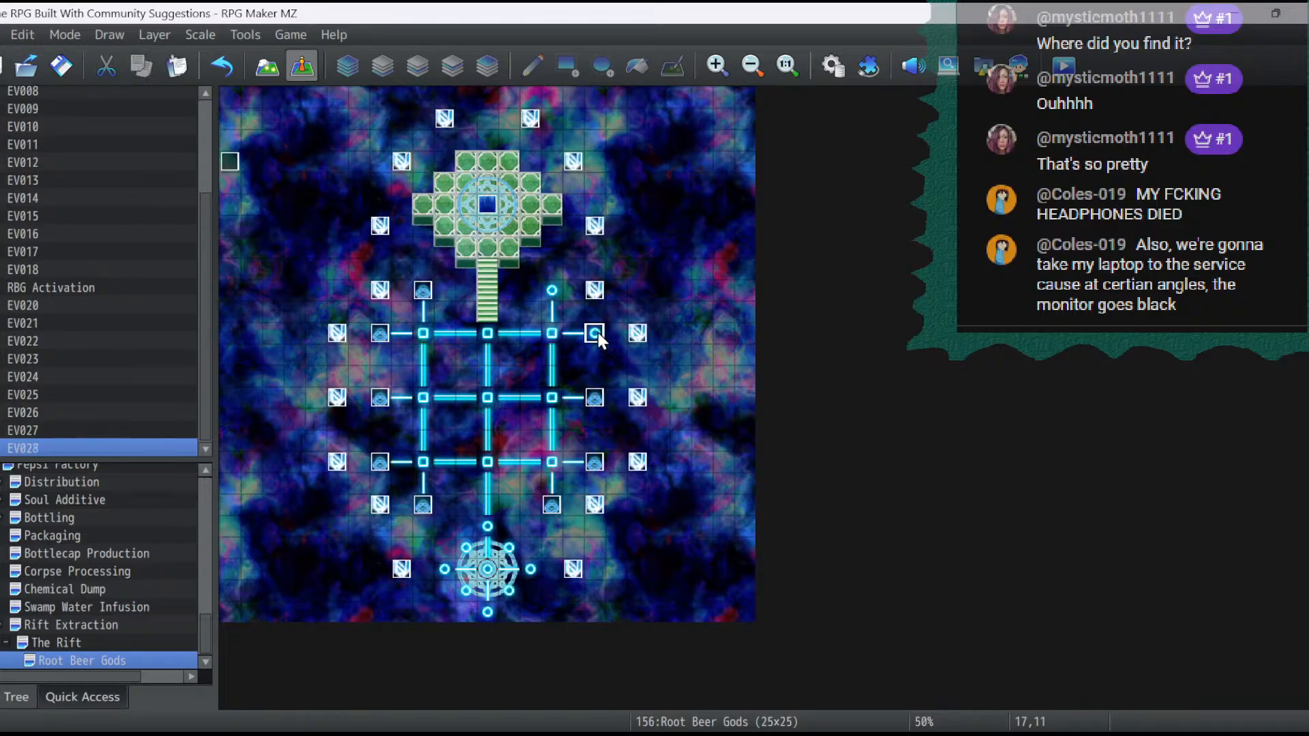
key(ctrl+v)
click(554, 290)
key(ctrl+v)
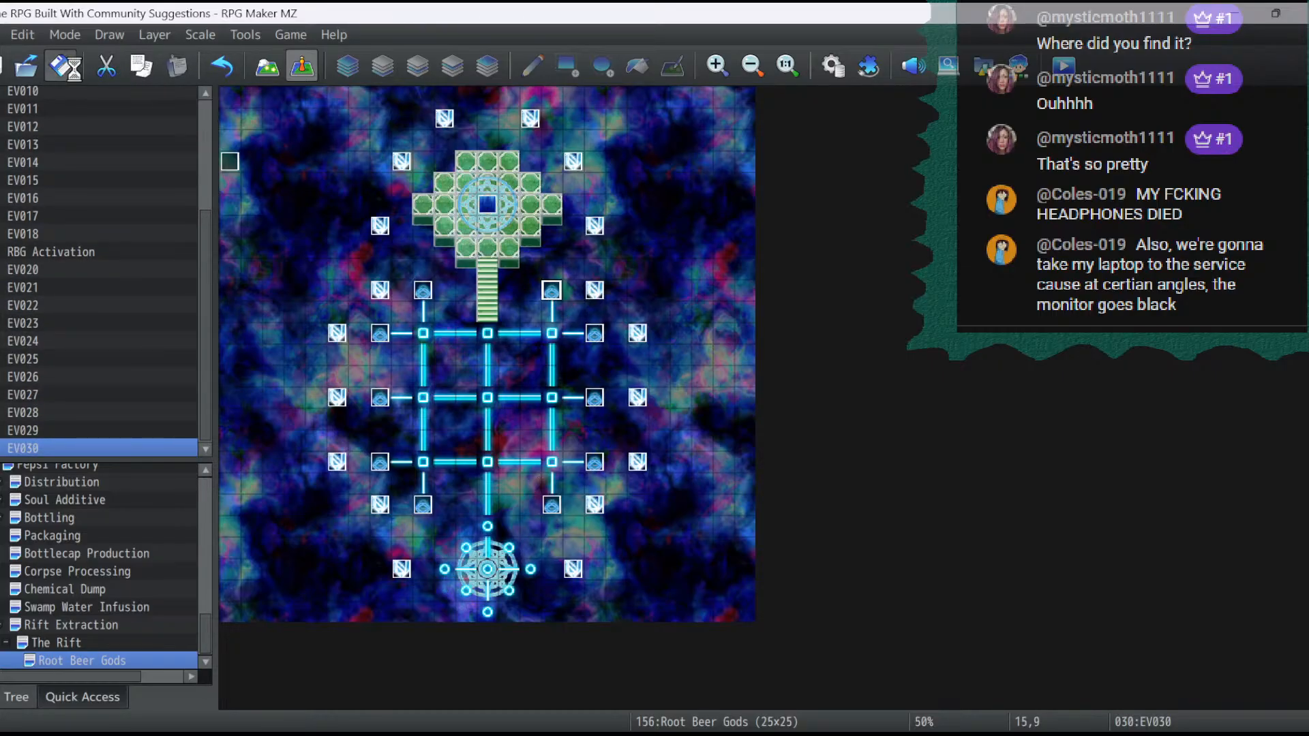
- Playtest the game from save File 3 in a maximized window and advance the rift dialogue to enter Beyond the Rift
click(1065, 66)
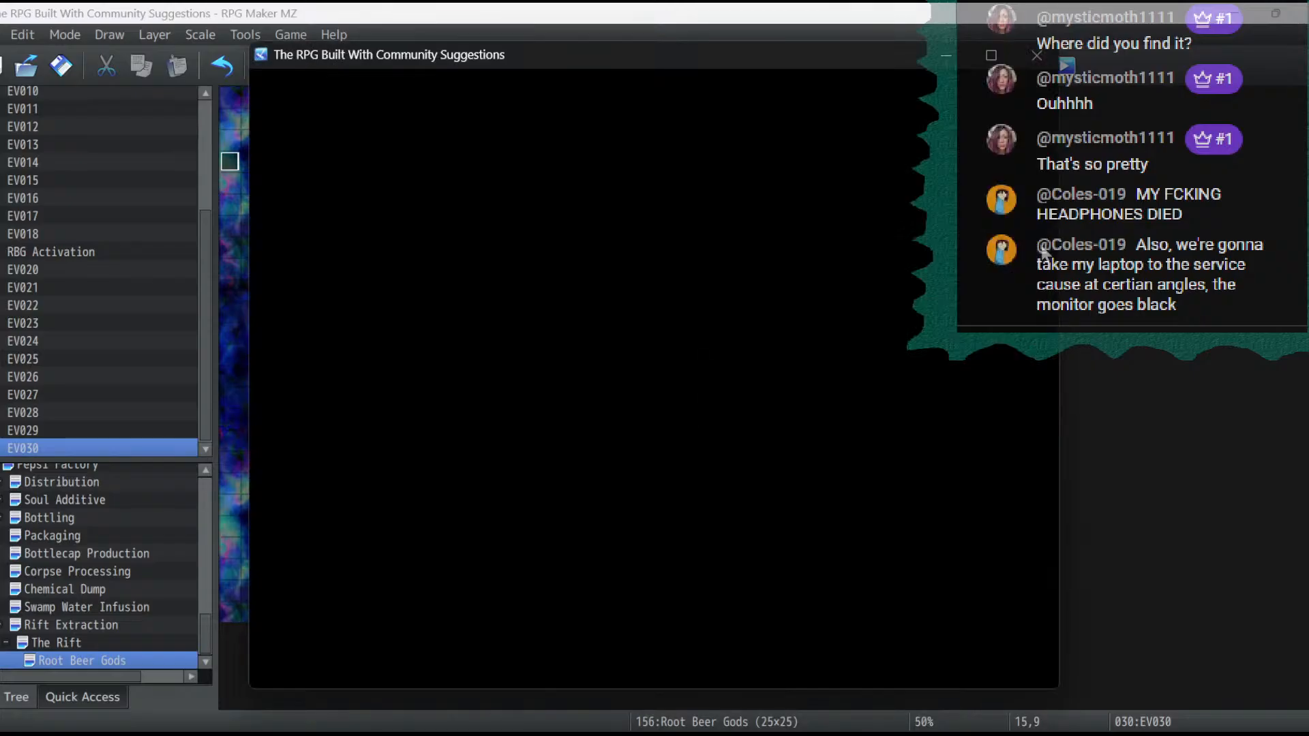
key(Return)
key(Return)
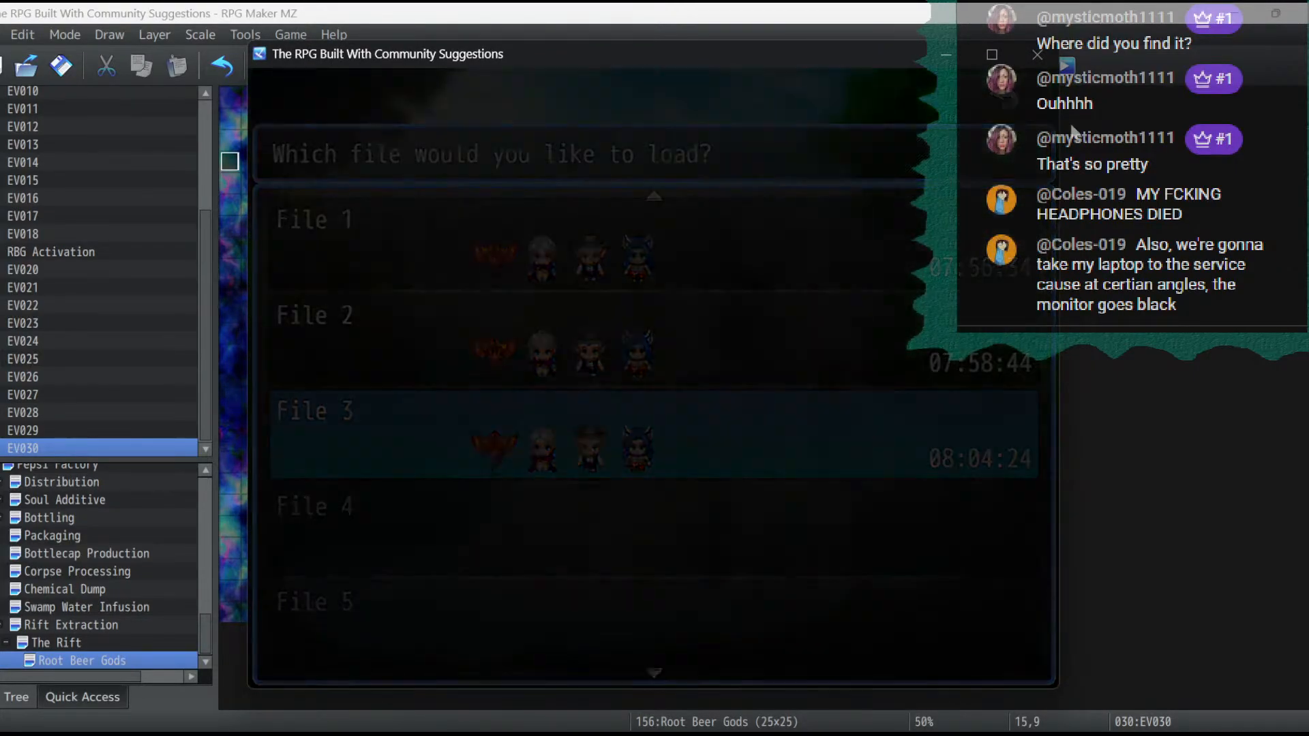
click(990, 54)
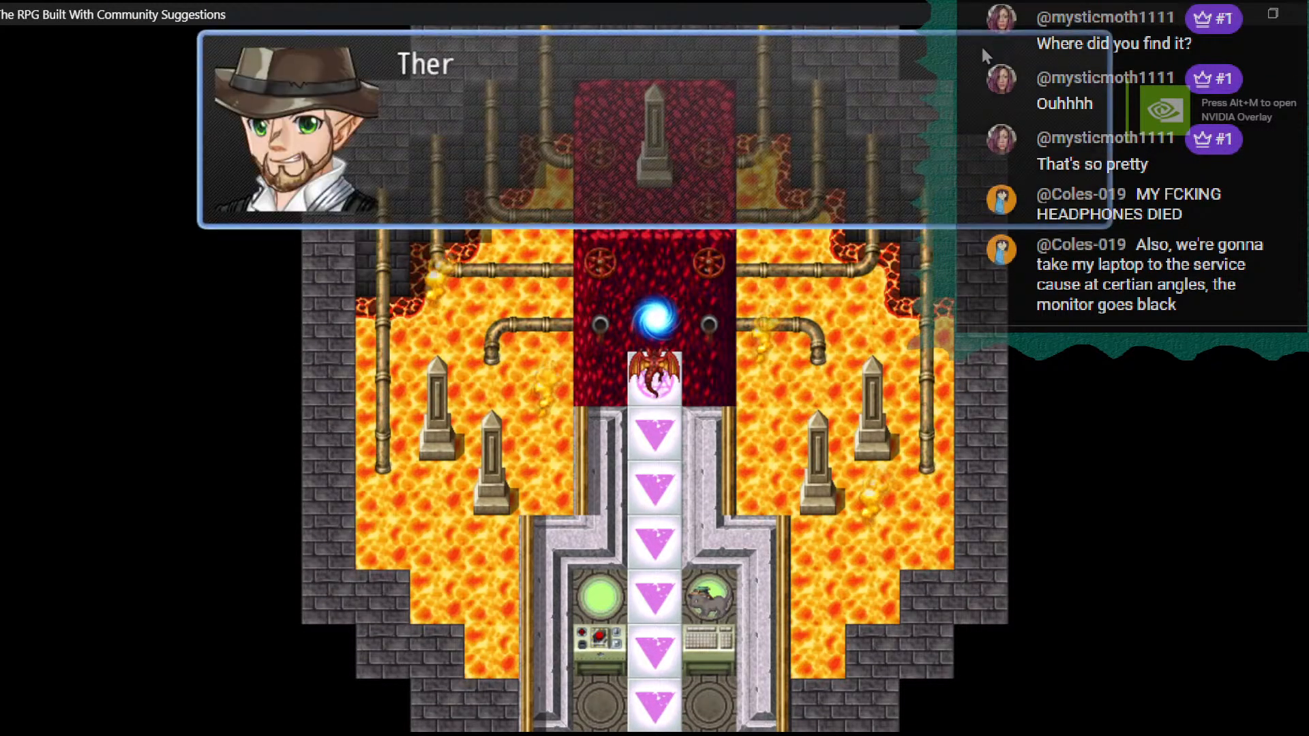
key(Return)
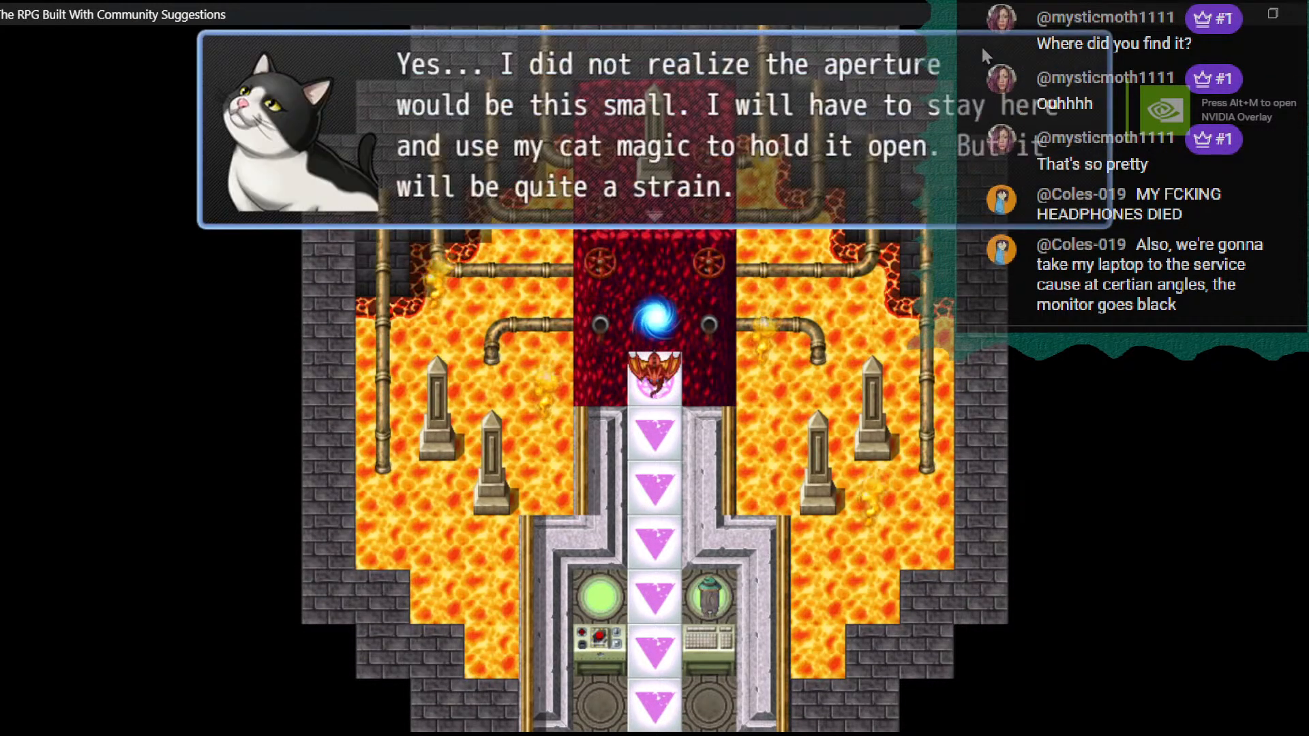
key(Return)
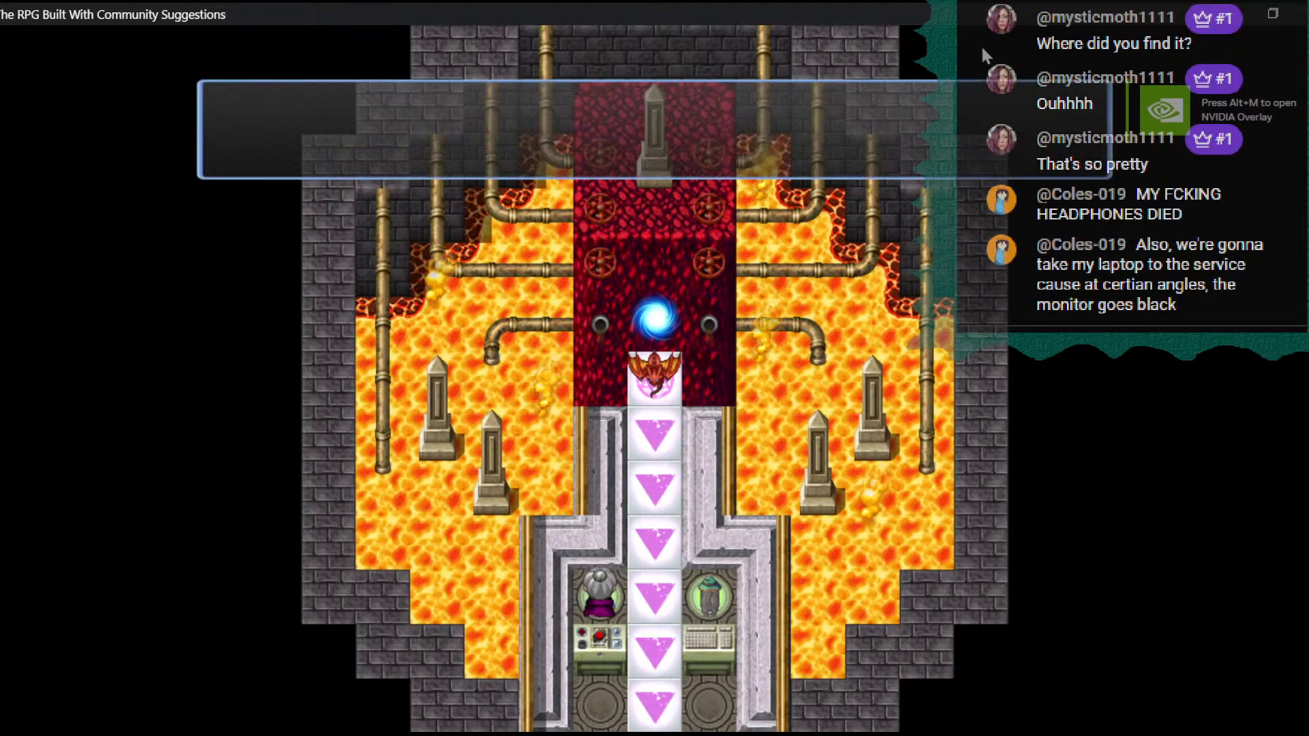
key(Return)
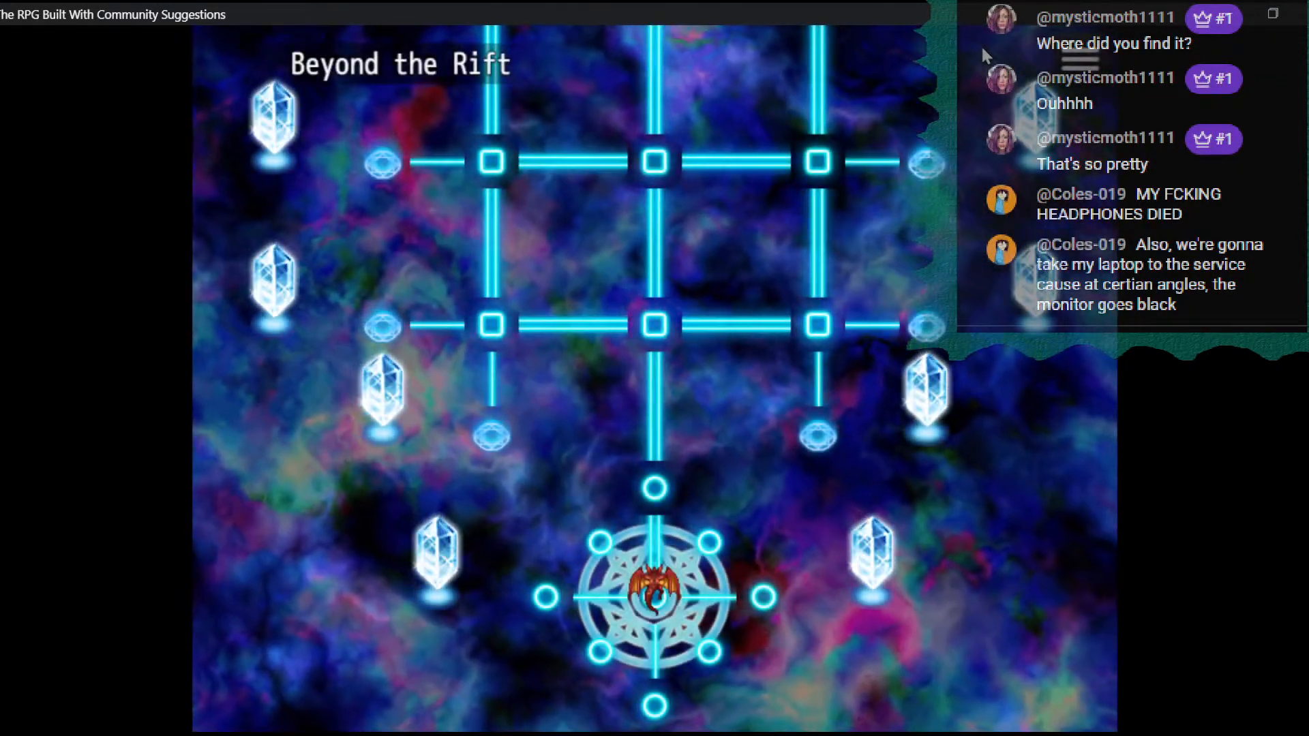
- Walk the character up to the grid and along its left column to examine the placed circle events
key(Up)
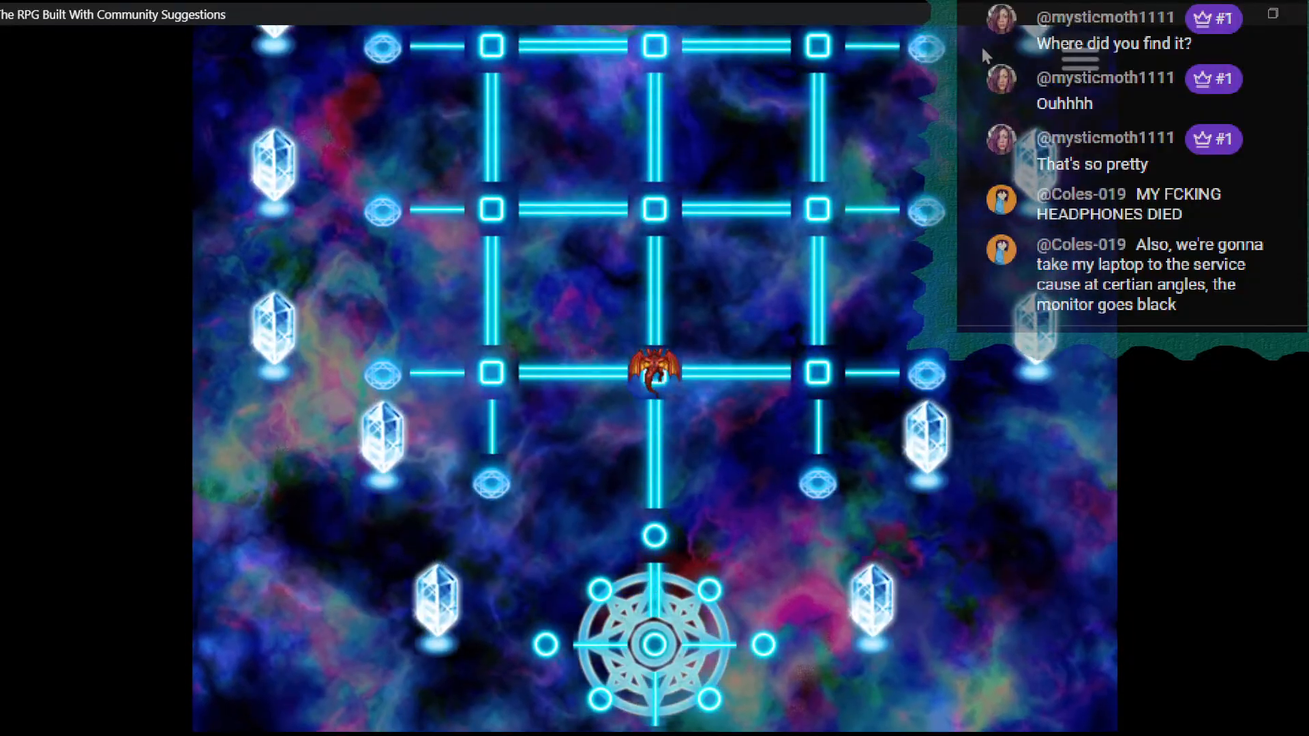
key(Left)
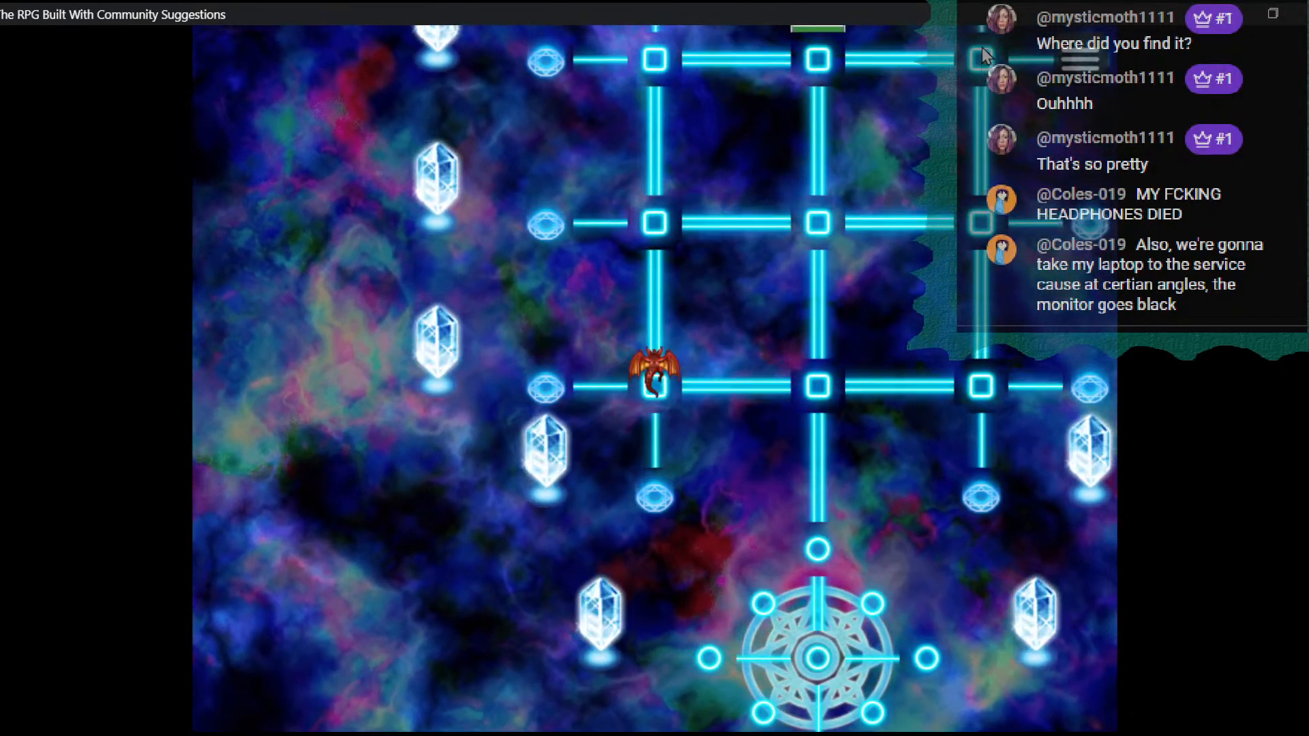
key(Up)
key(Up)
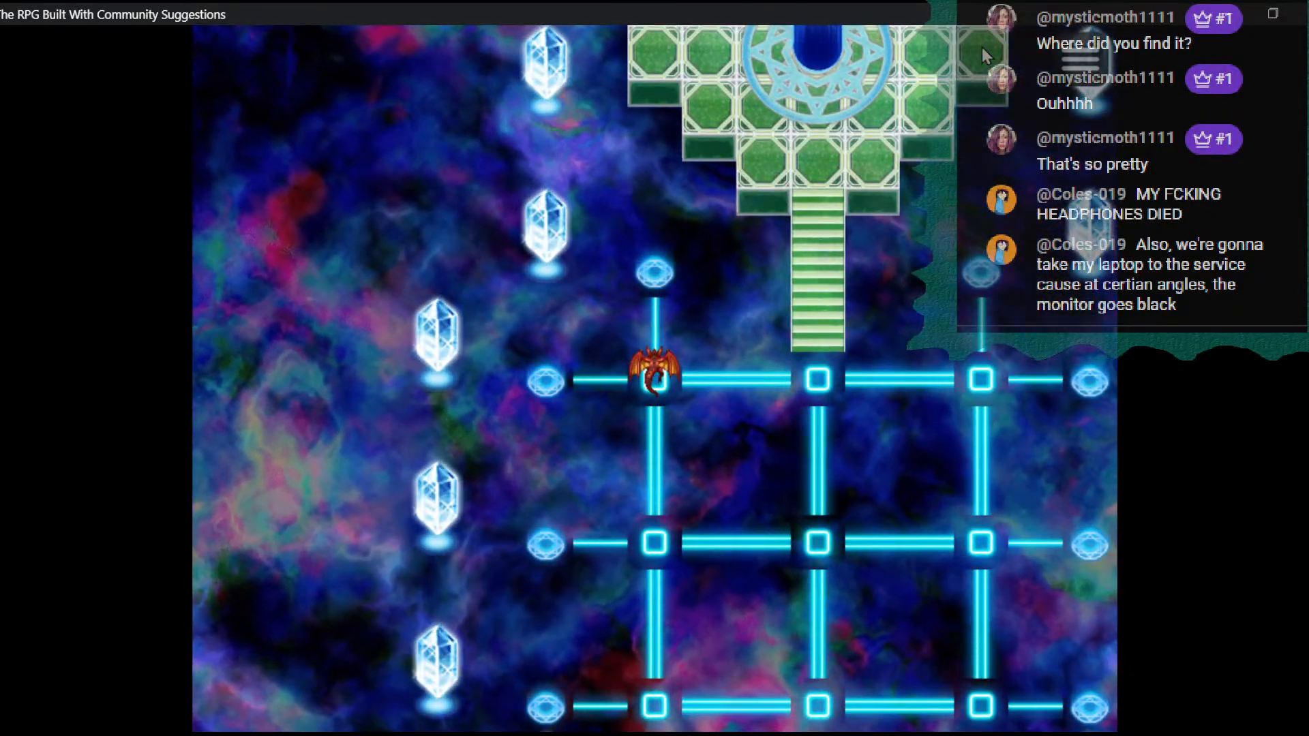
- Walk the character down the grid's right column and back up its centre to the green platform to examine the circle events
key(Right)
key(Right)
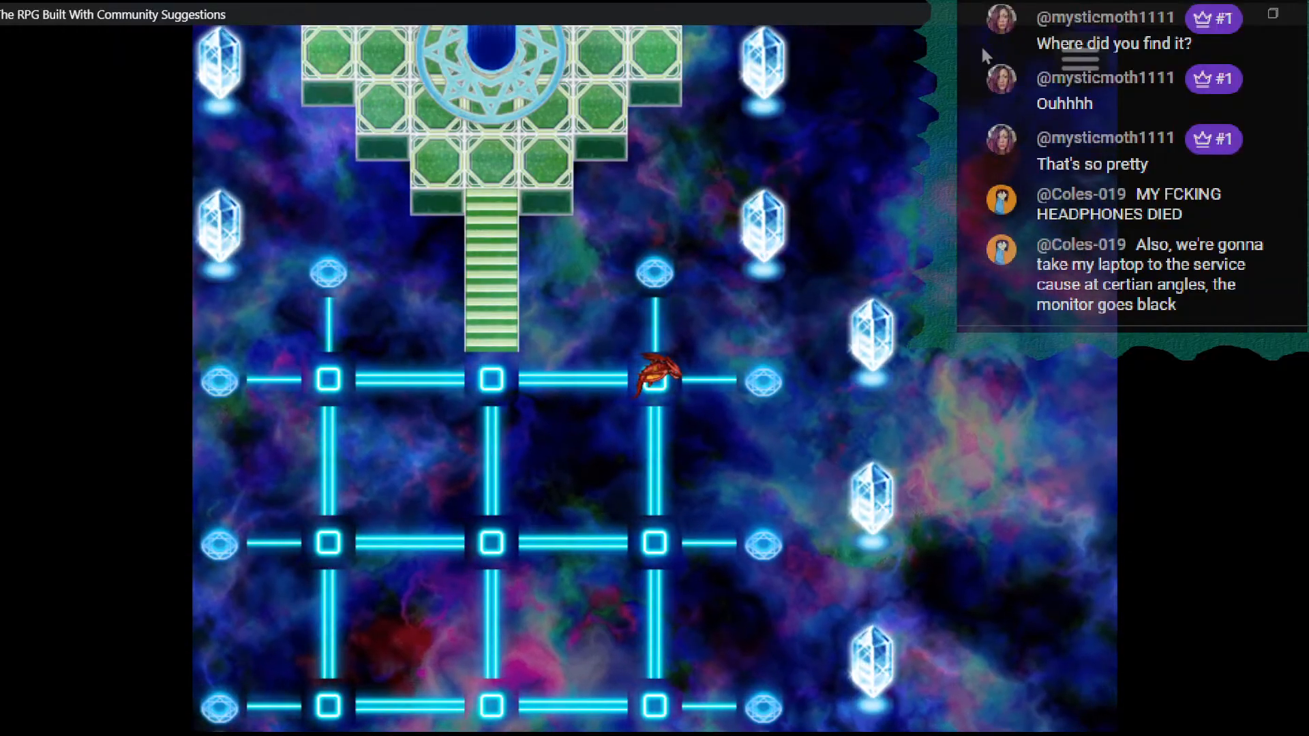
key(Down)
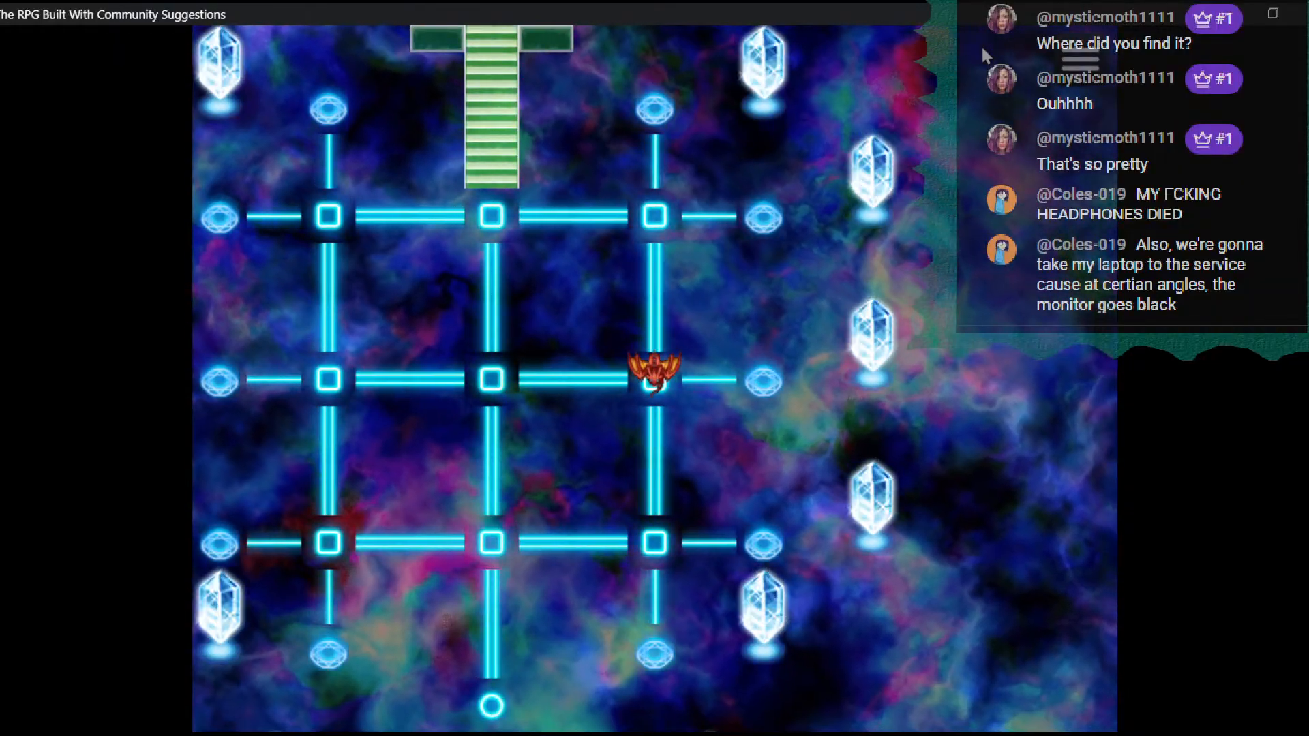
key(Down)
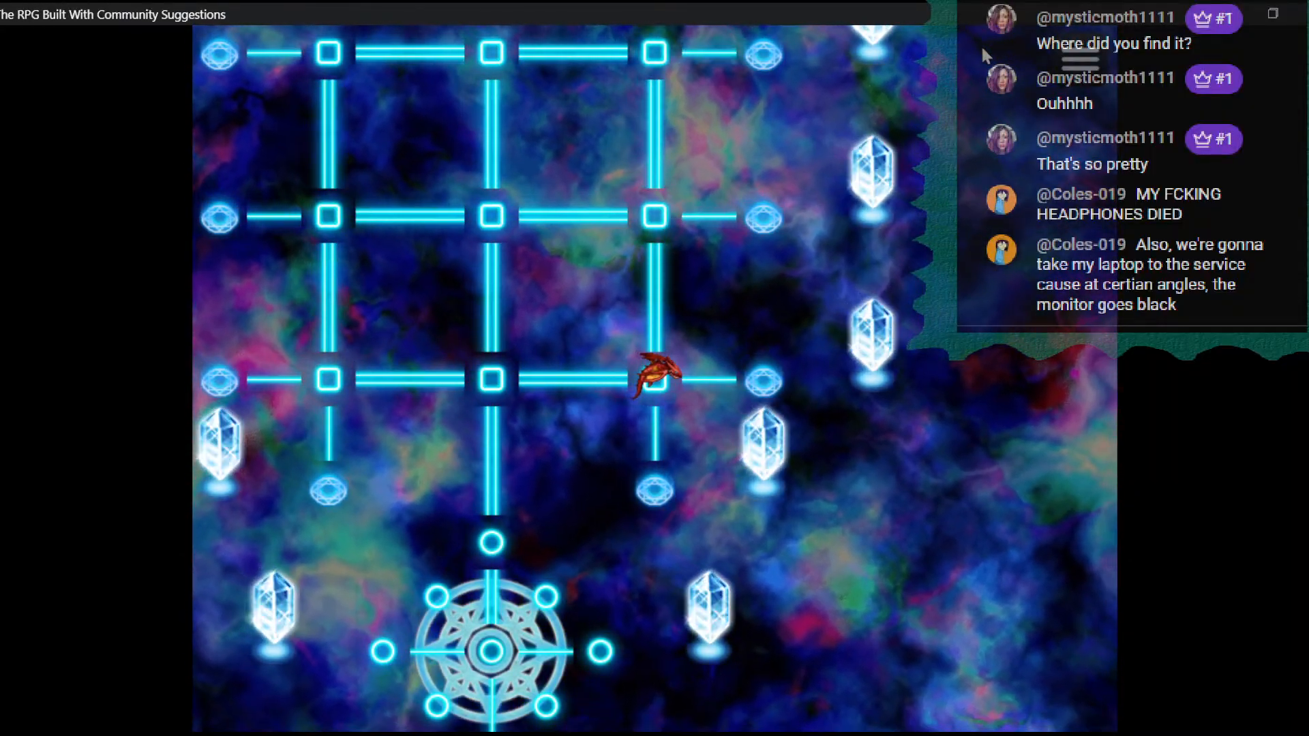
key(Left)
key(Up)
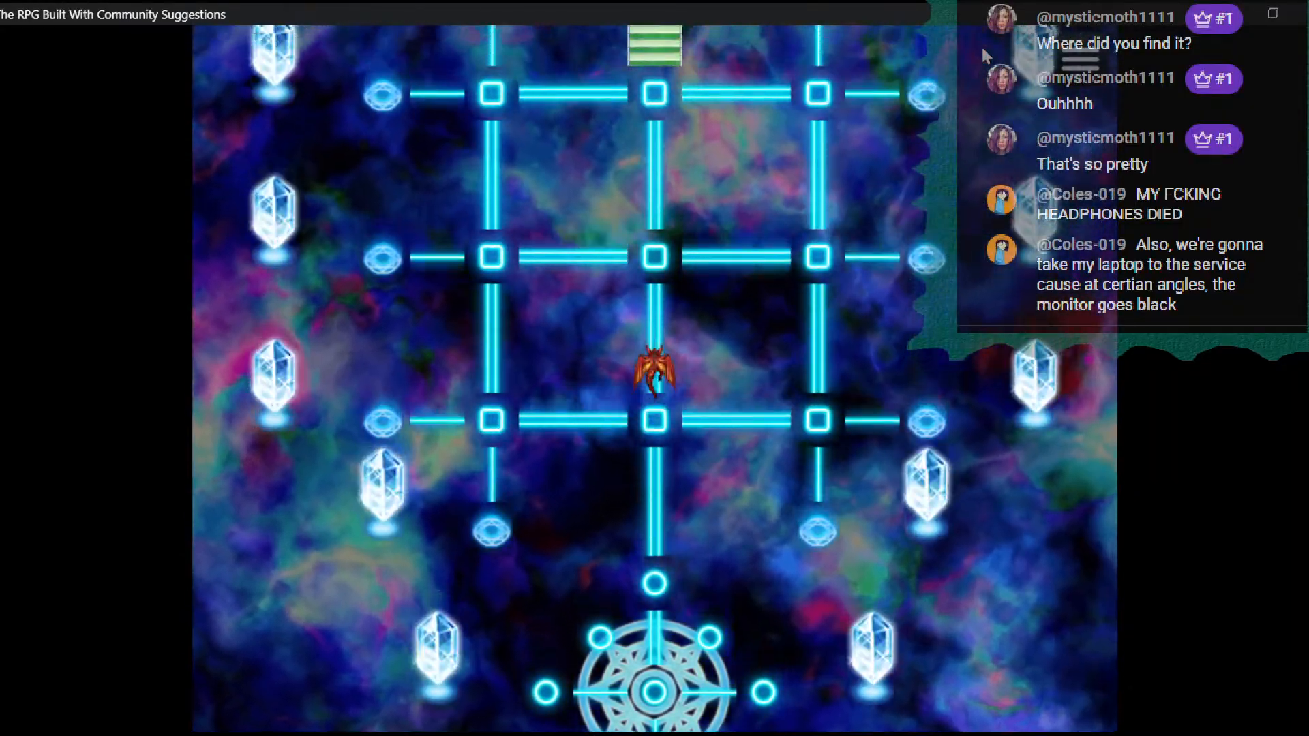
key(Up)
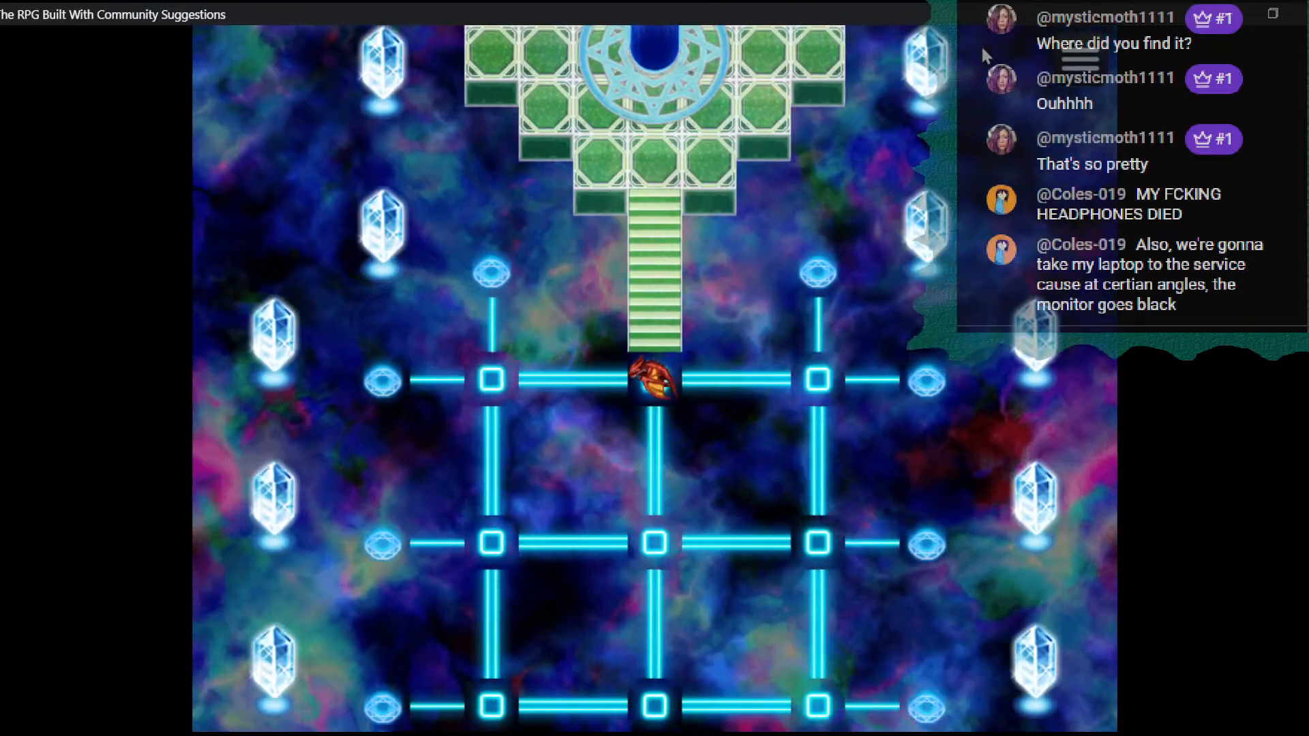
key(Up)
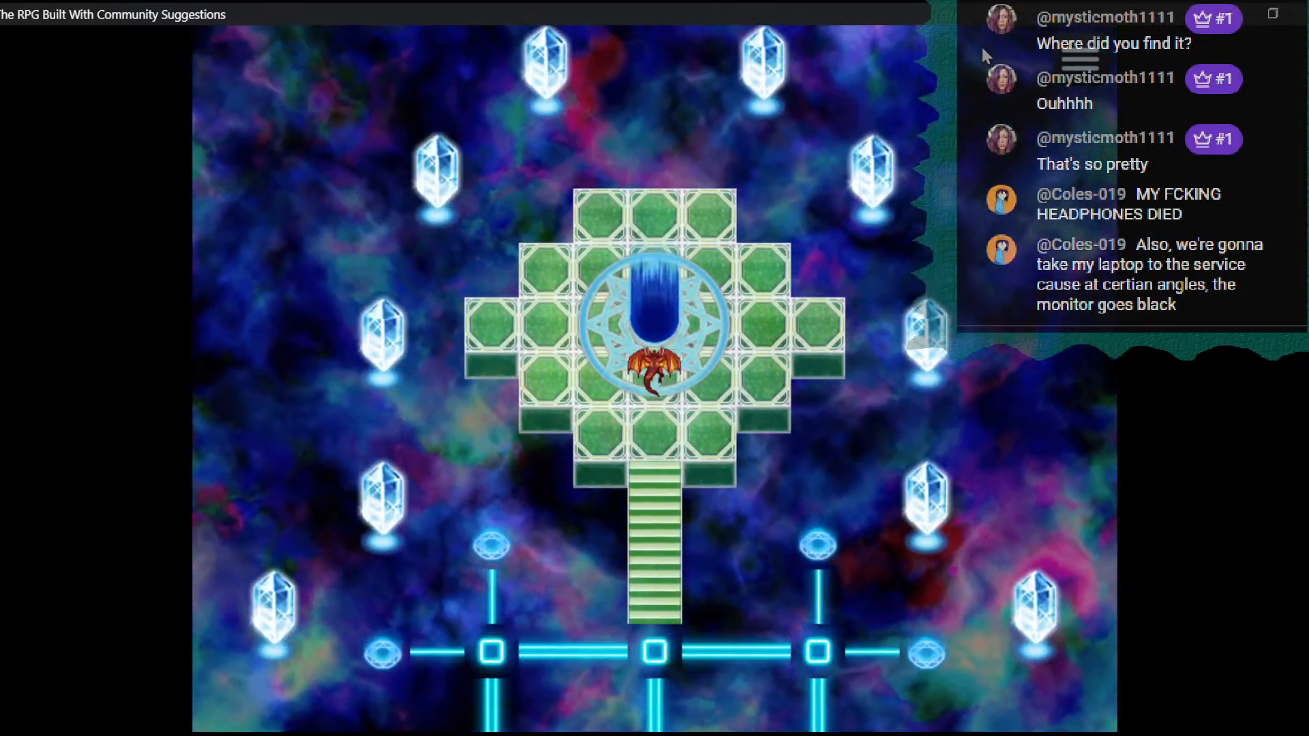
- Walk the character around the magic circle on the green platform to test its tiles, and end the playtest
key(Left)
key(Up)
key(Right)
key(Down)
key(Left)
key(Up)
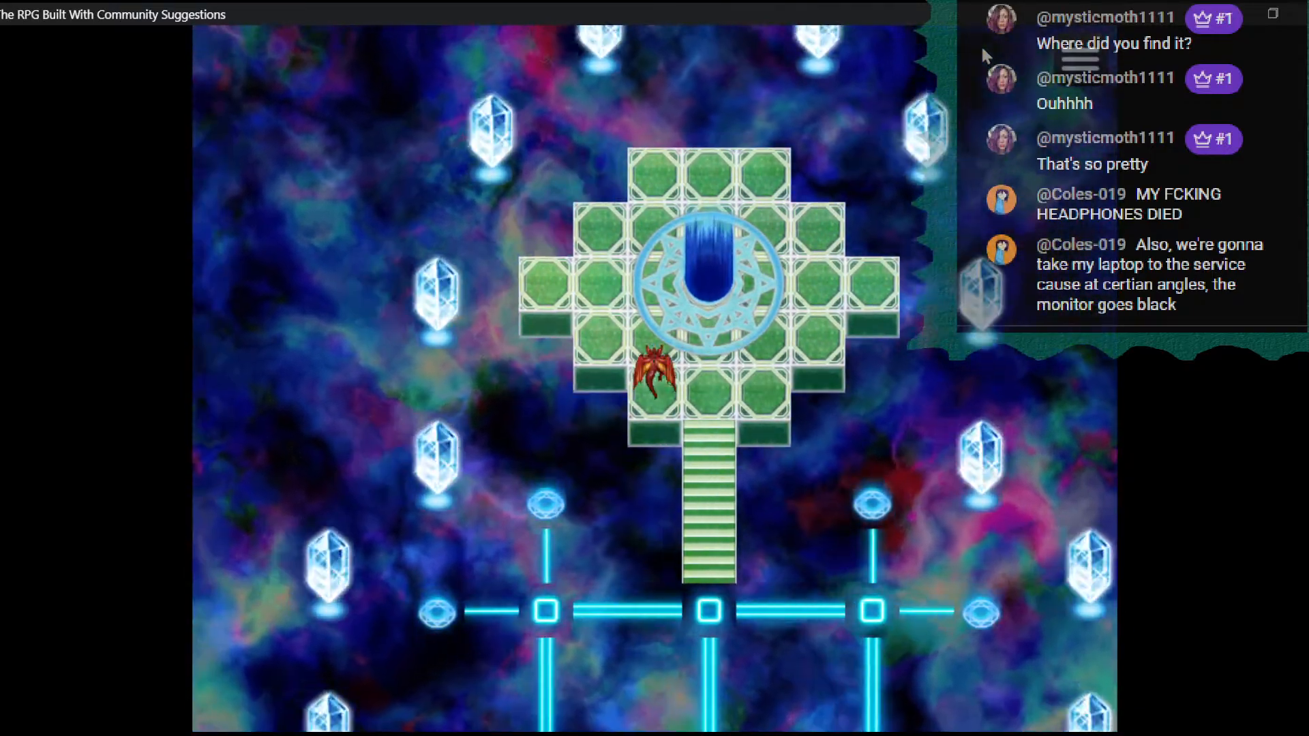
key(Right)
key(Down)
key(Left)
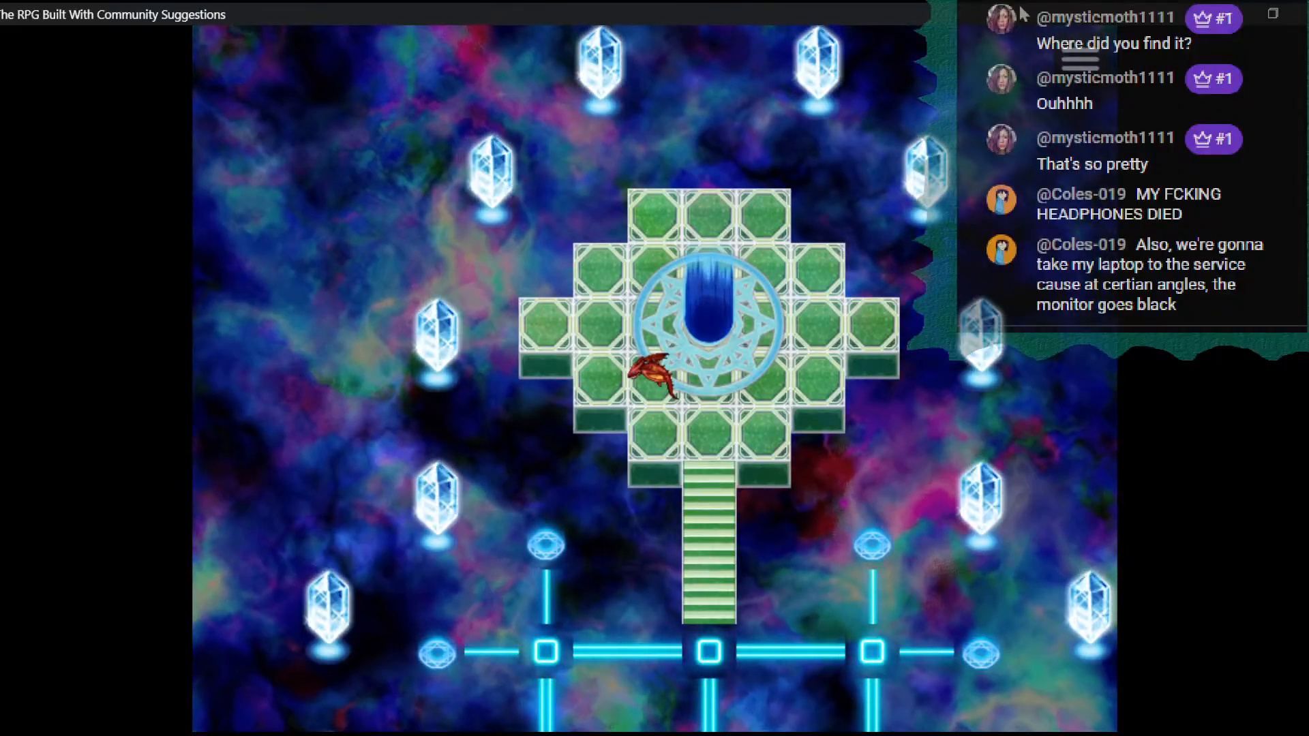
click(1303, 13)
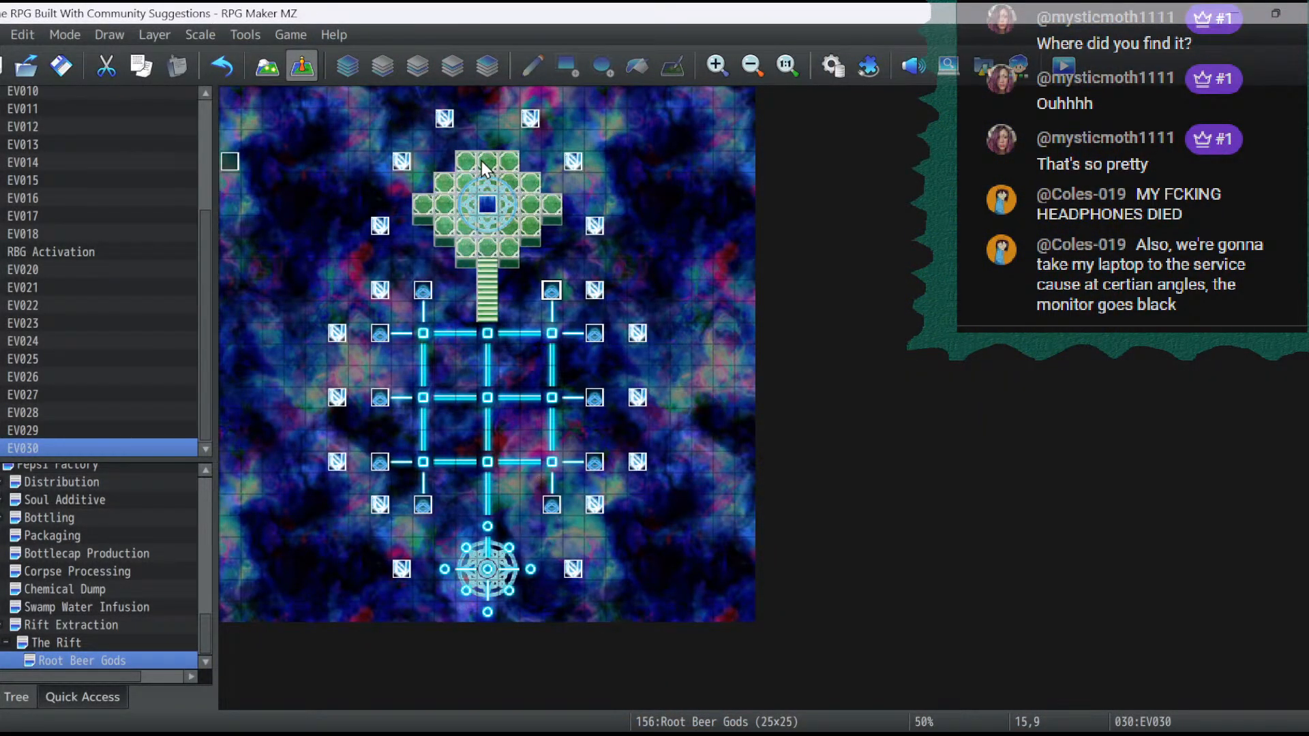
- Start a new event at 11,3 on the green platform and browse its character images from Actor1 through Evil
double_click(469, 165)
double_click(239, 461)
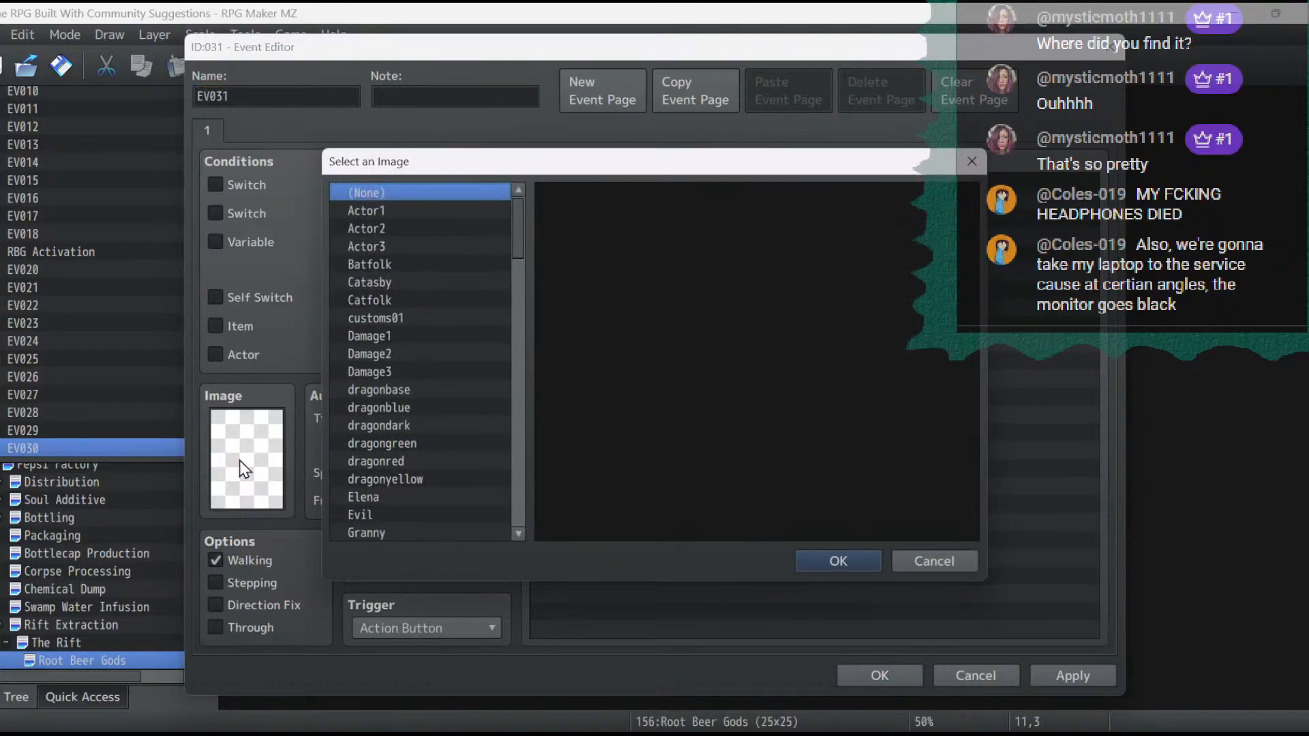
click(478, 210)
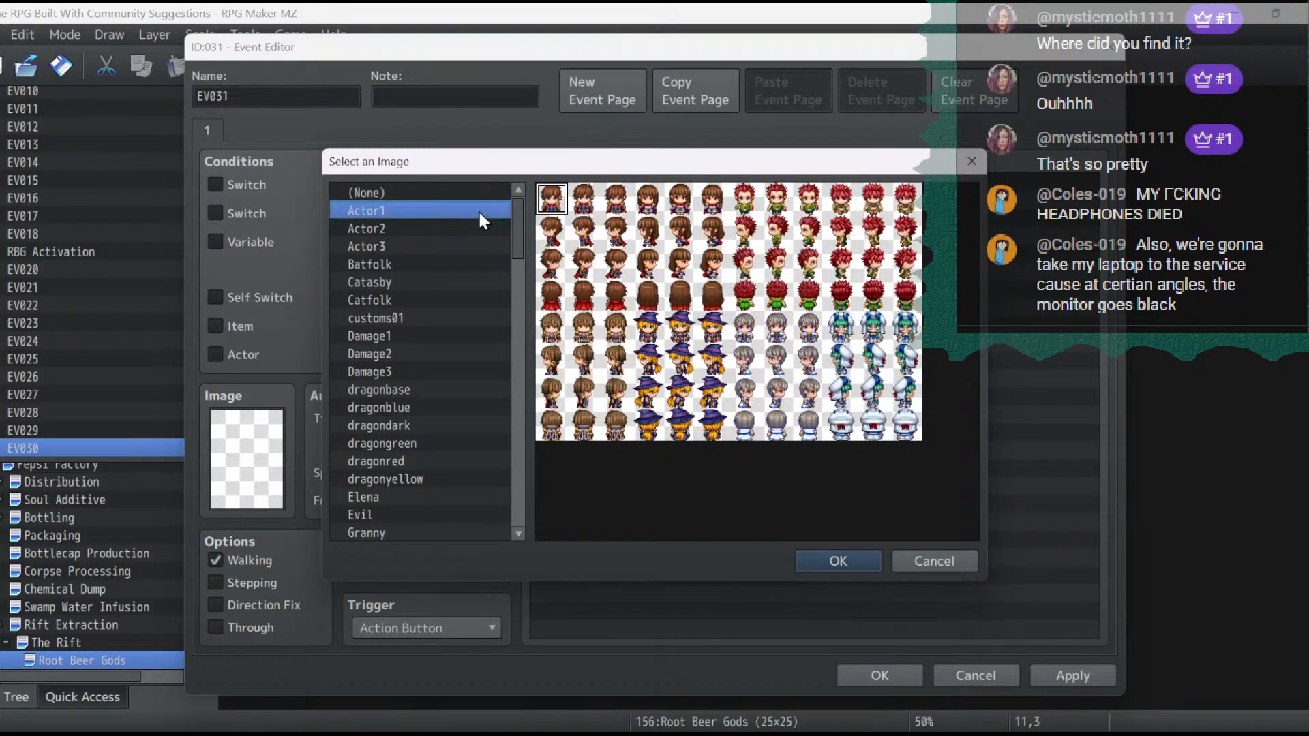
key(Down)
key(Down)
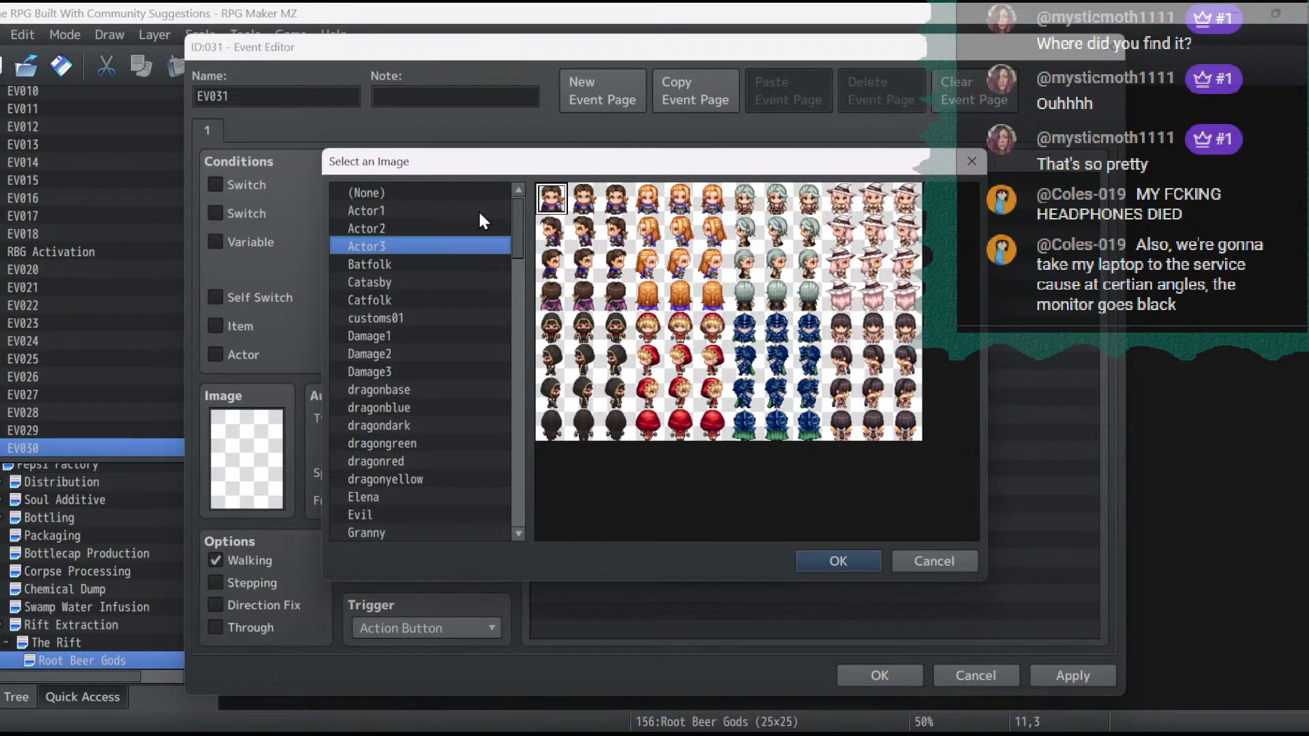
key(Down)
key(Up)
key(Down)
key(Down)
key(Down)
key(Down)
key(Down)
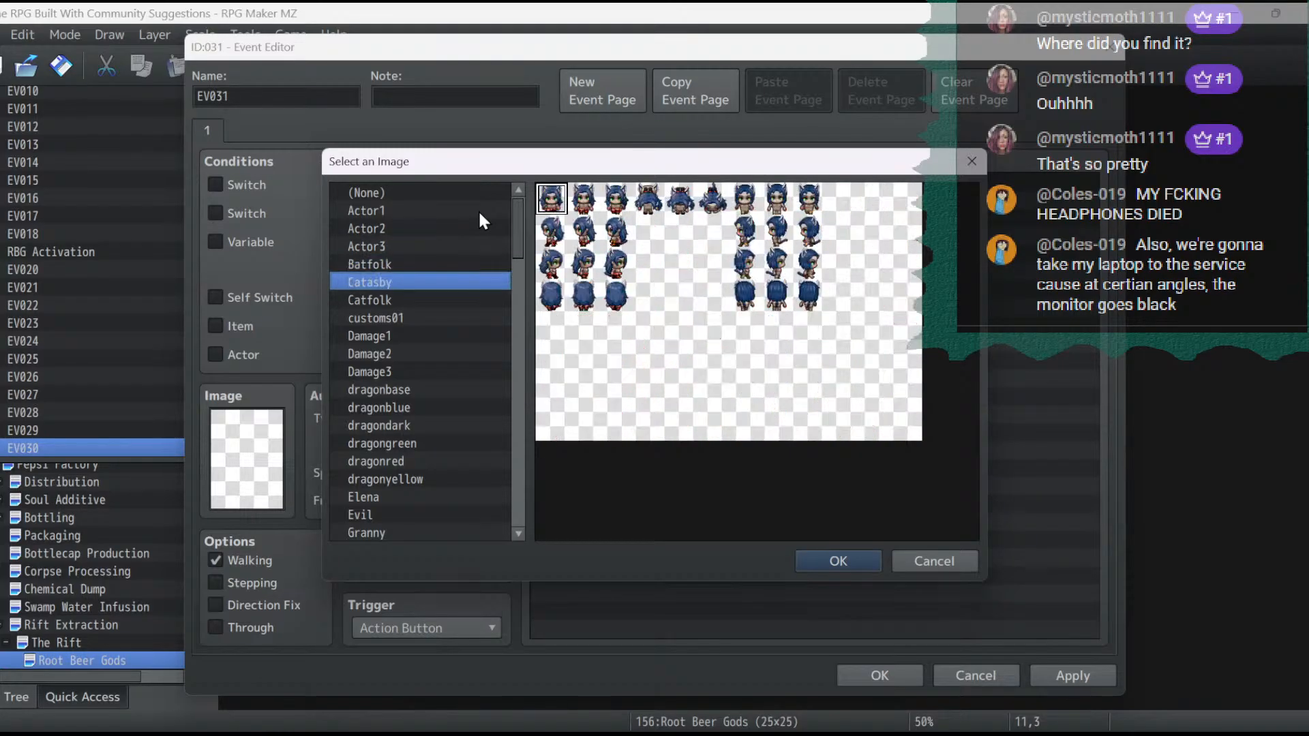
key(Down)
key(Down)
key(Down)
key(Down)
key(Down)
key(Down)
key(Down)
key(Down)
key(Down)
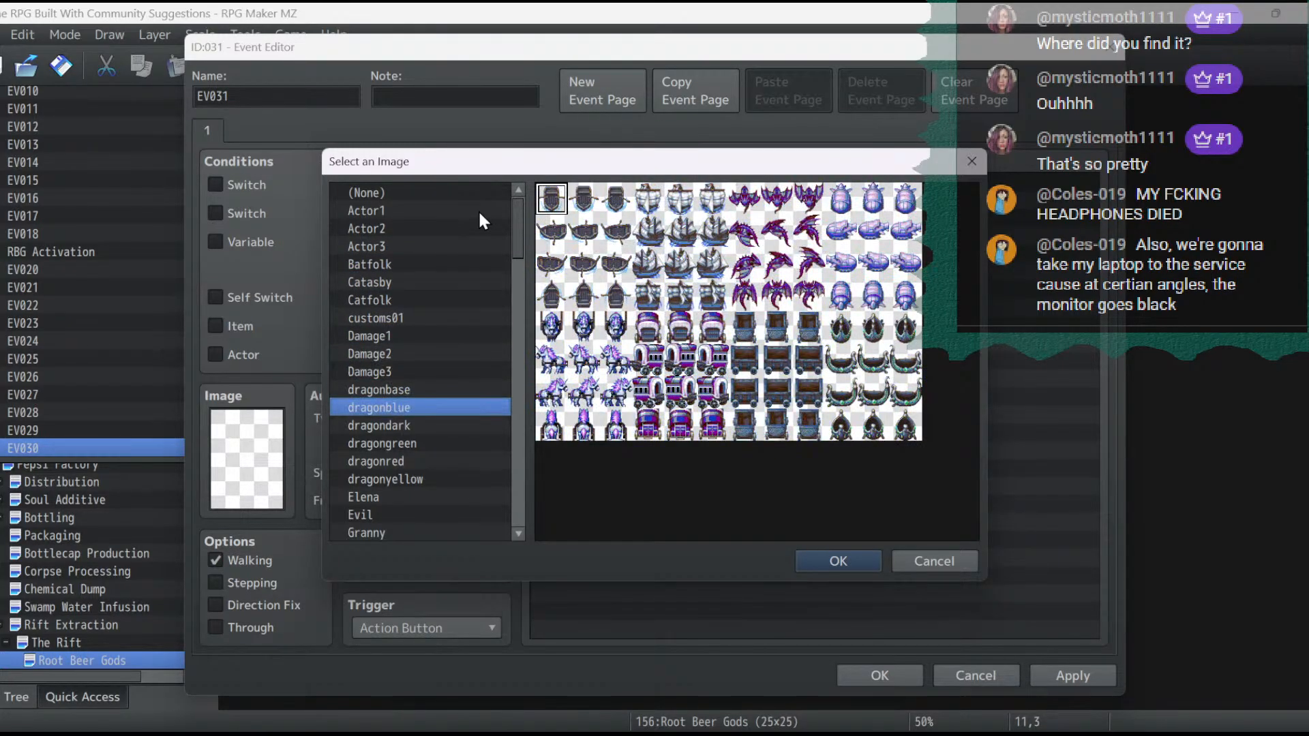
key(Down)
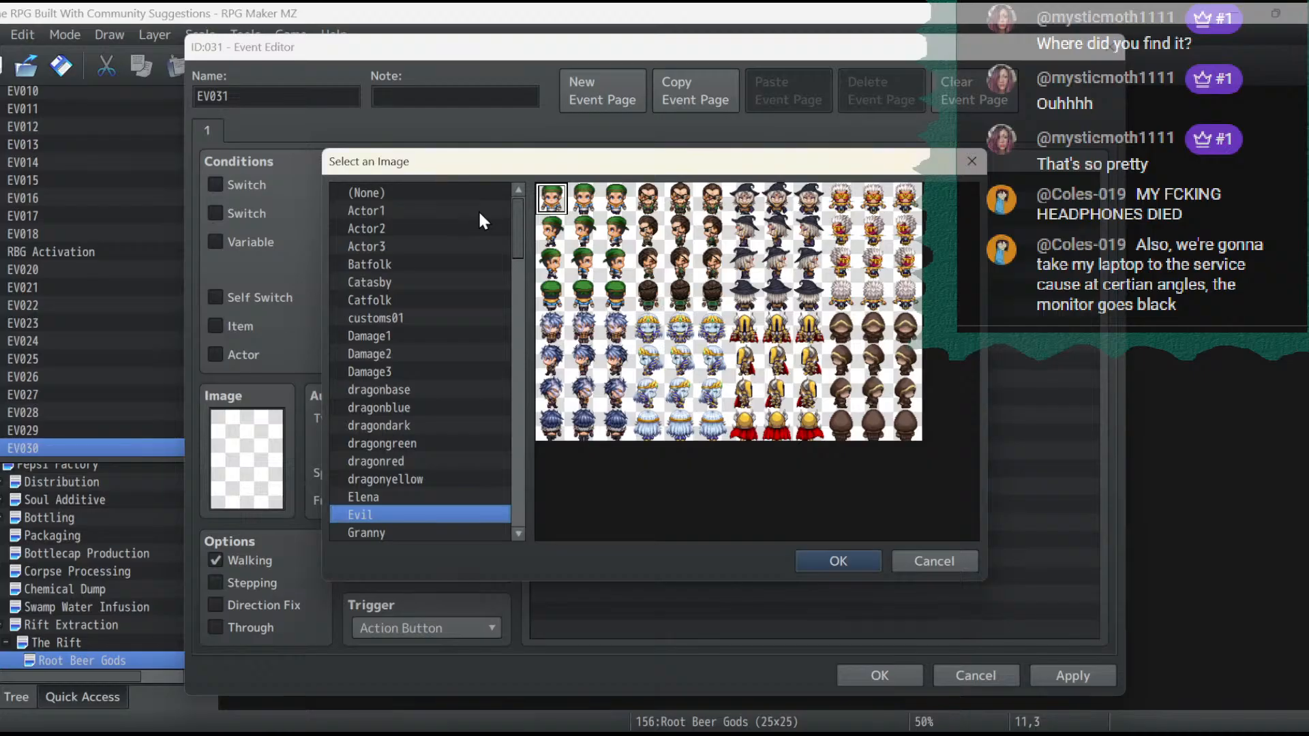
- Look through the character sheets from Granny to mv_!$Gate2 for a suitable event sprite
scroll(481, 311, down, 4)
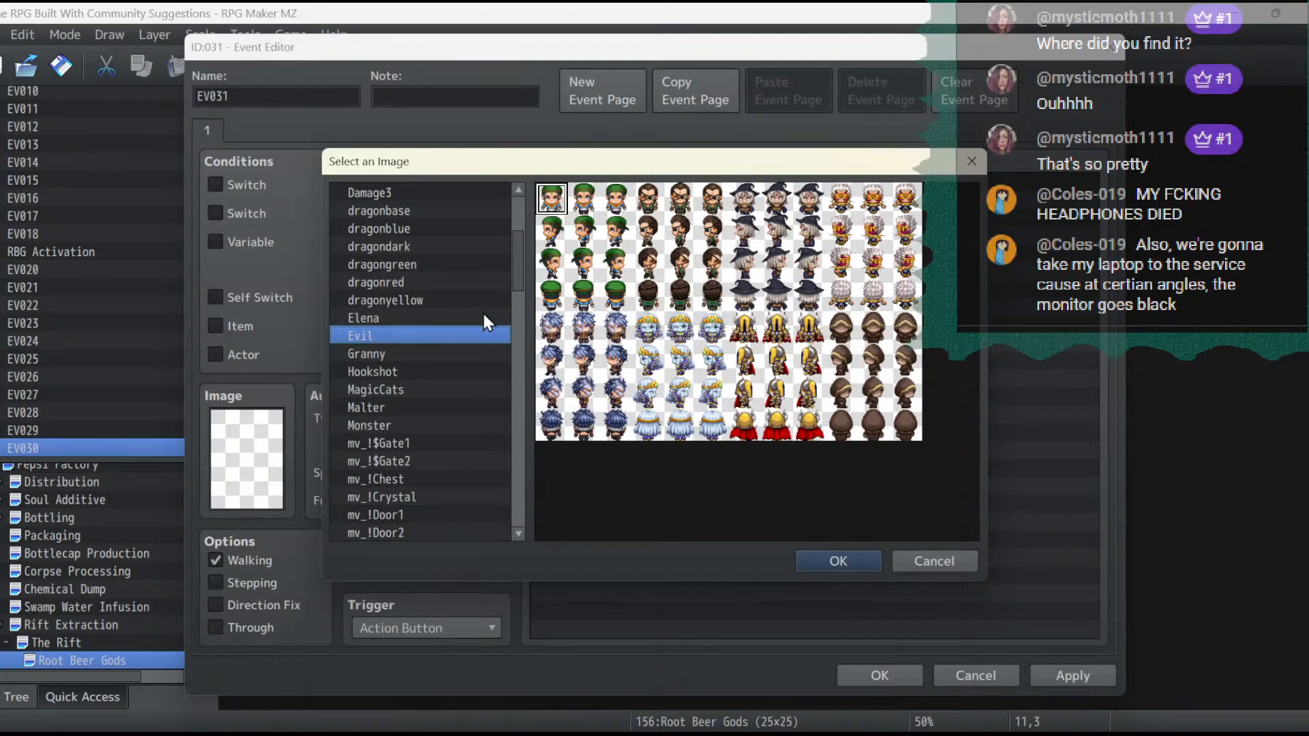
key(Down)
key(Down)
key(Down)
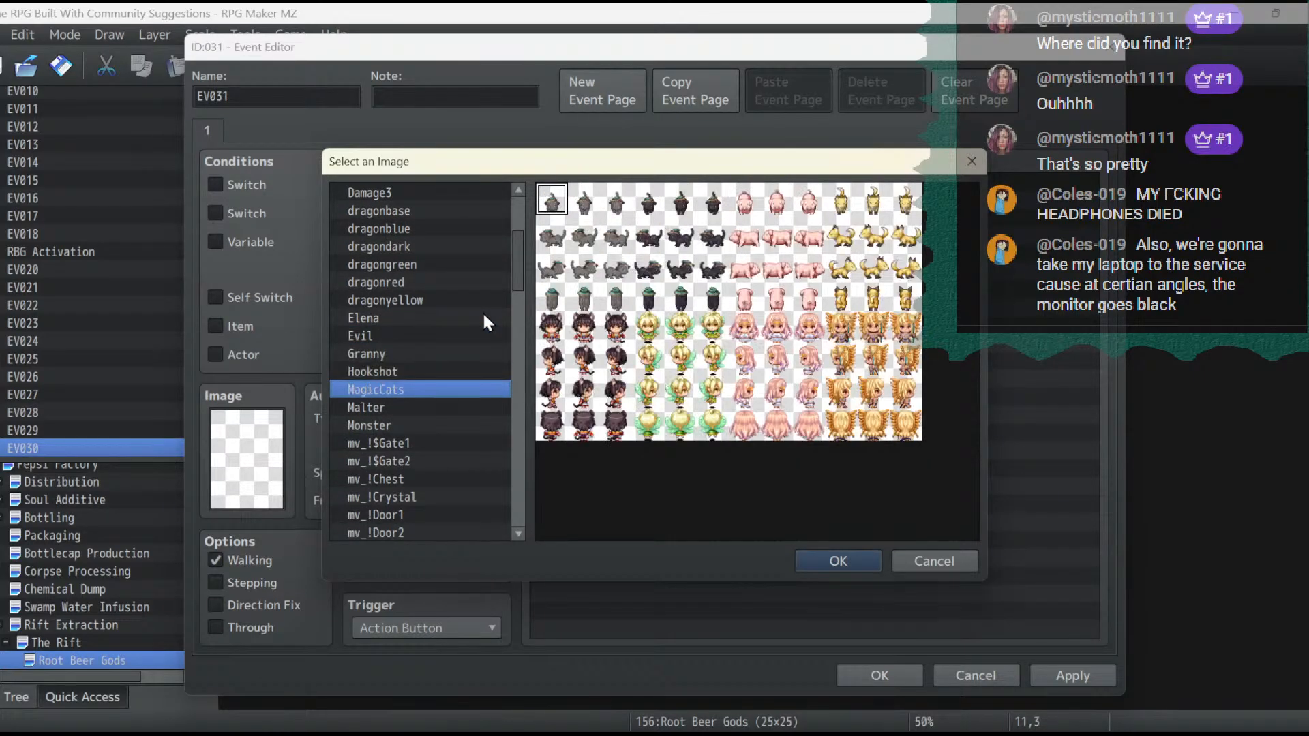
key(Down)
key(Down)
key(Down)
key(Down)
scroll(482, 310, down, 5)
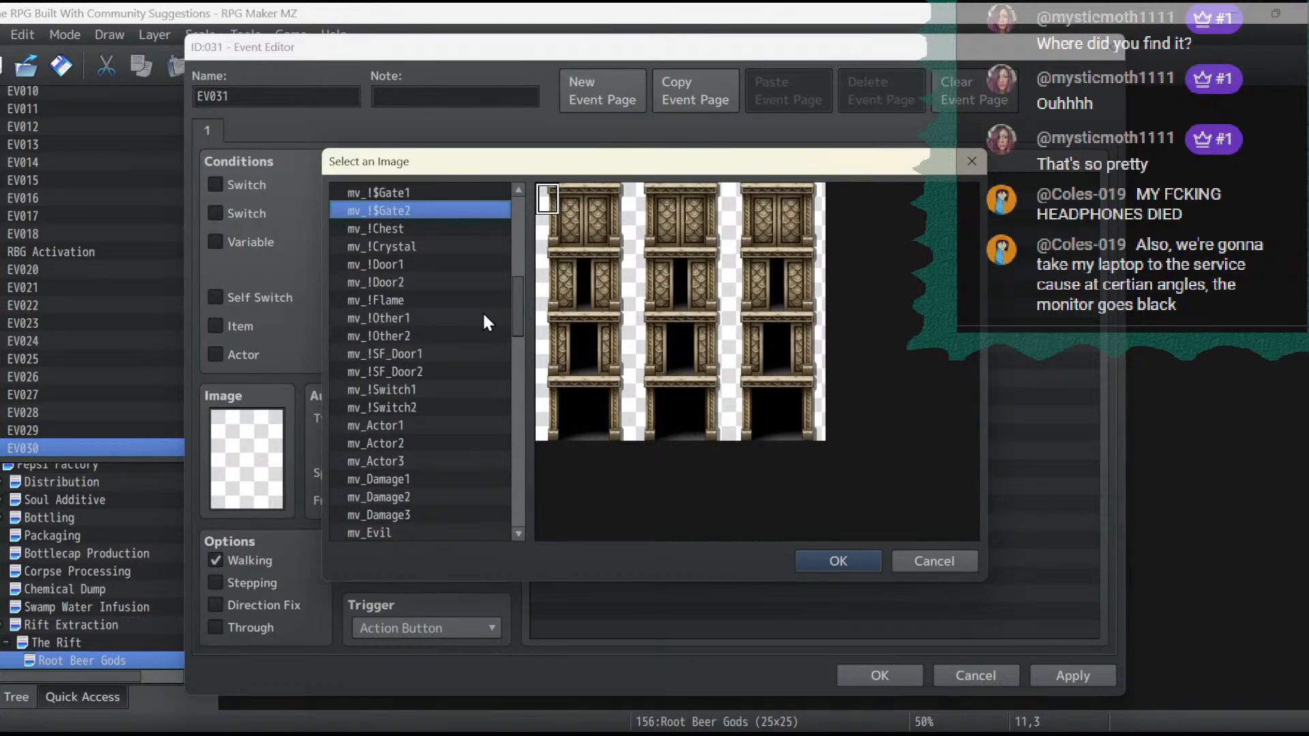
- Examine the mv_Actor, mv_Damage and mv_Evil character sheets for a suitable event sprite
scroll(482, 311, down, 3)
click(416, 281)
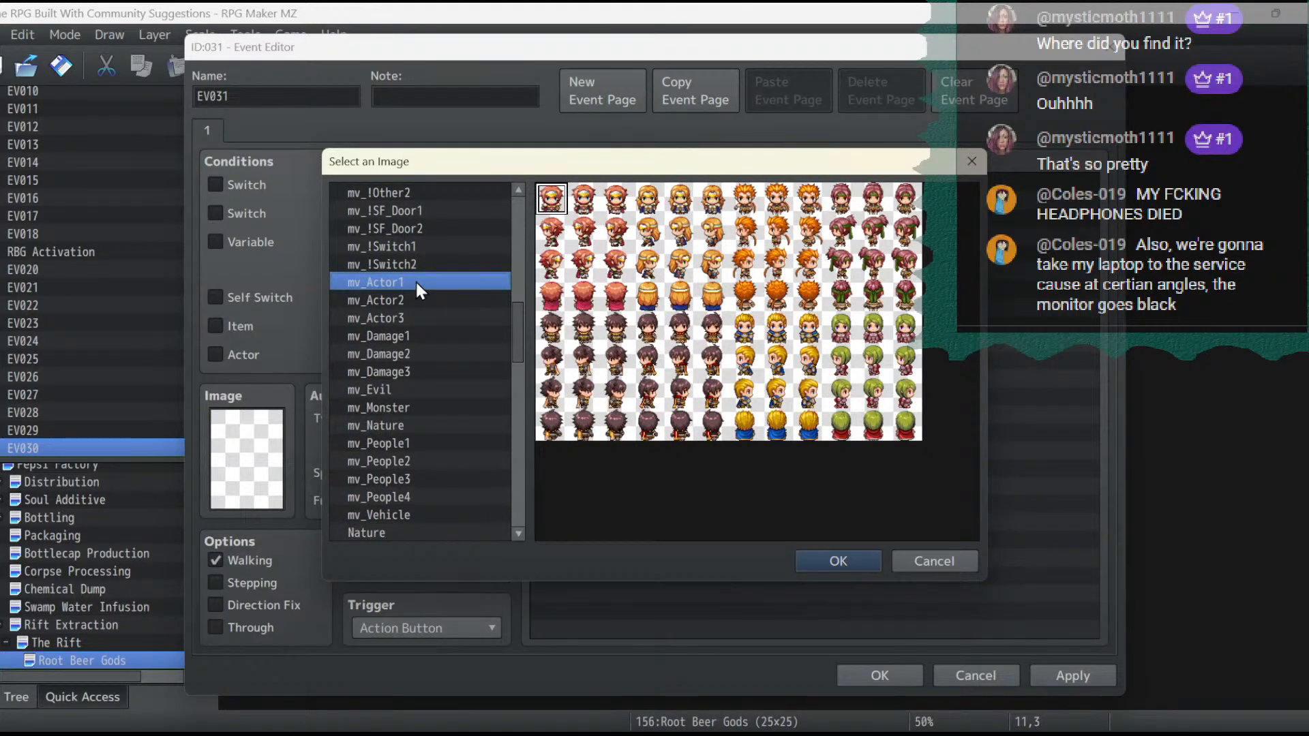
key(Down)
key(Up)
key(Down)
key(Down)
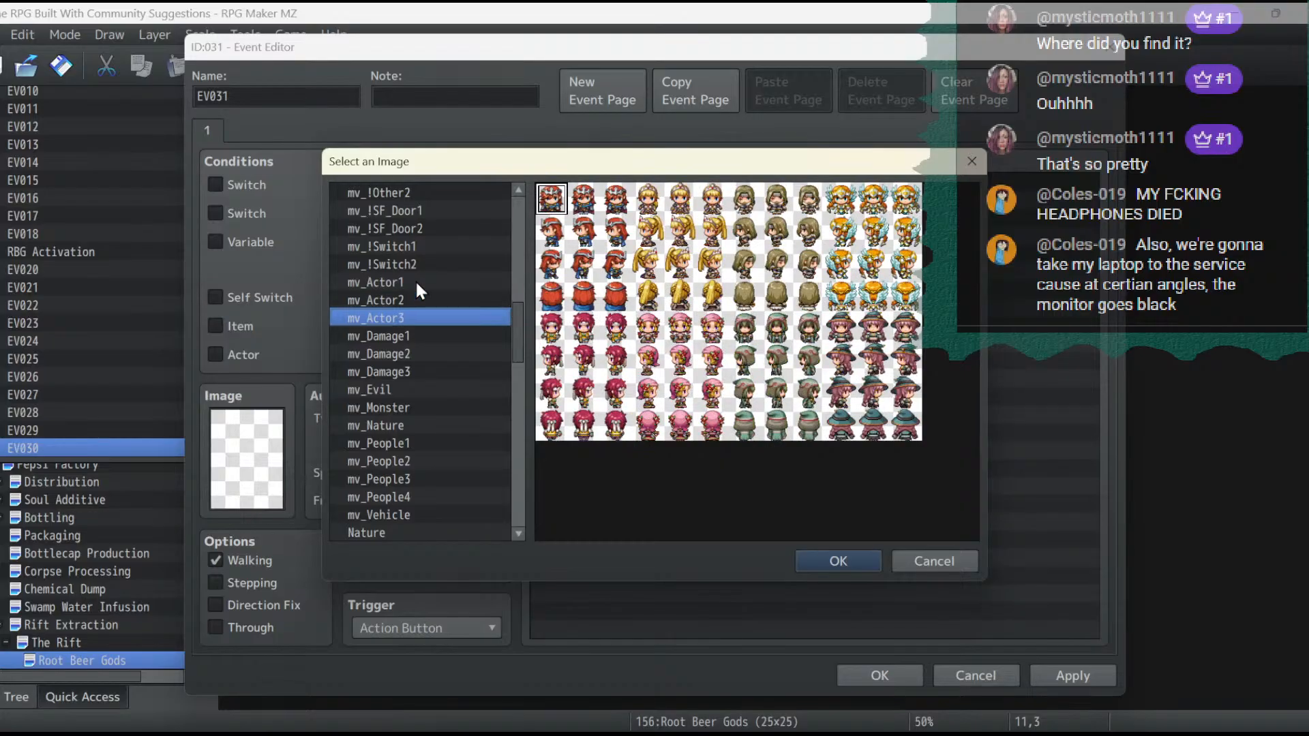
key(Down)
scroll(415, 279, down, 2)
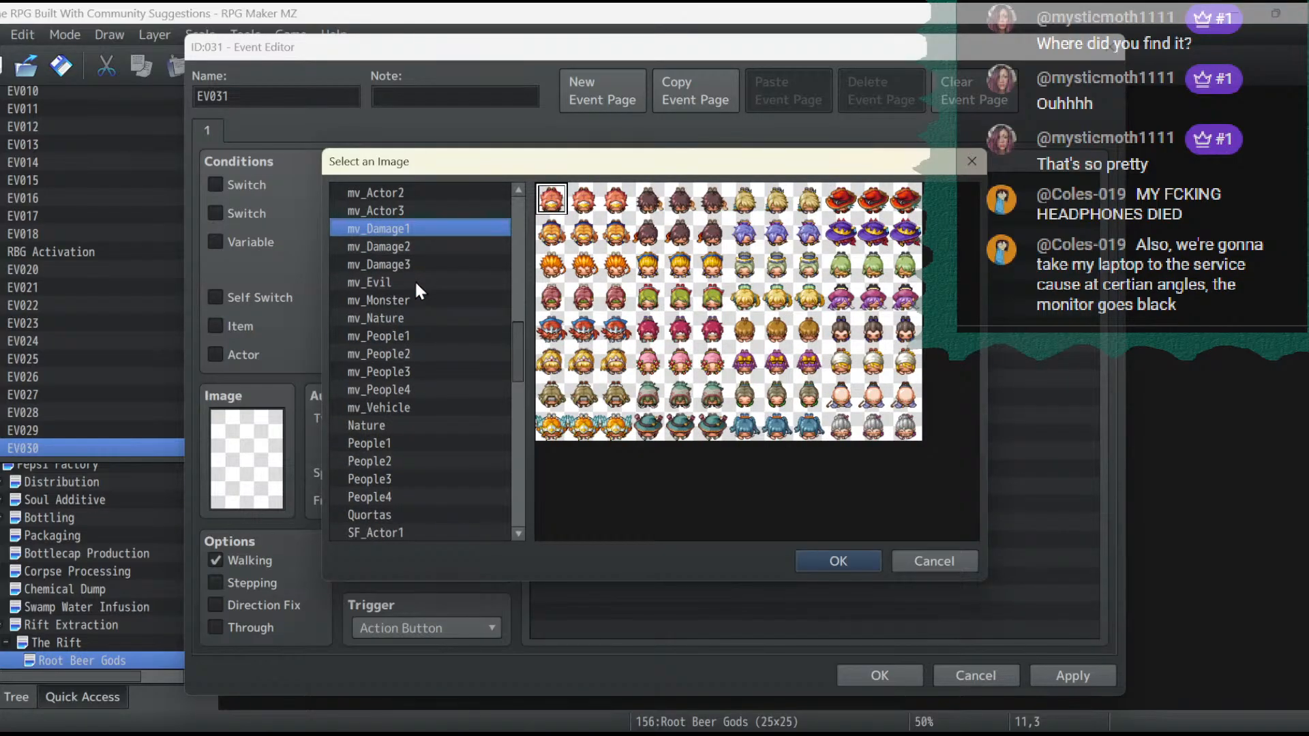
click(409, 281)
scroll(428, 403, down, 3)
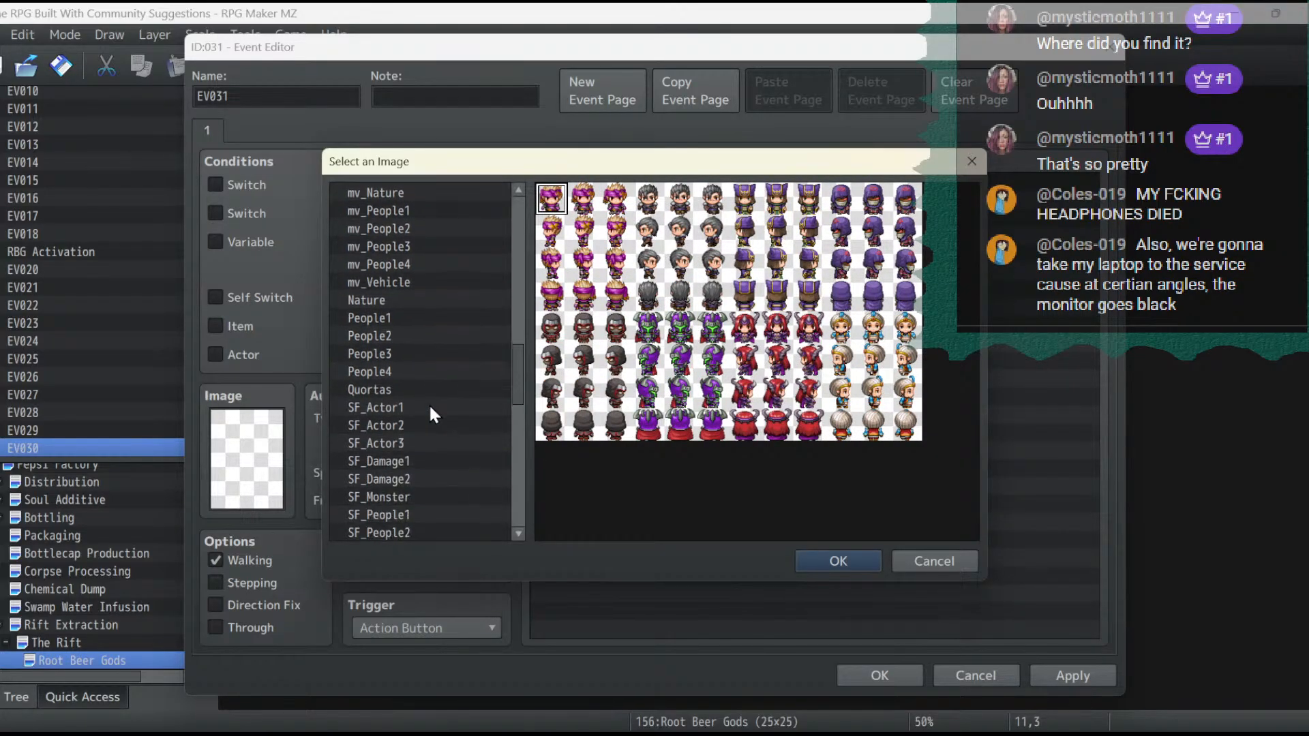
- Give the event at 11,3 the brown-haired first character from the SF_Monster sheet and save the event
click(412, 390)
key(Down)
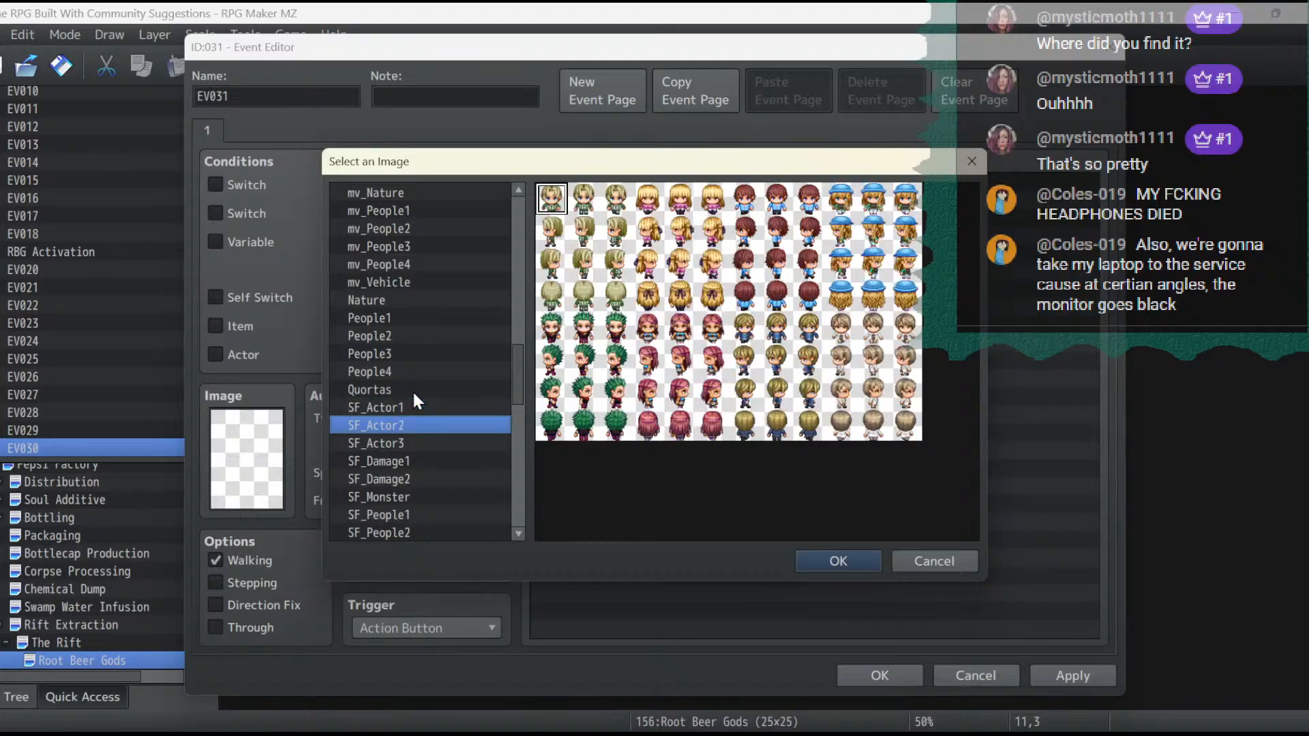
key(Down)
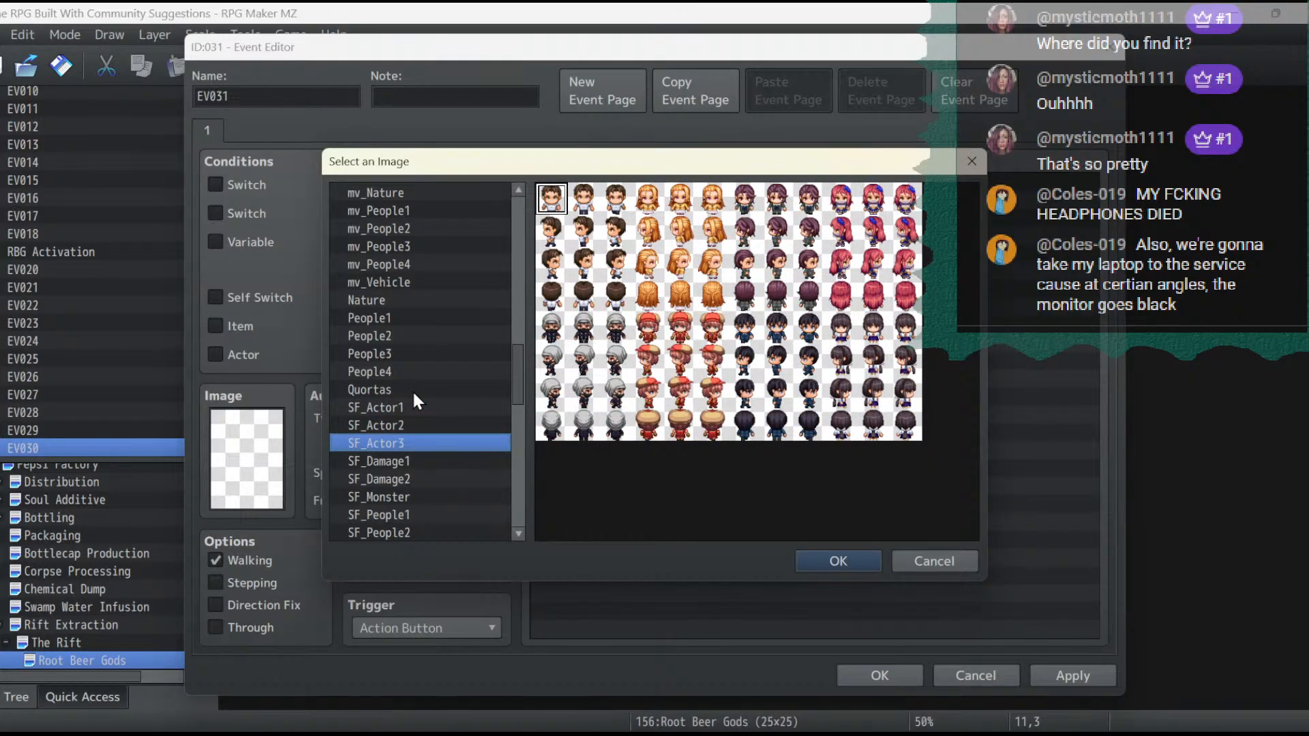
key(Down)
key(Down)
key(Down)
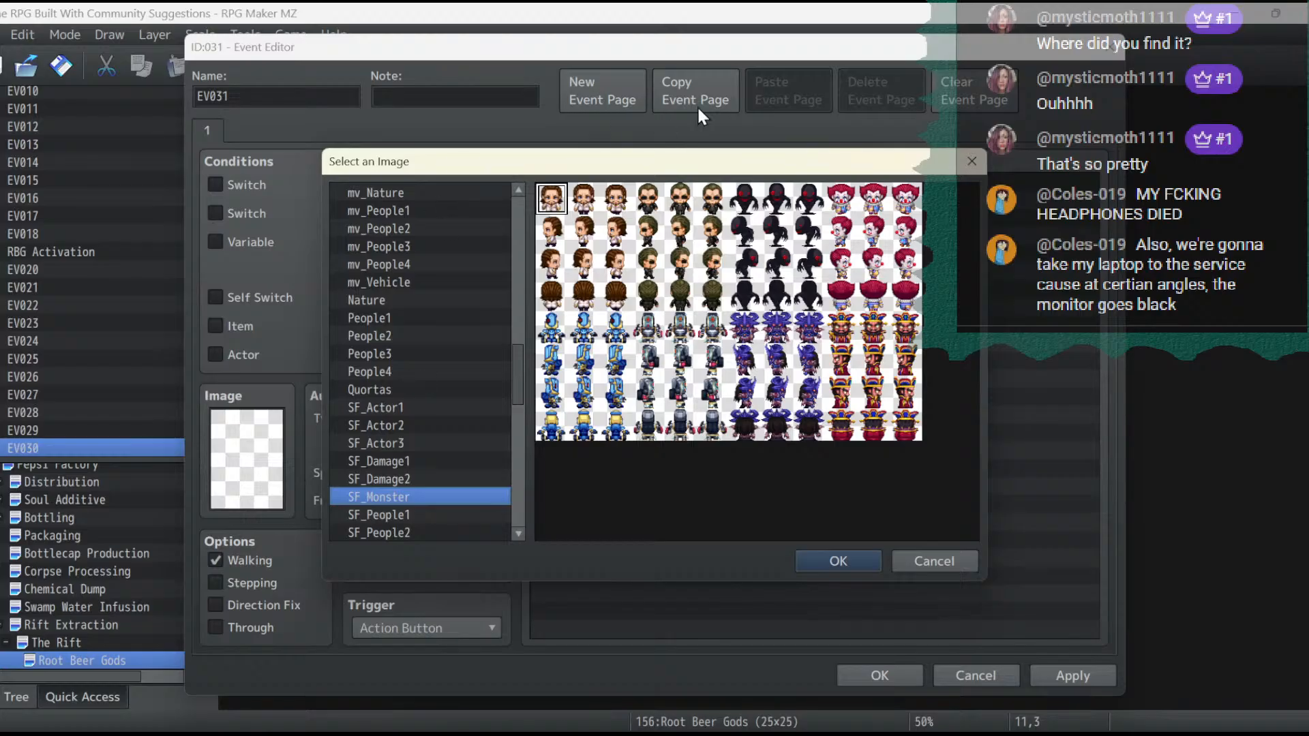
double_click(585, 204)
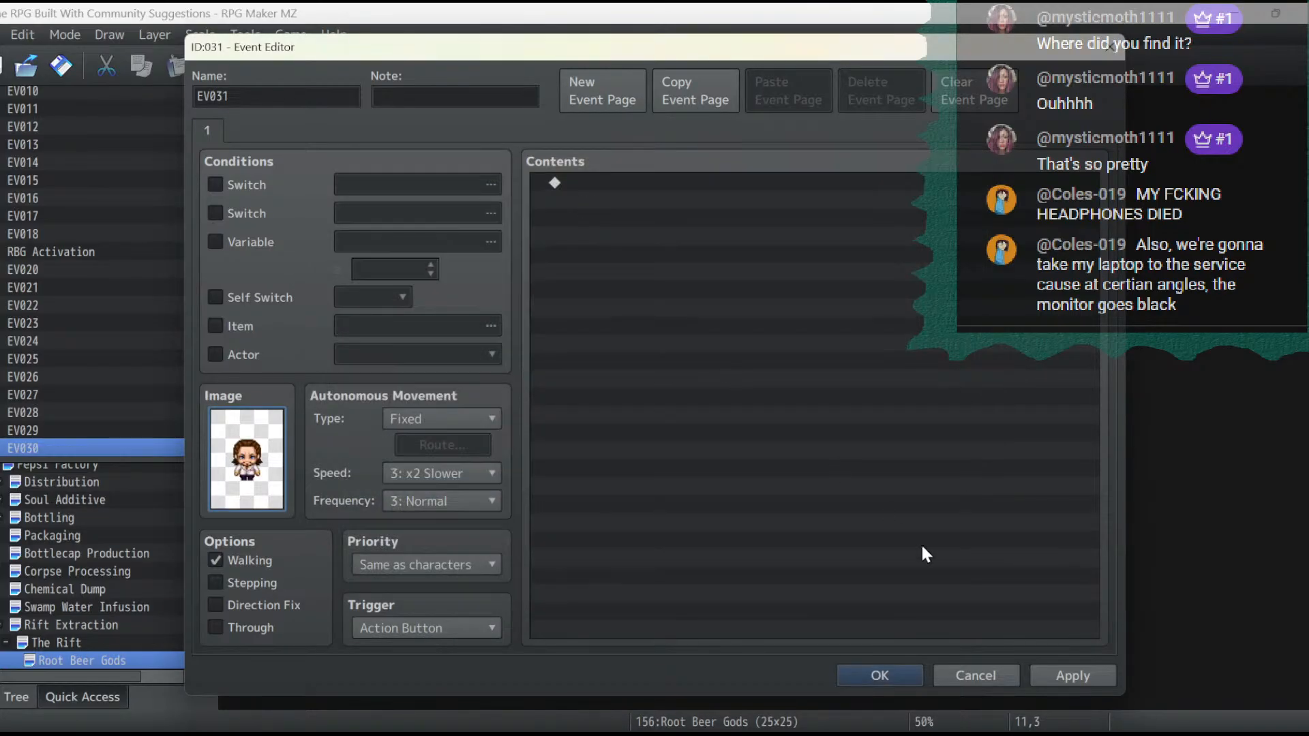
click(1076, 679)
click(889, 673)
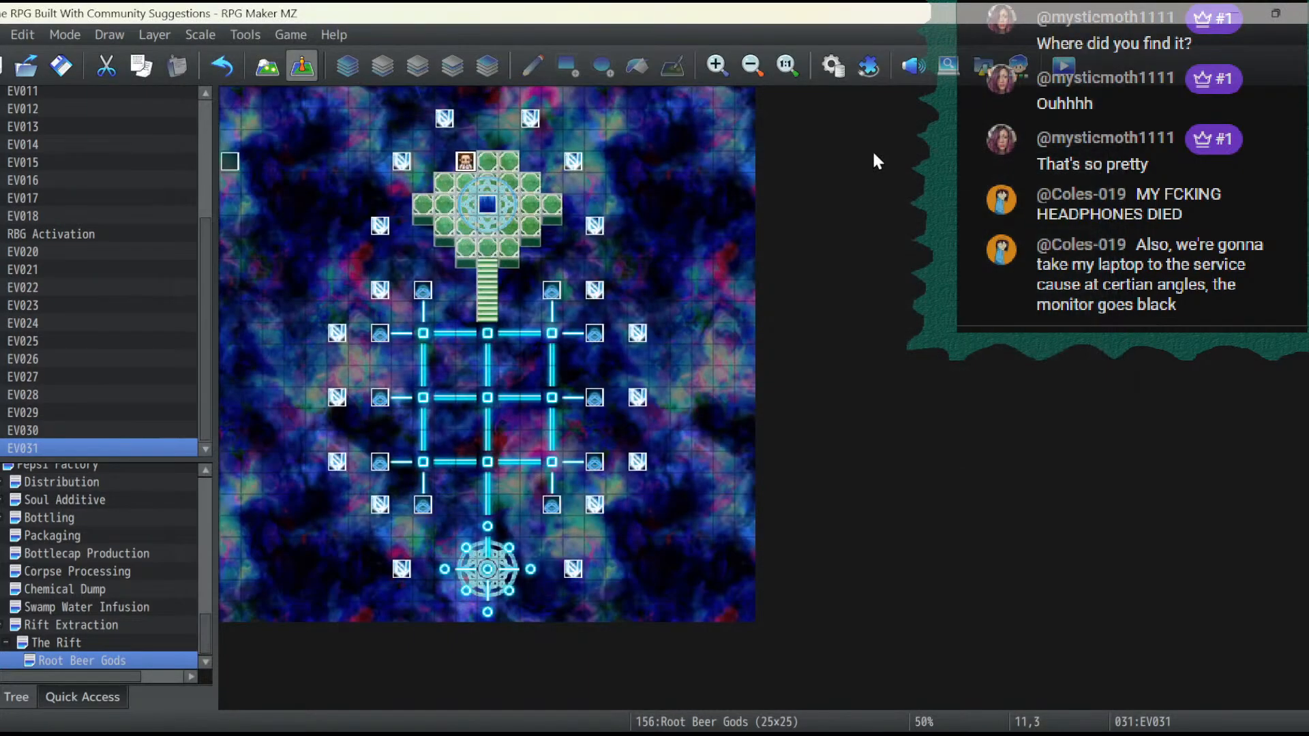
- Check the battle picture of empty troop 0171 in the database's troop list
click(835, 67)
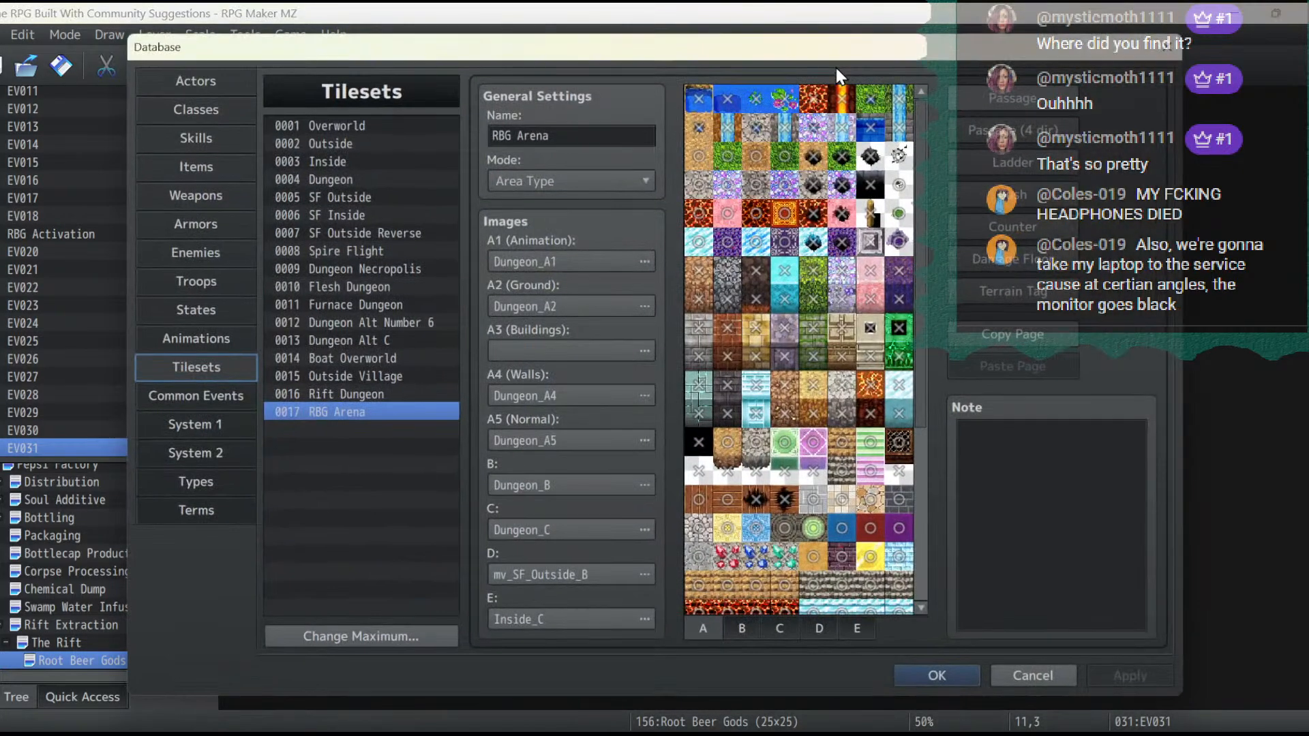
click(193, 309)
click(208, 278)
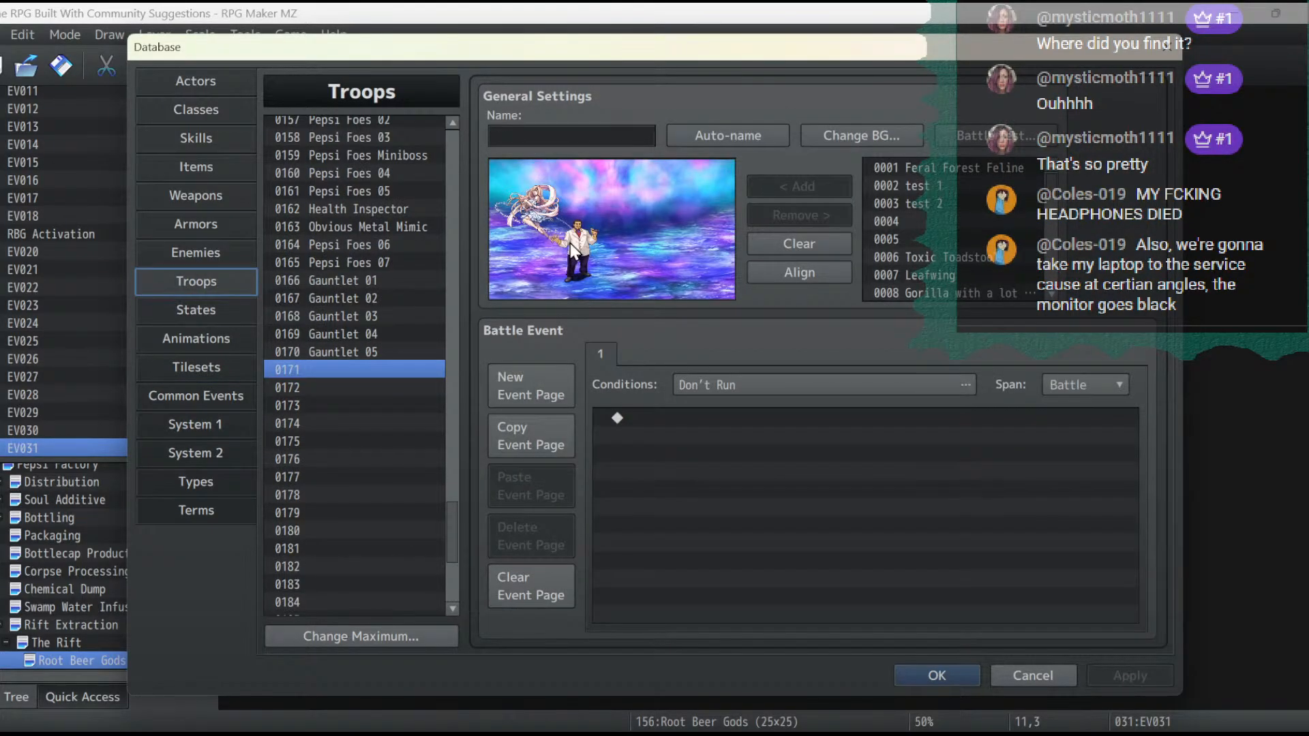
click(927, 672)
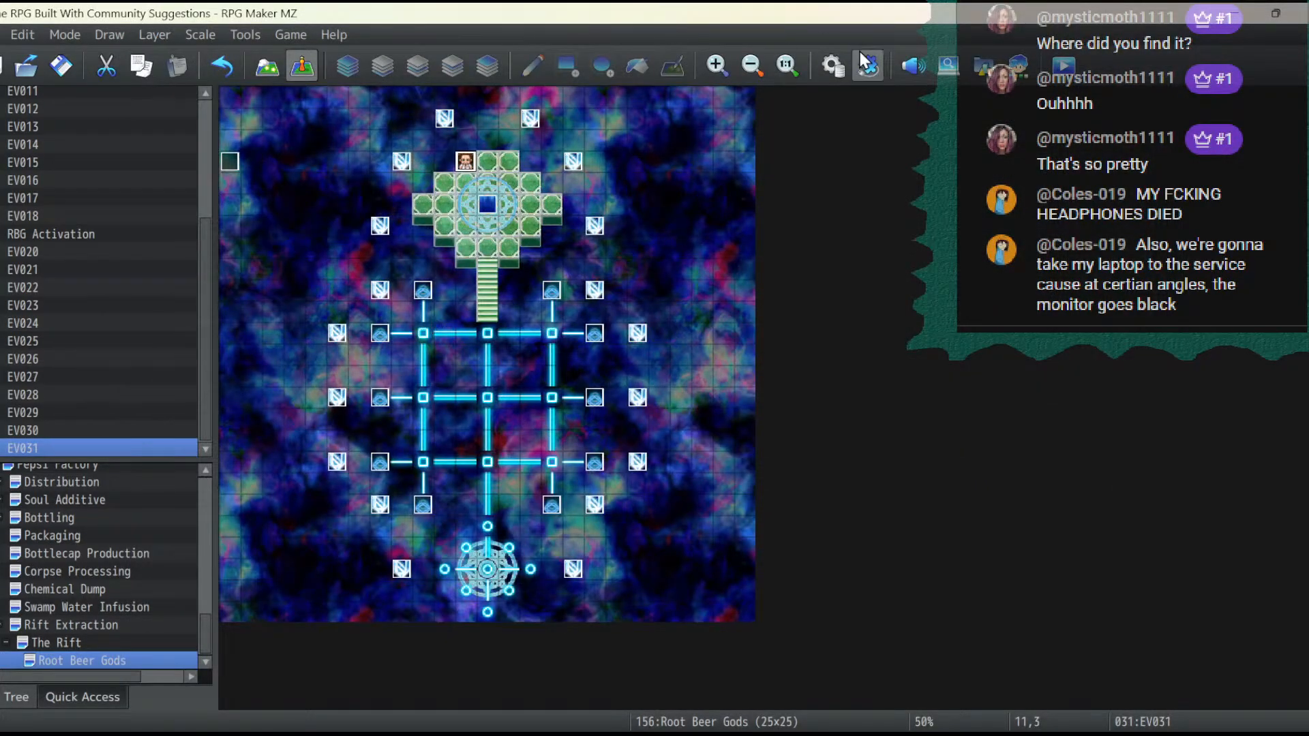
click(822, 68)
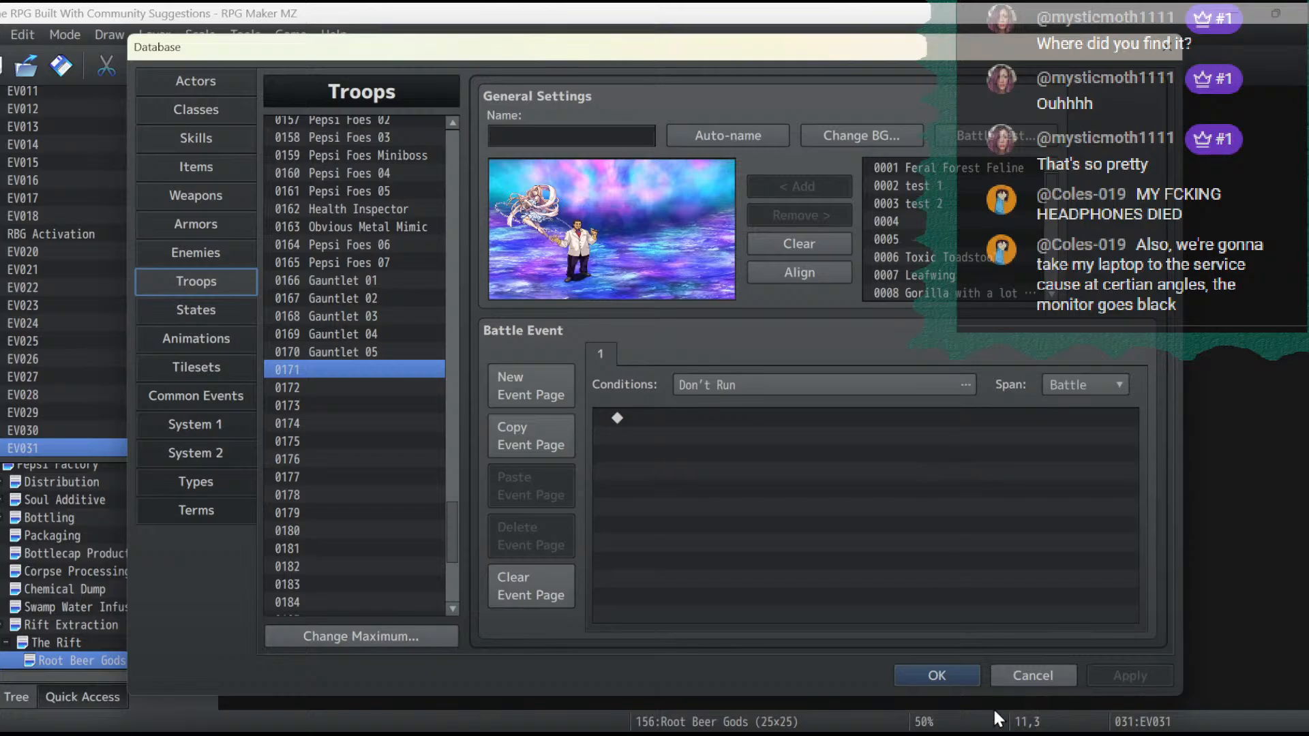
click(968, 675)
- Rename the character event at 11,3 as Sassp and apply the change
right_click(466, 162)
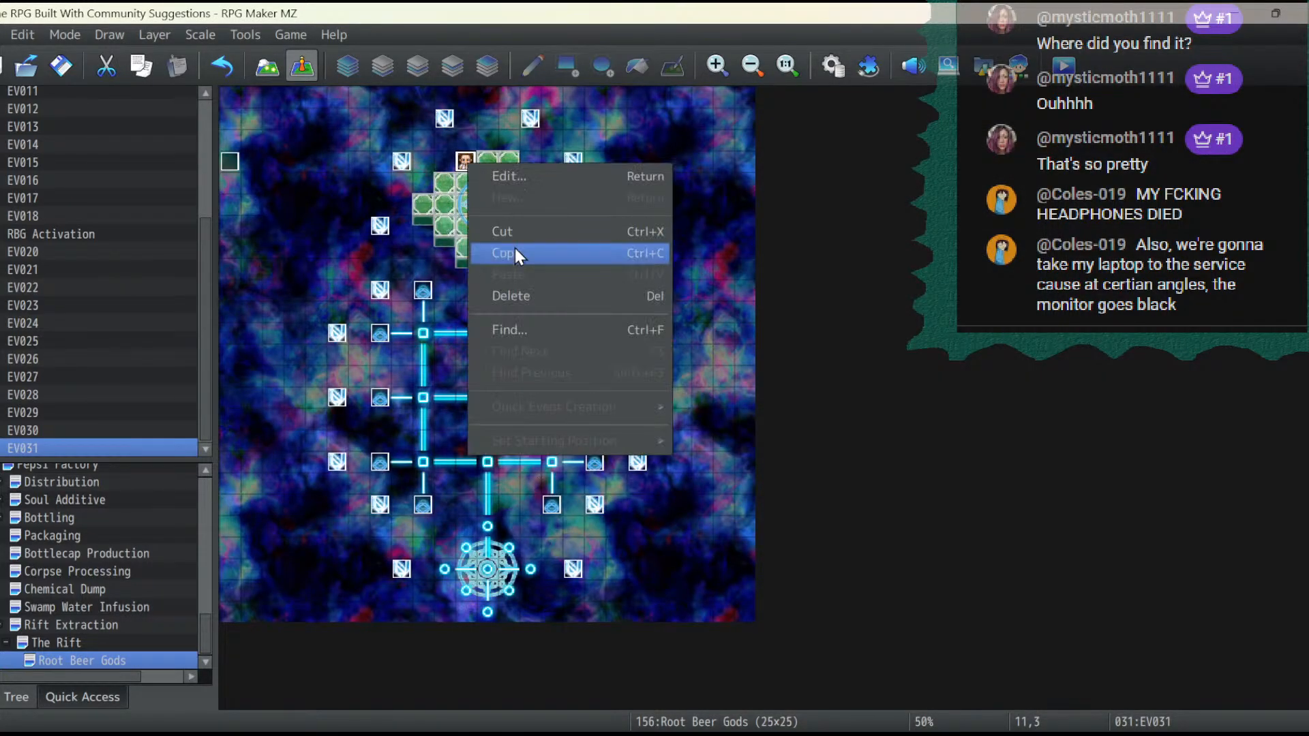
click(509, 176)
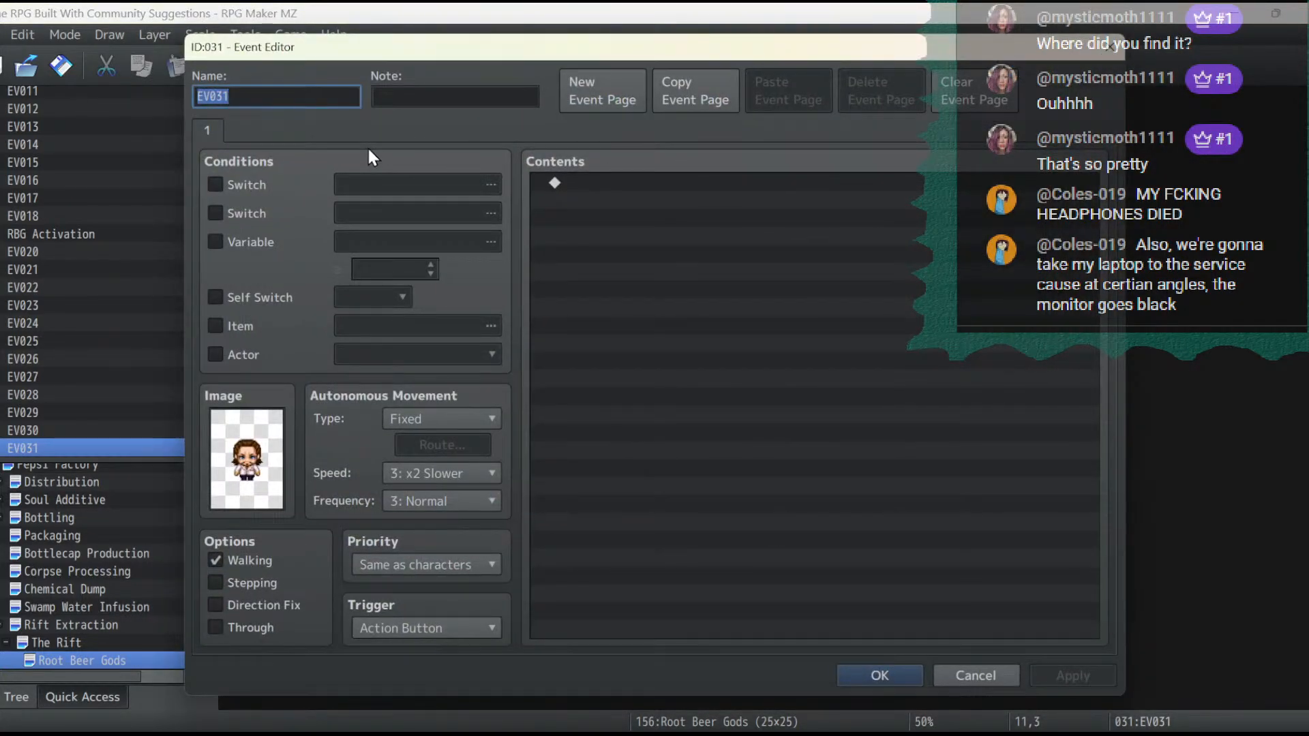
text(Sassp)
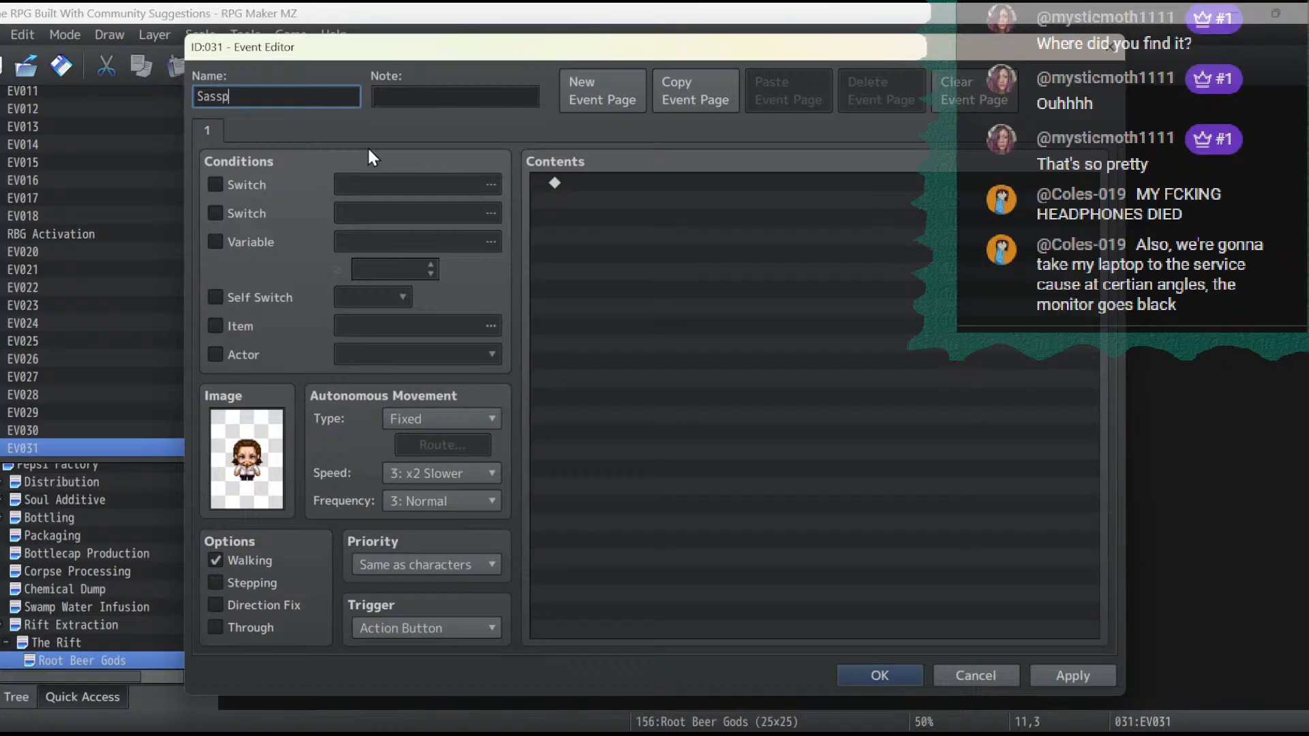
click(1084, 673)
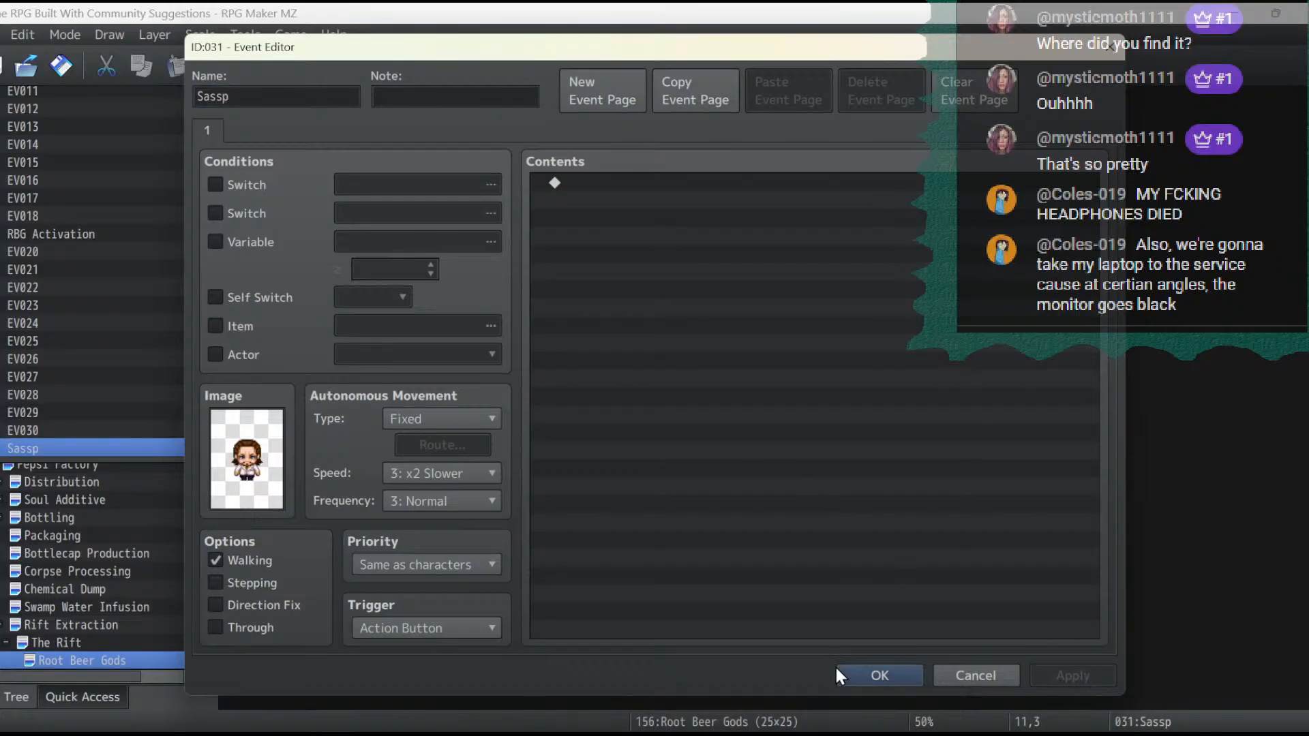
- Close the finished Sassp event and duplicate it from 11,3 onto the platform tile at 13,3
click(879, 675)
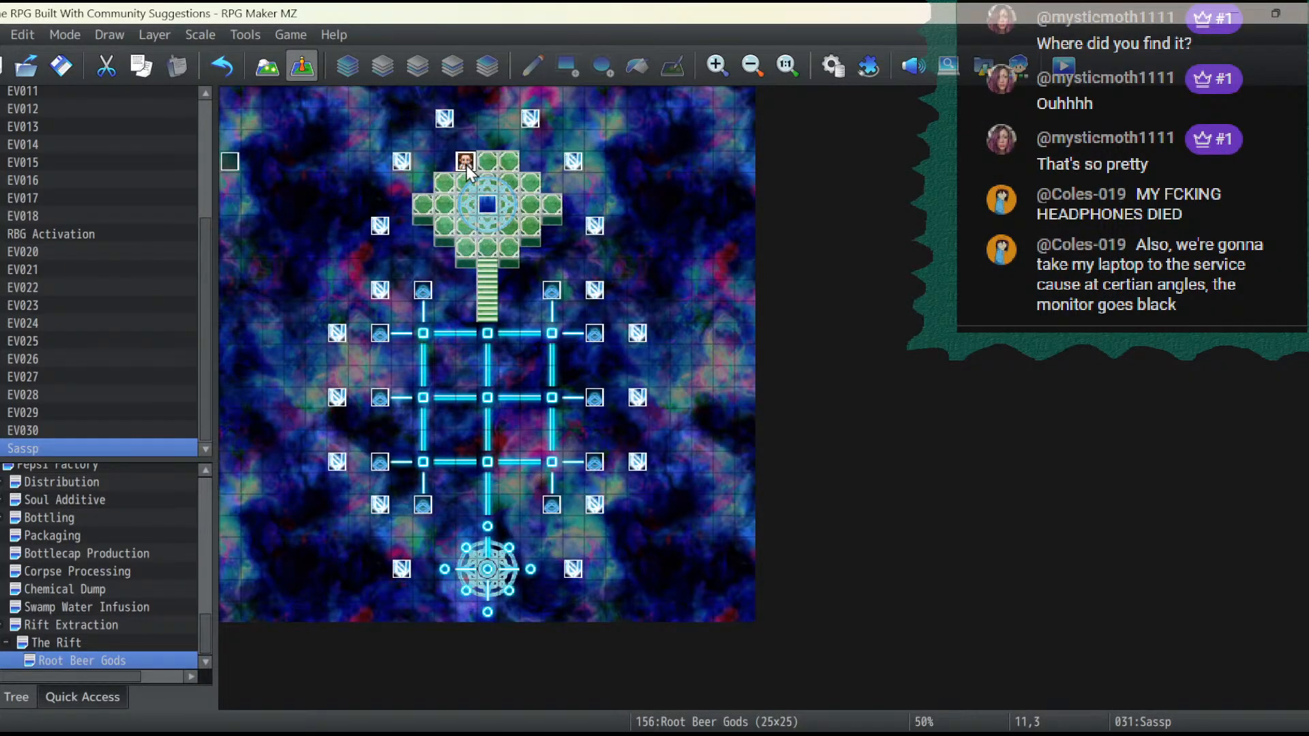
key(ctrl+c)
click(508, 167)
key(ctrl+v)
- Examine the character sheets from SF_People1 down through the chest and big monster sheets for a sprite for the event at 13,3
double_click(508, 167)
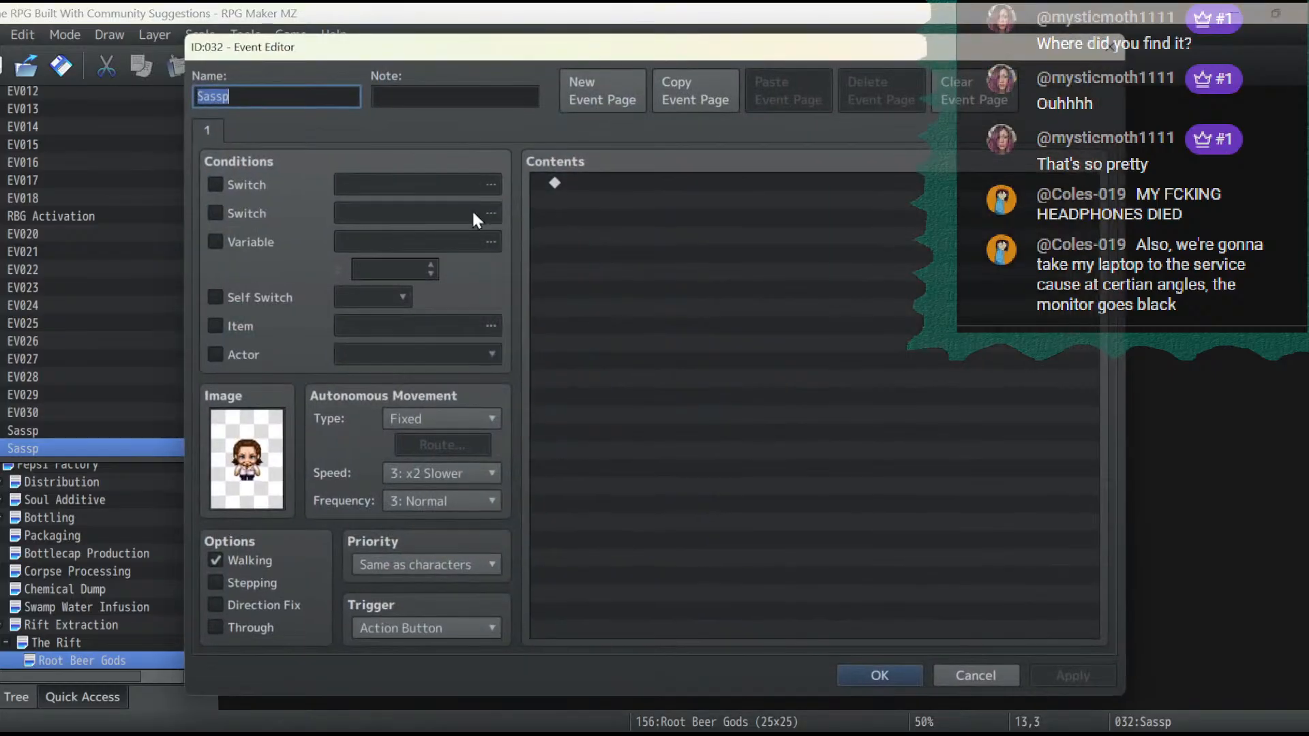
click(264, 425)
double_click(264, 425)
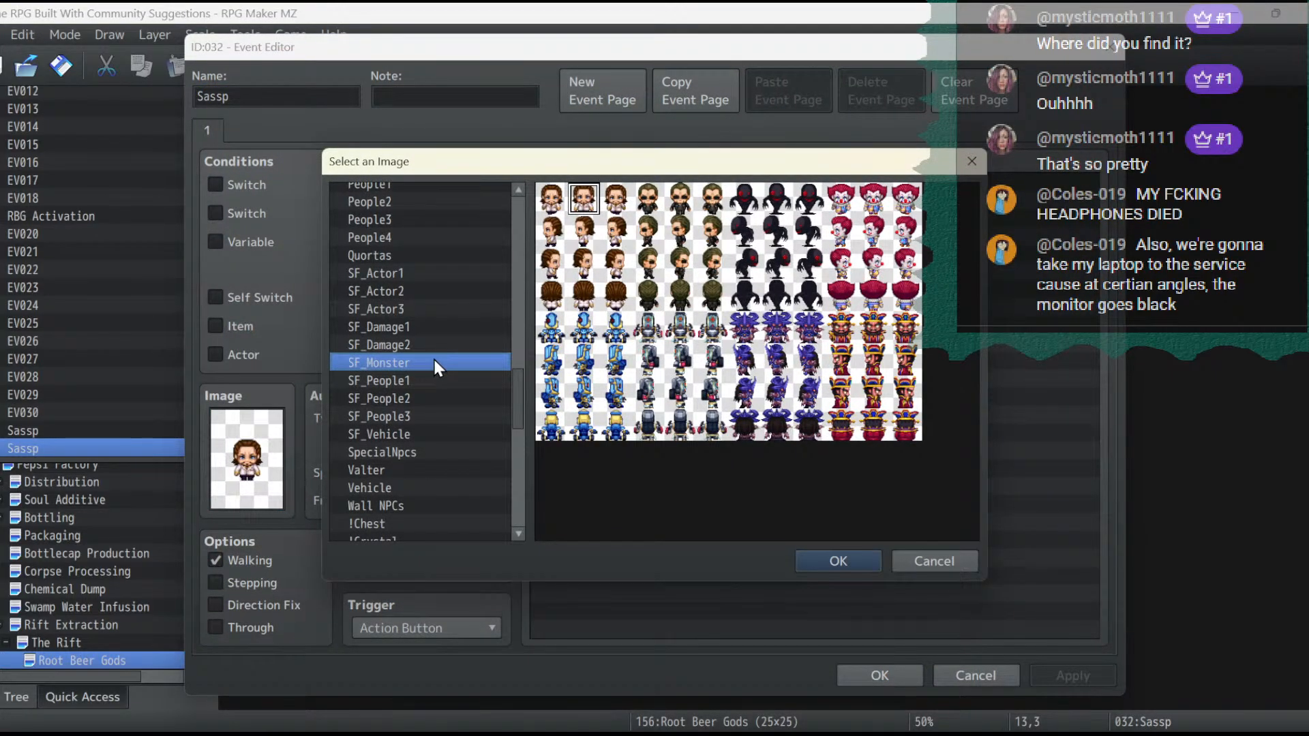
key(Down)
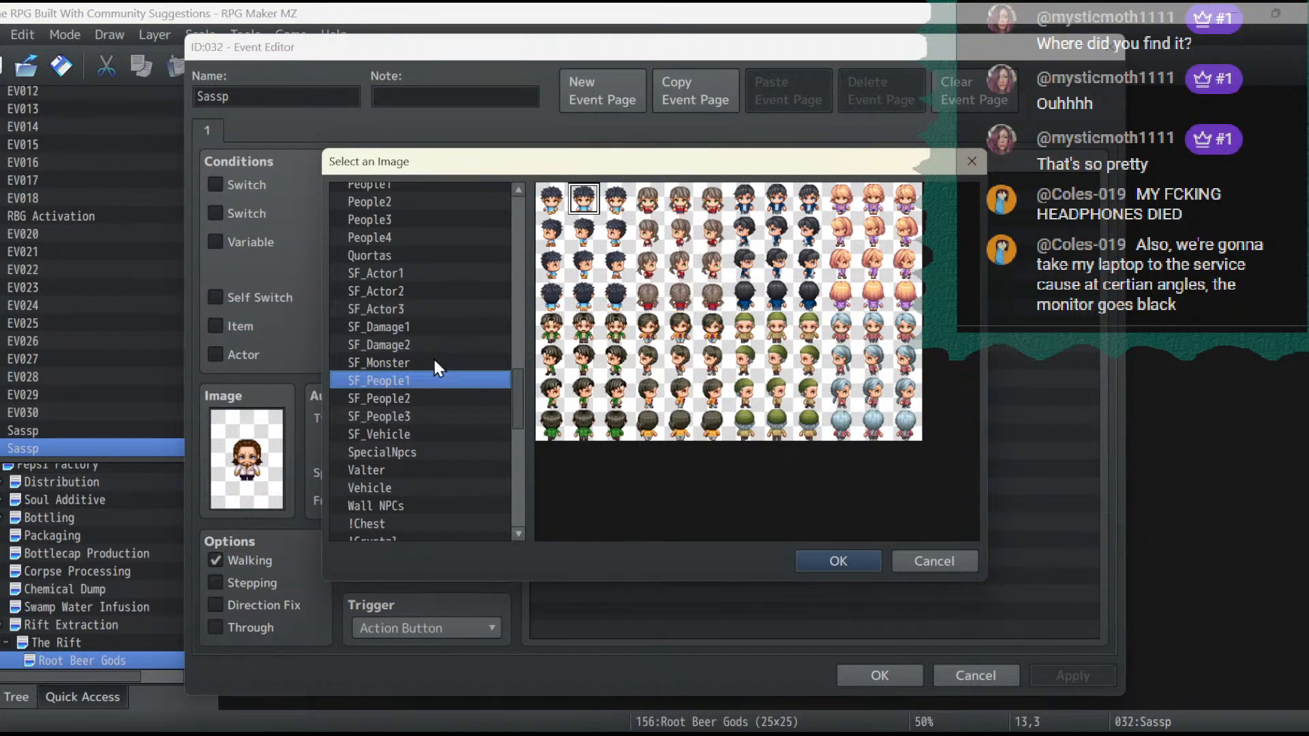
key(Down)
key(Down)
key(Down)
key(Down)
key(Down)
key(Down)
key(Down)
key(Down)
key(Down)
key(Down)
key(Down)
key(Down)
key(Down)
key(Down)
key(Down)
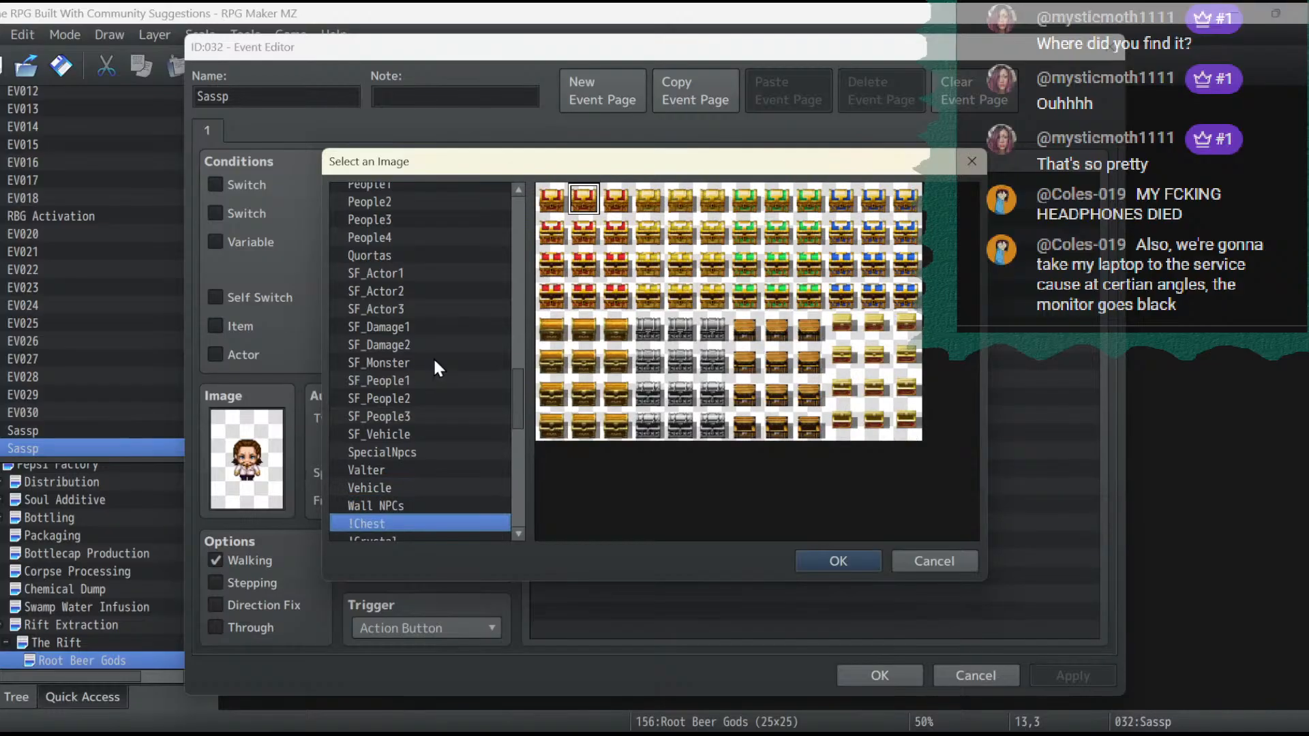
key(Down)
key(Down)
key(Down)
key(Down)
key(Down)
key(Down)
key(Down)
key(Down)
key(Down)
key(Down)
key(Down)
key(Down)
key(Down)
key(Down)
key(Down)
key(Down)
key(Down)
key(Down)
key(Down)
key(Down)
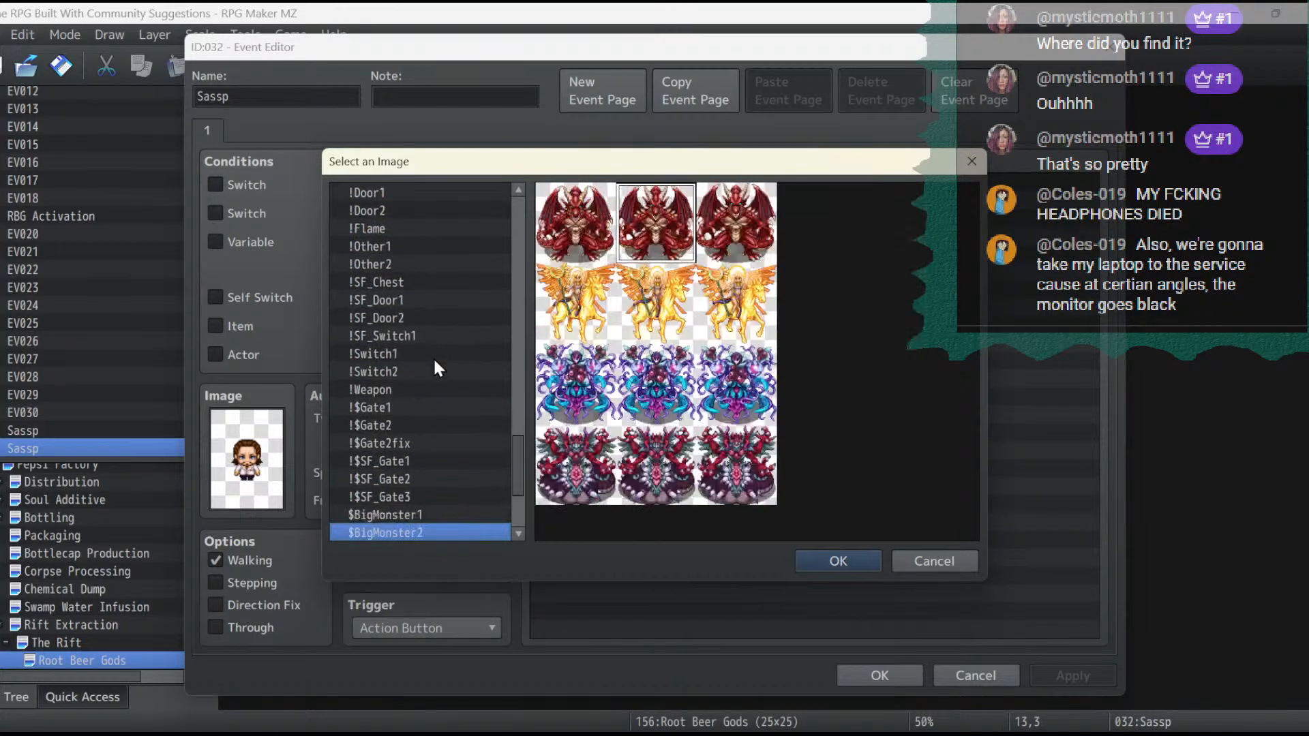
key(Up)
key(Up)
key(Up)
key(Up)
key(Up)
key(Up)
key(Up)
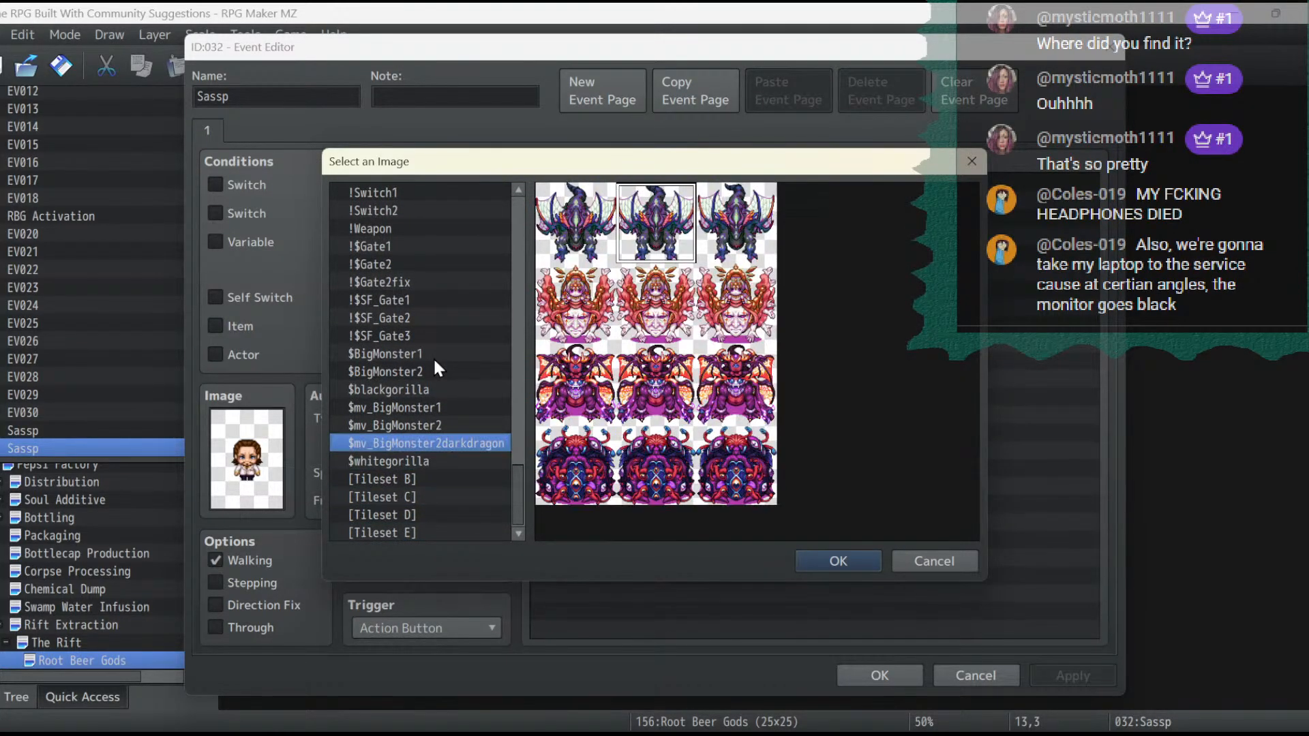
- Examine the sheets from the gates back through Vehicle, SpecialNpcs and the SF sheets to People4 for a suitable sprite
key(Up)
key(Up)
key(Up)
key(Up)
key(Up)
key(Up)
key(Up)
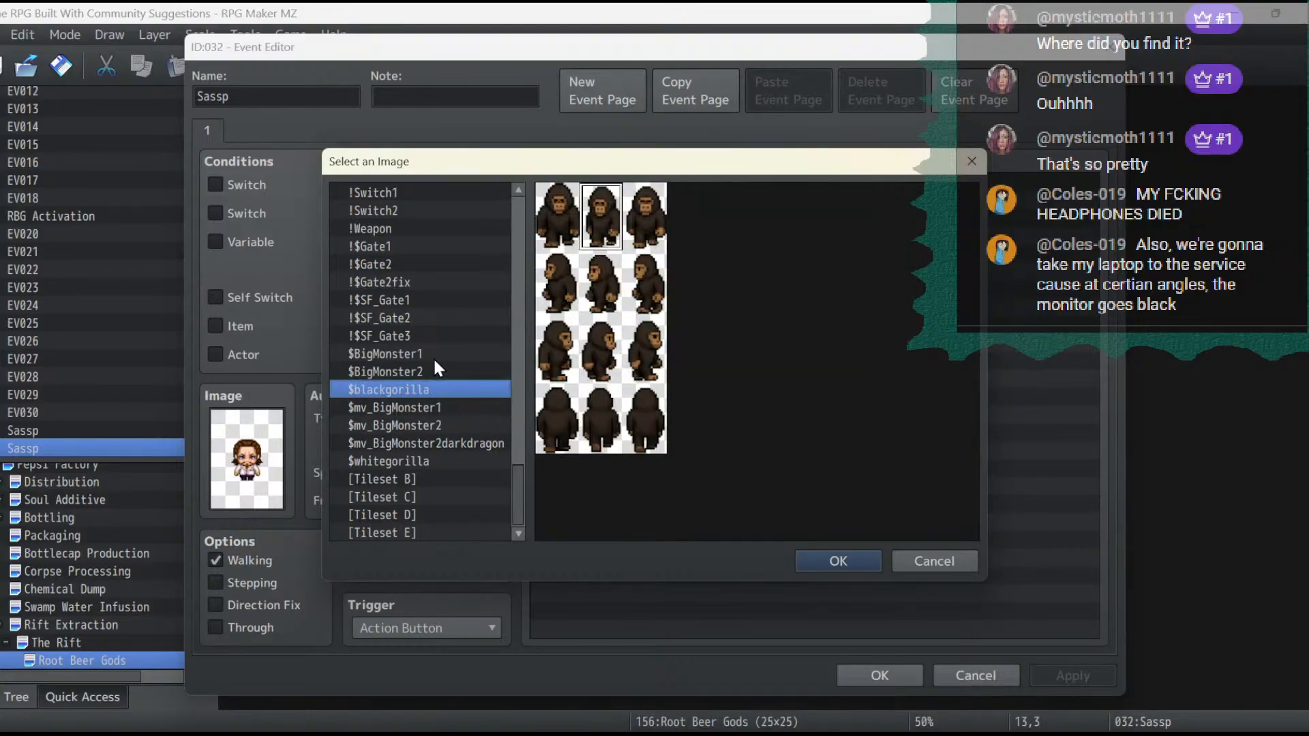
key(Up)
key(Up)
key(Up)
key(Up)
key(Up)
key(Up)
key(Up)
key(Up)
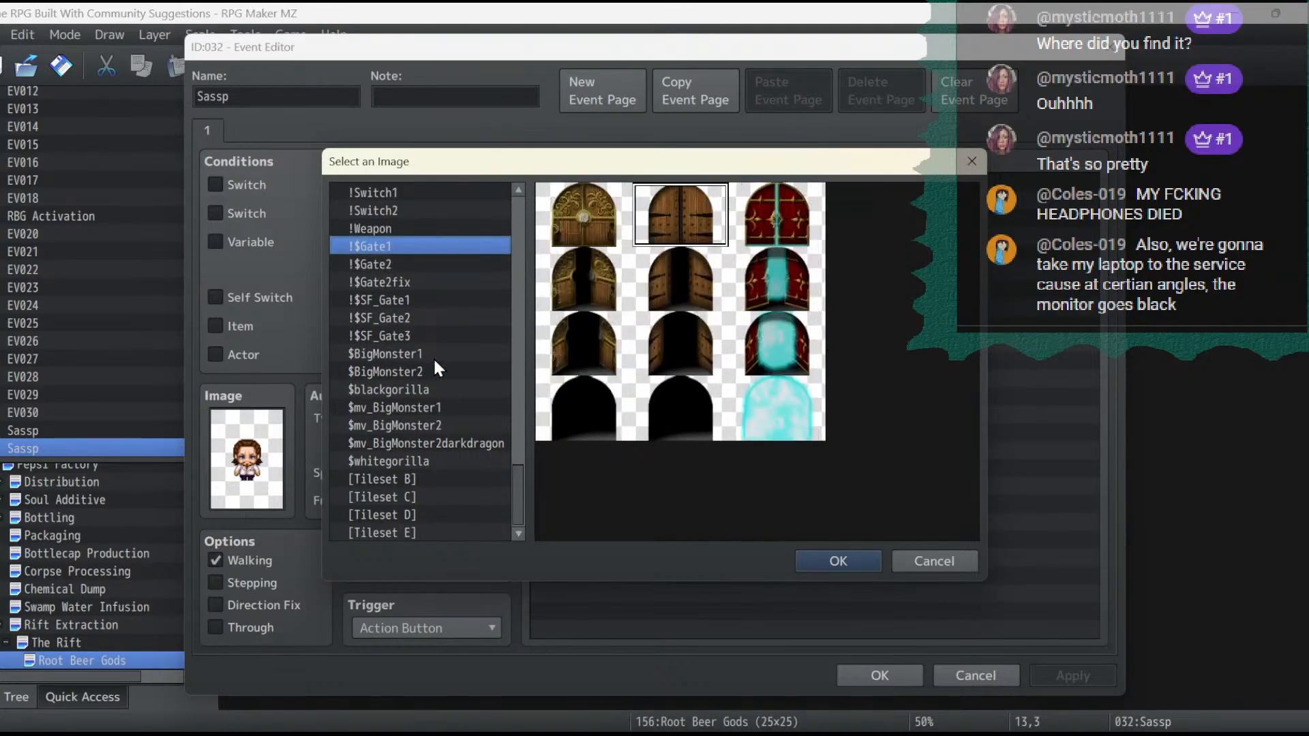
key(Up)
key(Up)
key(Up)
key(Up)
key(Up)
key(Up)
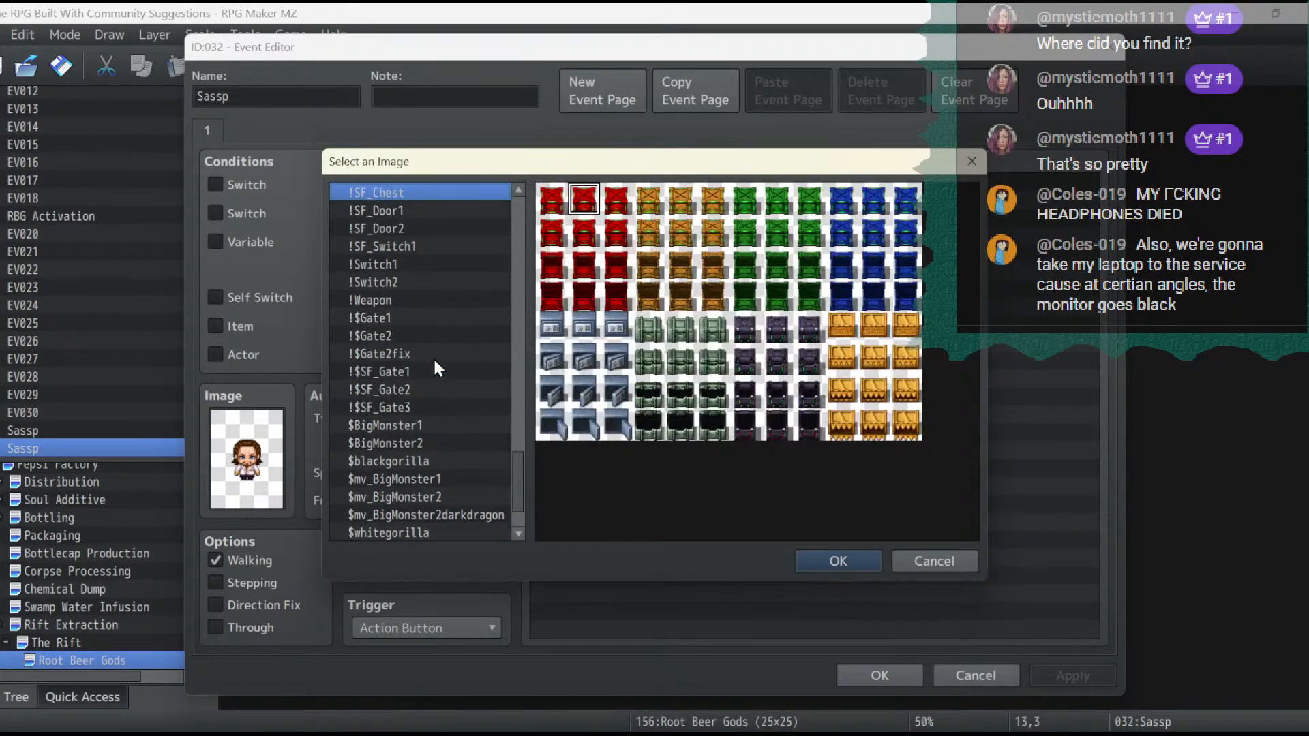
key(Up)
key(Up)
key(Up)
key(Up)
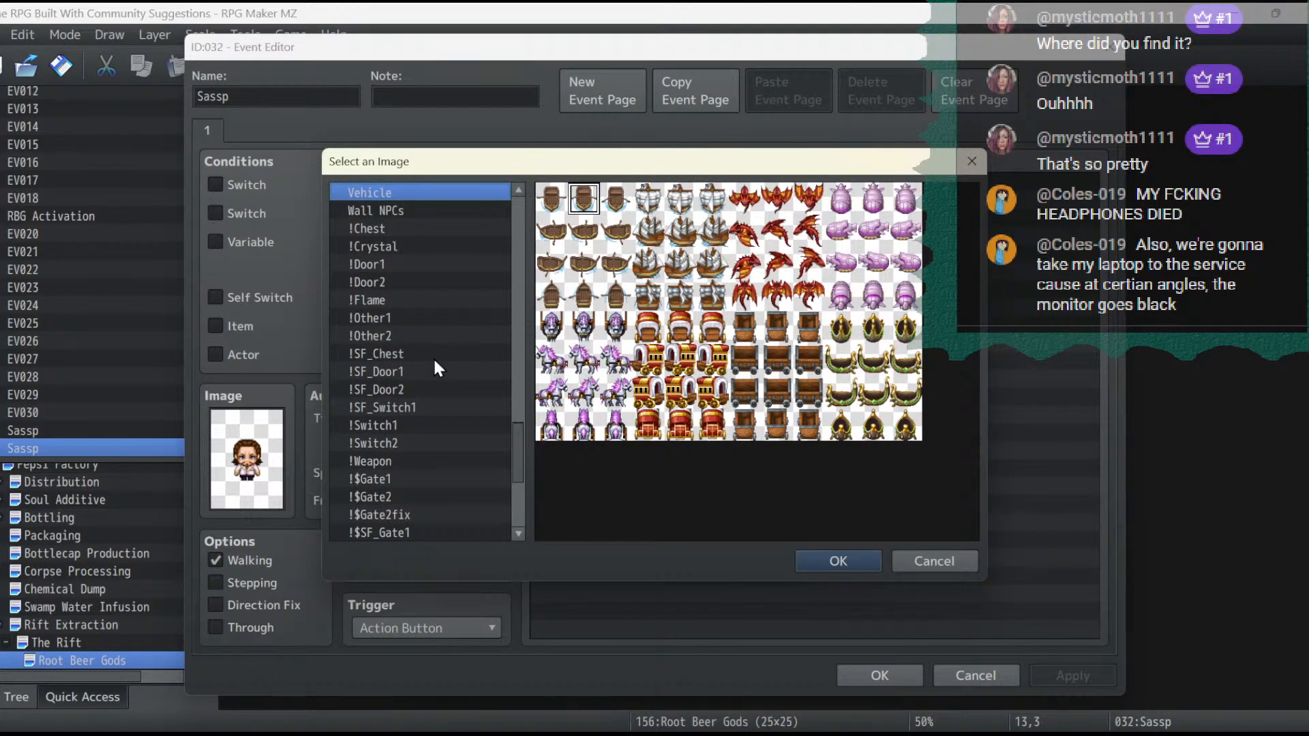
key(Up)
key(Up)
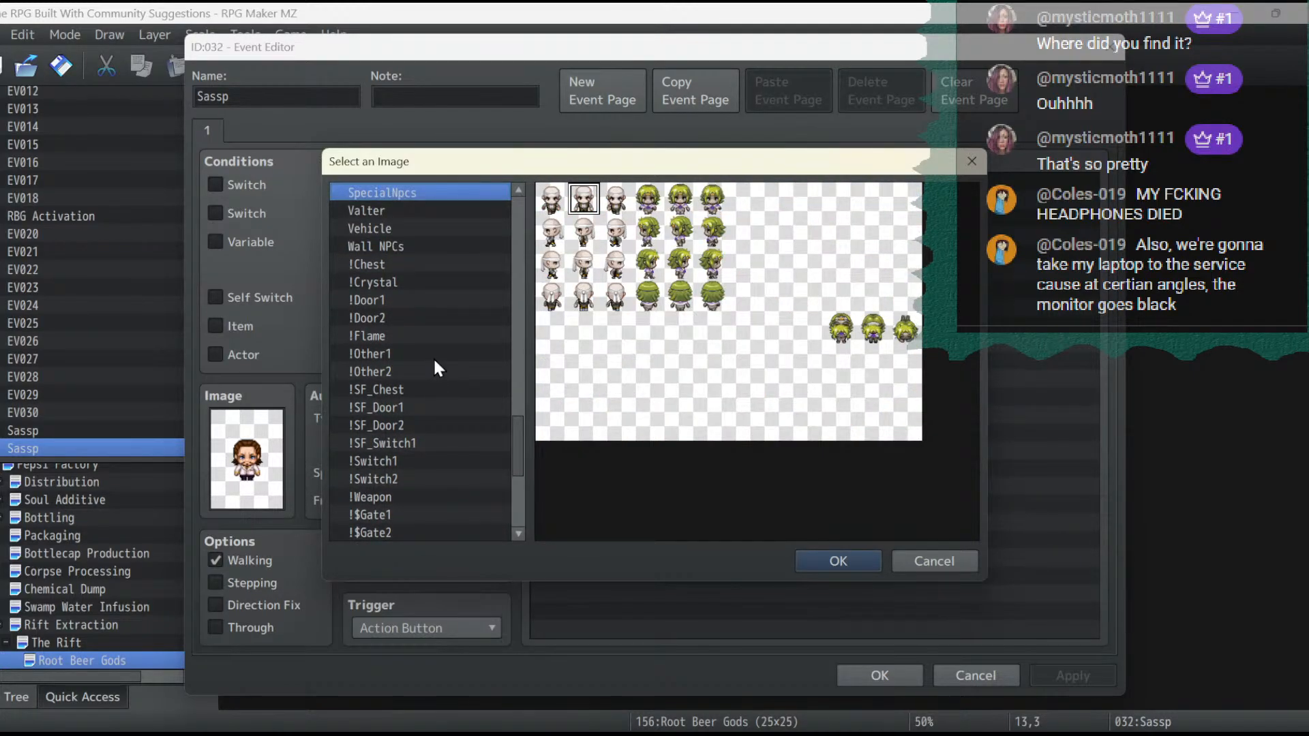
key(Up)
key(Up)
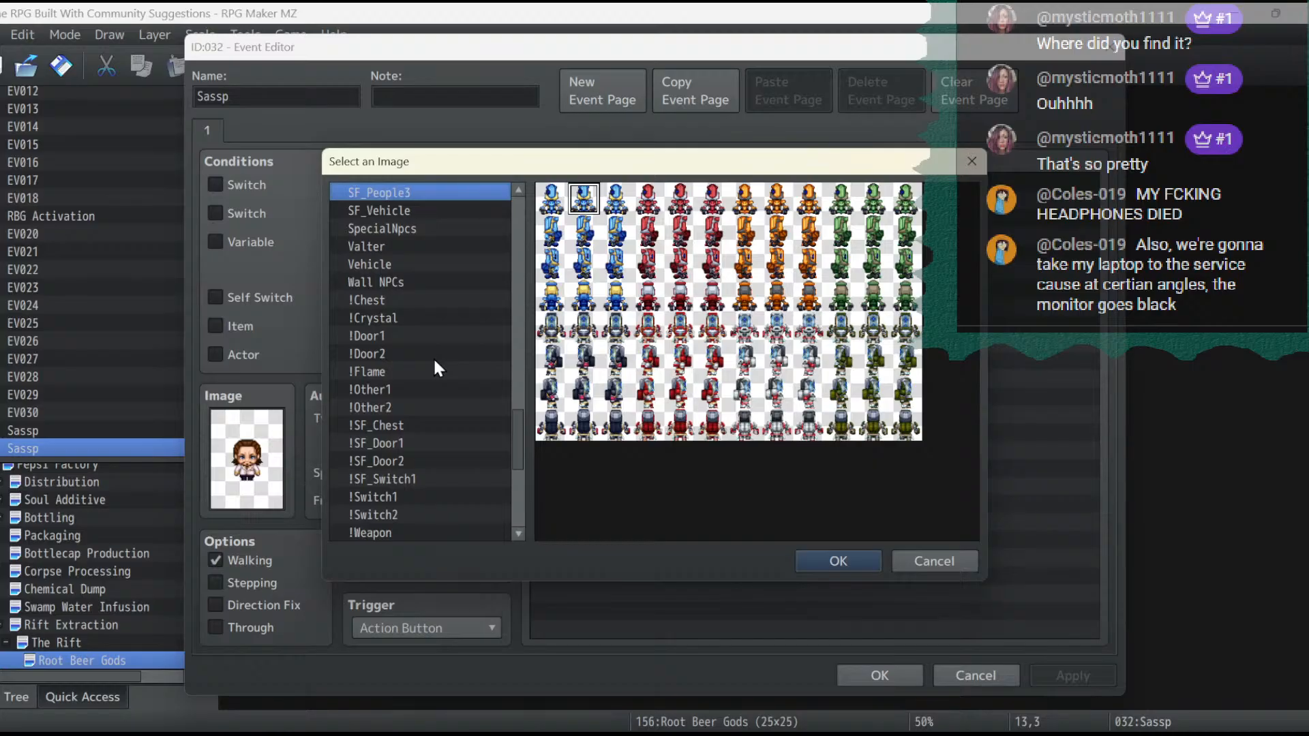
key(Up)
key(Up)
key(Up)
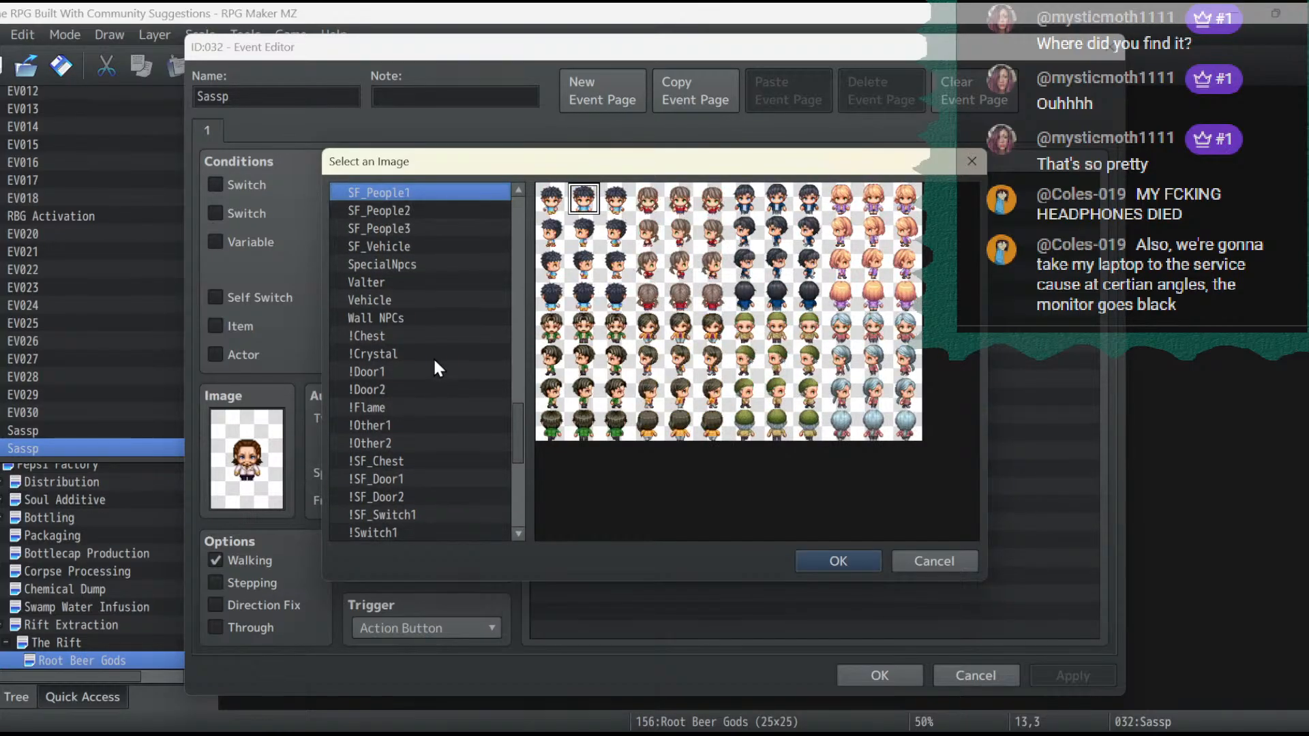
key(Up)
key(Up)
key(Up)
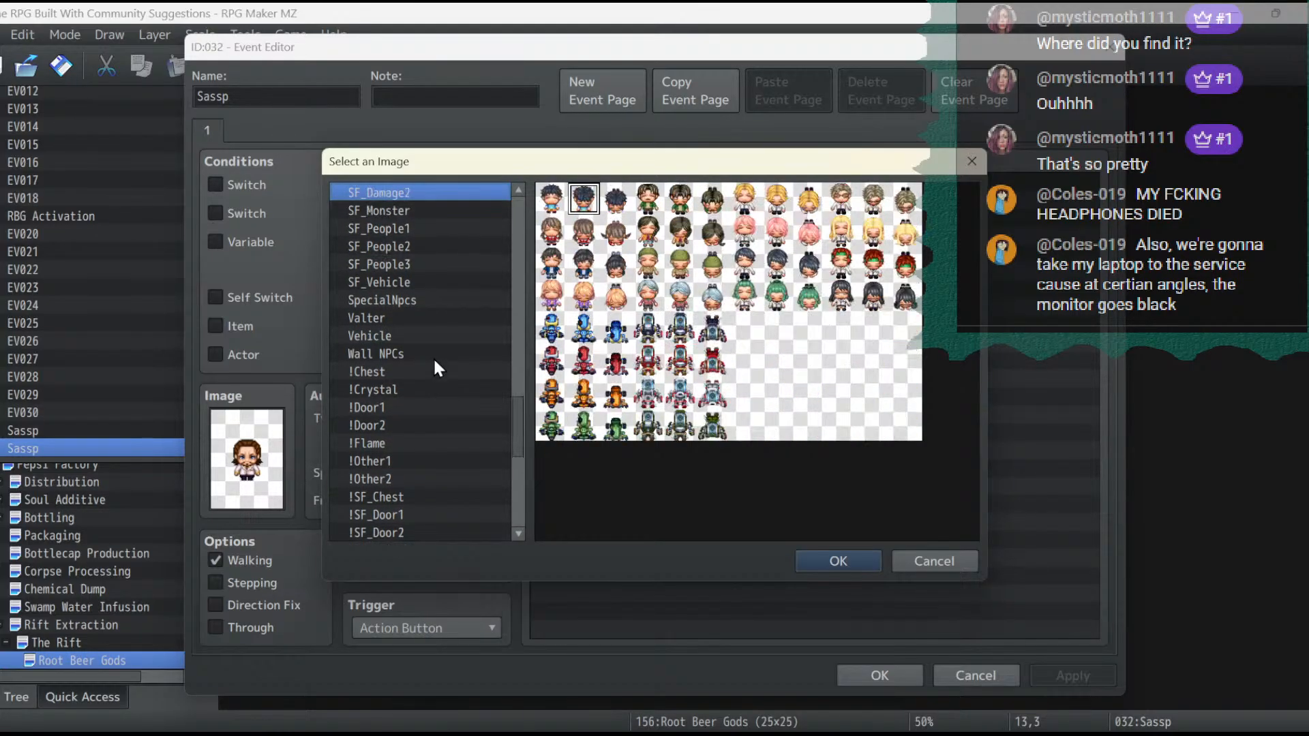
key(Up)
key(Up)
key(Up)
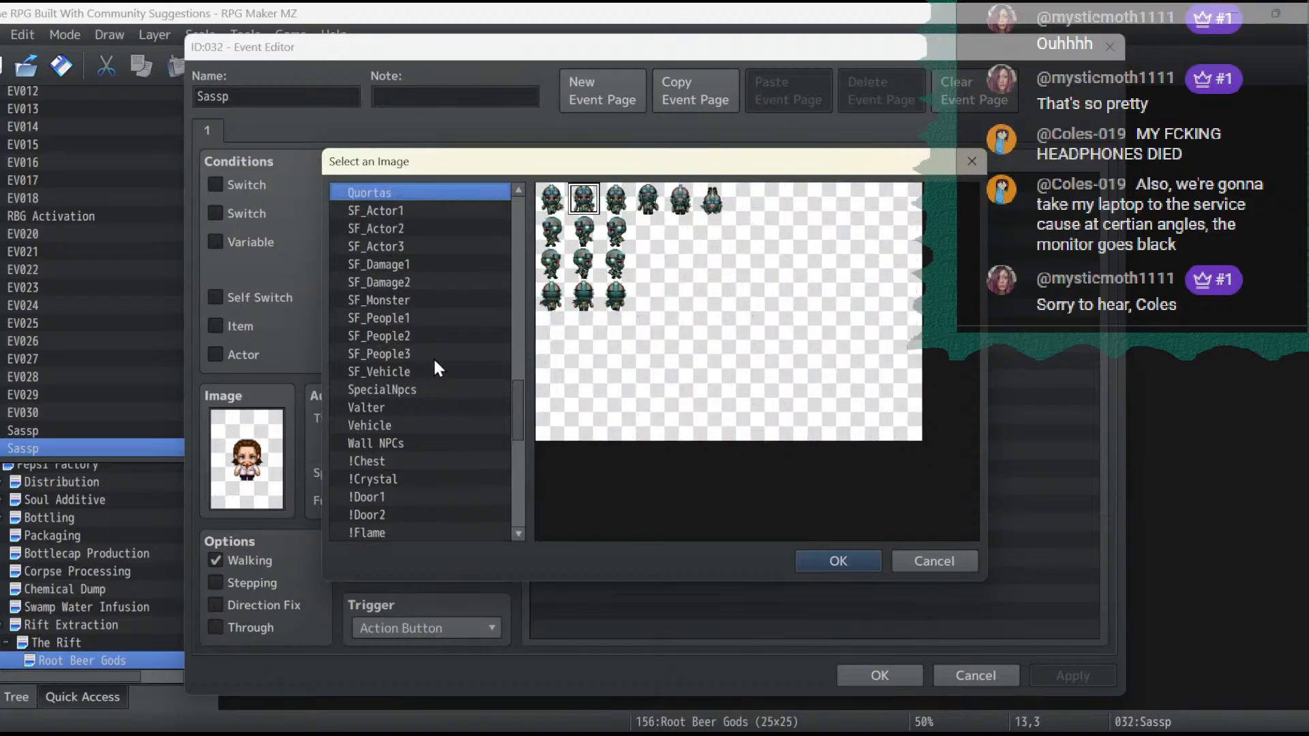
key(Up)
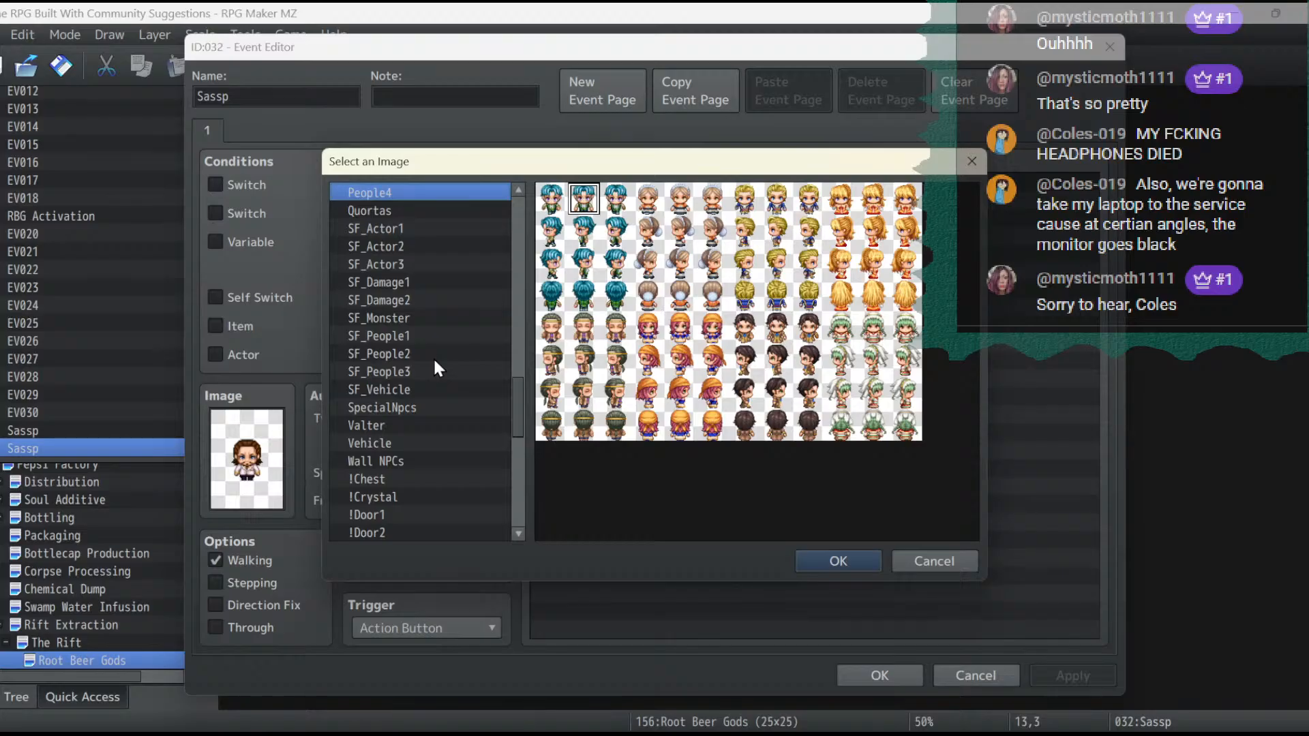
- Try the orange-dressed blonde character from People4 and the blue-dressed blonde from People3 as the event's sprite
click(871, 201)
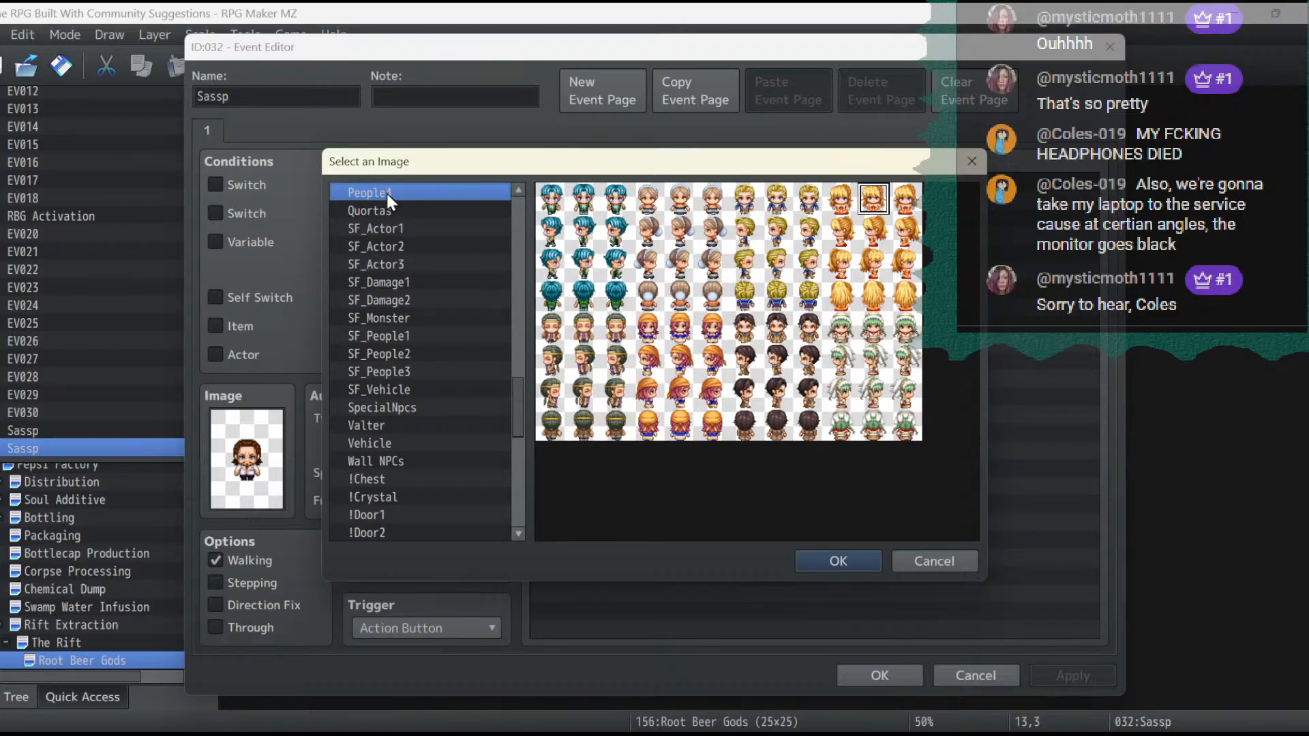
key(Up)
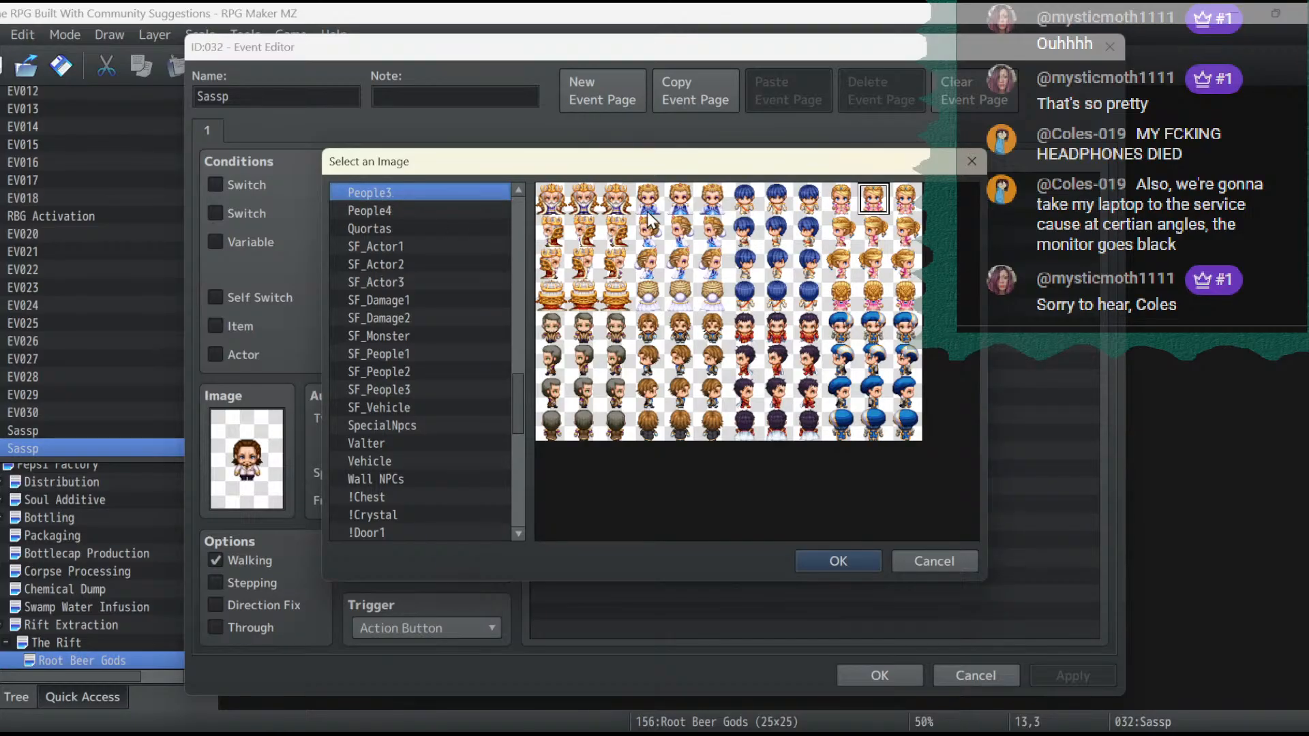
click(677, 210)
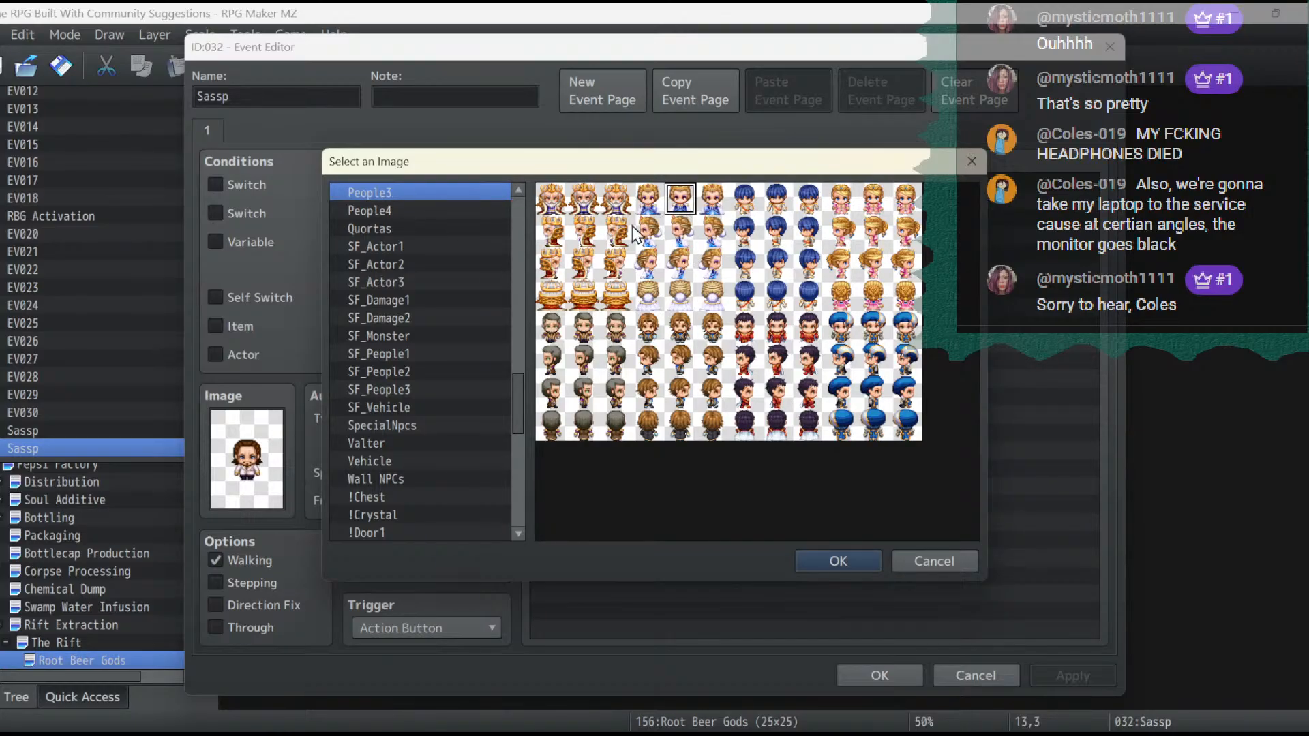
- Give the event at 13,3 the pink-haired character from the Nature sheet and save the event
key(Up)
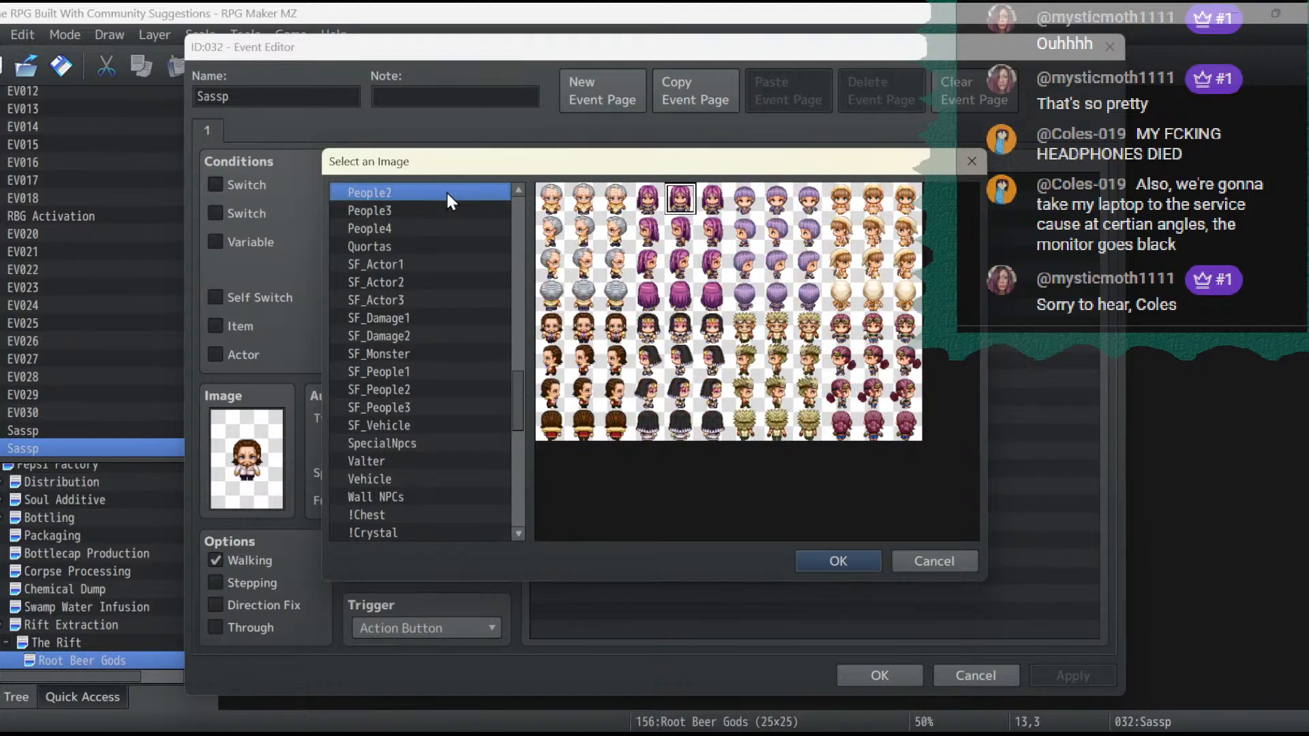
key(Up)
key(Up)
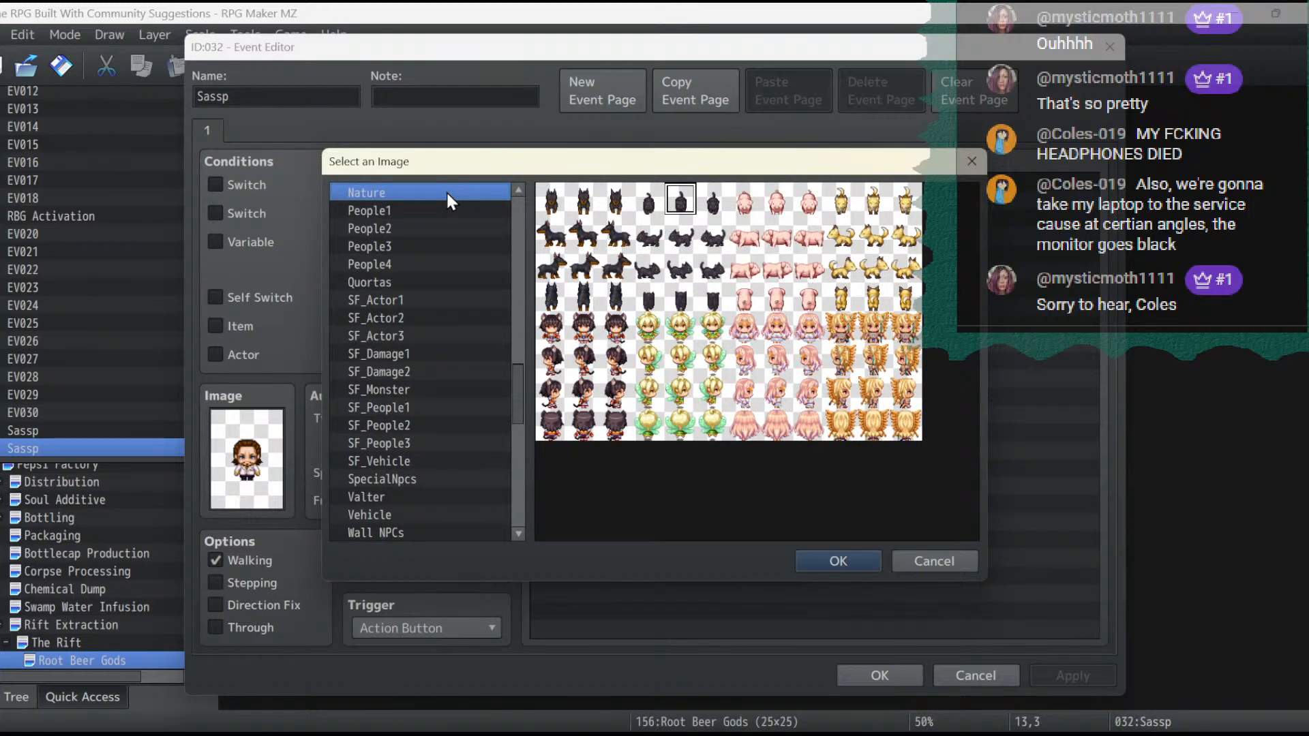
click(874, 361)
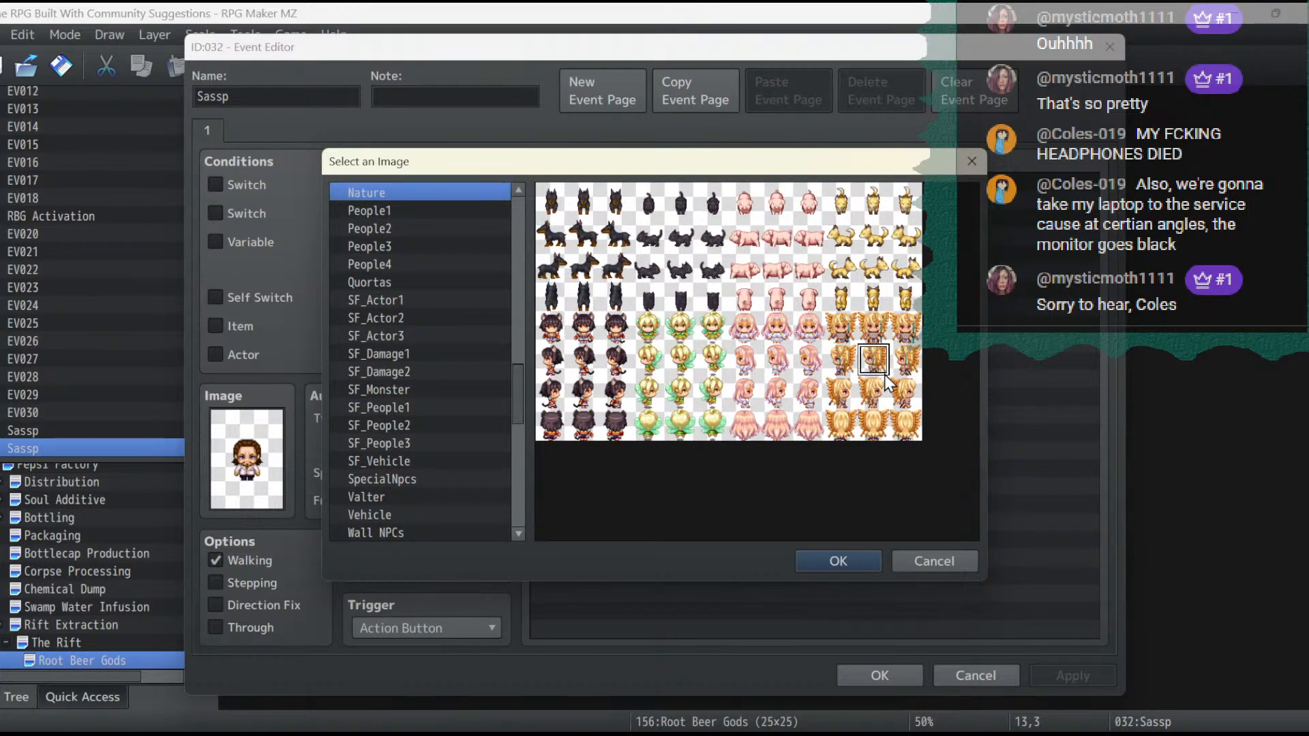
click(796, 329)
click(834, 559)
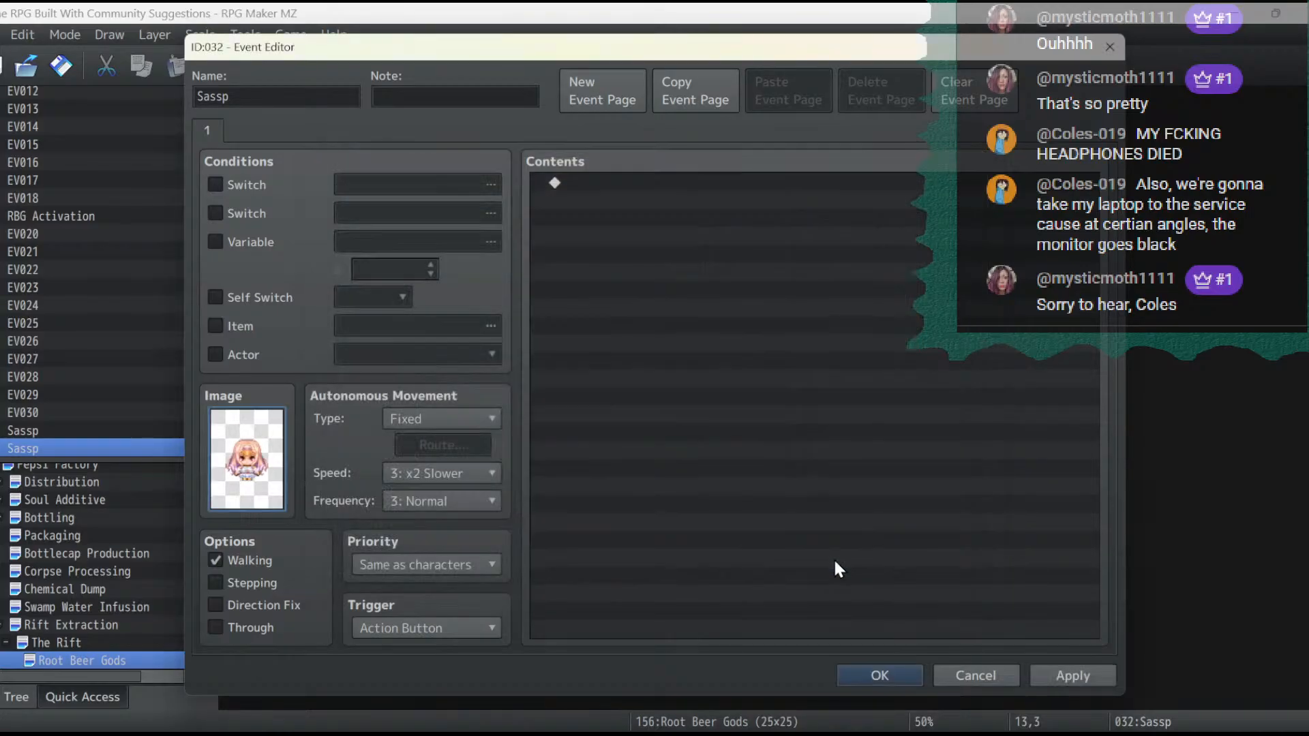
click(860, 675)
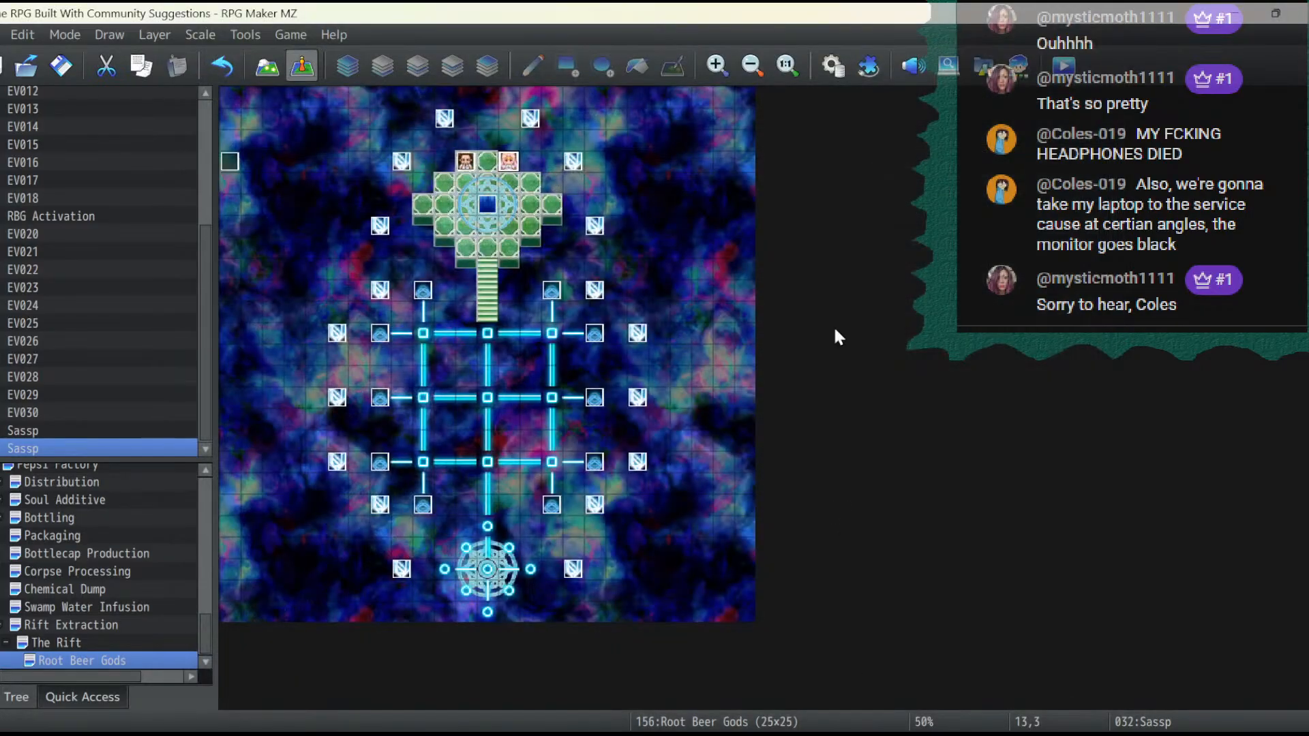
- Check the battle image of the arilla enemy, number 0124, in the database
click(832, 66)
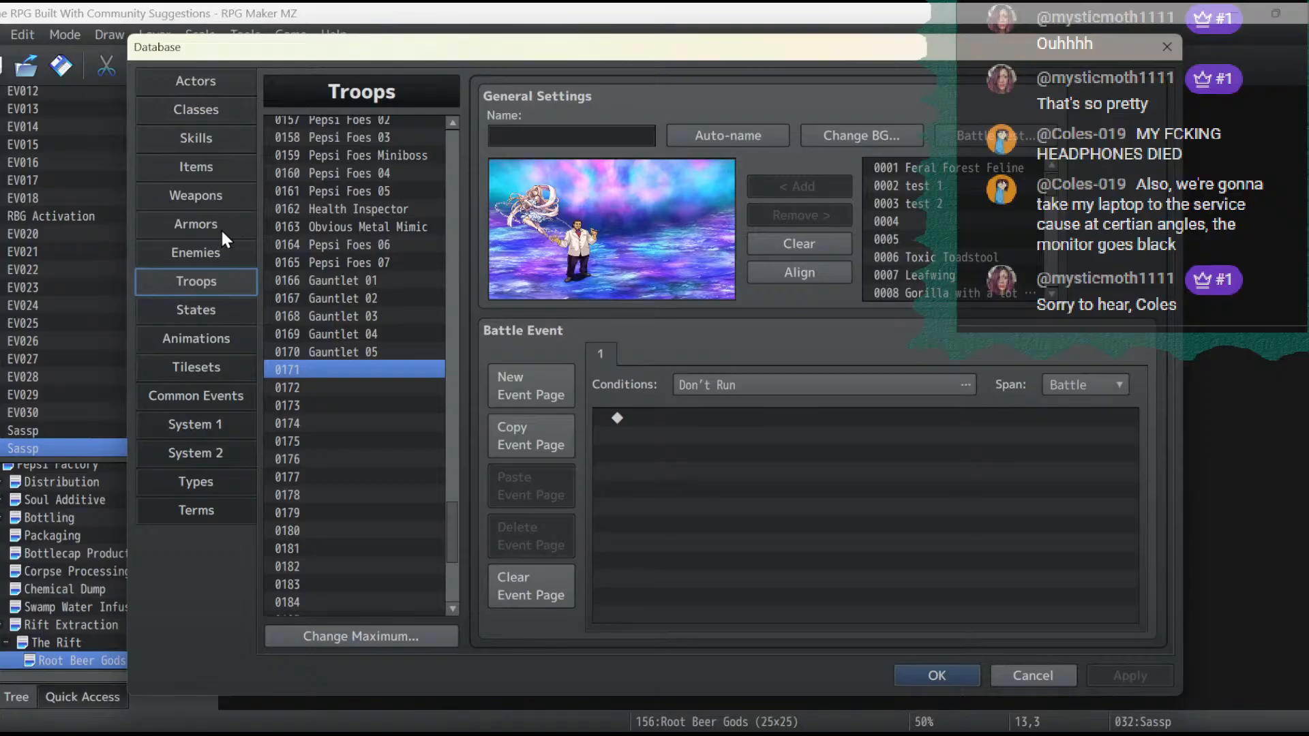
click(197, 252)
double_click(556, 244)
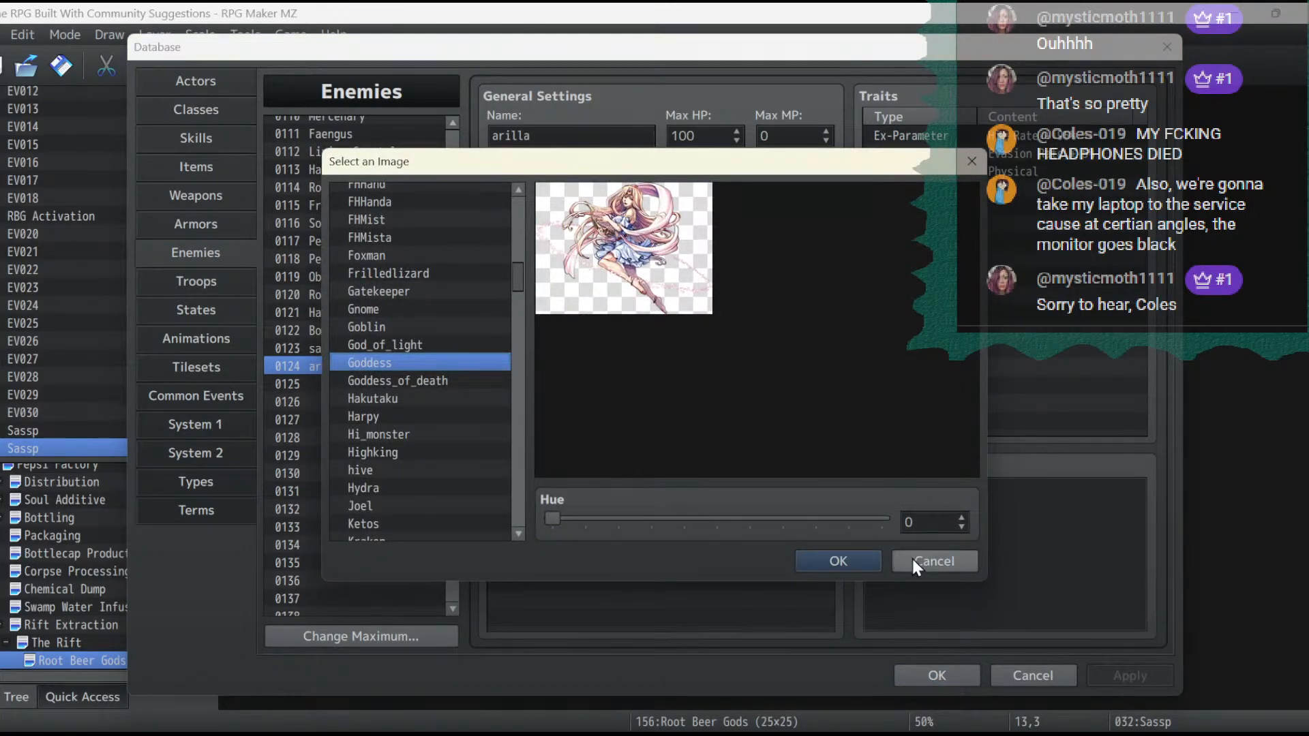
click(870, 558)
click(895, 671)
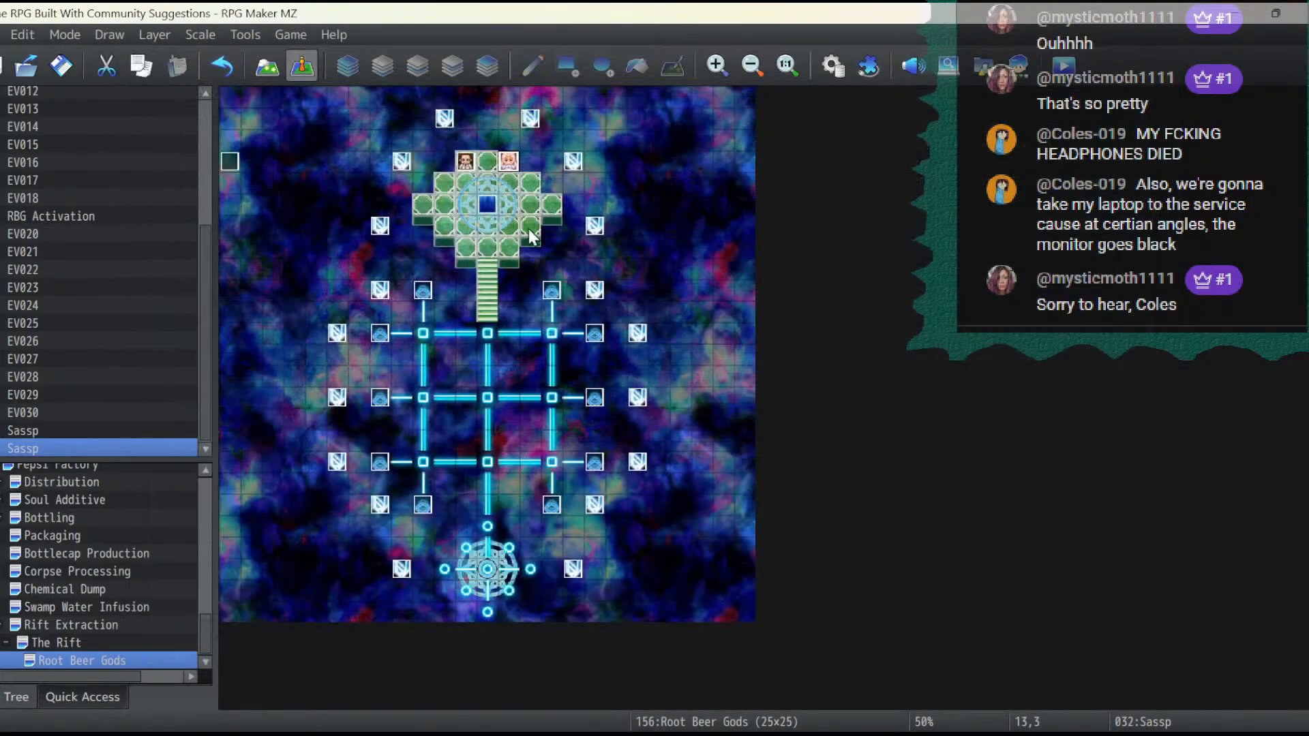
- Rename the event at 13,3 as Arilla, keeping its pink-haired Nature sprite, and save the event
double_click(508, 162)
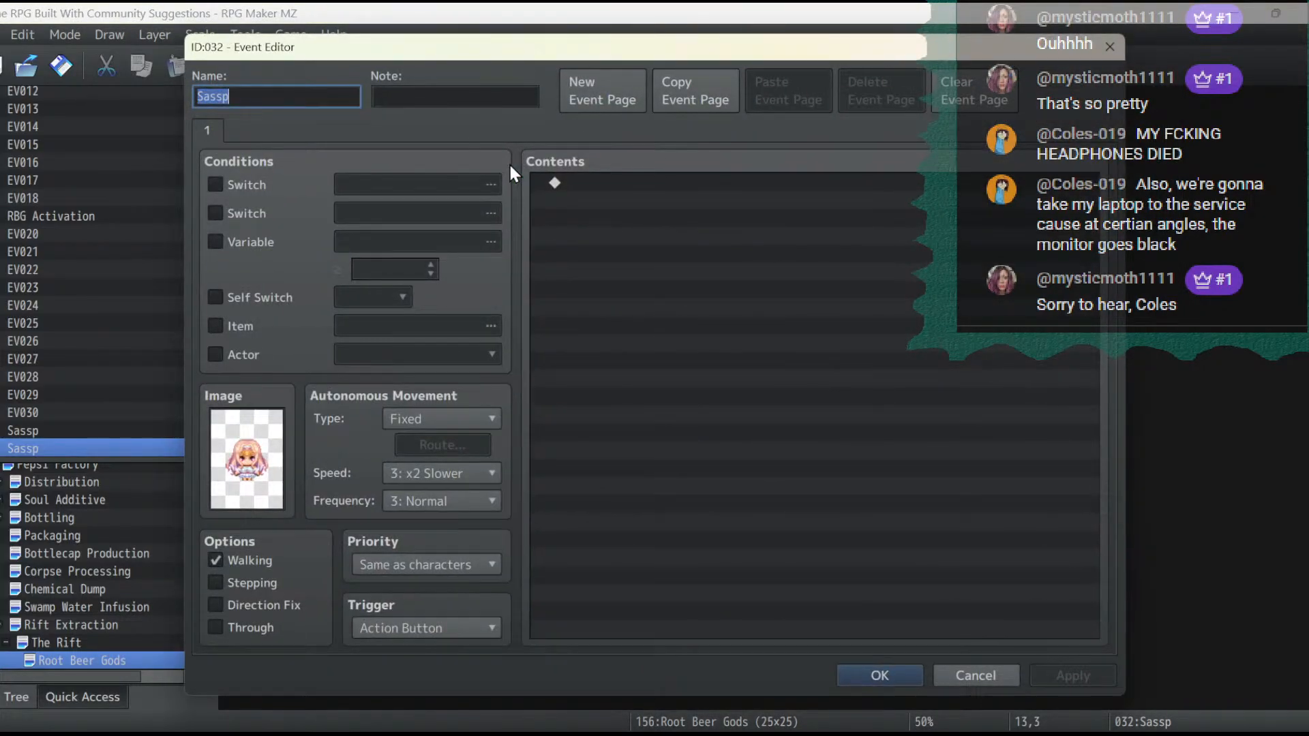
double_click(232, 440)
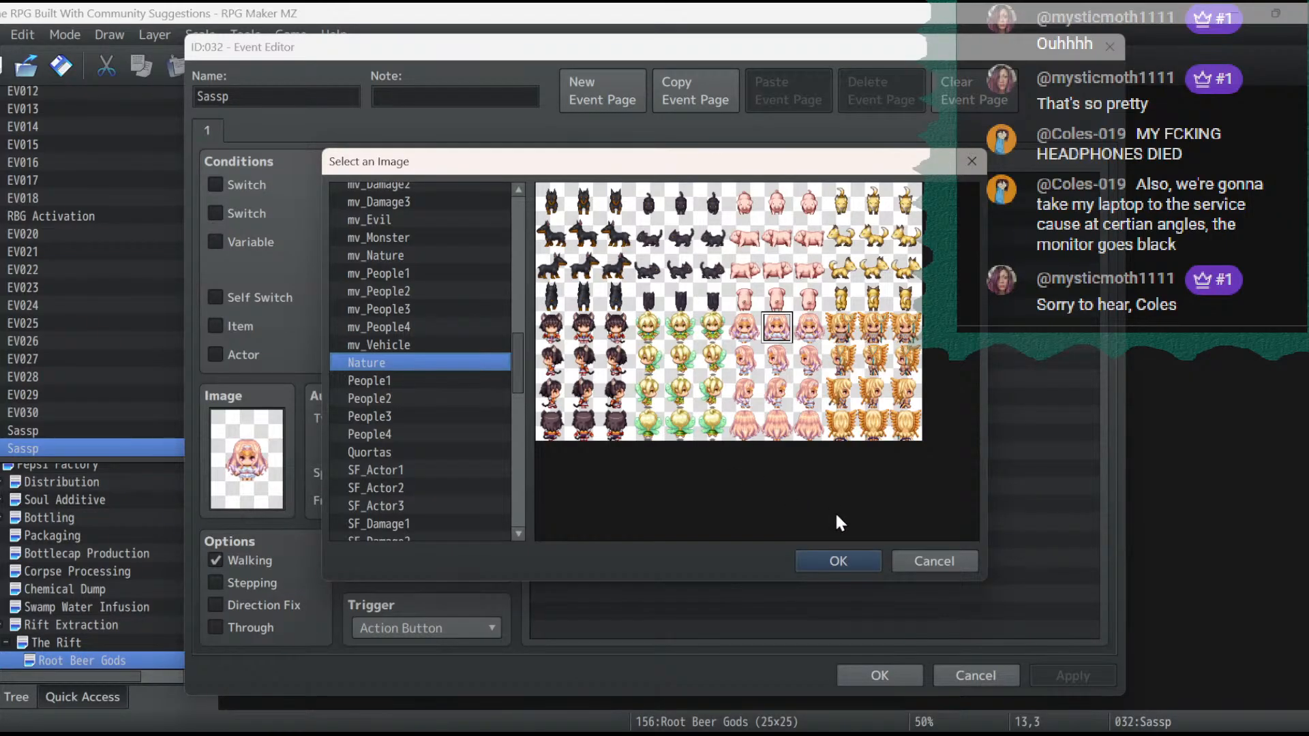
click(844, 557)
double_click(287, 106)
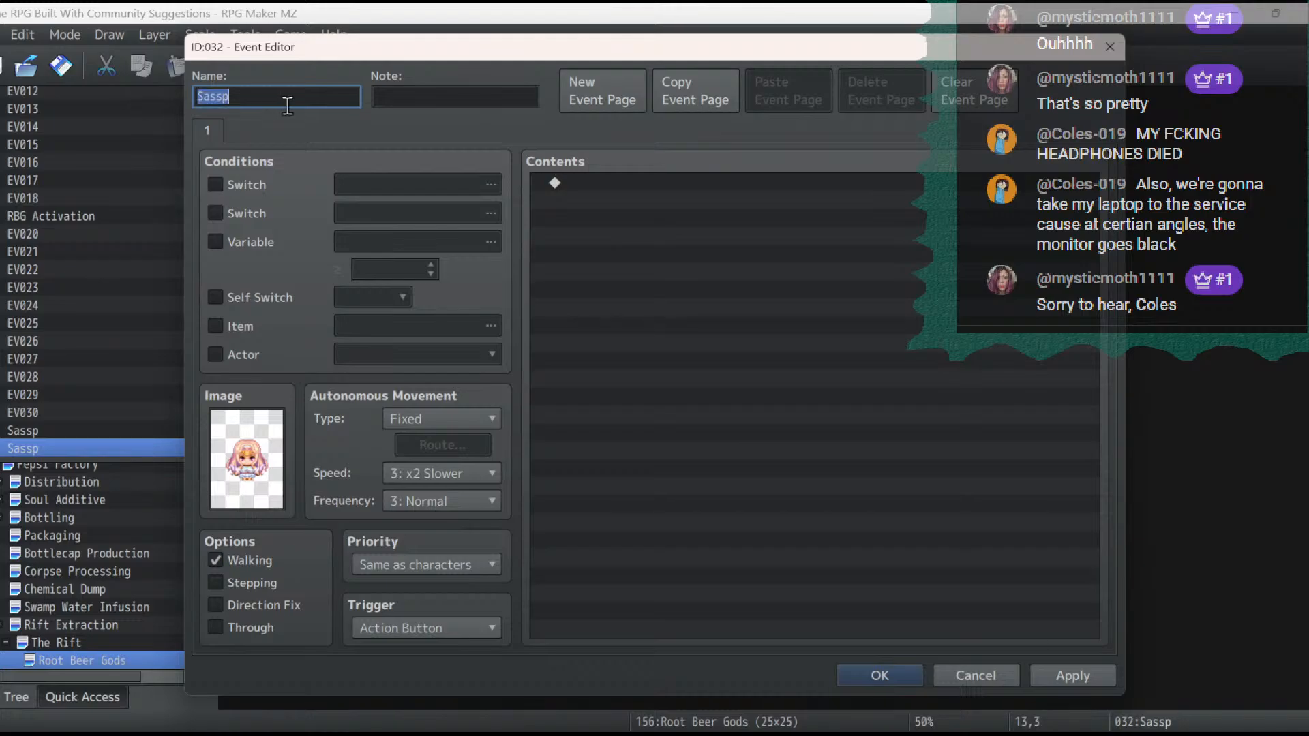
text(Arilla)
click(1053, 668)
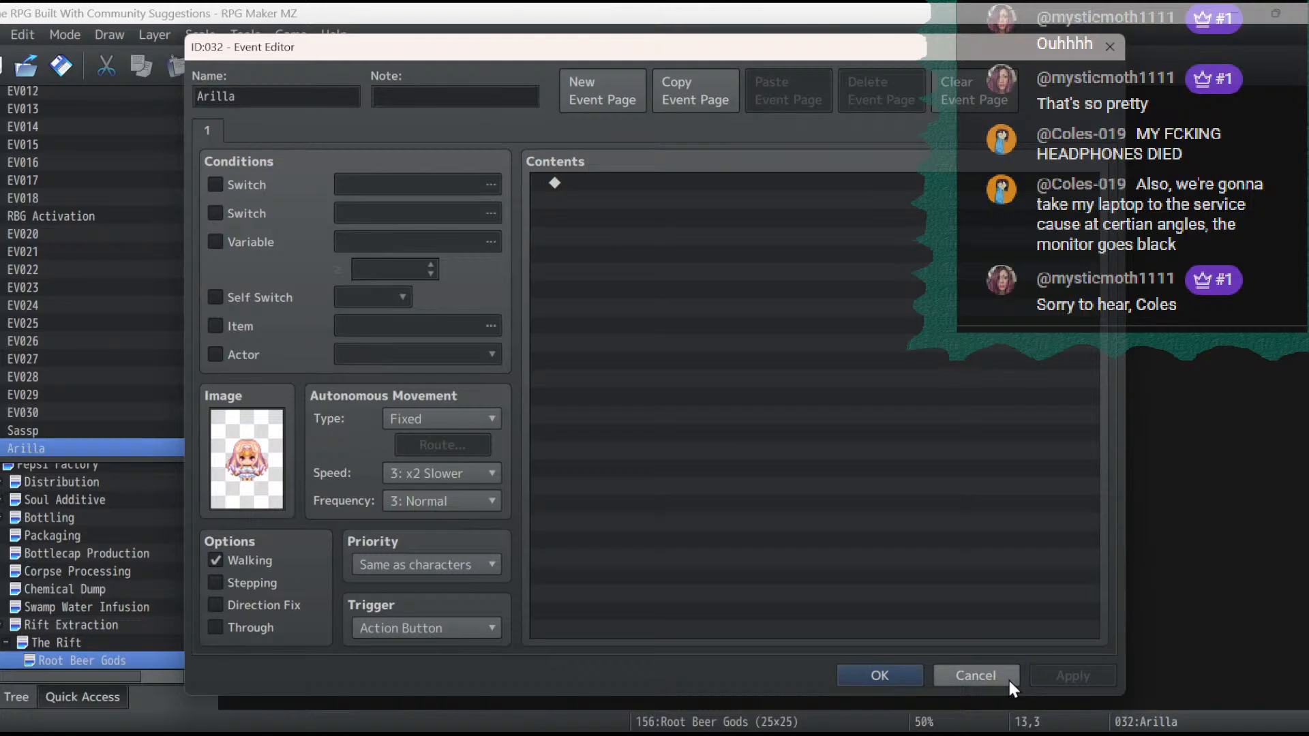
click(887, 674)
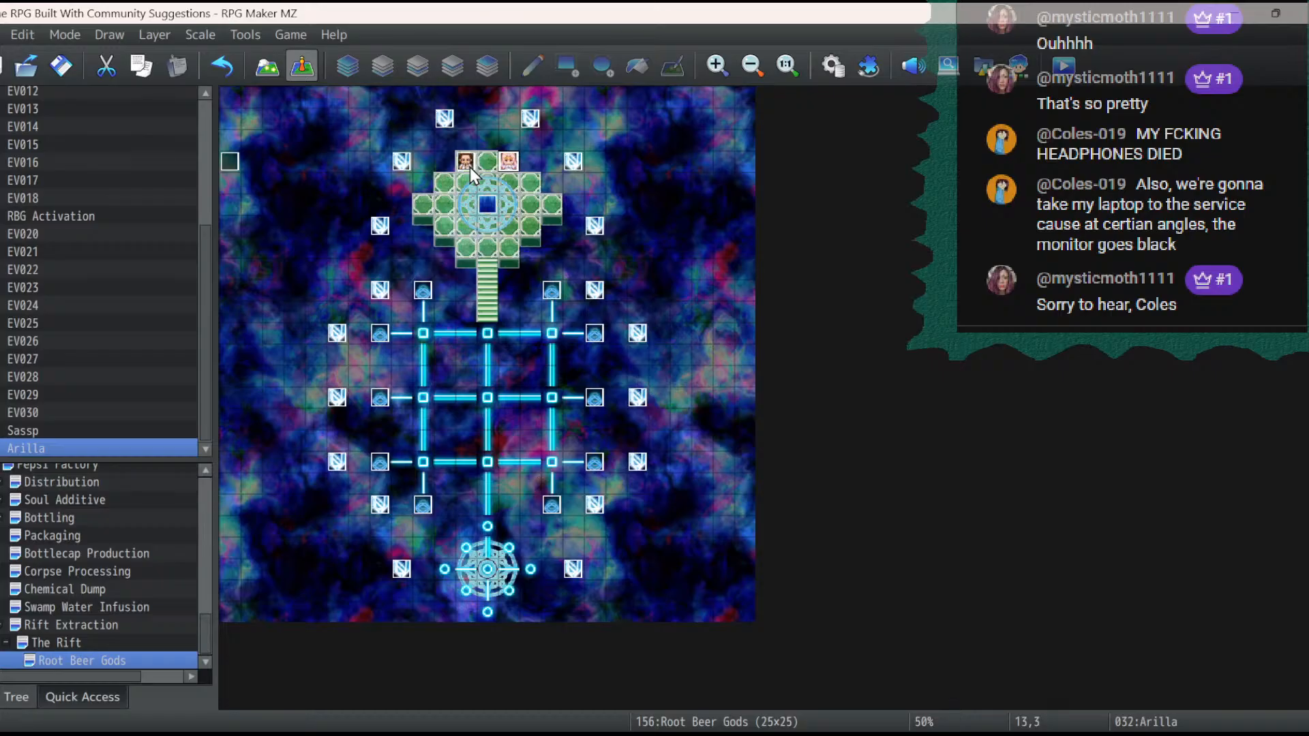
- Move the Sassp and Arilla events down one tile to 11,4 and 13,4
drag(466, 164, 510, 184)
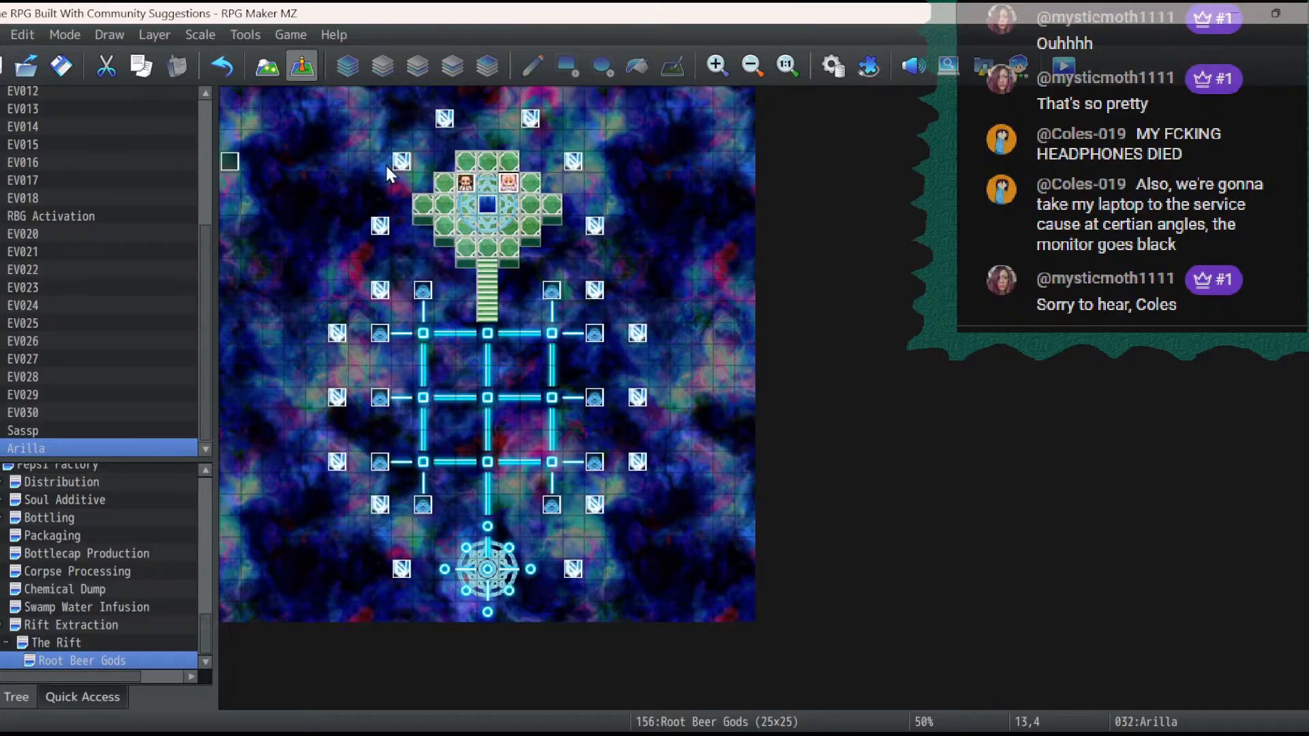
click(466, 184)
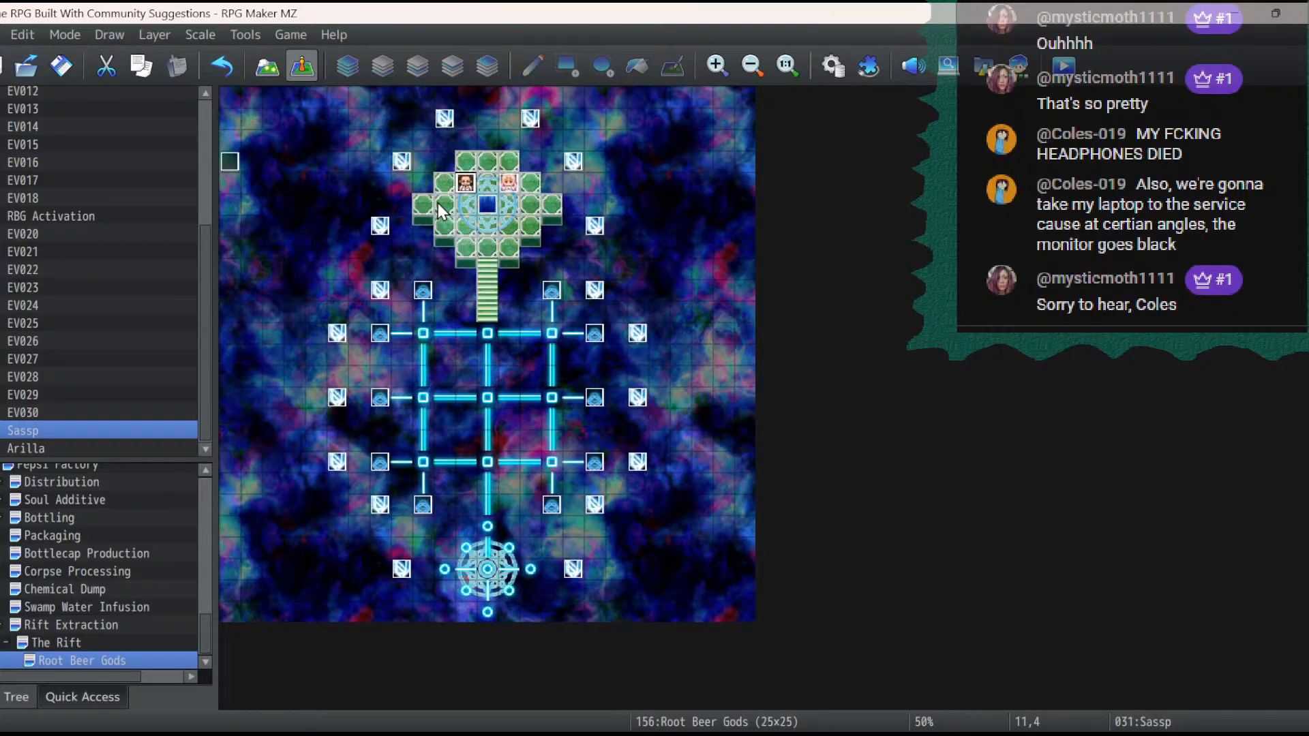
- Reposition the arilla and sassp enemies slightly in the battle formation of troop 0171 in the database
click(833, 68)
click(361, 351)
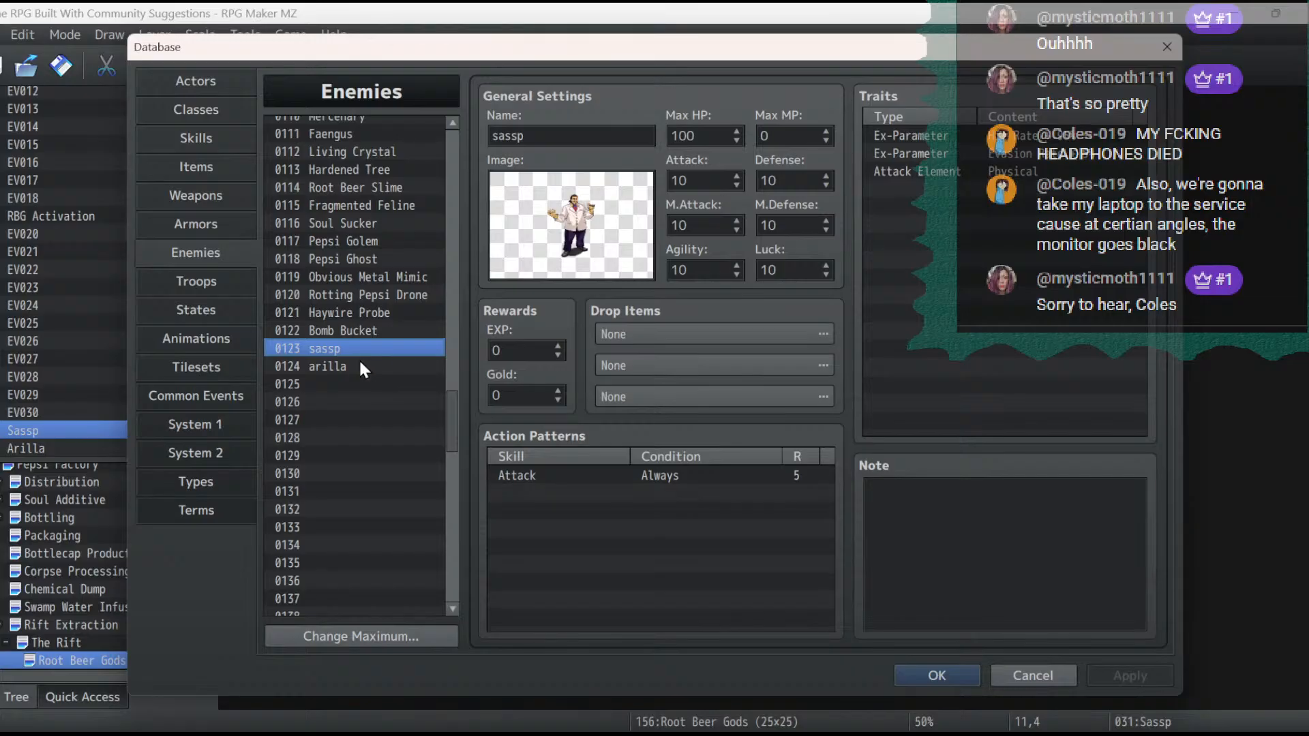
click(359, 366)
click(235, 280)
click(528, 214)
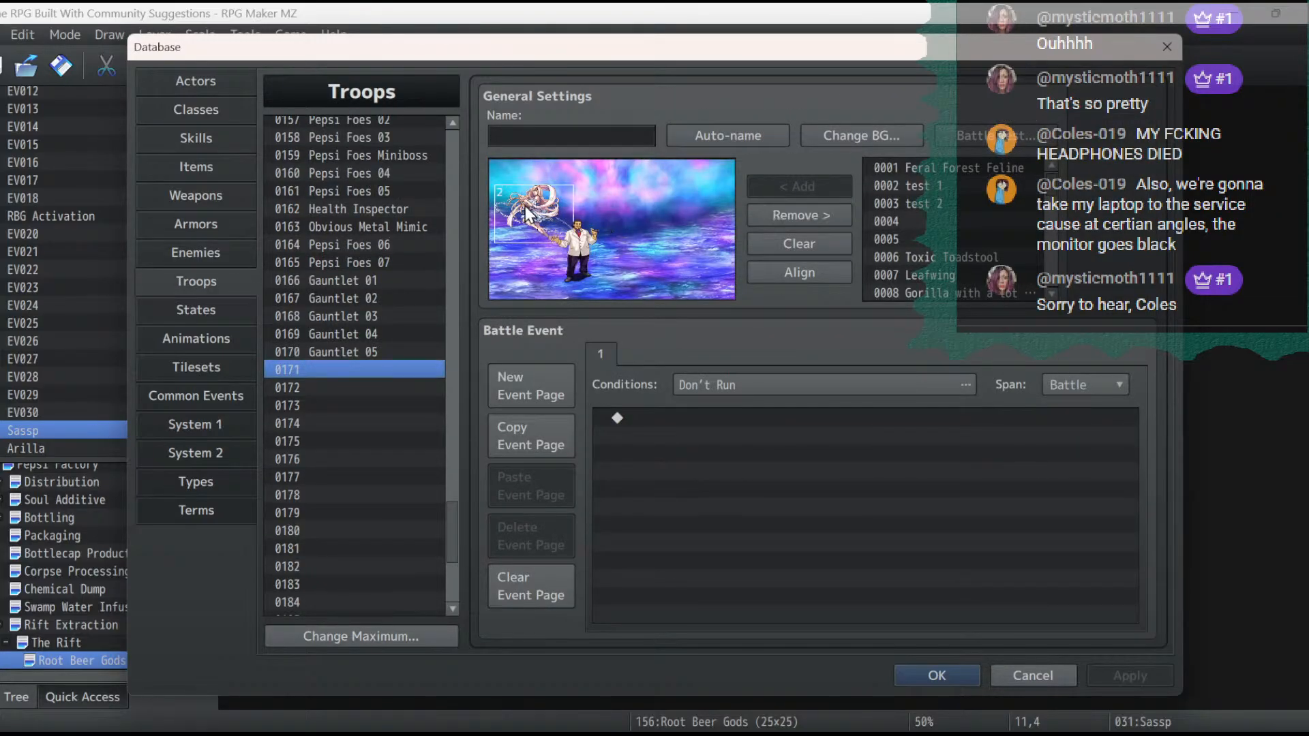
drag(528, 215, 530, 202)
click(567, 249)
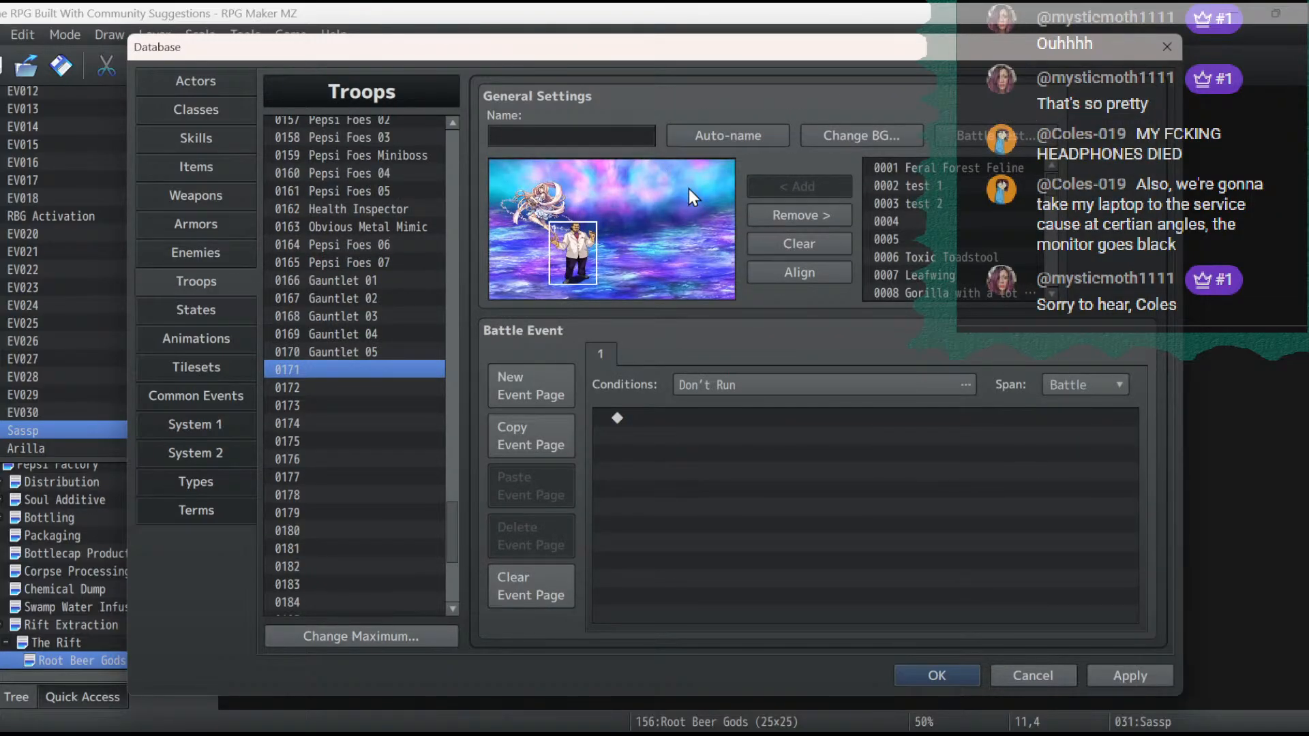
- Name troop 0171 Root Beer Gods
click(589, 136)
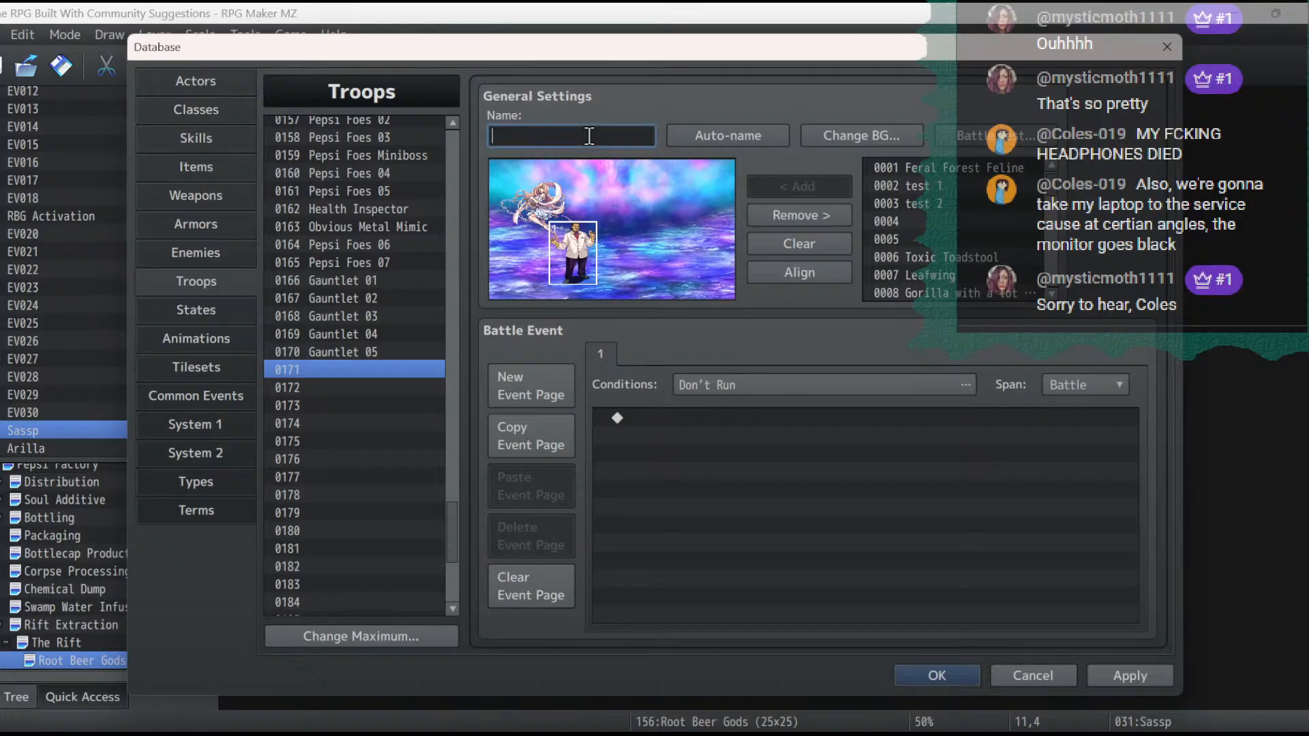
text(Root Beer Gods)
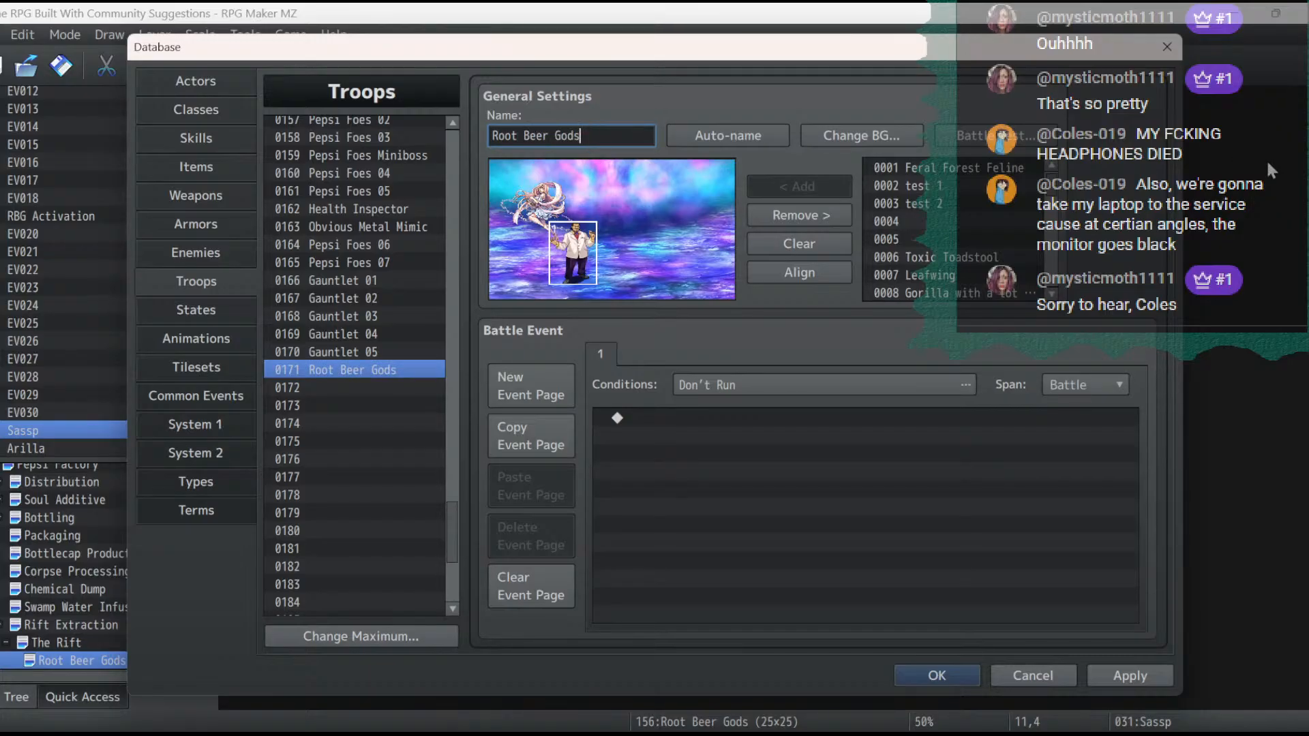
- Set the troop's battle test party to Malter Mite in slot 2, Elena in slot 3 and Catasby in slot 4
click(968, 136)
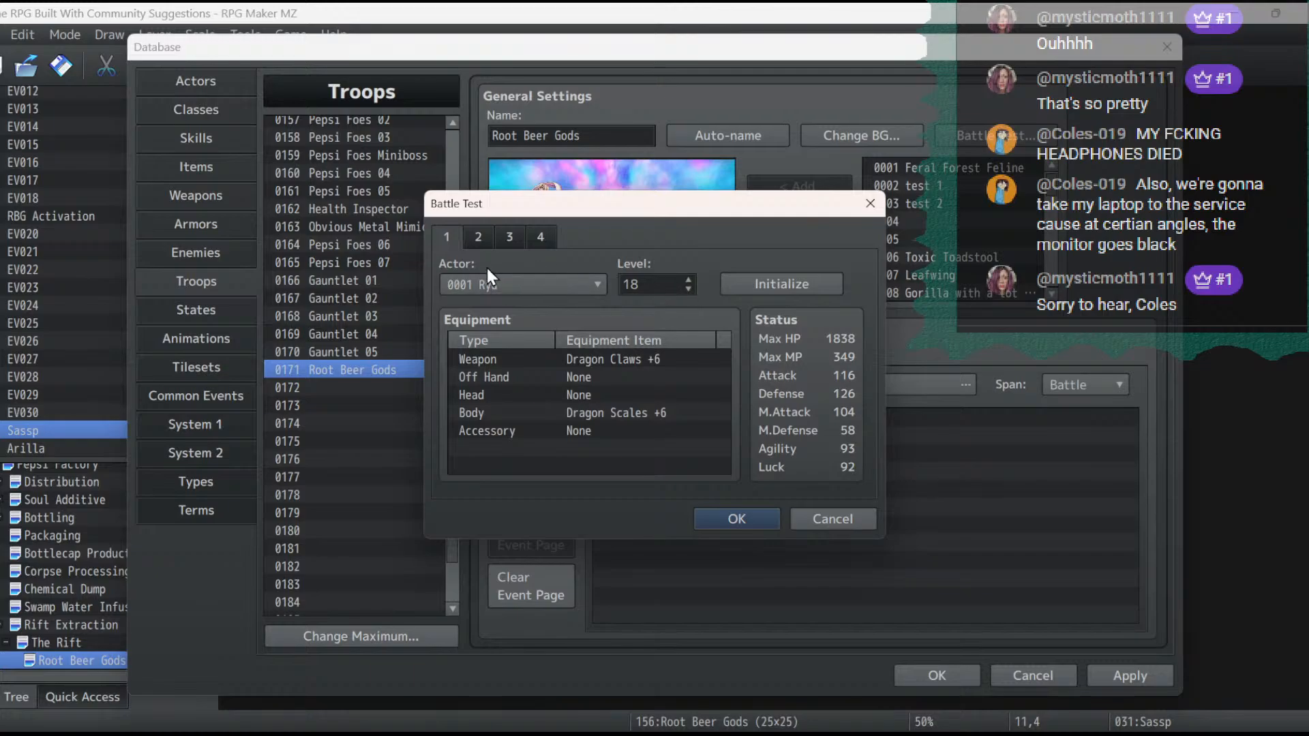
click(480, 237)
click(505, 280)
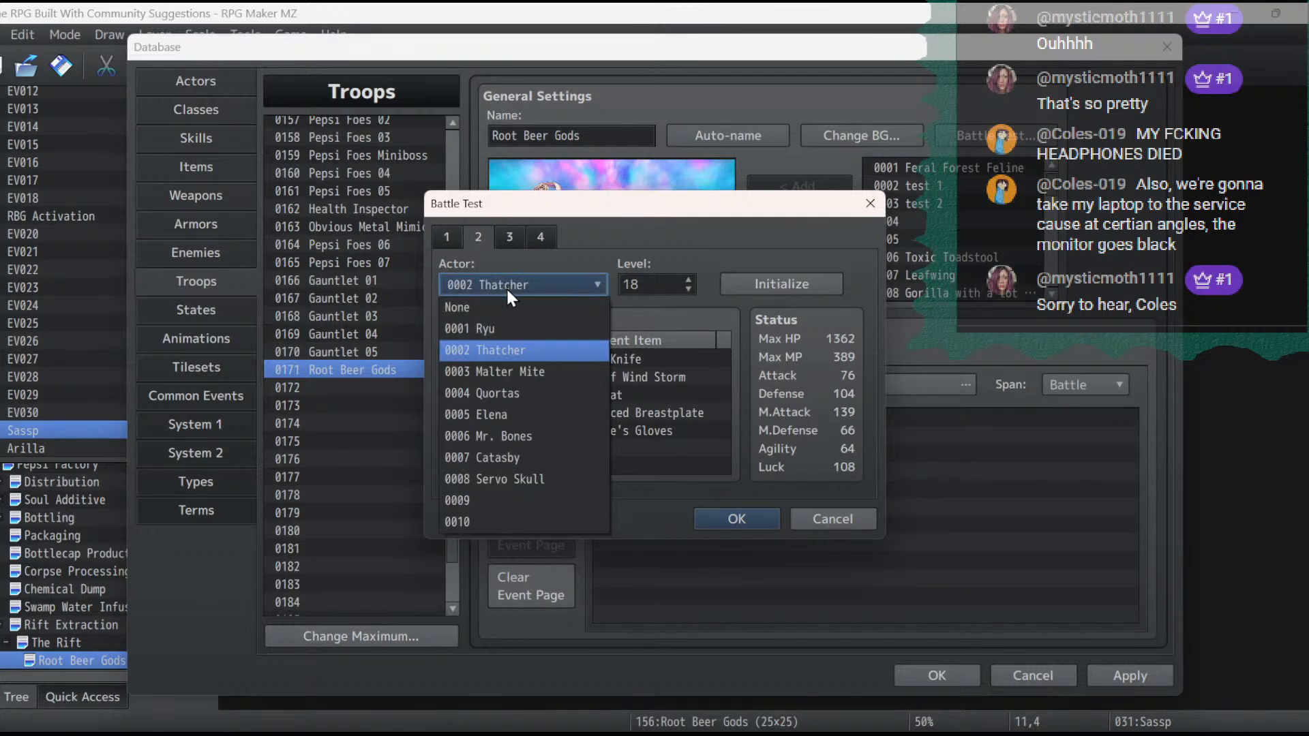
click(514, 371)
click(511, 235)
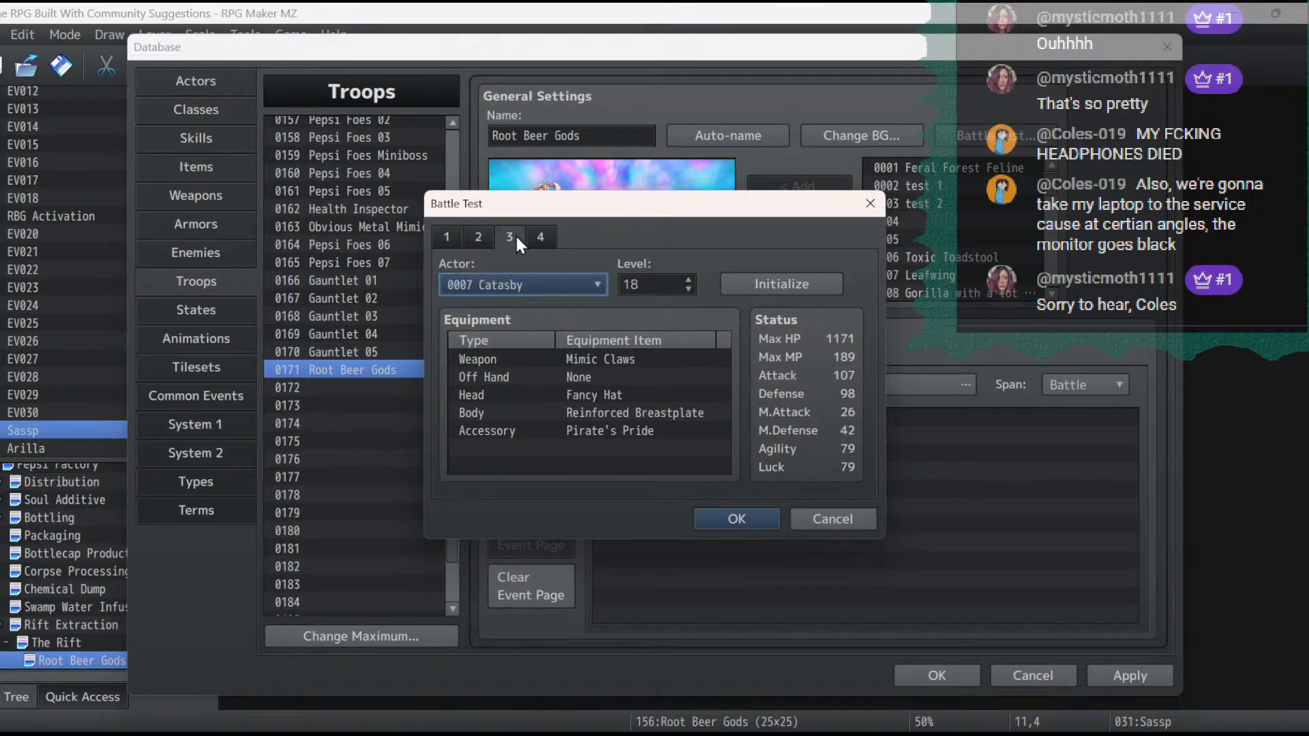
click(518, 283)
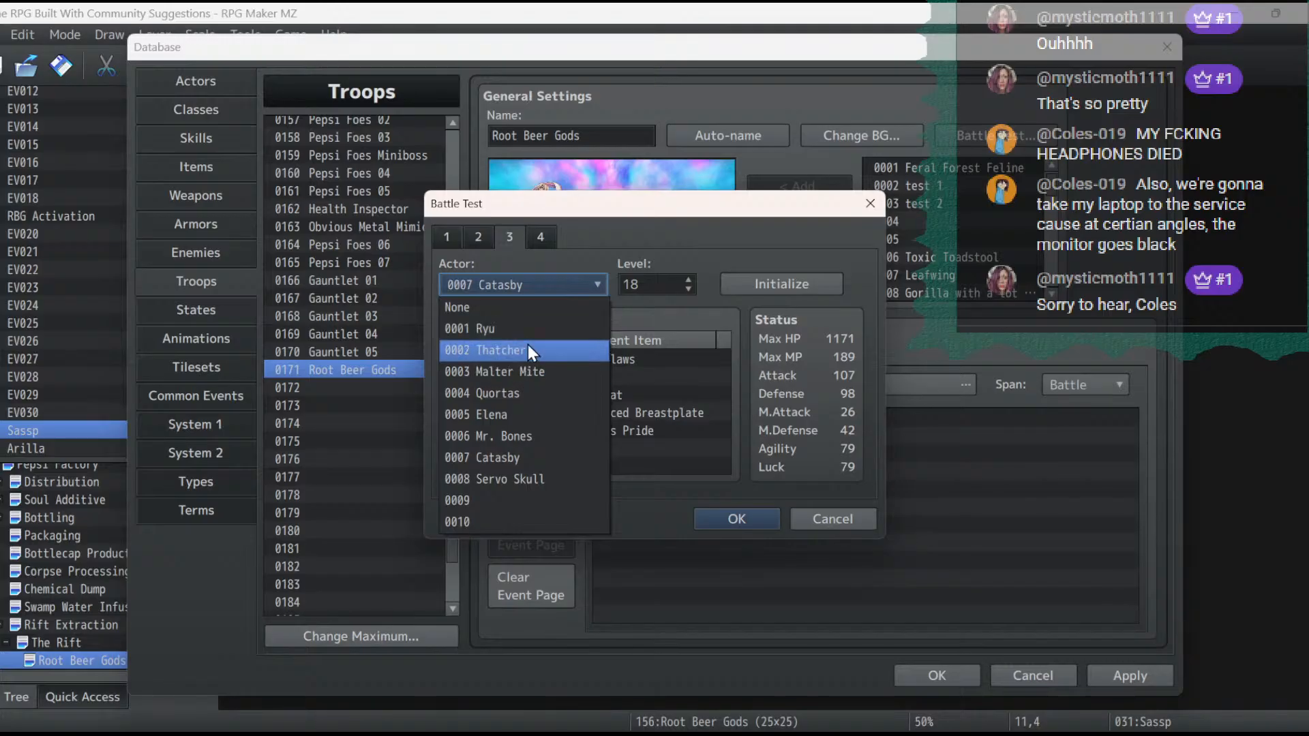
click(529, 417)
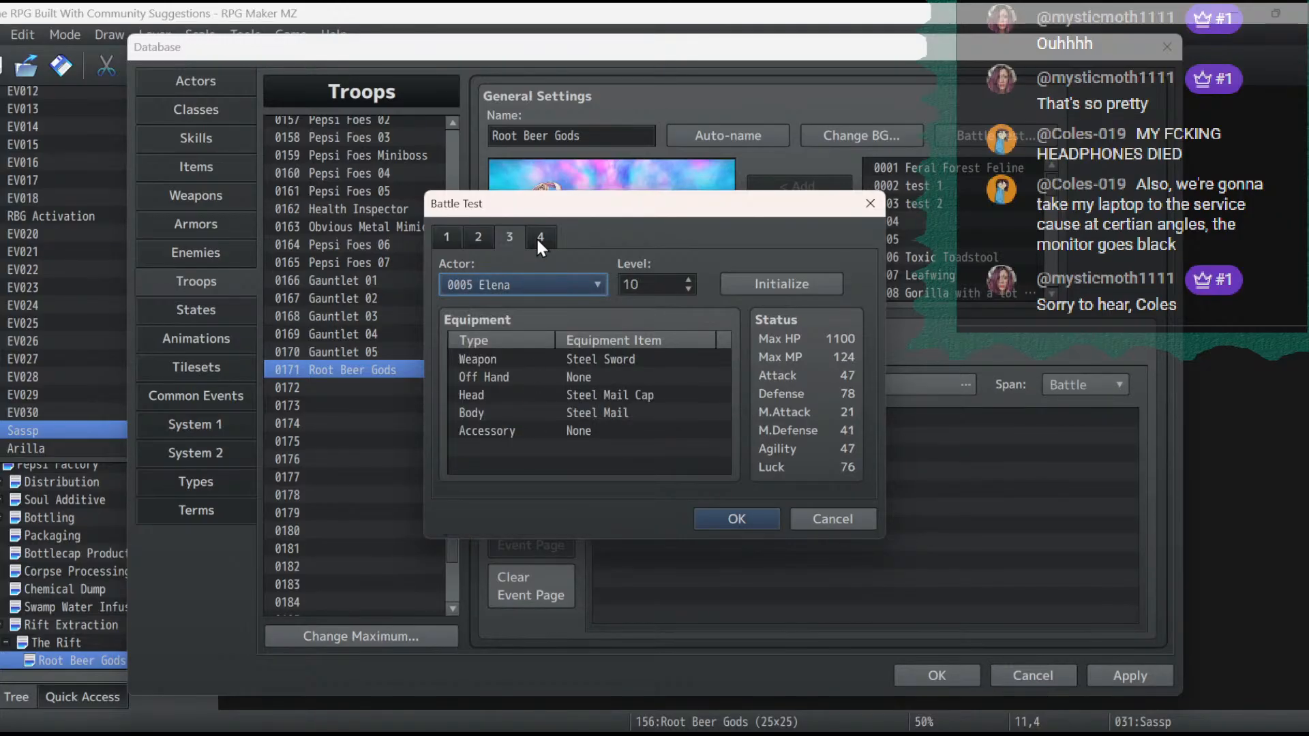
click(540, 237)
click(513, 289)
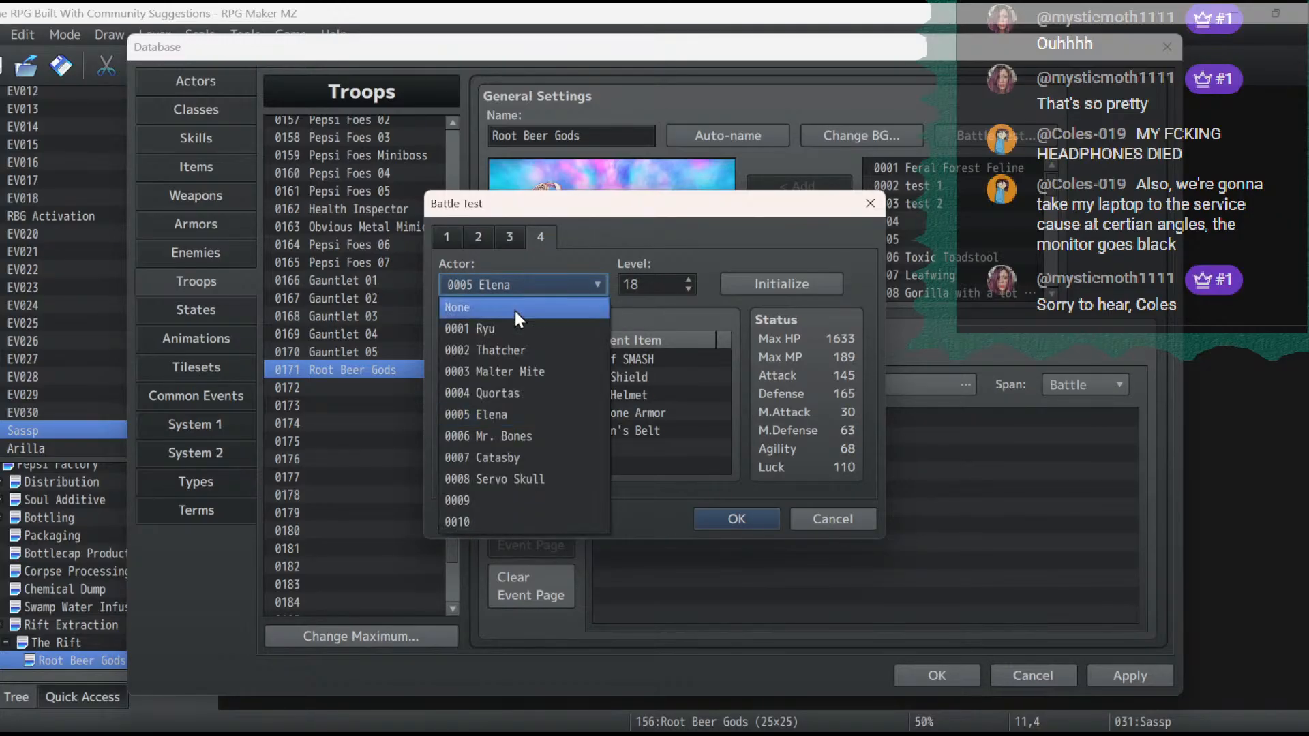
click(508, 452)
- Set Malter Mite's battle test level to 18 to match Ryu, and raise Elena's and Catasby's levels as well
click(448, 235)
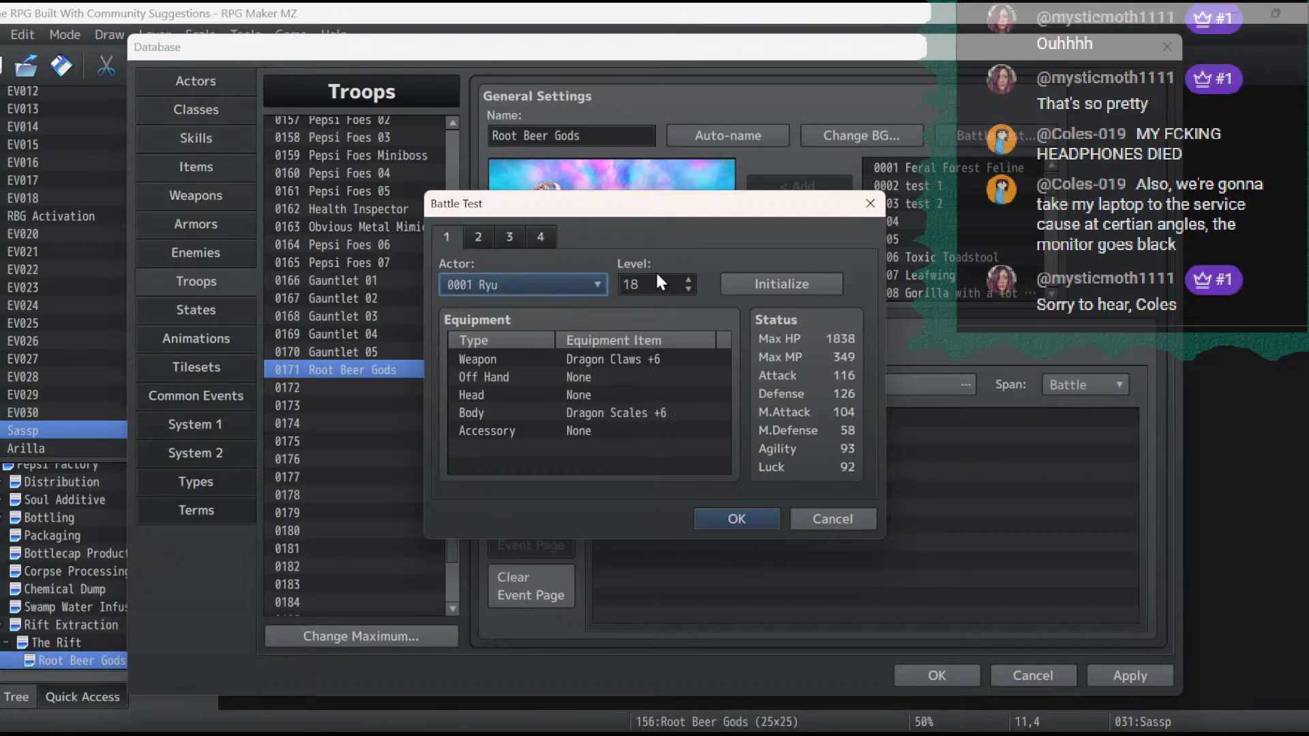
click(481, 235)
click(689, 278)
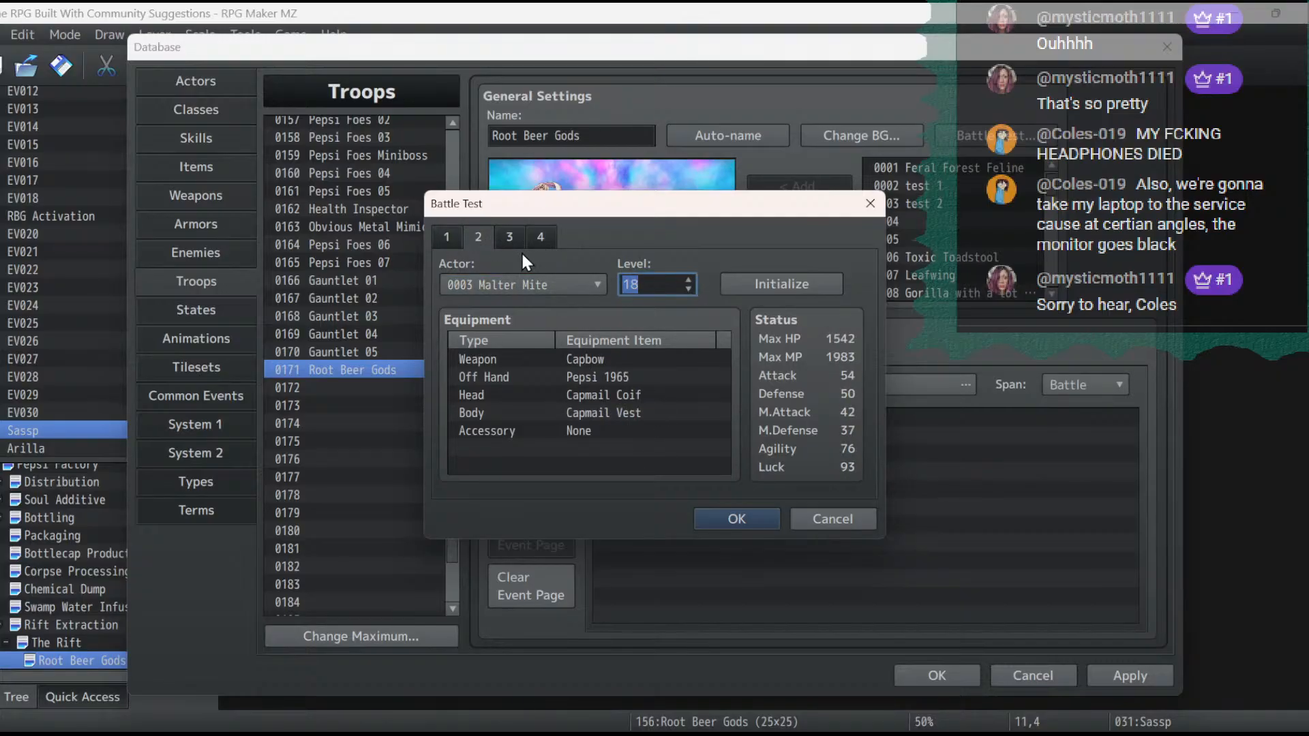
click(517, 240)
click(687, 276)
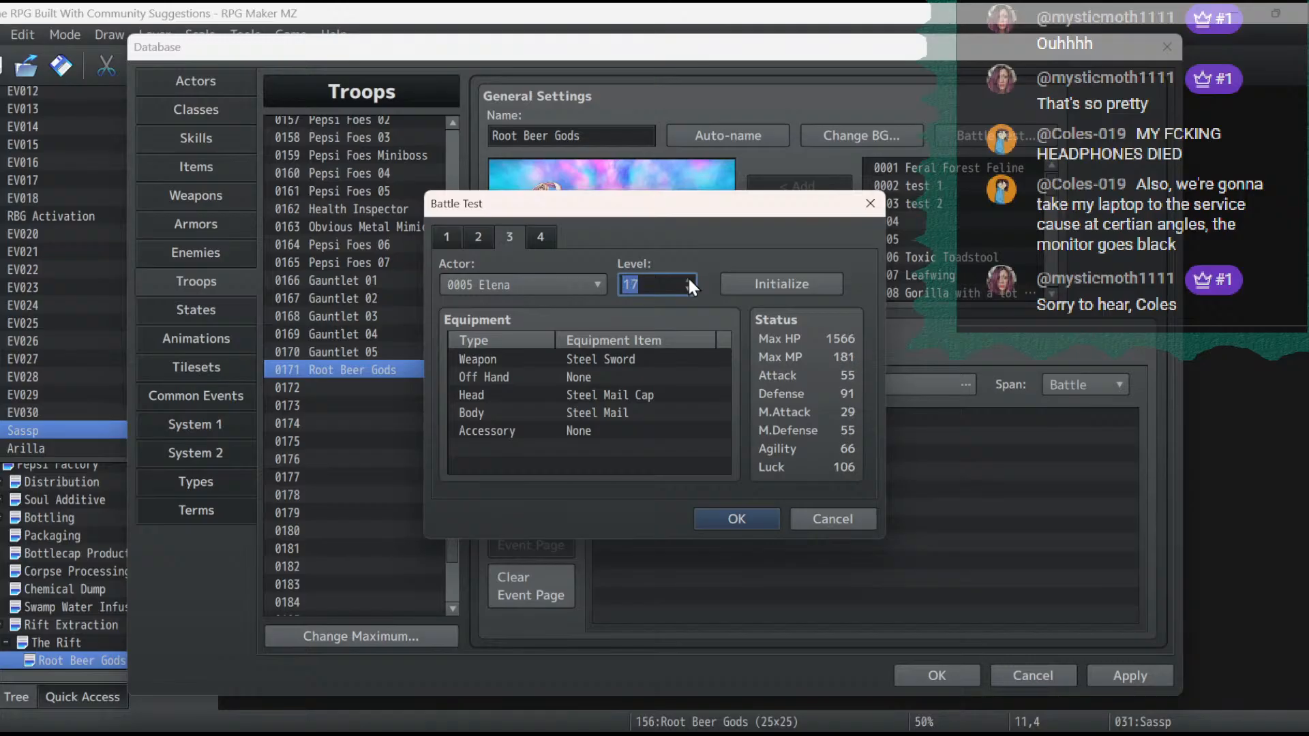
click(539, 235)
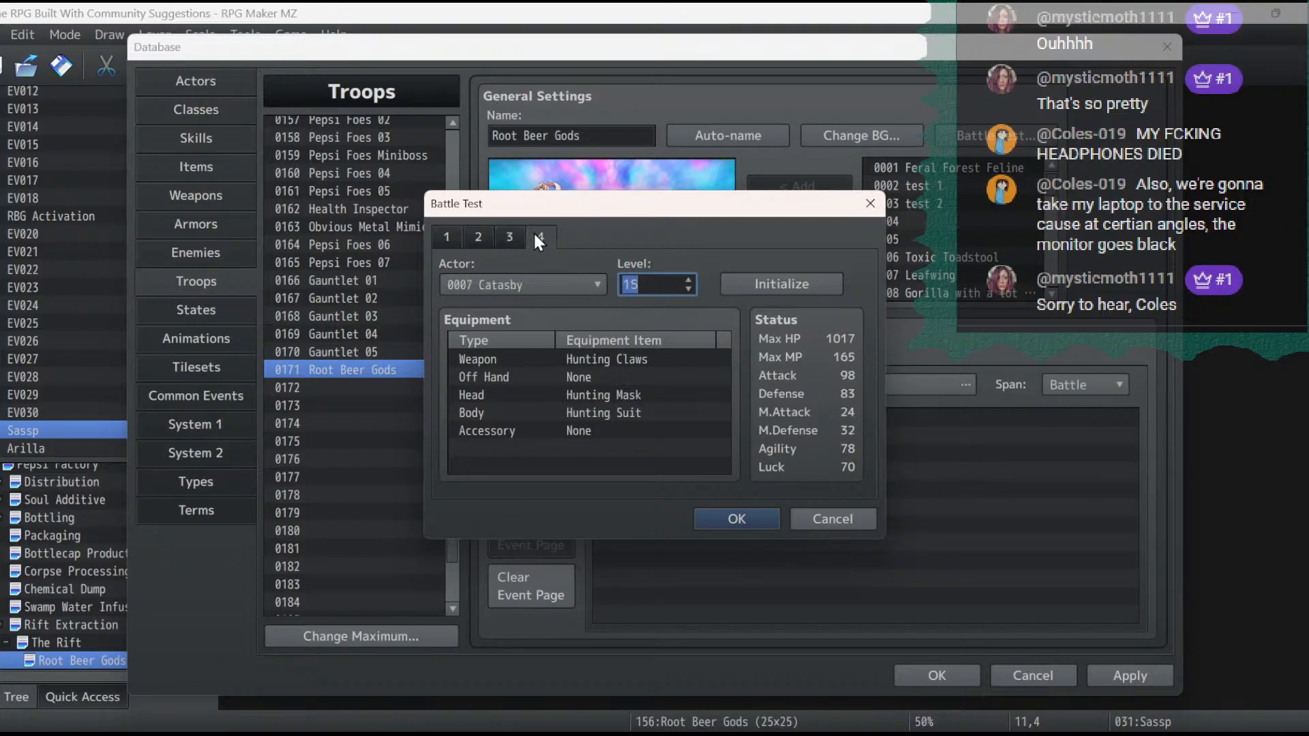
click(688, 279)
click(689, 279)
click(689, 279)
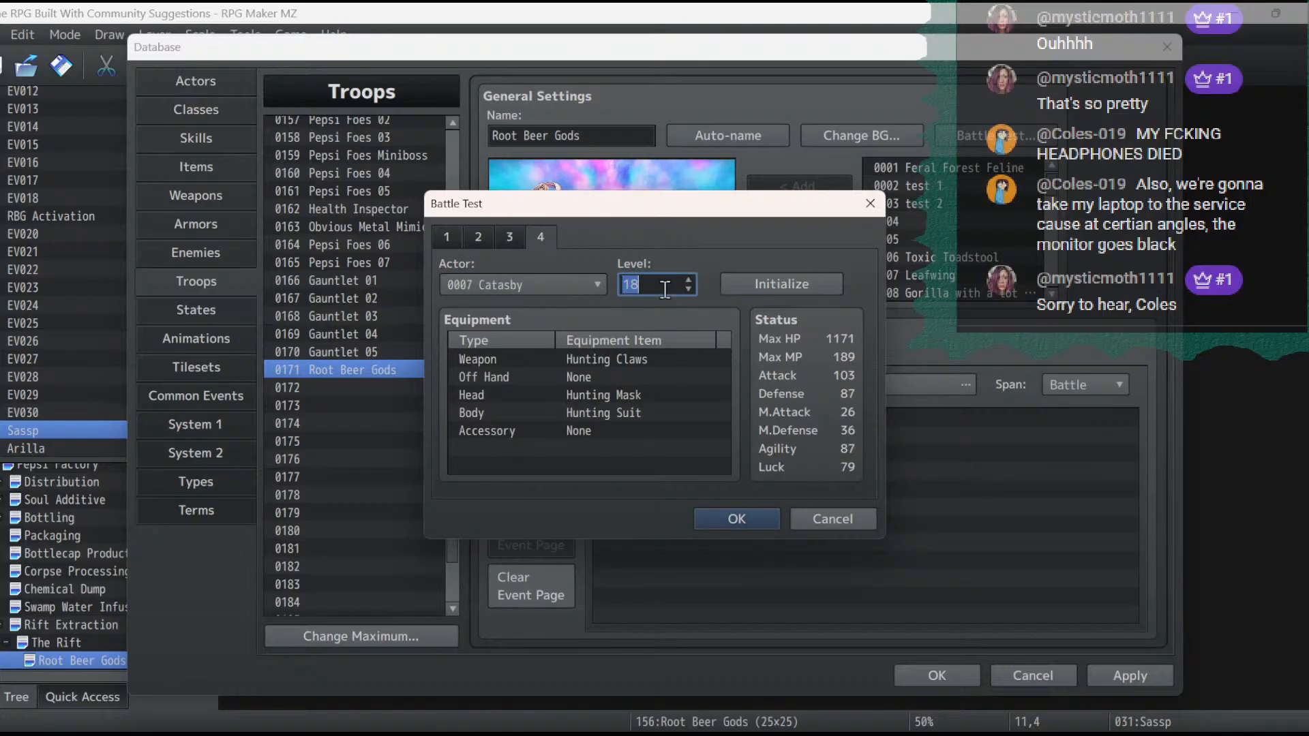
- Equip Malter Mite with Cole's Crowbar as the battle test weapon
click(452, 235)
click(481, 235)
double_click(599, 360)
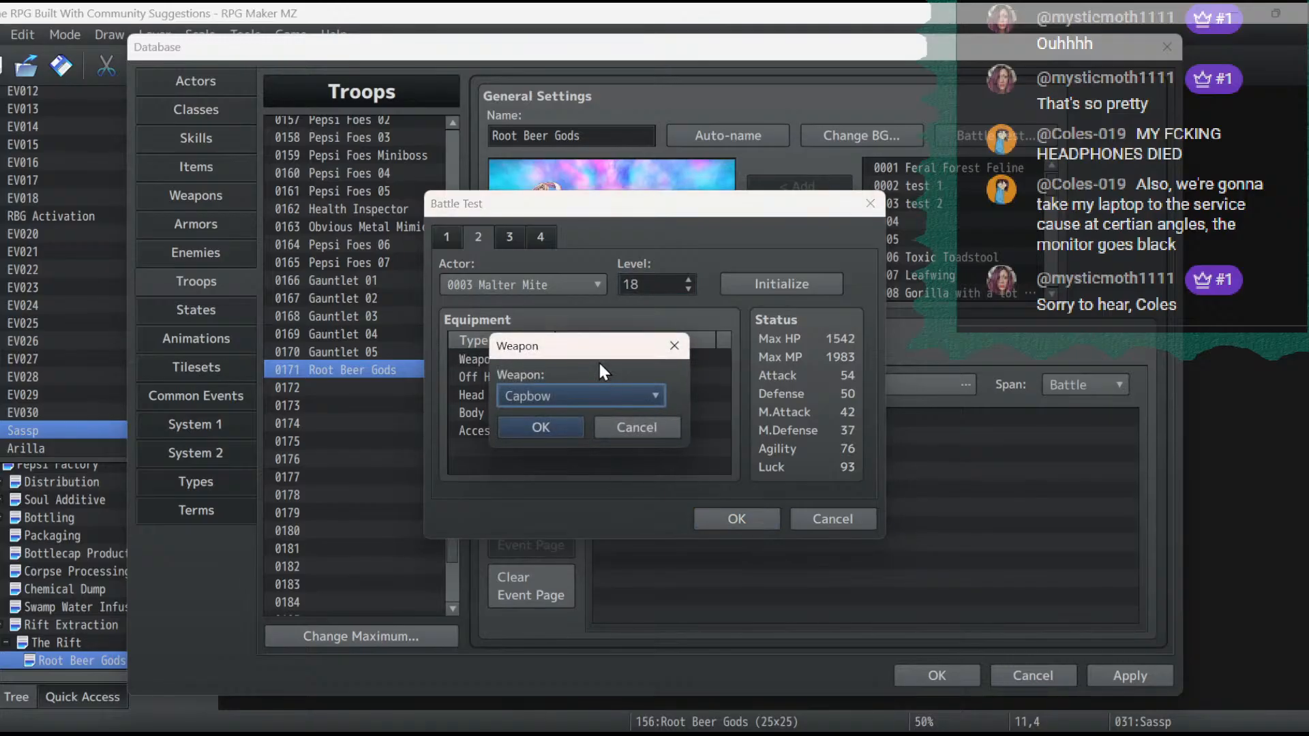
click(601, 396)
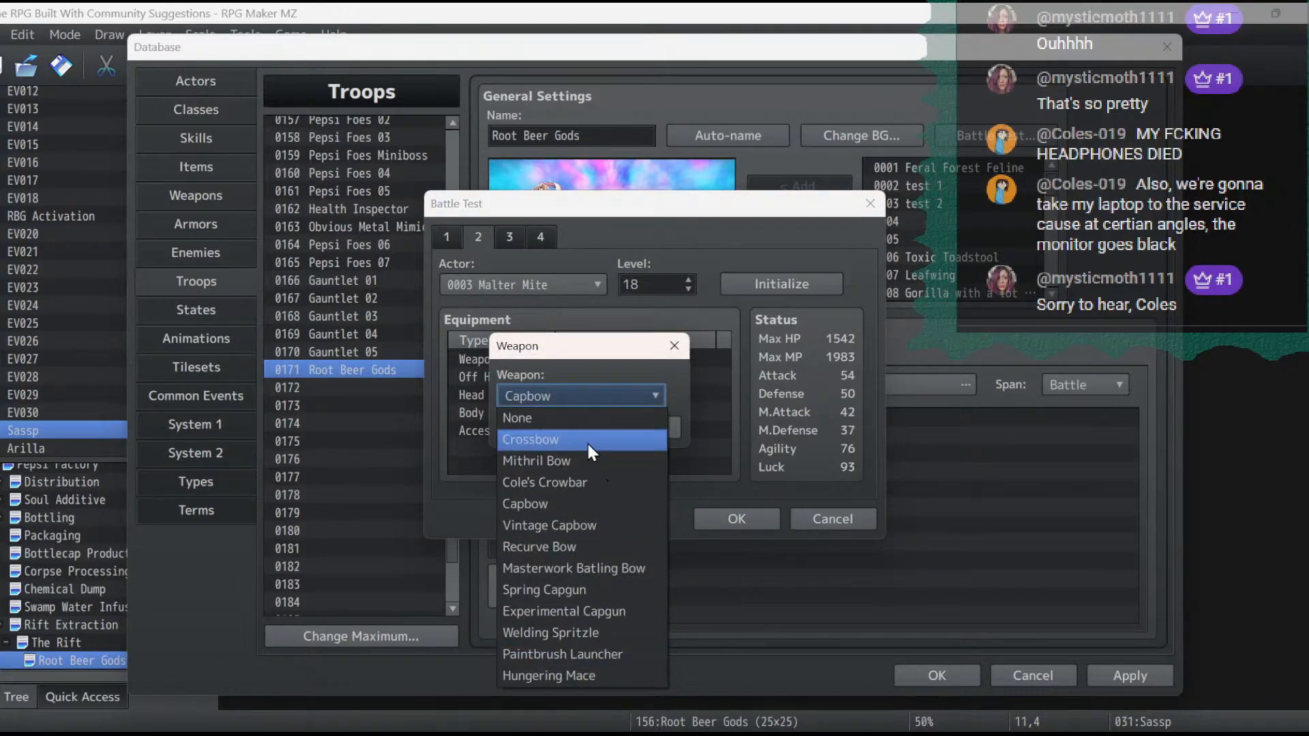
click(590, 480)
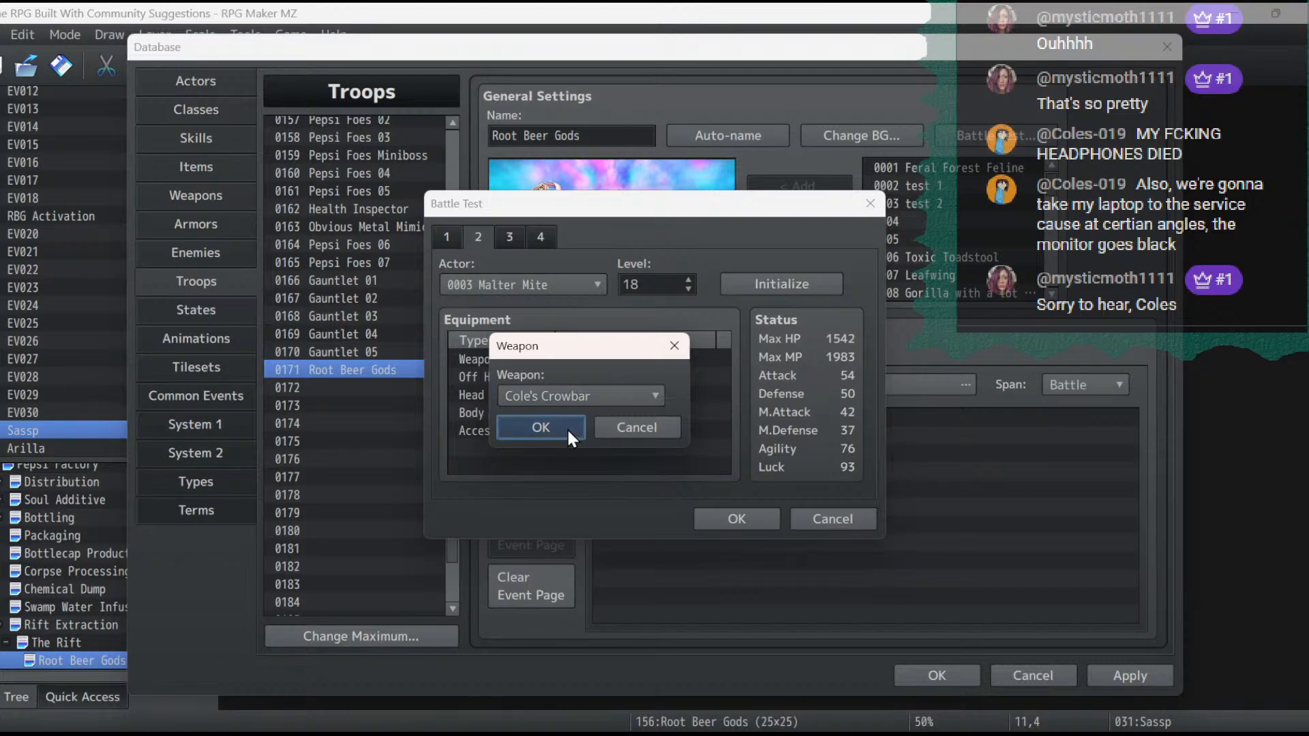
click(548, 428)
- Set Malter Mite's off hand to Pepsi Magma and recheck the available off-hand options
double_click(563, 381)
click(571, 393)
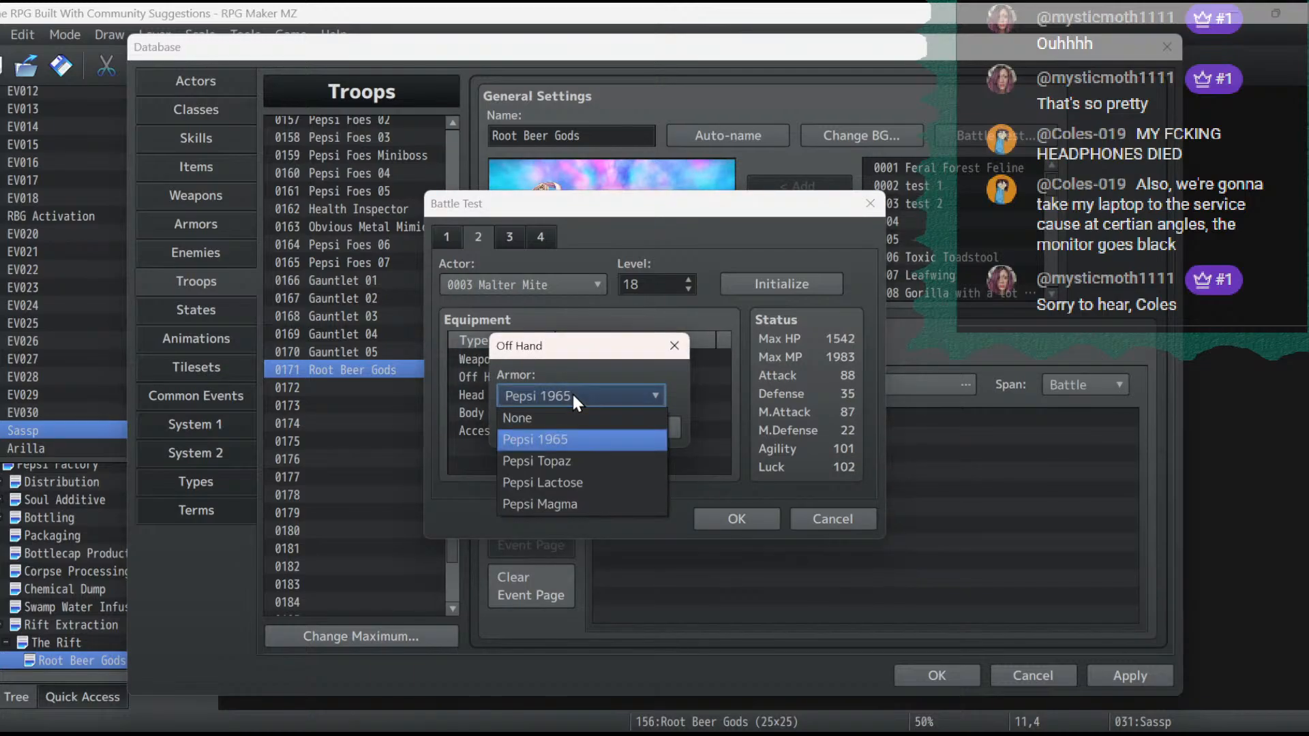
click(586, 502)
click(570, 430)
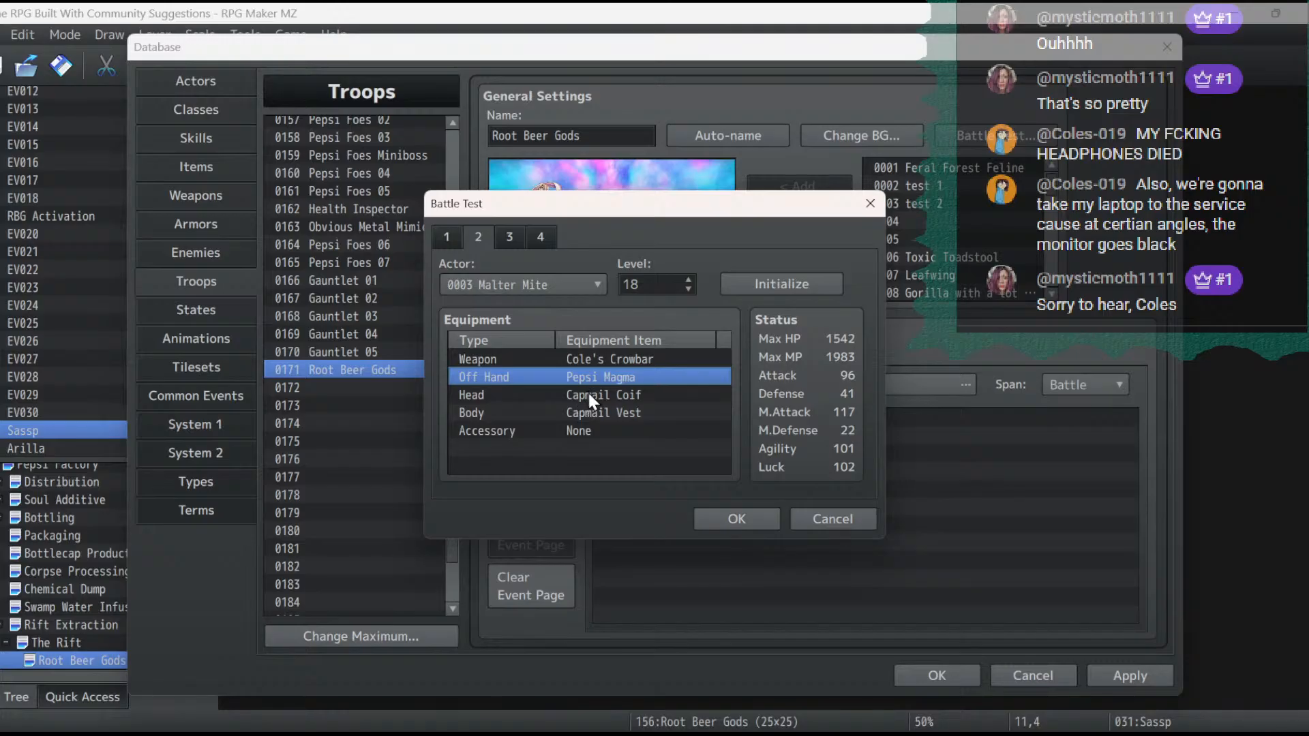
double_click(587, 381)
click(586, 393)
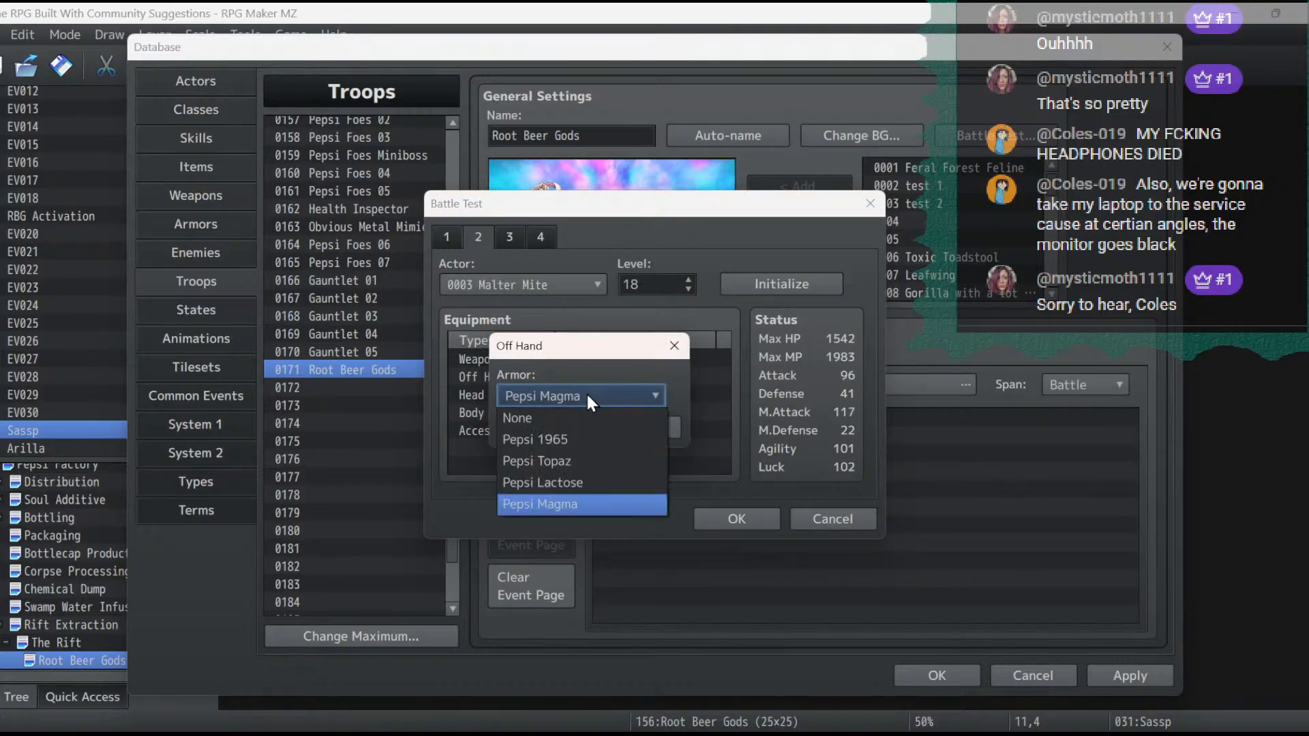
click(586, 392)
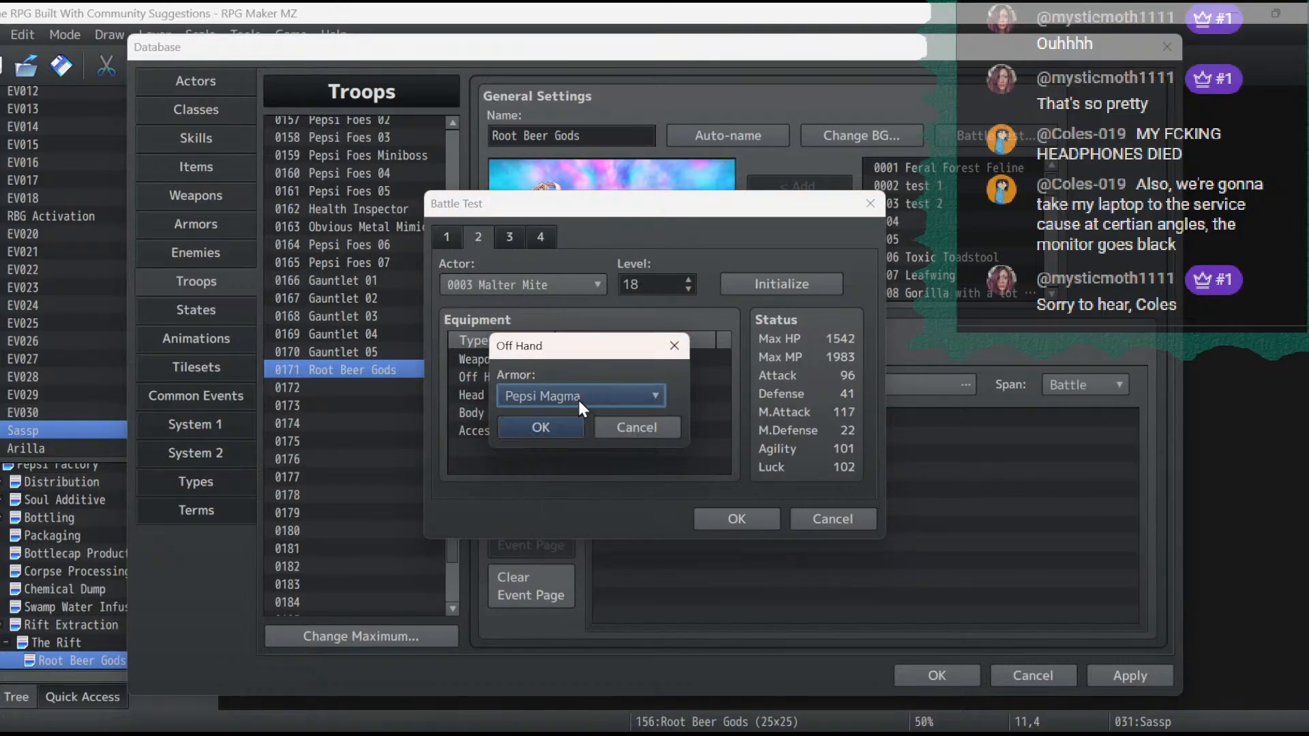
click(576, 430)
- Confirm the Root Beer Gods battle test setup, switch the database to the armor entries and close the launched test battle
click(749, 515)
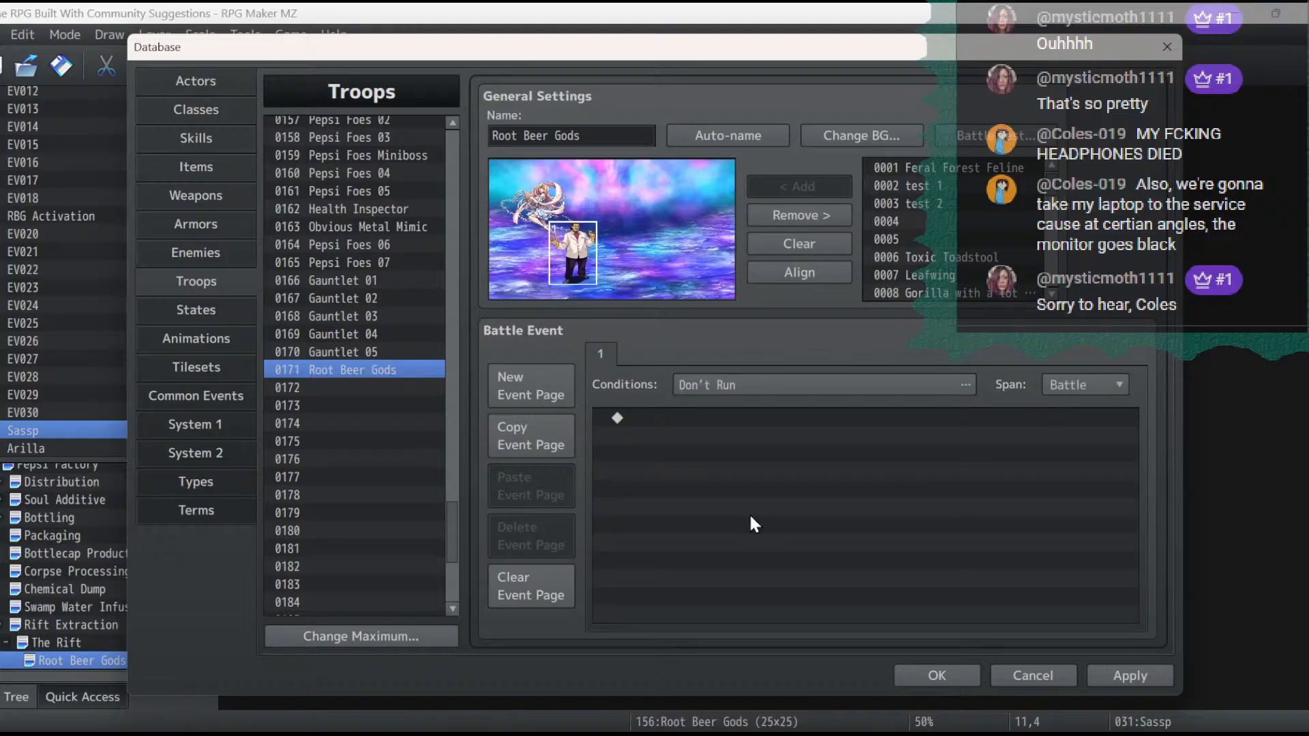
click(196, 226)
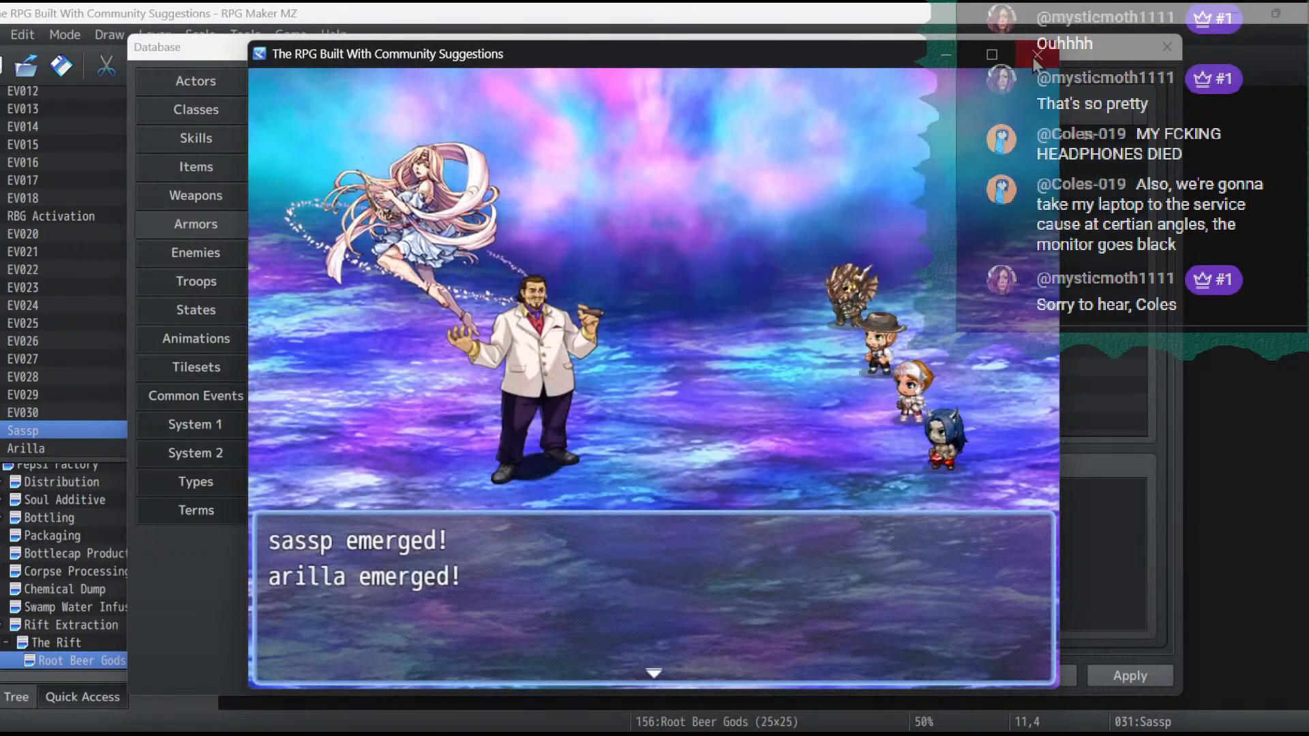
click(1049, 57)
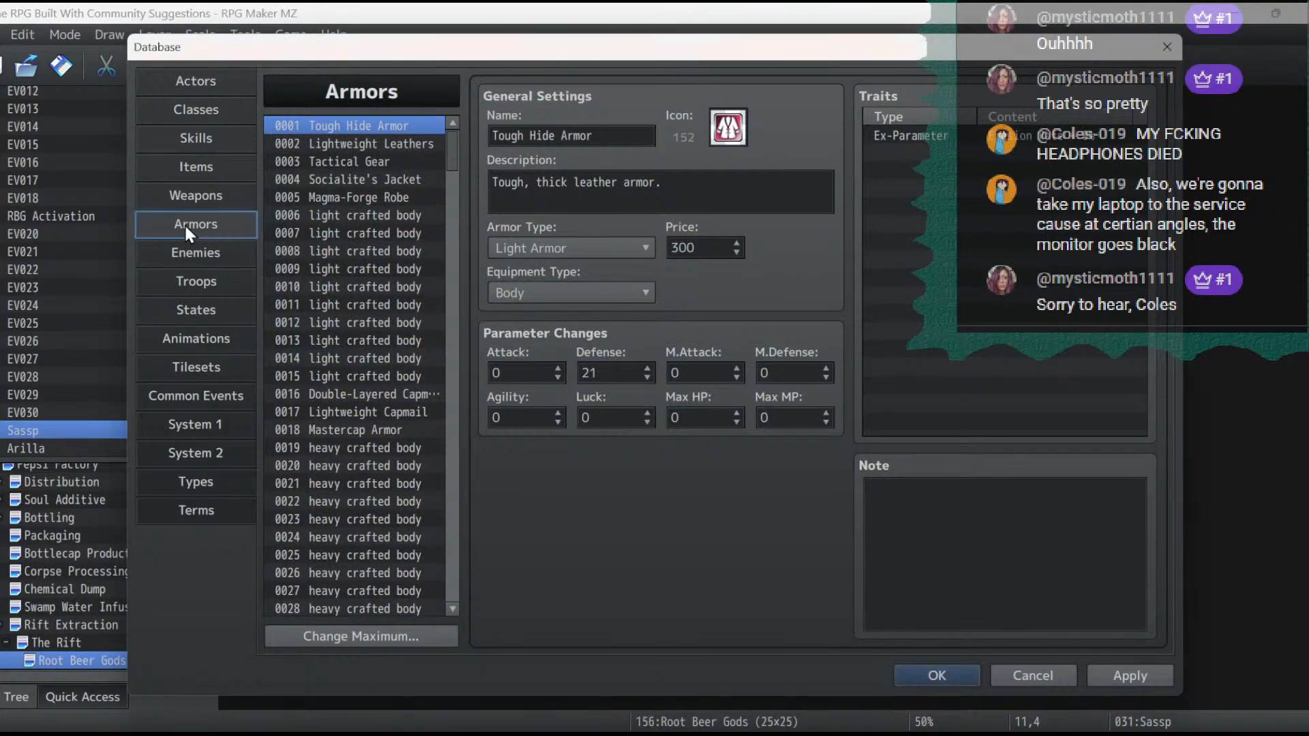
- Review the Pepsi bottle armors from 0150 onward and set the armor type of Pepsi Blue to Bottles
drag(456, 157, 425, 391)
click(402, 391)
key(Down)
key(Down)
key(Down)
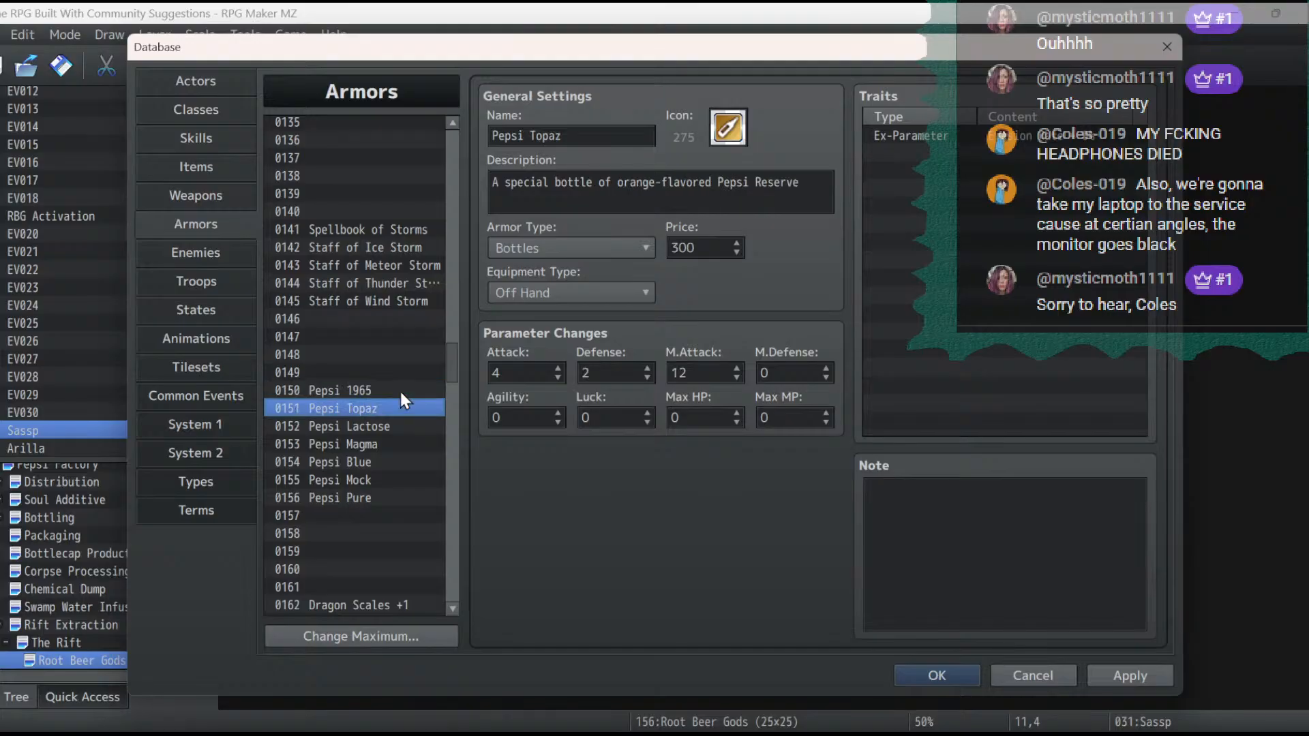
key(Down)
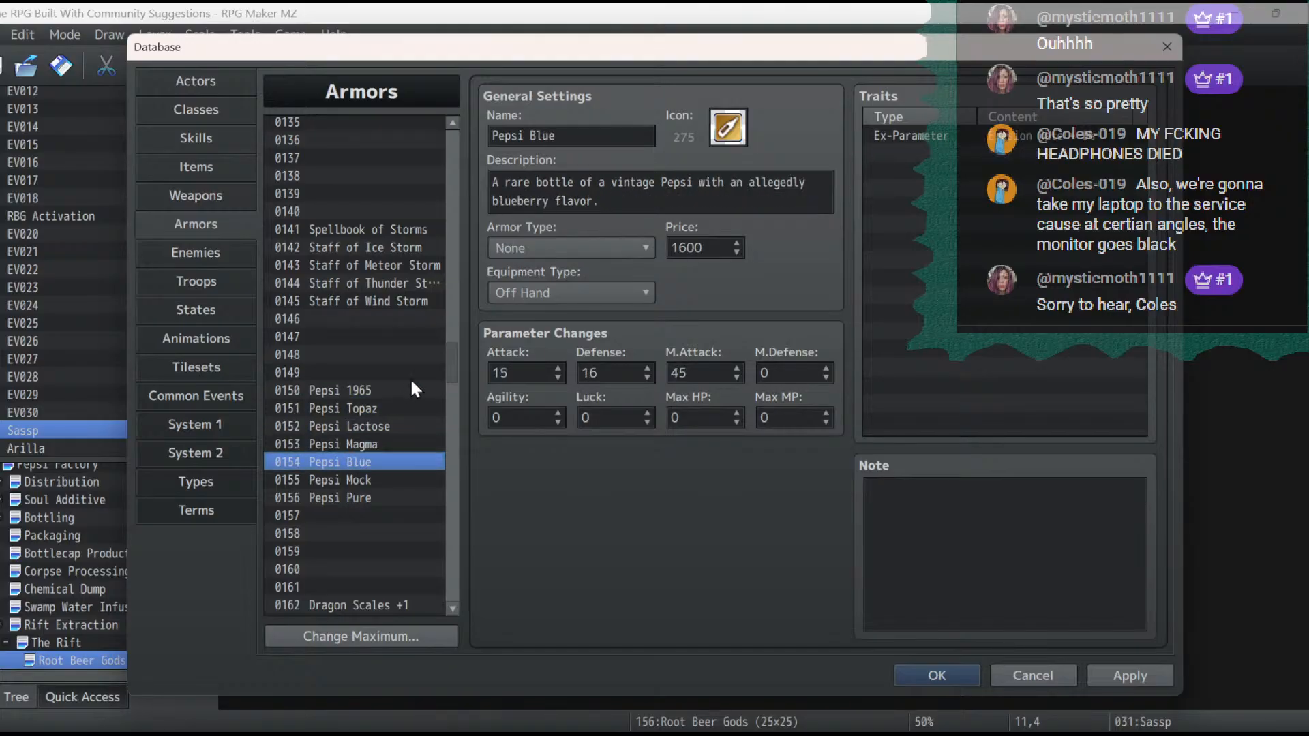
click(579, 244)
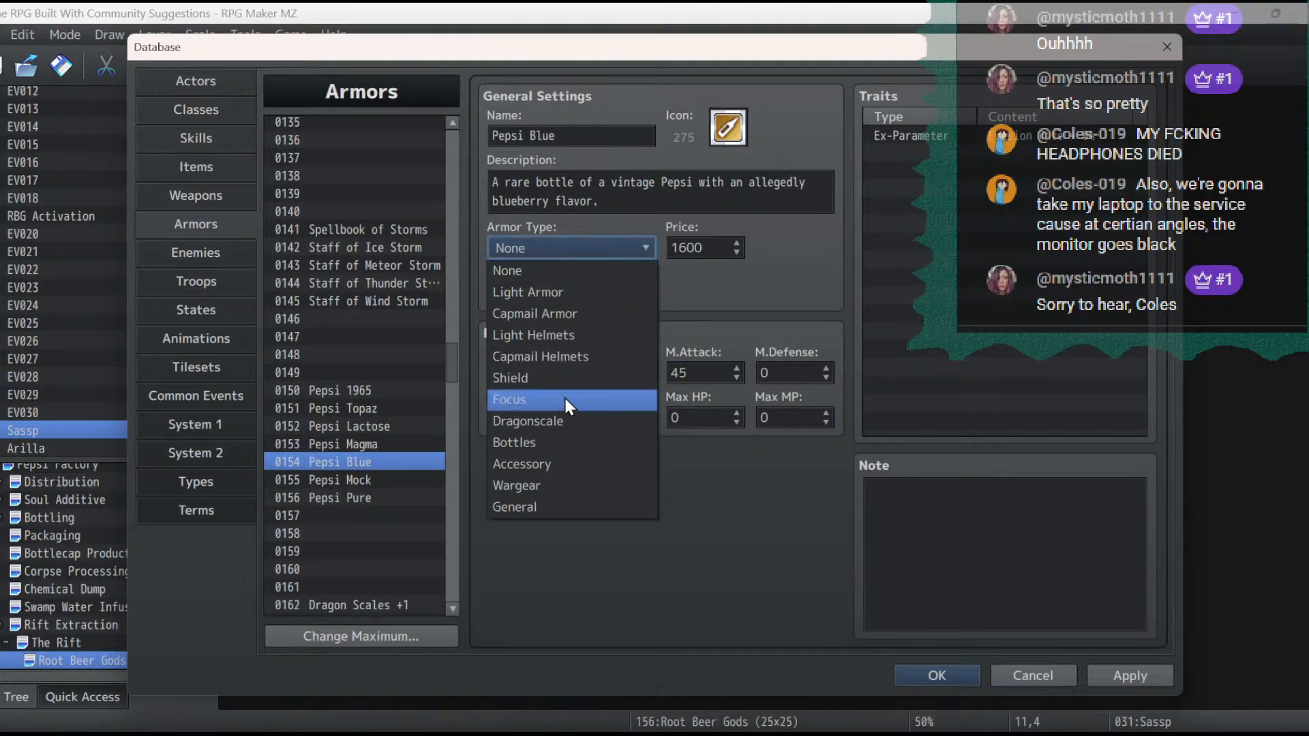
click(558, 440)
- Set the armor type of Pepsi Mock and Pepsi Pure to Bottles and apply the database changes
click(396, 481)
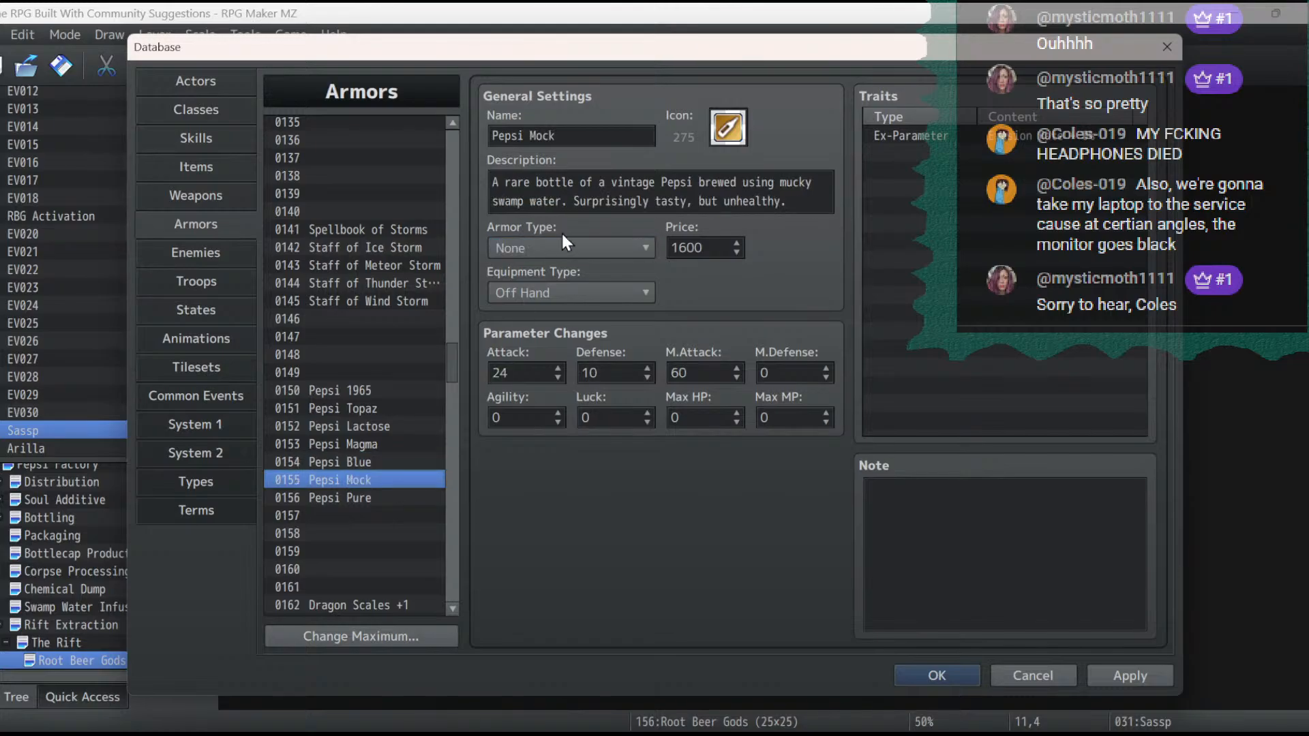
click(559, 247)
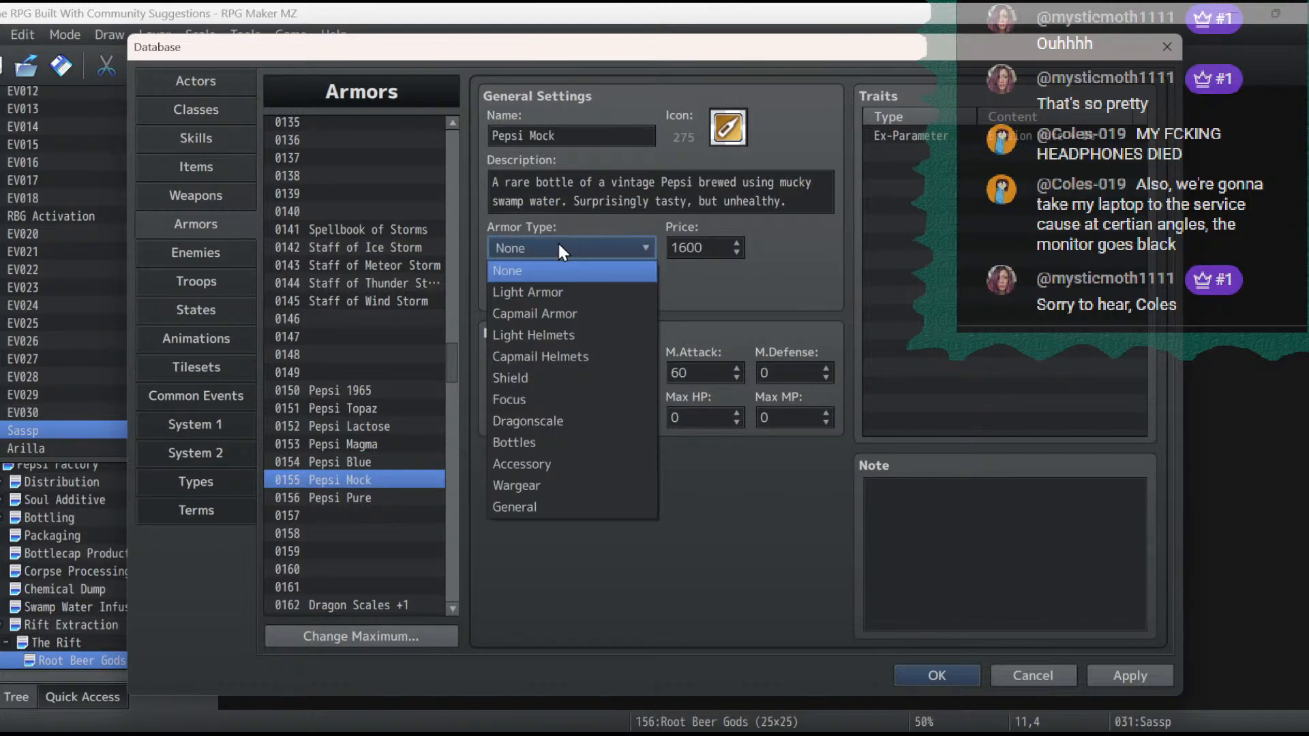
click(390, 498)
click(514, 247)
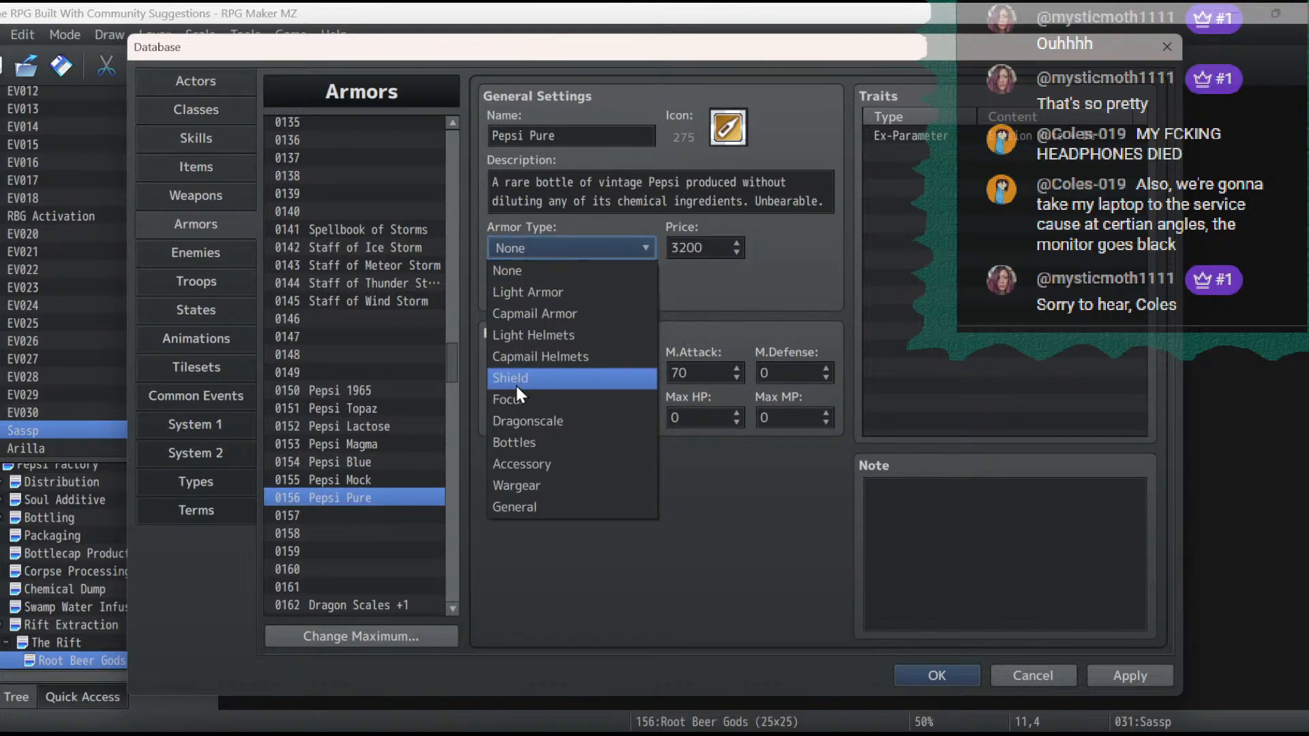
click(516, 439)
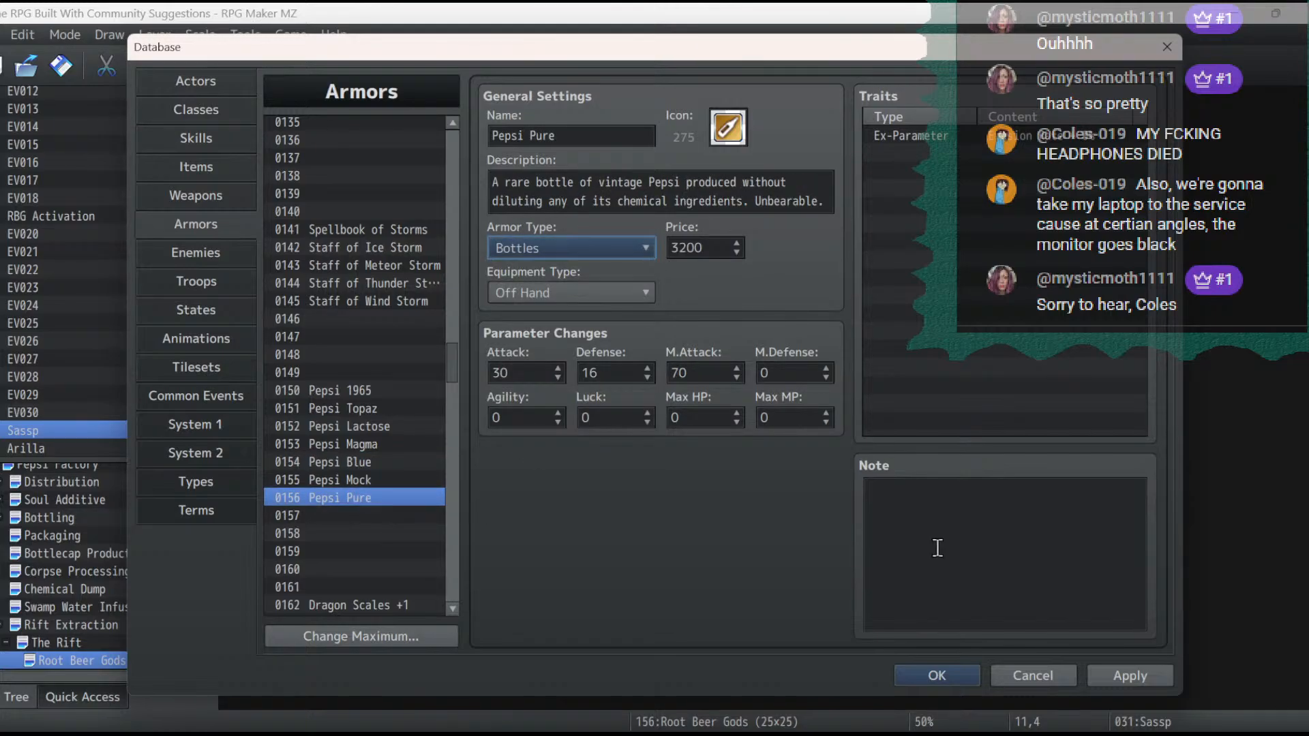
click(1140, 676)
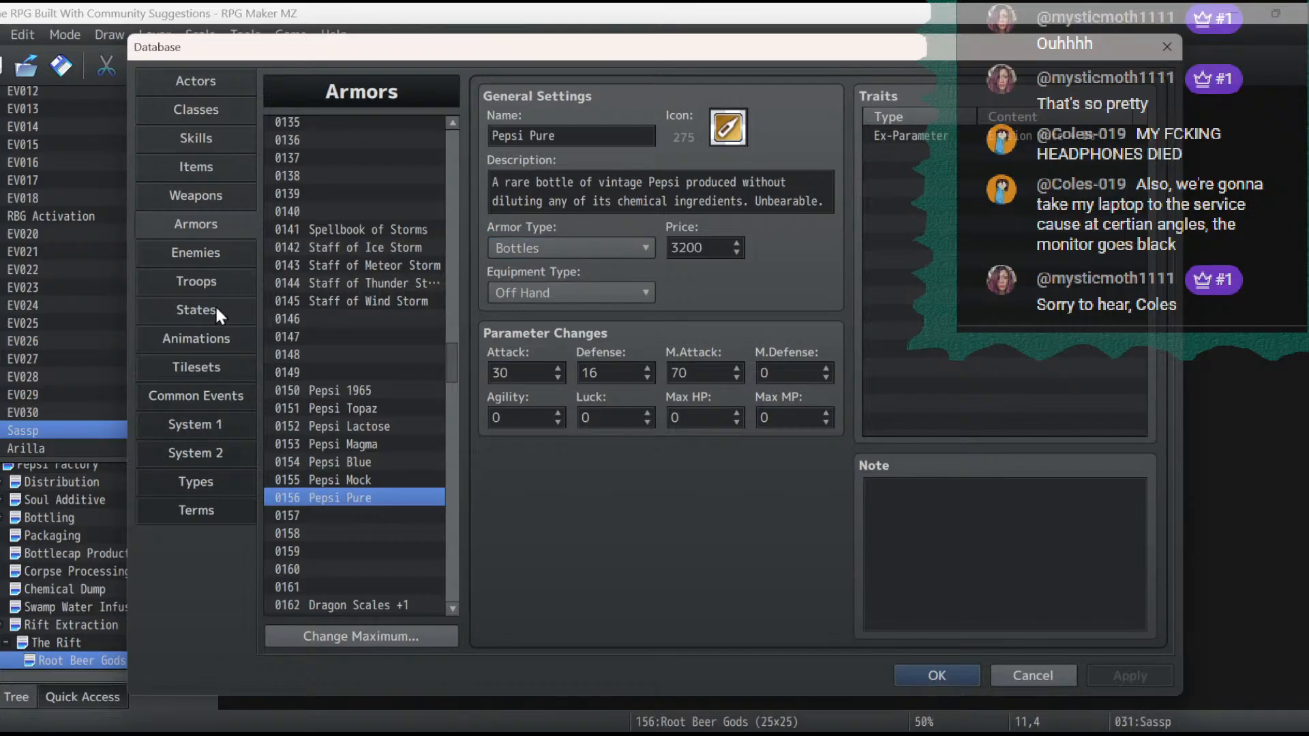
- Open the battle test setup of the Root Beer Gods troop and set Malter Mite's off hand to Pepsi Pure
click(202, 281)
click(975, 135)
click(590, 378)
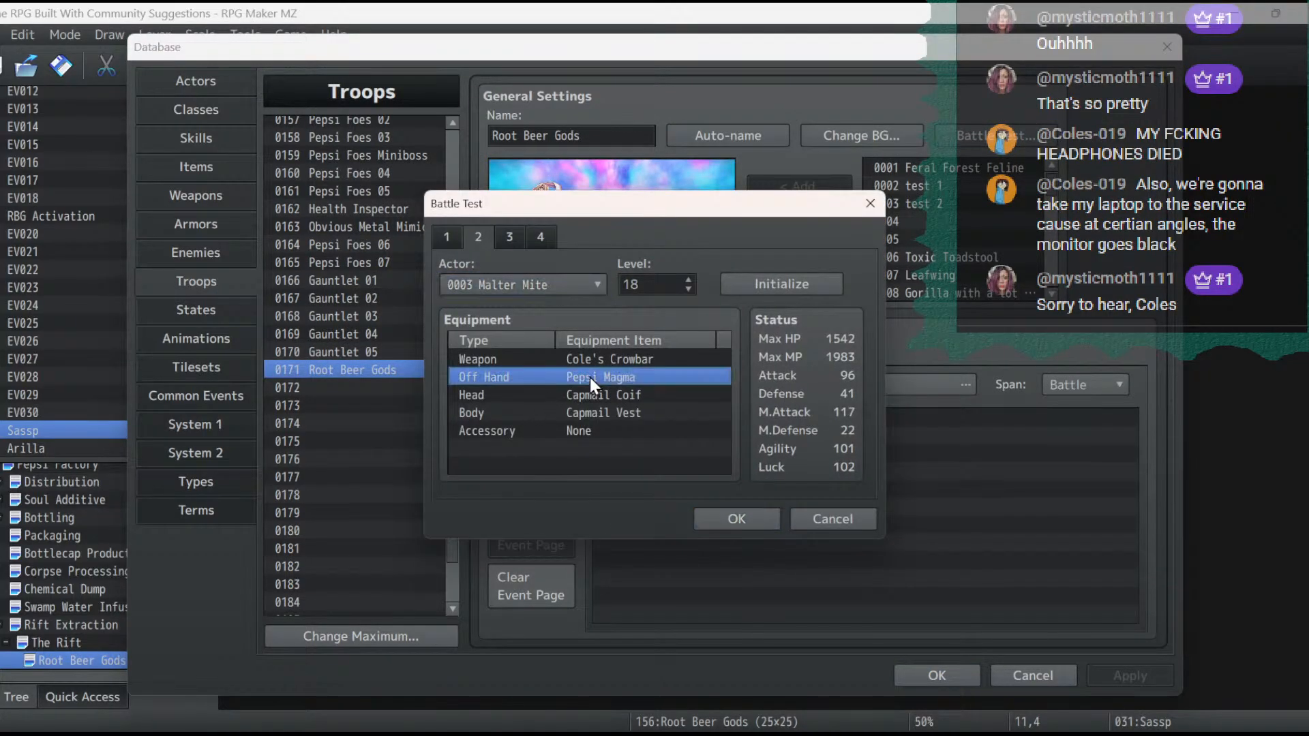
double_click(591, 378)
click(616, 395)
click(566, 565)
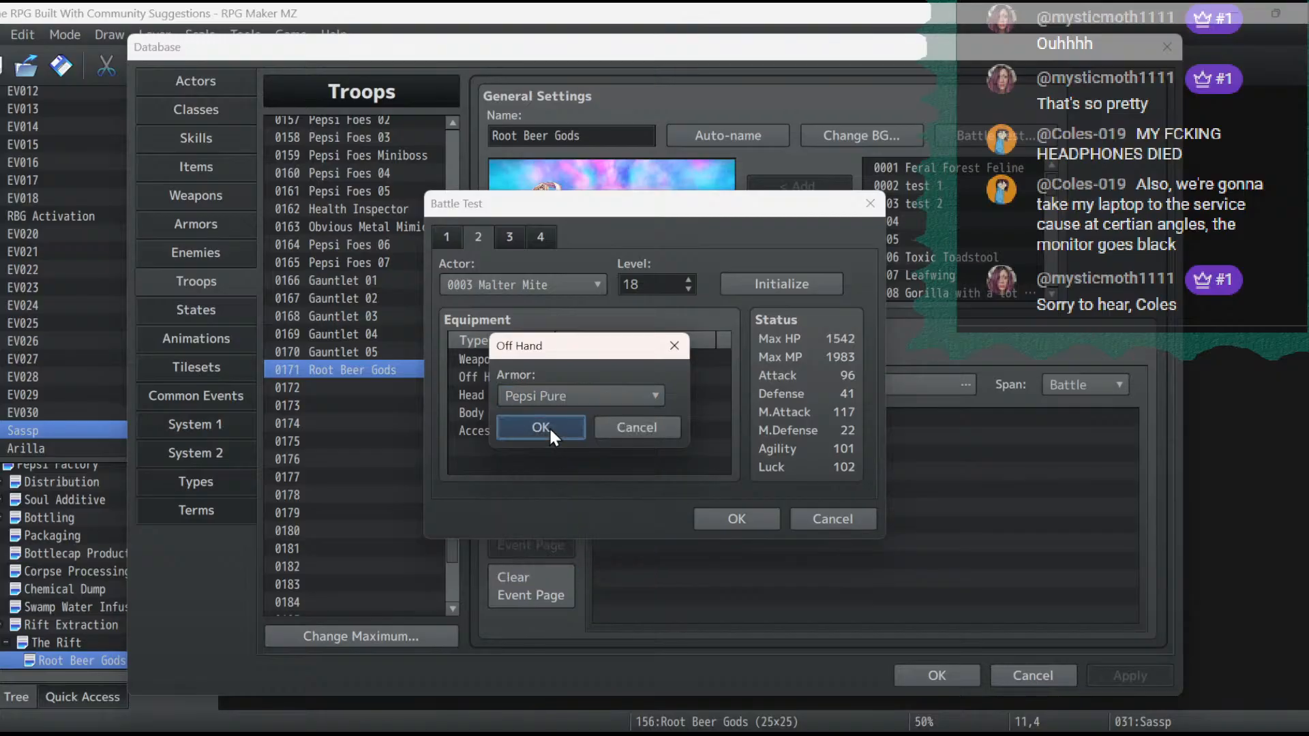
click(550, 427)
- Equip Malter Mite with the Pepsi-Brand Helmet on the head and Dragonbone Armor on the body
double_click(571, 395)
click(590, 390)
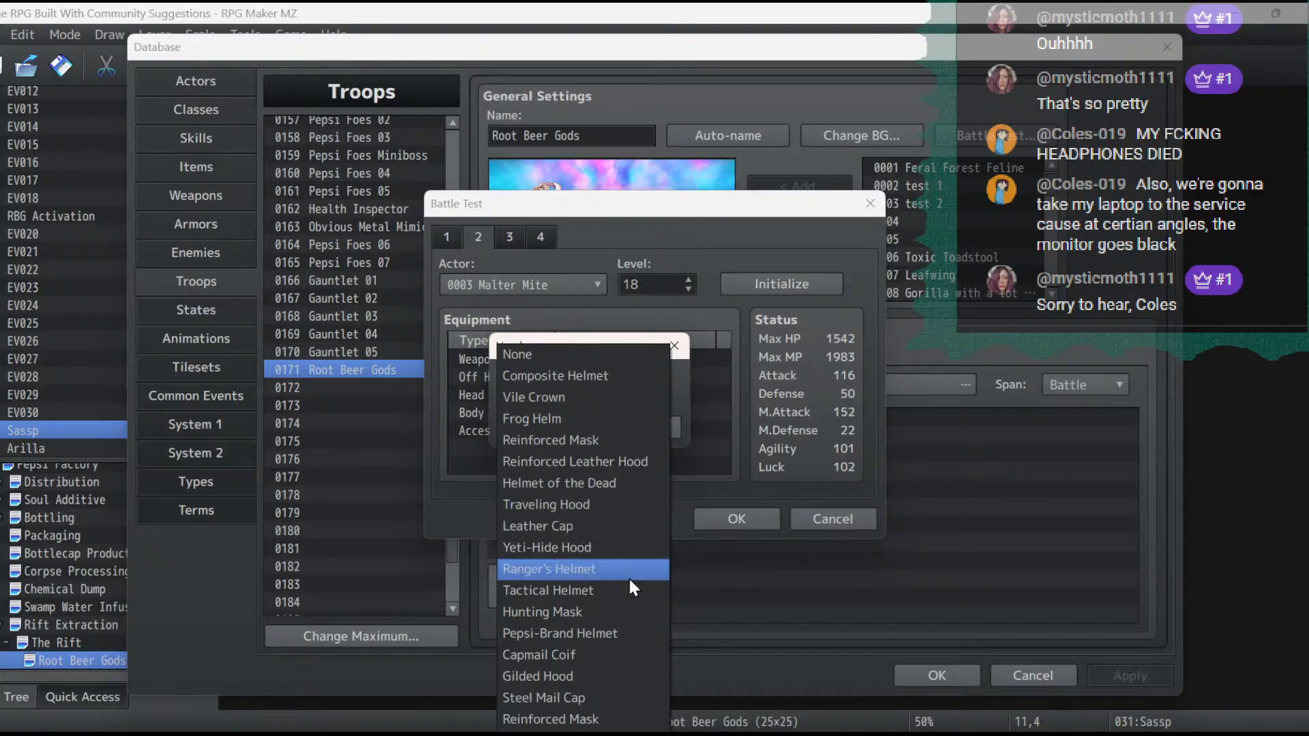
click(620, 636)
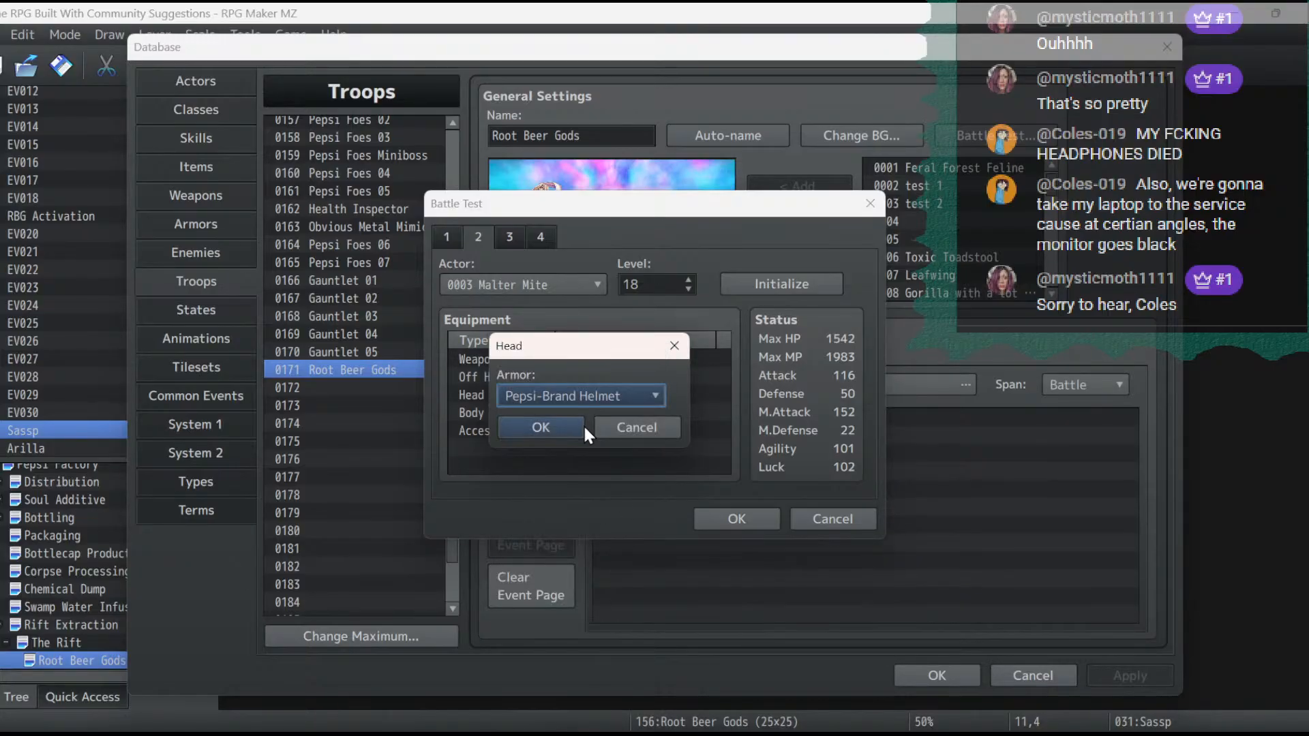
click(574, 431)
double_click(585, 414)
click(583, 391)
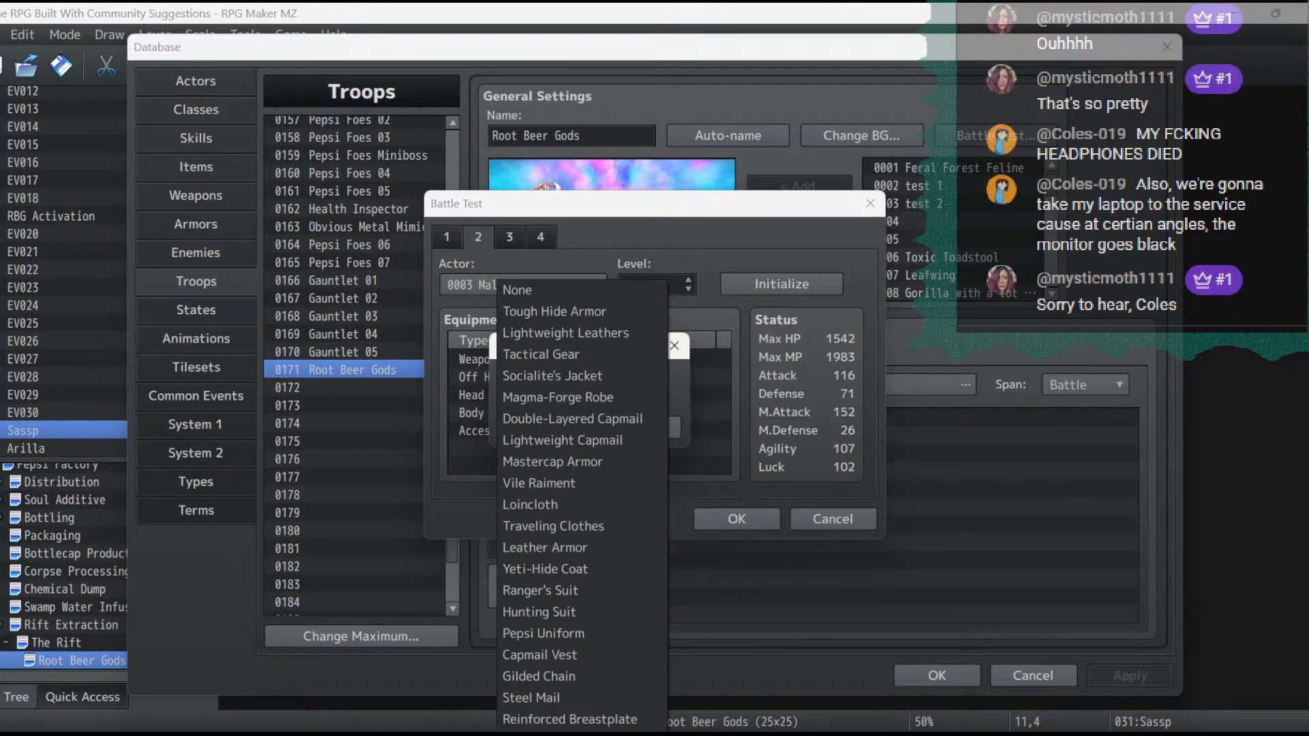
key(Escape)
click(571, 427)
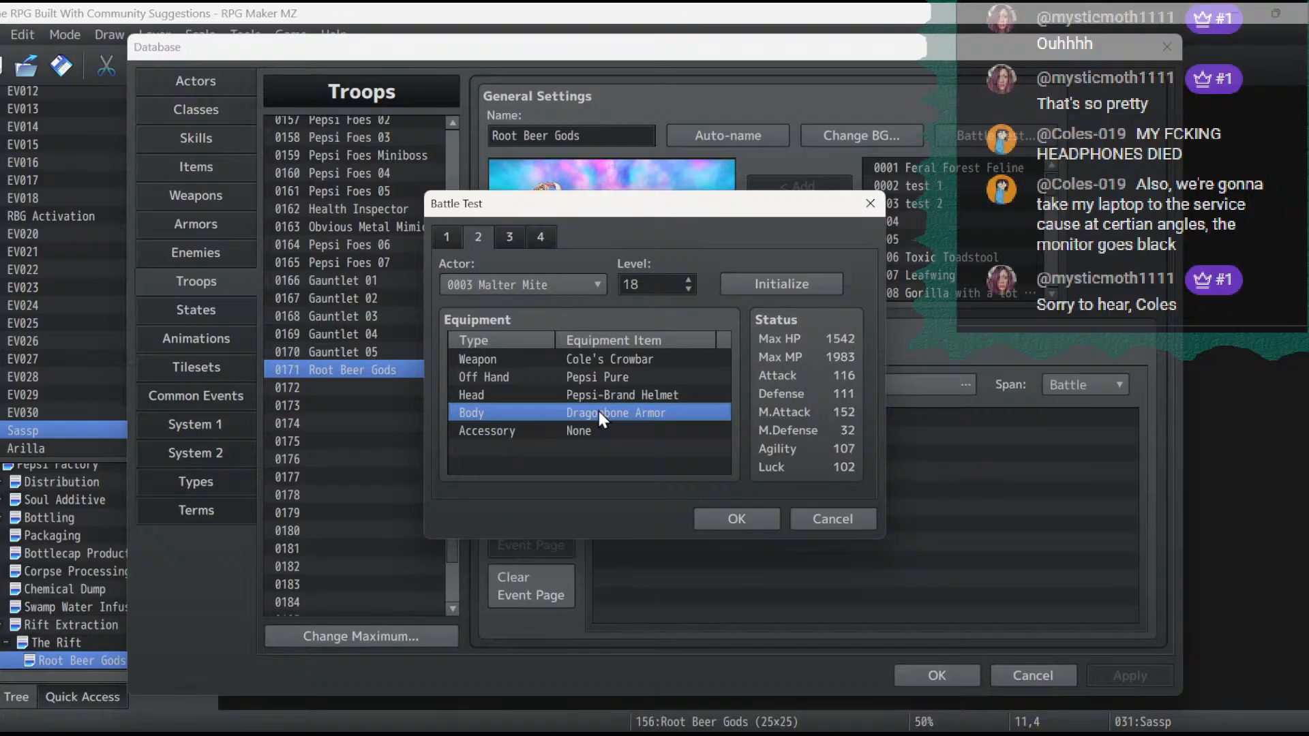
- Set Malter Mite's accessory to Champion's Belt in the battle test setup
double_click(604, 431)
click(623, 402)
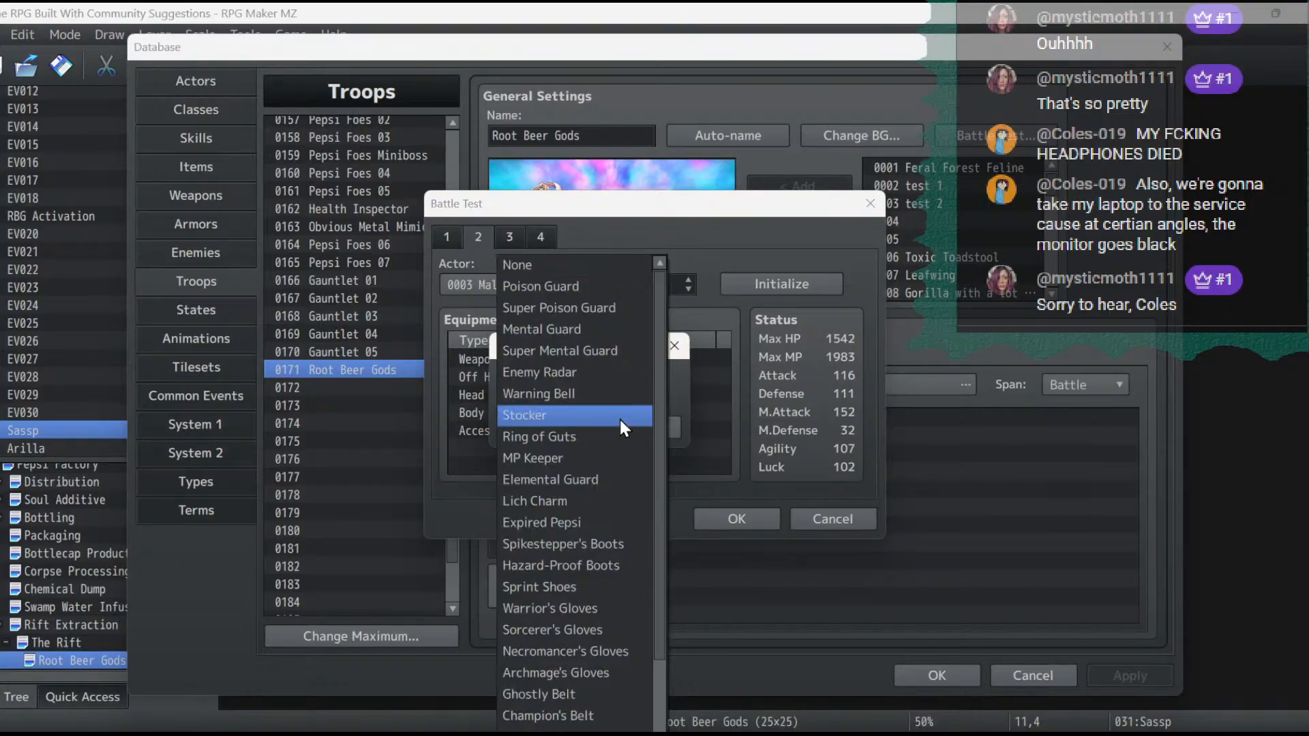
scroll(617, 443, down, 2)
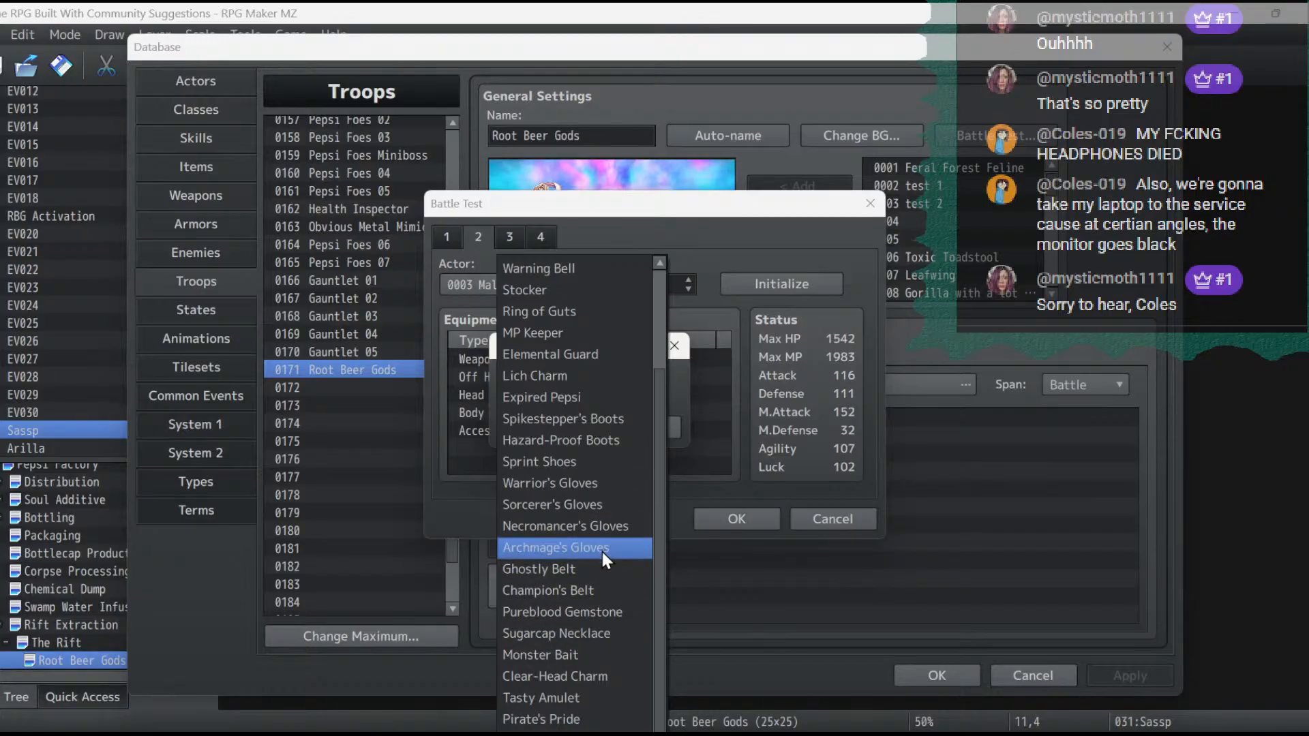
click(613, 591)
click(550, 427)
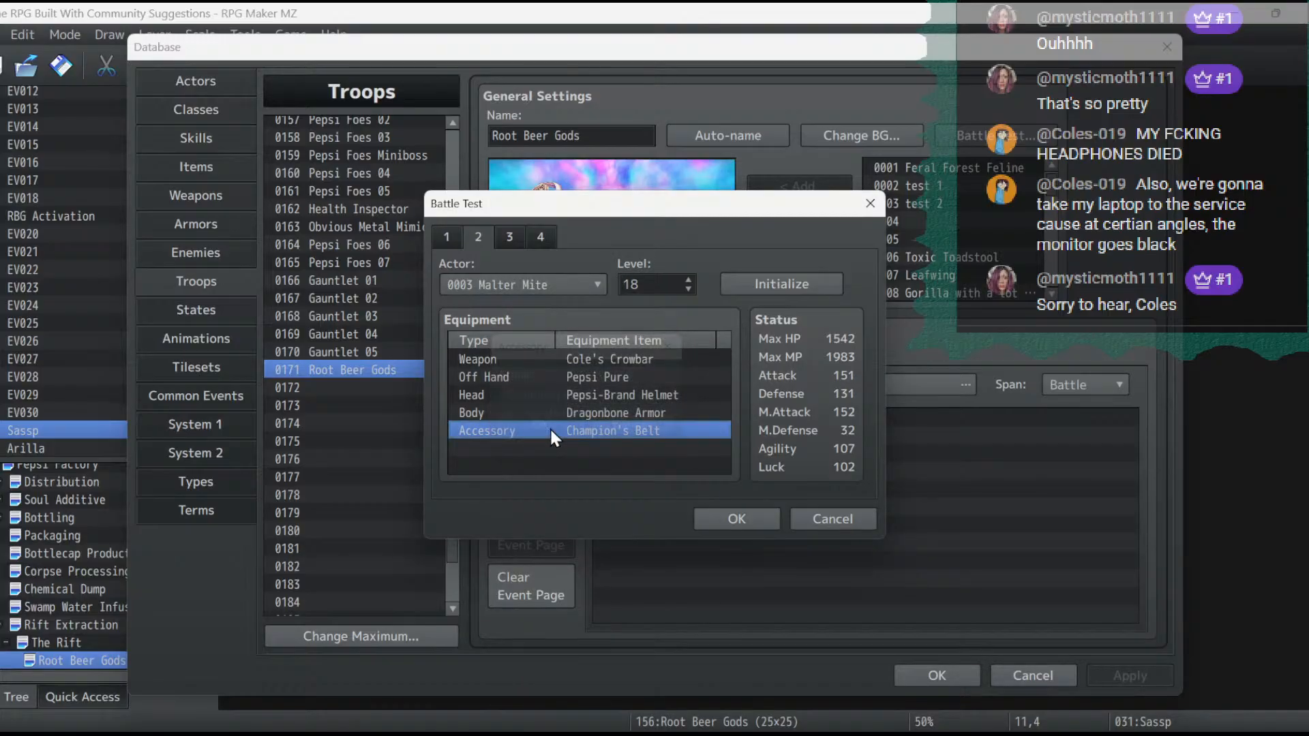
- Equip Elena with the Sword of Kings as weapon and the Fanged Shield in the off hand
click(510, 234)
double_click(595, 361)
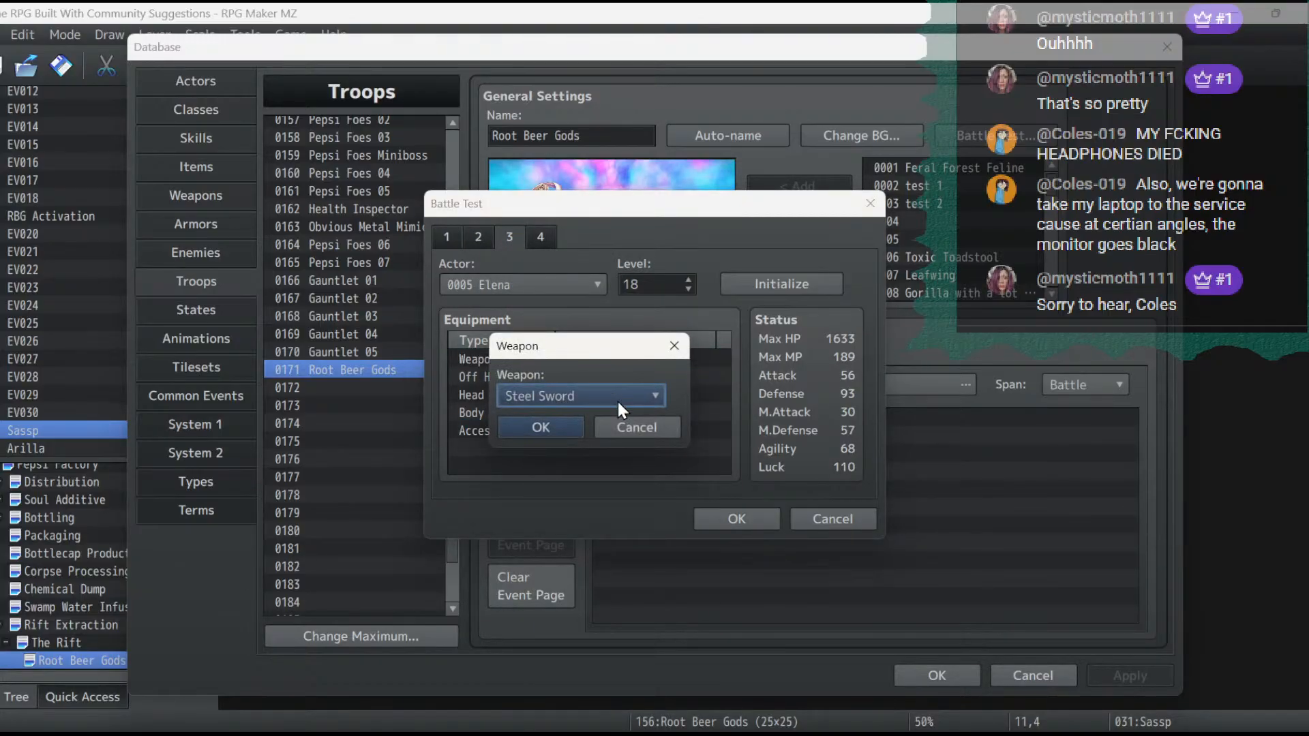
click(616, 399)
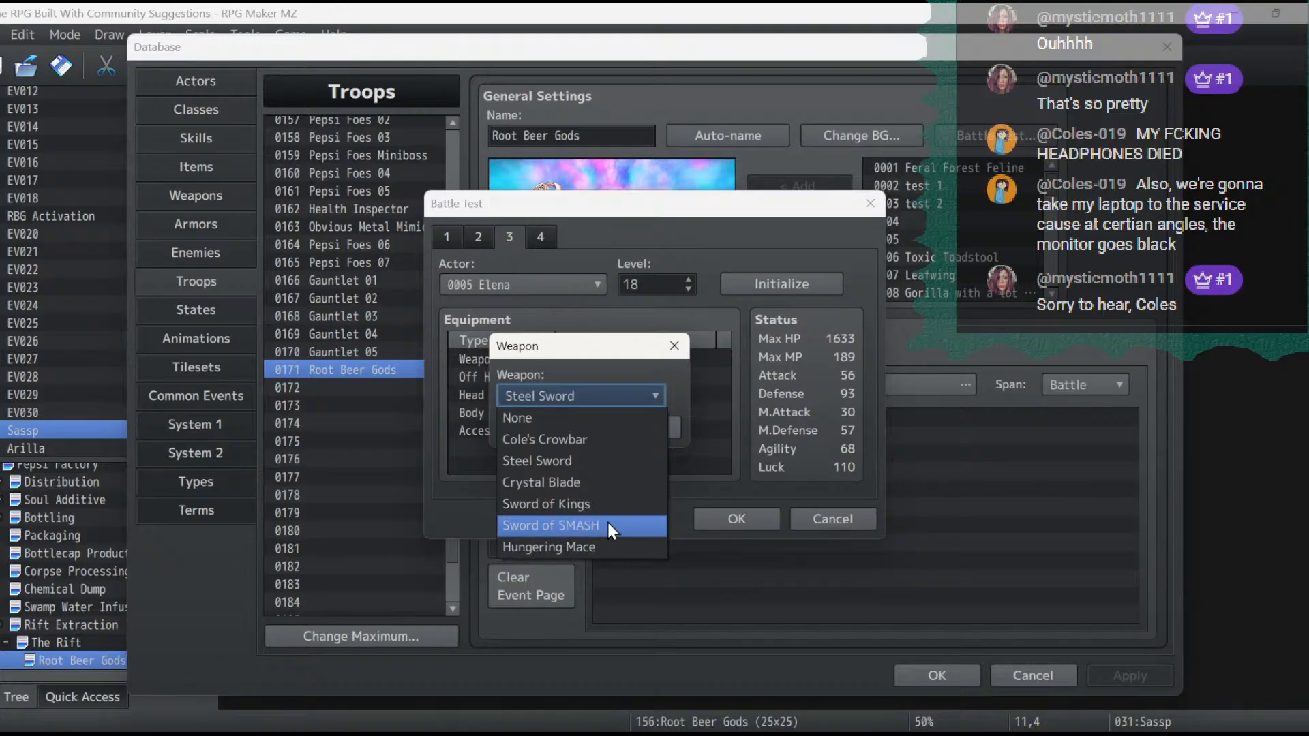
click(602, 504)
click(576, 428)
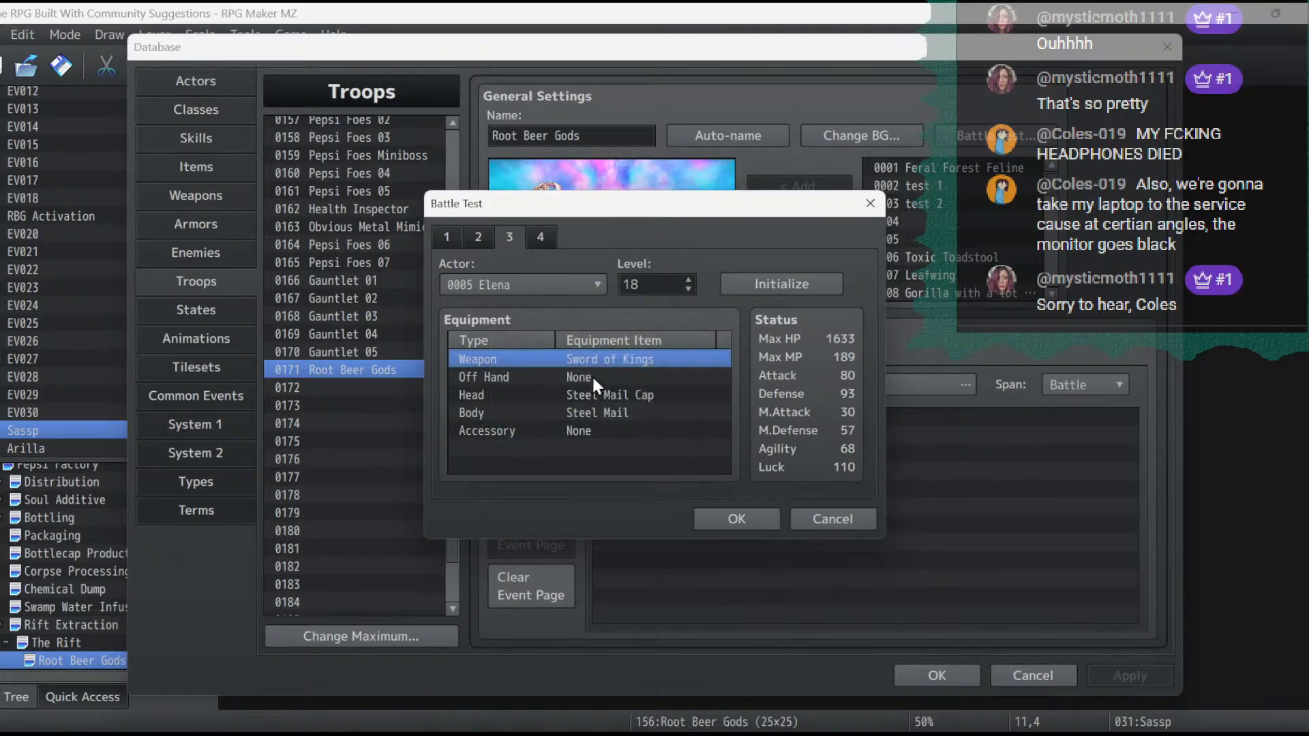
double_click(591, 375)
click(590, 395)
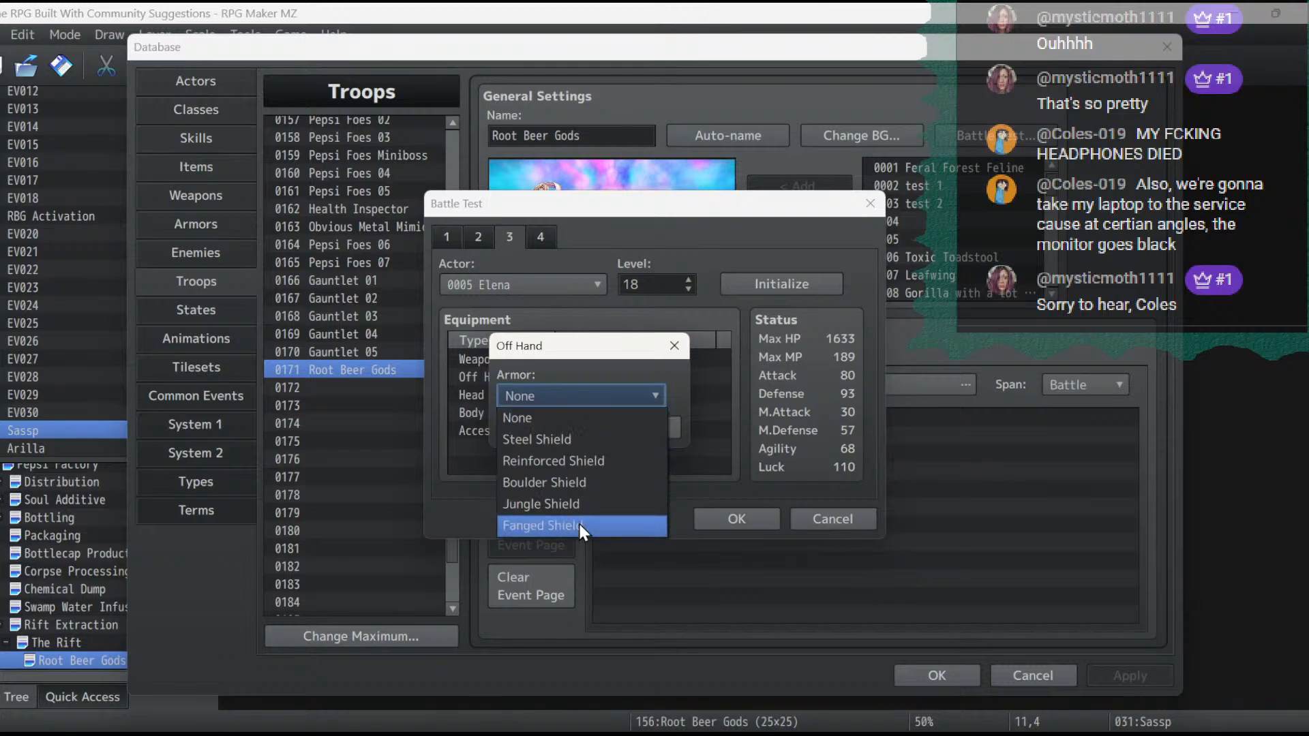
click(578, 526)
click(577, 426)
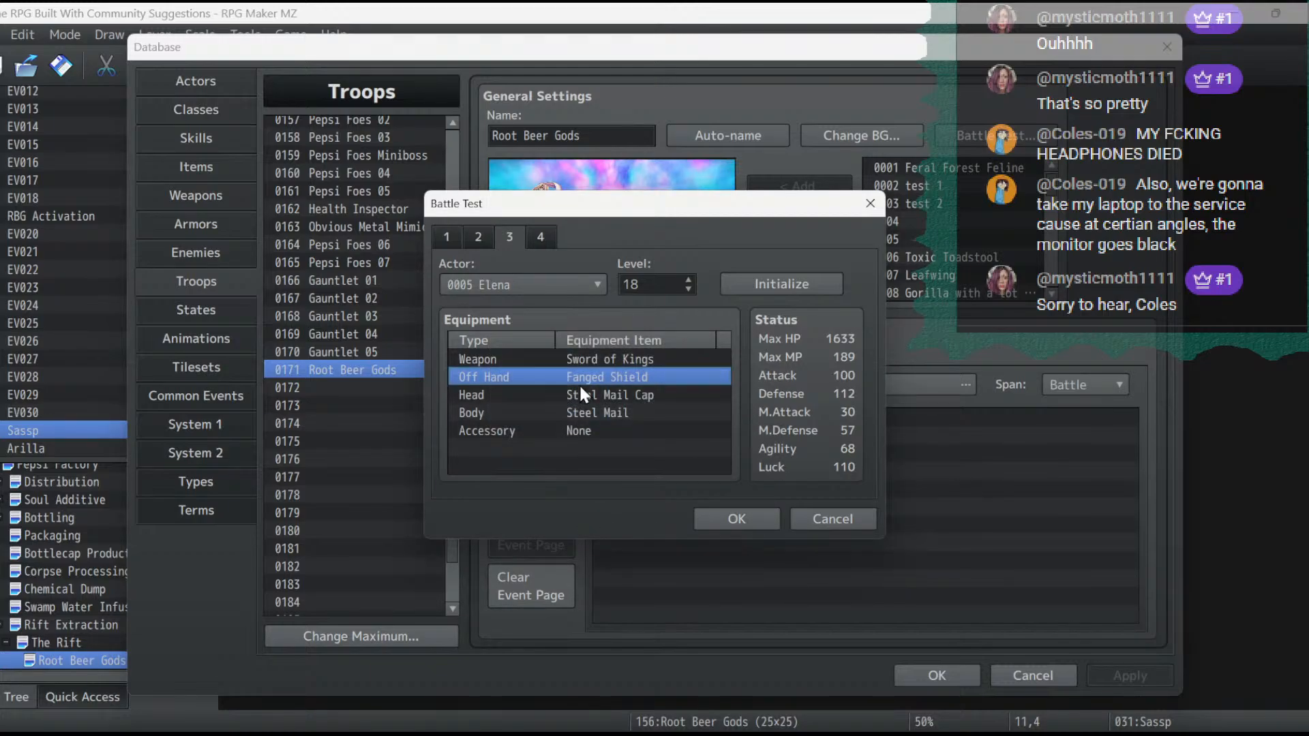
- Keep Steel Mail as Elena's body armor and set her accessory to Pirate's Pride
double_click(583, 413)
click(578, 395)
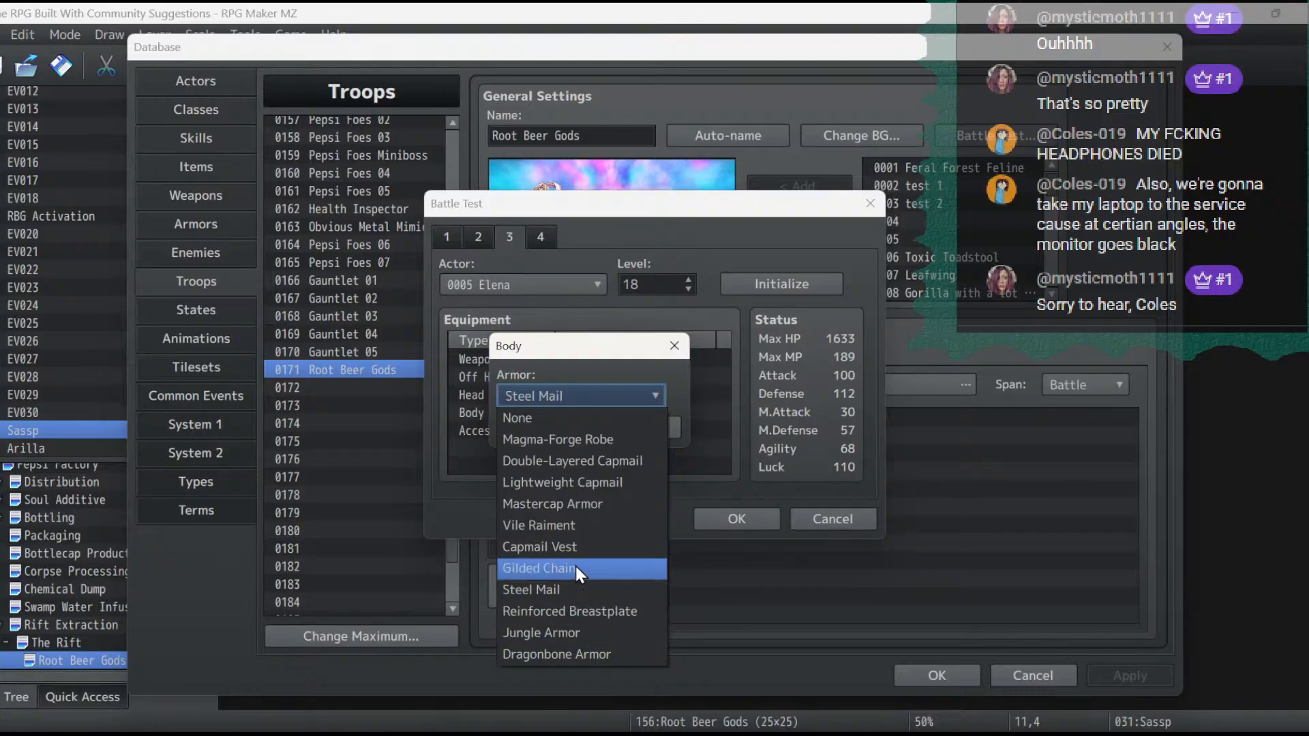
click(601, 596)
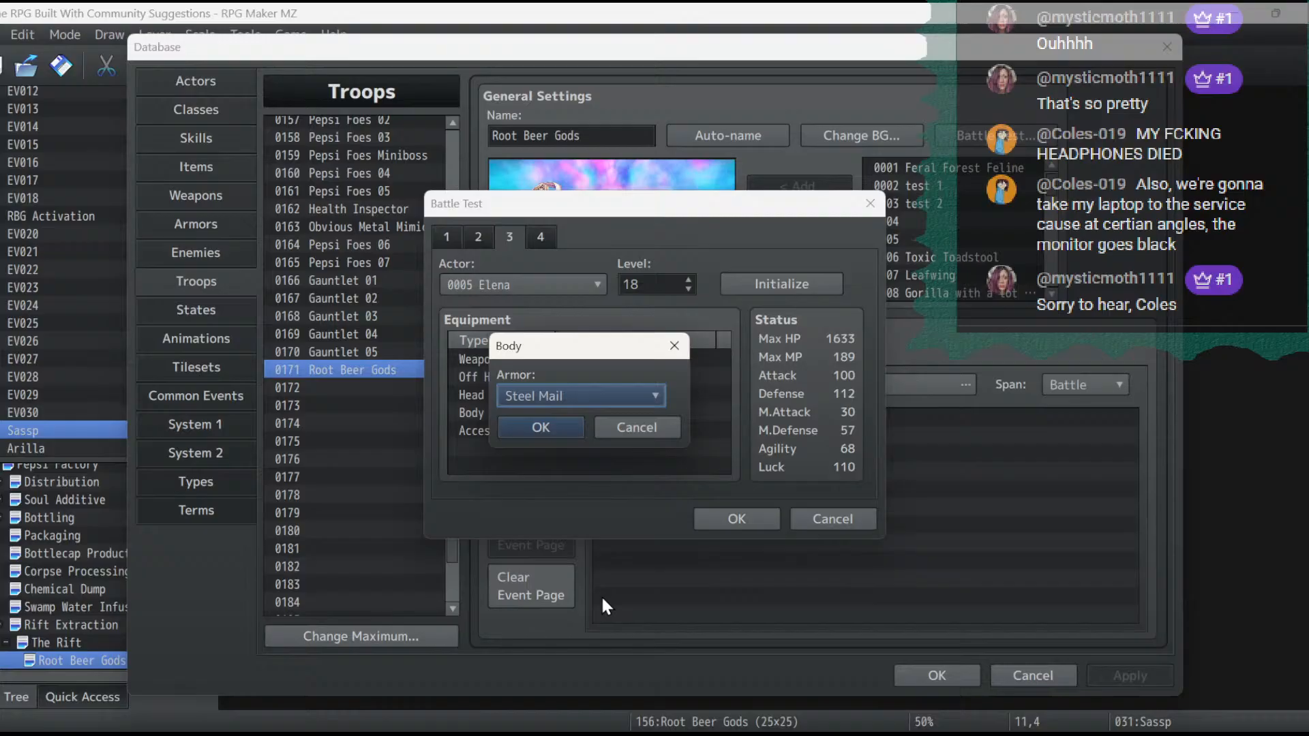
click(555, 428)
click(557, 431)
double_click(558, 431)
click(579, 392)
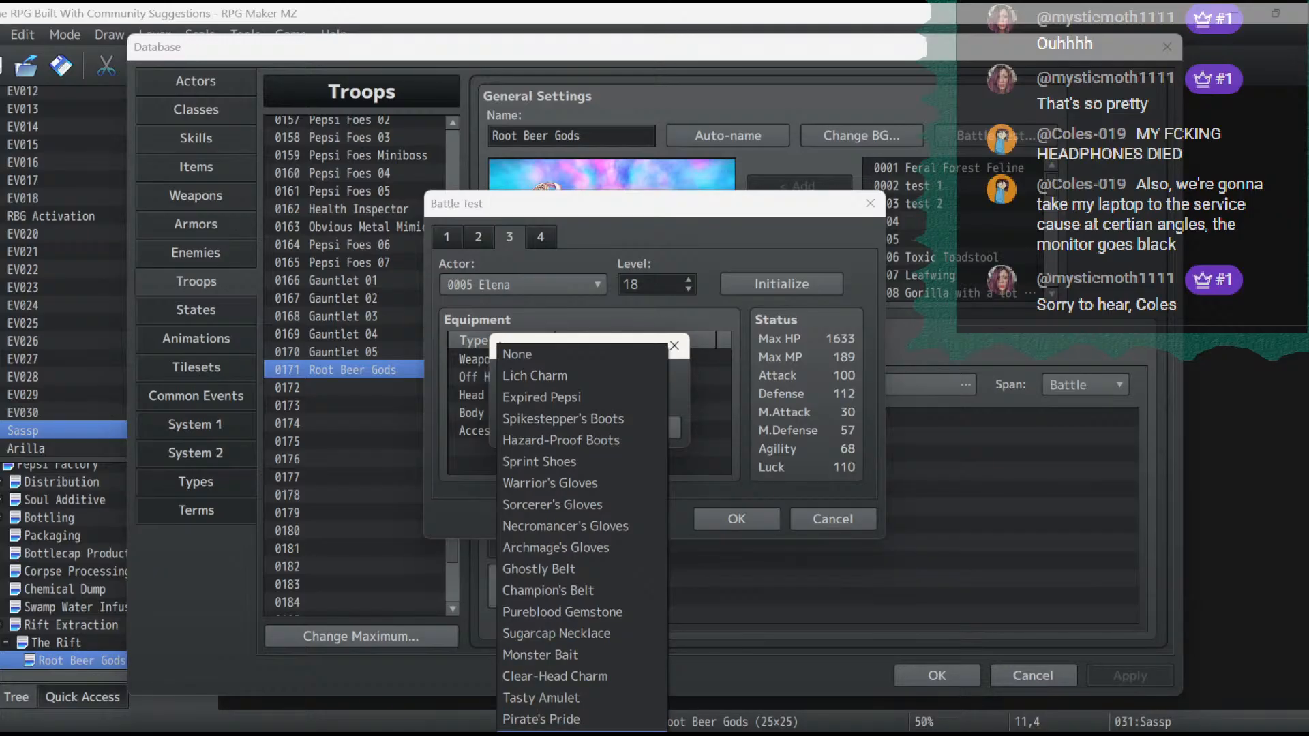
click(610, 716)
click(547, 425)
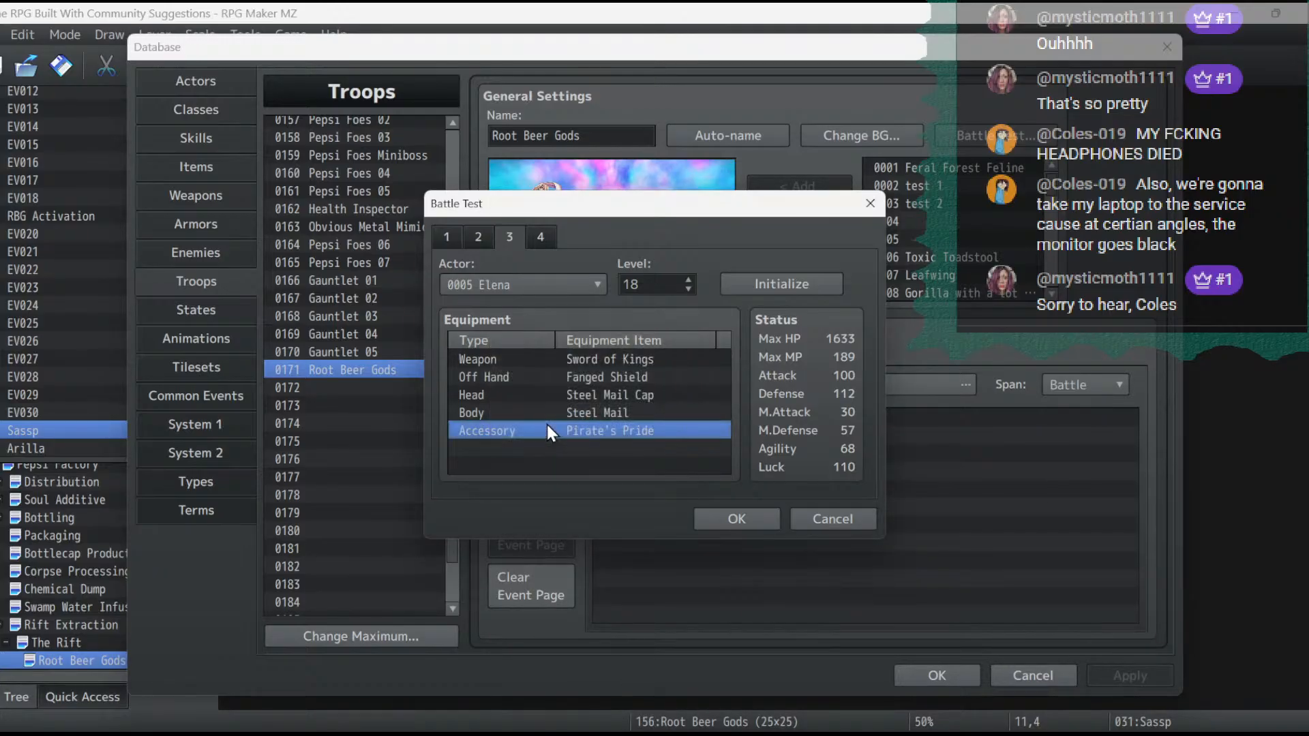
- Set Catasby's weapon to Eldritch Claws and leave the off hand at None
click(540, 238)
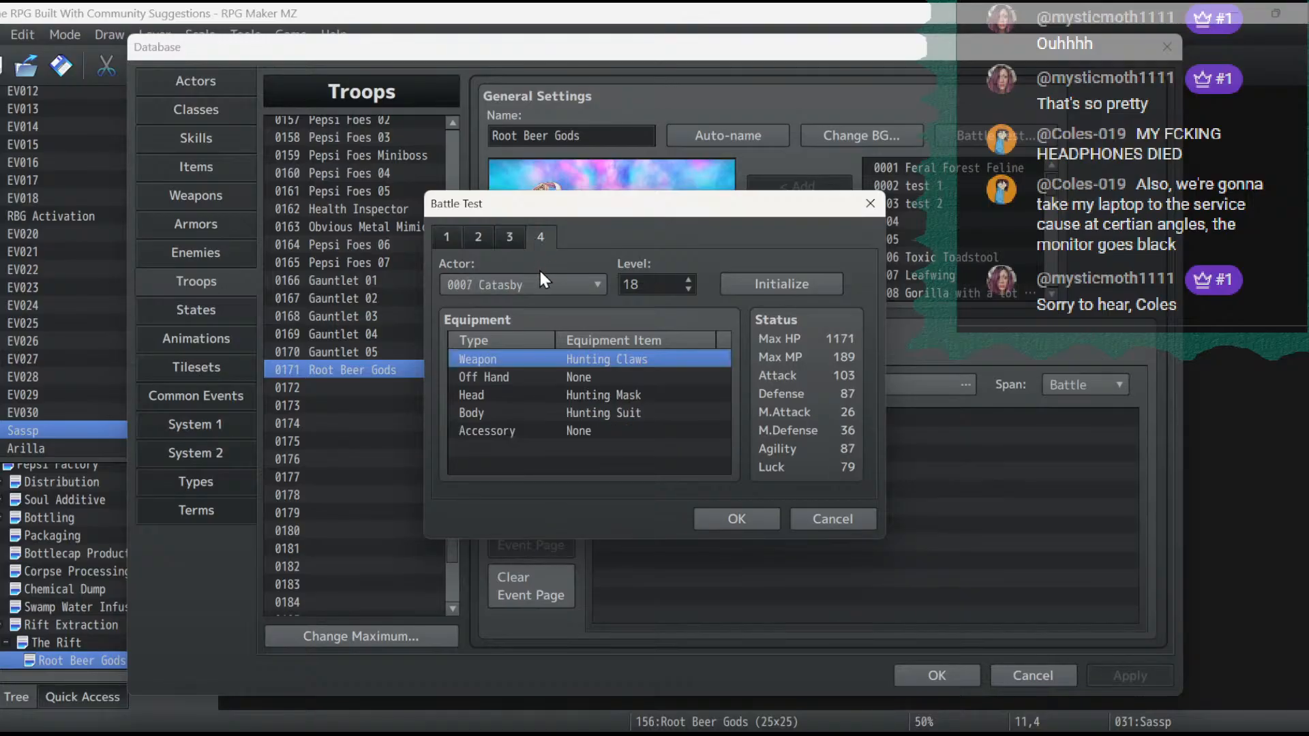
double_click(600, 358)
click(608, 390)
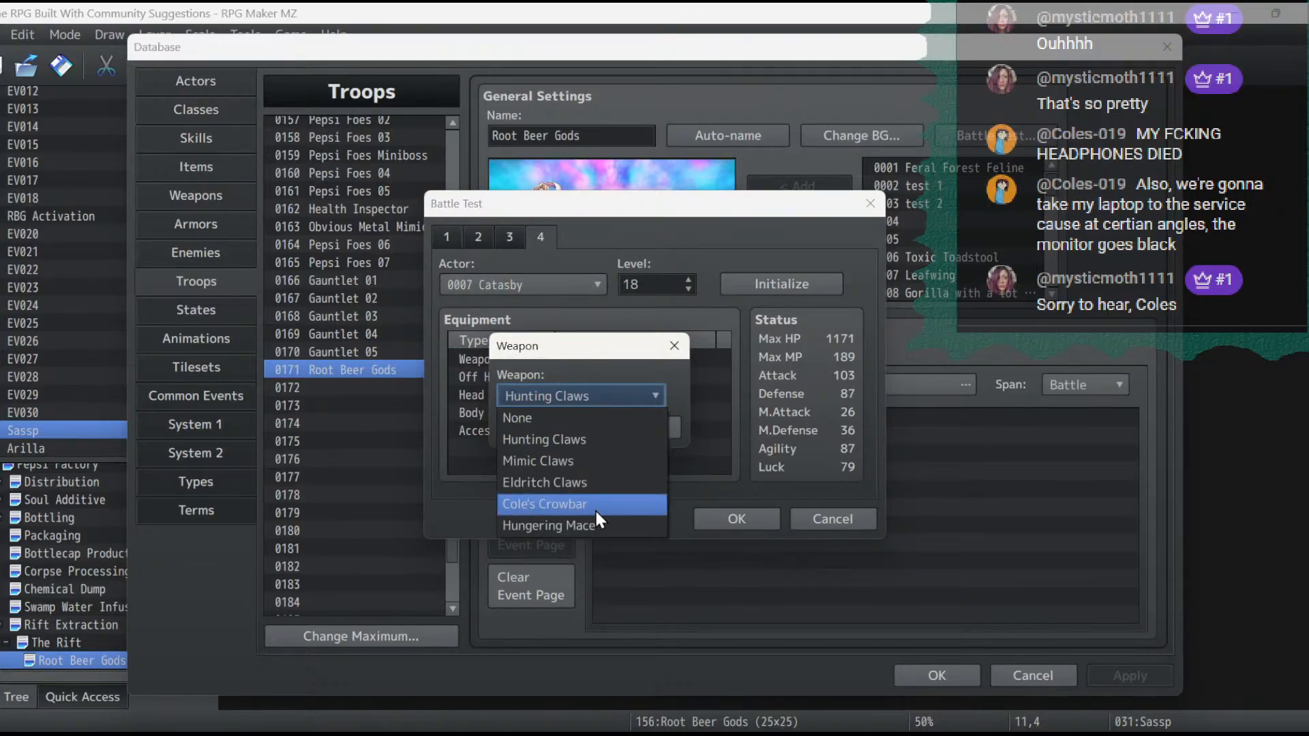
click(585, 484)
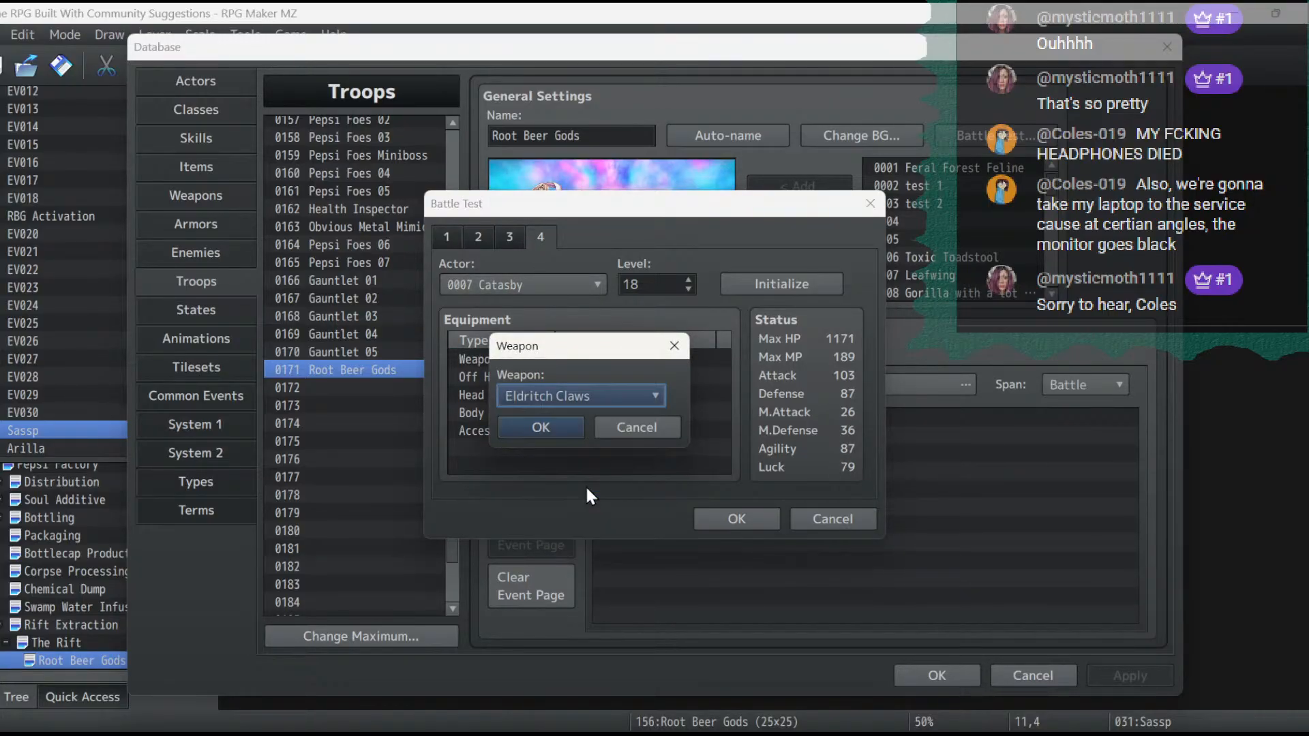
click(572, 429)
double_click(583, 378)
click(595, 396)
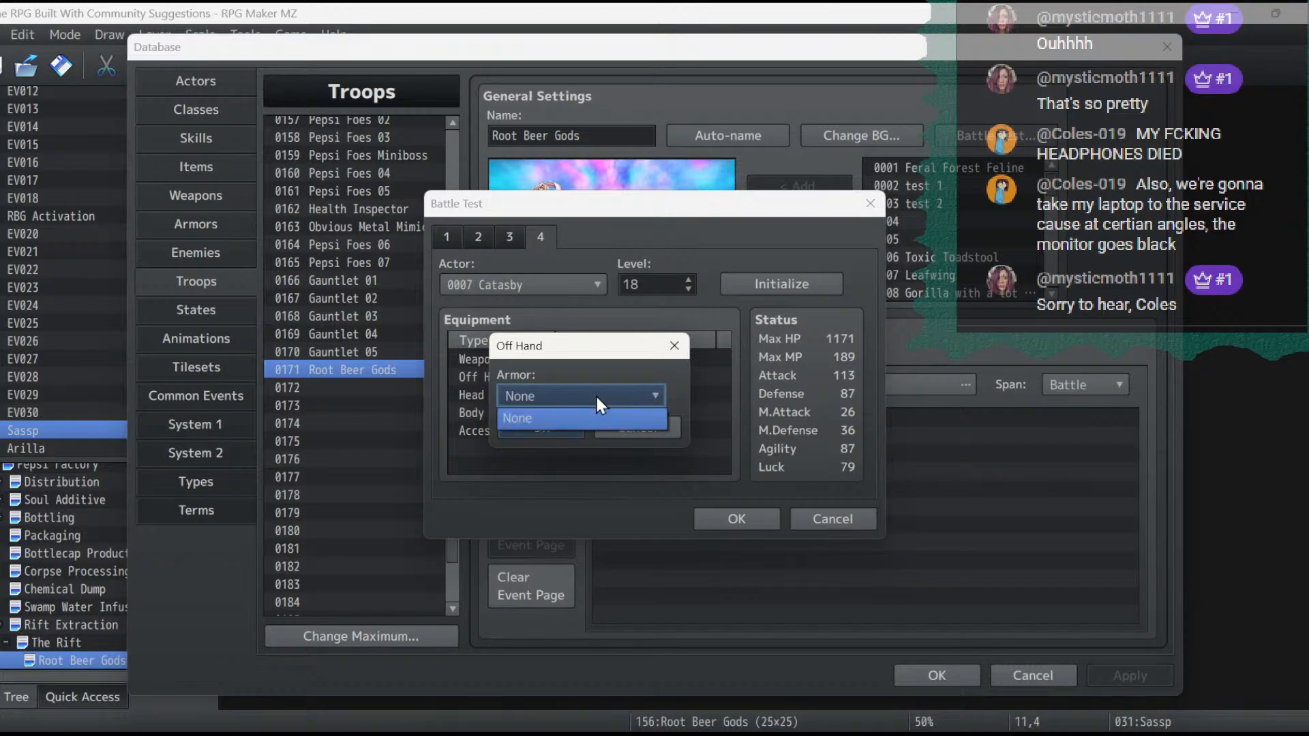
click(580, 418)
click(562, 428)
- Equip Catasby with the Reinforced Mask on the head and the Pepsi Uniform on the body
double_click(562, 394)
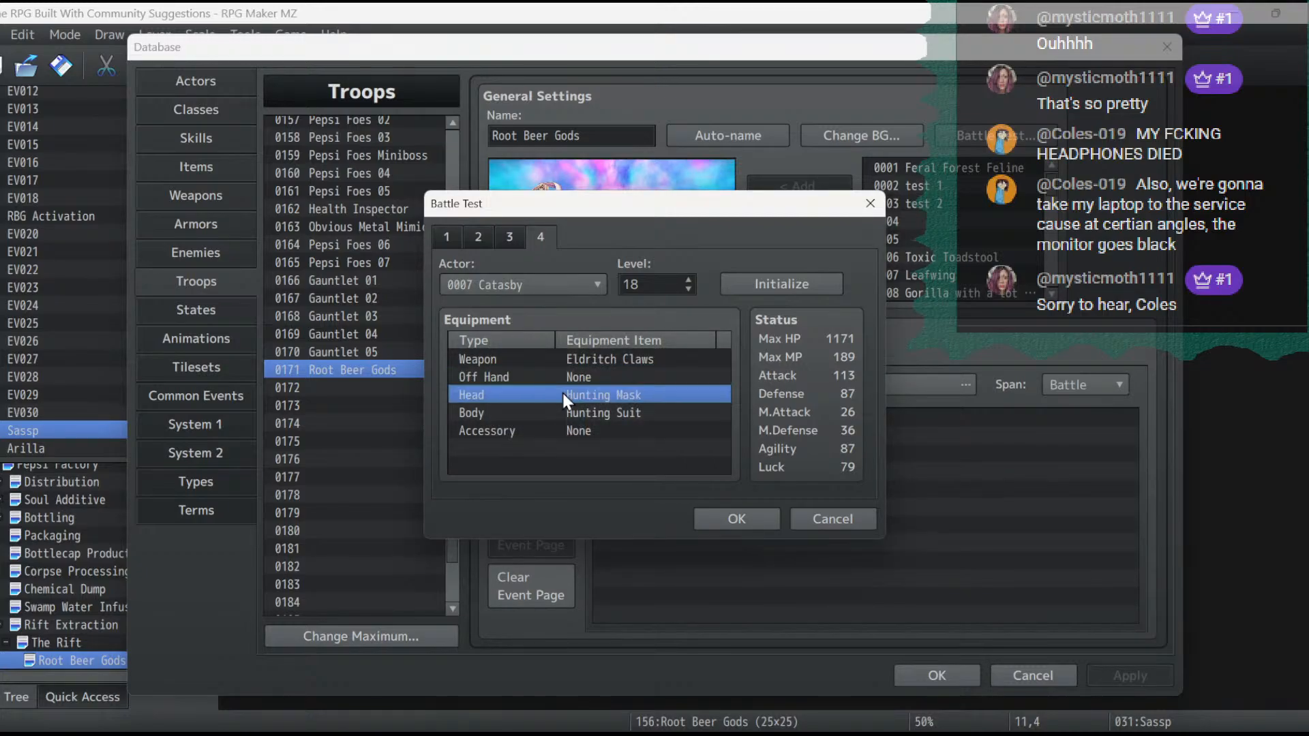
click(569, 394)
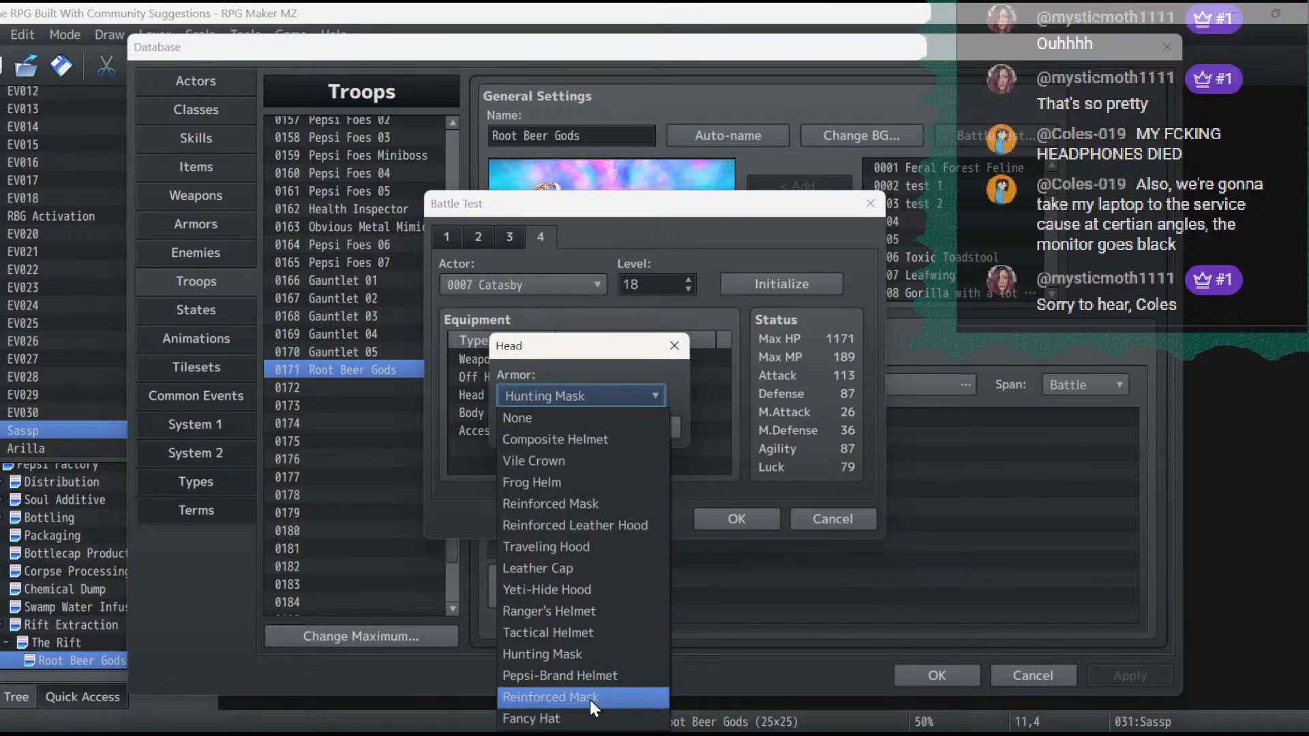
click(677, 379)
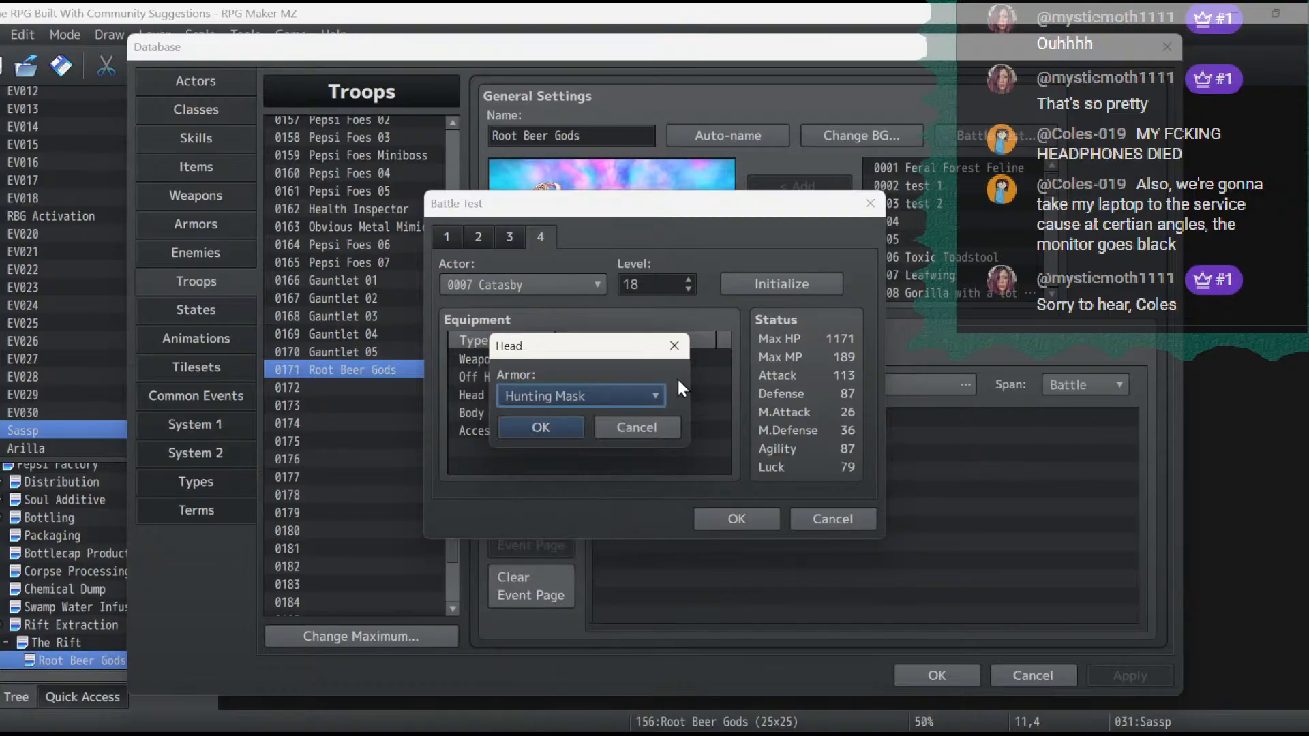
click(608, 395)
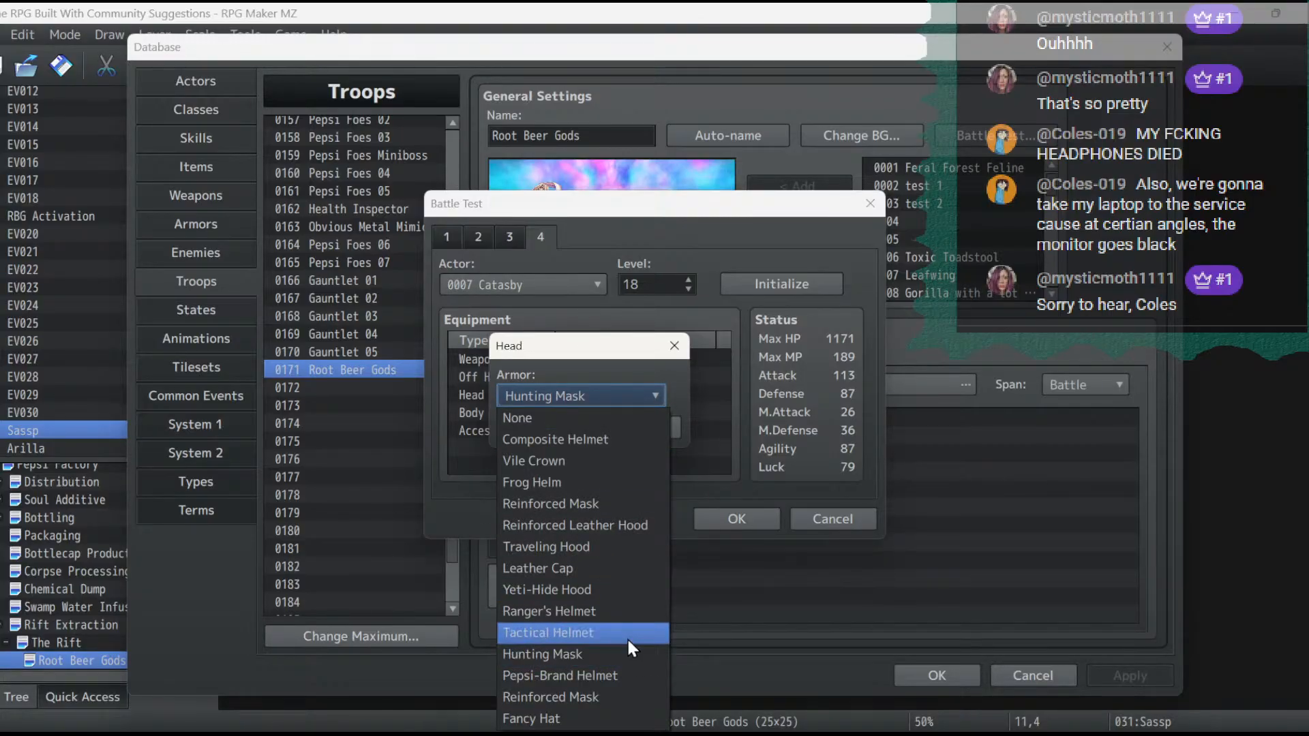
click(620, 696)
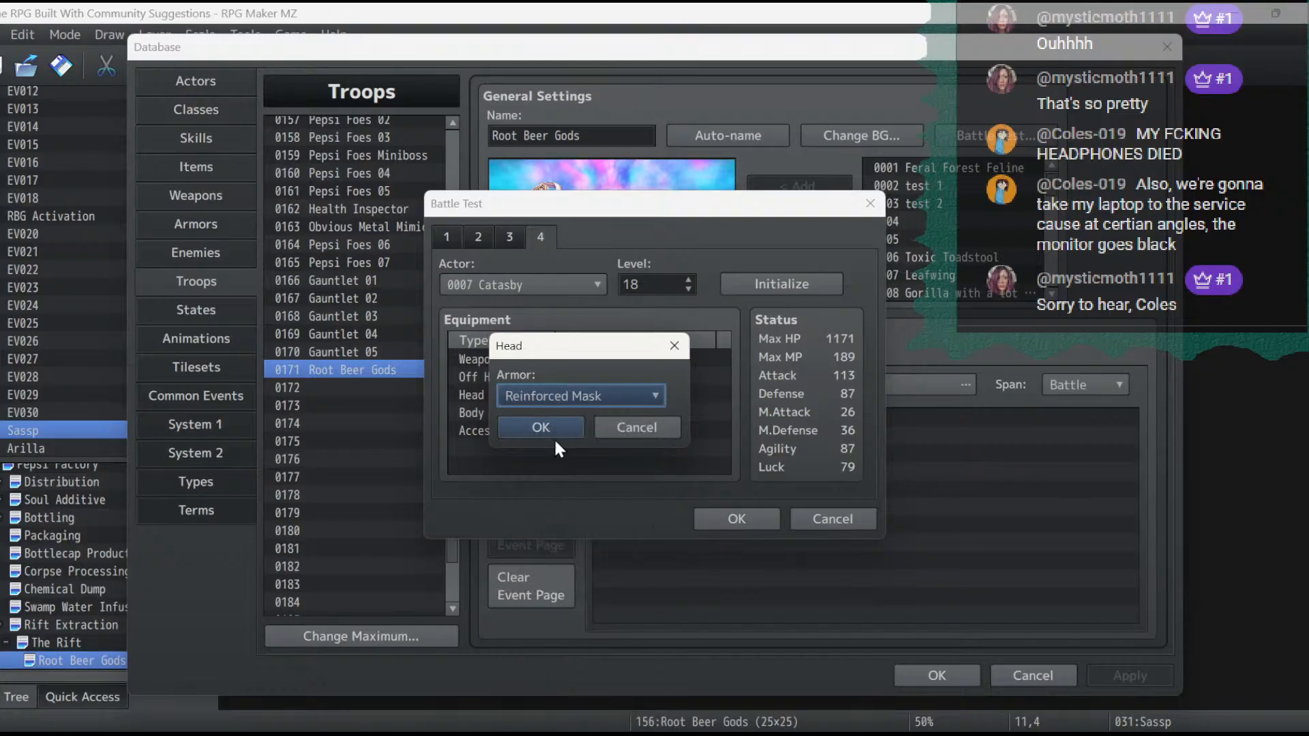
click(549, 425)
double_click(580, 413)
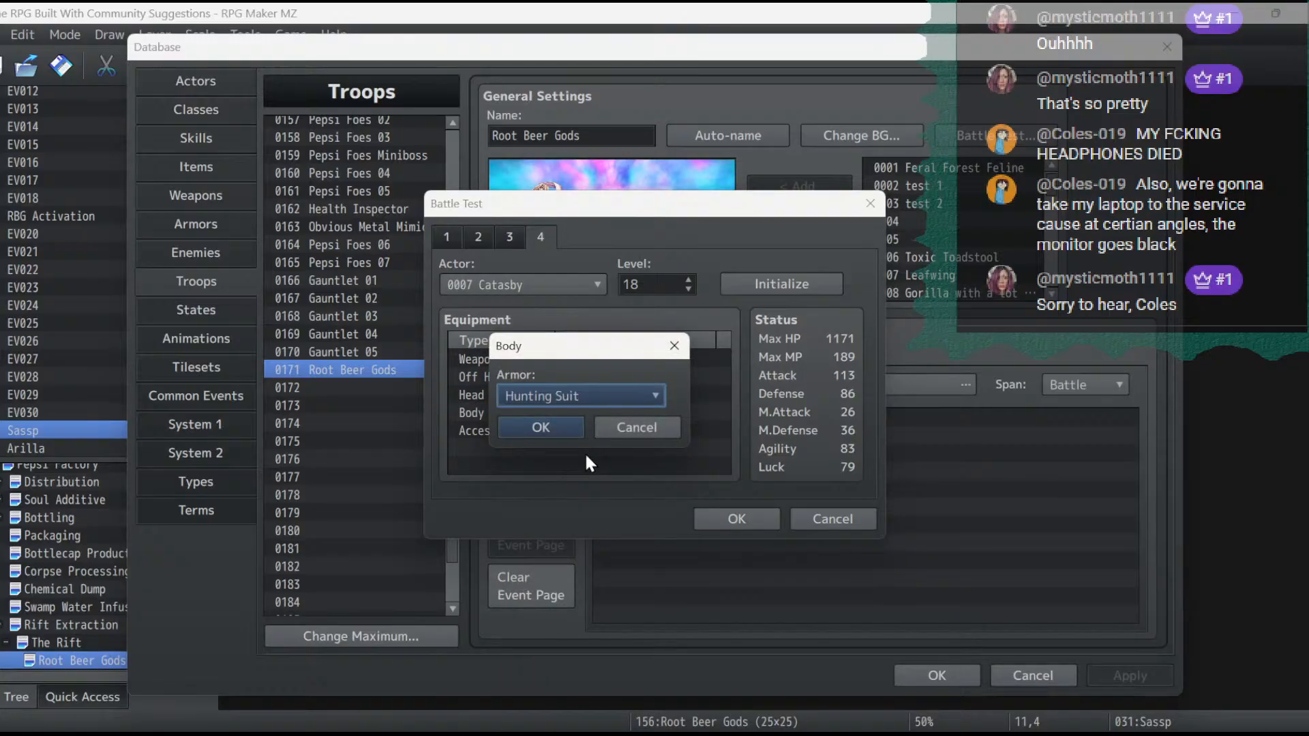
click(587, 393)
click(610, 702)
click(573, 428)
- Set Catasby's accessory to Sprint Shoes in the battle test setup
double_click(574, 430)
click(579, 392)
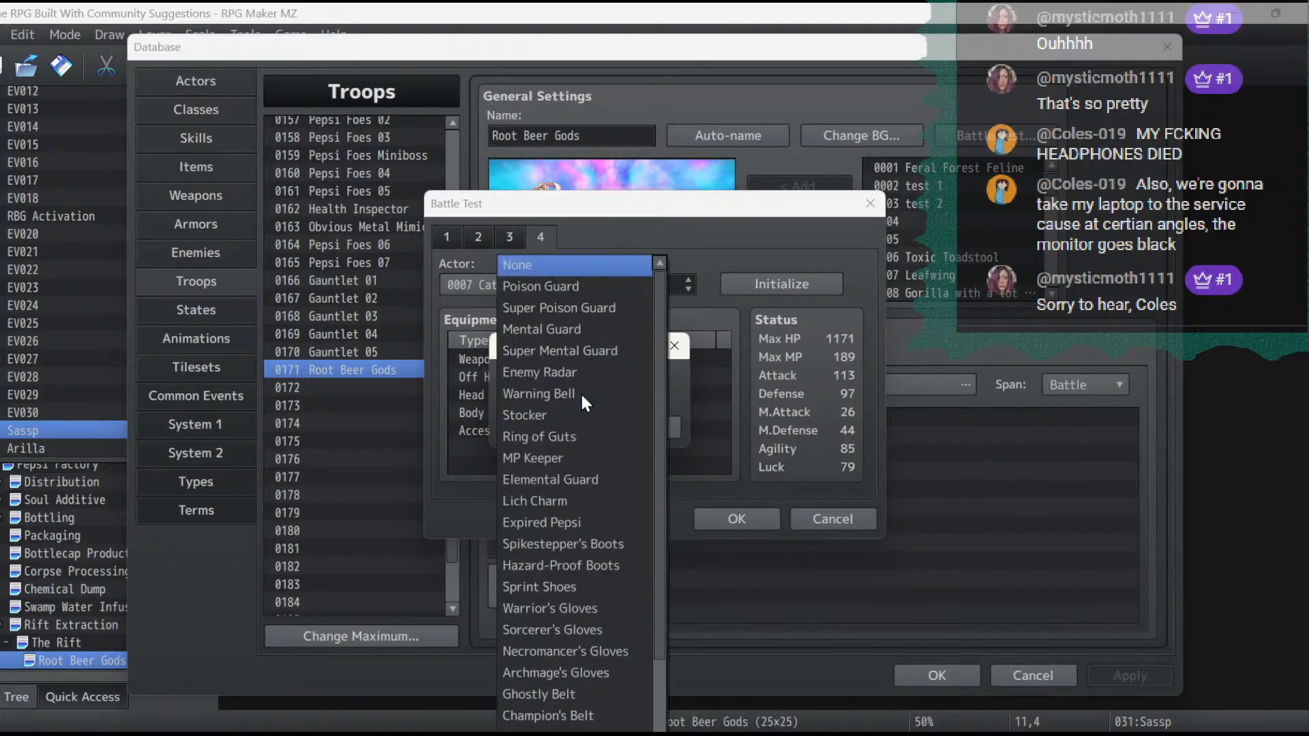
click(600, 589)
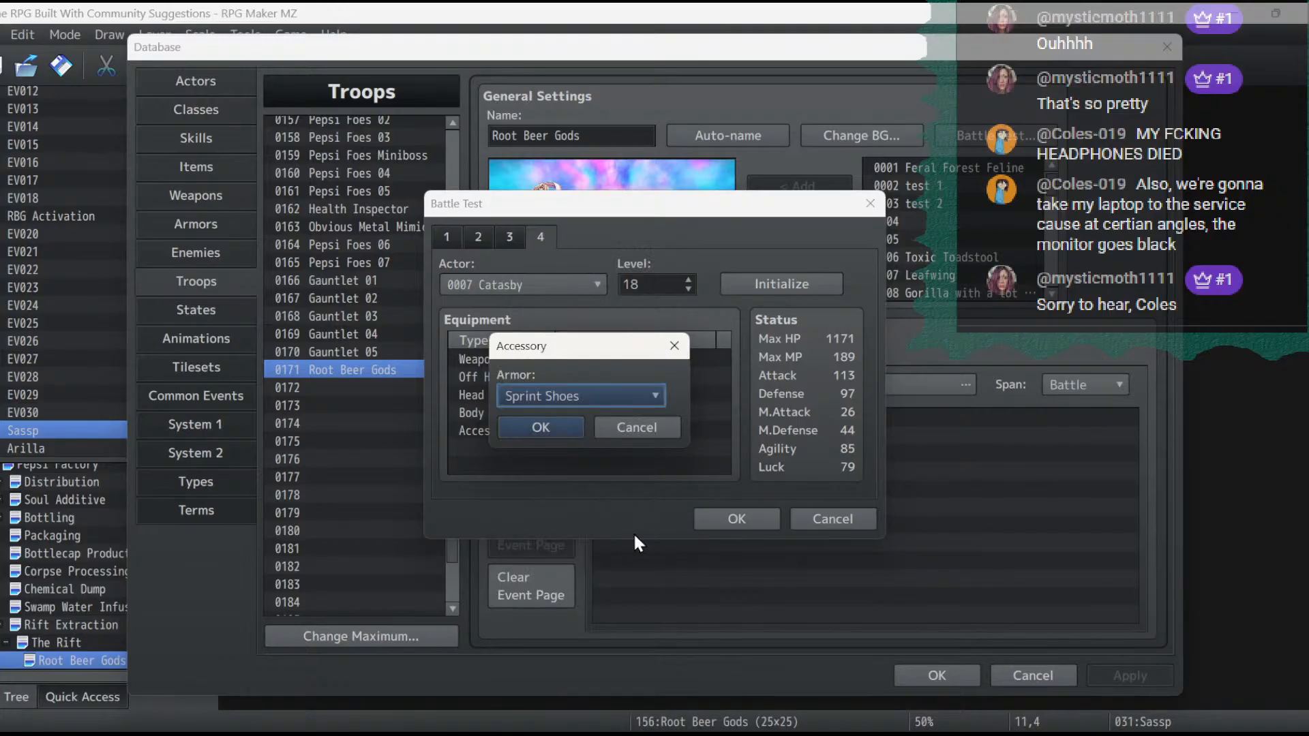
click(561, 423)
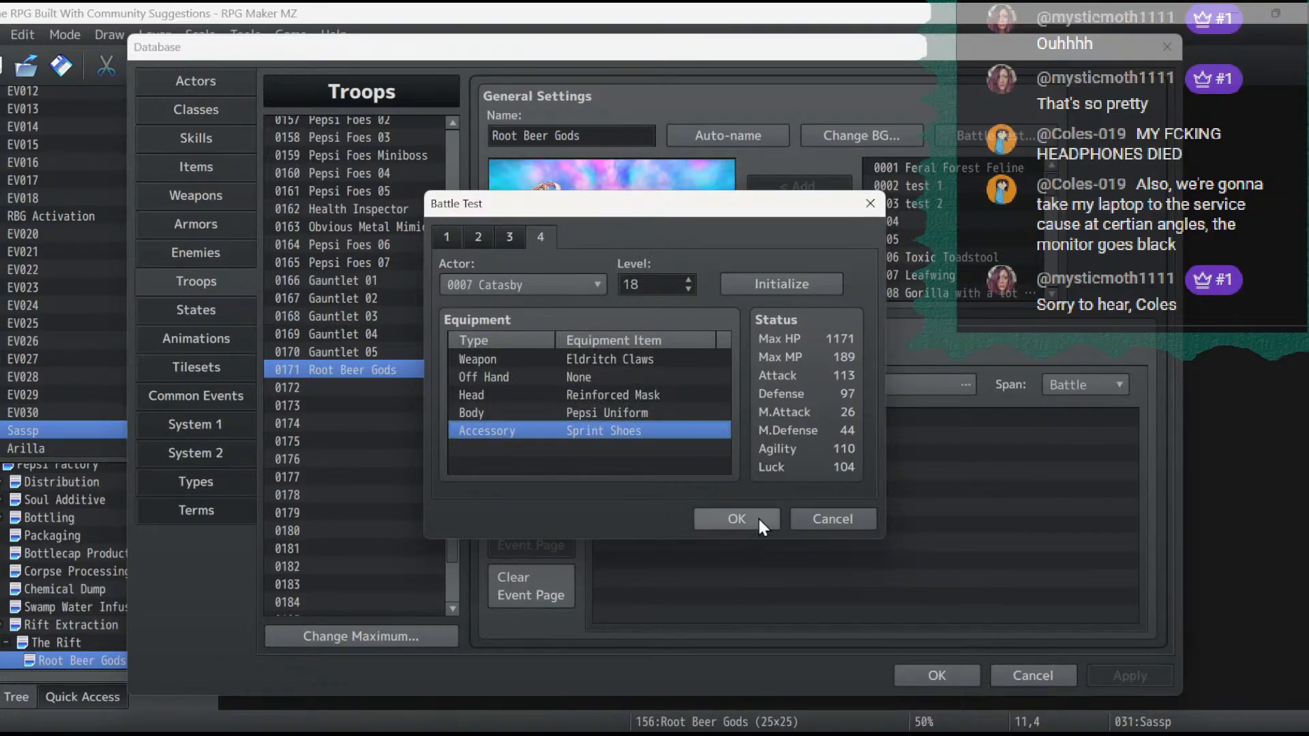
- Return to Ryu's battle test setup and check the weapon options, keeping Dragon Claws +6
click(479, 236)
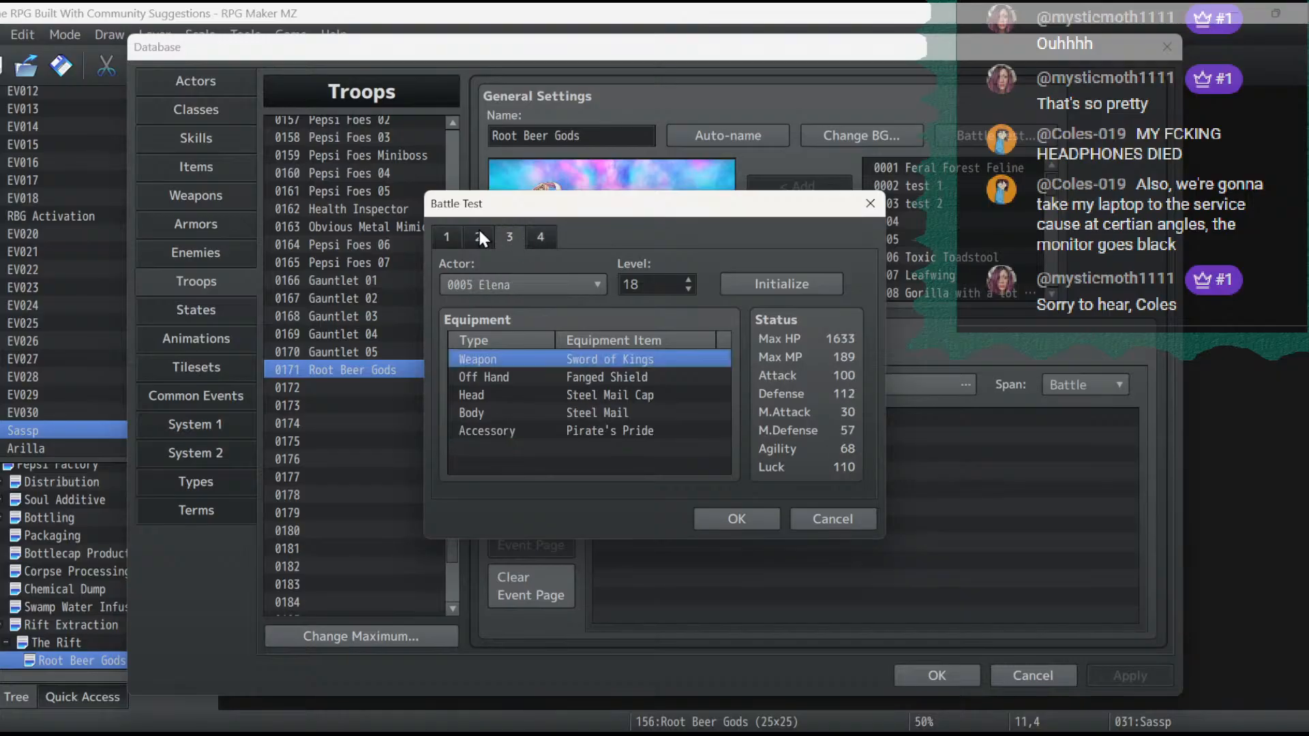
click(447, 235)
double_click(560, 359)
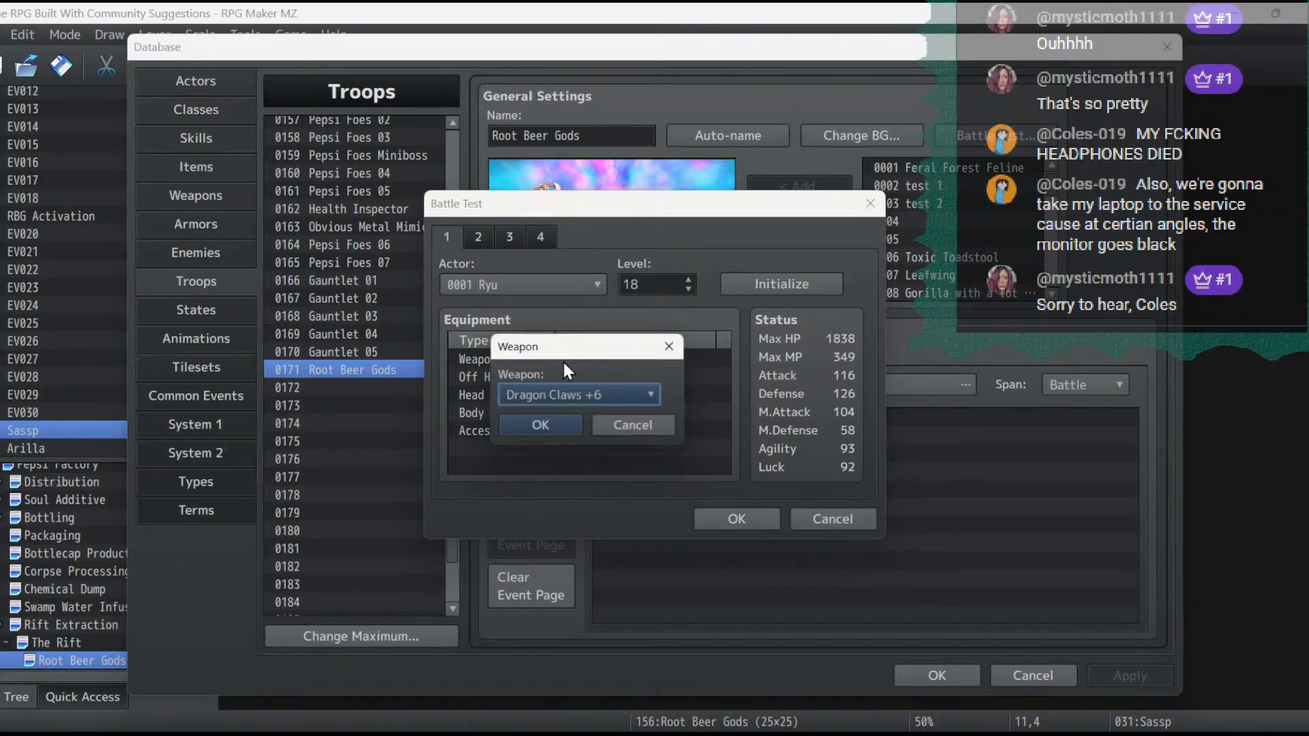
click(626, 390)
click(626, 390)
click(562, 423)
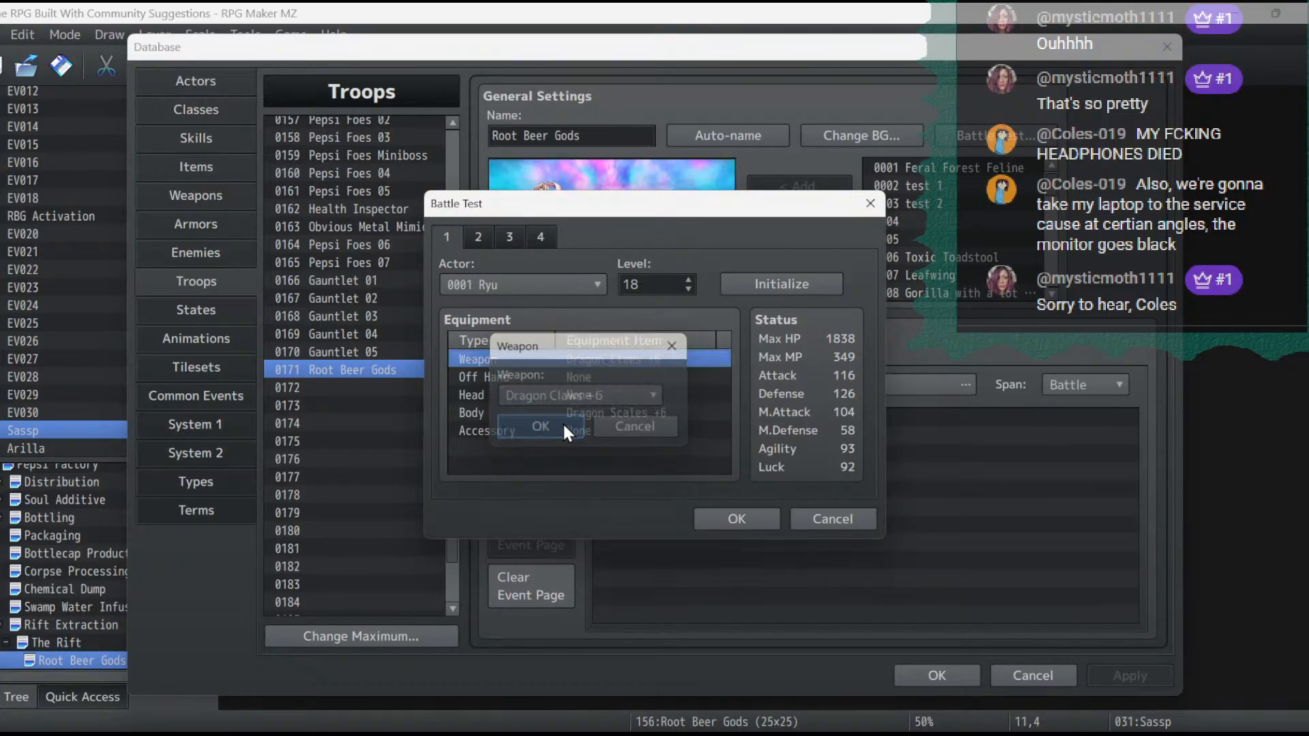
- Go through the other party members' setups and initialize Catasby's level and equipment to the defaults
click(478, 236)
click(509, 236)
click(541, 237)
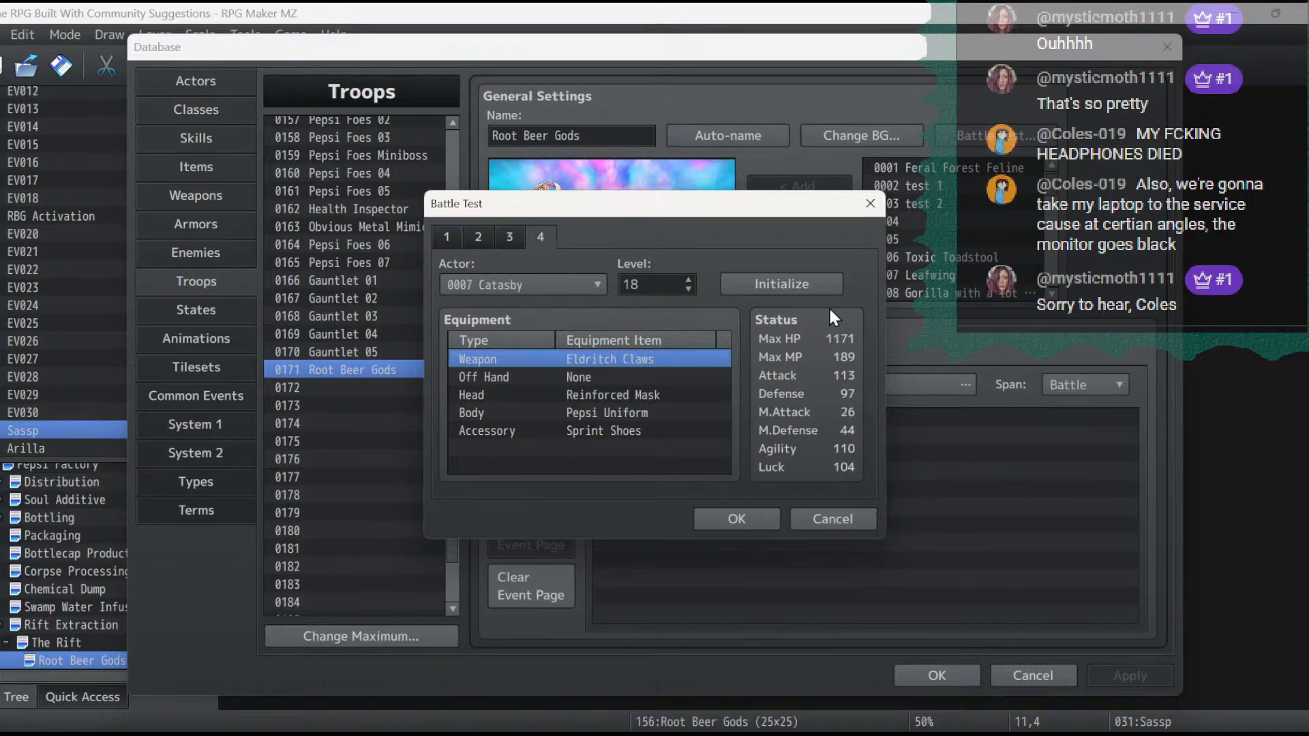
click(816, 276)
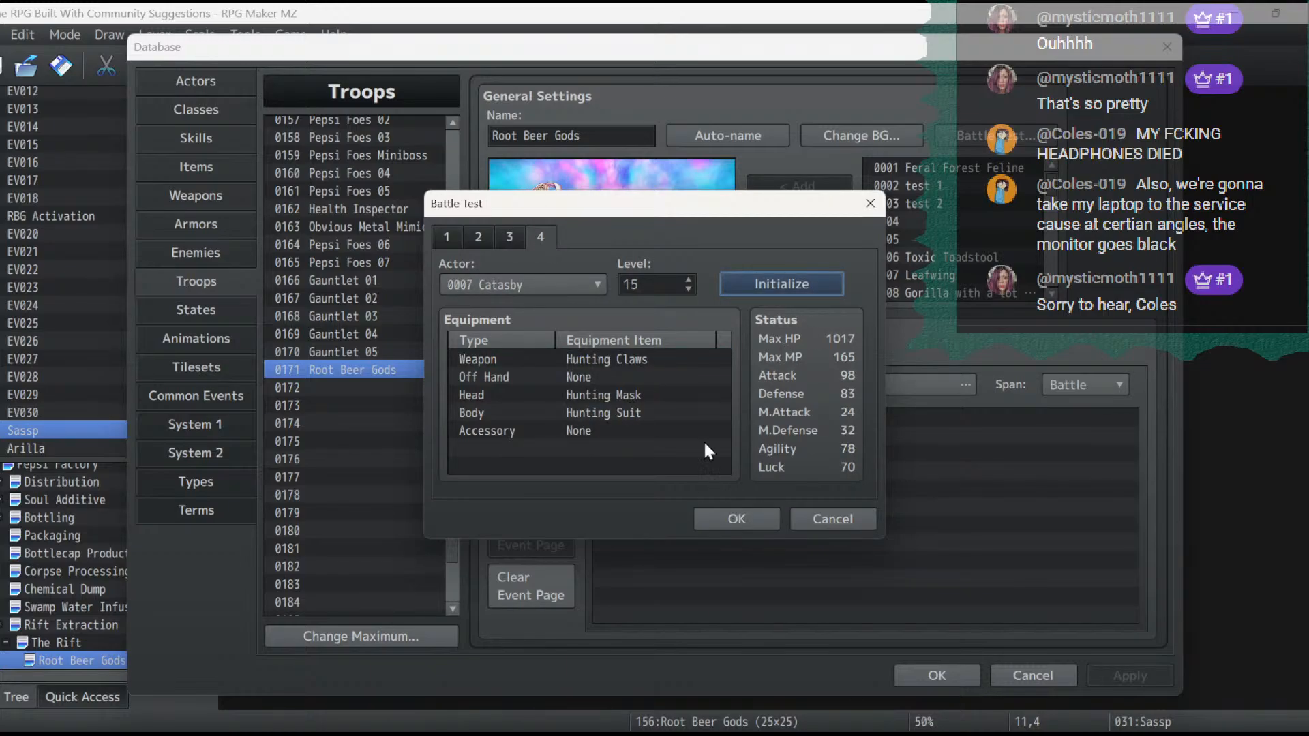
- Equip Catasby with the Eldritch Claws as weapon and check the off-hand options, keeping None
double_click(640, 358)
click(625, 396)
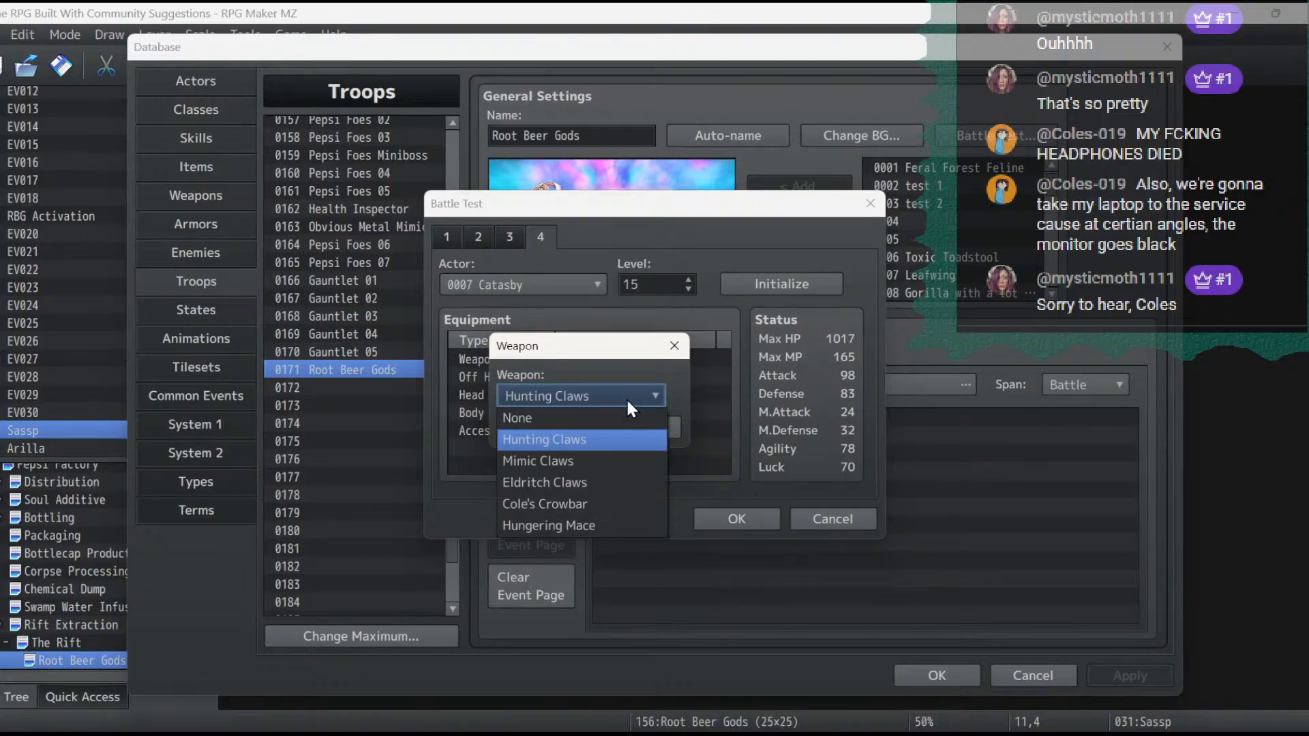
click(588, 482)
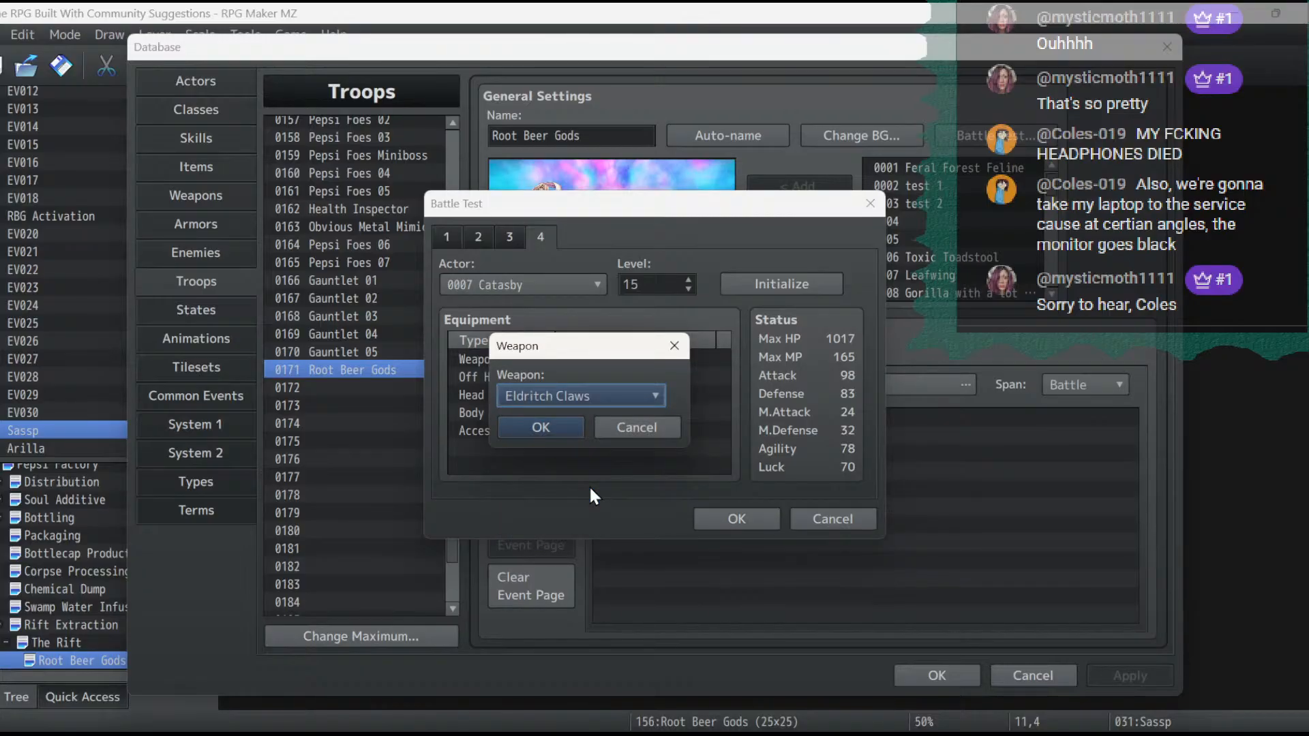
click(557, 427)
double_click(571, 382)
click(596, 401)
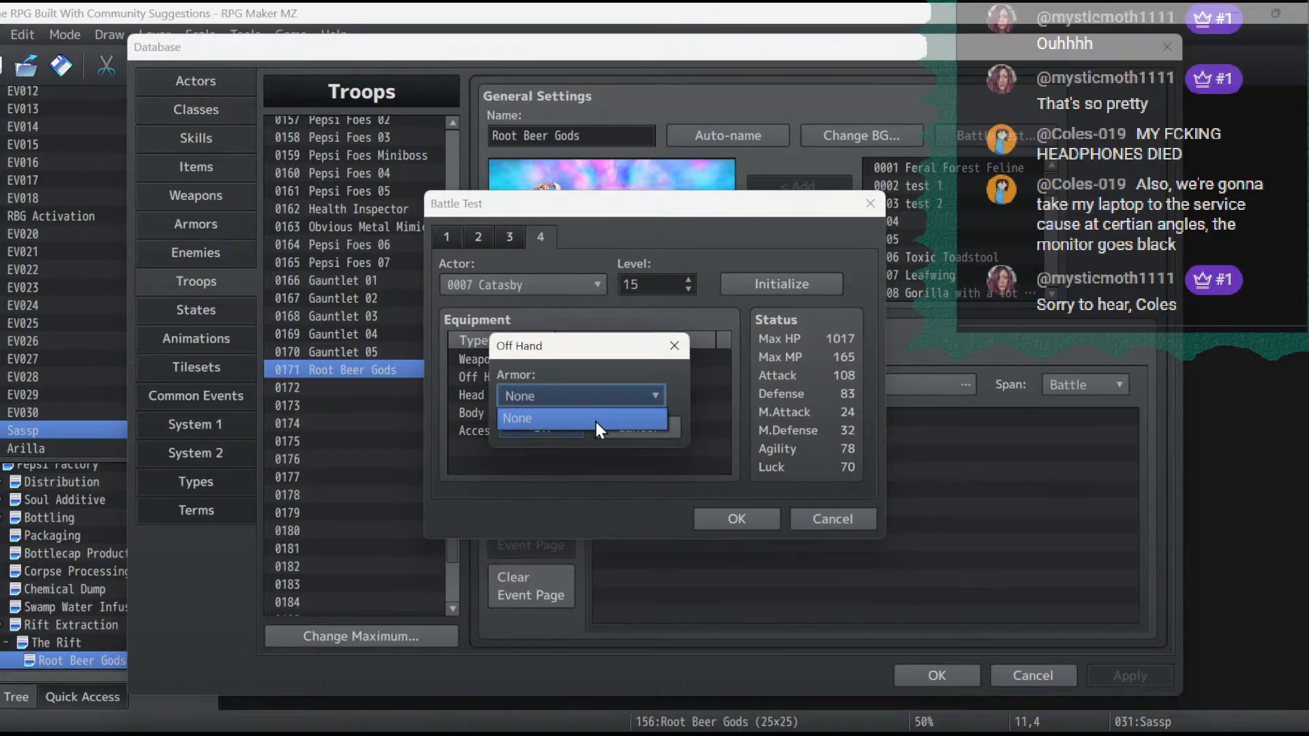
click(596, 420)
click(574, 431)
- Equip Catasby with the Reinforced Mask on the head
double_click(574, 397)
click(575, 394)
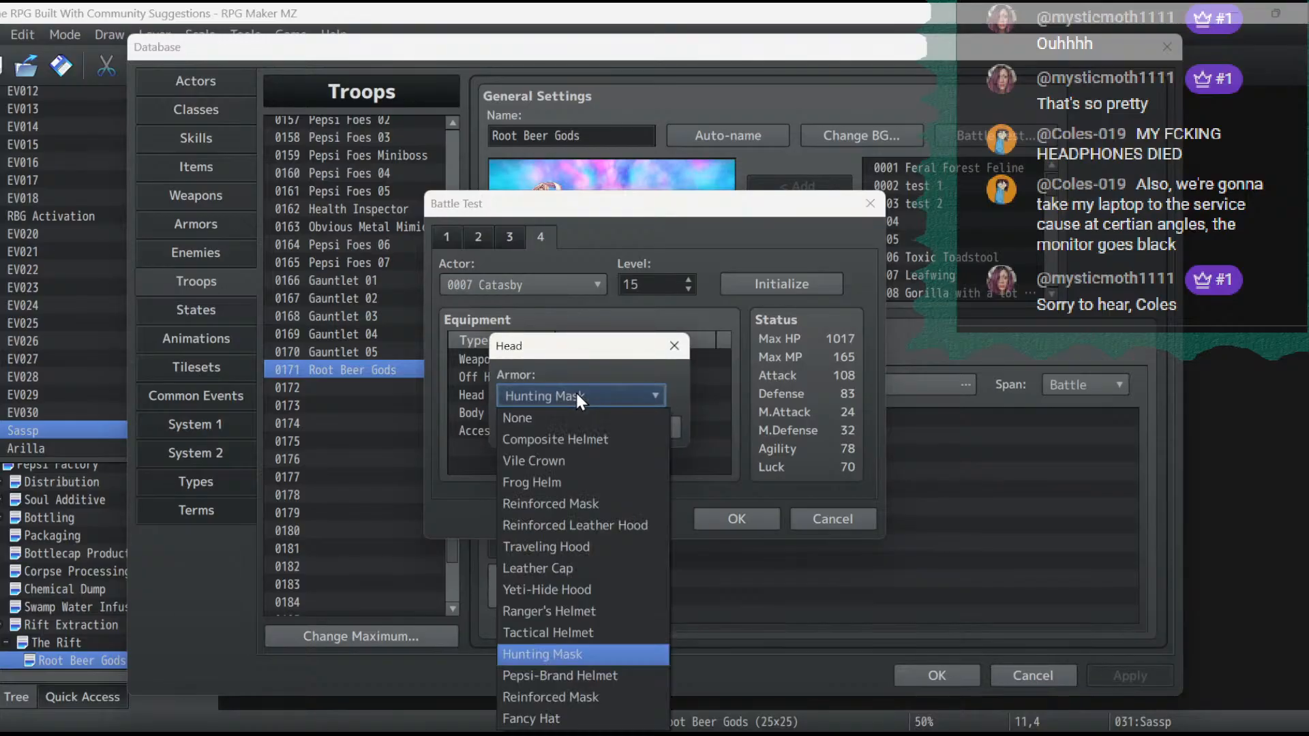
click(577, 699)
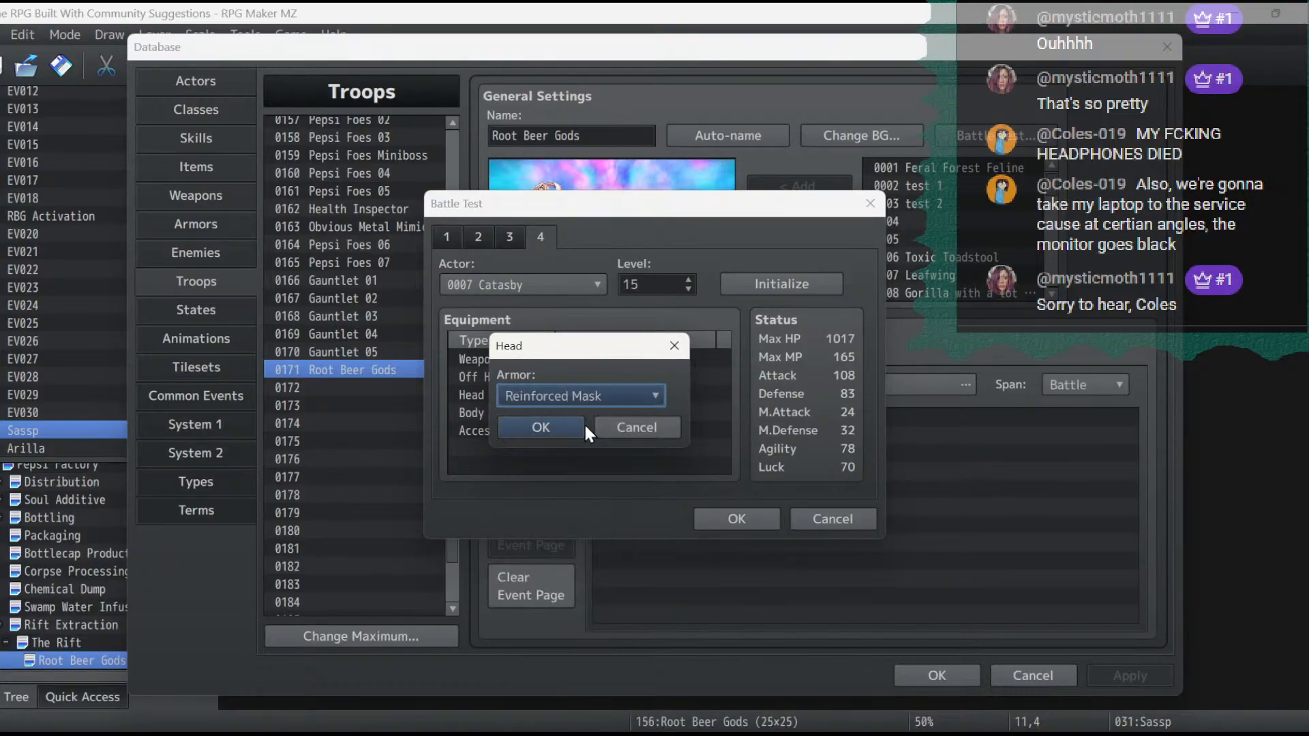
click(573, 426)
- Equip Catasby with the Pepsi Uniform on the body and the Fancy Hat on the head
double_click(582, 414)
click(583, 400)
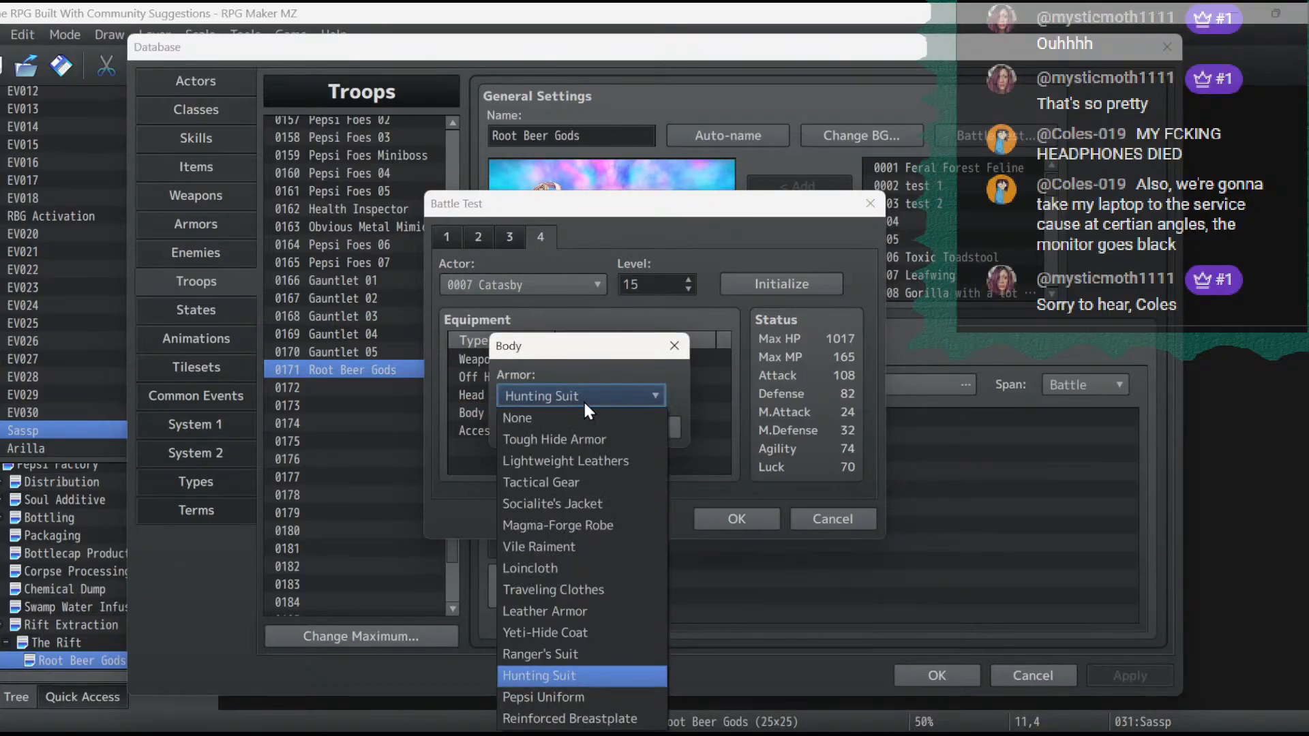
click(582, 699)
click(564, 423)
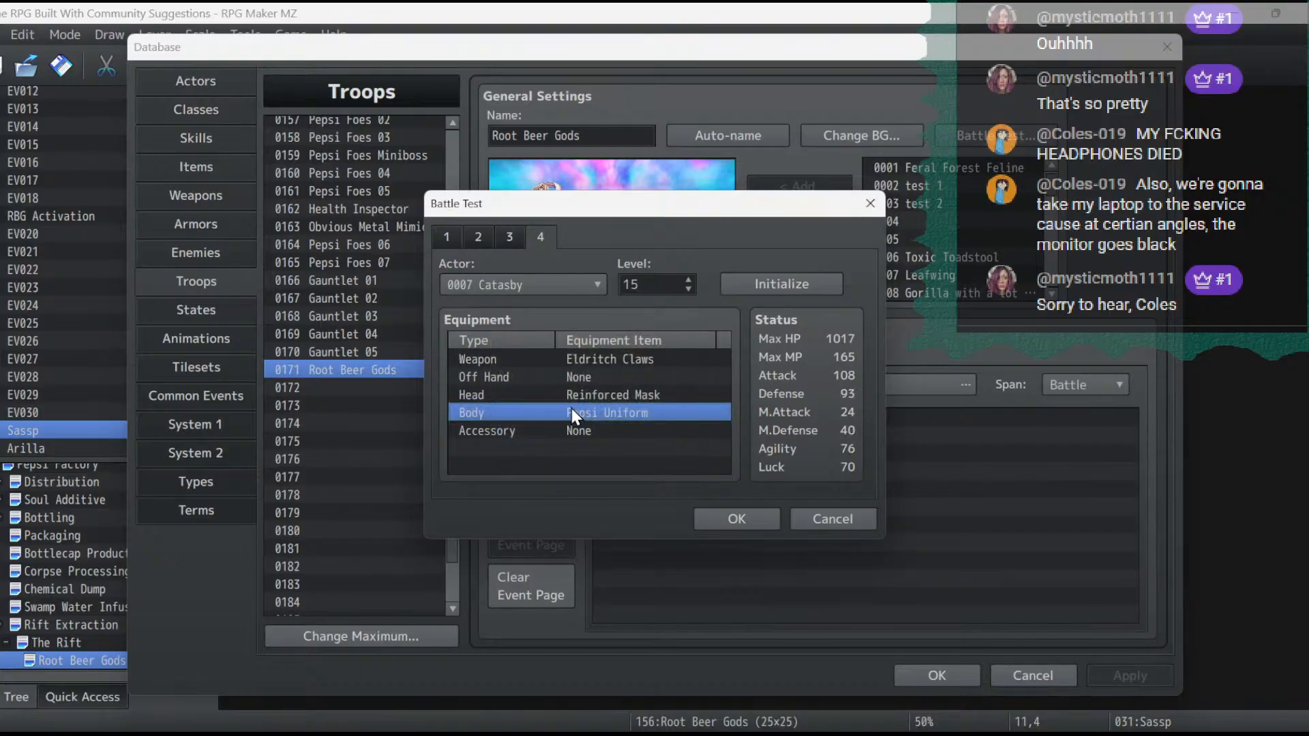
double_click(571, 396)
click(571, 393)
click(573, 717)
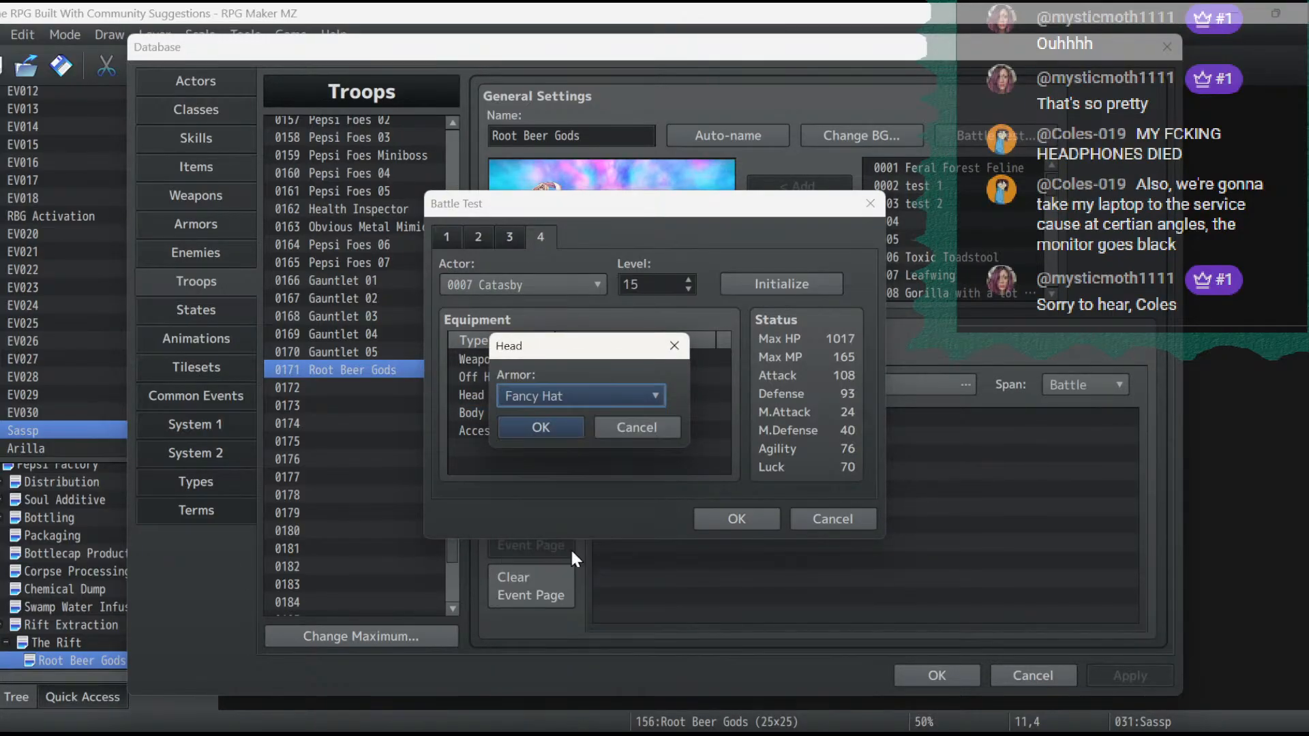
click(545, 431)
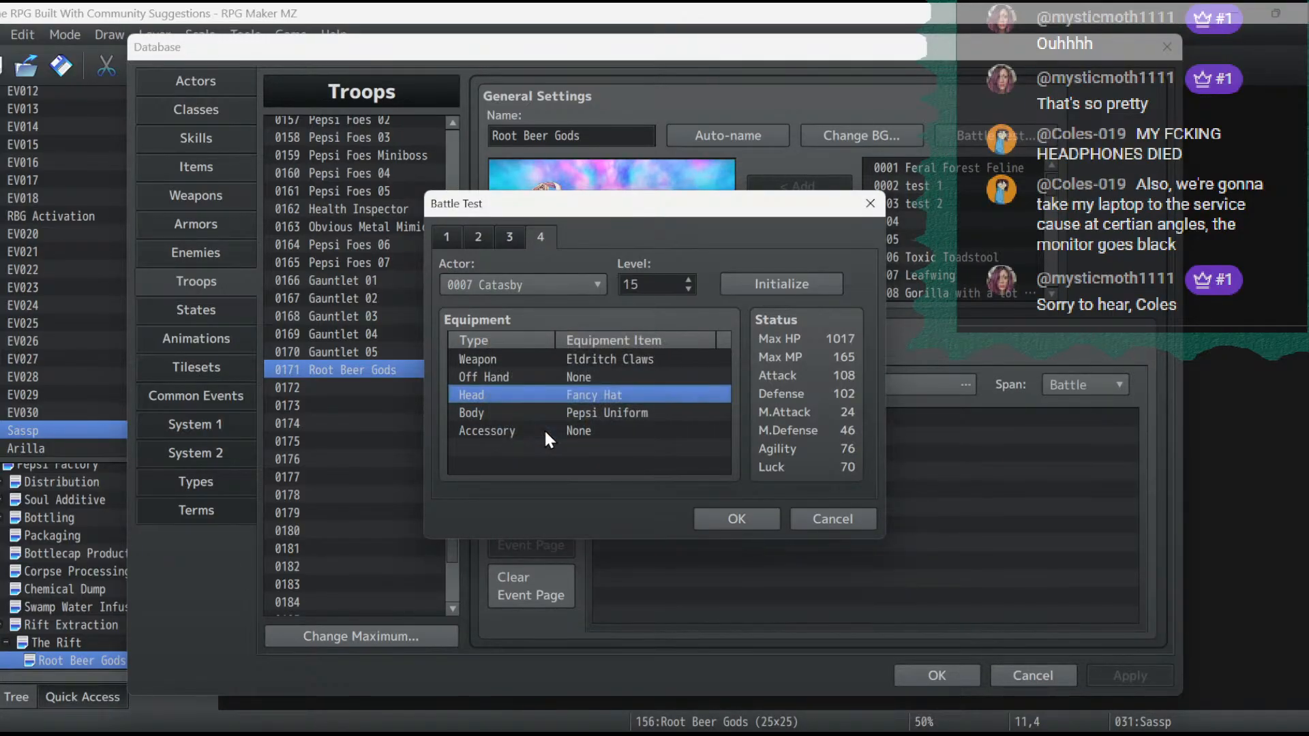
- Set Catasby's accessory to Sprint Shoes and launch the battle test briefly, closing the game window again
click(578, 427)
double_click(578, 428)
click(586, 391)
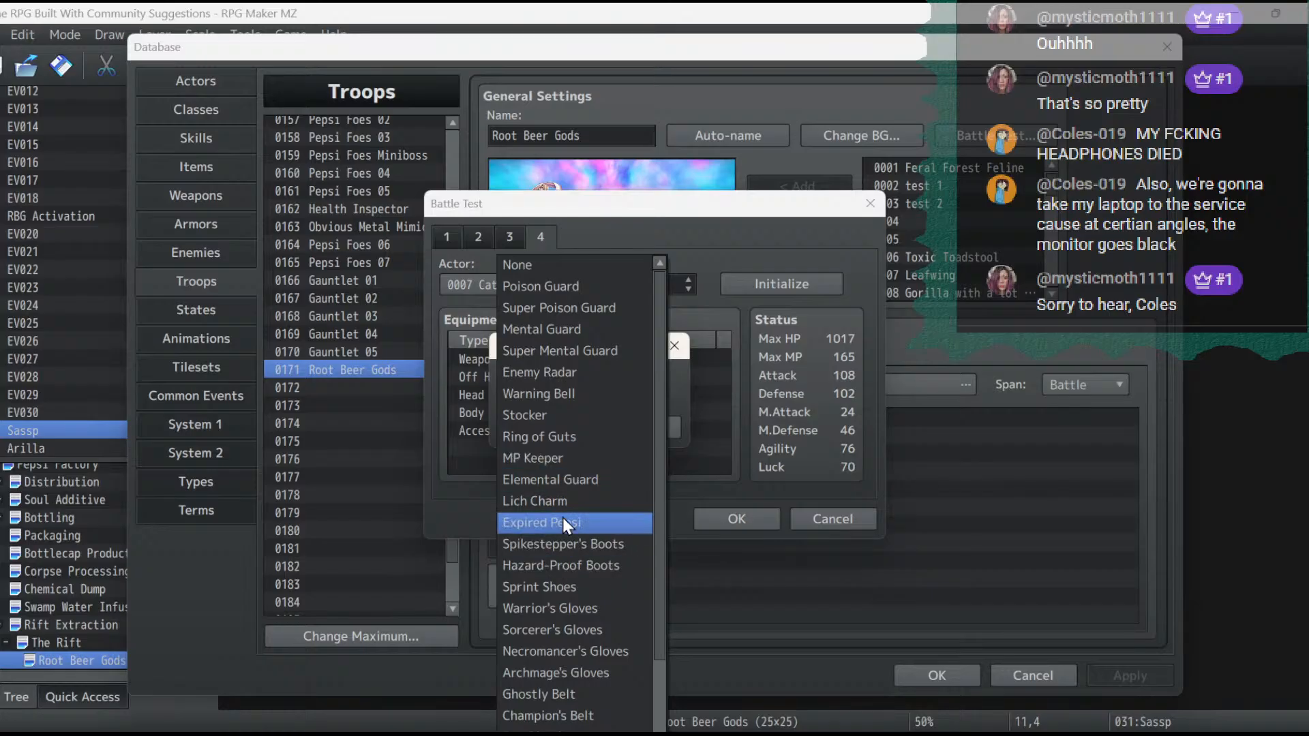
scroll(574, 681, down, 1)
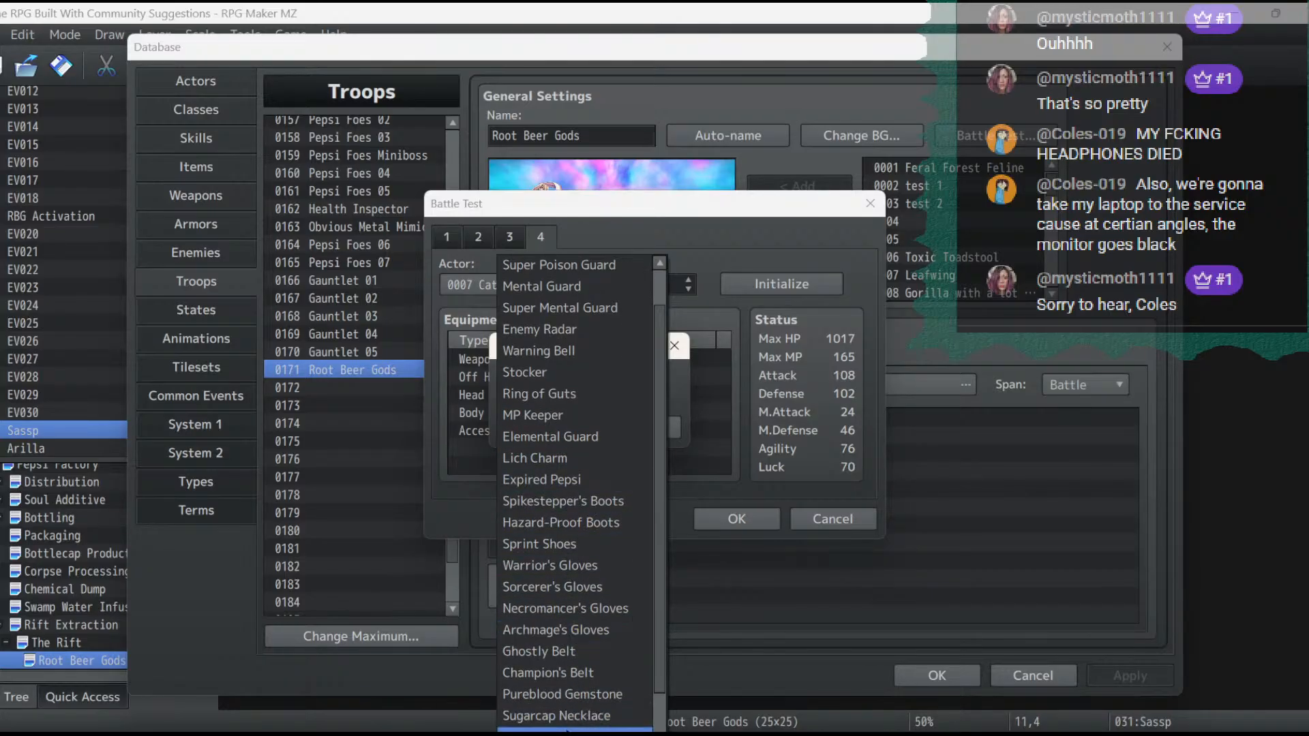
scroll(568, 728, down, 2)
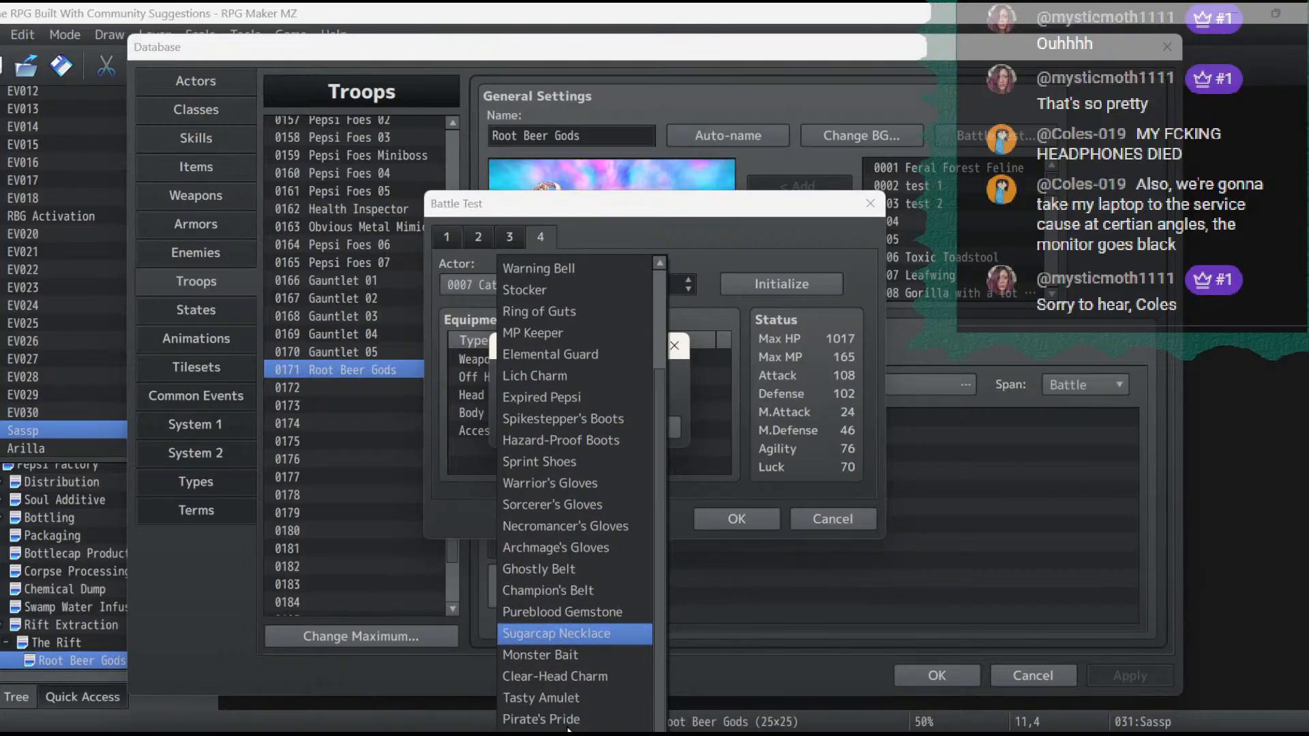
click(571, 463)
click(566, 429)
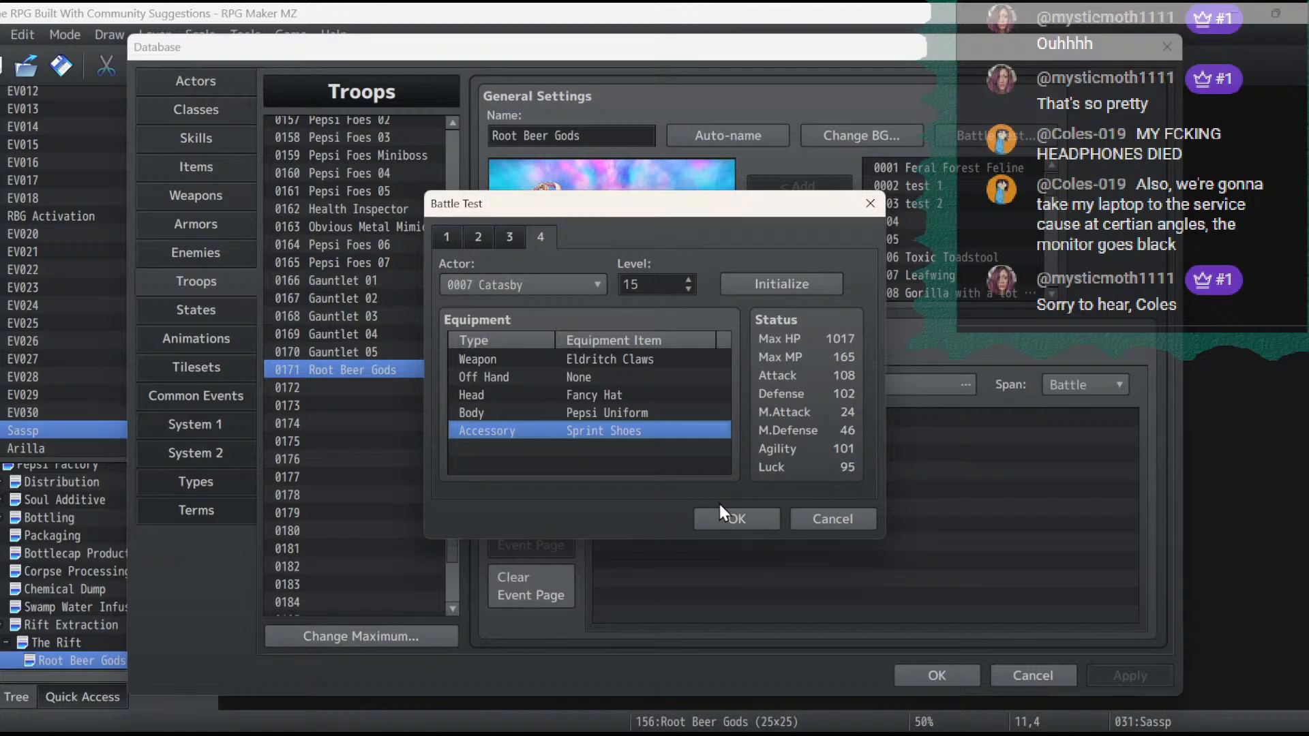
click(761, 516)
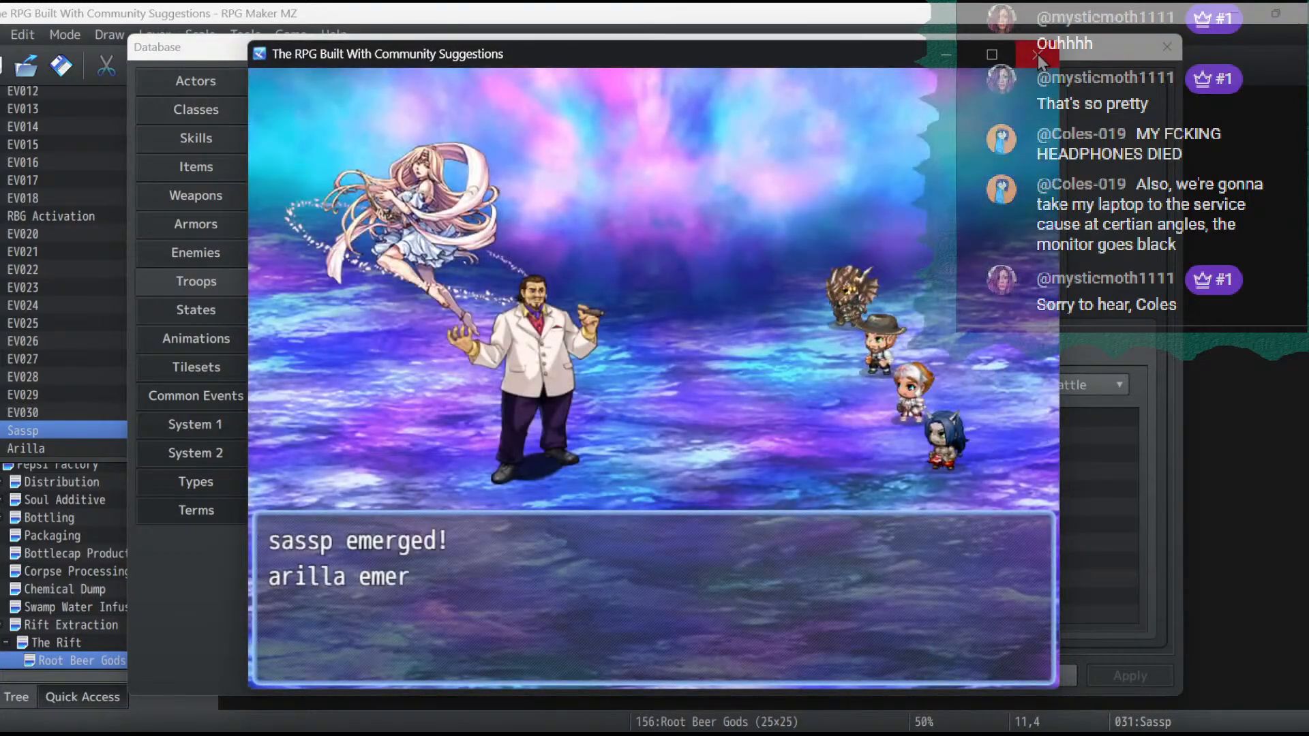
click(1038, 55)
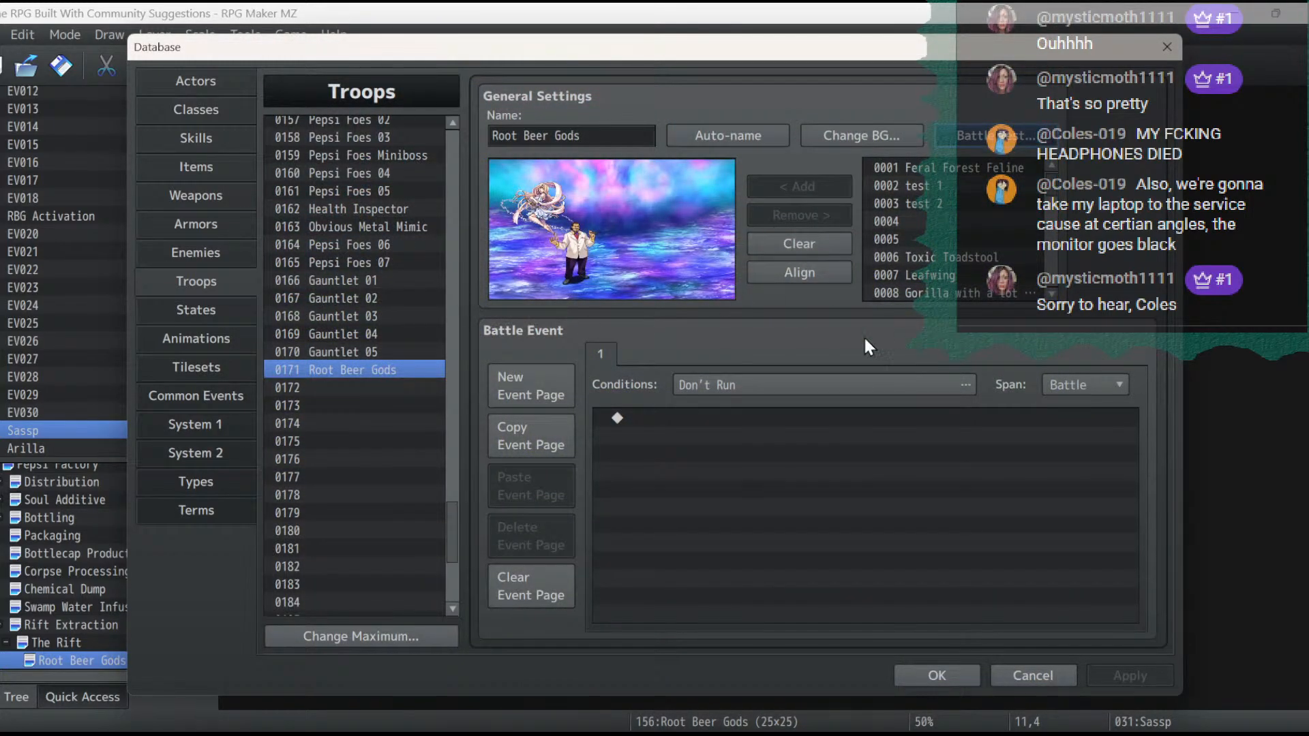
- Reopen the Root Beer Gods battle test setup and review the levels and equipment of Ryu, Malter Mite and Elena
click(1017, 138)
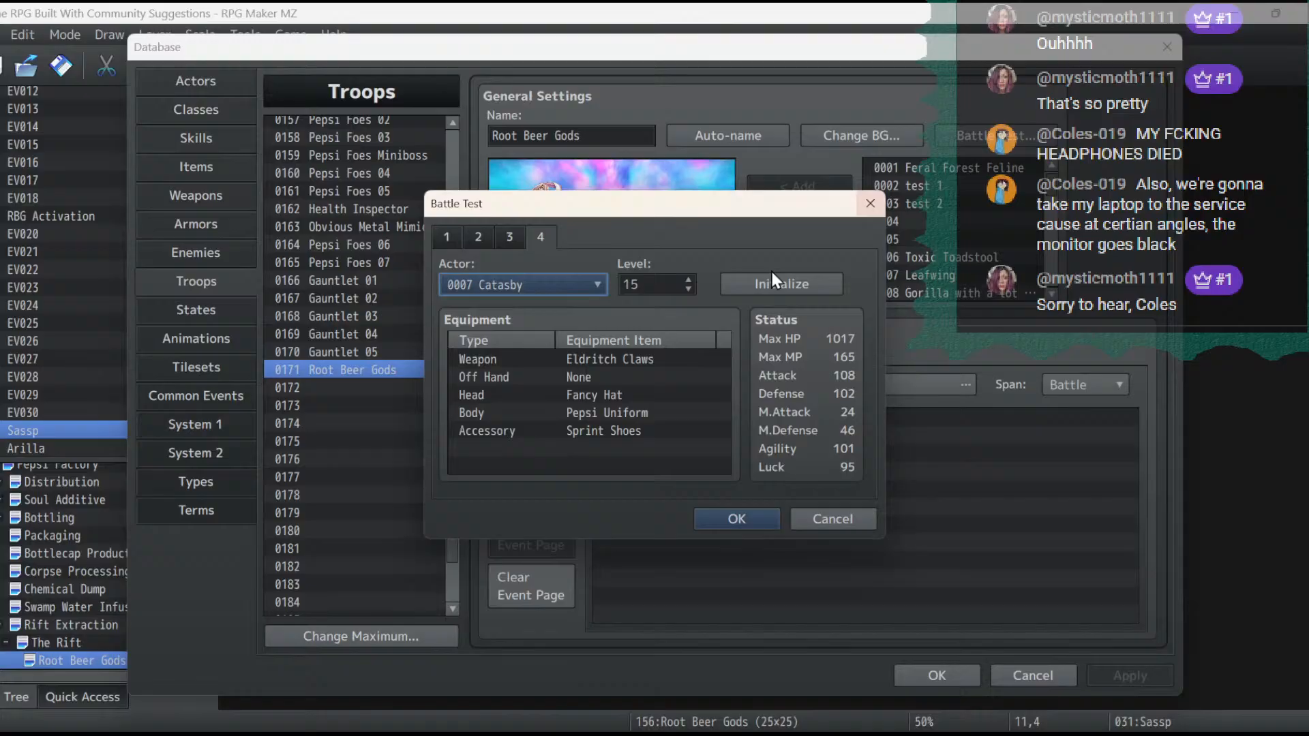
click(510, 236)
click(478, 235)
click(450, 236)
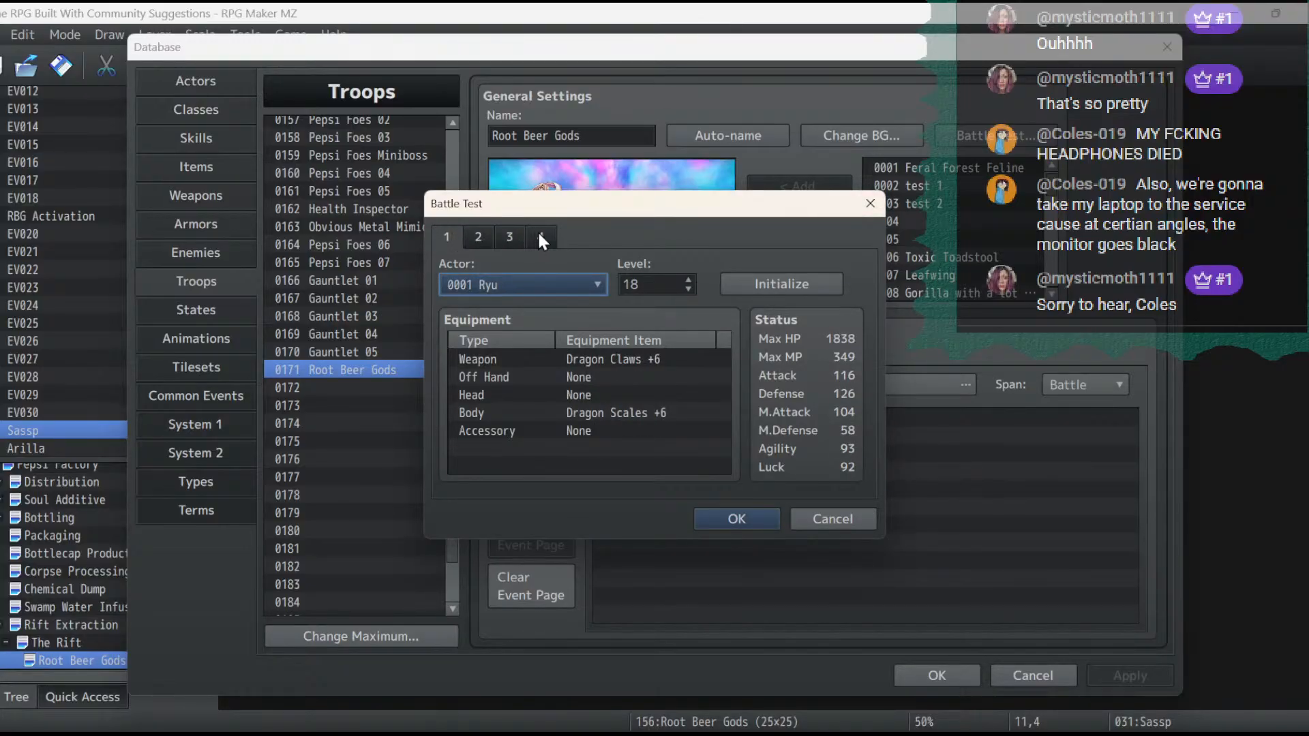
click(485, 234)
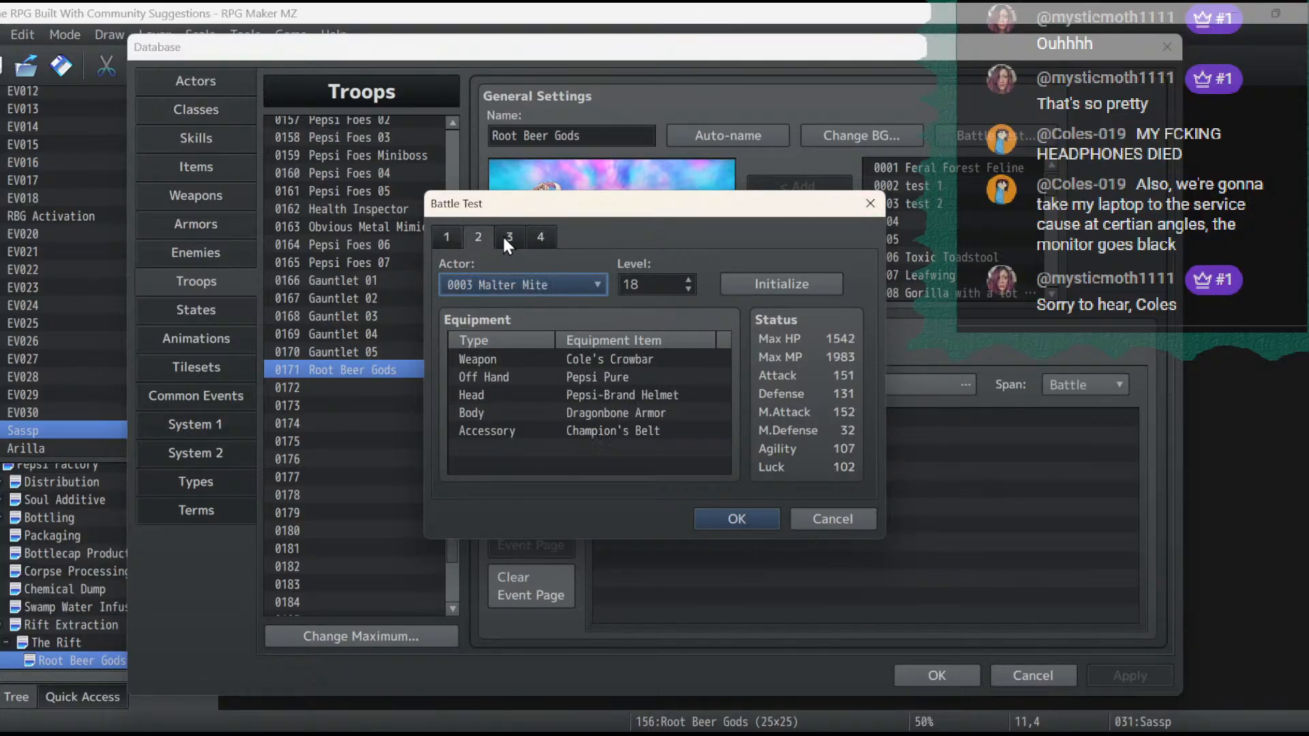
click(456, 233)
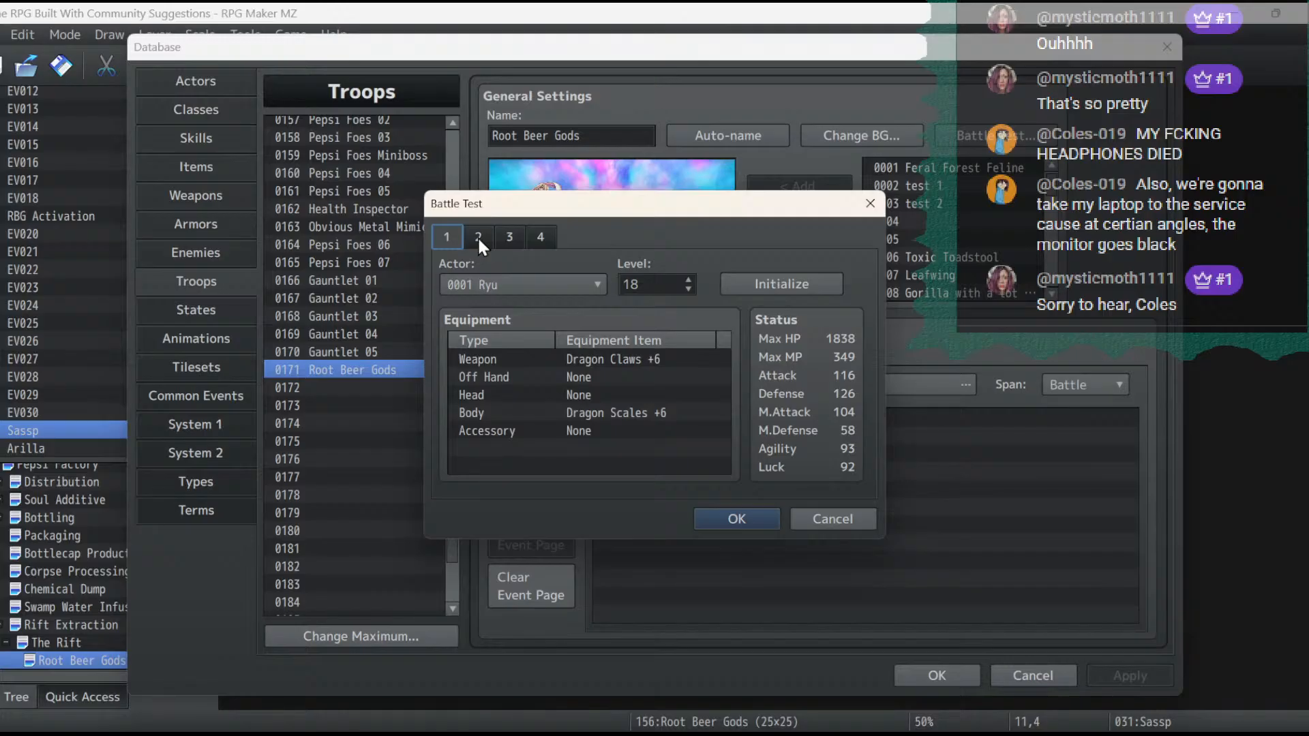
click(477, 236)
click(507, 238)
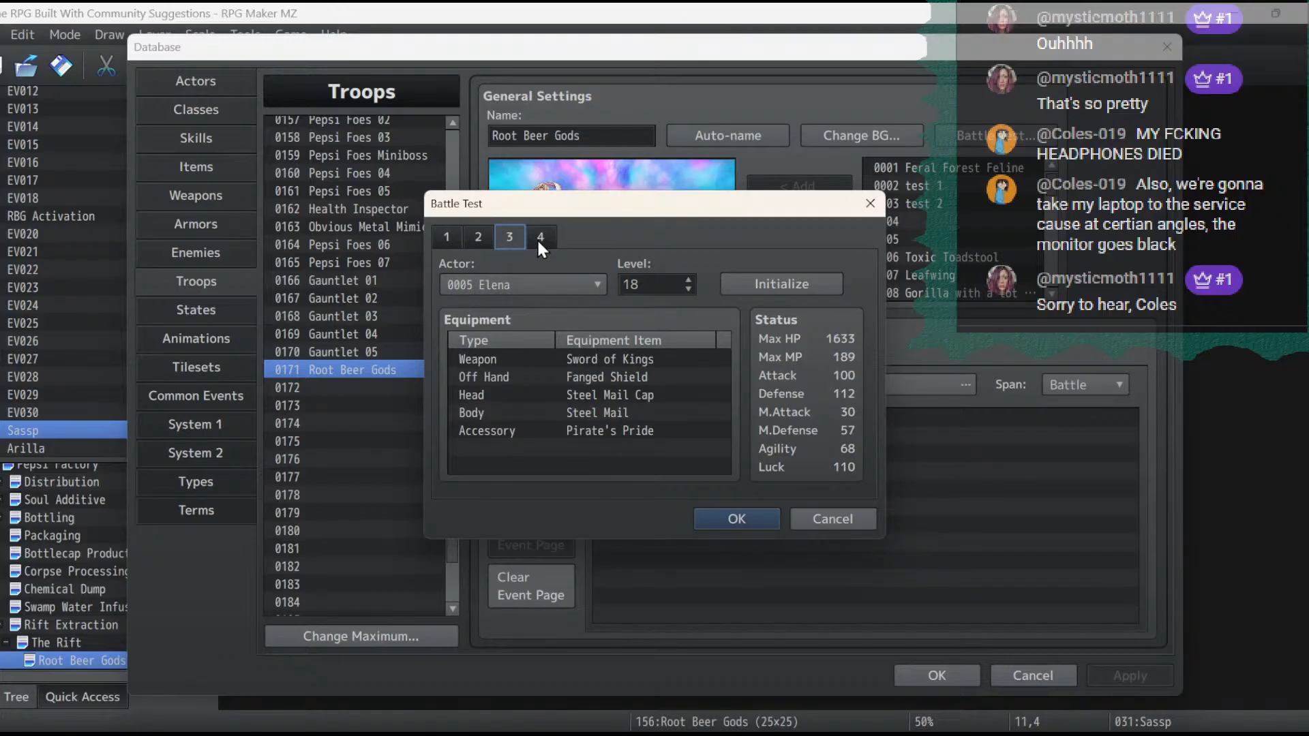
- Set Catasby's level to 18 in the battle test setup
click(539, 240)
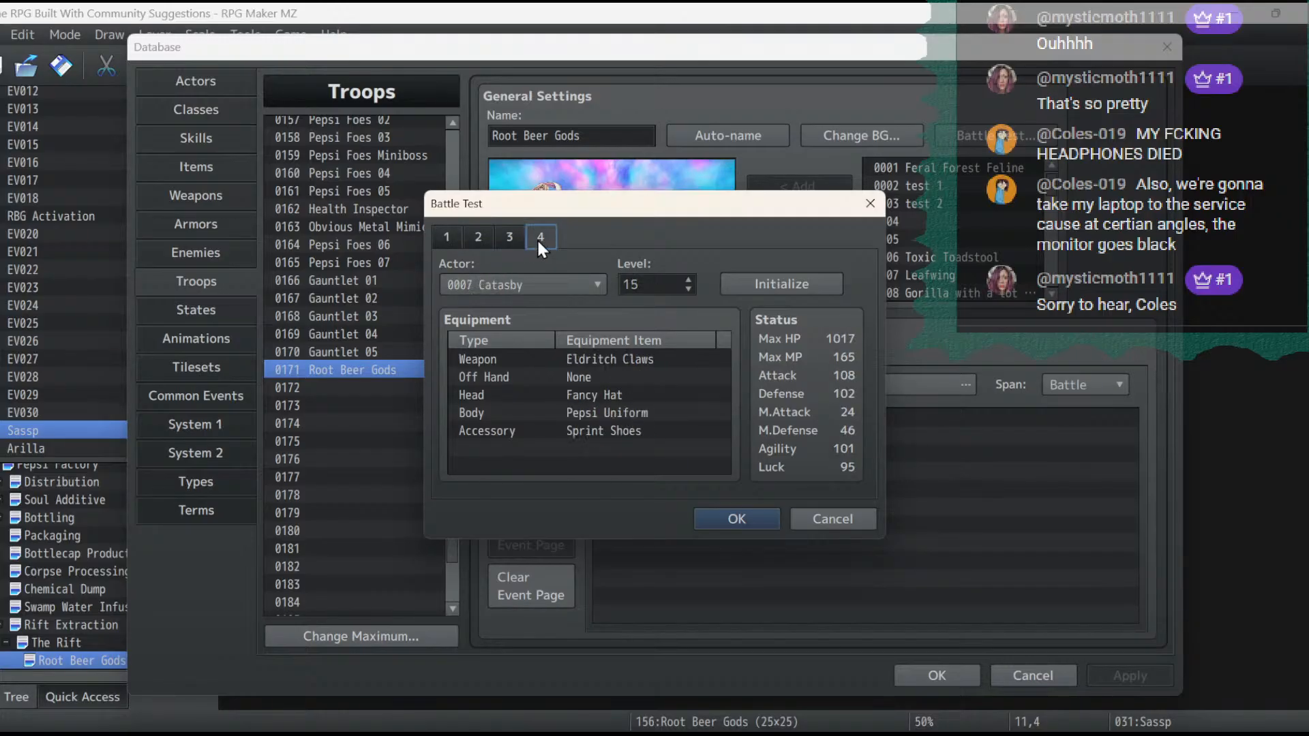
click(689, 279)
click(689, 278)
click(688, 279)
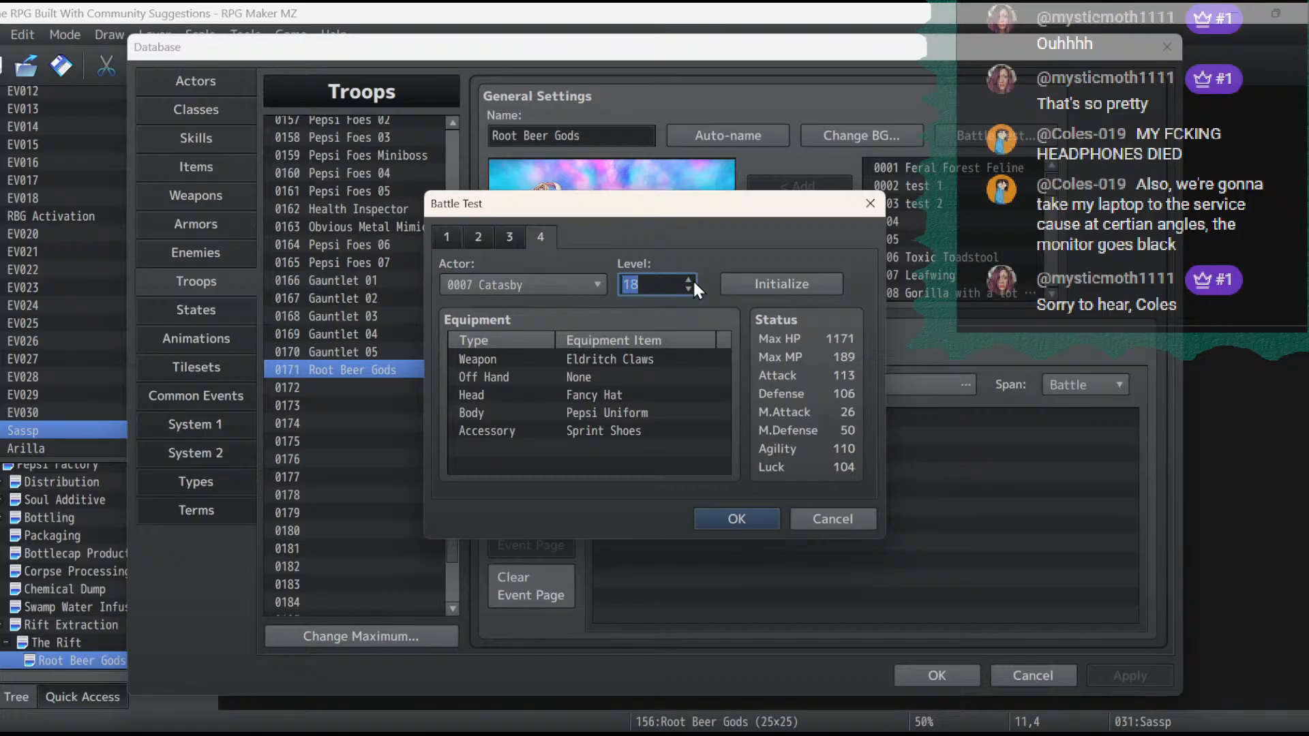
- Compare the levels, equipment and status values of all four party members in the battle test setup
click(447, 239)
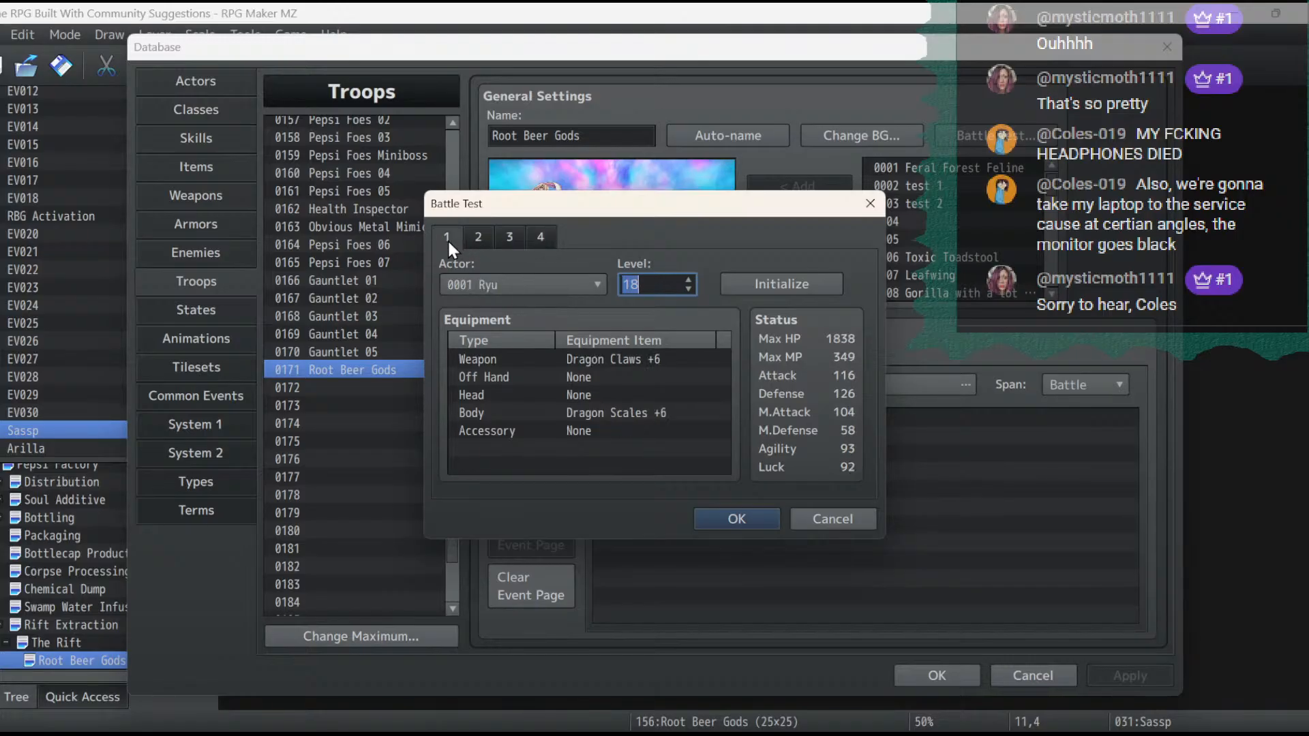
click(484, 240)
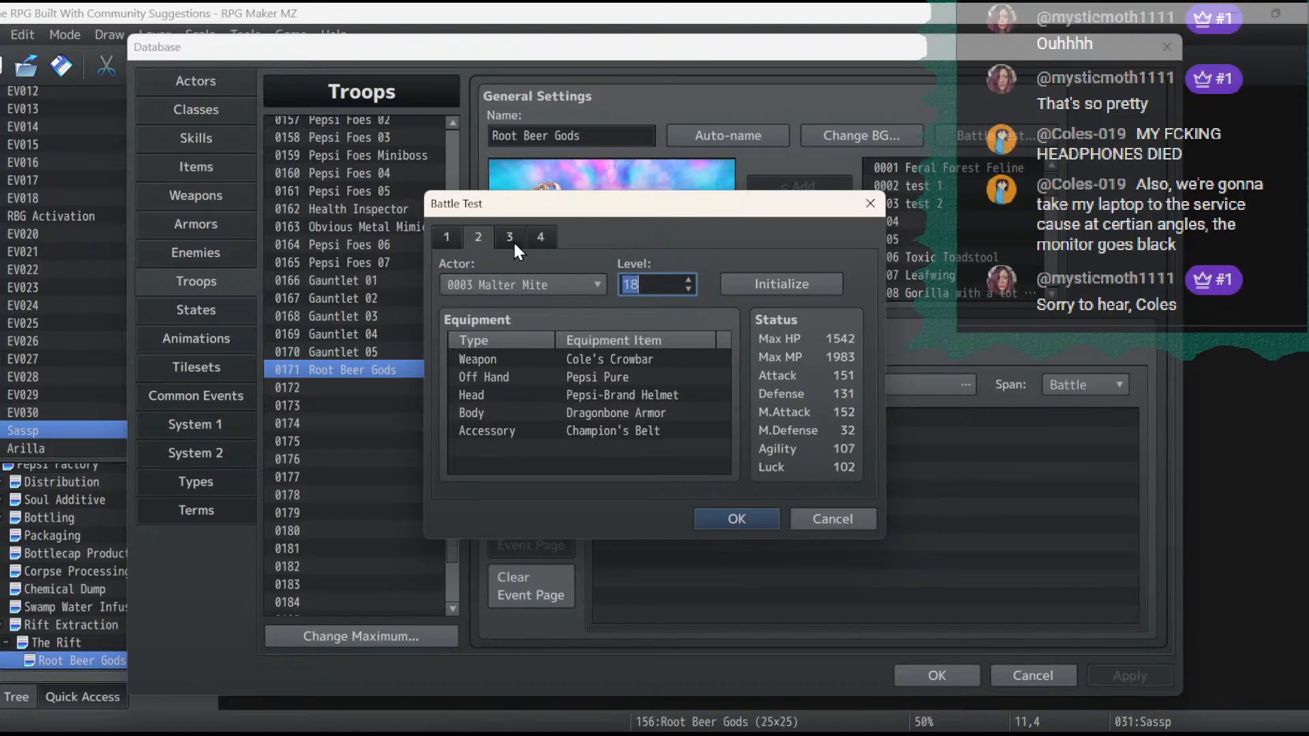
click(512, 240)
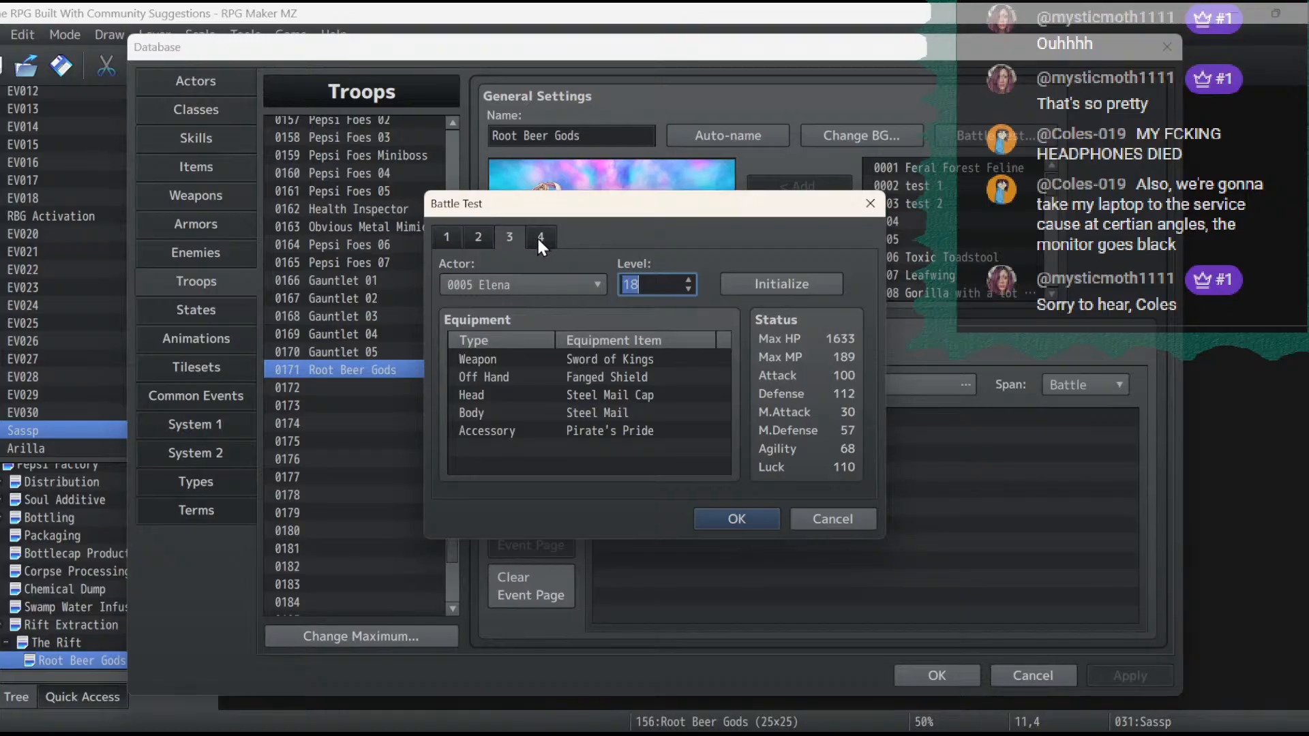
click(540, 236)
click(498, 242)
click(477, 239)
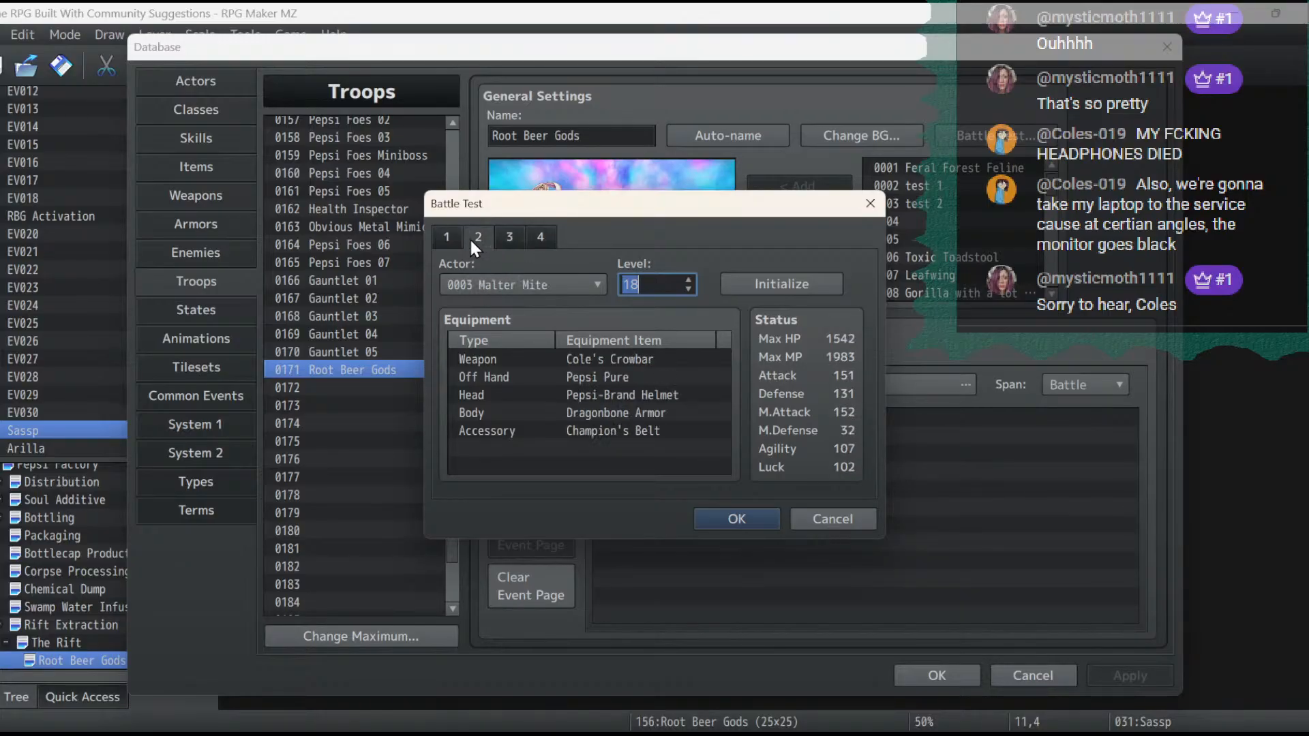
click(446, 240)
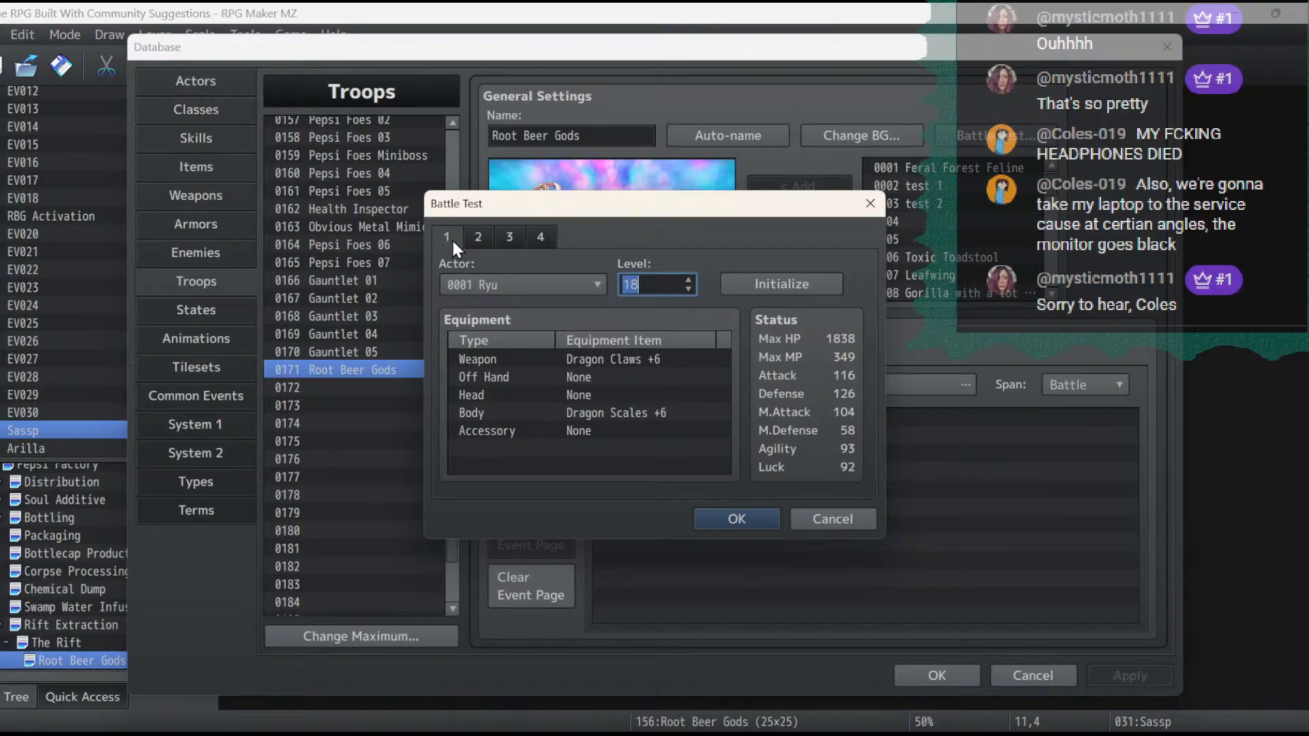
click(480, 239)
click(502, 236)
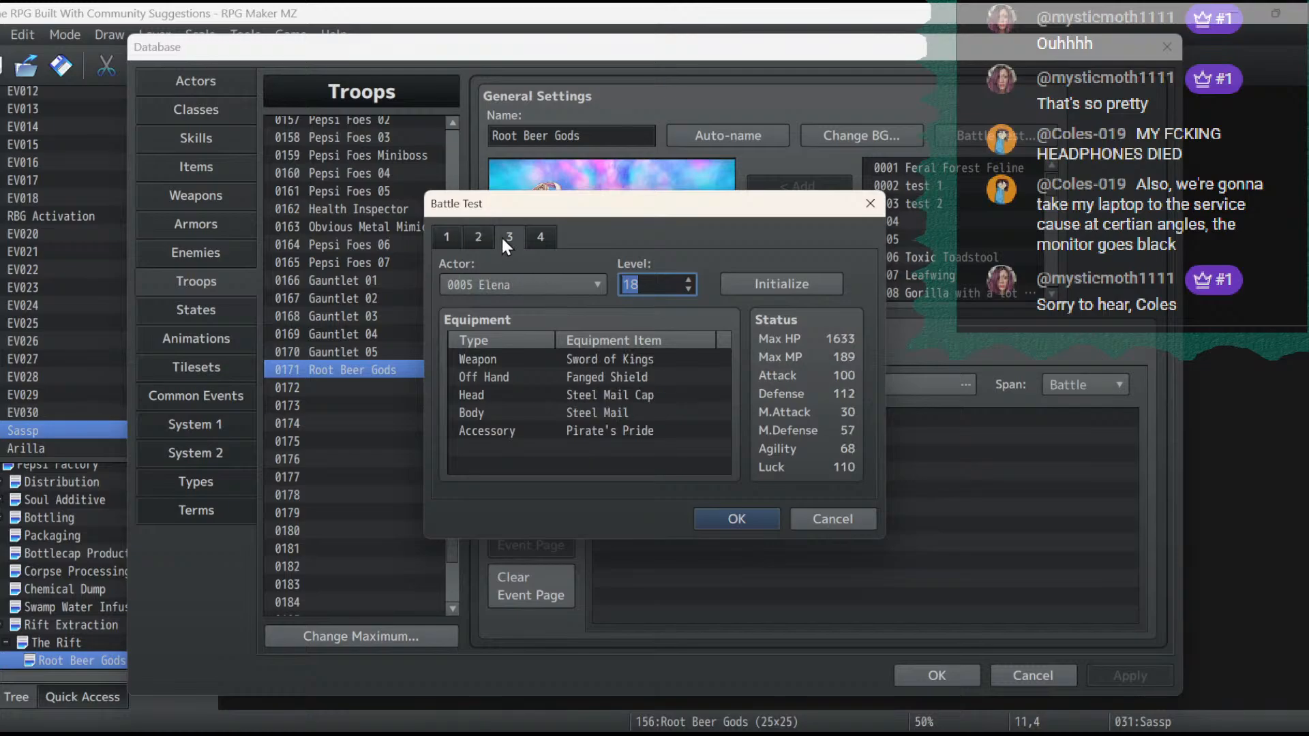
click(530, 233)
click(506, 235)
click(480, 233)
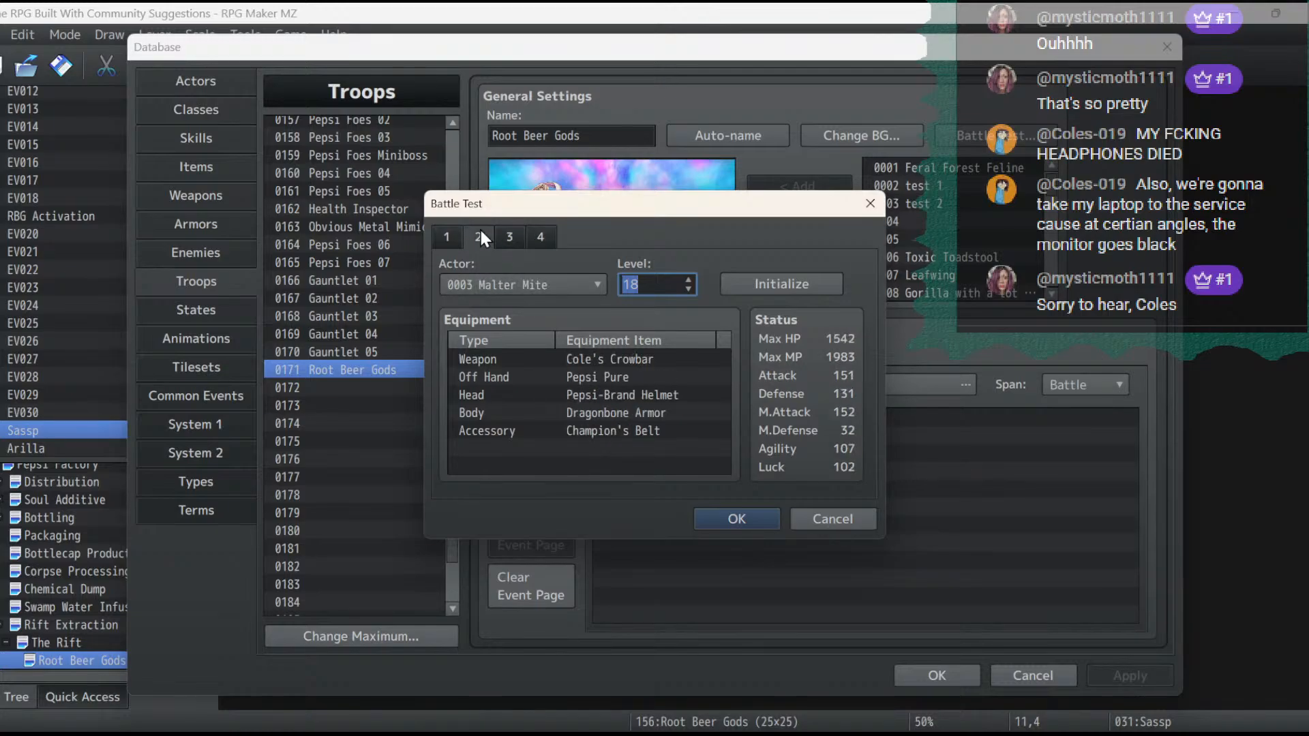
click(458, 235)
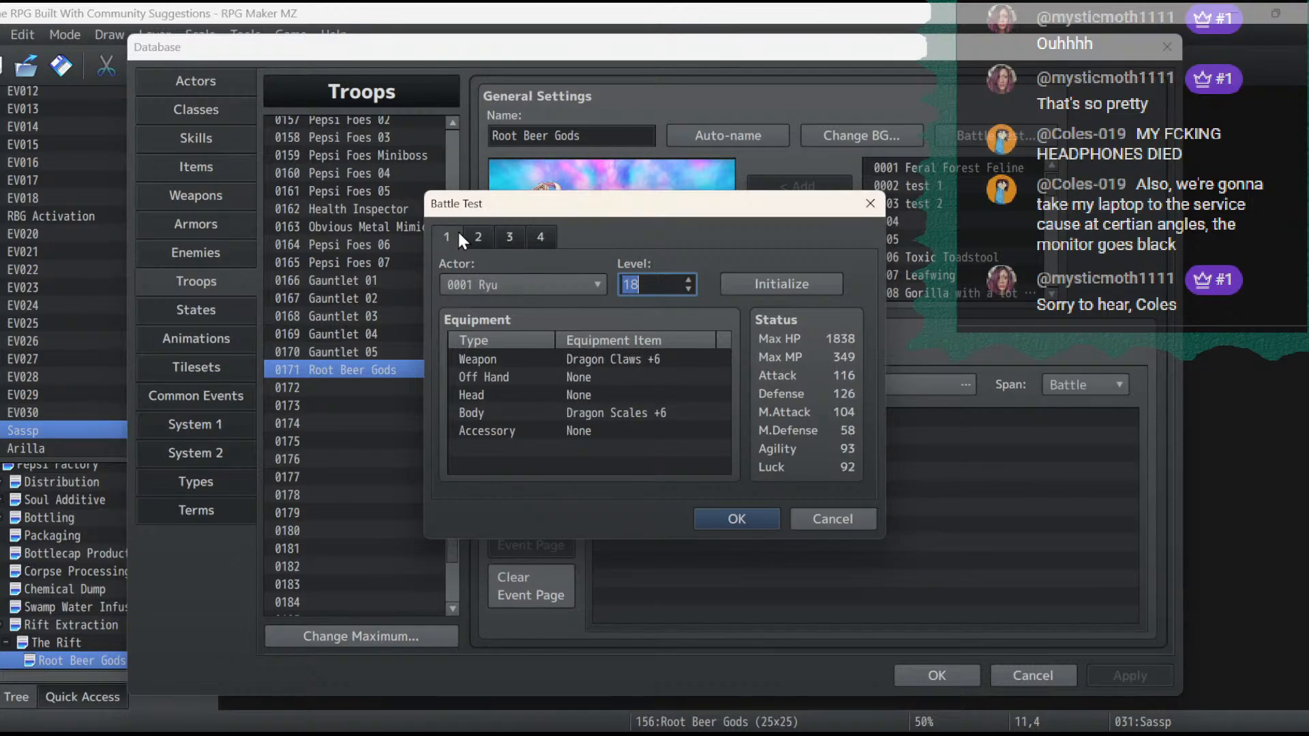
- Confirm the party setup by launching the battle test, close the game window and accept the database changes
click(736, 518)
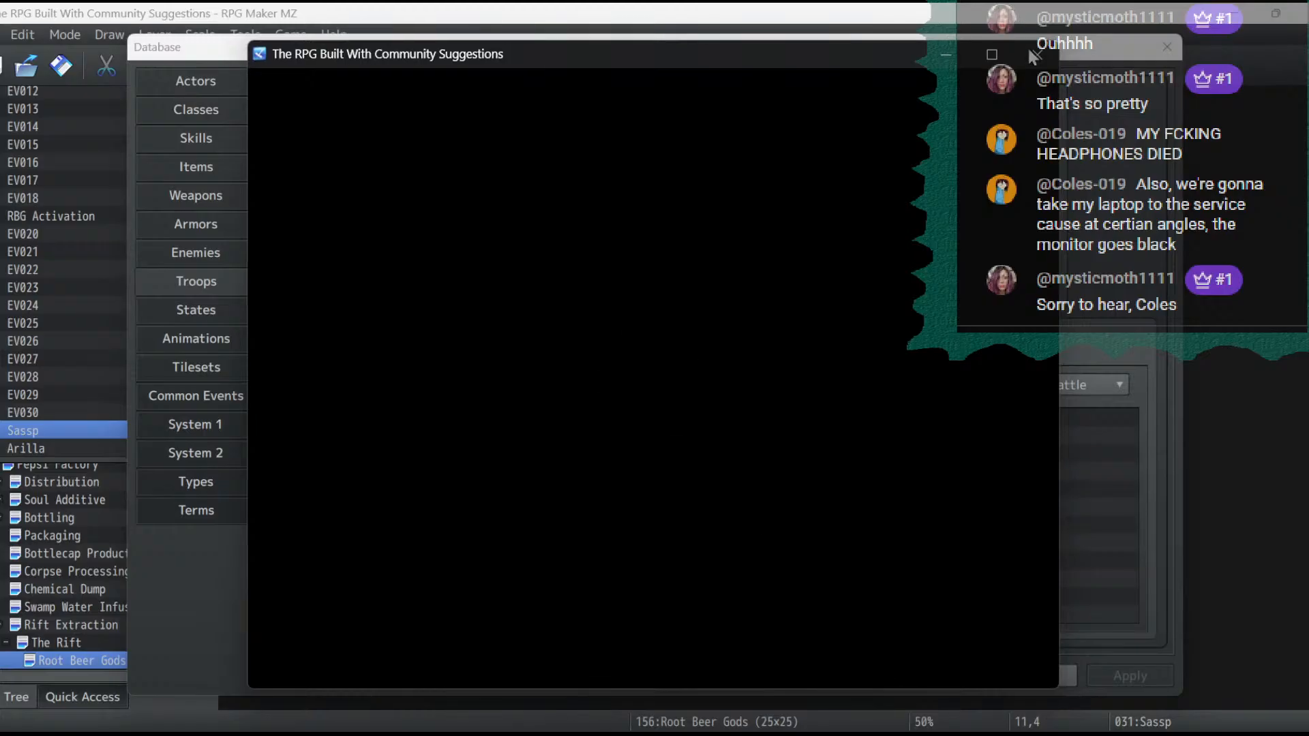
click(1031, 53)
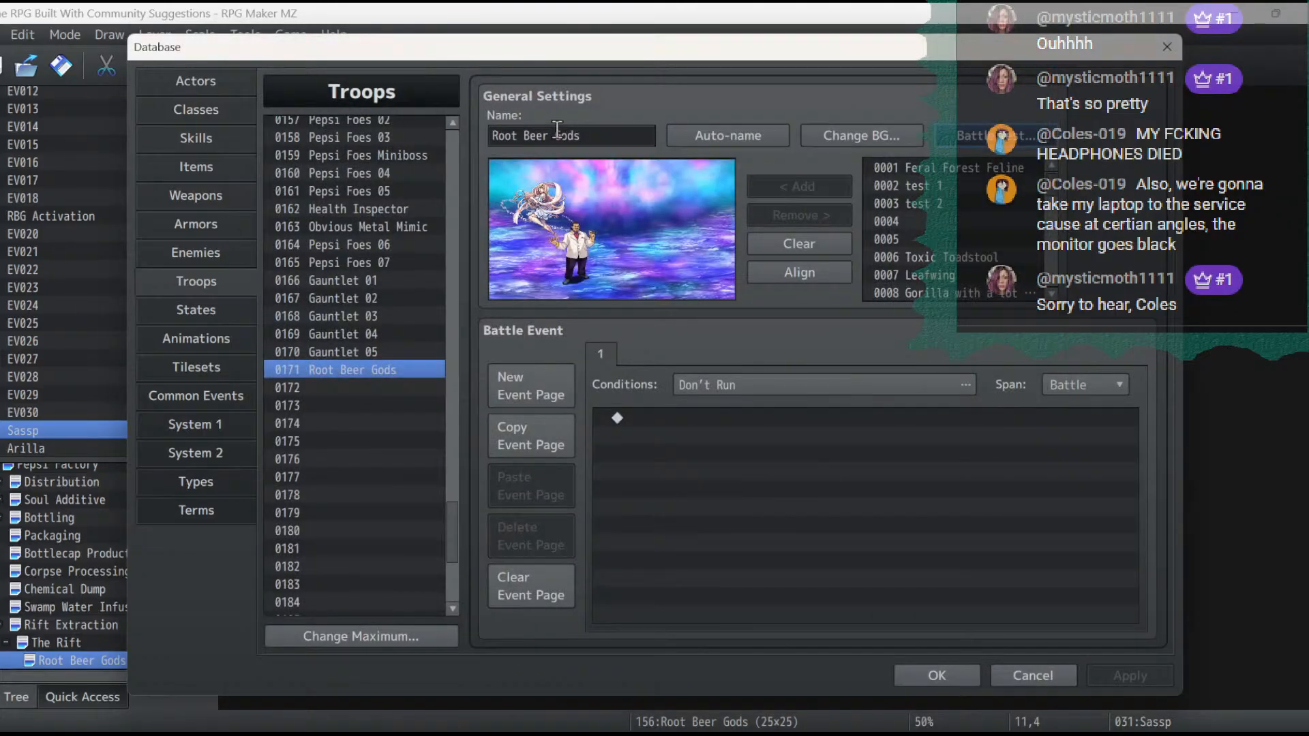
click(948, 677)
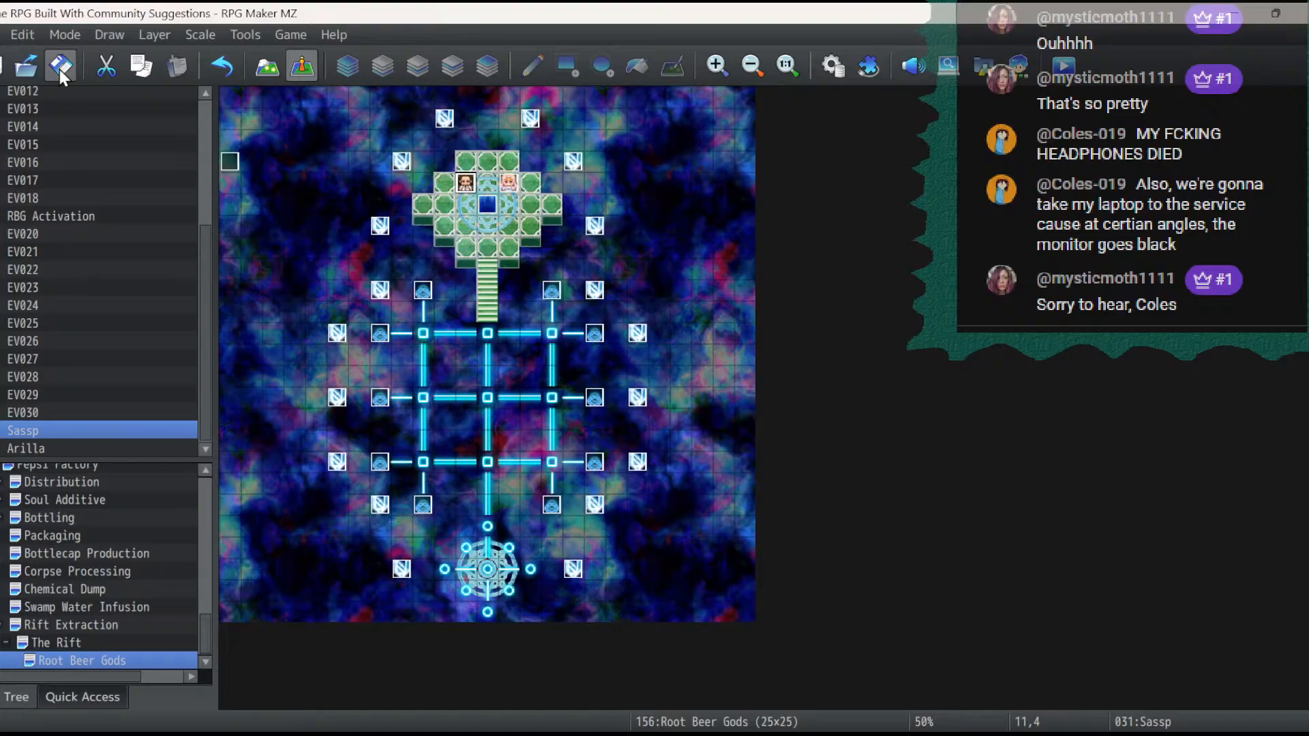
- Look over the Rift Extraction map and The Rift map in the Pepsi Factory area
click(60, 606)
click(60, 626)
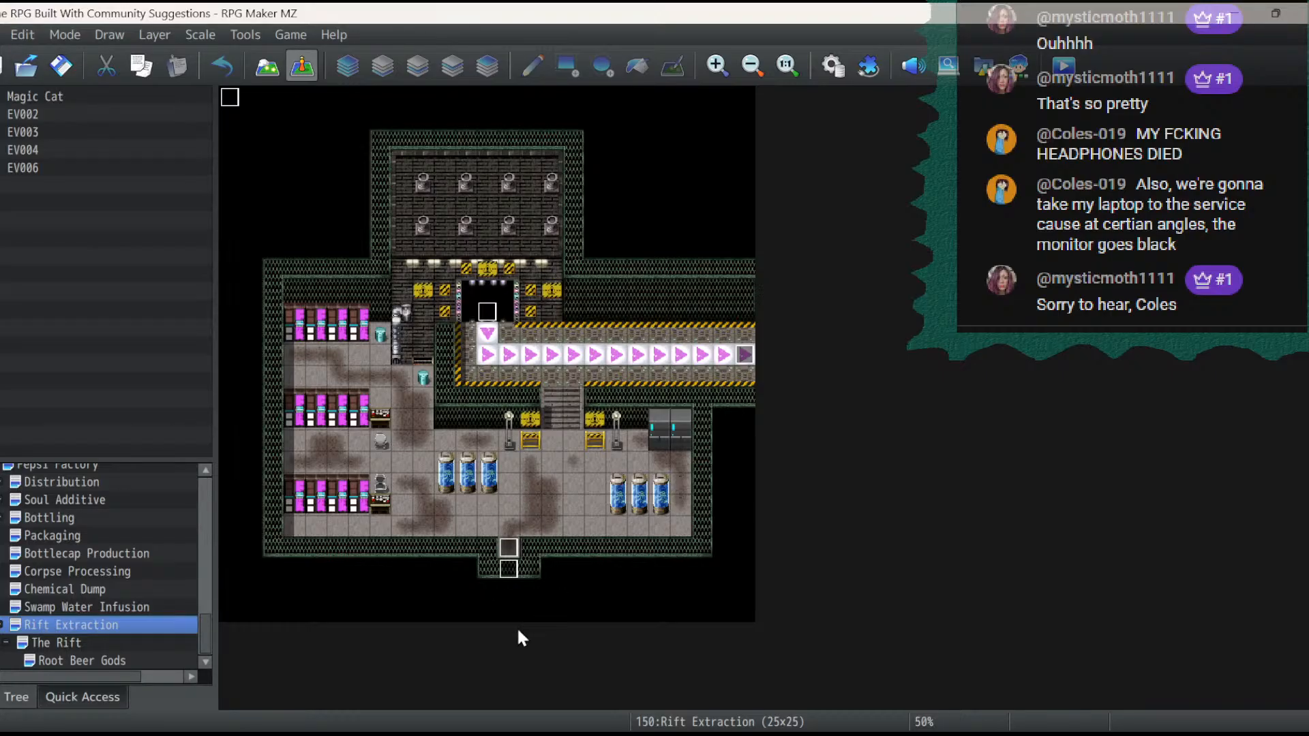
click(96, 645)
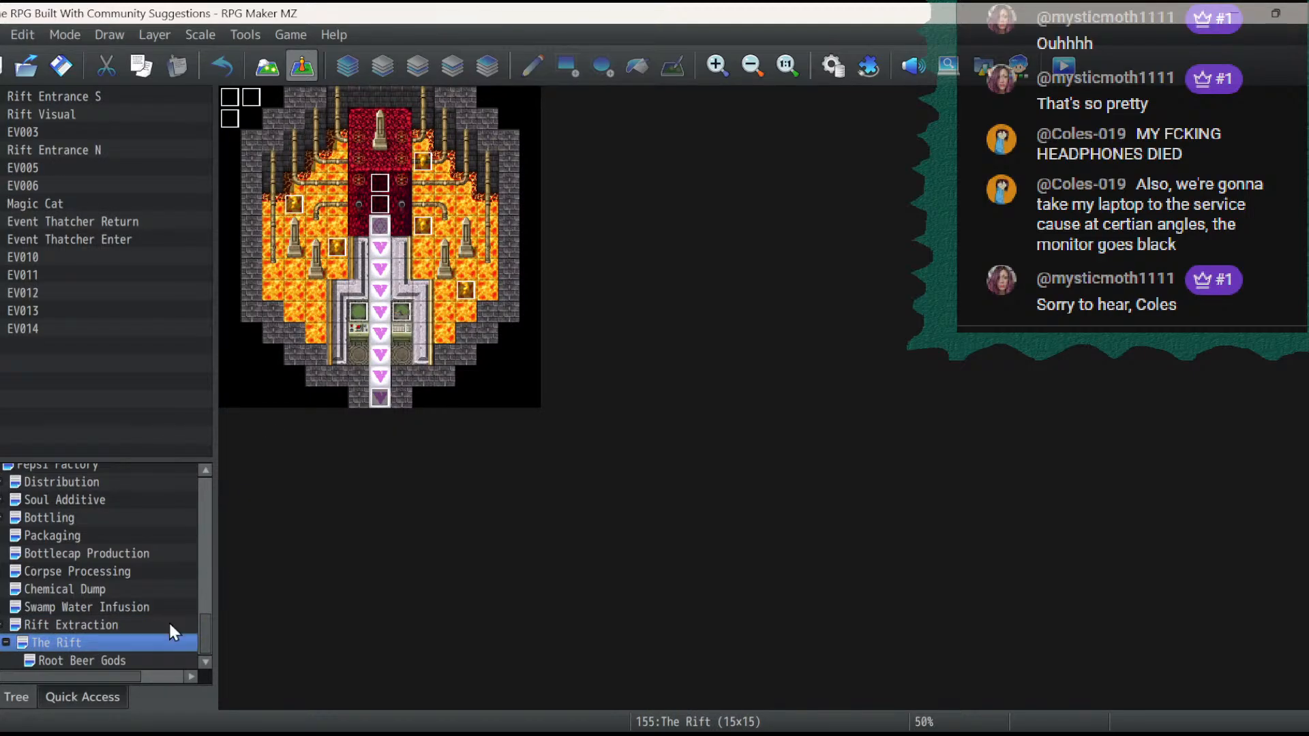
- Open the Root Beer Gods map, switch to the project notes in Notepad and delete all the old items under Next Stream
click(82, 662)
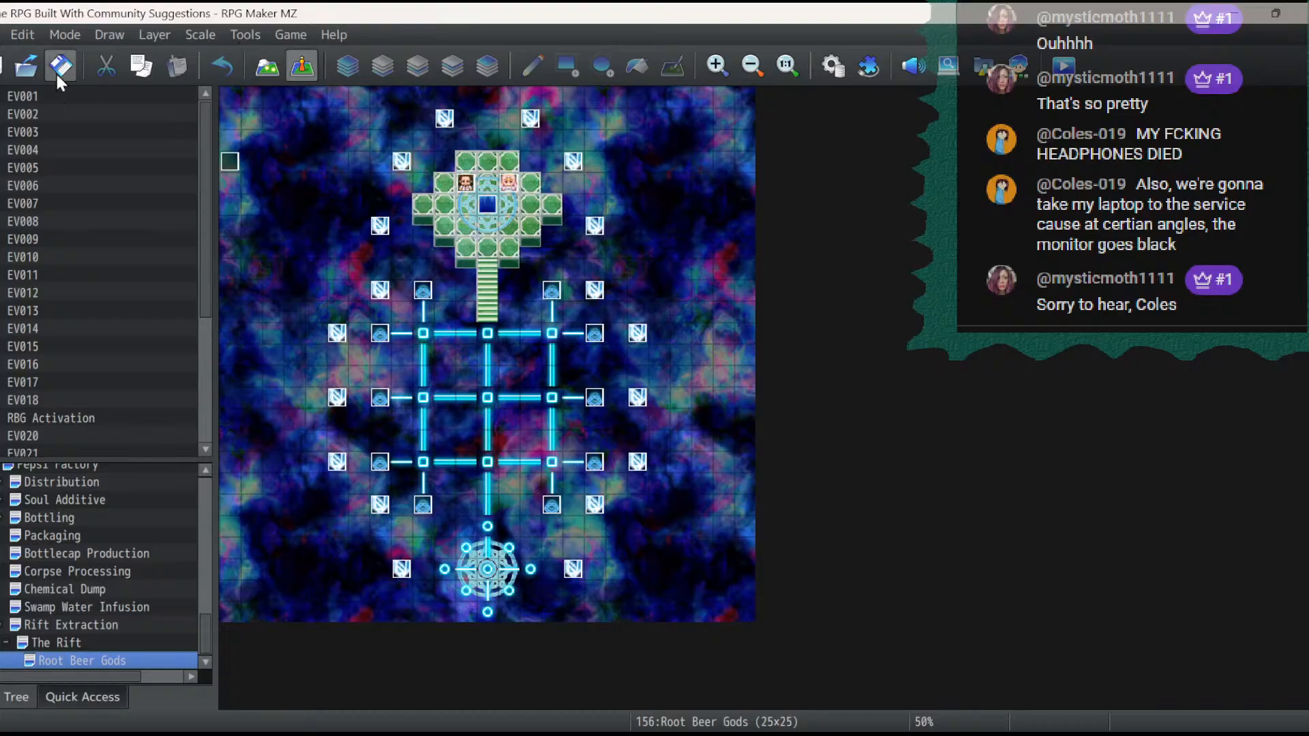
click(82, 735)
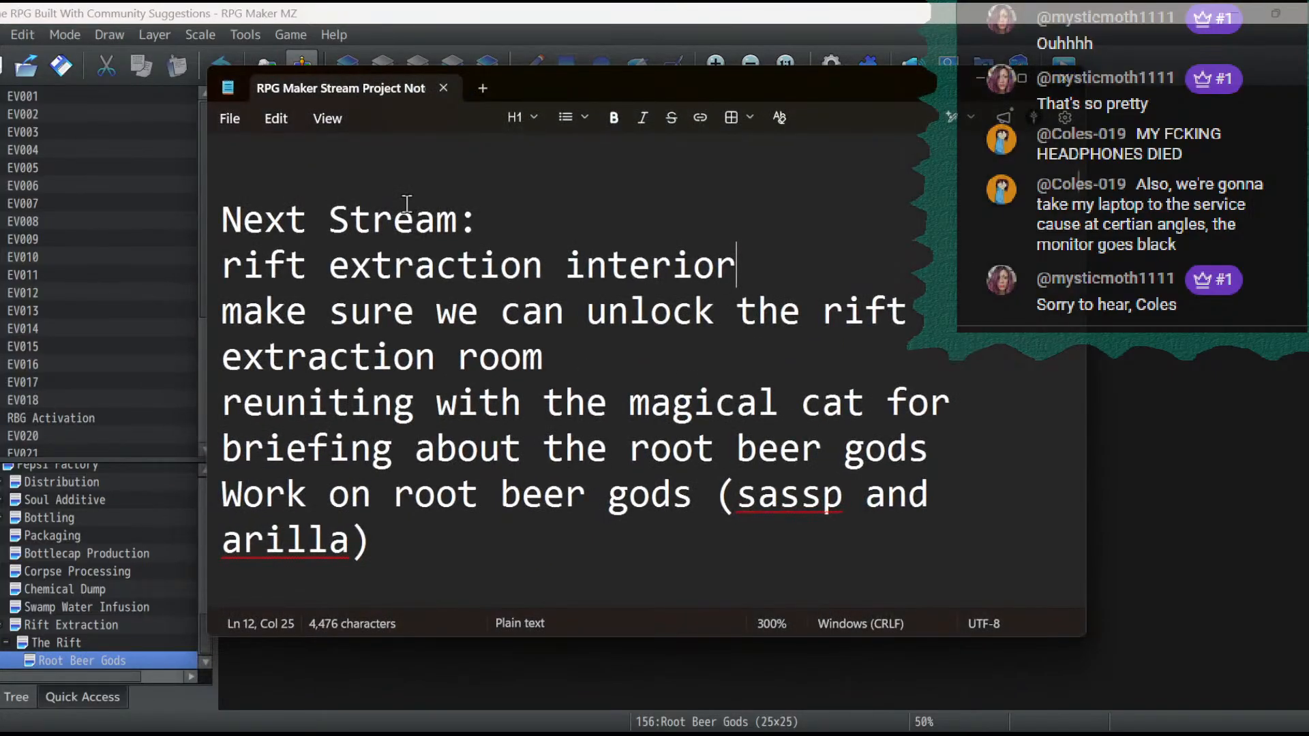
click(408, 206)
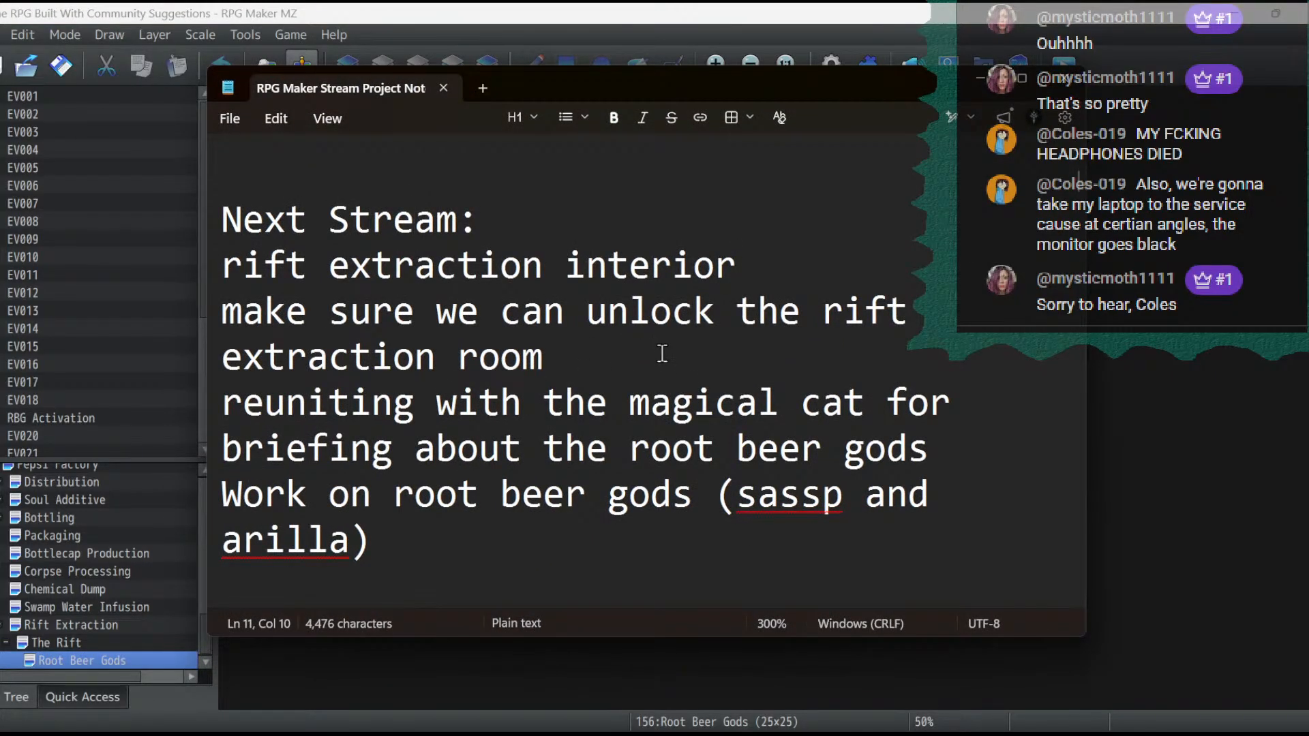
drag(661, 354, 161, 256)
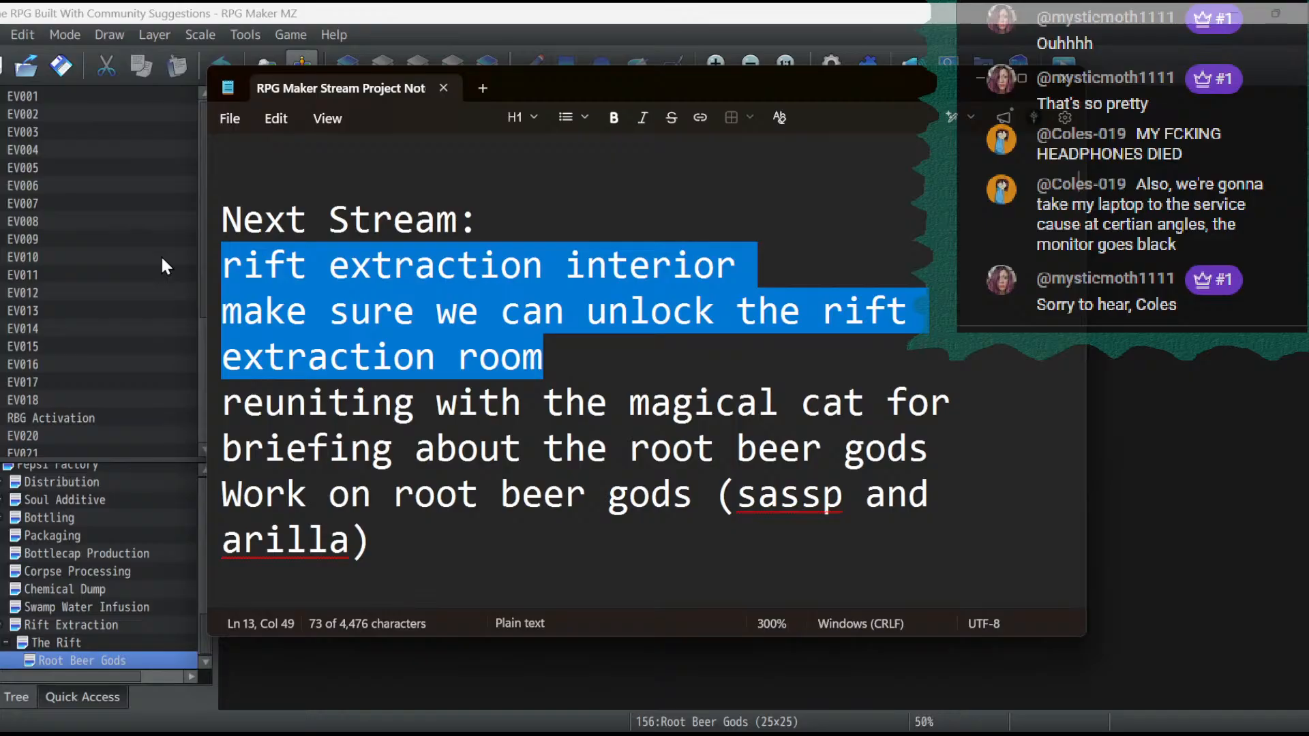
key(BackSpace)
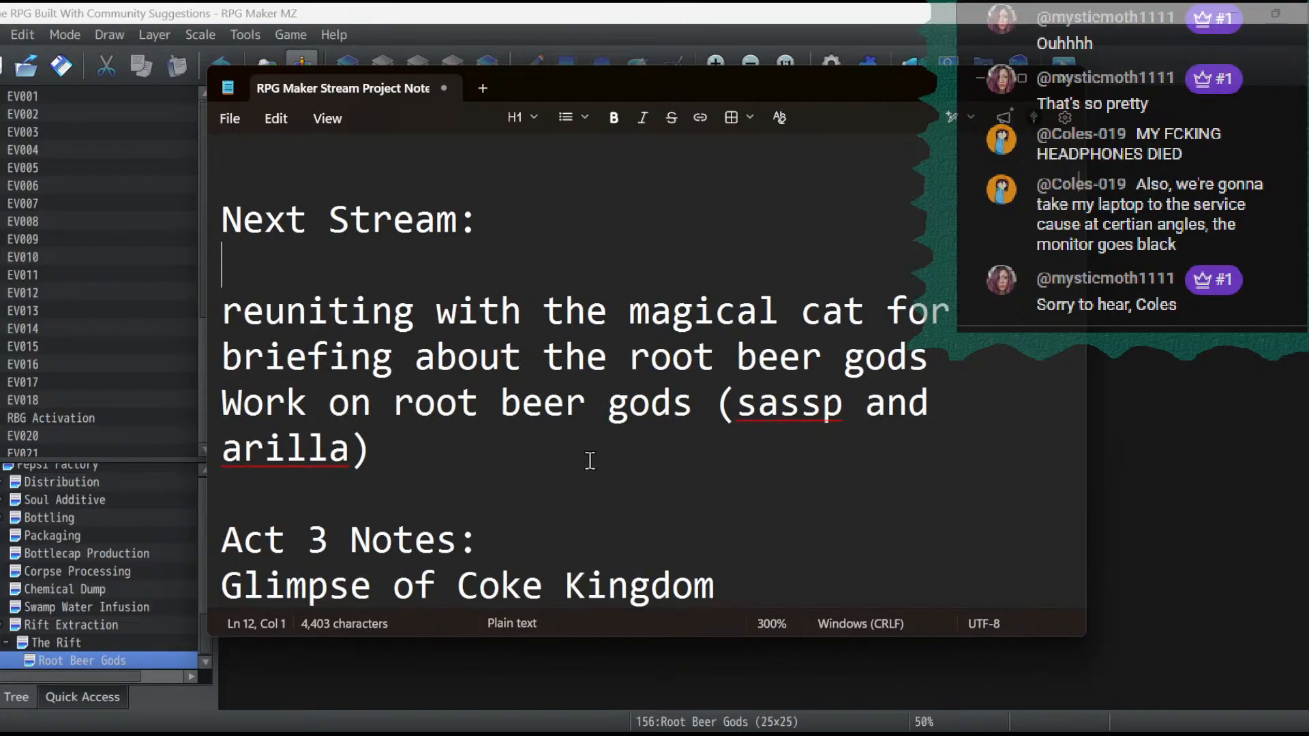
drag(497, 453, 124, 277)
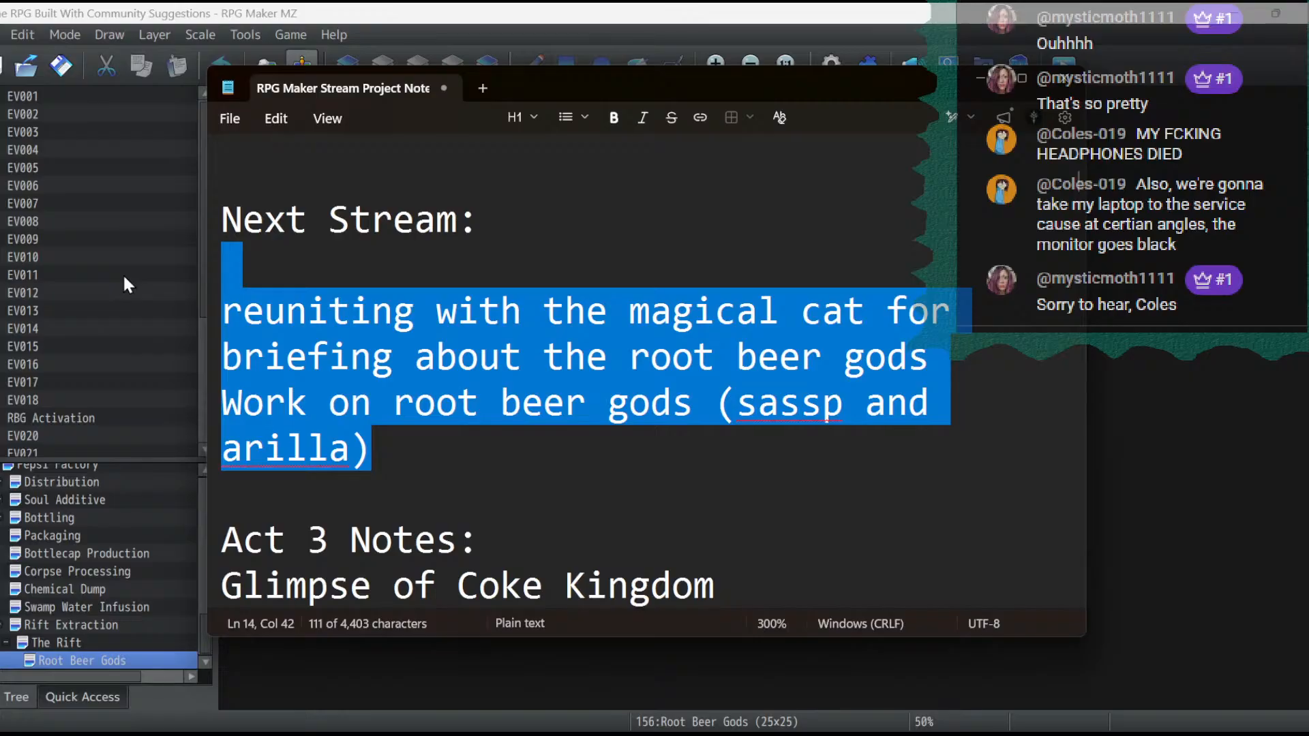
key(BackSpace)
- Add the item "Begin scripting the root beer gods fight" under the Next Stream heading
scroll(628, 319, down, 5)
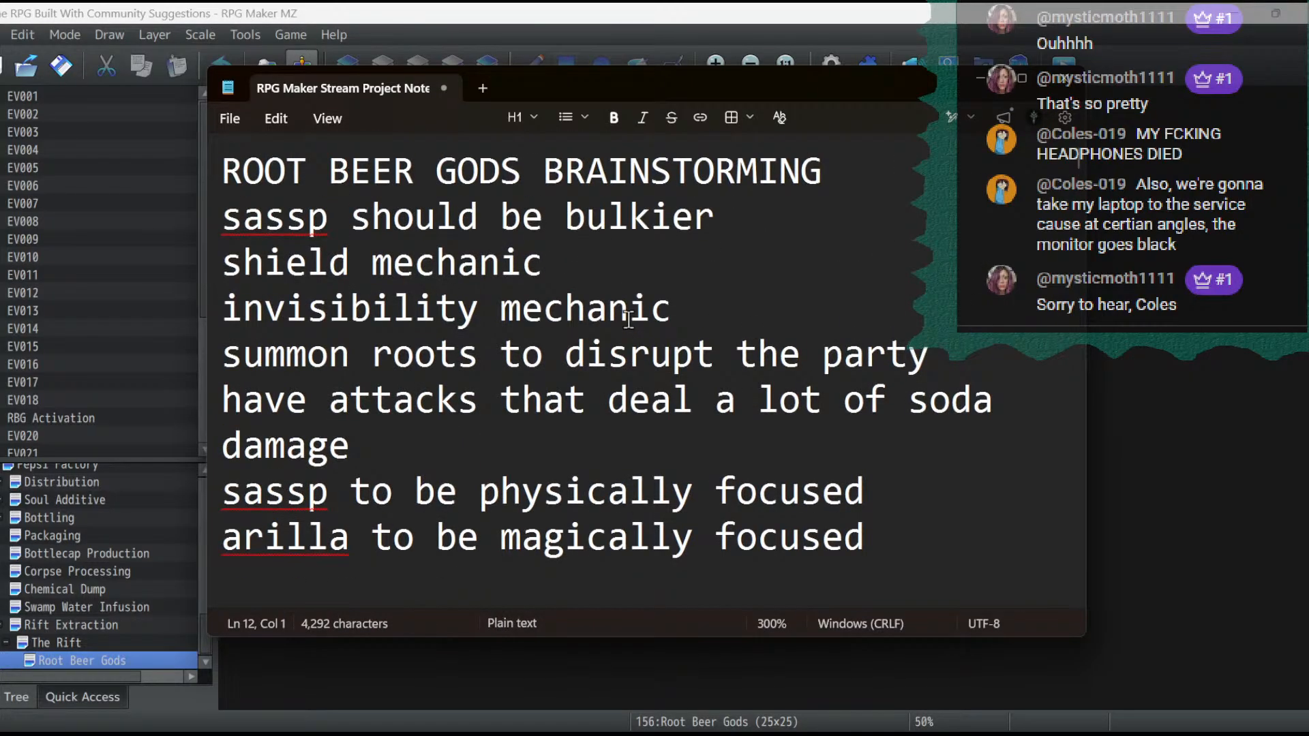
scroll(532, 233, down, 4)
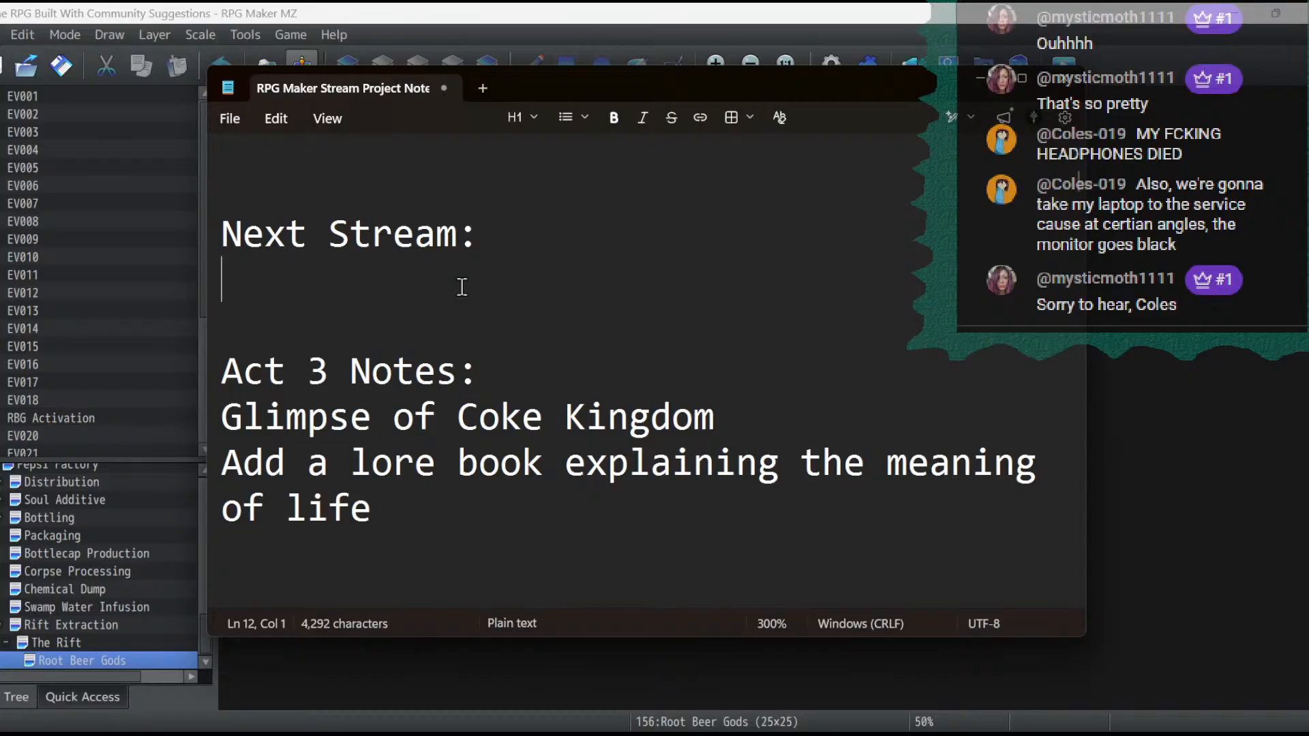
text(B)
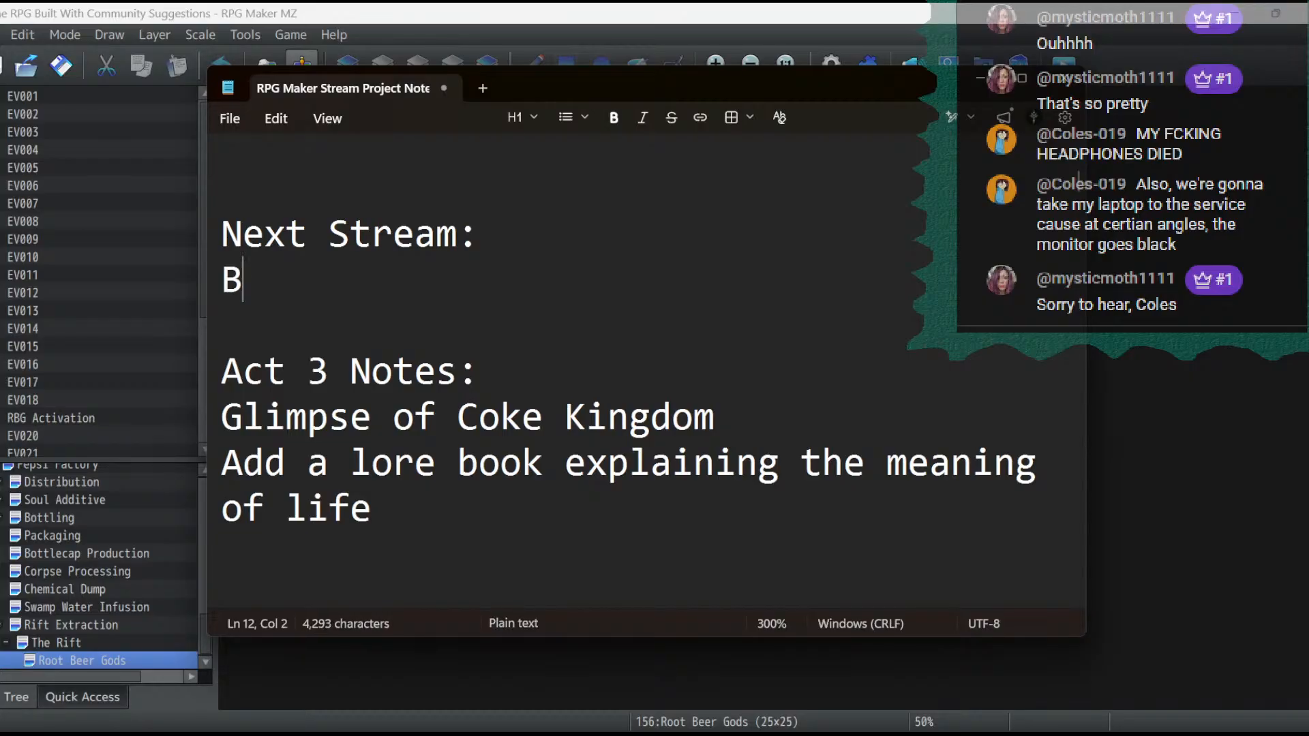
text(egin scriptin)
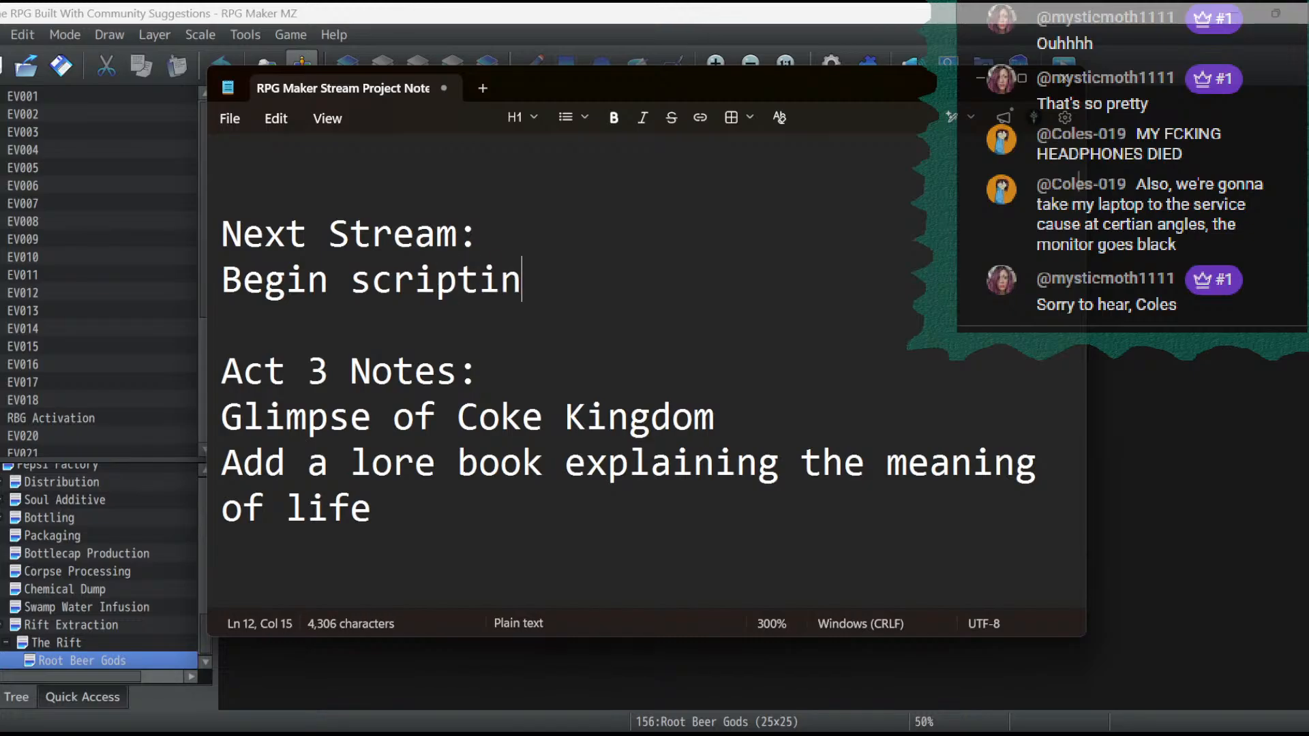
text(g the root beer gods fight)
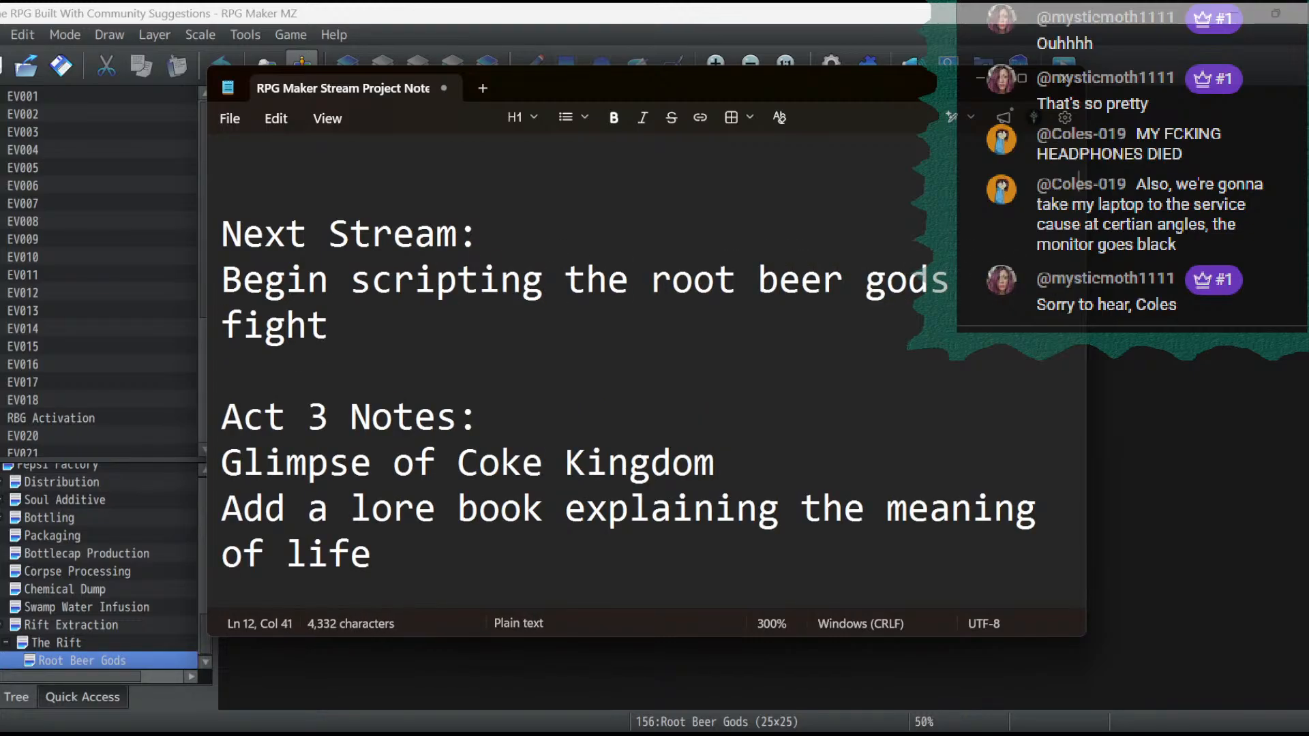
- Add a second Next Stream item reading "Add some more briefing events"
key(Return)
text(Add some m)
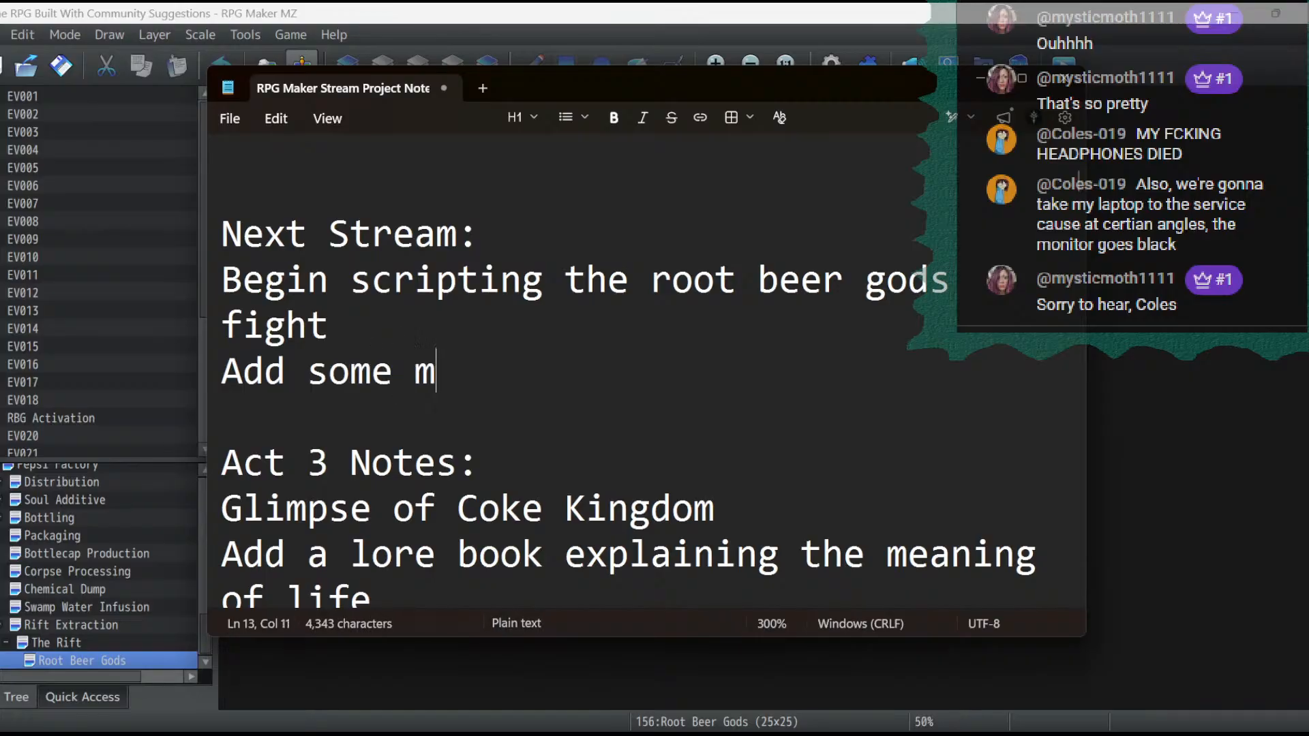
text(ore briefing )
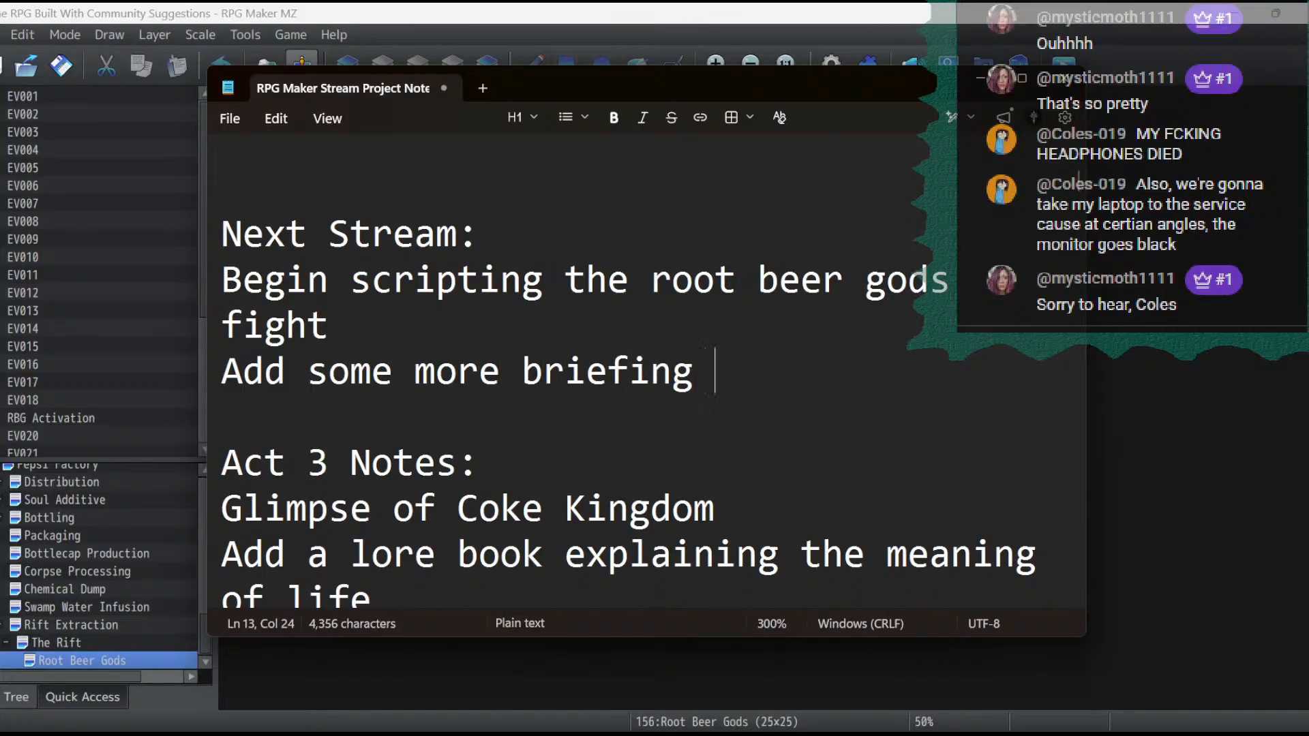
text(events)
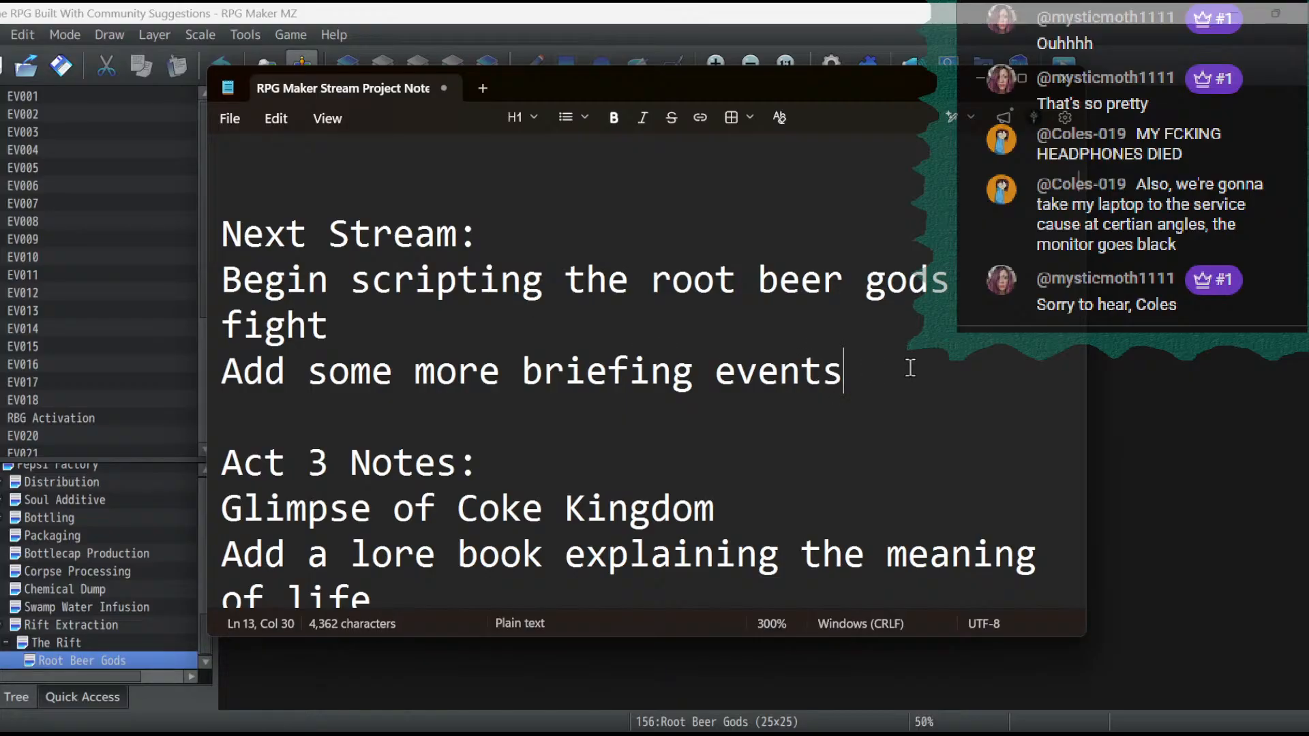
- Move the briefing events item to the start of the Next Stream list, directly under the heading
drag(910, 368, 201, 349)
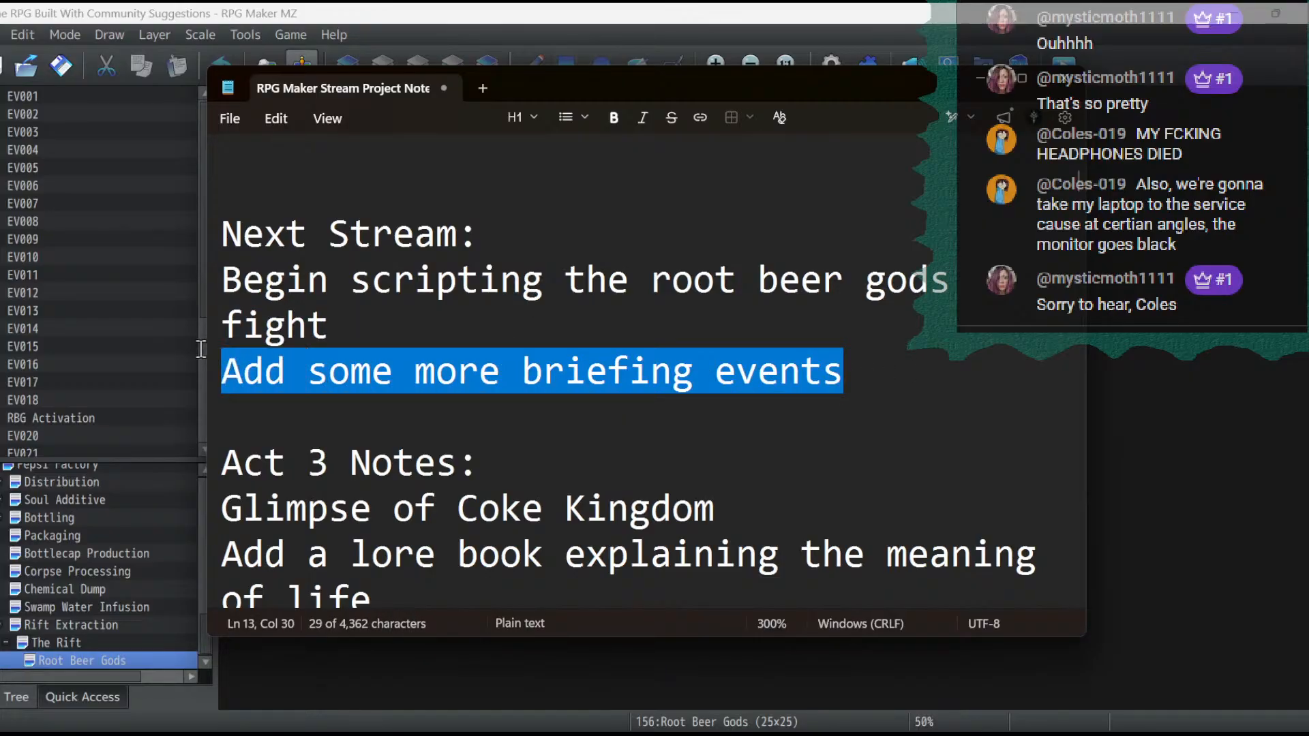
key(BackSpace)
key(BackSpace)
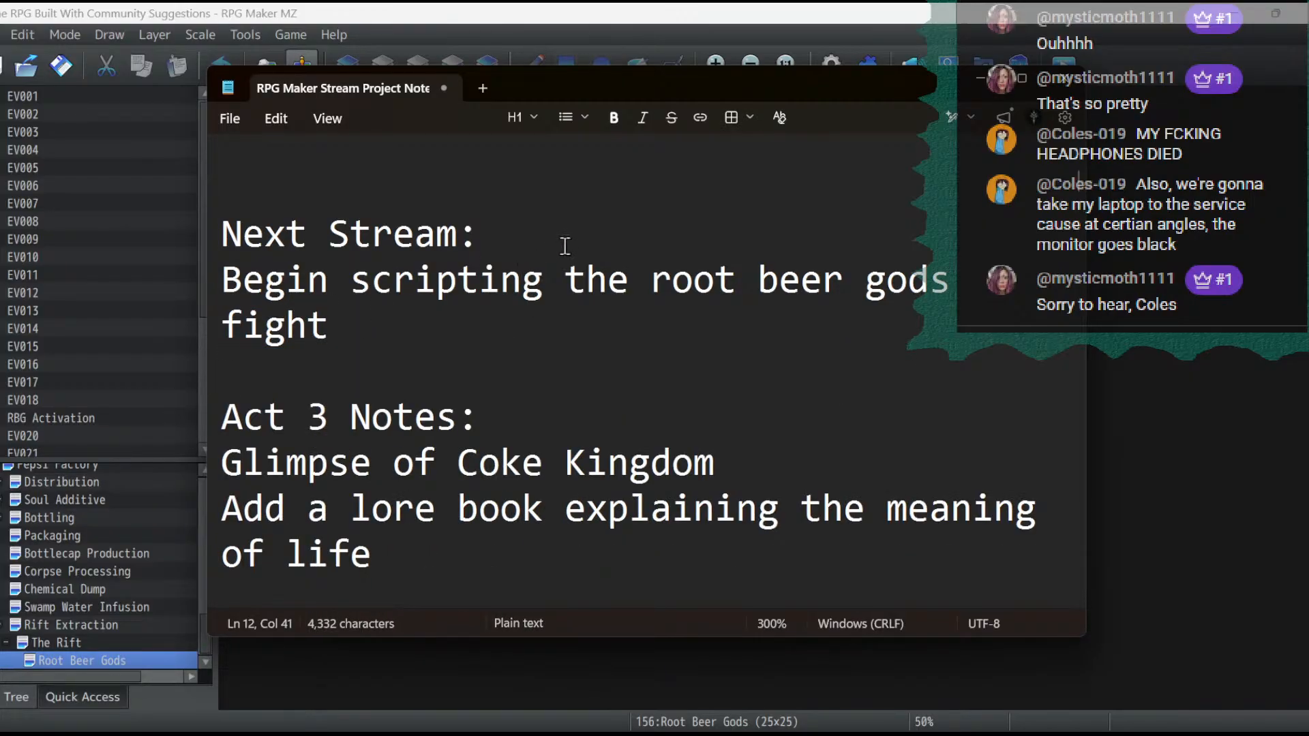
click(565, 246)
text(Add some more briefing events)
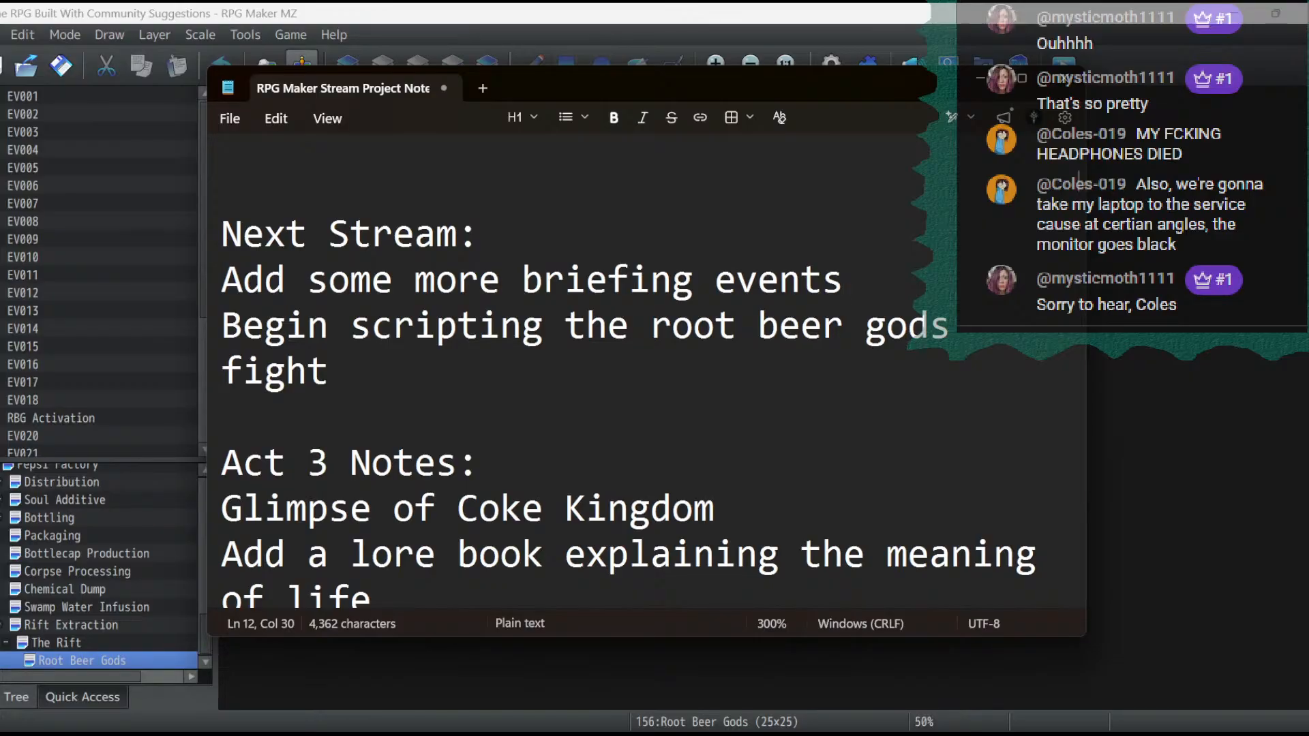
- Insert the item "Finish the event for entering the realm of the root beer gods" between the briefing and fight scripting items
key(Return)
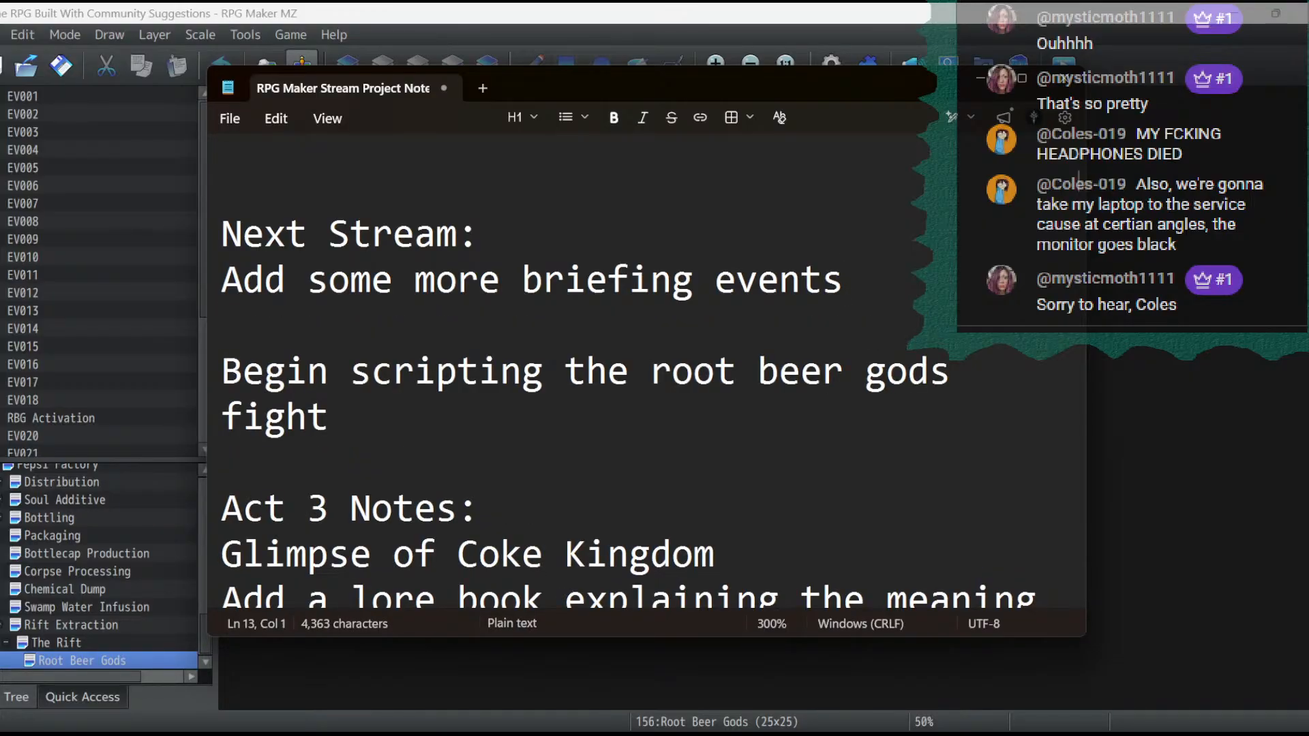
text(Finish the)
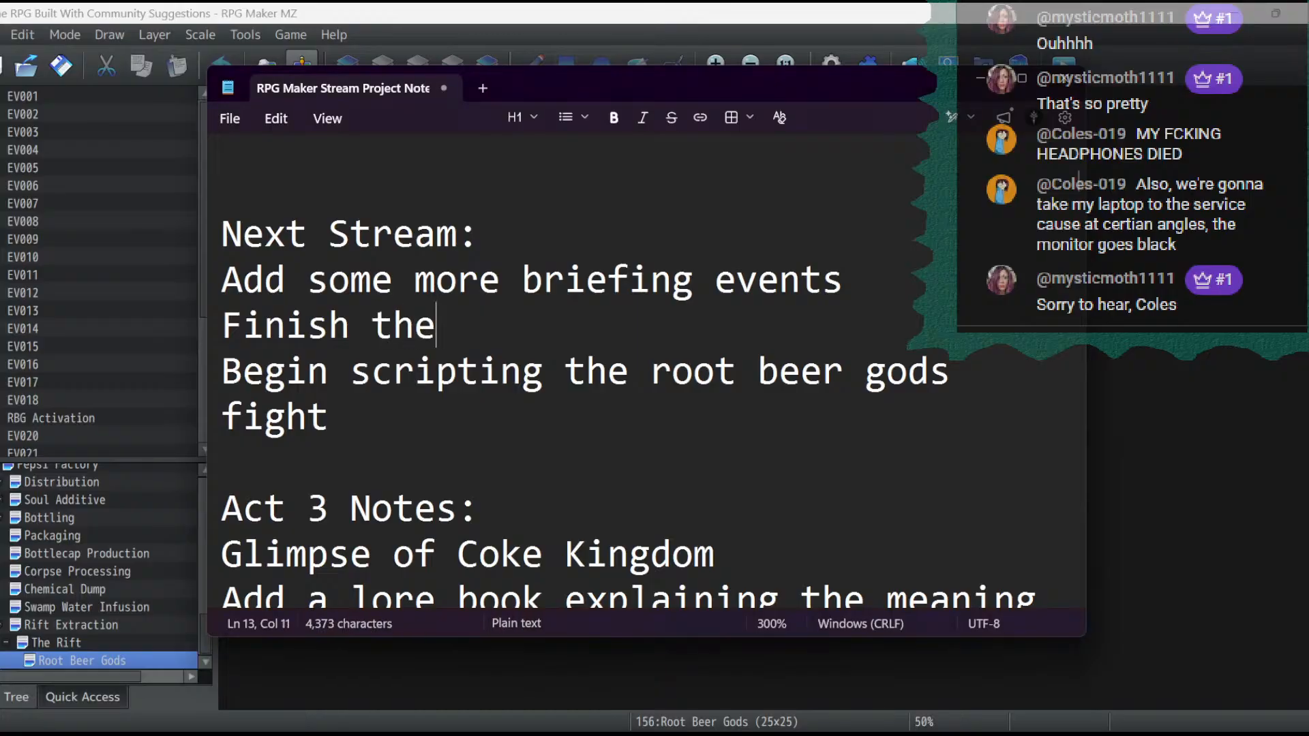
text( event for en)
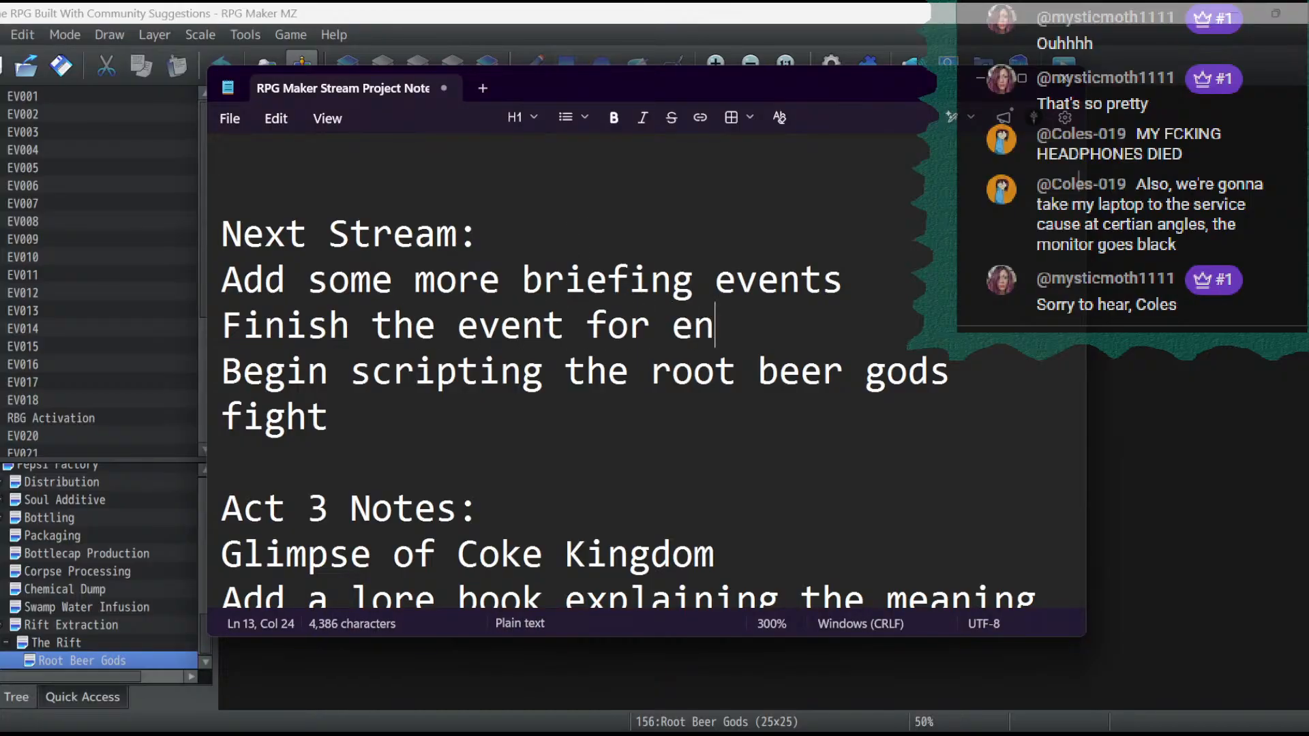
text(tering the re)
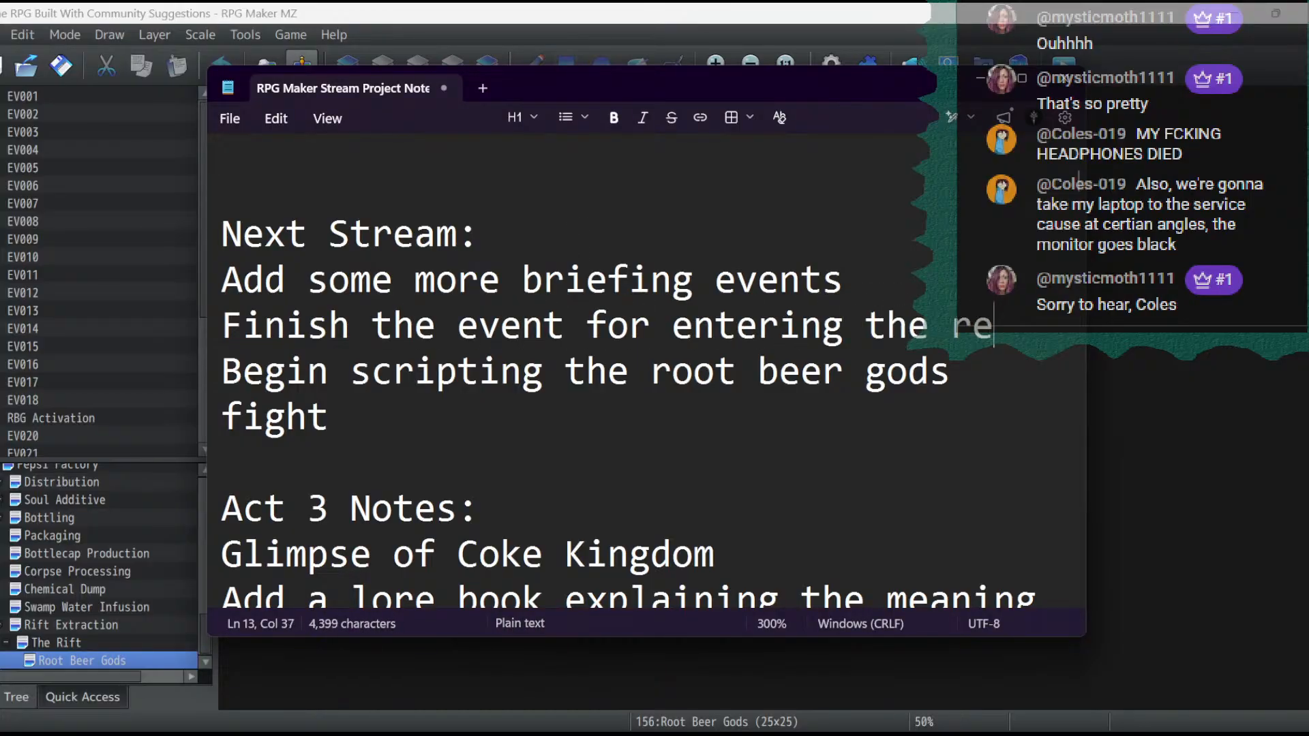
text(alm of the )
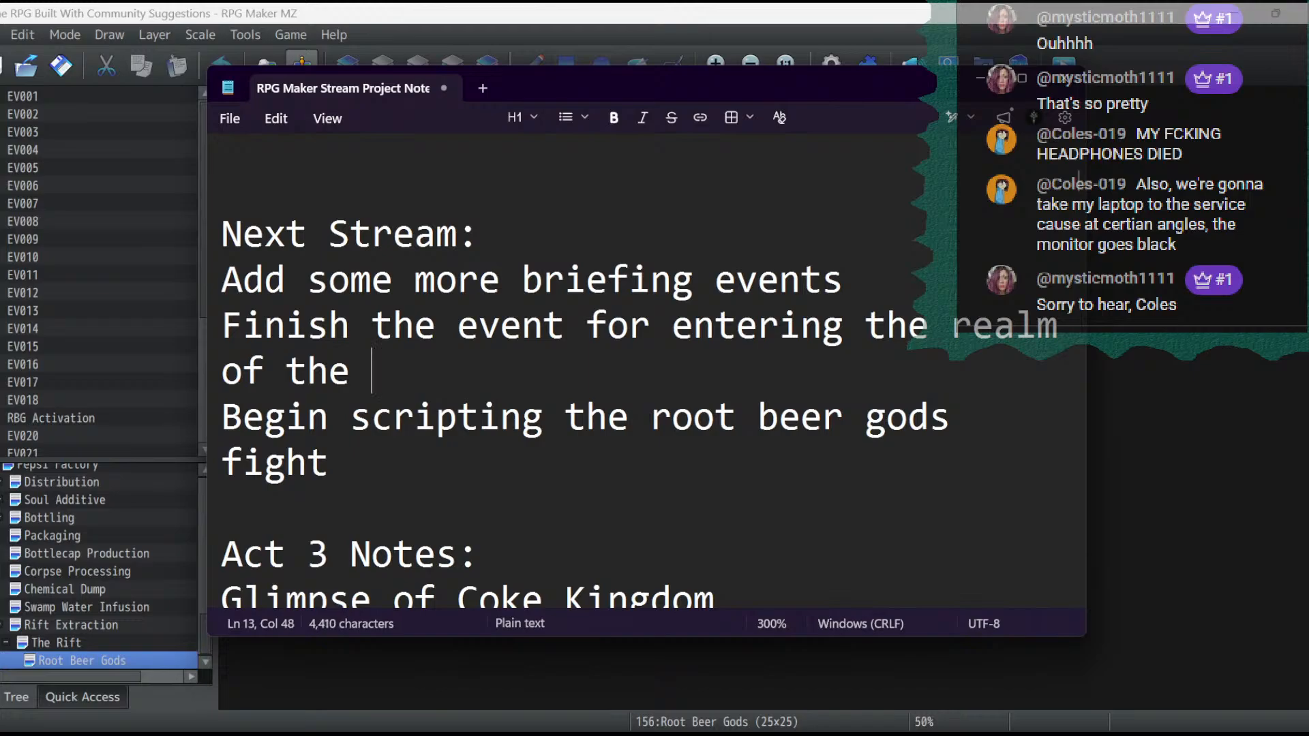
text(root beer )
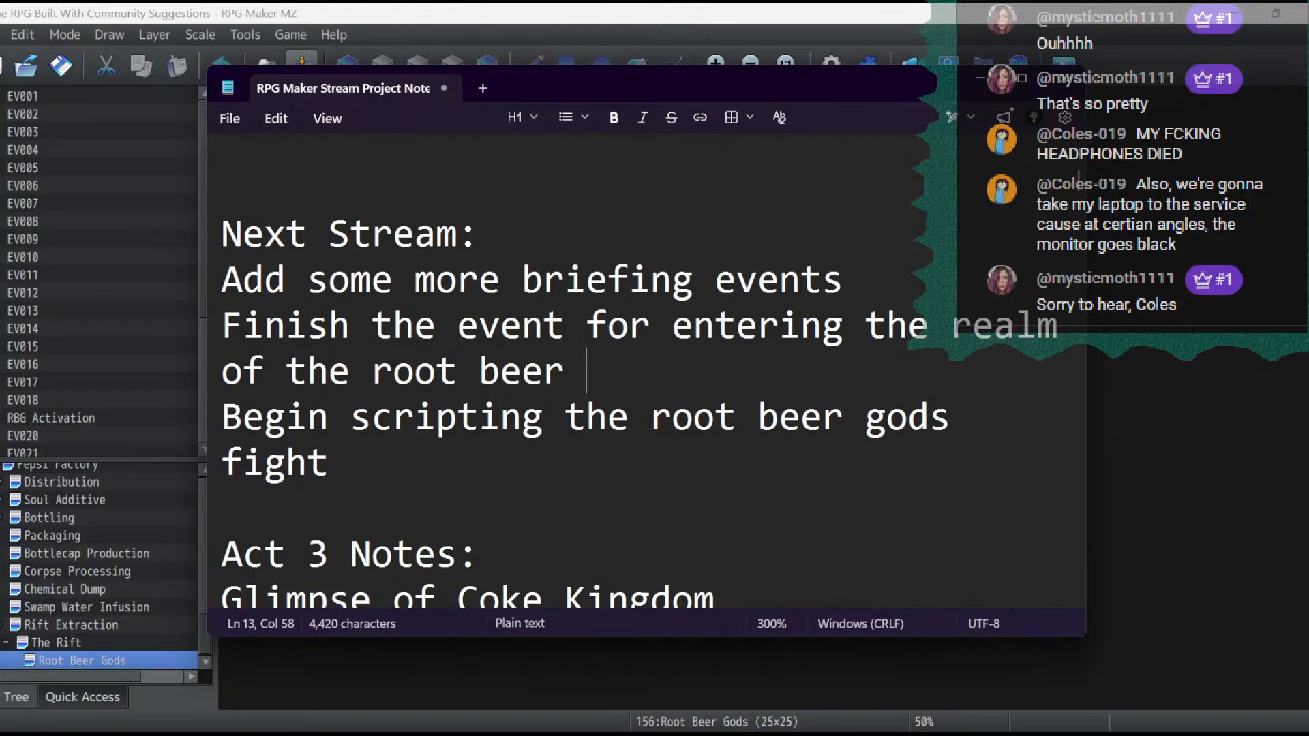
text(gods)
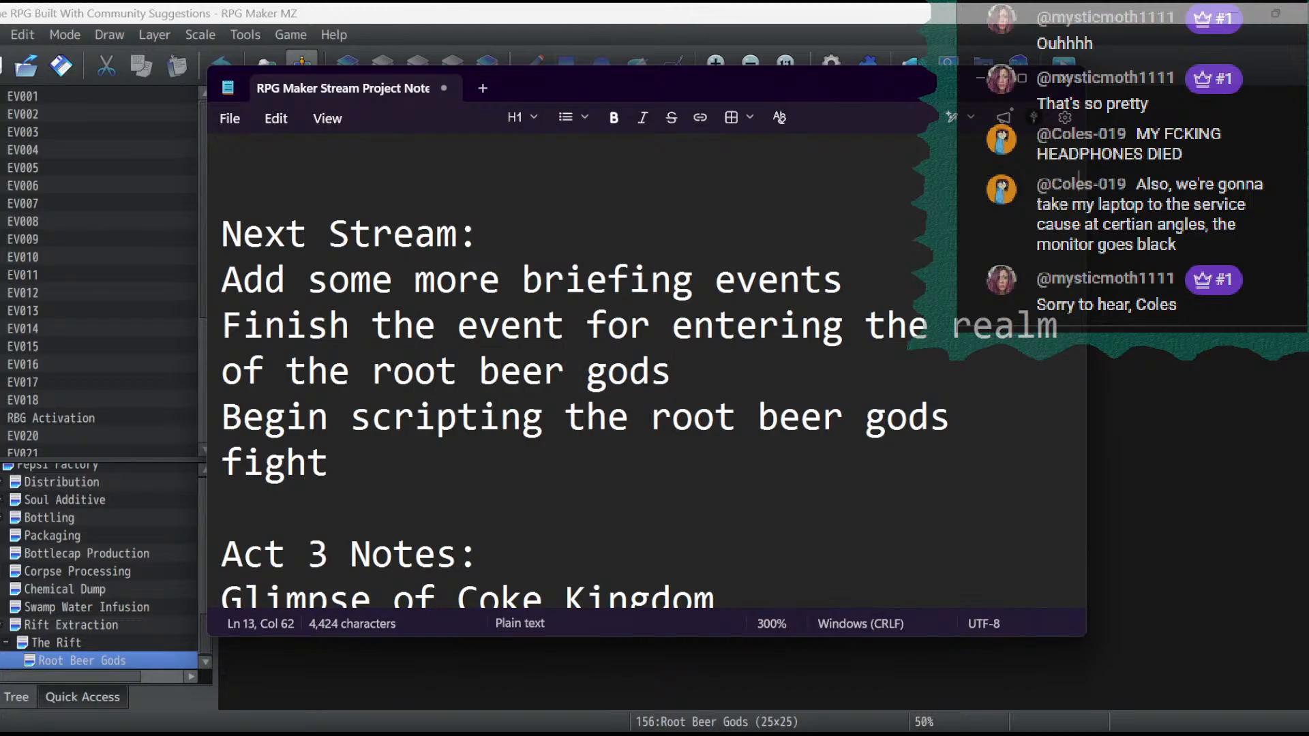
- Save and close the updated stream notes, and save the project in RPG Maker MZ
drag(418, 467, 36, 247)
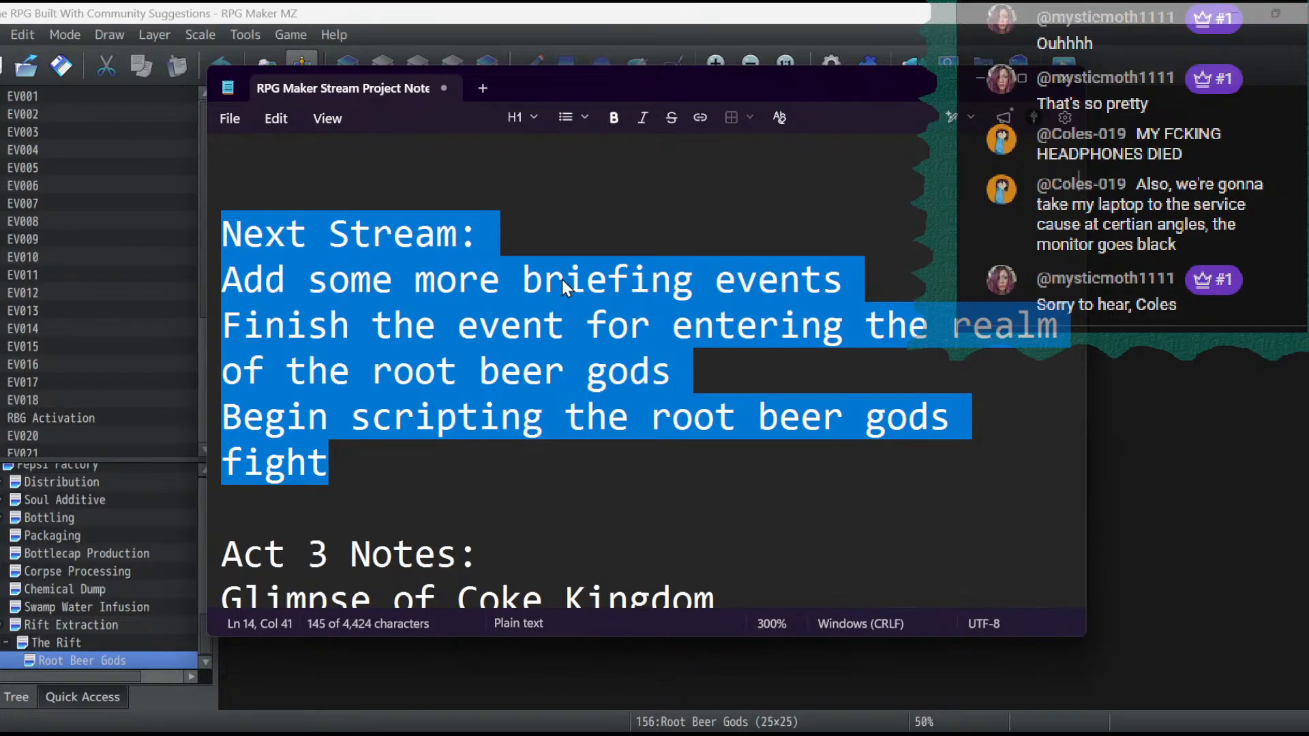
scroll(619, 330, down, 3)
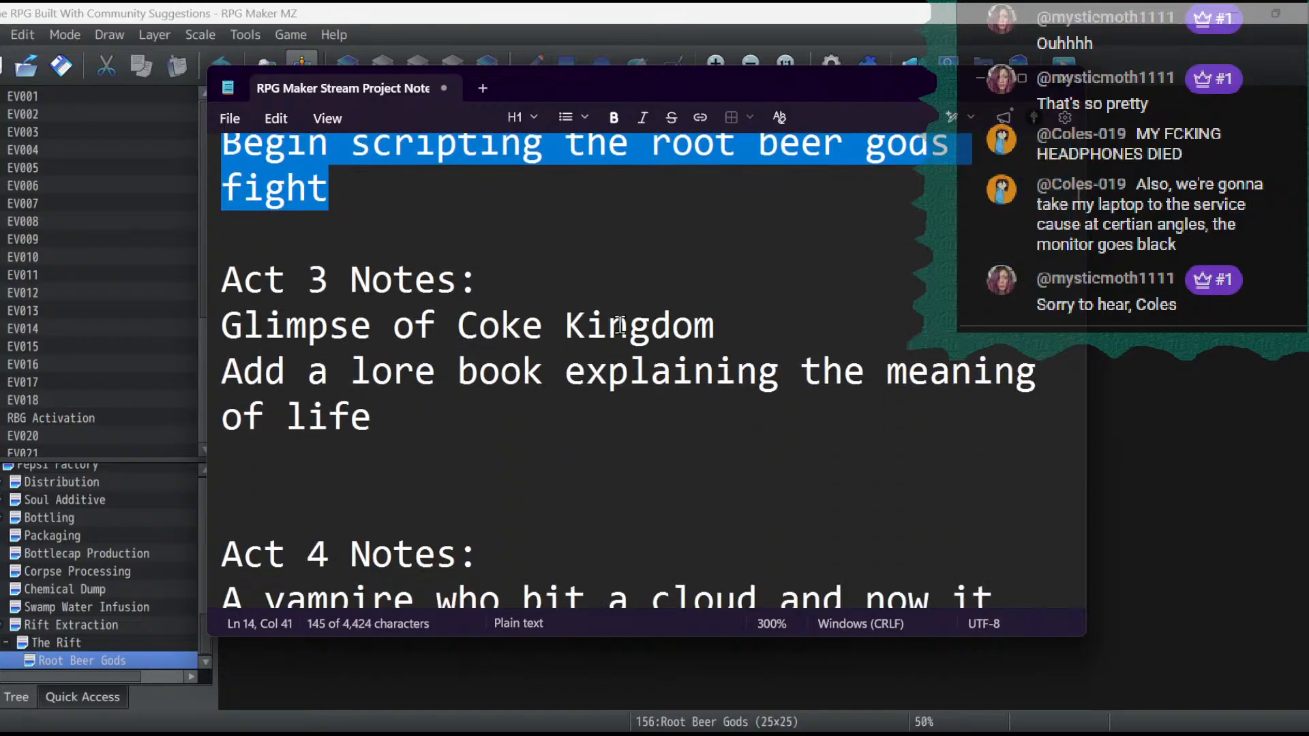
scroll(575, 338, up, 3)
scroll(575, 339, down, 5)
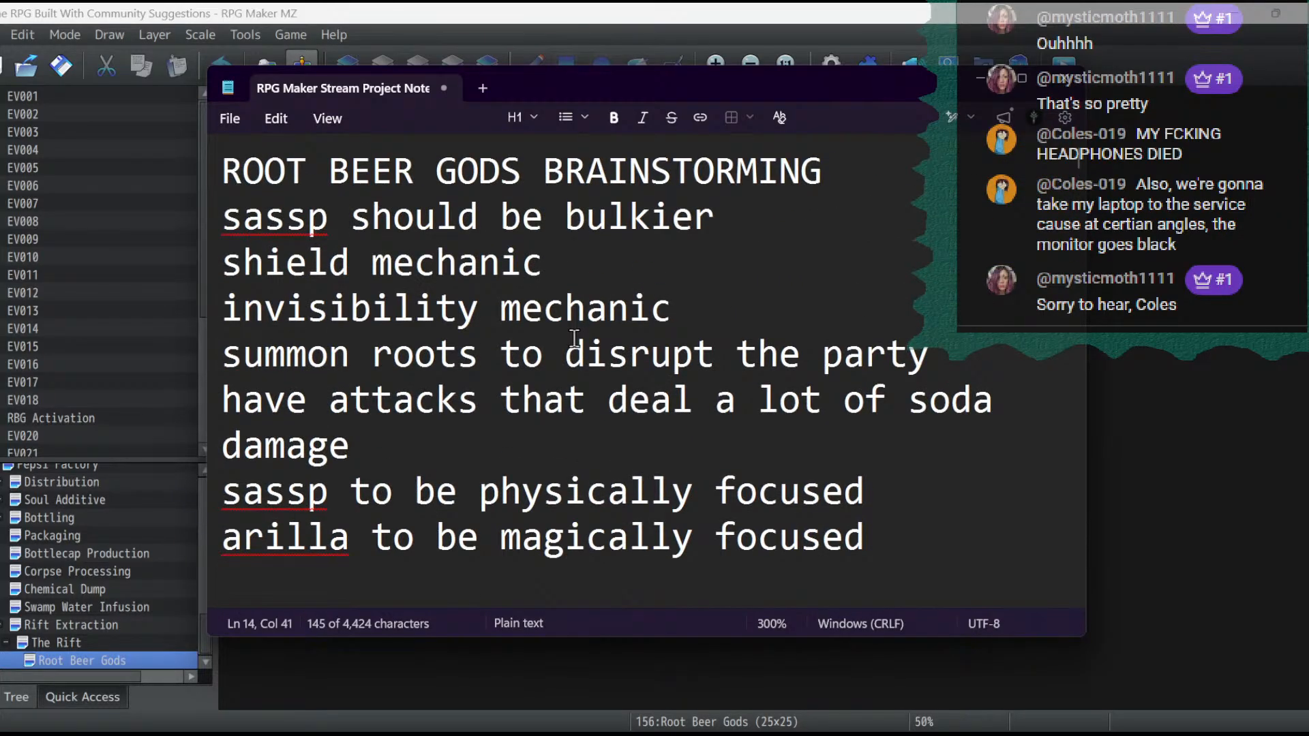
click(225, 118)
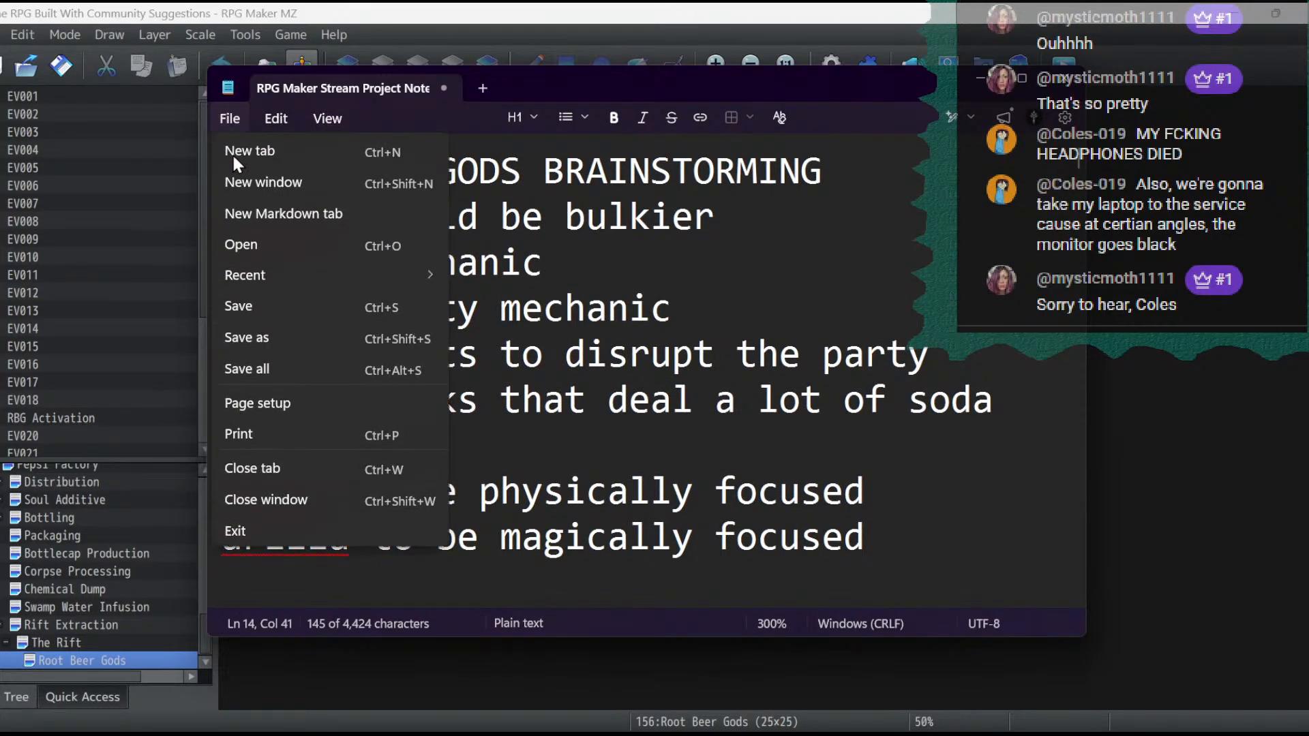
click(237, 307)
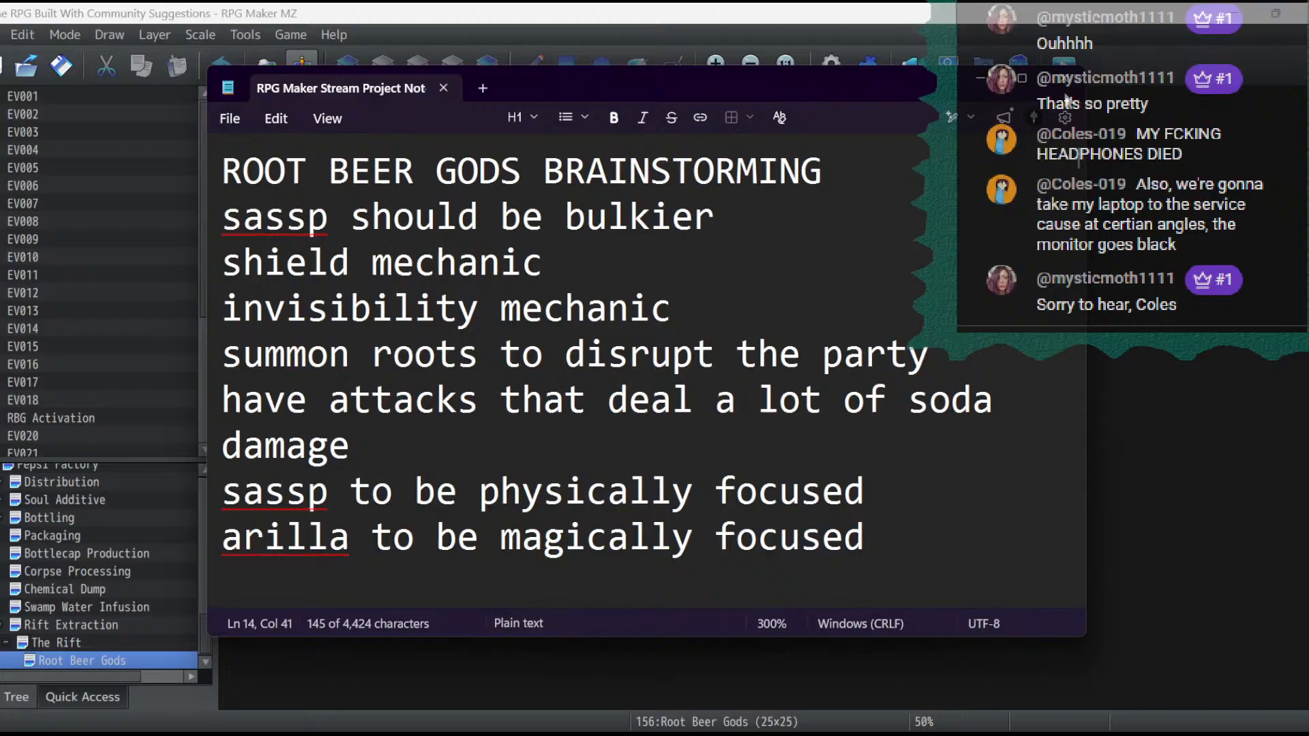
click(1066, 94)
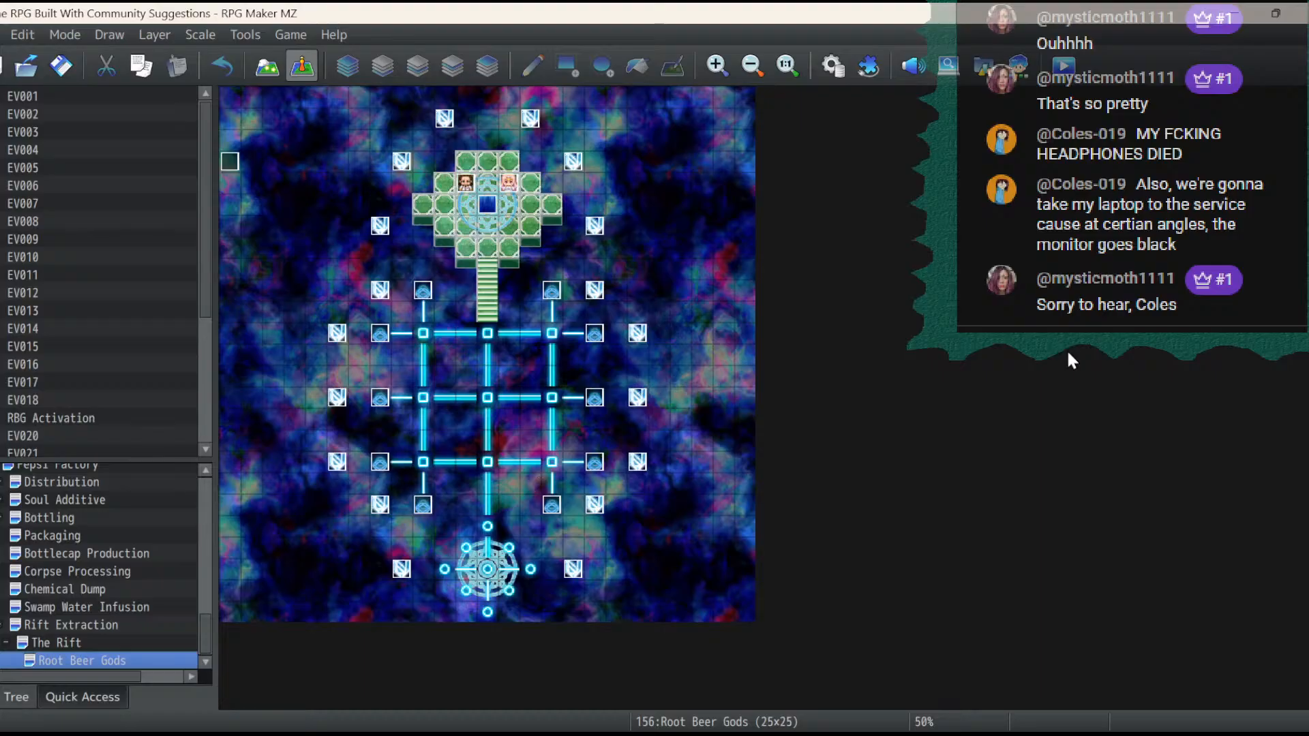
click(62, 56)
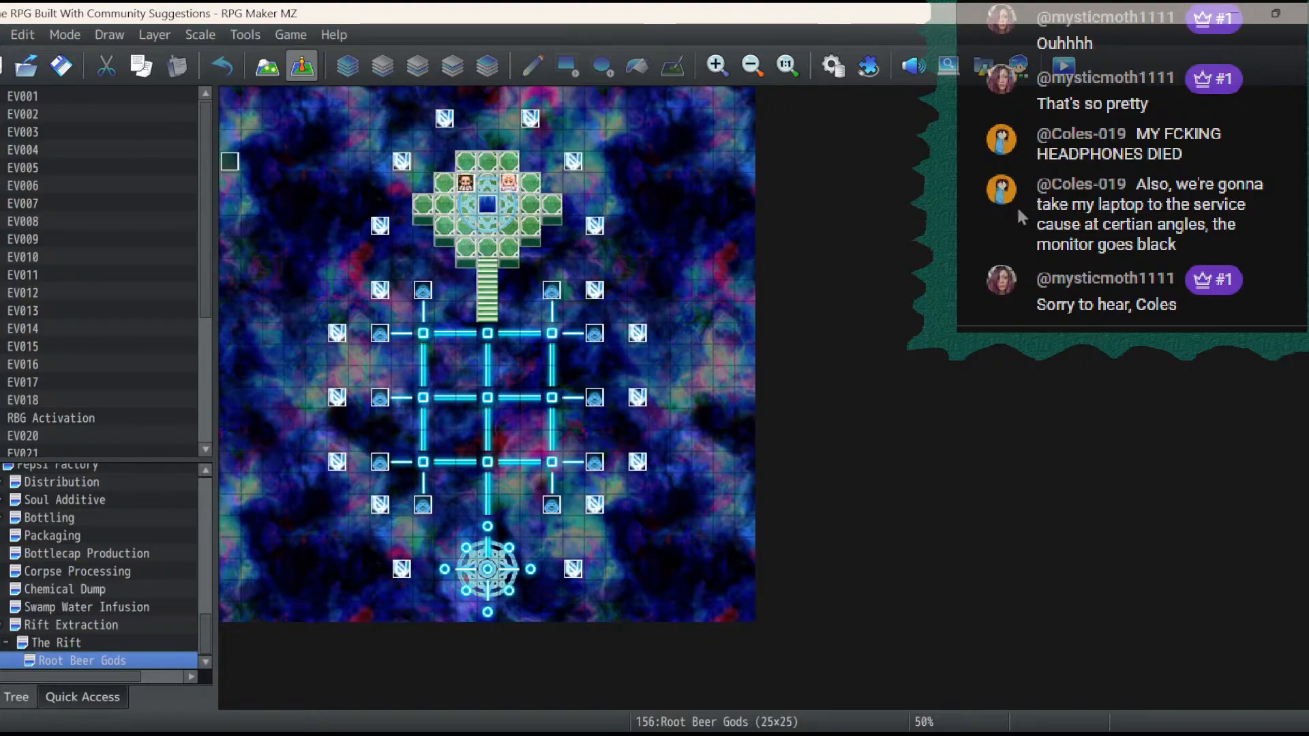